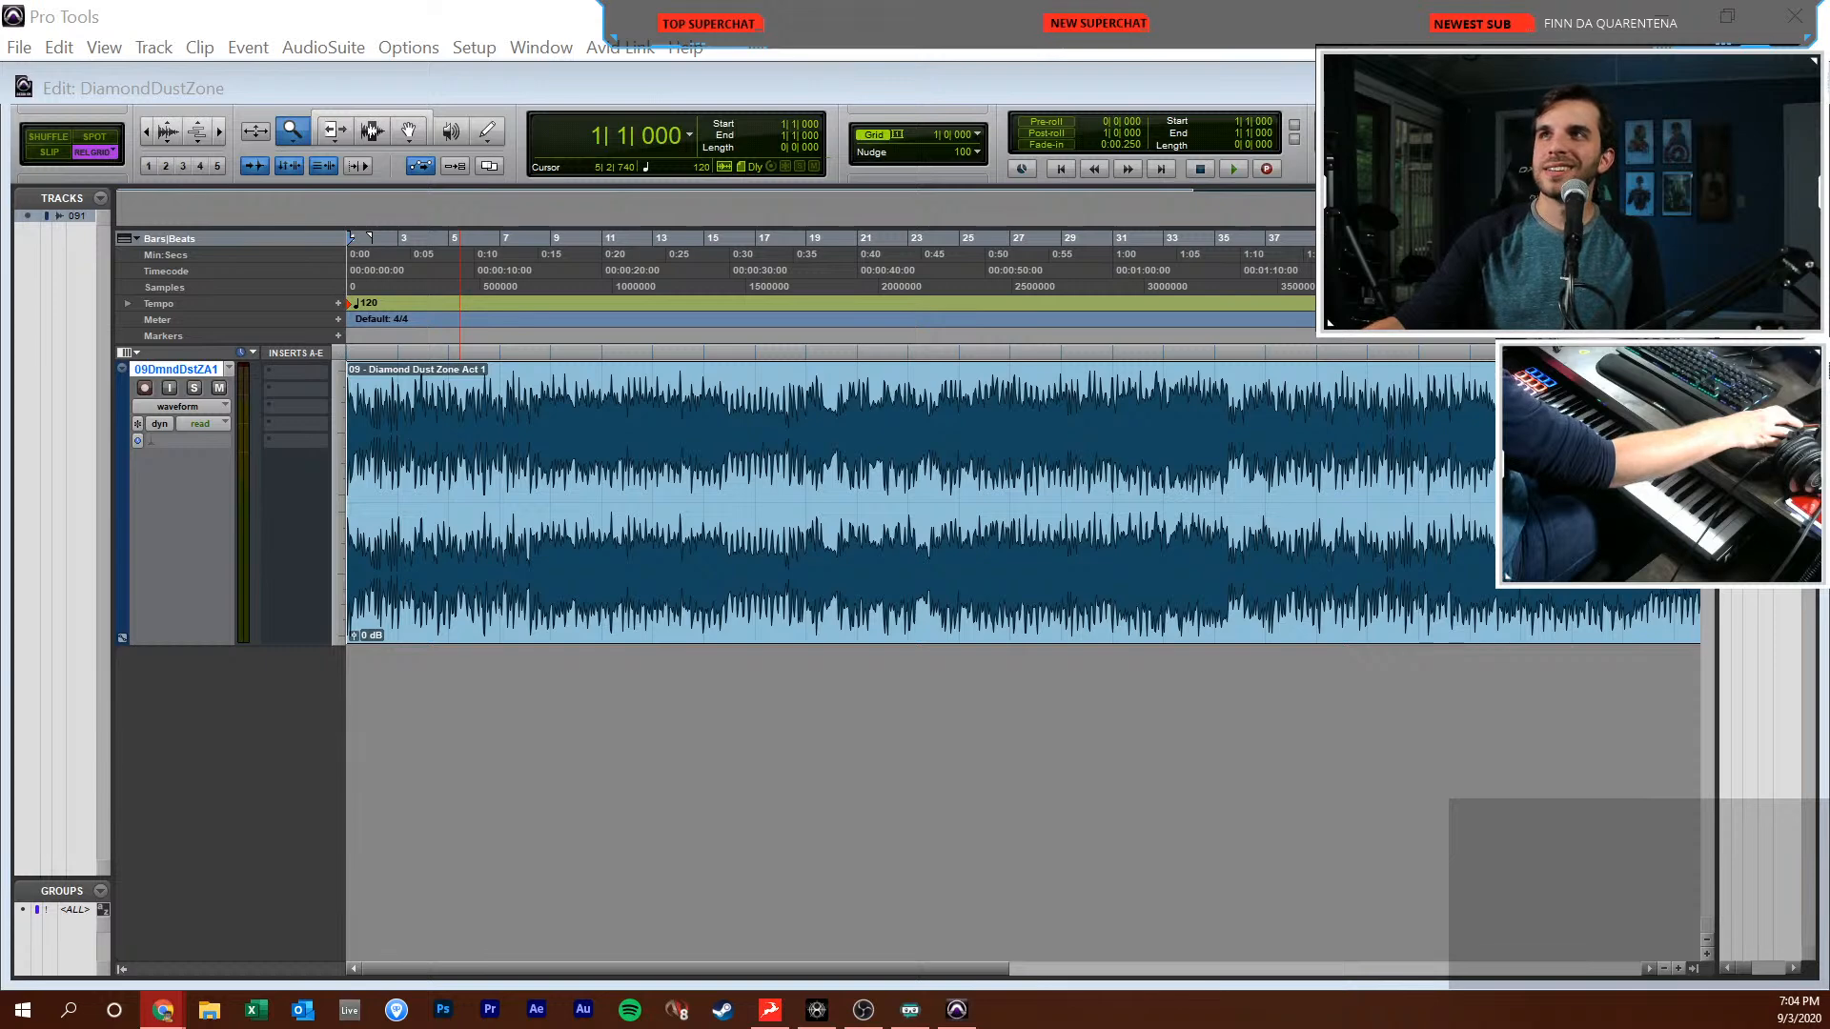
Switch to the Selector tool, return to the session start and zoom in on the song's opening bars
click(899, 607)
key(F7)
click(999, 610)
key(Return)
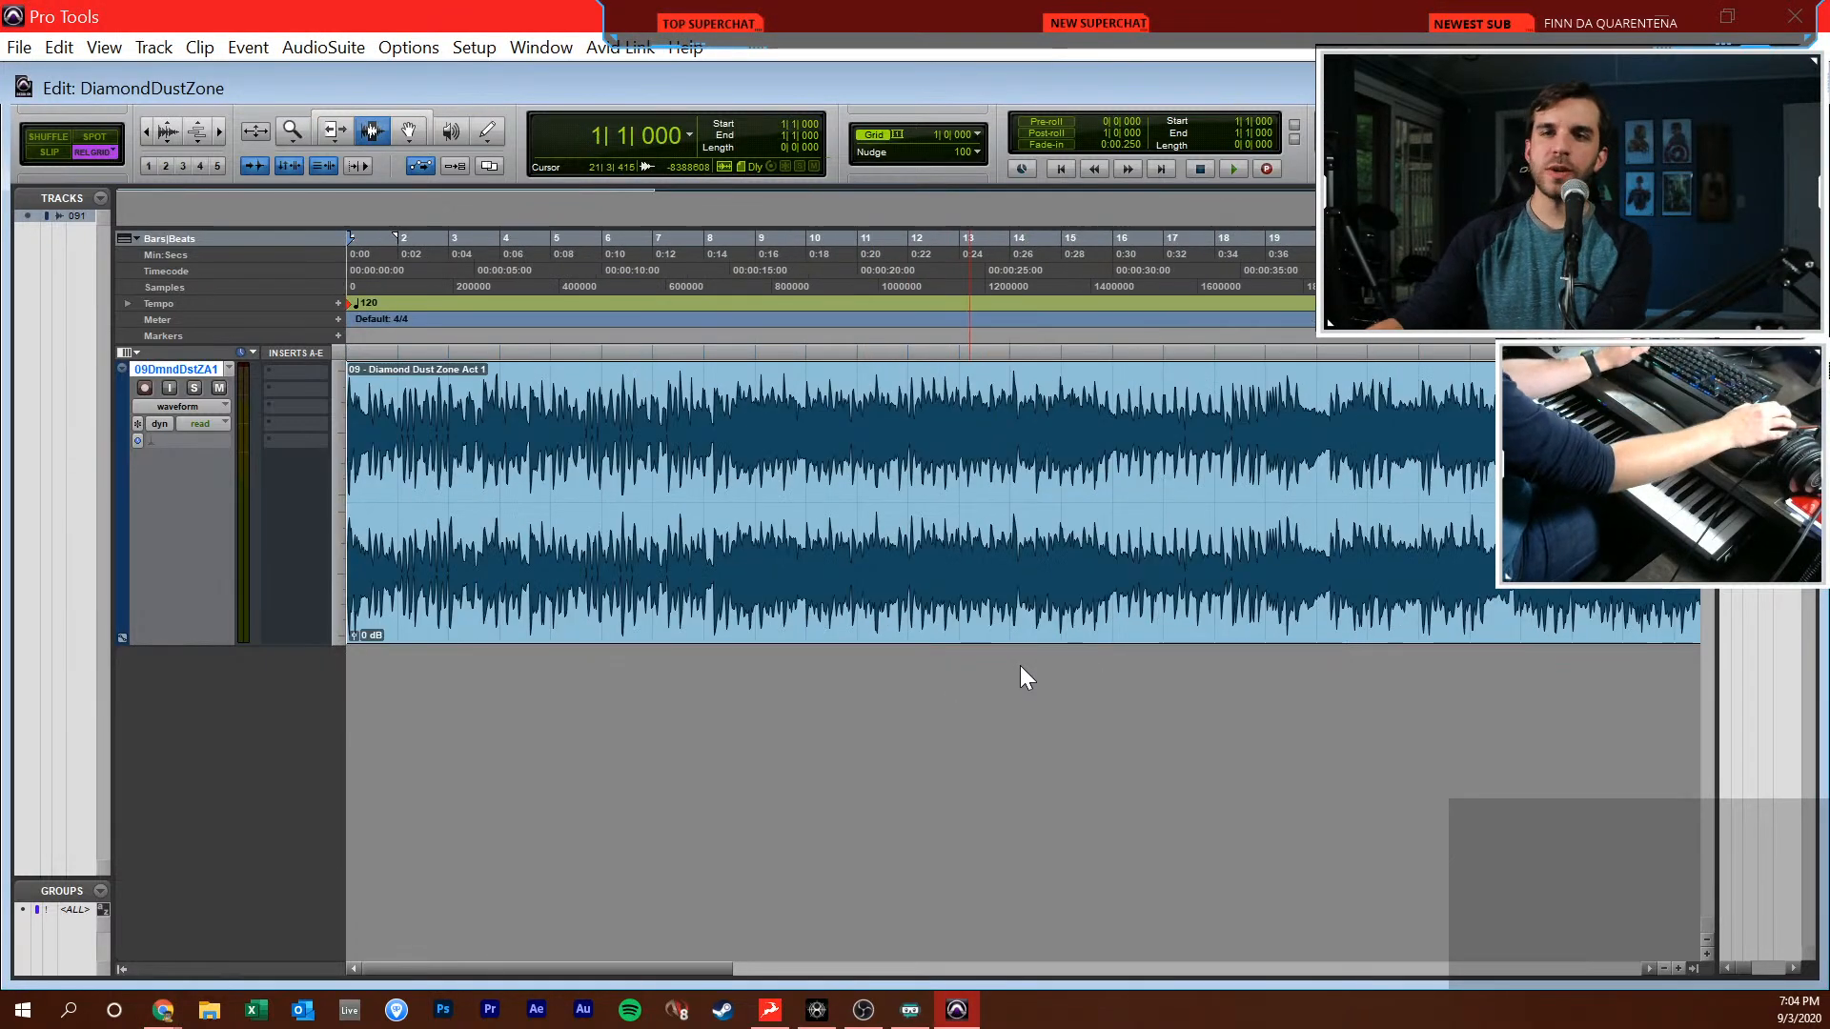
key(ctrl+bracketright)
key(ctrl+bracketright)
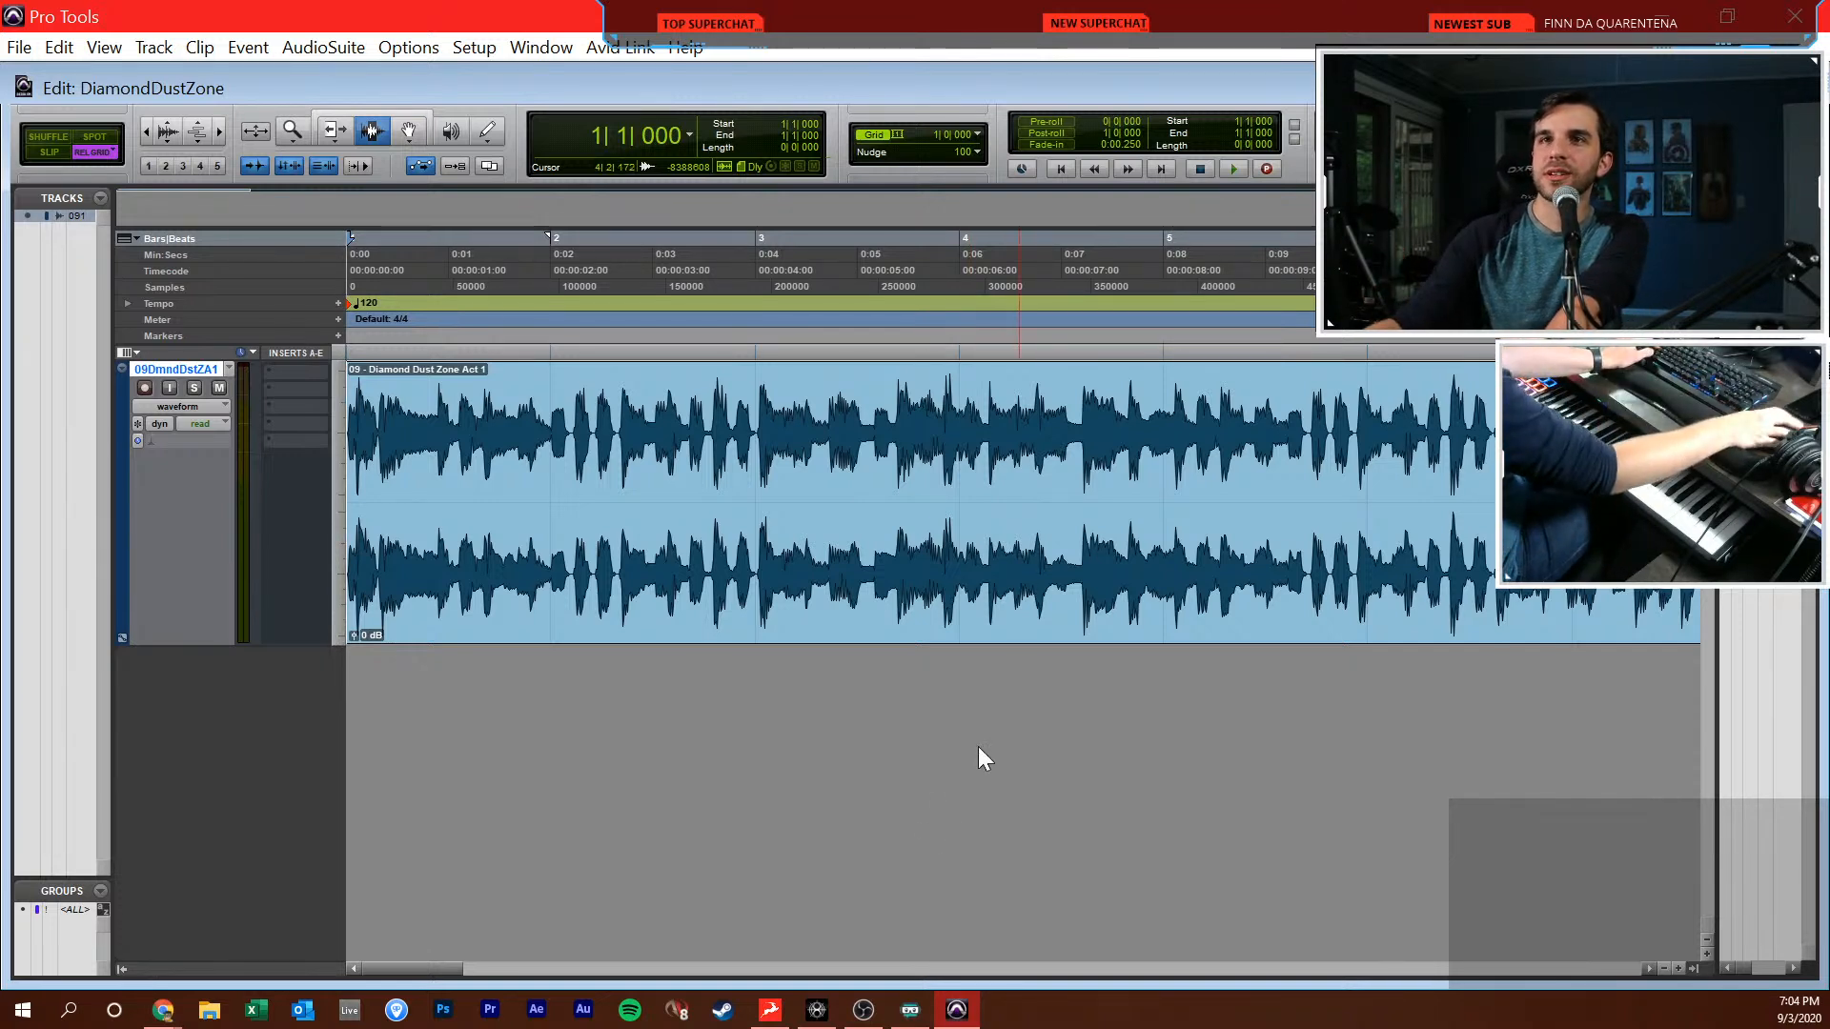
key(alt+Tab)
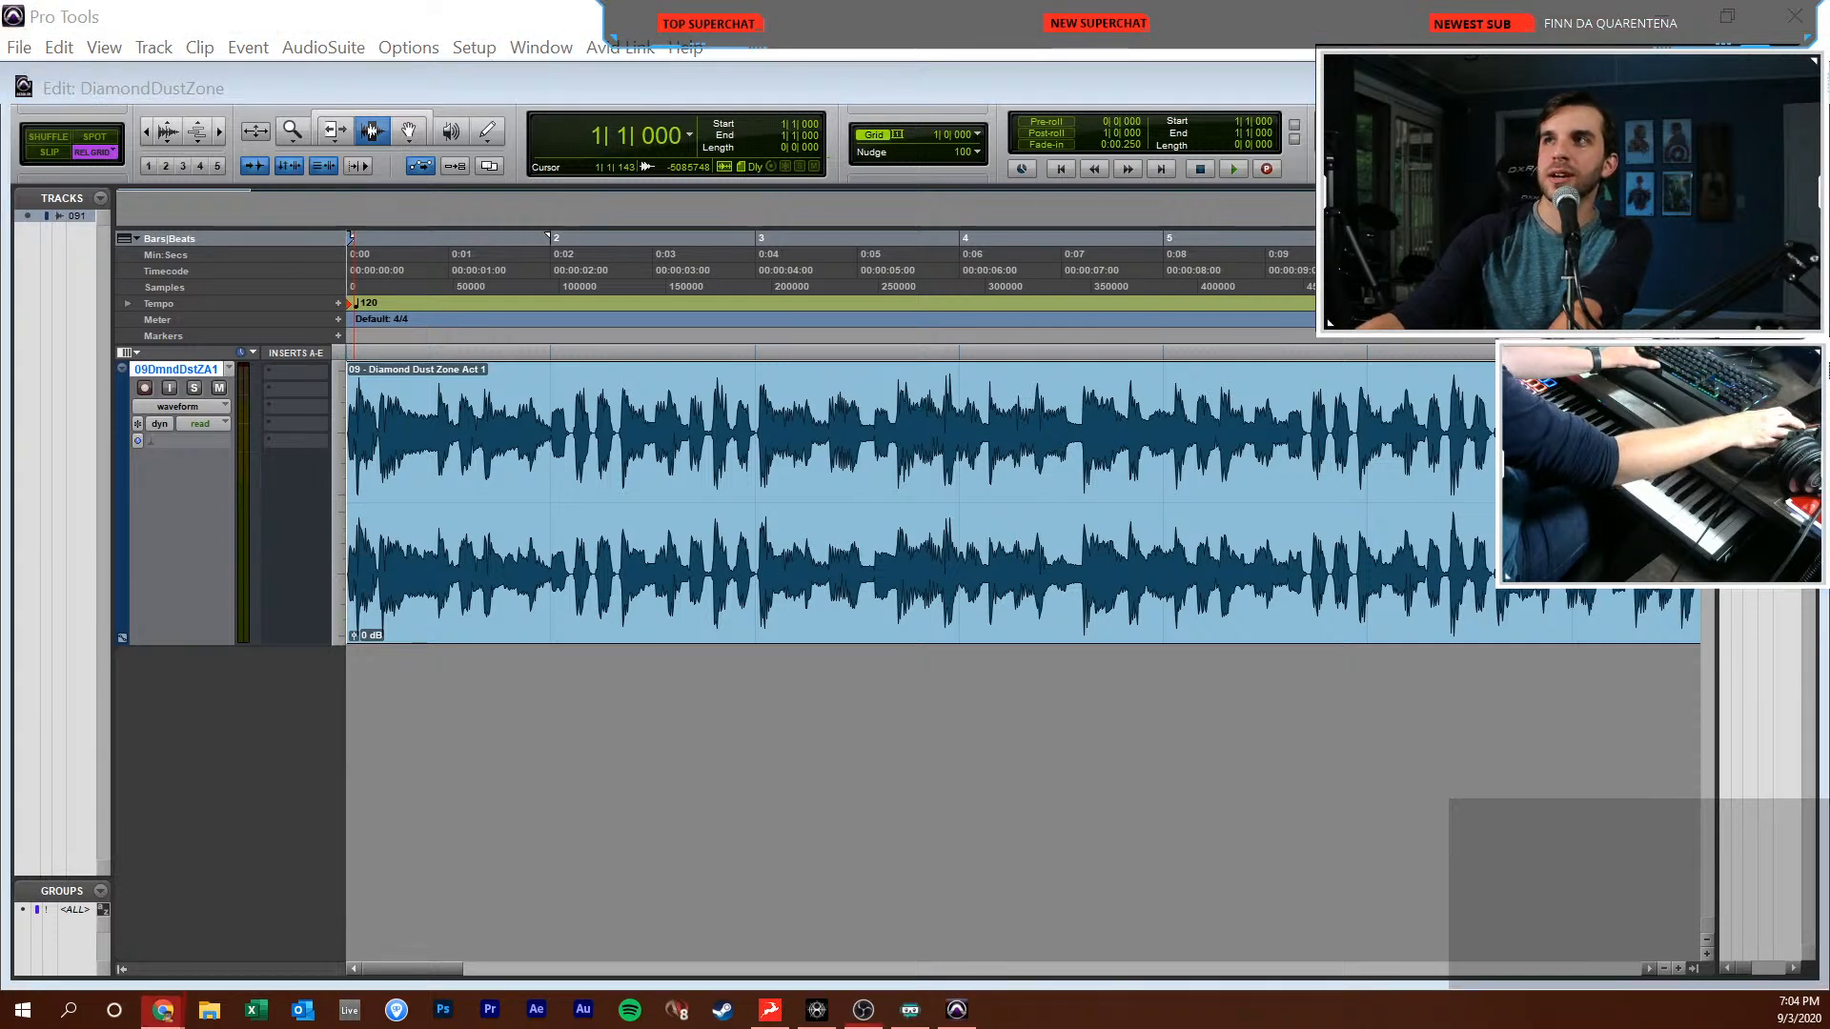
key(alt+Tab)
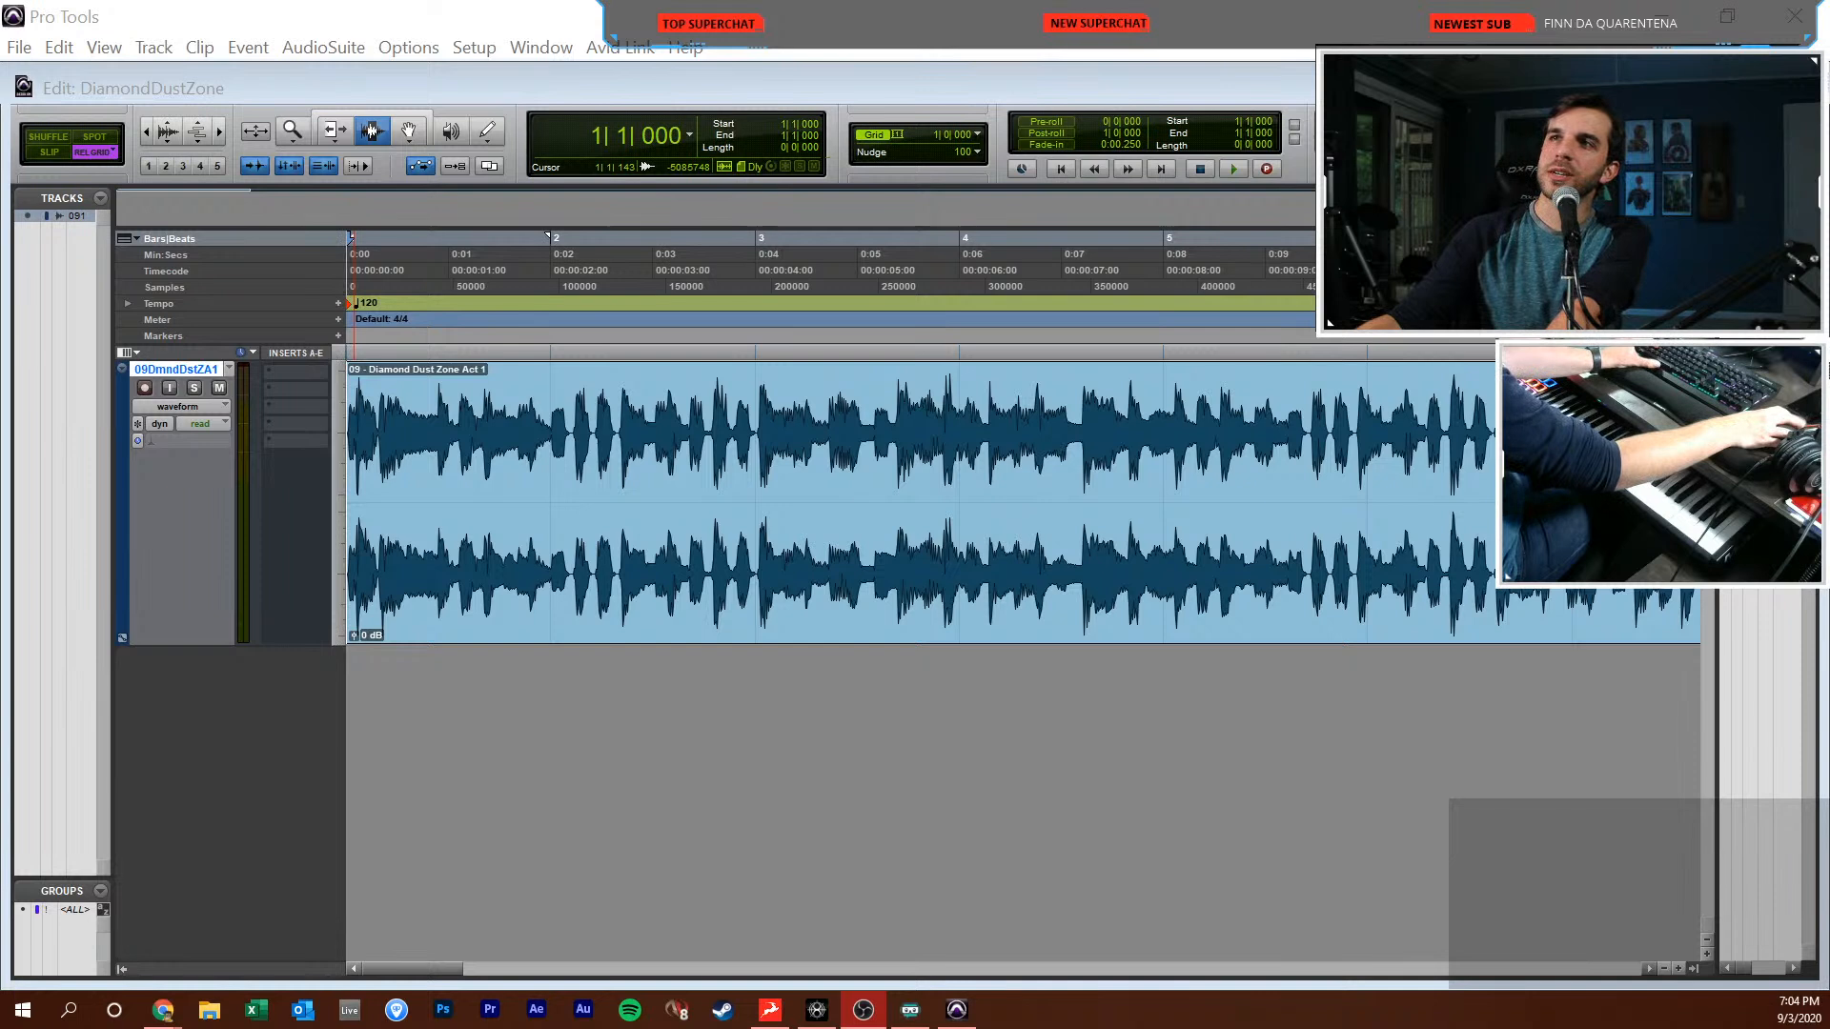
key(alt+Tab)
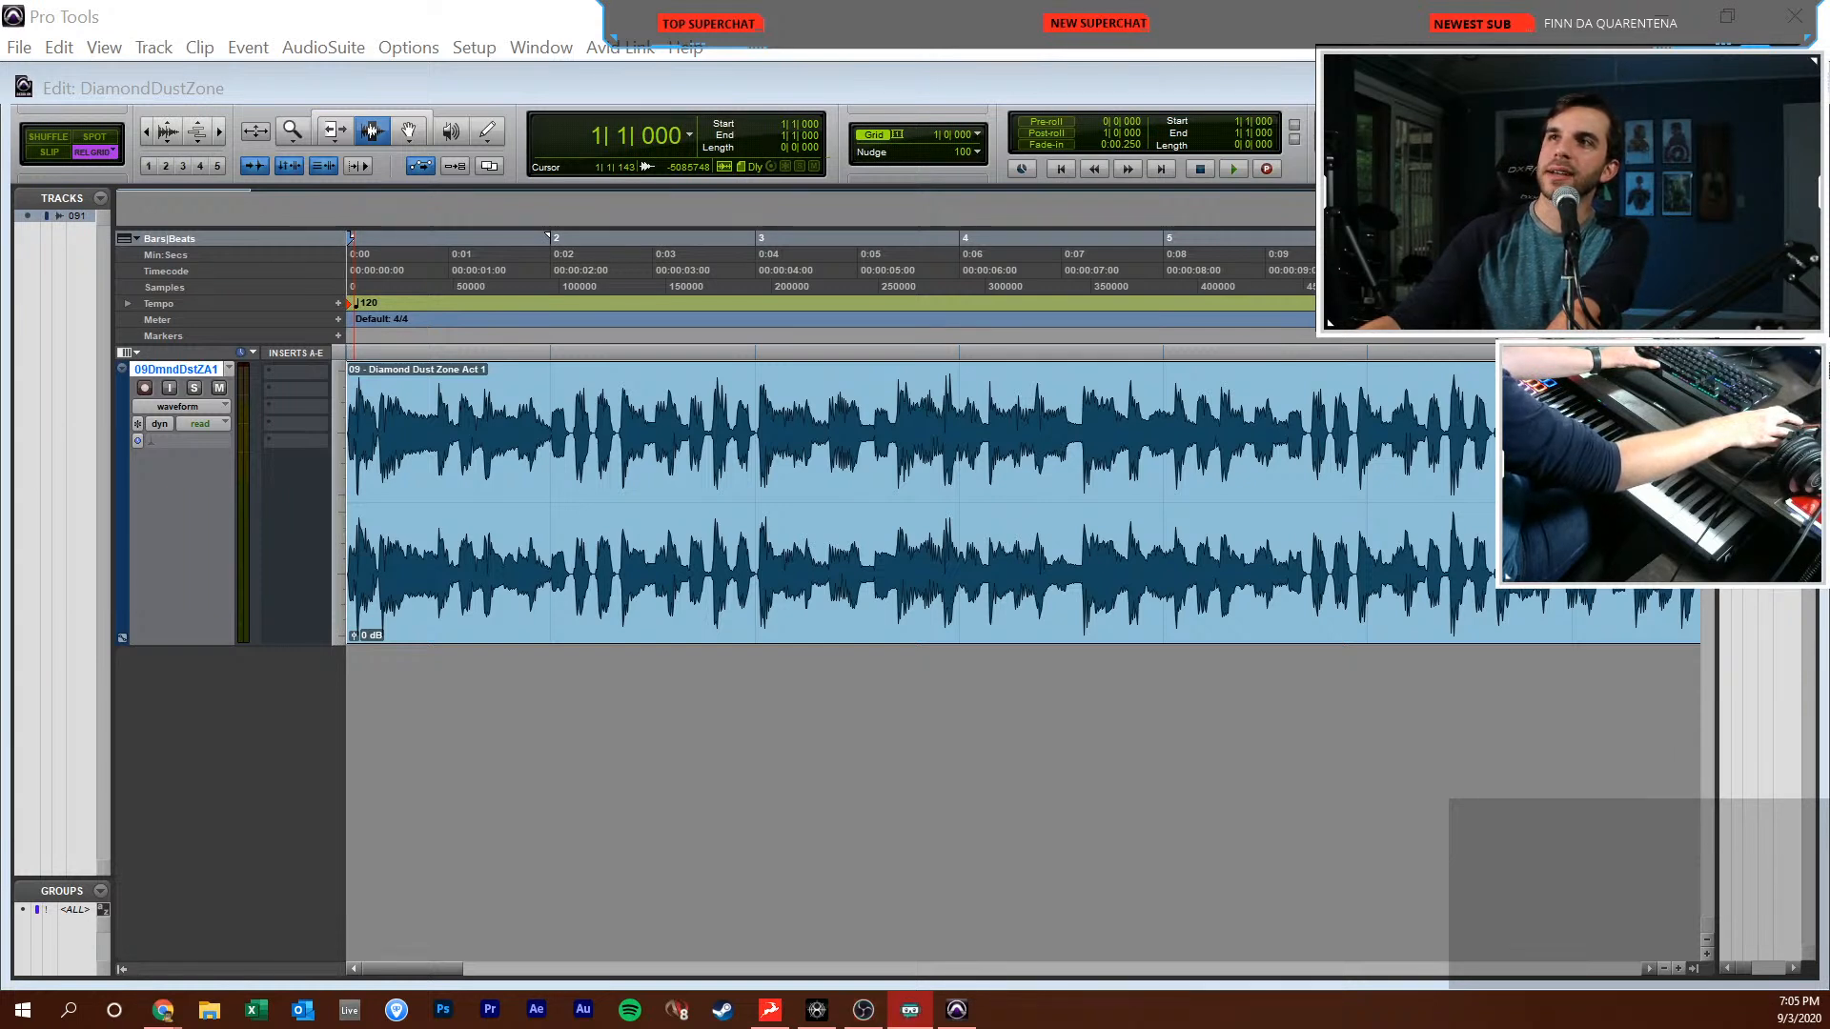
key(alt+Tab)
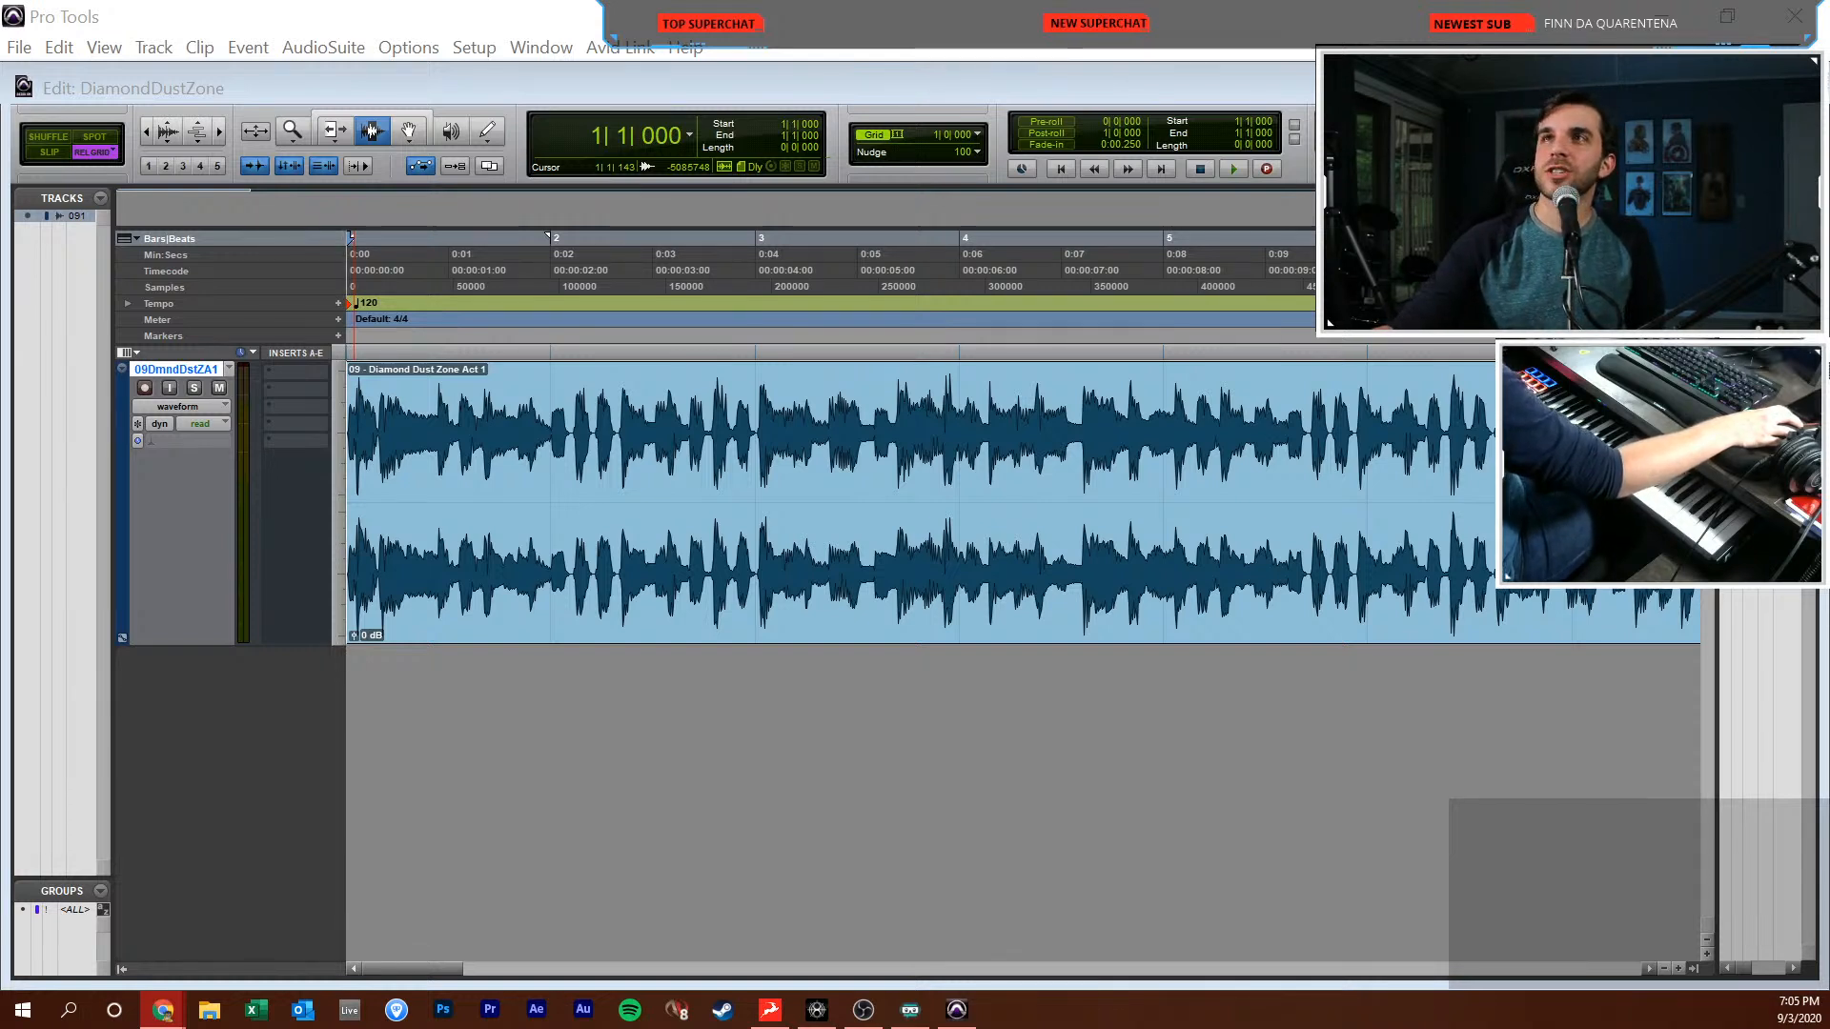
Play the Diamond Dust Zone song from the session start to hear its opening
click(816, 608)
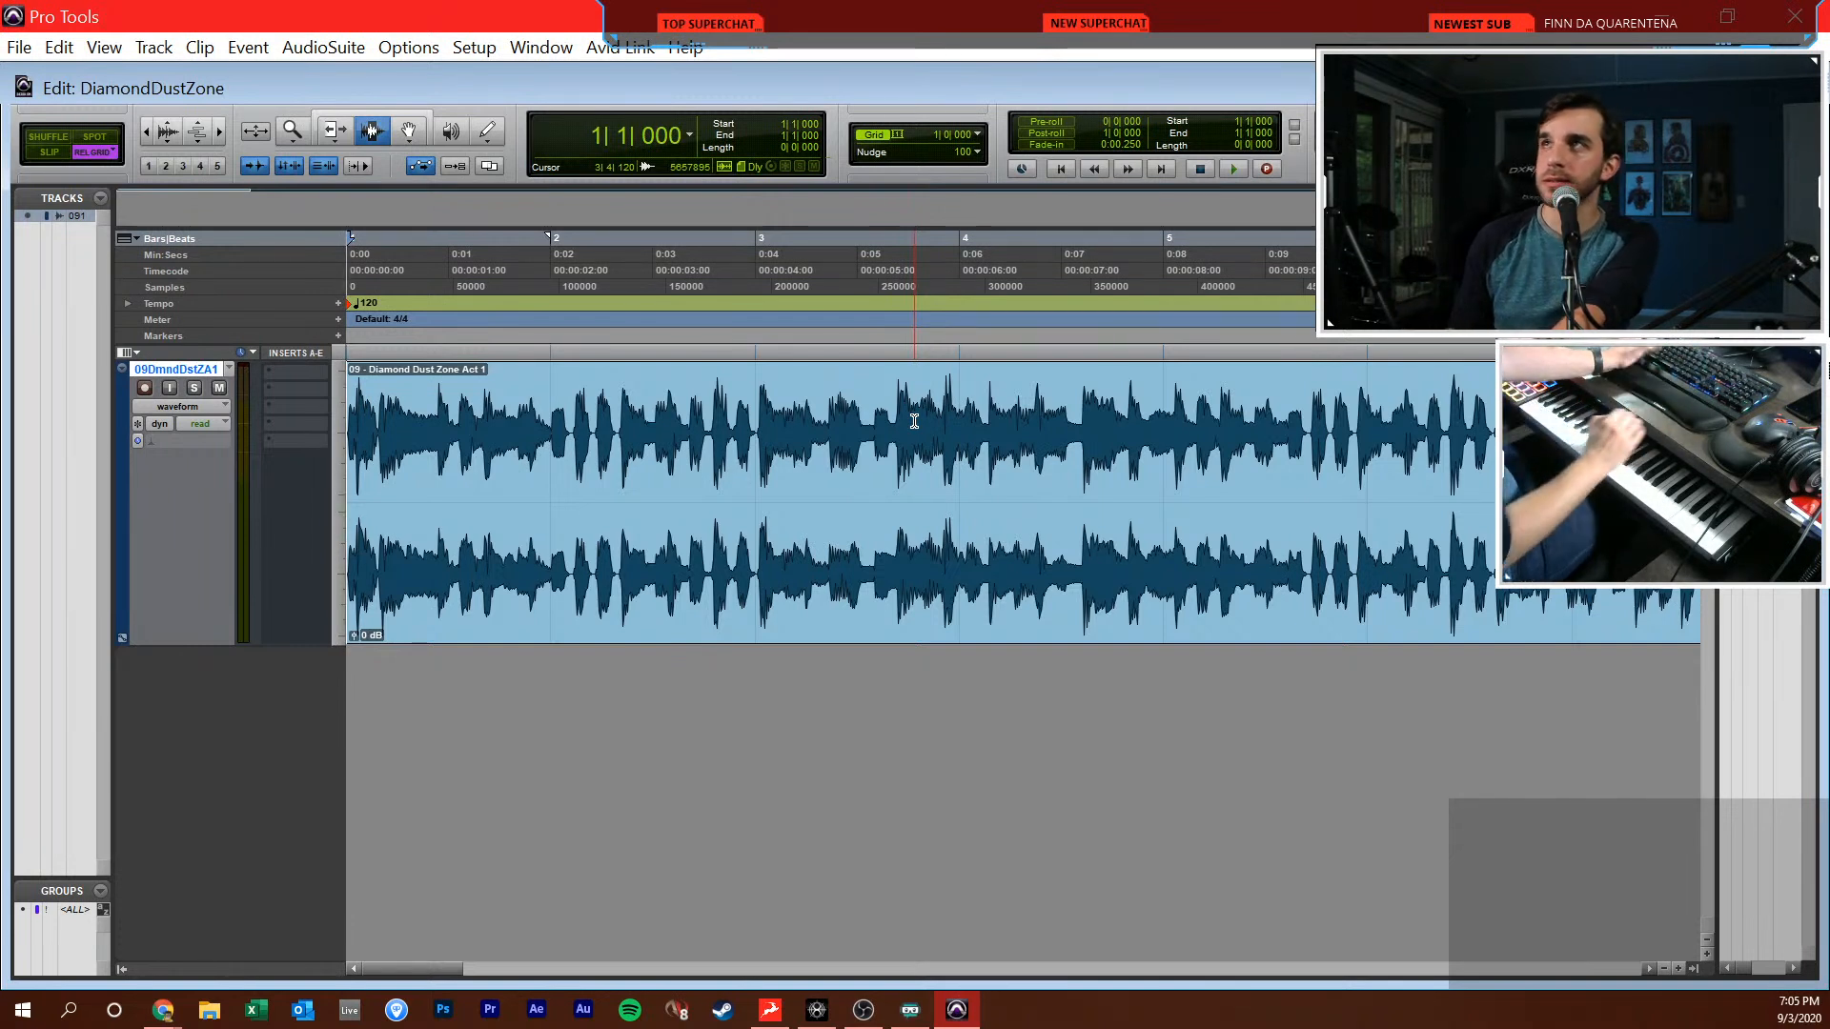
key(space)
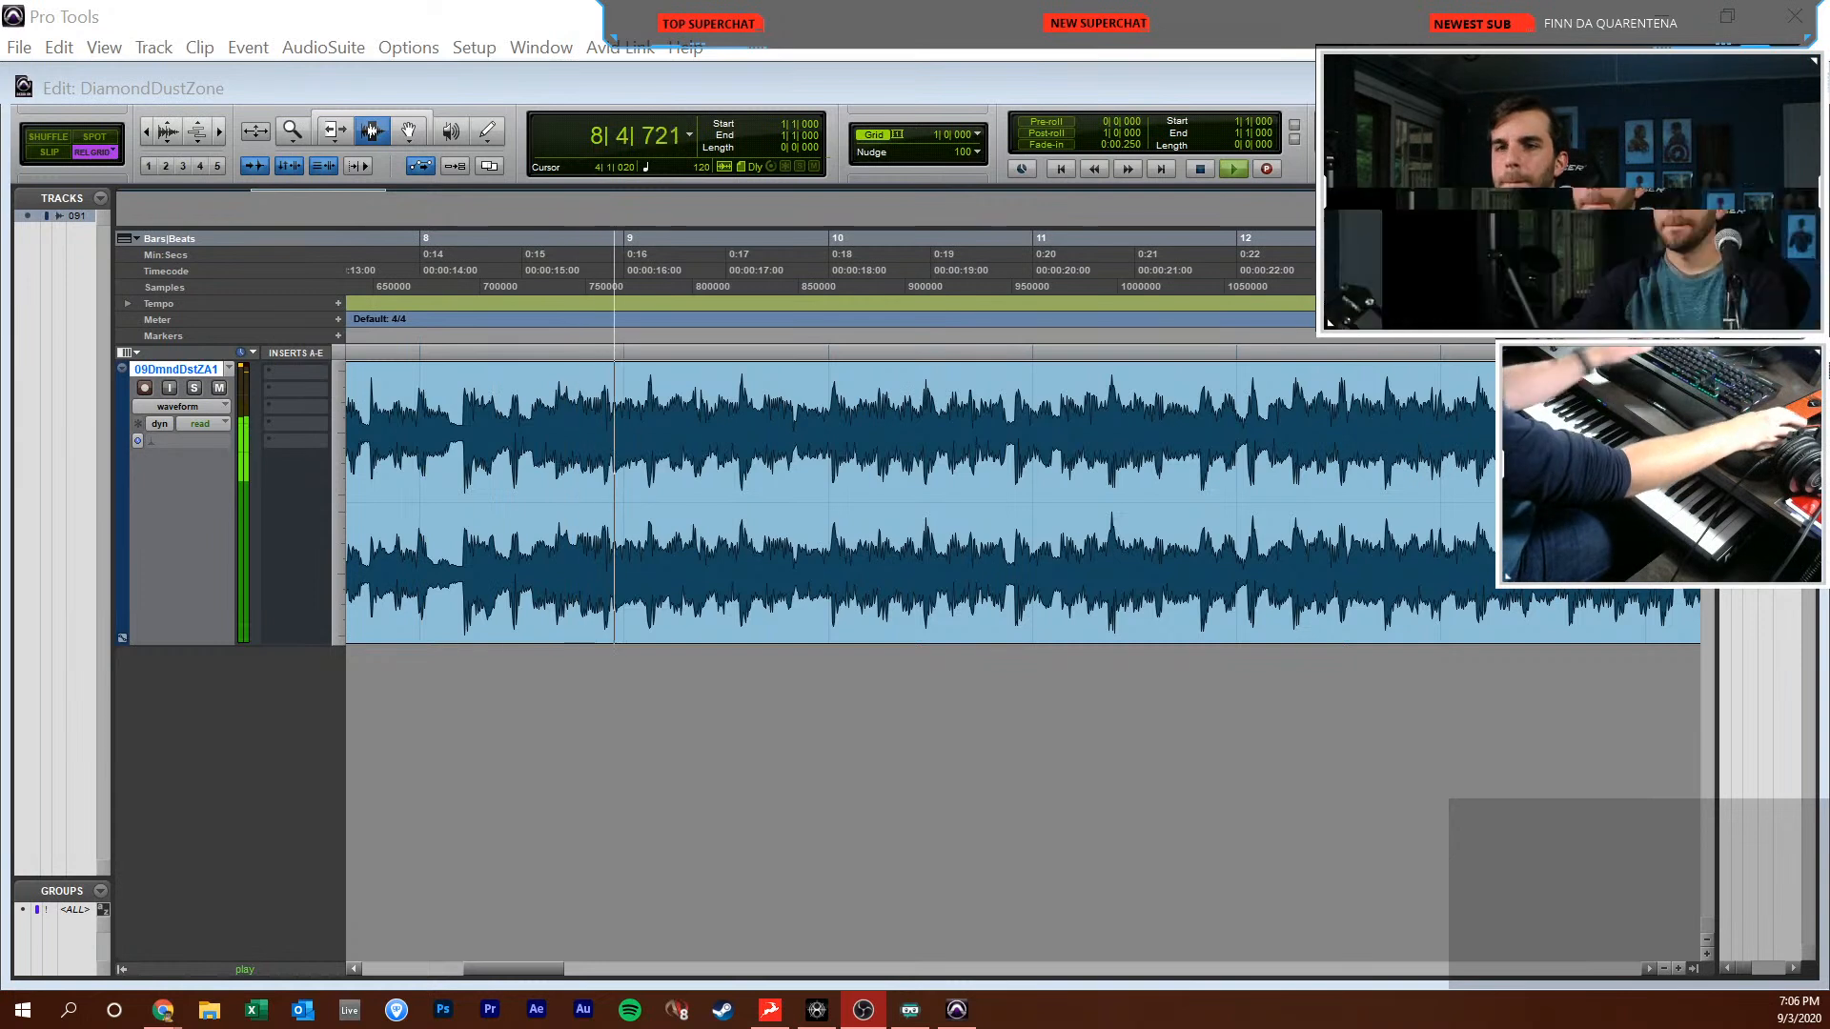
click(1400, 405)
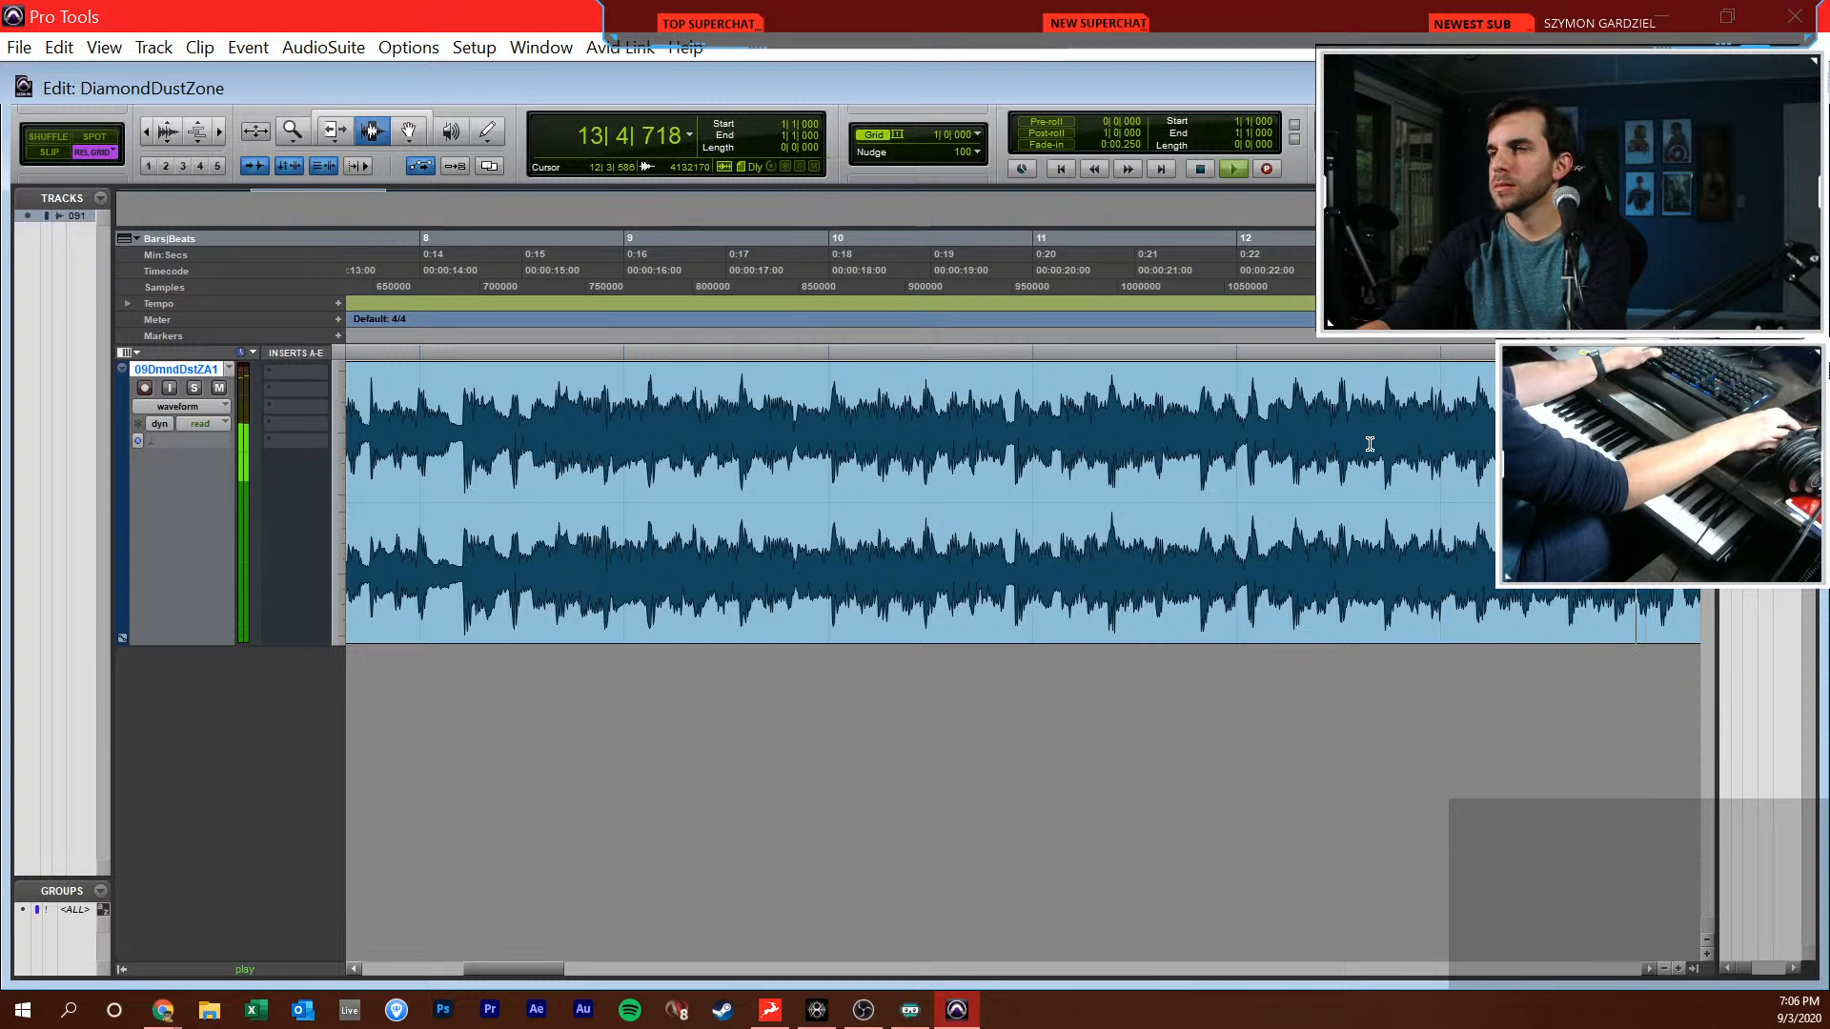
Set the session tempo to 134 and fit the whole song clip in the timeline
key(Return)
scroll(1320, 451, down, 2)
scroll(1320, 451, down, 2)
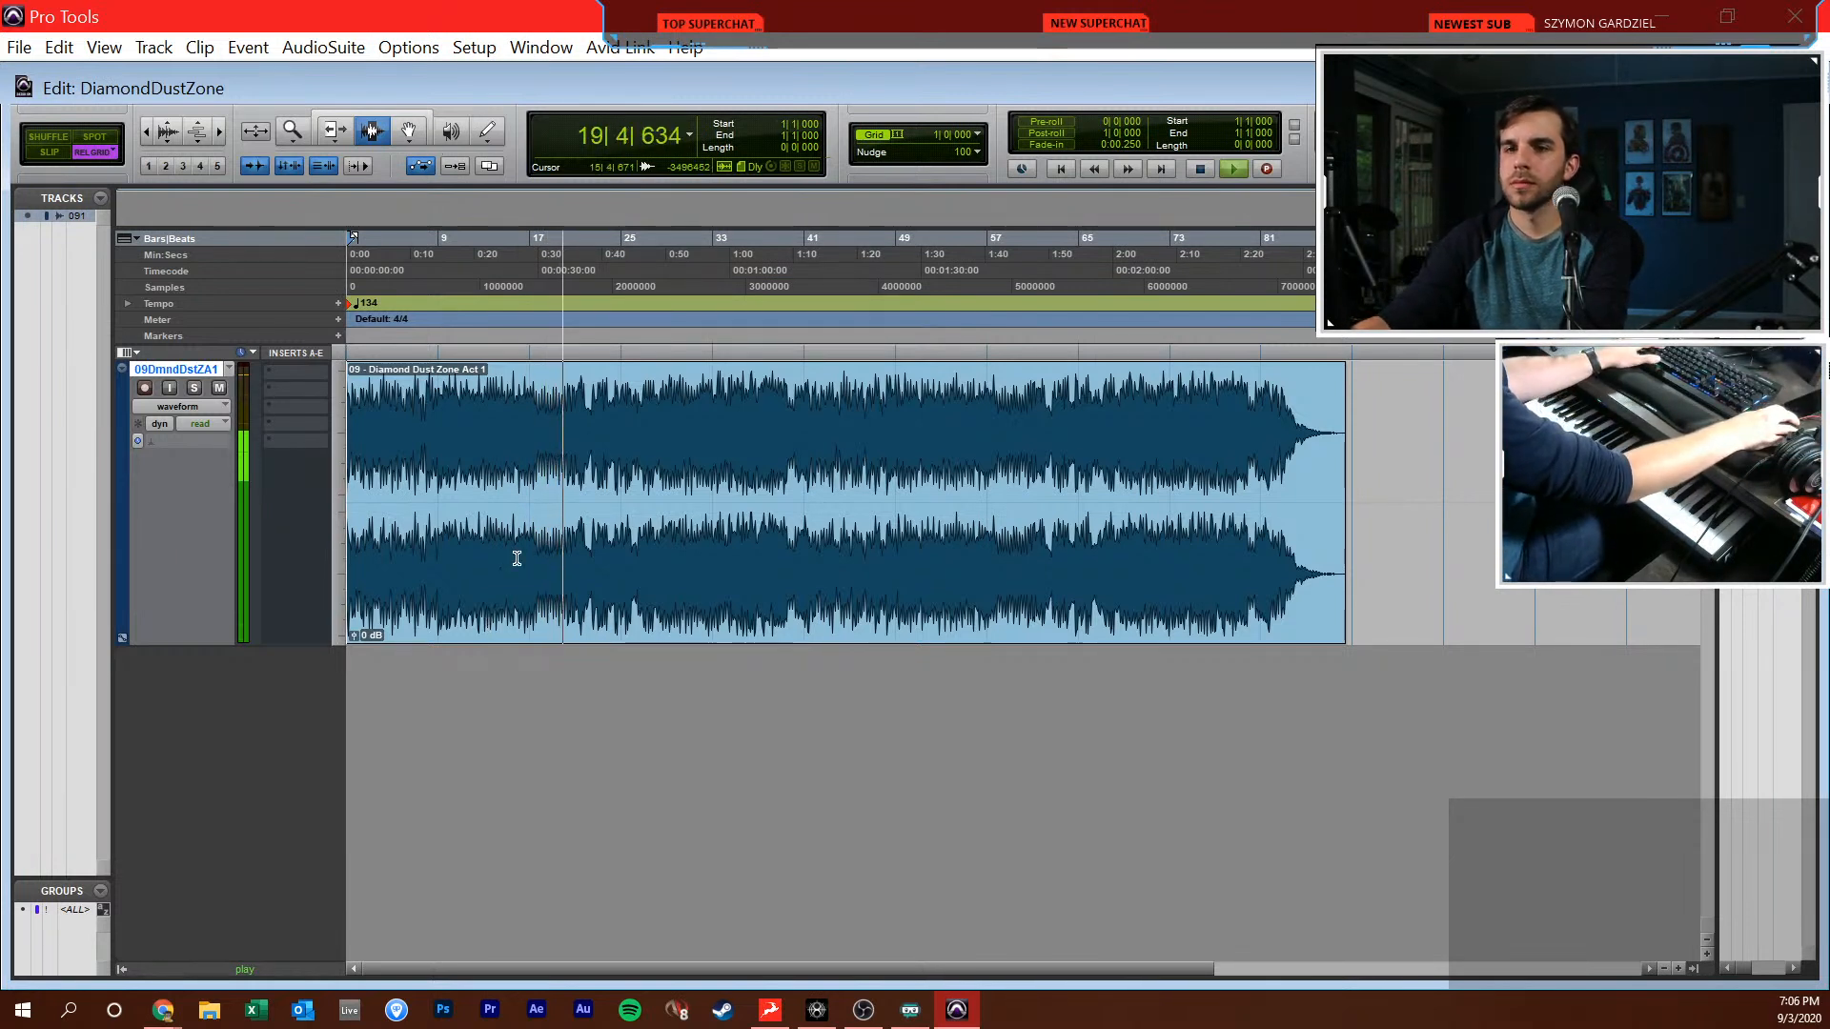
Audition the song by setting the playback start at bar 14, bar 30 and bar 35
drag(517, 548, 492, 566)
click(500, 529)
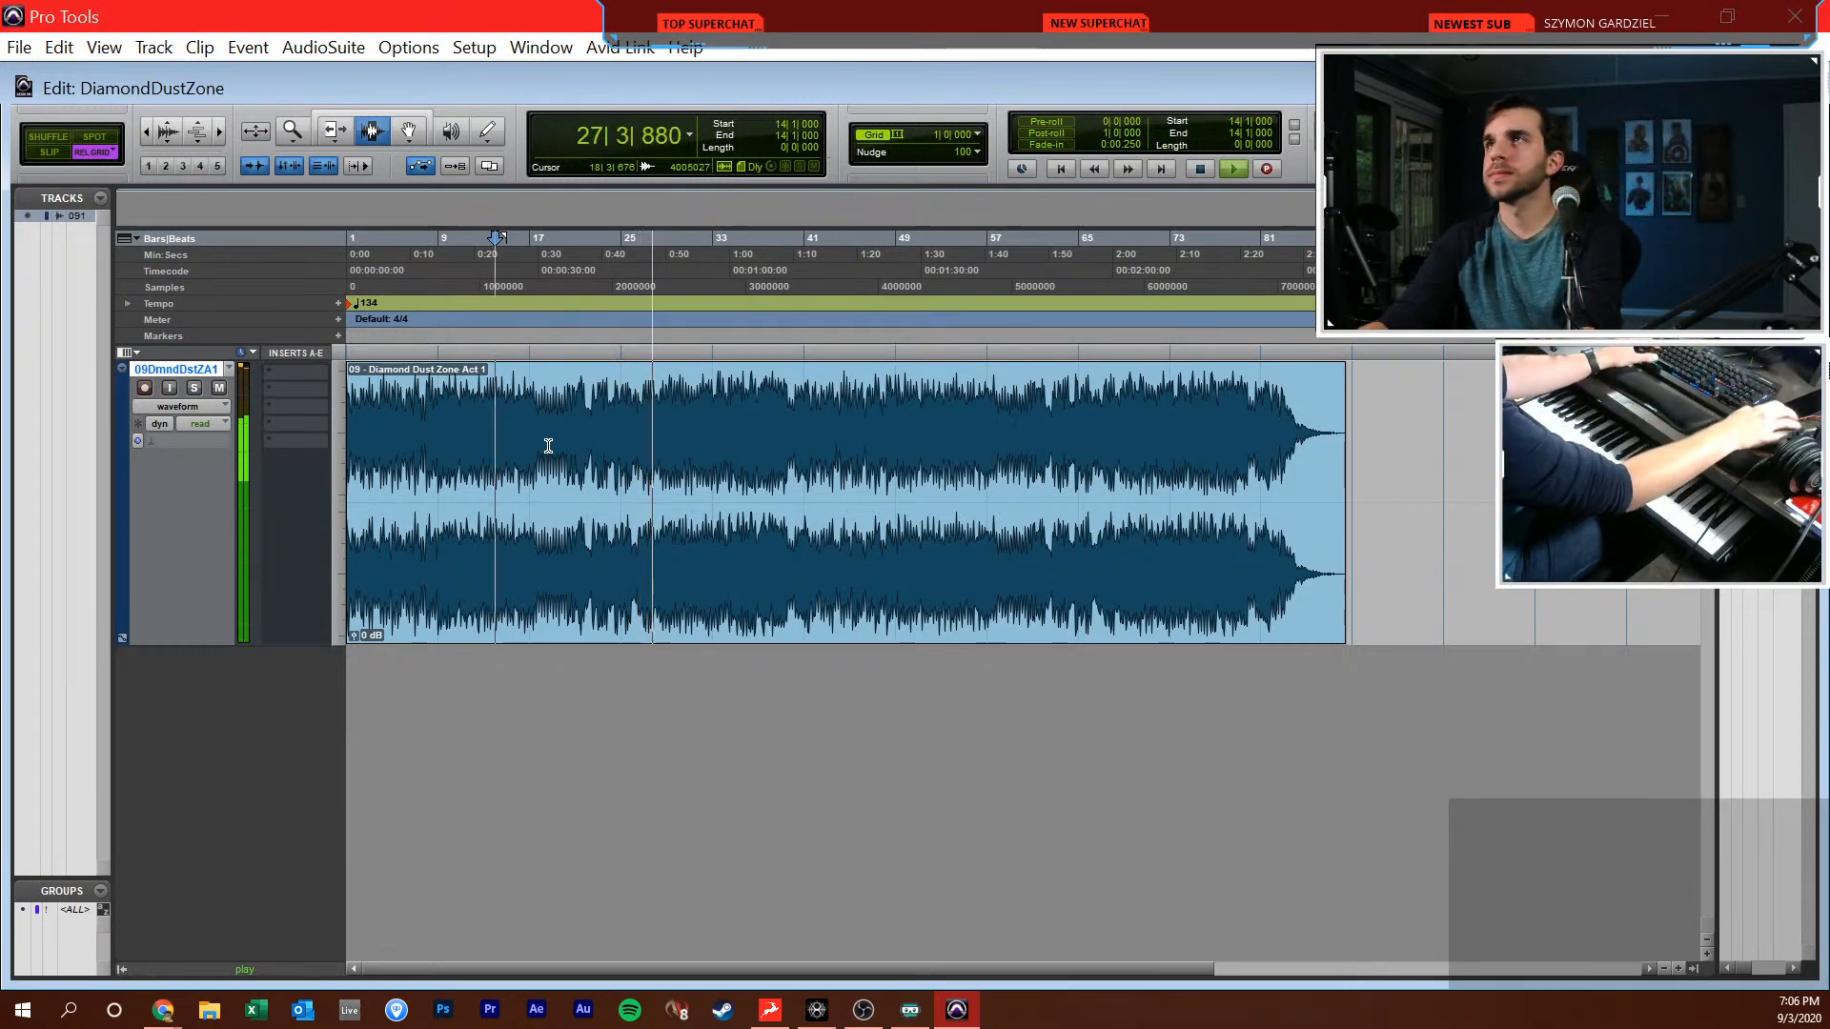
click(686, 477)
key(t)
key(t)
click(967, 436)
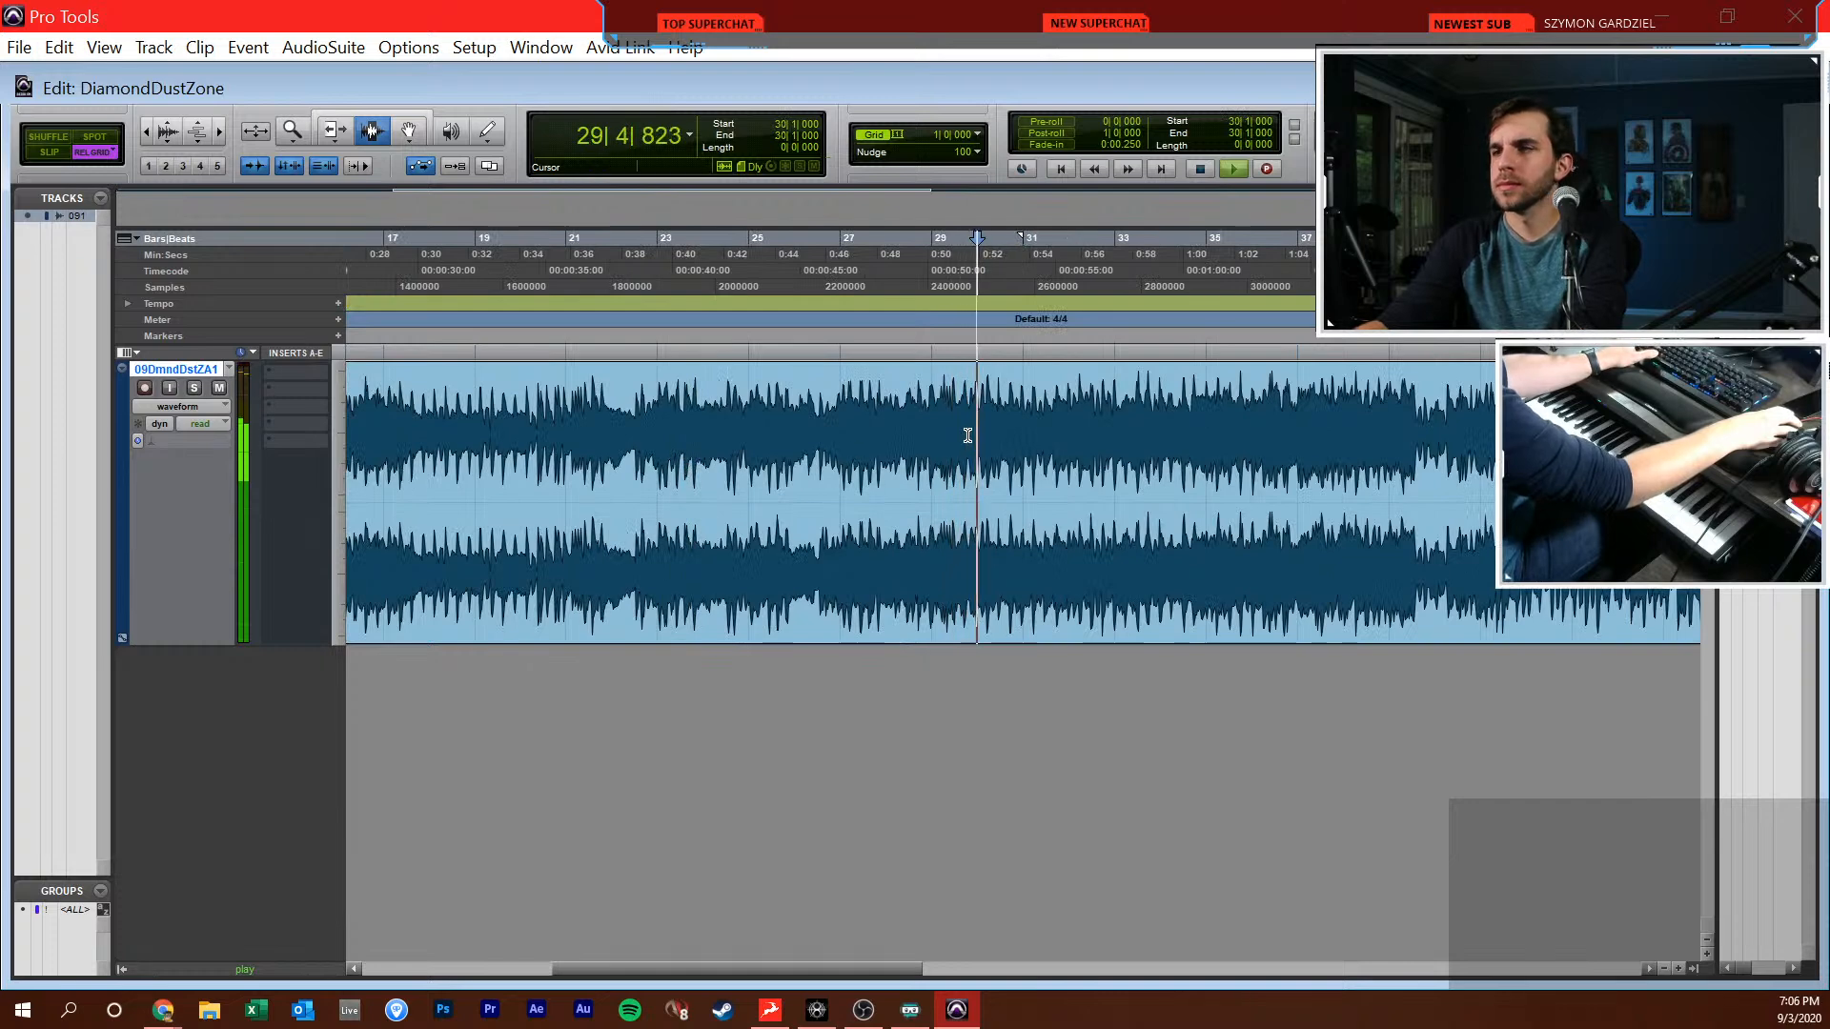
scroll(968, 435, right, 3)
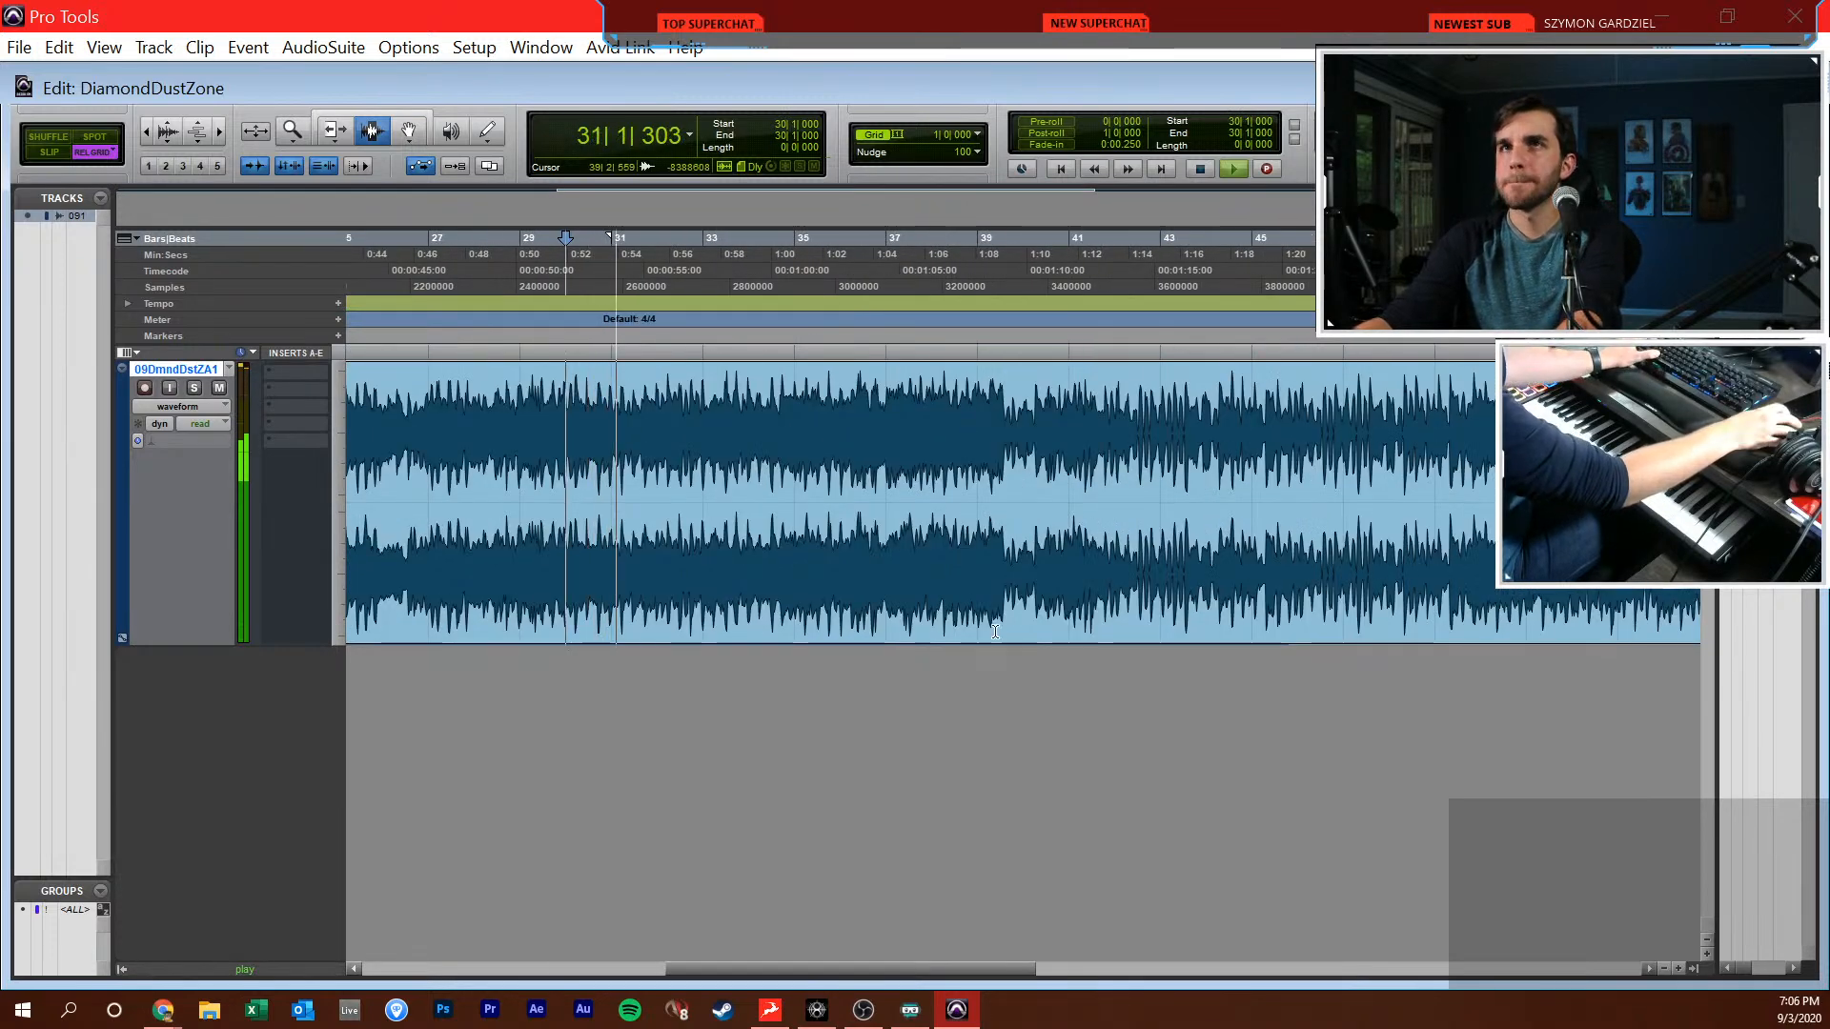
key(alt+Tab)
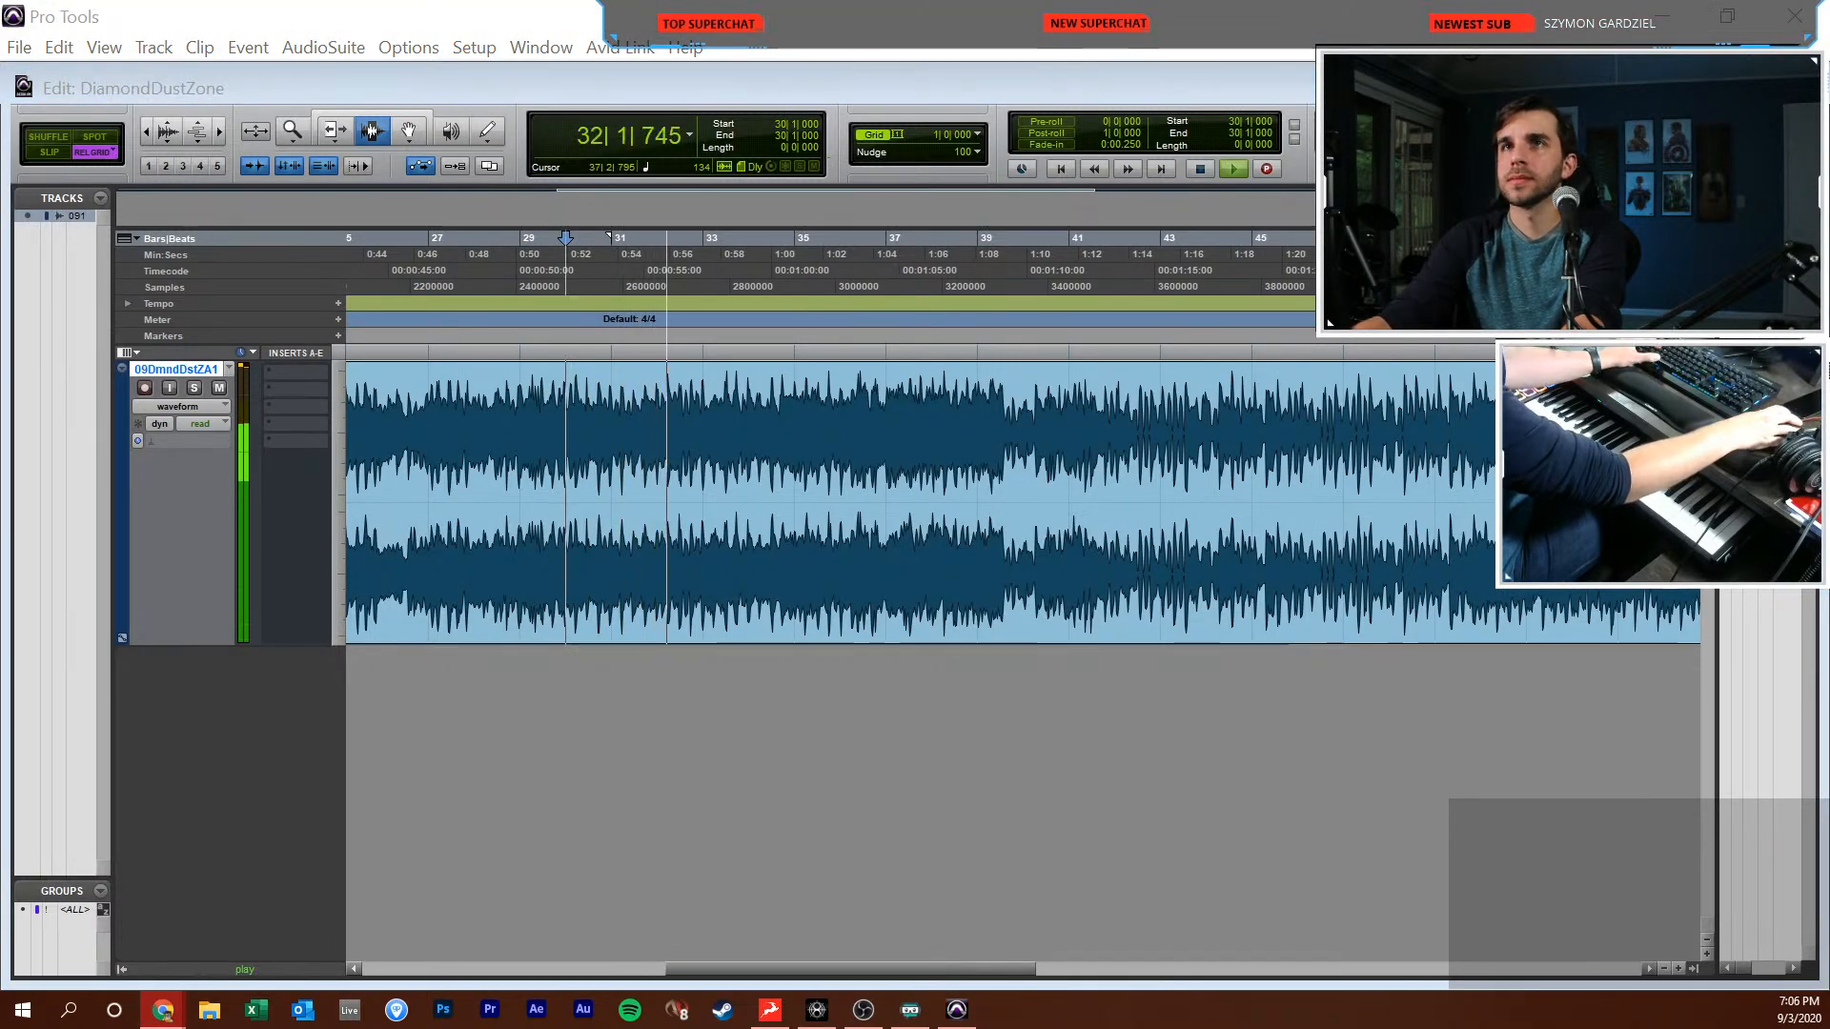
click(805, 433)
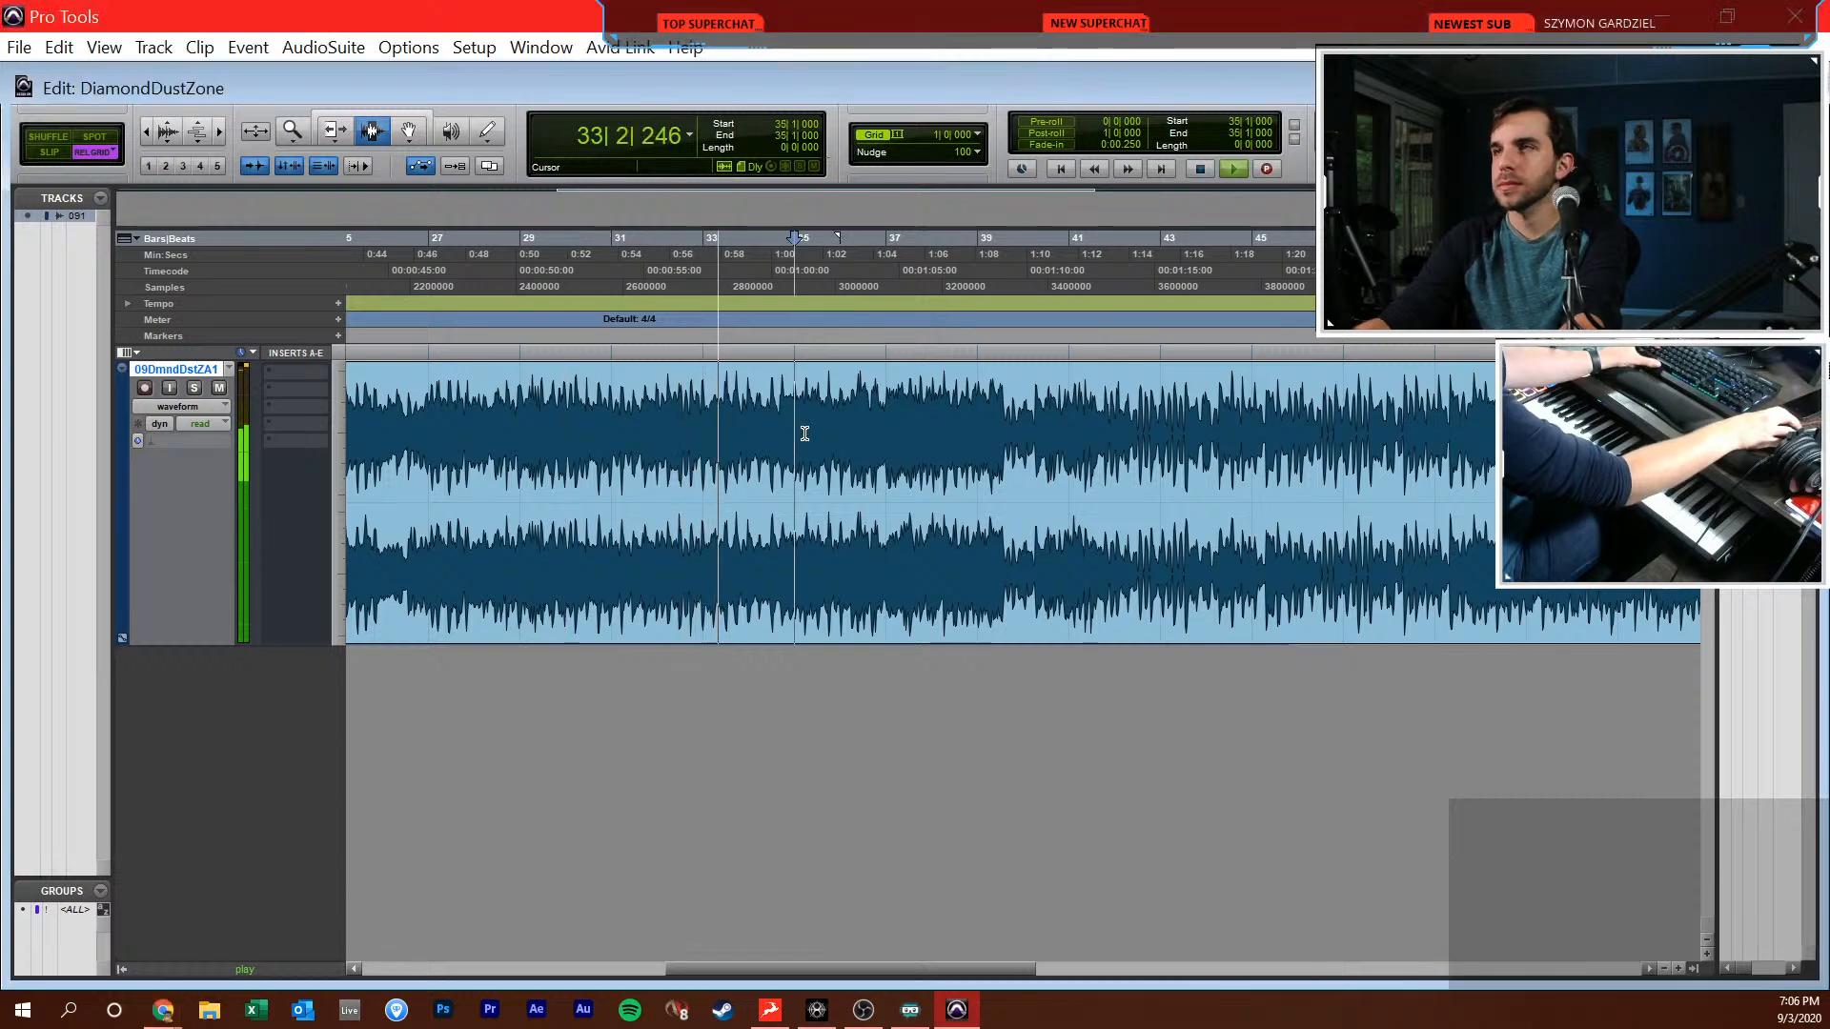
Create two stereo Instrument tracks in ticks, four mono Audio tracks in samples and one stereo Aux Input in samples
key(ctrl+bracketleft)
key(ctrl+bracketleft)
key(ctrl+bracketleft)
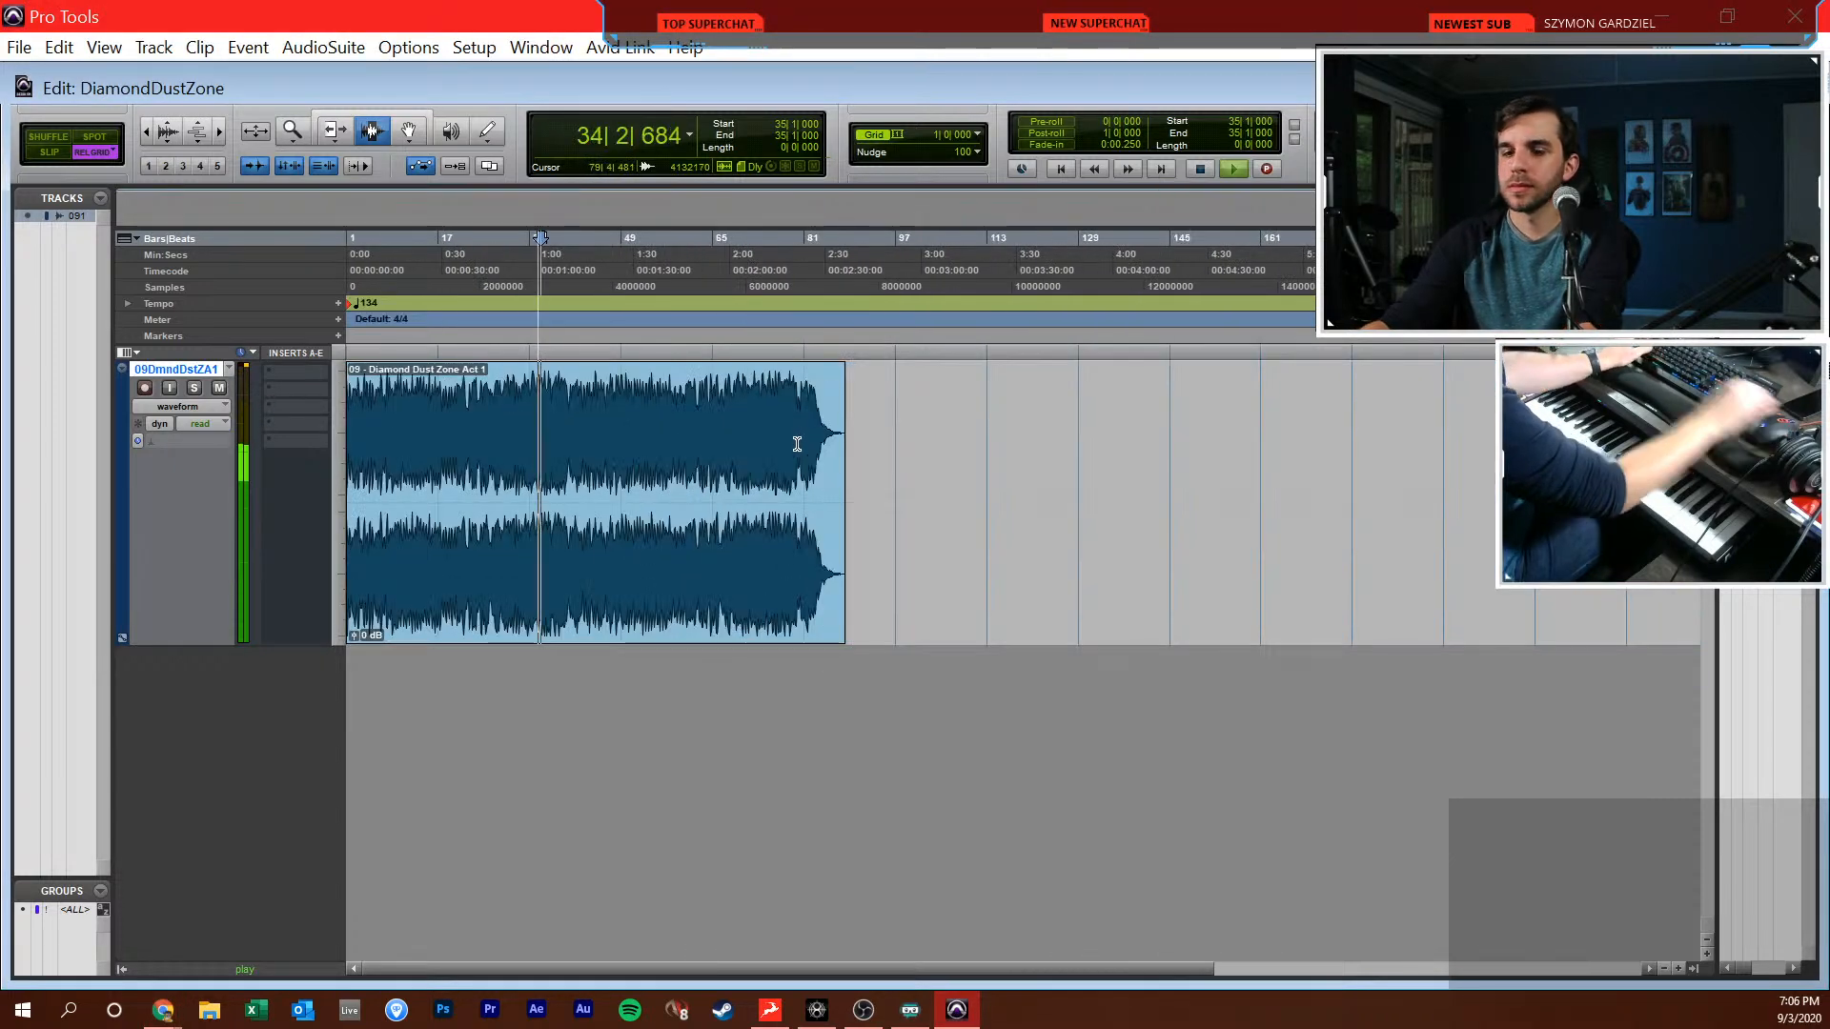
key(ctrl+shift+n)
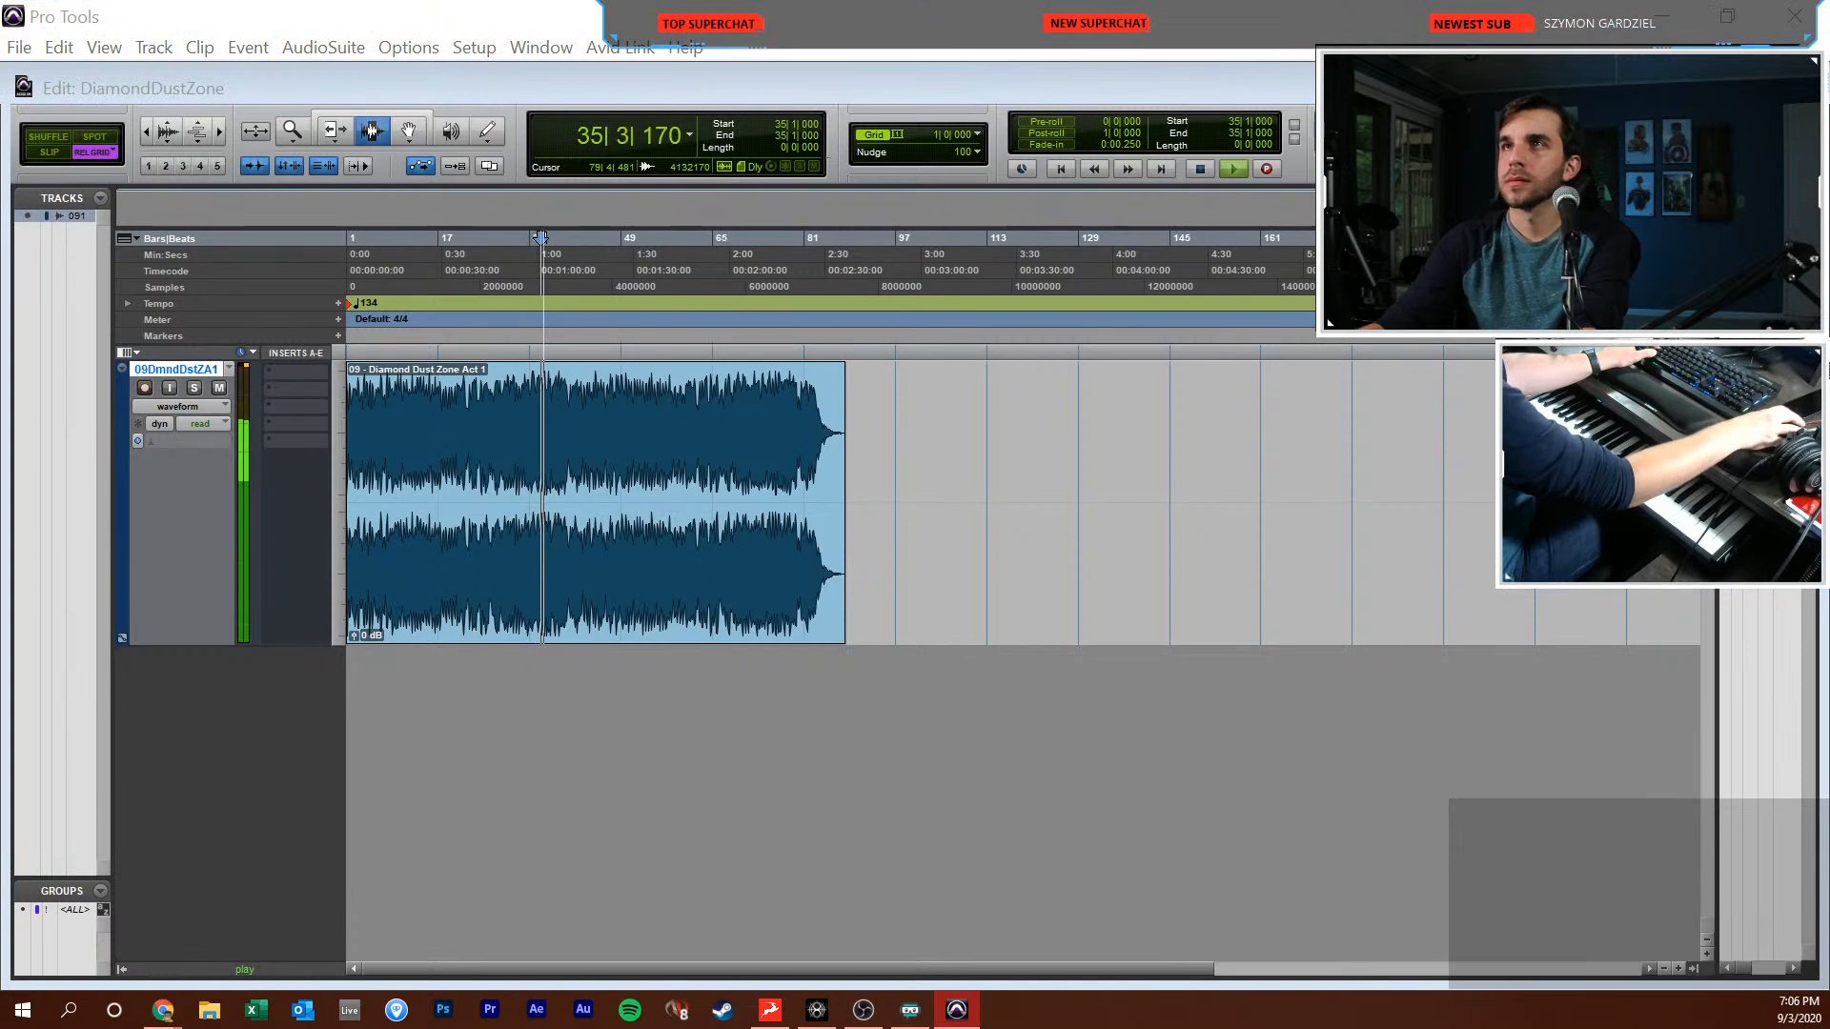
drag(1829, 505, 1103, 461)
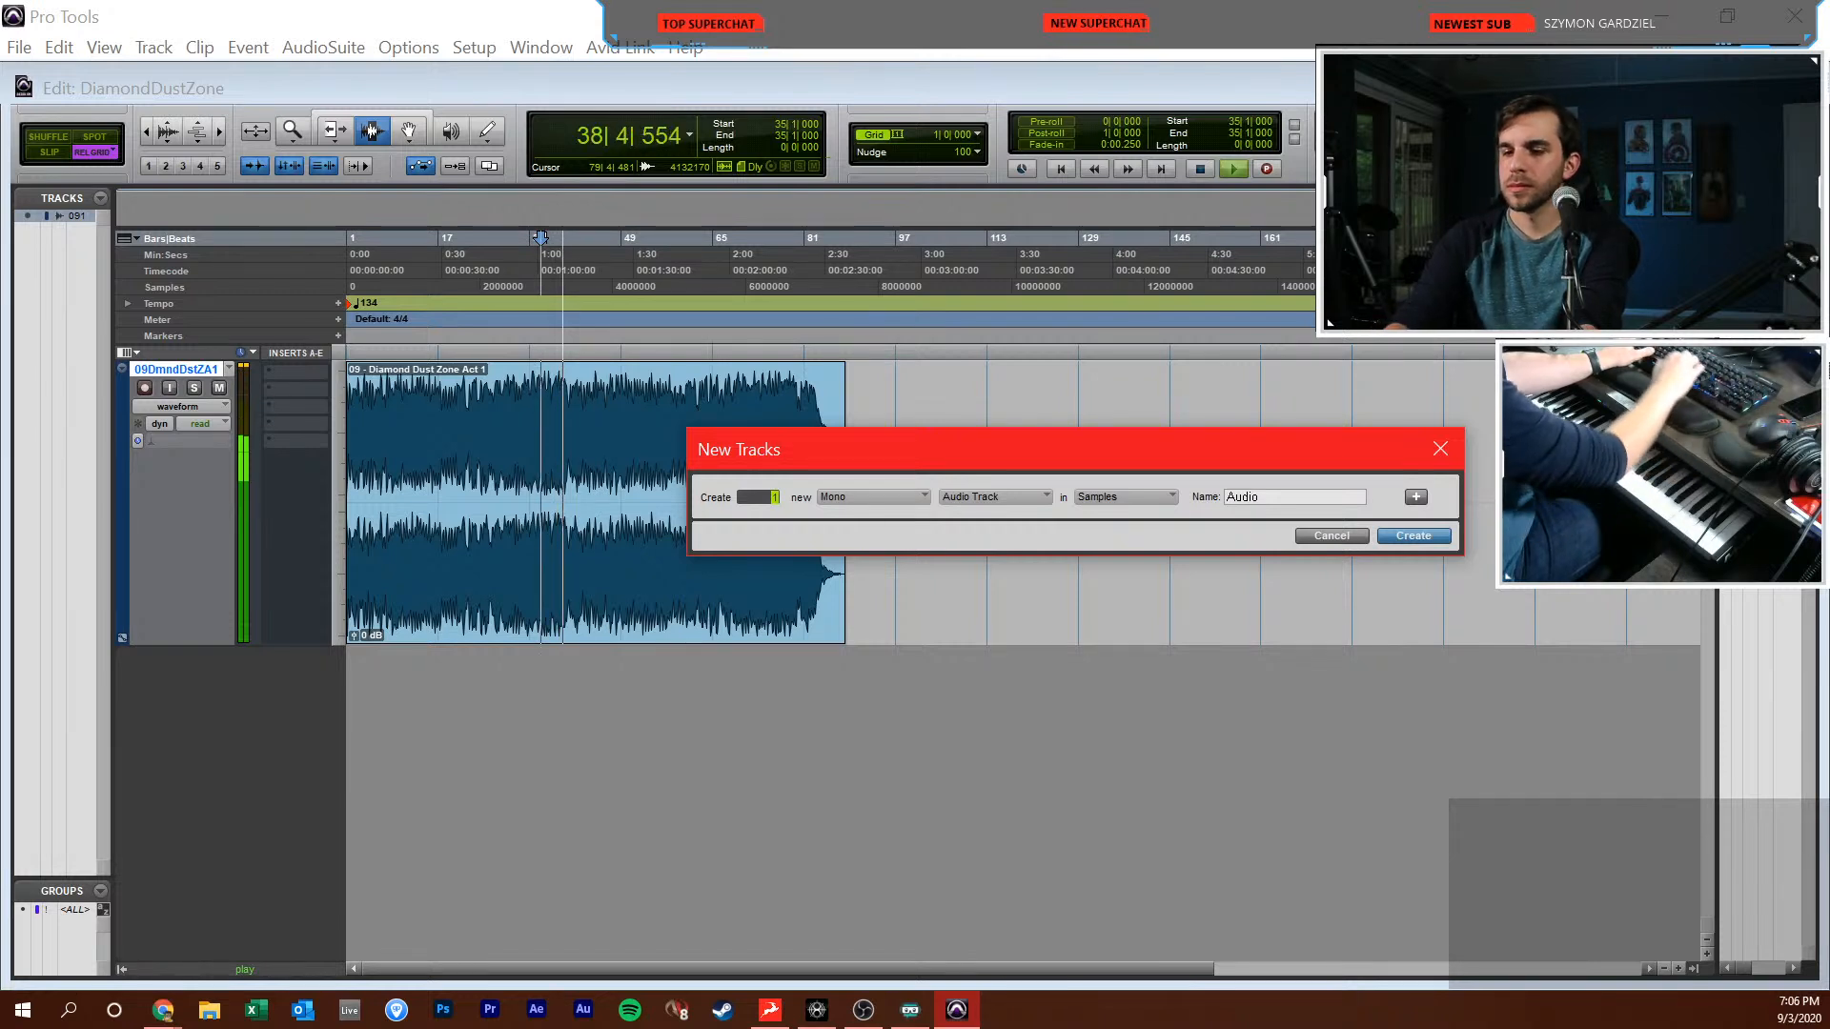
key(ctrl+Down)
key(ctrl+Down)
key(ctrl+Down)
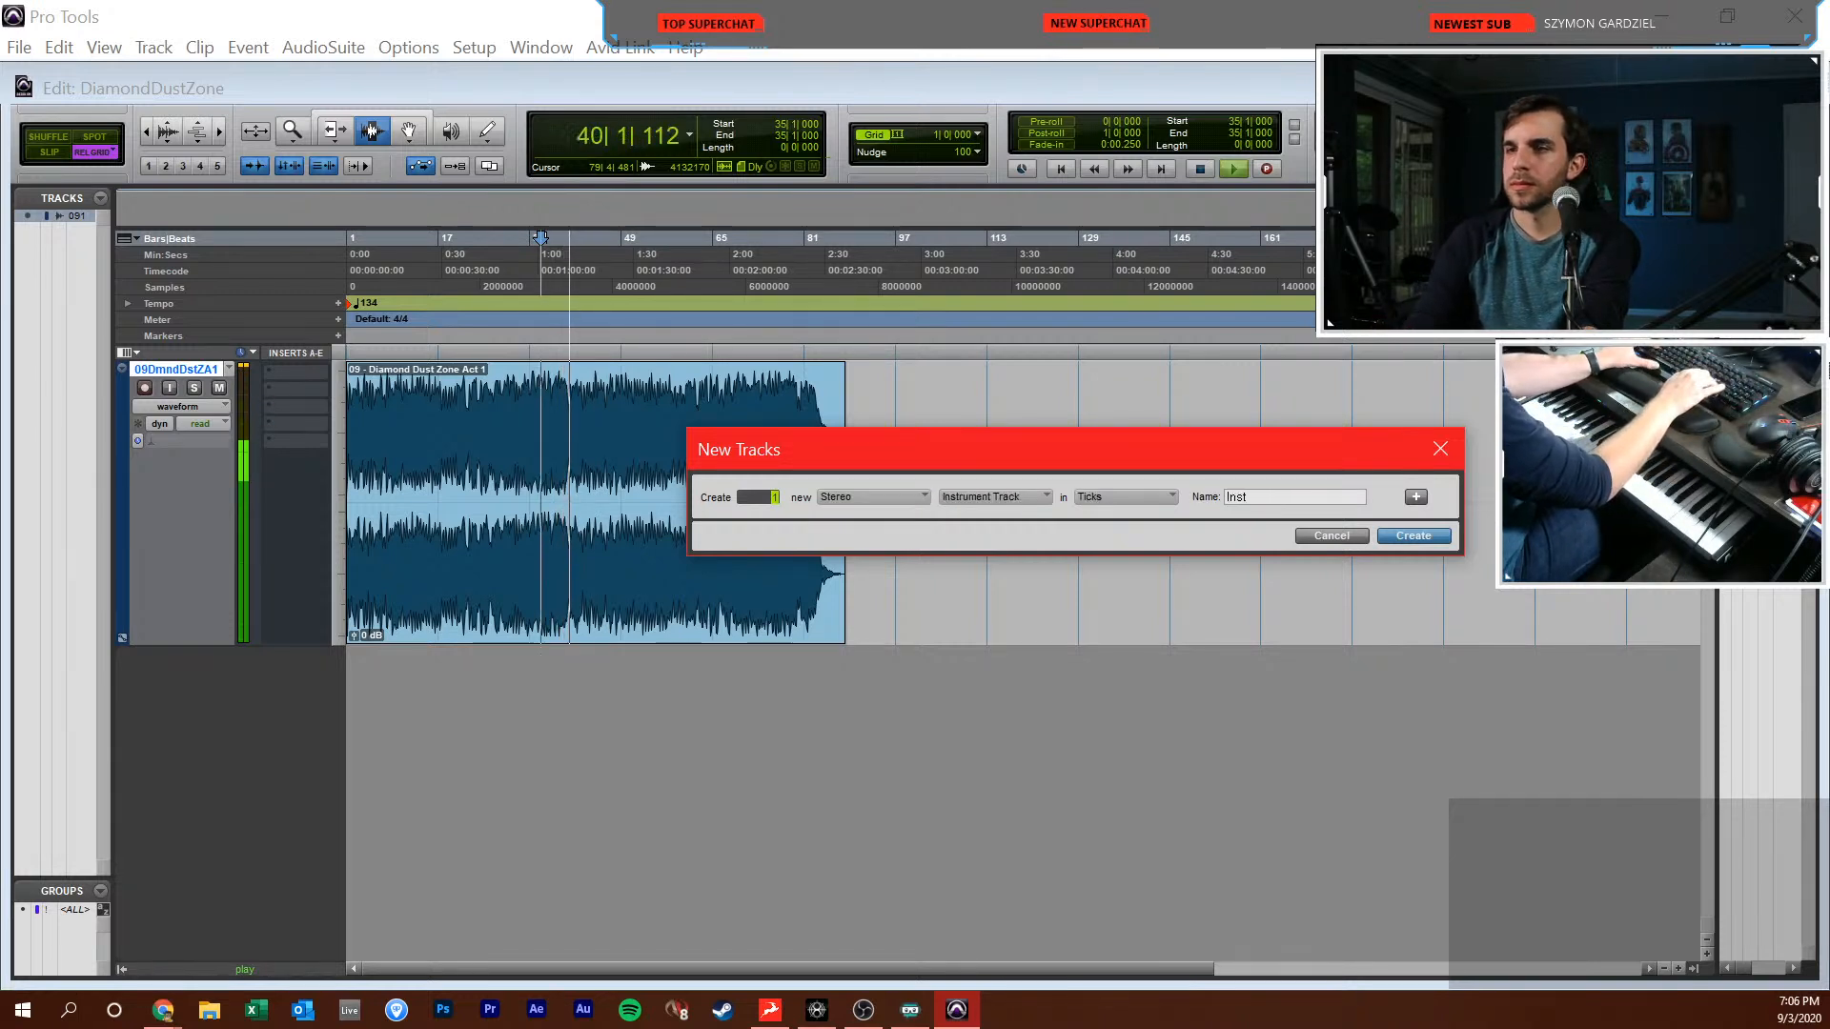
key(ctrl+shift+Down)
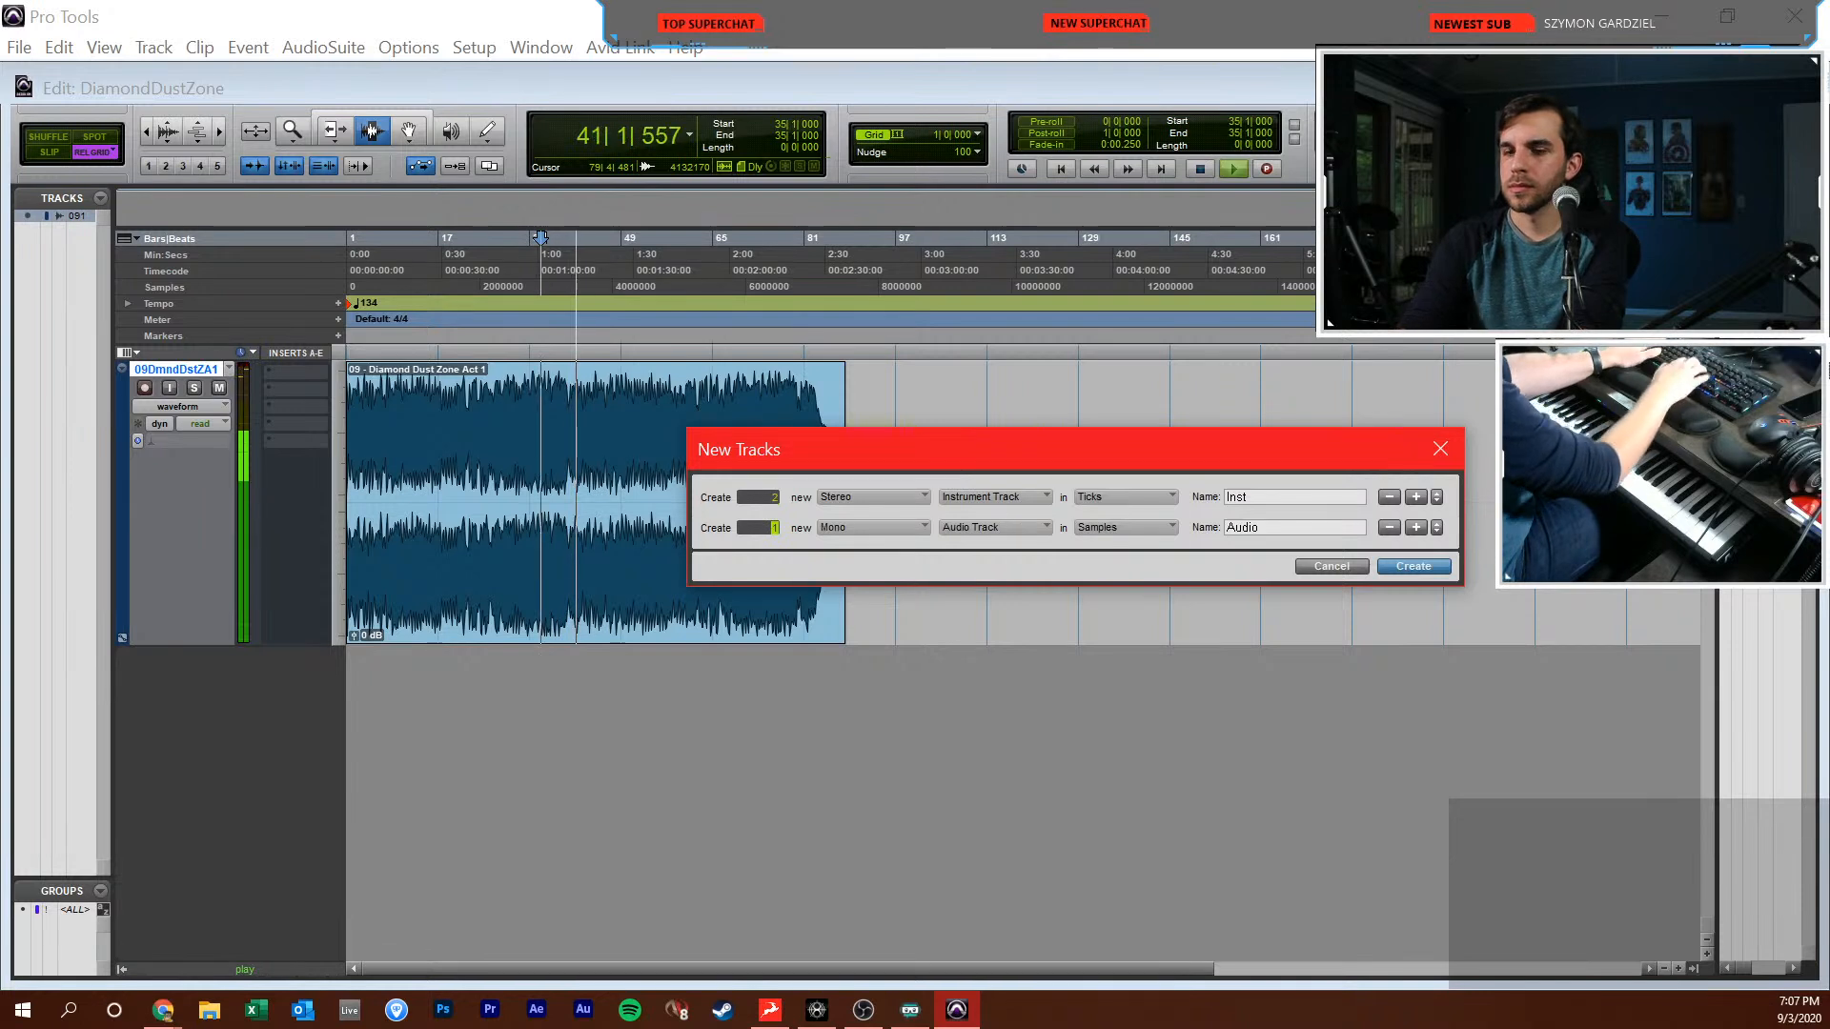
key(ctrl+shift+Down)
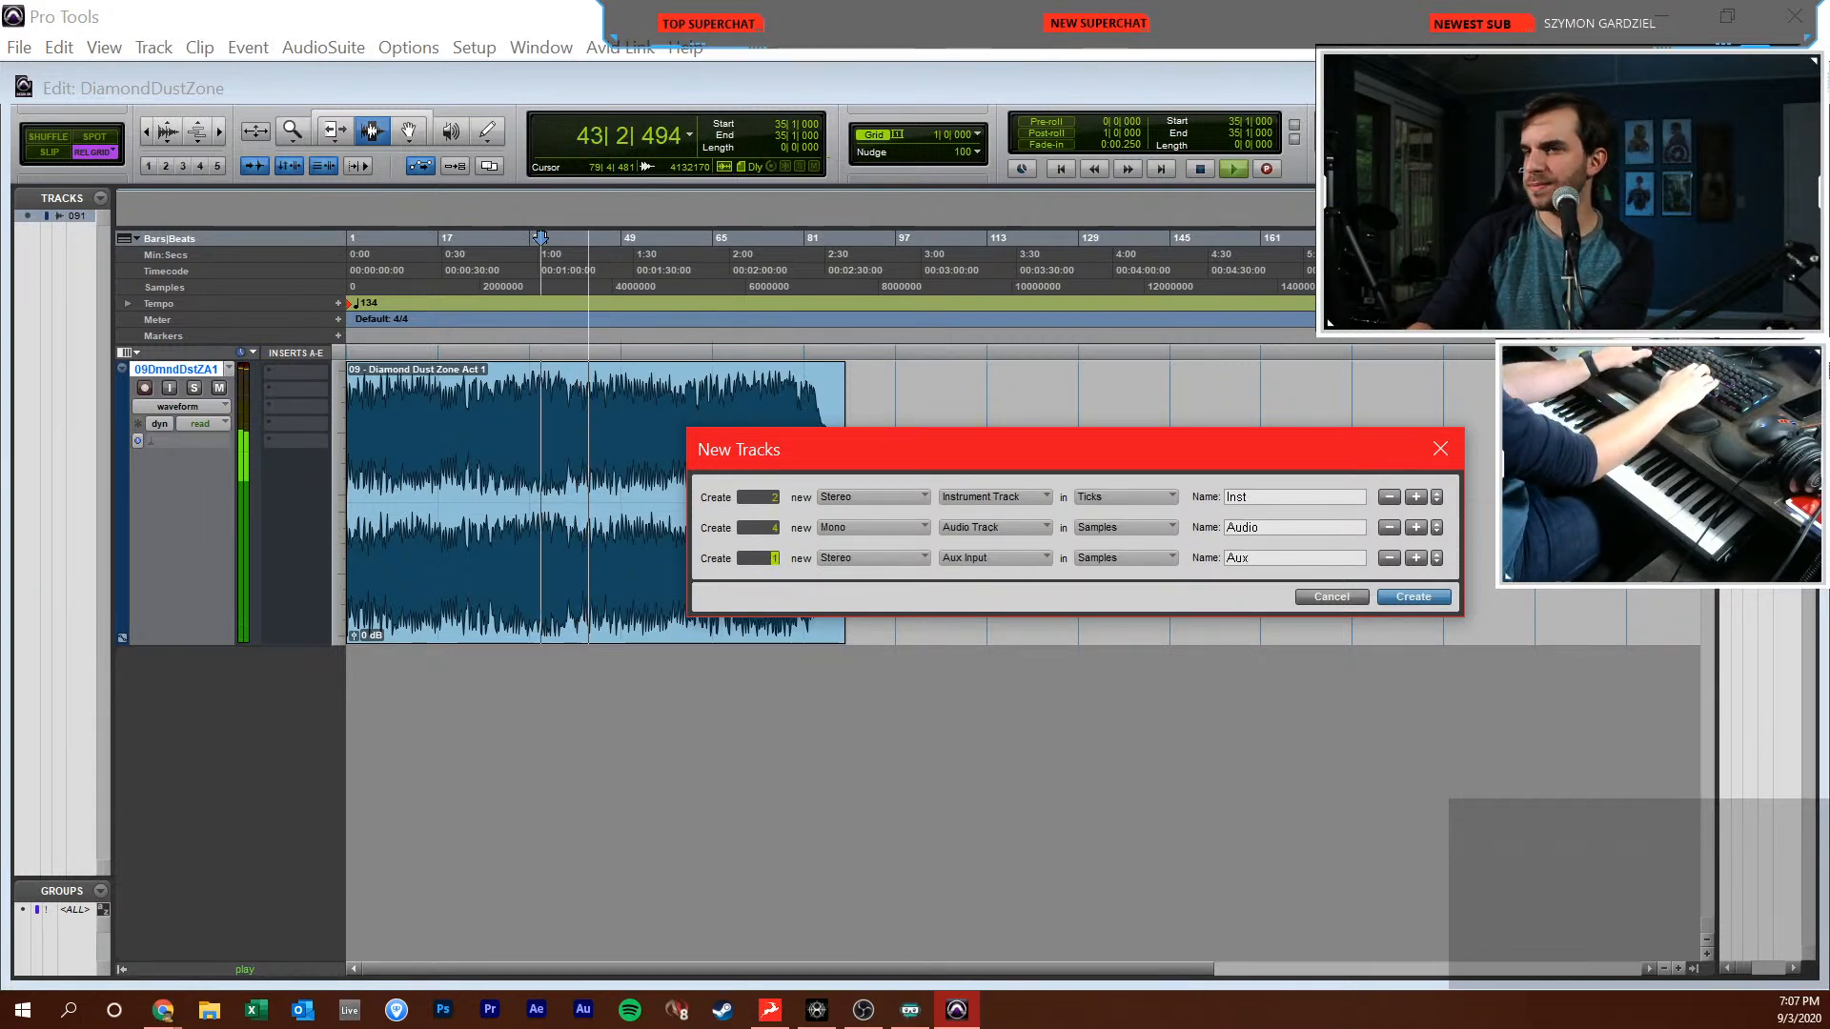
key(Return)
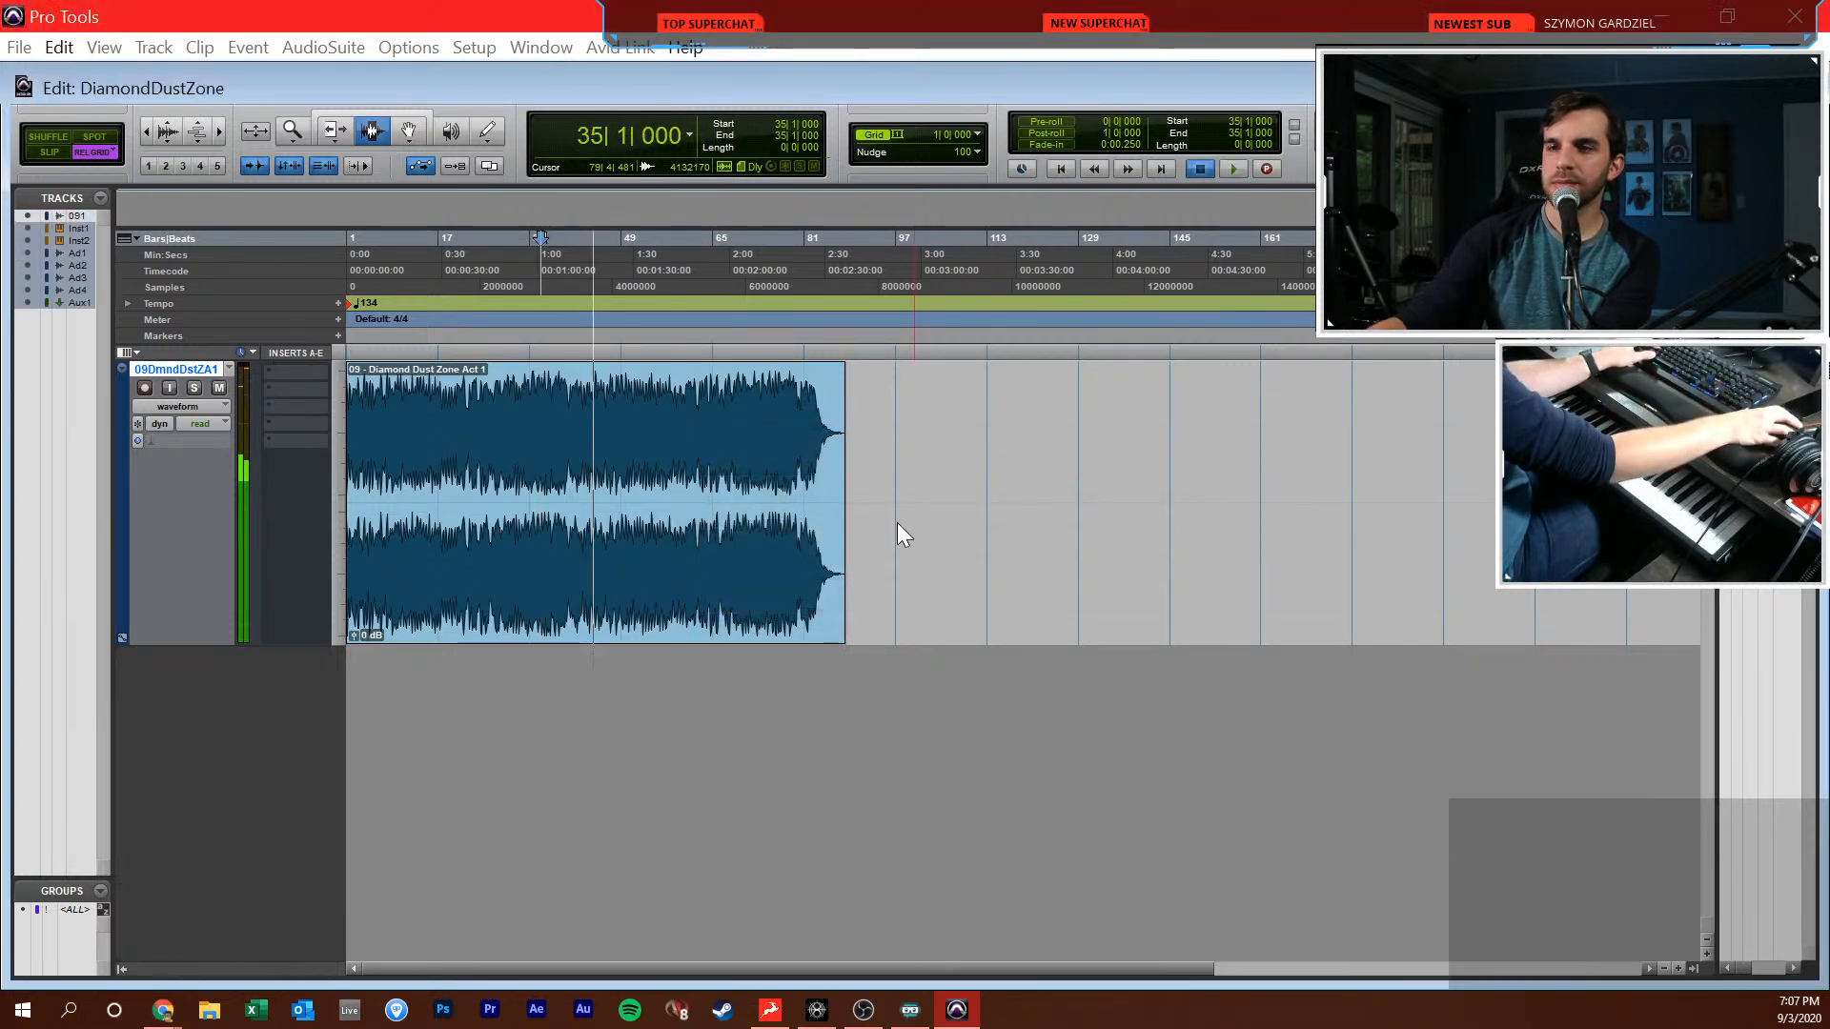
Return to the session start, zoom in on the song's opening bars and place the edit cursor at bar 4
click(902, 521)
key(Return)
key(t)
key(t)
key(t)
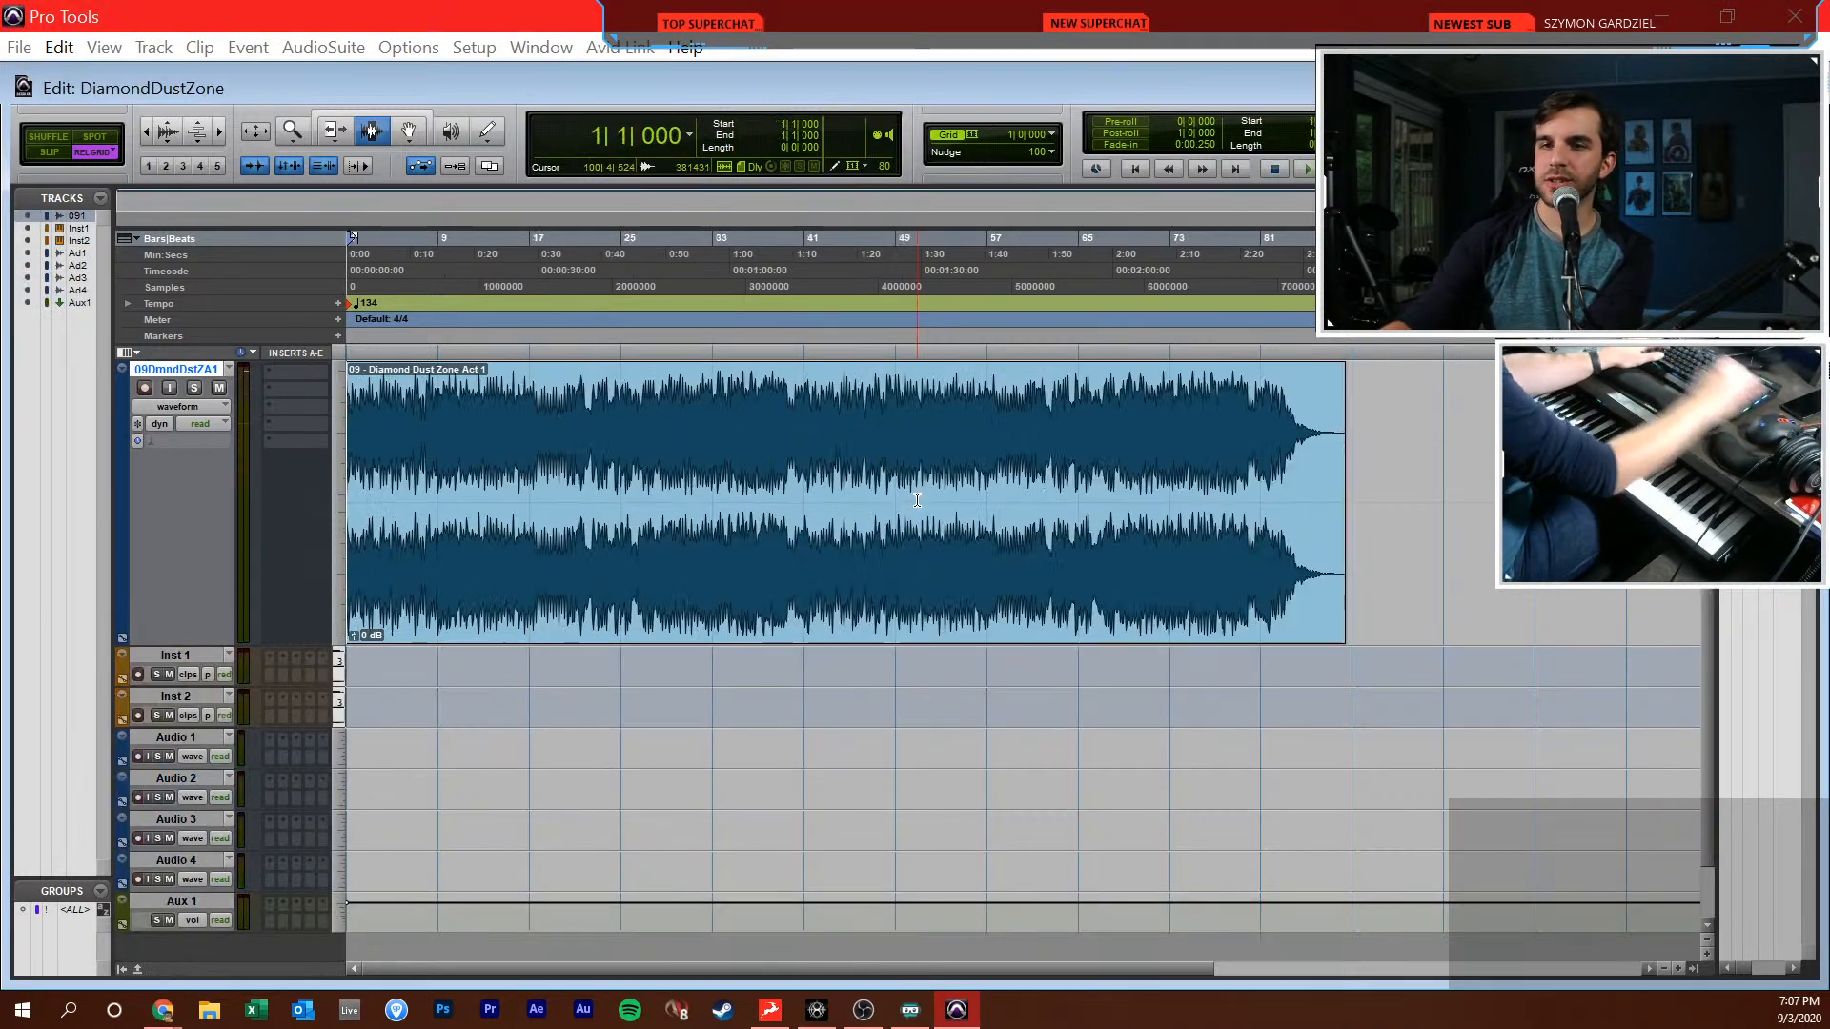
key(t)
click(490, 584)
key(t)
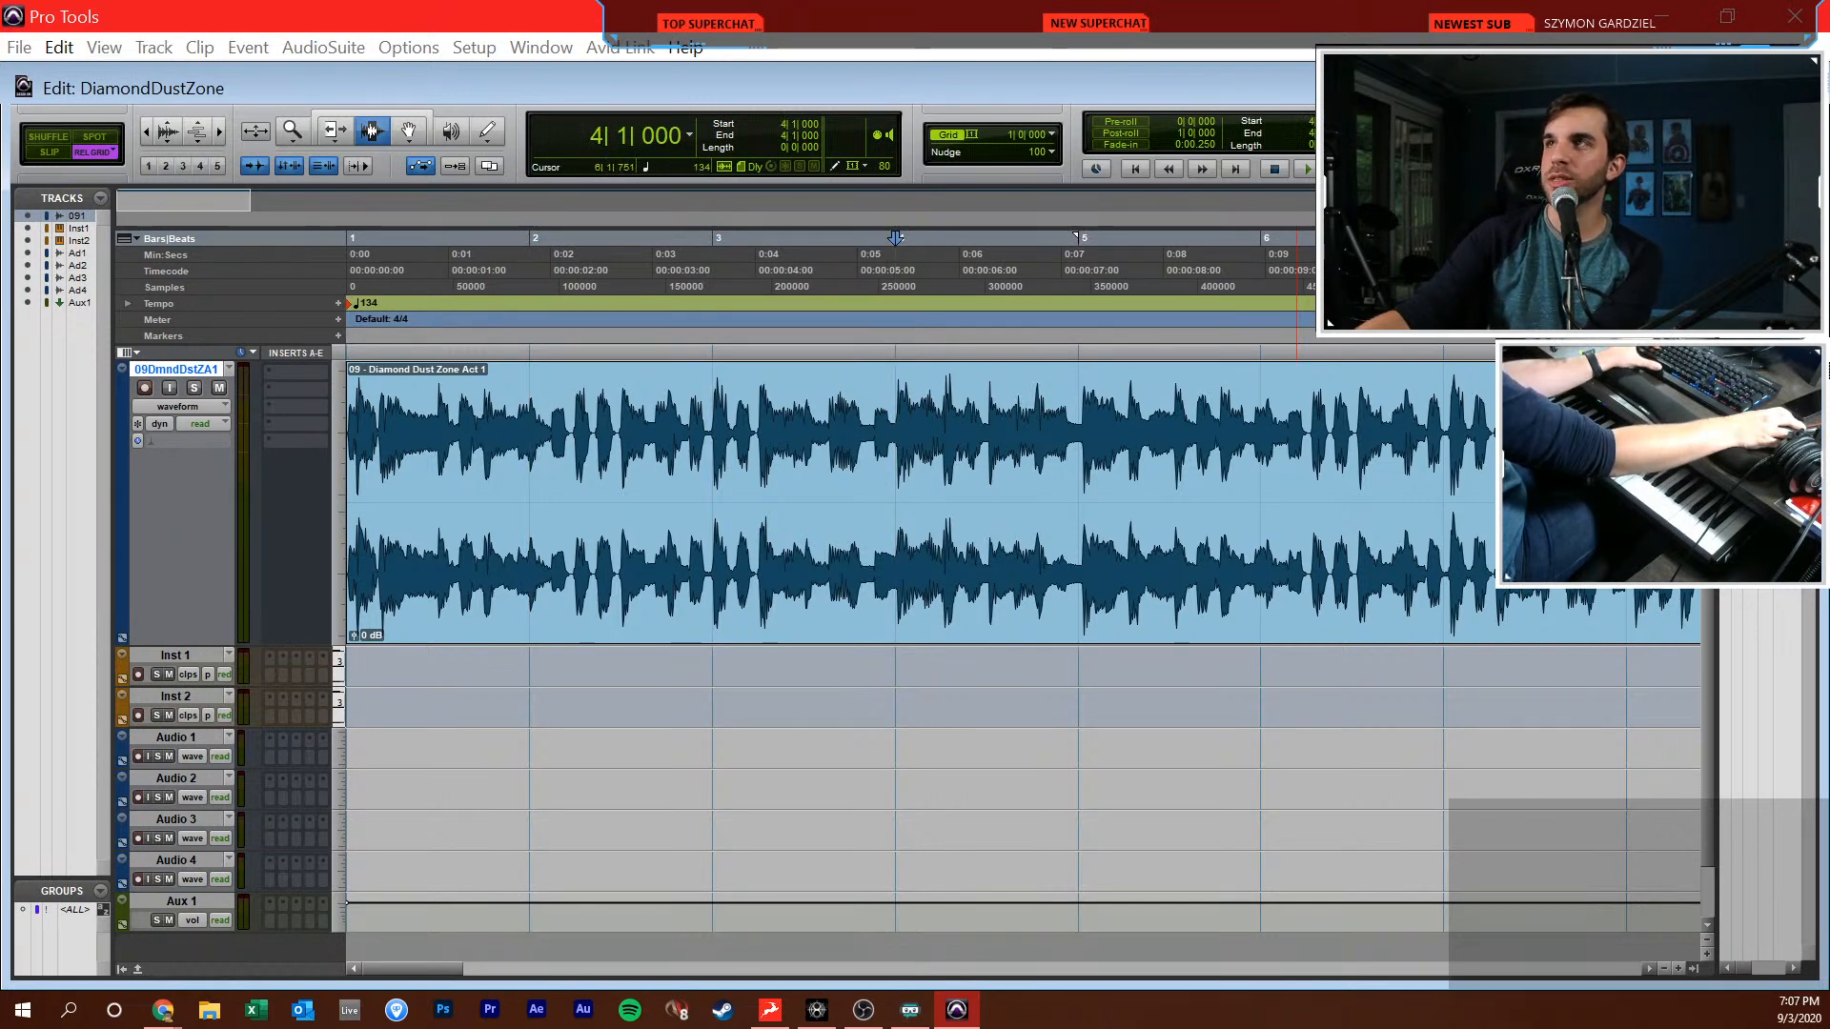
Enable Polyphonic Elastic Audio on the song track
drag(1302, 84, 692, 167)
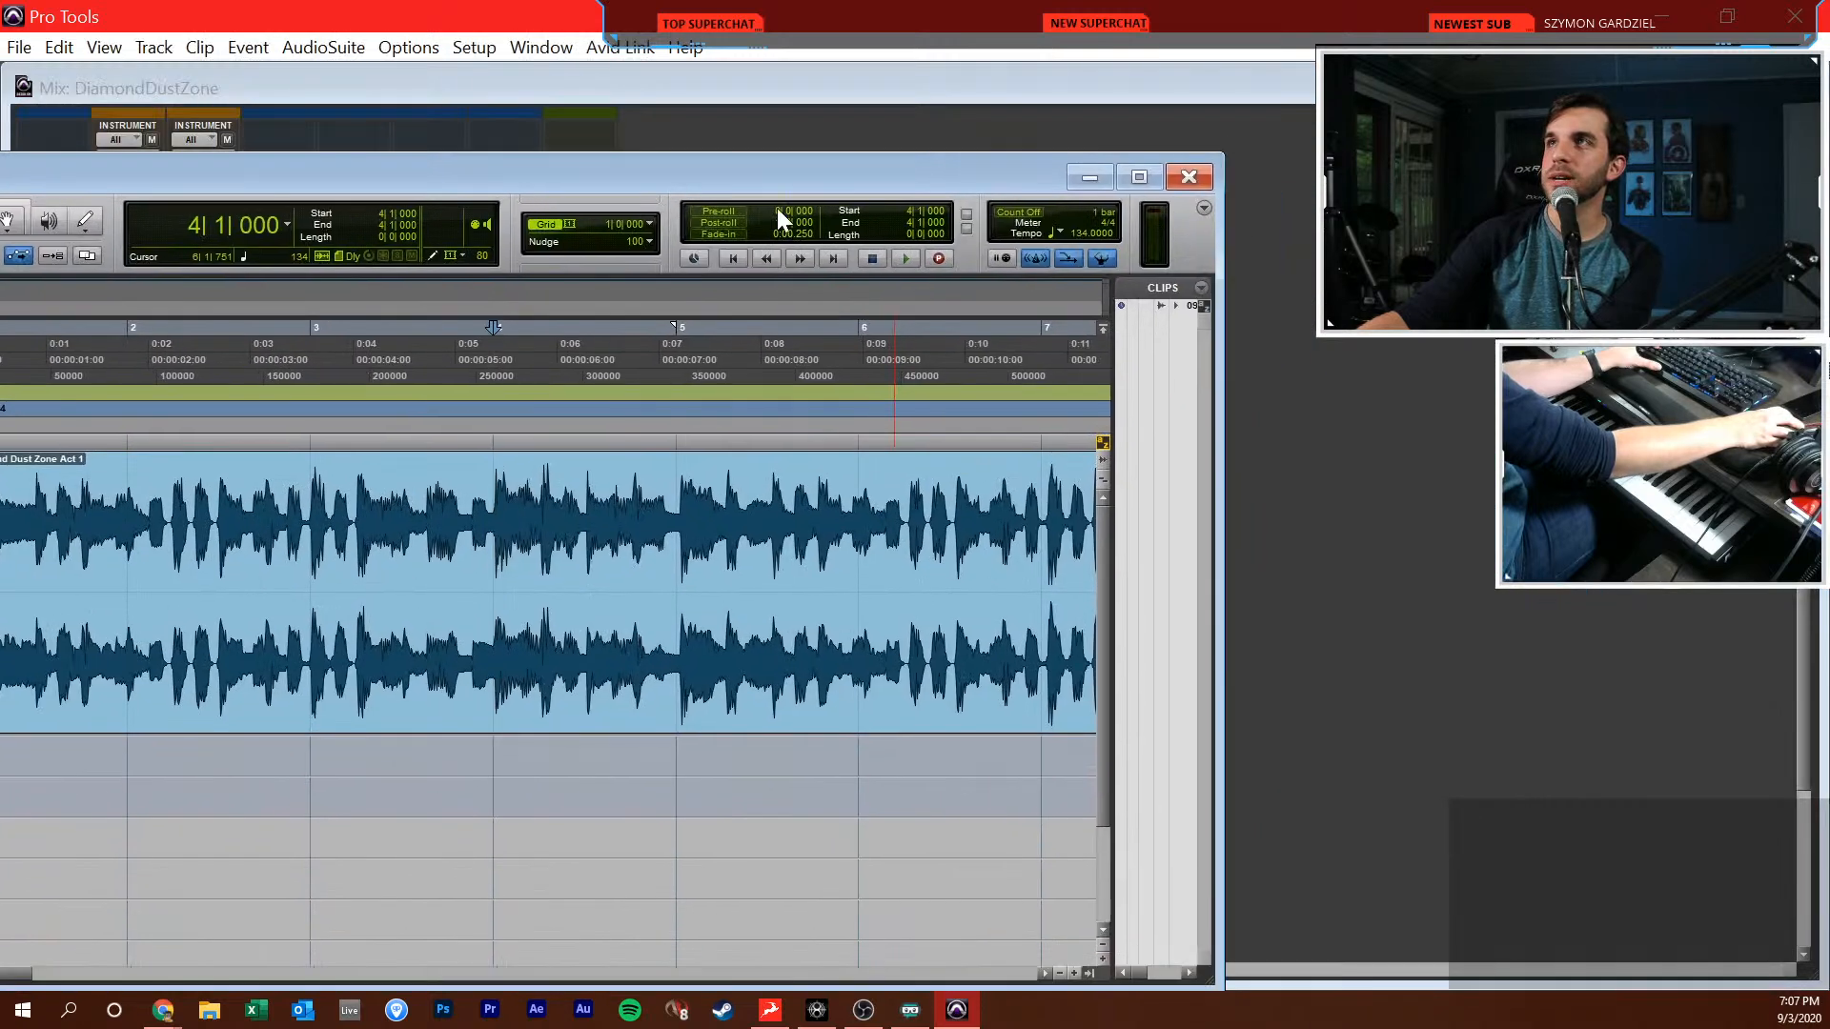
double_click(905, 169)
click(425, 467)
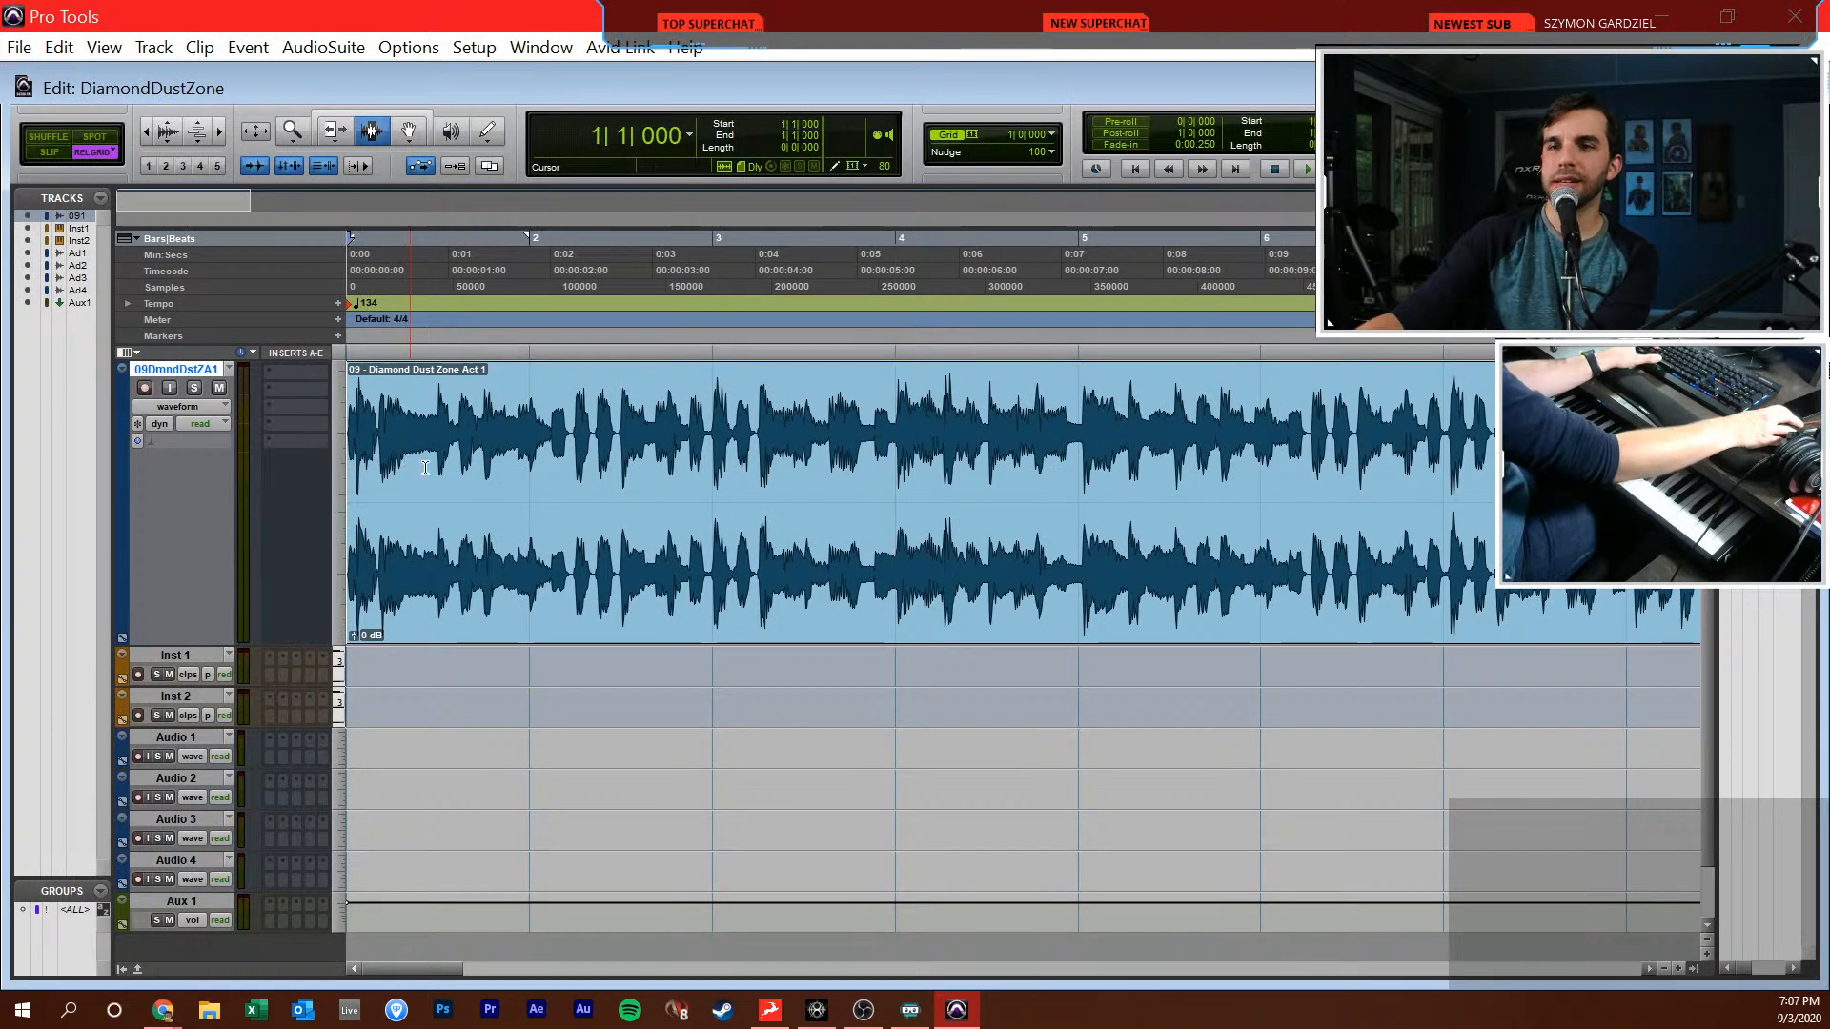
click(197, 437)
click(259, 480)
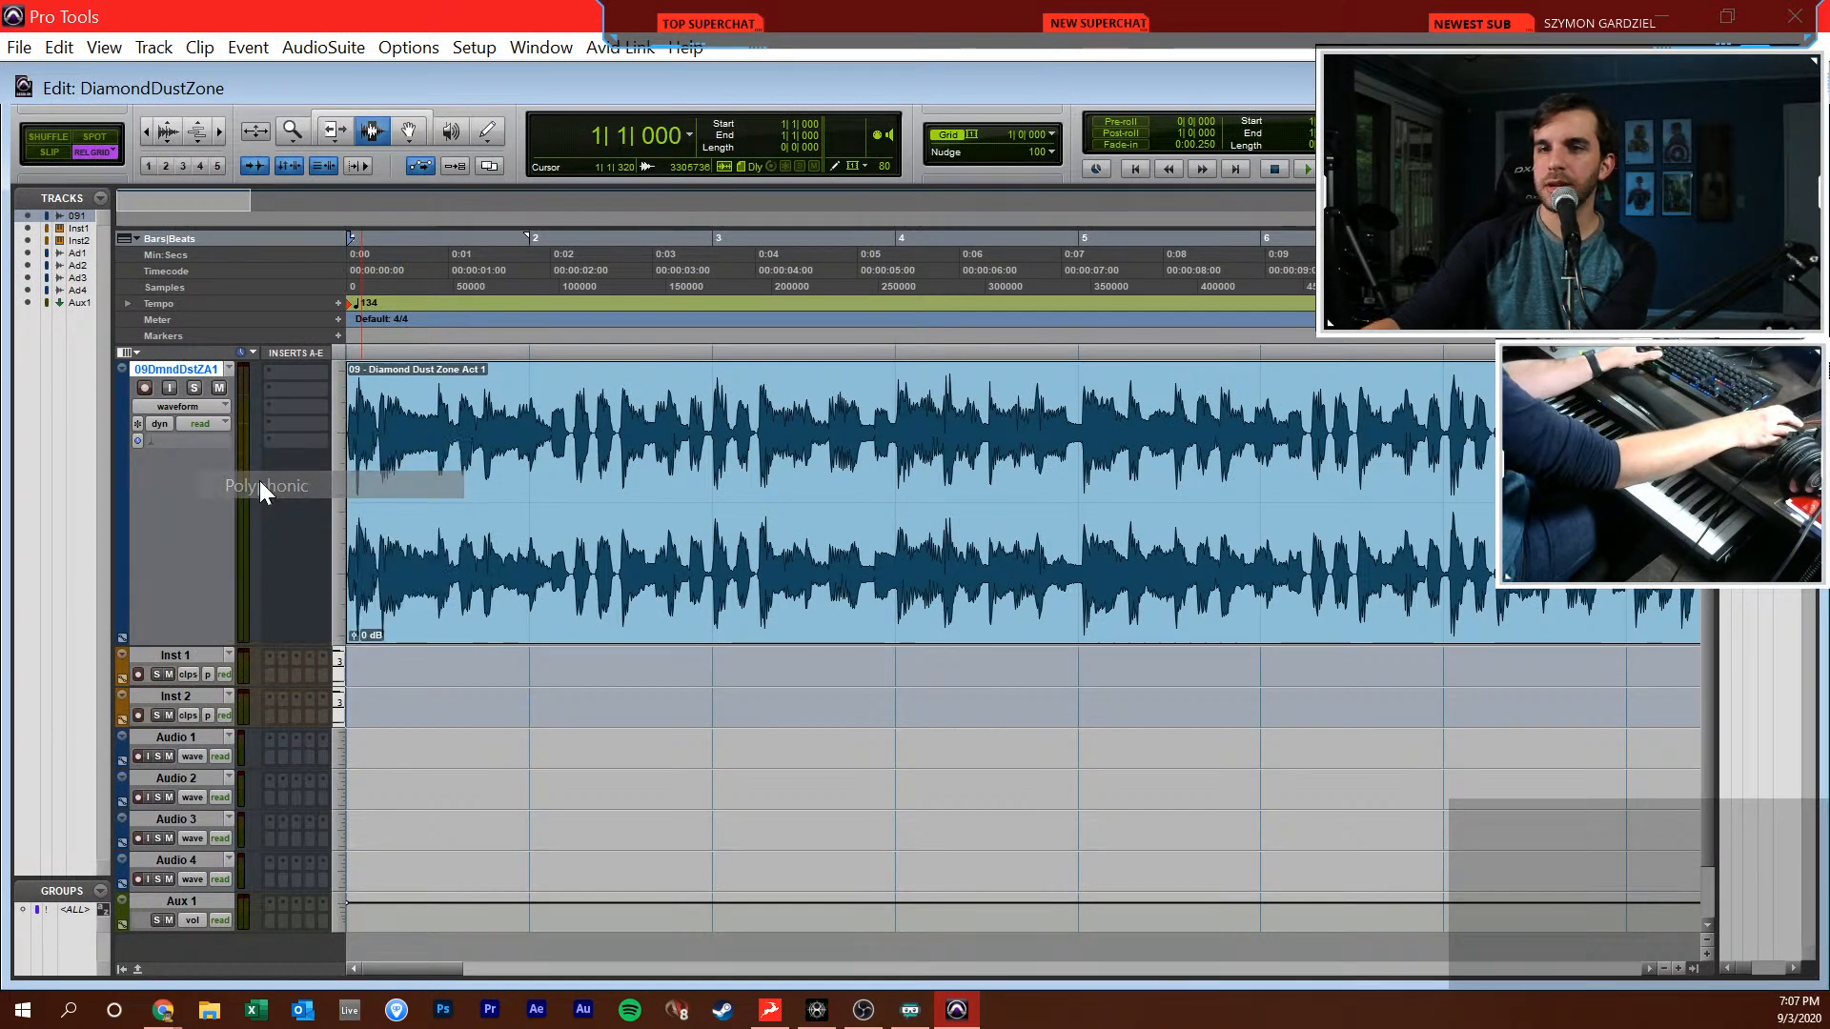
In Slip mode, move the song clip later with the Grabber so it starts at about 1|3|897
click(447, 501)
key(t)
key(t)
key(F2)
key(F8)
drag(477, 503, 1014, 535)
key(F7)
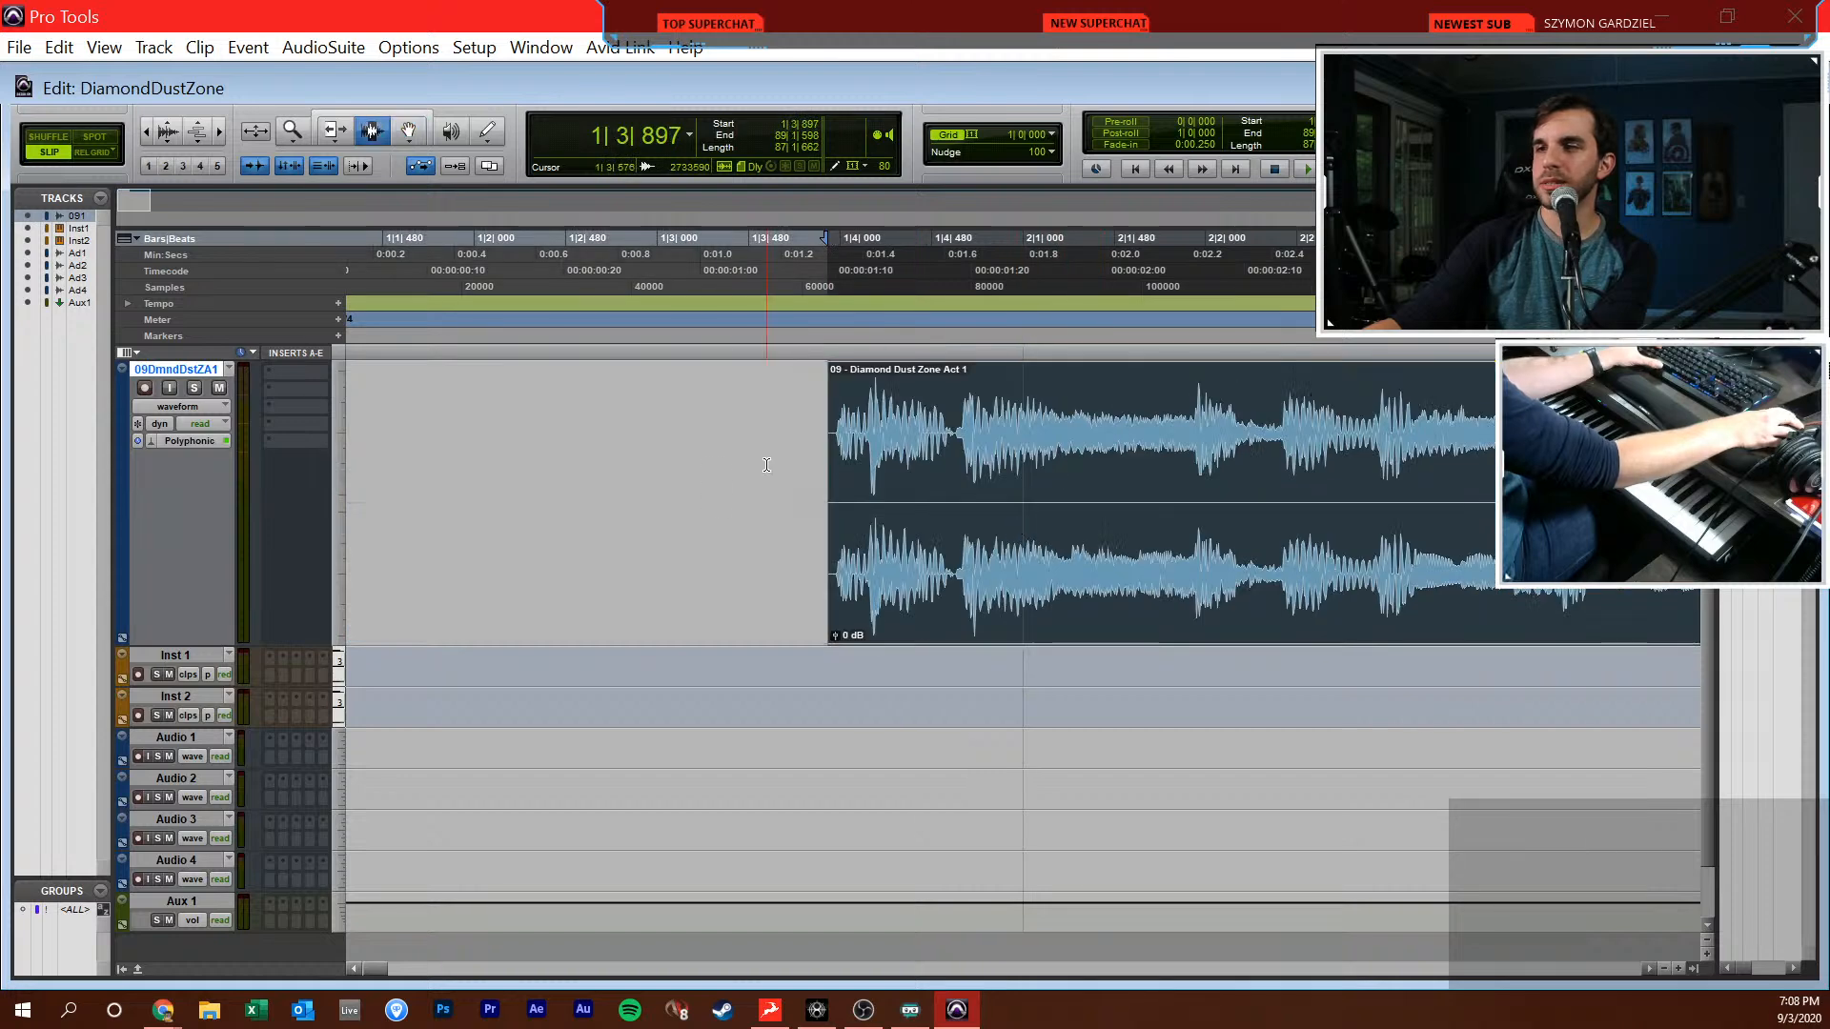
Play briefly from about 1|3|106 to hear how the song comes in
click(676, 466)
key(space)
key(space)
Set the grid to 1/16 note and move the song clip slightly later, close to beat 4 of bar 1
key(F8)
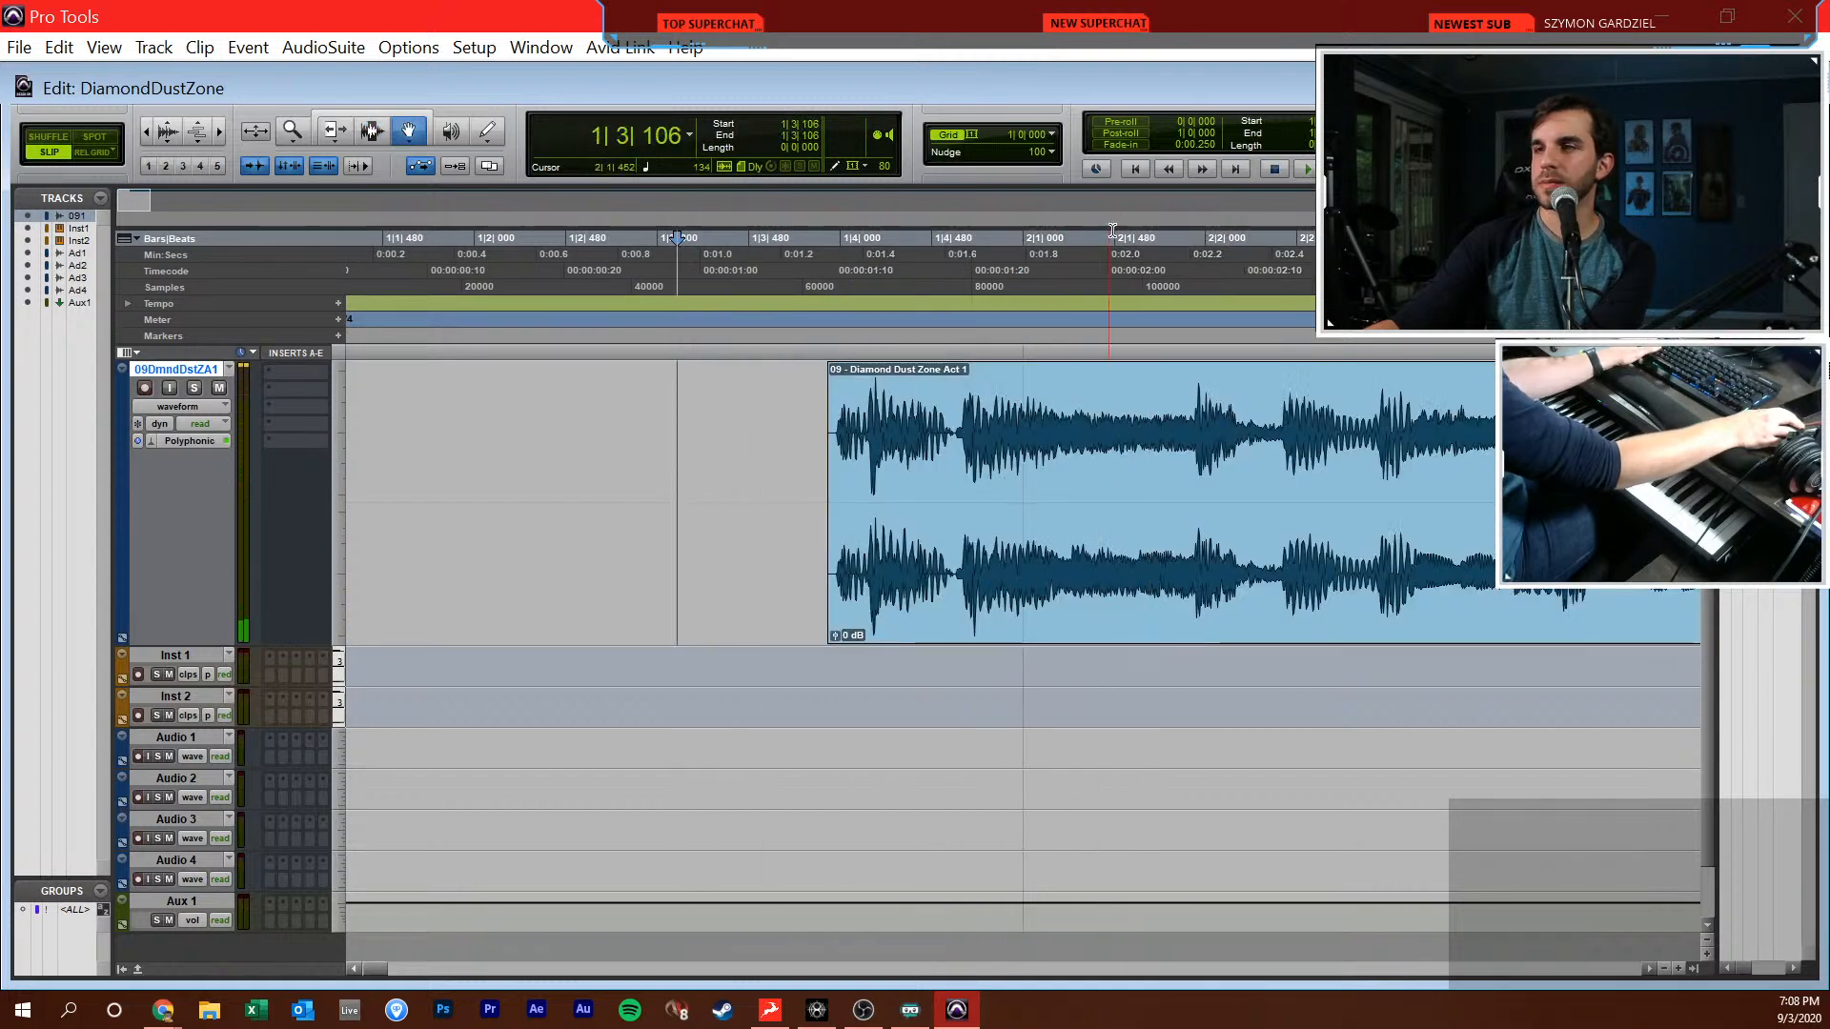
click(1050, 134)
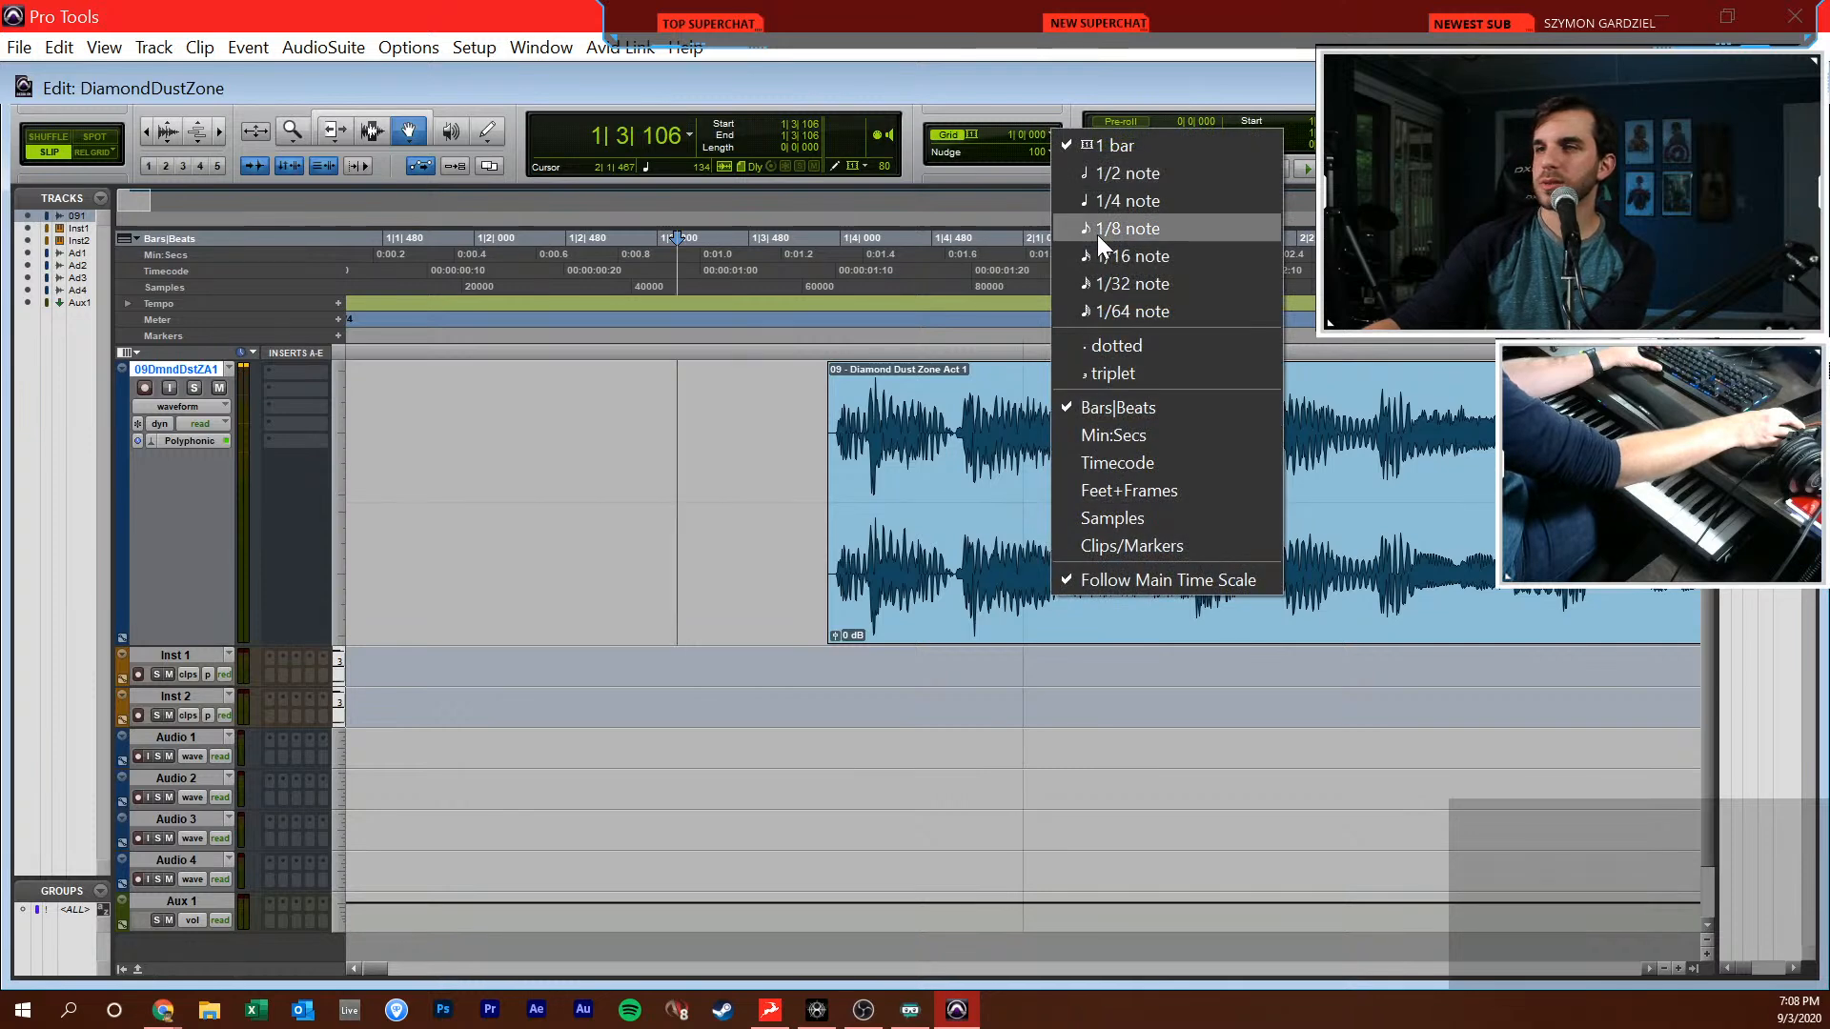
click(1098, 276)
drag(995, 523, 1011, 520)
Play the song from about 1|3|541, just before the clip, to check its beats against the grid
key(F7)
click(1028, 444)
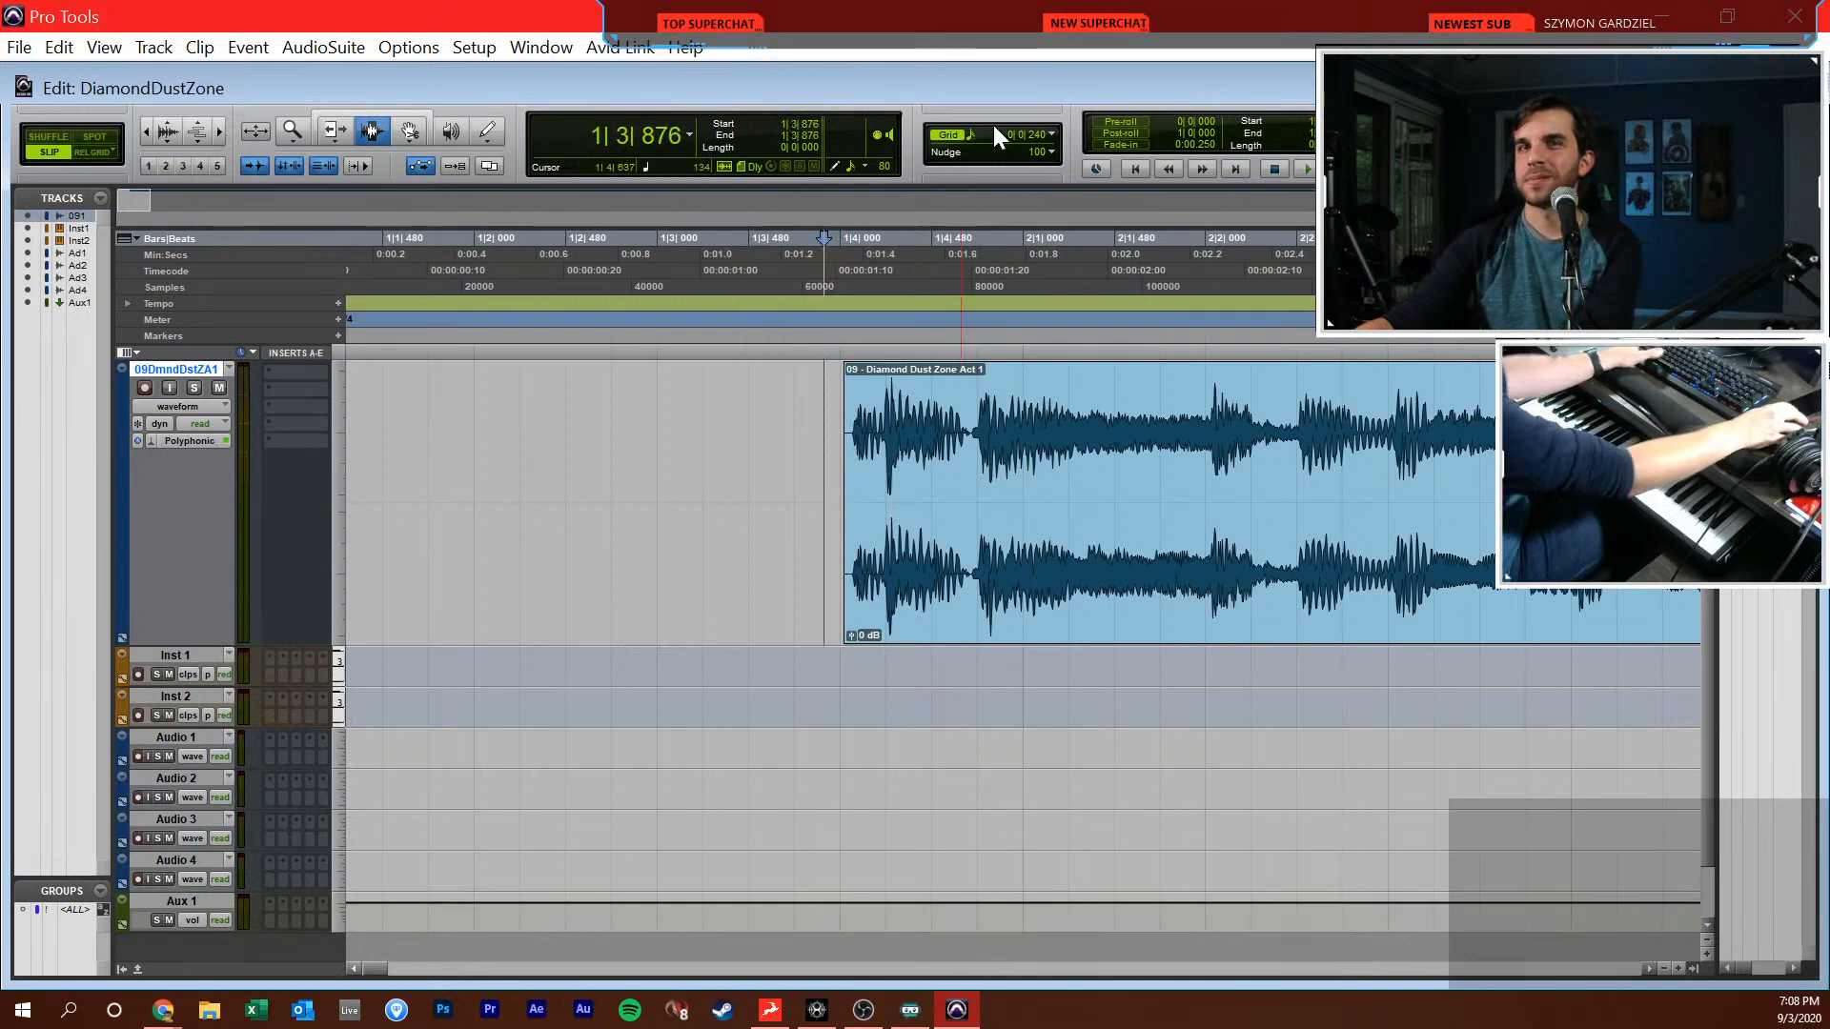
key(space)
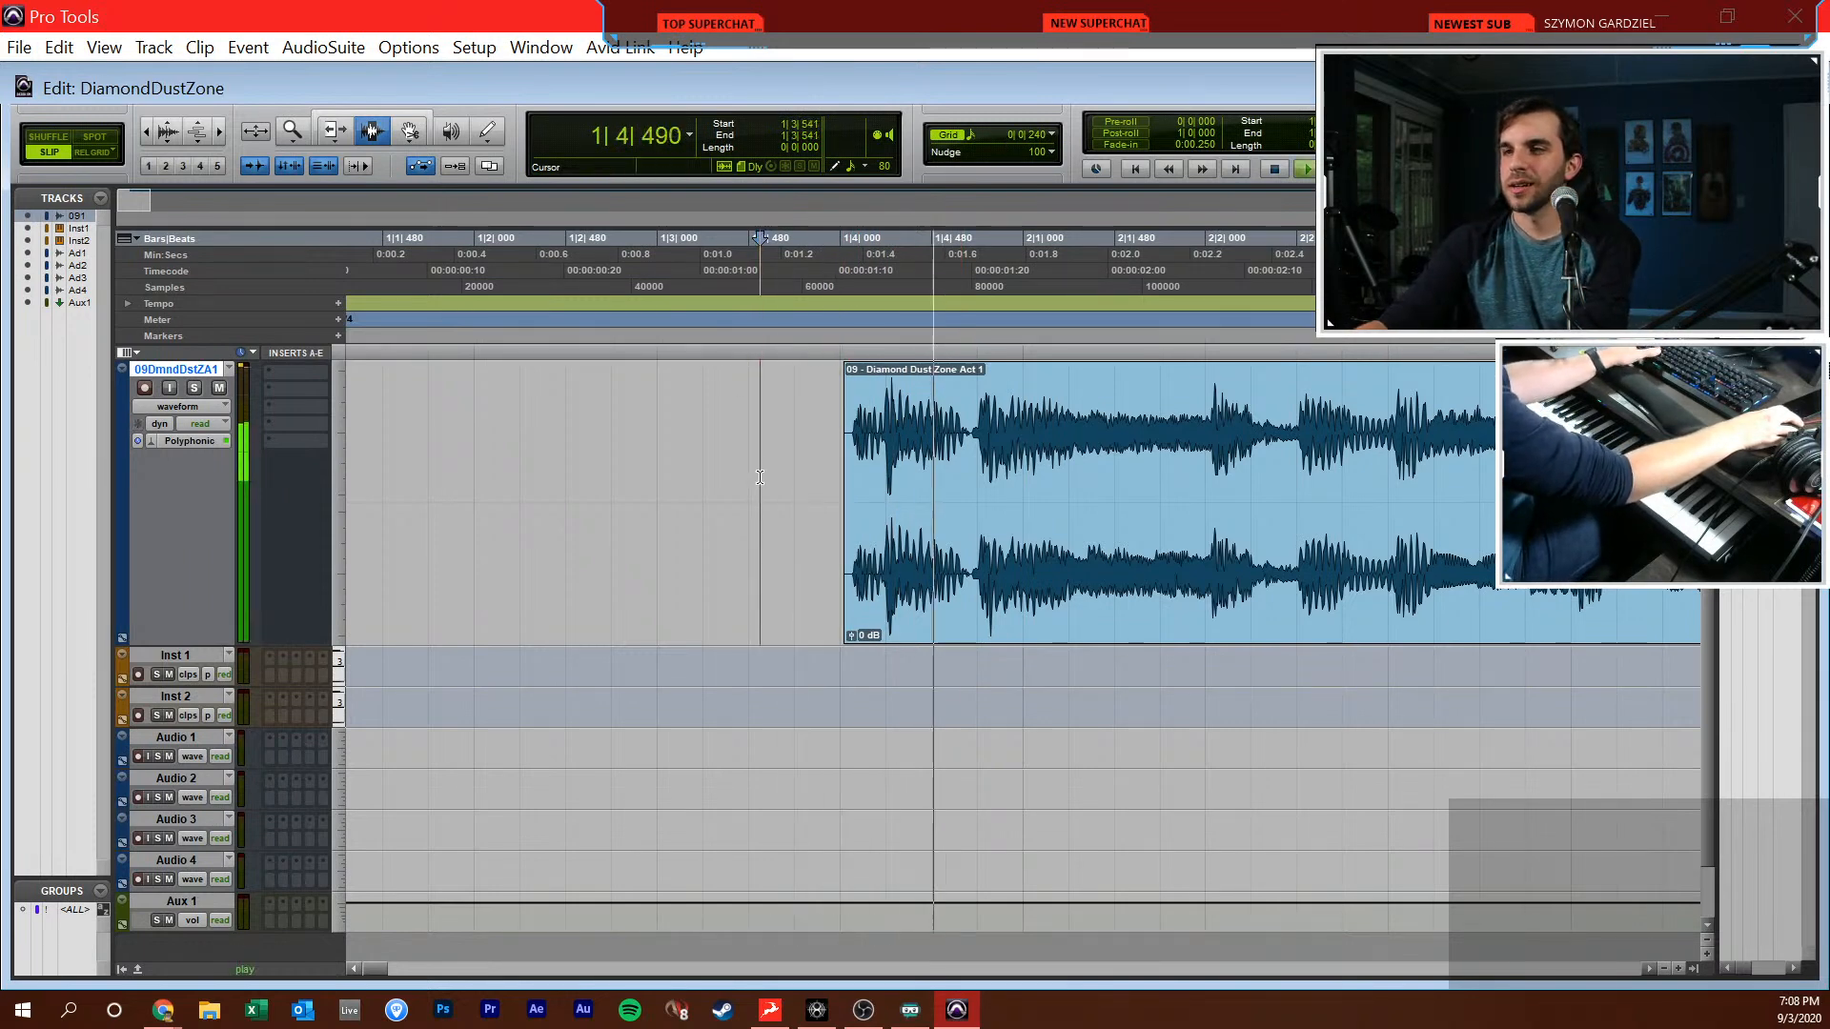
key(ctrl+bracketleft)
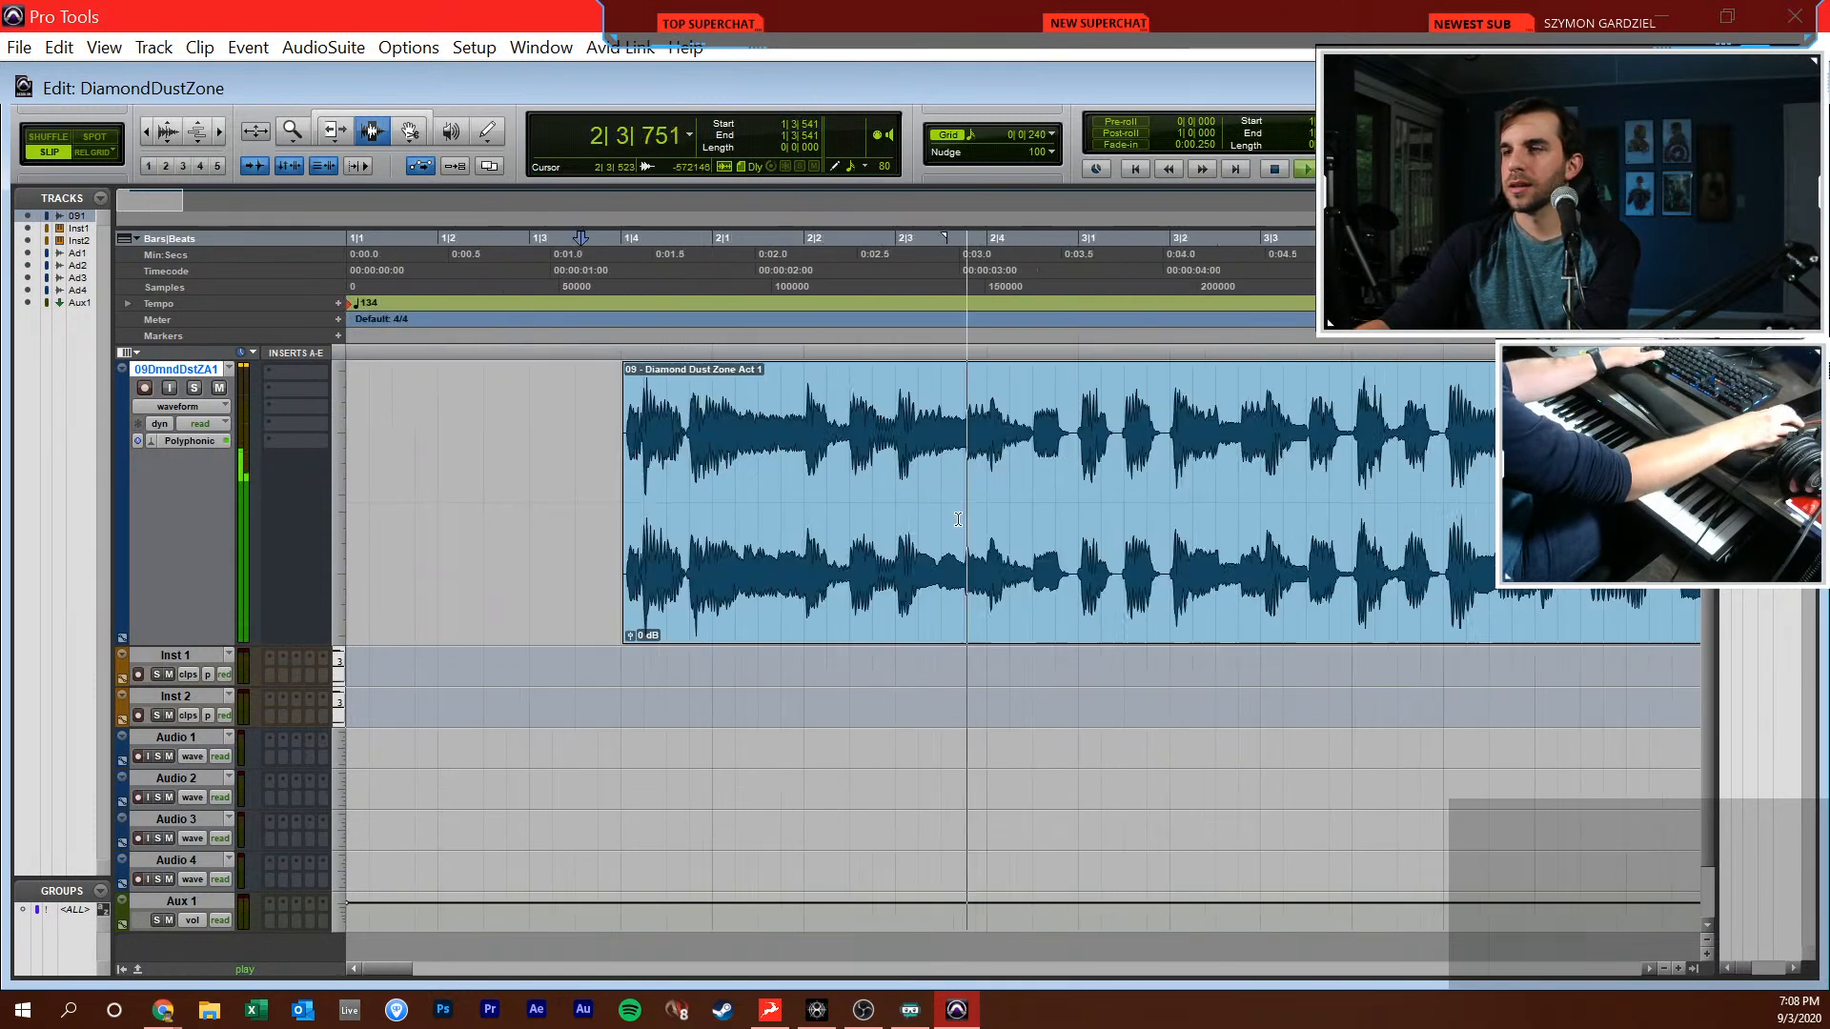
Nudge the whole song clip earlier so it starts at 1|3|932, and stop playback
key(F8)
click(1128, 562)
key(comma)
key(comma)
key(comma)
key(comma)
key(comma)
key(comma)
key(comma)
key(comma)
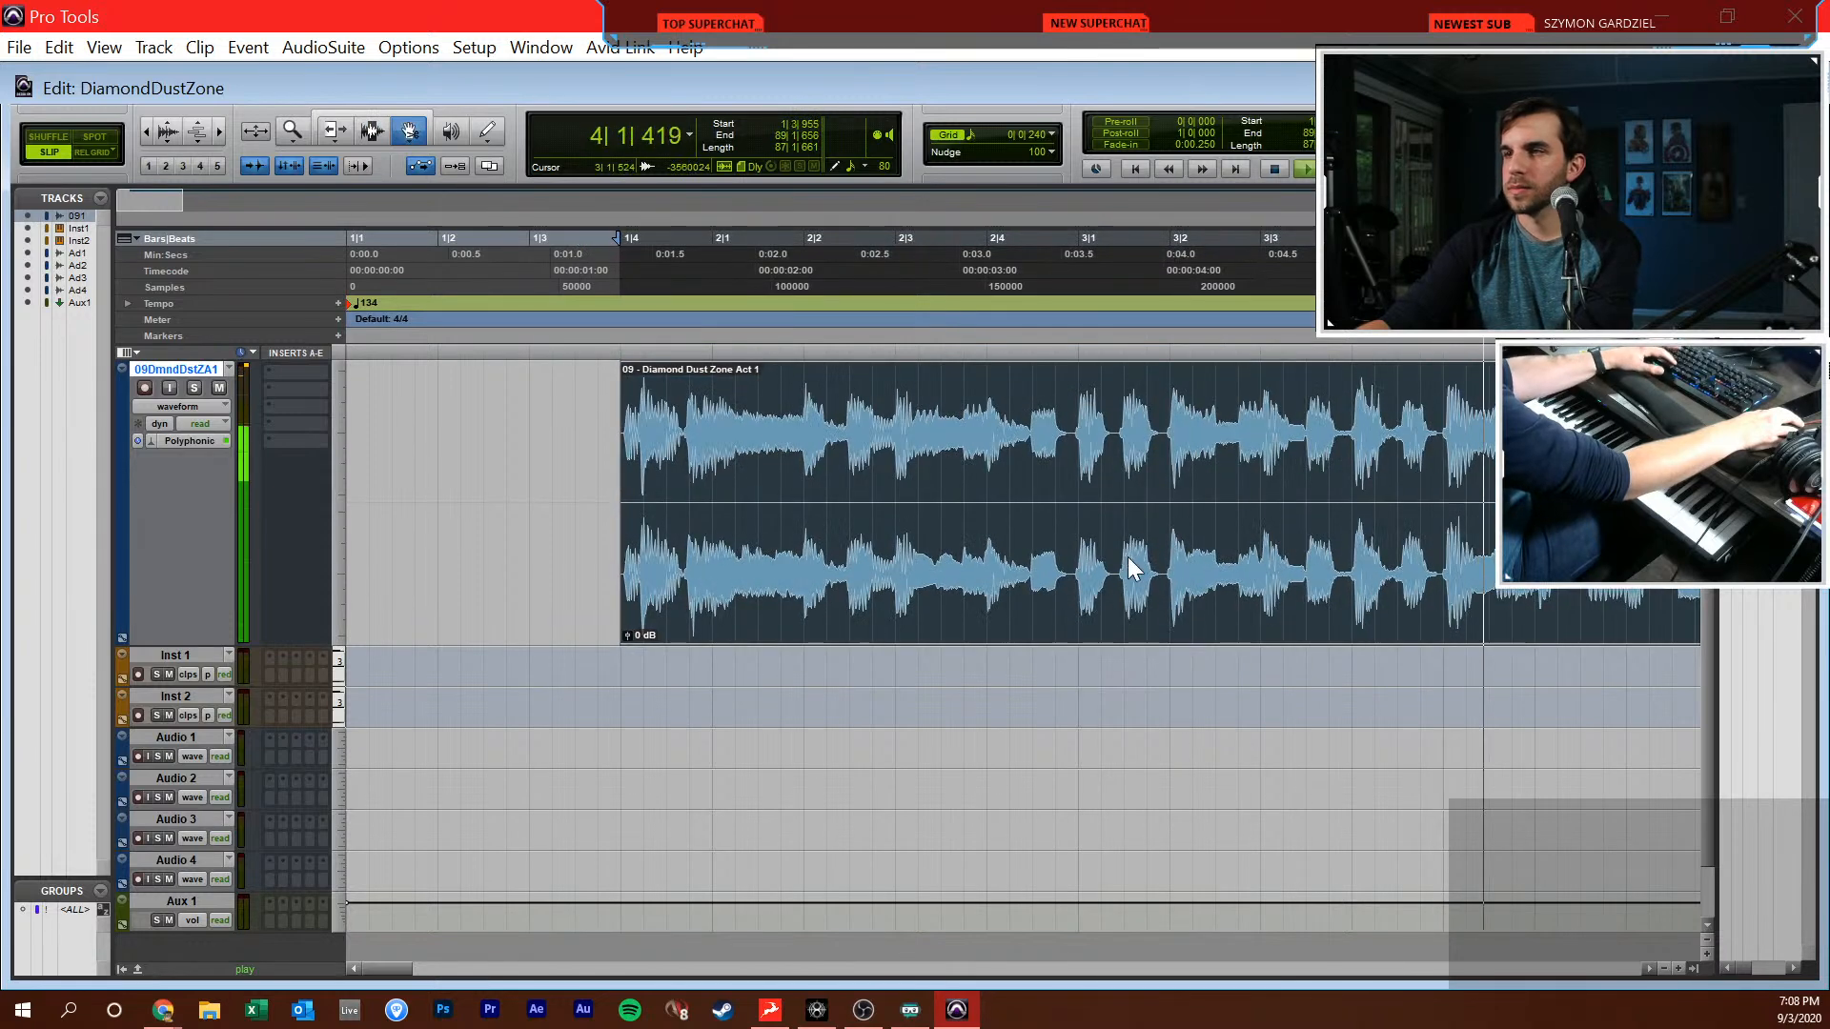
key(space)
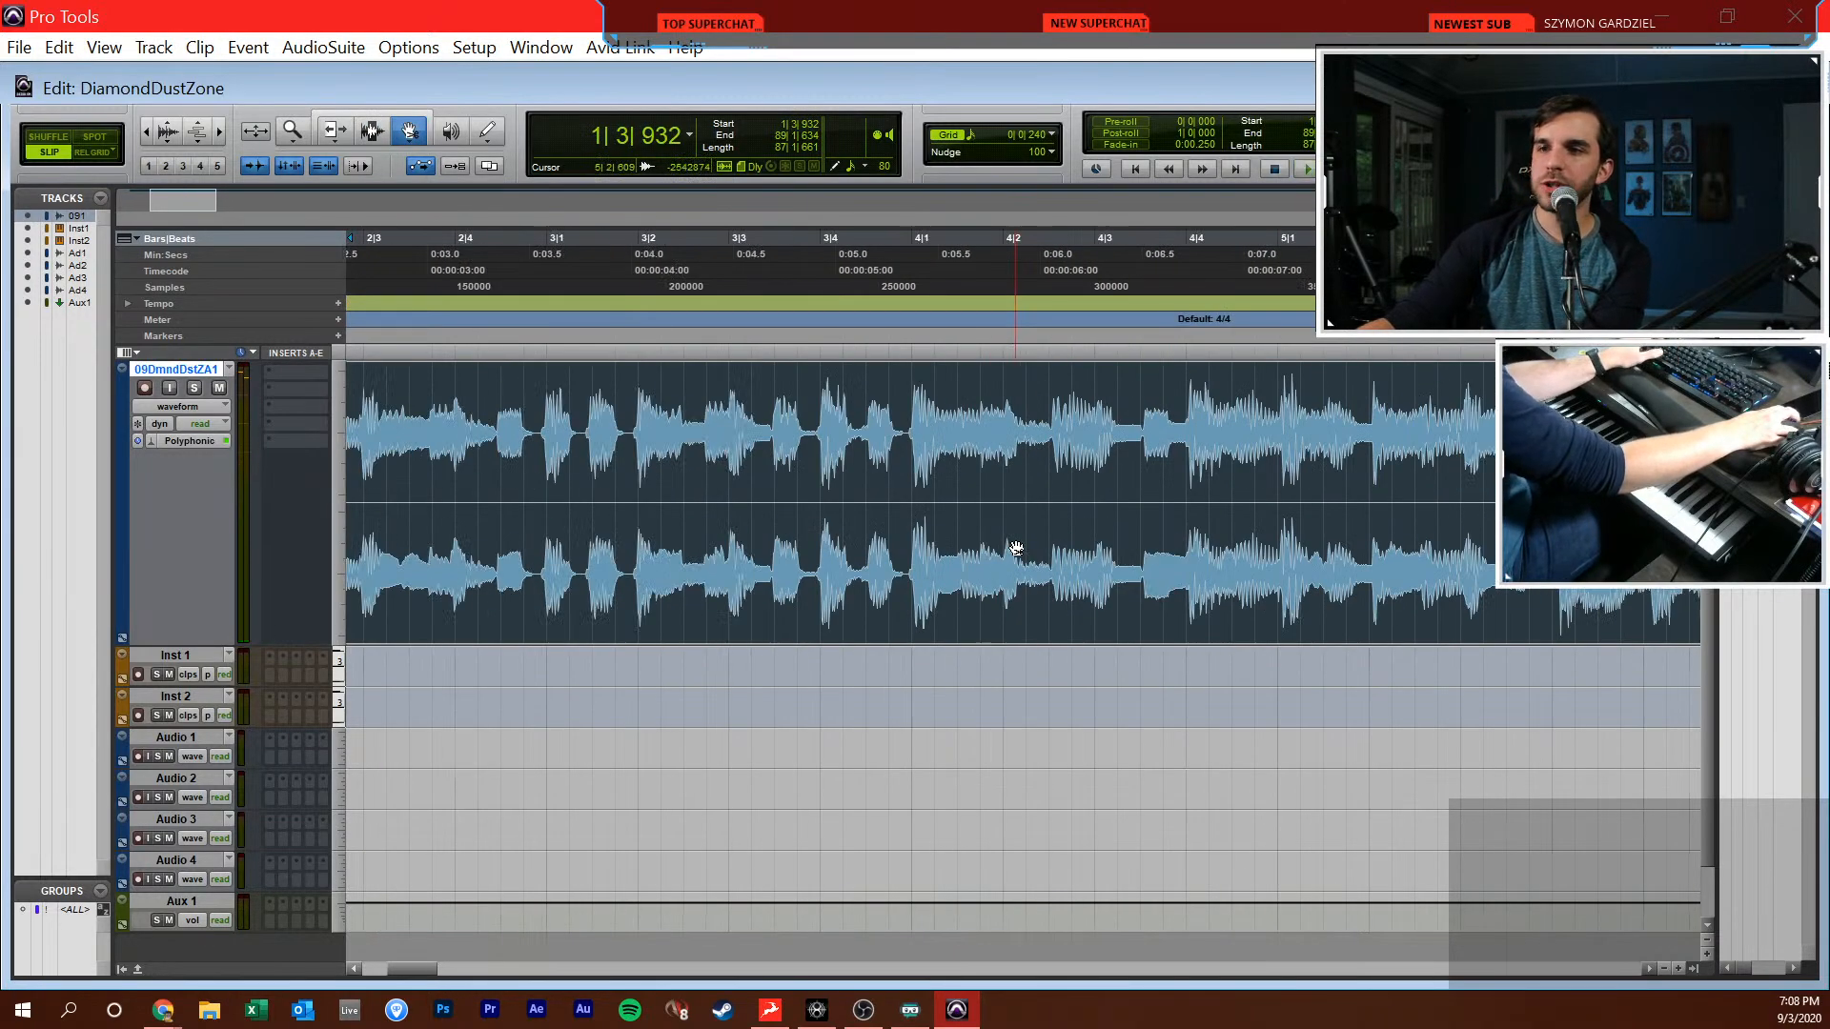
Show the song track in warp view and zoom in on its opening around beat 2 of bar 2
click(1054, 586)
click(177, 406)
click(211, 502)
click(870, 618)
key(t)
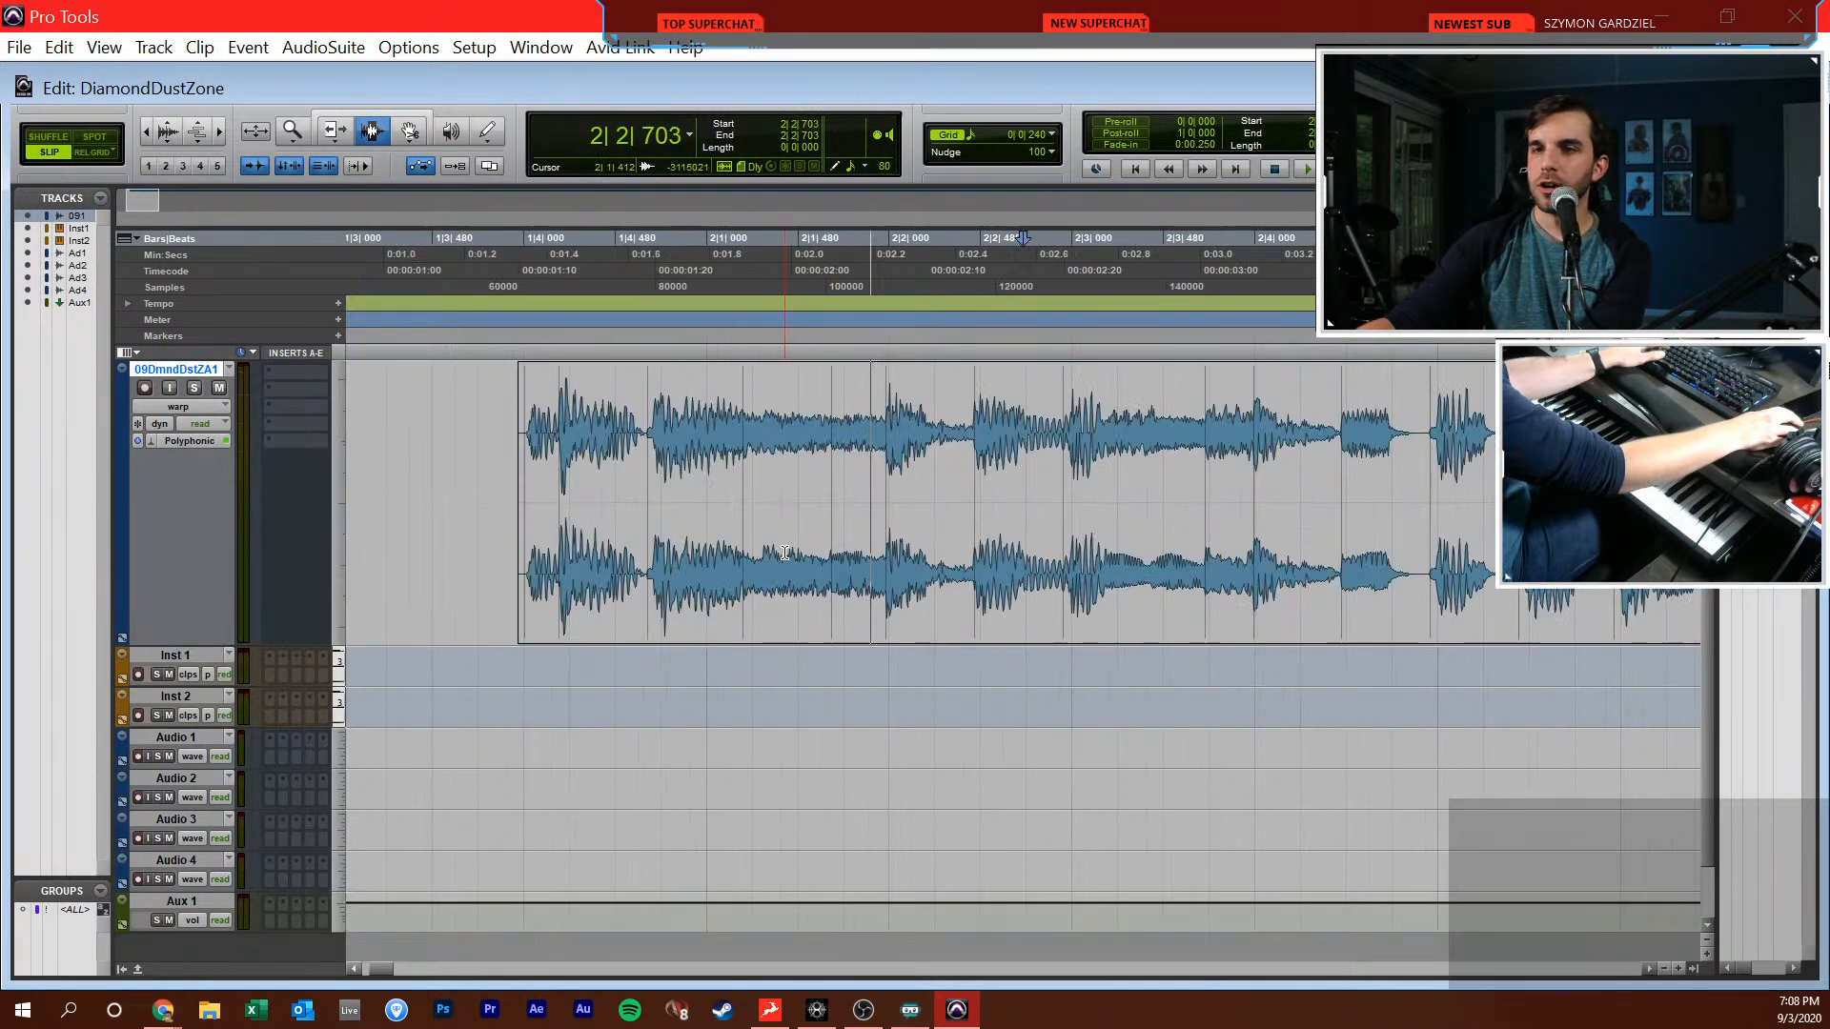
Turn on Grid mode and warp the song's transient near 2|2|000 onto that gridline
key(F8)
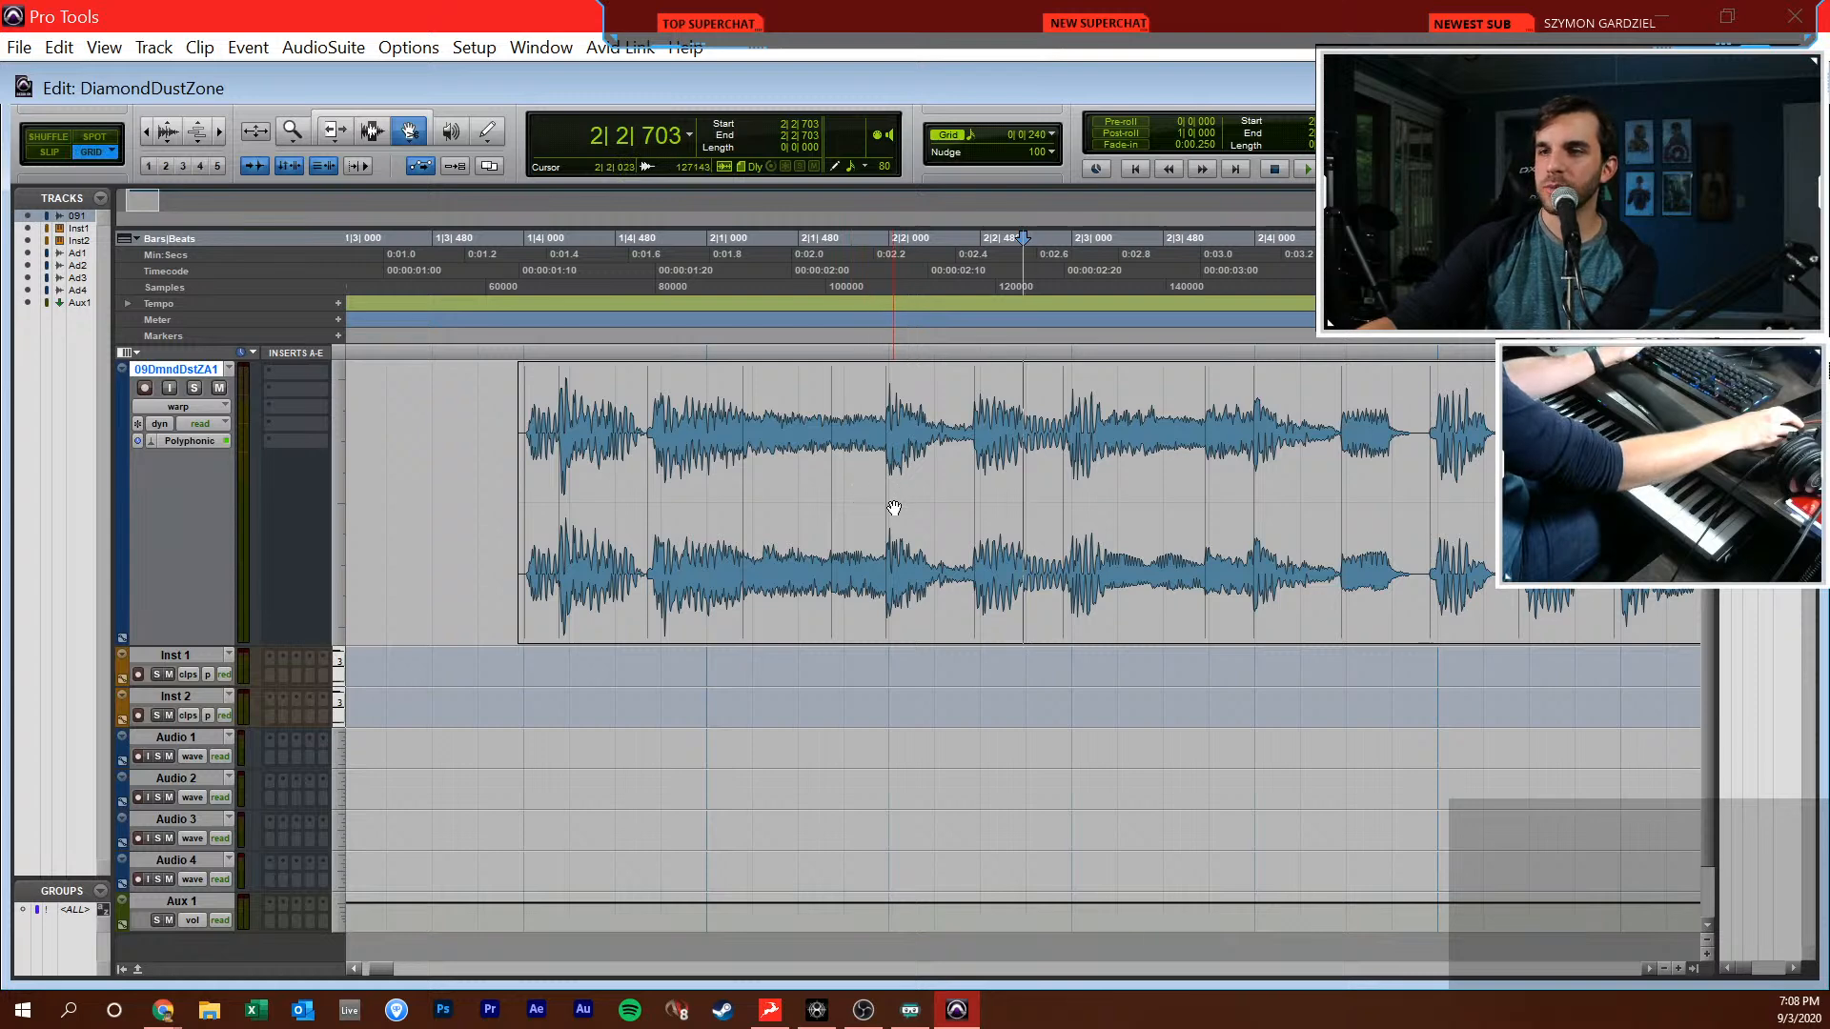
drag(889, 504, 893, 506)
double_click(894, 506)
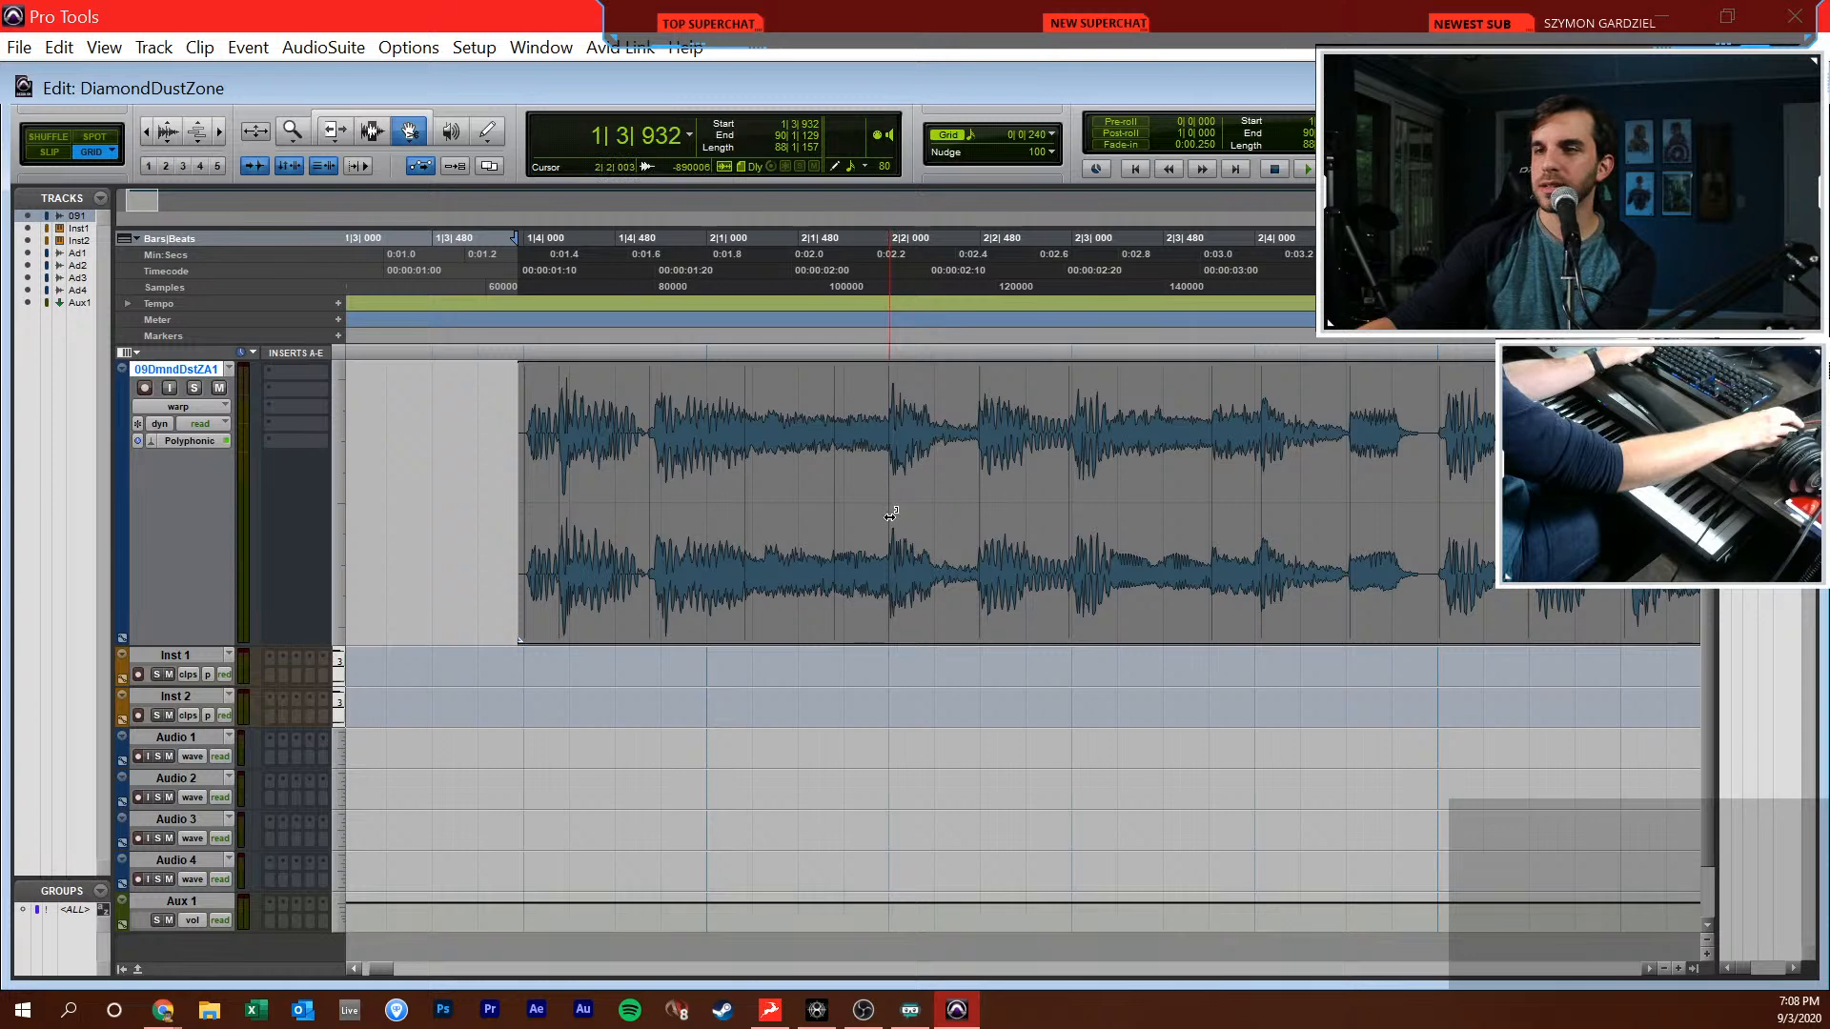
Play the song briefly from 1|4|000 to check the warped opening
click(509, 446)
key(space)
key(F8)
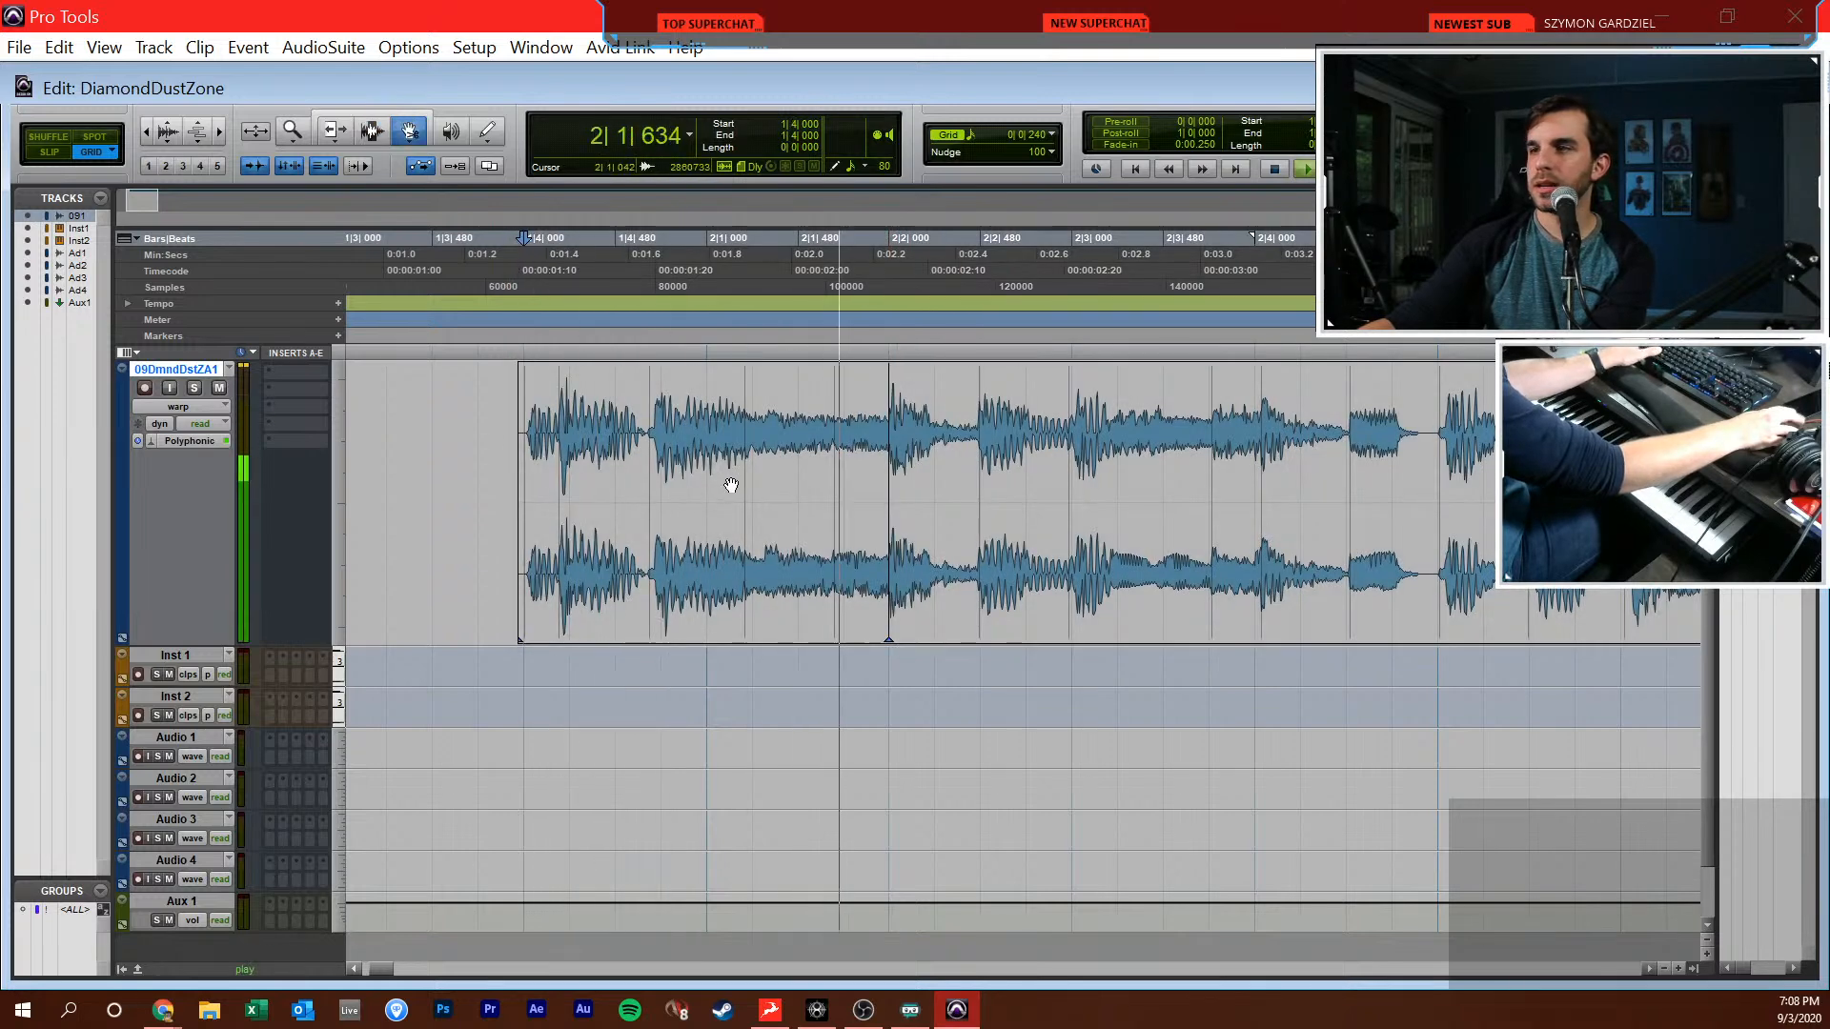
key(space)
Create a click track and play the song against it from 1|4|000, with a brief look at the mixer
click(156, 47)
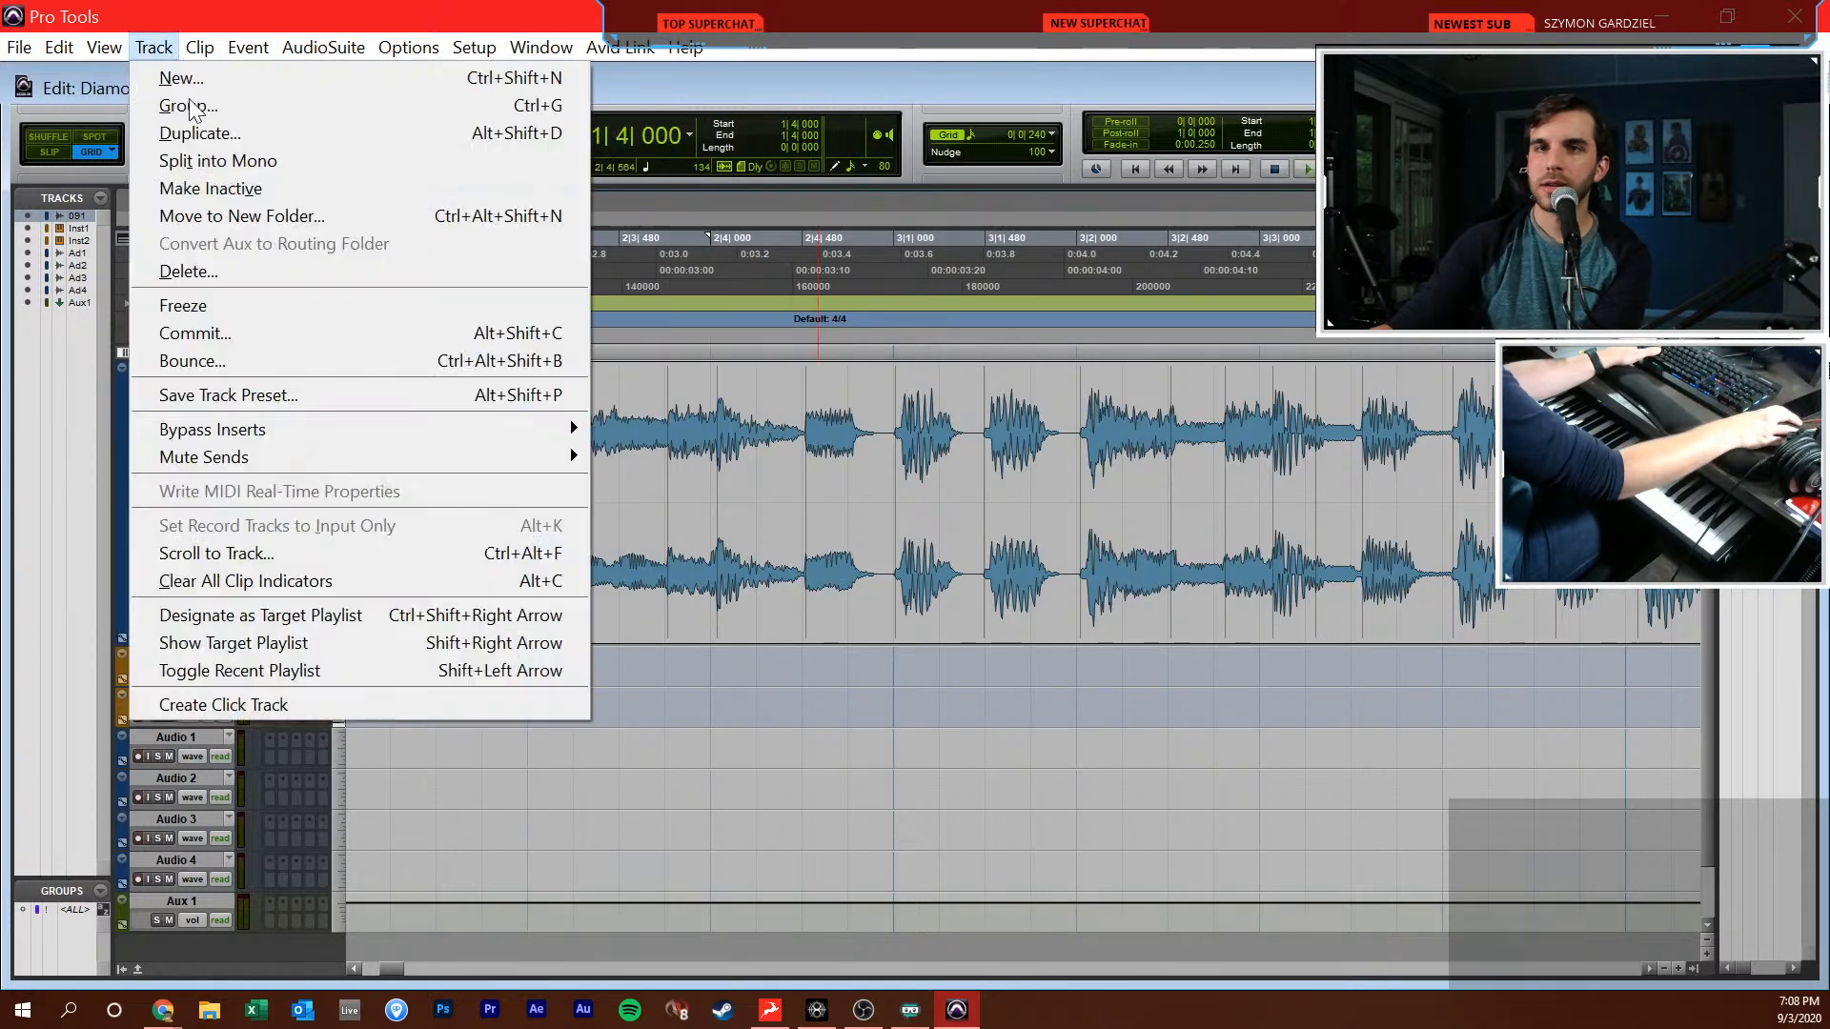
click(295, 713)
key(space)
key(ctrl+=)
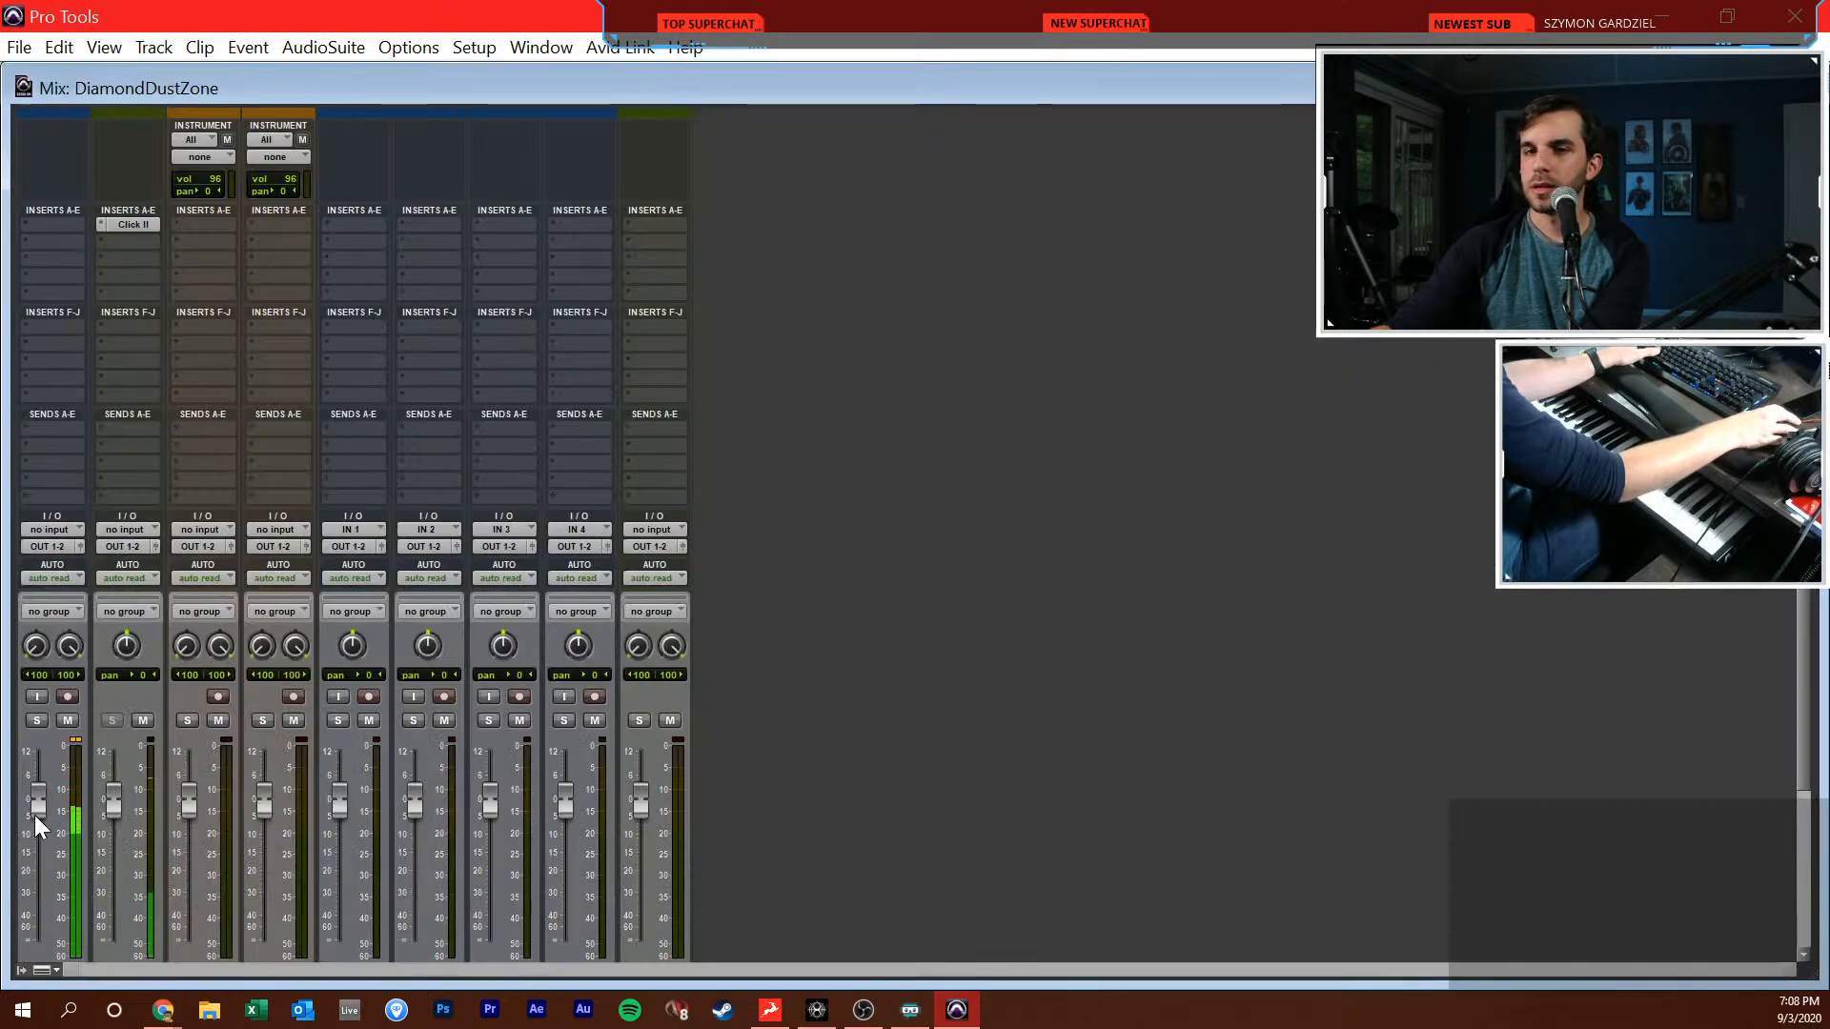
key(ctrl+=)
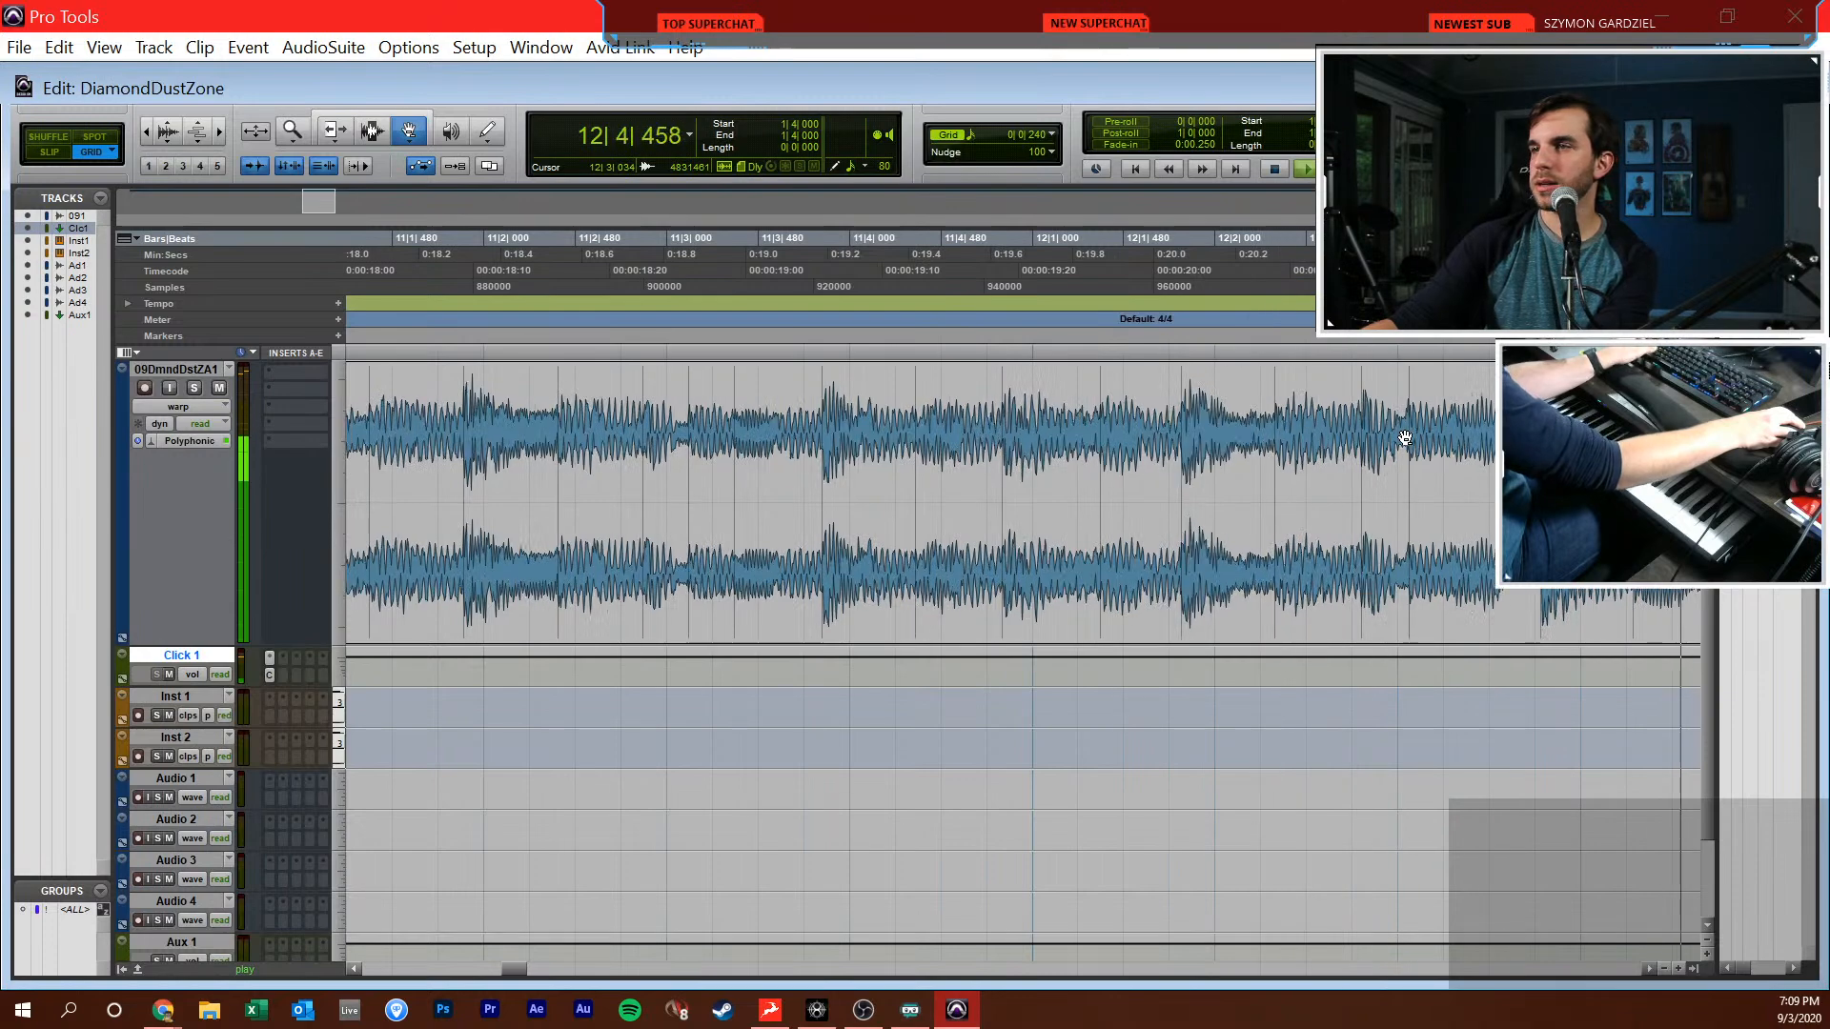
key(space)
Go back to the bars around bar 8 and play the song from 8|1|240 against the click
scroll(1368, 452, left, 5)
key(r)
key(r)
key(F7)
scroll(1029, 455, left, 4)
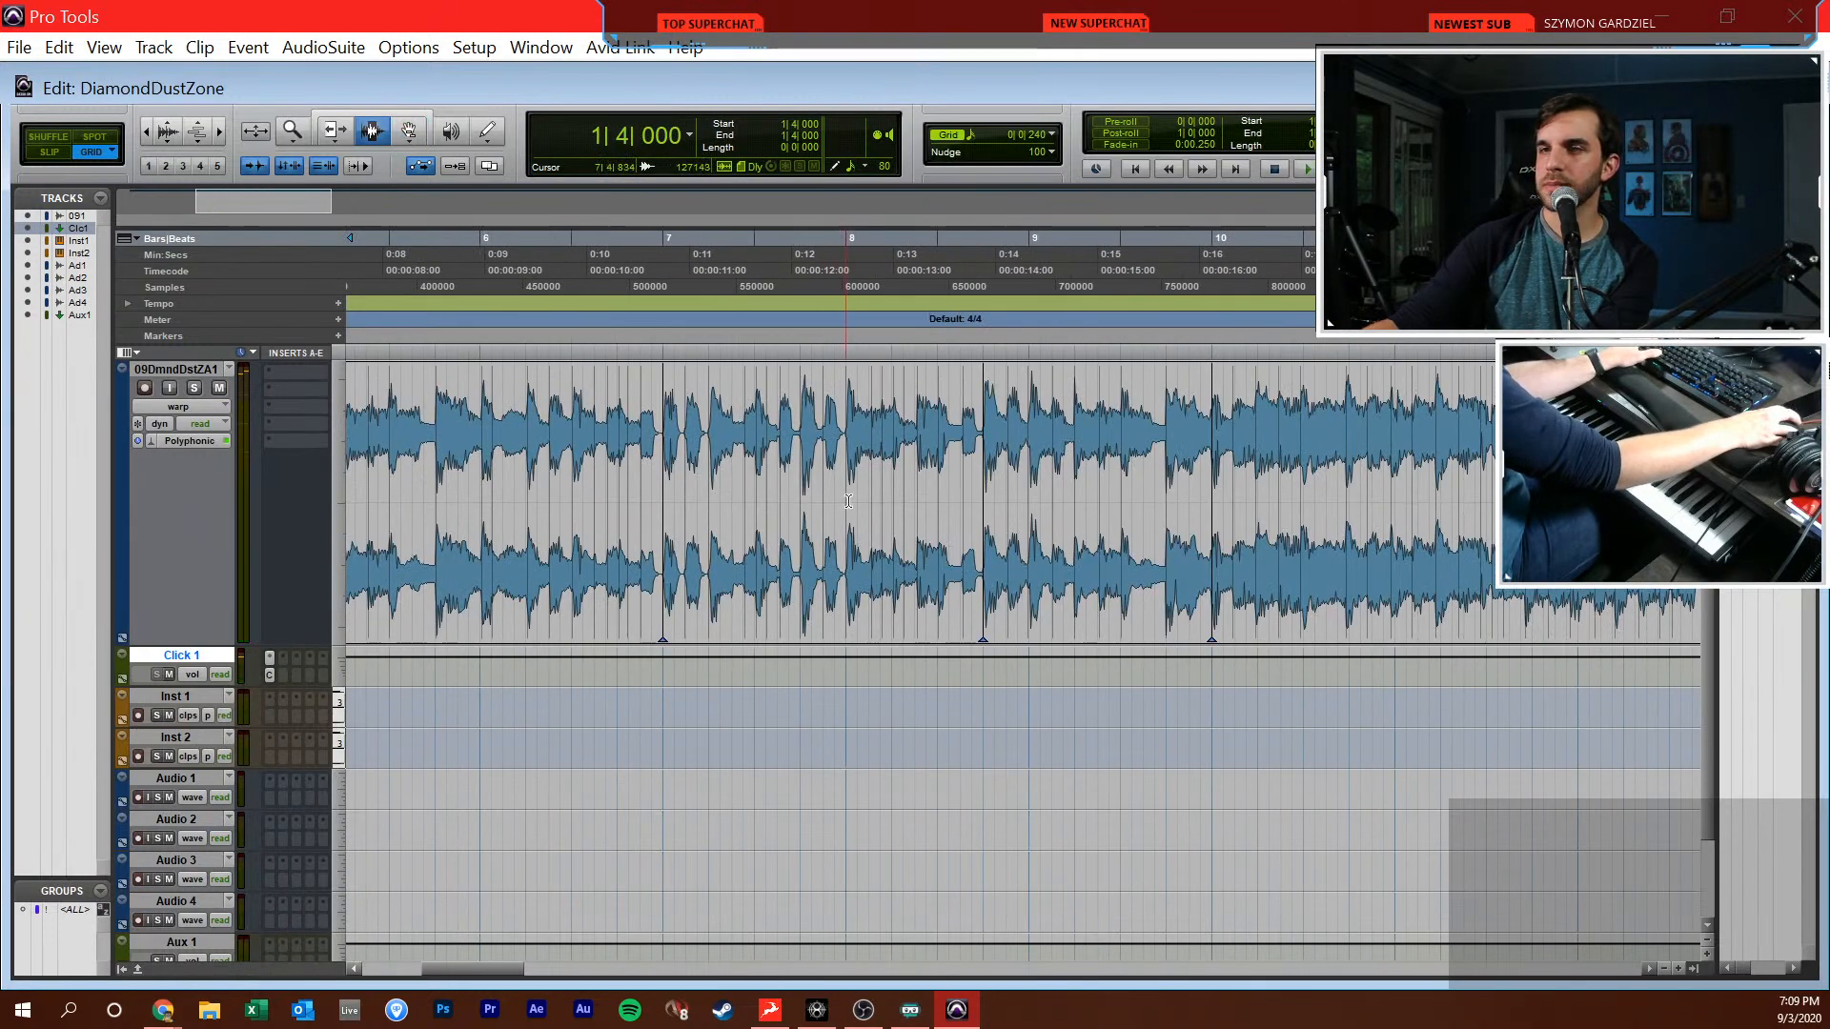
drag(1026, 454, 1306, 439)
click(858, 495)
key(space)
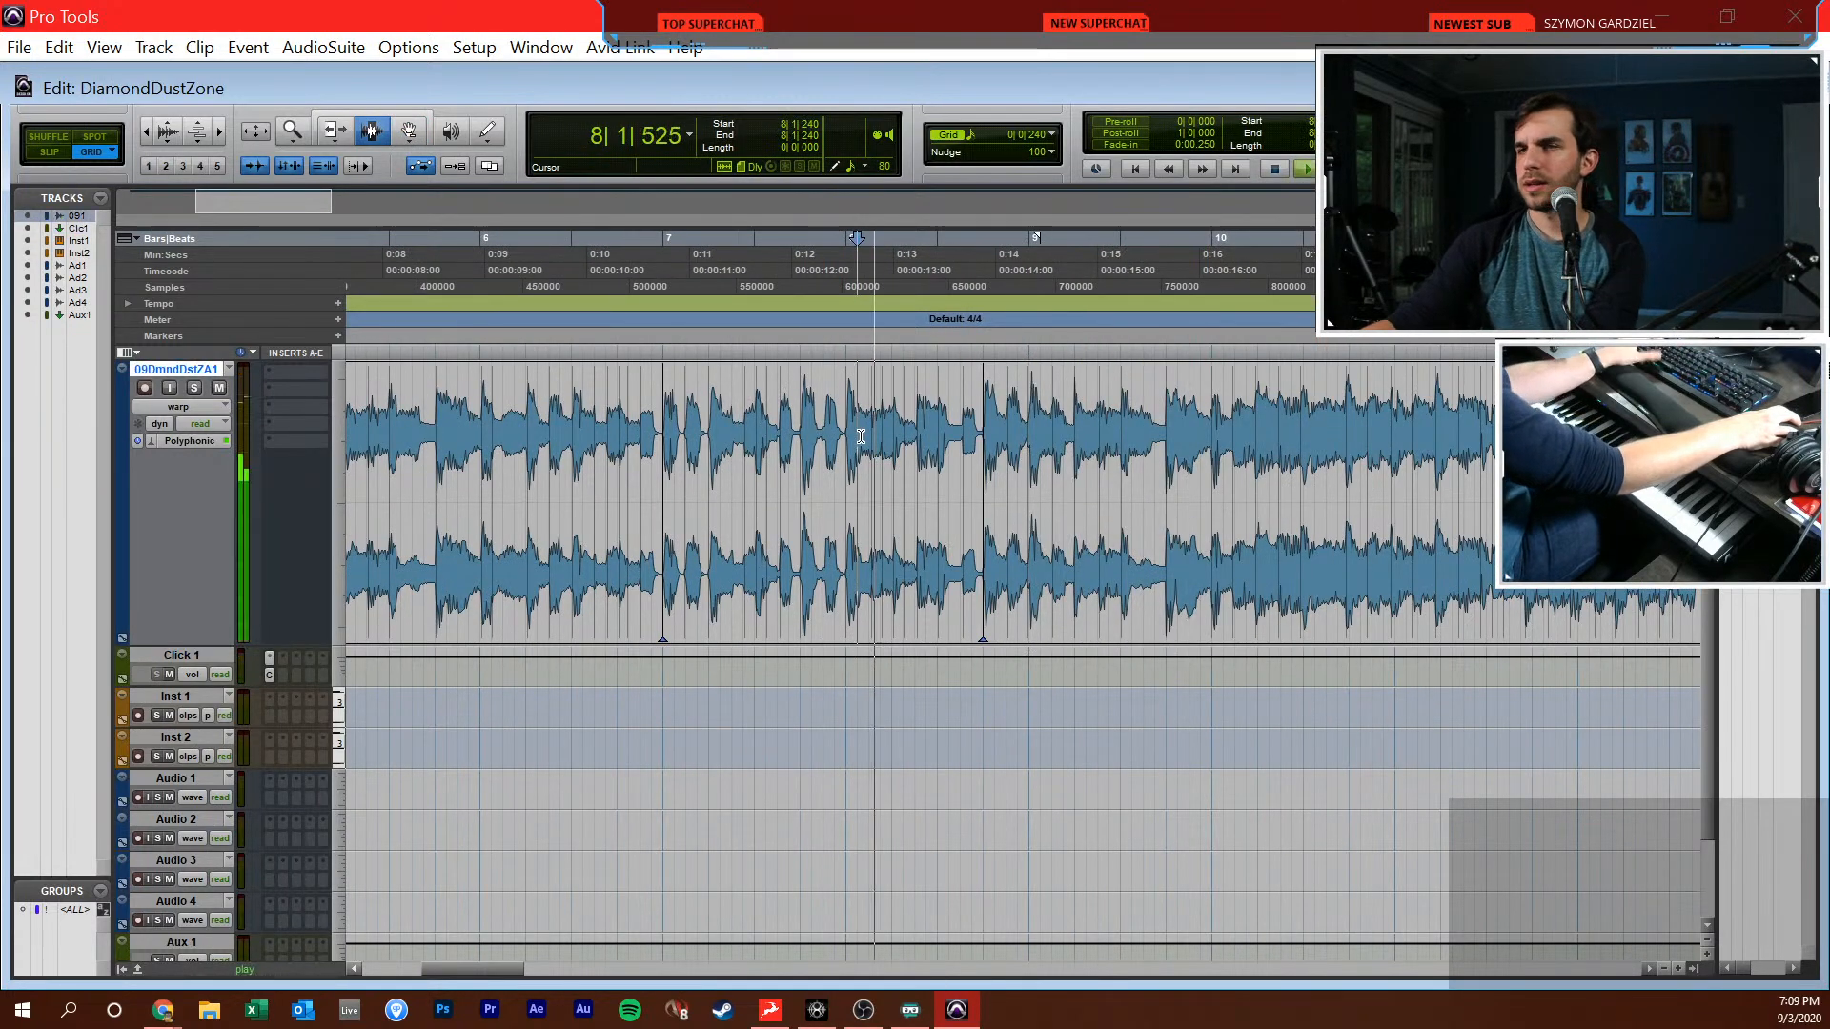
Warp the song's beat at the start of bar 10 onto the gridline during playback, and stop after checking it
key(F8)
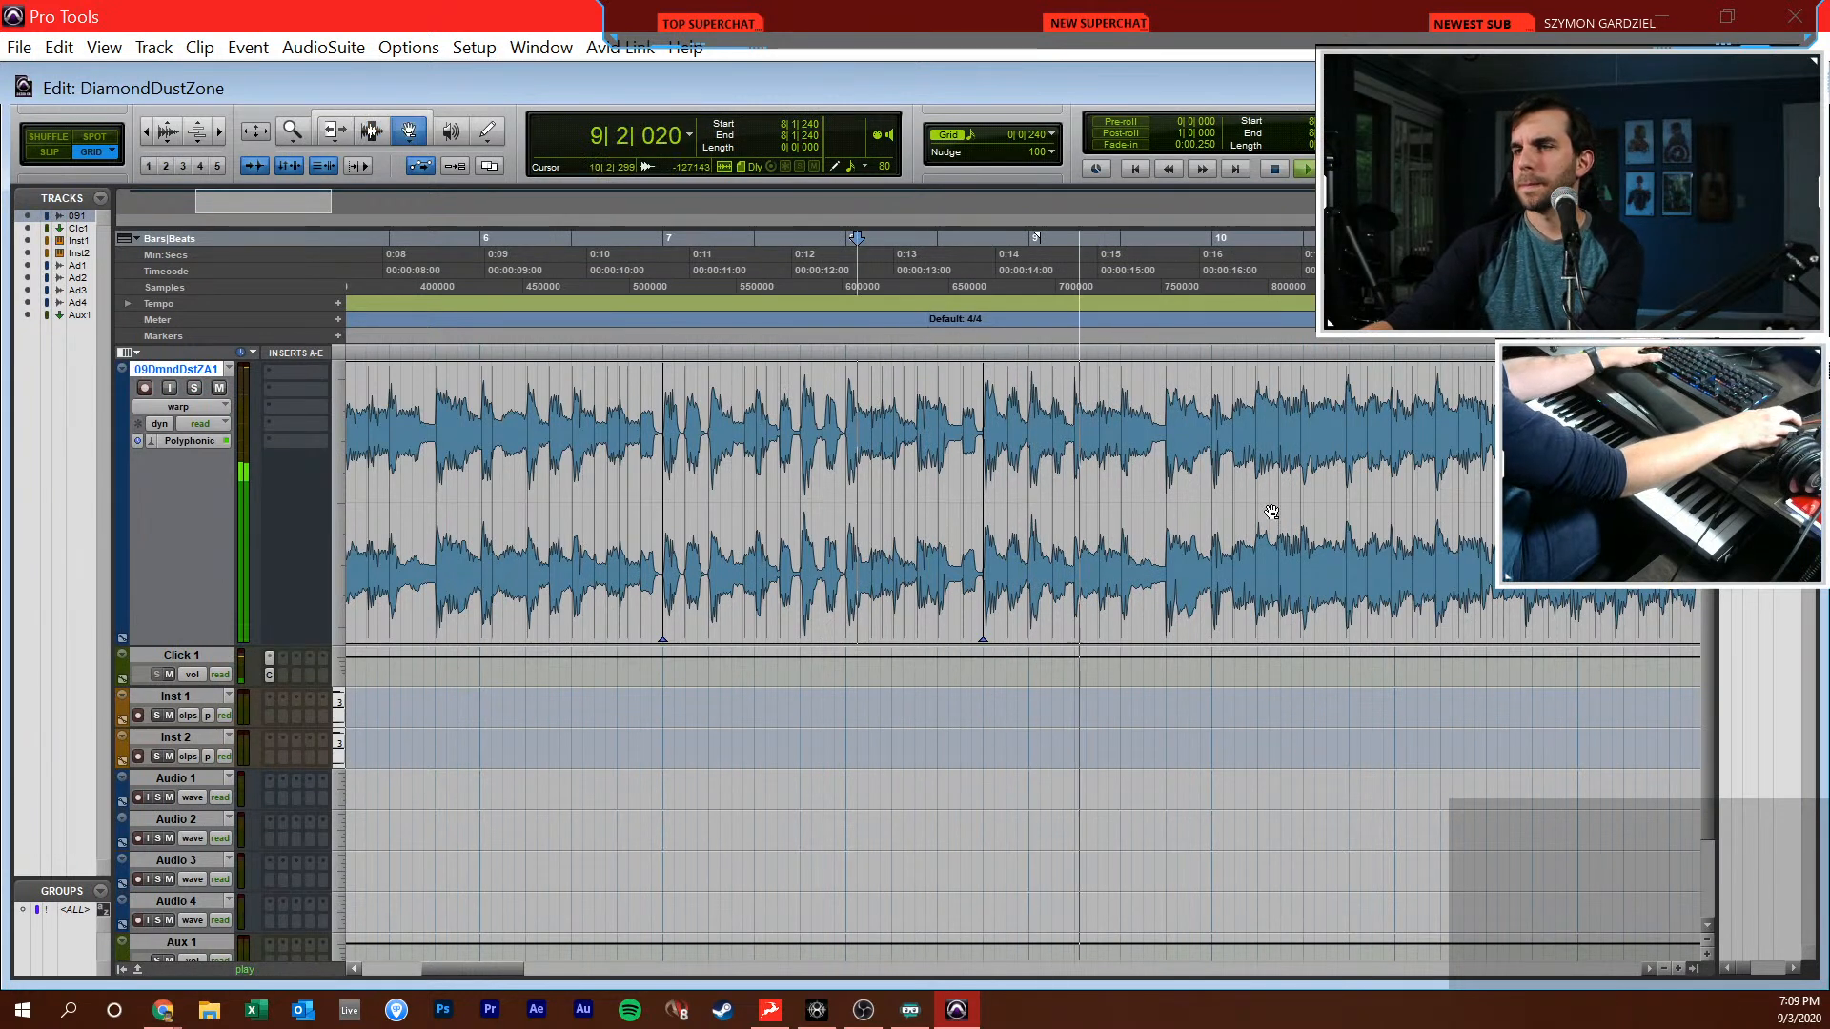
double_click(1214, 474)
scroll(1240, 410, right, 4)
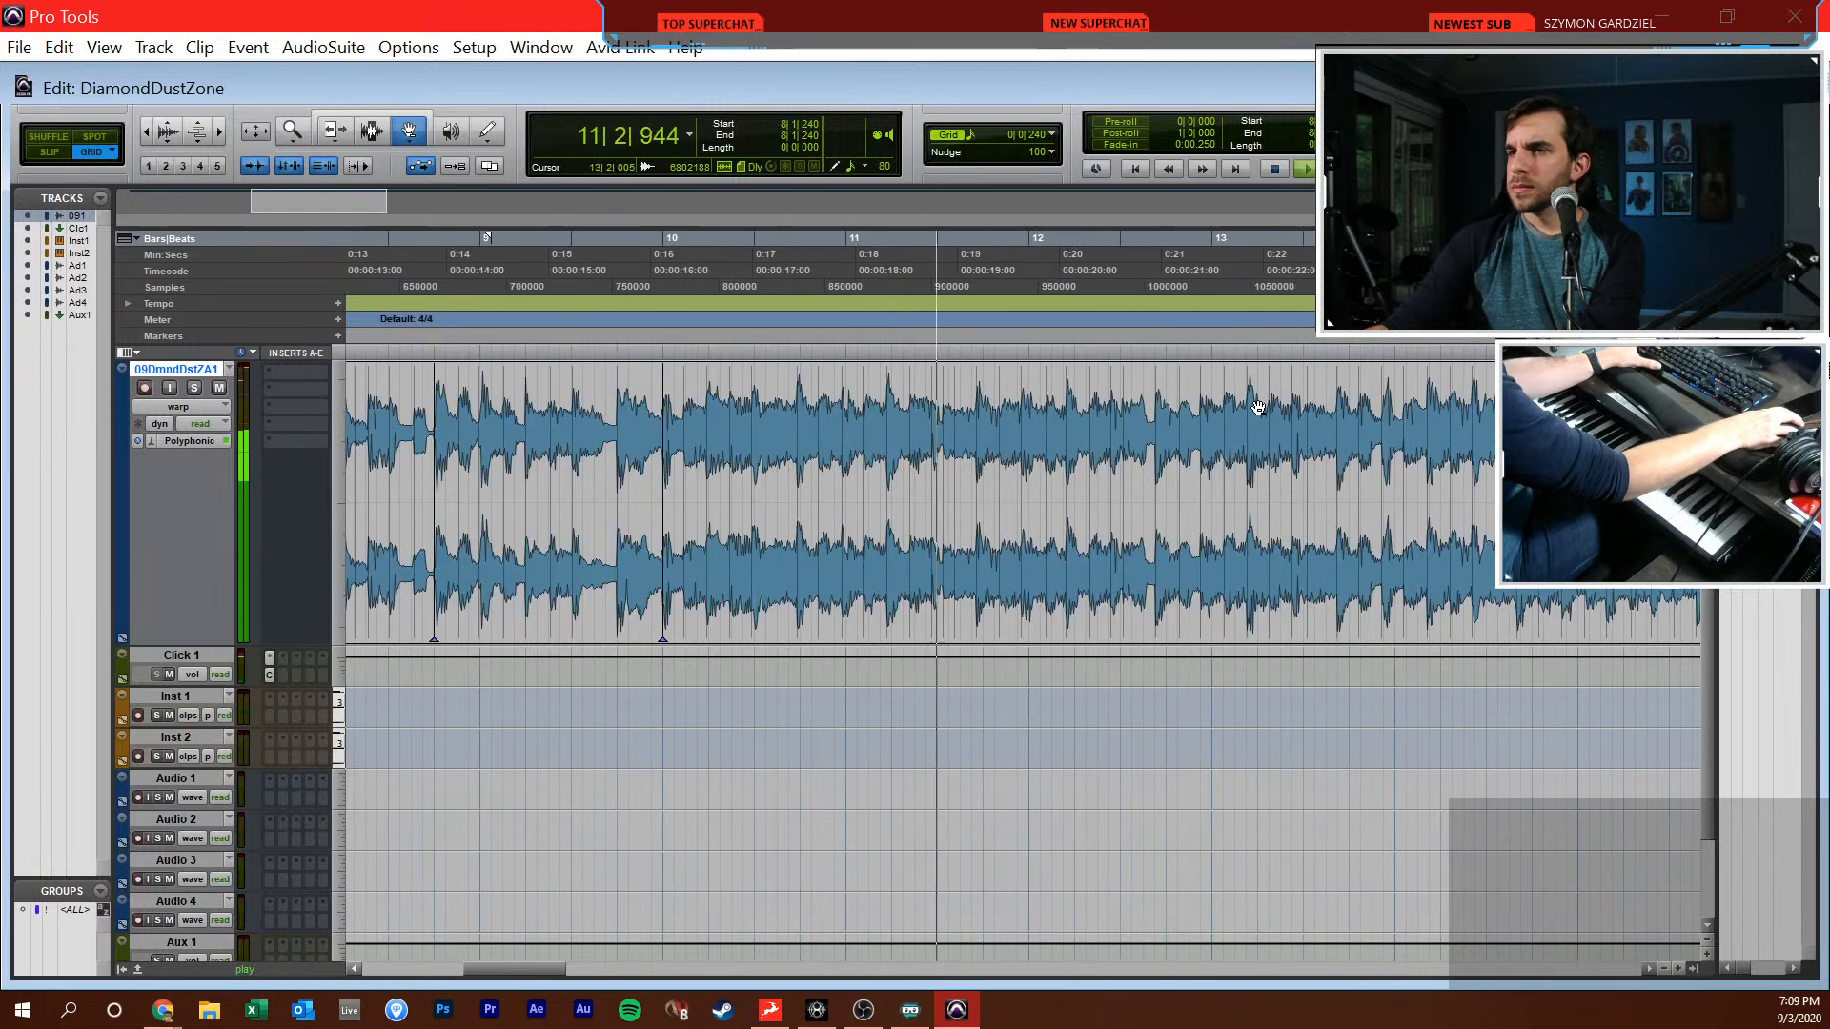
key(space)
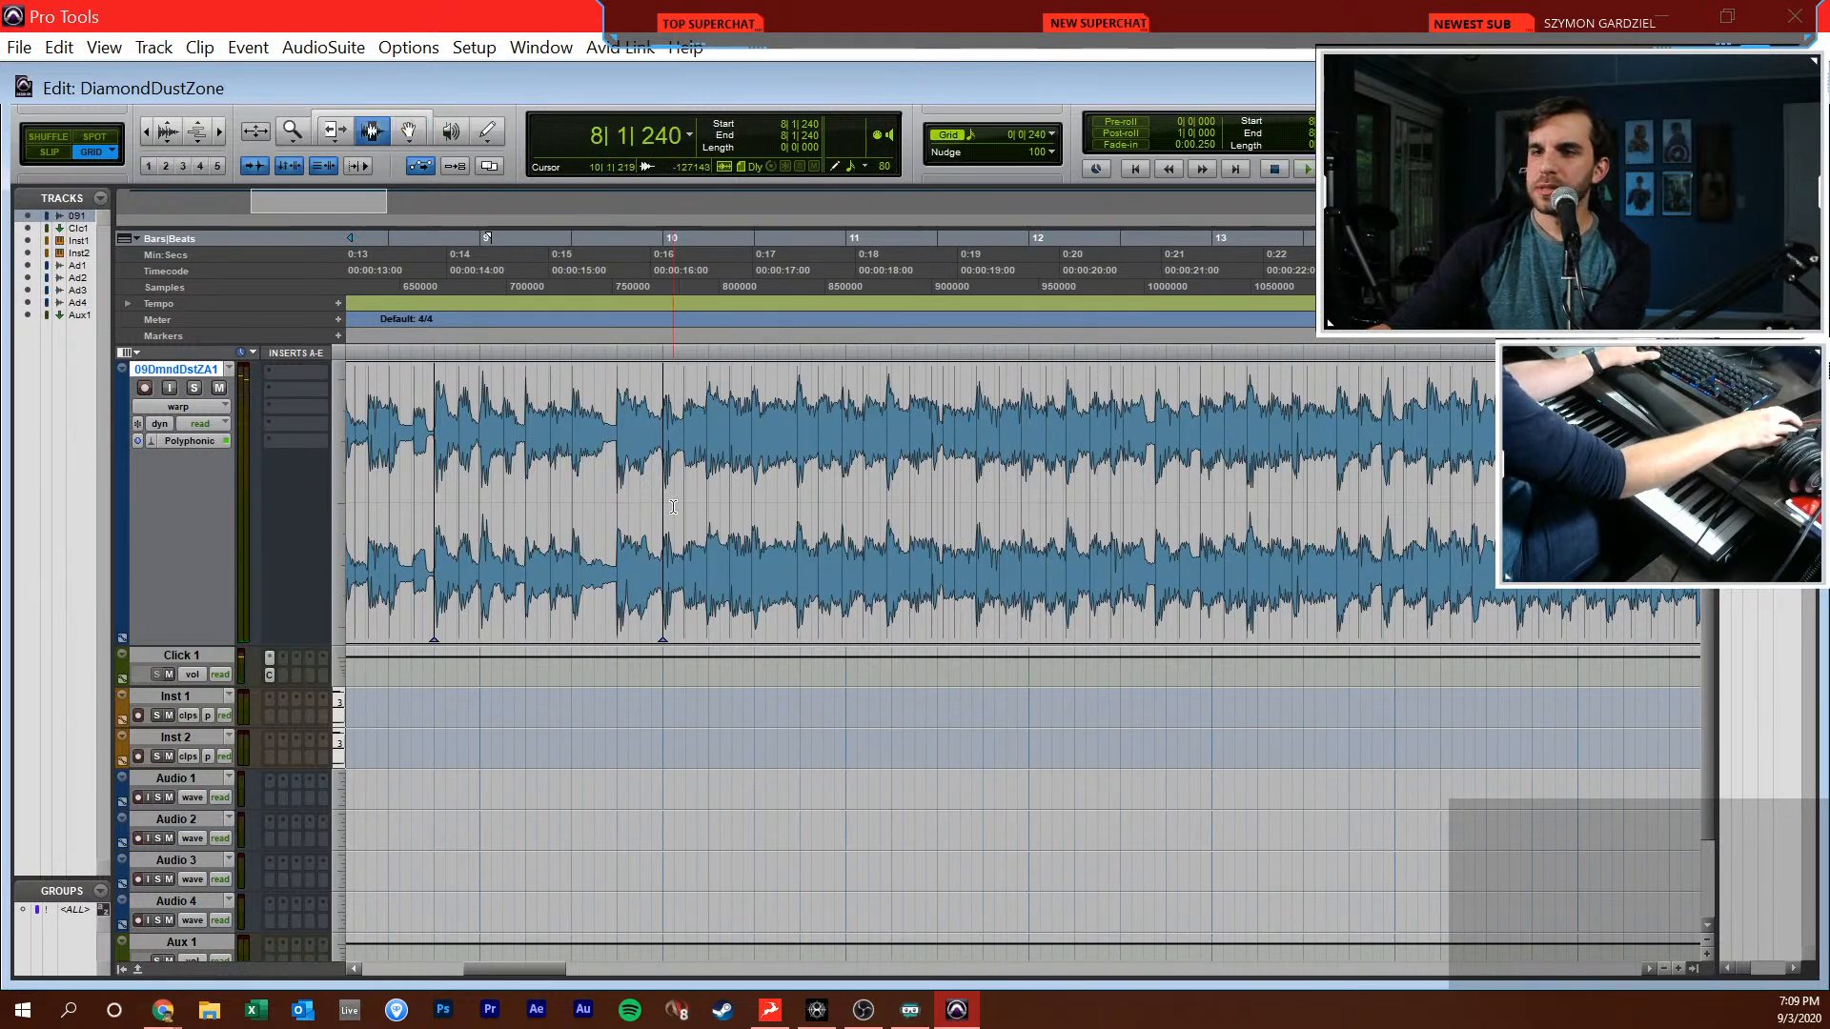
Play the song from 9|4|240 to check the beats from bar 10 on against the click
key(r)
key(r)
key(r)
key(r)
drag(1272, 505, 1582, 505)
key(Down)
key(space)
key(t)
key(t)
key(t)
key(t)
key(t)
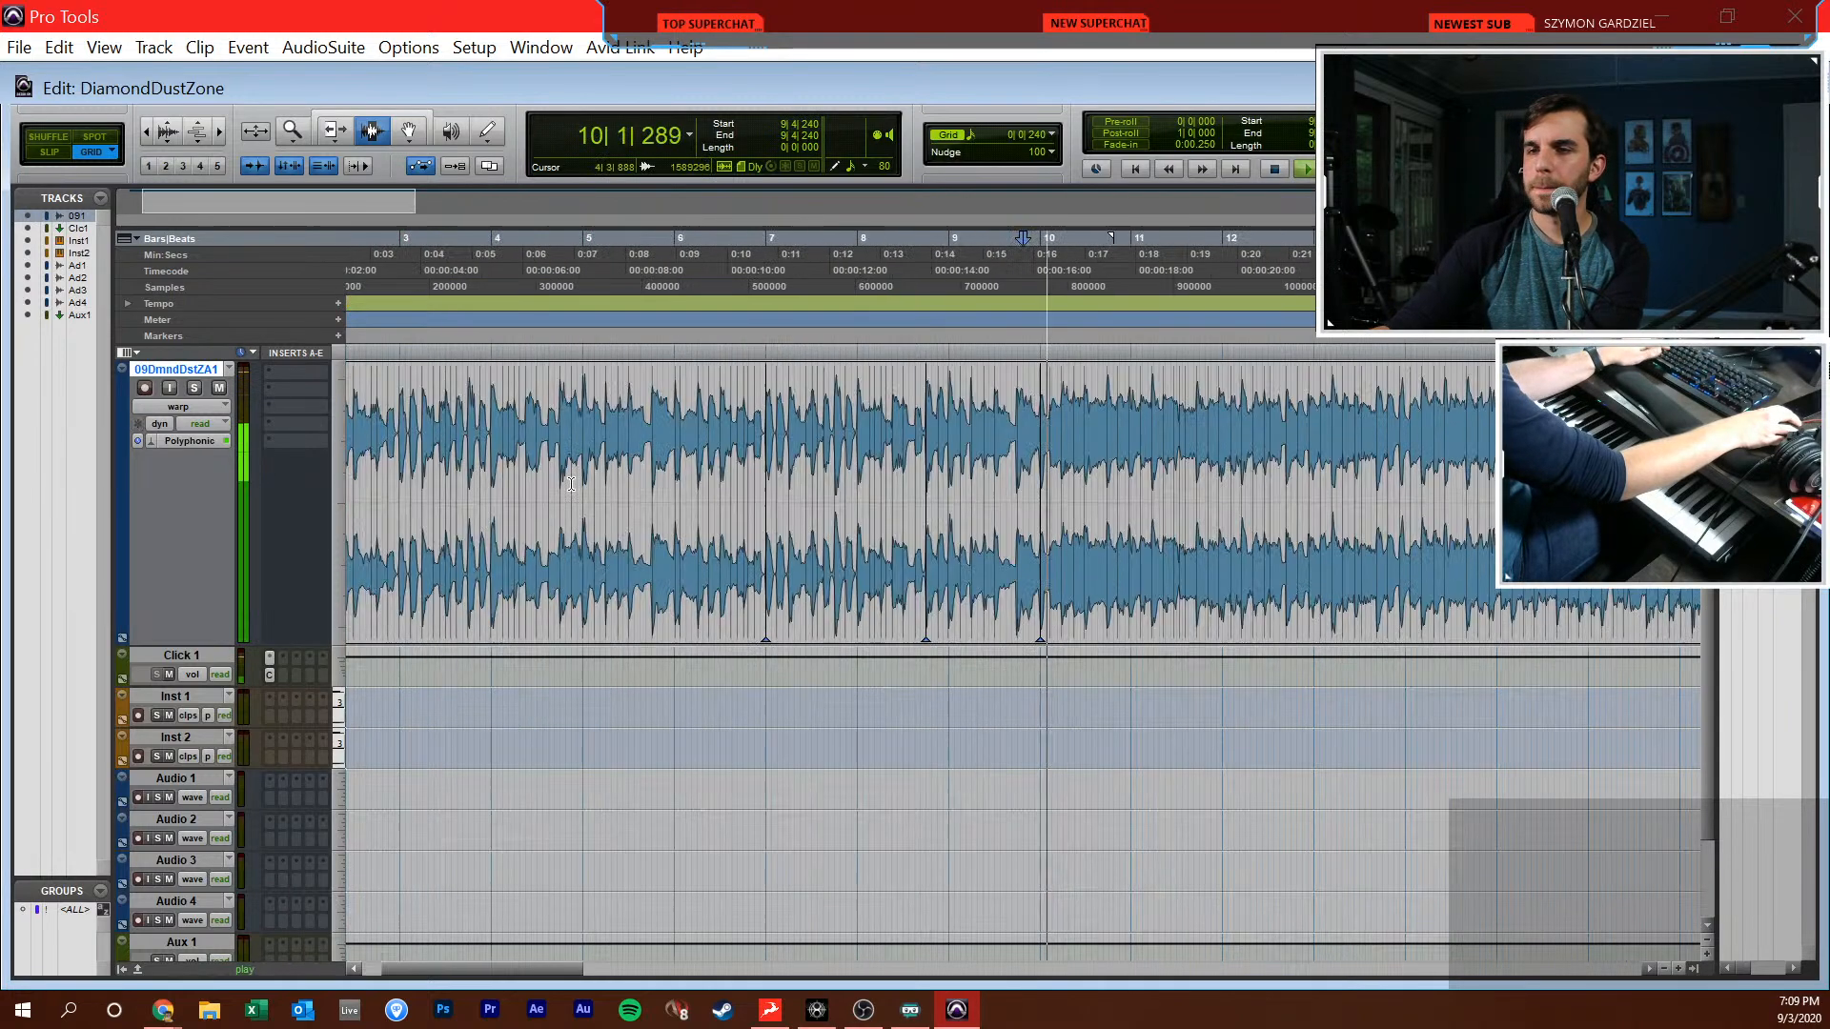
Follow the song with the Grabber as it plays and warp the drifting beat at beat 2 of bar 30 onto the grid
key(F8)
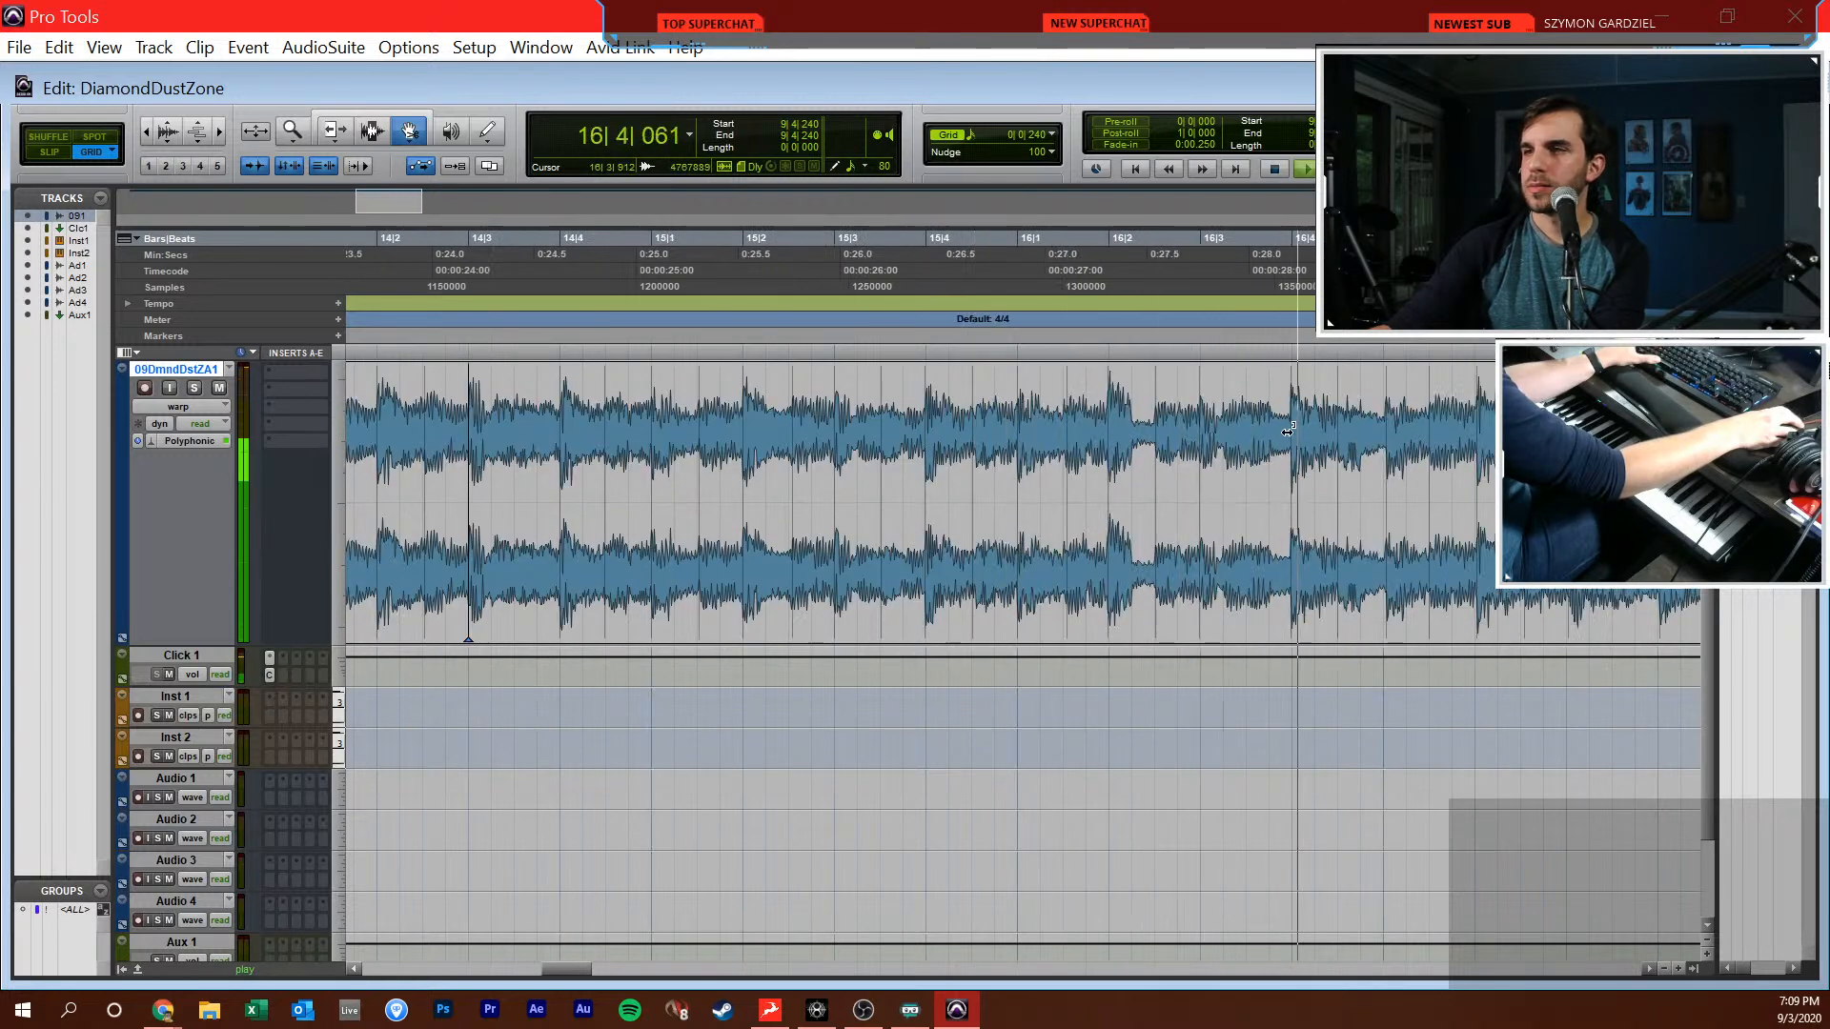
key(ctrl+bracketleft)
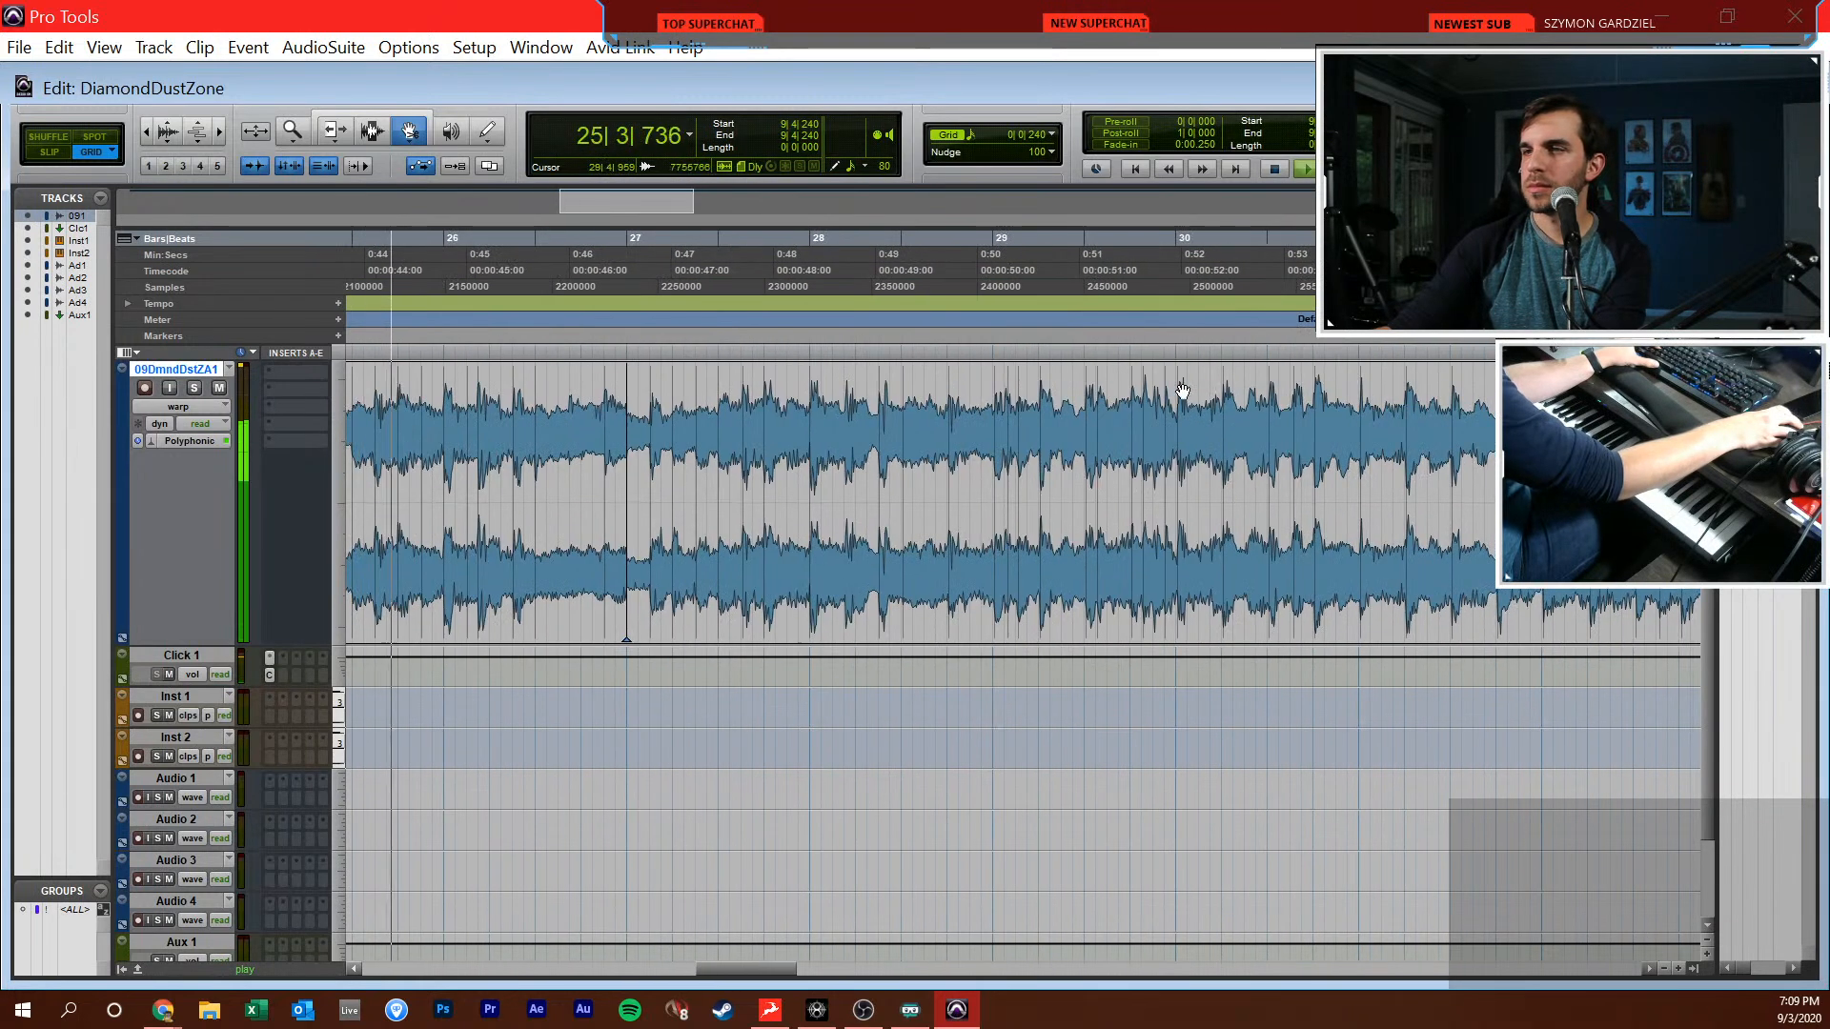
click(1226, 399)
drag(1226, 398, 1225, 405)
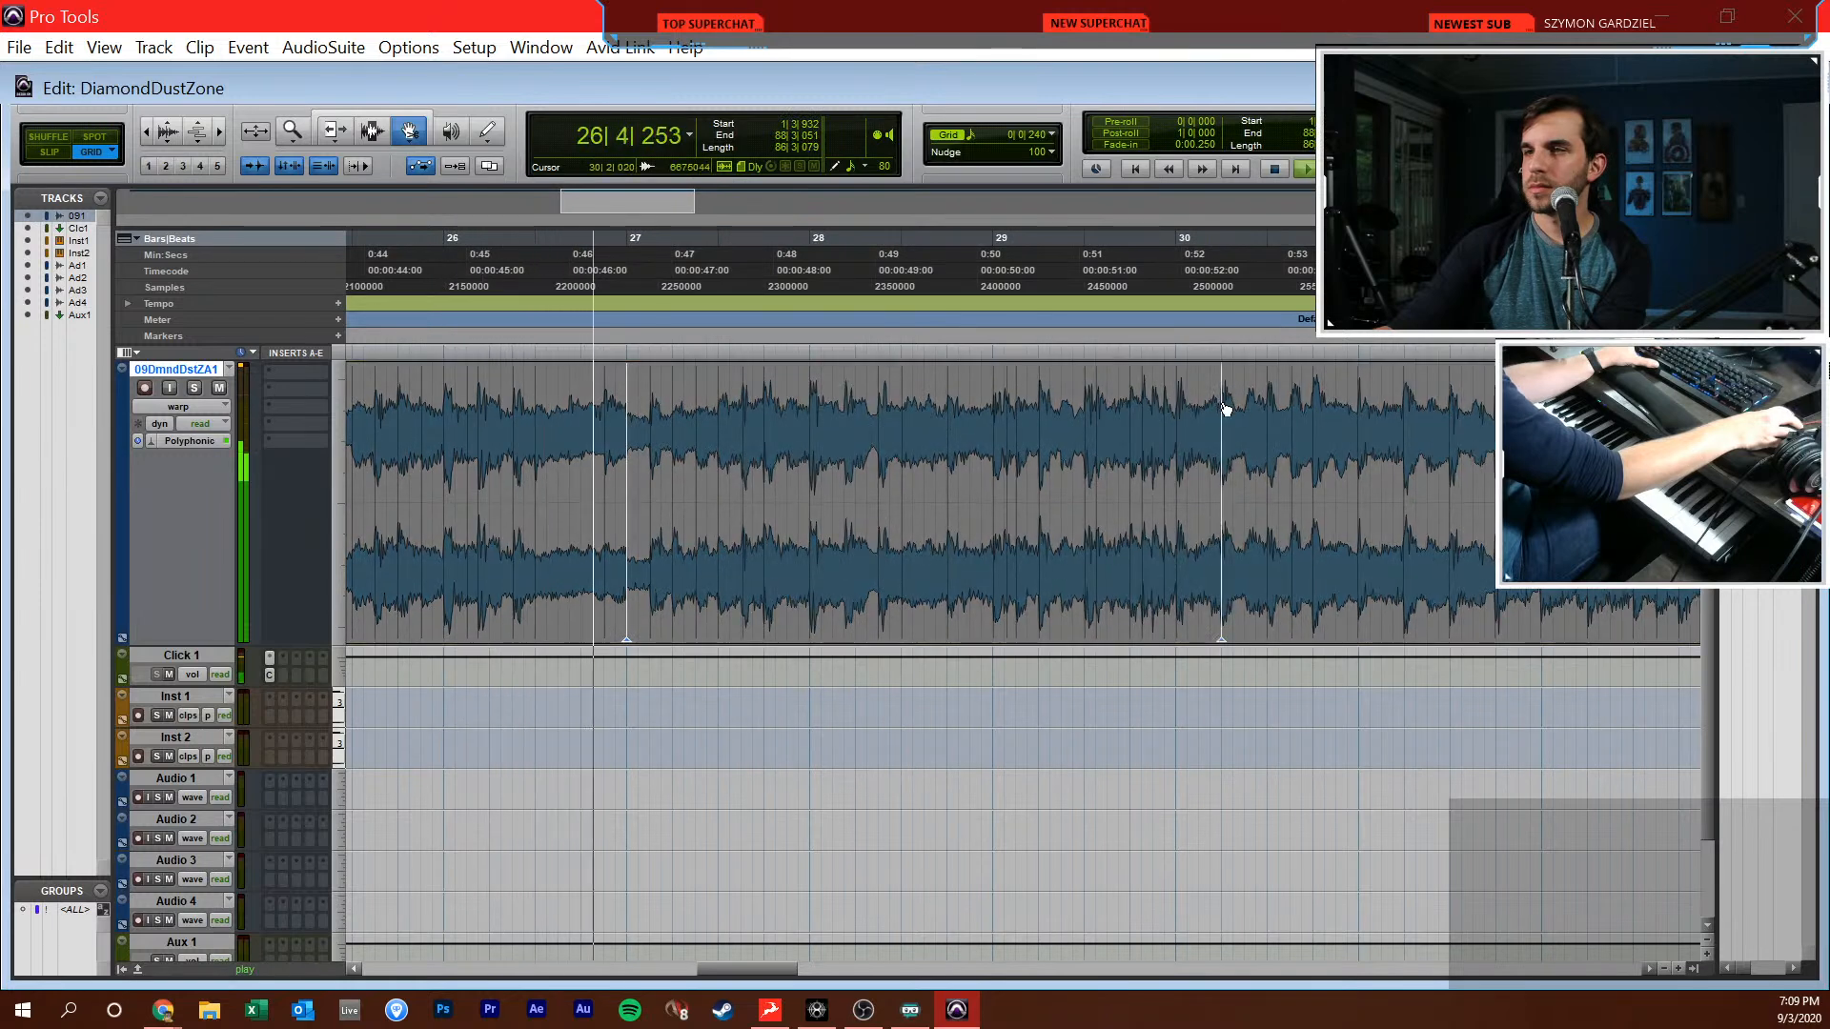
Place the edit cursor at 30|2|720 and warp the beats at beat 2 of bar 32 and the start of bar 34 onto the grid
key(F7)
click(1252, 429)
scroll(1242, 422, right, 3)
key(F8)
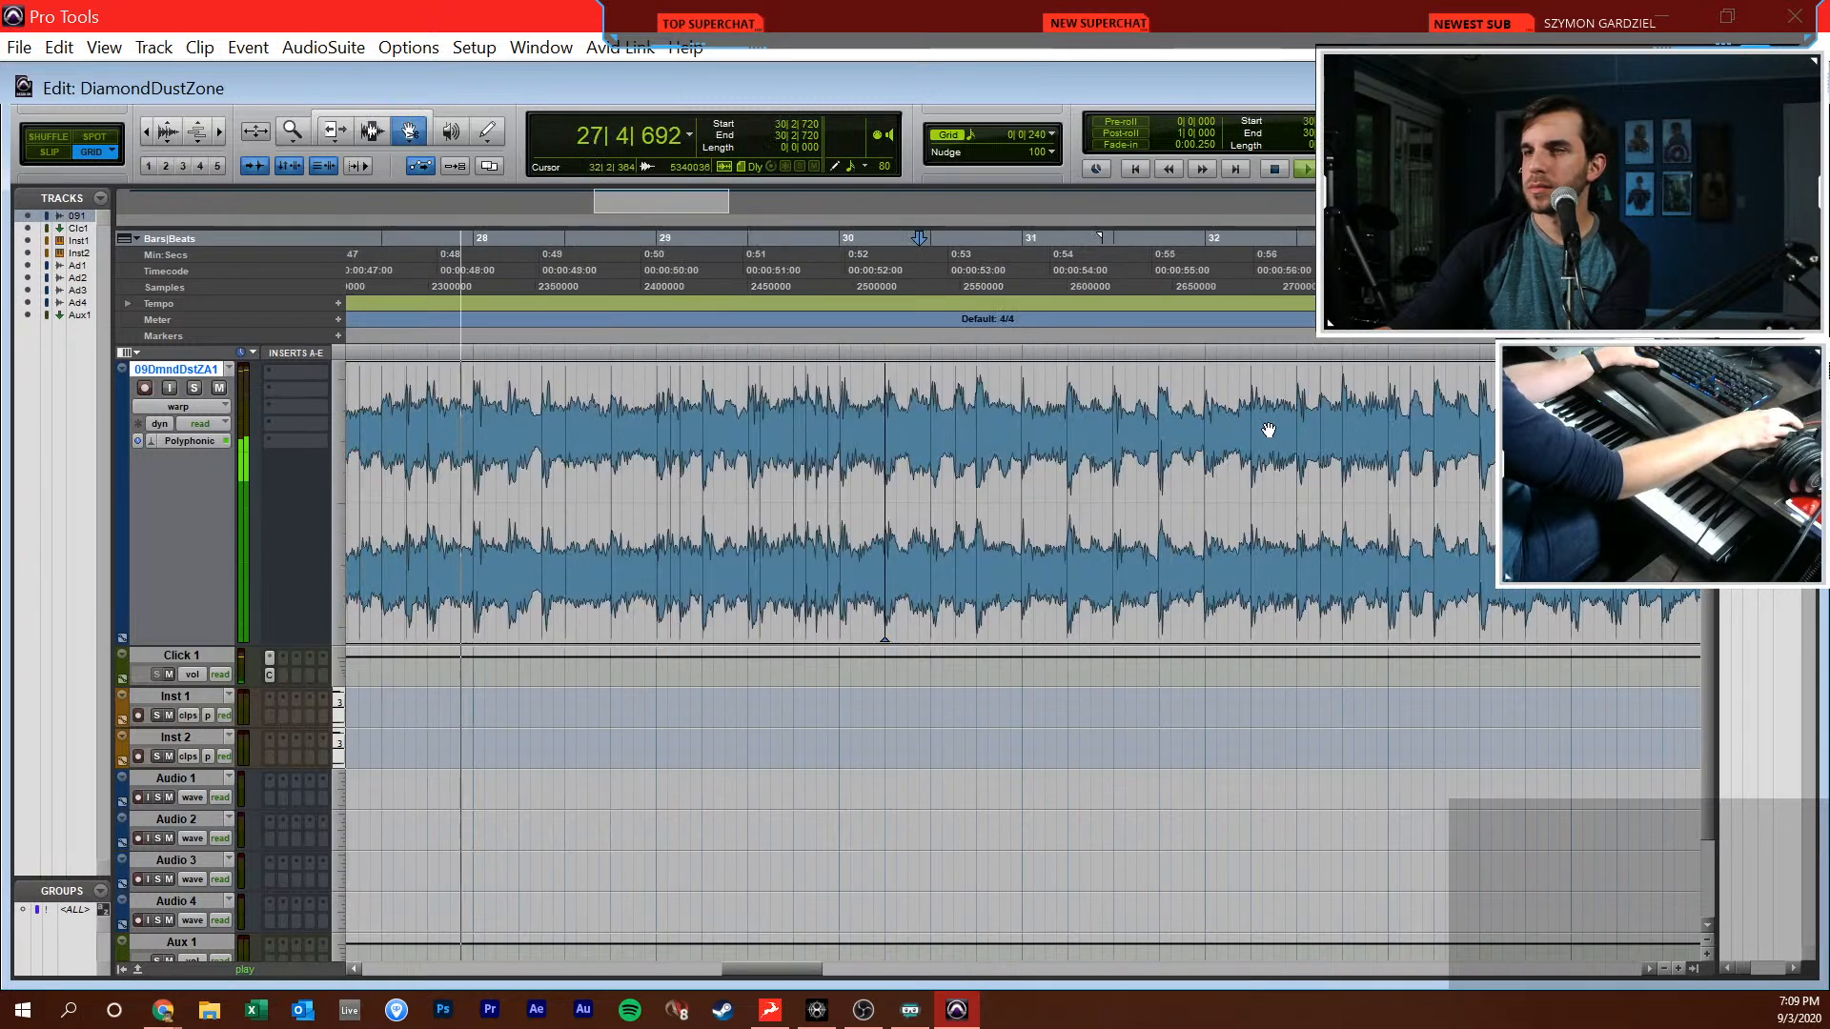
click(1251, 422)
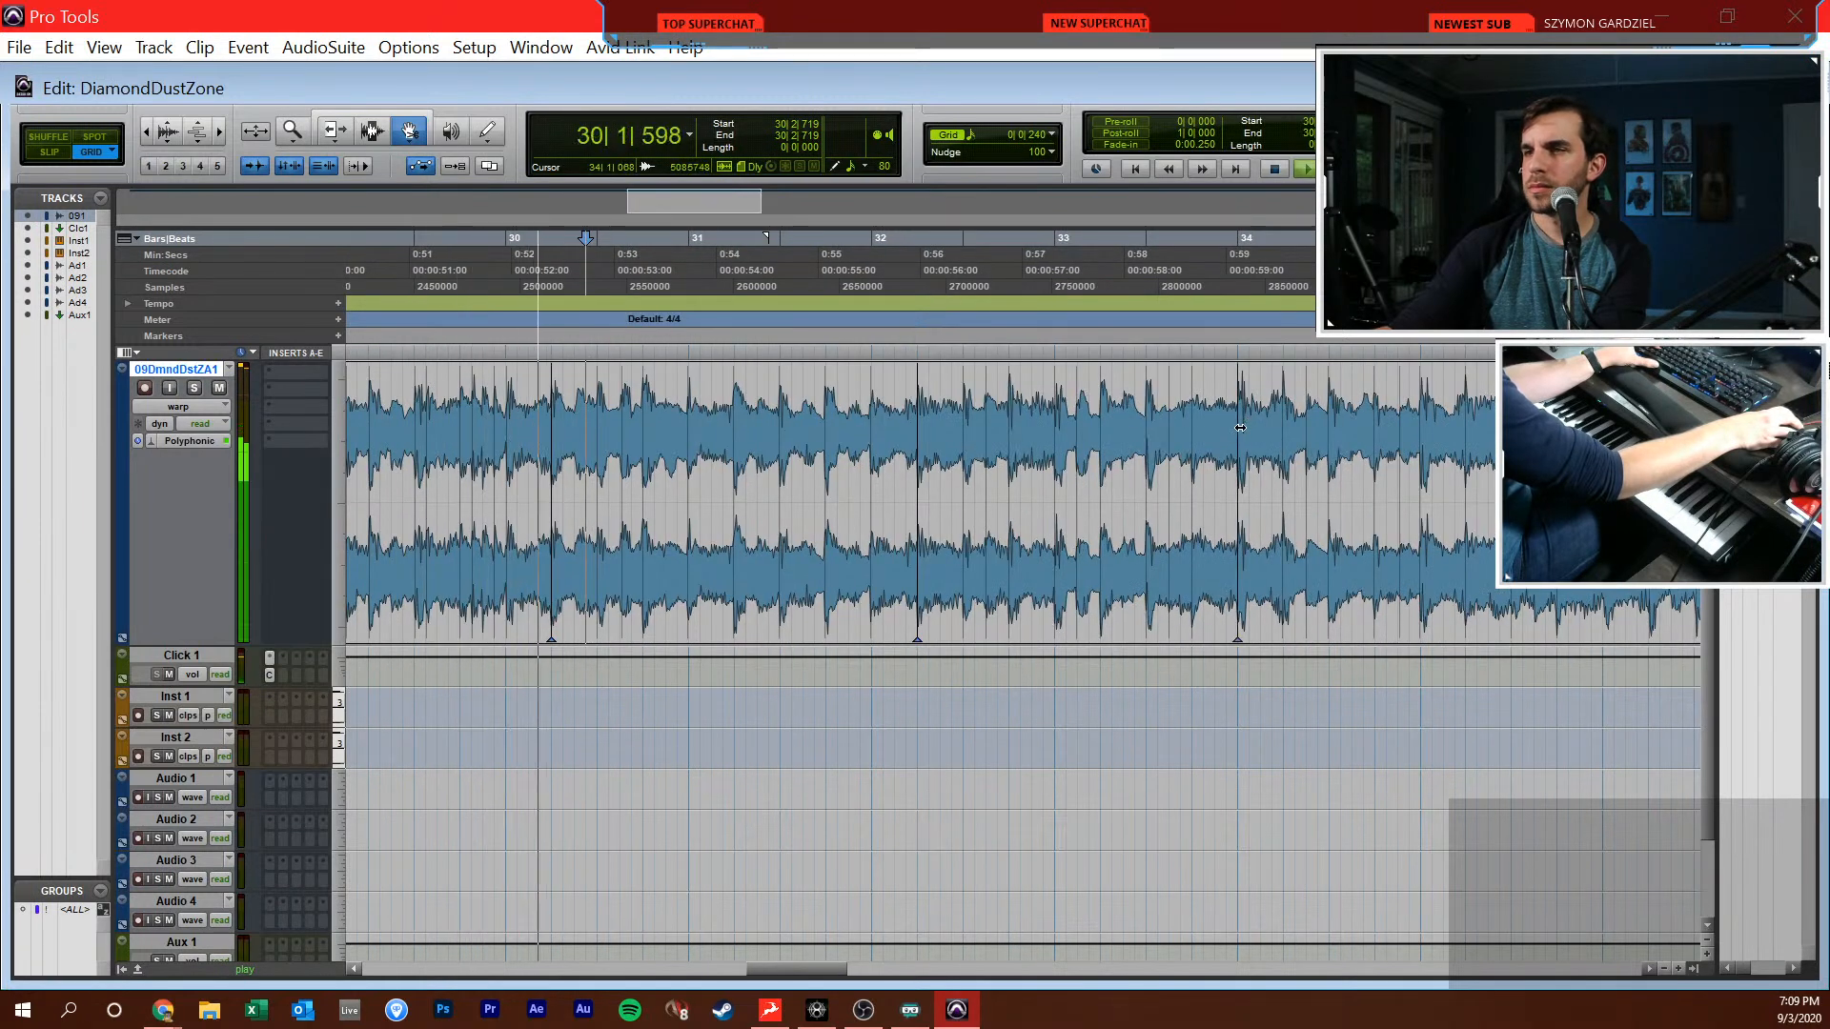
drag(1241, 424, 1239, 424)
Set the grid to 1/8 note and warp the song's break at the start of bar 40 onto the gridline
key(r)
scroll(1249, 418, right, 3)
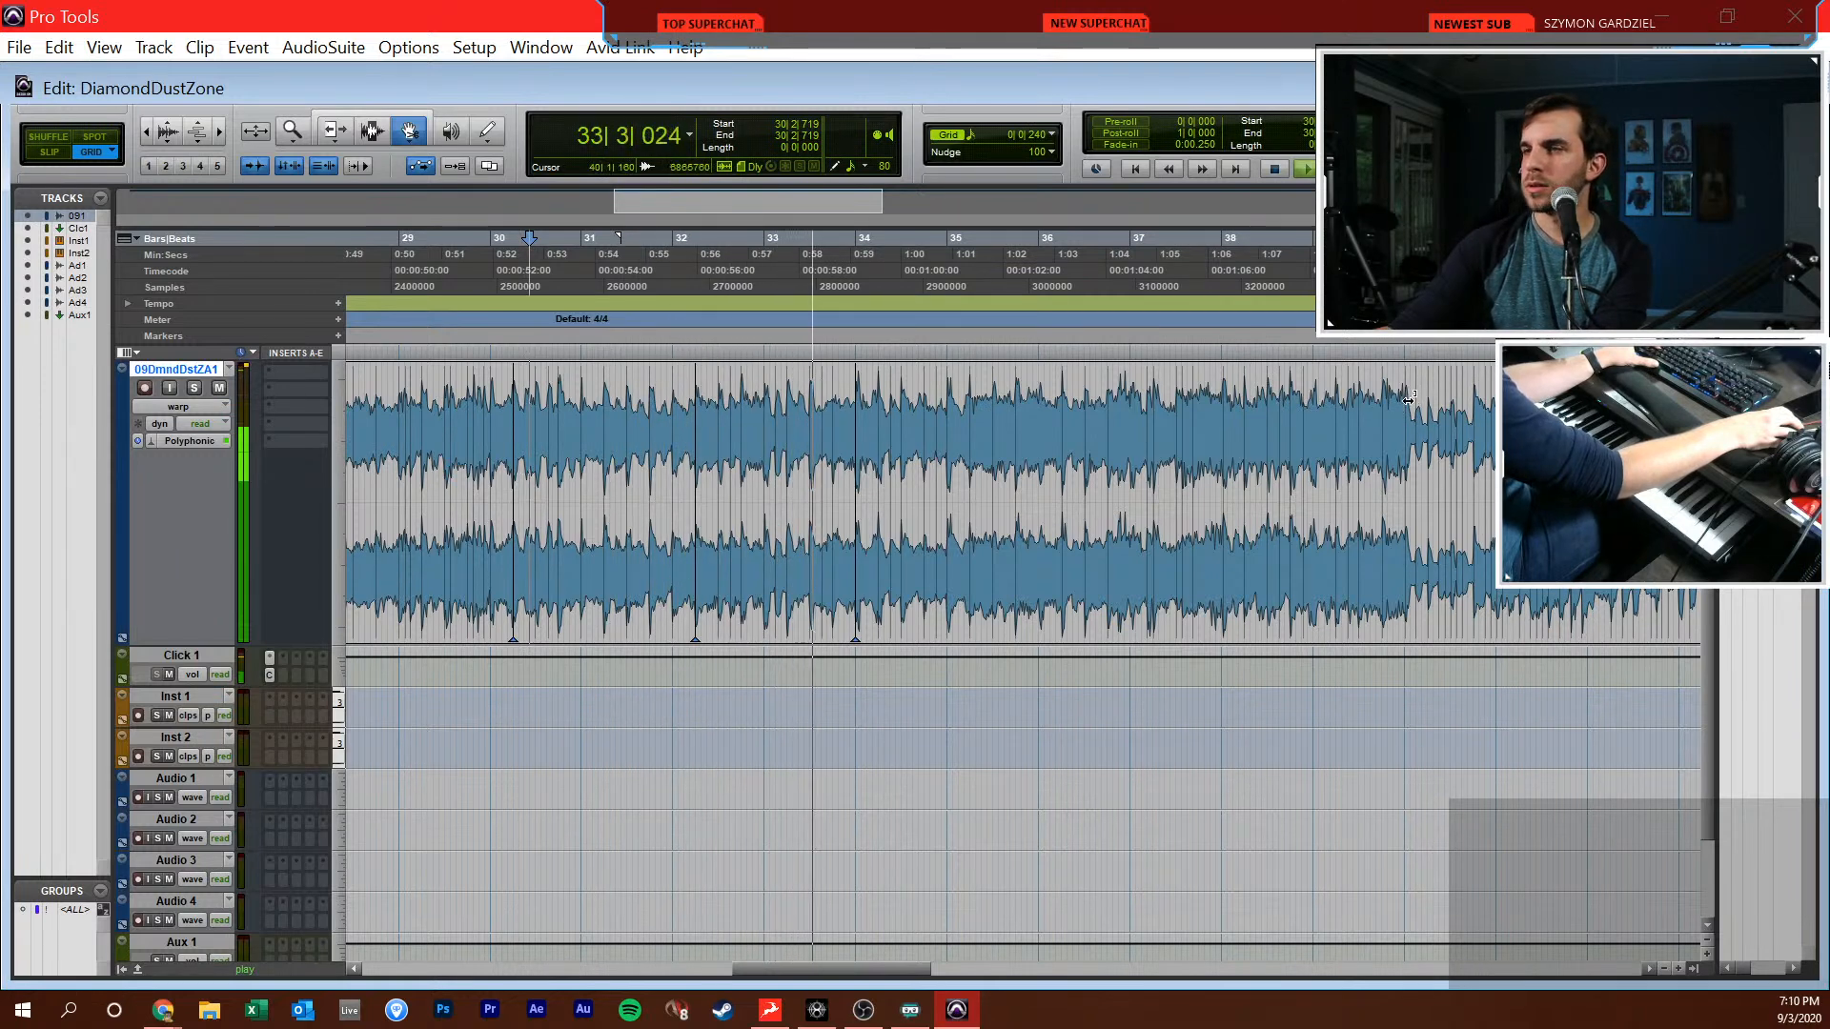
click(1030, 128)
click(1071, 145)
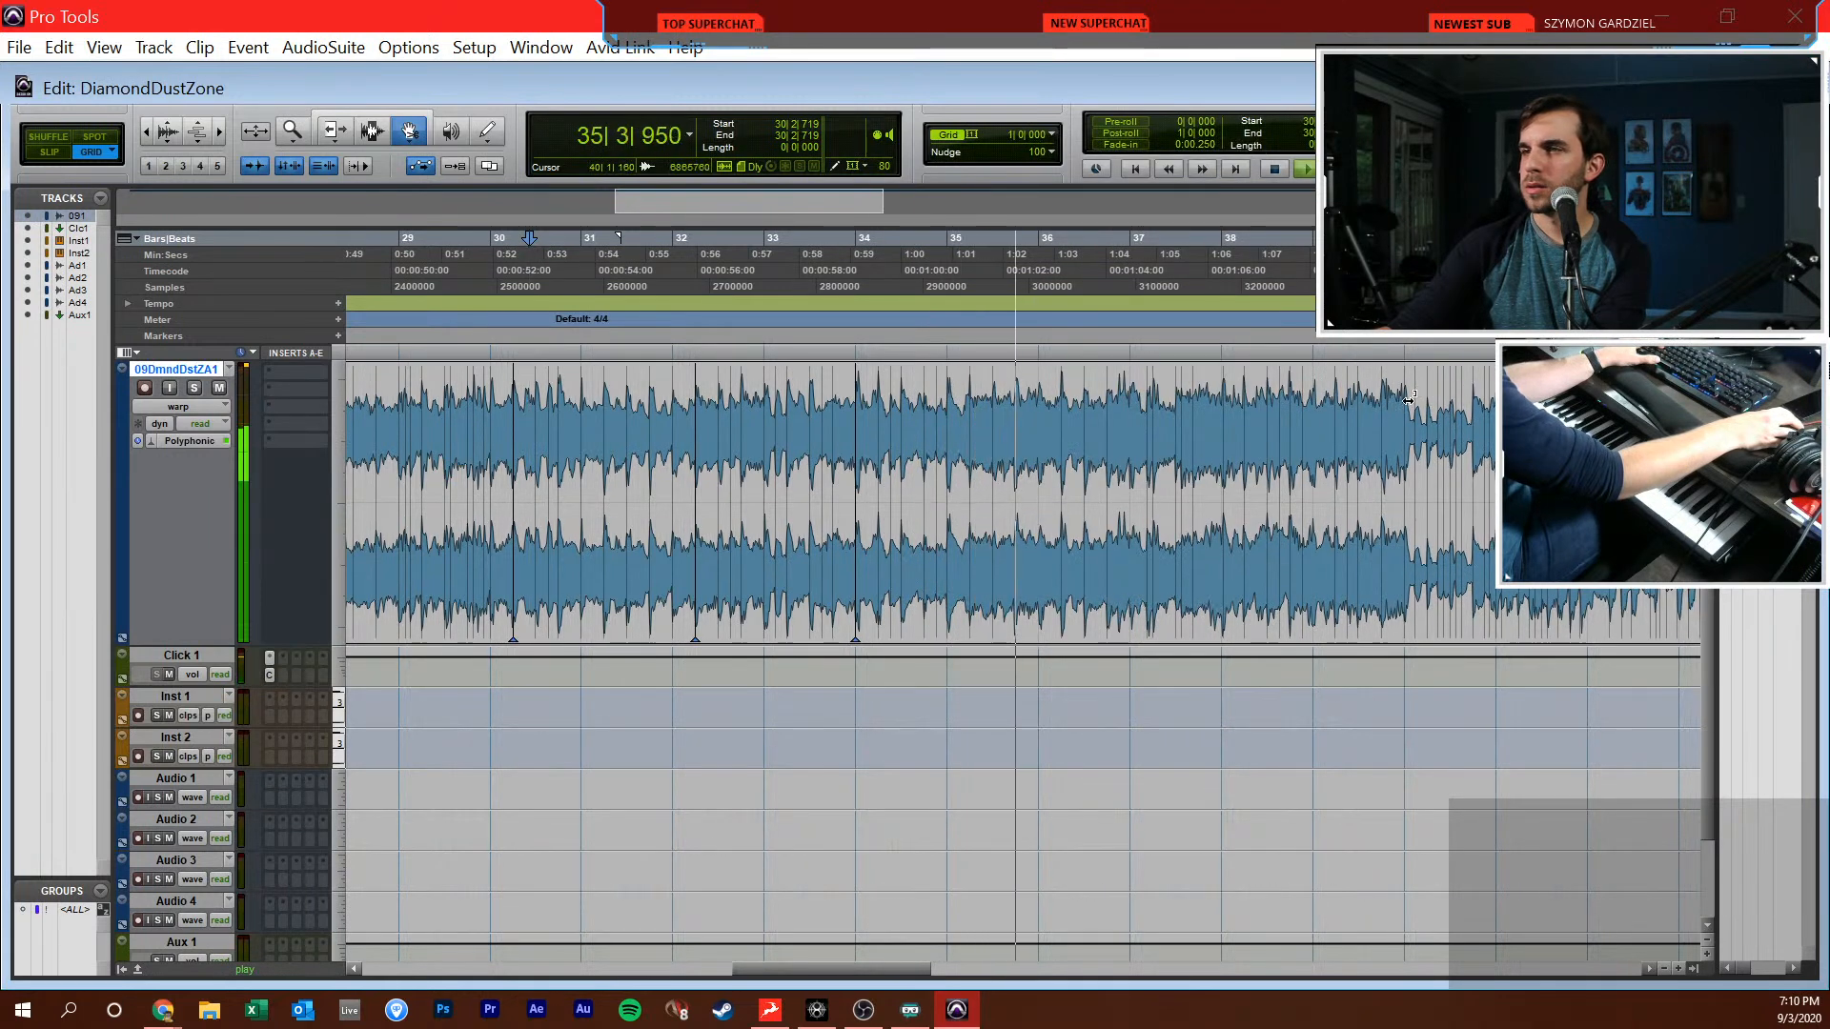
click(1037, 134)
click(1096, 229)
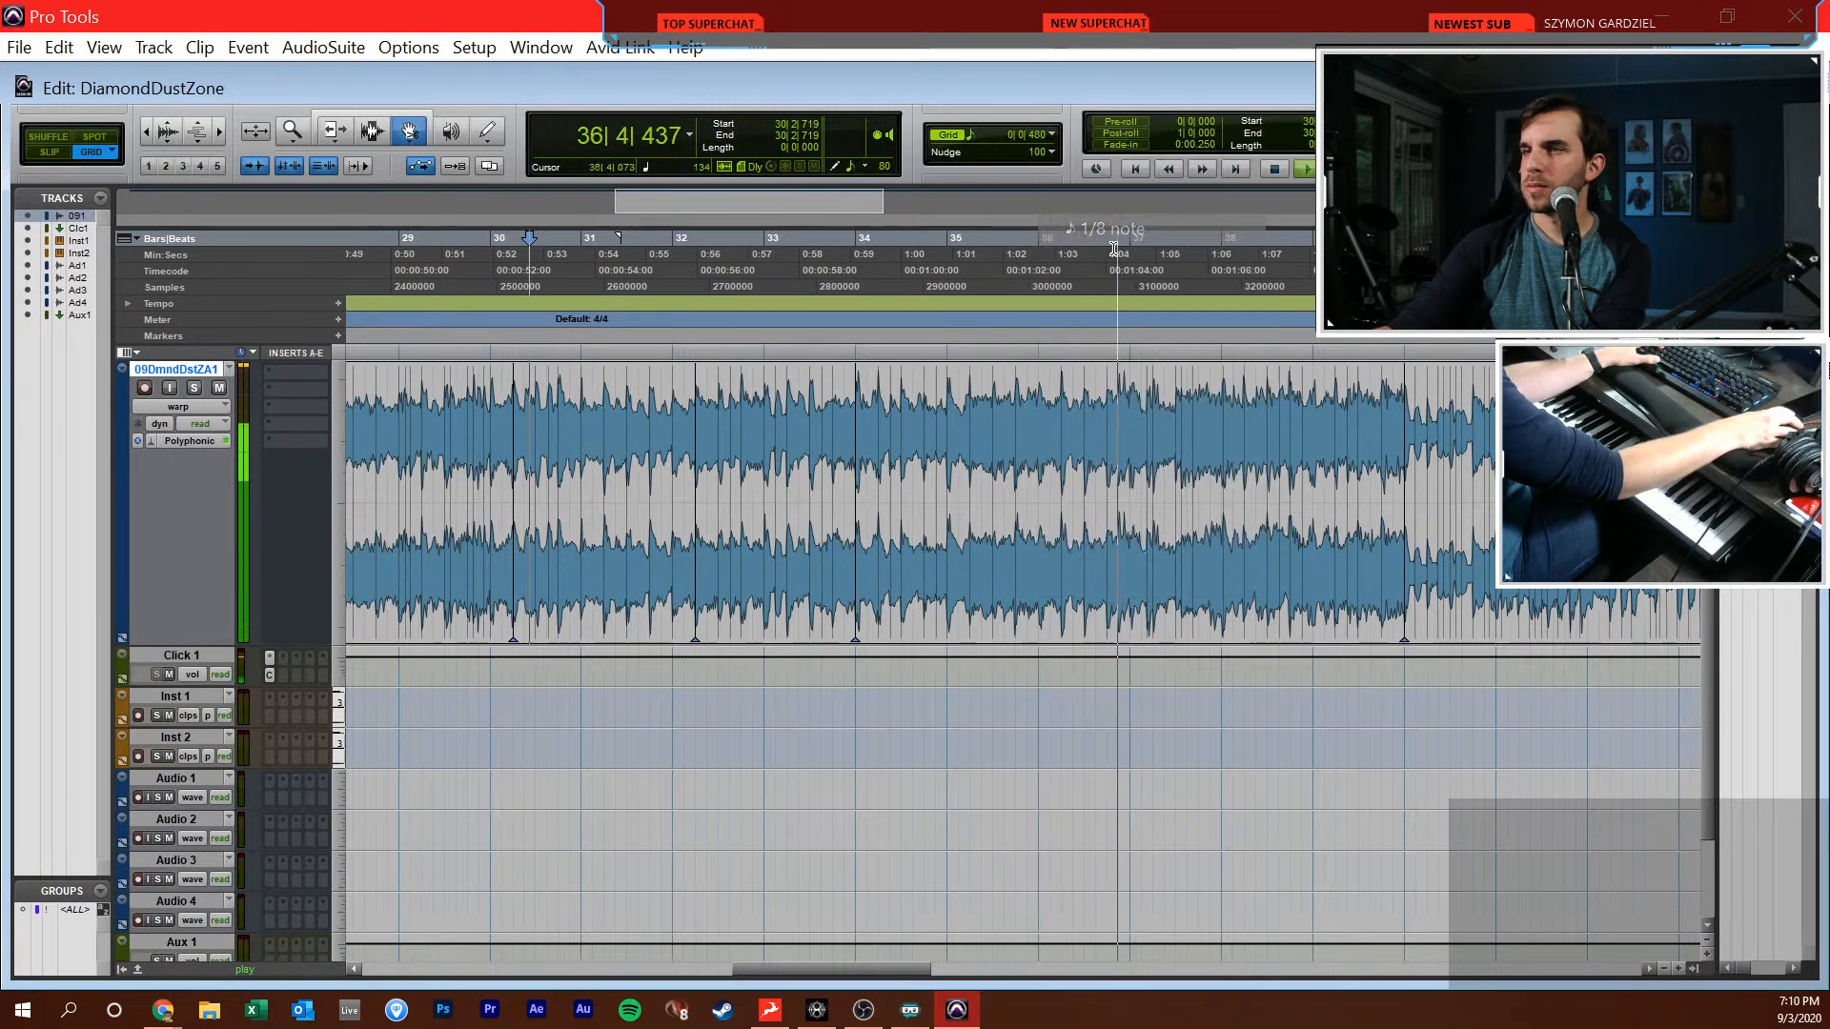
Place the edit cursor at 38|4|000 and listen through the break at bar 40
key(F7)
click(1288, 453)
key(t)
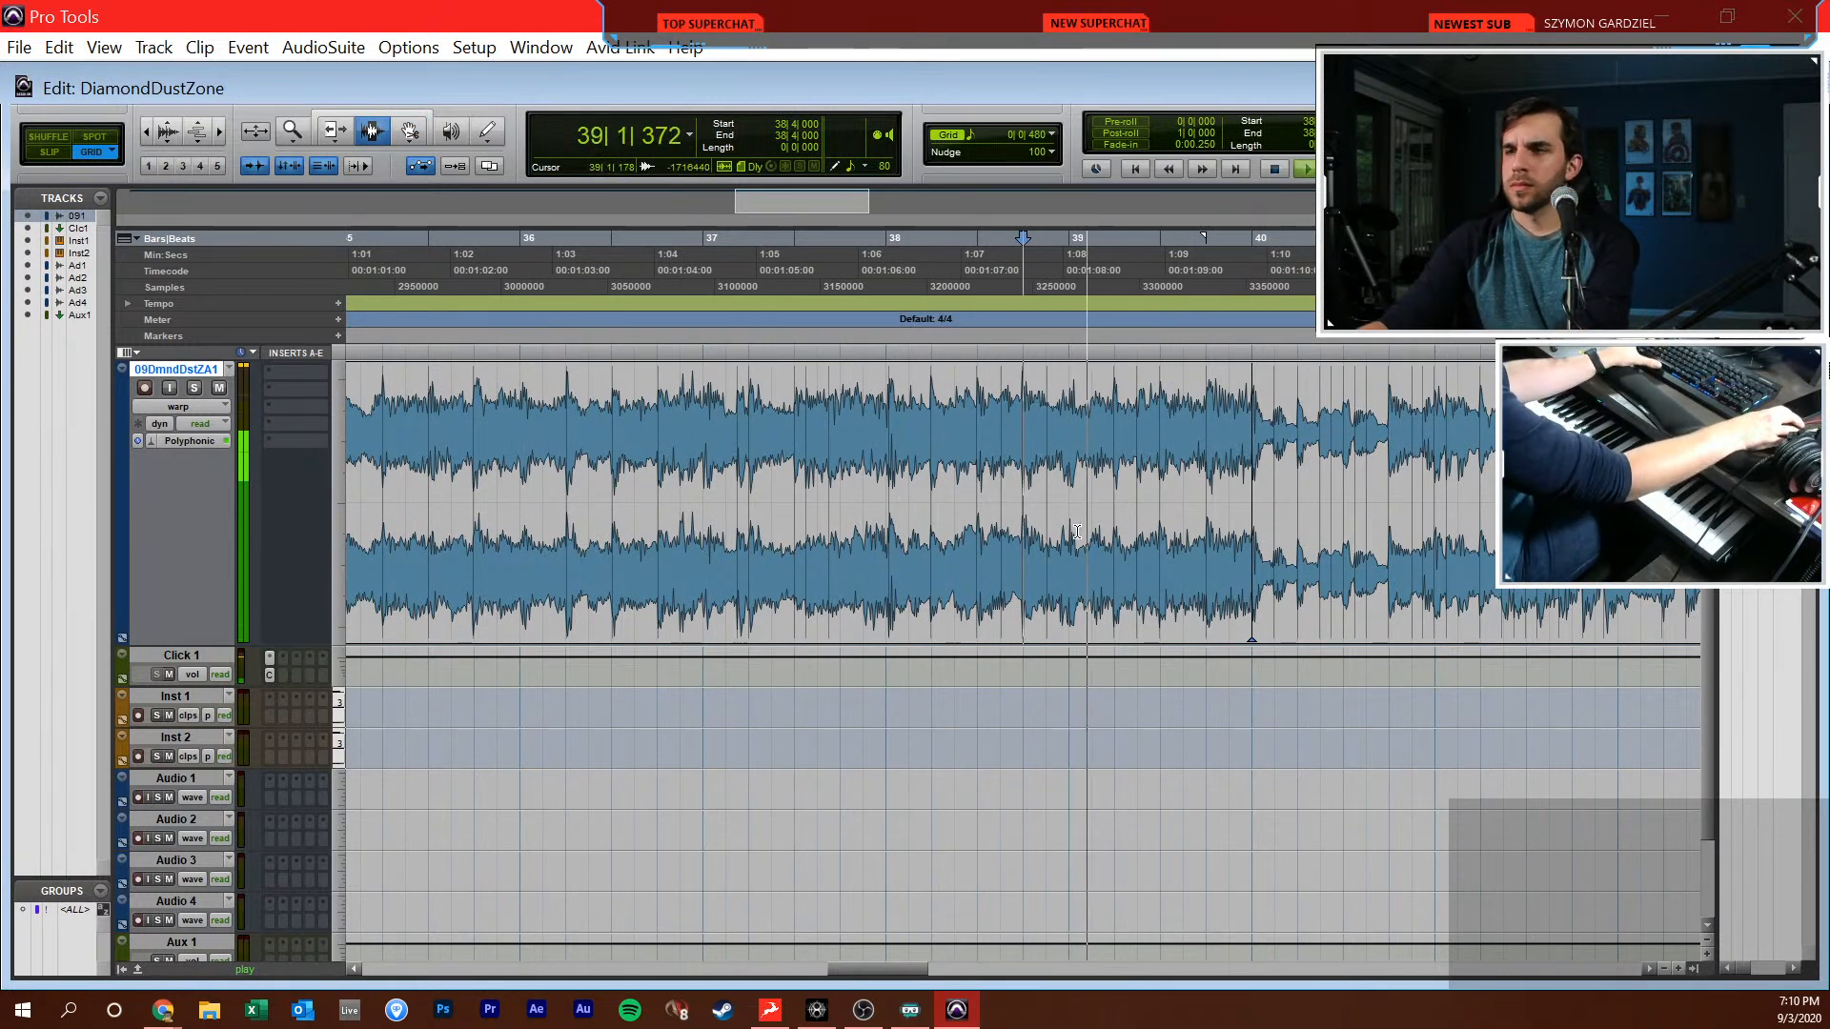
click(1129, 455)
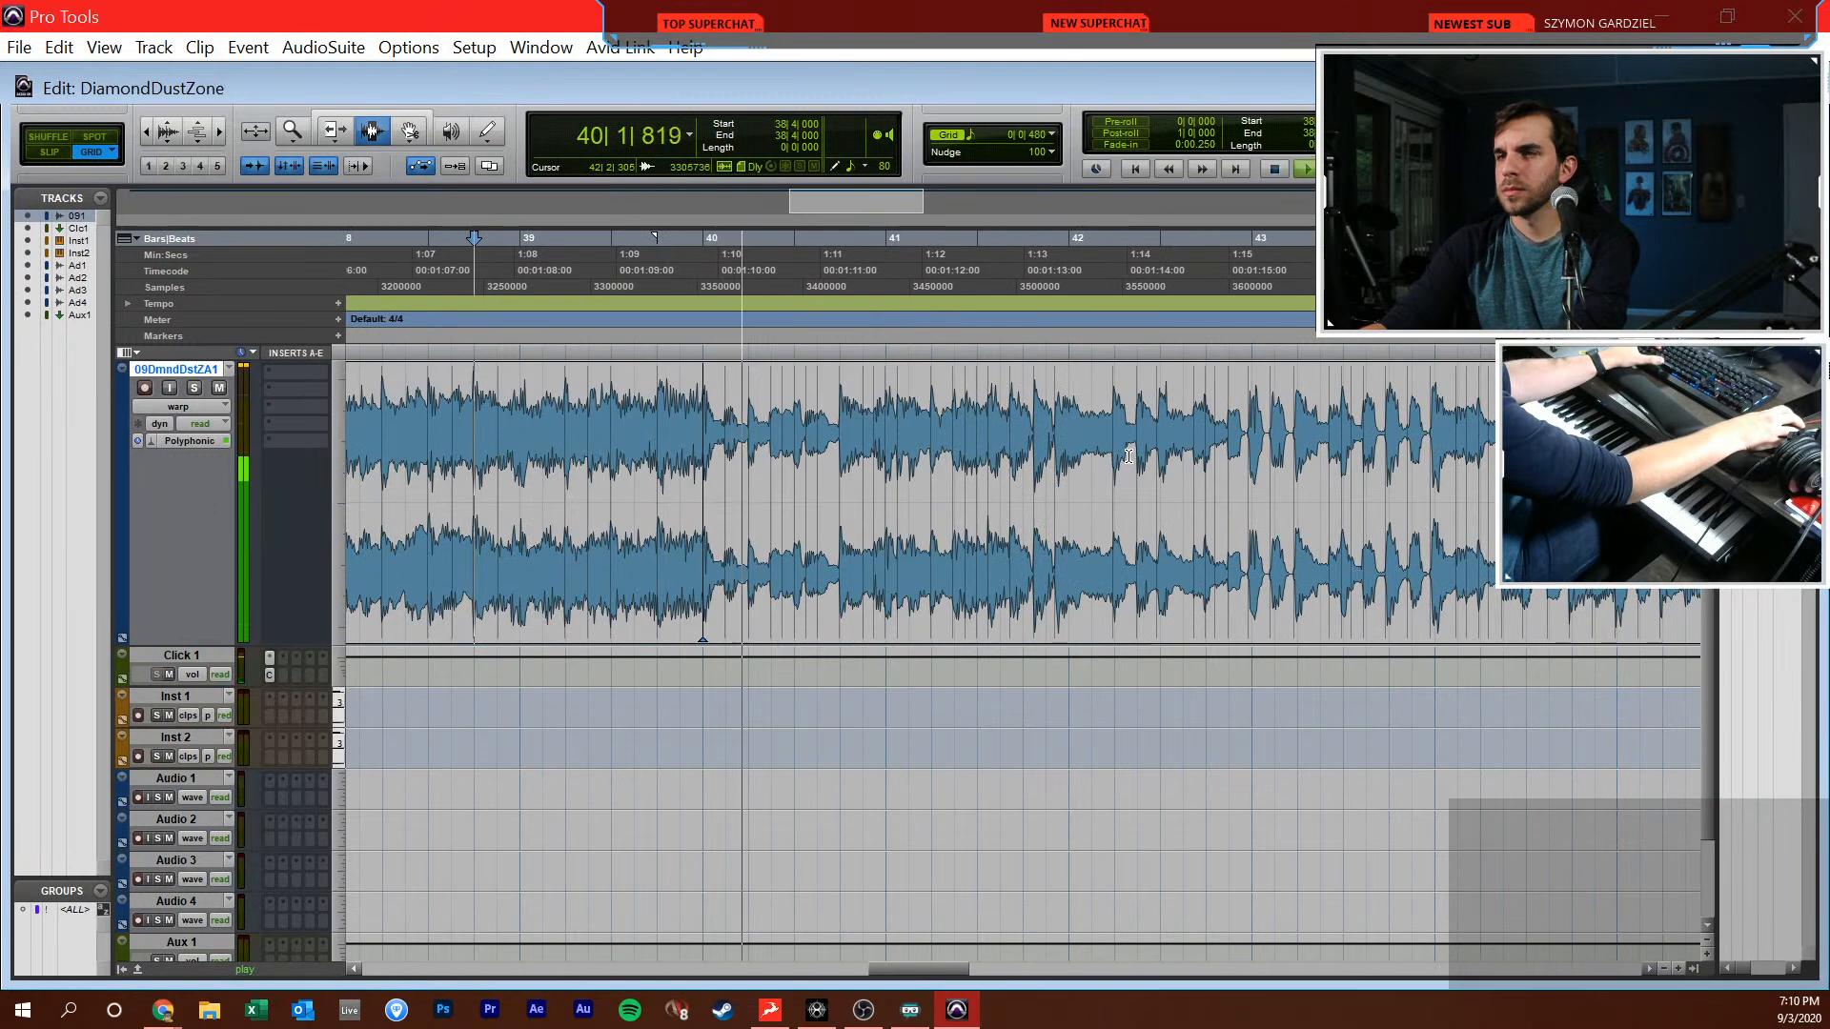
Stop playback and trim the song clip's end to 42|1|000
click(1070, 442)
key(space)
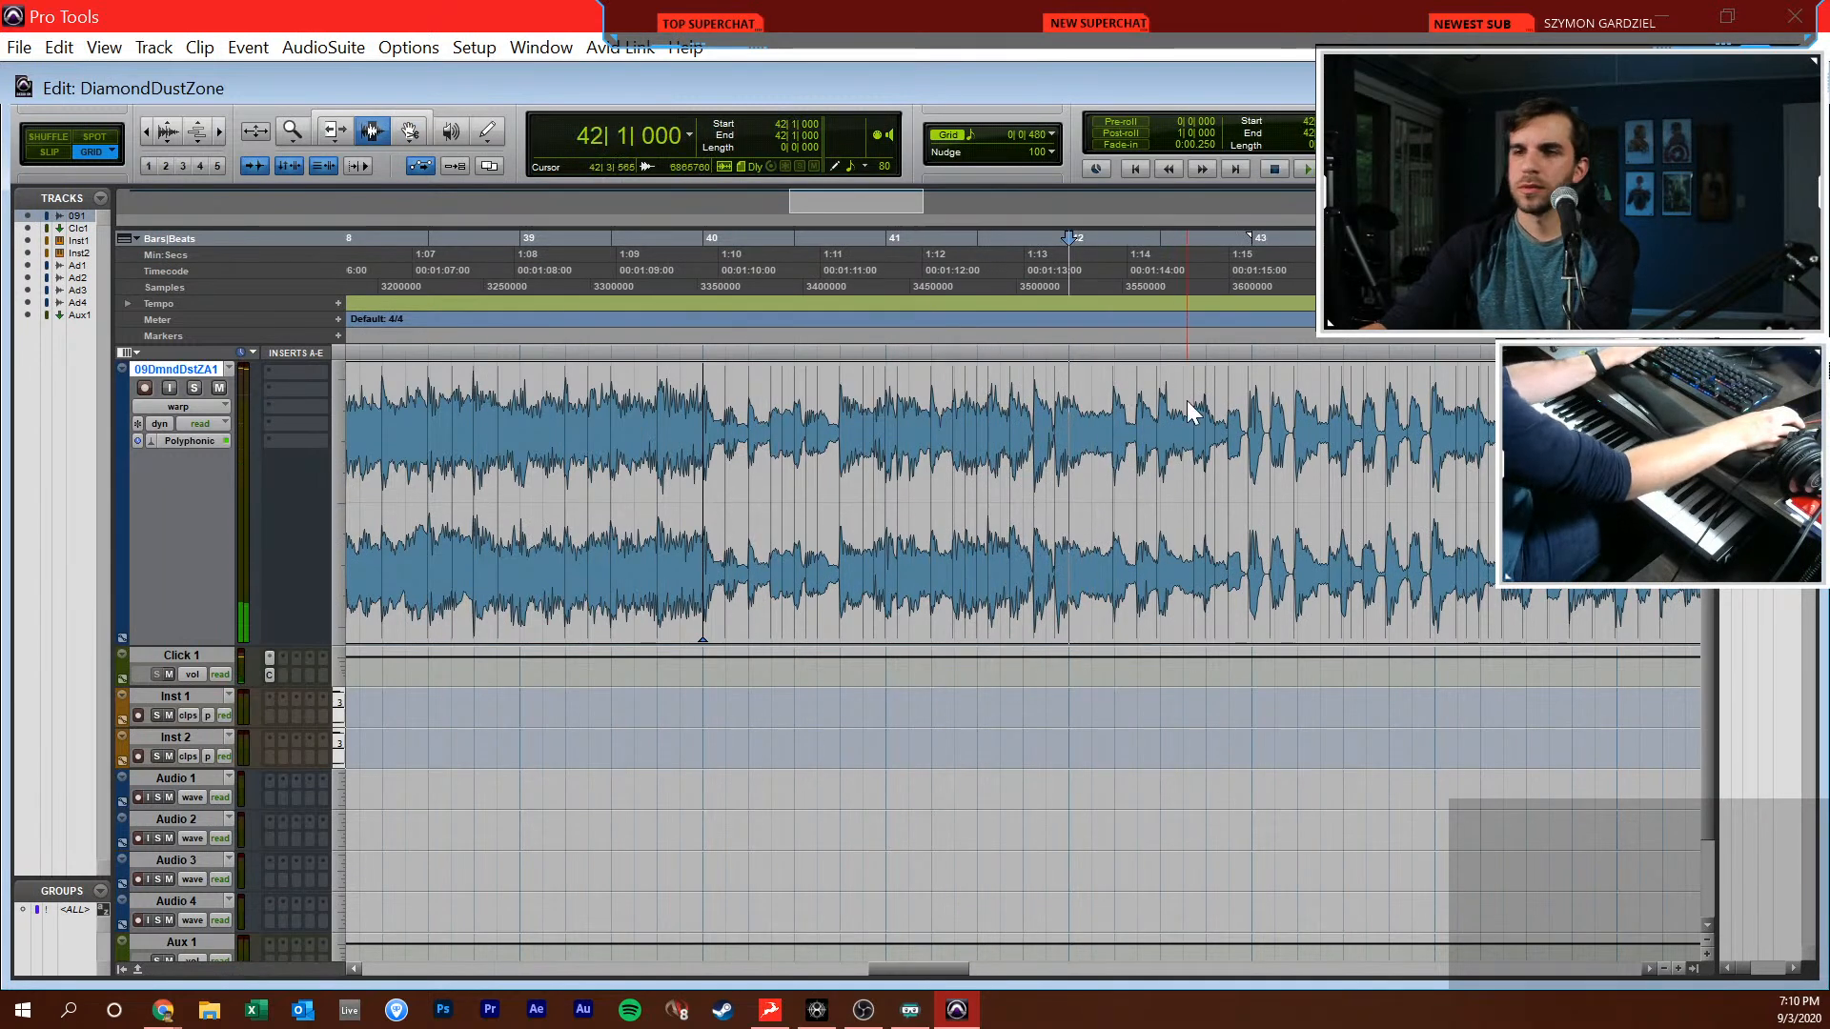
key(s)
key(r)
key(r)
key(r)
scroll(1105, 394, left, 3)
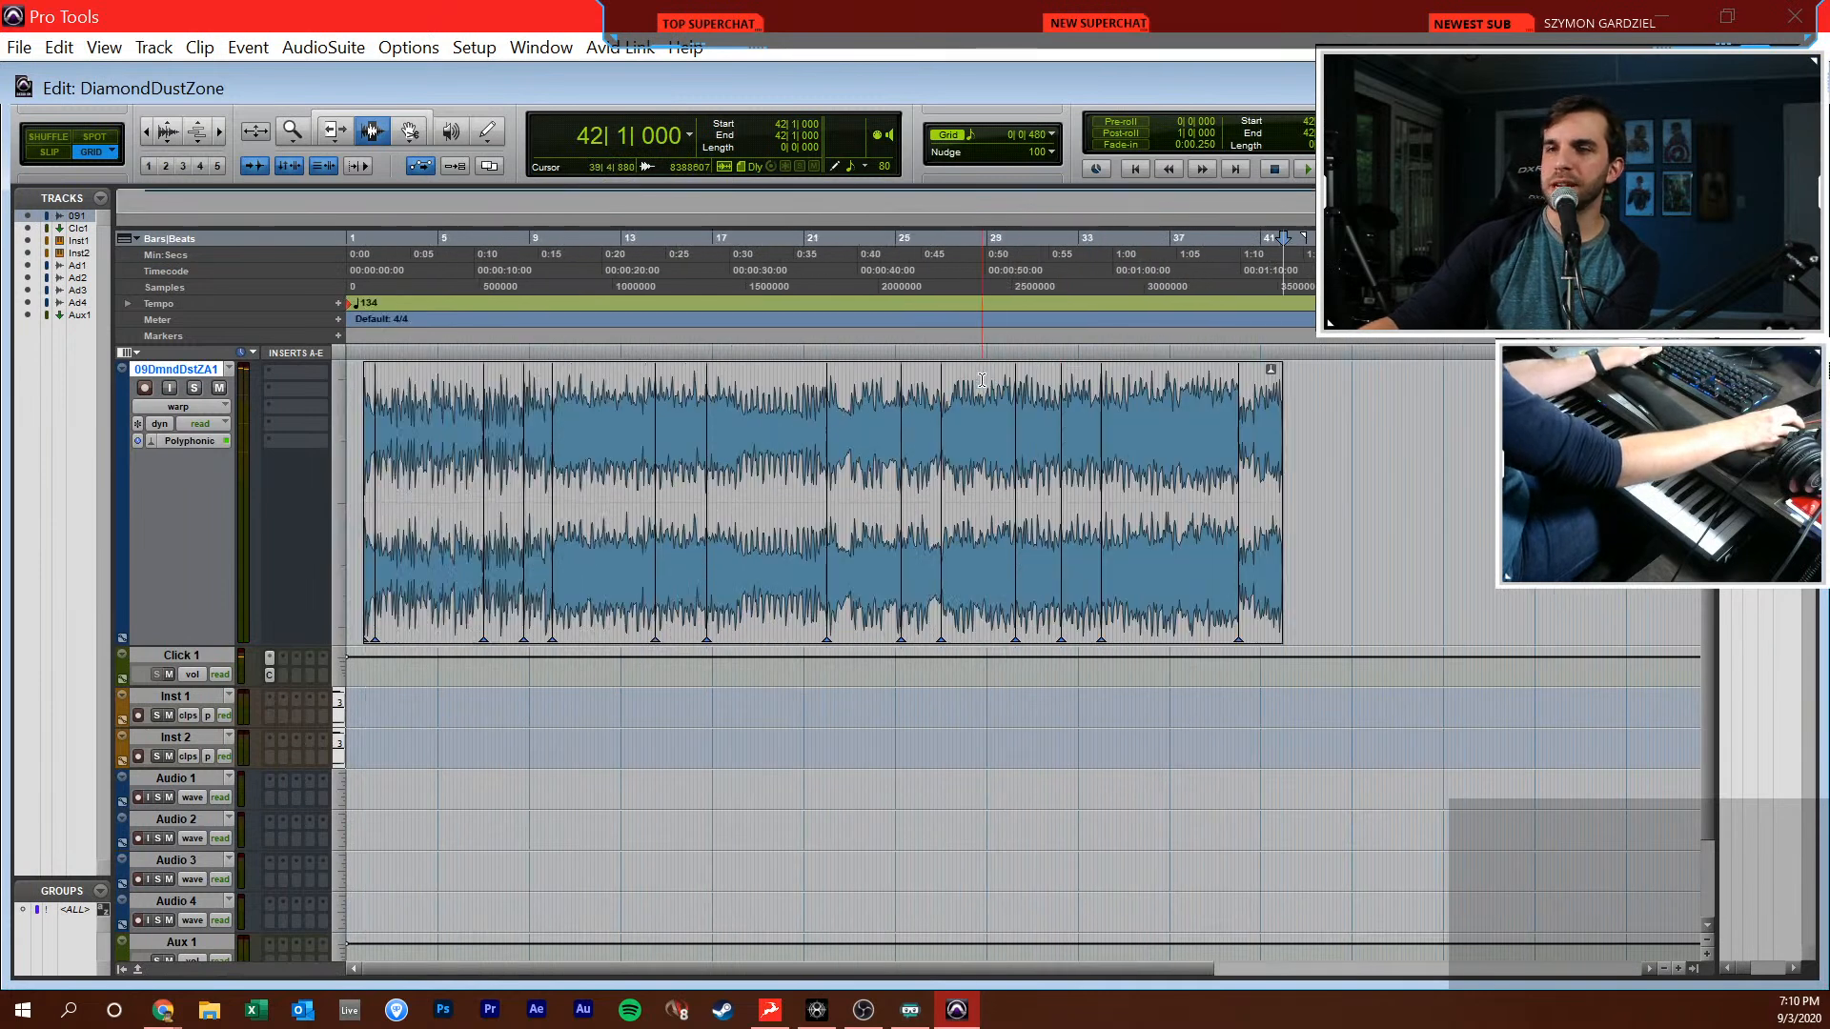
key(t)
key(t)
key(t)
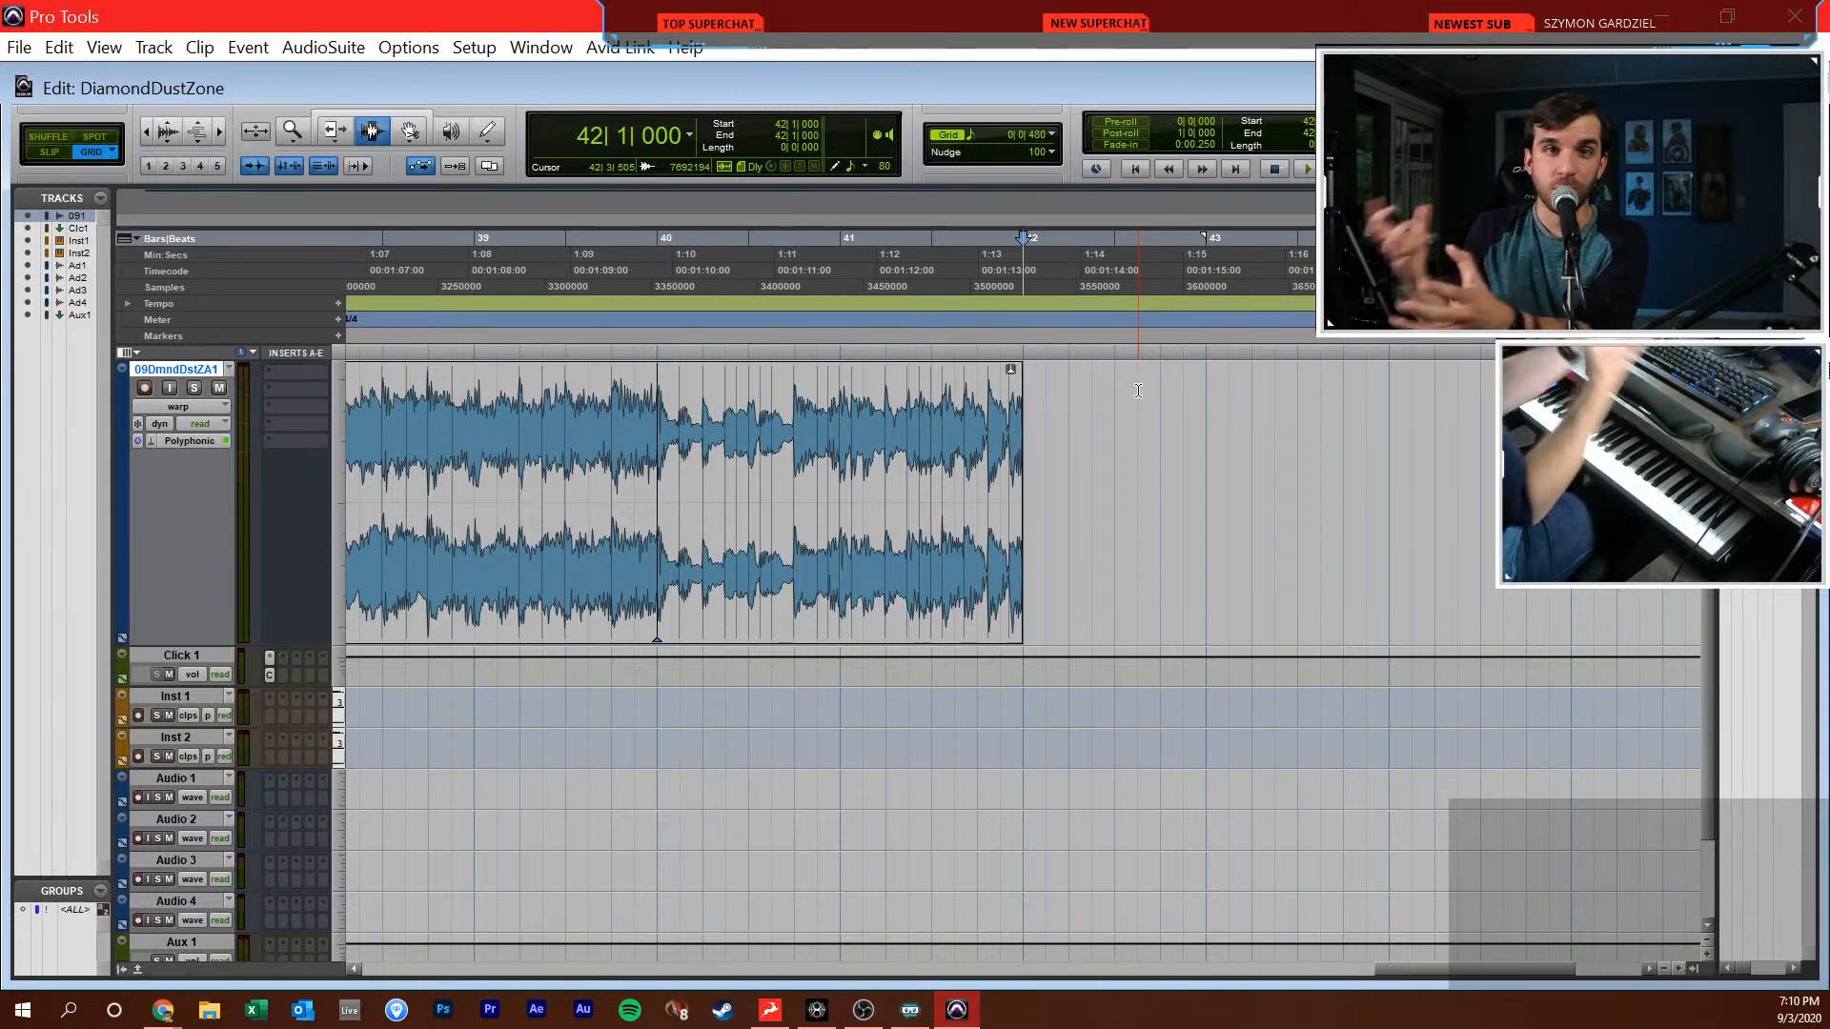
Return to the session start and place the edit cursor at 1|3|480, just before the song clip
click(1047, 381)
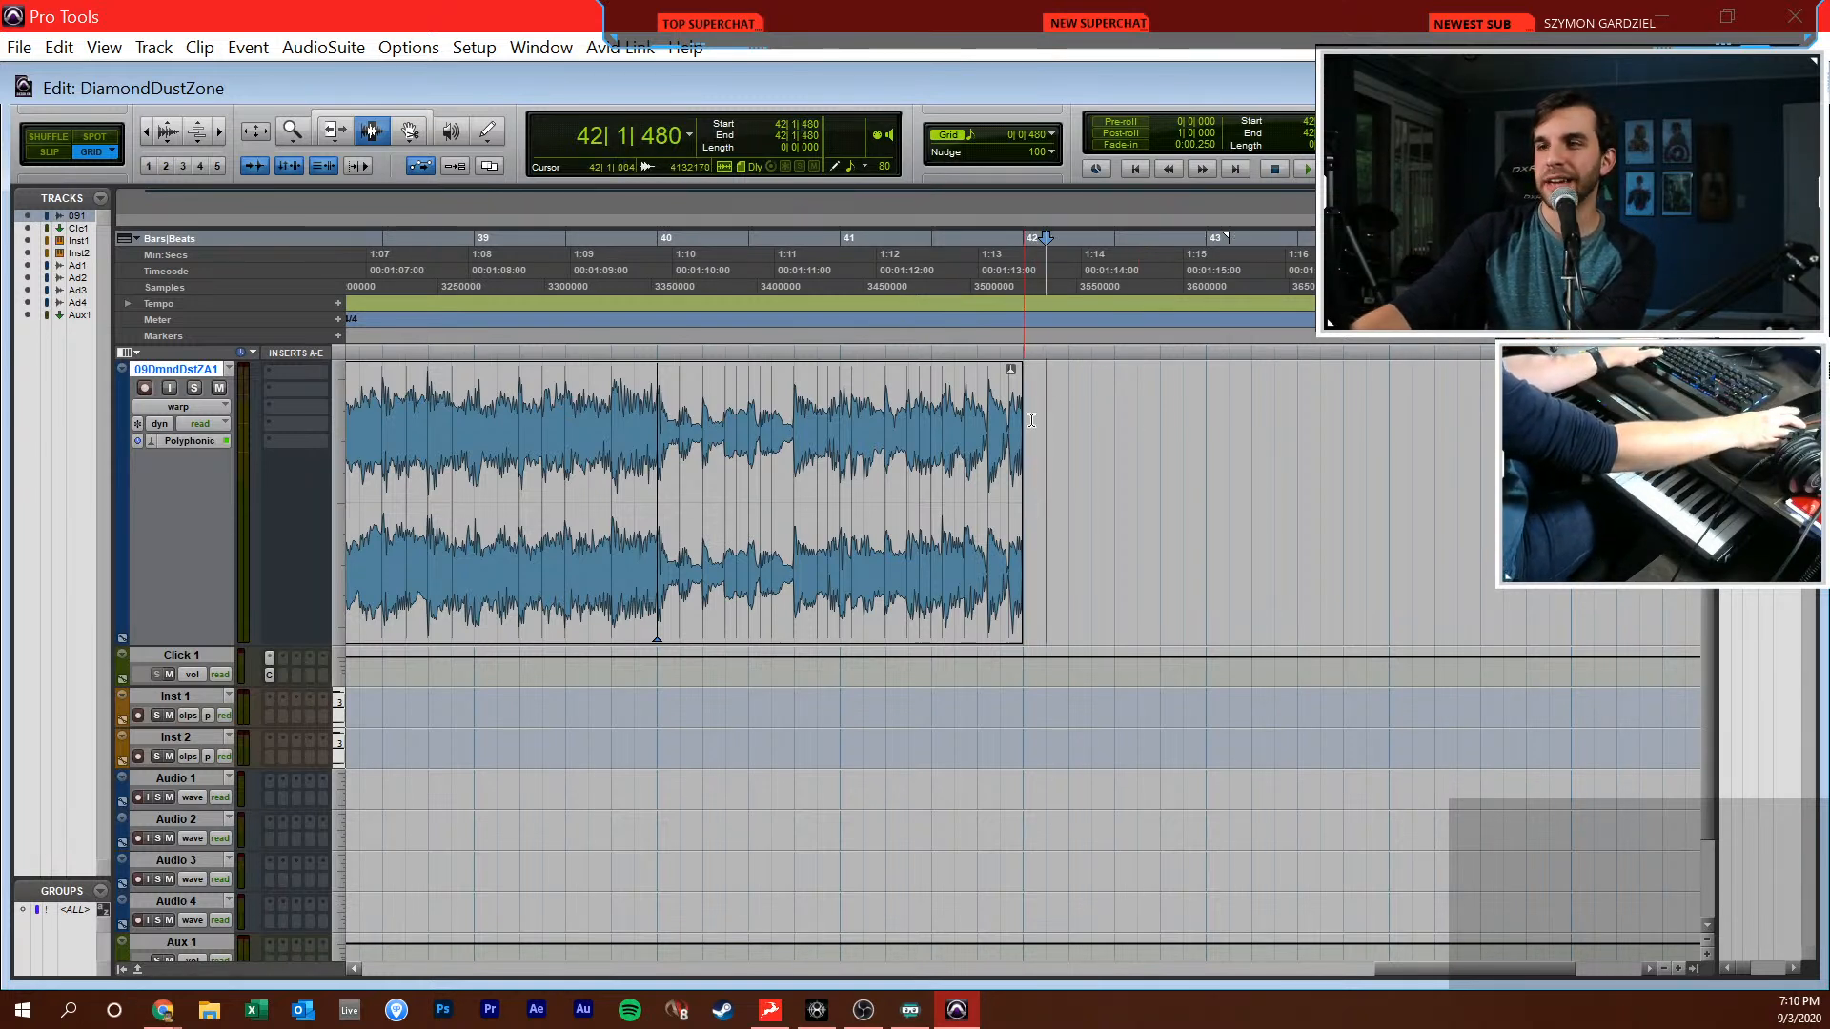
key(Return)
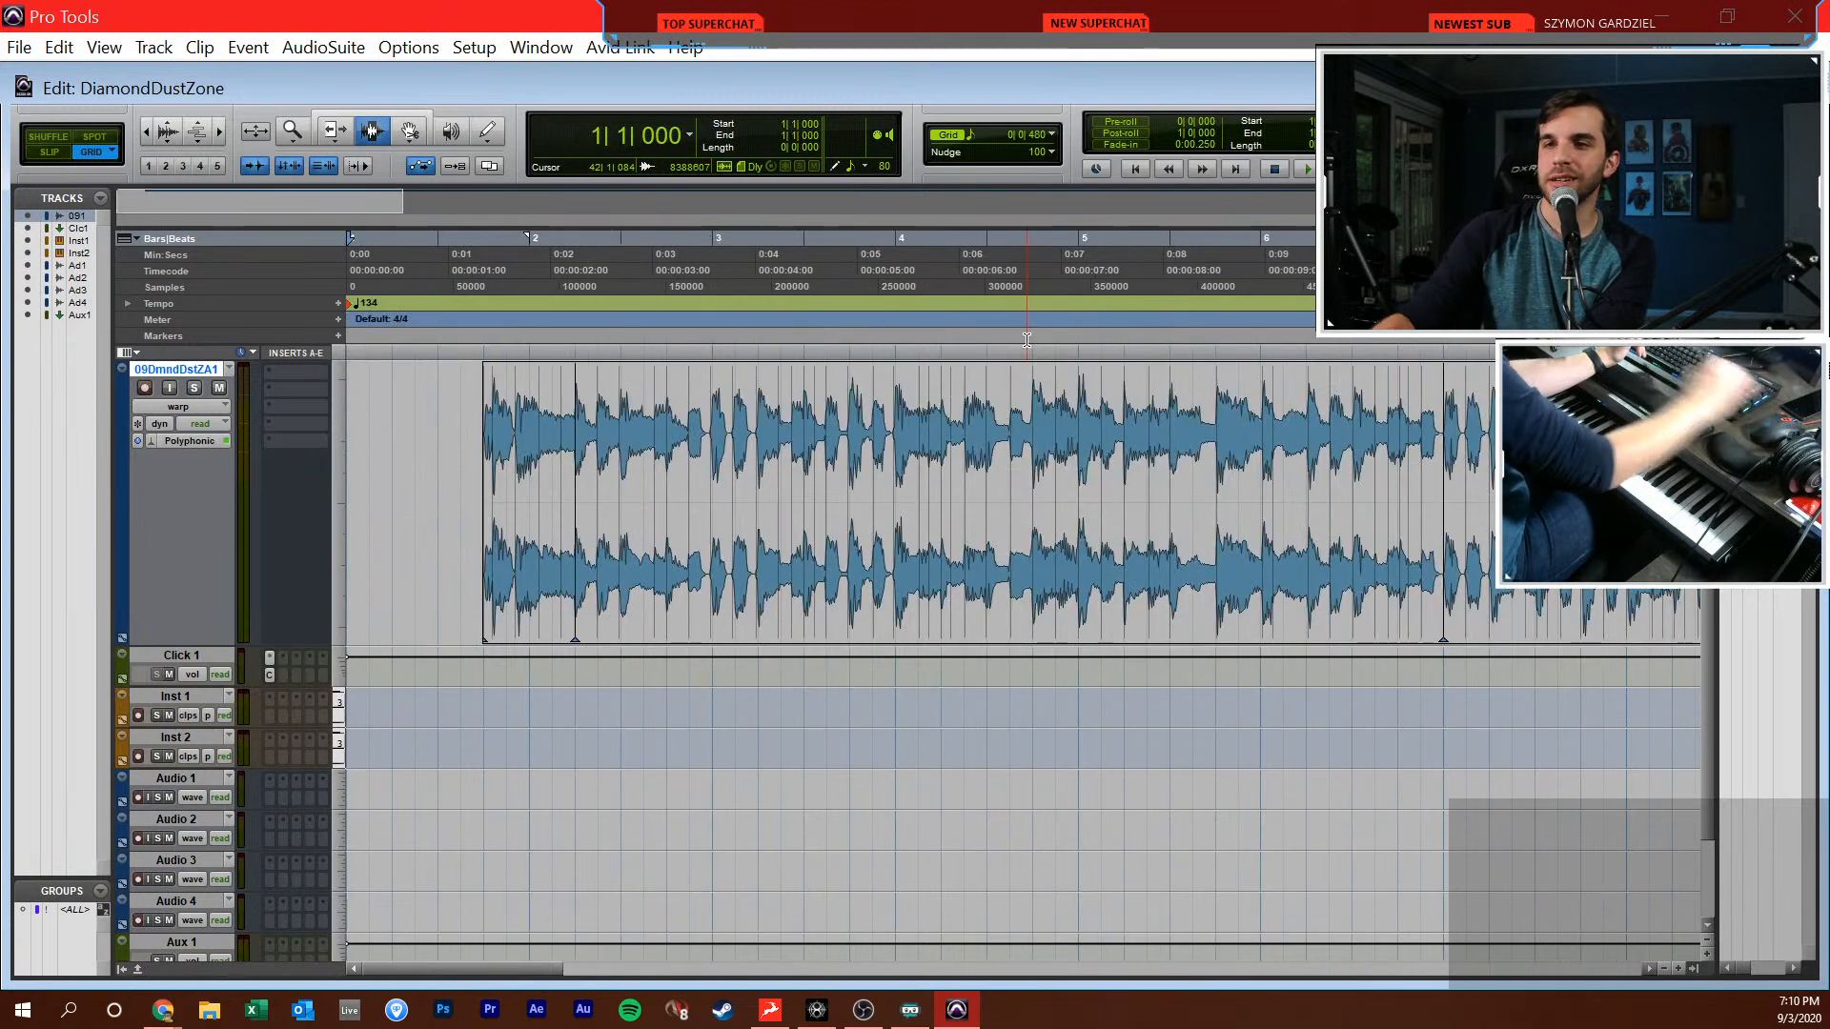
click(826, 505)
key(F8)
key(F7)
click(461, 534)
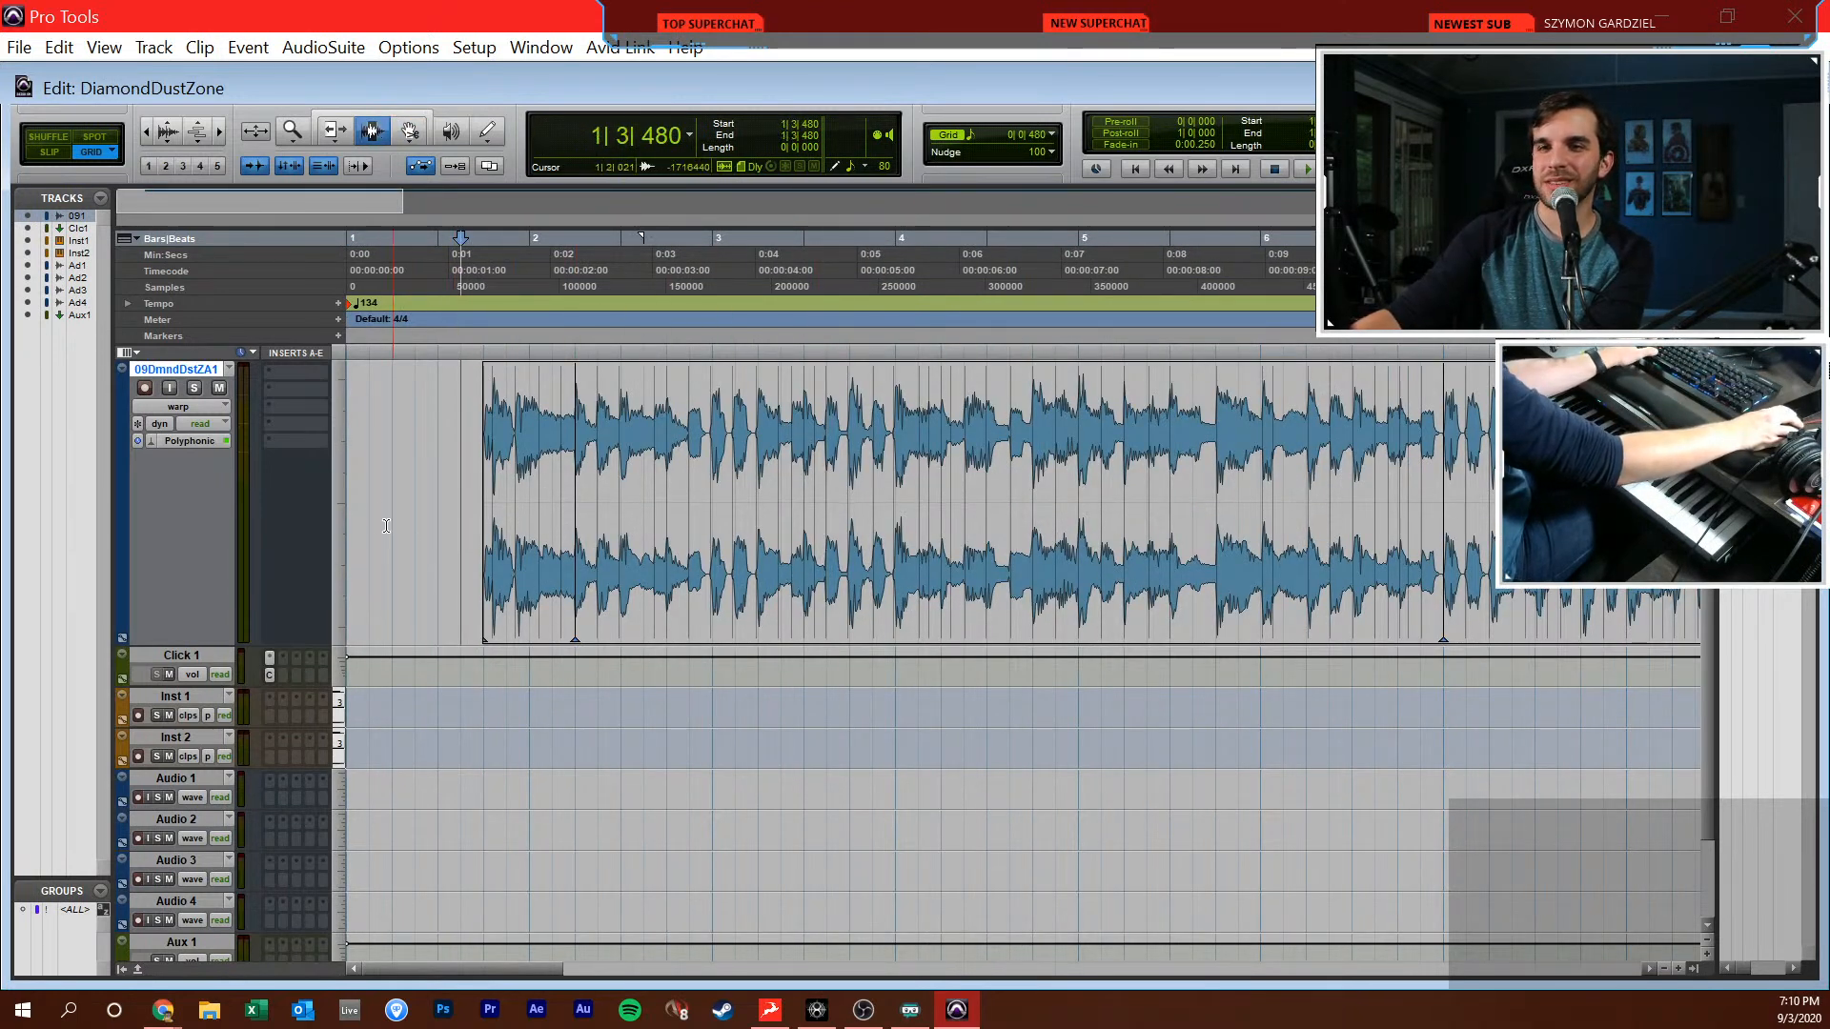
Reduce the song track's height and enlarge the tracks from Click 1 through Aux 1 together to a taller height
drag(225, 639, 221, 584)
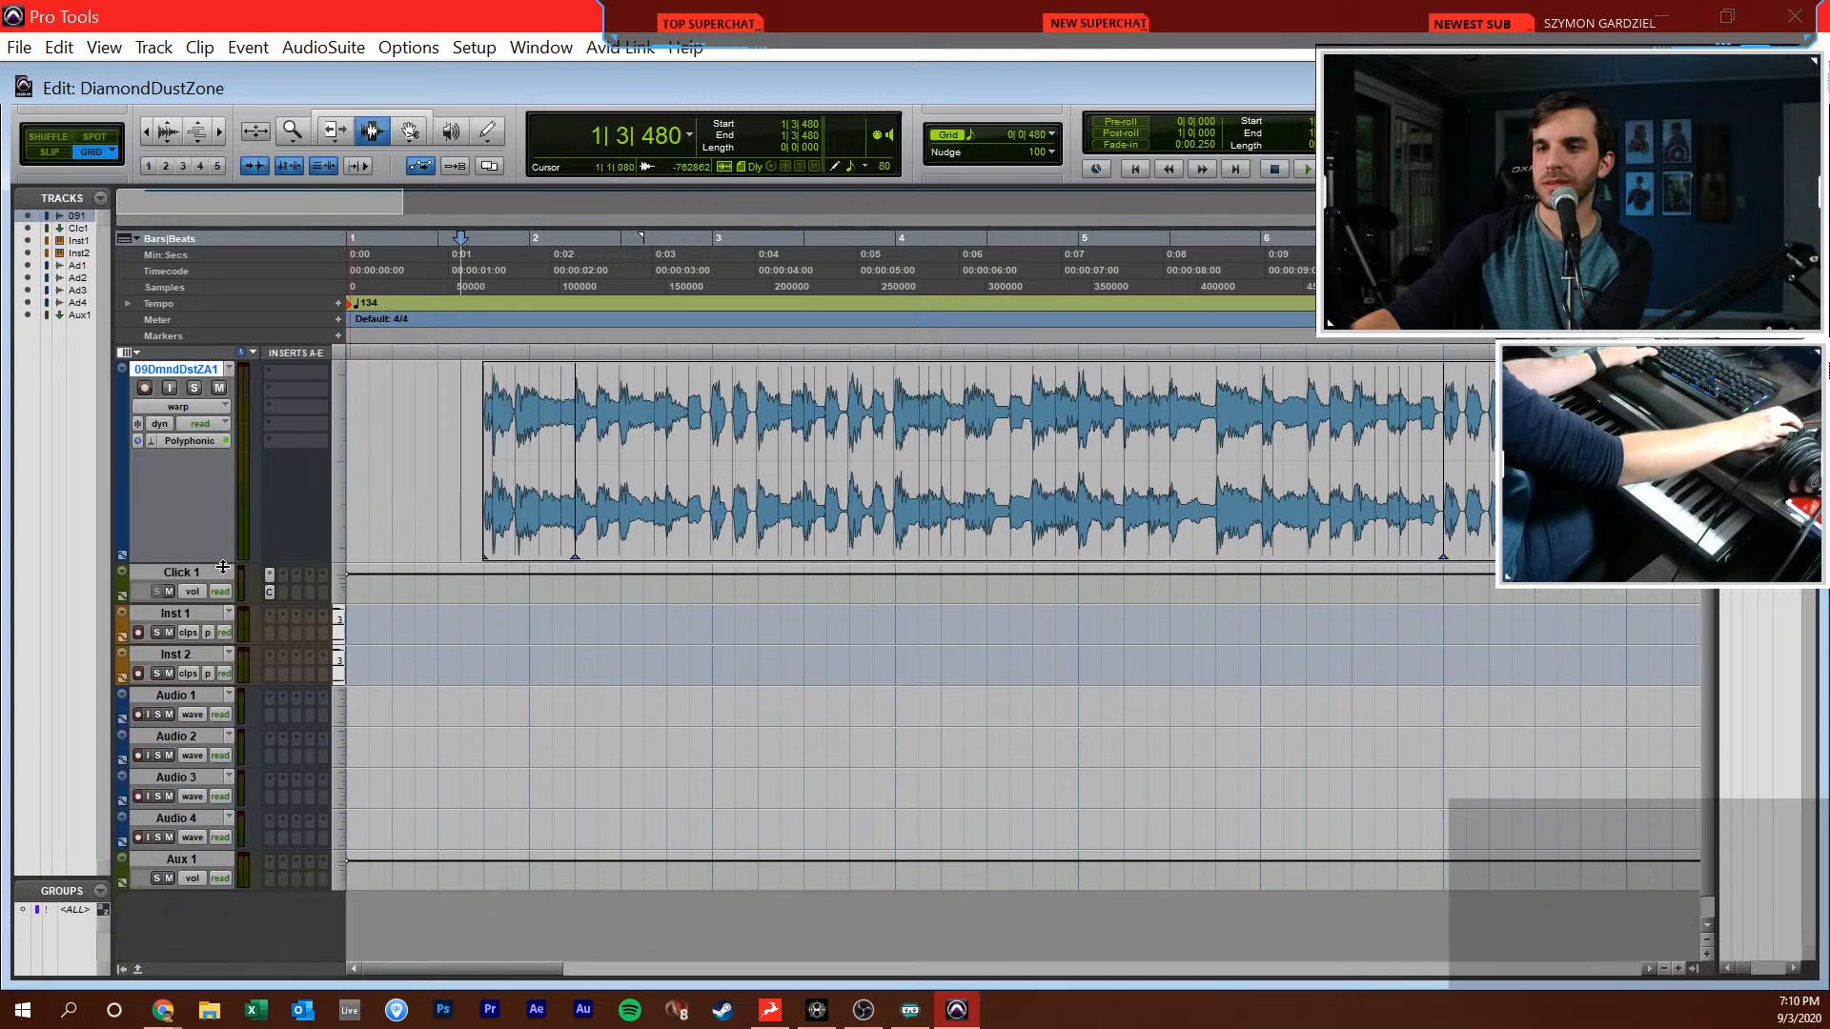
click(407, 534)
click(212, 610)
click(208, 596)
click(208, 595)
shift+click(217, 879)
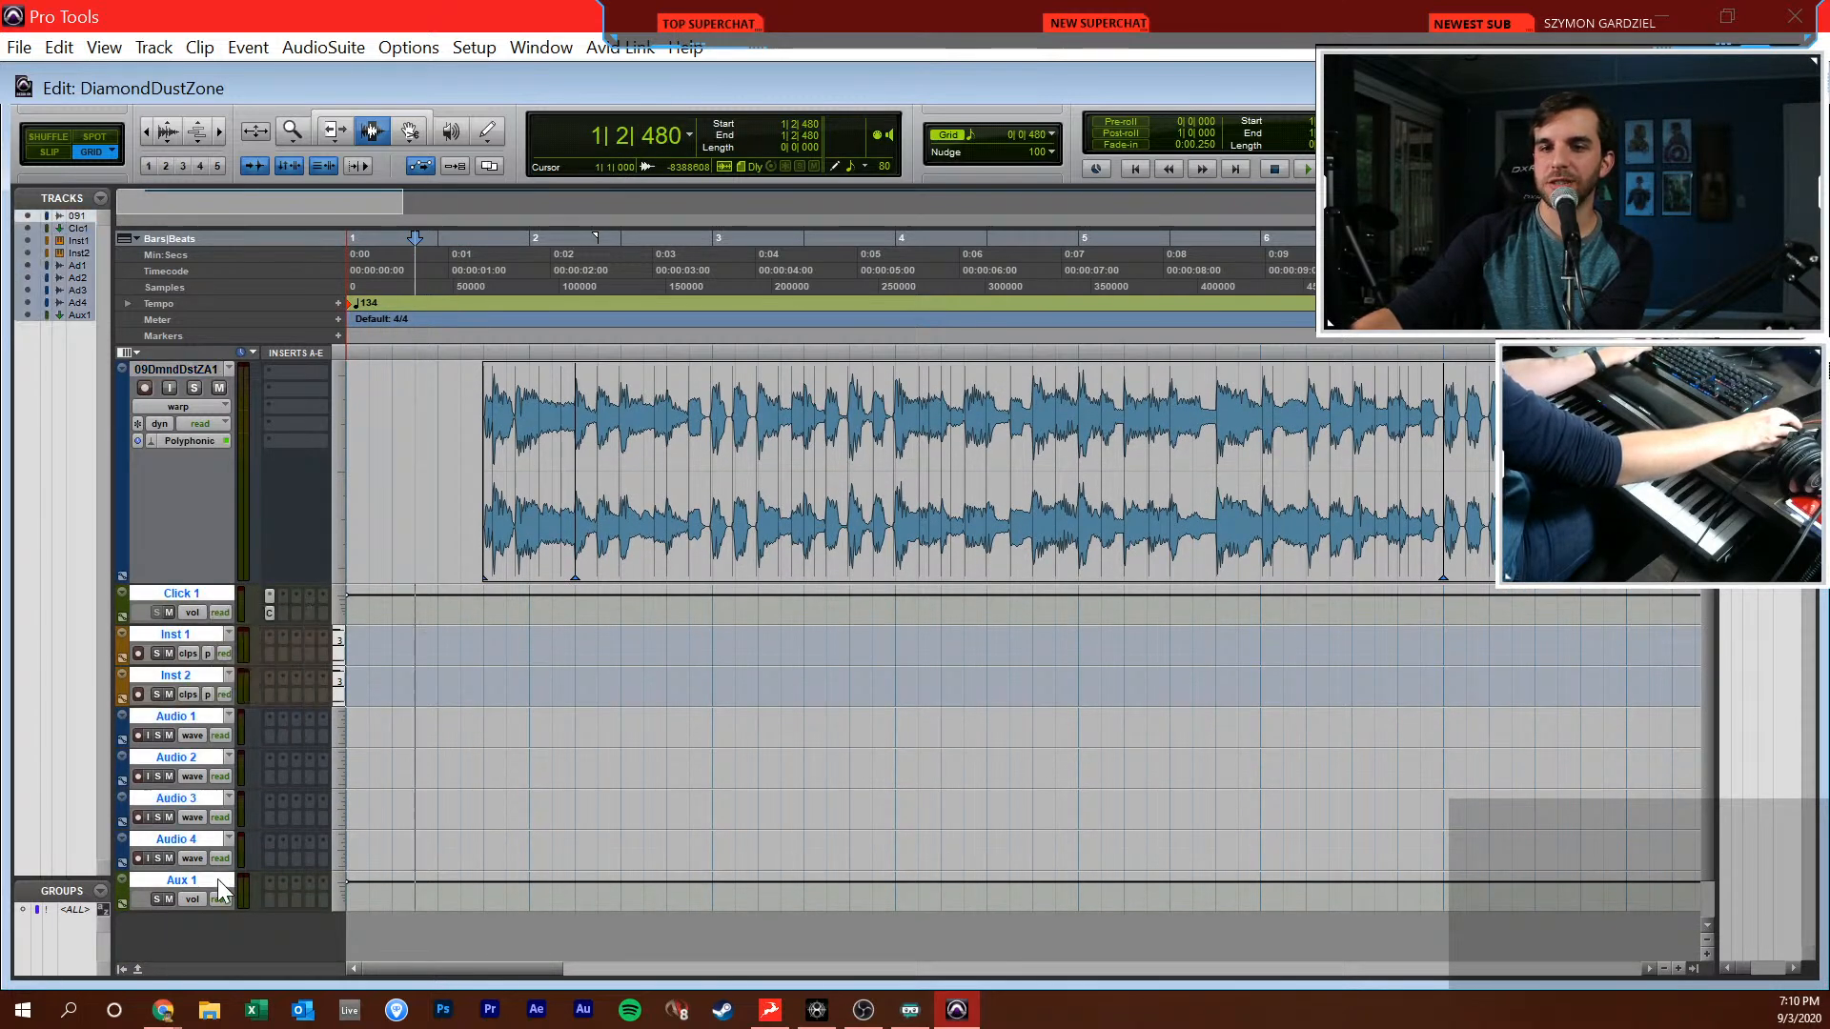
click(340, 737)
click(429, 831)
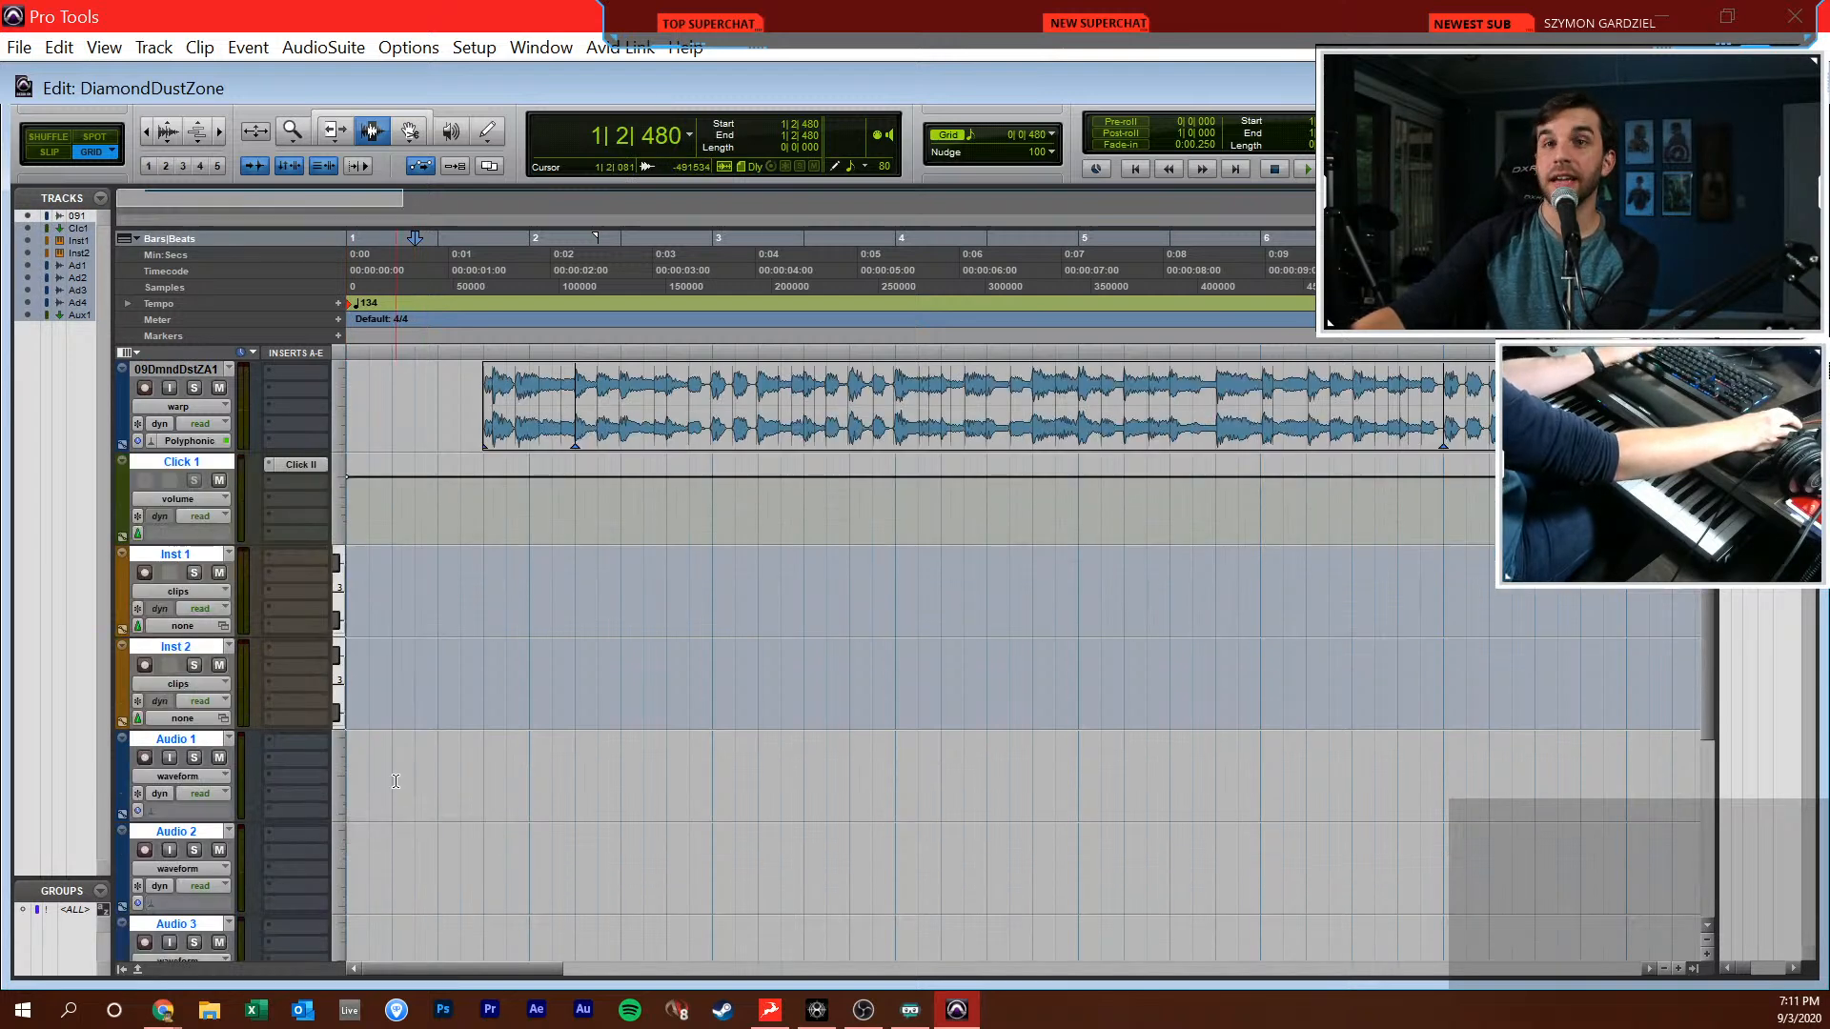
Insert the stereo Kontakt plug-in on the Inst 1 track's first insert slot
click(502, 701)
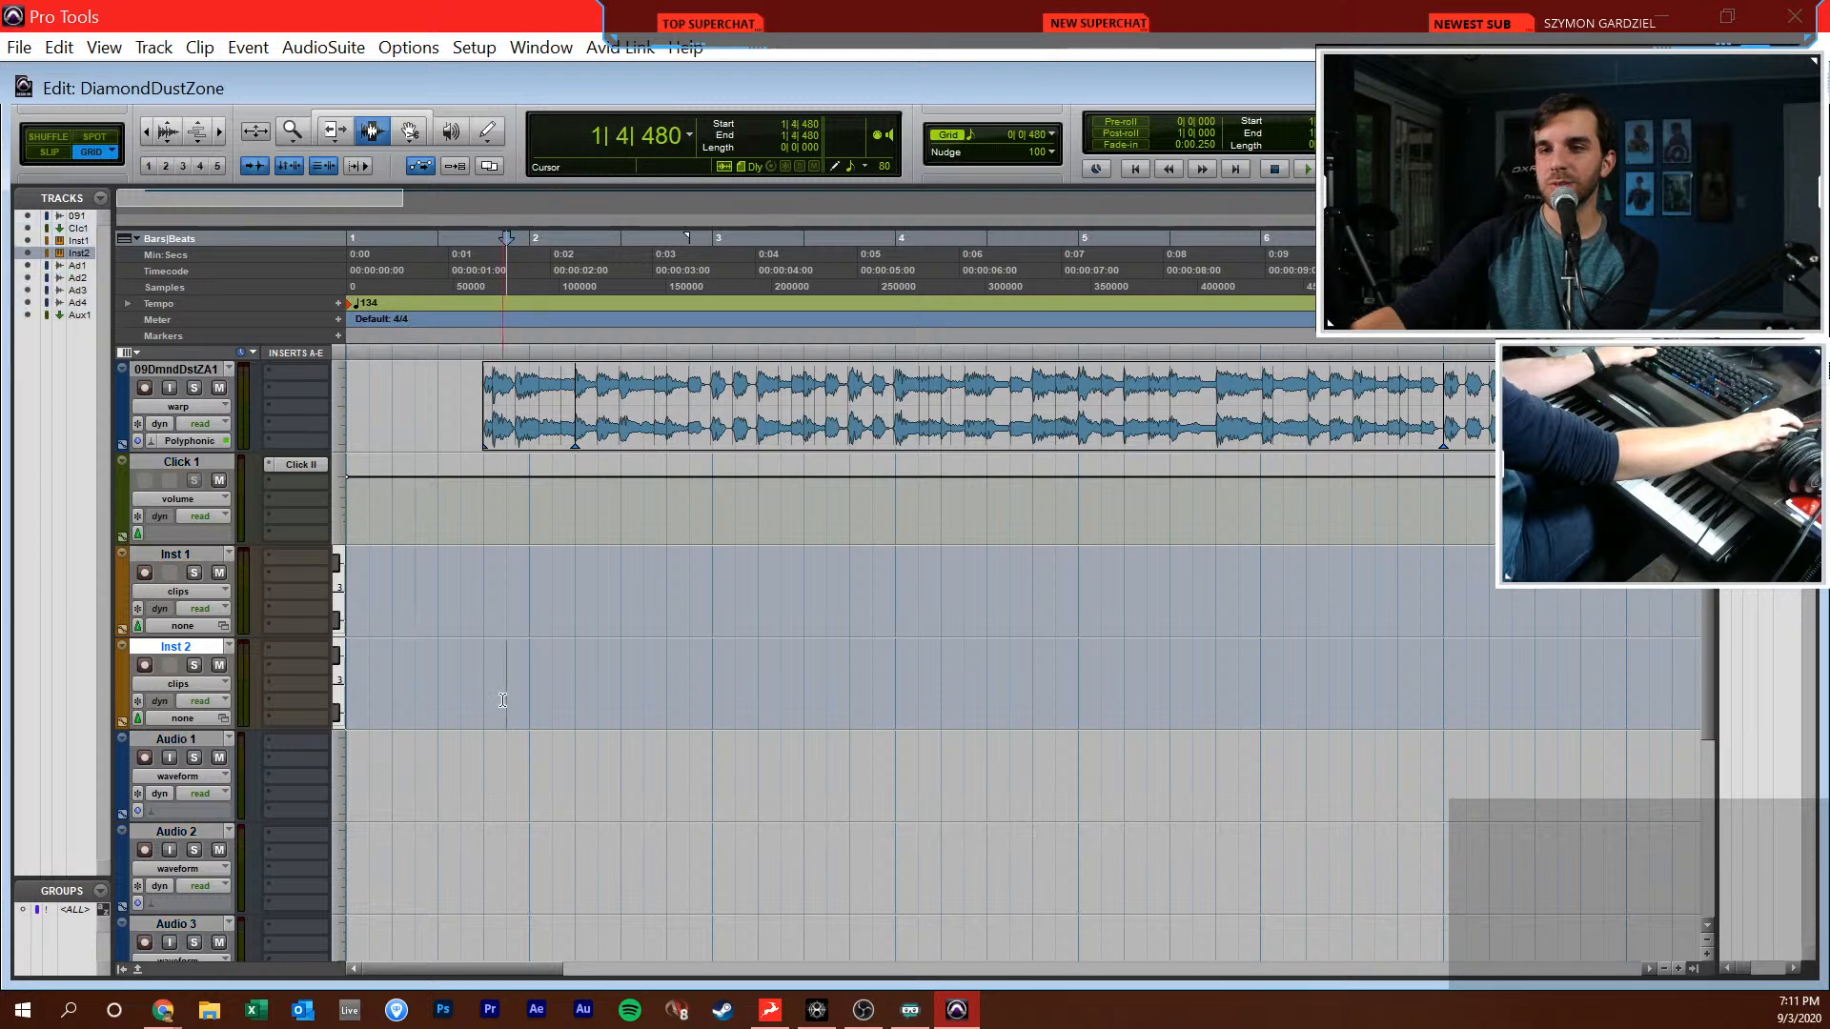
click(501, 602)
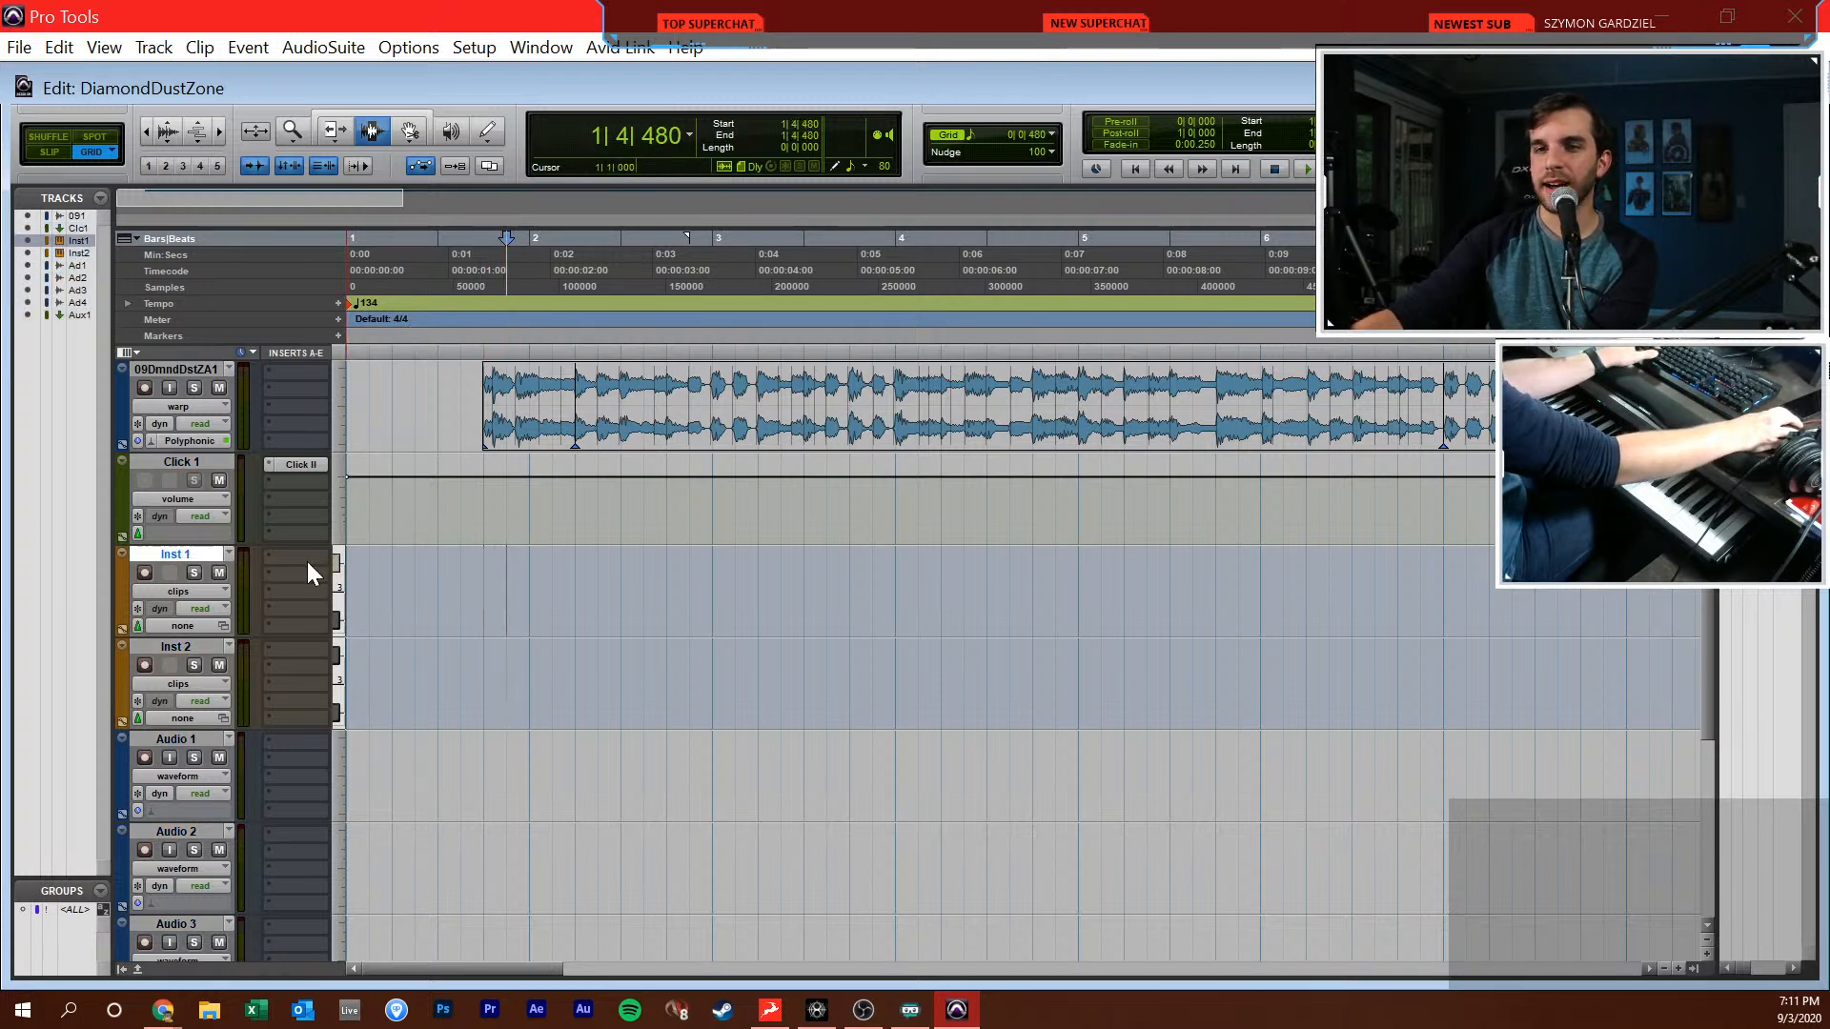
click(309, 560)
text(kontat)
key(BackSpace)
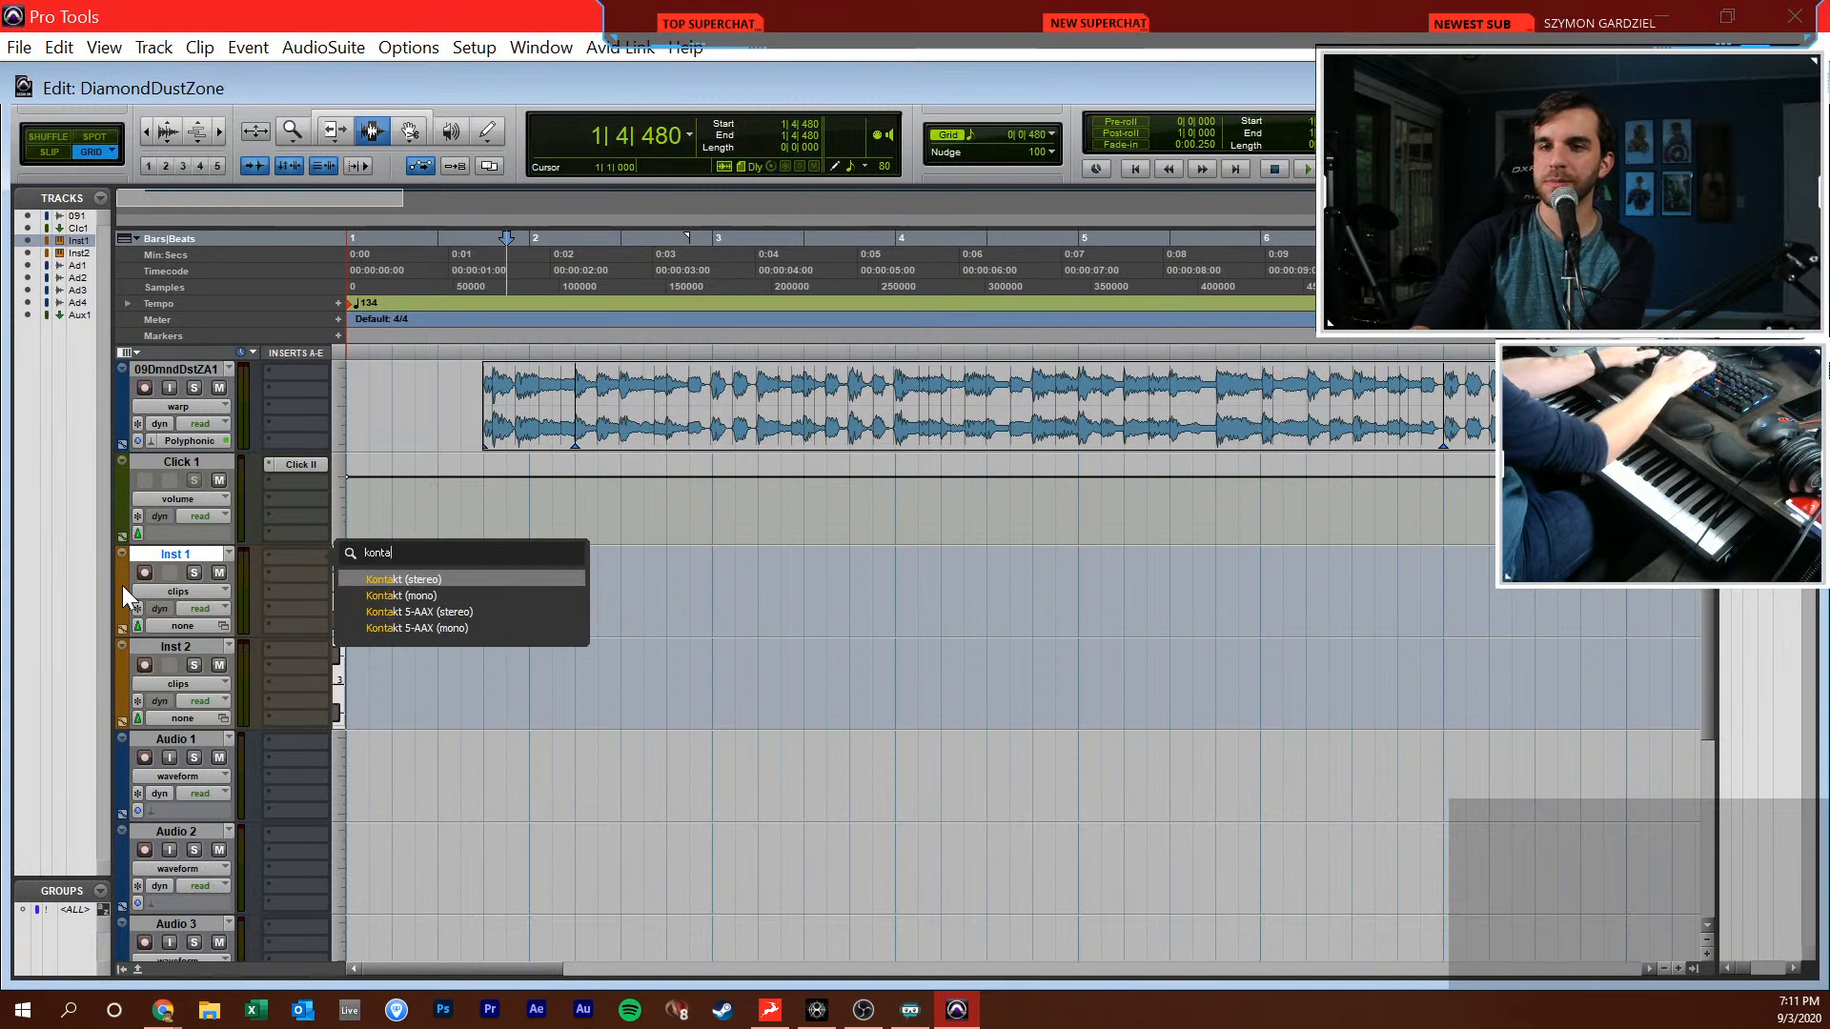
key(Return)
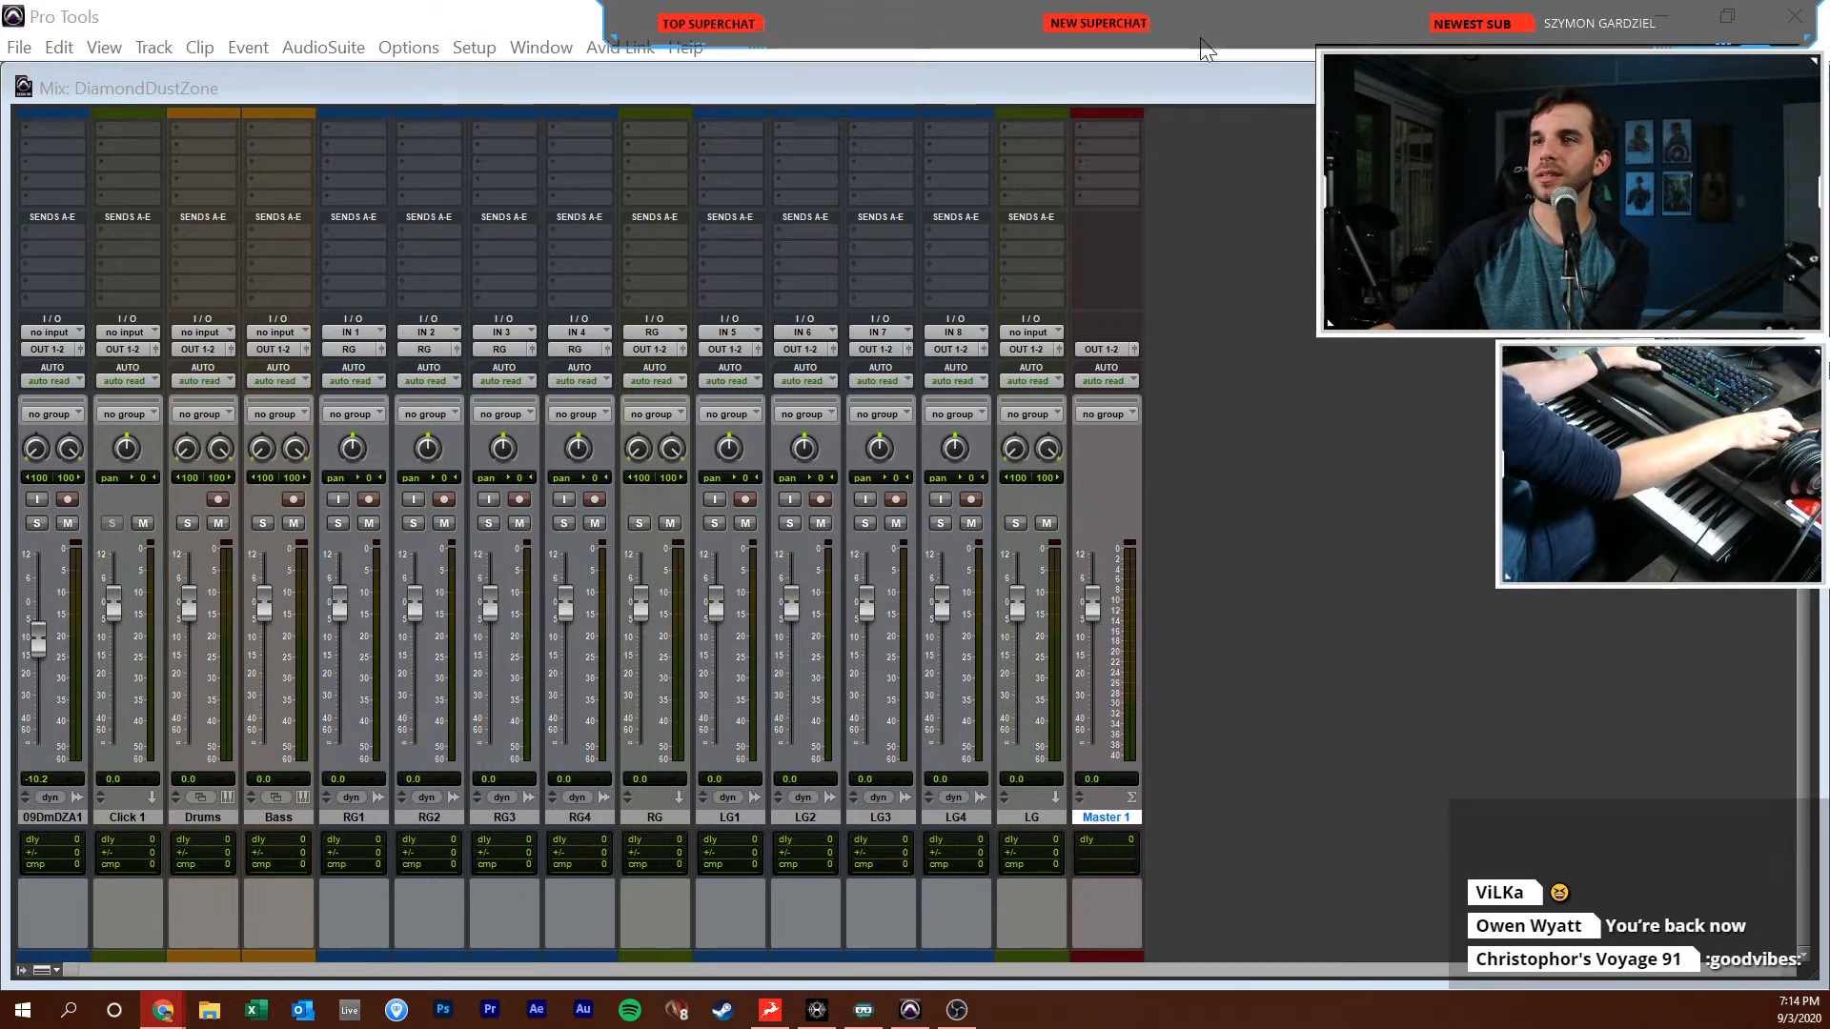
Rename the Master 1 track as Master and route the outputs of tracks LG1 through LG4 to the LG track
click(1201, 136)
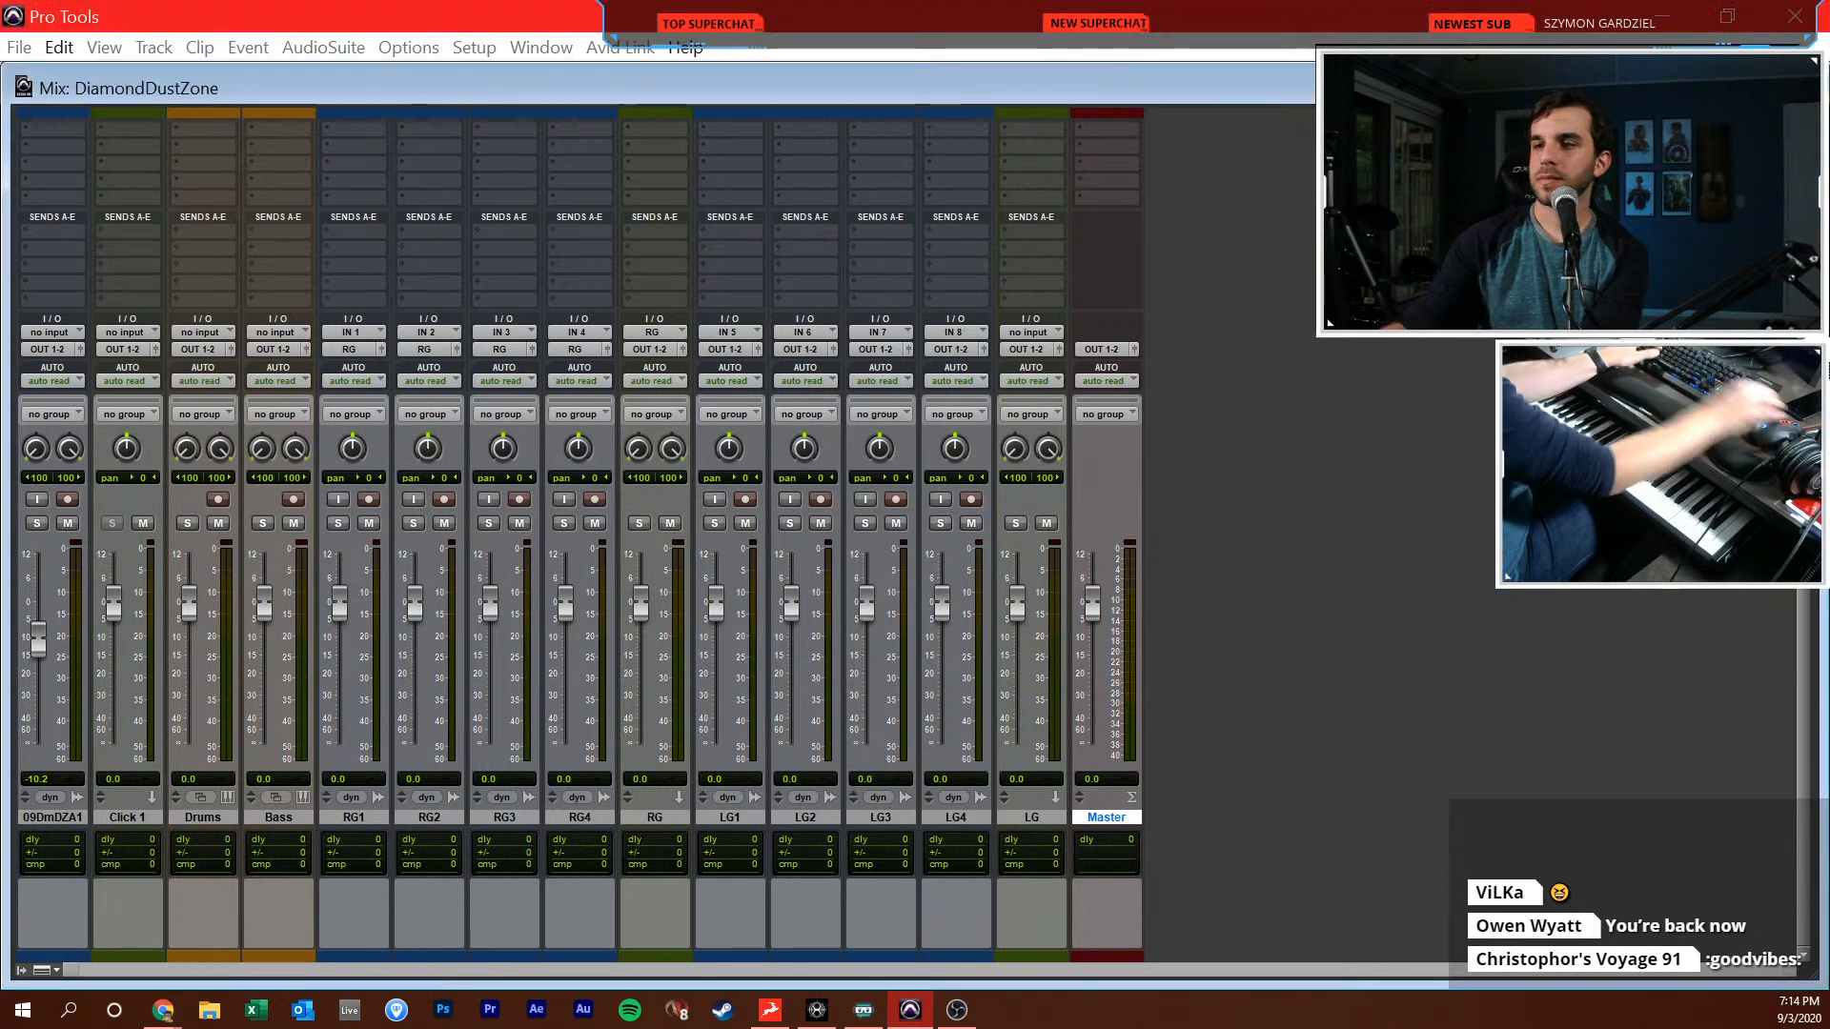
scroll(1405, 507, up, 3)
scroll(1026, 460, down, 3)
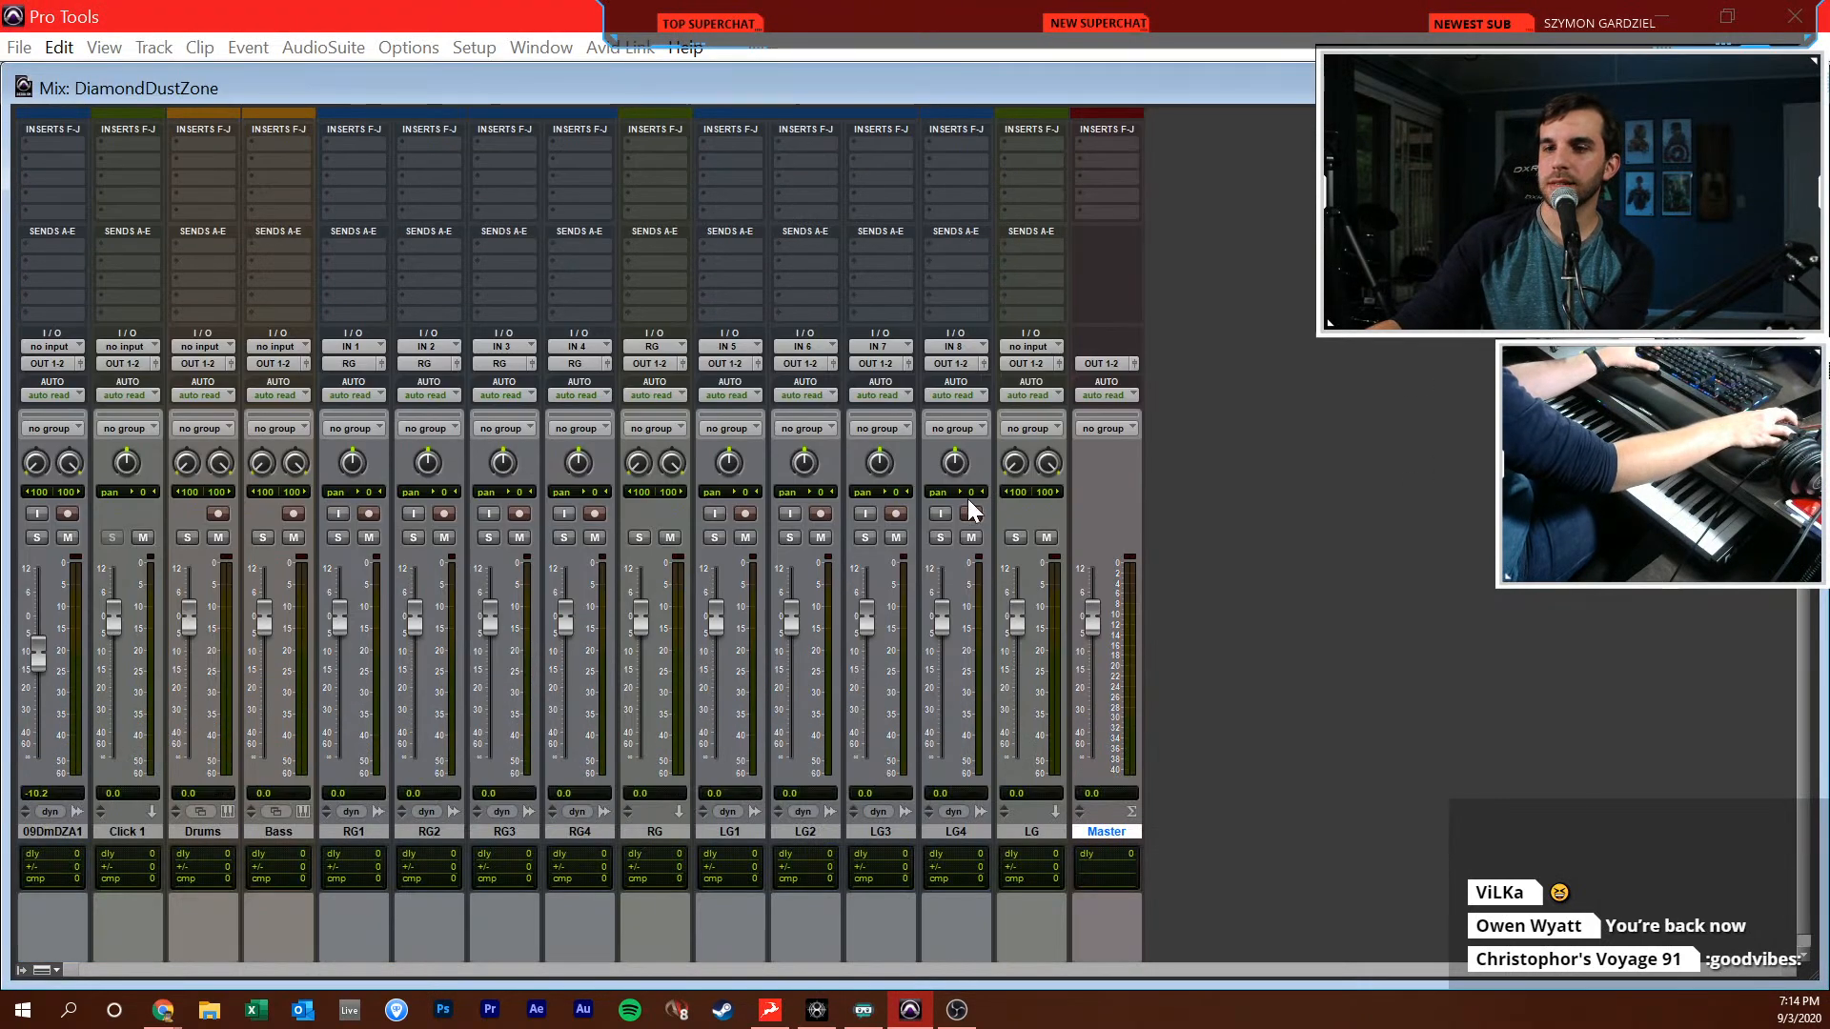
click(746, 828)
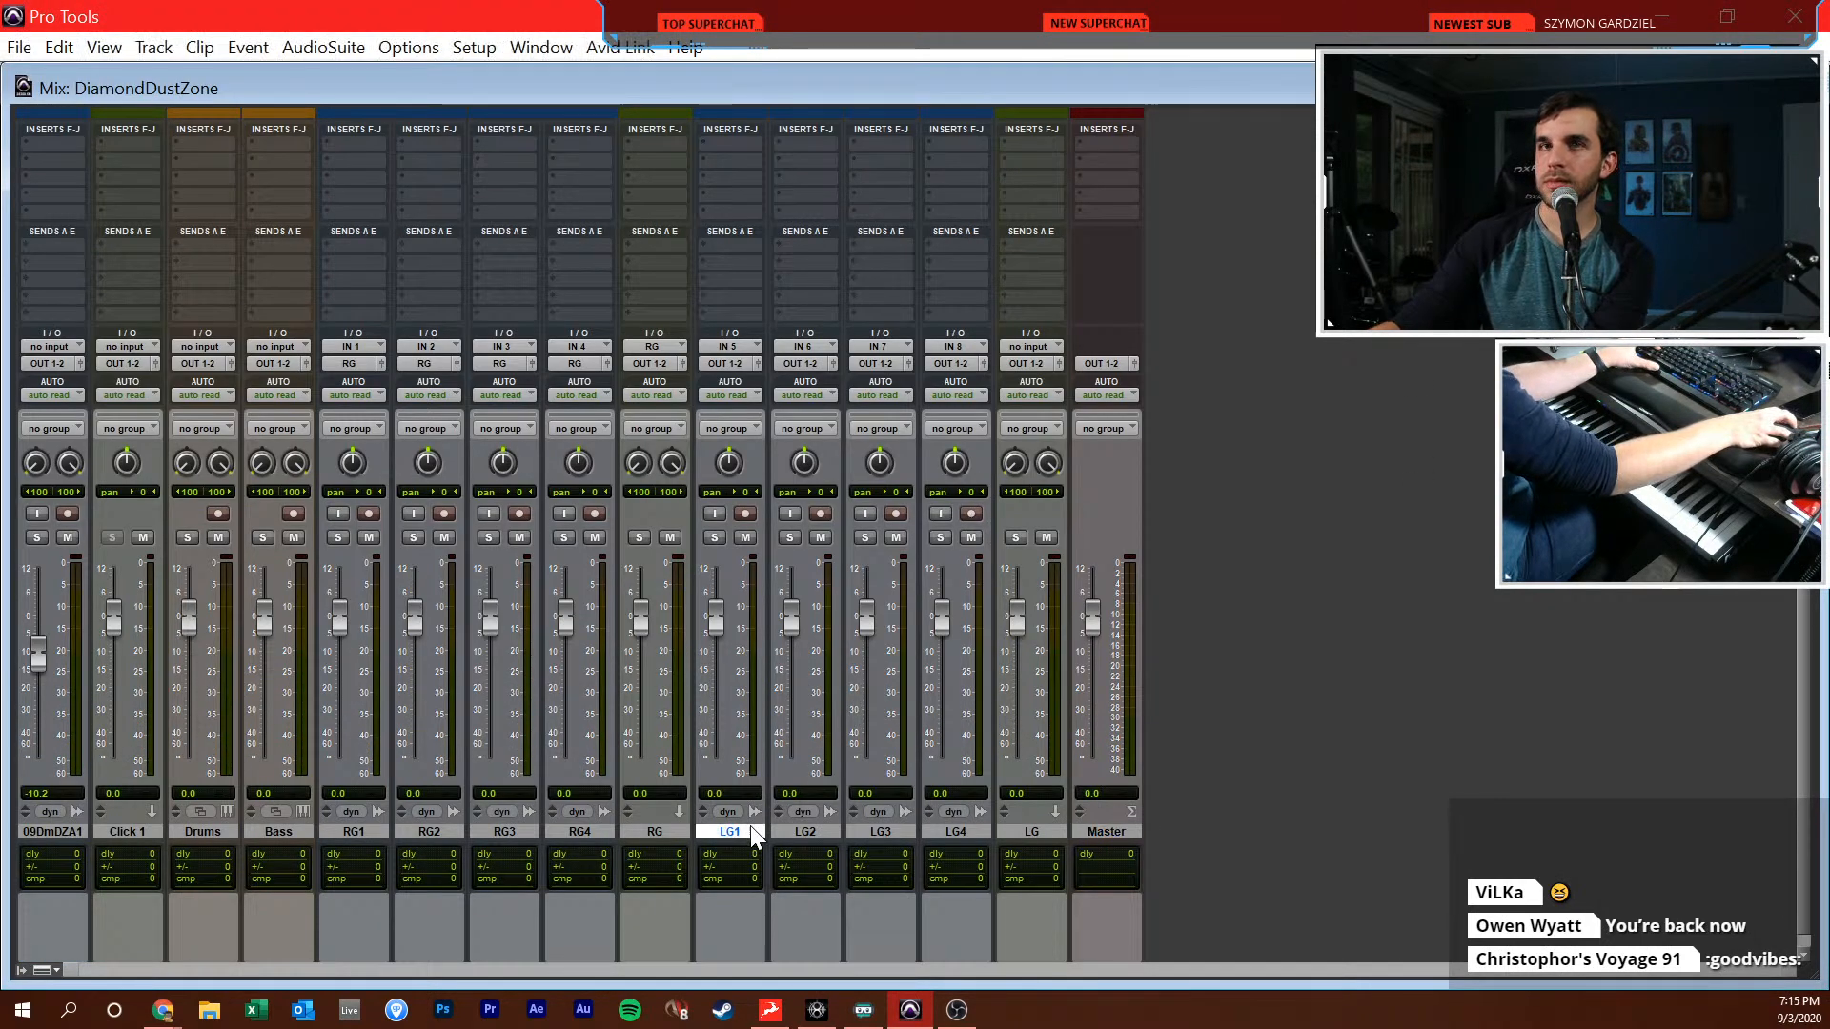
shift+click(963, 831)
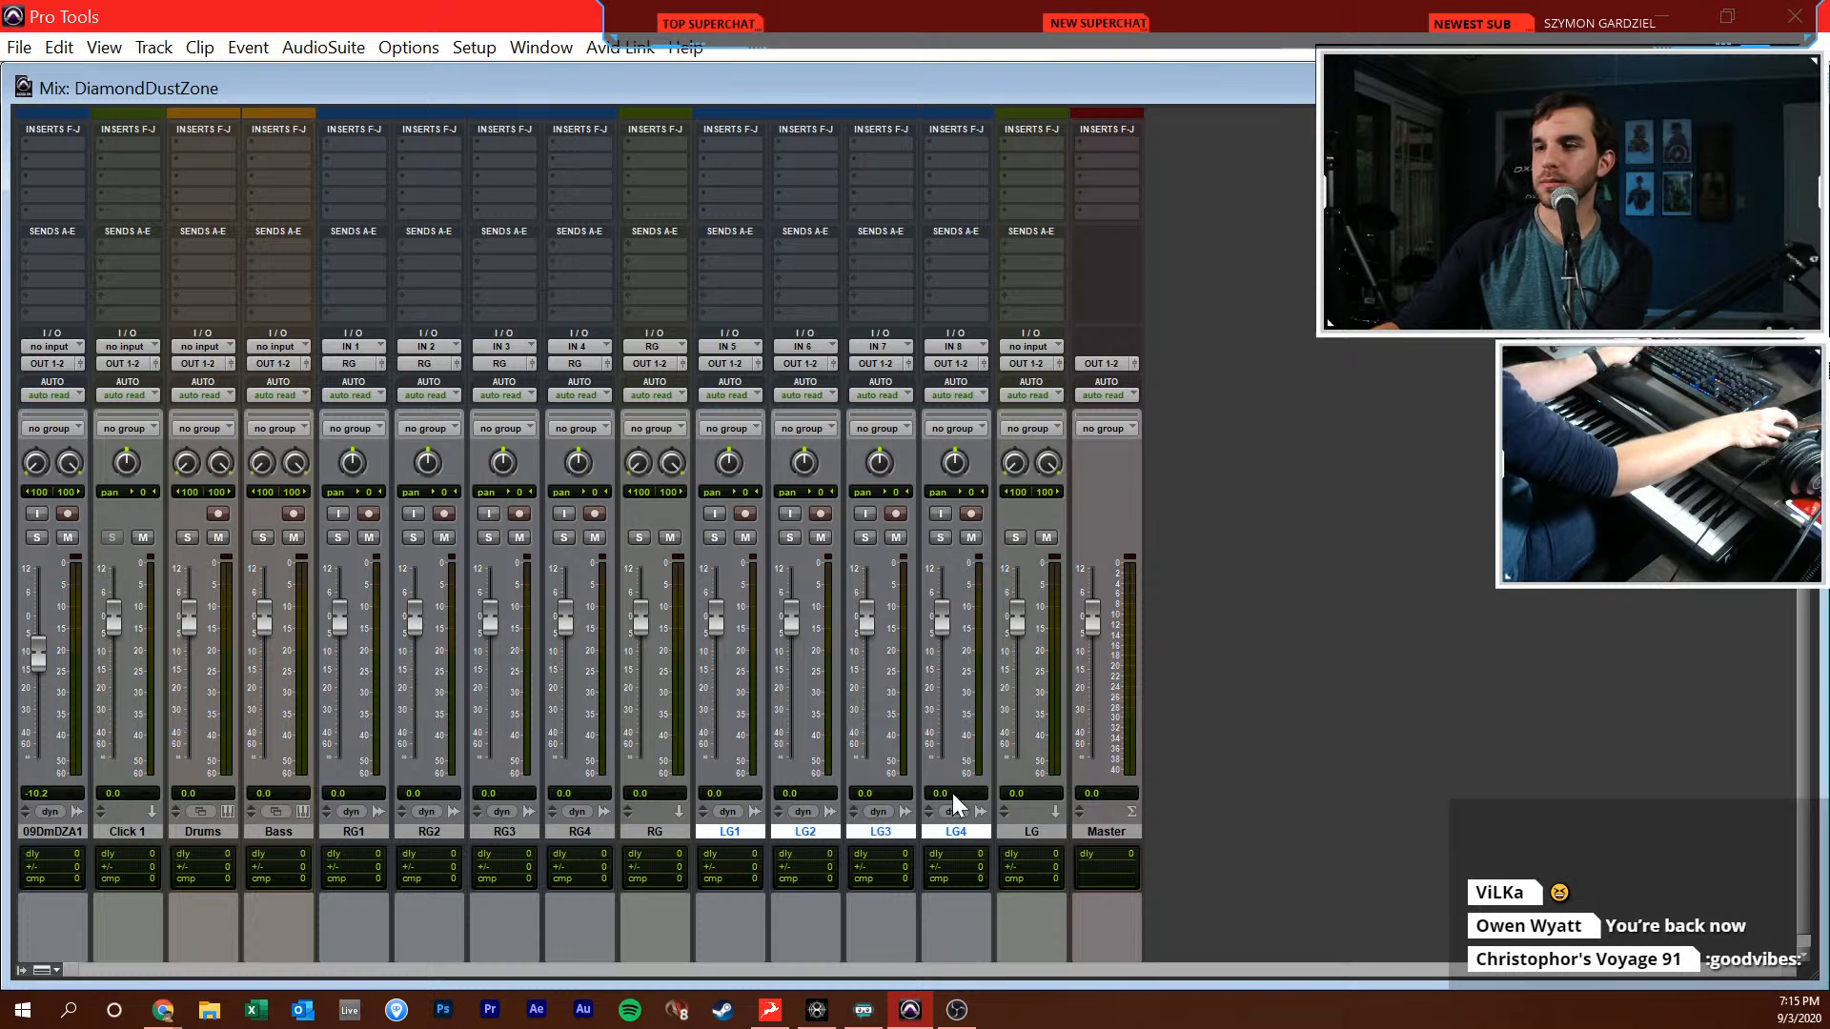
click(744, 371)
mouse_move(837, 505)
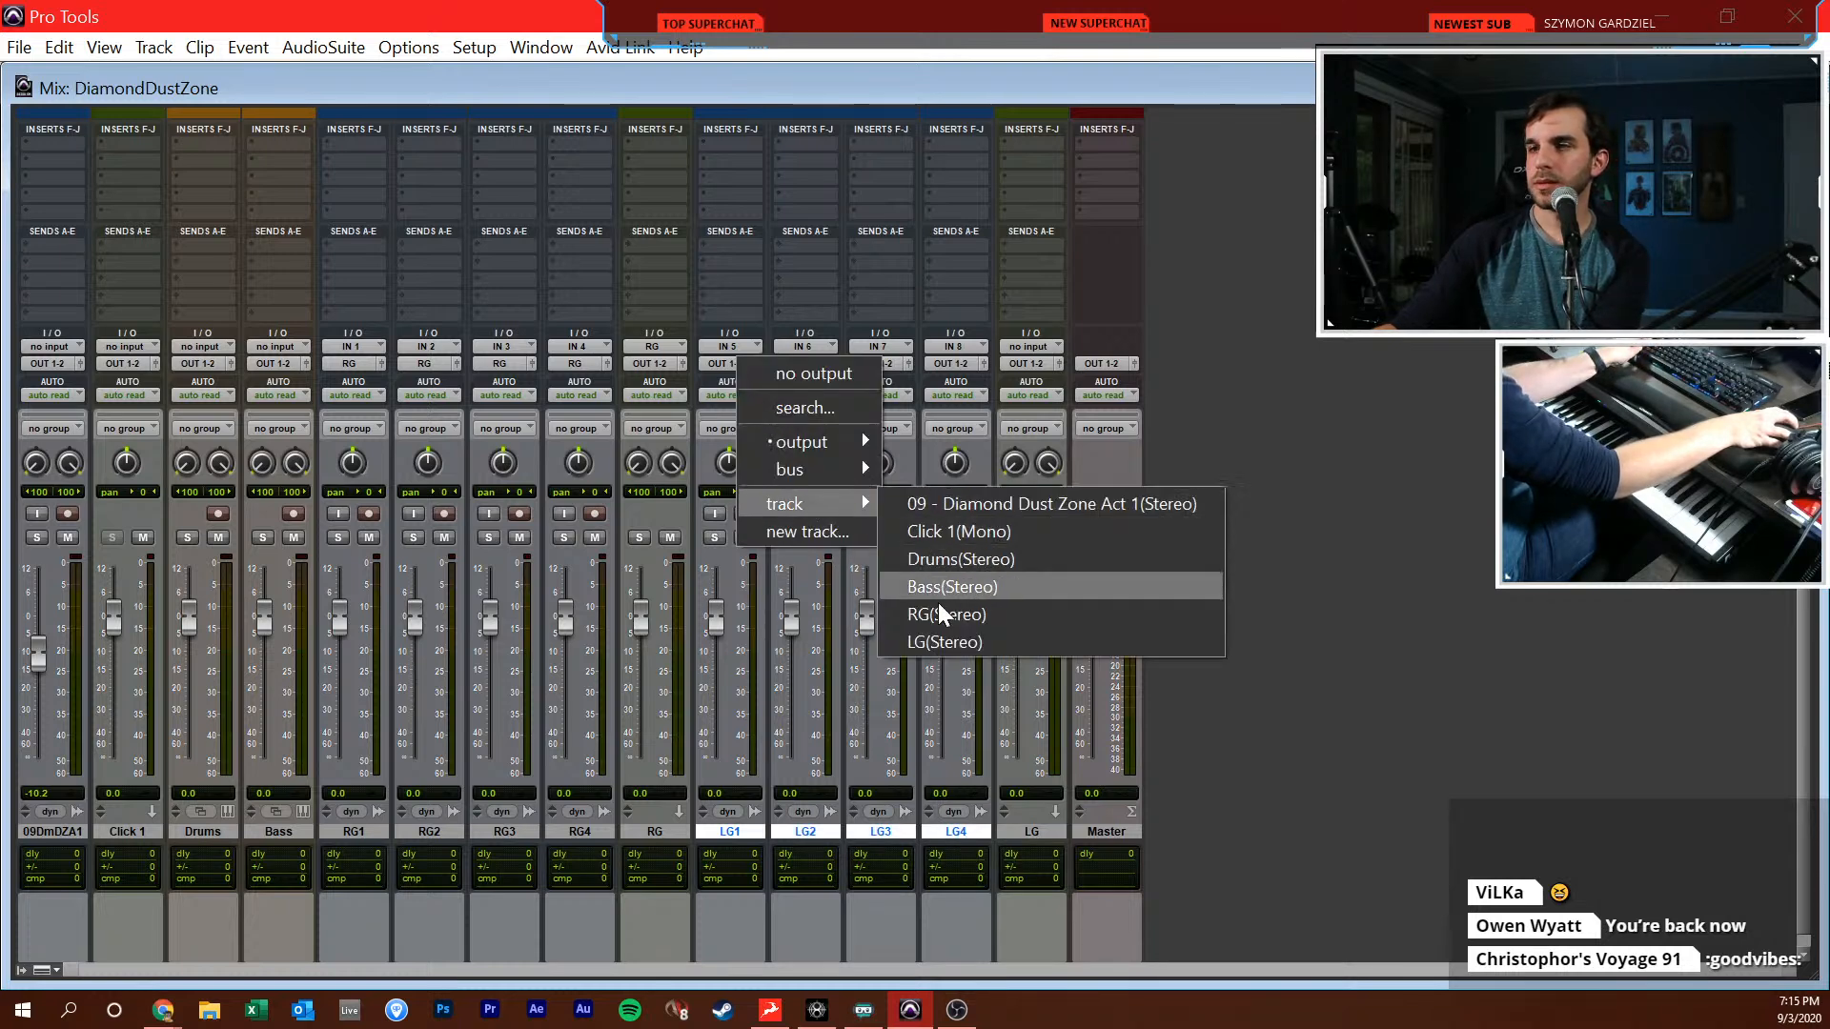
click(931, 645)
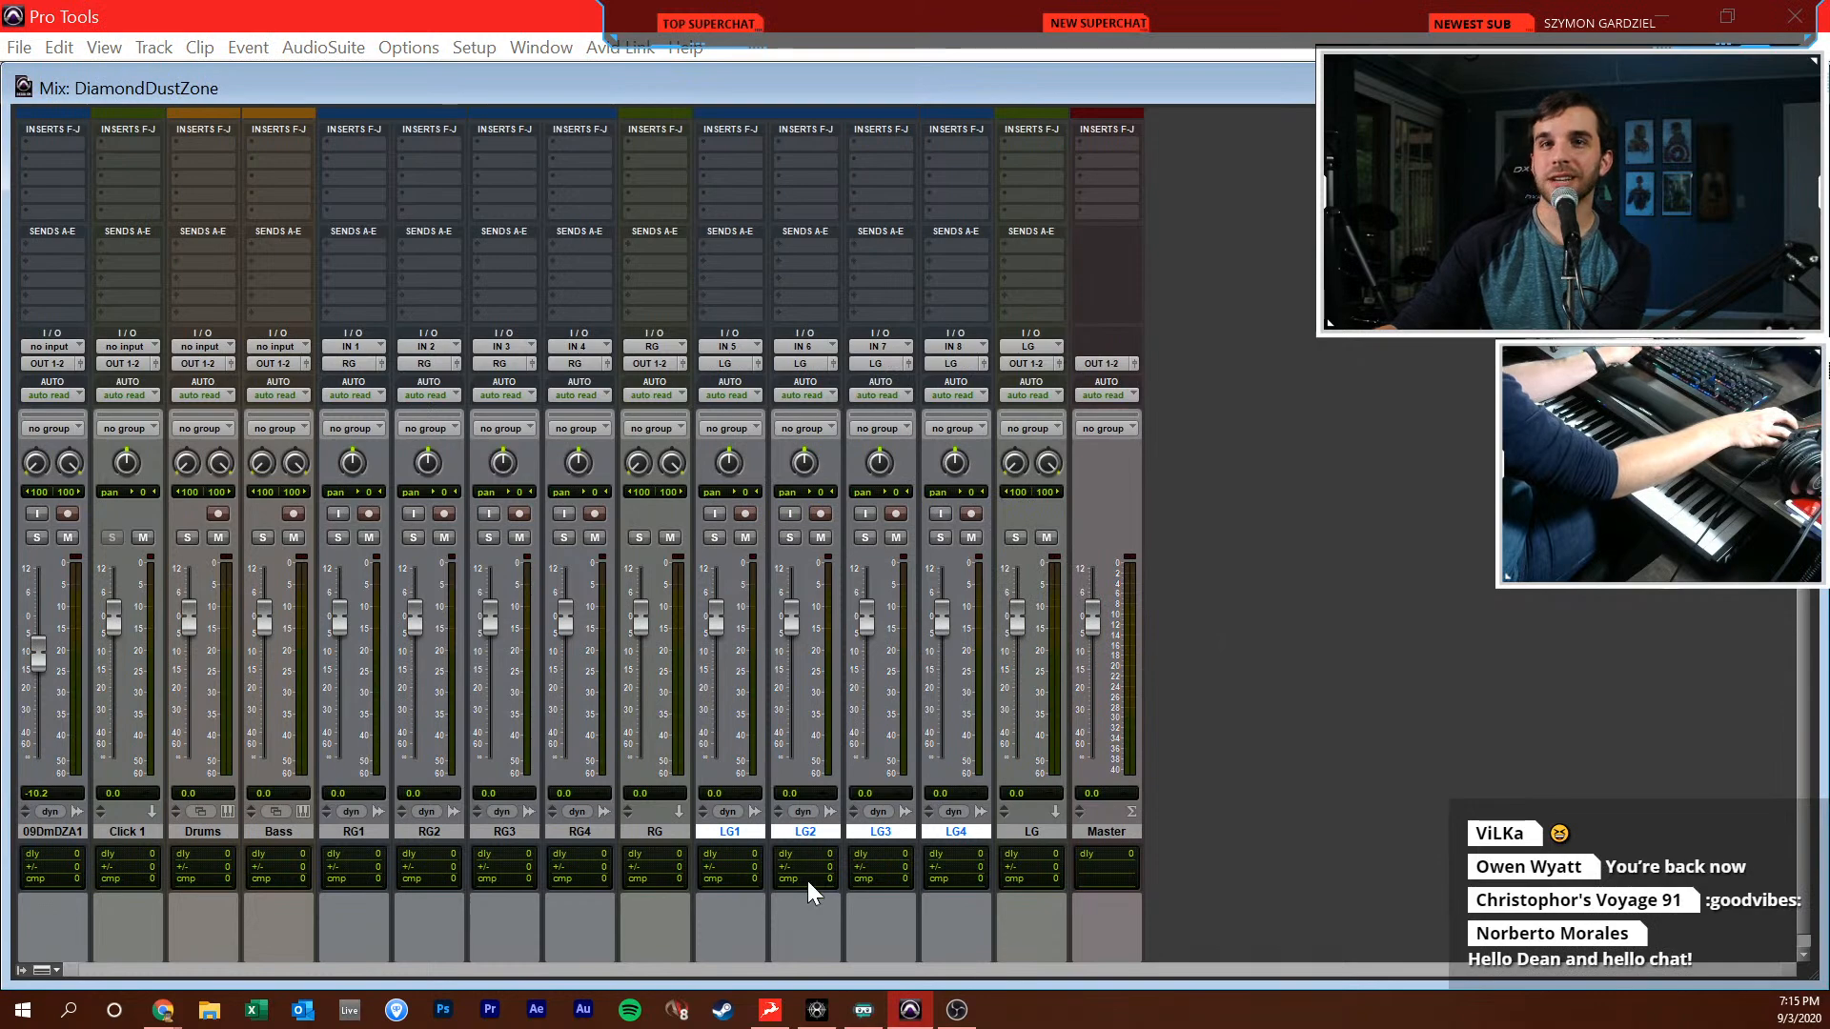
click(735, 831)
scroll(1360, 586, up, 3)
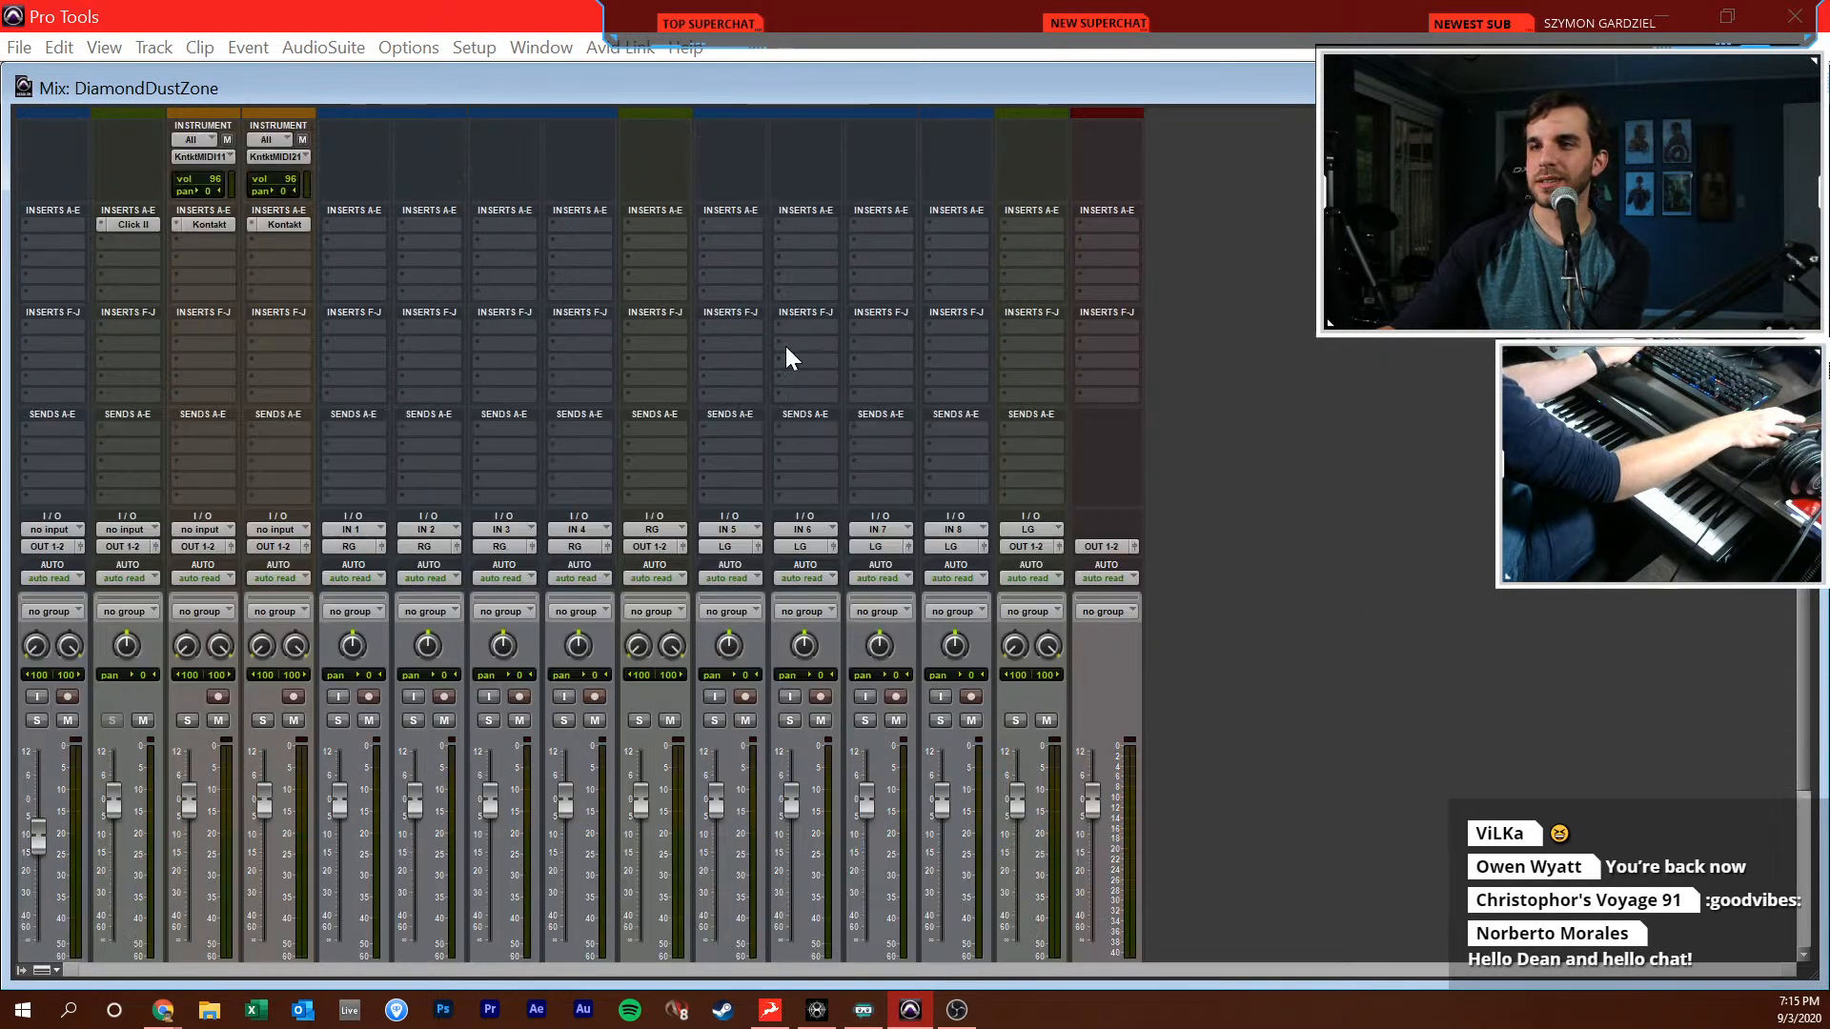
Return to the Edit window, place the cursor at 1|4|000 on the Drums track, and play the song until about bar 12
key(ctrl+equal)
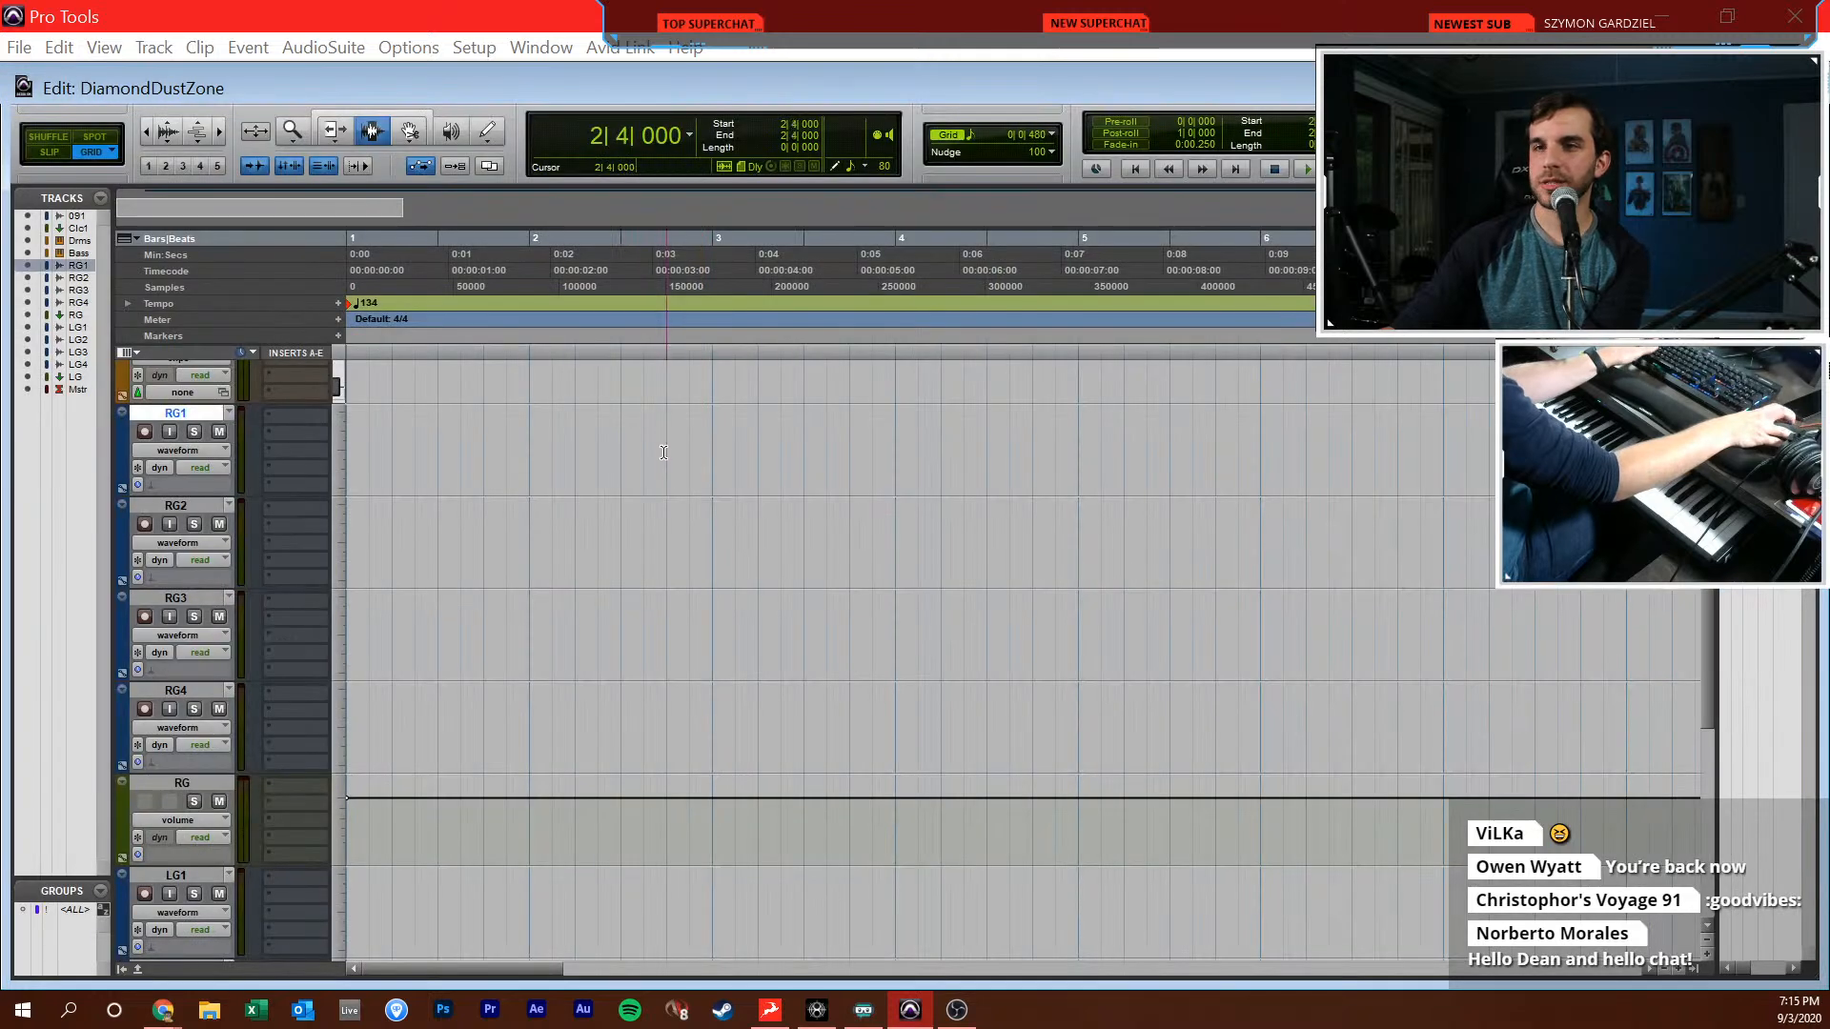
click(490, 589)
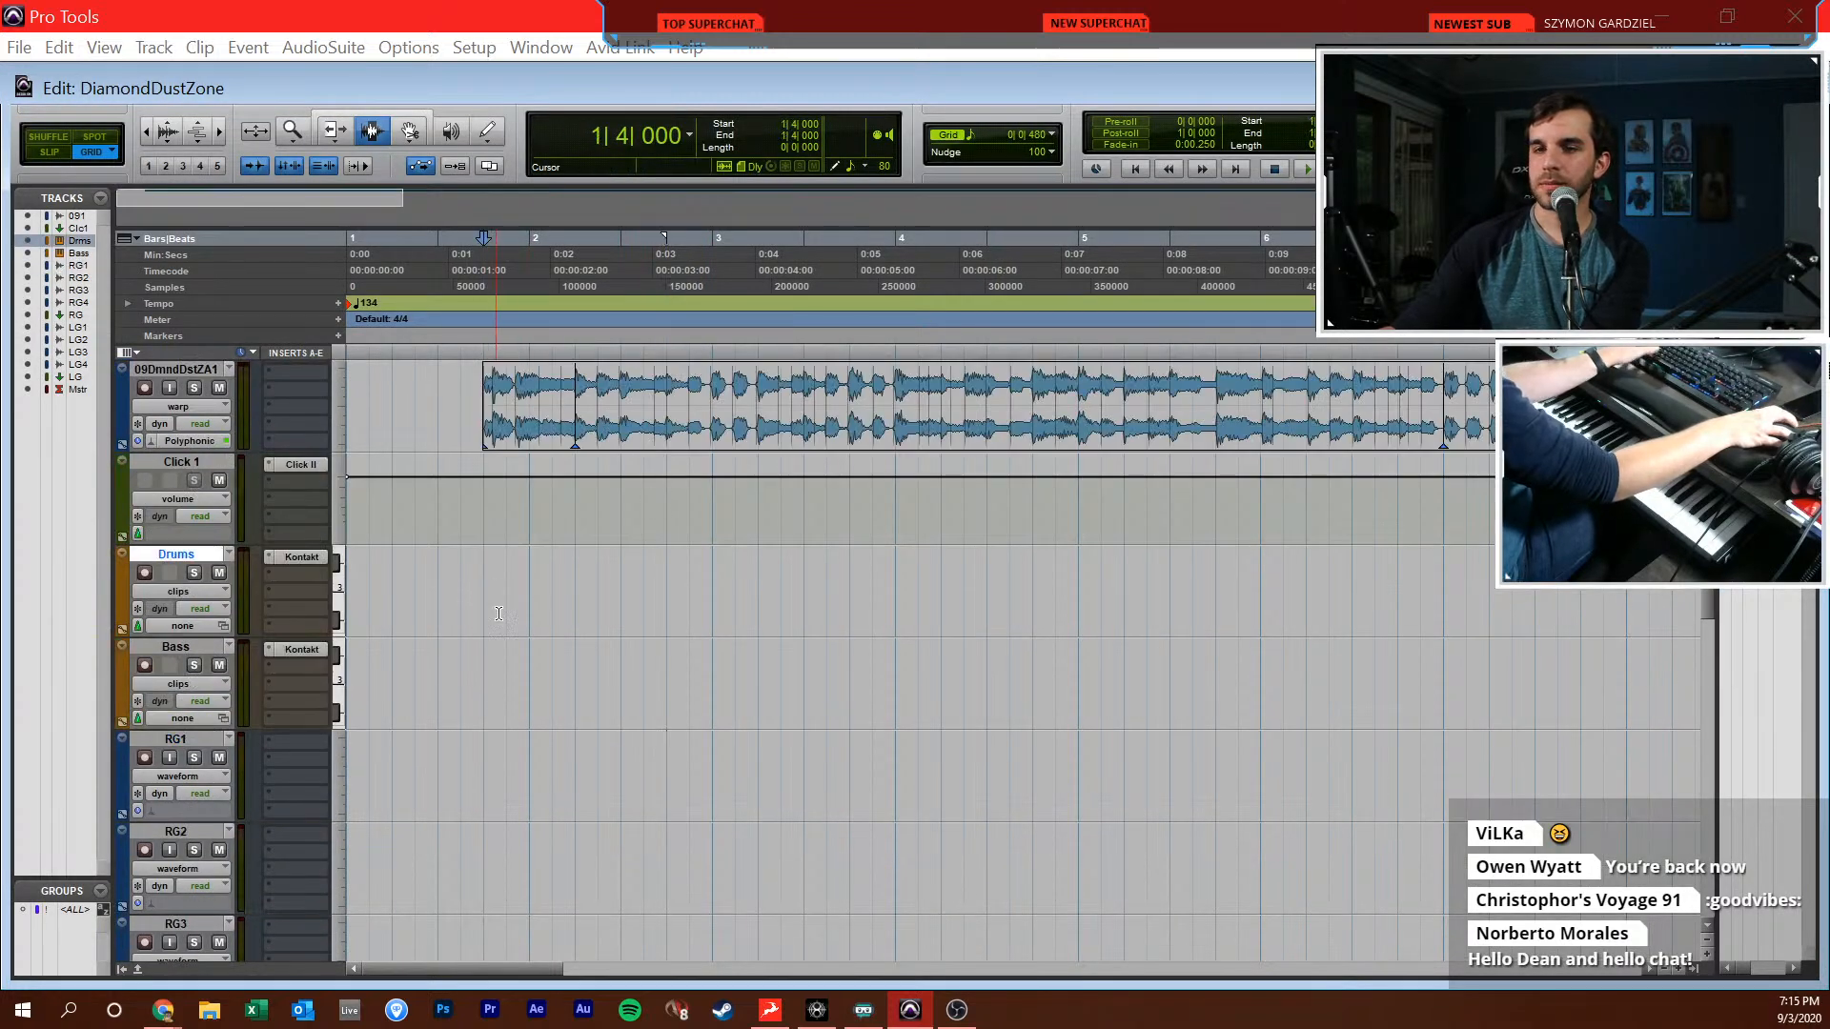
key(space)
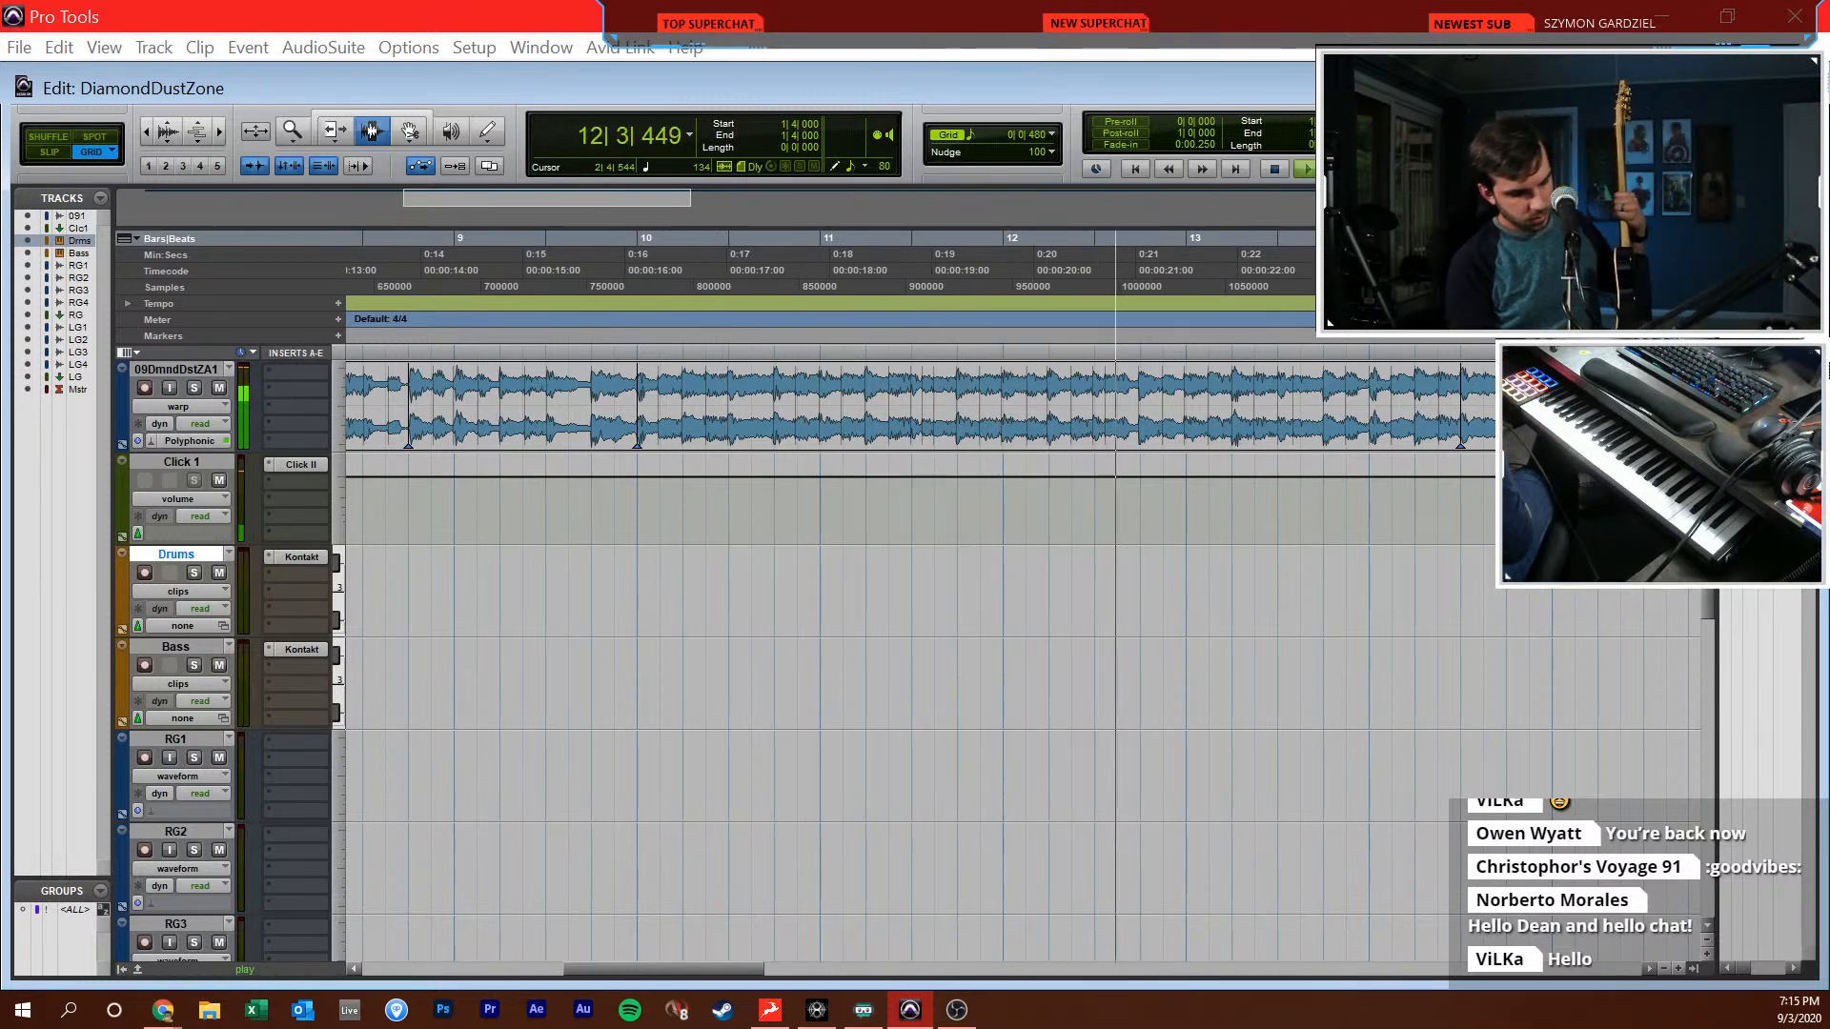
key(space)
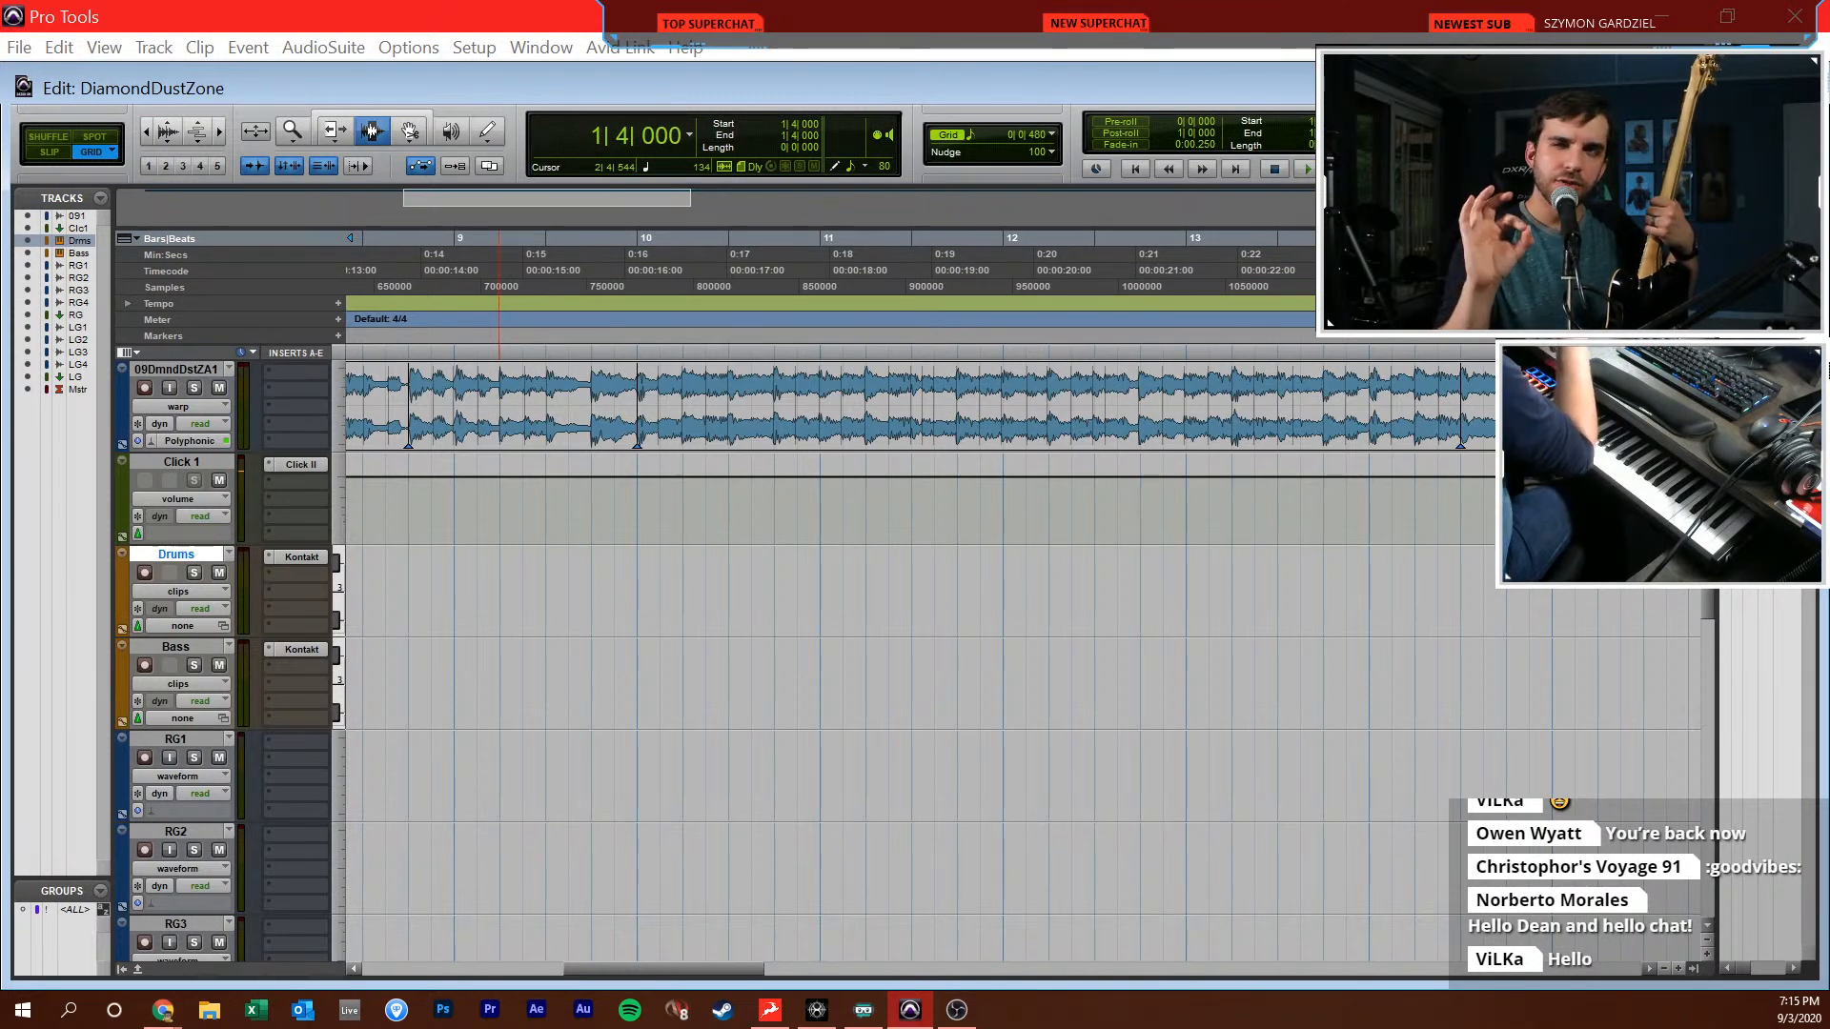
Set the song track's timebase so its clip follows the tempo, and change the tempo at the session start to 144 BPM
key(Return)
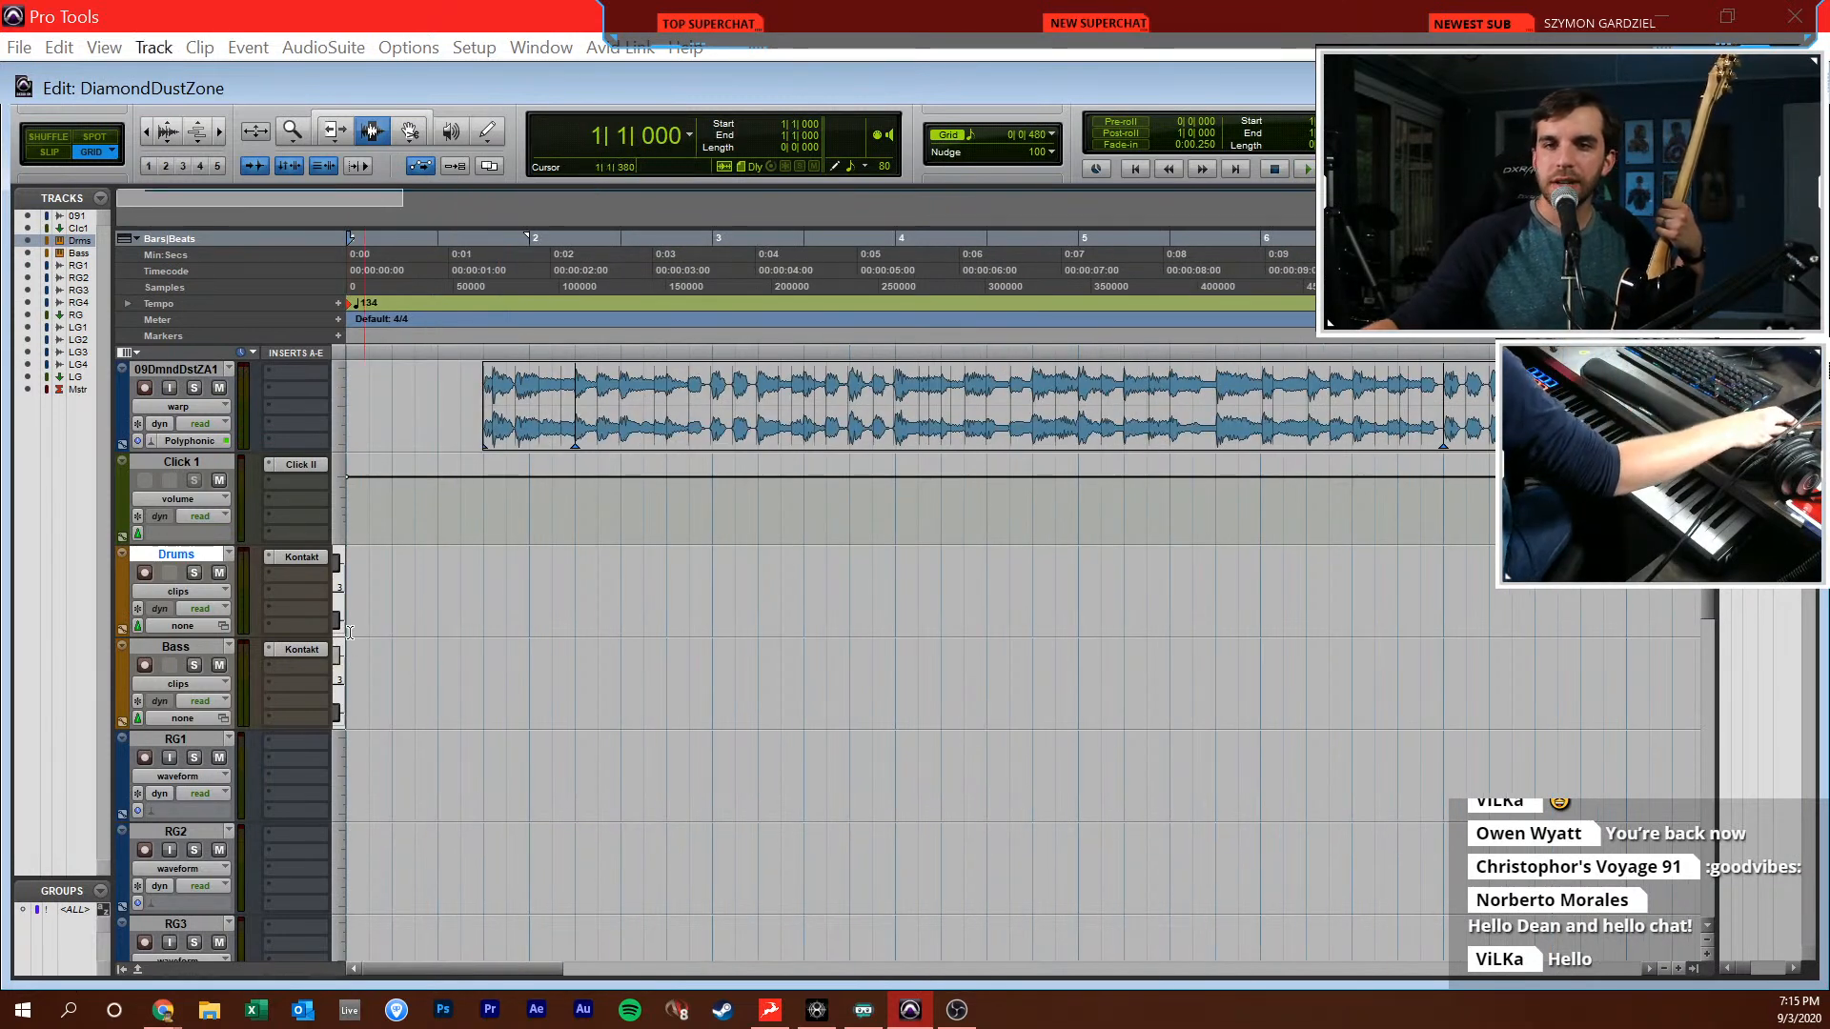
click(138, 440)
click(167, 476)
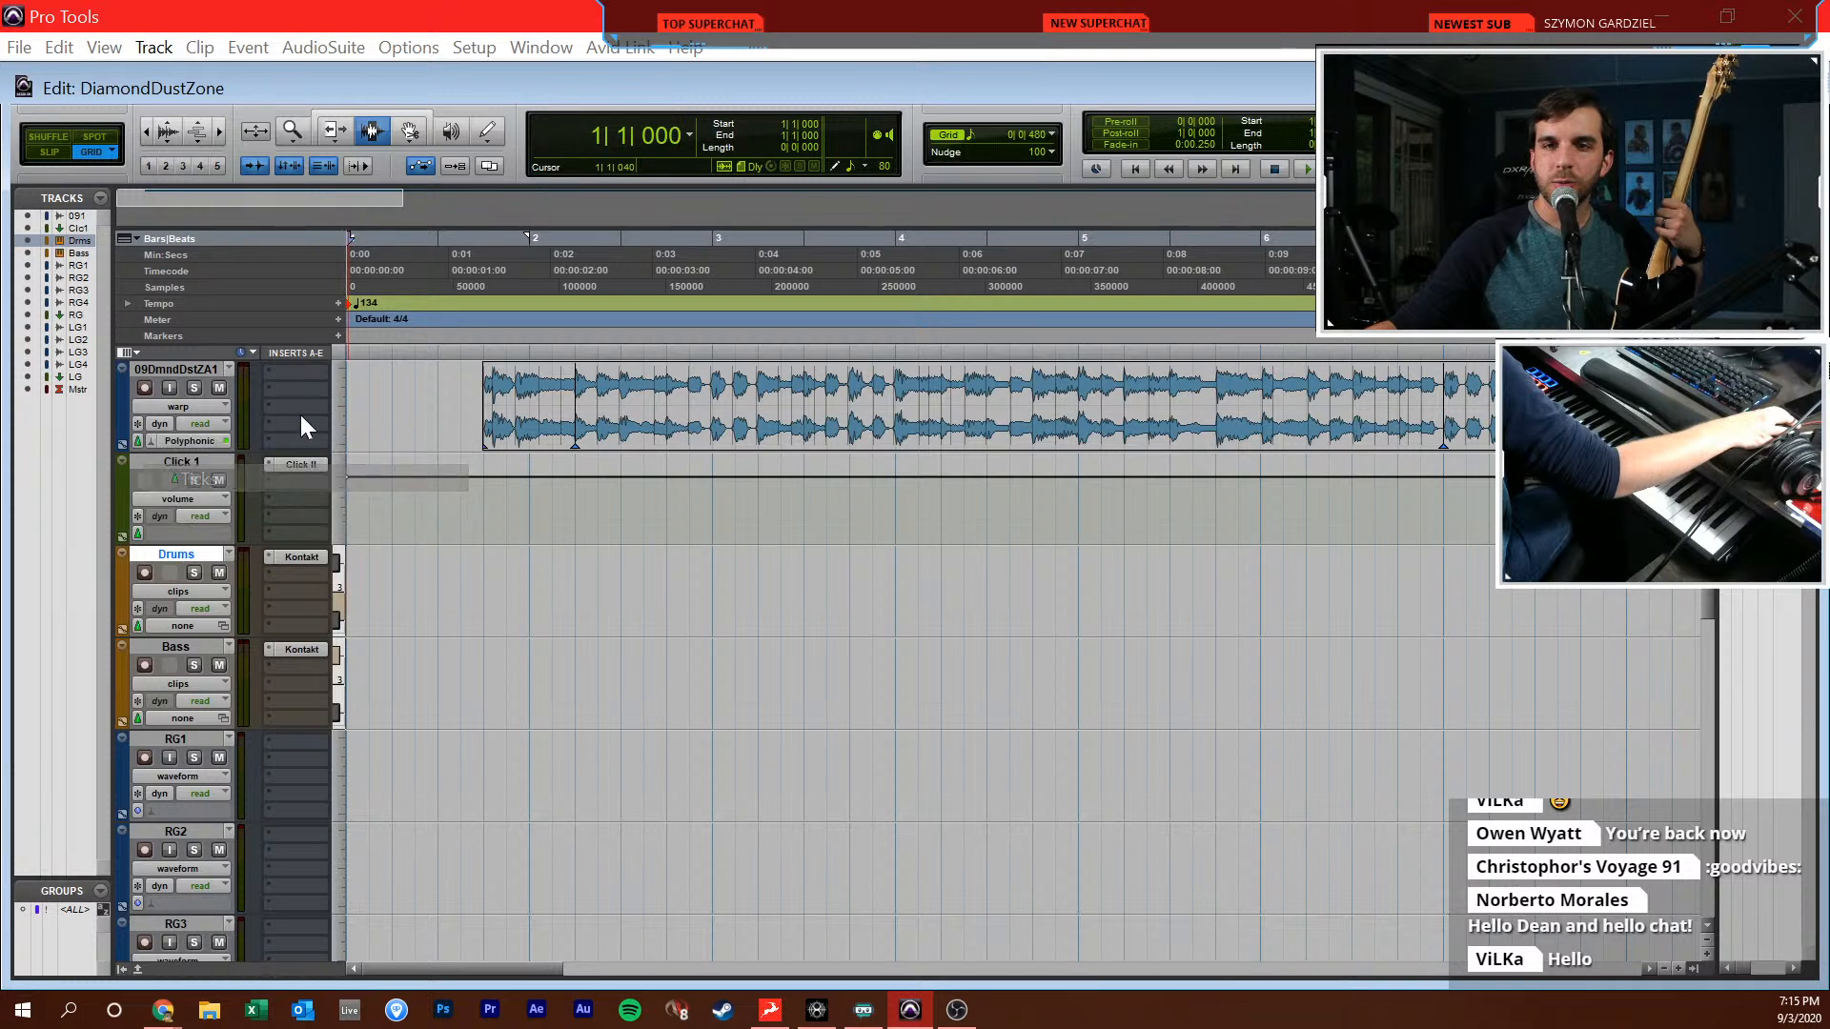
double_click(351, 306)
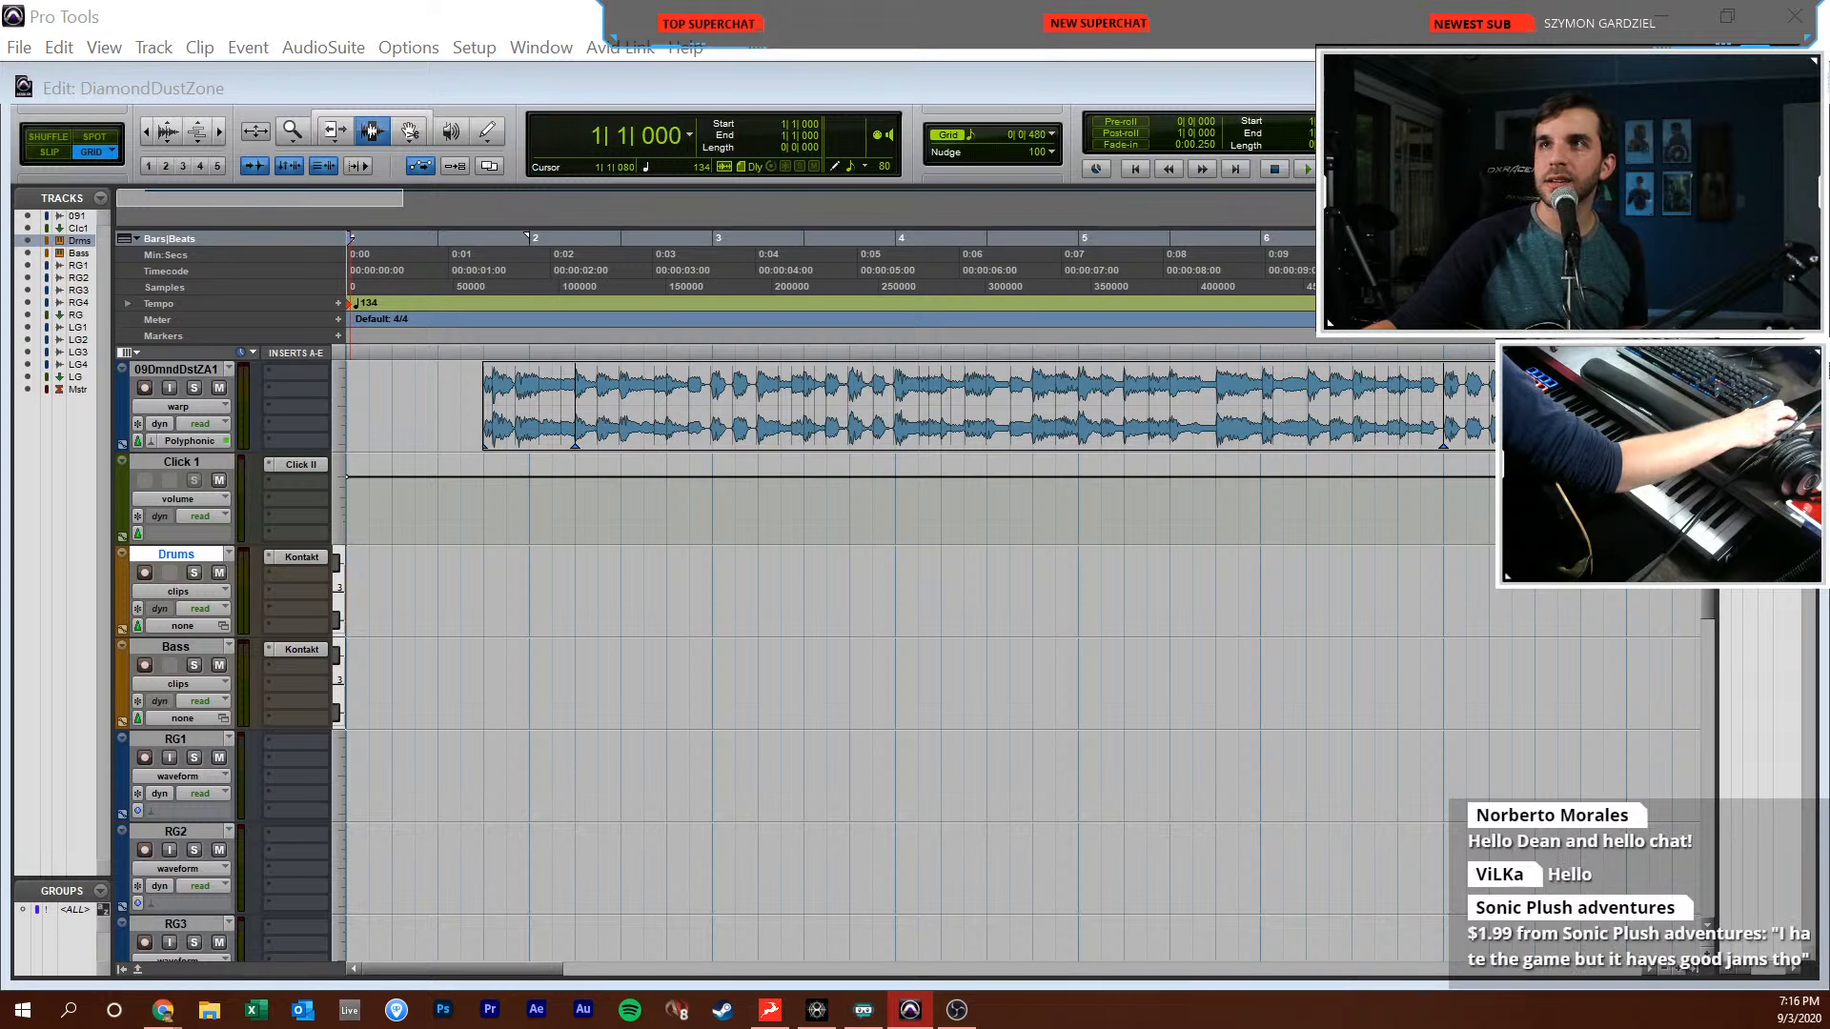
drag(1011, 1028, 753, 523)
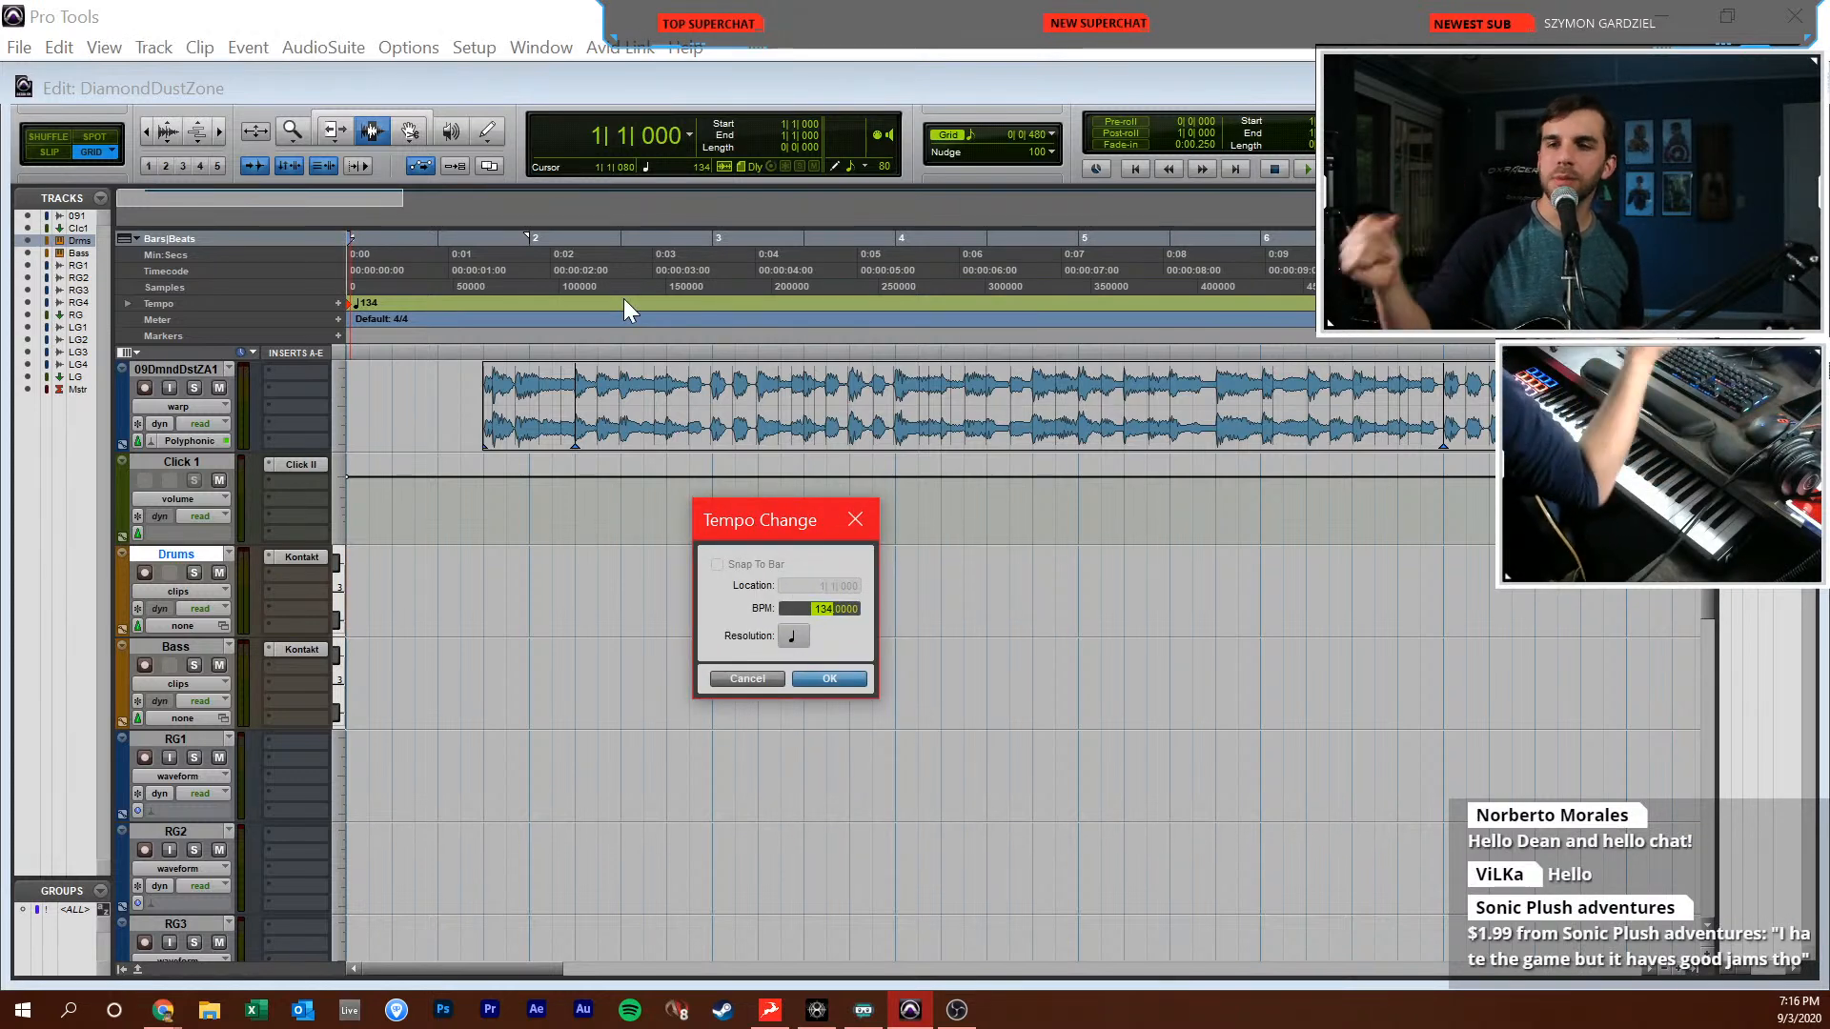
text(150)
text(143)
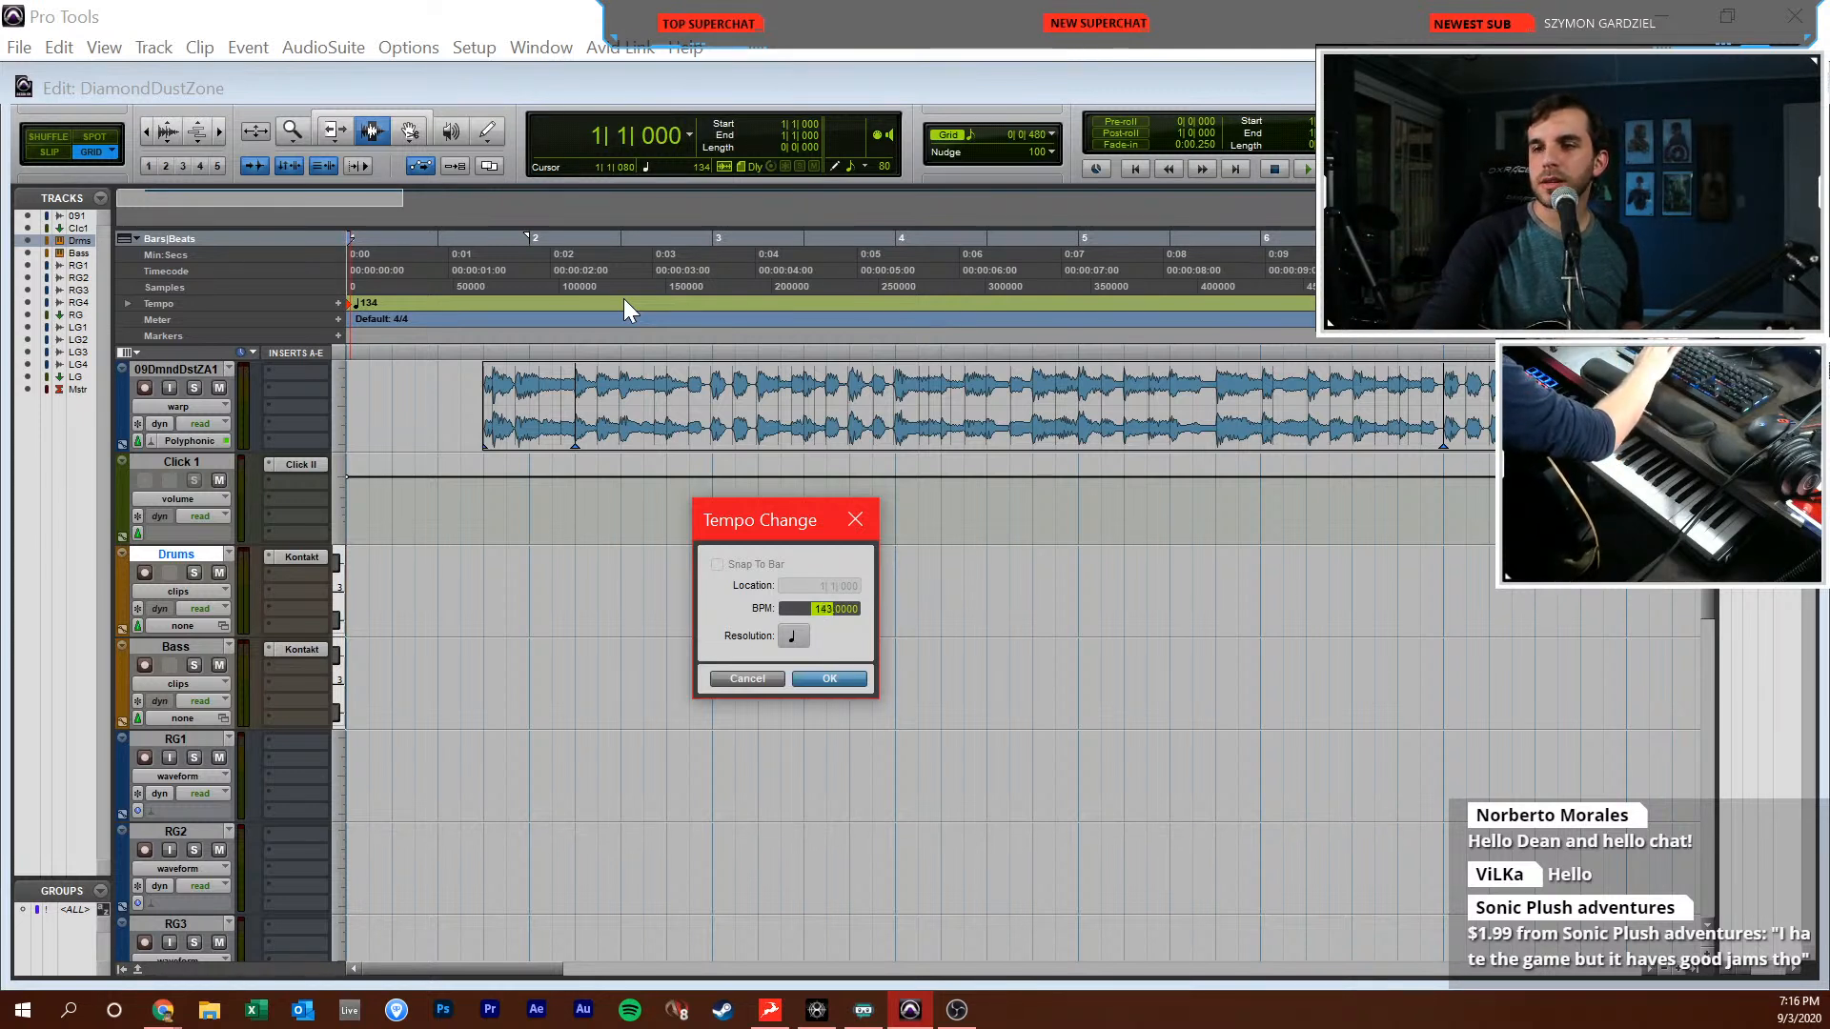
text(144)
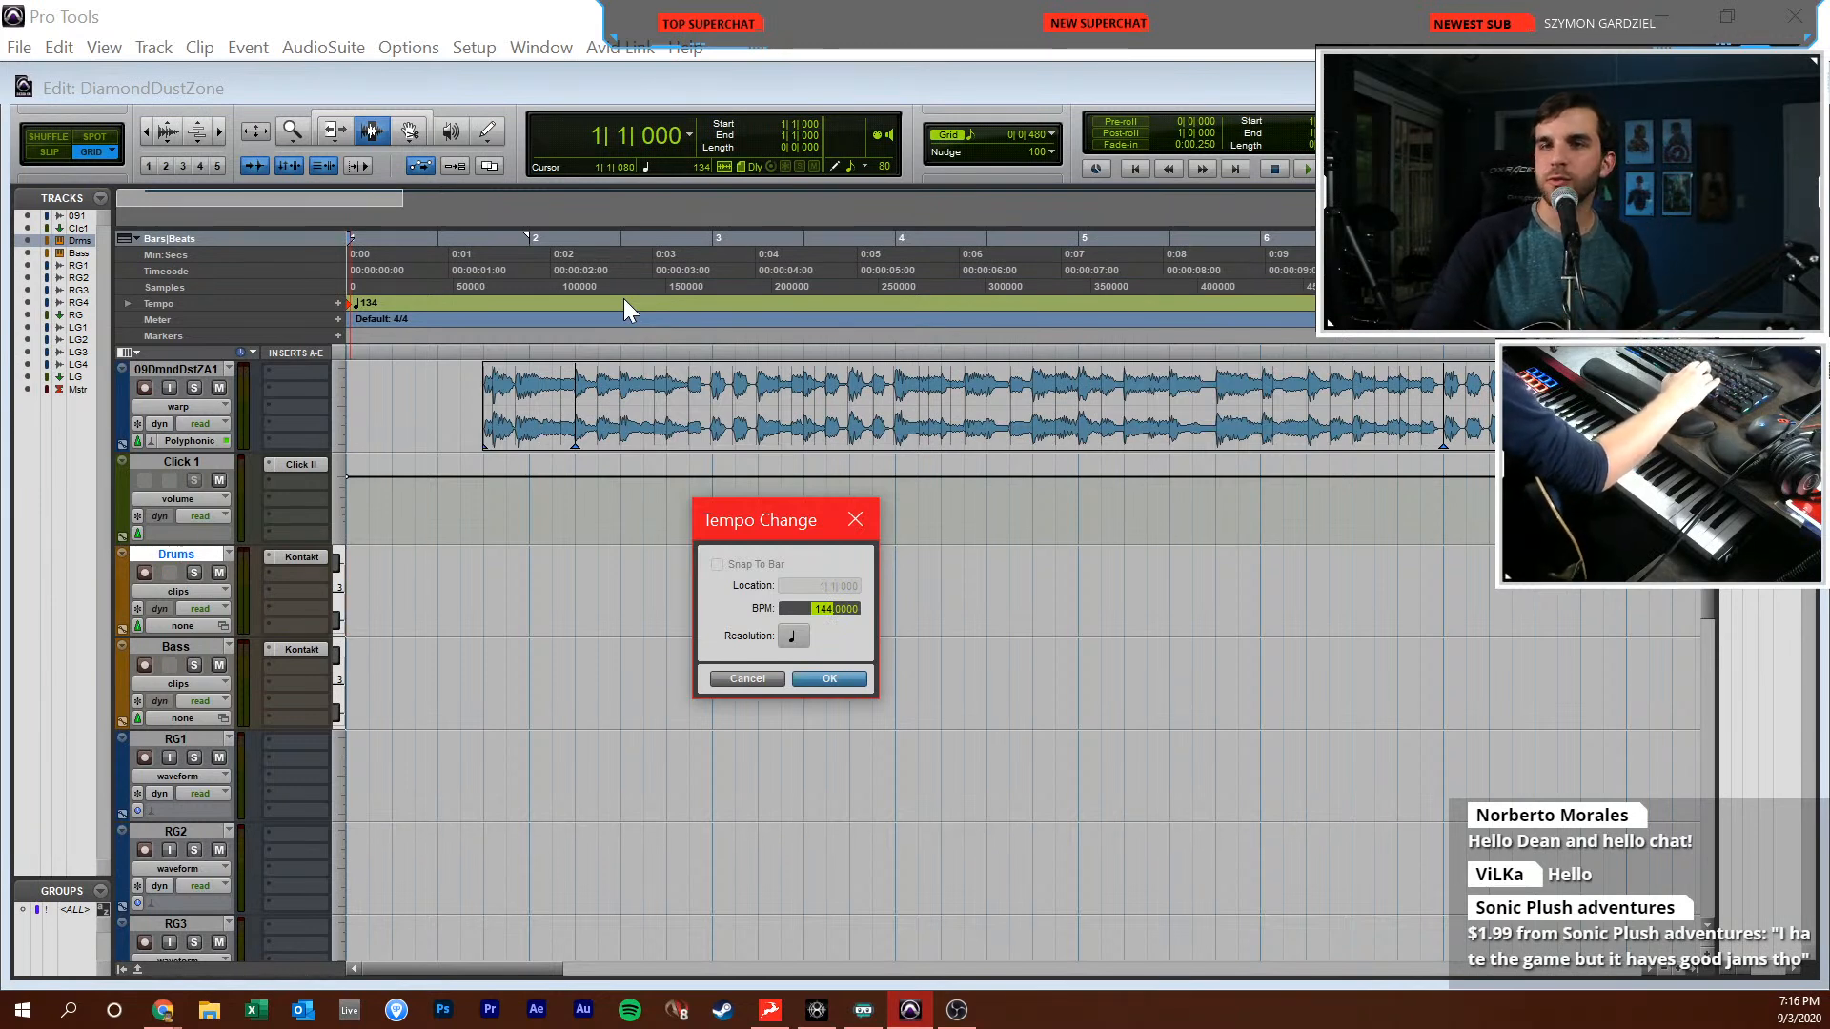
key(Return)
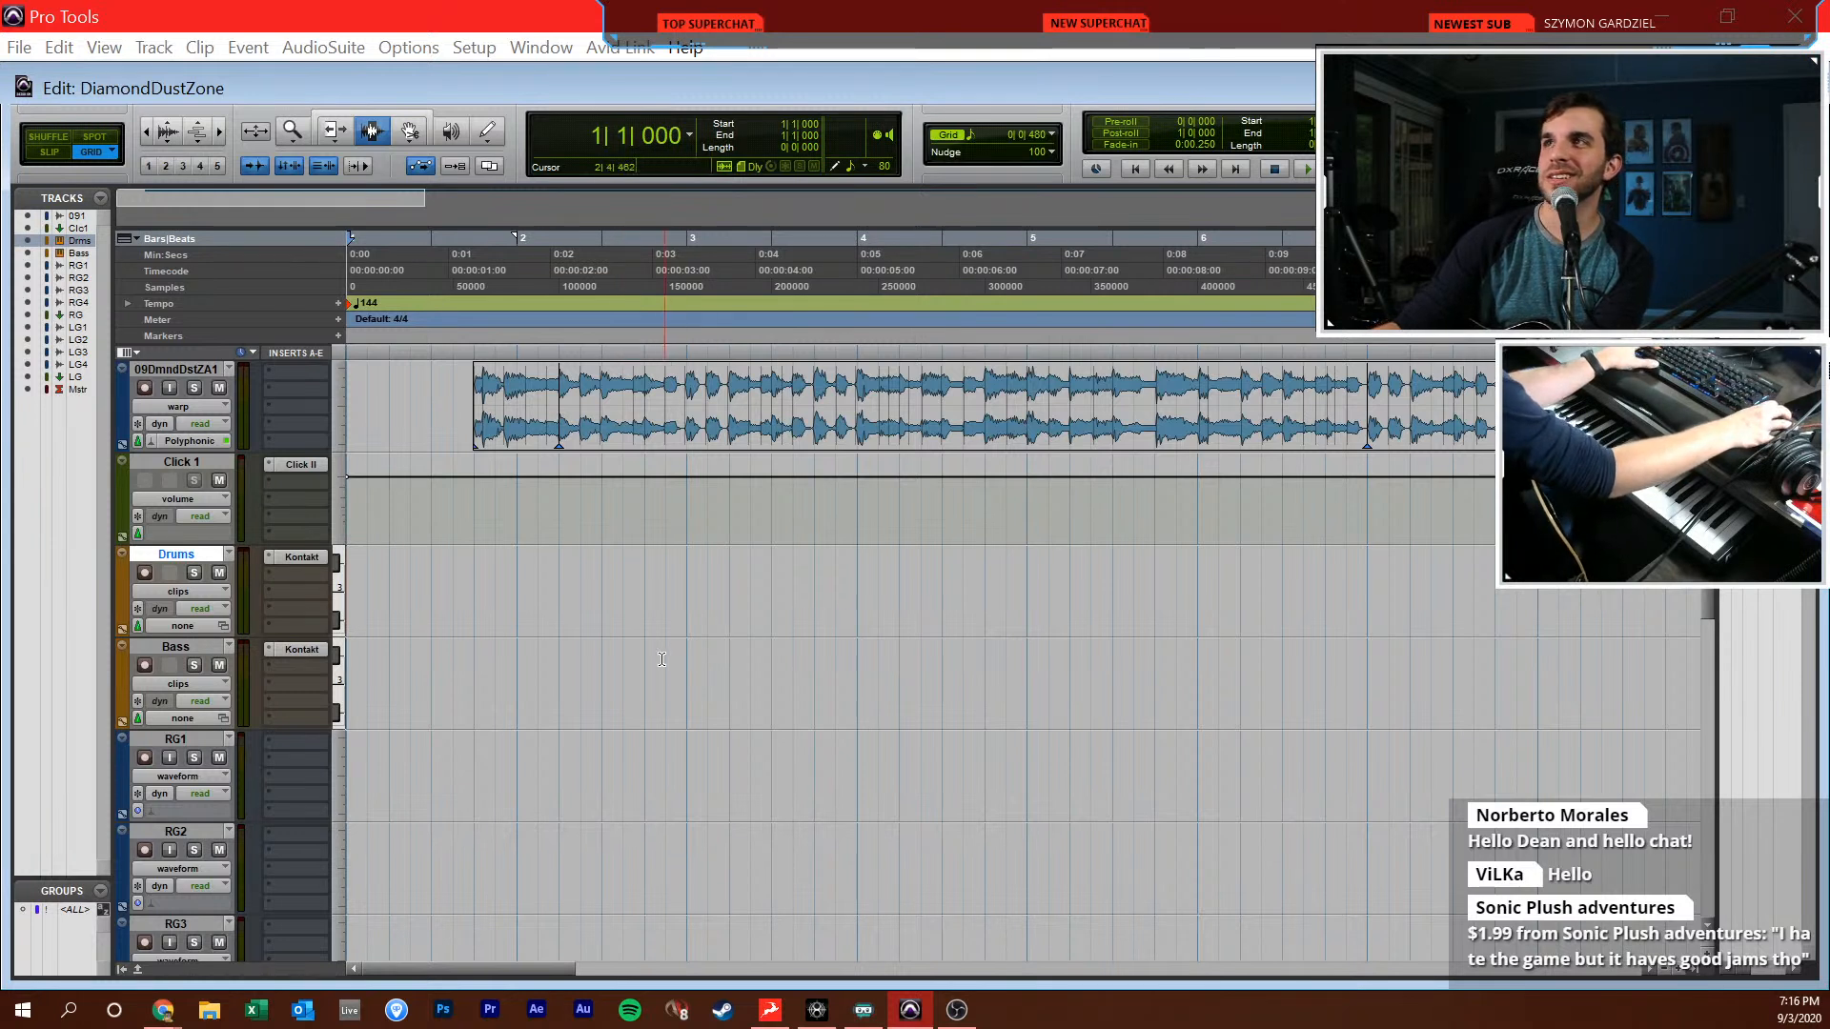
click(858, 644)
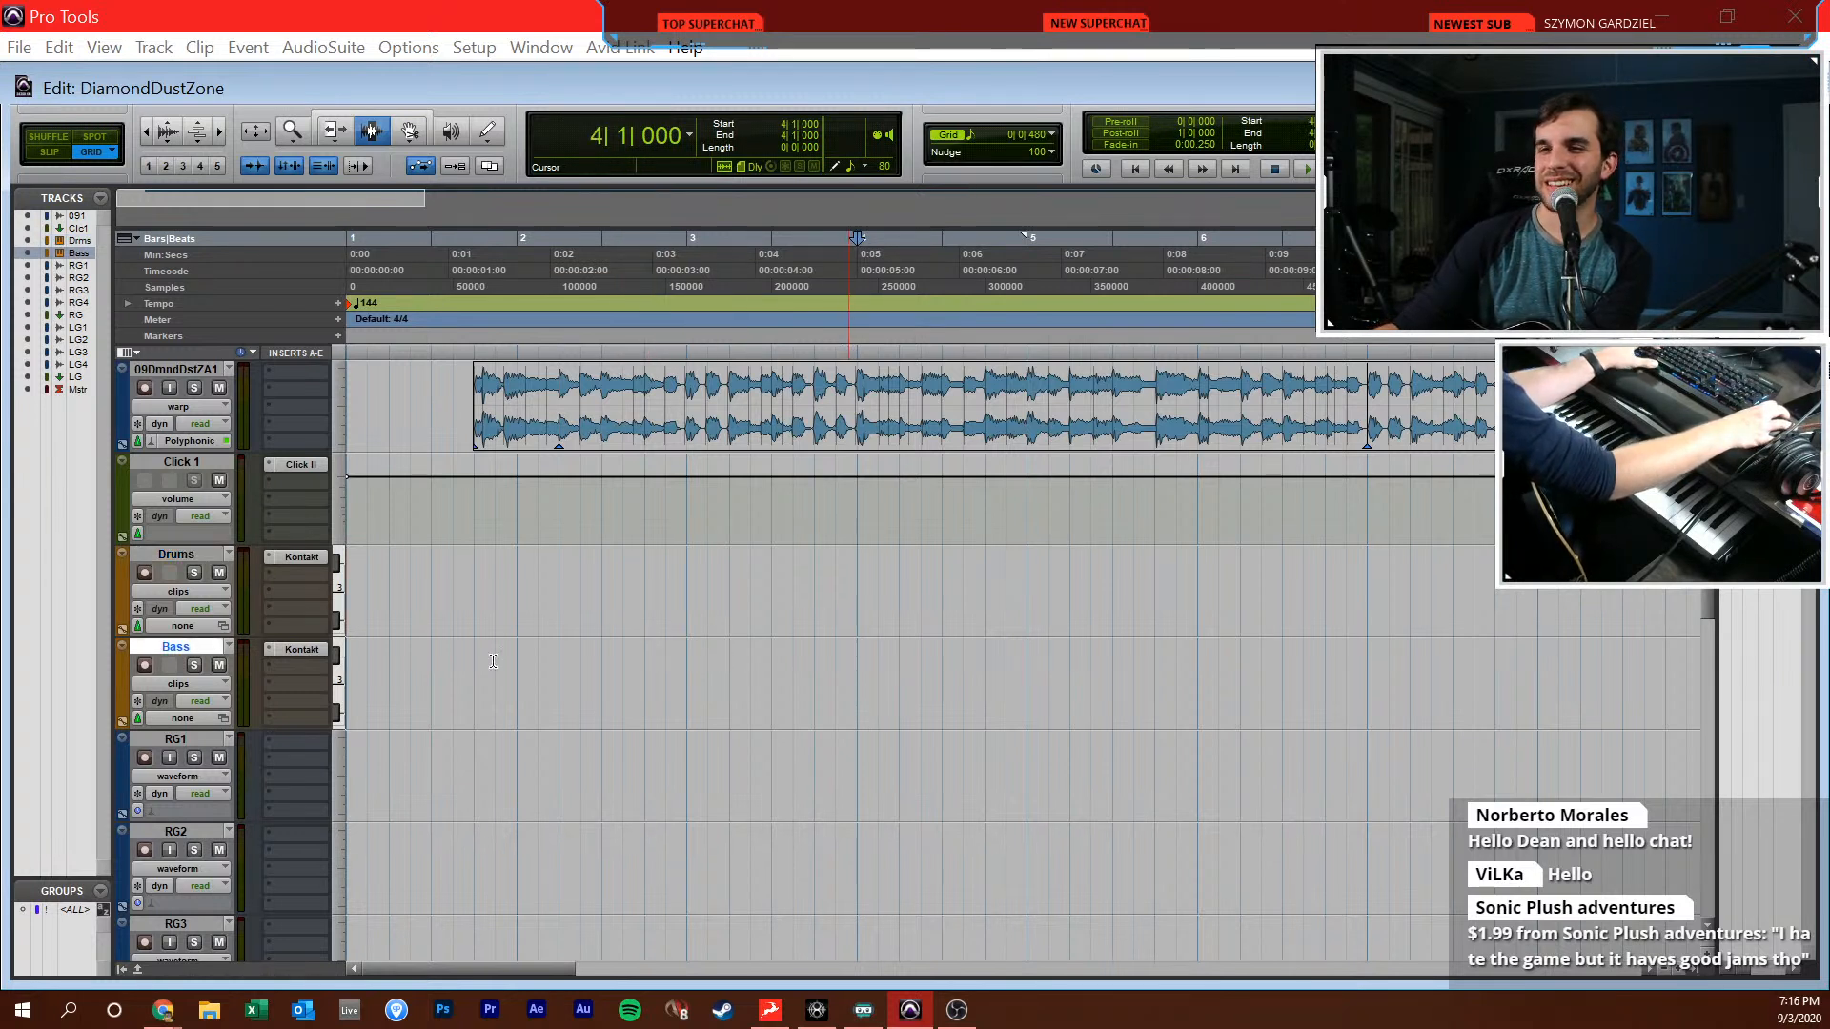
click(533, 602)
click(522, 597)
key(Return)
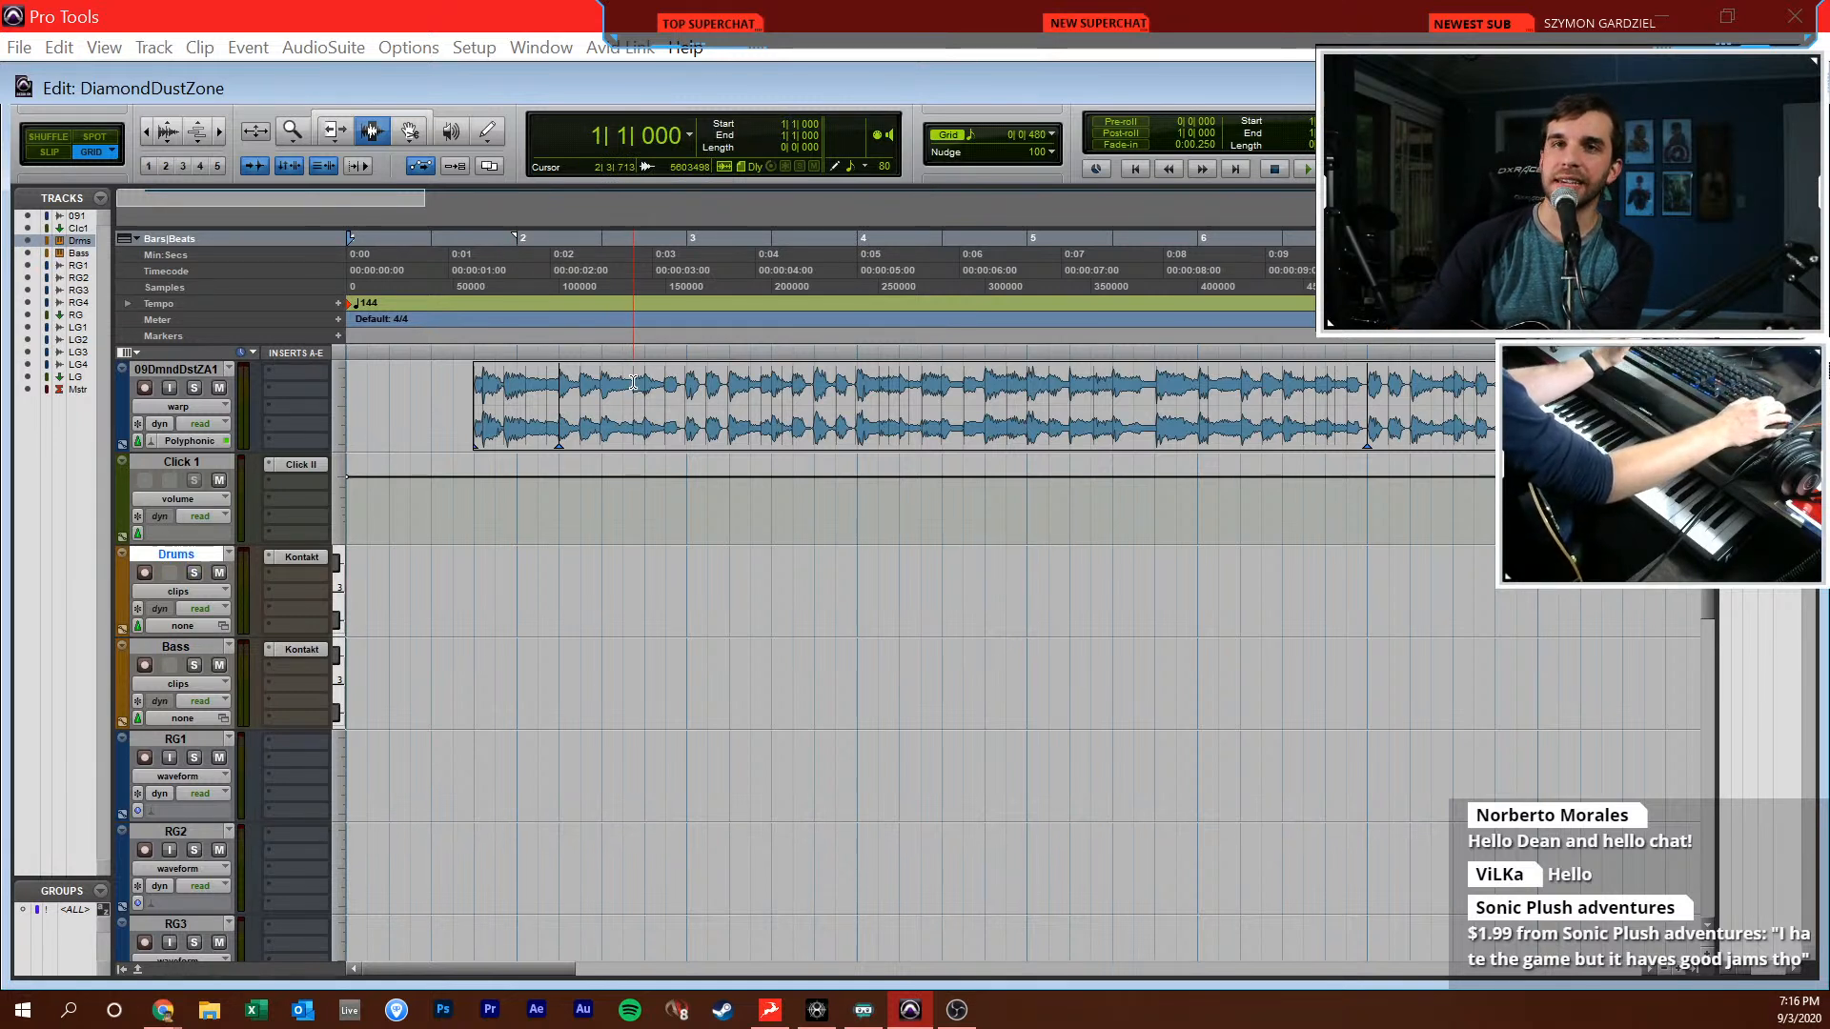
click(552, 600)
click(489, 599)
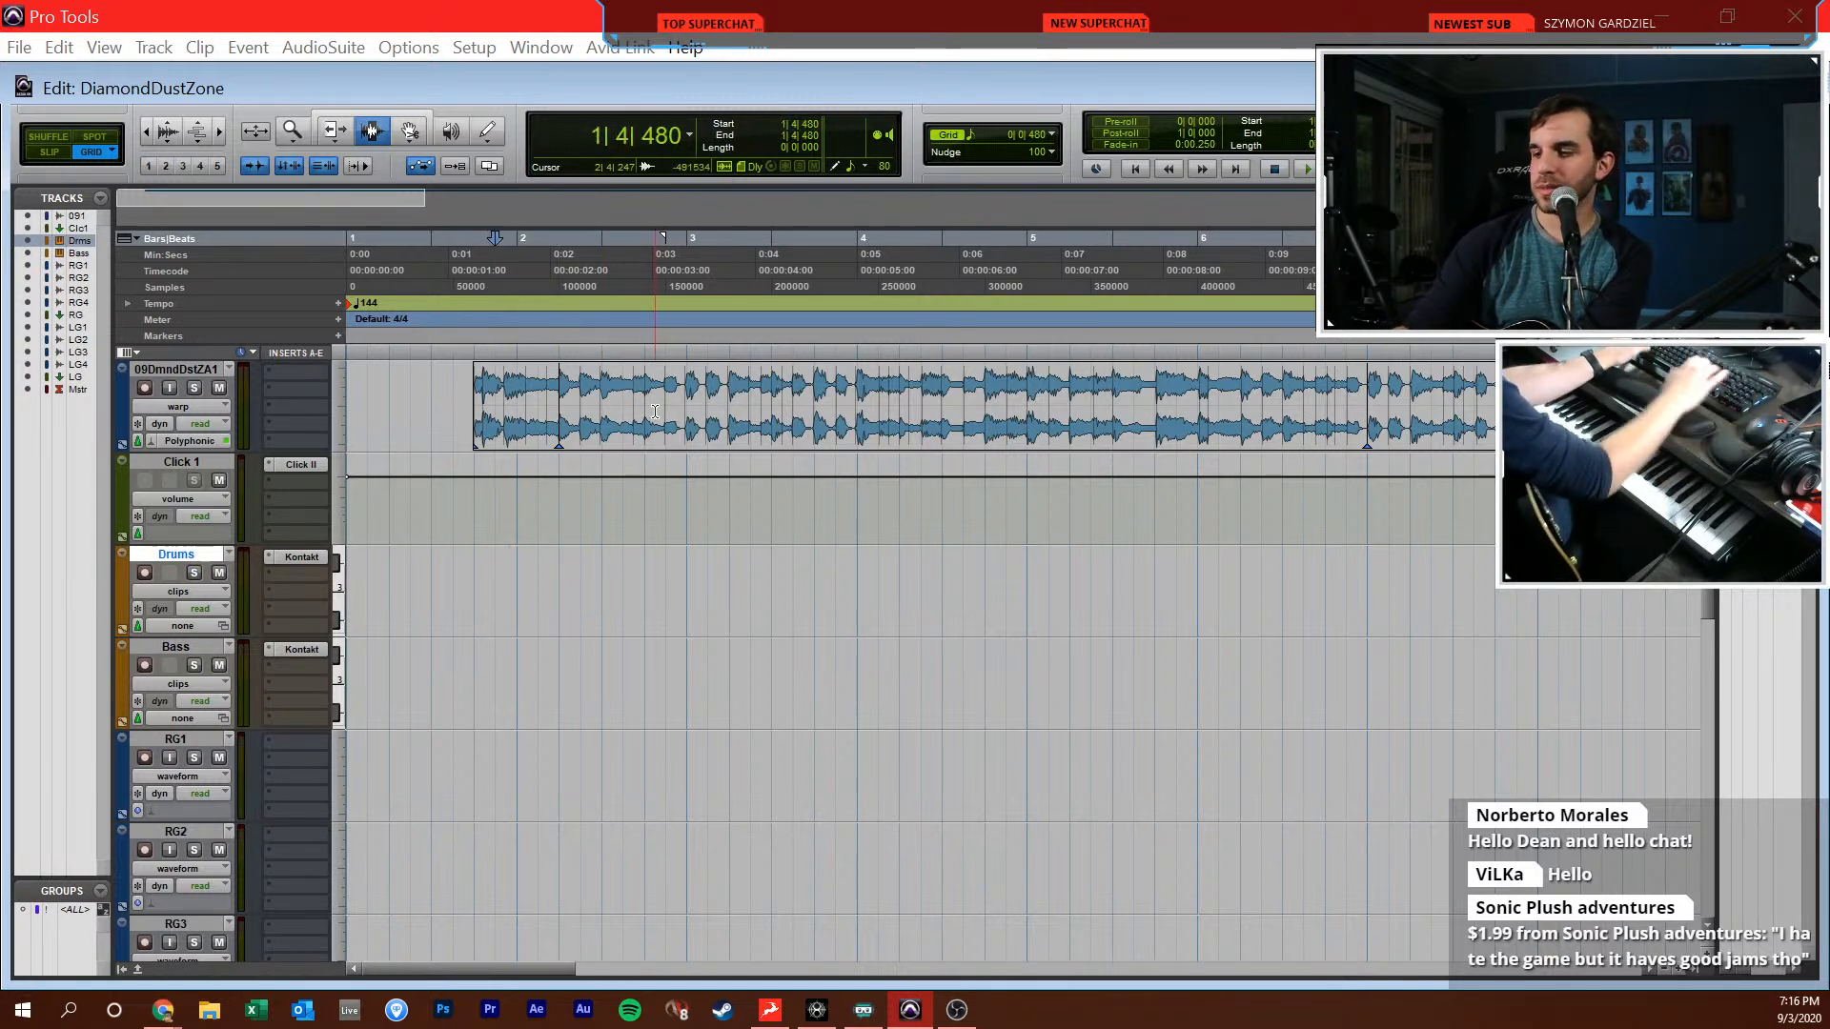
key(Return)
click(739, 636)
click(750, 591)
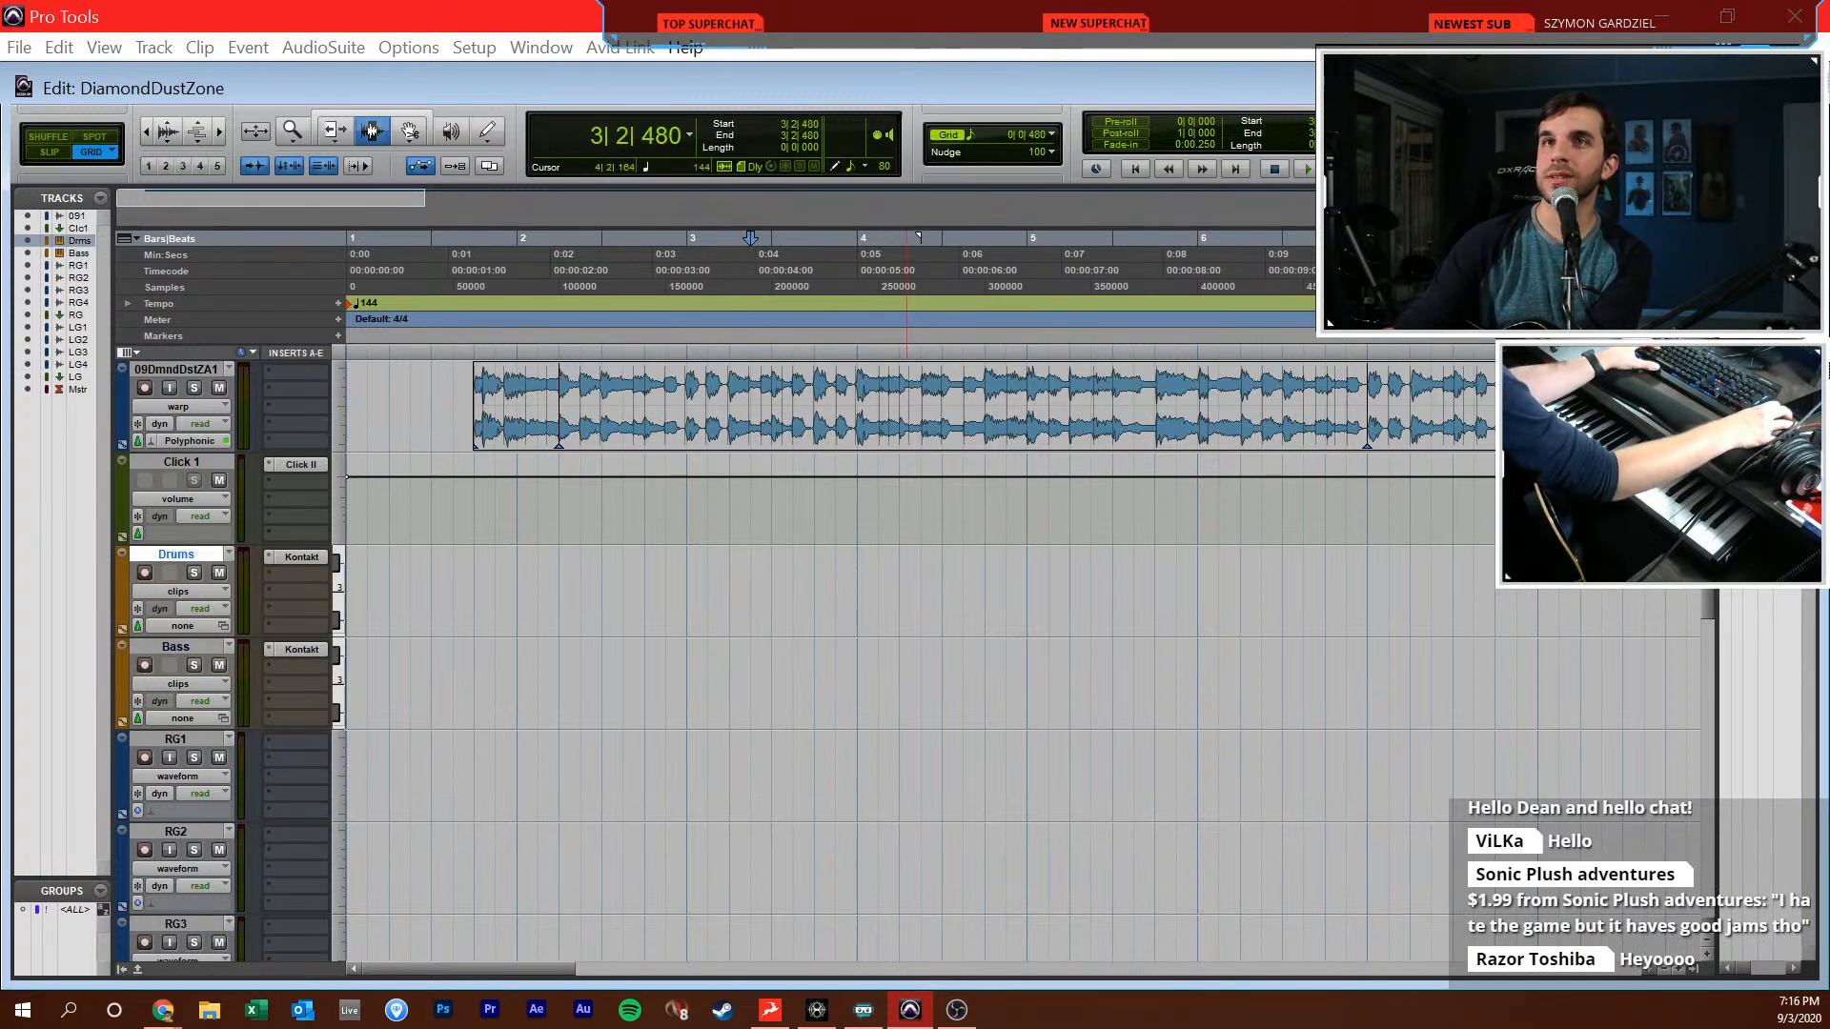
Place the edit cursor at 2|1|000 and listen to the song at the new tempo before stopping playback
key(alt+Tab)
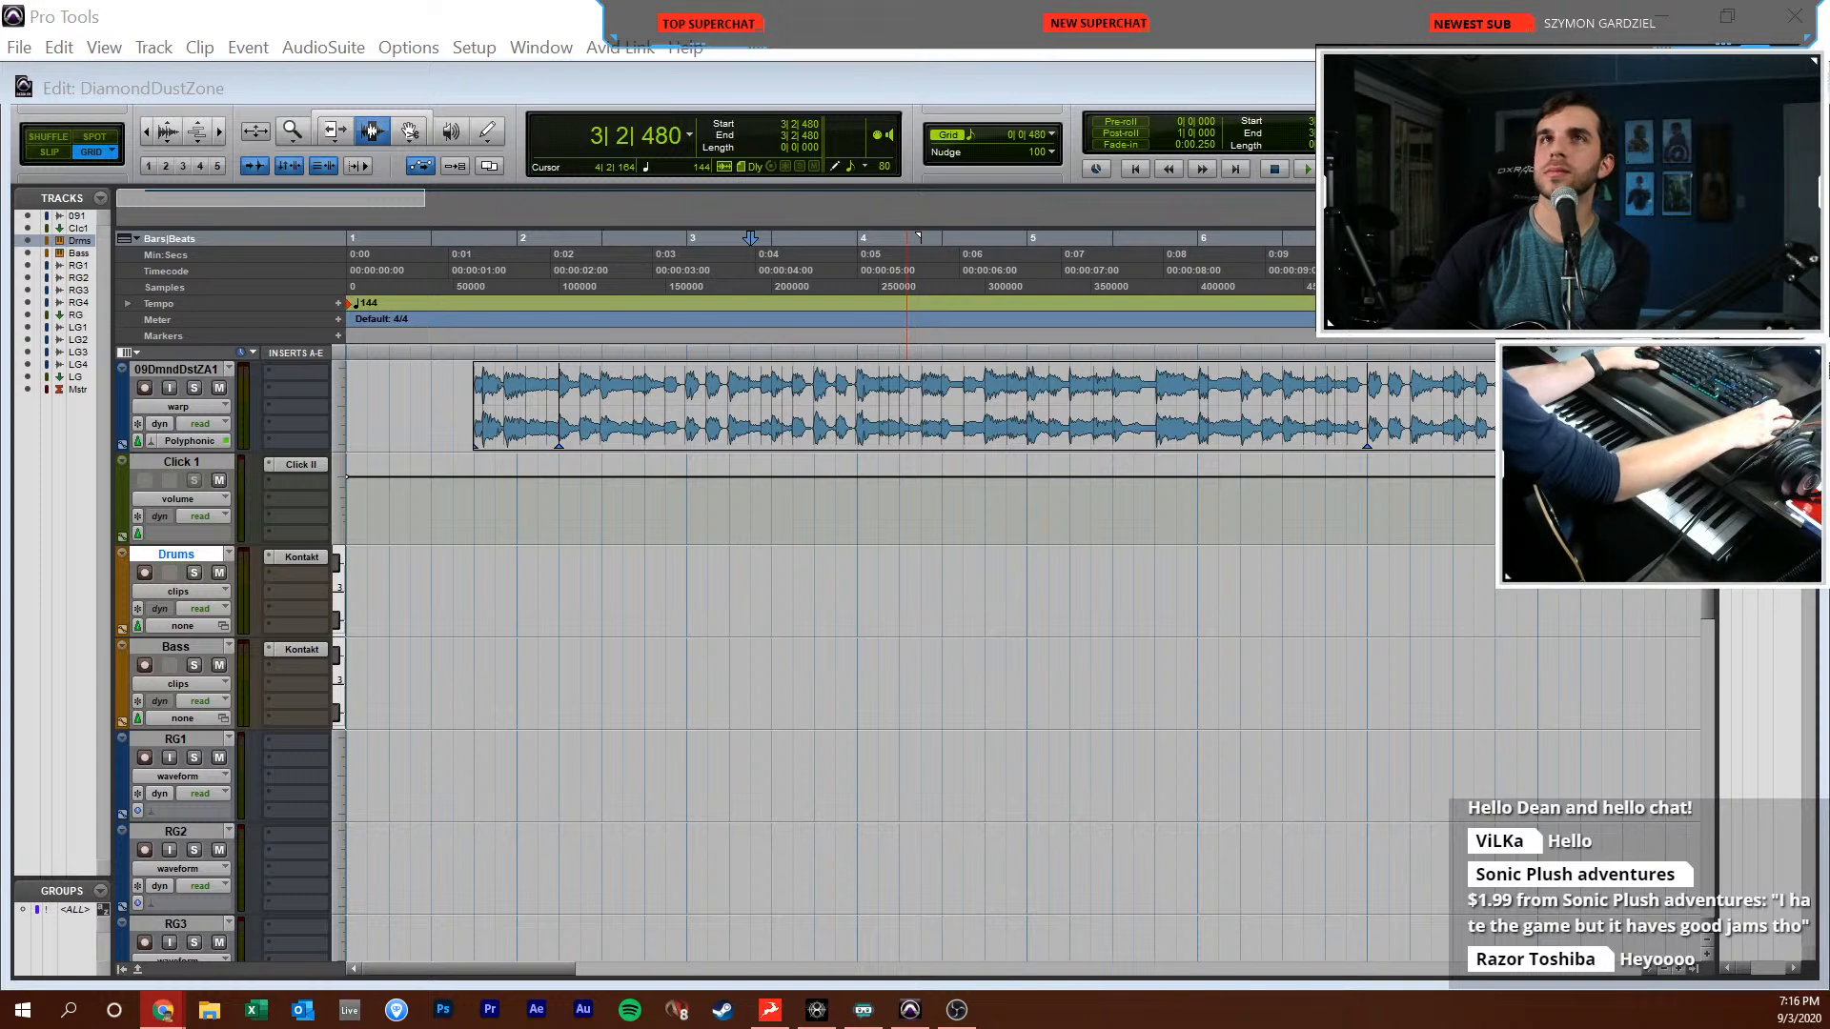
click(850, 632)
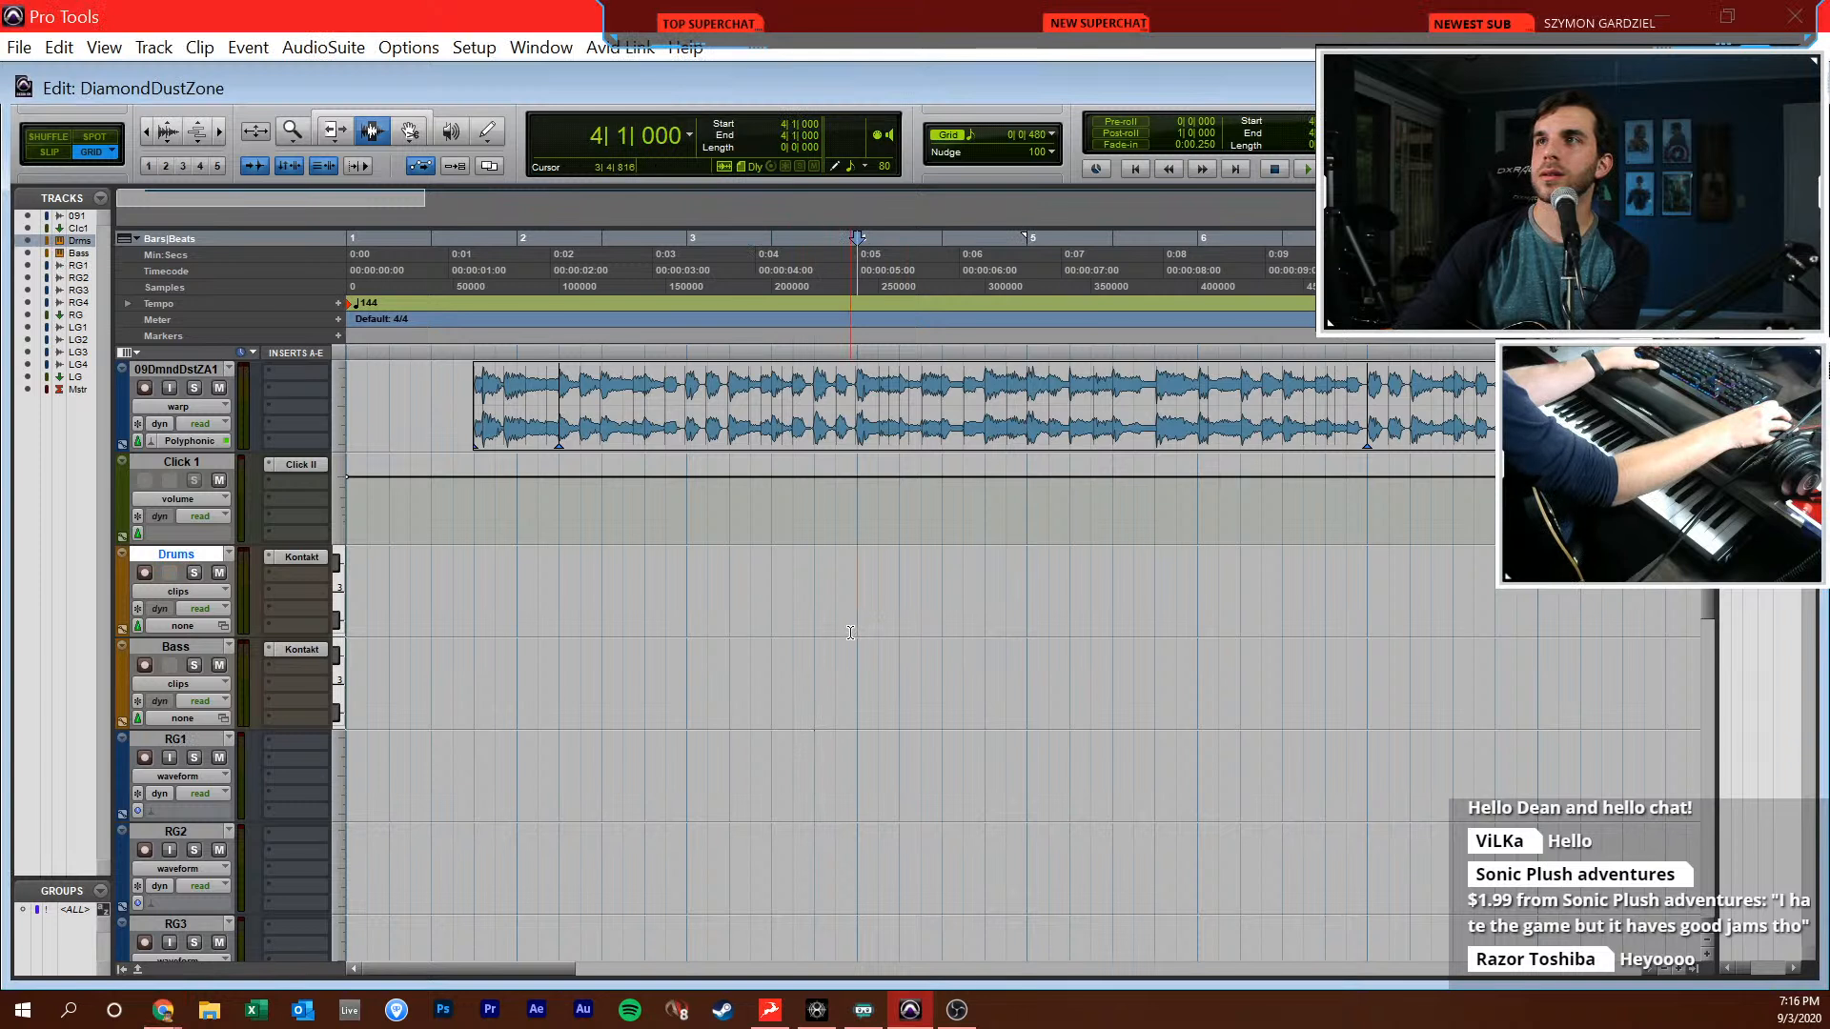
click(534, 606)
key(space)
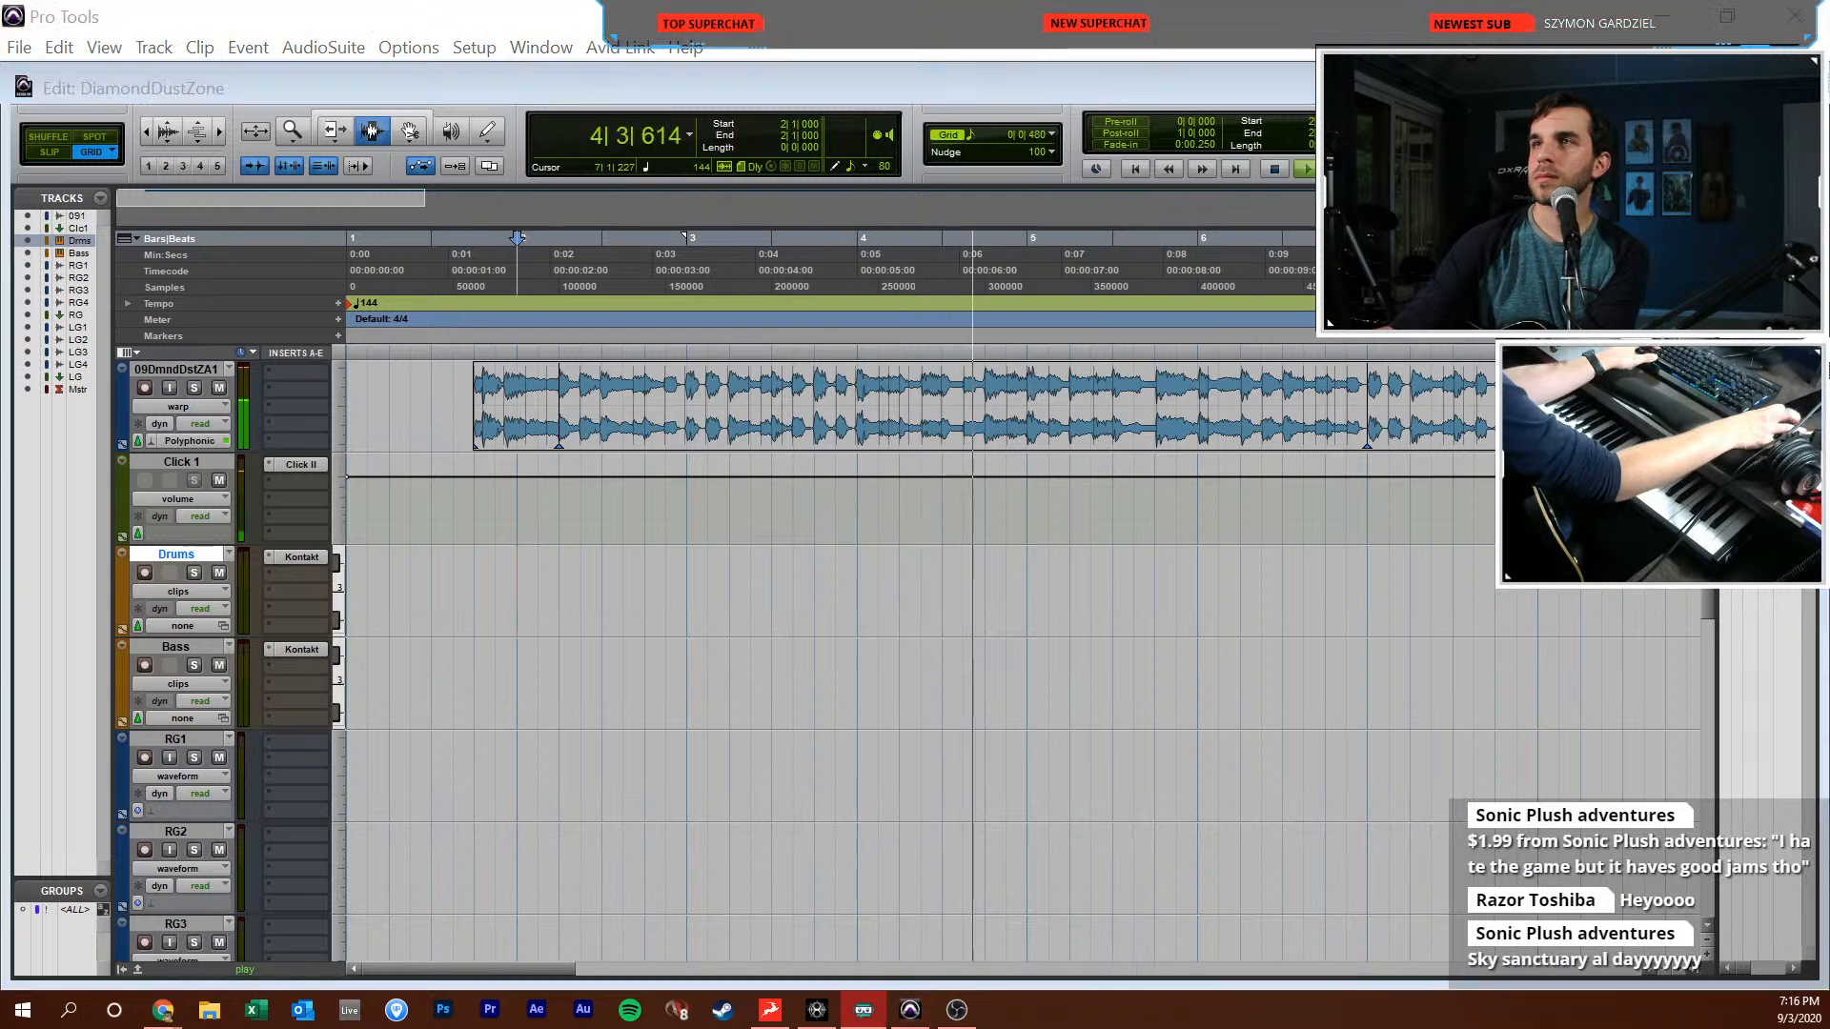
click(823, 746)
key(space)
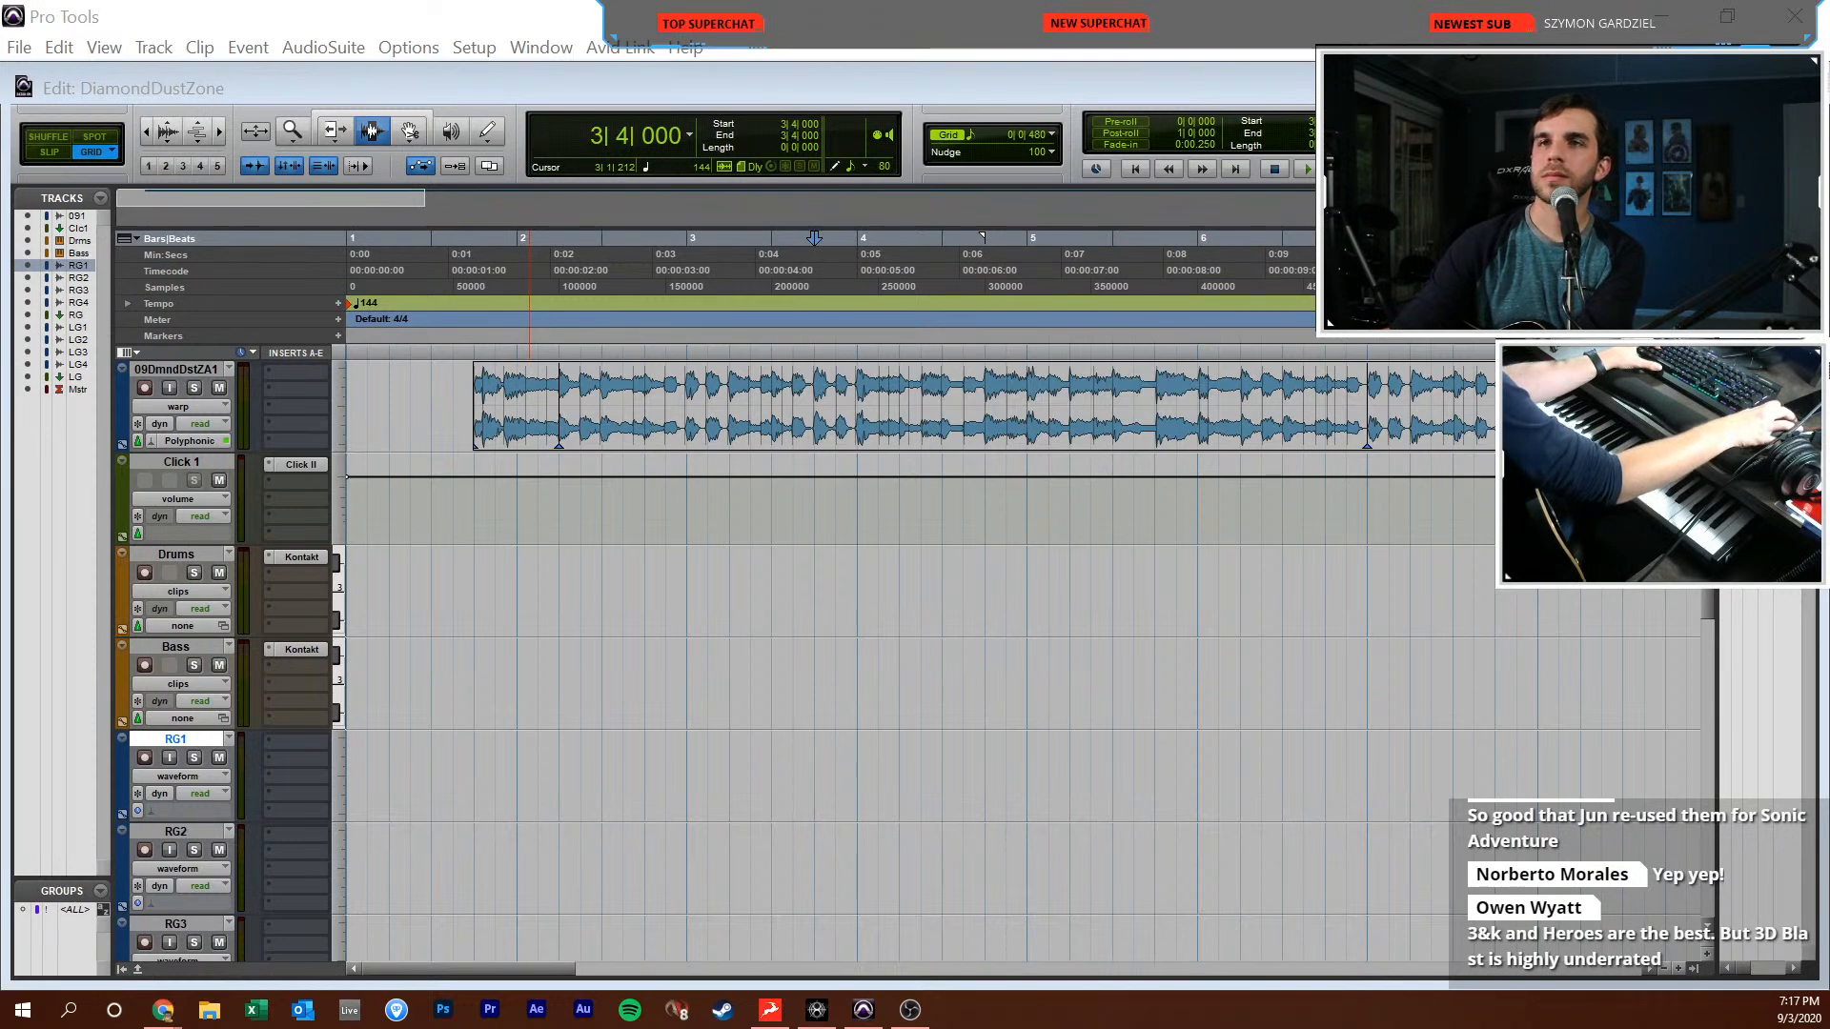
click(665, 682)
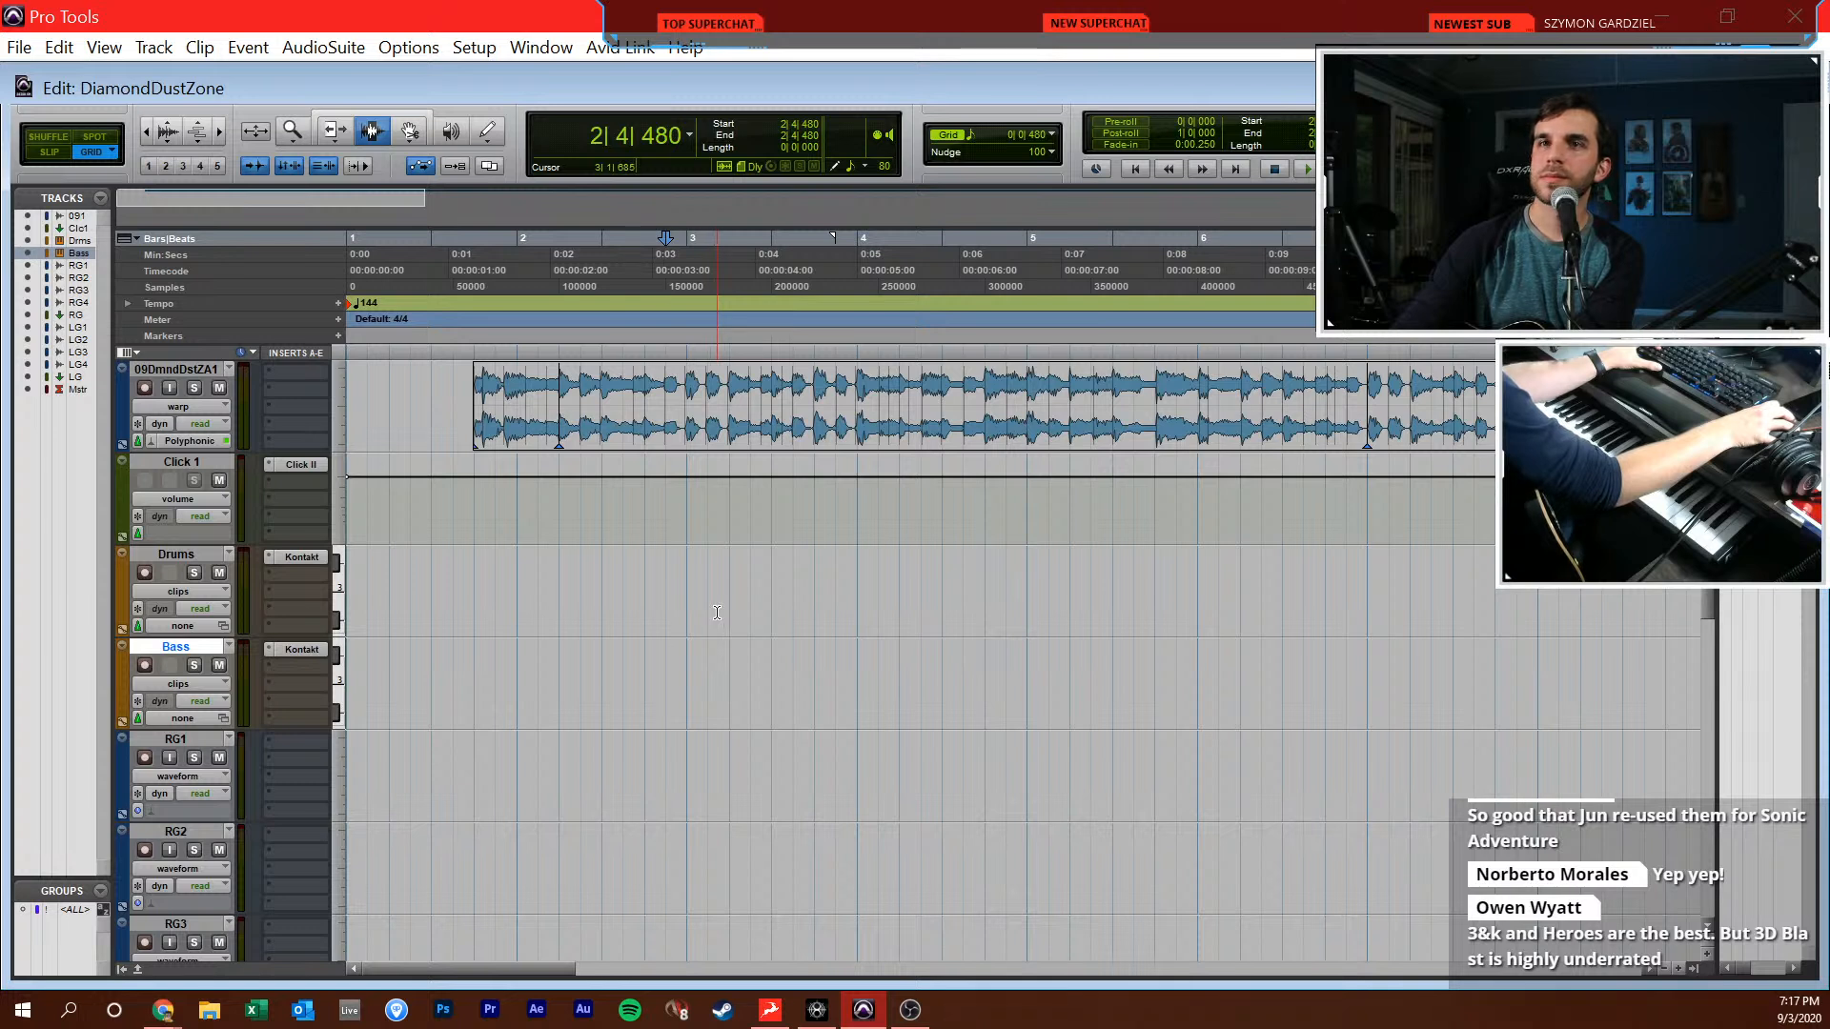
click(717, 613)
click(894, 691)
click(554, 598)
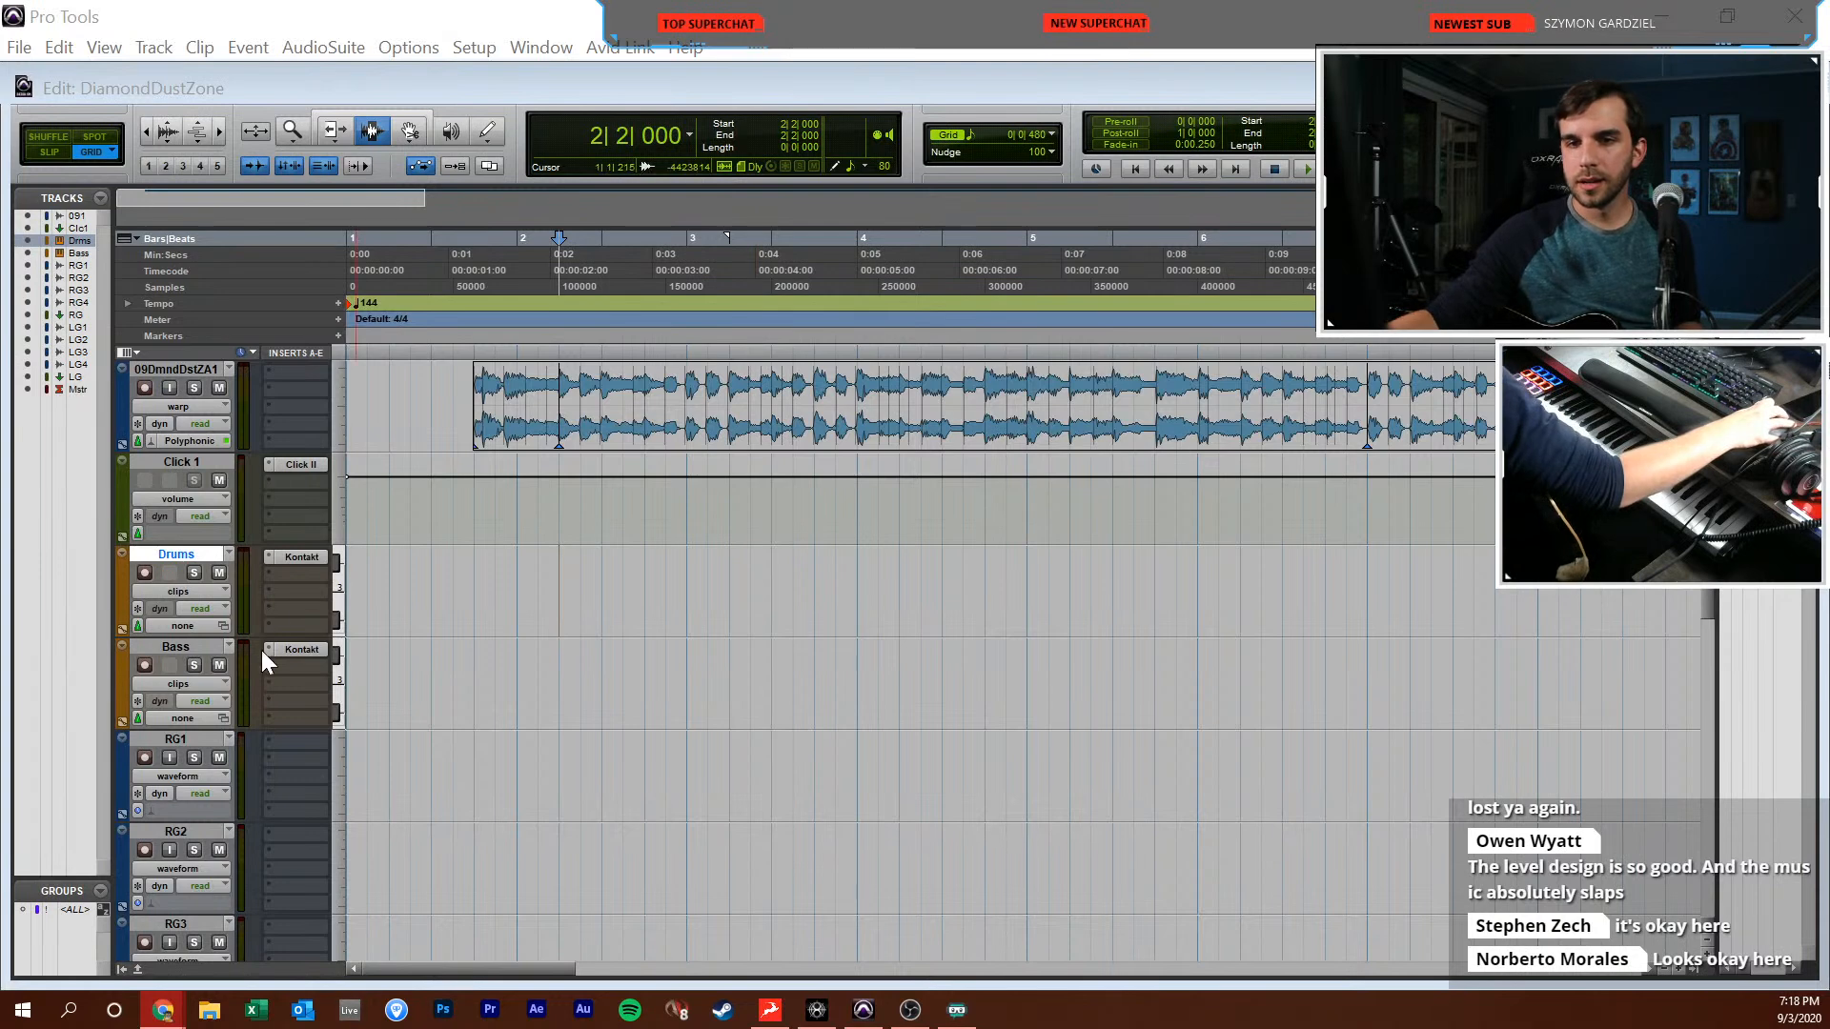
Switch to the Mix window and set the input of all mono tracks, including RG1–RG4 and LG1–LG4, to IN 2 (Mono)
key(ctrl+equal)
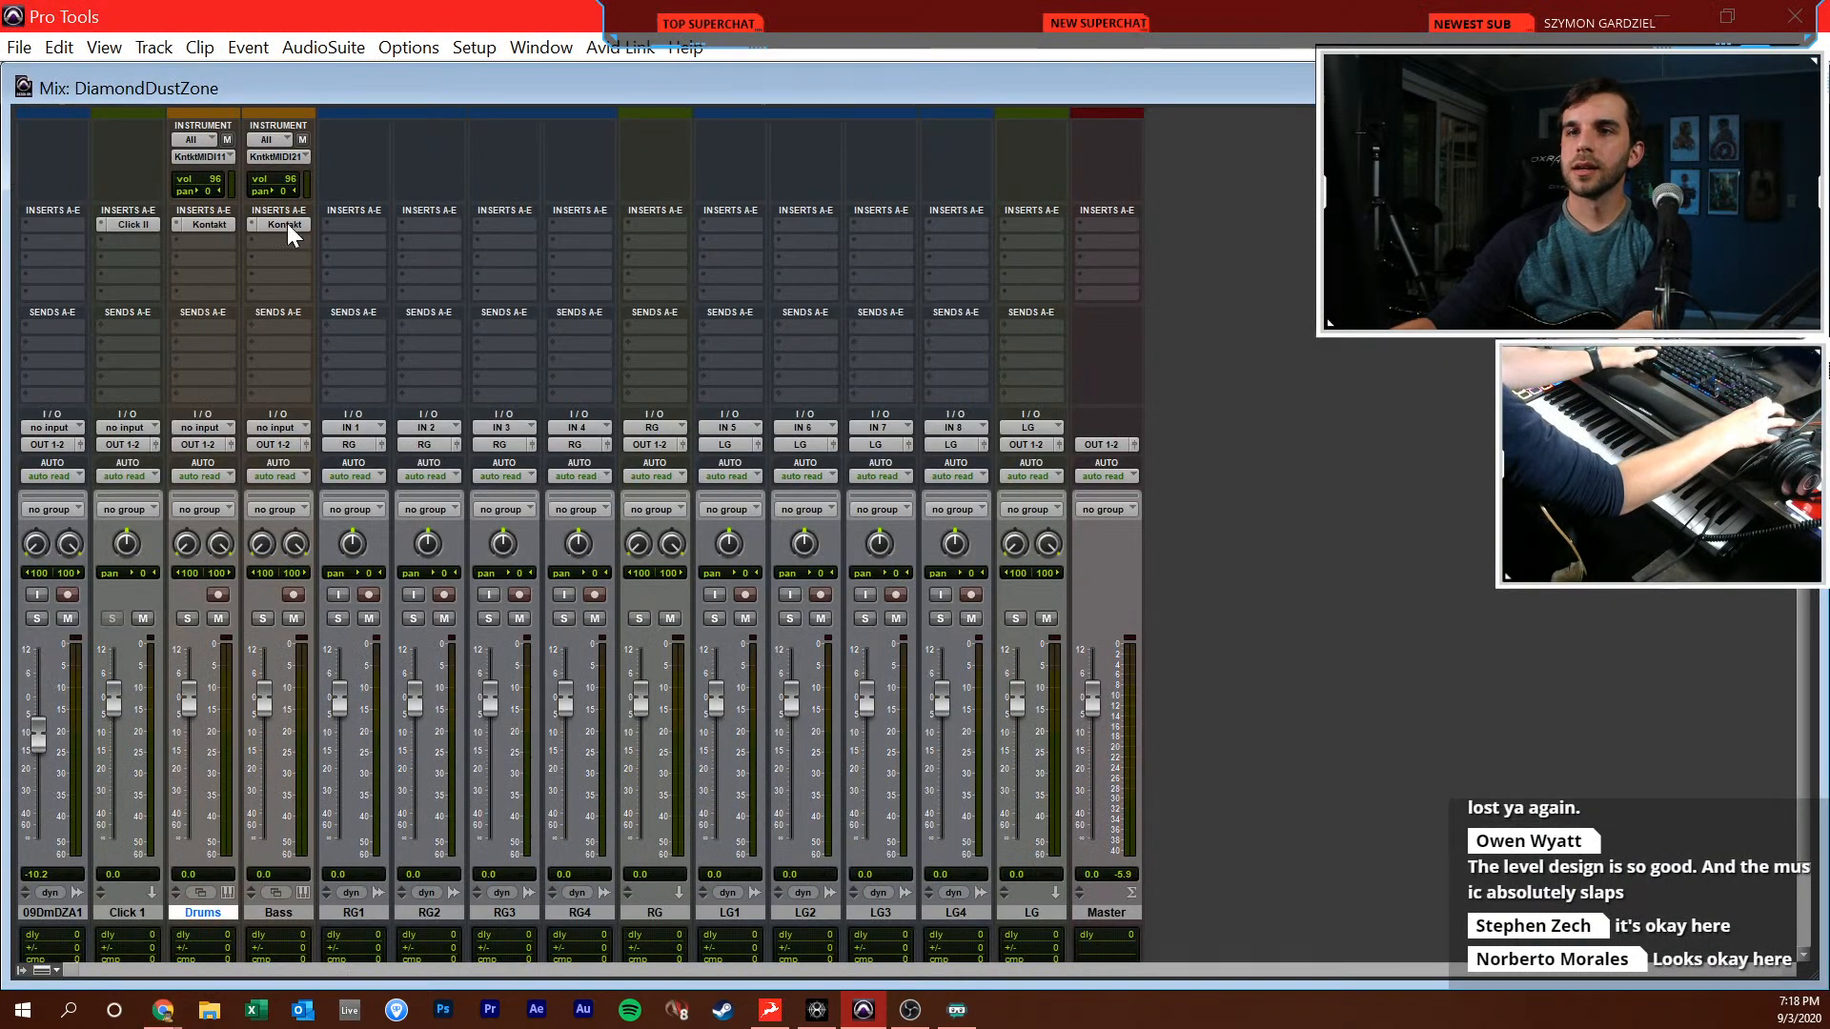
click(364, 429)
mouse_move(412, 503)
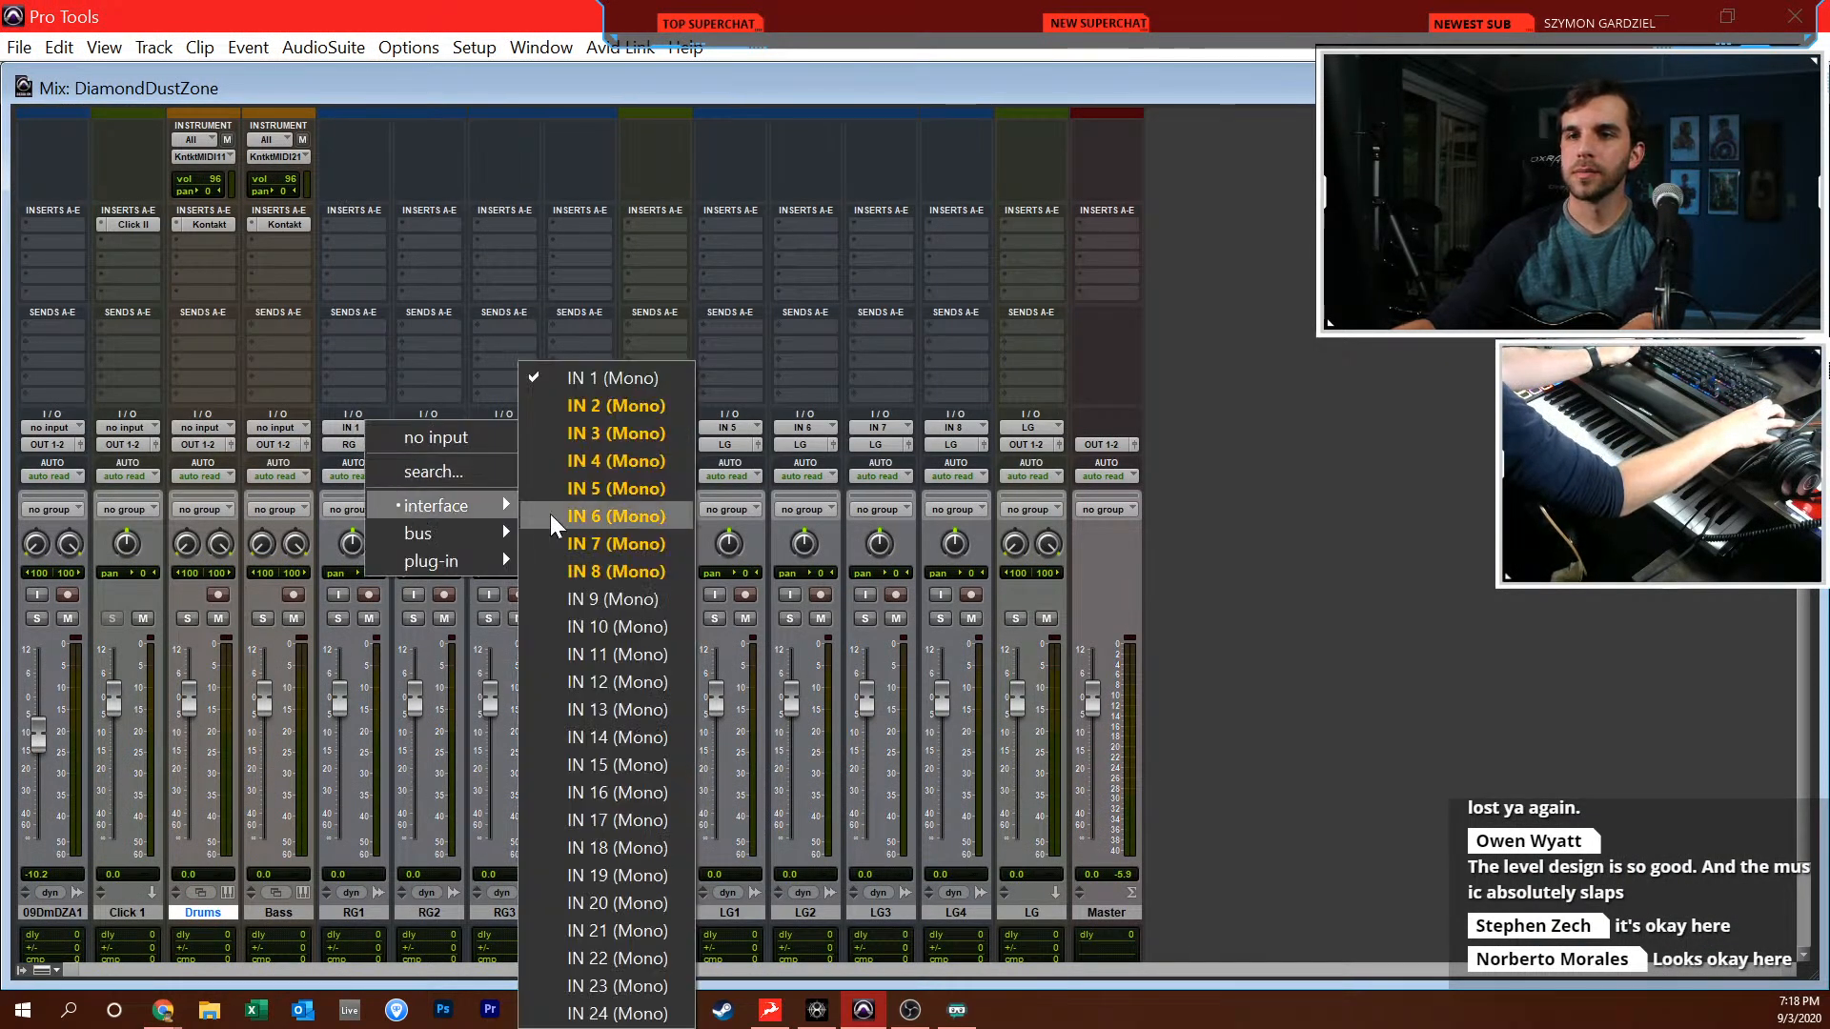
alt+click(616, 405)
click(342, 330)
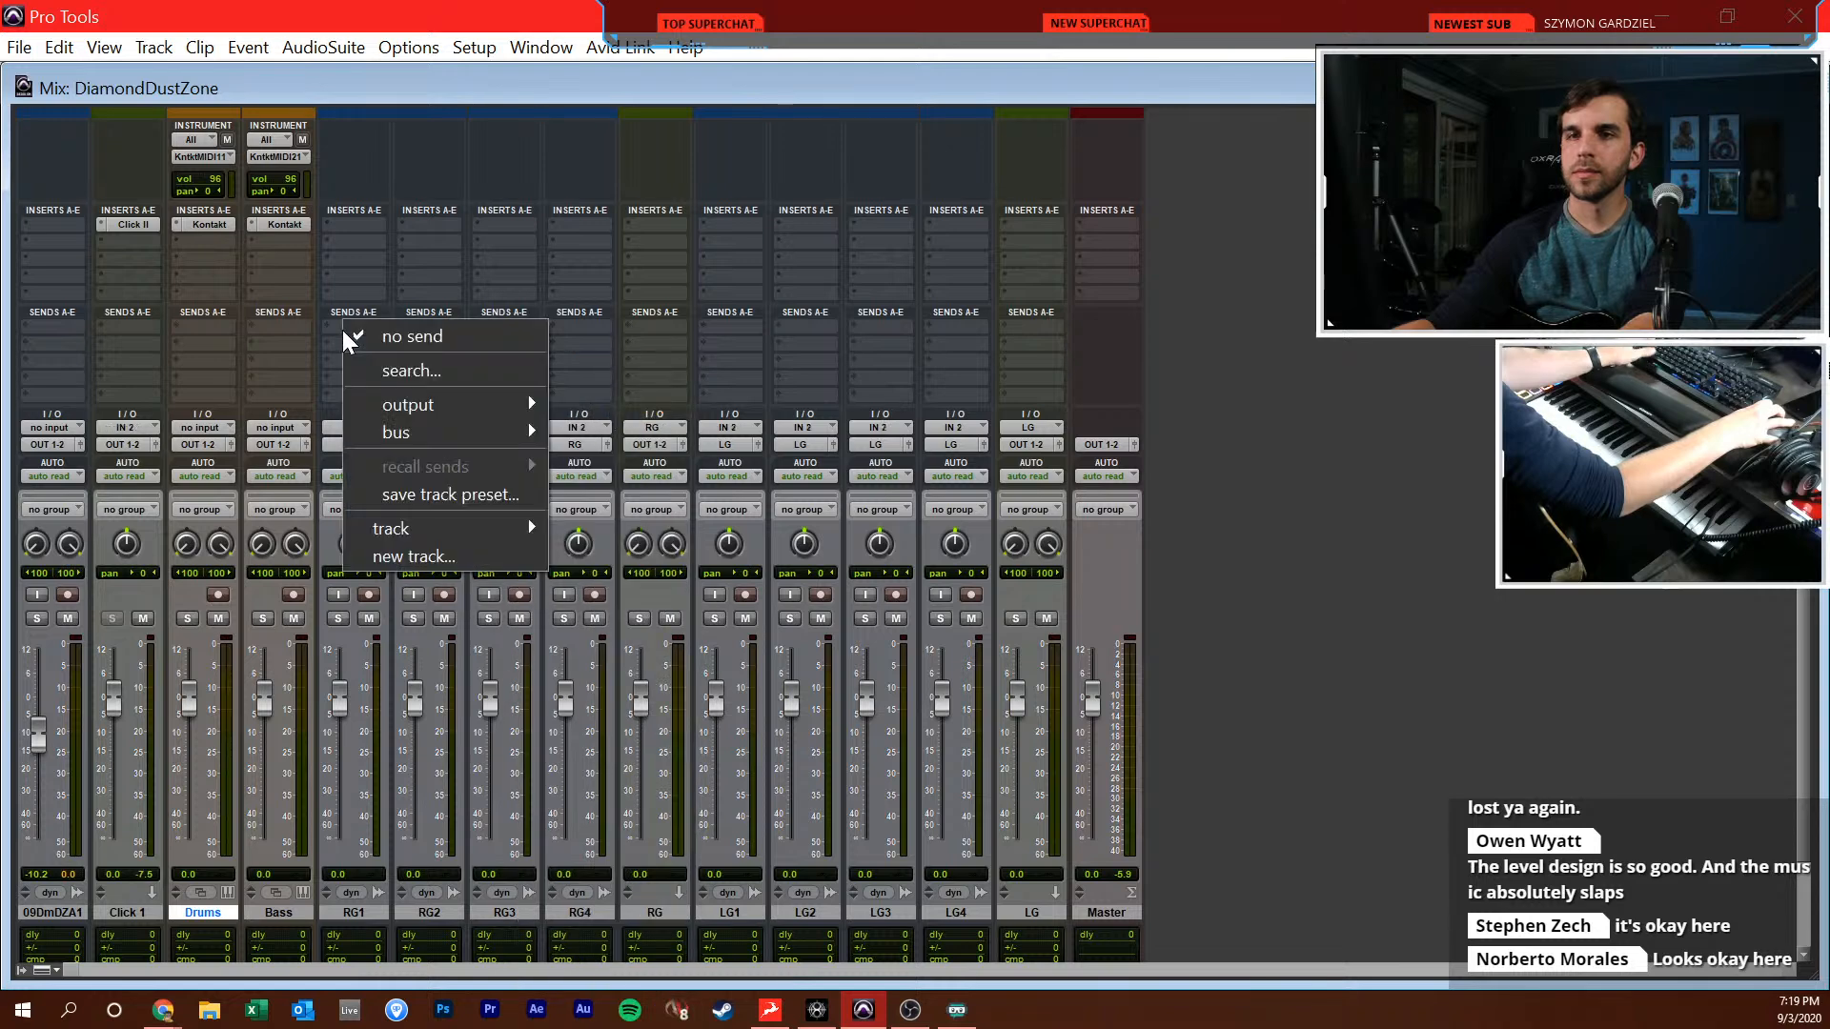
Insert the Toneforge Jason Richardson amp plug-in on the RG1 track and record-enable the track
click(353, 250)
text(jas)
key(Return)
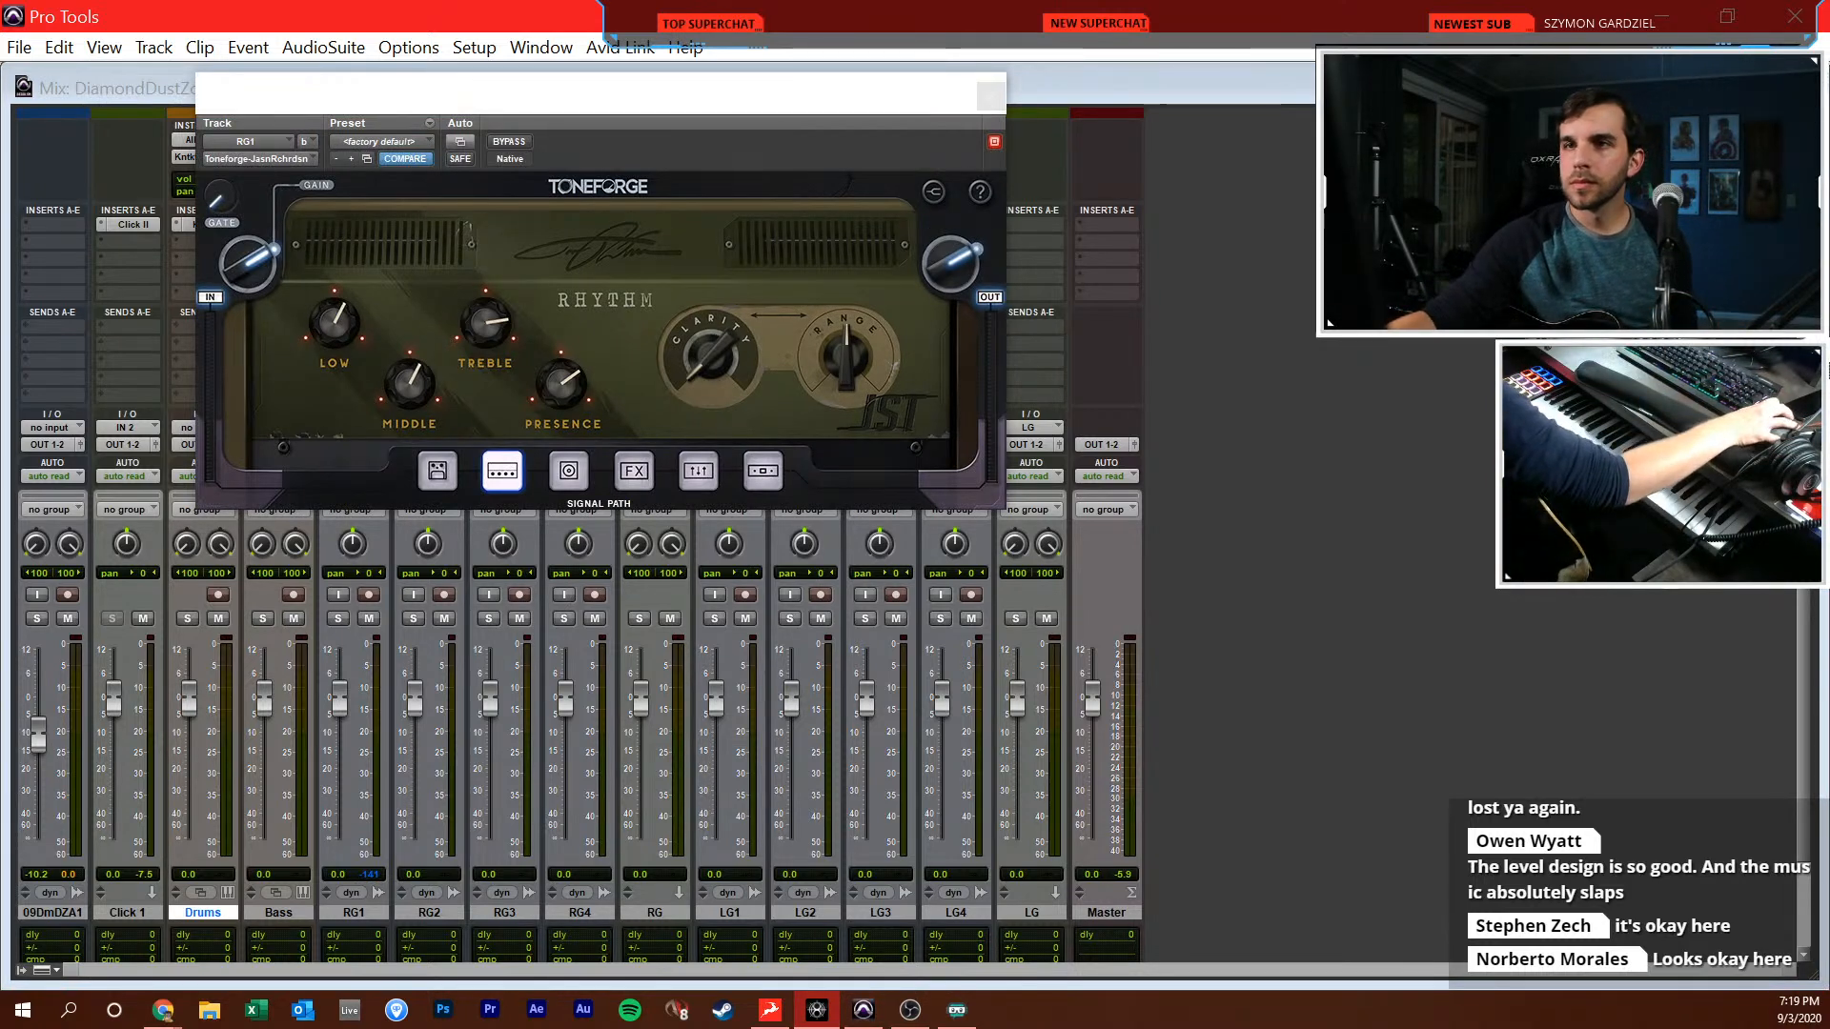
drag(682, 95, 1223, 217)
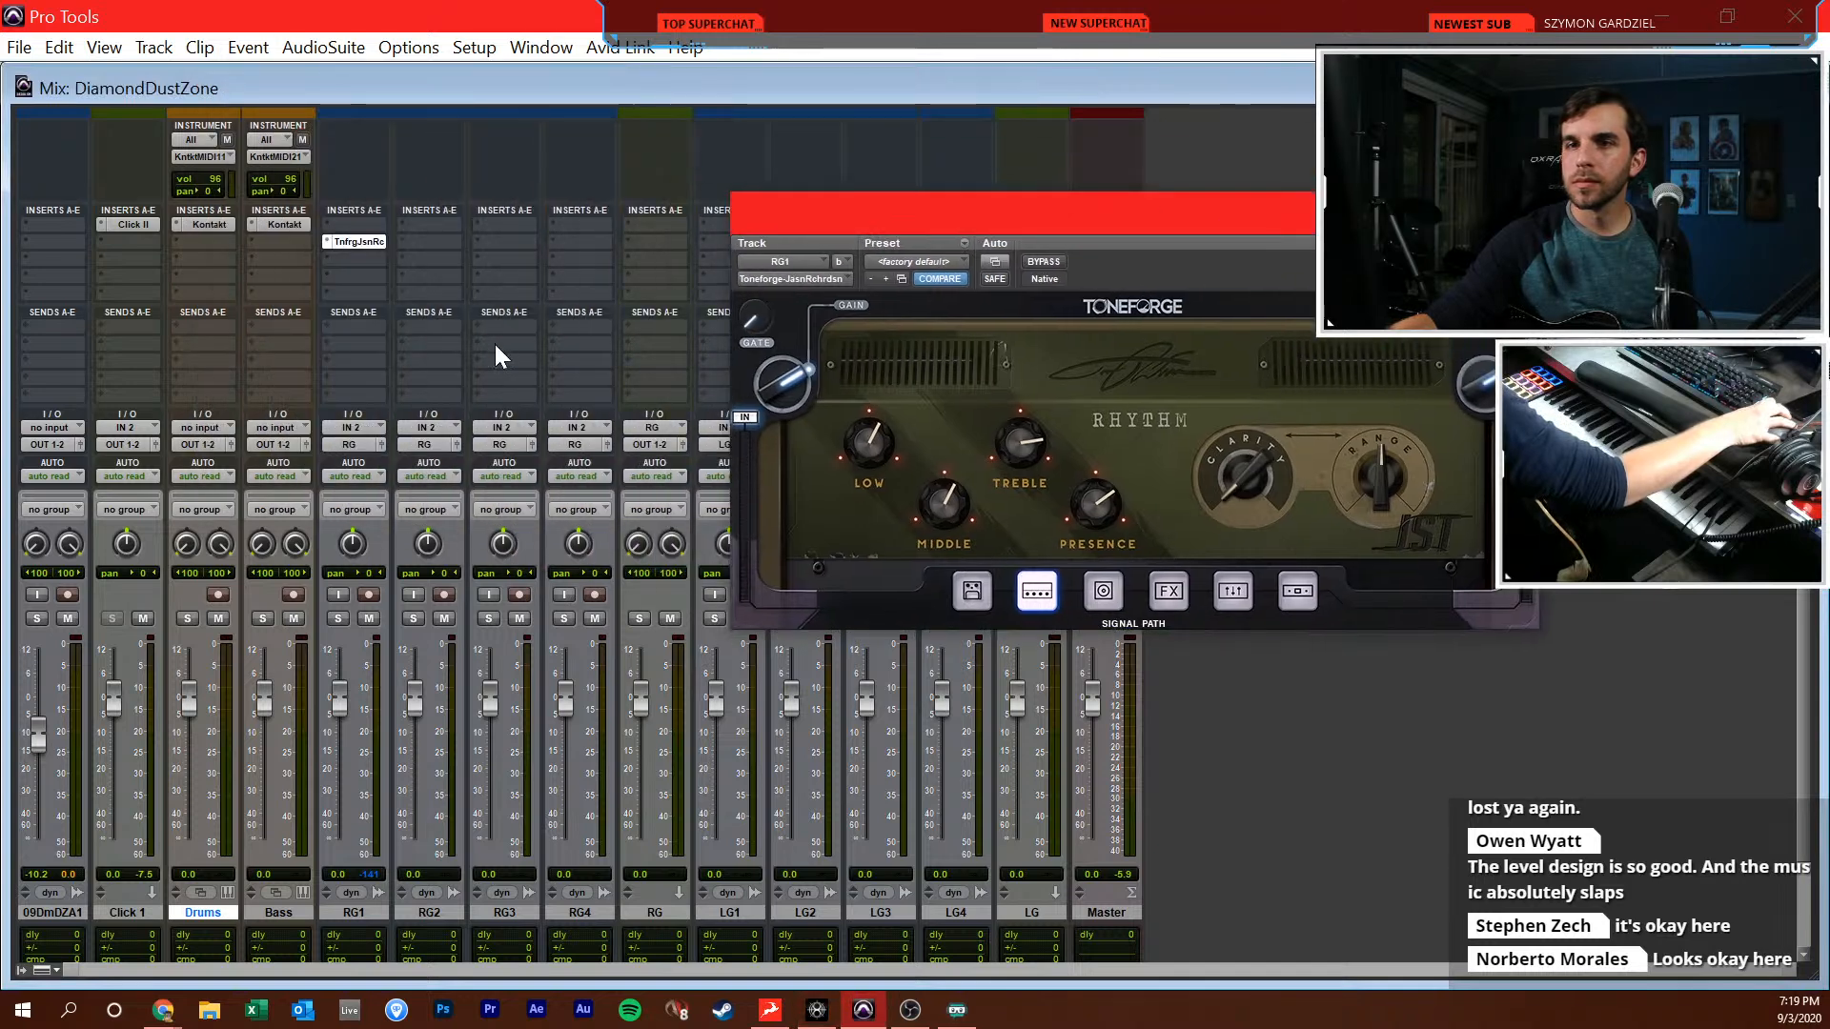
click(368, 594)
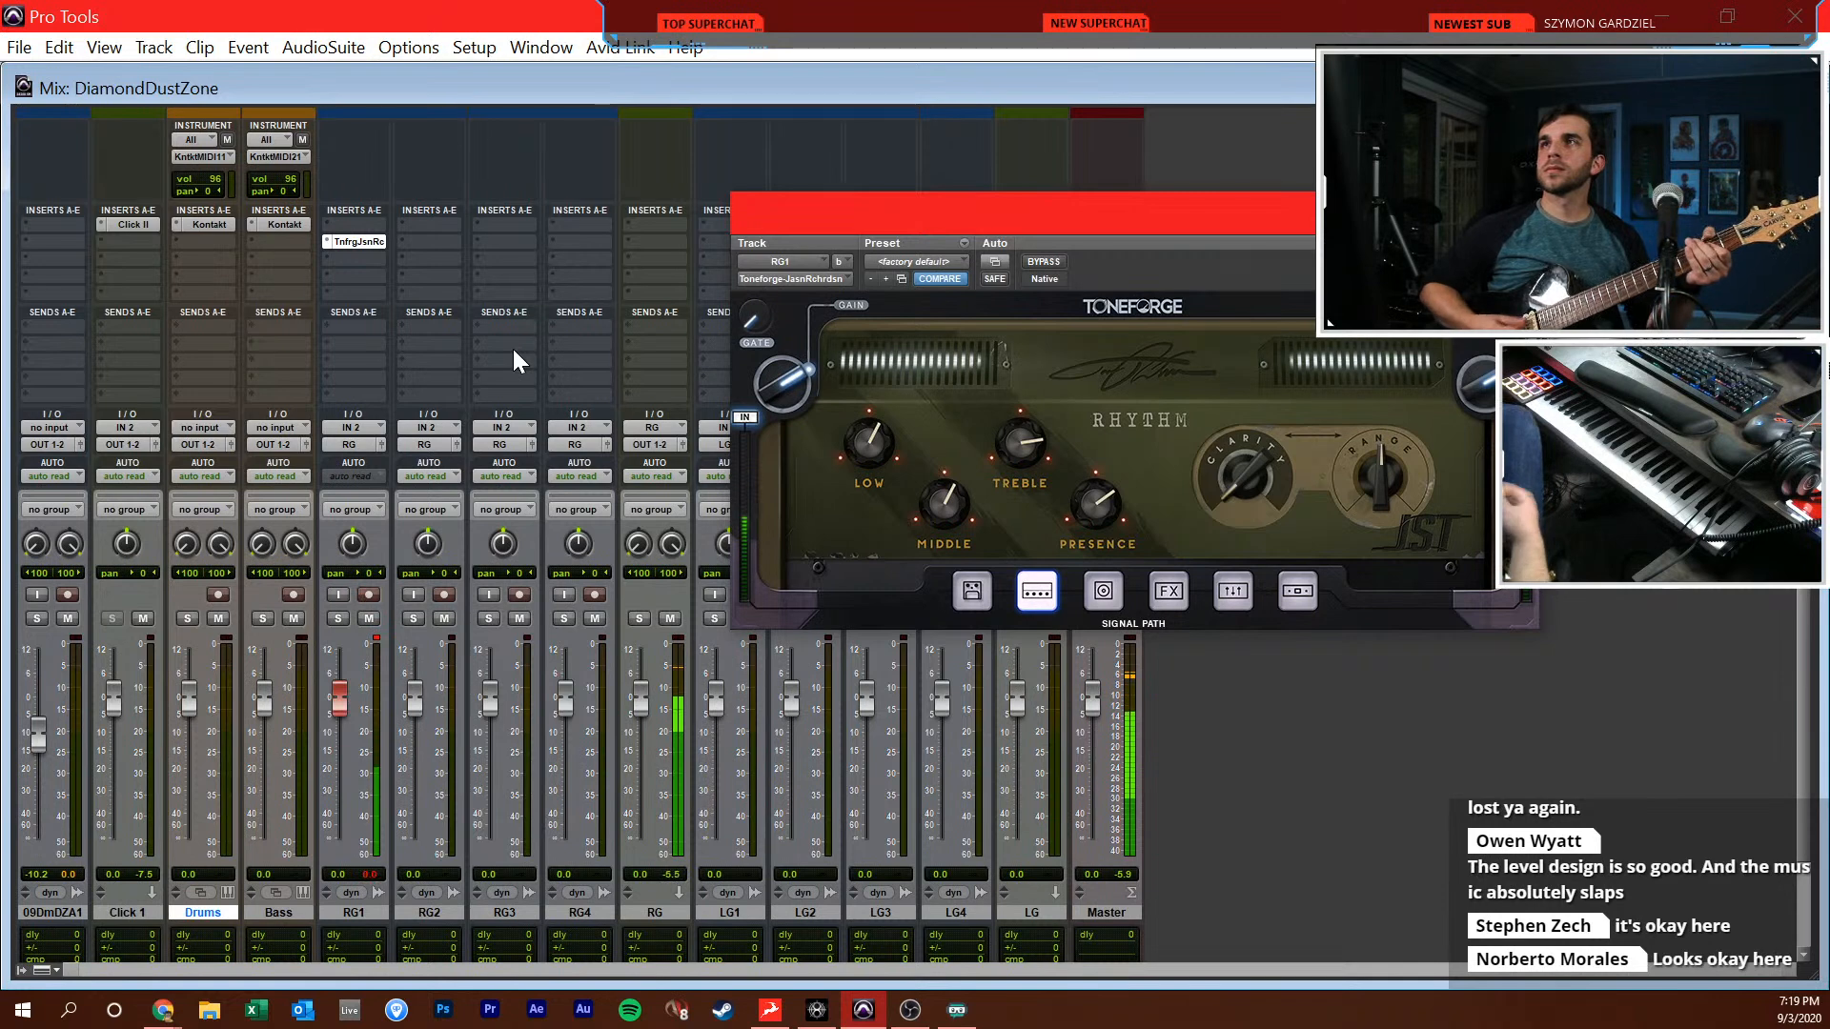
Review the Playback Engine settings and close the RG1 amp plug-in window
click(473, 52)
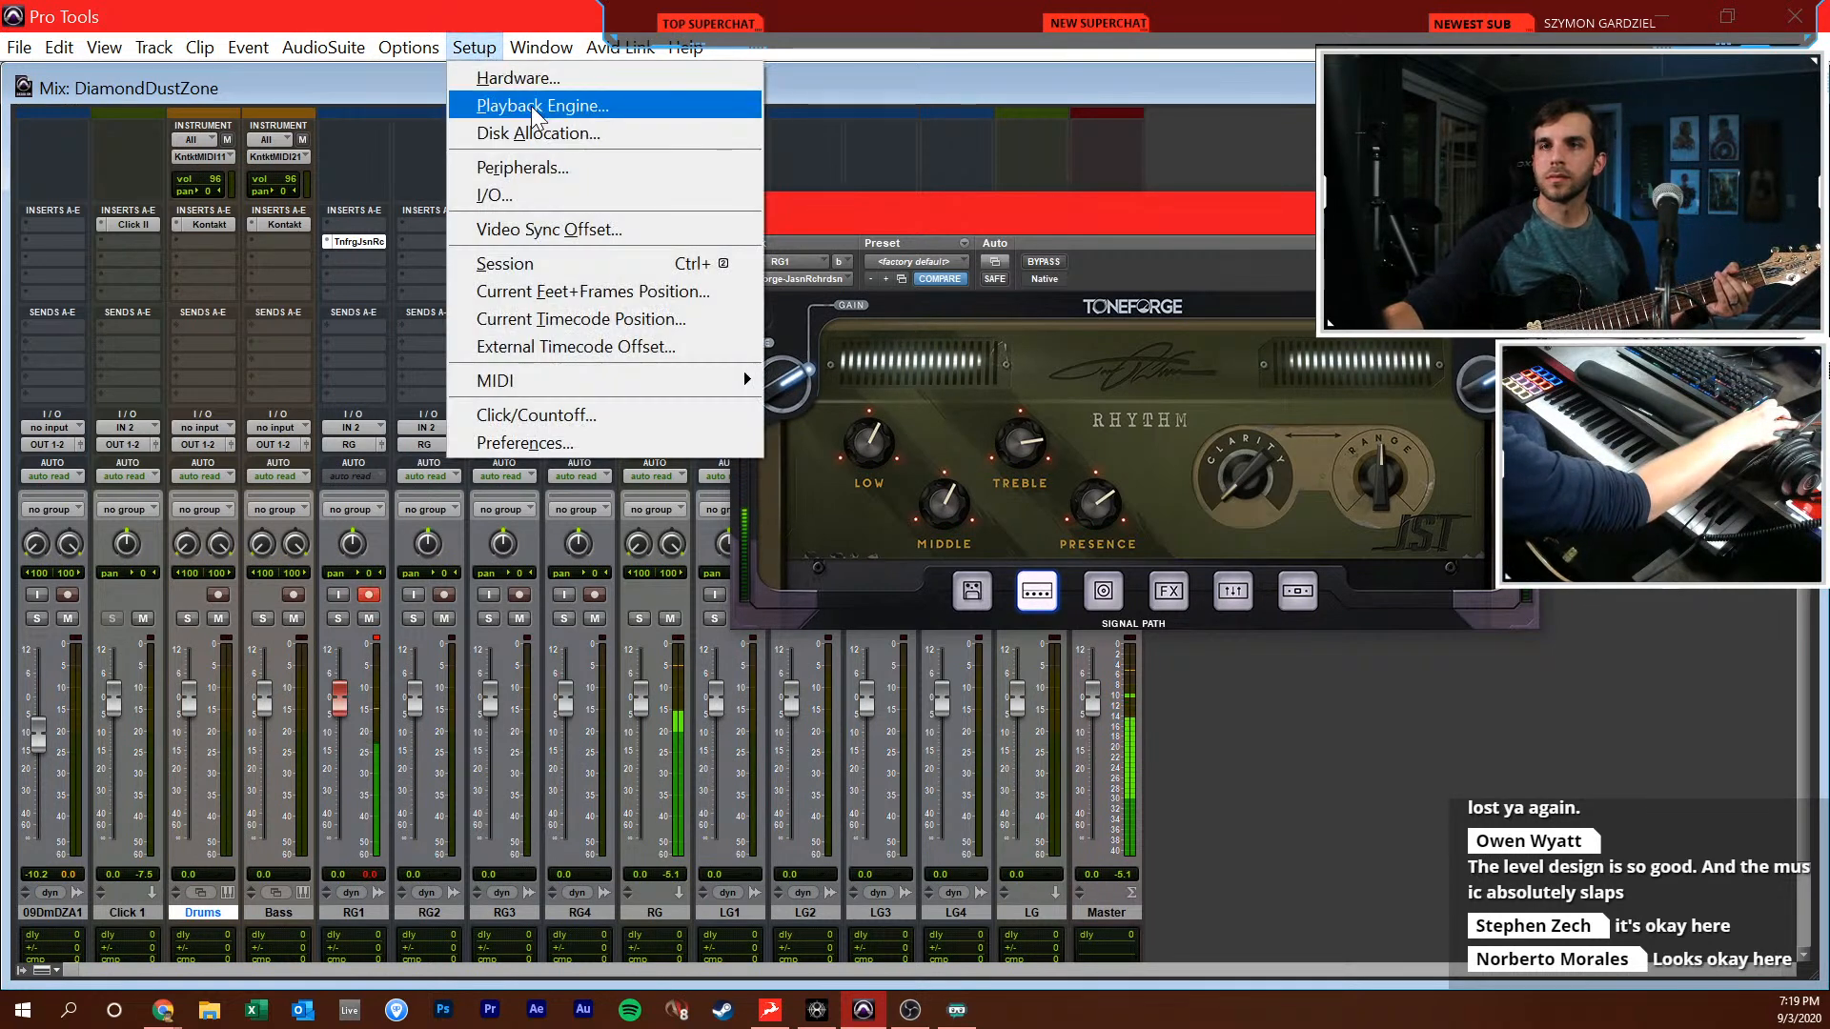
click(530, 106)
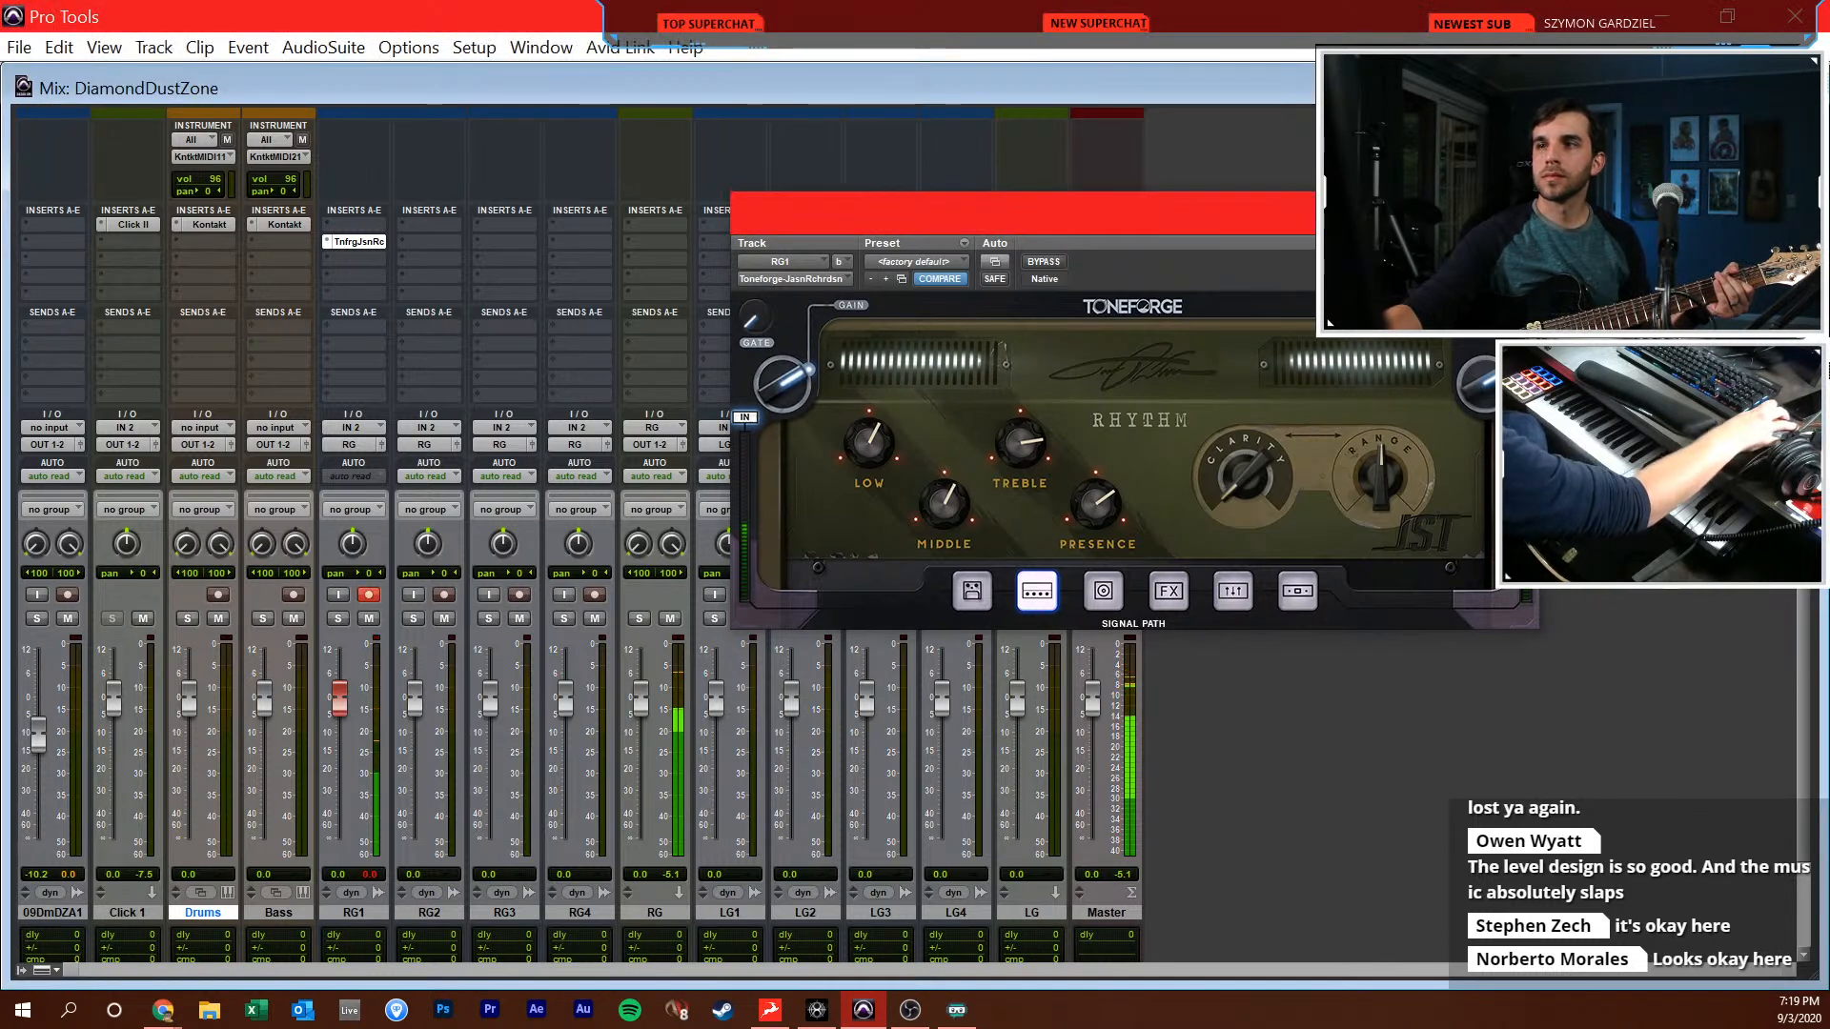
click(1517, 212)
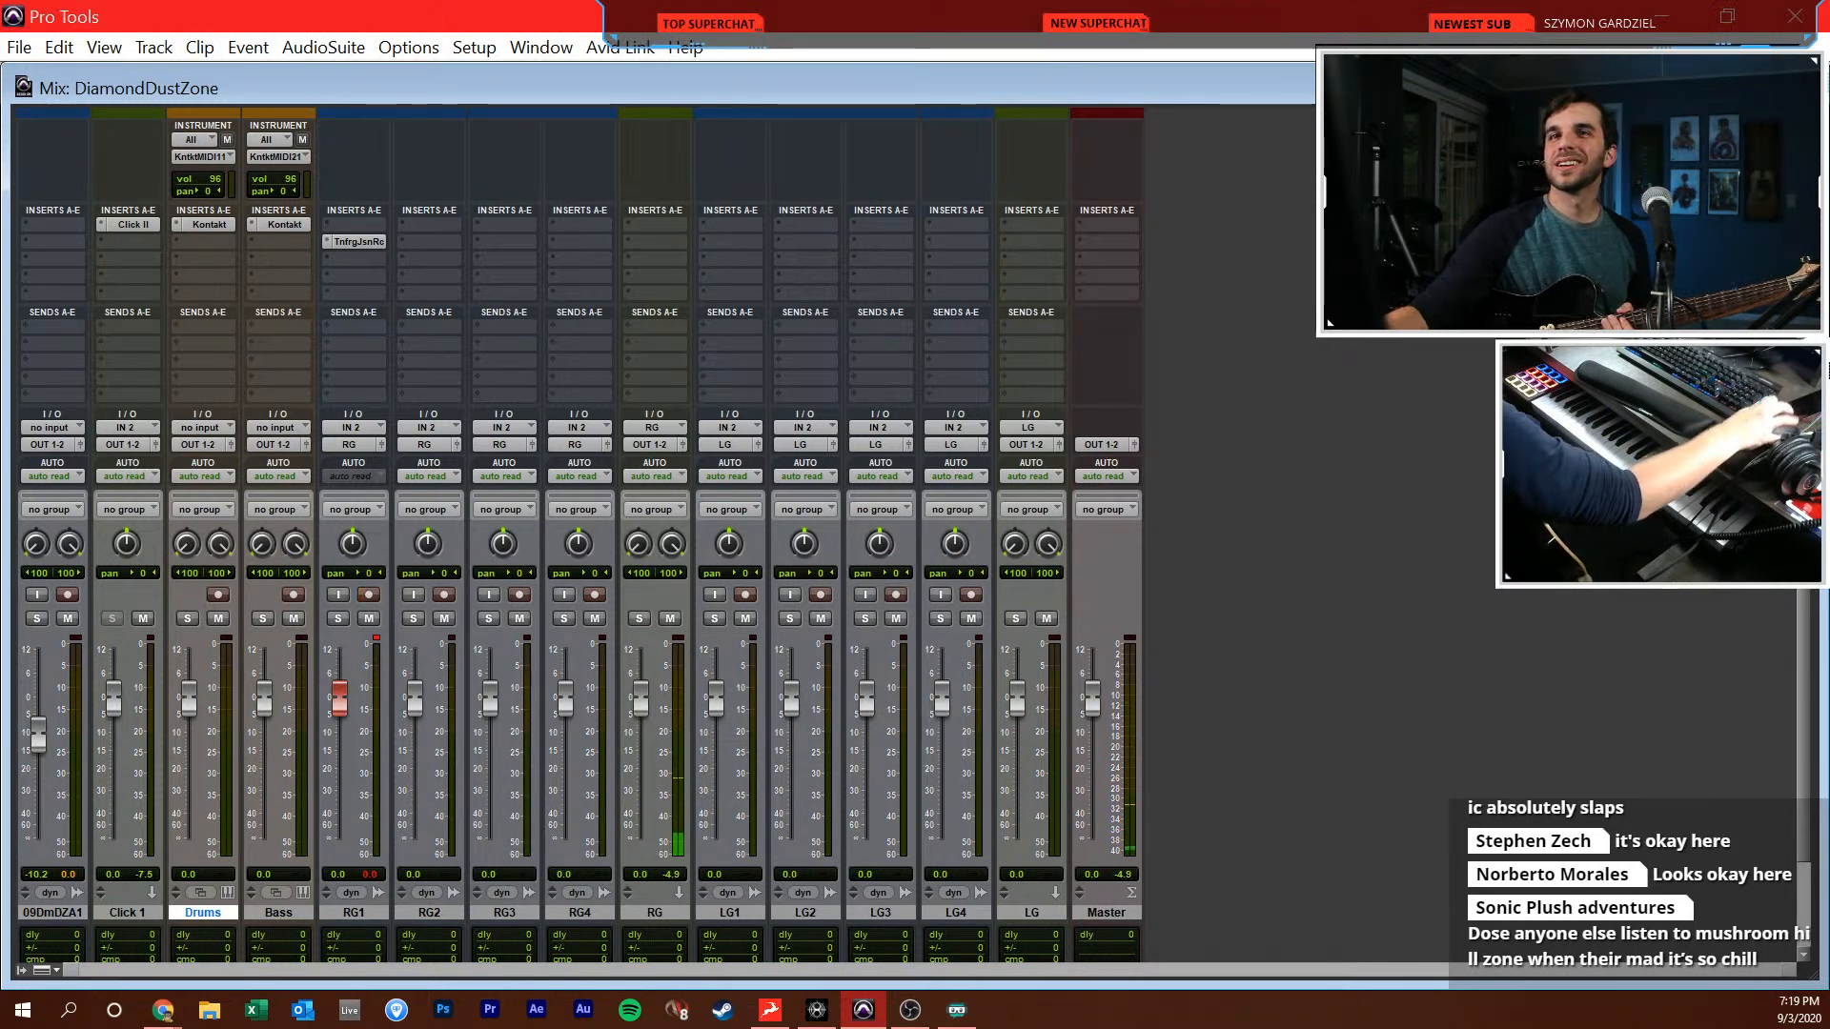
Return to the Edit window and create a marker named 144 at the session start
key(ctrl+equal)
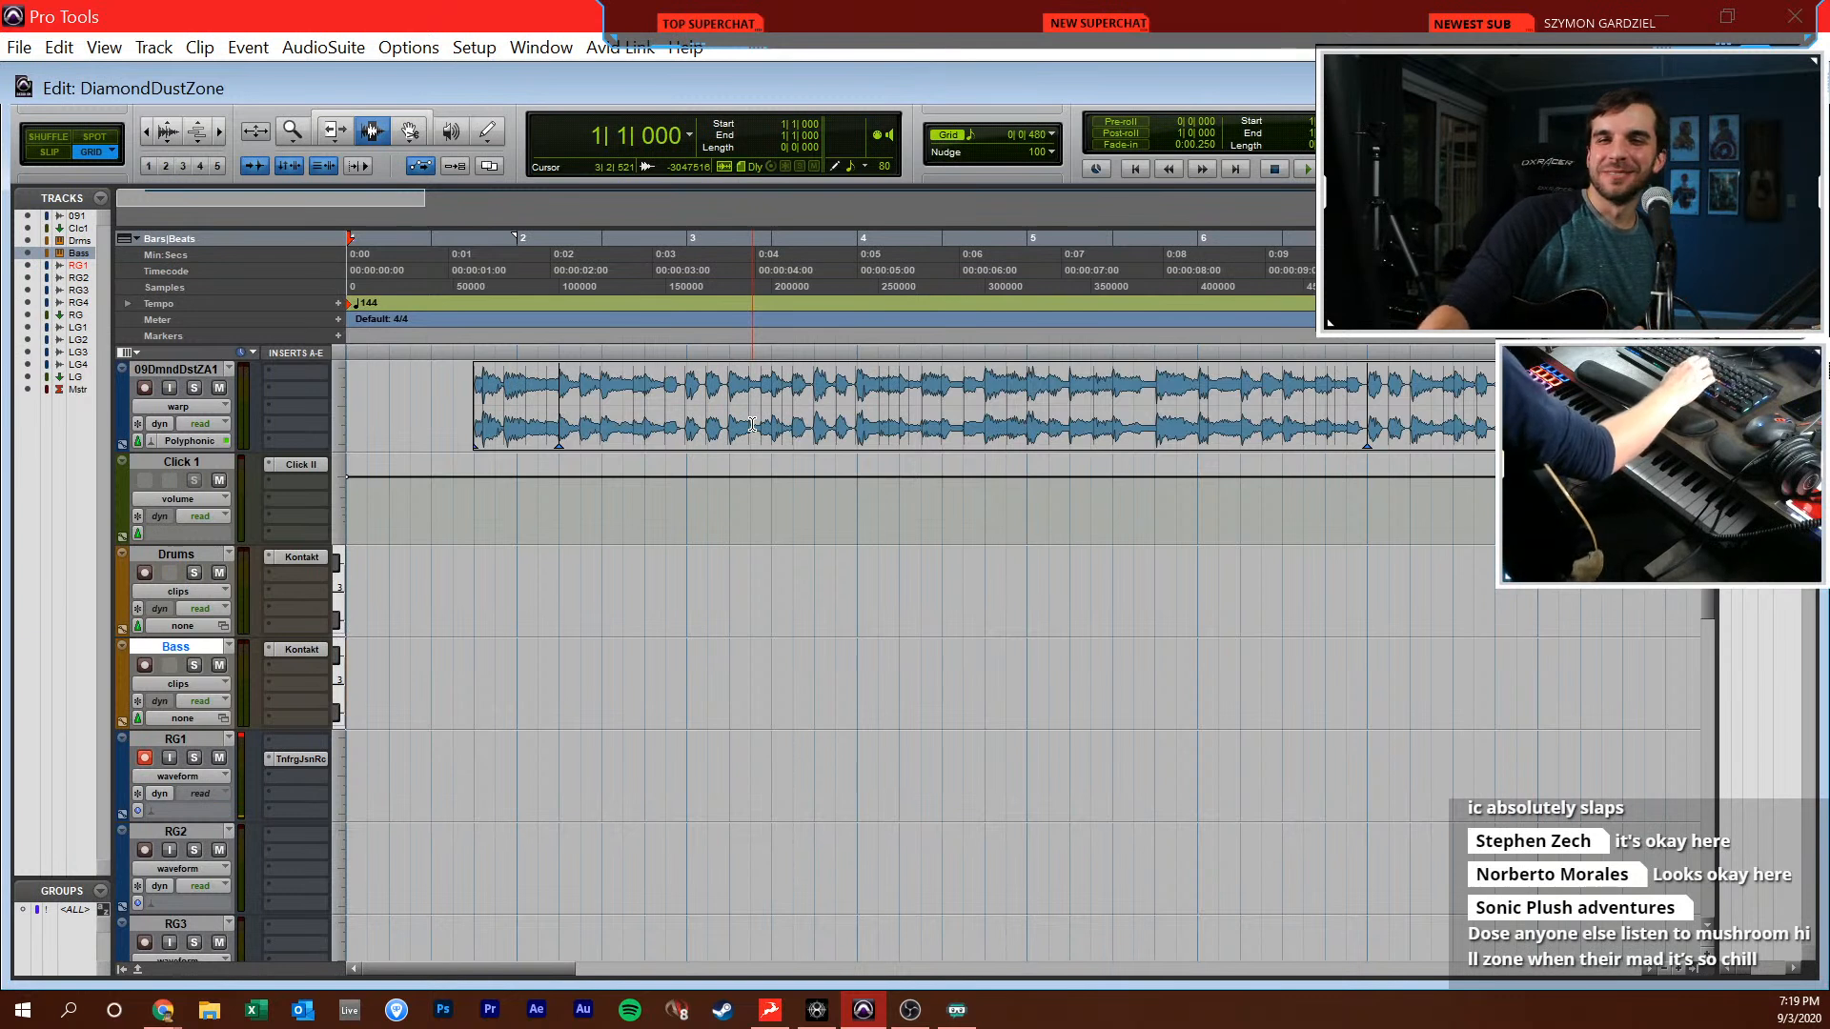
click(526, 554)
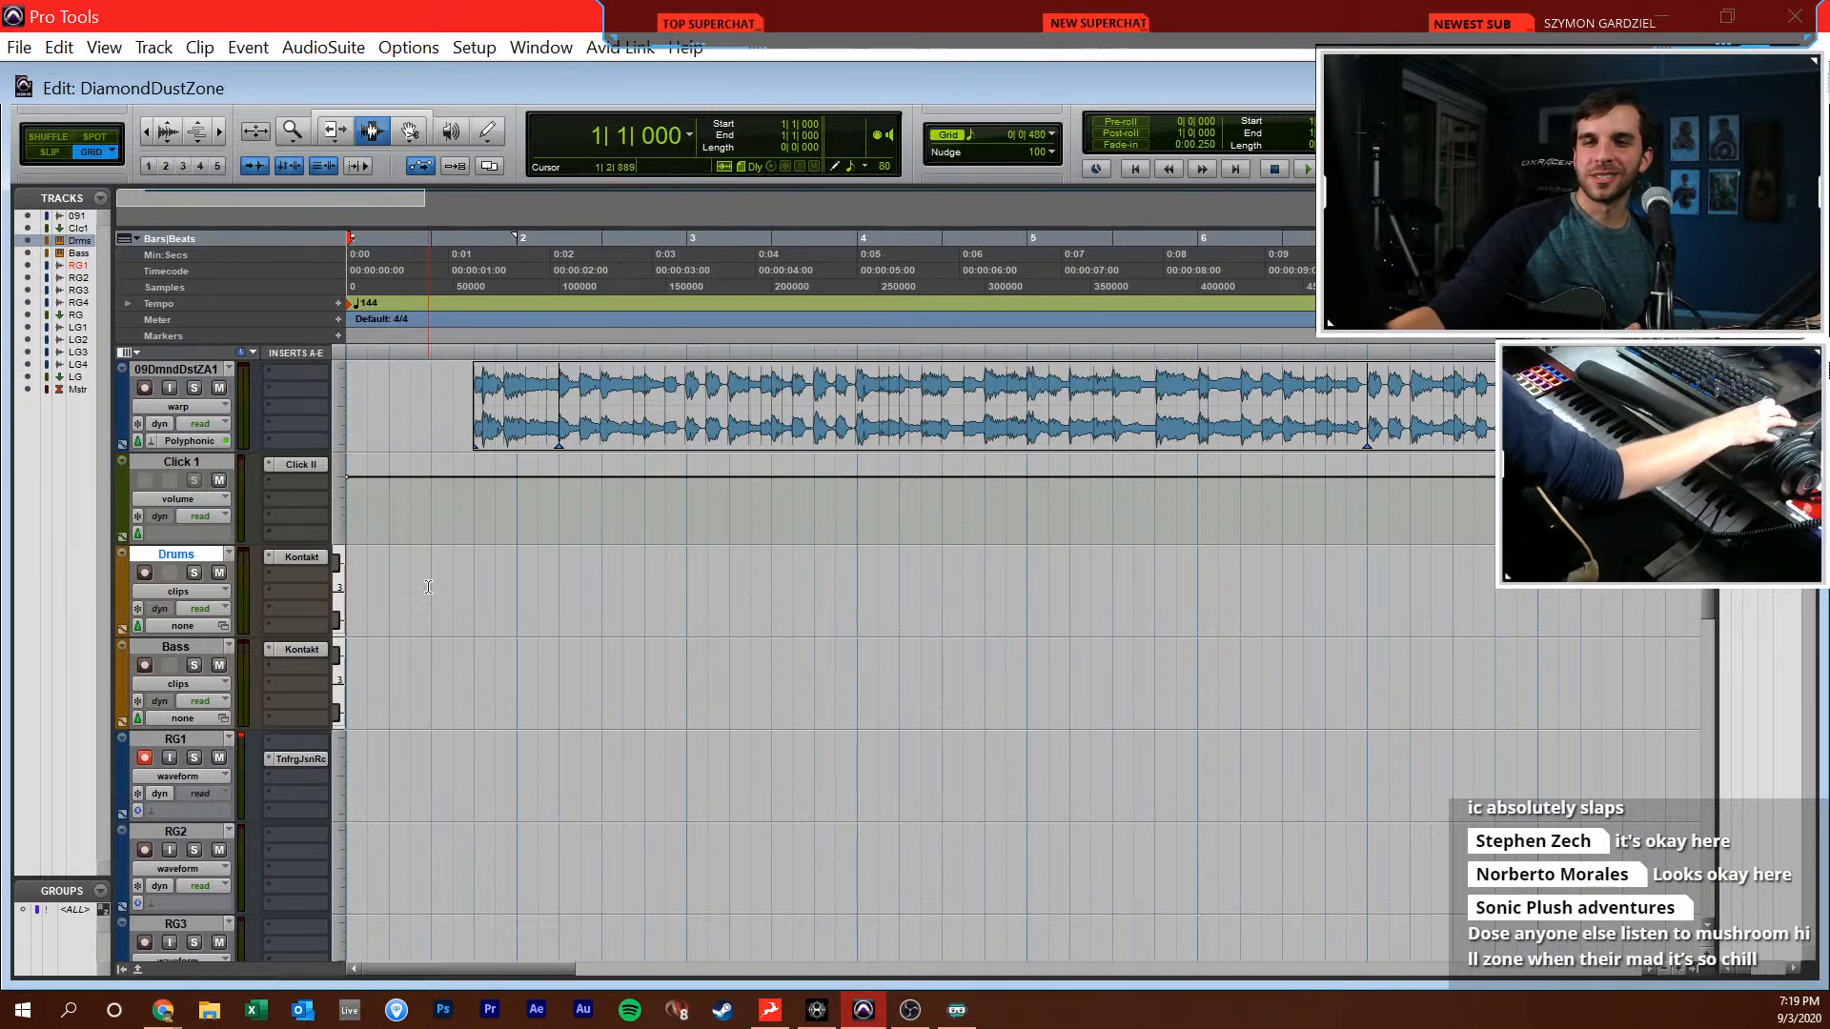
click(428, 766)
drag(418, 778, 434, 808)
click(433, 807)
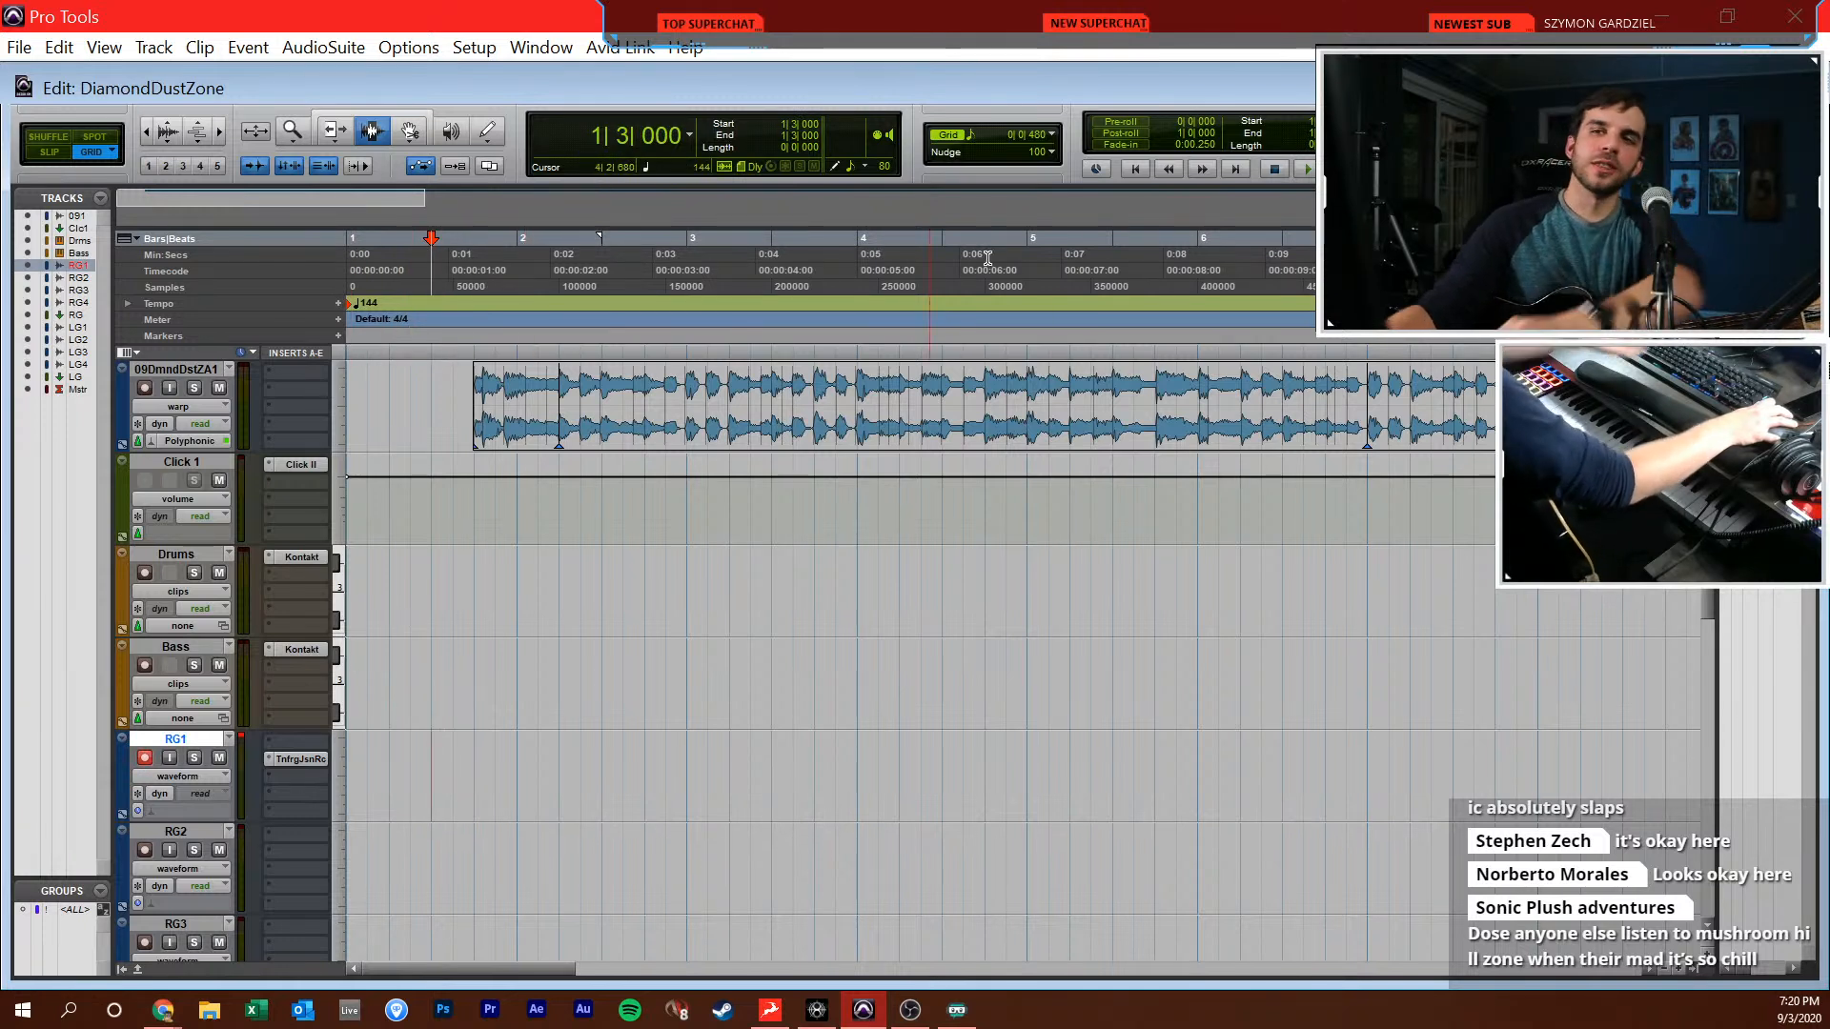
key(shift+r)
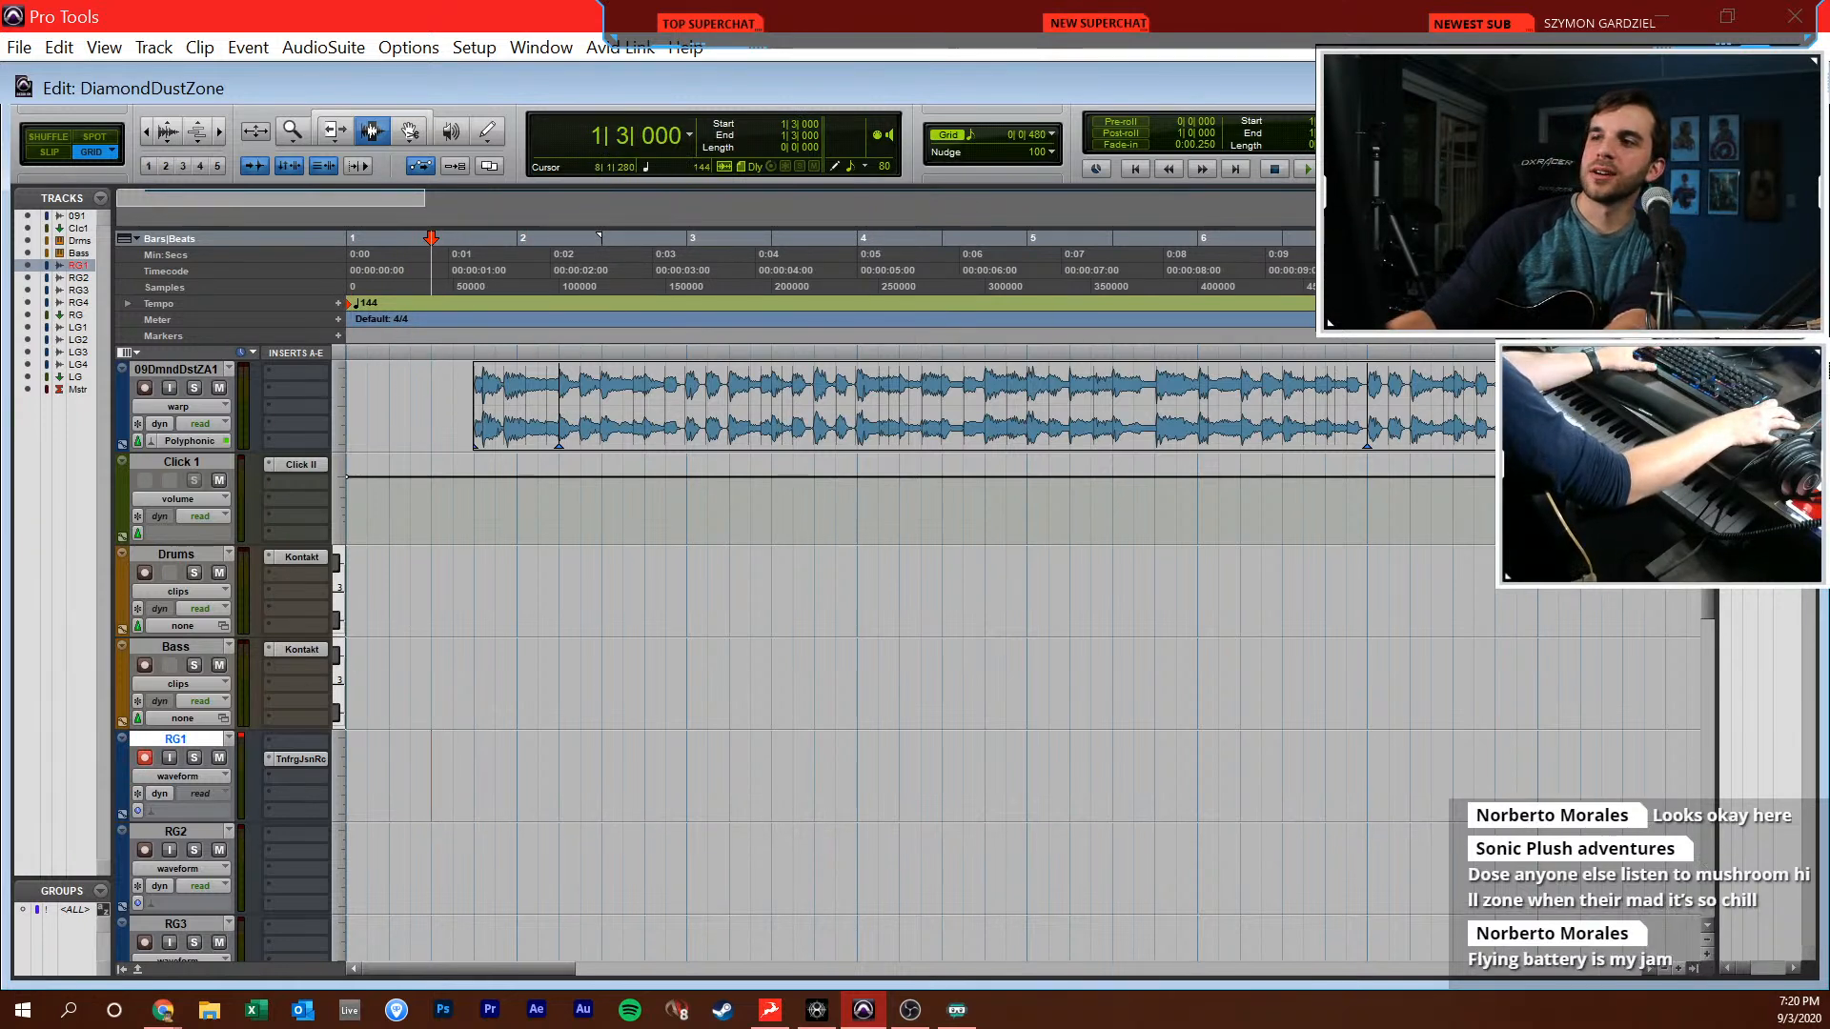
key(ctrl+space)
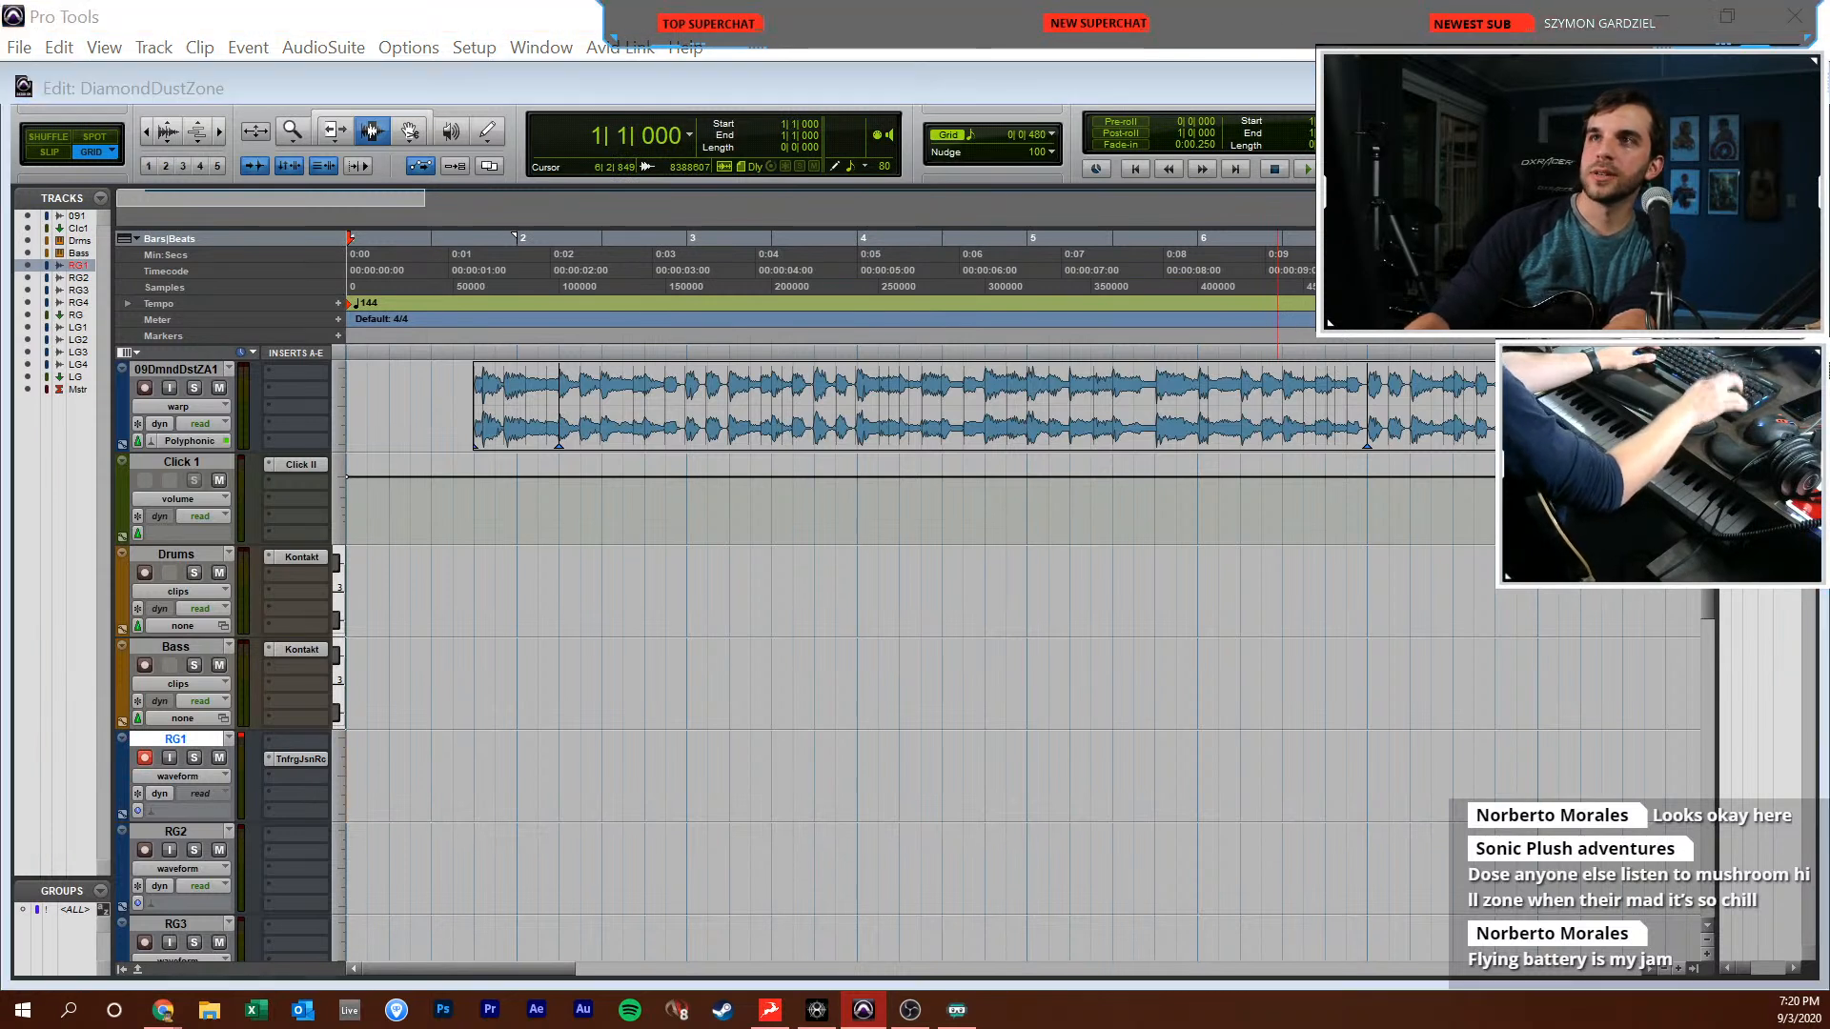
text(144)
key(Return)
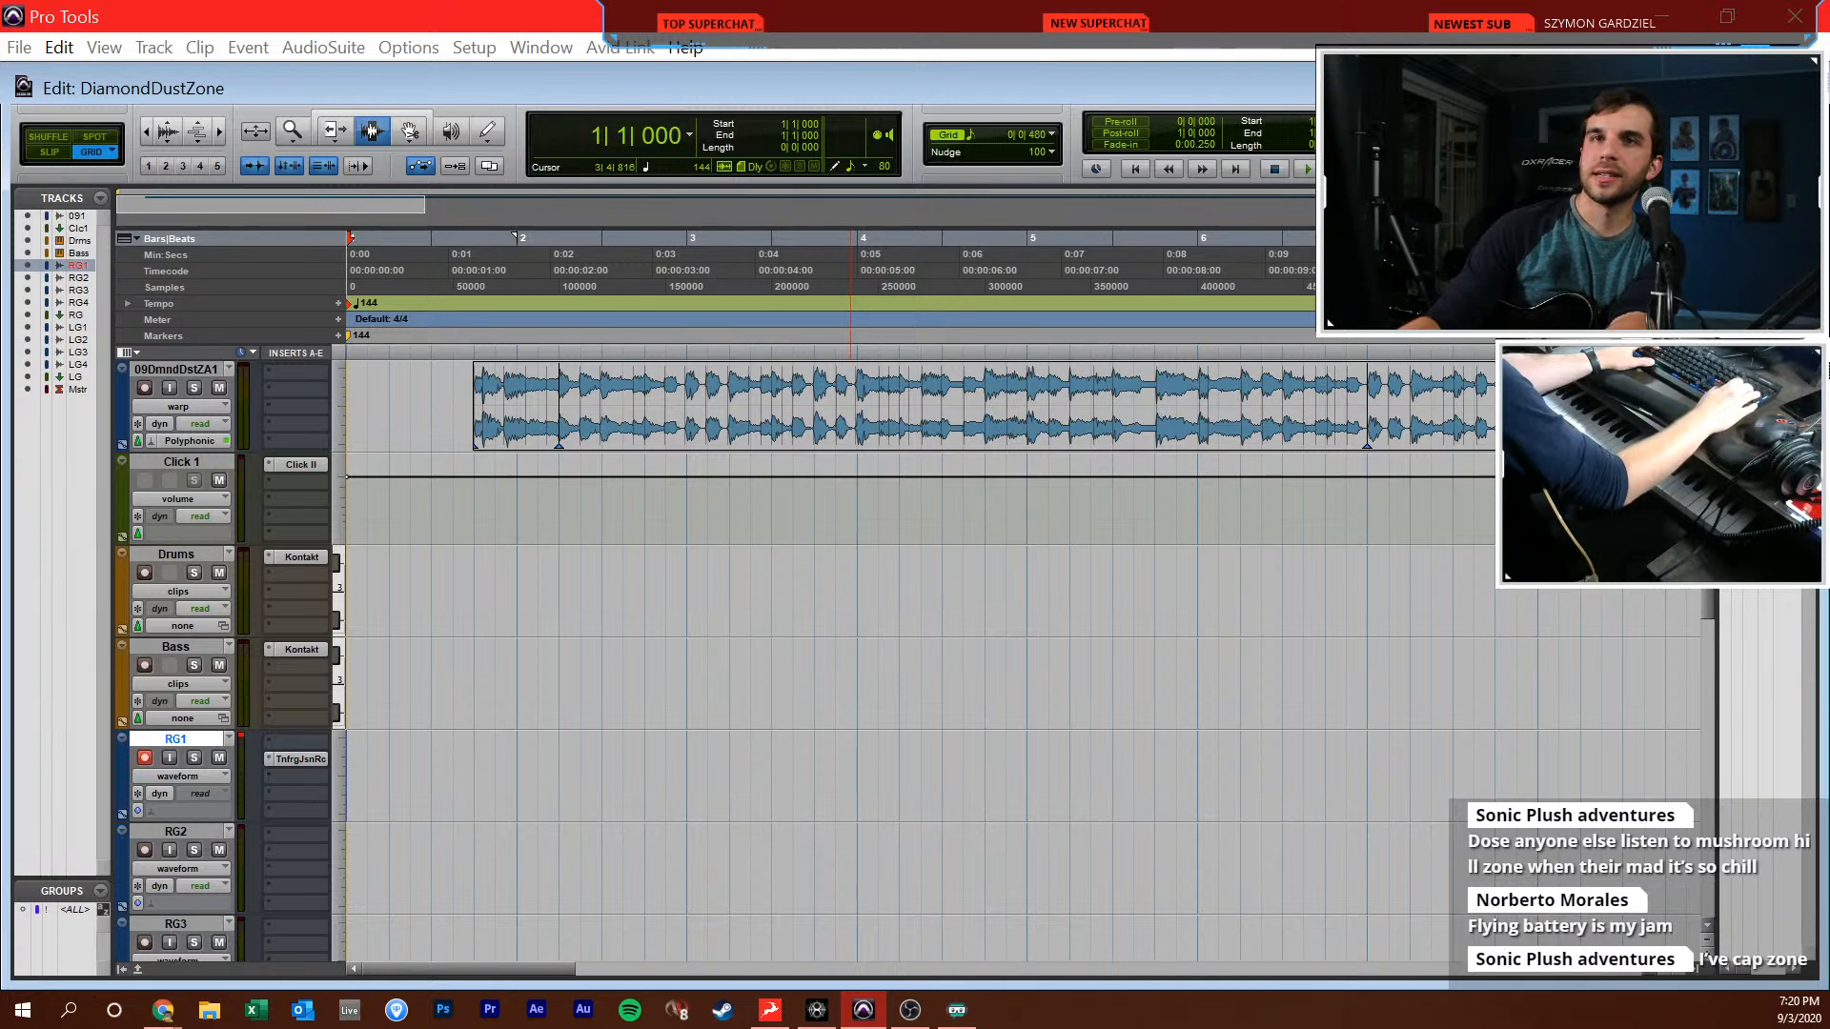
Undo the tempo change to 144 BPM and play the song from 1|4|000
key(ctrl+z)
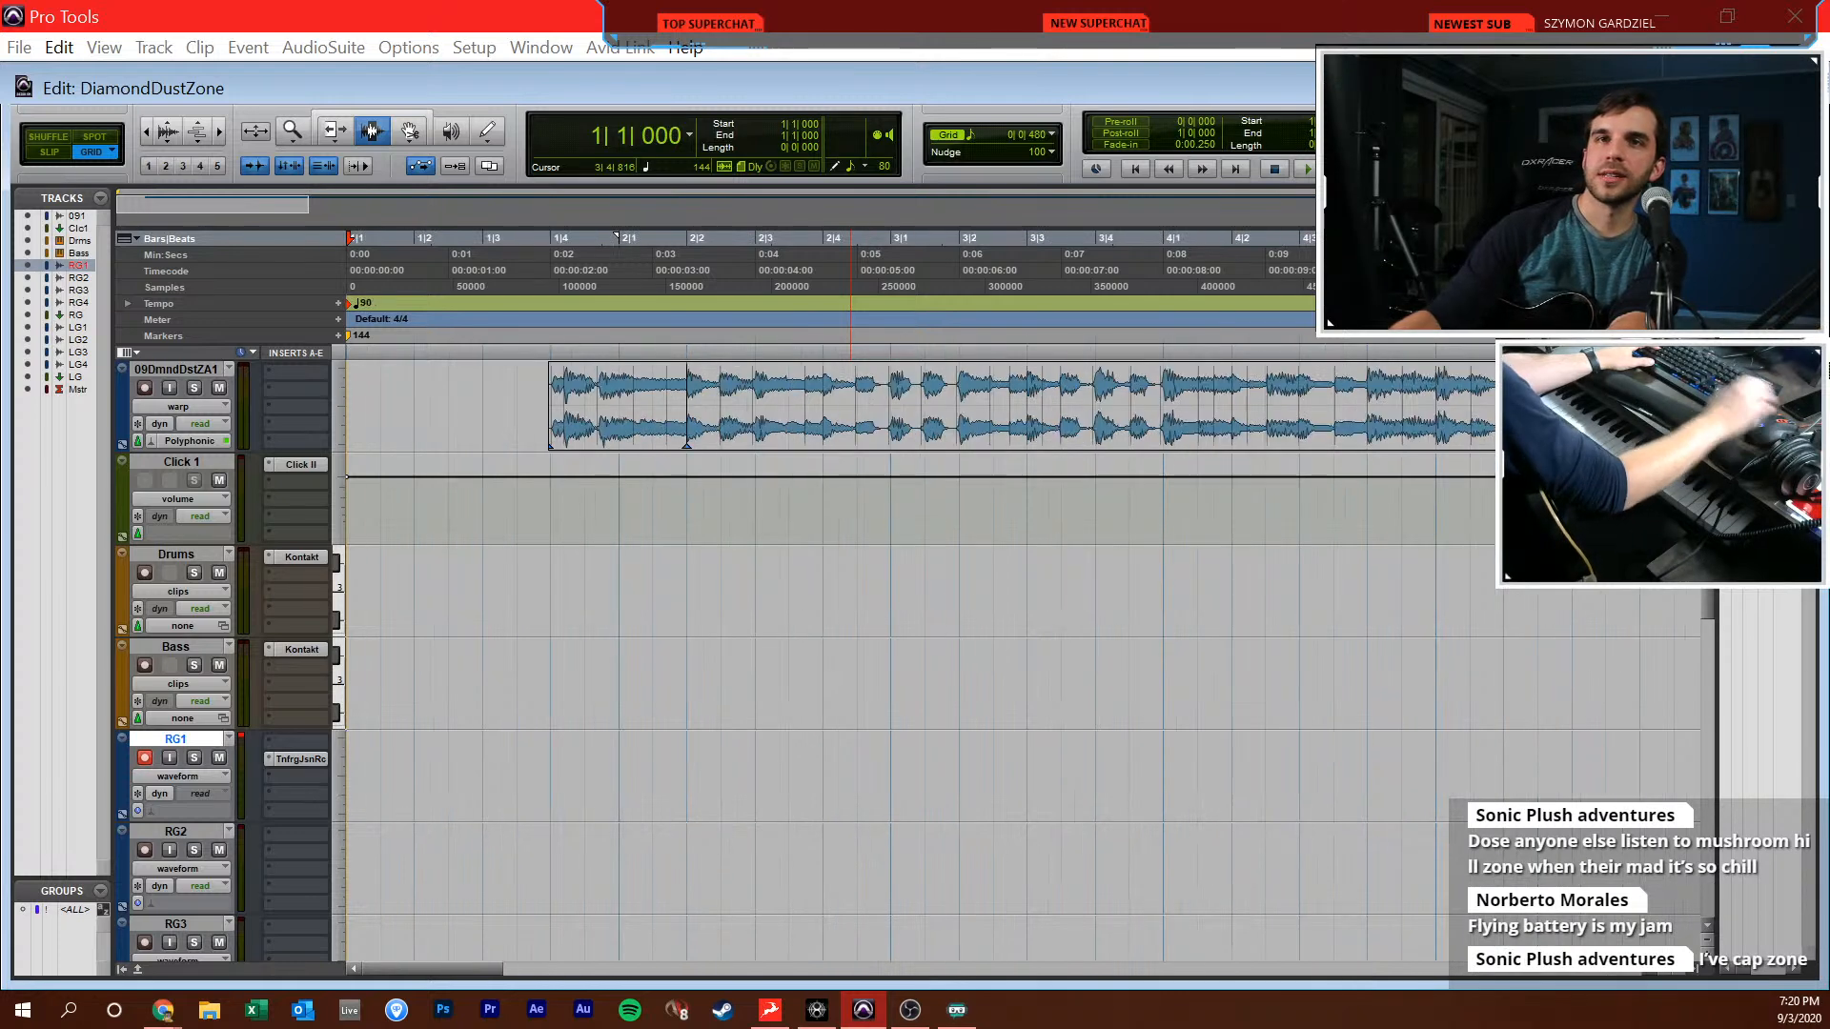
click(566, 589)
key(space)
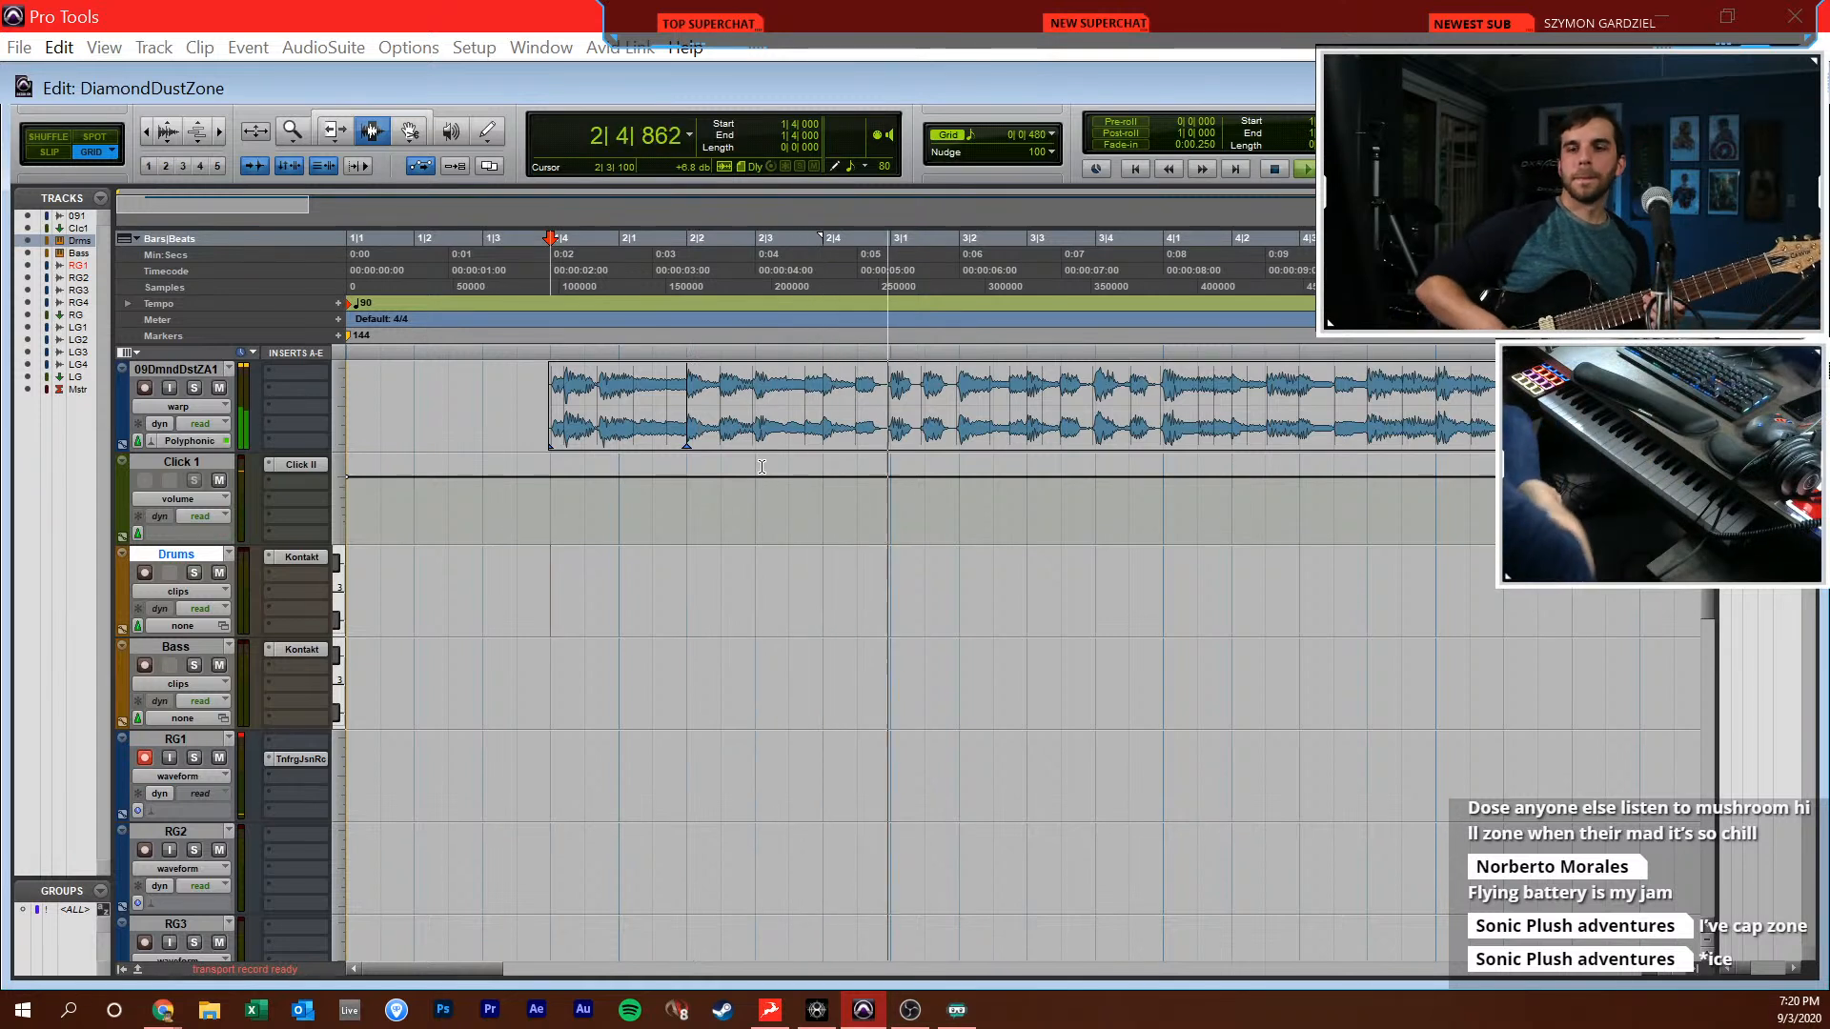
Turn on input monitoring for RG1 and record a guitar take from the session start to about bar 4
click(168, 759)
key(space)
key(Return)
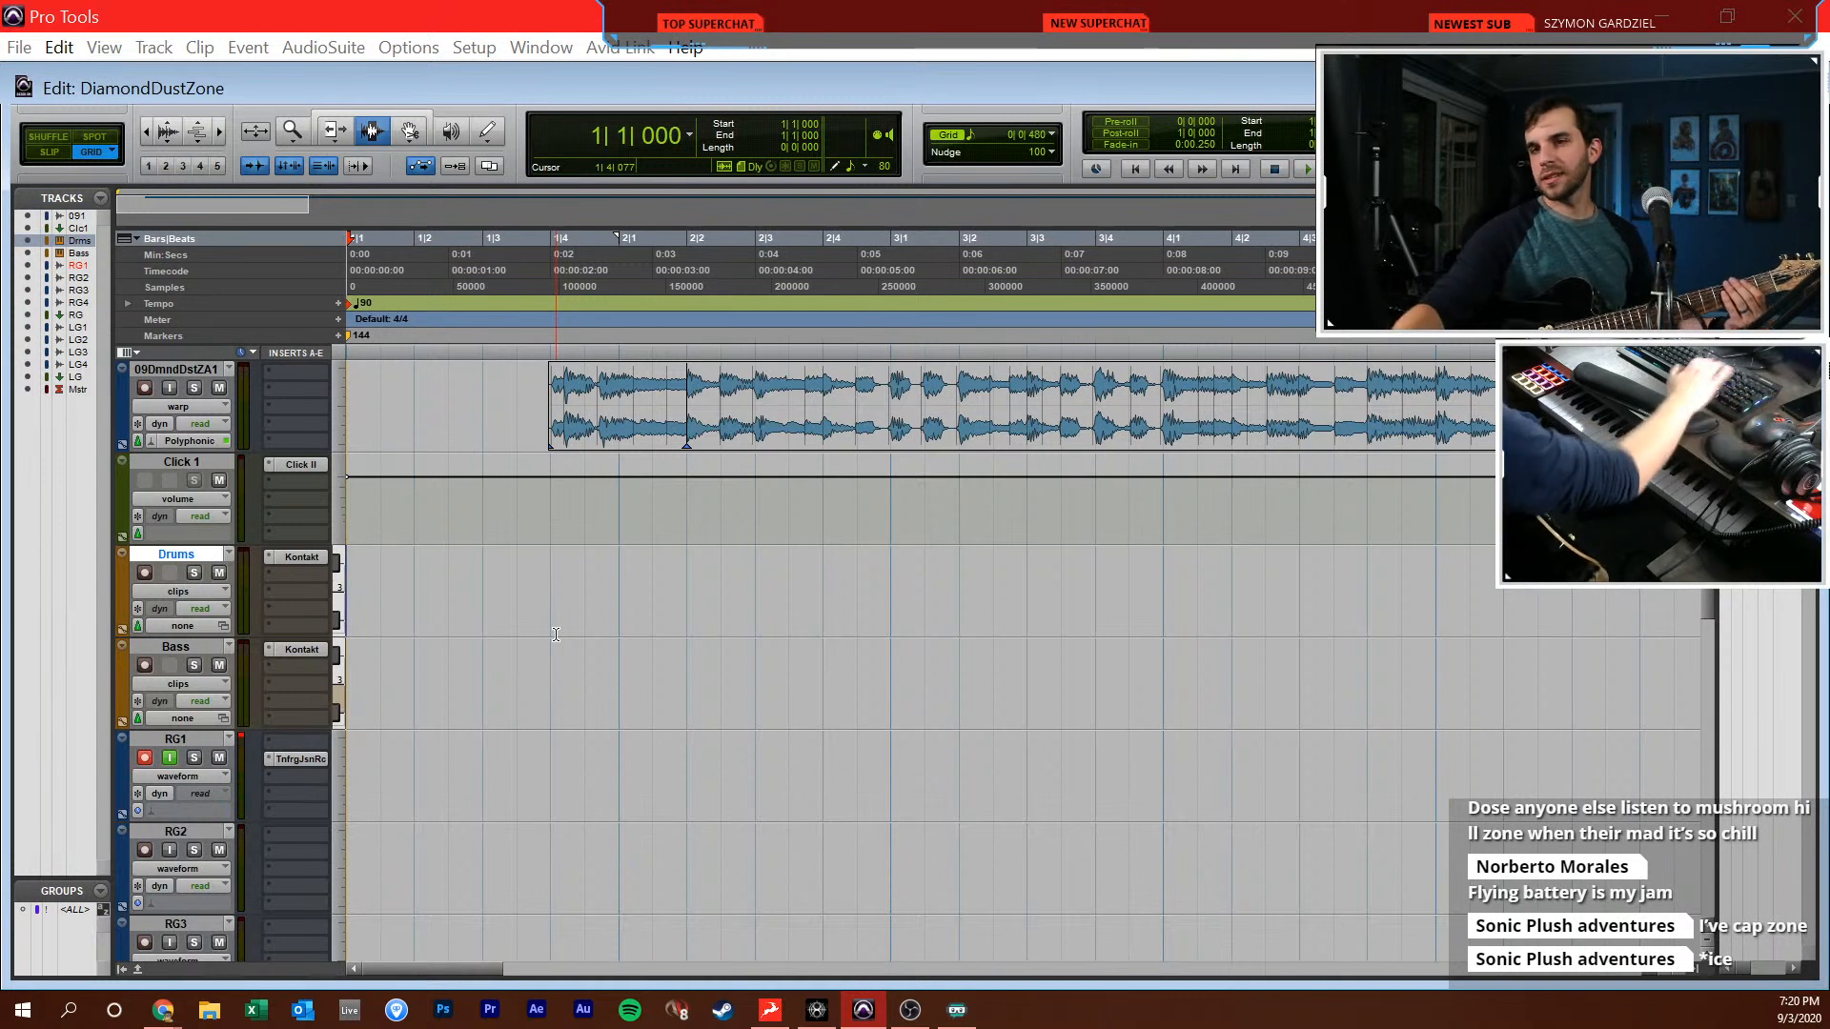
key(ctrl+space)
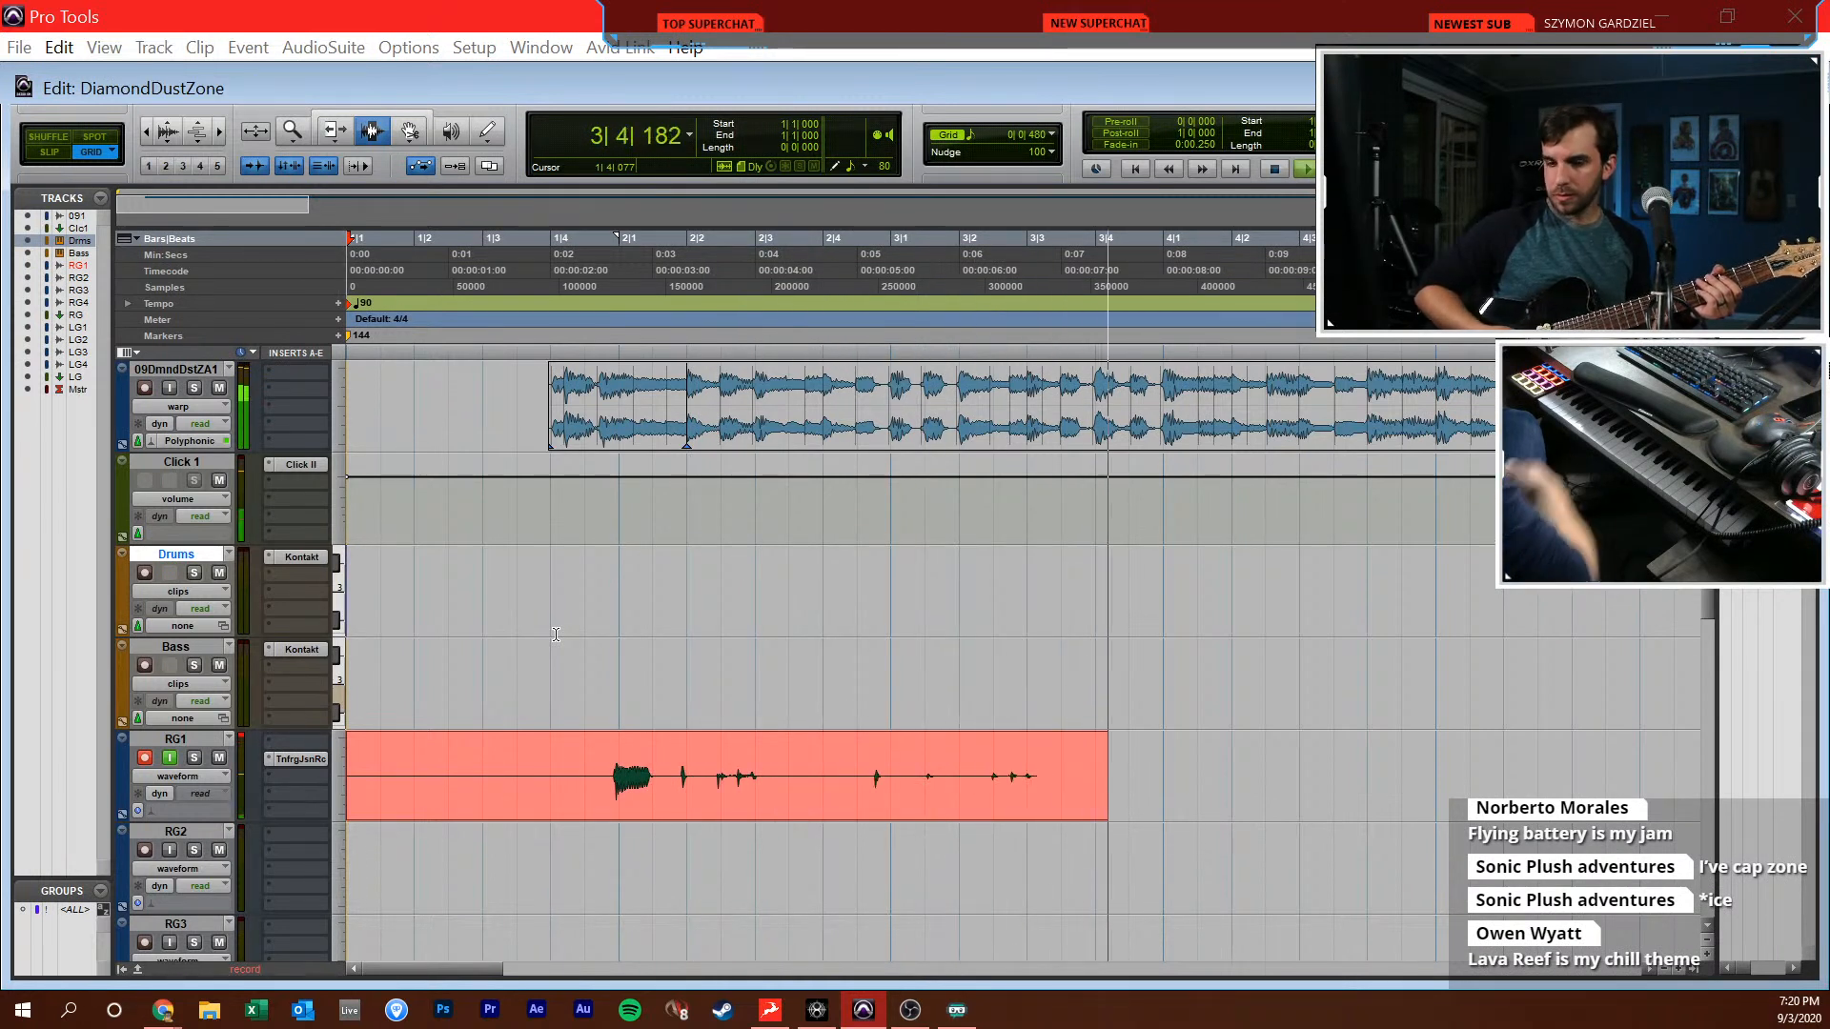
key(space)
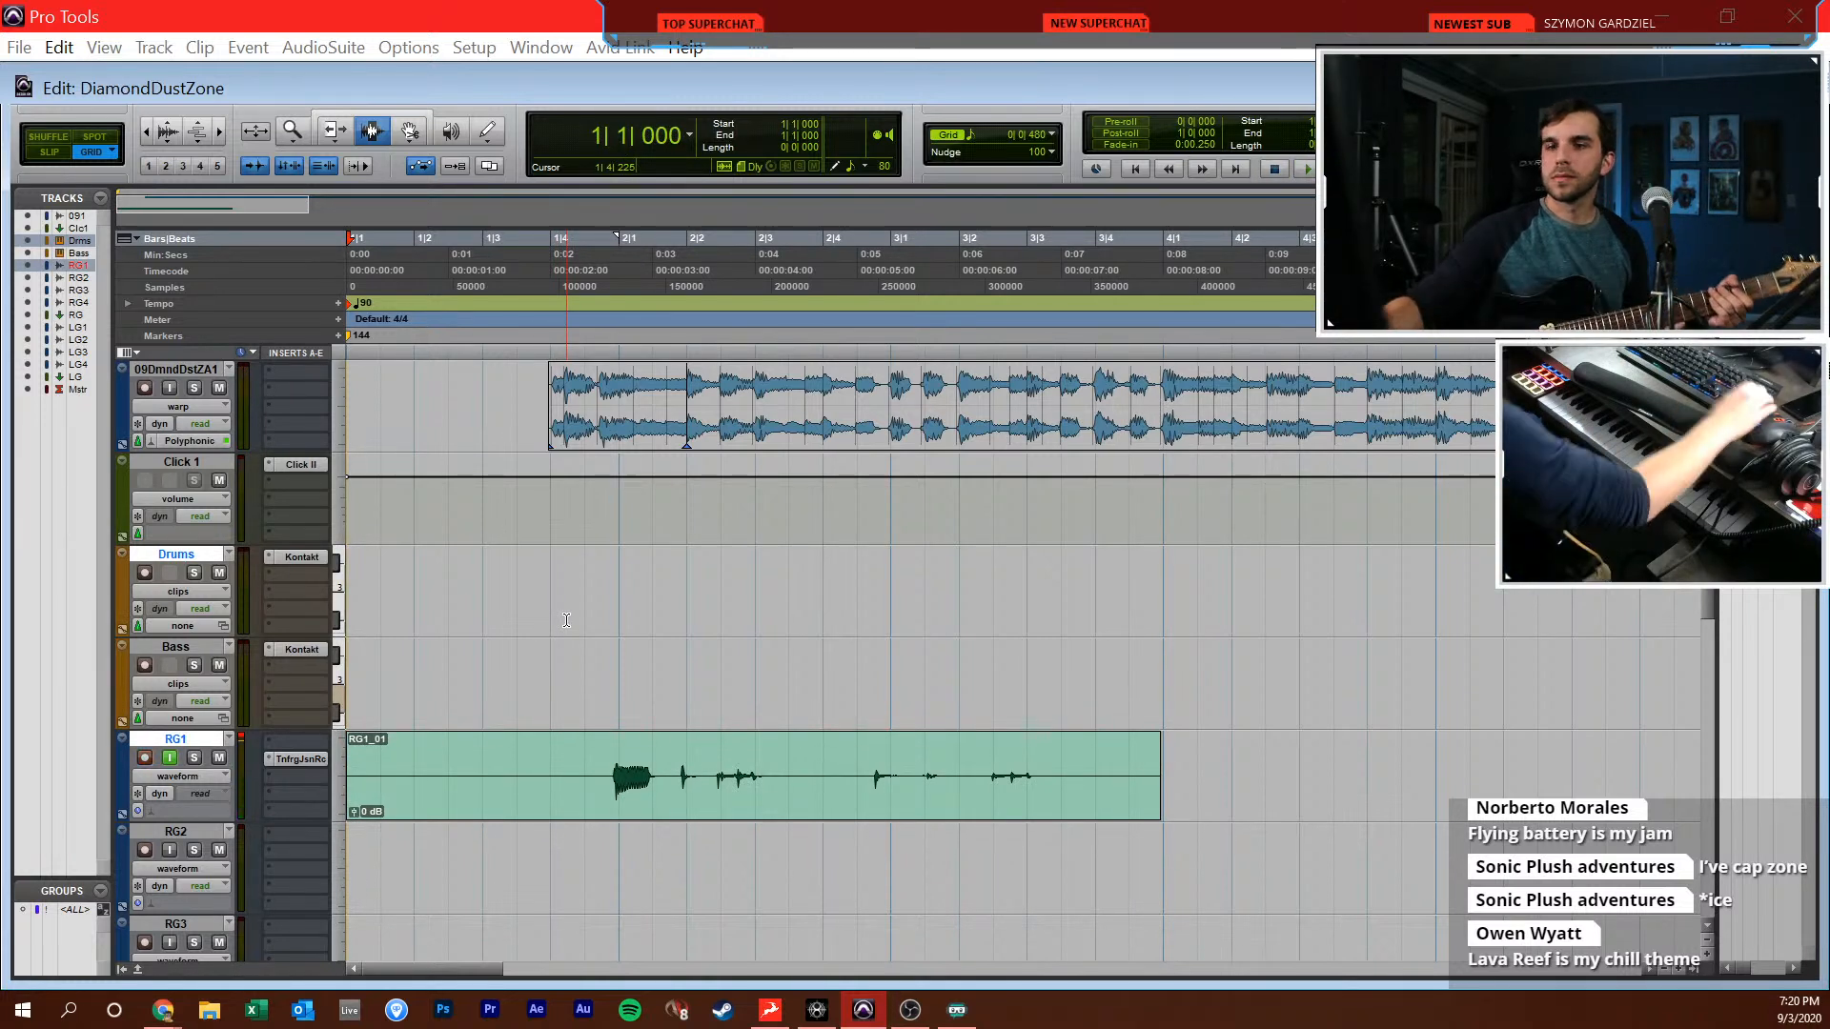
Record another RG1 take from the session start and set the song track's fader to about -2.5 dB in the Mix window
key(ctrl+equal)
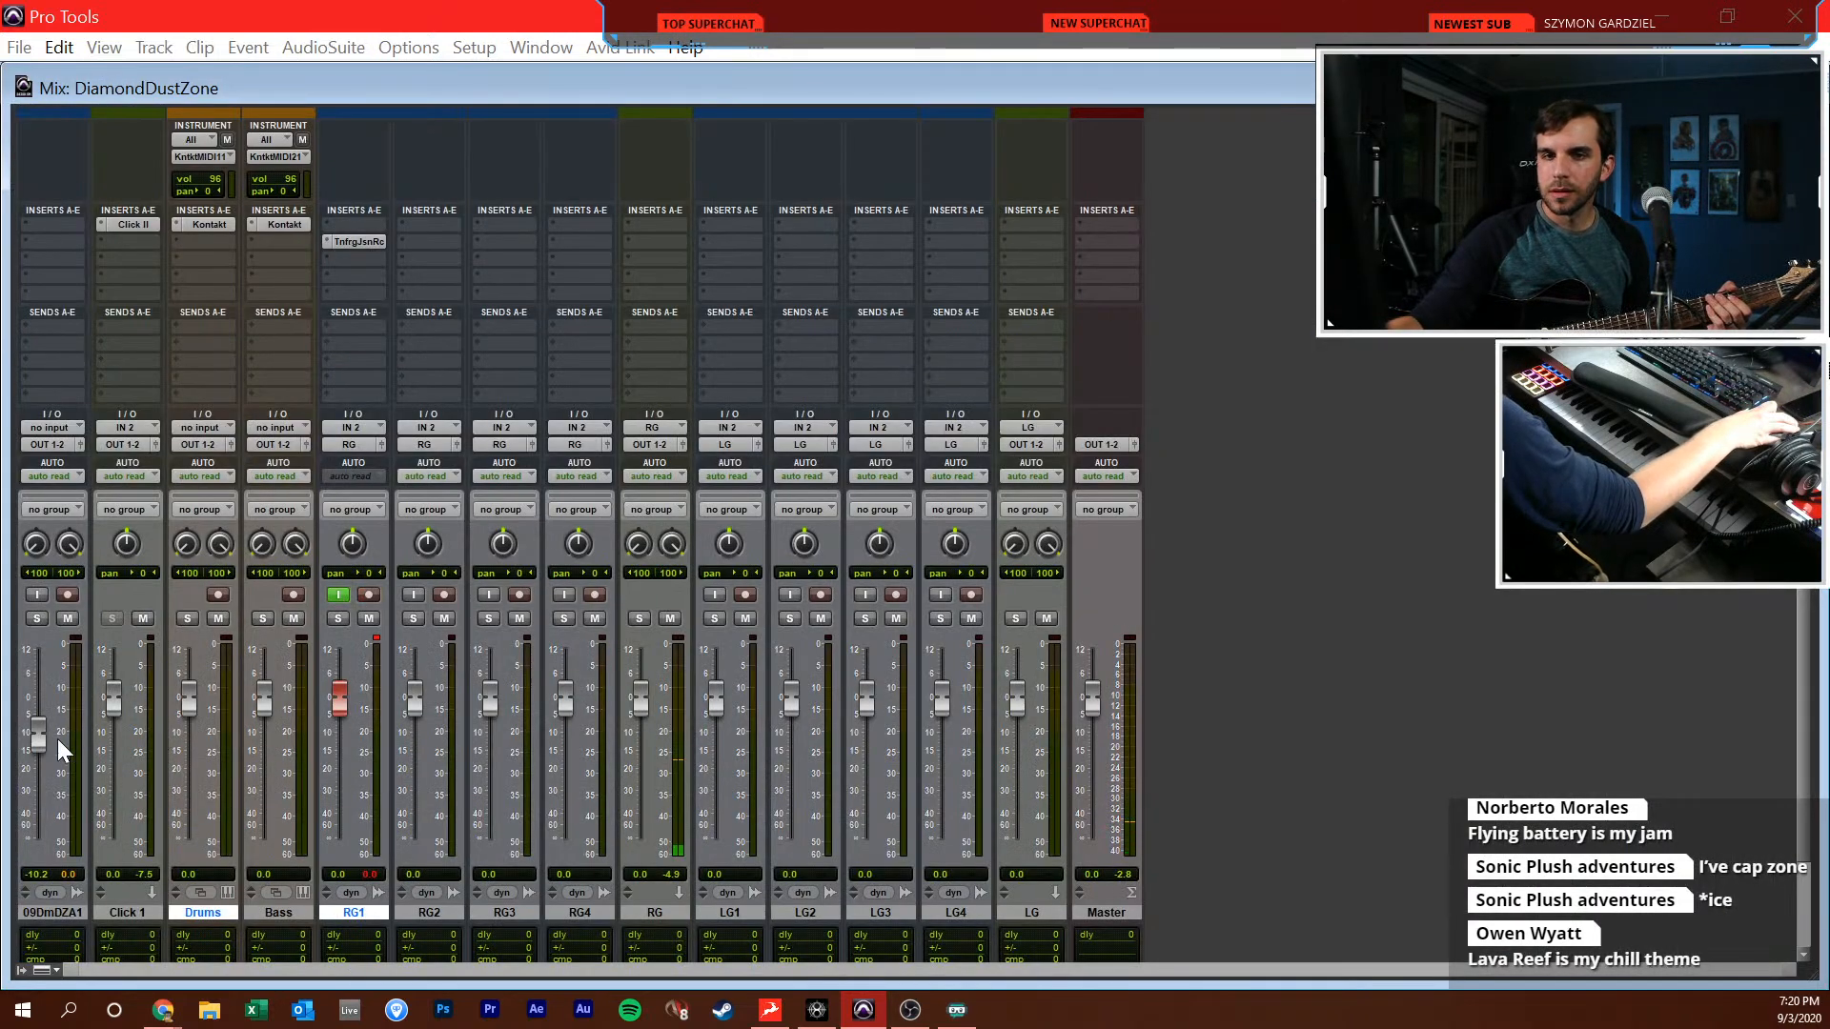
key(ctrl+equal)
key(ctrl+space)
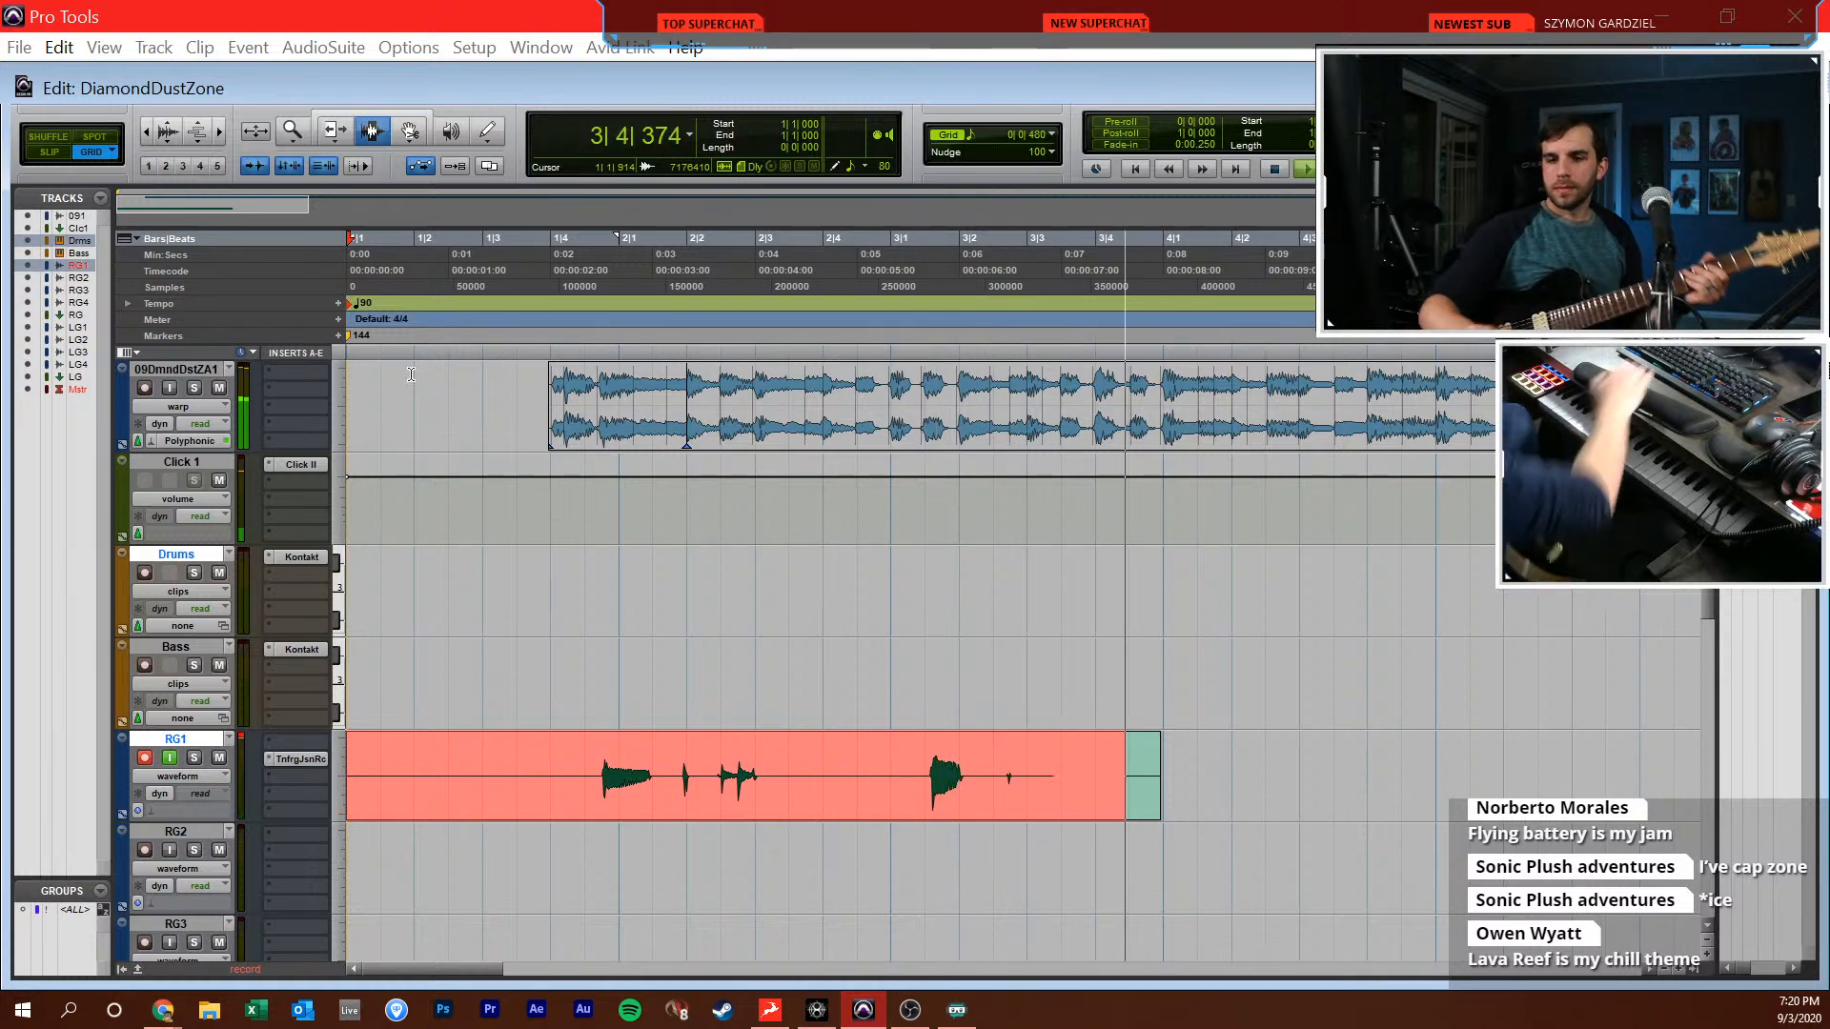
key(ctrl+equal)
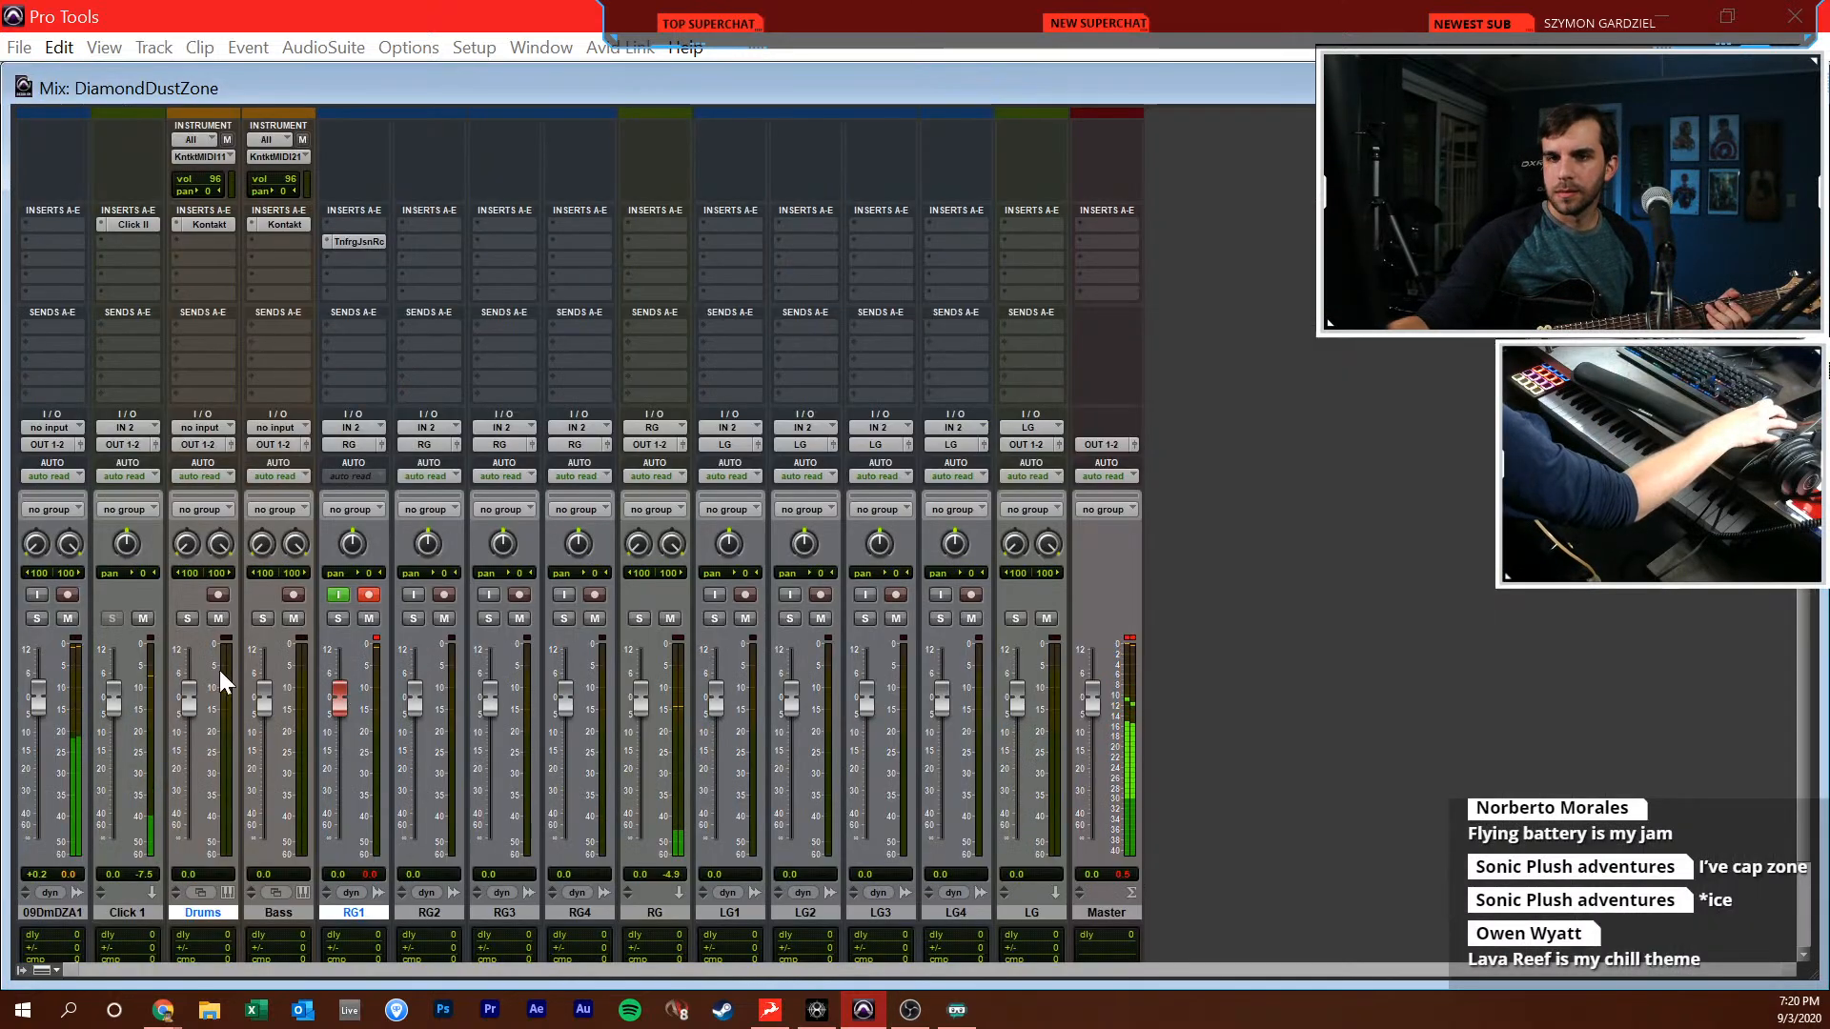
drag(40, 701, 44, 706)
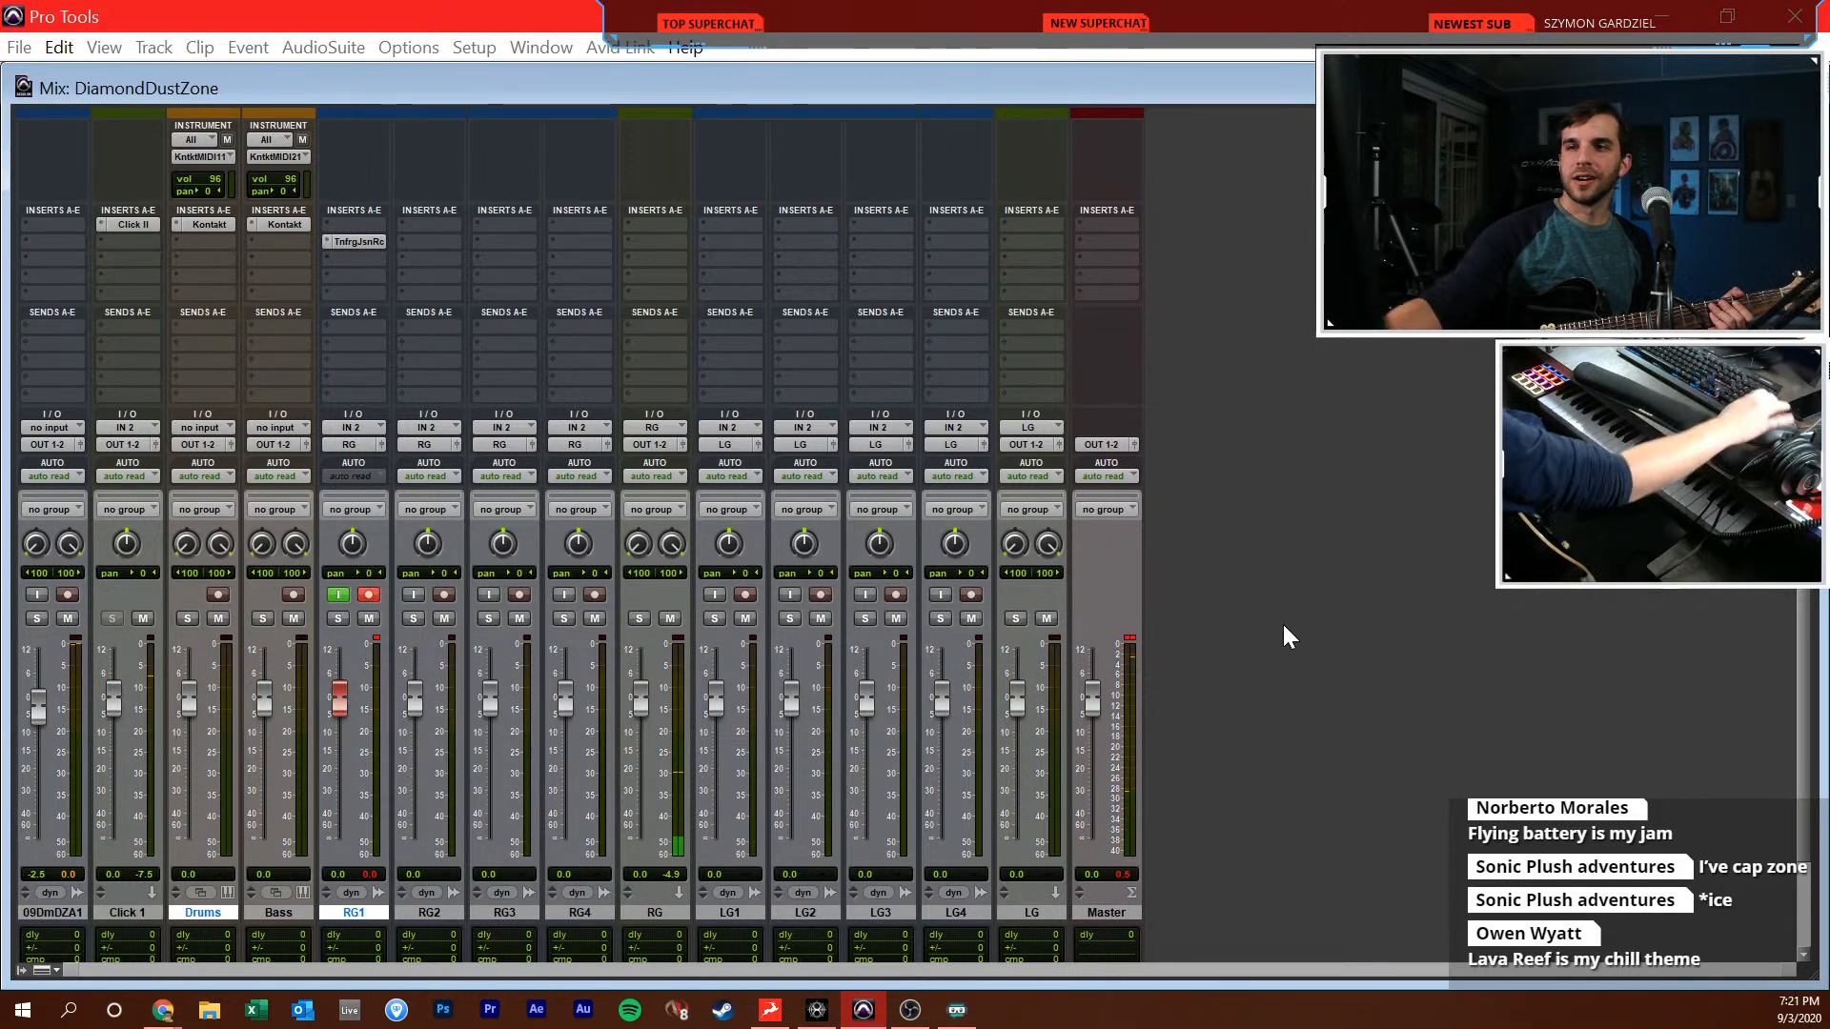
Record a longer RG1 take from the session start to about bar 6, and return to the start in the Edit window
key(ctrl+equal)
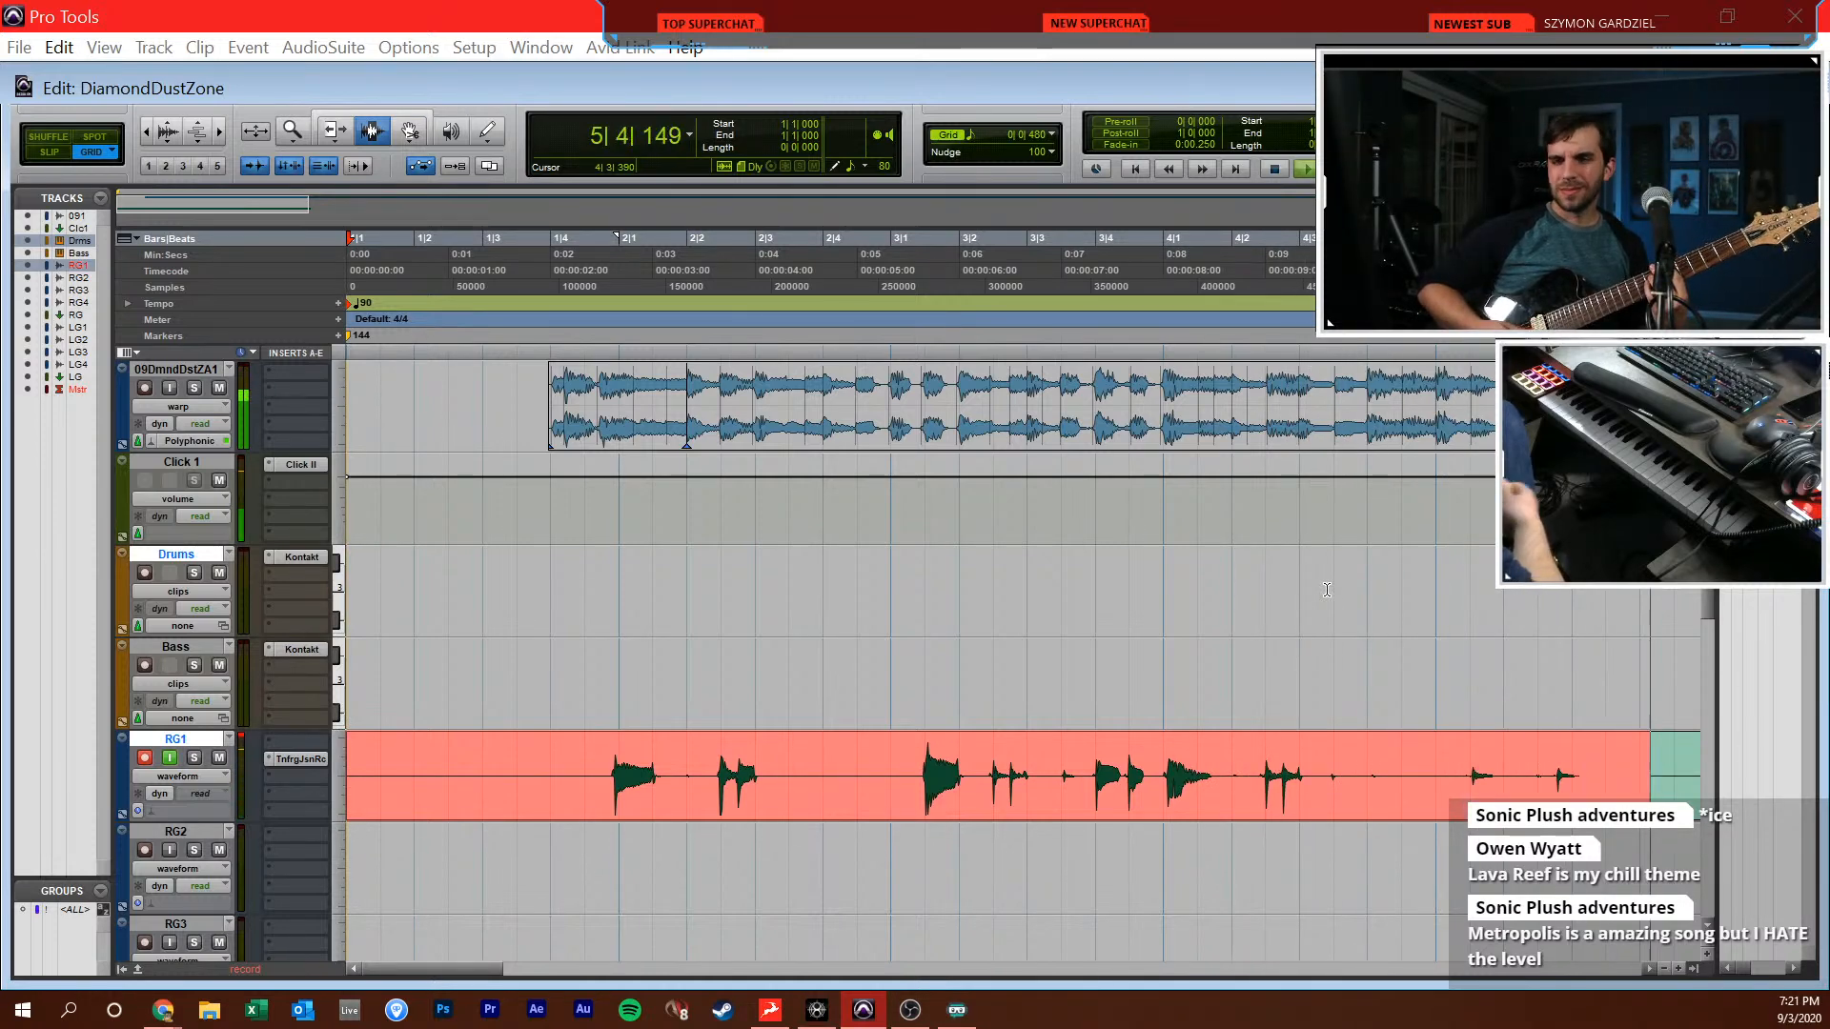
key(ctrl+period)
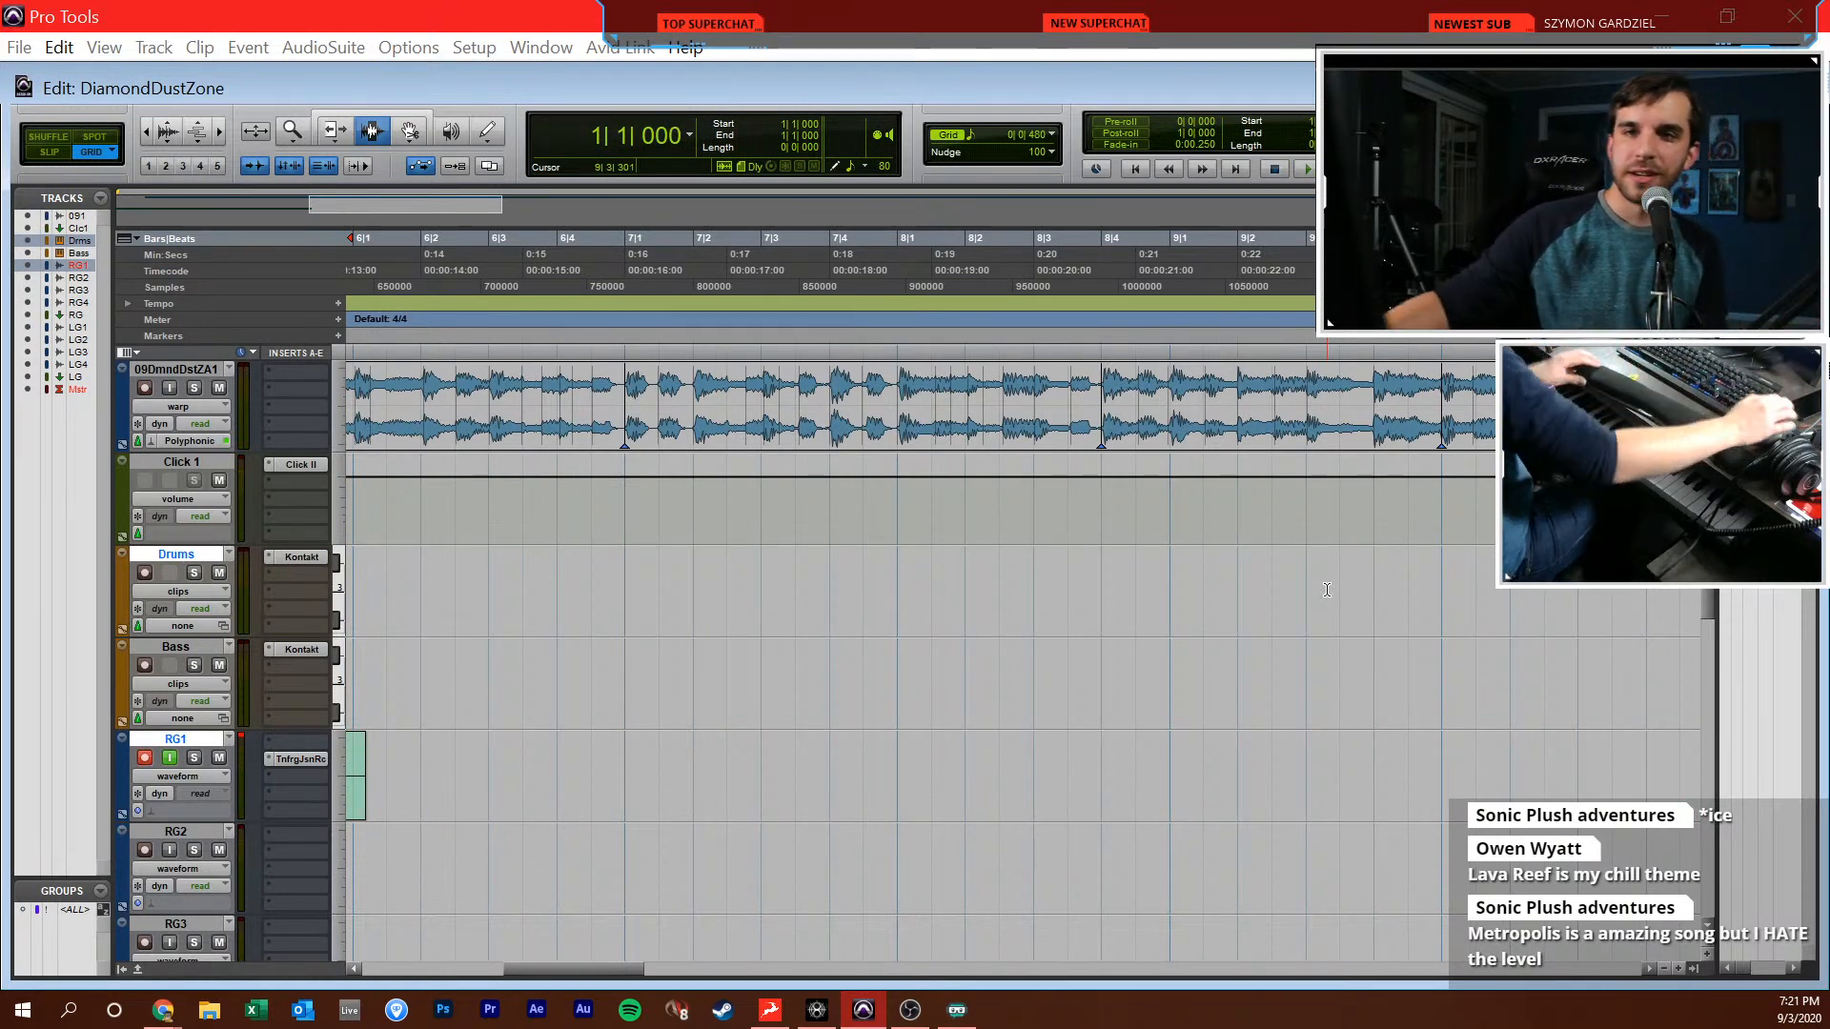
click(547, 780)
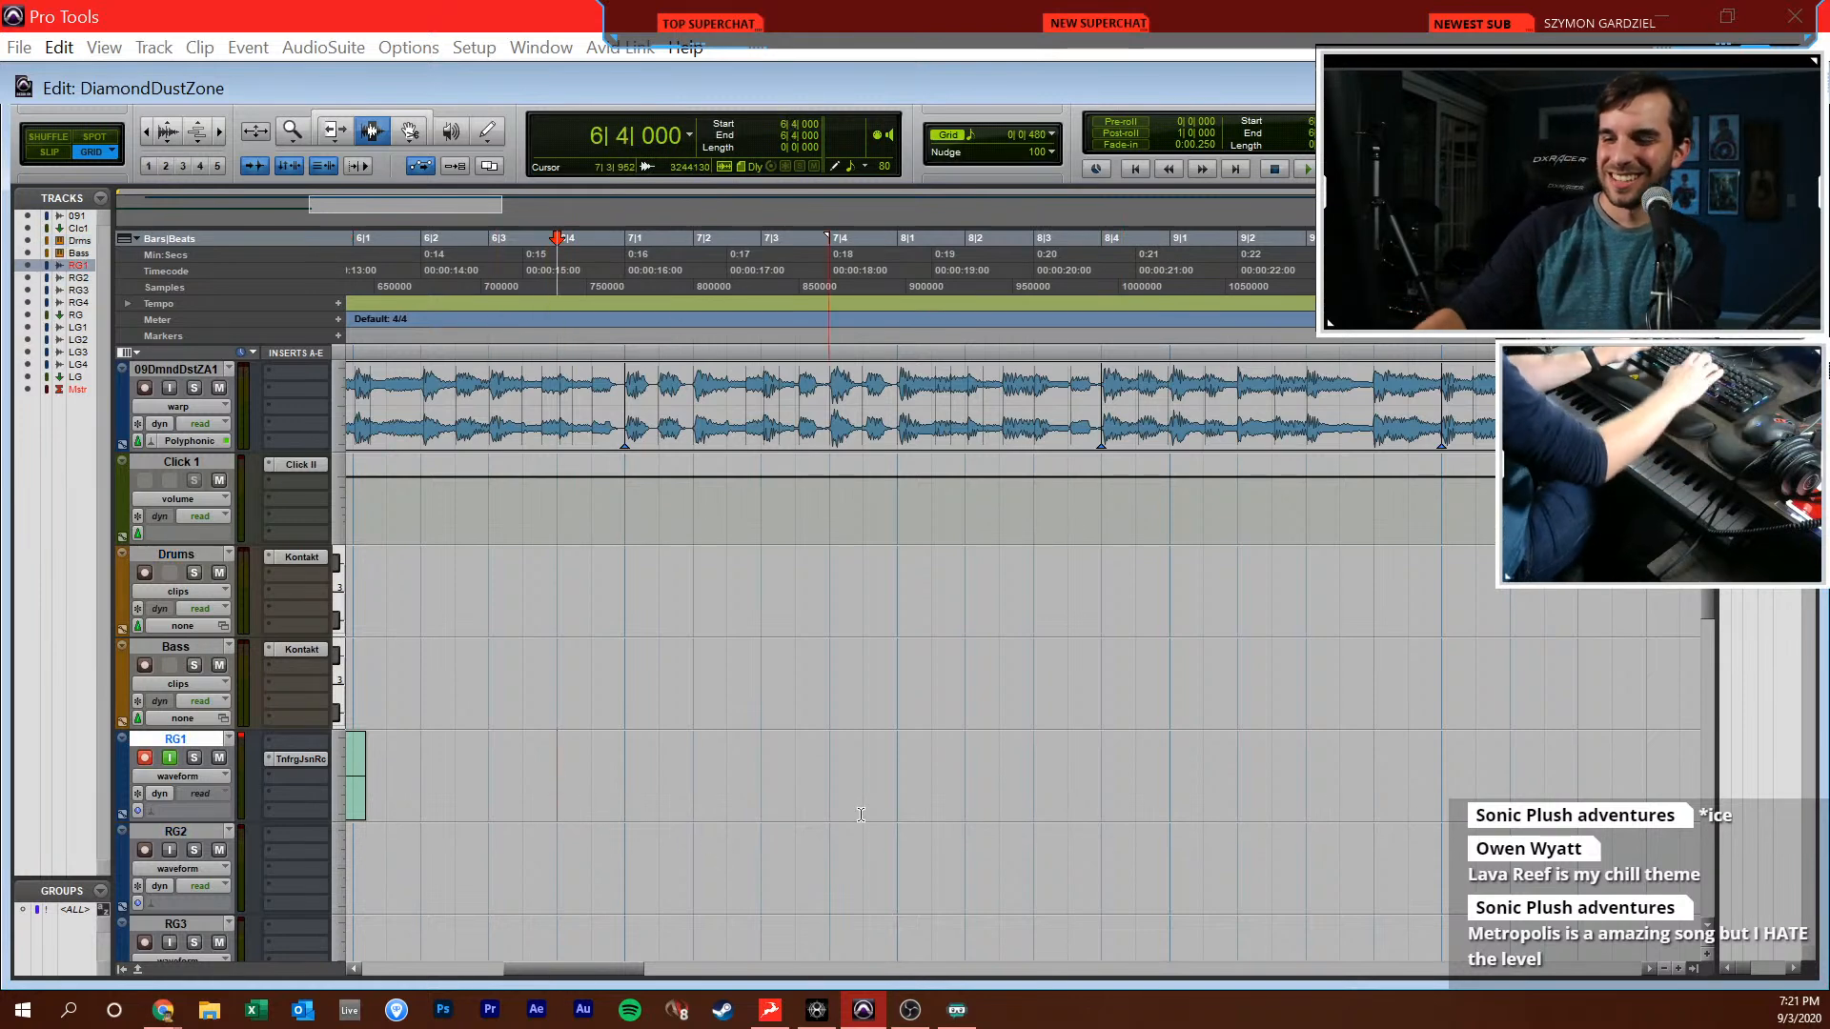
key(Return)
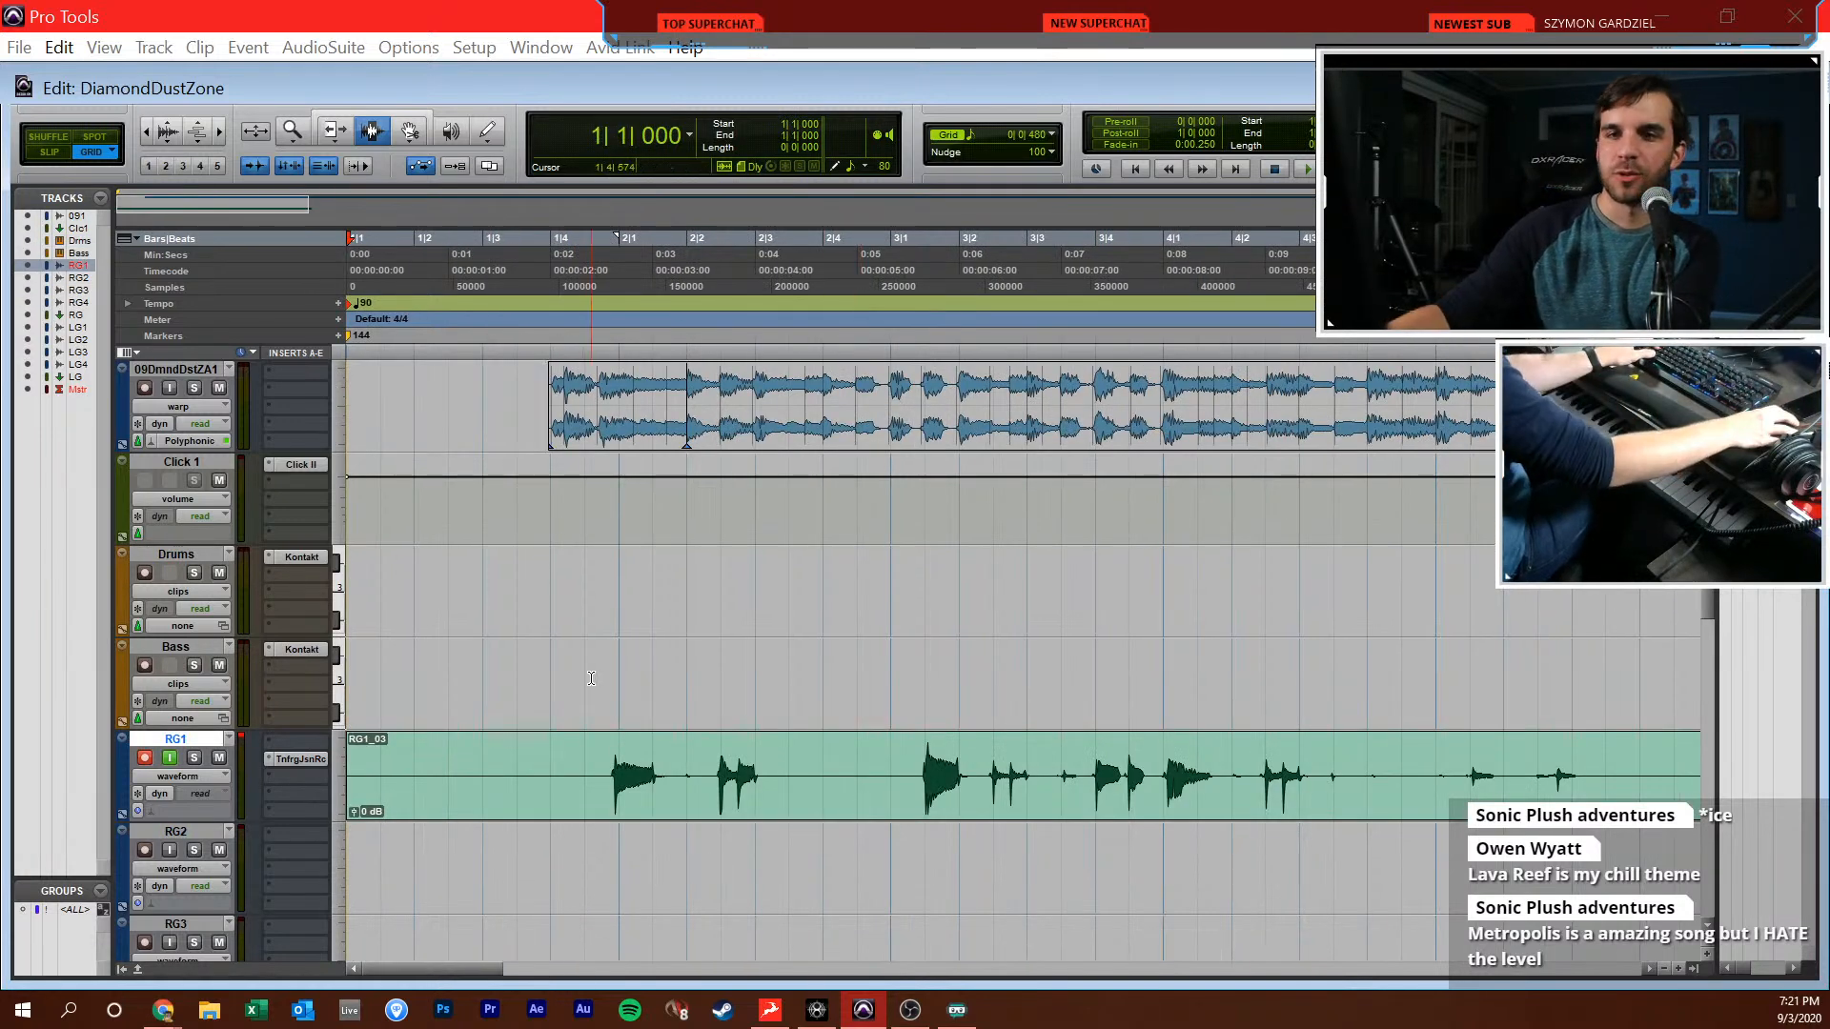
click(475, 684)
key(super+equal)
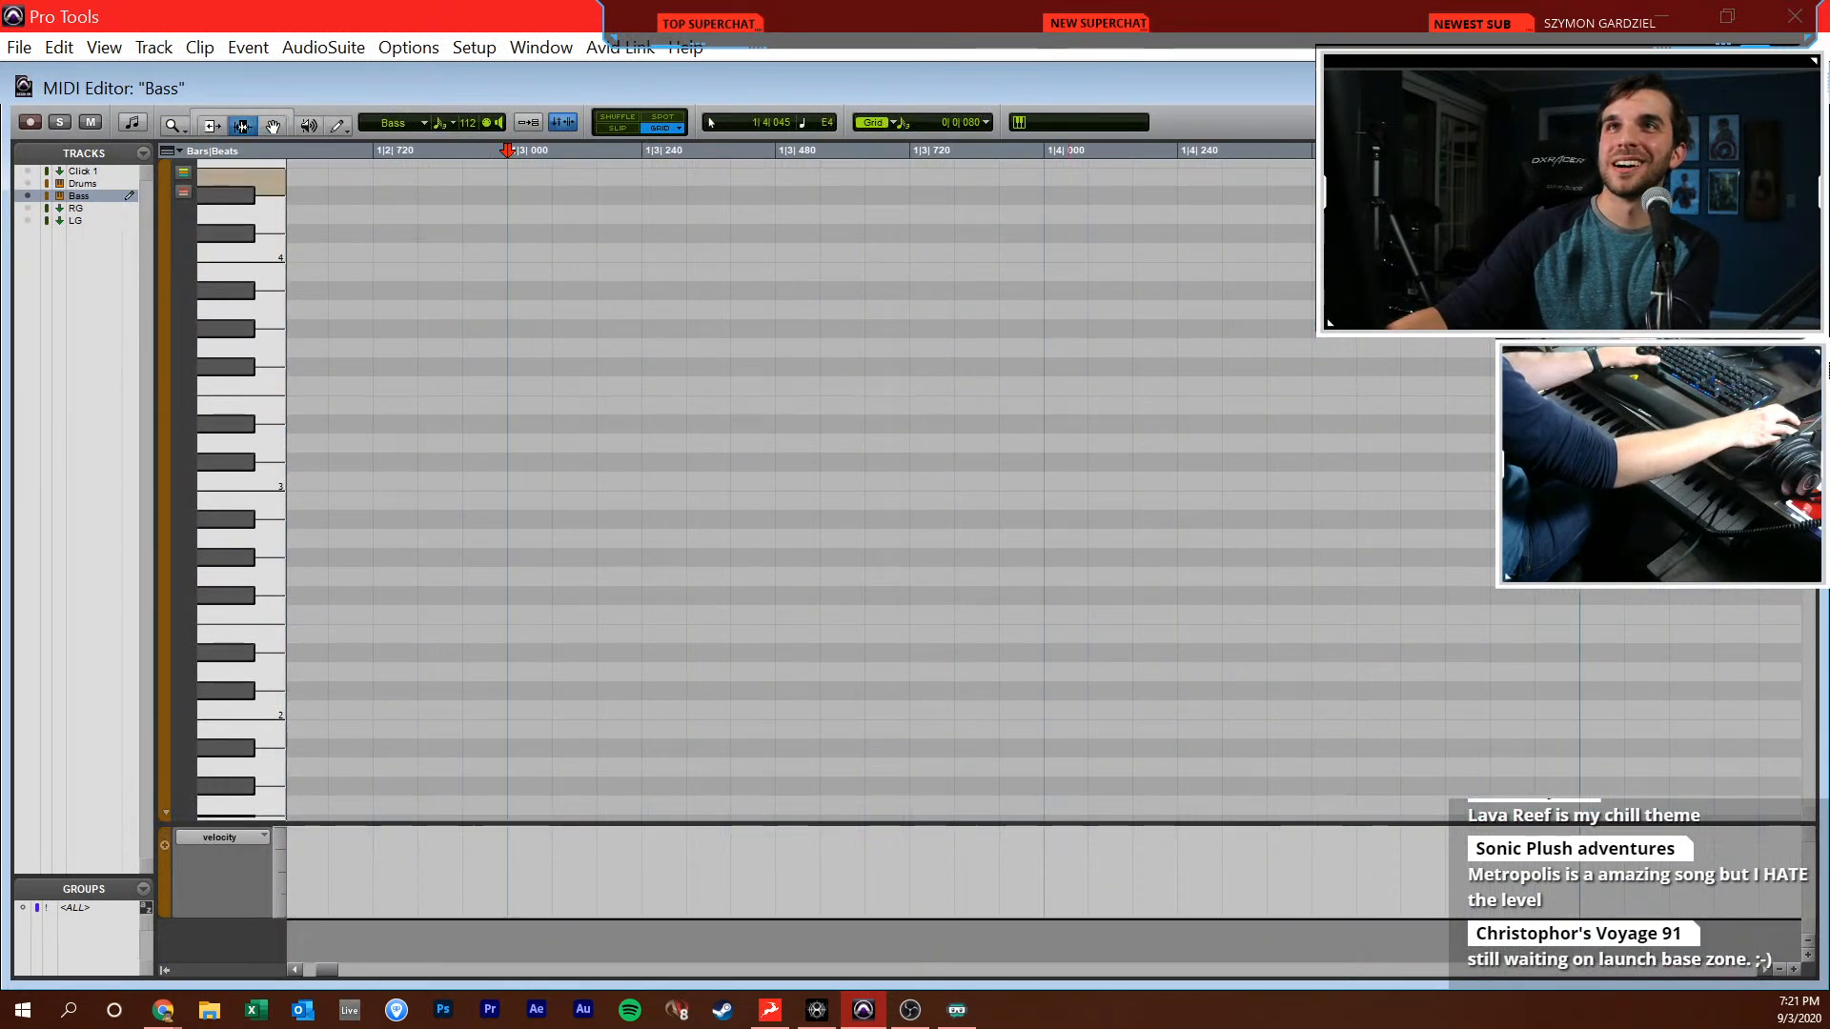
key(alt+Tab)
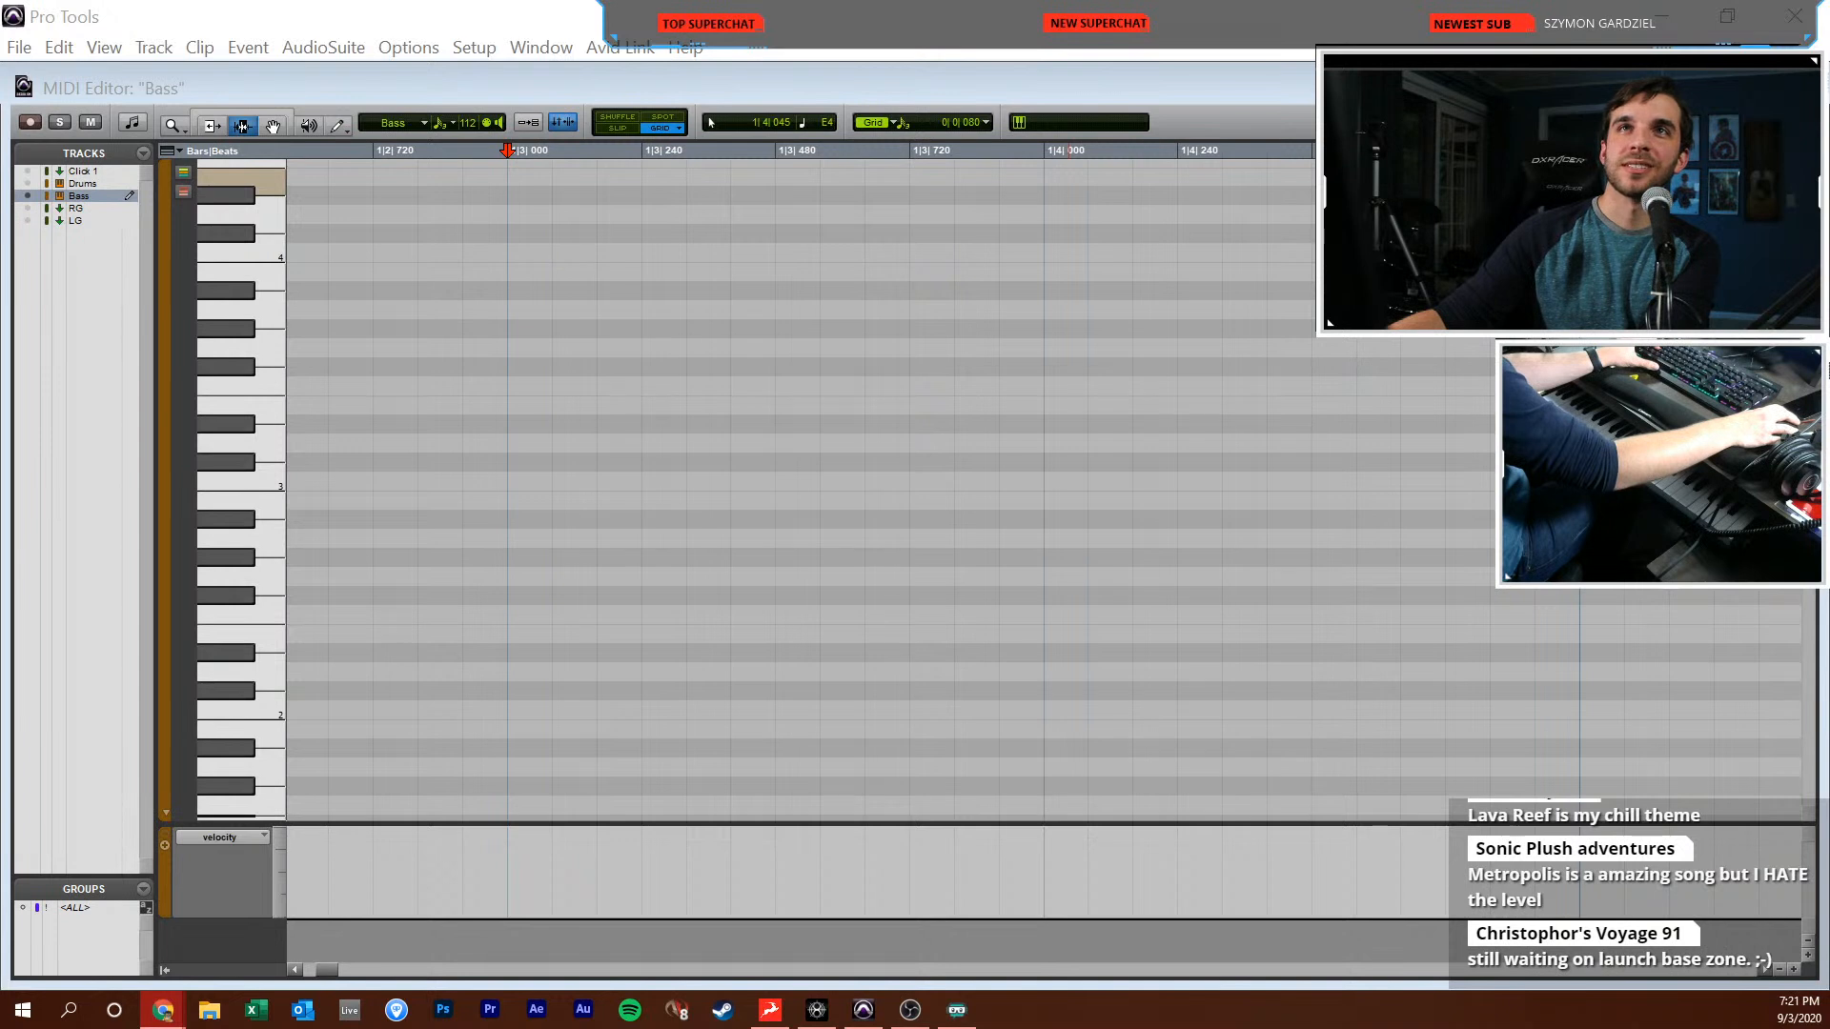
click(910, 570)
click(643, 353)
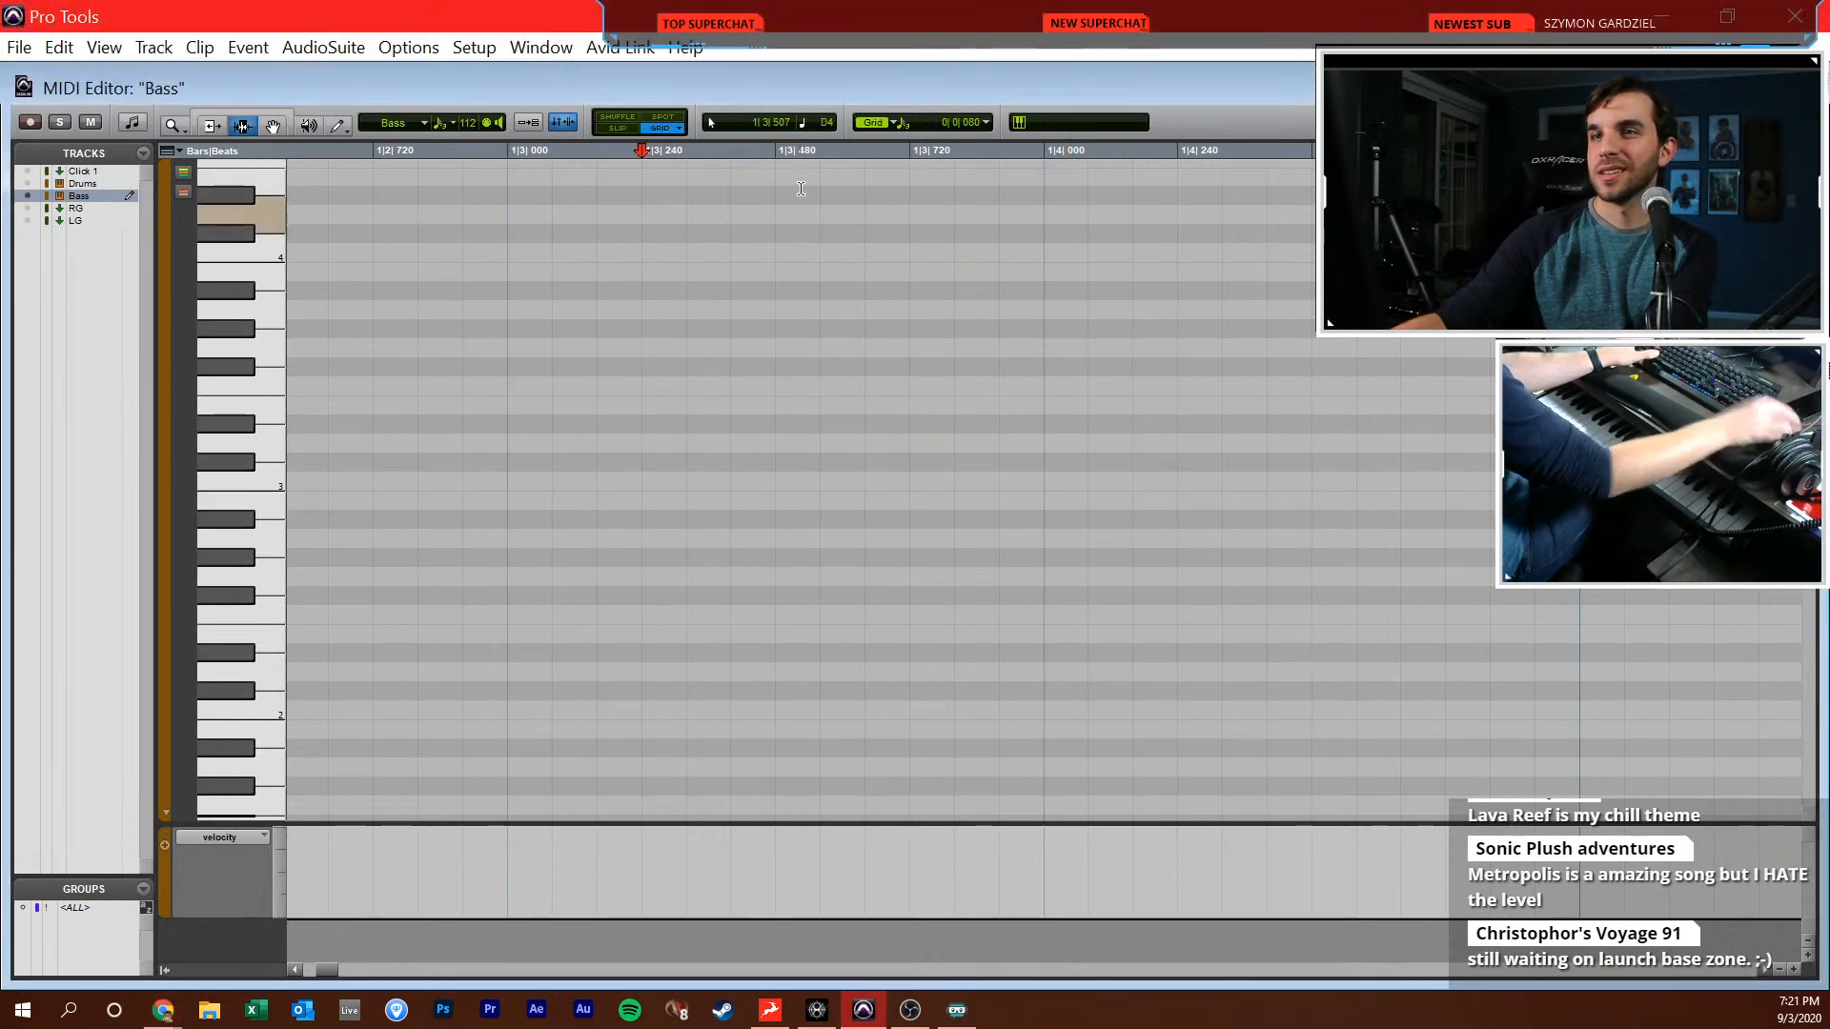
key(Return)
key(r)
key(r)
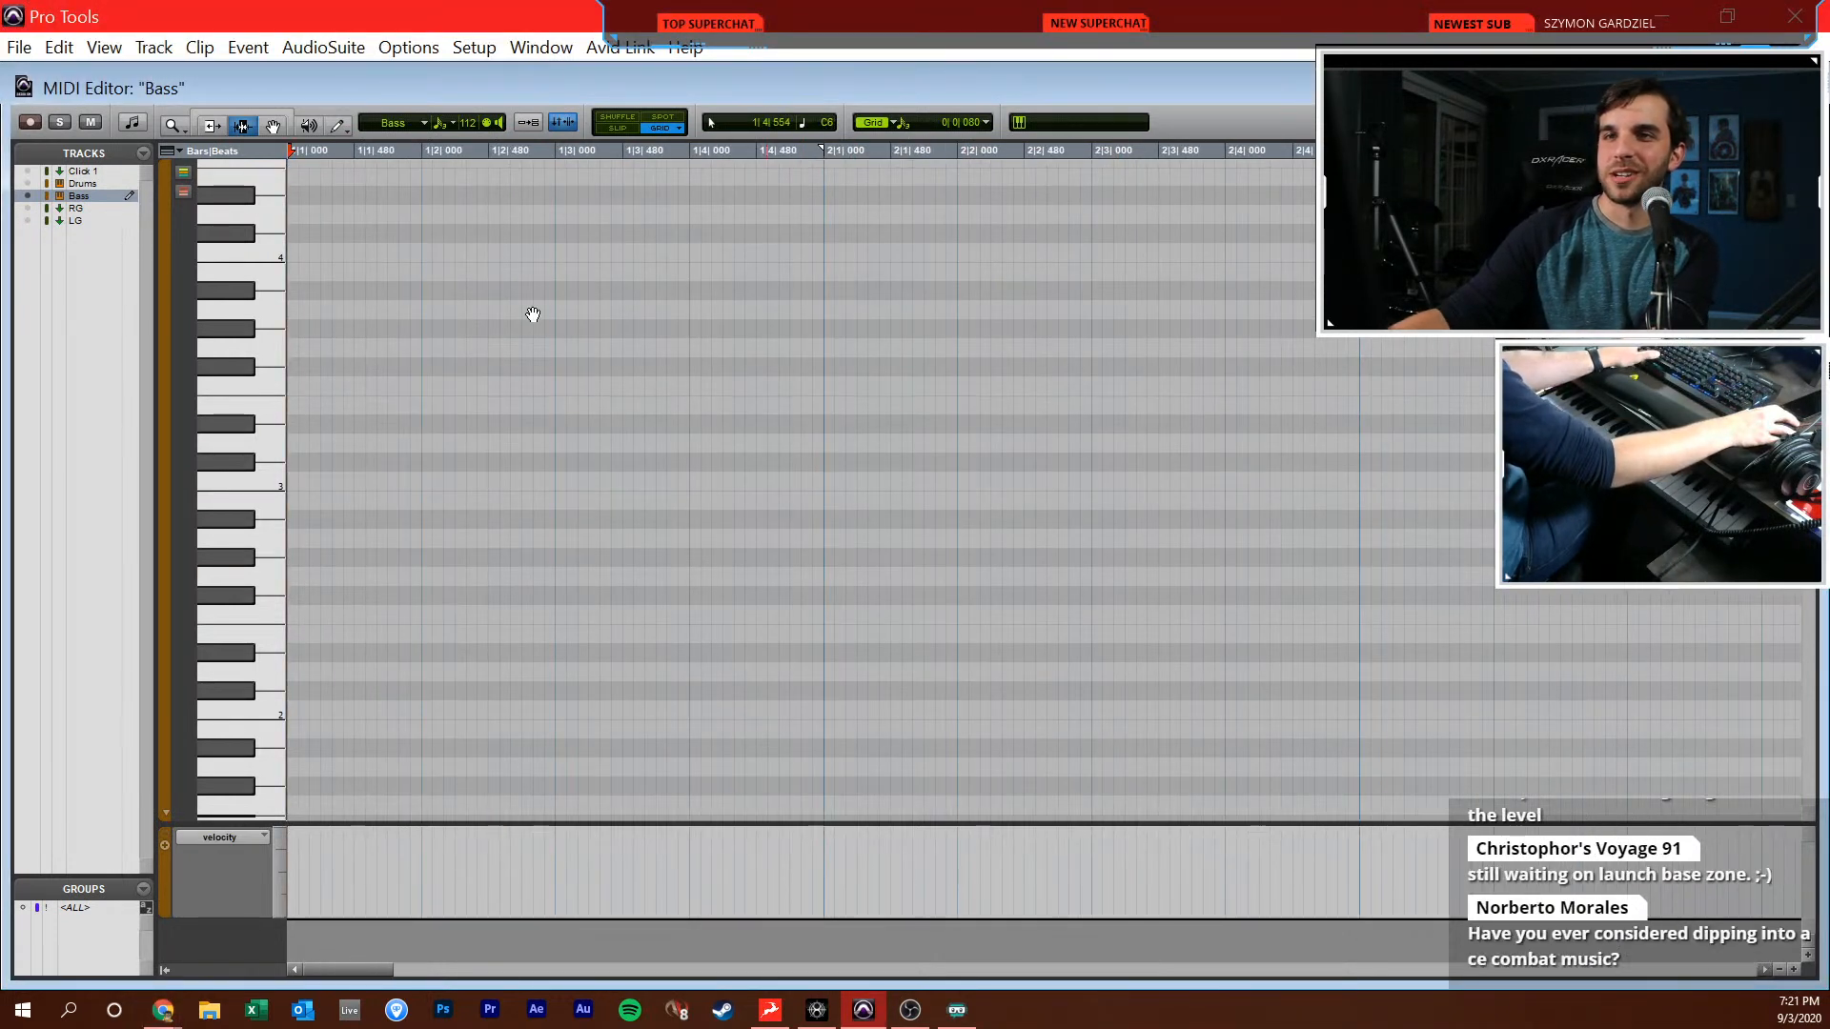
click(484, 302)
key(ctrl+w)
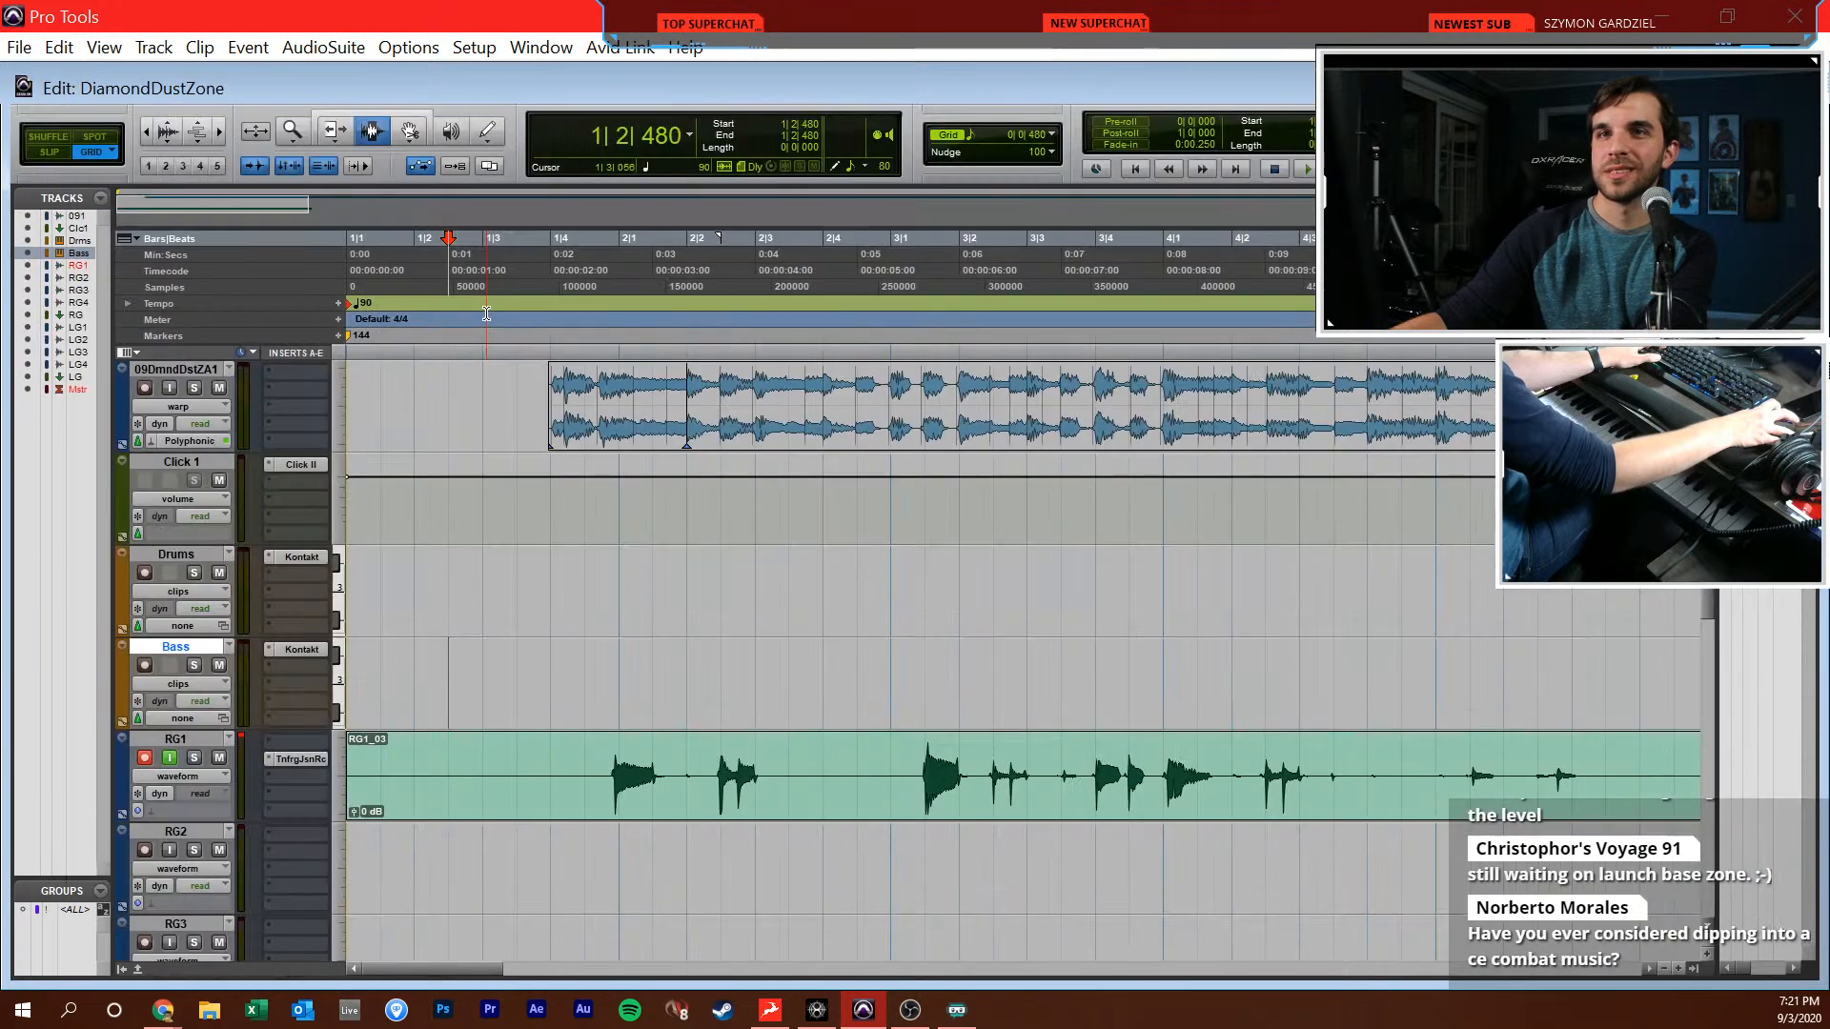
Turn off input monitoring on RG1 and place the edit cursor at 1|3|000 on the Bass track
click(501, 591)
click(579, 656)
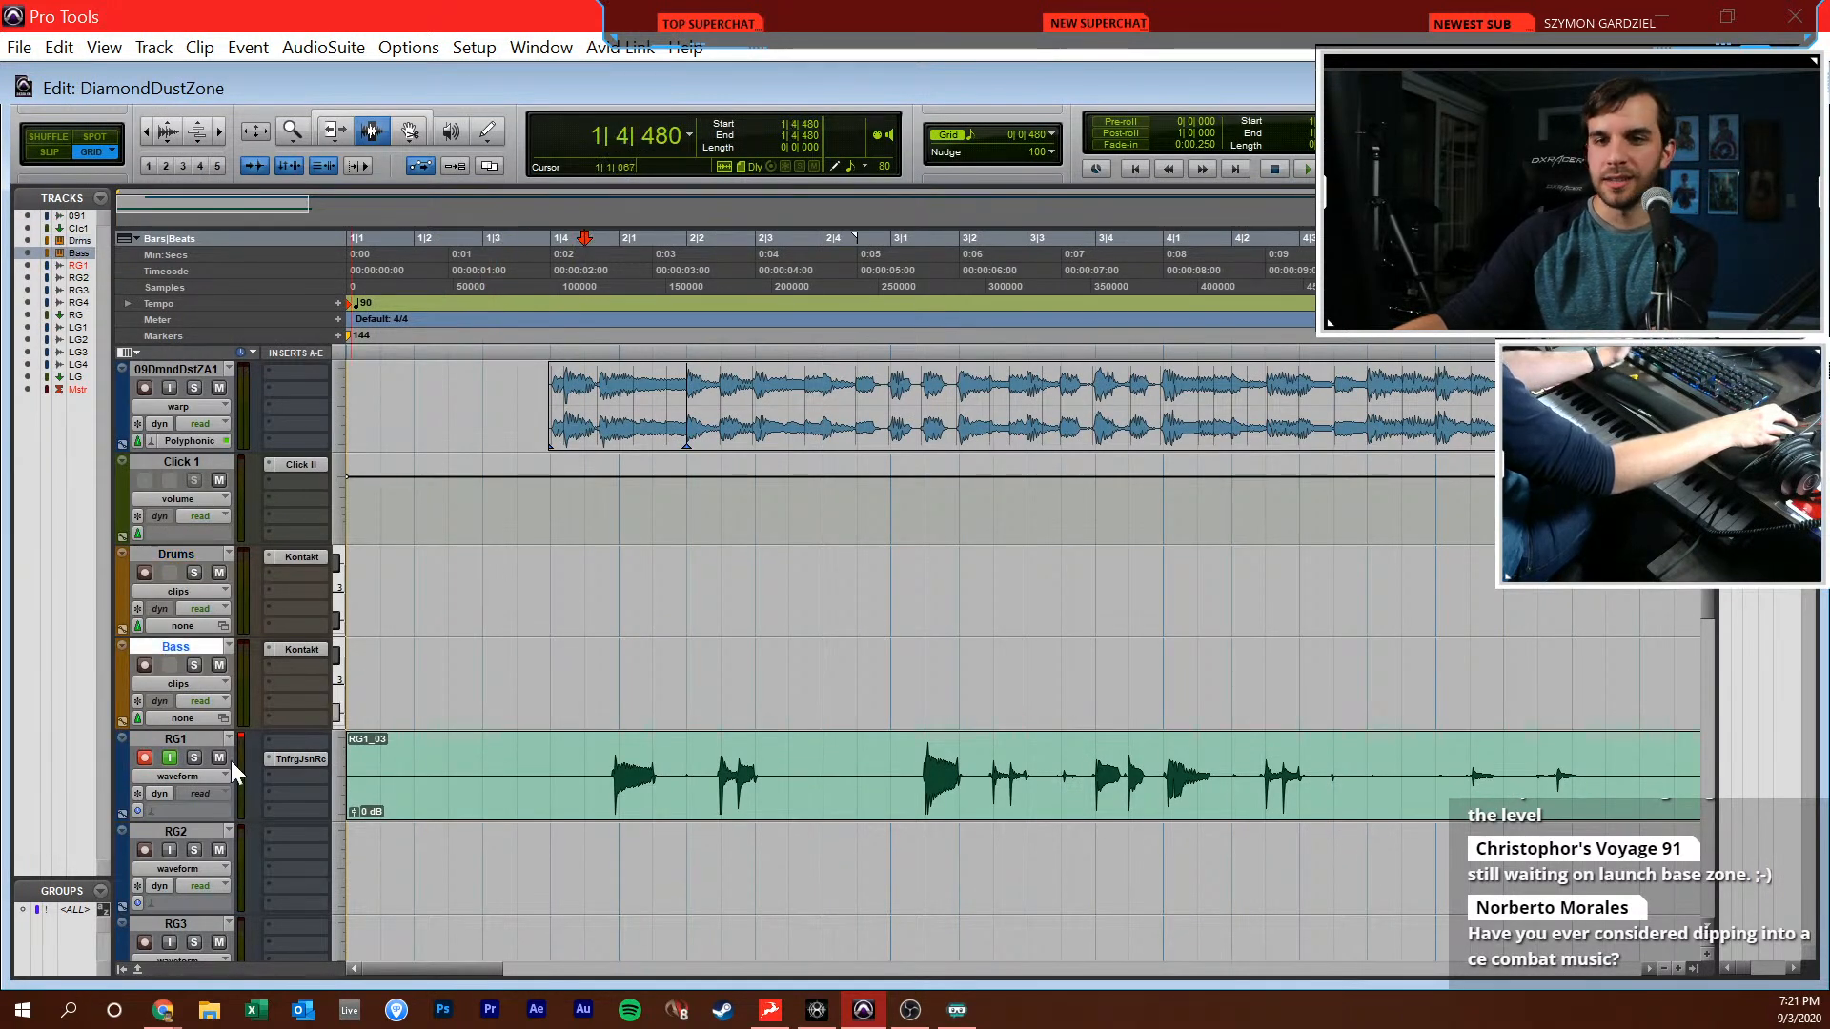
click(163, 754)
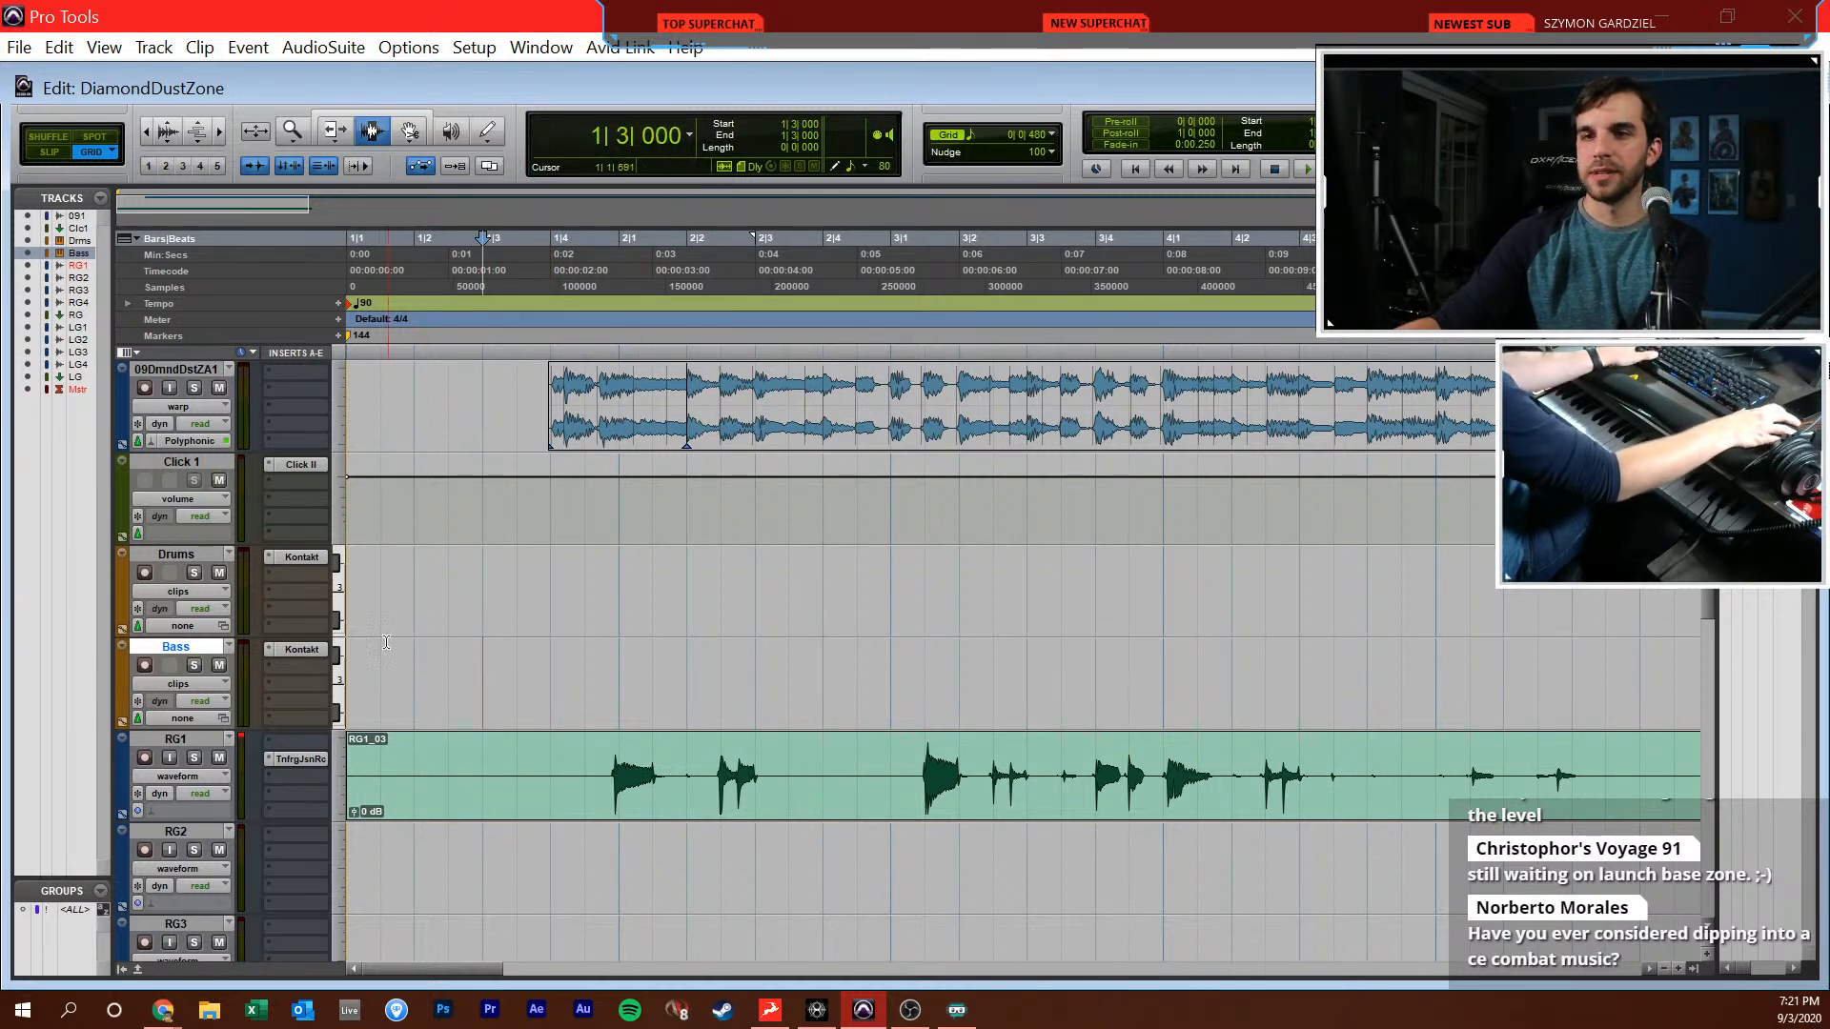
Open the Bass track in the MIDI Editor with the Pencil tool and set its grid to 1/16 notes without triplets
key(super+equal)
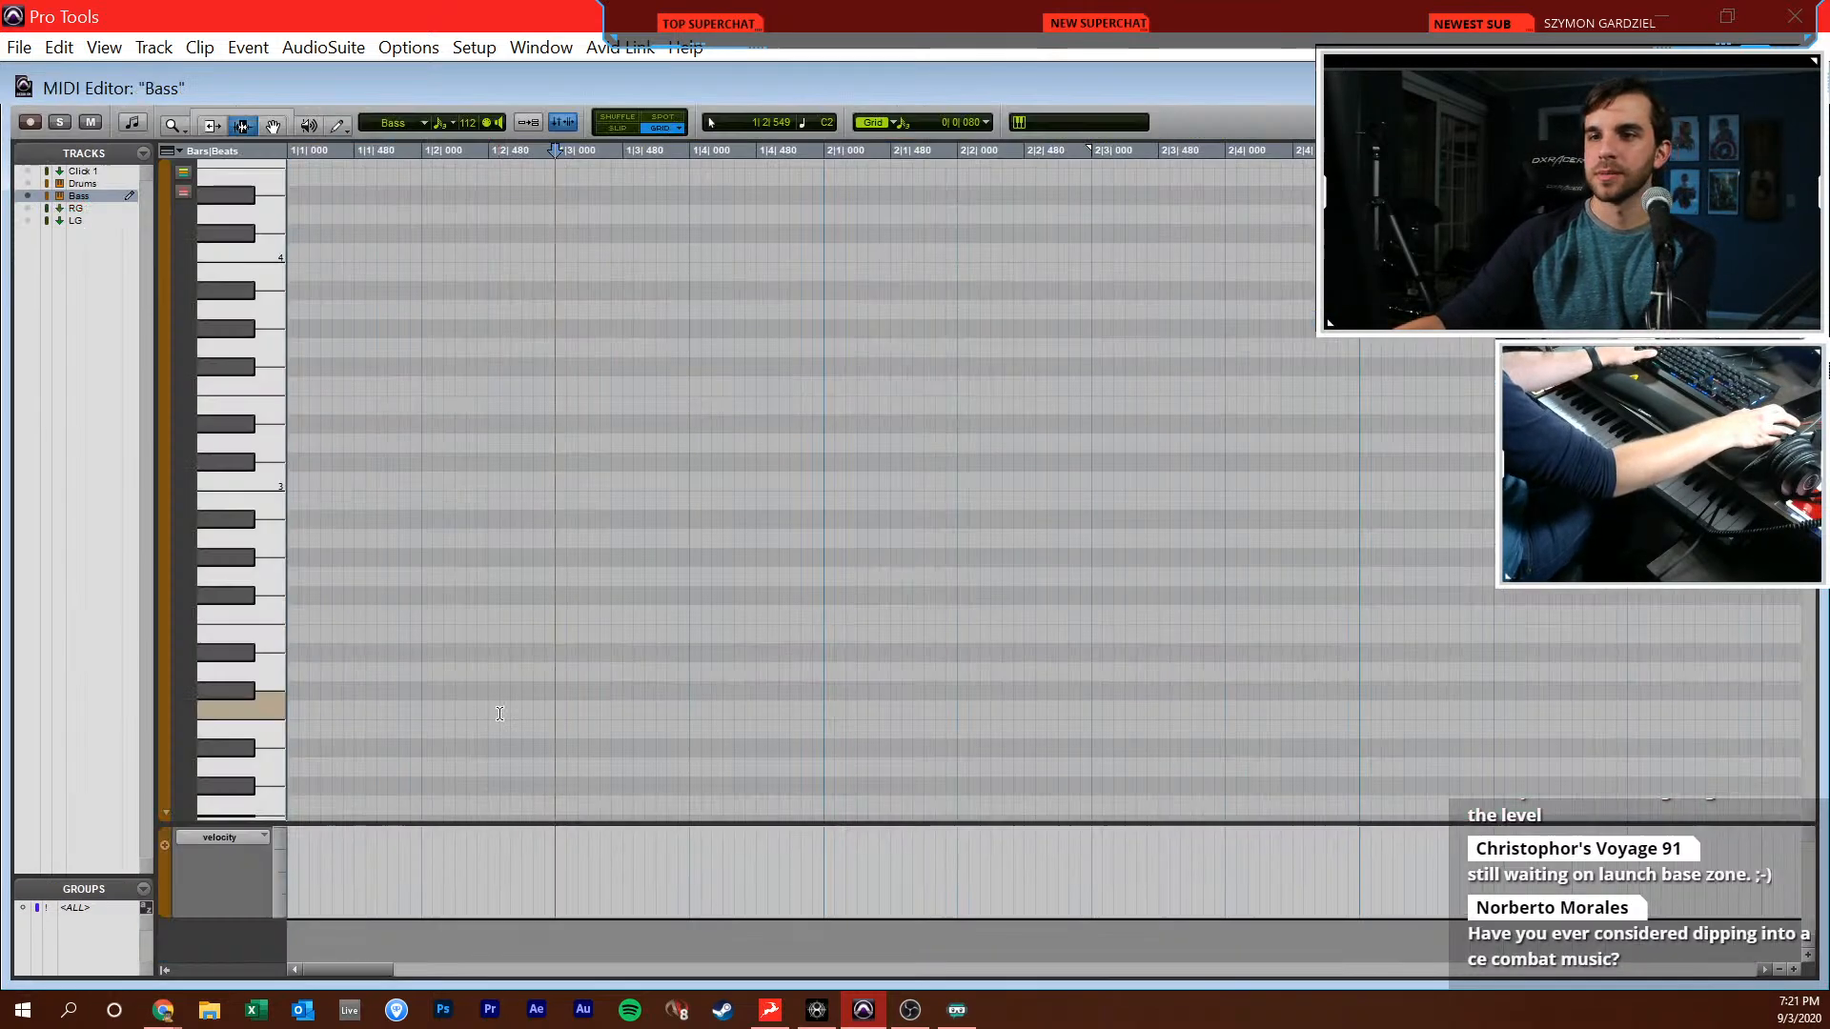
key(F10)
click(949, 124)
click(1001, 244)
click(964, 123)
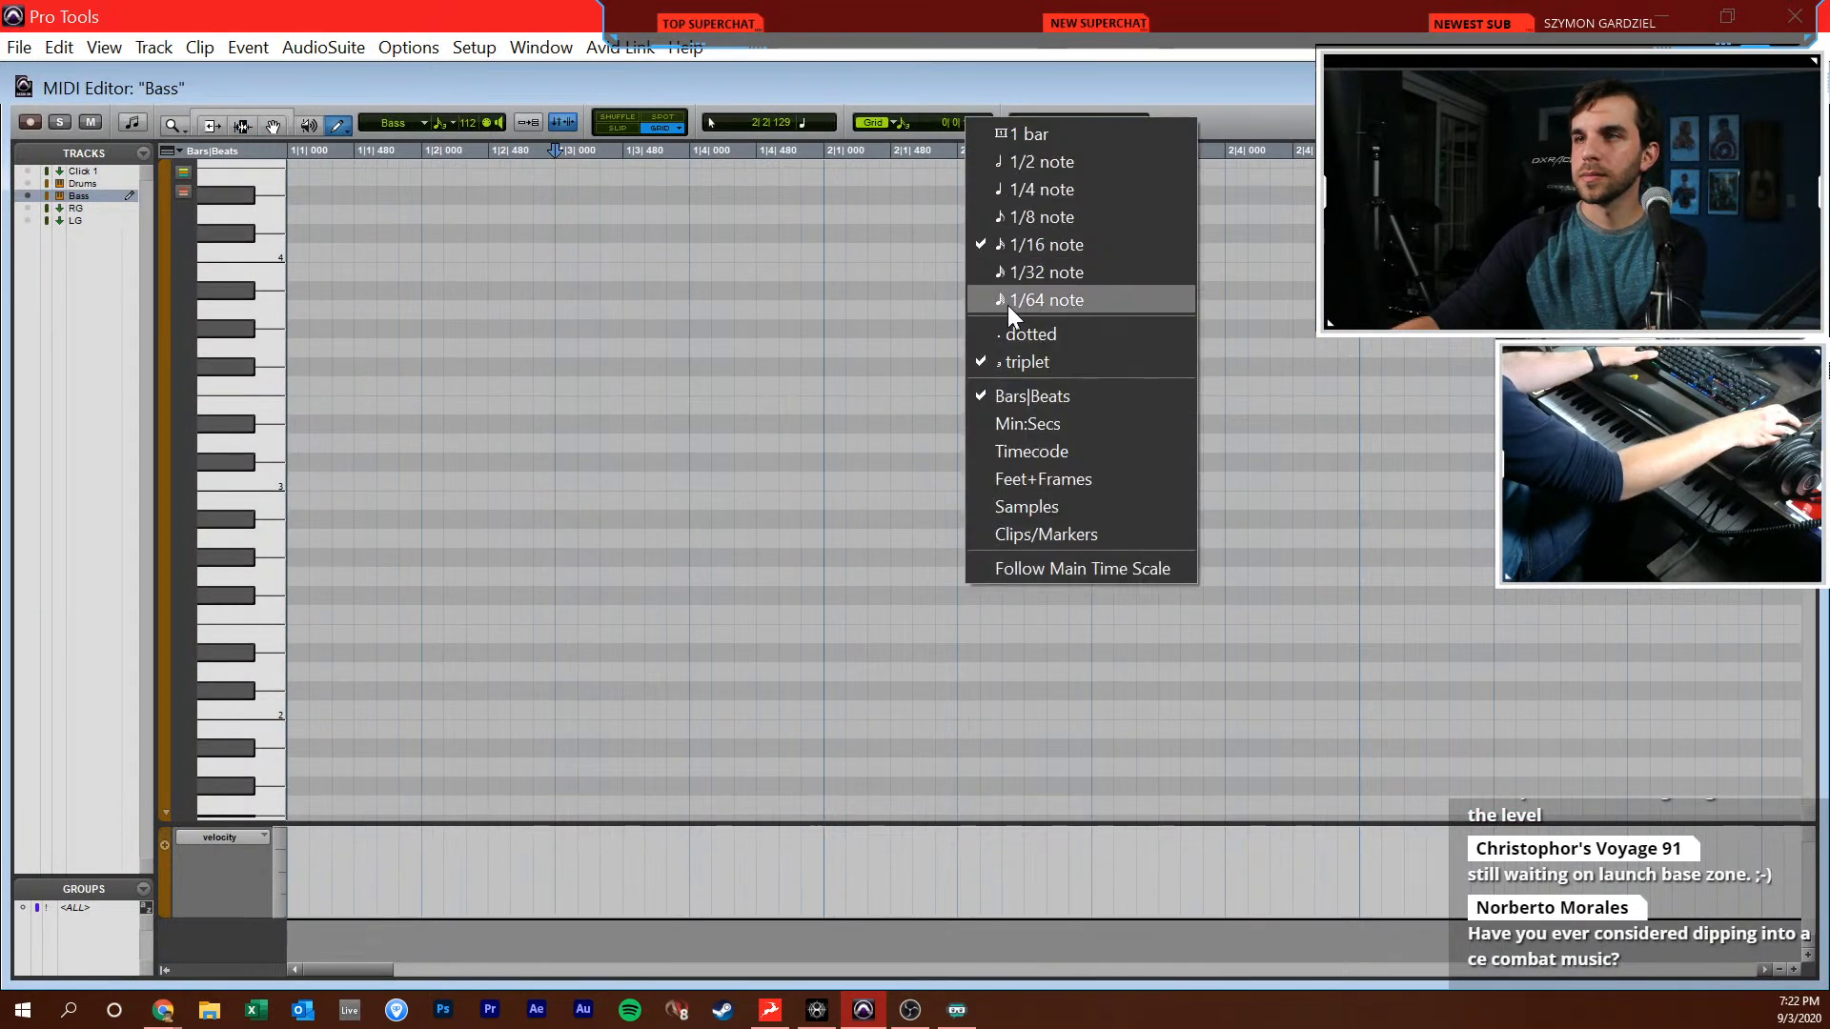
click(1020, 364)
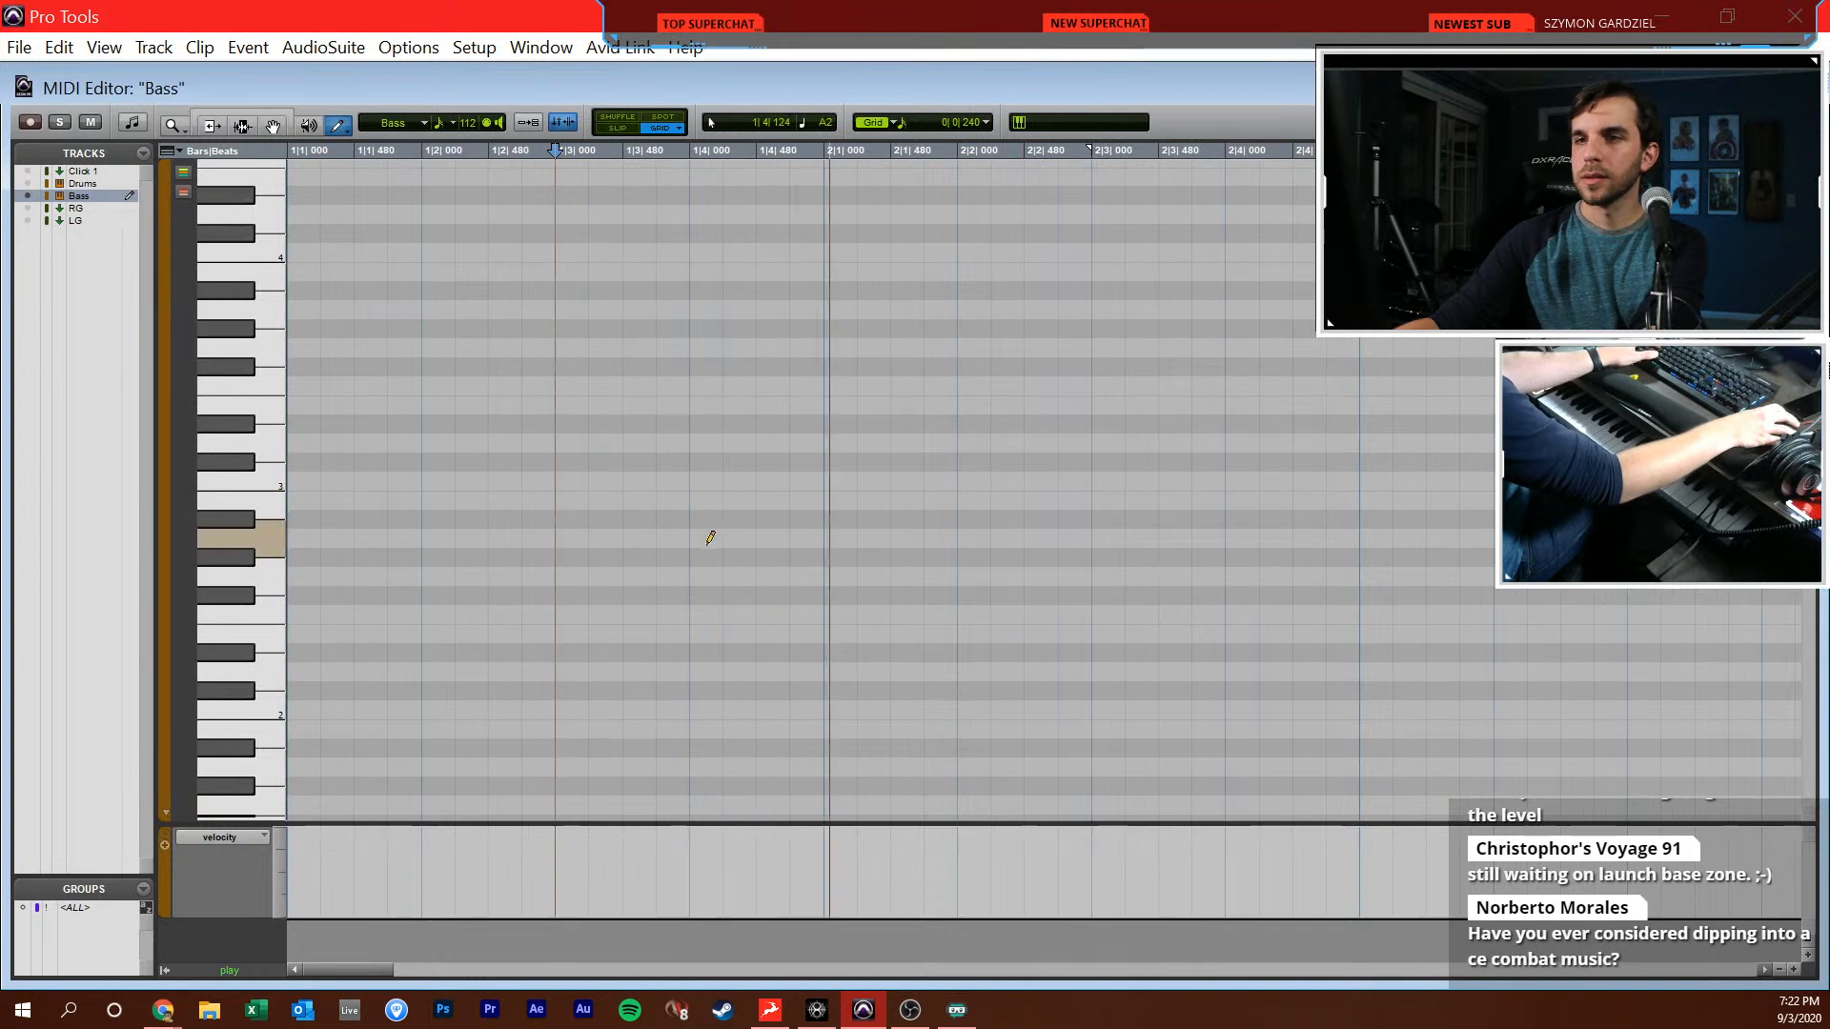
Draw a Bb1 sixteenth note at 1|4|240 and a C2 note from 1|4|720 to 2|1|480, and return to the Edit window
click(774, 750)
key(ctrl+z)
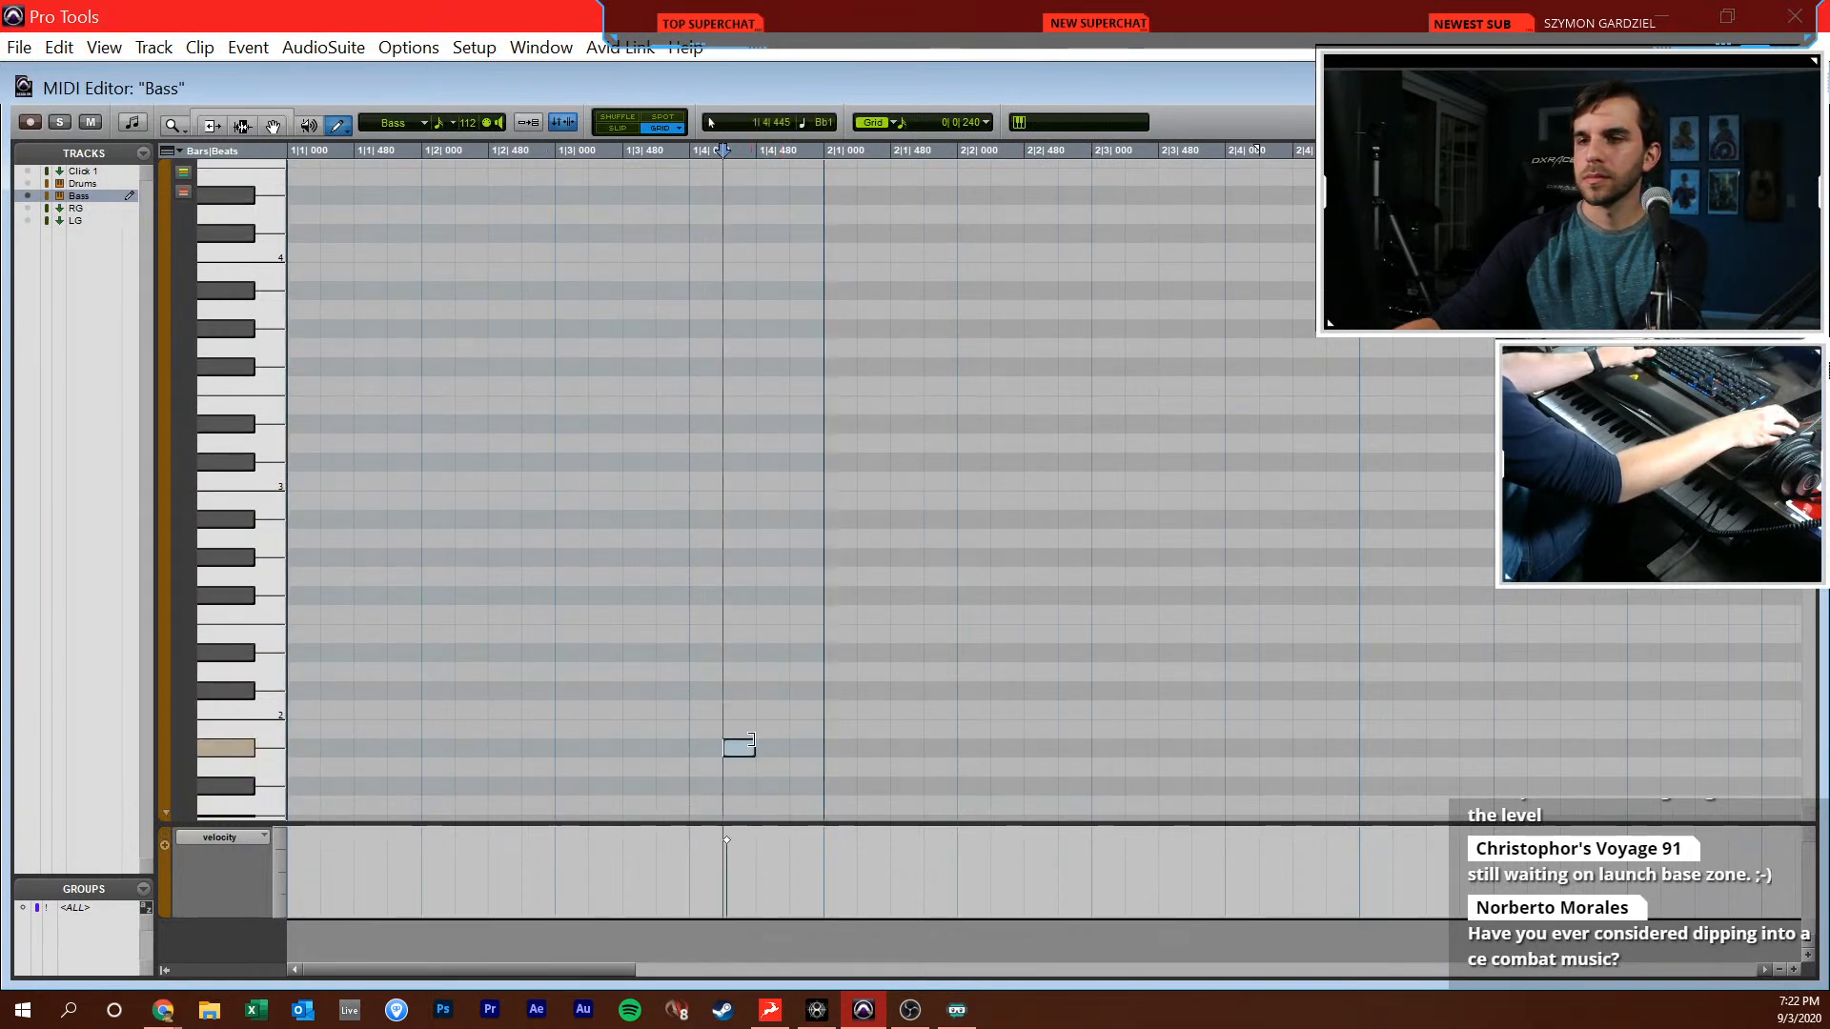
click(746, 749)
drag(873, 706, 901, 703)
key(space)
key(ctrl+w)
key(ctrl+equal)
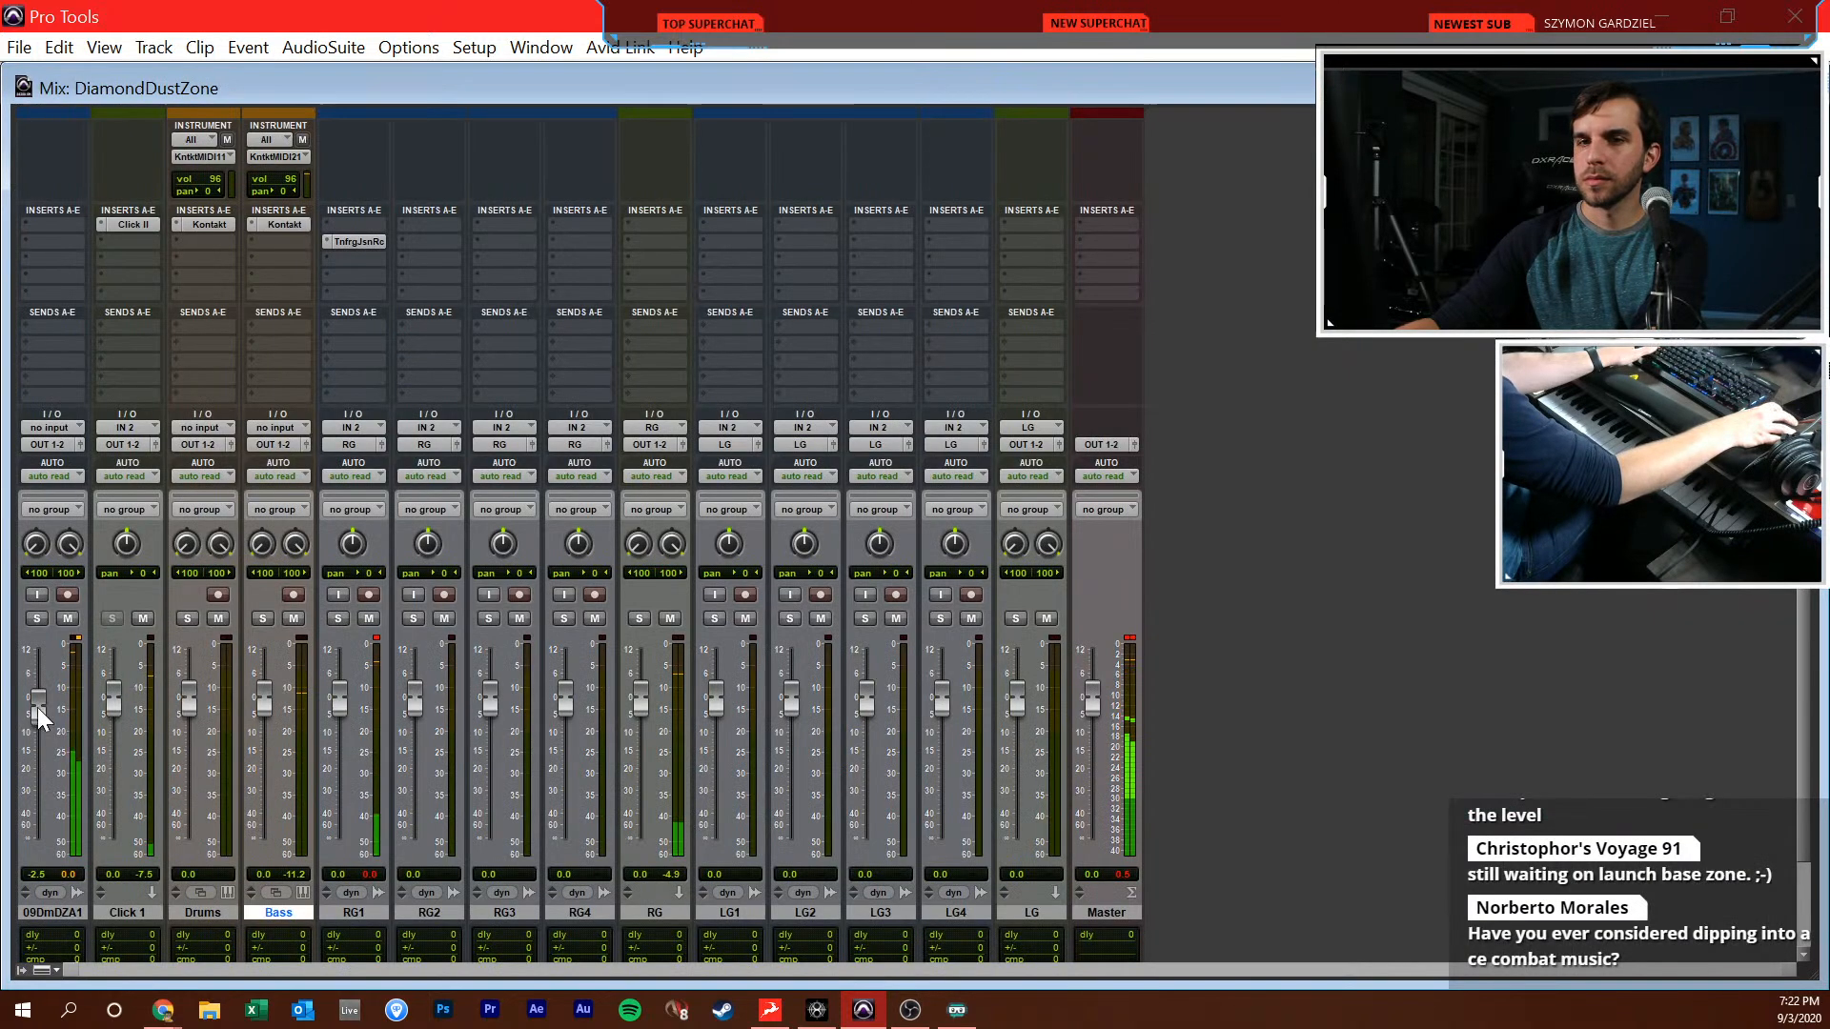
key(ctrl+equal)
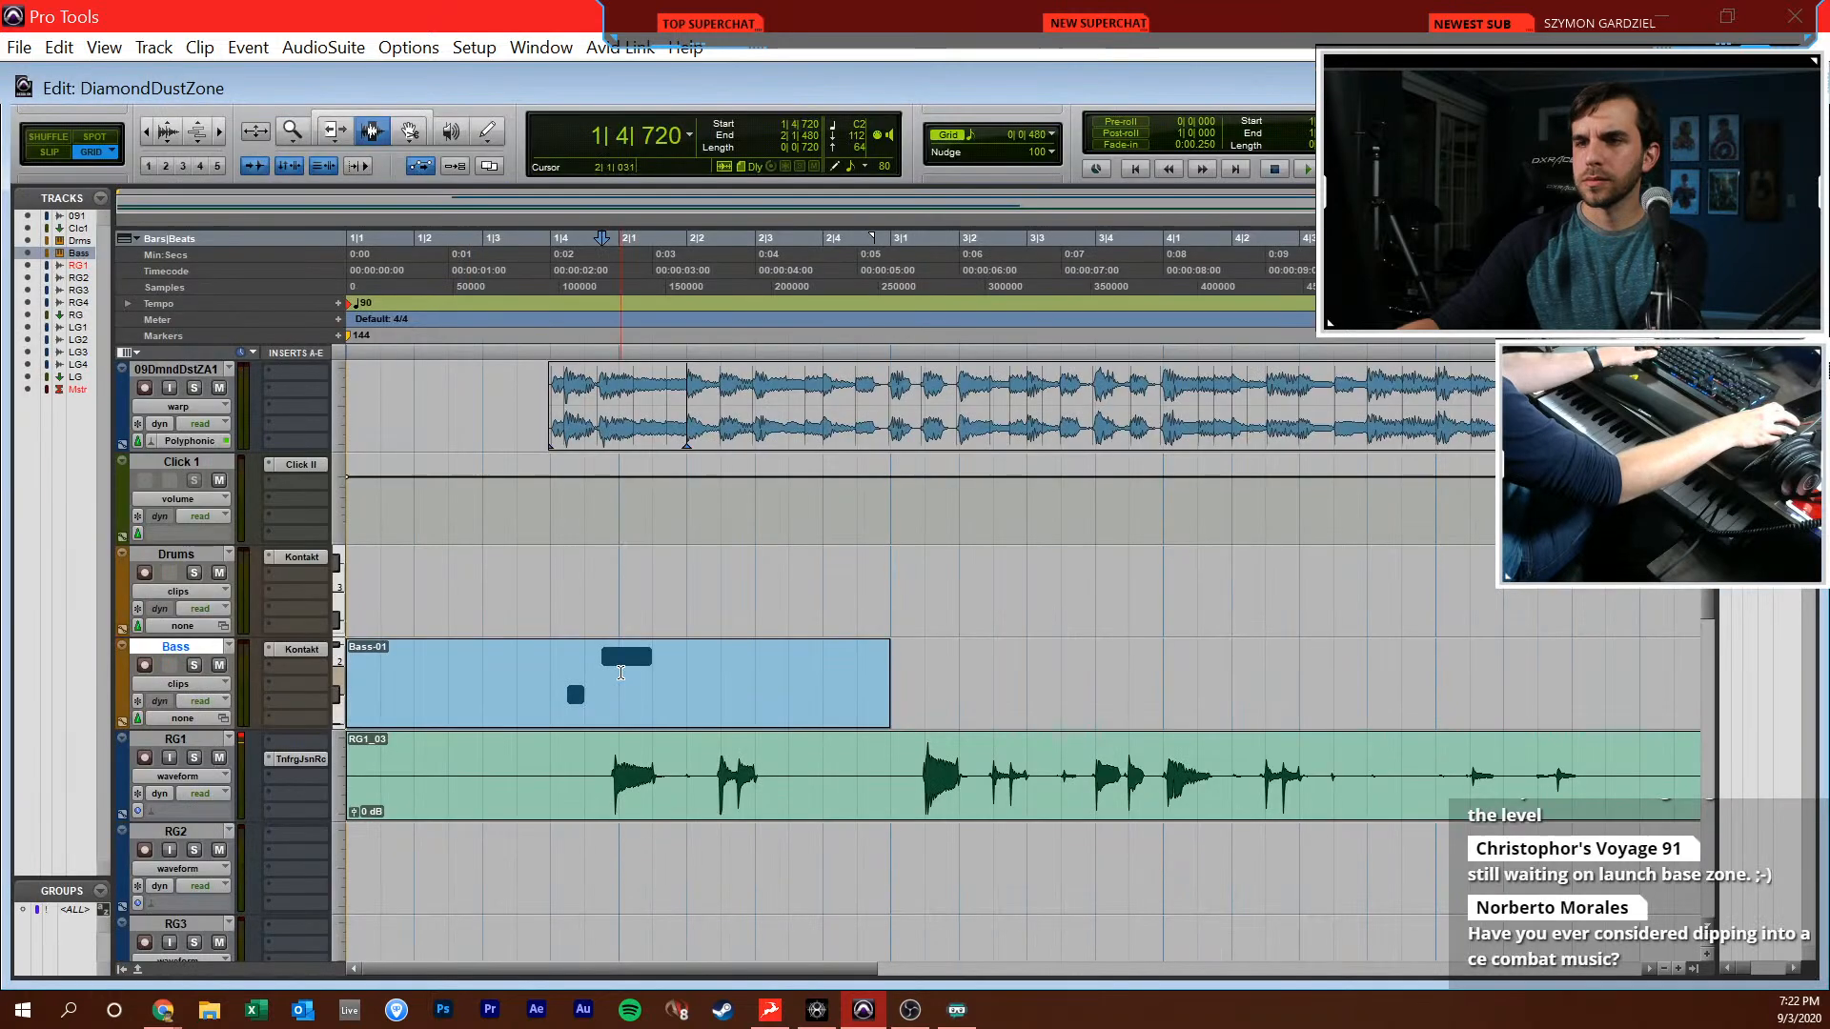
Draw Bass sixteenths on C2 at 2|2|480, 2|2|720, 3|1|480, 3|2|480 and 3|2|720, C3 at 3|3|000, B2 at 3|3|480 and G2 at 3|4|000
double_click(617, 685)
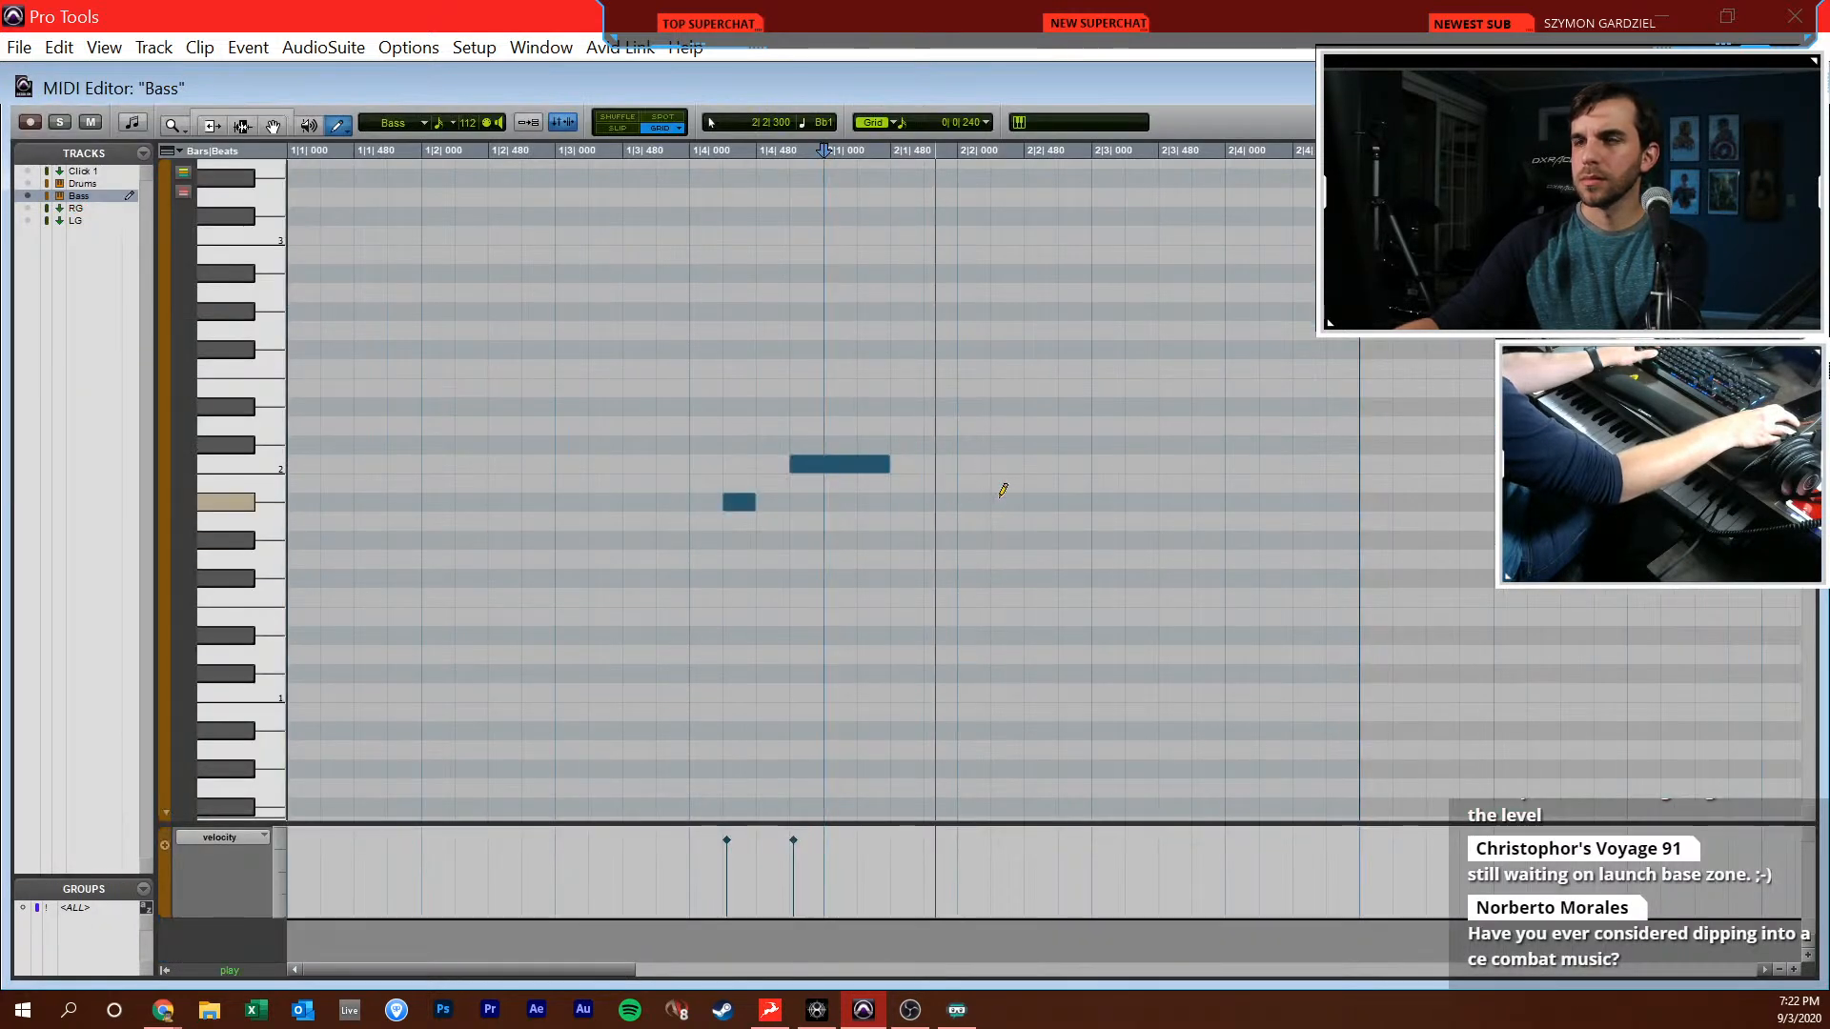
click(1053, 480)
click(1075, 464)
click(1077, 466)
click(978, 464)
click(1013, 464)
drag(1057, 275, 1053, 238)
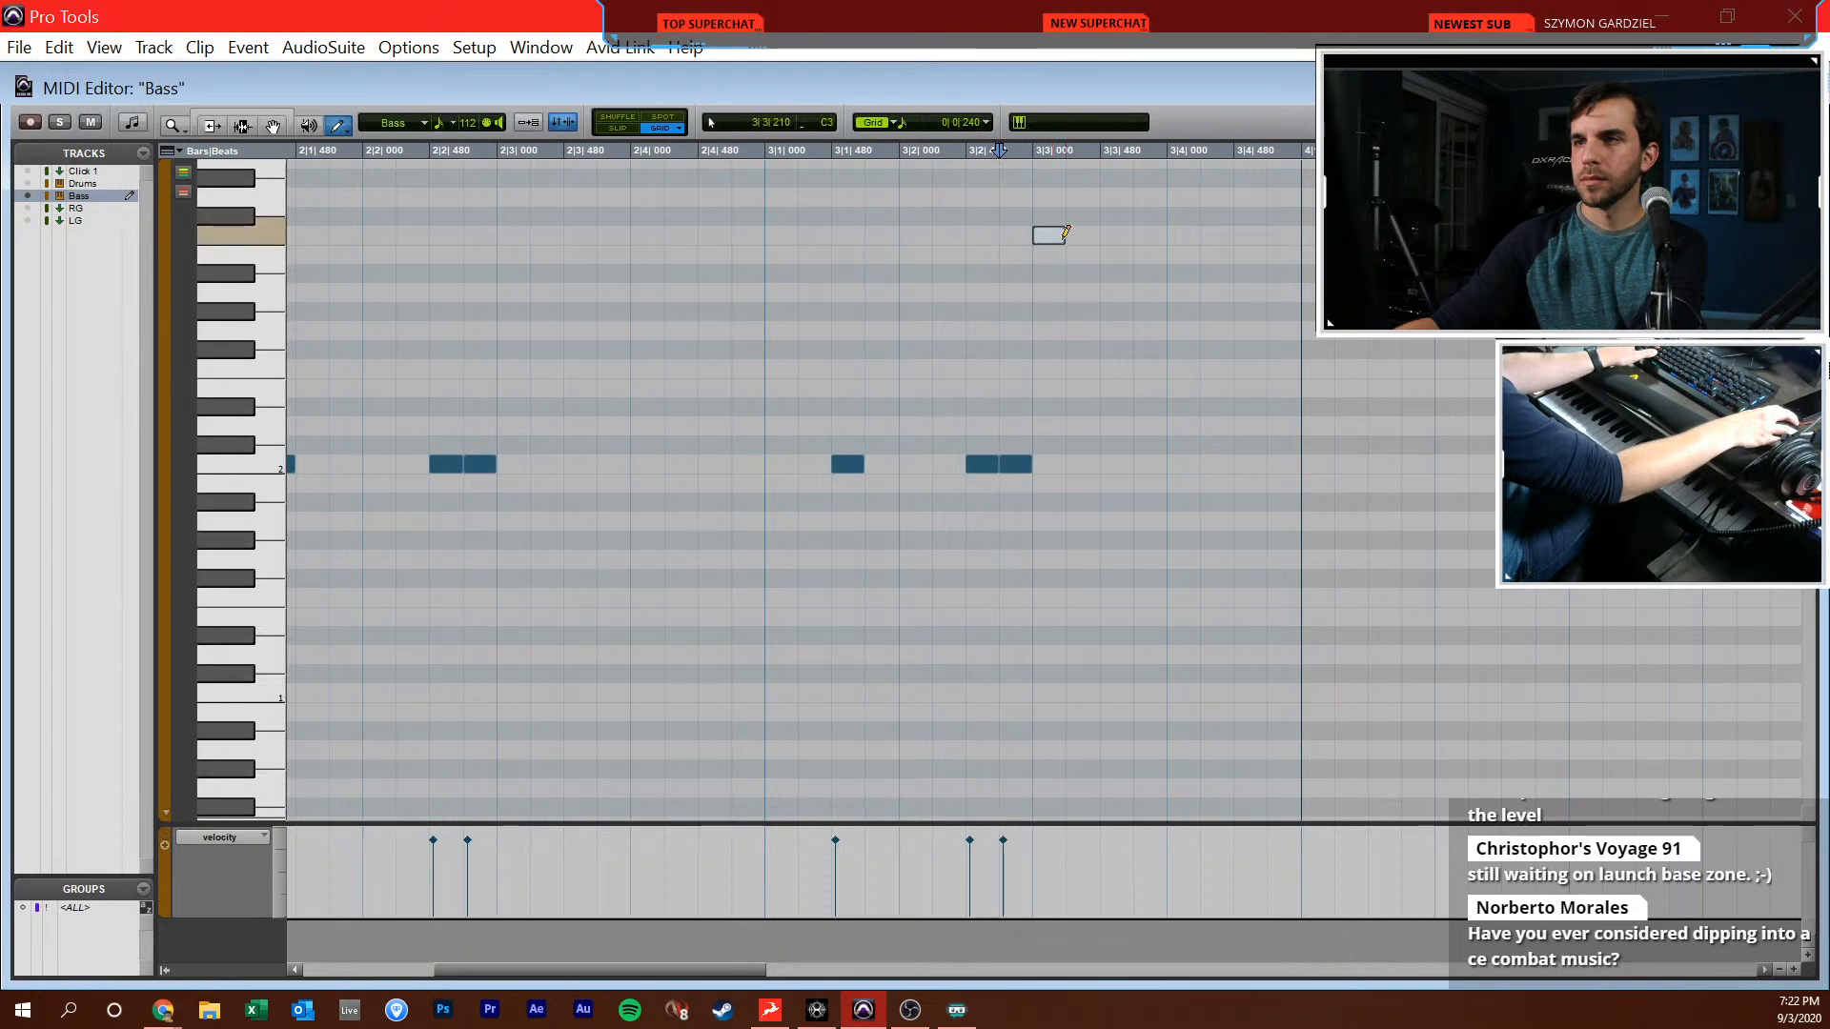
click(1191, 331)
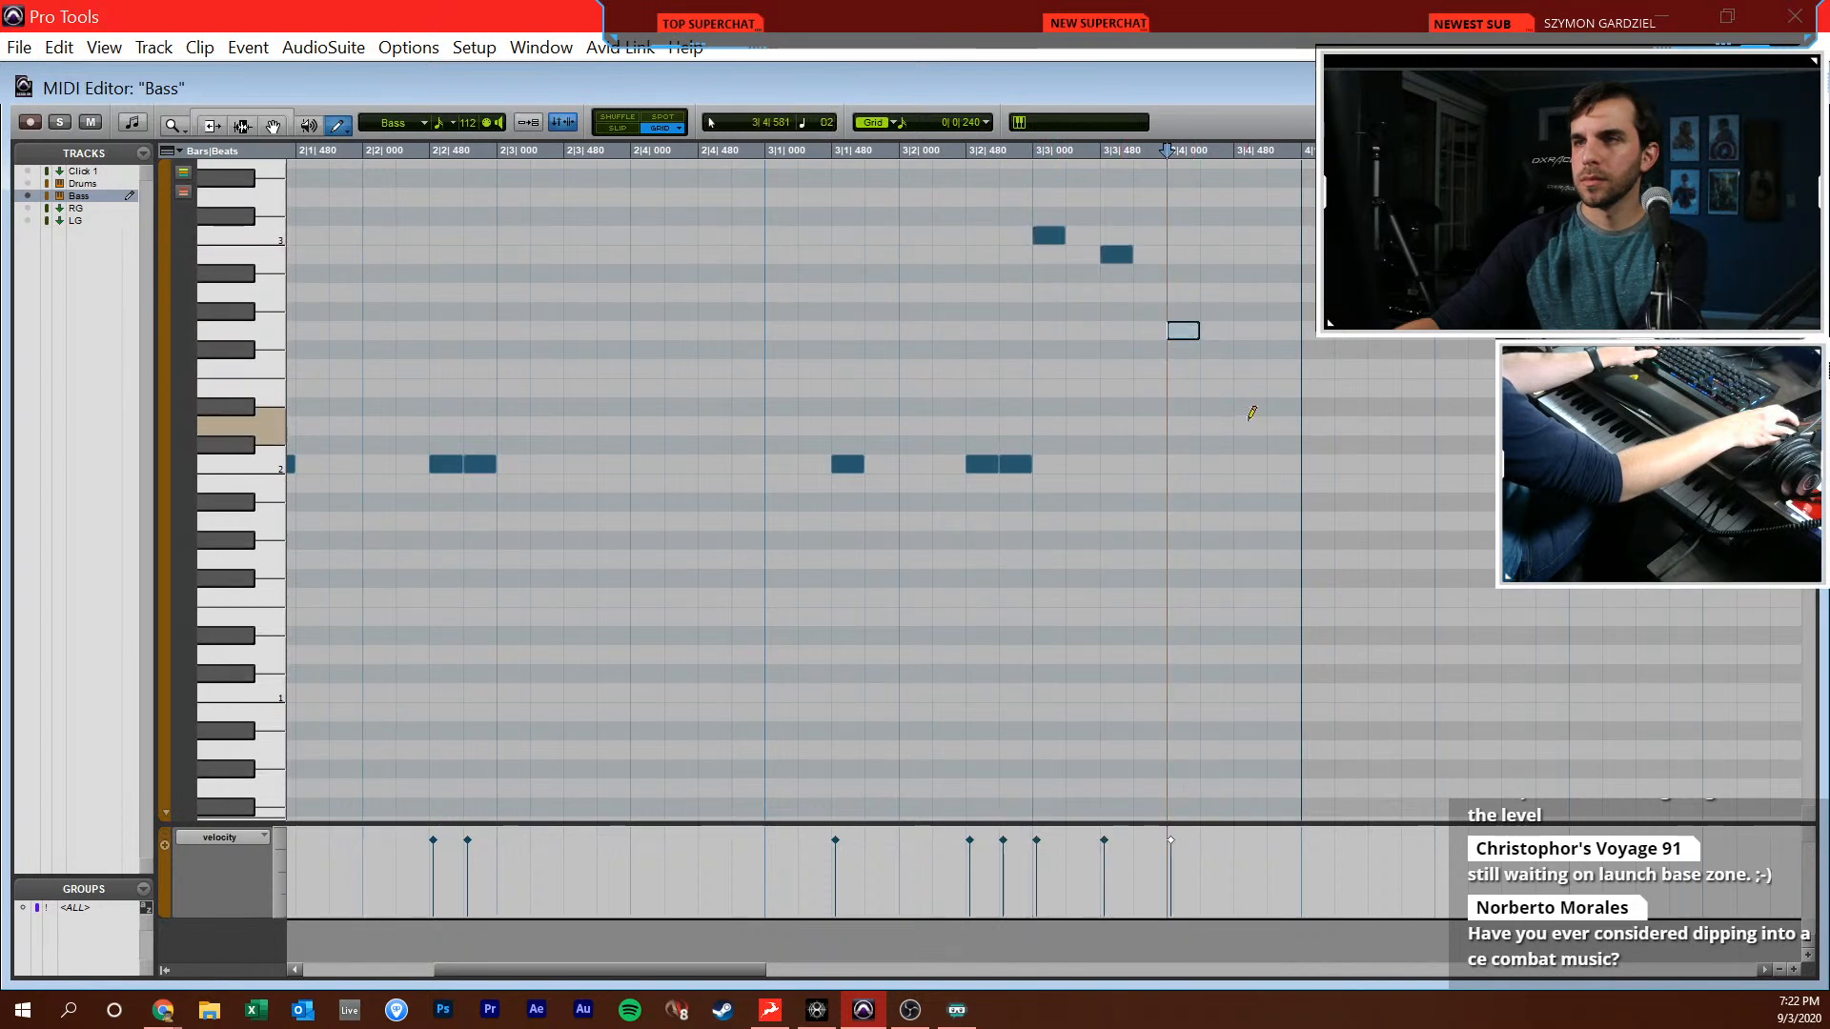
key(space)
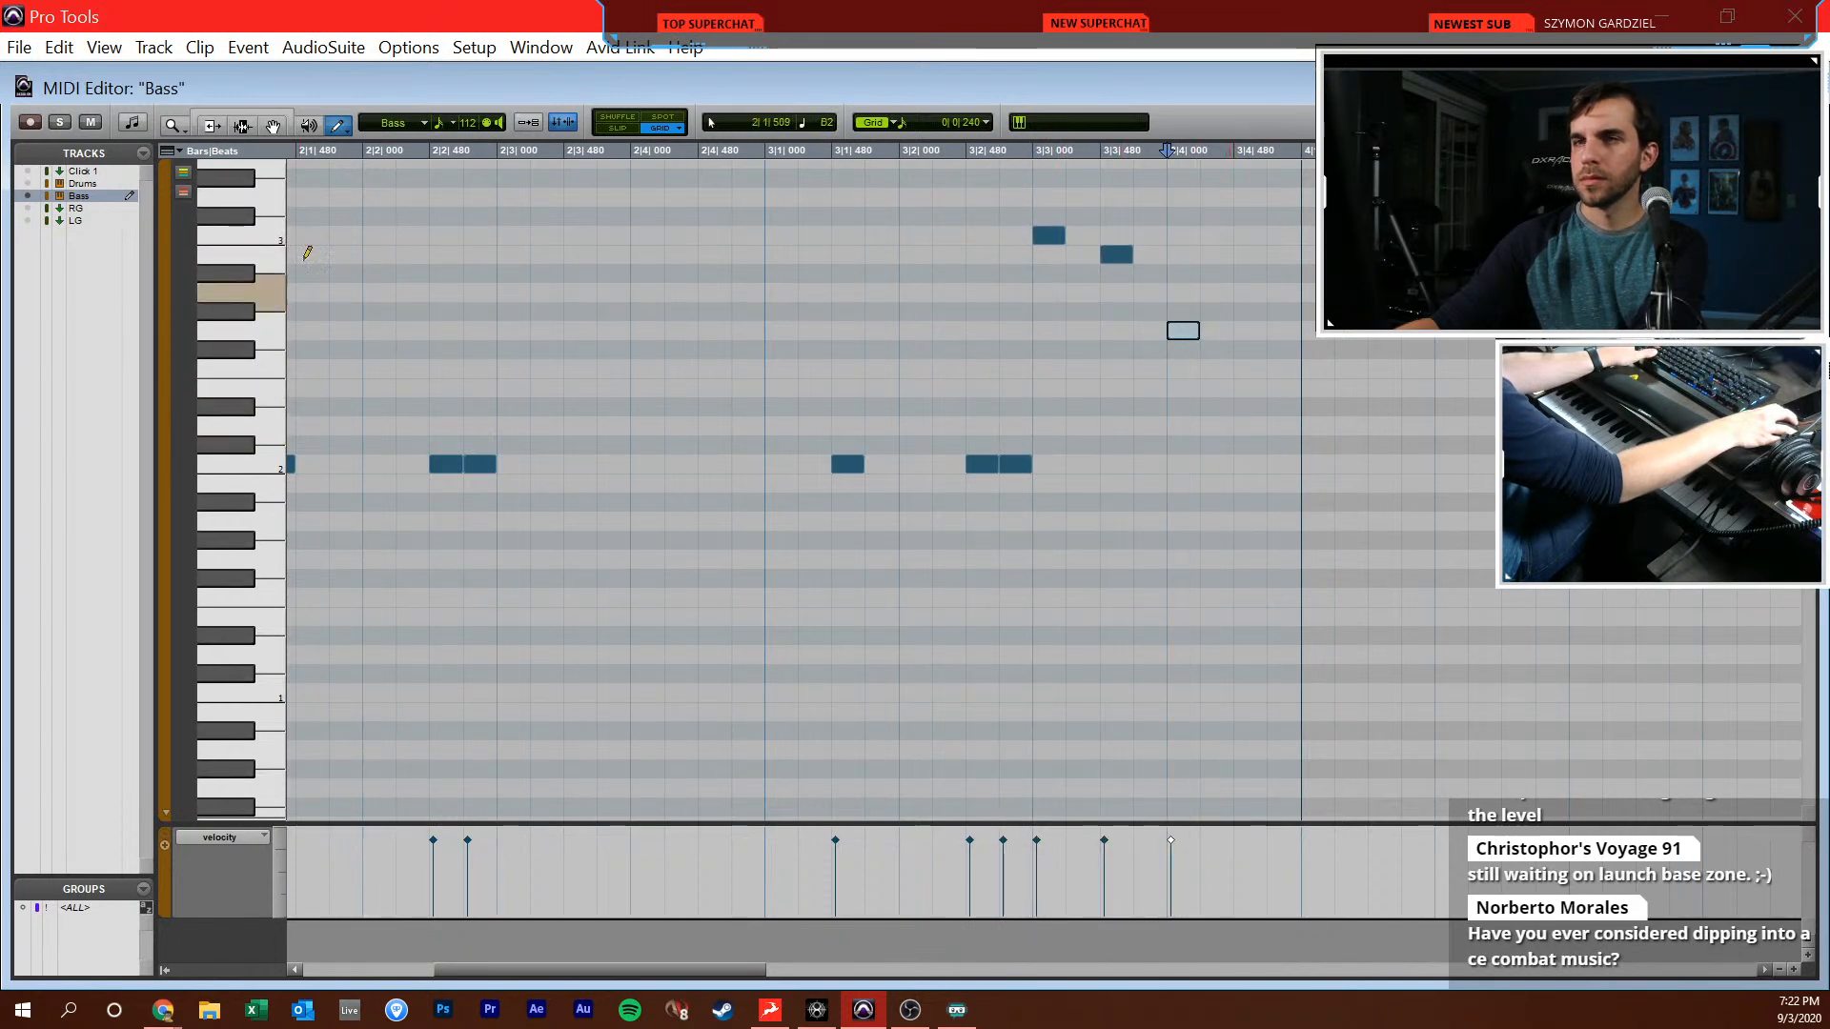
Draw Bass sixteenths on C2 at 3|4|480, G#1 at 4|1|000, 4|1|480 and 4|2|720, and Eb1 at 4|2|480
key(ctrl+w)
double_click(1029, 689)
scroll(1085, 467, right, 2)
key(F7)
key(space)
scroll(832, 589, right, 1)
key(F10)
click(847, 578)
key(space)
click(928, 655)
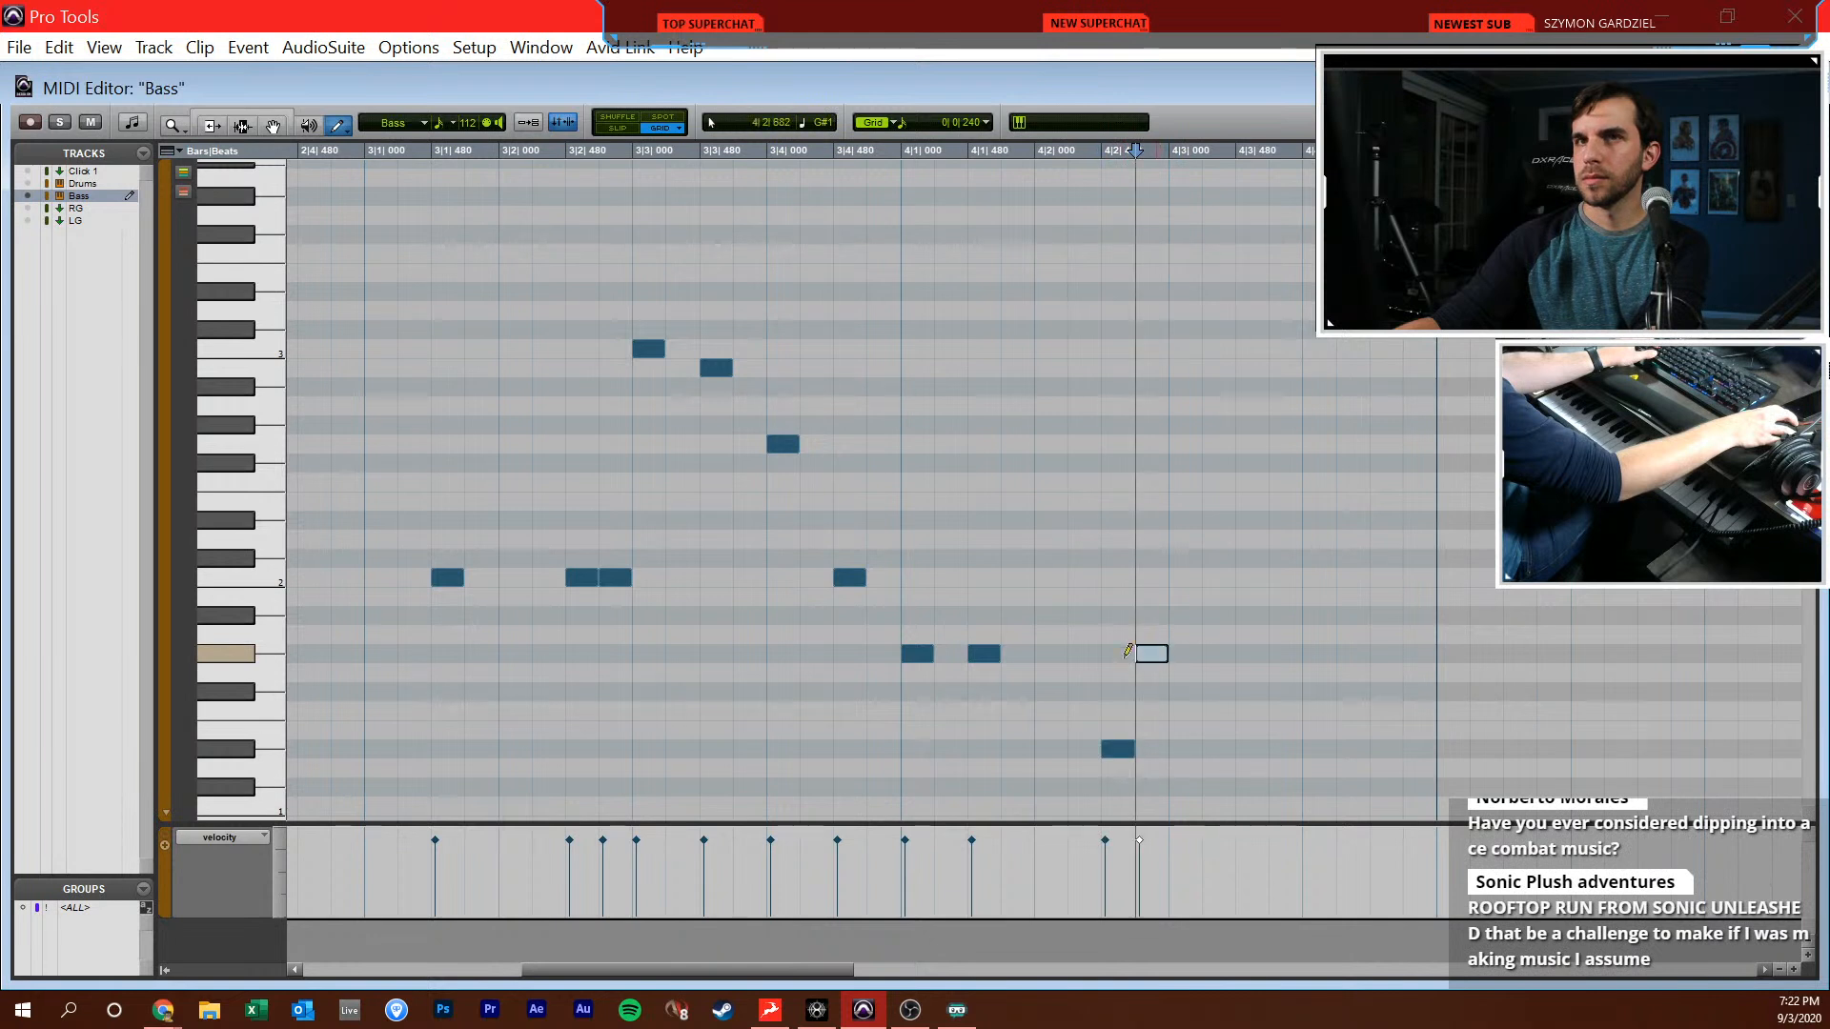
Finish bar 4 with sixteenths on Eb2 at 4|4|000 and G#2 at 4|4|240, and a G#1 note from 4|4|480 to 5|1|000
key(F7)
click(1026, 607)
key(space)
scroll(1034, 683, right, 2)
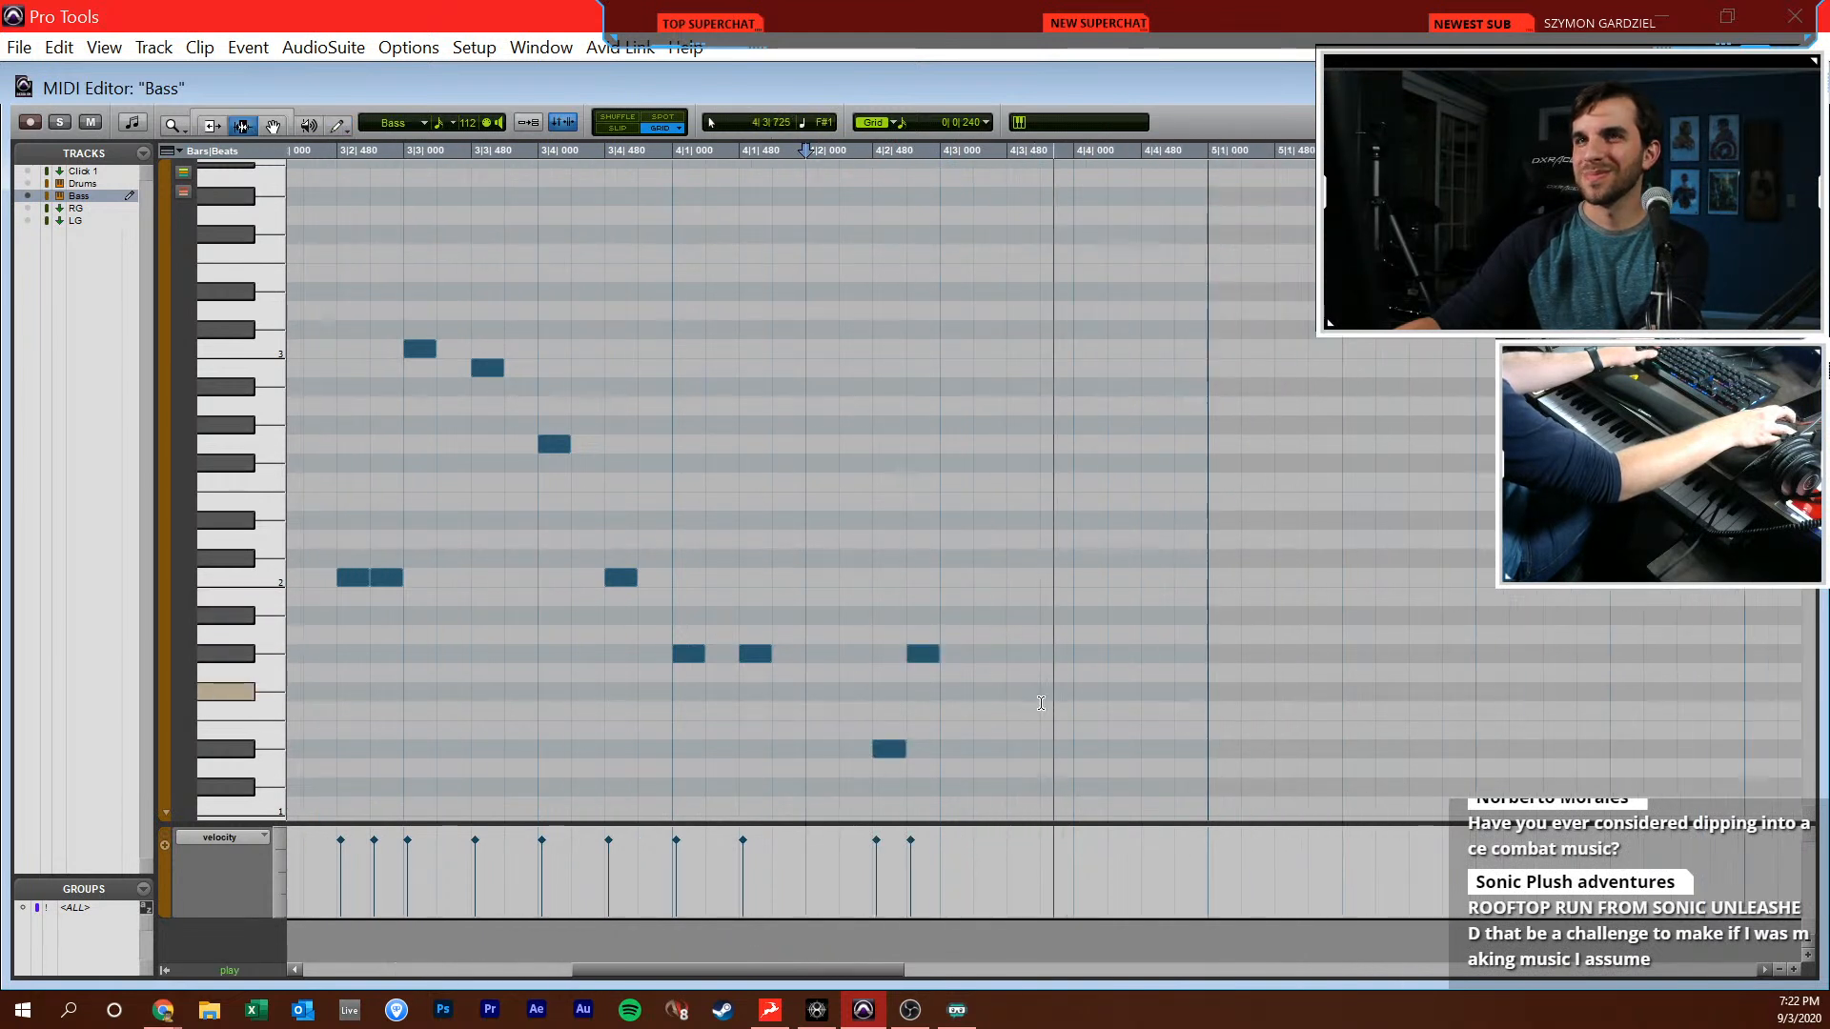
key(F10)
key(space)
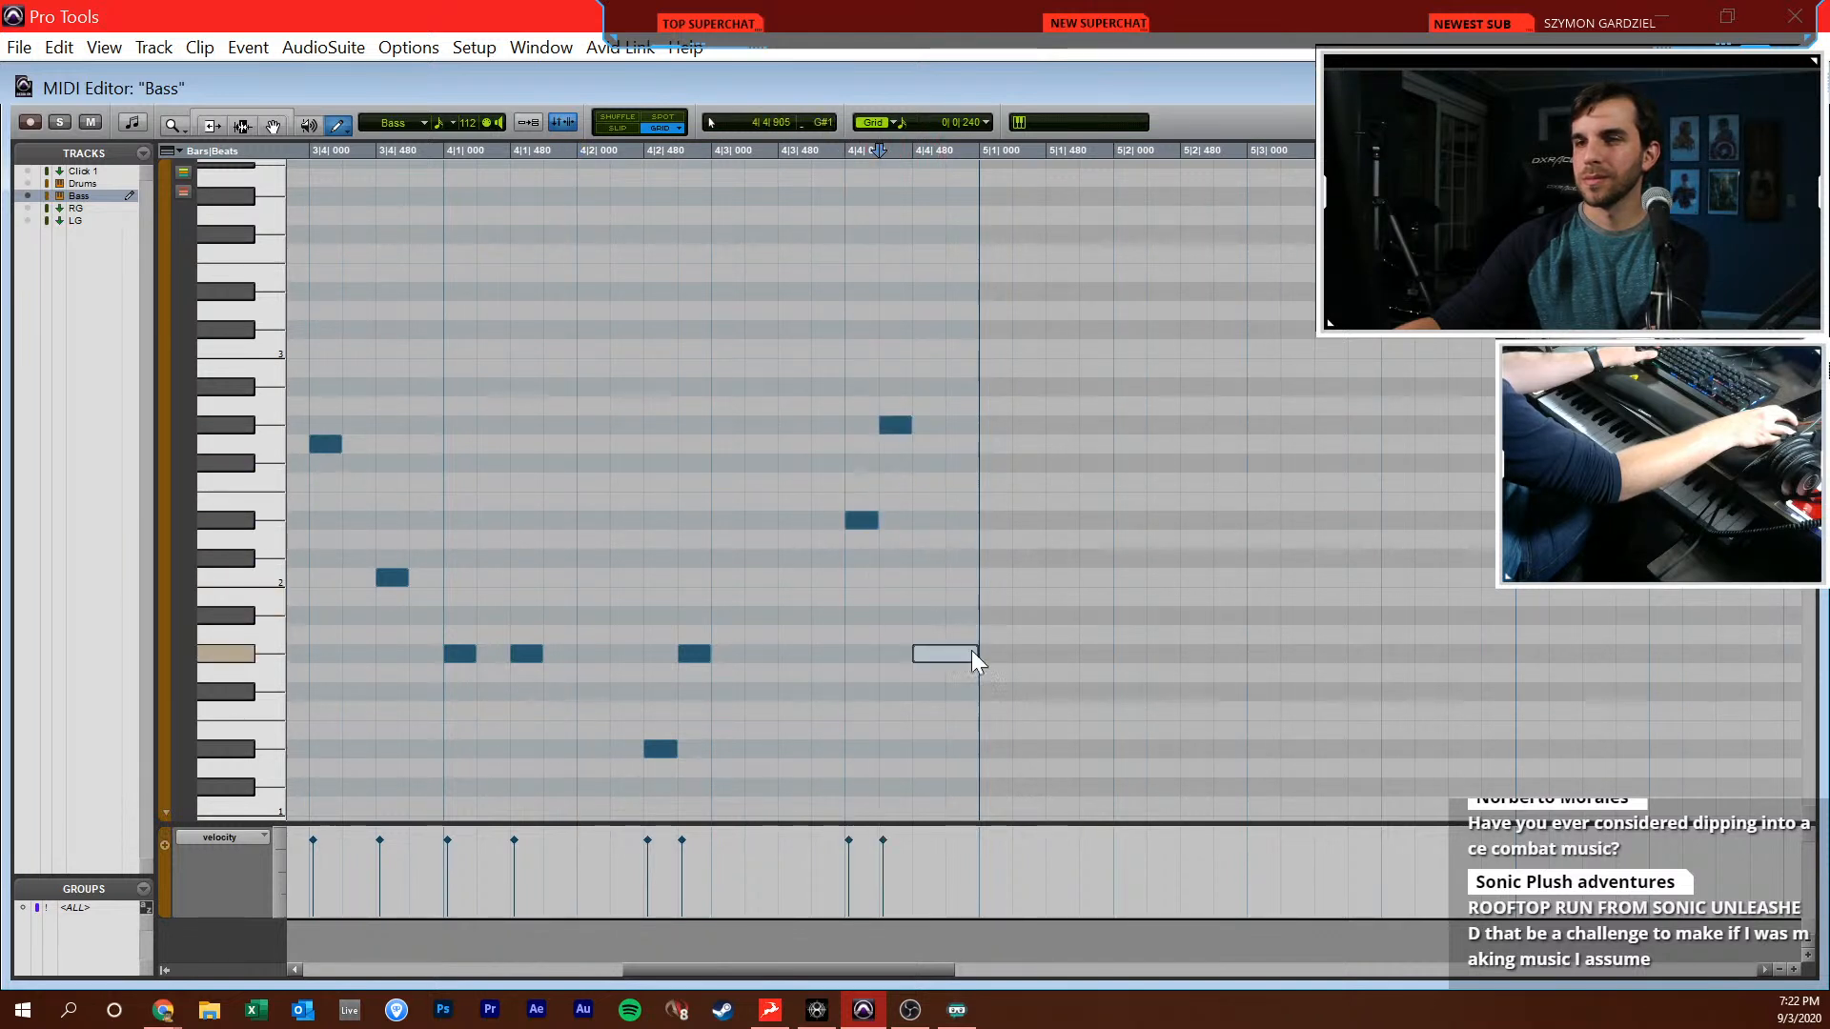
Draw bar 5 sixteenths on Bb1 at 5|1|000, 5|1|480 and 5|2|720, and F1 at 5|2|480
scroll(1005, 638, right, 2)
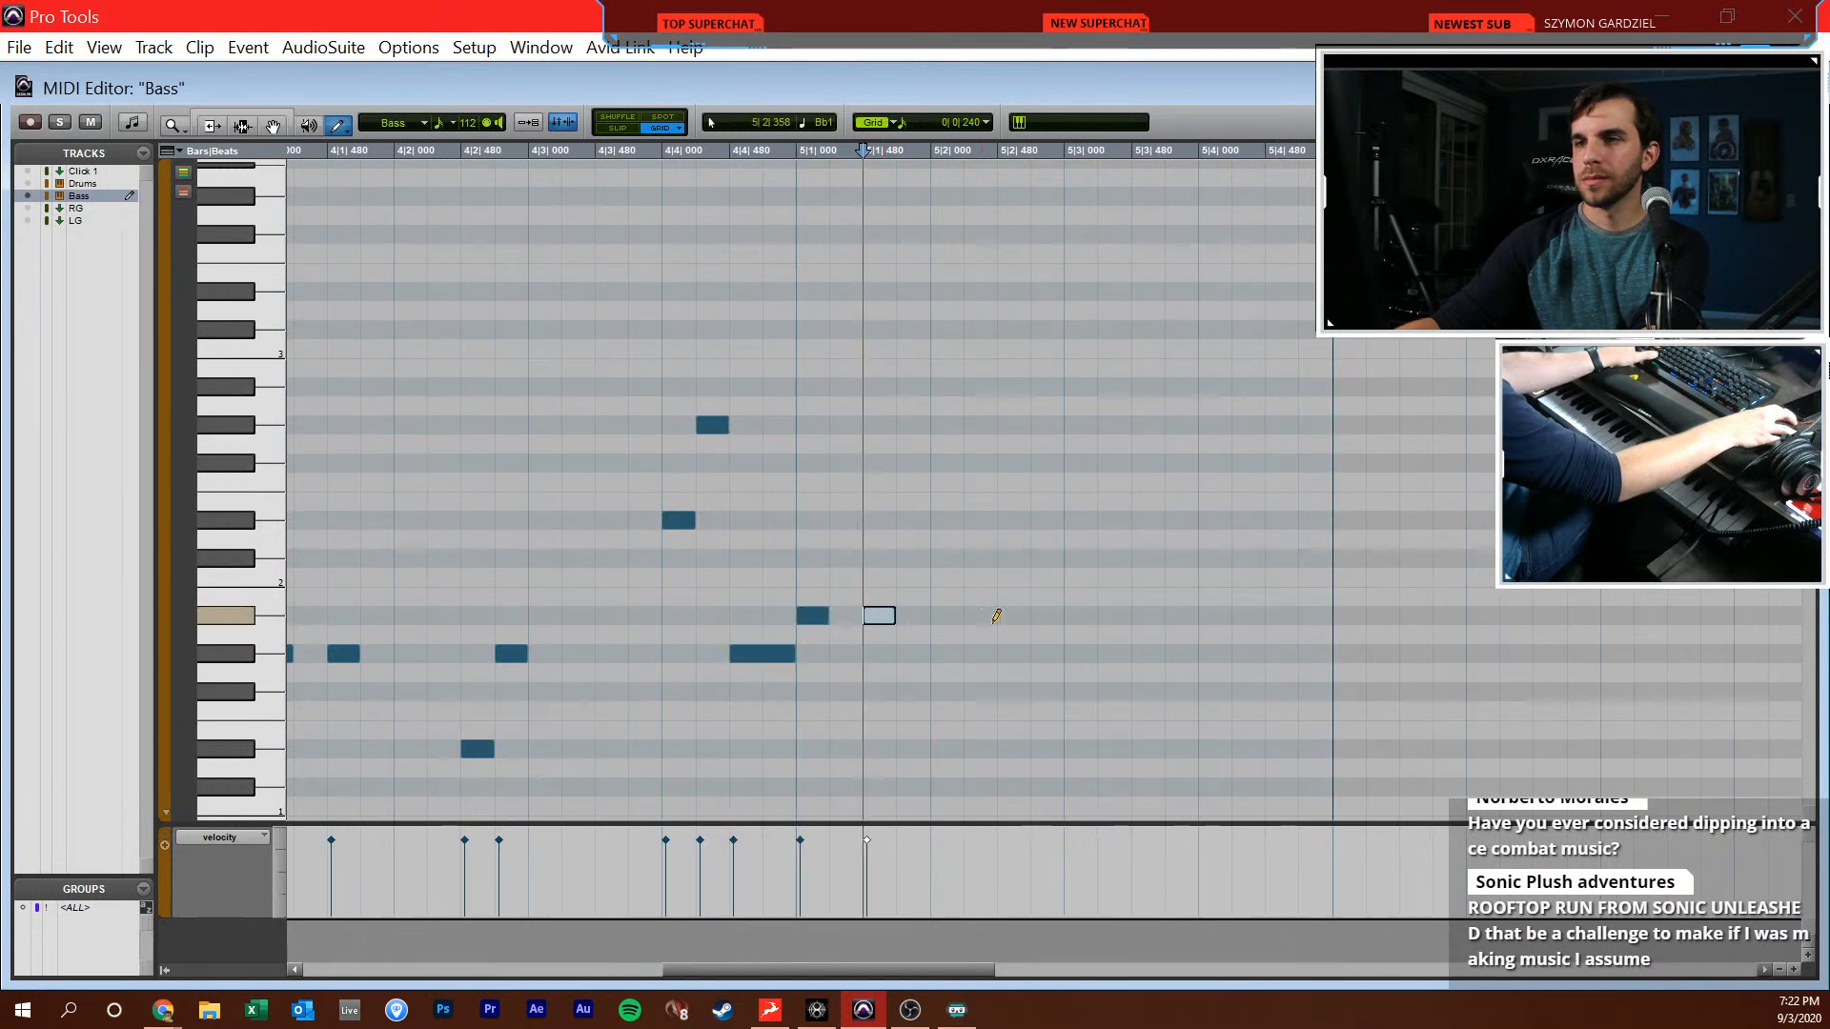
drag(1022, 712, 1022, 711)
click(1053, 614)
key(F7)
click(803, 645)
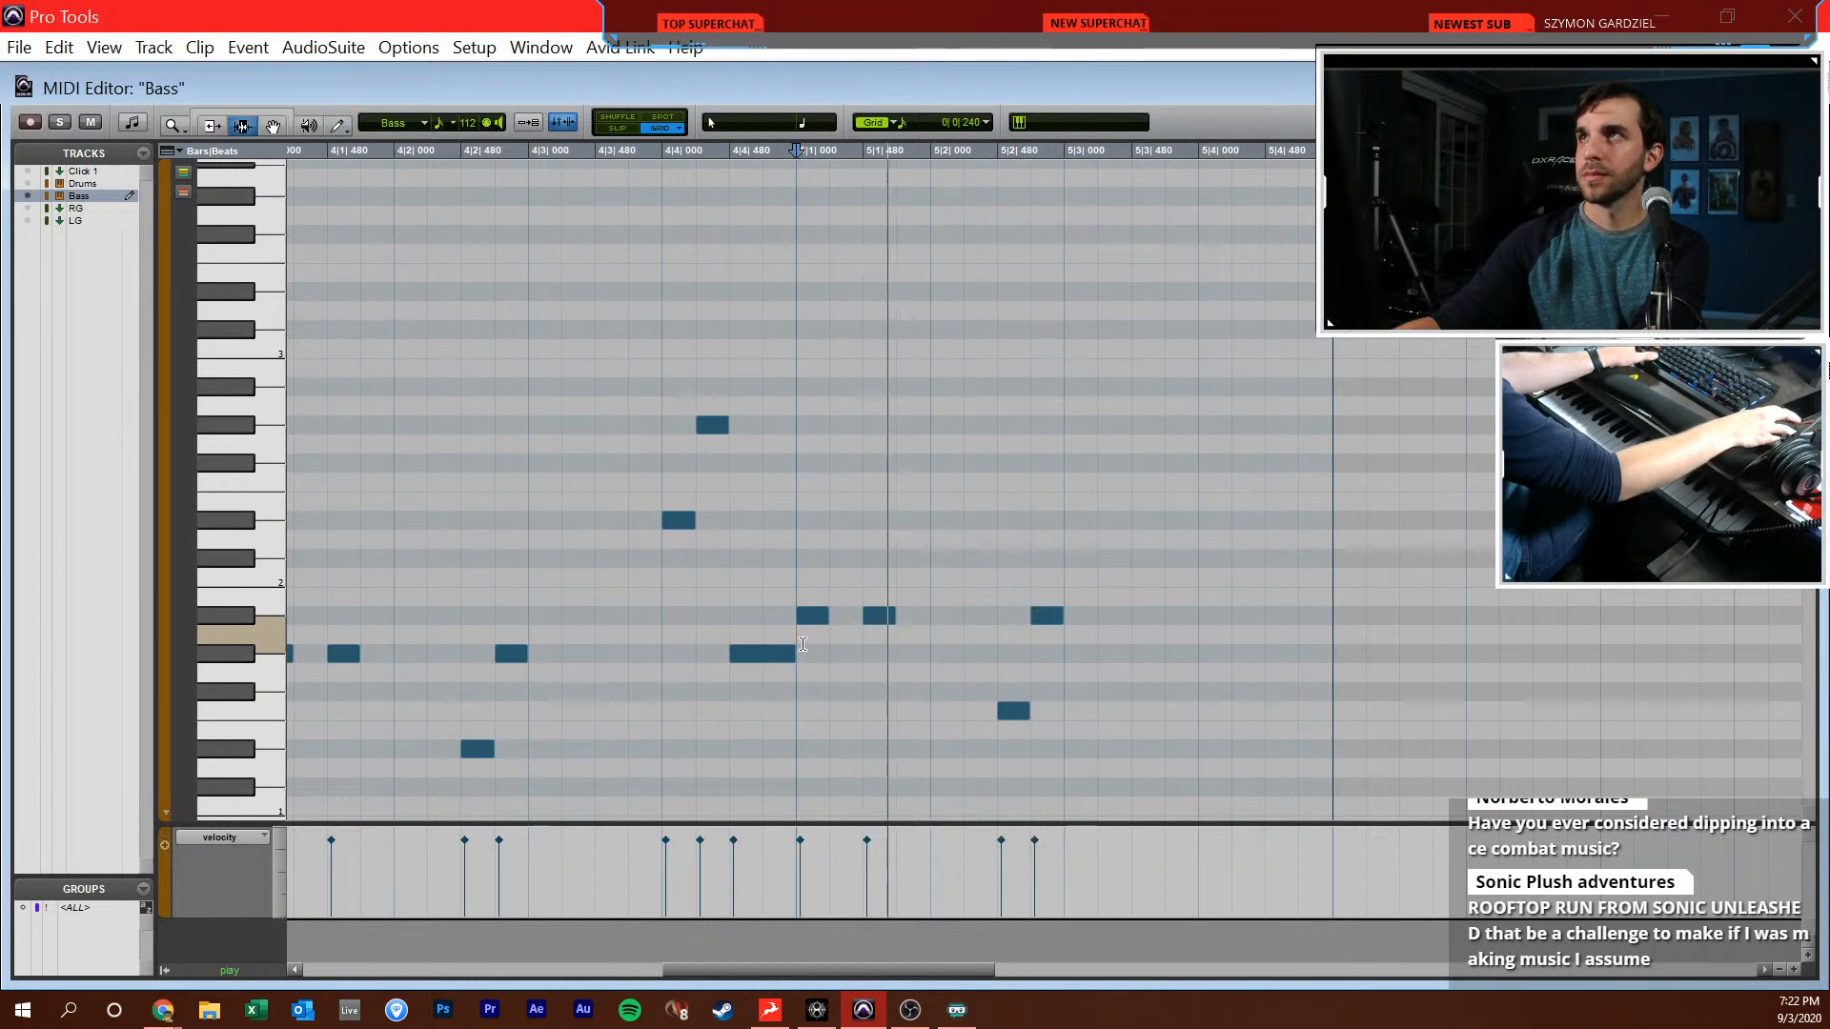
Finish bar 5 with sixteenths on Bb2 at 5|4|000 and G#2 at 5|4|240, and a G2 note from 5|4|480 to 6|1|000
scroll(802, 645, right, 1)
key(F10)
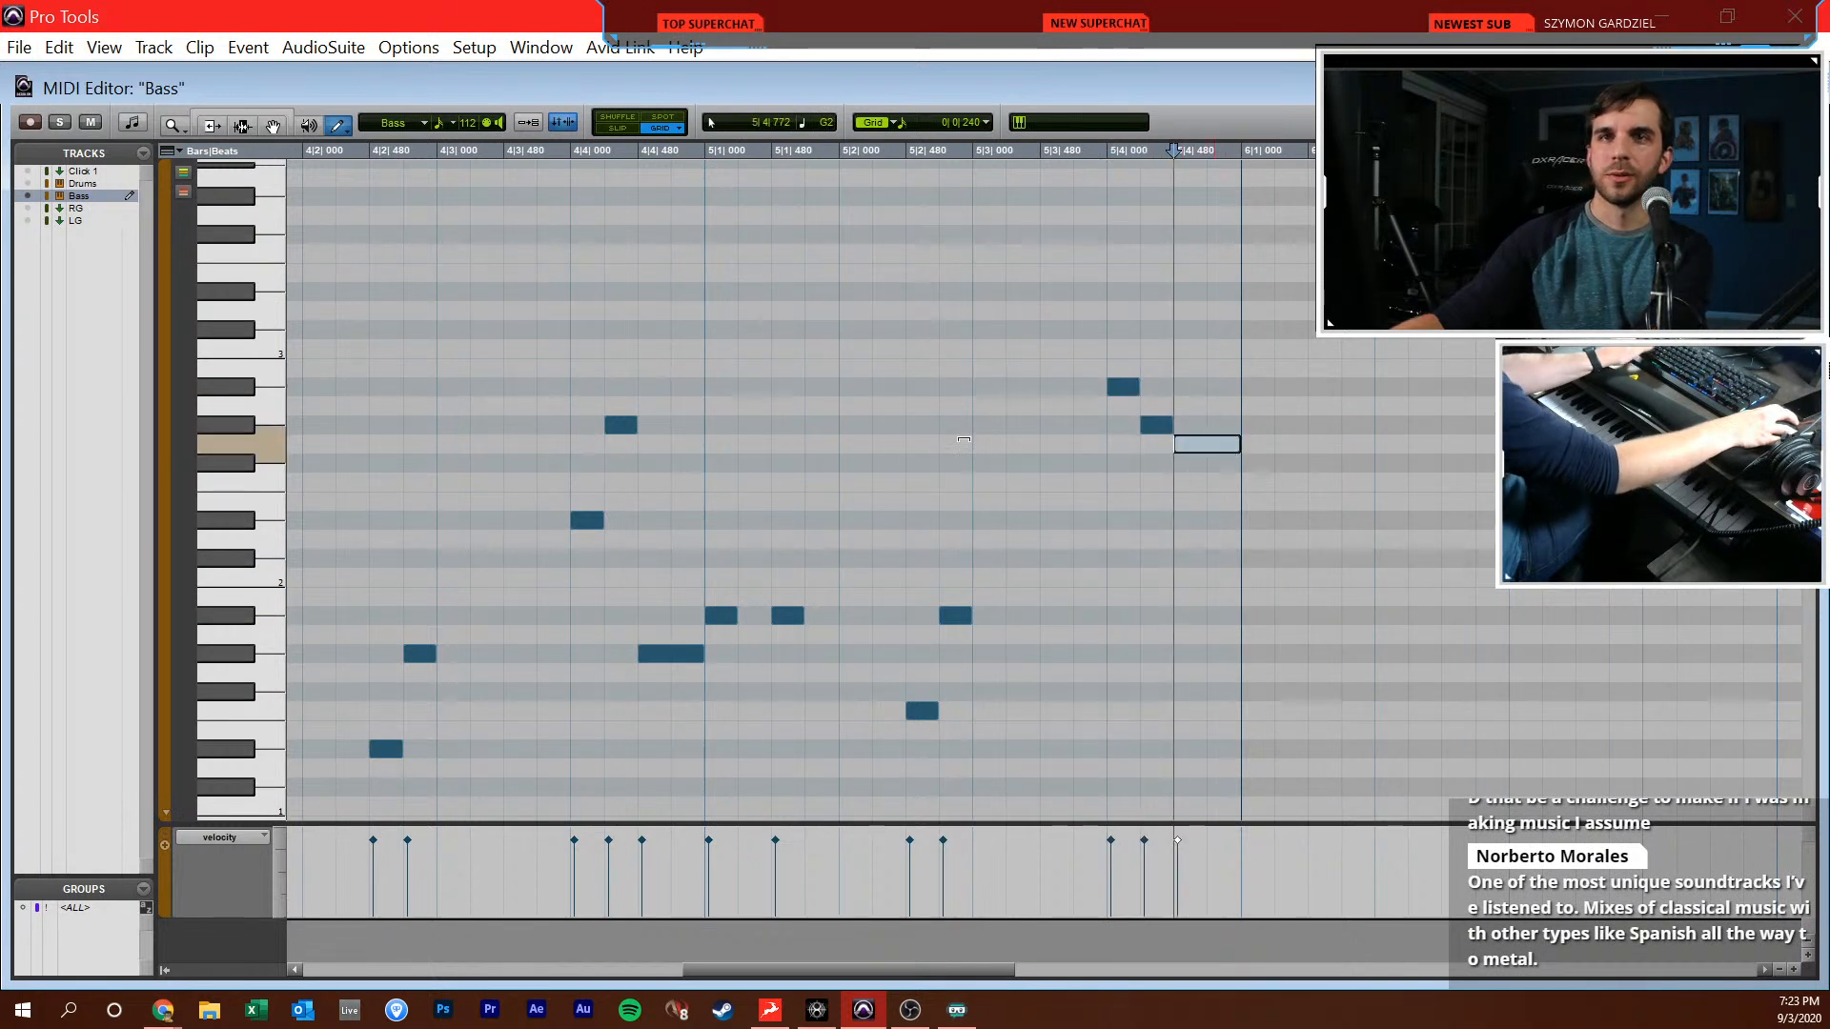
key(F7)
Play back the programmed bass line from beat 1|4 through the end of bar 5
click(965, 539)
scroll(966, 539, down, 1)
scroll(966, 578, left, 2)
scroll(965, 580, left, 3)
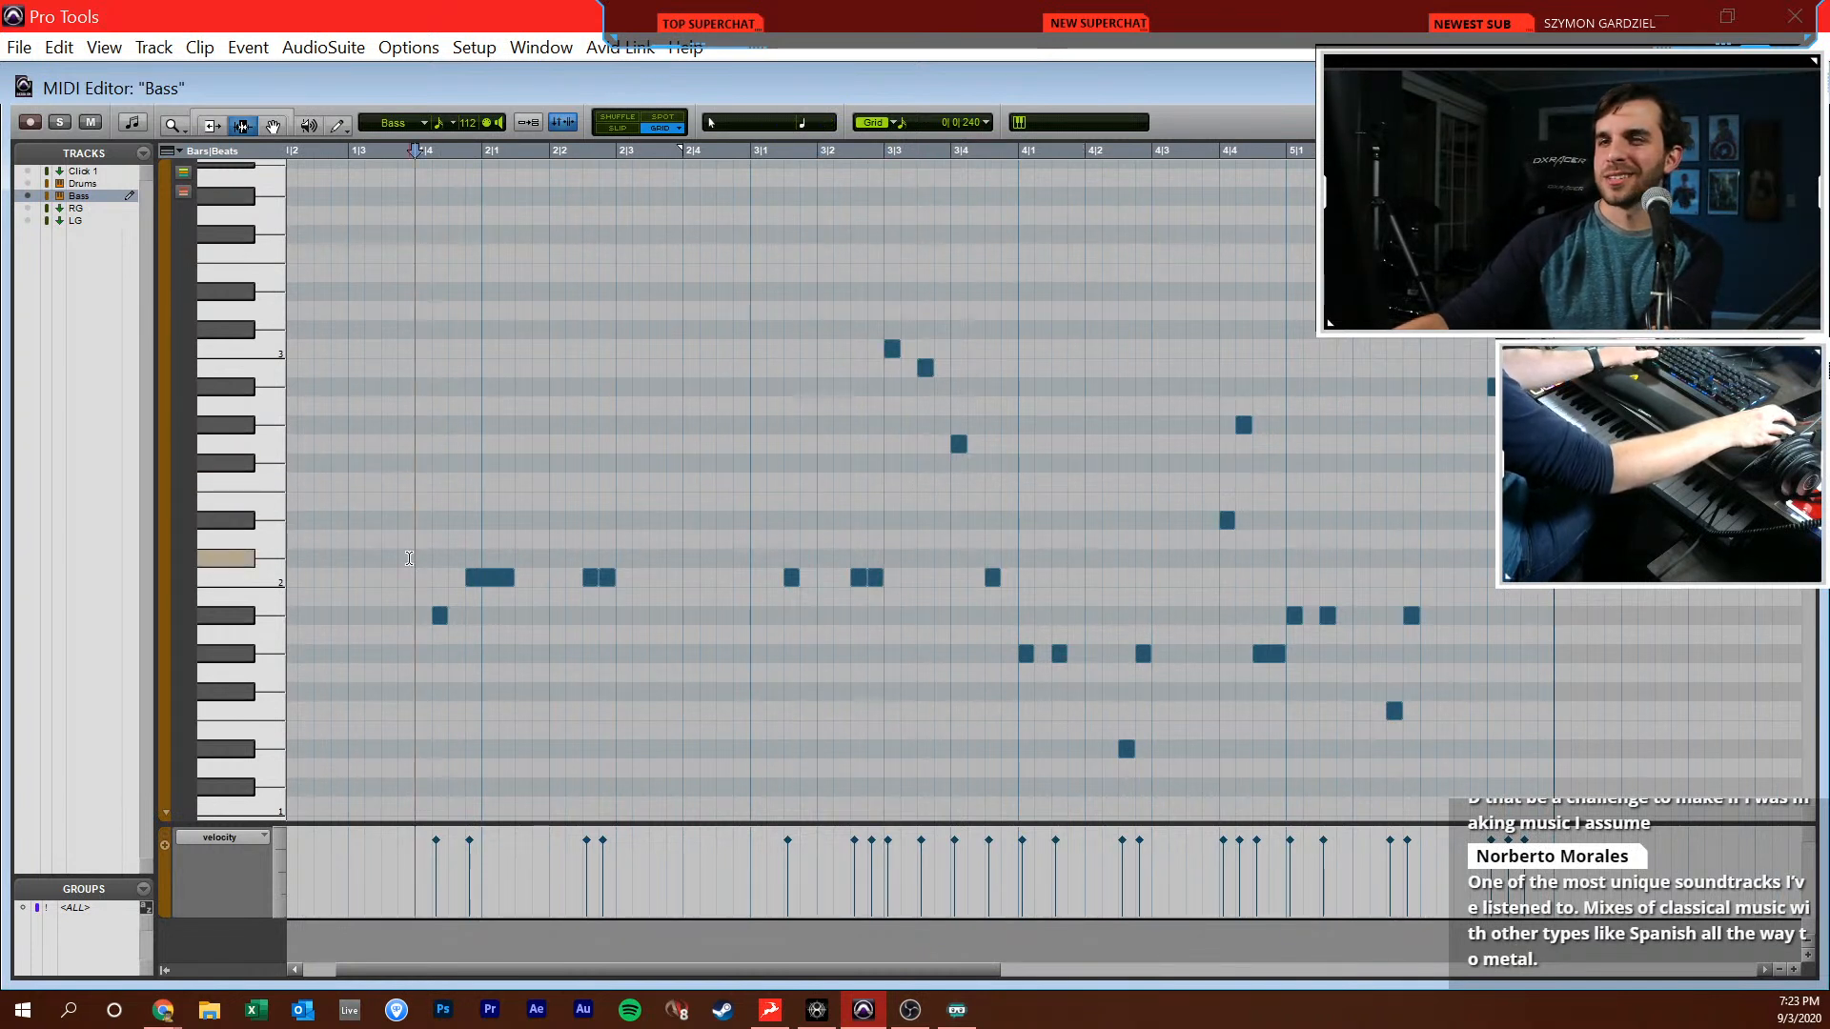
key(space)
scroll(1307, 501, right, 4)
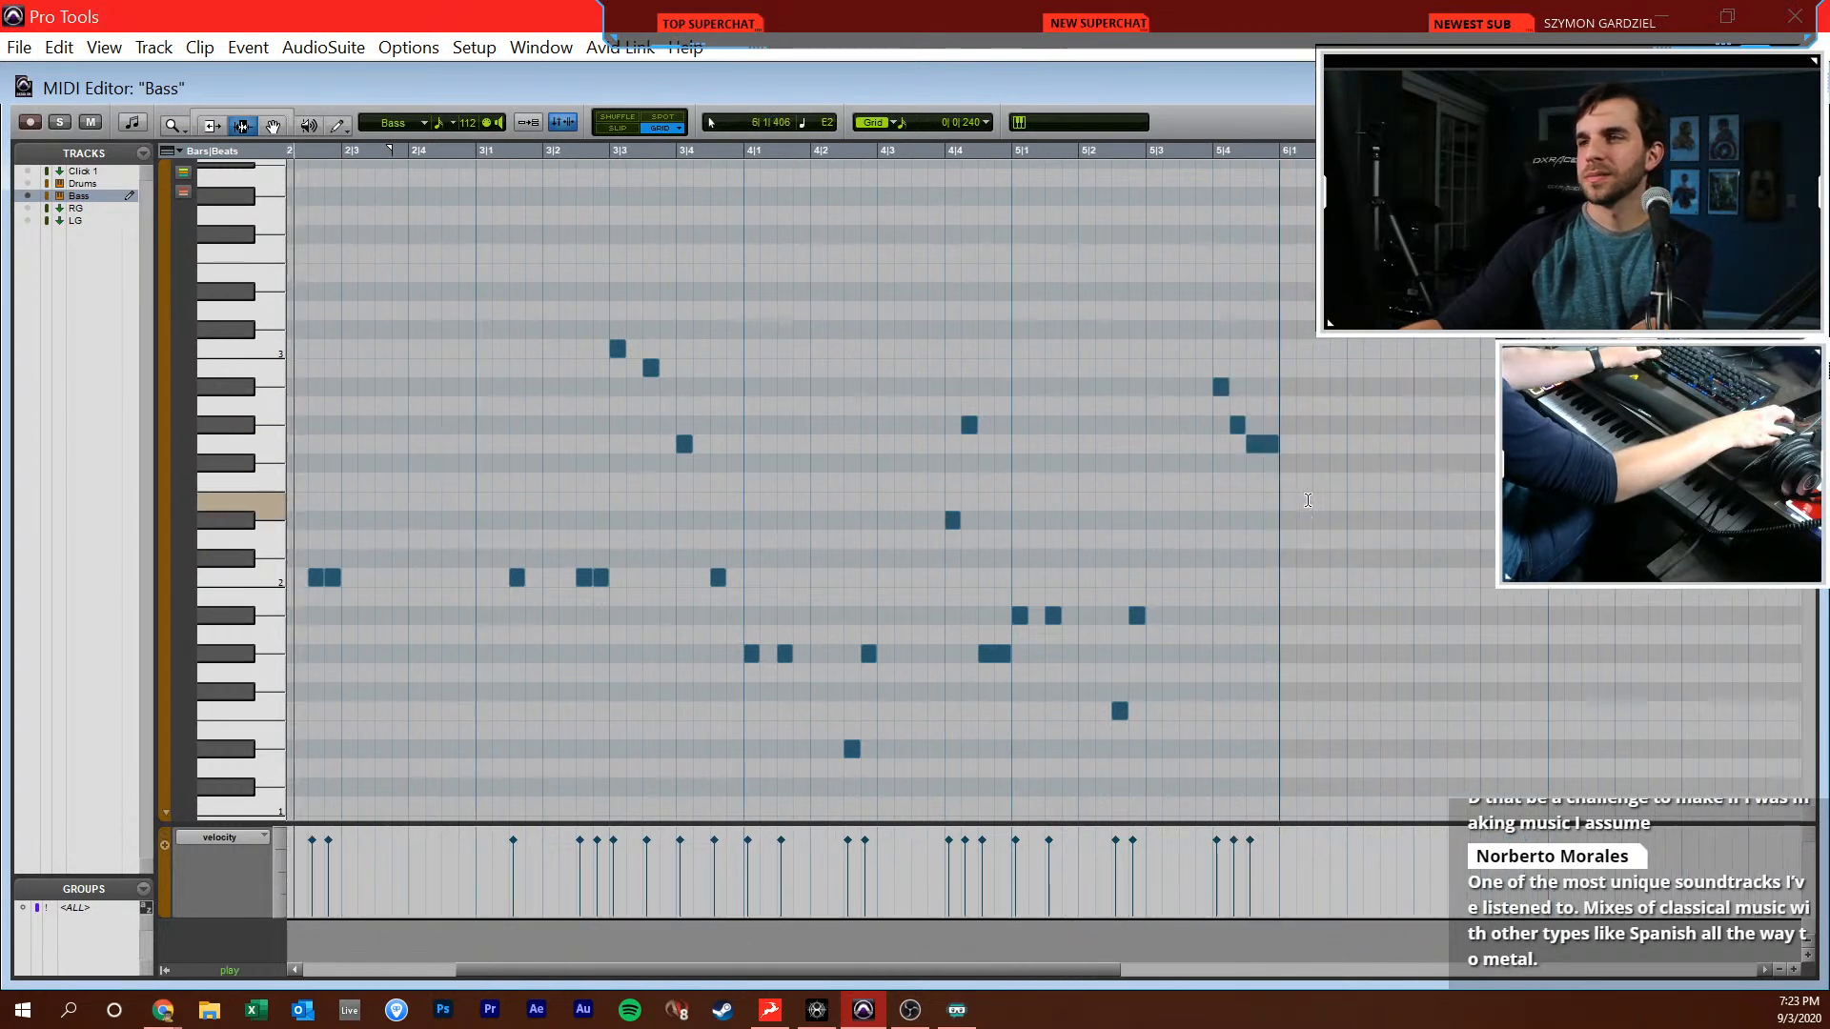
scroll(1206, 534, right, 3)
Select the bass notes from bar 2 to bar 6 and duplicate them directly after the selection
key(r)
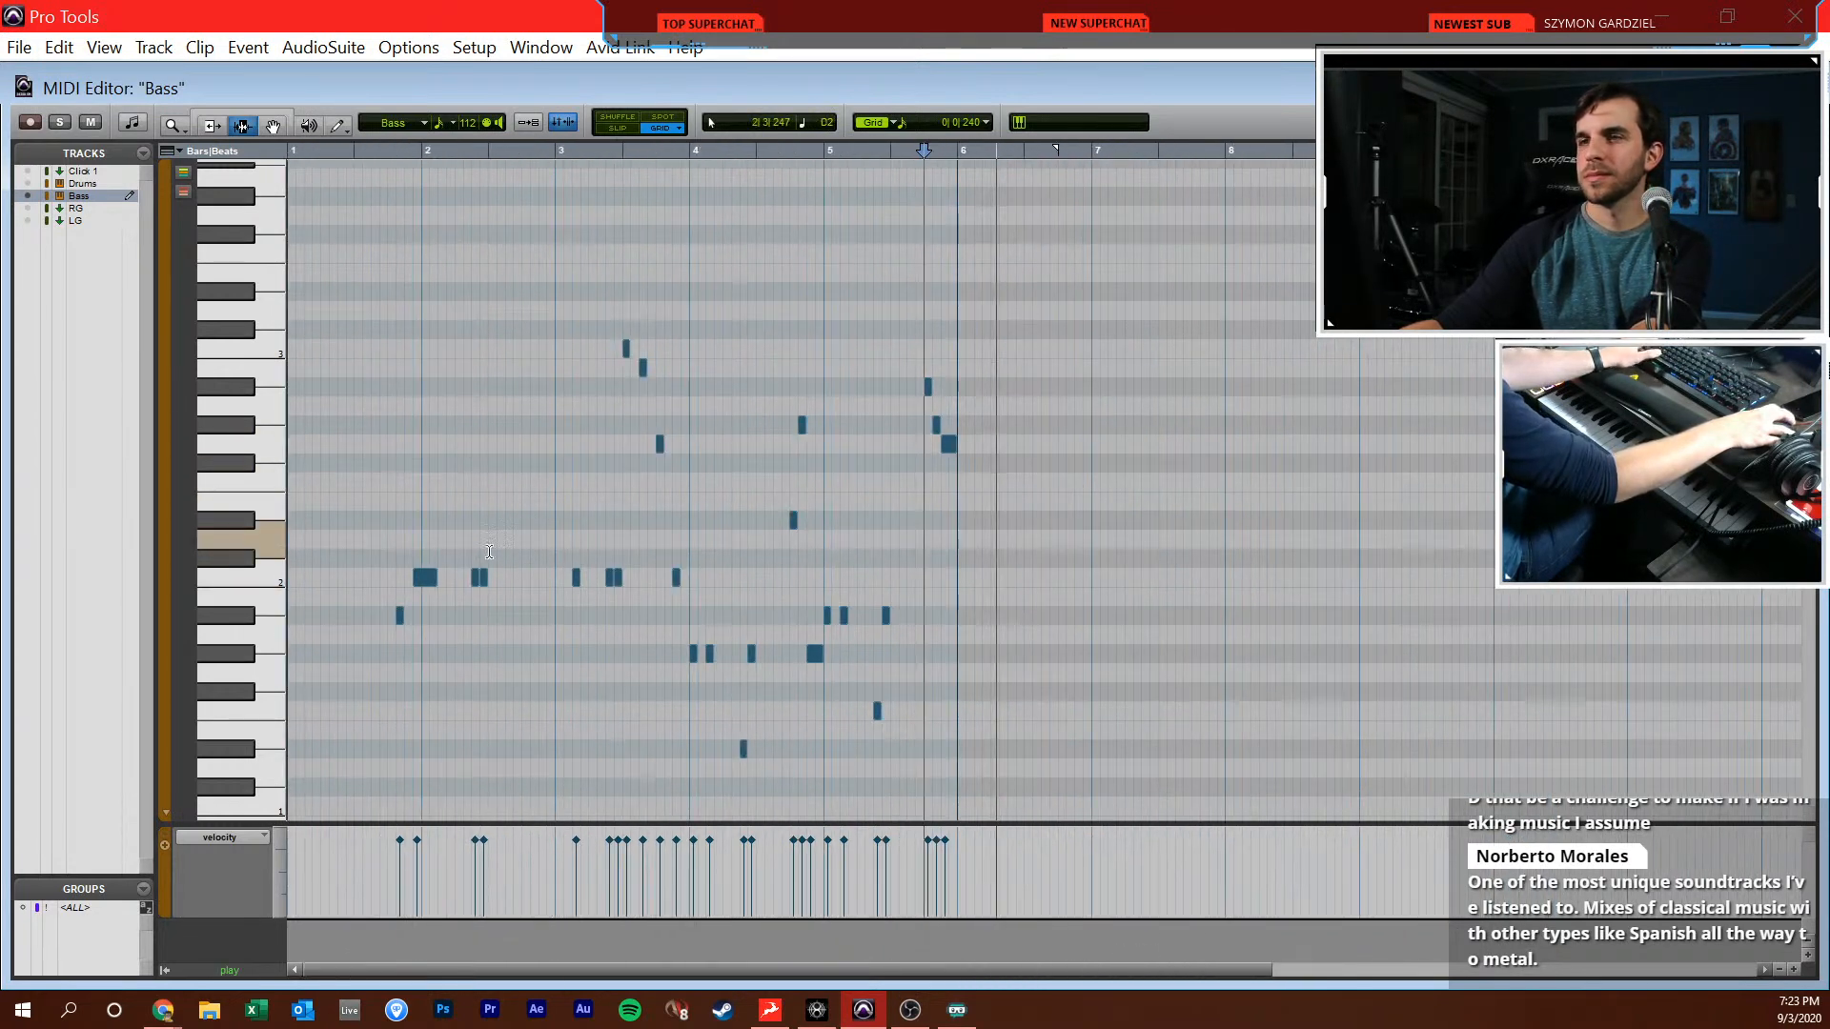
drag(419, 620, 961, 631)
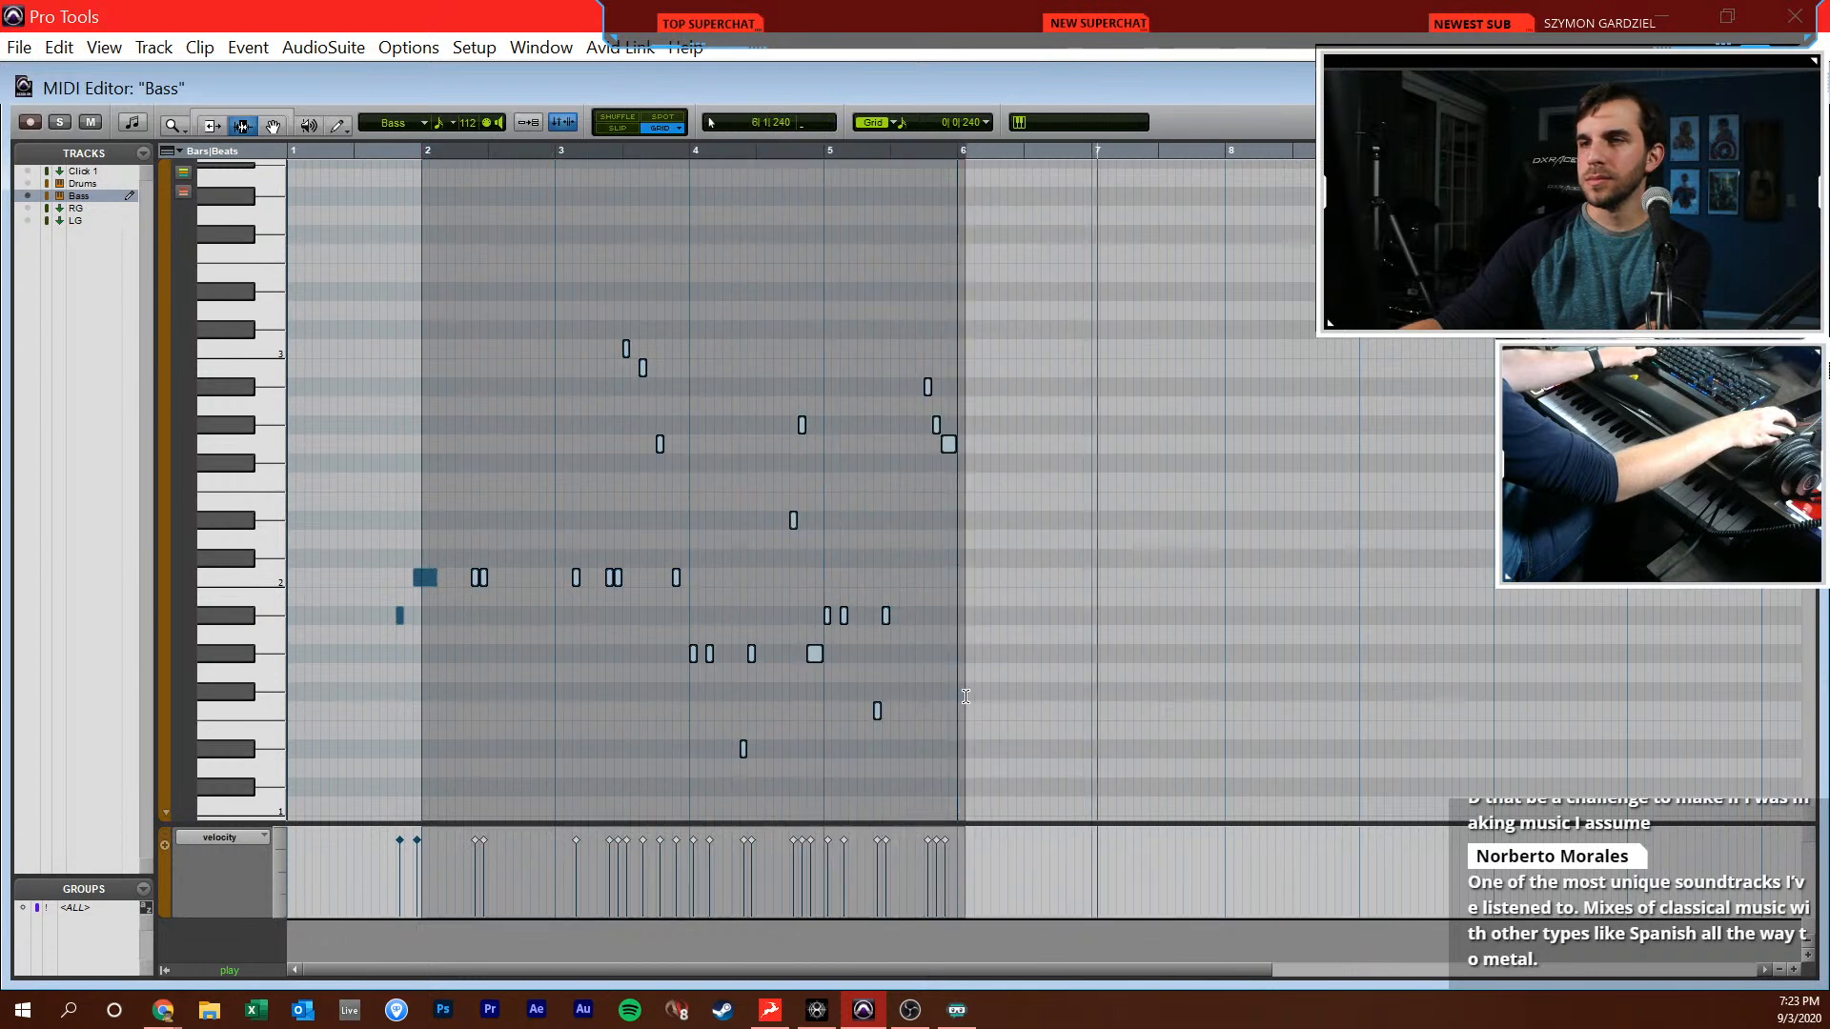
key(ctrl+d)
click(1022, 636)
Add a C2 eighth note at 6|1|000 to start the duplicated bass phrase
key(t)
key(F10)
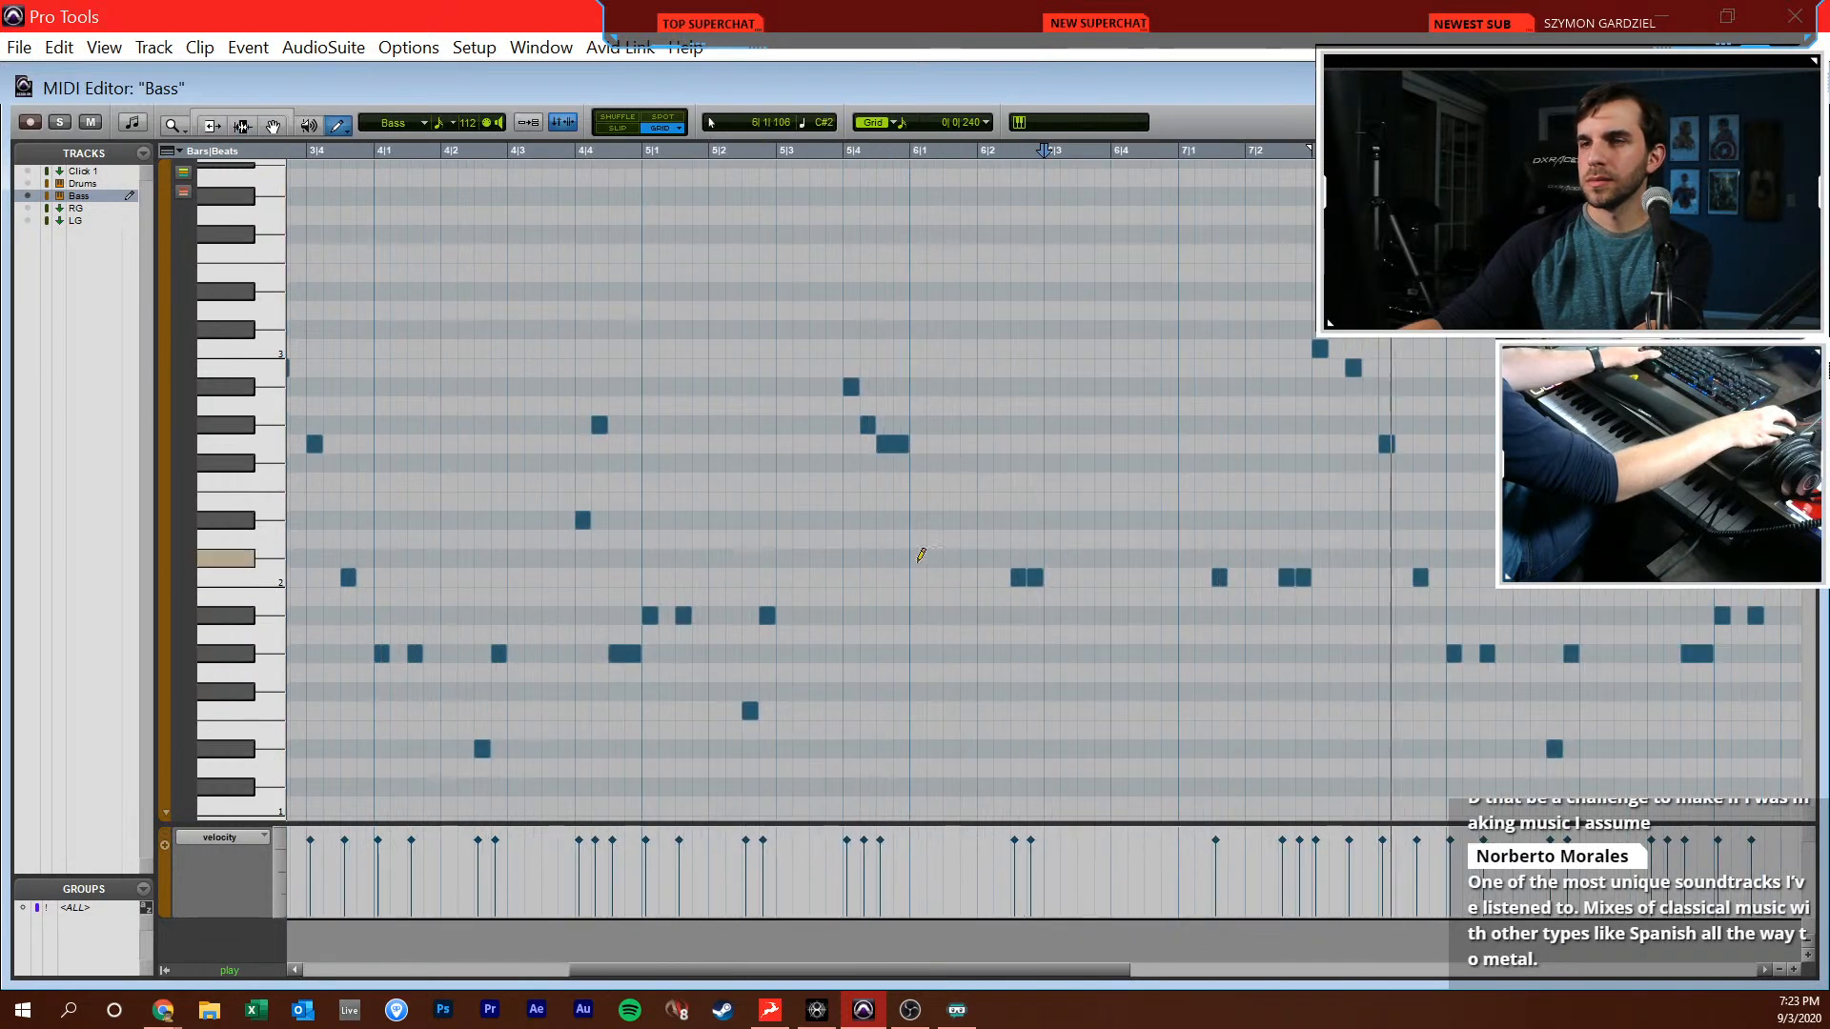
scroll(944, 563, right, 8)
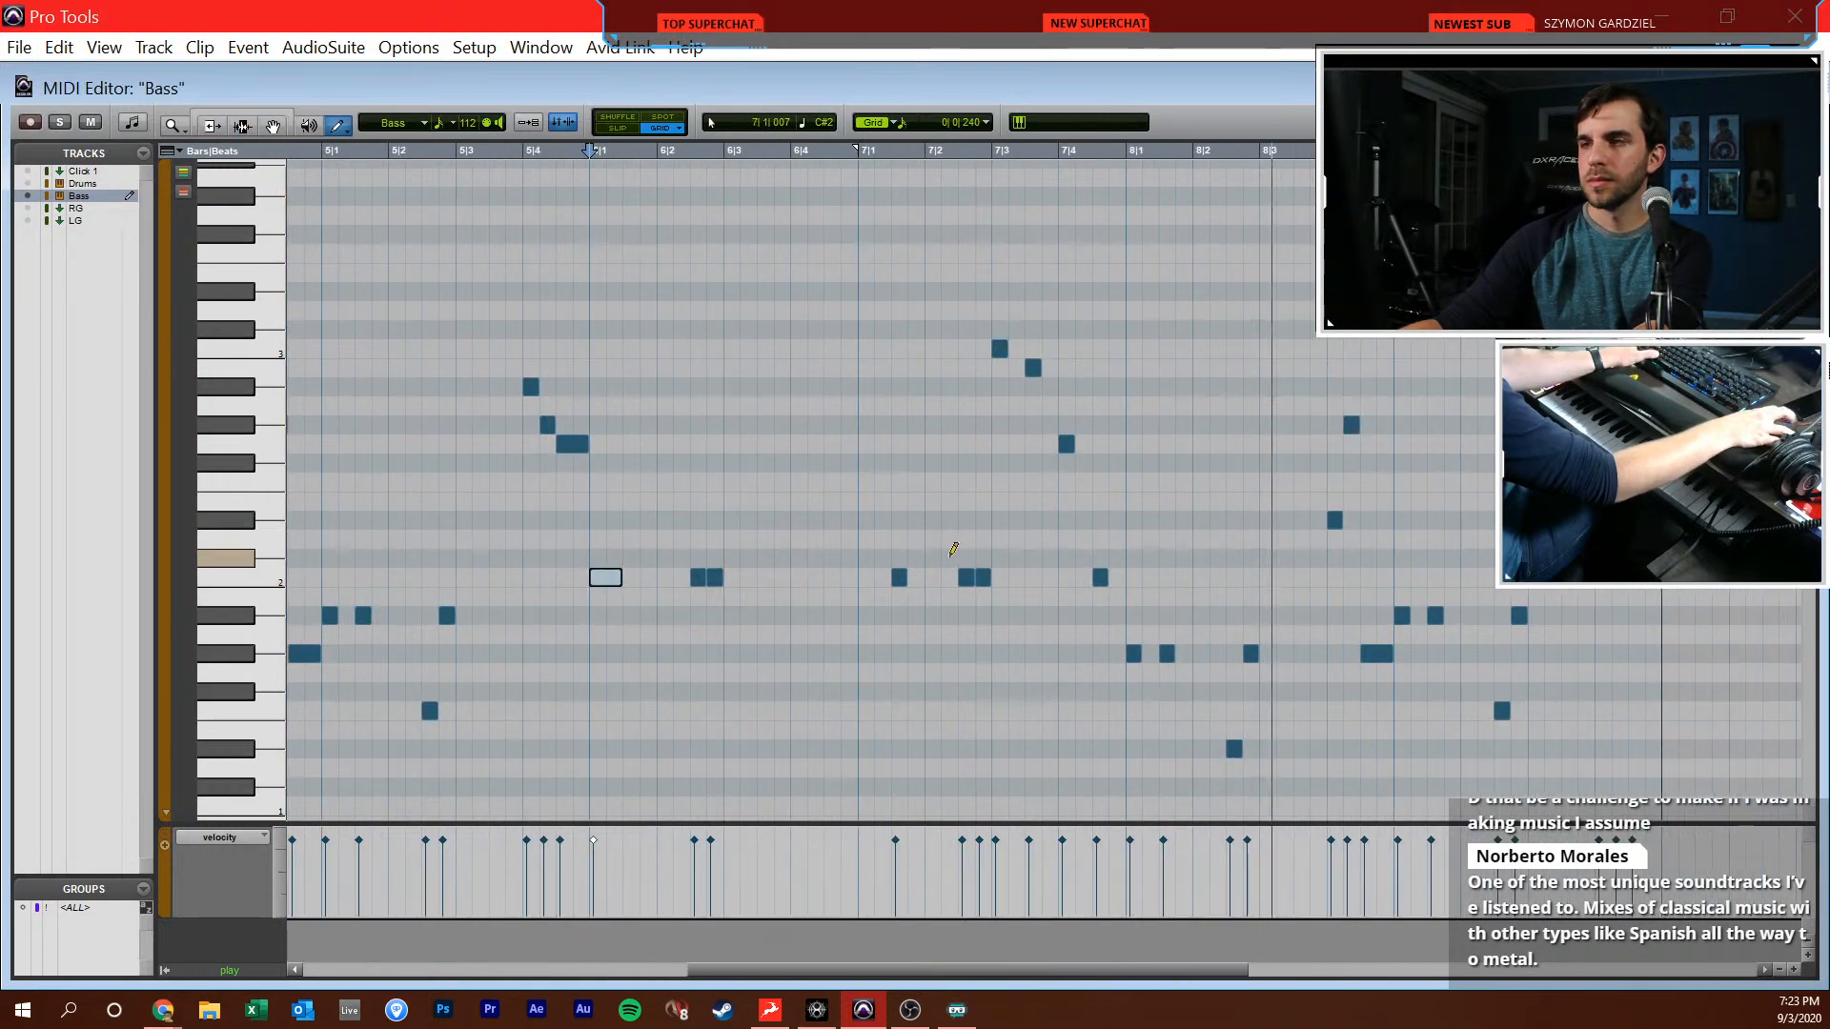
scroll(1388, 635, right, 2)
Play back the end of the duplicated bass phrase from 9|4|240
key(F7)
click(1153, 605)
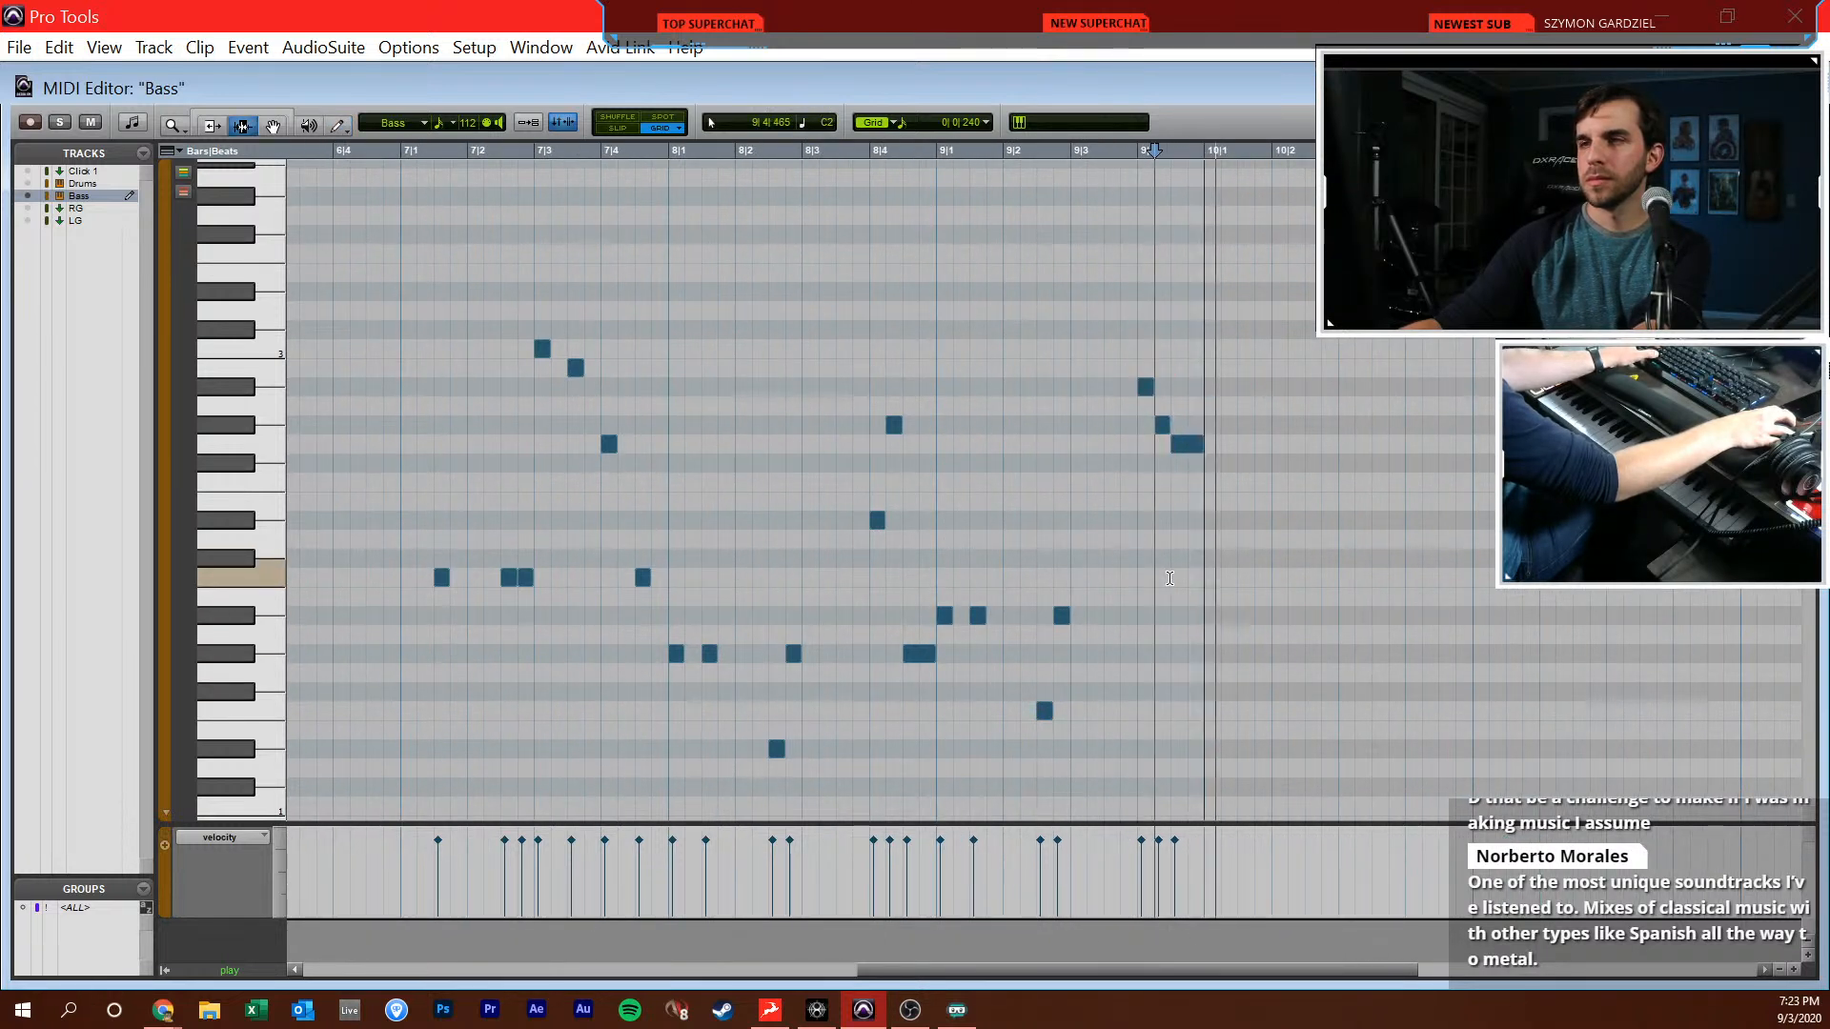
scroll(1134, 553, right, 2)
key(F10)
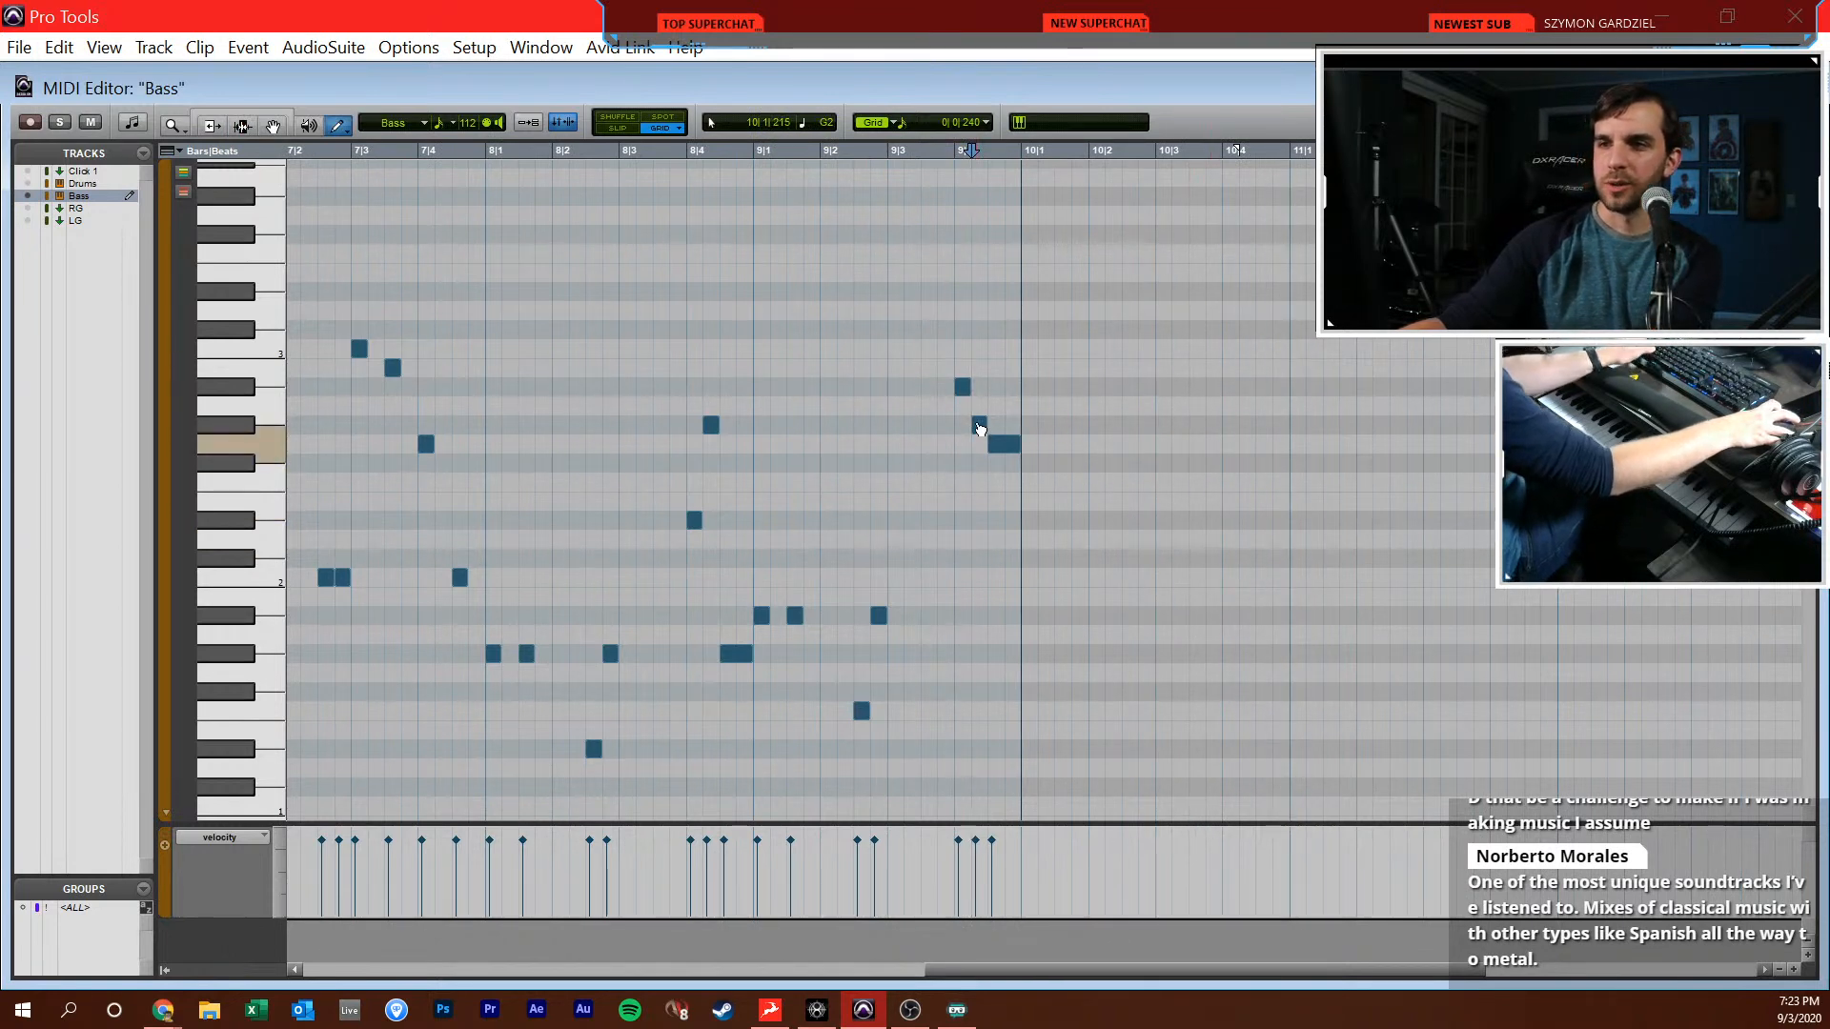
Close the MIDI Editor, delete the existing RG1 clip and increase the Bass track's height in the Edit window
key(ctrl+w)
scroll(611, 753, left, 9)
scroll(670, 773, down, 2)
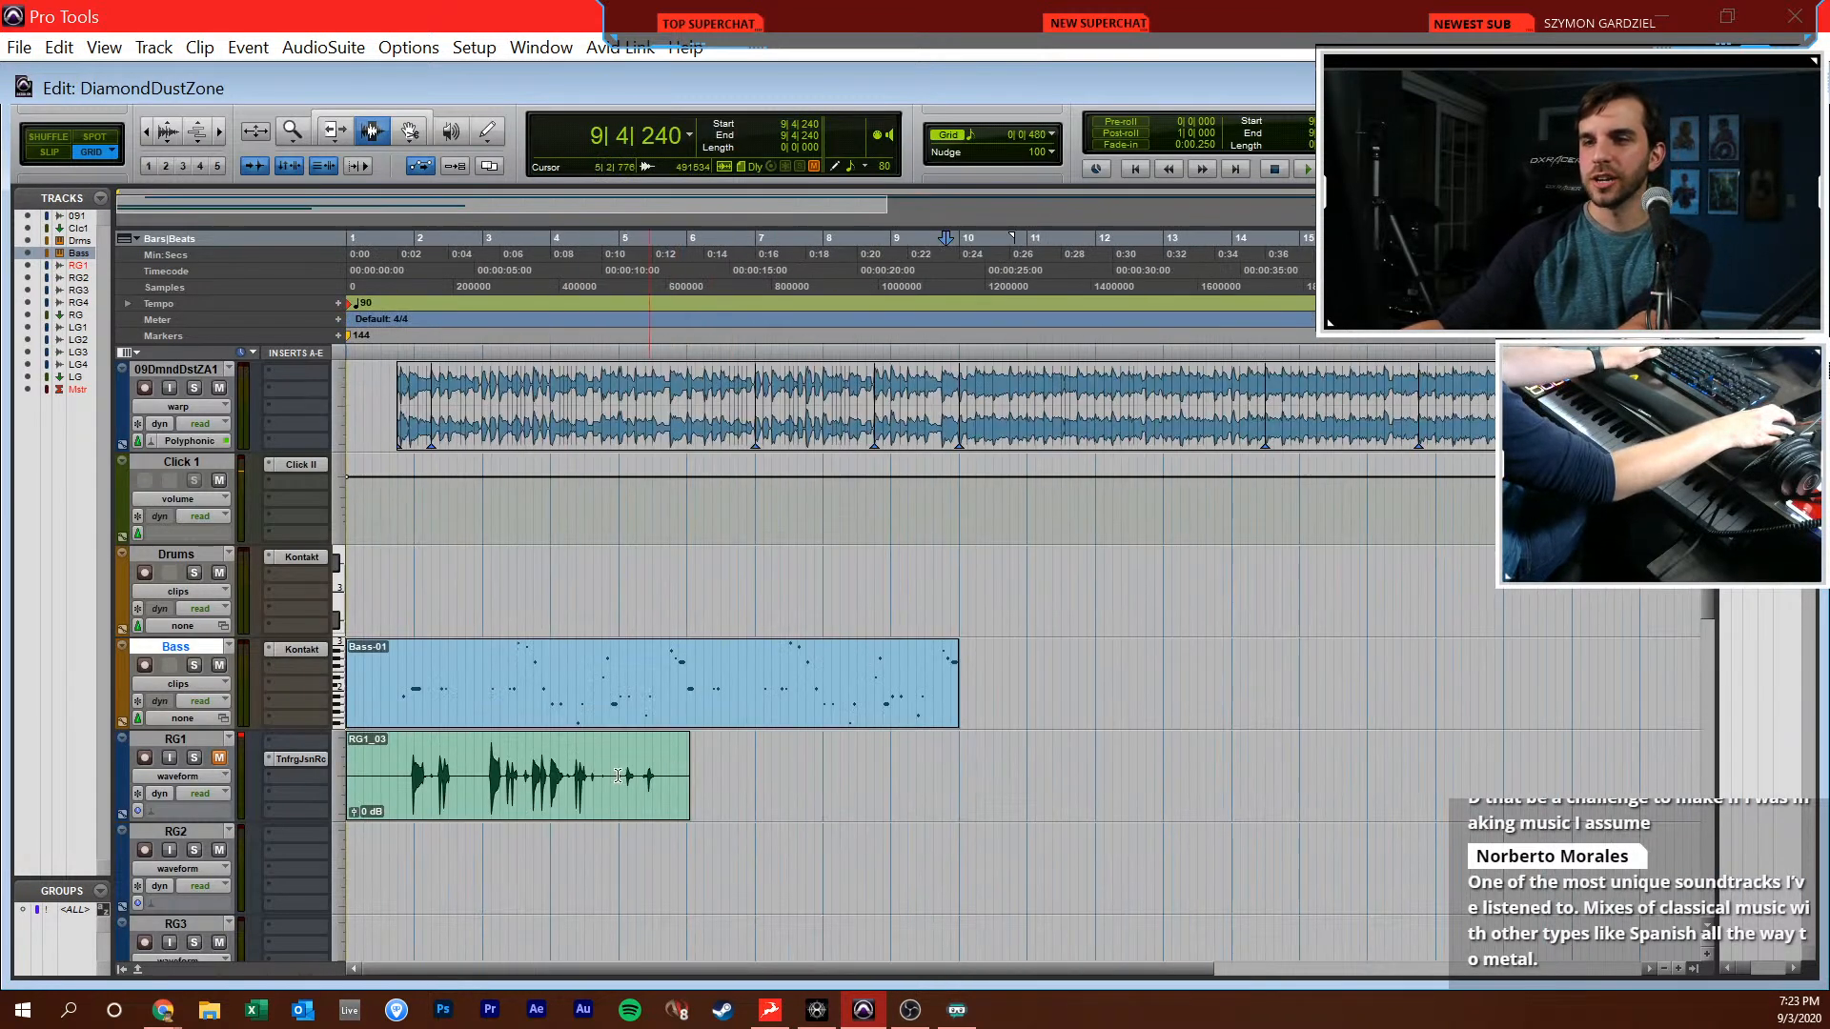
click(671, 773)
key(Delete)
scroll(583, 741, up, 1)
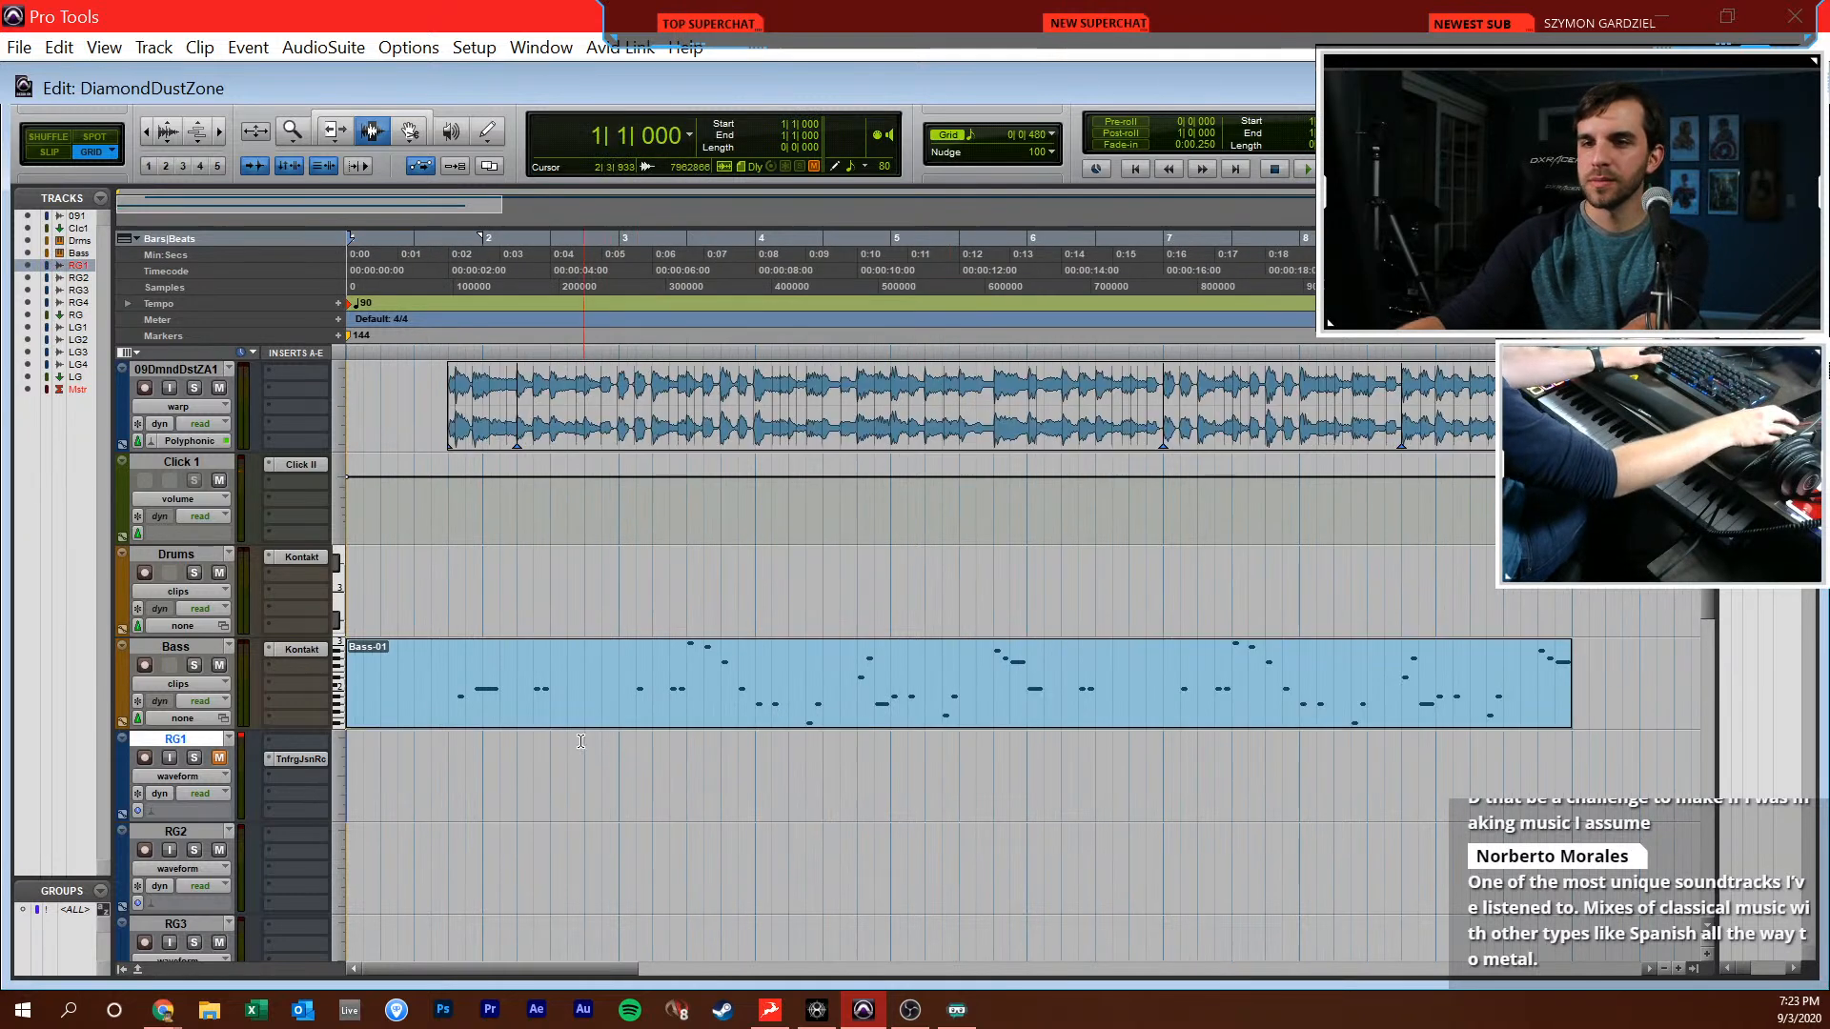
drag(336, 729, 335, 779)
scroll(772, 765, up, 1)
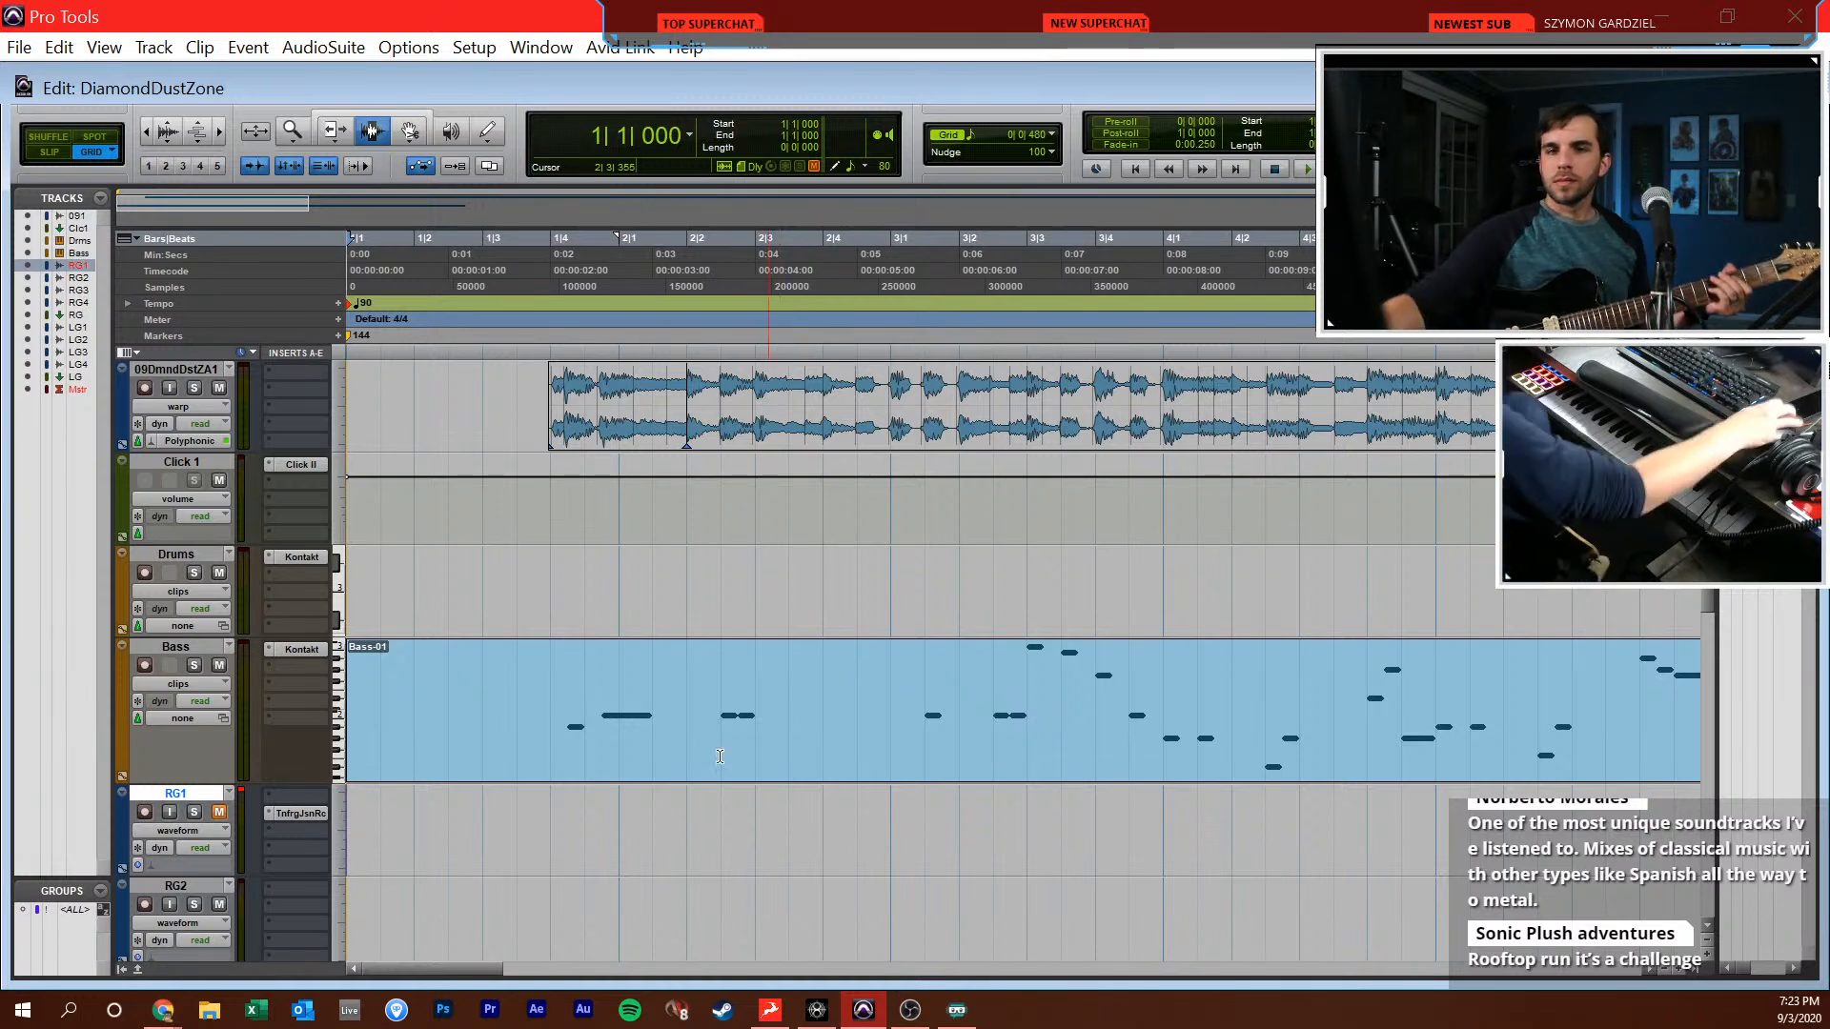
Arm RG1 and record a new guitar take from the session start
click(140, 810)
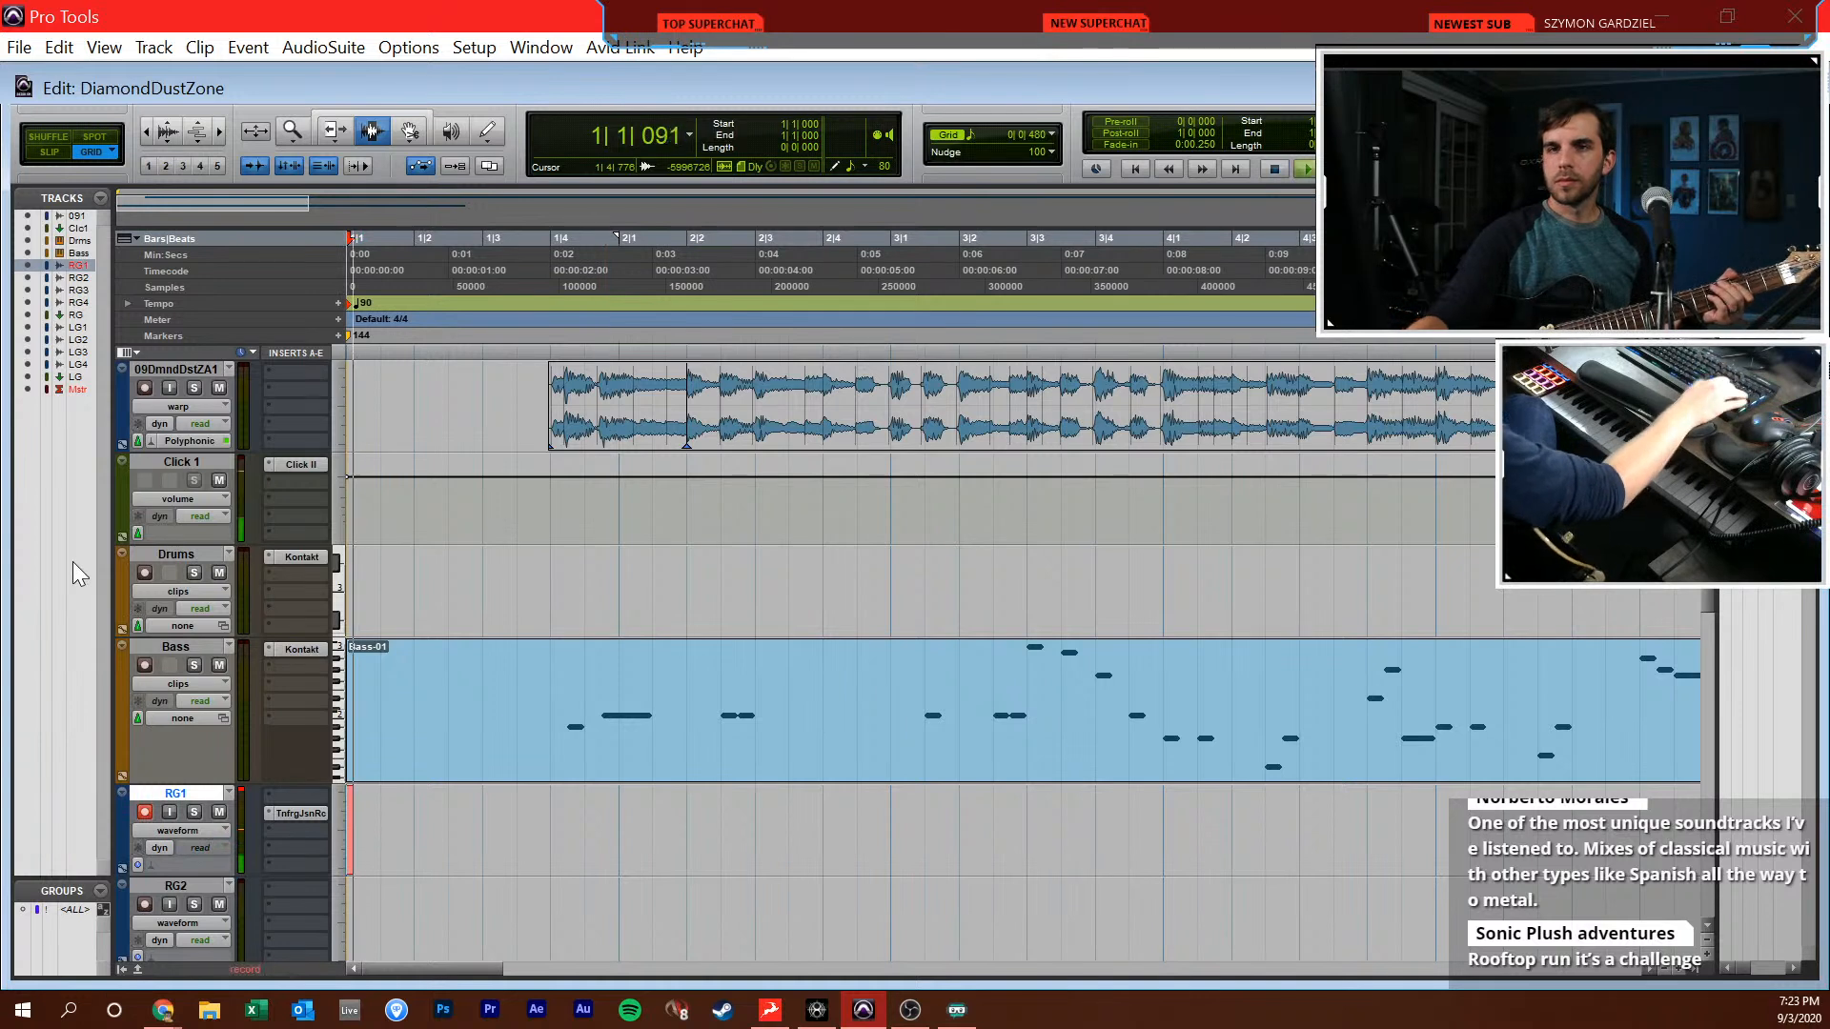
key(ctrl+space)
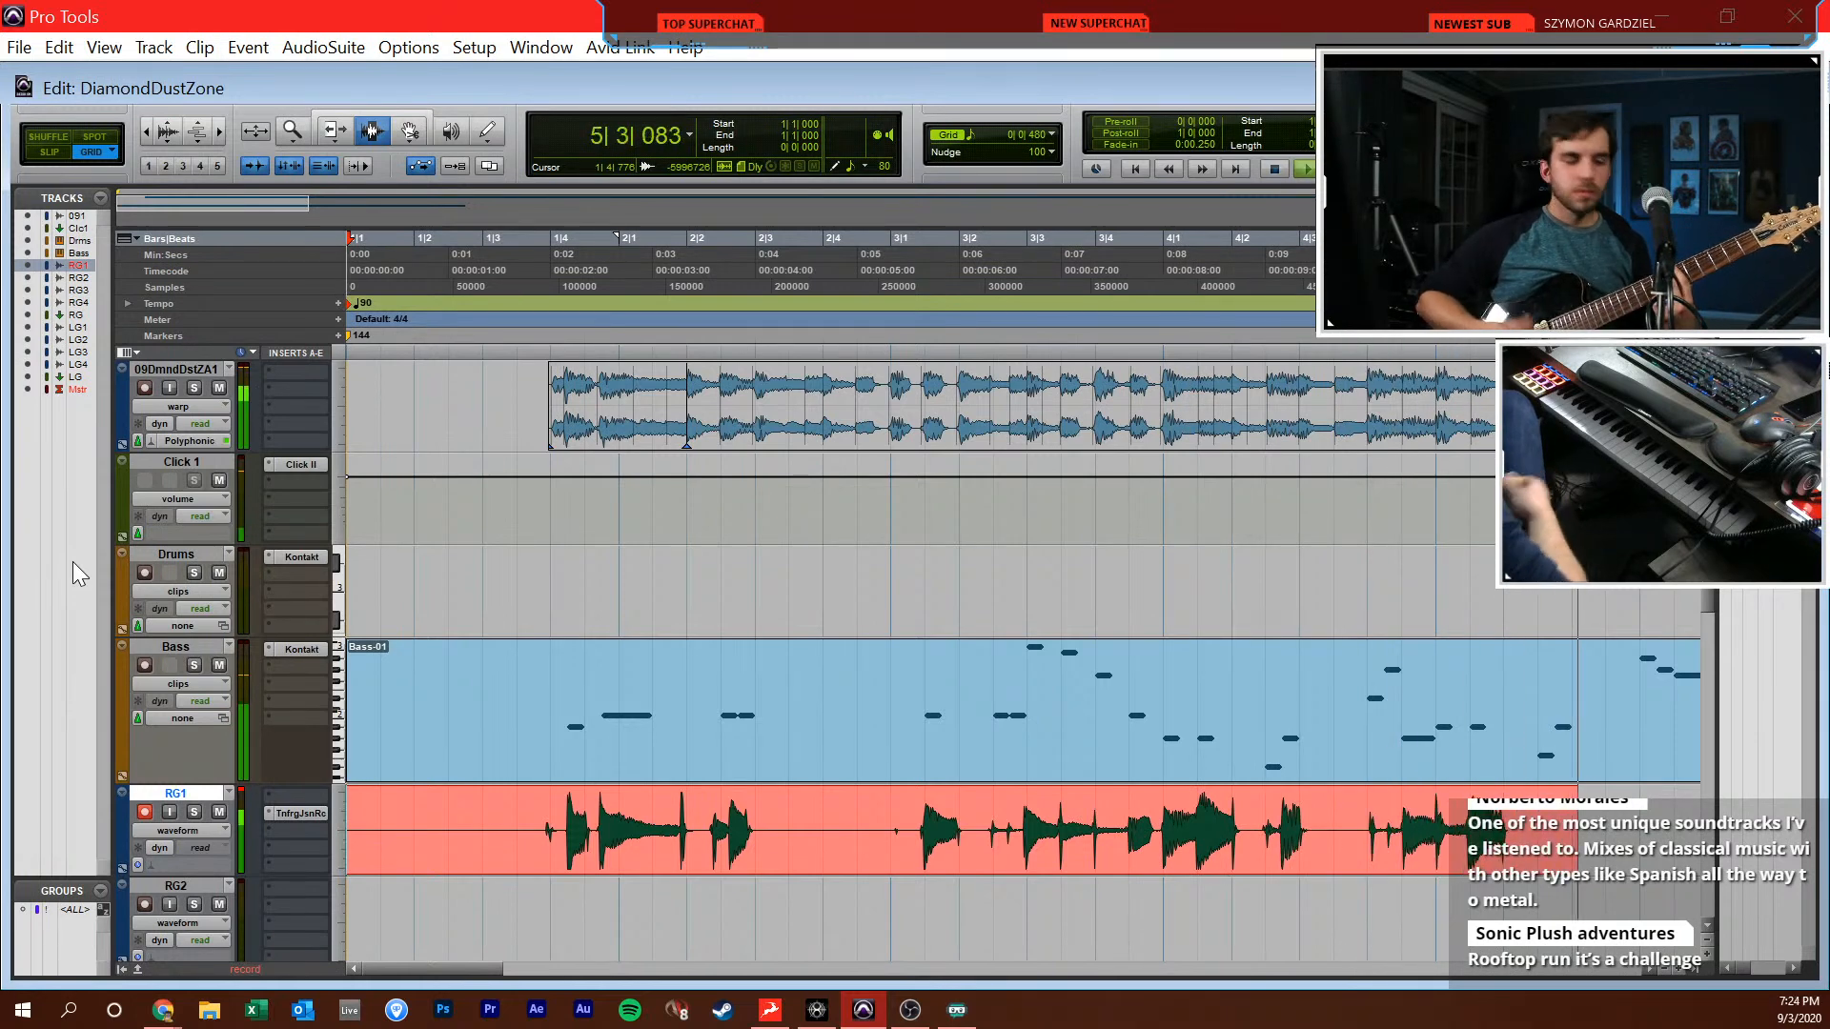
key(space)
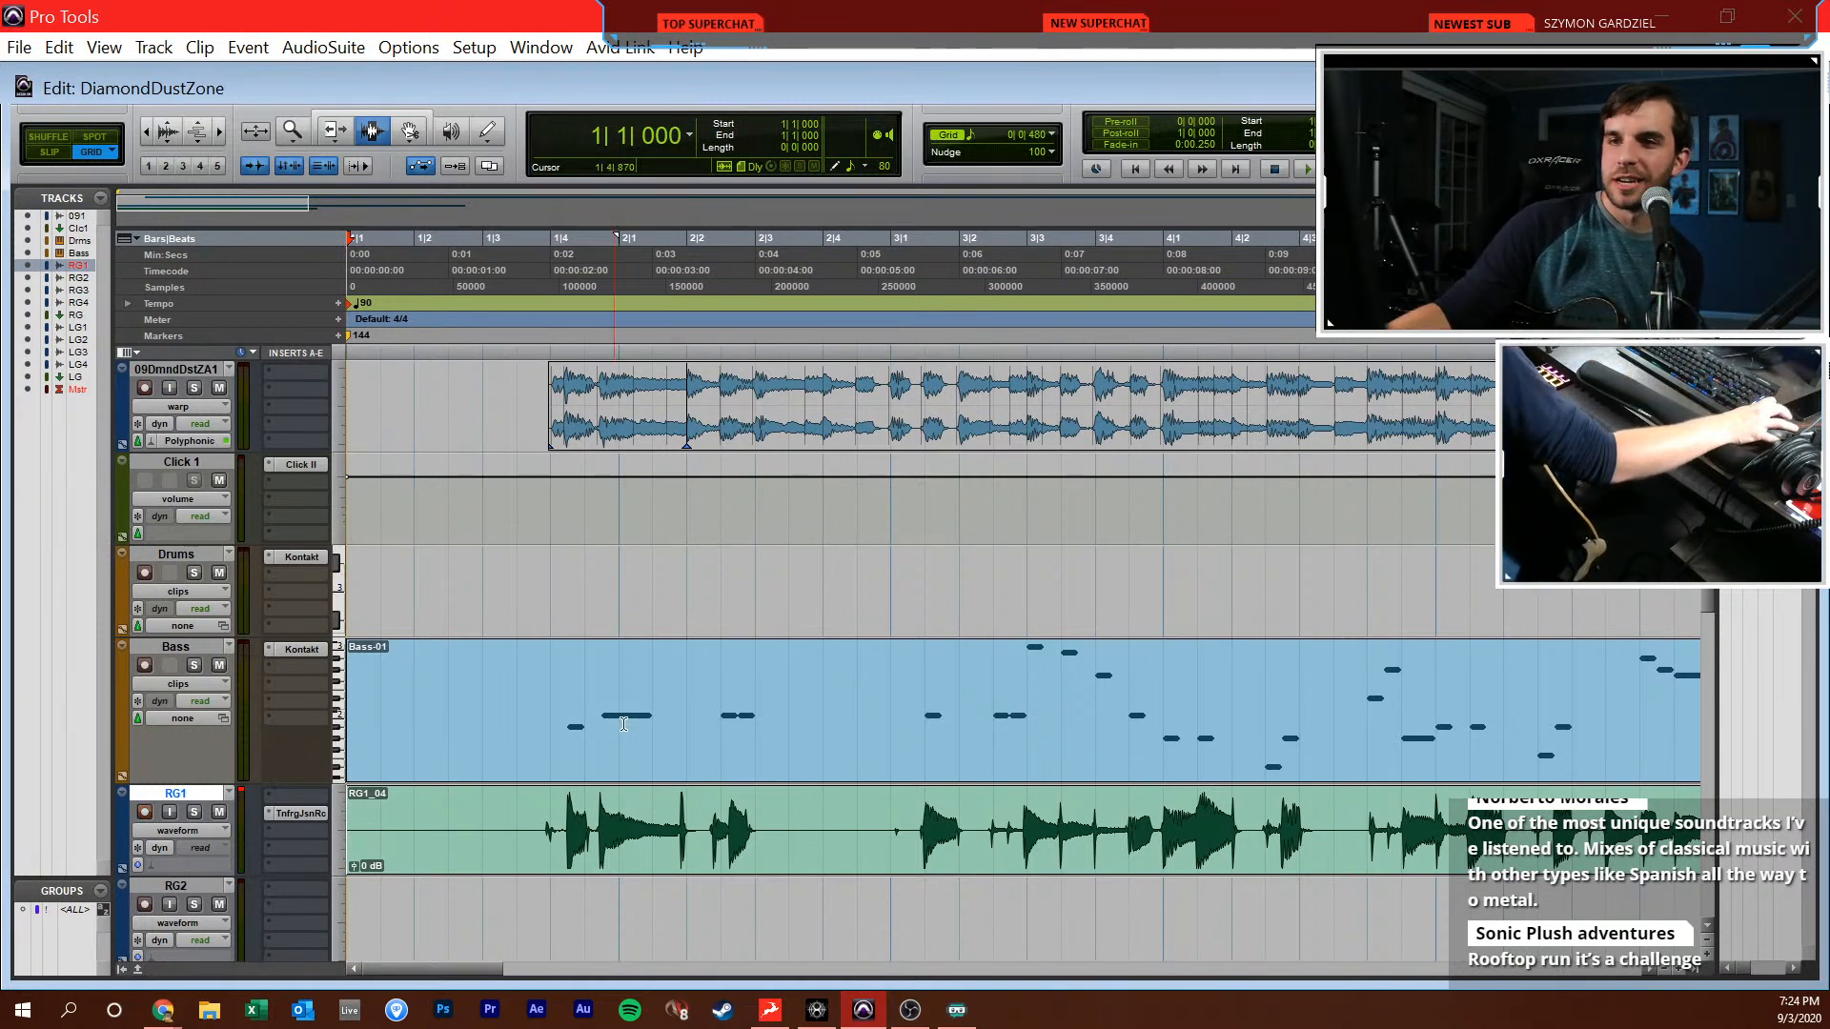
Return to the session start and re-record RG1 to just past bar 10
click(619, 682)
key(Return)
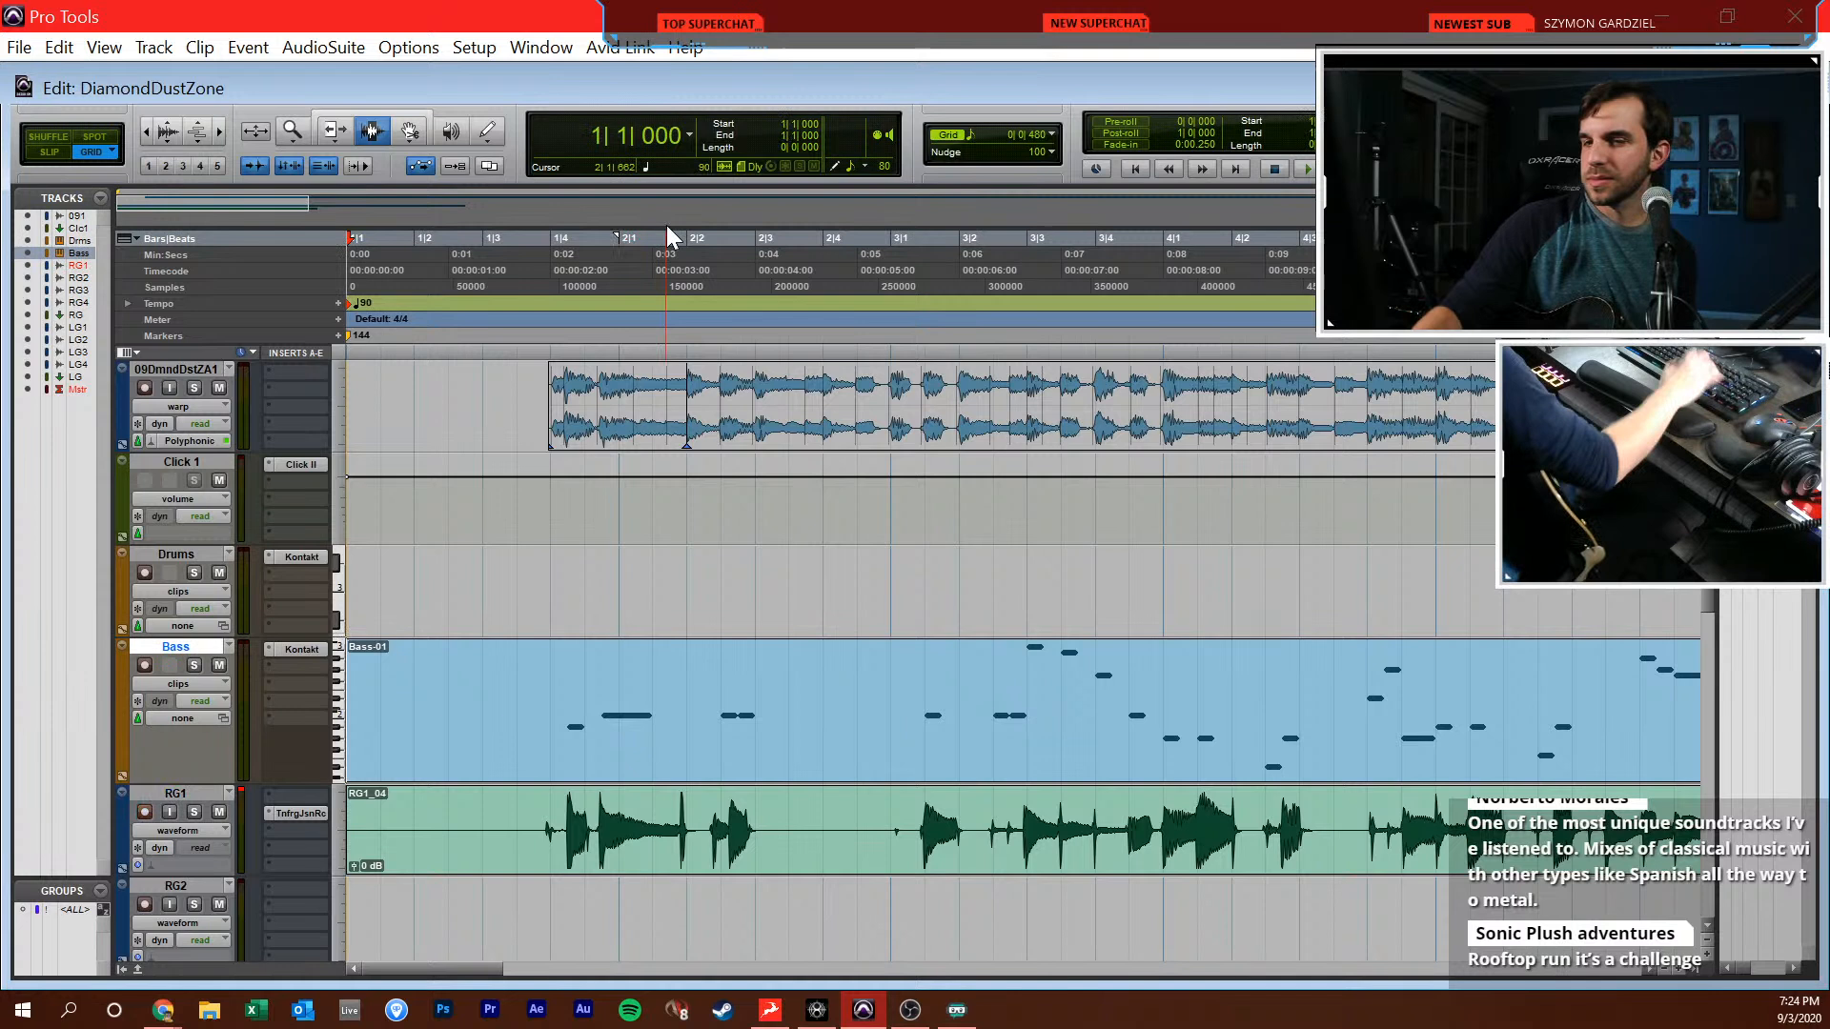
click(511, 811)
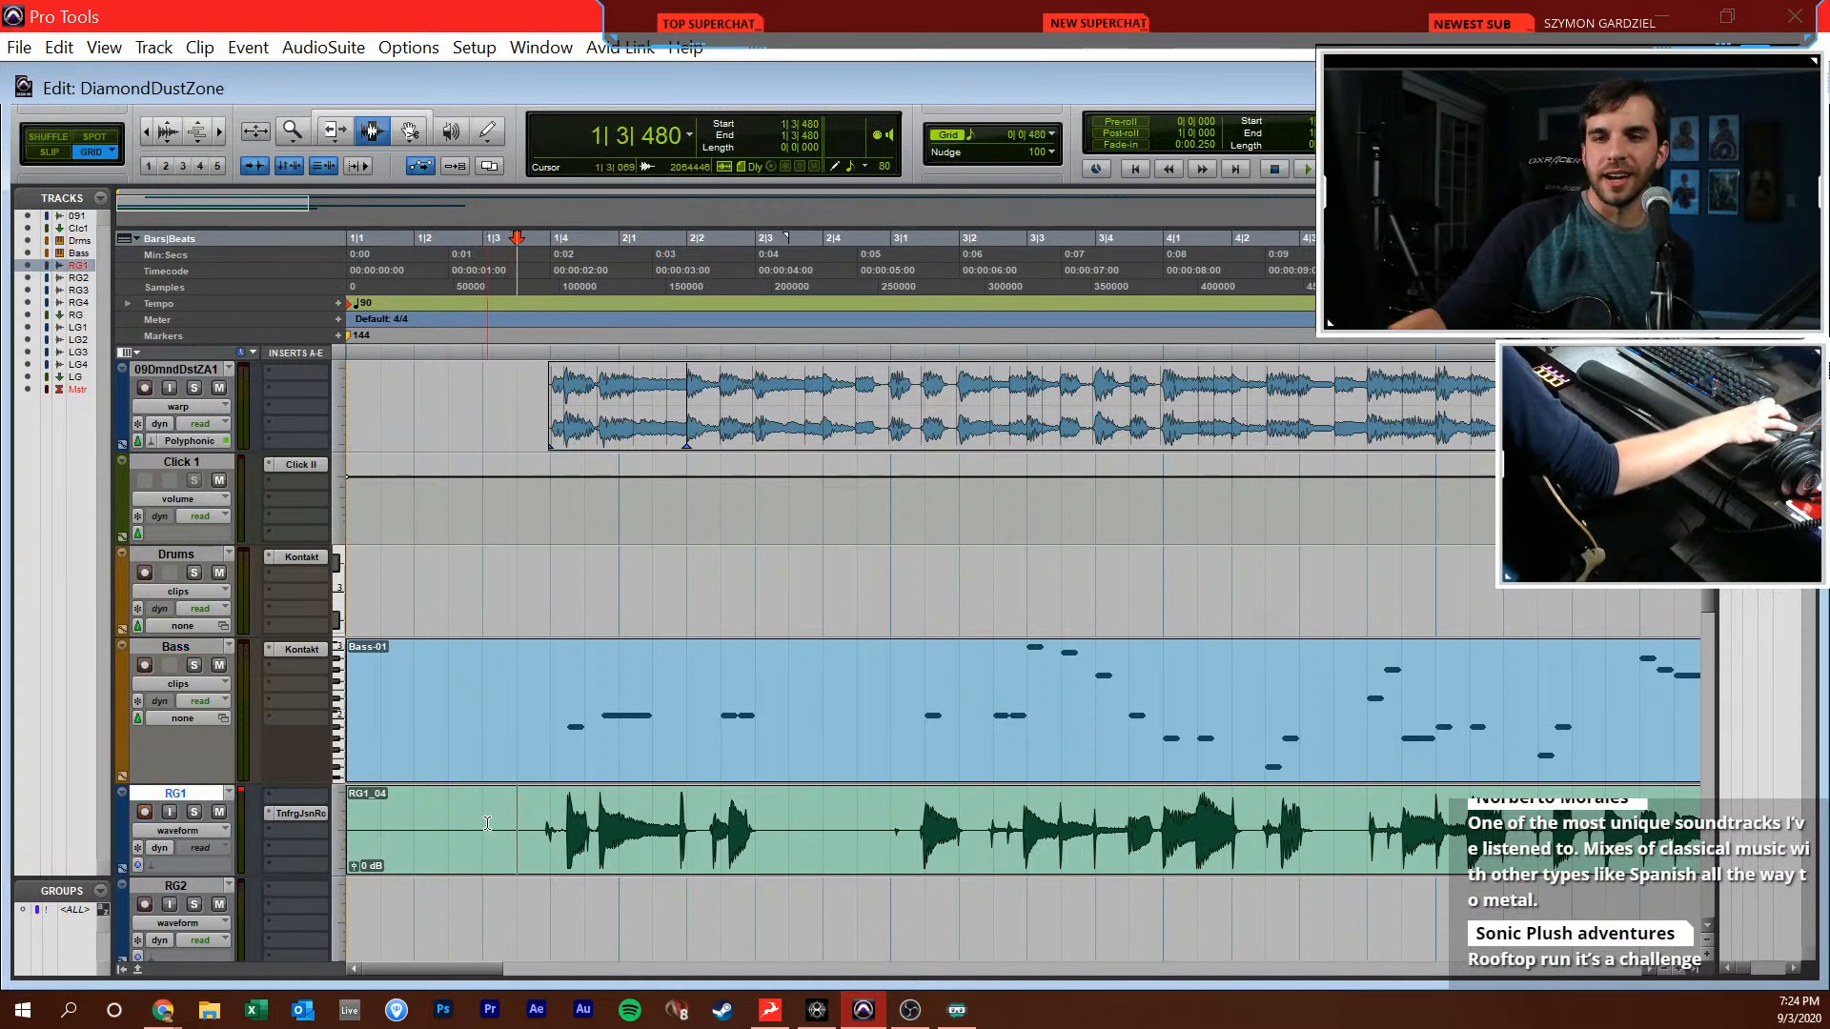
key(Return)
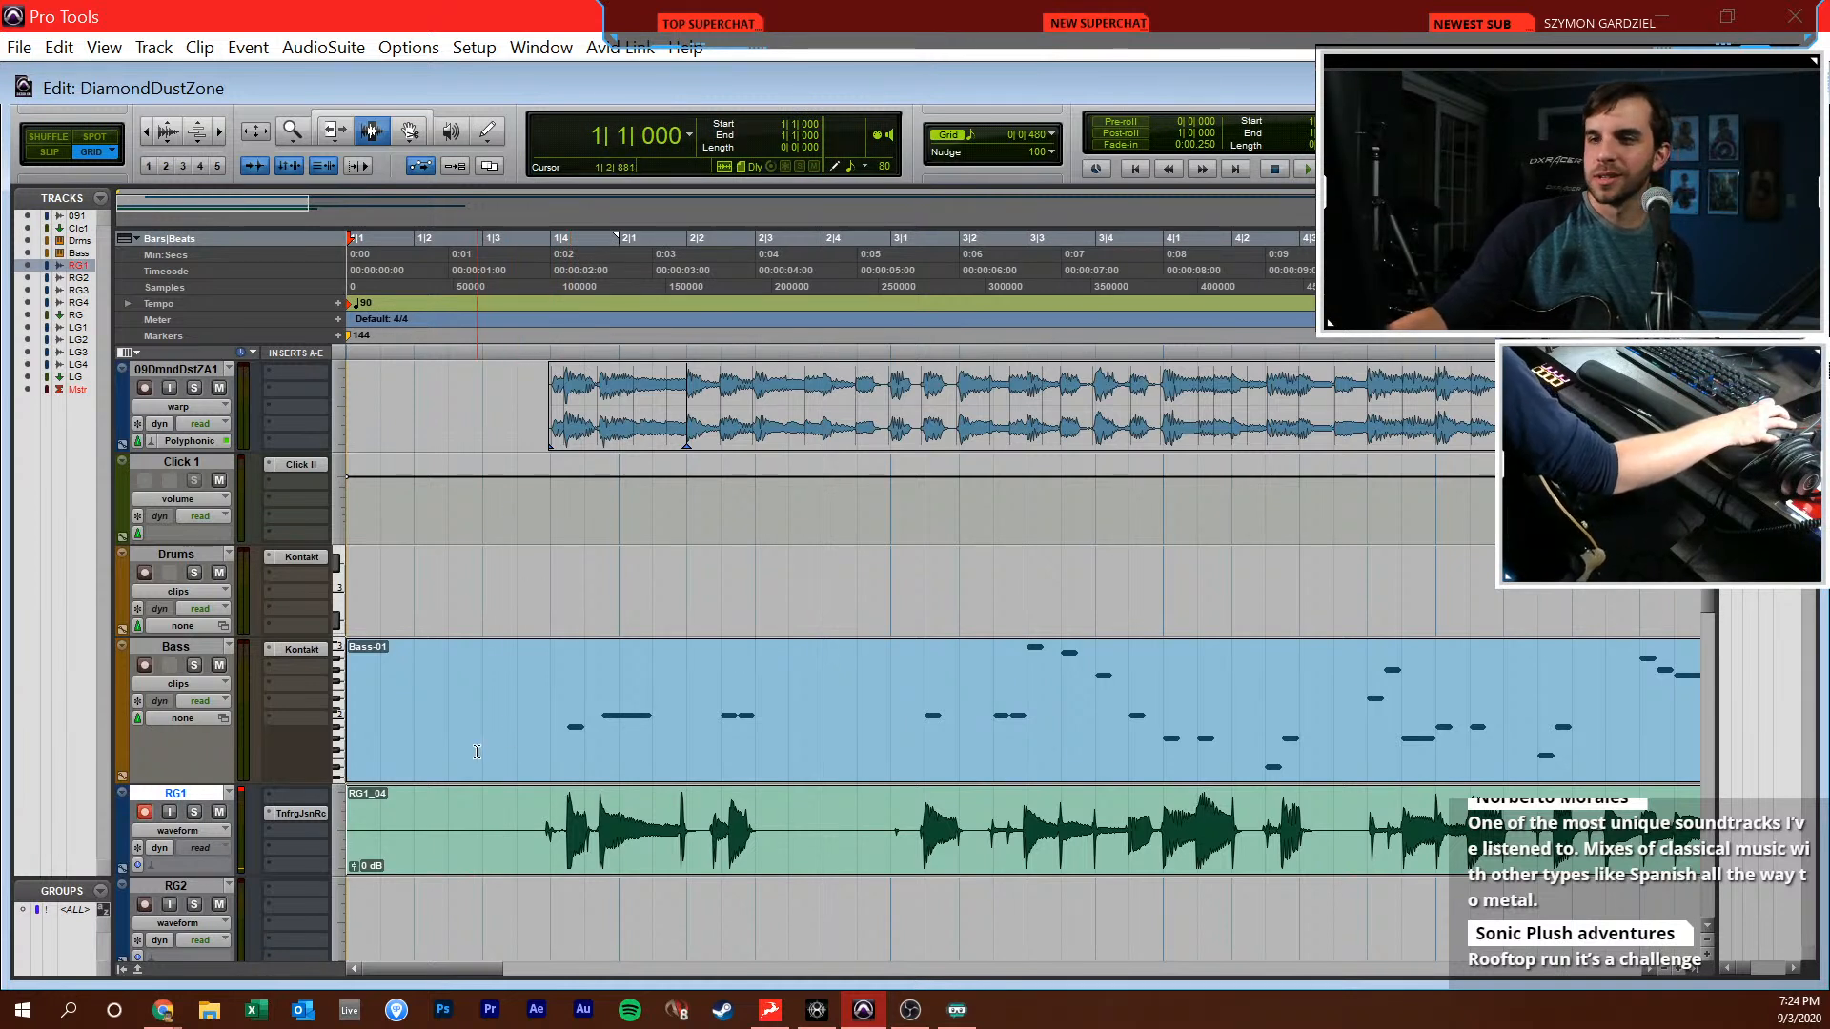
key(space)
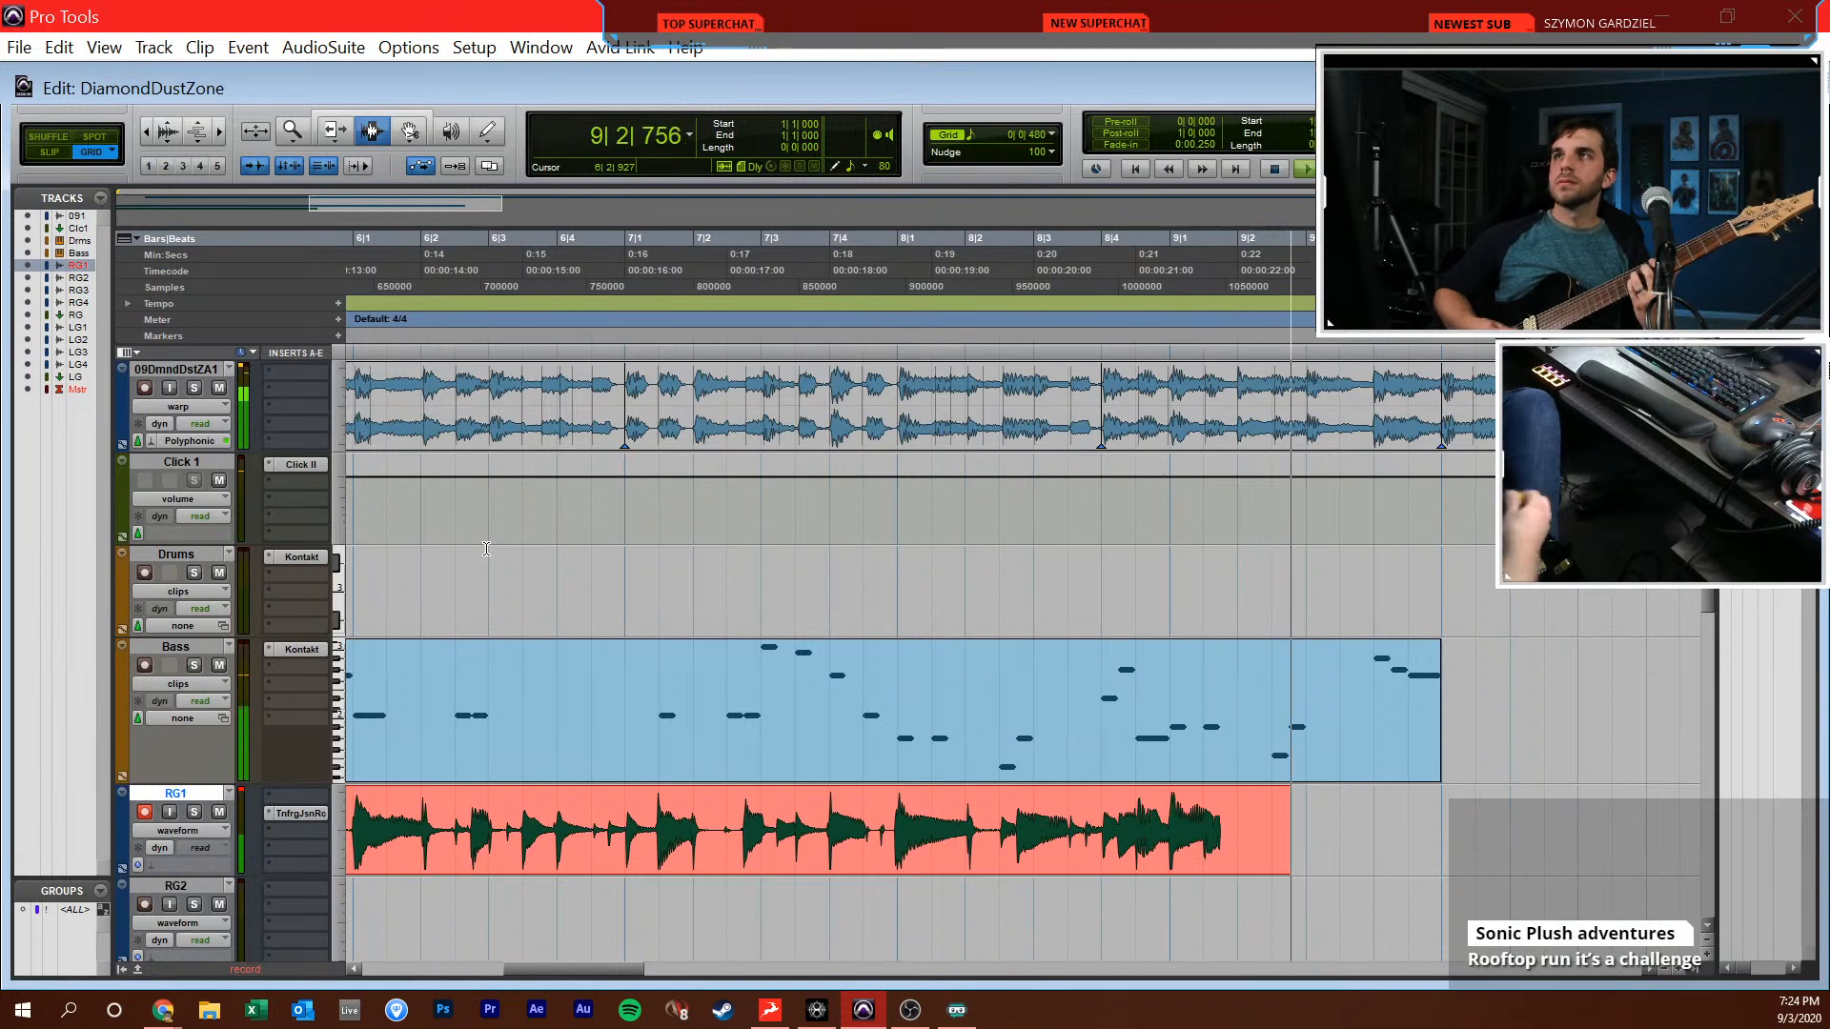
key(space)
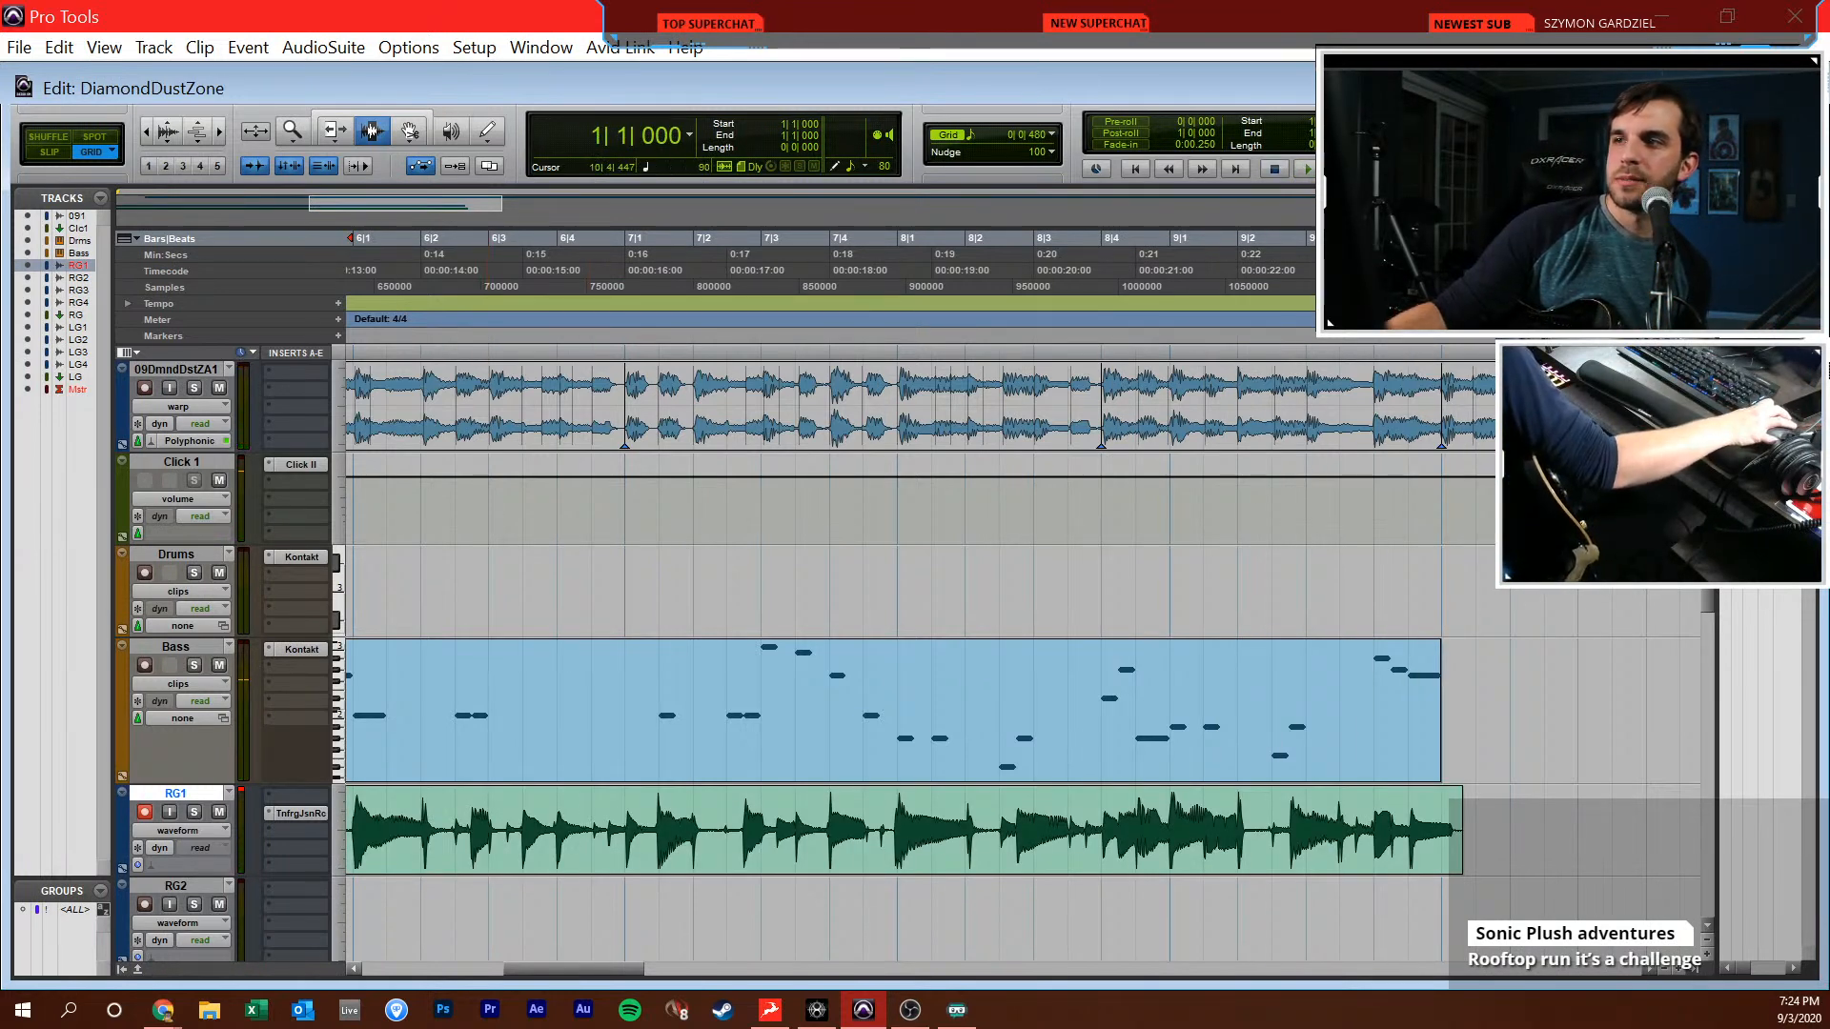
text(144)
key(Return)
key(ctrl+space)
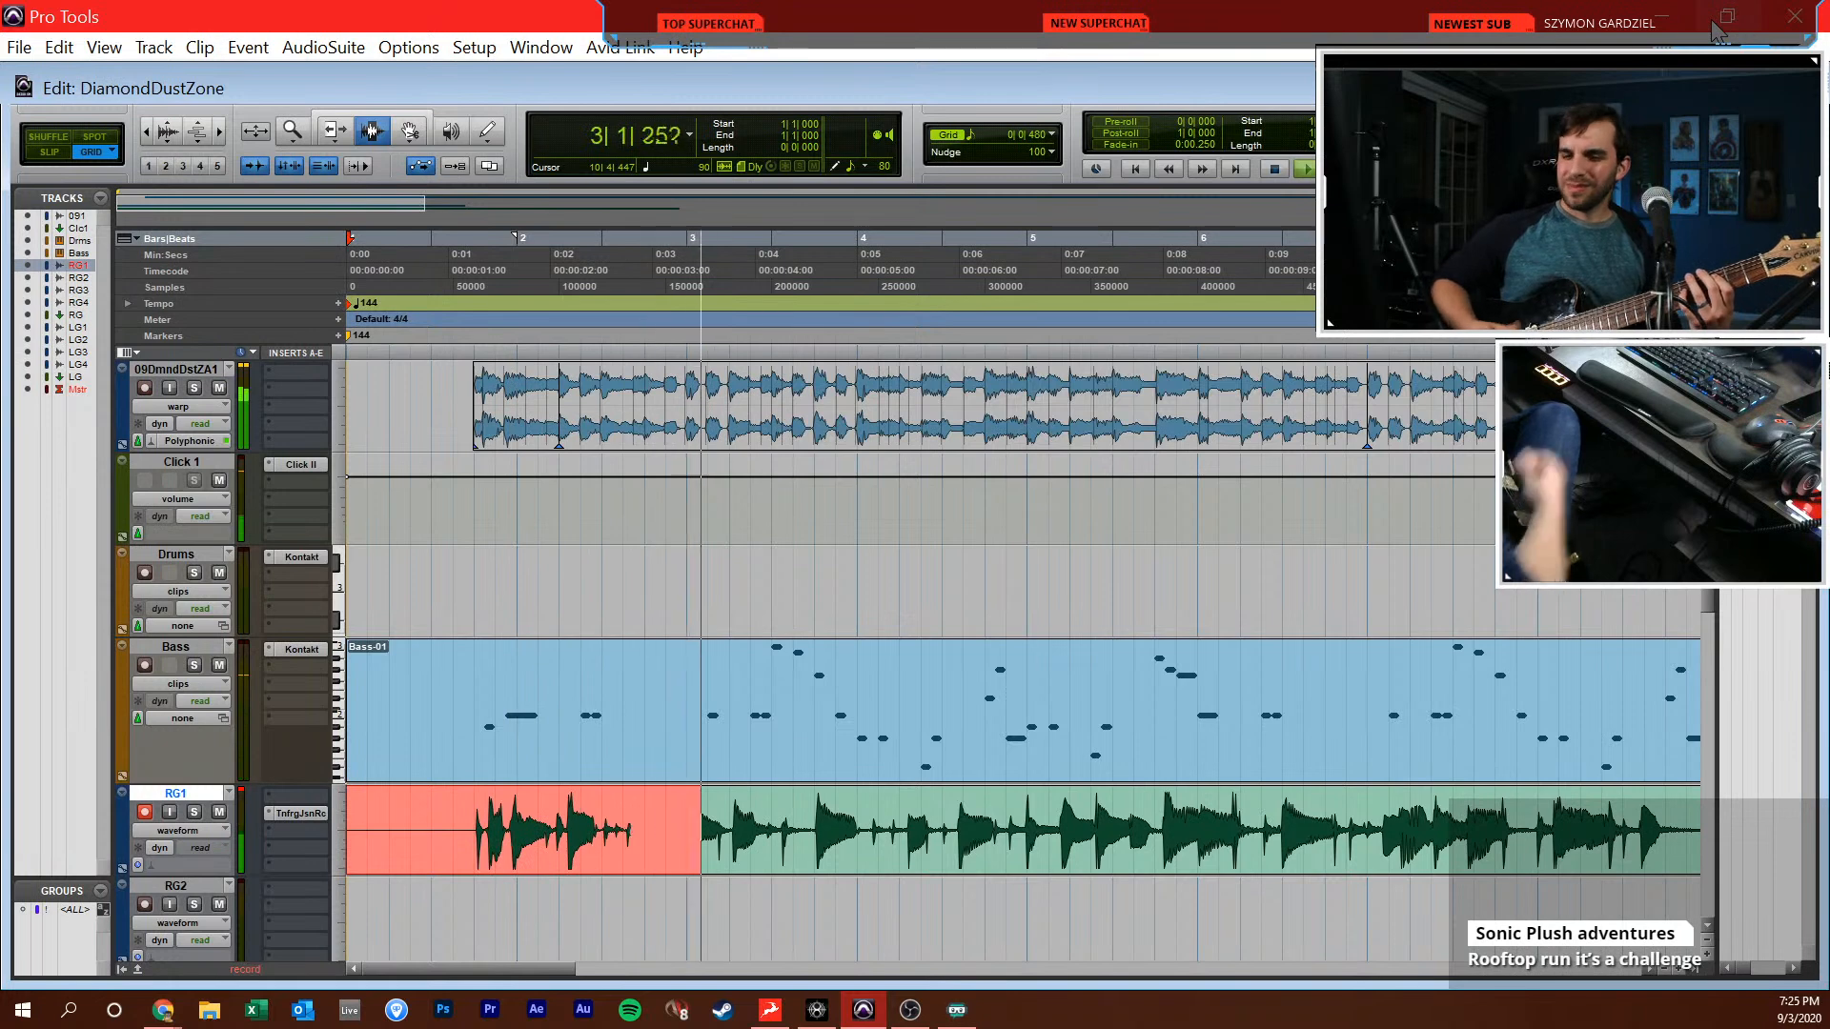
key(space)
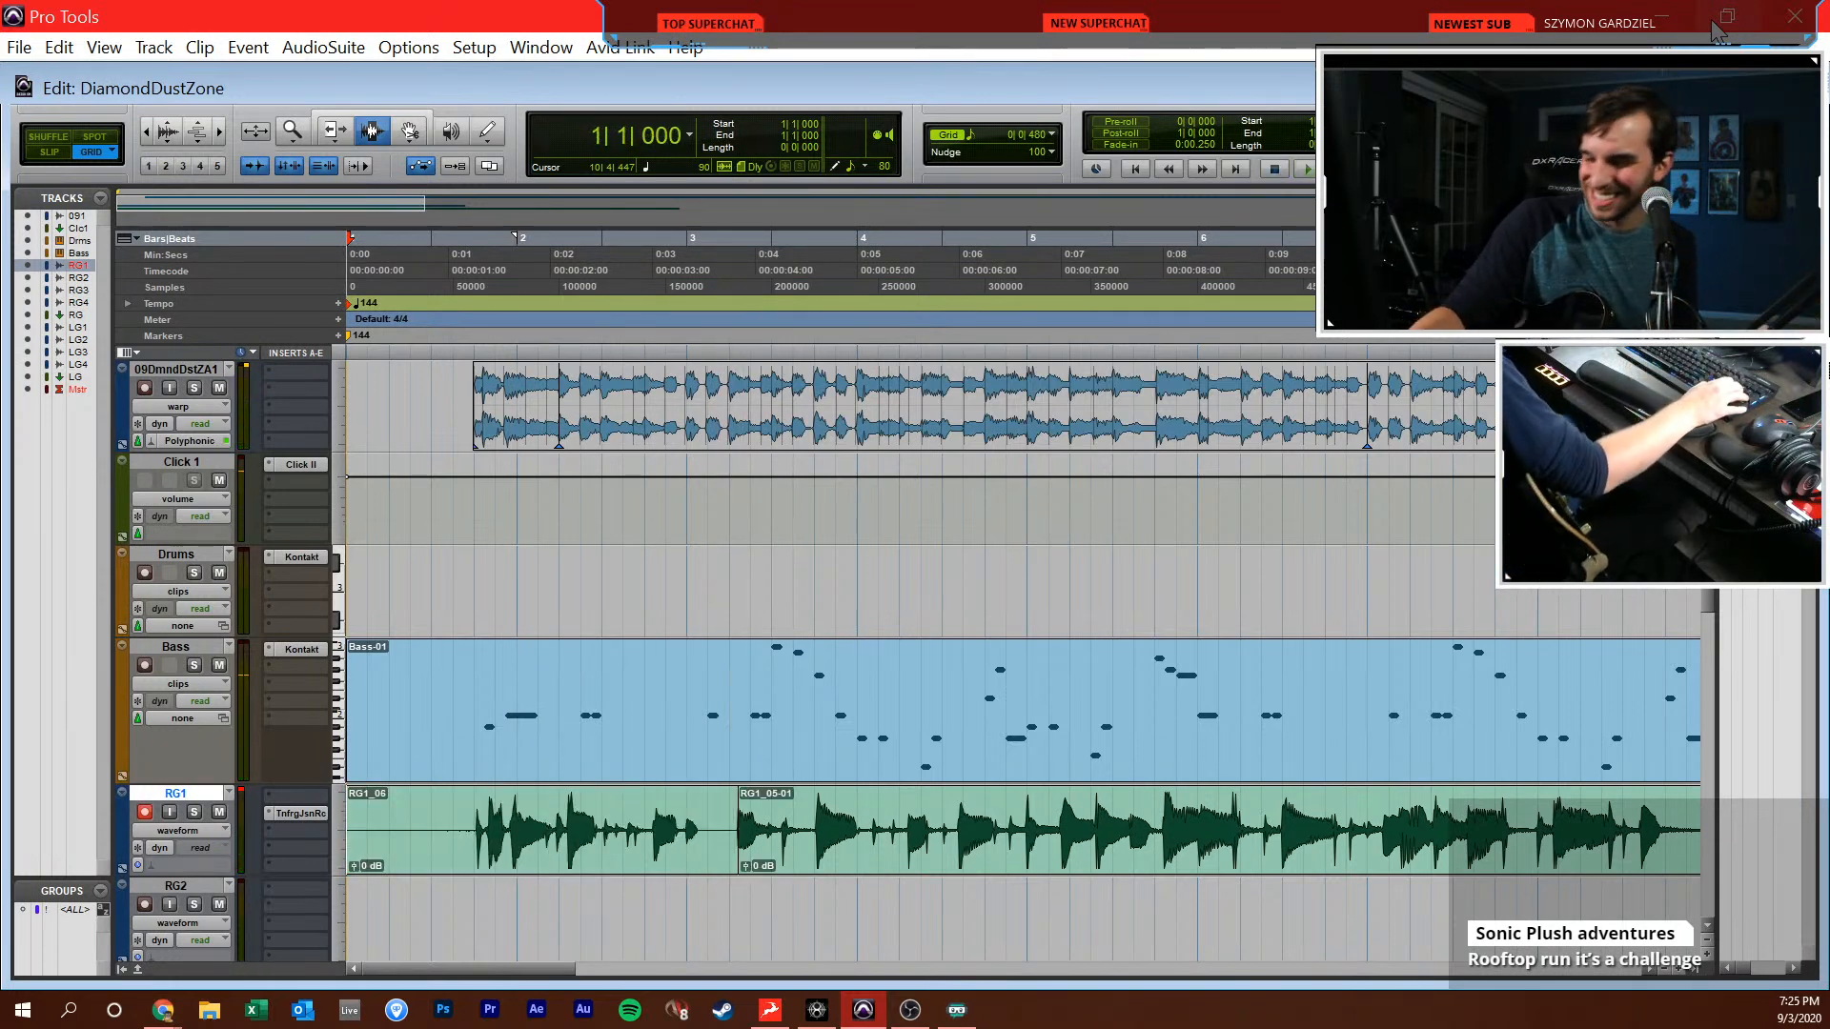
key(ctrl+space)
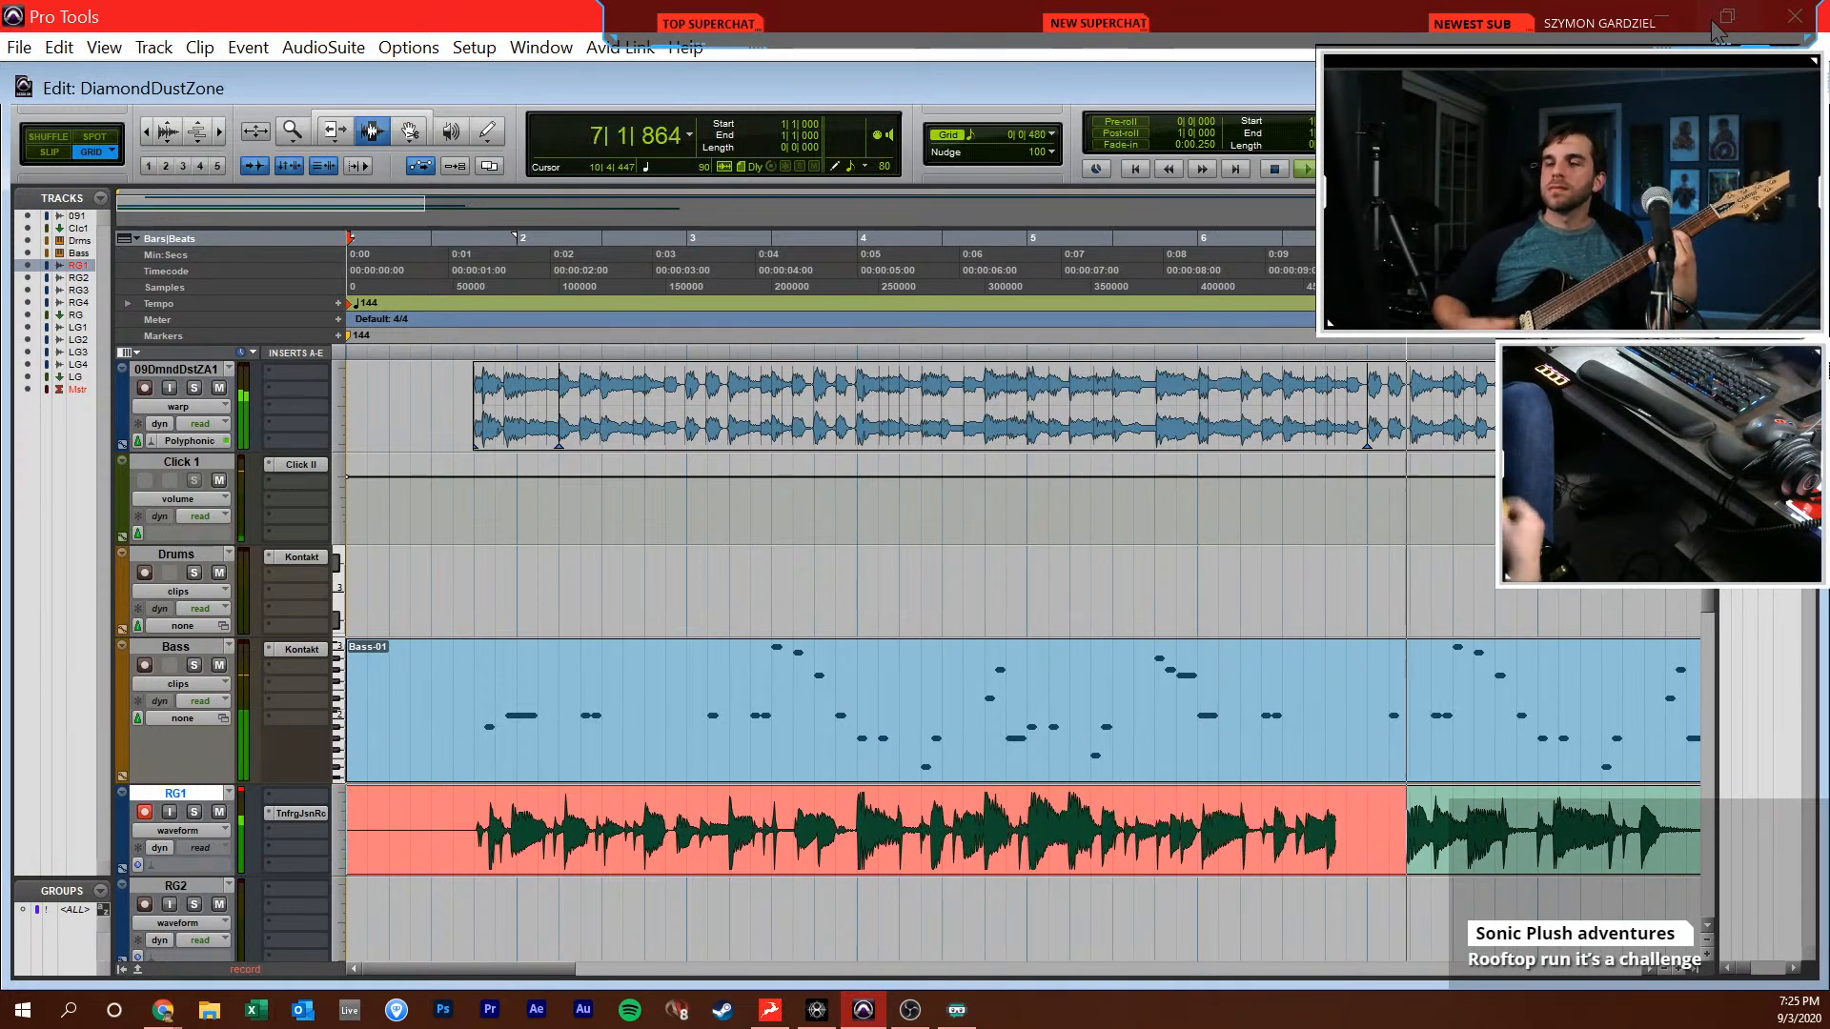
key(space)
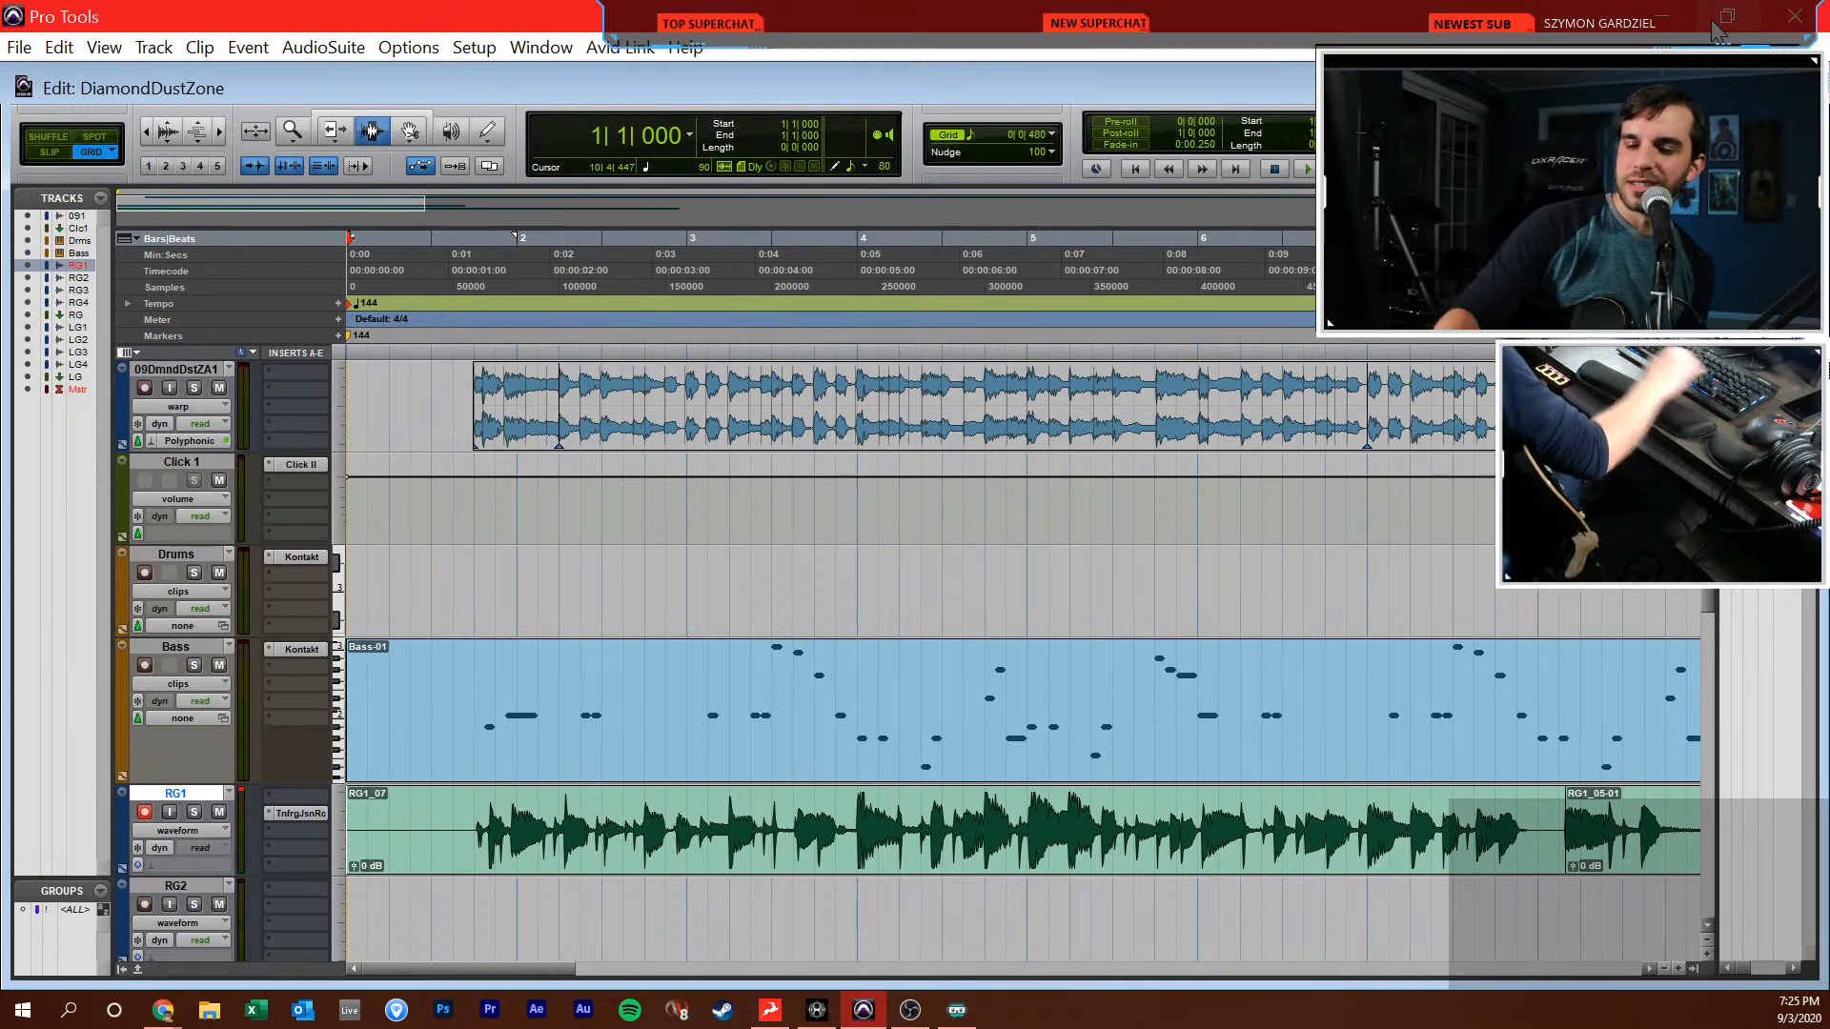
Record a full new RG1 guitar take from the session start to just past bar 10
key(F12)
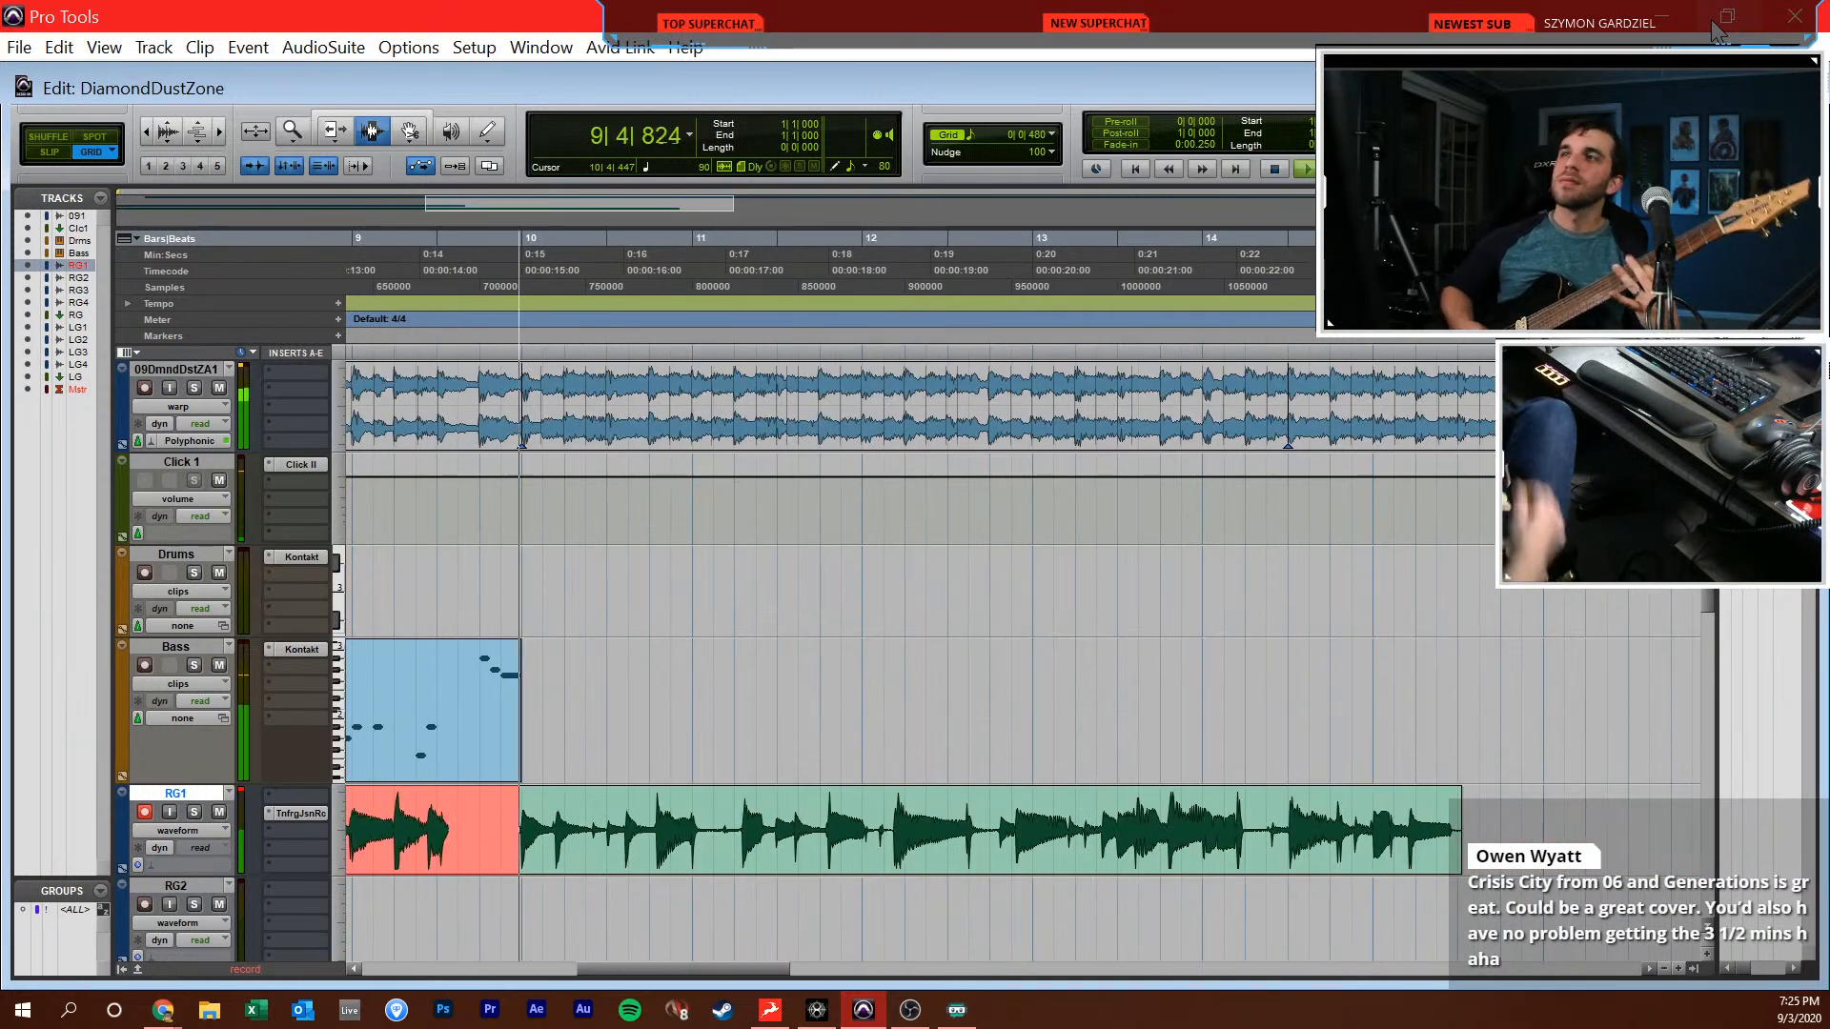
key(space)
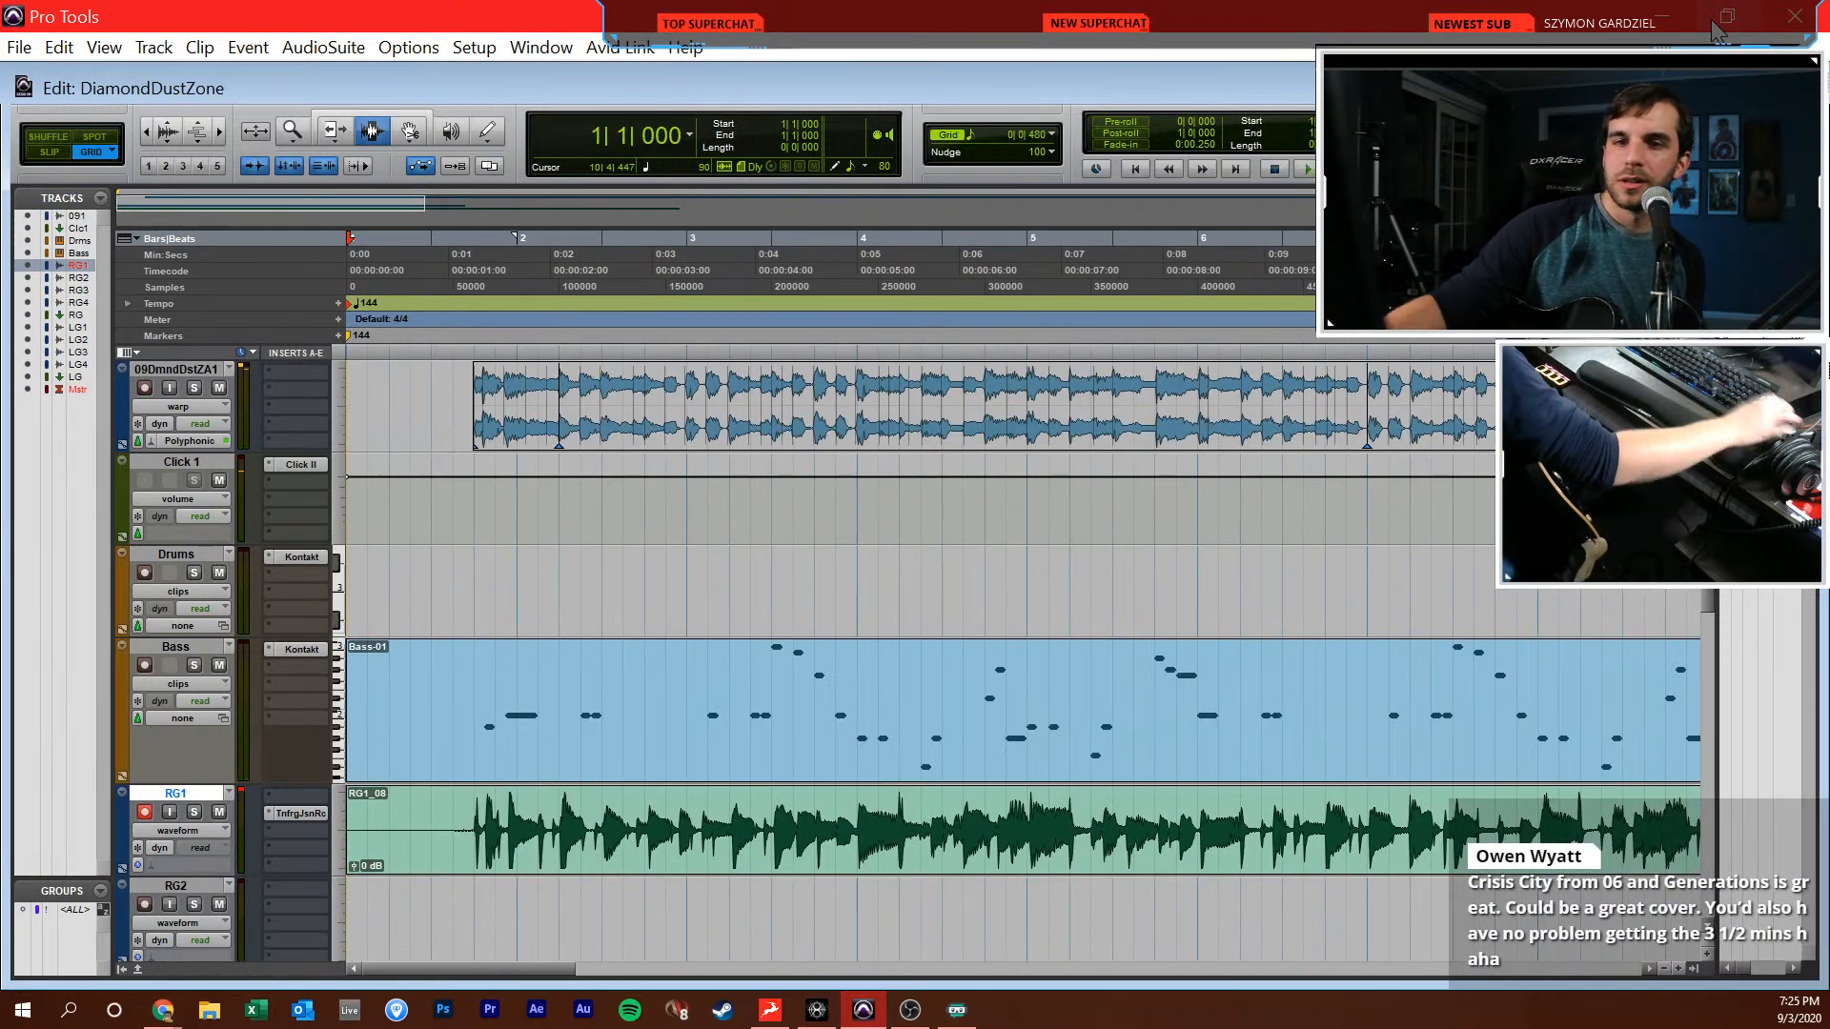
Copy RG1's insert to RG2 in the mixer, pan RG1 to 99 and RG2 to 100, and switch record arming from RG1 to RG2
key(ctrl+equal)
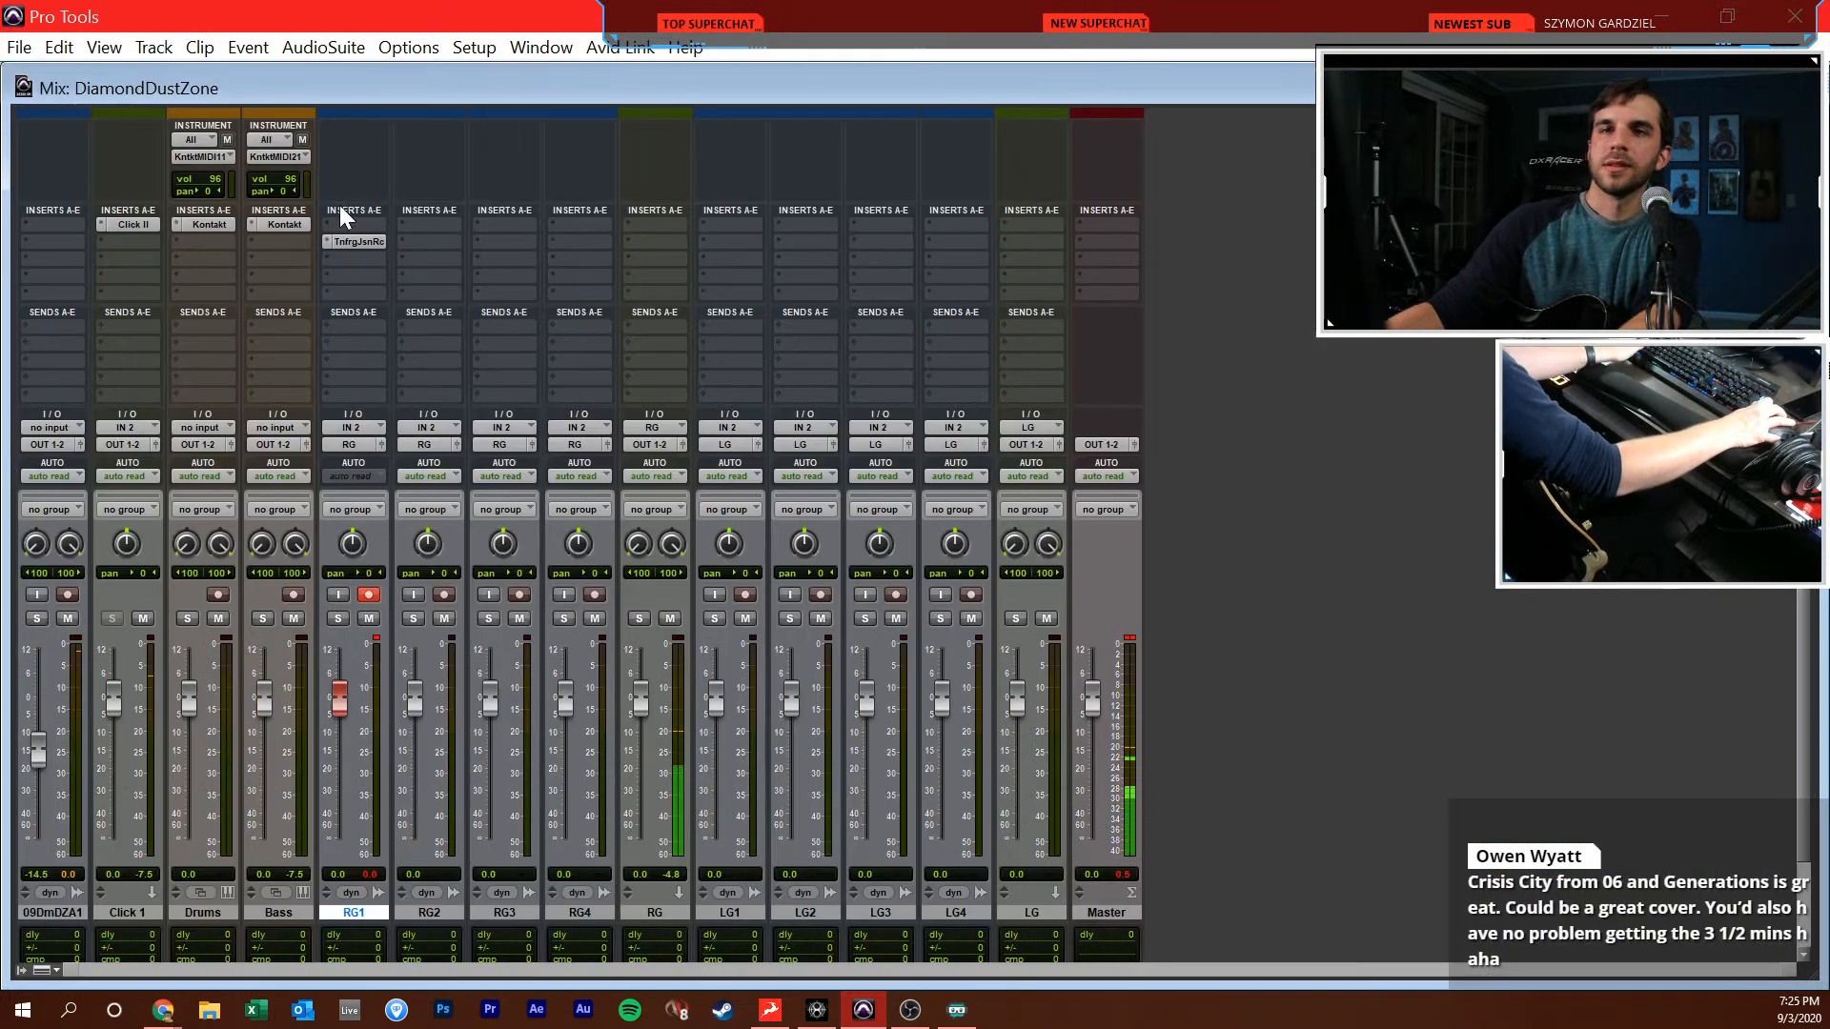
drag(455, 234, 452, 240)
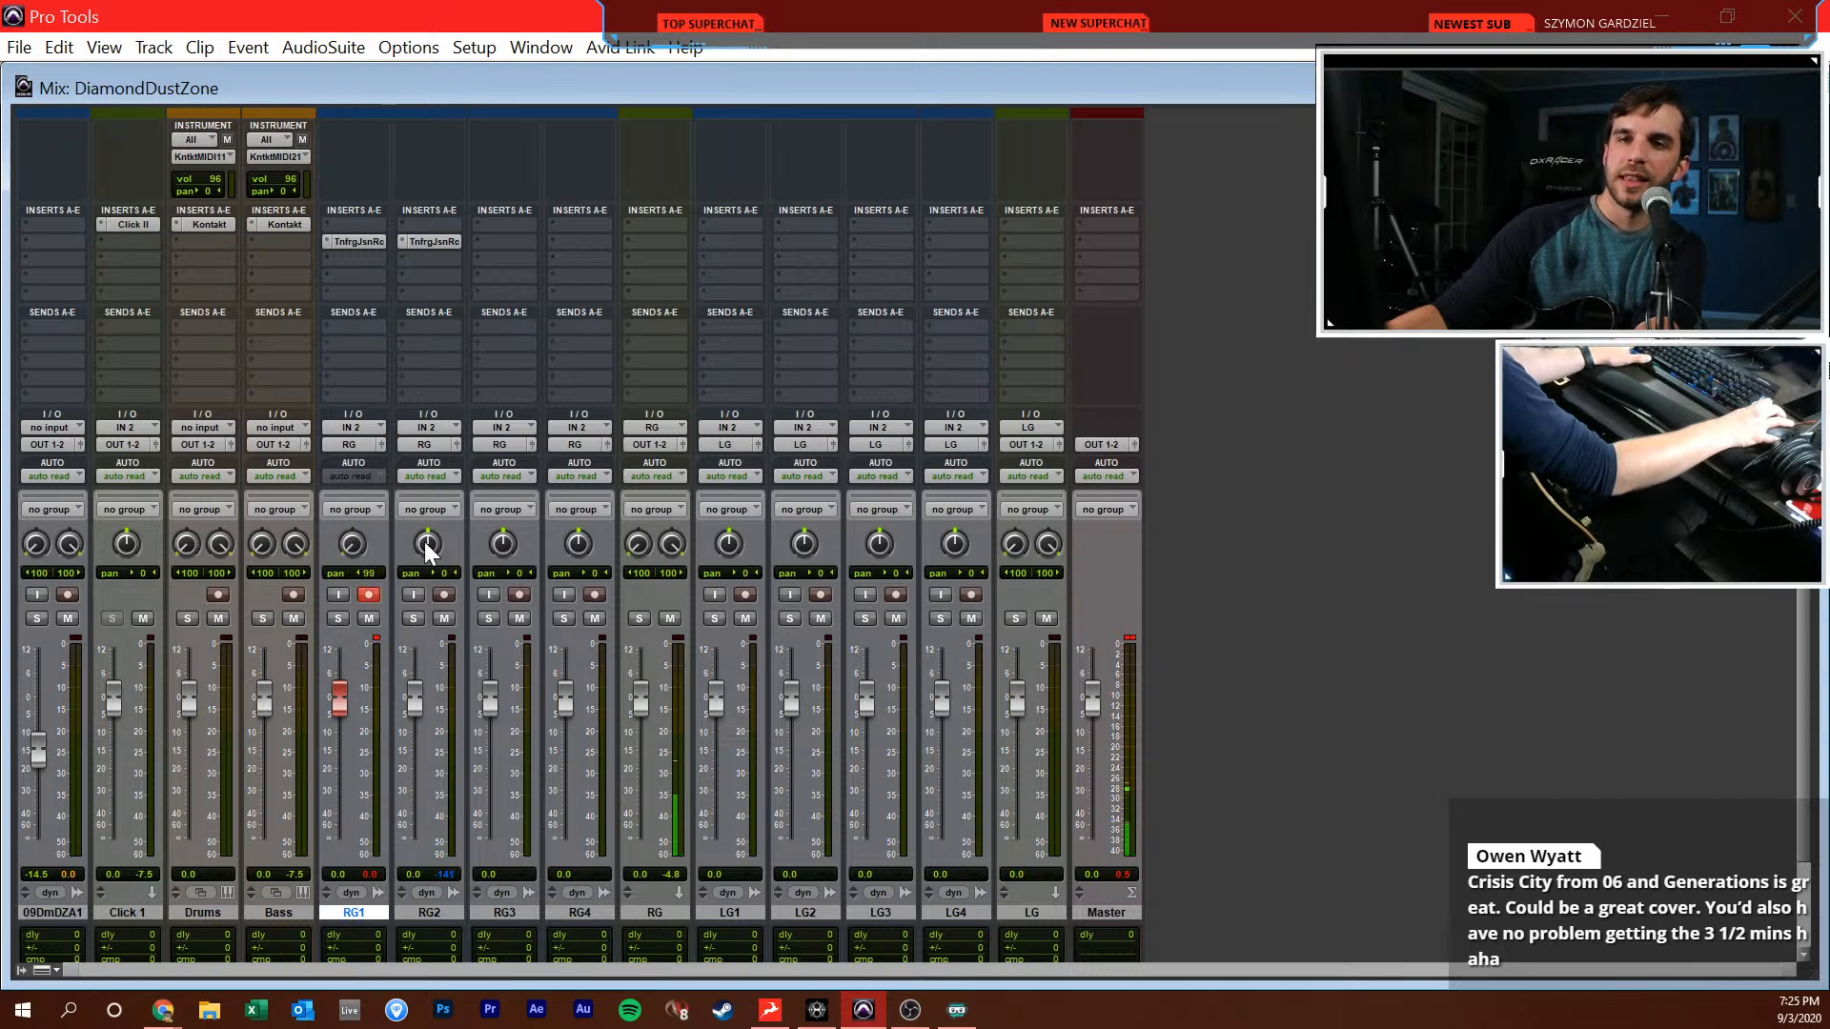
click(371, 594)
click(446, 594)
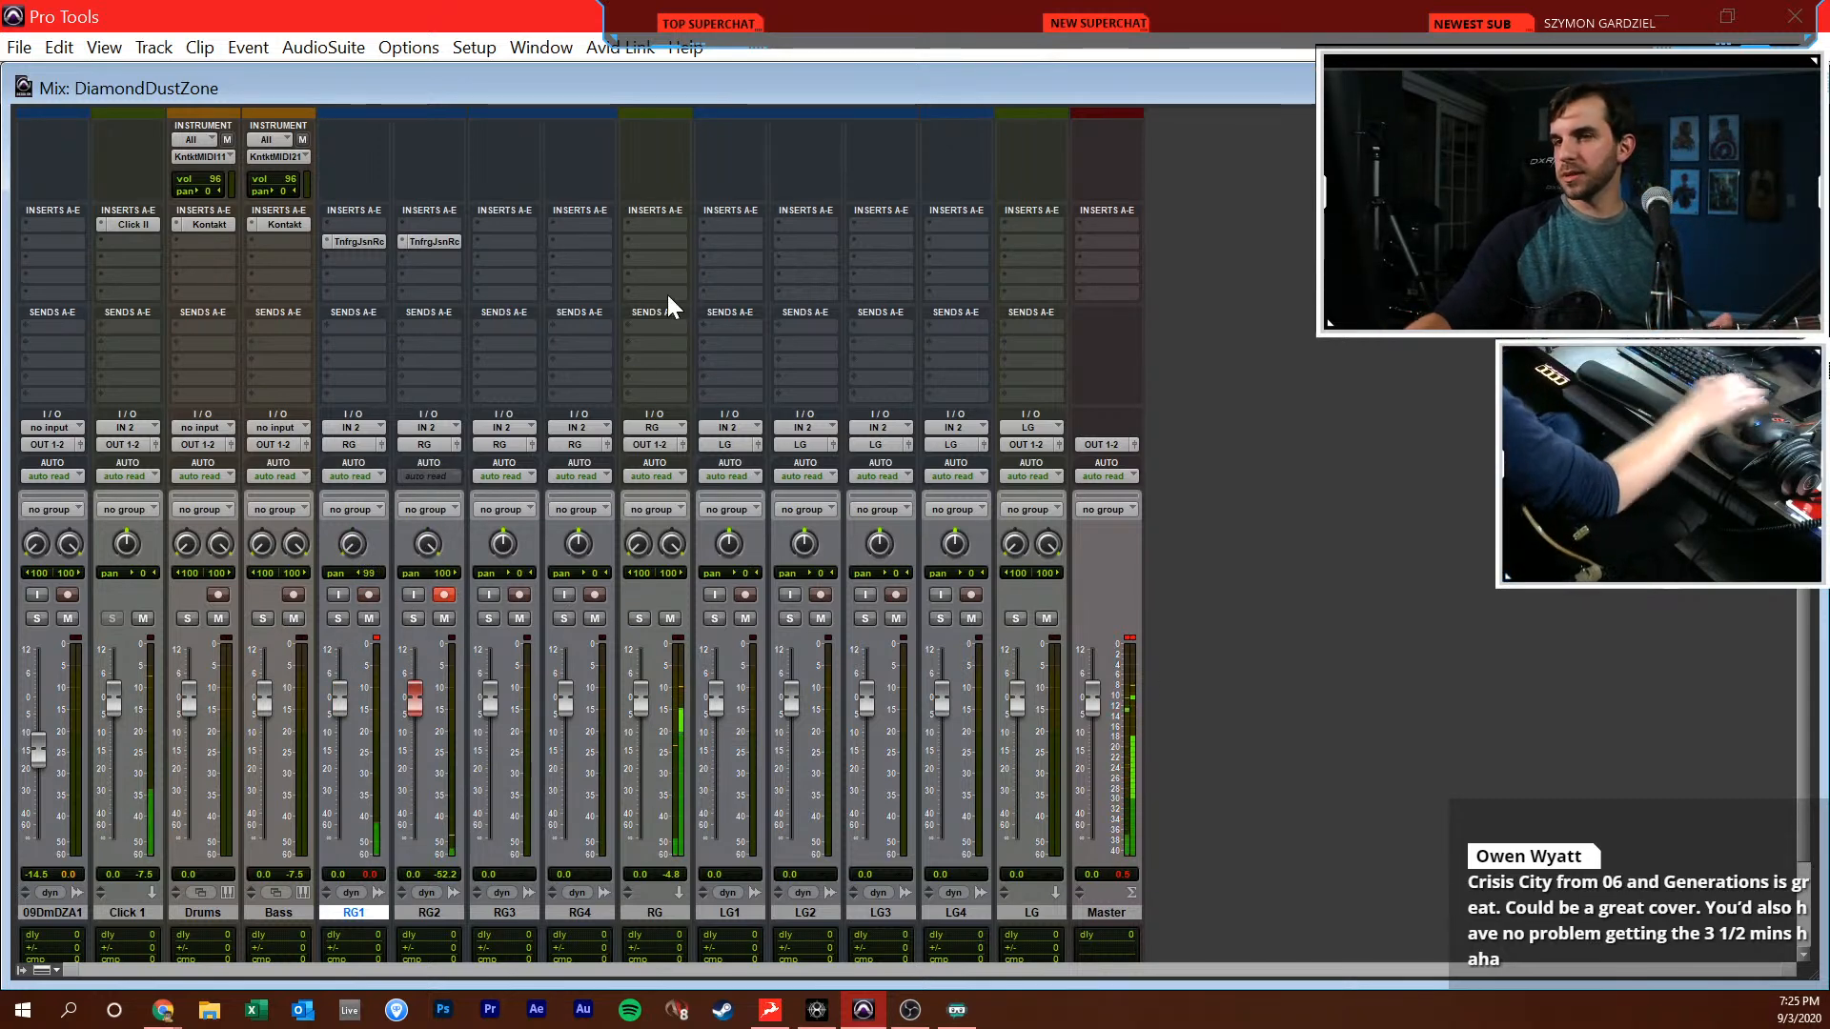
Record a double of the guitar part on RG2 from the session start to just past bar 10
key(ctrl+equal)
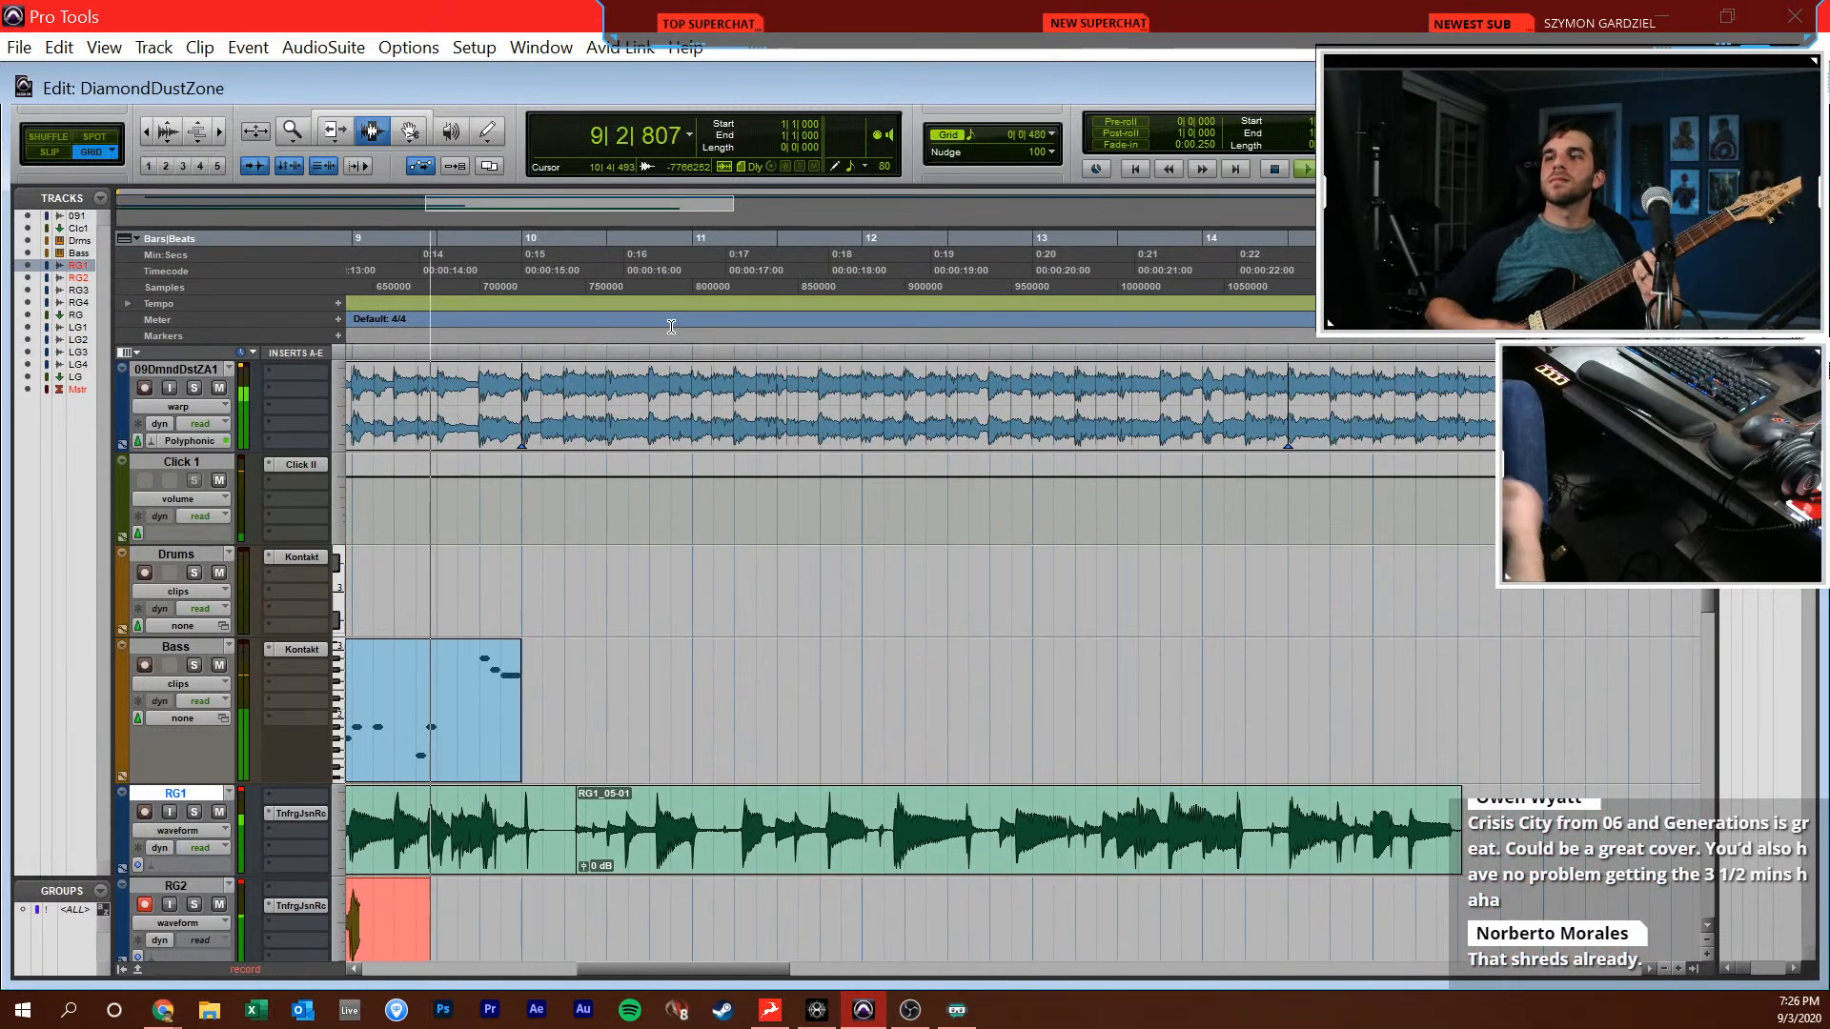
key(space)
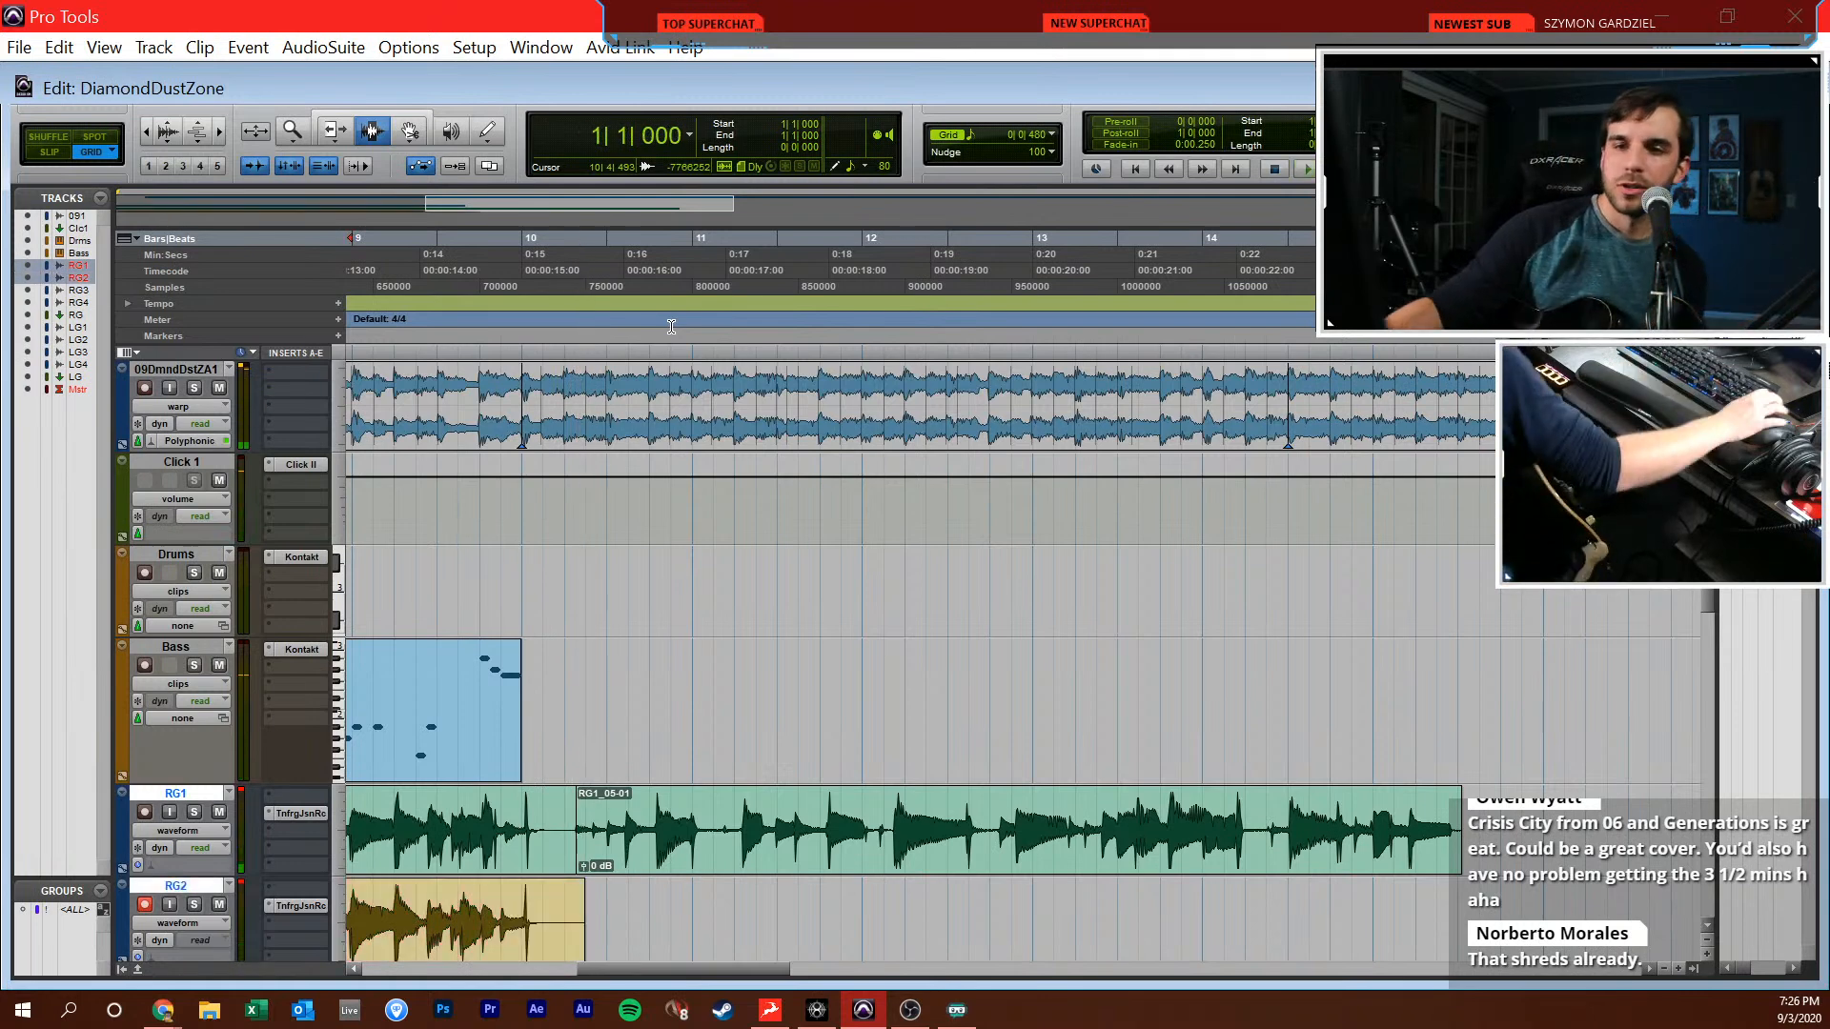
Delete the leftover RG1 clip after the new take, return to the session start and disarm RG2
drag(584, 829, 1604, 872)
key(Return)
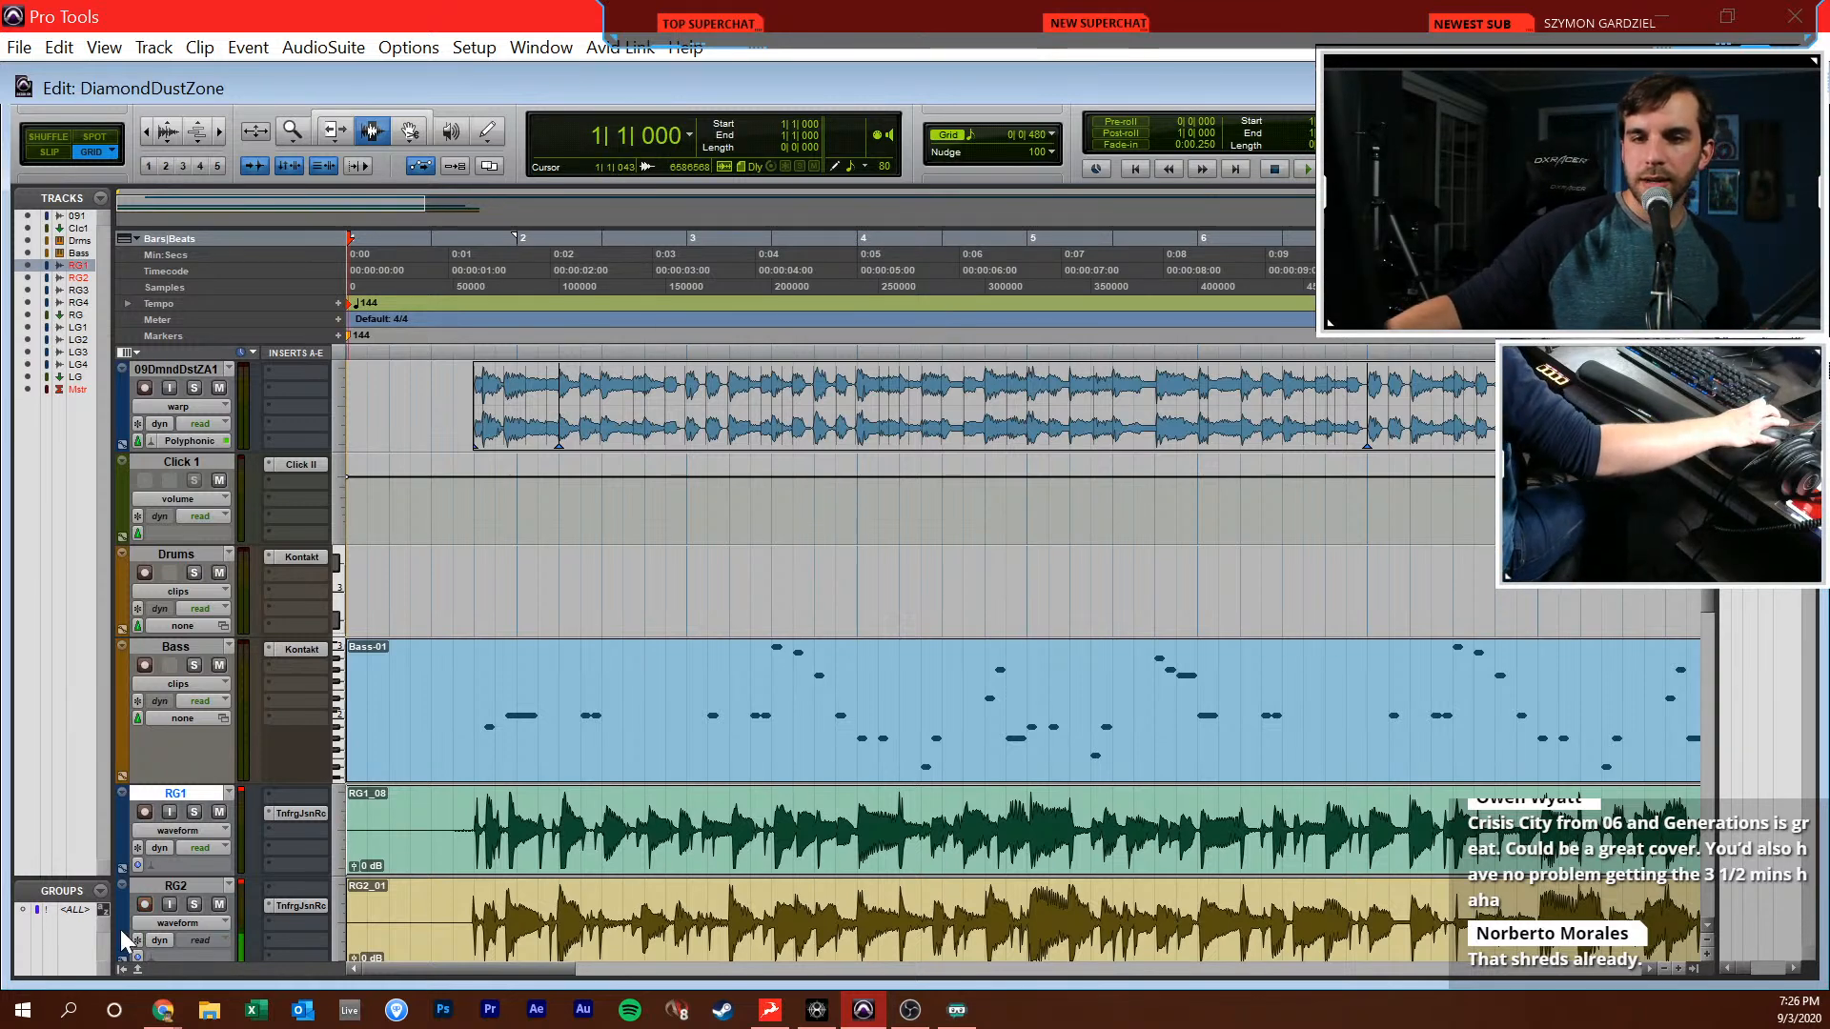
click(145, 905)
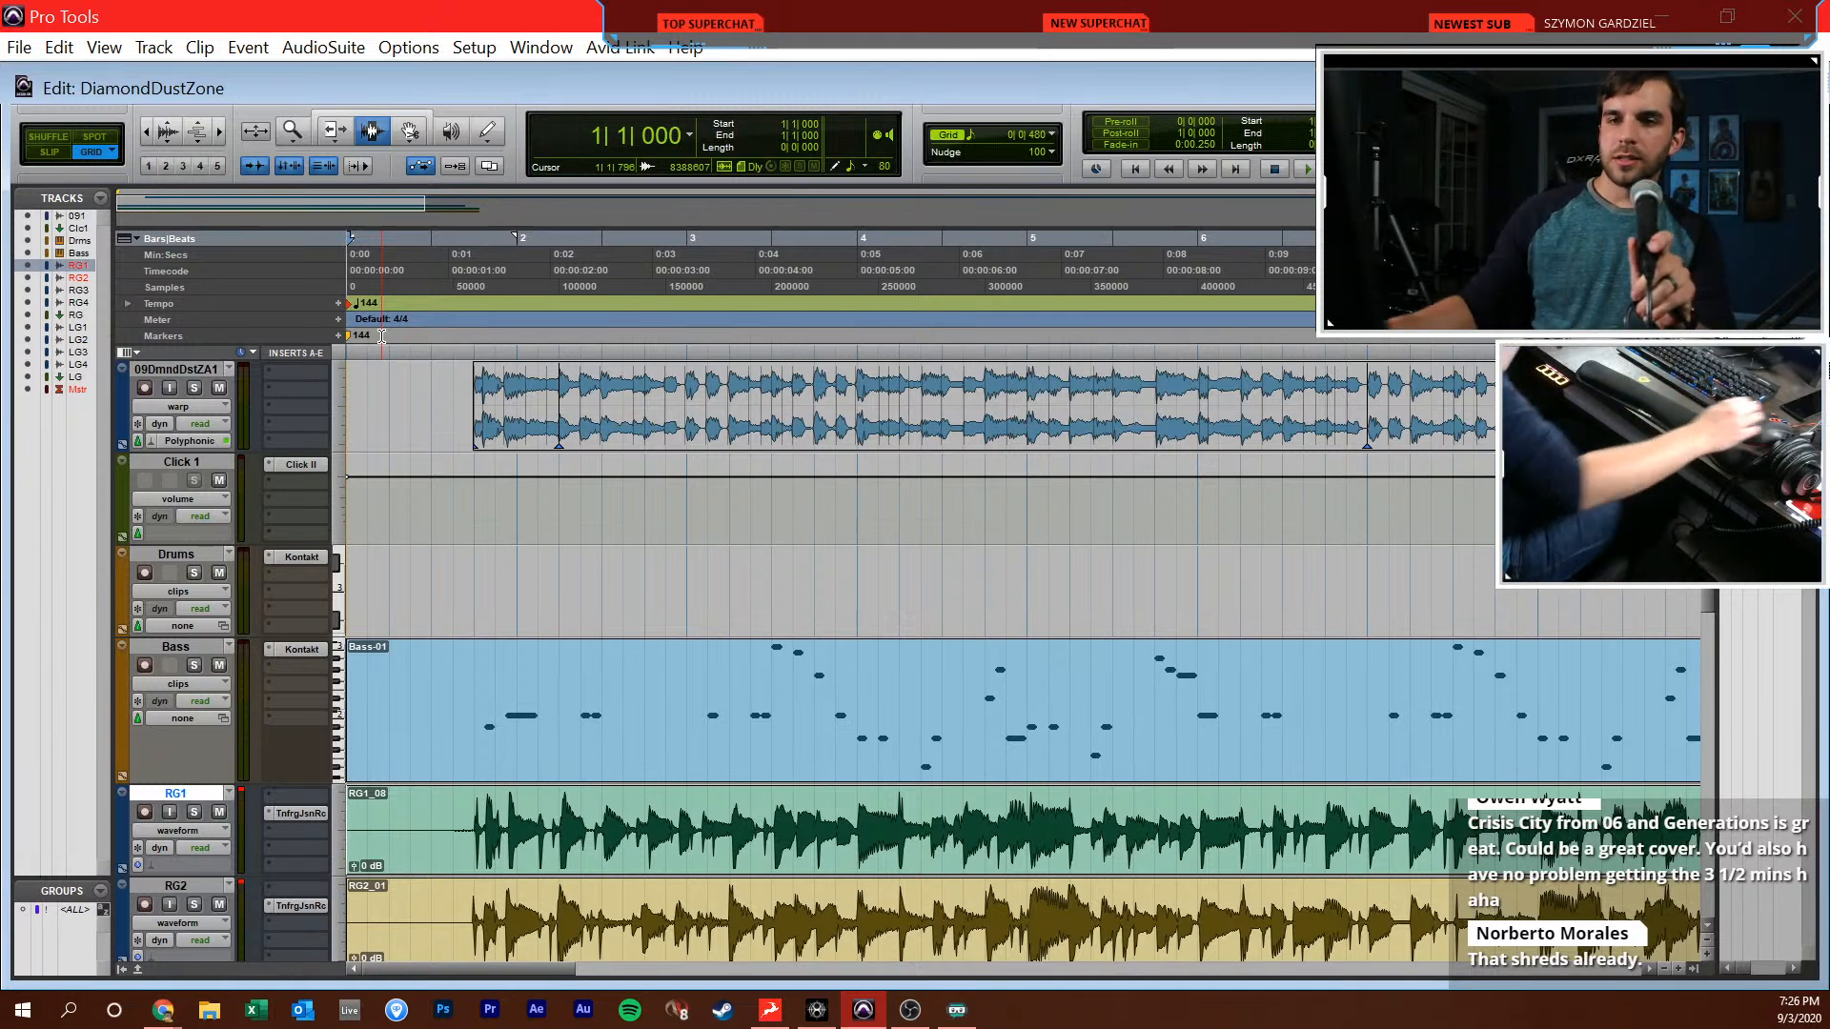
Open the Bass clip in the MIDI Editor and draw C2 notes from 2|1|480 to fill the gap before the next C2 notes
double_click(489, 712)
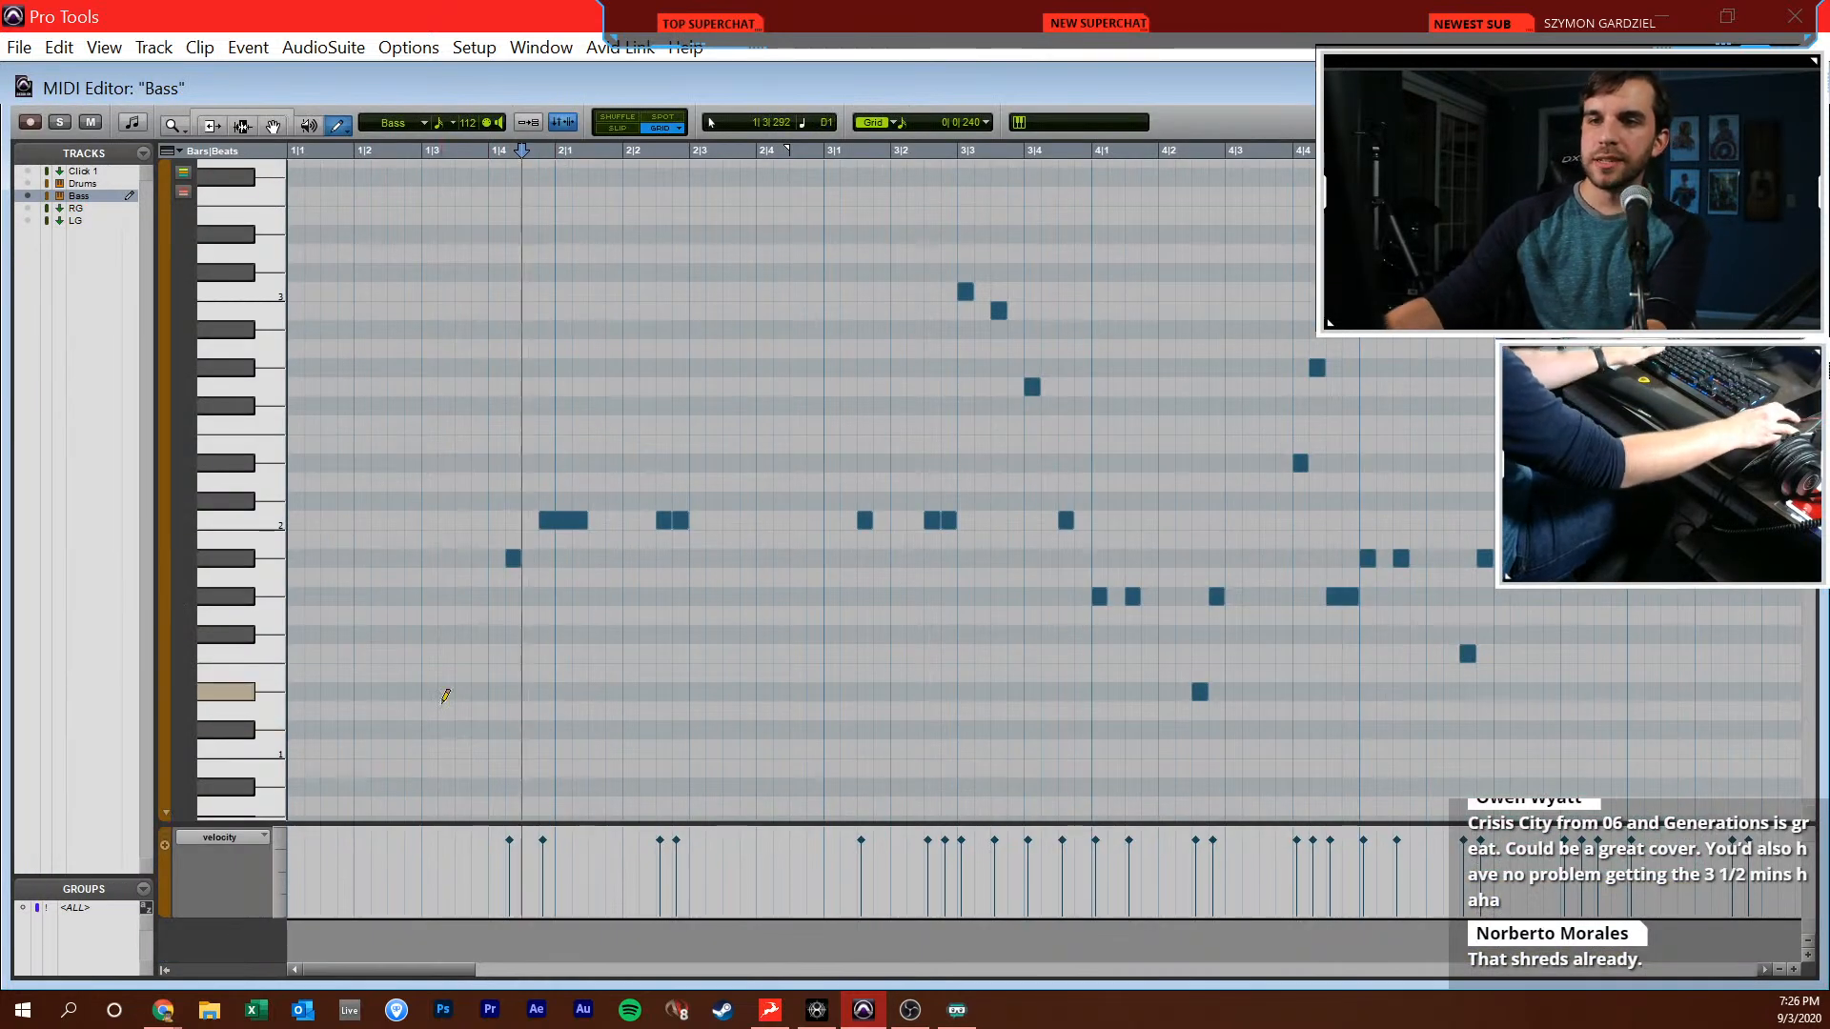
key(t)
key(F10)
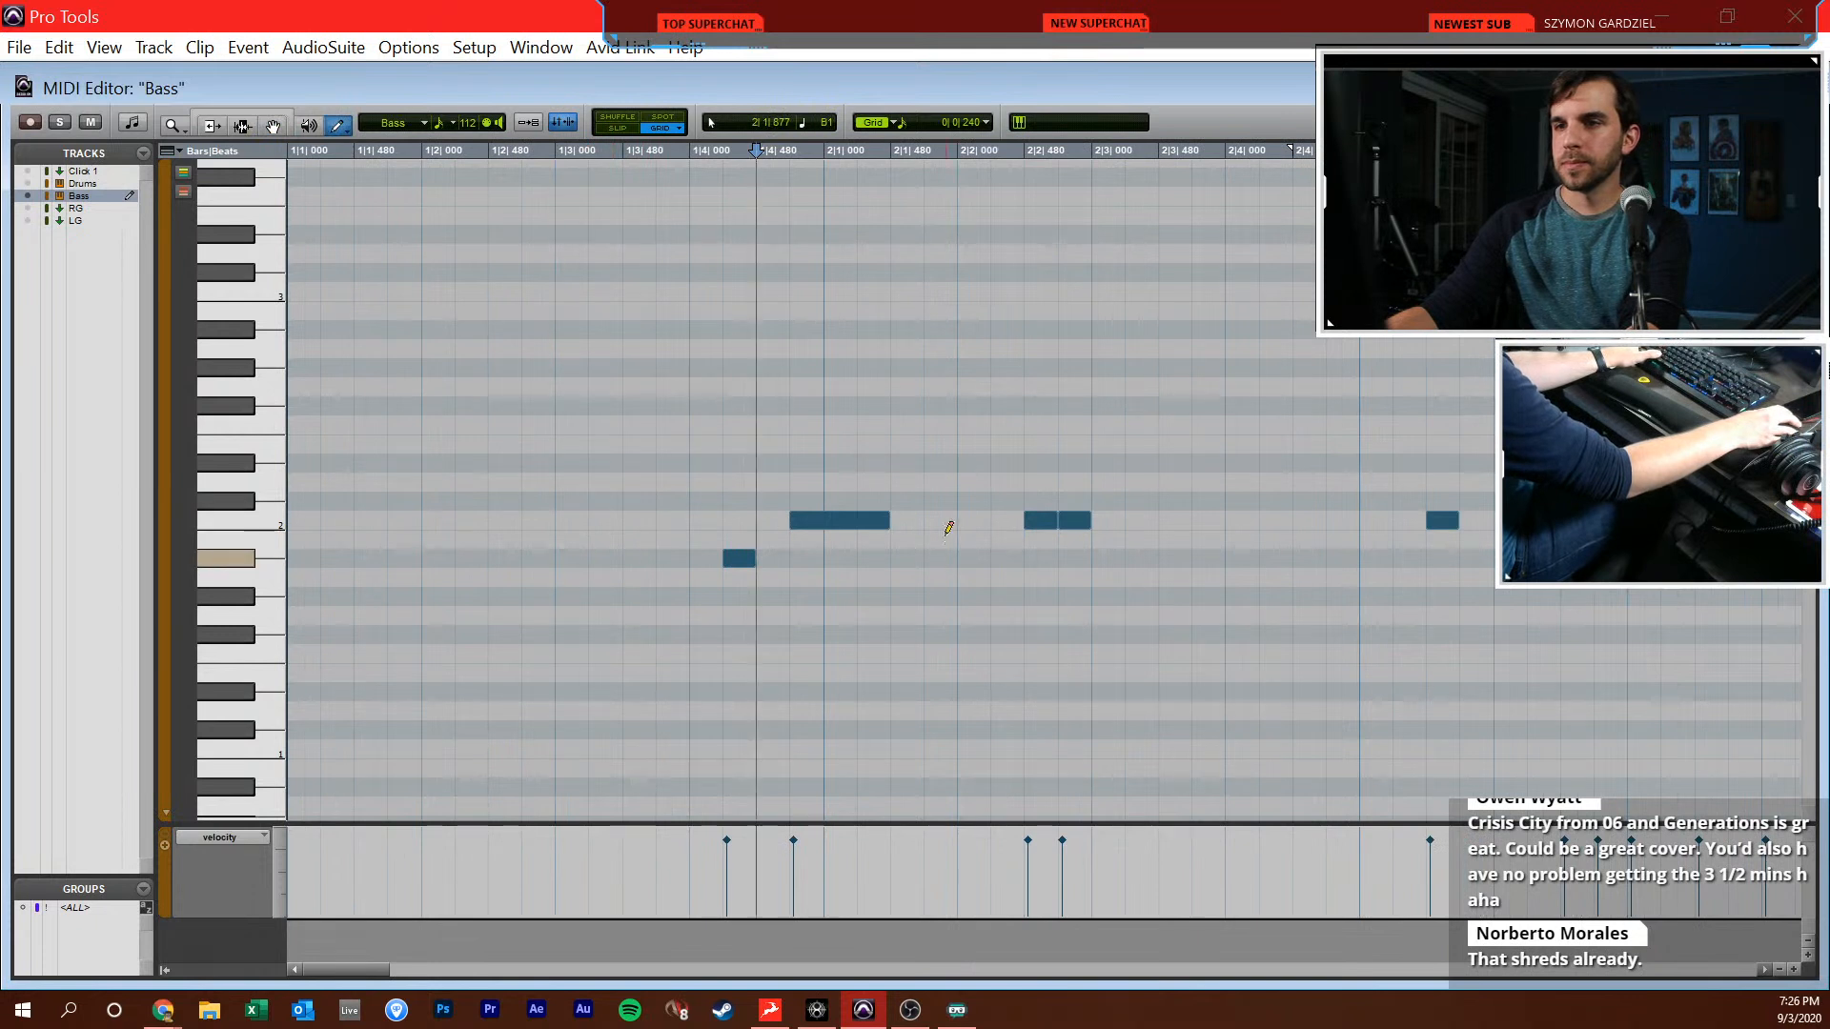
click(909, 521)
click(938, 521)
drag(963, 521, 1022, 520)
click(1041, 521)
alt+click(1075, 520)
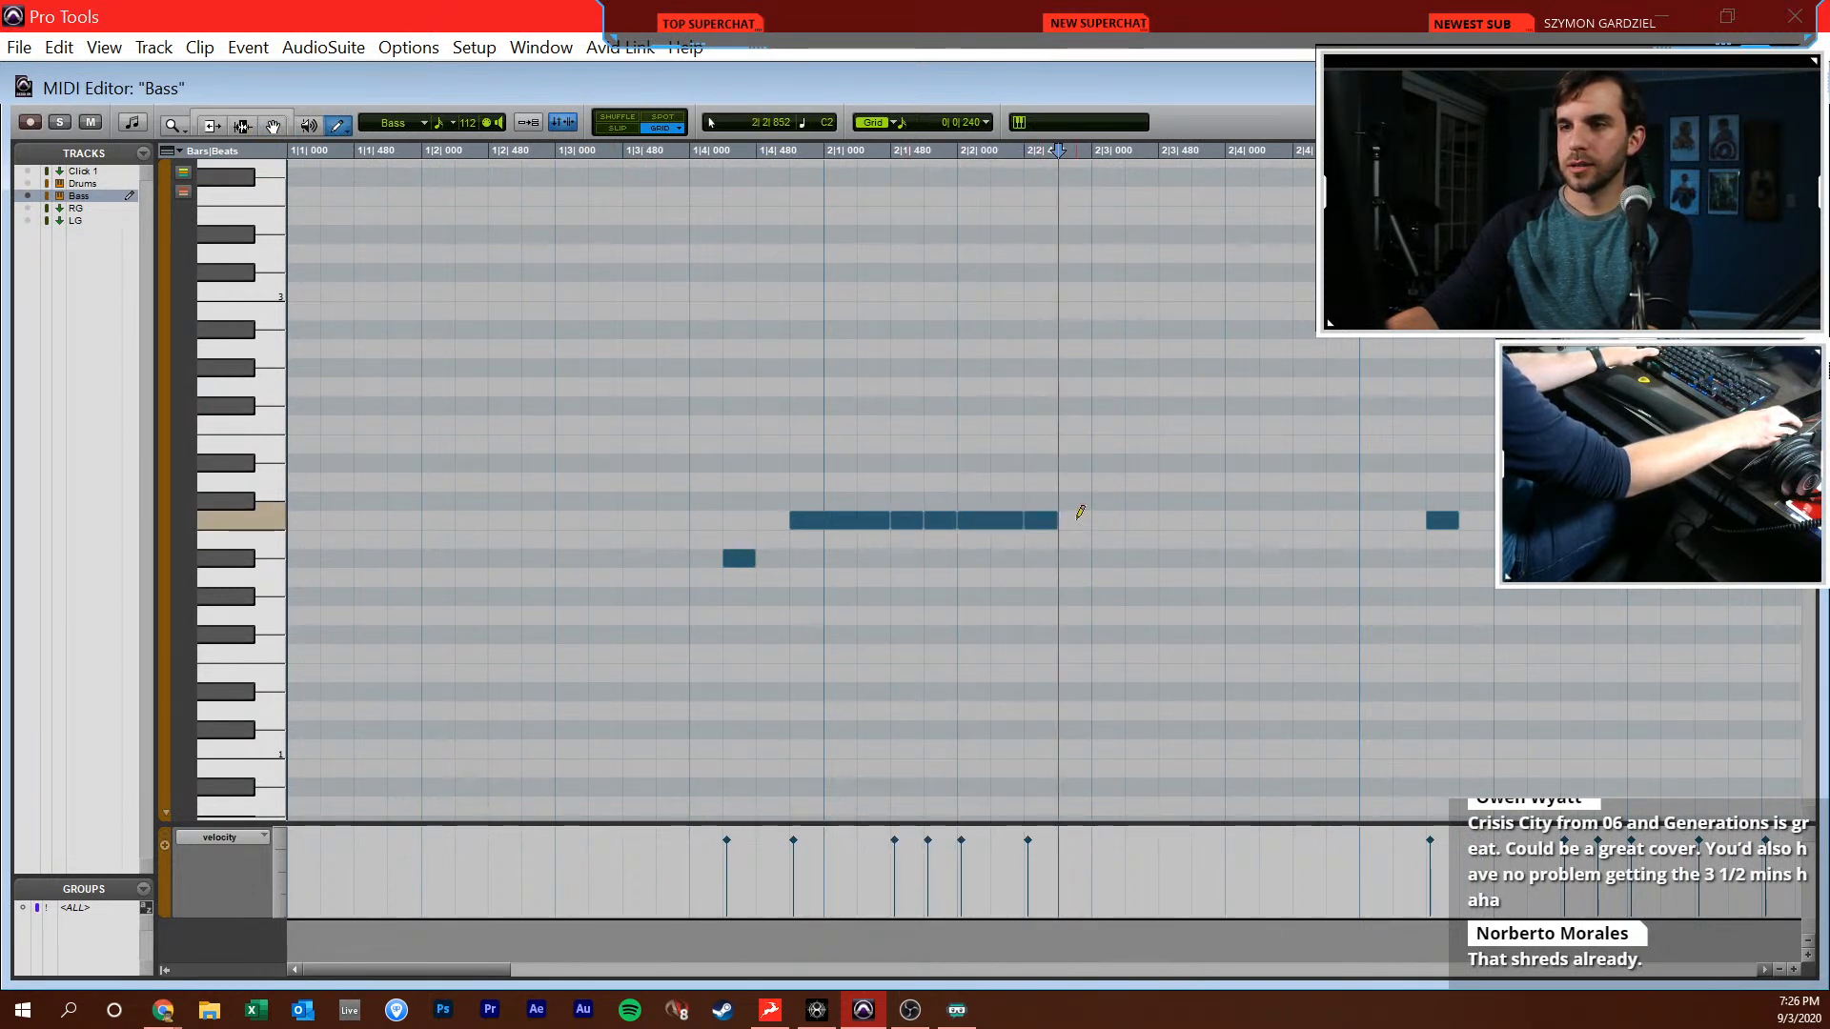
Trim the C2 note at 2|2|000 to an eighth, redraw the C2 sixteenth at 2|2|720 and play back from bar 1
drag(1021, 520, 1056, 521)
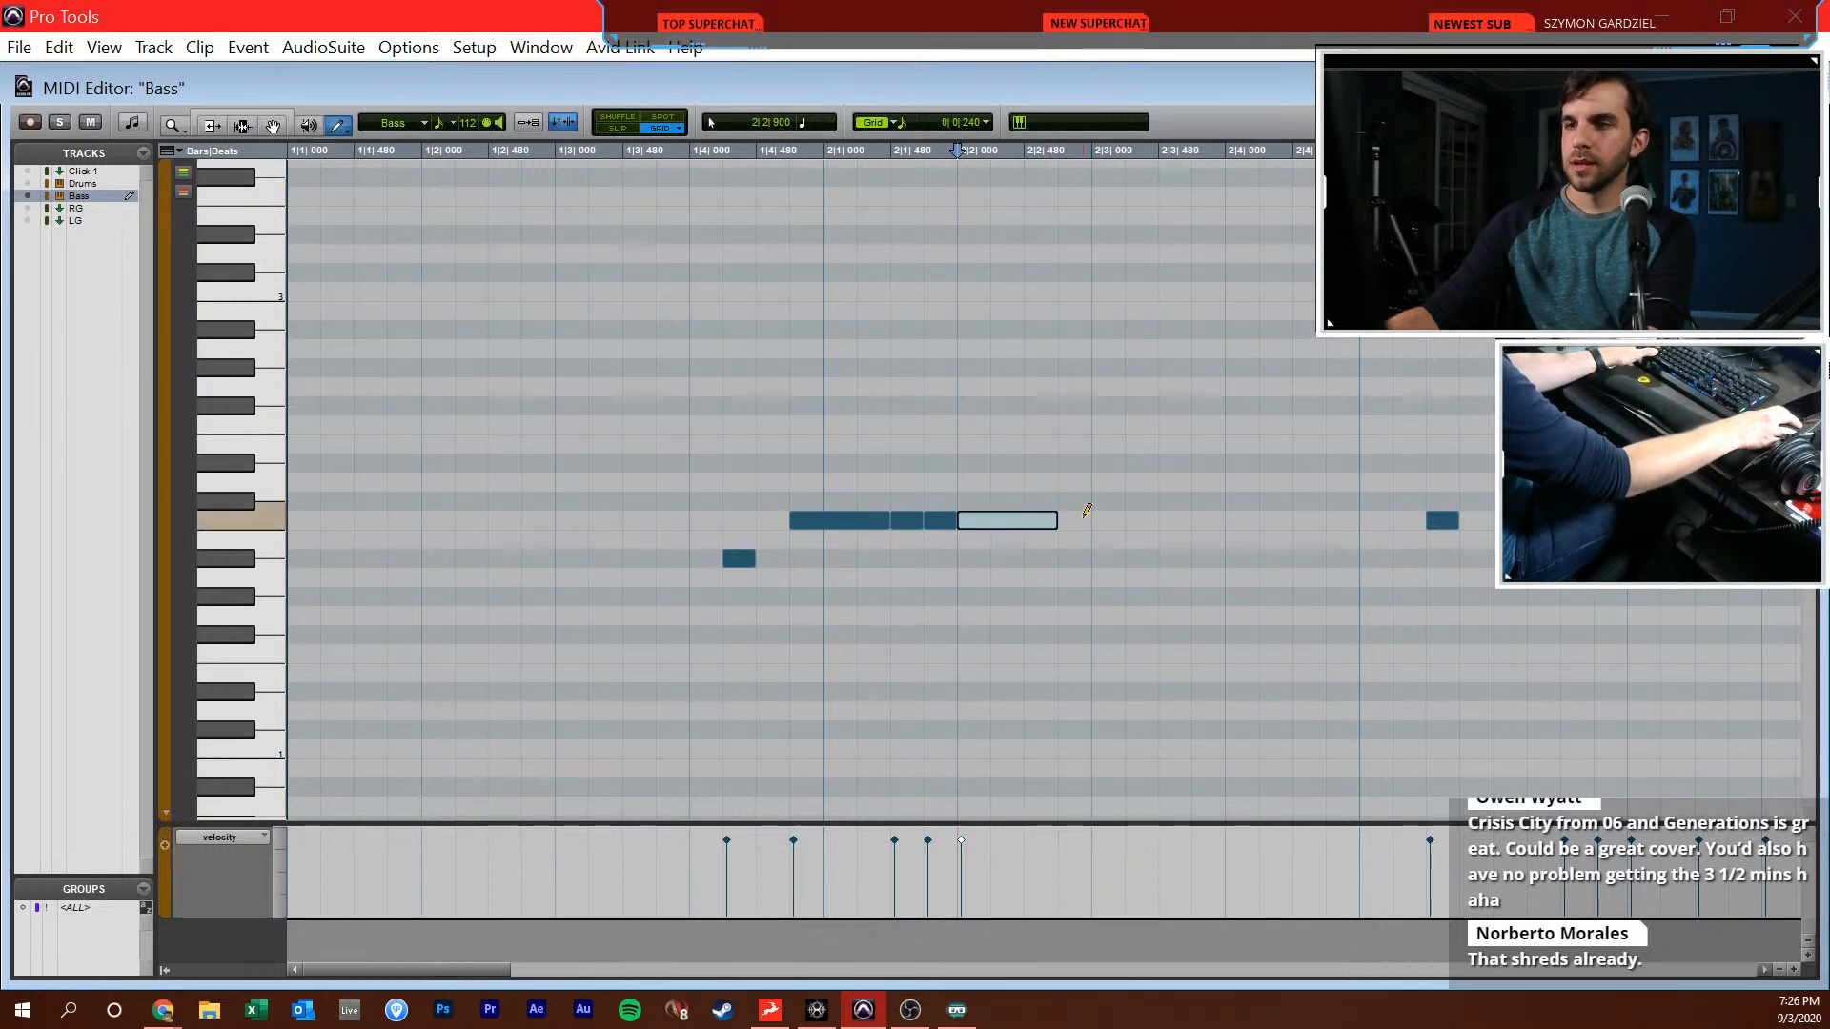
click(1083, 519)
click(1110, 520)
key(F7)
key(ctrl+z)
key(F6)
drag(1034, 522, 1003, 530)
key(F7)
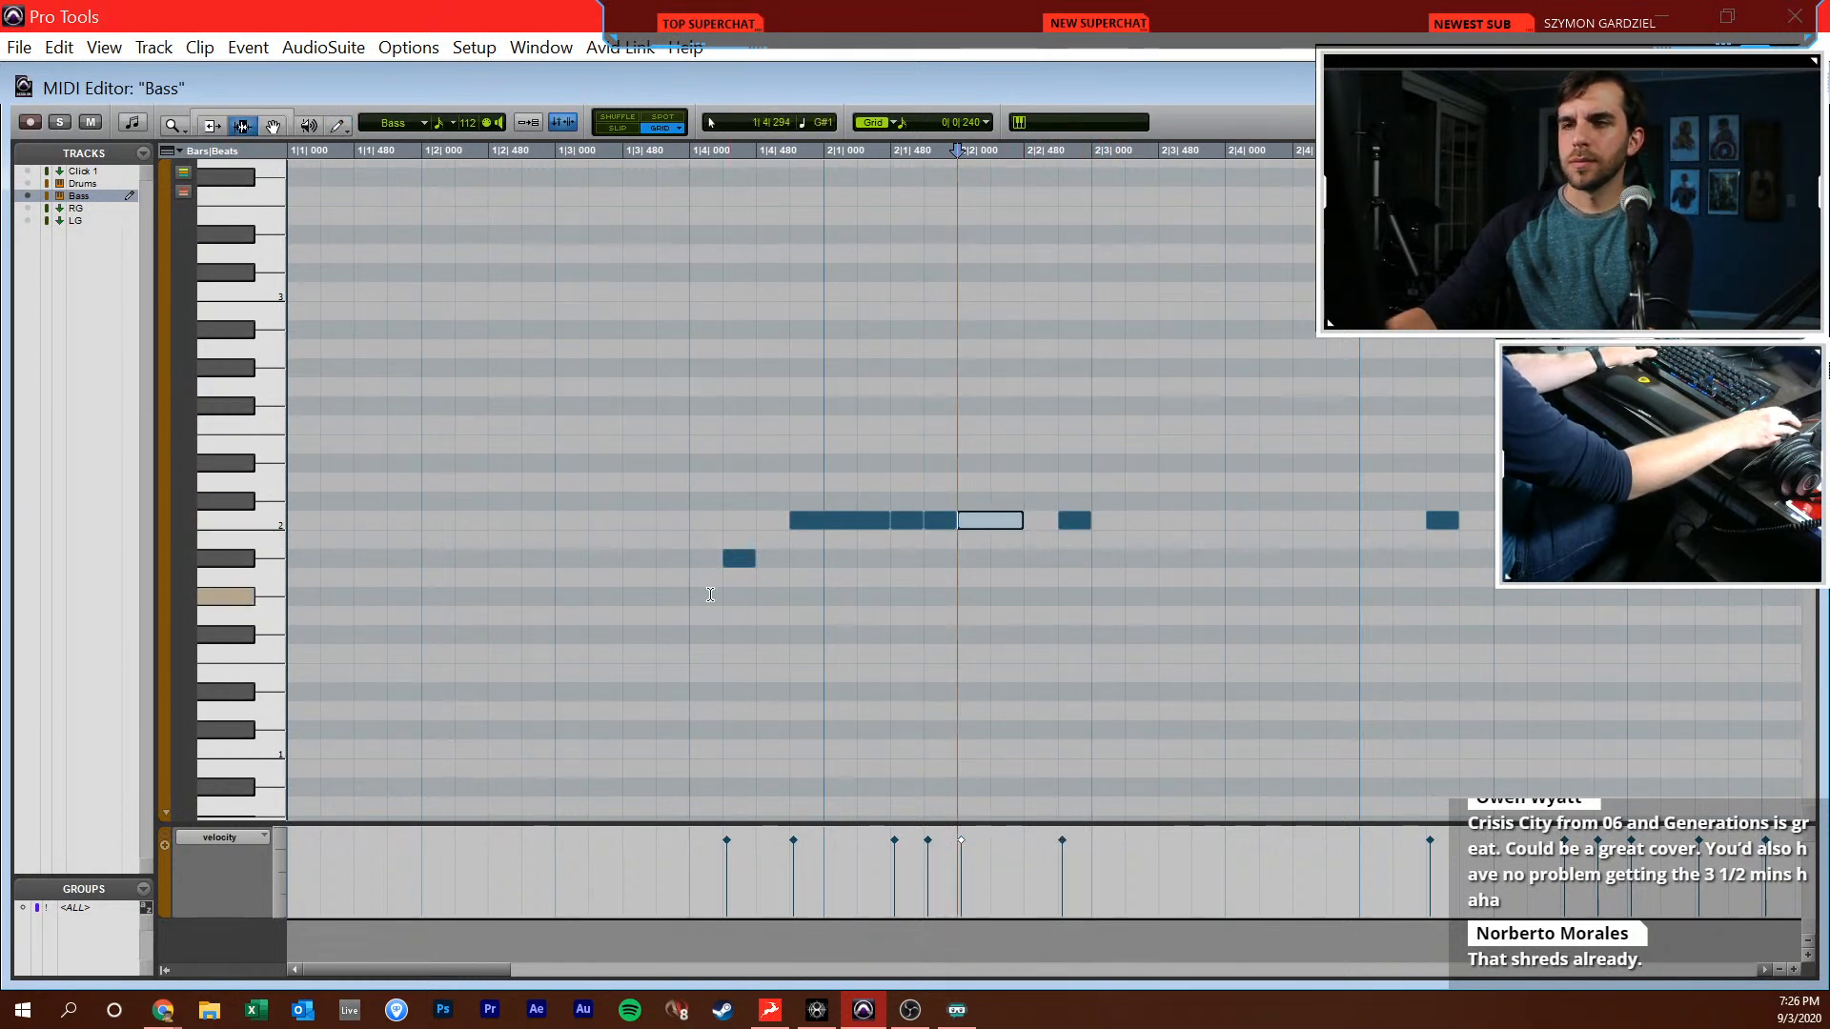
click(656, 581)
key(space)
key(F10)
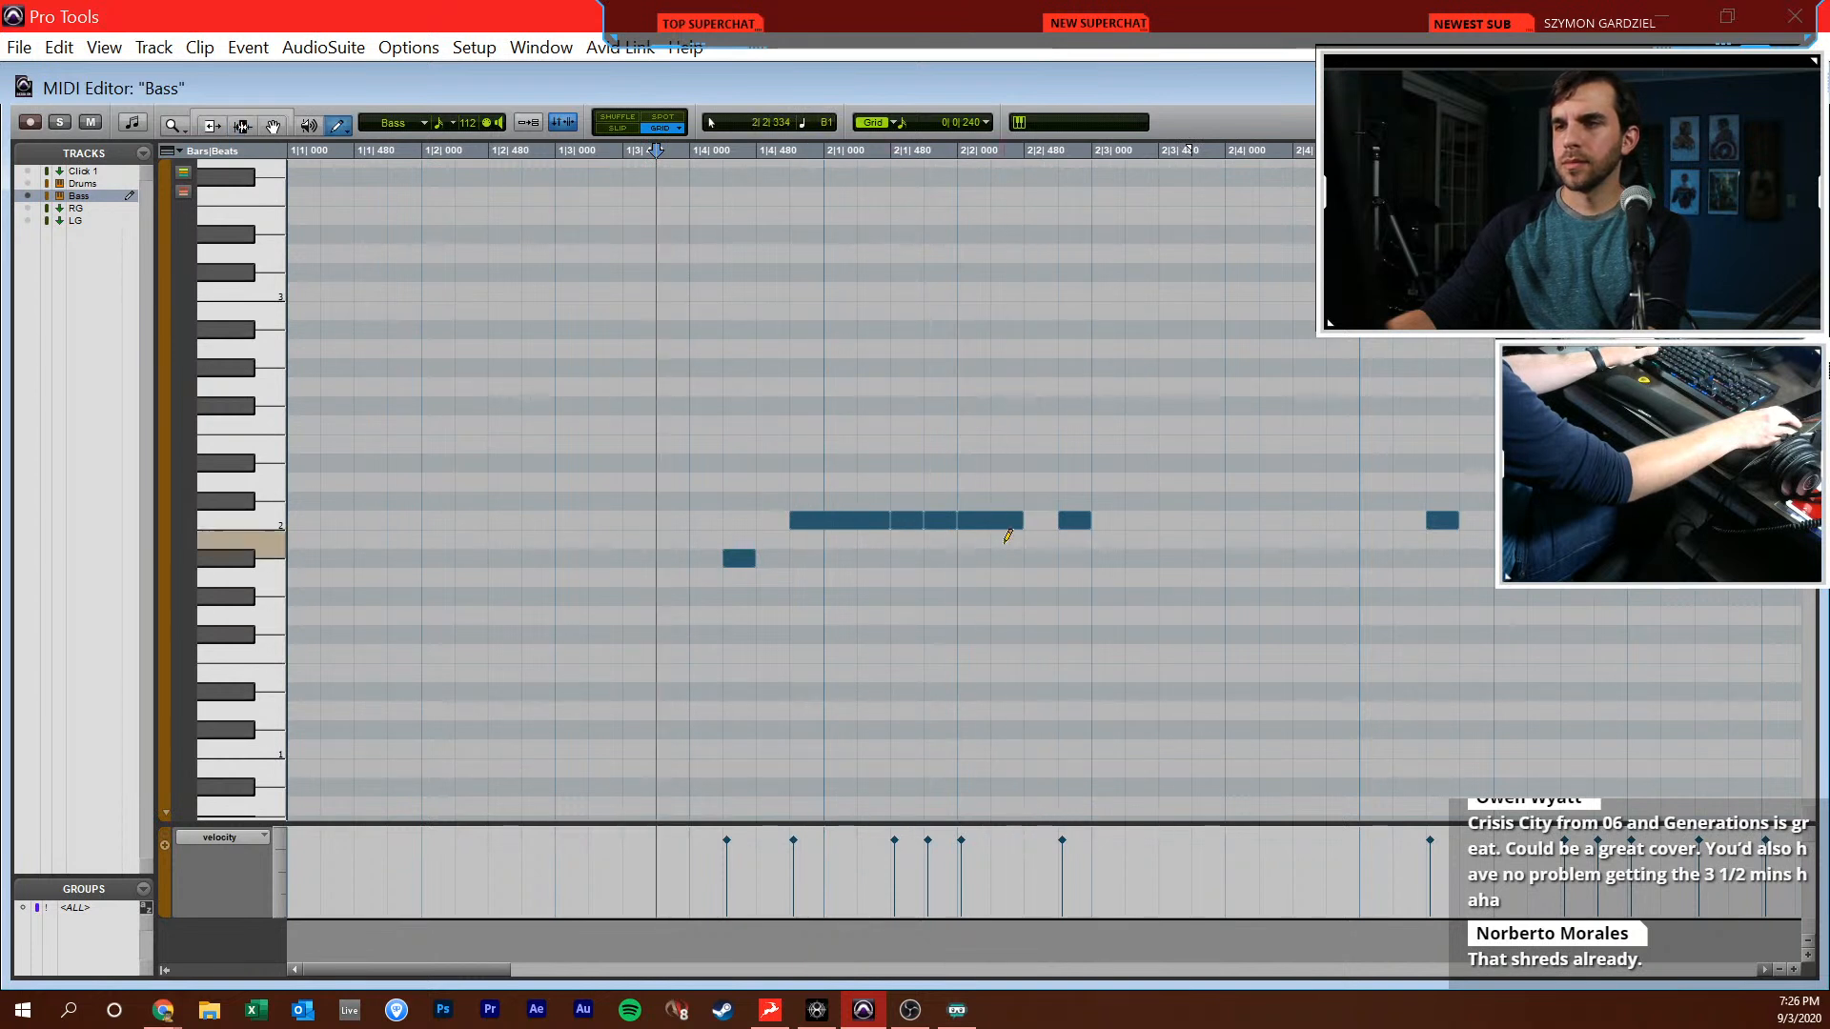
Fill the rest of bar 2 with C2 eighth and sixteenth notes from 2|2|480 onward and play the pattern back
click(1039, 520)
drag(1084, 520, 1123, 521)
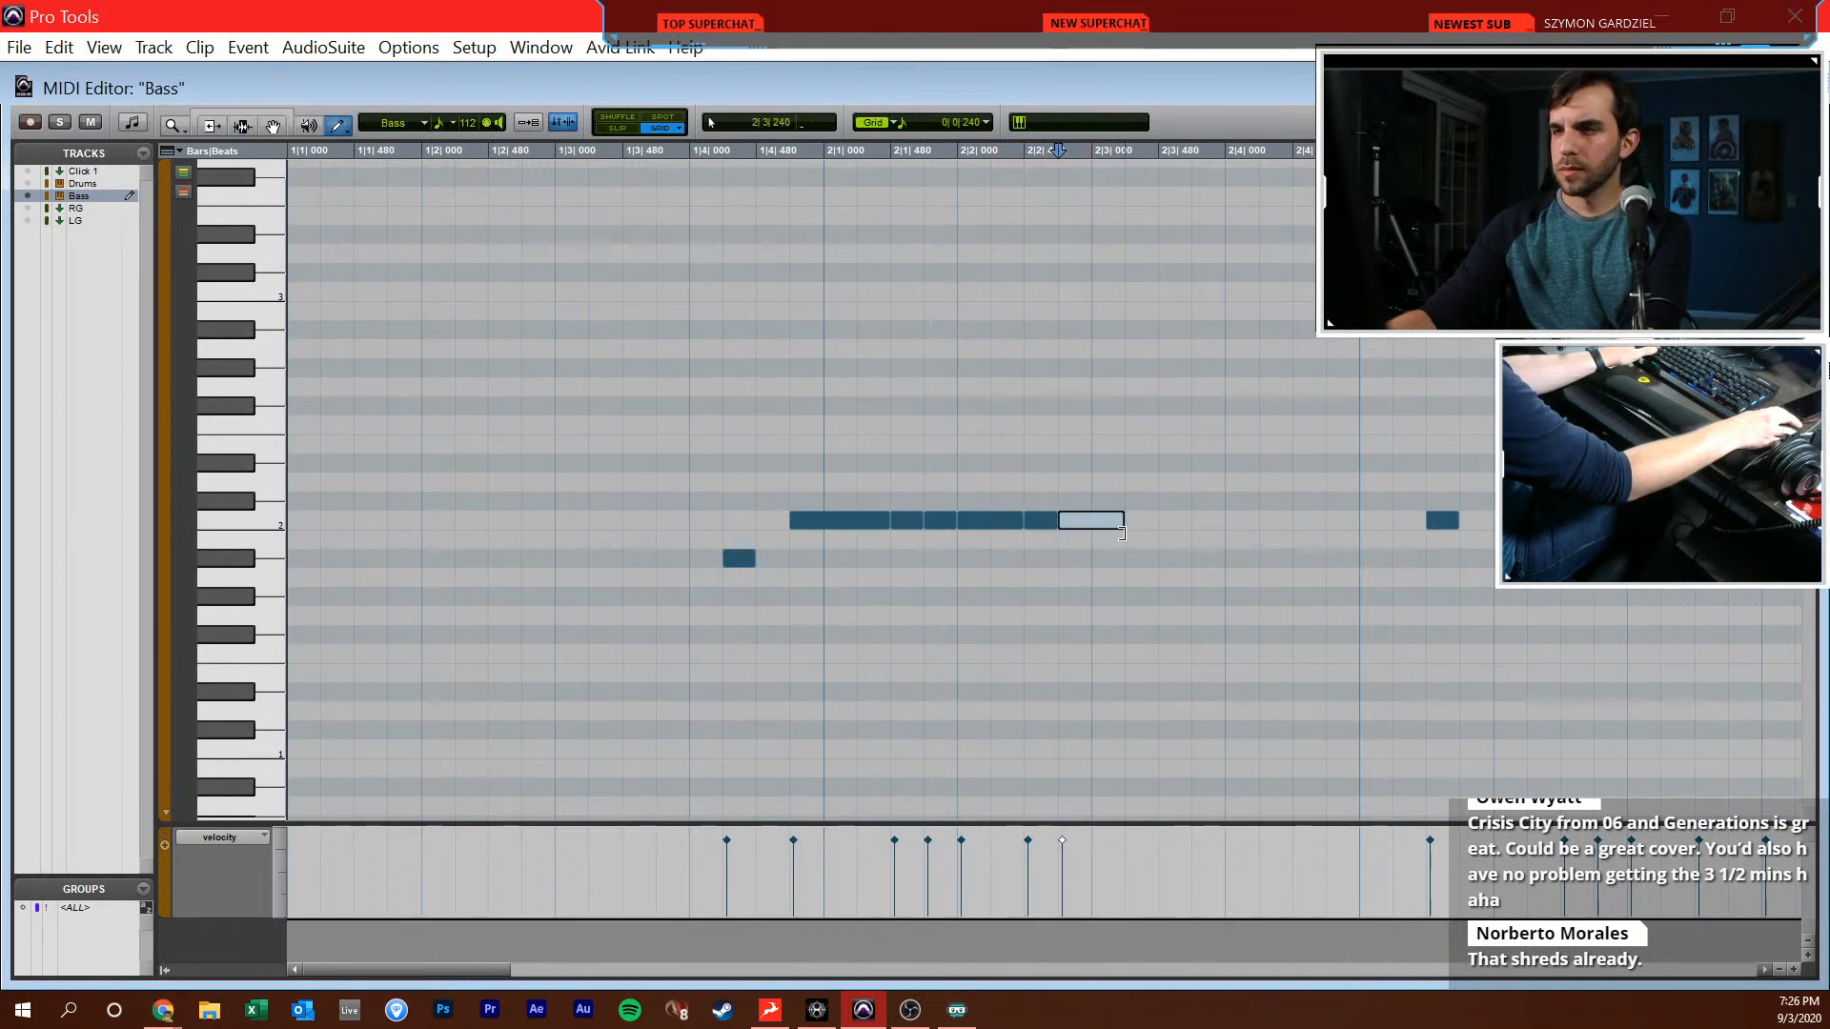
click(1141, 521)
click(1172, 520)
click(1208, 520)
click(1241, 520)
drag(1248, 520, 1288, 521)
click(1307, 520)
click(1337, 520)
key(F7)
click(489, 419)
key(space)
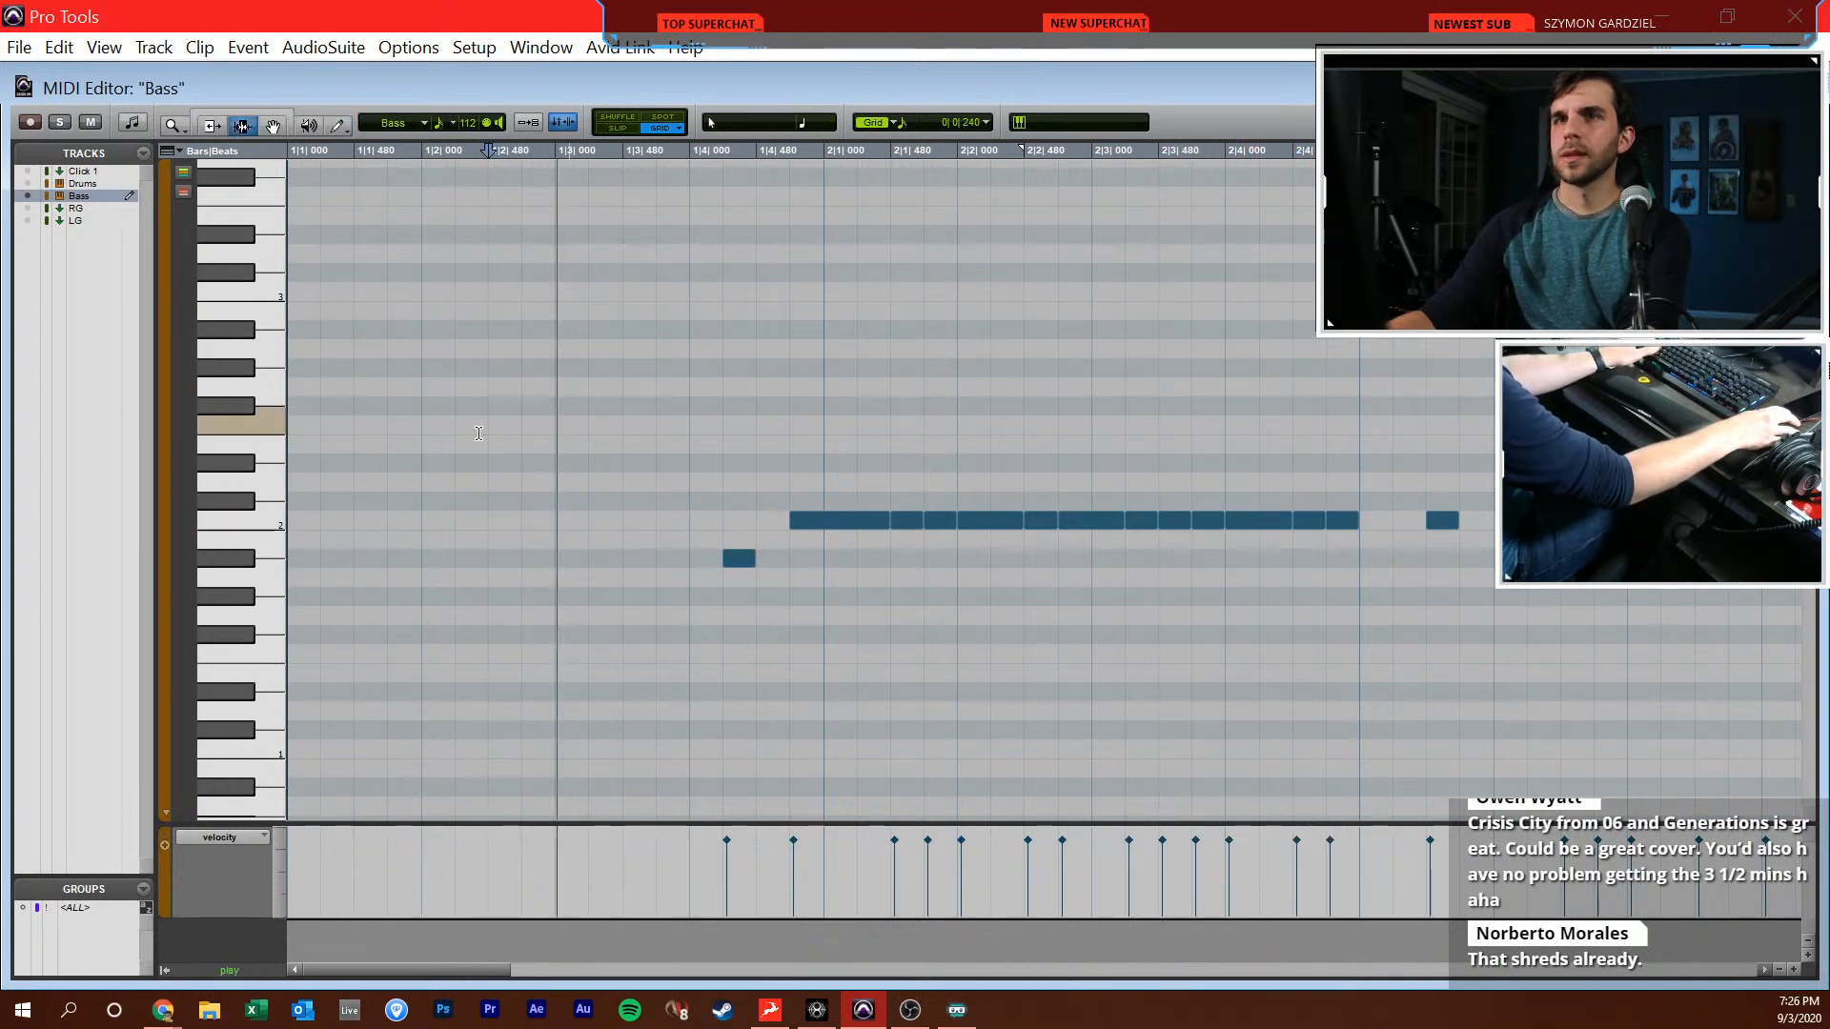
Continue the C2 eighth and sixteenth pattern from the start of bar 3 to 3|3|000 and play it back
key(F10)
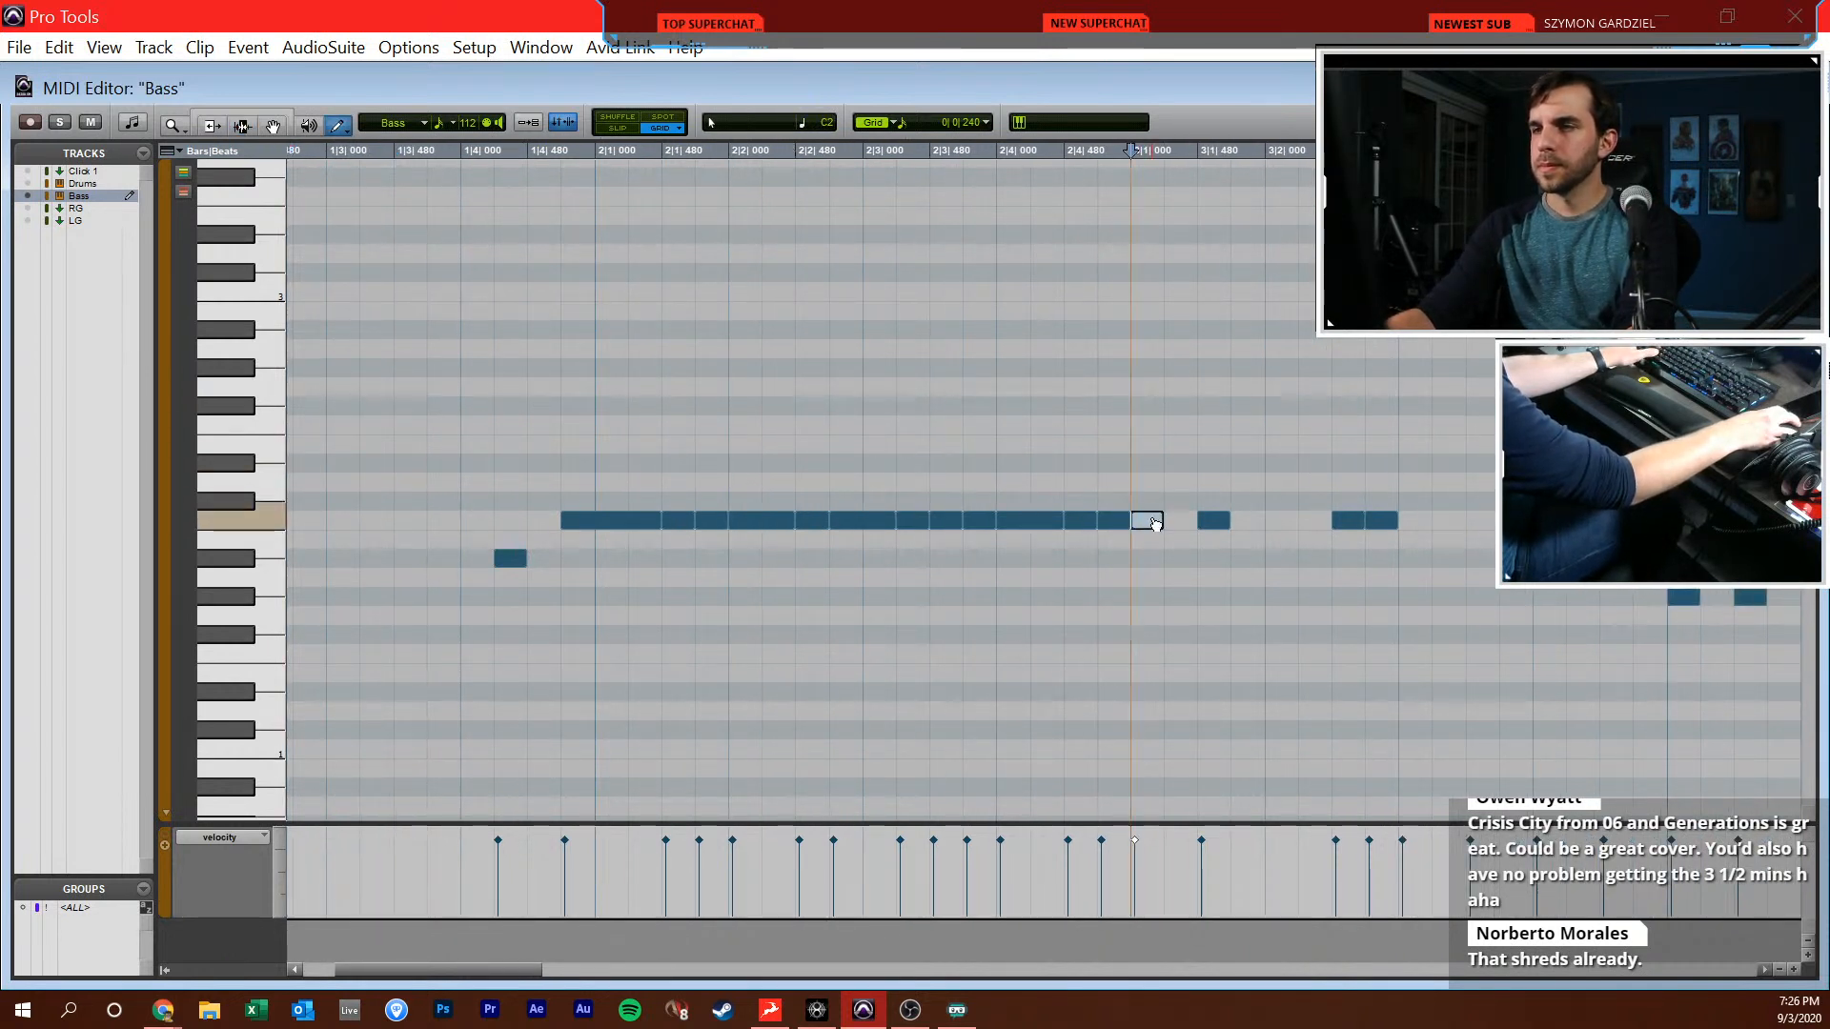
drag(1160, 521, 1334, 521)
click(1255, 522)
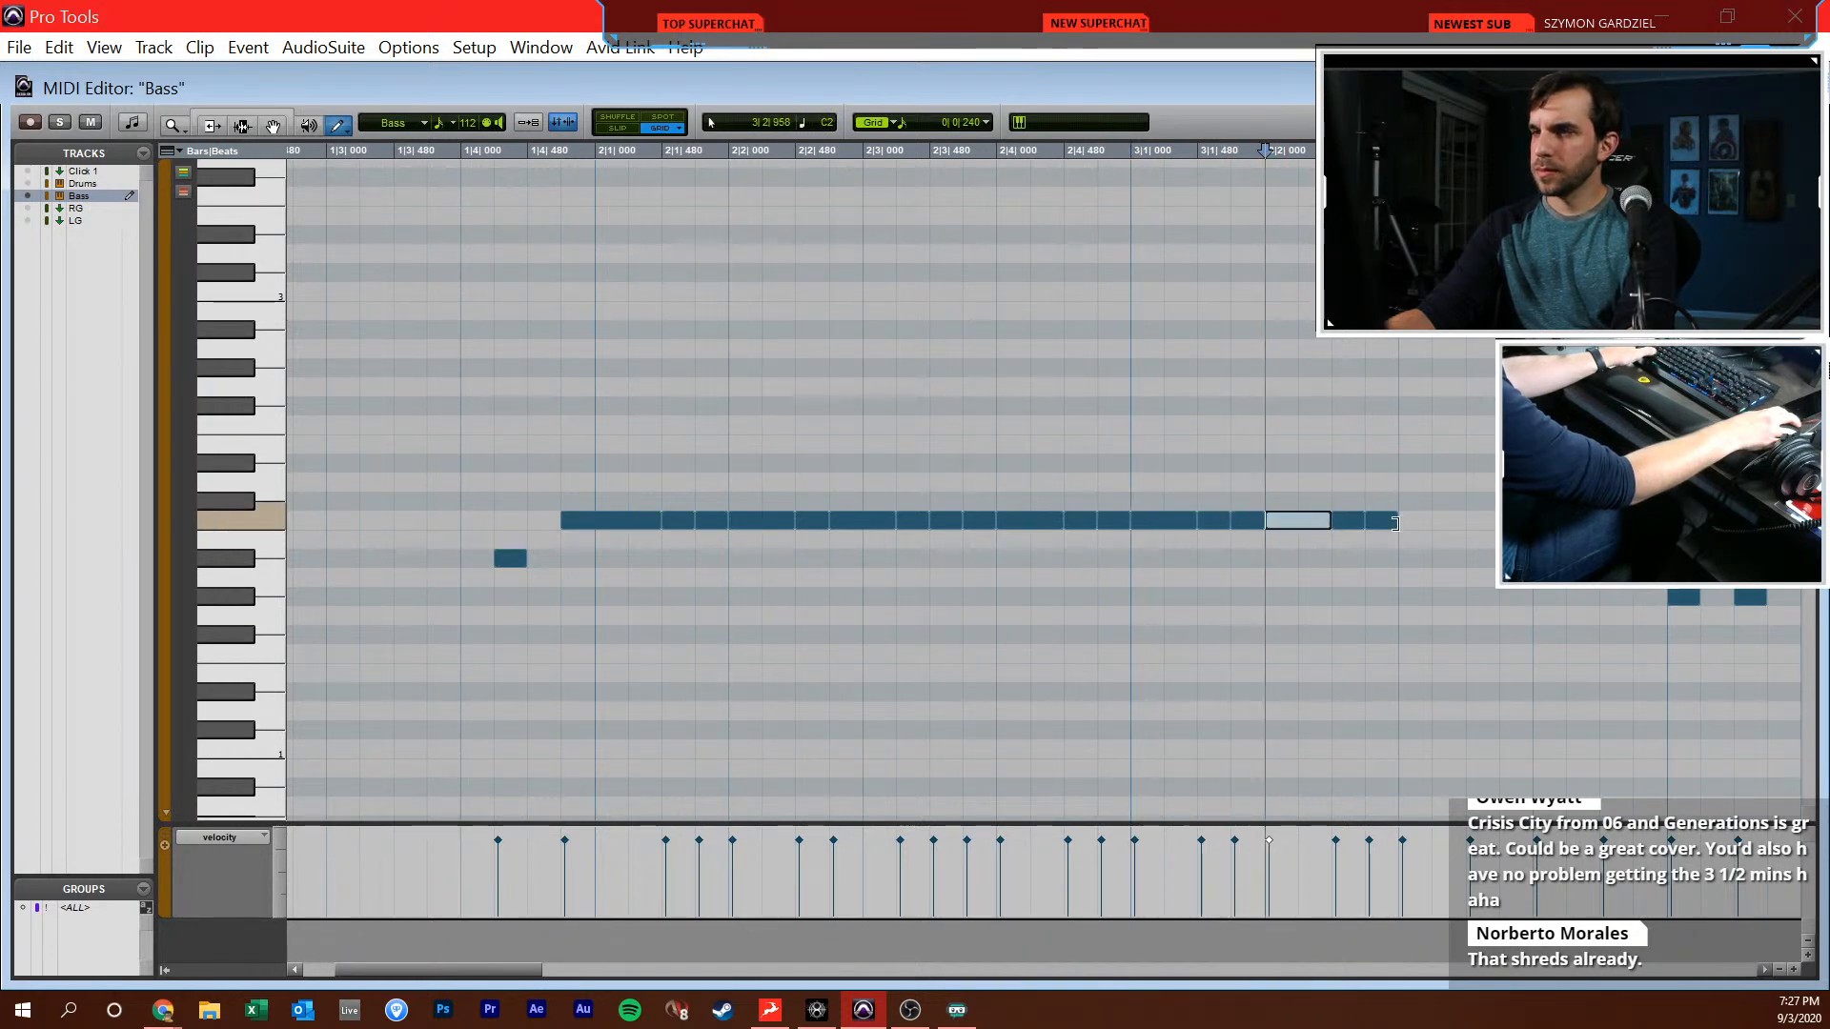
key(F7)
click(1136, 509)
key(space)
scroll(1068, 553, right, 5)
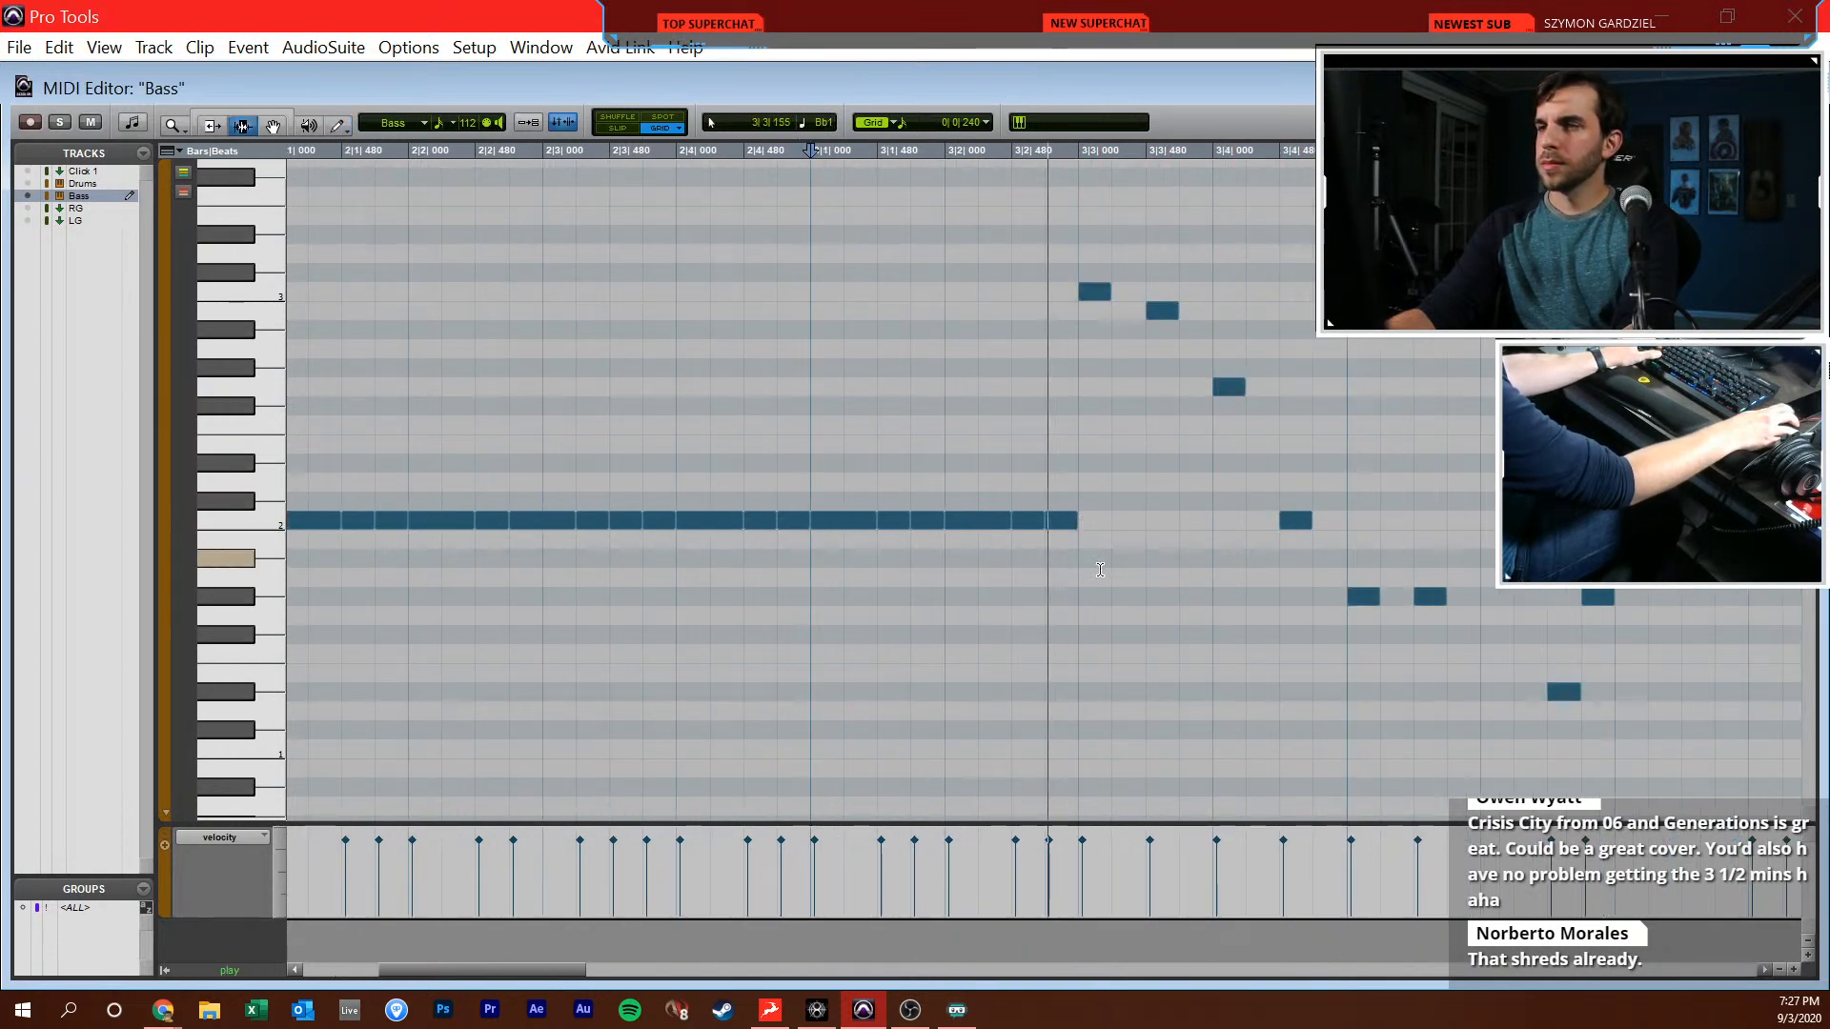
key(space)
Lengthen the four descending notes in beats 3 and 4 of bar 3 to eighths and play them back
drag(866, 213, 1115, 529)
shift+click(891, 523)
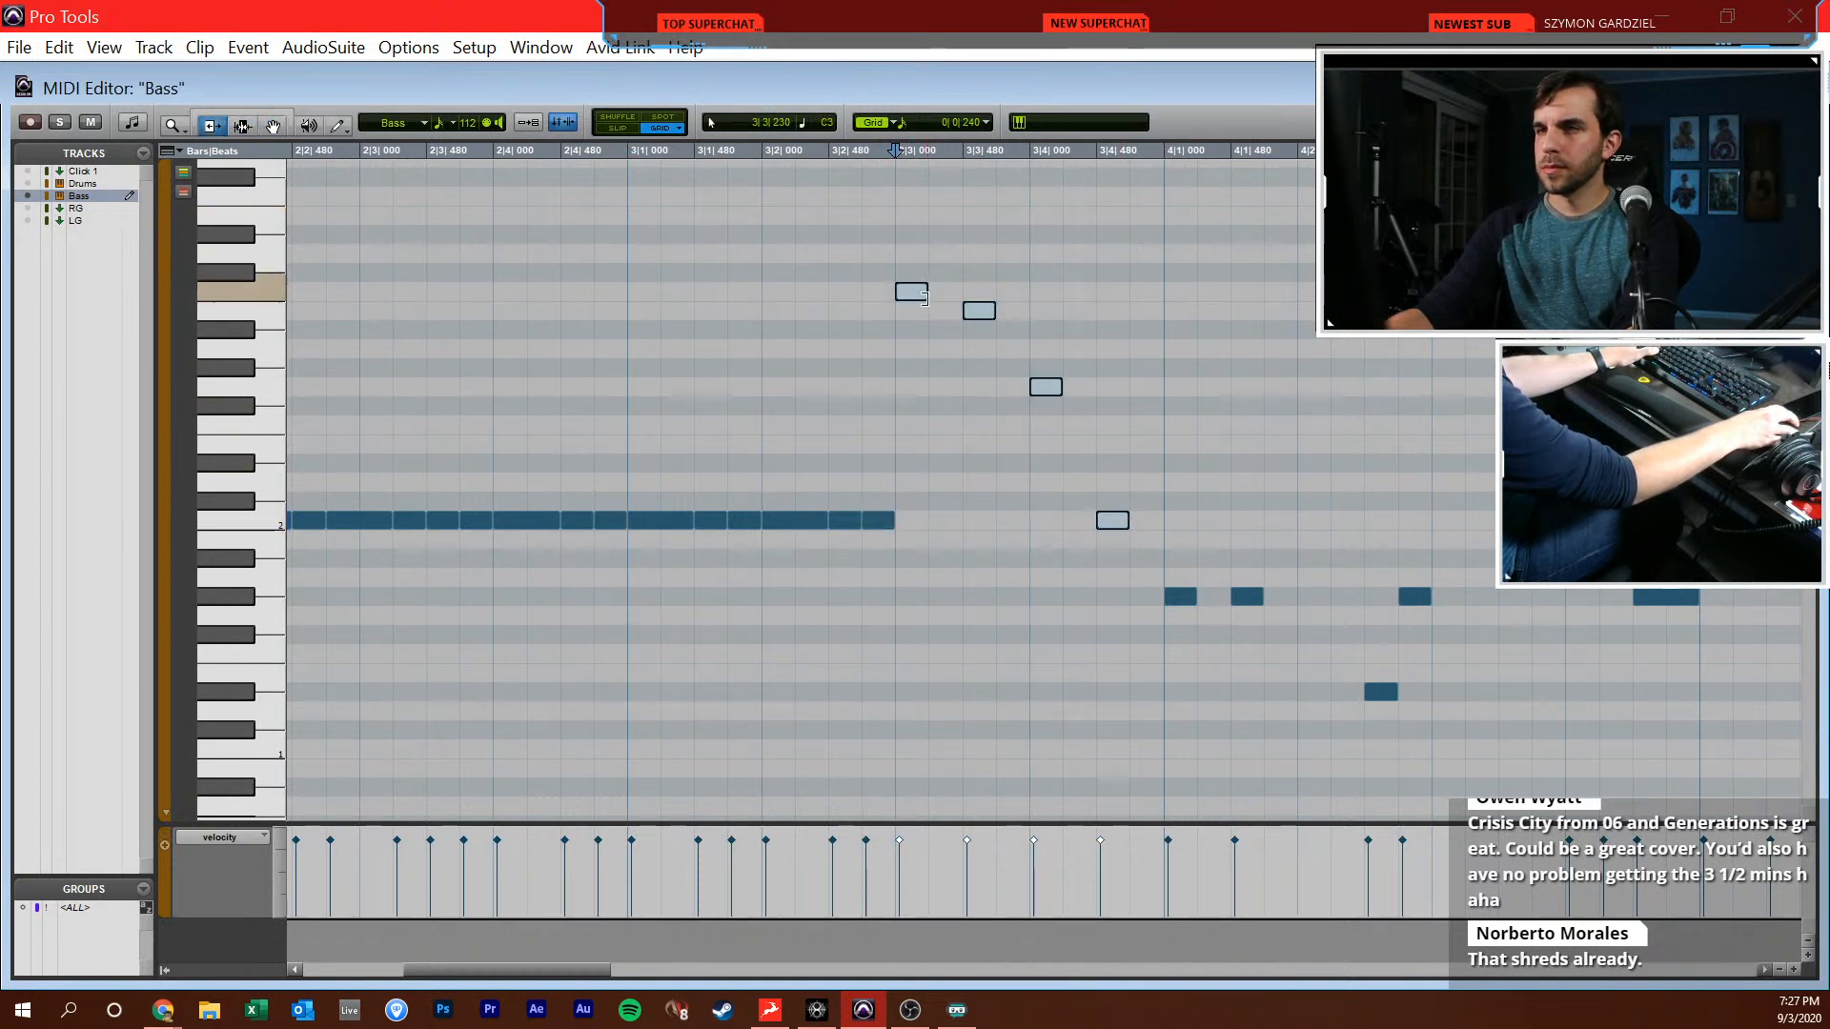
drag(926, 291, 948, 292)
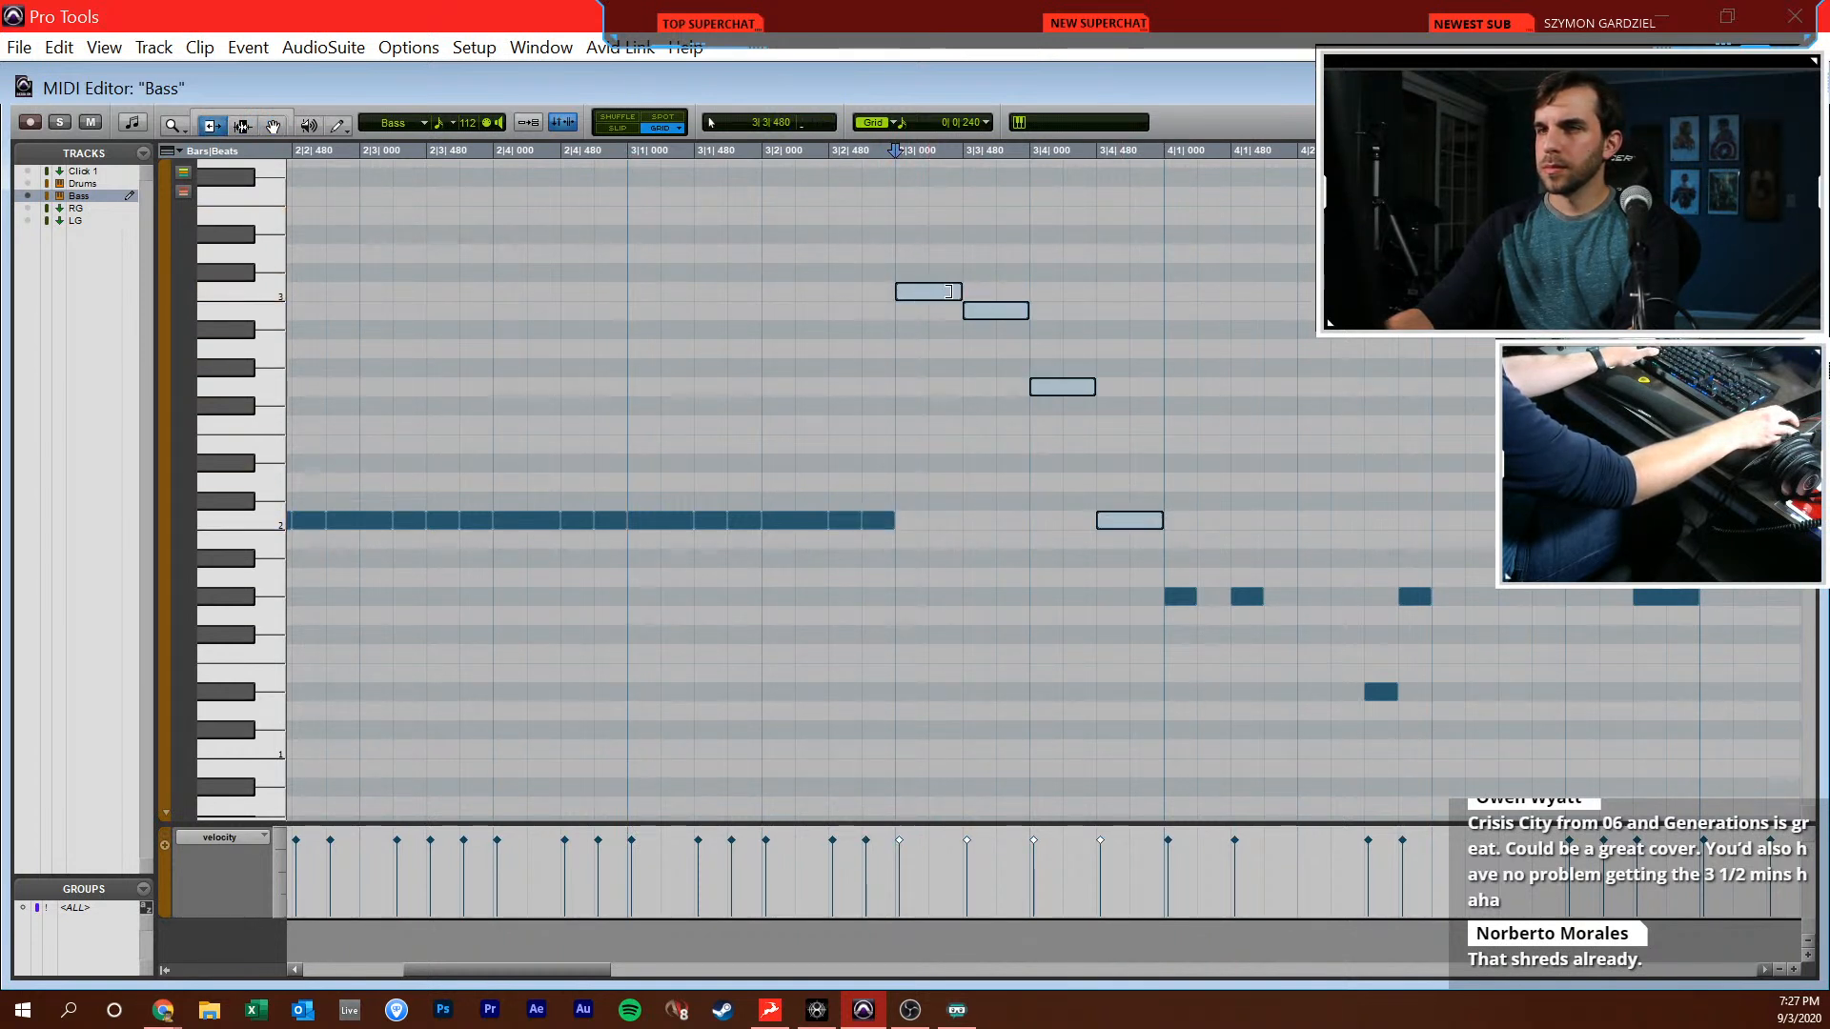
click(894, 331)
key(space)
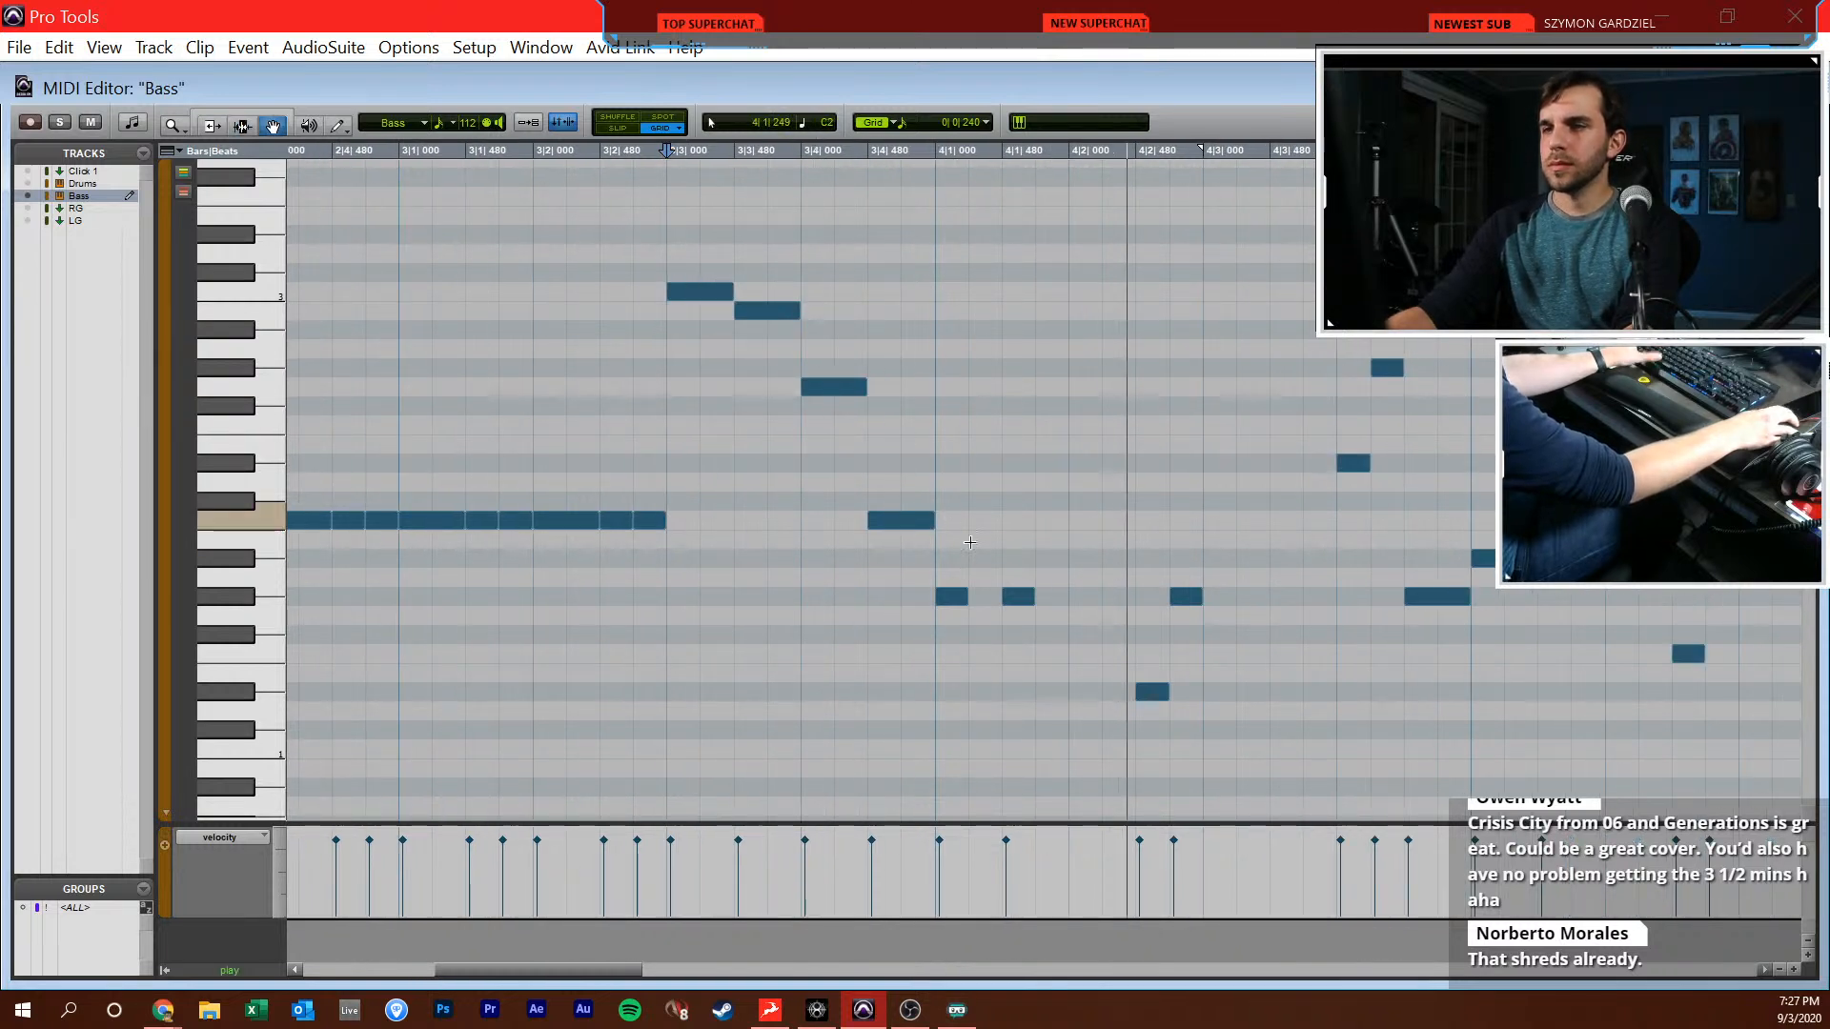
Lengthen the first two G#1 notes of bar 4 to eighths, add a third one directly after, and play back
click(953, 596)
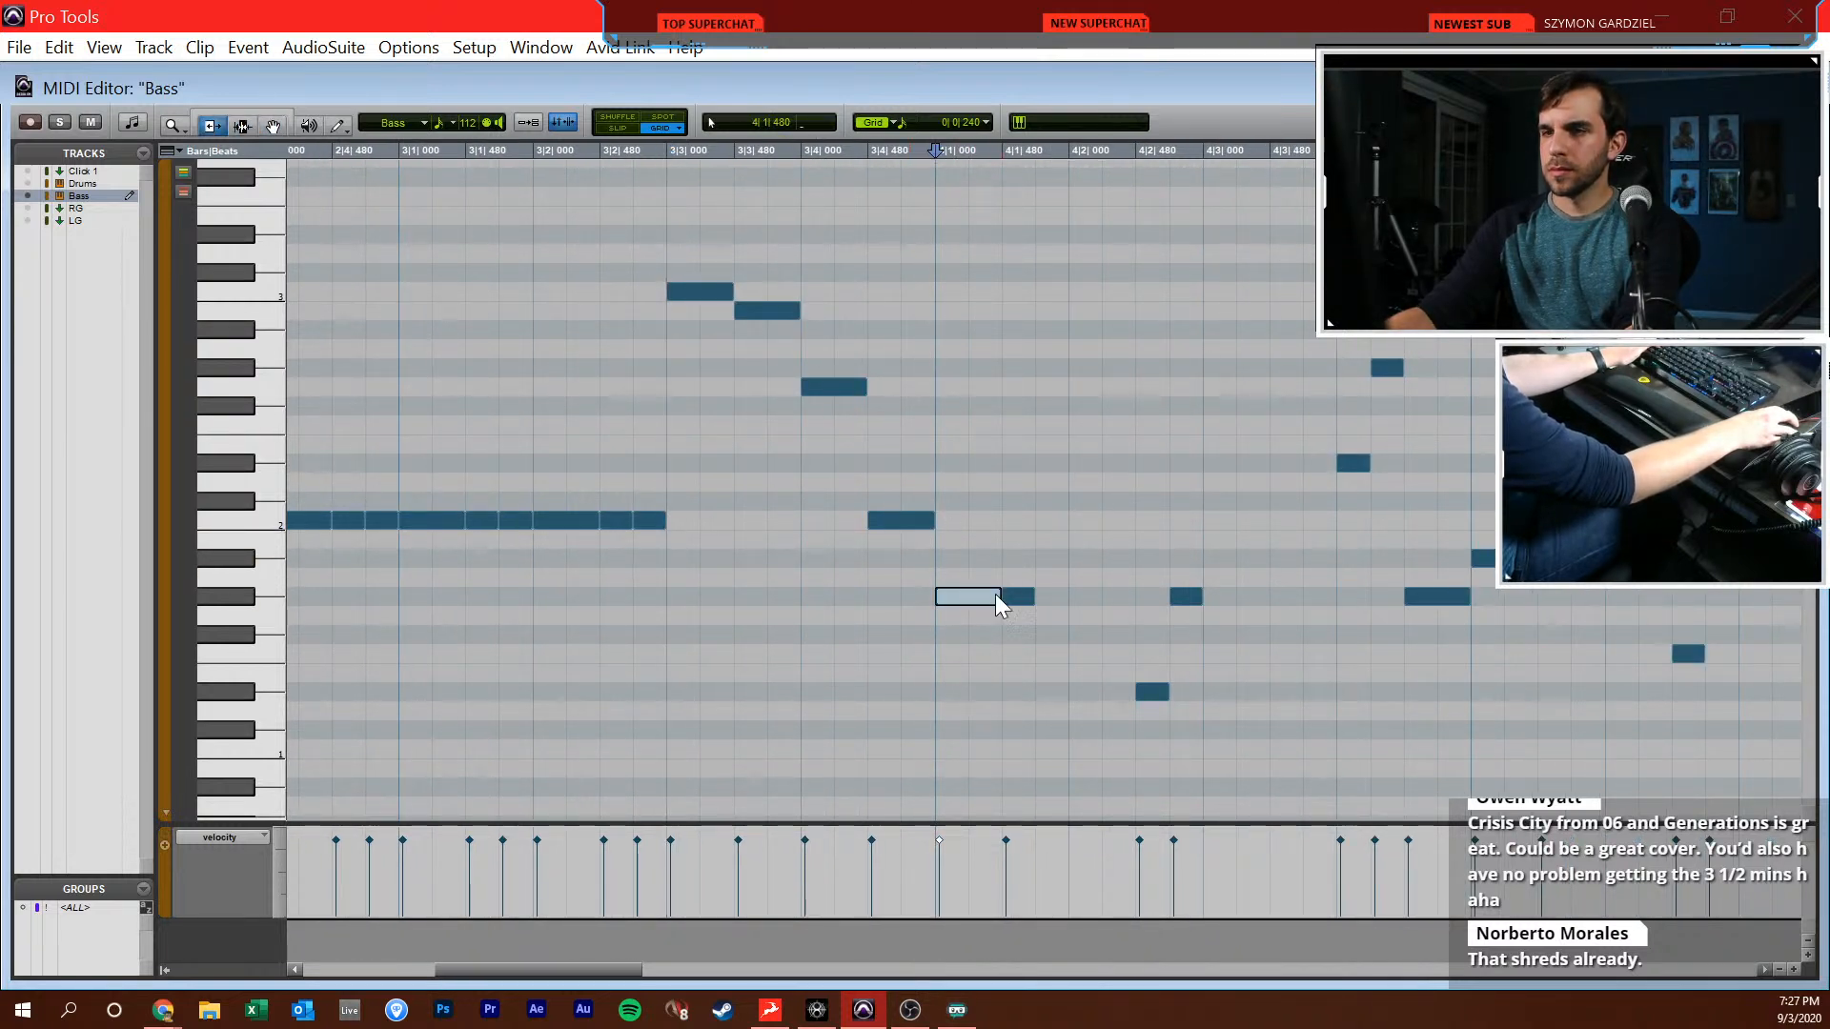
key(F10)
drag(1030, 596, 1130, 595)
key(F7)
click(940, 598)
key(space)
scroll(1074, 641, right, 3)
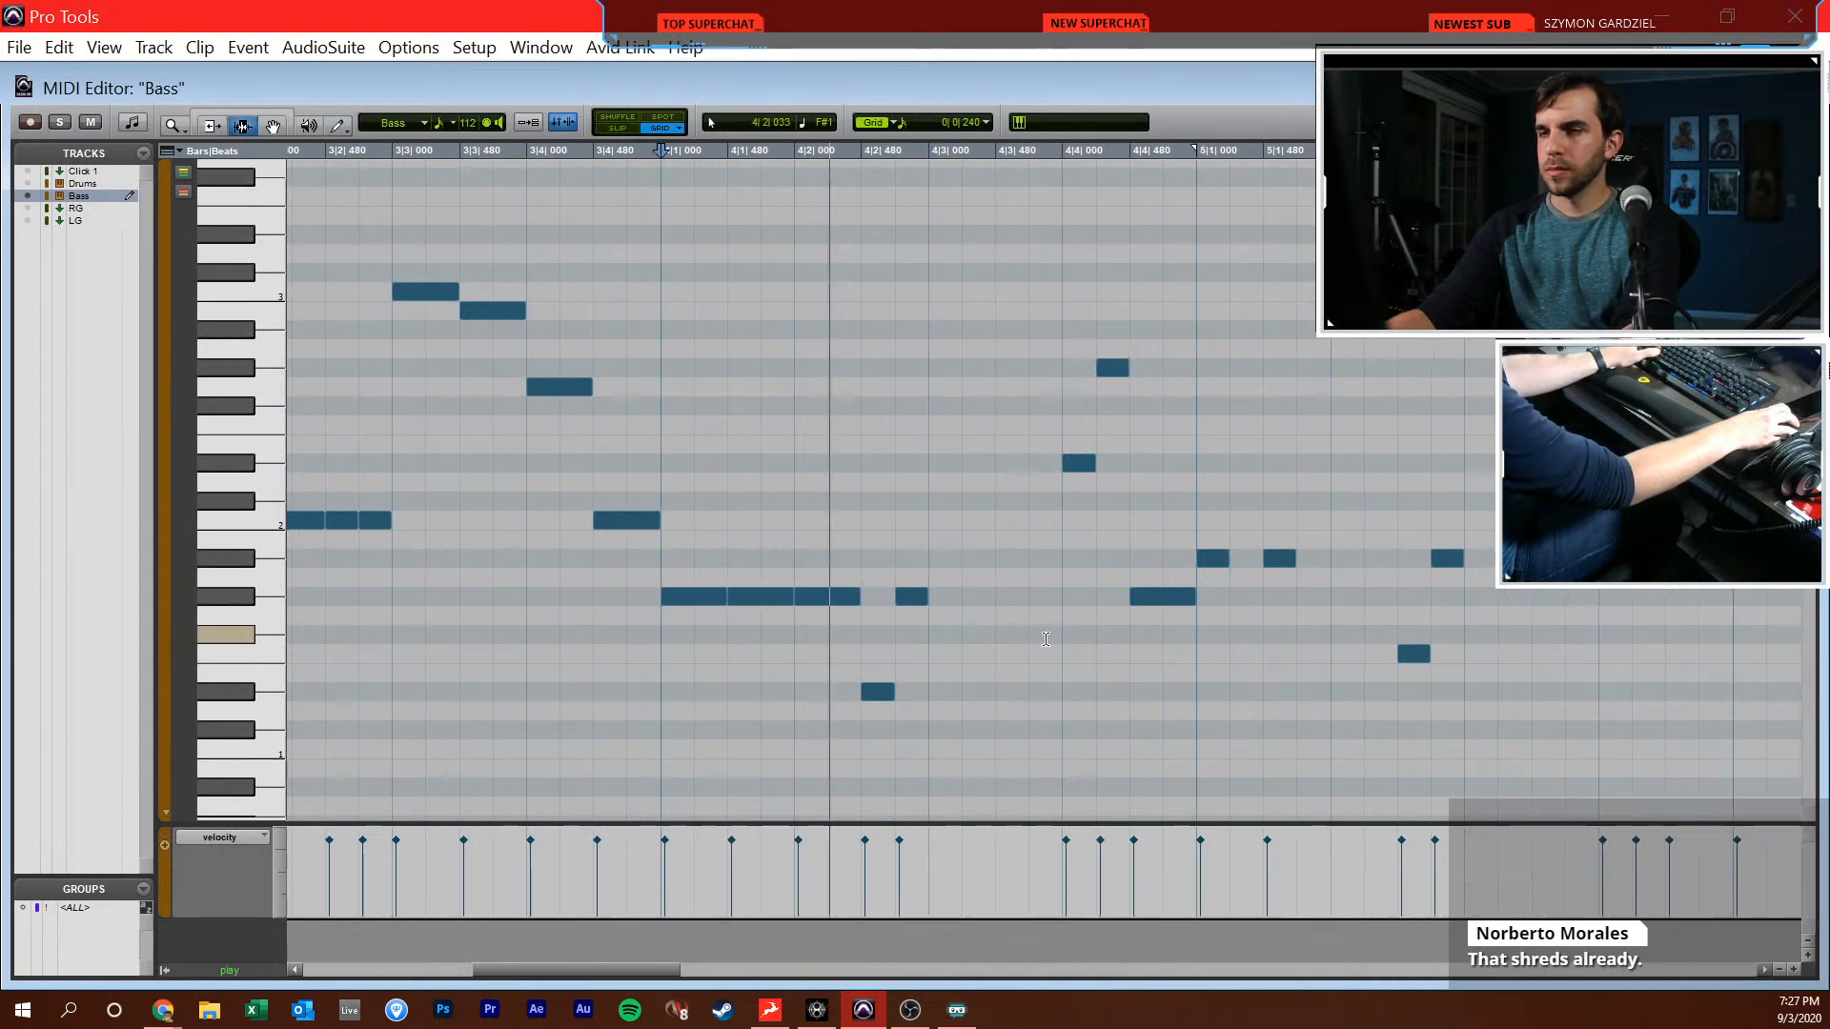
key(space)
Extend the G#1 note at 4|2|720 to an eighth, add three G#1 sixteenths up to 4|4|000, and play back
key(F10)
drag(925, 595, 1052, 593)
click(965, 593)
click(999, 593)
key(ctrl+z)
click(1020, 593)
click(1049, 596)
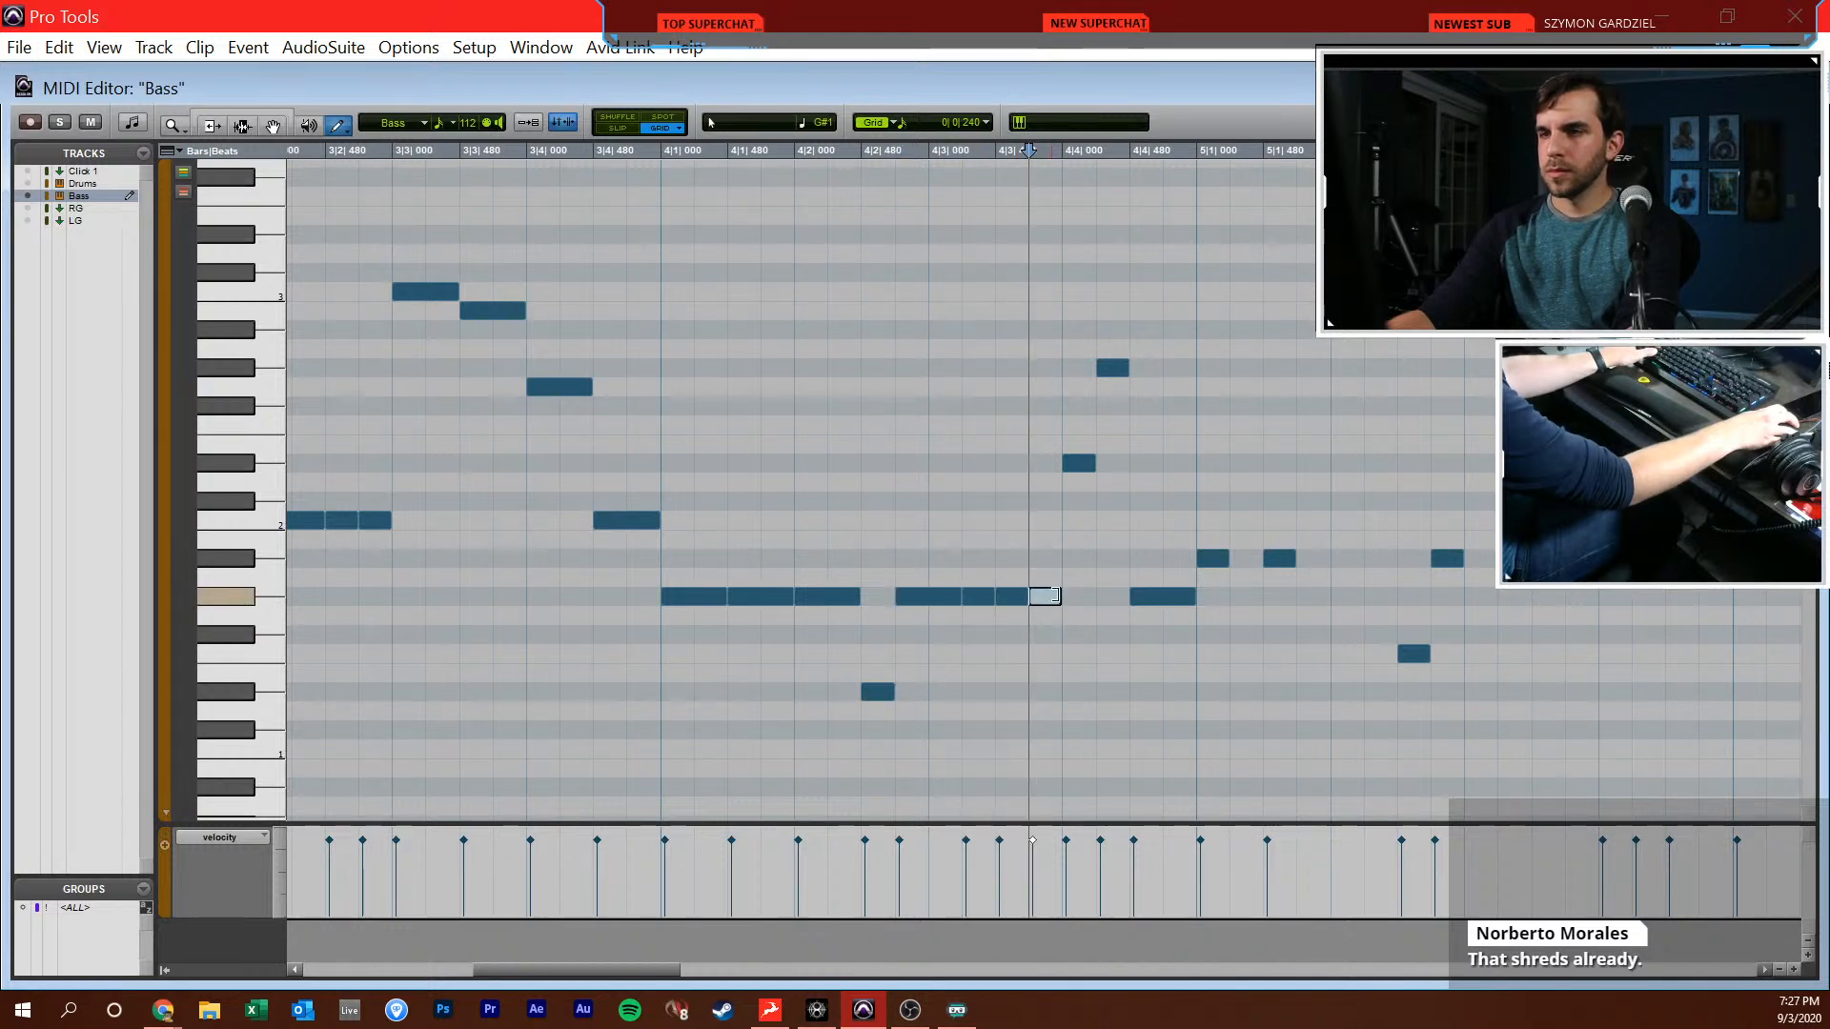
key(F7)
click(900, 570)
key(space)
scroll(929, 541, right, 3)
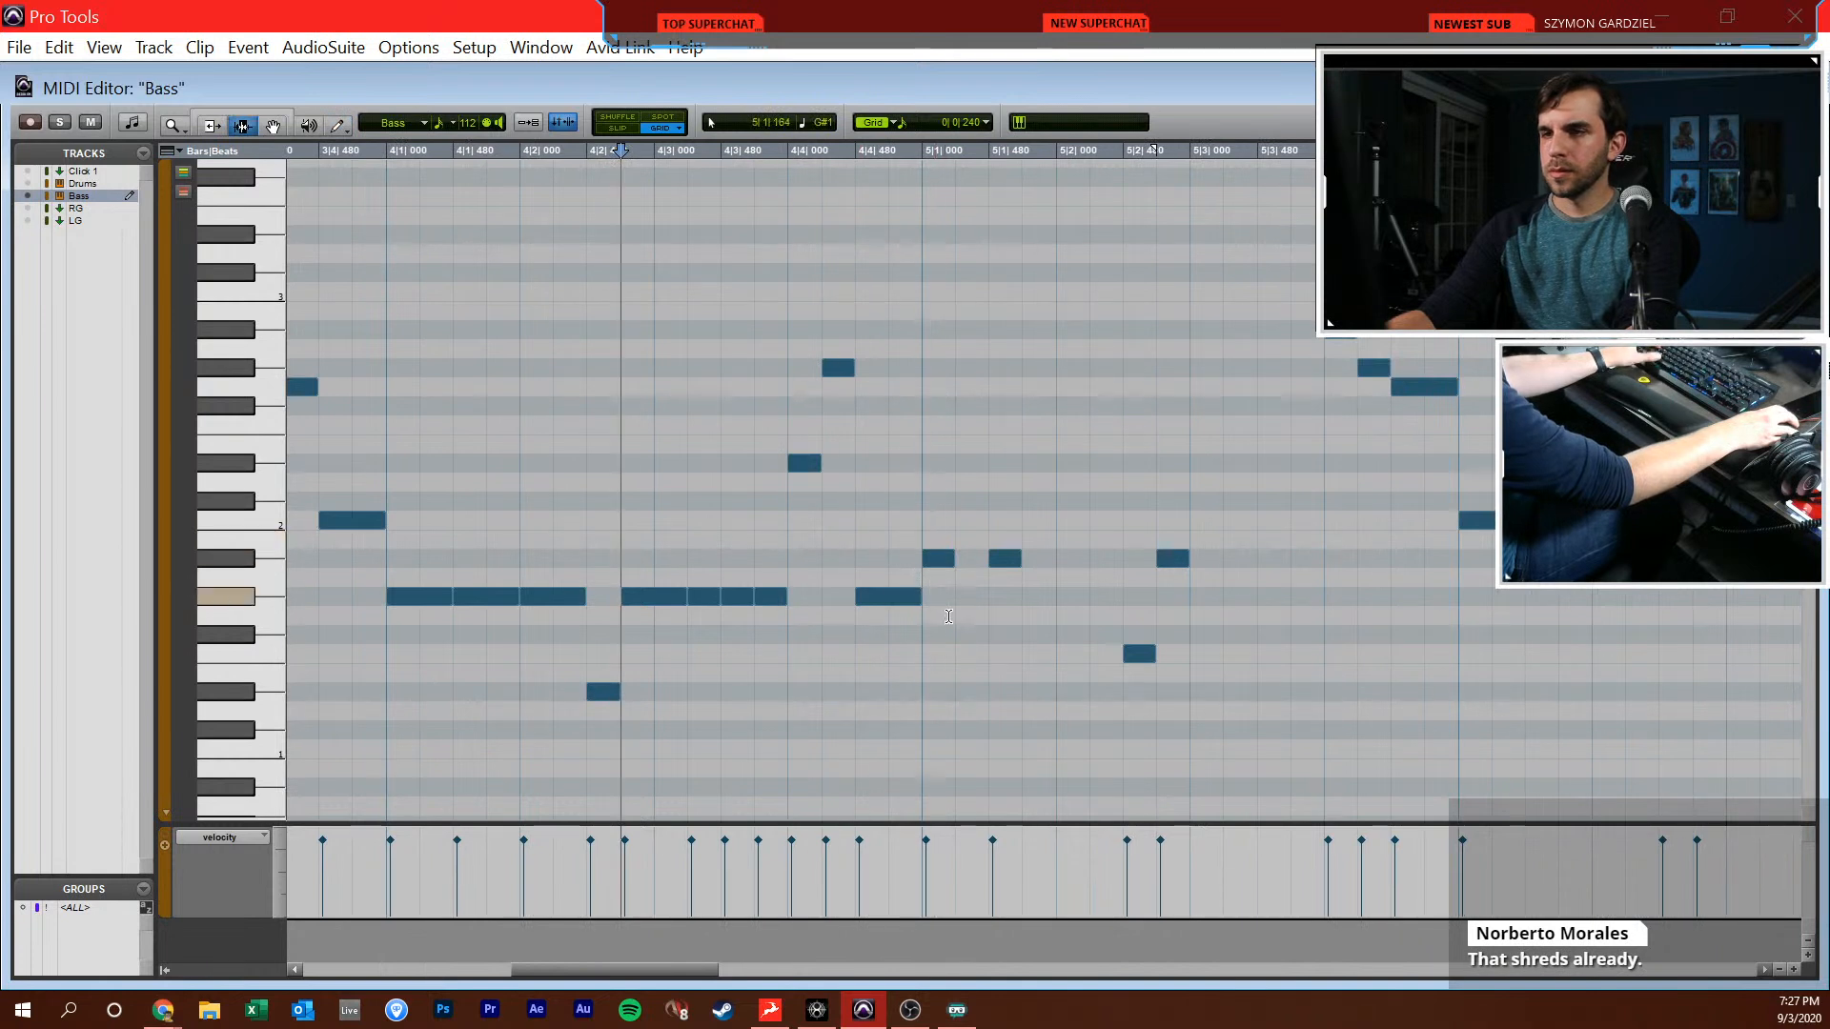
Lengthen the two Bb1 notes at the start of bar 5 to eighths and add a third at 5|2|000
key(F8)
drag(921, 522, 1014, 559)
key(F6)
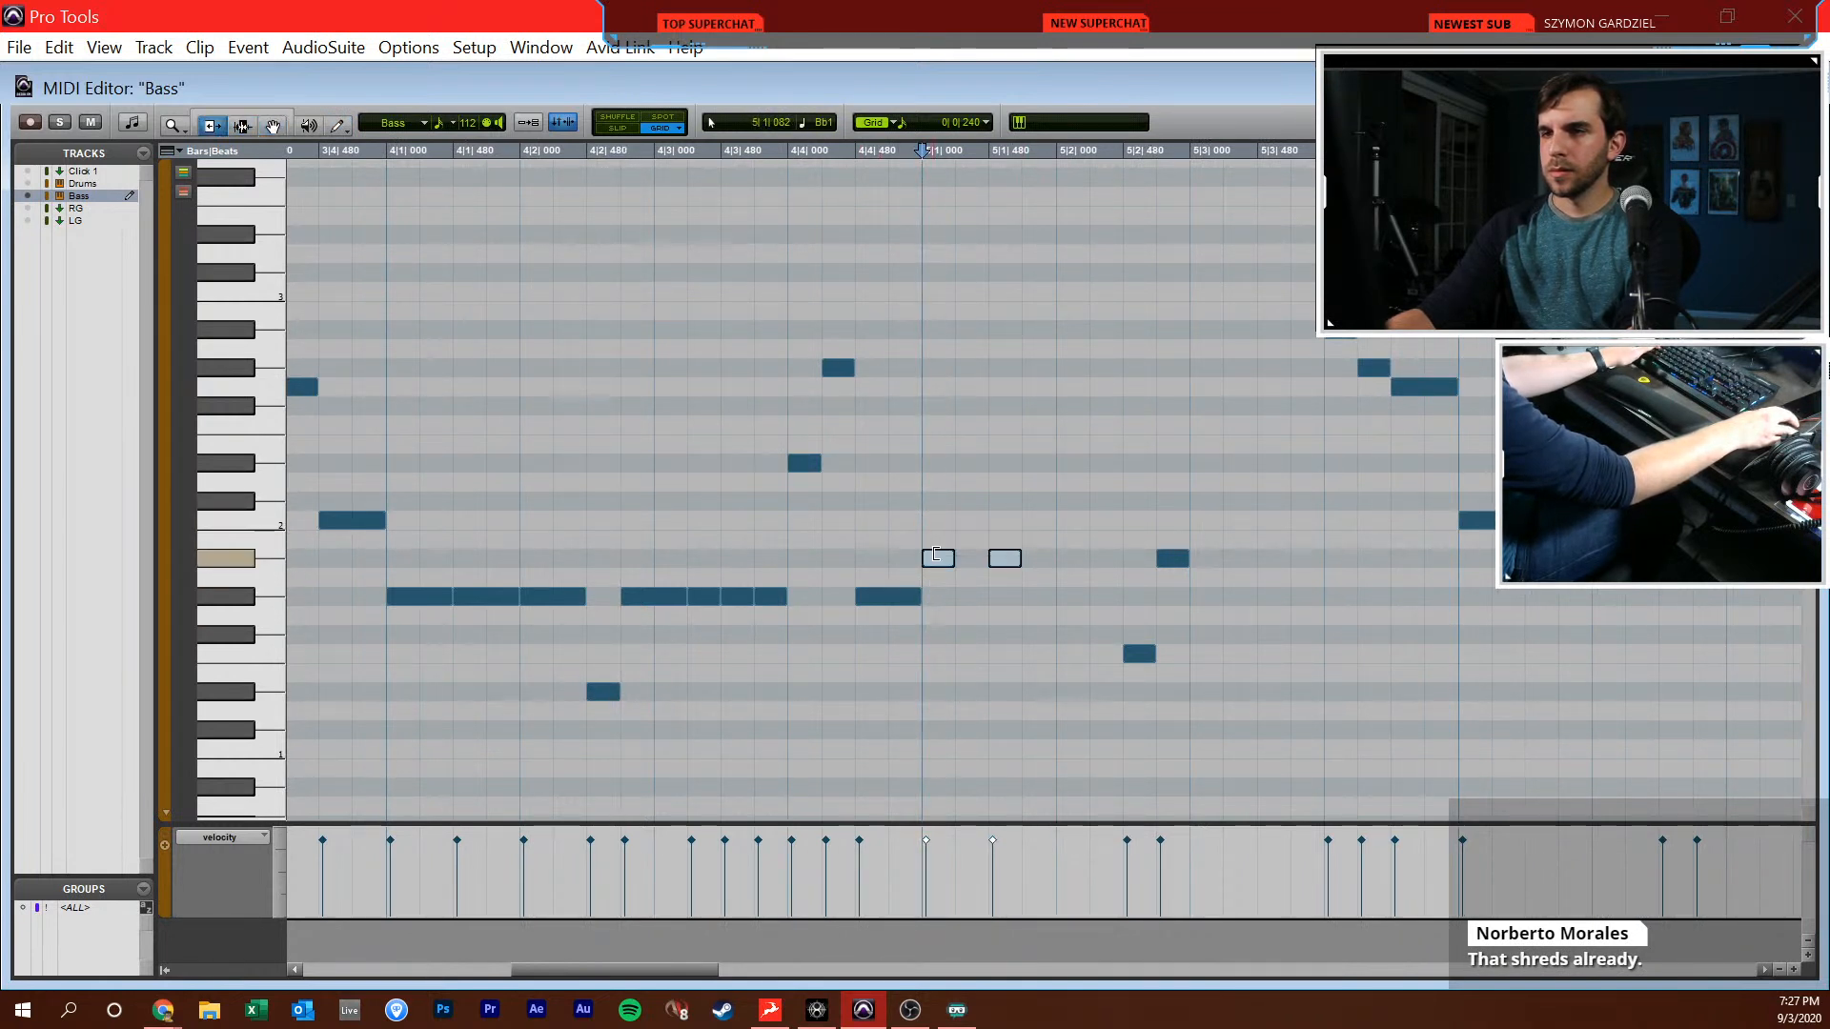
drag(938, 560, 972, 560)
key(F10)
click(1087, 558)
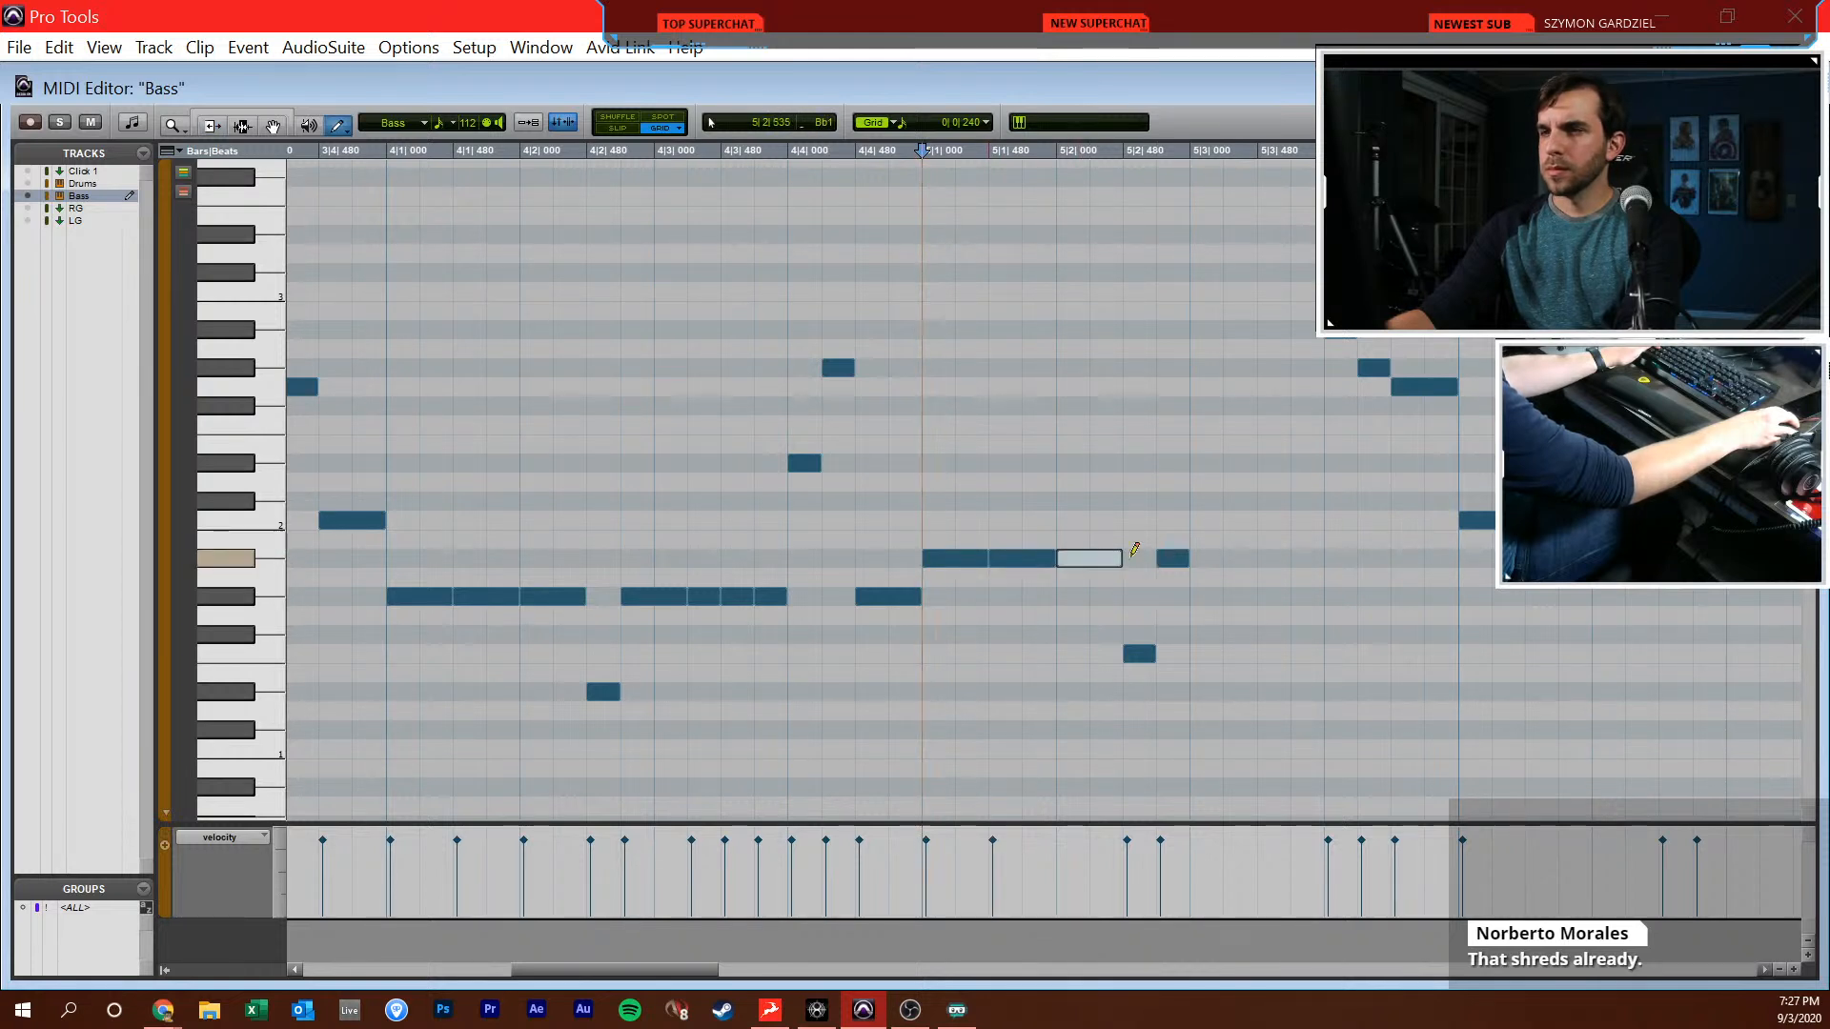
Lengthen the Bb1 note at 5|2|720 and draw more Bb1 notes after it up to 5|4|000
drag(1182, 559, 1320, 558)
click(1233, 558)
click(1271, 558)
Select the edited bass phrase from bar 2 to the end of bar 5 and duplicate it from bar 6
key(r)
key(r)
key(F7)
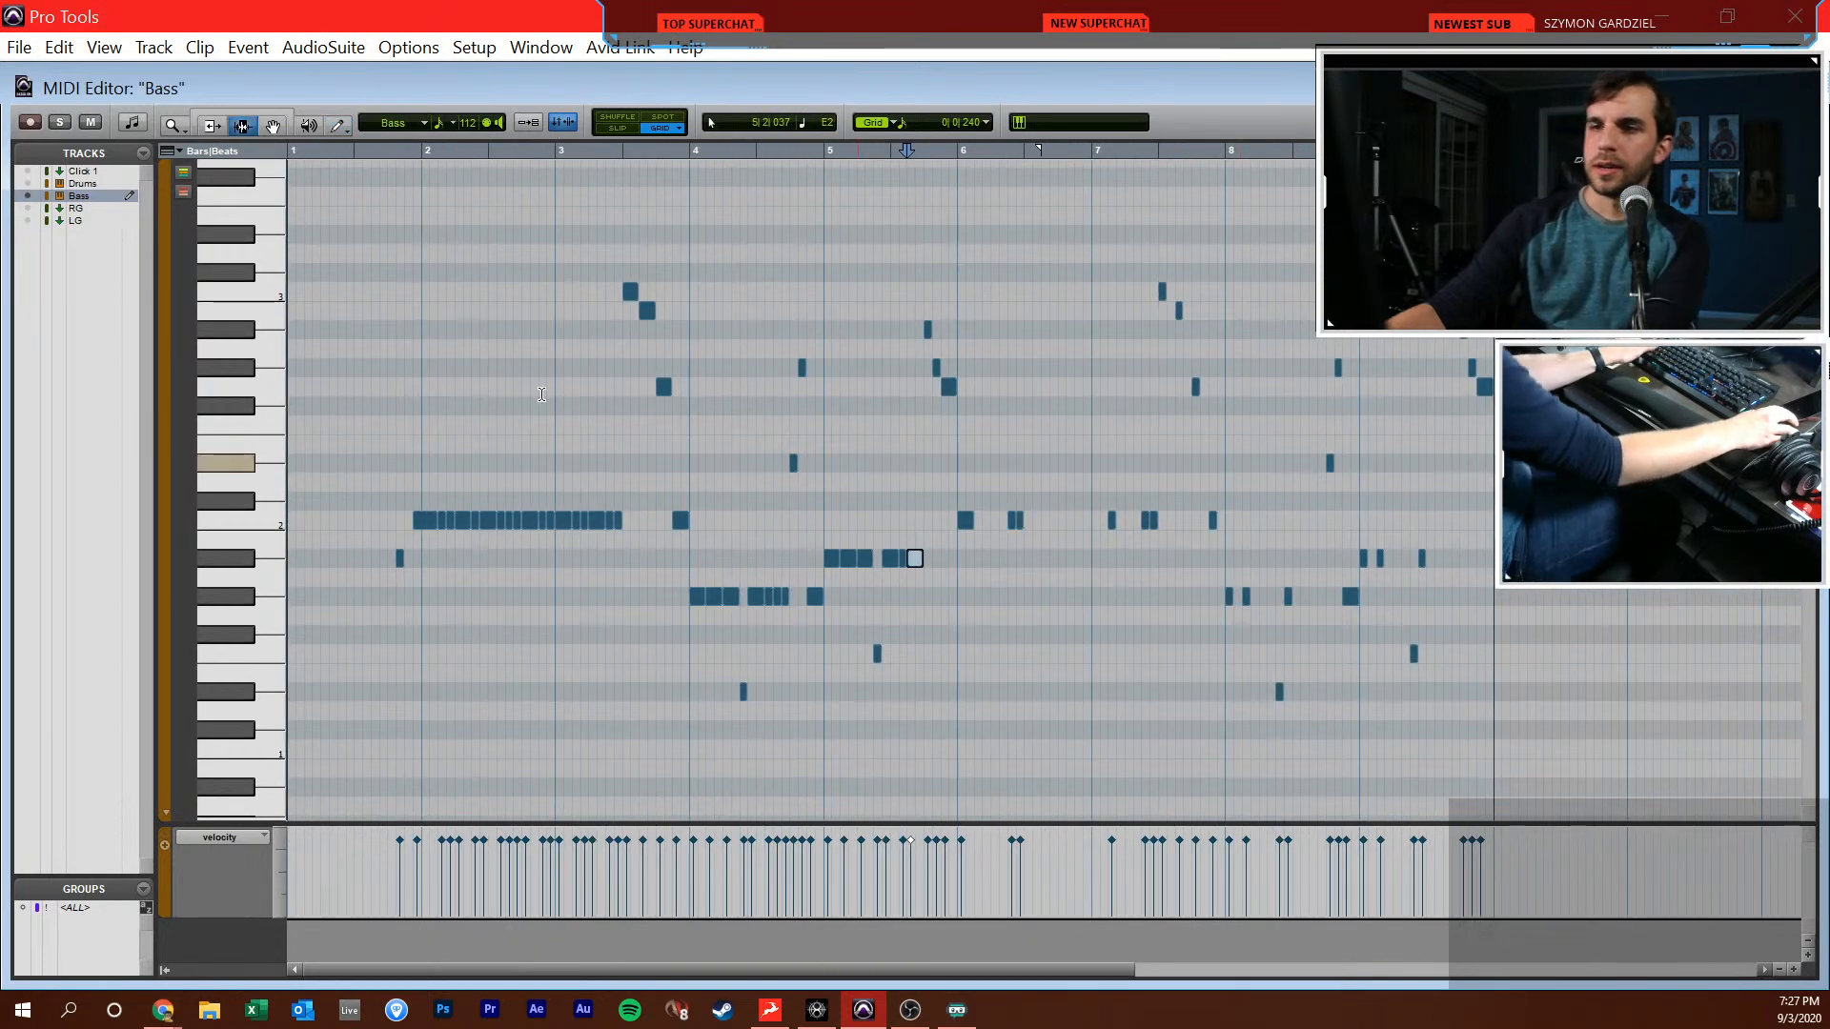
click(428, 521)
drag(424, 521, 951, 532)
key(ctrl+d)
click(951, 534)
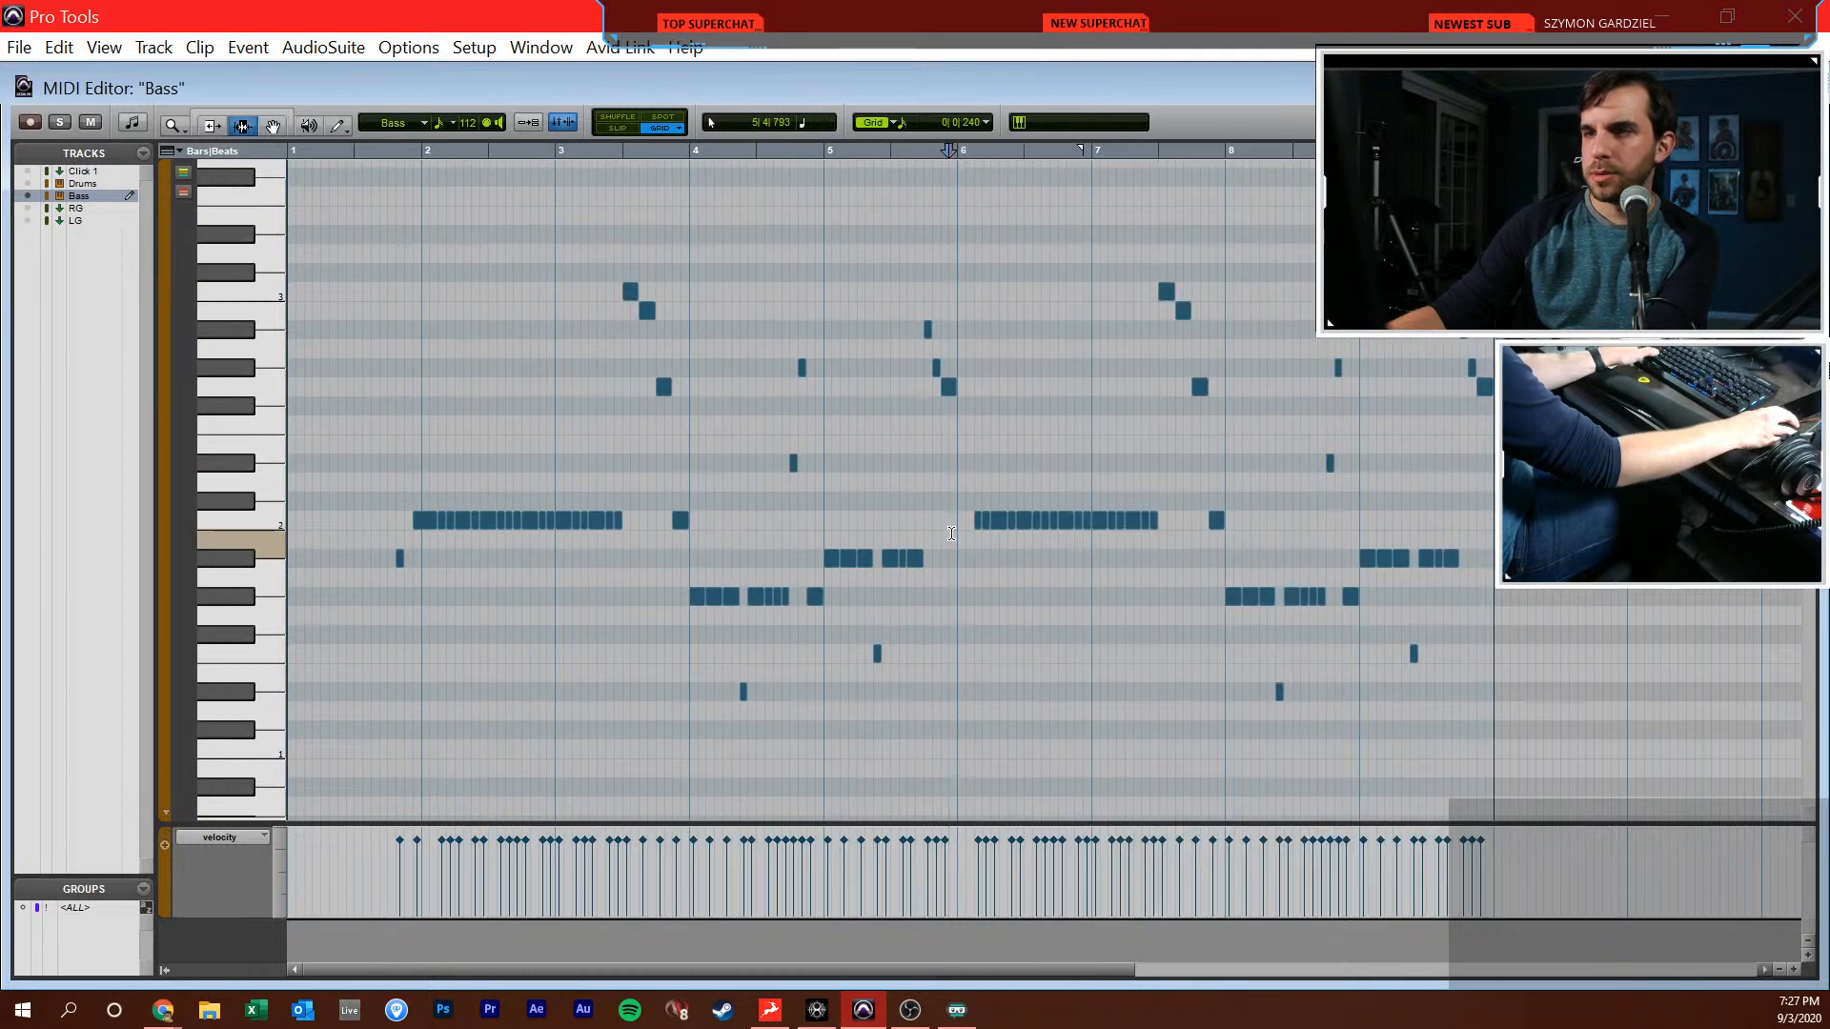
Draw an eighth-length C2 note at the start of bar 6 in the bass part and return to the Edit window
key(t)
key(F10)
click(1068, 520)
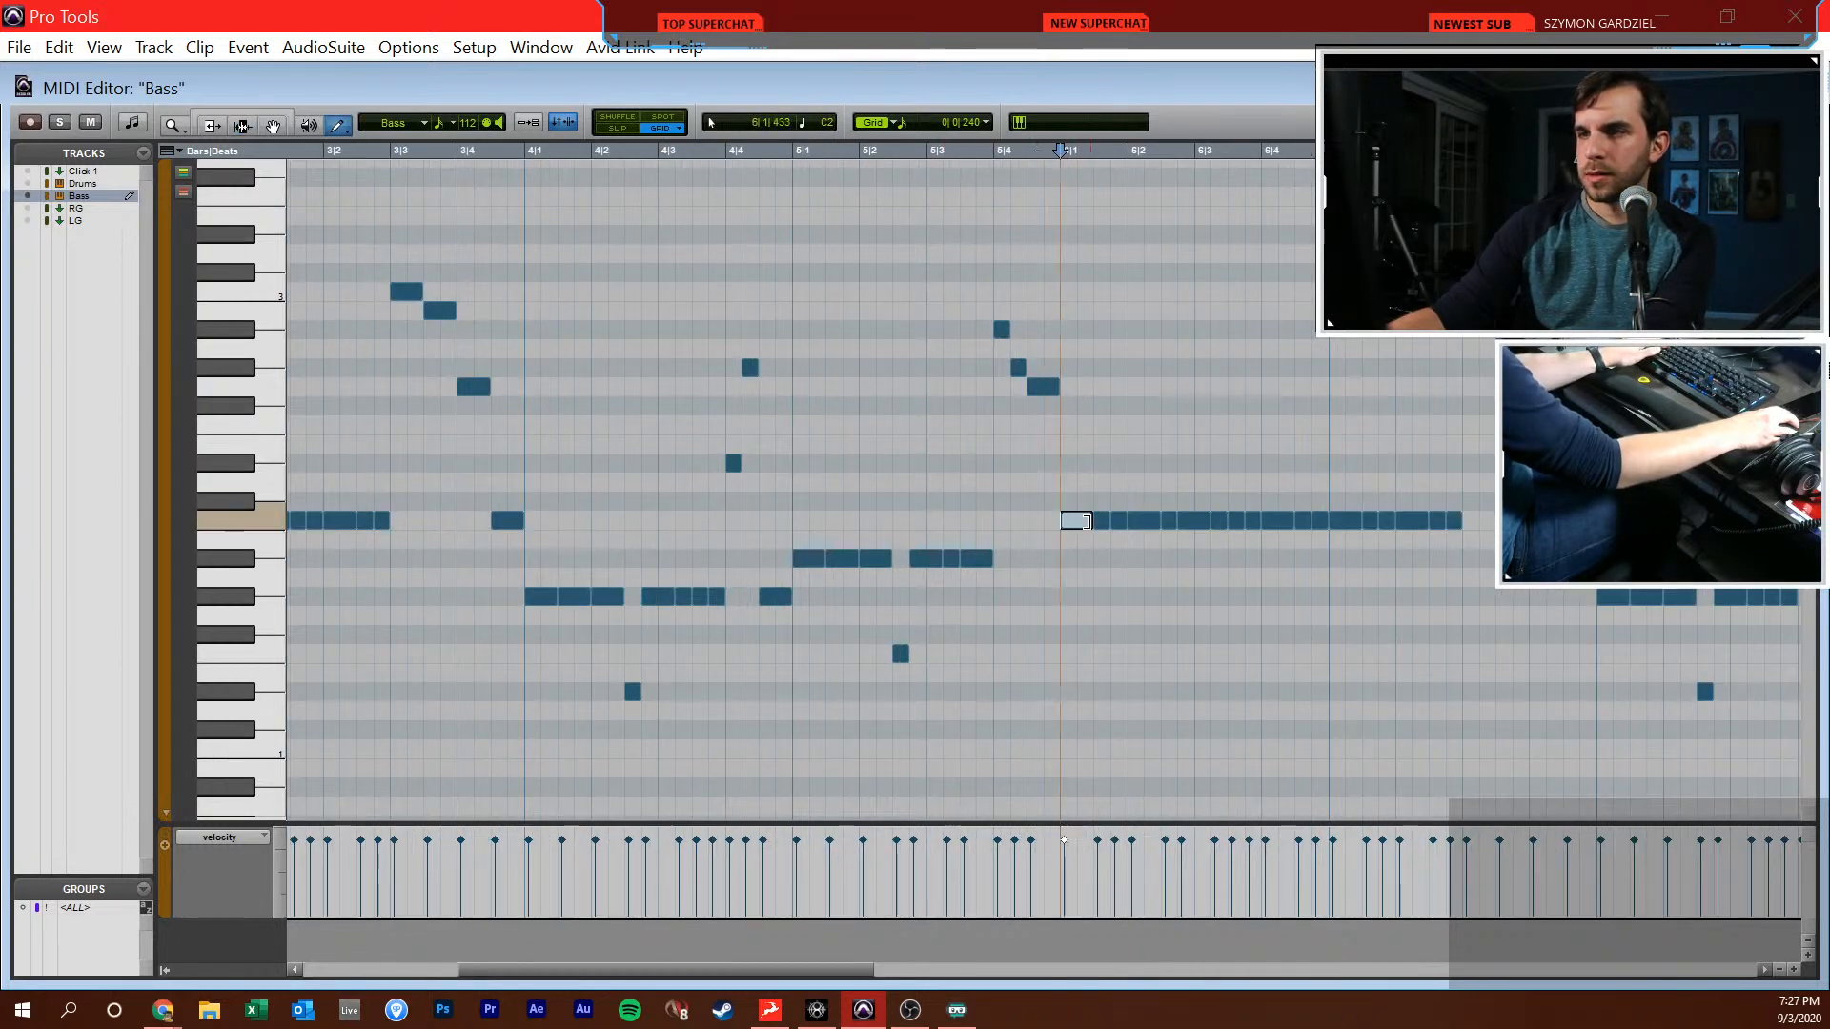
key(F7)
click(1028, 542)
key(r)
key(r)
key(ctrl+equal)
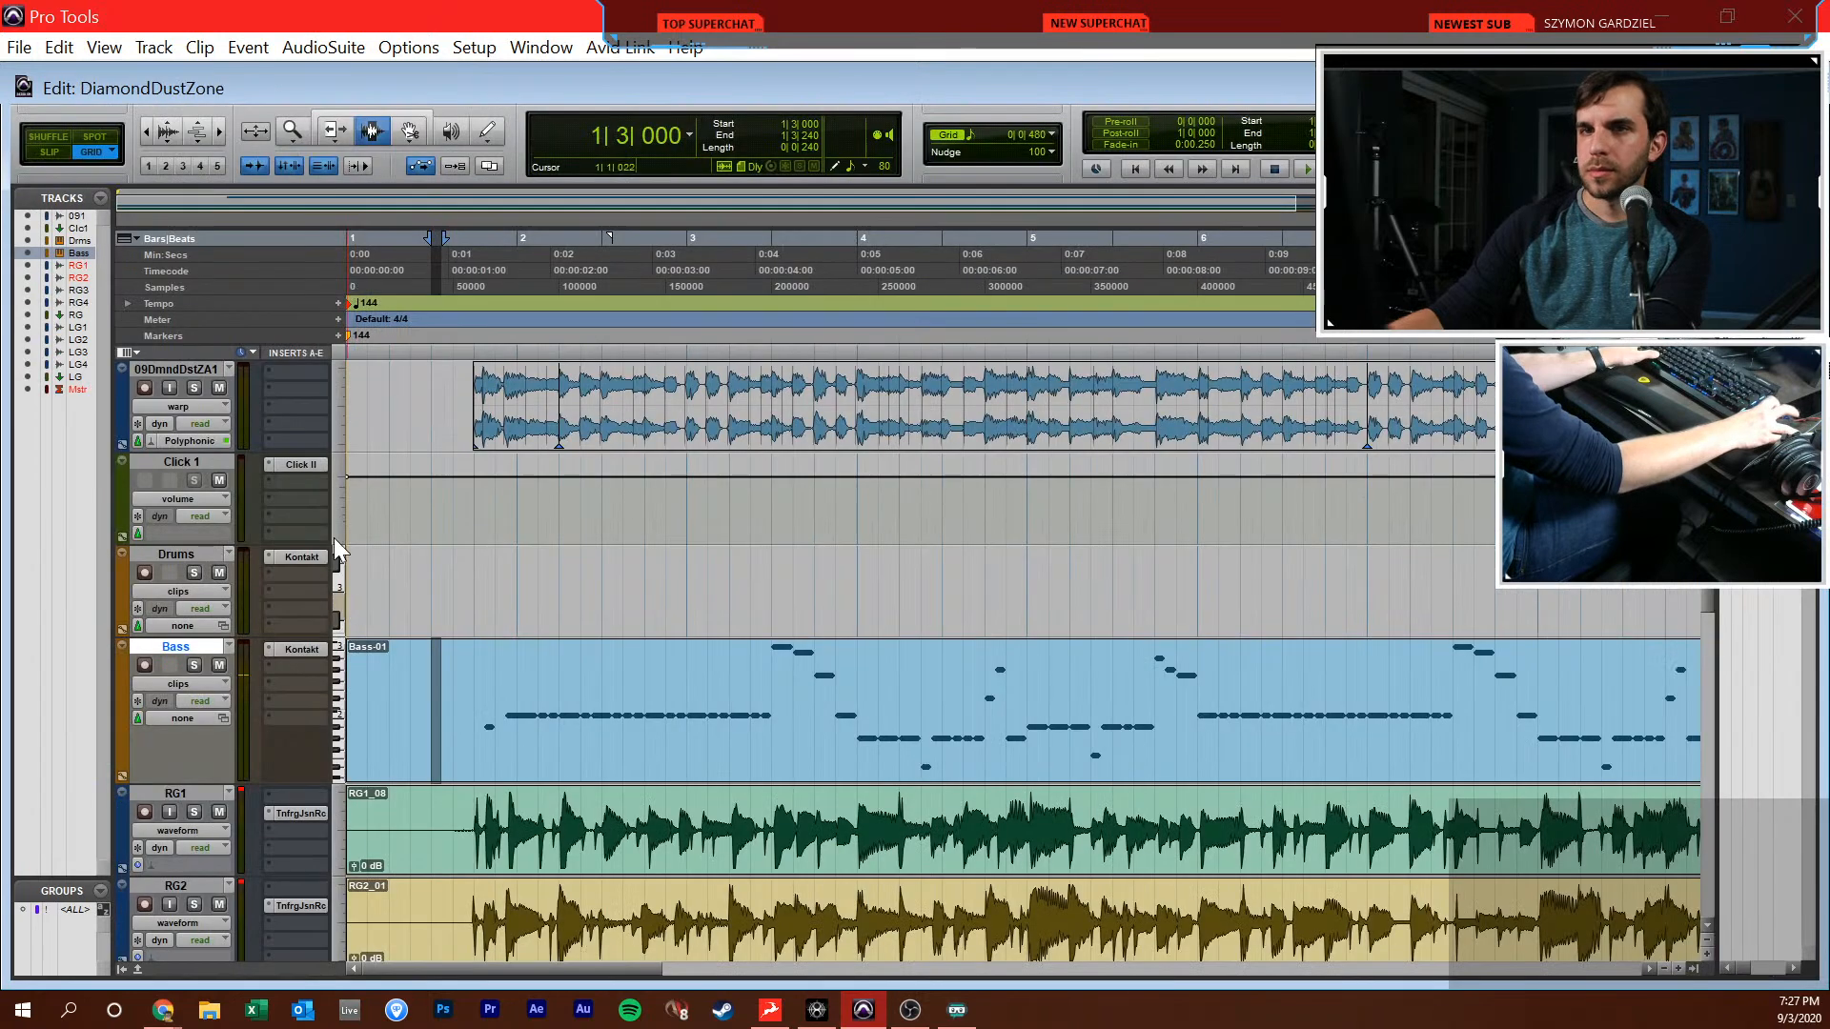
Mute the 09DmndDstZA1 reference track and play back the bass and rhythm guitars from 1|4|000
click(219, 388)
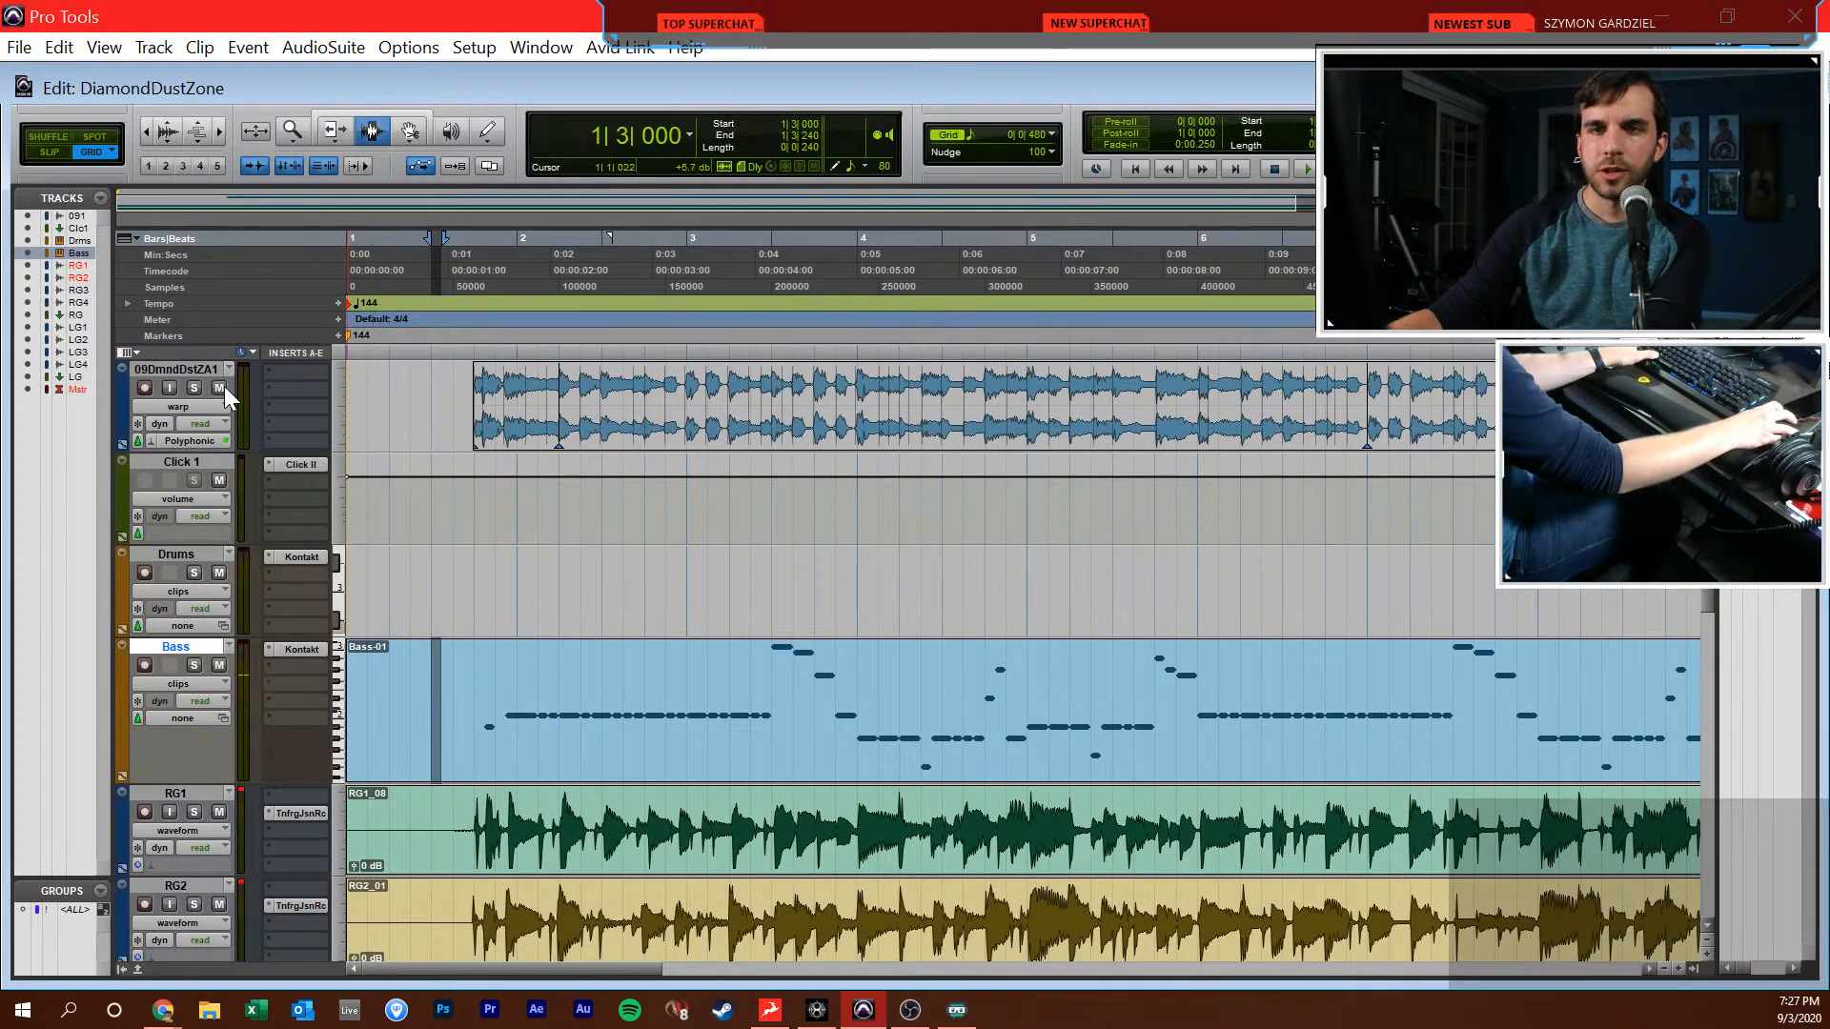
click(477, 686)
key(space)
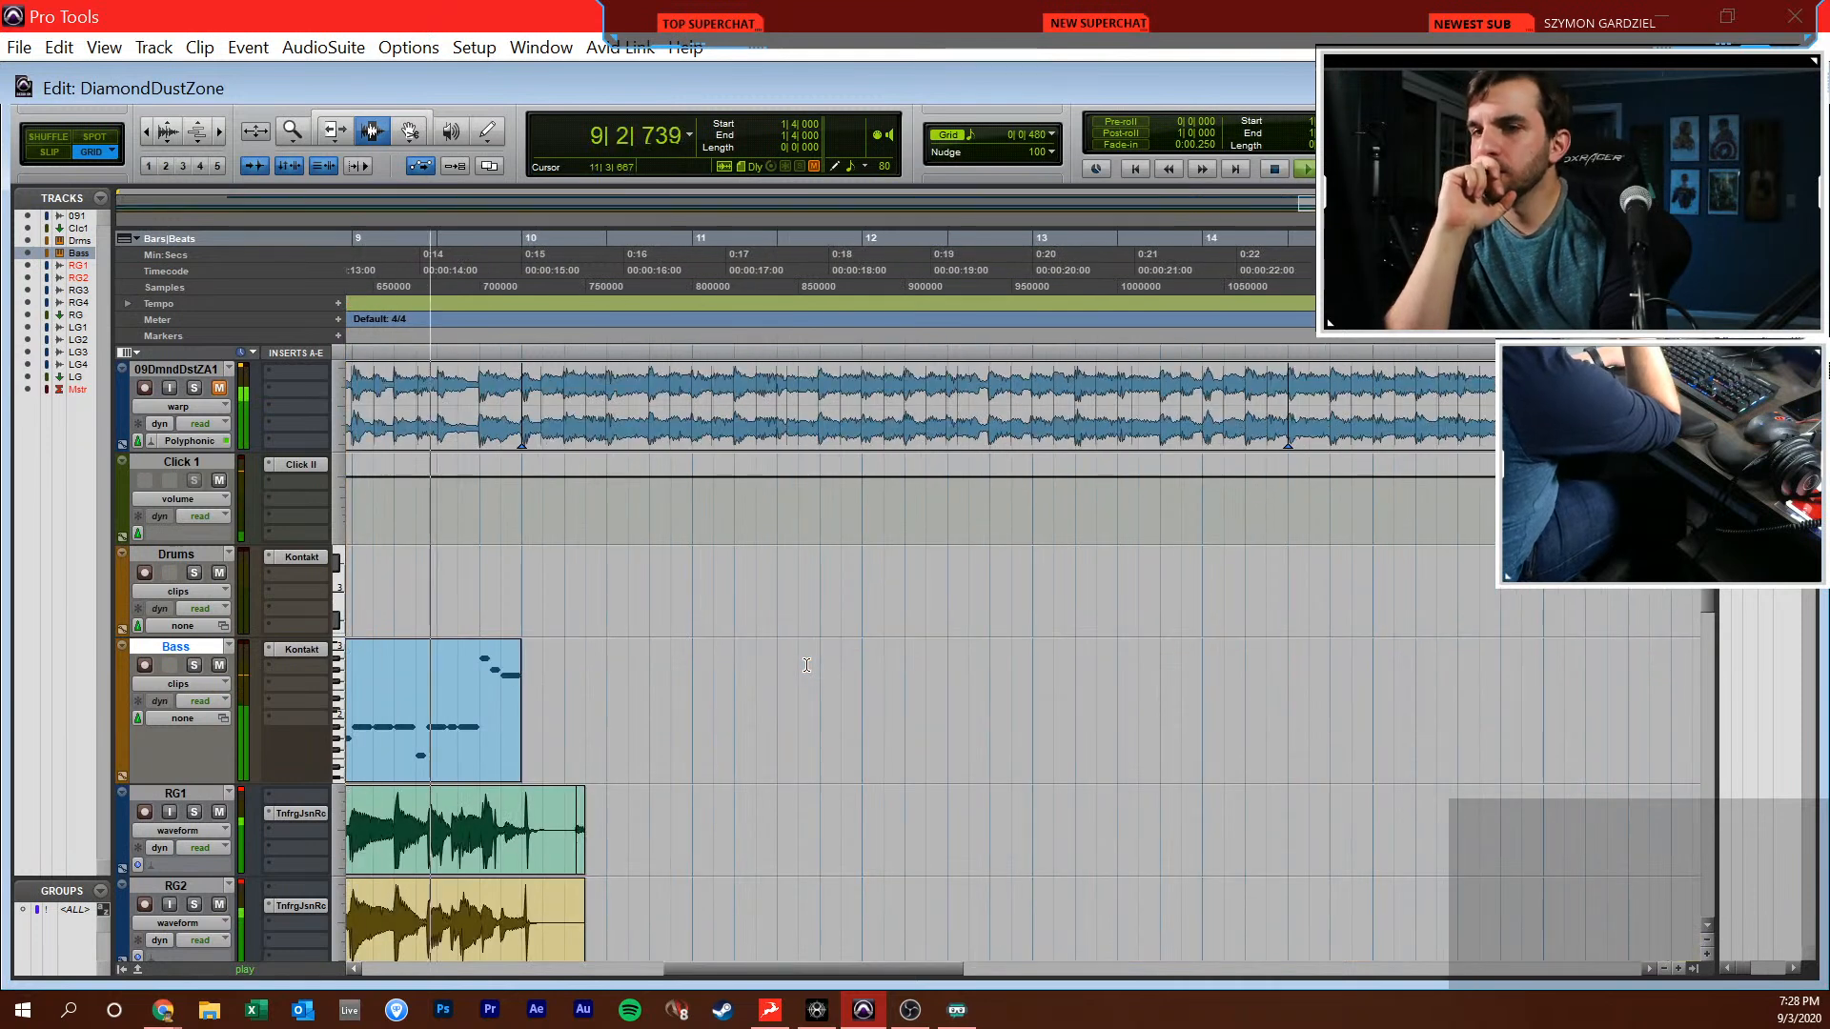
key(space)
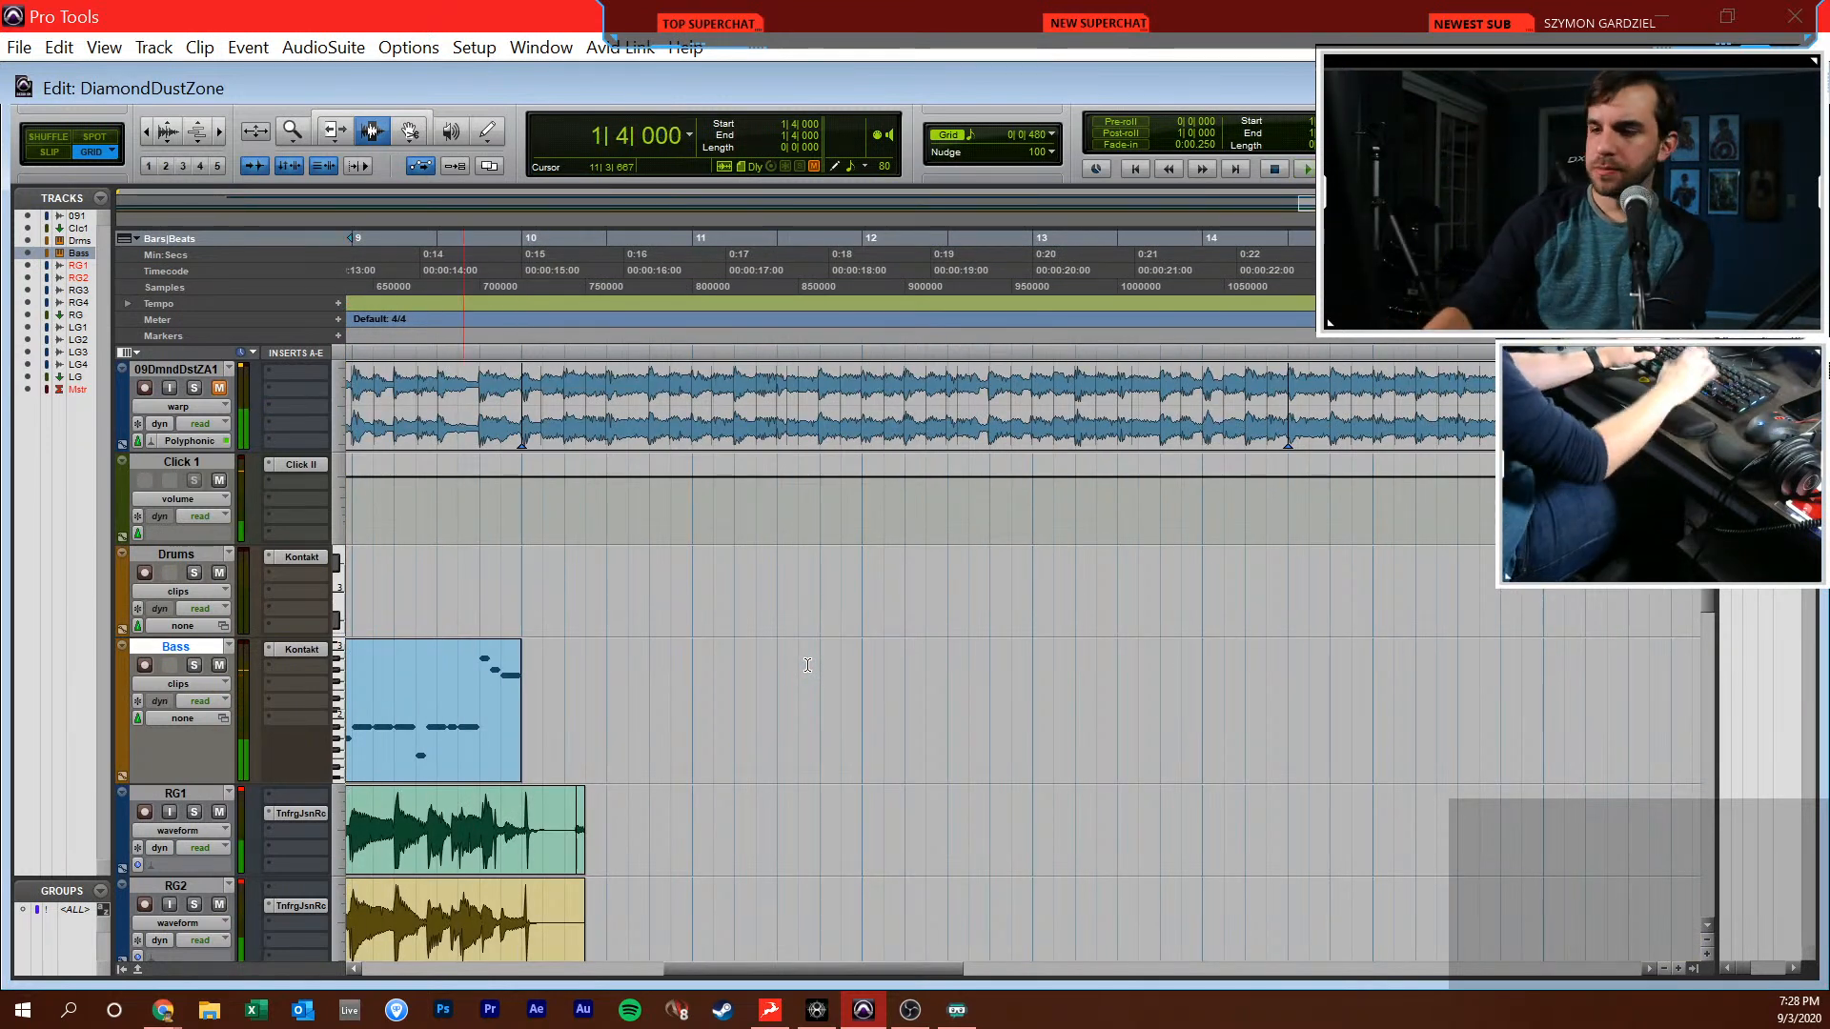
key(Return)
Open the Drums track's Kontakt instrument and show the Full Kit page of The Invasion
click(453, 600)
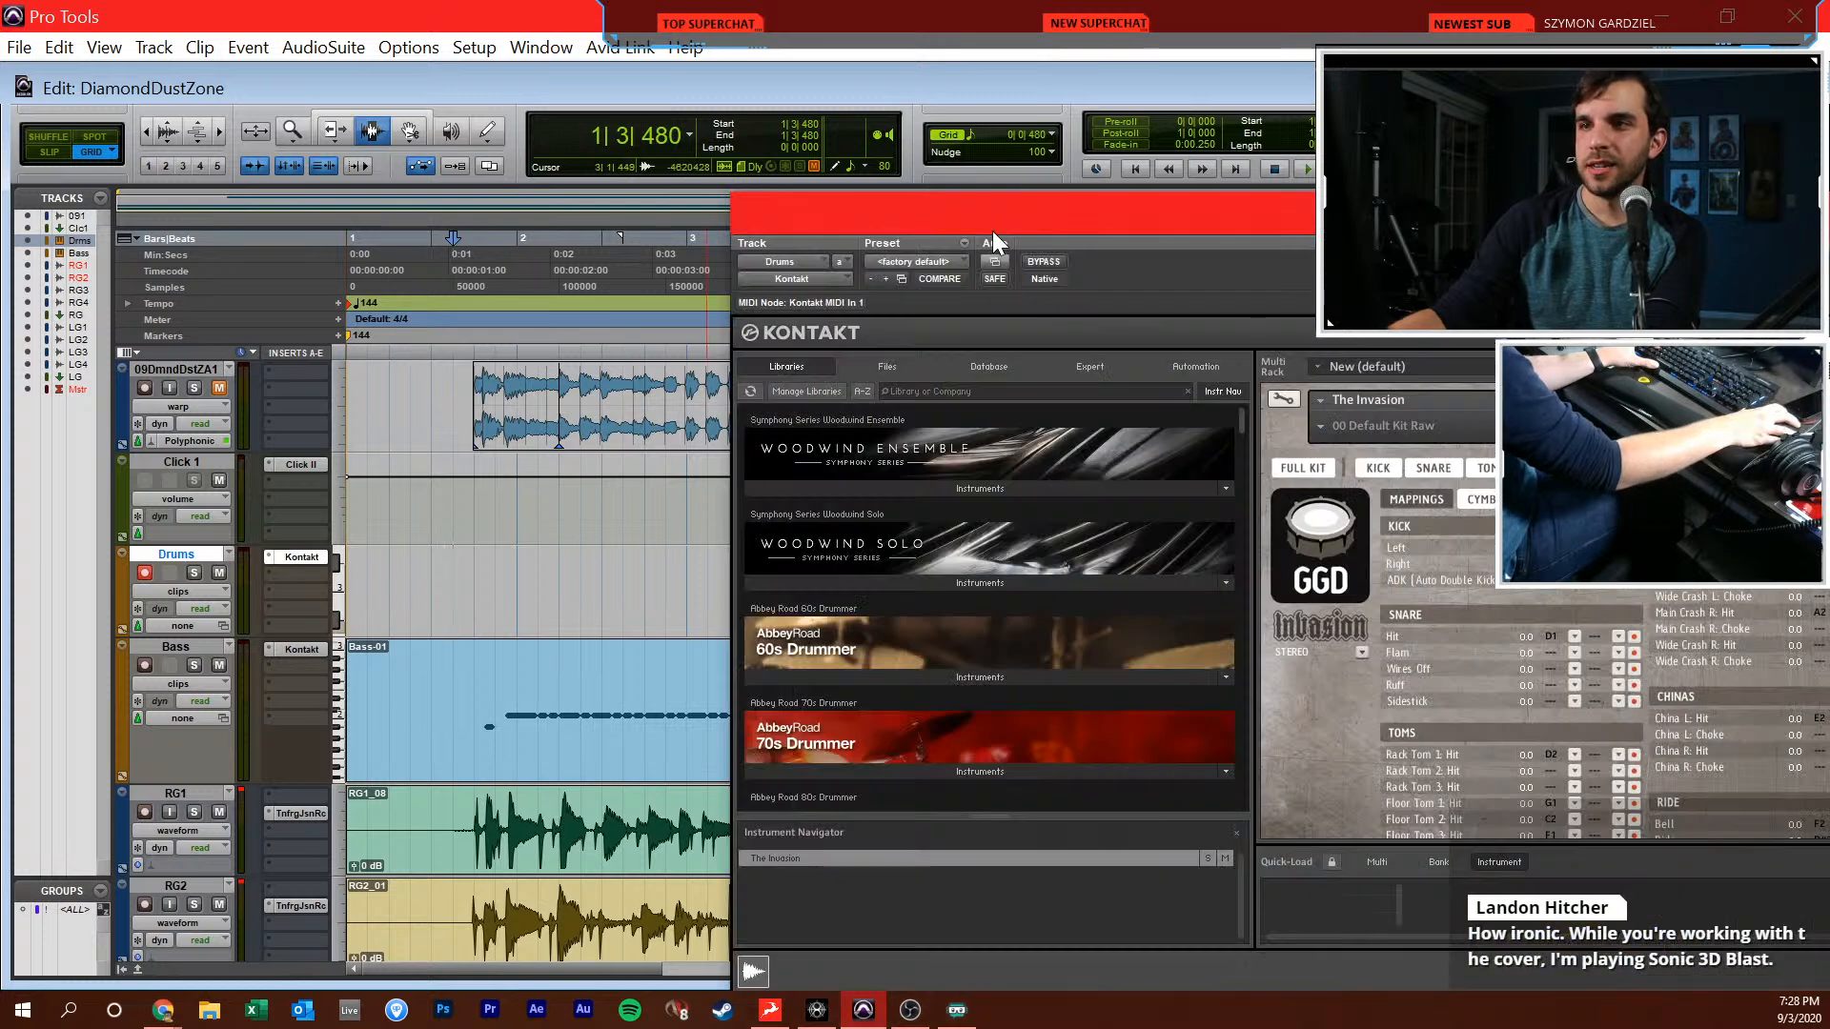
drag(1000, 220, 507, 122)
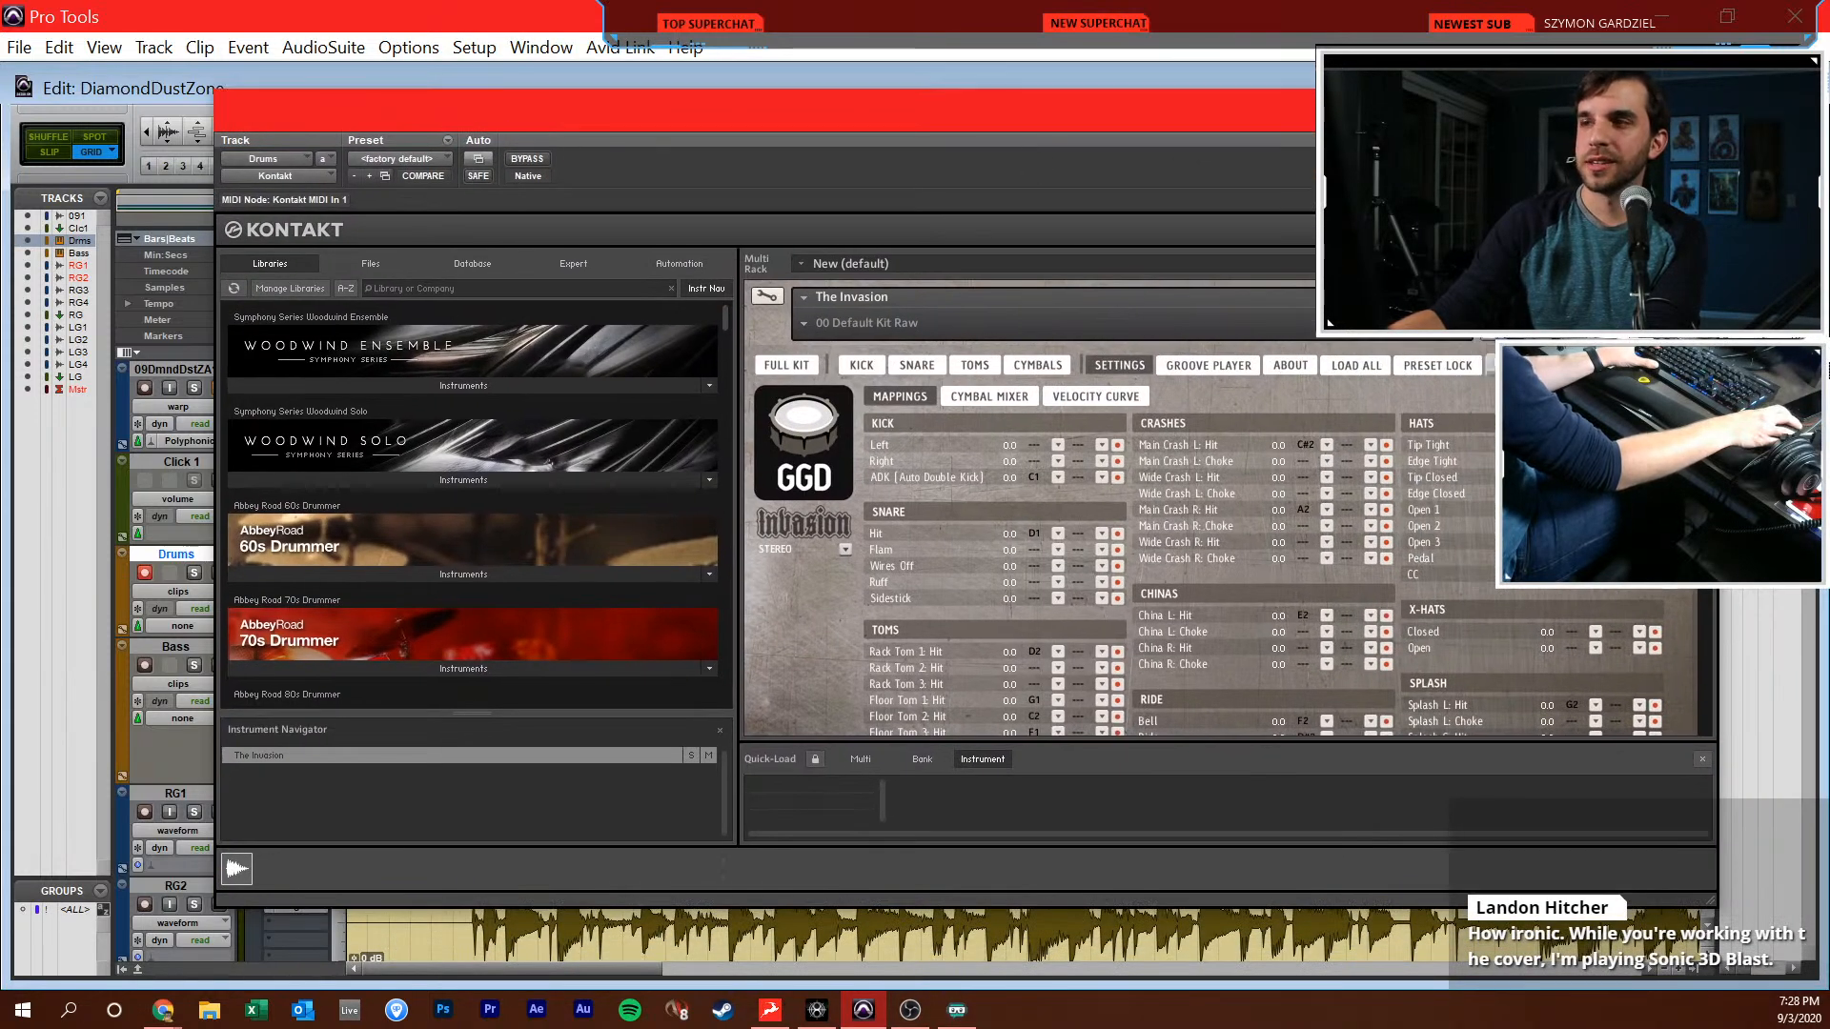
click(1695, 110)
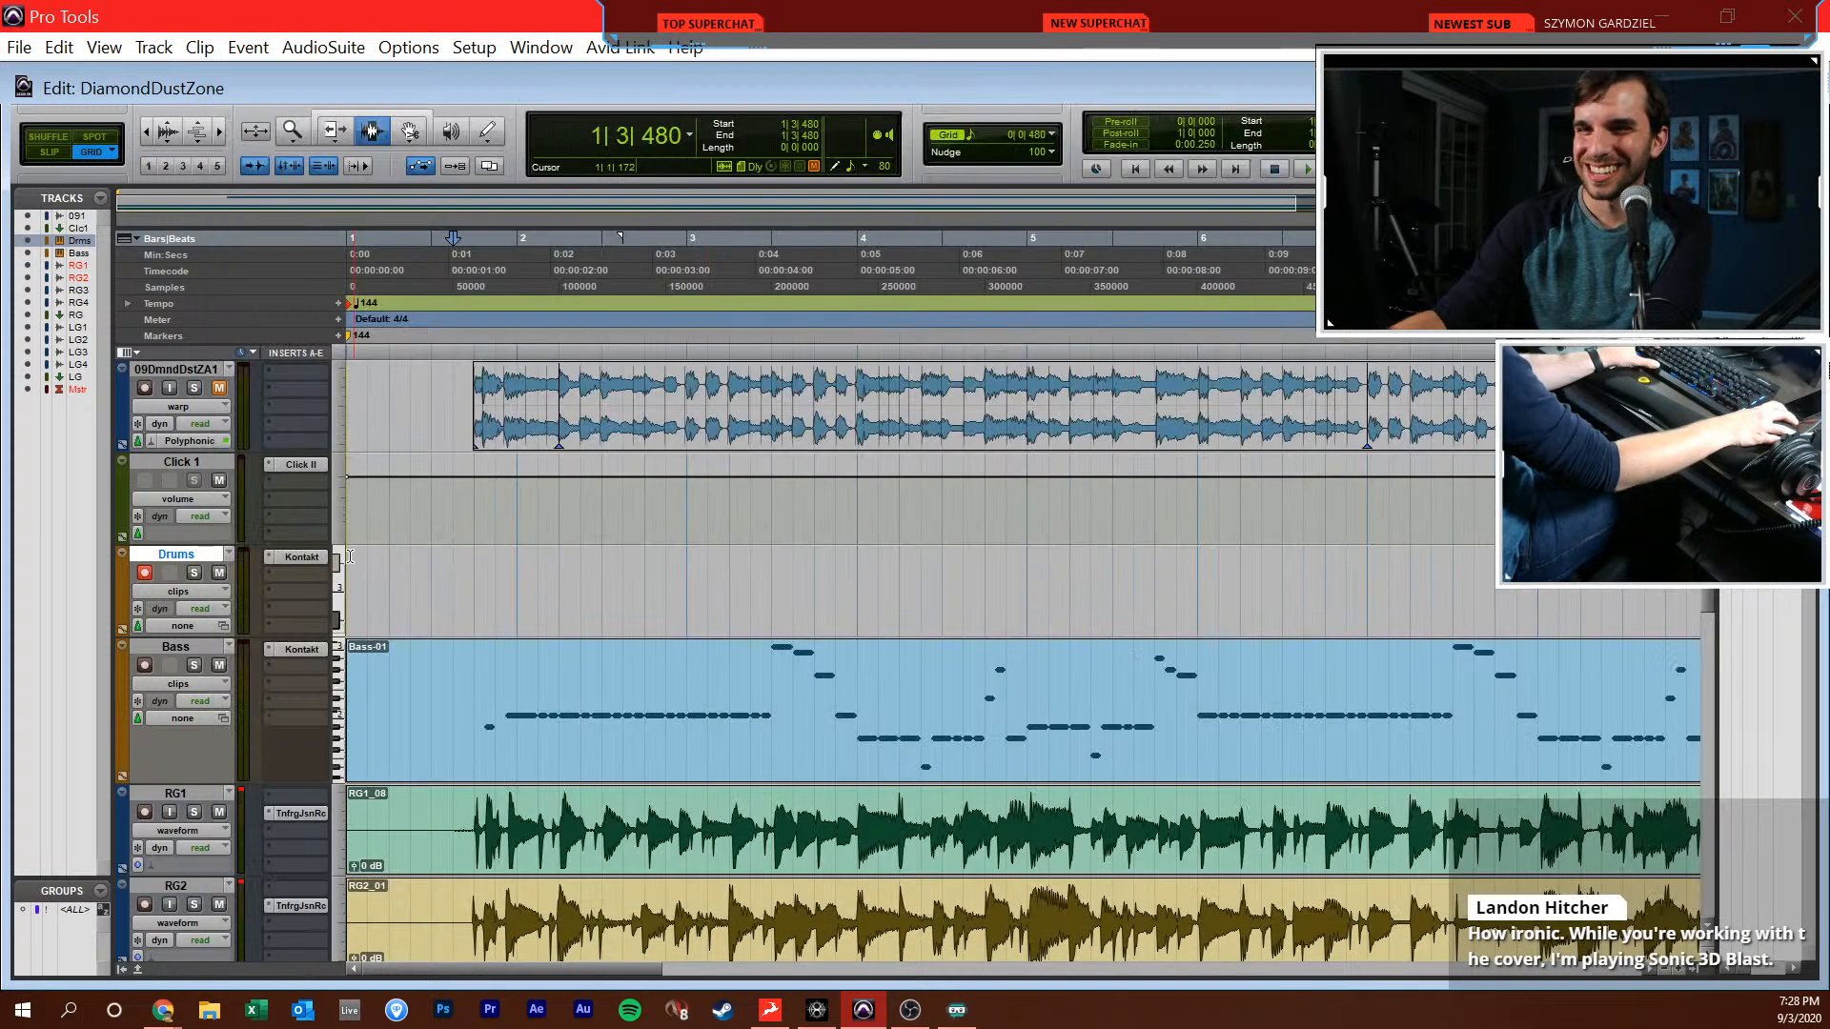
click(284, 556)
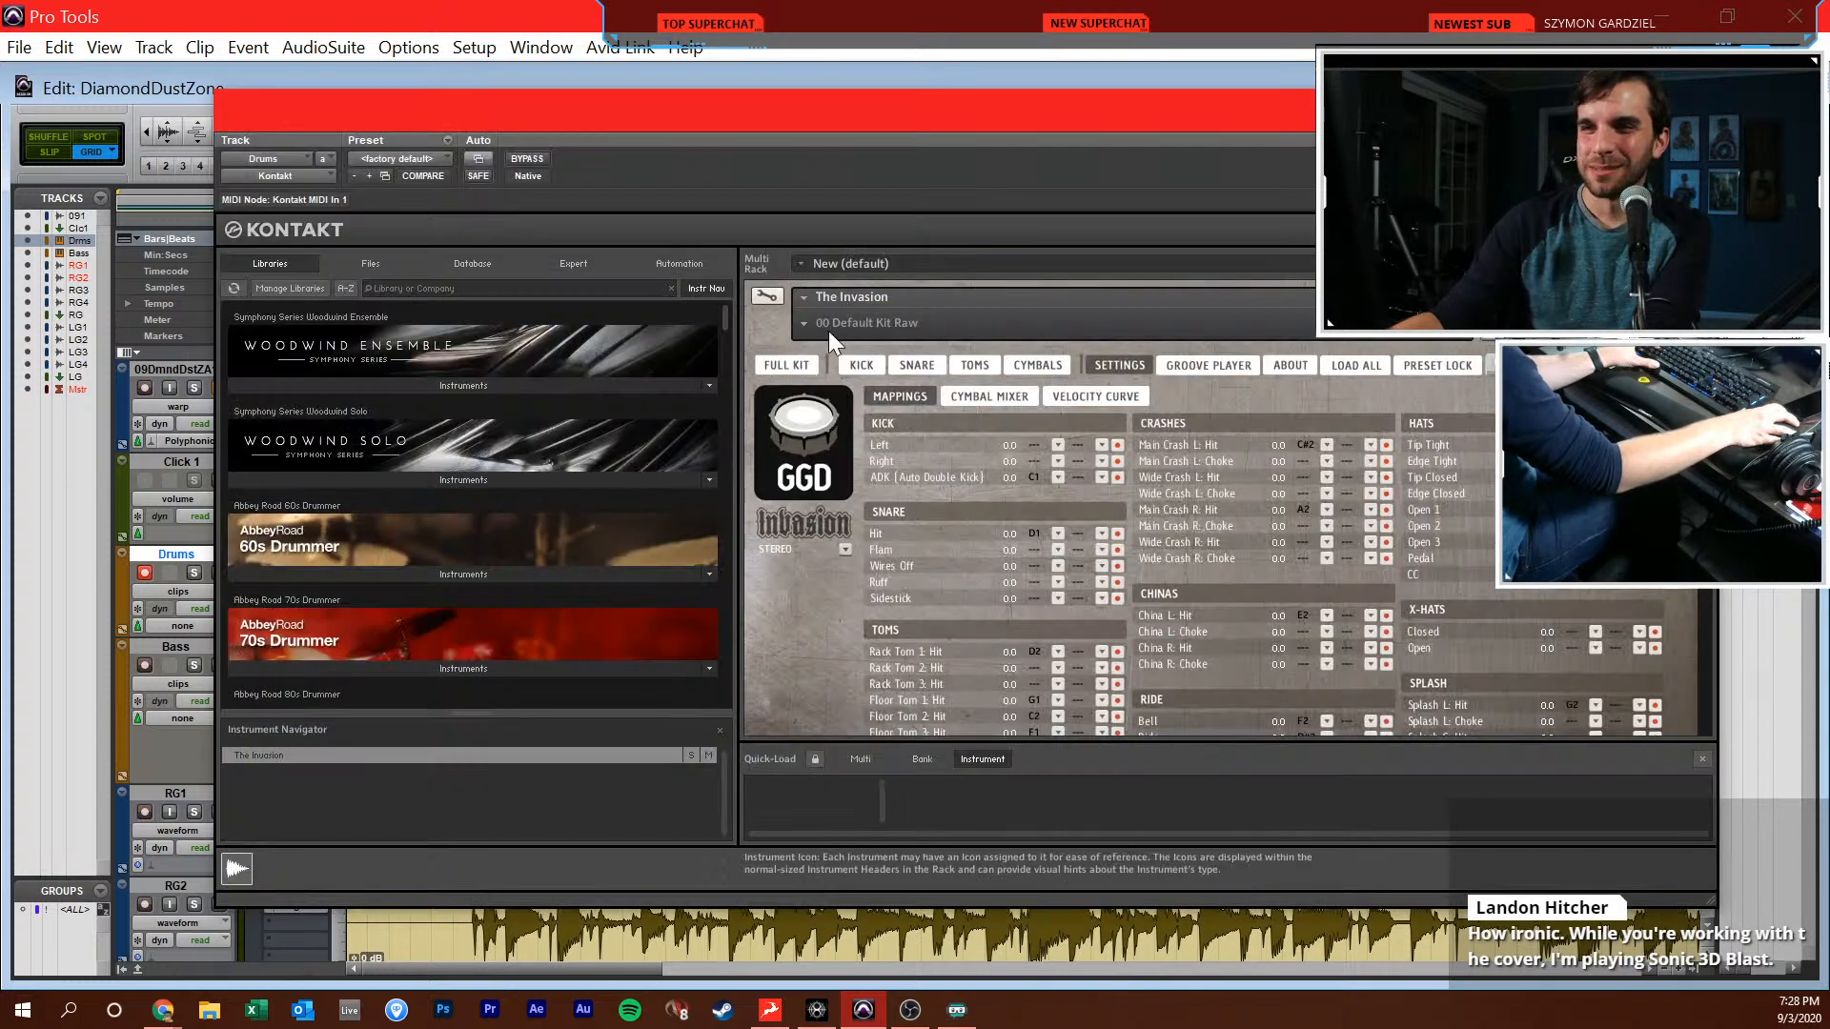
click(805, 362)
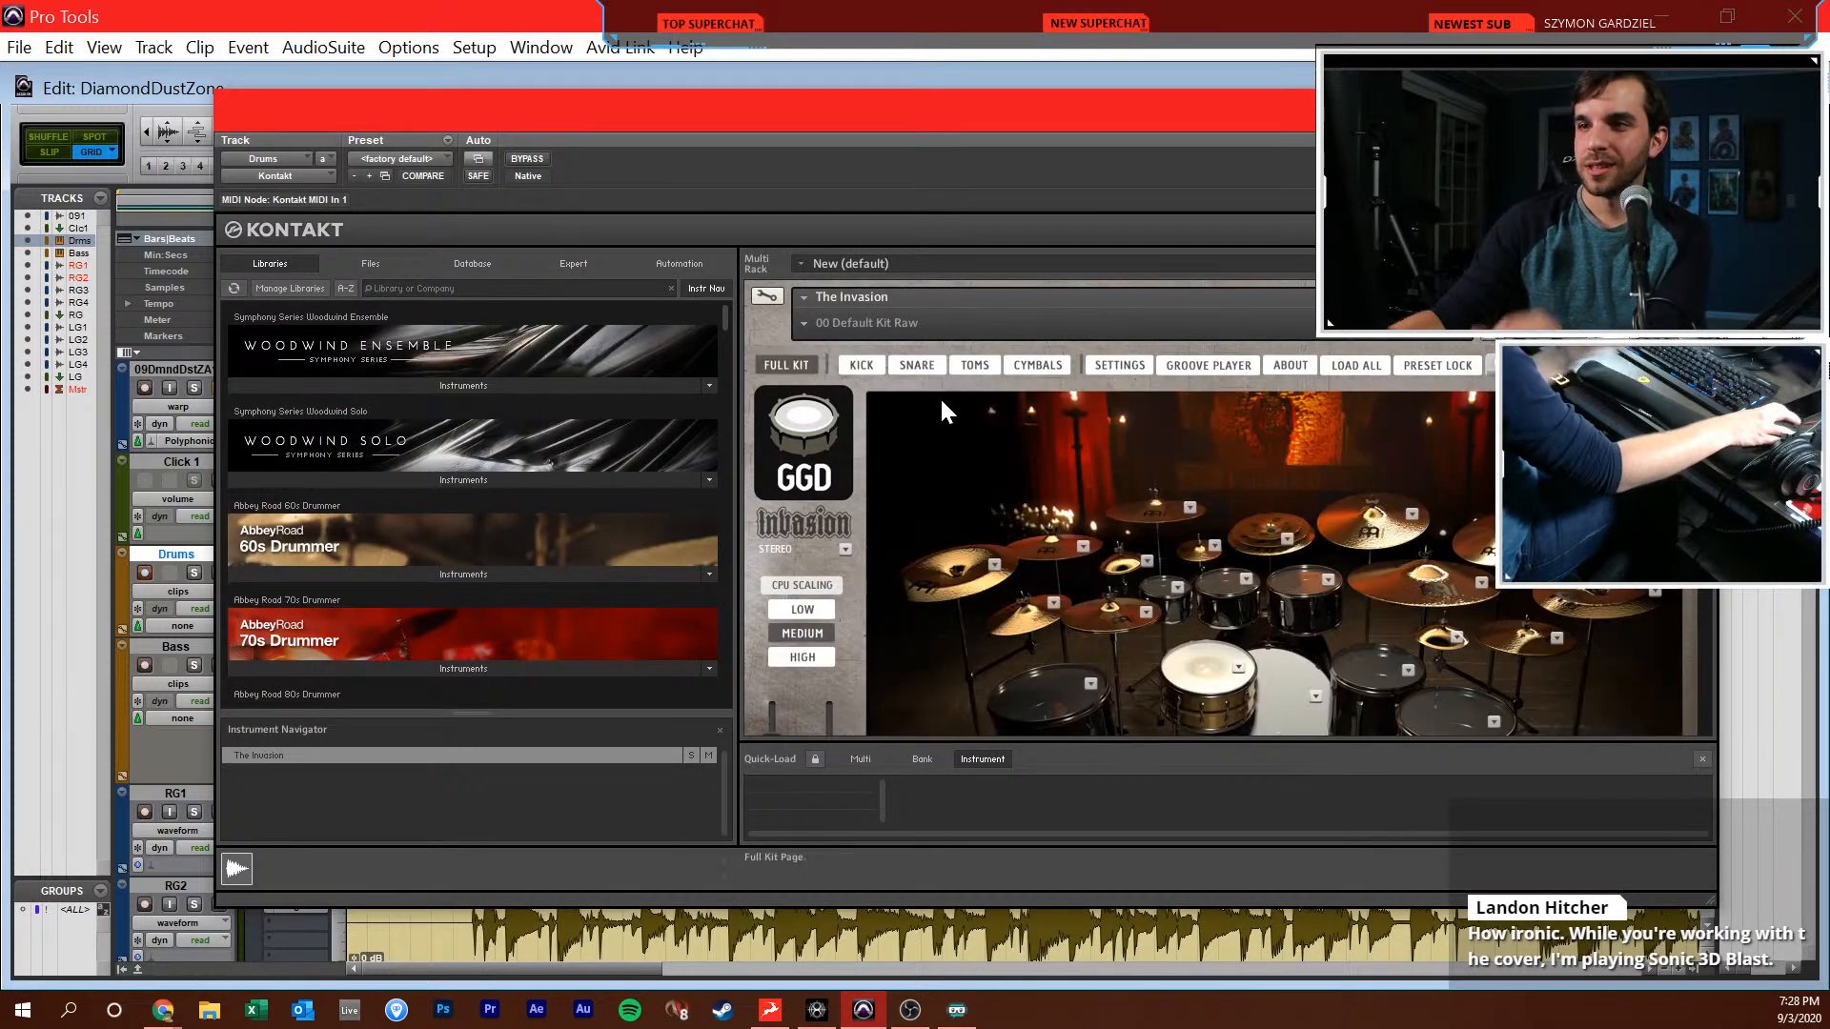
scroll(980, 453, down, 2)
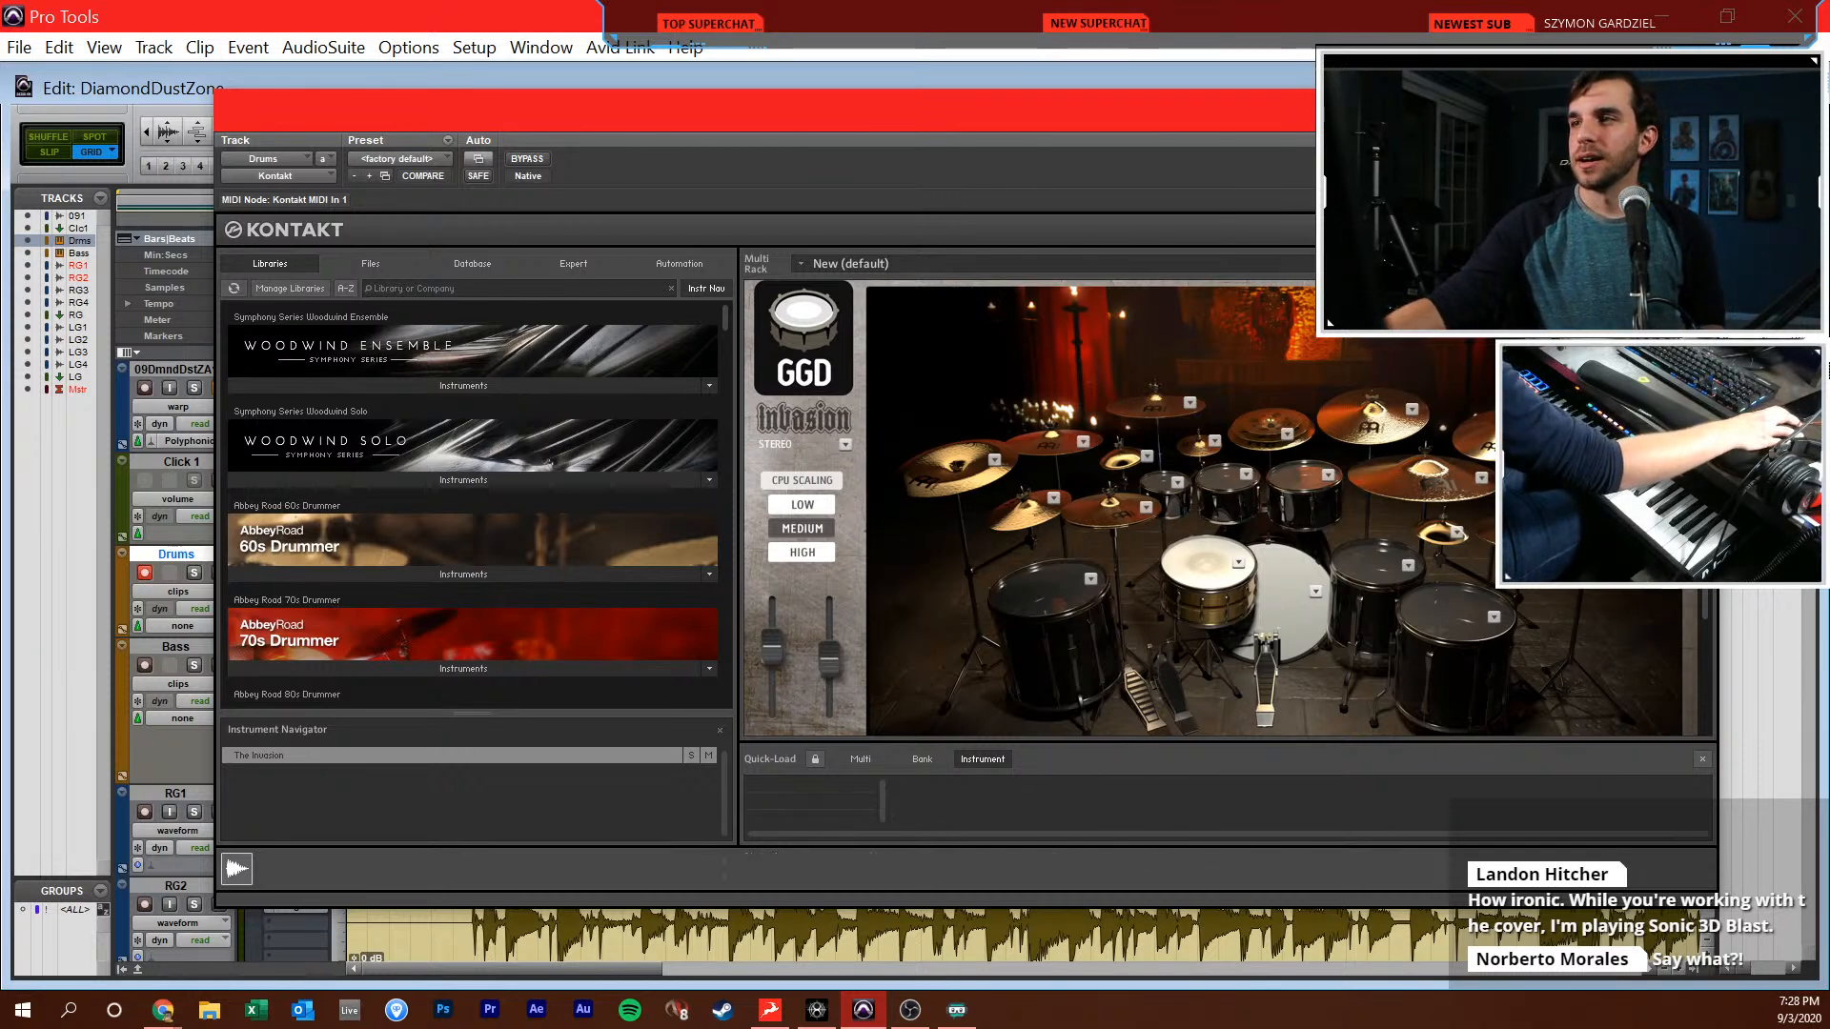
Return to the session start and try lowering the session tempo to 100 BPM
drag(1563, 110, 1567, 348)
click(1133, 171)
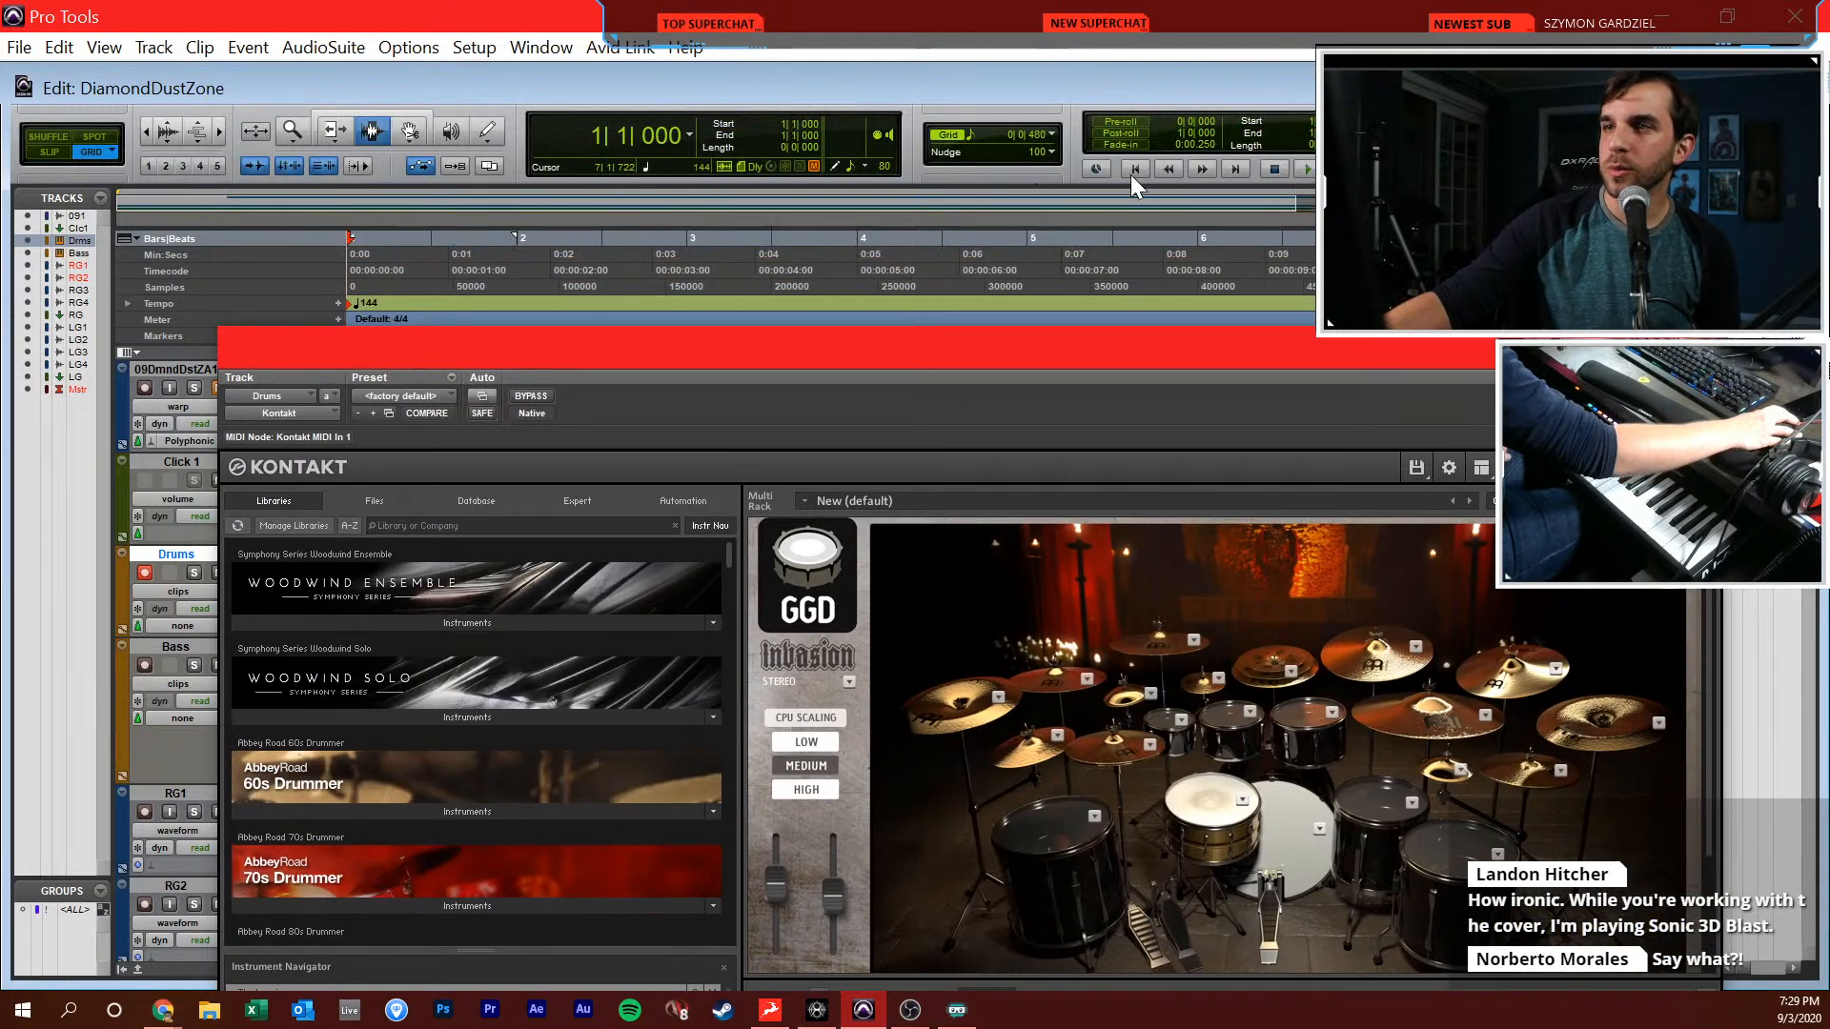
key(shift+r)
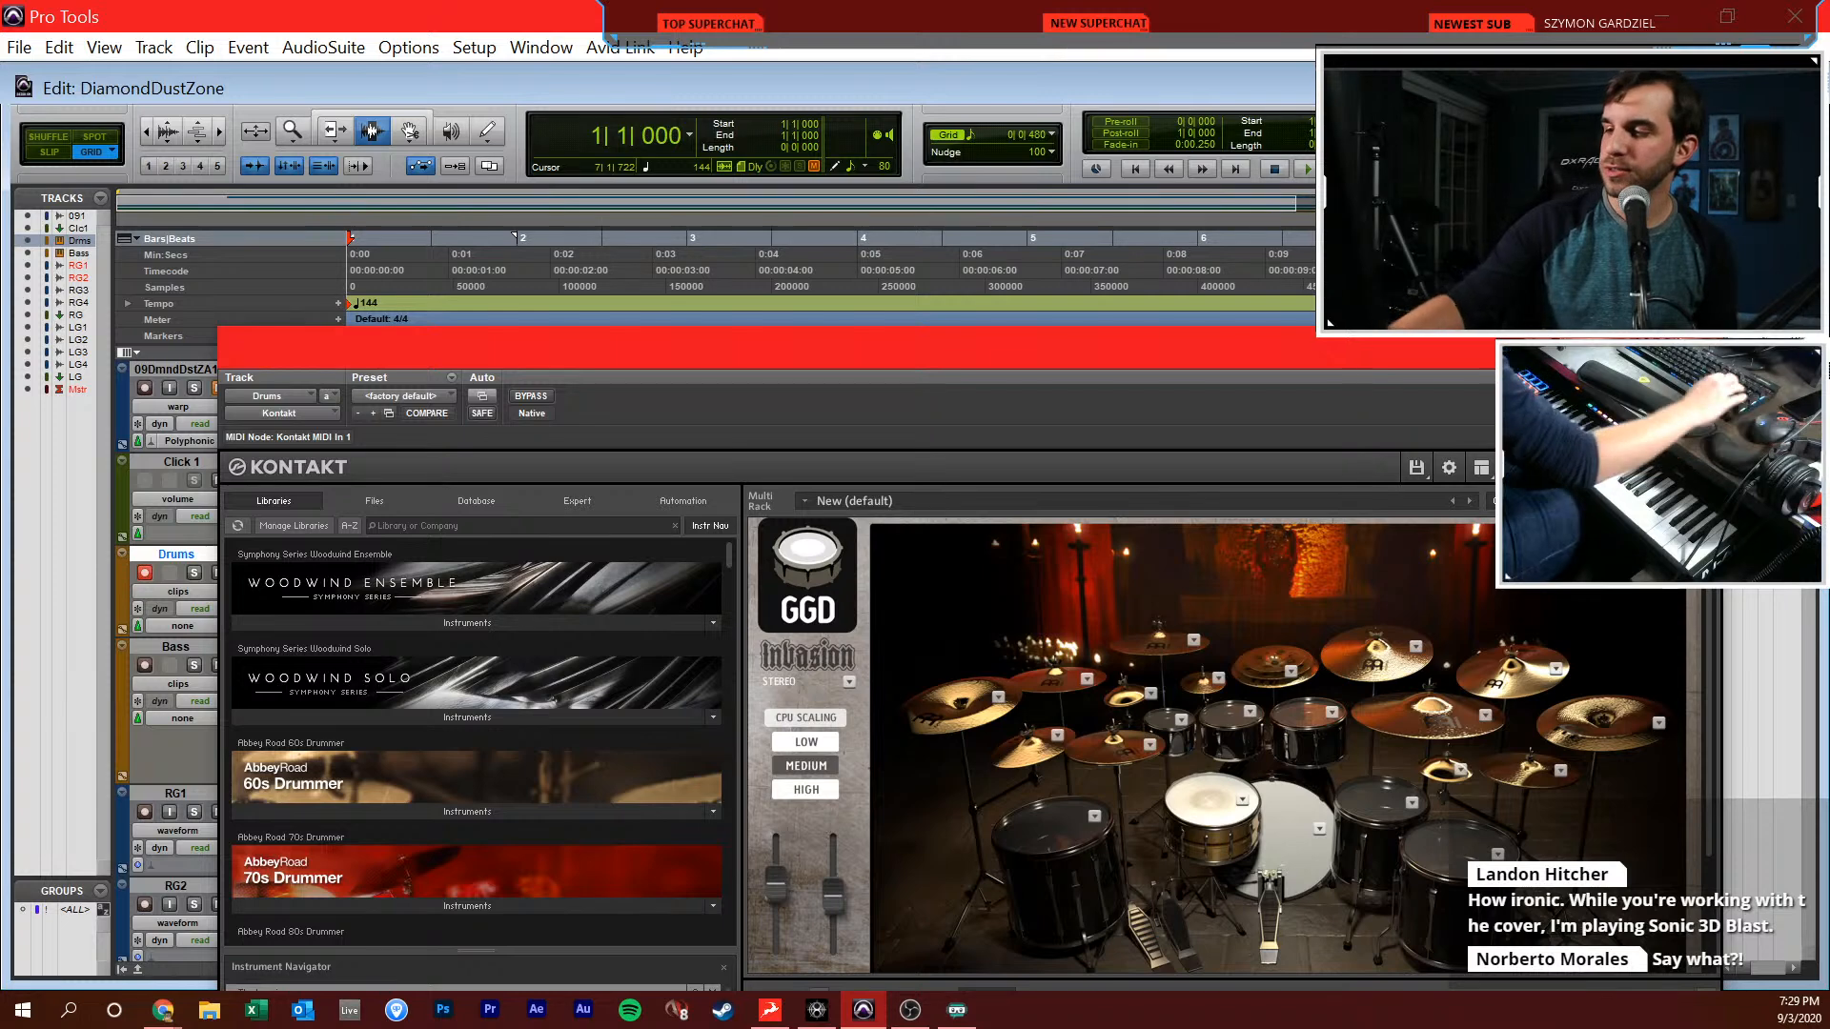
key(ctrl+z)
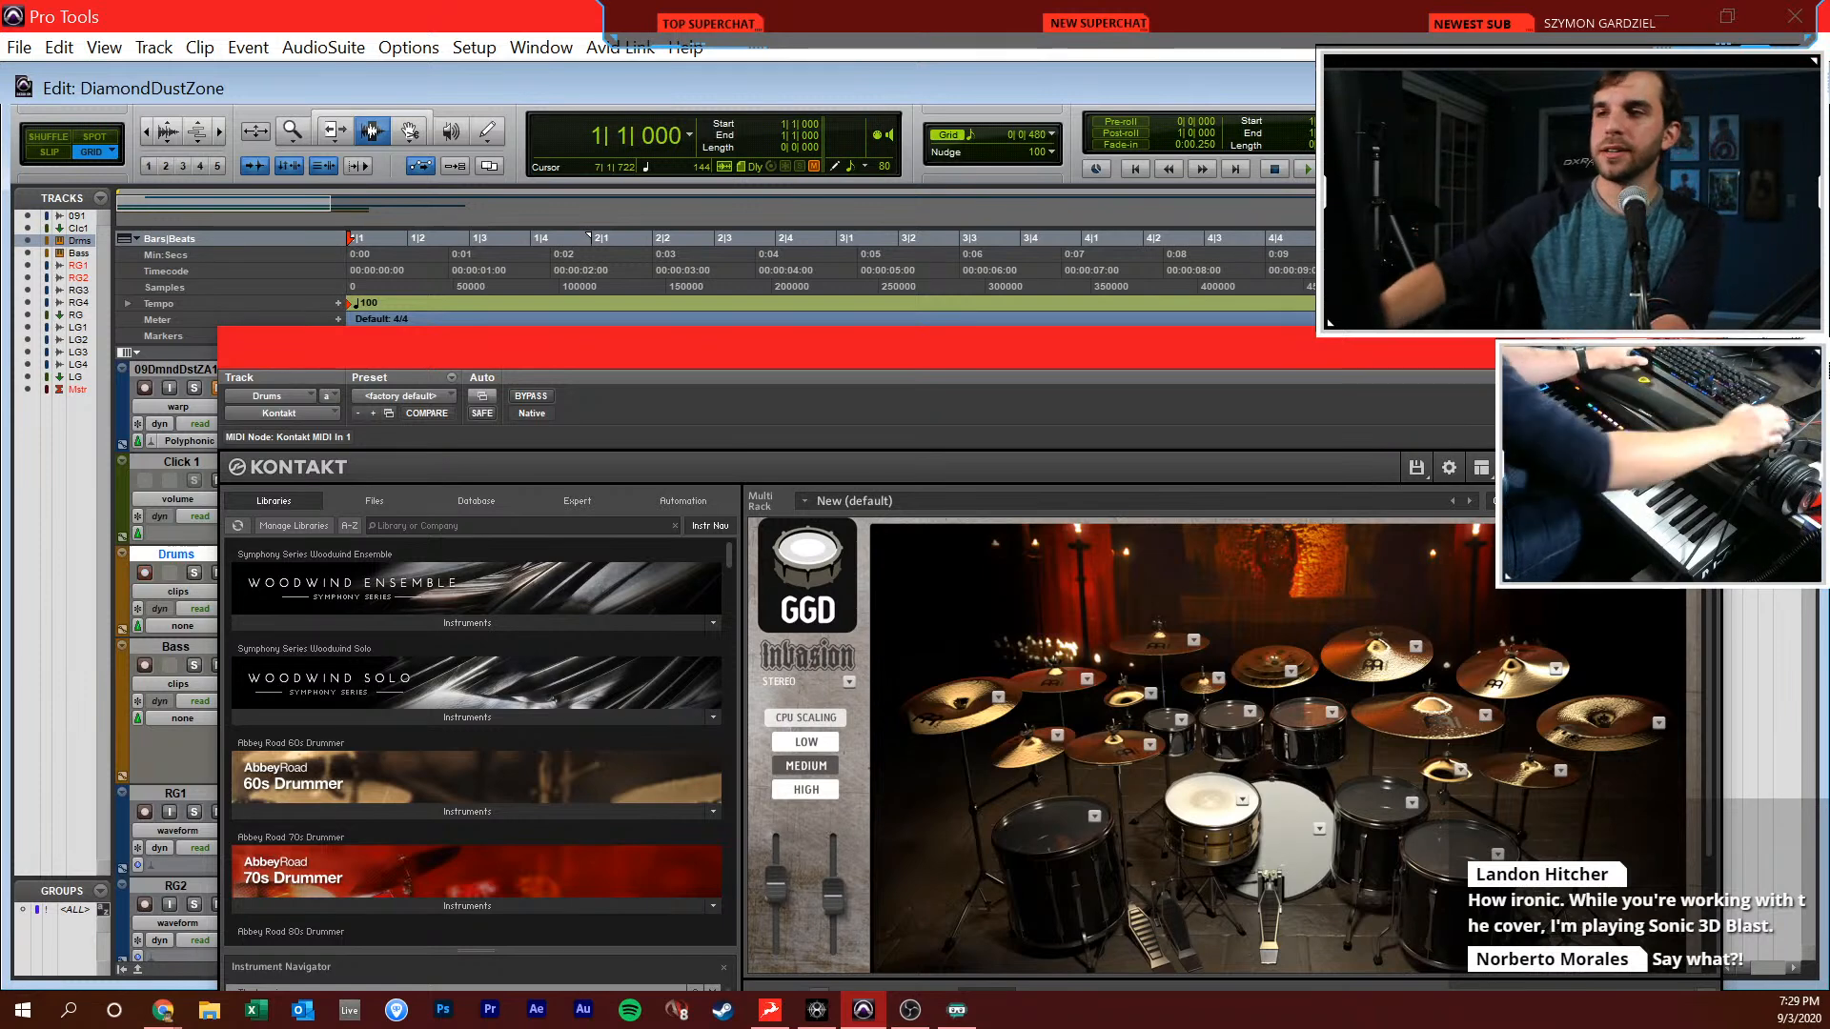
Check the track levels in the mixer and look over the drum kit in the Drums track's Kontakt instrument
drag(1298, 378, 1241, 153)
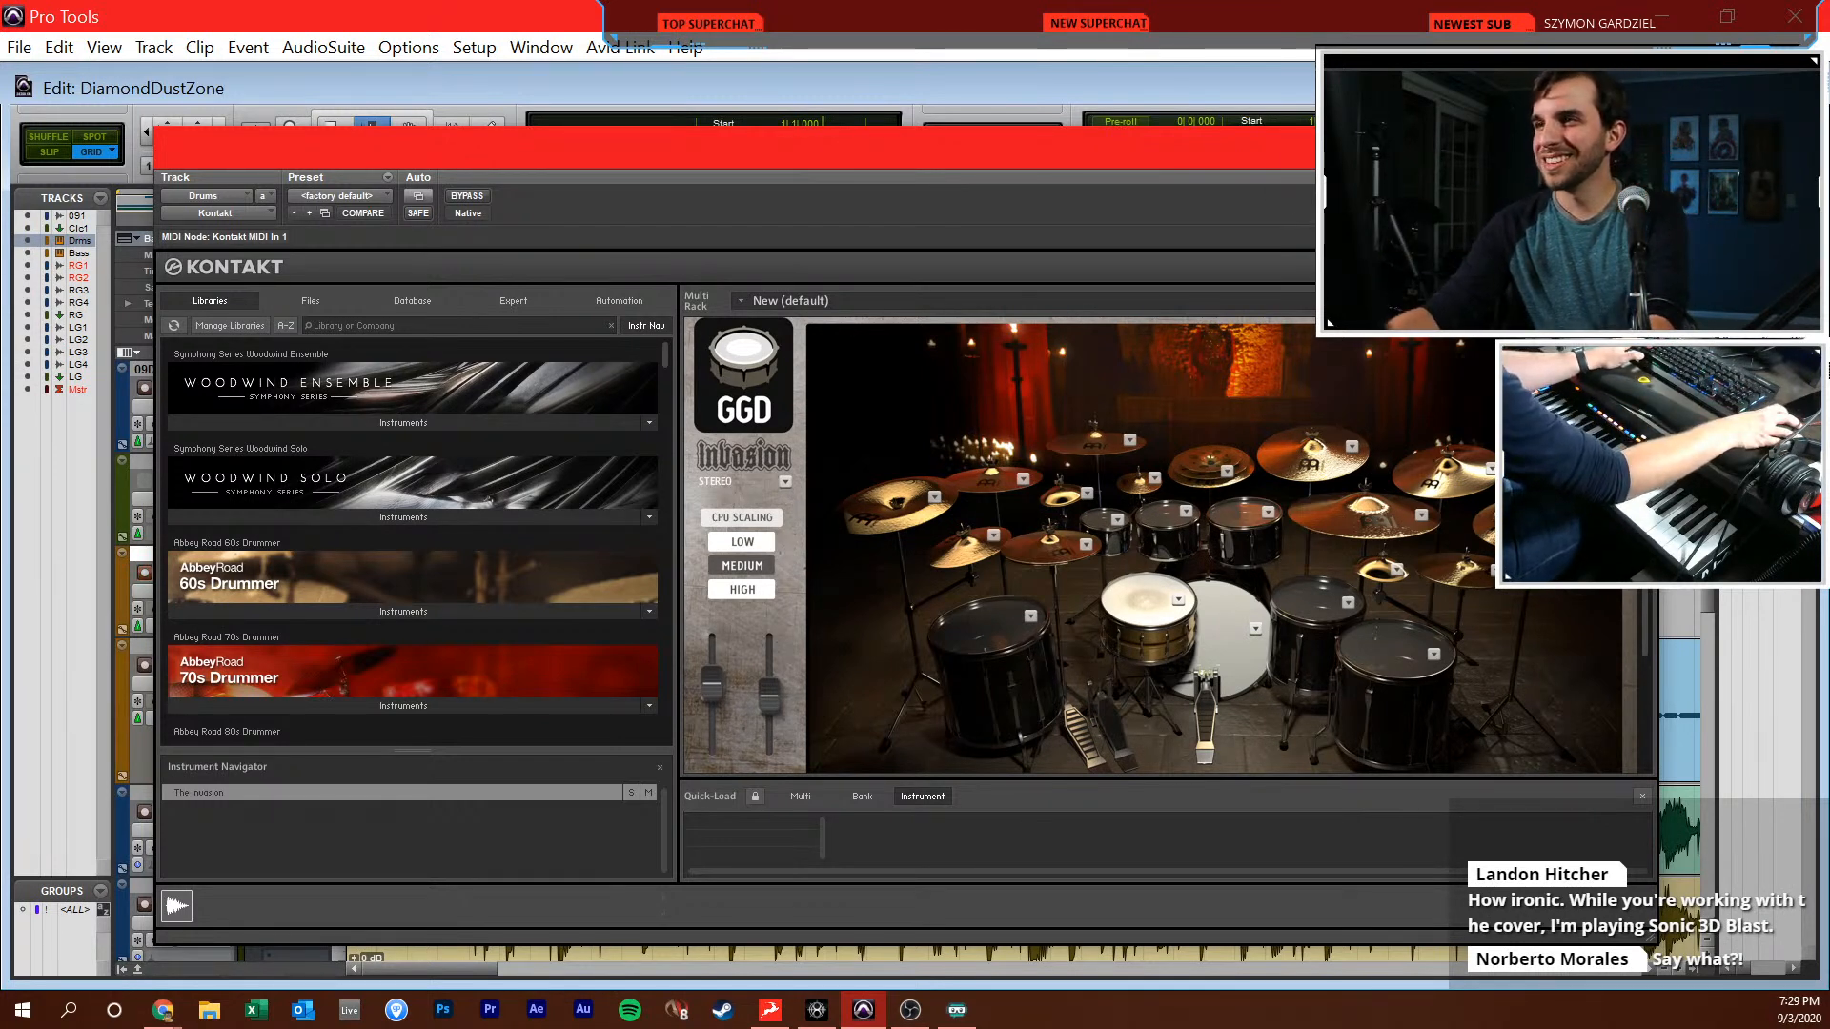
key(ctrl+equal)
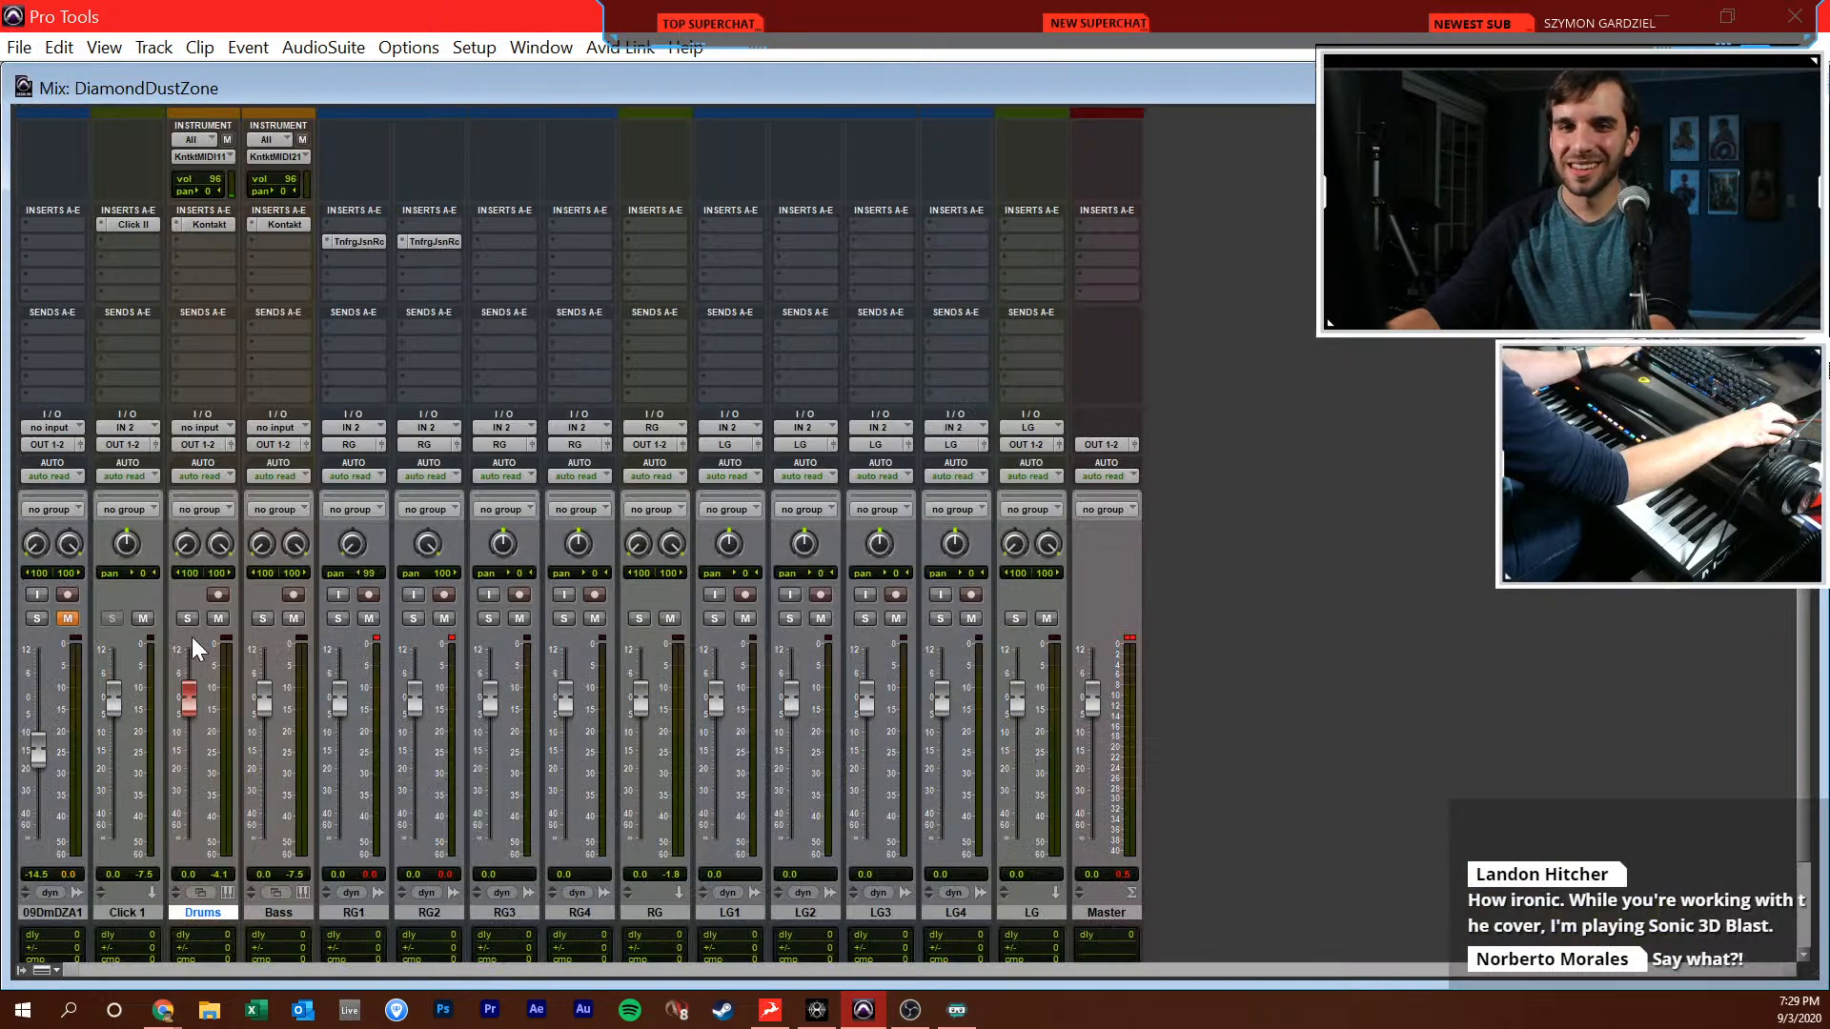
key(ctrl+equal)
key(ctrl+equal)
drag(116, 696, 120, 689)
key(ctrl+equal)
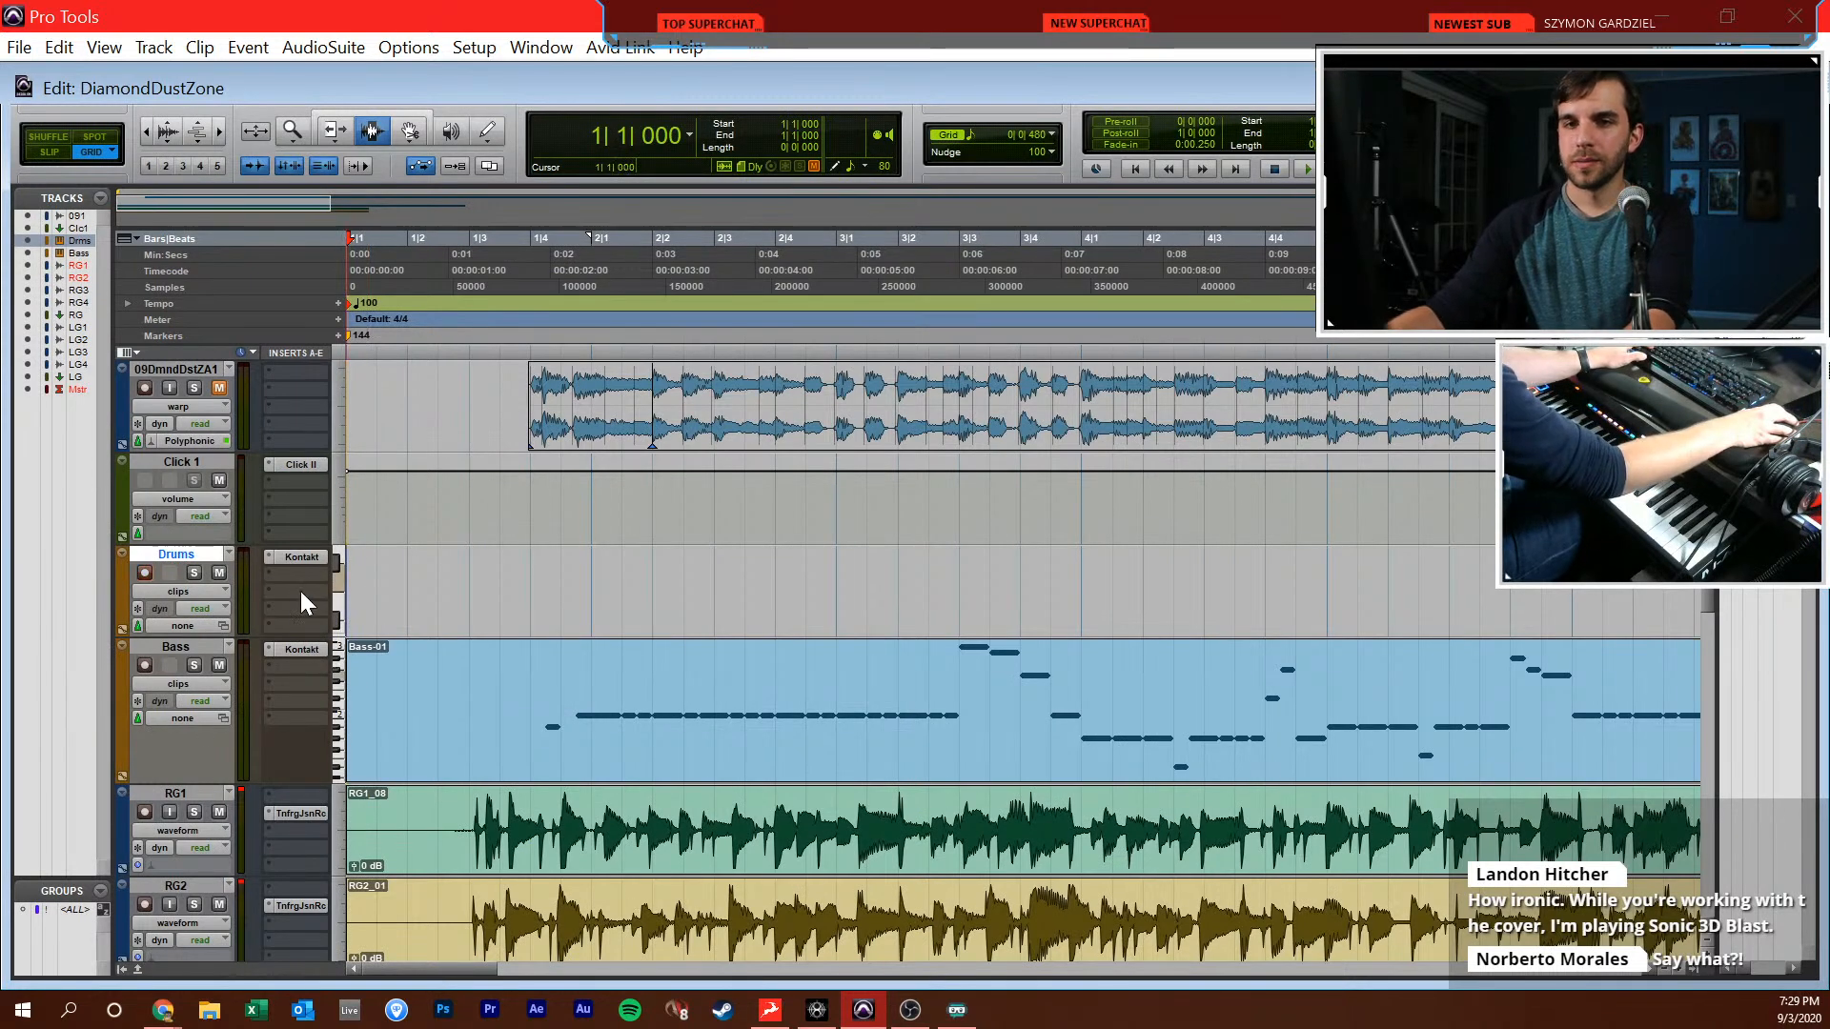
click(290, 559)
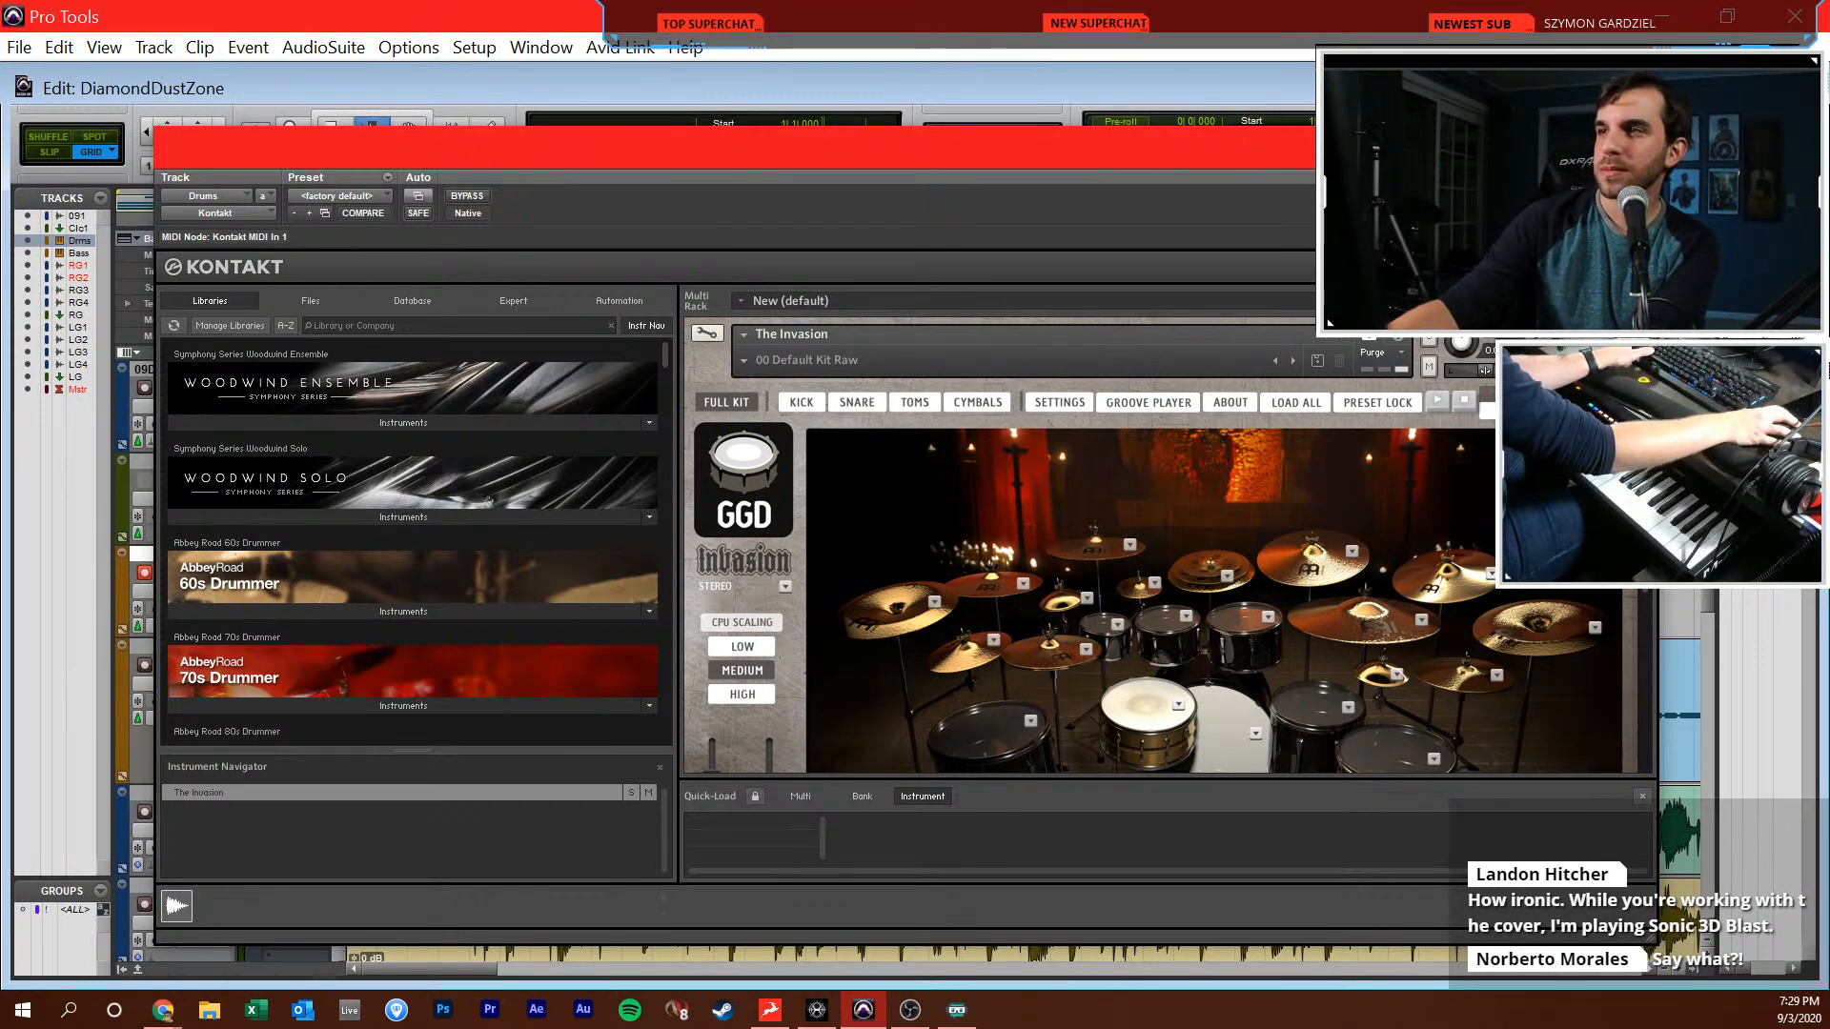
key(ctrl+w)
Undo the tempo change, then give the rhythm guitar tracks Polyphonic elastic audio and a tick-based timebase
key(shift+r)
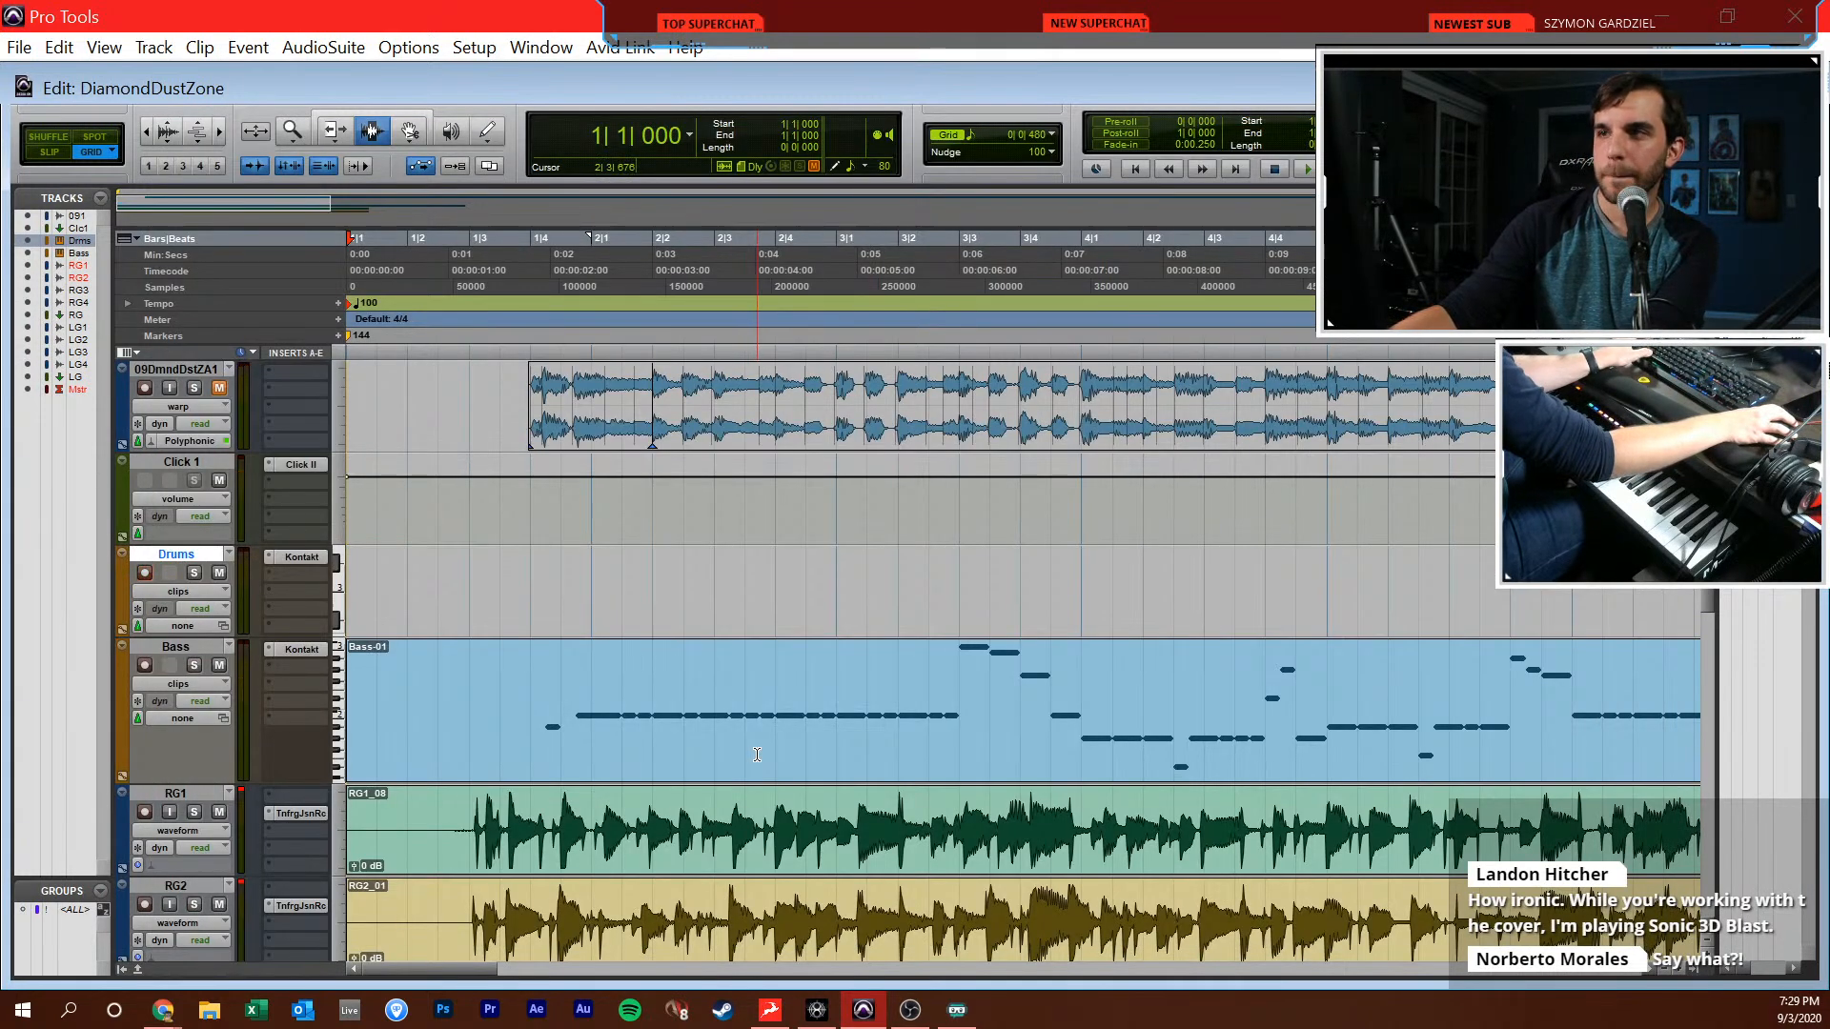
key(ctrl+z)
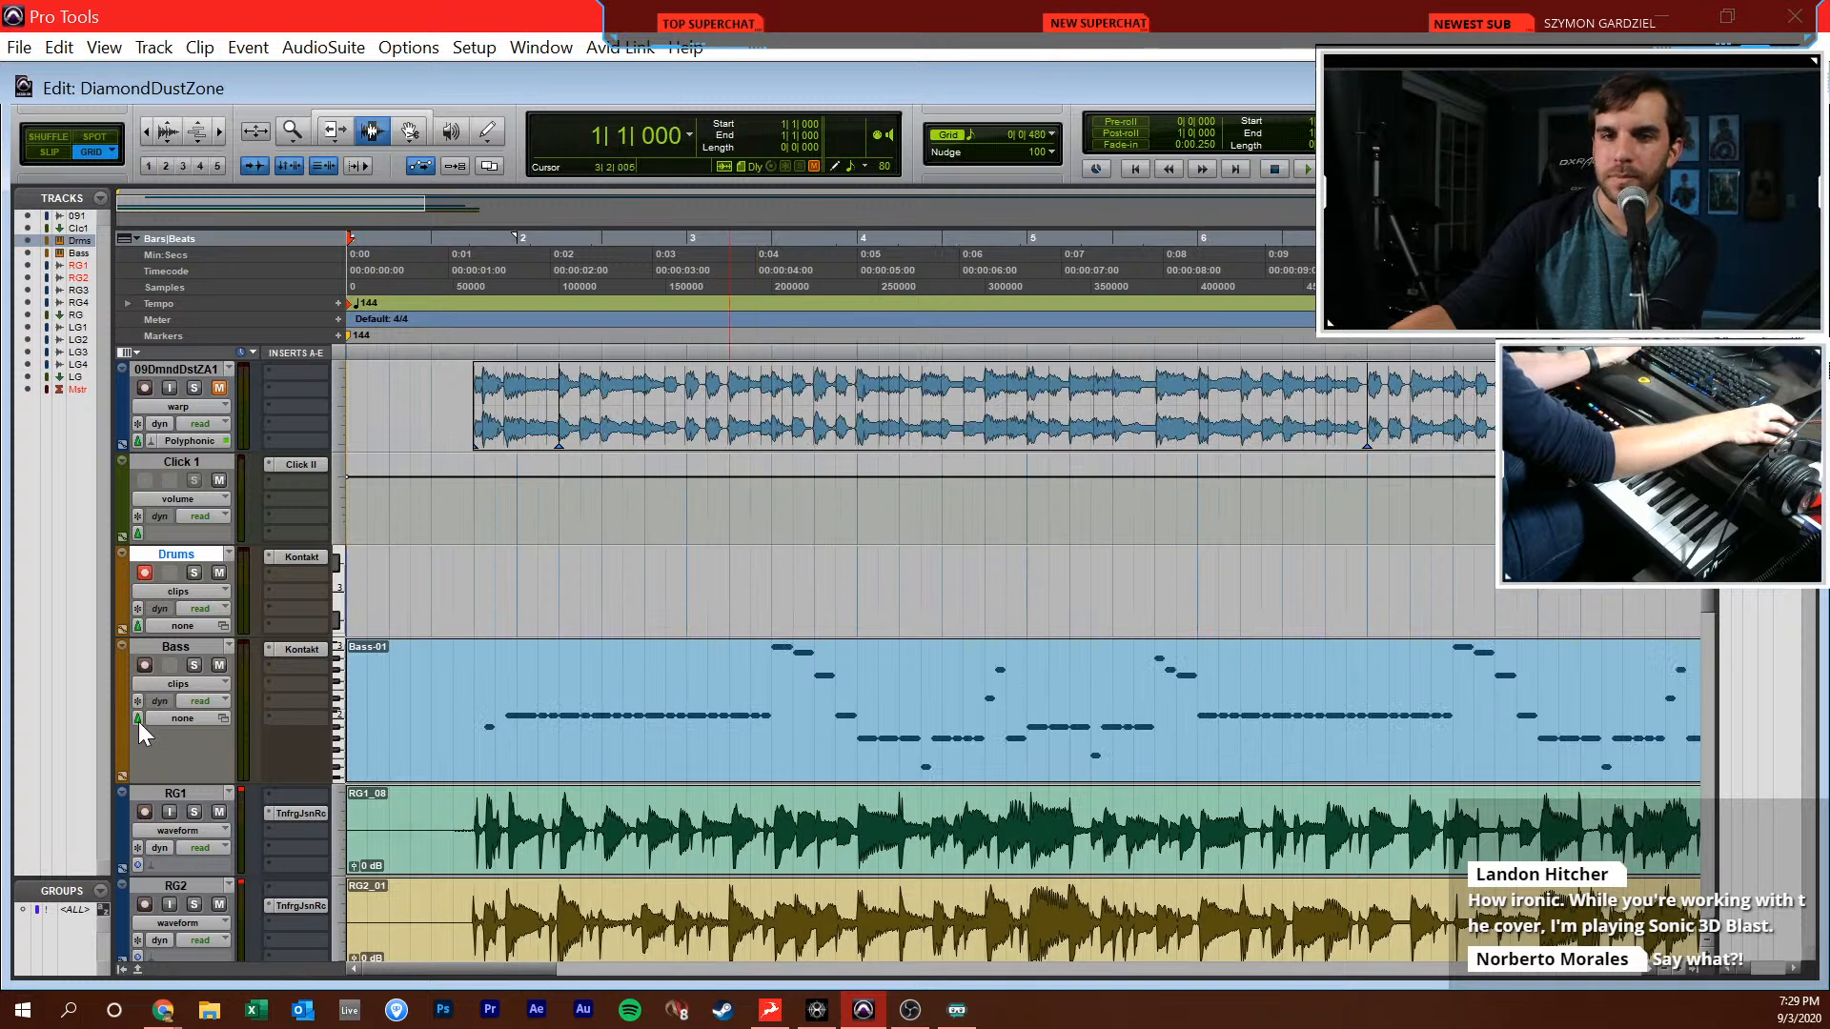
click(208, 869)
click(306, 661)
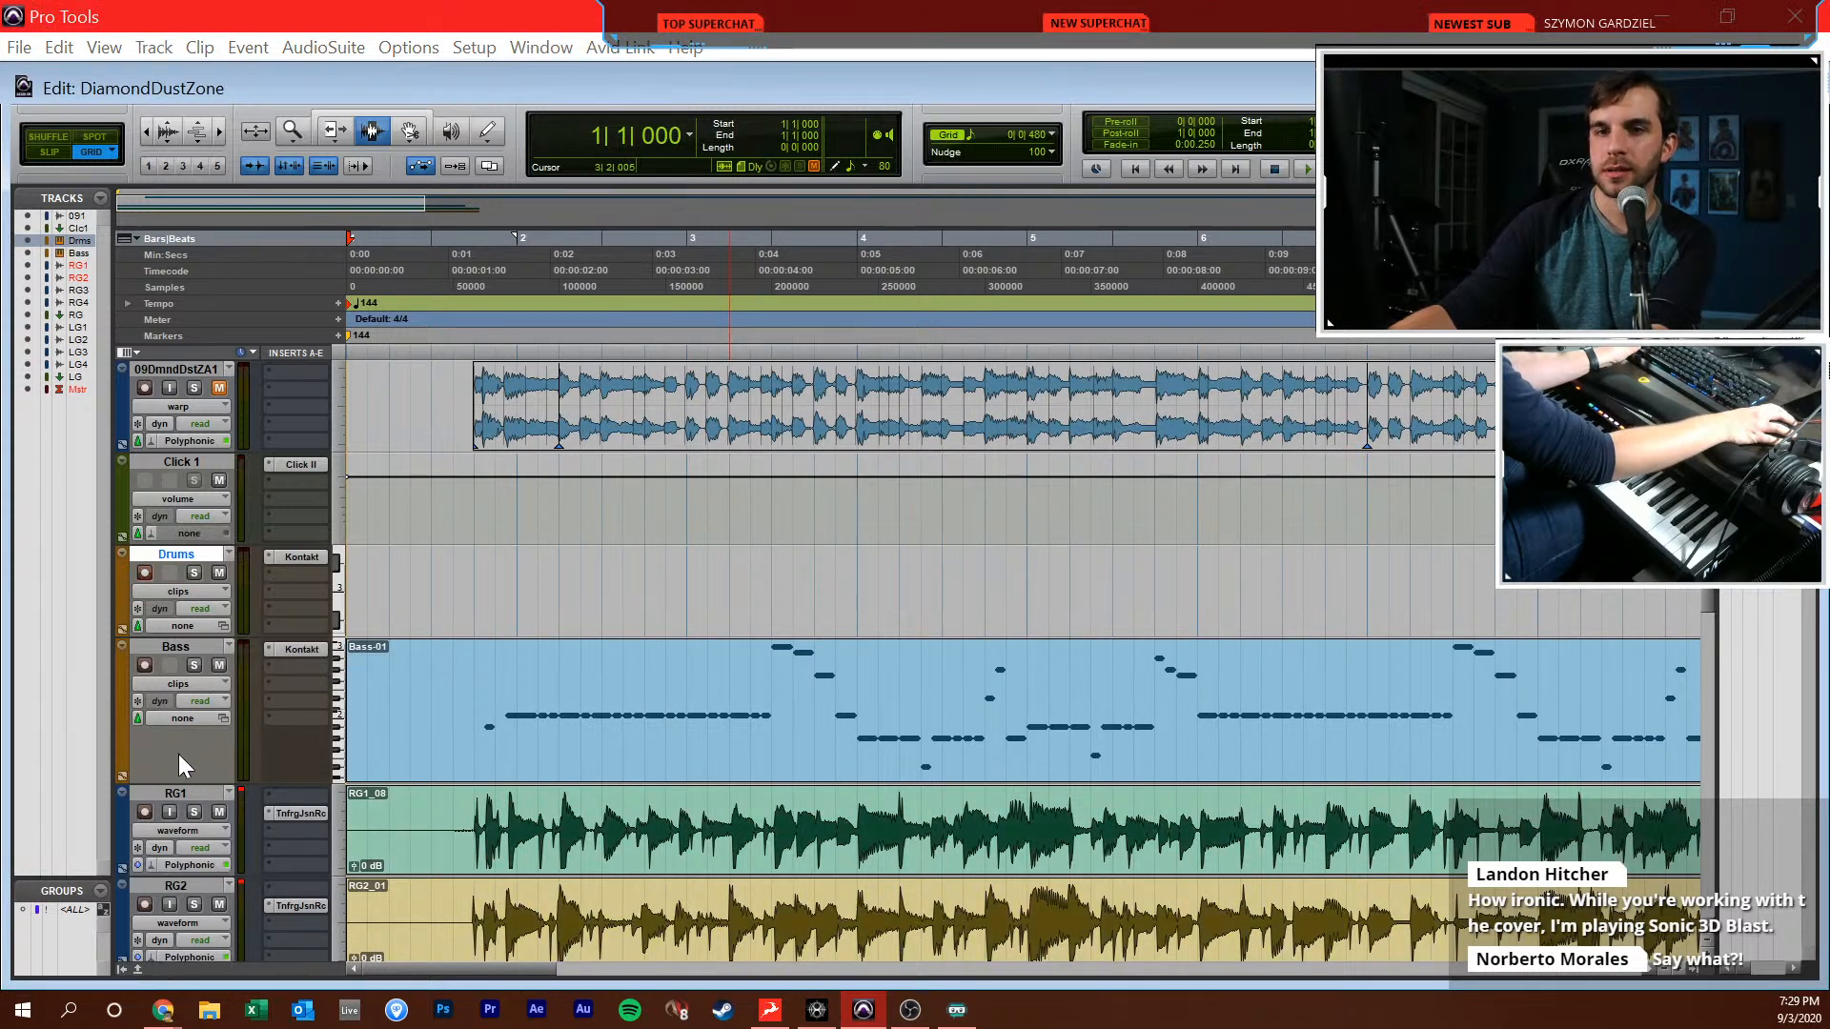
click(139, 866)
click(190, 898)
Set the session tempo to 100 BPM from the start of the timeline
click(483, 578)
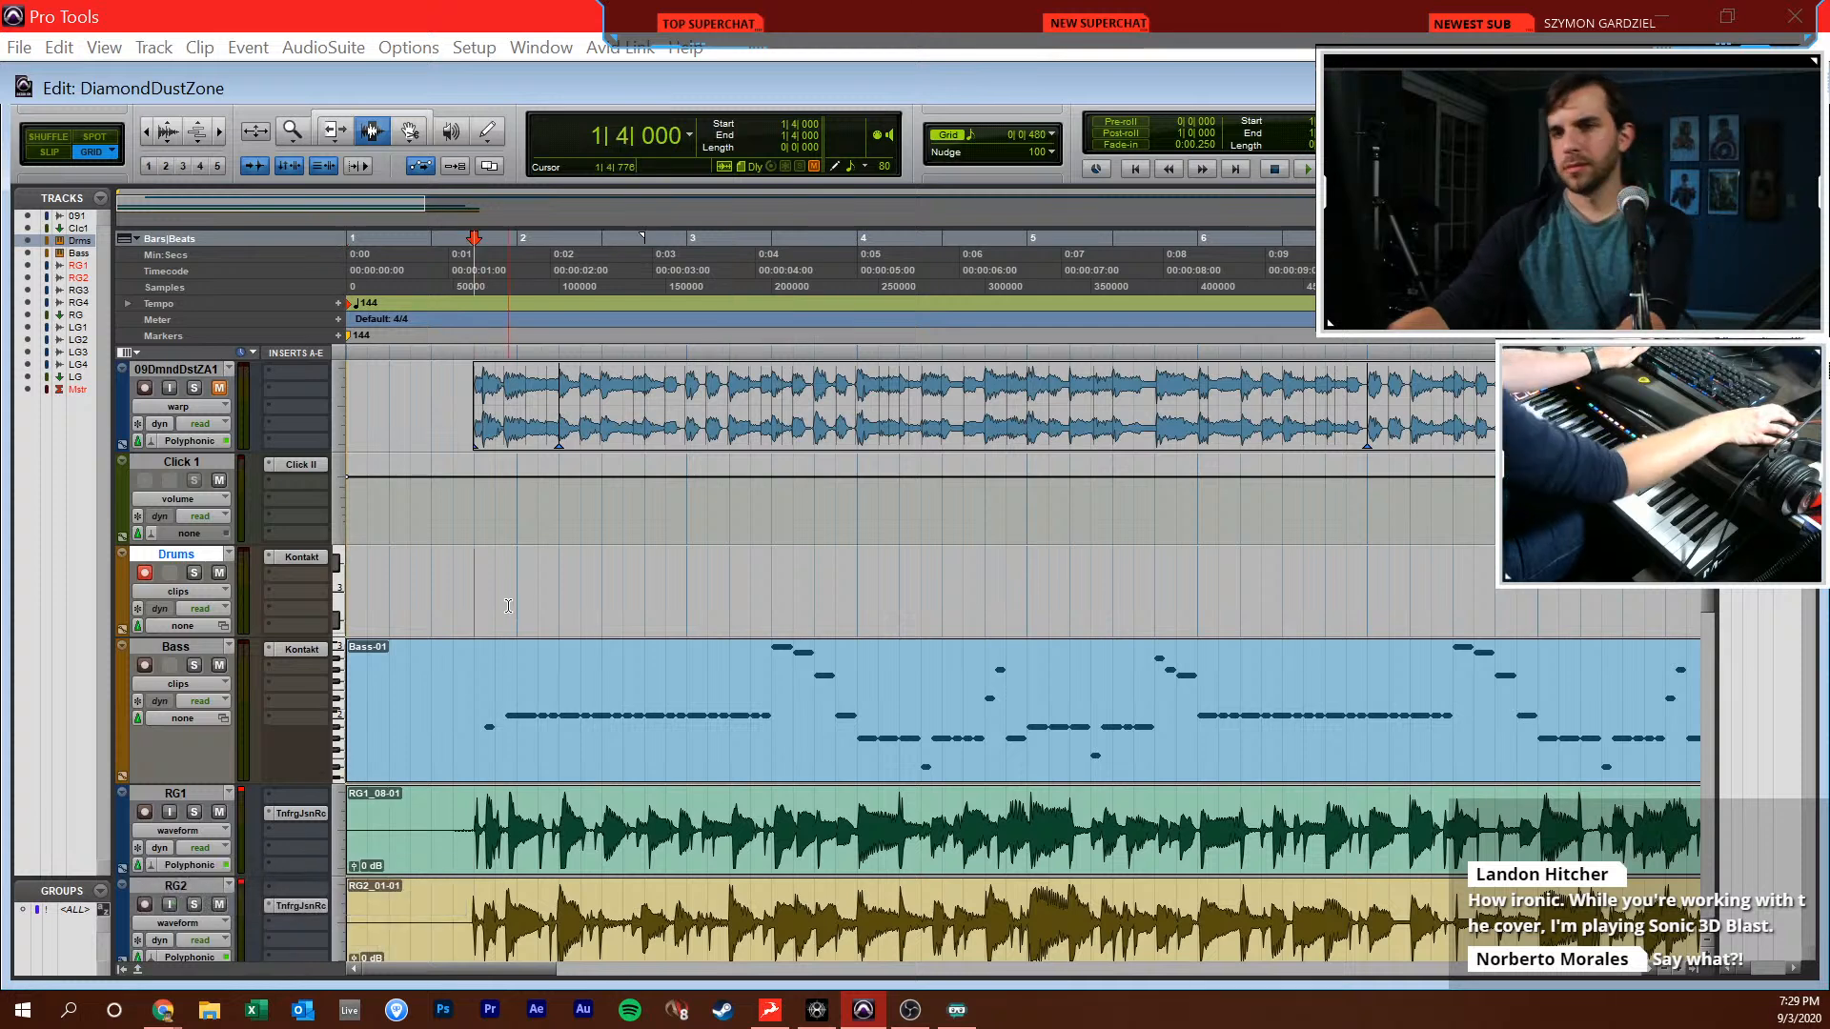
key(Return)
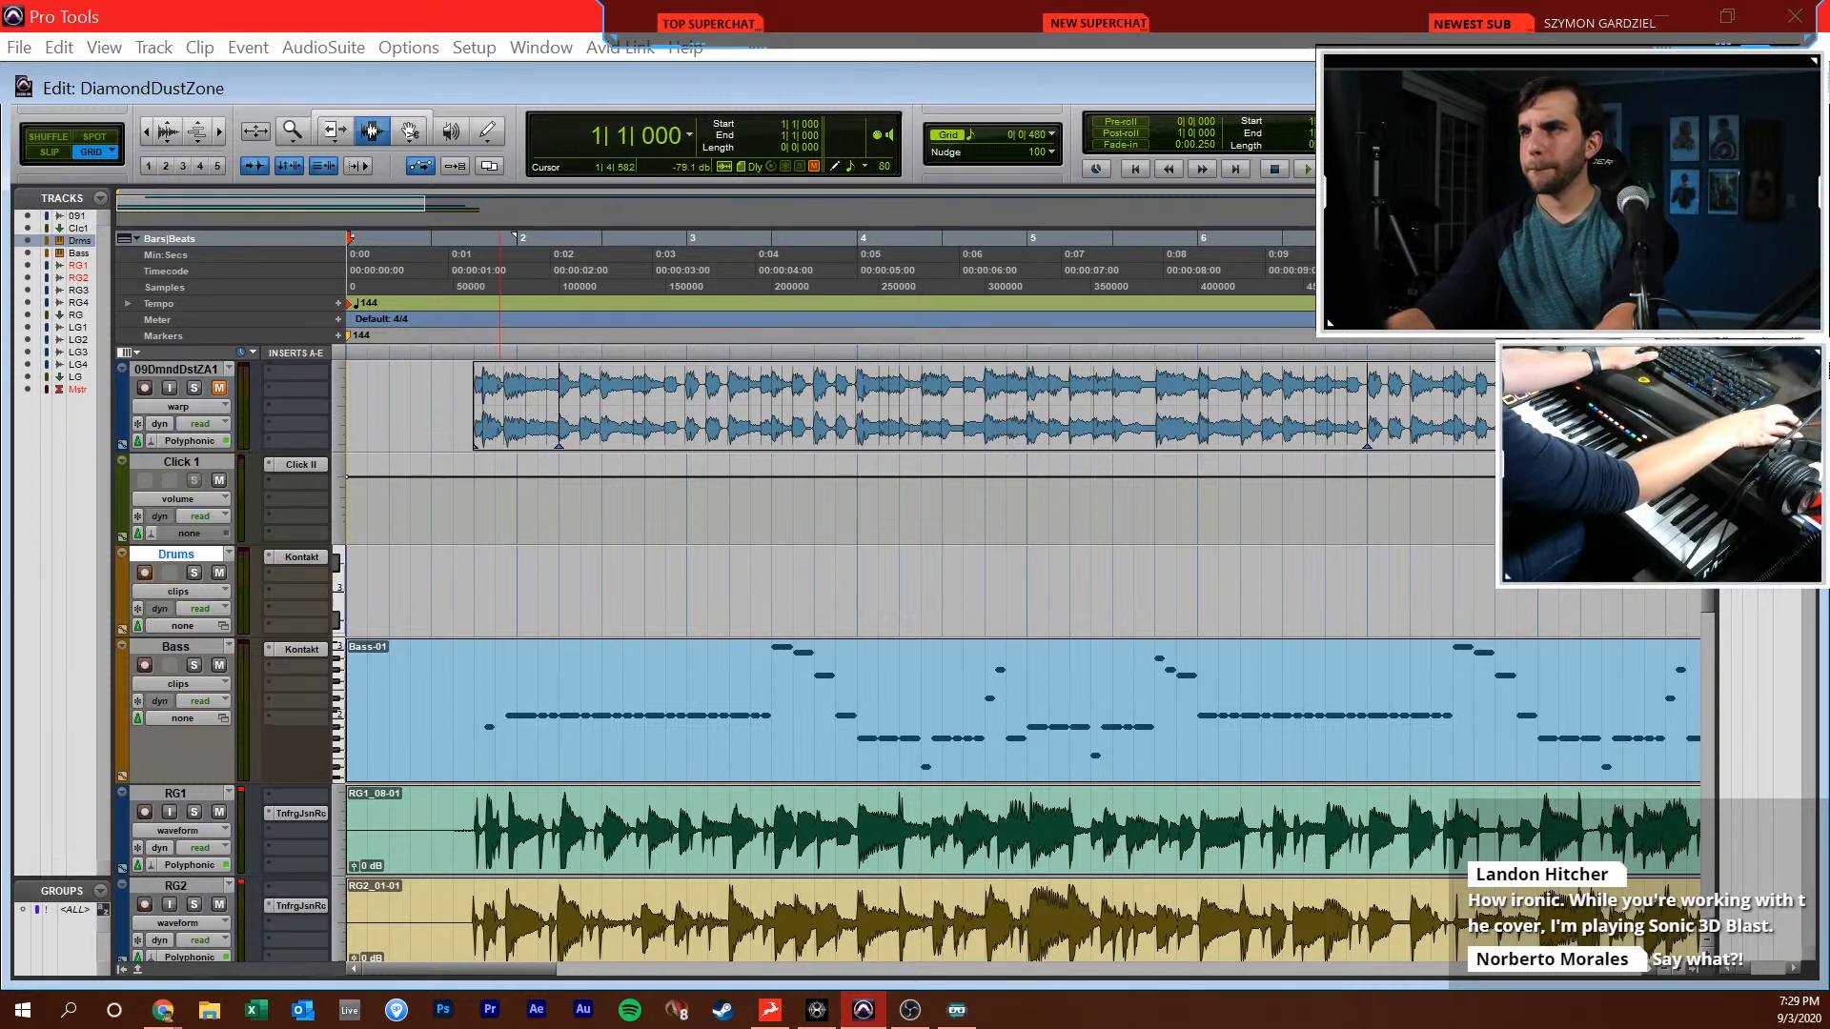
text(100)
key(Return)
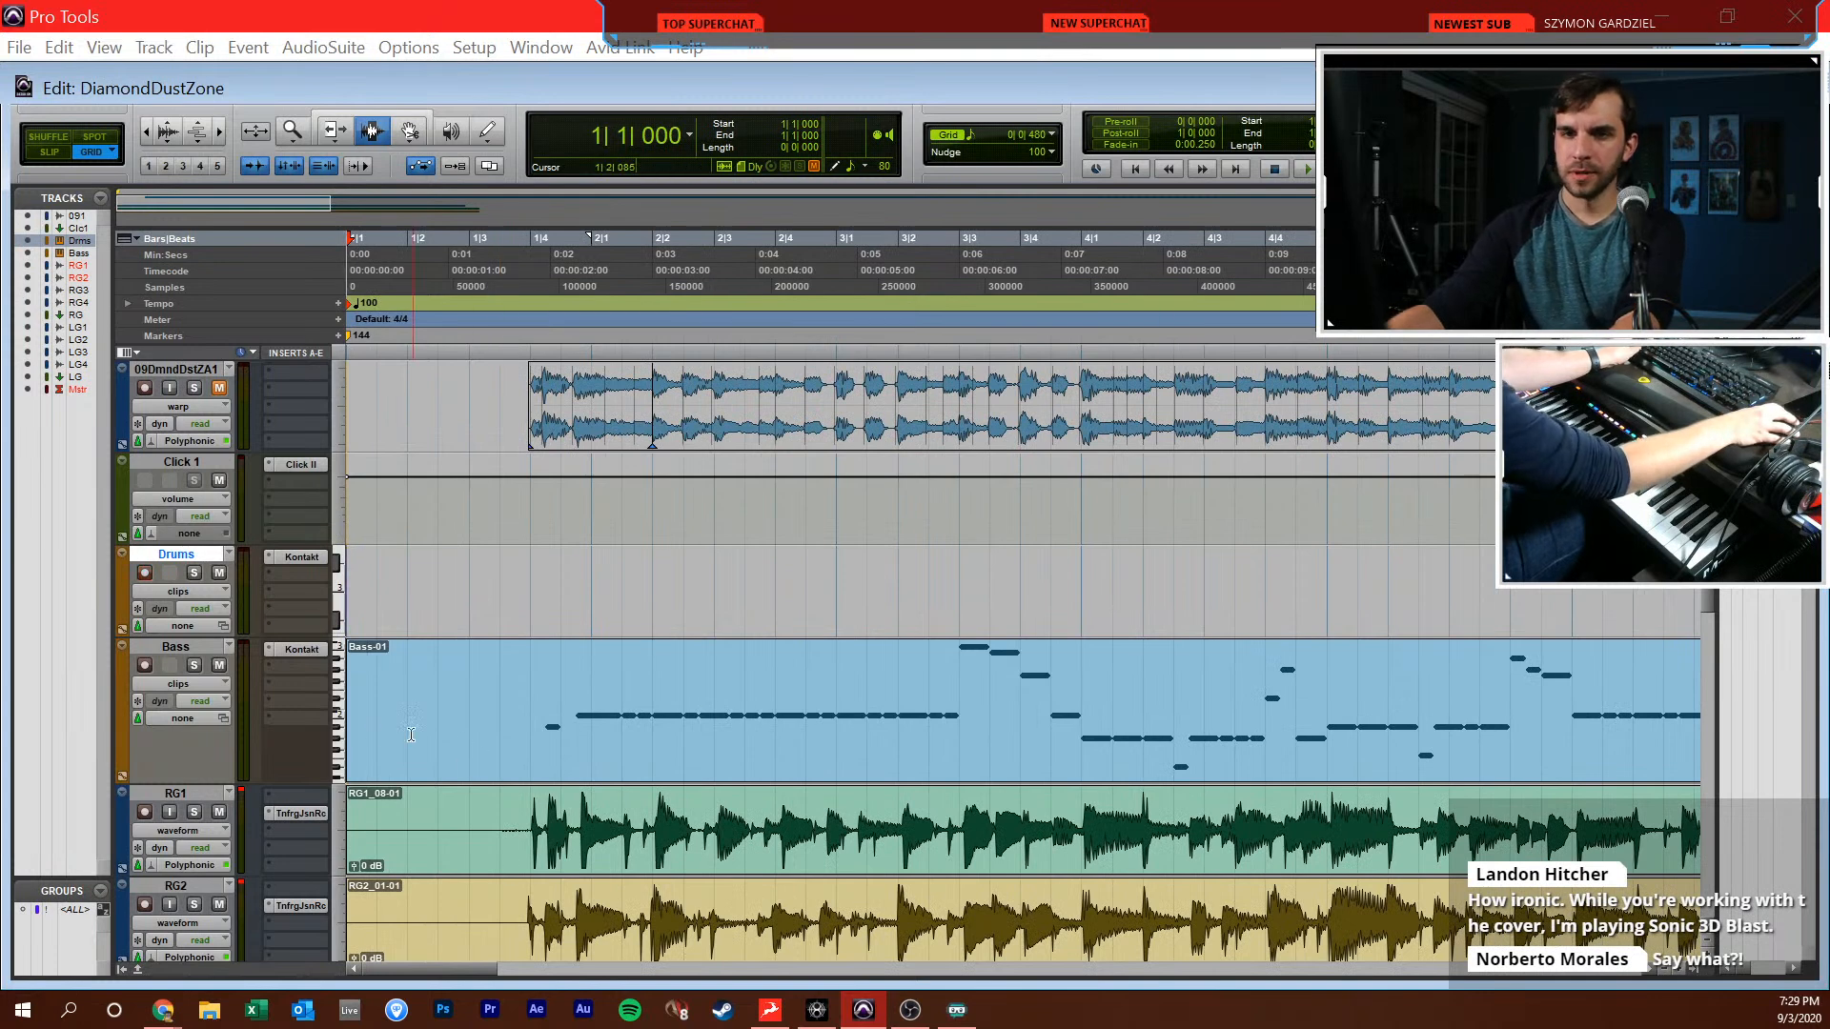
Reduce the height of all tracks so the whole session fits, and play back from the start
click(338, 753)
alt+click(402, 685)
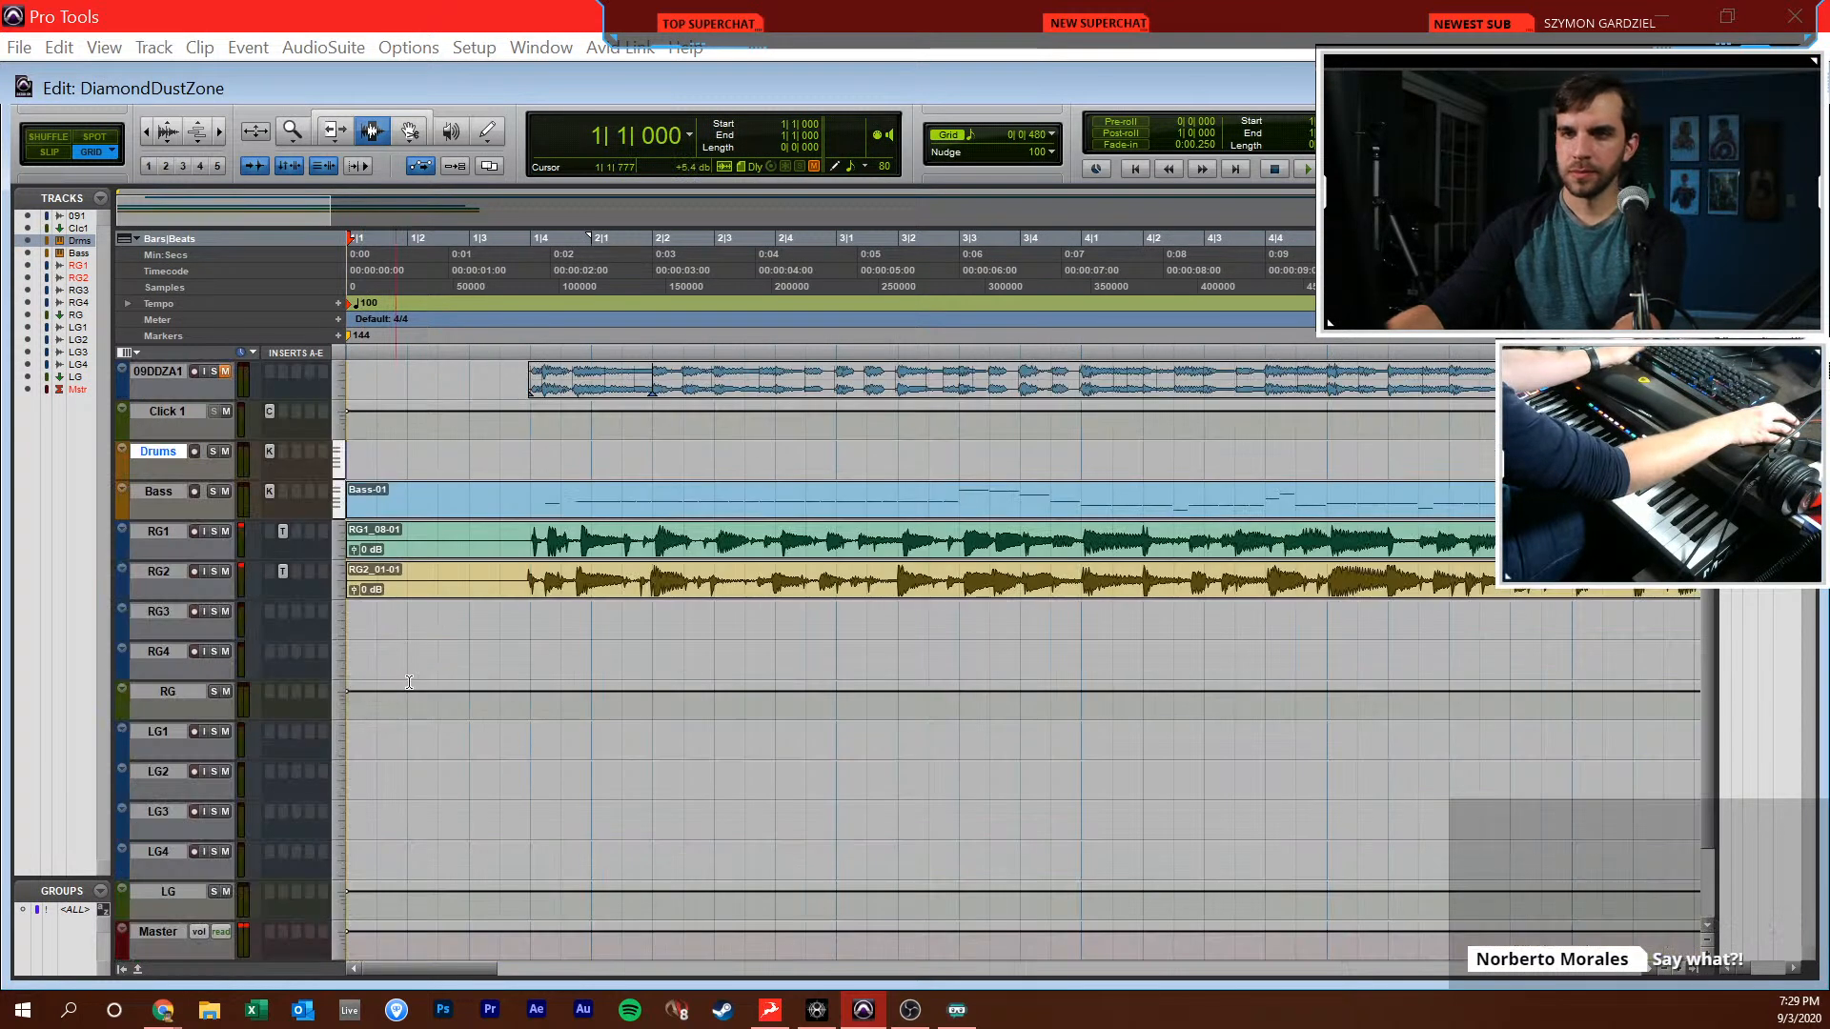
key(space)
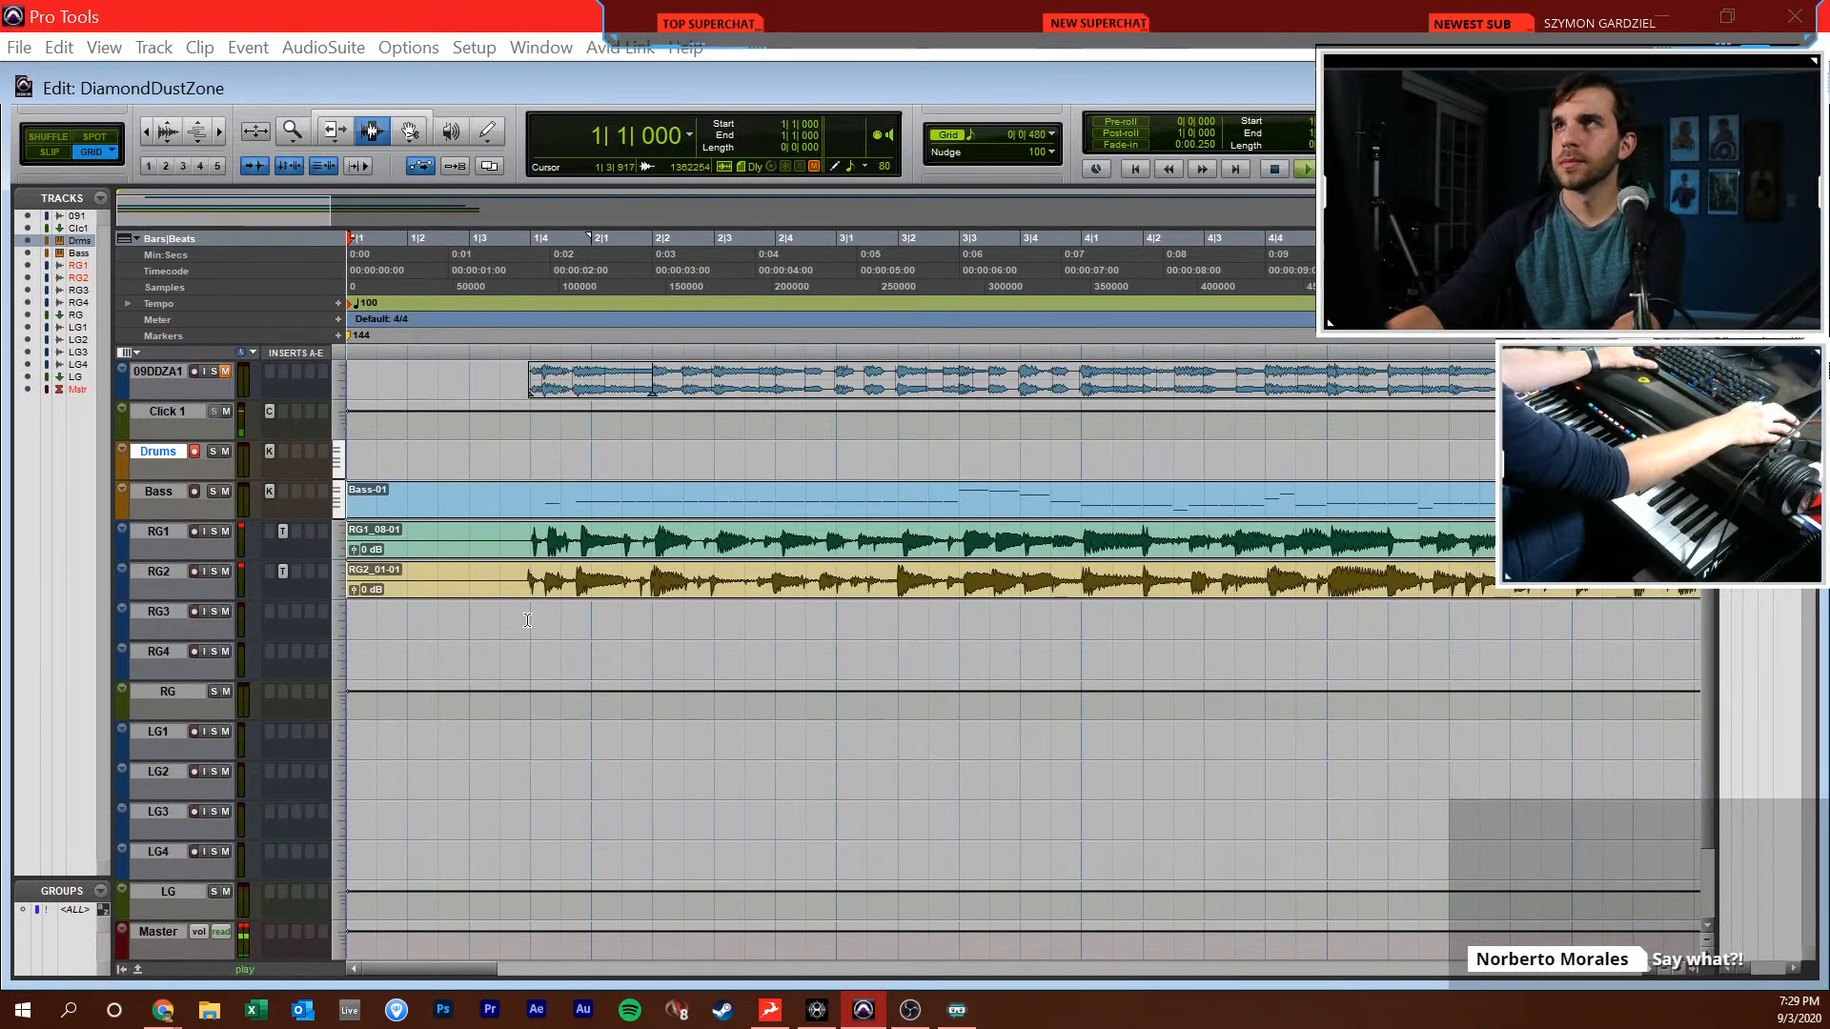
Open the Drums track's Kontakt instrument from the mixer to view the Invasion kit during playback
key(ctrl+equal)
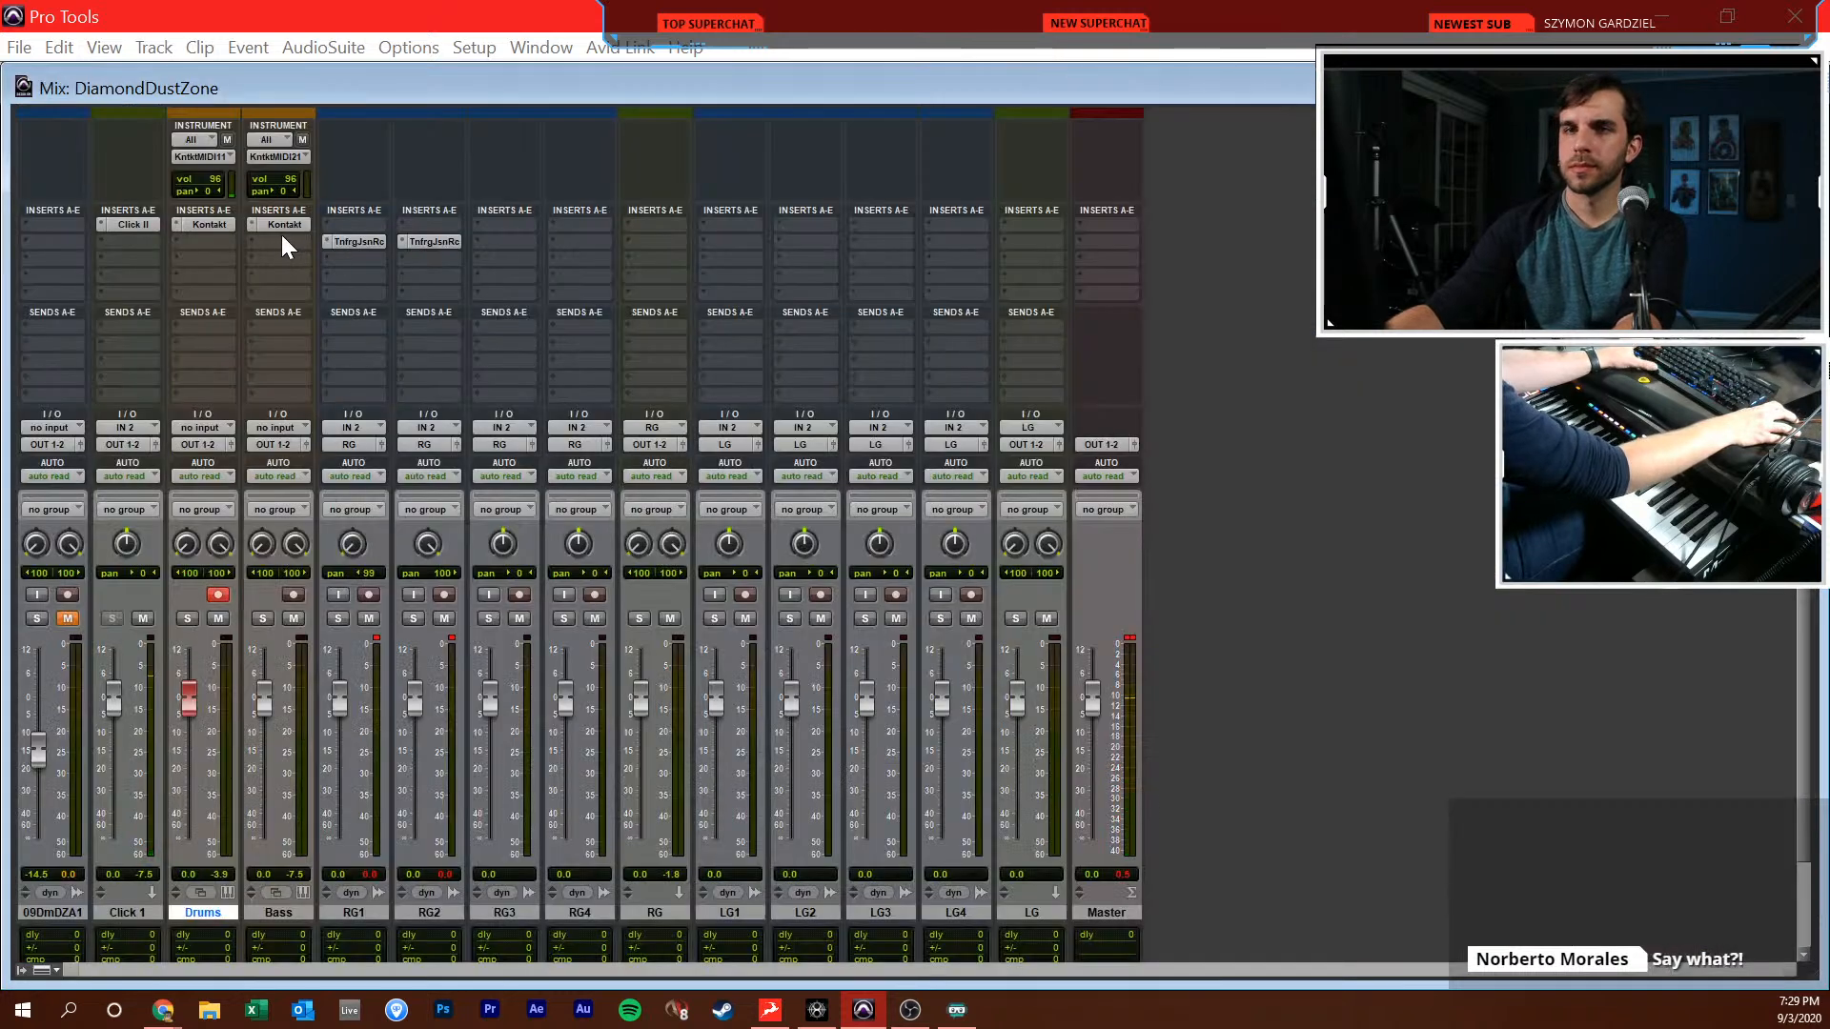
click(212, 225)
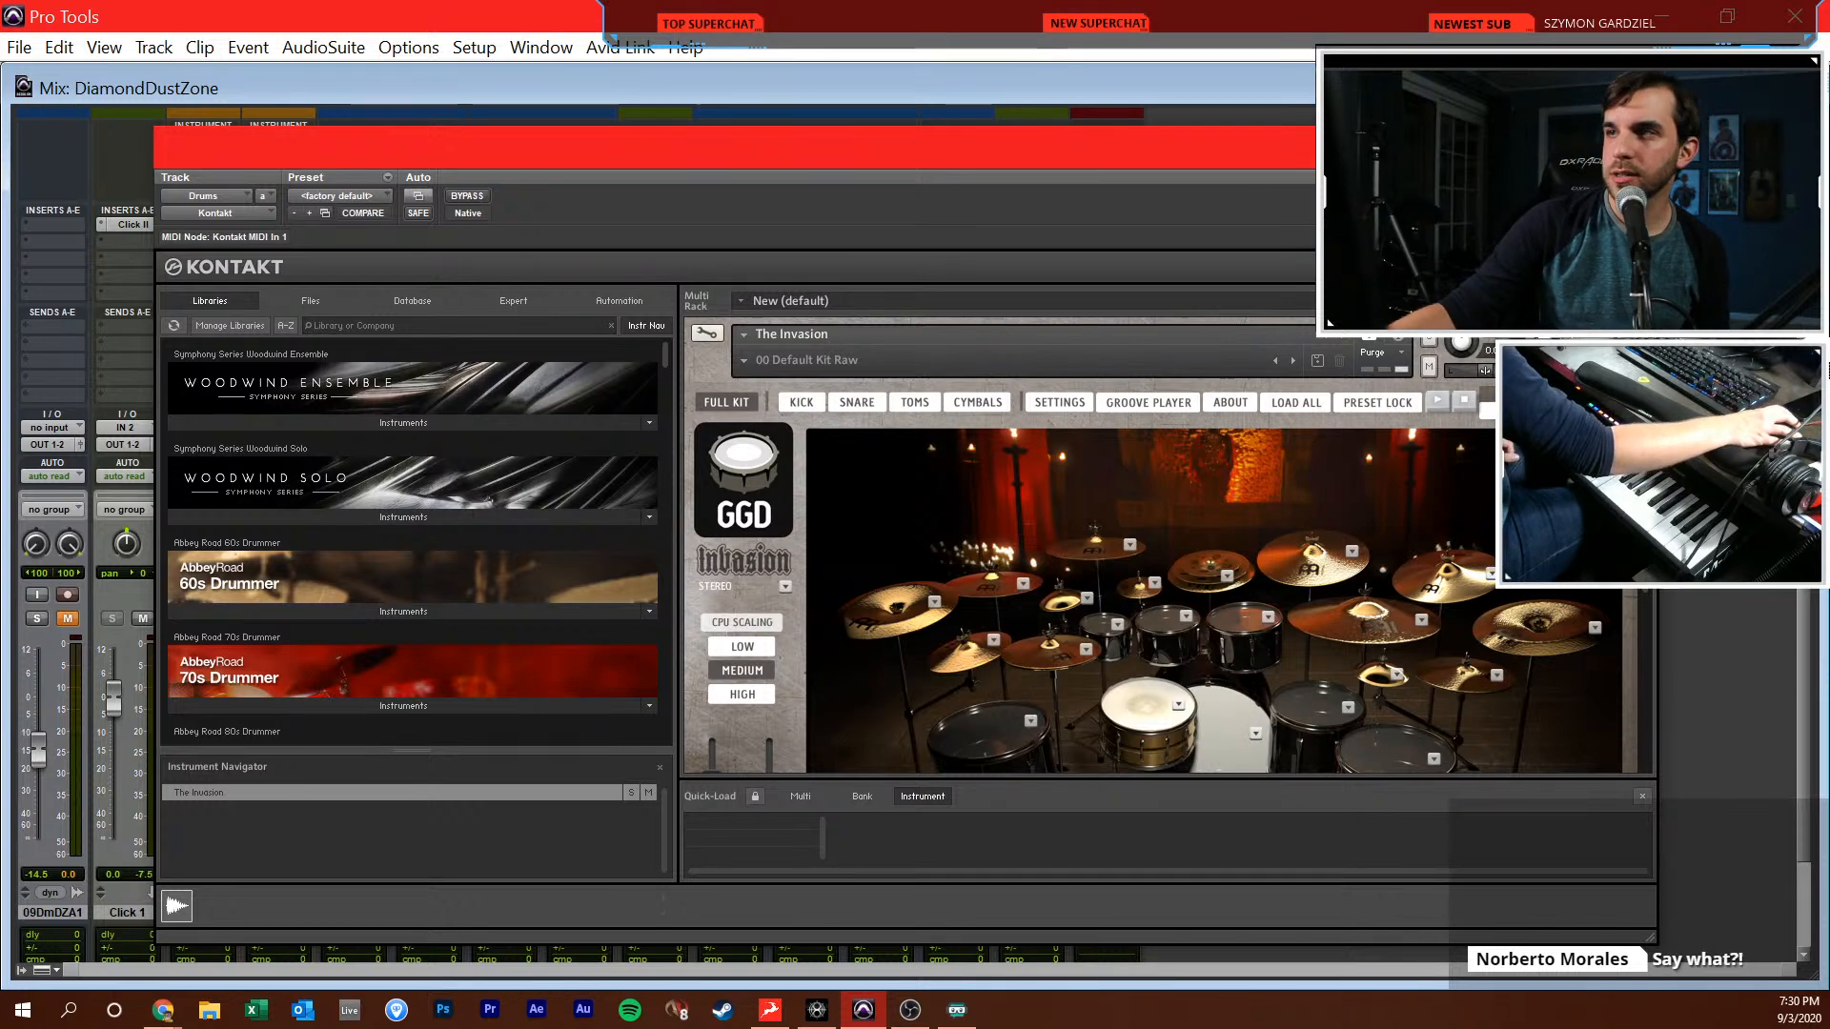
key(ctrl+equal)
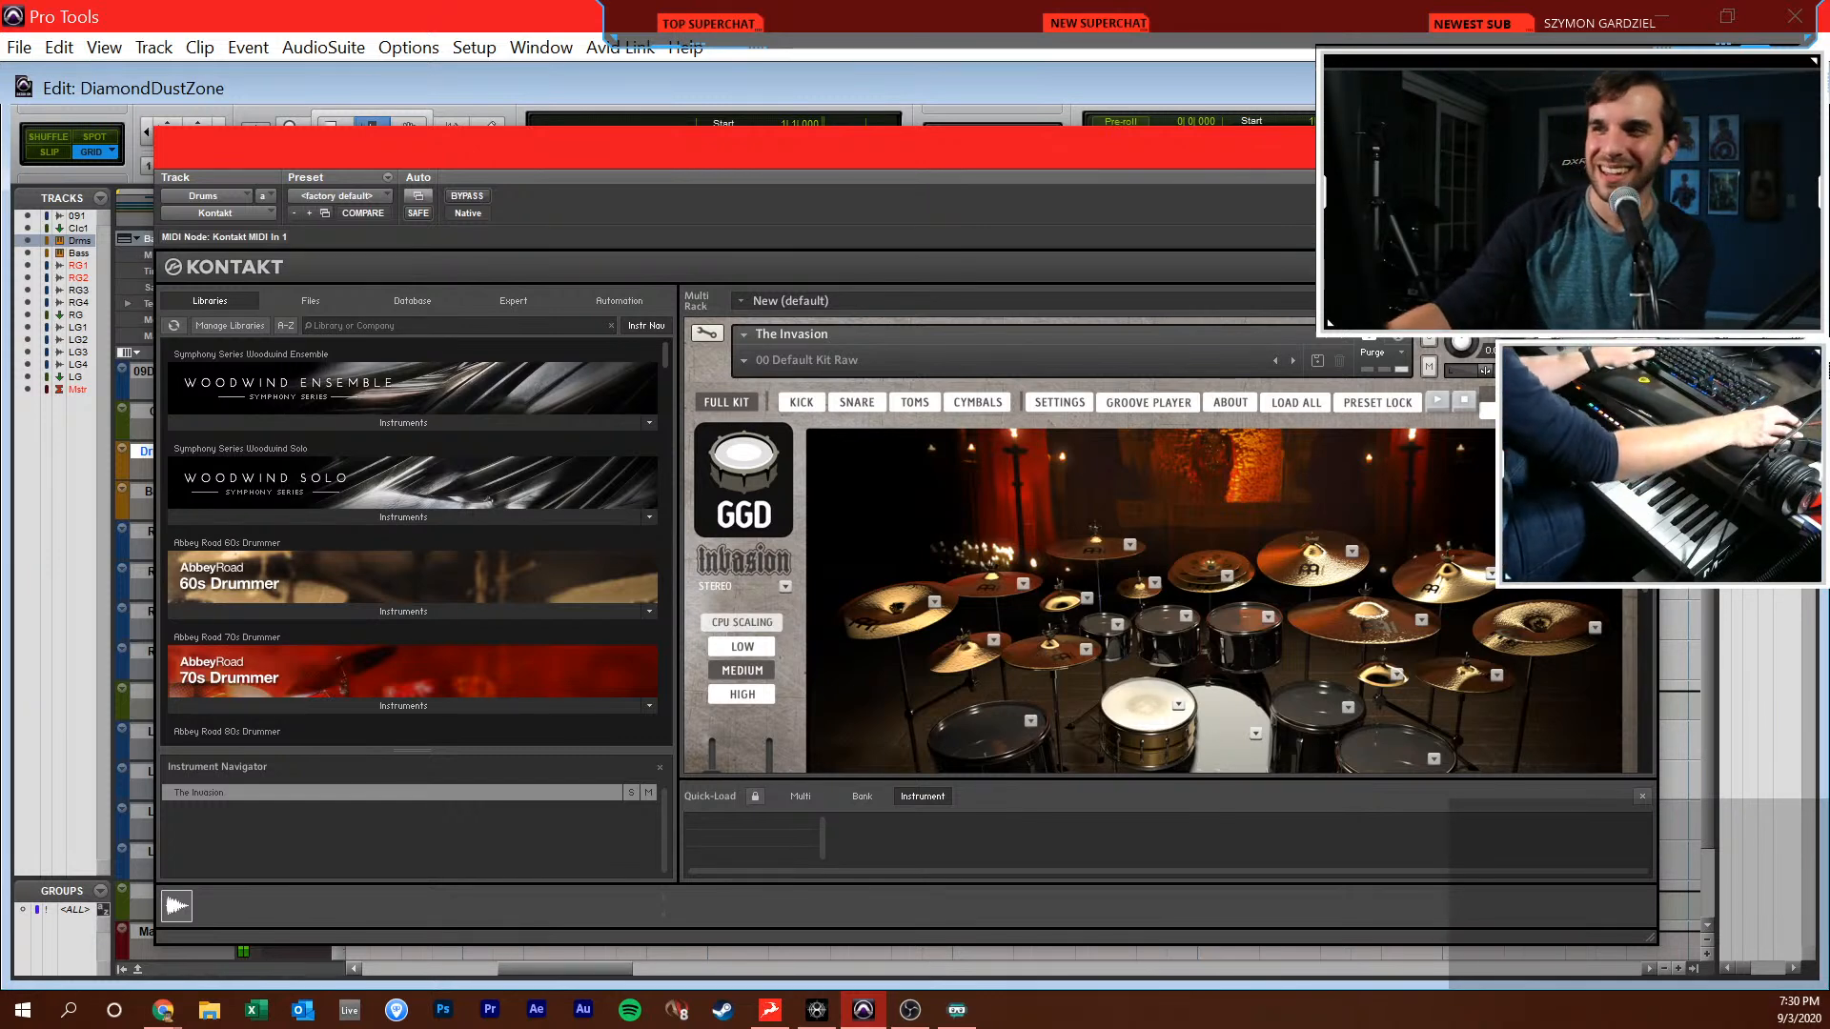
Lower the RG bus to -12.1 dB and the Bass track to -9.9 dB in the mixer
key(ctrl+equal)
drag(641, 713, 639, 747)
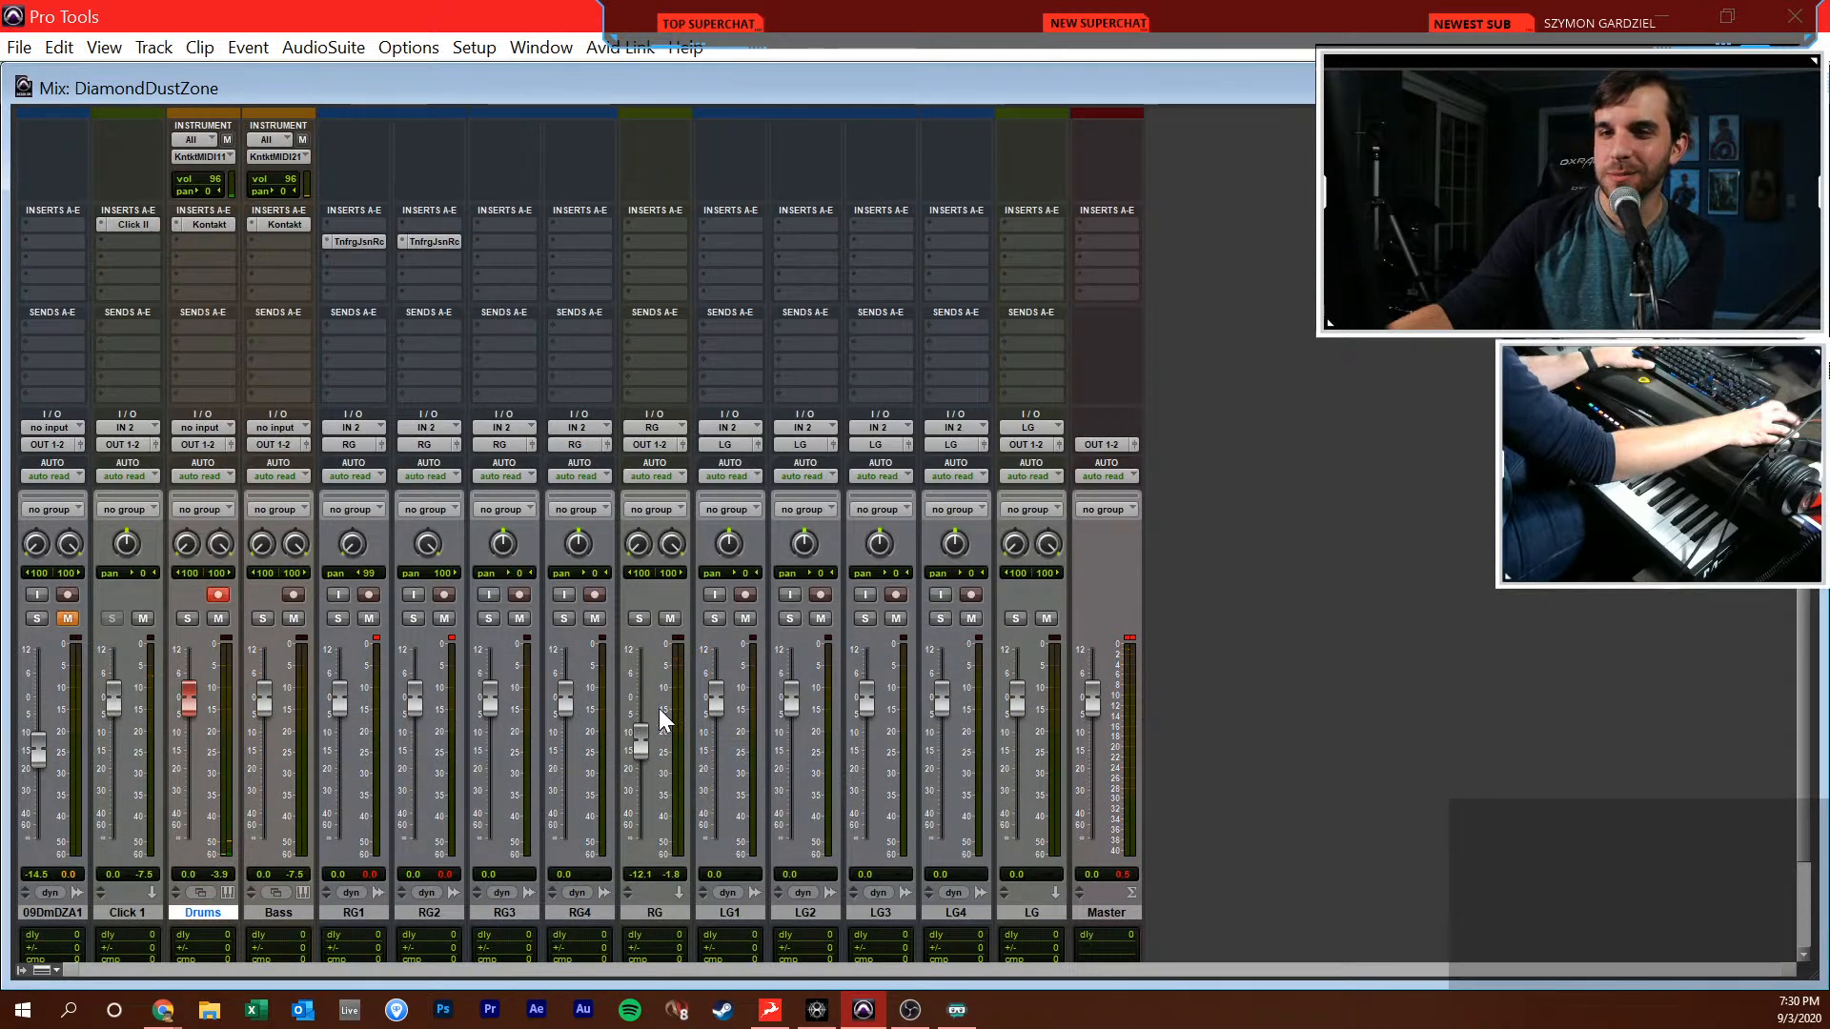
key(ctrl+equal)
key(Return)
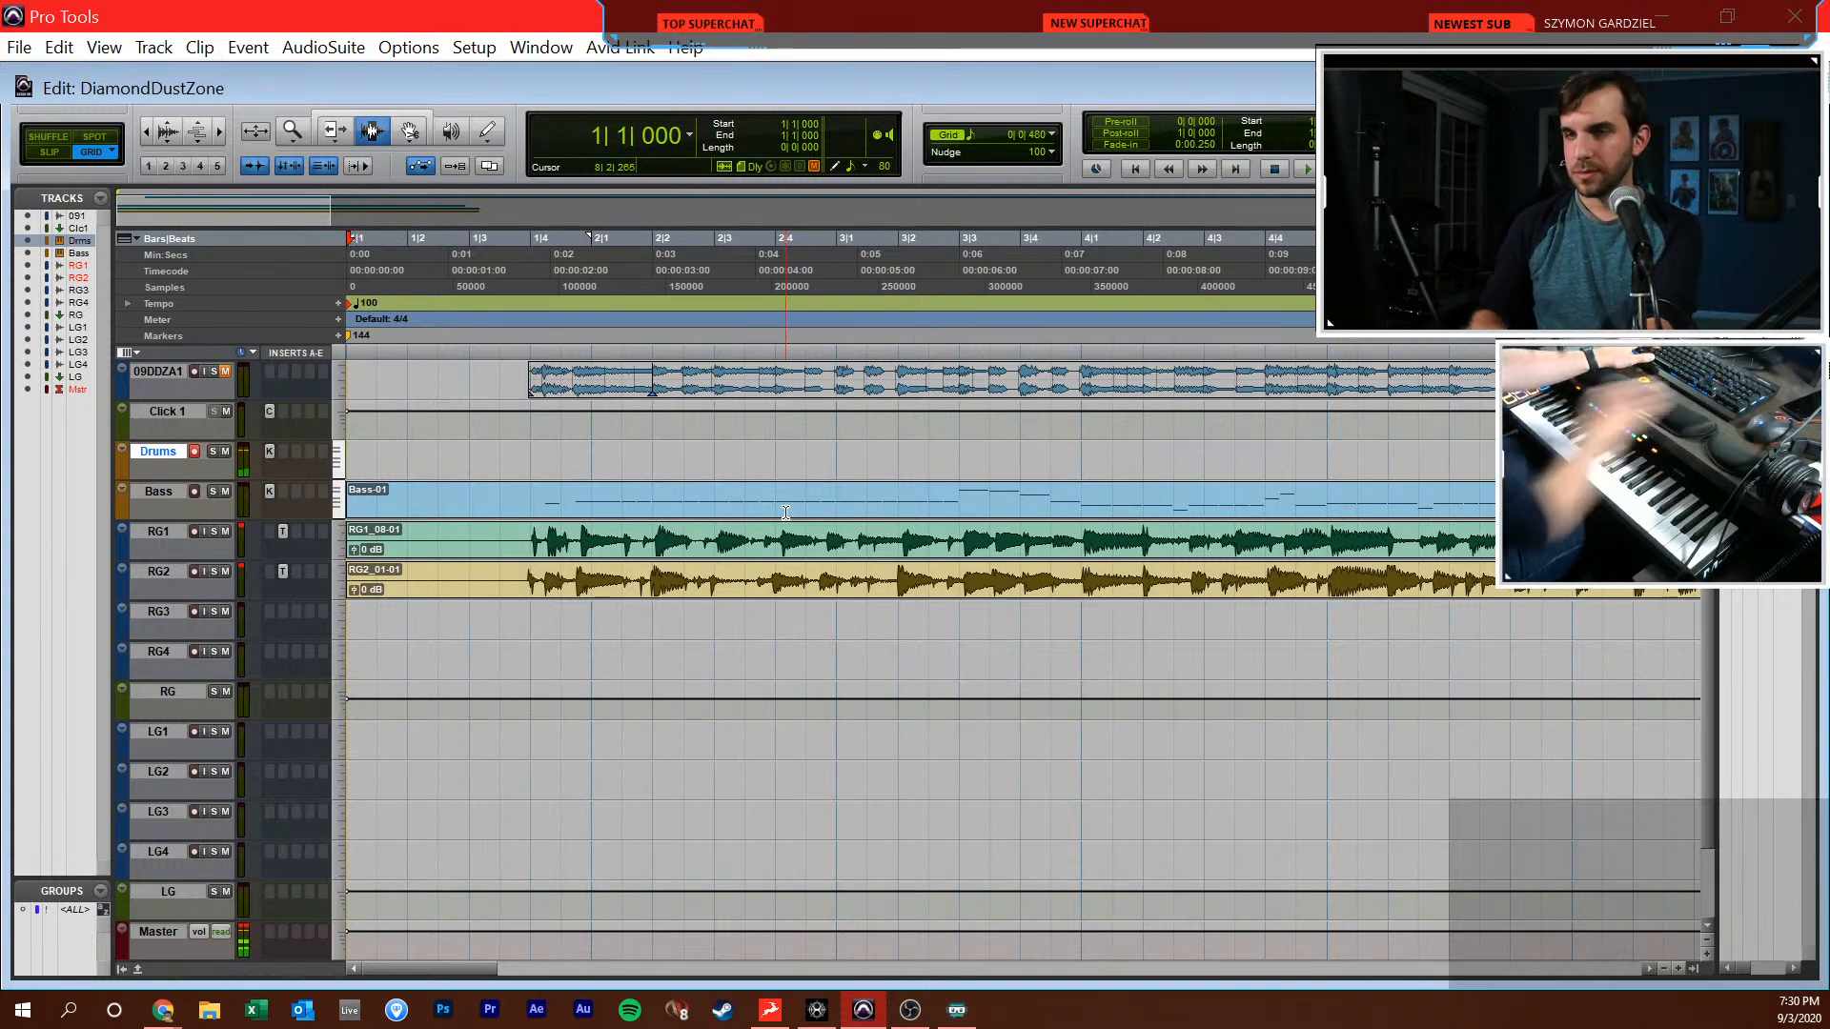
key(ctrl+equal)
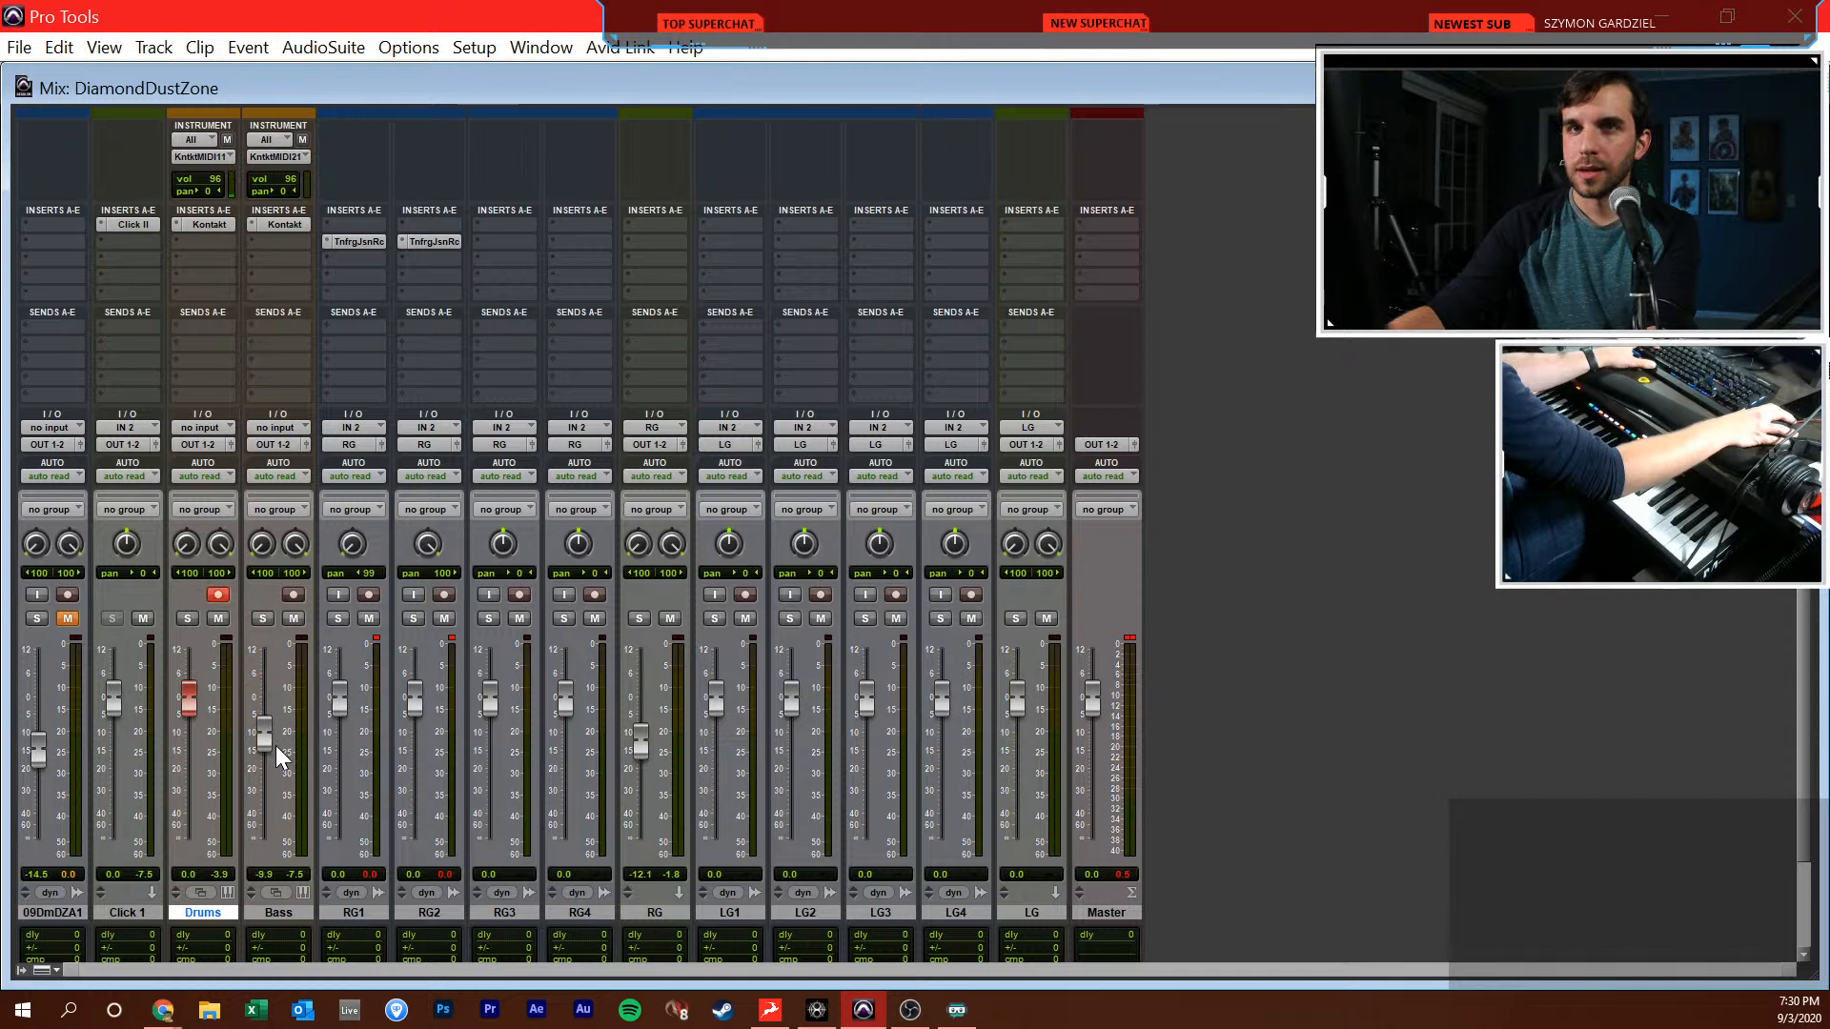
Record a MIDI drum take on the record-enabled Drums track from the session start into bar 8
key(ctrl+equal)
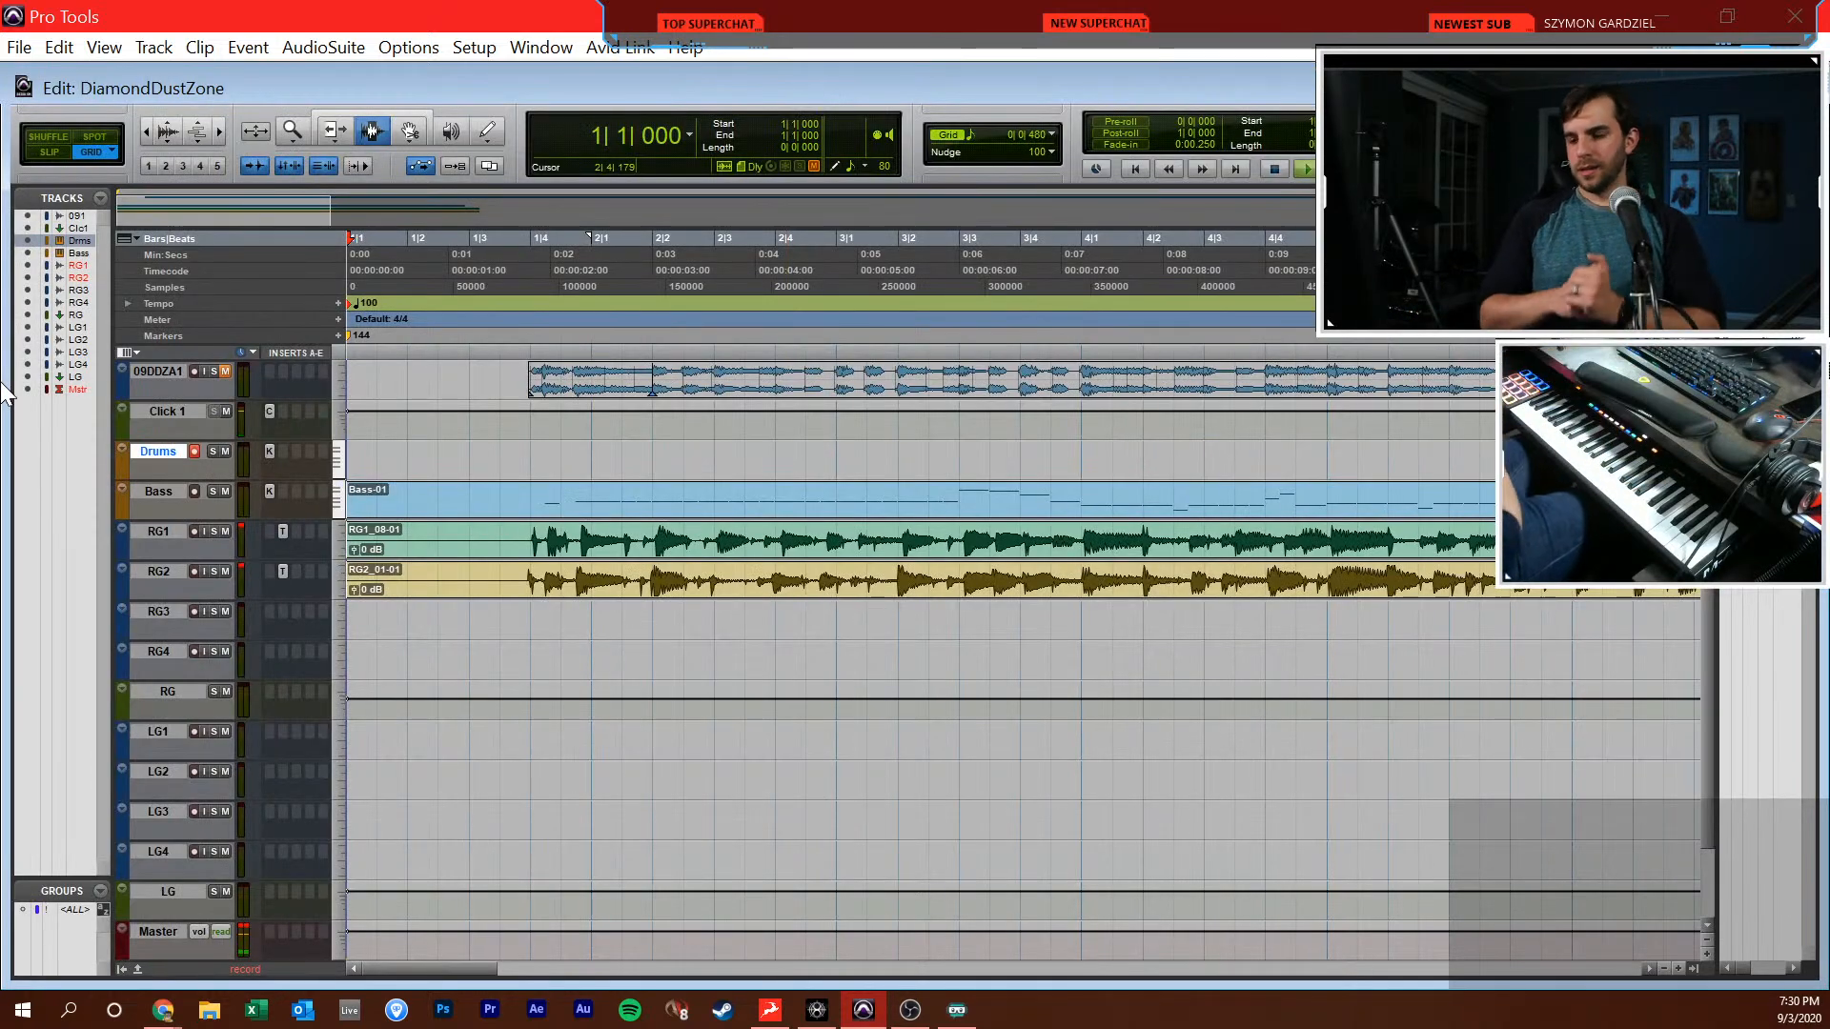
key(ctrl+space)
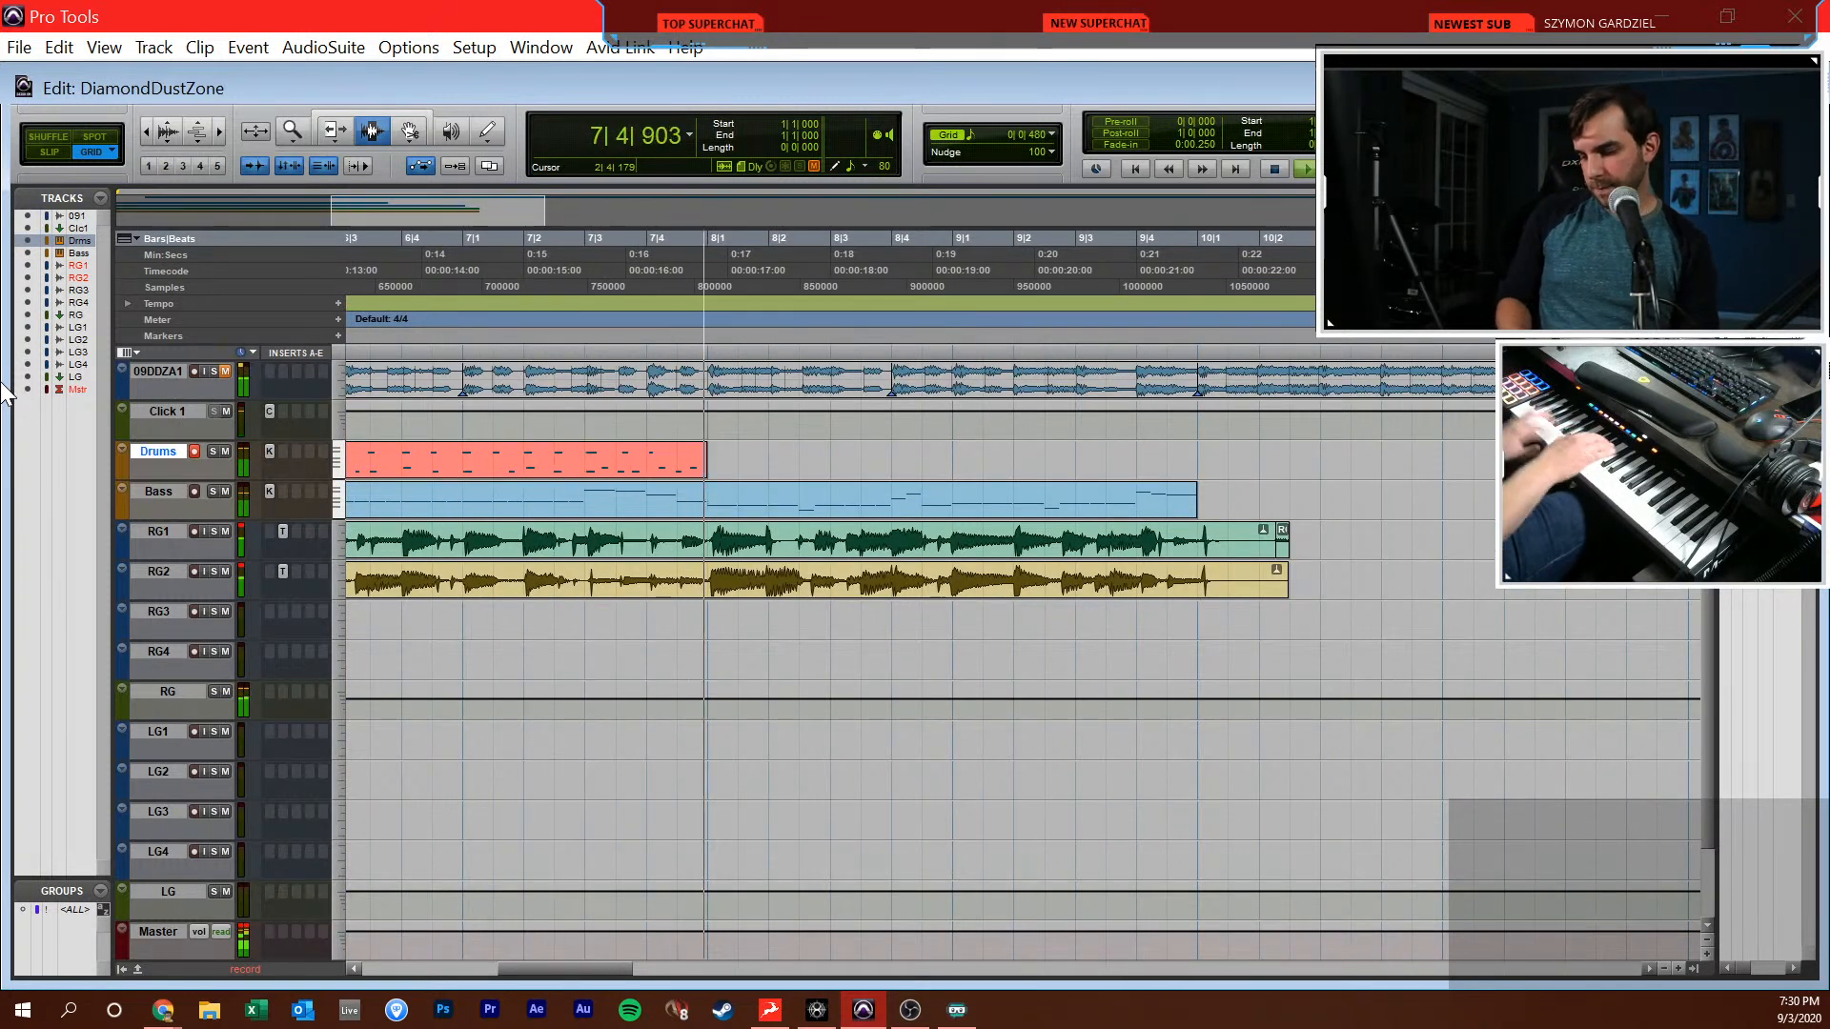
key(space)
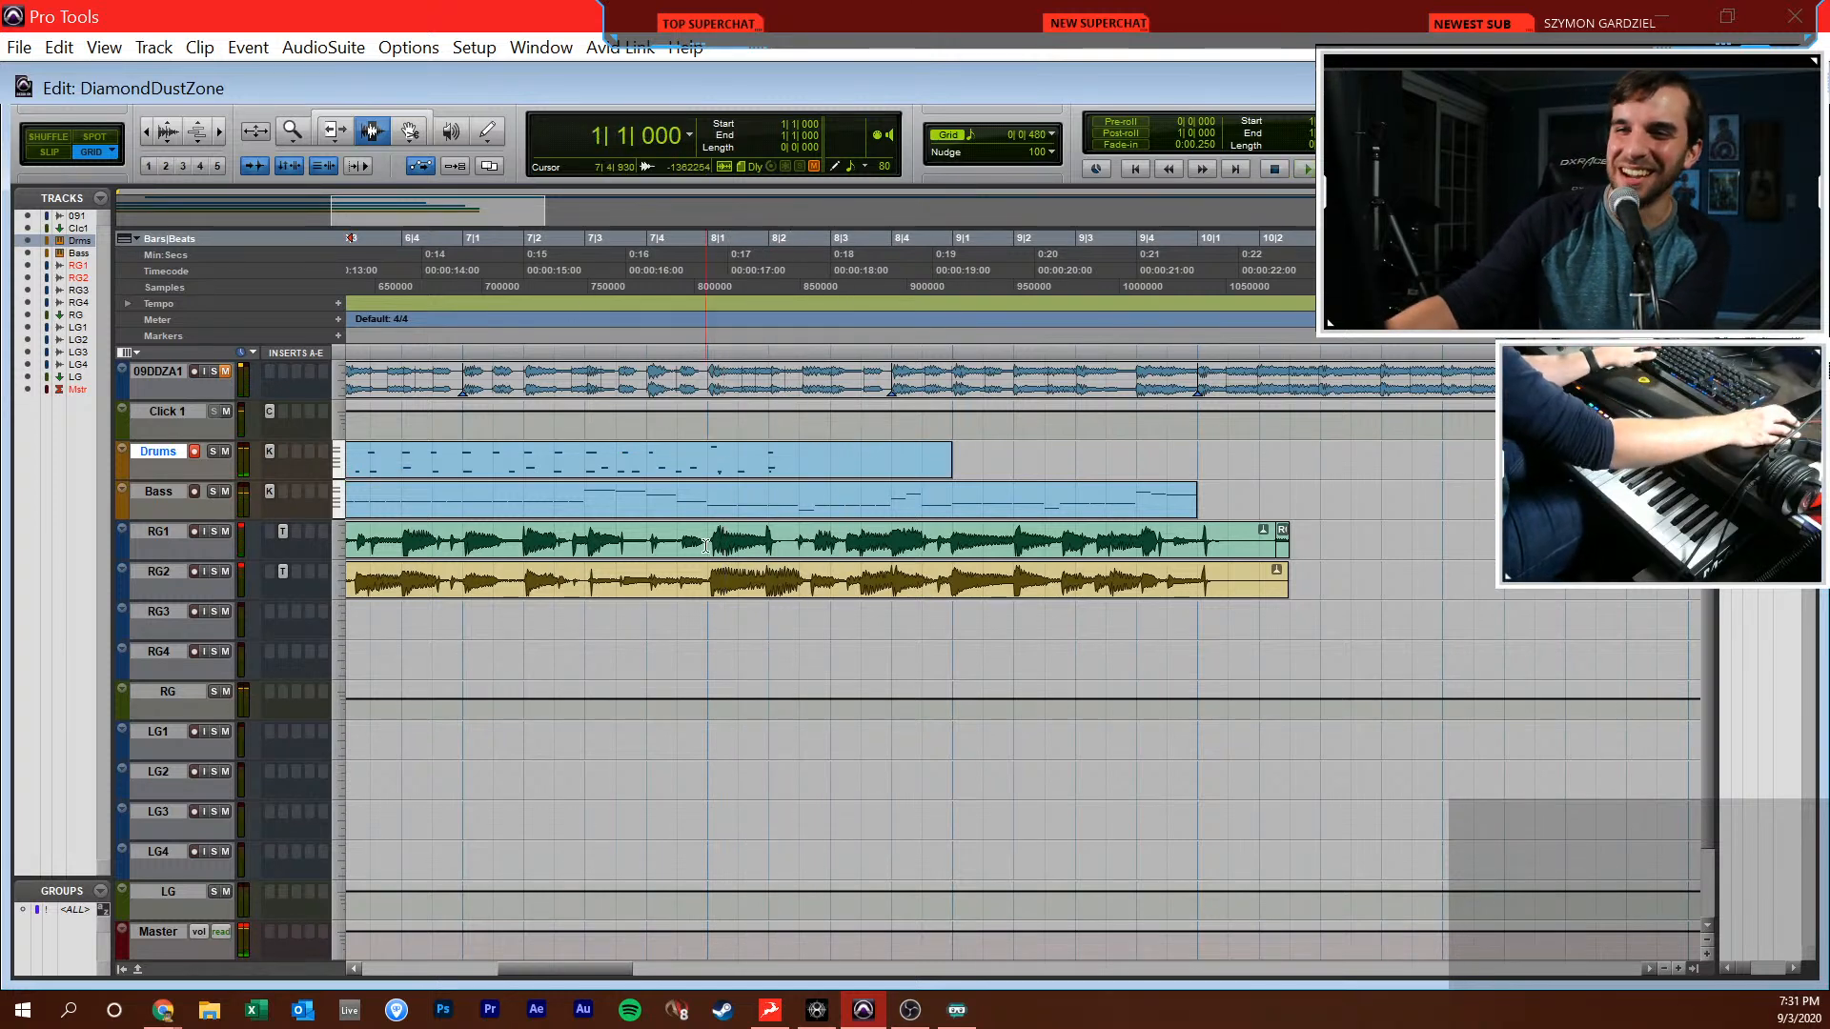
Delete the recorded clip on the Drums track and return the session tempo to 144 BPM
double_click(724, 469)
key(Delete)
key(Return)
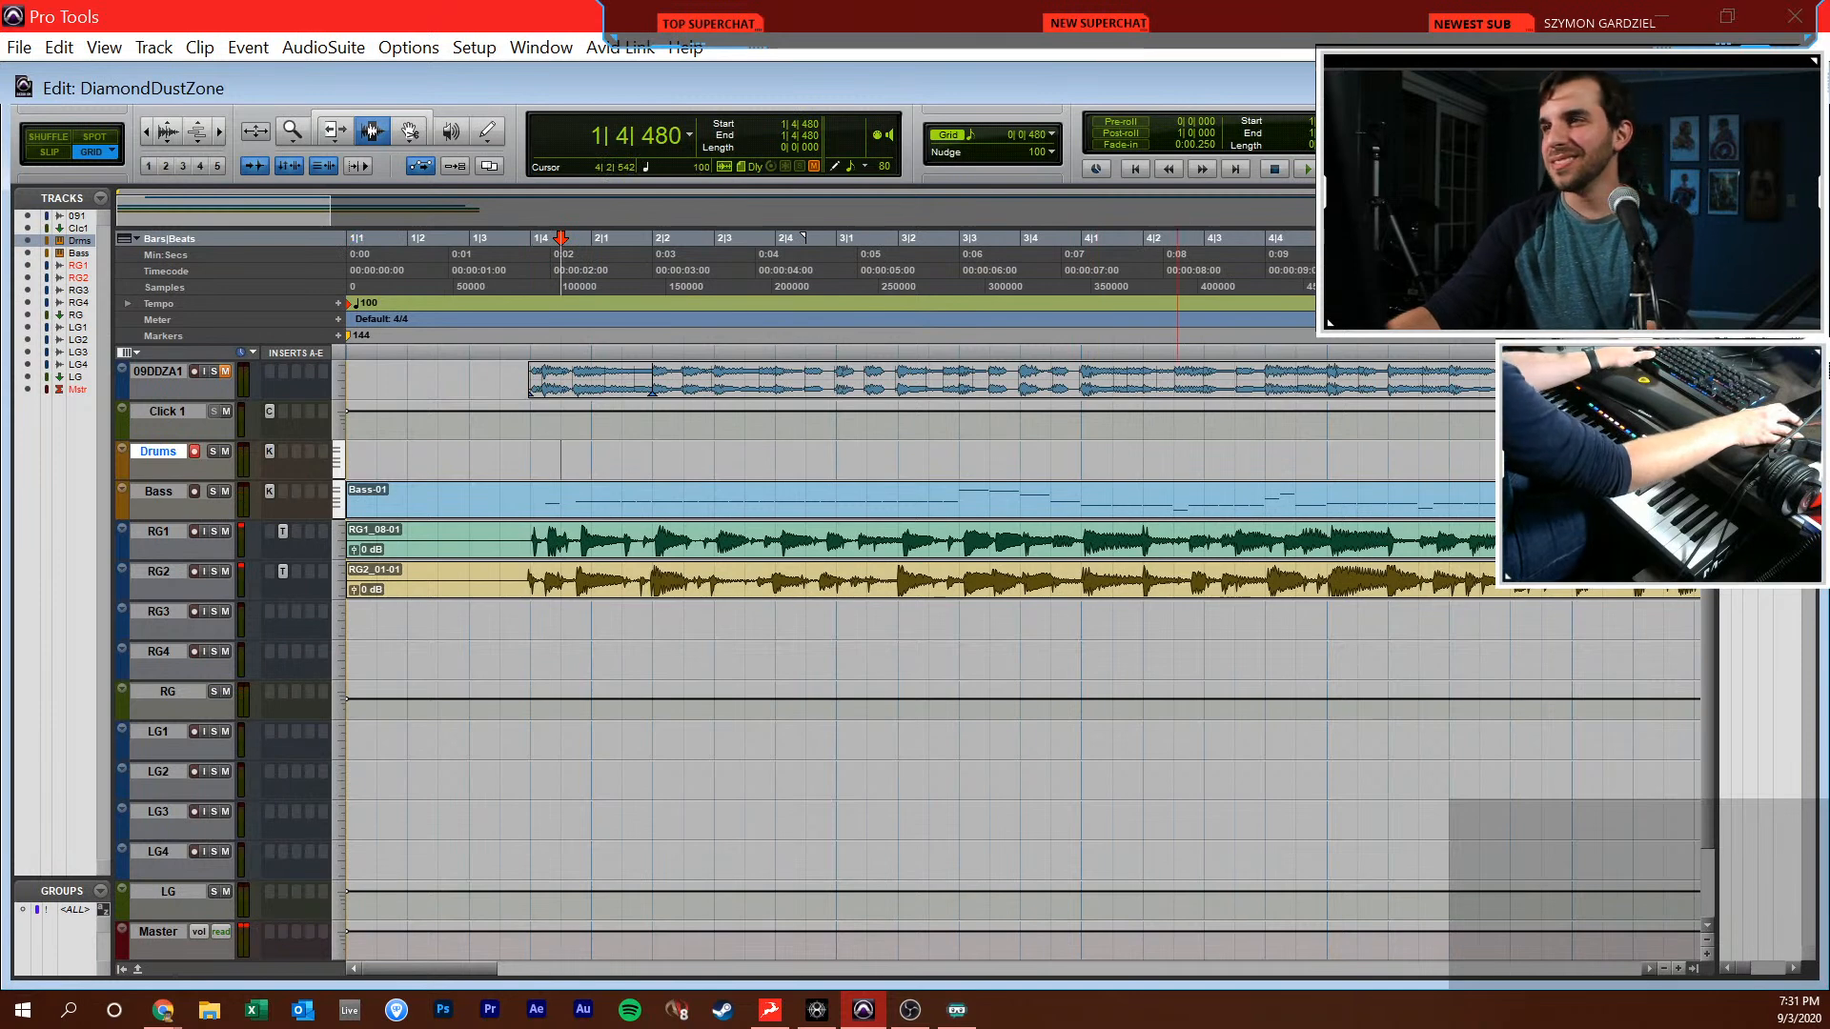
key(Return)
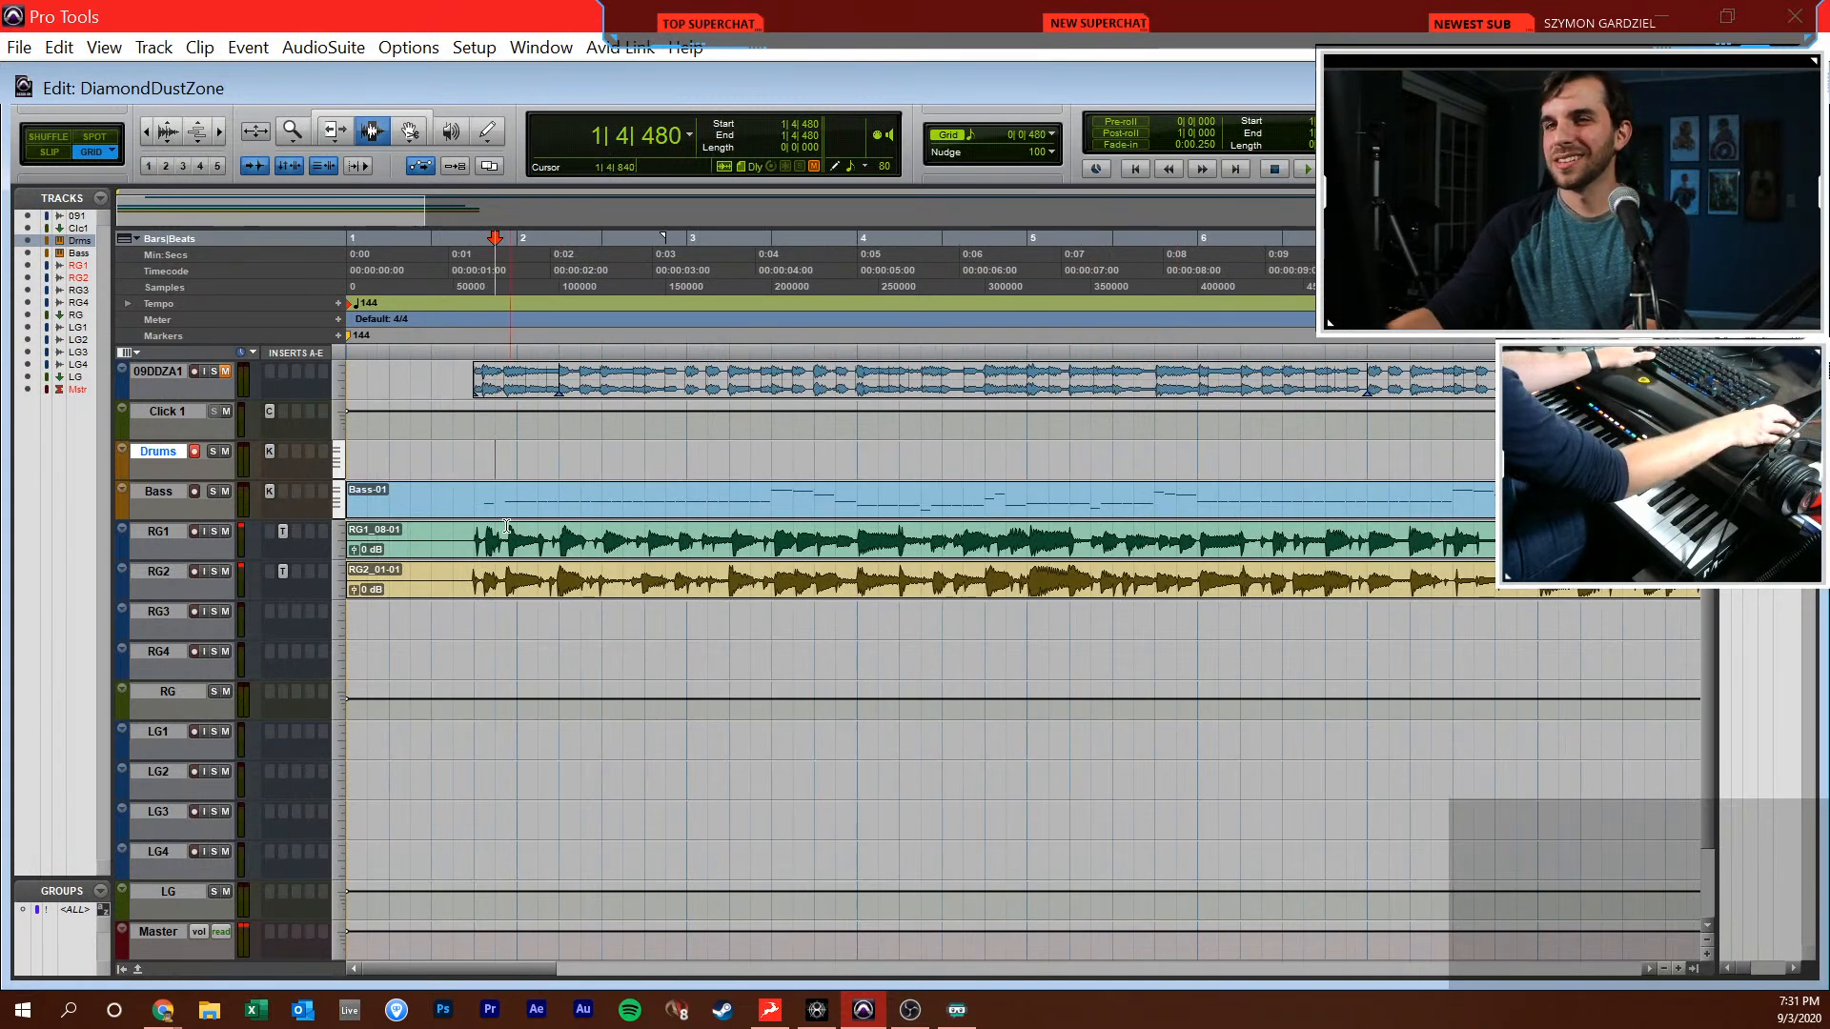
View the empty Drums track in the MIDI editor at bar 1 and play the session from the start in the Edit window
key(super+equal)
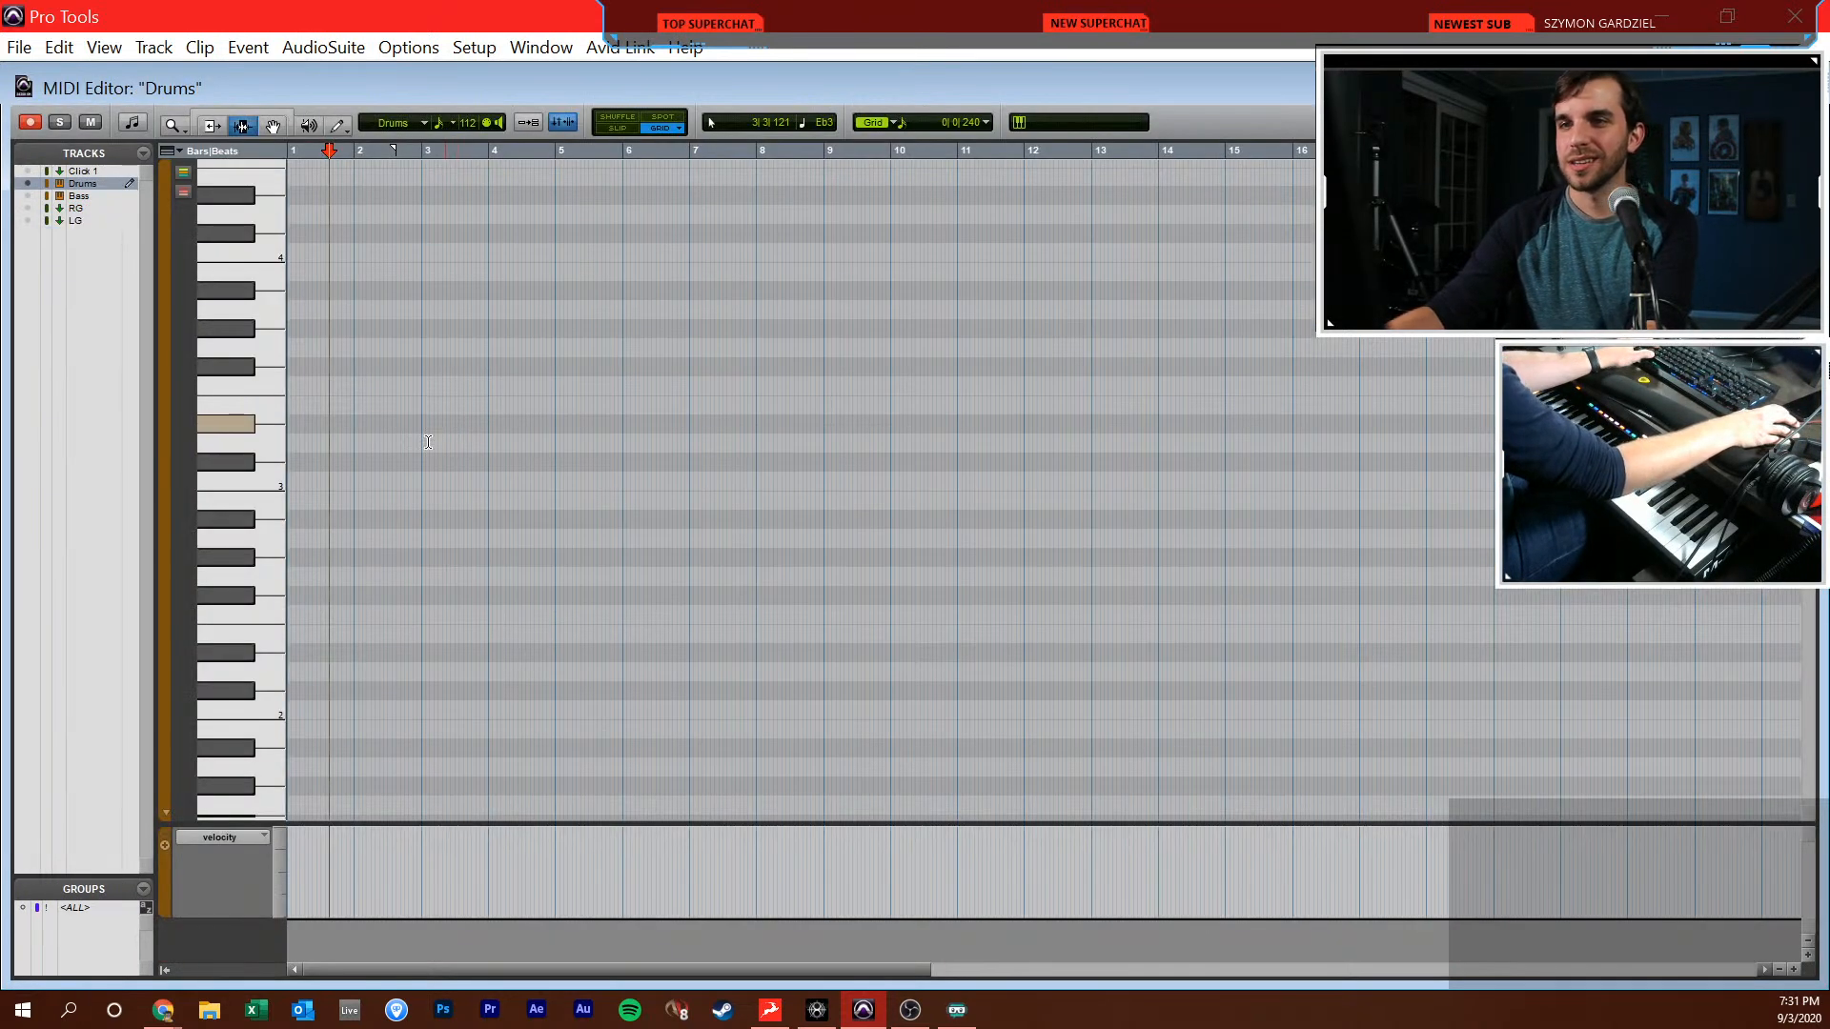
key(t)
key(t)
key(t)
key(t)
key(r)
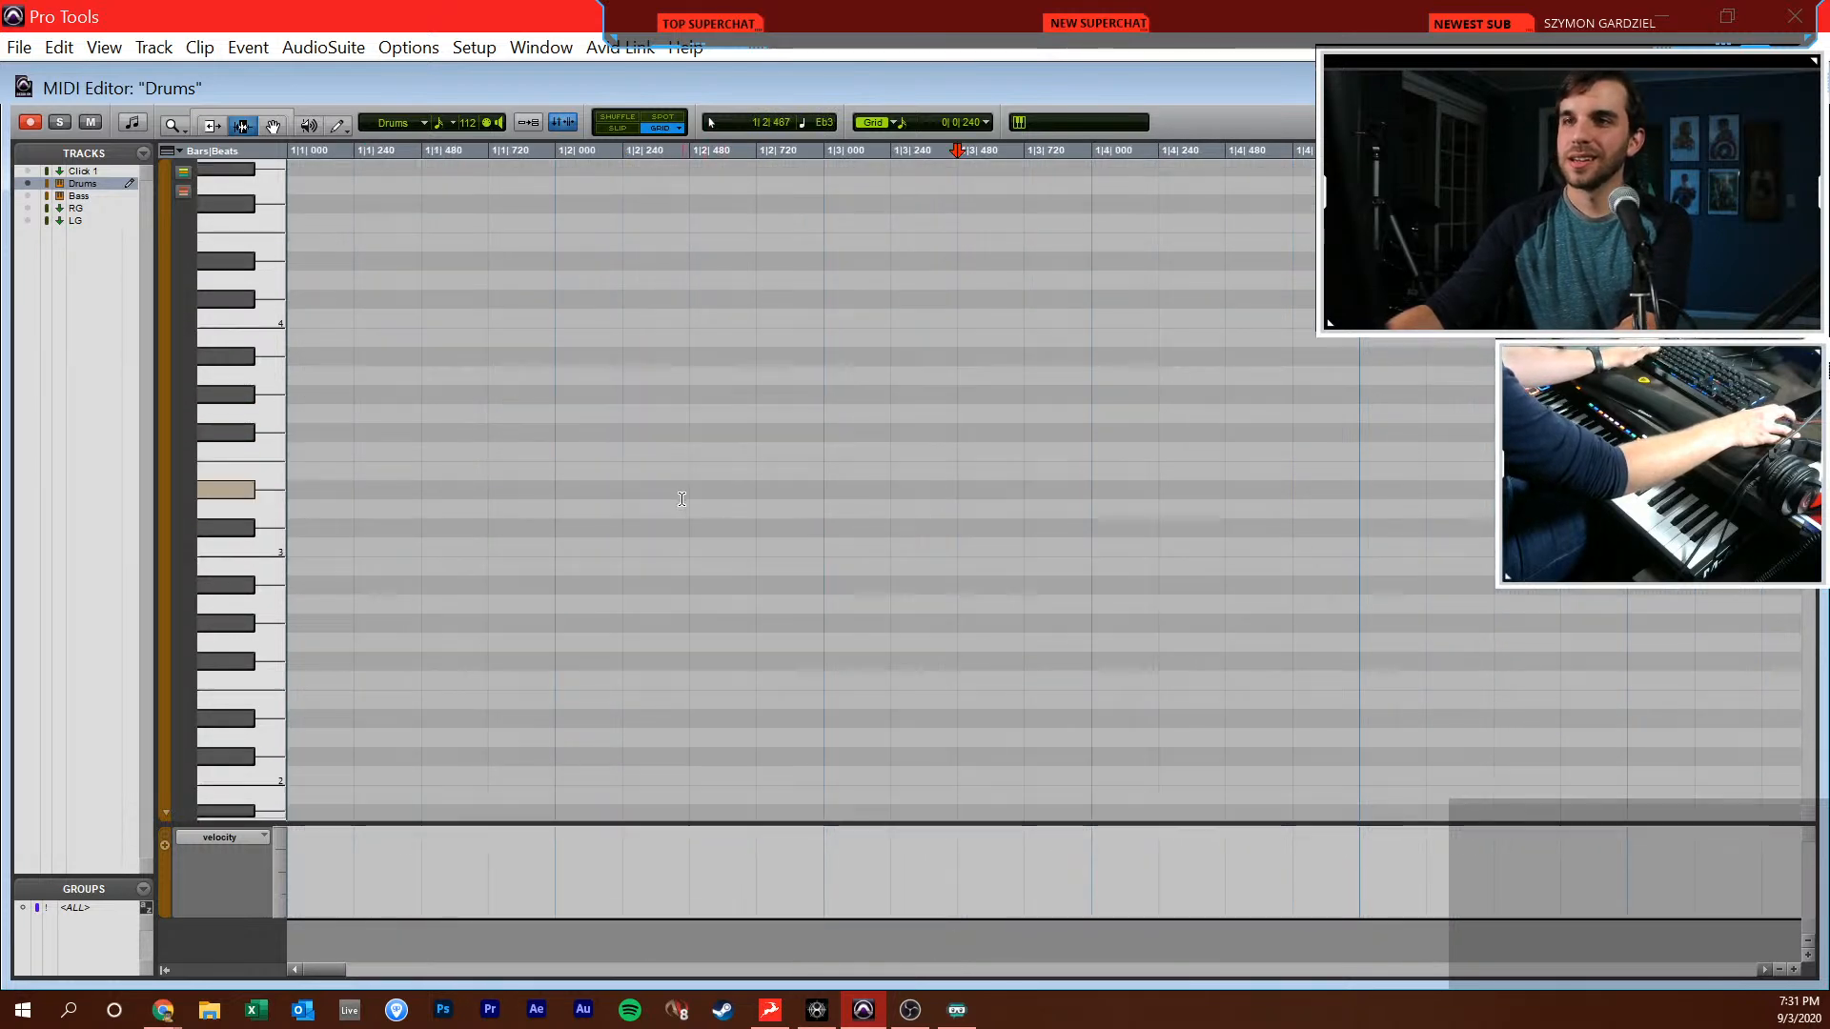
key(Return)
key(super+equal)
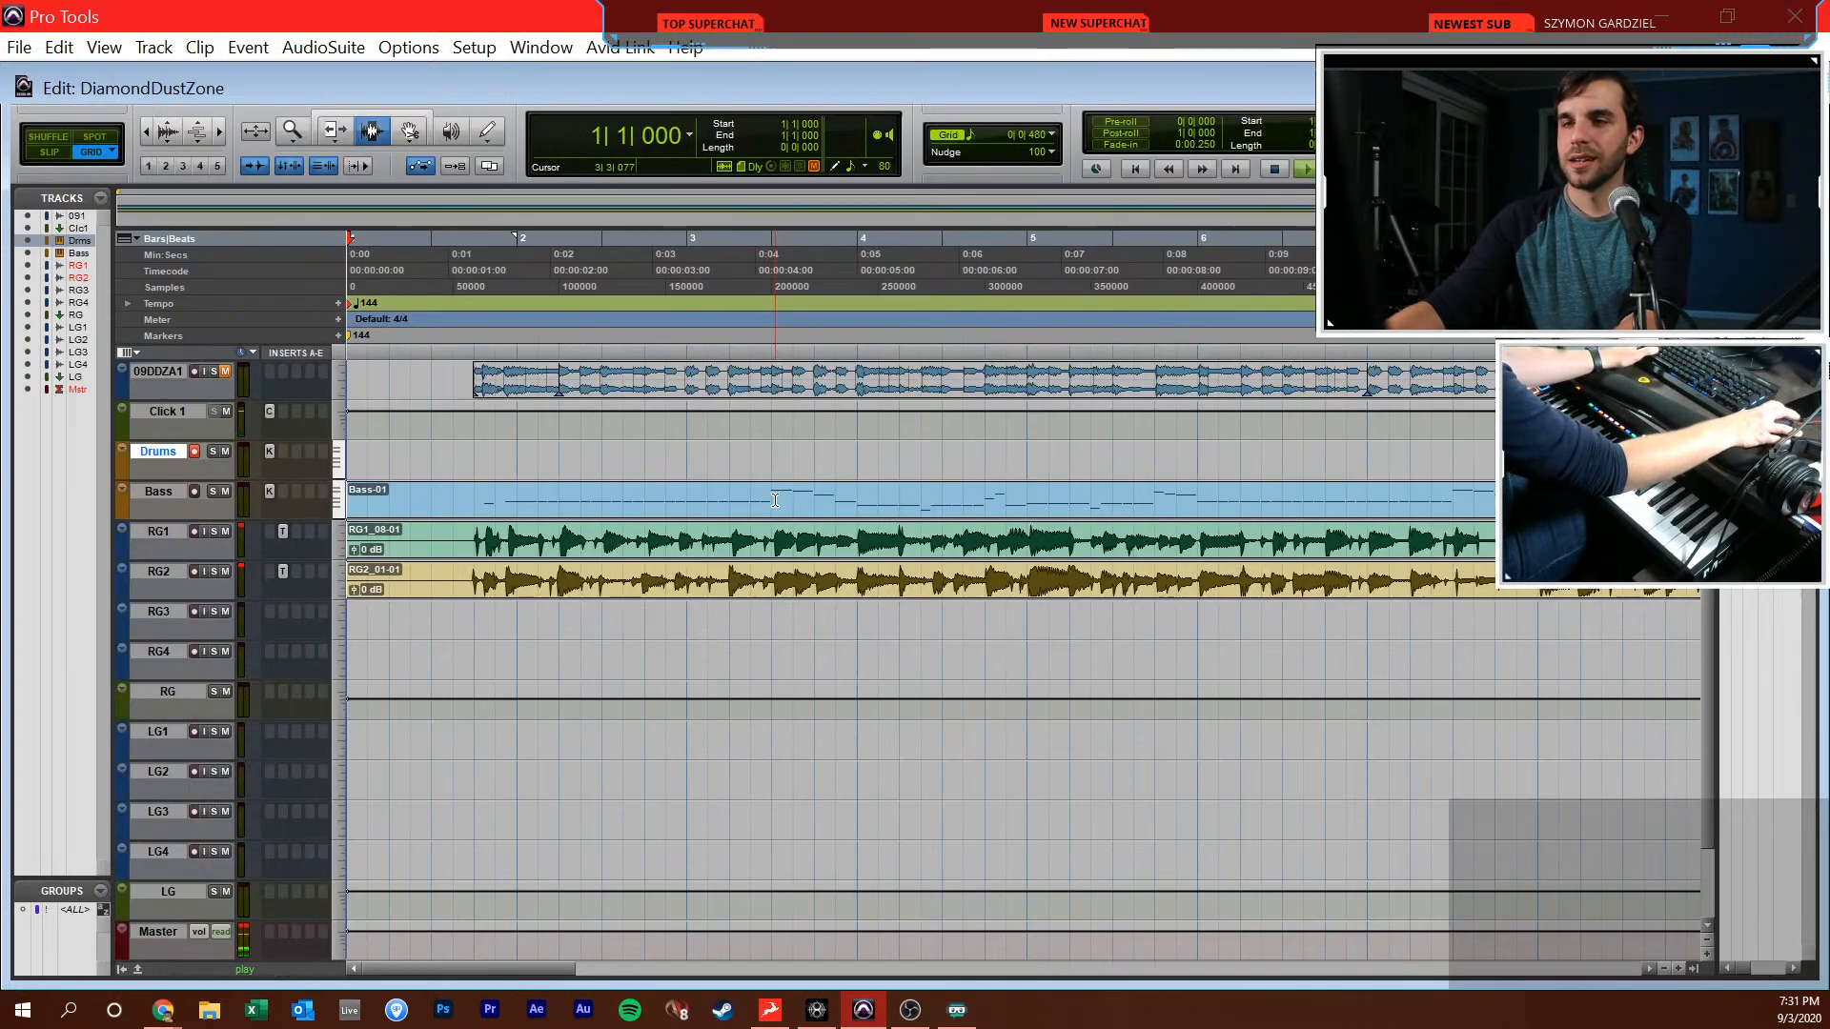
key(space)
Open the Drums track in the MIDI editor with the Pencil tool and a 1/16-note grid
click(425, 457)
key(super+equal)
key(F10)
click(968, 125)
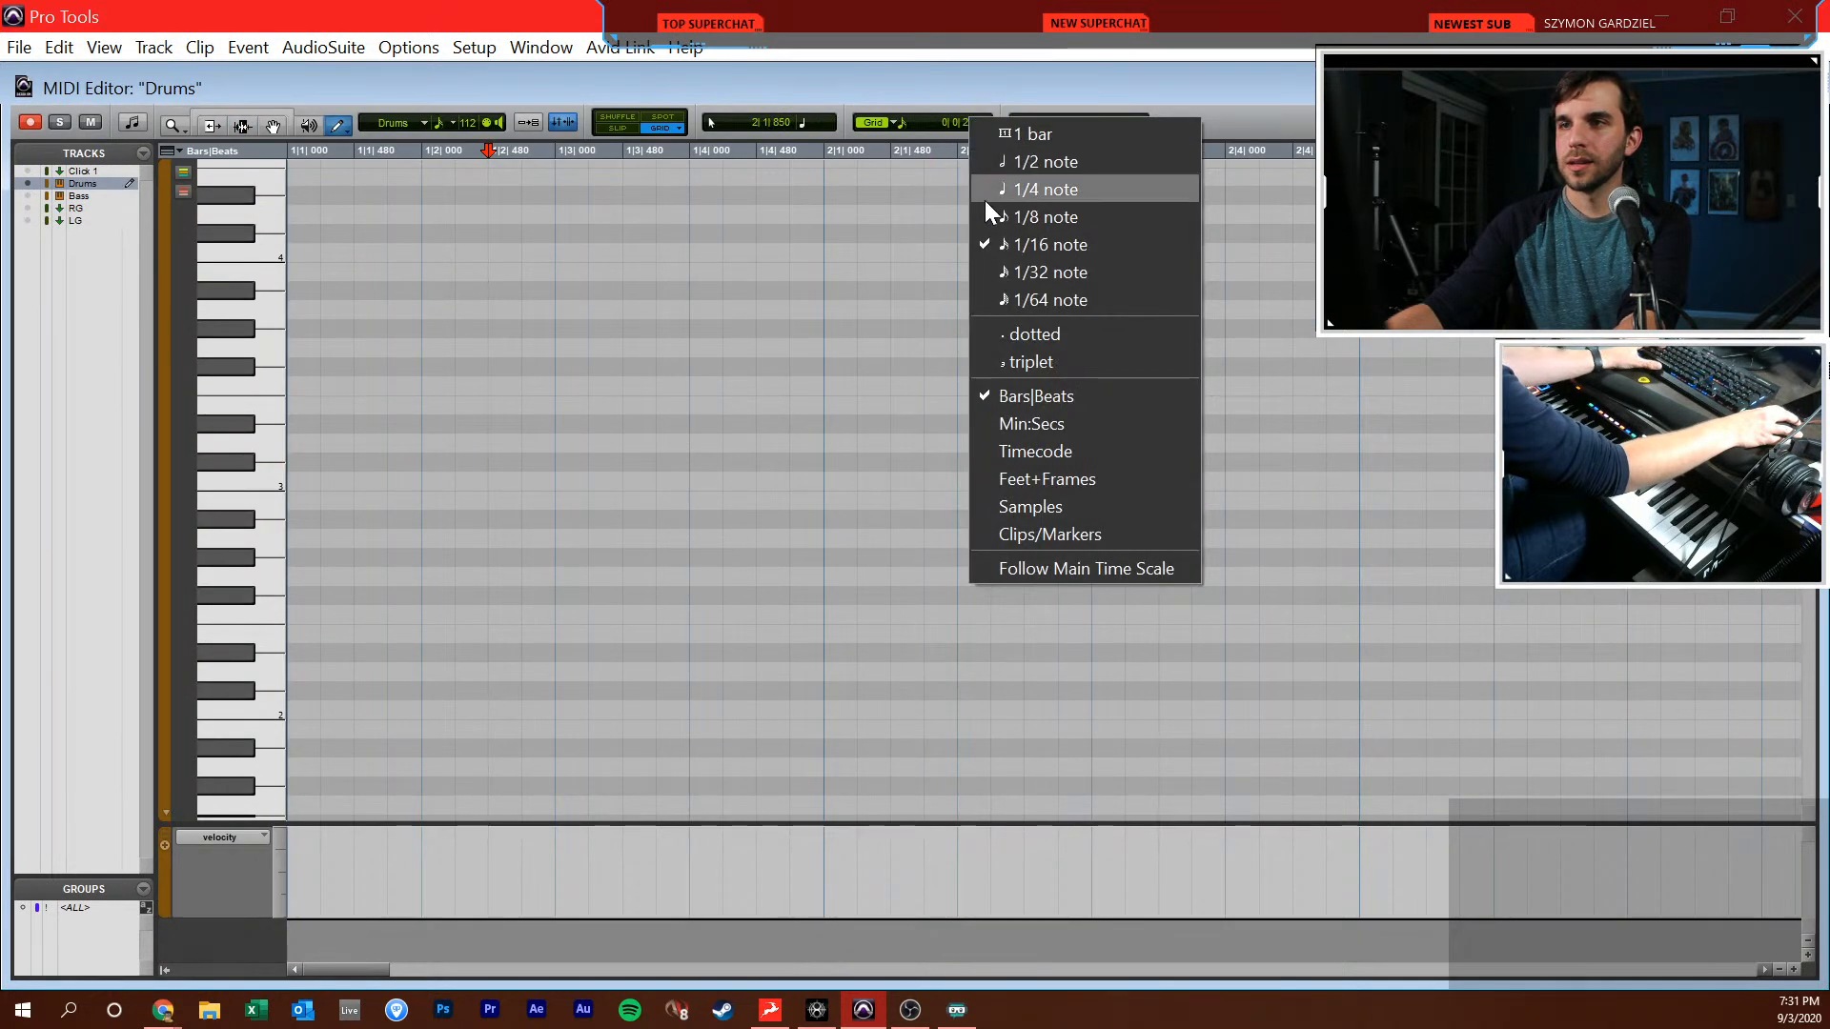
click(1010, 249)
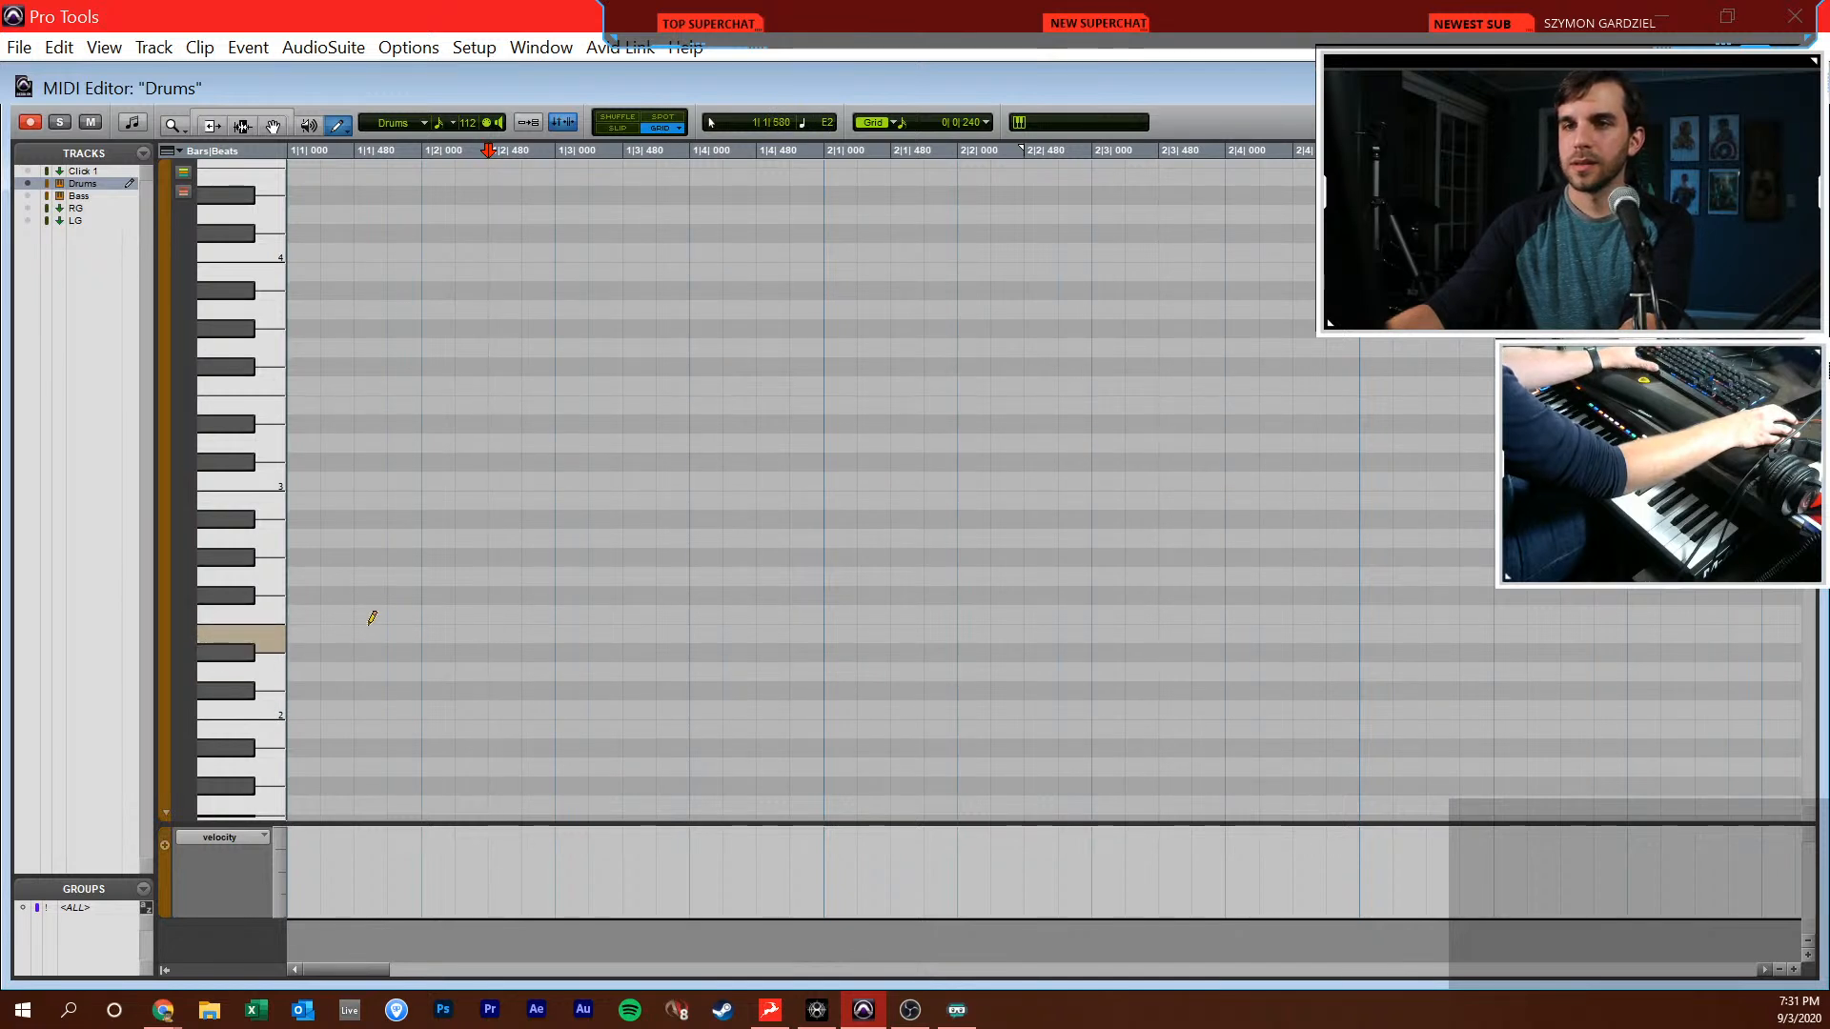
Draw a sixteenth A#2 note at 1|1|000 and two consecutive sixteenth C1 notes from 1|1|480
click(301, 521)
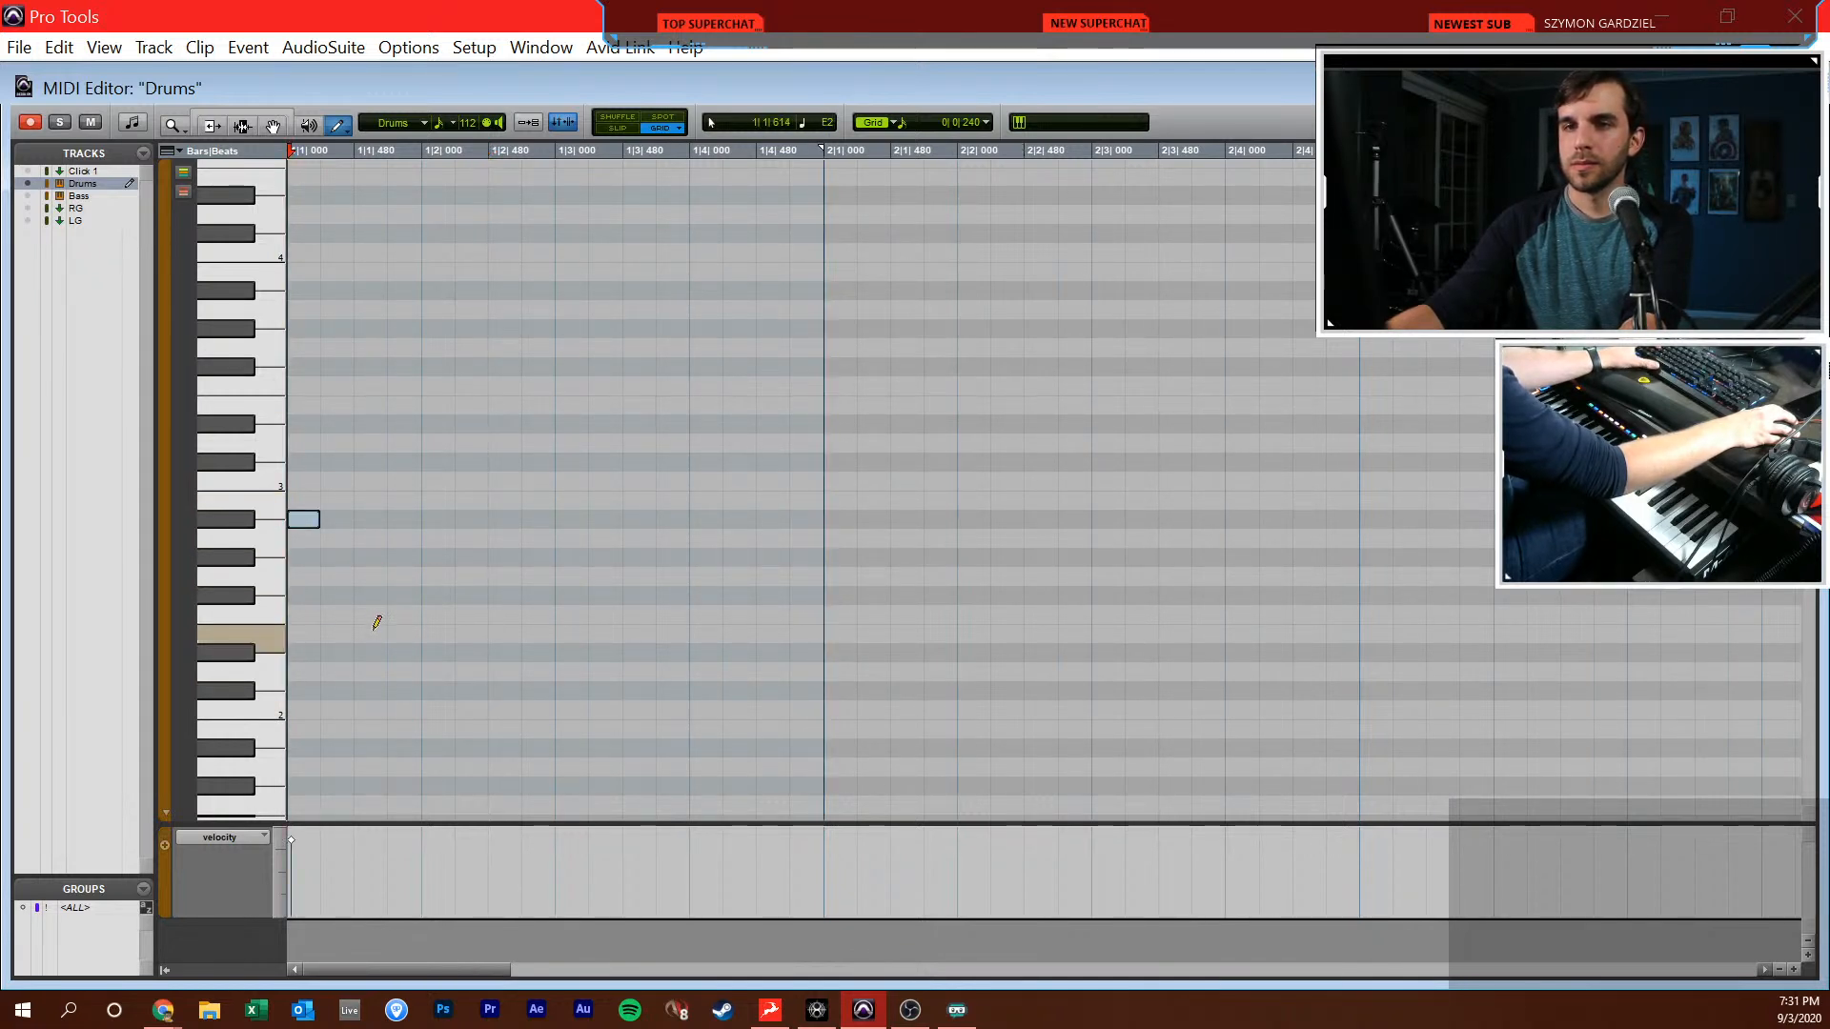
scroll(366, 703, down, 5)
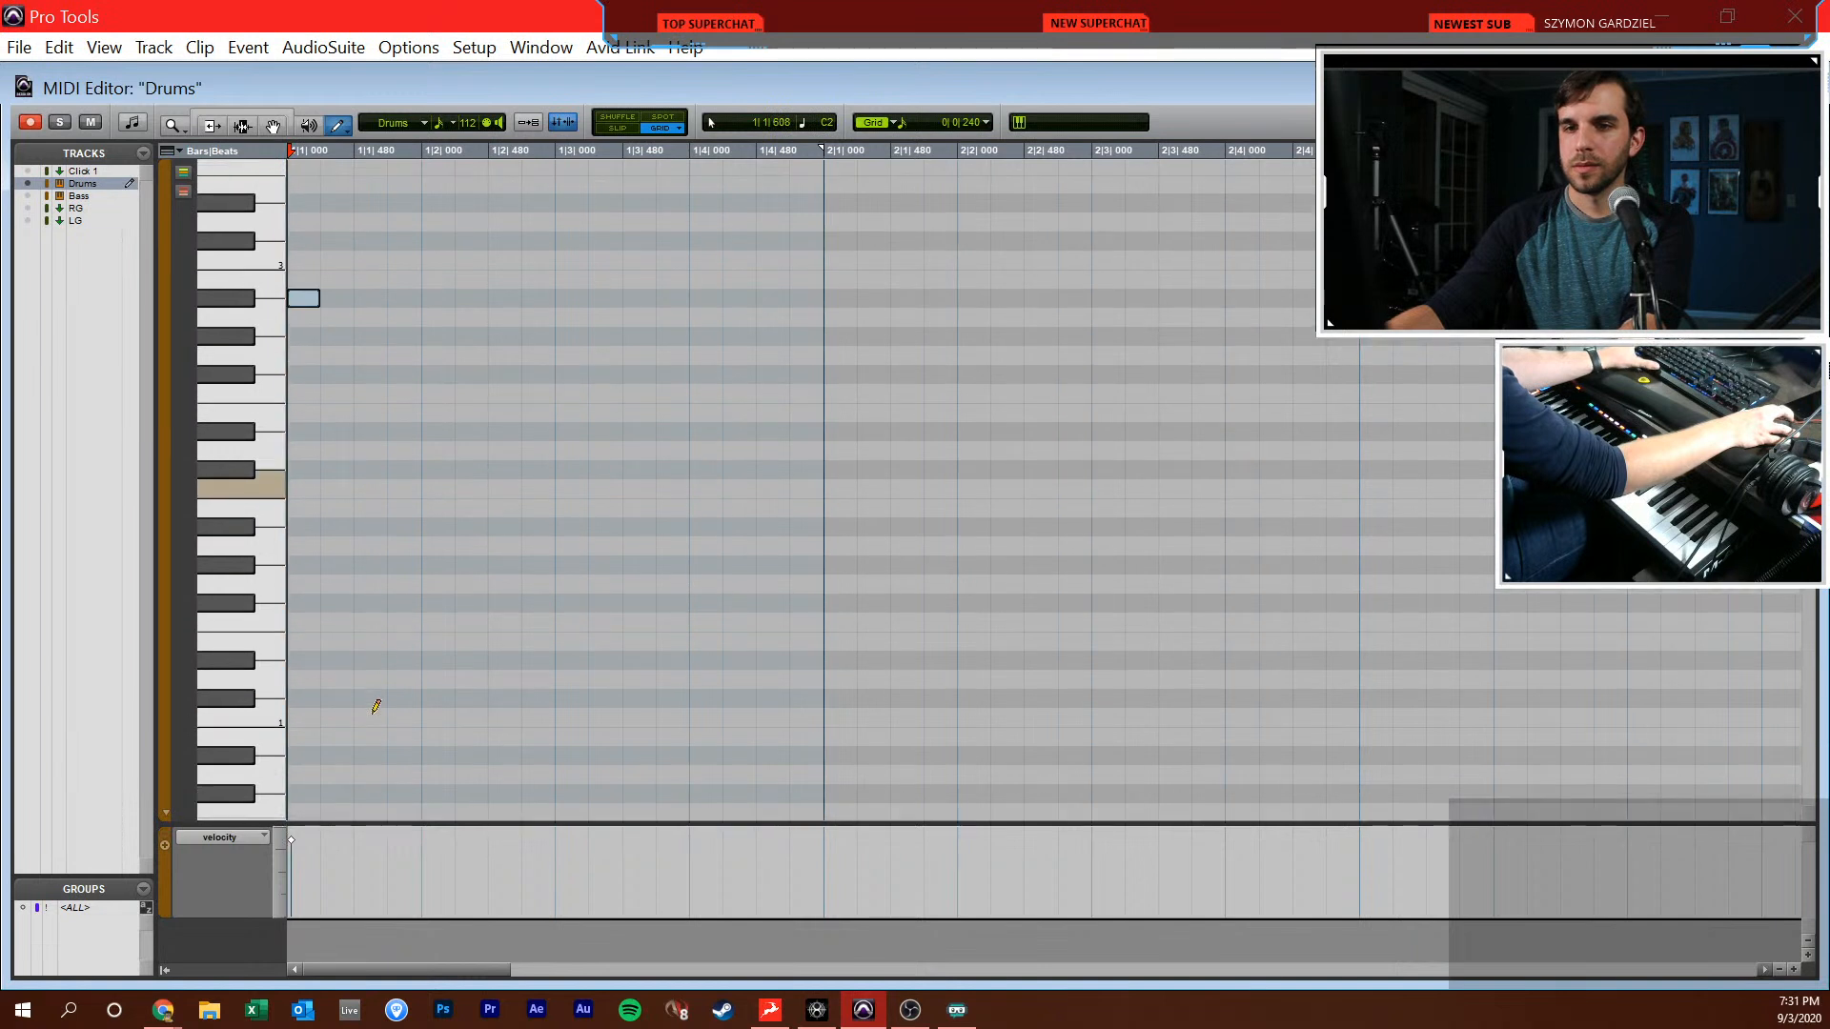
click(374, 640)
key(ctrl+z)
key(ctrl+z)
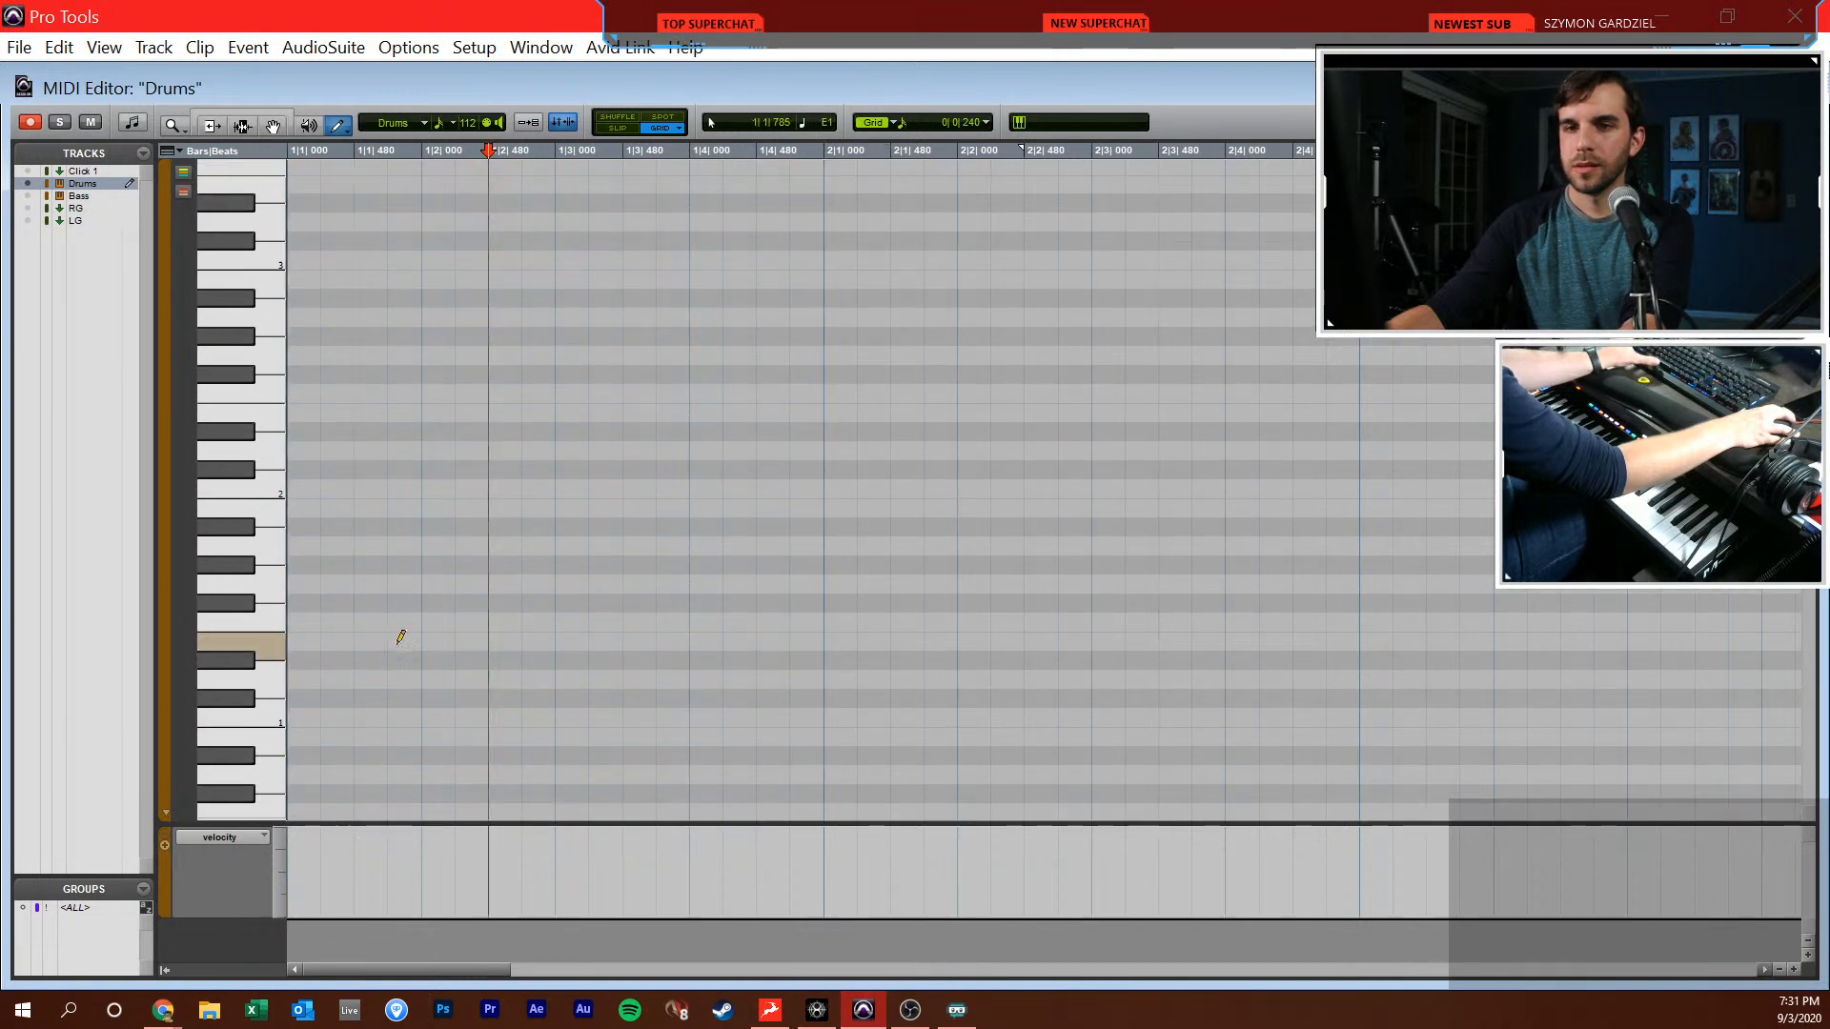
key(ctrl+shift+z)
click(375, 714)
click(402, 717)
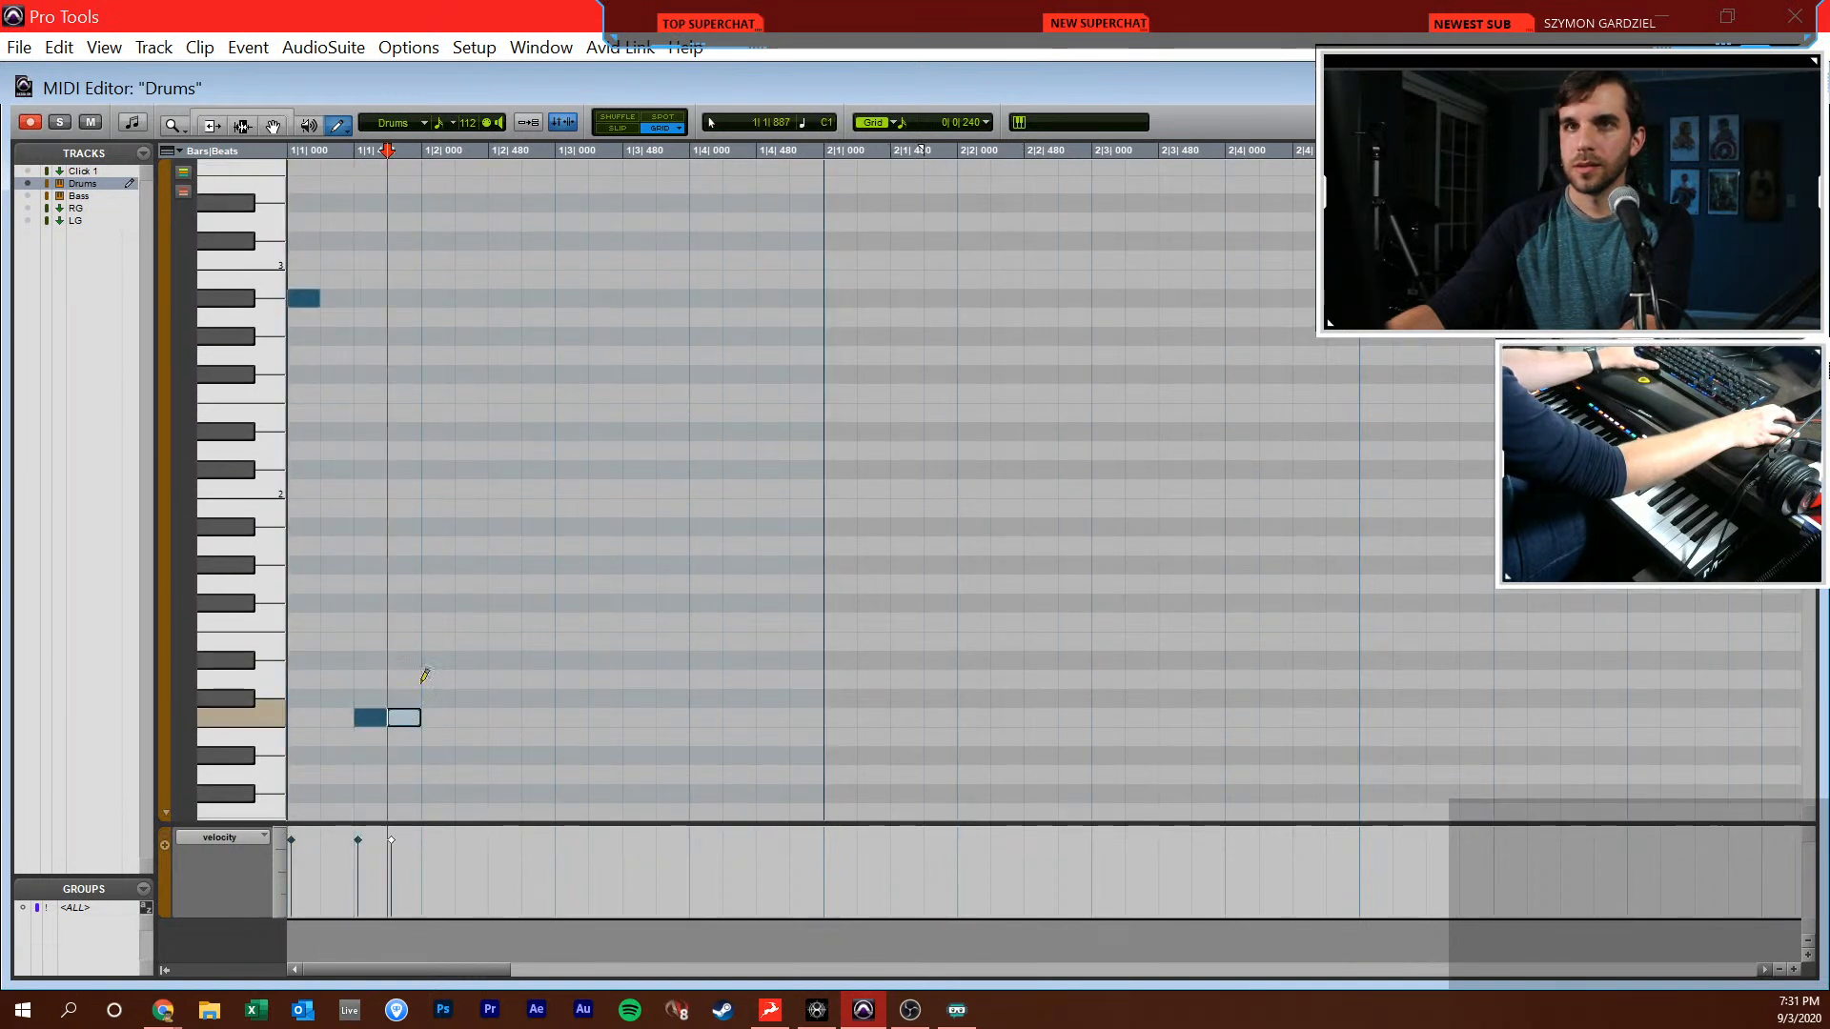
Fill beat 2 of bar 1 with sixteenth notes D1, G1, C1 and C1, and play the pattern from the start
key(alt+Tab)
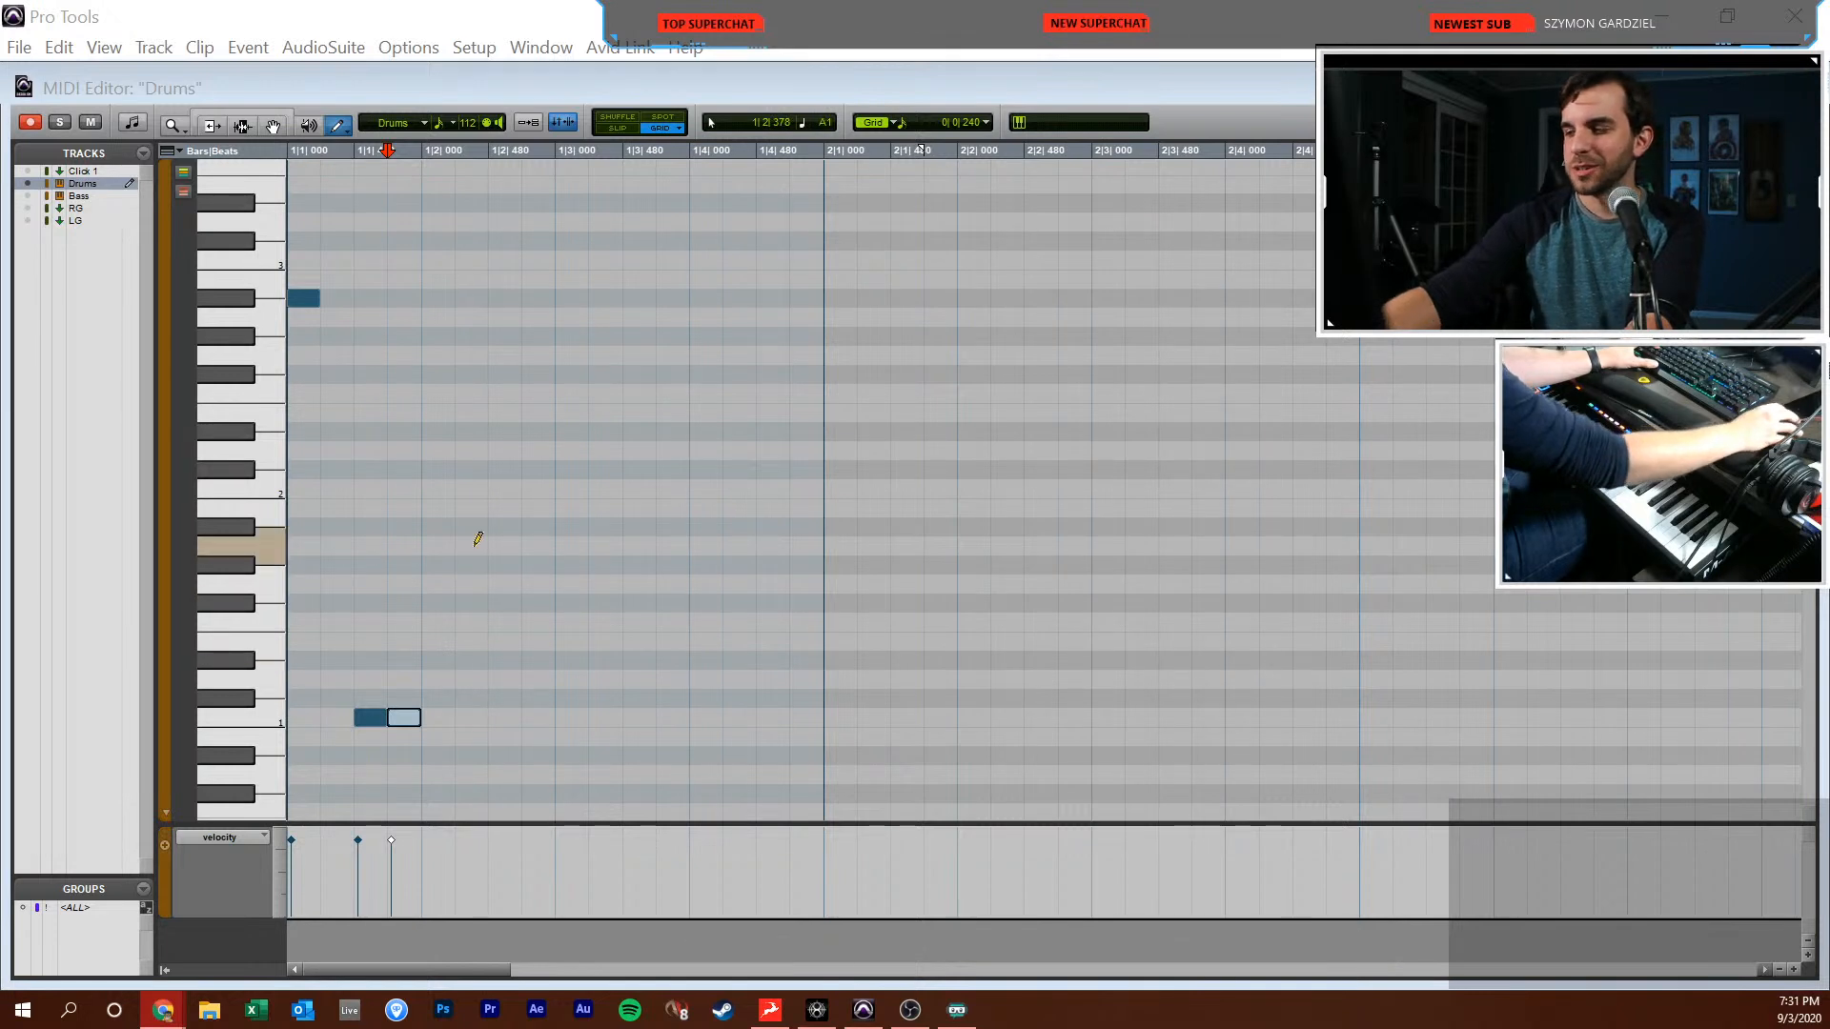
click(439, 680)
click(471, 584)
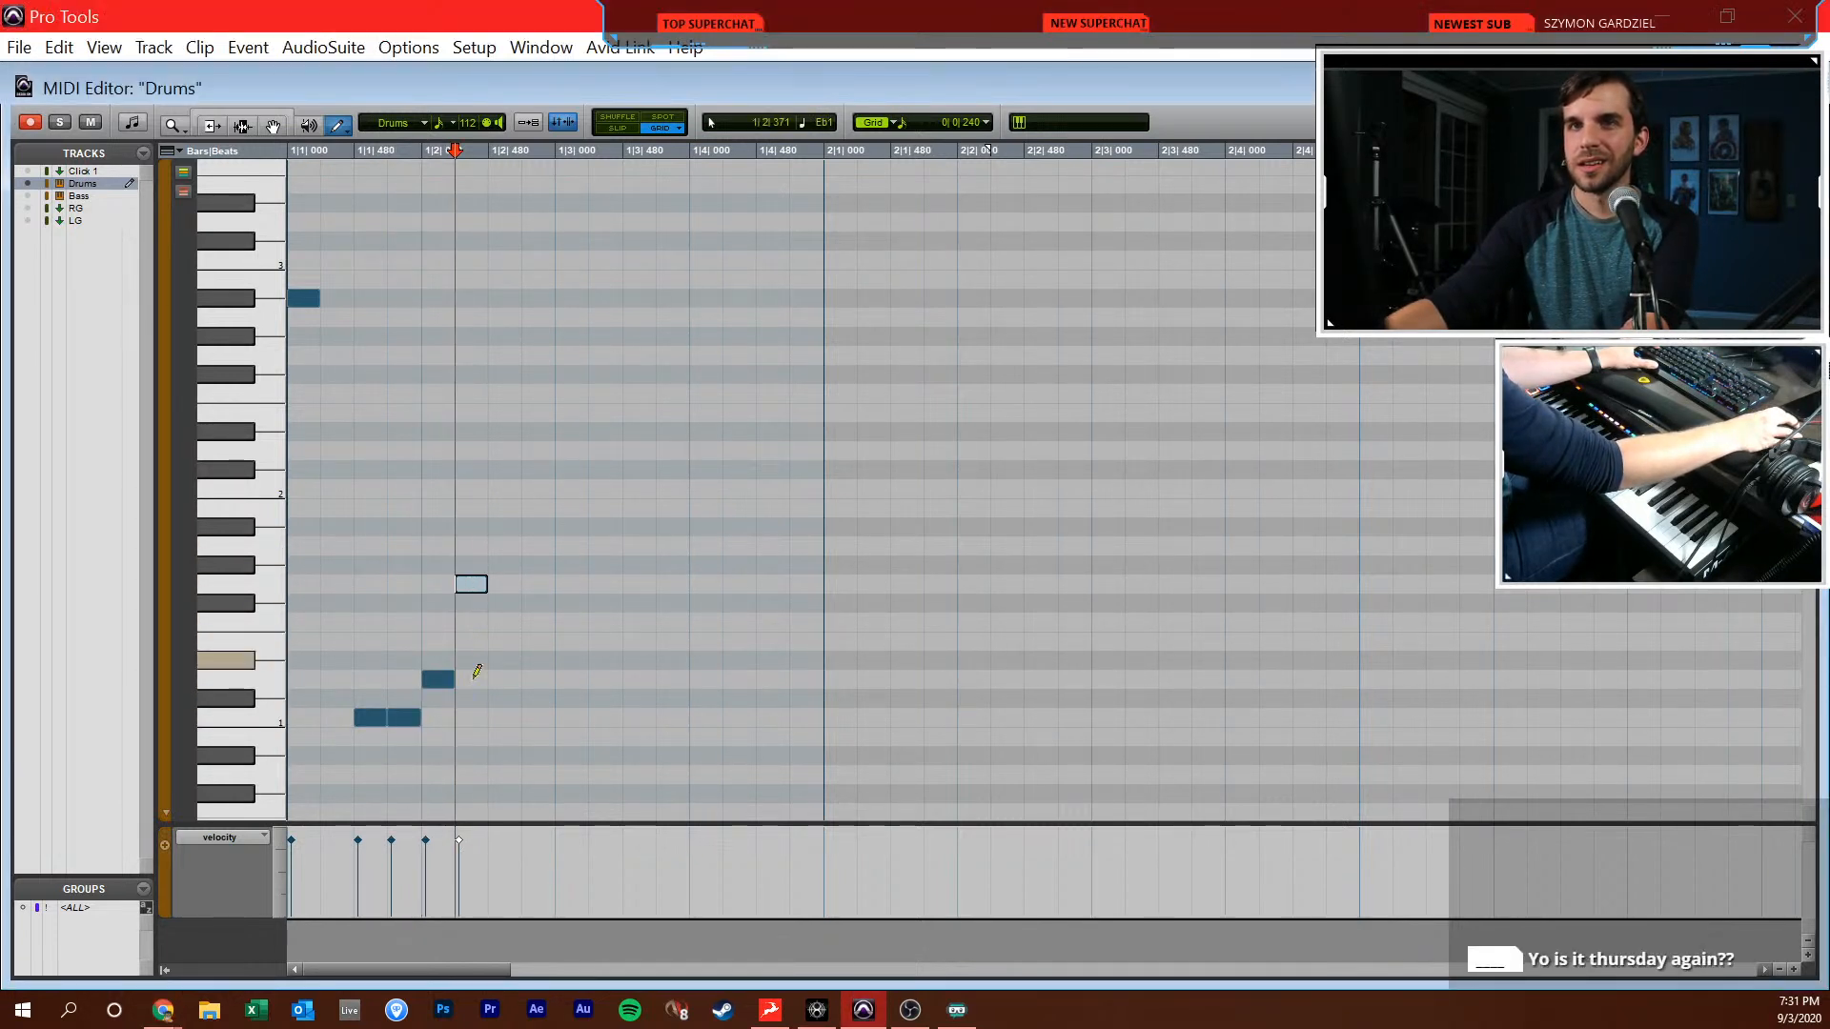
click(504, 718)
click(538, 718)
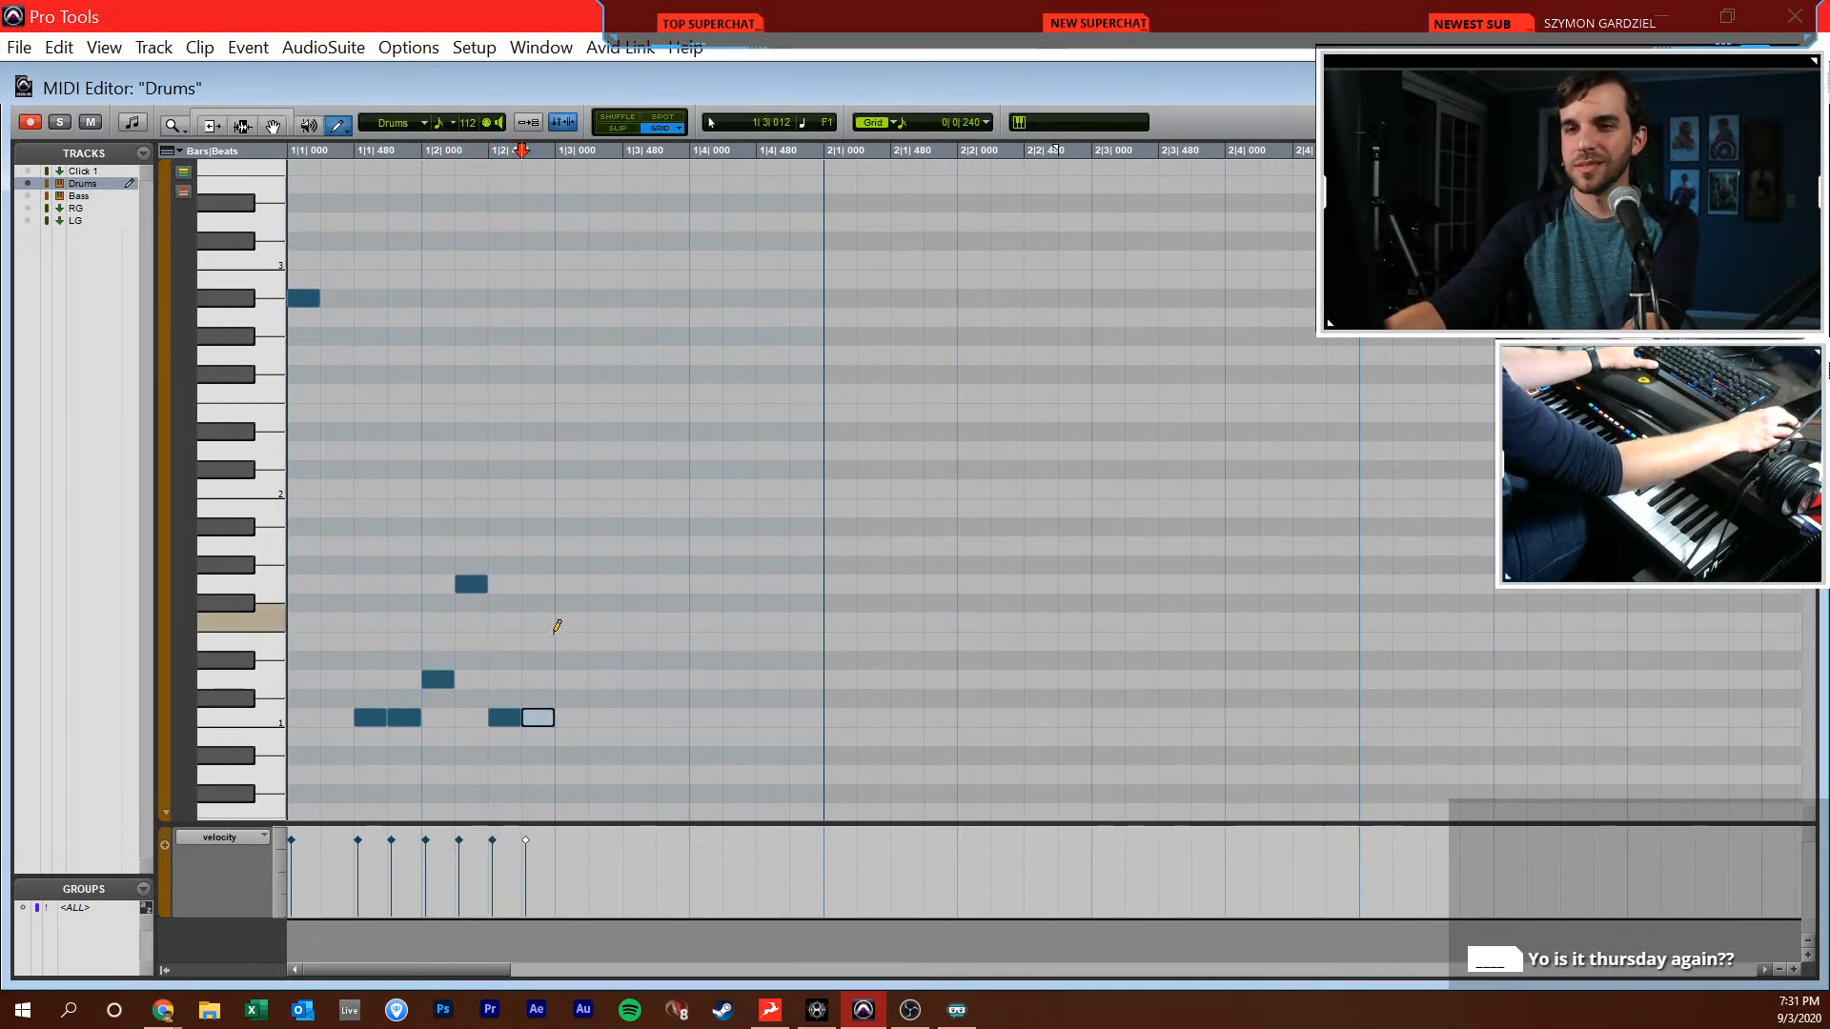
key(F7)
key(Return)
key(space)
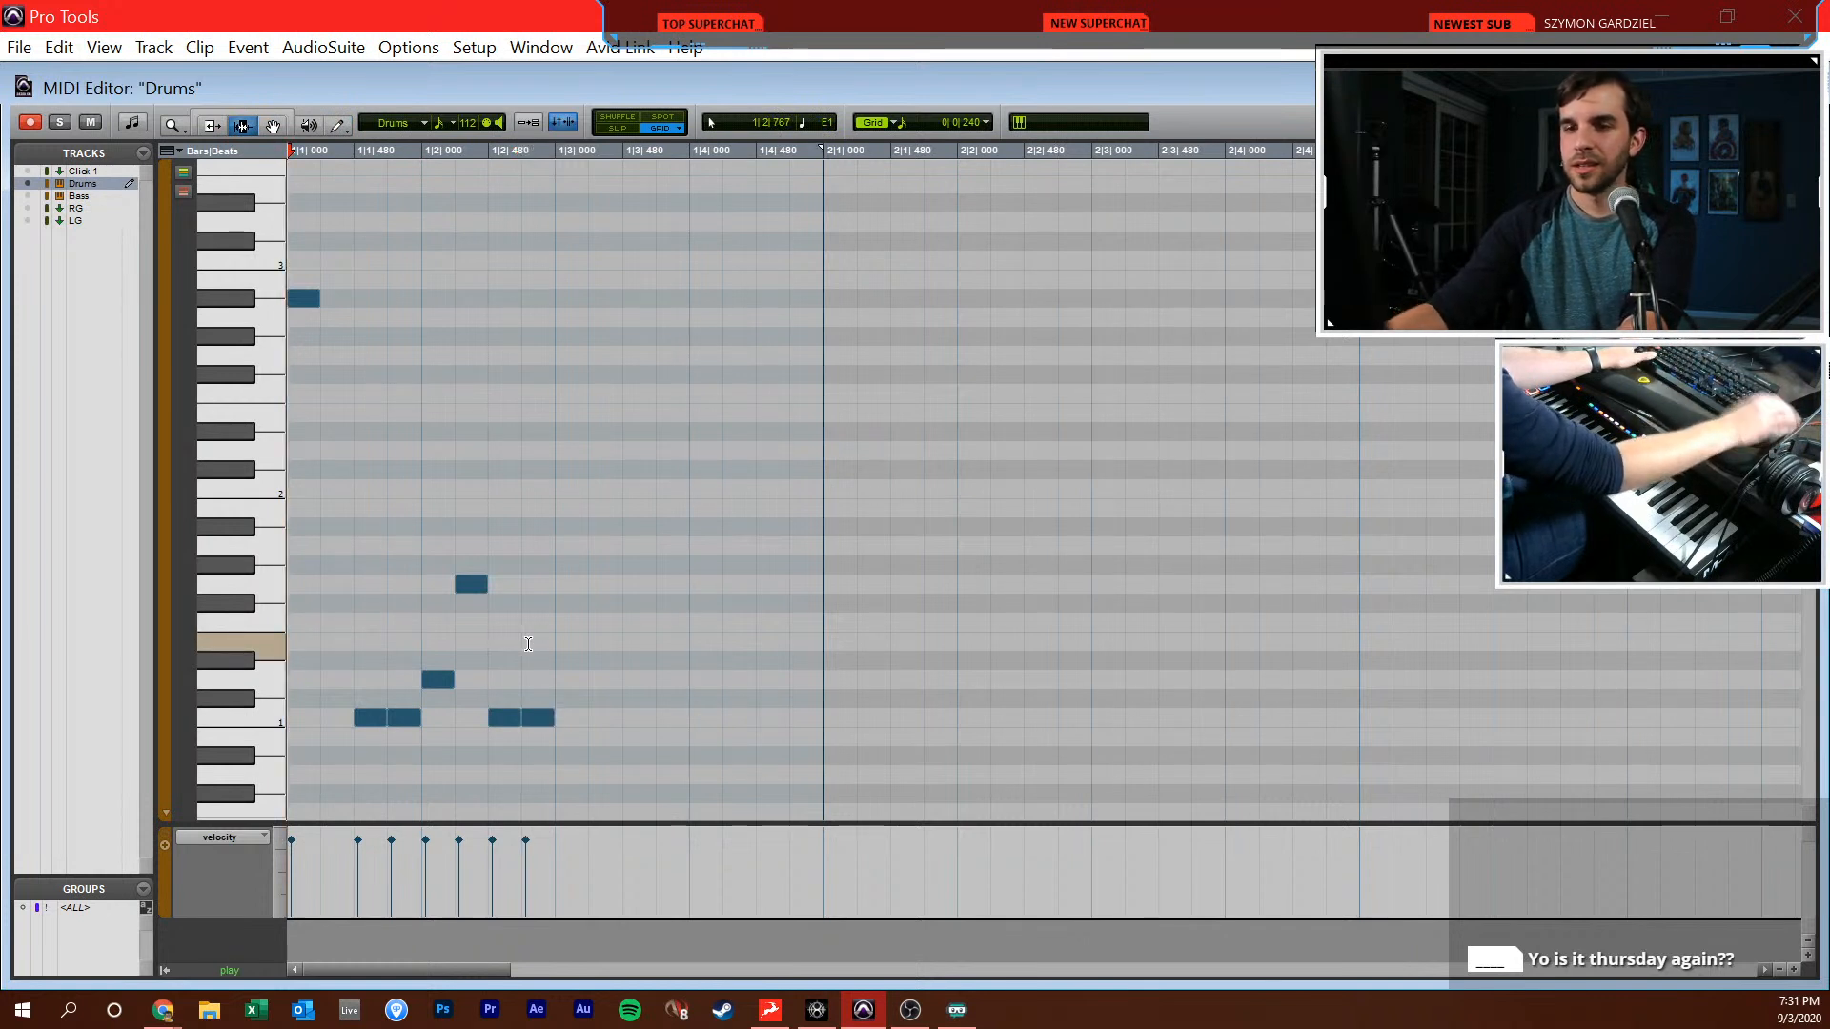
Set the MIDI editor grid to 1/16-note triplets and place a triplet-length D1 note at 1|3|000
key(F10)
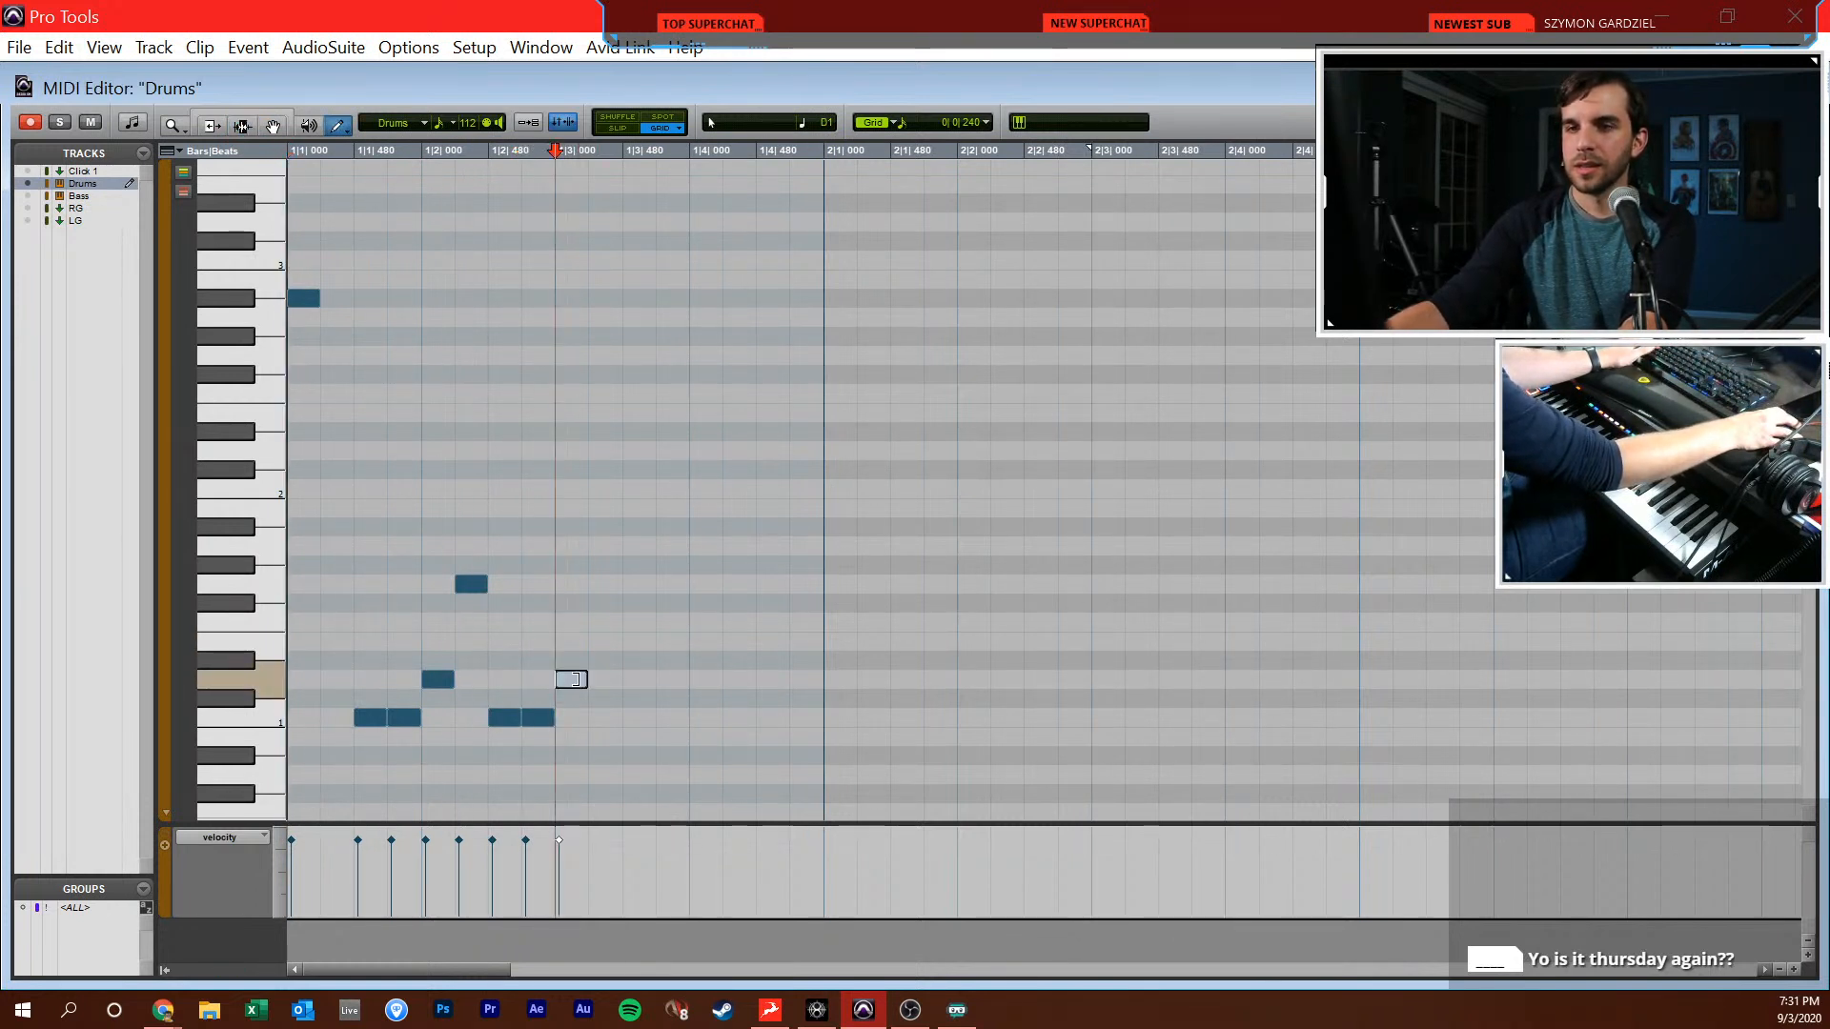
click(576, 678)
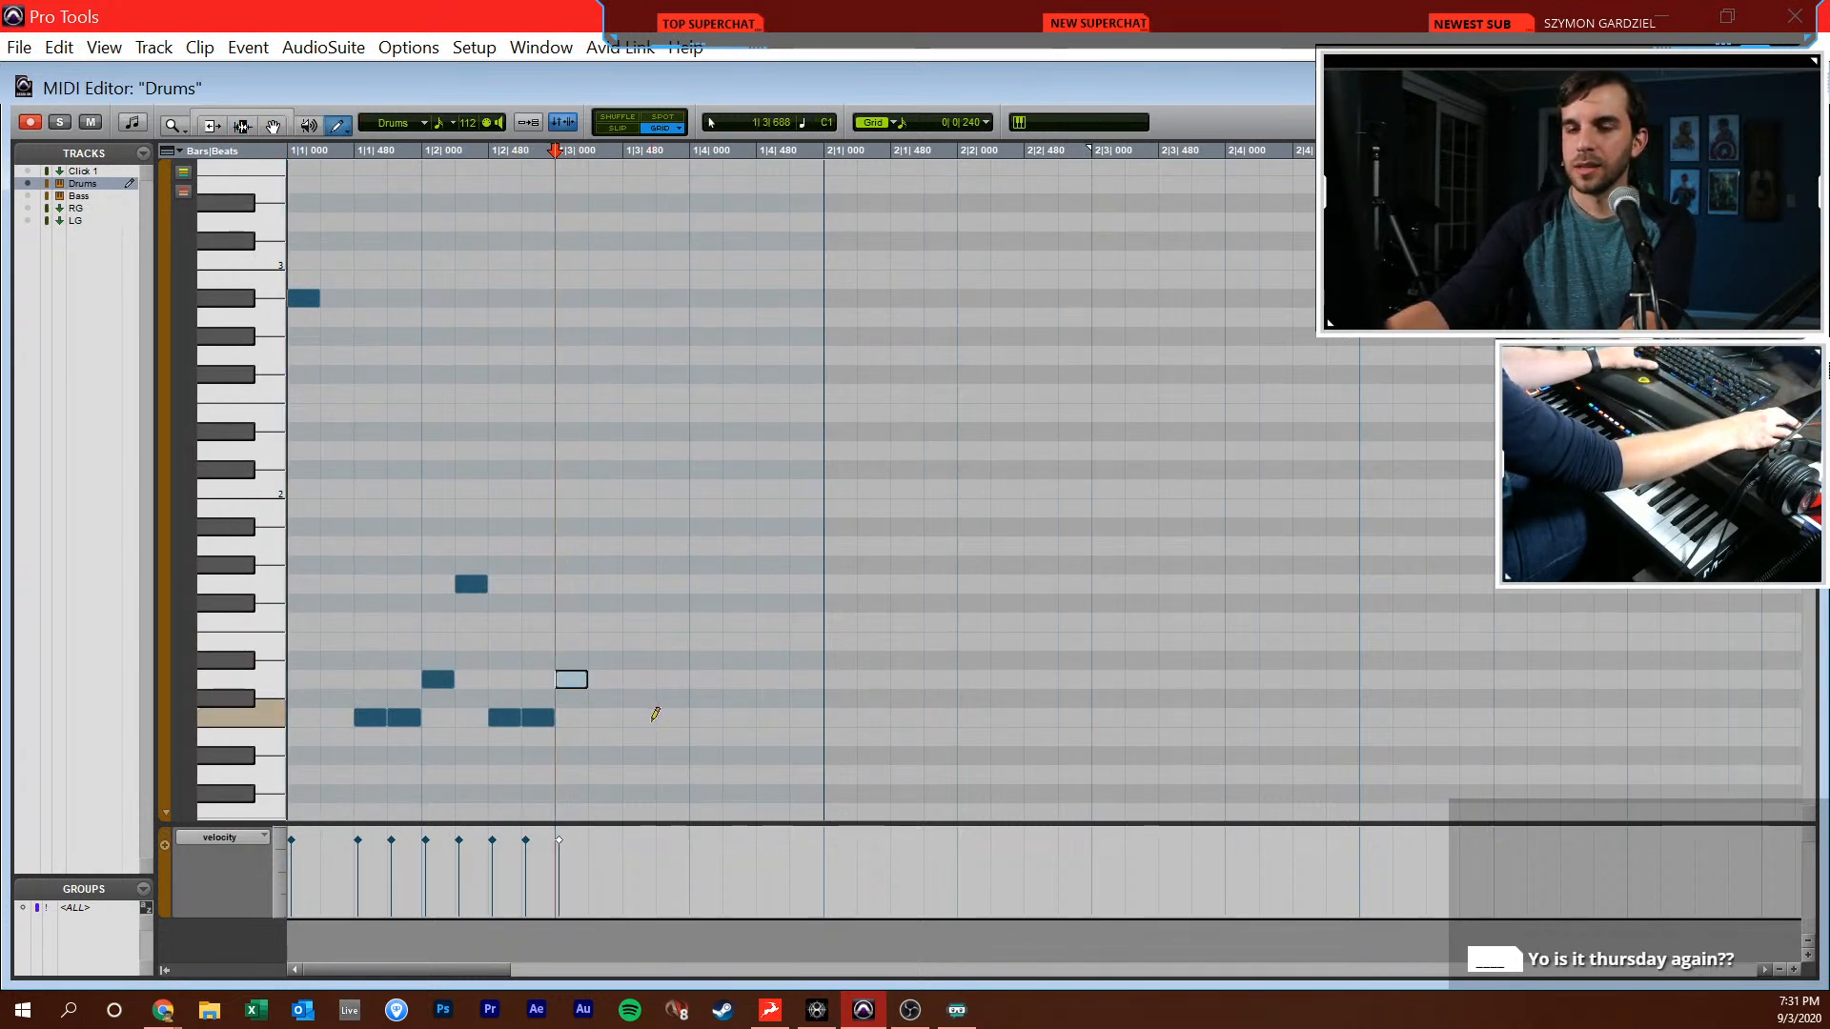
click(965, 128)
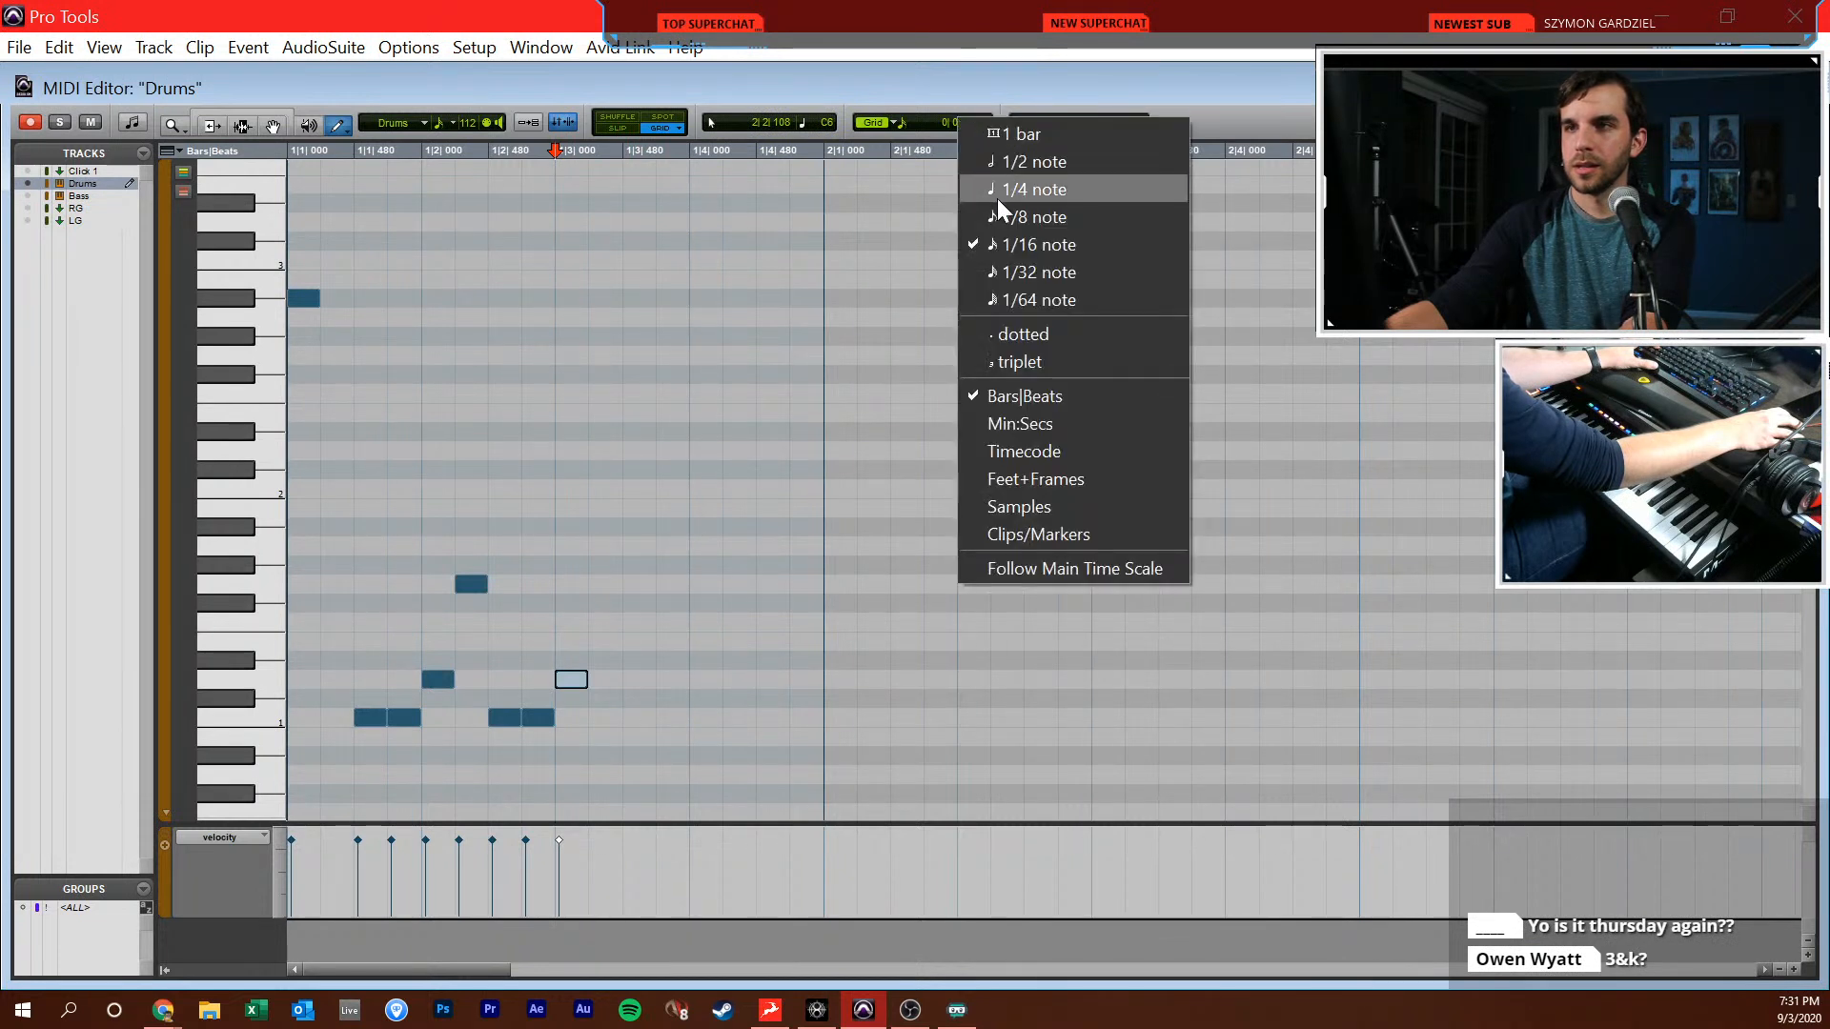
click(1018, 364)
key(t)
key(F8)
double_click(855, 683)
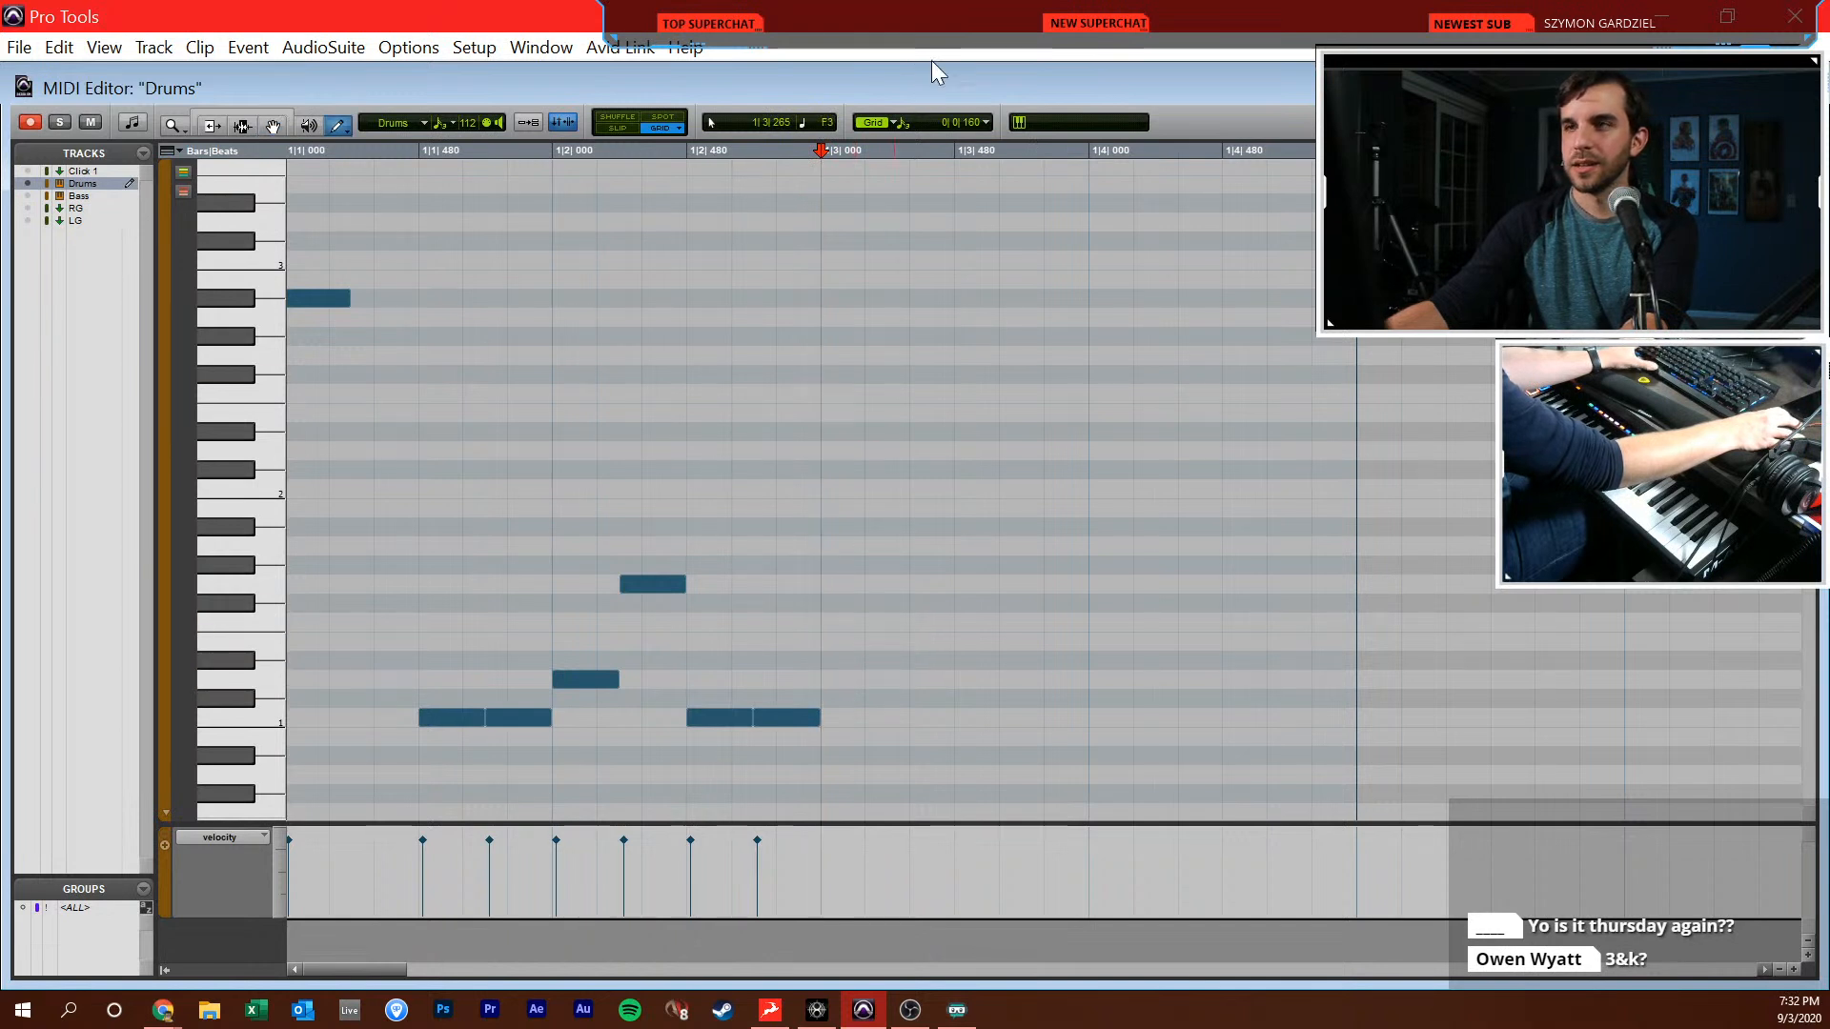
click(844, 678)
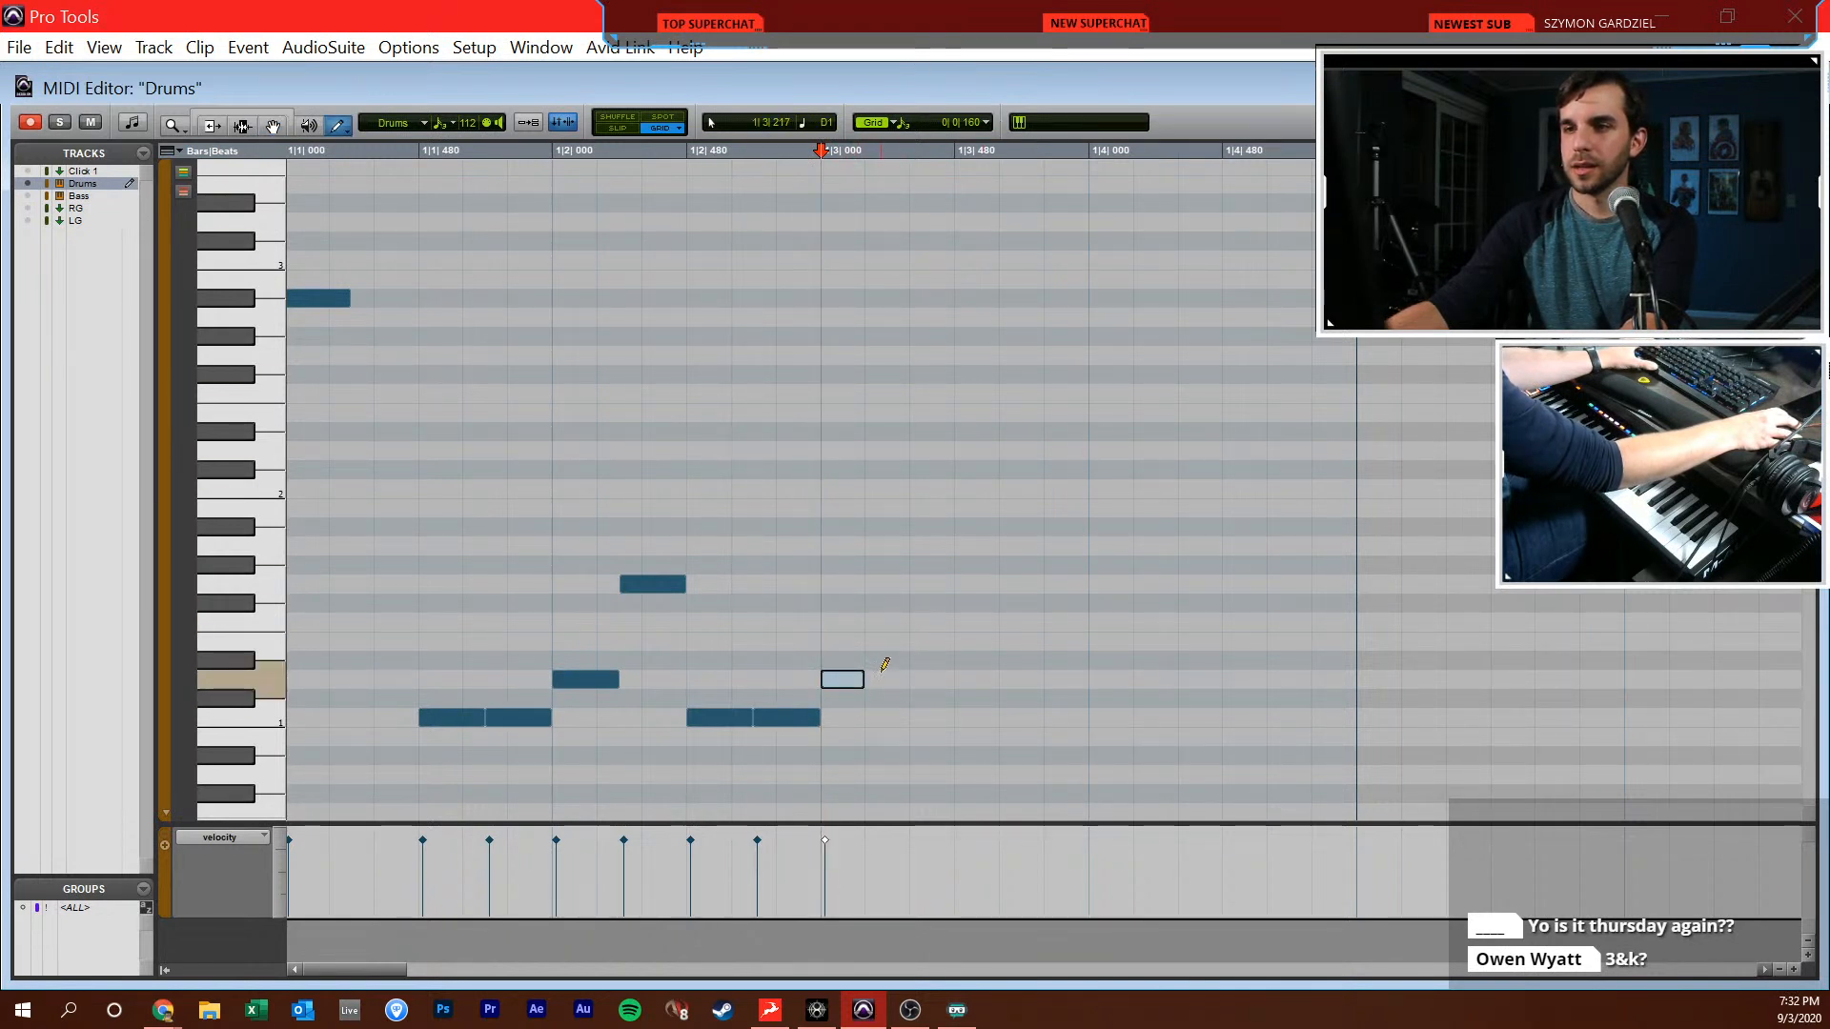
Complete beat 3 with sixteenth-triplet notes D1, D1, G1, C1 and C1, and add a D1 note at 1|4|000
click(885, 679)
click(930, 679)
click(976, 584)
click(1020, 717)
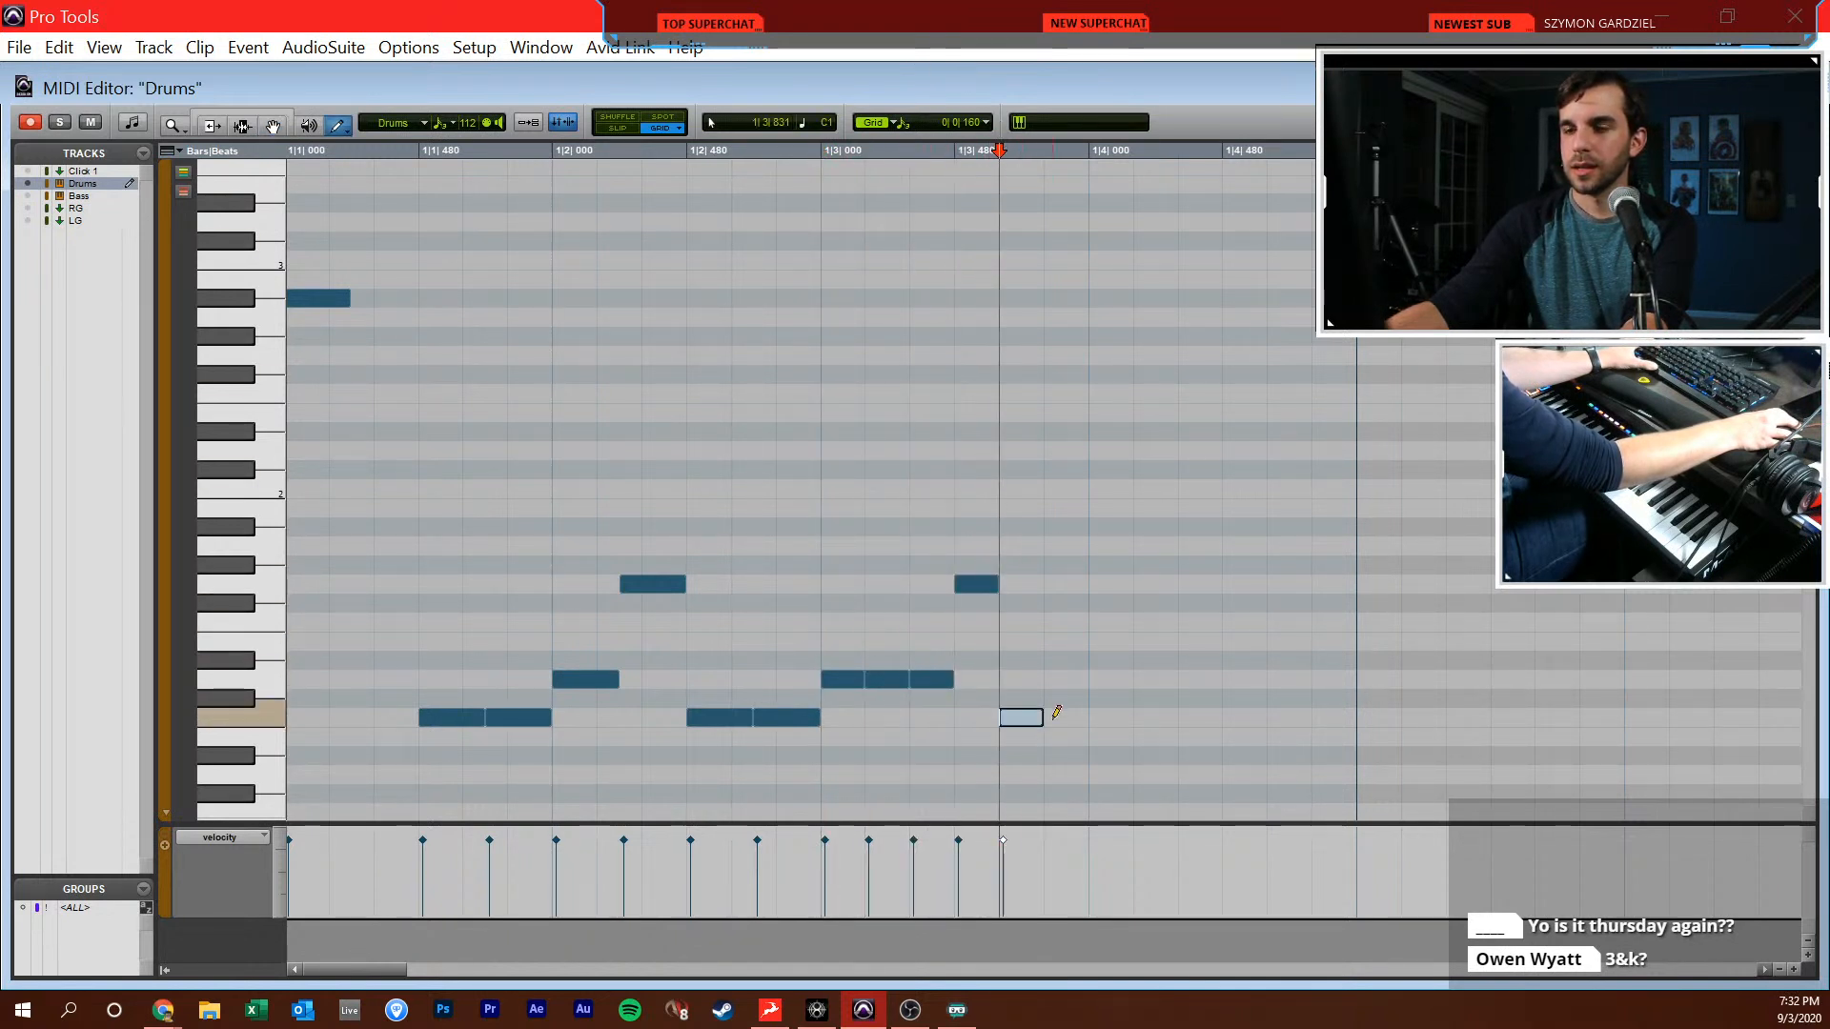
click(1058, 716)
click(1111, 679)
Turn off the triplet grid and finish beat 4 with sixteenths: C1 with A#1, G#1 alone, and C1 with C#2
click(987, 122)
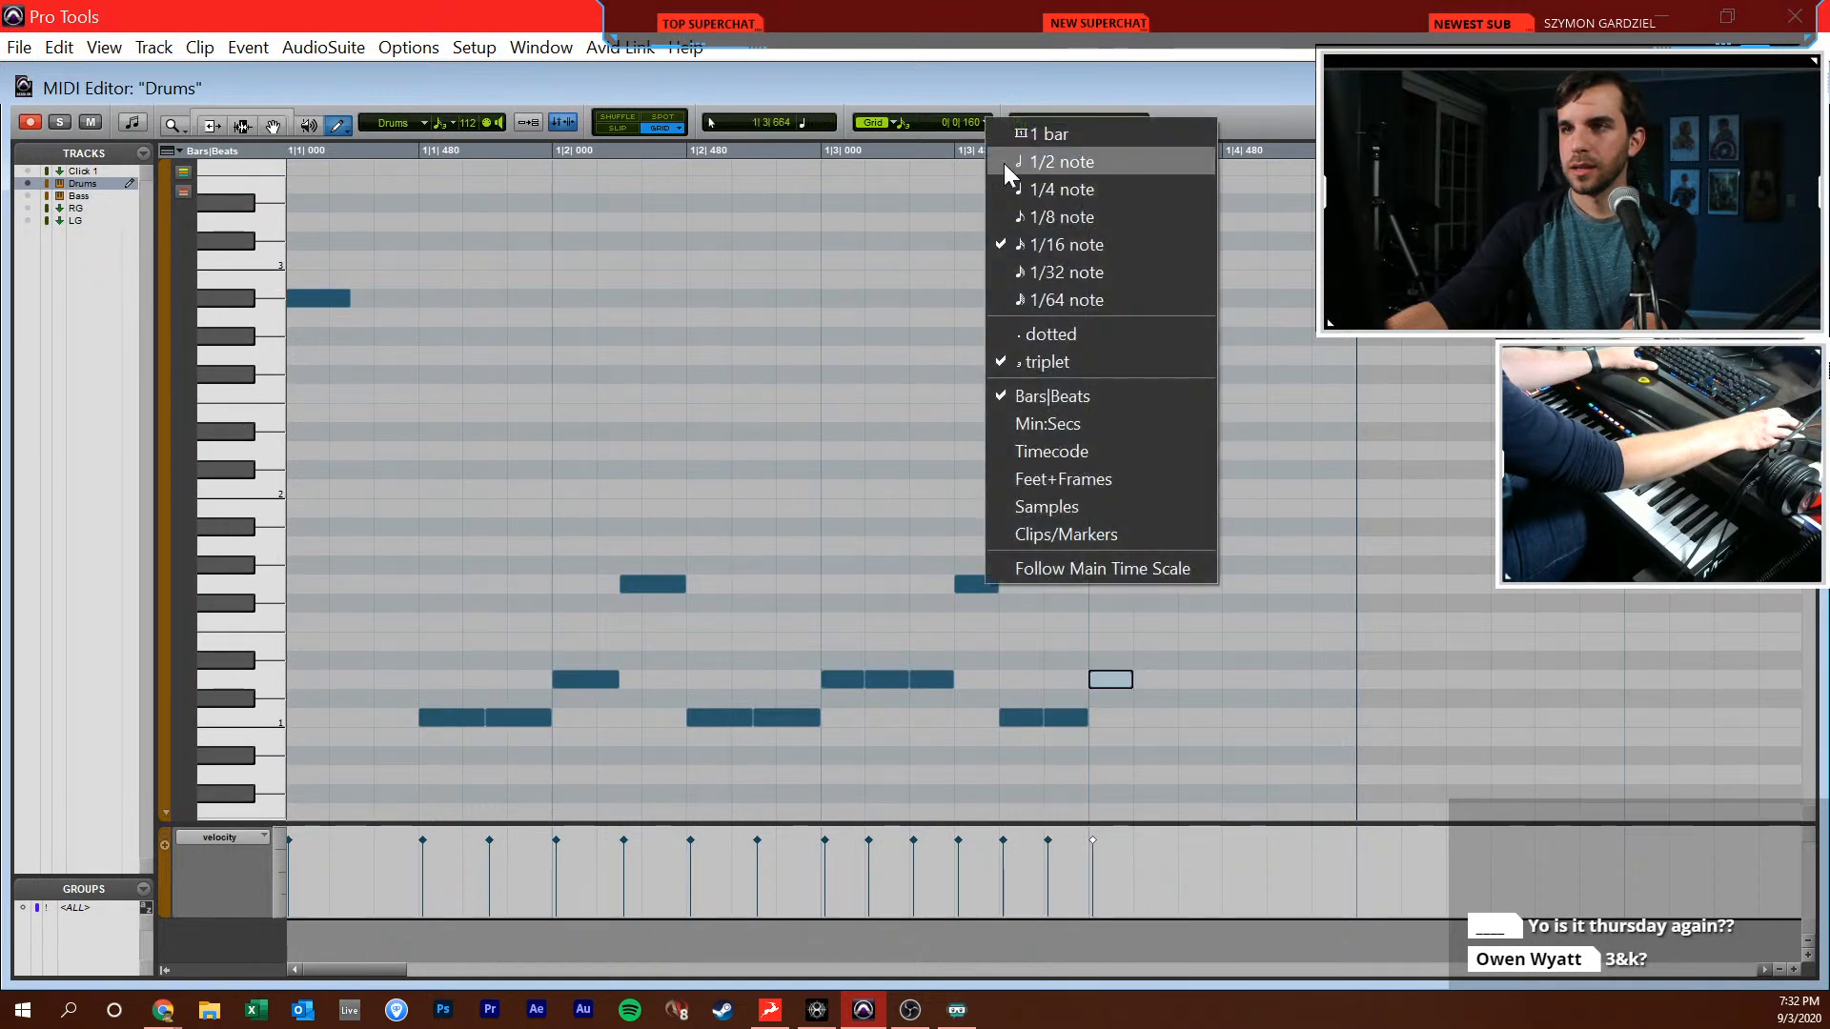
click(1051, 353)
click(1188, 717)
click(1191, 526)
click(1253, 564)
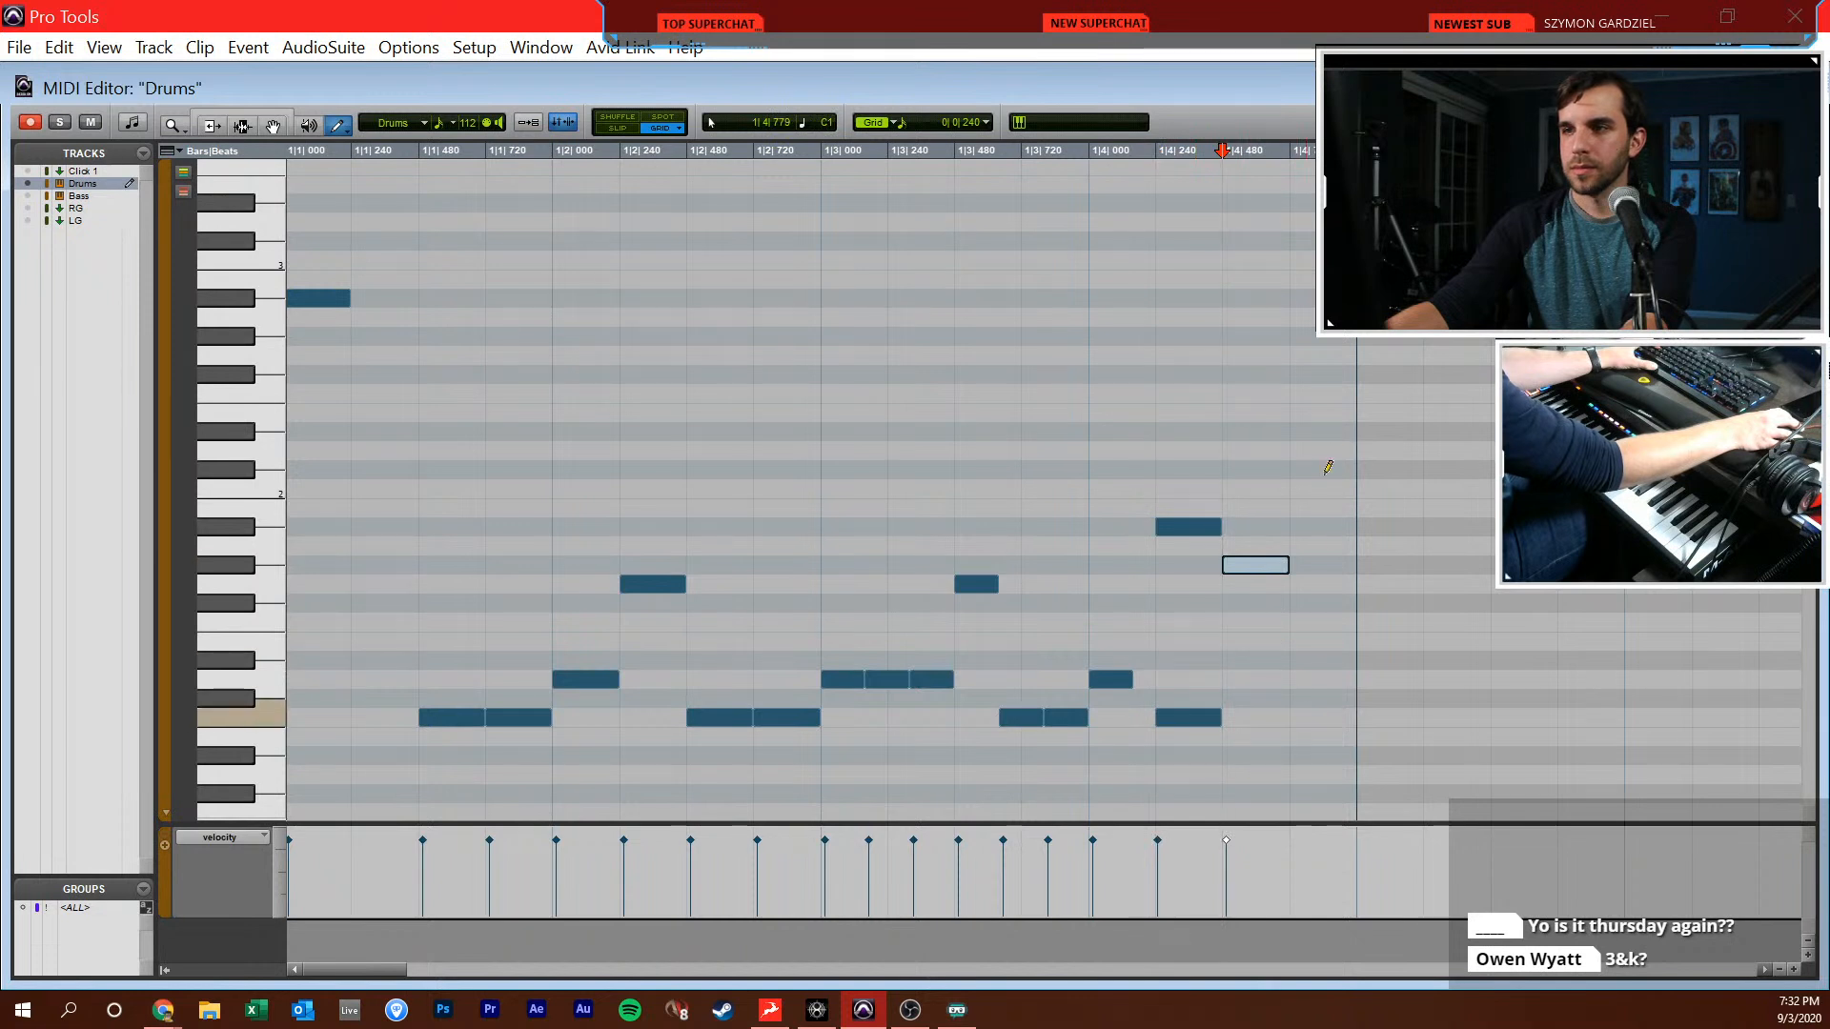
click(1321, 717)
click(1327, 469)
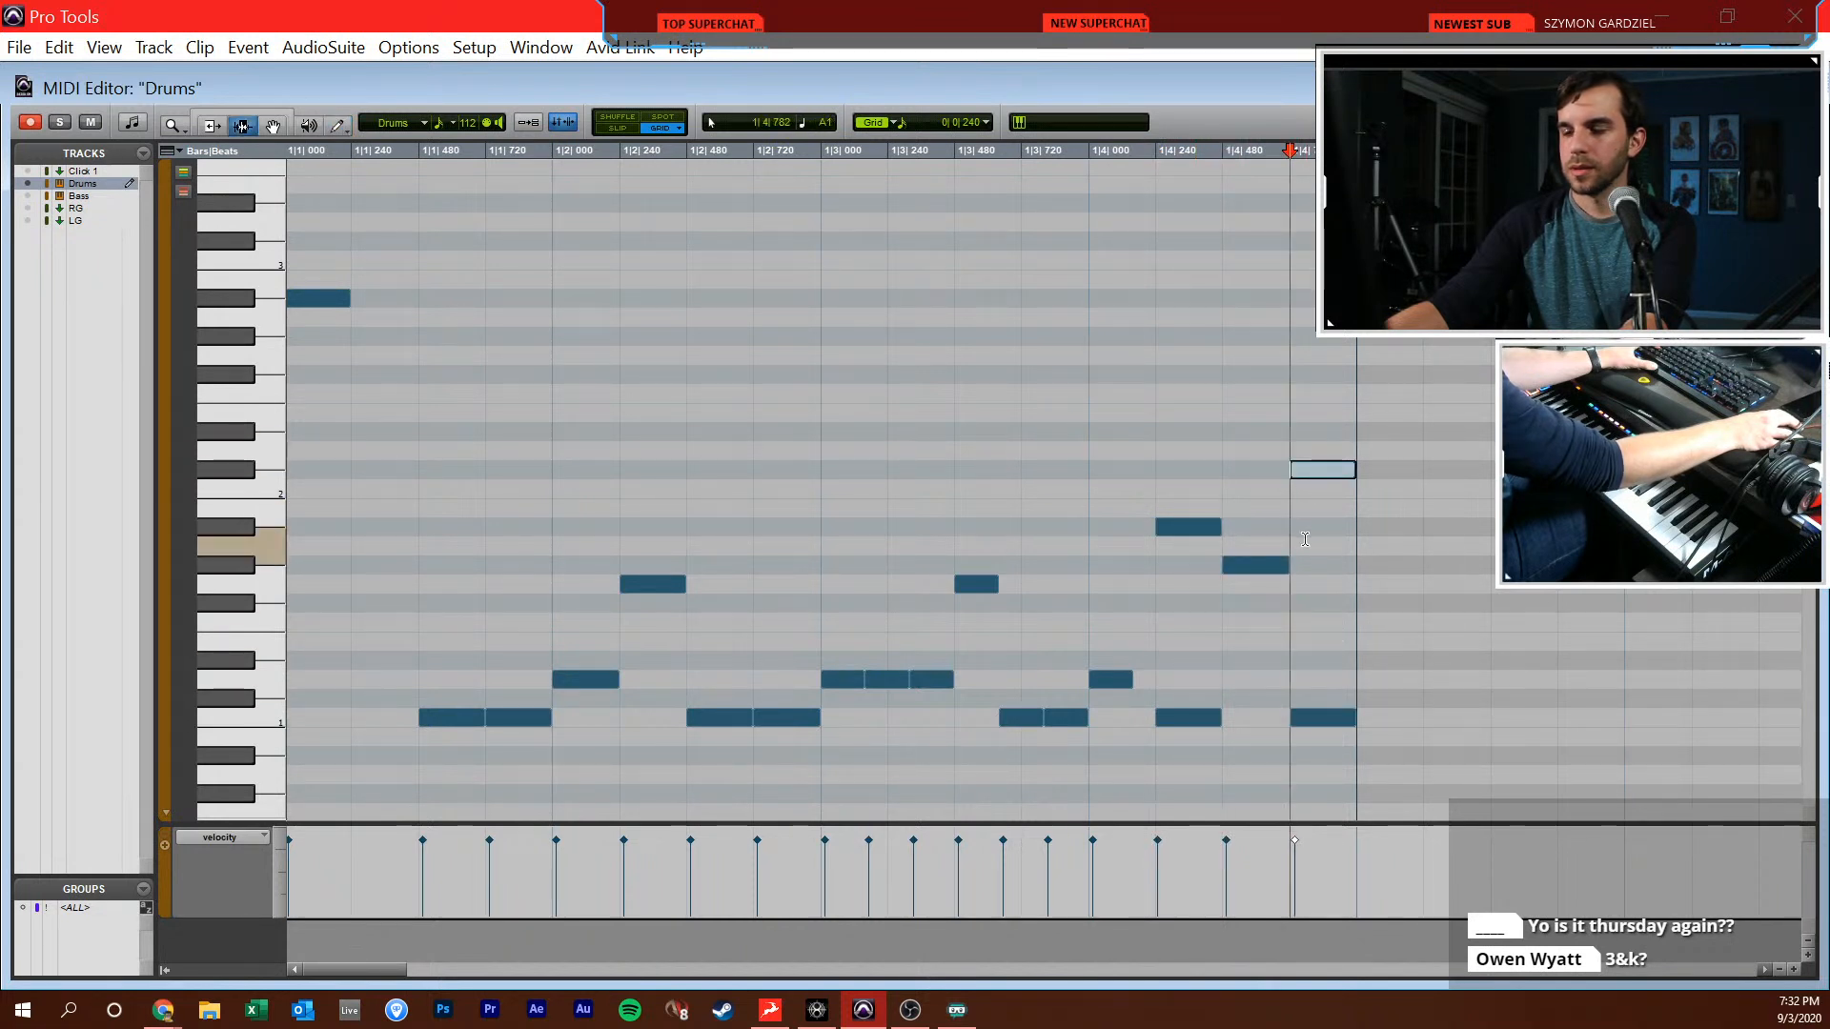
Play back the one-bar drum pattern from the start in the MIDI editor, checking a setup dialog in between
key(F7)
key(space)
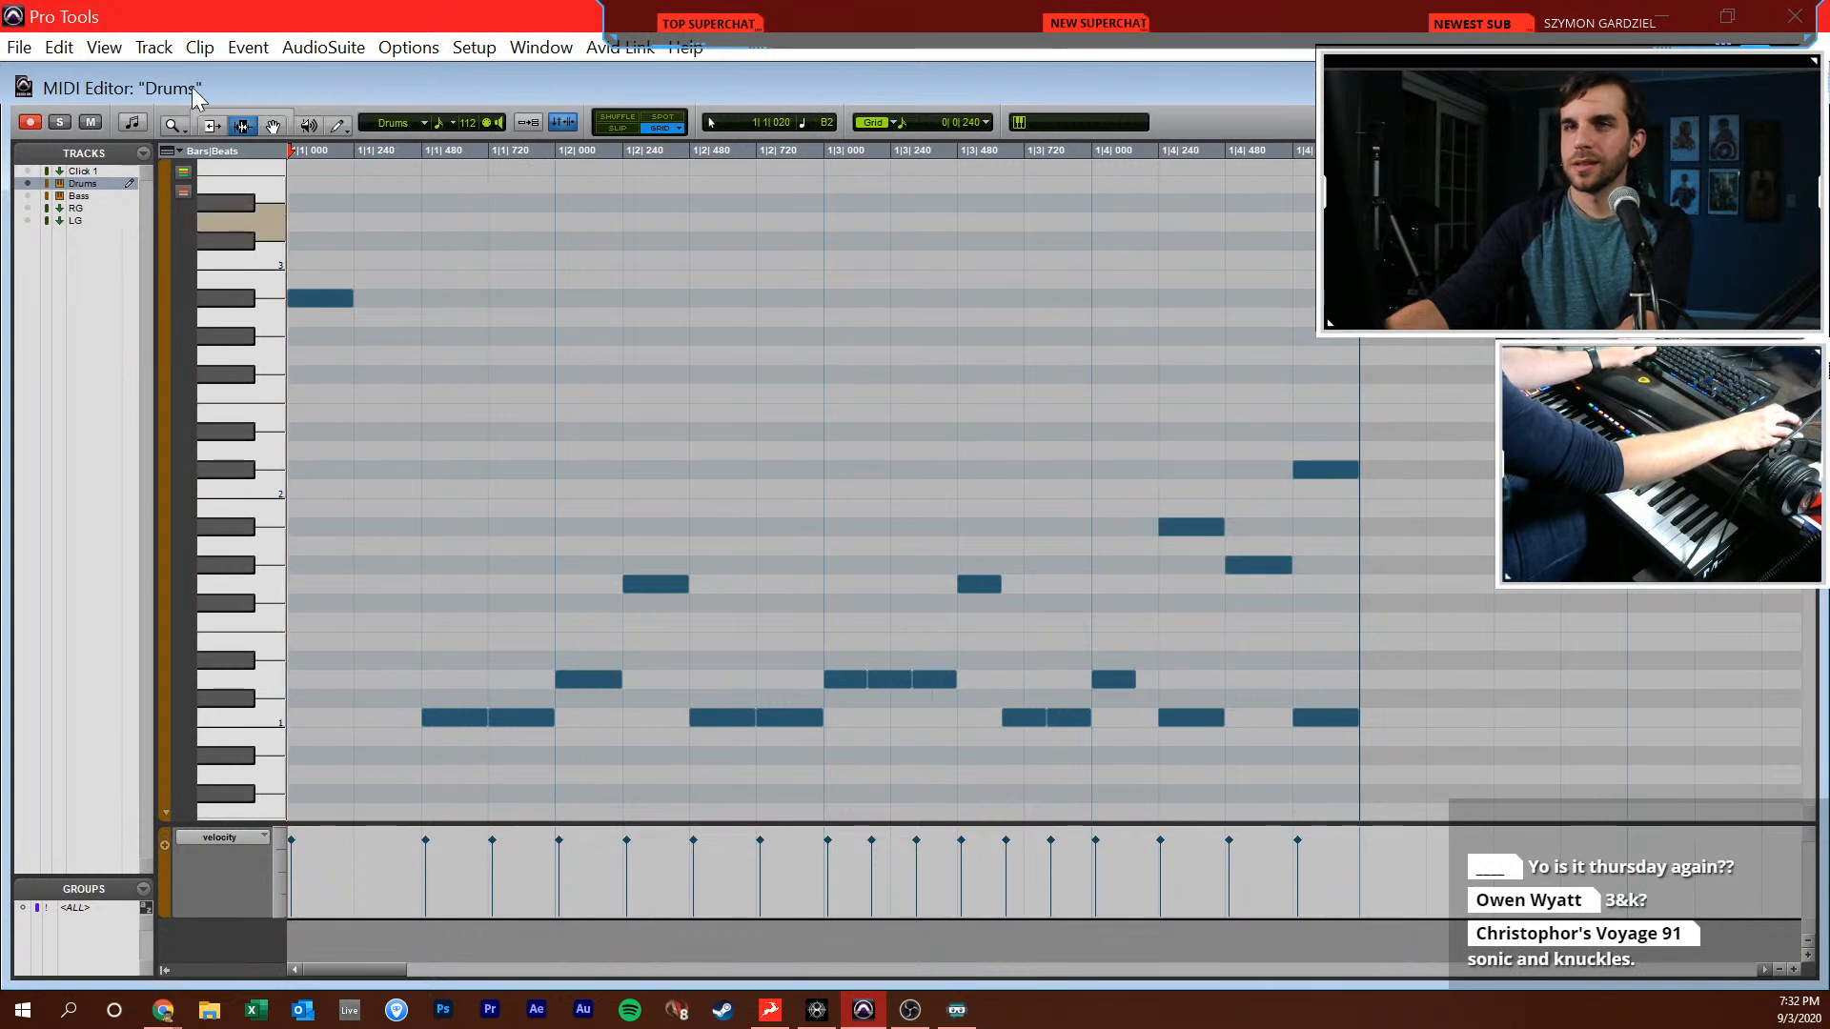
click(477, 48)
click(515, 101)
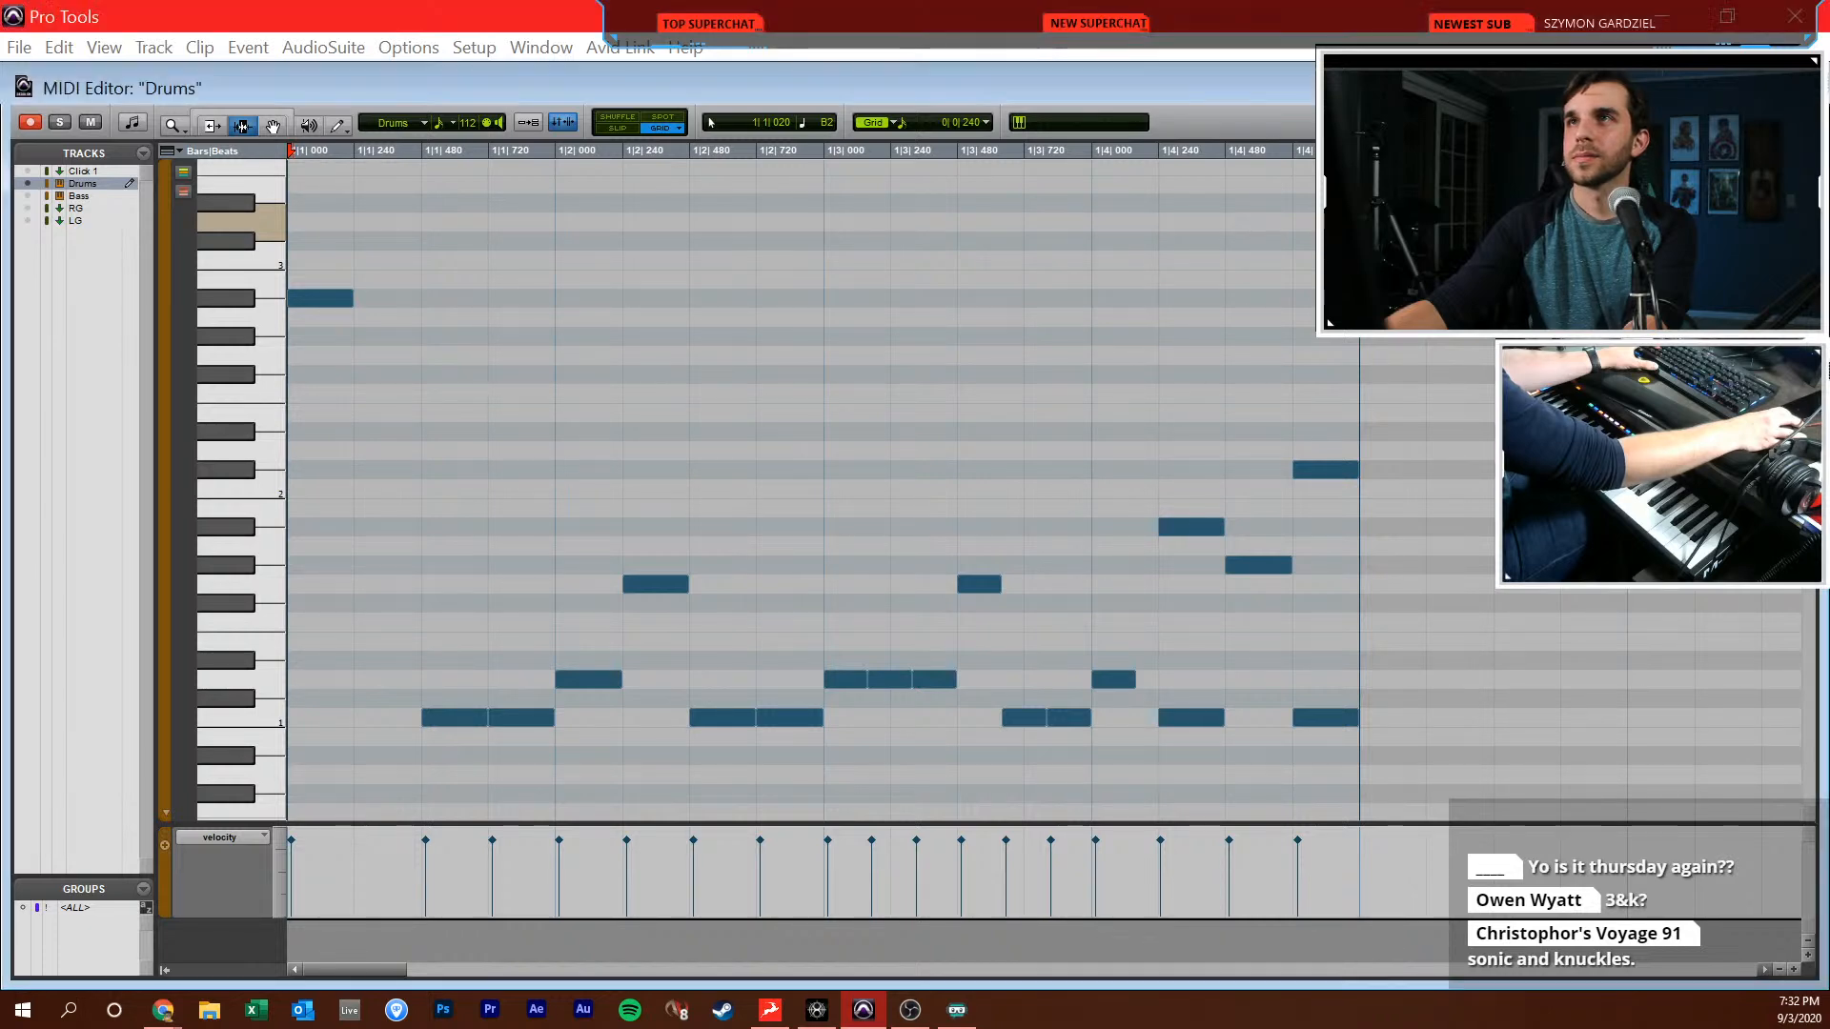
click(963, 318)
key(Return)
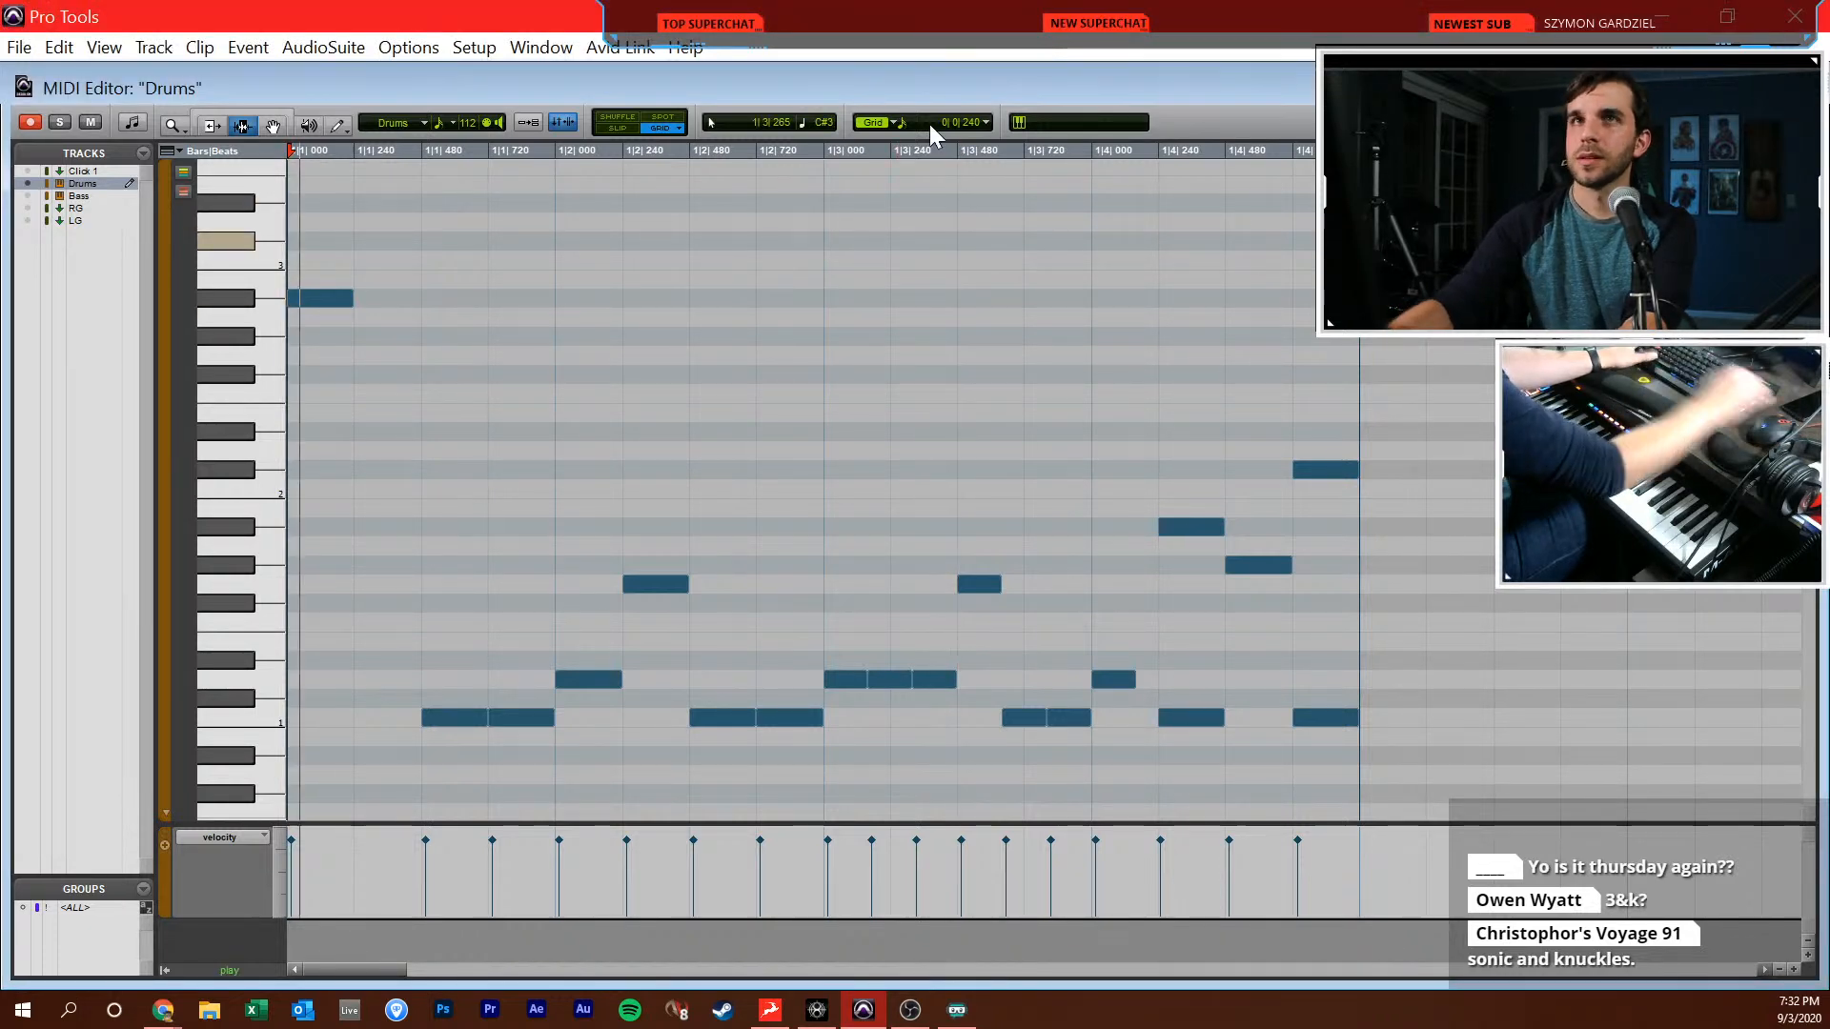
key(space)
Play the drum clip against the other tracks in the Edit window and reopen the Drums MIDI editor showing bars 1 and 2
key(ctrl+equal)
key(space)
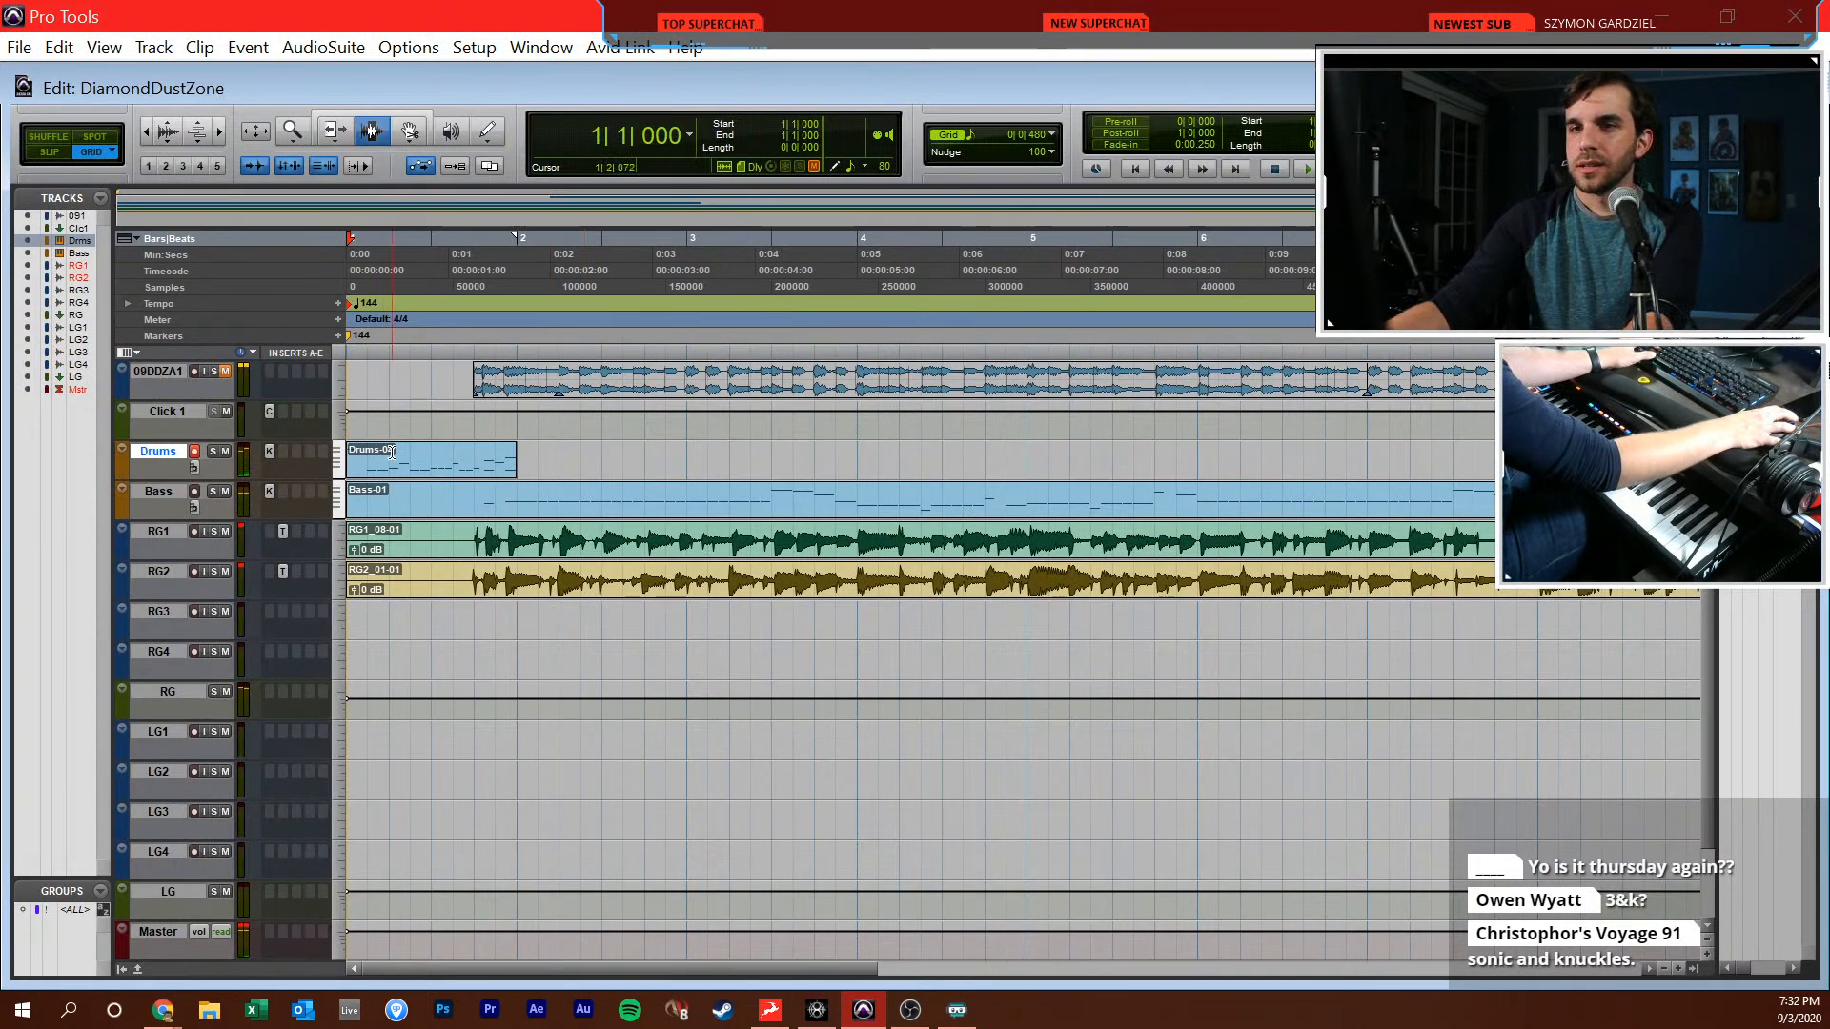
key(super+equal)
key(r)
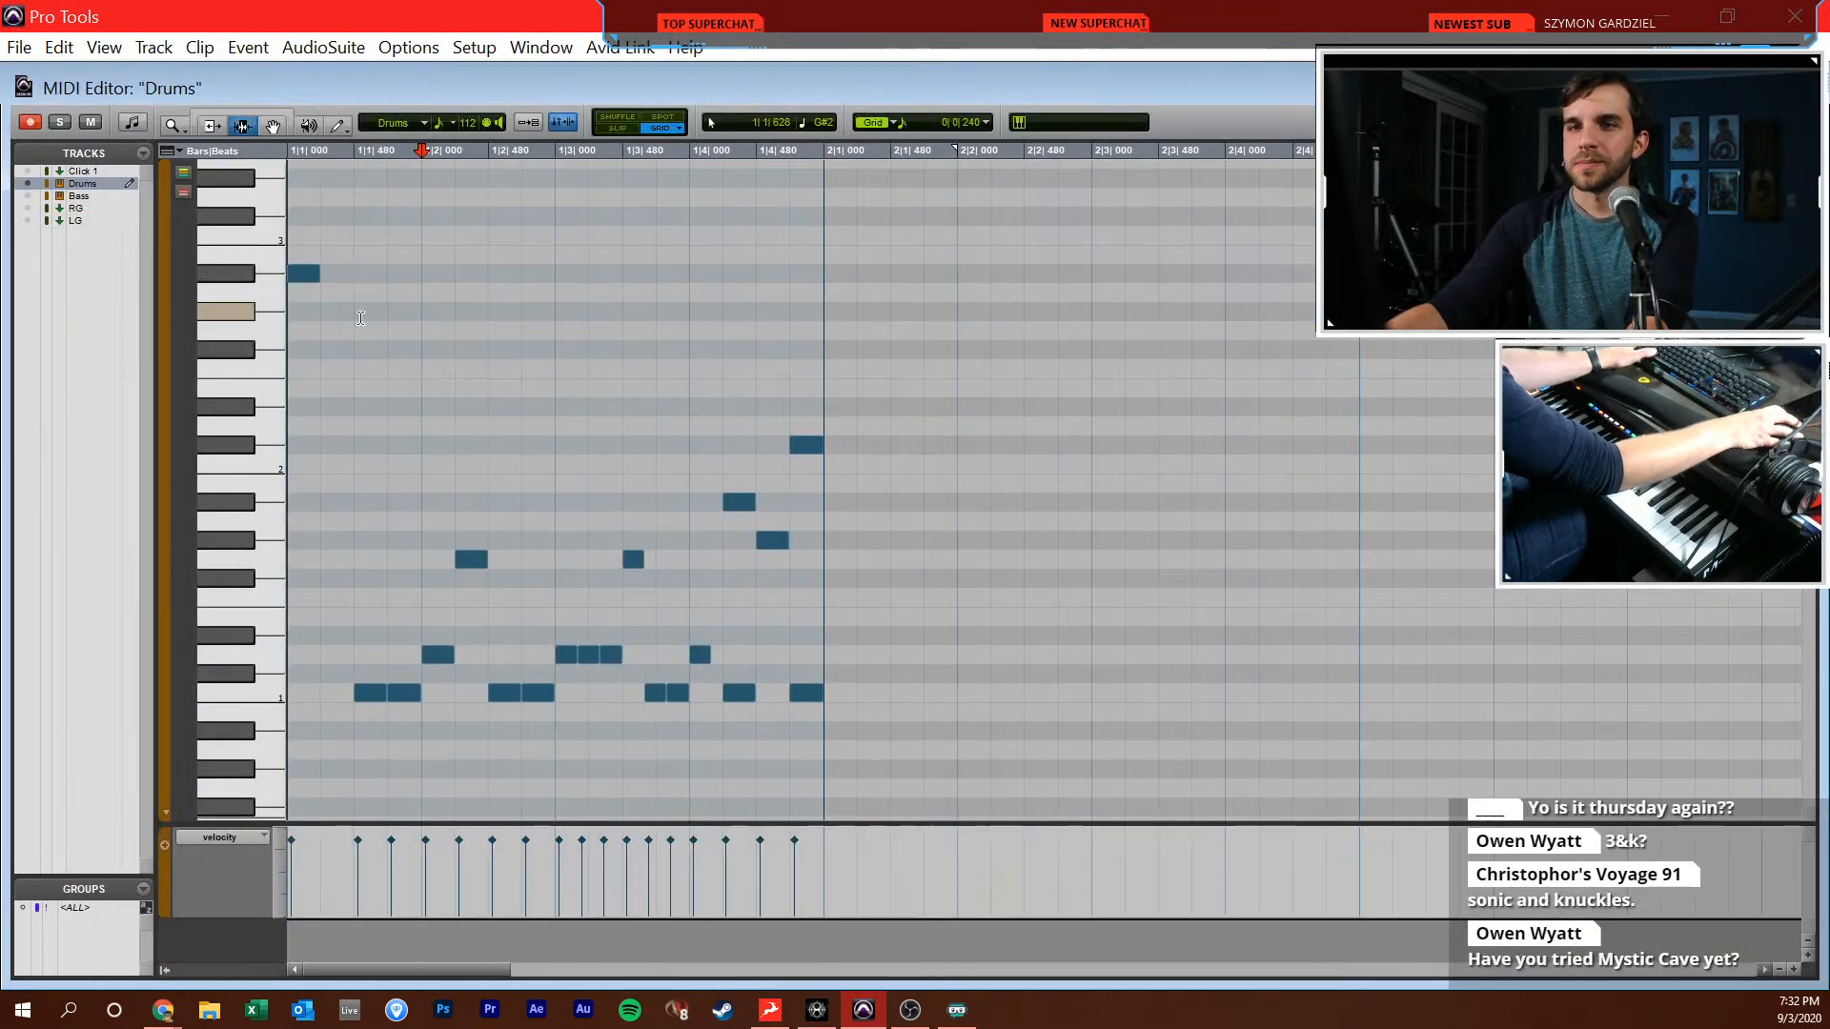
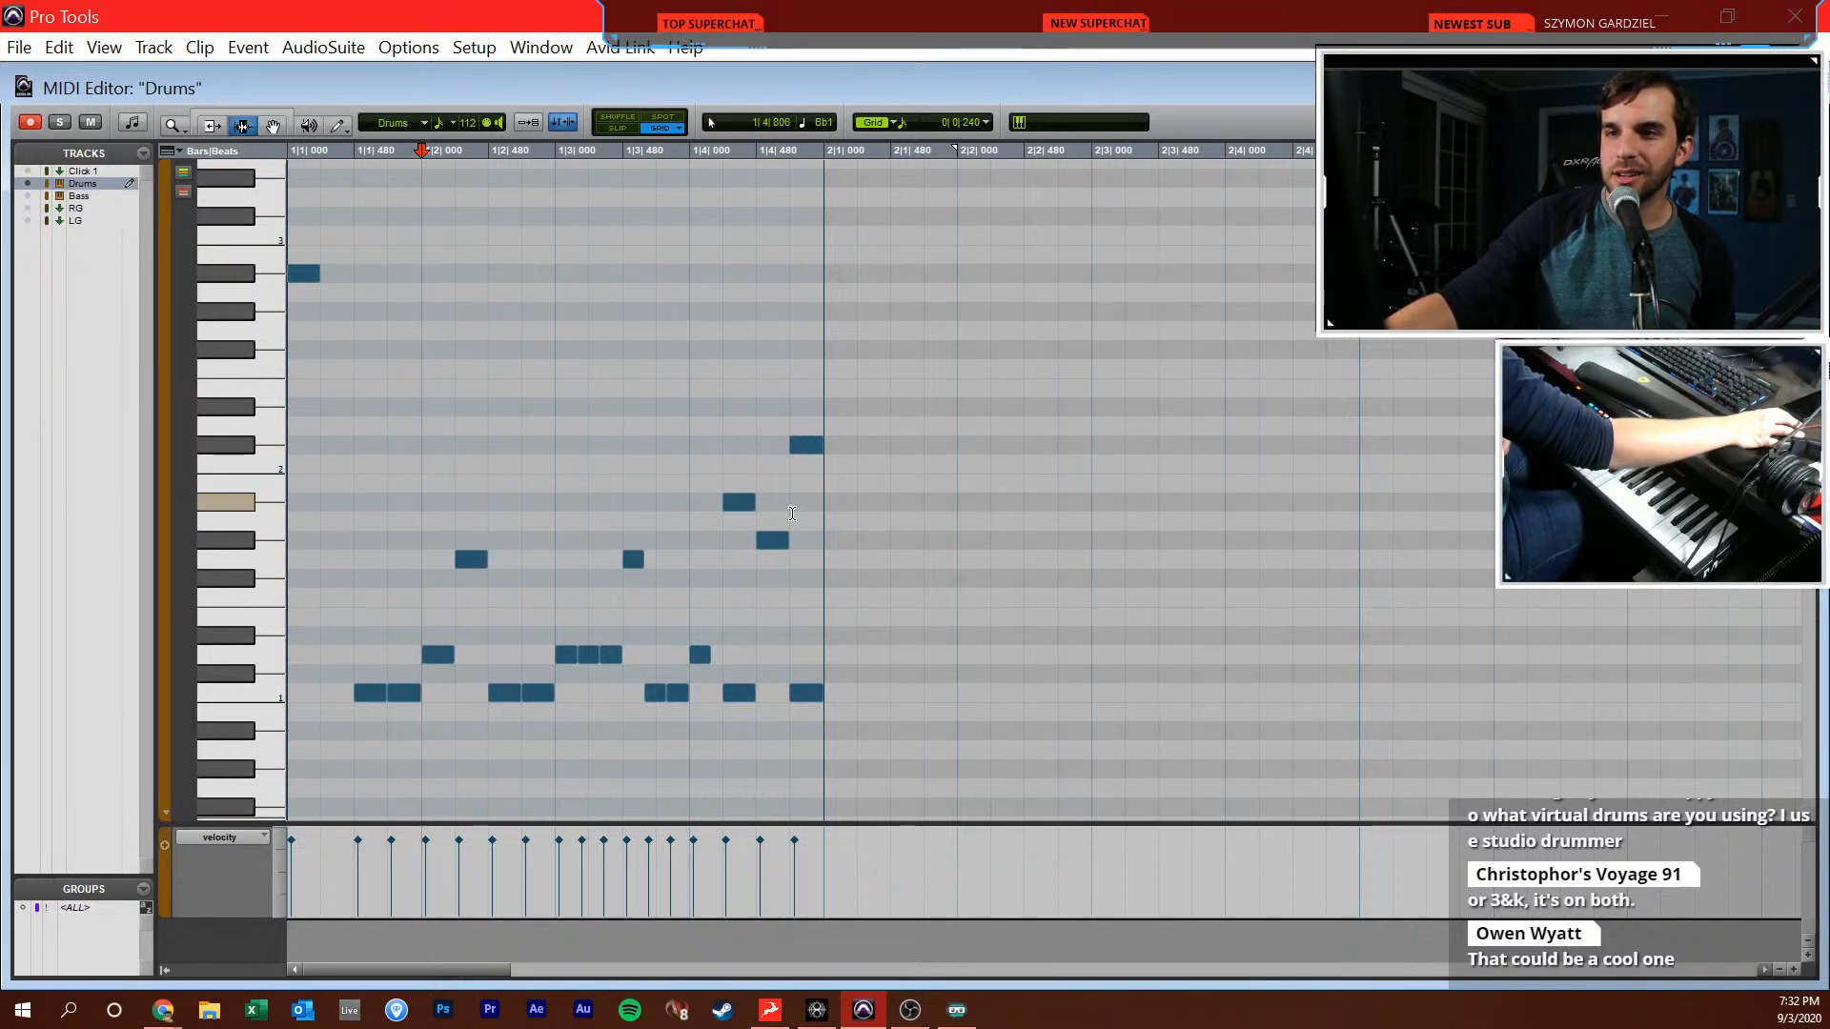
Play back the one-bar drum pattern from the start of the session in the MIDI editor
key(Return)
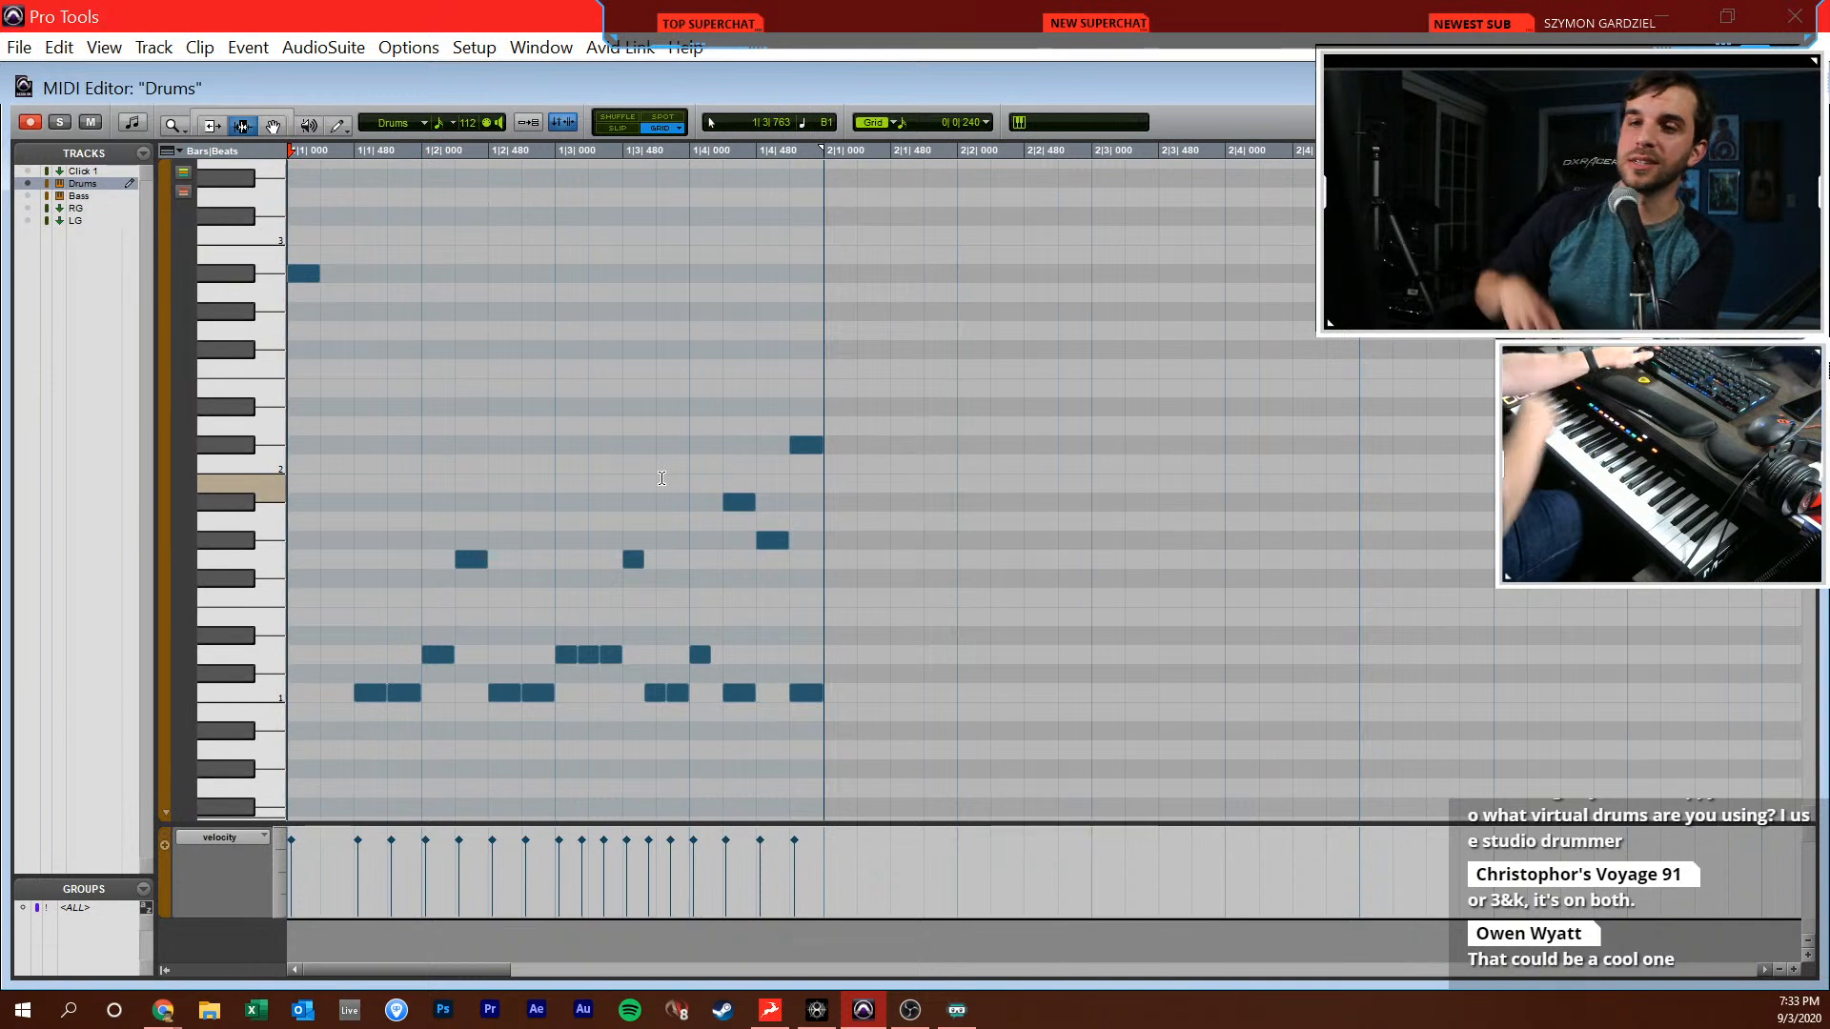
key(space)
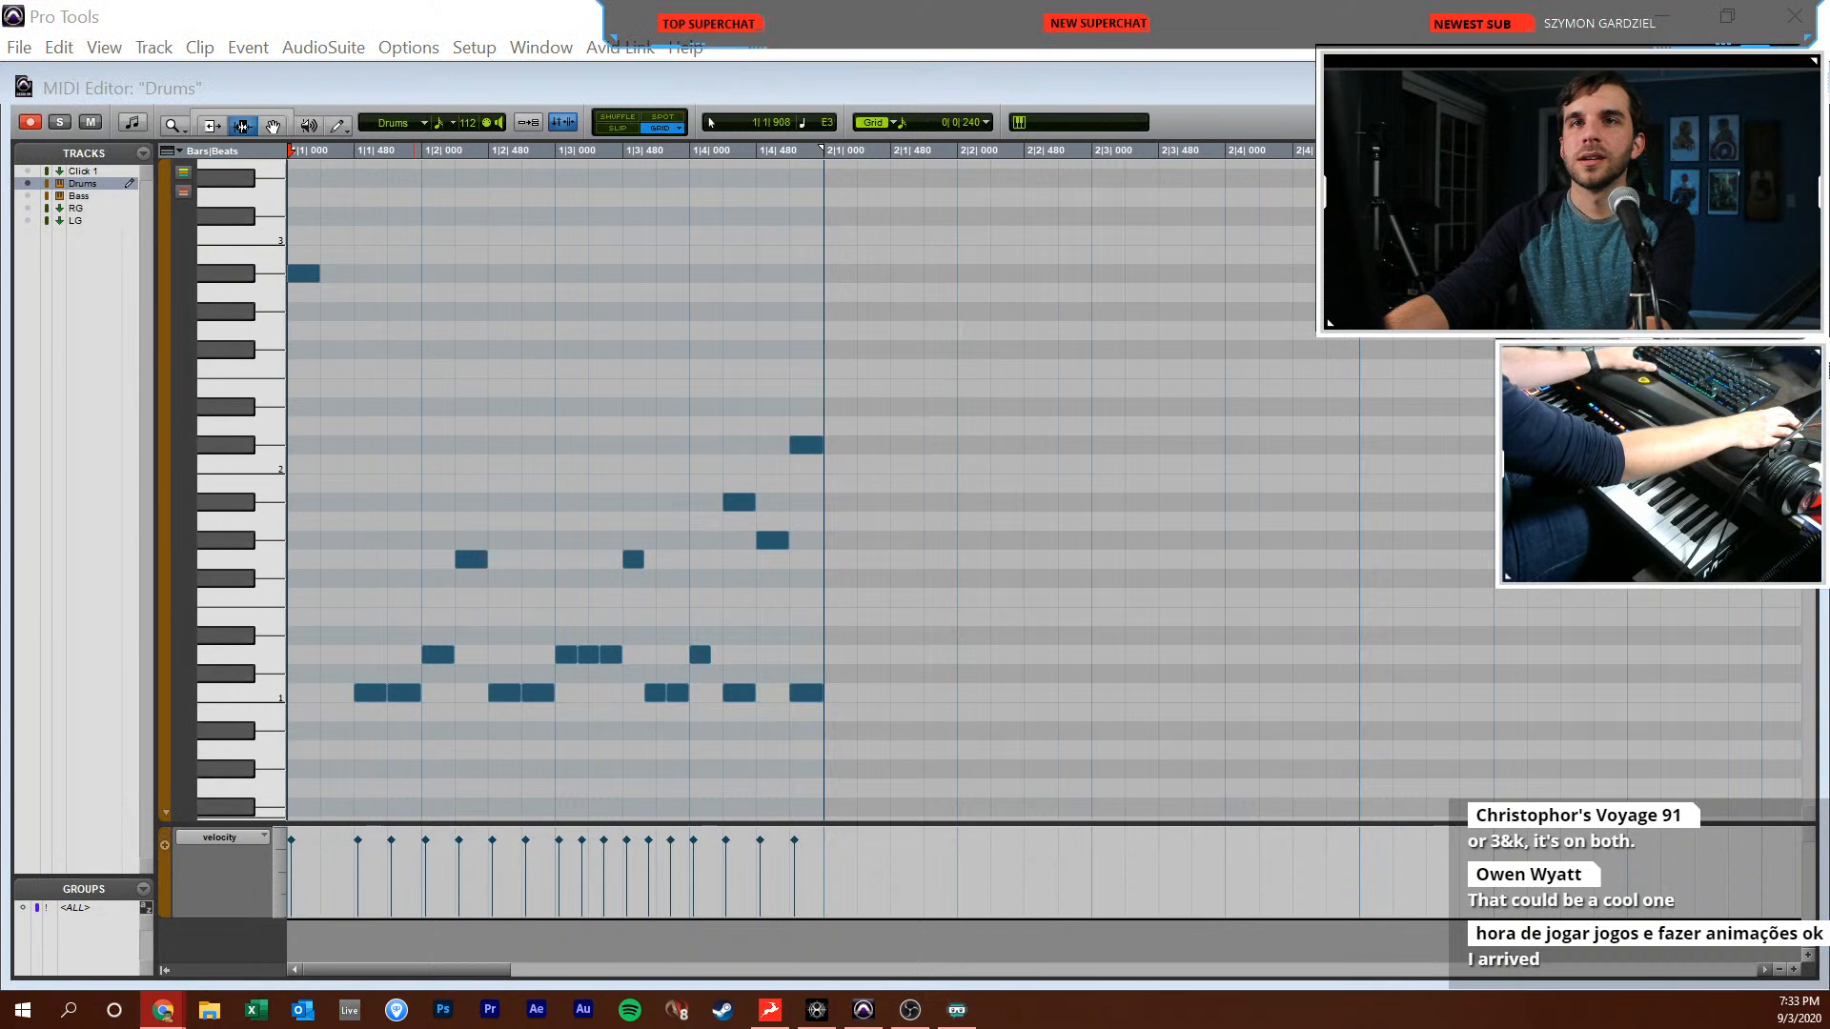
click(571, 416)
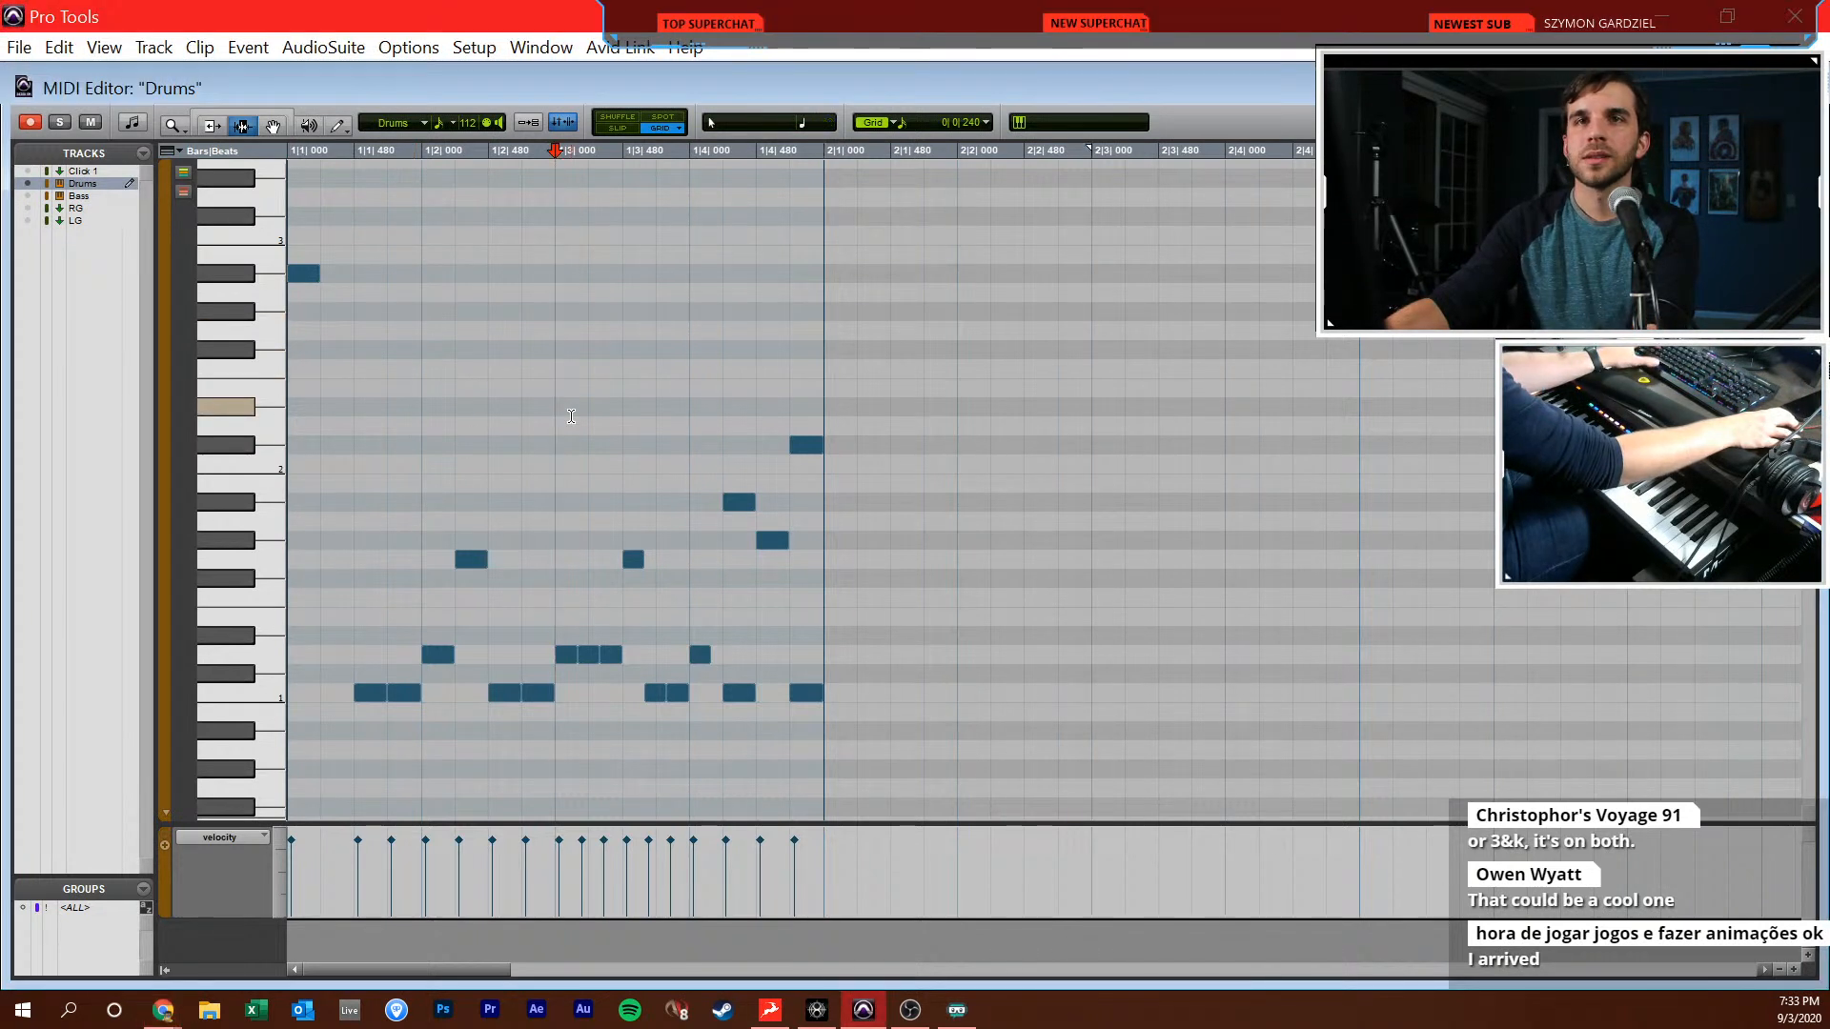
click(524, 311)
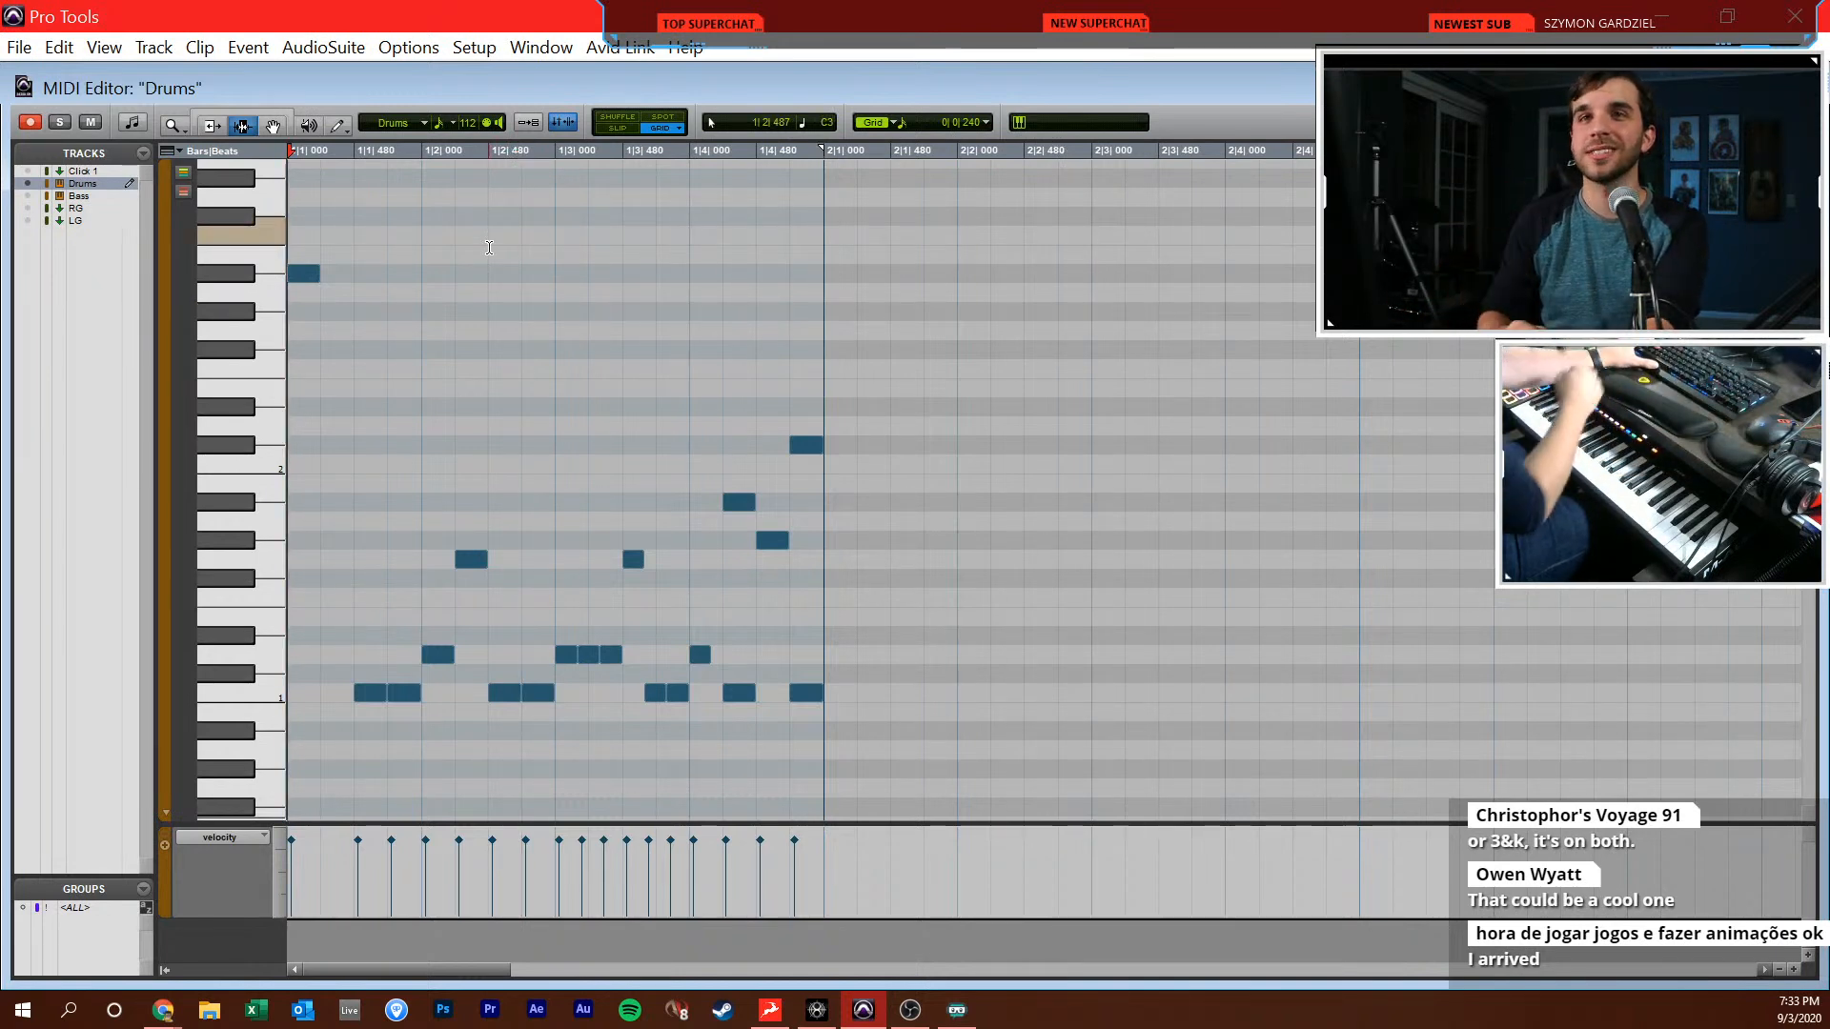
Close the MIDI editor and inspect The Invasion kit in the Drums track's Kontakt plug-in through the Mix window
key(ctrl+w)
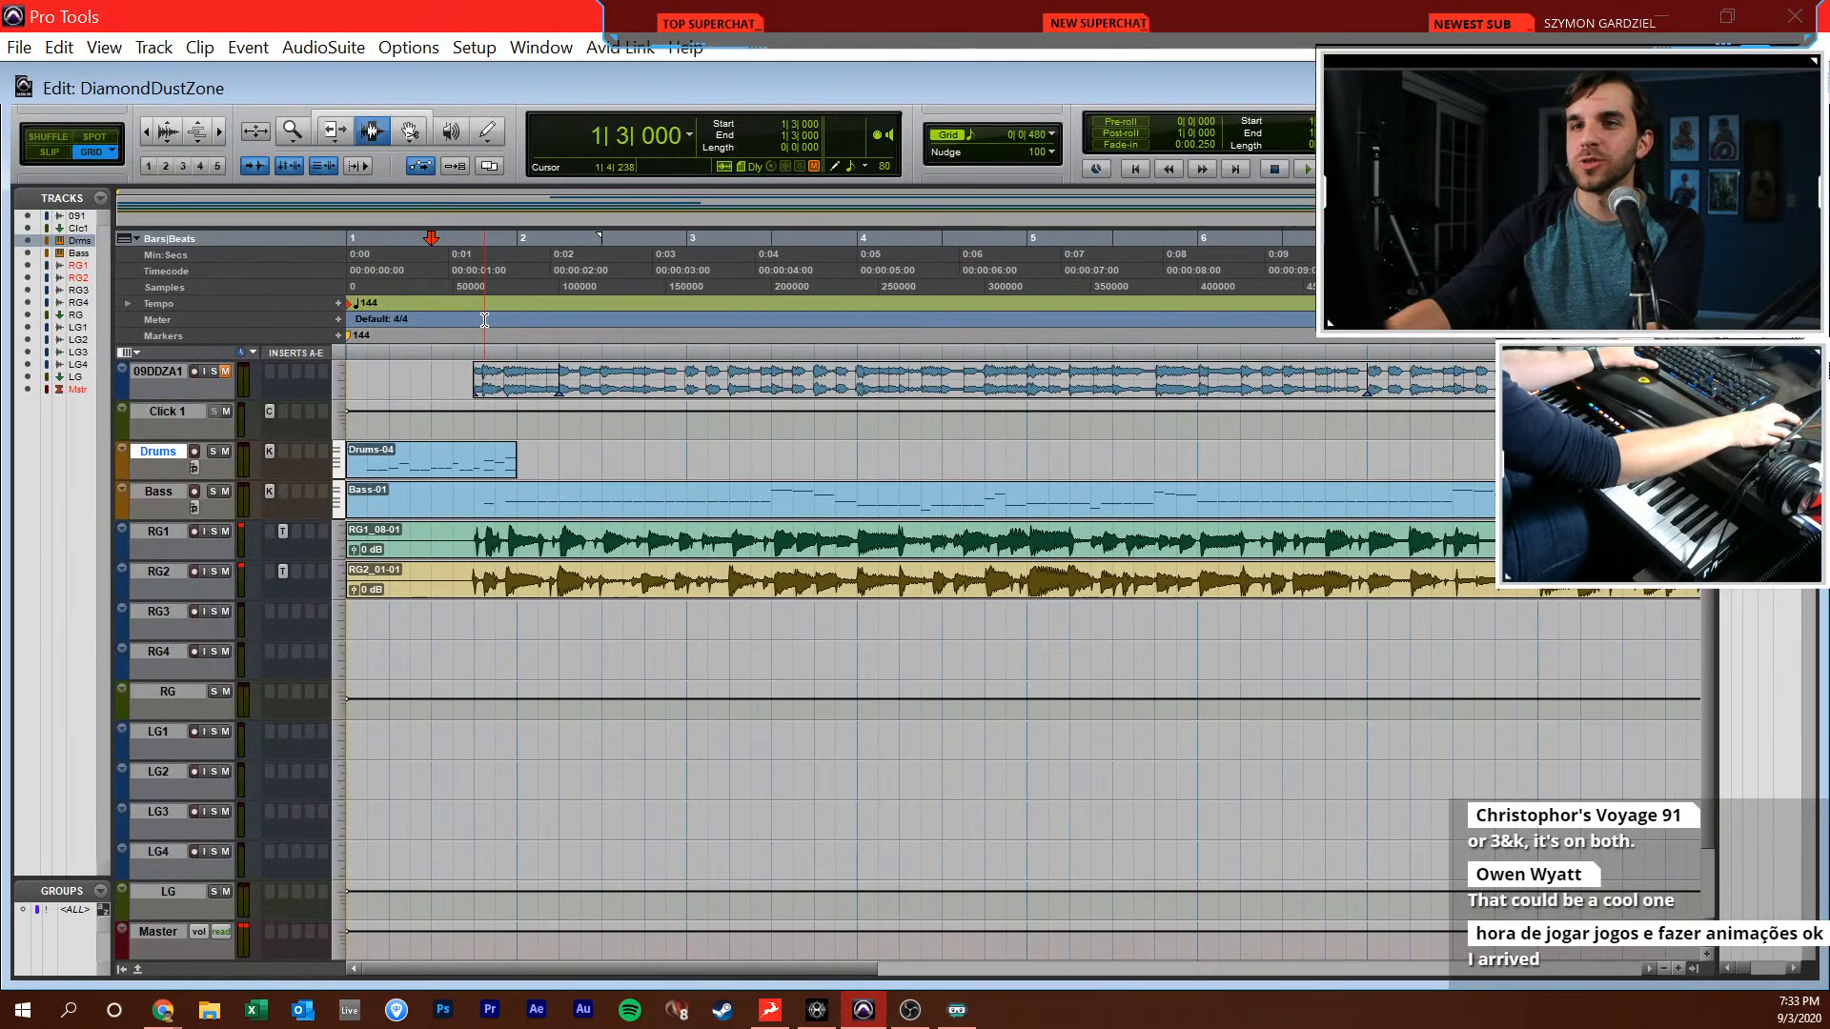
key(ctrl+equal)
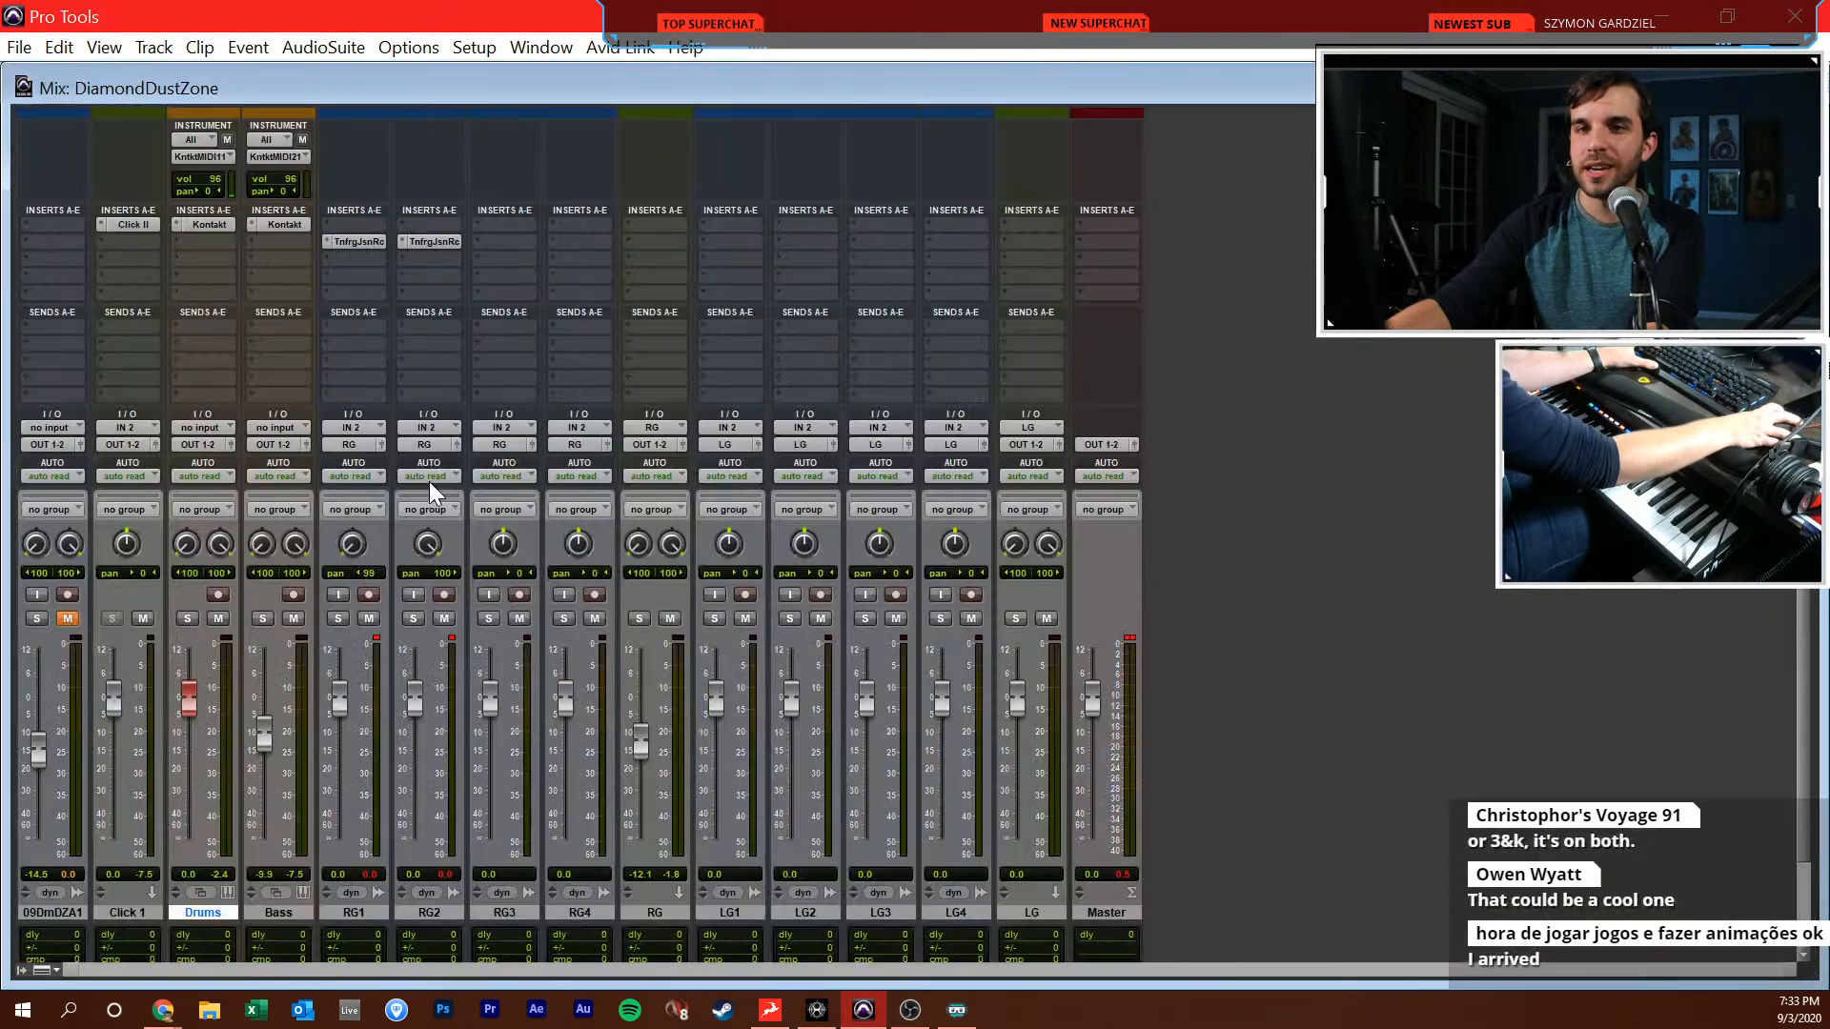
click(200, 226)
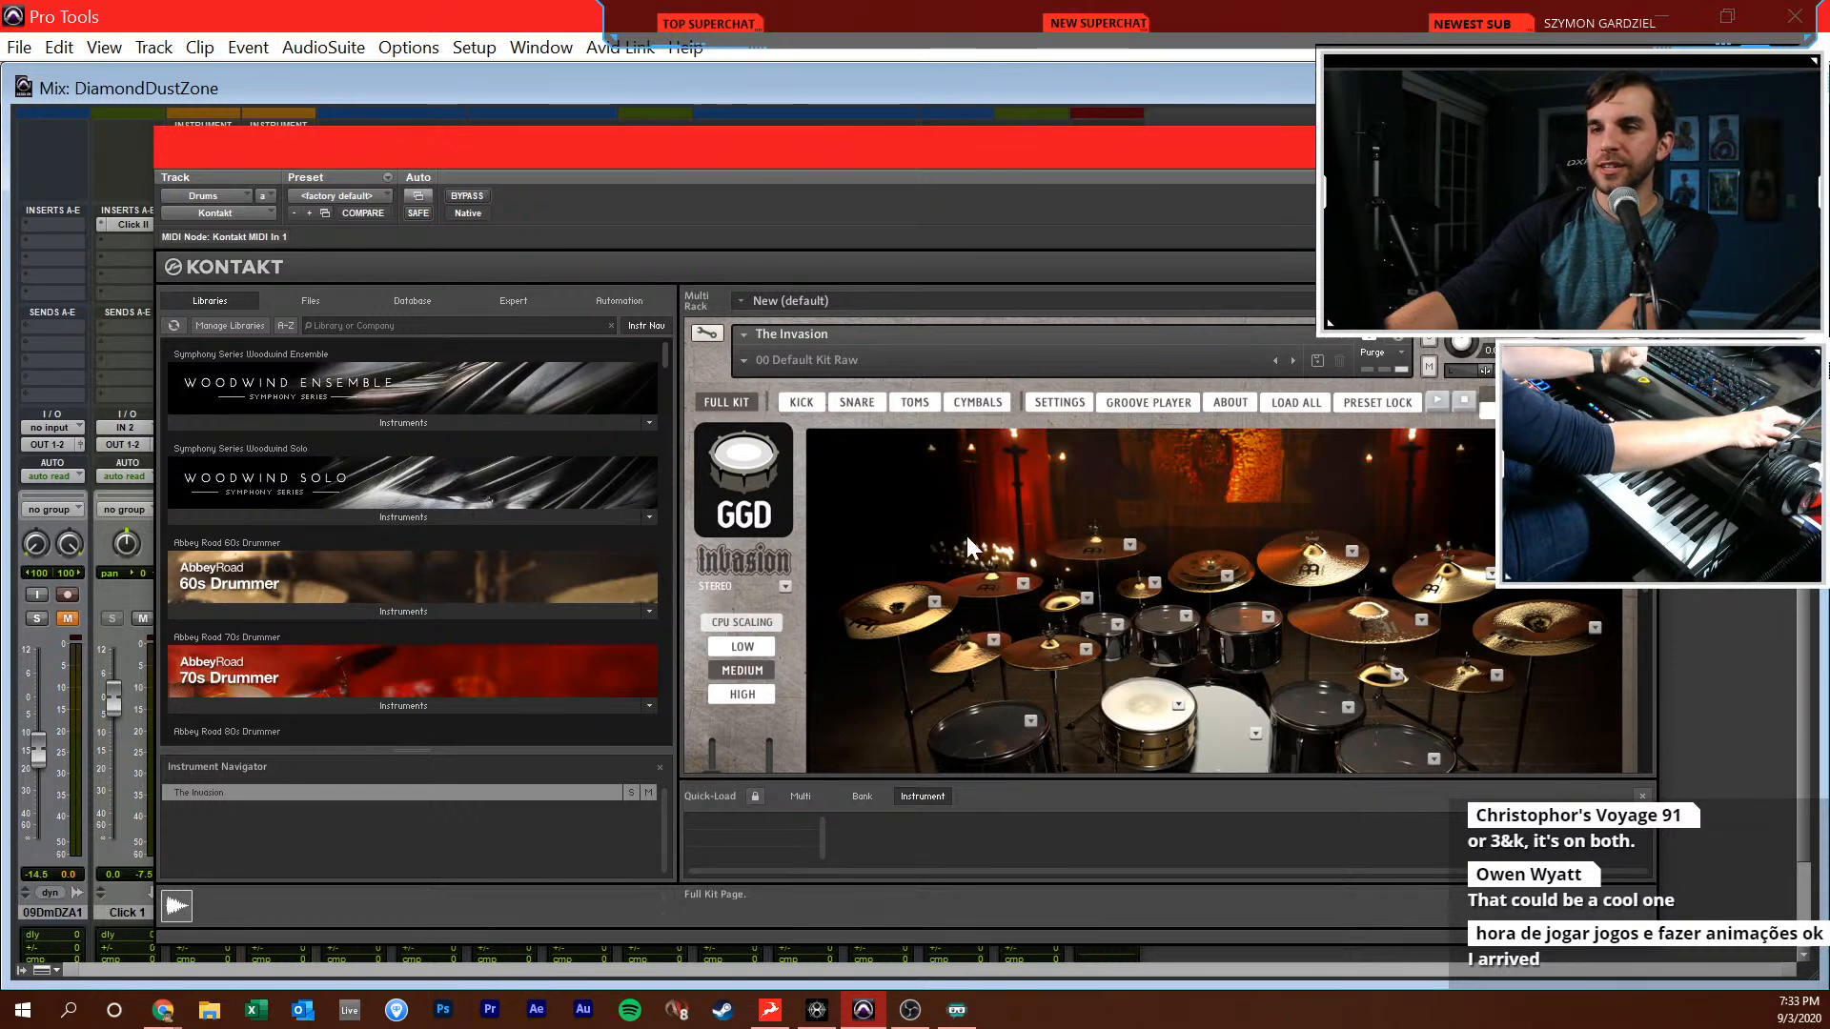
scroll(970, 522, down, 3)
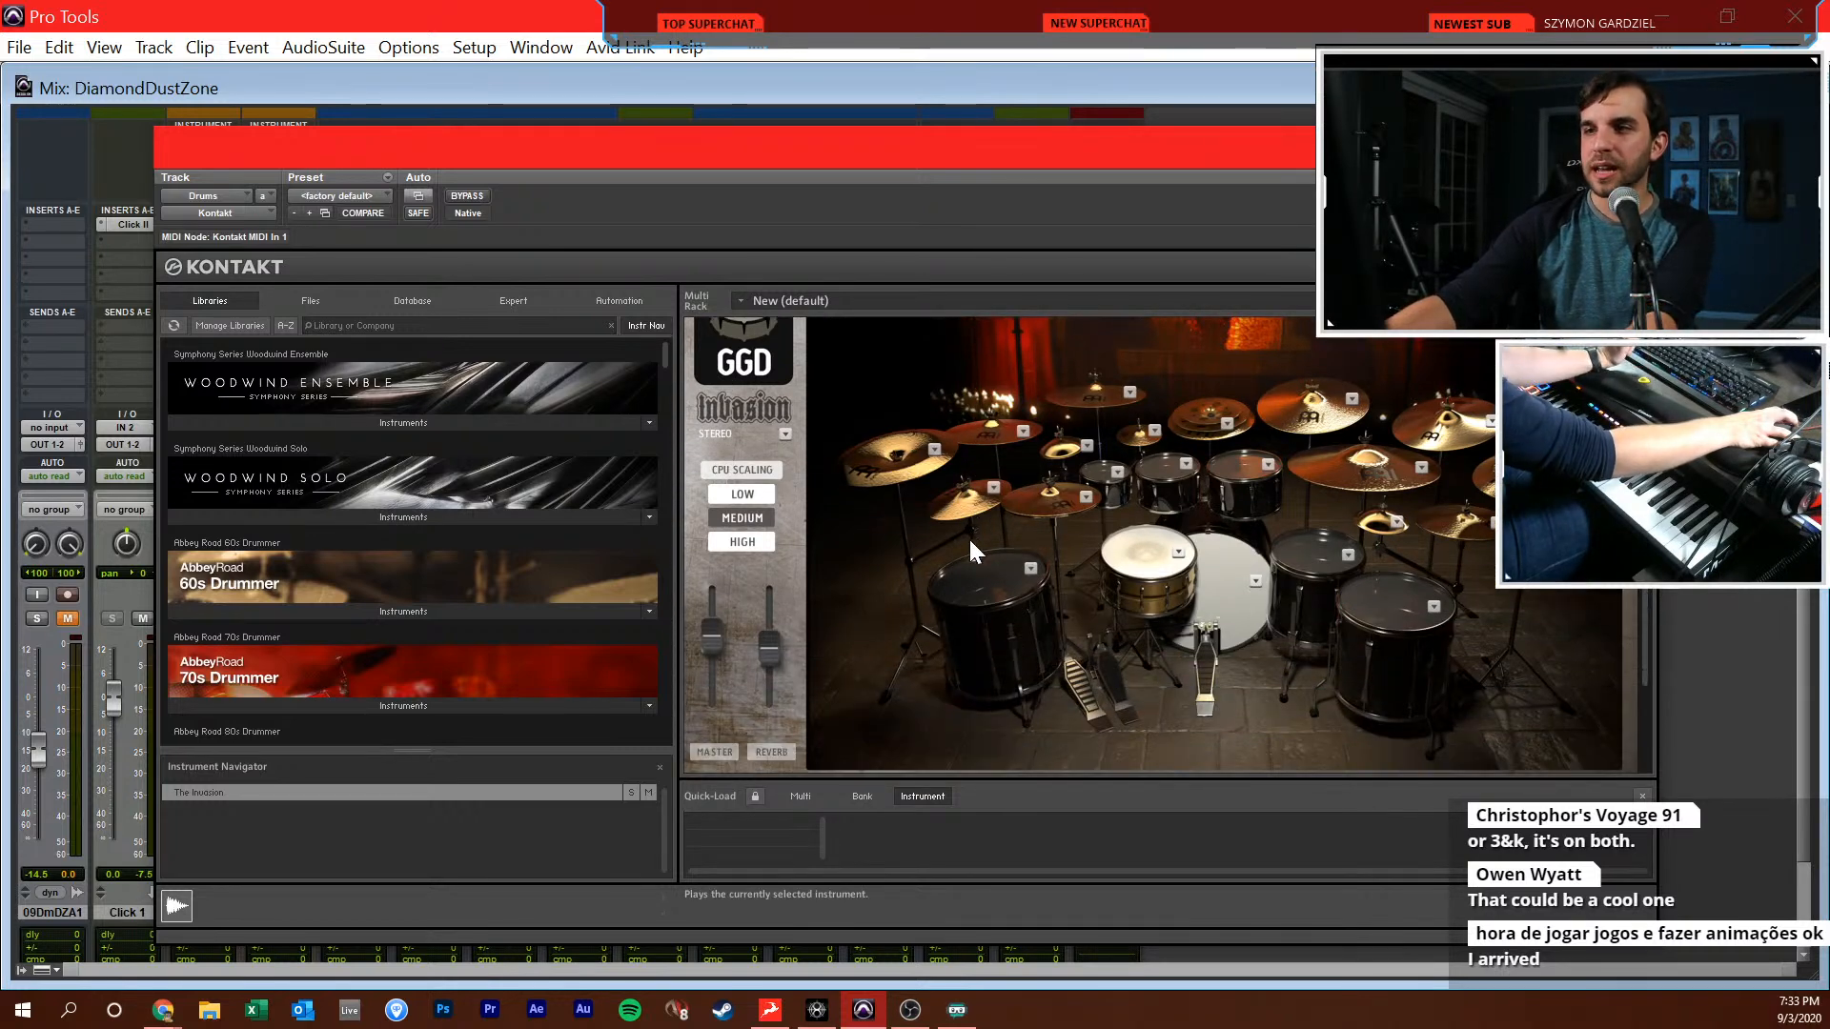
scroll(969, 536, up, 1)
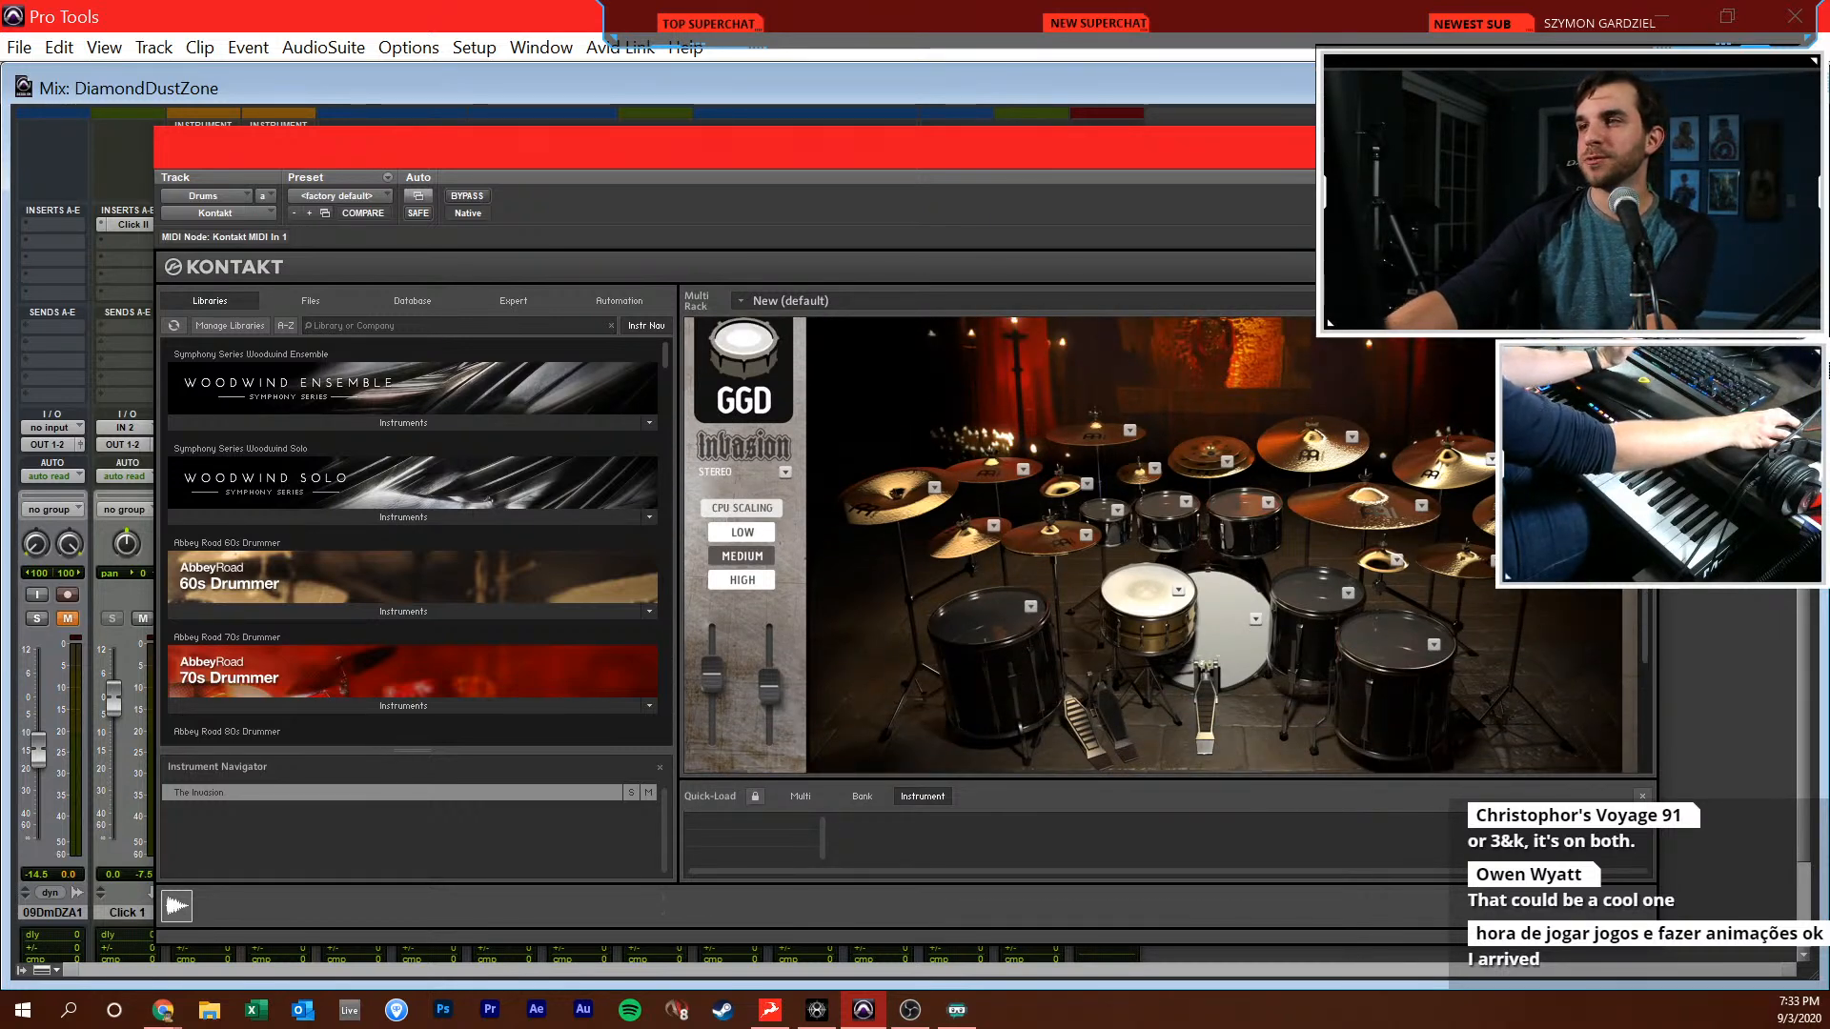
click(1634, 145)
Return to the Edit window and play the Drums clip with the other tracks from the session start
key(ctrl+=)
click(461, 610)
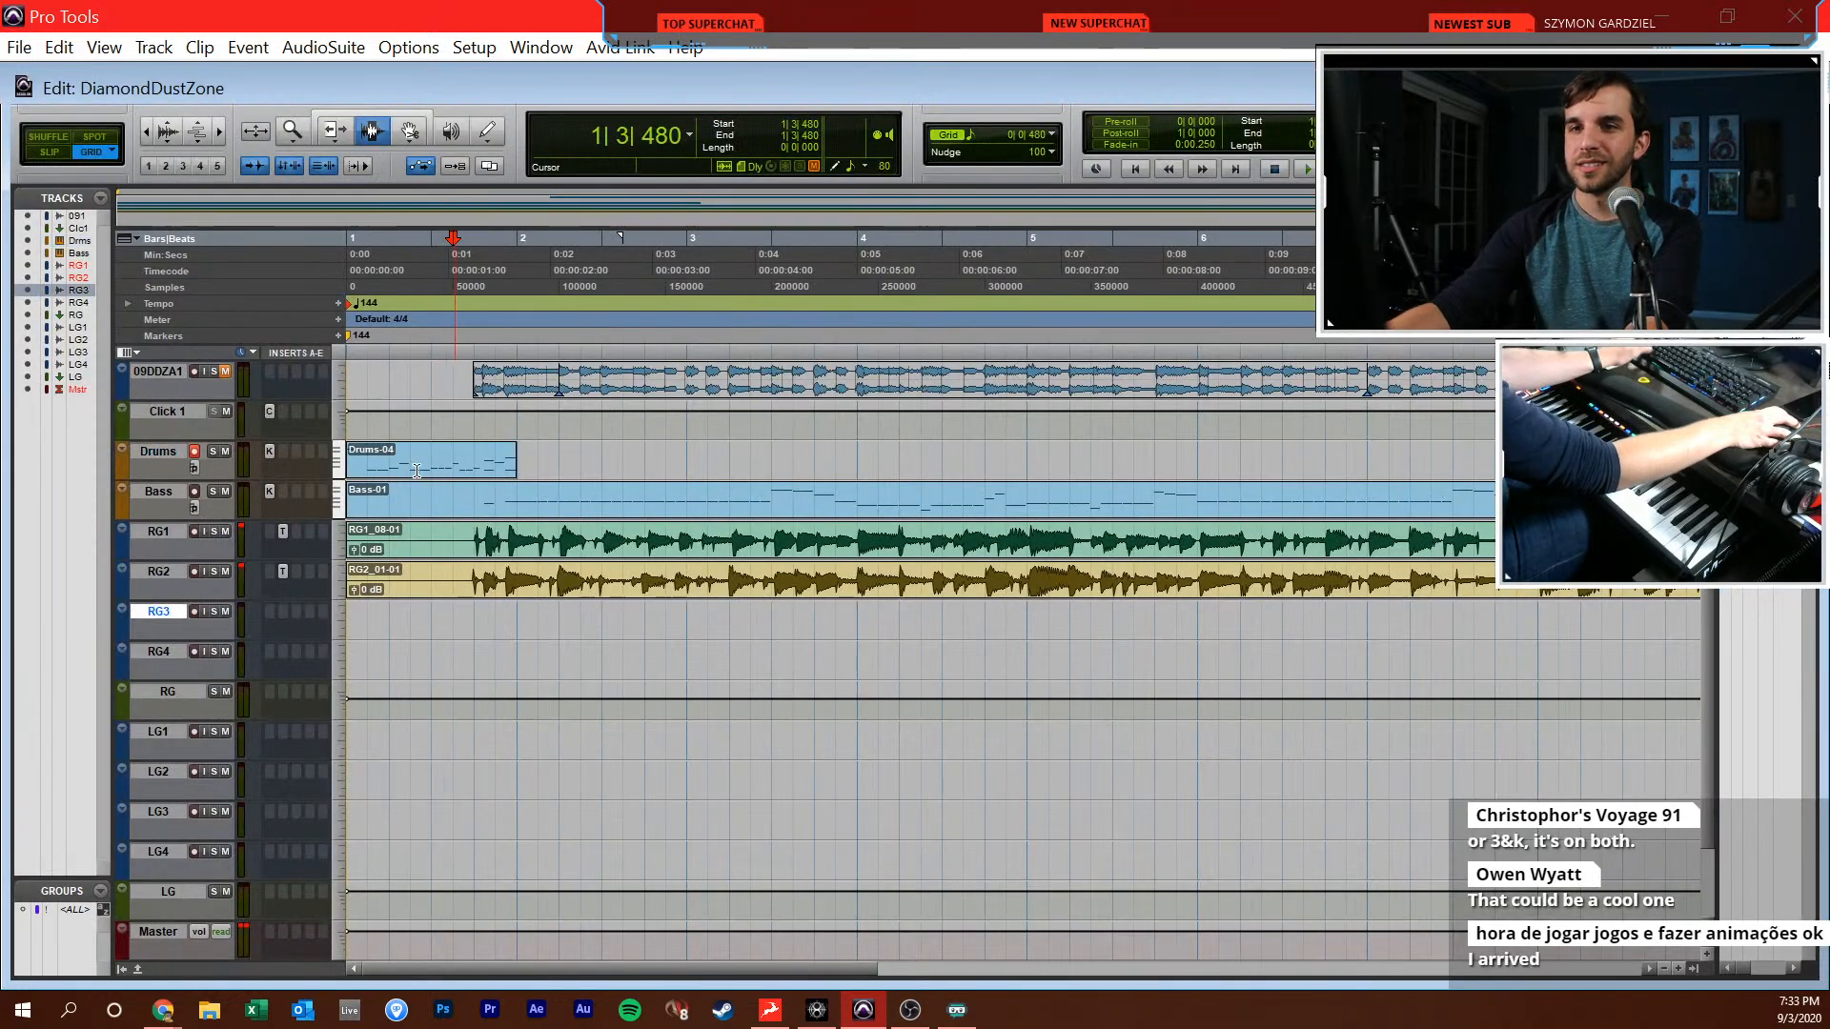
click(403, 456)
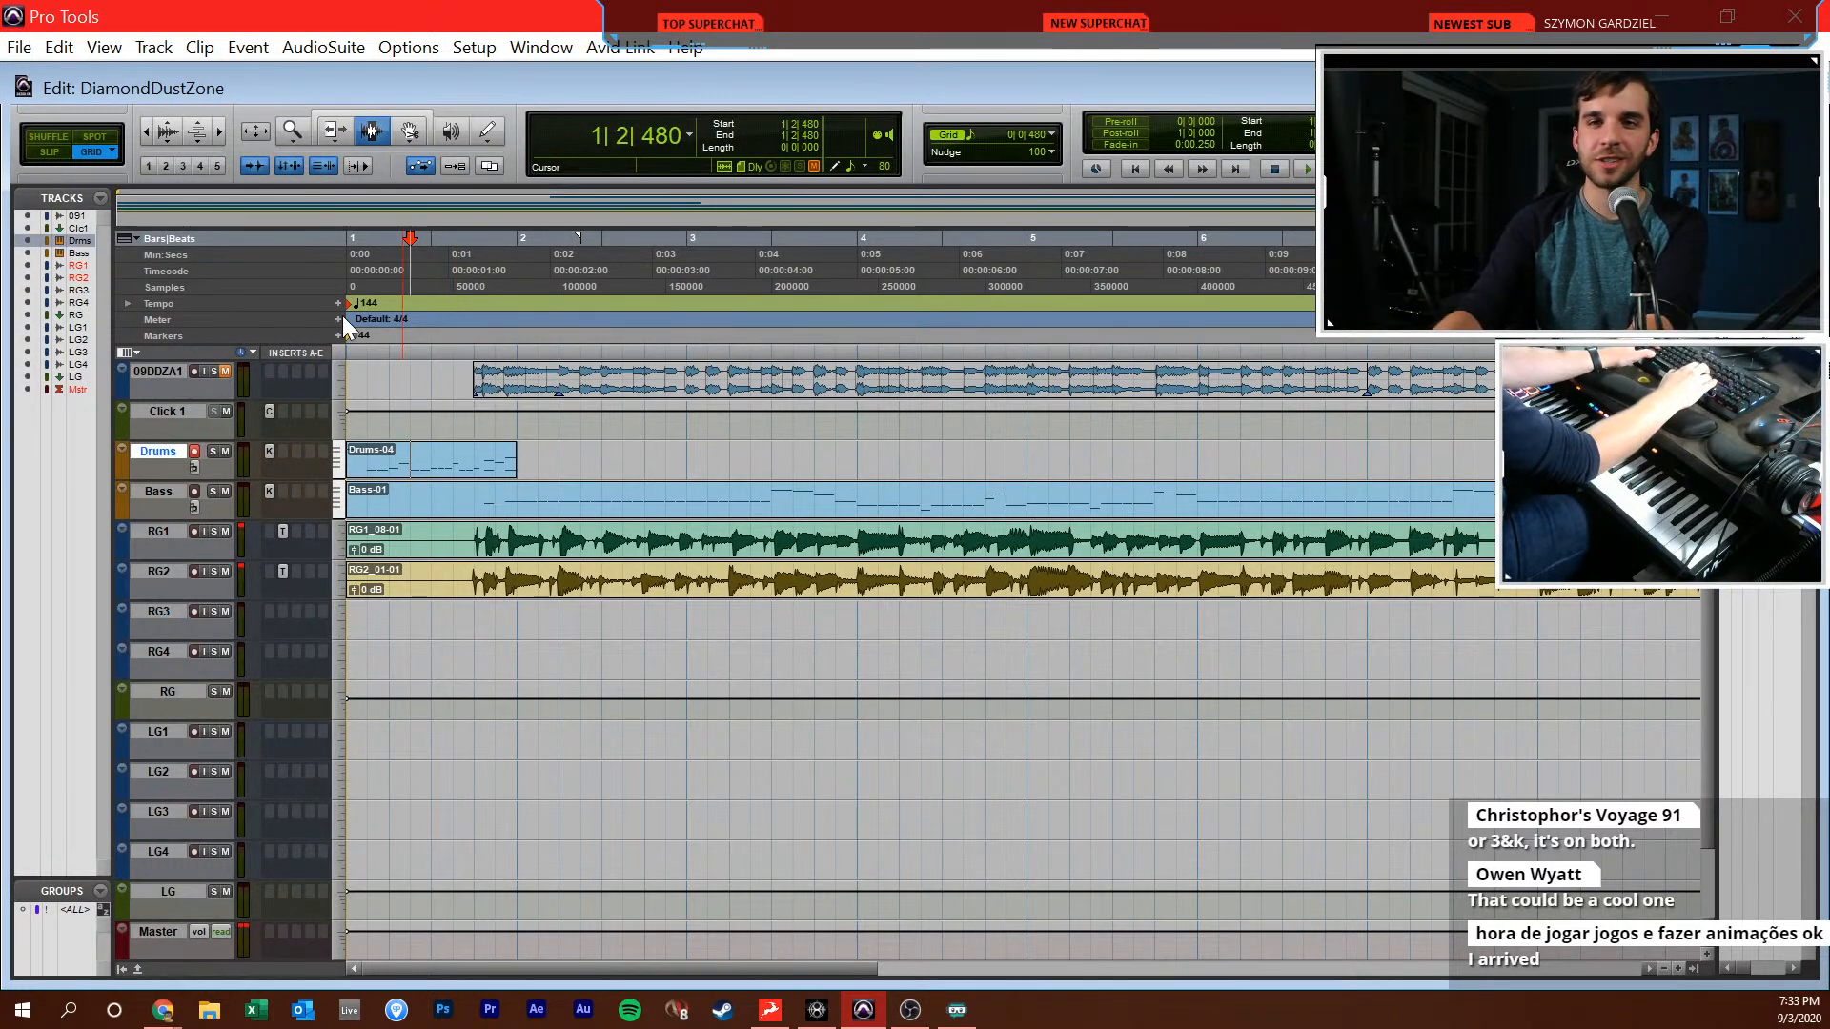
key(Return)
key(space)
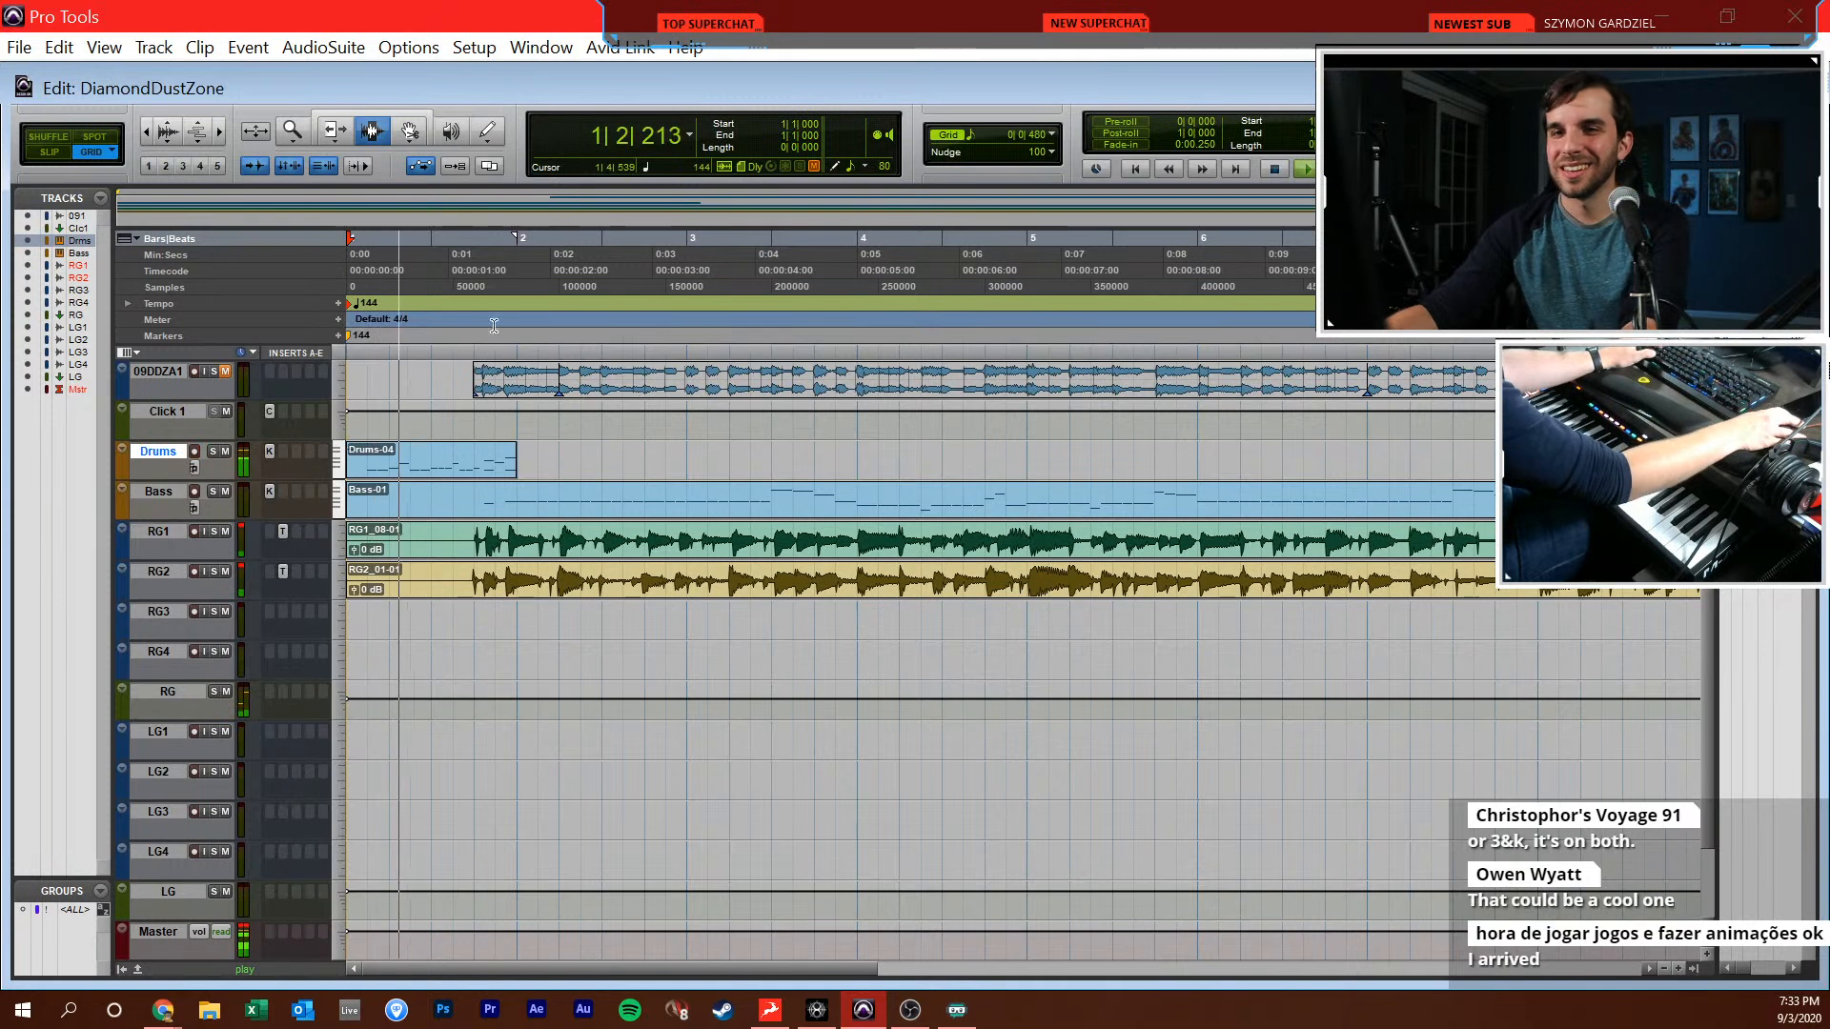
Reopen the Drums MIDI editor and draw bar 2 notes: D1 on beats 2 and 4, C1 at 2|2|480 and 2|3|000
click(527, 468)
key(super+=)
key(F10)
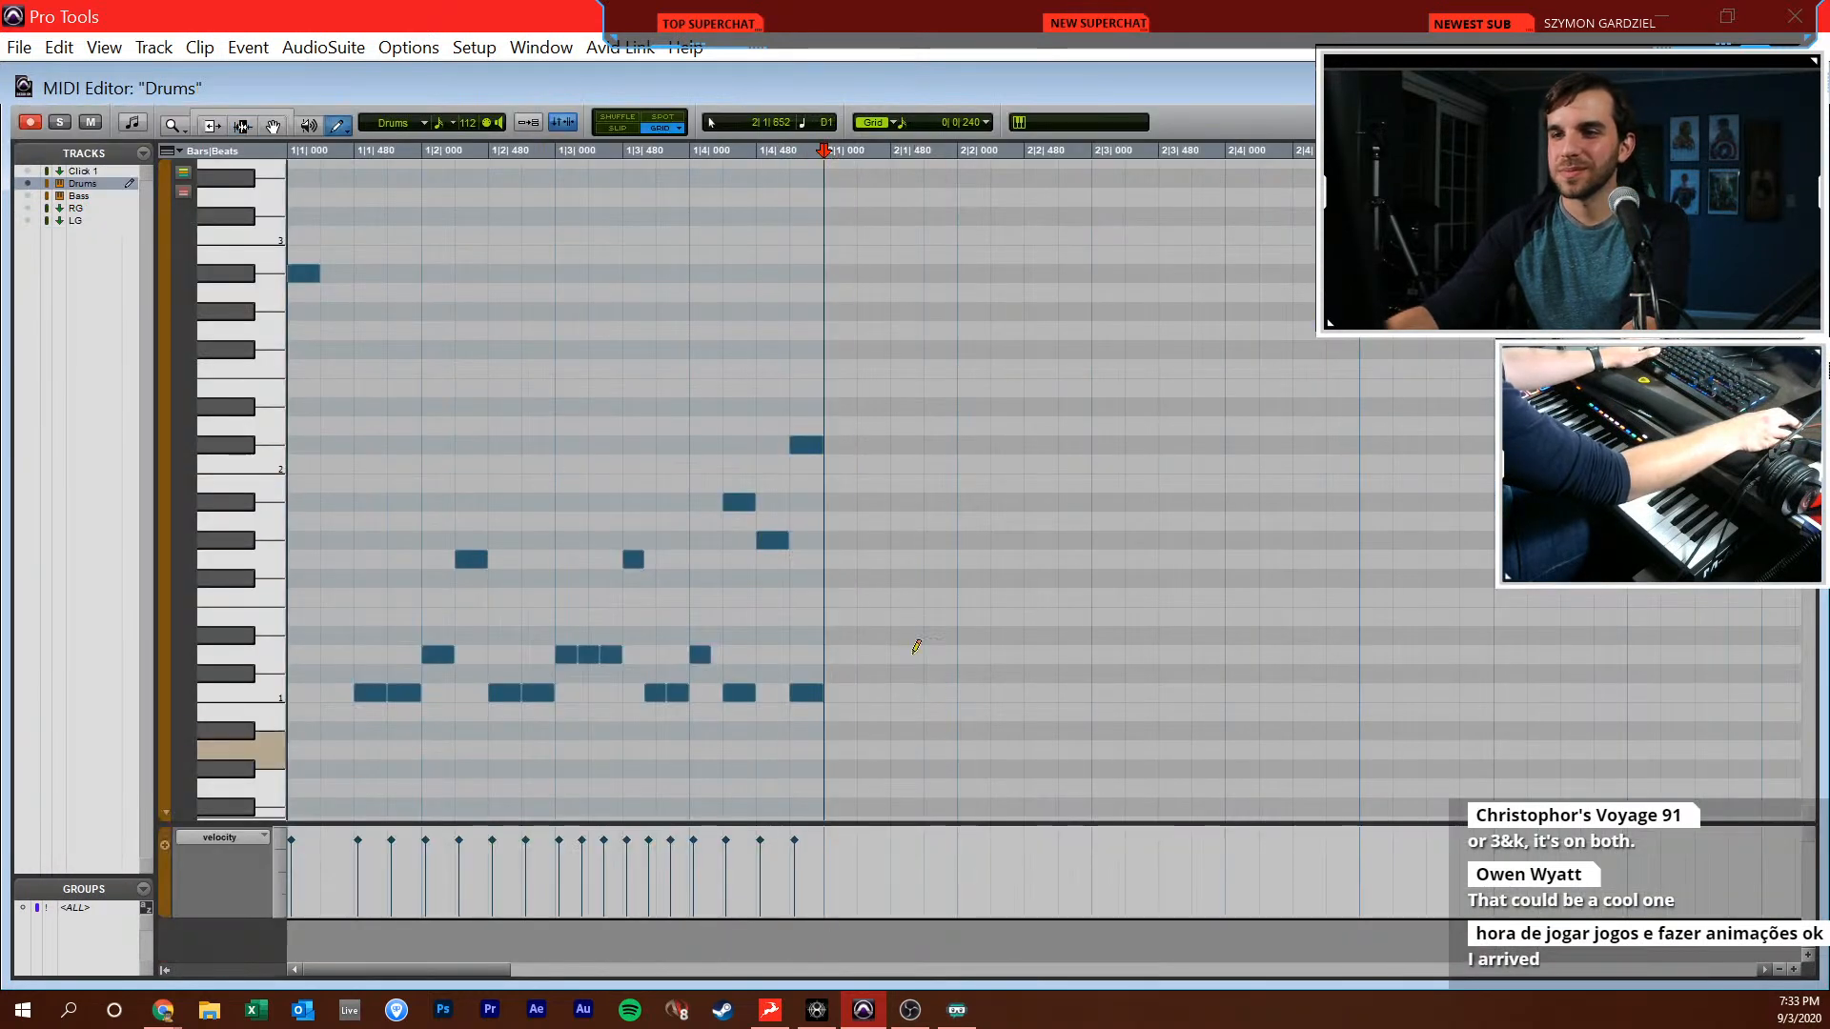
click(969, 654)
click(1040, 693)
click(1108, 693)
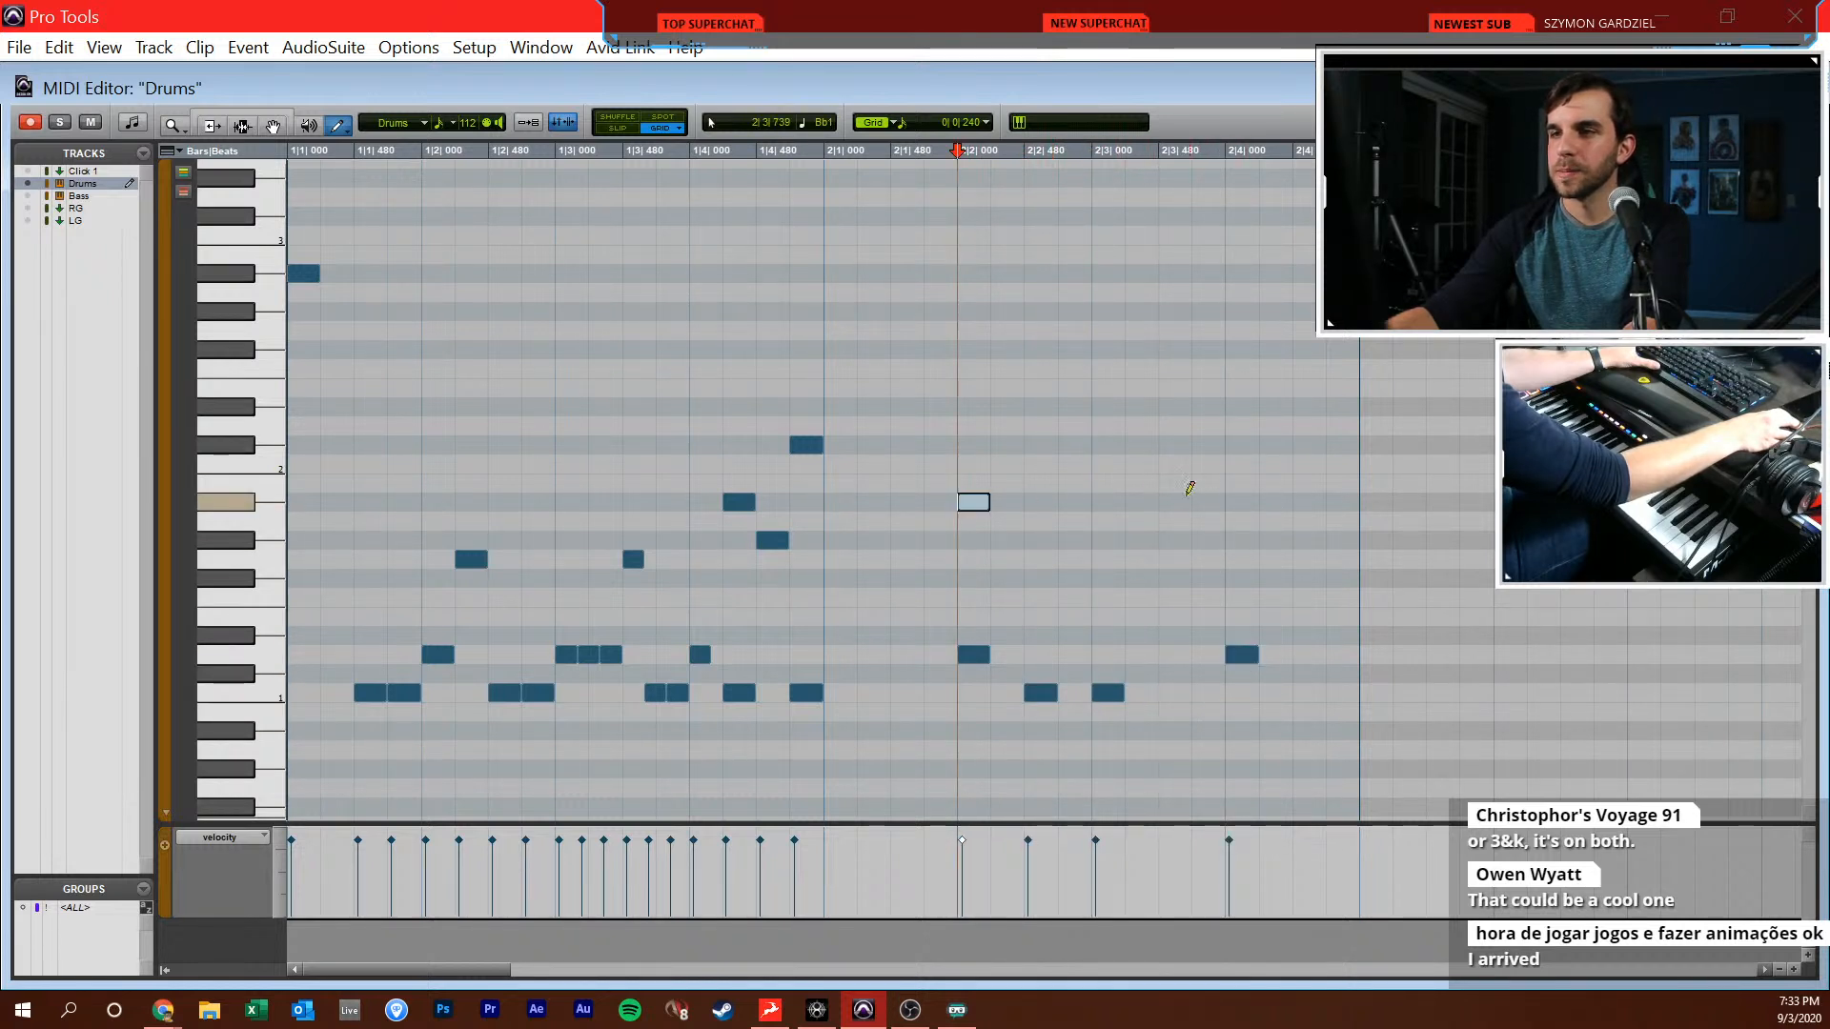
Place A#1 on beats 2, 3 and 4 of bar 2, duplicate them into bar 3, and add A#1 at 3|1|000
key(F8)
drag(1028, 461, 494, 529)
key(ctrl+d)
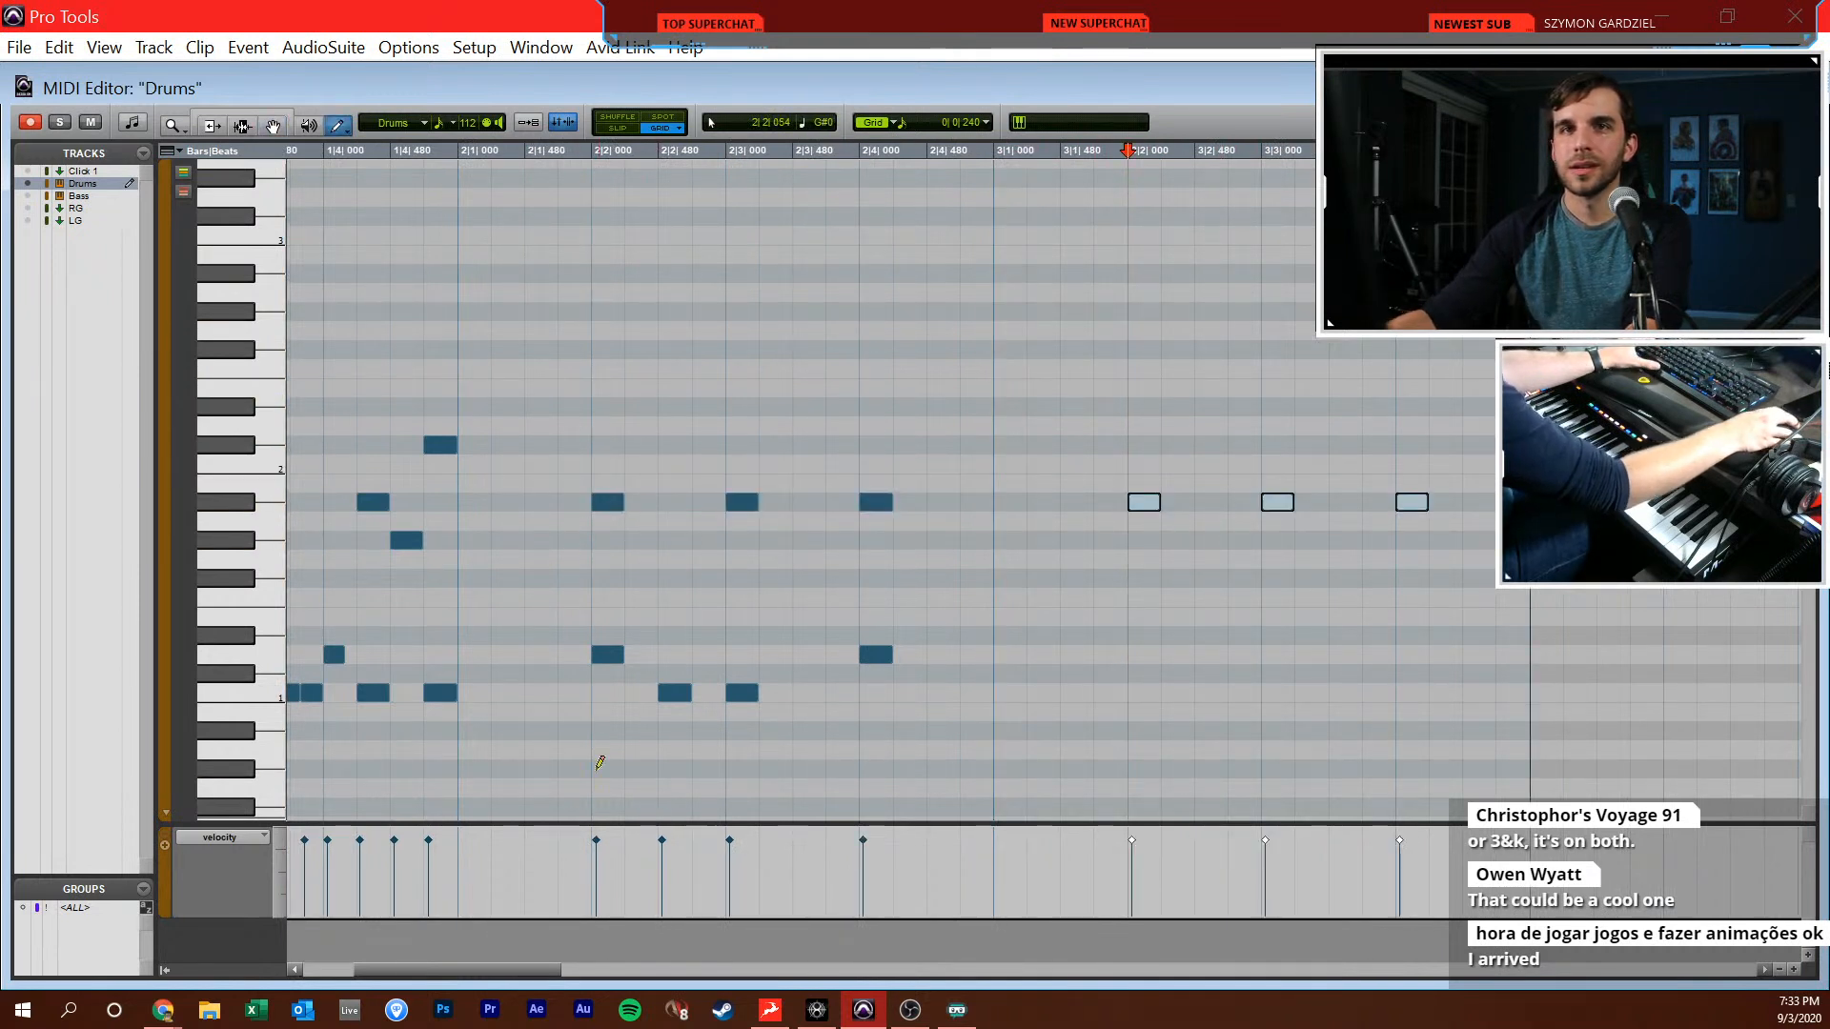
key(F10)
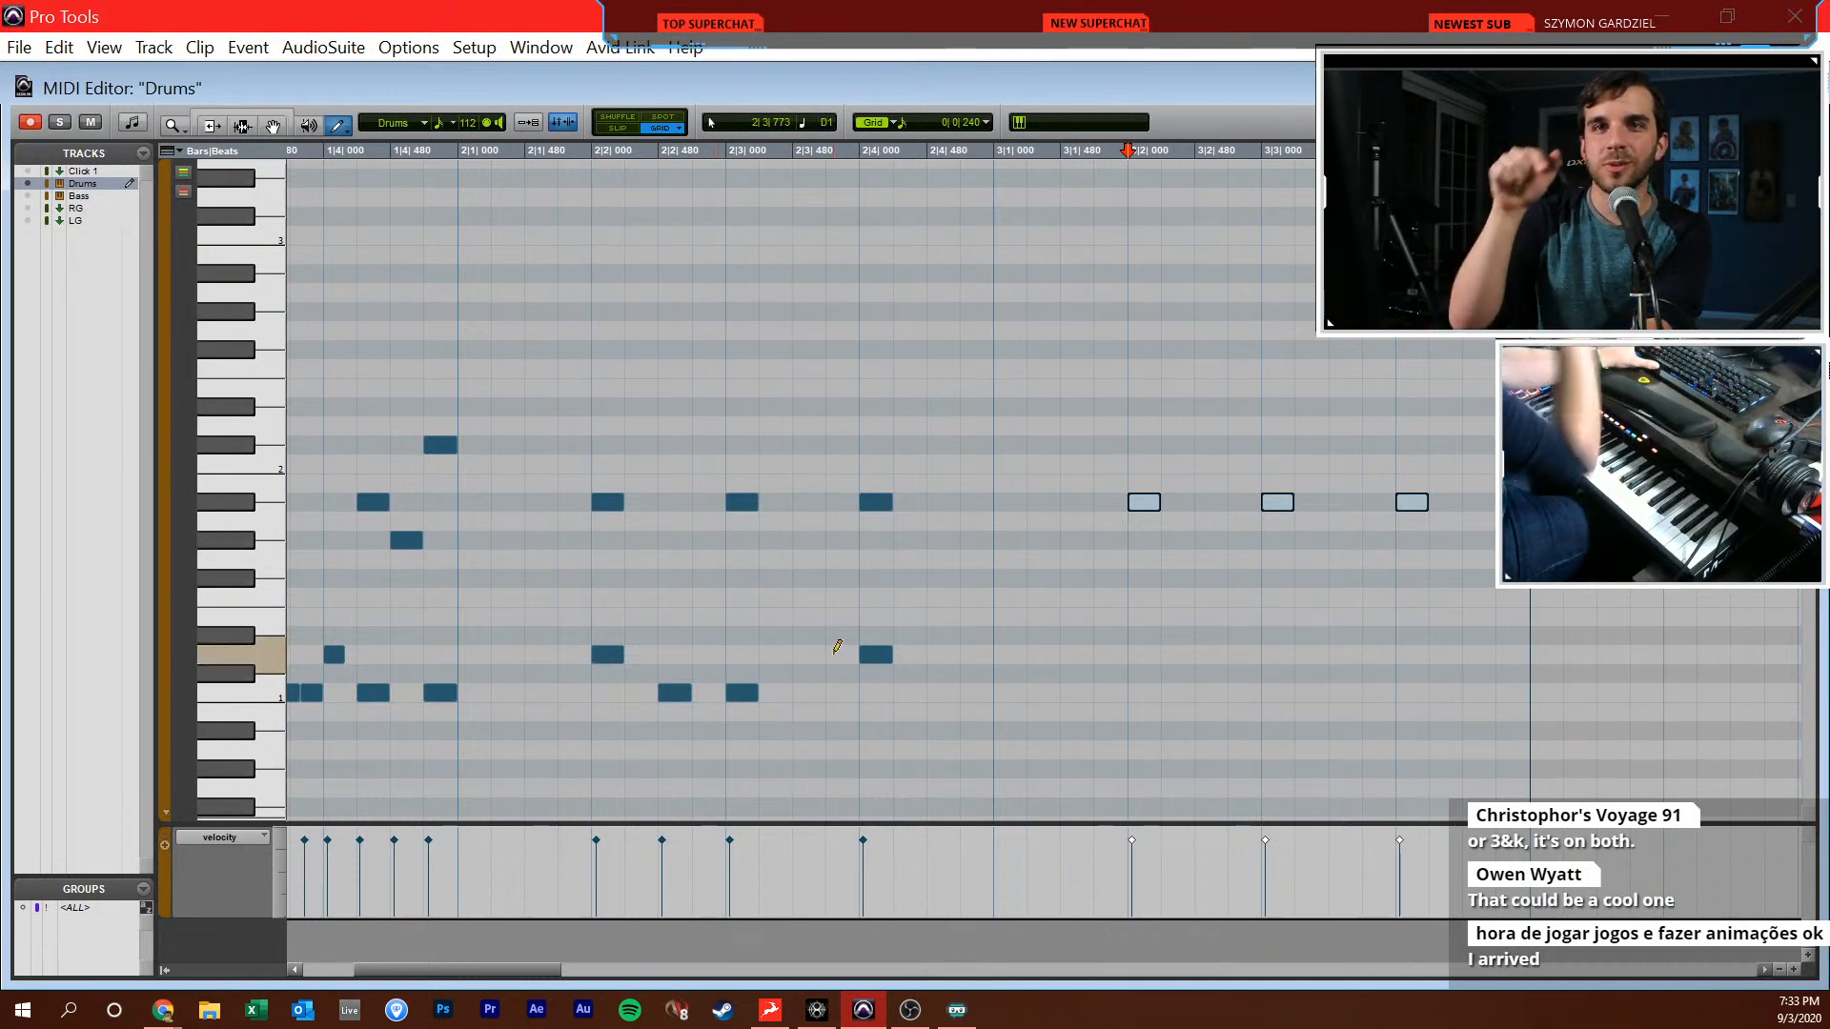
click(1012, 503)
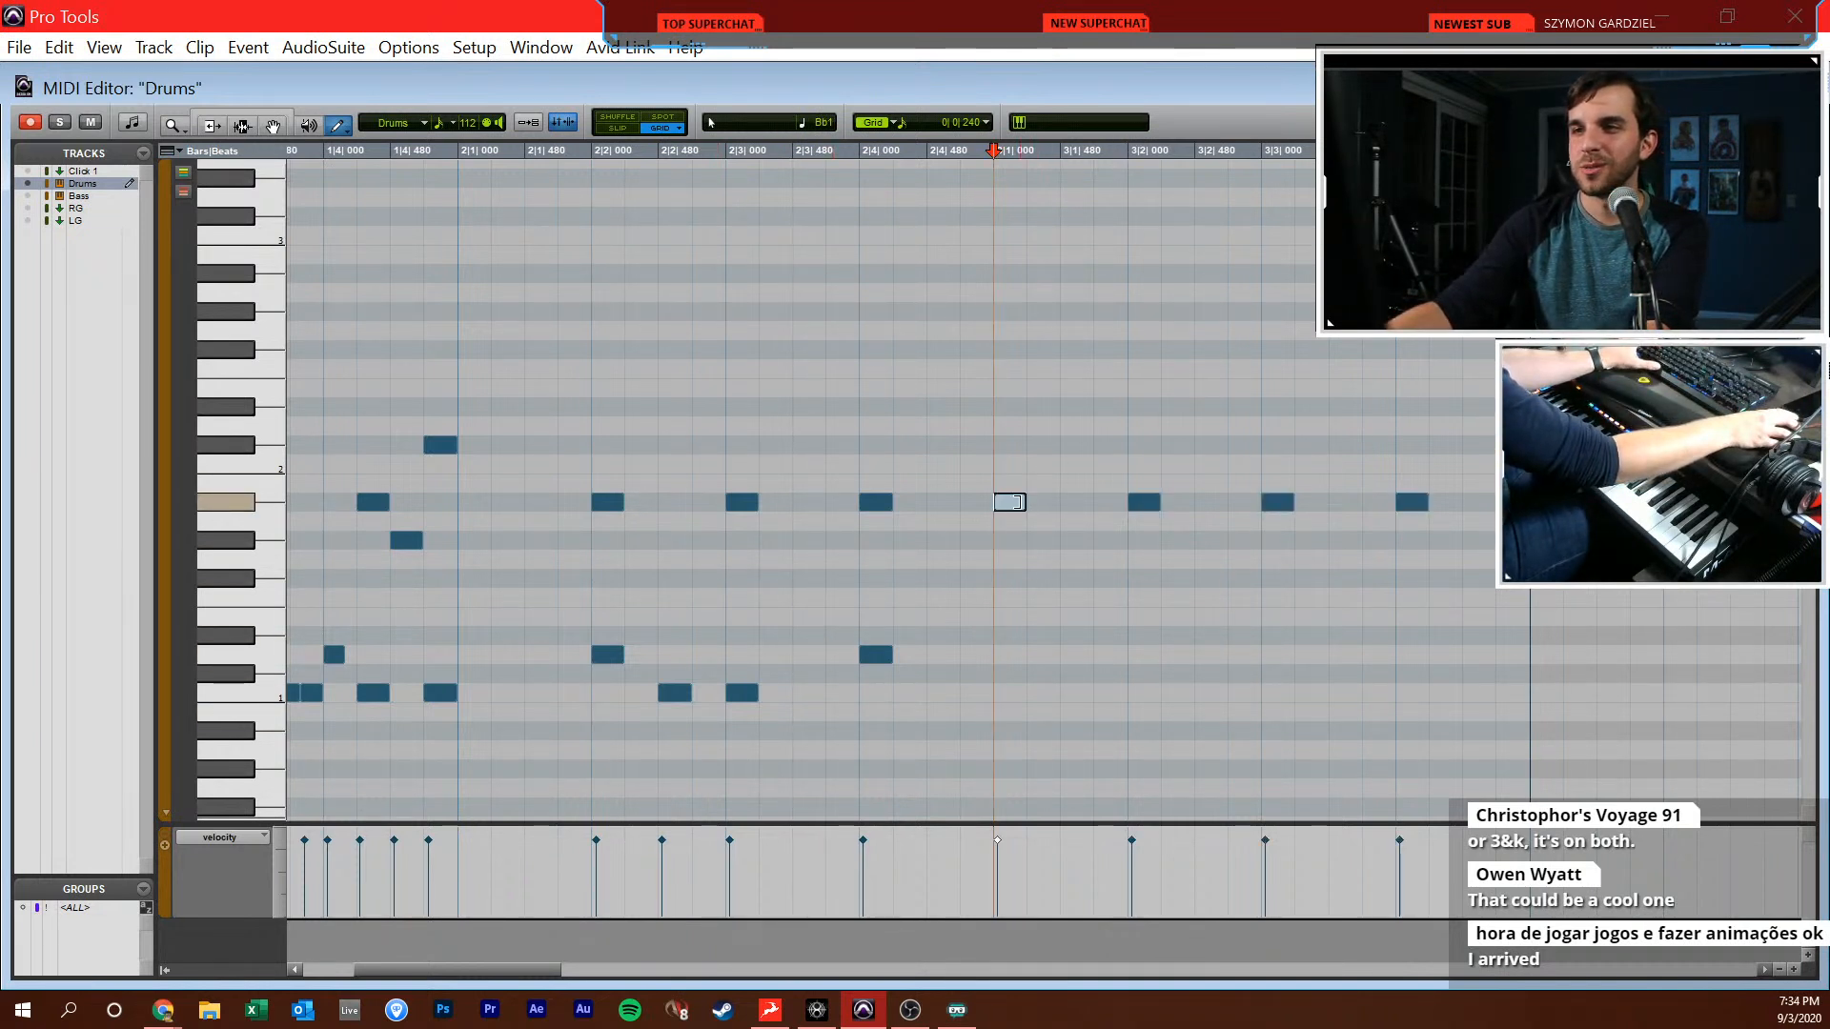
Add D1 notes on beats 2 and 4 of bar 3, and play back the pattern from the middle of bar 1
scroll(996, 533, right, 2)
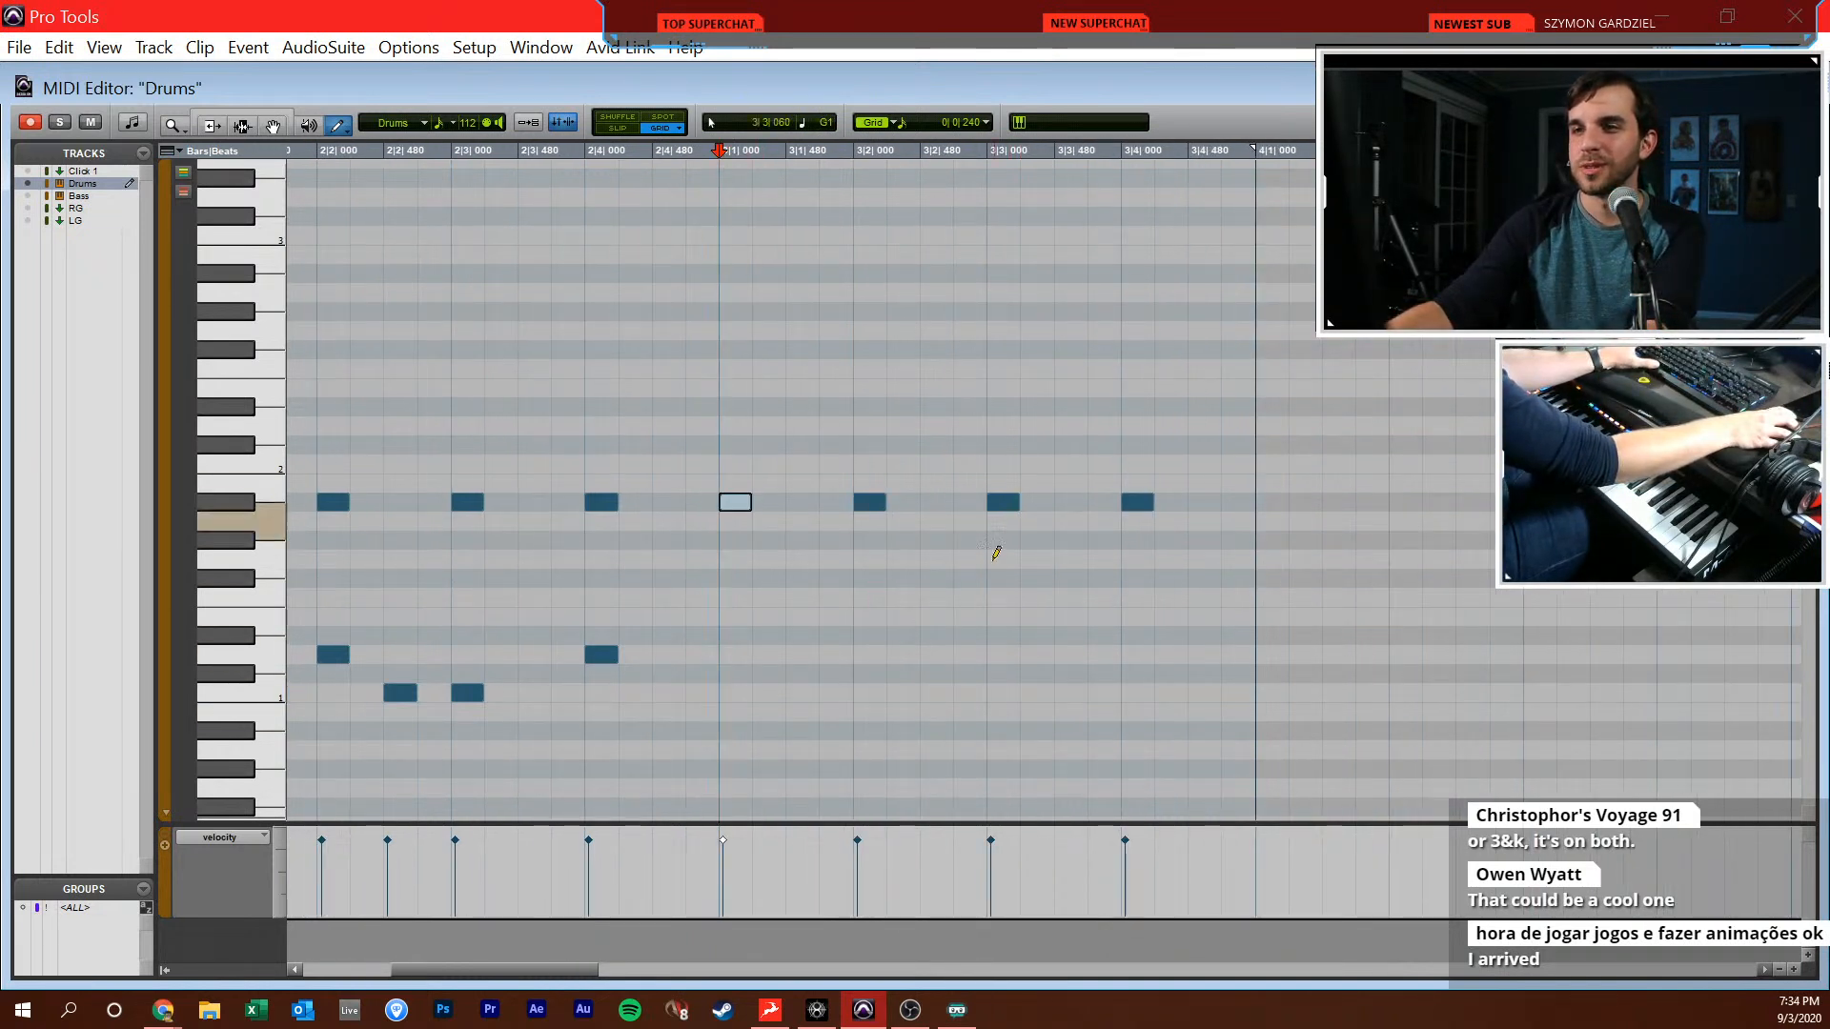
click(1144, 655)
key(F7)
click(1165, 660)
key(r)
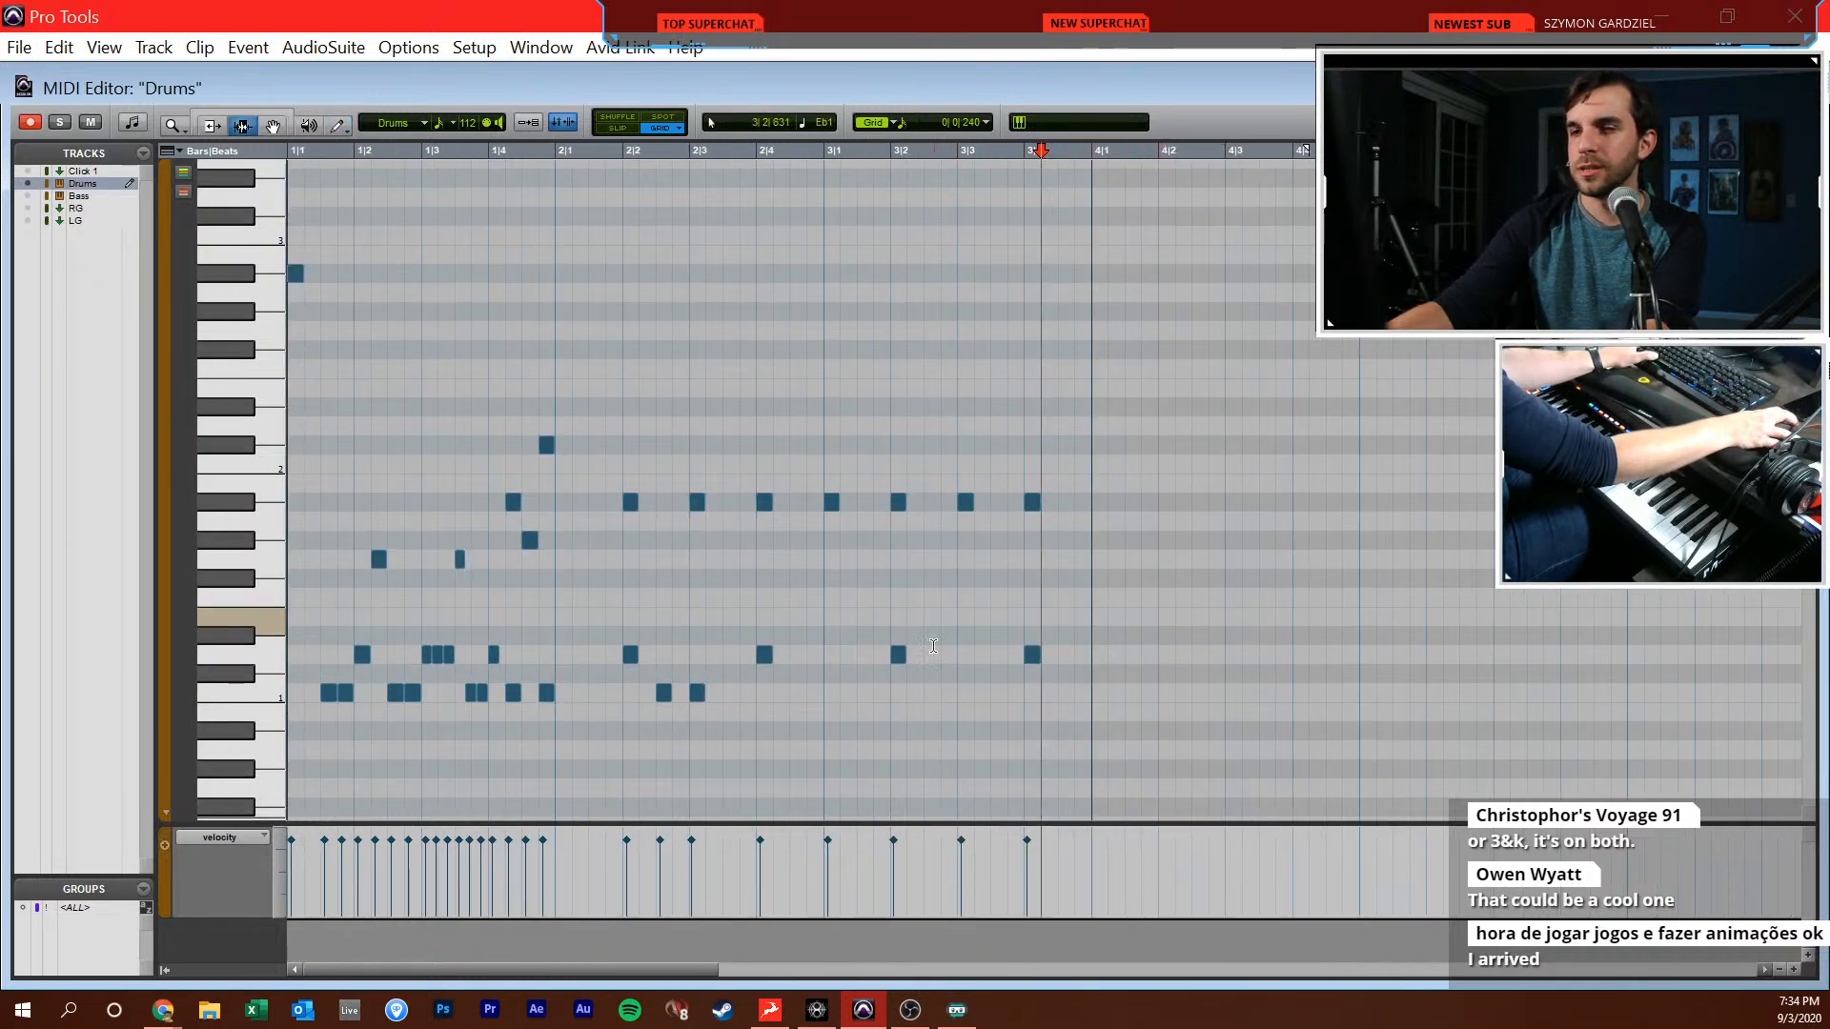
key(t)
key(r)
key(space)
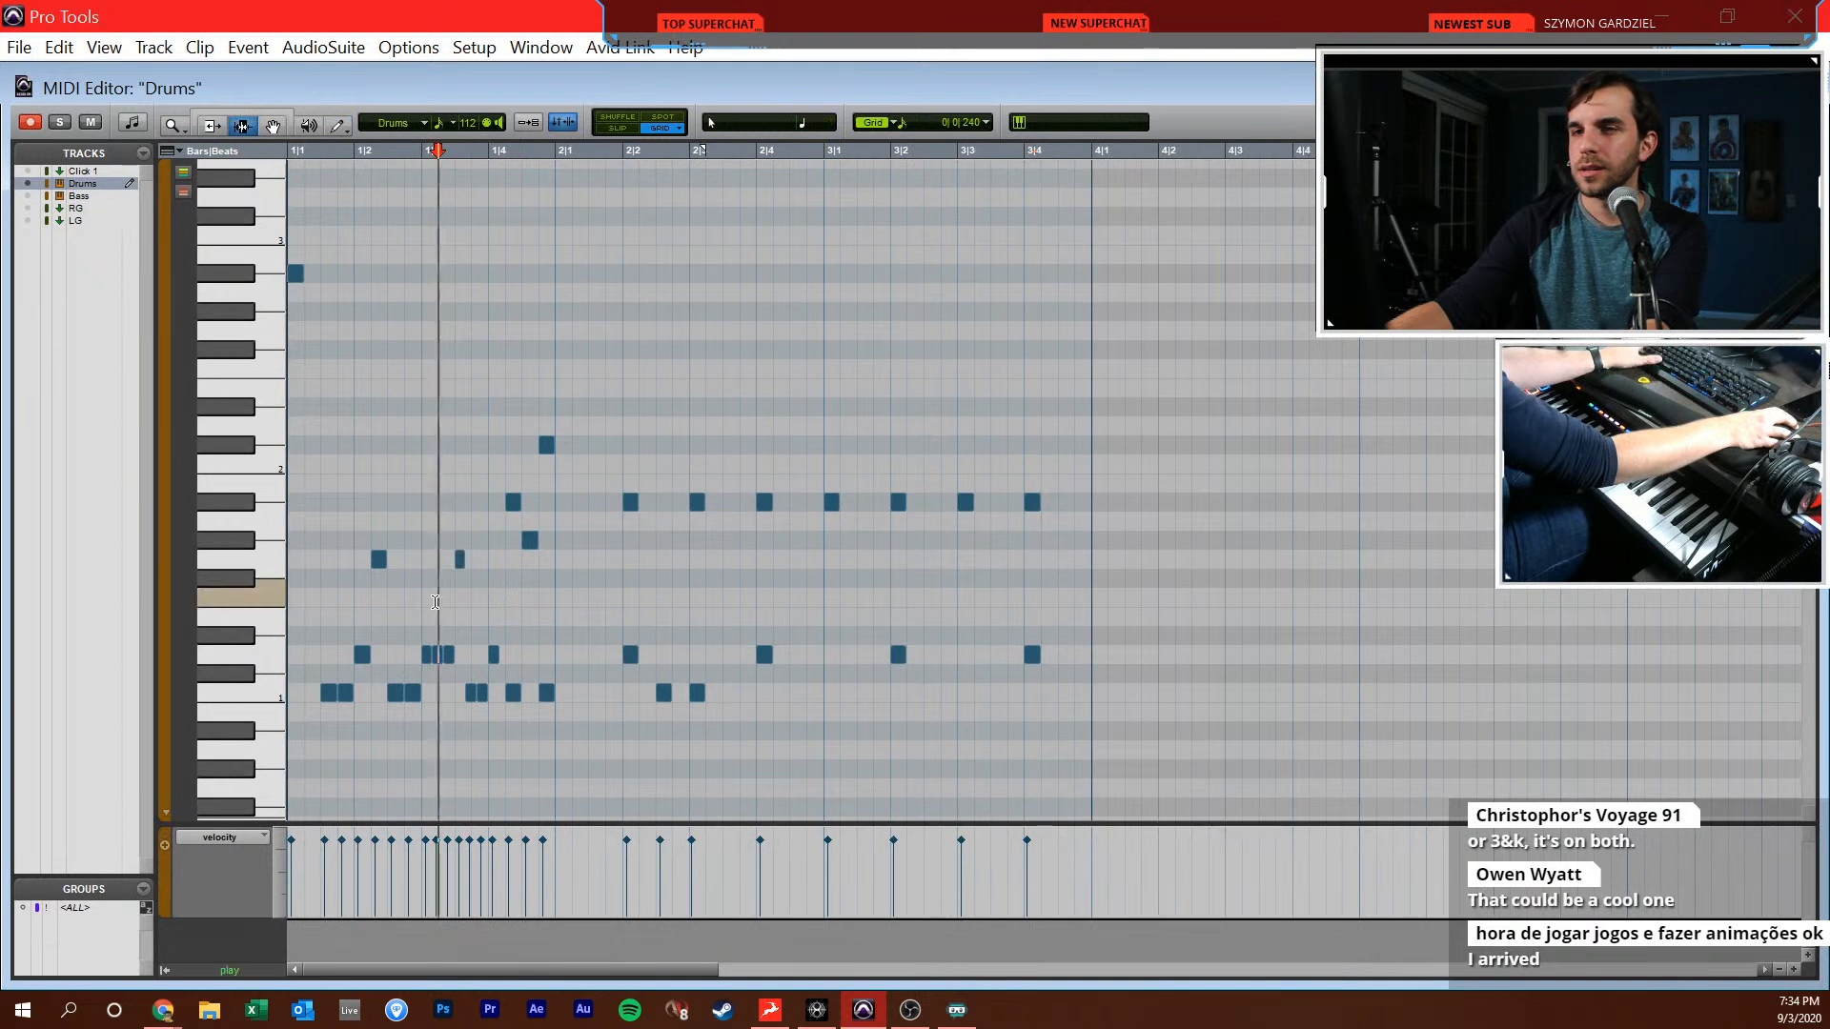
key(space)
Add C1 sixteenths at 2|1|480 and 2|1|720, and play back the transition from bar 1 into bar 2
key(t)
key(F10)
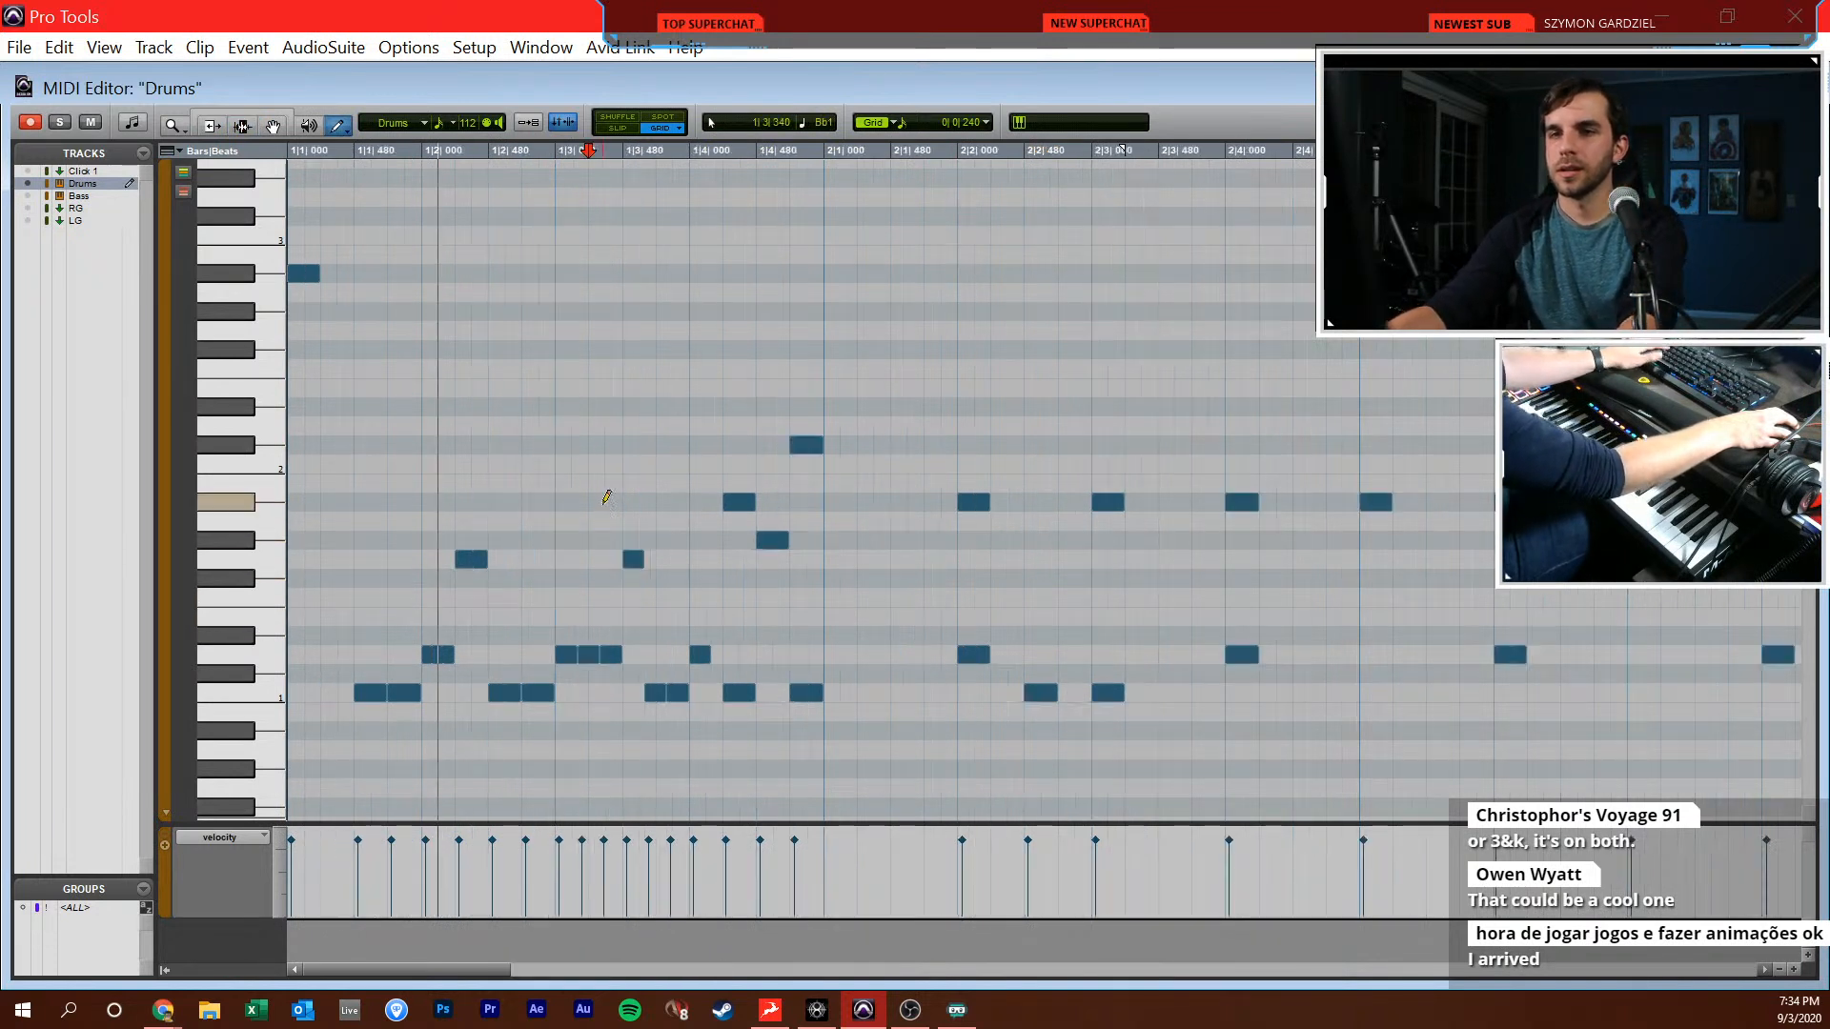
scroll(618, 505, right, 1)
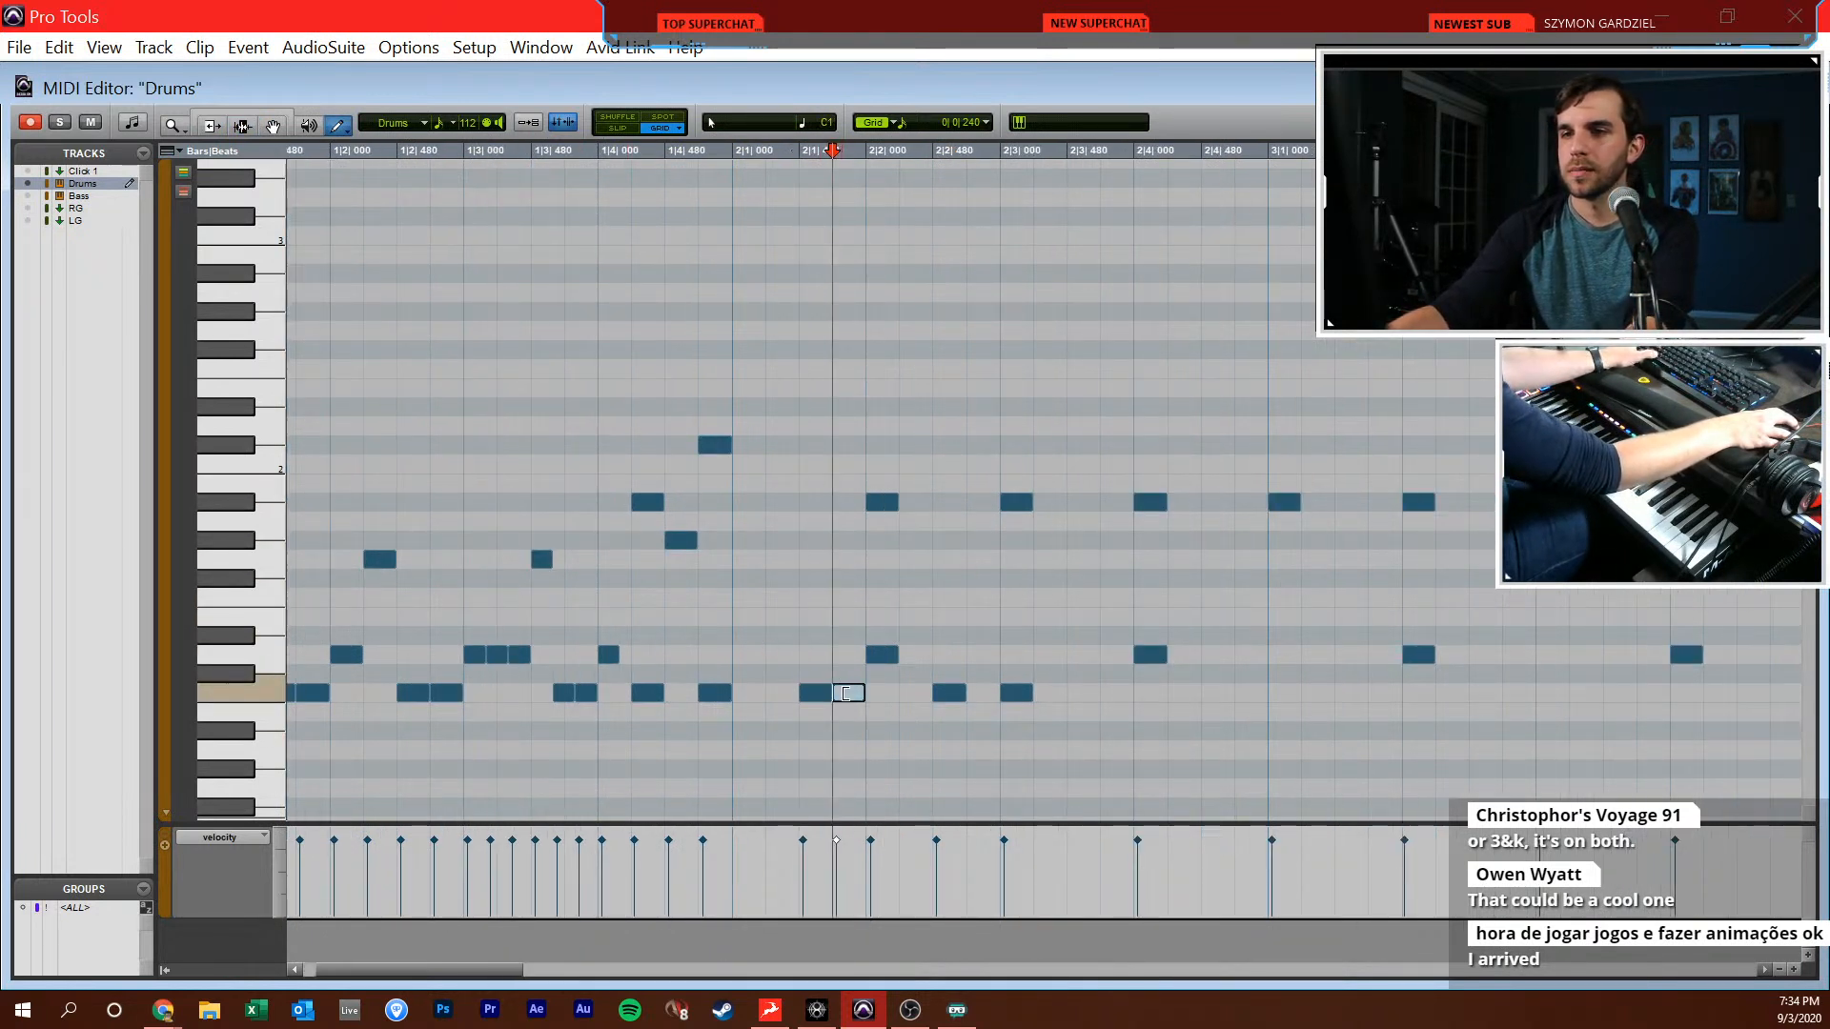
click(843, 694)
key(F7)
key(space)
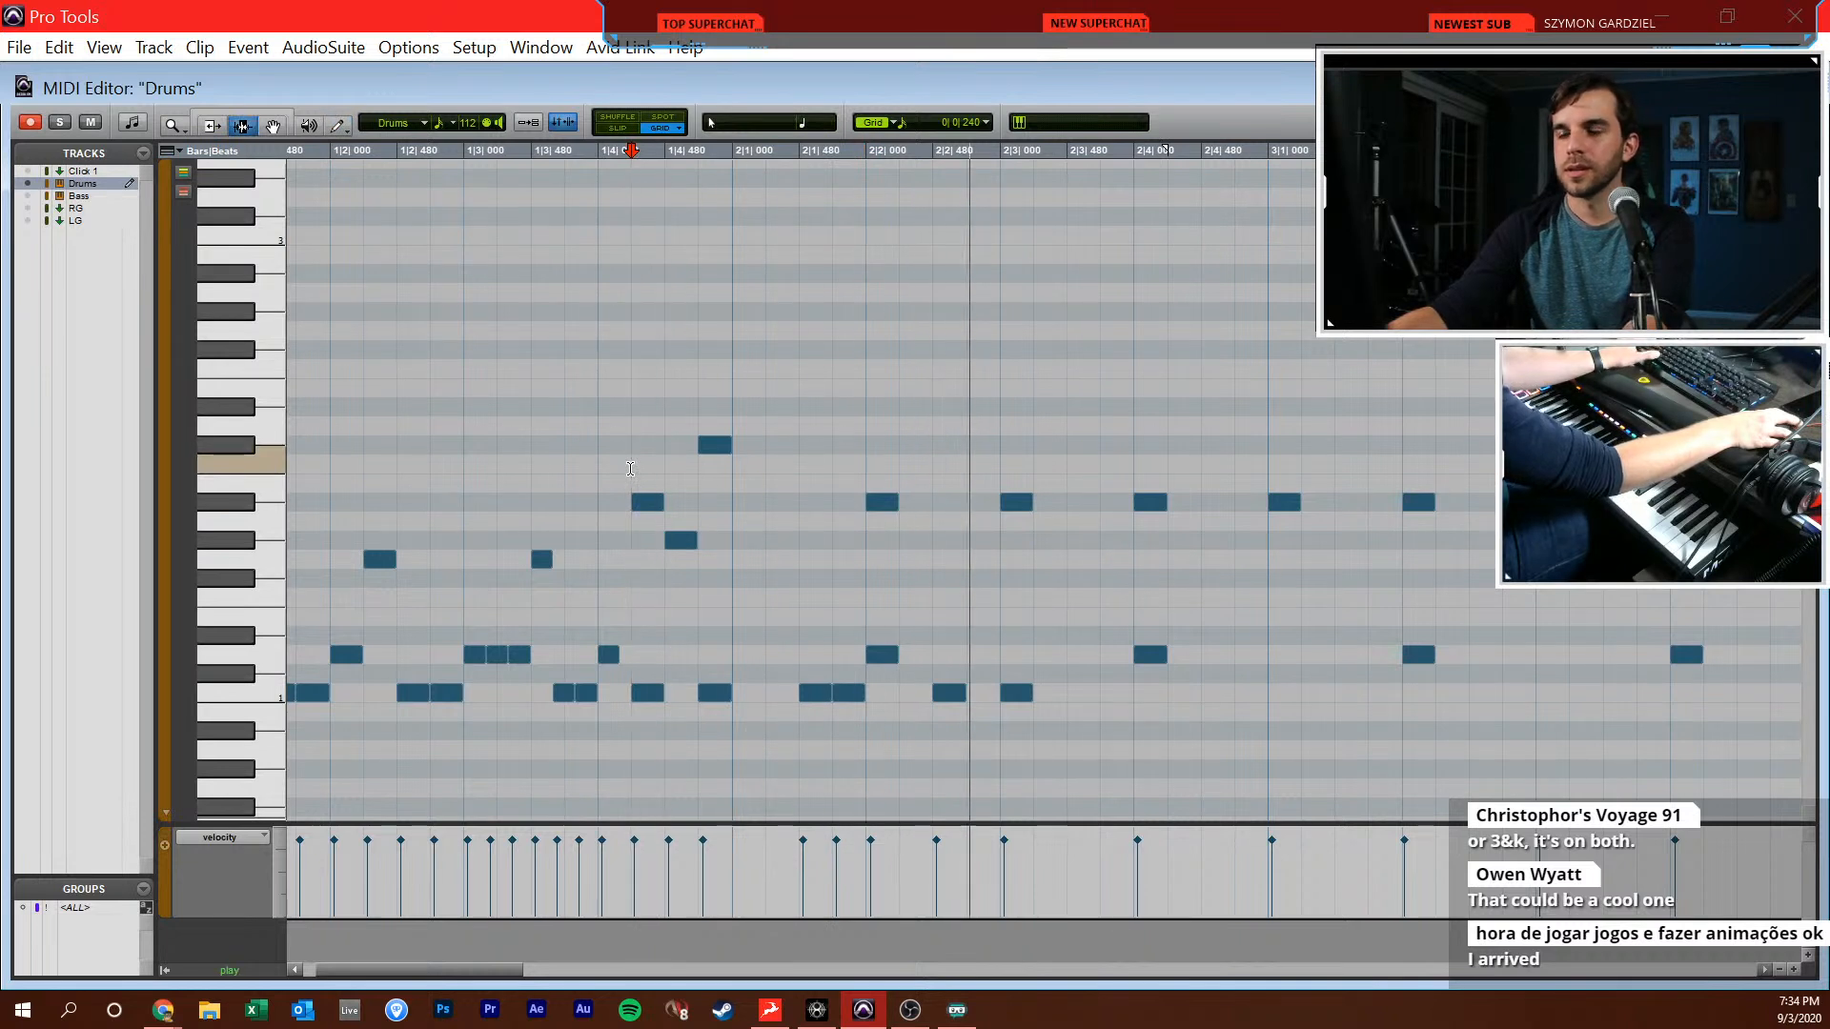
key(space)
Add C1 notes at 3|1|000, 3|1|480 and 3|1|720, and play back from beat 4 of bar 2
key(F10)
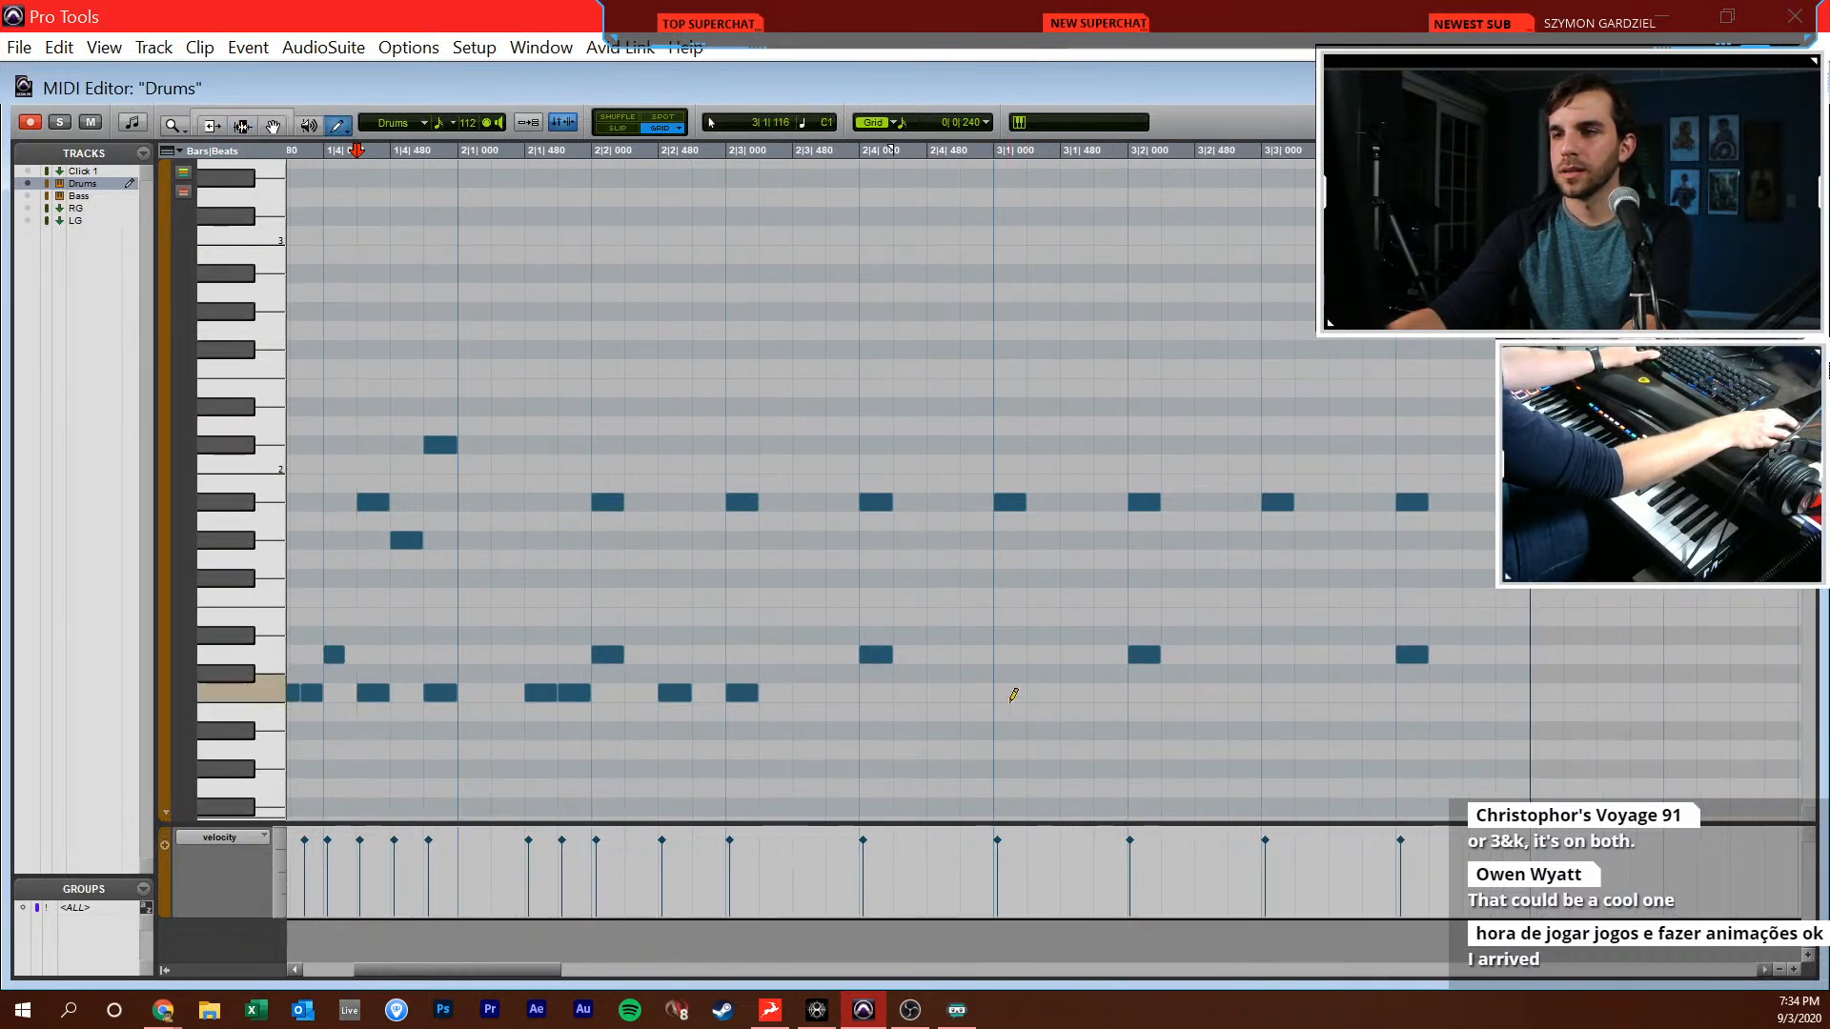
click(1106, 691)
key(space)
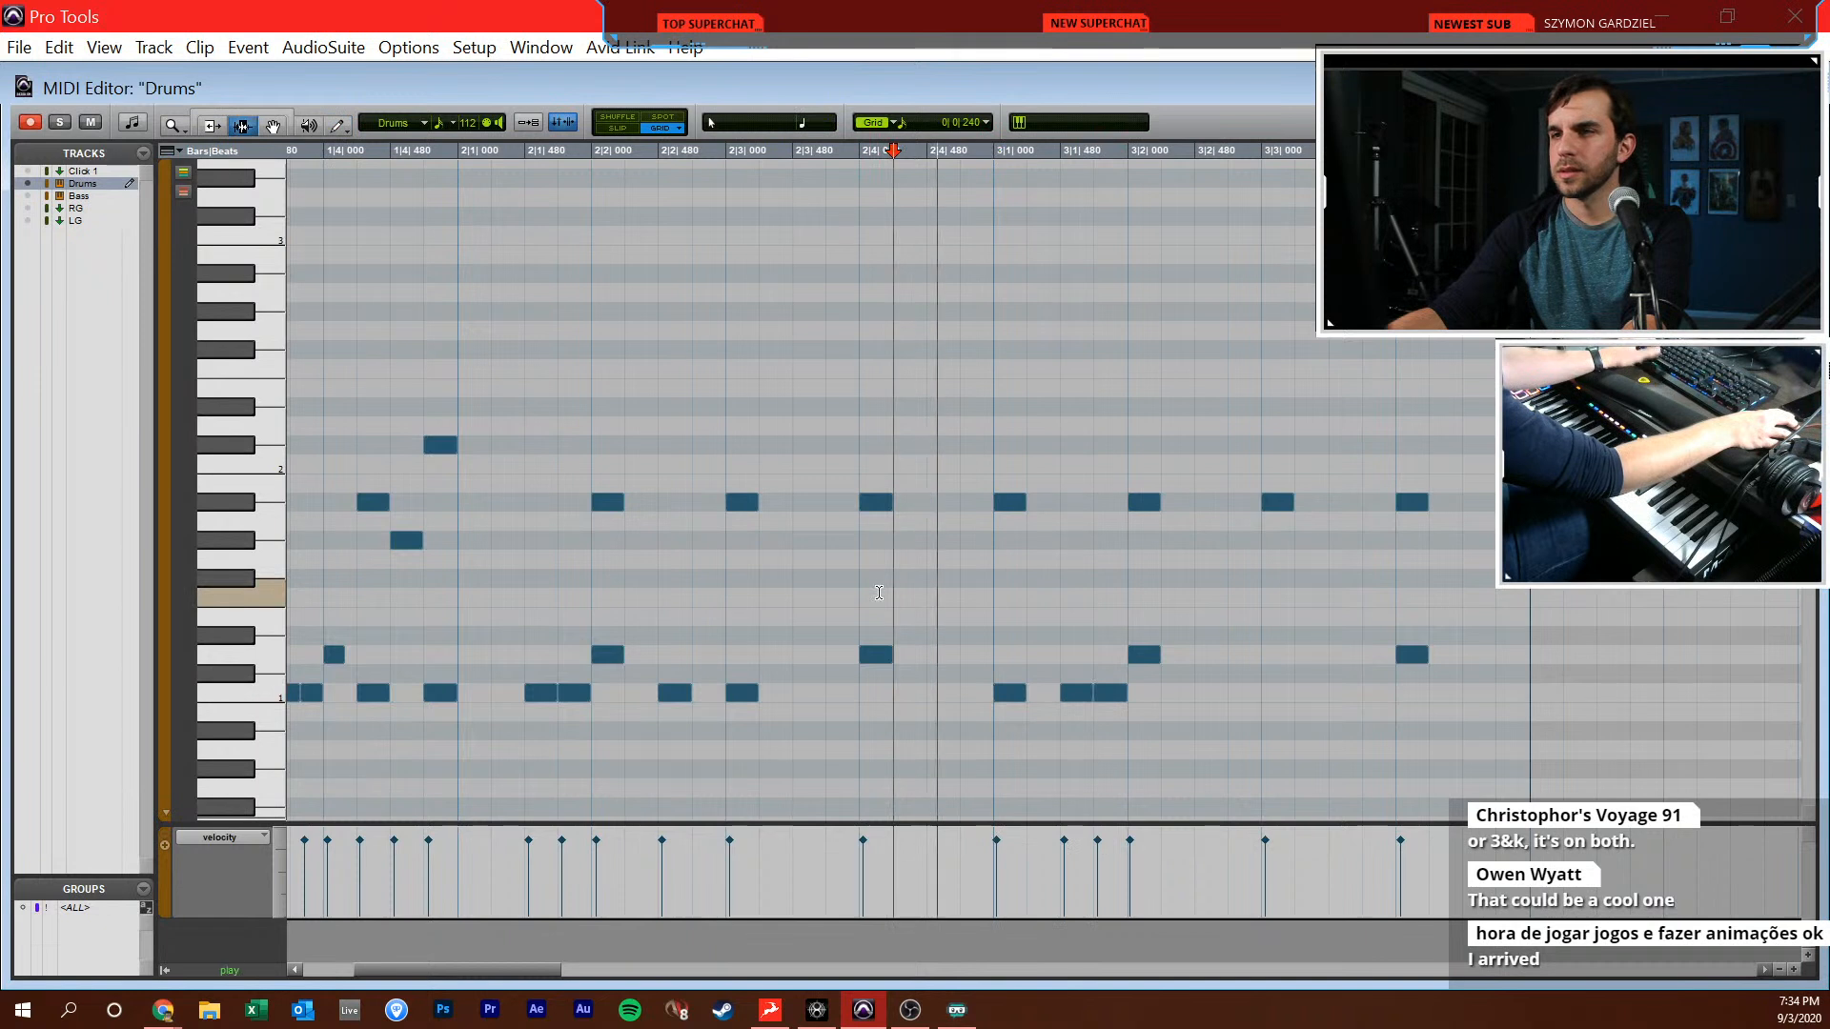
Fill beat 3 of bar 3 with sixteenths C1, D1, C1 and C1, and set that D1's velocity to 70
click(1185, 693)
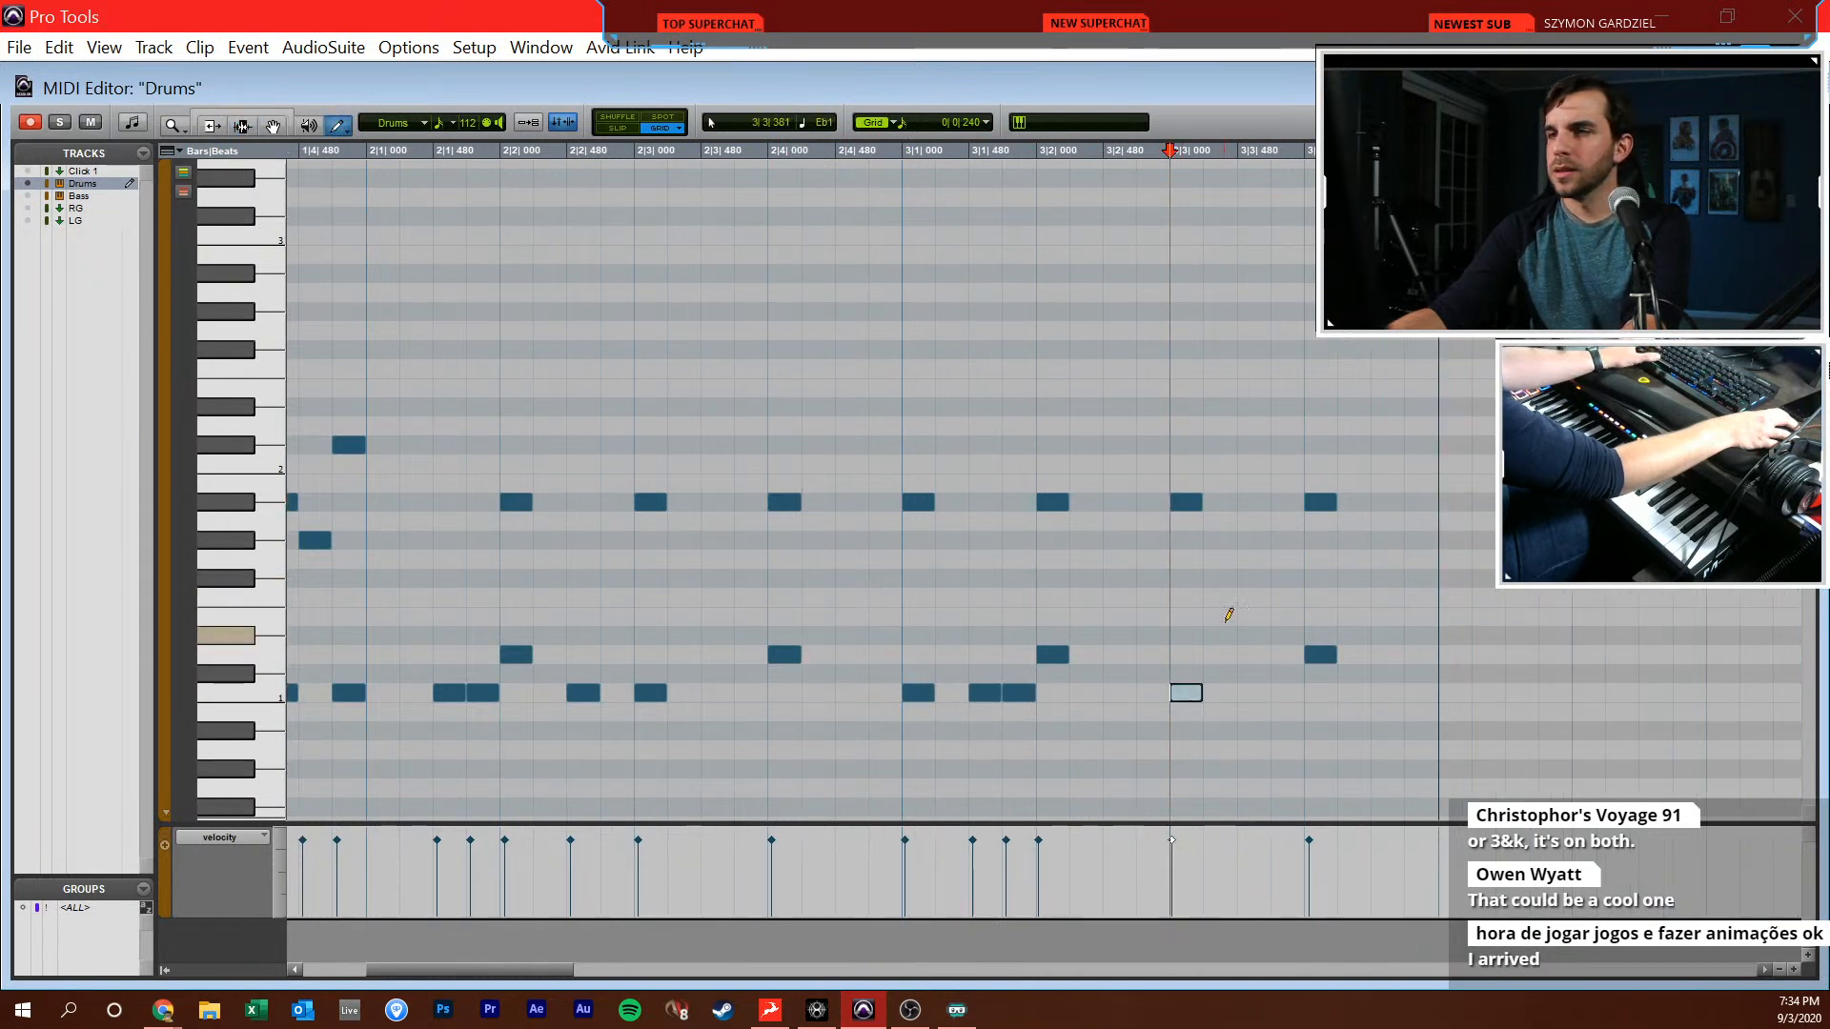
click(1222, 654)
click(1255, 691)
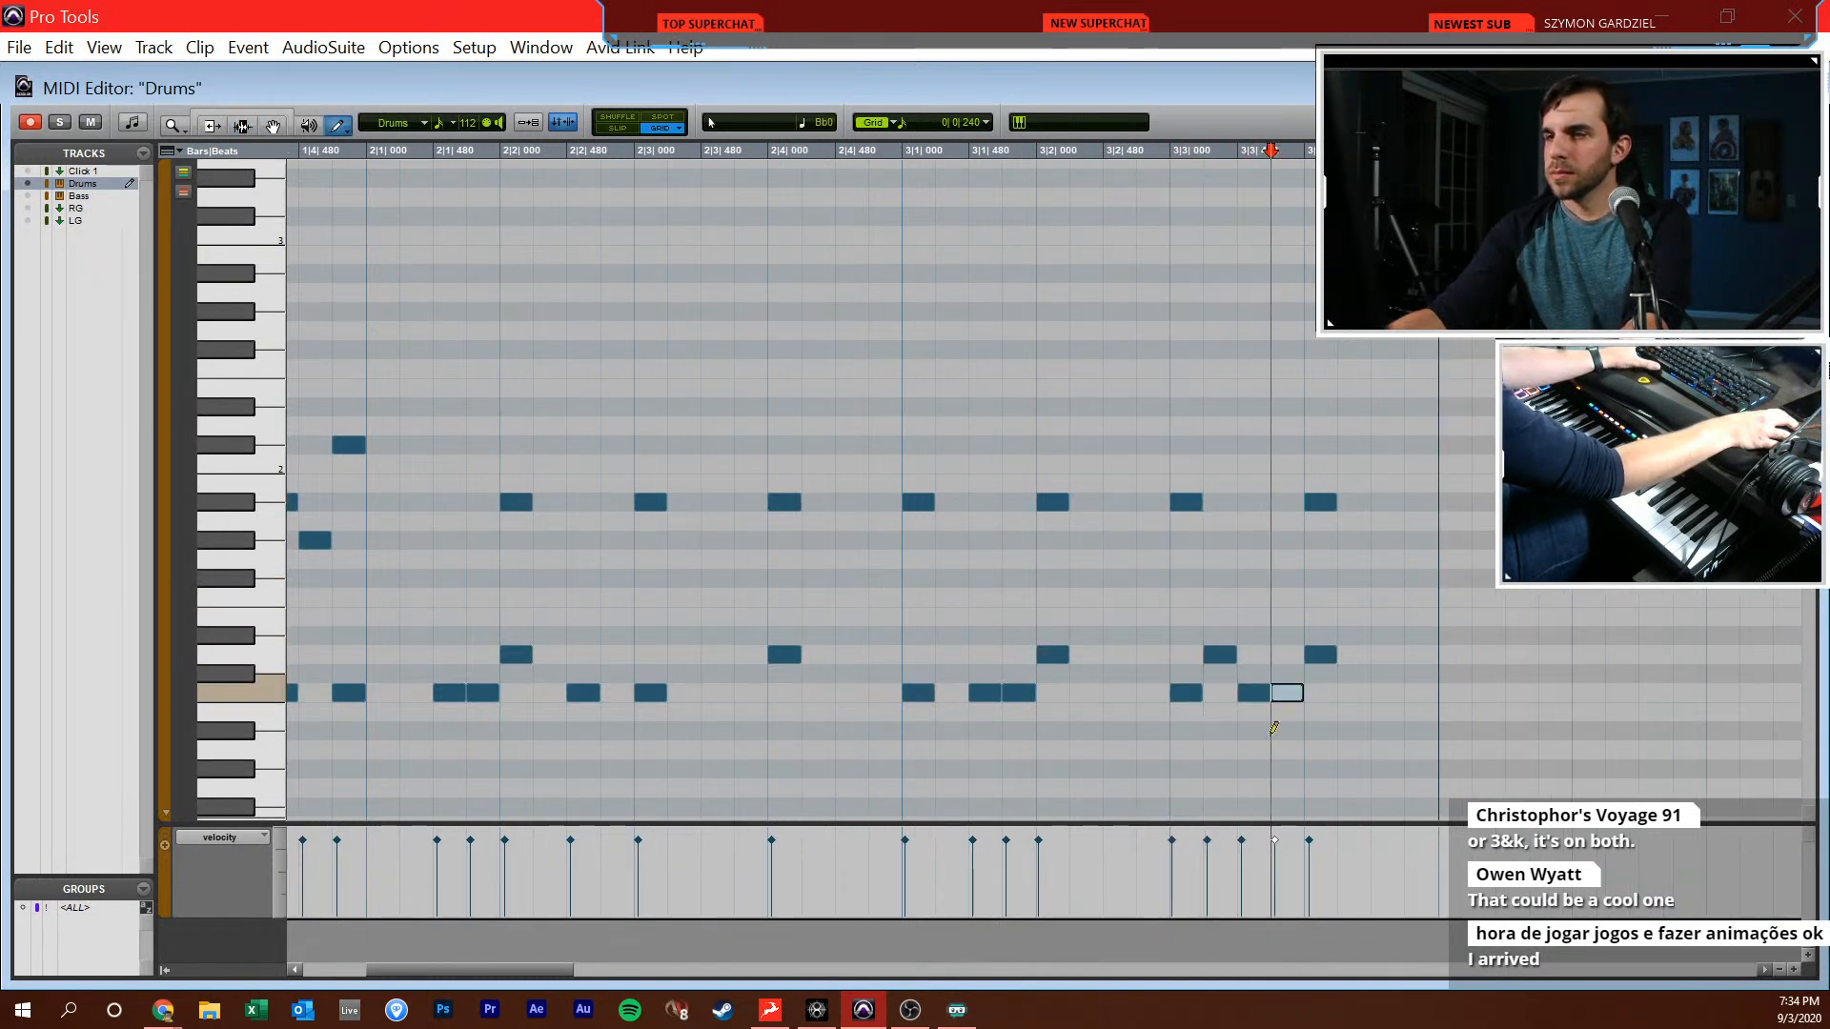
drag(1208, 847, 1210, 865)
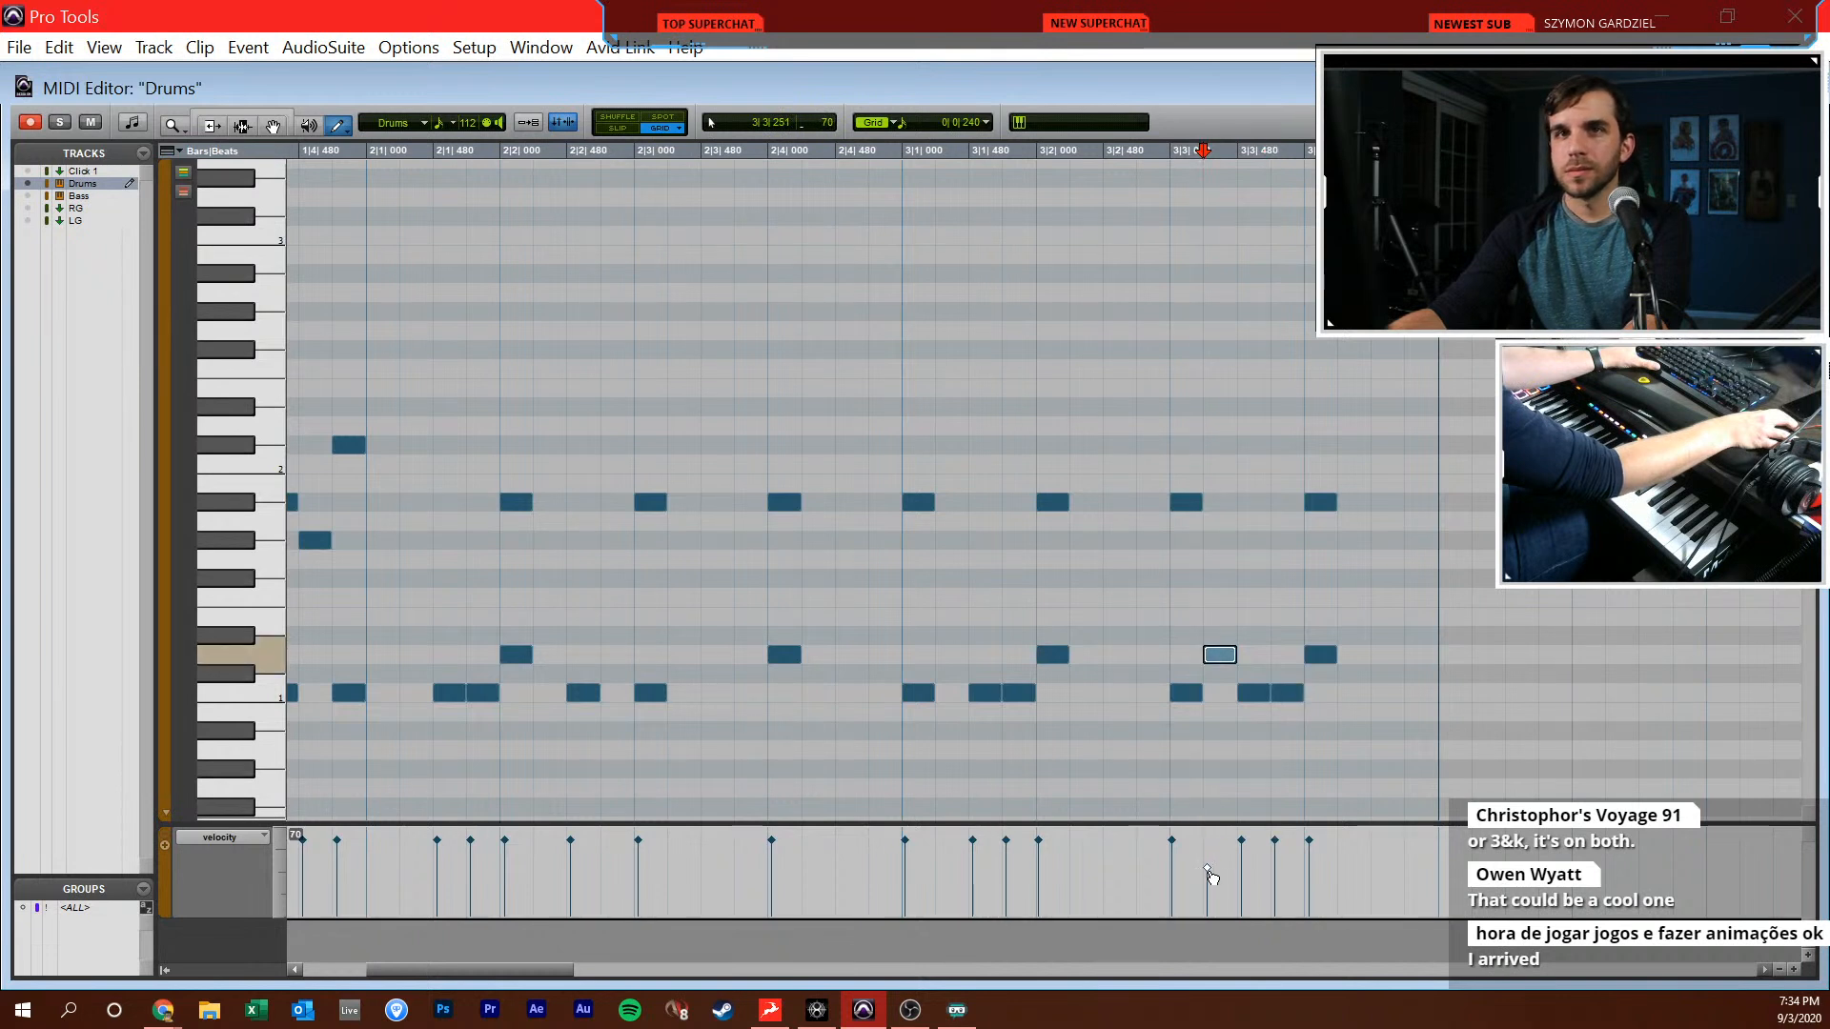
Play back bar 3 from 3|1|240 to check the softened D1 ghost note
key(F7)
click(933, 668)
key(space)
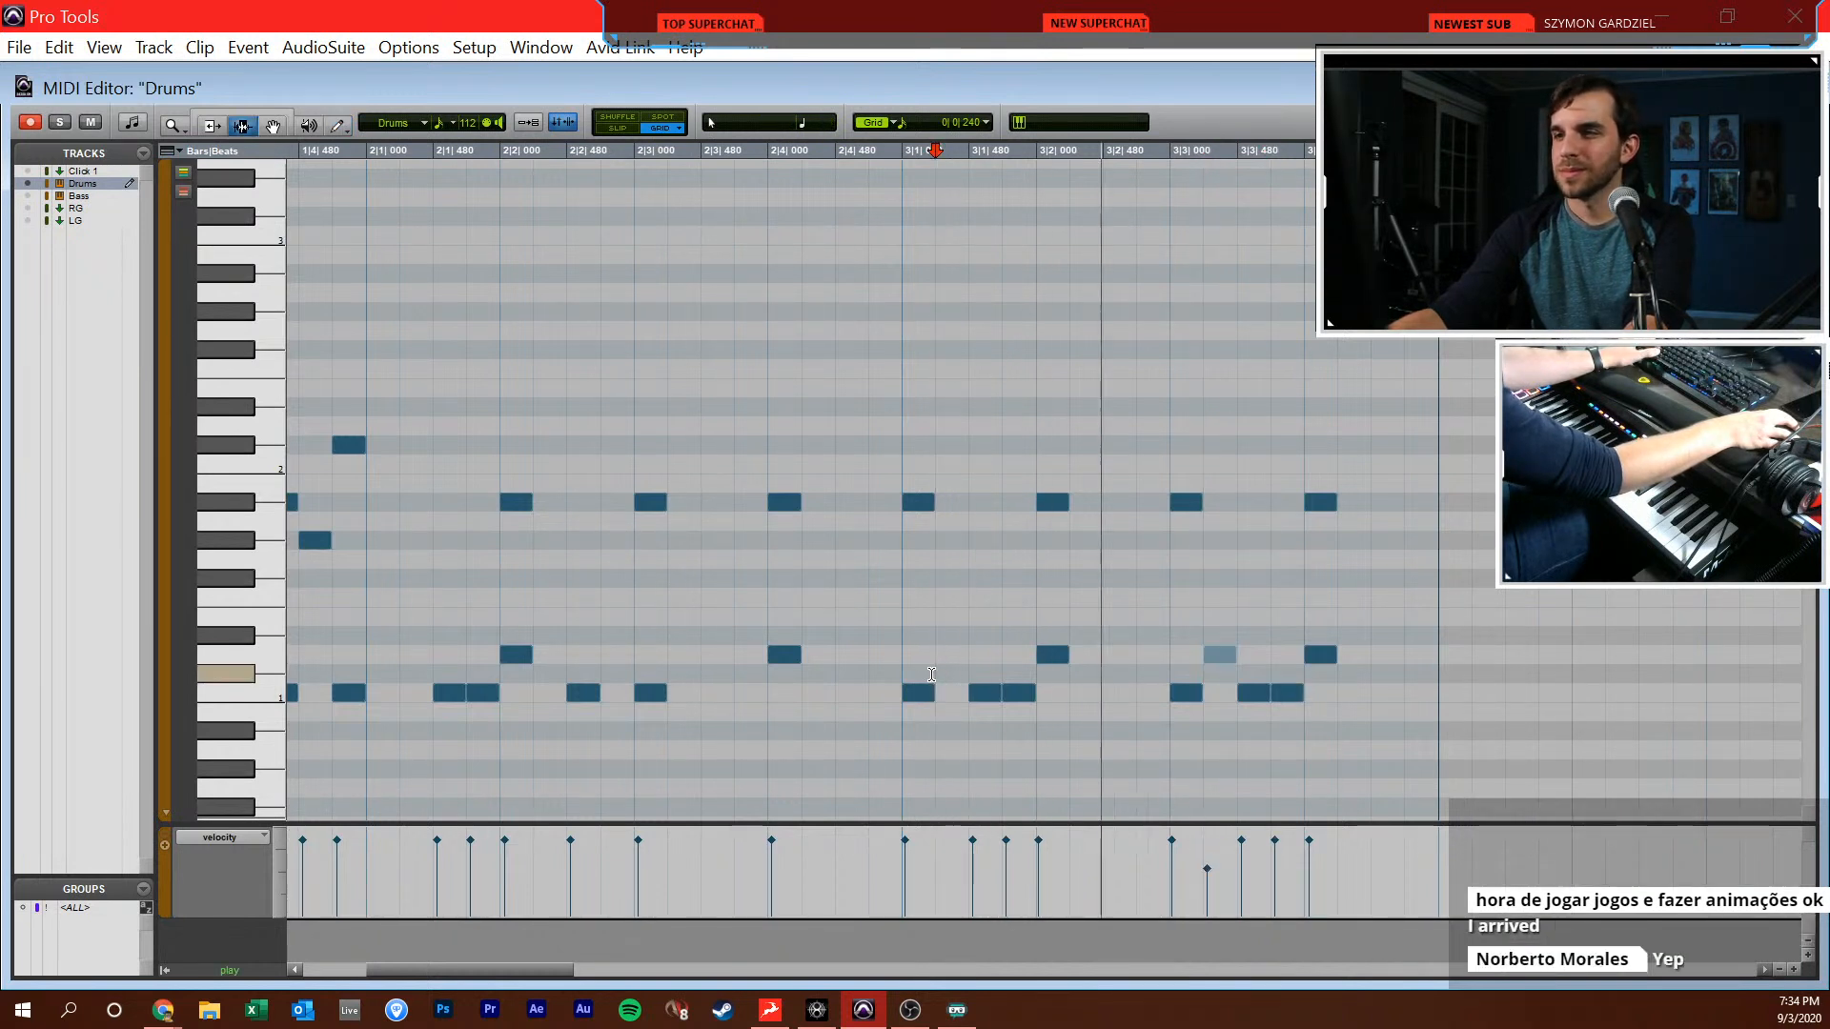
key(space)
Add a C1 note at 3|4|480, and place C1 together with C#2 at 4|1|000
scroll(933, 667, right, 2)
key(F10)
click(1151, 693)
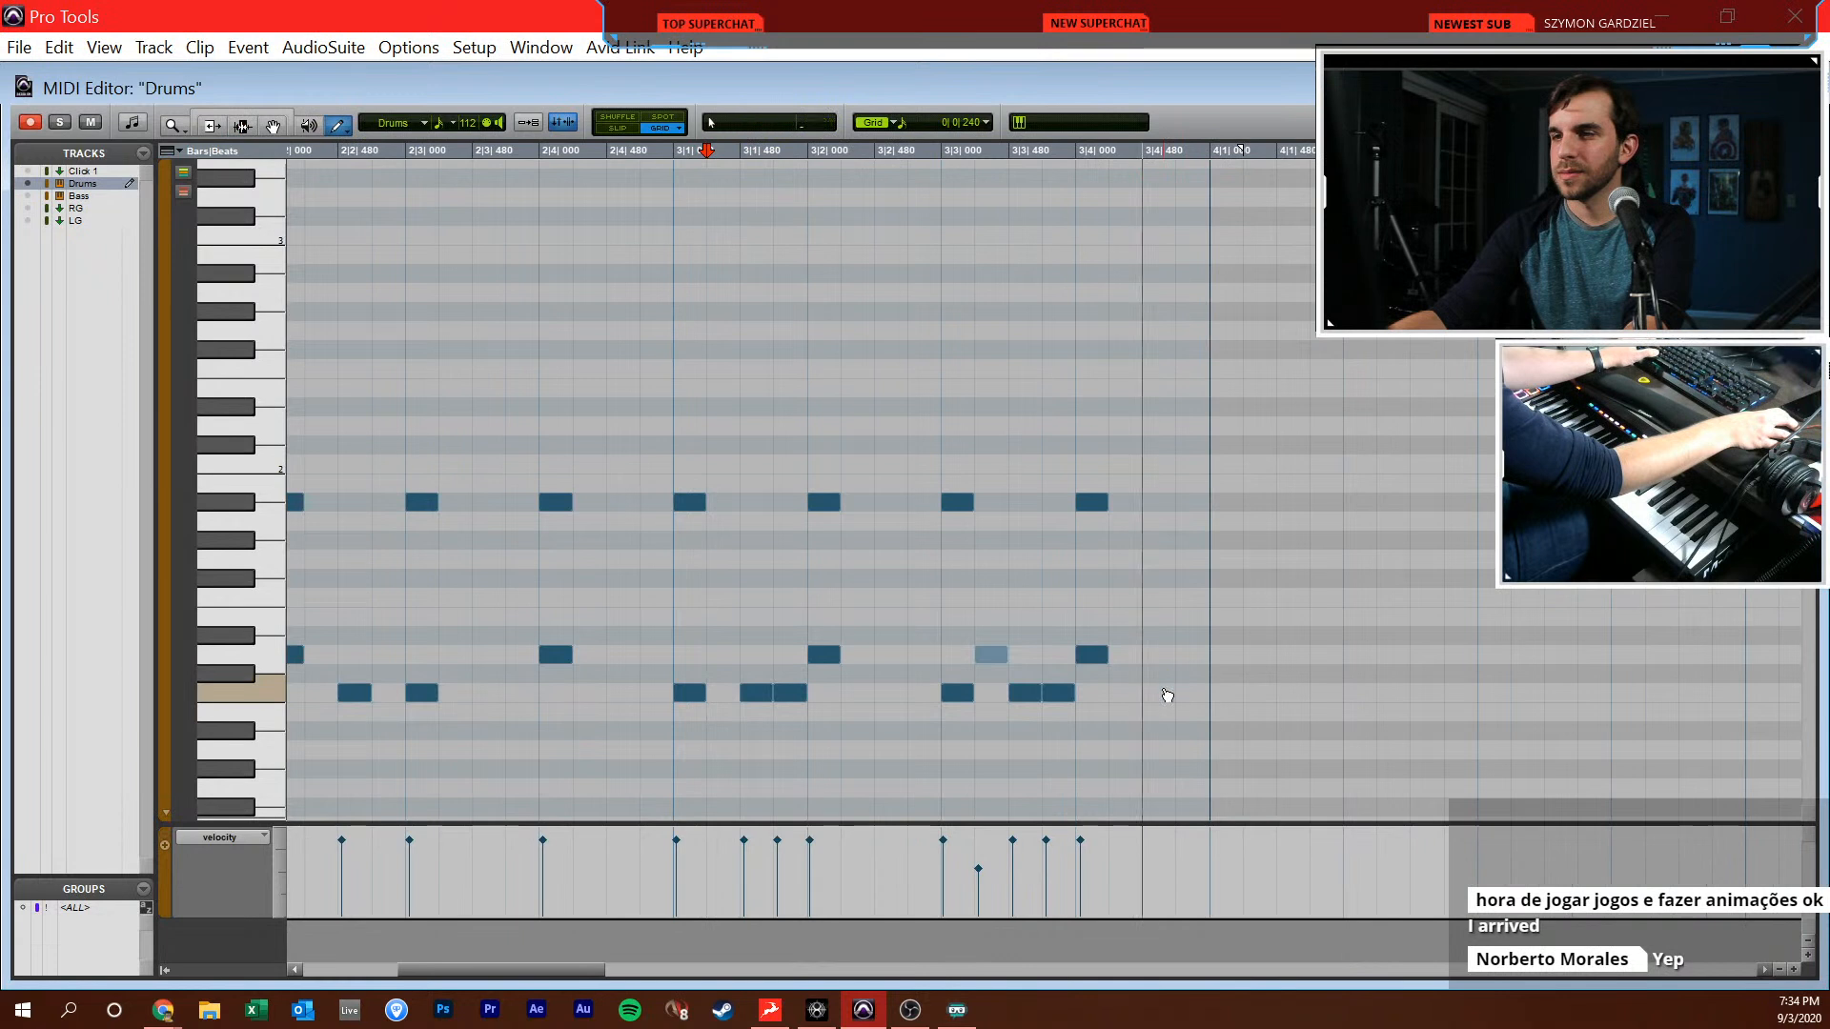
key(r)
click(1099, 693)
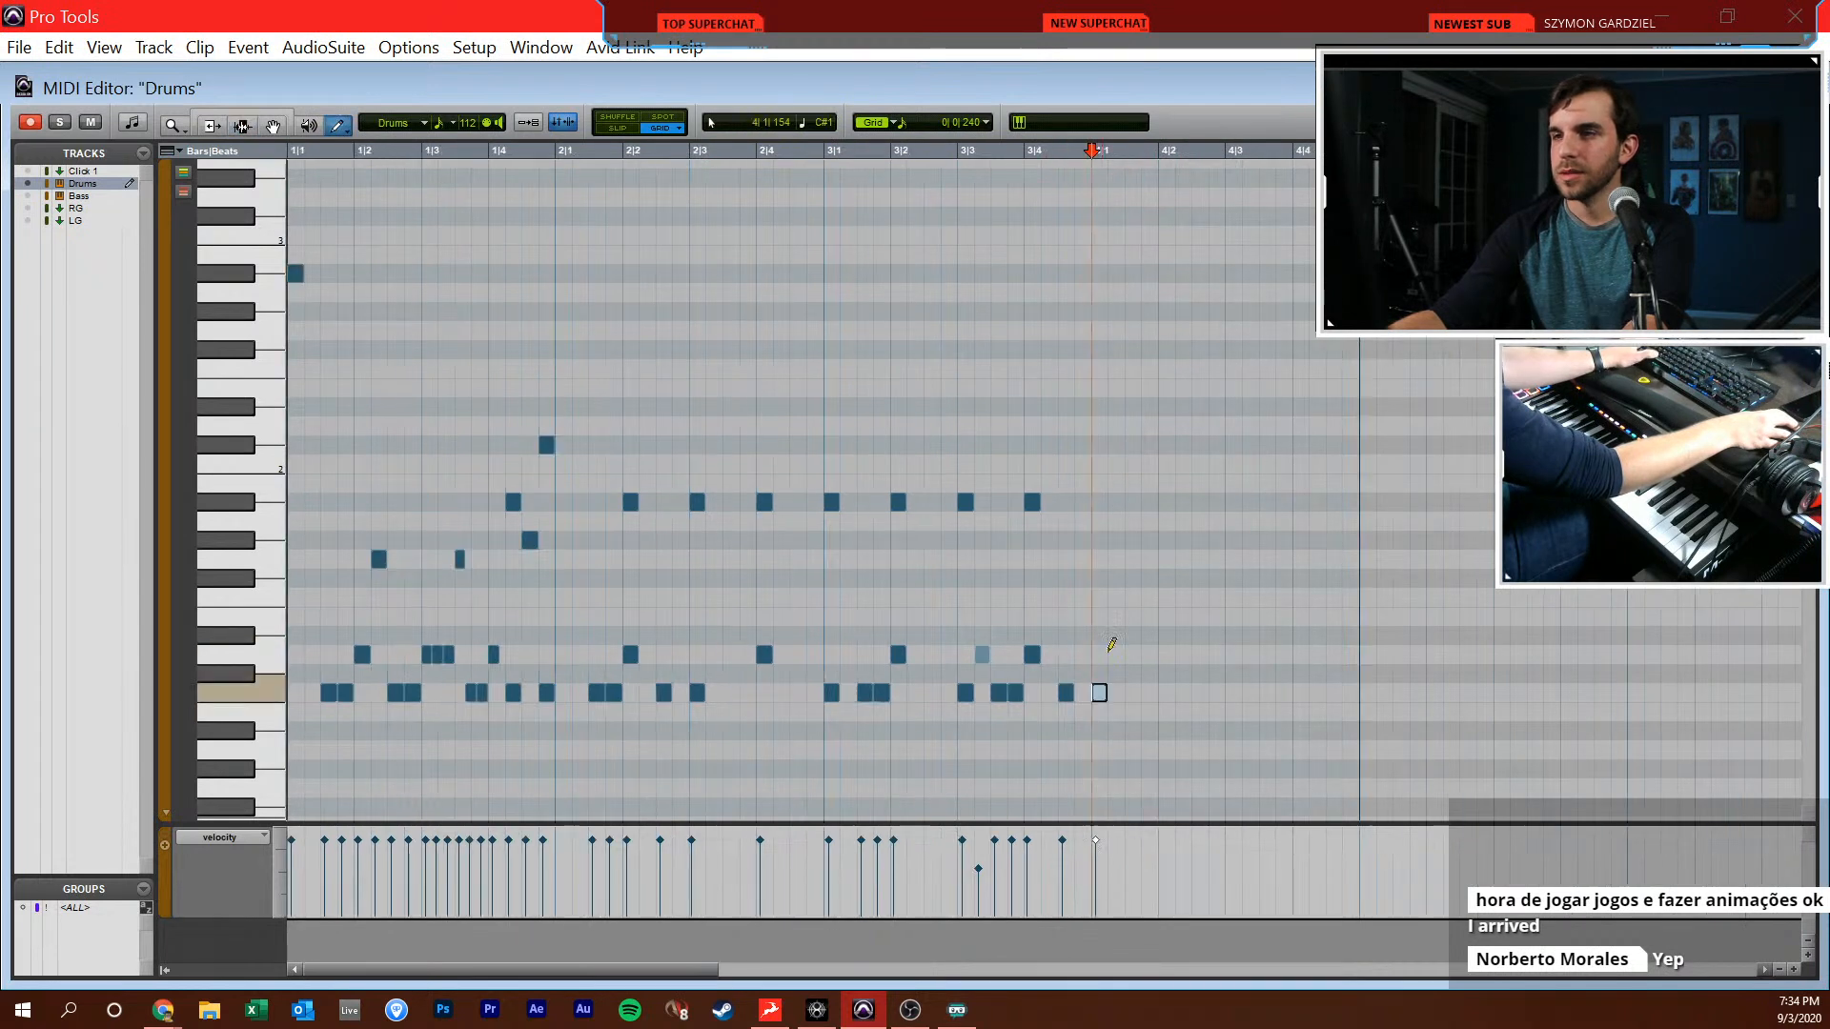
click(1099, 445)
Fill bar 4 with F2 on beats 2, 3 and 4, D1 on 2 and 4, and C1 at 4|2|480, 4|3|000, 4|3|480 and 4|4|240
click(1167, 369)
click(1234, 369)
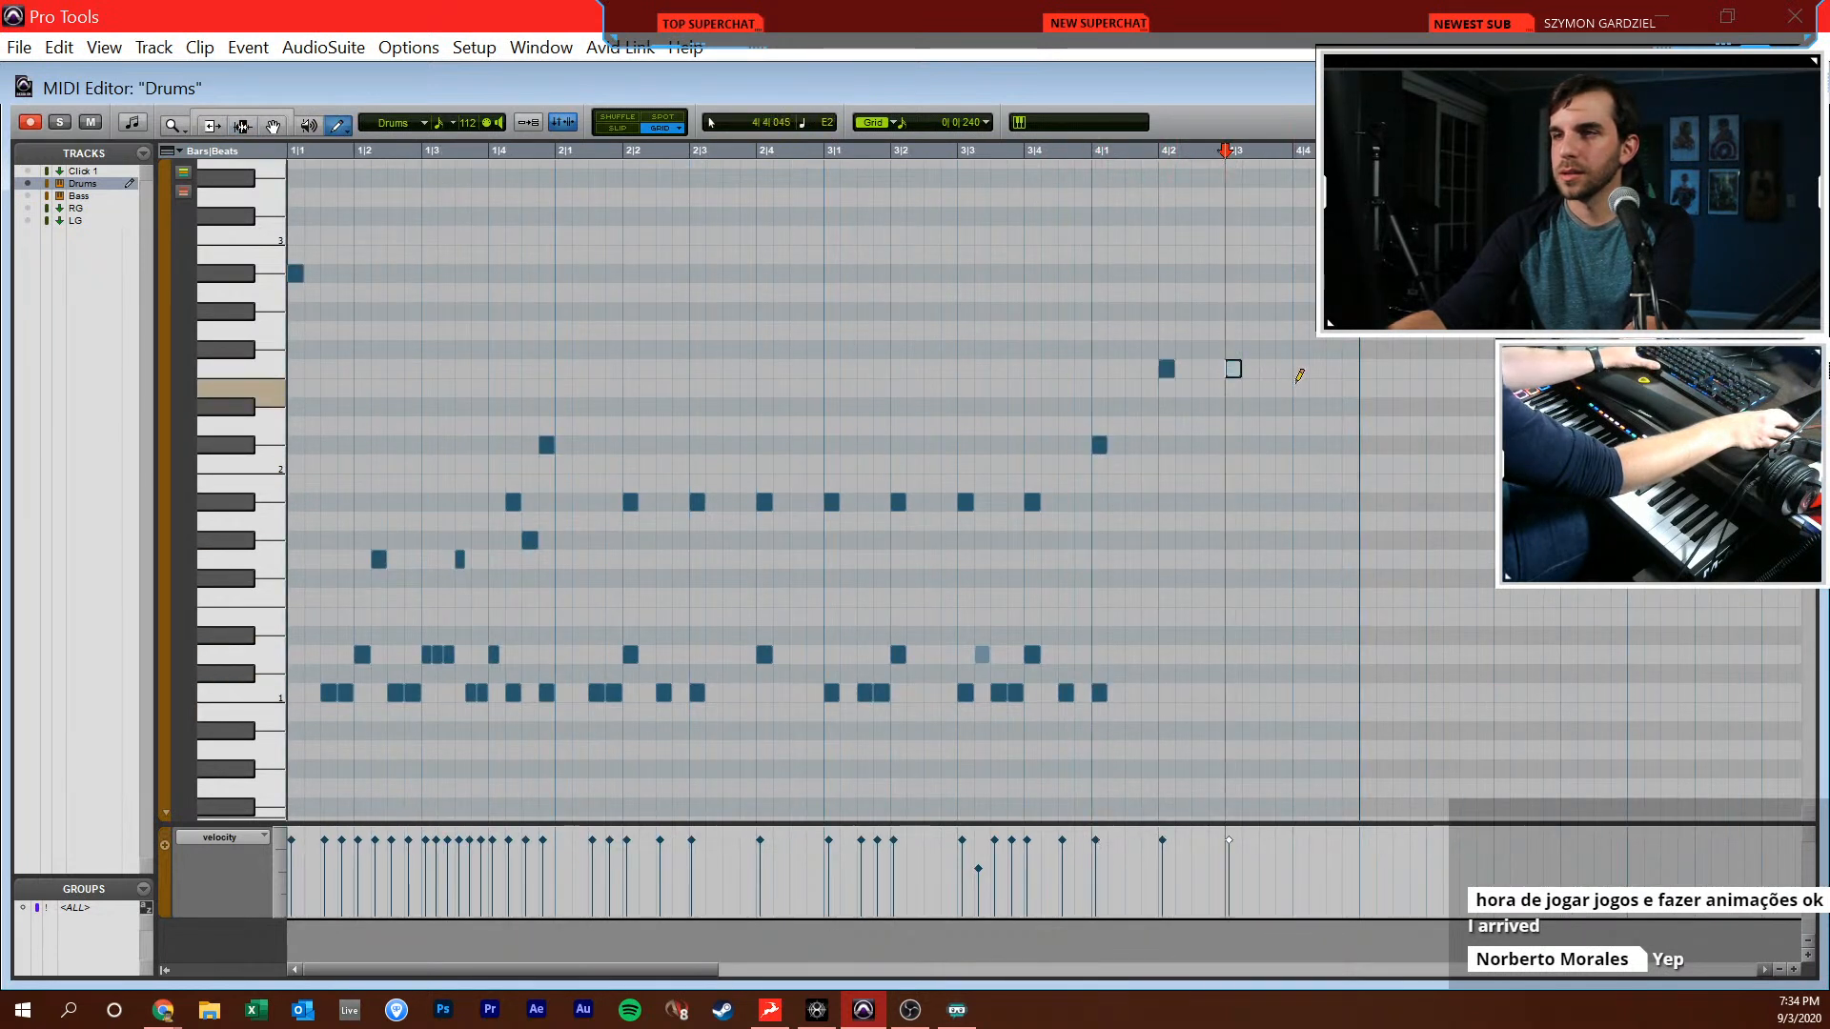
click(1301, 368)
click(1166, 655)
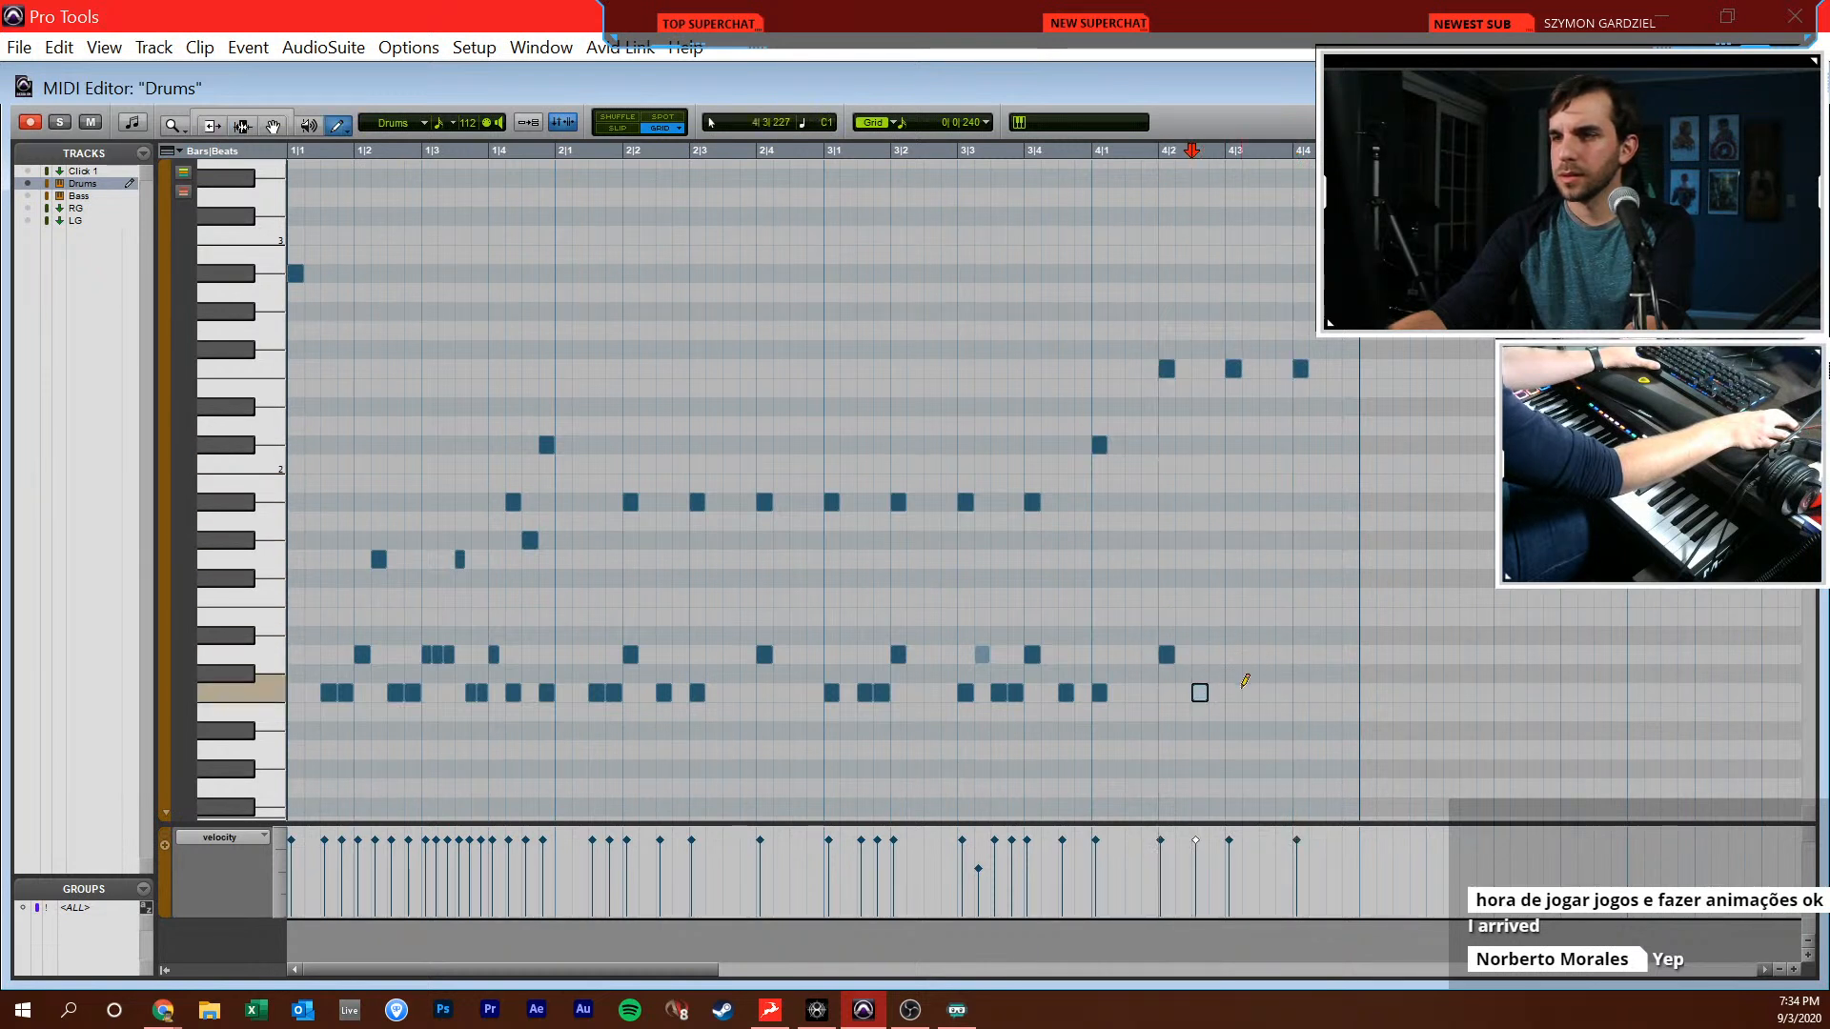
click(1300, 655)
click(1317, 693)
Duplicate all of bar 4's notes into bar 5 and play back the drums from late in beat 3 of bar 1
key(F7)
drag(1092, 647, 1360, 620)
key(ctrl+d)
click(496, 481)
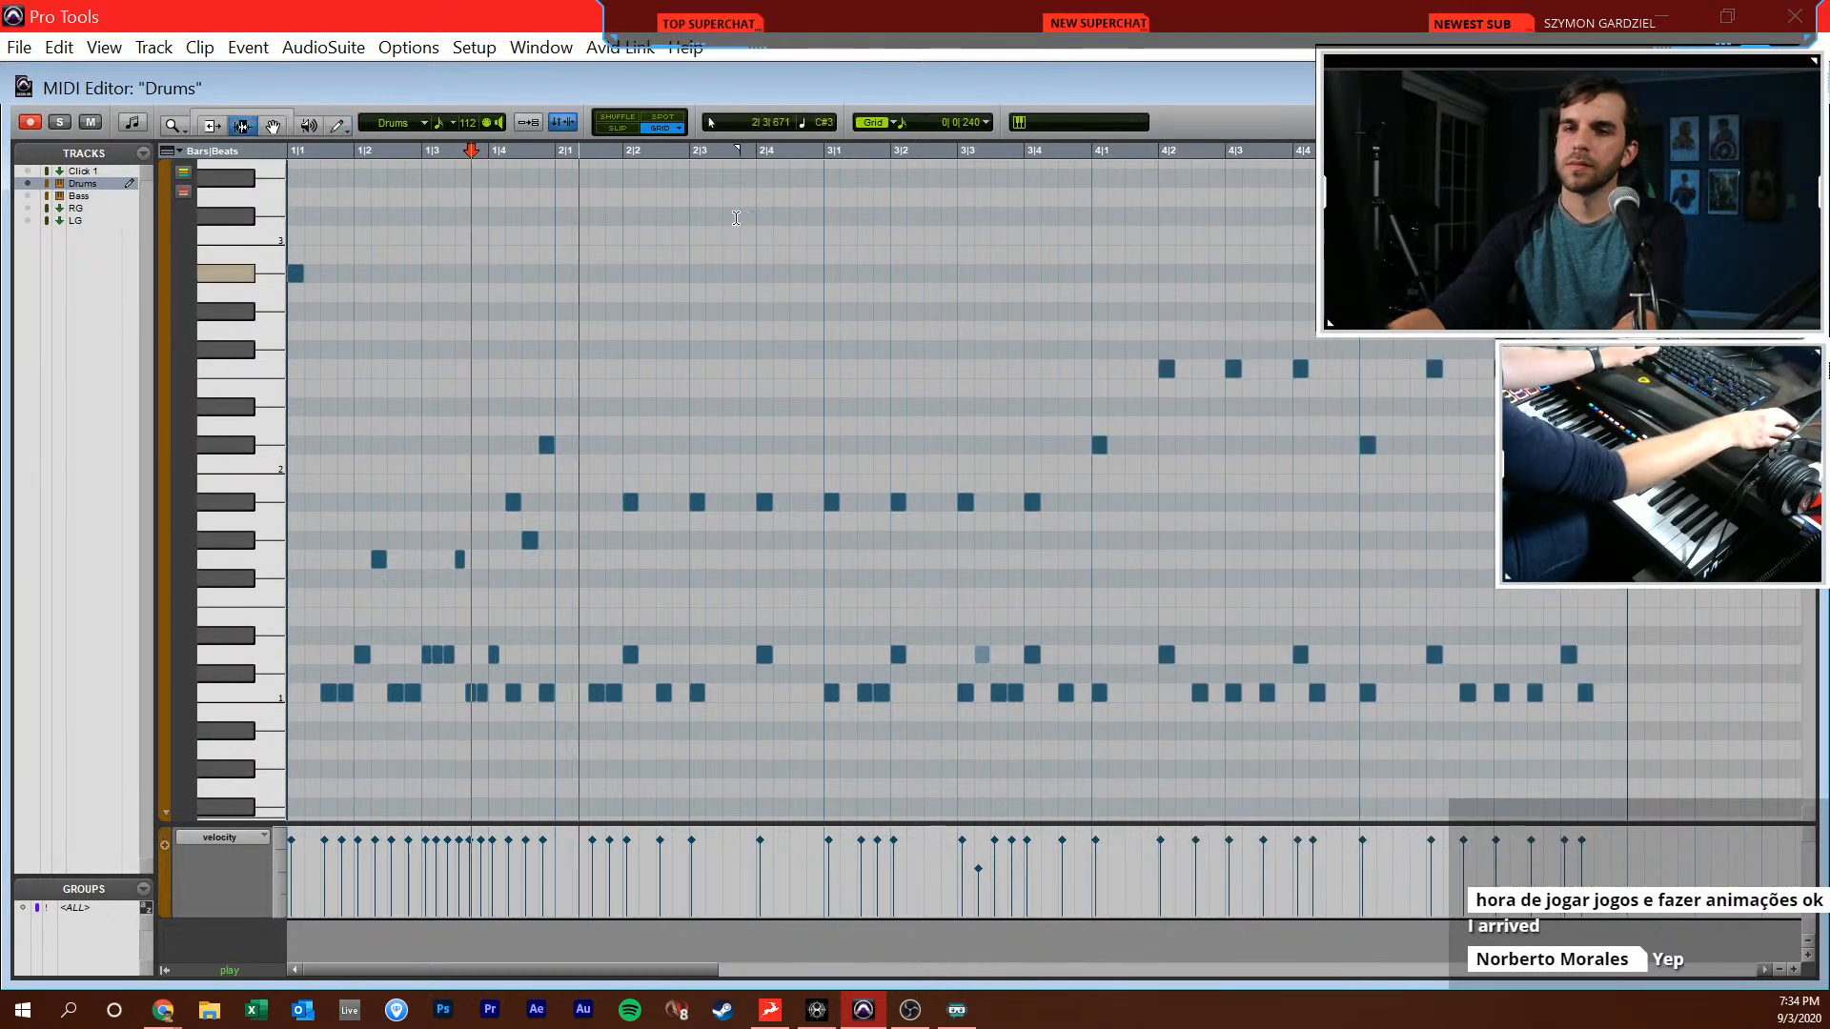
key(space)
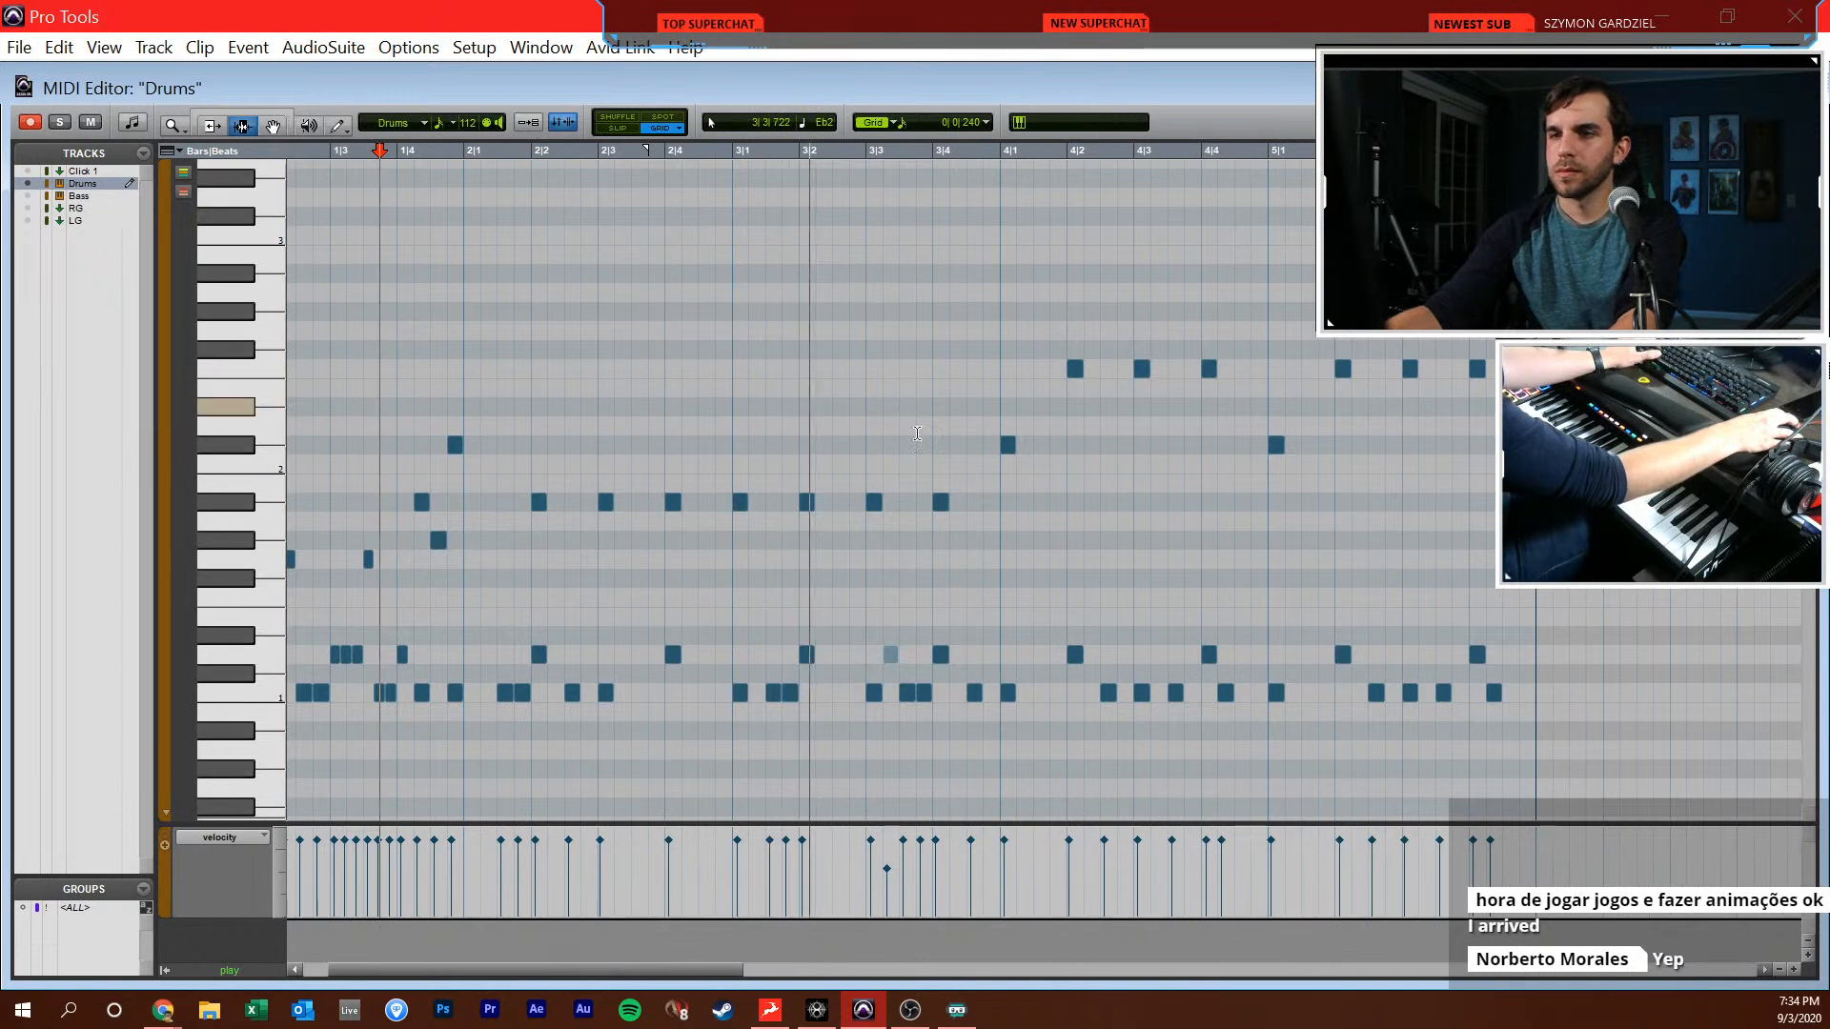
Add a C1 ghost note at 4|1|720, lower its velocity, and play back the drums from 3|4|000
click(979, 529)
scroll(979, 529, right, 5)
click(978, 530)
key(space)
key(F10)
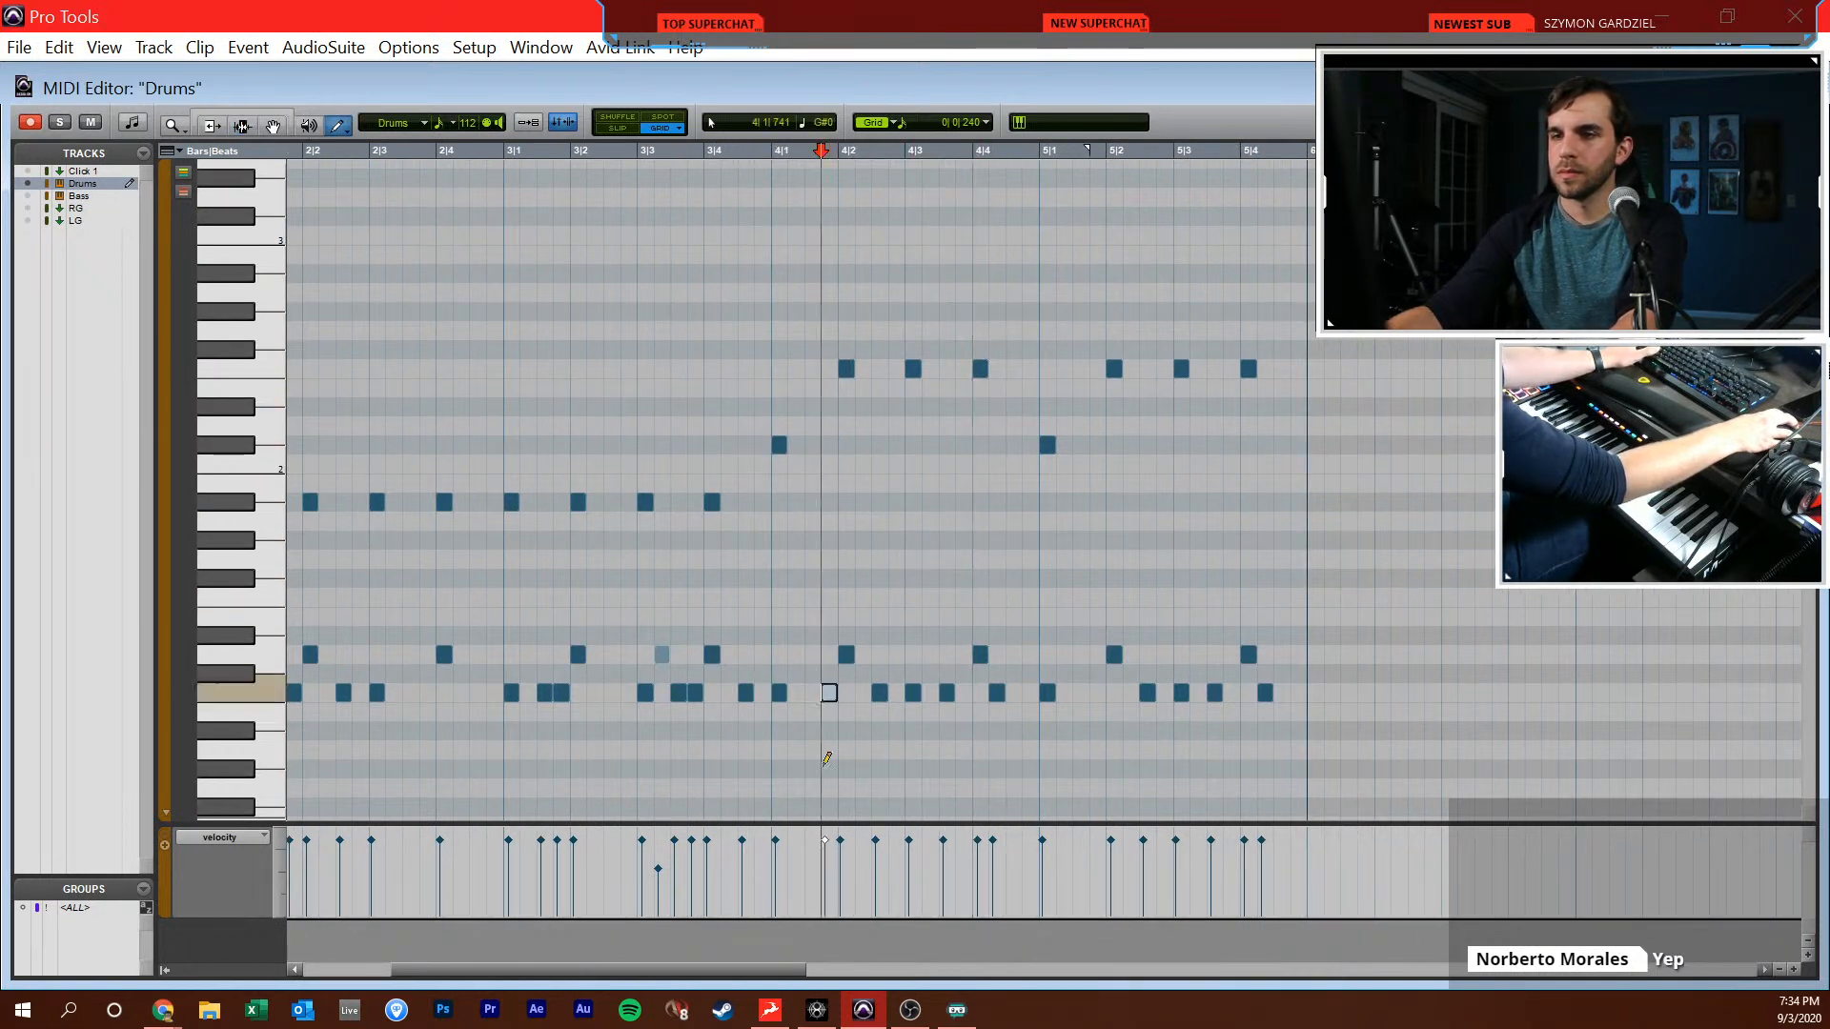
key(F7)
click(706, 770)
key(space)
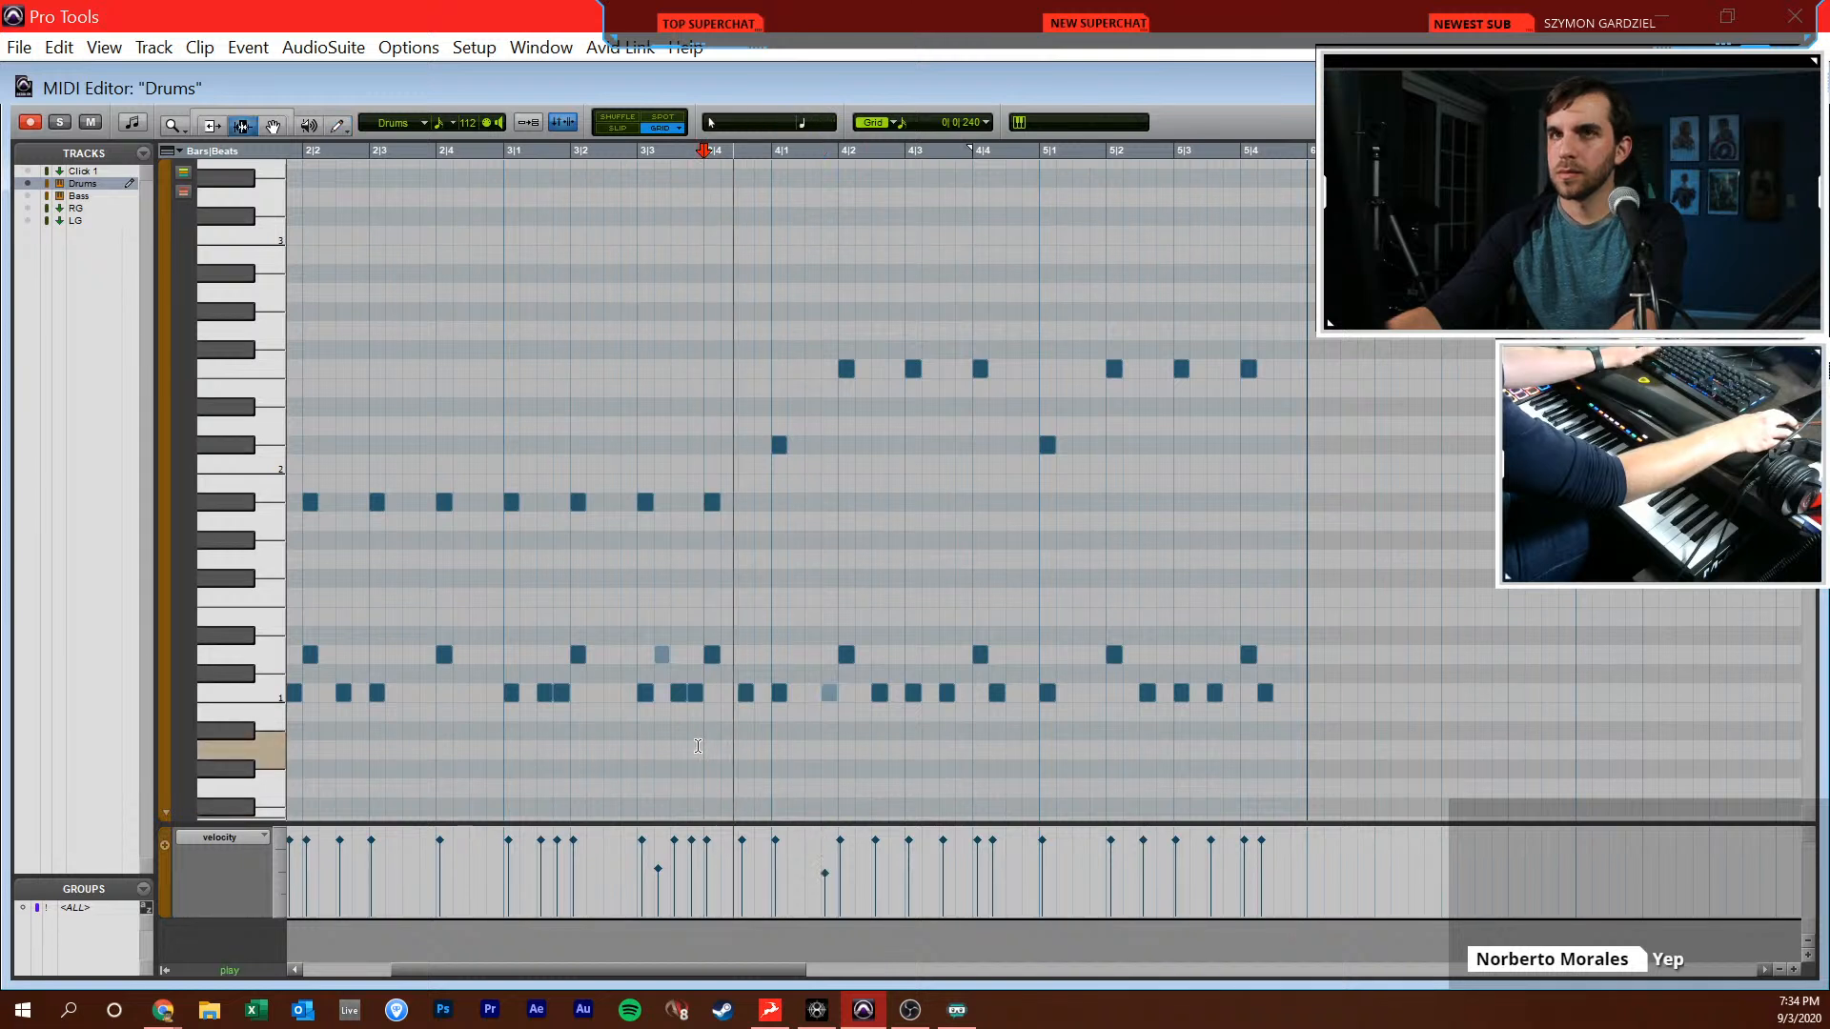
key(F8)
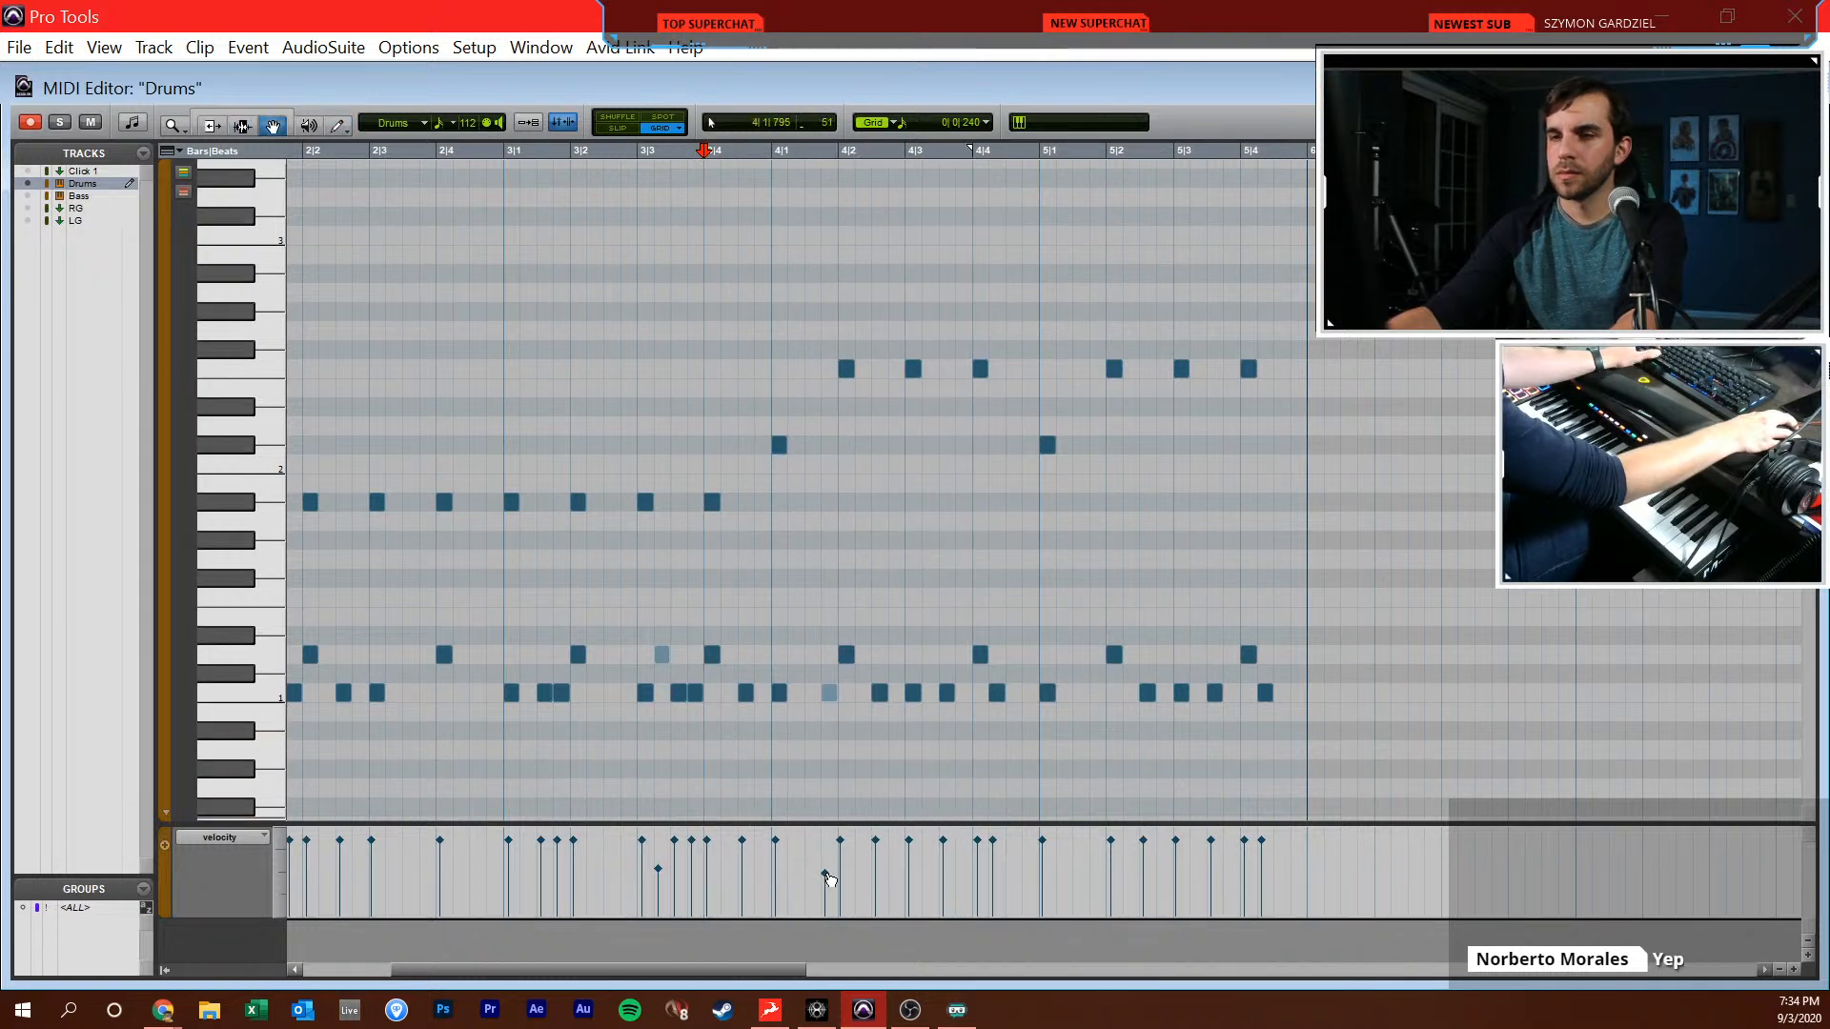
Add a C1 ghost note with reduced velocity at 4|3|720 and play back the result
key(F10)
click(964, 693)
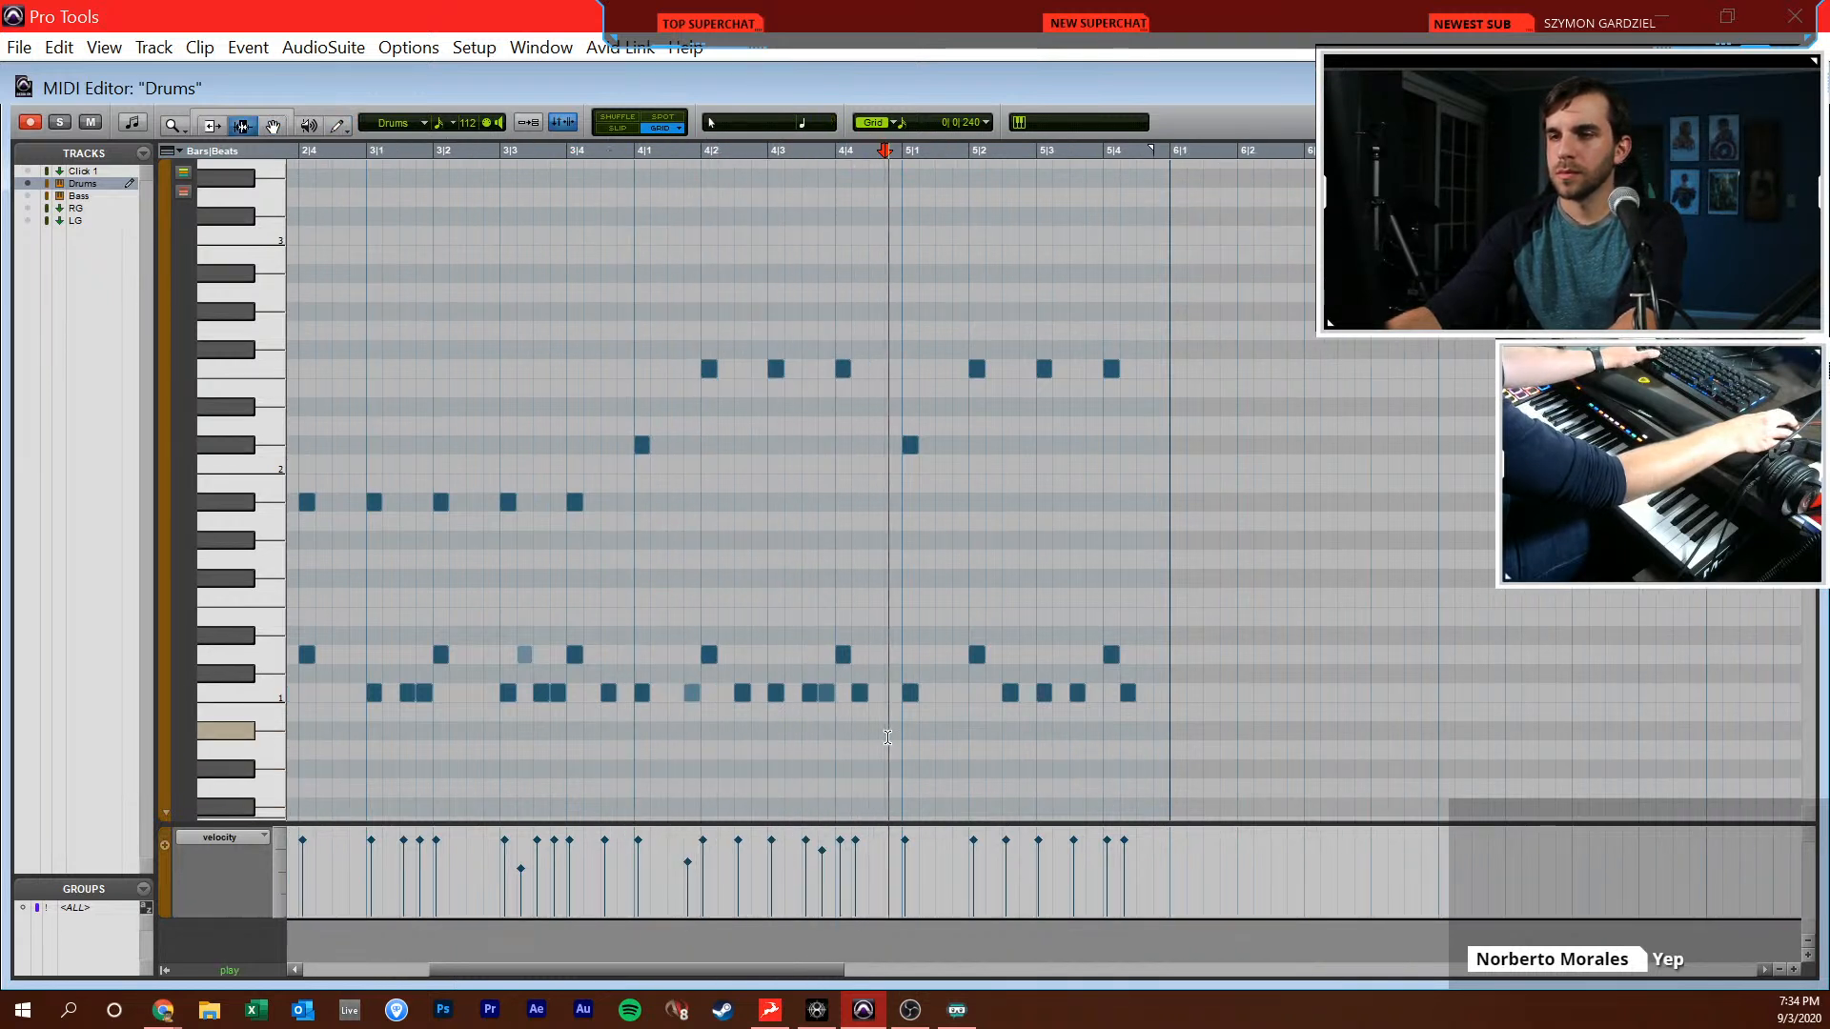
scroll(887, 737, right, 1)
With a 1/32 note grid, replace the C1 at 5|3|480 with two short C1 notes at 5|3|720 and 5|3|840
key(F8)
click(1111, 634)
key(t)
key(F10)
click(965, 123)
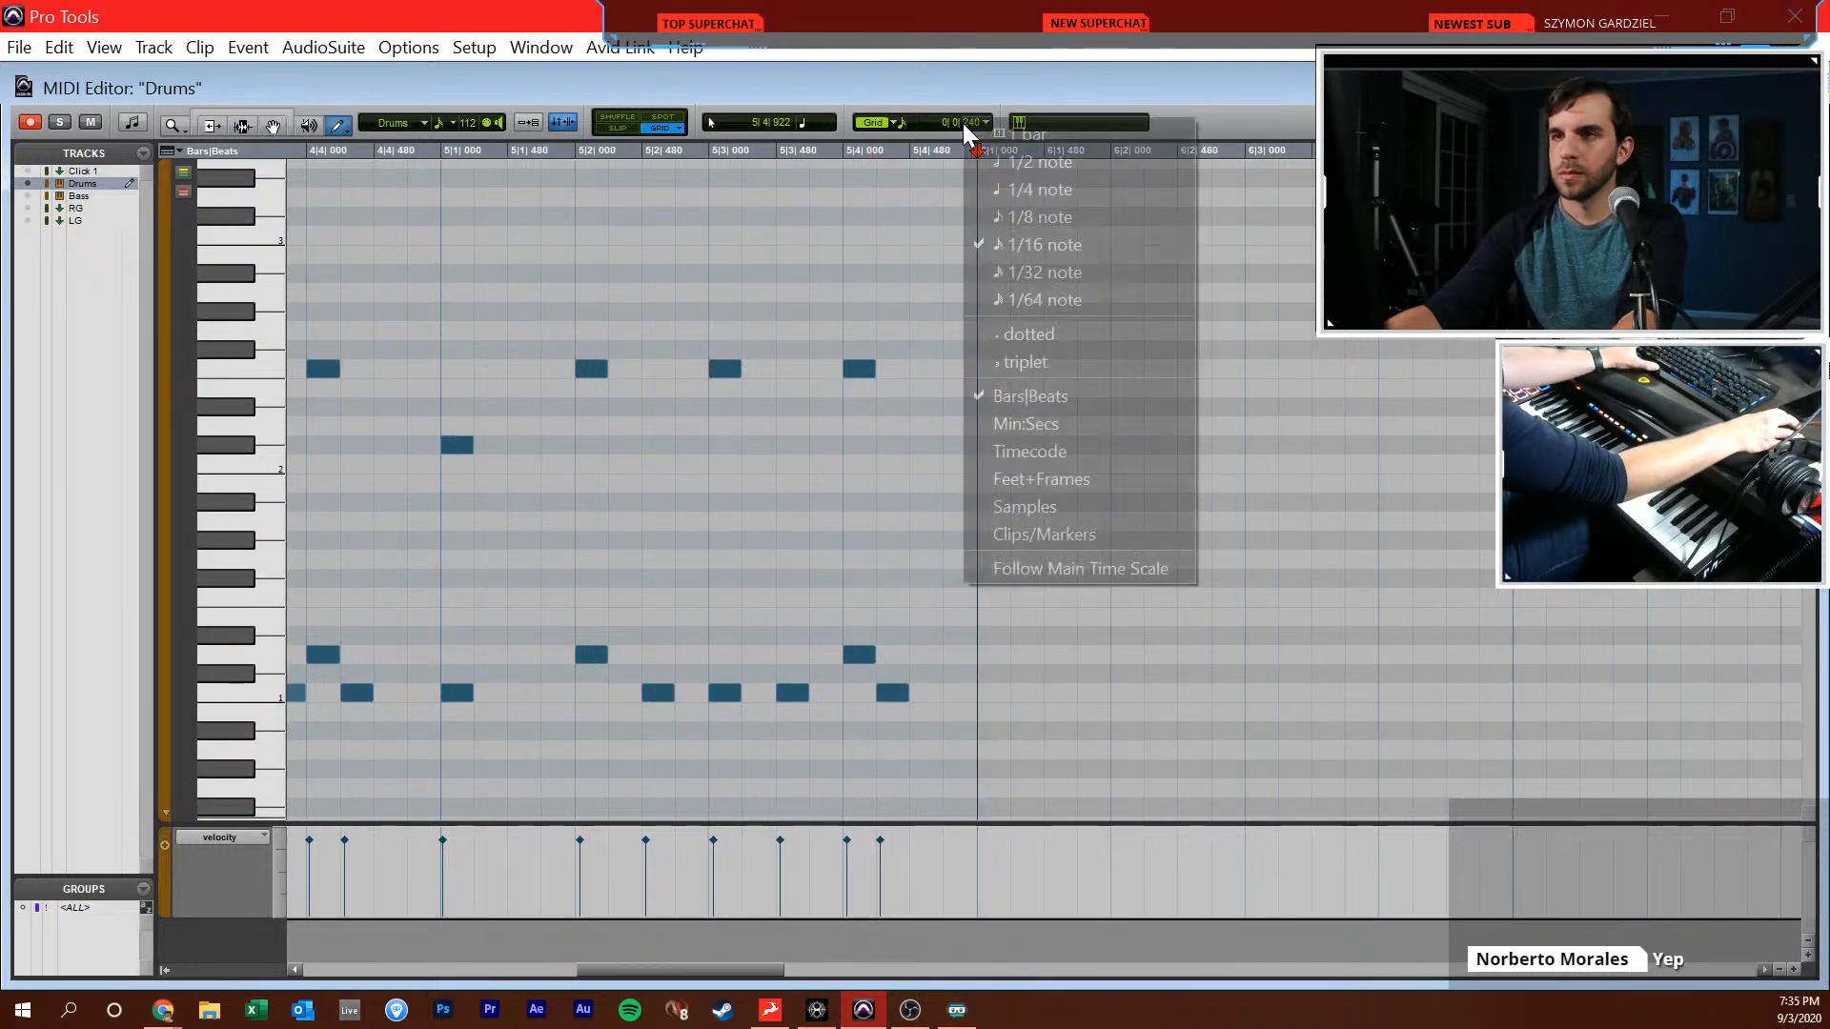
click(1026, 272)
key(F8)
click(814, 678)
key(ctrl+z)
click(817, 691)
click(834, 692)
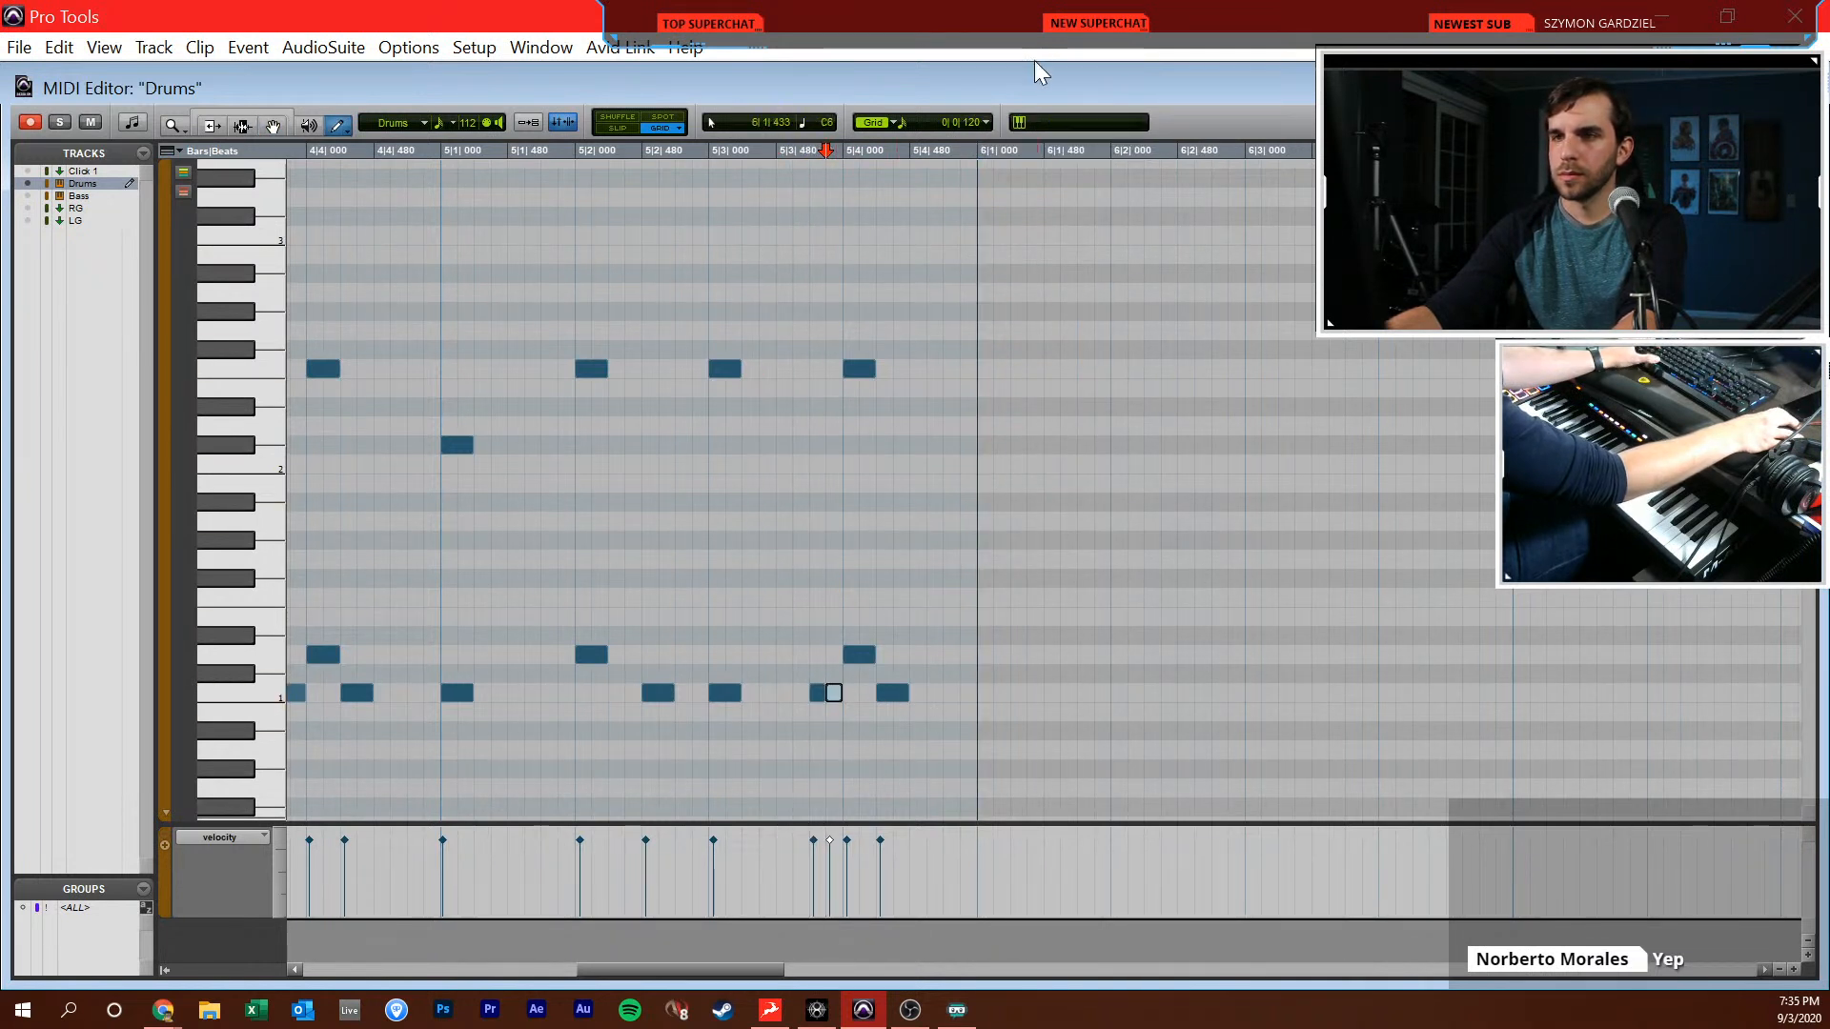
Return the grid to 1/16 note, raise the C1 at 5|4|240 to C2, and add G1 at 5|4|480
click(987, 124)
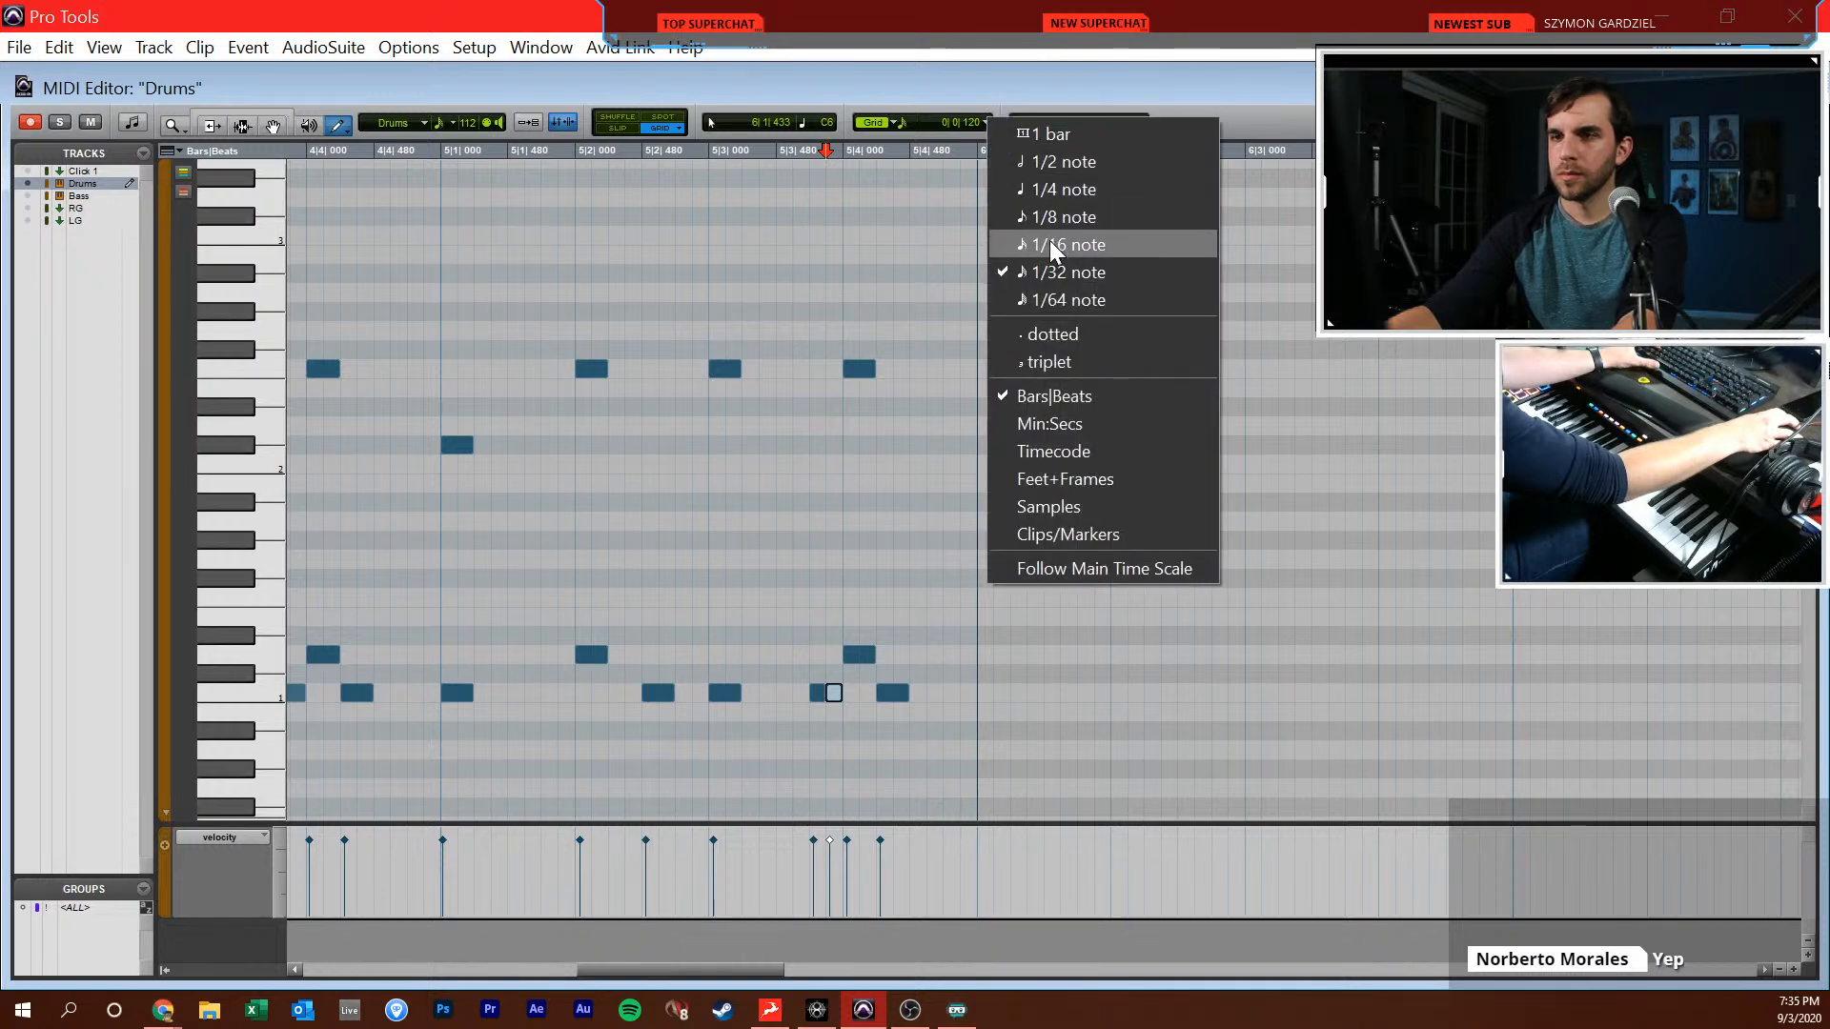
click(1052, 241)
key(F8)
drag(904, 698, 910, 475)
key(F10)
click(930, 550)
Play back the five-bar drum pattern from 1|2|480
key(F7)
key(ctrl+bracketleft)
key(space)
scroll(808, 515, left, 2)
key(ctrl+bracketleft)
click(417, 547)
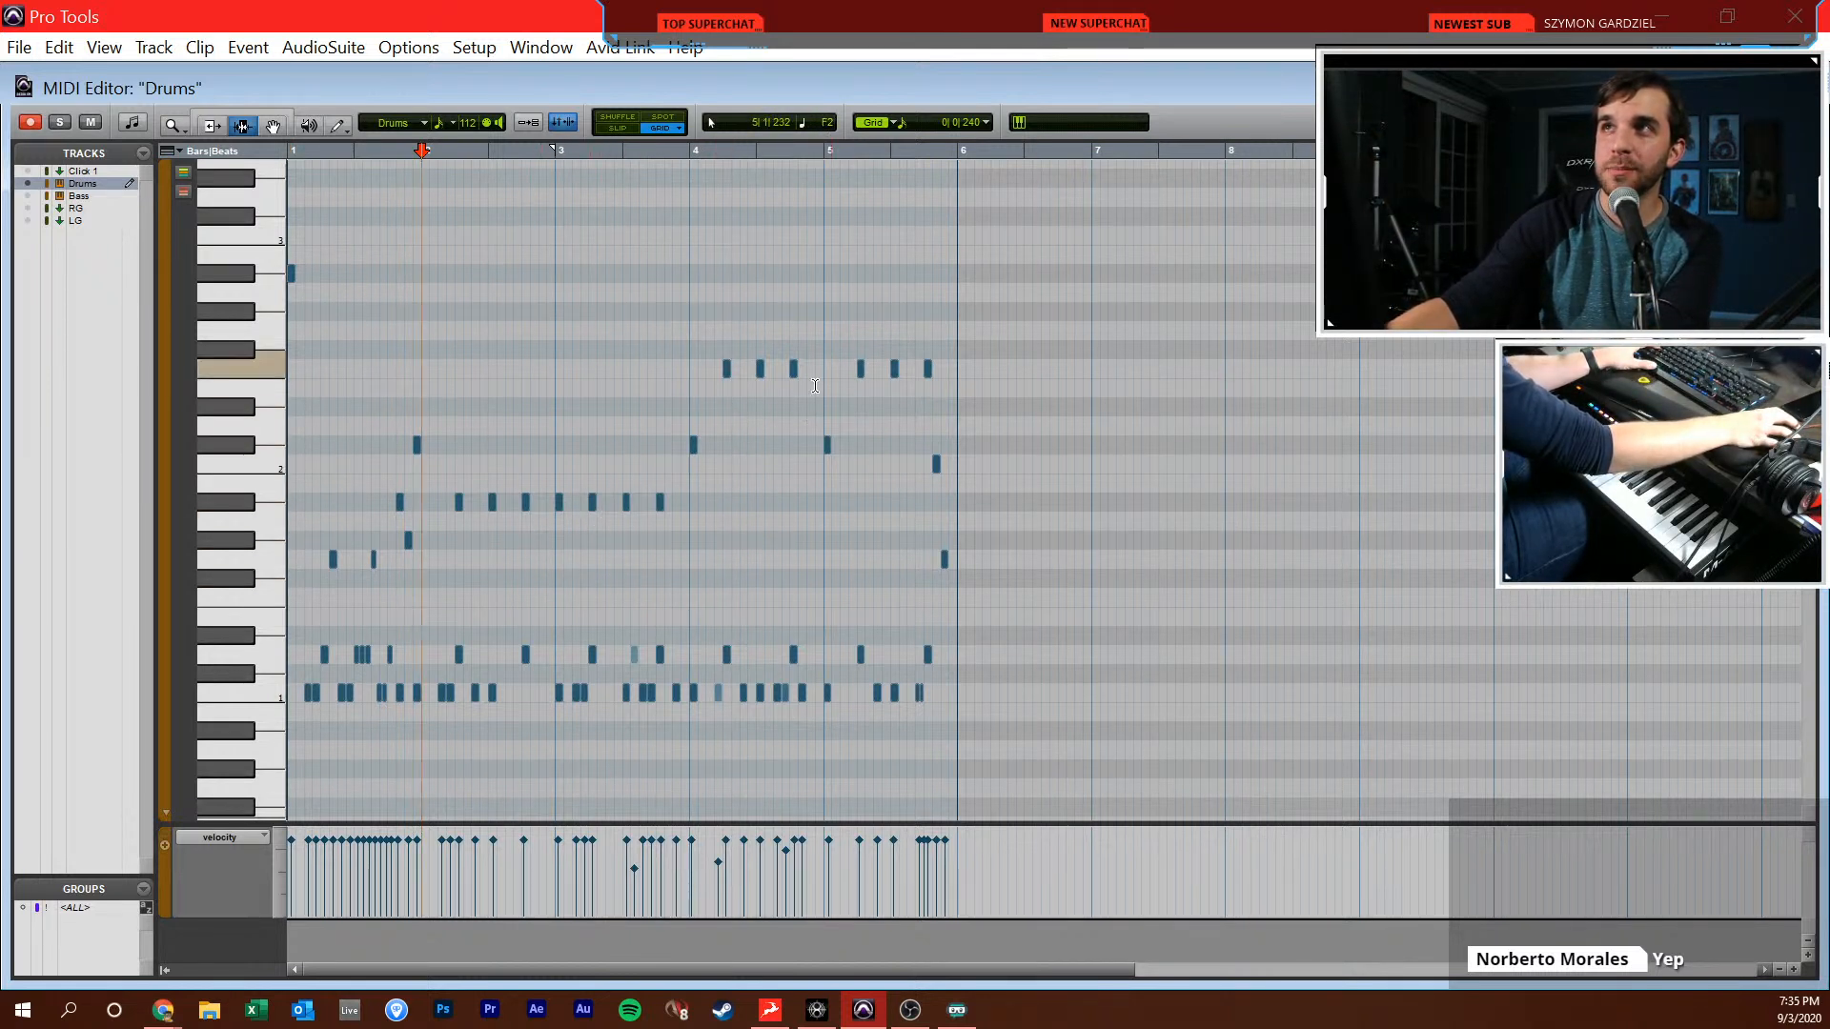
click(338, 369)
key(space)
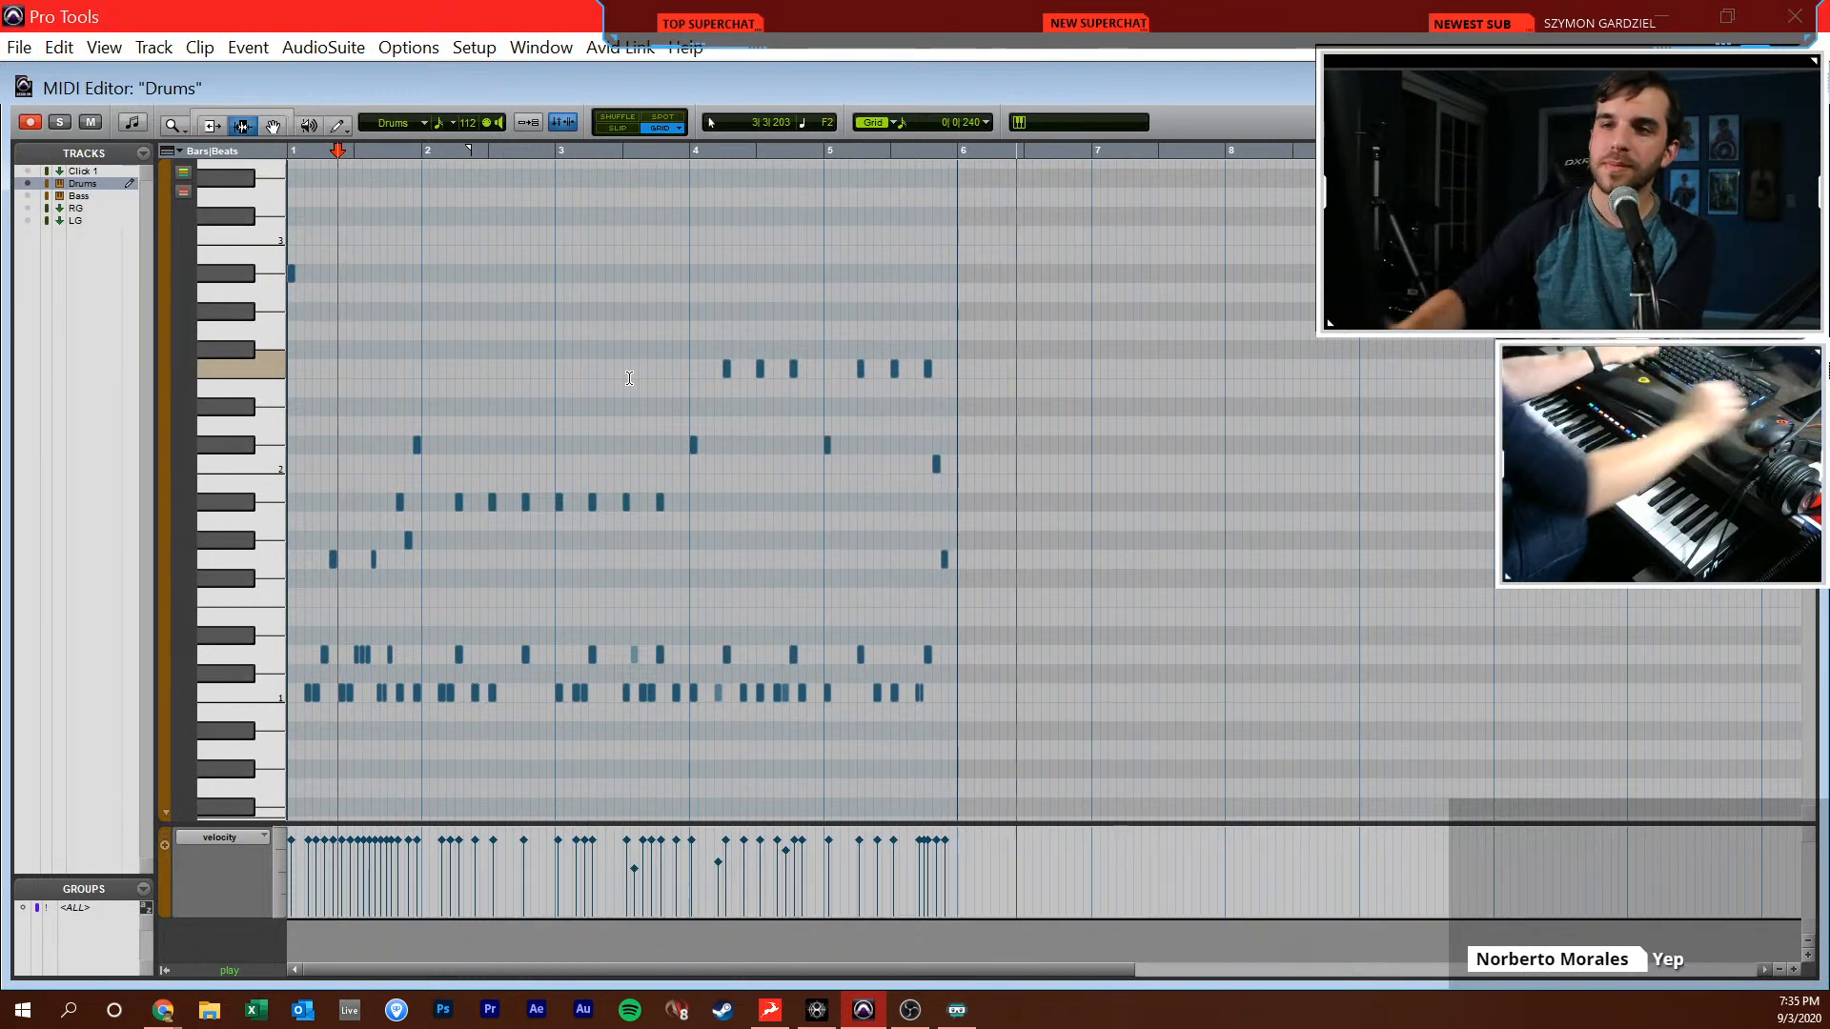
In the Edit window, split the Drums clip at bar 2 and duplicate the bars 2 to 5 clip to bar 6
key(ctrl+w)
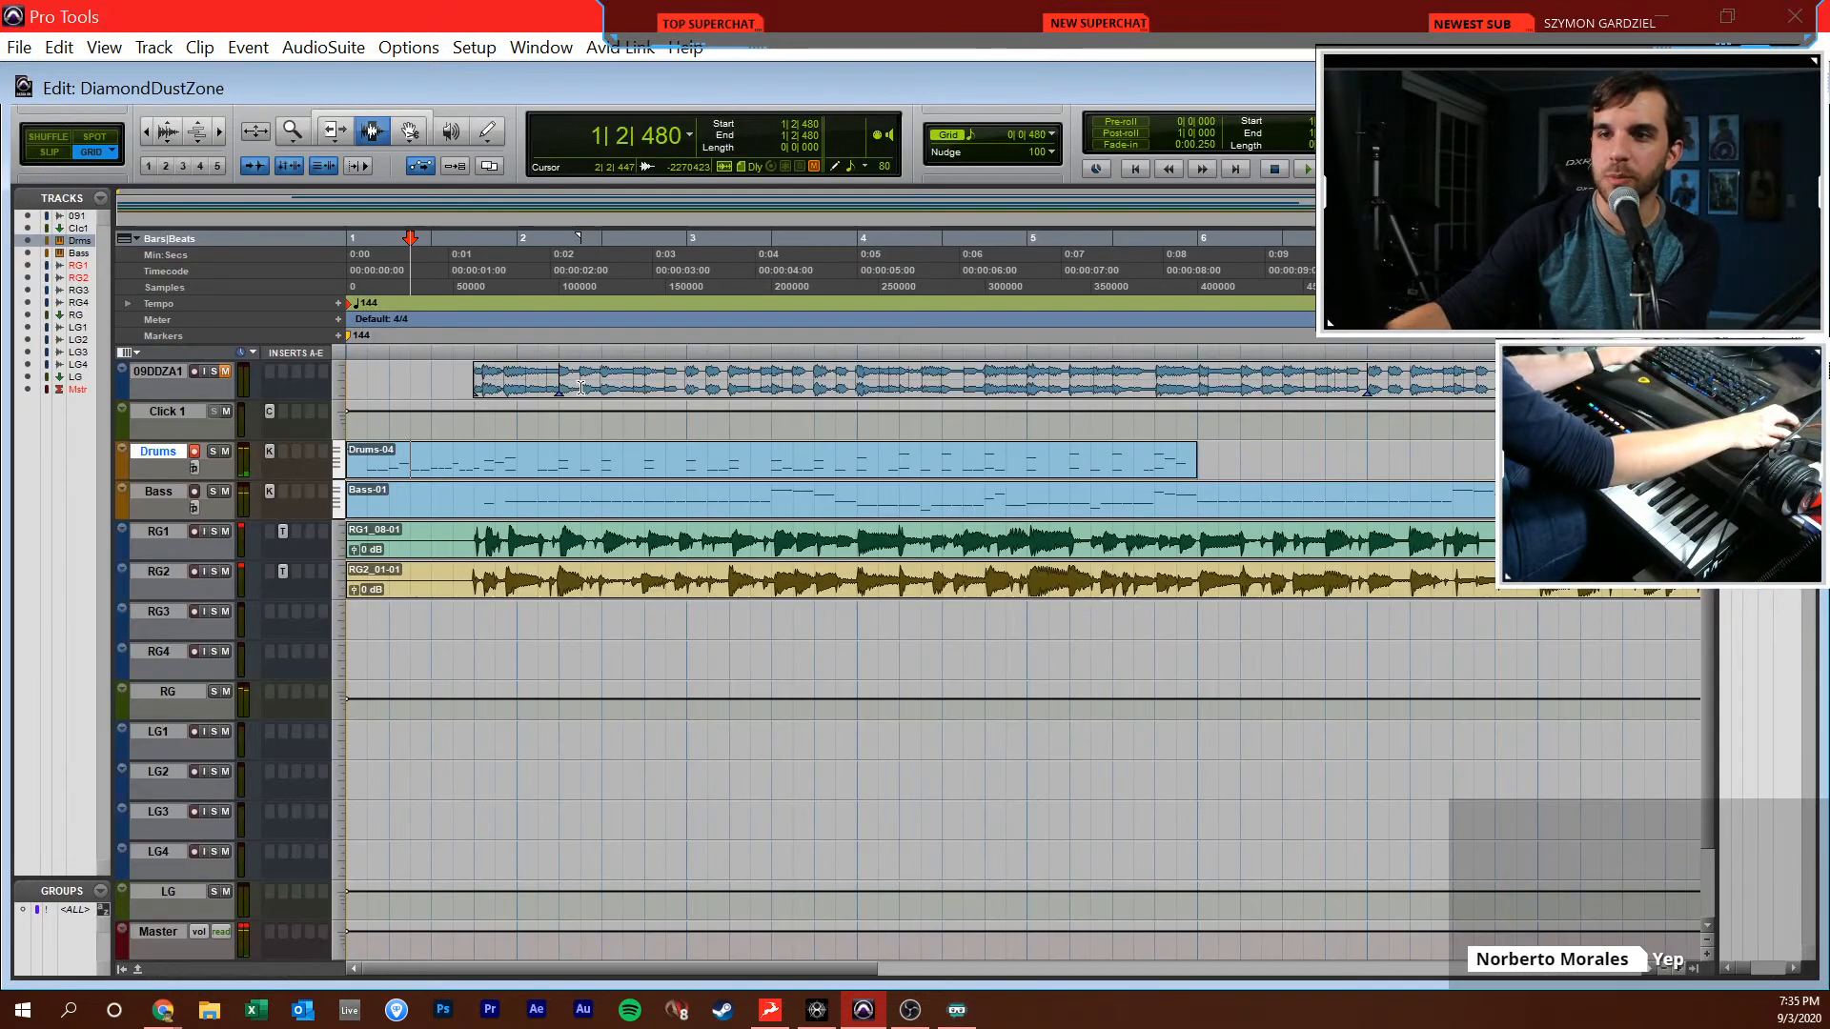
click(526, 444)
key(ctrl+e)
double_click(626, 467)
key(ctrl+d)
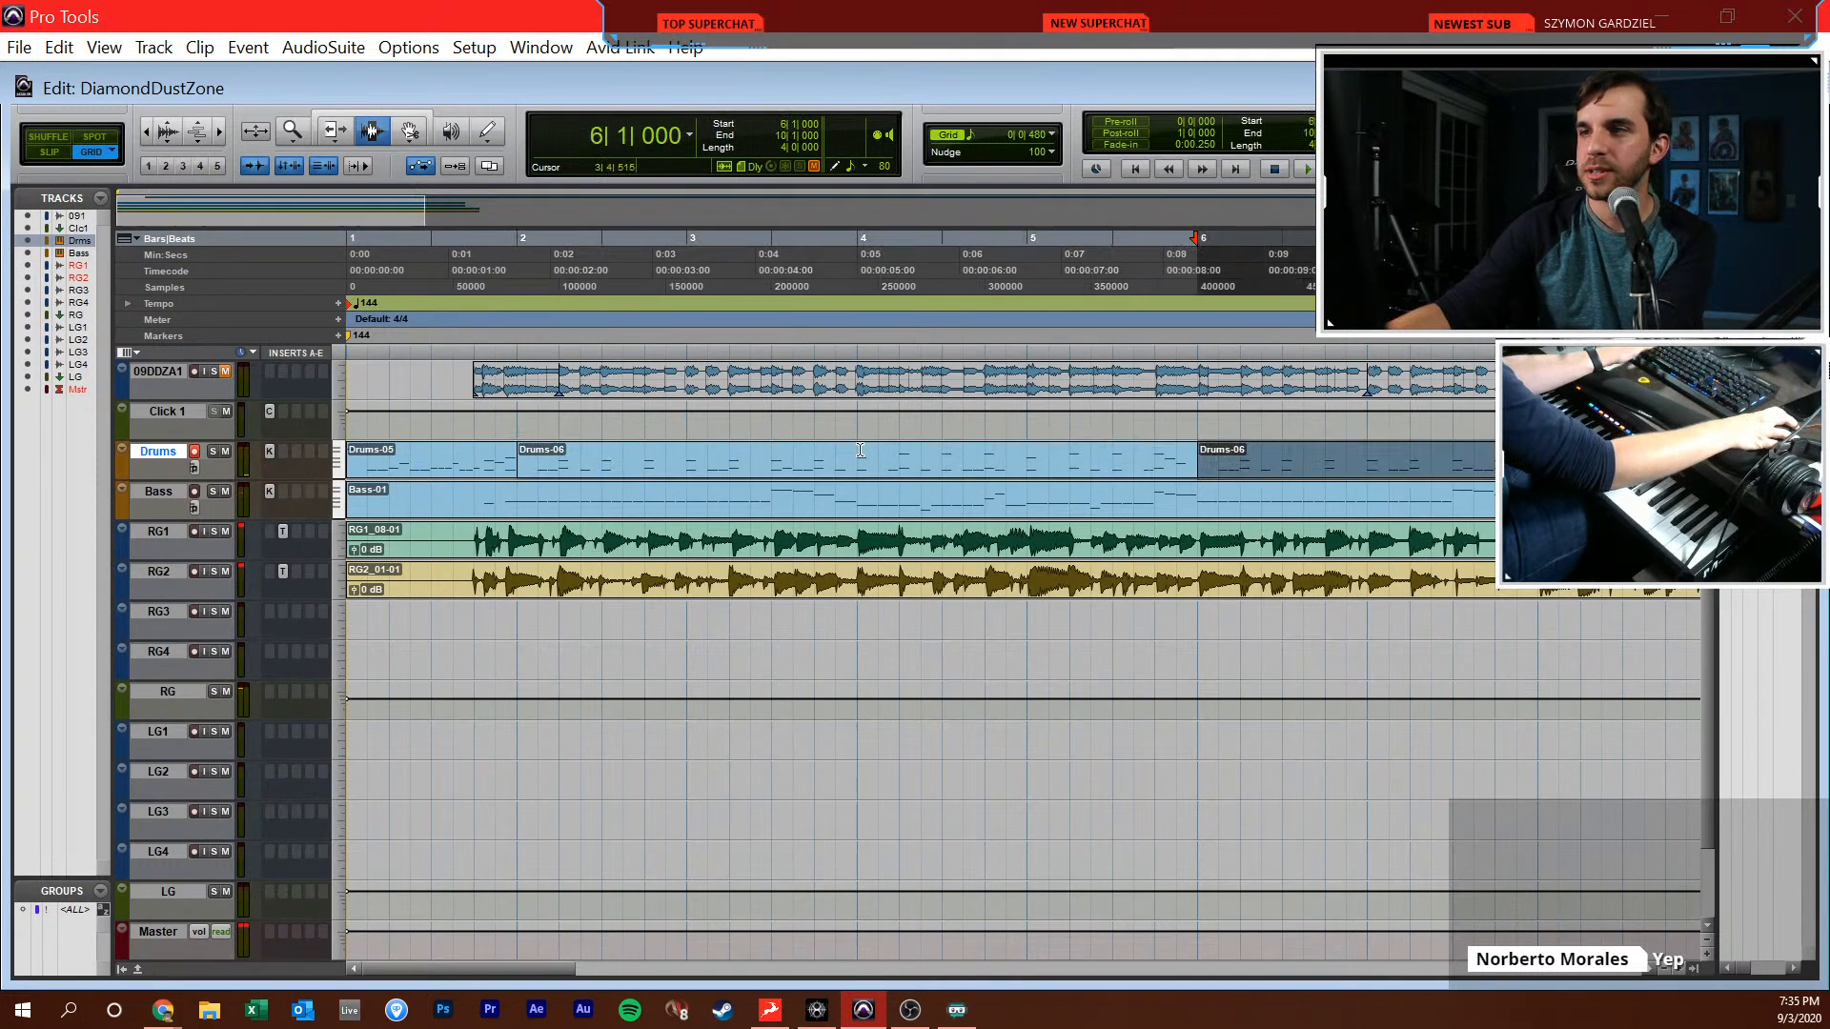
Add C1 and C#2 drum notes at 6|1|000 and play back the join from beat 2 of bar 5
double_click(1214, 467)
click(1061, 692)
click(1058, 444)
key(F7)
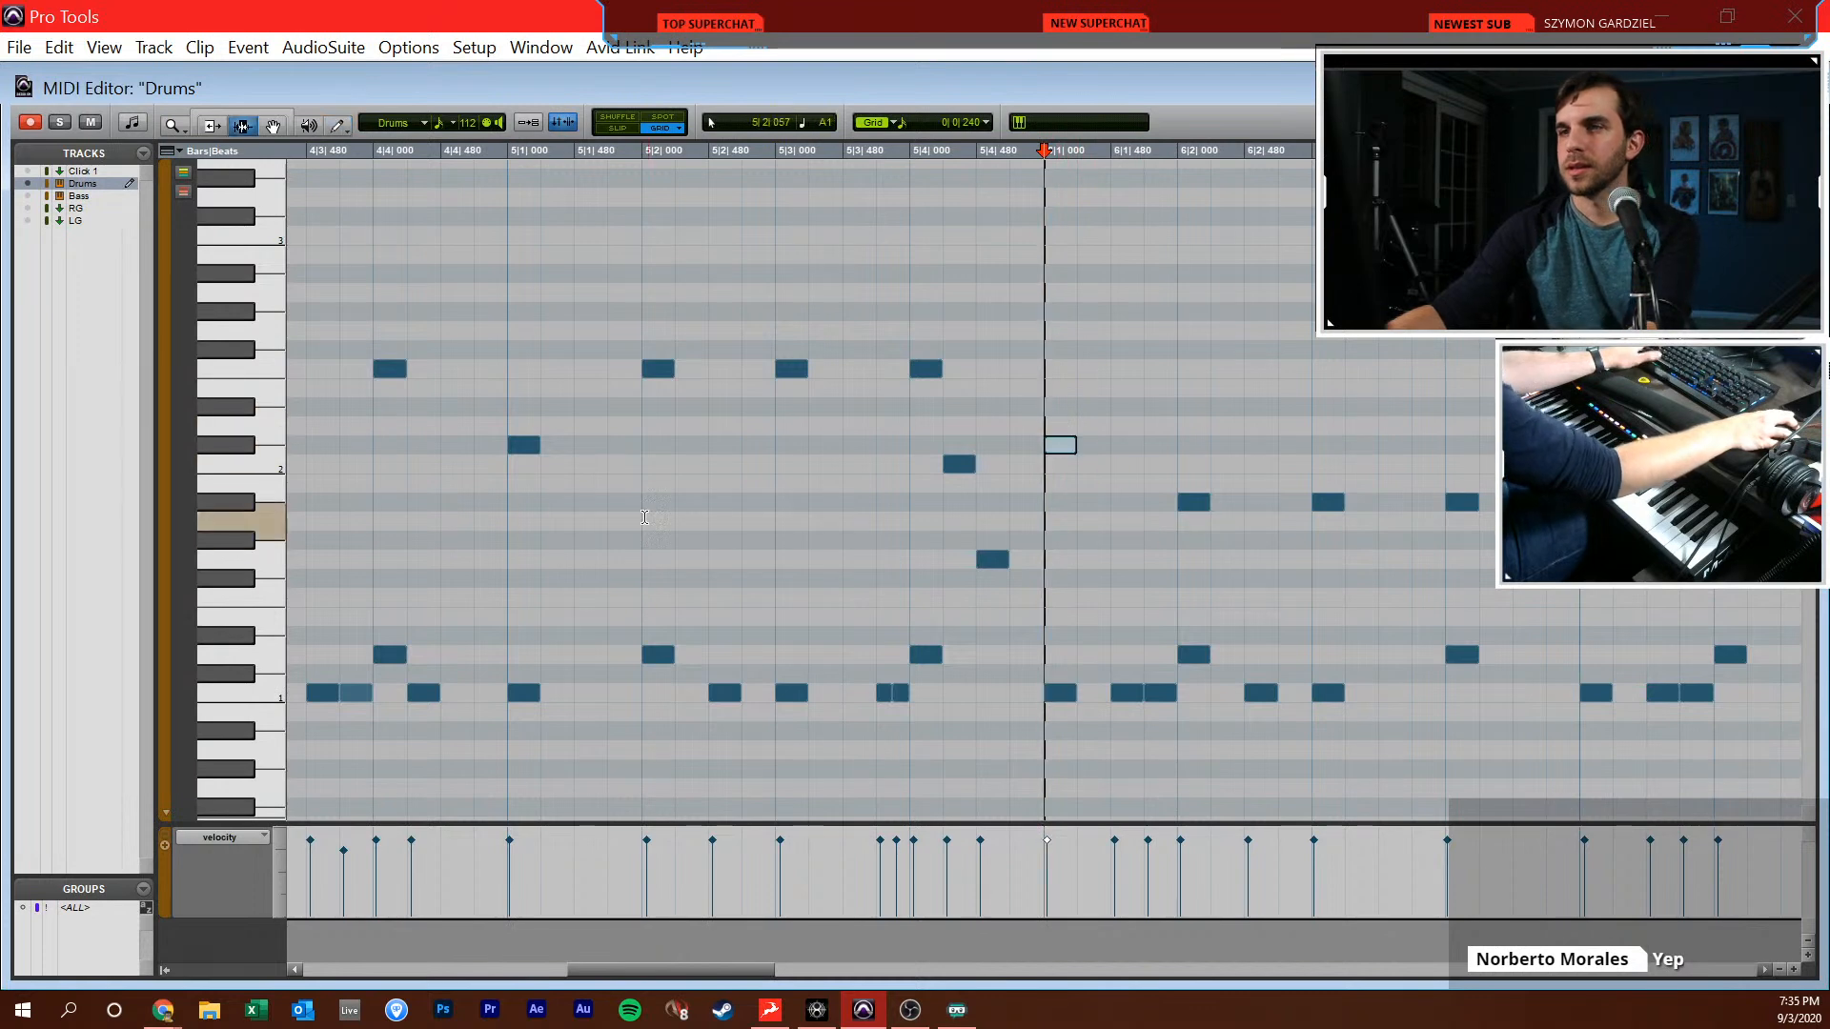
key(r)
key(r)
scroll(896, 591, right, 3)
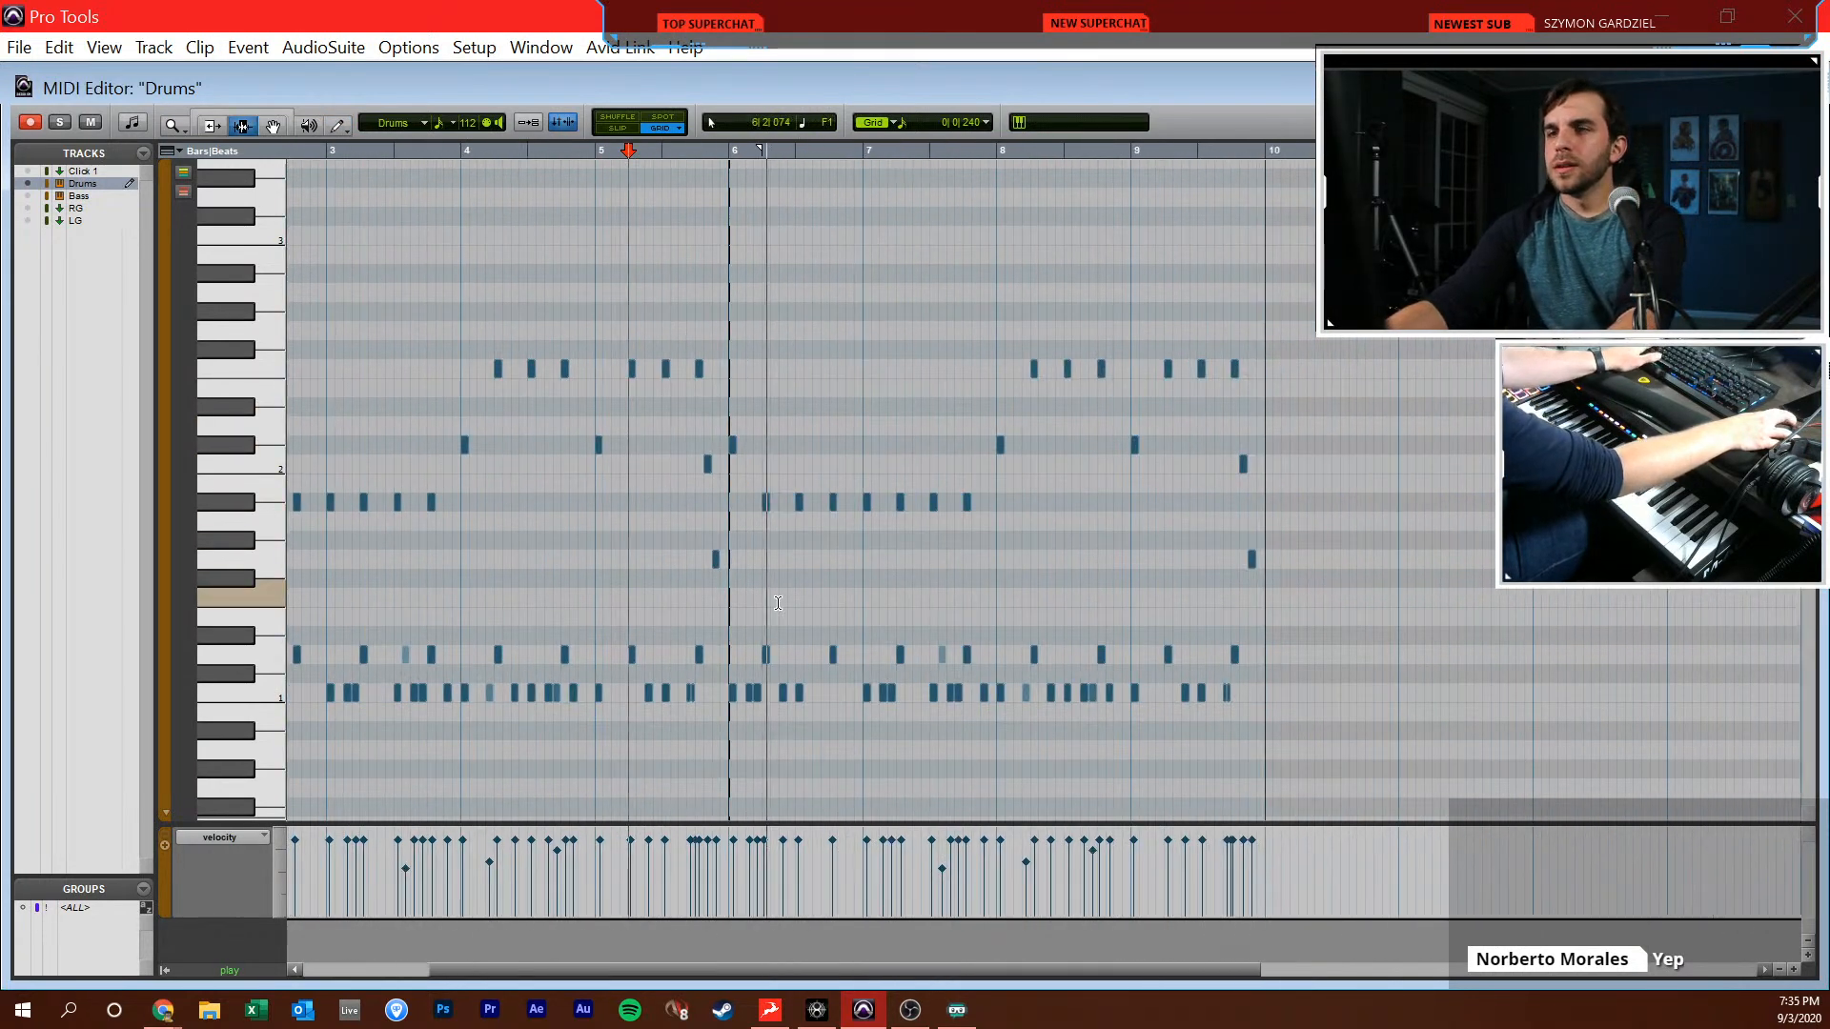
Replace the C2 and G1 fill notes ending bar 9 with C1 notes at 9|4|240, 9|4|480 and 9|4|720
click(924, 558)
key(t)
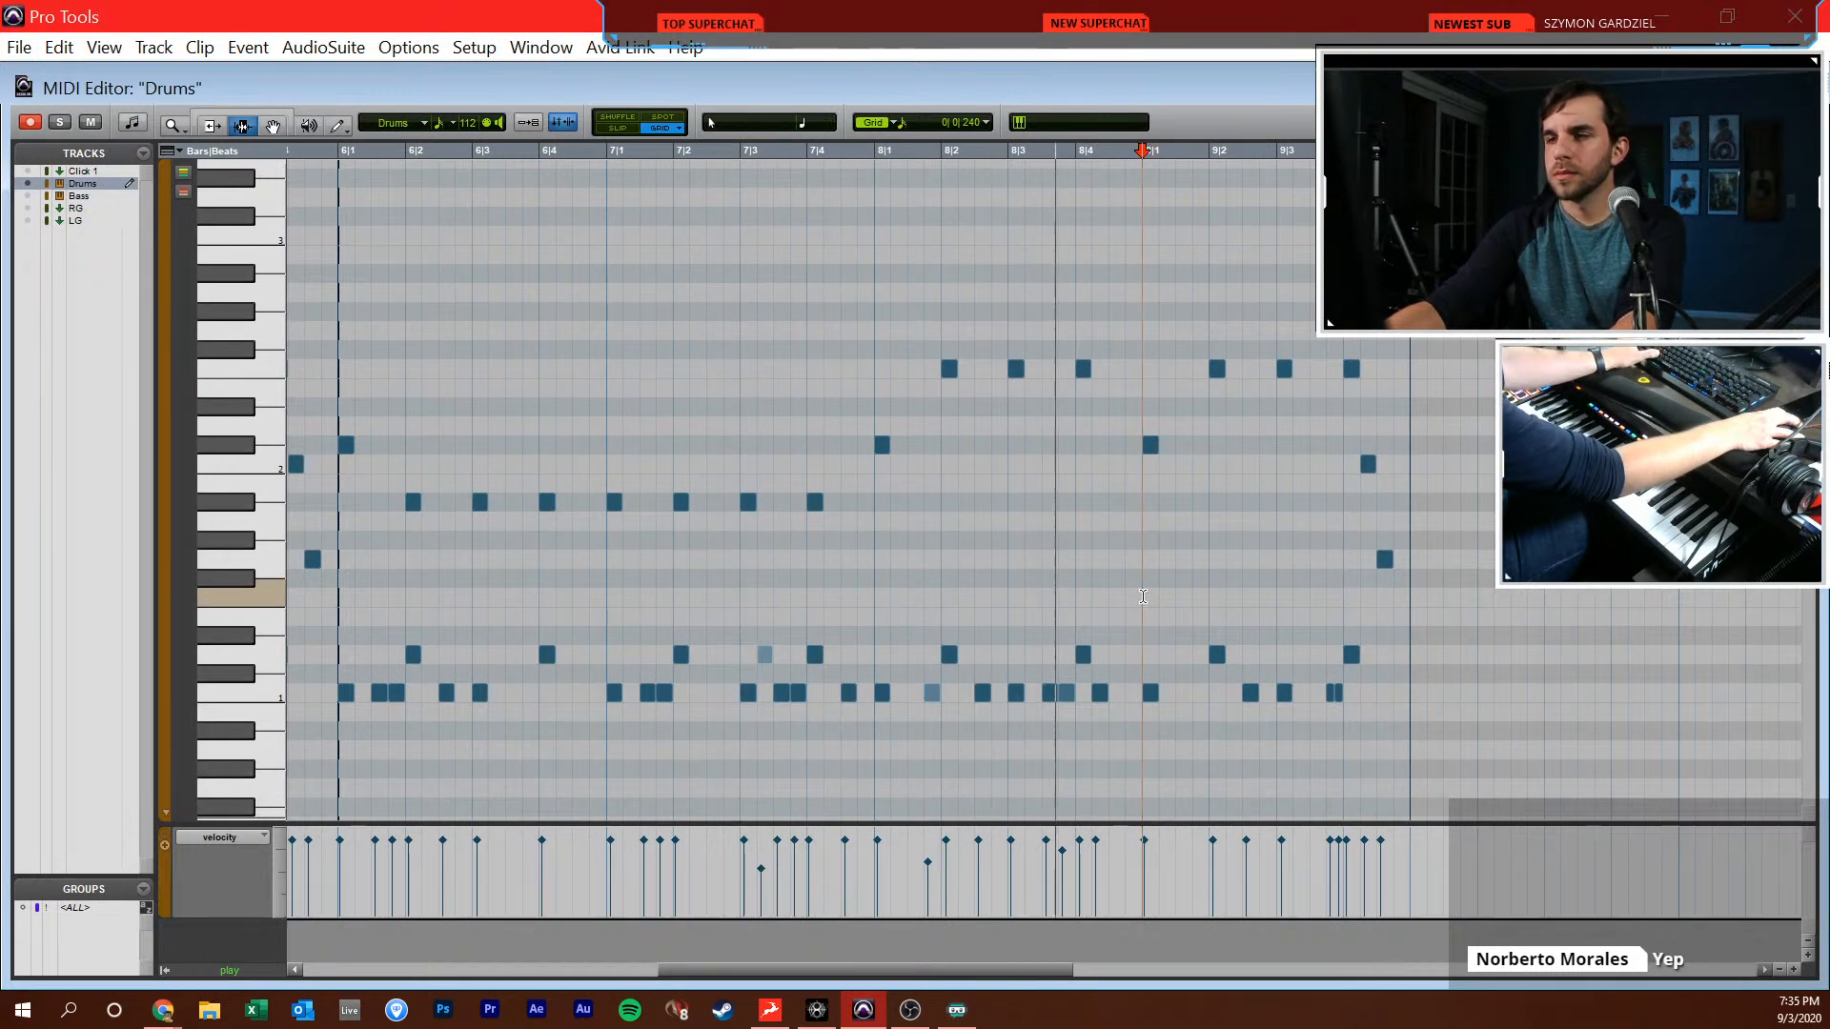
key(t)
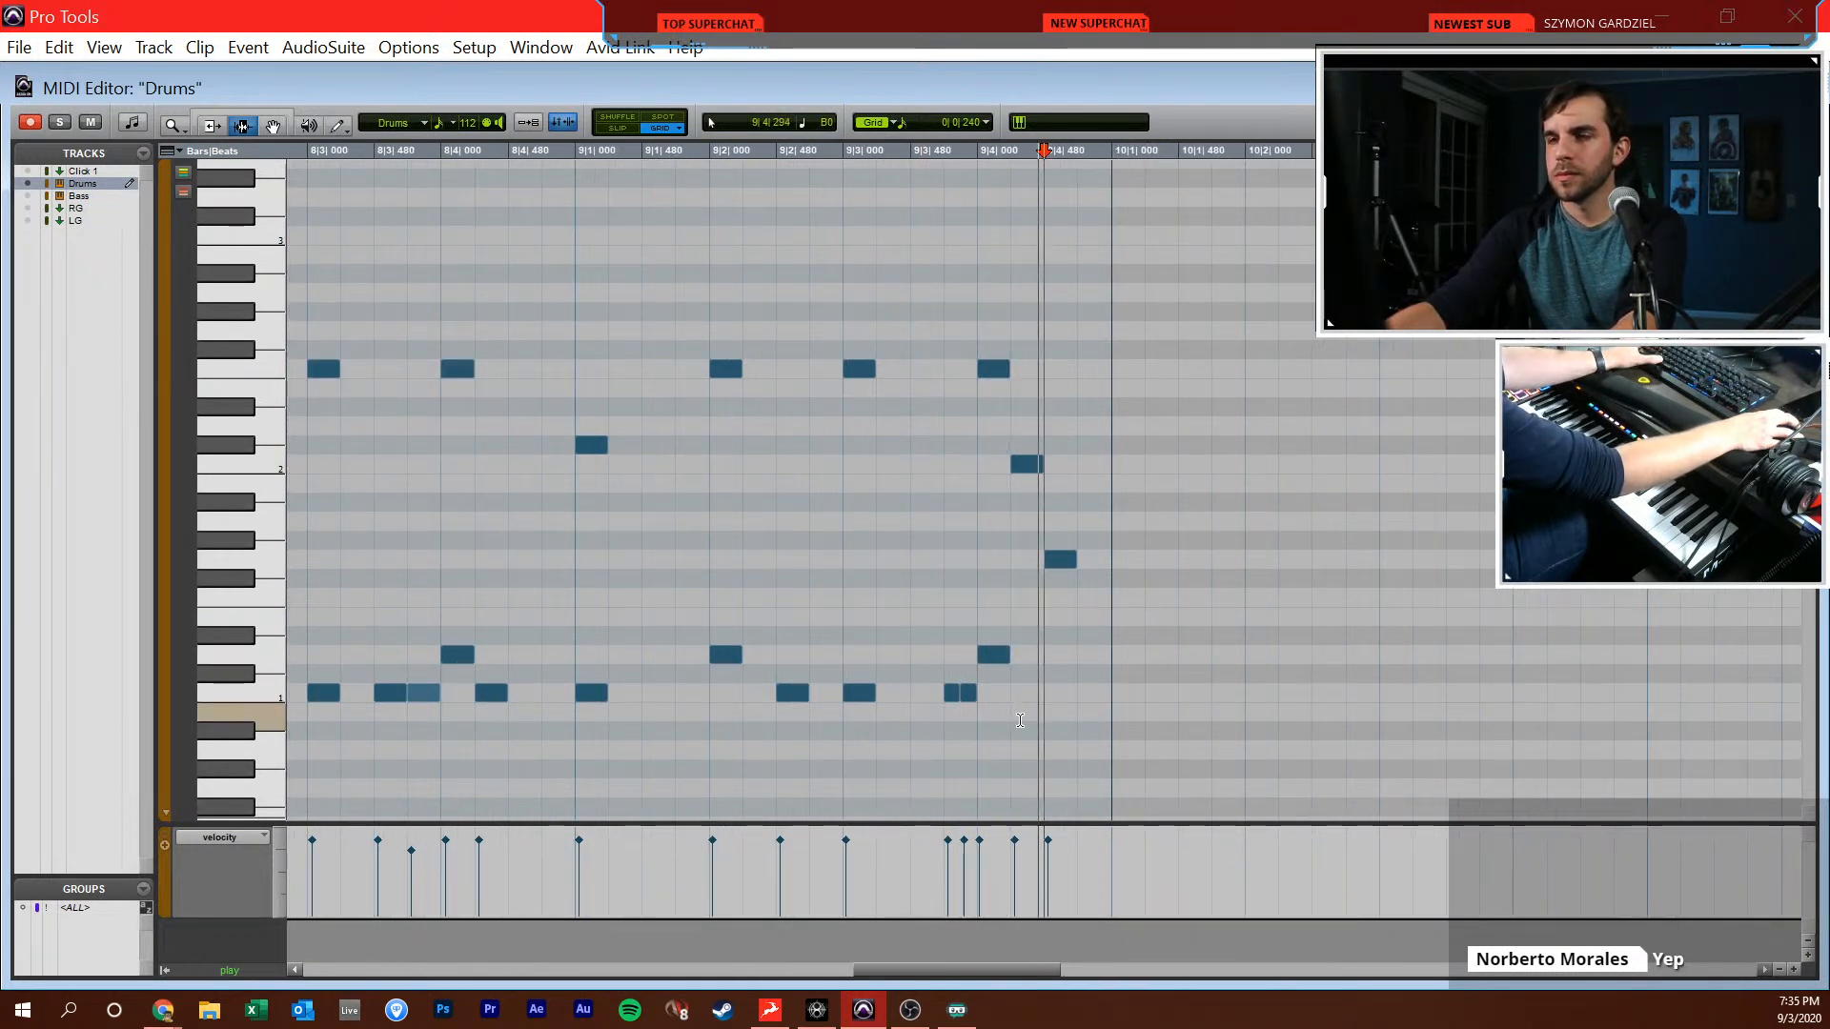
drag(1083, 396, 1026, 601)
key(Delete)
key(F10)
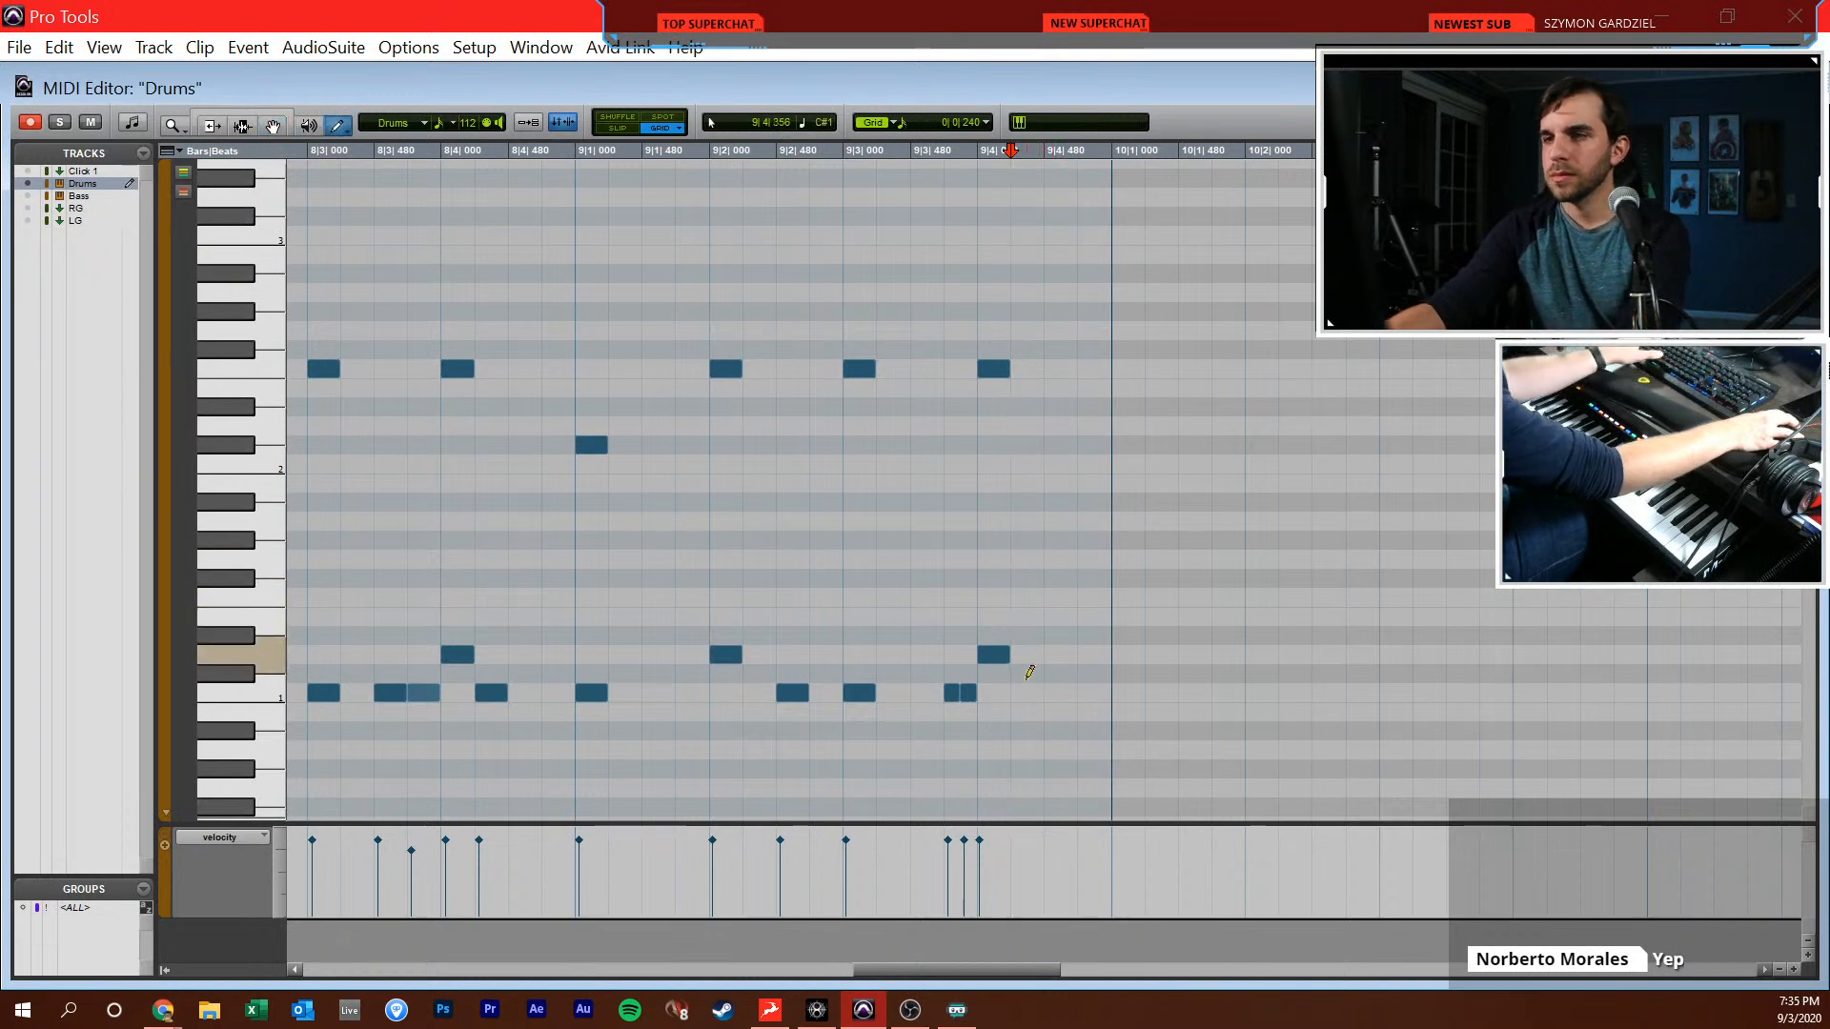
drag(1017, 699, 1101, 689)
Play back the changed end of bar 9 from 9|1|720
key(F7)
click(685, 556)
key(space)
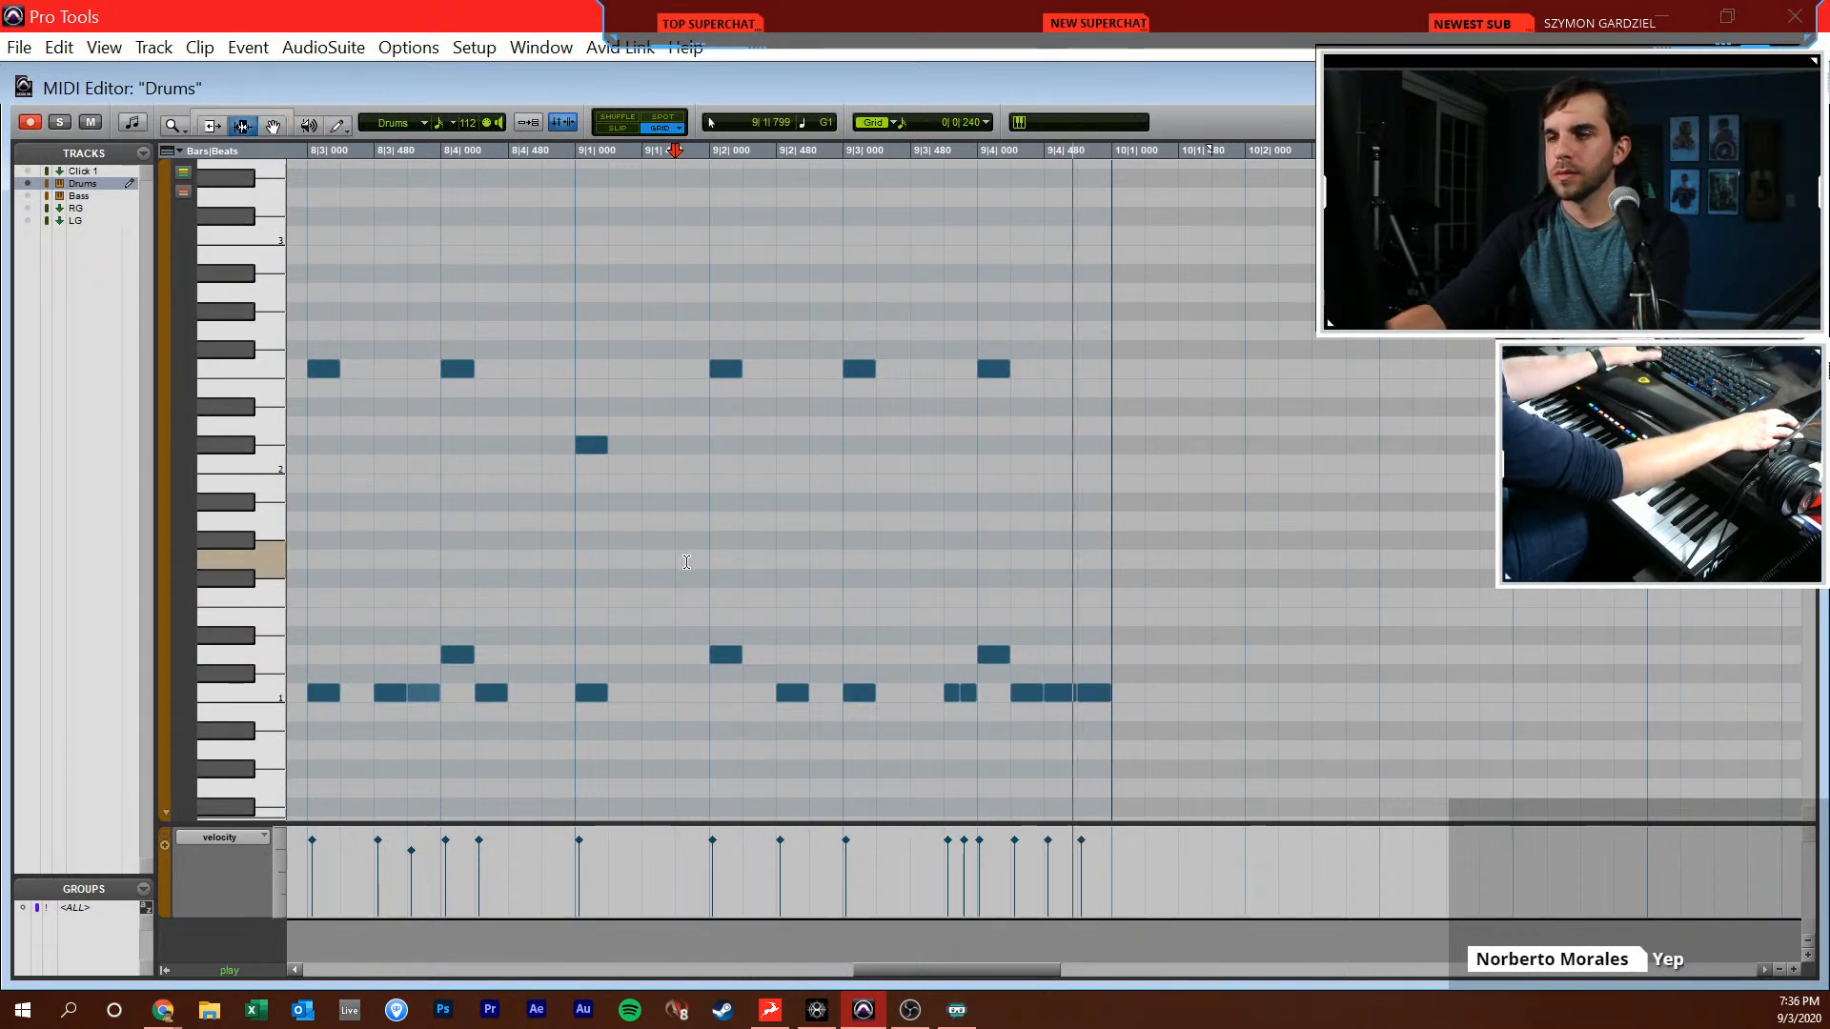
Close the MIDI editor and play back the full arrangement from points in bars 5 and 6
key(ctrl+w)
click(695, 584)
key(Return)
click(699, 576)
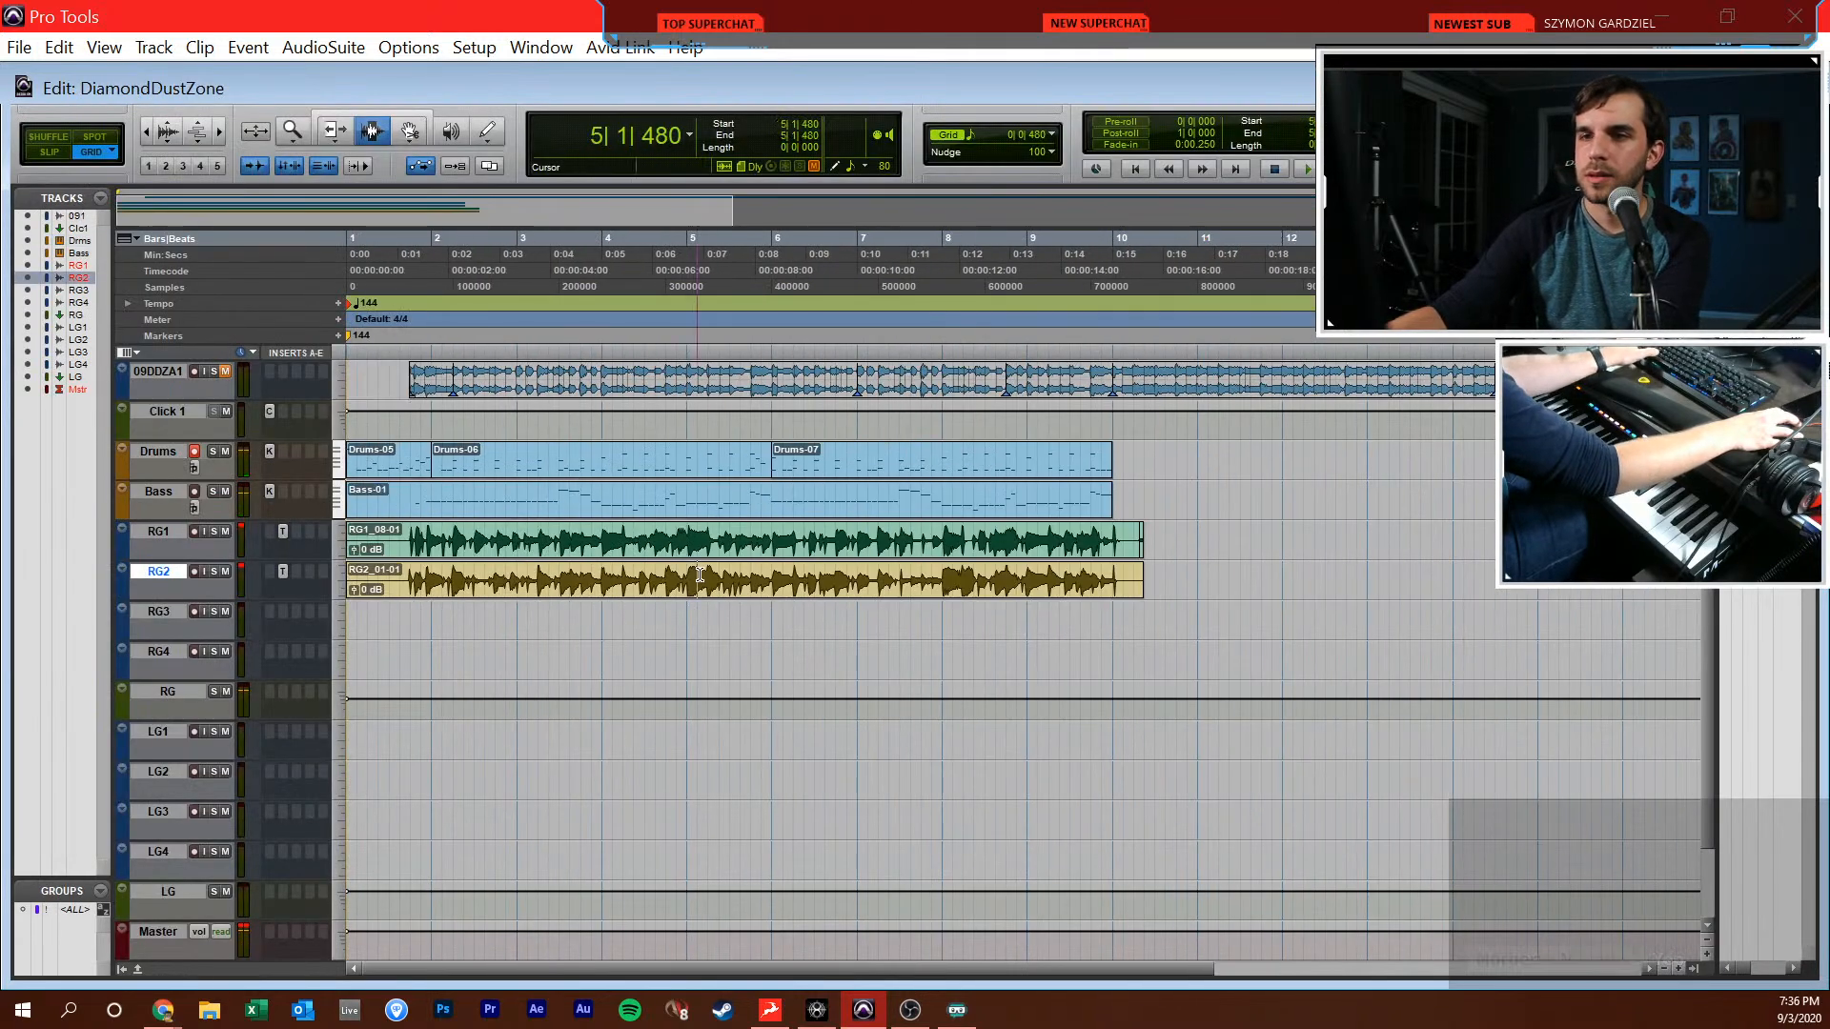
click(785, 610)
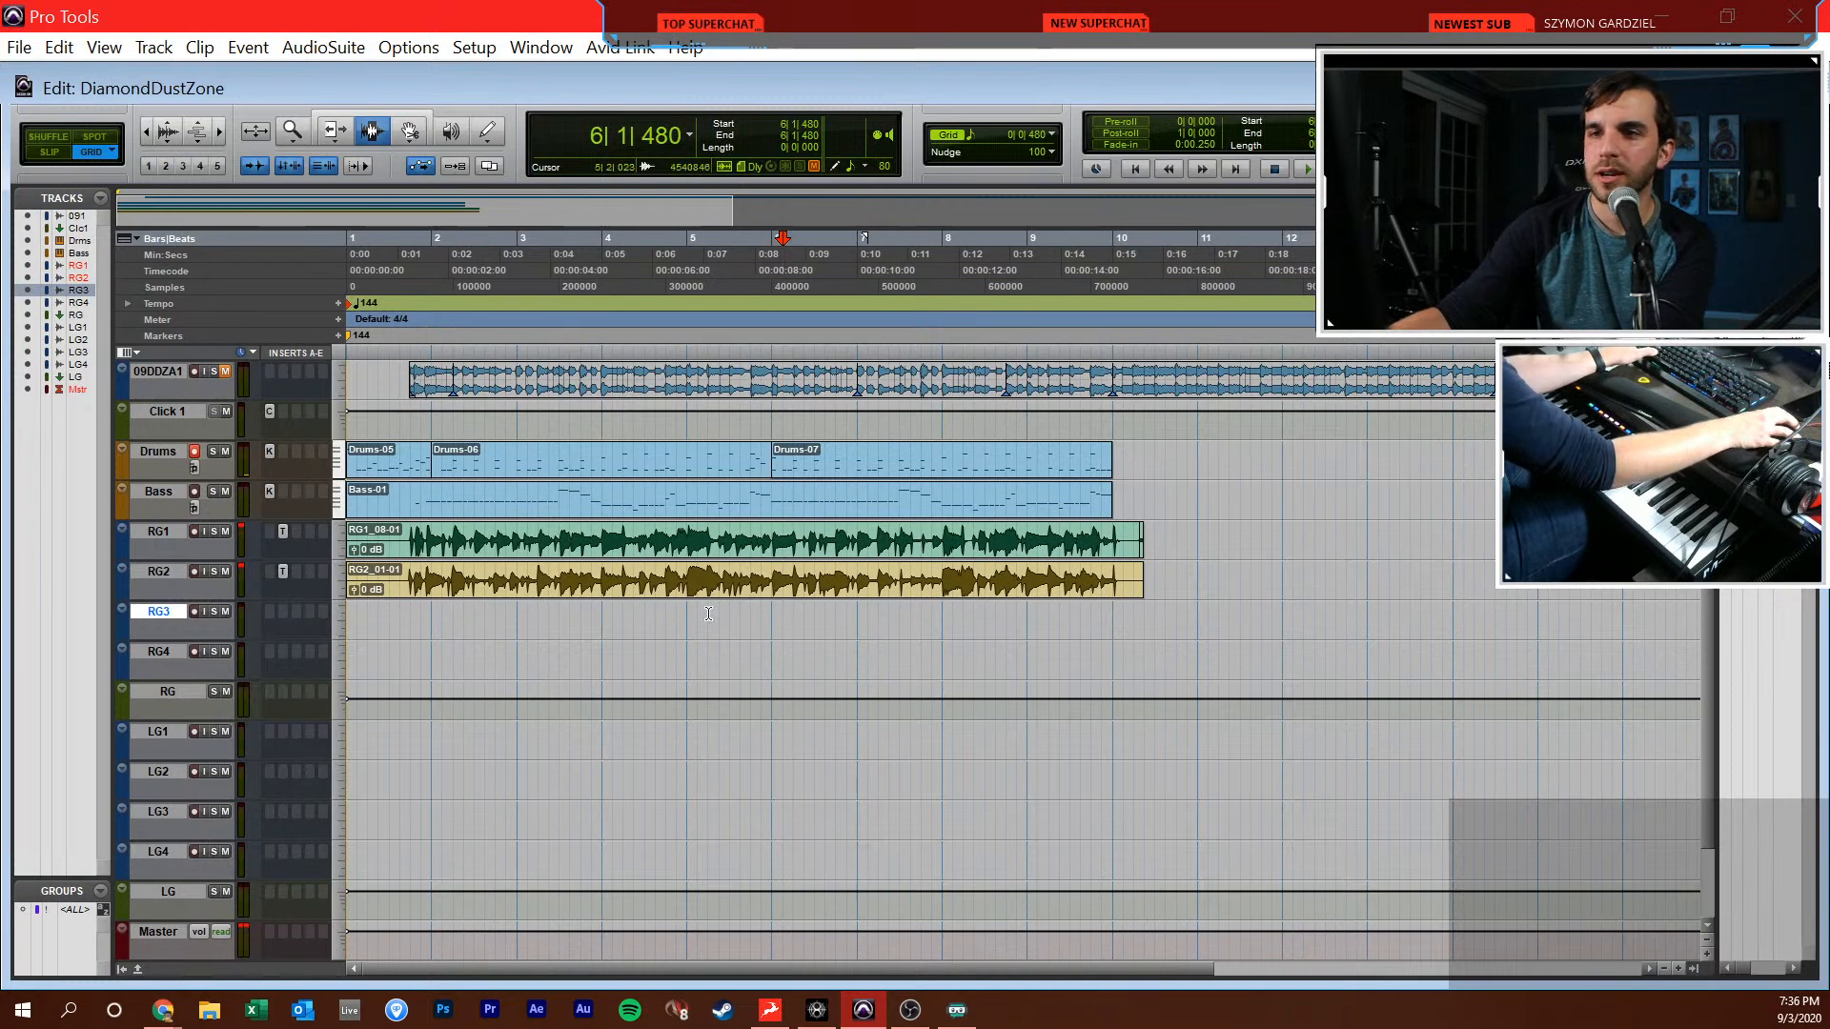
key(ctrl+equal)
Open the Drums track's Kontakt instrument from the Mix window and set its CPU scaling to Low
key(ctrl+equal)
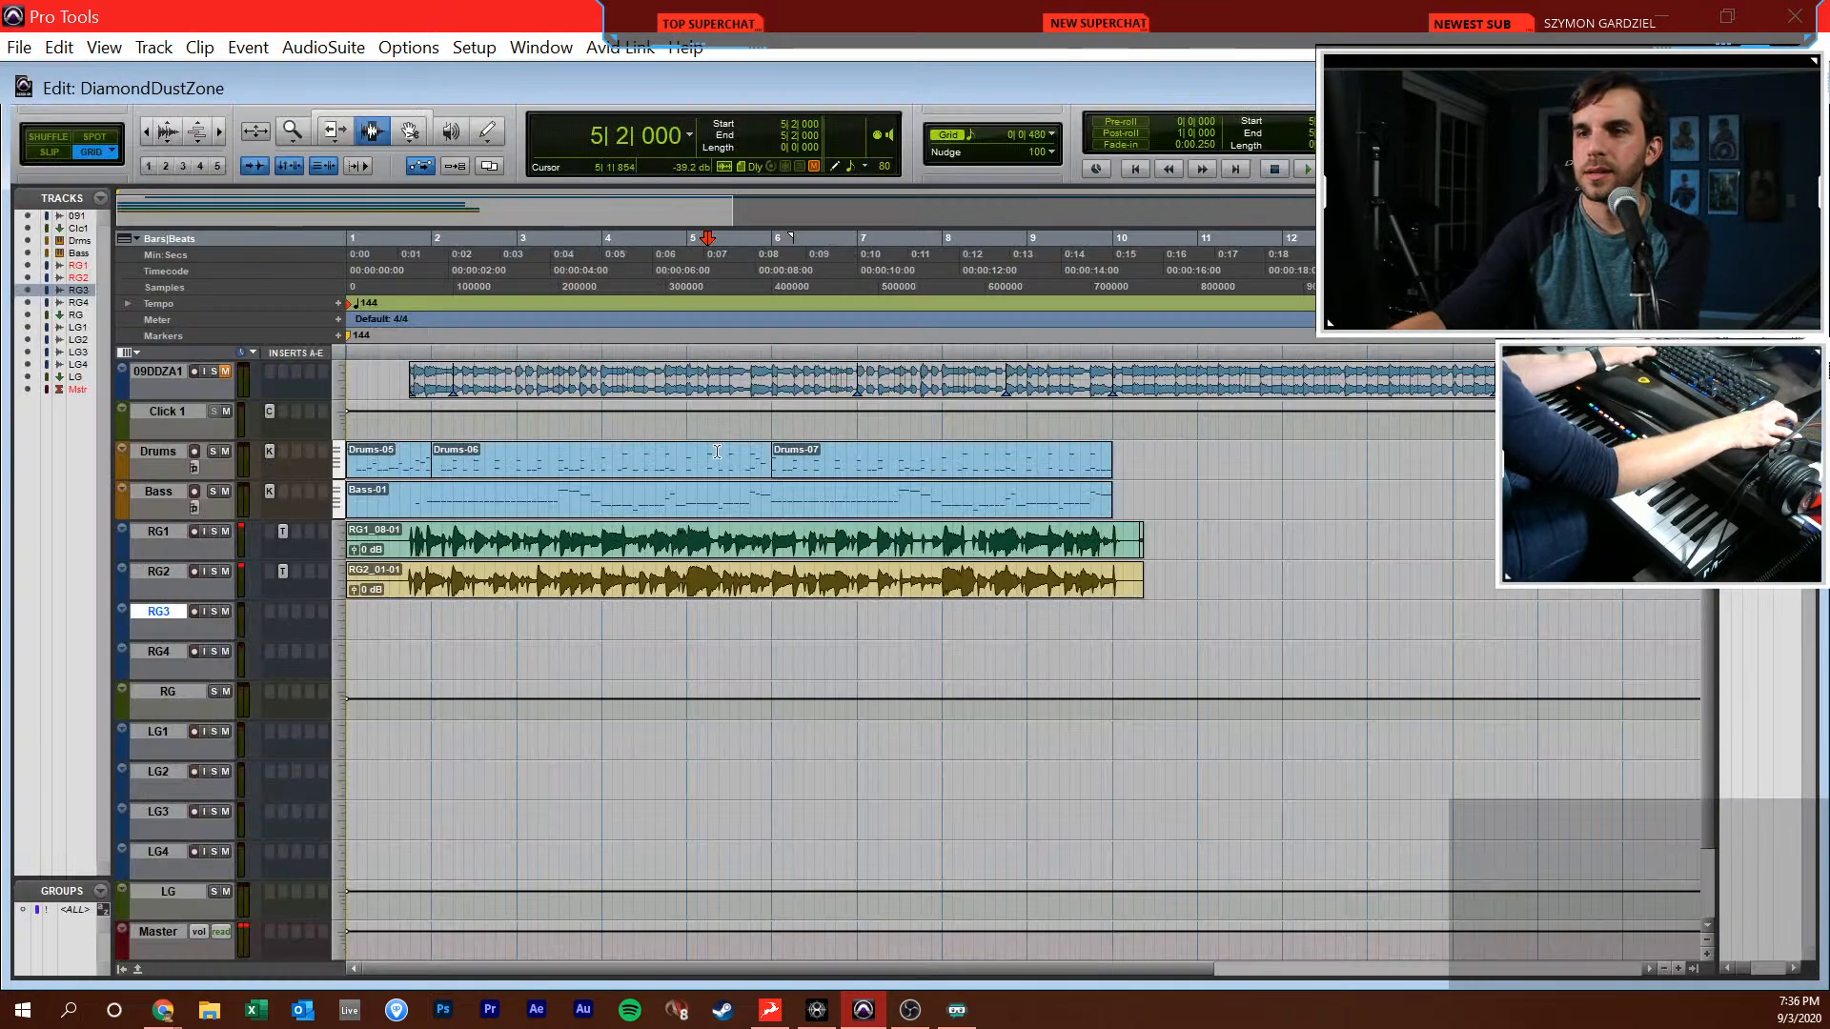
key(ctrl+equal)
click(210, 231)
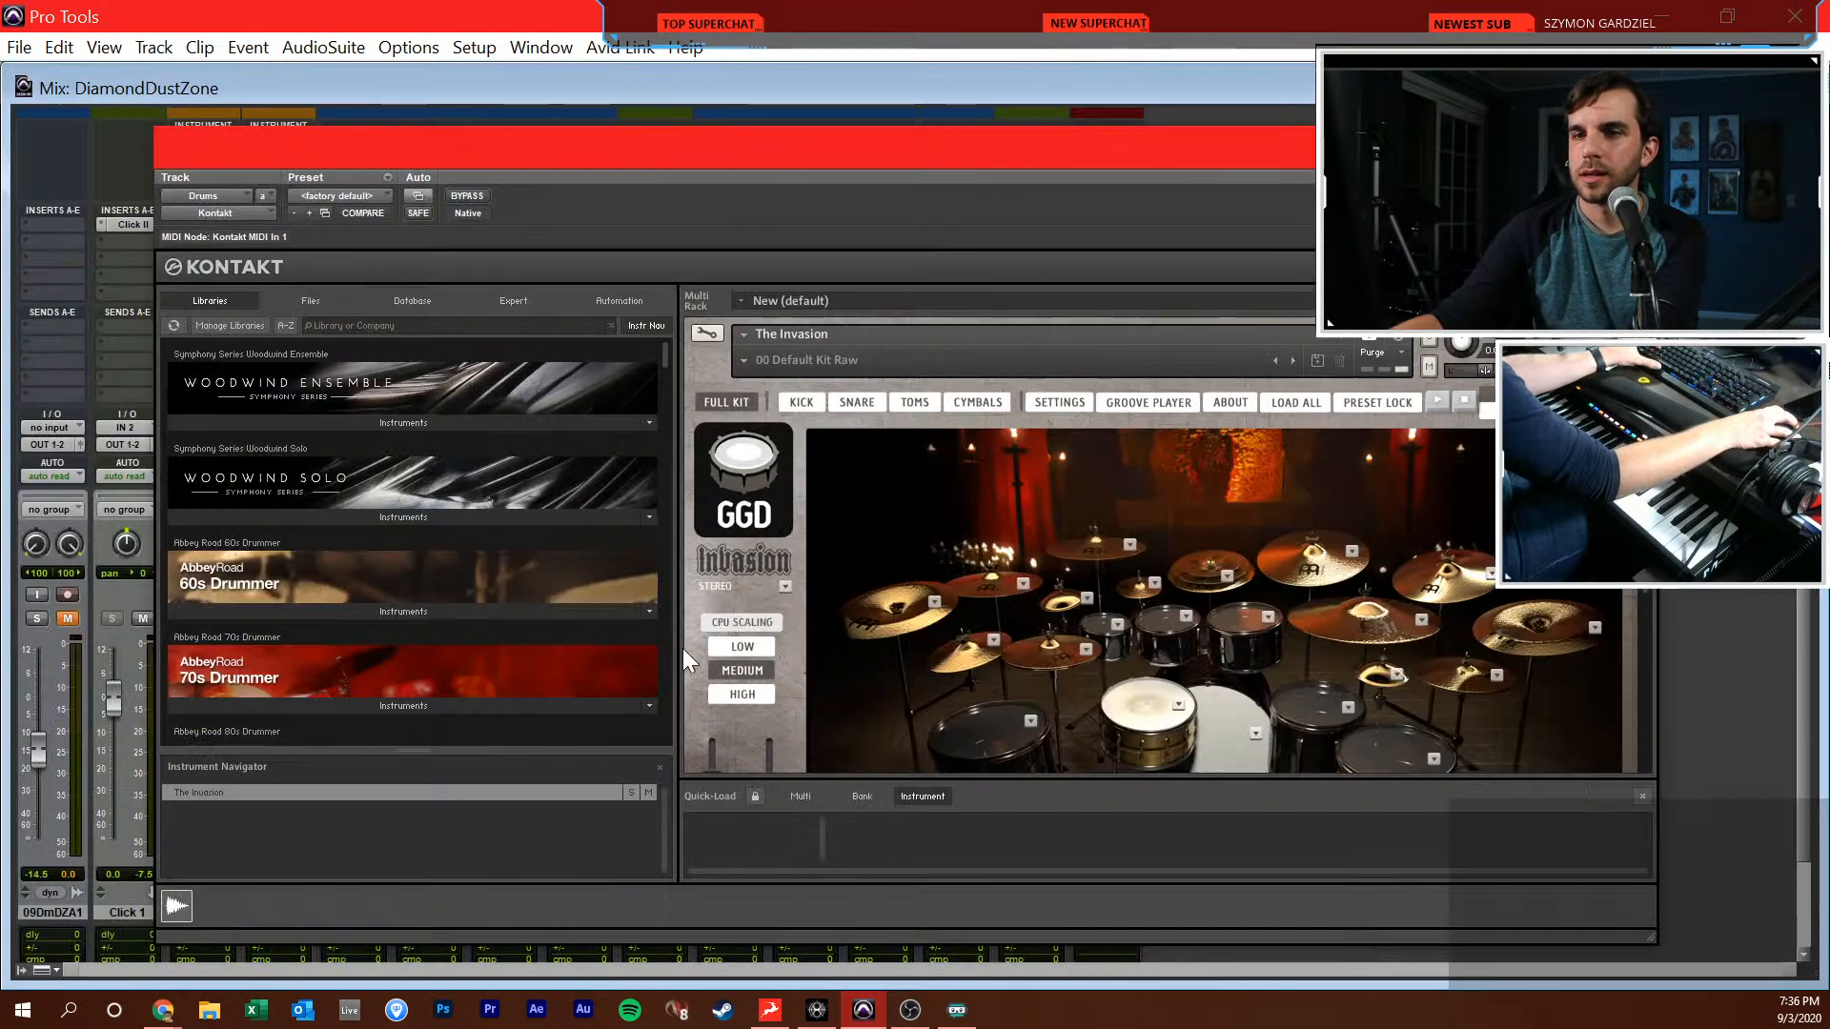
click(749, 648)
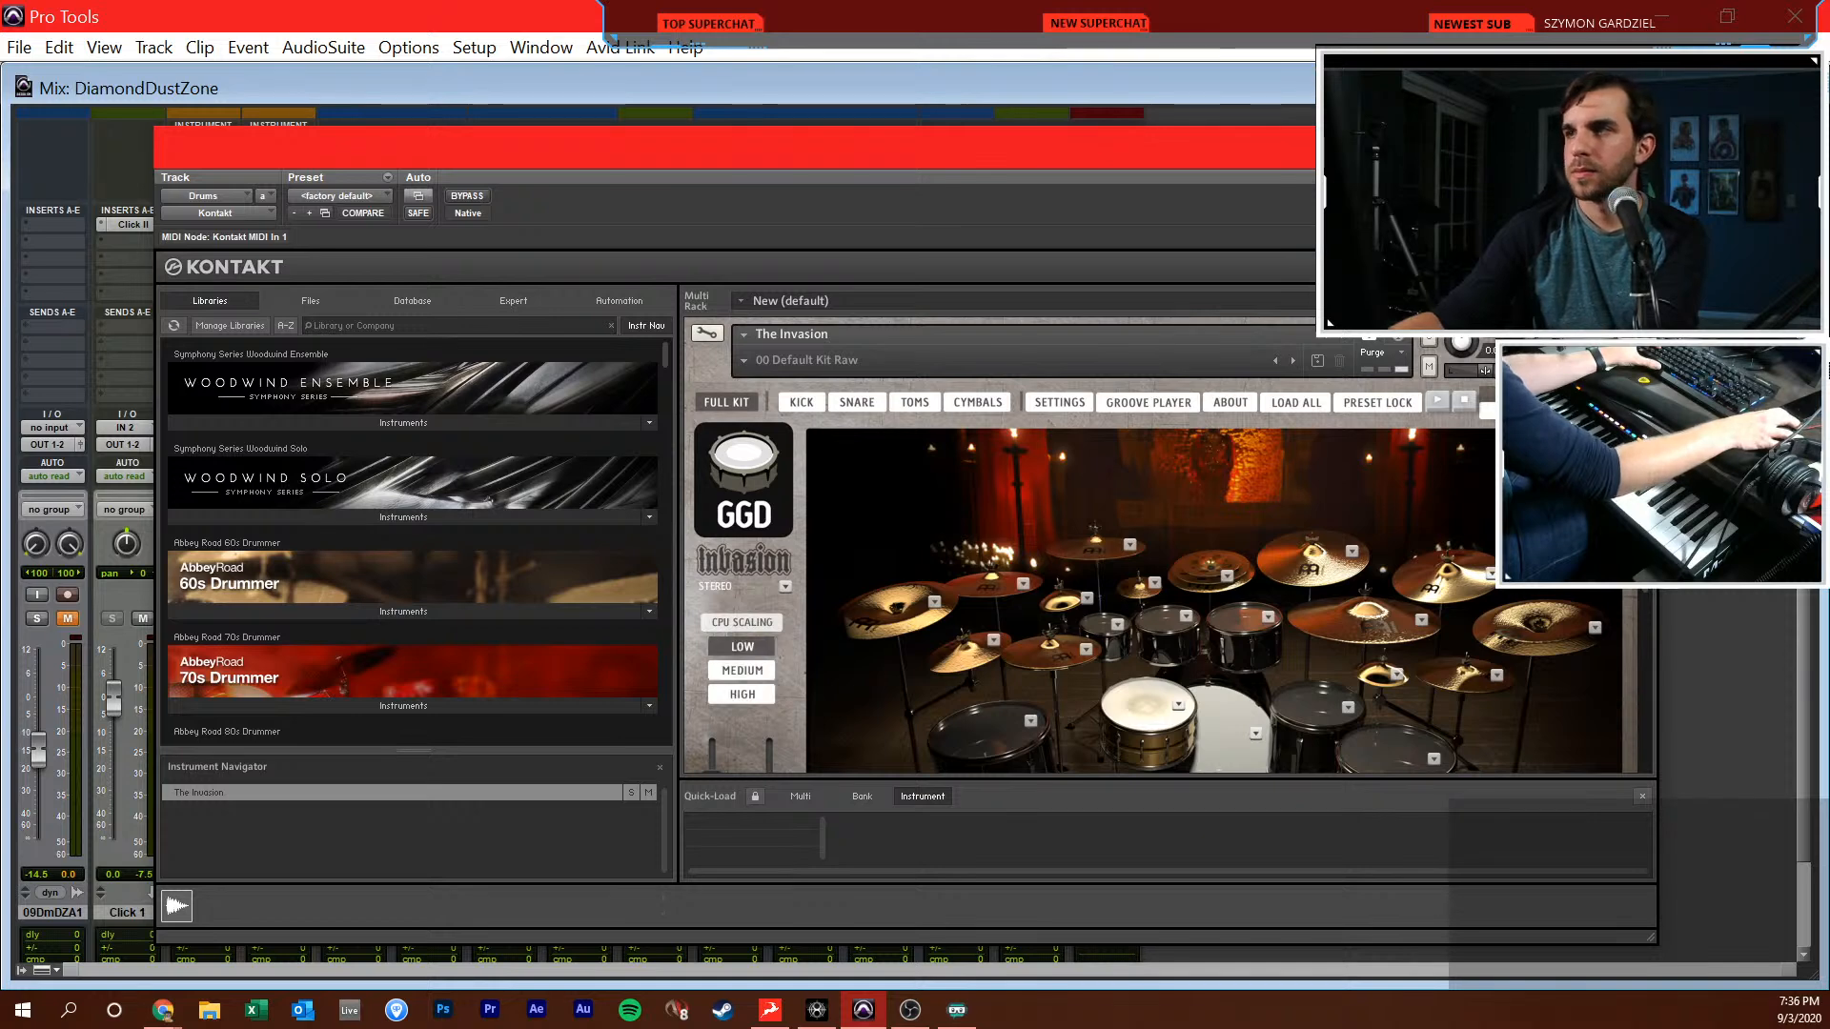
key(ctrl+w)
key(ctrl+equal)
Unmute the 09DDZA1 reference track and play it back from 10|1|000
click(996, 575)
click(1152, 553)
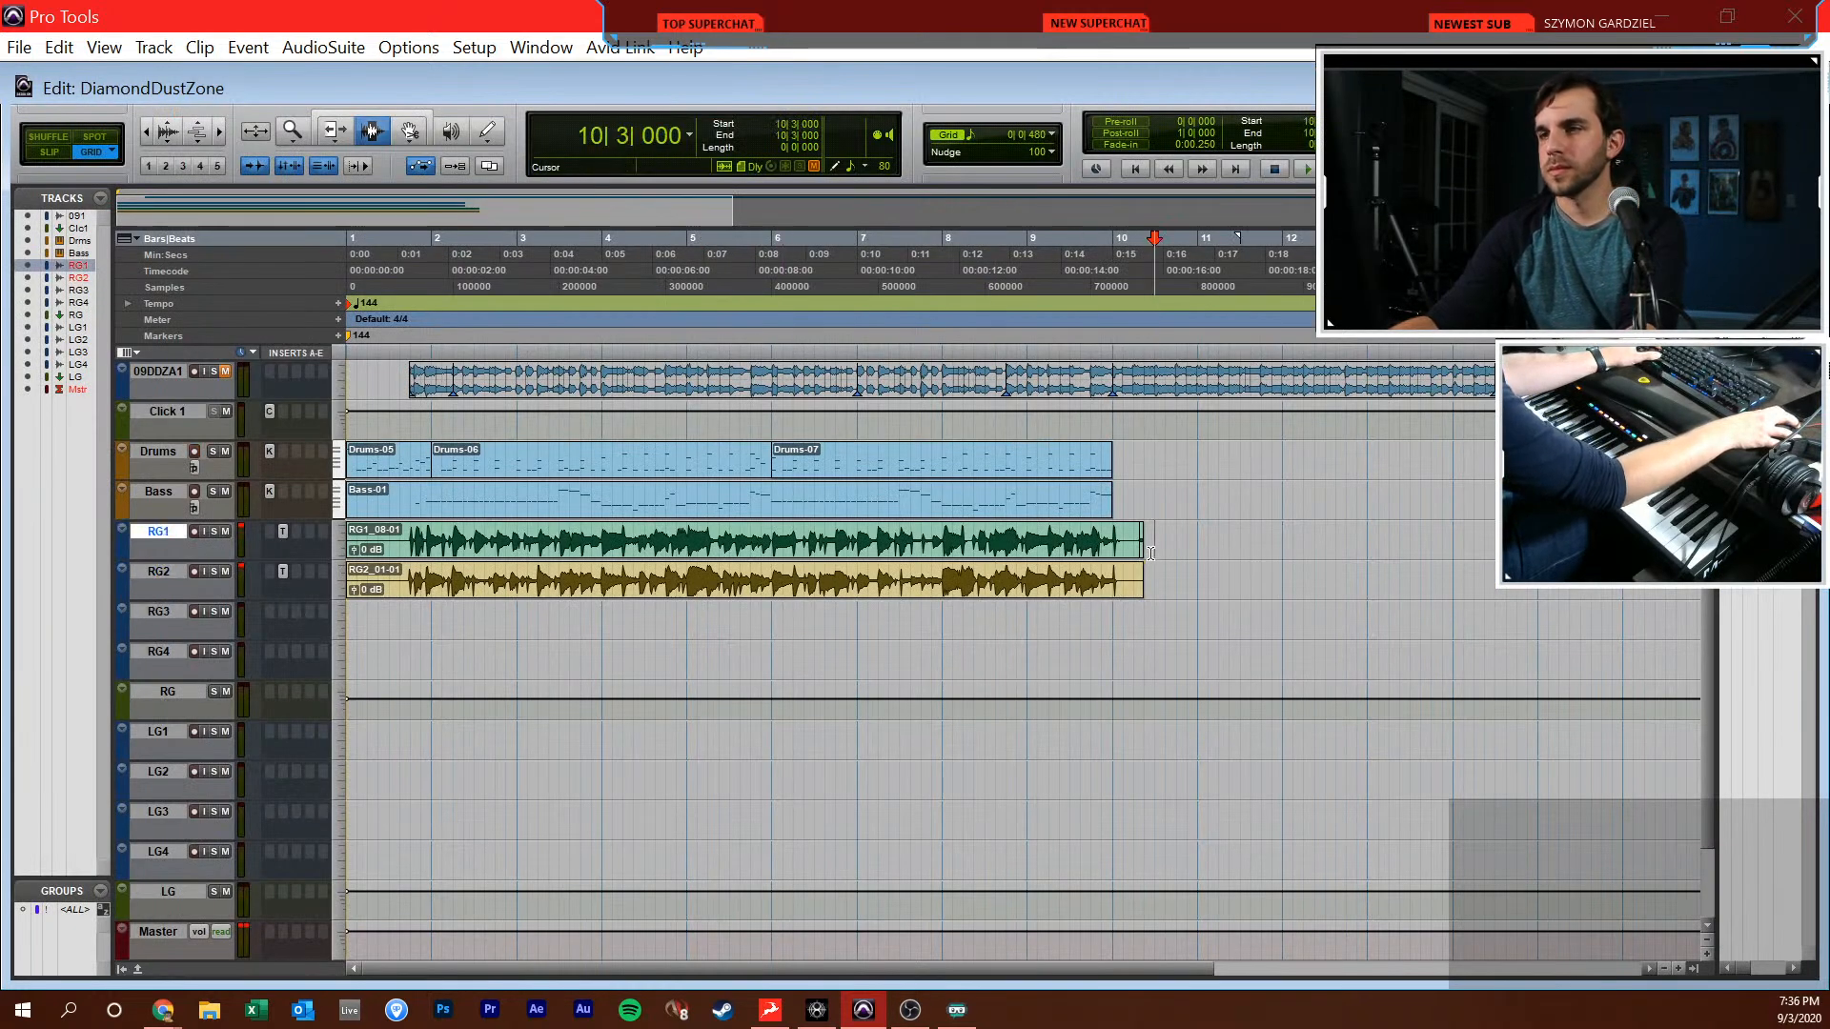
click(1114, 501)
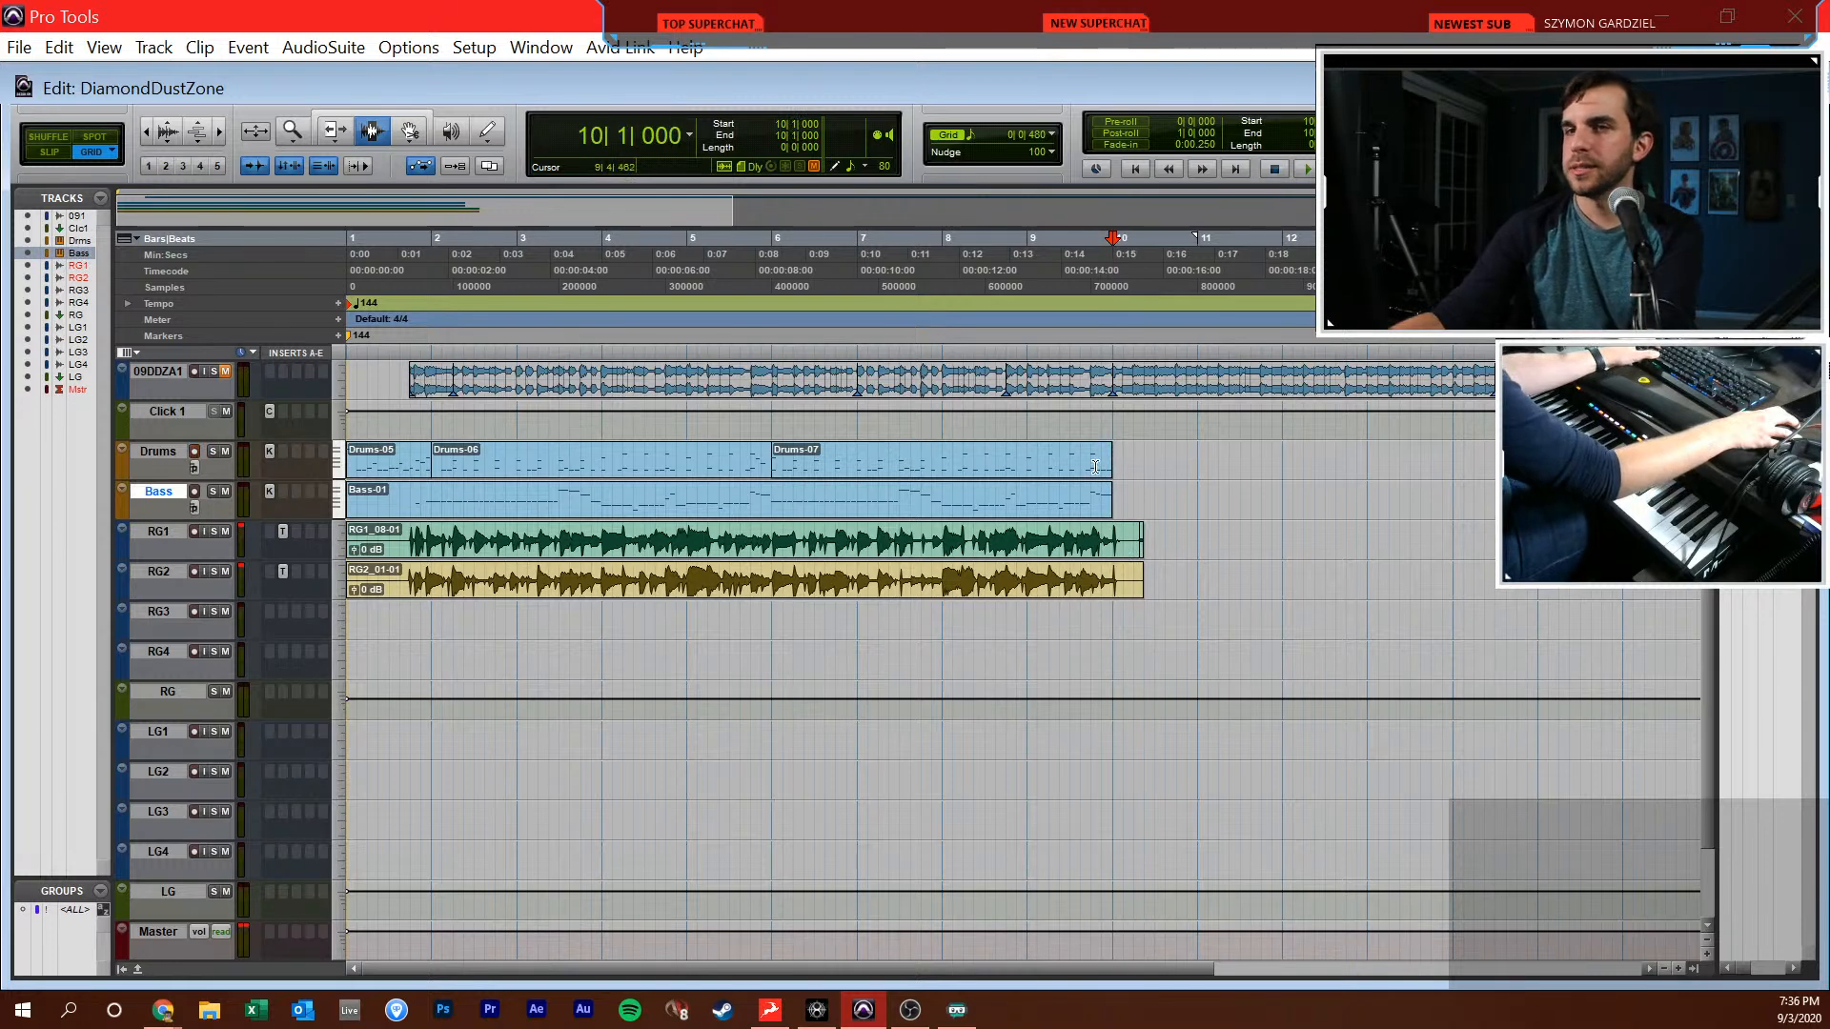
key(super+equal)
key(super+equal)
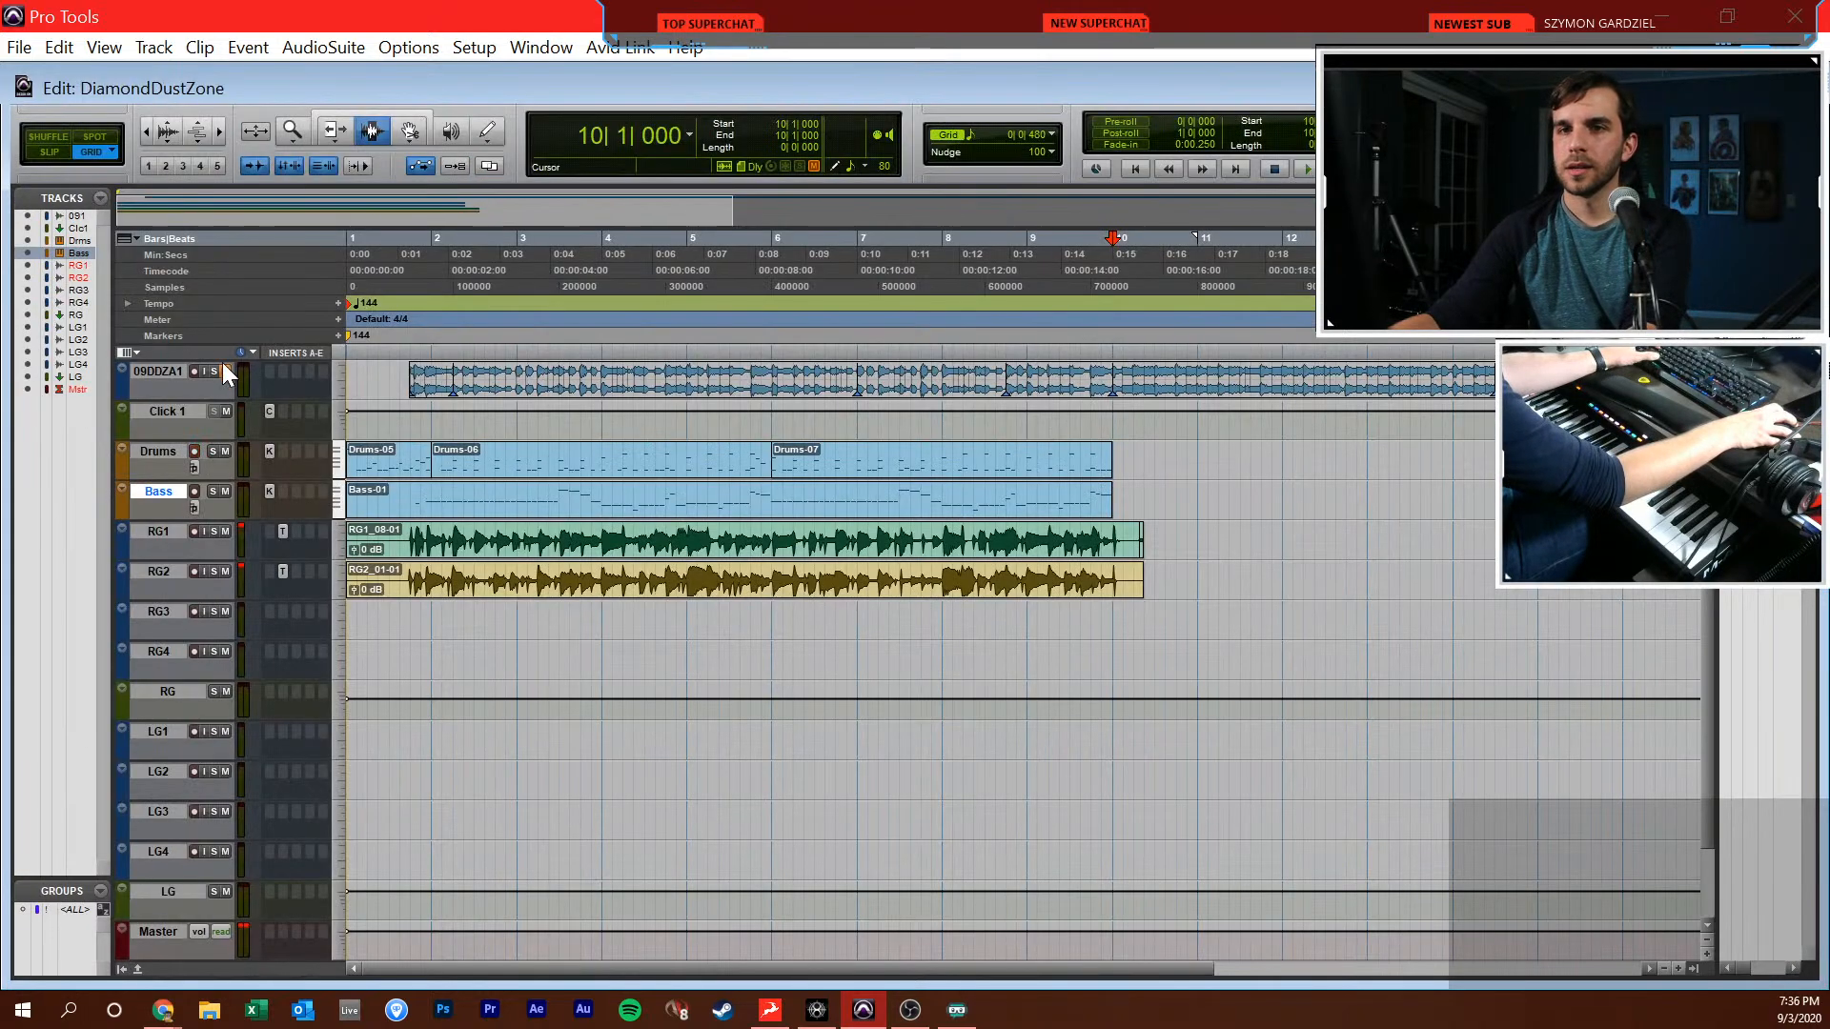
key(space)
key(ctrl+equal)
key(ctrl+equal)
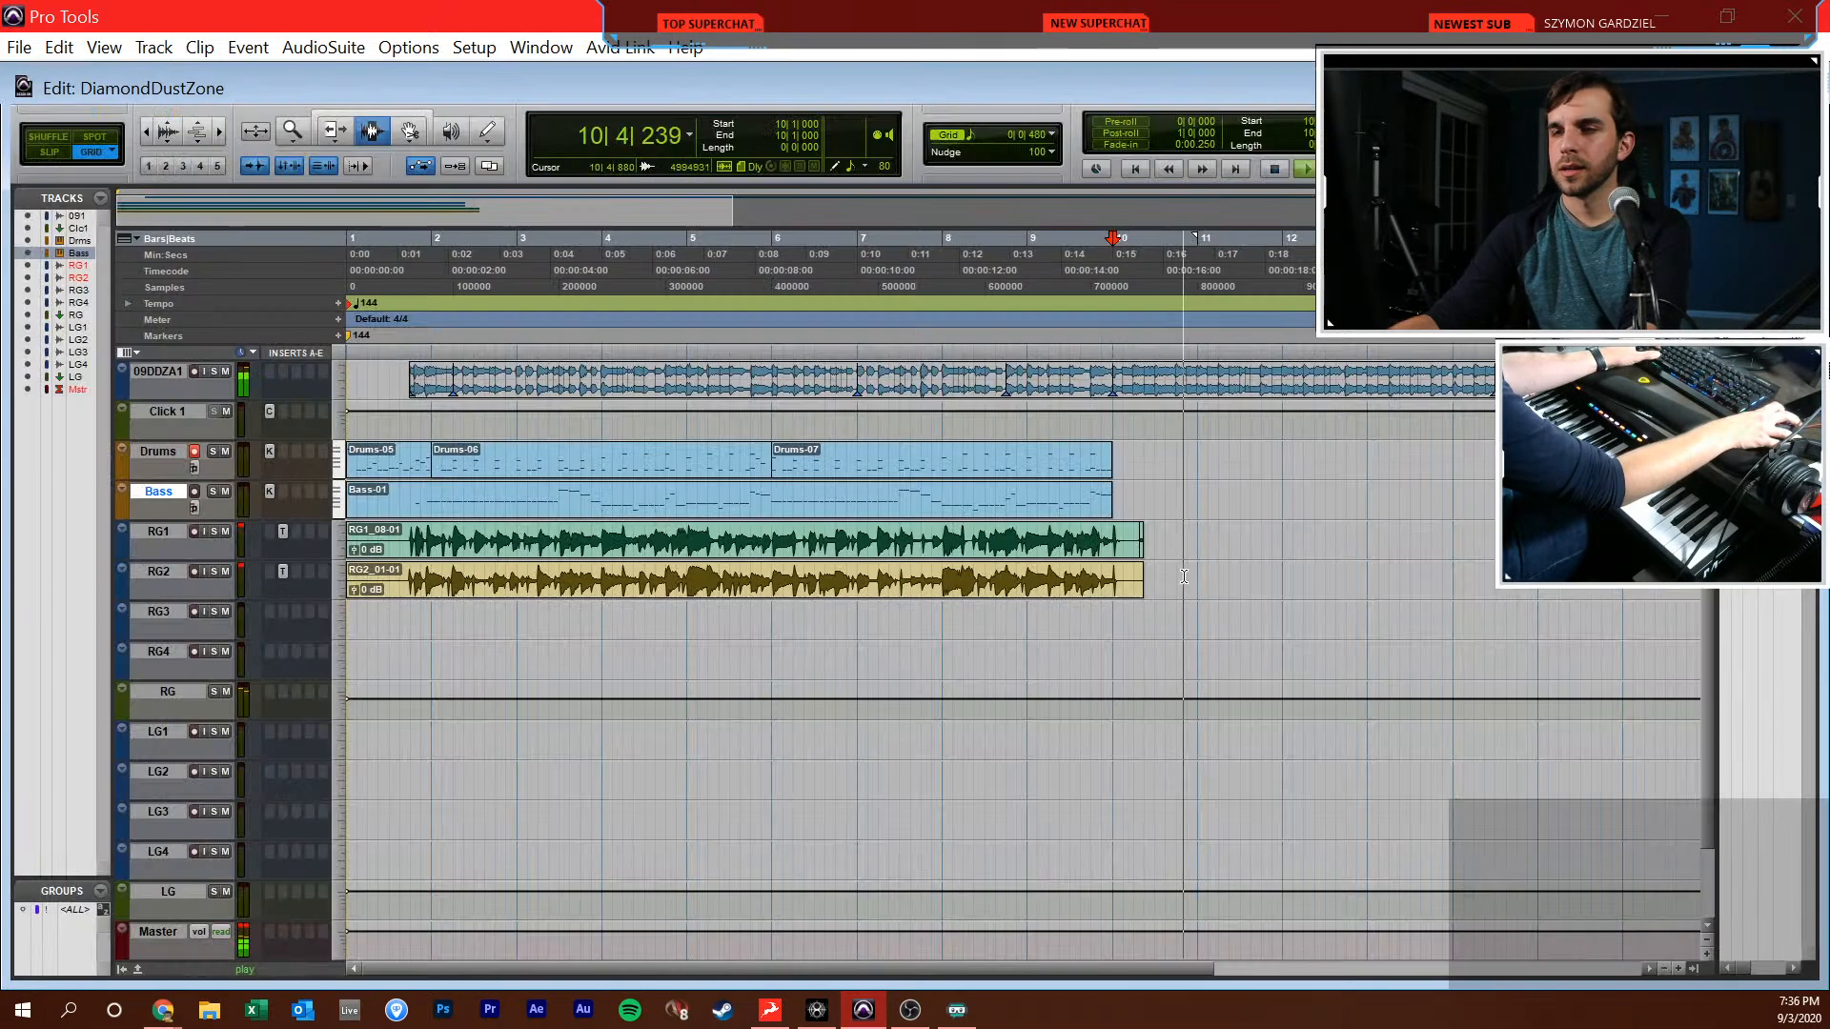
Open the Bass part around bar 10 in the MIDI editor and listen to the reference from 10|1|000
key(super+equal)
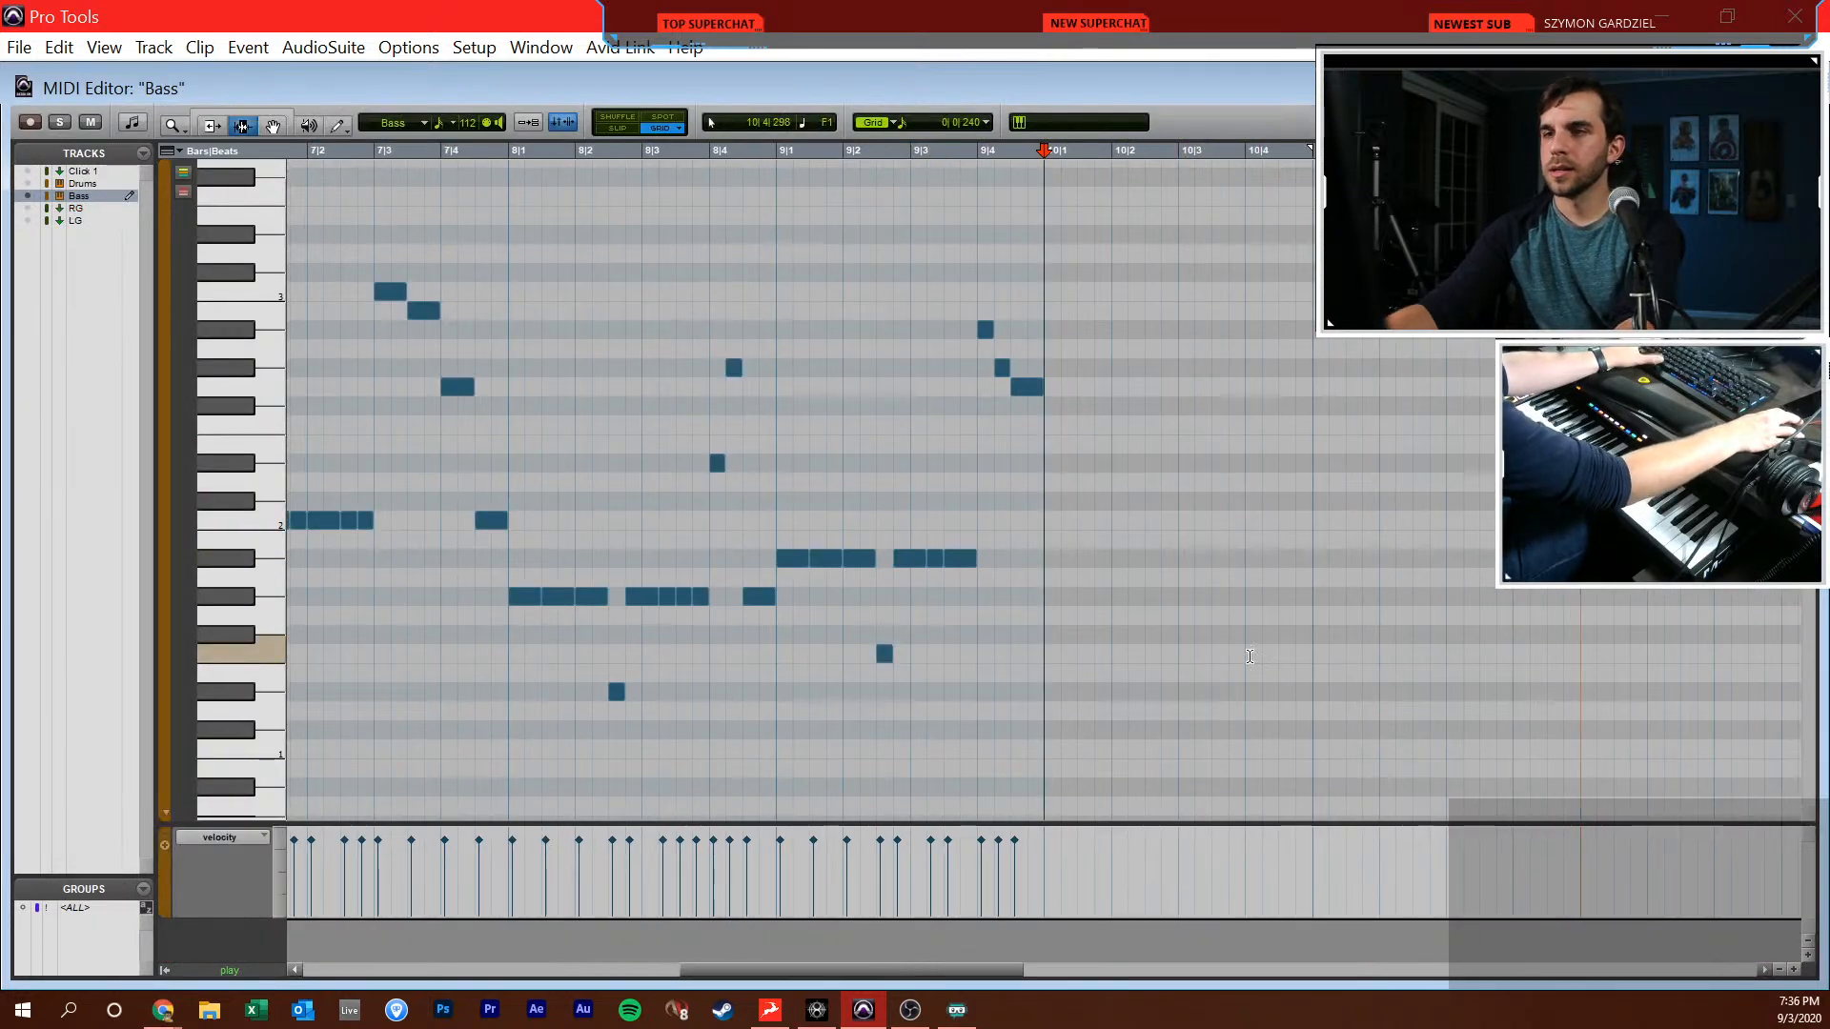
key(space)
key(F10)
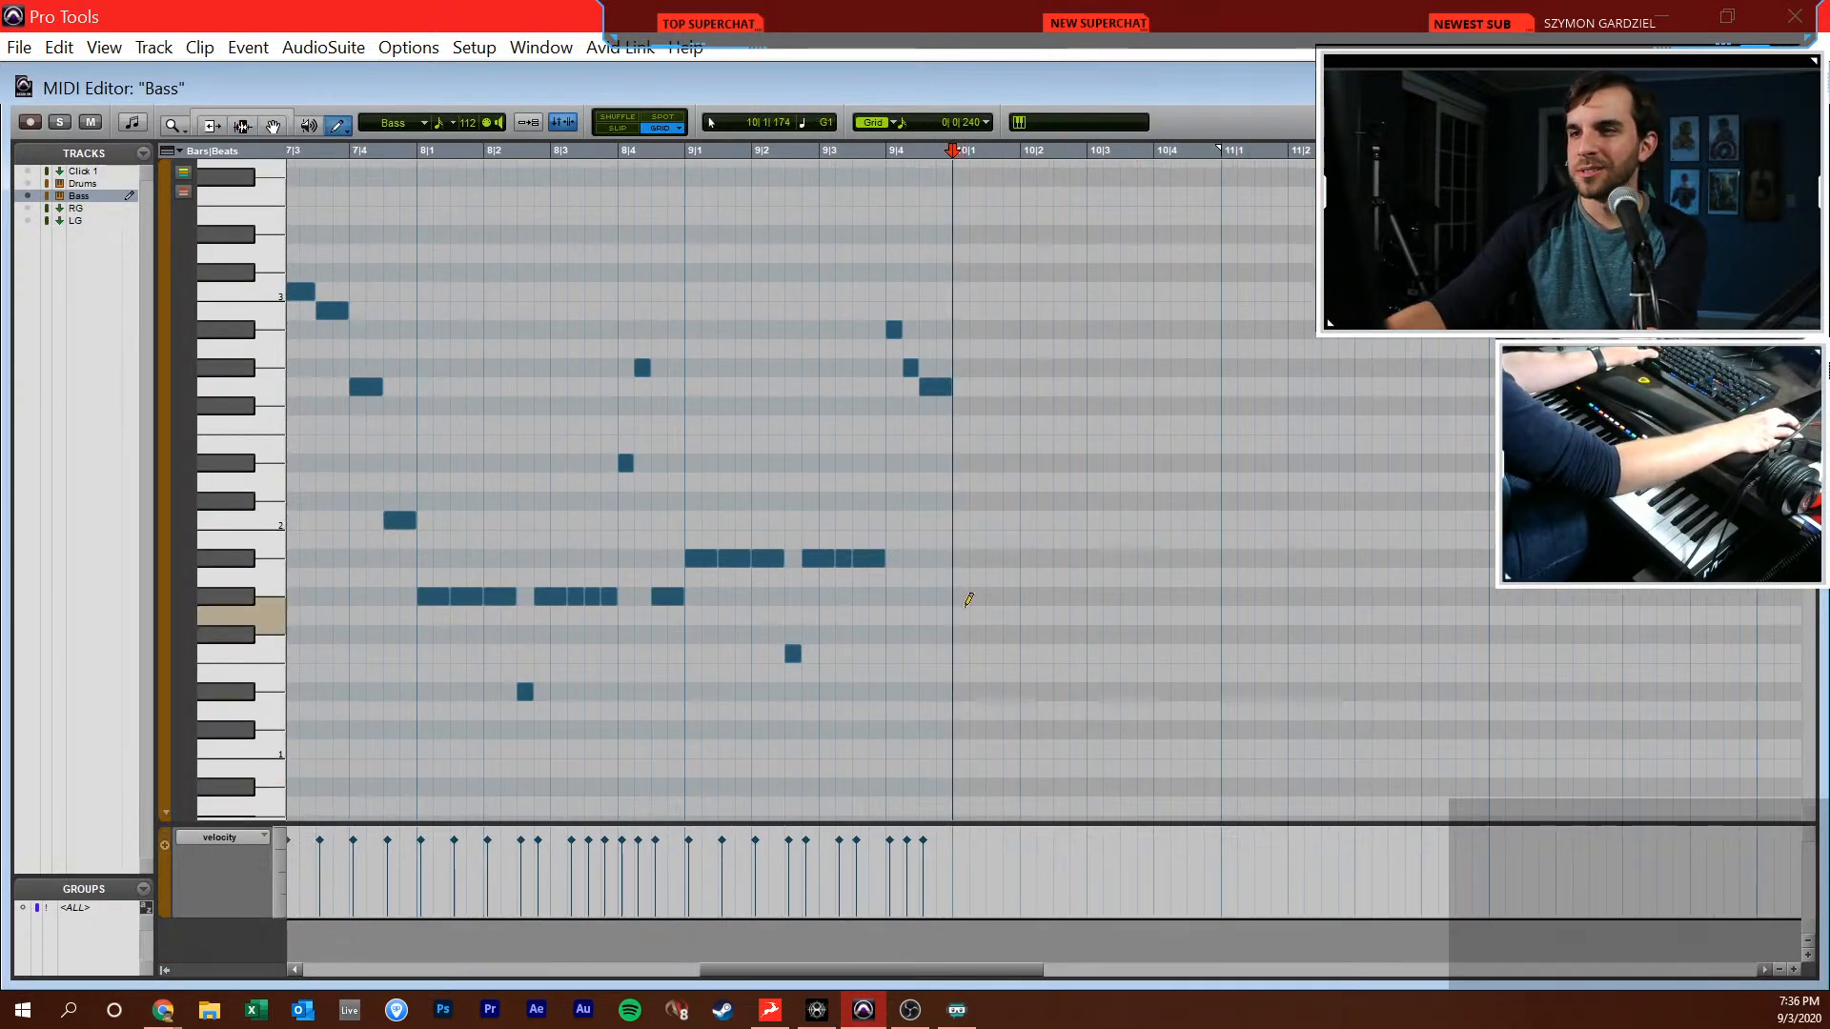
key(space)
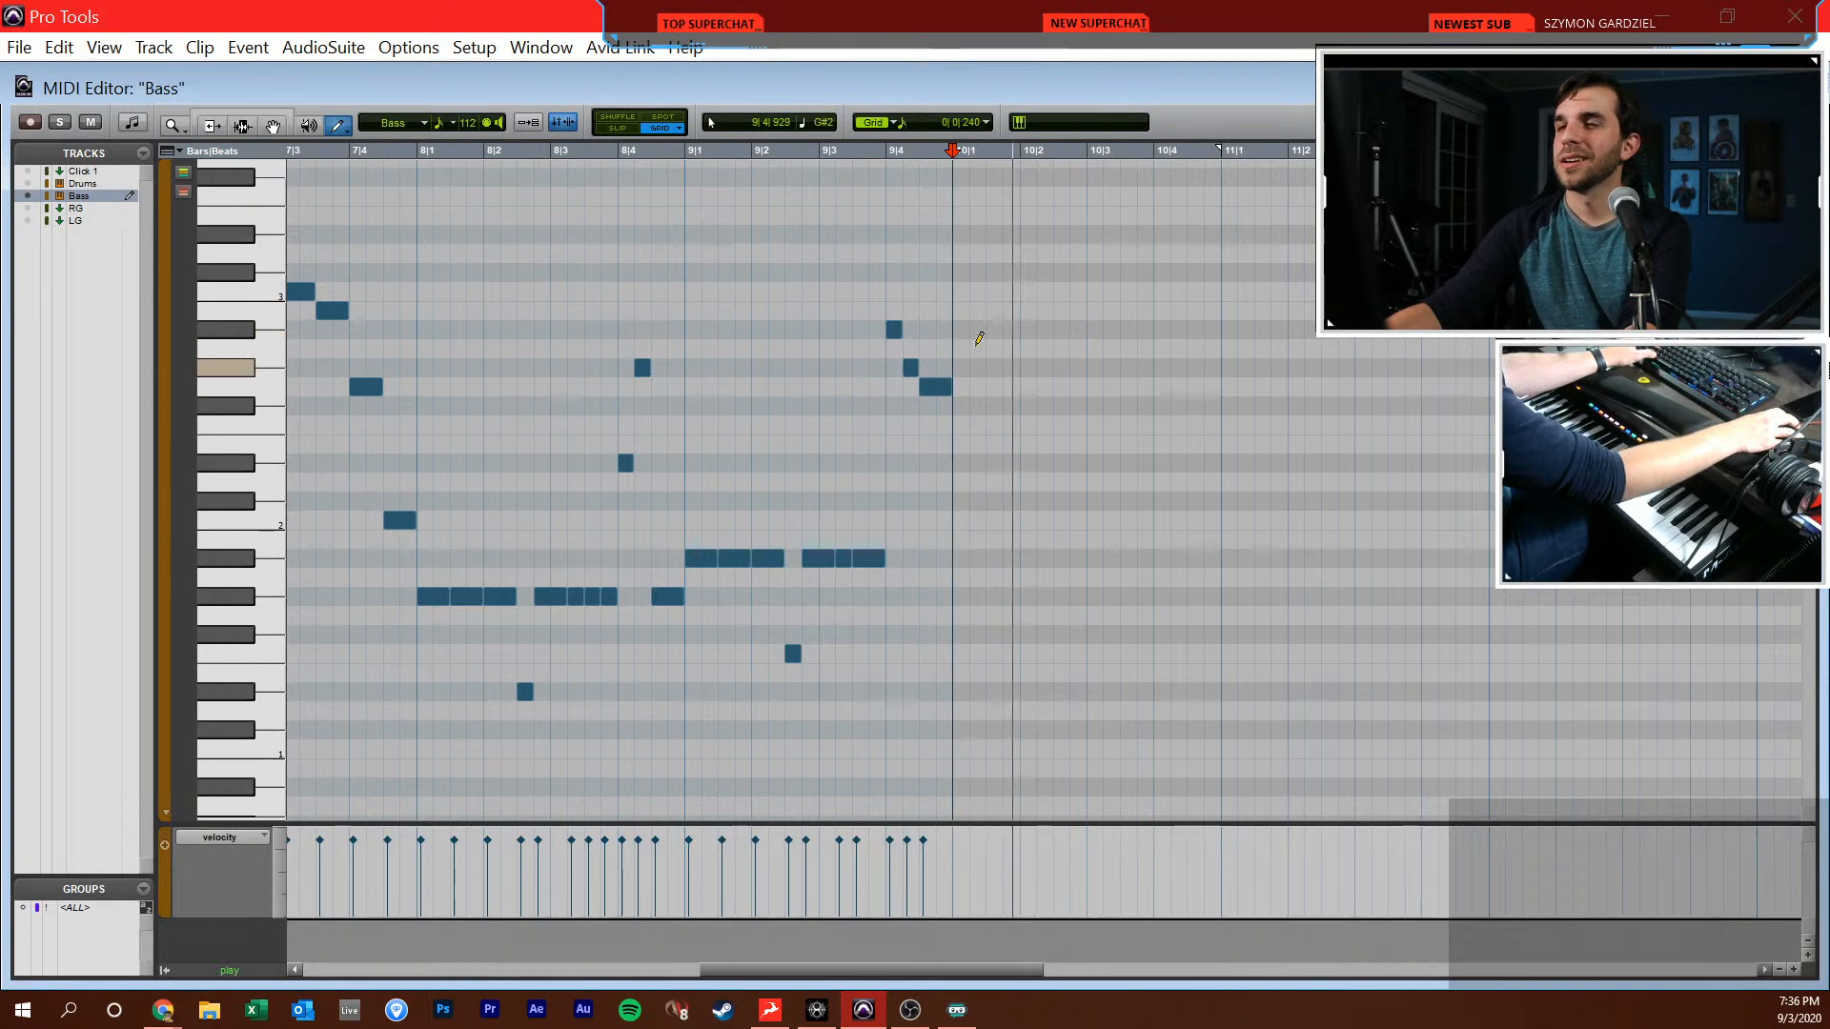
Return to the Edit window and set the session tempo to 90 BPM
key(super+equal)
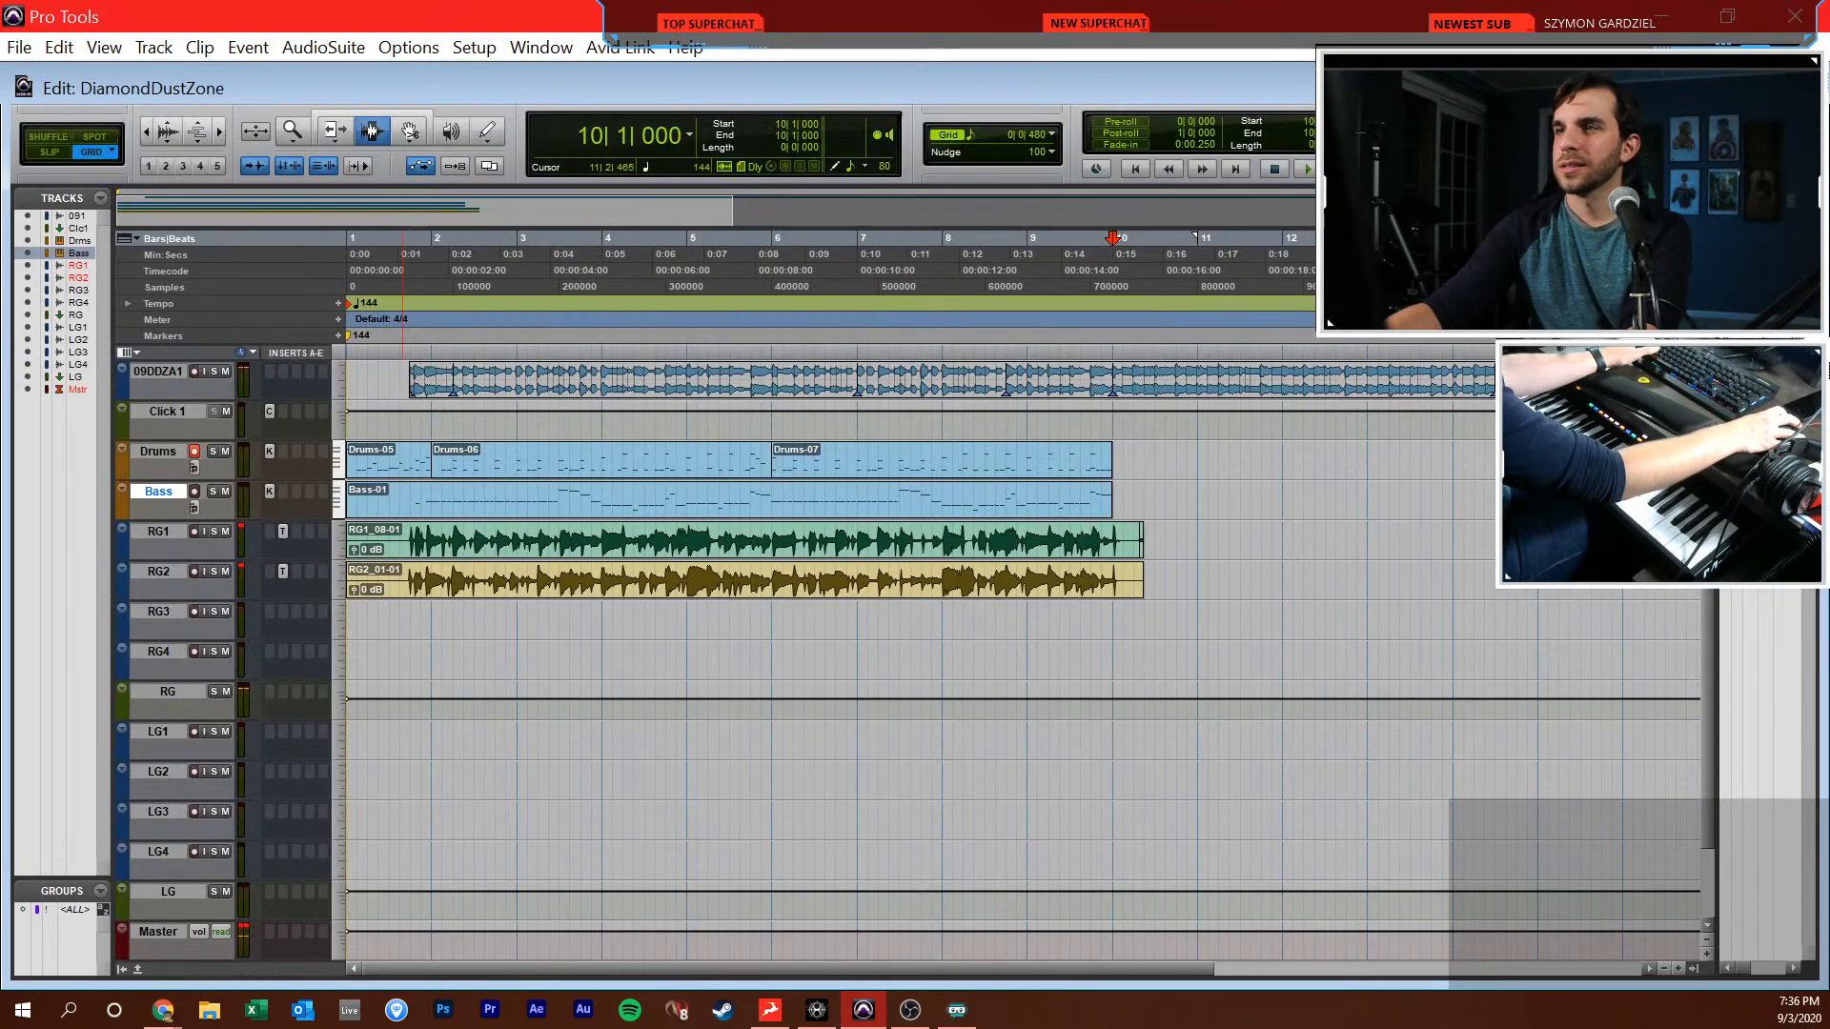
key(Return)
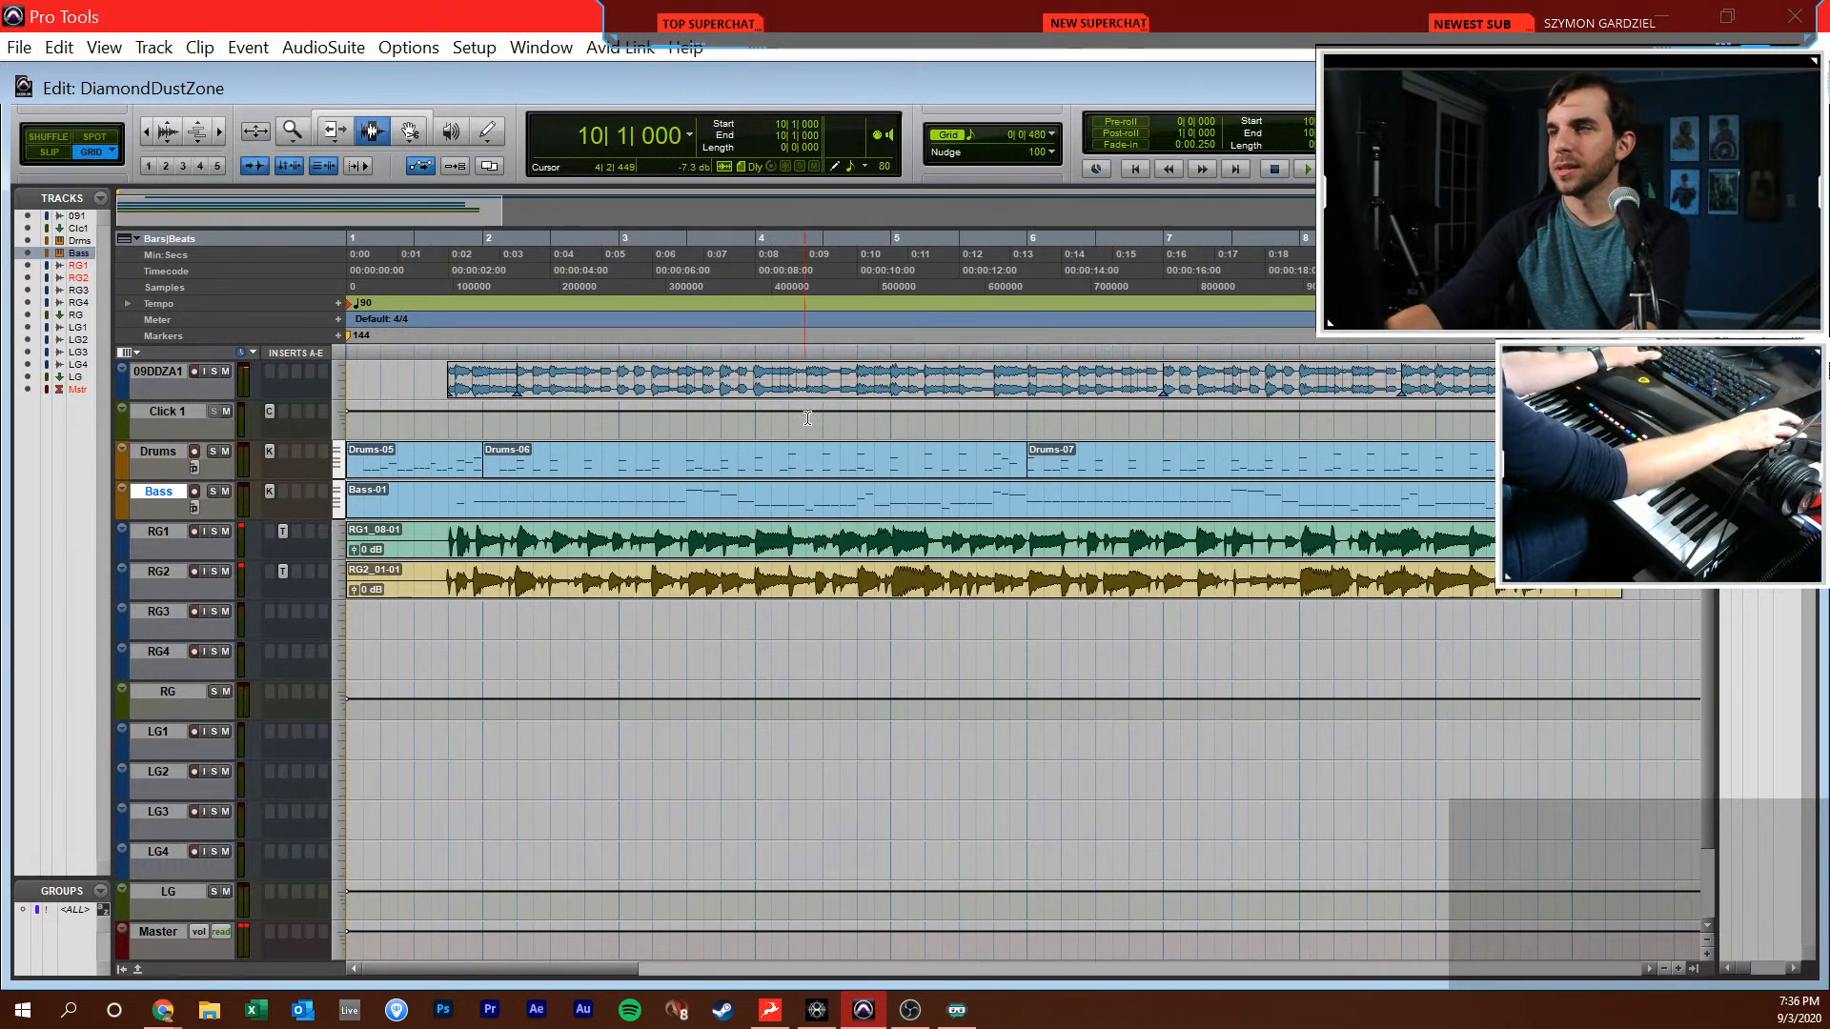
key(space)
Trim the RG1 and RG2 guitar clips so they end at bar 10, and play the reference from 10|1|480
click(615, 545)
key(s)
key(semicolon)
key(s)
drag(632, 539, 762, 578)
key(Delete)
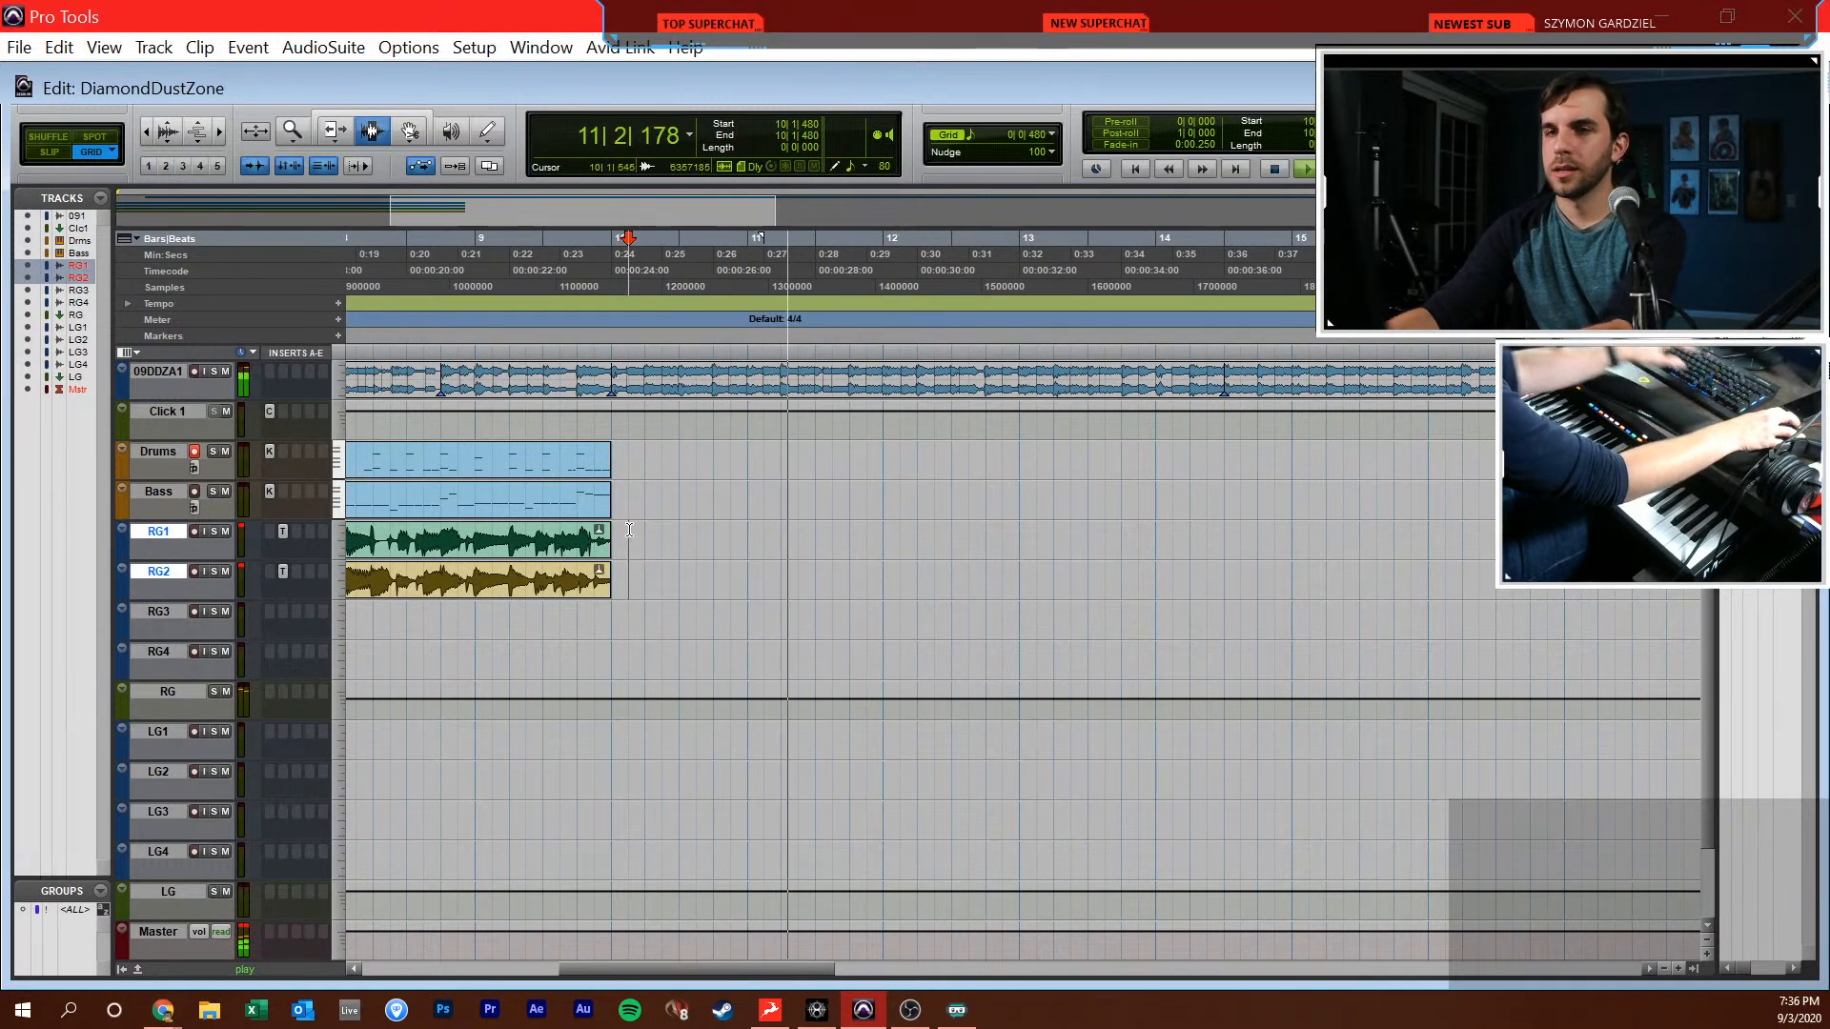
Open the Bass track in the MIDI editor and add a C2 note at 10|1|000
click(617, 501)
key(super+equal)
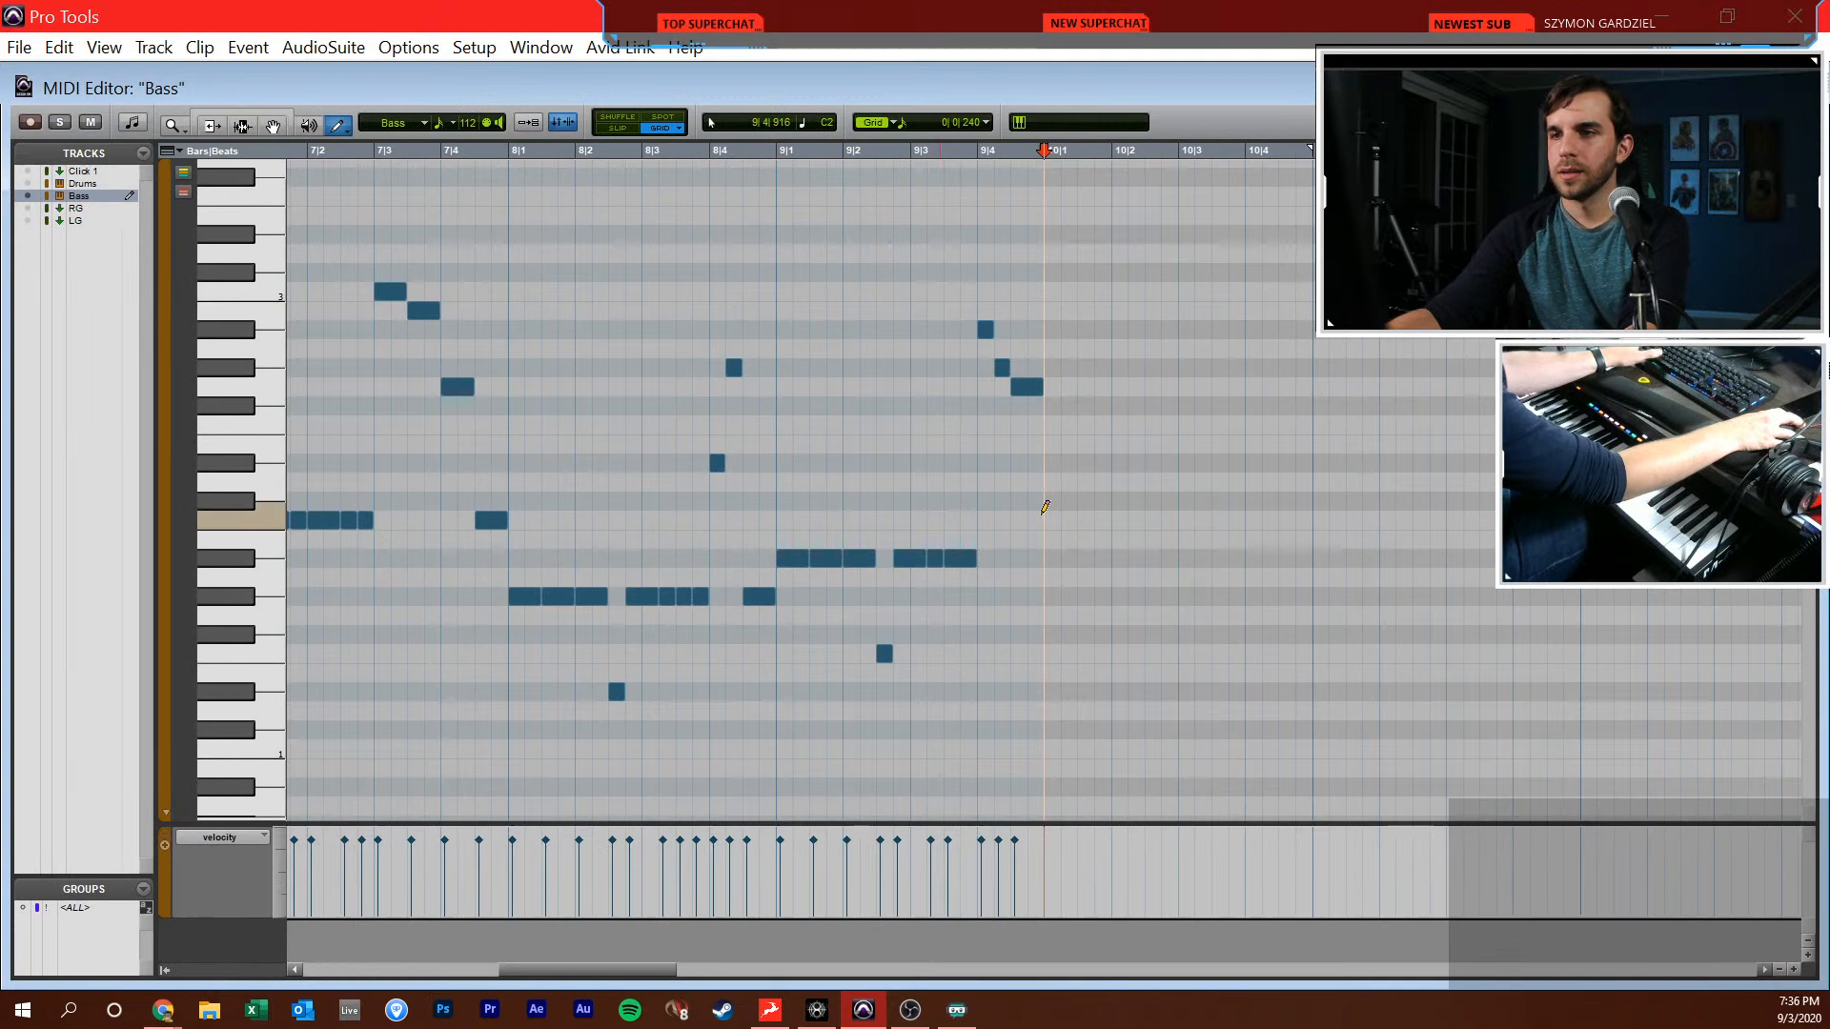
key(t)
key(space)
scroll(1045, 503, right, 3)
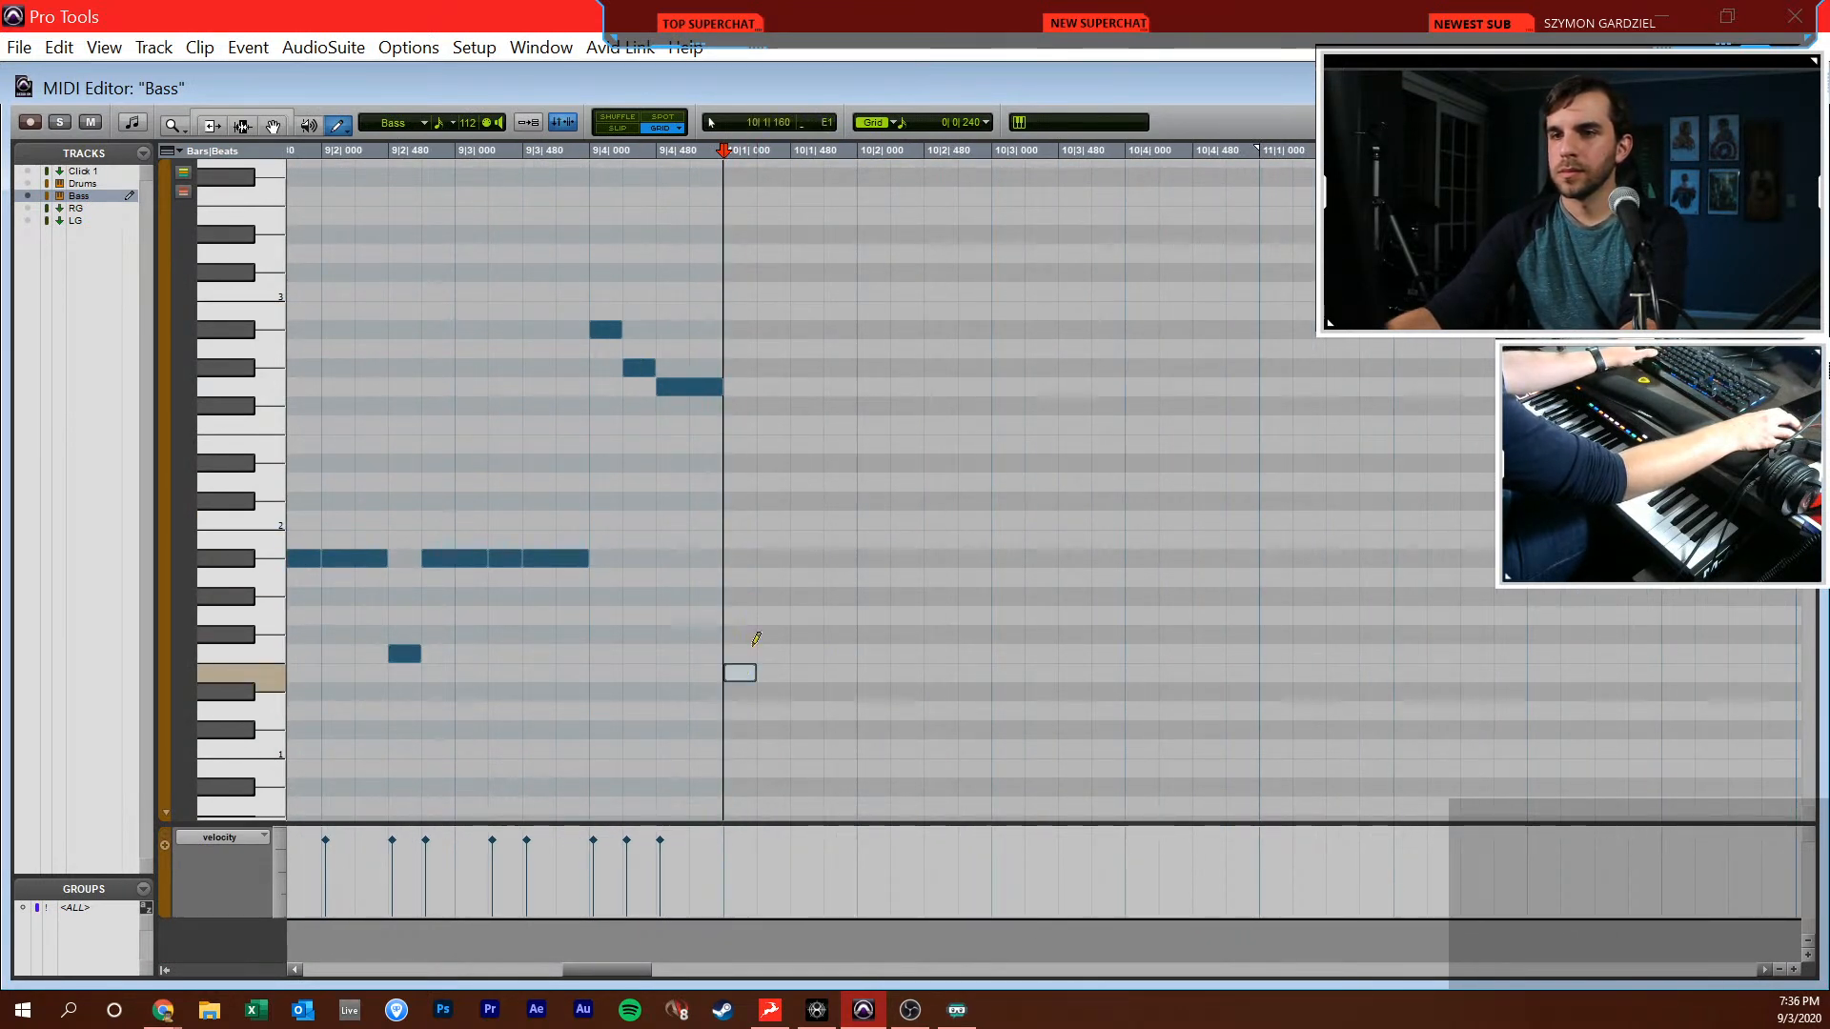
click(764, 521)
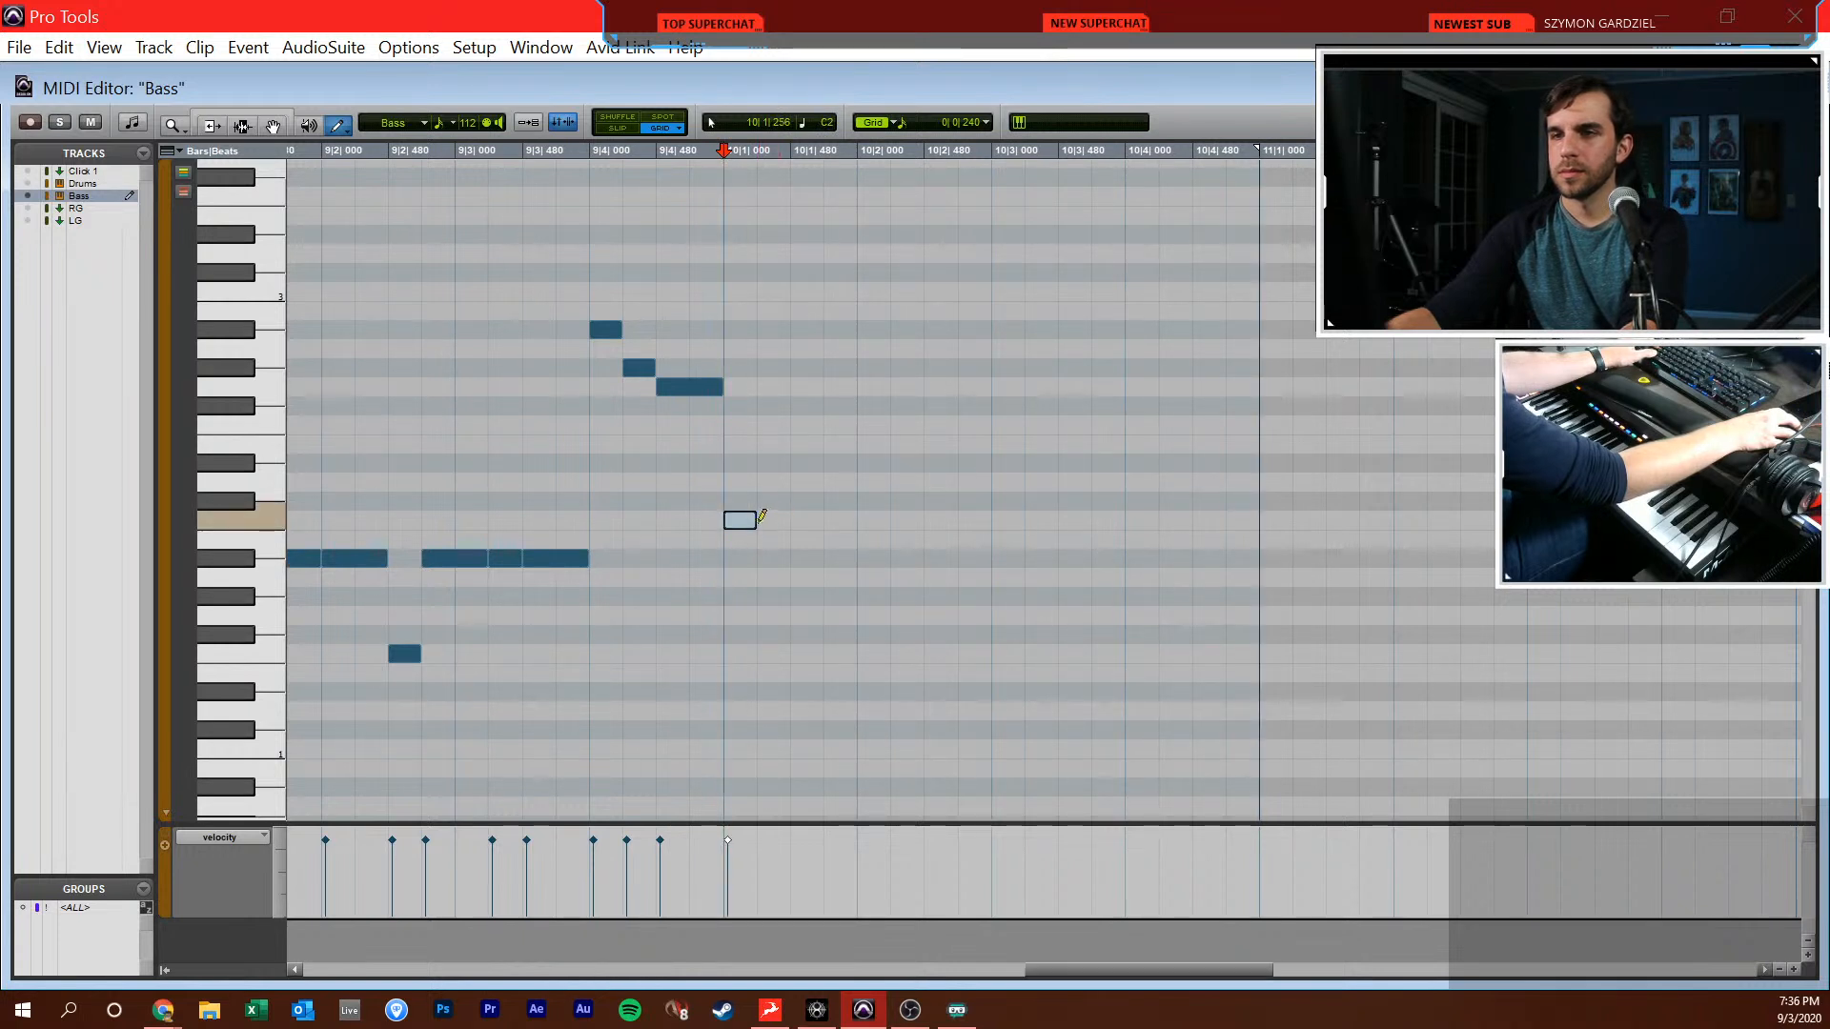
Continue the Bass line in bar 10 with C2 notes around a Bb2 at 10|2|000 and a C3 at 10|2|240
click(811, 520)
click(842, 520)
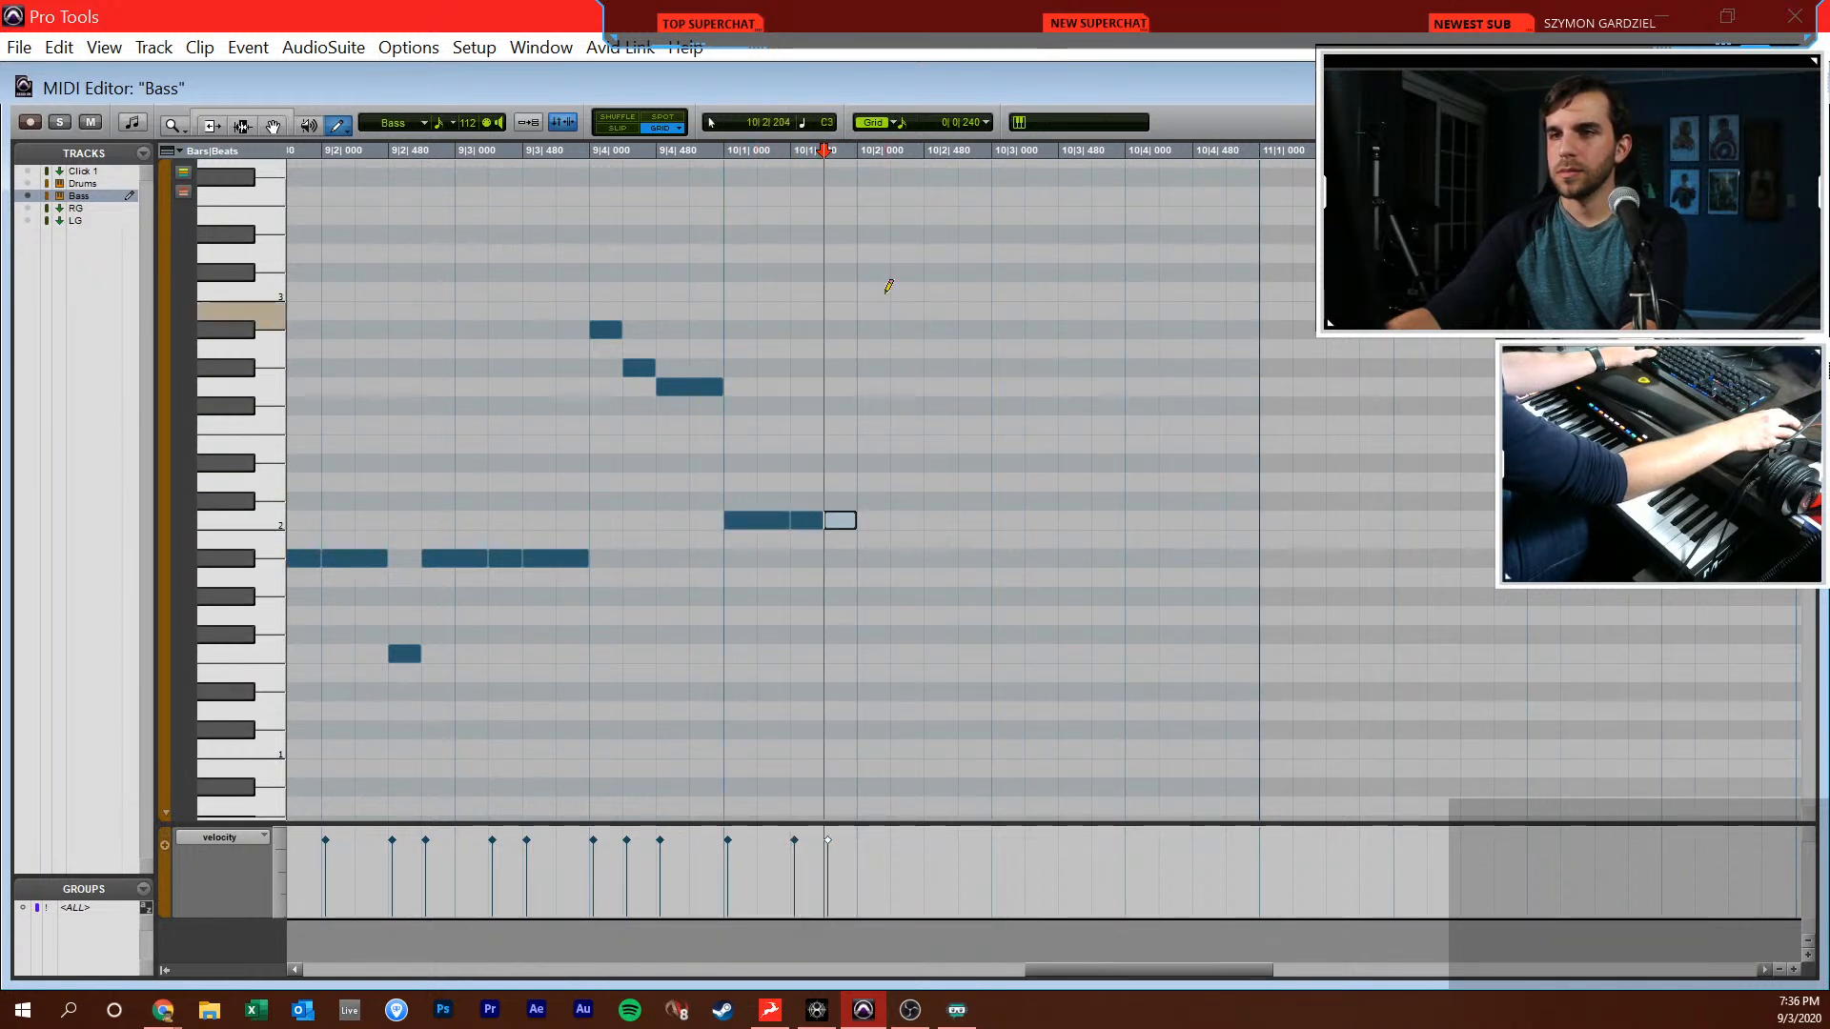
click(874, 330)
click(972, 519)
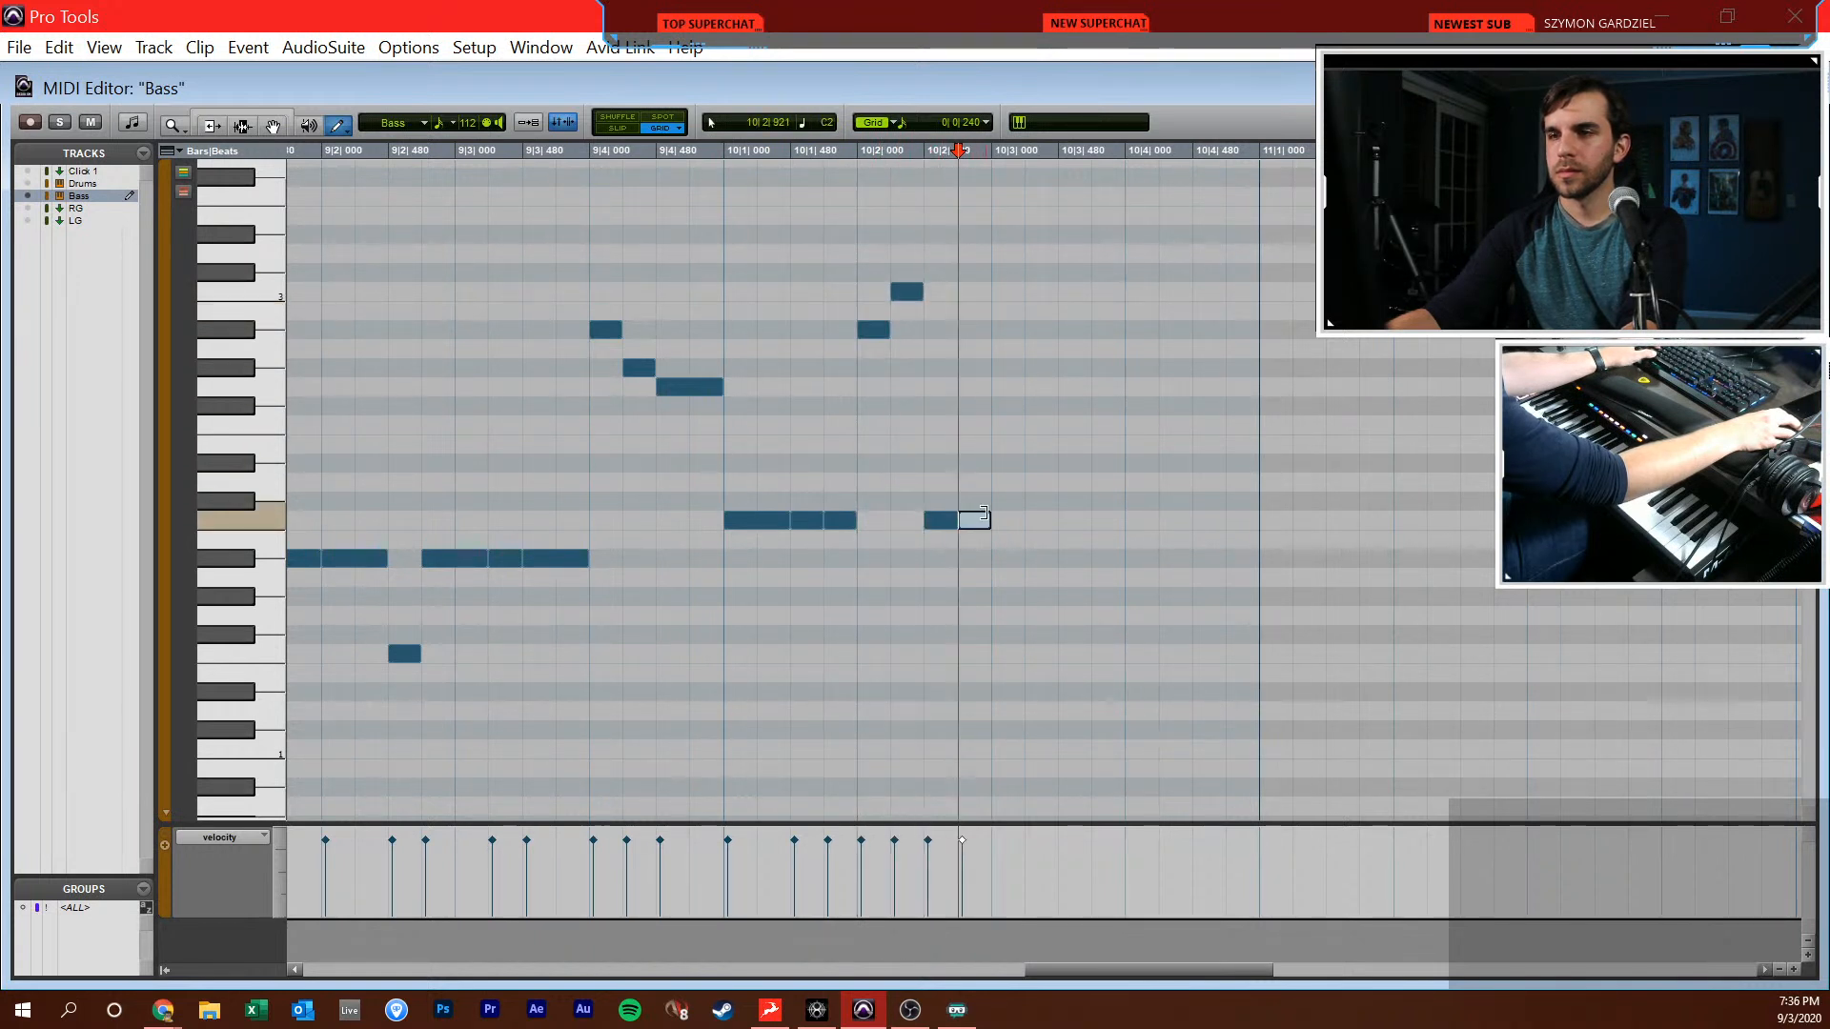
Complete bar 10 of the Bass with C3, Bb2, A2, G2, F2 and G2 from 10|3|240 onward, and play it back
click(1039, 292)
click(1073, 330)
click(1106, 349)
click(1182, 387)
click(1233, 387)
key(F7)
key(space)
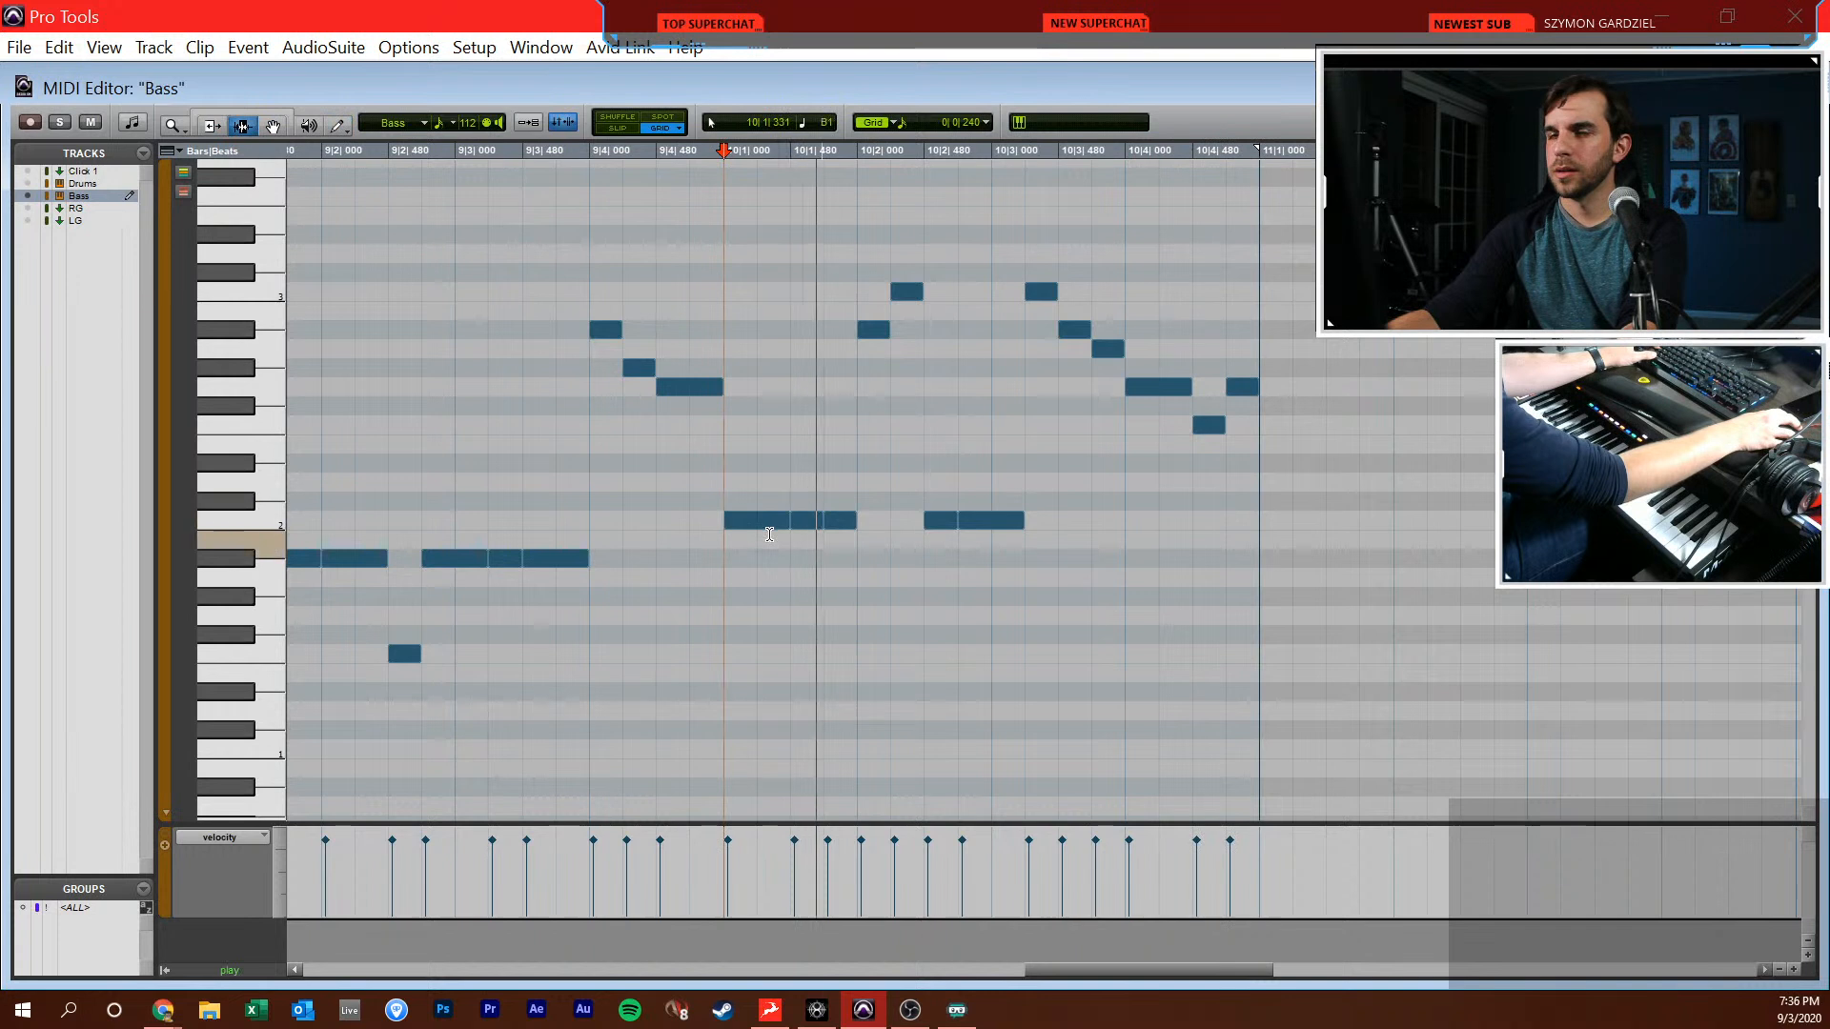
key(space)
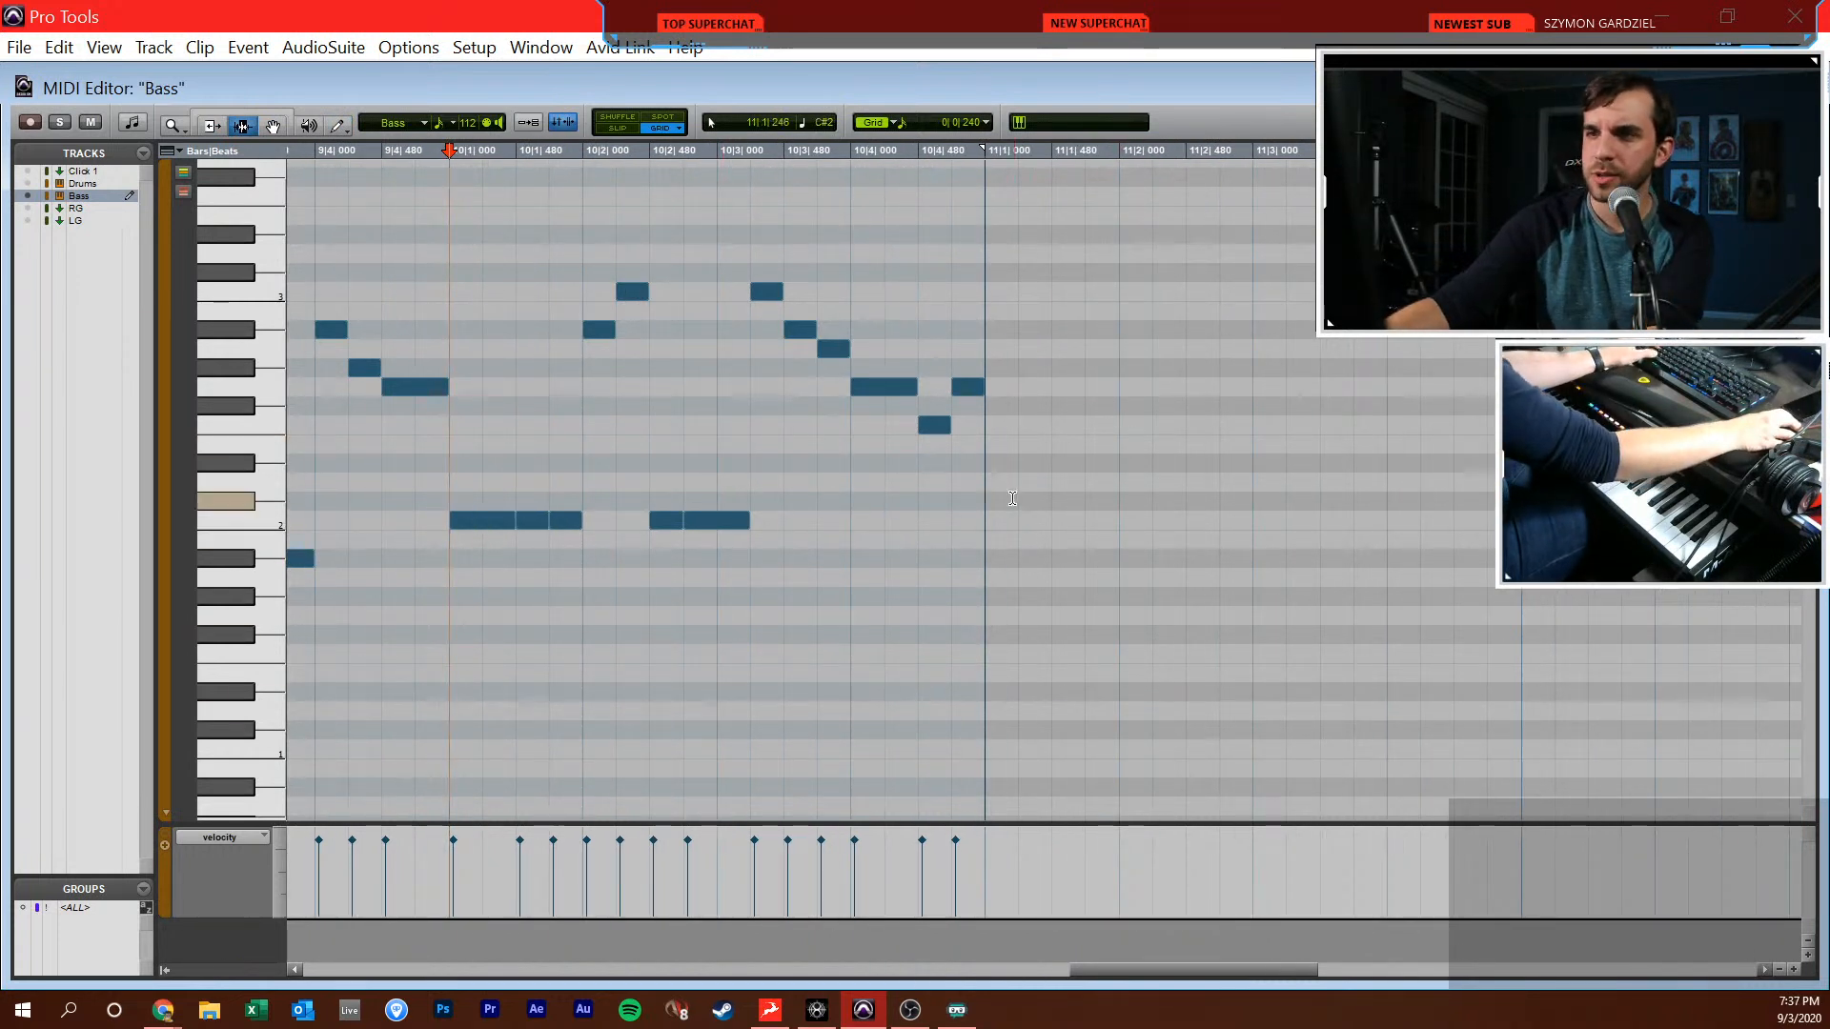
Listen to bar 11 and fill its first half with C2 notes around an eighth-note C3 at 11|2|000
key(space)
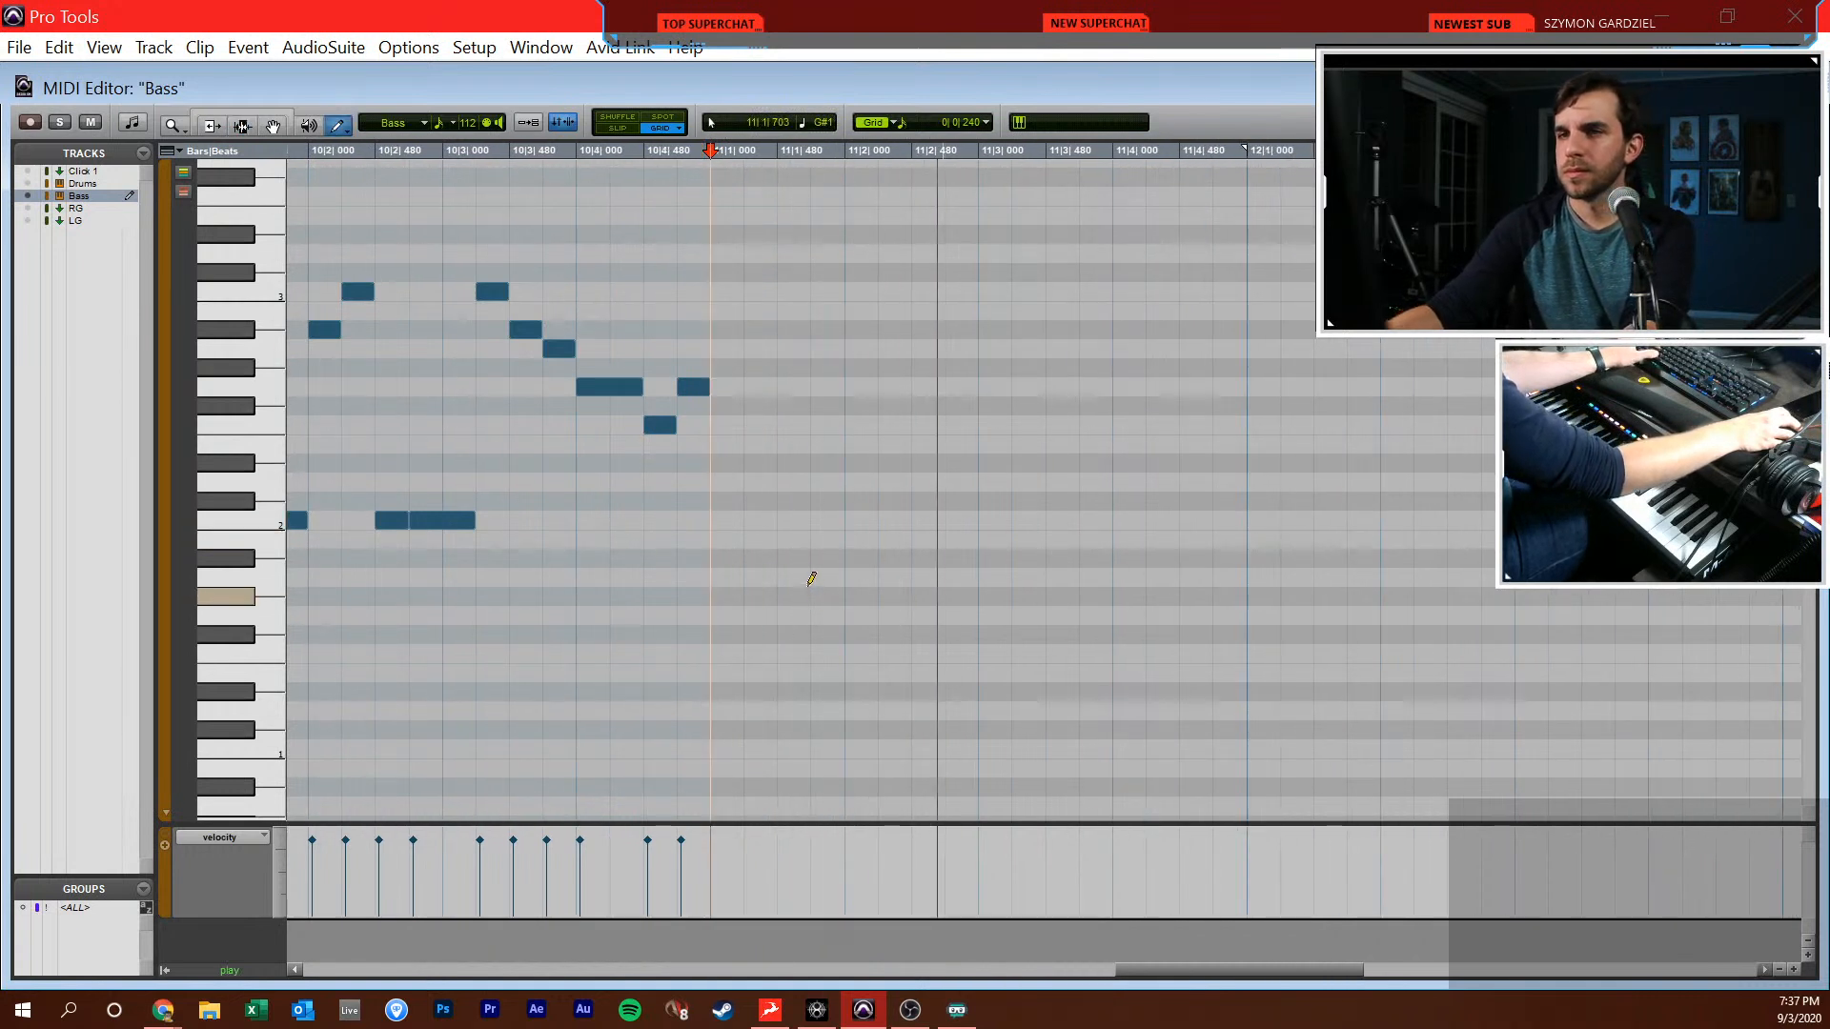
key(F10)
click(725, 519)
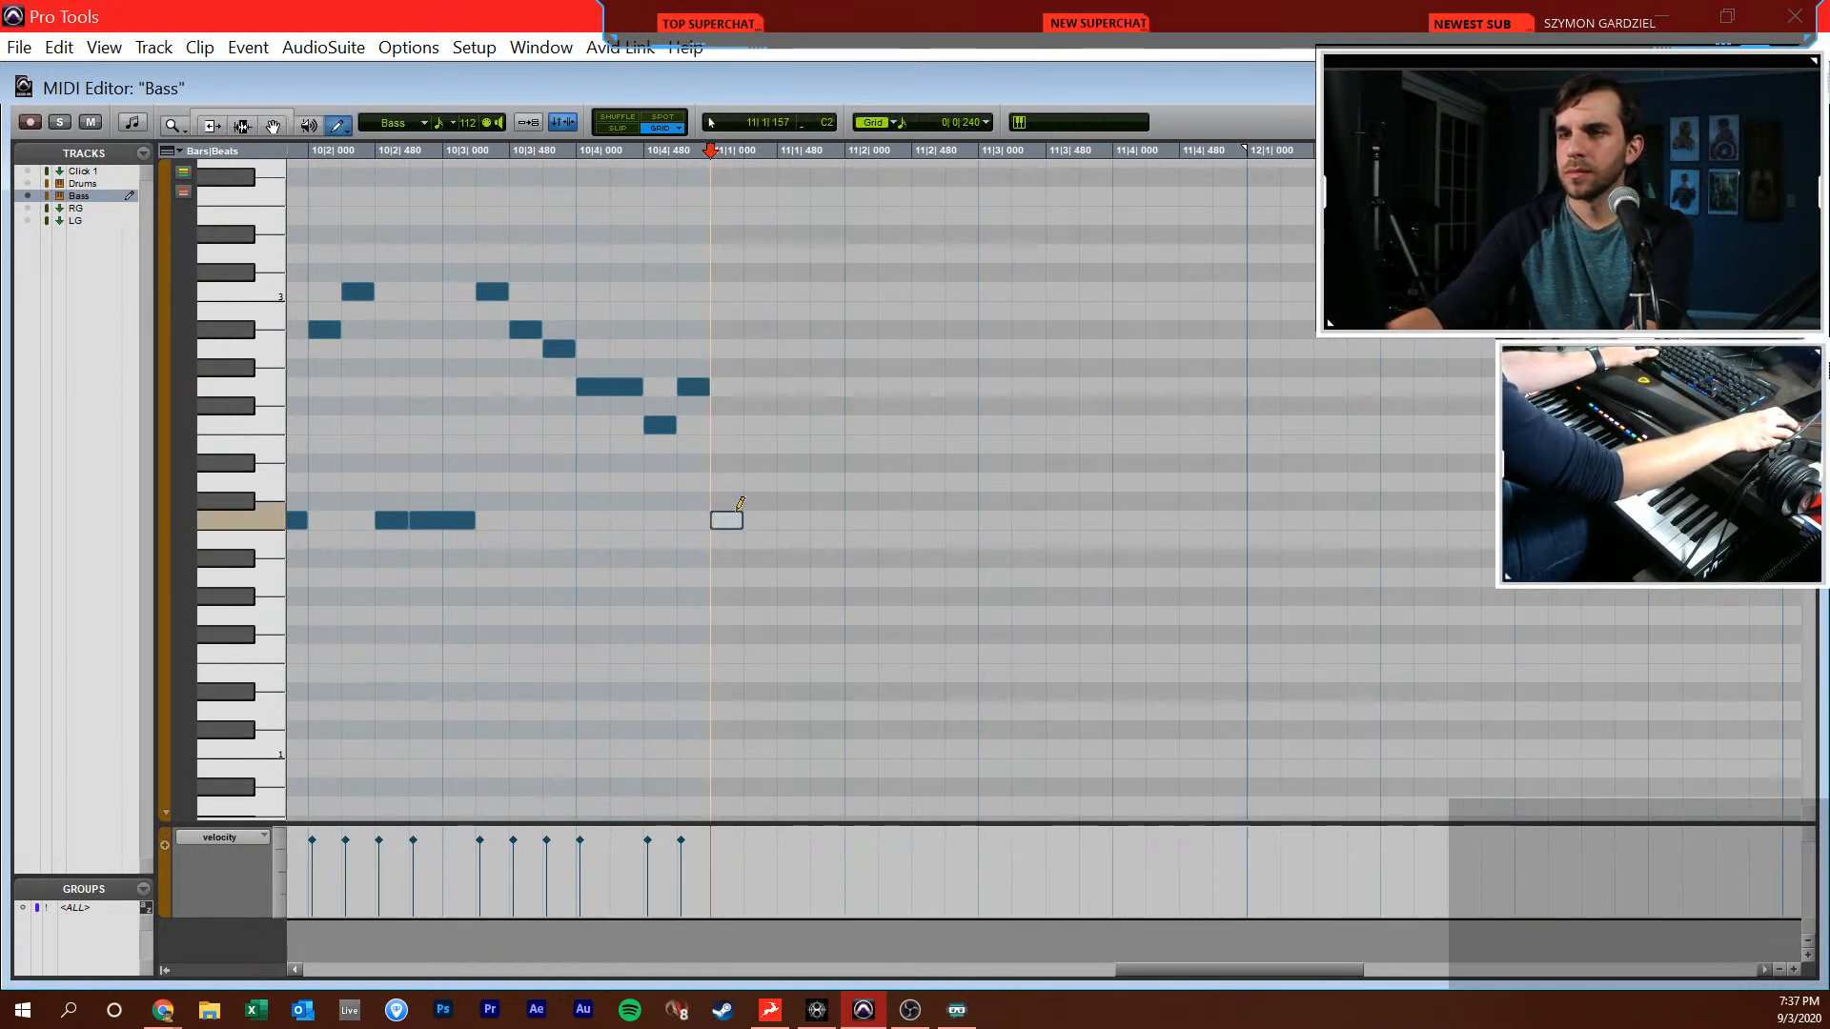
click(786, 520)
click(817, 520)
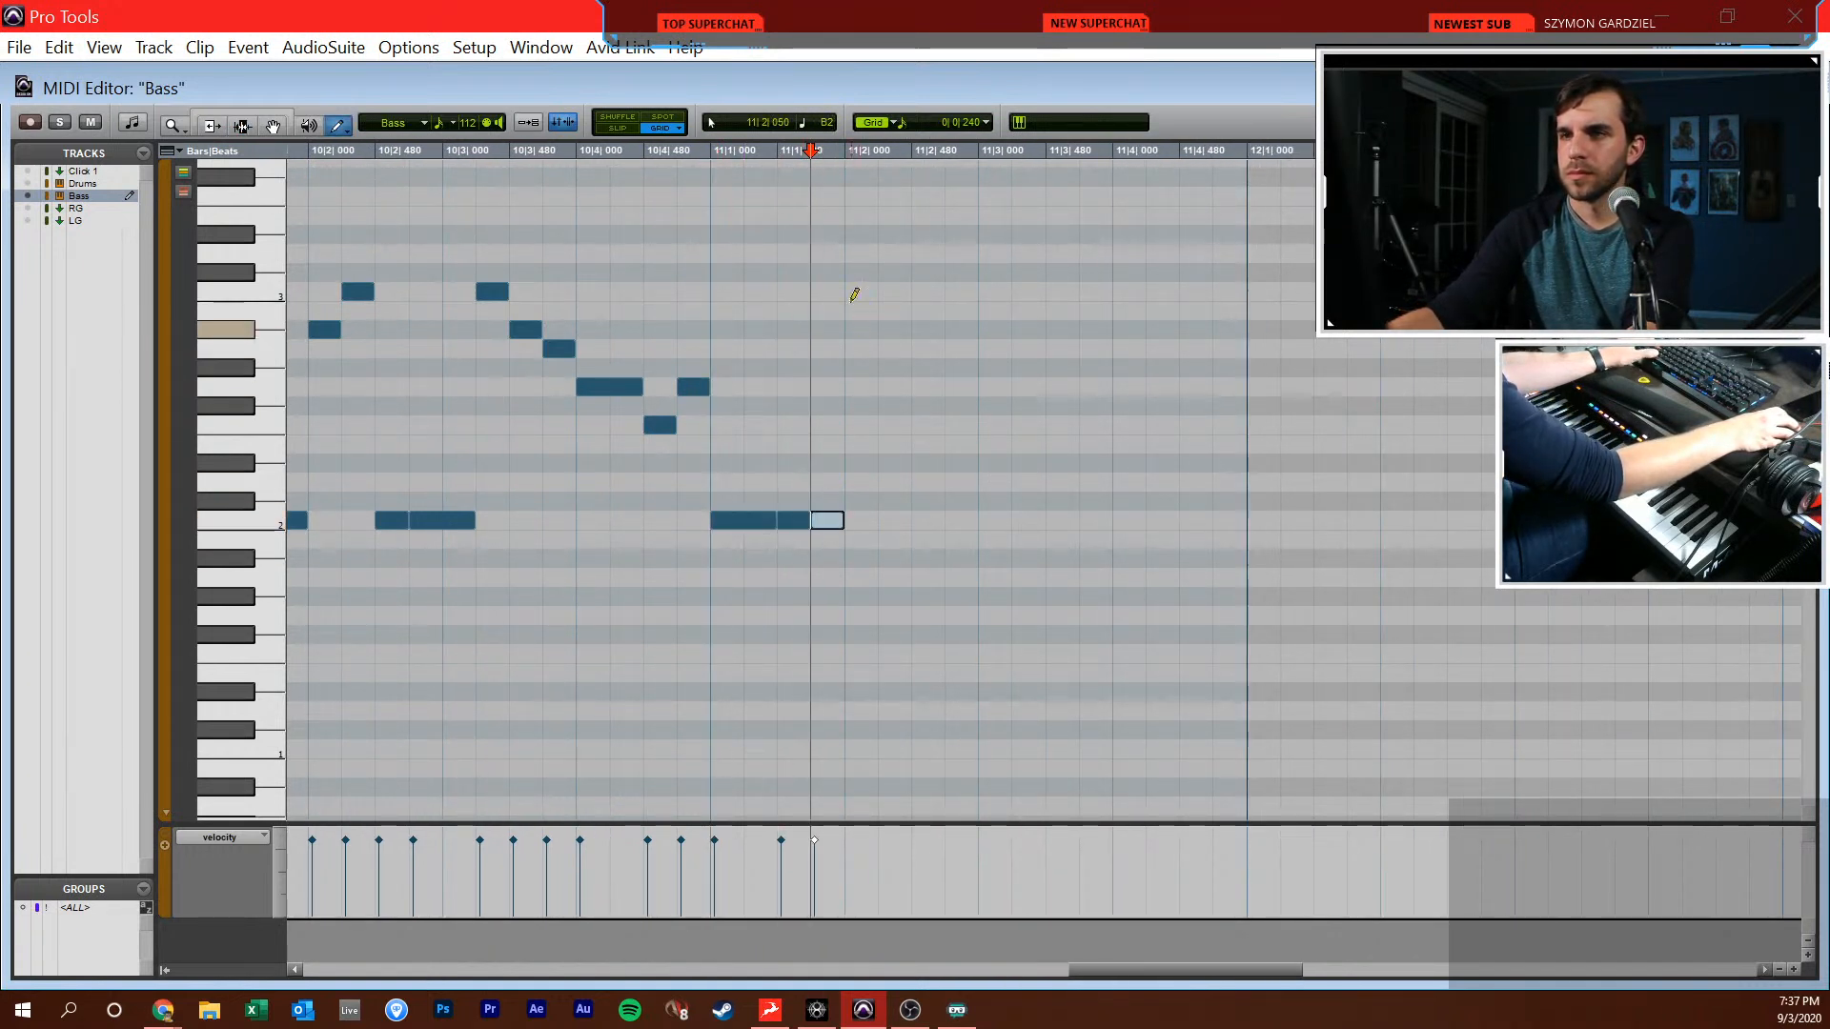
drag(870, 289, 899, 314)
click(929, 502)
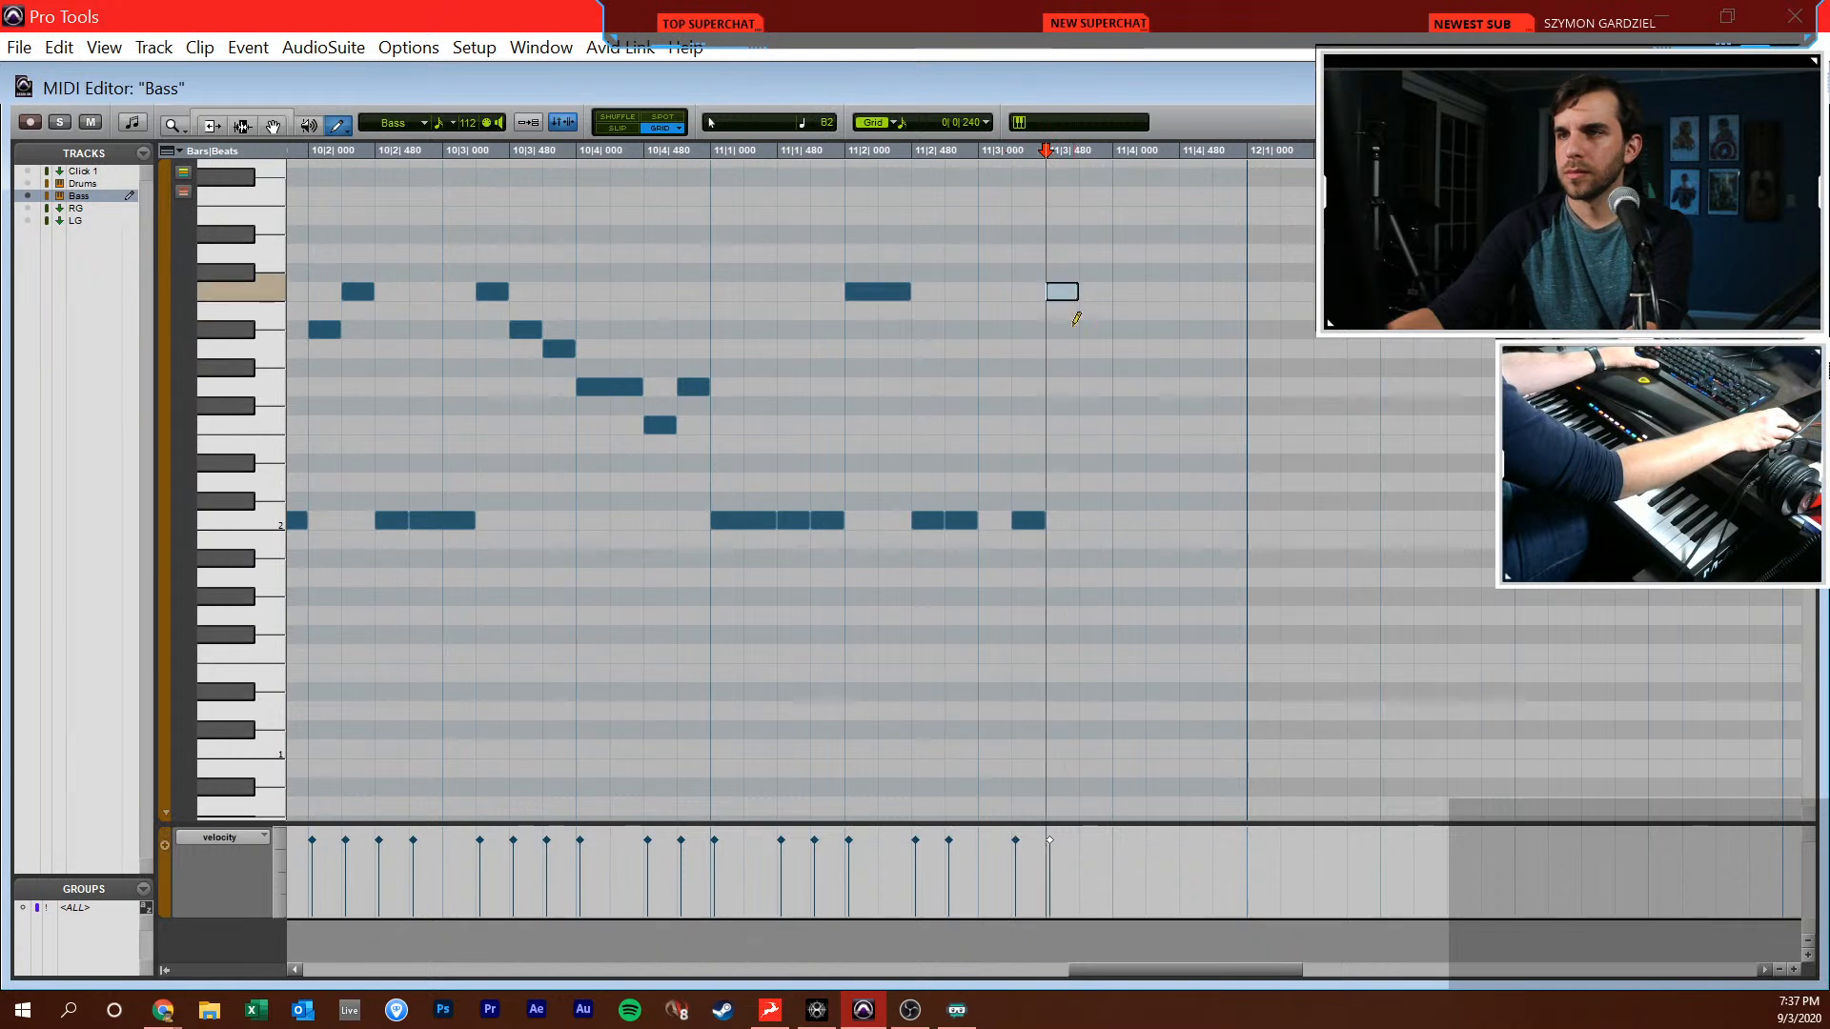
Undo the C3 at 11|3|480 and finish bar 11 with Bb2, A2 and G2 notes alternating with C2
key(ctrl+z)
key(ctrl+z)
click(1121, 347)
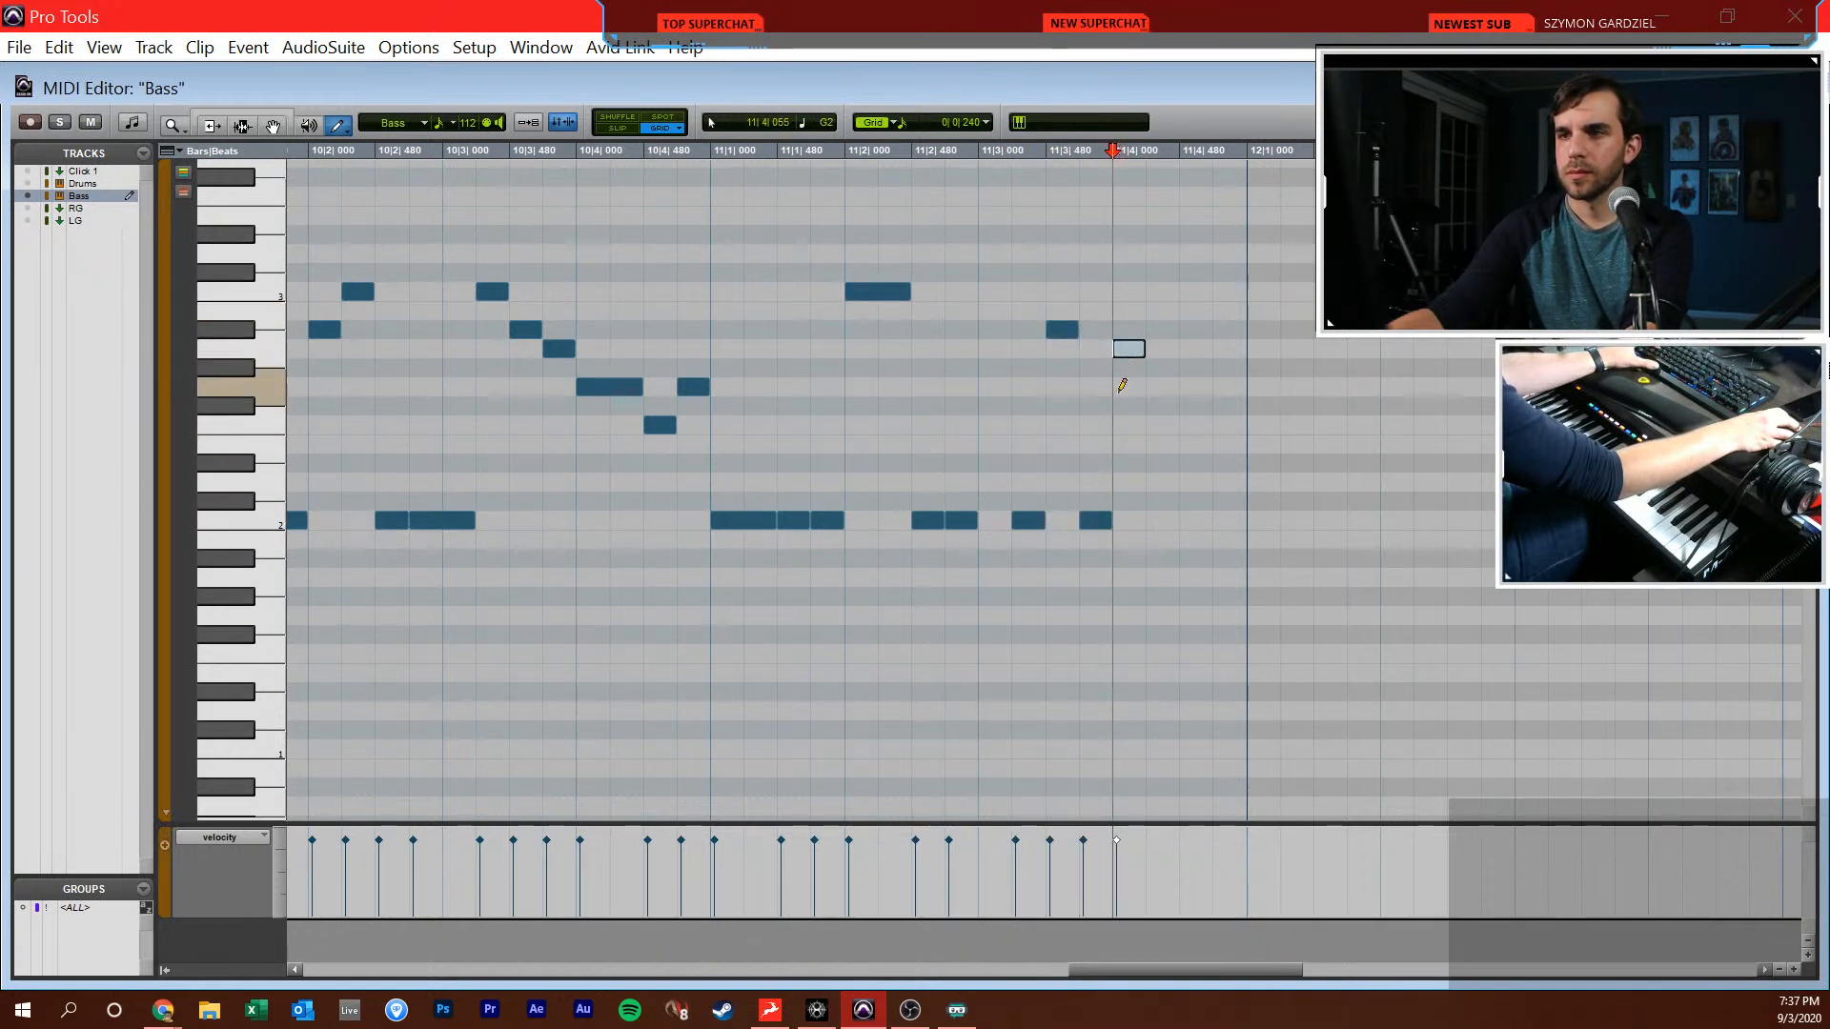
key(F6)
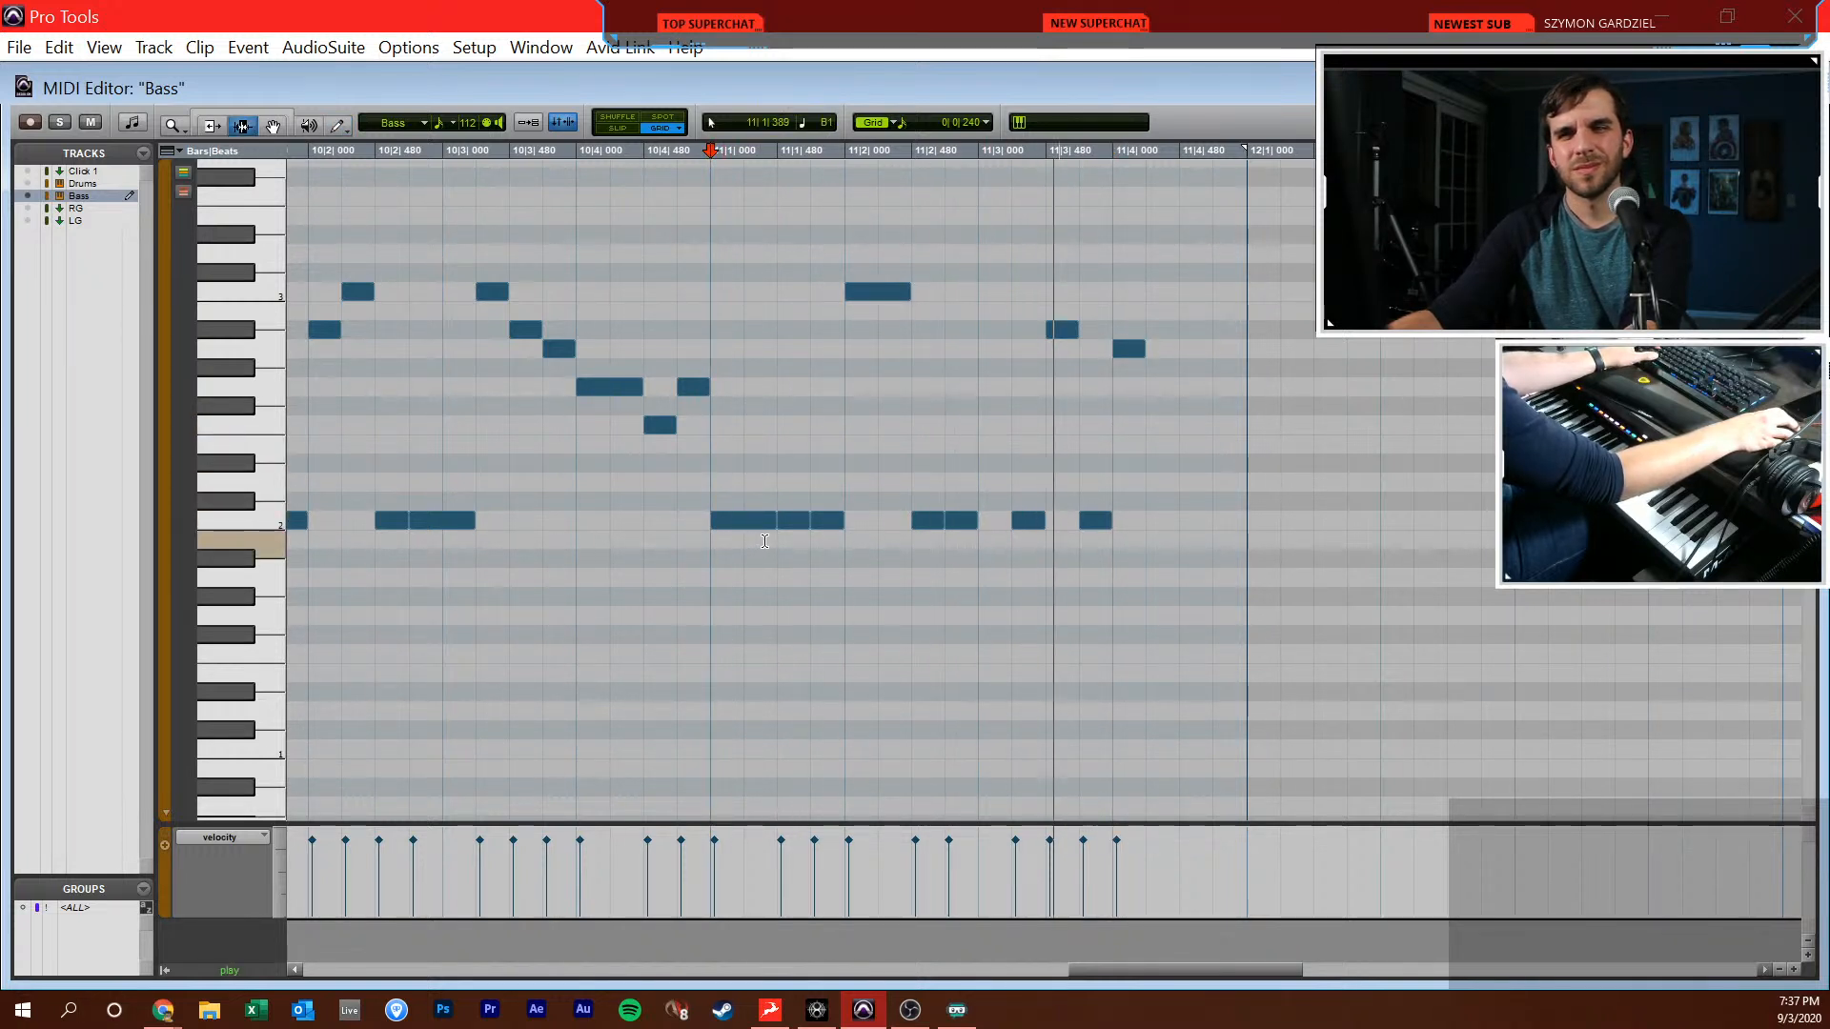
click(1162, 519)
click(1196, 386)
click(1217, 517)
Play the Bass part against the reference, return to the Edit window and place the playback start at 10|1|000
key(F6)
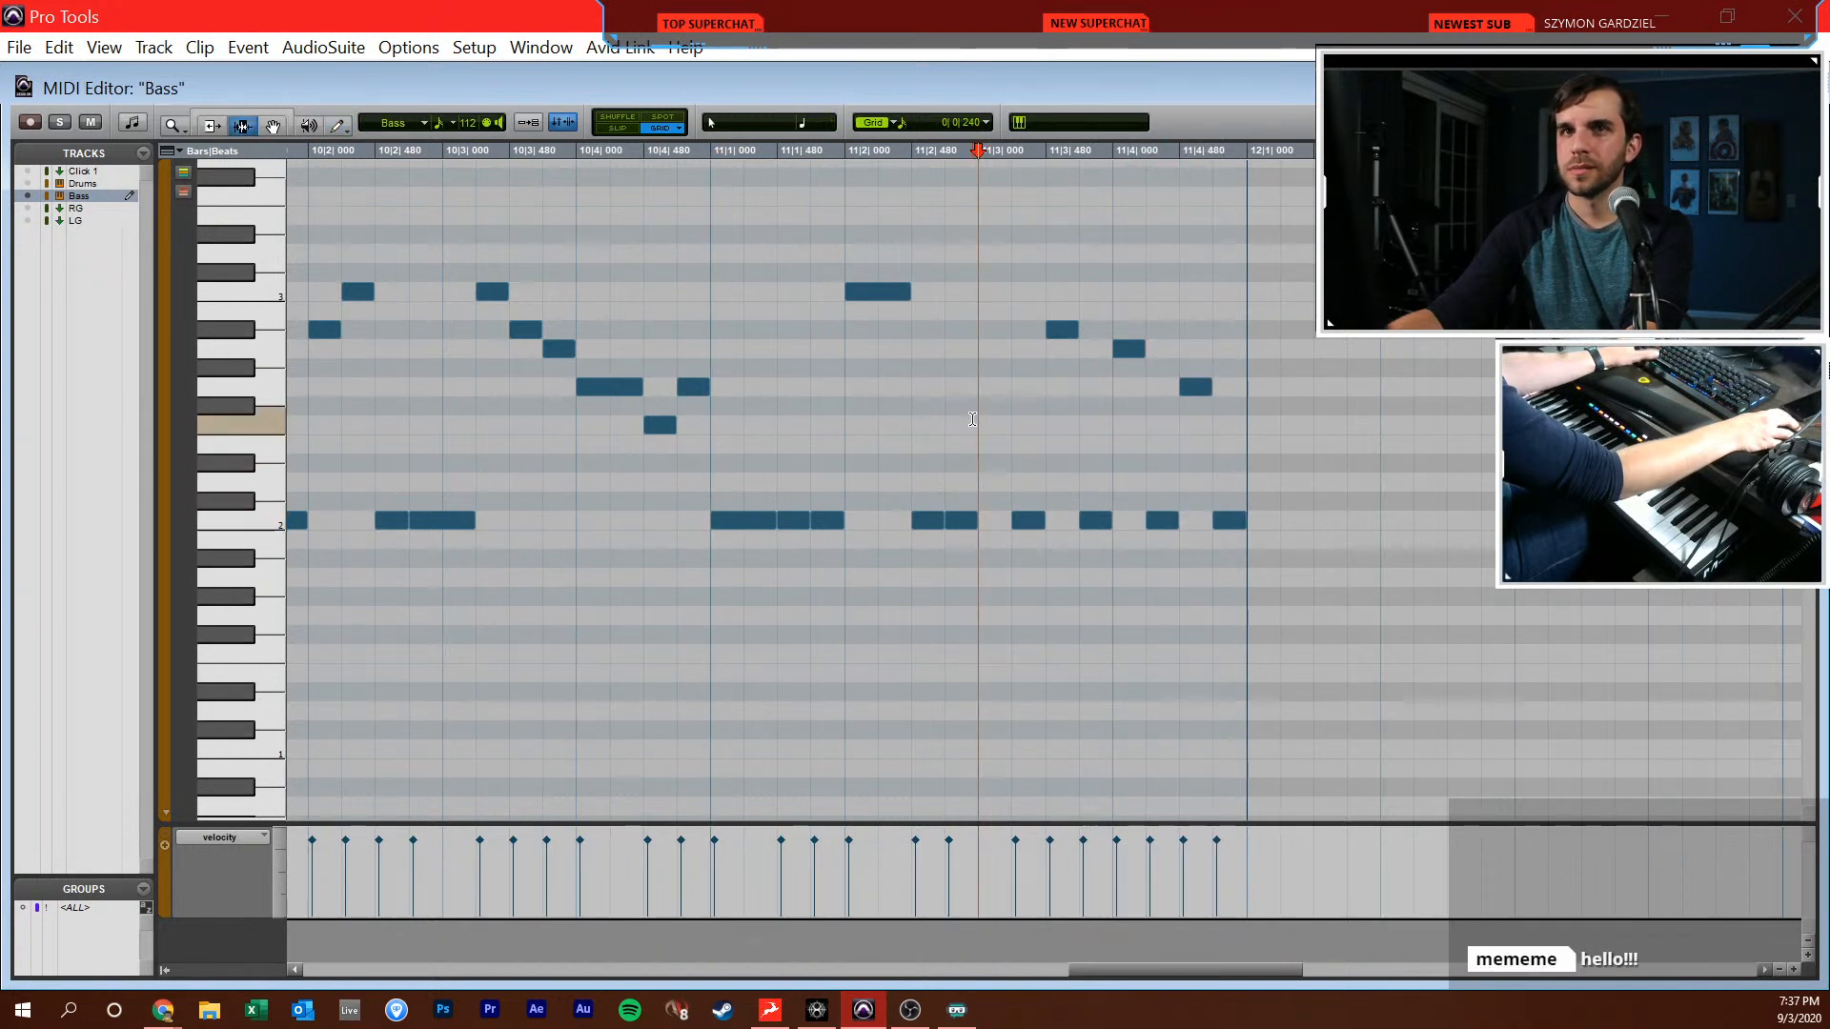
click(575, 373)
click(444, 384)
key(space)
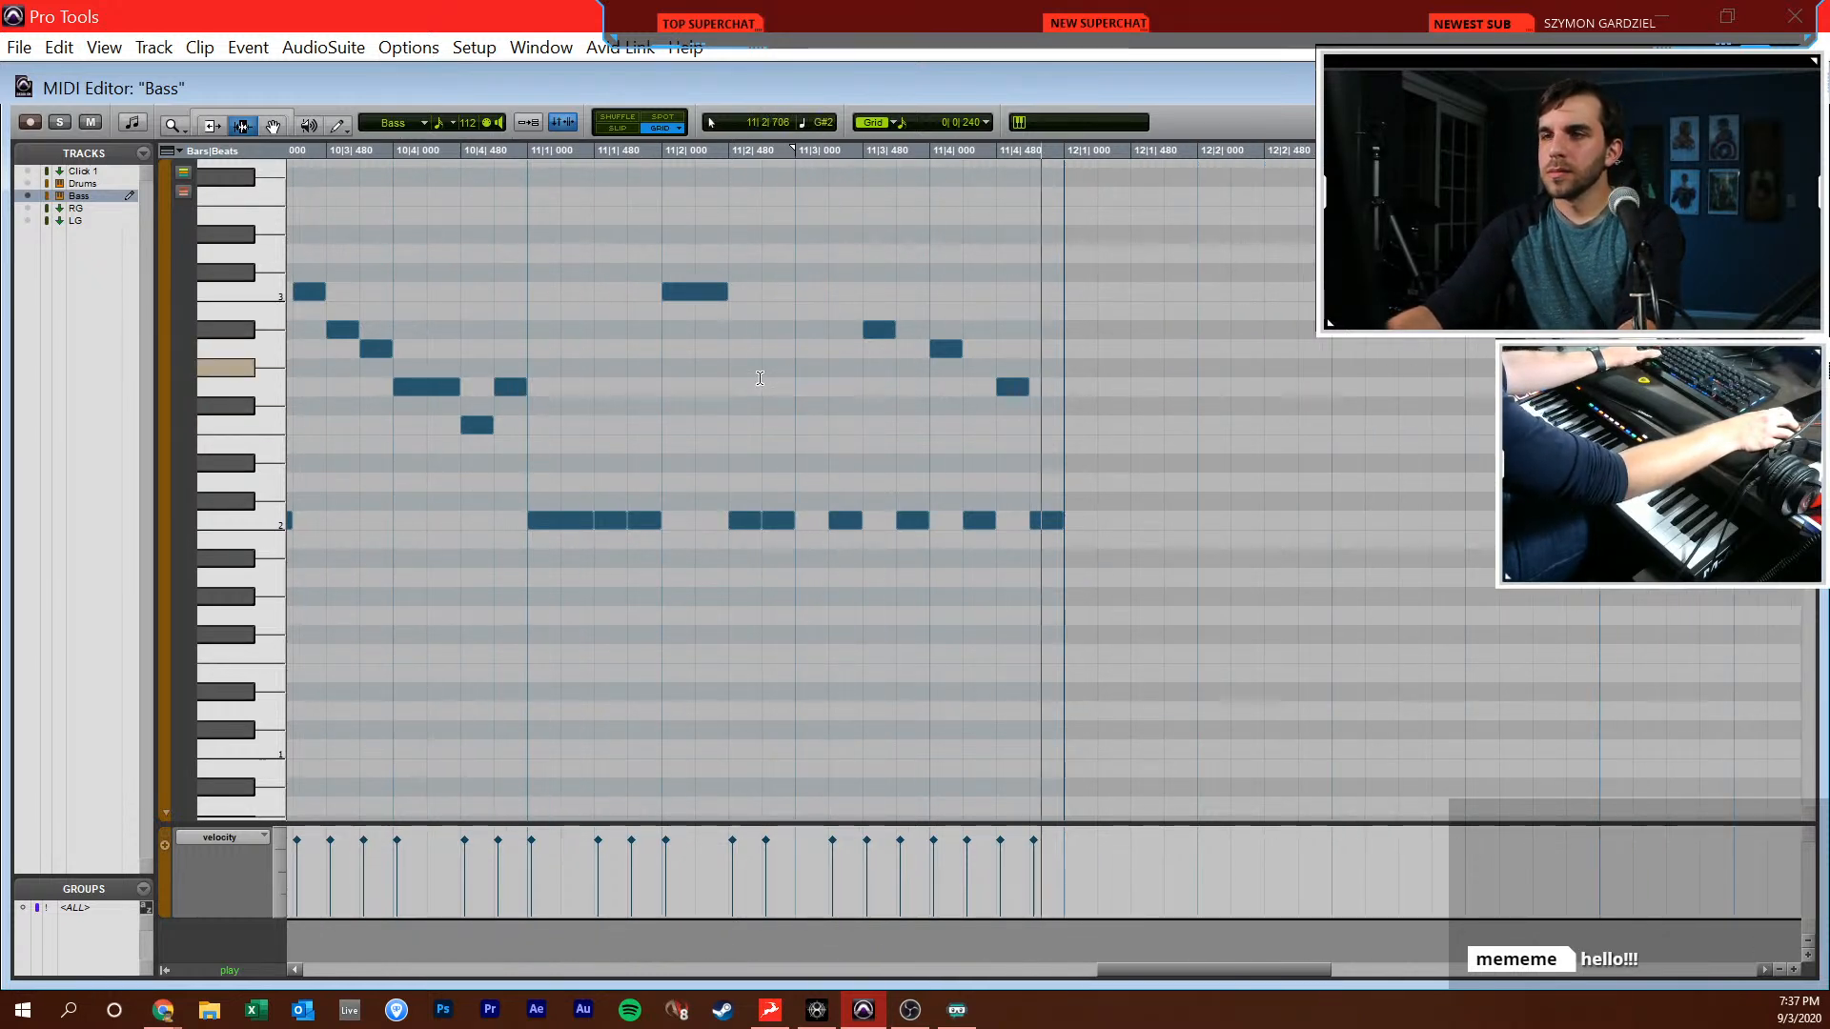
key(ctrl+w)
click(682, 496)
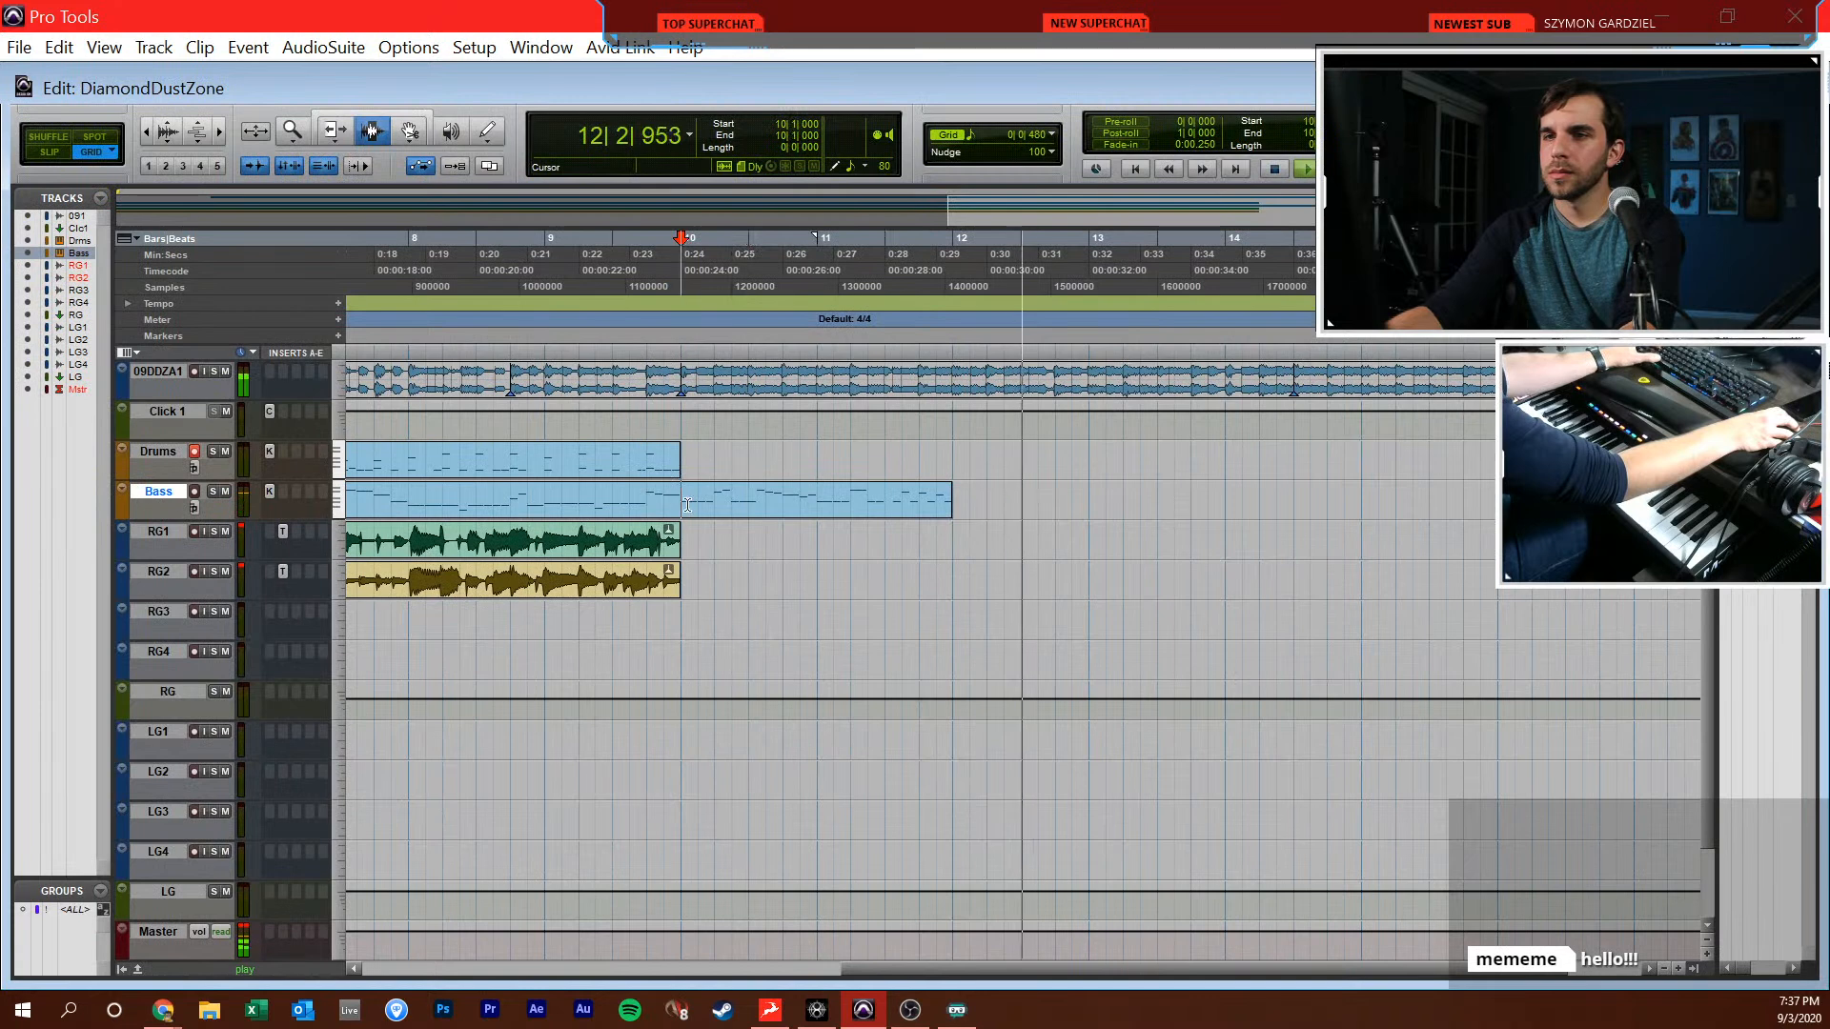
Reopen the Bass clip and fill bar 12 with C2 notes, a C3 at 12|2|000 and a closing F2, G2, A2 rise; play it back
double_click(942, 491)
drag(1046, 520, 1113, 520)
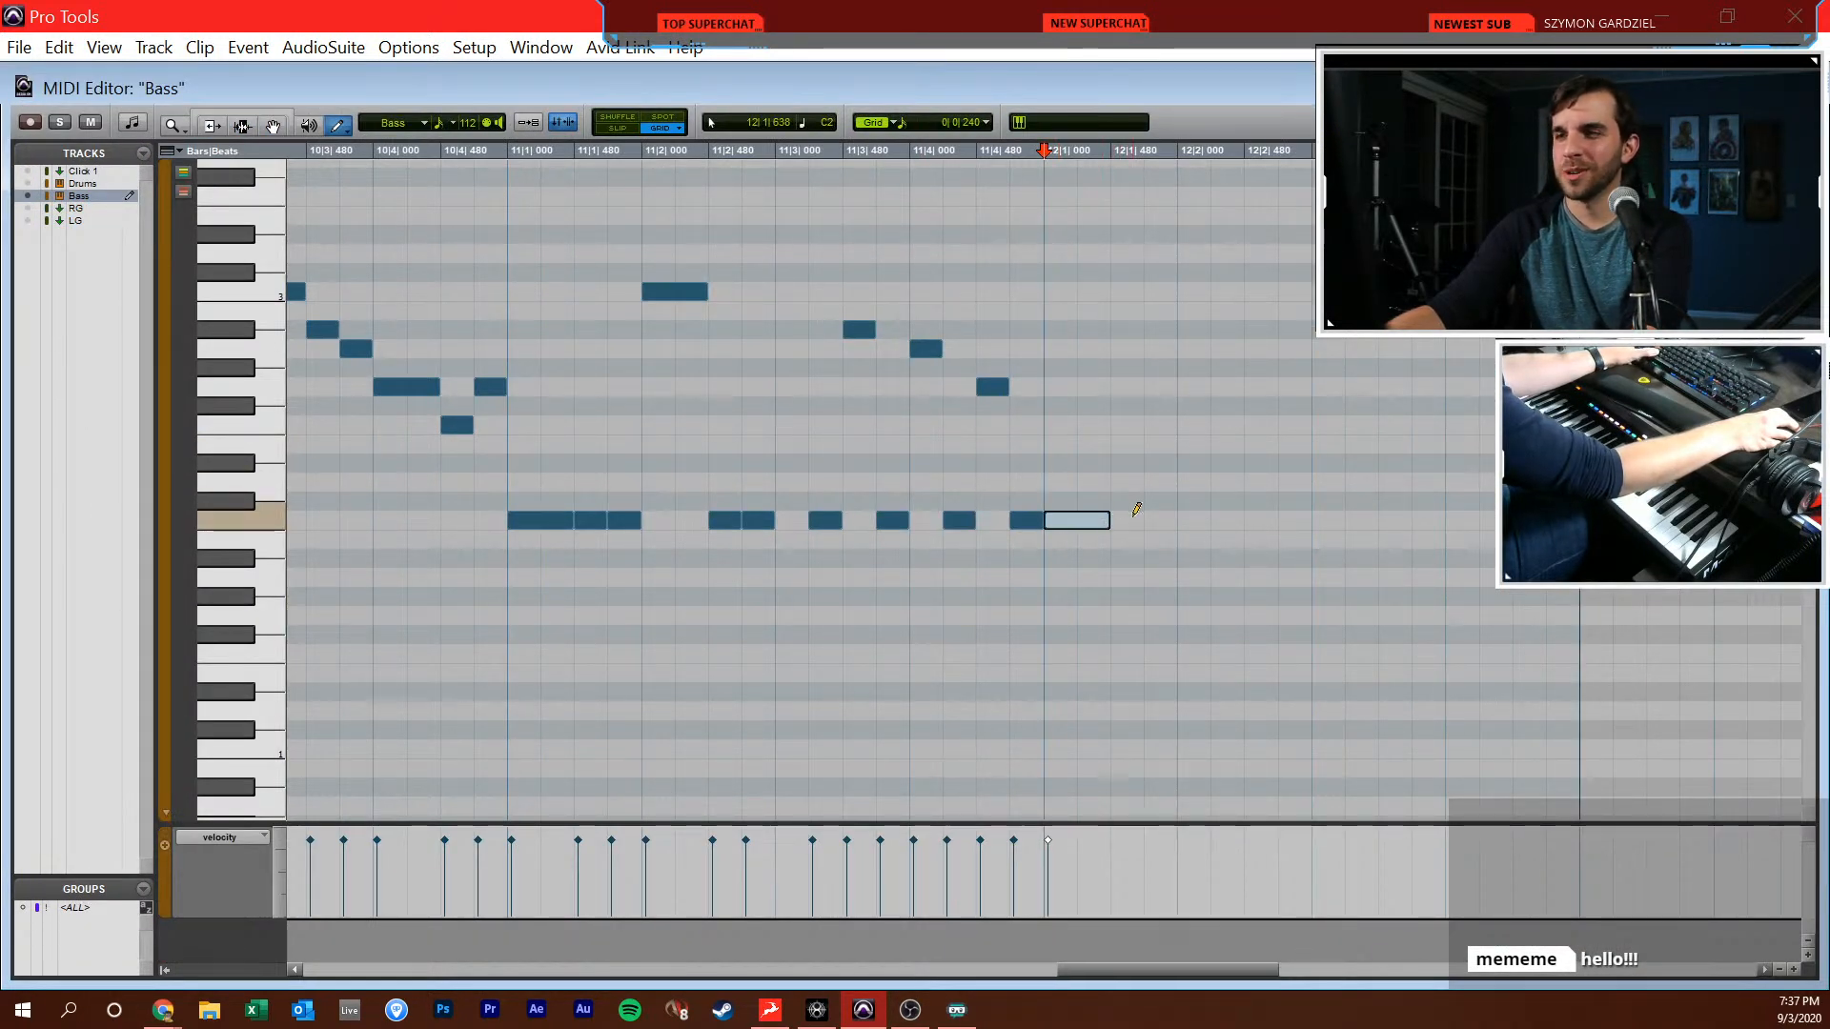
key(space)
scroll(1160, 527, right, 2)
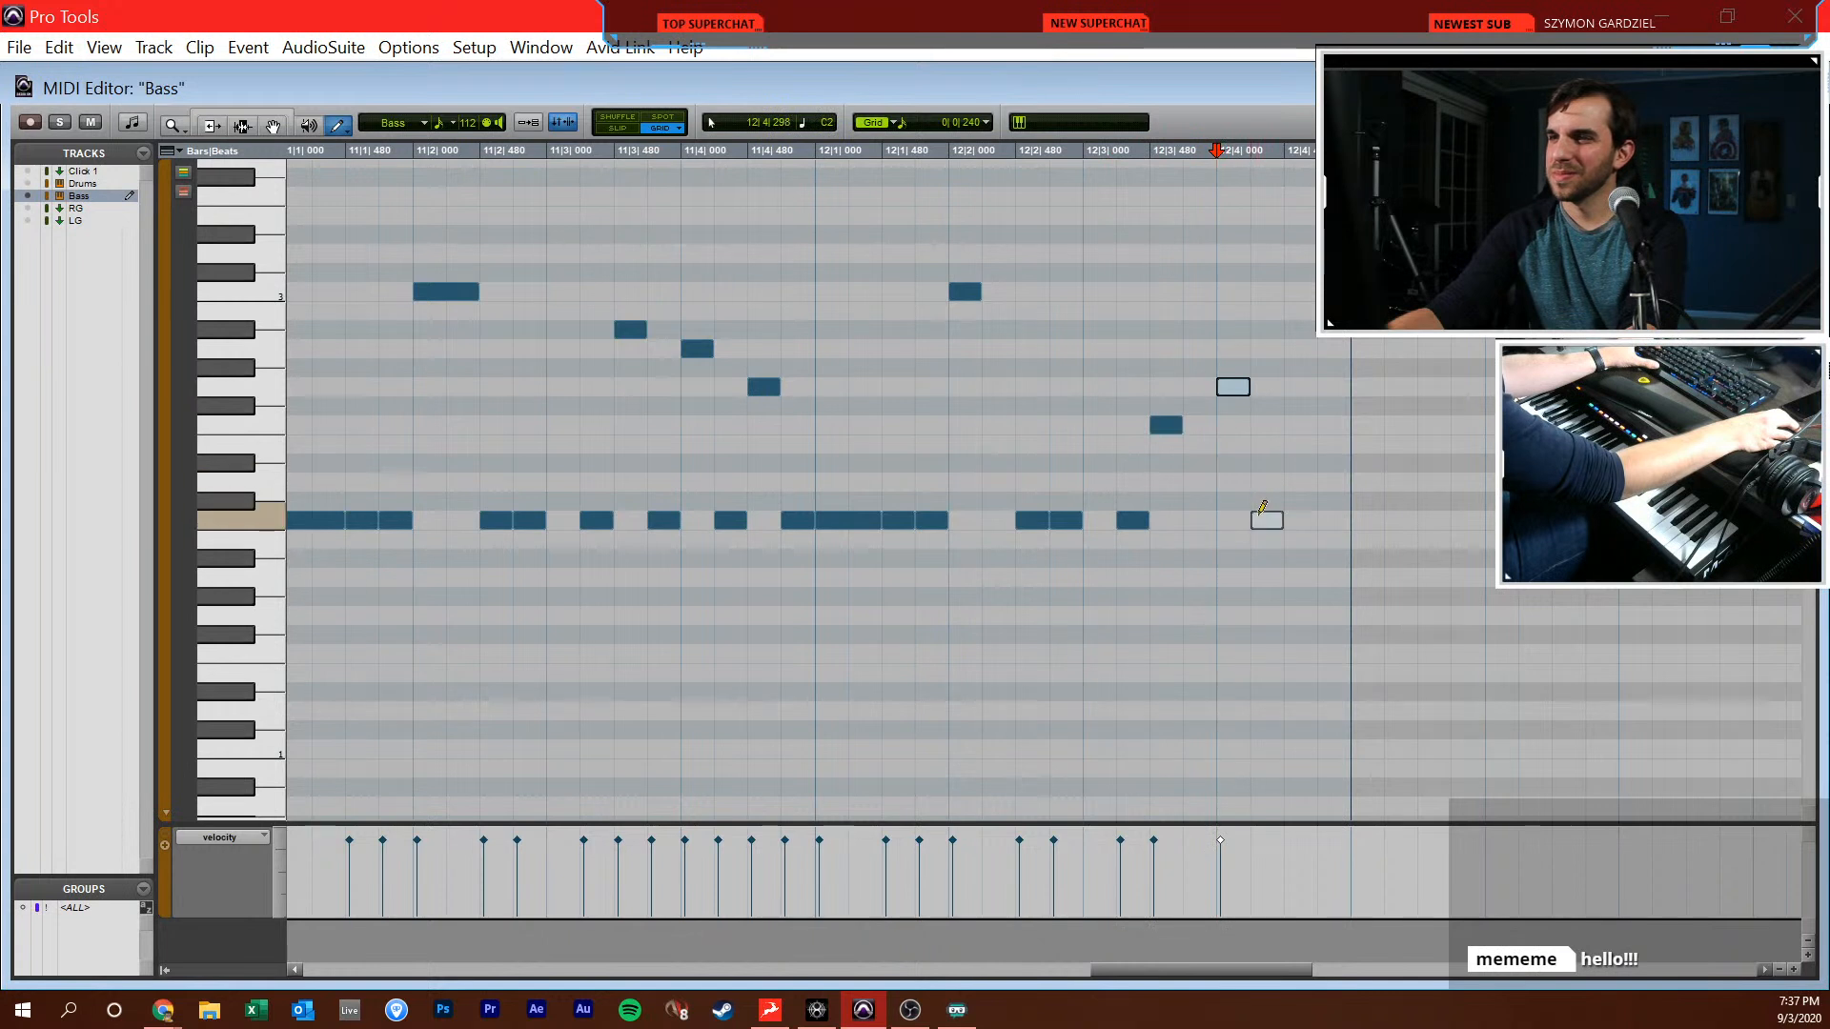
key(F7)
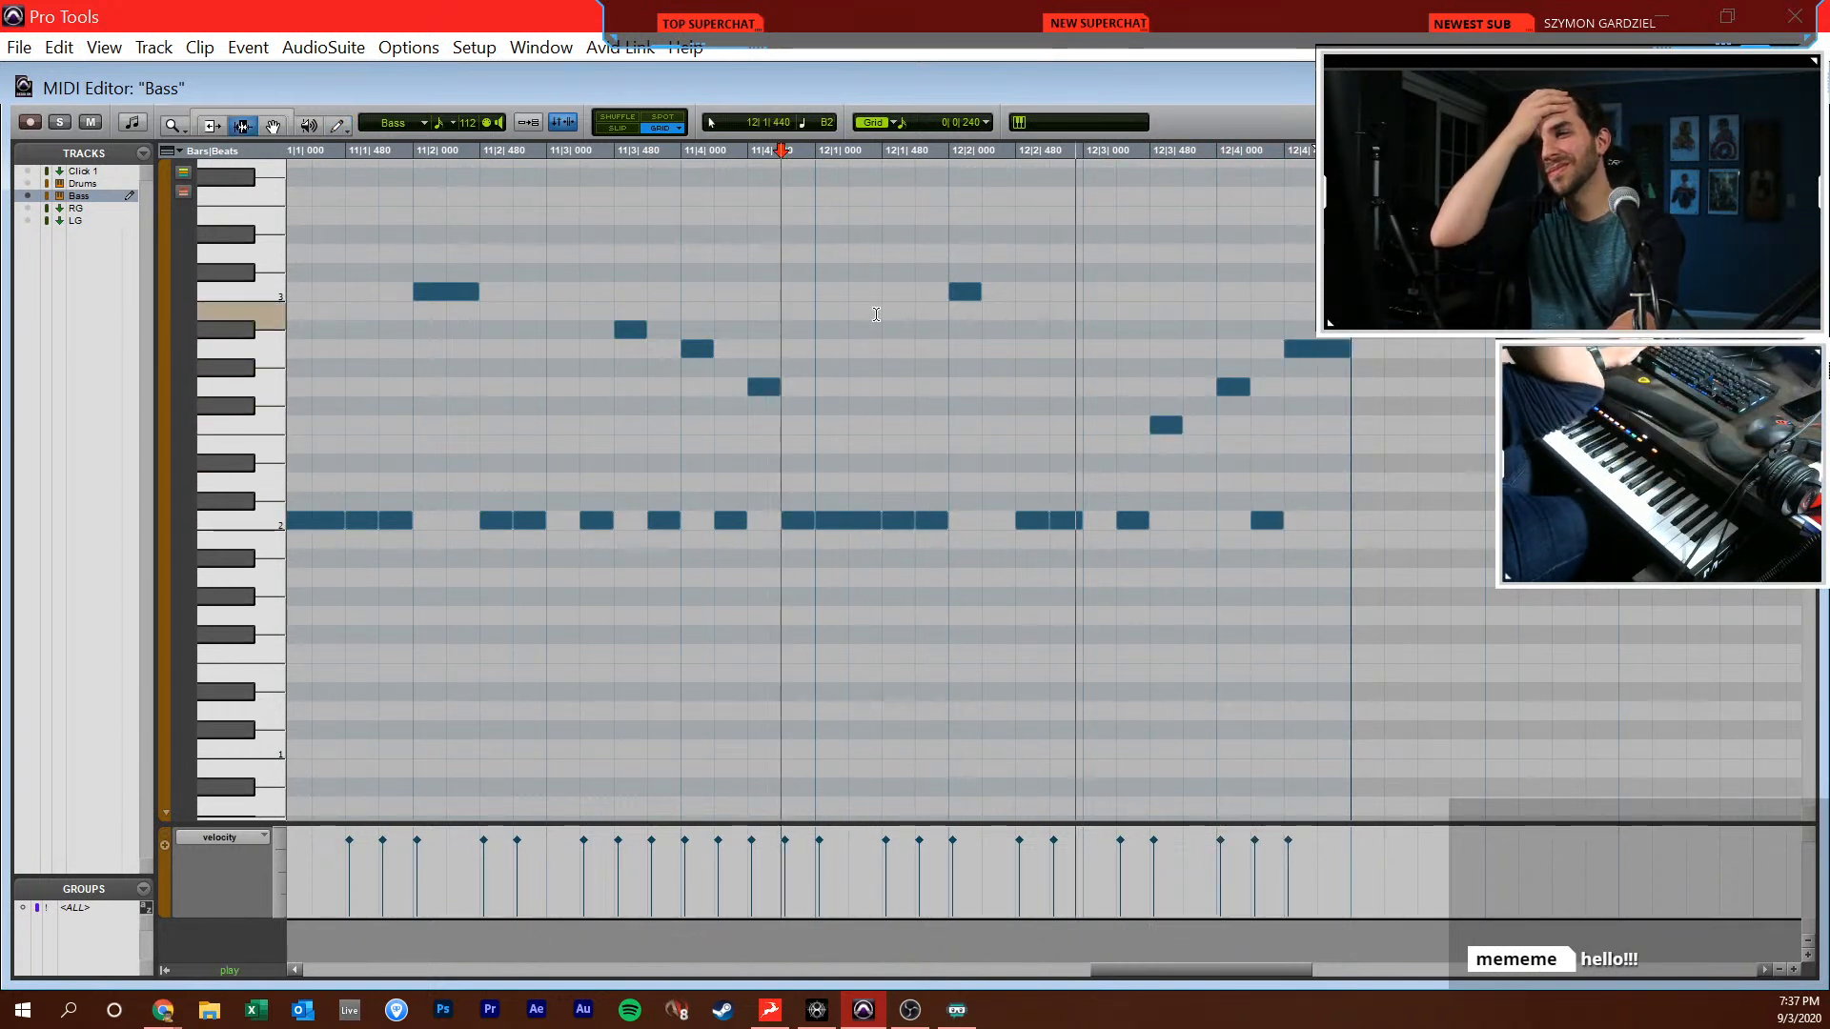
scroll(872, 367, right, 14)
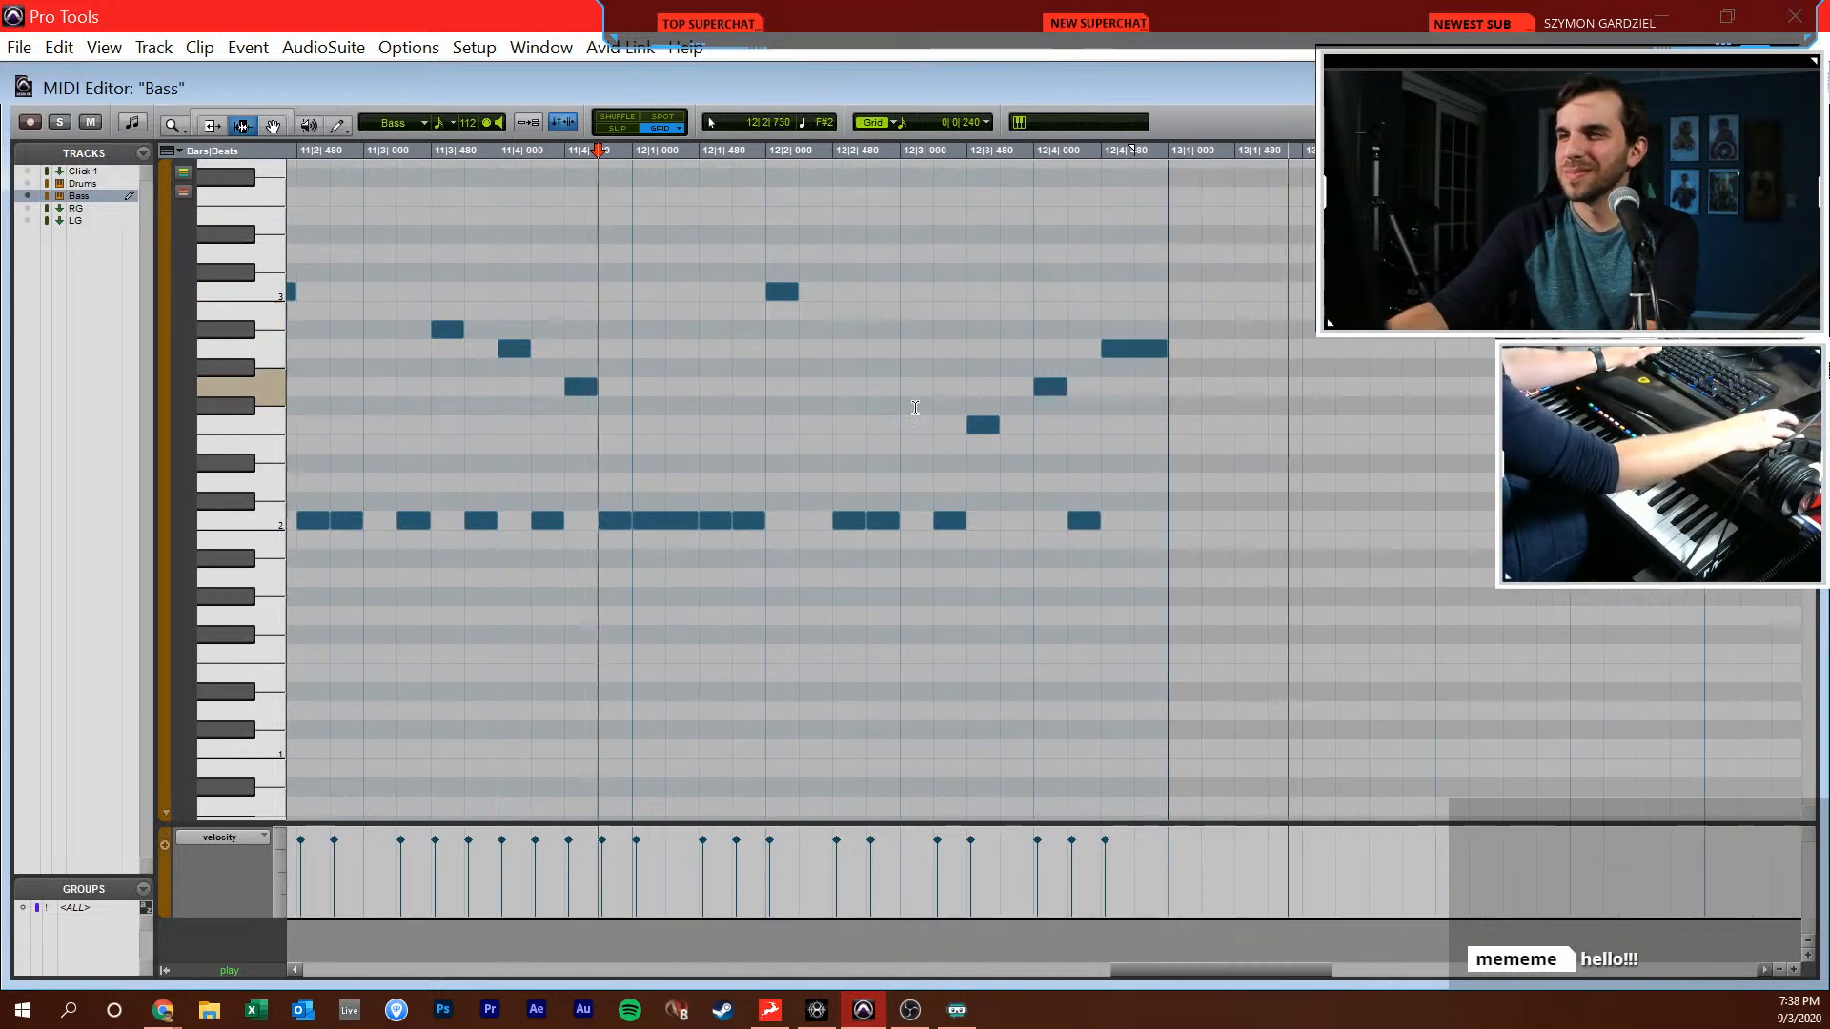
Fill the first half of bar 13 with C2 notes around a Bb2 at 13|2|000 and a C3 at 13|2|240
key(F10)
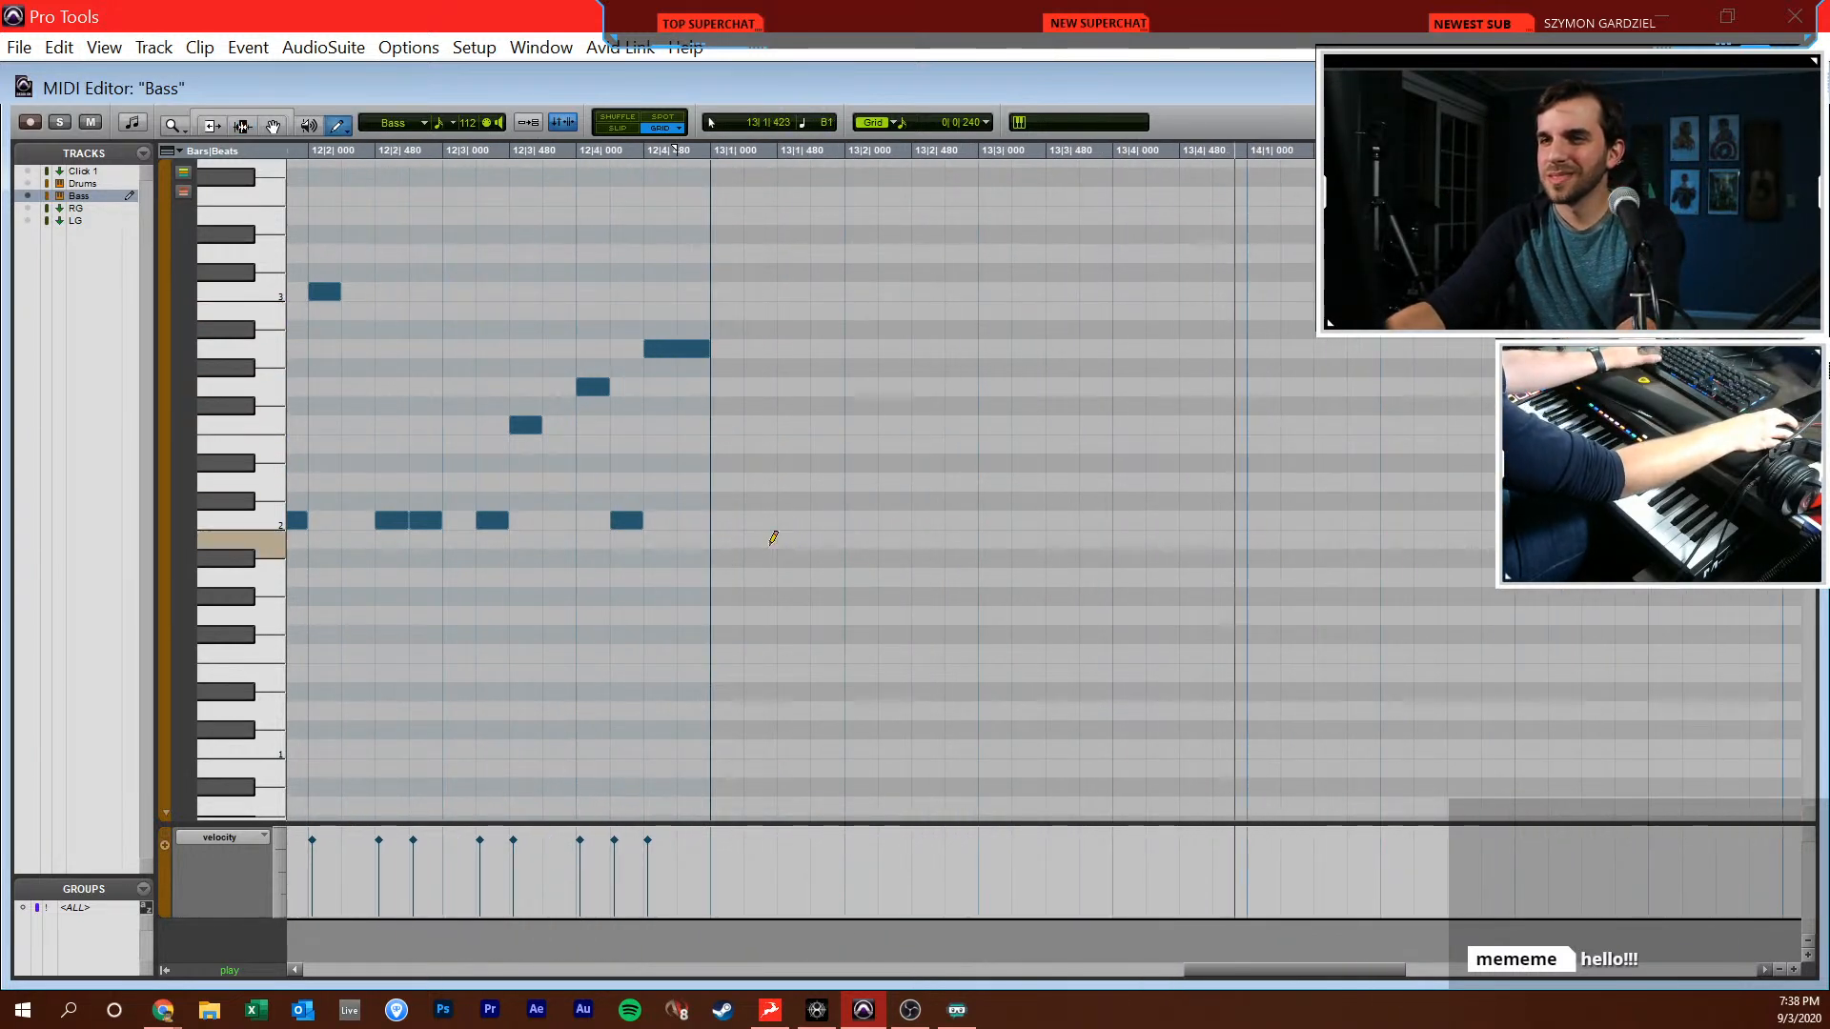
click(738, 521)
drag(741, 516, 821, 491)
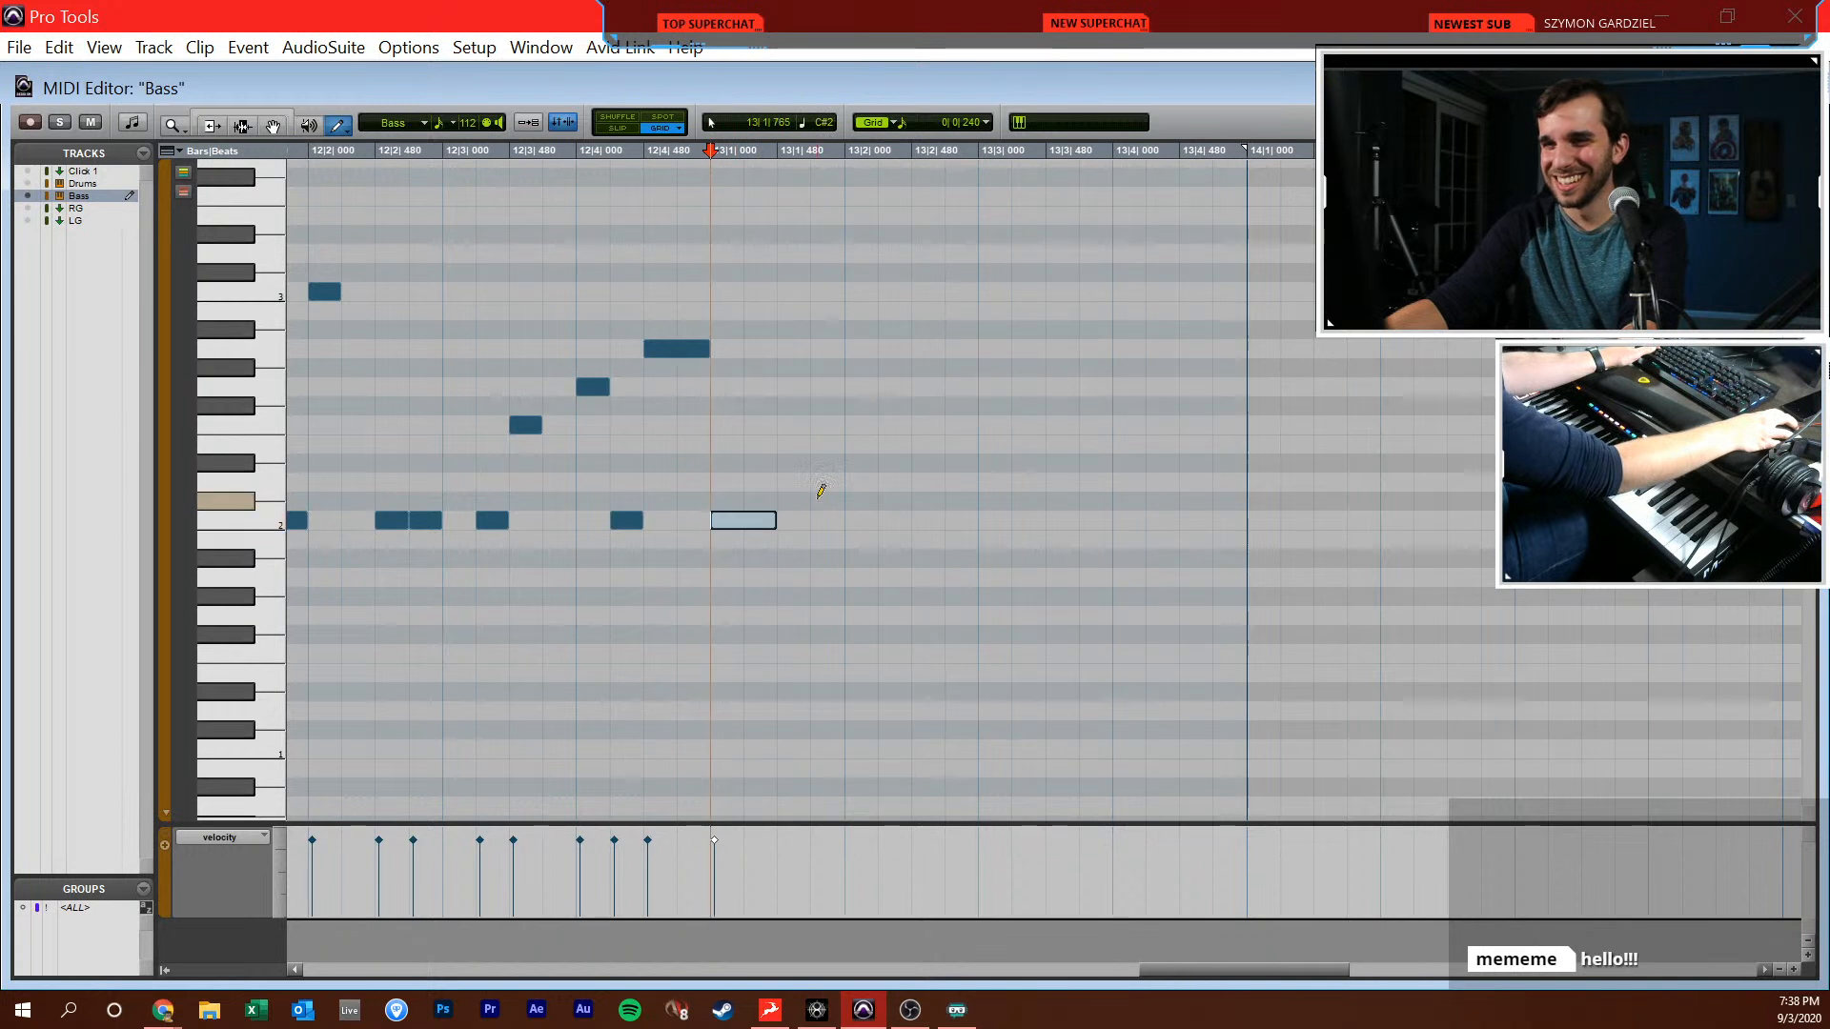
click(807, 505)
click(816, 505)
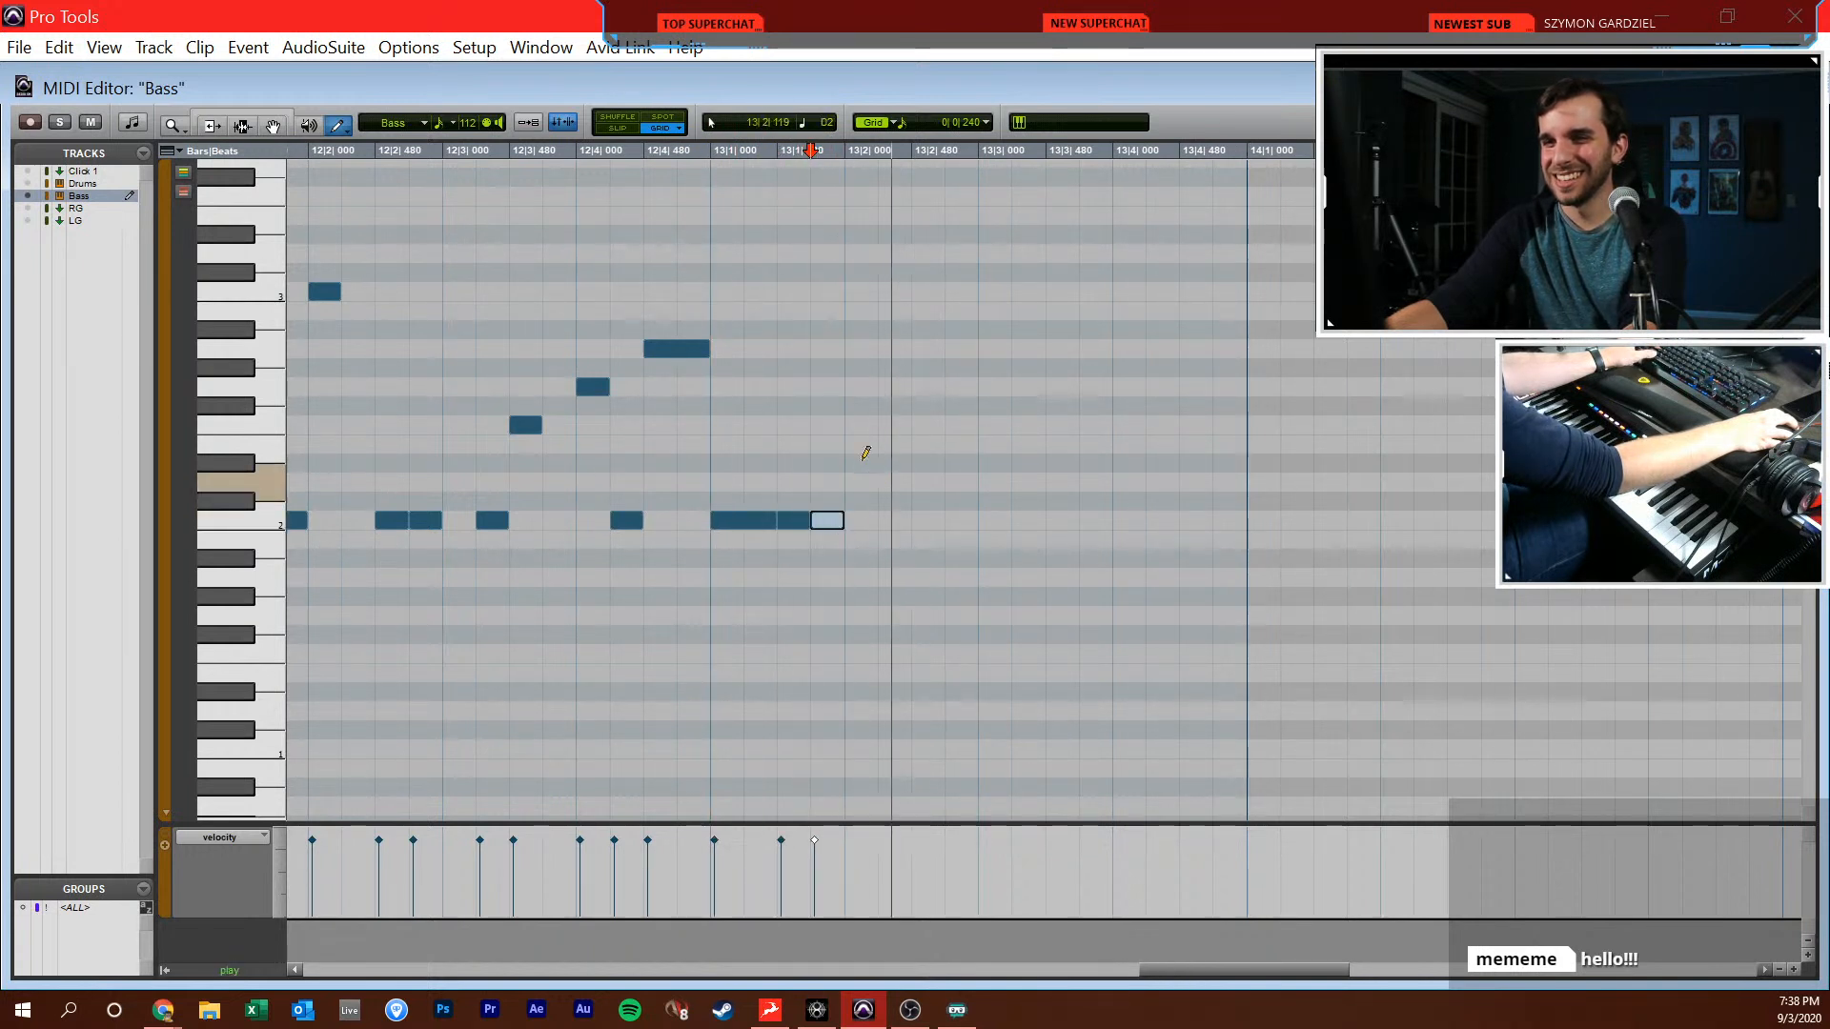
click(863, 329)
click(896, 291)
click(920, 521)
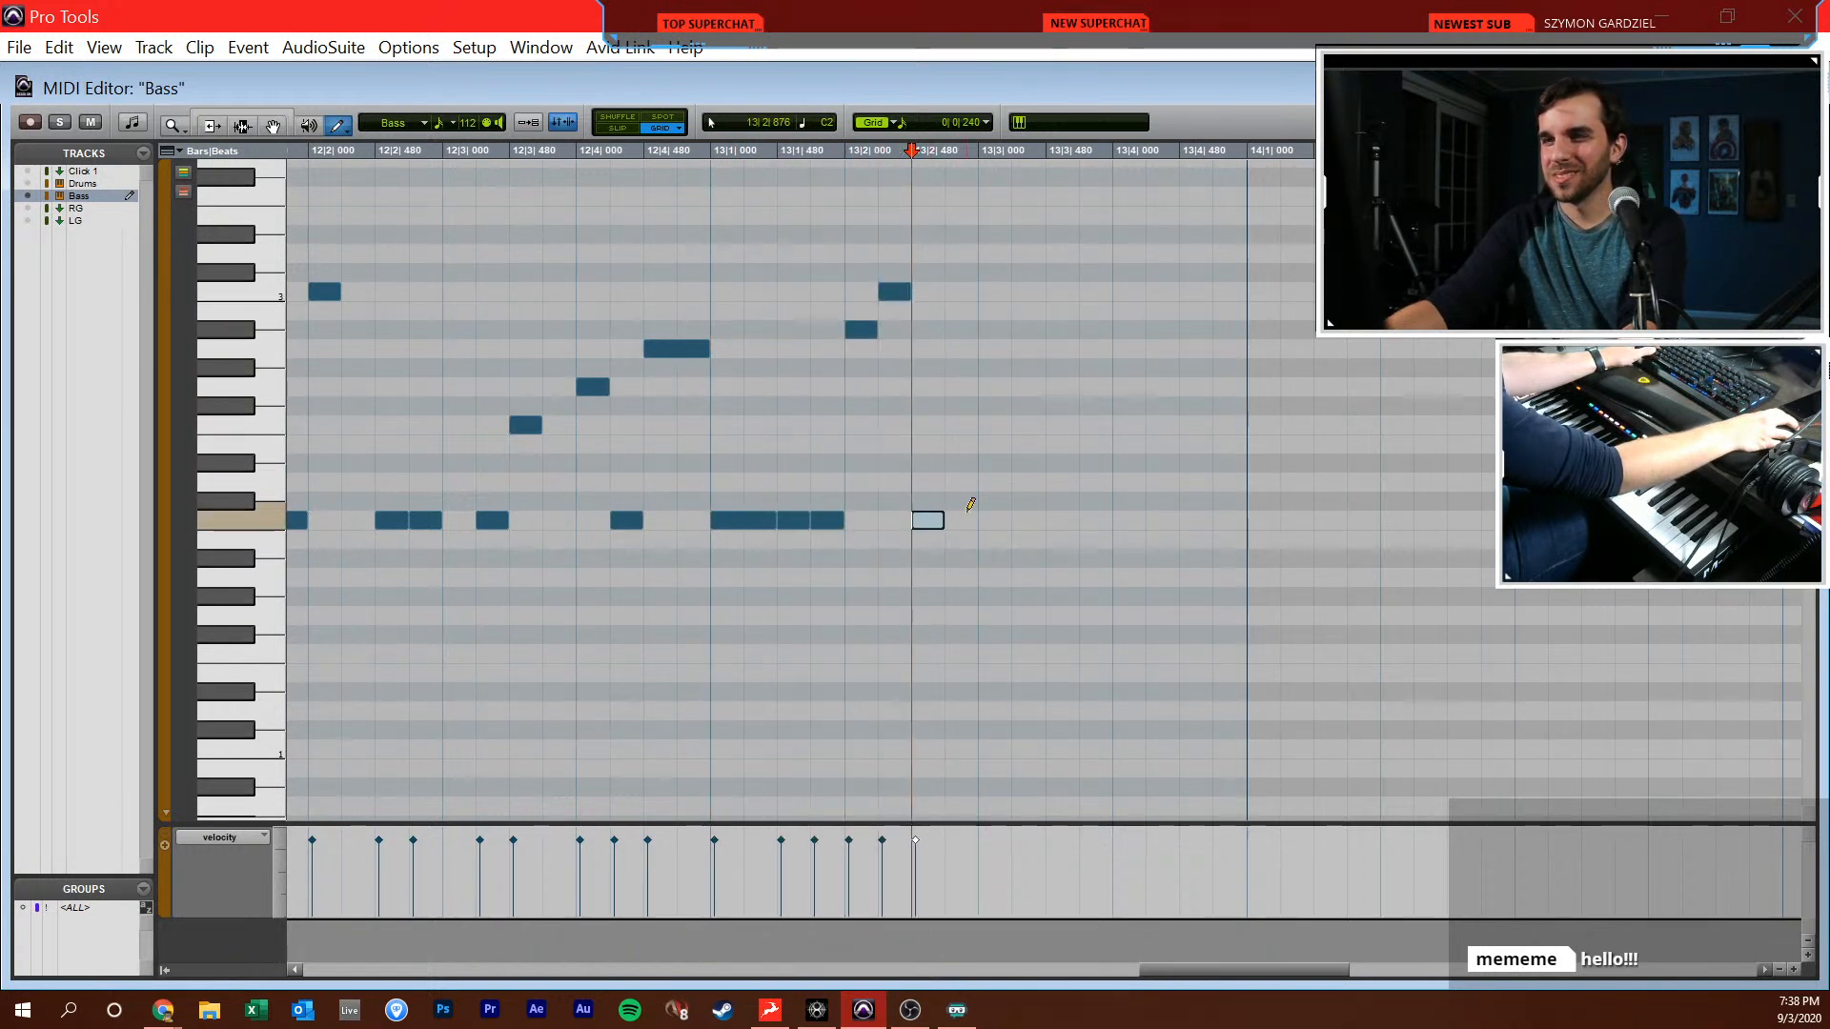
Complete bar 13 with further C2 notes, followed by eighth notes G2 at 13|3|480, F2 at 13|4|000 and Bb1 at 13|4|480
drag(998, 508, 1022, 507)
click(1028, 515)
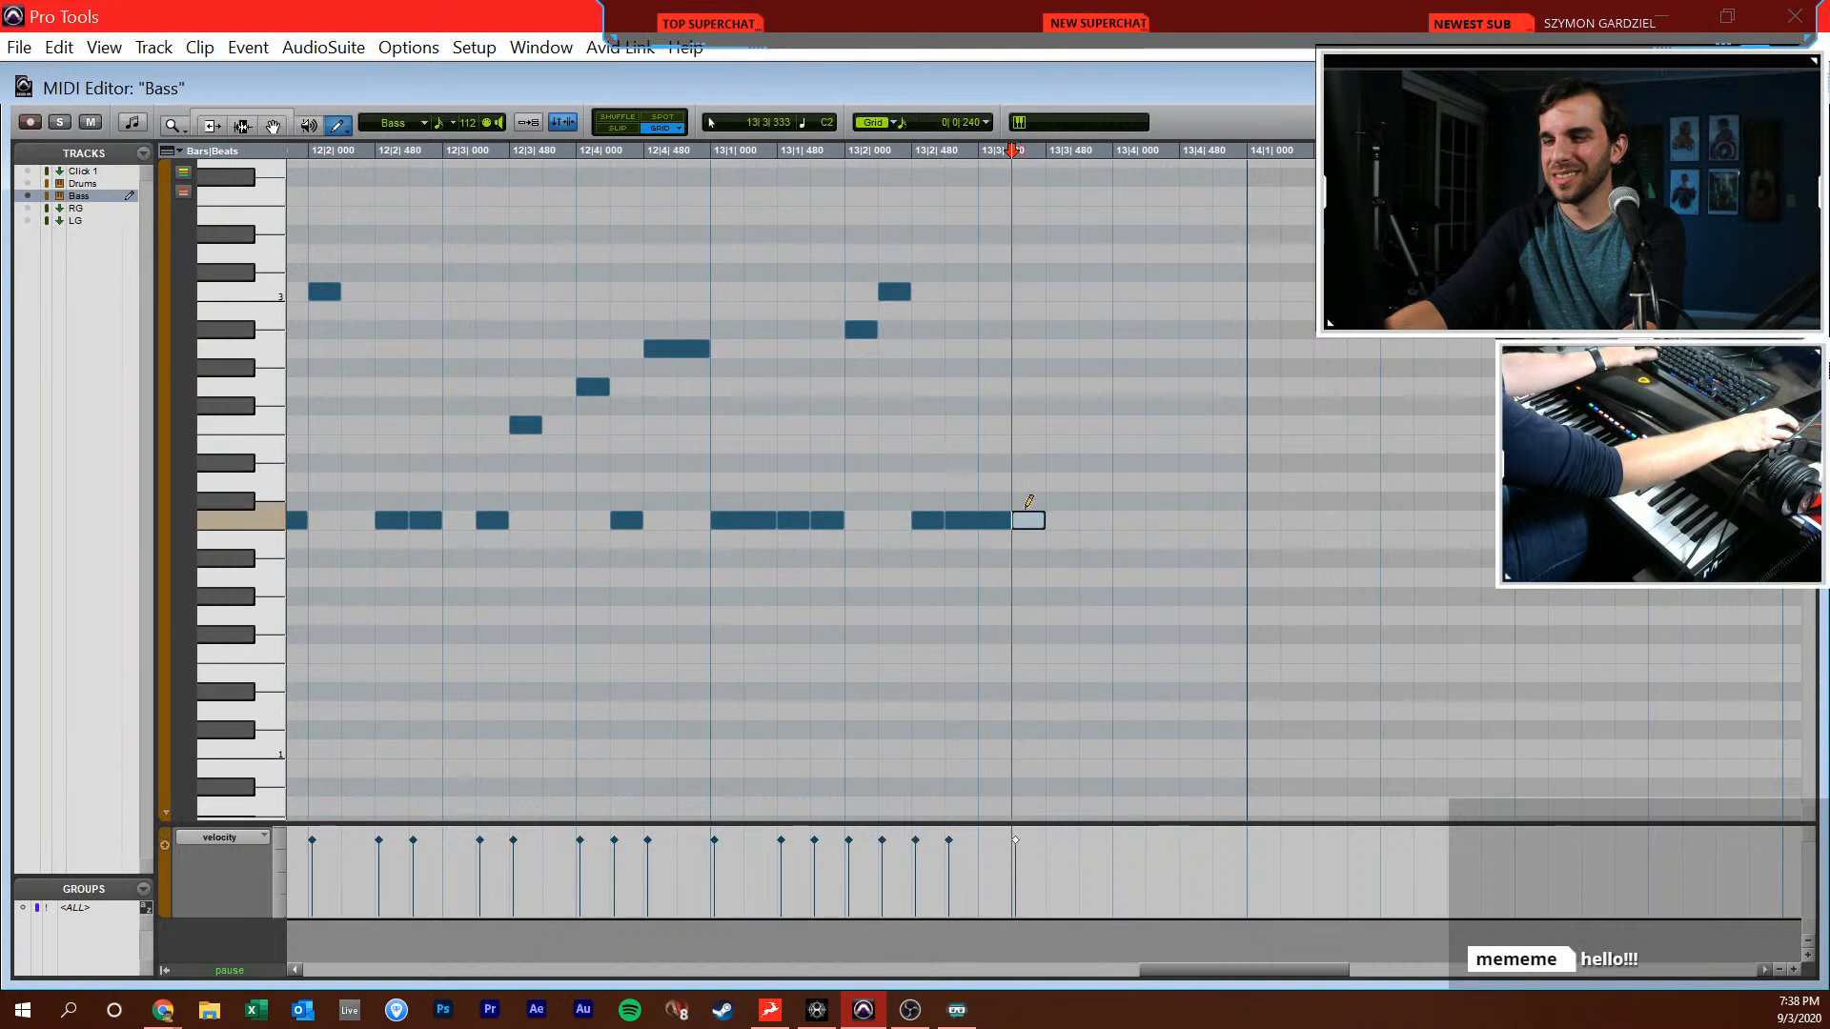
click(1067, 381)
drag(1101, 377, 1184, 416)
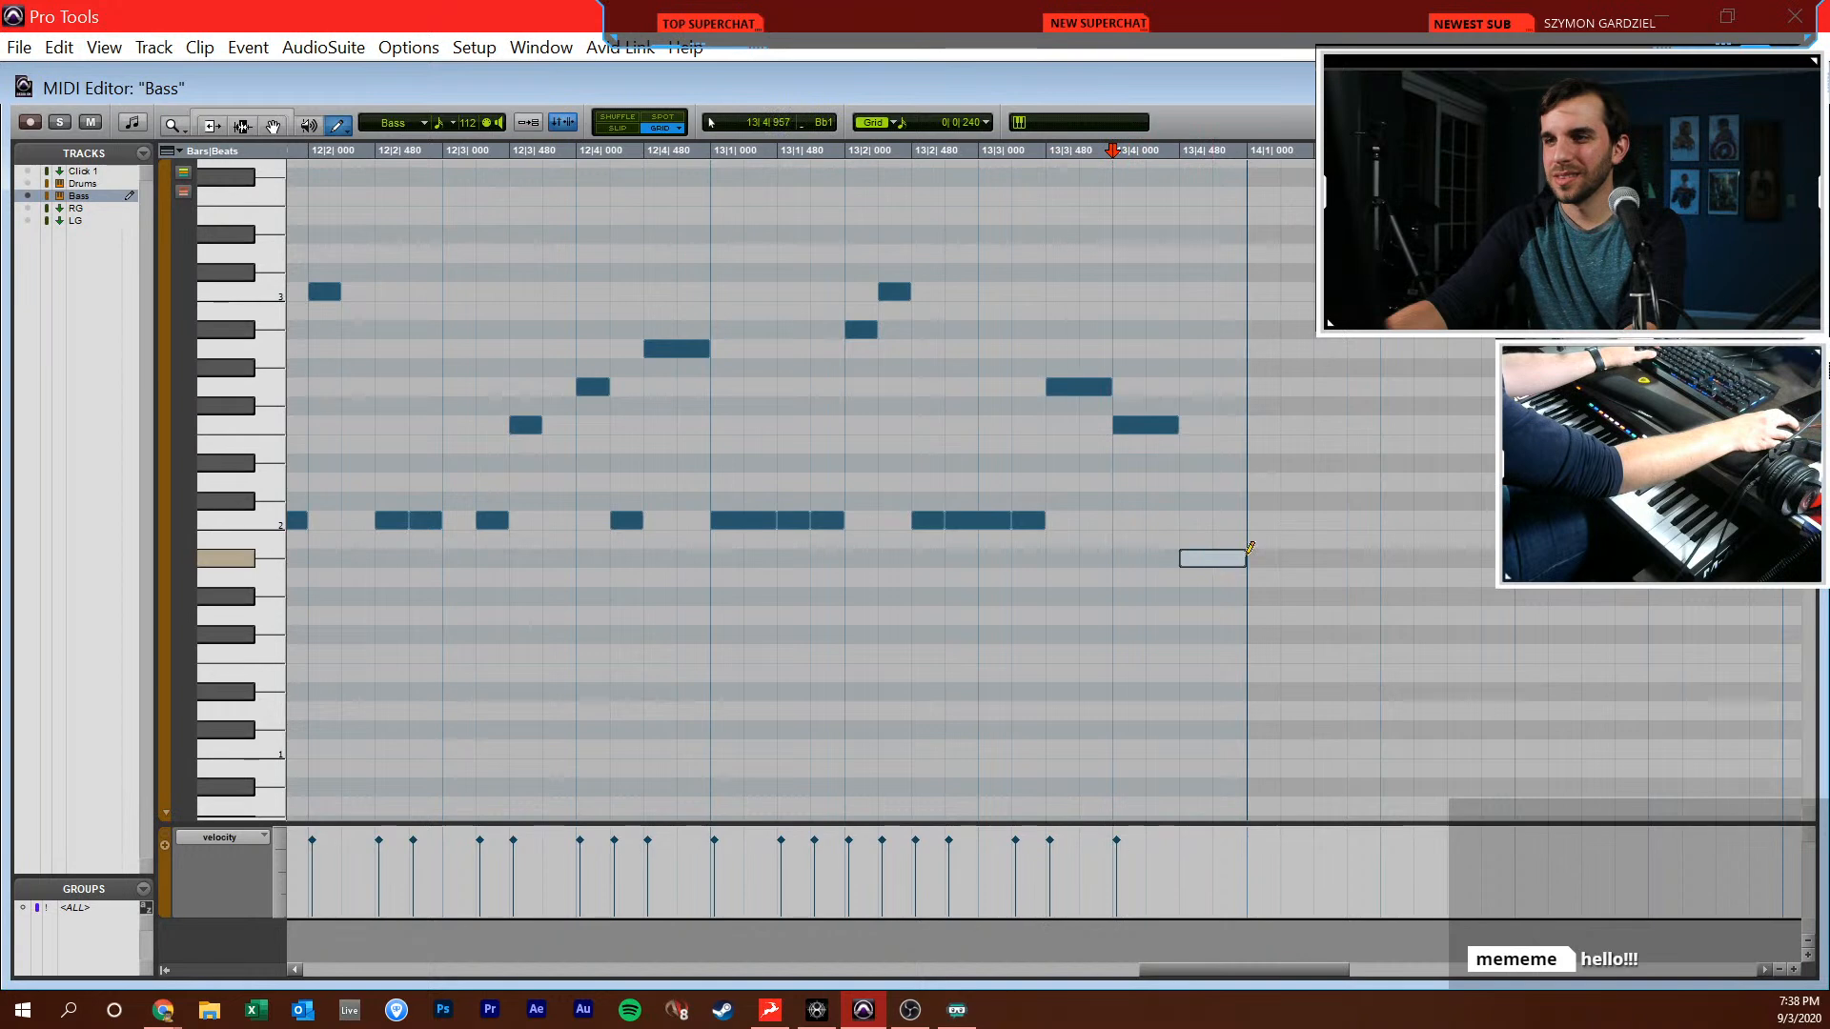
key(F7)
Play back the new Bass line through bar 13 and return to the Edit window
click(1141, 607)
key(r)
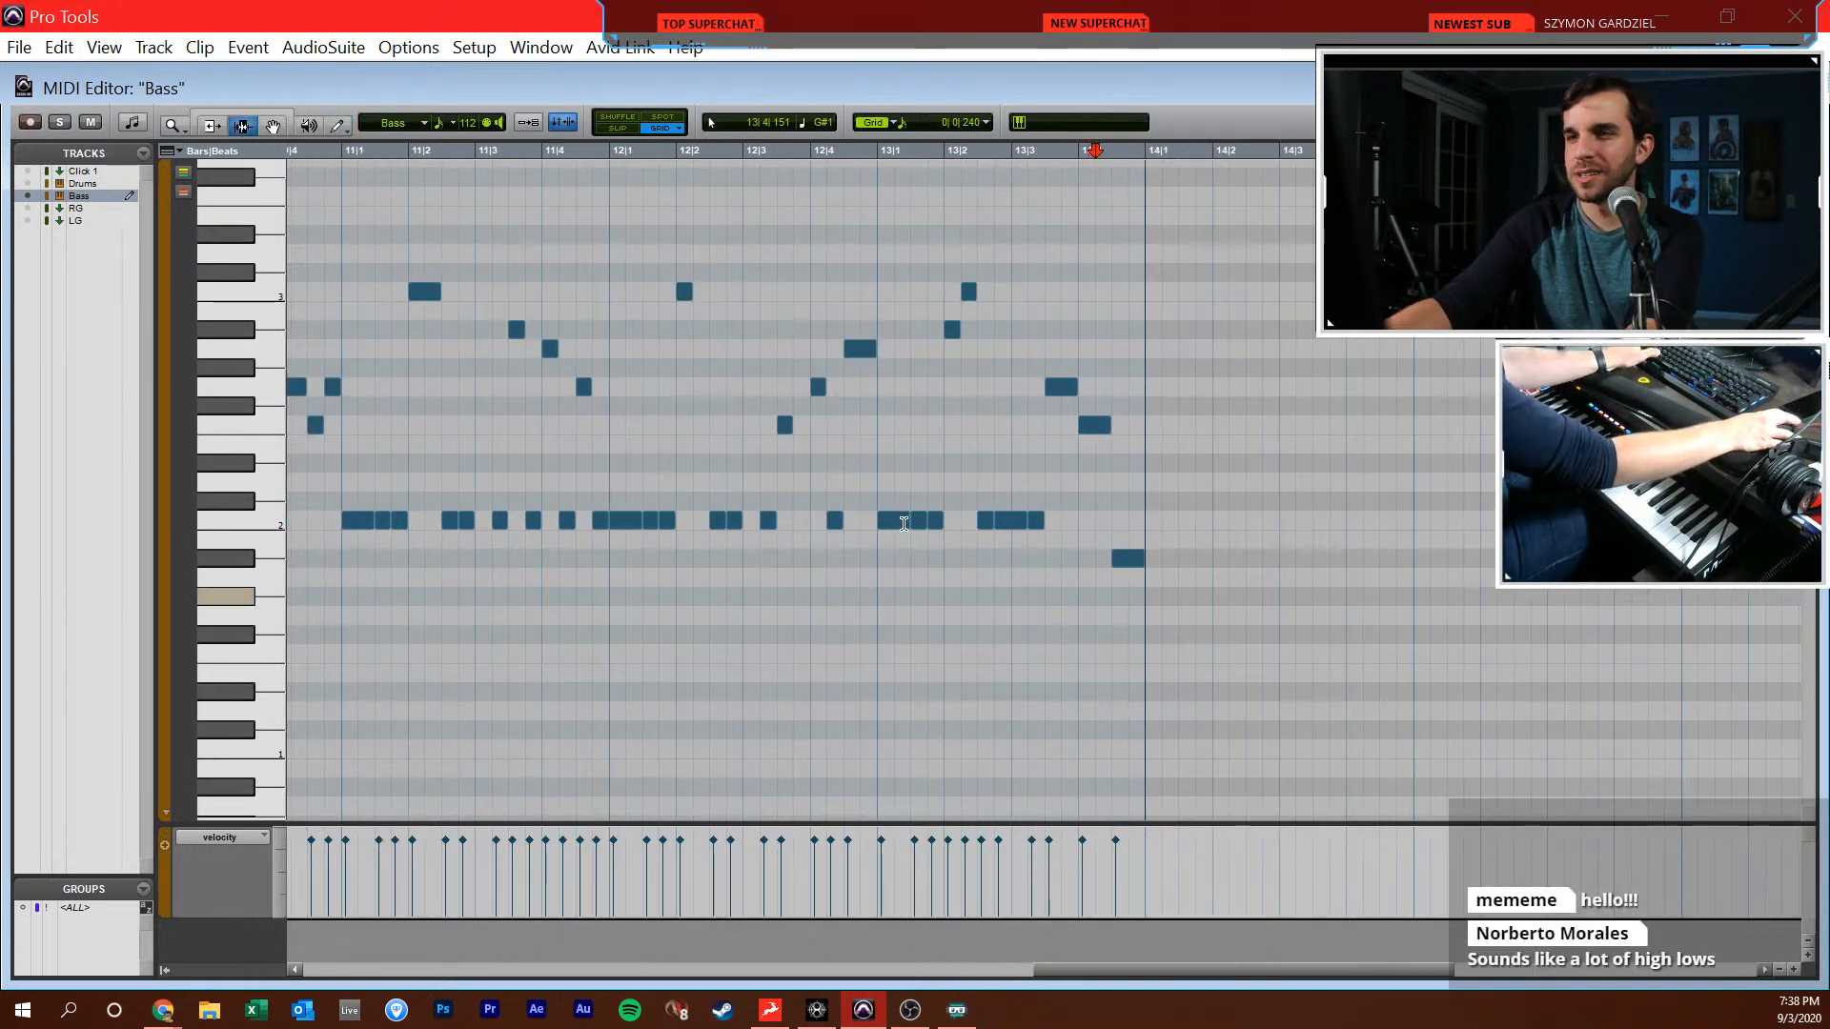
click(900, 525)
scroll(877, 553, right, 3)
scroll(855, 576, left, 5)
scroll(855, 577, left, 4)
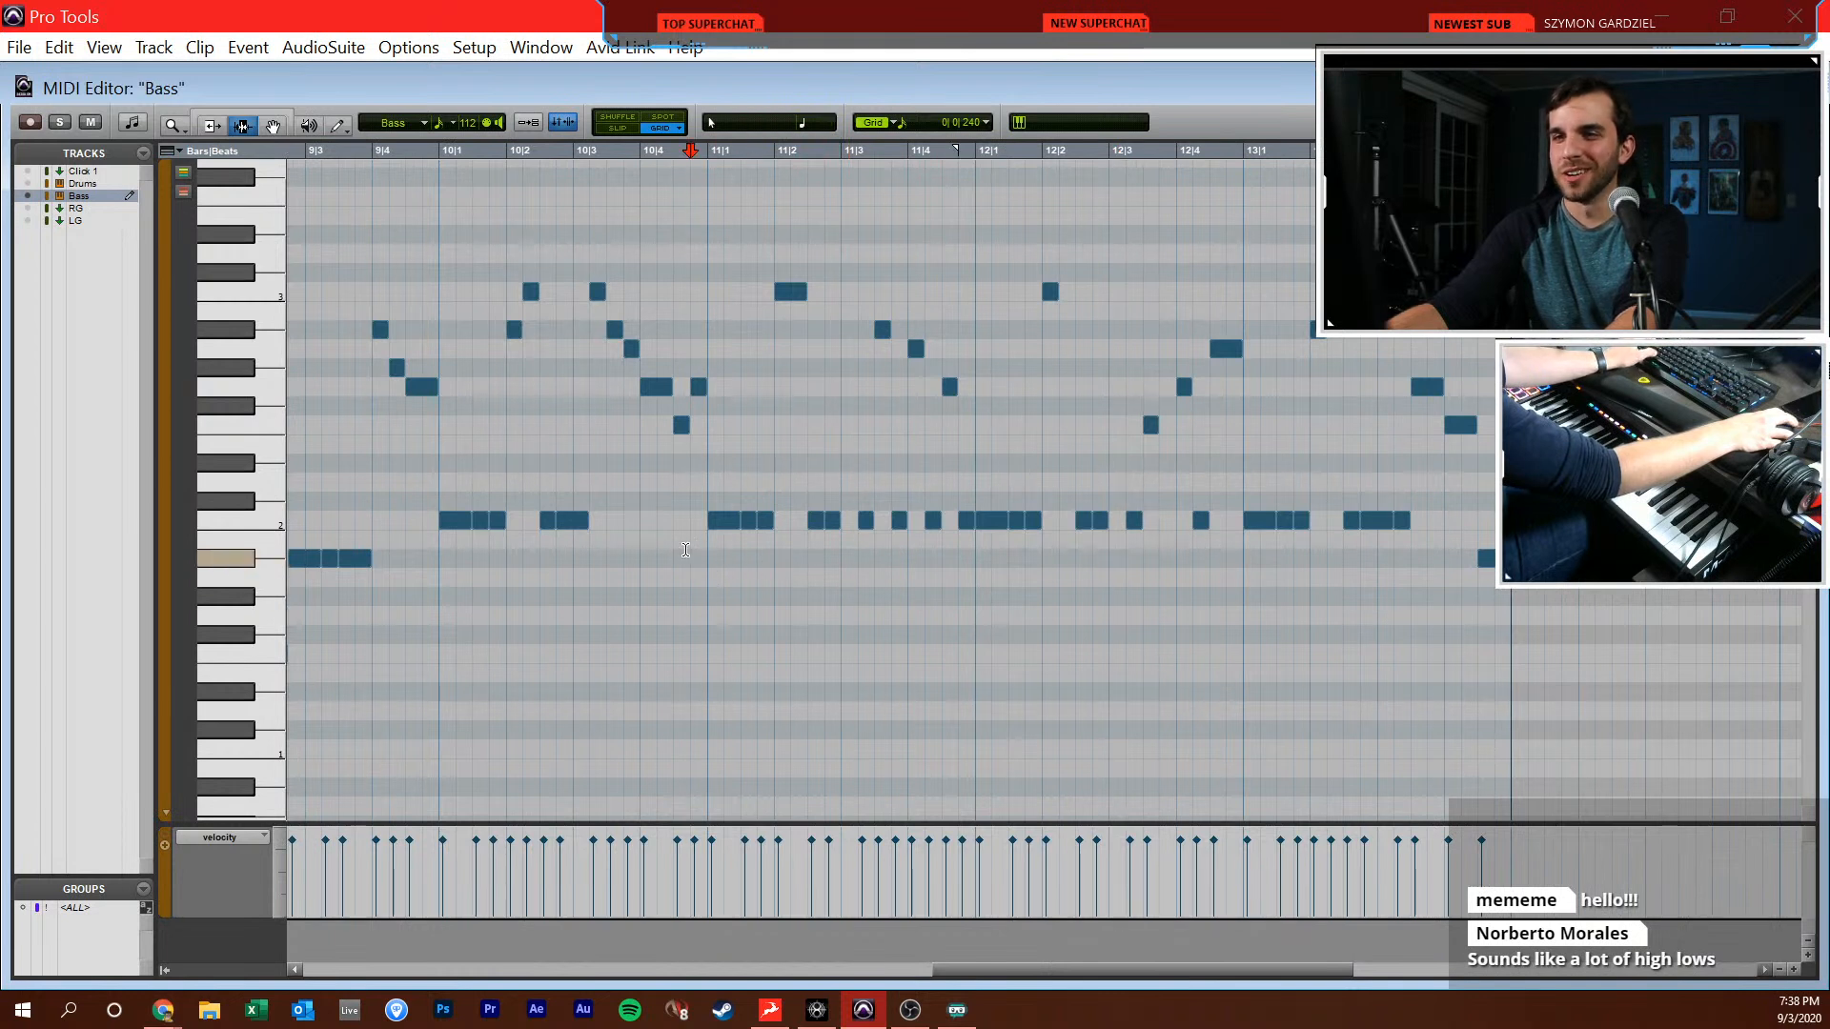
key(space)
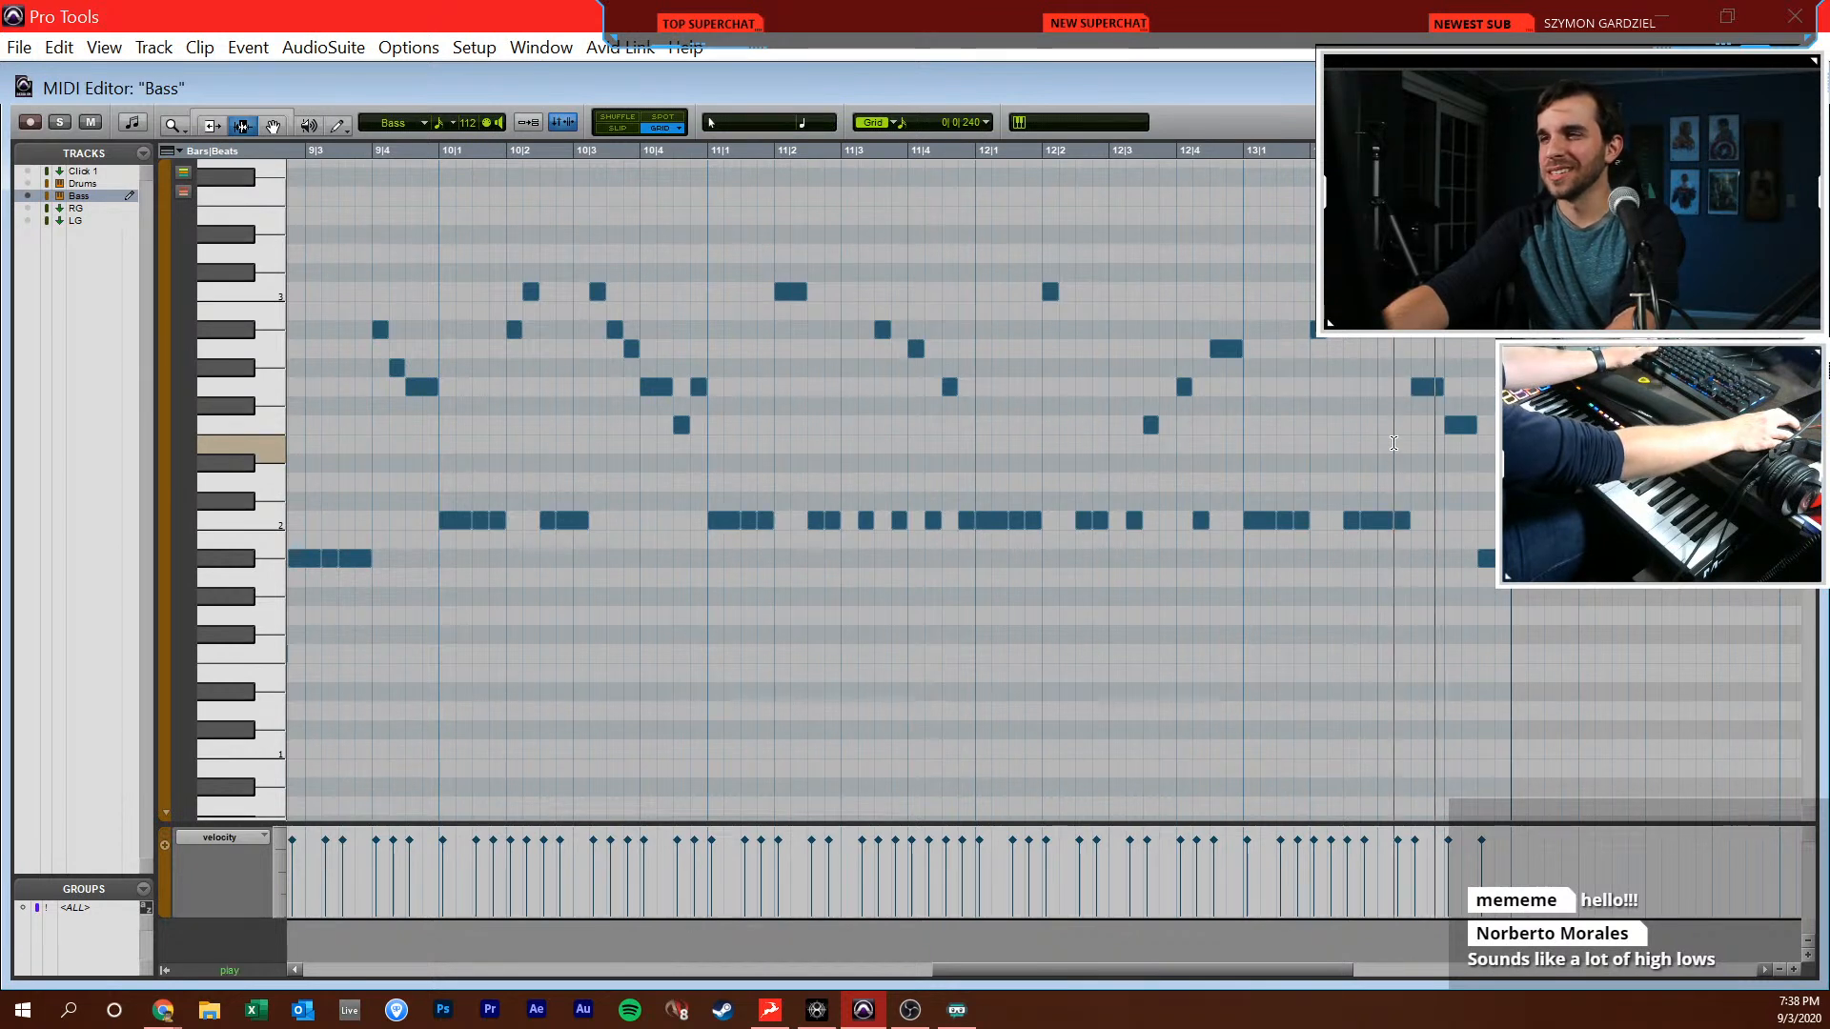
scroll(1395, 427, right, 1)
key(r)
key(r)
key(ctrl+w)
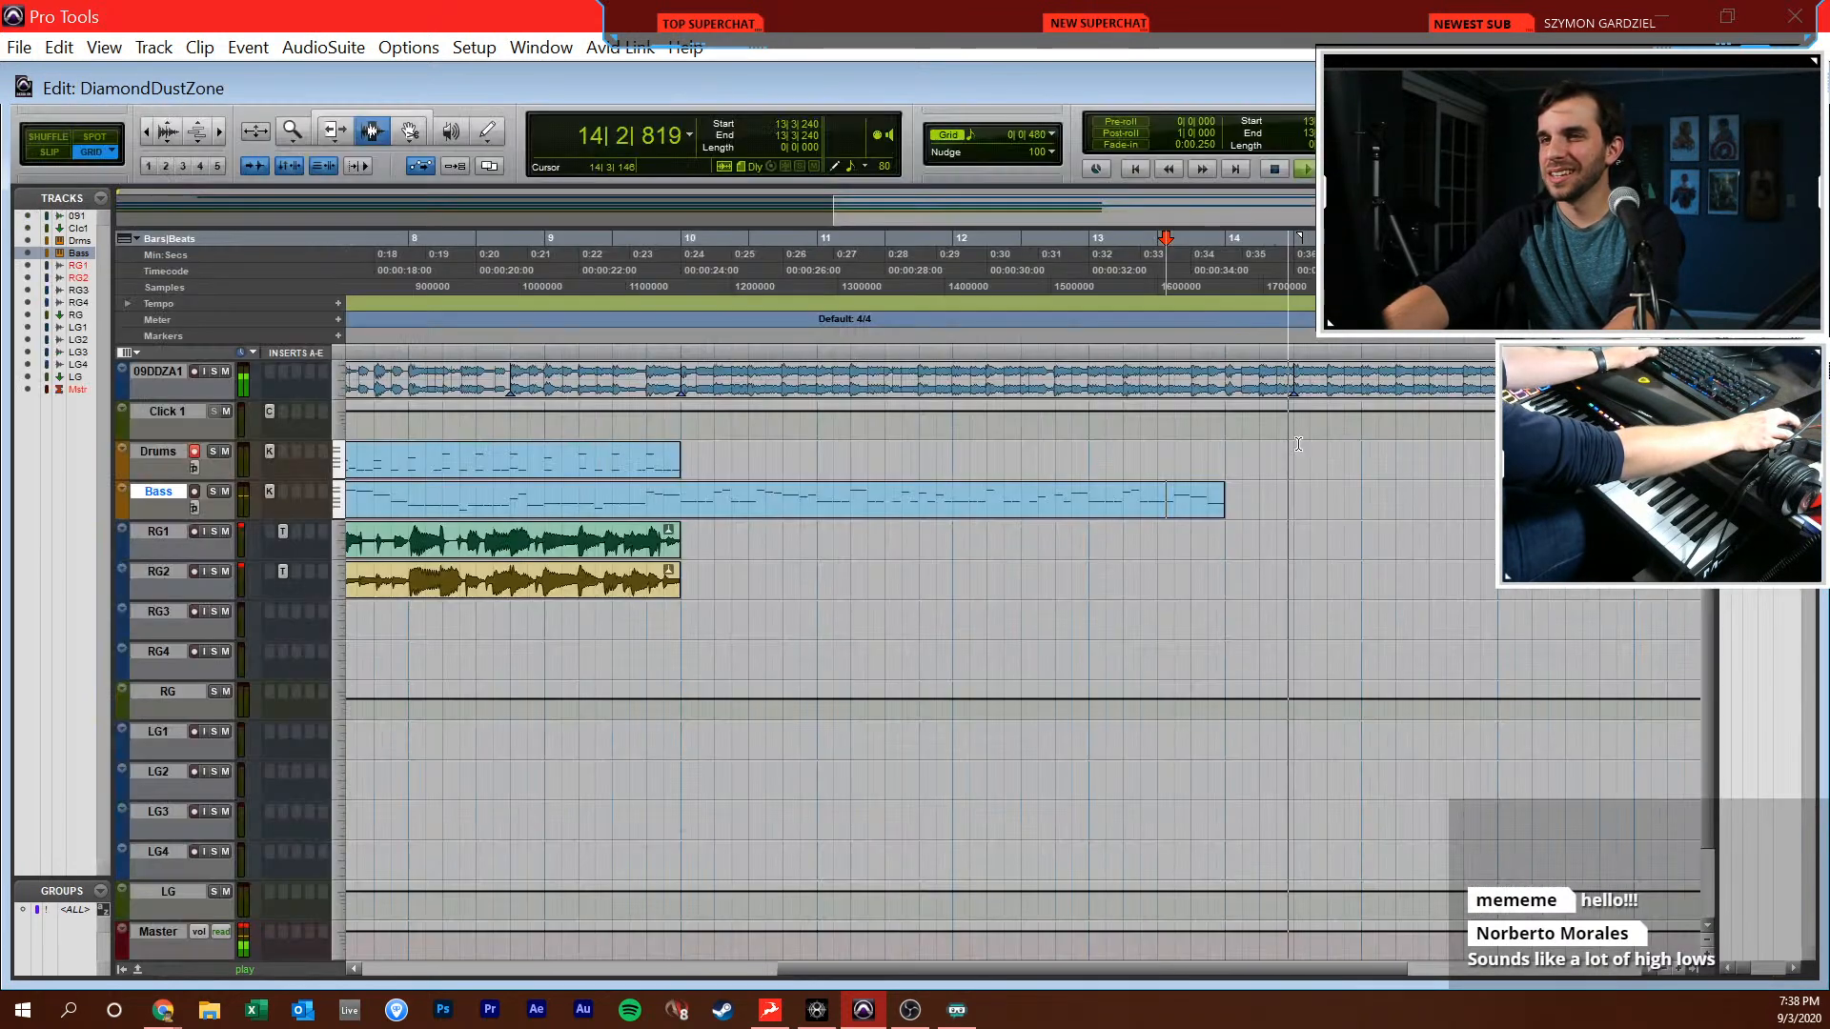
Split the Bass clip at 10|1|000 and duplicate its bars 10–13 section so the copy fills bars 14–17
click(677, 505)
key(b)
double_click(749, 493)
key(ctrl+d)
click(974, 555)
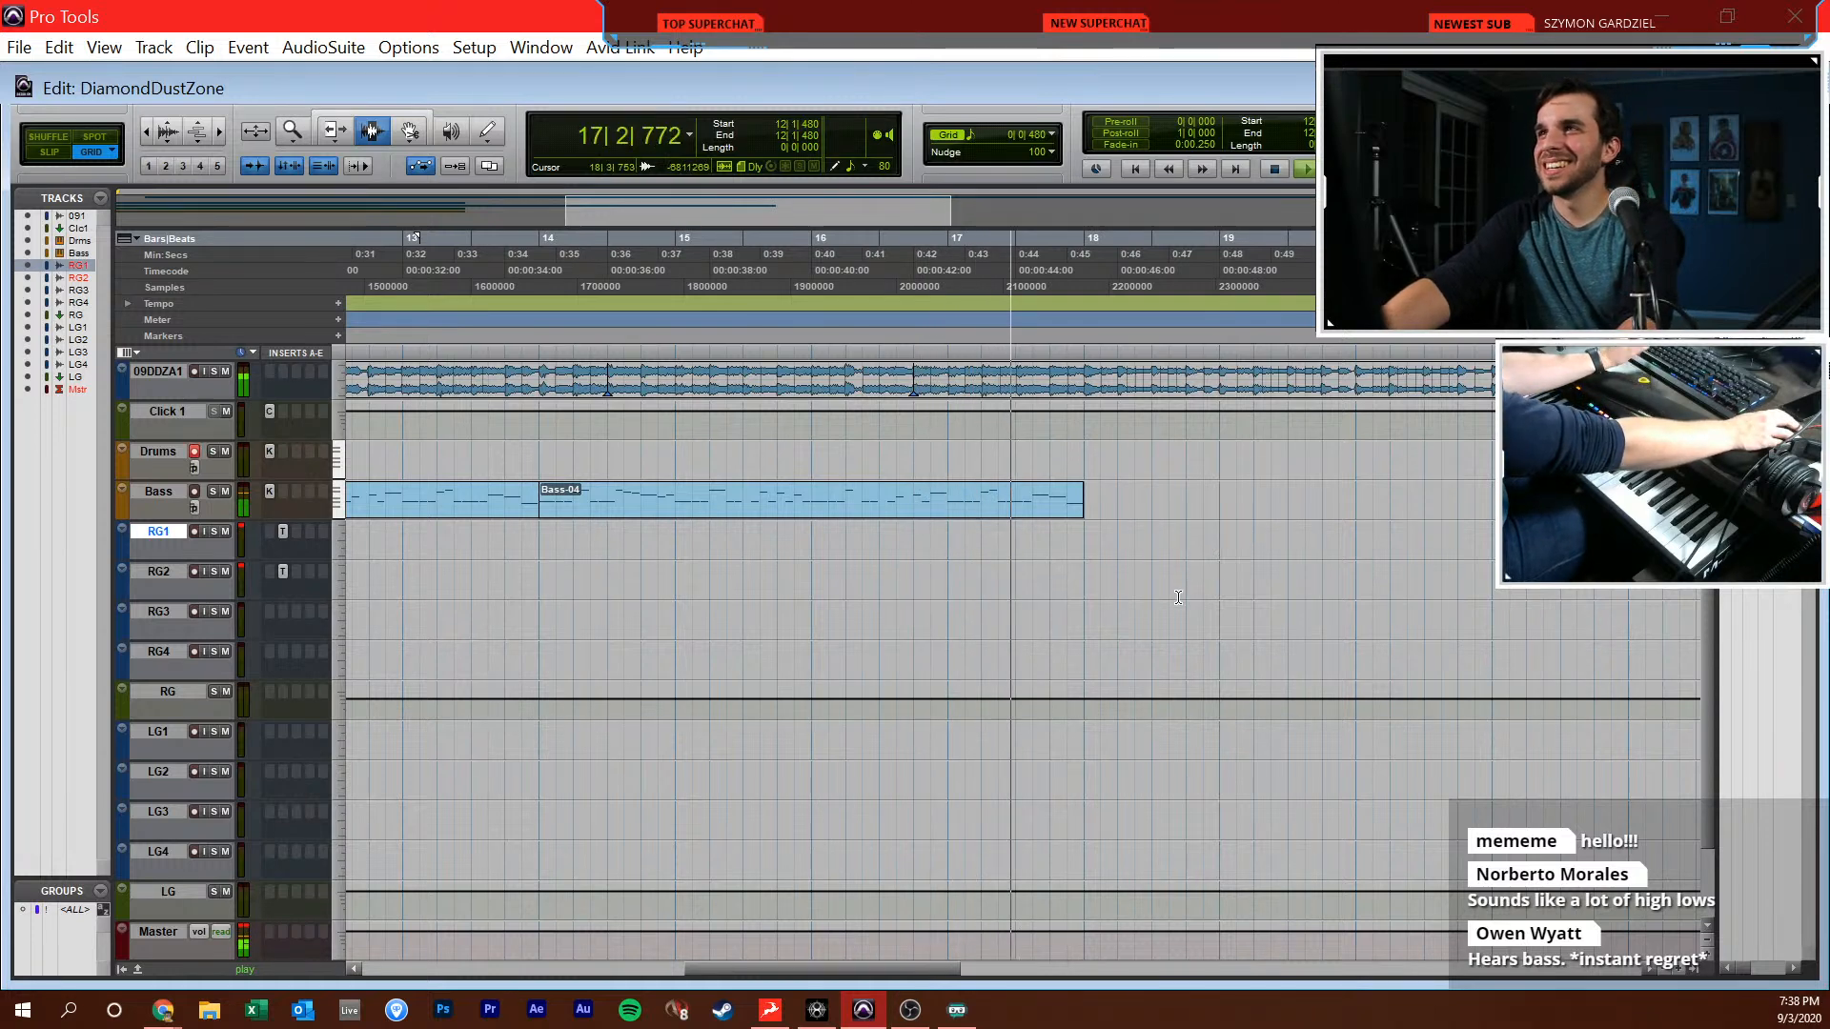
Listen from the end of the duplicated Bass clip, open it in the MIDI editor and add an eighth-note C2 at 18|1|000
click(1086, 496)
key(t)
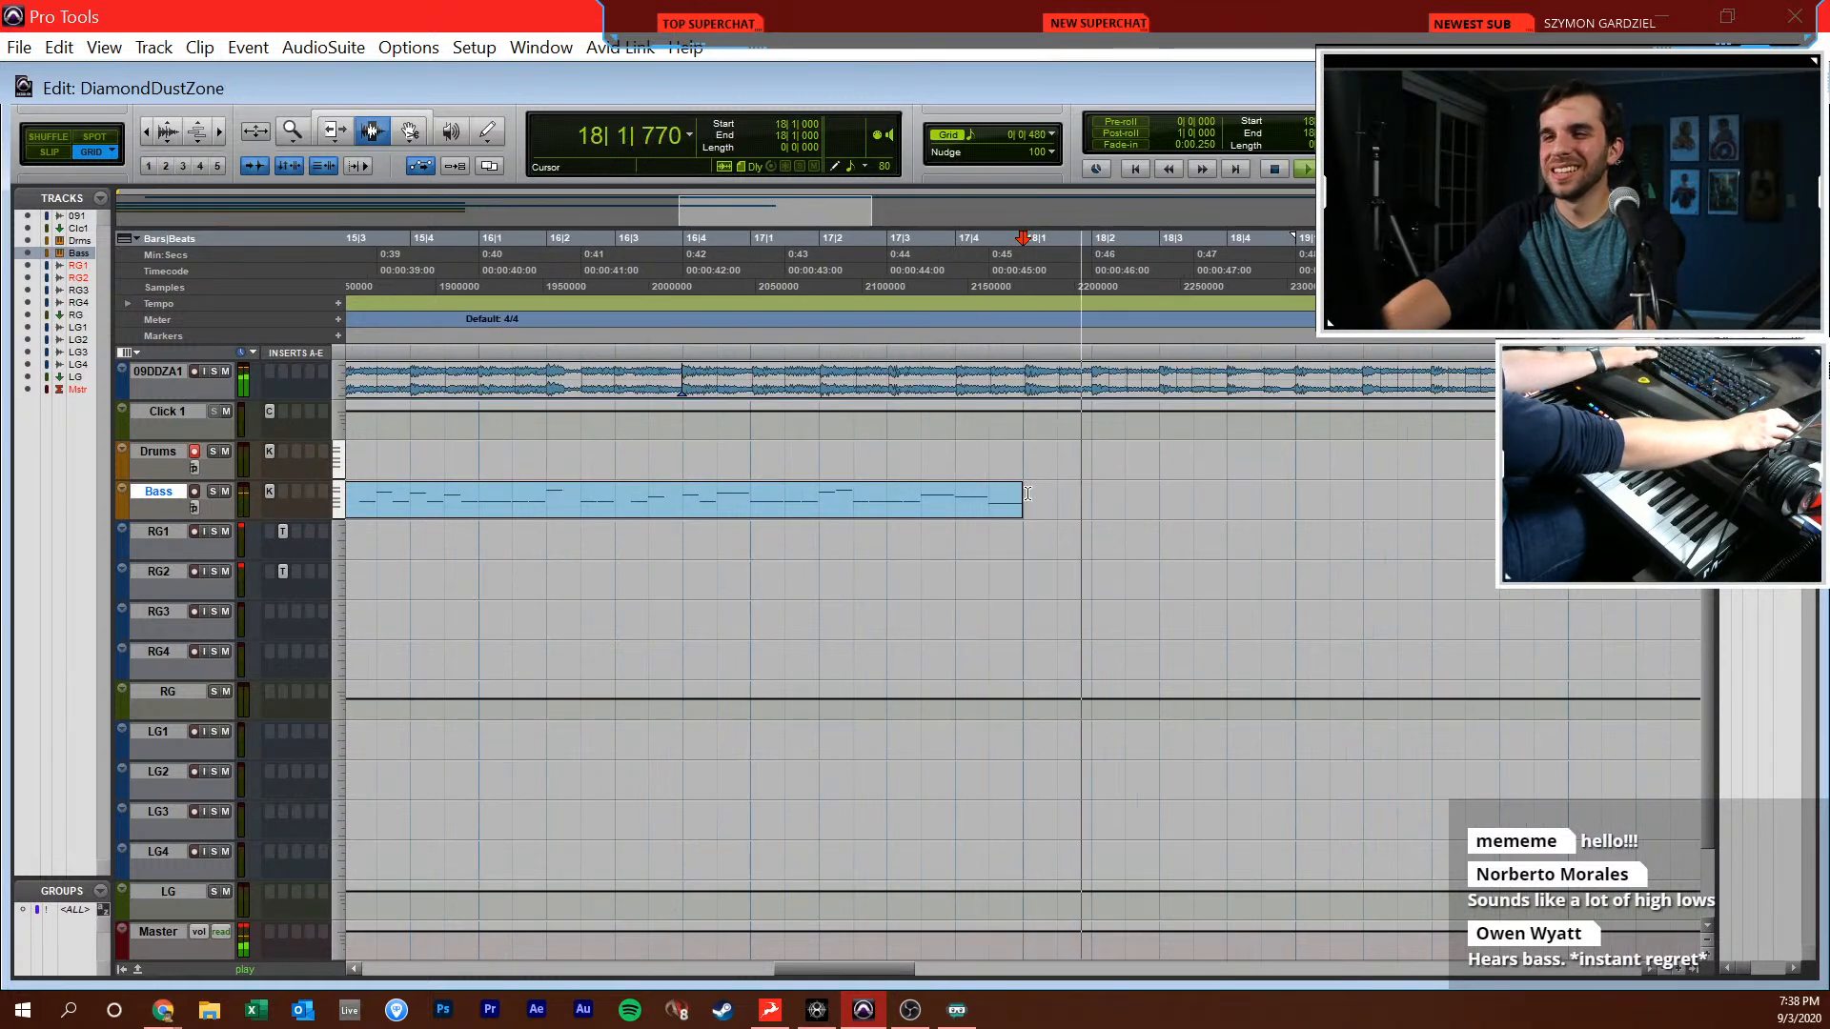
key(r)
key(super+equal)
key(t)
key(t)
scroll(1116, 563, right, 5)
key(F10)
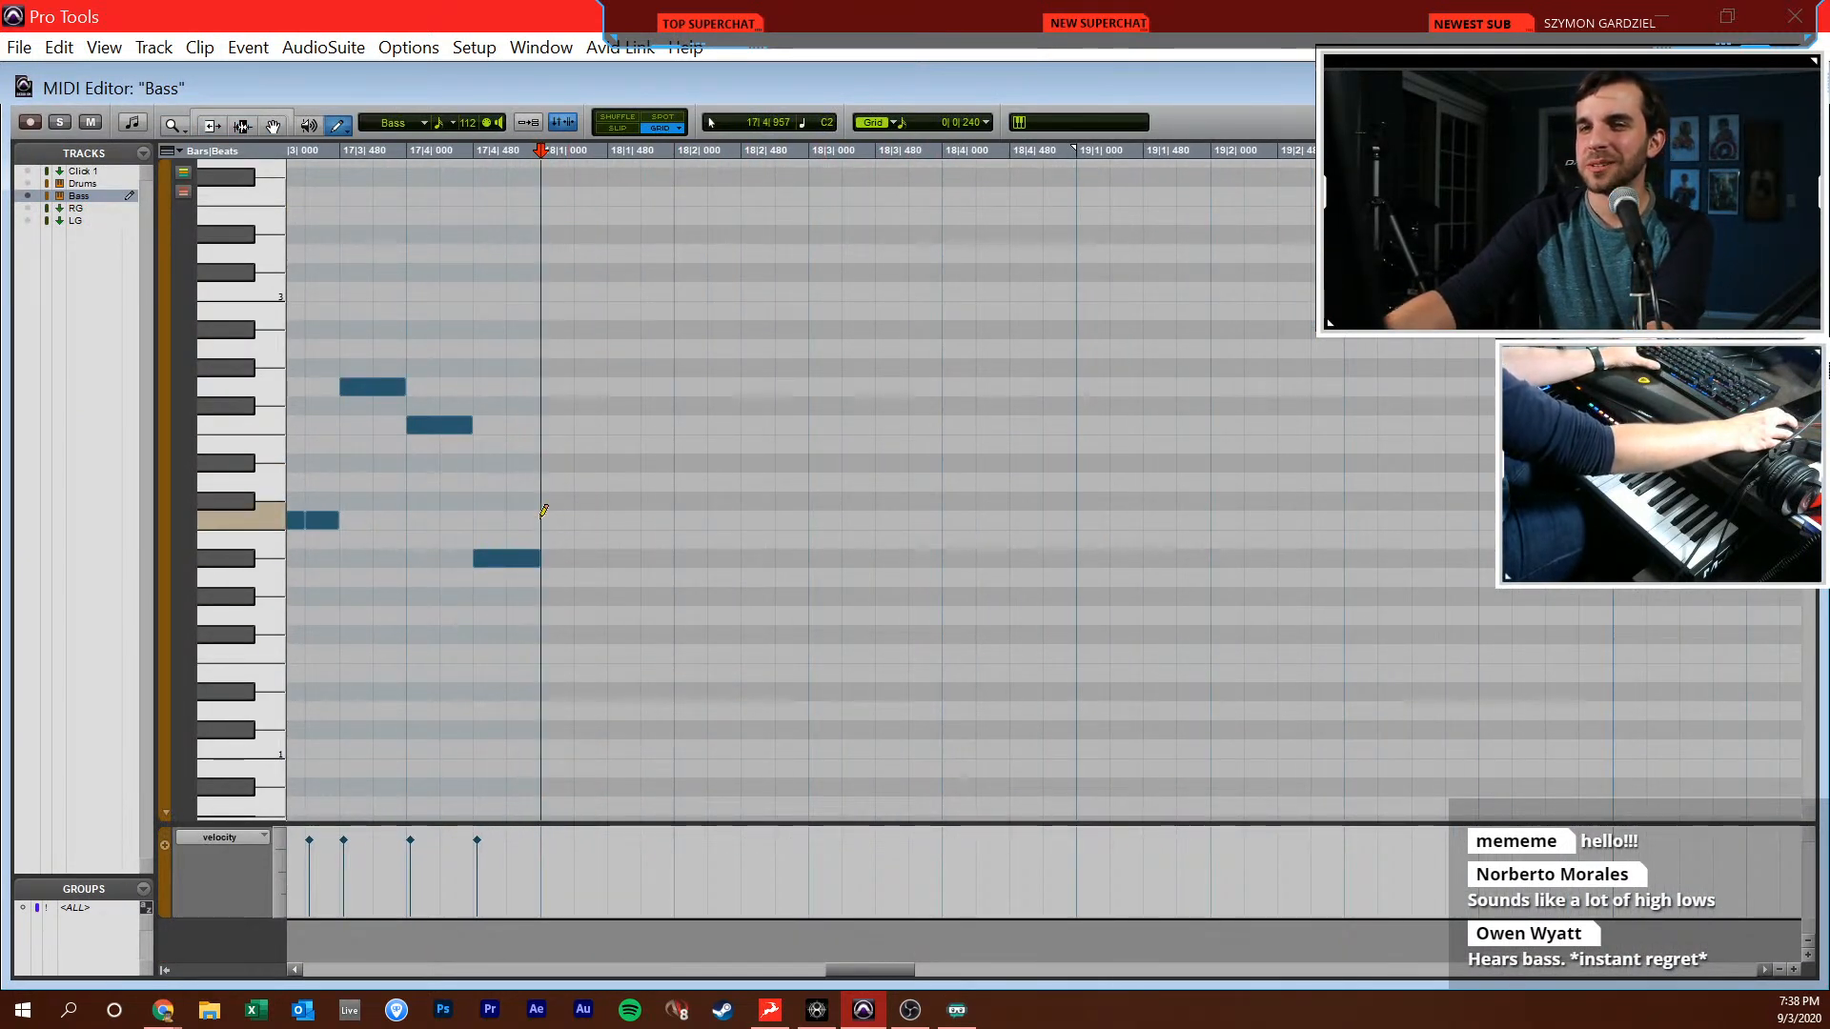
drag(613, 519, 618, 518)
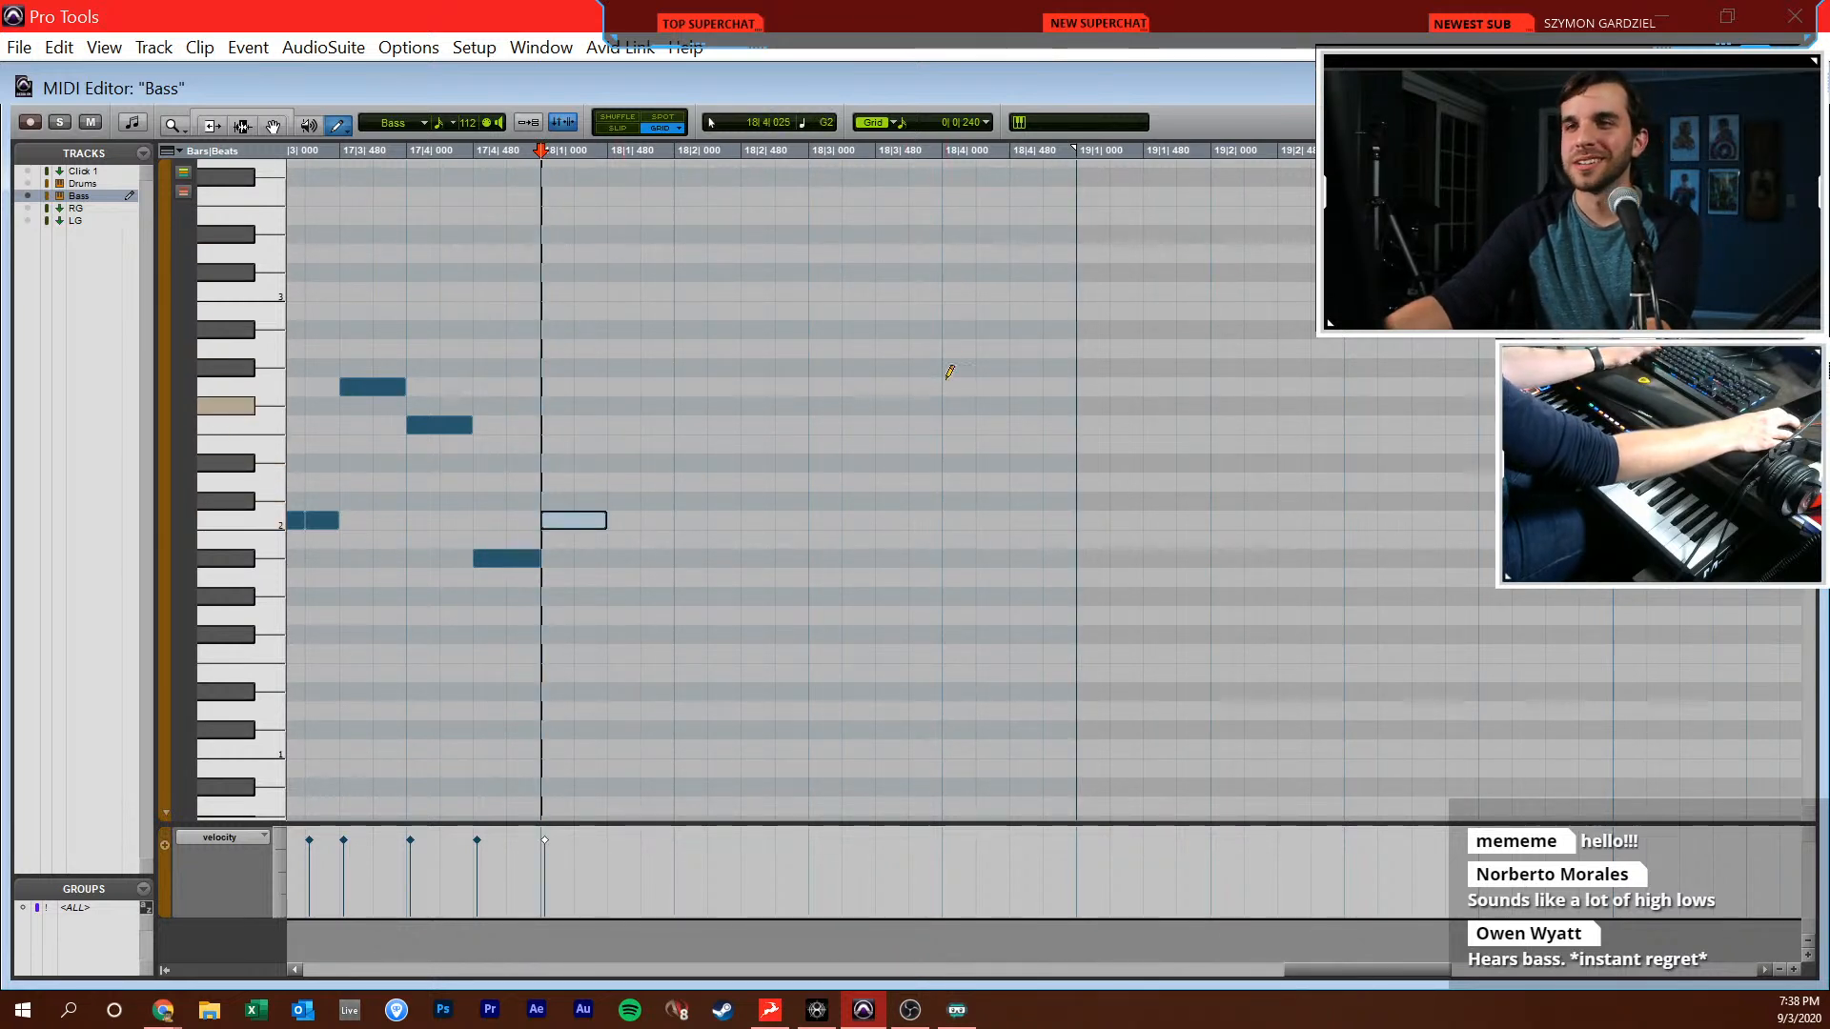
Continue bar 18 of the bass line with sixteenth-note C2s and Bb2–C3 pairs at 18|2|000 and 18|3|480, ending with C2 at 18|4|480
key(space)
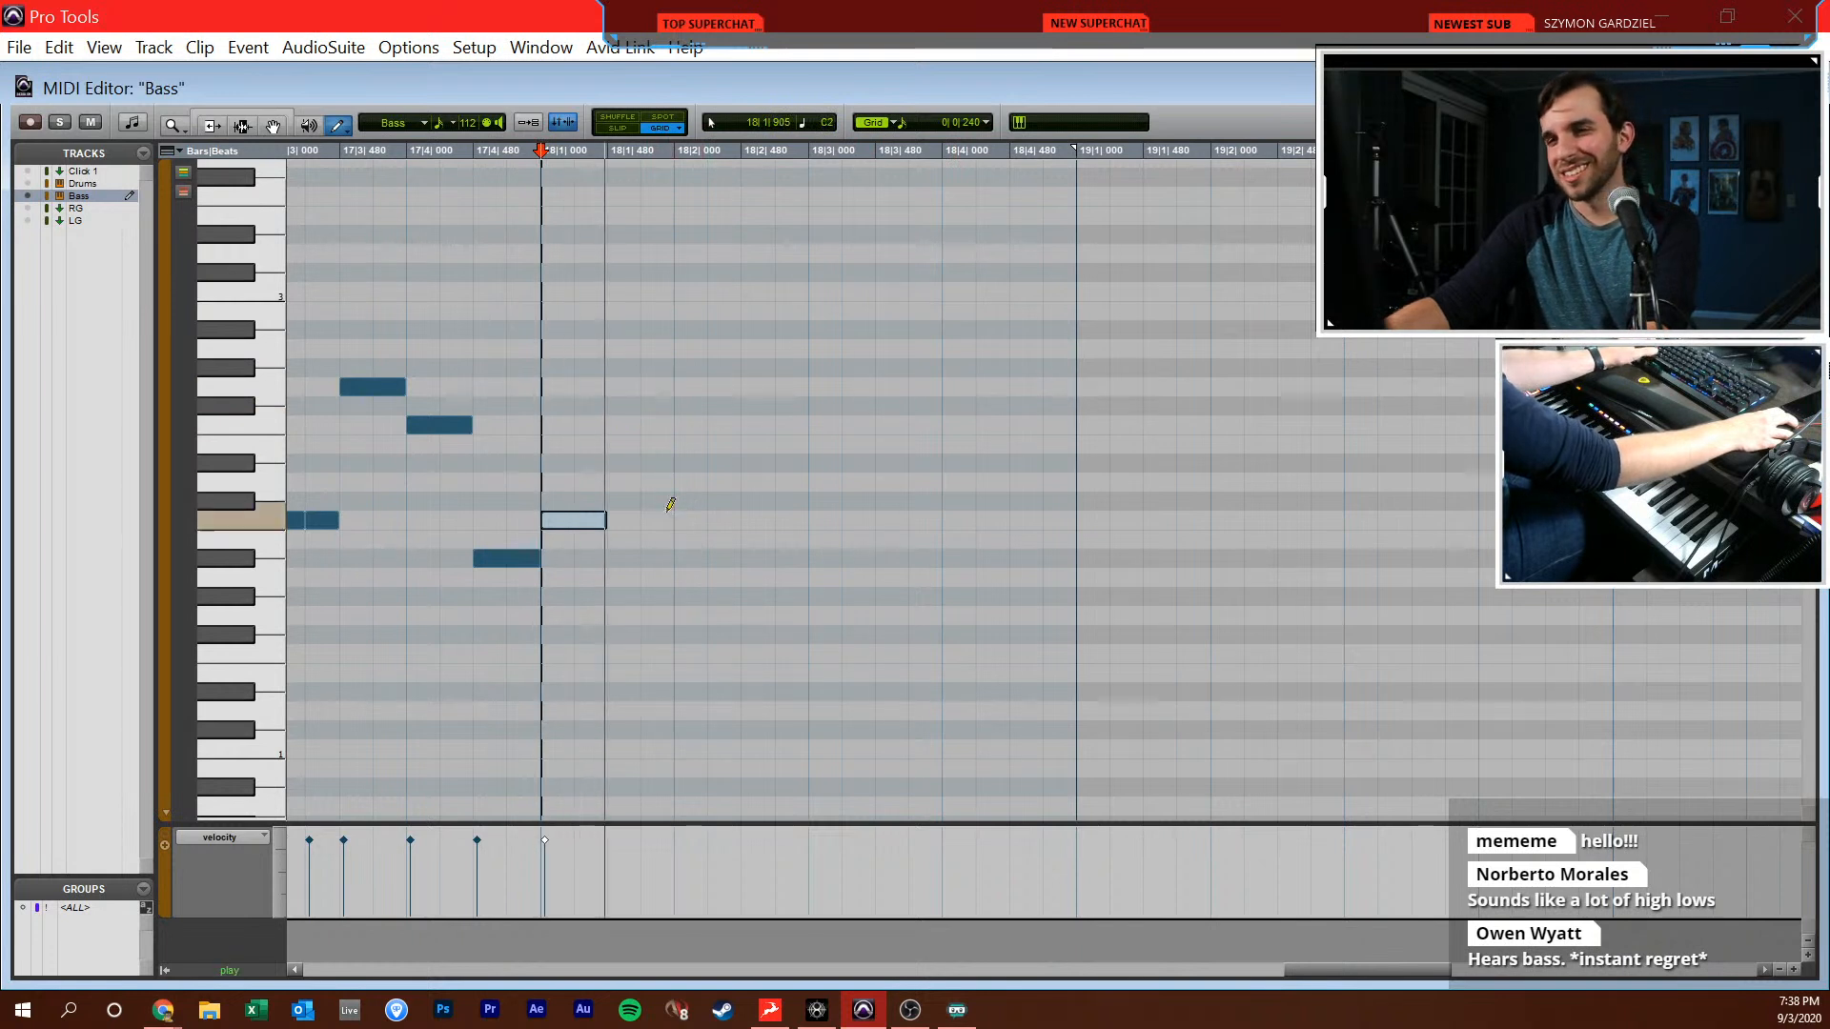
drag(637, 515, 657, 515)
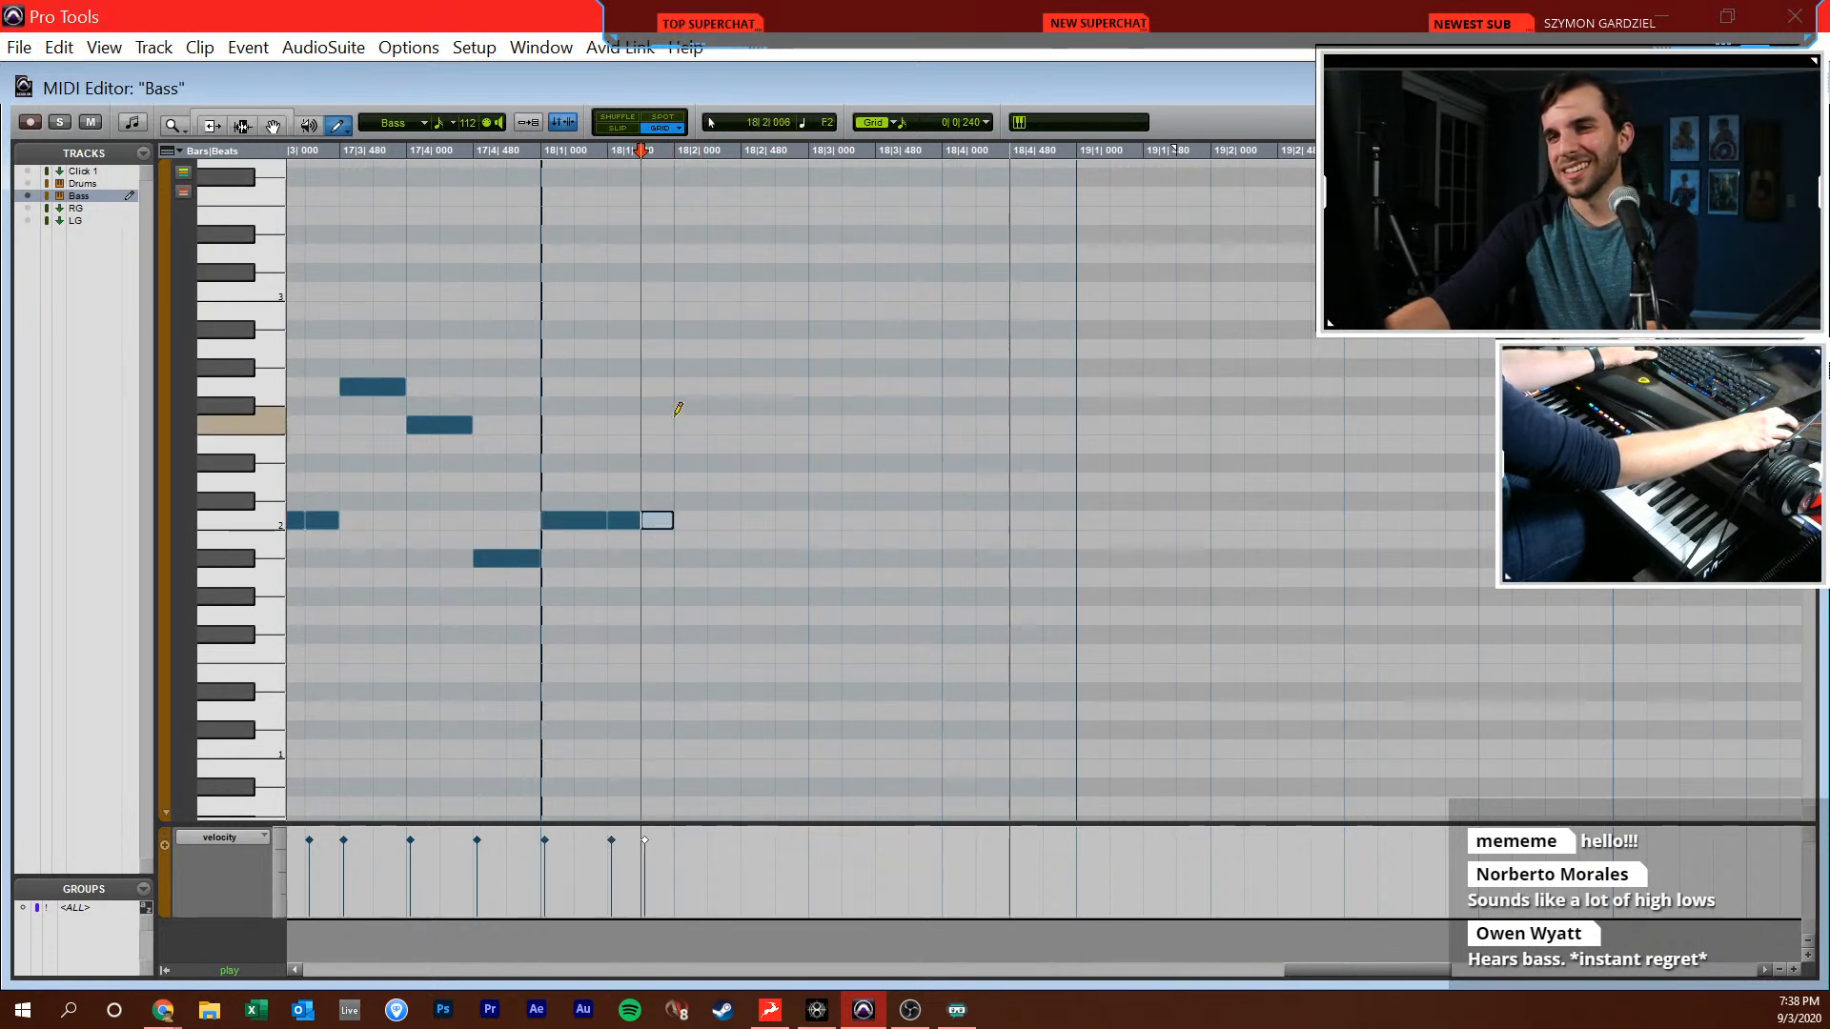
click(691, 330)
click(724, 292)
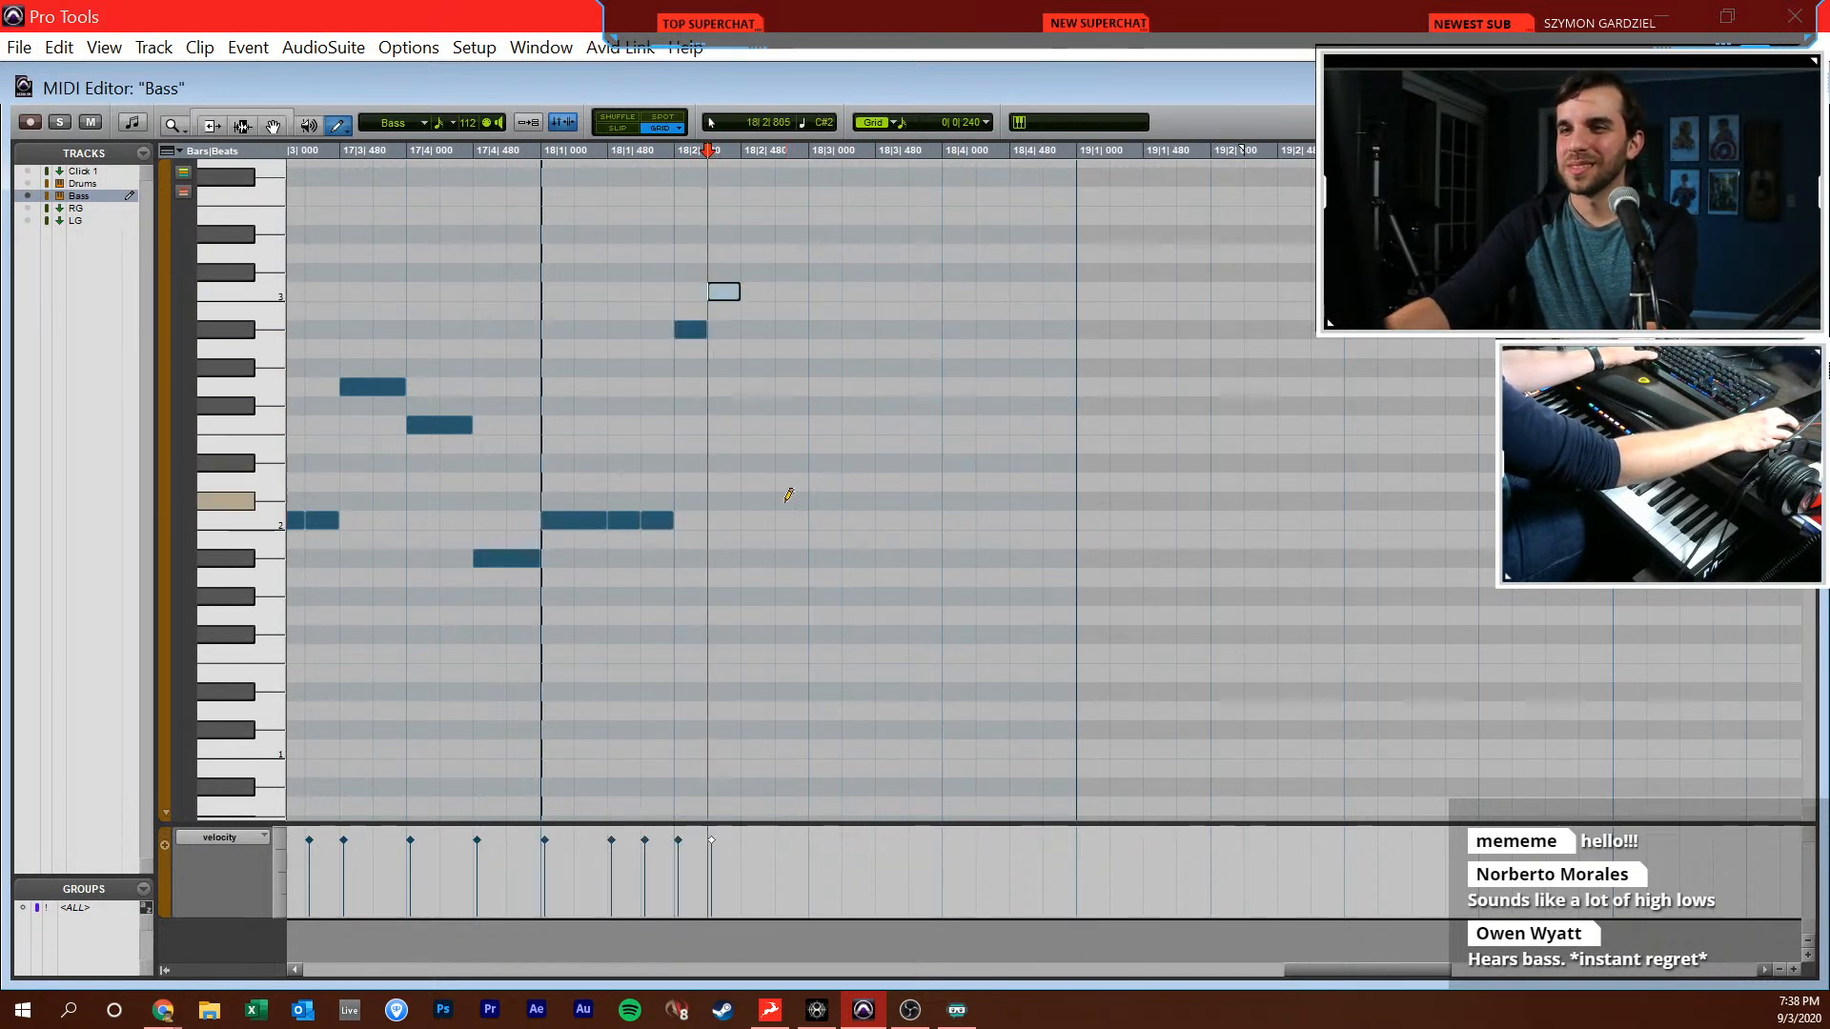
drag(808, 510, 872, 516)
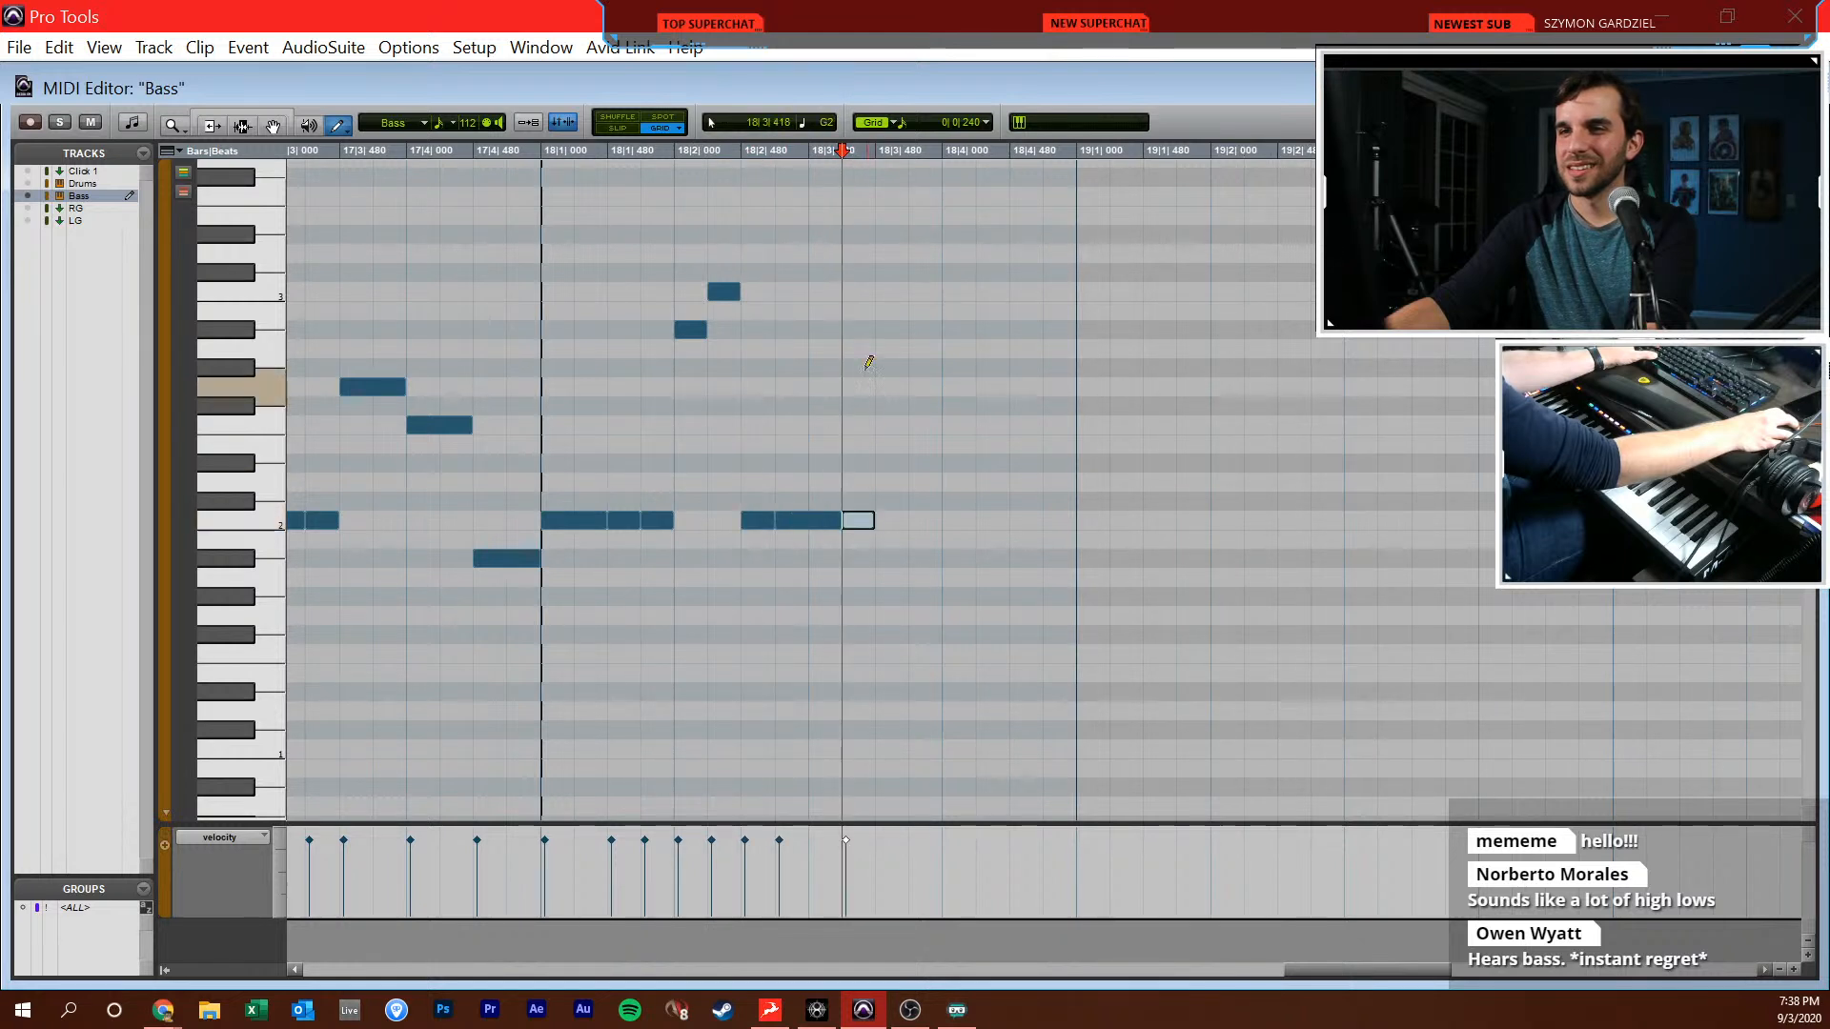
click(891, 330)
click(925, 292)
click(959, 521)
click(1018, 521)
key(space)
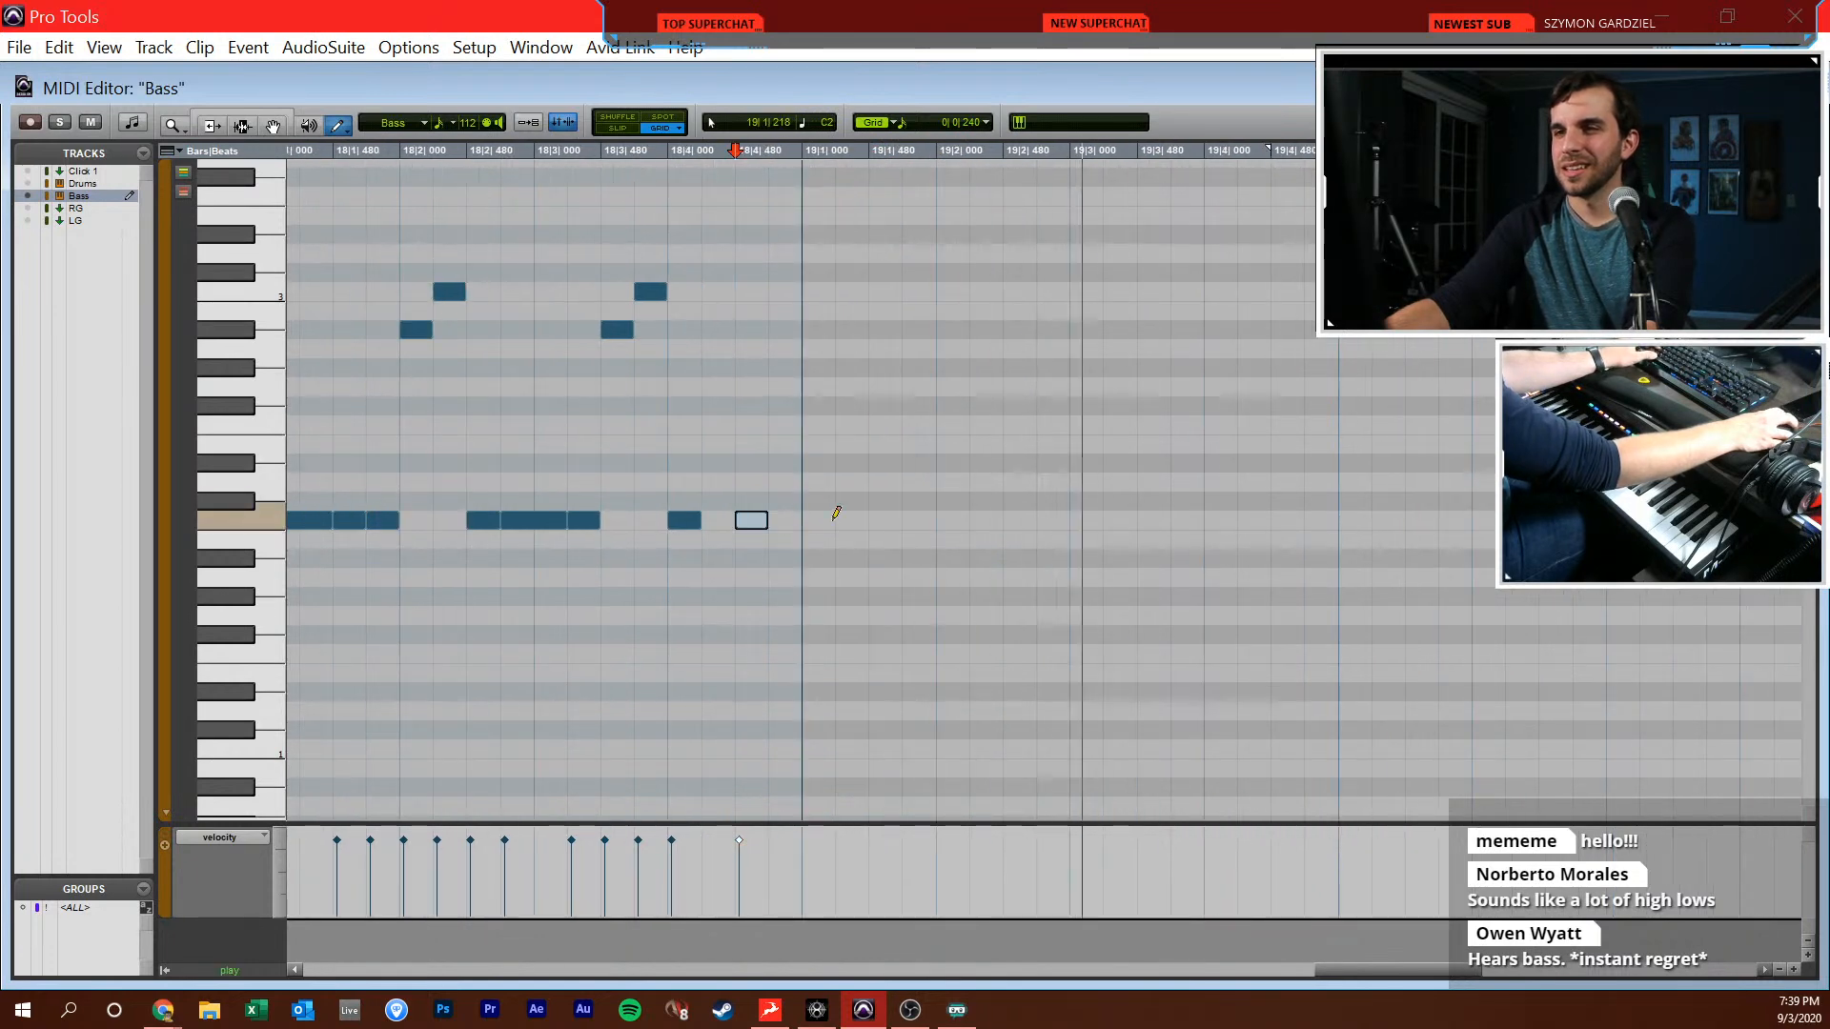
Duplicate all bar 18 notes twice so the same pattern also fills bars 19 and 20
key(space)
key(F7)
key(r)
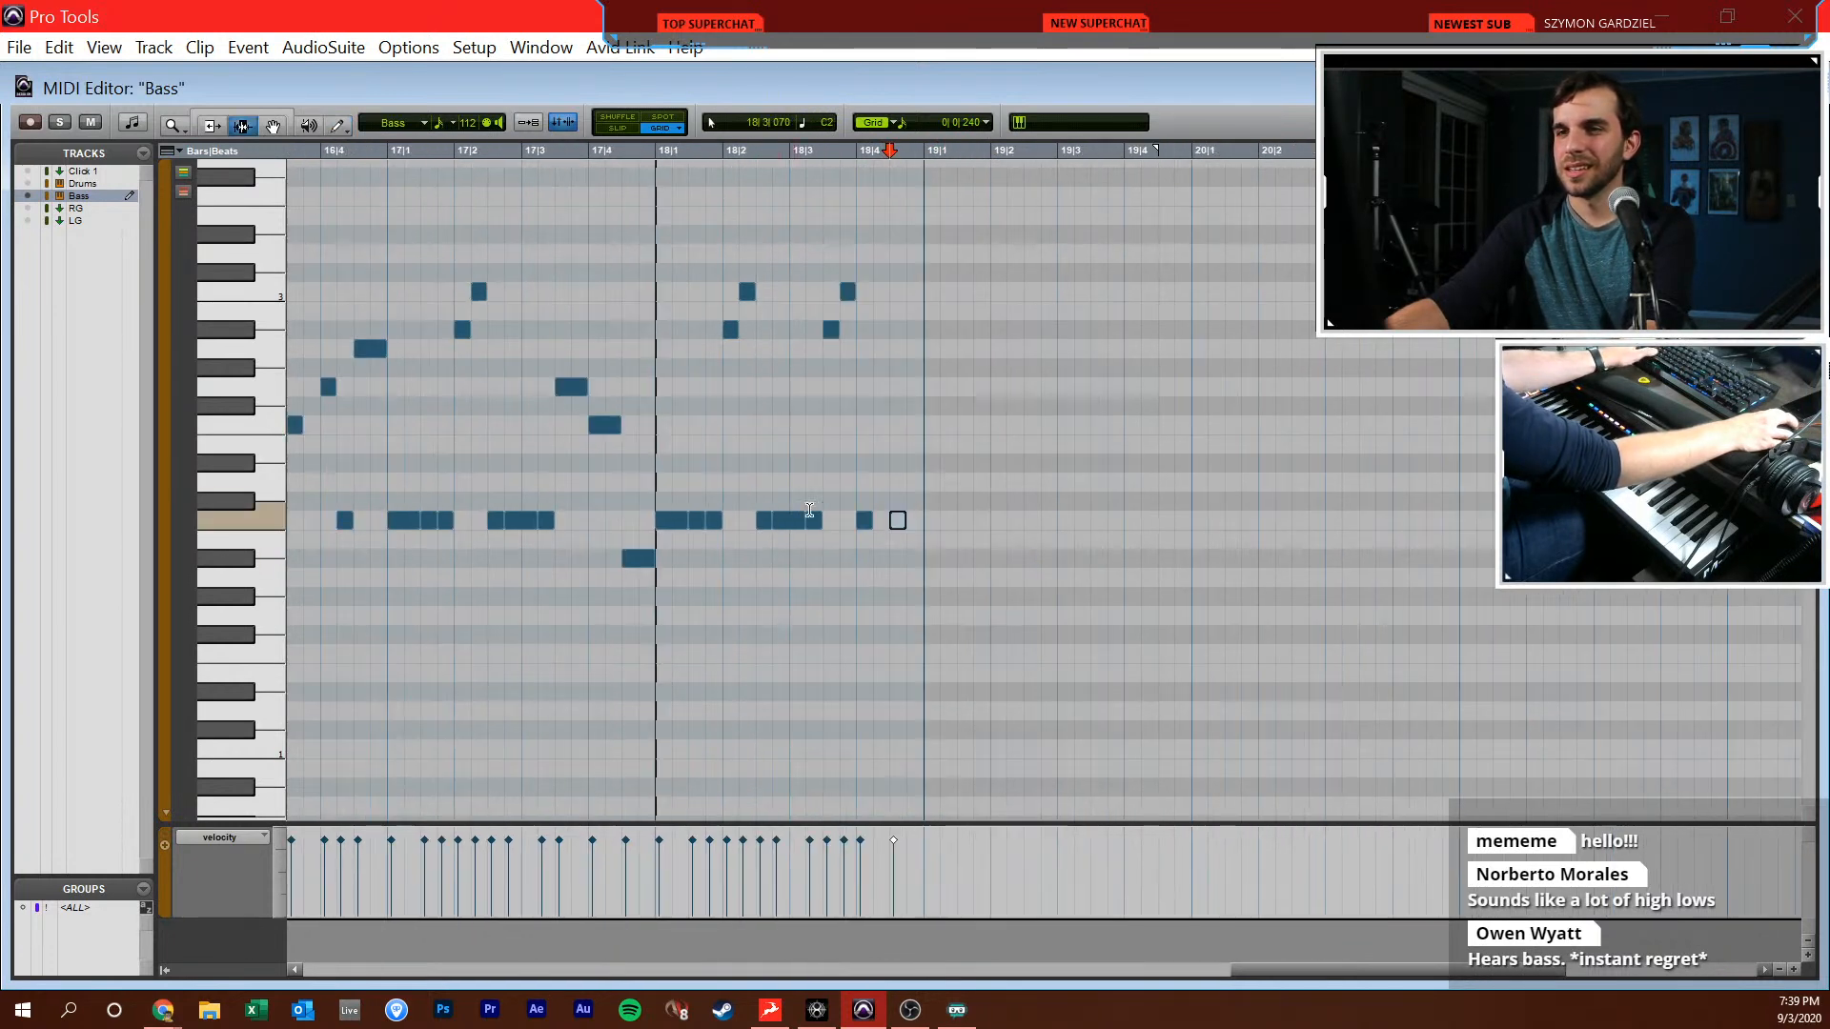
drag(917, 511, 660, 495)
key(ctrl+d)
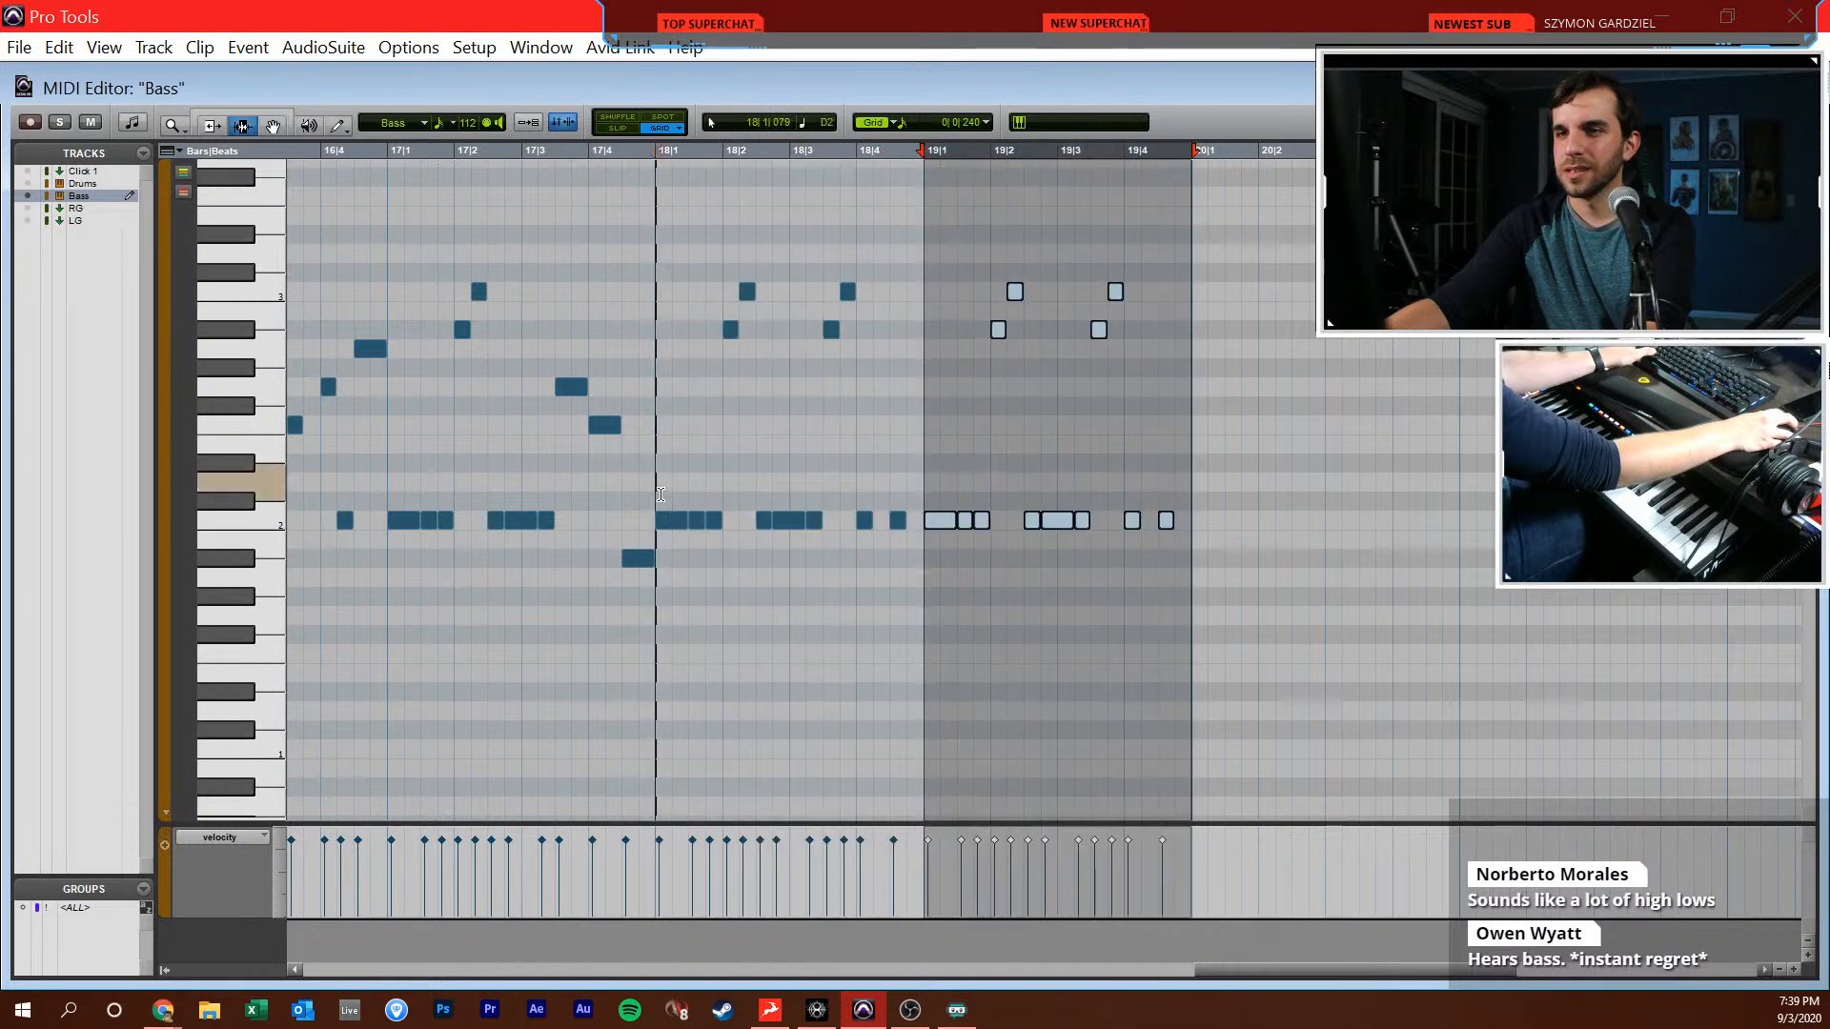
click(673, 486)
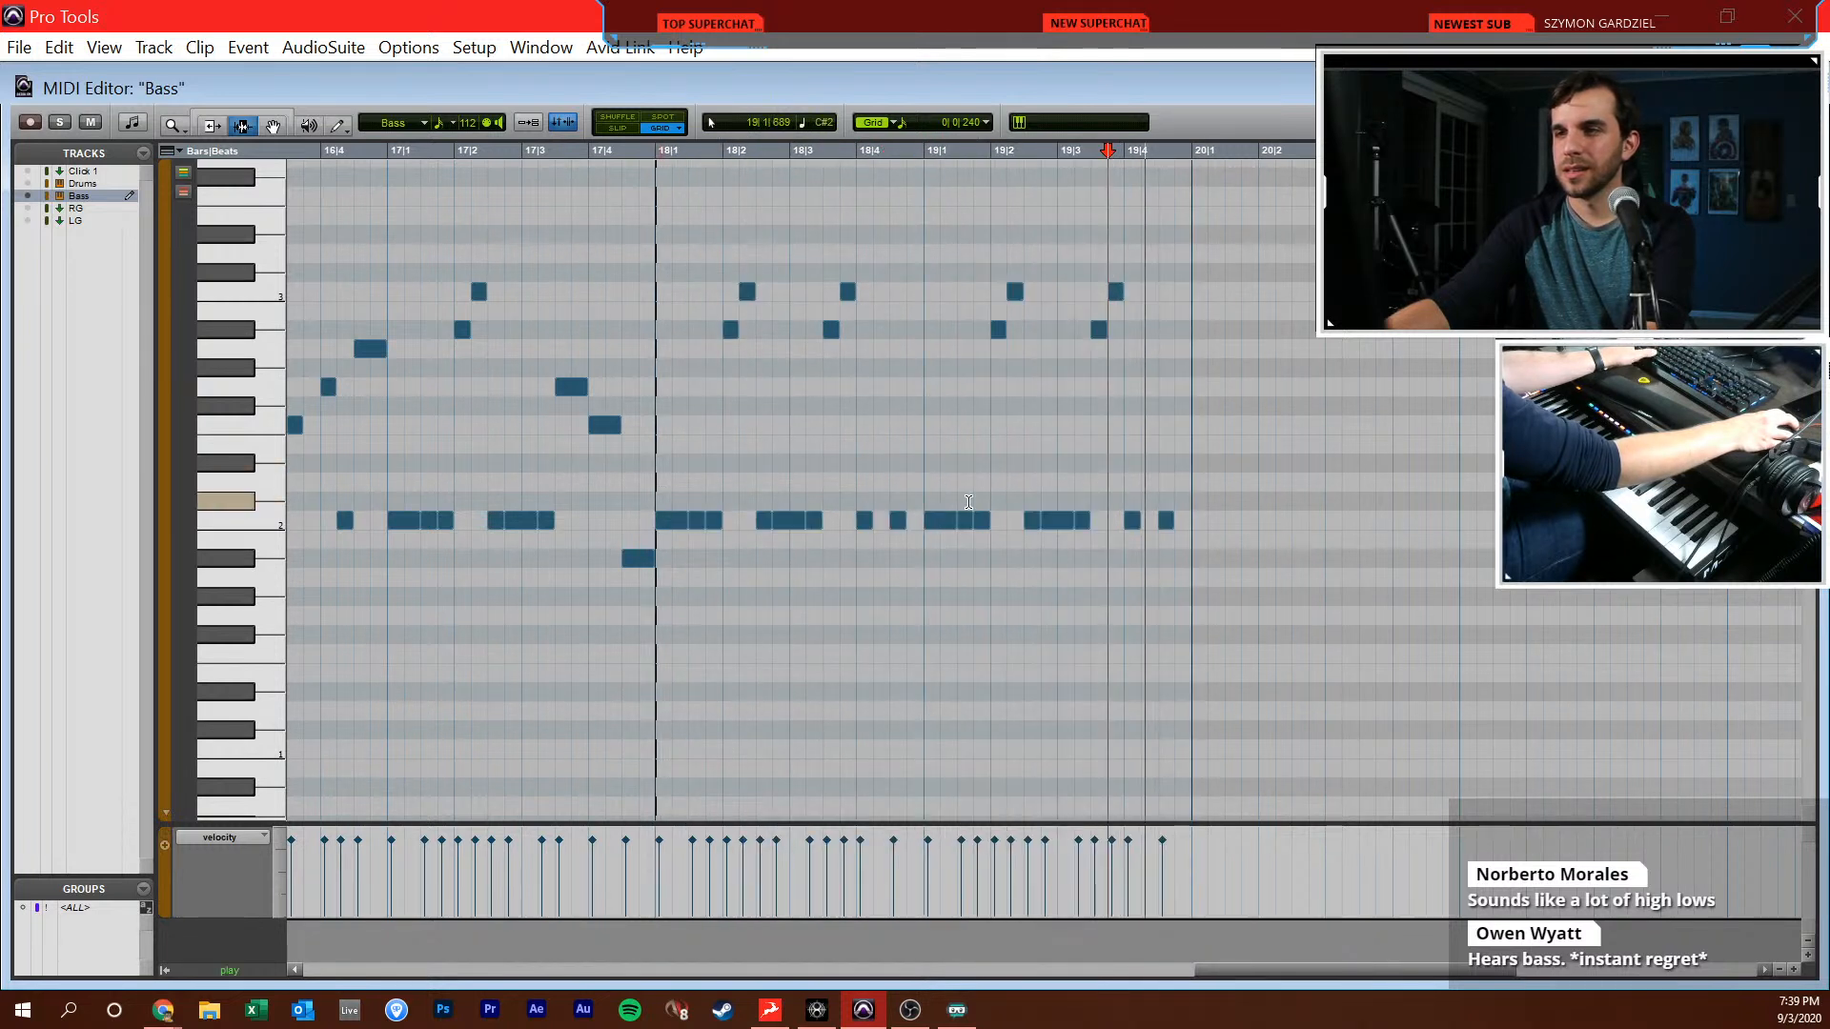
drag(931, 519, 1182, 523)
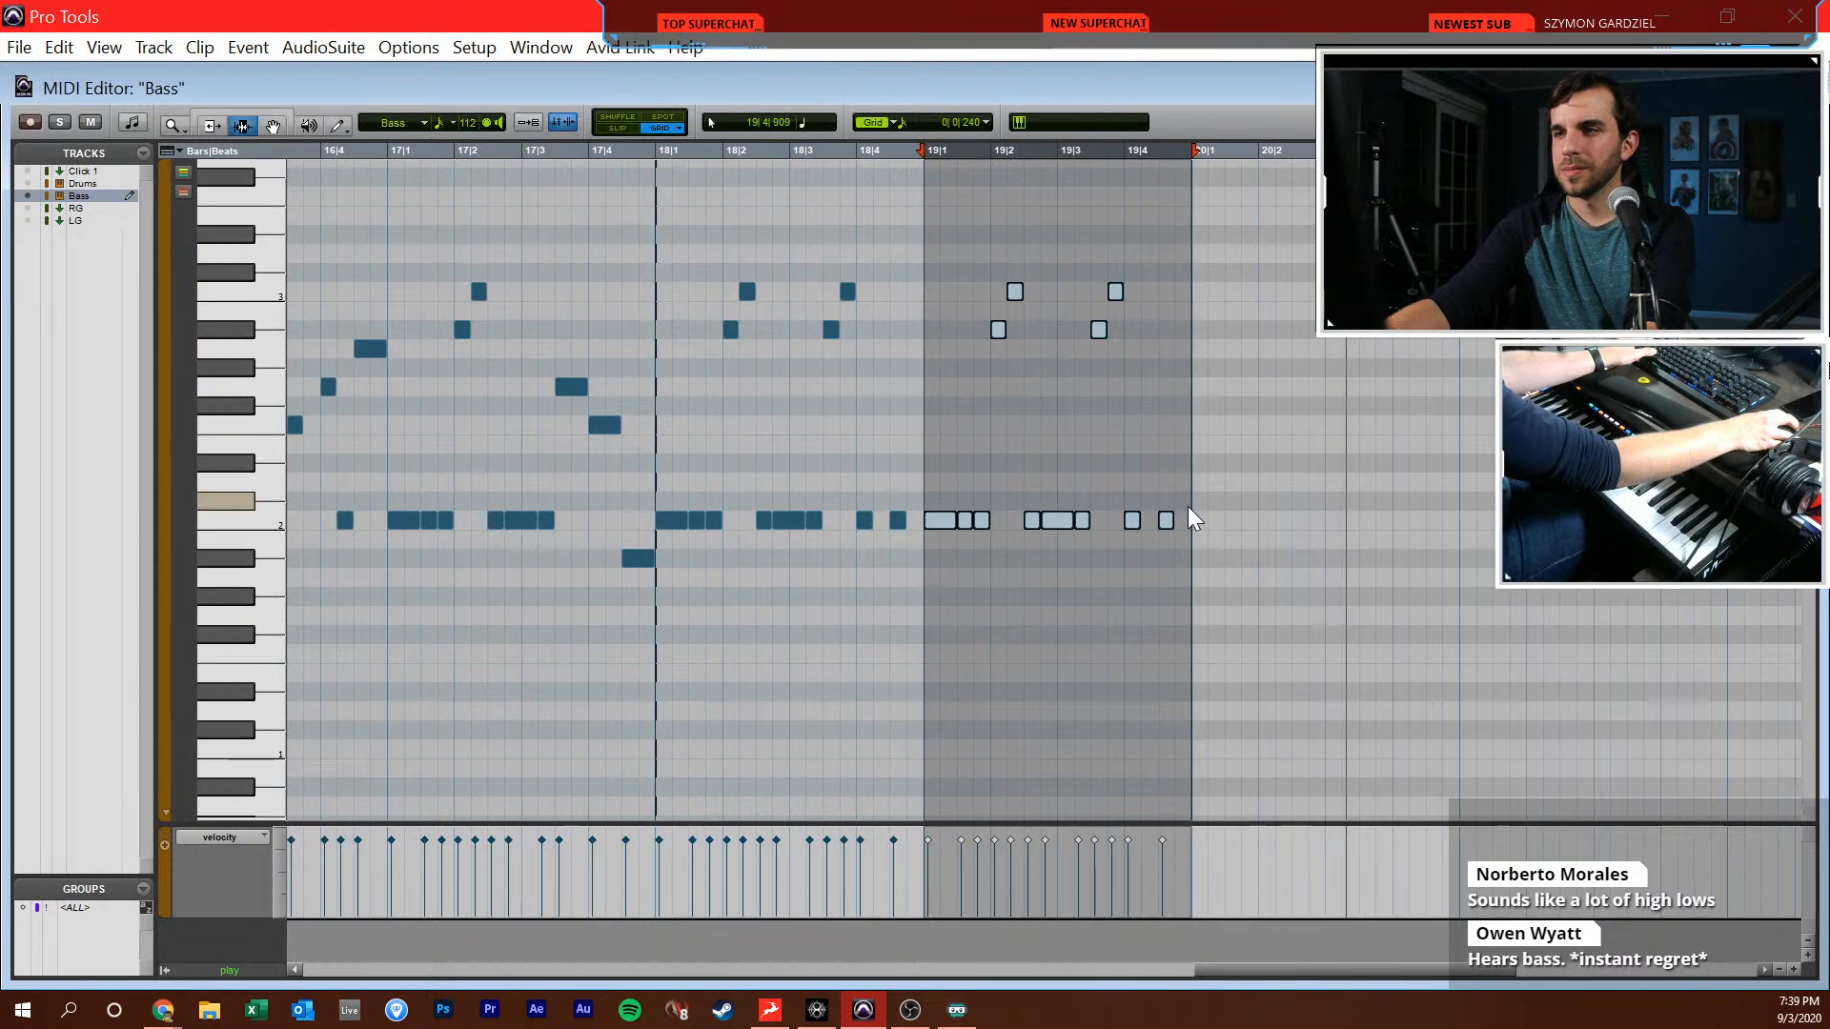
key(ctrl+d)
scroll(1237, 505, right, 3)
scroll(1237, 506, right, 3)
Begin bar 21 with sixteenth-note G#1s from 21|1|000 and Bb1s from 21|2|480, leaving gaps at 21|1|480 and 21|3|000
key(F10)
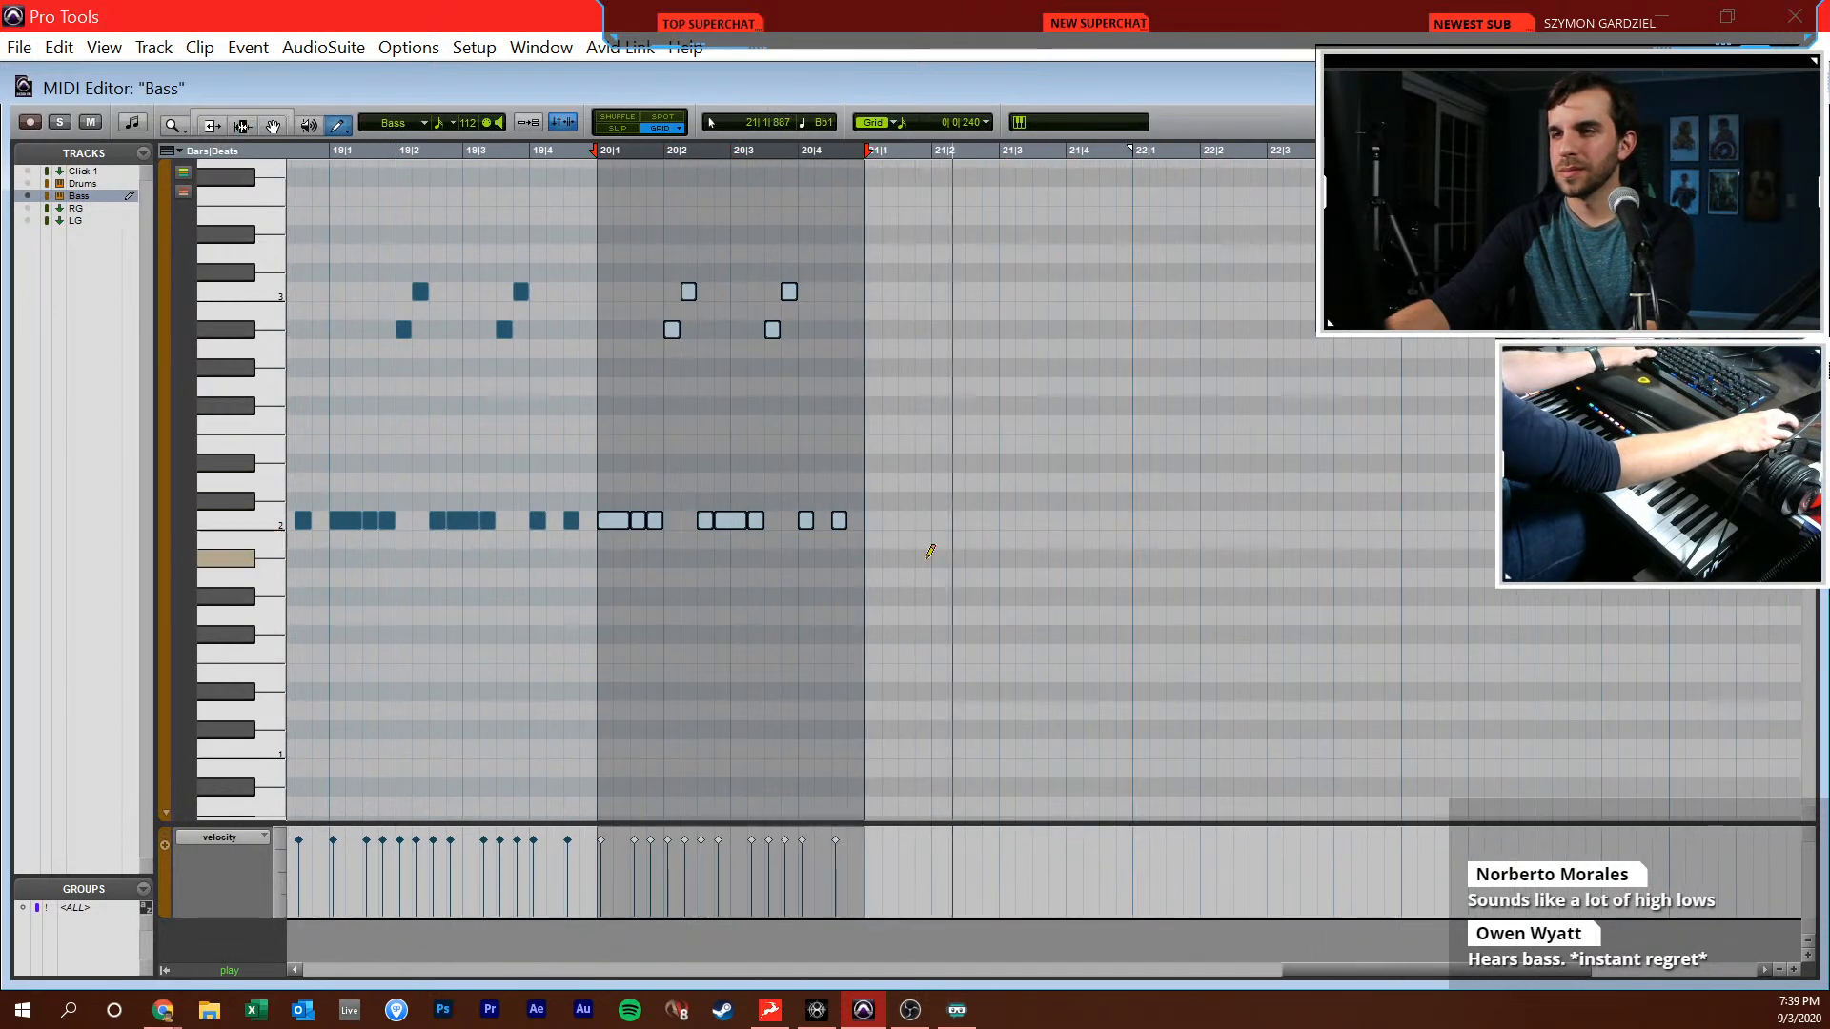
click(878, 595)
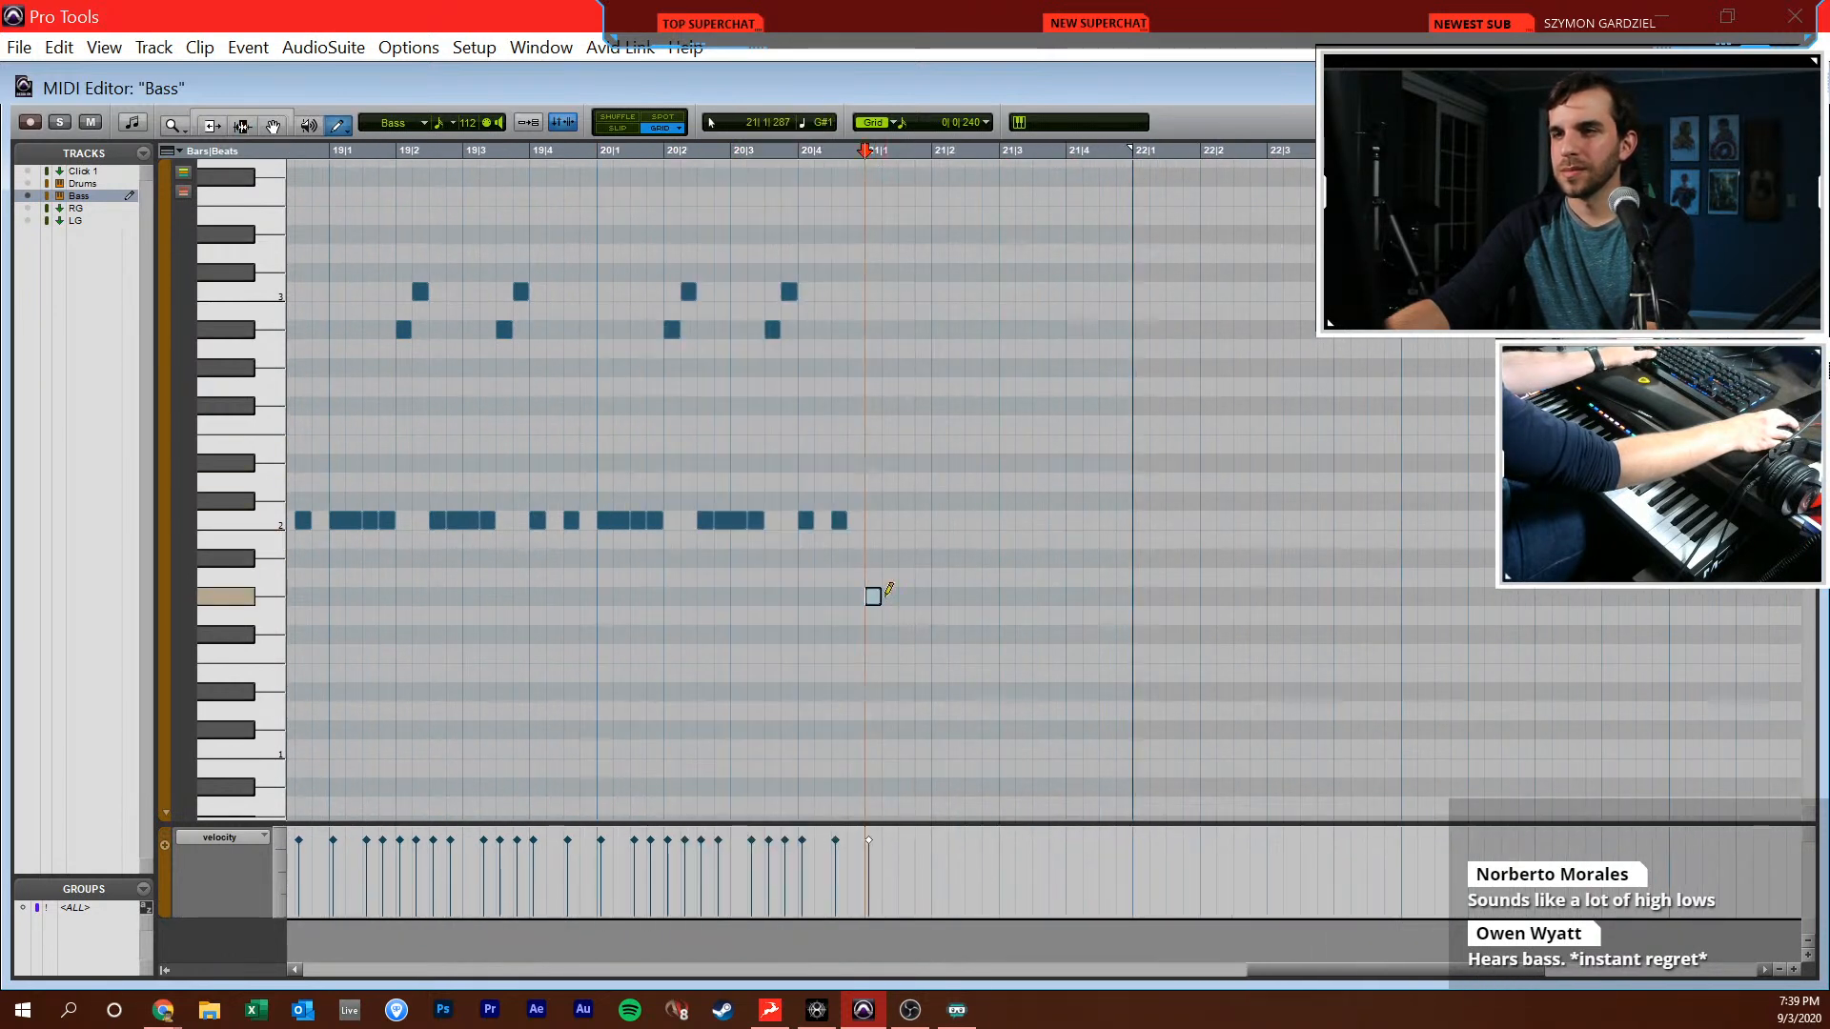
drag(958, 588, 980, 559)
key(F8)
scroll(734, 597, right, 4)
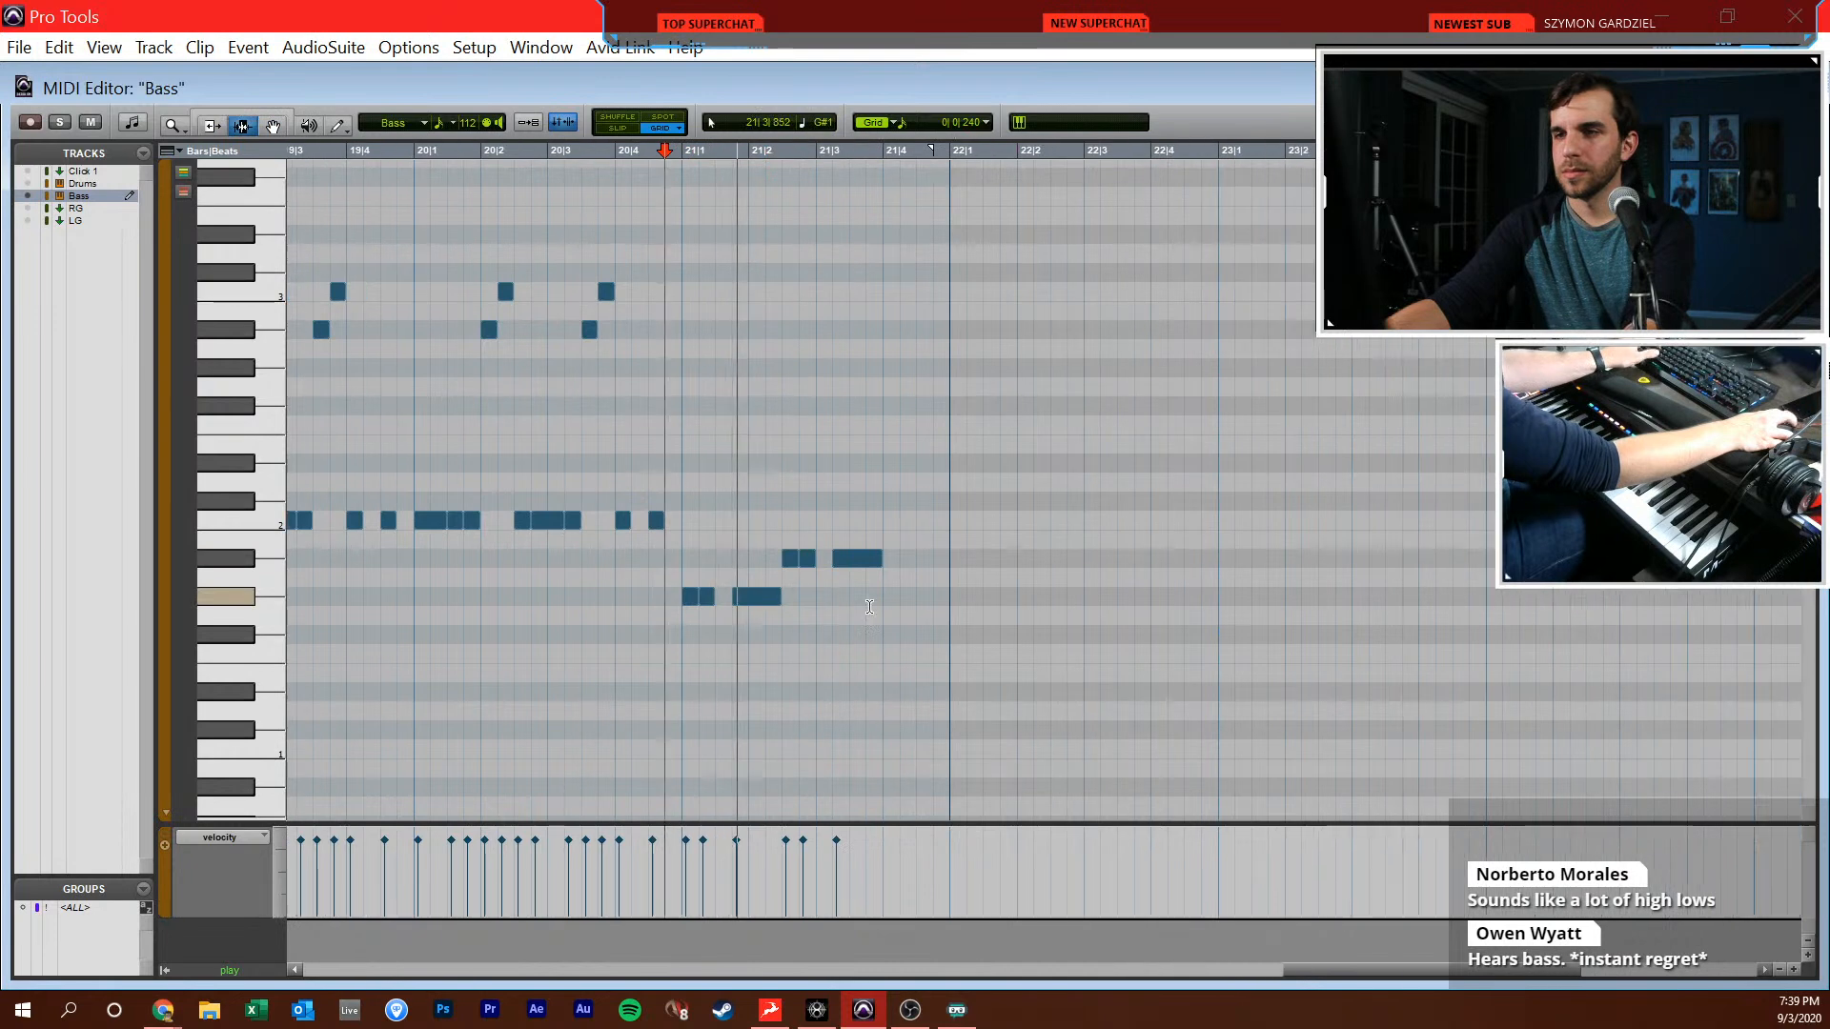
Fill beat 4 of bar 21 with four consecutive sixteenth-note Bb1s
click(849, 612)
key(t)
scroll(862, 613, right, 3)
key(F10)
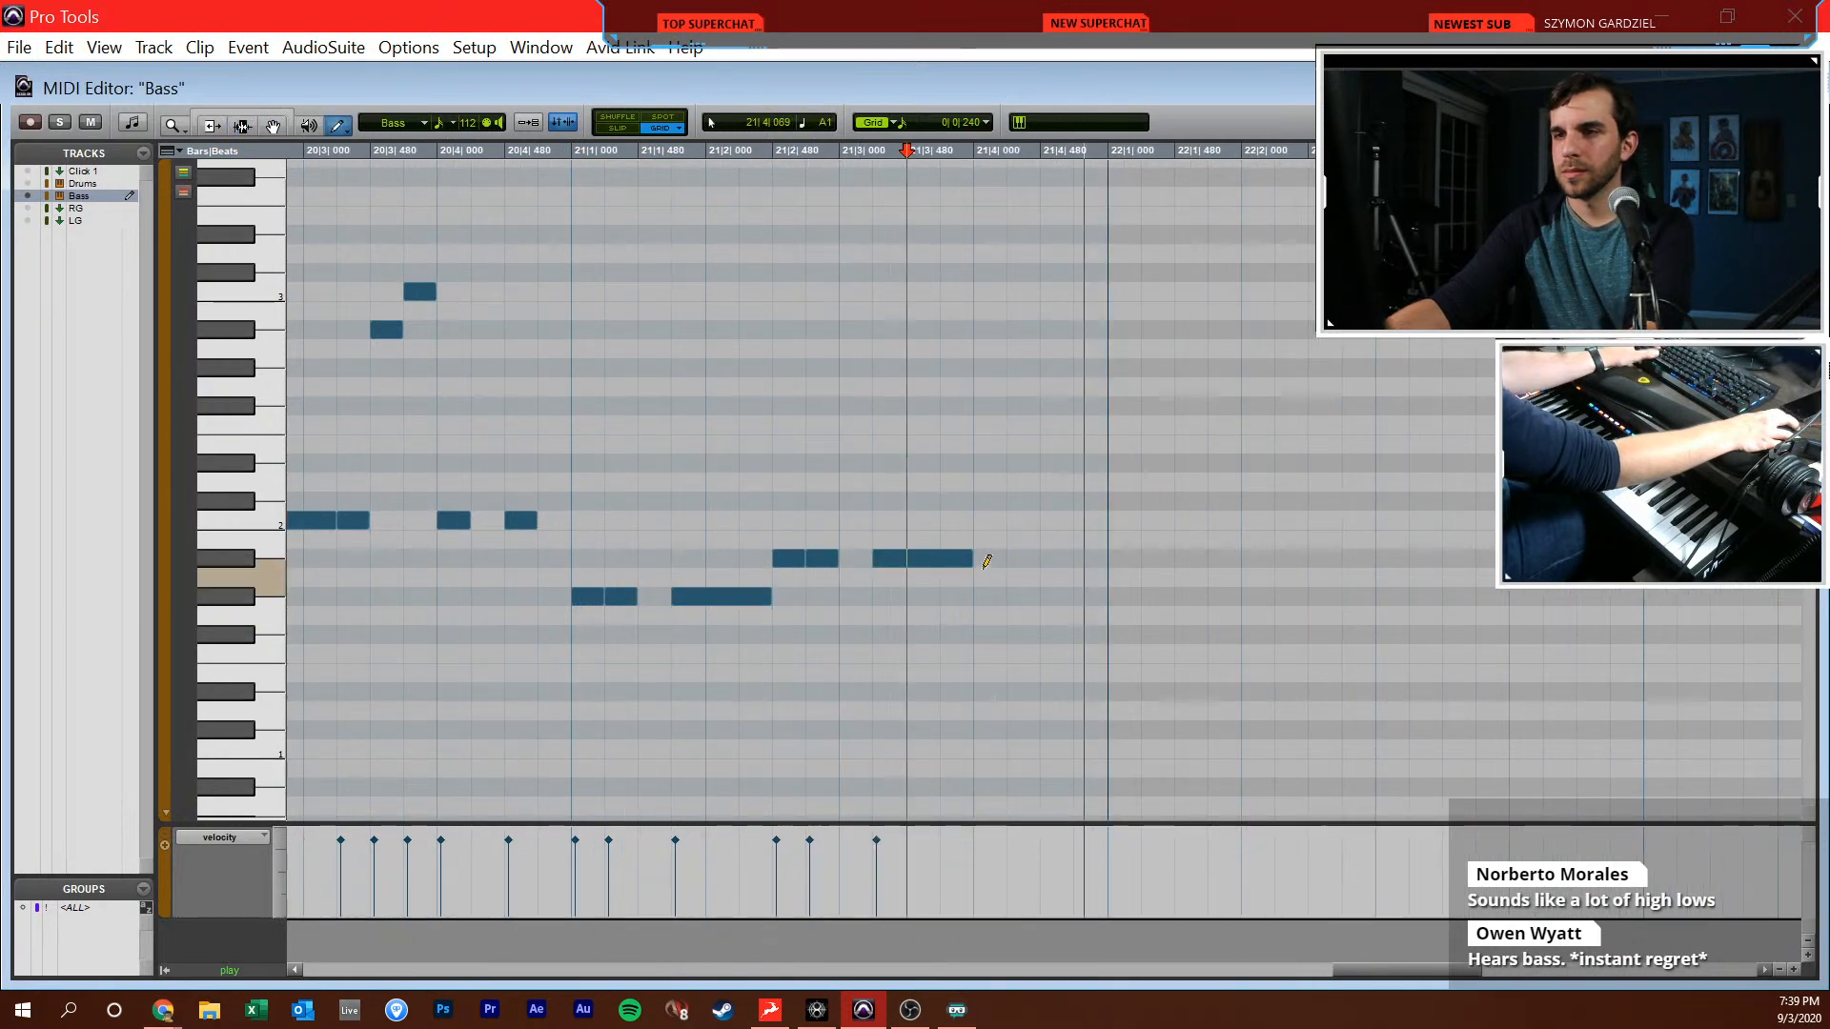
click(1062, 558)
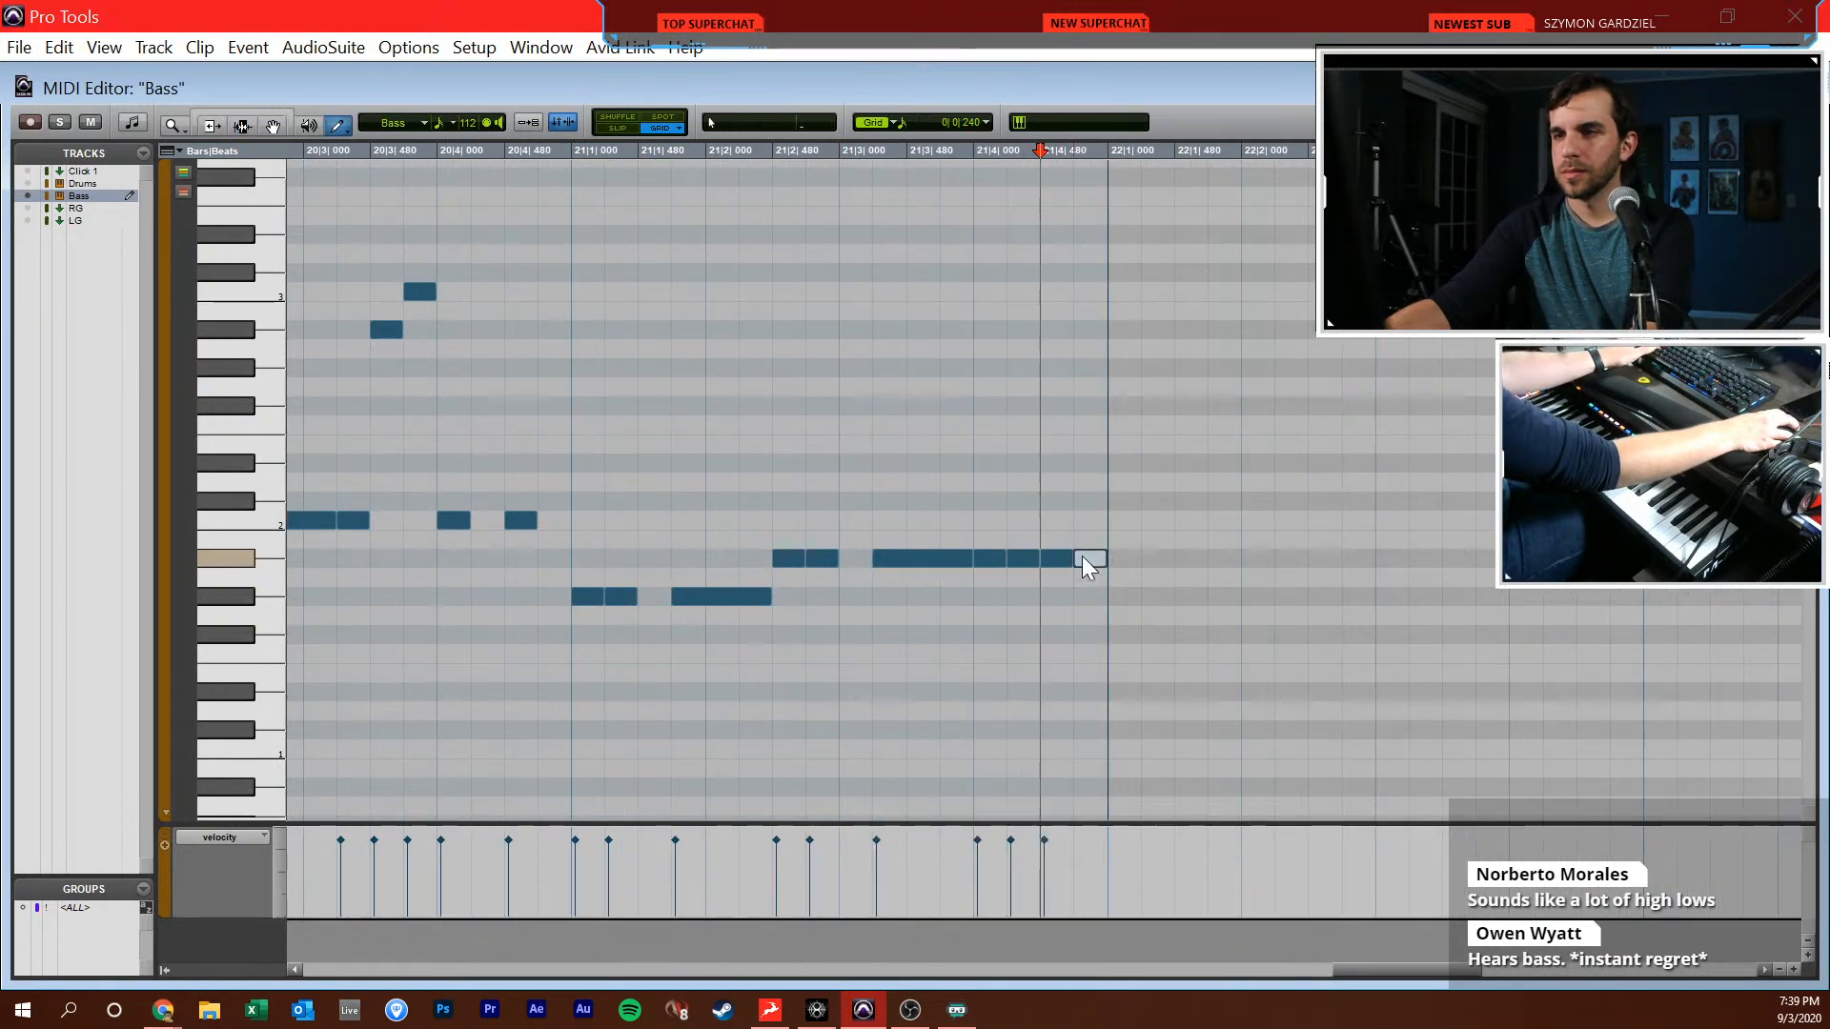
click(1084, 556)
Check the new bass notes through bar 21 and return to the Edit window
key(r)
key(r)
key(space)
key(space)
click(1012, 558)
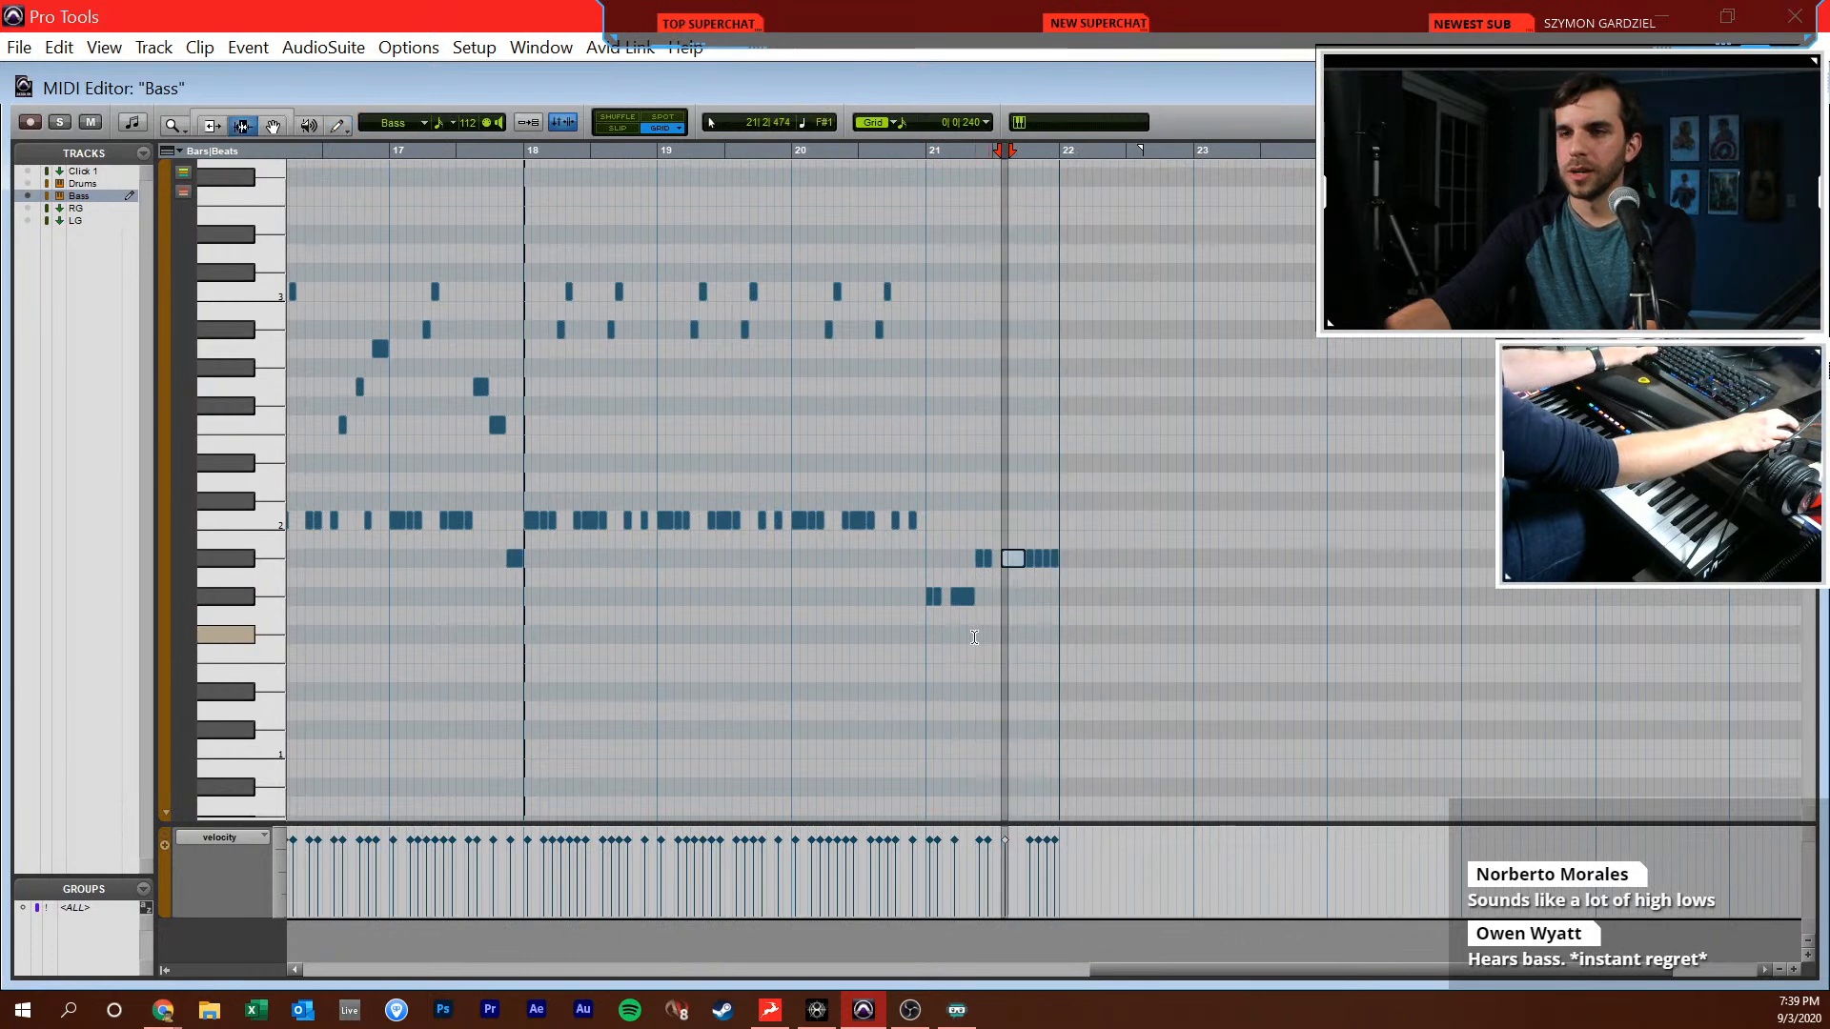
key(r)
key(ctrl+w)
Play back the extended Bass part from 10|1|000 through bar 21 against the reference track
scroll(1120, 525, right, 2)
scroll(1120, 526, left, 3)
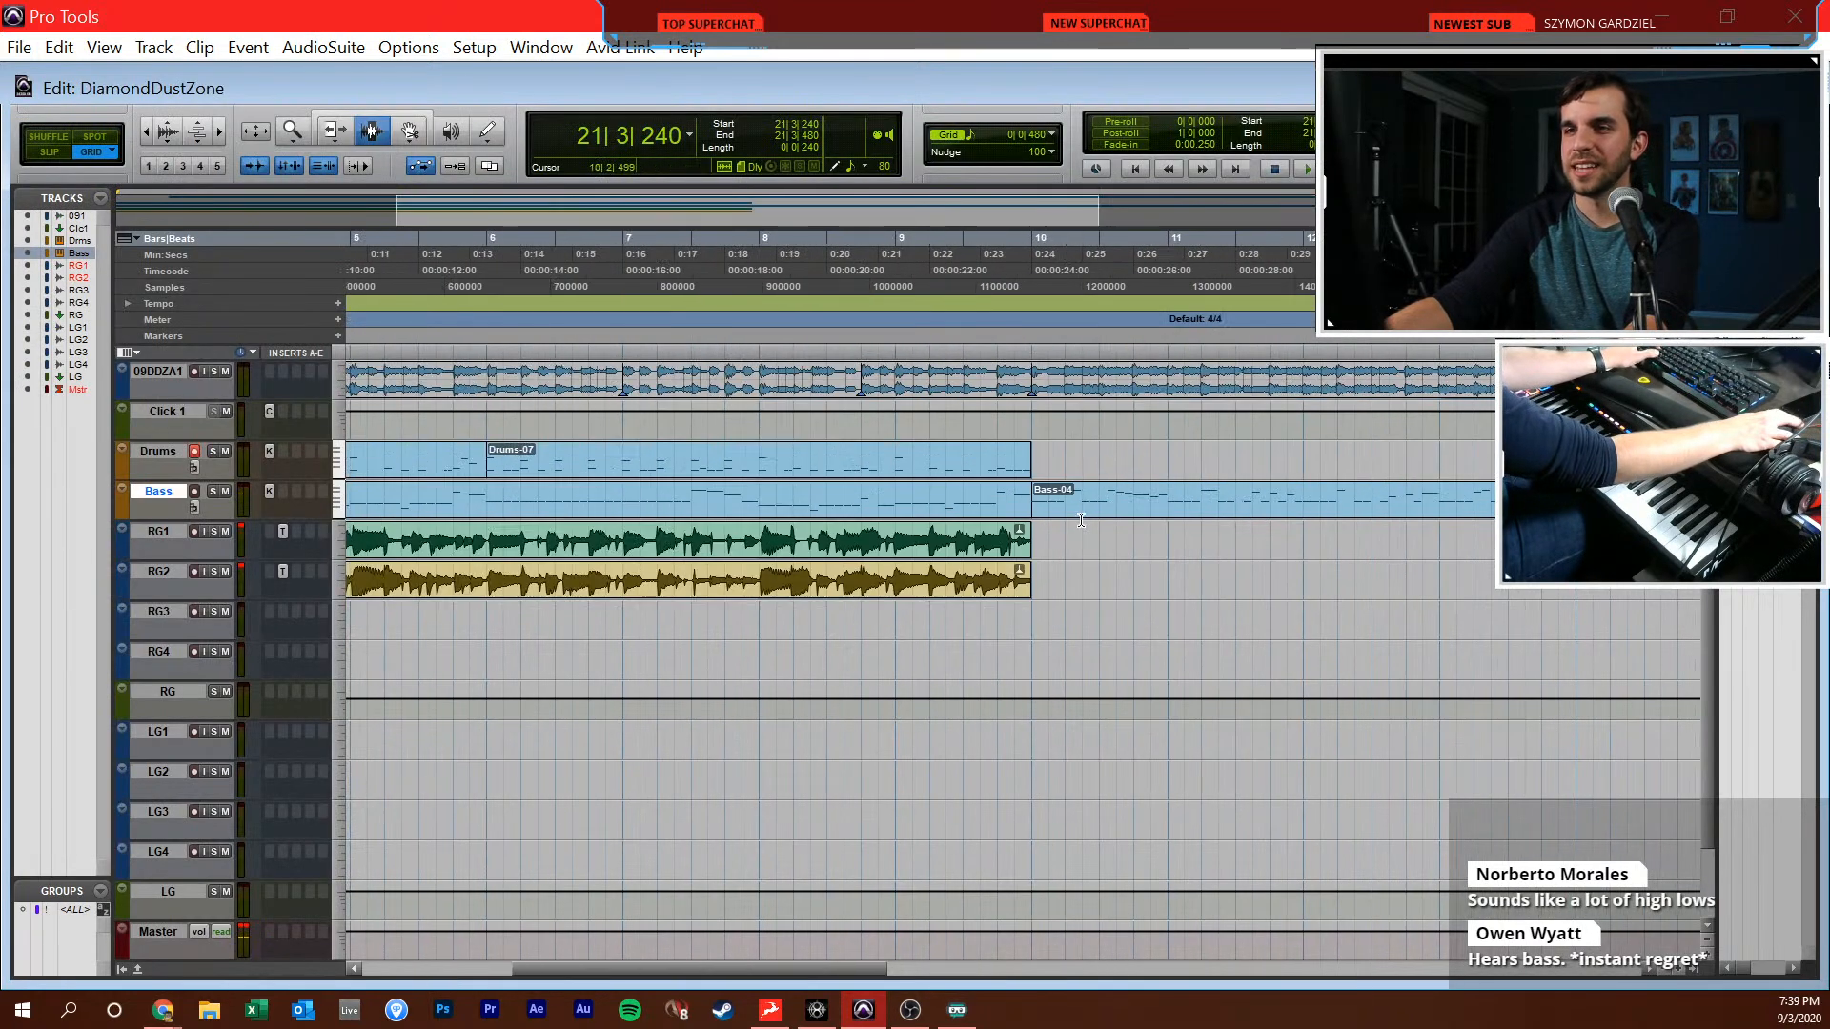
key(r)
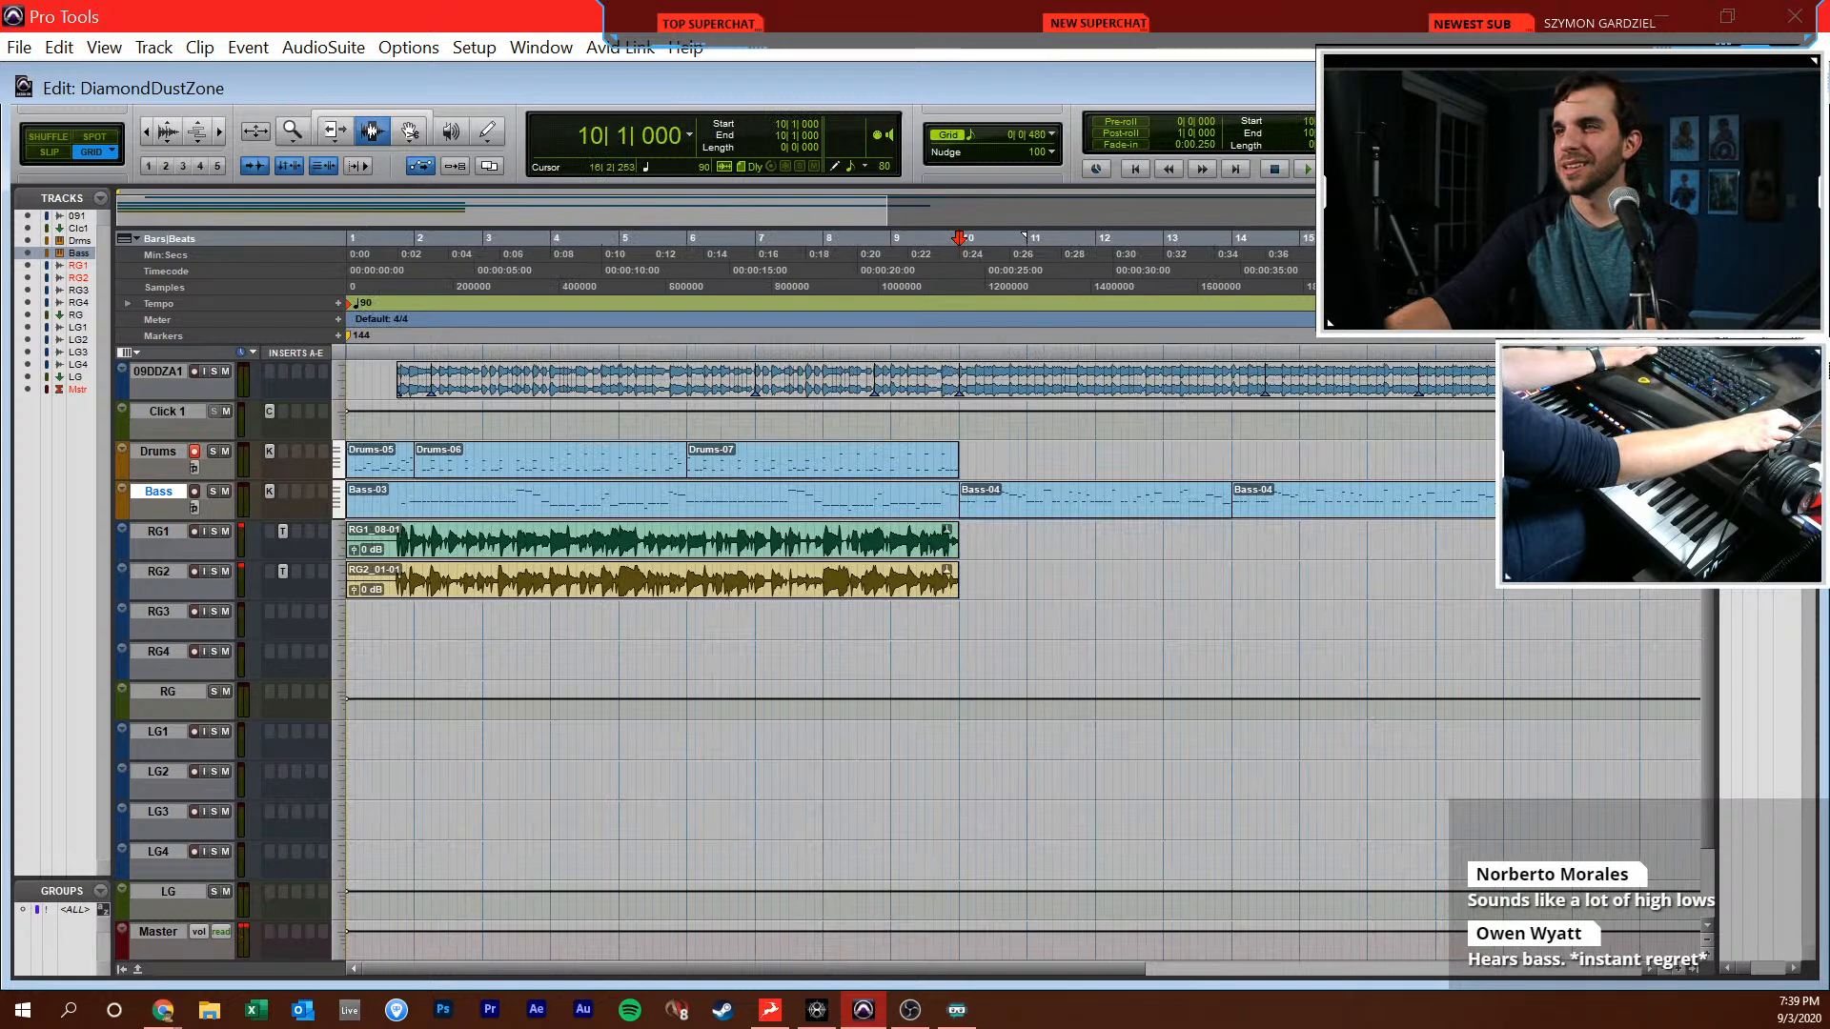
key(r)
key(space)
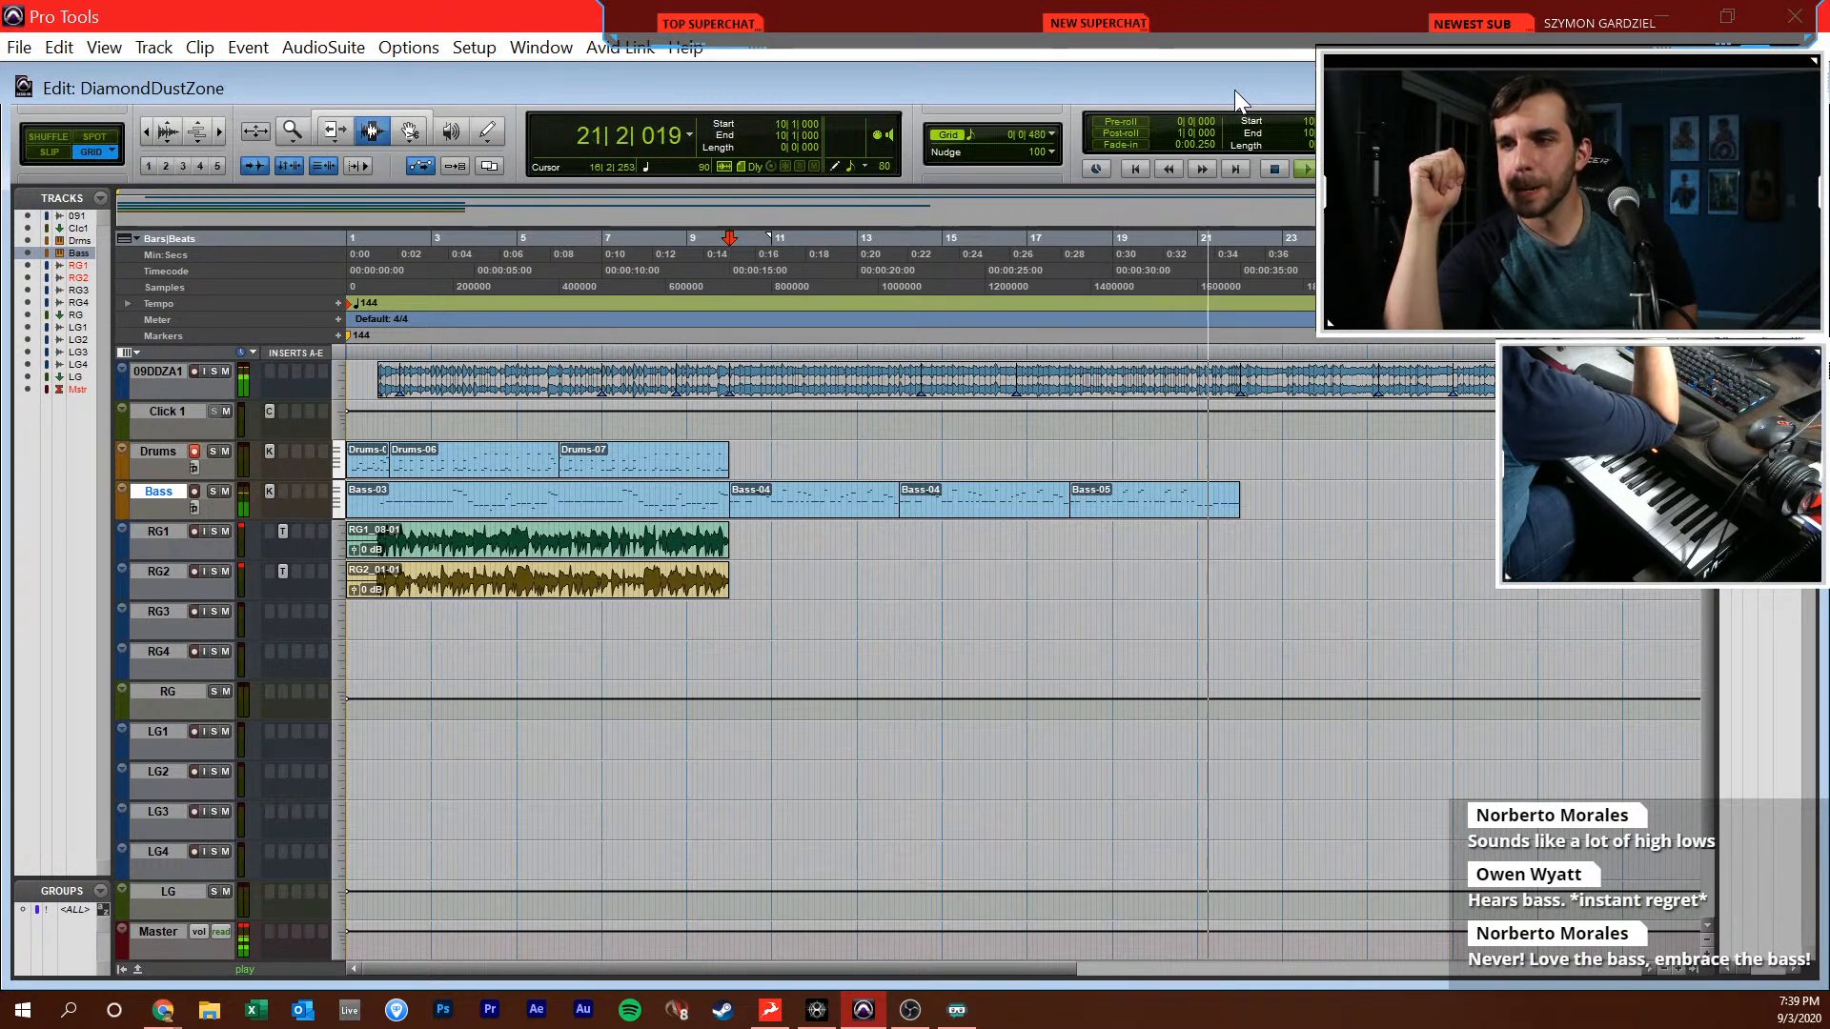
key(space)
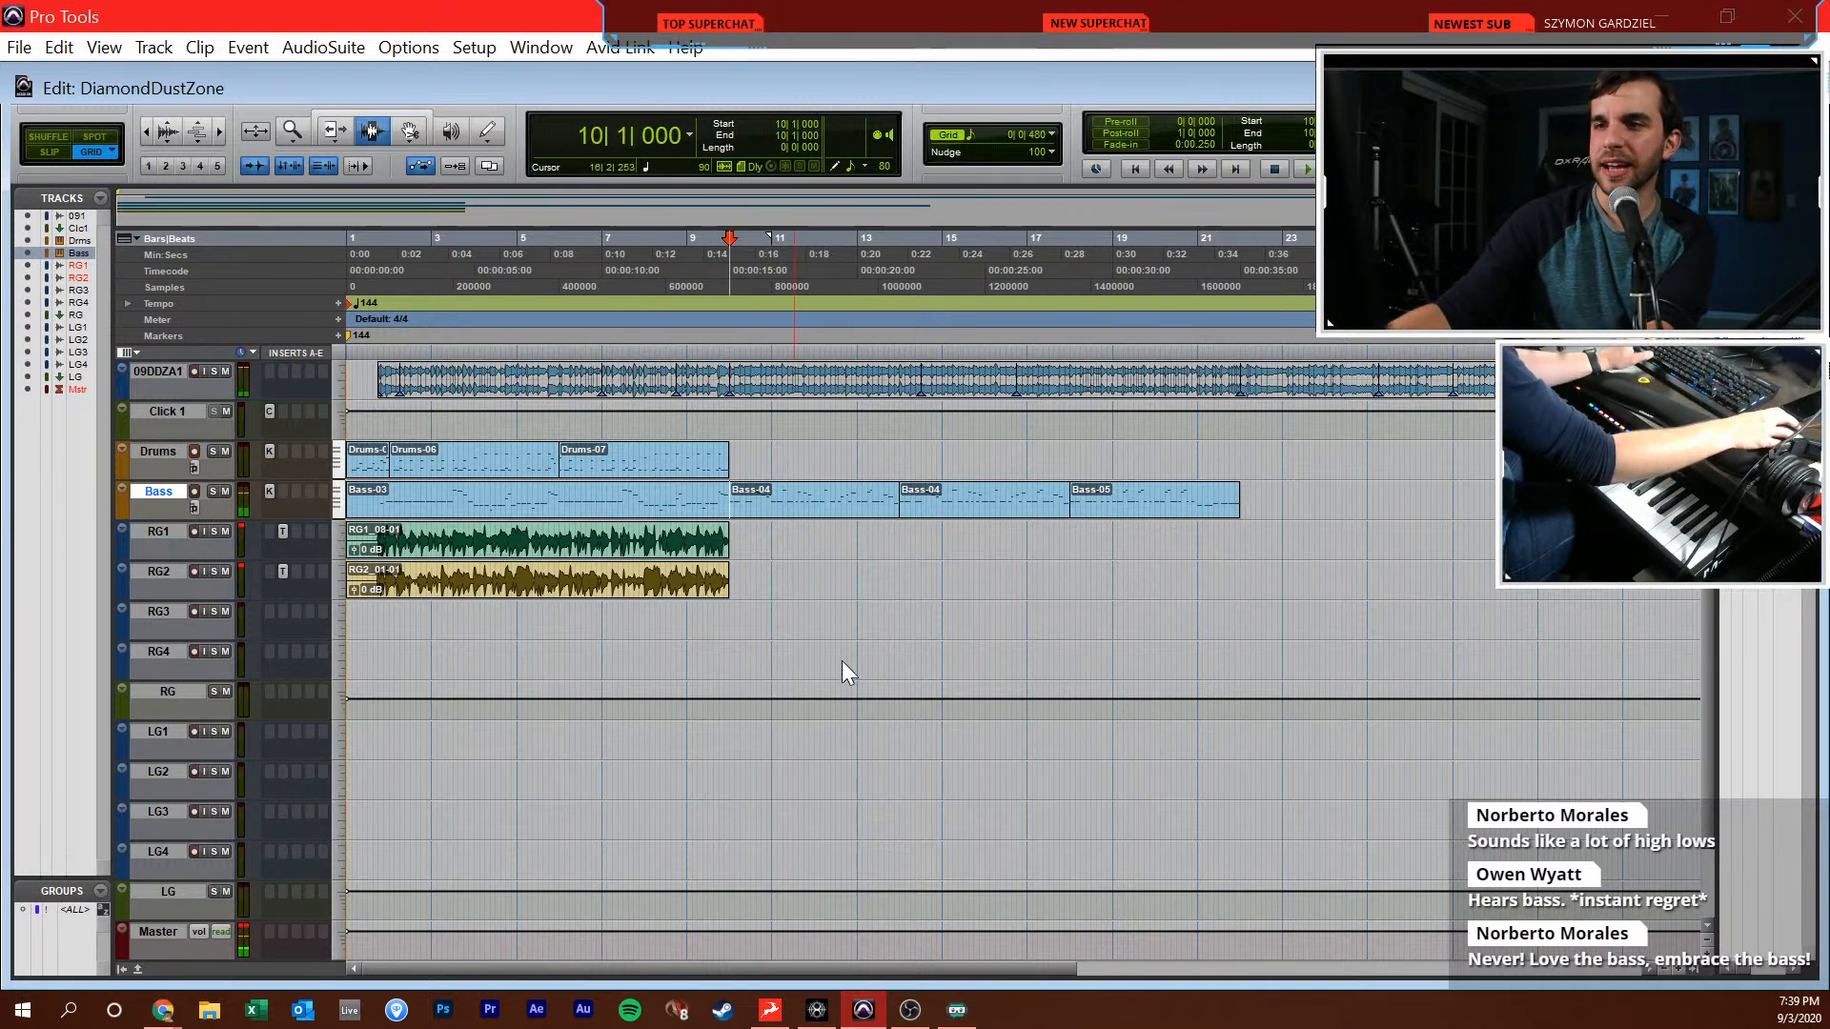
Enlarge the Bass track's height so its notes are readable and play the session from 9|1|480
click(777, 532)
key(ctrl+])
key(ctrl+])
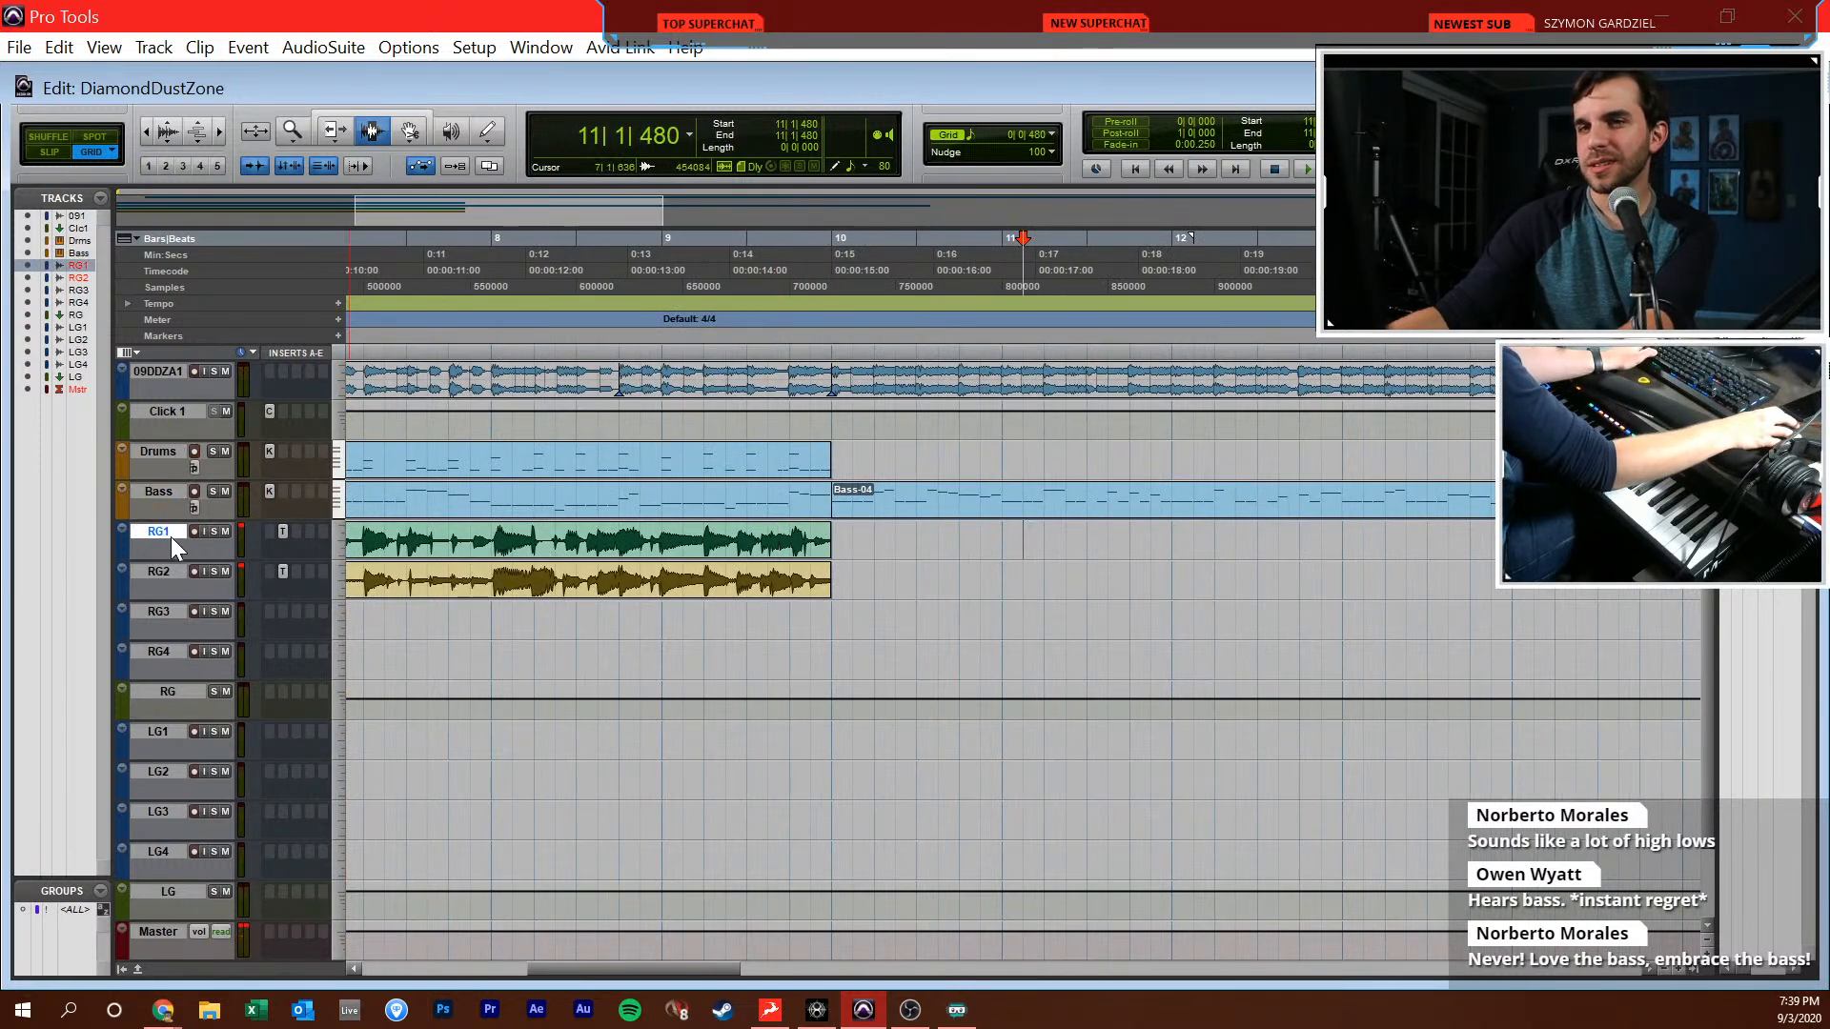
drag(160, 520, 164, 587)
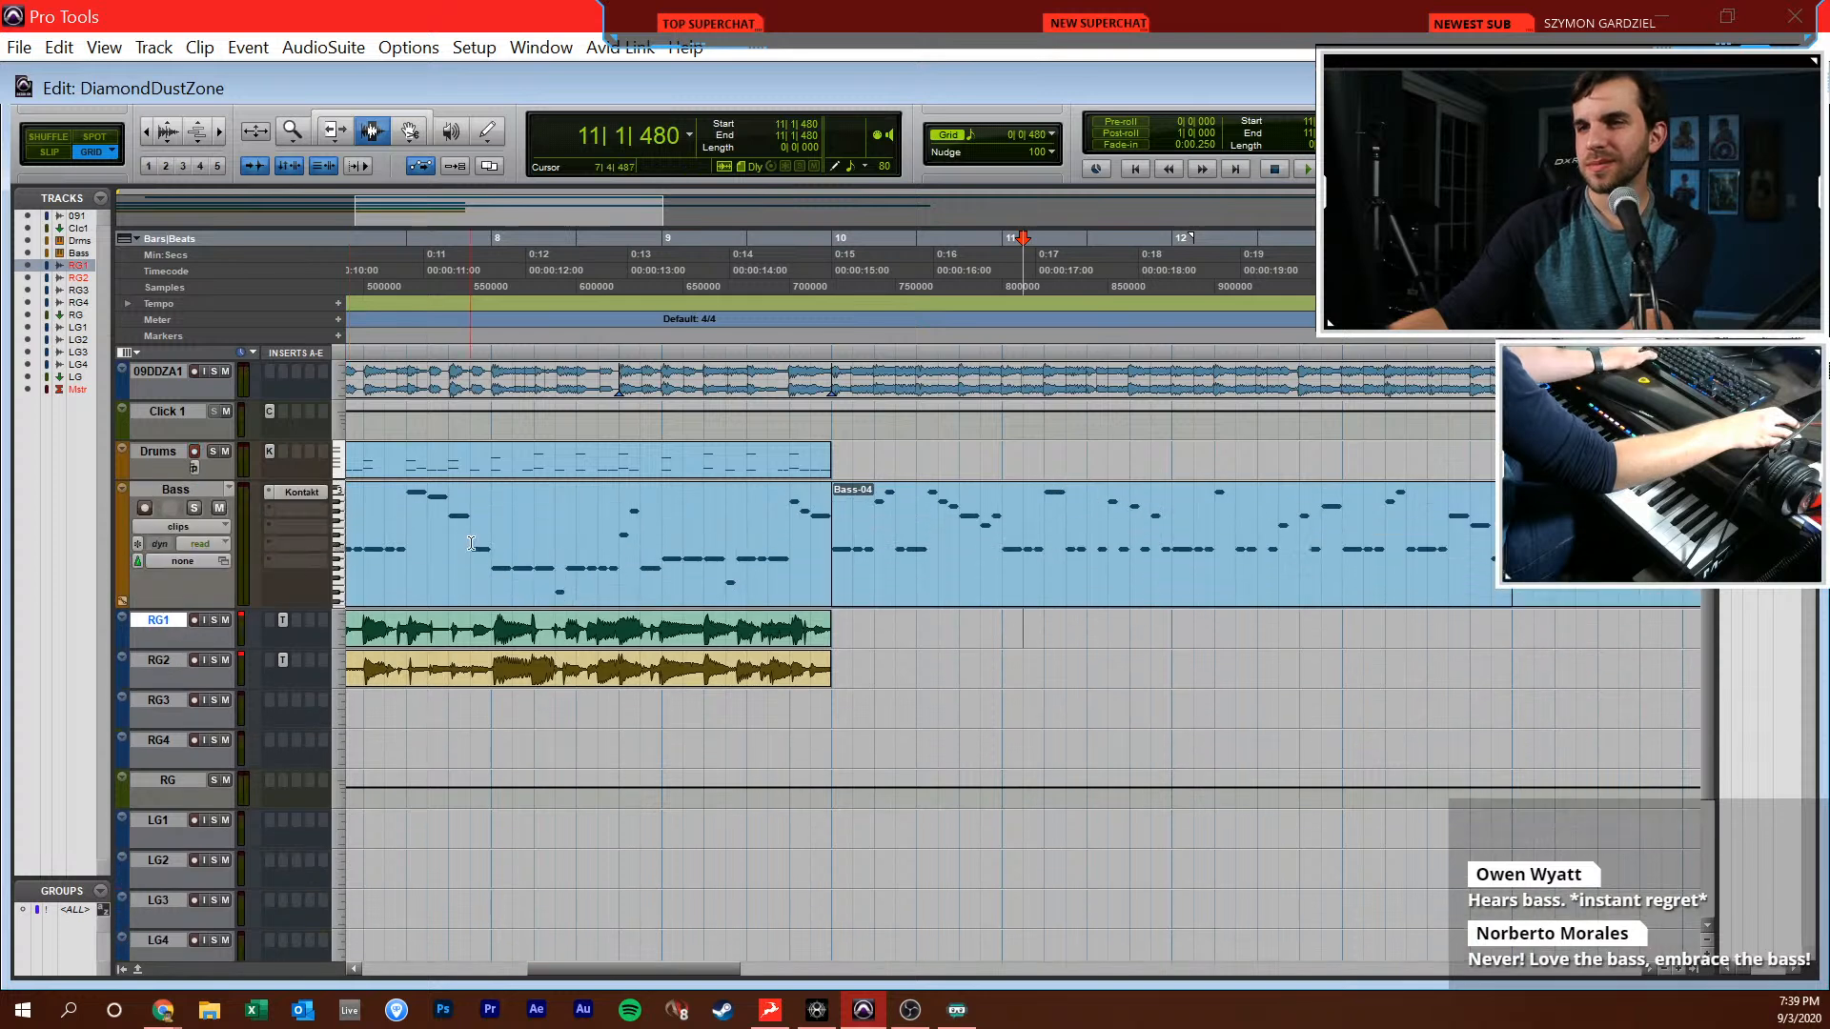
click(683, 538)
key(space)
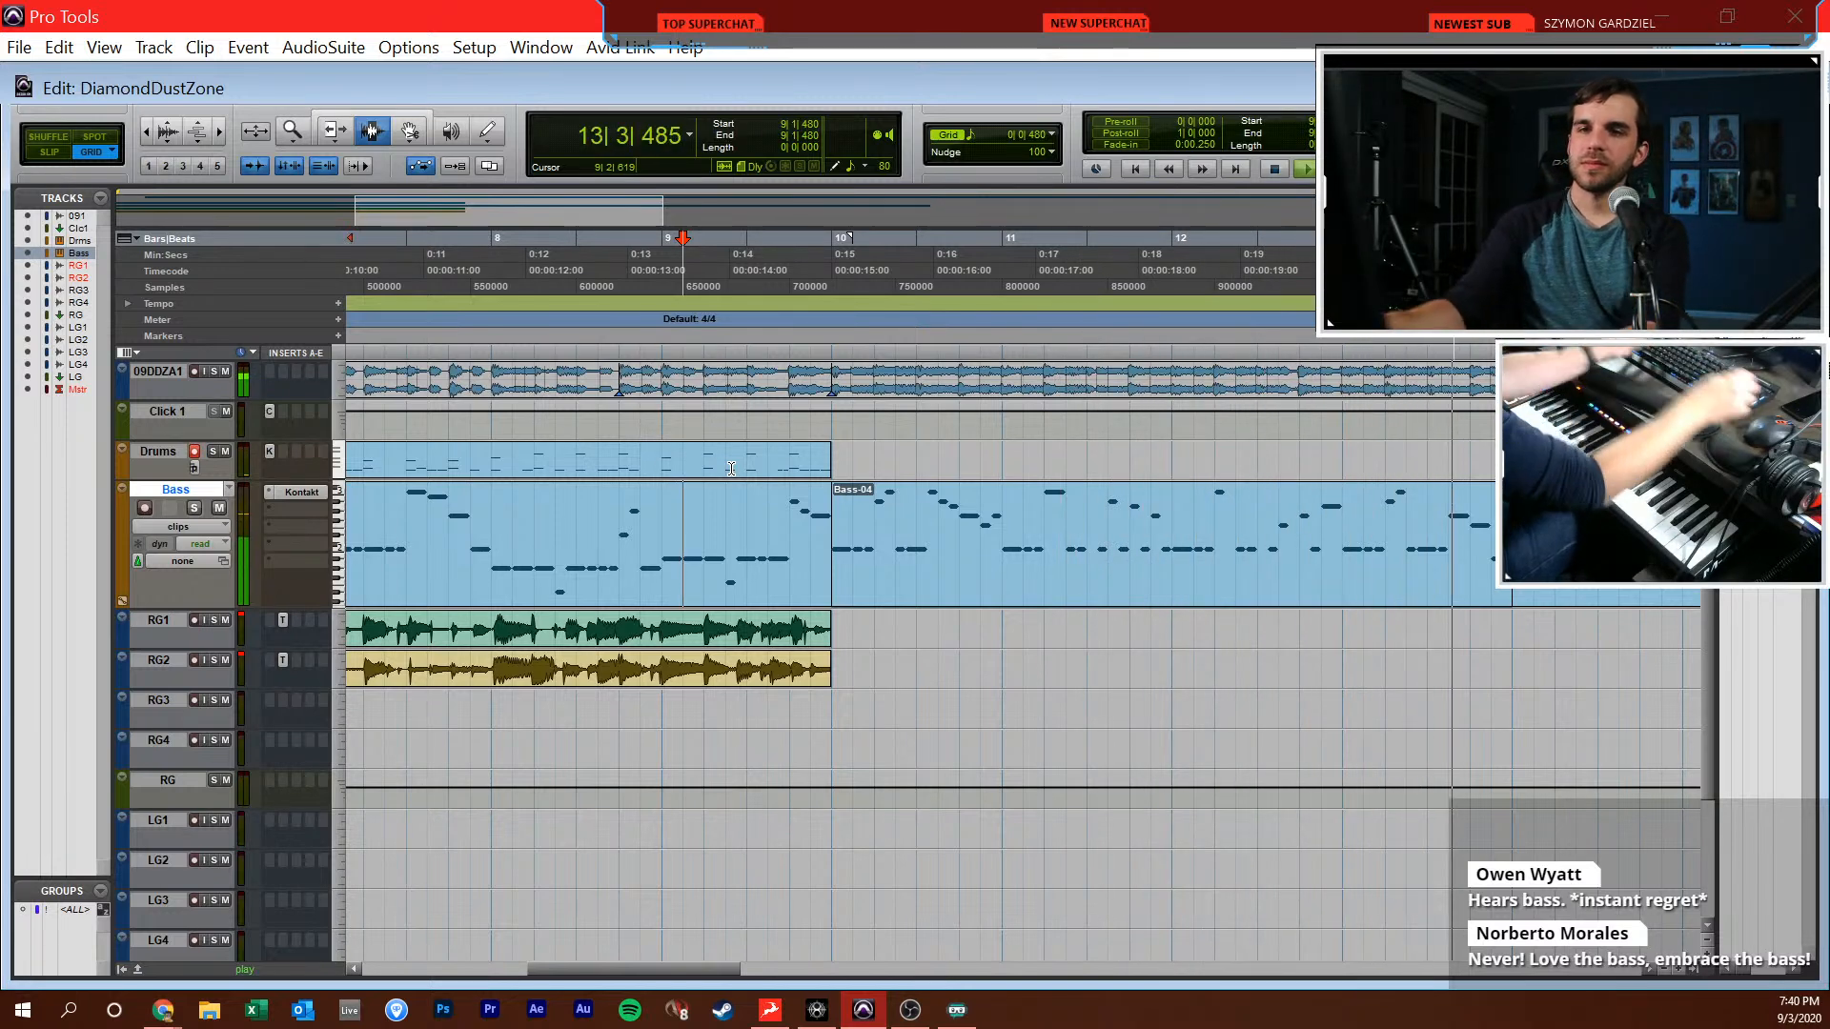
key(space)
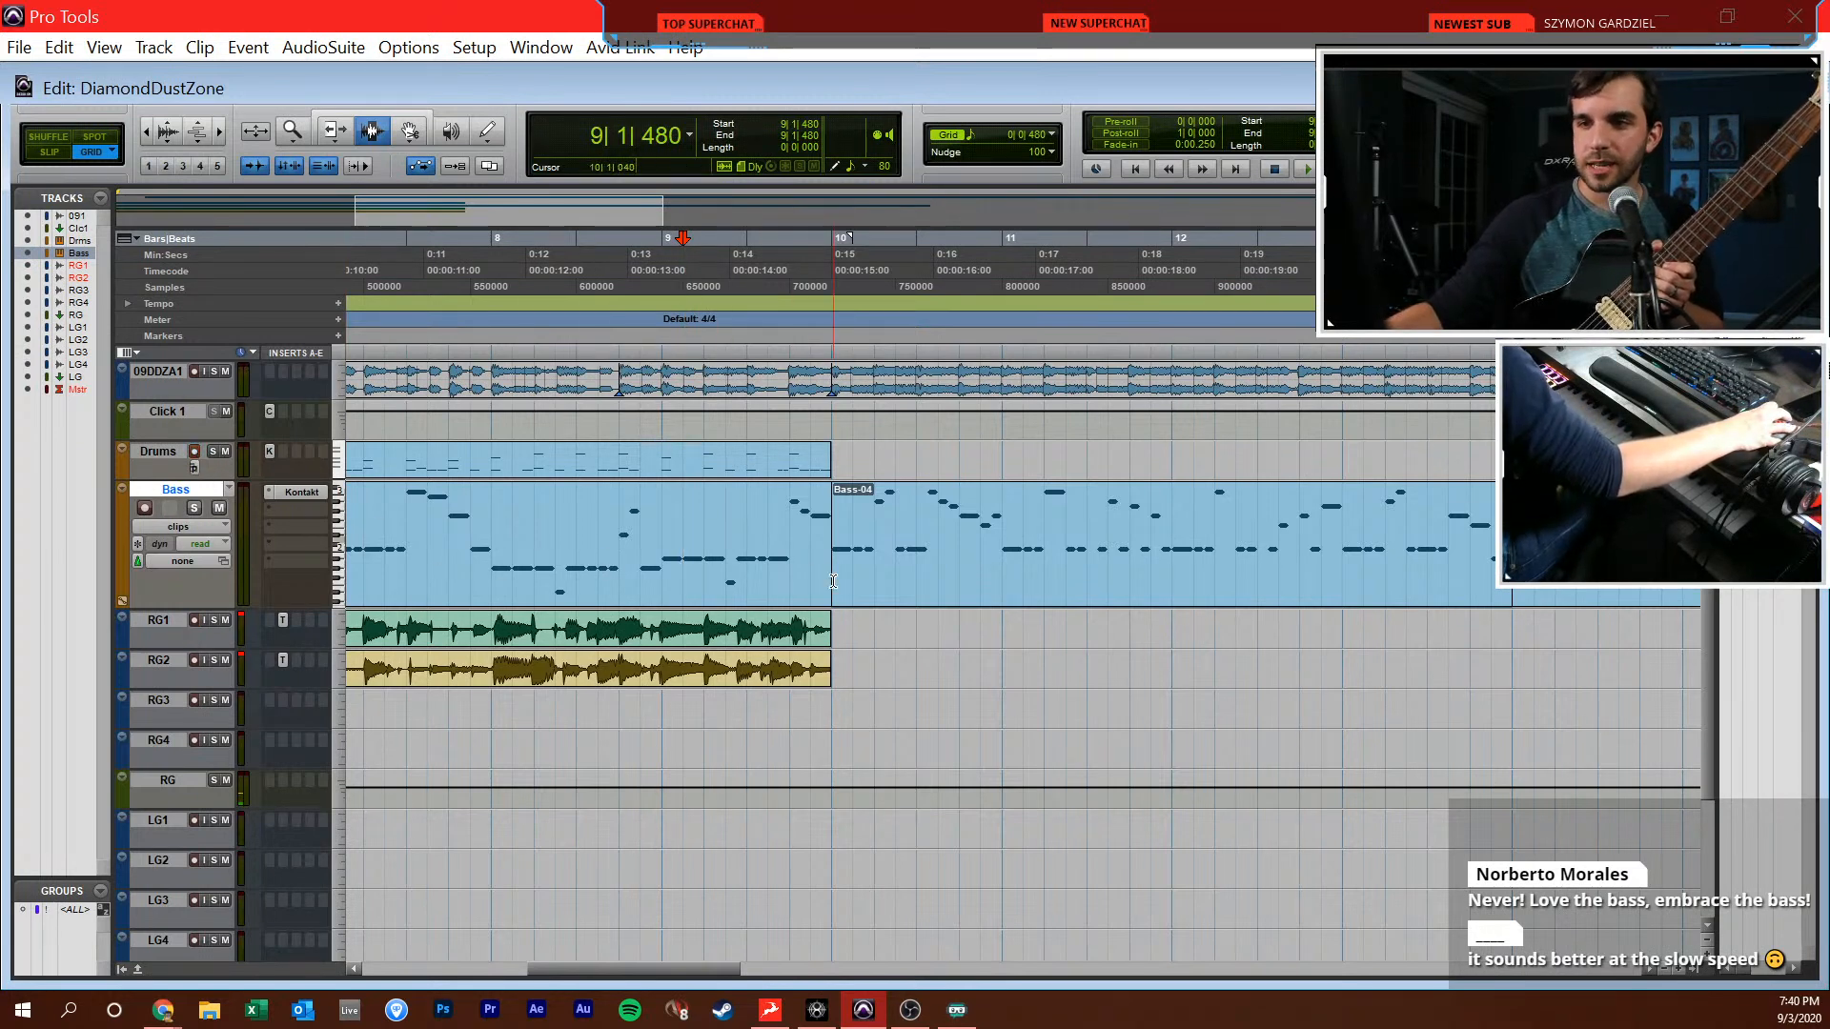
Place the edit cursor at 10|1|000 on RG1 and arm the track for recording
click(831, 625)
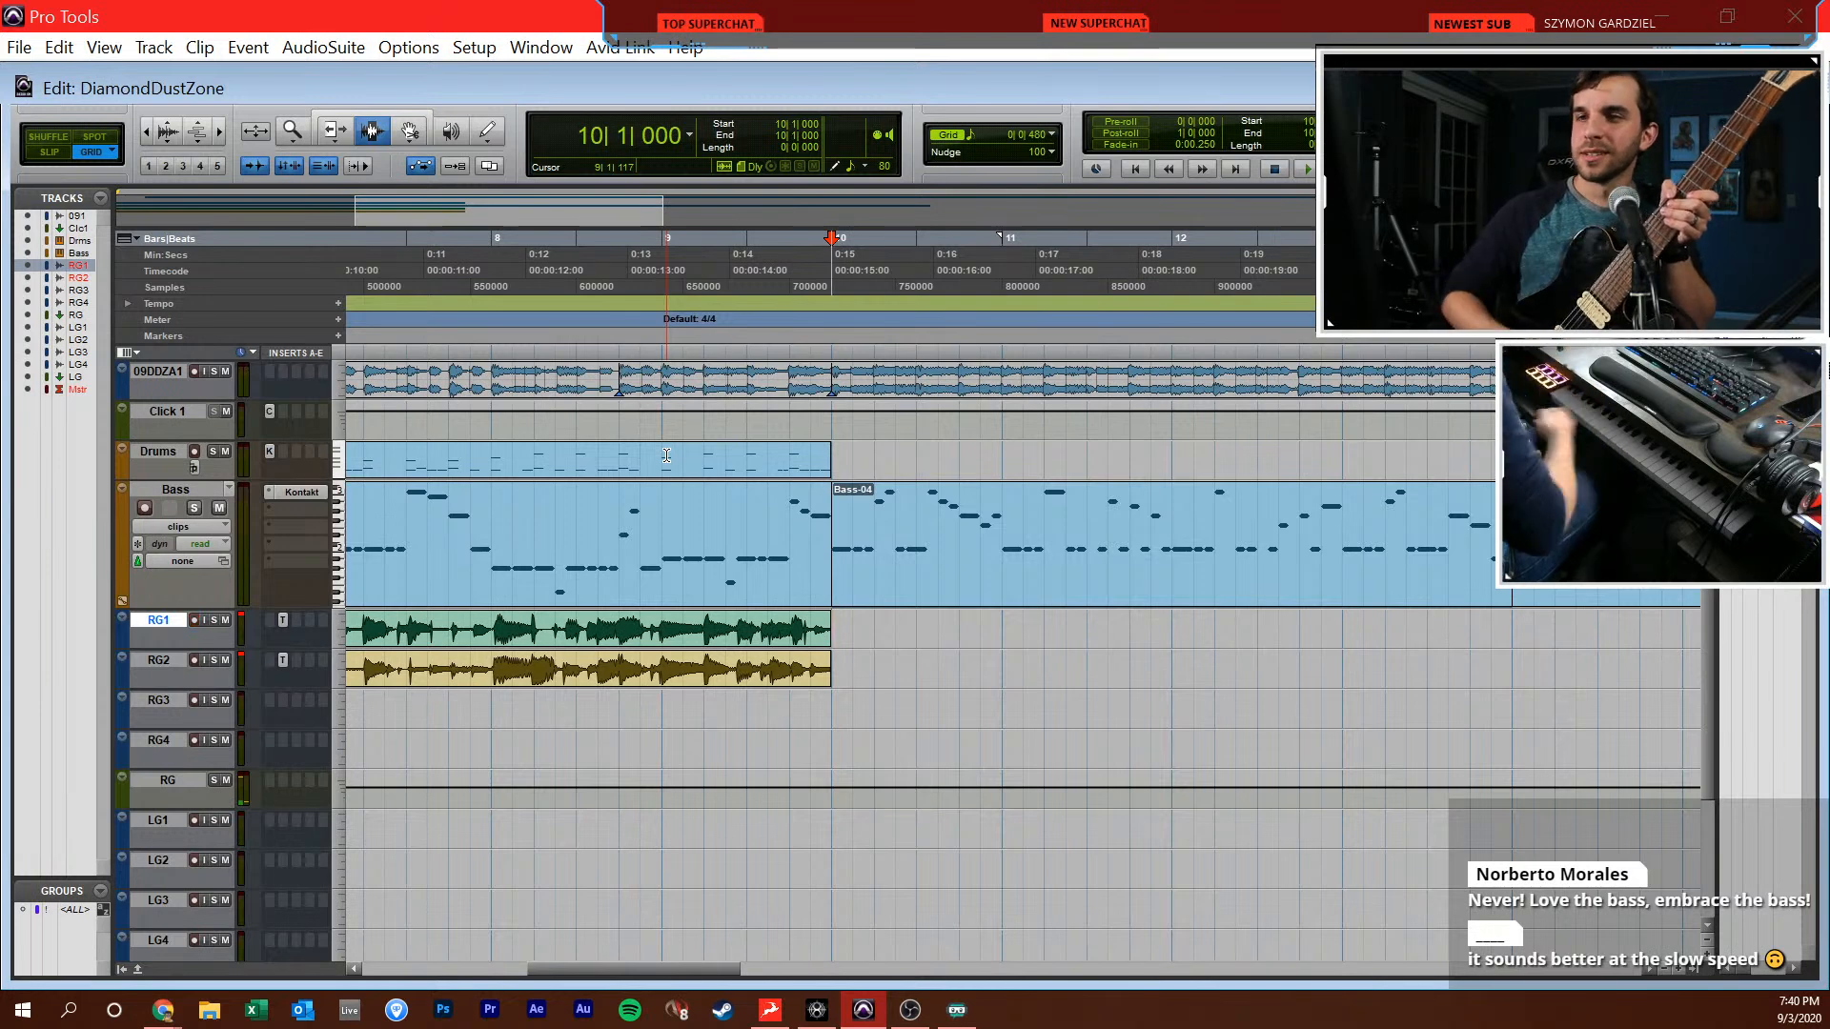
click(826, 449)
click(837, 627)
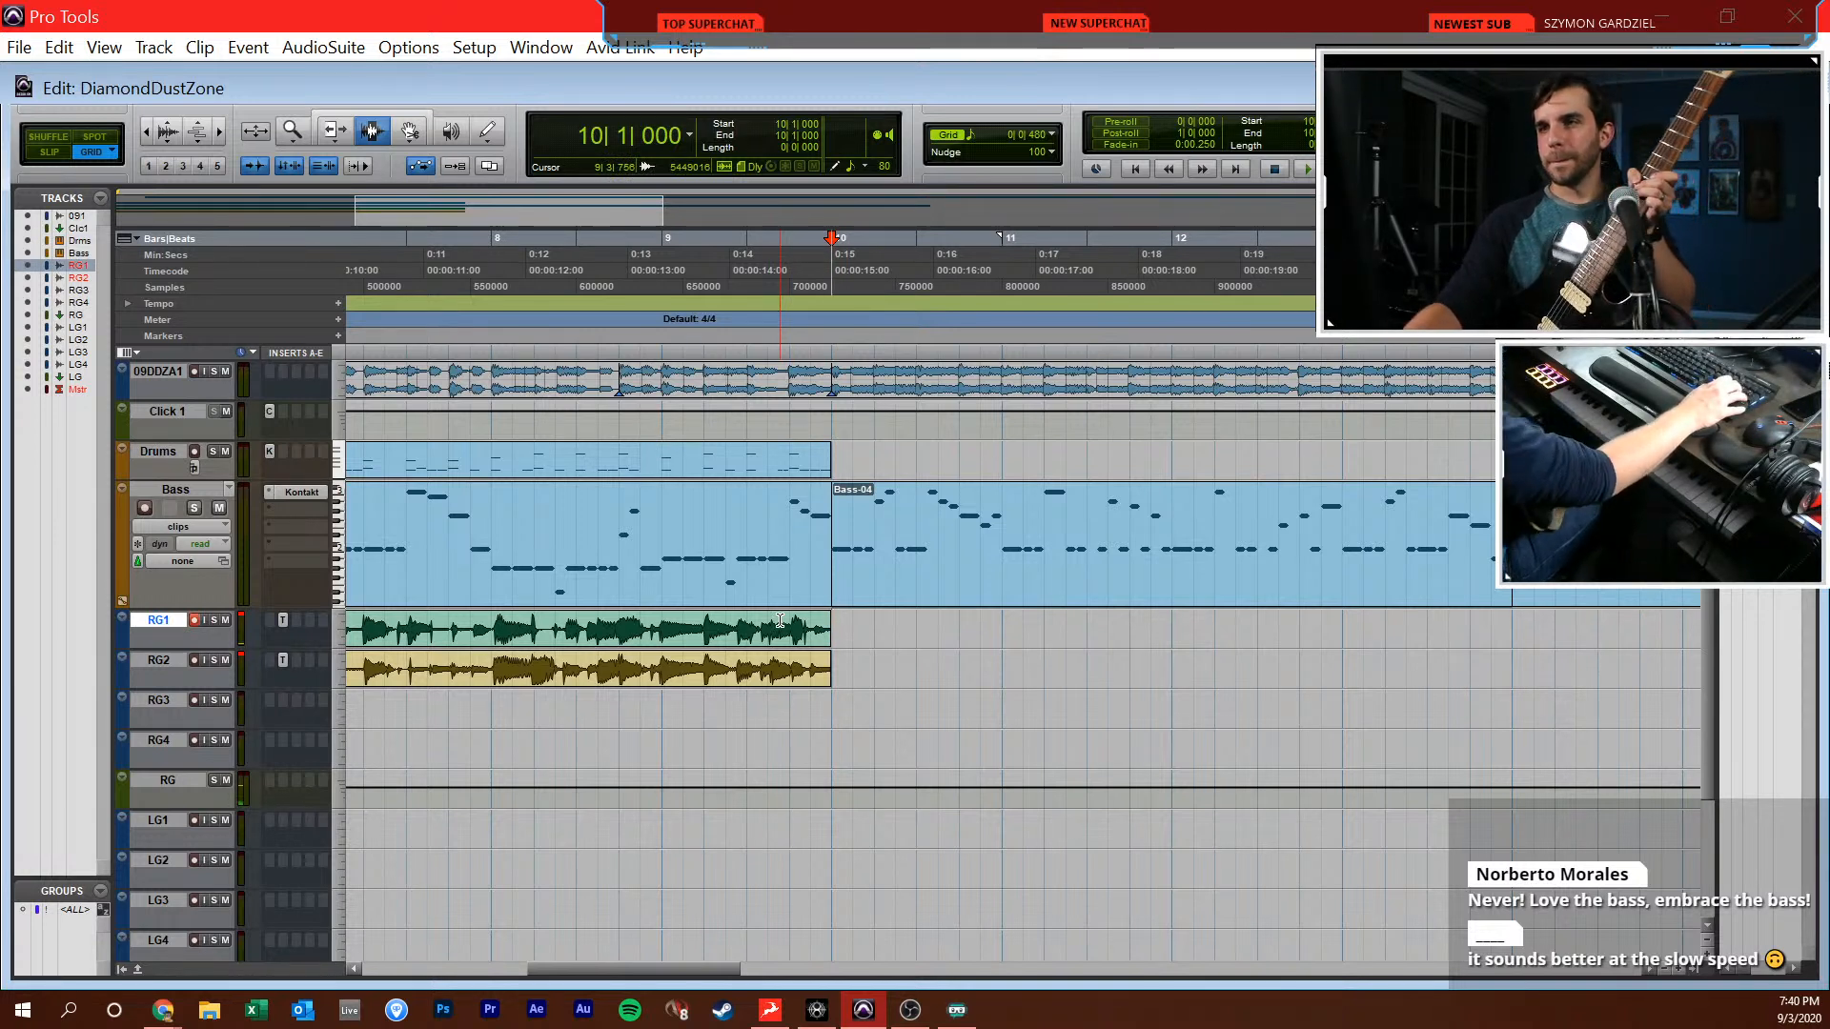
key(KP_3)
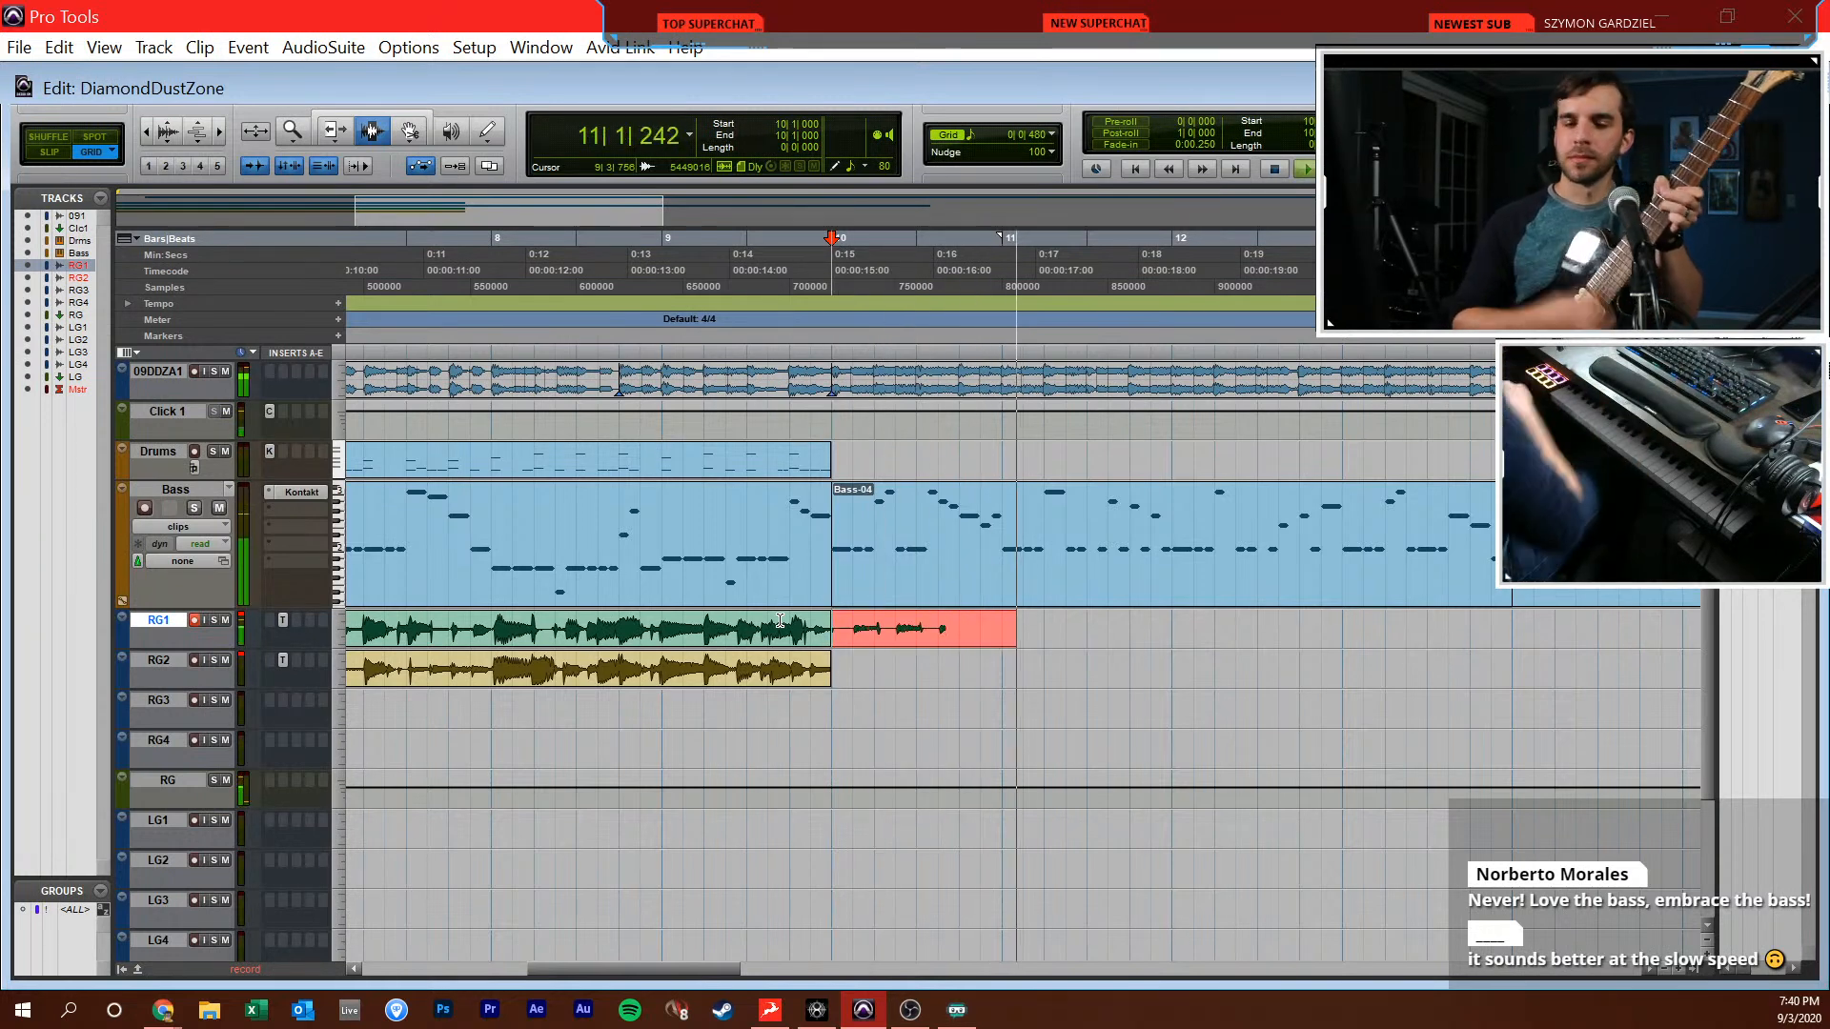
key(space)
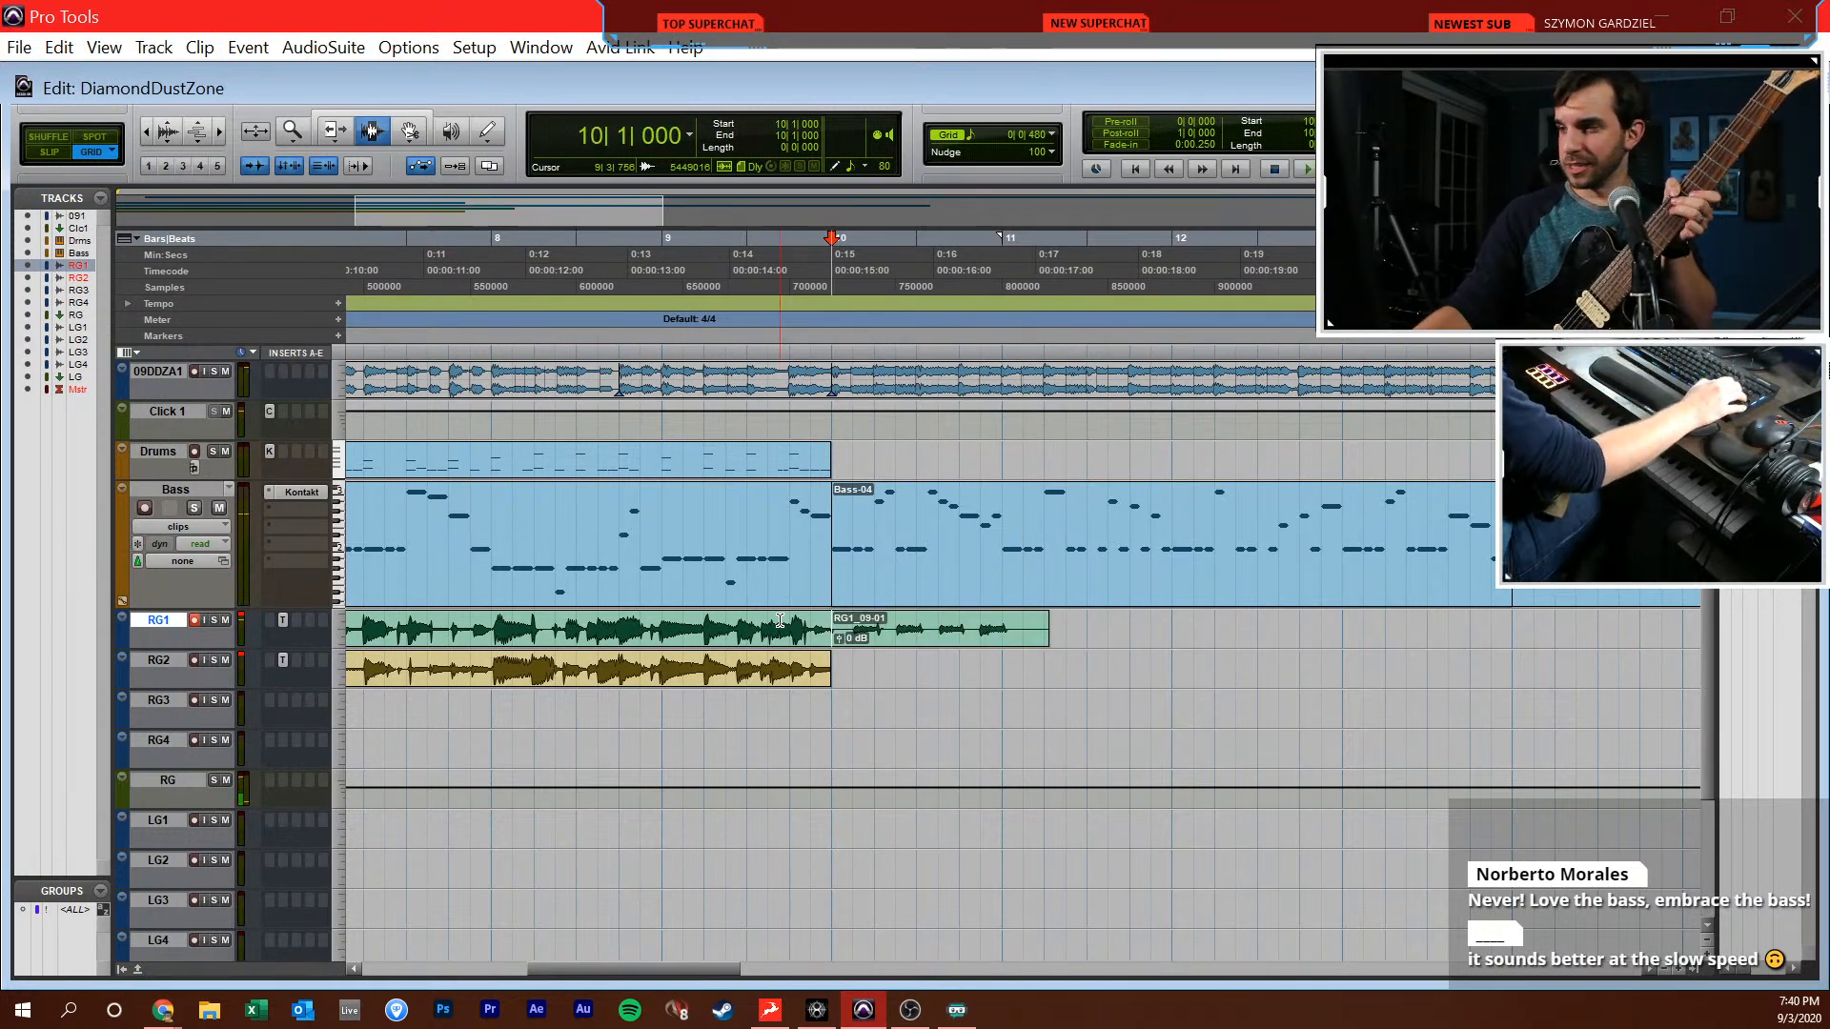
key(KP_3)
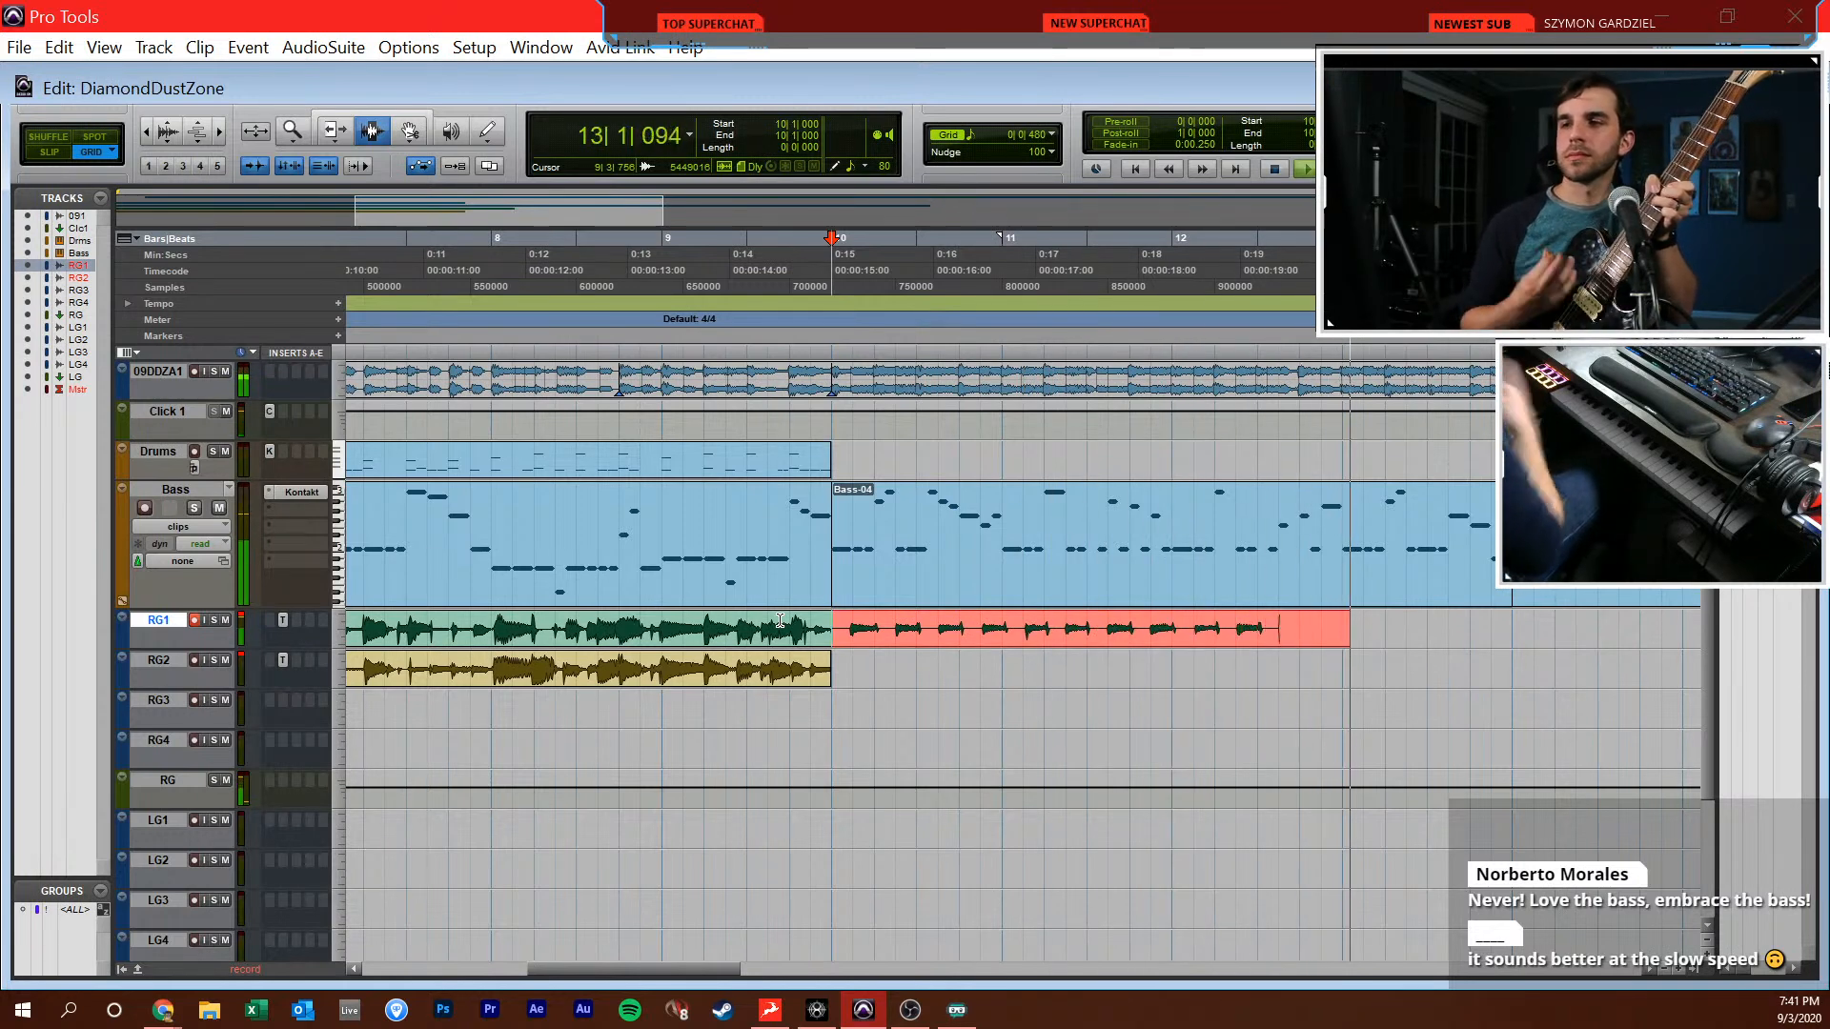
key(space)
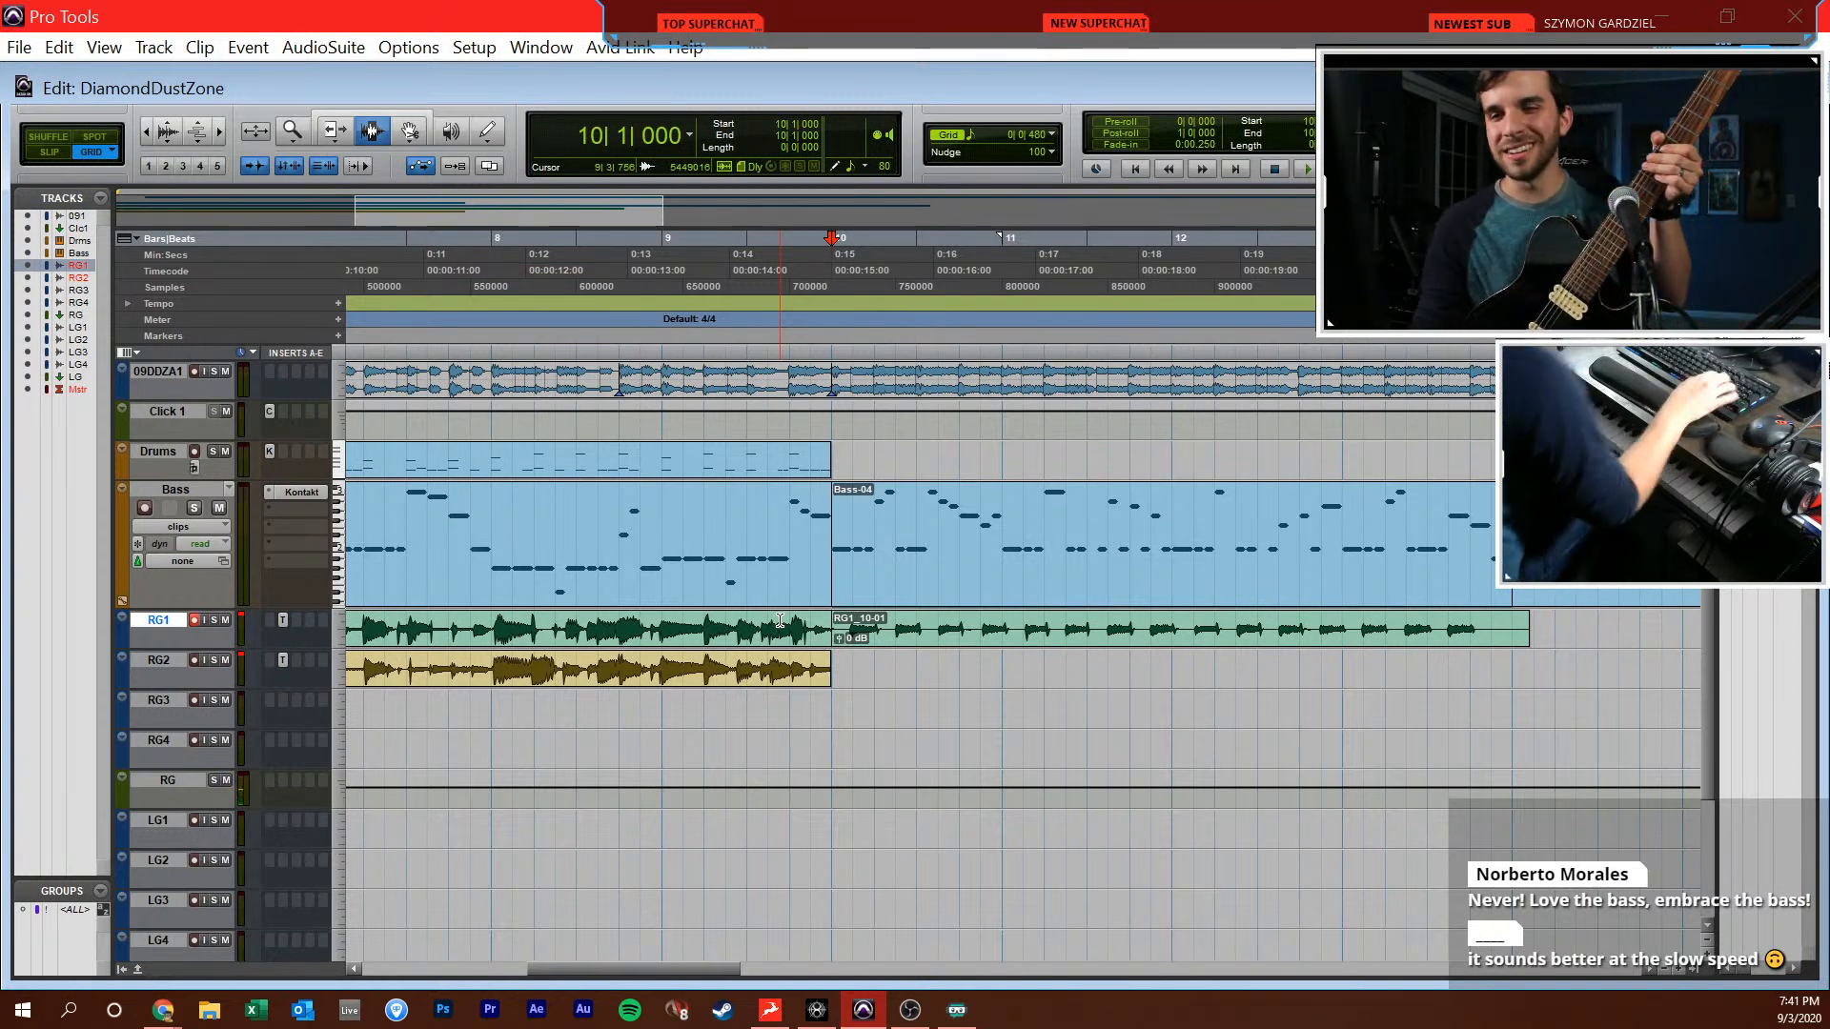
Record a full rhythm guitar take on RG1 from 10|1|000 to just past the end of the Bass part
key(ctrl+space)
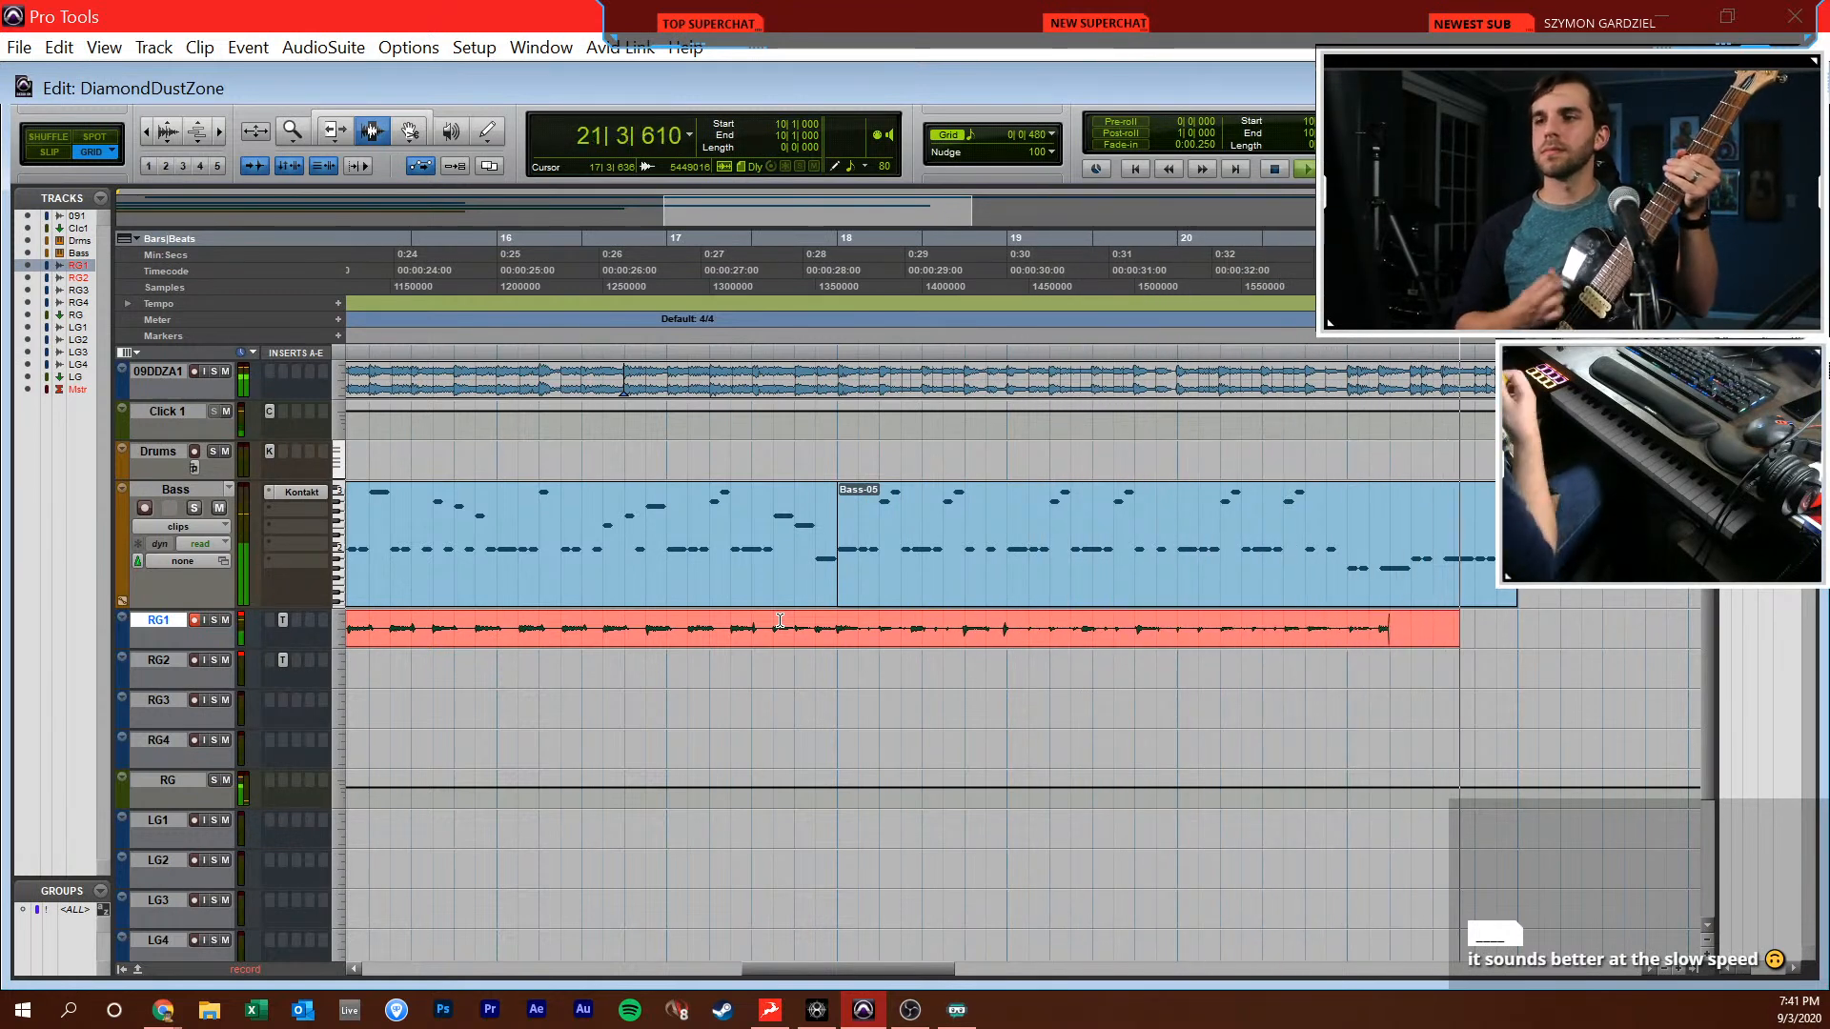
key(space)
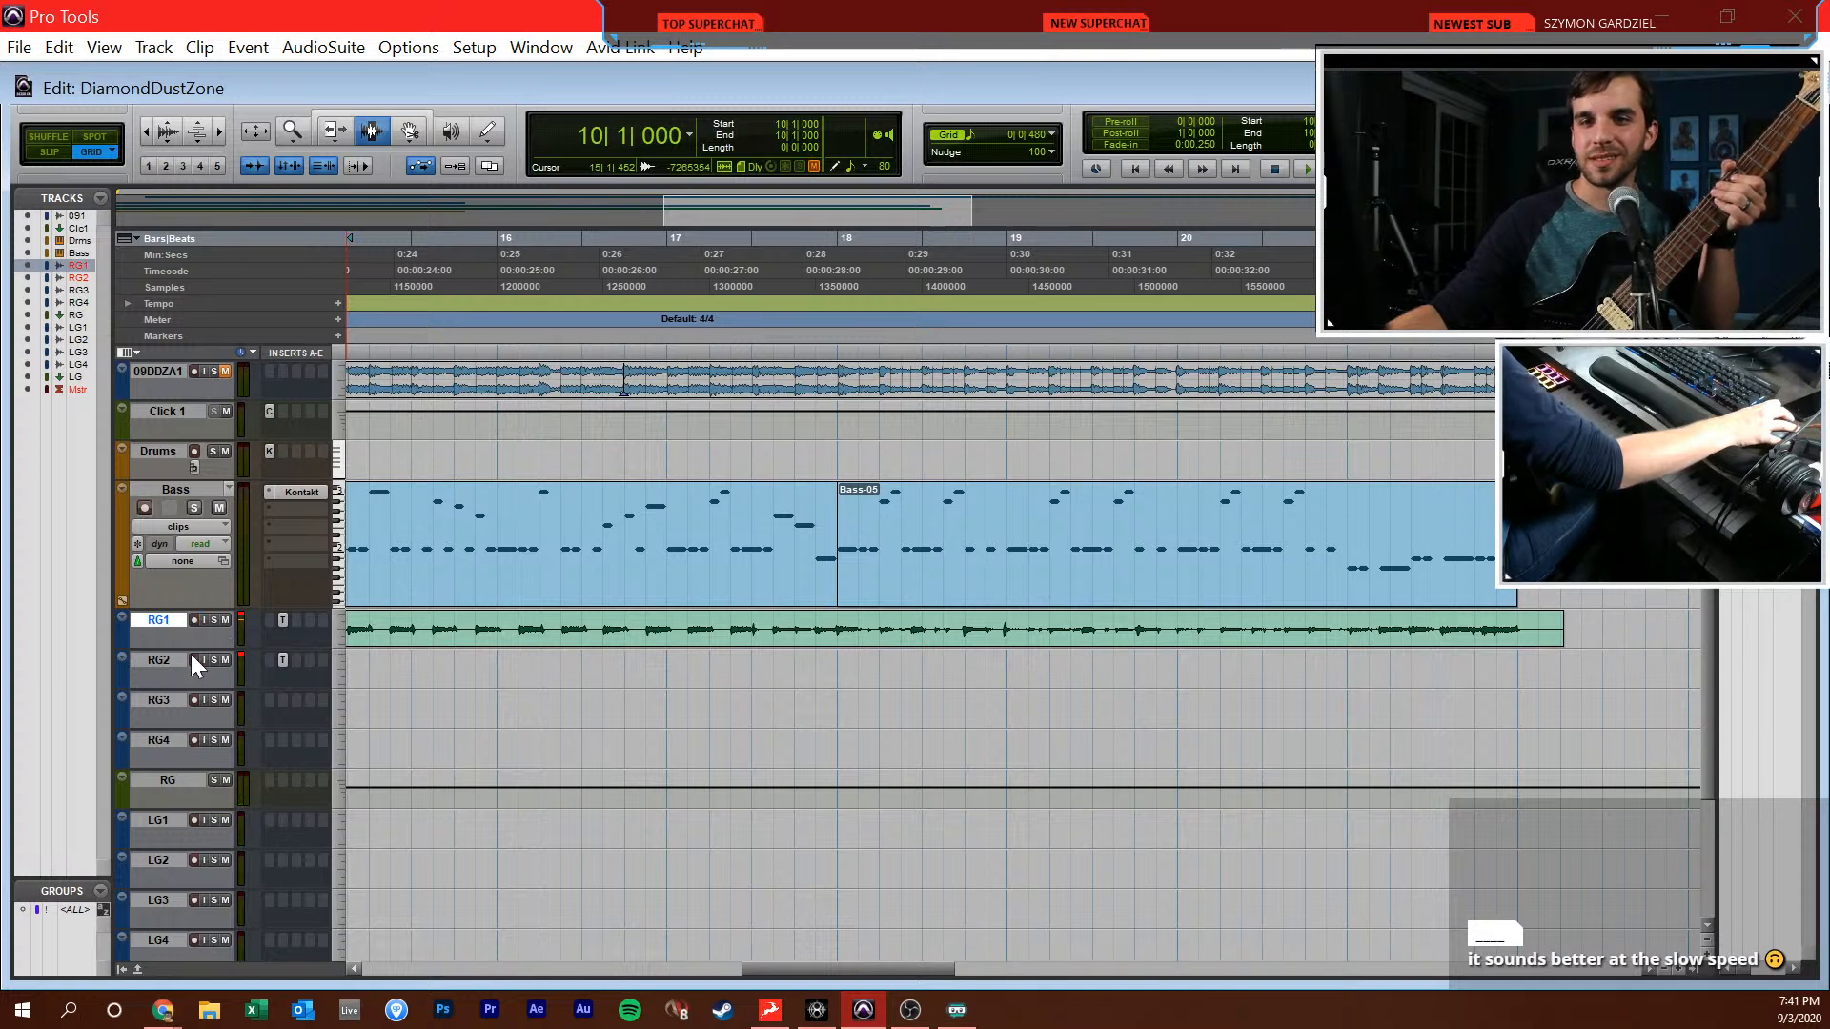
Arm RG2 and record a guitar take from 17|1|000 to just past the end of the Bass part
click(803, 663)
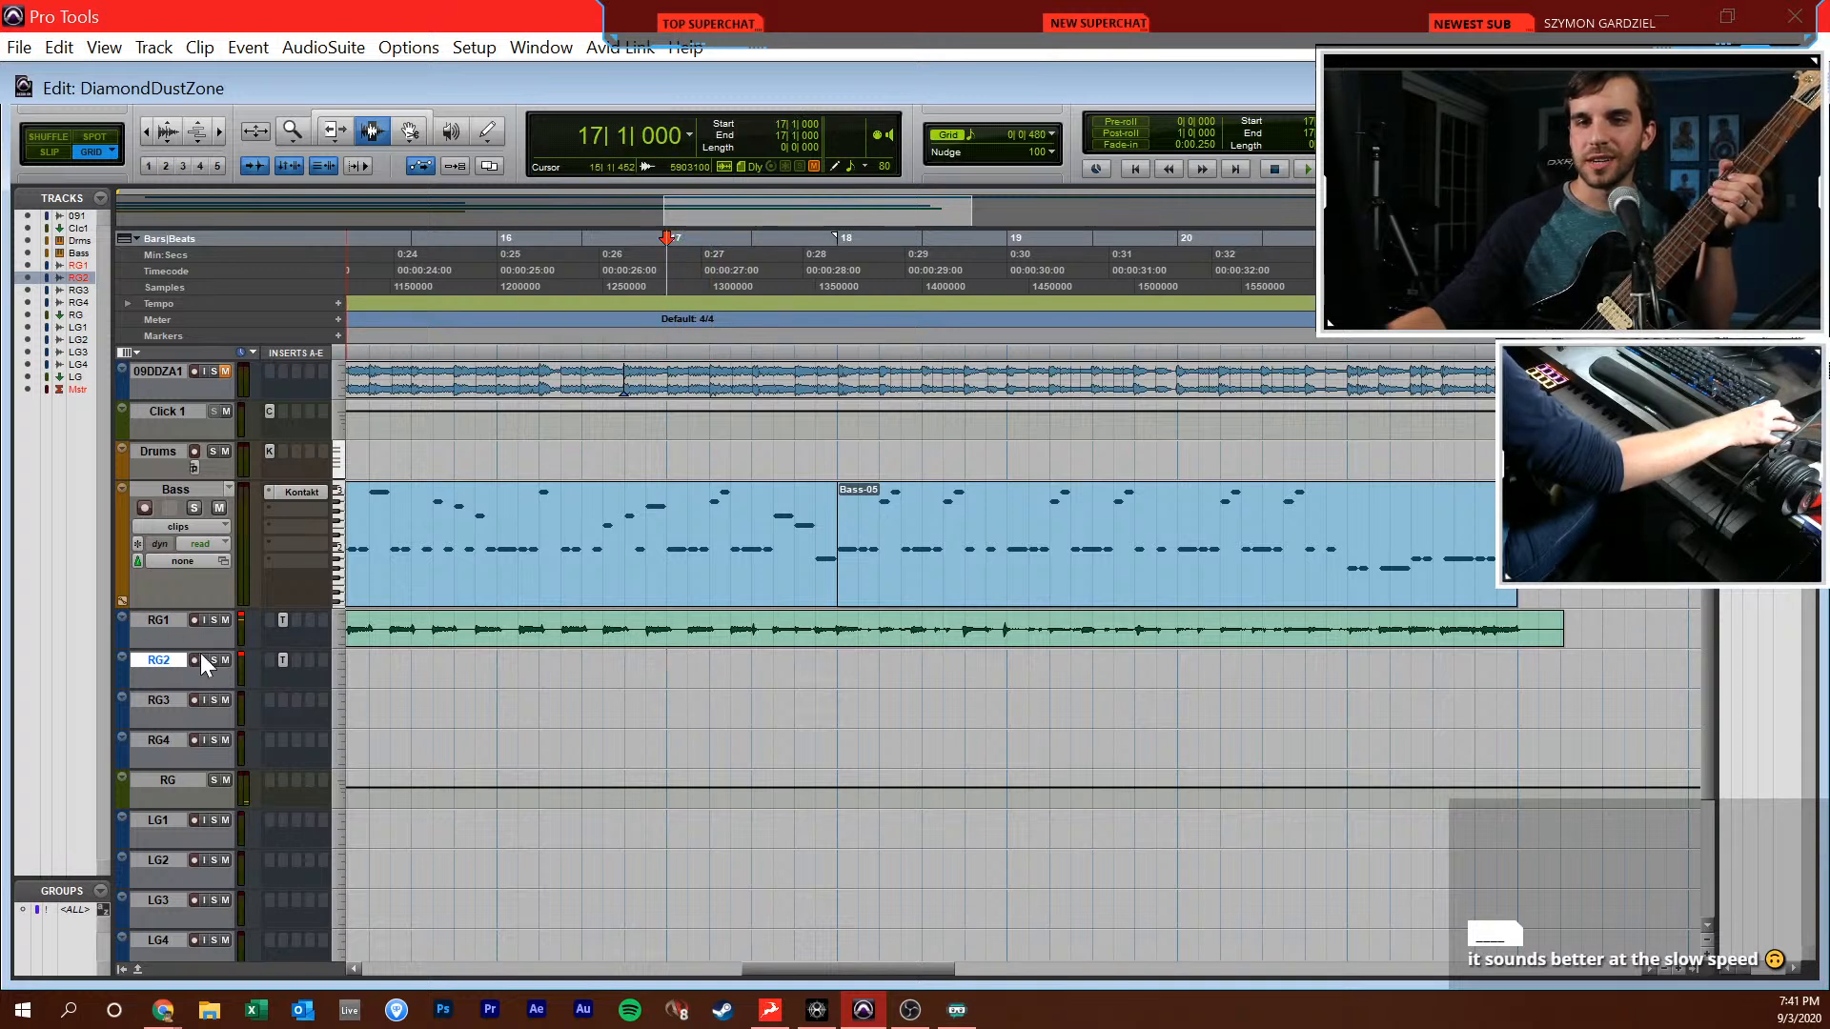
click(196, 658)
key(space)
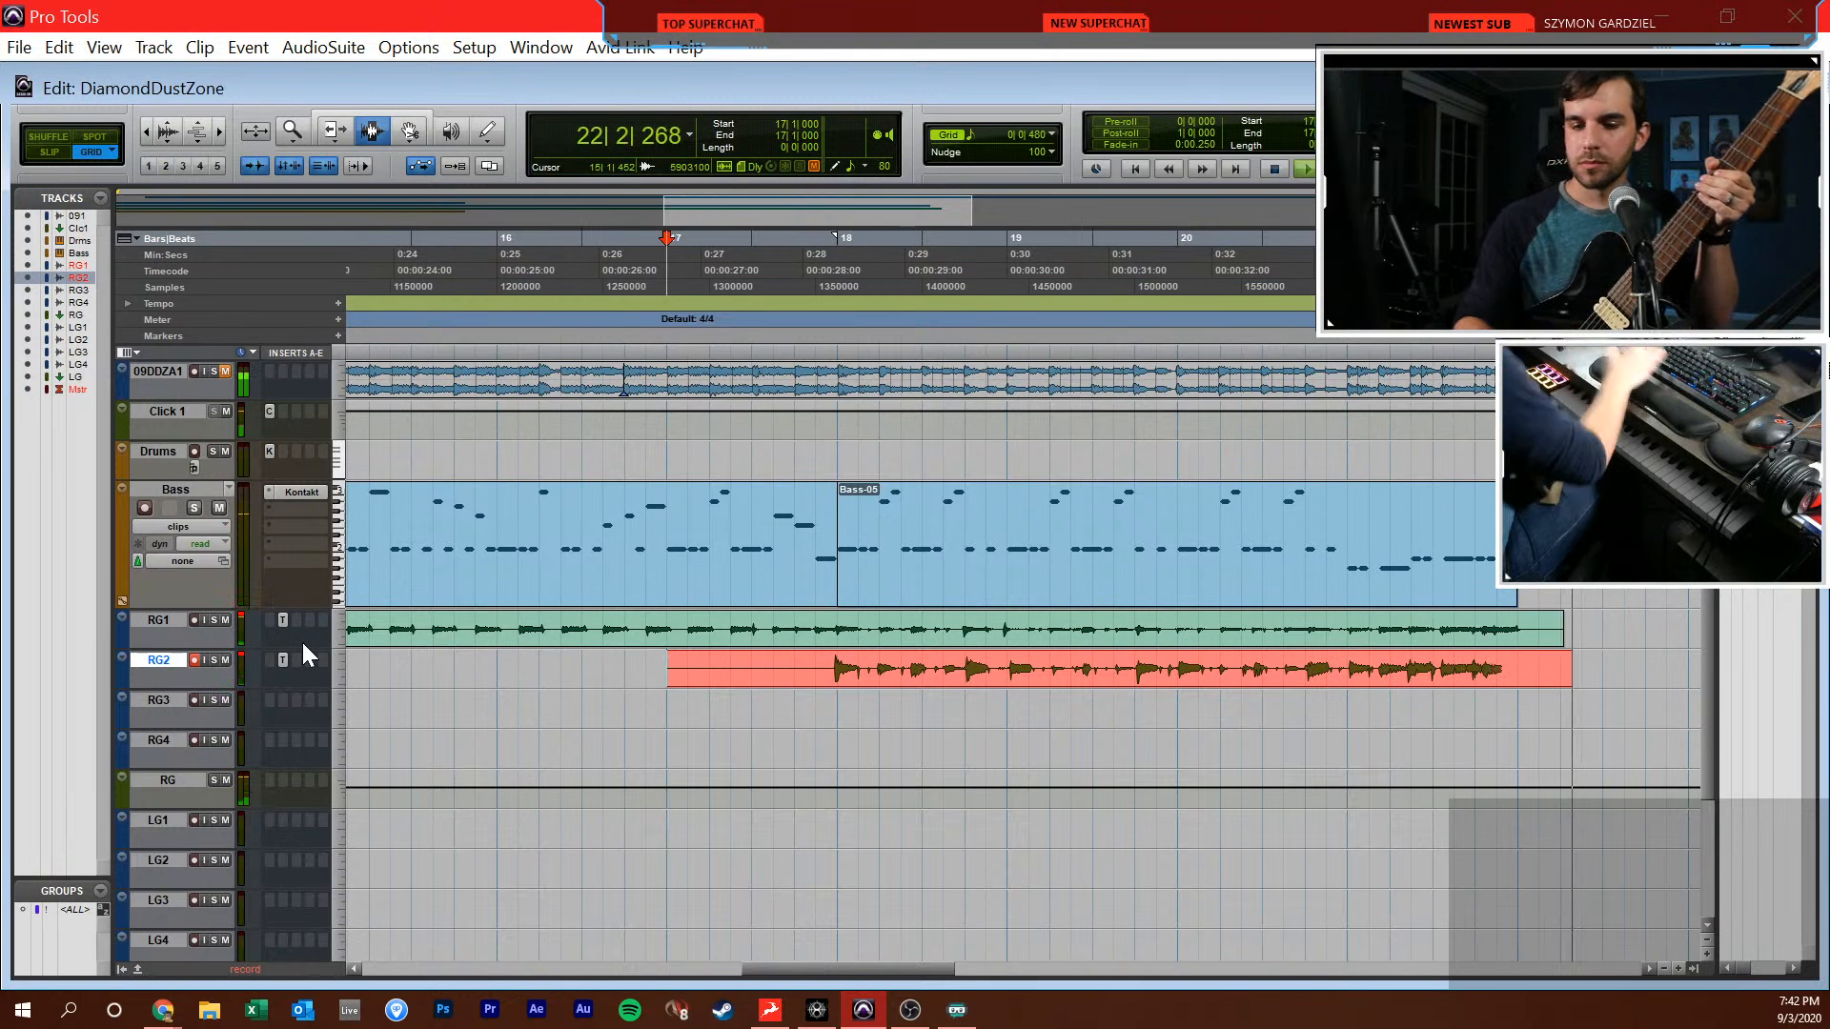
key(space)
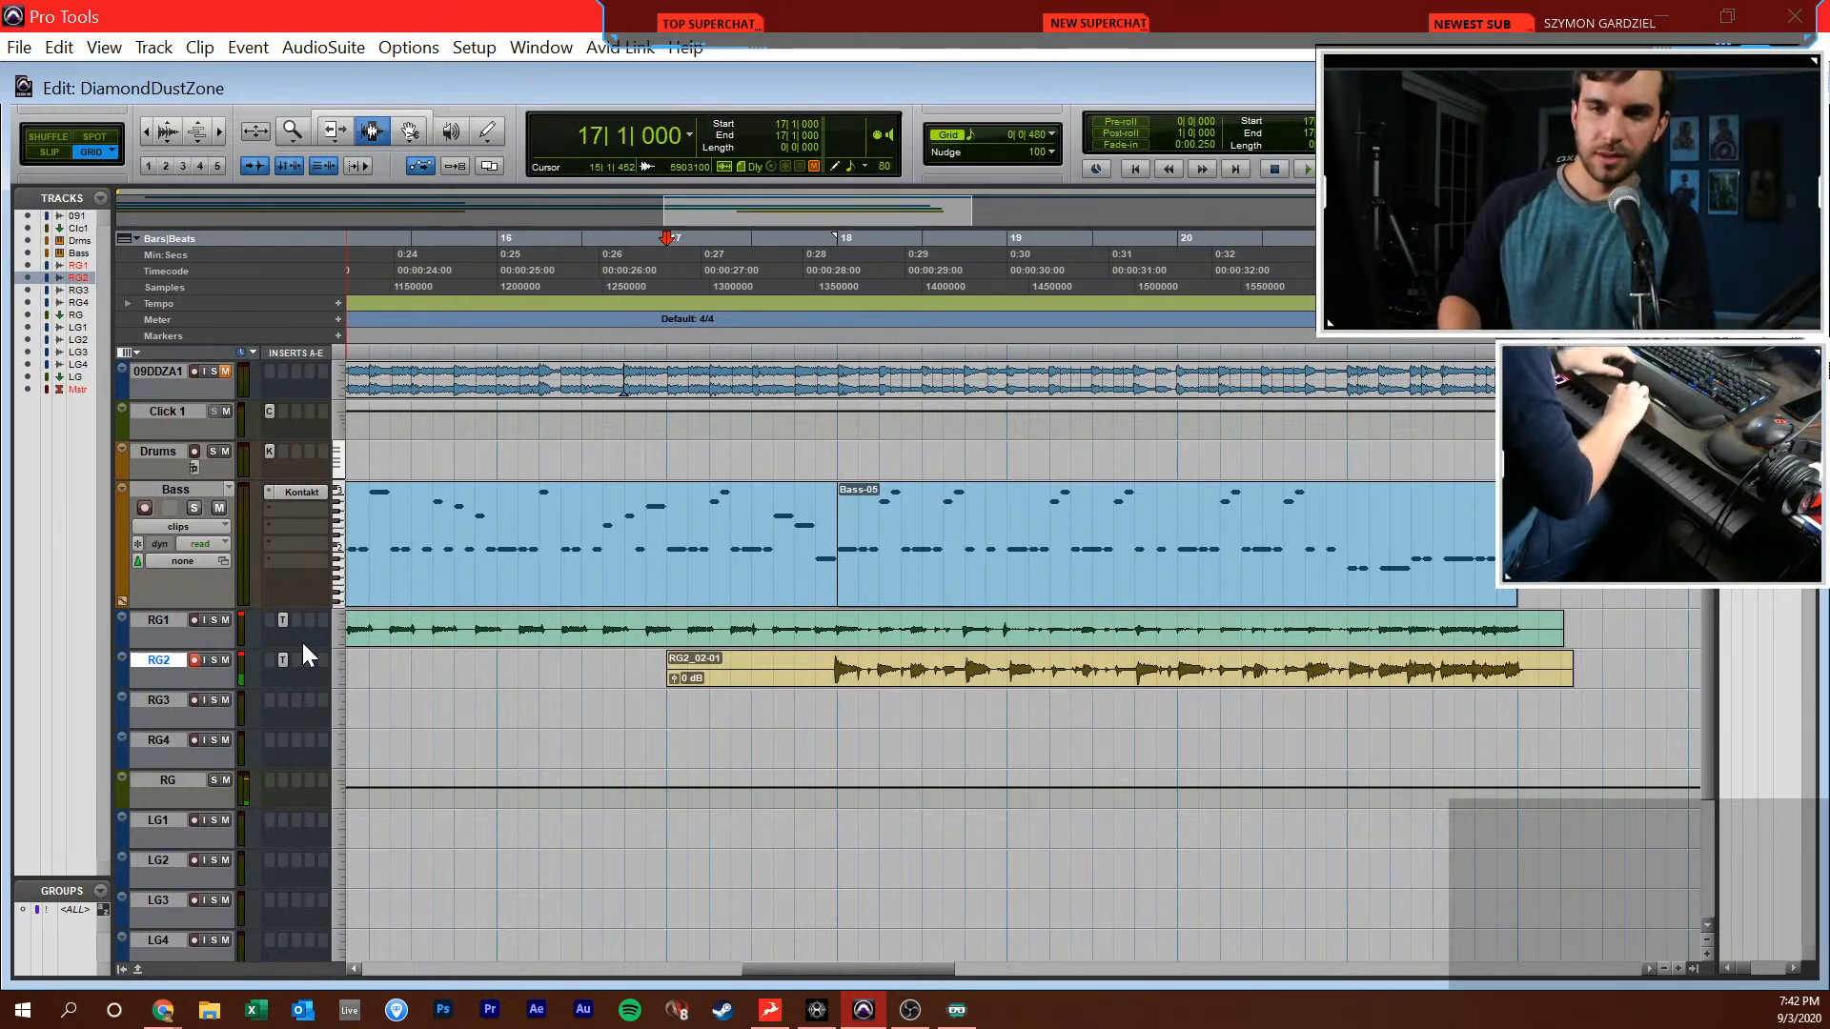
Split the RG1 take at 18|1|000 and move its section from 10|1|000 to 18|1|000 onto RG3
click(844, 624)
scroll(829, 626, left, 7)
shift+drag(520, 626, 439, 625)
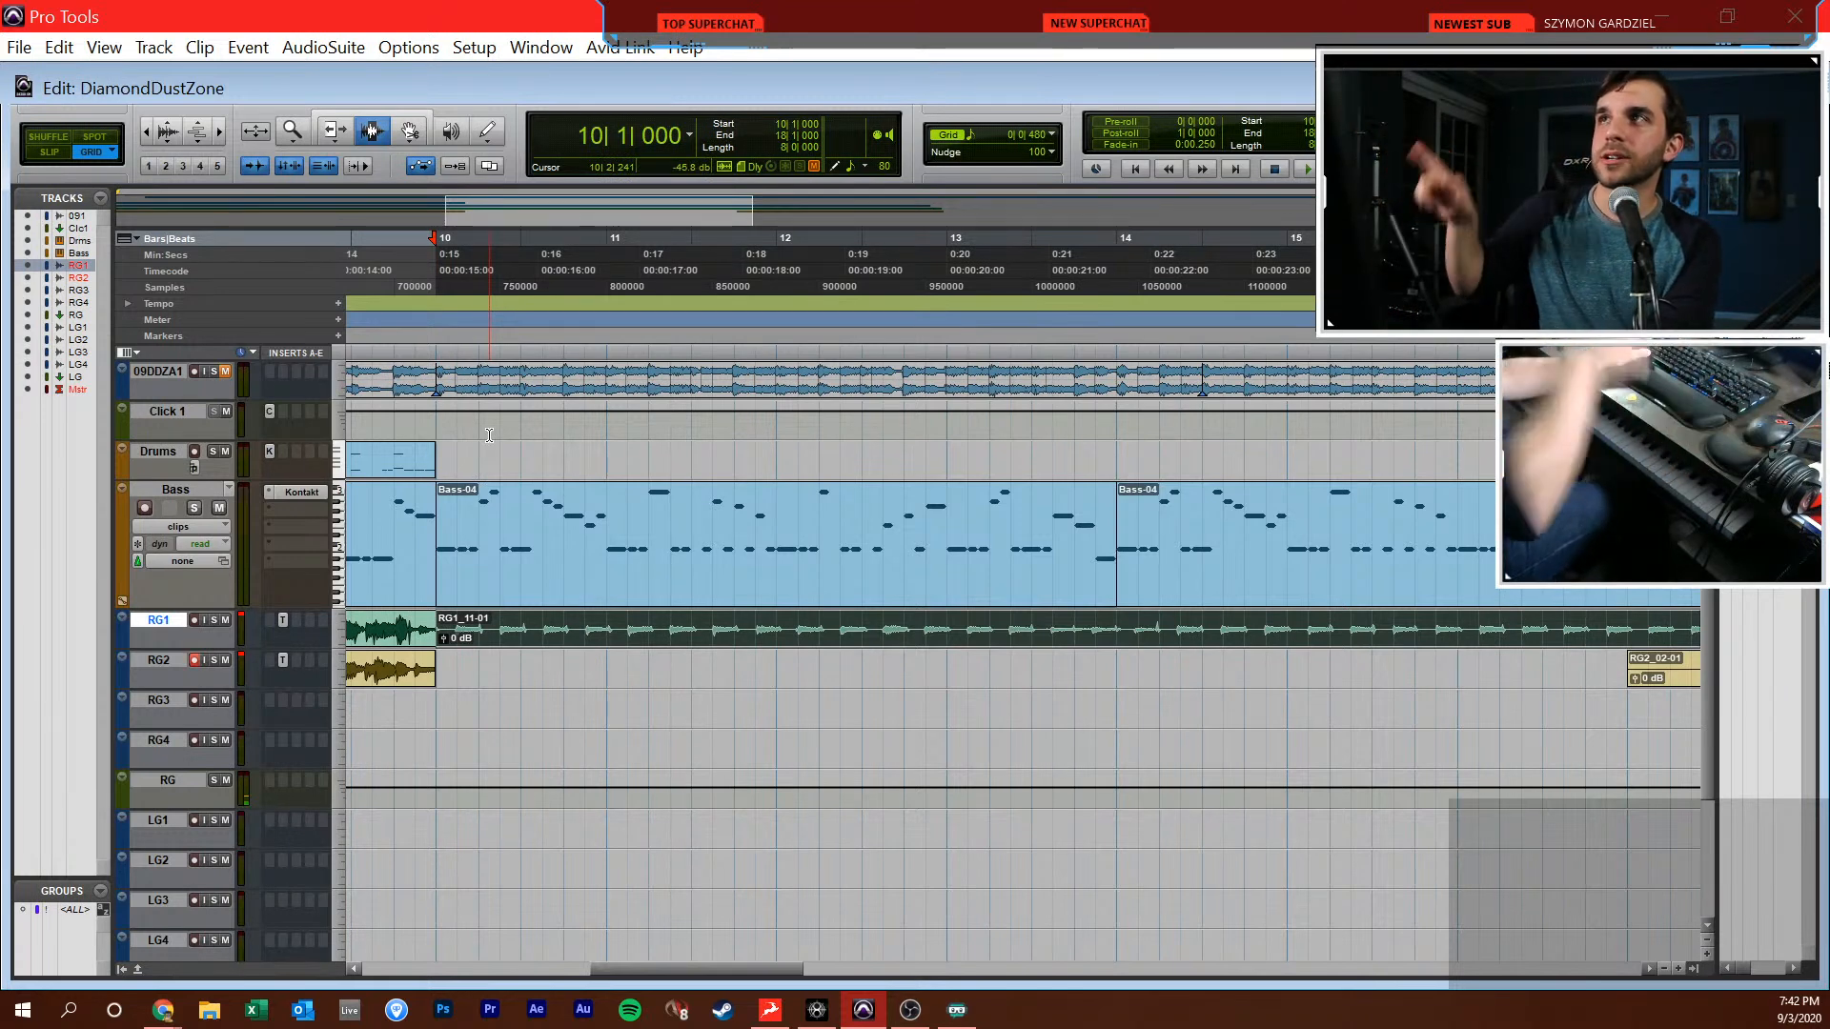
key(ctrl+z)
click(173, 706)
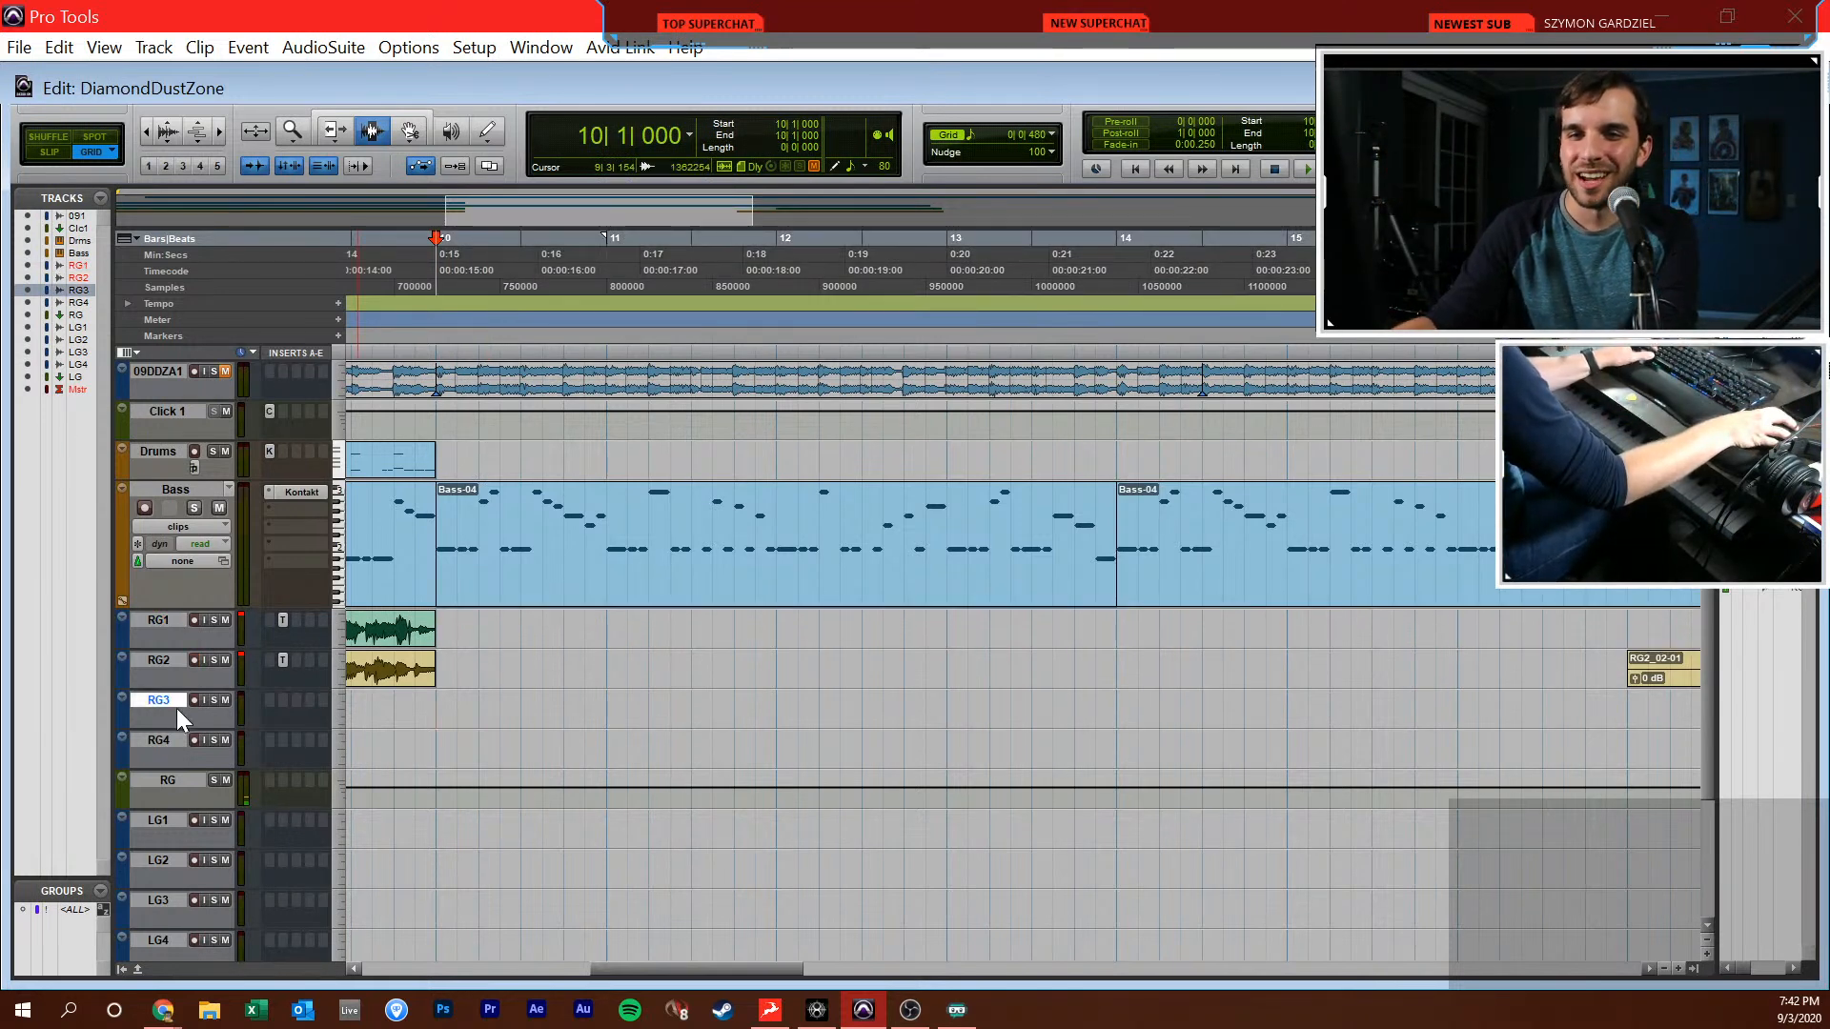
Copy RG2's insert plug-in to the same slot on RG3, disarm RG2 and solo RG3
key(ctrl+equal)
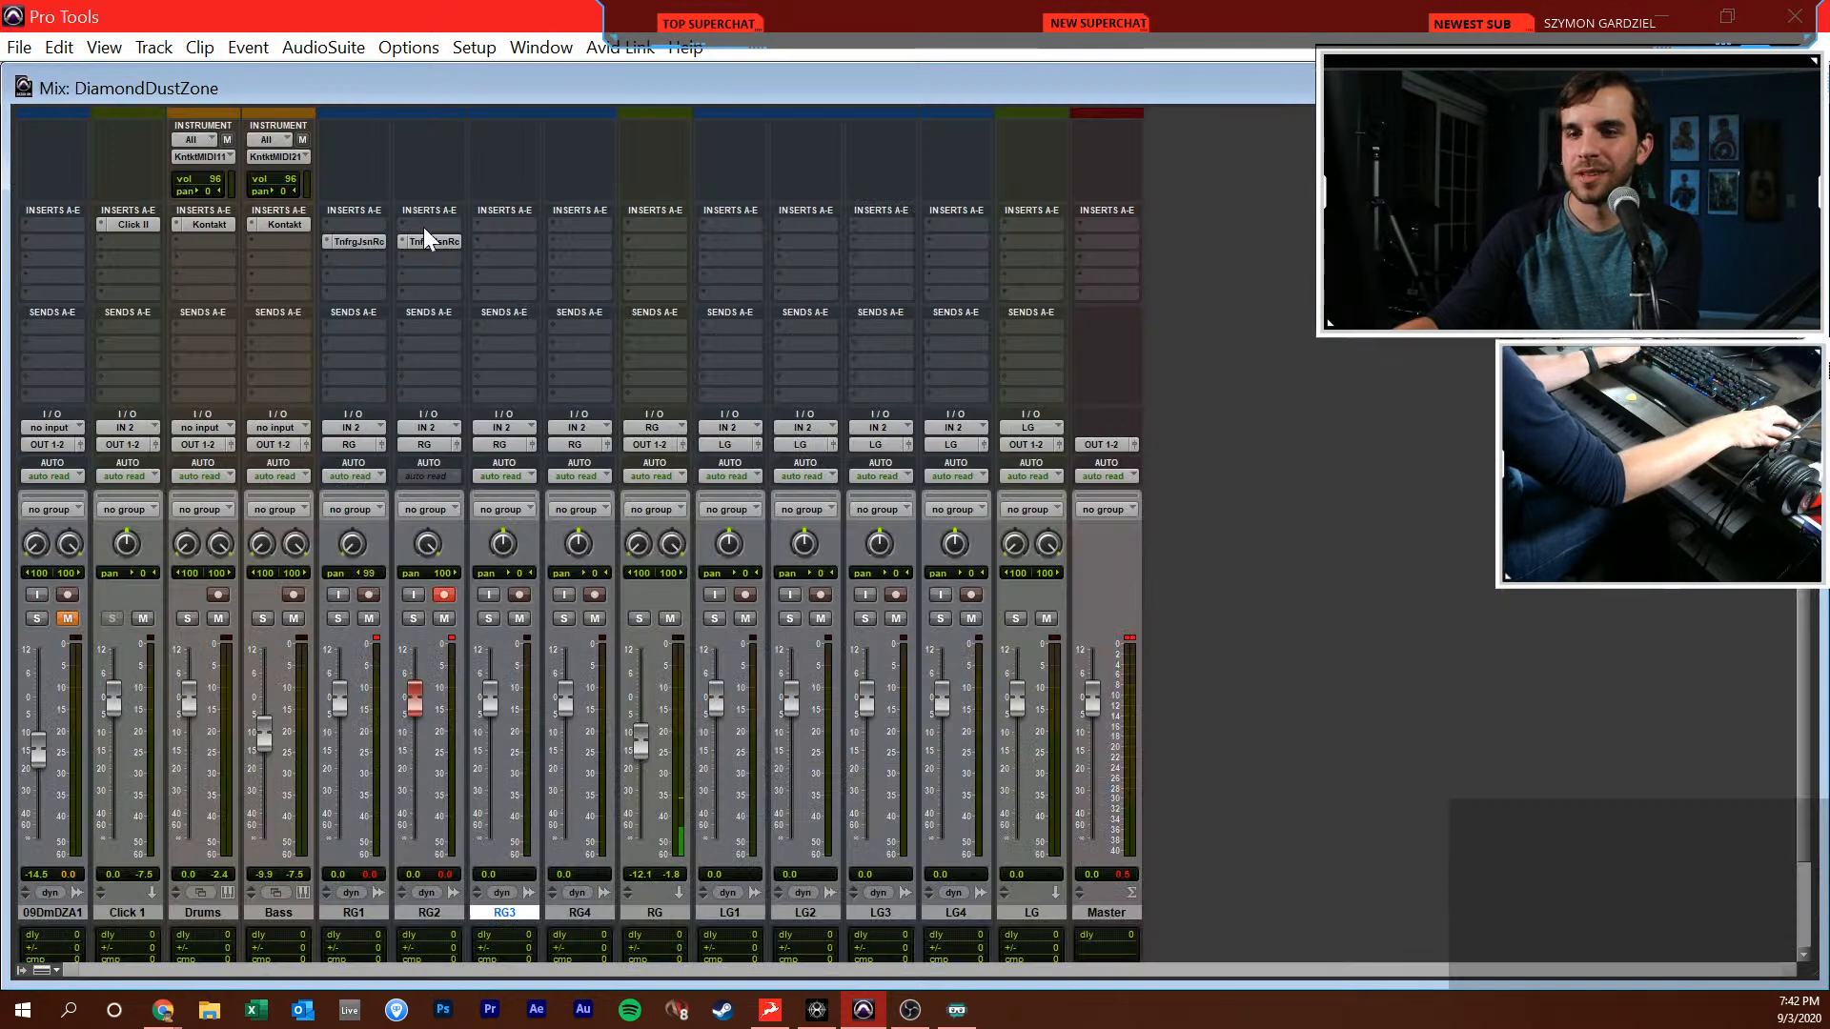
drag(517, 240, 518, 242)
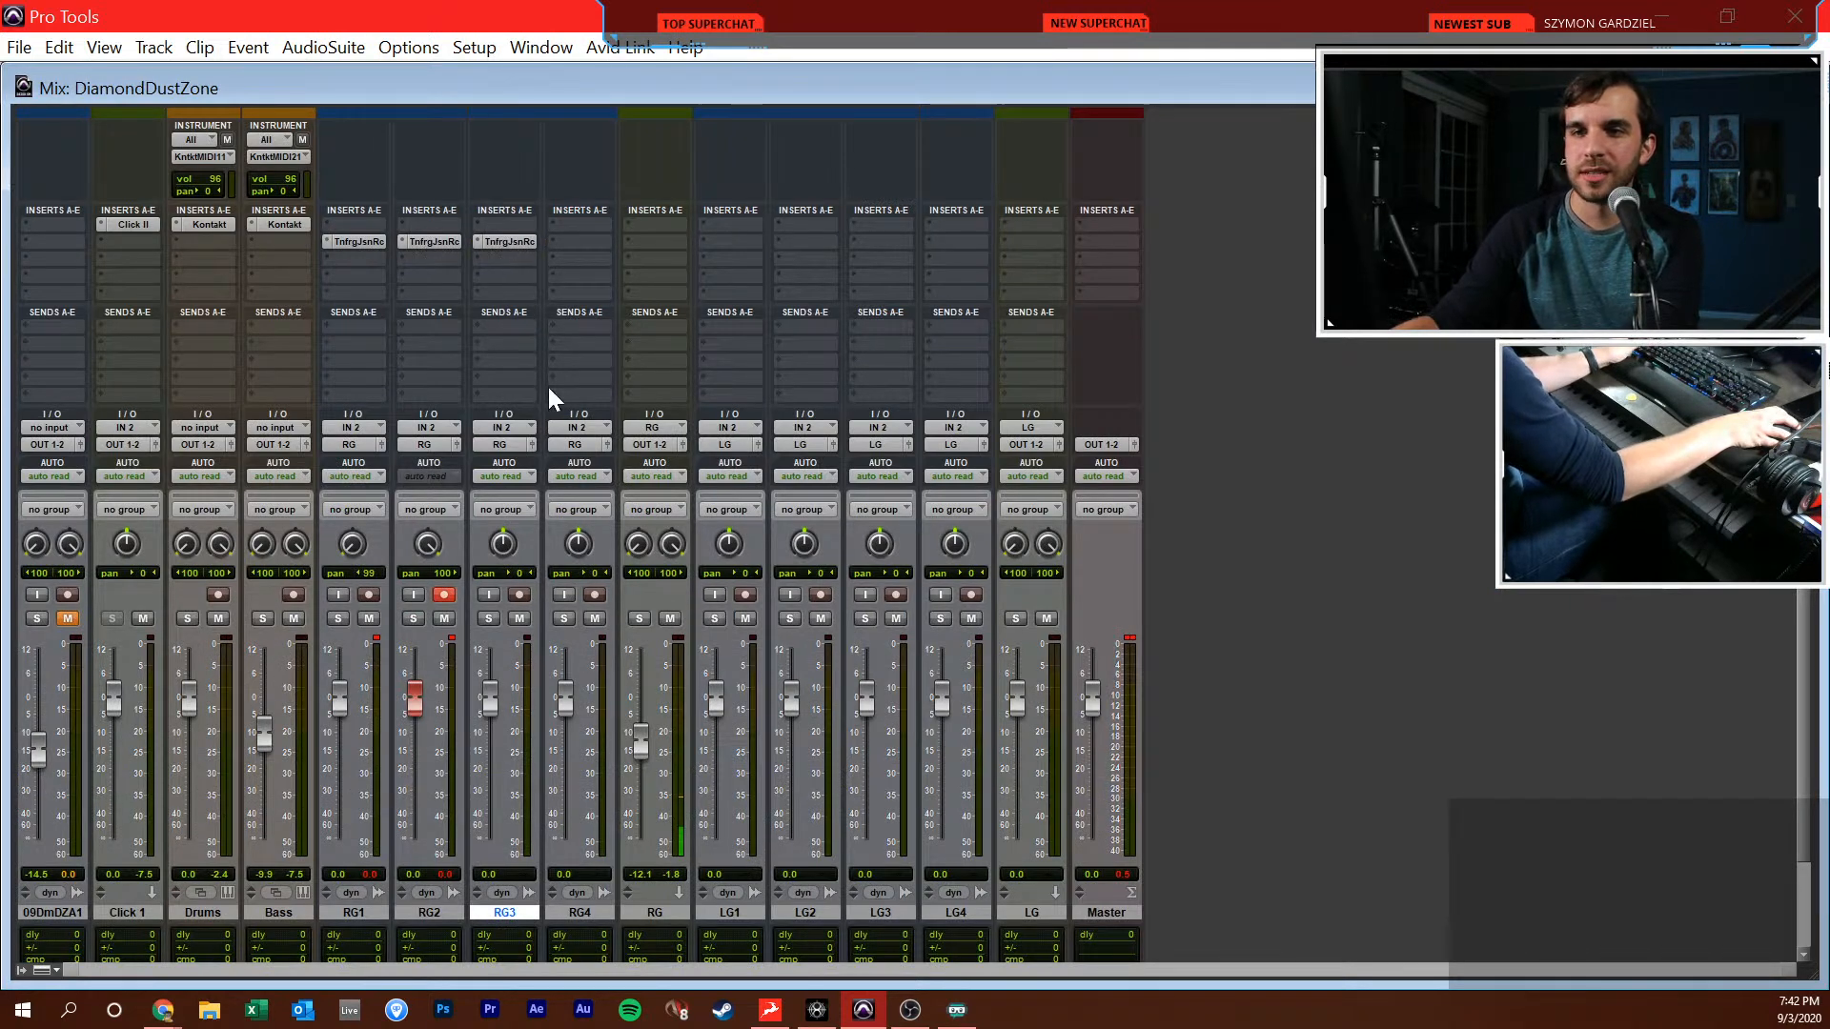
click(445, 596)
click(487, 618)
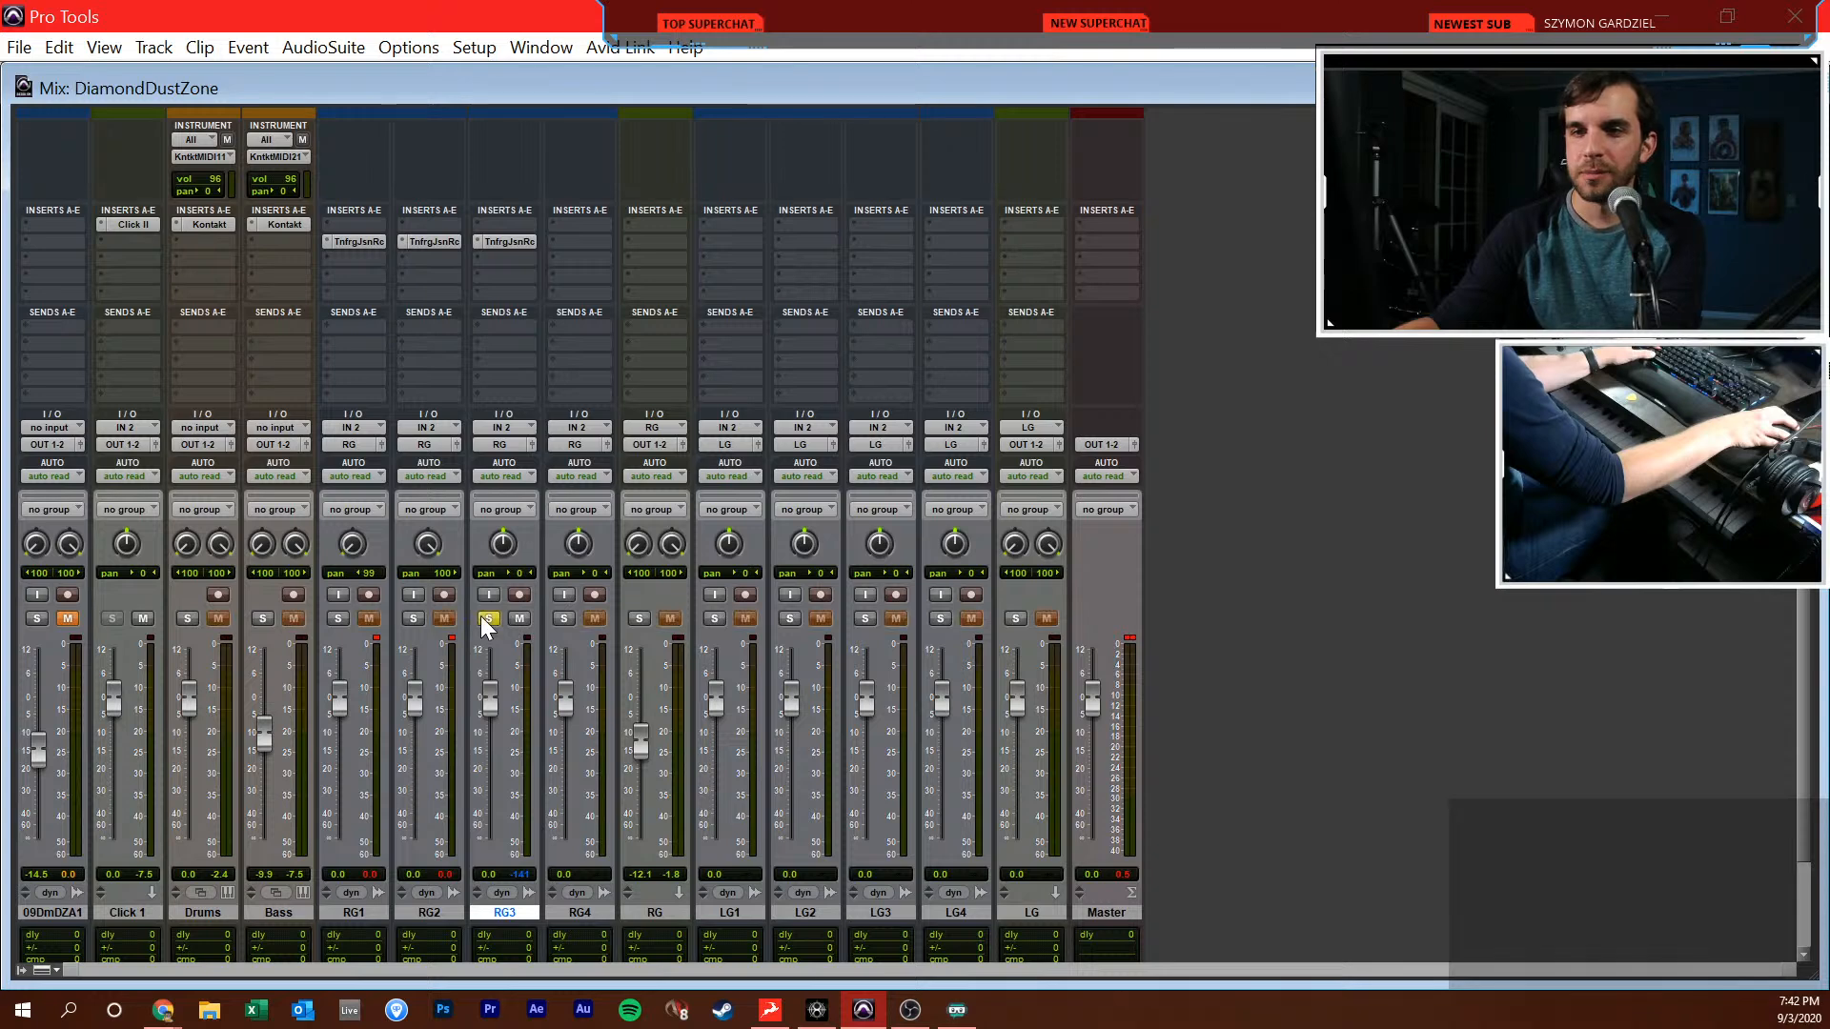
Insert the Neutron Equalizer below the existing plug-in on RG3 and shift its window away from the RG3 channel
click(528, 266)
click(654, 336)
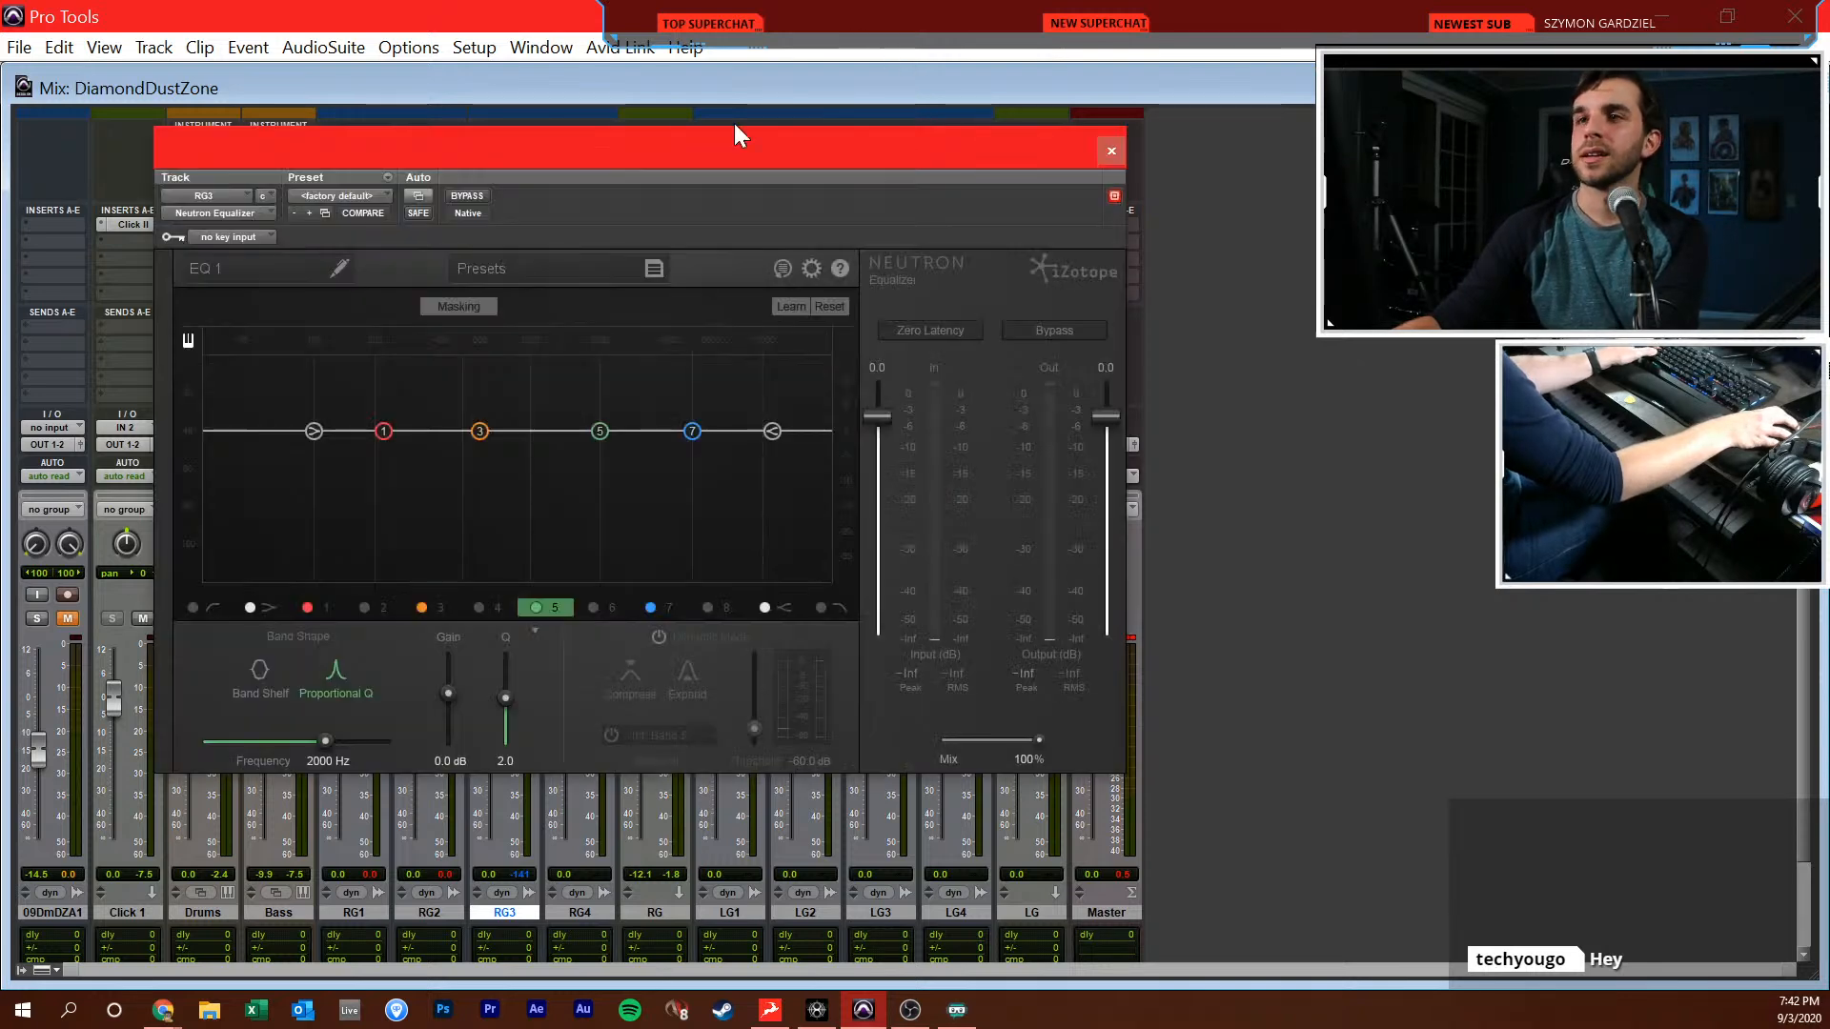
drag(734, 133, 1132, 141)
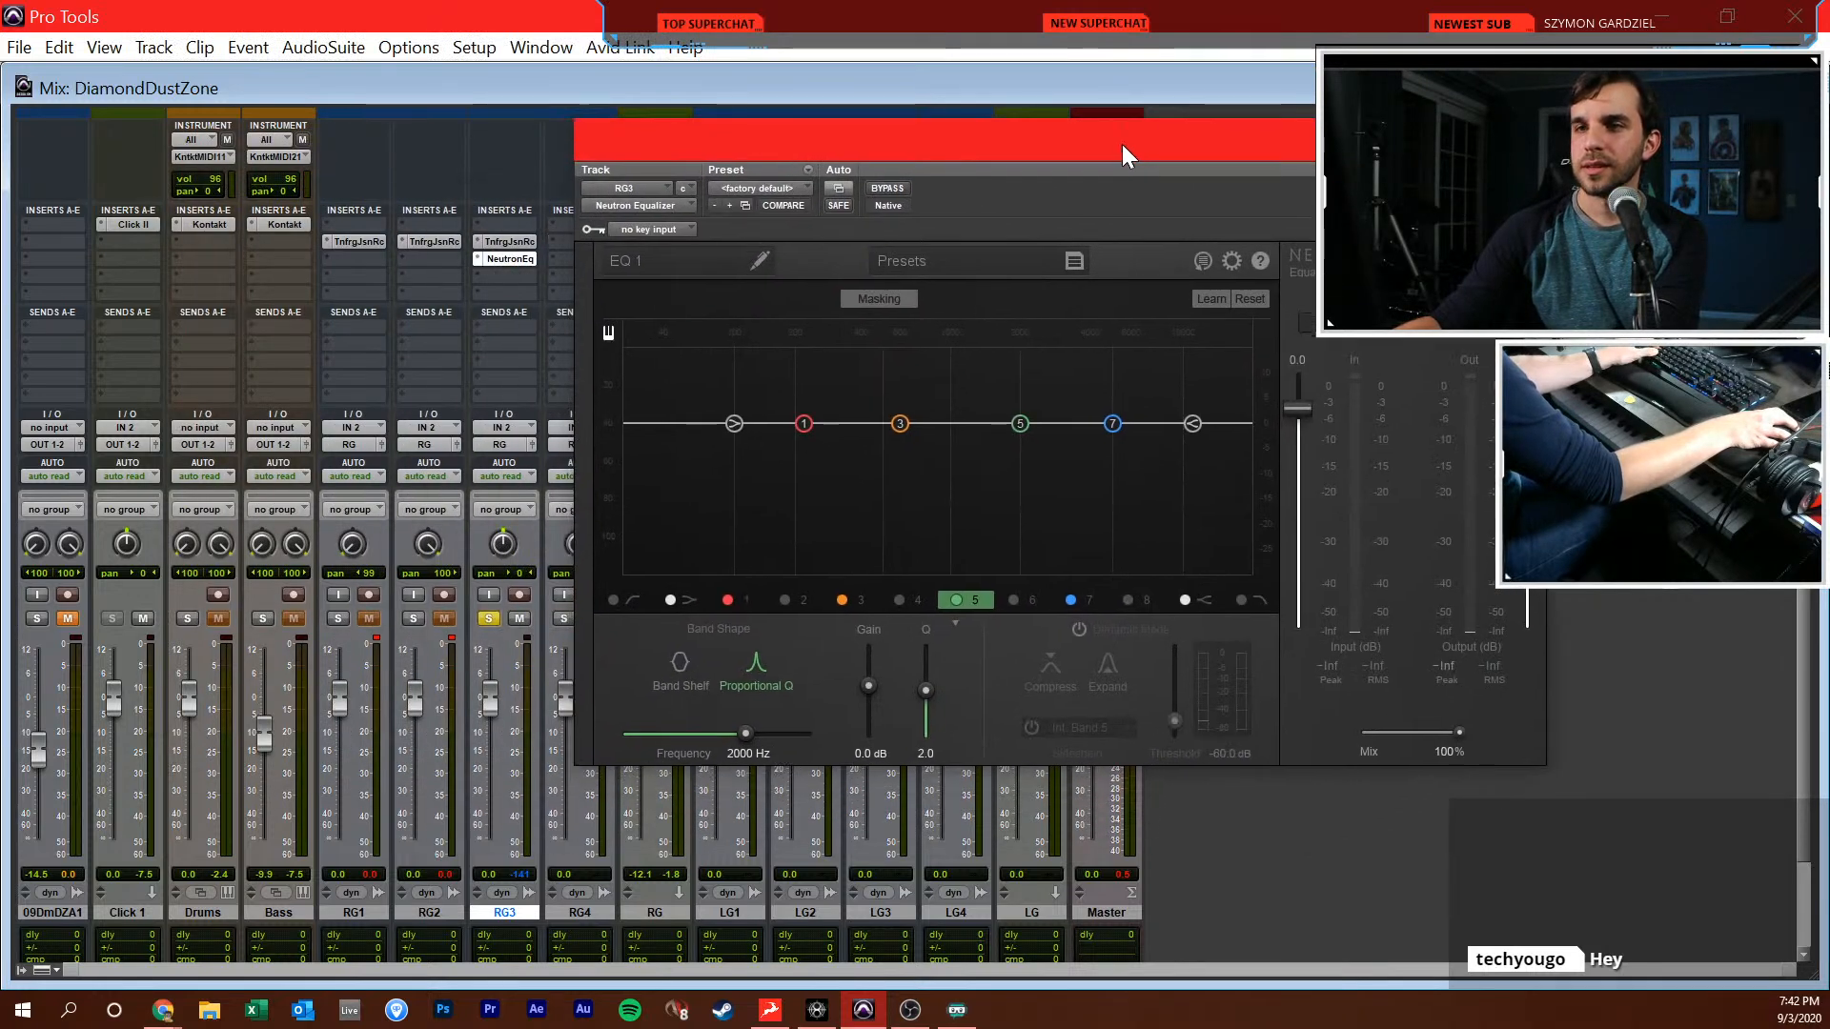
Play back the session and set the Click 1 fader to -11.3 dB and the RG fader to -8.6 dB
key(ctrl+=)
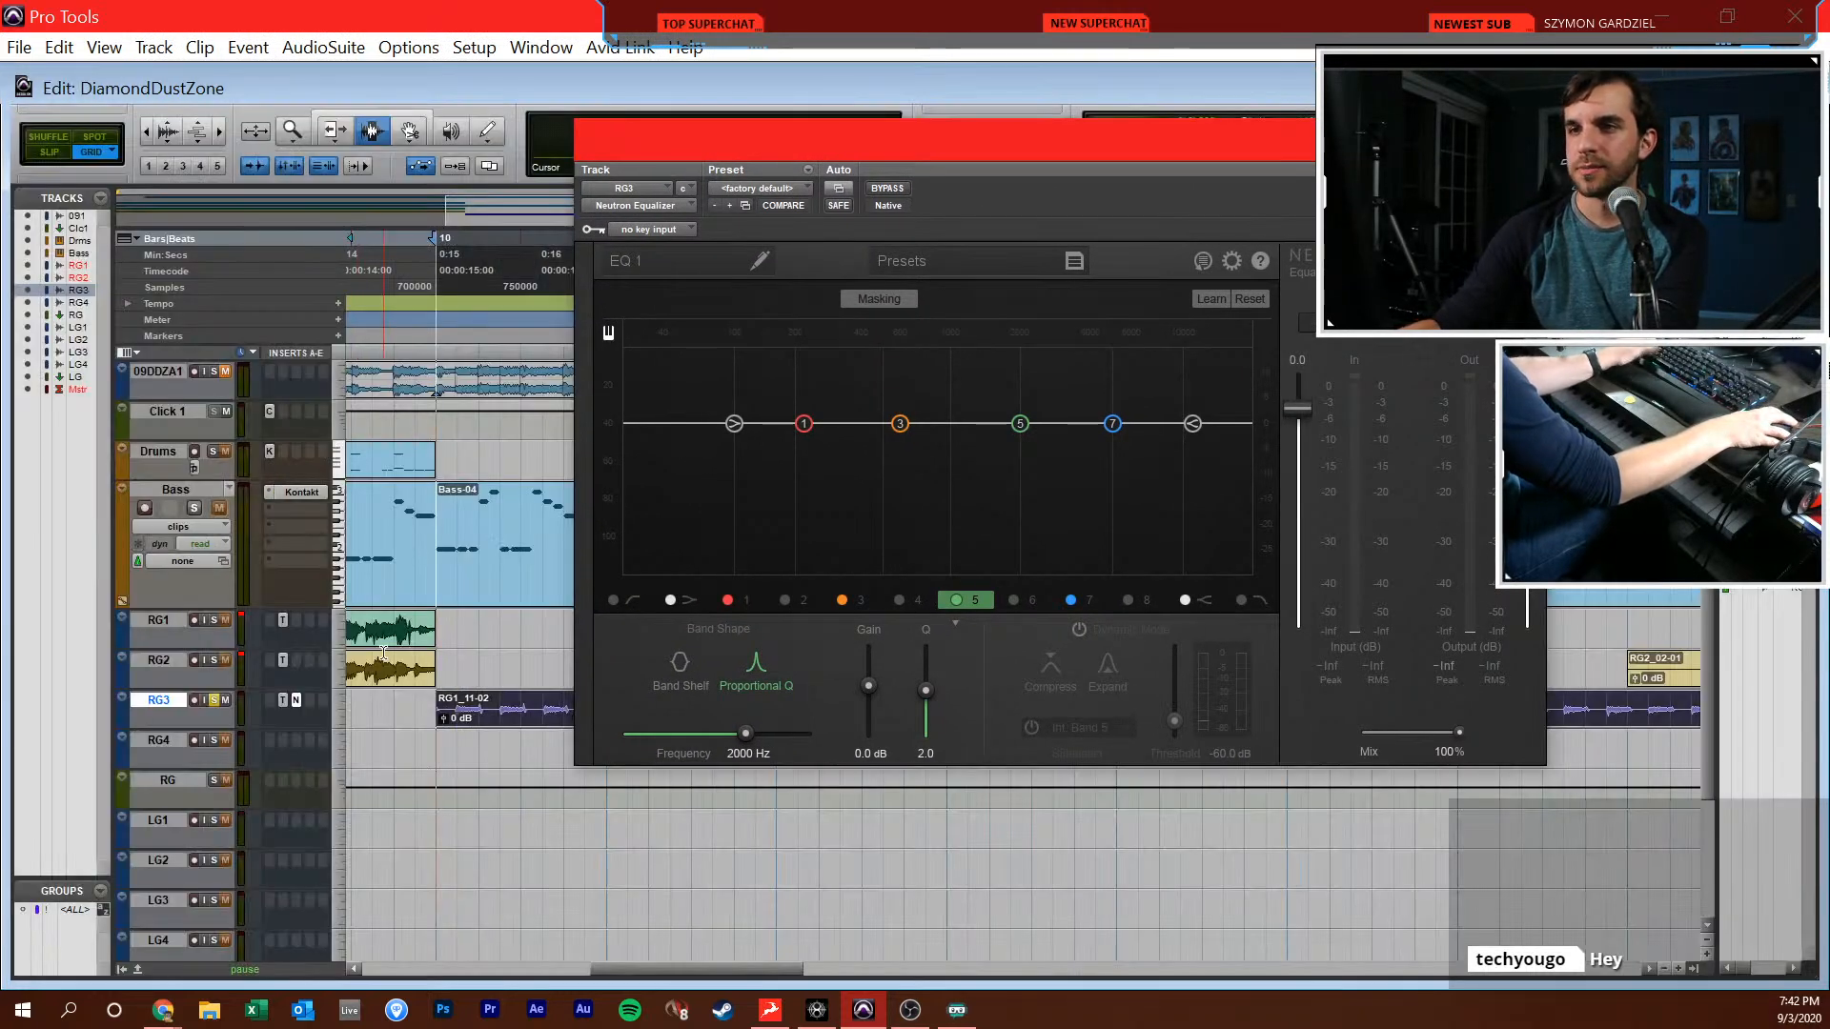
key(space)
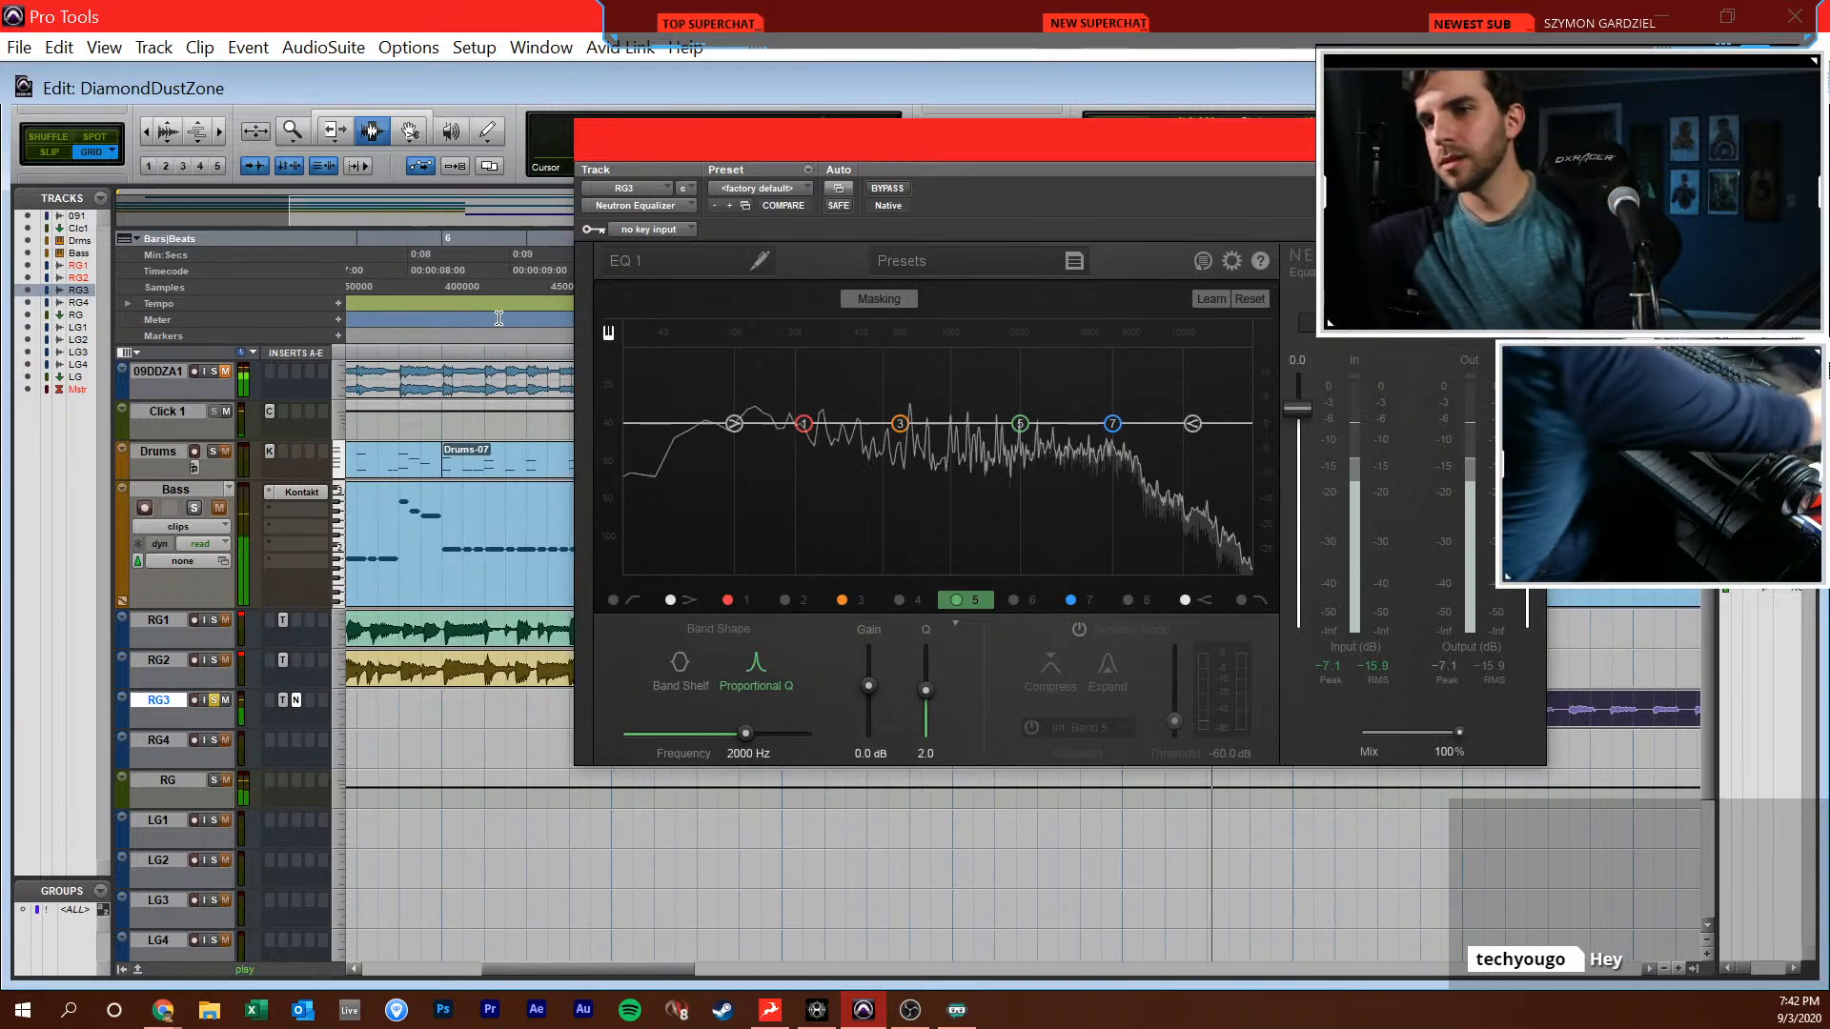
key(space)
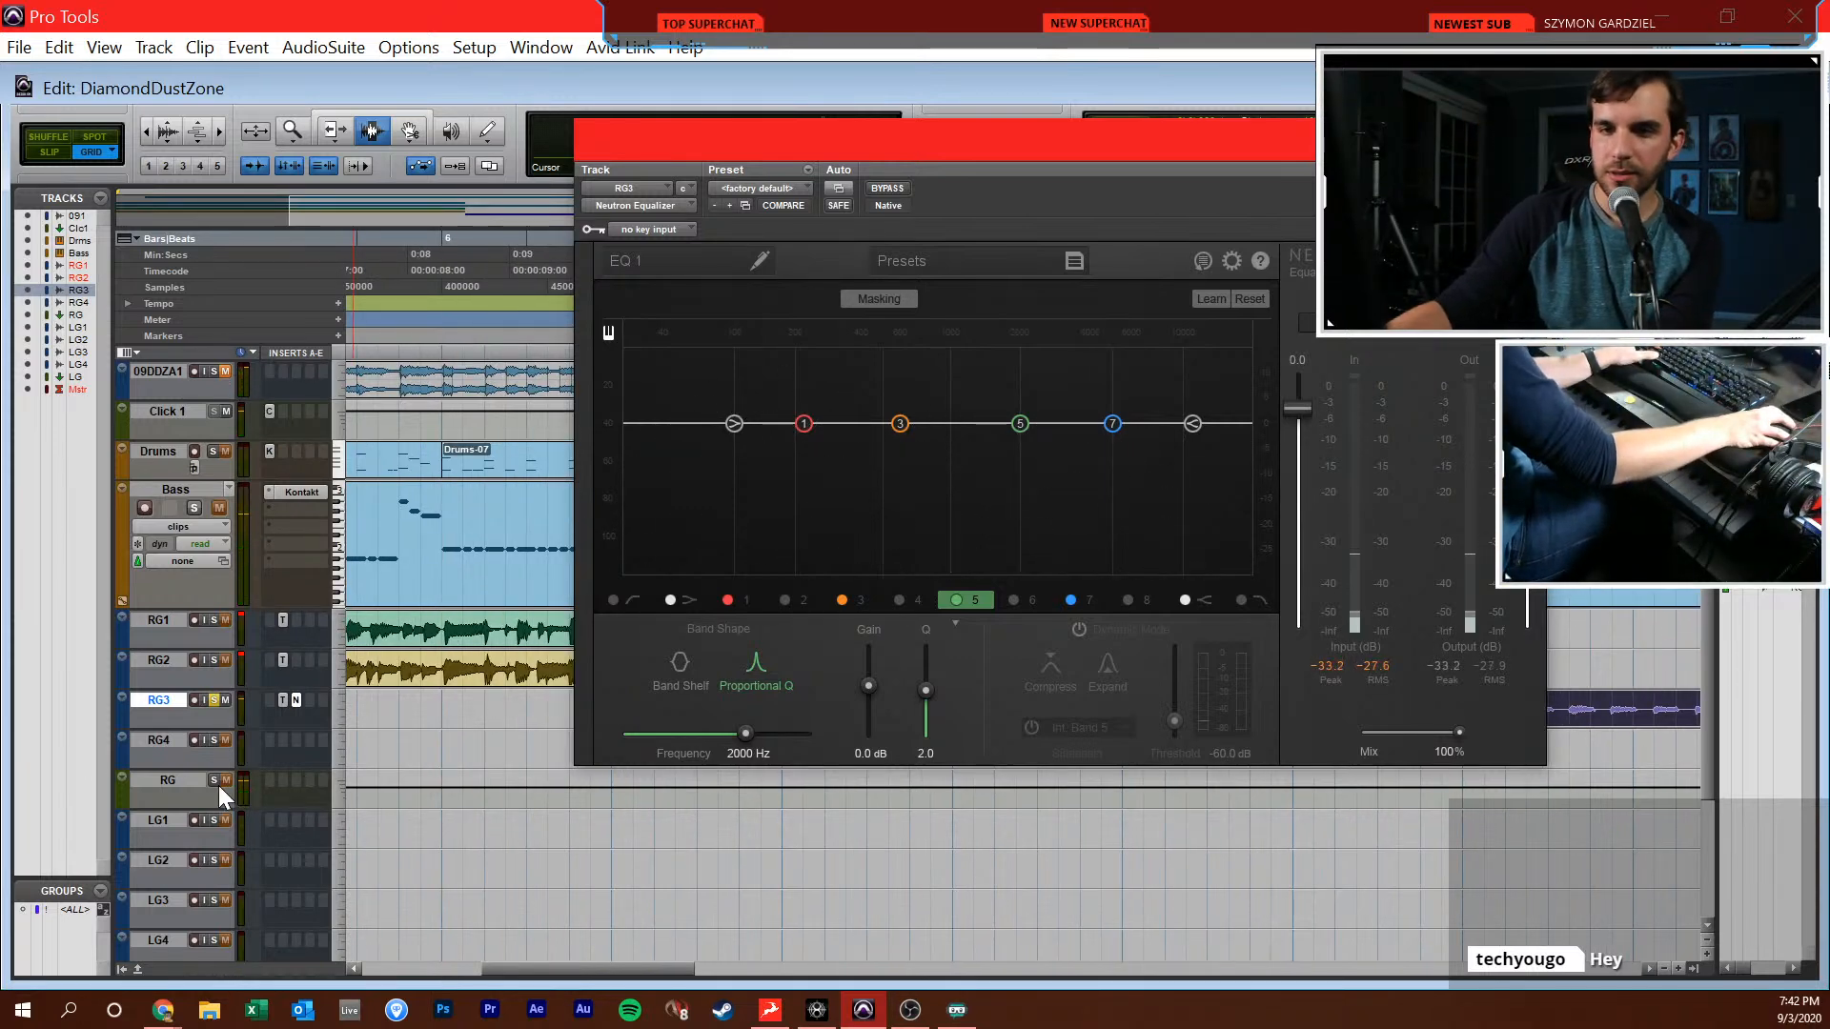
key(space)
key(ctrl+=)
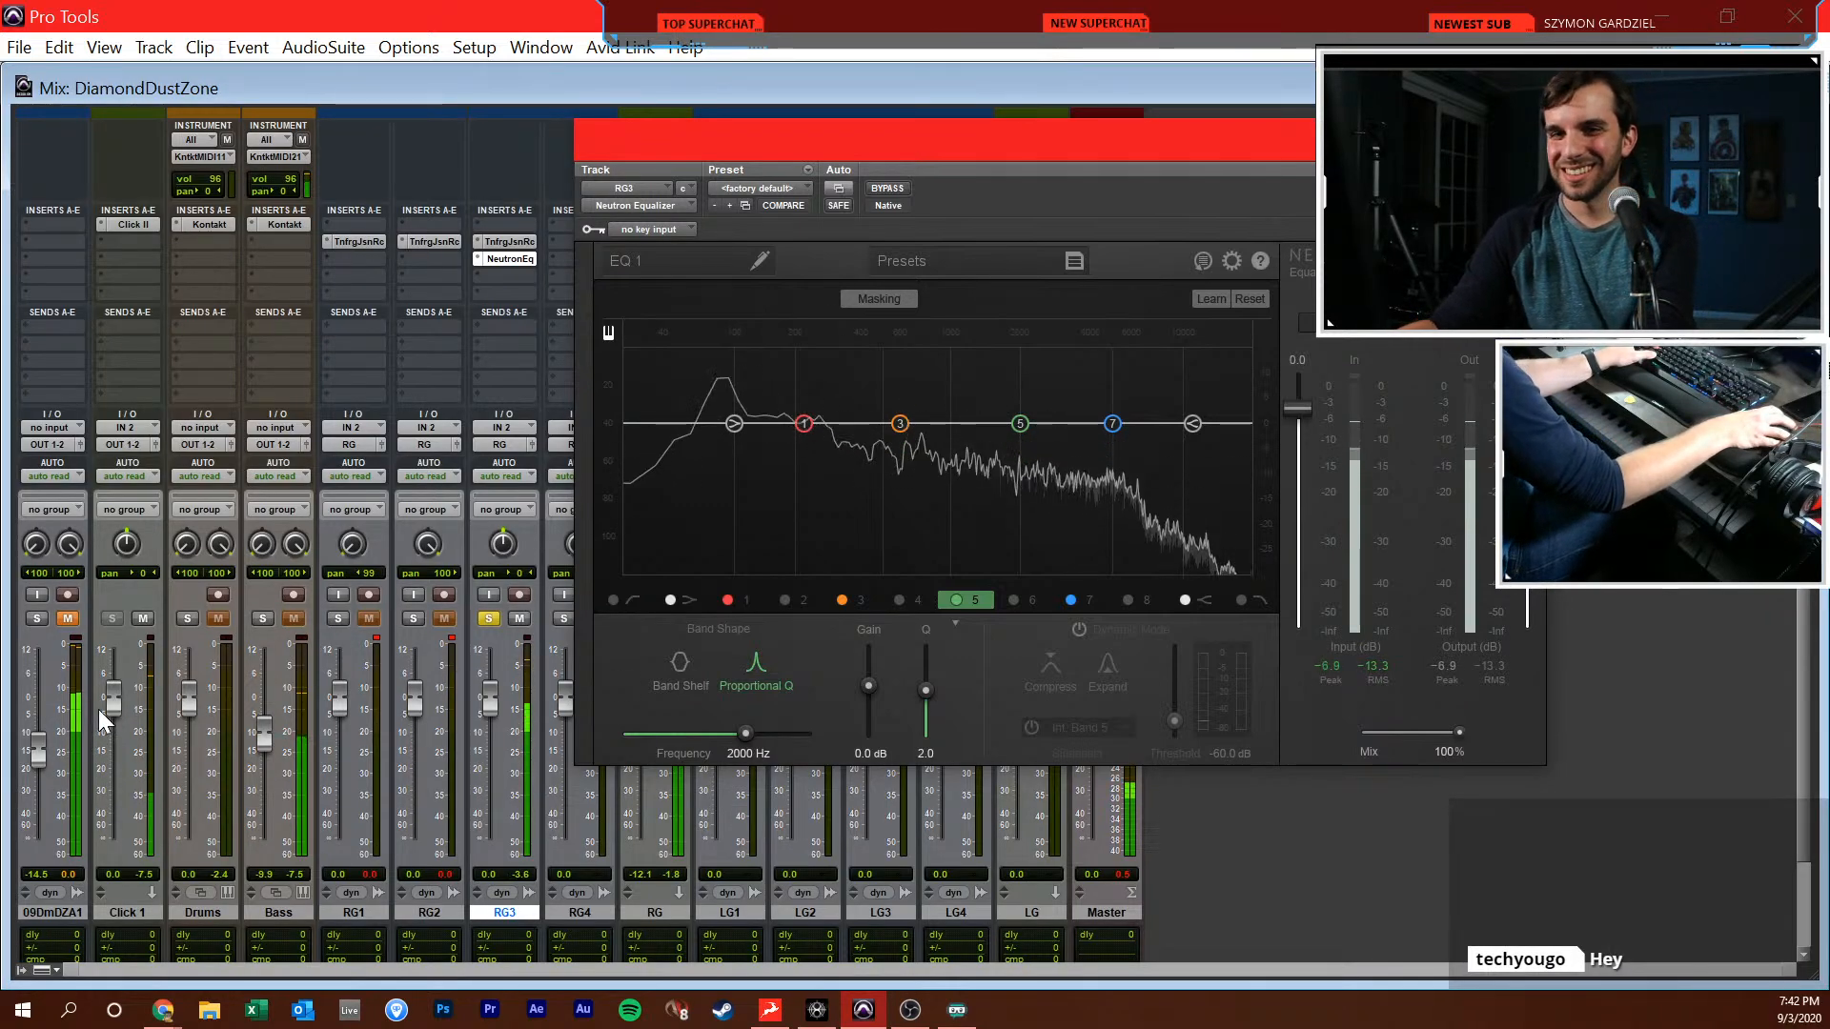
drag(109, 695, 109, 736)
drag(882, 153, 1079, 139)
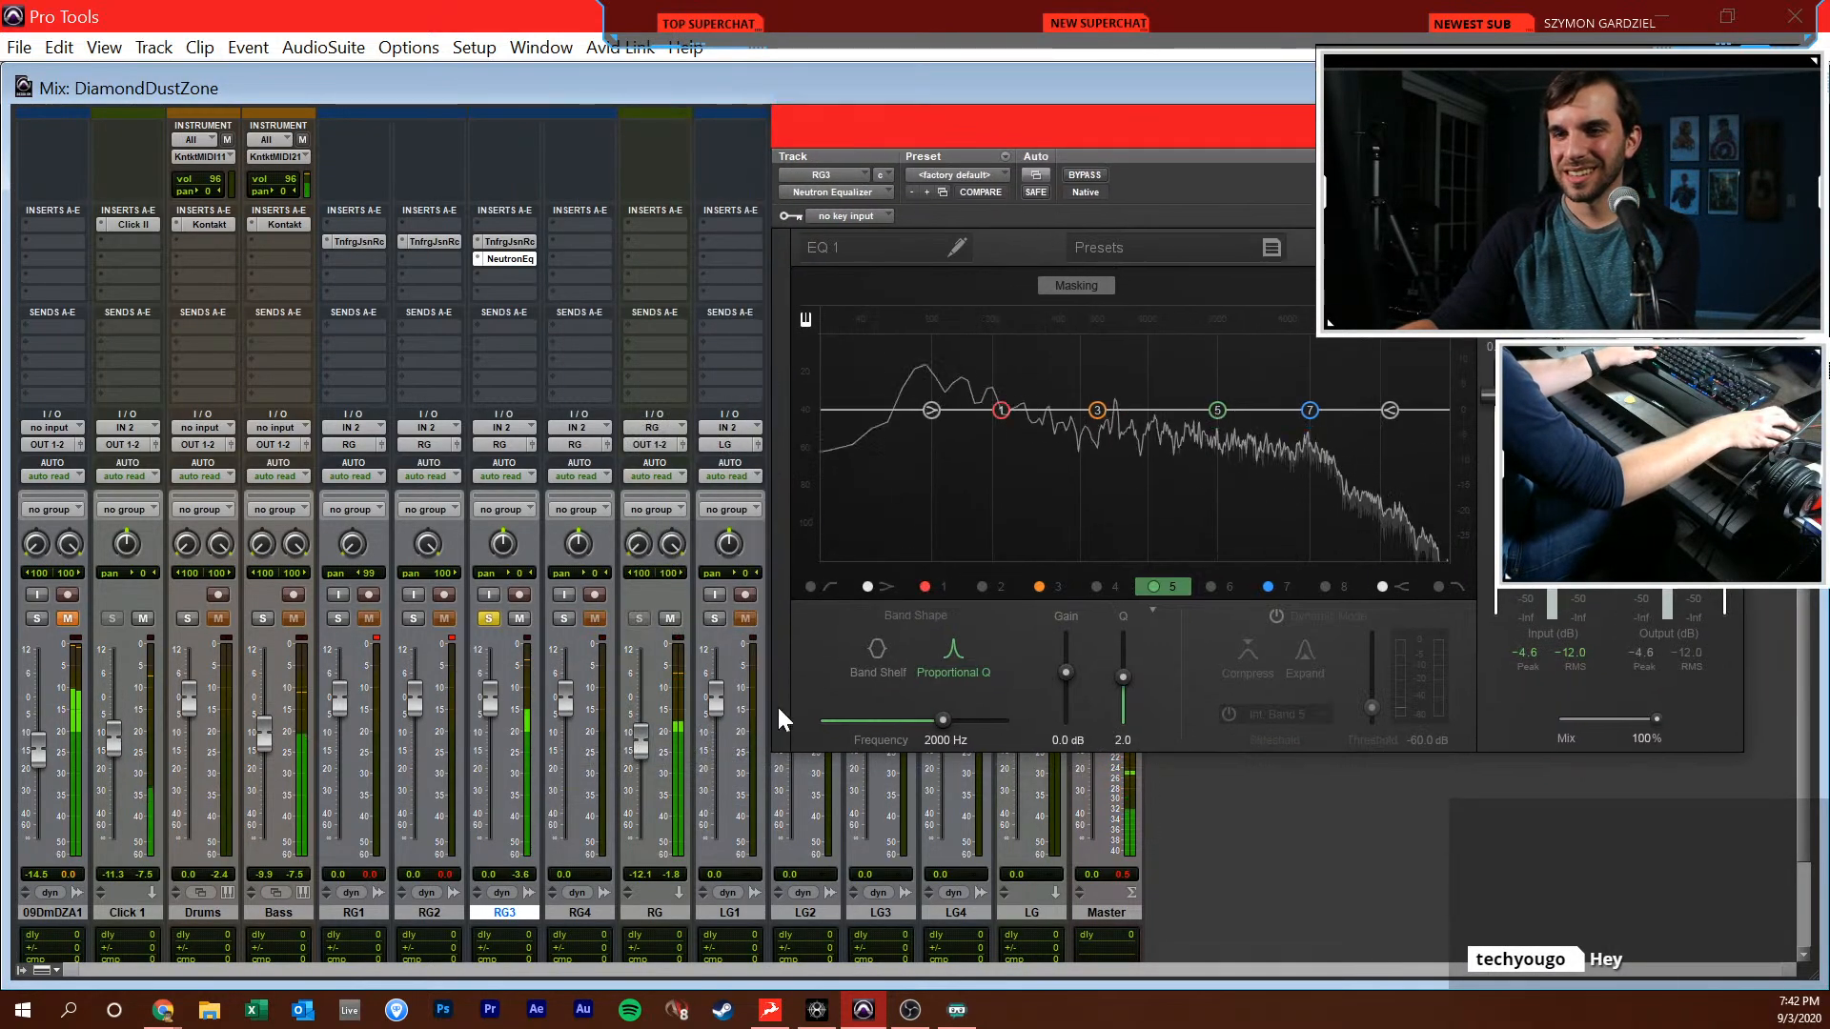
drag(641, 759, 638, 746)
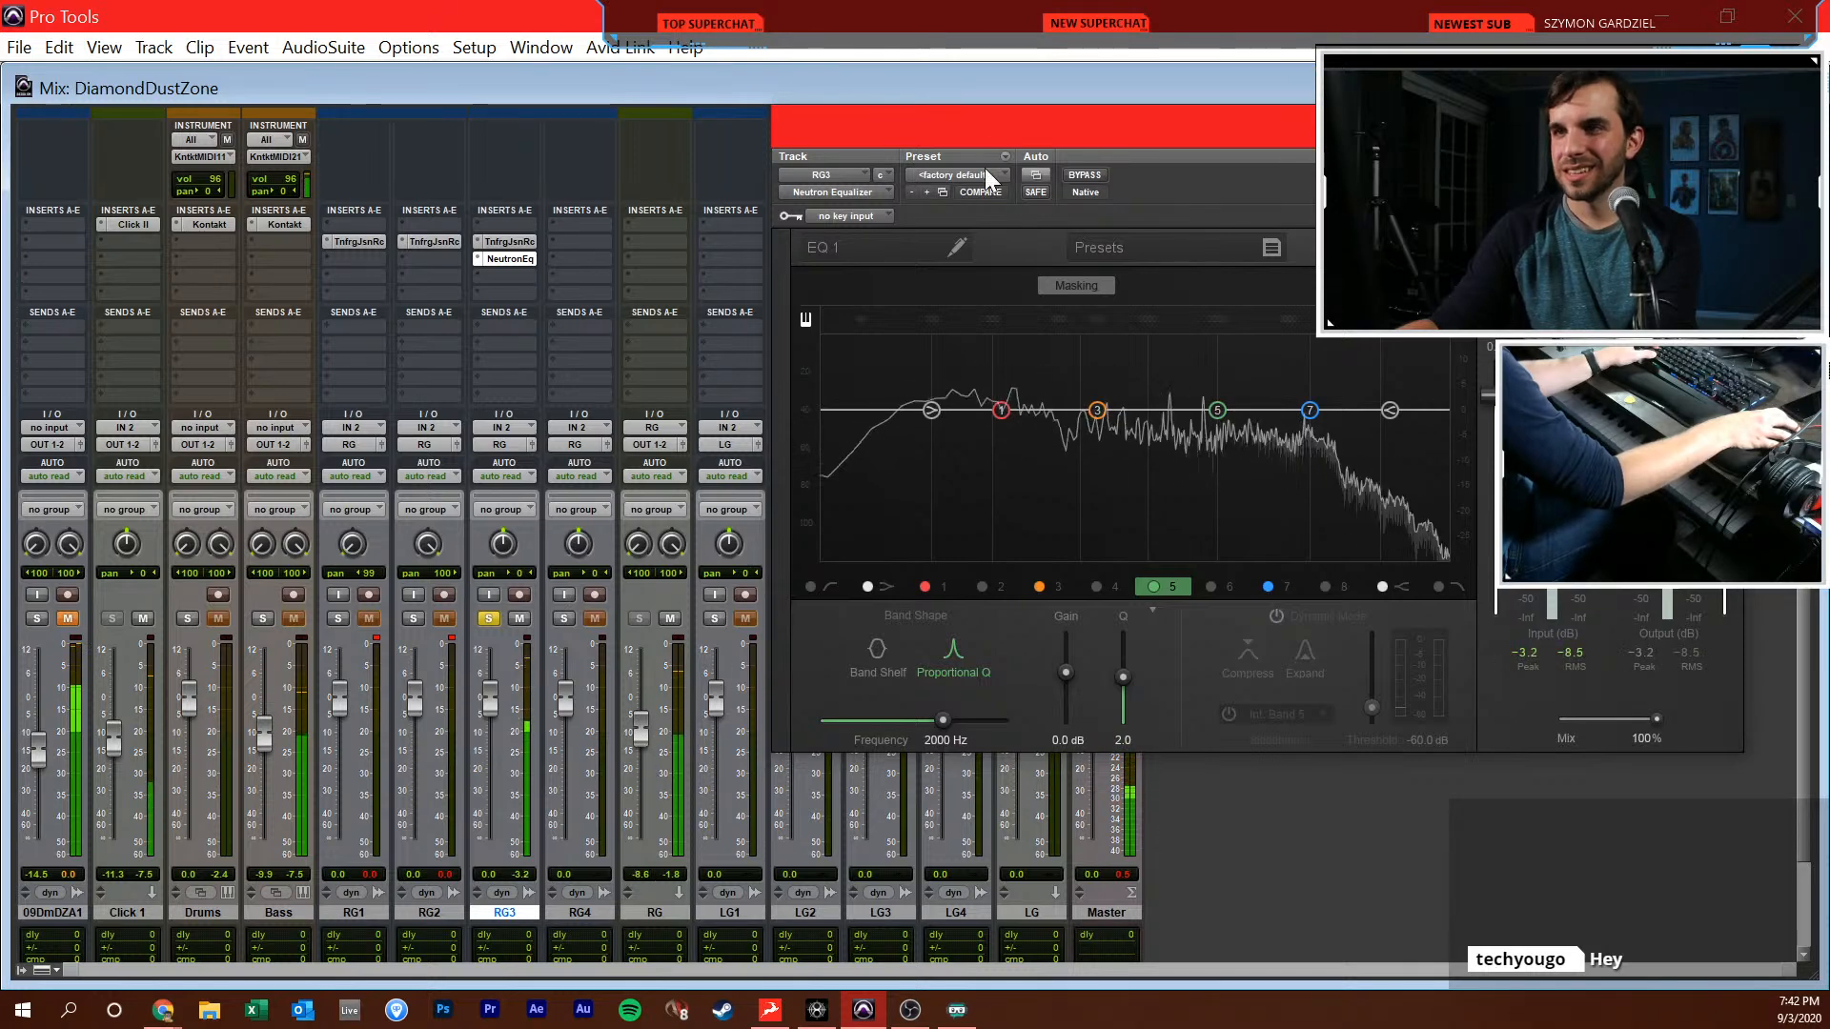
Enable a high-pass filter at about 433 Hz in RG3's Neutron Equalizer and resume playback
drag(998, 118, 555, 183)
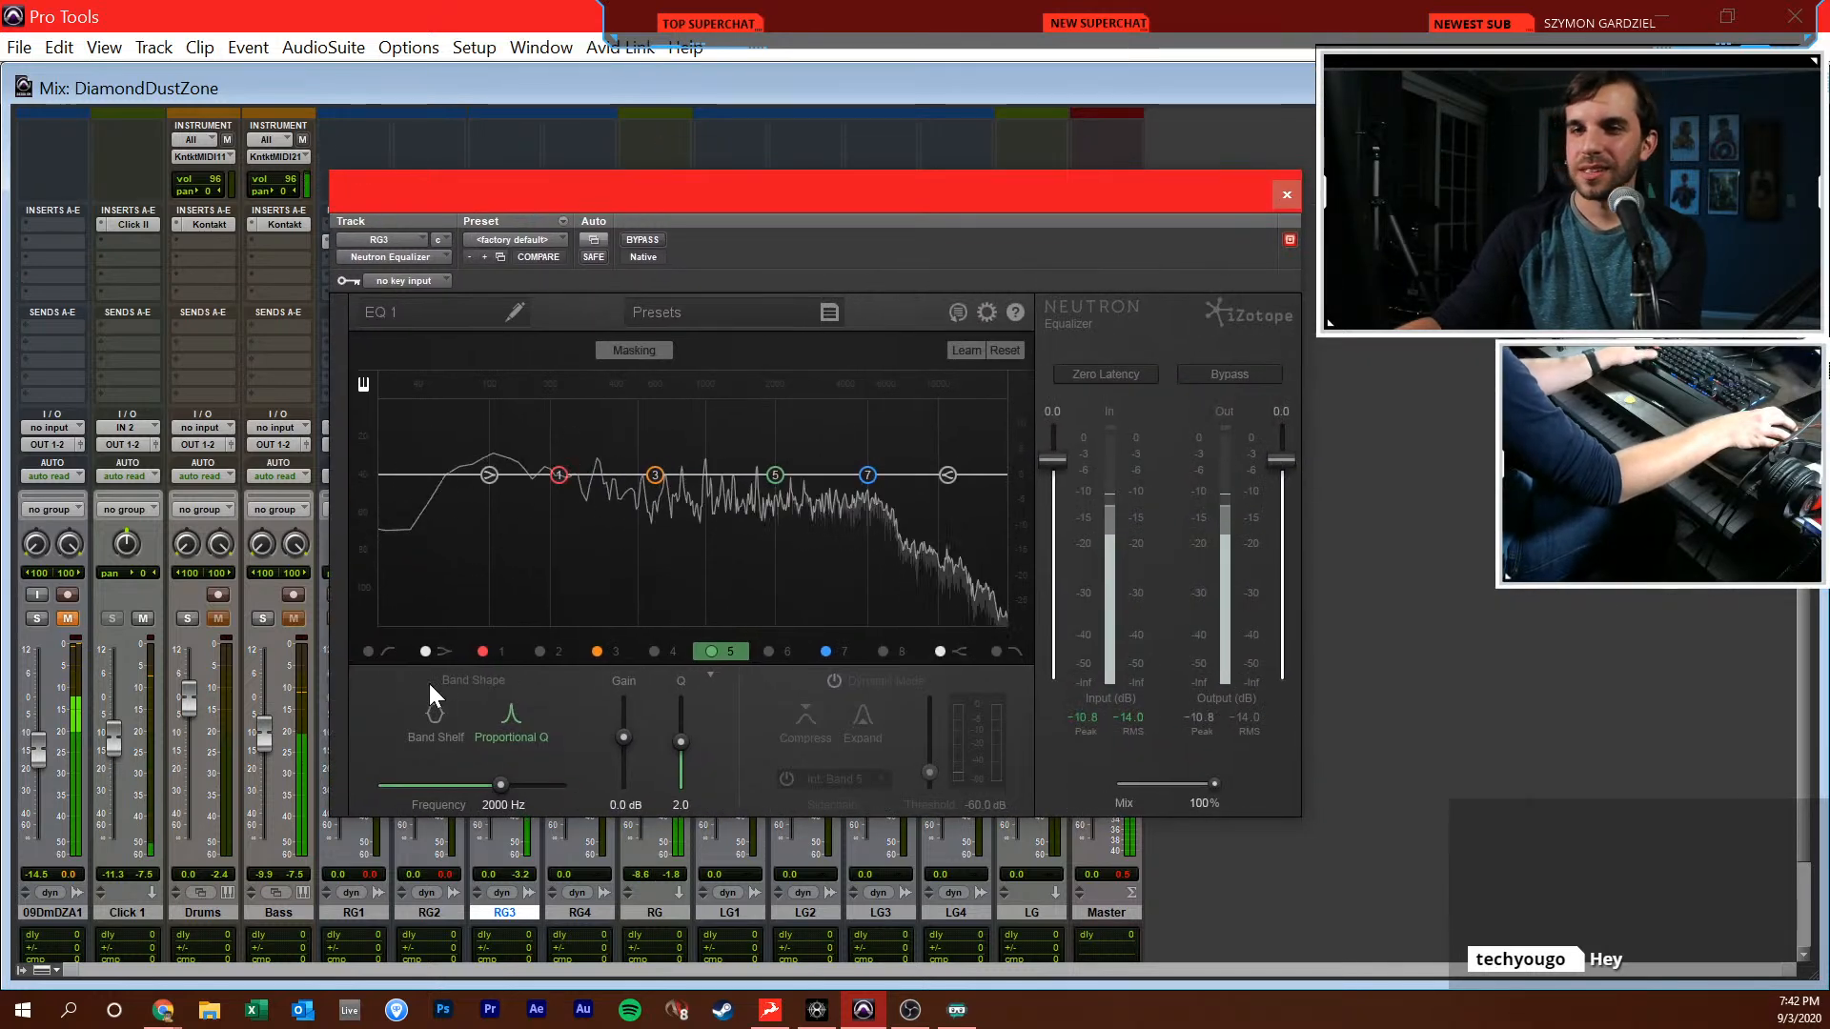
key(space)
click(369, 651)
drag(418, 475, 623, 474)
key(space)
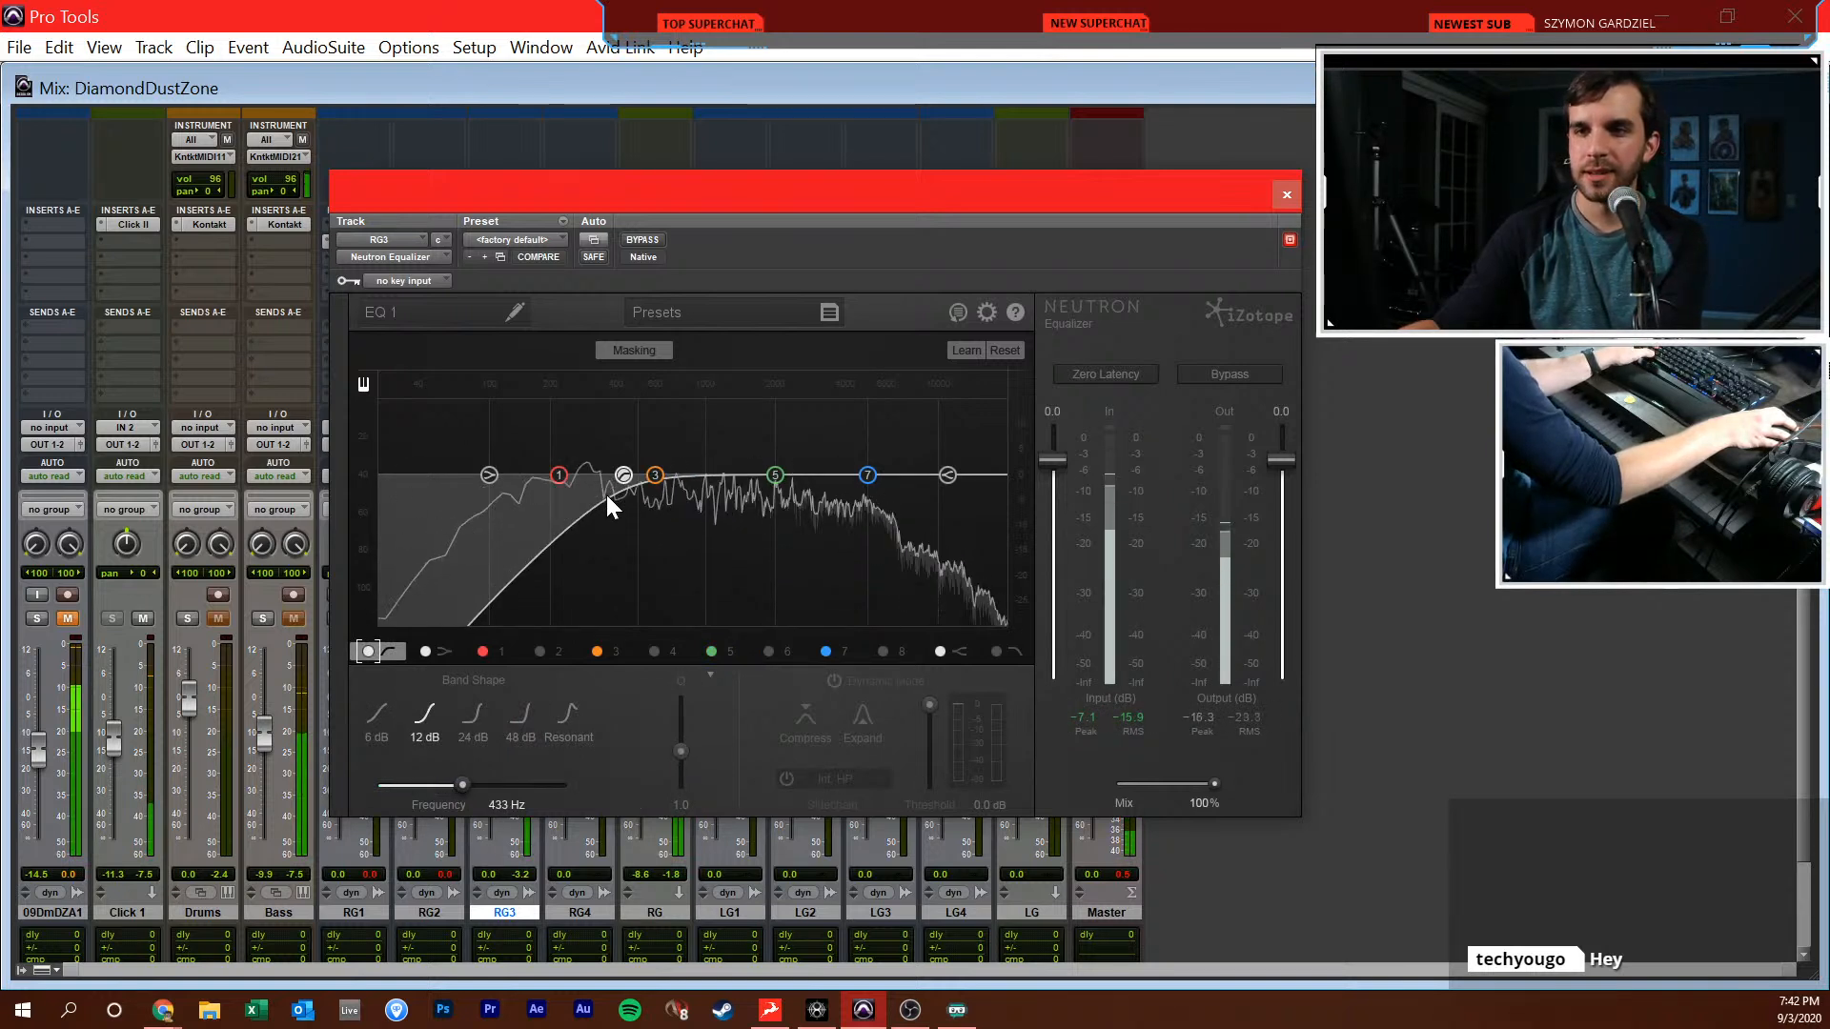
Add a 24 dB low-pass filter at about 4458 Hz and set the high-pass filter to 24 dB at about 429 Hz
click(996, 651)
drag(988, 476, 858, 482)
click(462, 717)
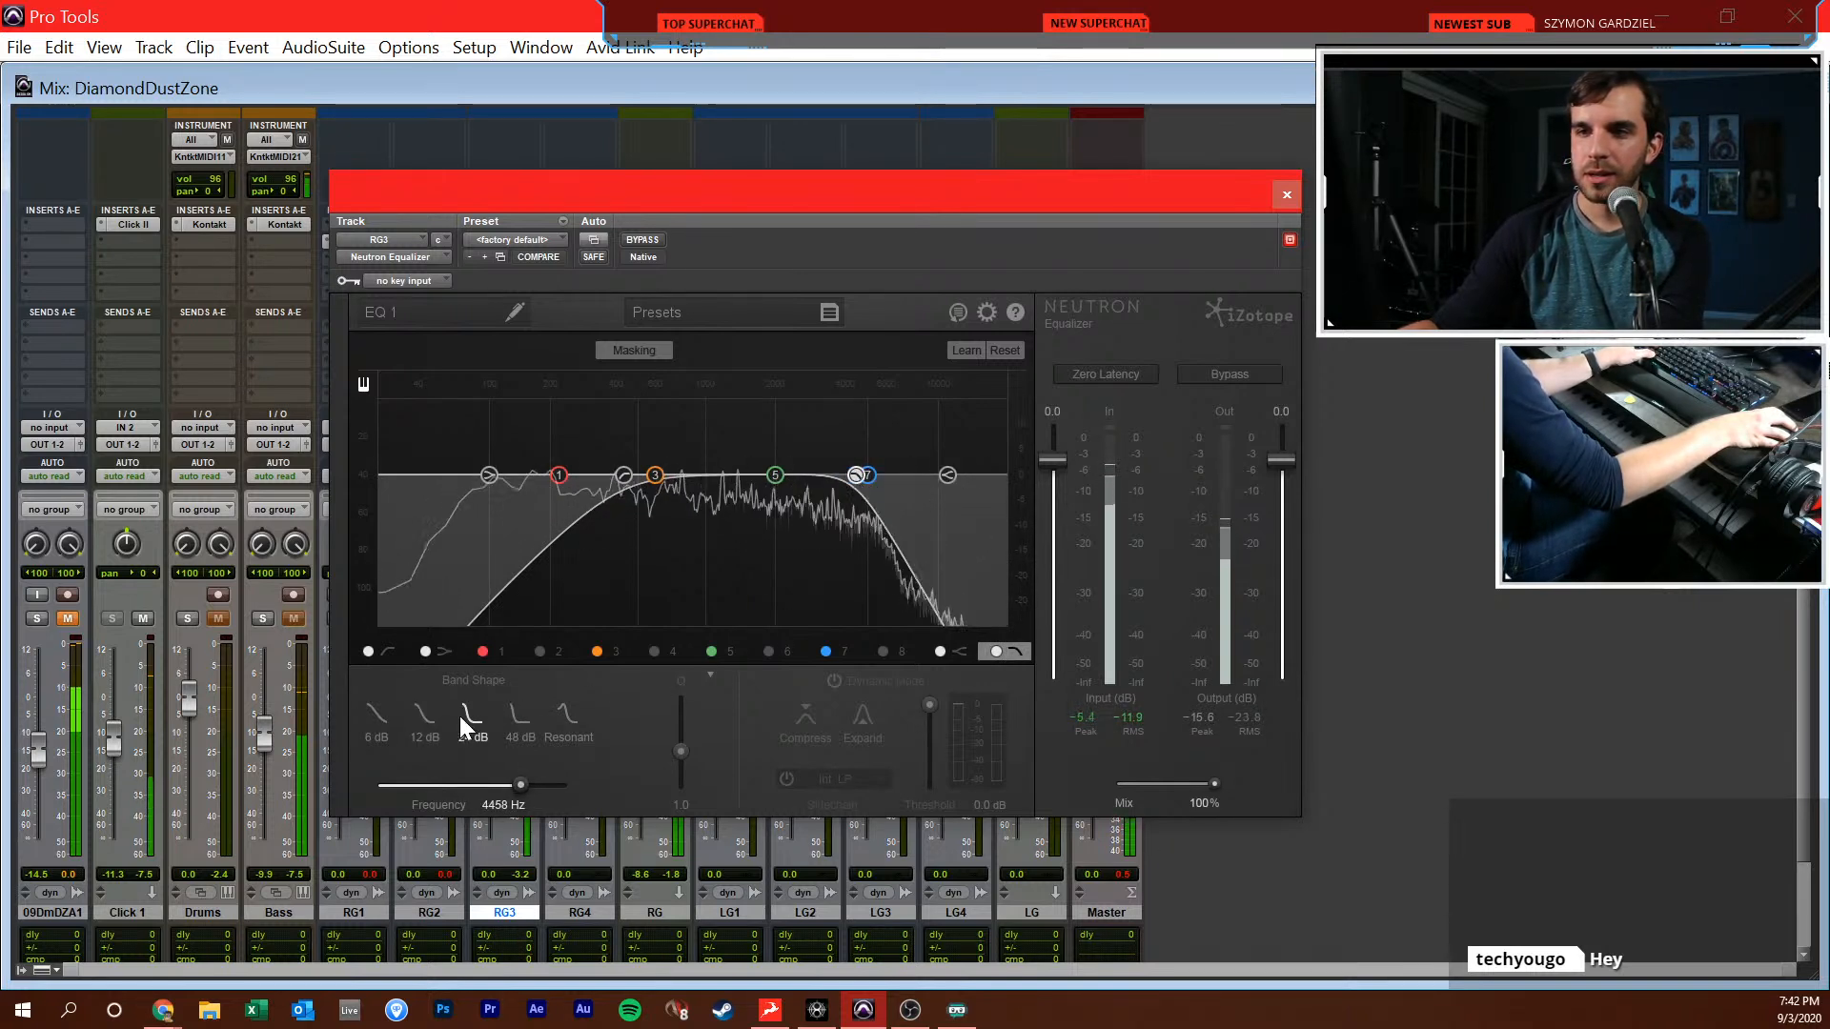
click(622, 478)
click(473, 716)
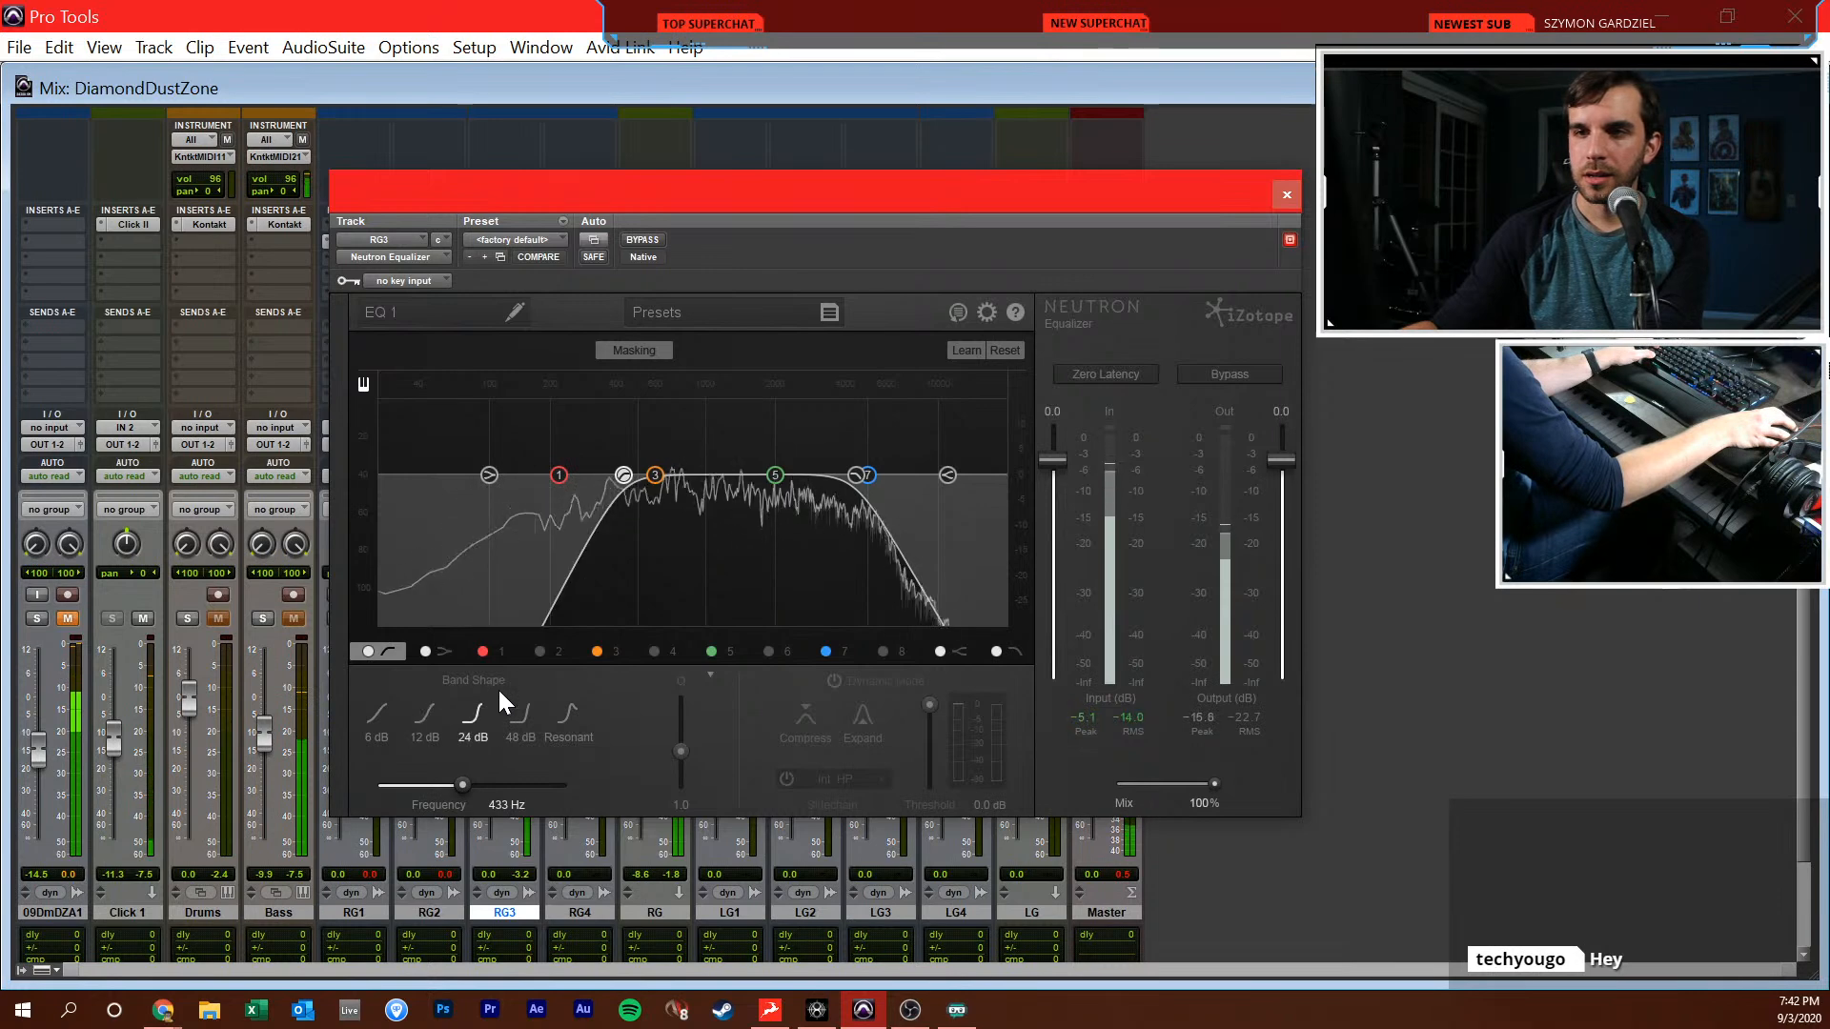
mouse_move(624, 476)
mouse_down()
mouse_move(654, 478)
mouse_move(622, 479)
mouse_up()
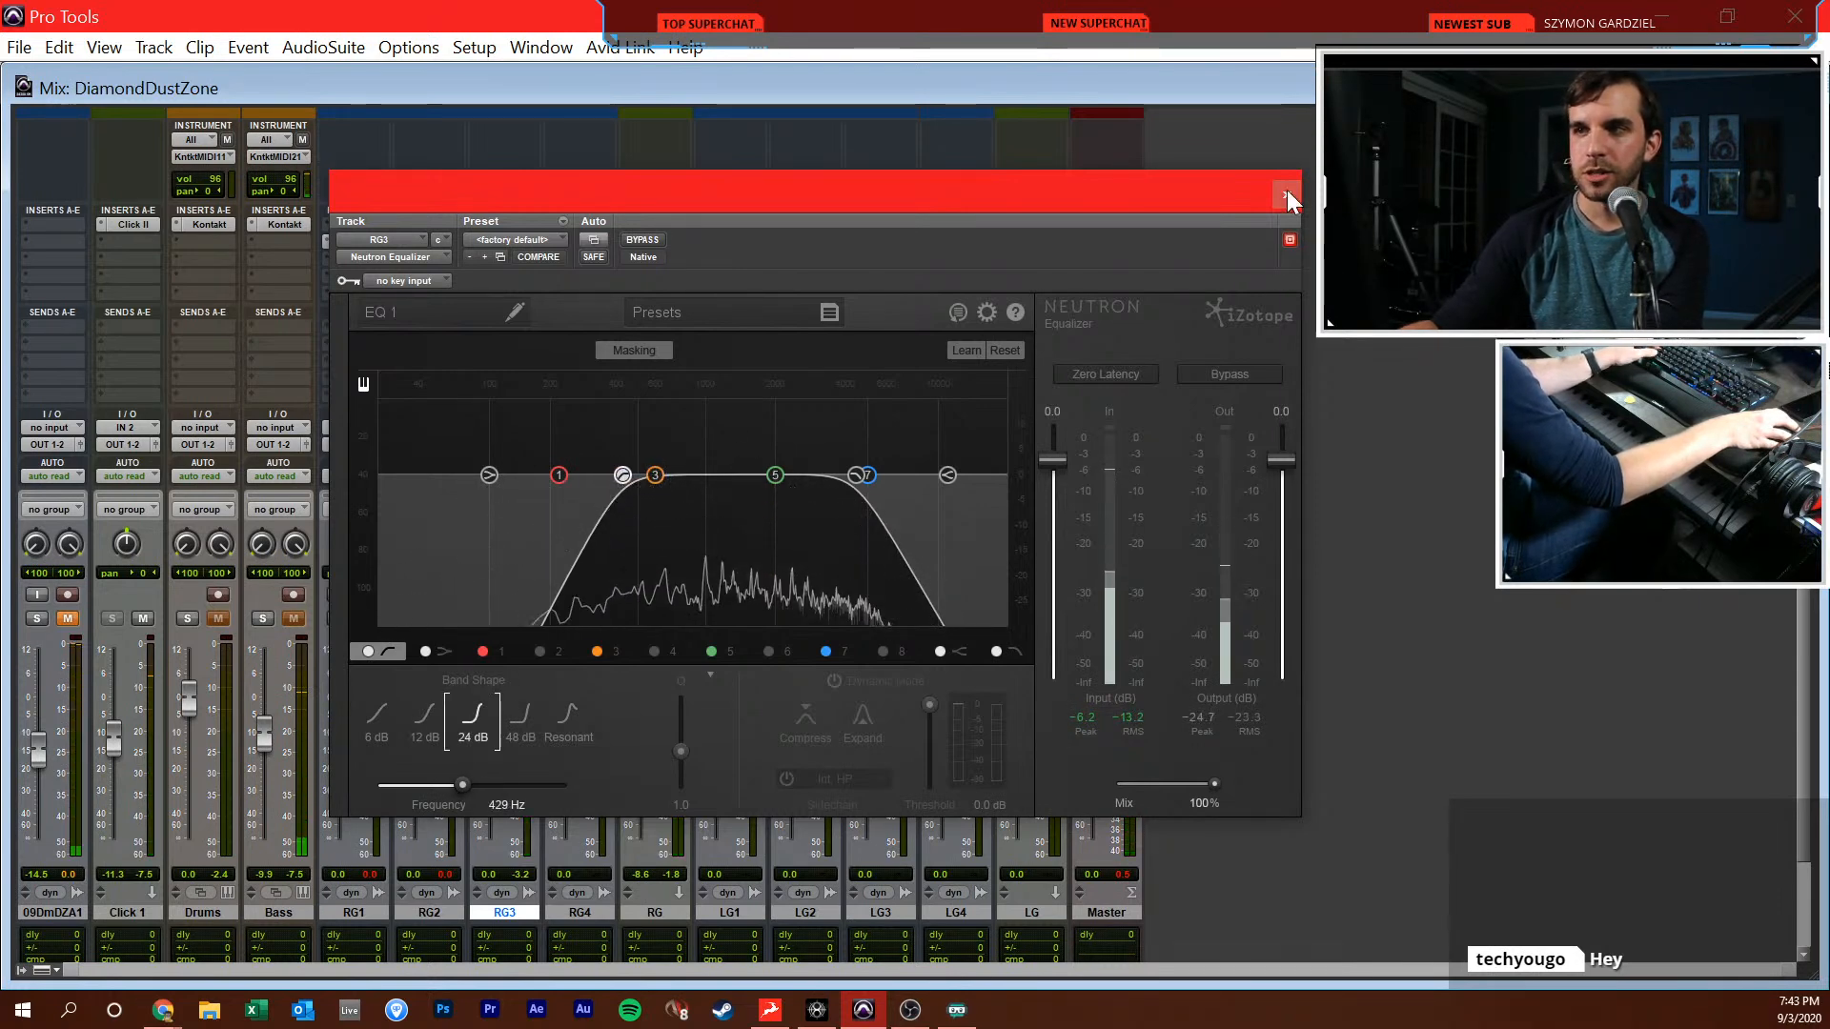
click(1287, 196)
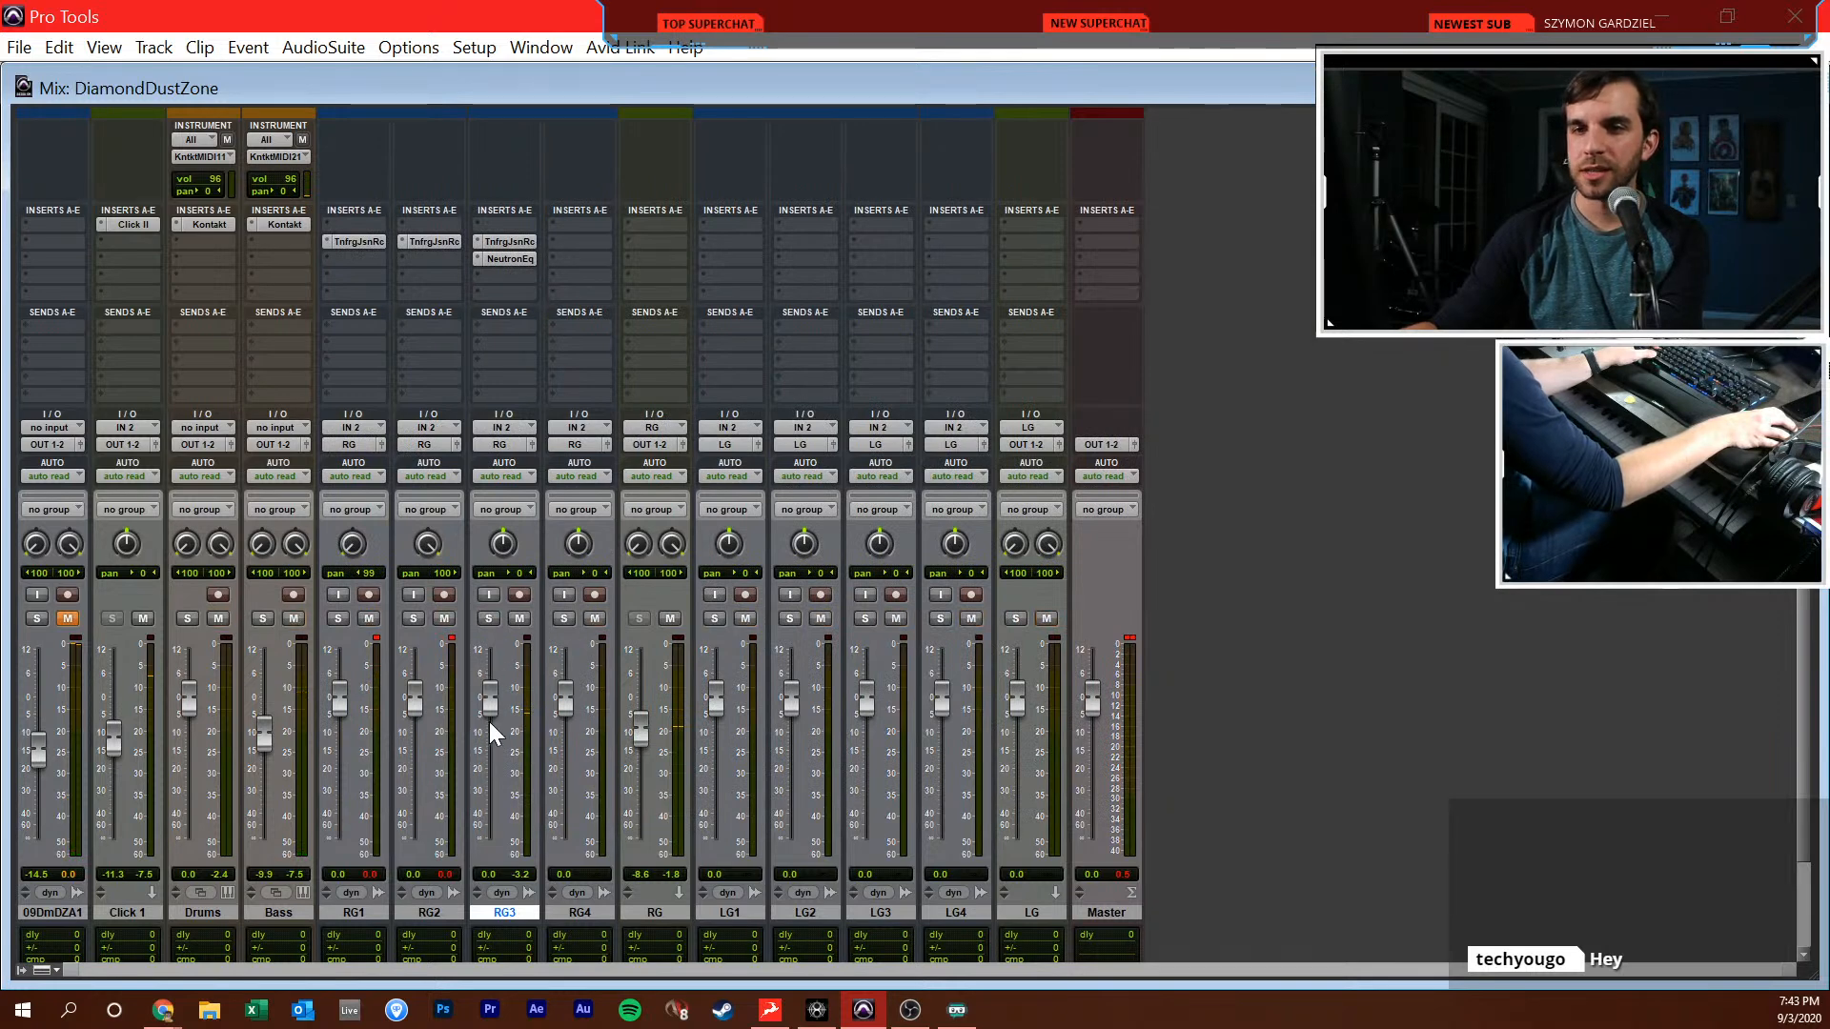
Balance RG3 against the other guitars during playback by setting its fader to +0.4 dB
drag(496, 711, 500, 714)
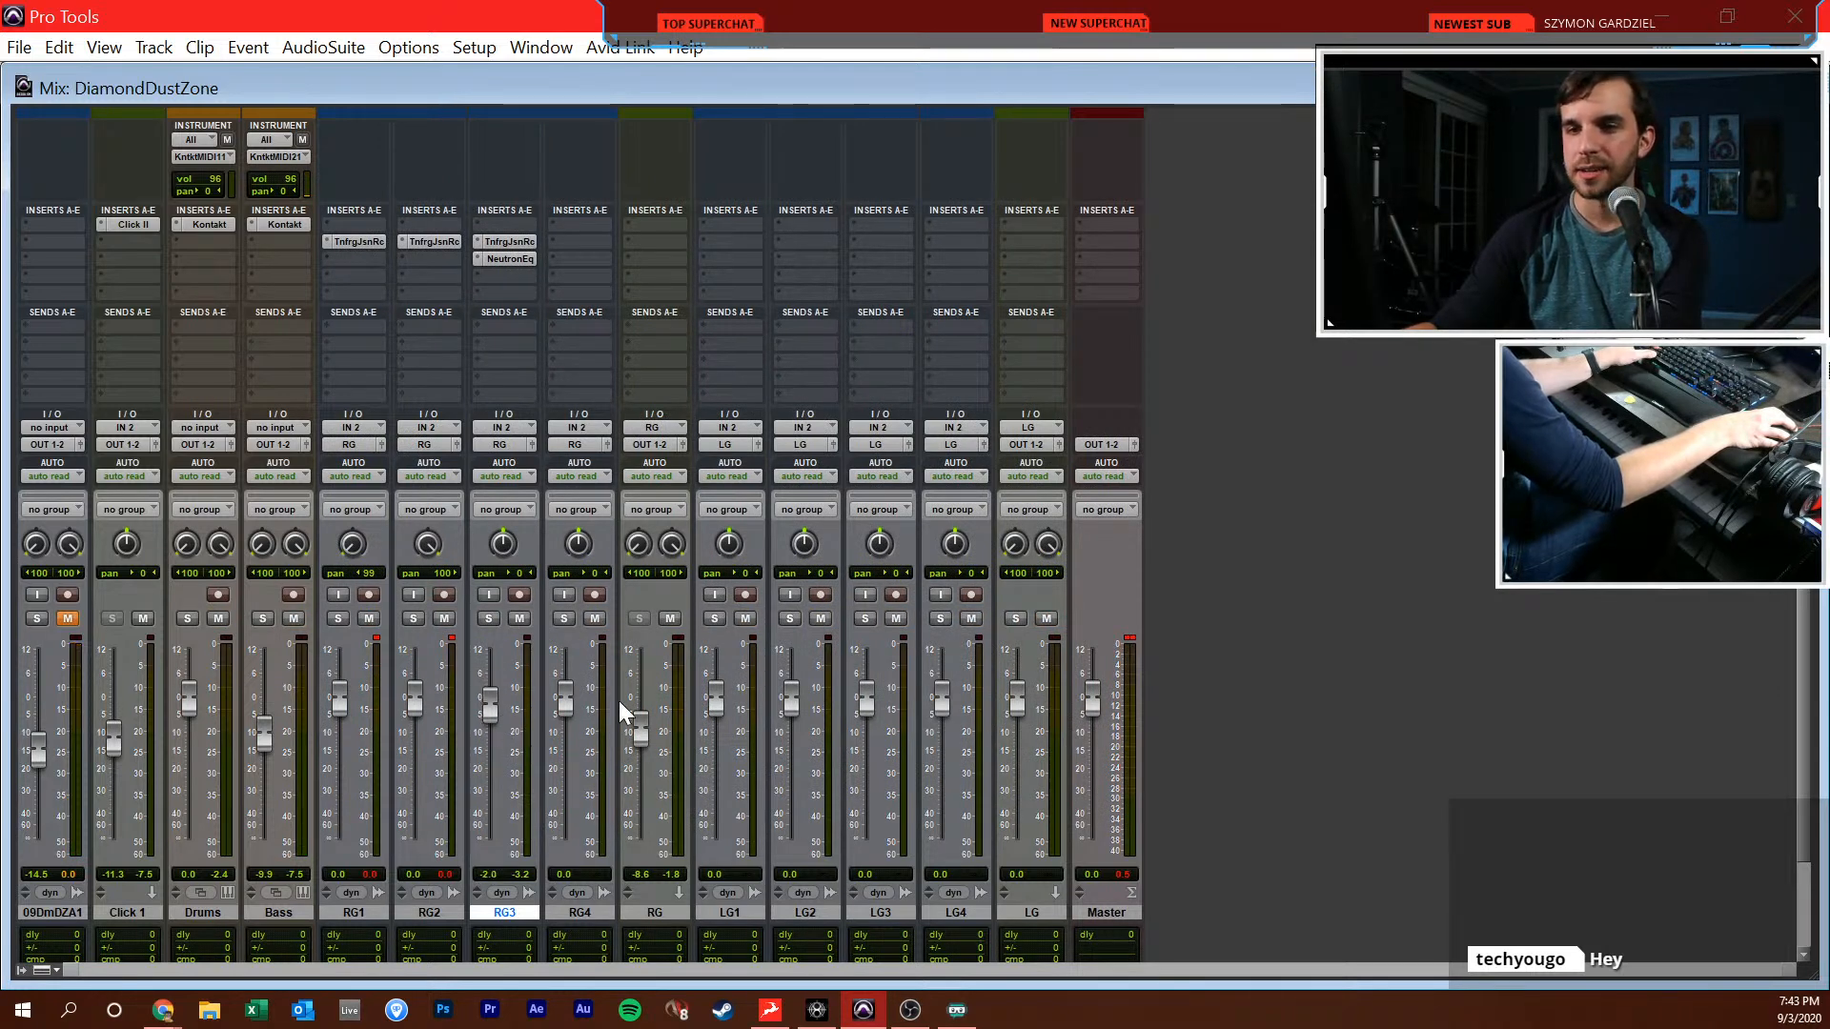
key(ctrl+equal)
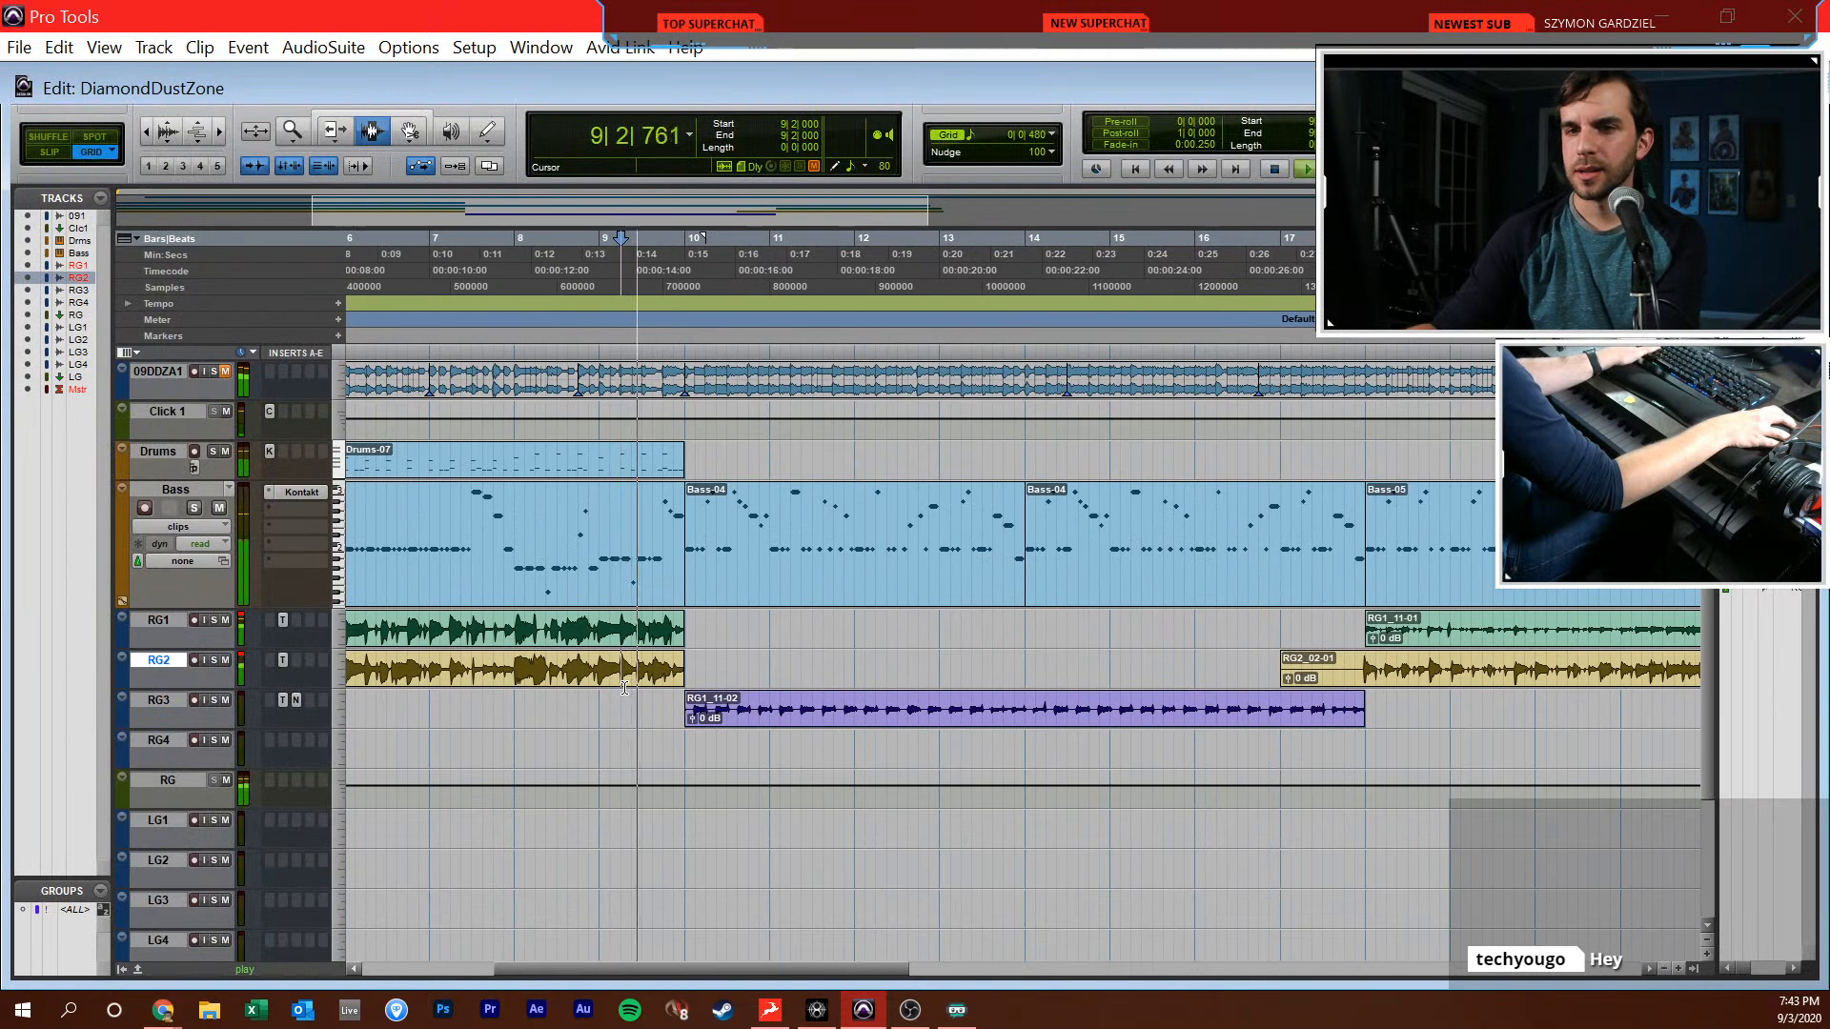
key(ctrl+equal)
drag(483, 713, 489, 704)
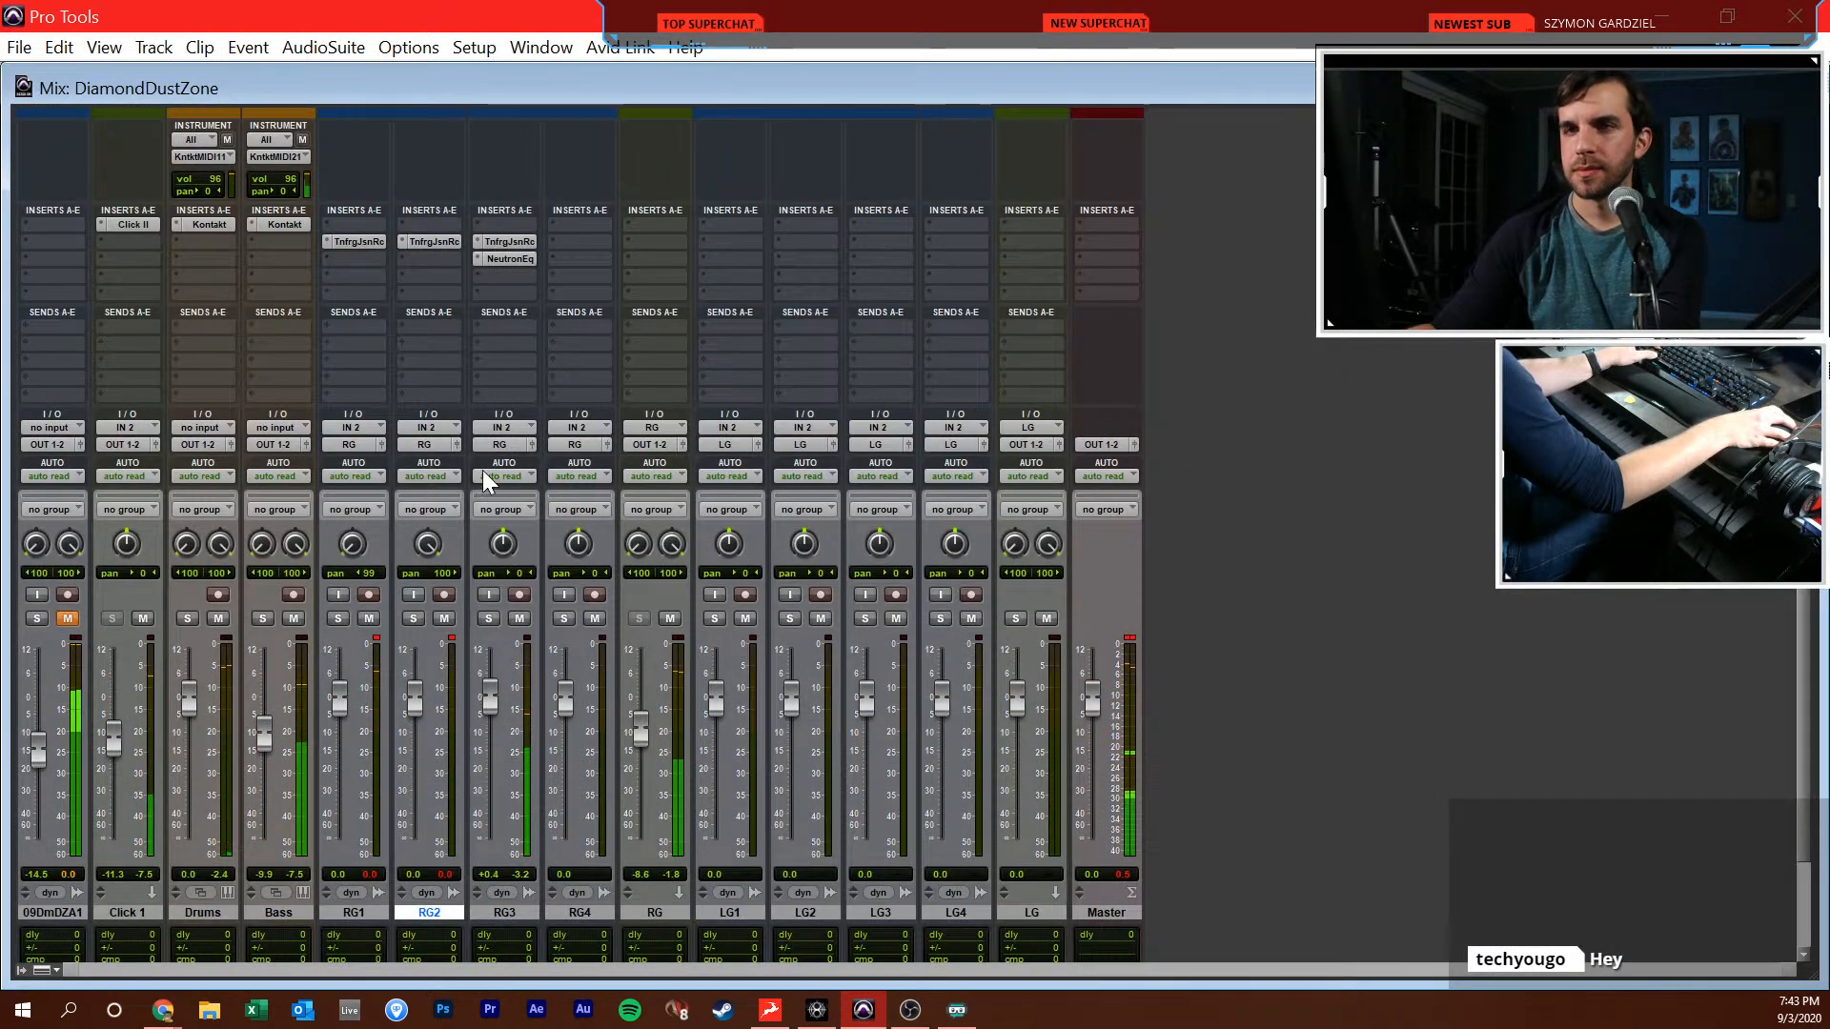
Widen RG3's equalizer passband by lowering the high-pass cutoff and raising the low-pass cutoff
click(499, 260)
drag(699, 476, 605, 477)
drag(858, 476, 881, 476)
click(1287, 195)
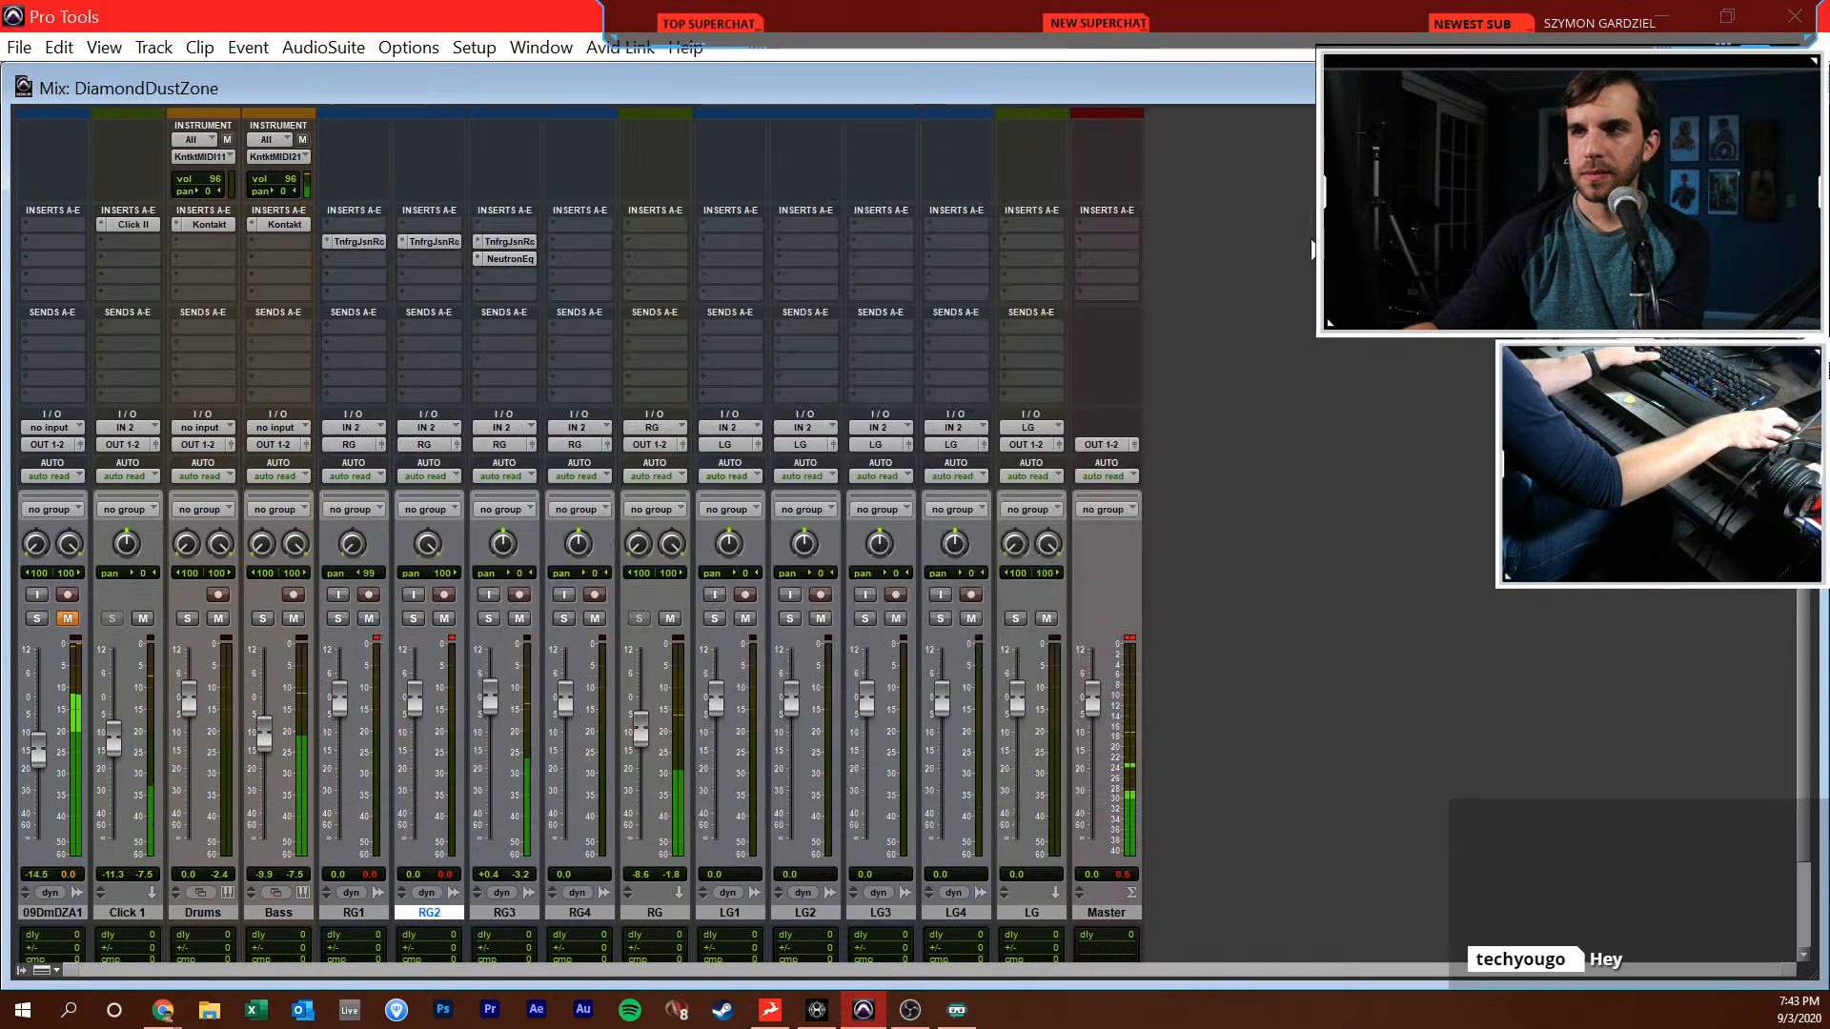
In the Drums part, draw C1 kicks on all four beats of bar 10 and D1 snares on beats 2 and 4
key(ctrl+equal)
double_click(665, 448)
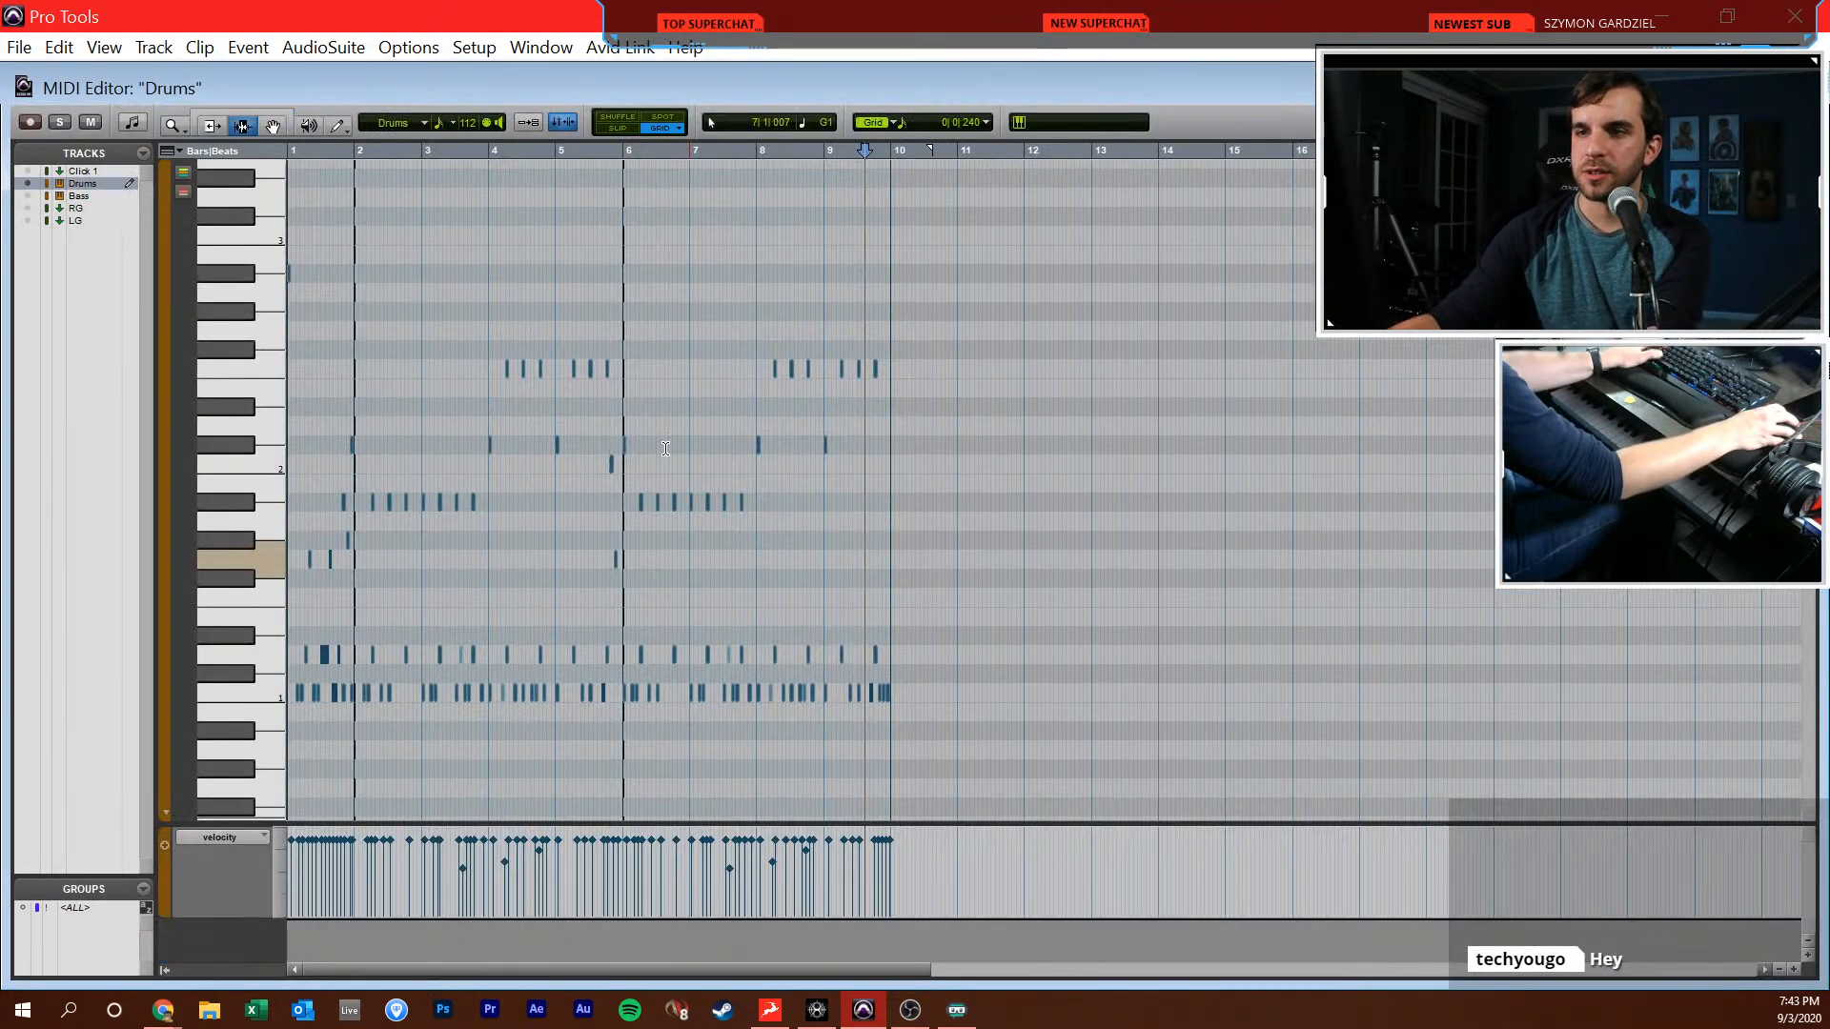
scroll(820, 505, up, 3)
scroll(930, 461, right, 2)
scroll(928, 464, down, 1)
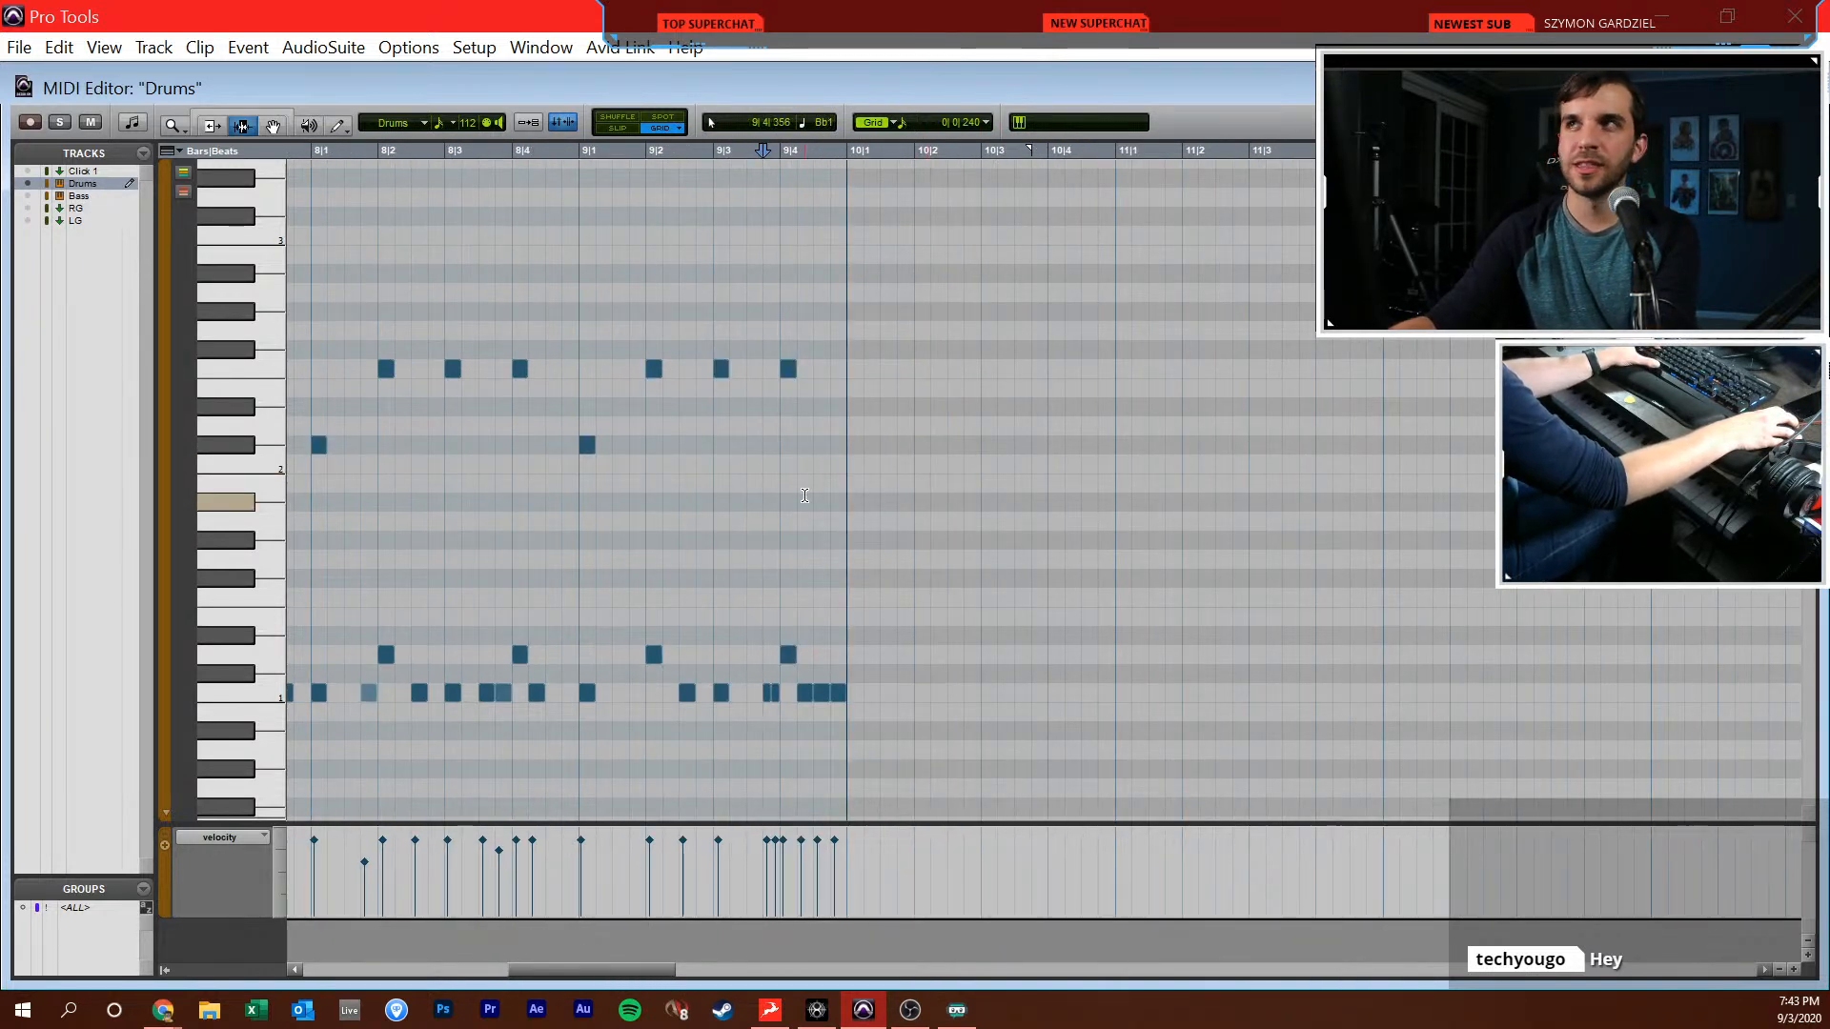
key(F10)
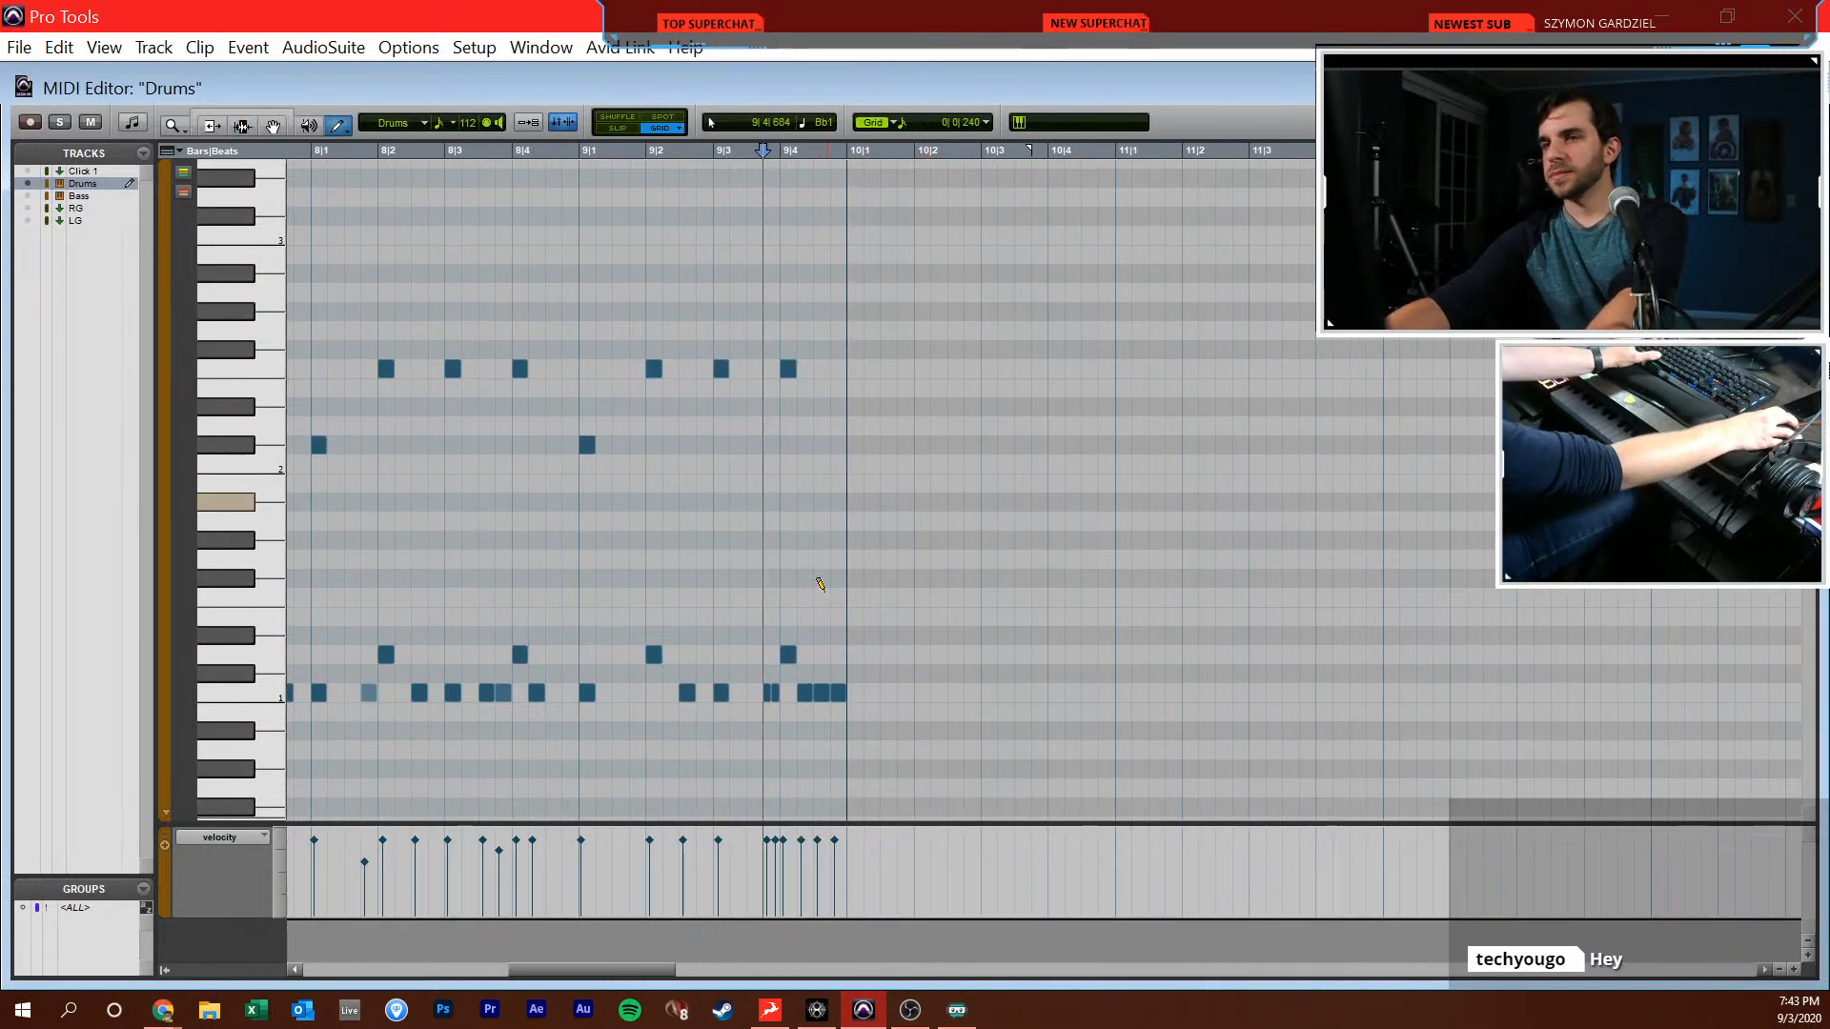
click(856, 692)
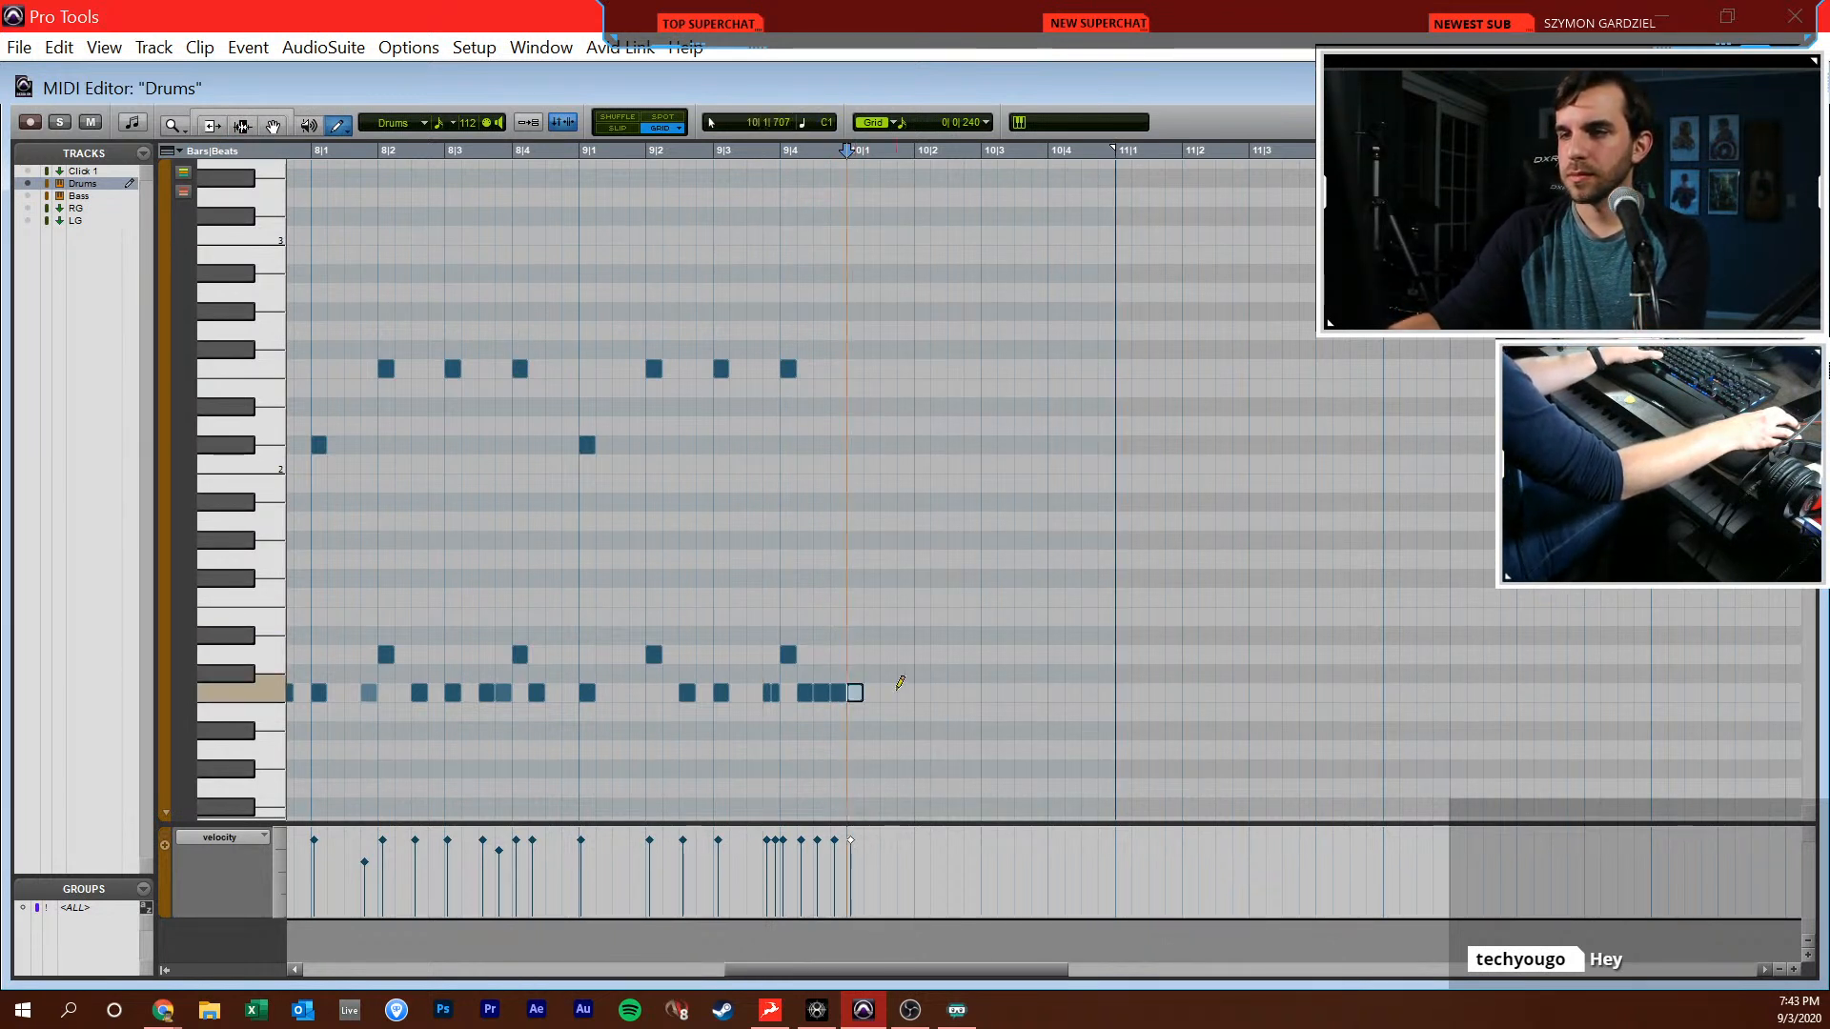
mouse_move(996, 682)
mouse_down()
mouse_move(1062, 686)
mouse_move(949, 648)
mouse_up()
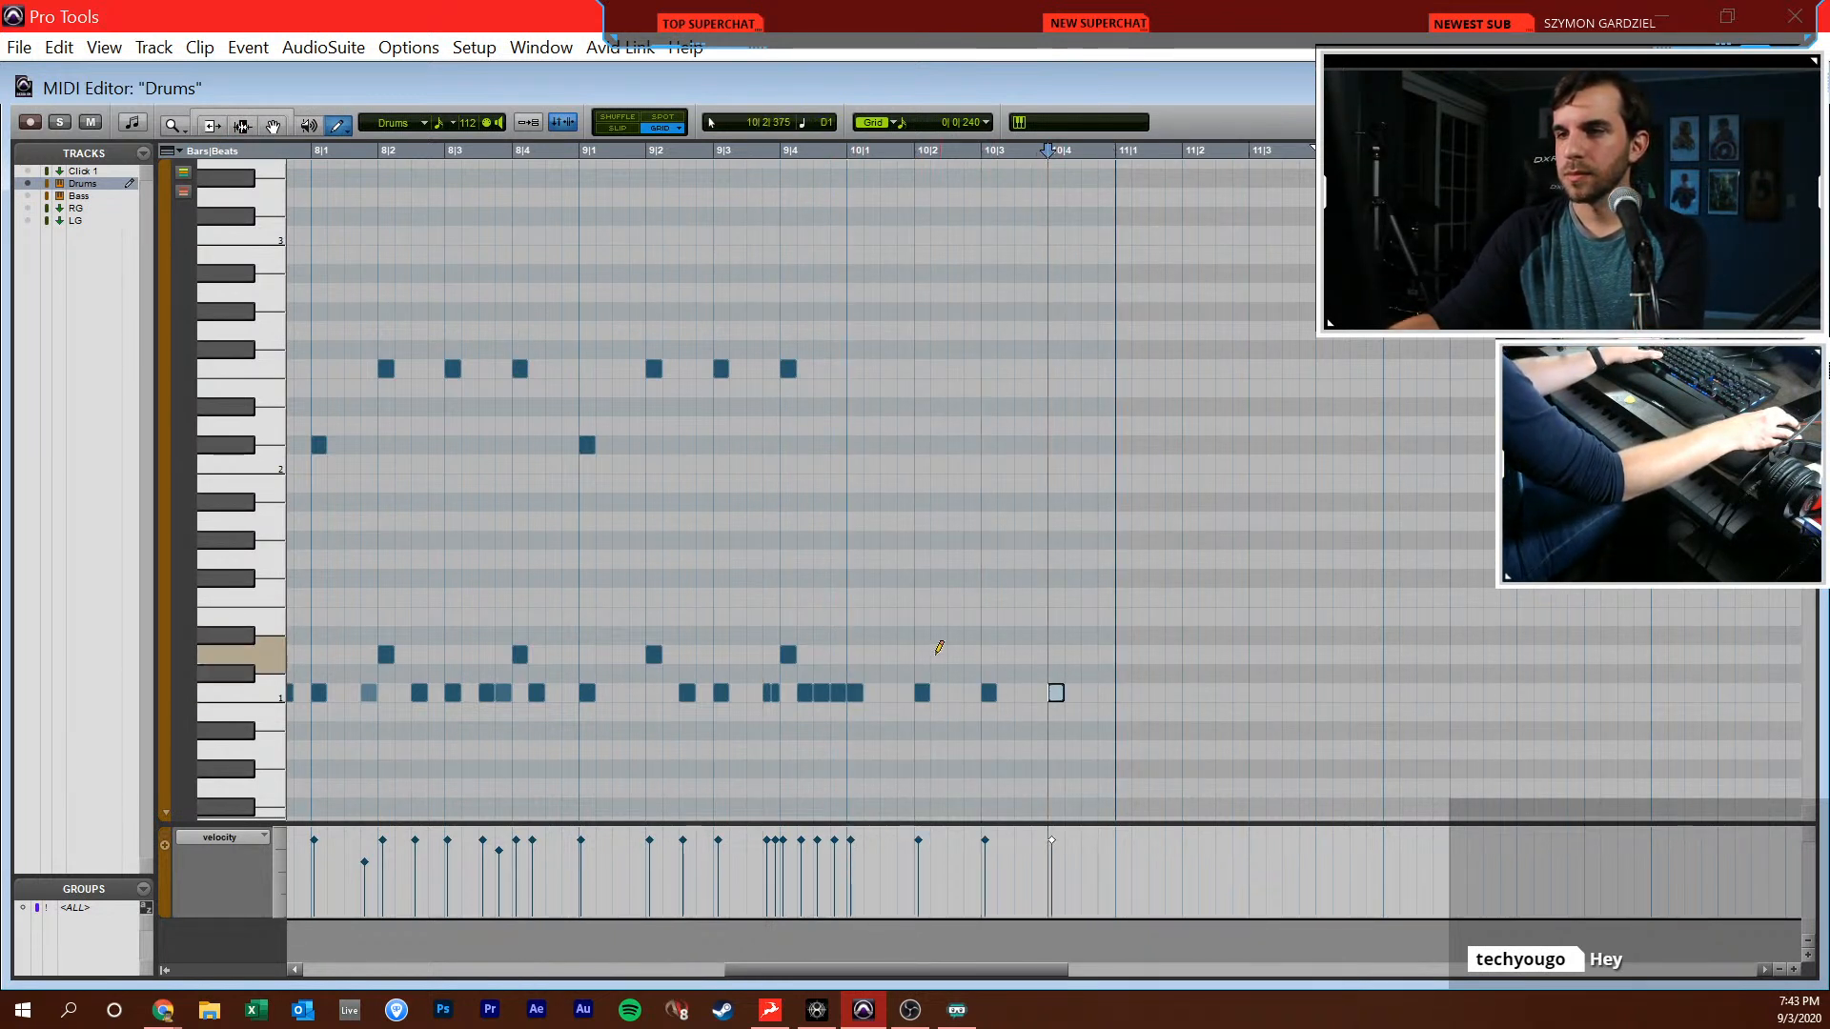
click(1057, 652)
Add a C#2 crash at 10|1|000 and alternating A#1 and F#1 eighth notes from 10|1|480 to 11|1|000, and play the pattern
click(855, 444)
click(889, 500)
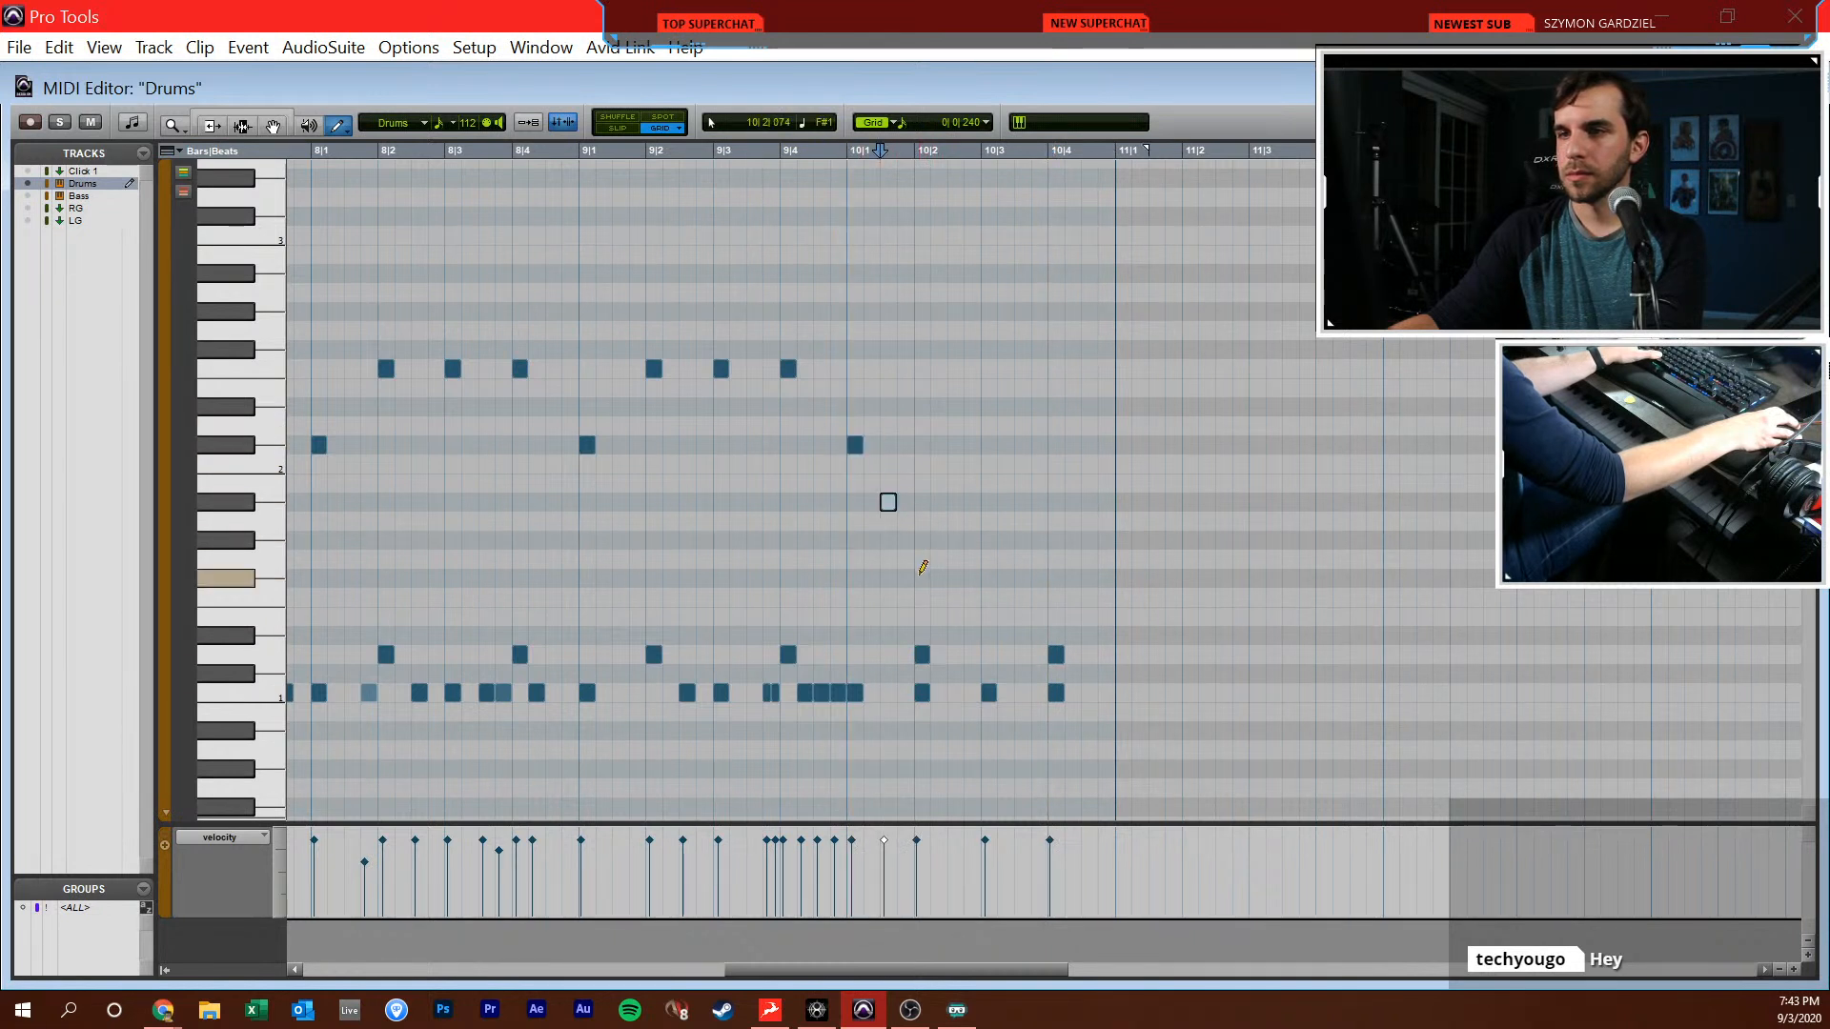
key(F6)
drag(884, 474, 939, 641)
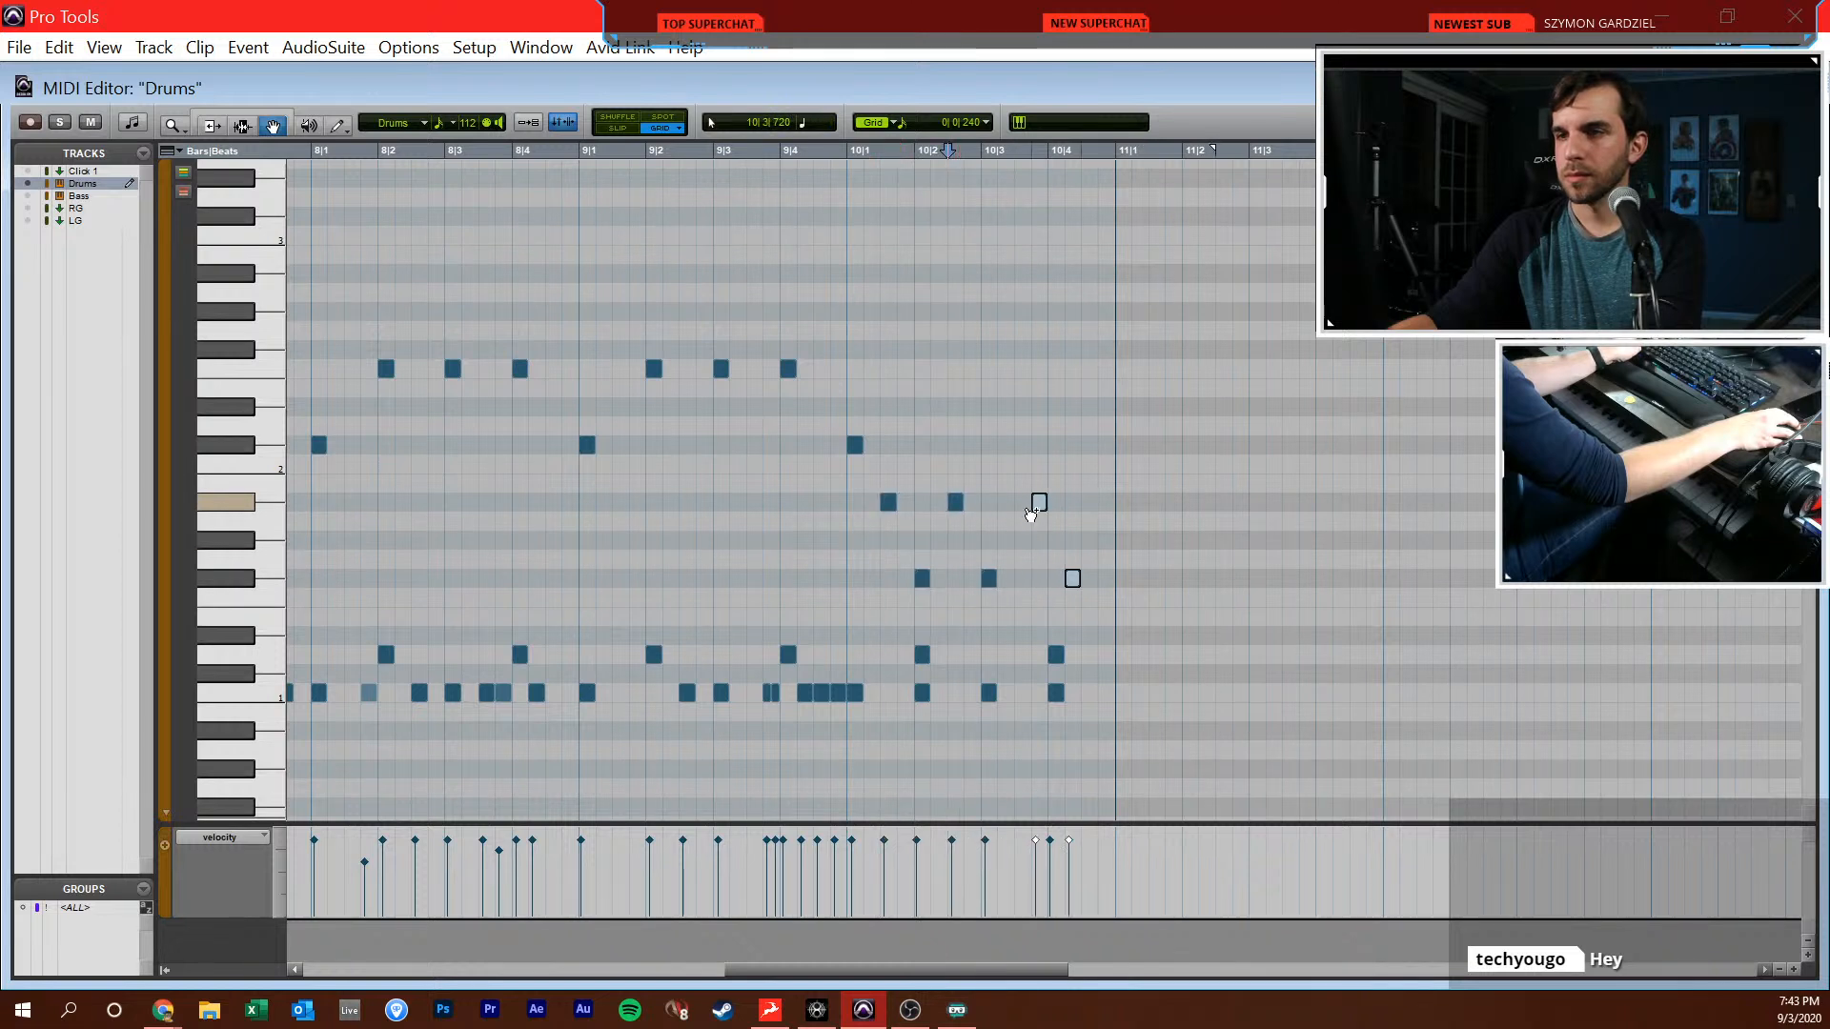
drag(1051, 511, 1090, 507)
key(F7)
click(714, 505)
key(space)
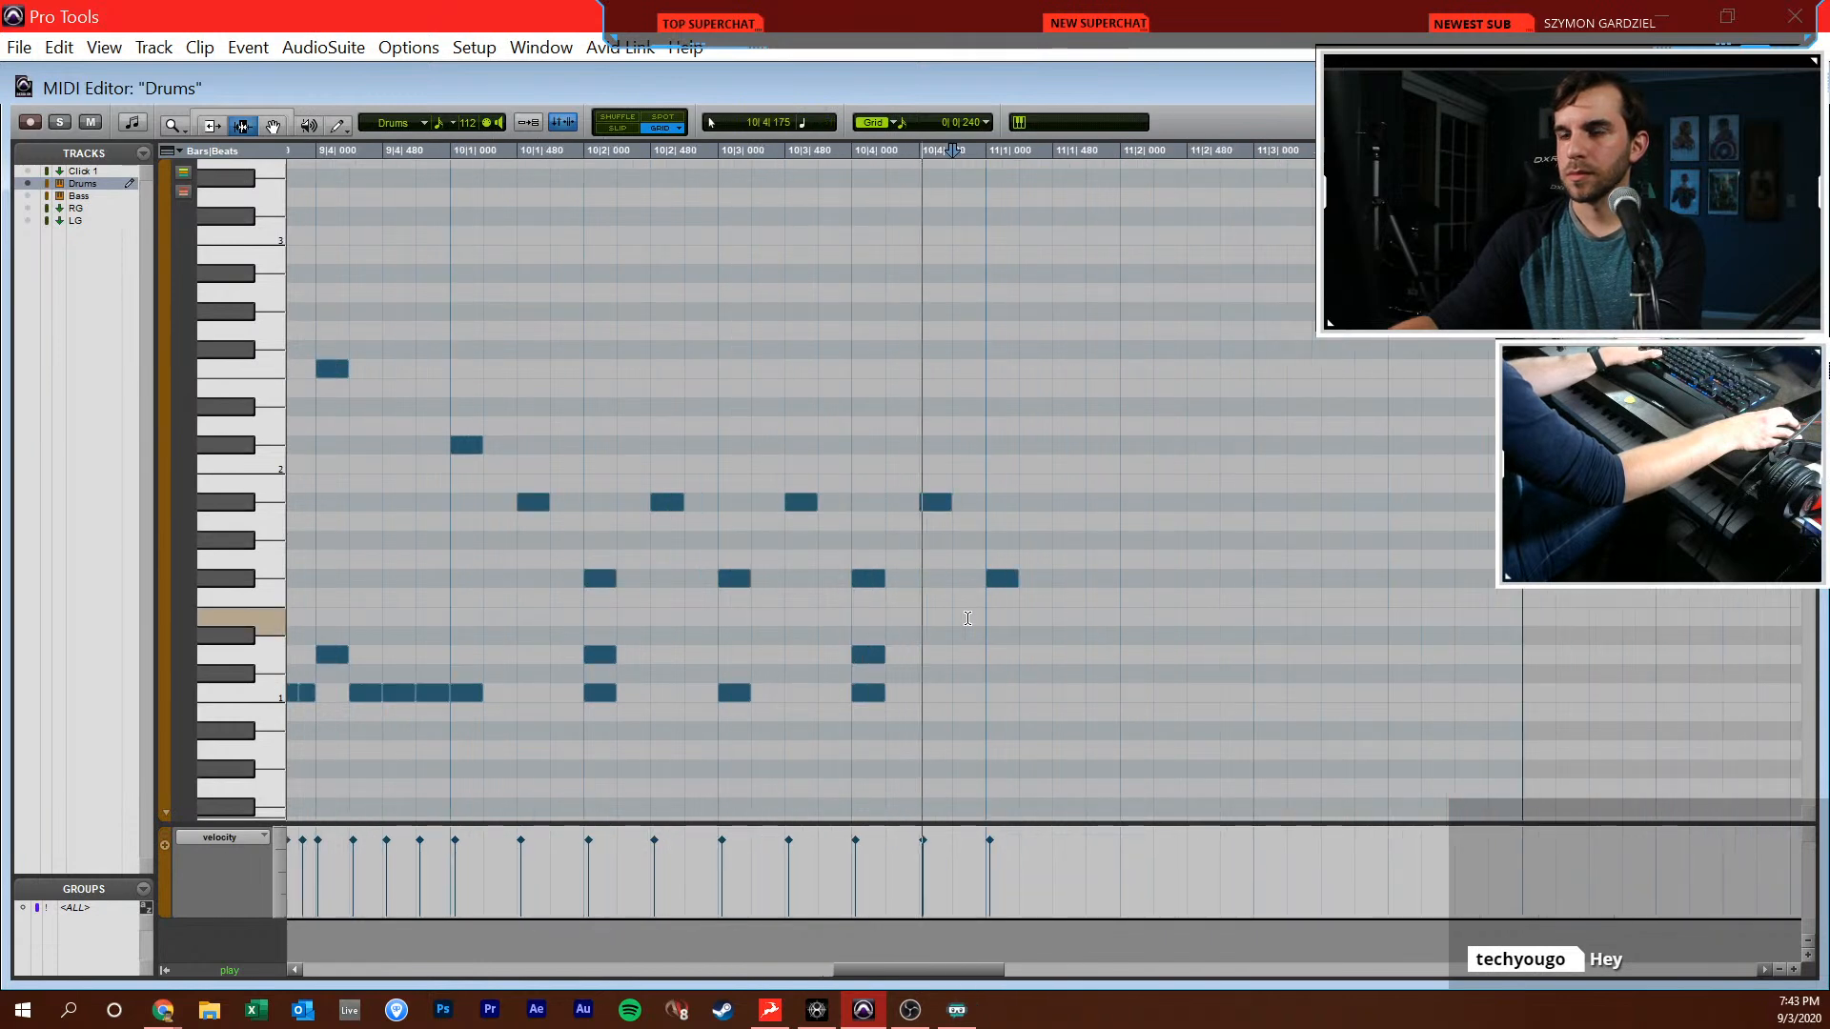
Duplicate the drum pattern from 10|1|480 to 11|1|480 three times and close the MIDI editor
drag(778, 544, 1046, 539)
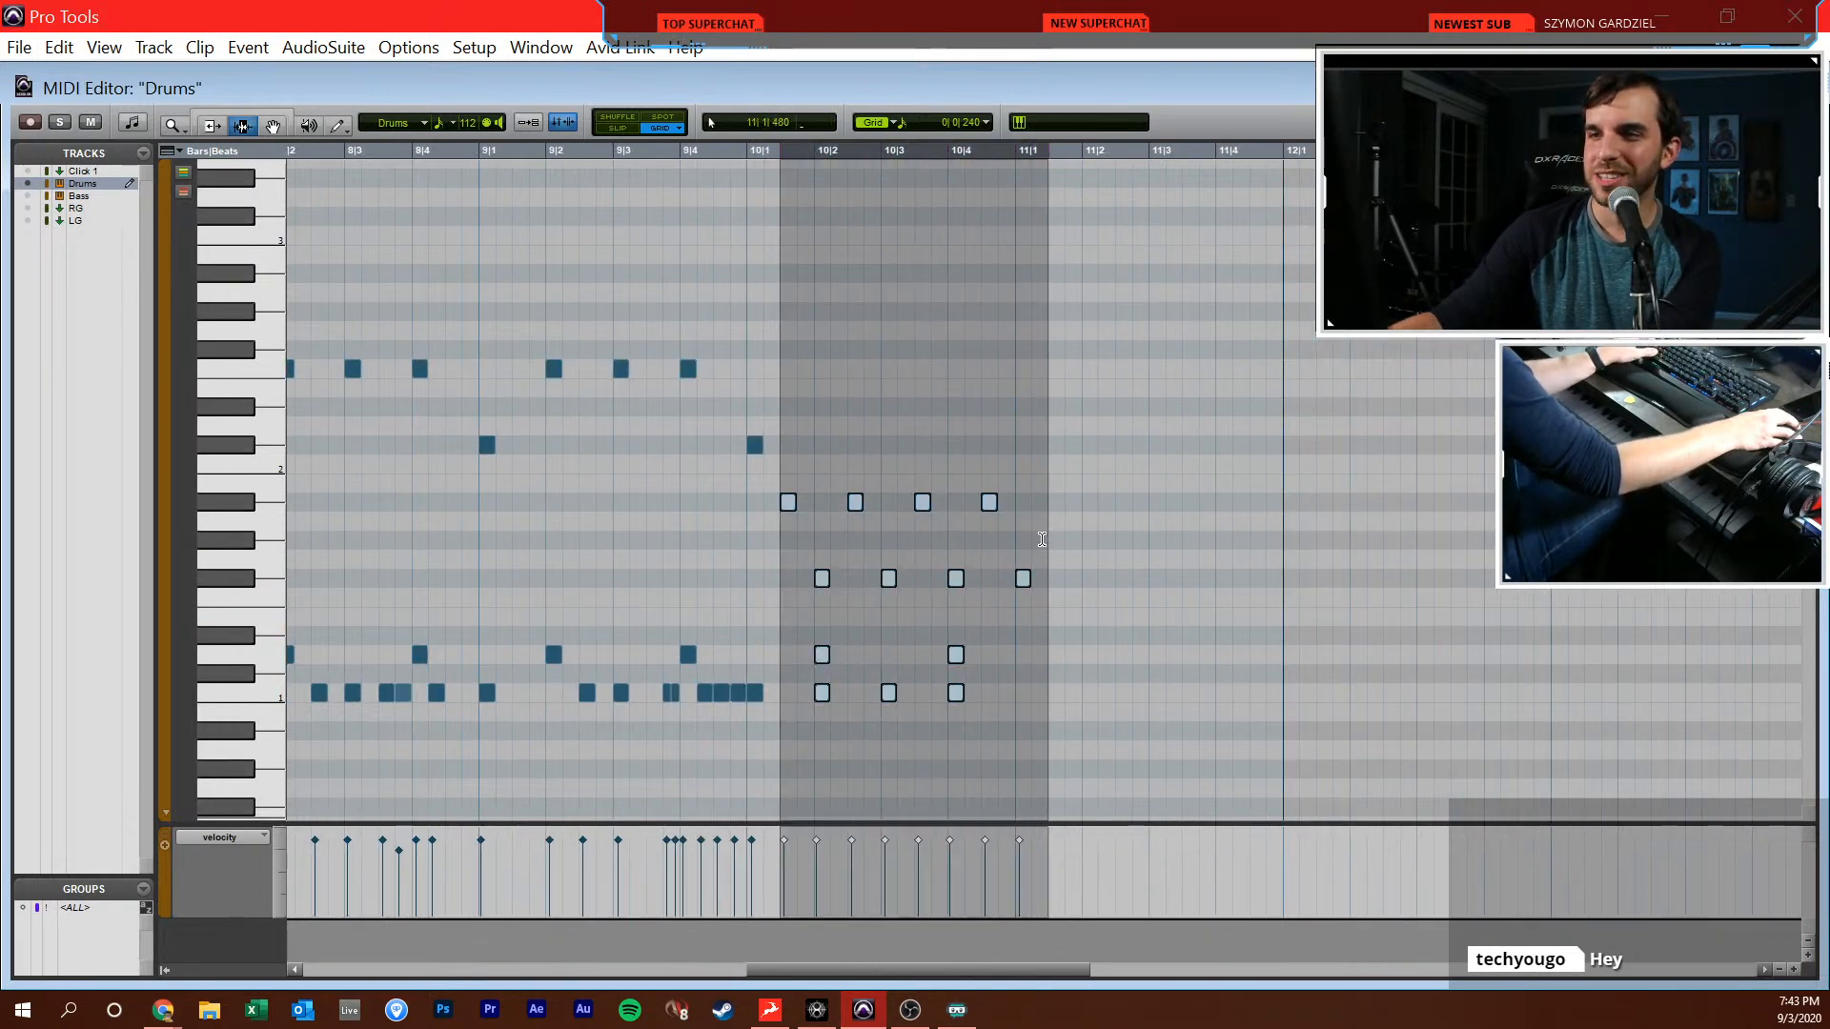
key(ctrl+d)
key(ctrl+d)
key(ctrl+d)
key(r)
key(ctrl+w)
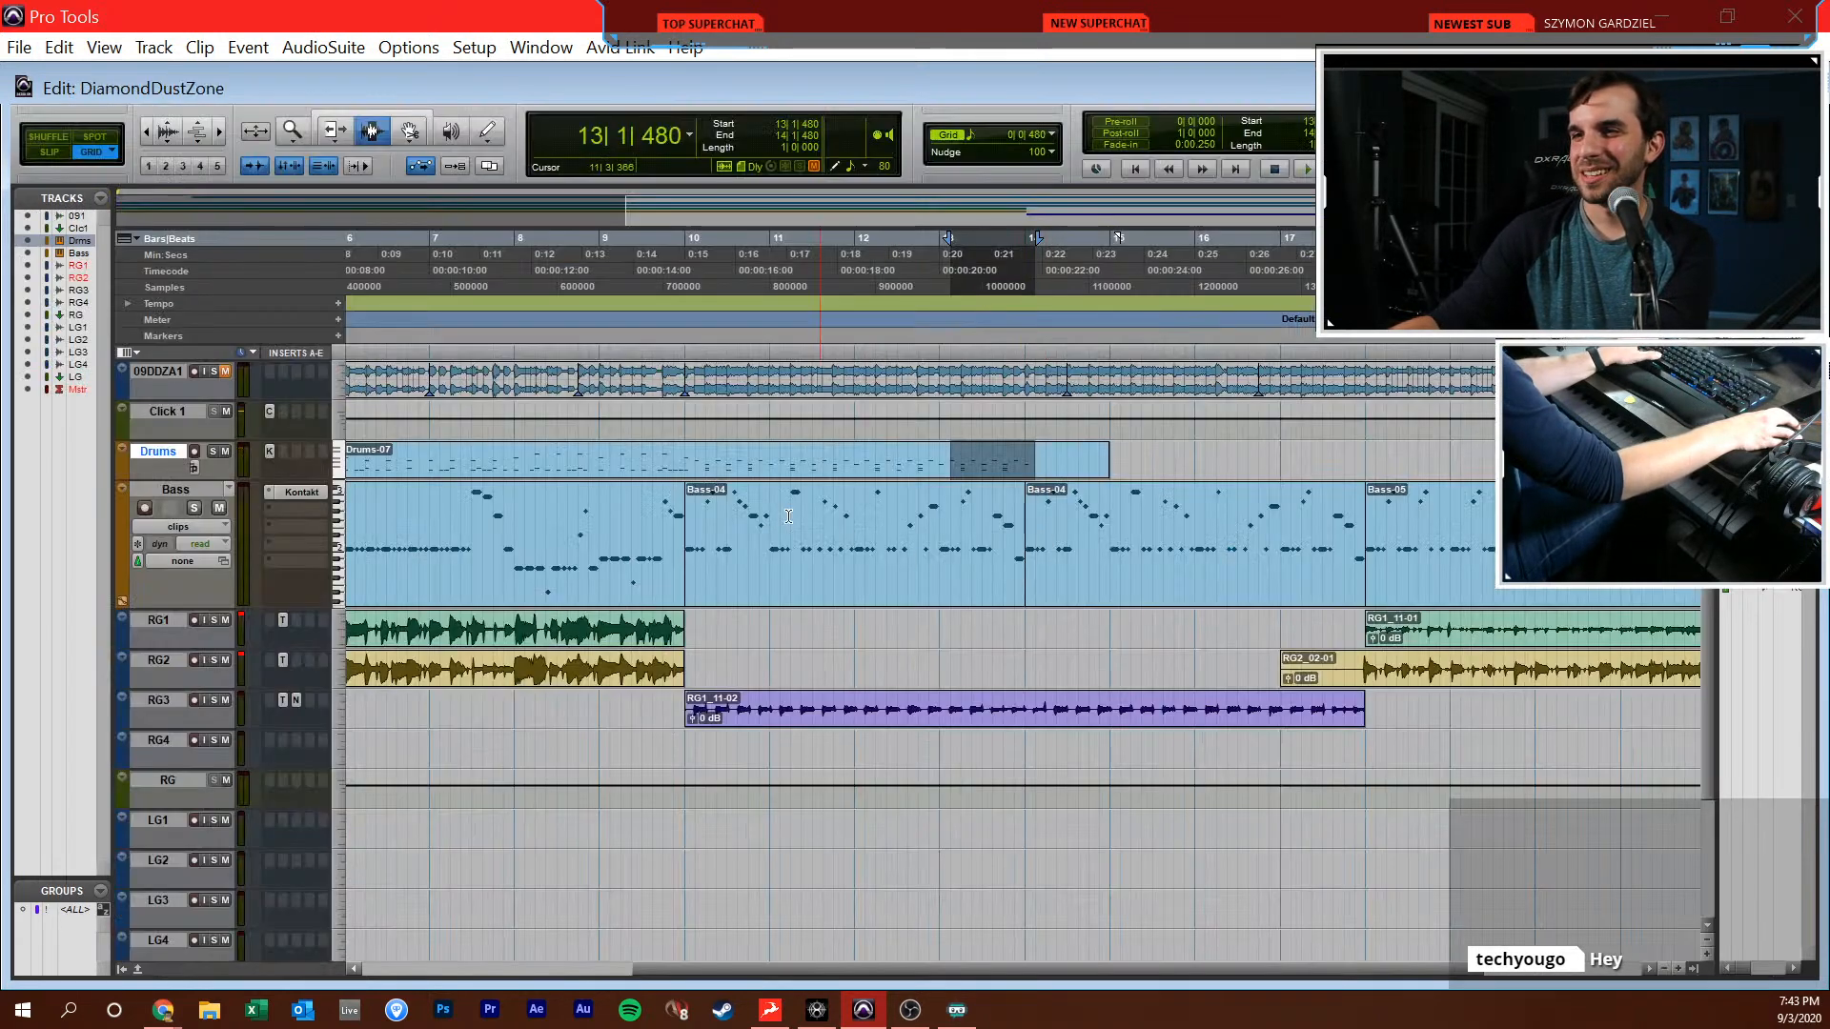
Play the session from 8|2|480 to check the extended drums and place the edit cursor at 10|2|000
click(550, 469)
key(space)
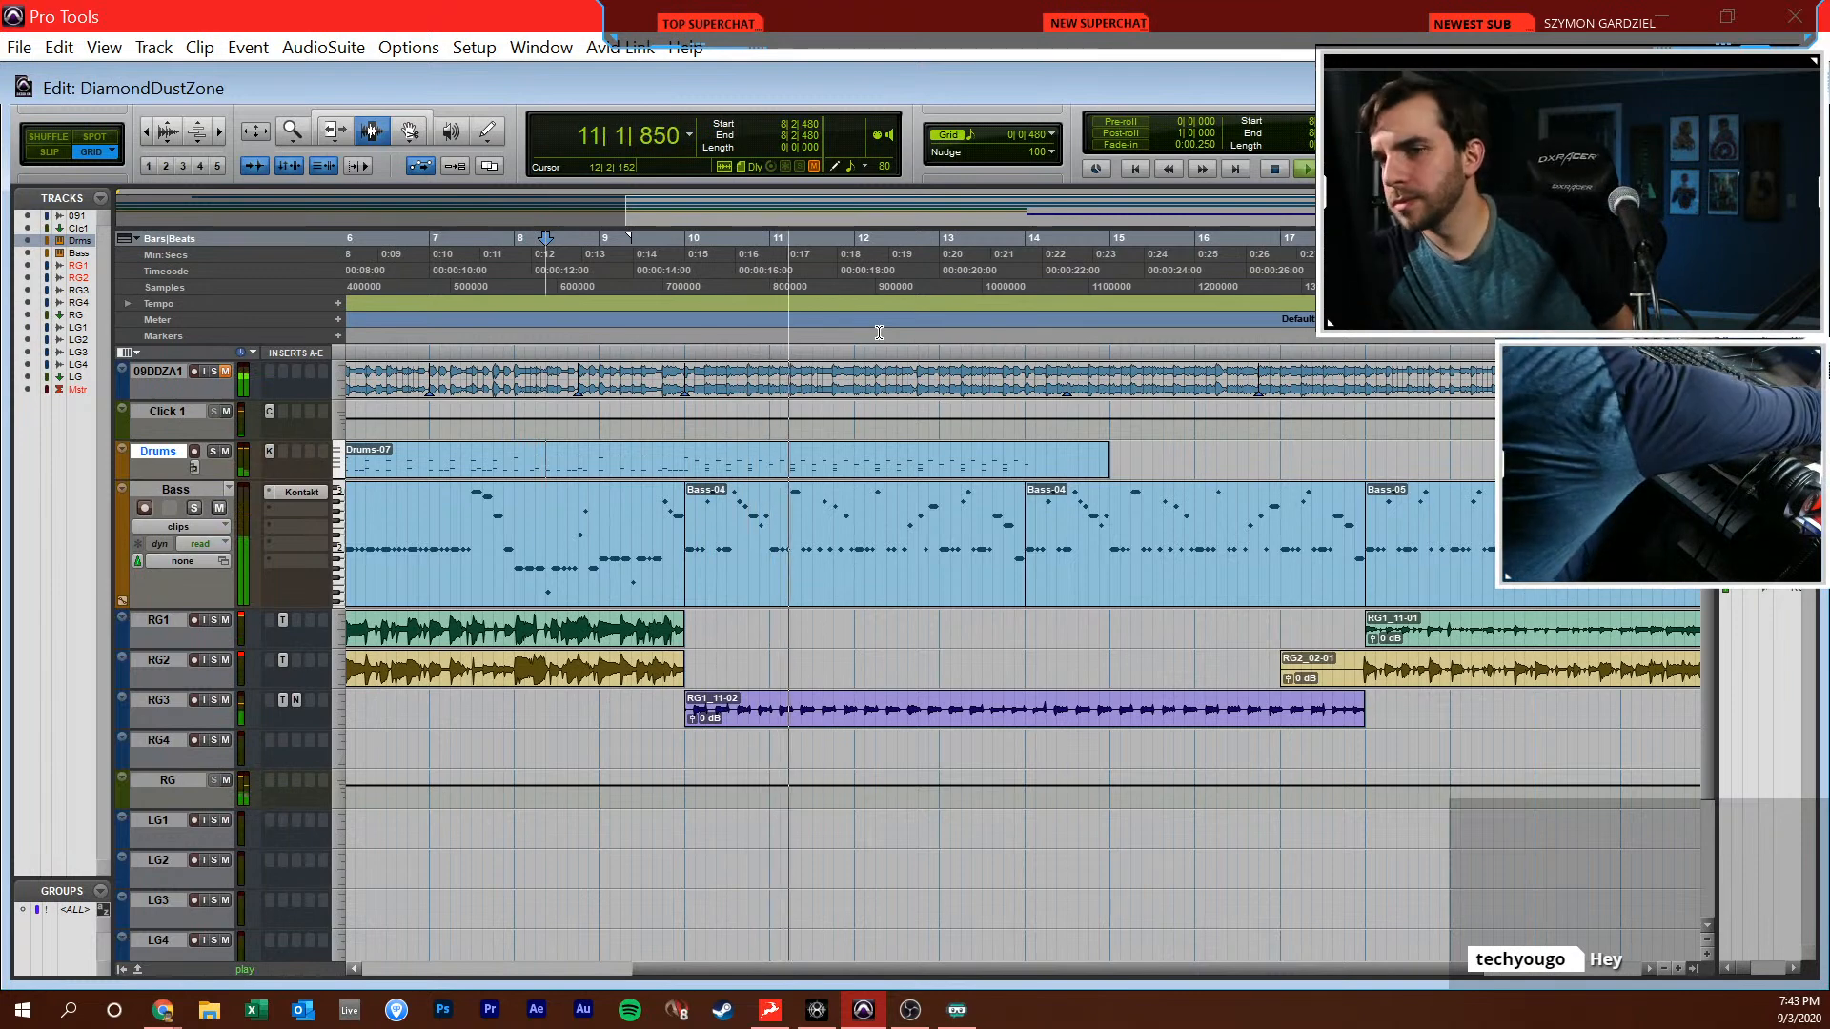
key(space)
double_click(706, 423)
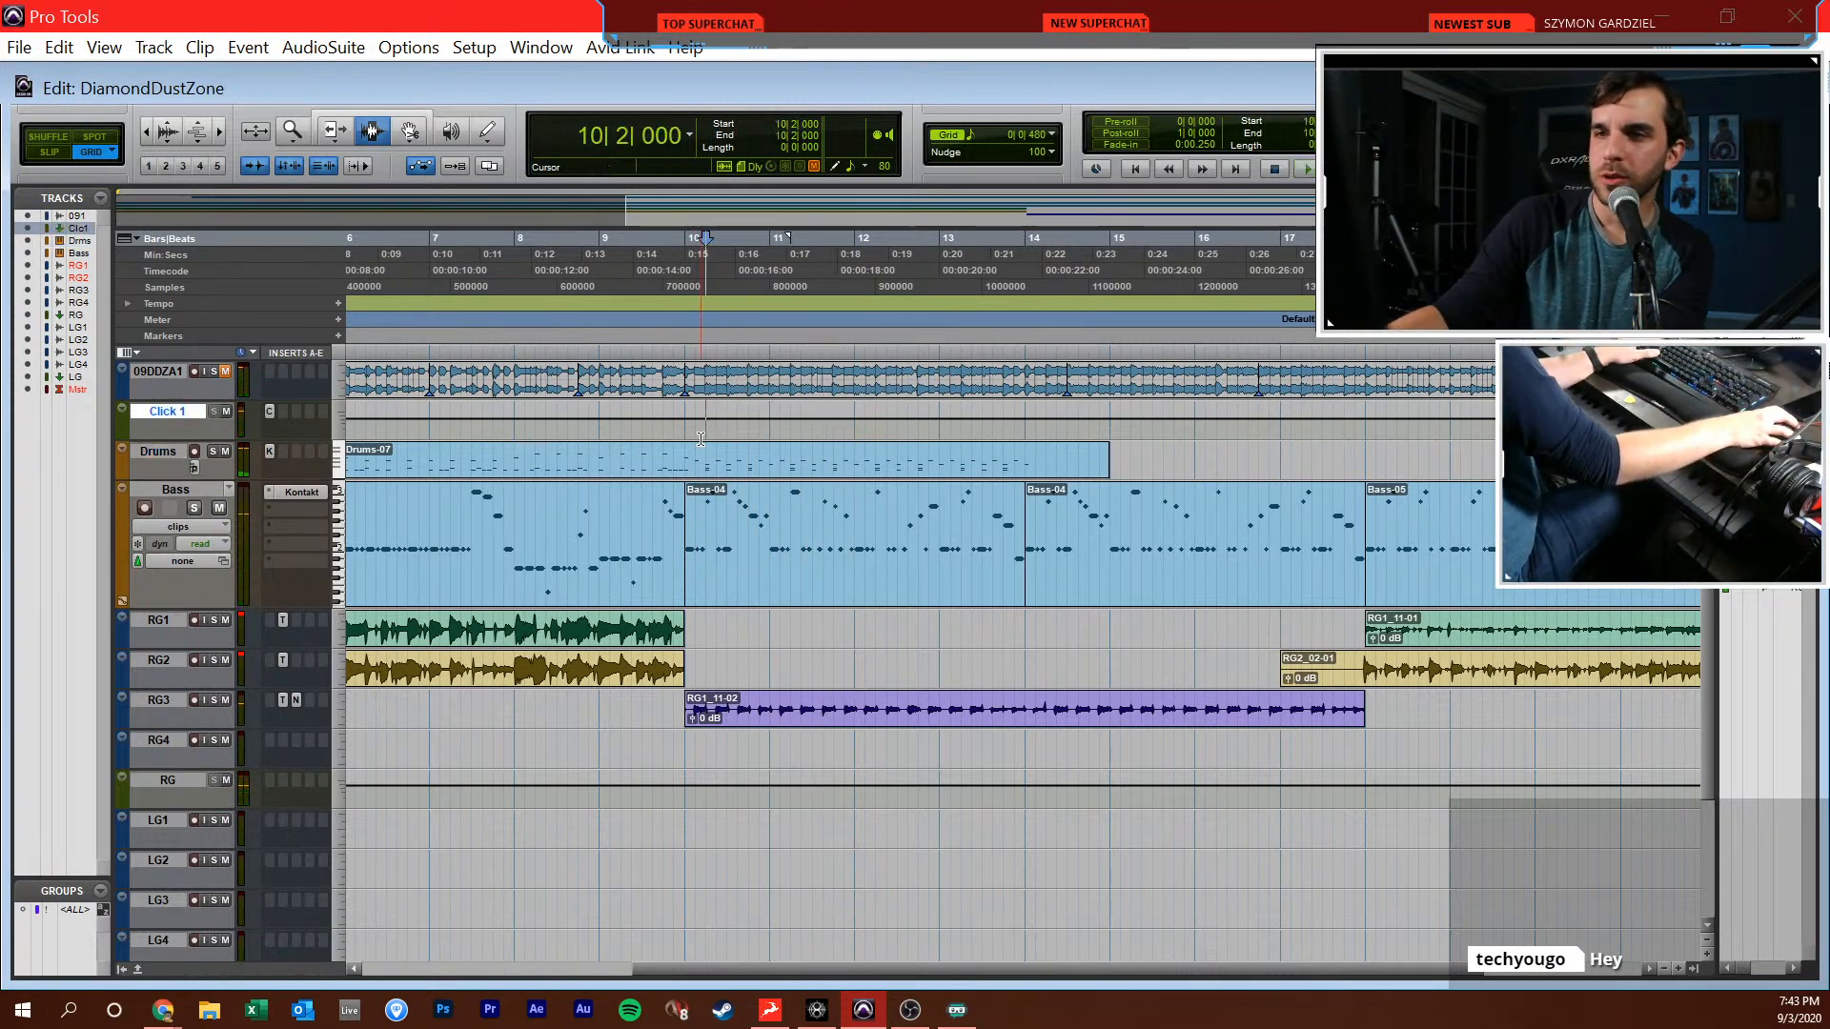
Fill in the missing C1 kicks on the downbeats of bars 11 to 14 in the Drums part and close the MIDI editor
key(ctrl+w)
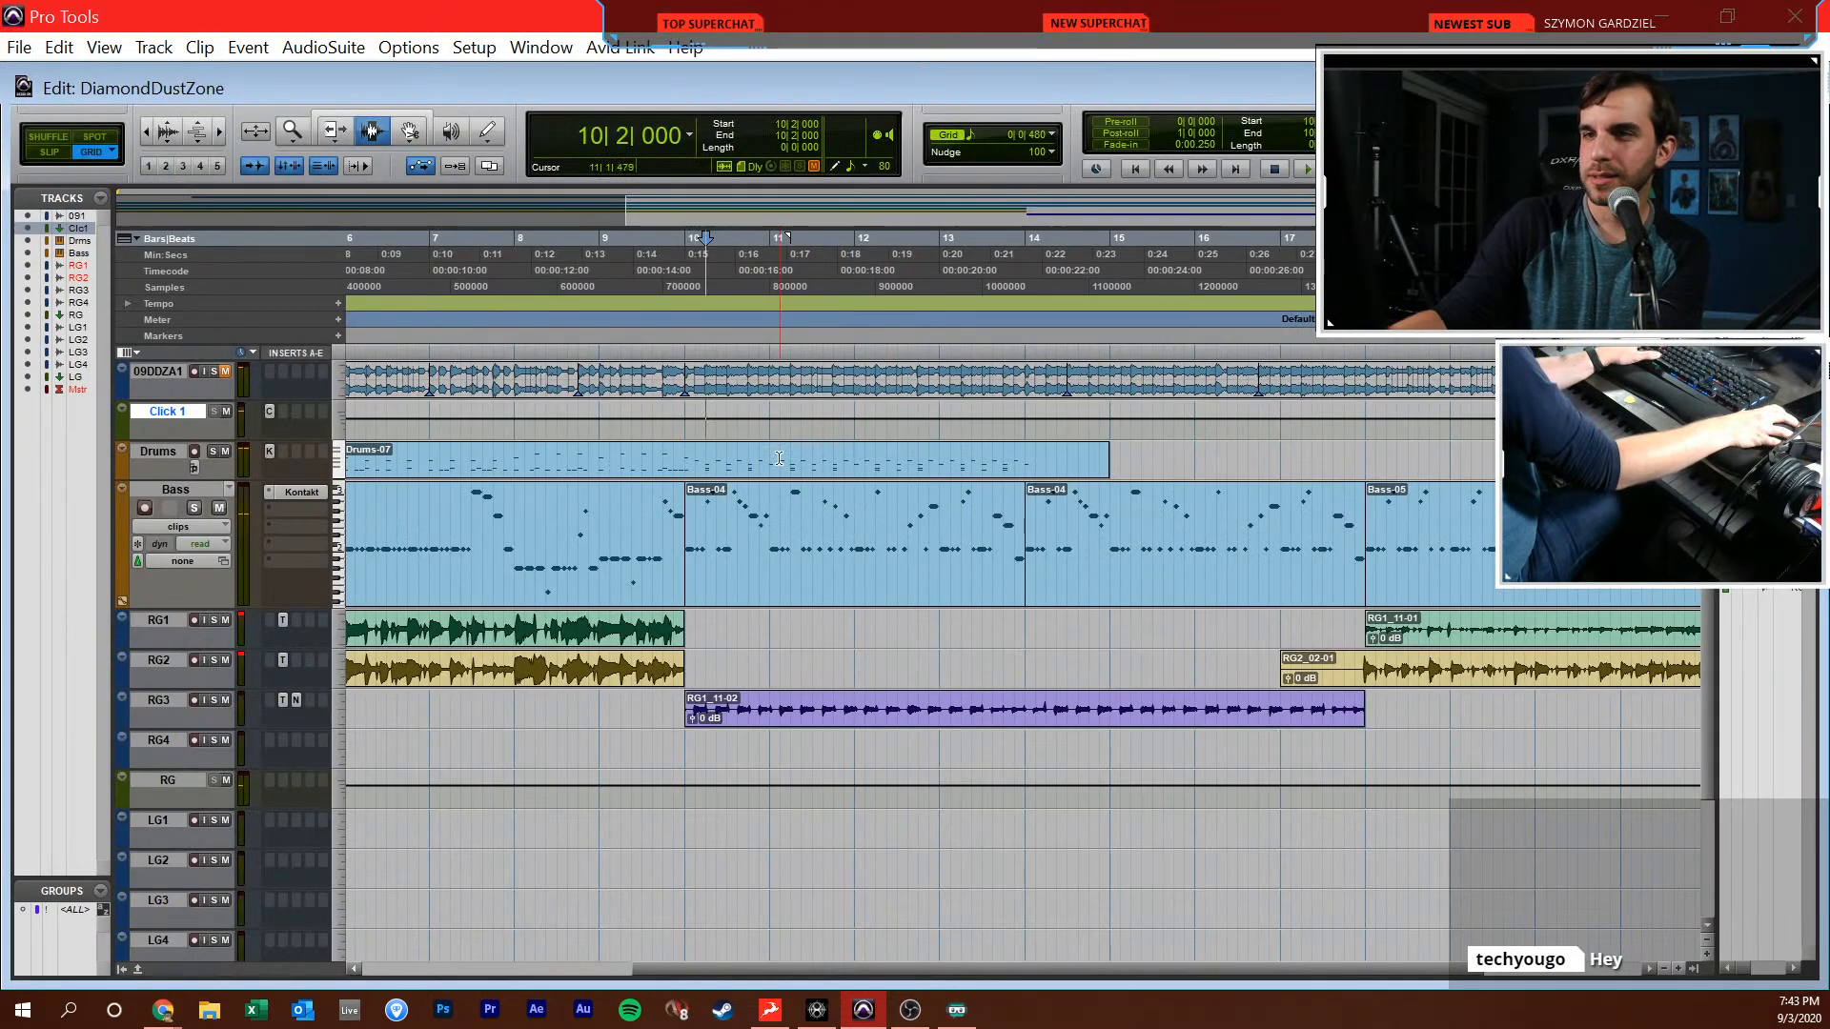
double_click(782, 460)
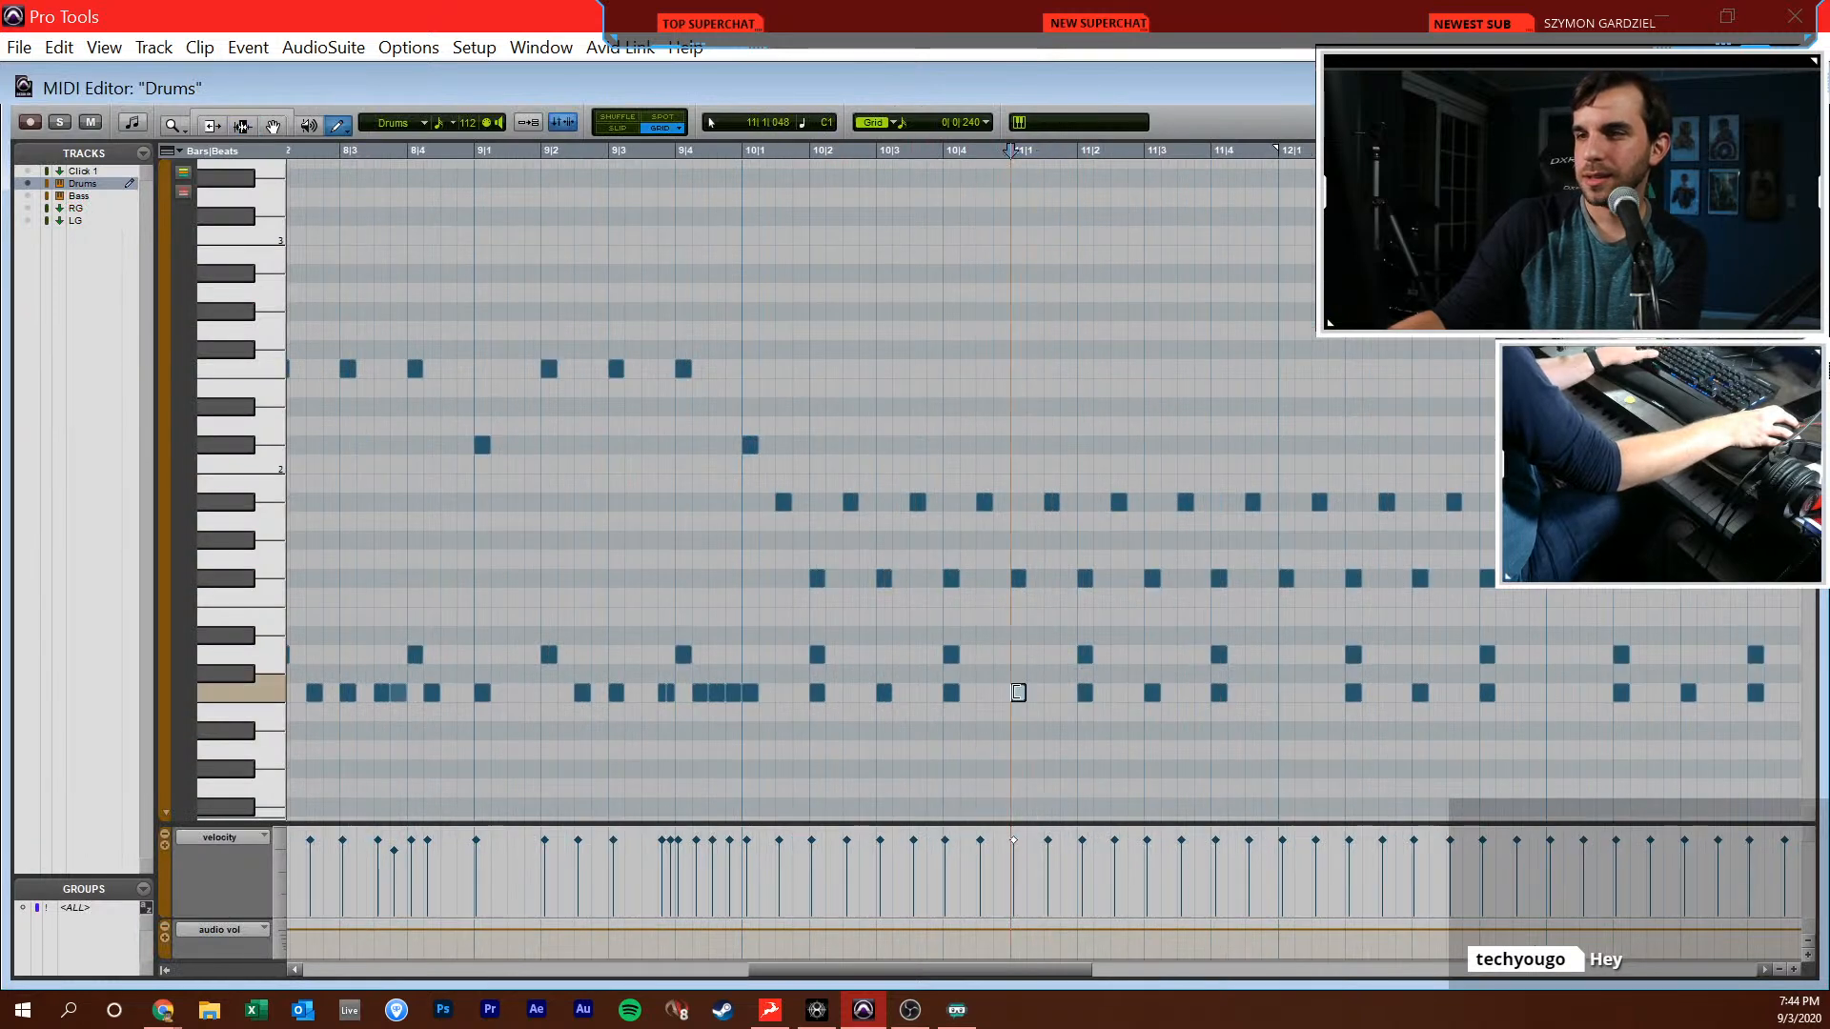
key(ctrl+d)
key(ctrl+d)
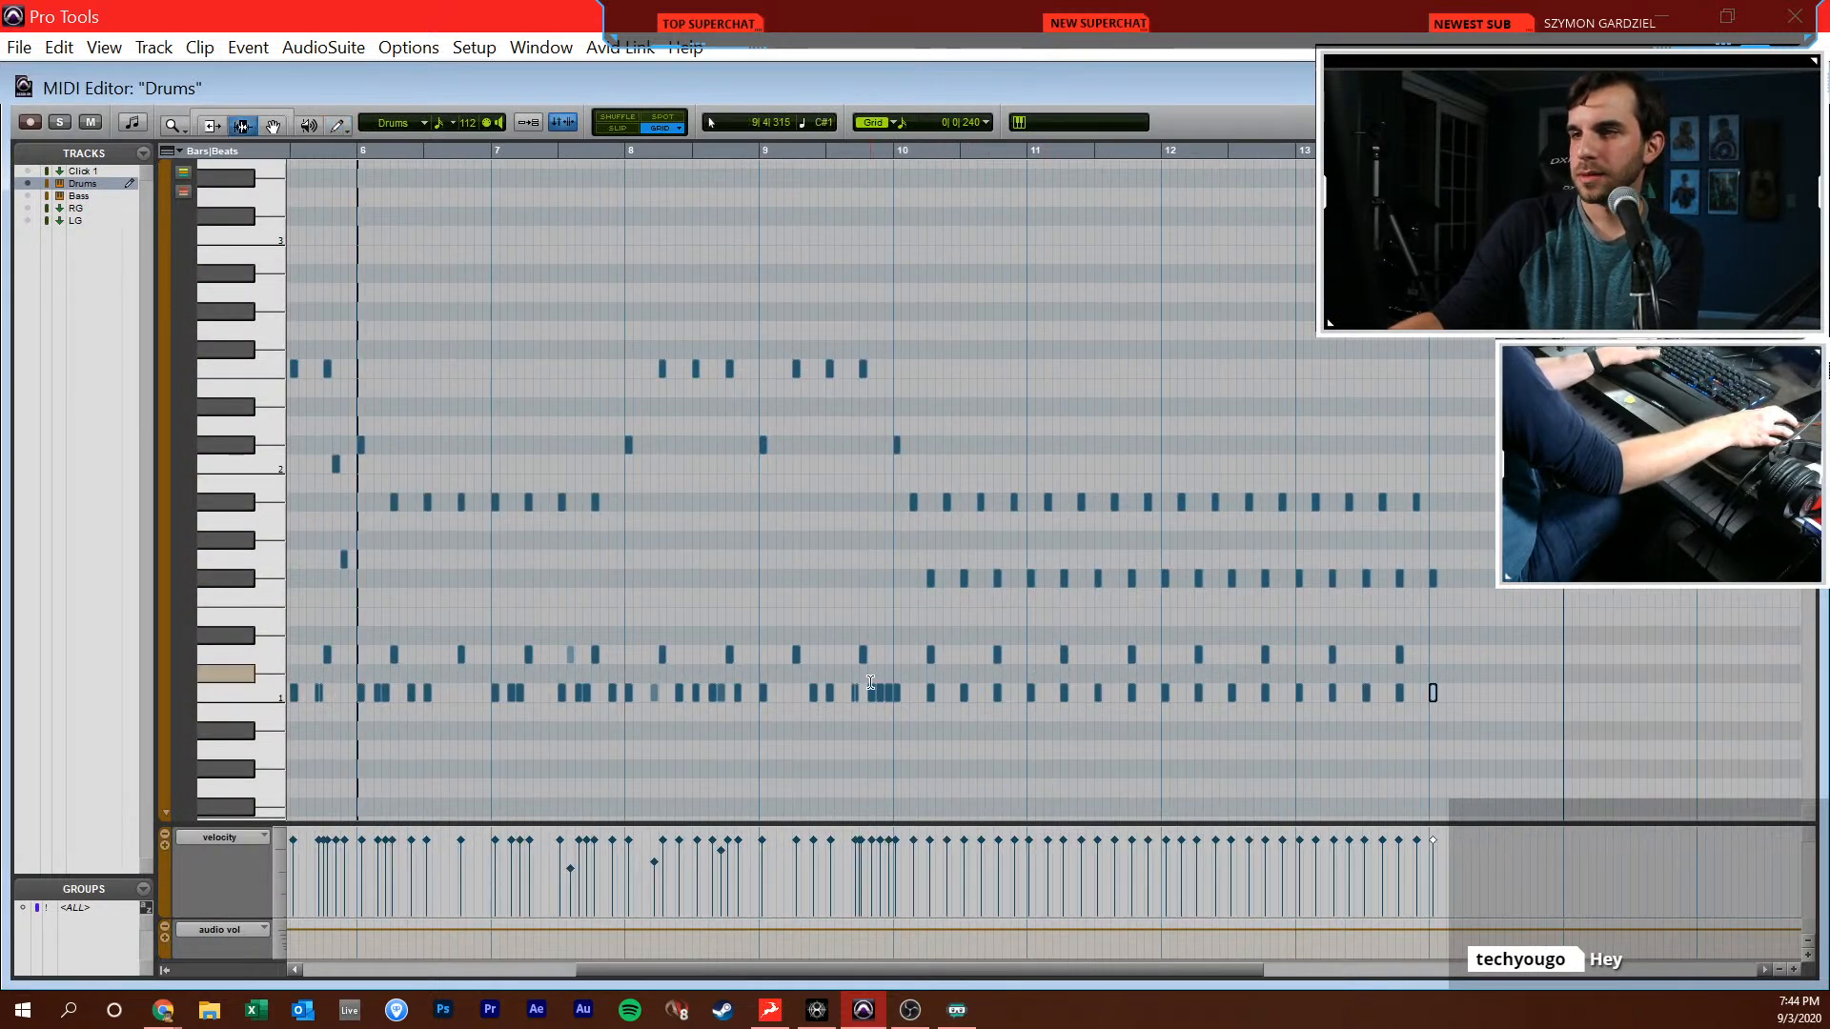
key(ctrl+w)
Duplicate the Drums material from 10|1|000 to 14|1|000 directly after itself and open the Drums MIDI editor
drag(687, 462, 1026, 467)
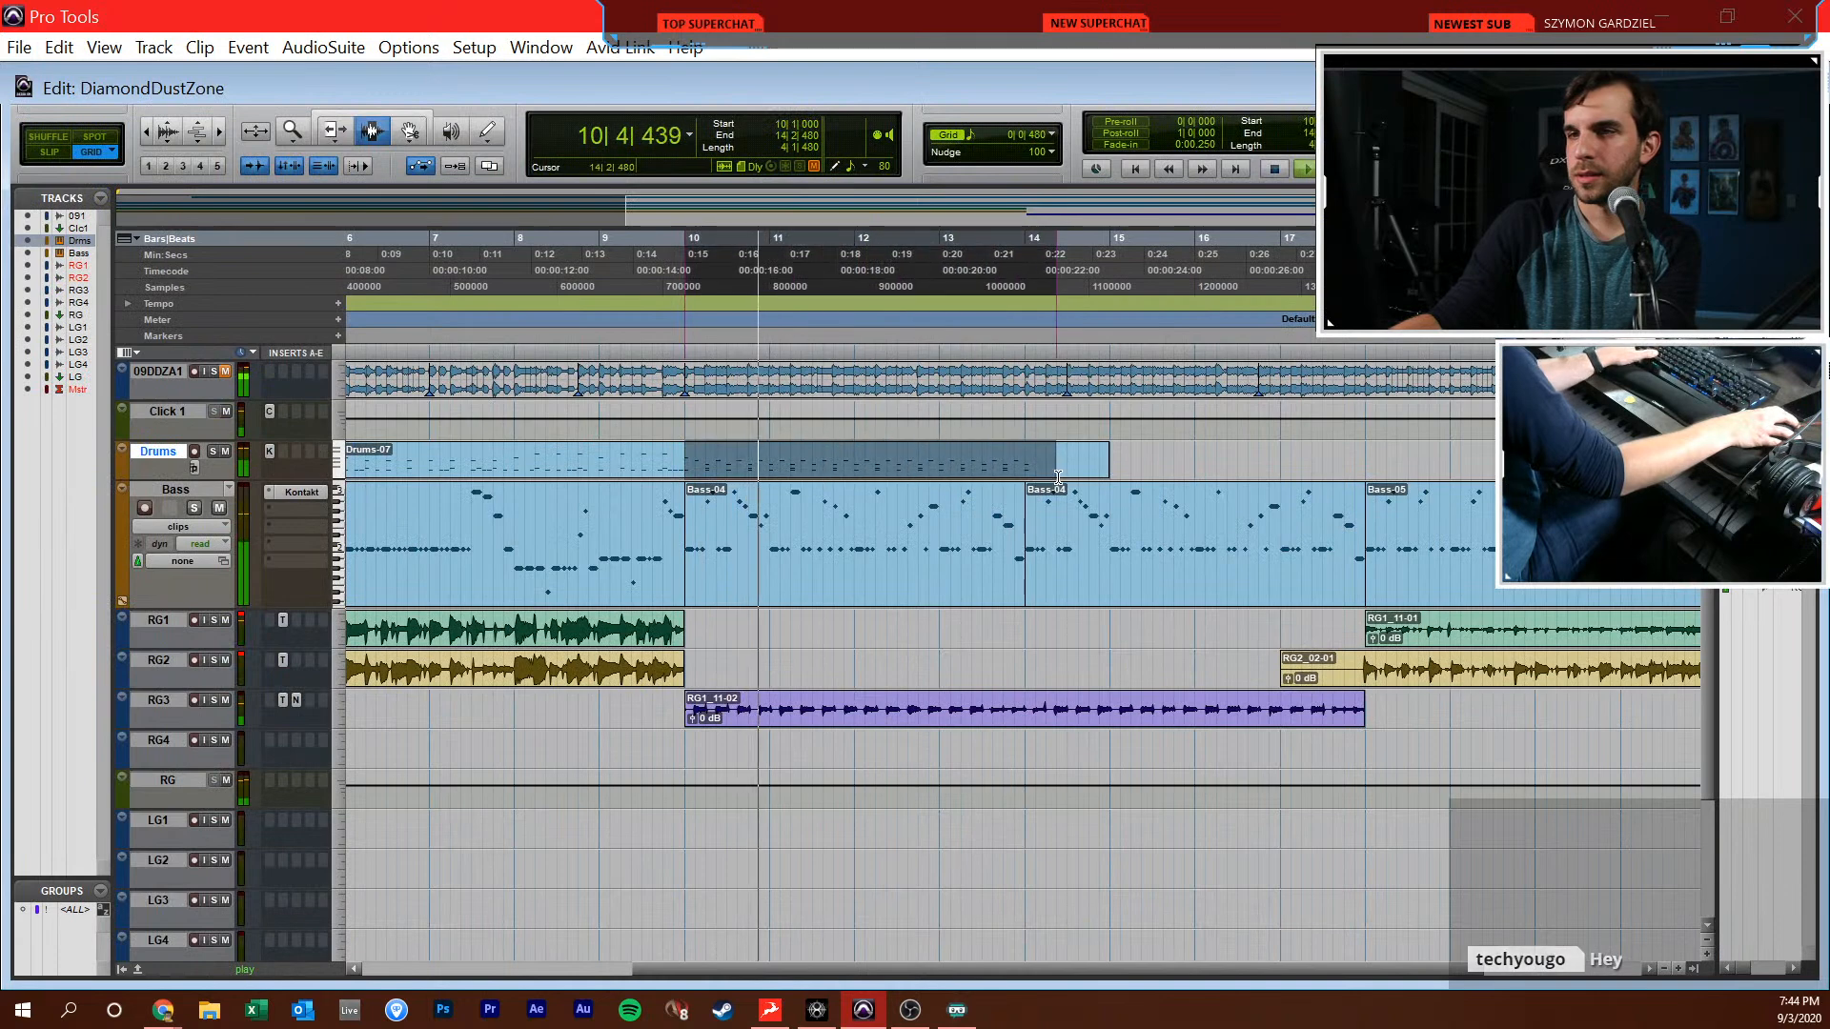
key(ctrl+d)
key(ctrl+equal)
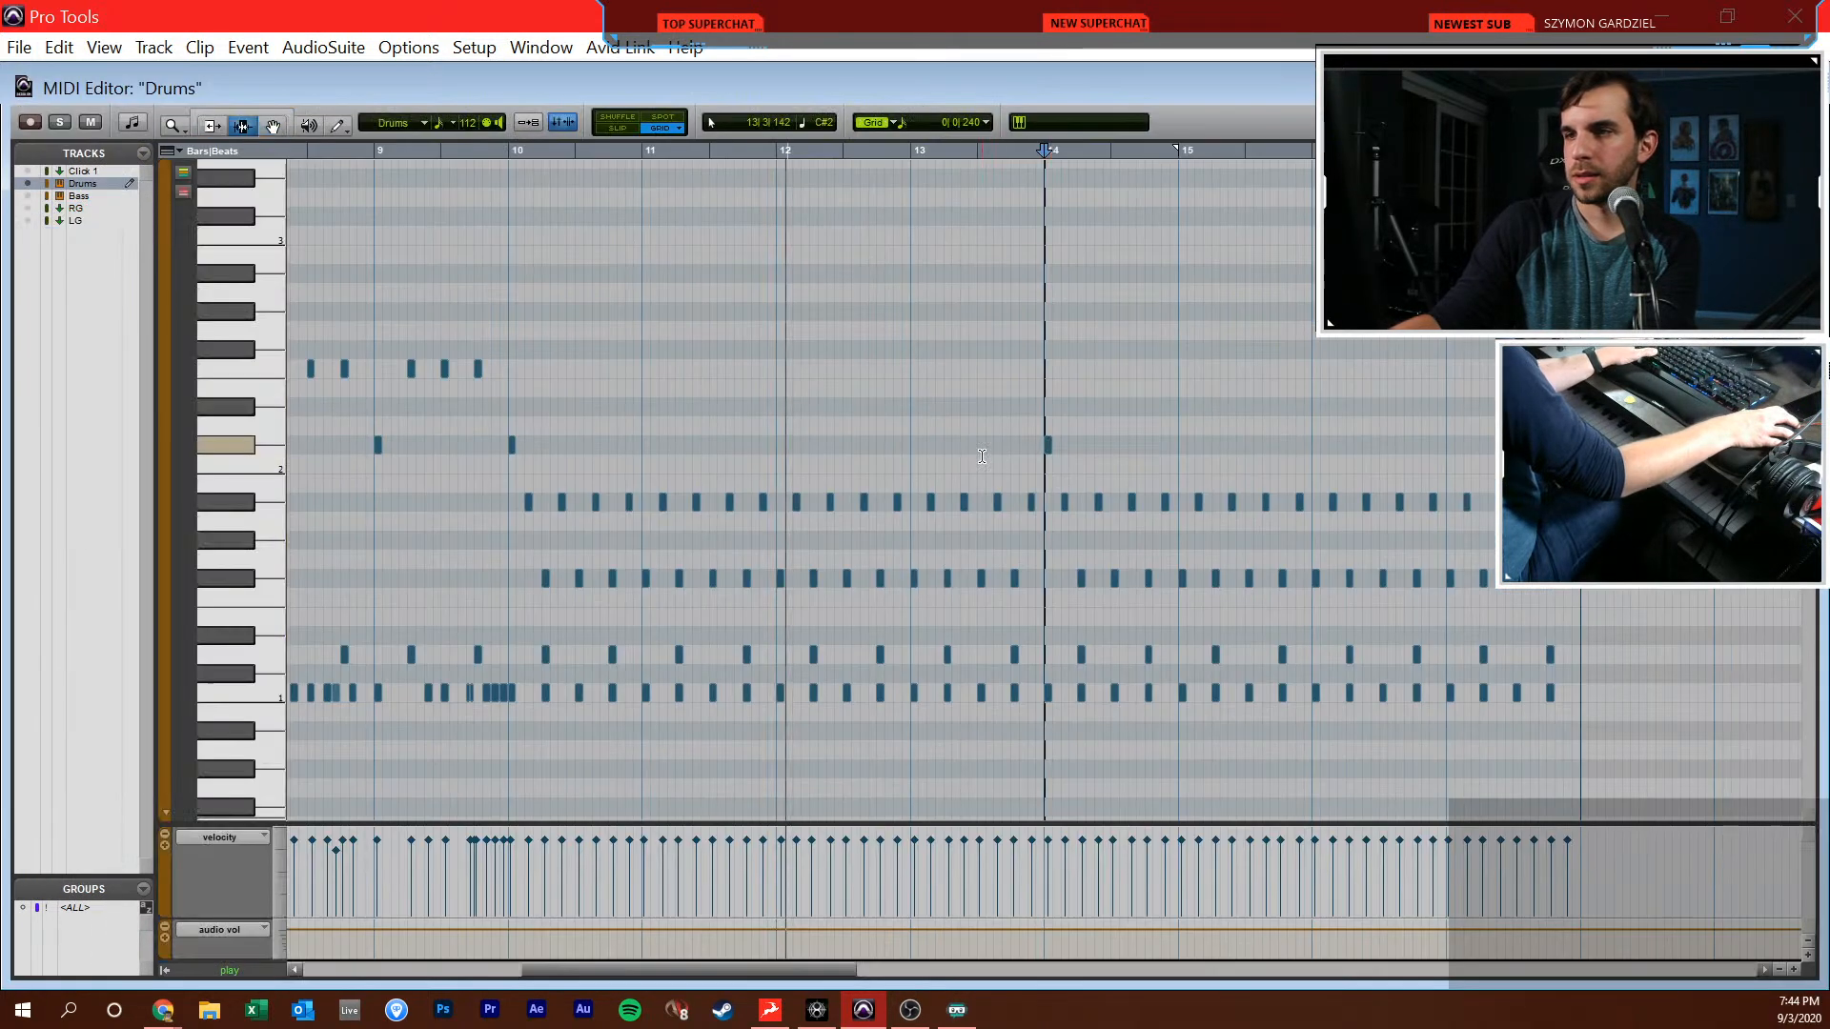
Add D1 snares at 13|3|000, 13|3|480 and 13|3|720, and delete the A#1 and F#1 notes from 13|3|480 to the end of bar 13
key(t)
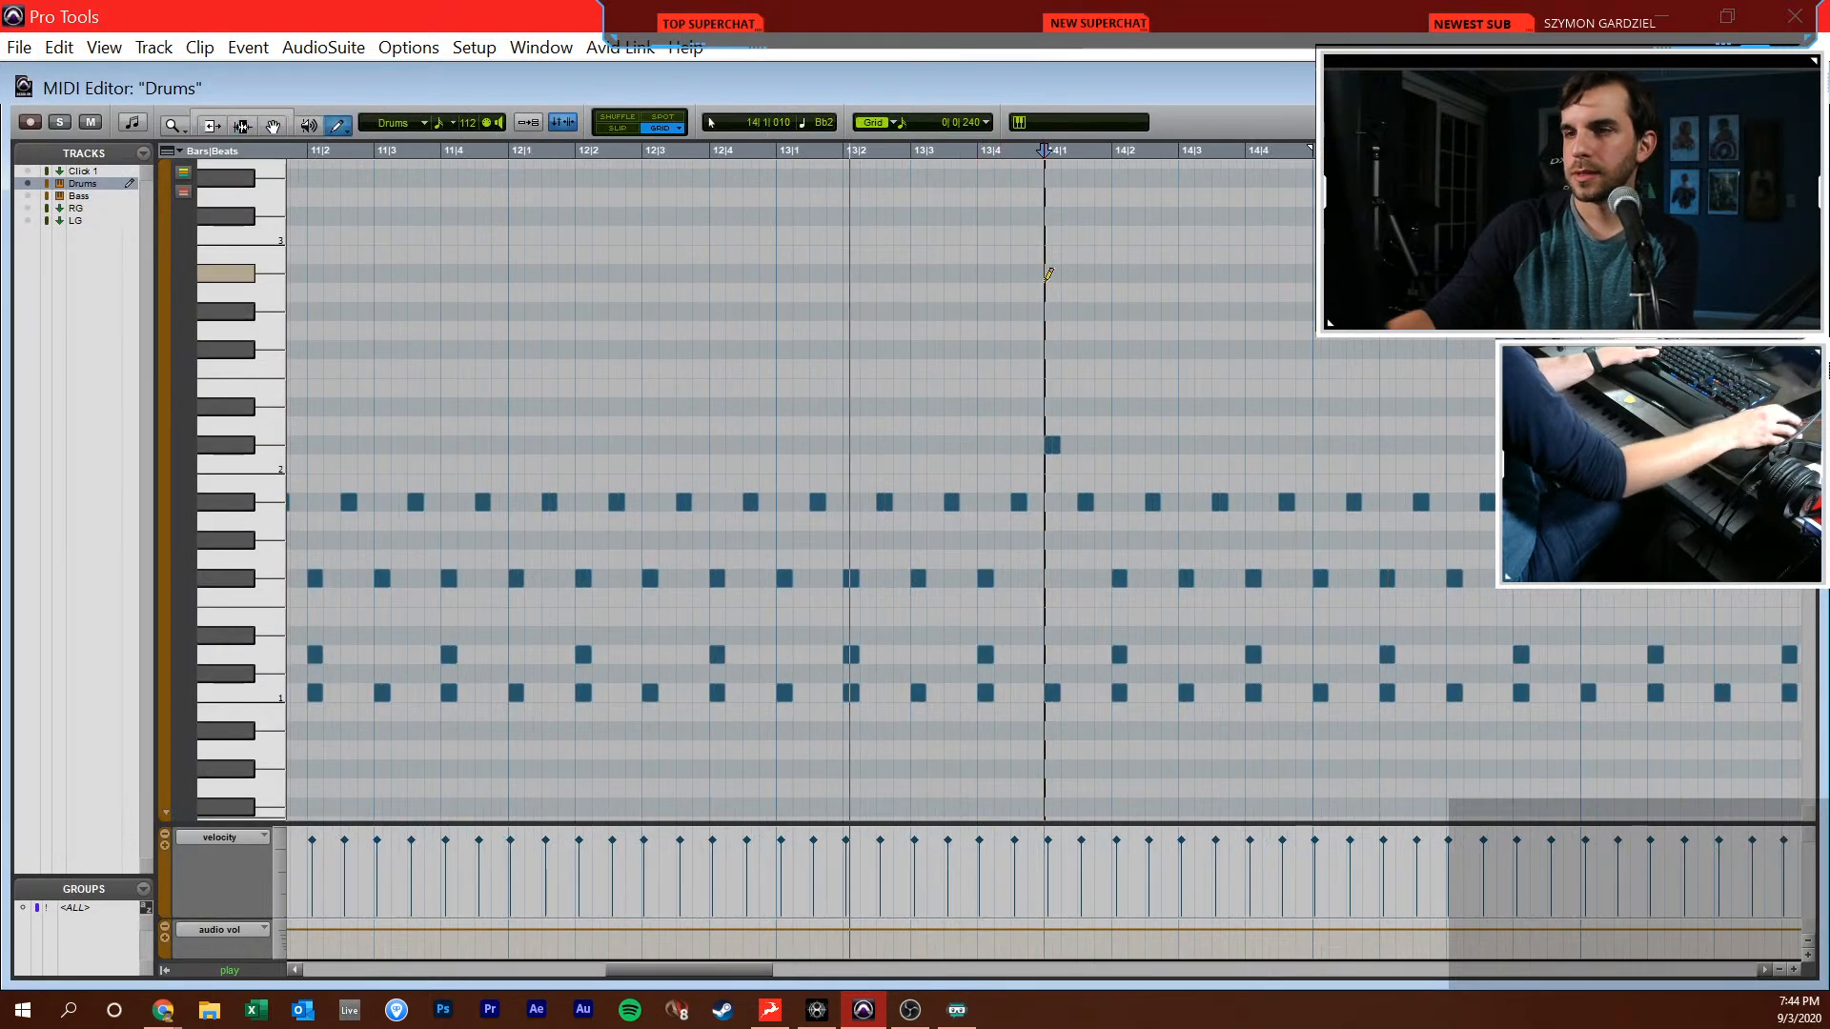
key(F8)
click(957, 647)
click(919, 656)
ctrl+click(968, 656)
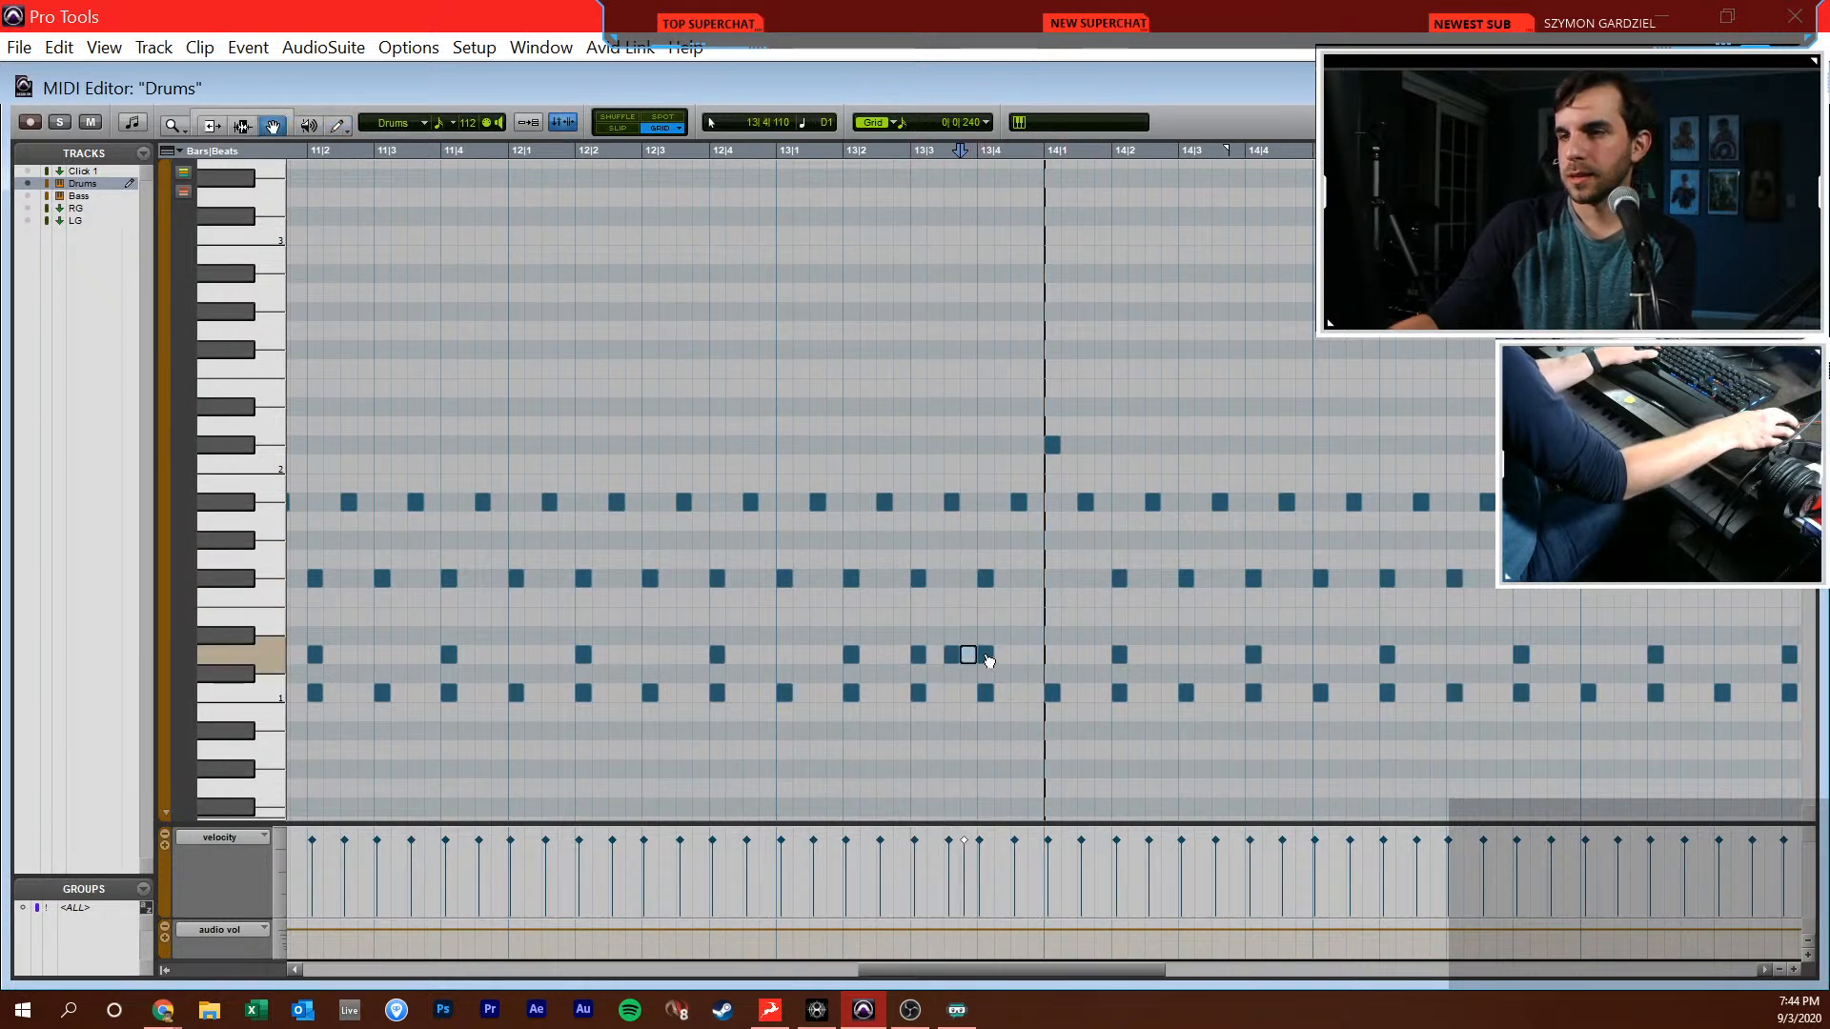
ctrl+click(985, 619)
drag(943, 451, 1018, 575)
key(Delete)
Rework the bar 13 fill with D1 snares at 13|4|000 and 13|4|240 and an F1 tom at 13|4|480, and play it
click(896, 576)
key(space)
key(space)
key(F8)
mouse_move(996, 561)
mouse_down()
mouse_move(947, 678)
mouse_move(980, 670)
mouse_up()
click(856, 644)
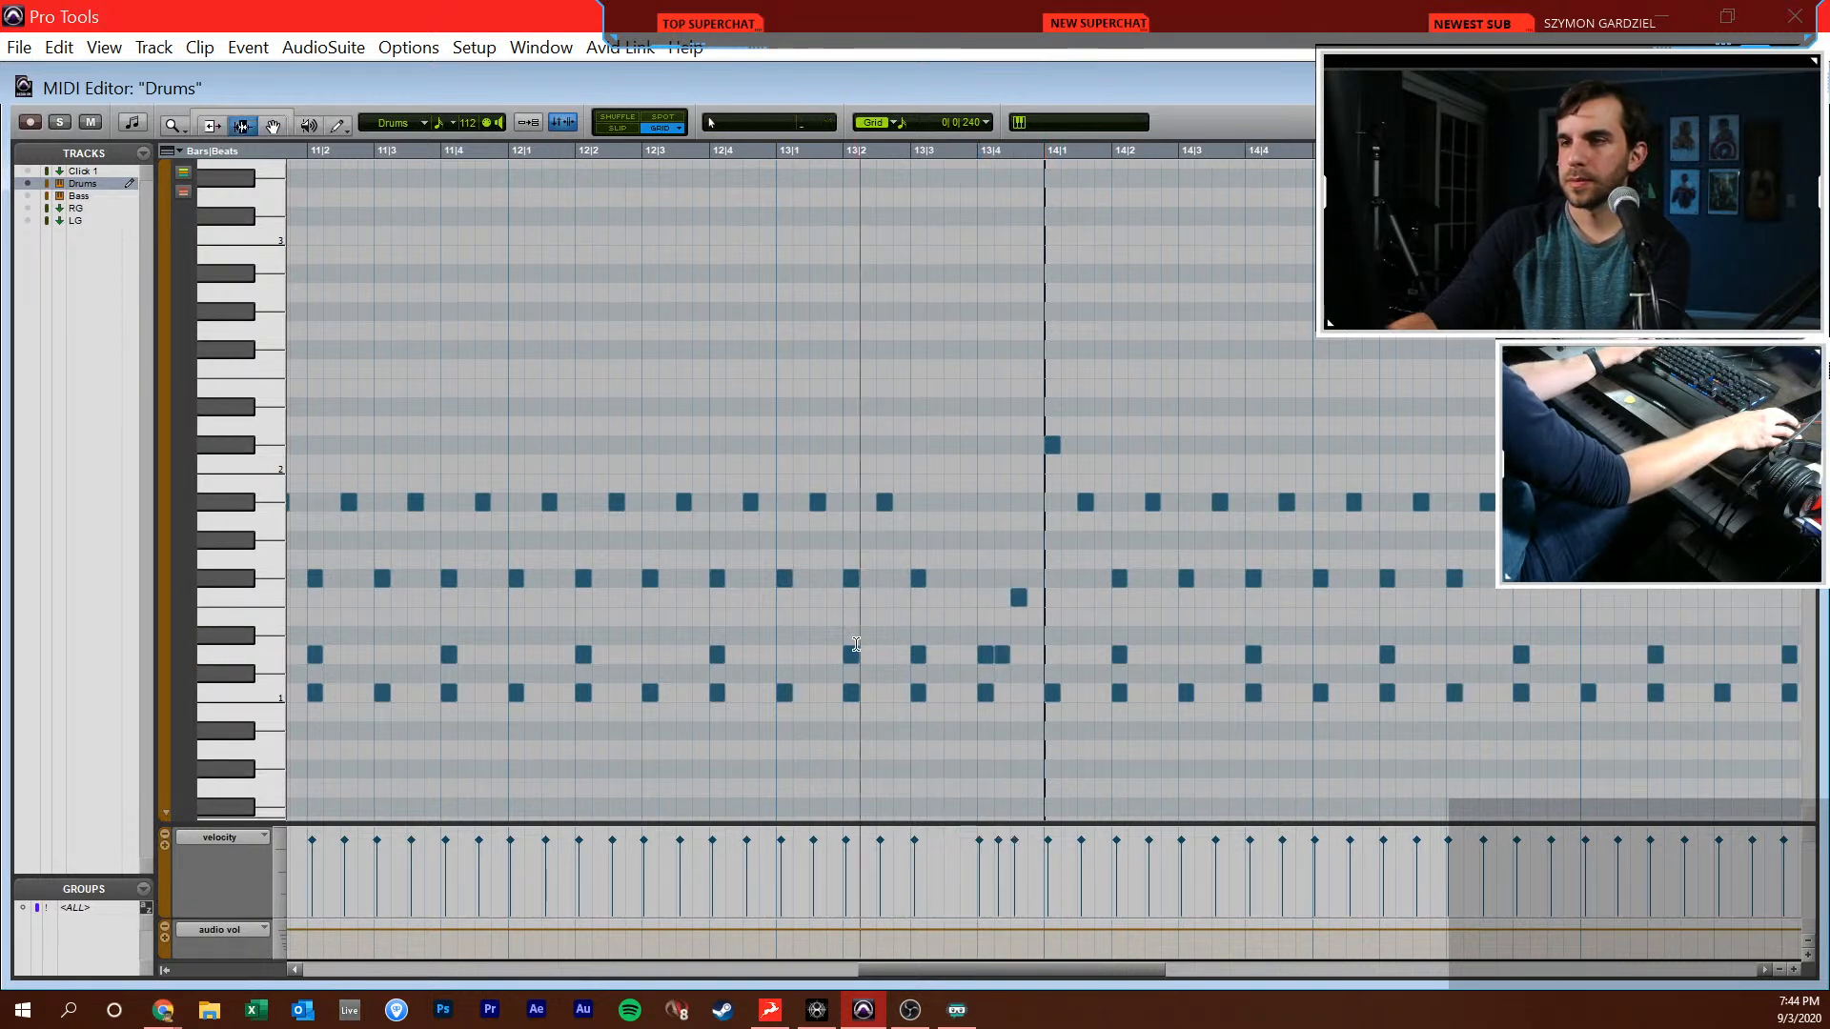
key(space)
Replace the D1 snare at 13|3|000 with one at 13|3|480, add an A#1 note at 13|3|480, and close the MIDI editor
key(F10)
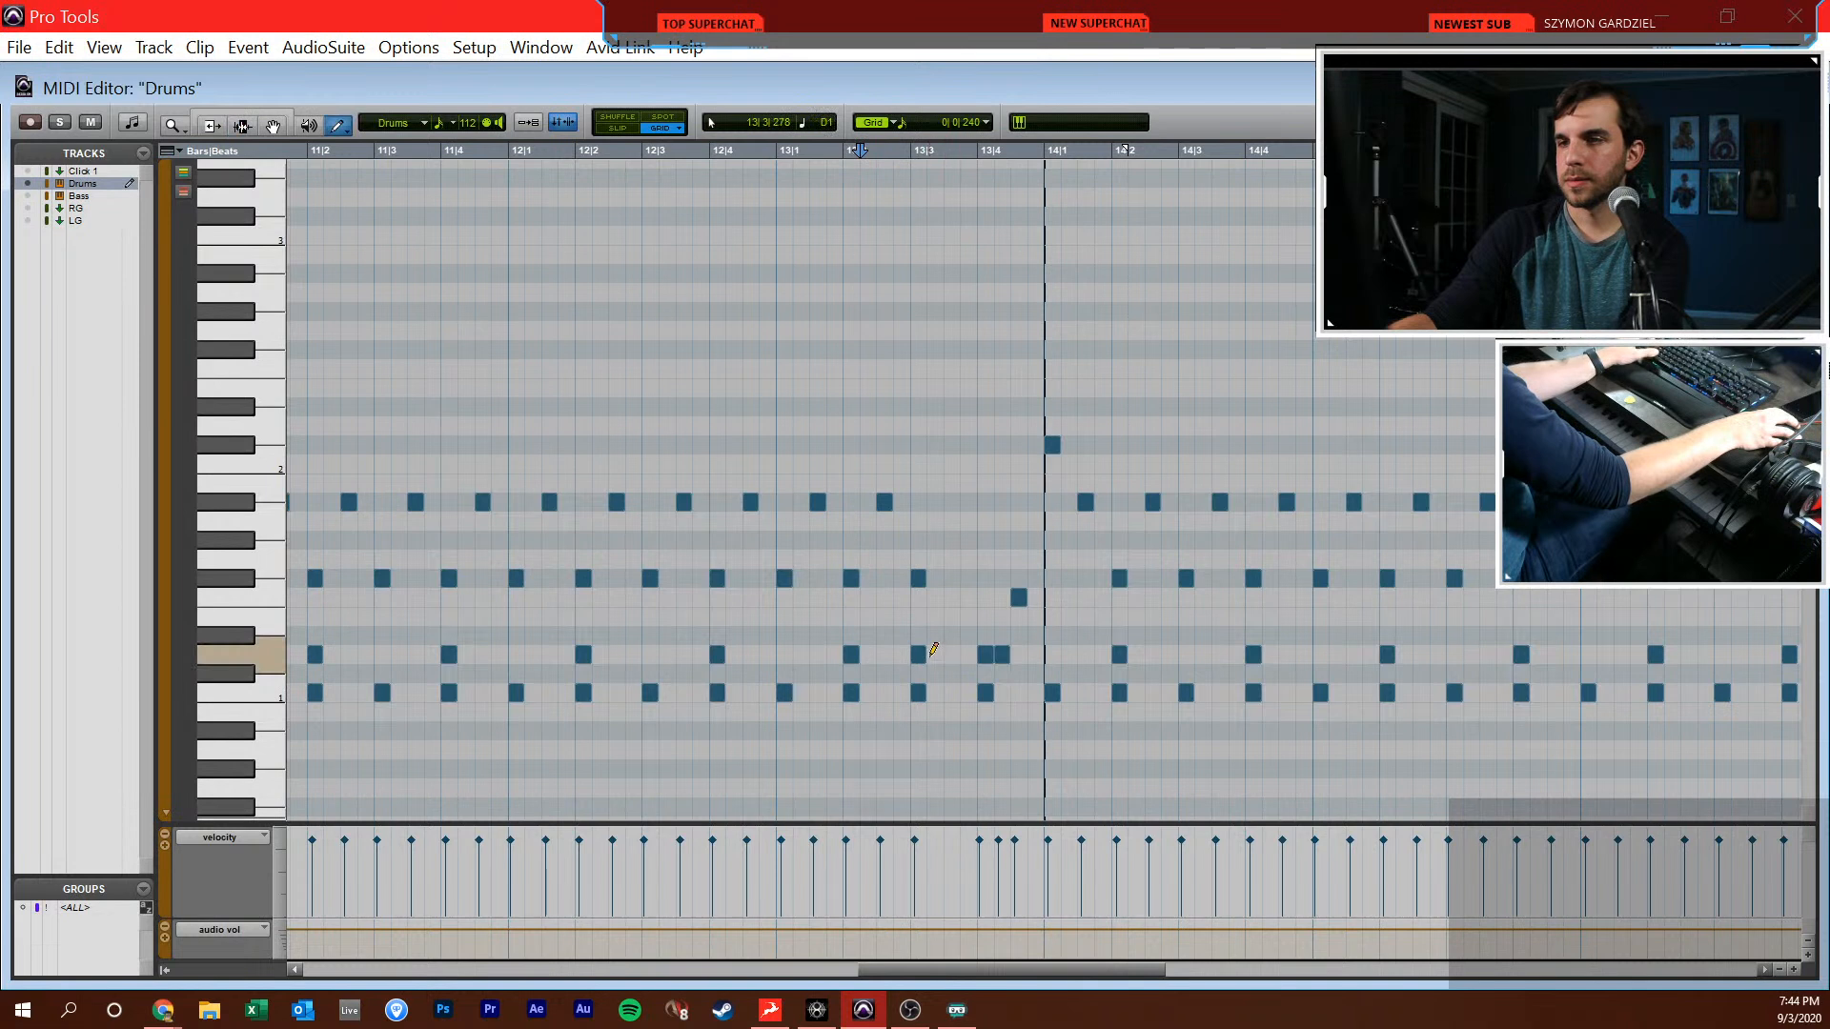
click(951, 664)
key(F8)
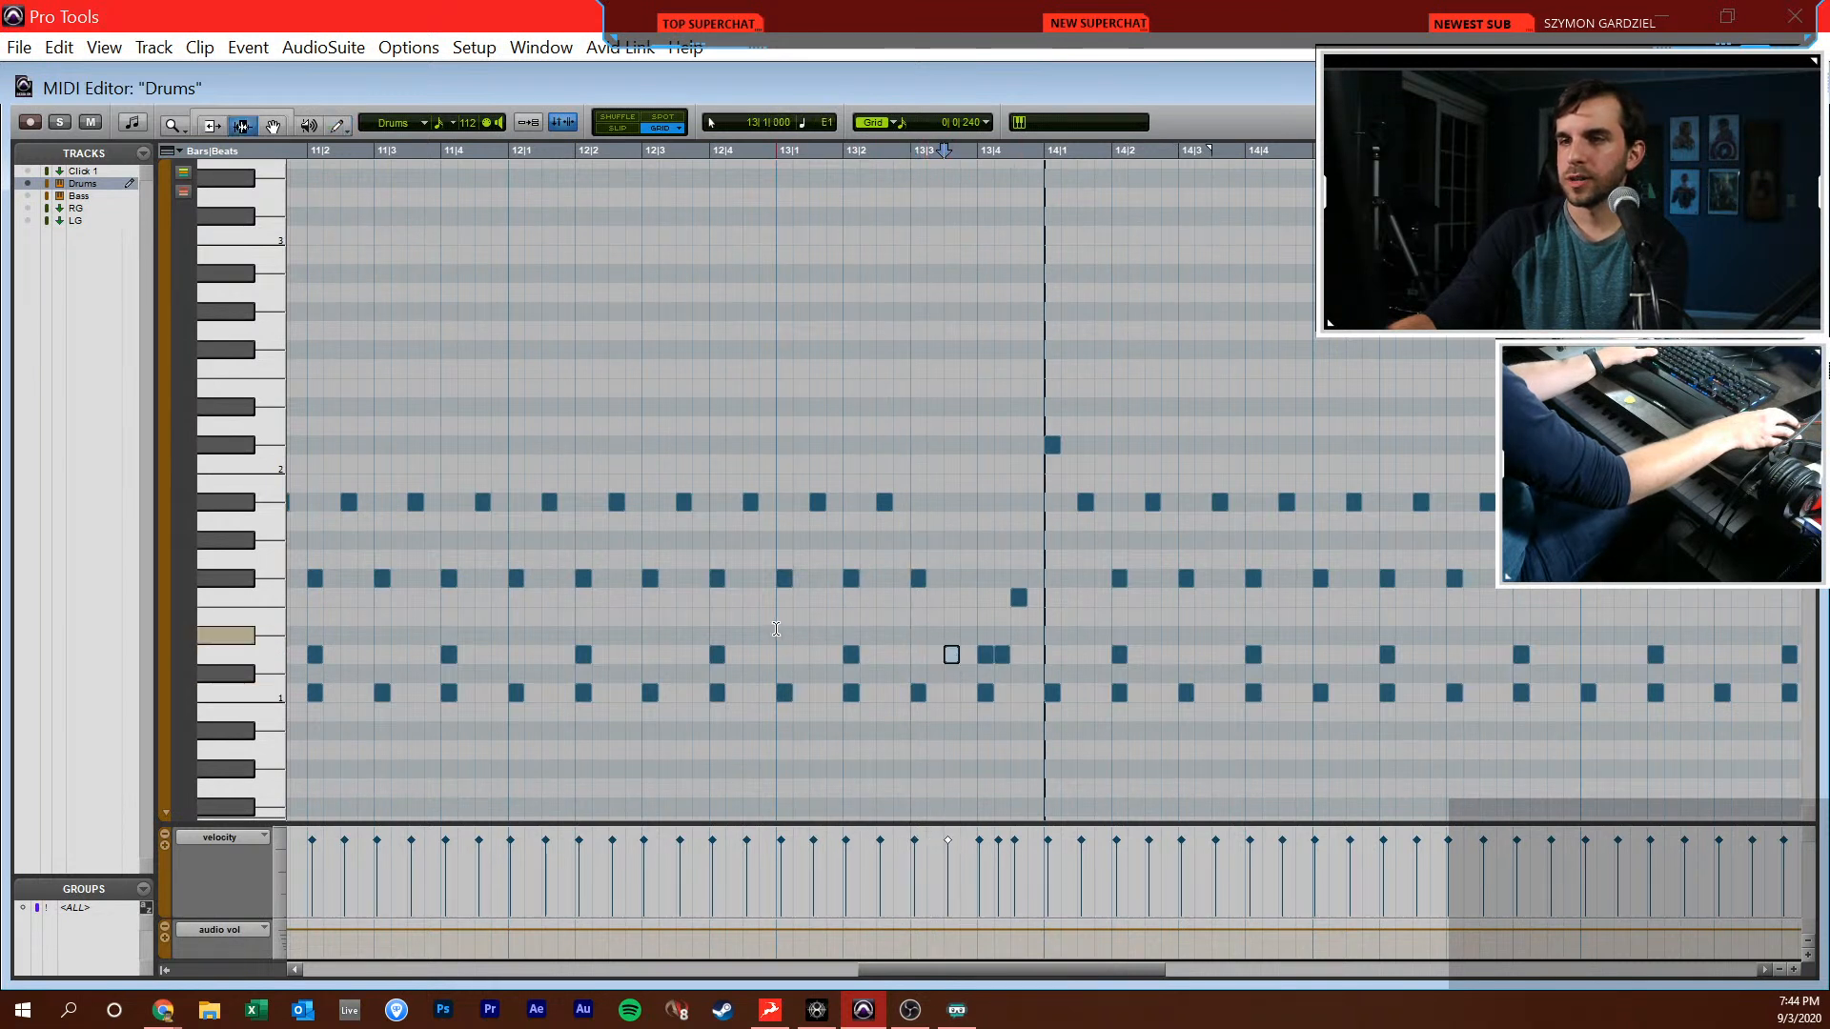
key(F10)
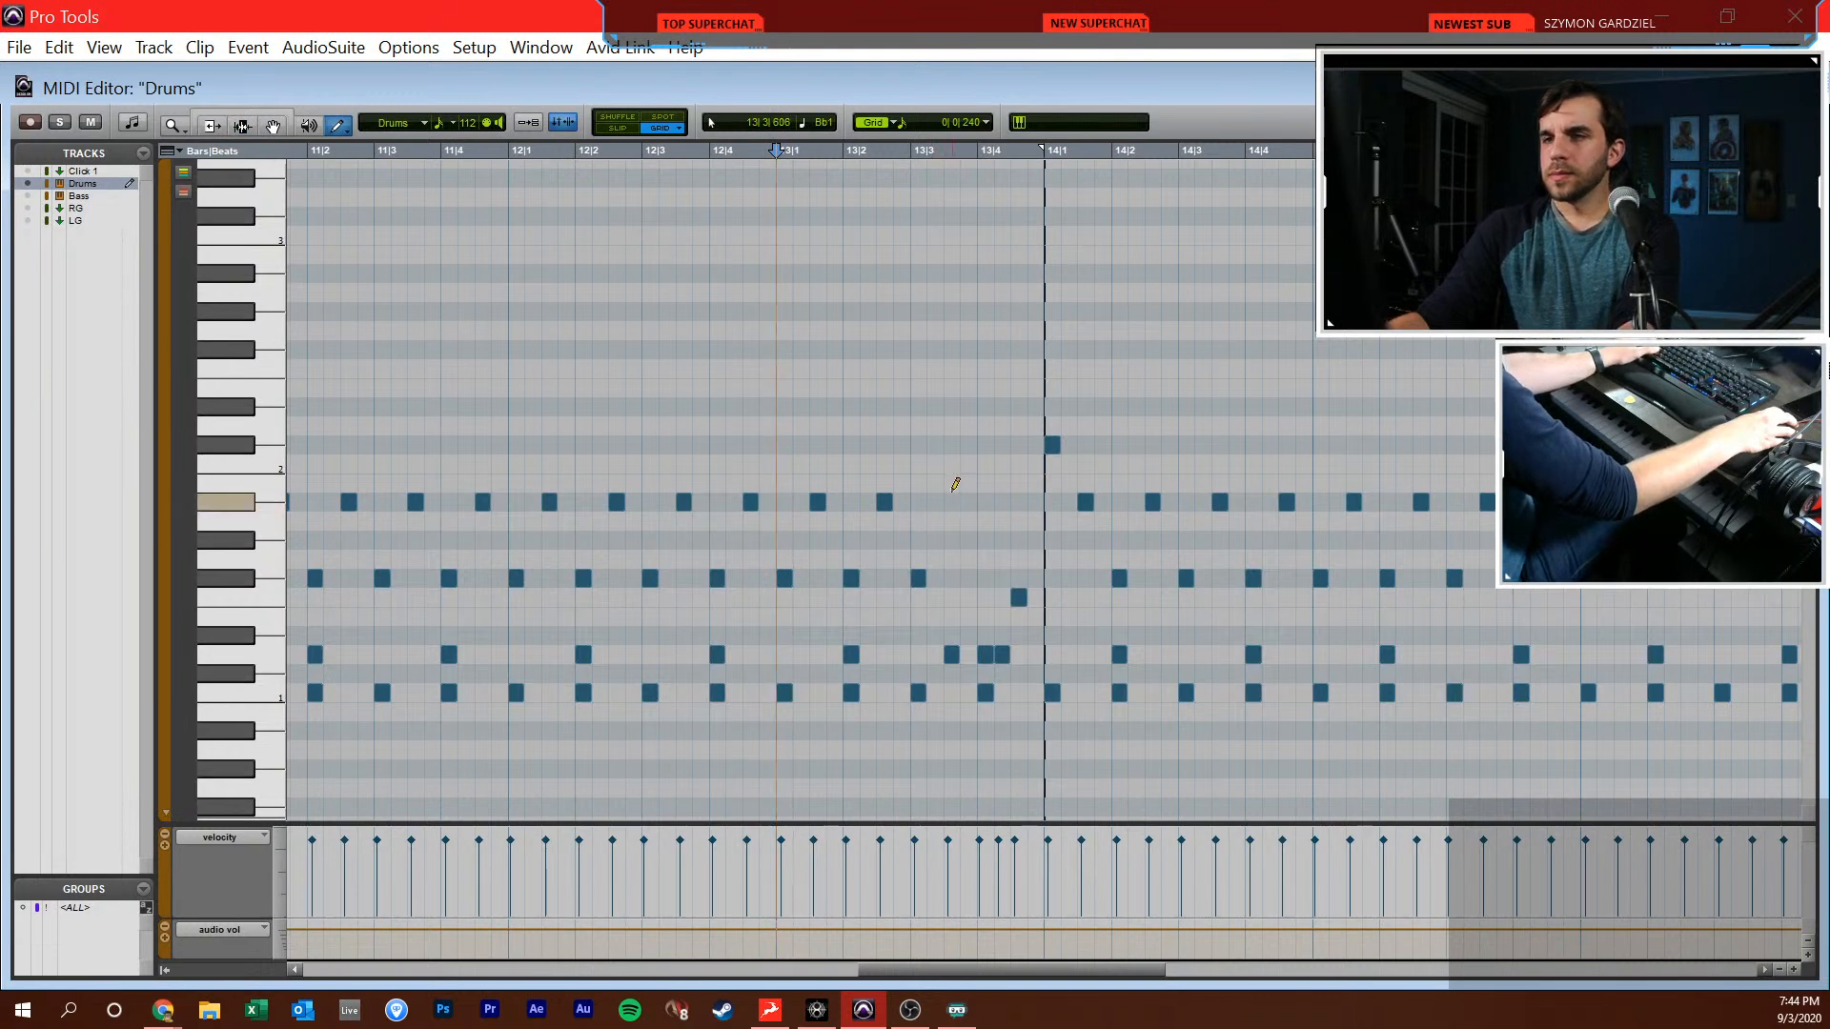
click(951, 501)
key(ctrl+=)
Separate the Drums clip at bar 10 and duplicate the clip covering bars 10–13 onto bars 14–17
click(684, 460)
key(b)
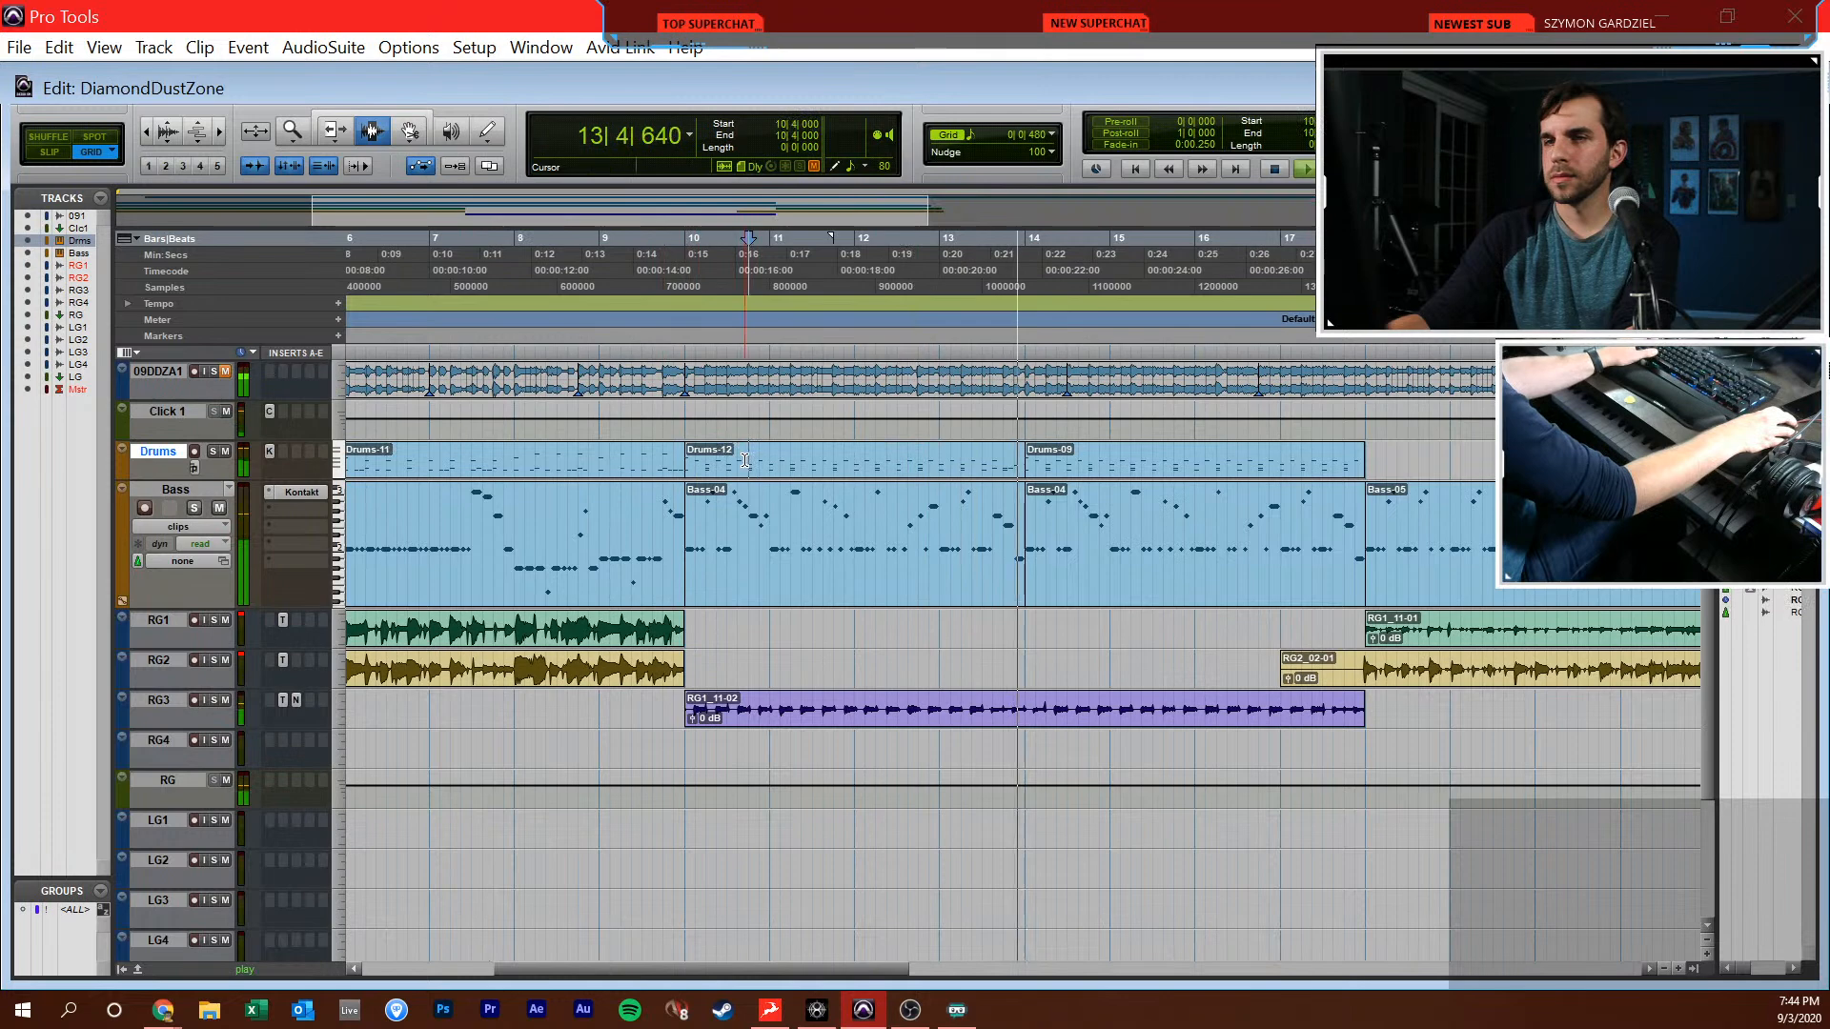
double_click(745, 461)
key(ctrl+d)
Open the end of the Drums part in the MIDI editor and delete the notes from 17|3|000 to the end of bar 17
click(1312, 420)
key(ctrl+=)
key(ctrl+=)
click(1339, 462)
key(ctrl+=)
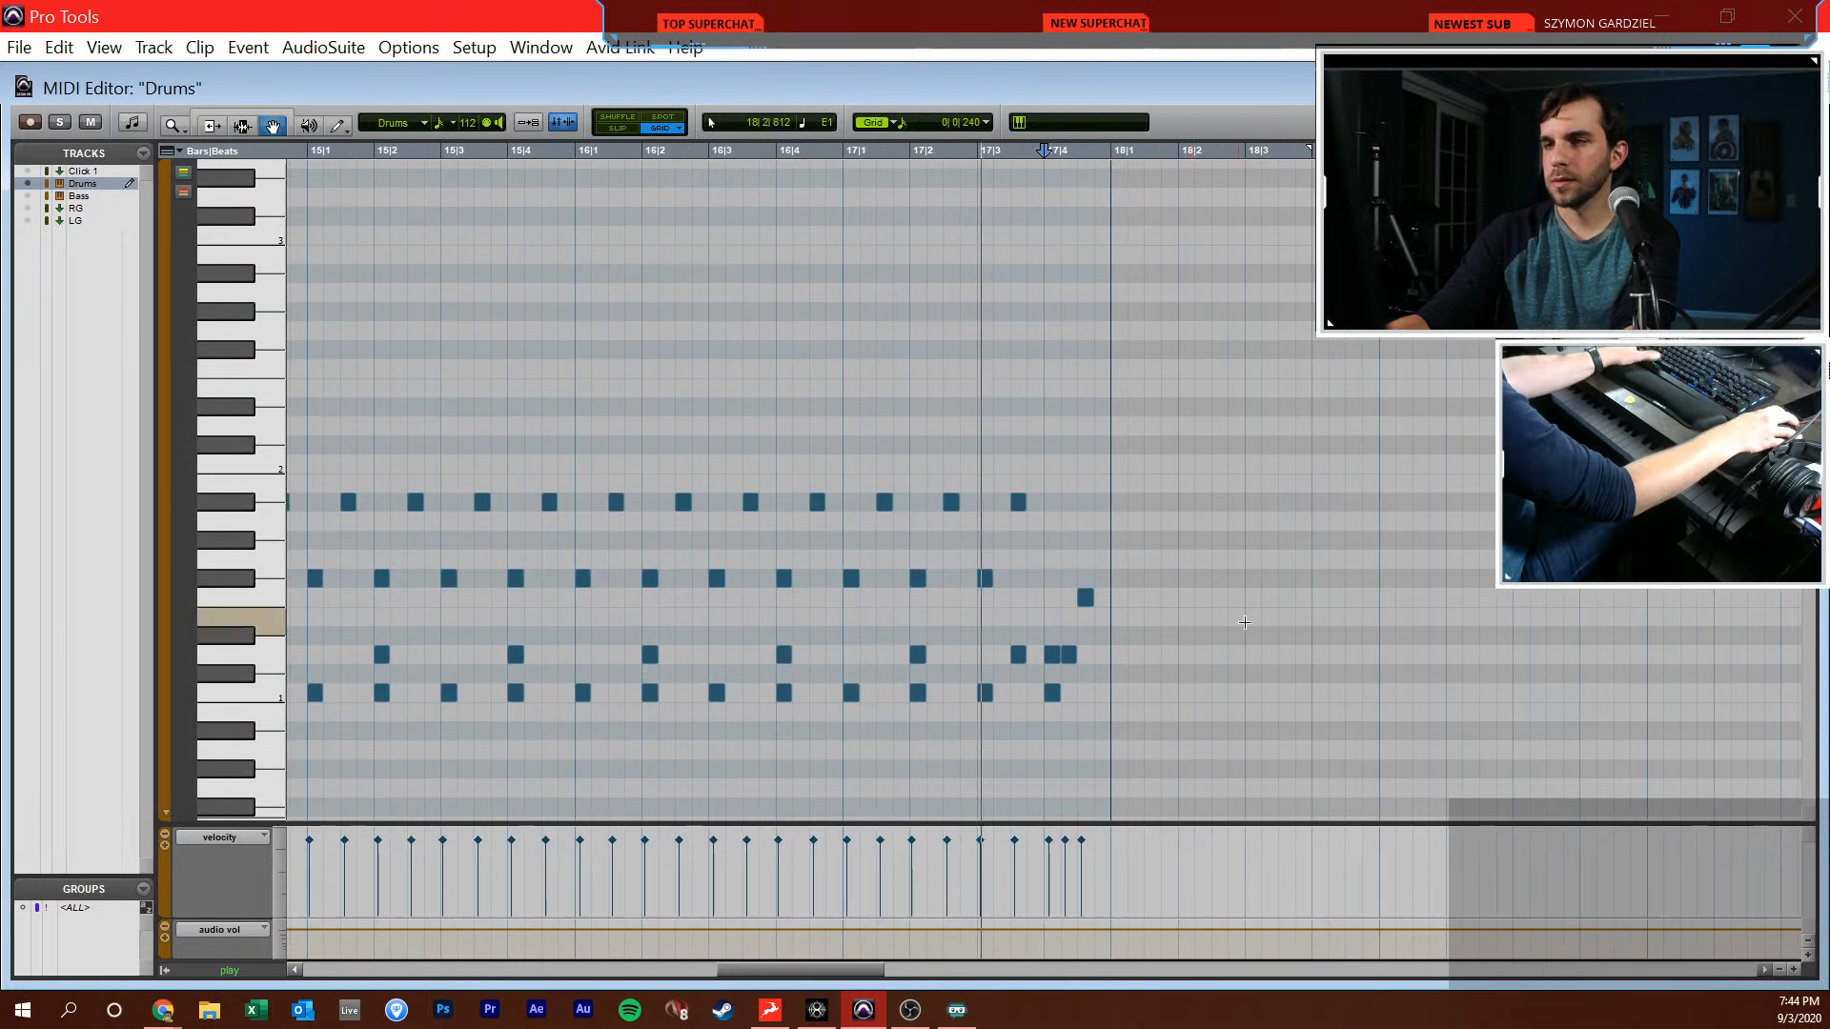
drag(1150, 460, 985, 664)
key(Delete)
Draw a fill of D1 snares, C1 kicks and G1 and F1 toms over beats 3–4 of bar 17 with a G2 at 17|3|000, and play it
key(F10)
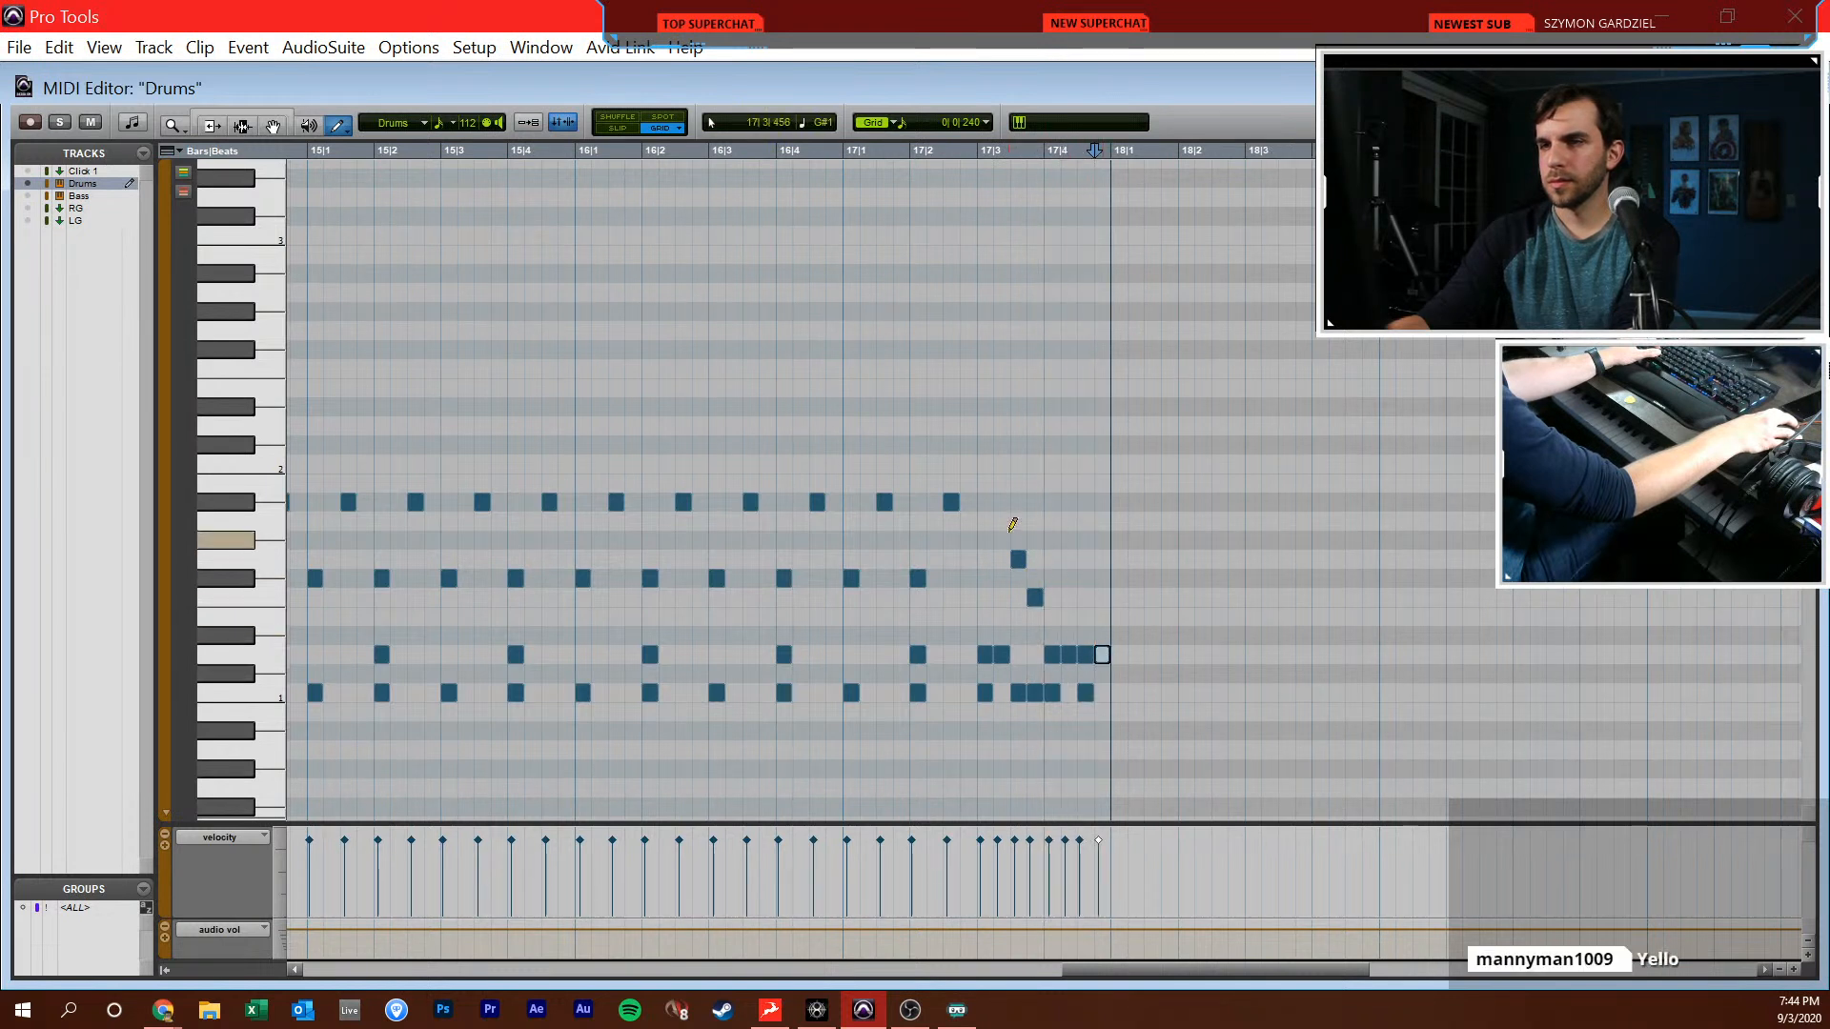
click(991, 335)
key(F7)
click(929, 485)
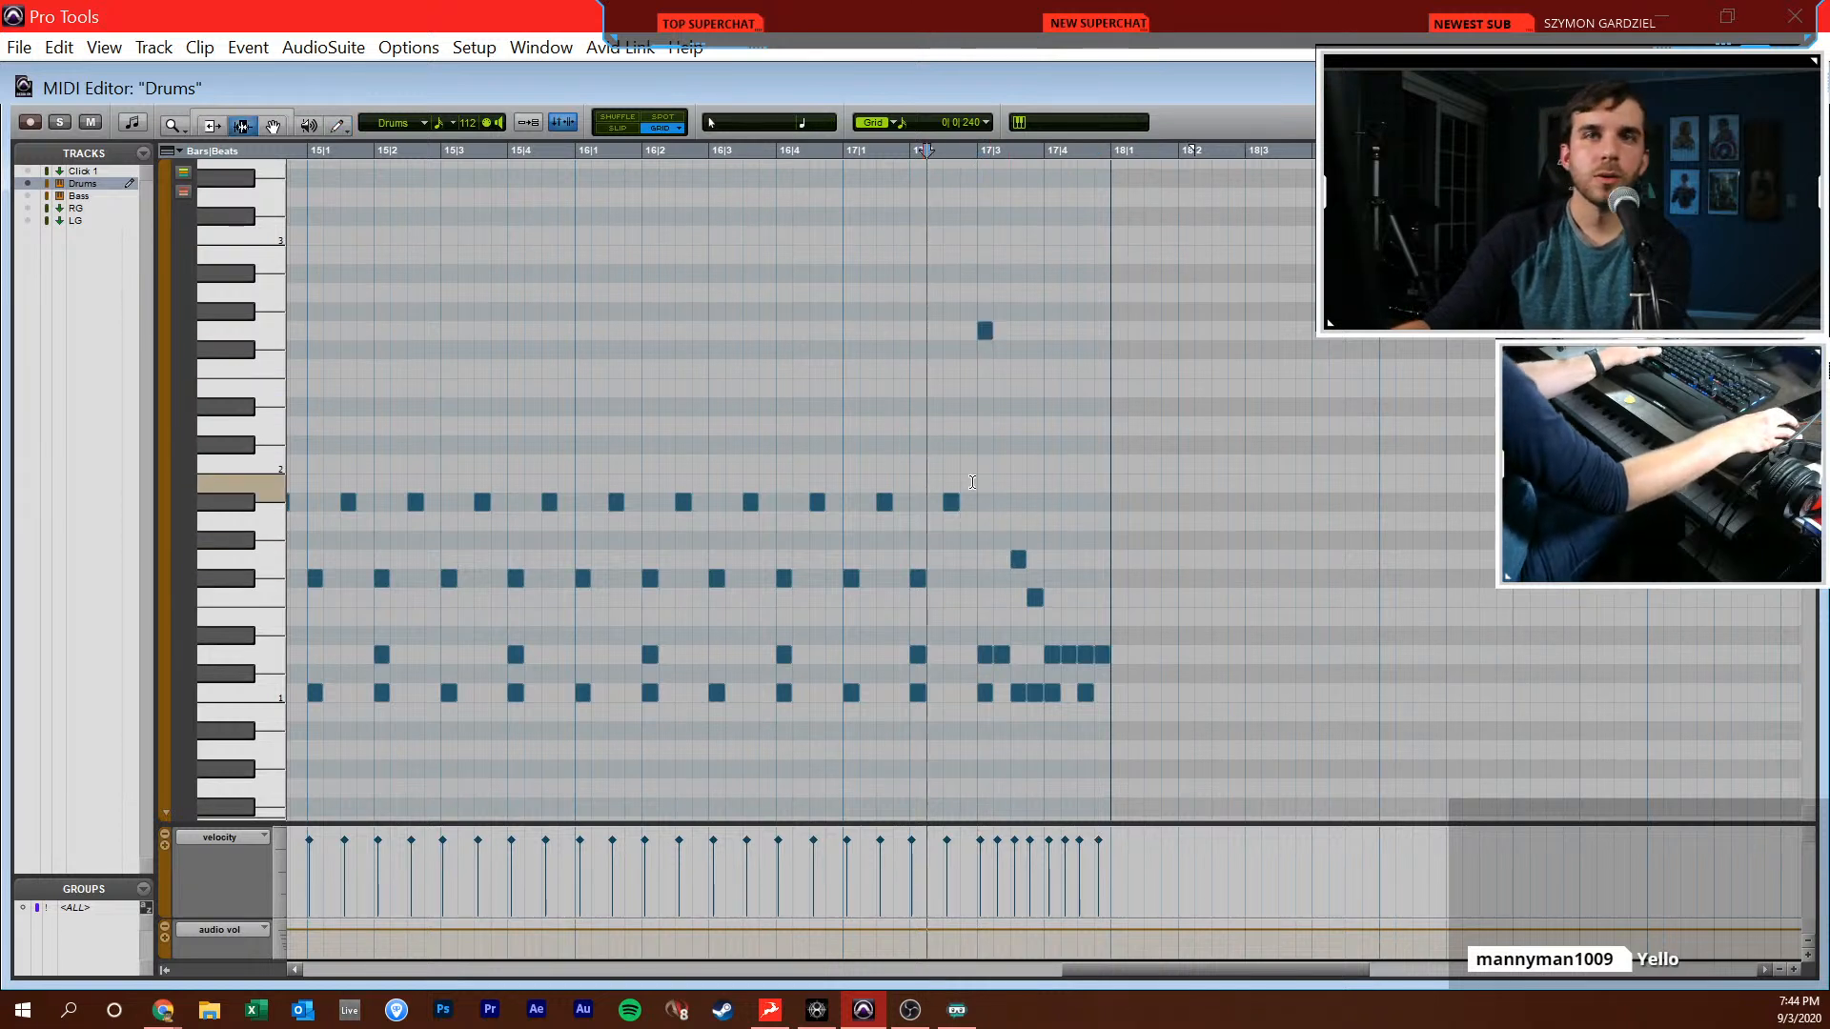
key(space)
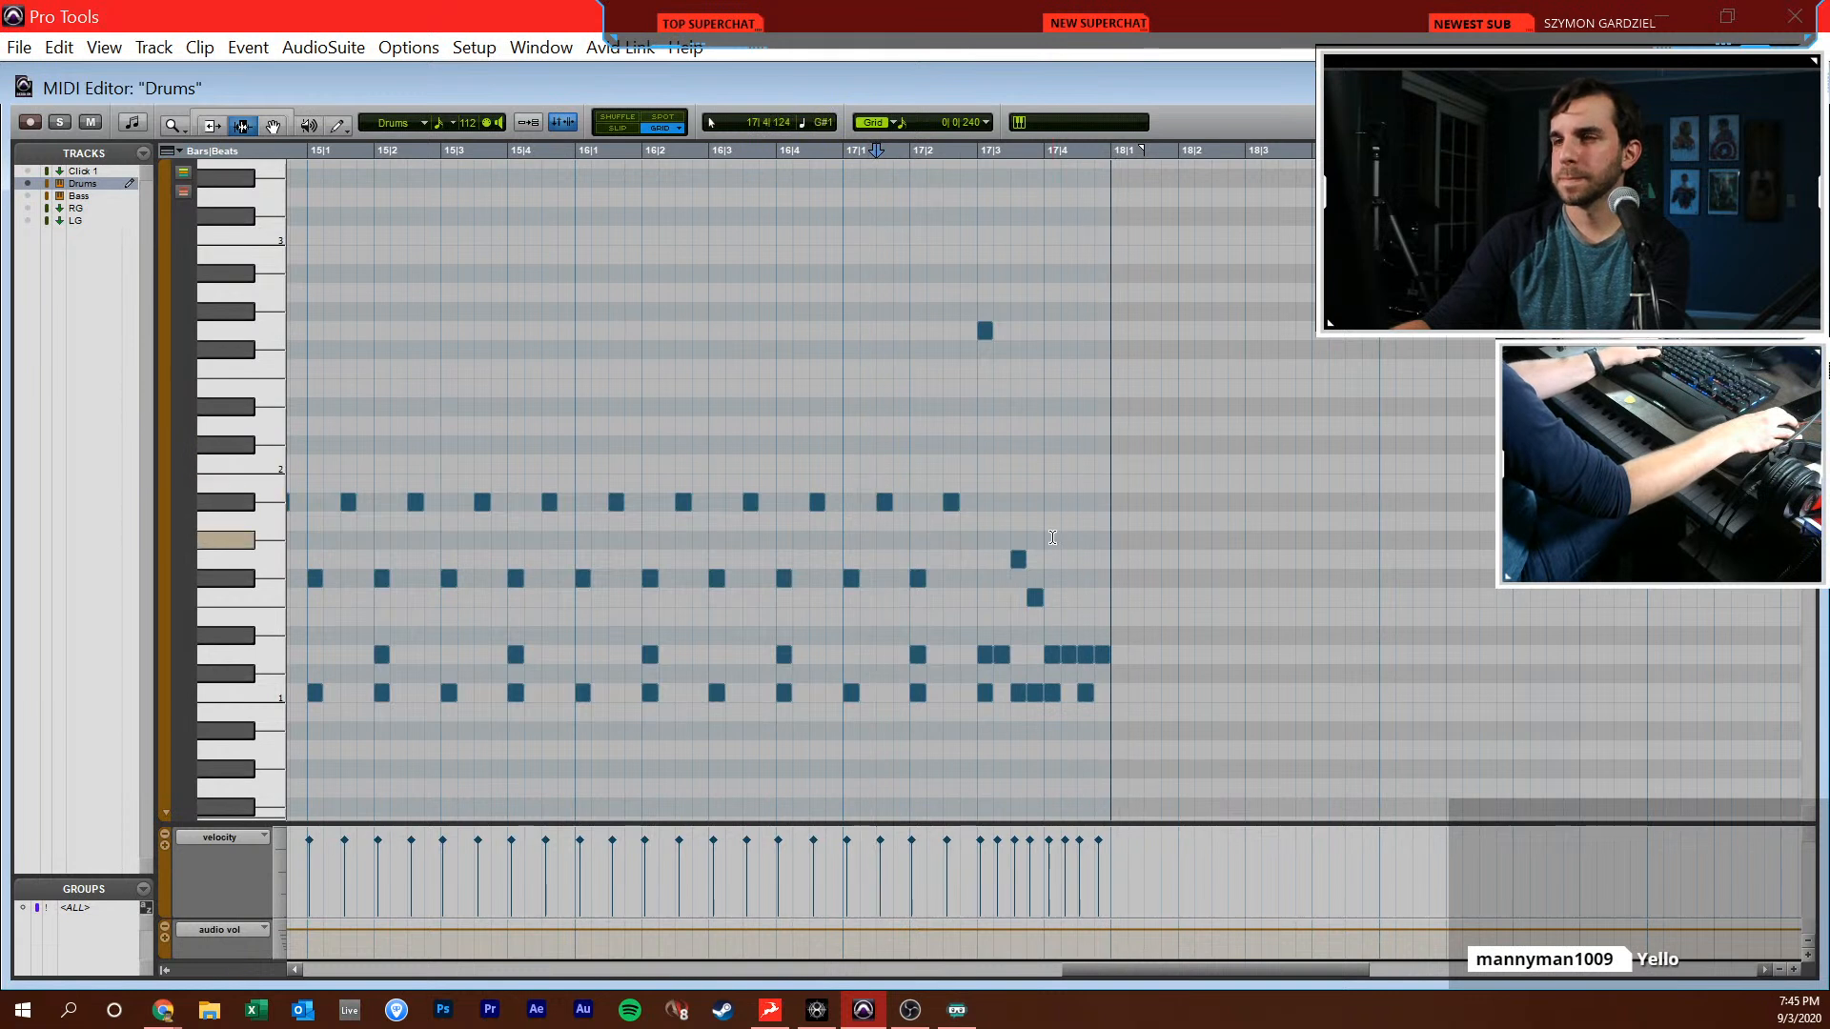
Start bar 18 with C#2 crashes on its beats, C1 kicks at 18|1|000, 18|1|480 and 18|1|720, and a D1 snare at 18|2|000
click(1115, 475)
key(F10)
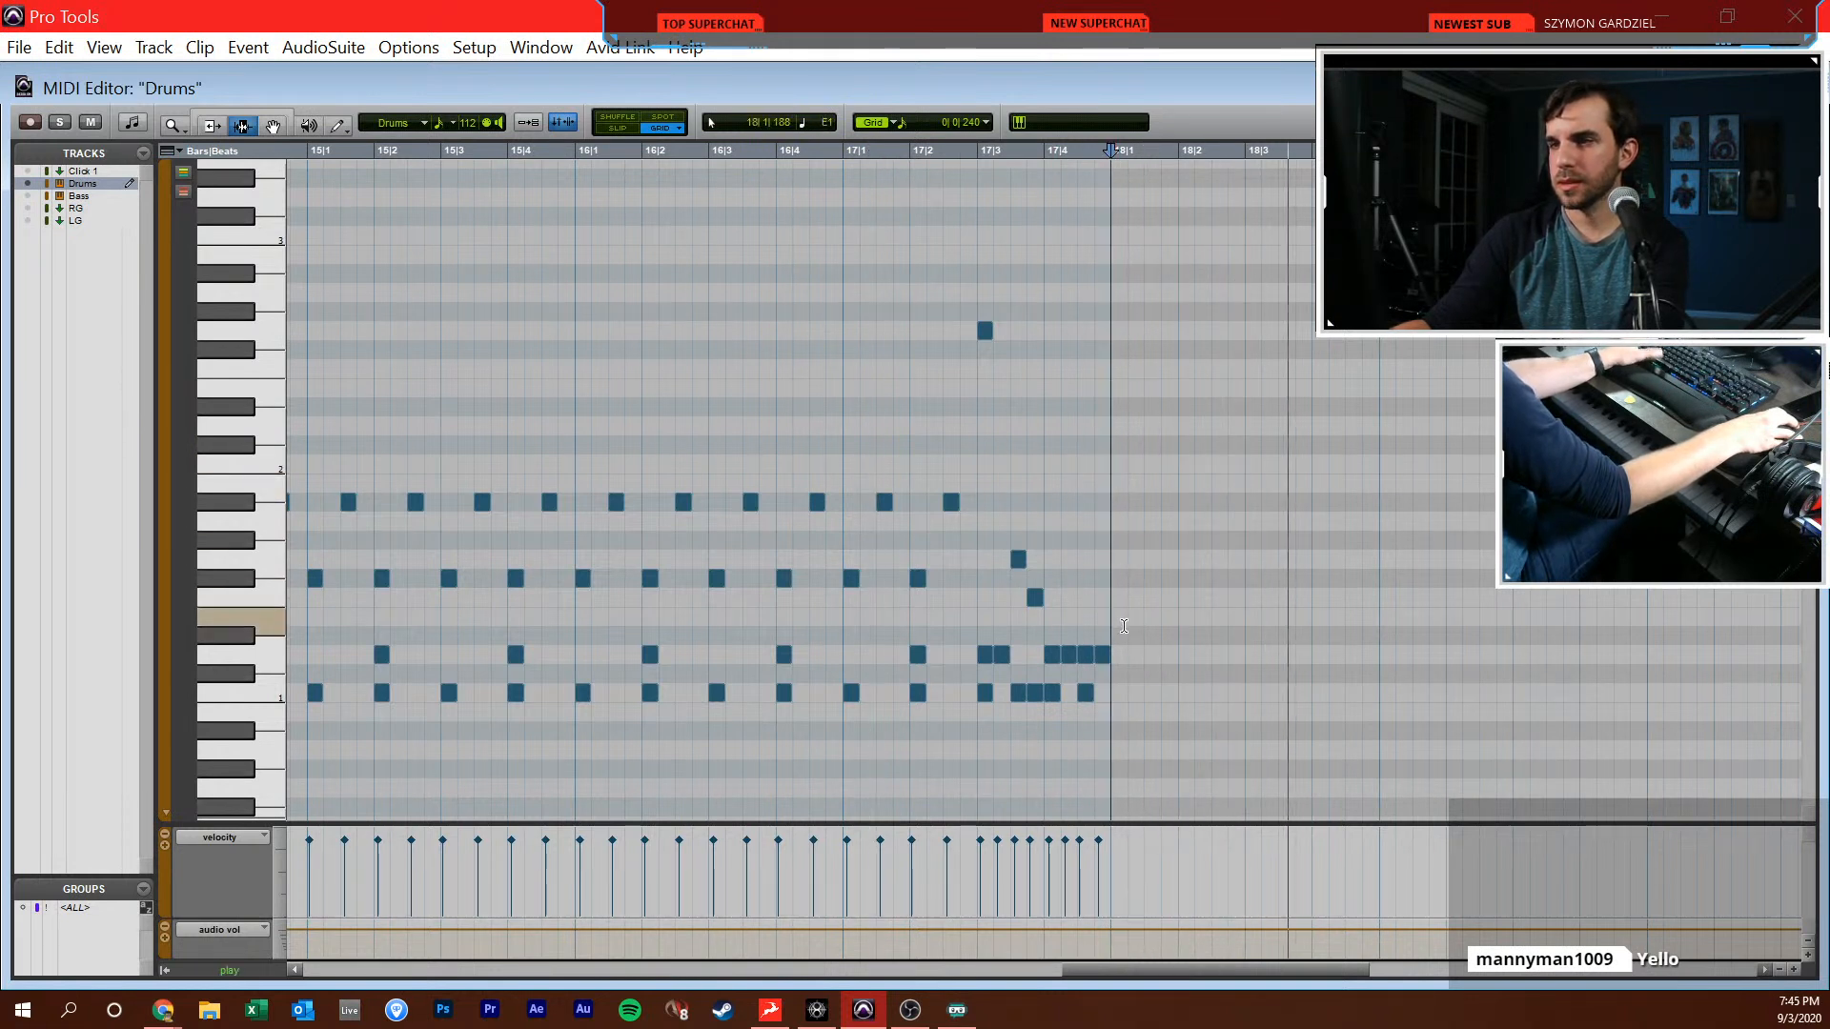
click(1121, 443)
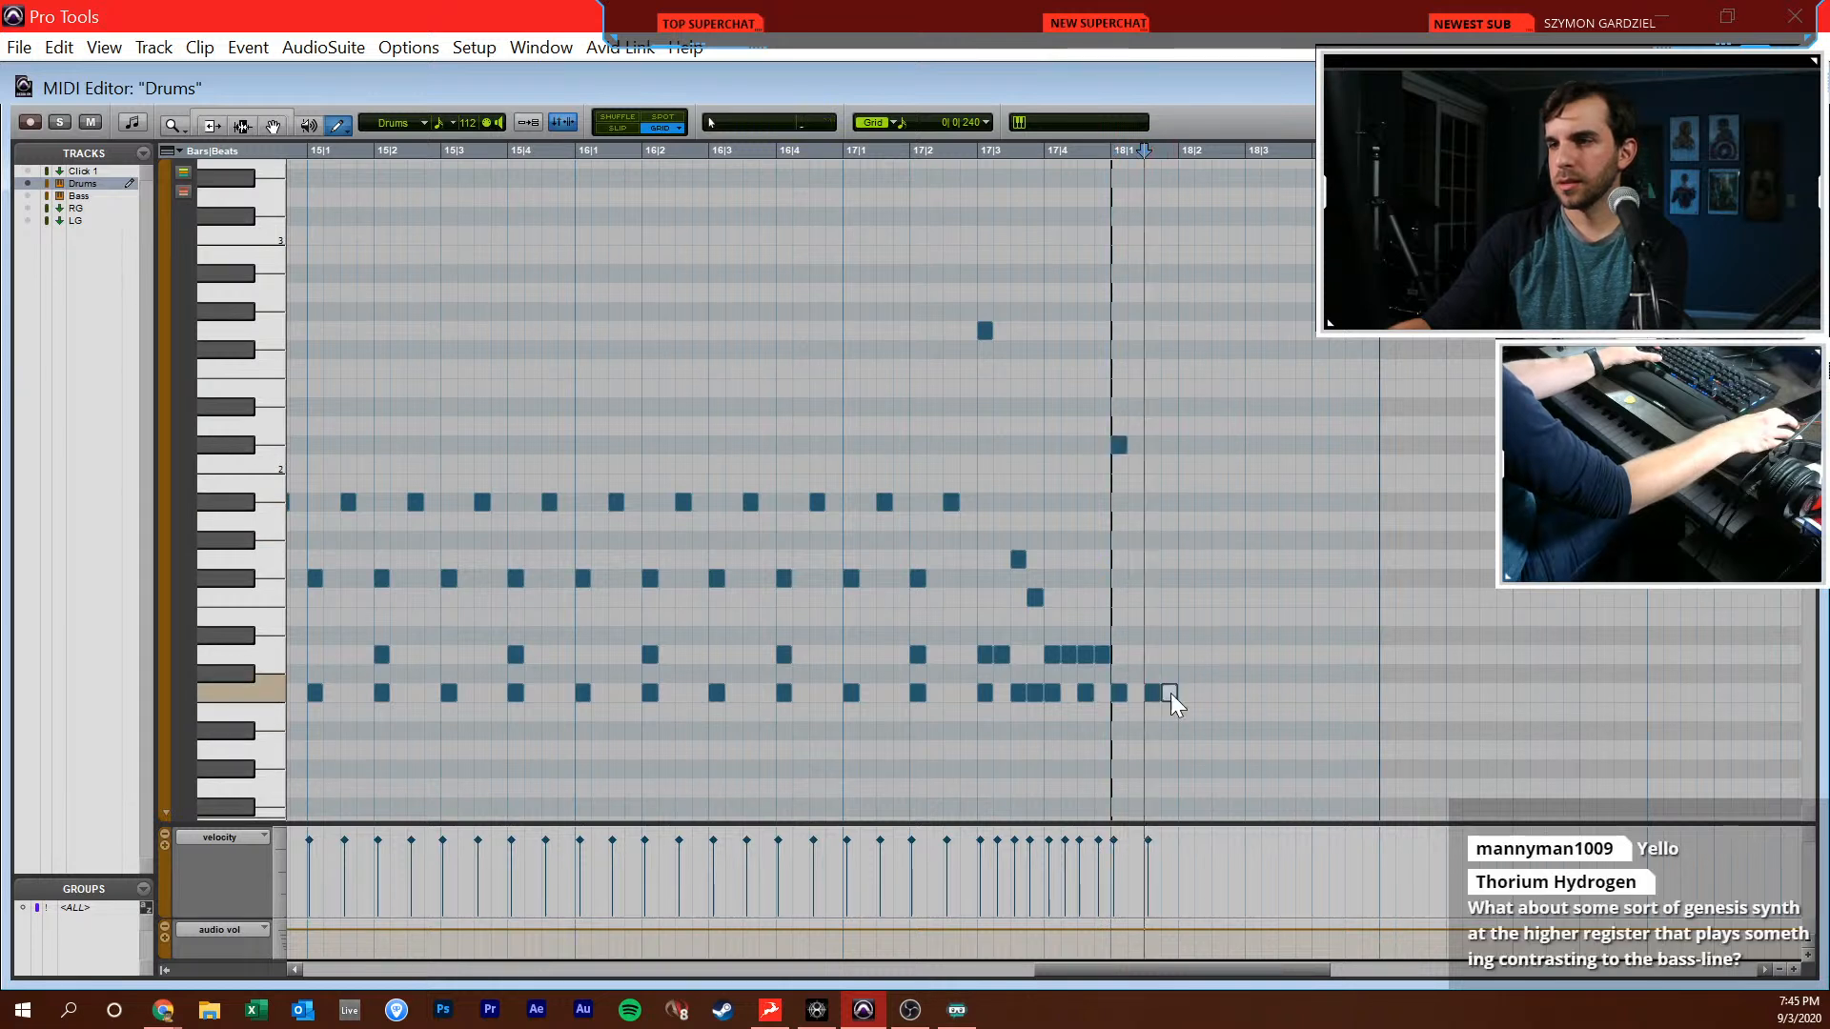
click(1169, 693)
click(1186, 655)
click(1185, 446)
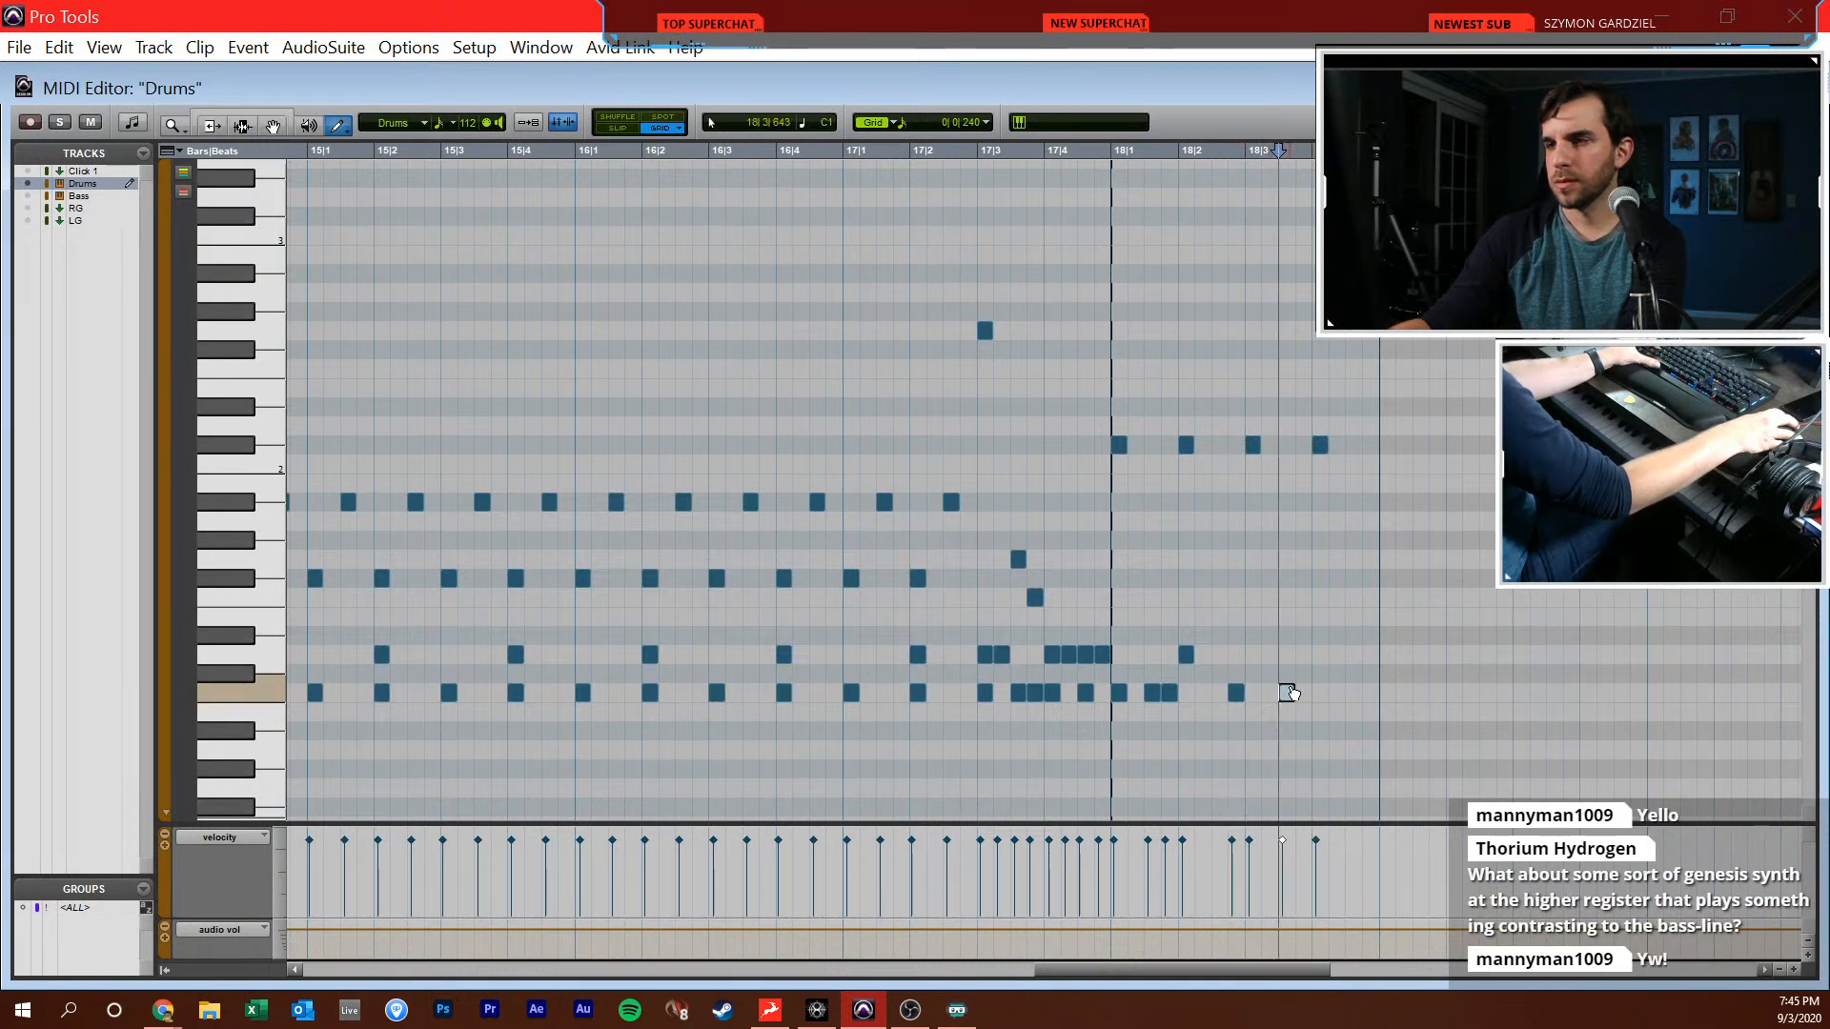
Add D1 snares at 18|4|000 and 18|3|240 and a C1 kick at 18|4|240, lower the 18|3|240 snare's velocity, and play the bar
click(1320, 654)
click(1336, 693)
click(1270, 655)
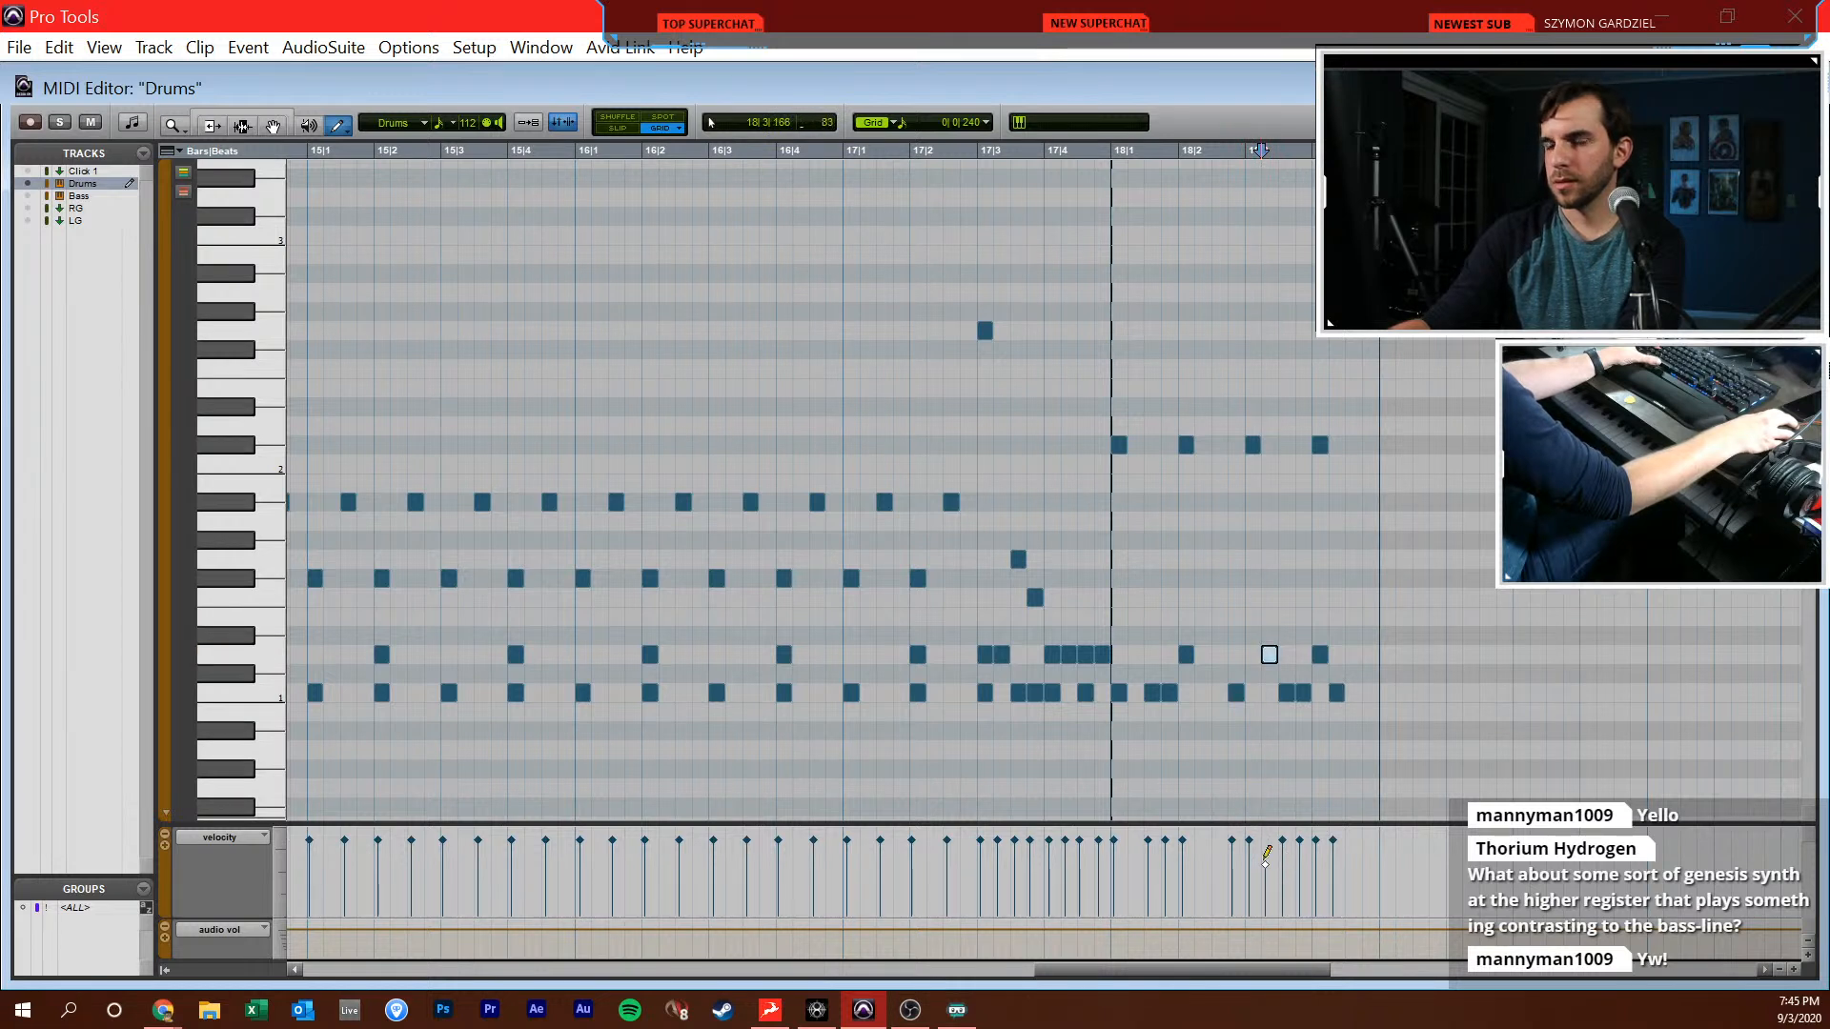
key(F7)
drag(1279, 808, 1293, 774)
click(1045, 774)
key(space)
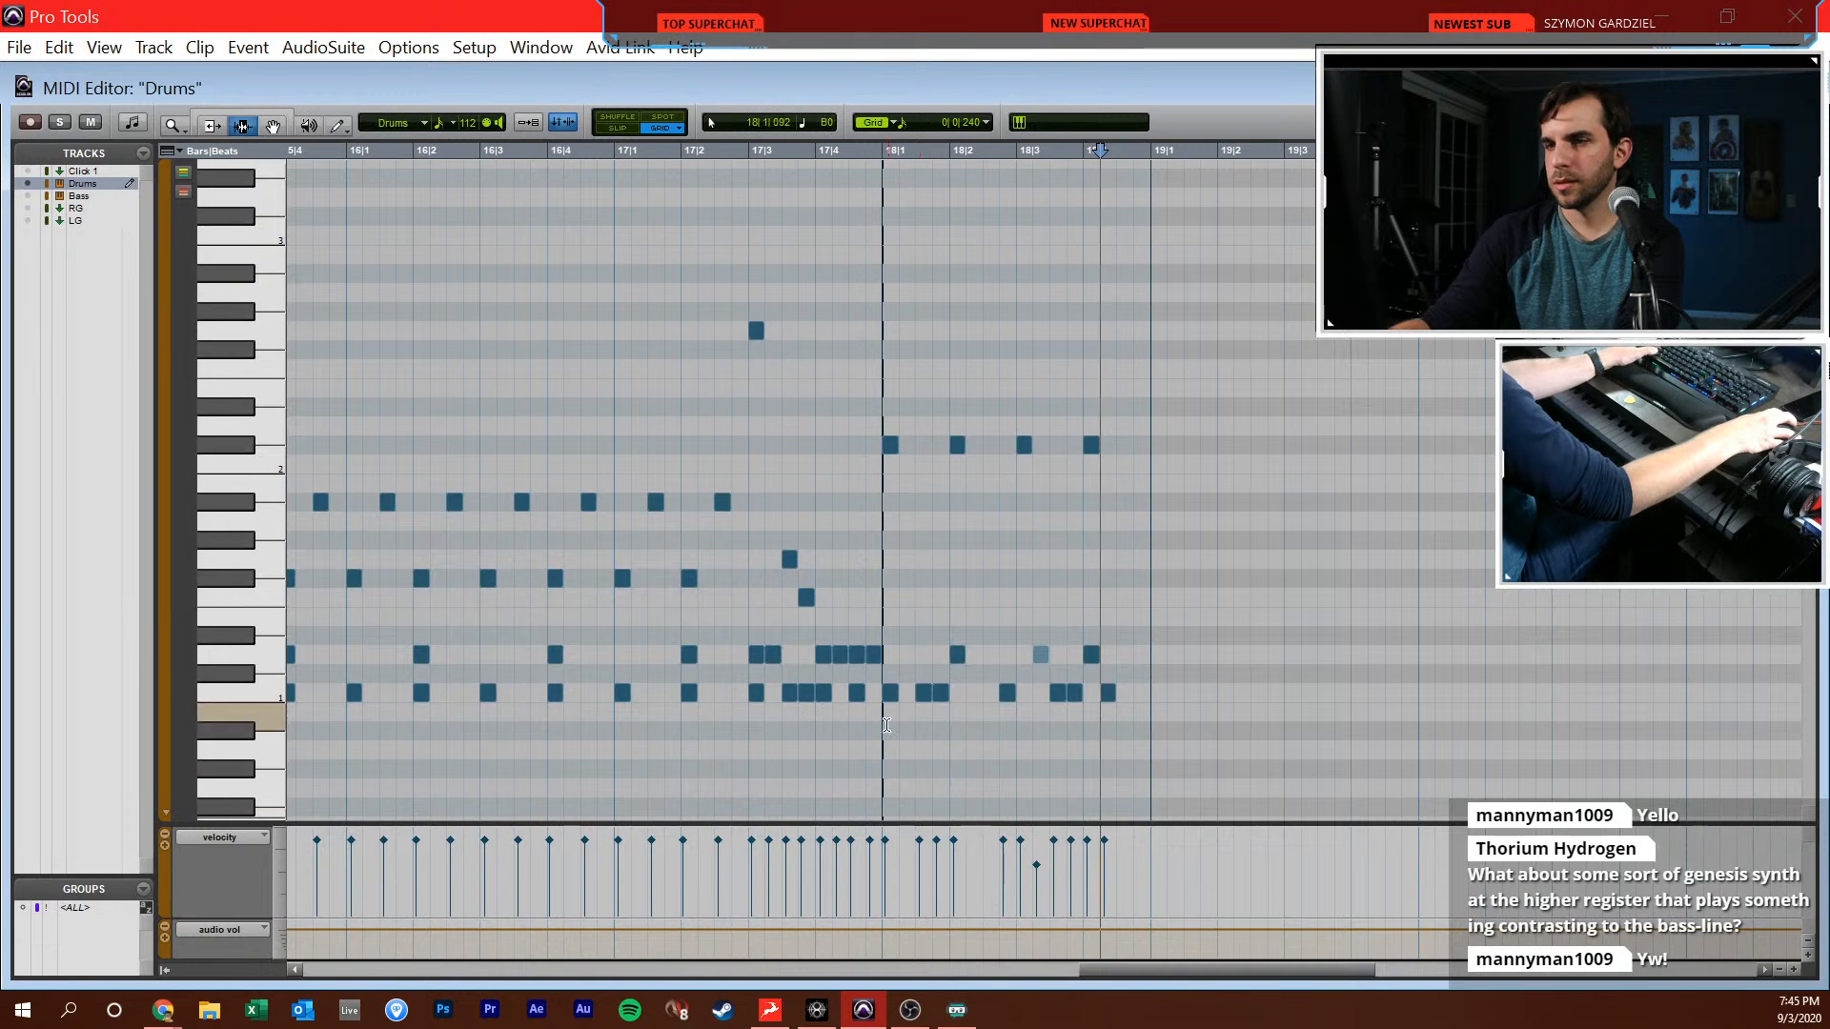
Duplicate the bar 18 drum pattern into bar 19 and add D1 snares at 19|4|480 and 19|4|720
drag(884, 727, 1150, 725)
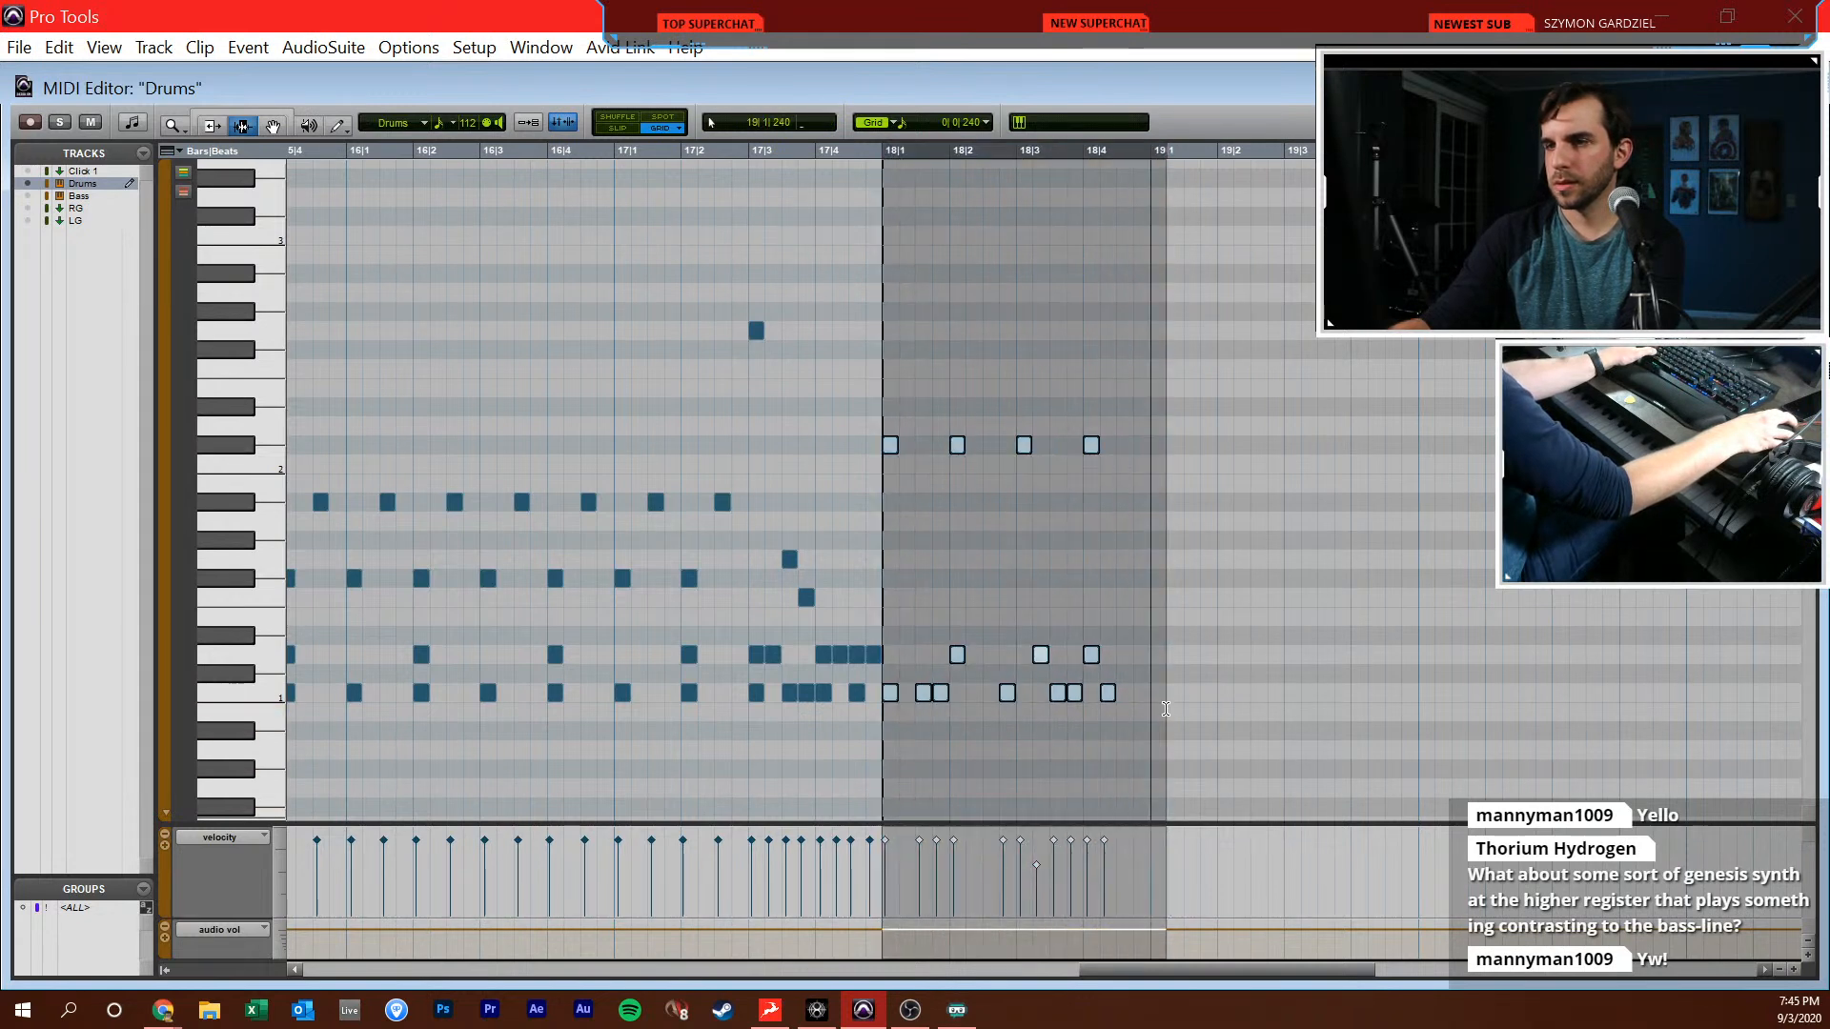
key(ctrl+d)
key(F10)
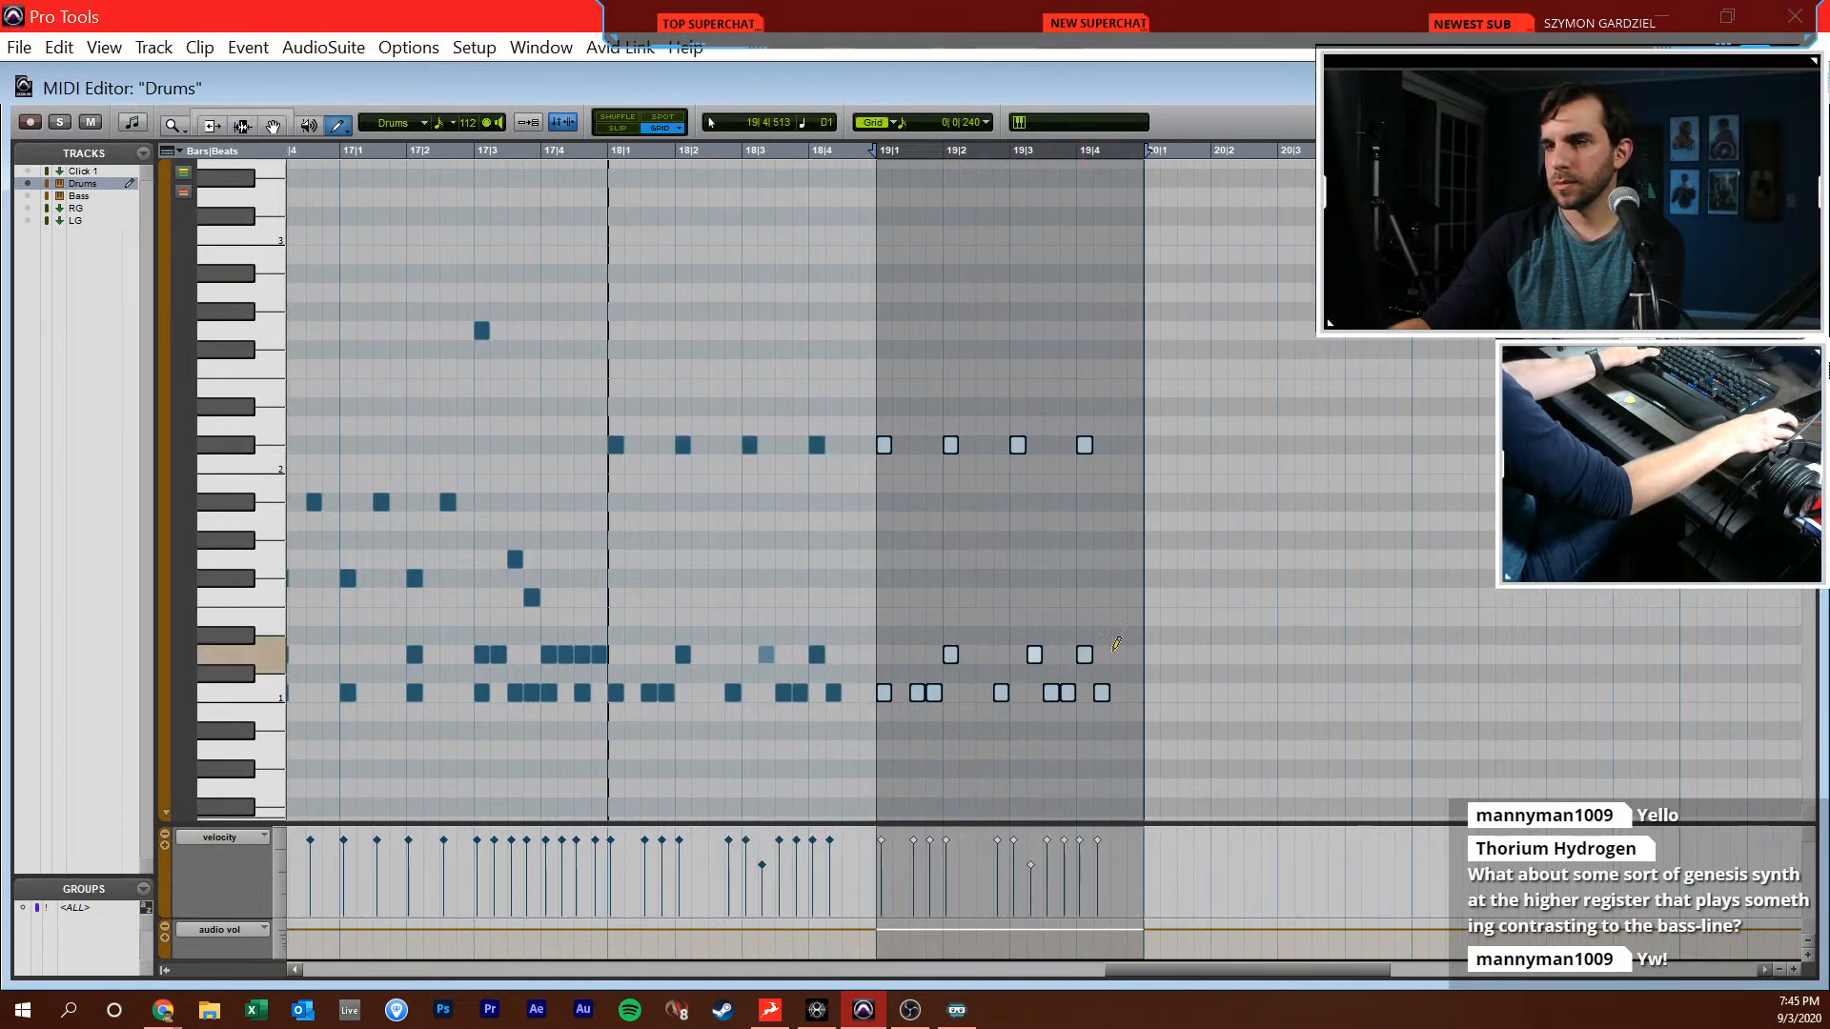
click(1119, 654)
click(1135, 654)
Duplicate the drum pattern of bars 18–19 into bars 20–21
key(F7)
drag(607, 653, 1148, 655)
key(ctrl+d)
Add a G2 cymbal note at 18|1|000 in the Drums part
key(F10)
click(801, 482)
key(ctrl+z)
click(613, 334)
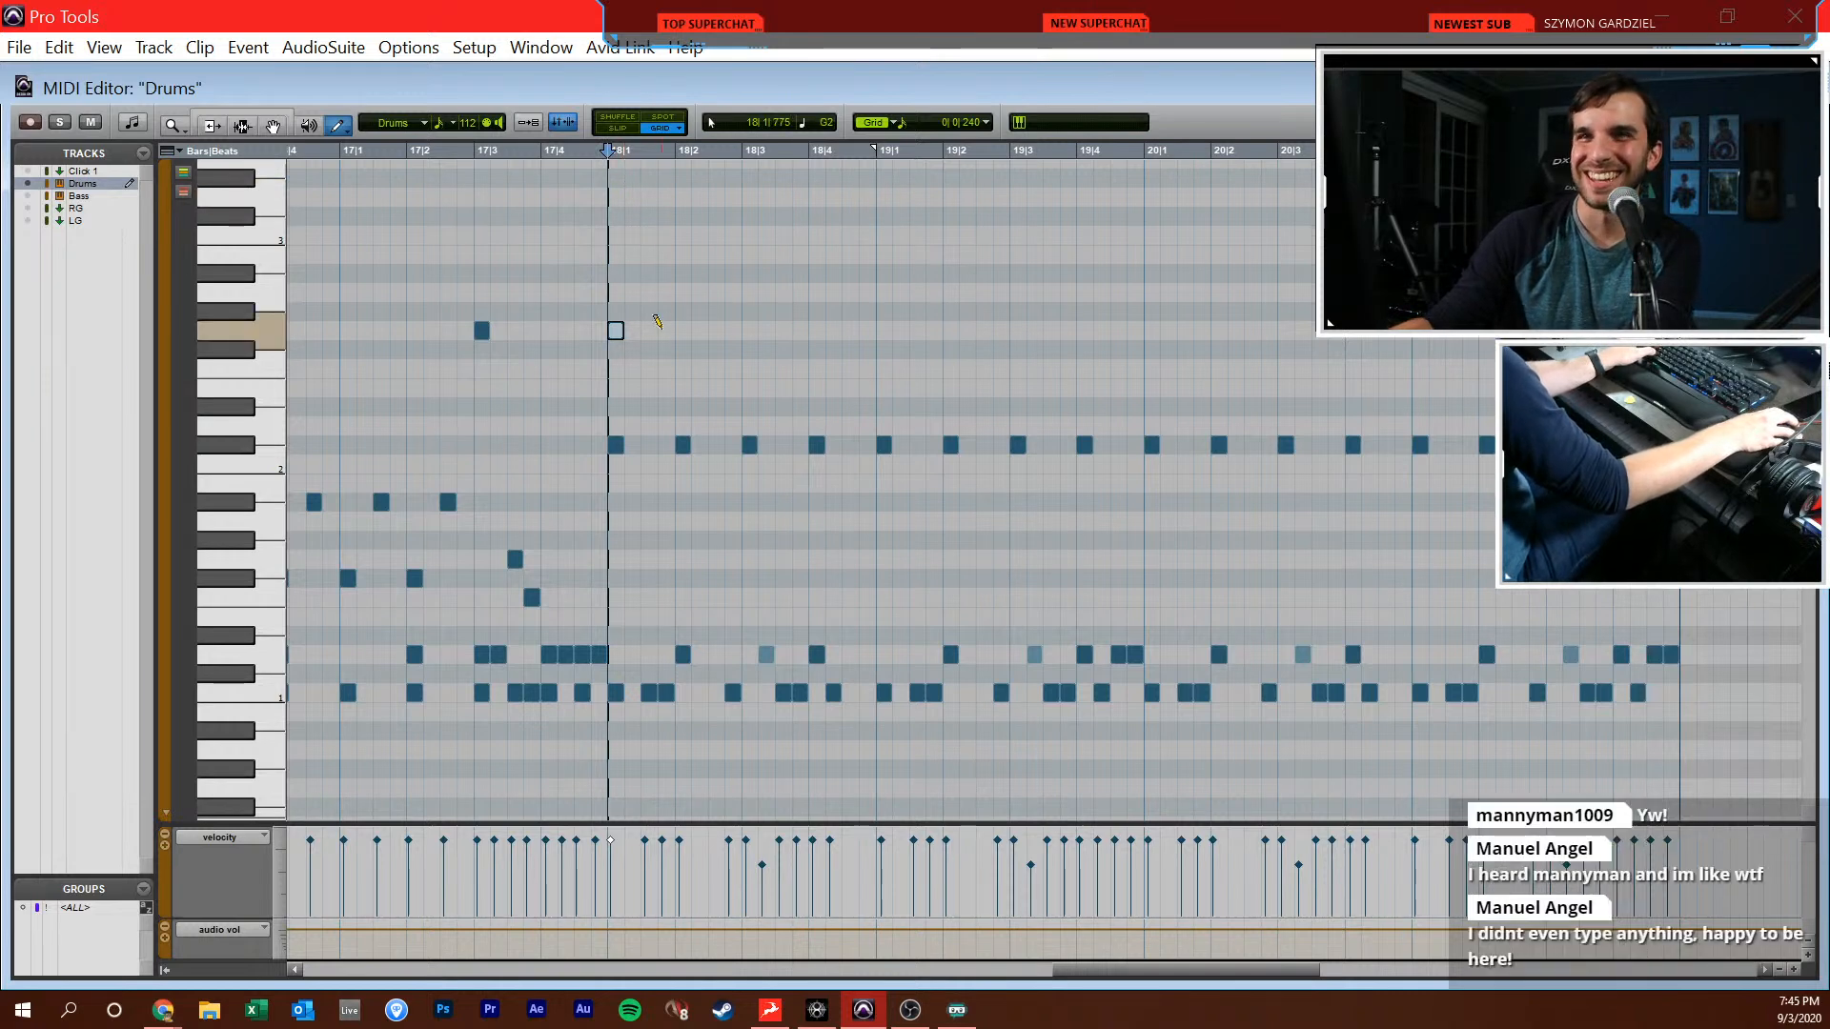
key(F7)
click(777, 378)
Look over the whole Drums part from bar 1 to bar 21 in the MIDI editor
key(r)
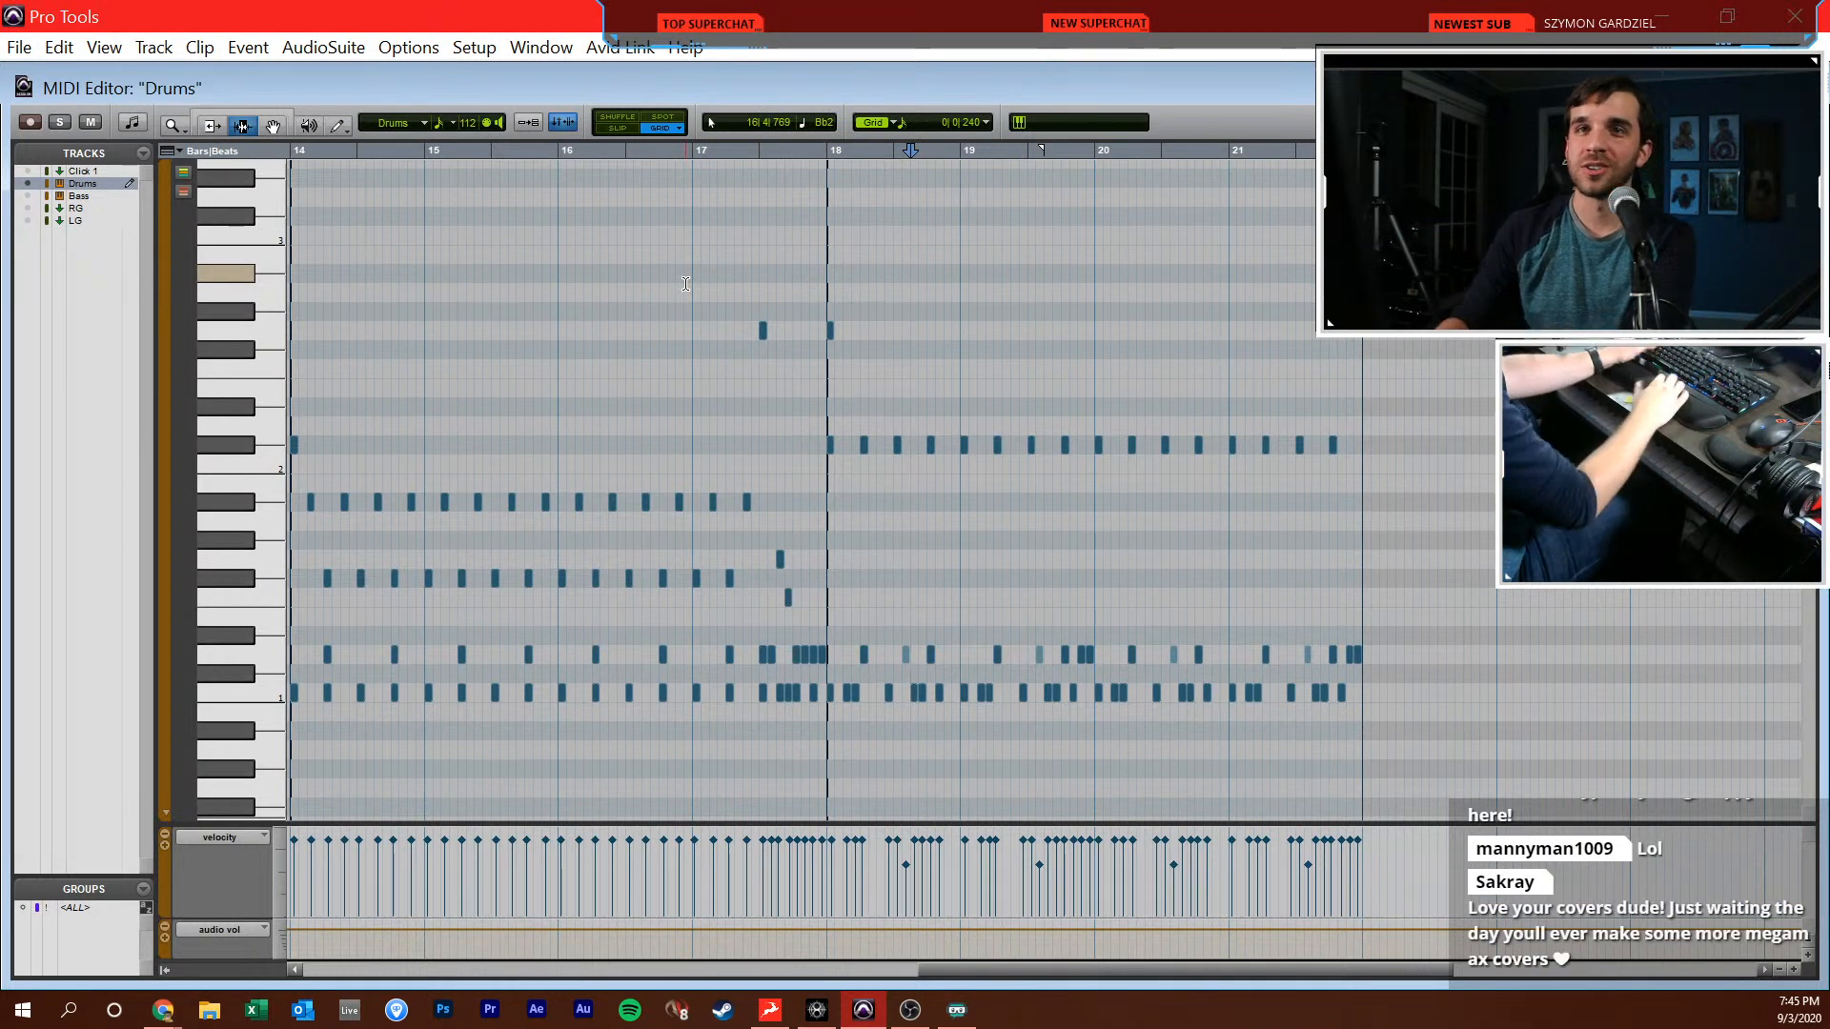
click(709, 372)
key(Return)
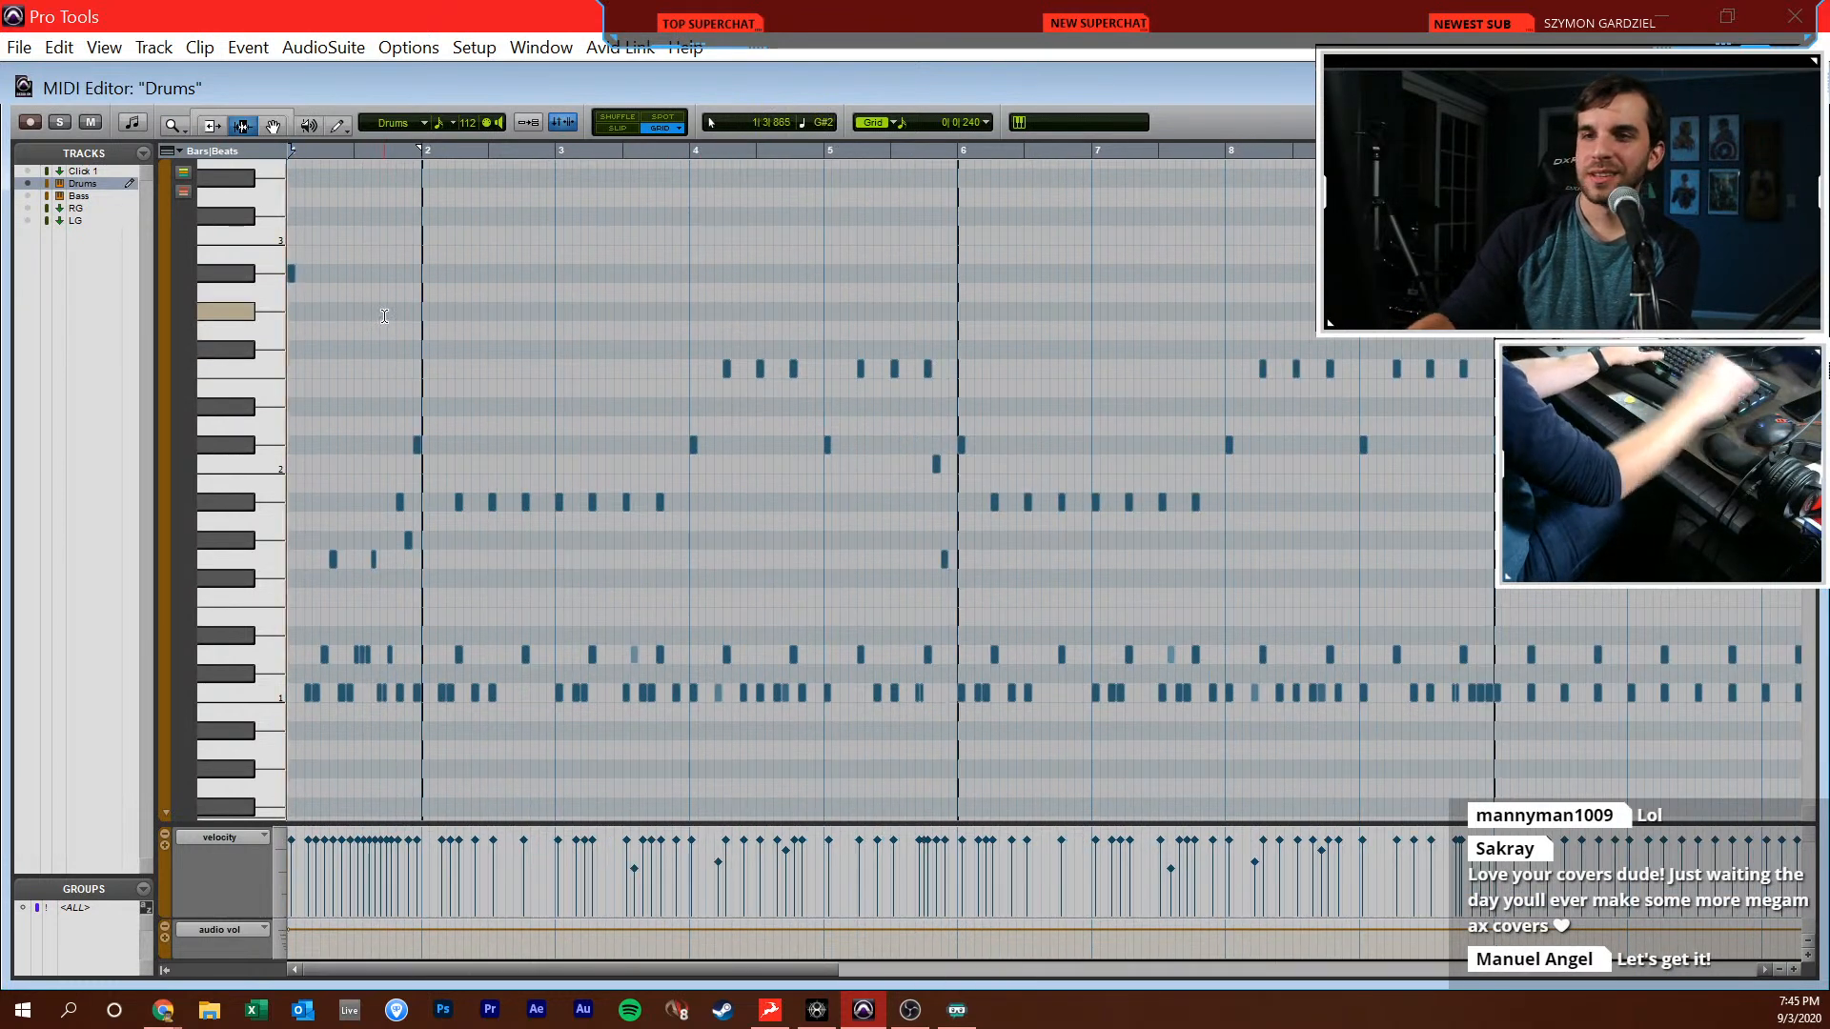
key(r)
key(r)
drag(439, 426, 615, 556)
click(572, 574)
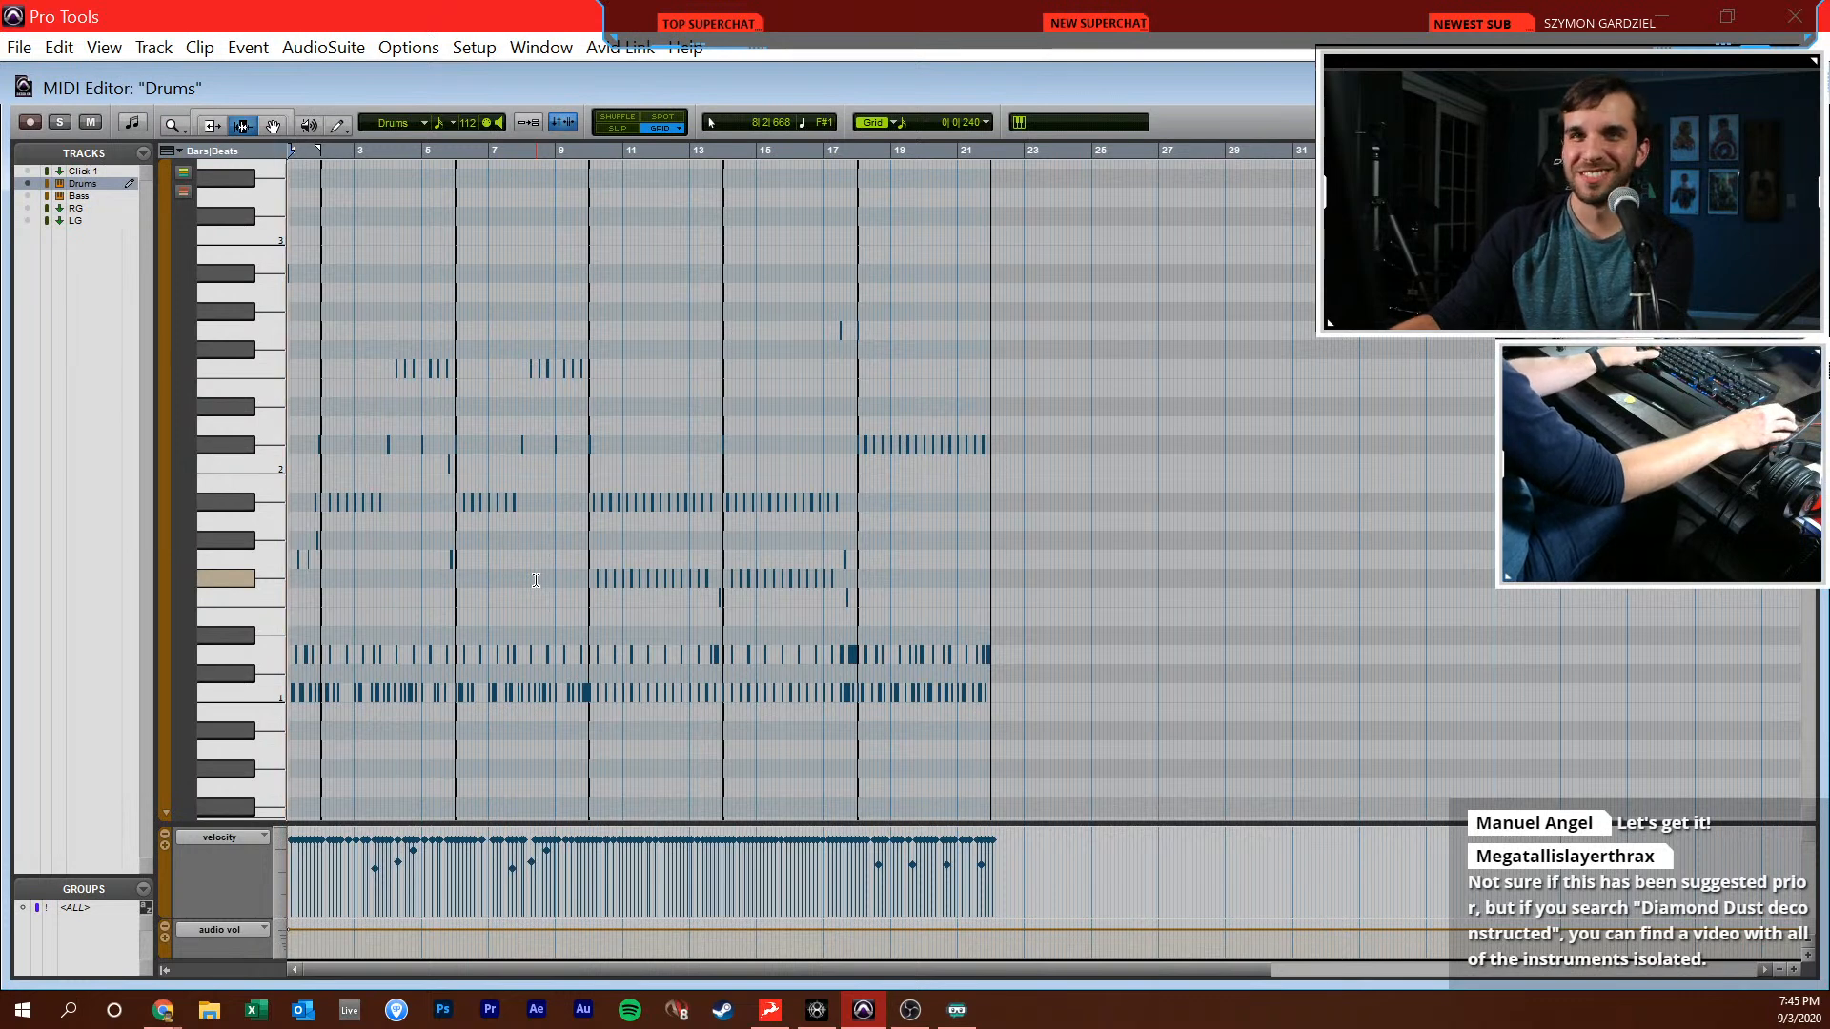
key(t)
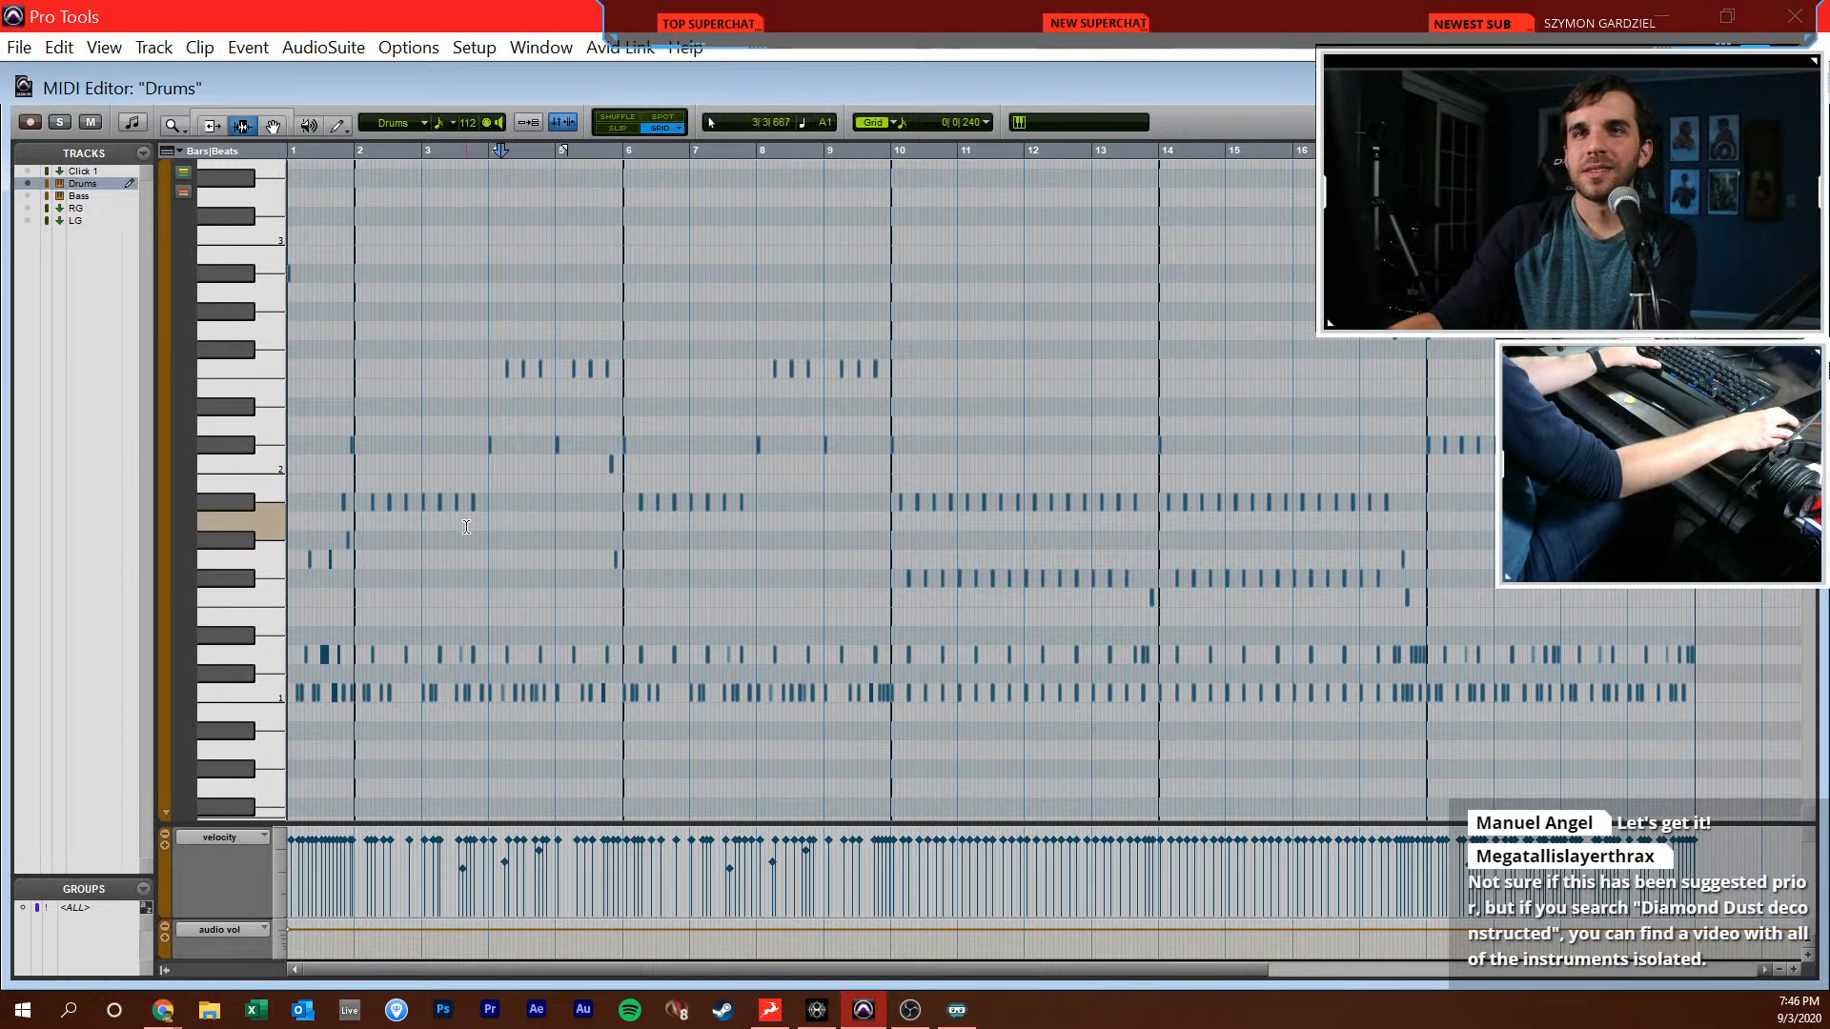
click(423, 545)
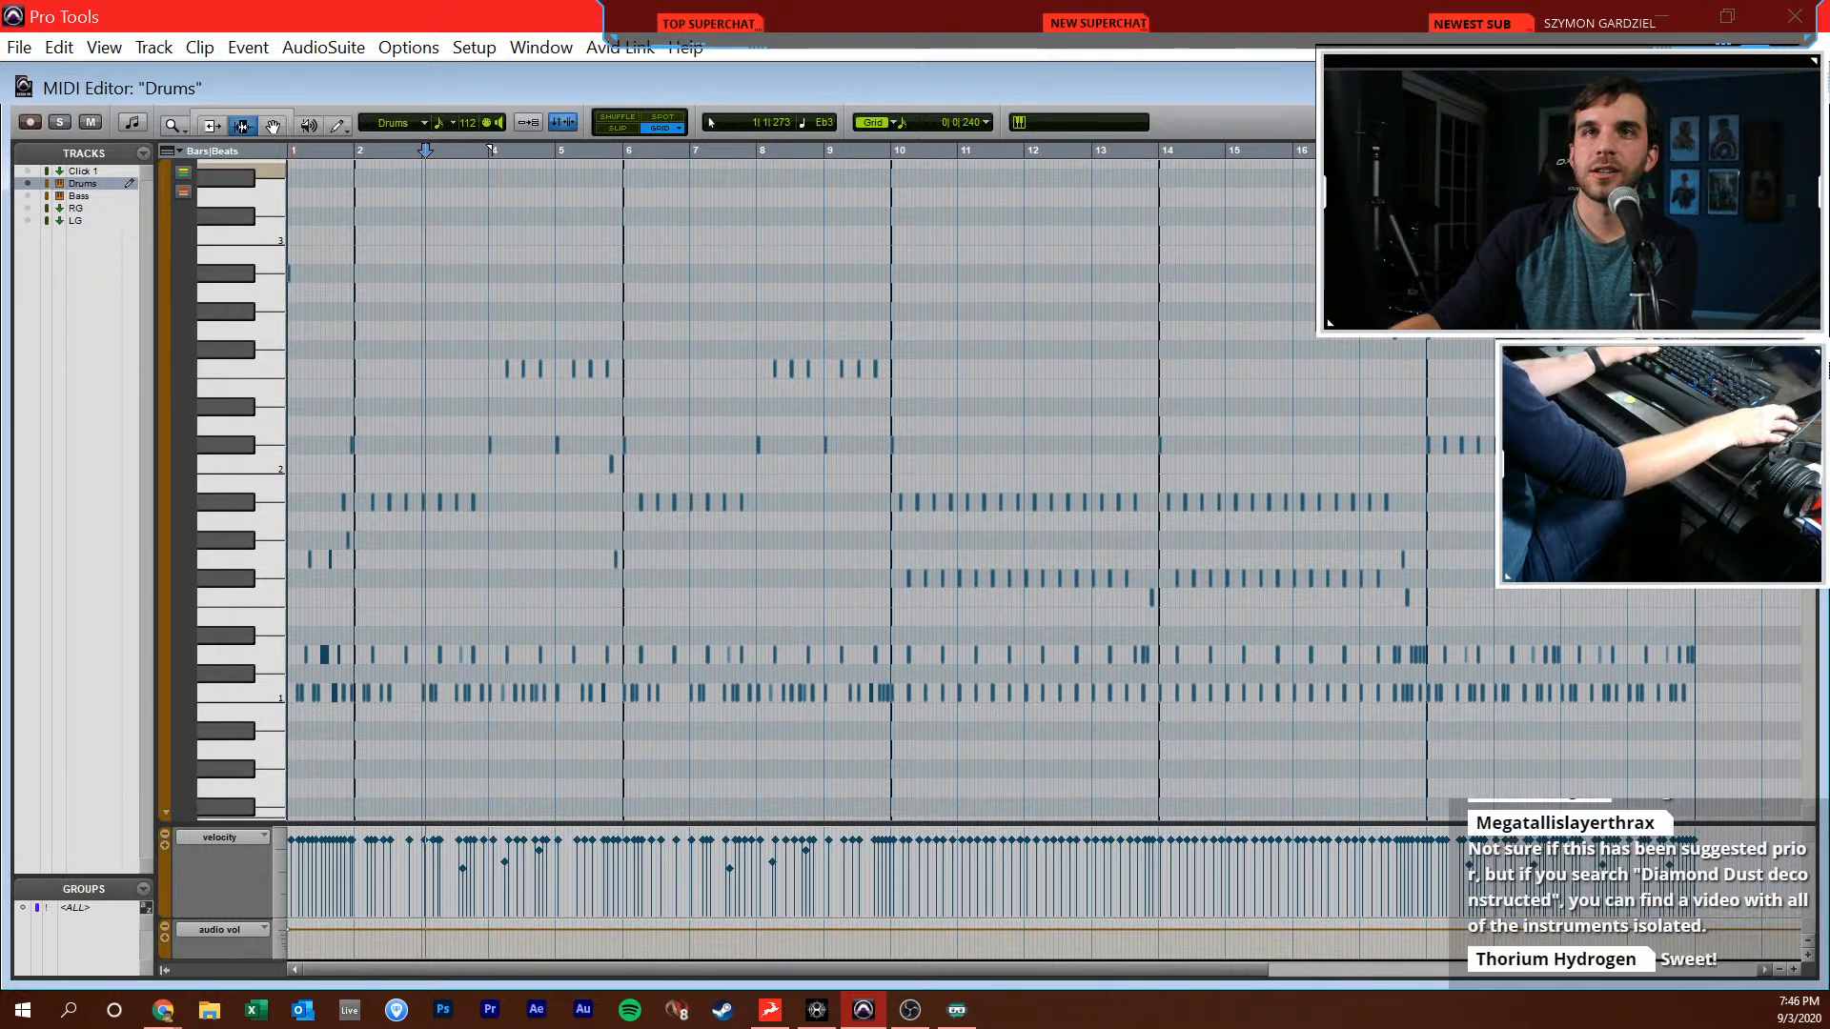
click(341, 328)
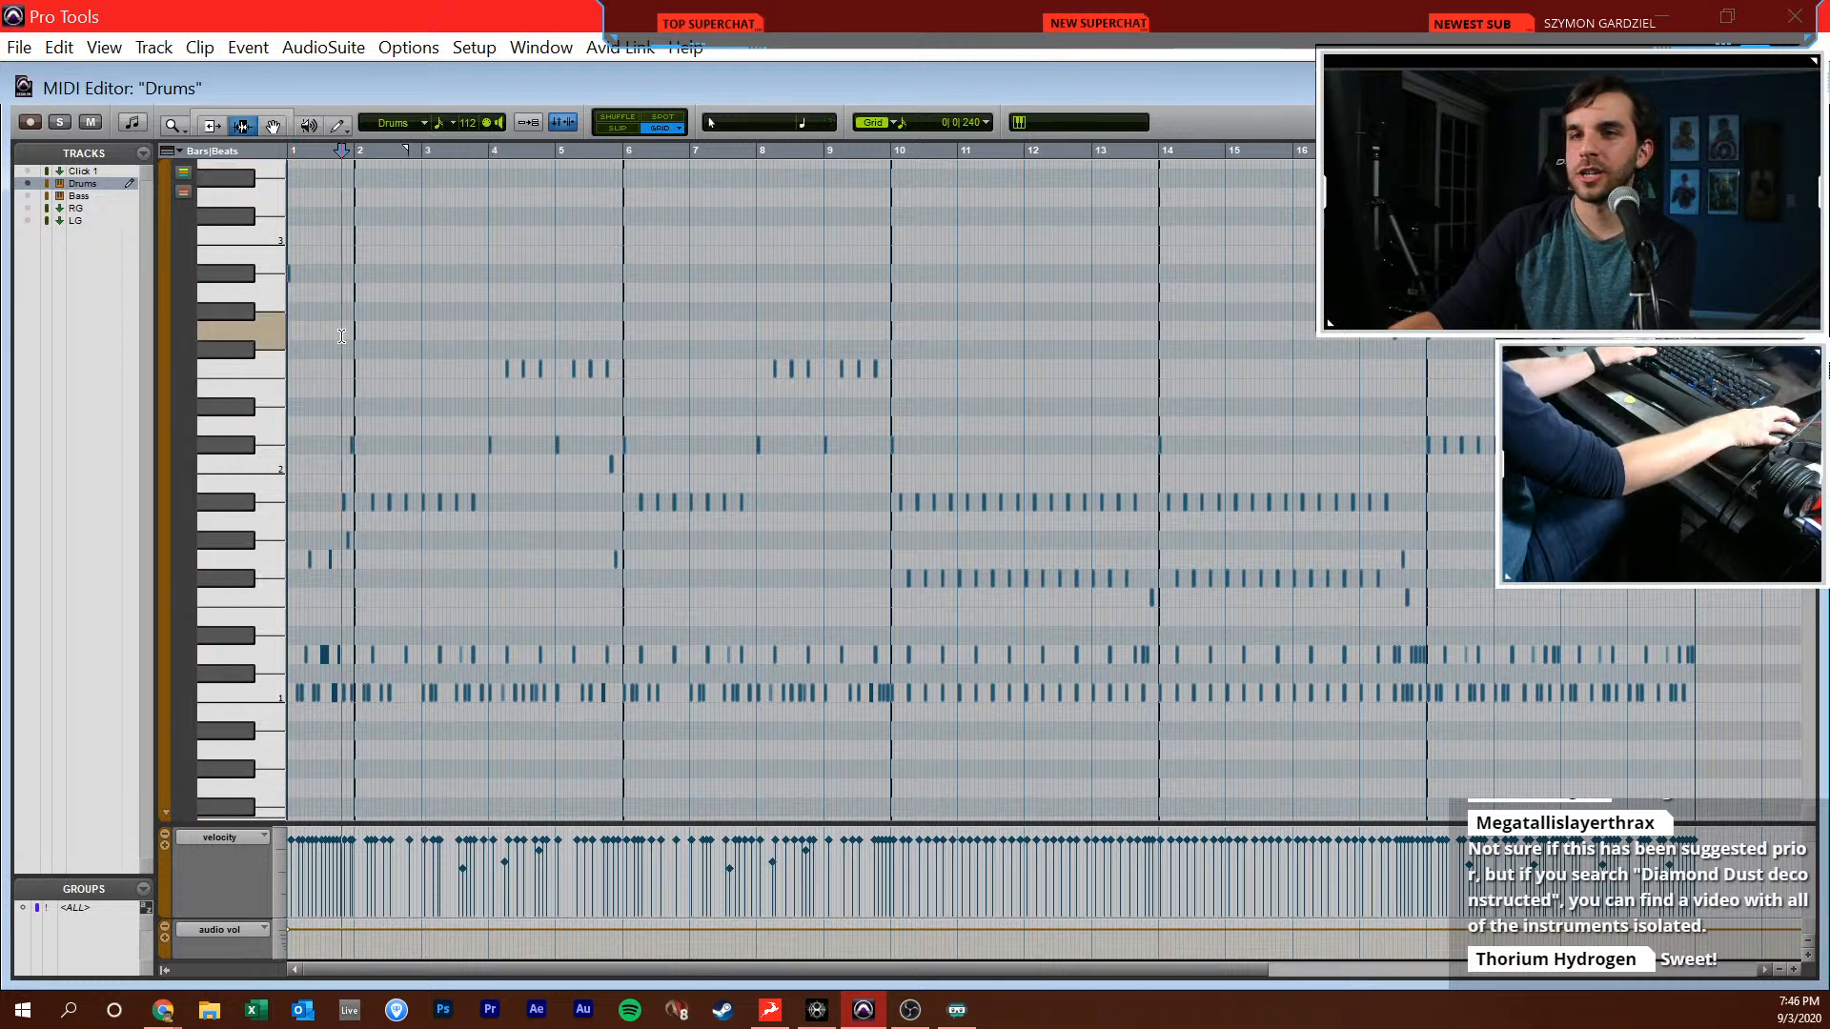
Close the MIDI editor and play the session from bar 1 with the full arrangement in view
key(Return)
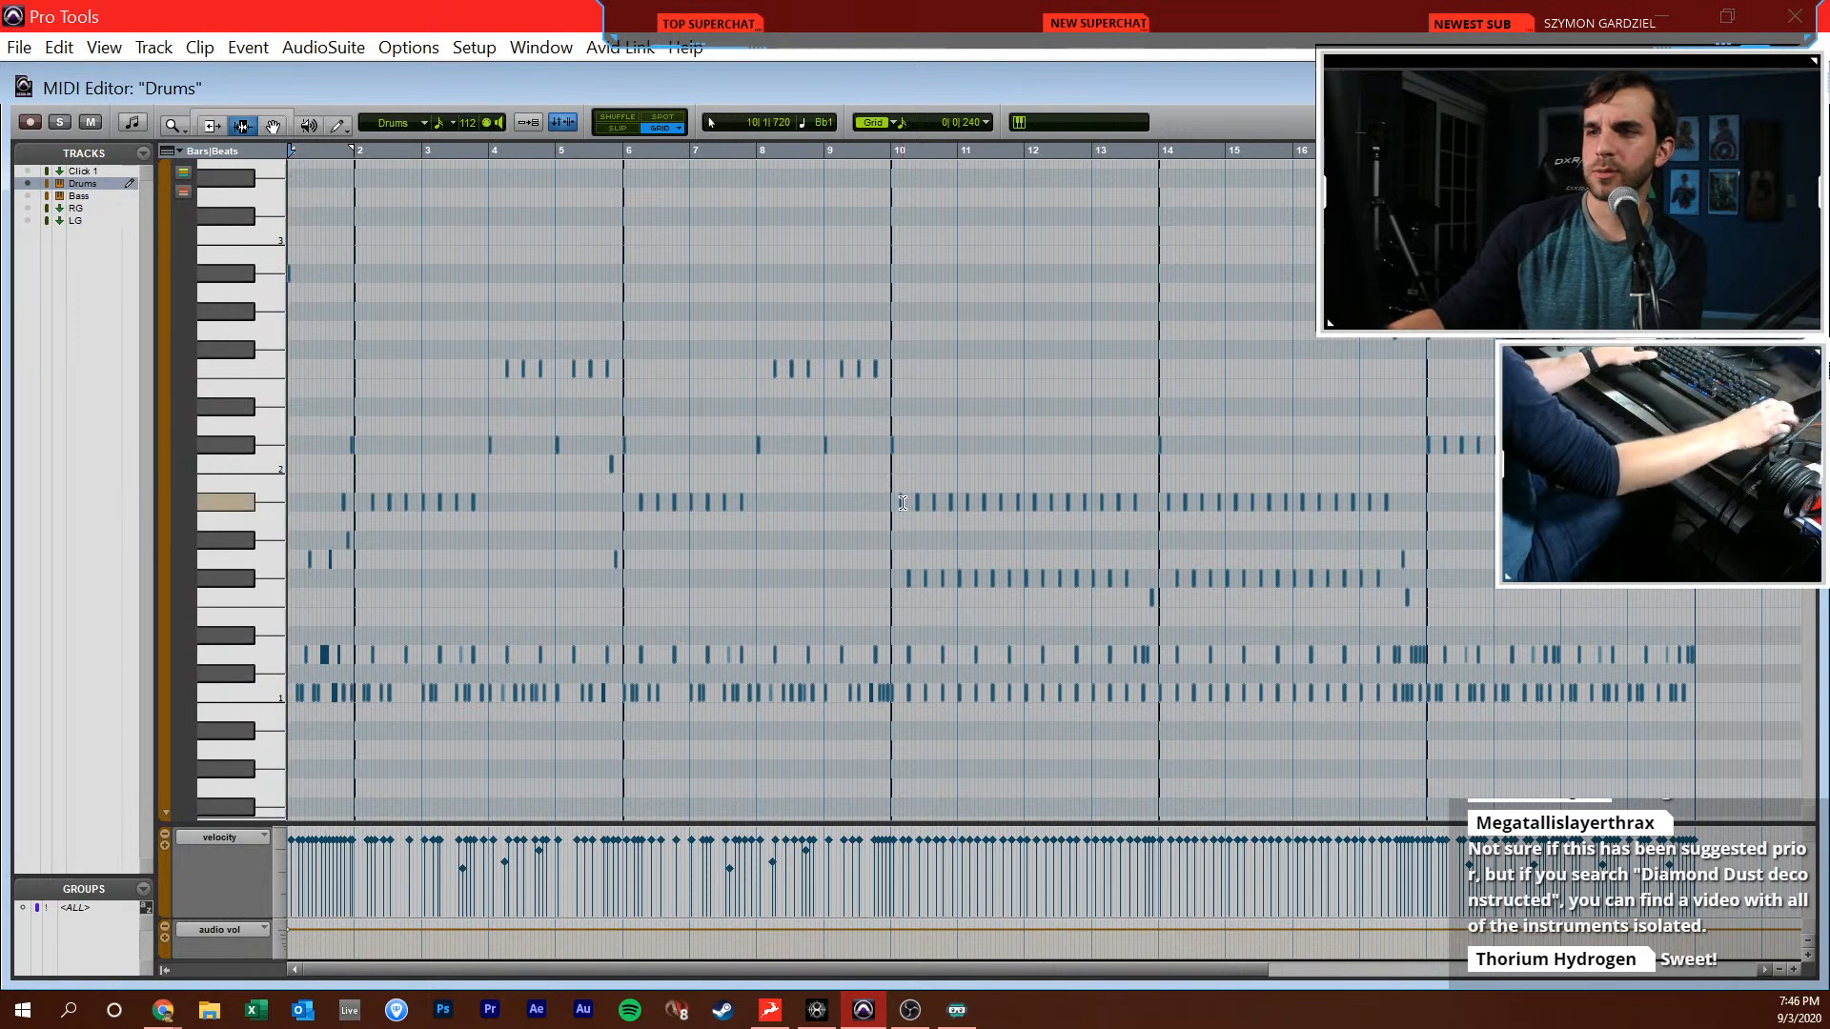
key(ctrl+w)
key(space)
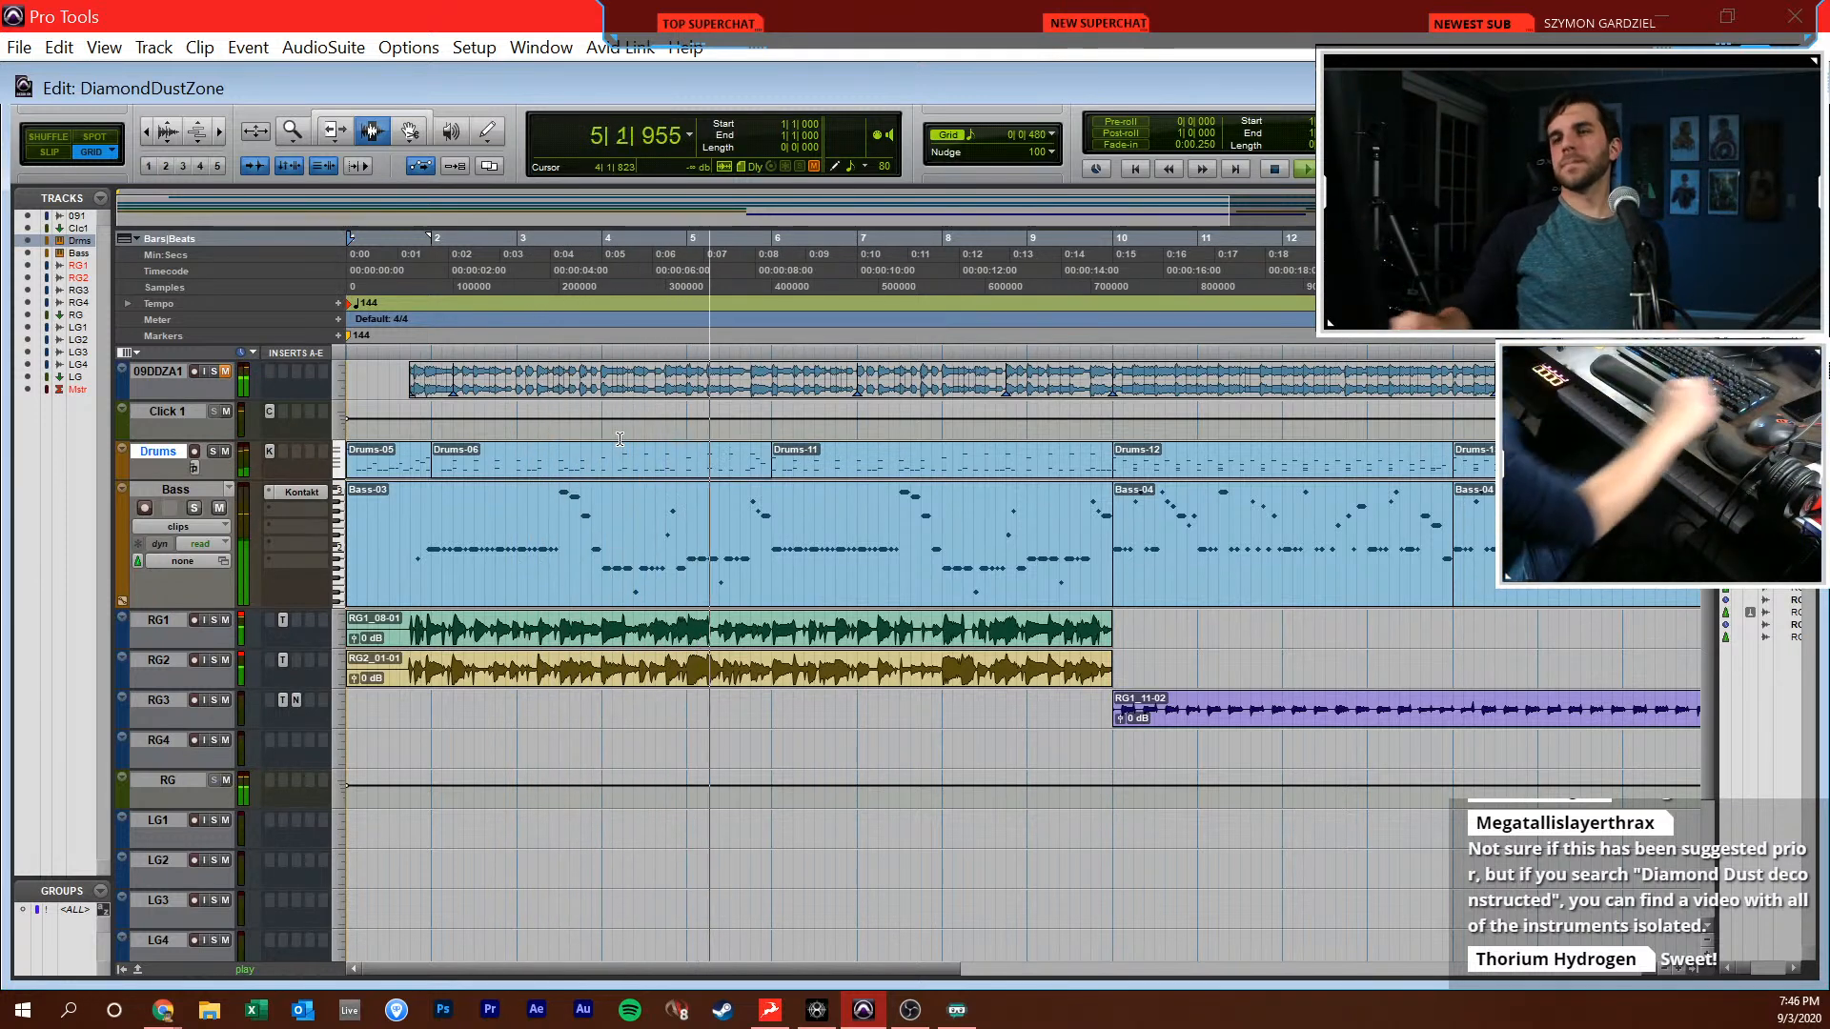
click(877, 592)
key(ctrl+equal)
key(ctrl+equal)
key(r)
click(841, 592)
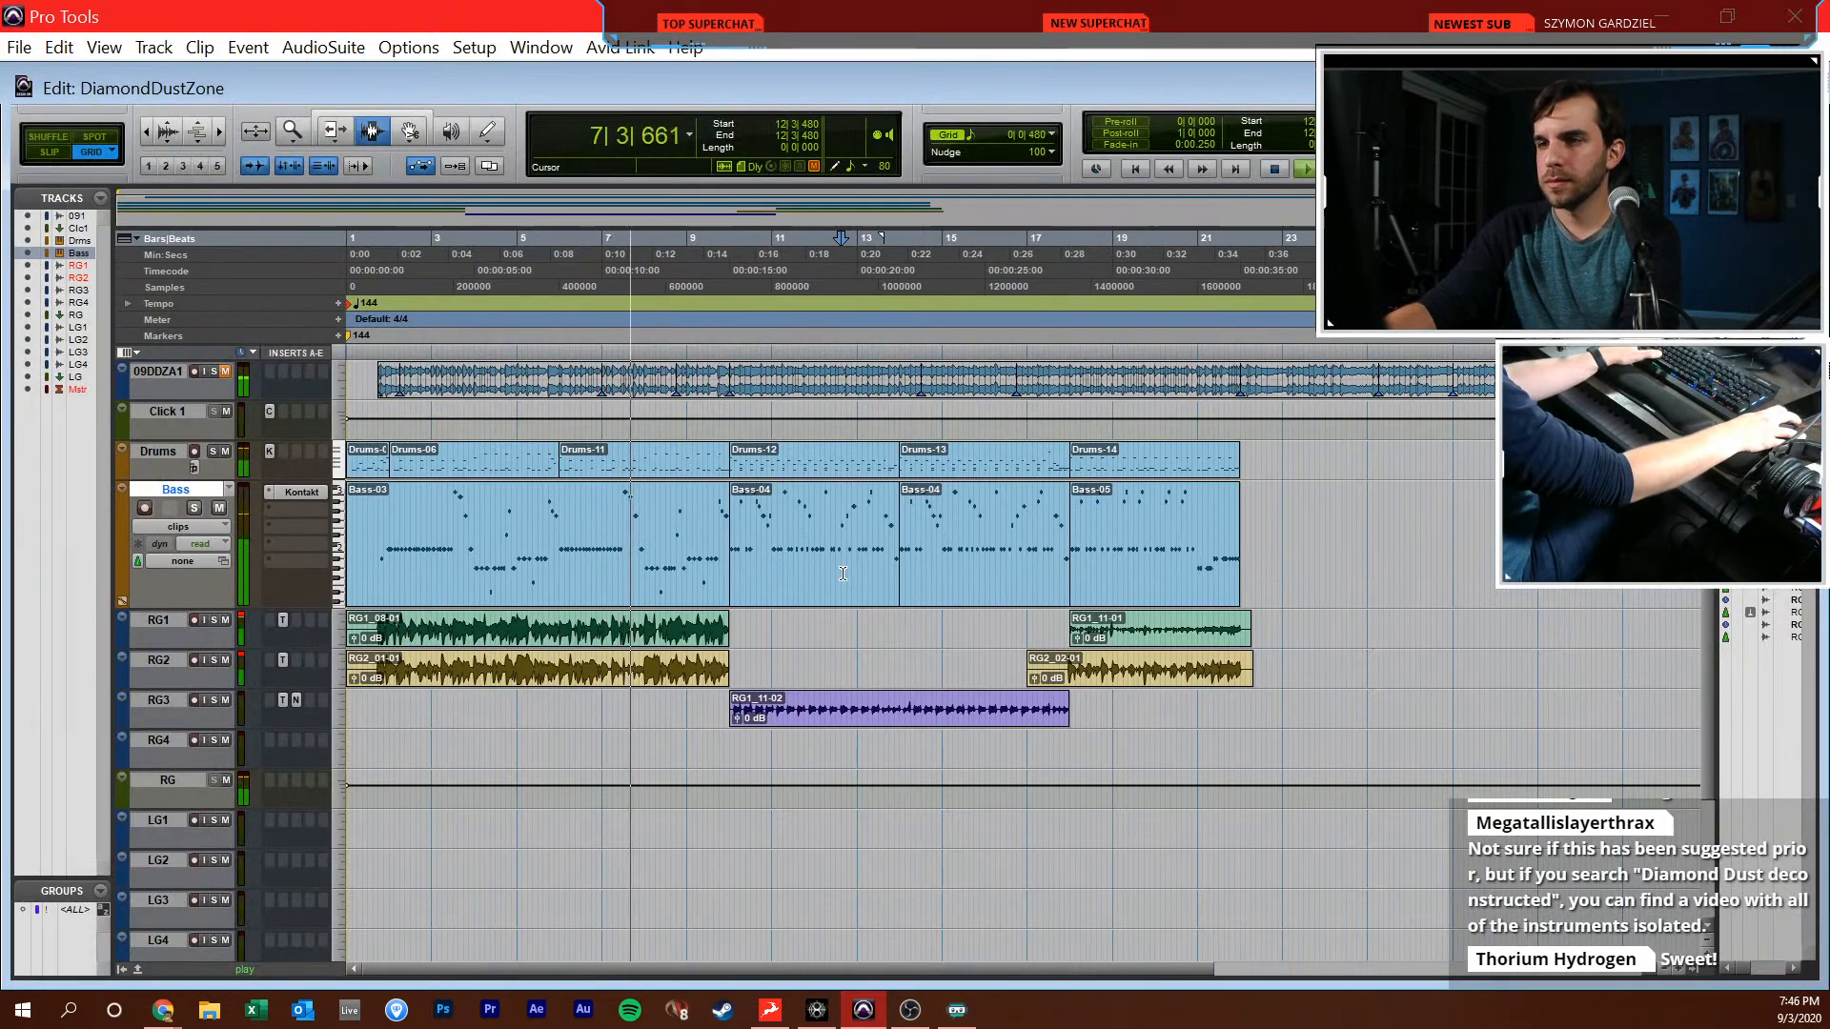
click(1112, 632)
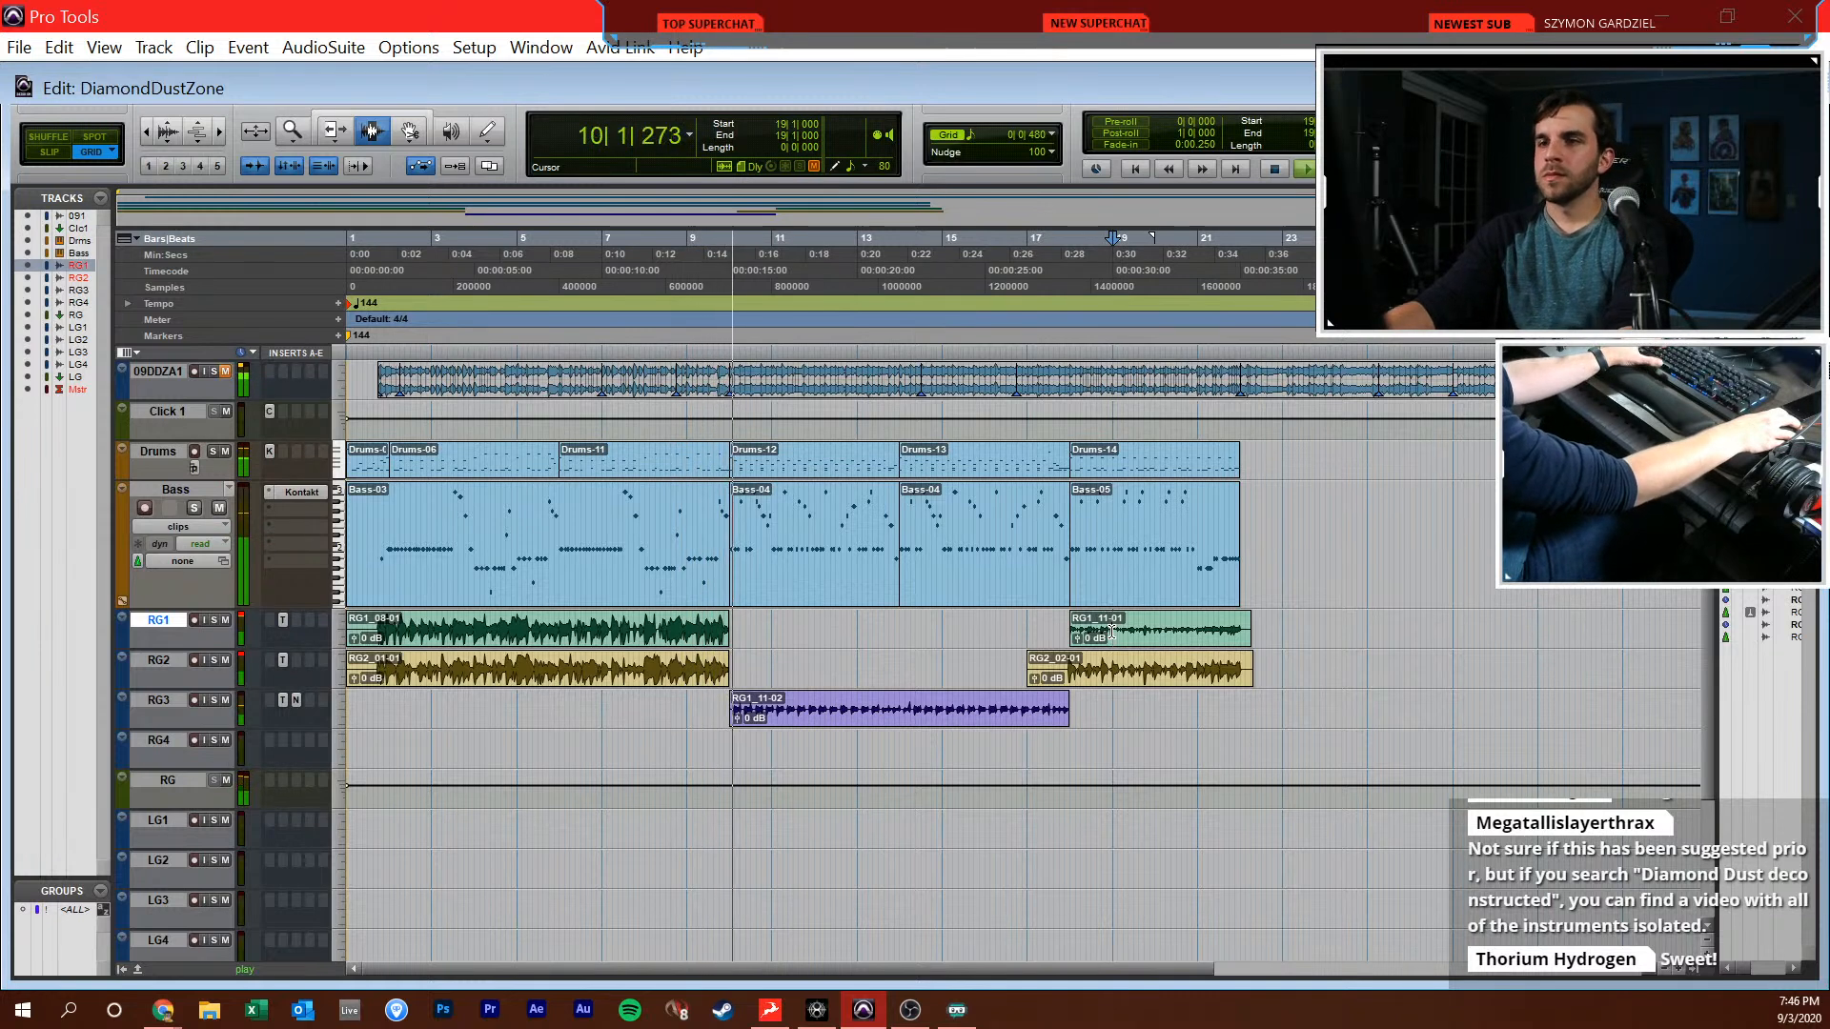
click(1002, 686)
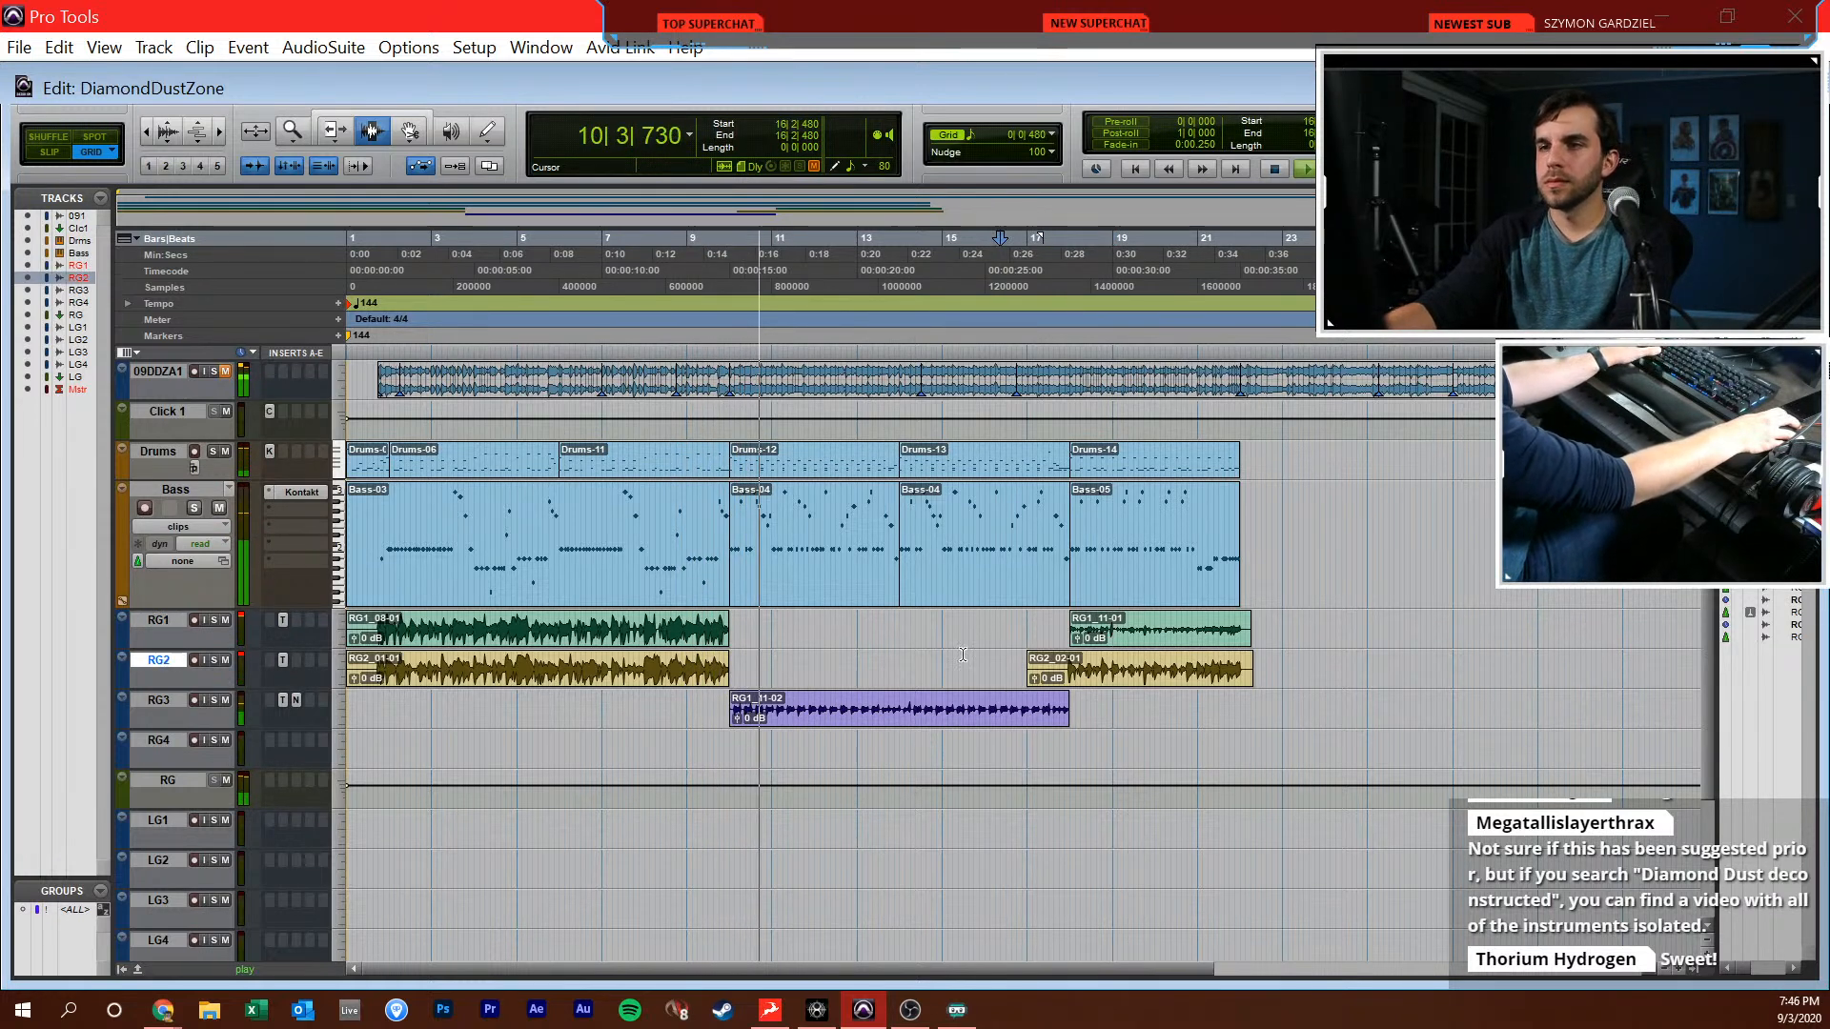
Listen to the arrangement through bar 20, then stop playback with the insertion point at bar 17 on RG1
click(963, 655)
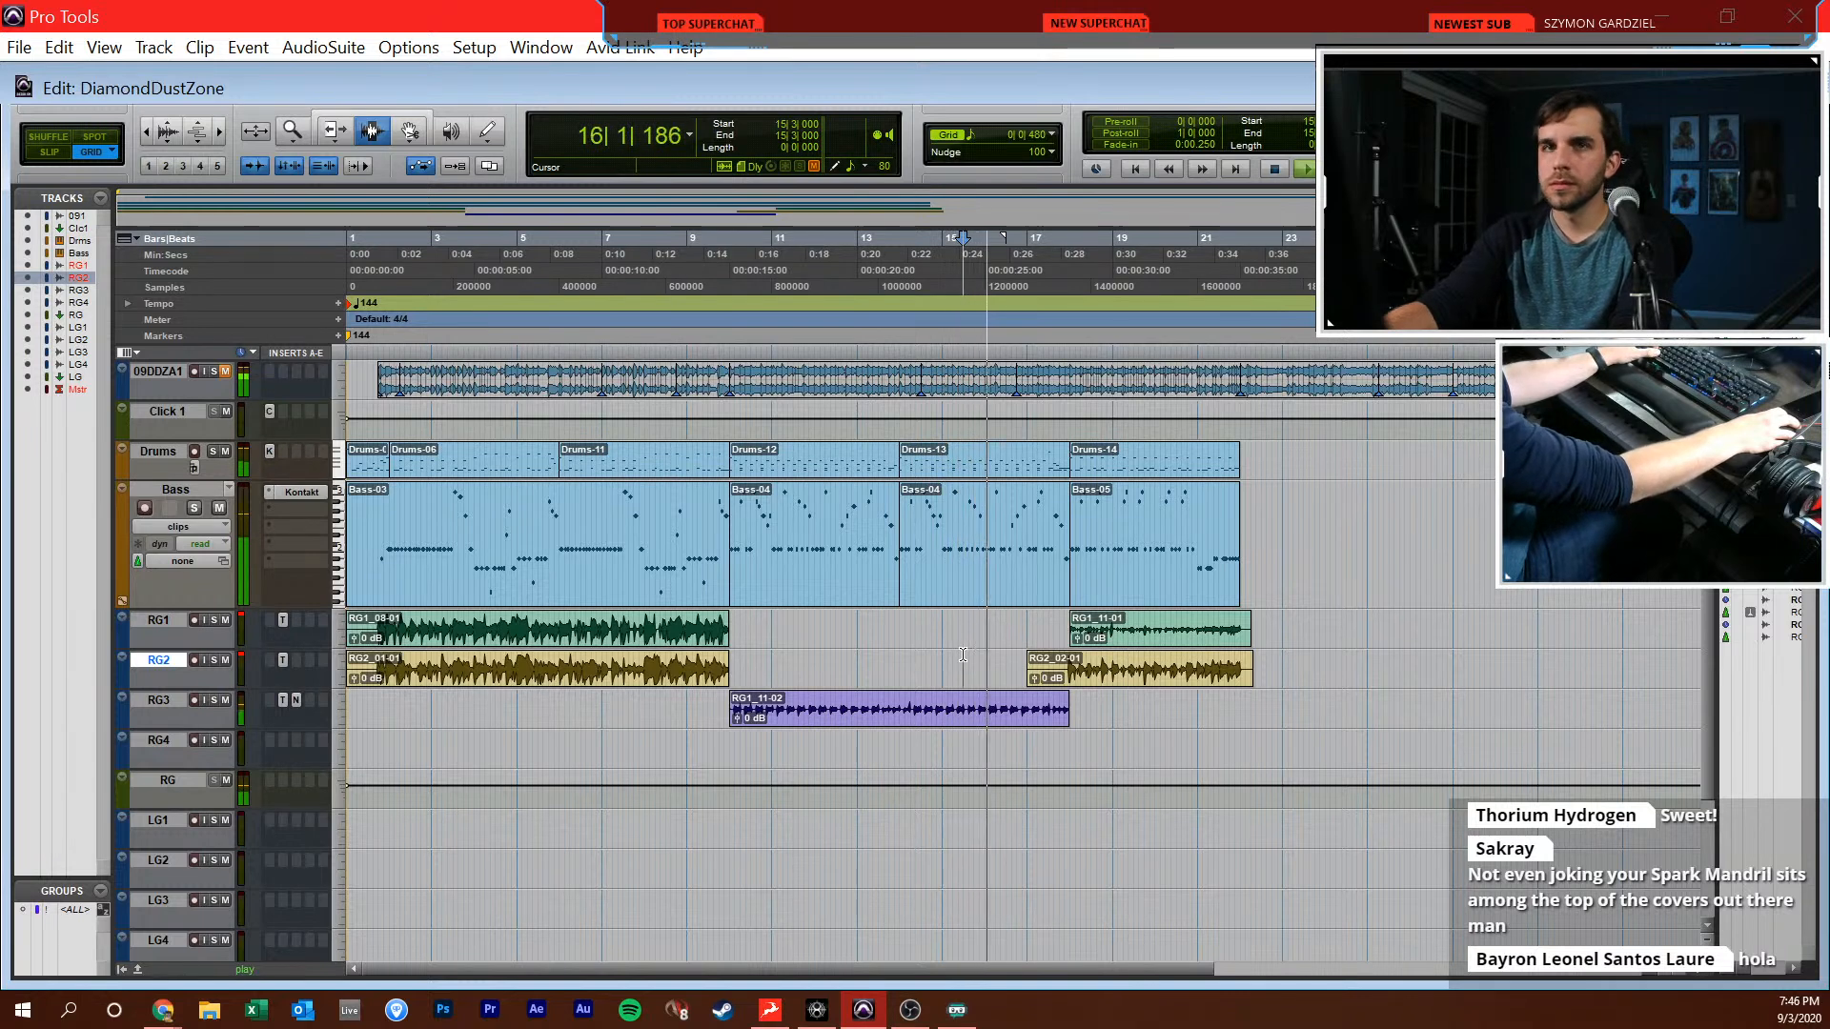
click(988, 665)
key(t)
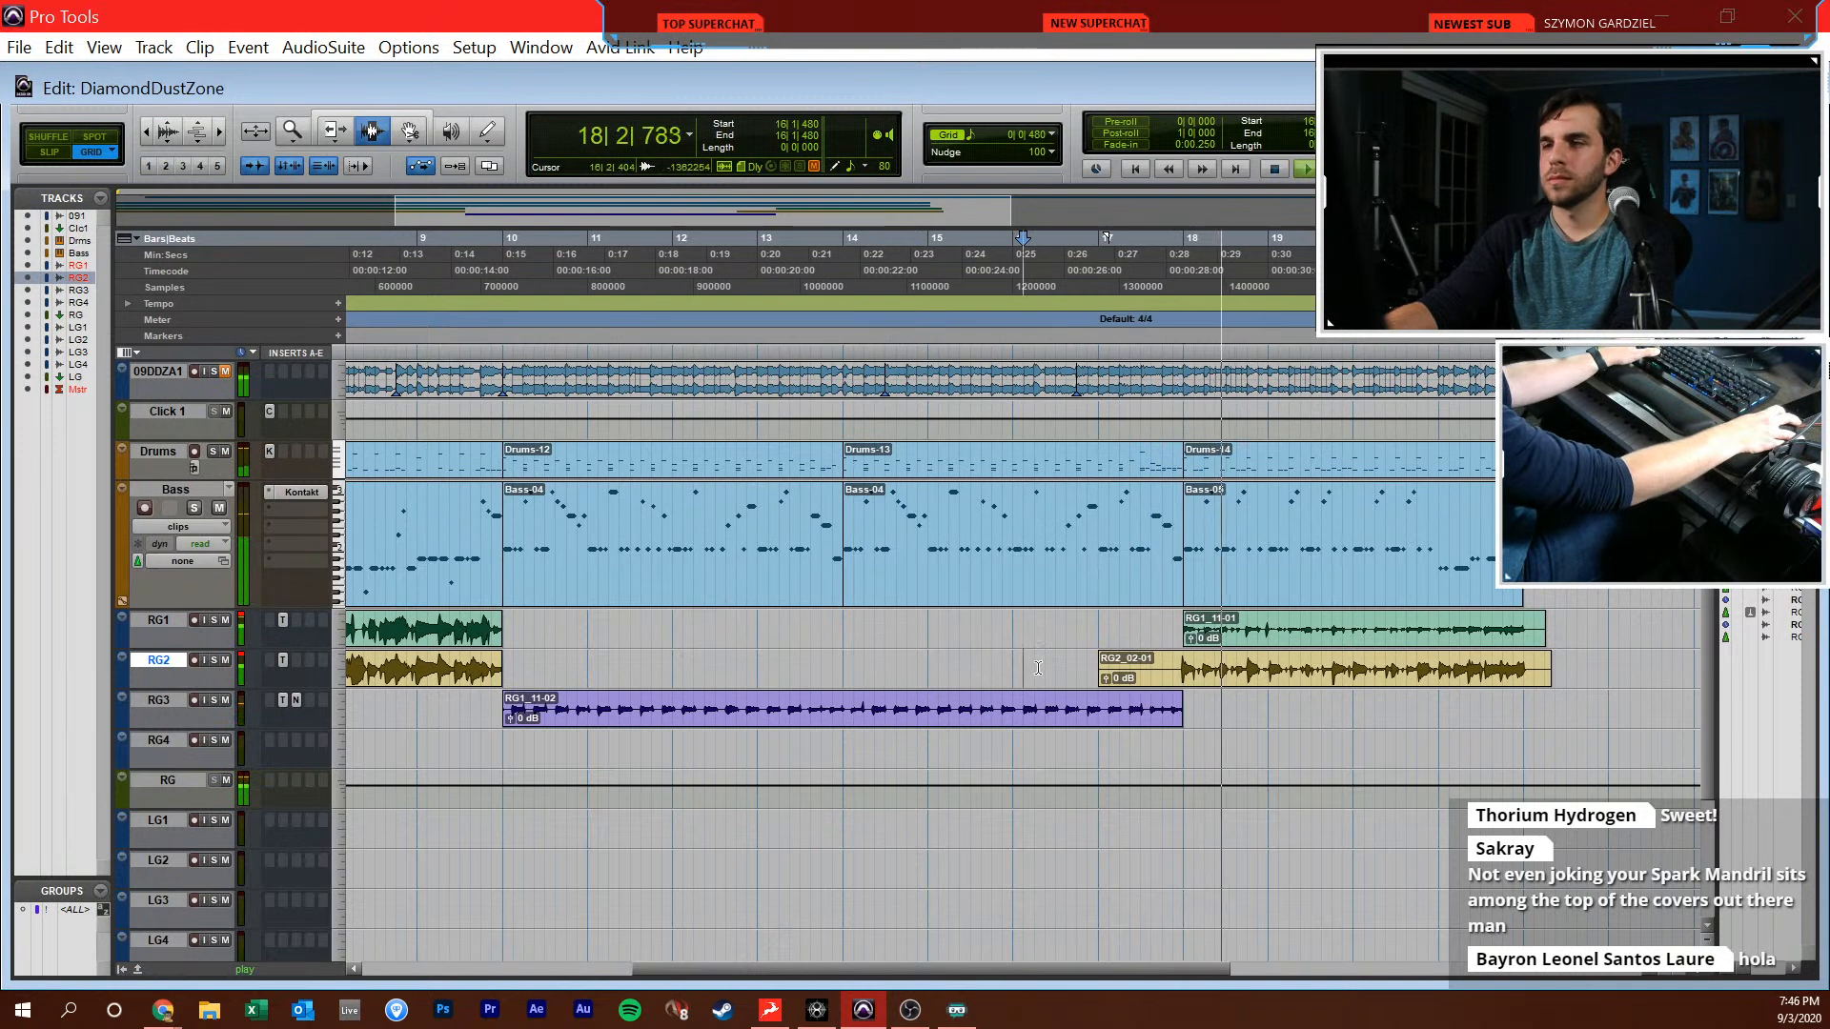
click(1096, 637)
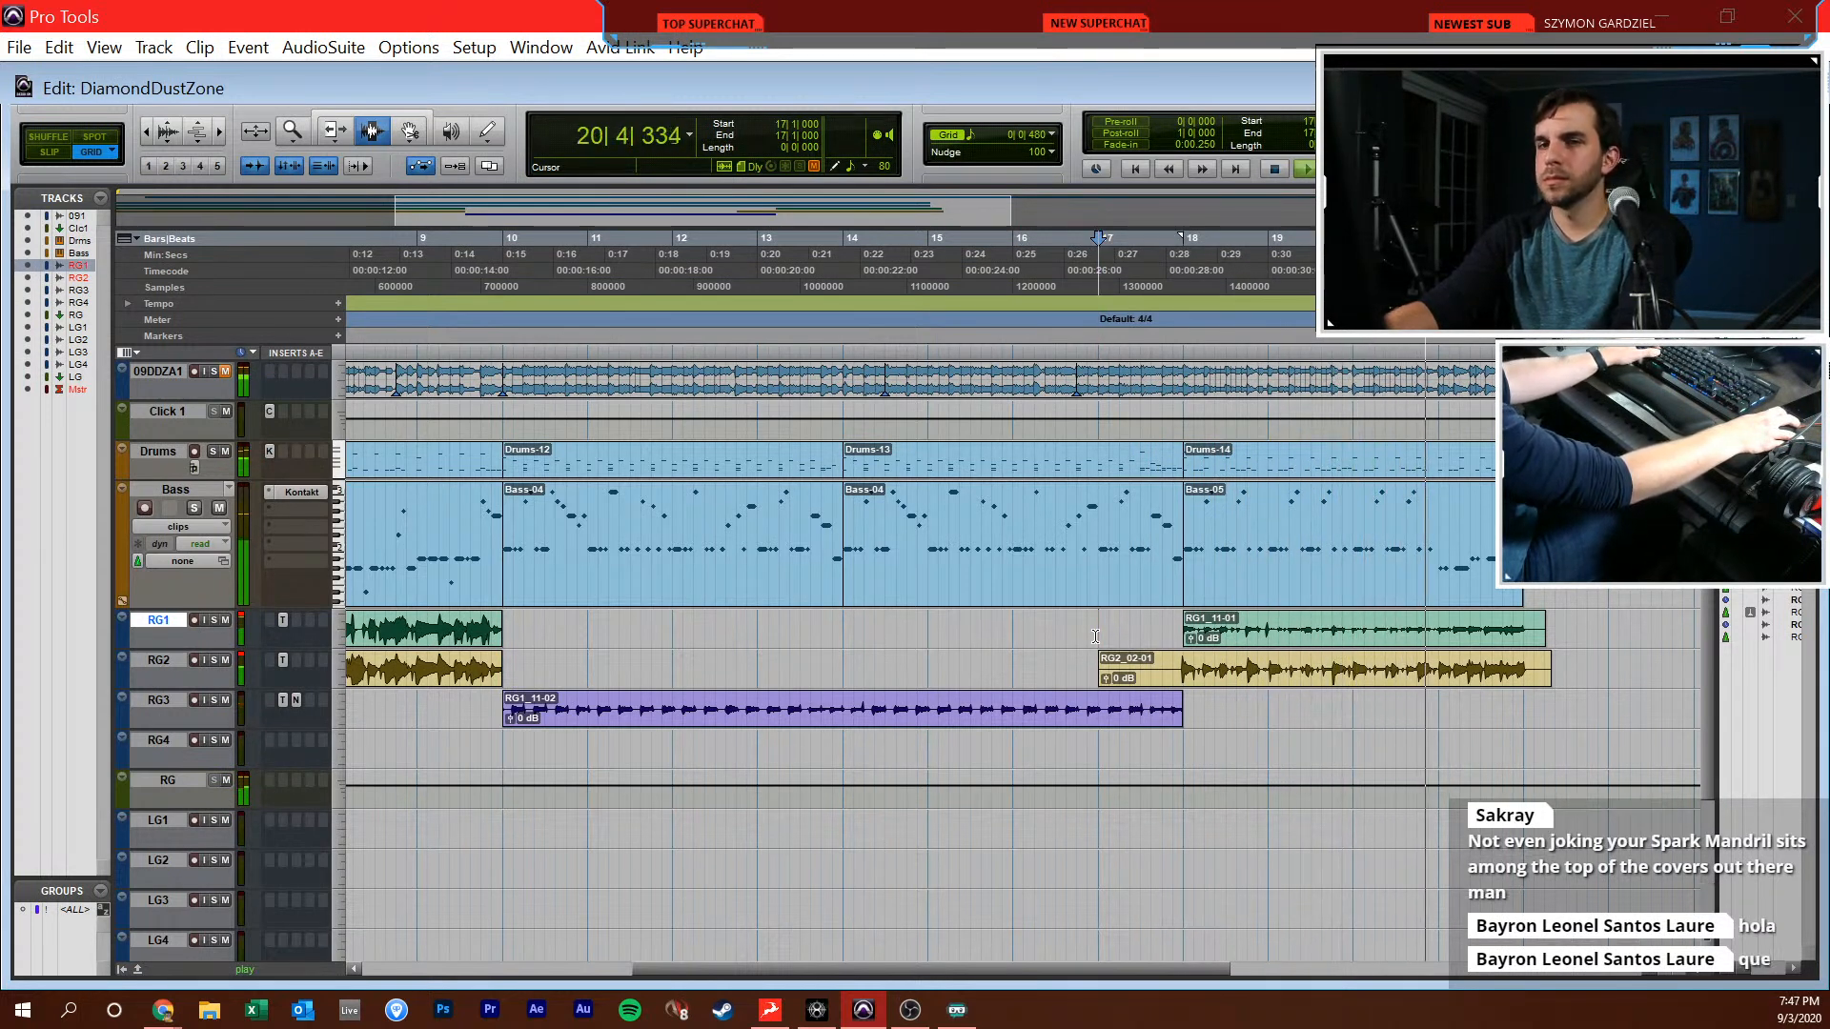
key(space)
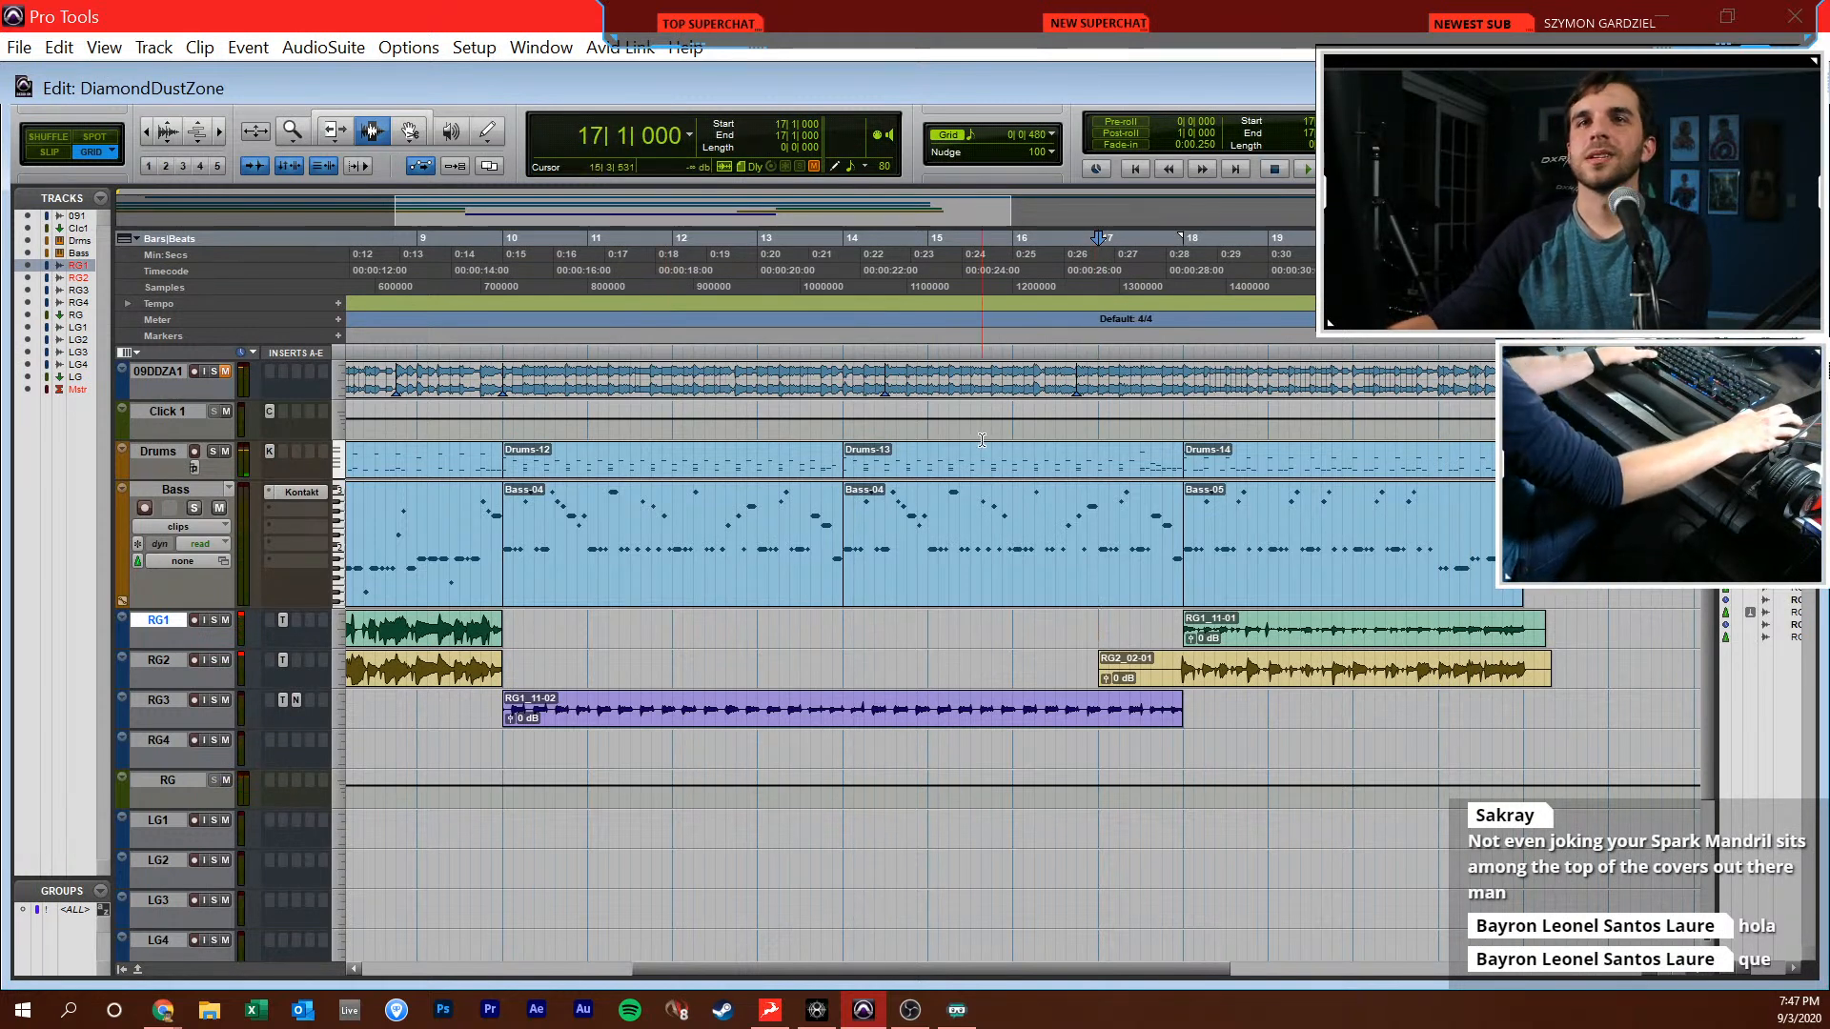
click(932, 477)
drag(910, 562, 918, 565)
click(918, 670)
click(821, 632)
click(806, 641)
key(Return)
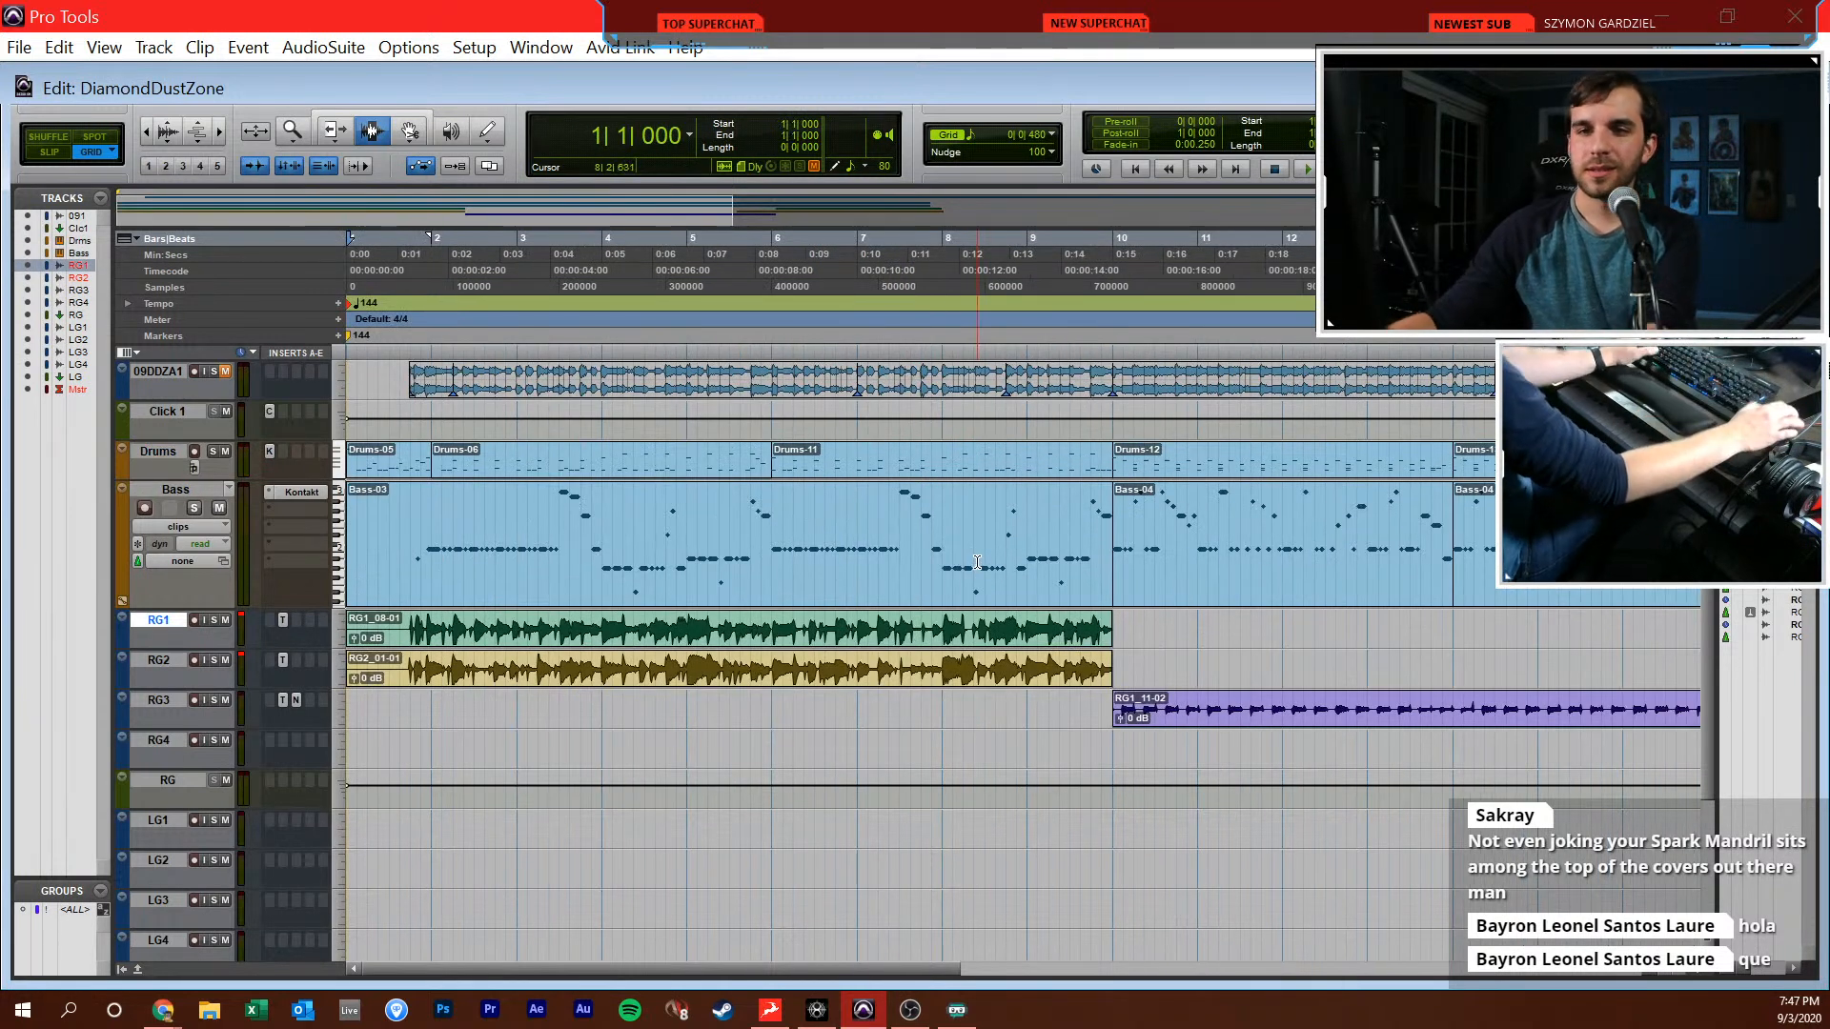
click(971, 561)
click(965, 632)
key(r)
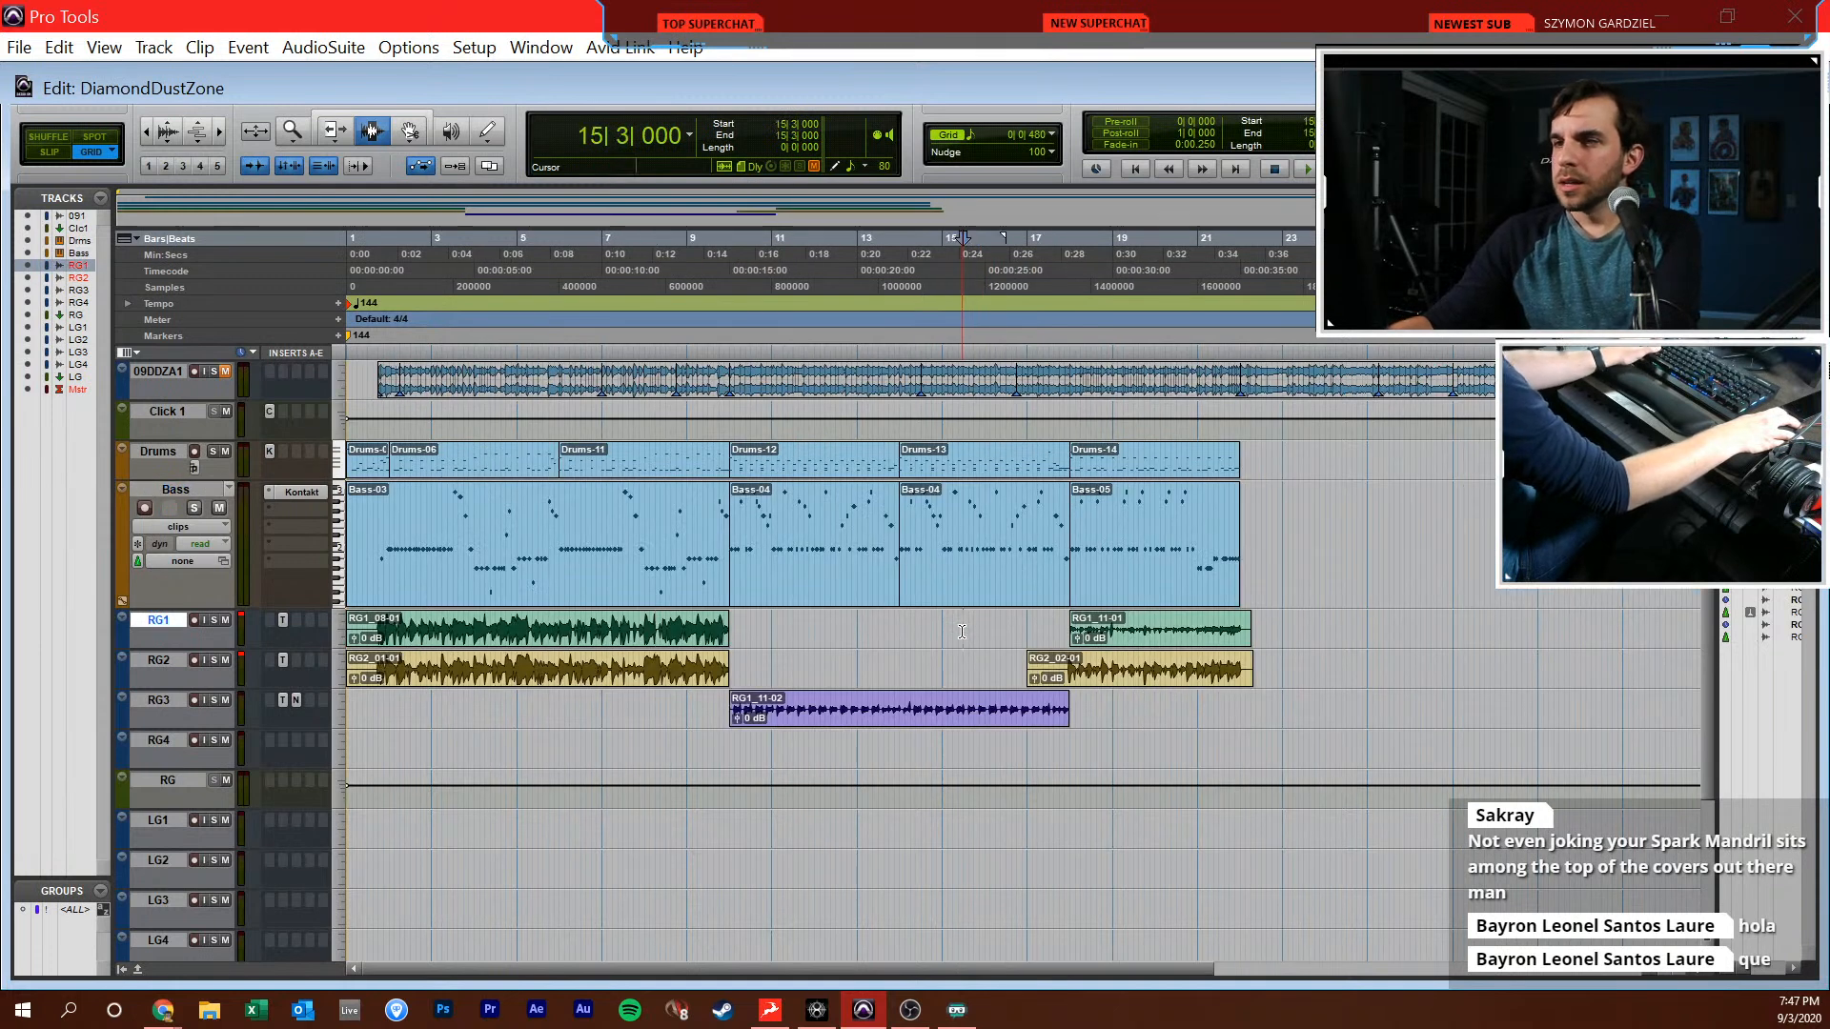
click(756, 726)
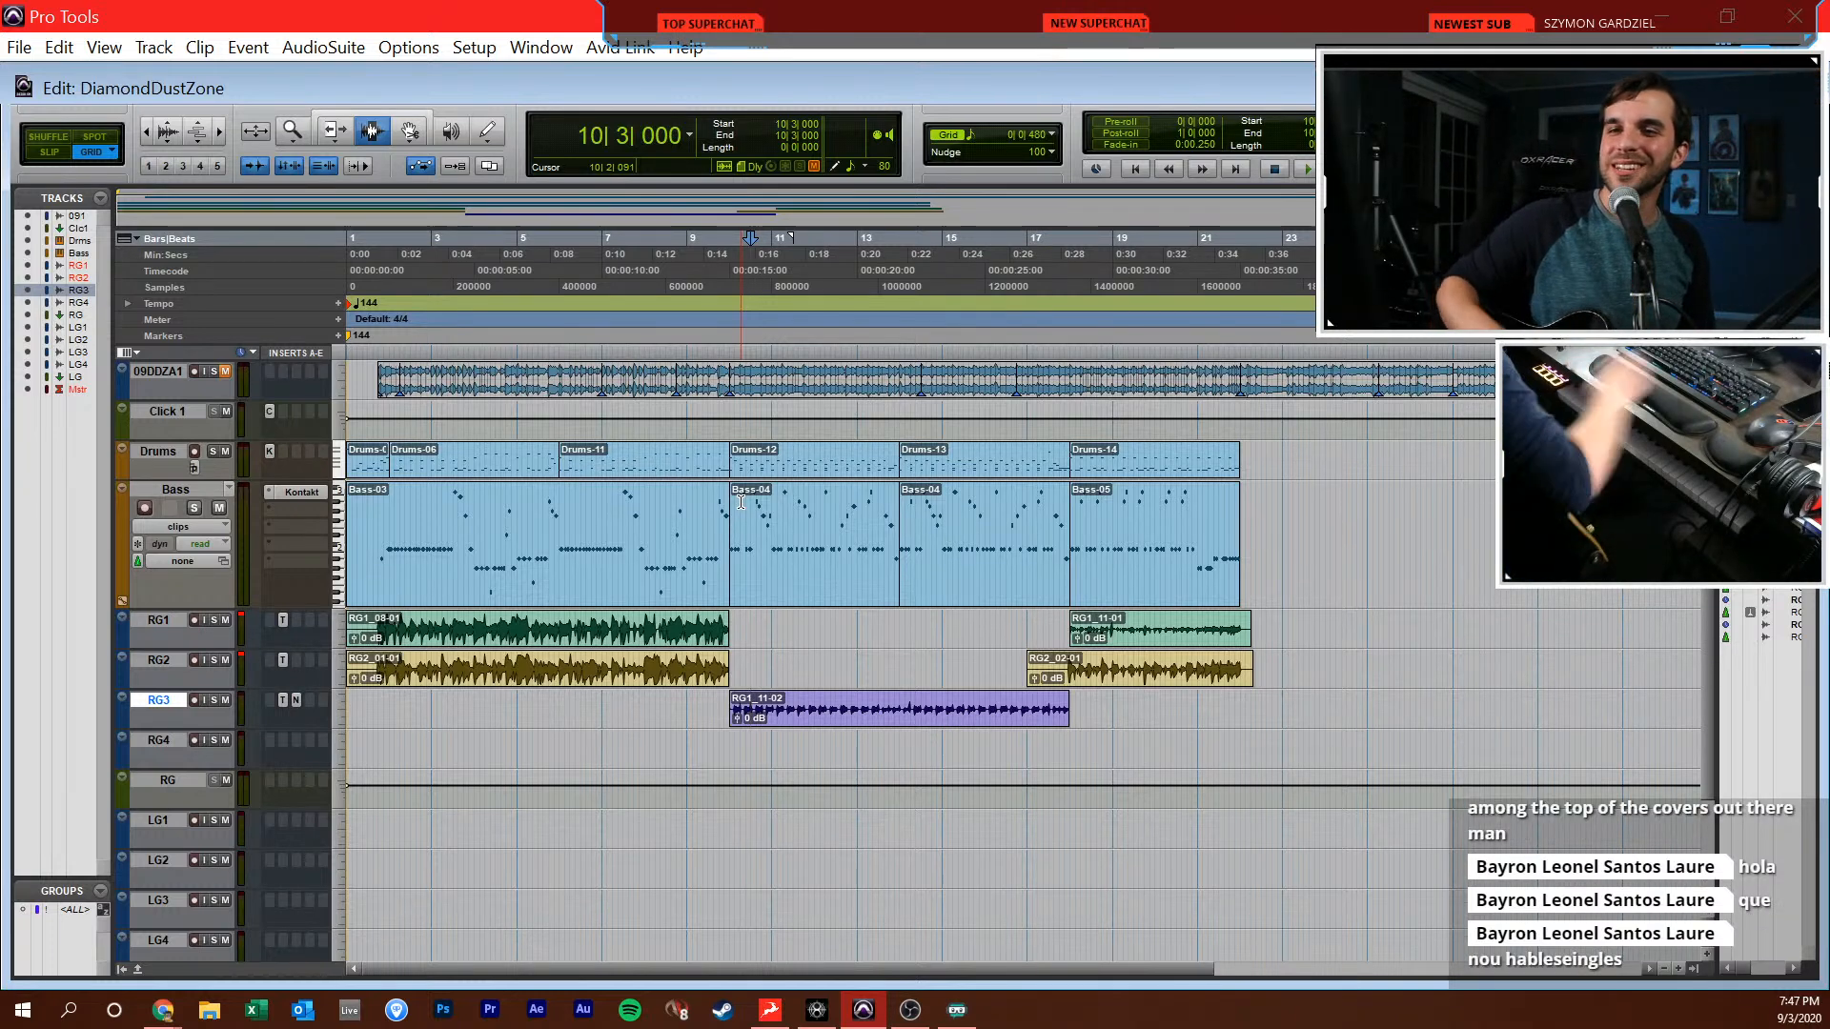
Record-arm the LG1 track in the mixer and switch its Toneforge amp to the Lead channel
key(ctrl+equal)
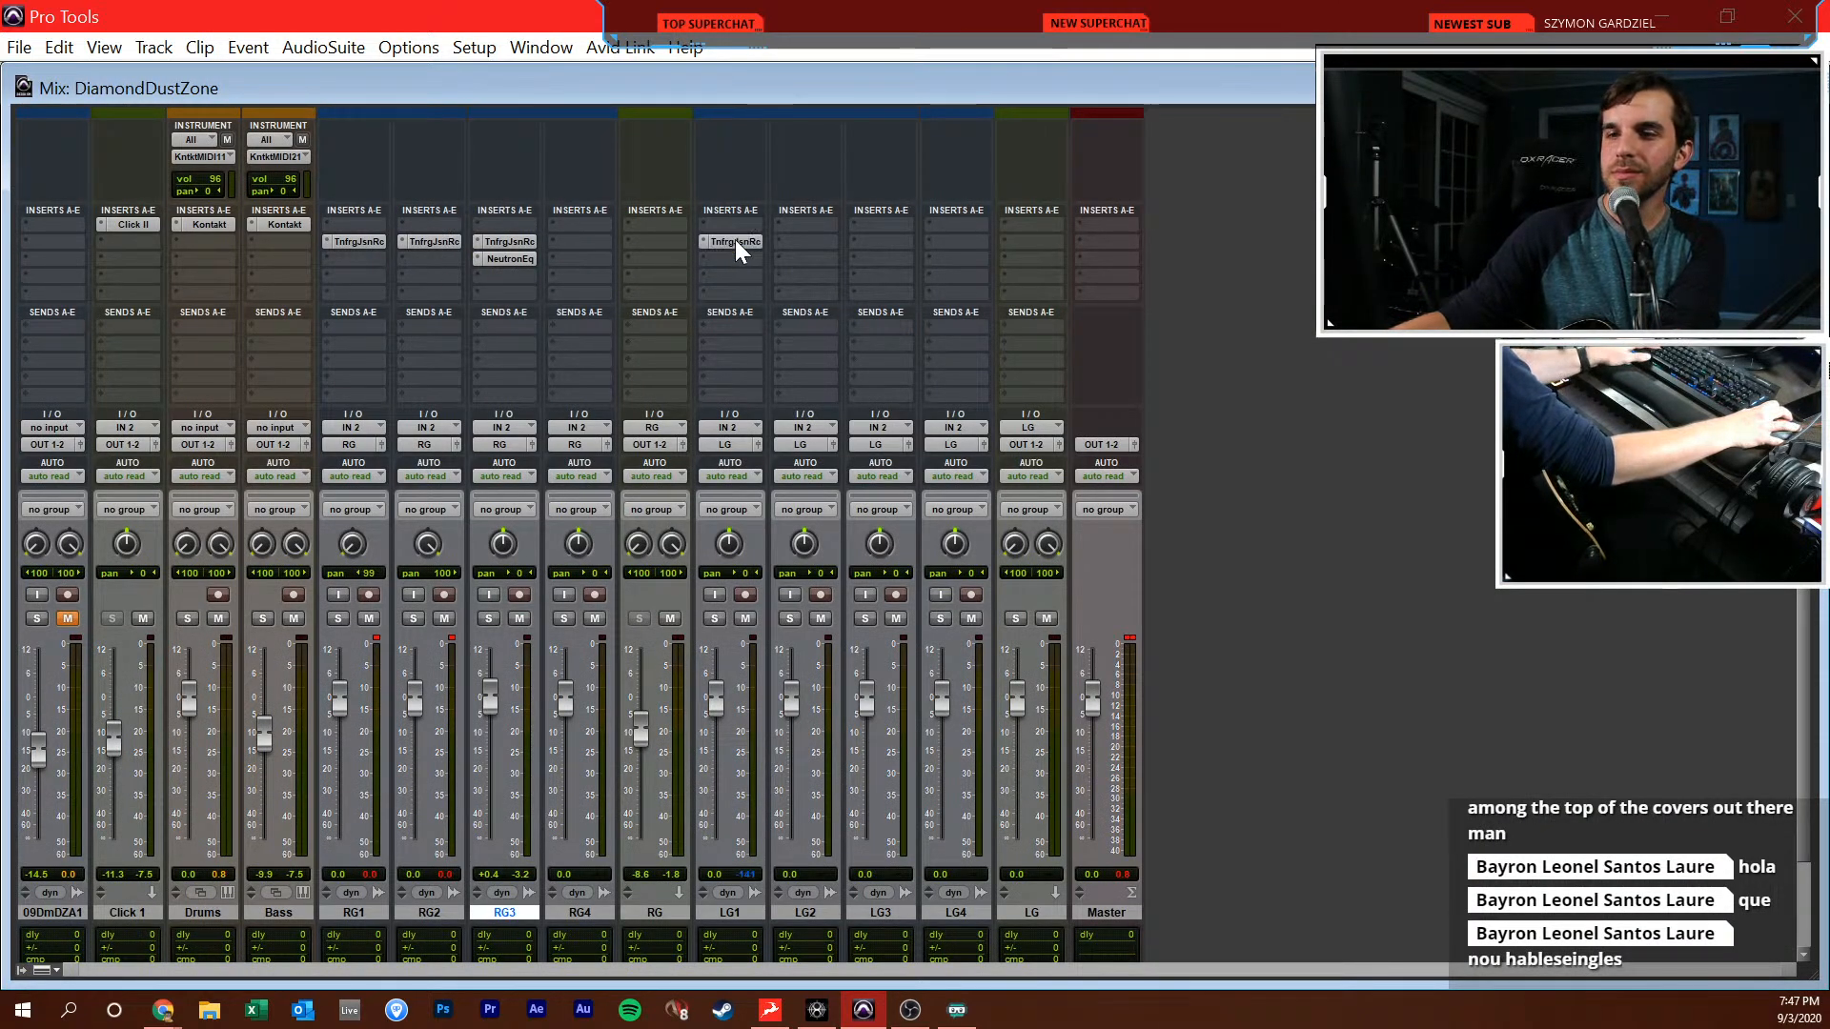
click(746, 598)
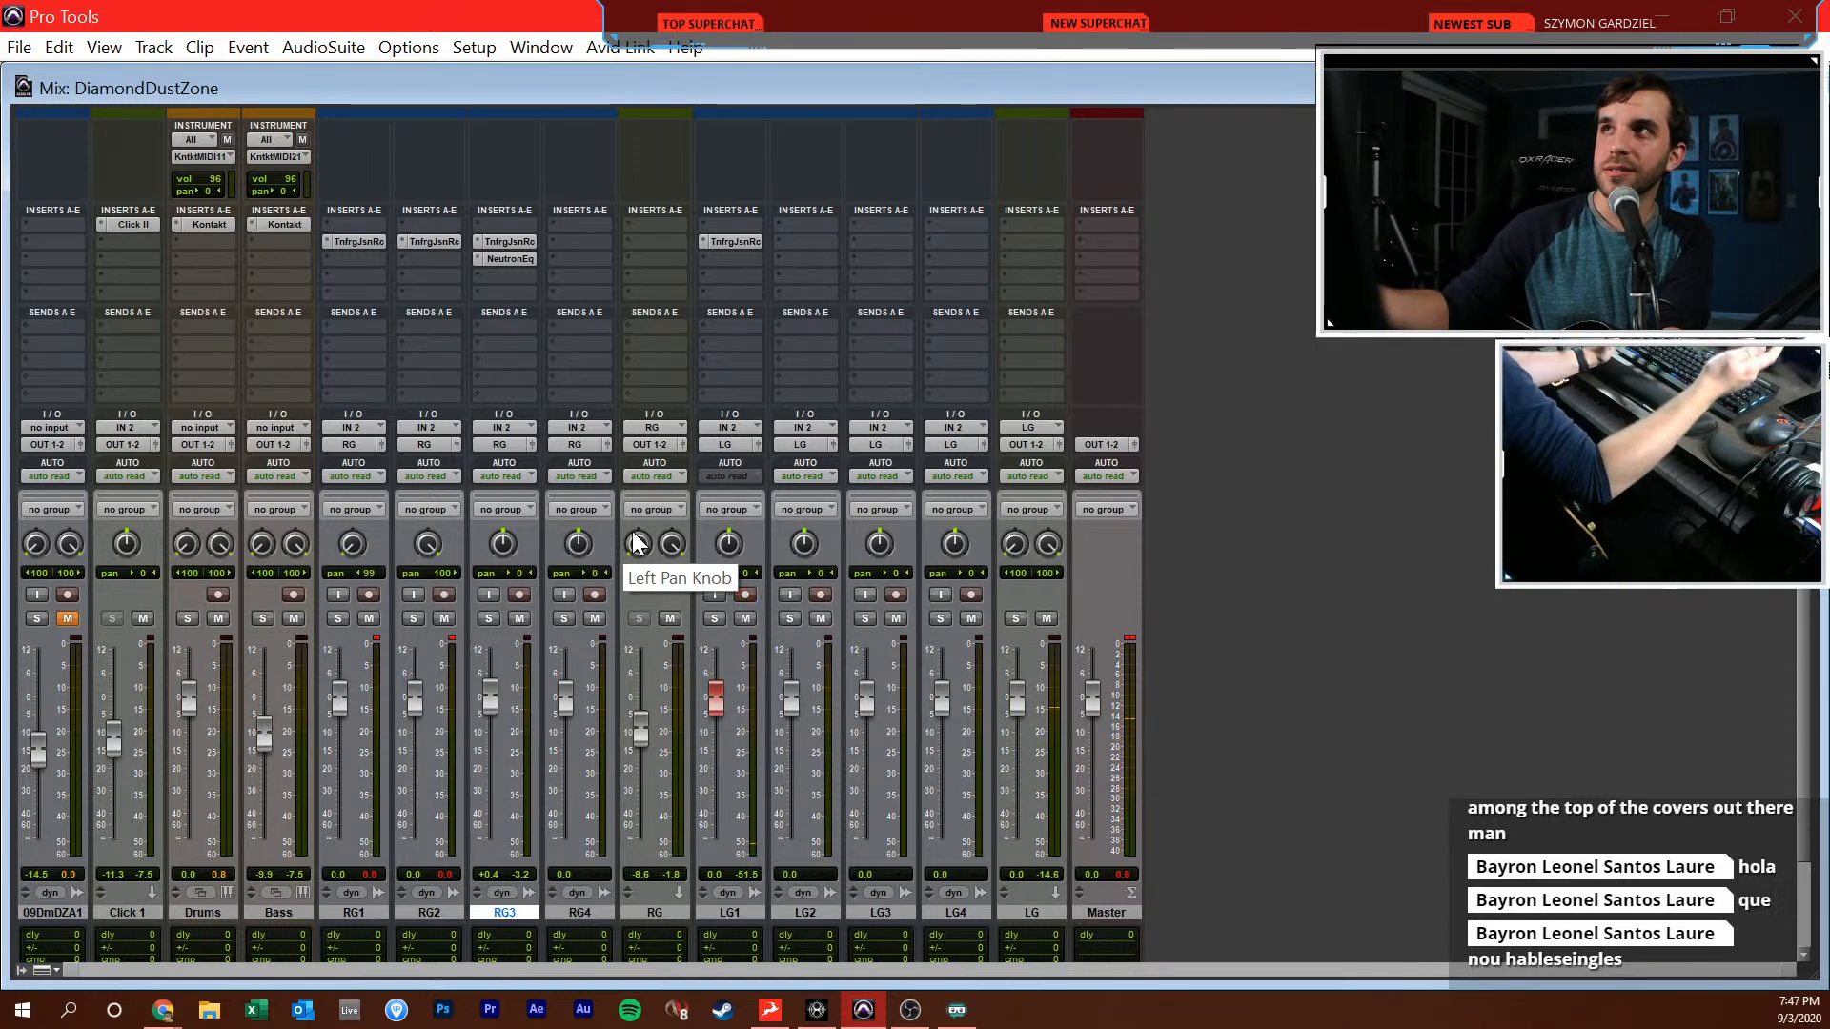
click(746, 242)
click(572, 569)
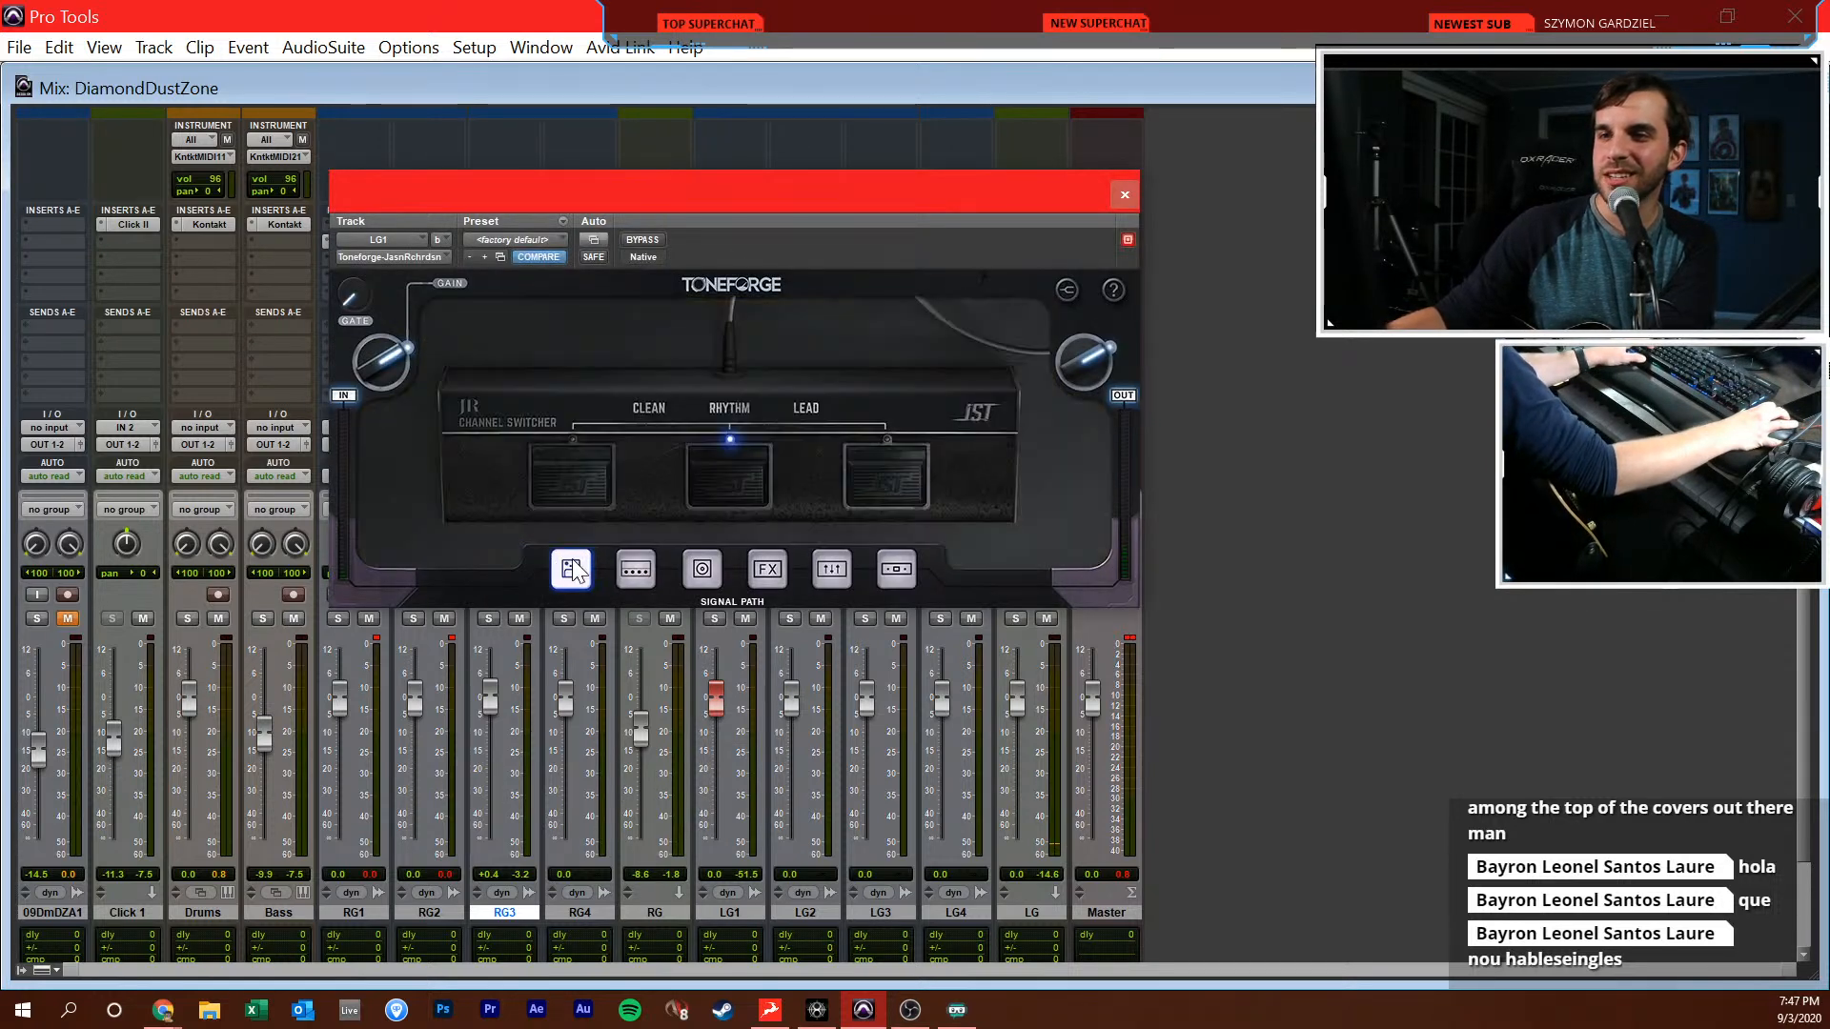
click(887, 479)
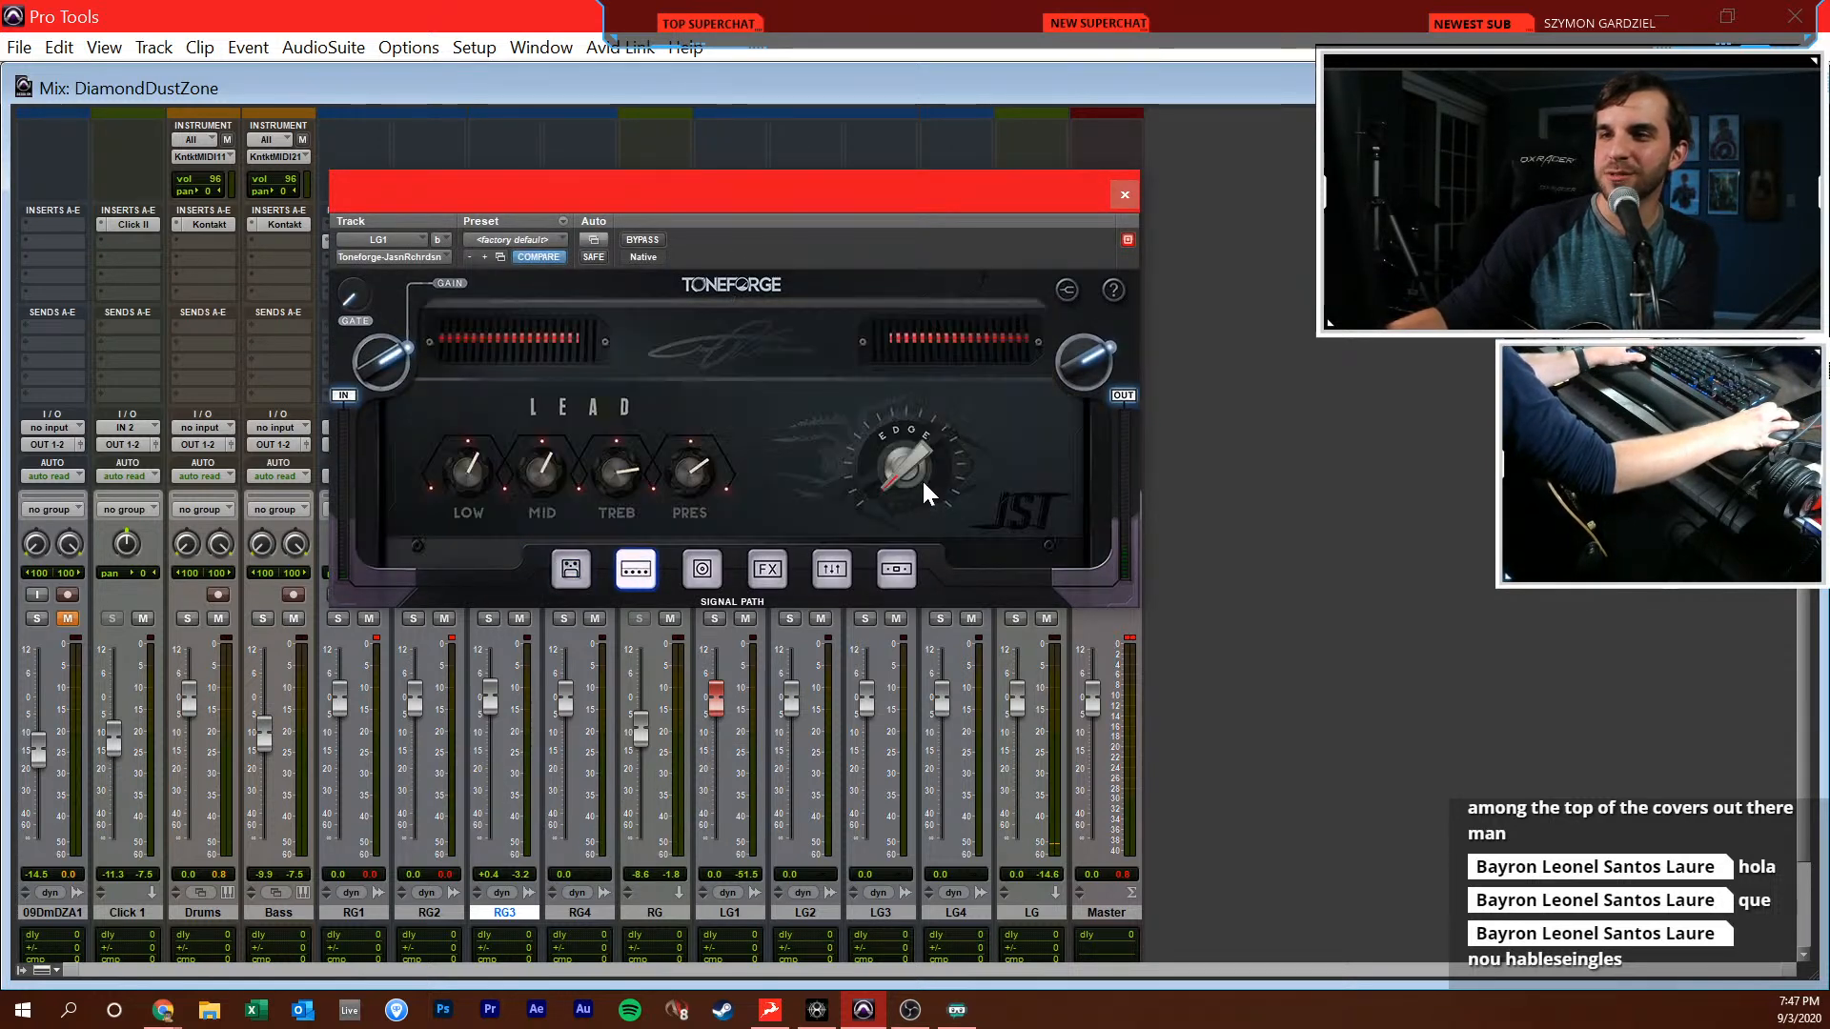
click(1121, 202)
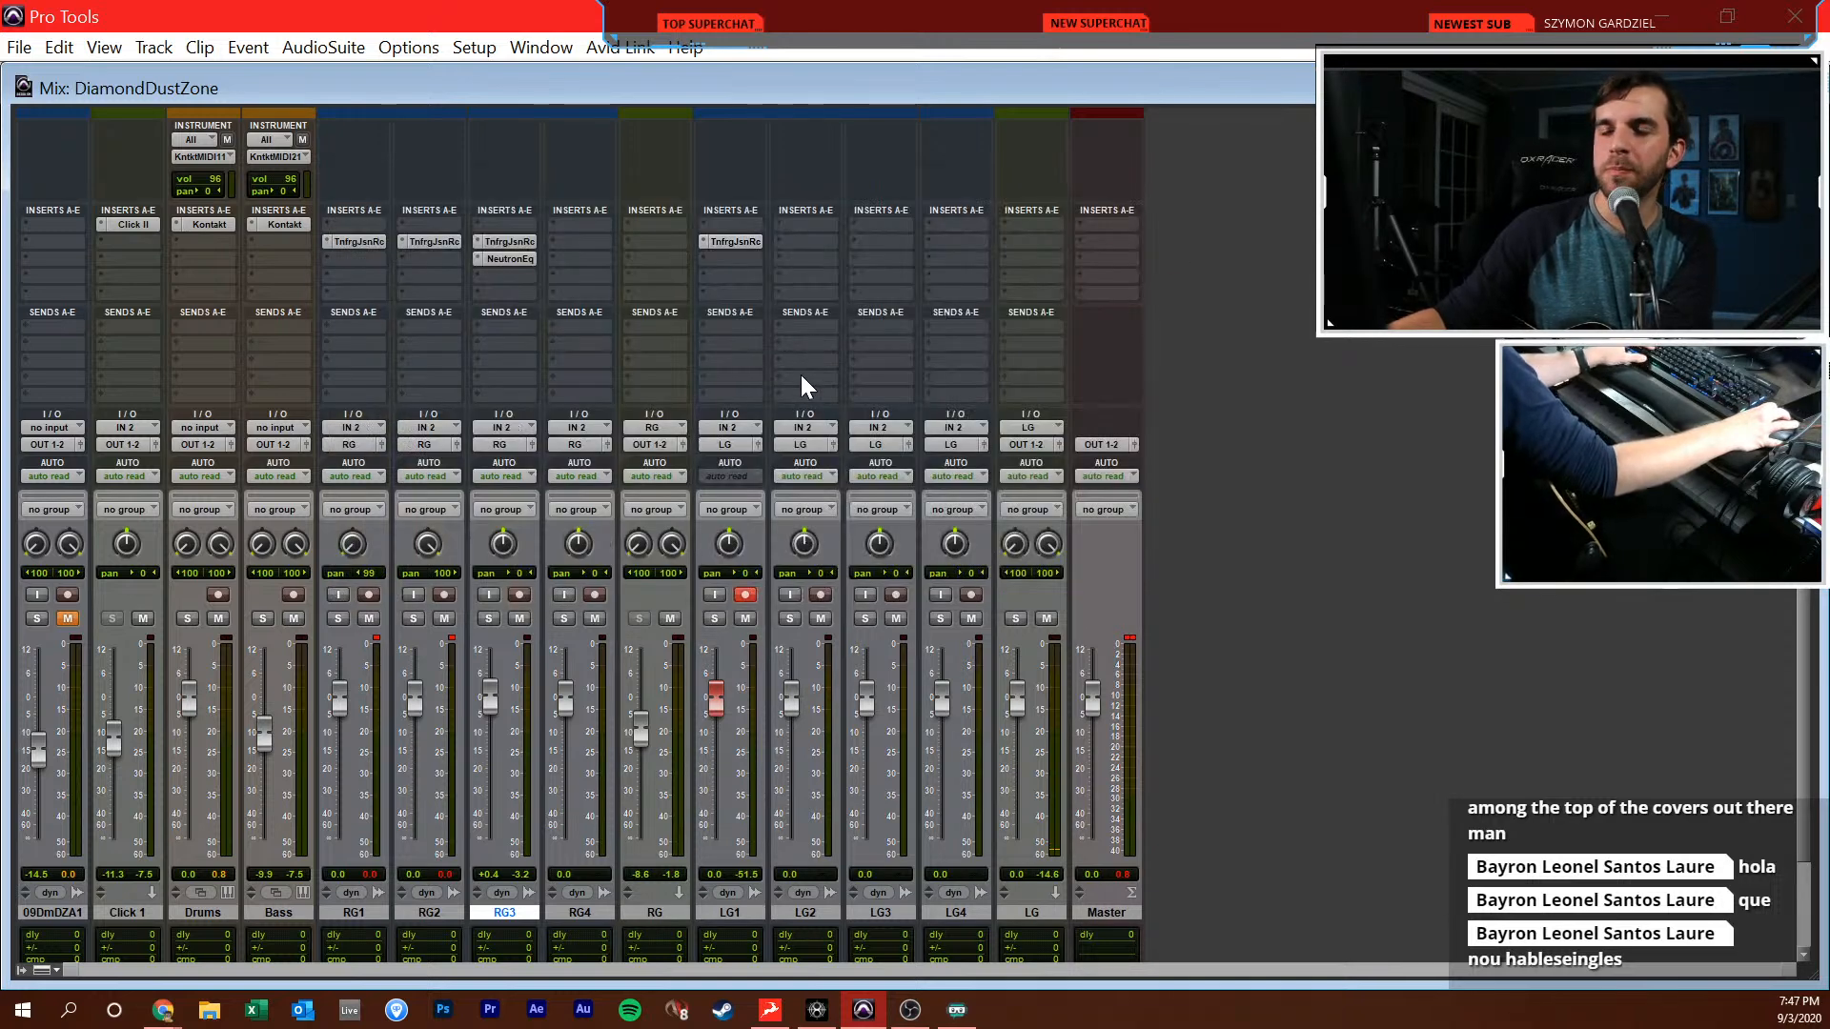
Turn the Gate knob of LG1's Toneforge to its middle position and lower the LG bus fader to -7.3 dB
click(753, 241)
mouse_move(378, 286)
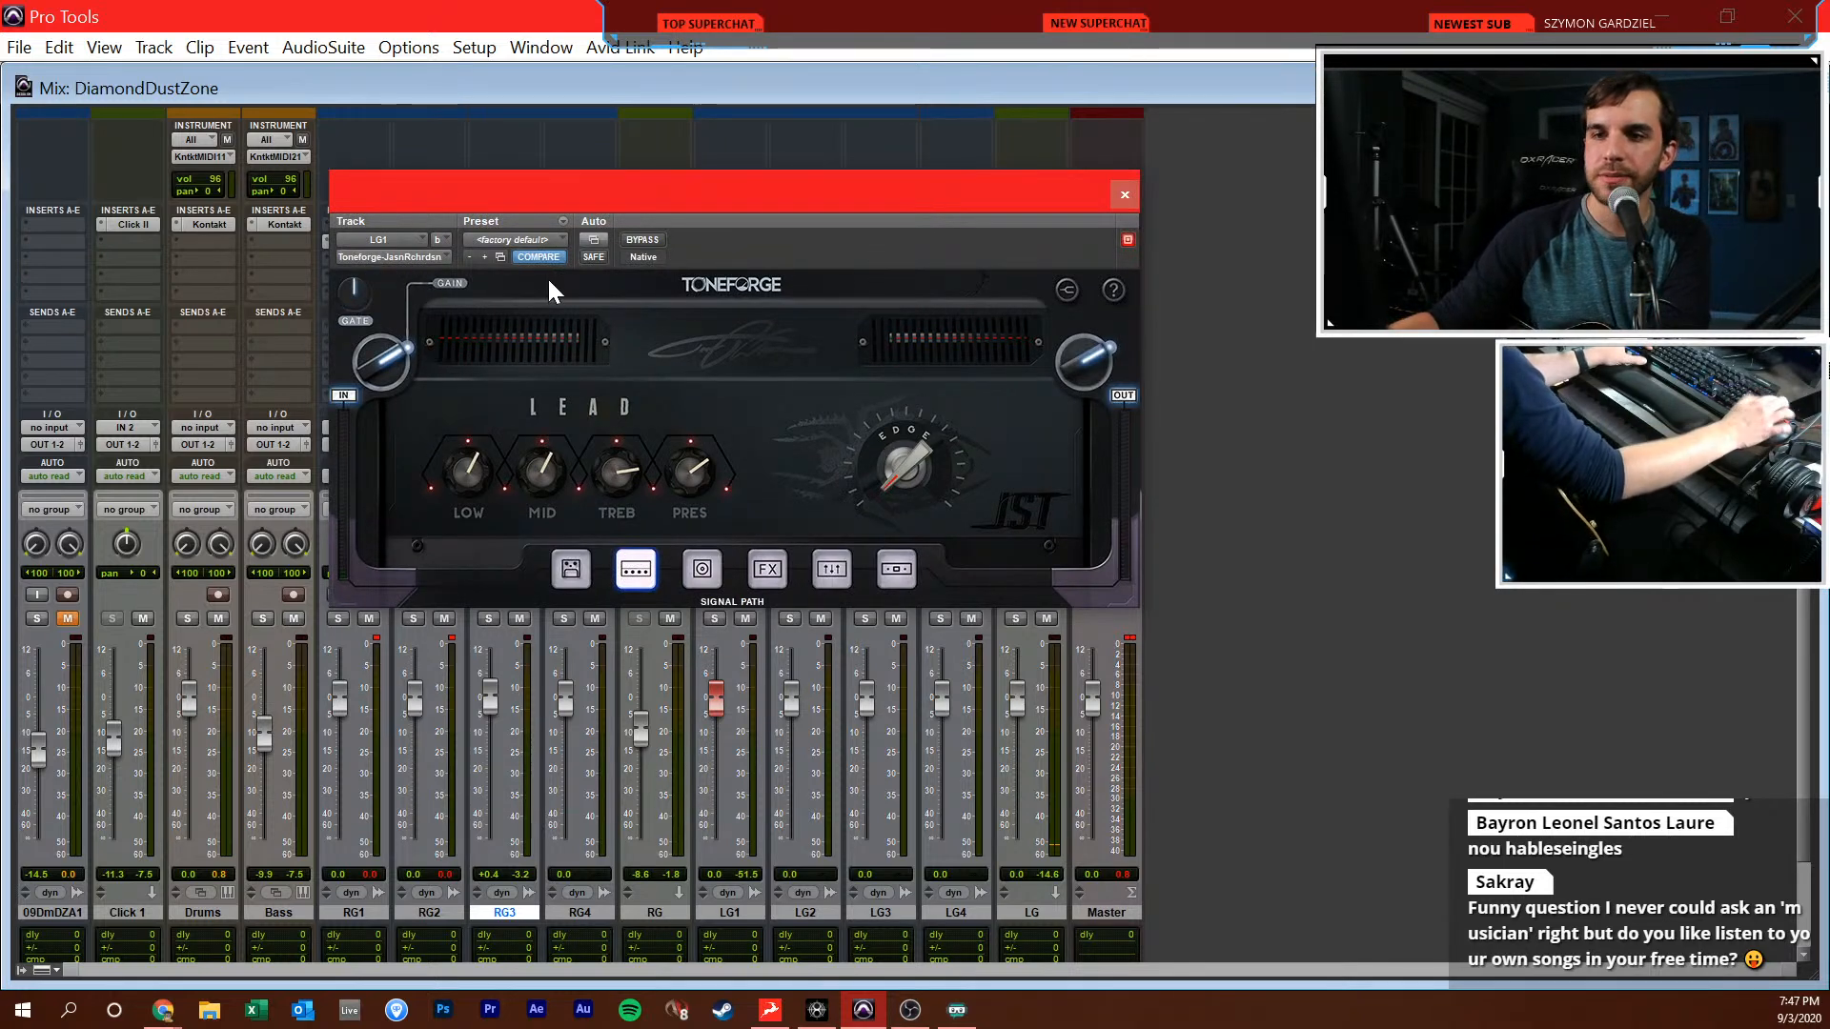
click(1124, 195)
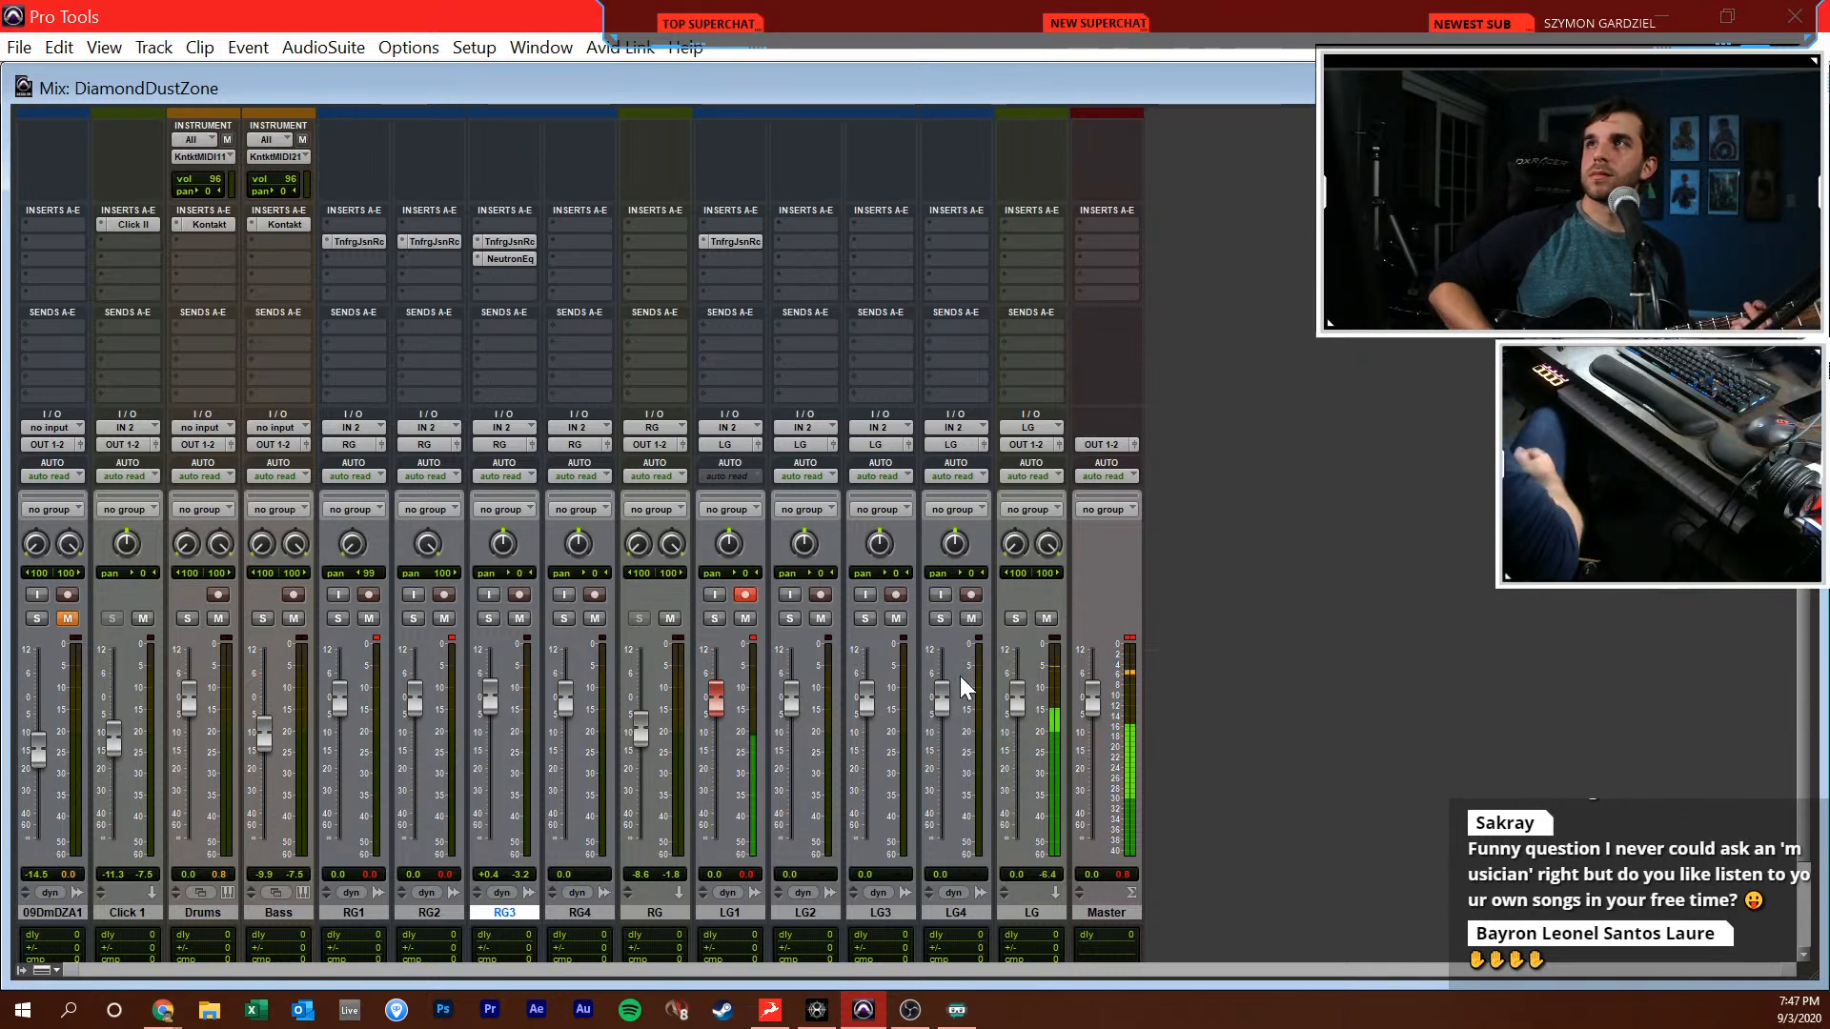
drag(1020, 701, 1027, 737)
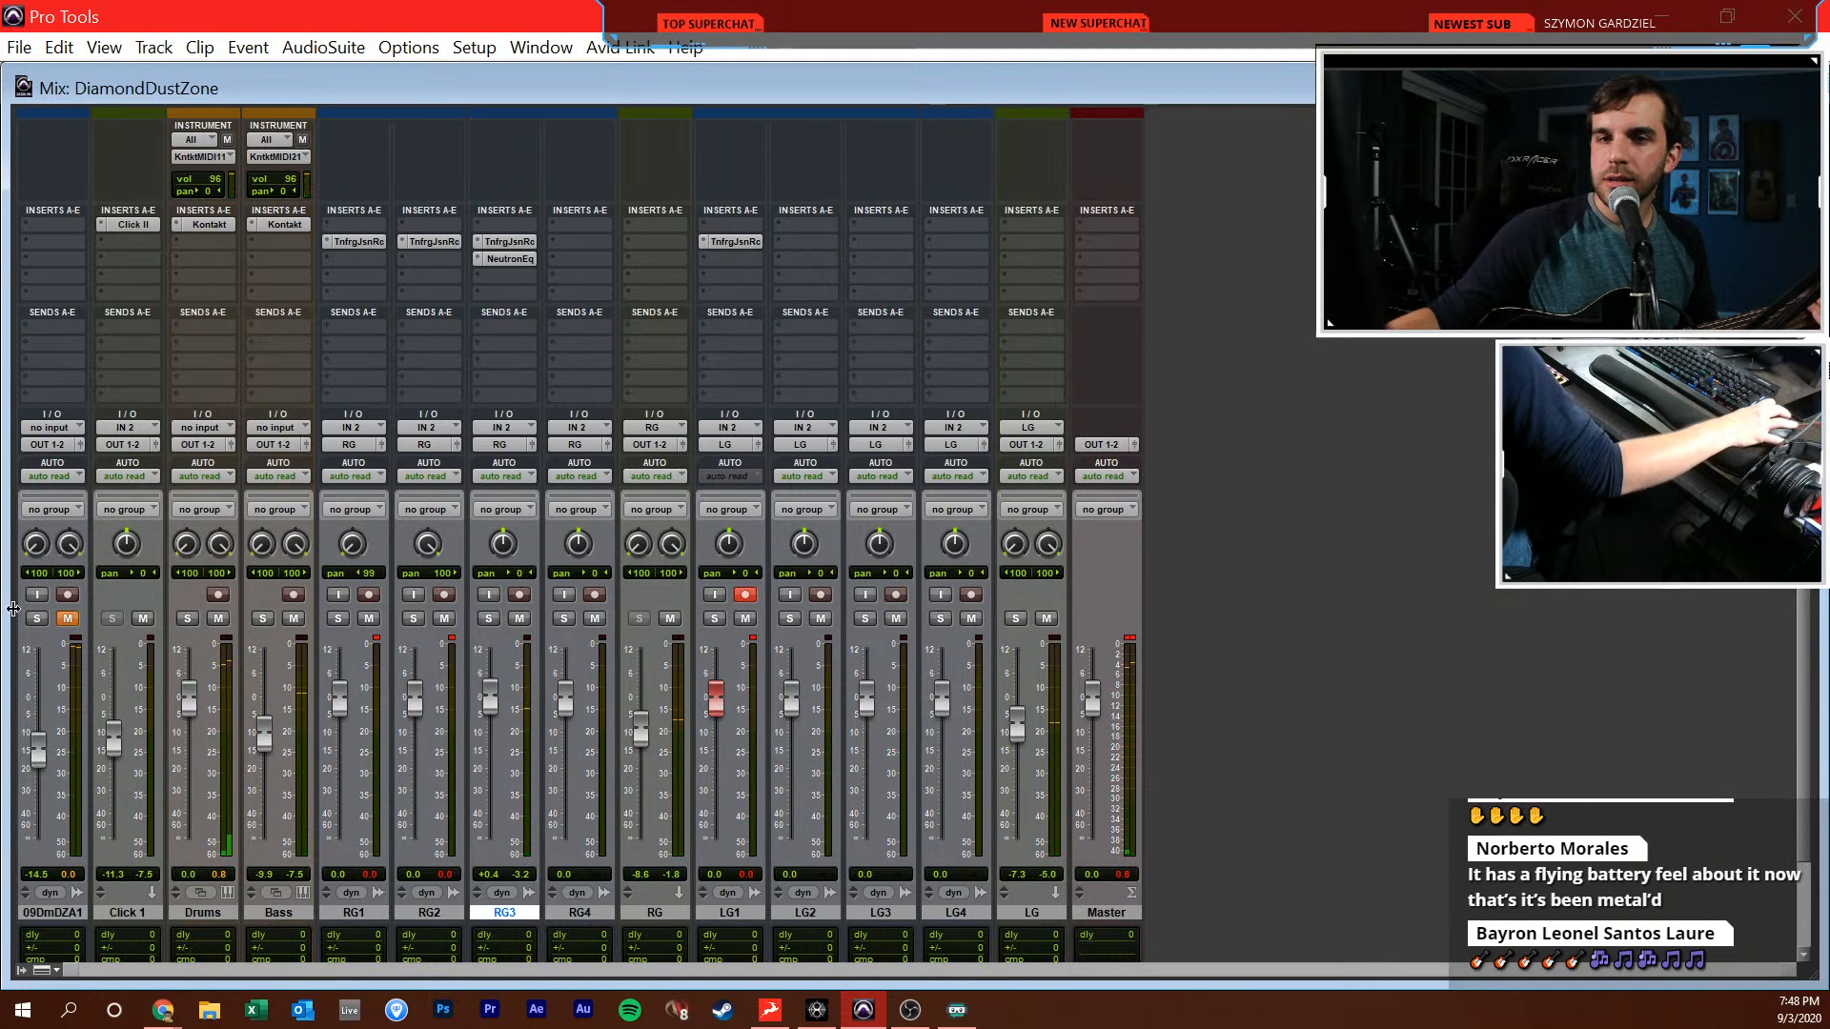
Set the session tempo back to 100 BPM in the Edit window and enable input monitoring on LG1
key(ctrl+equal)
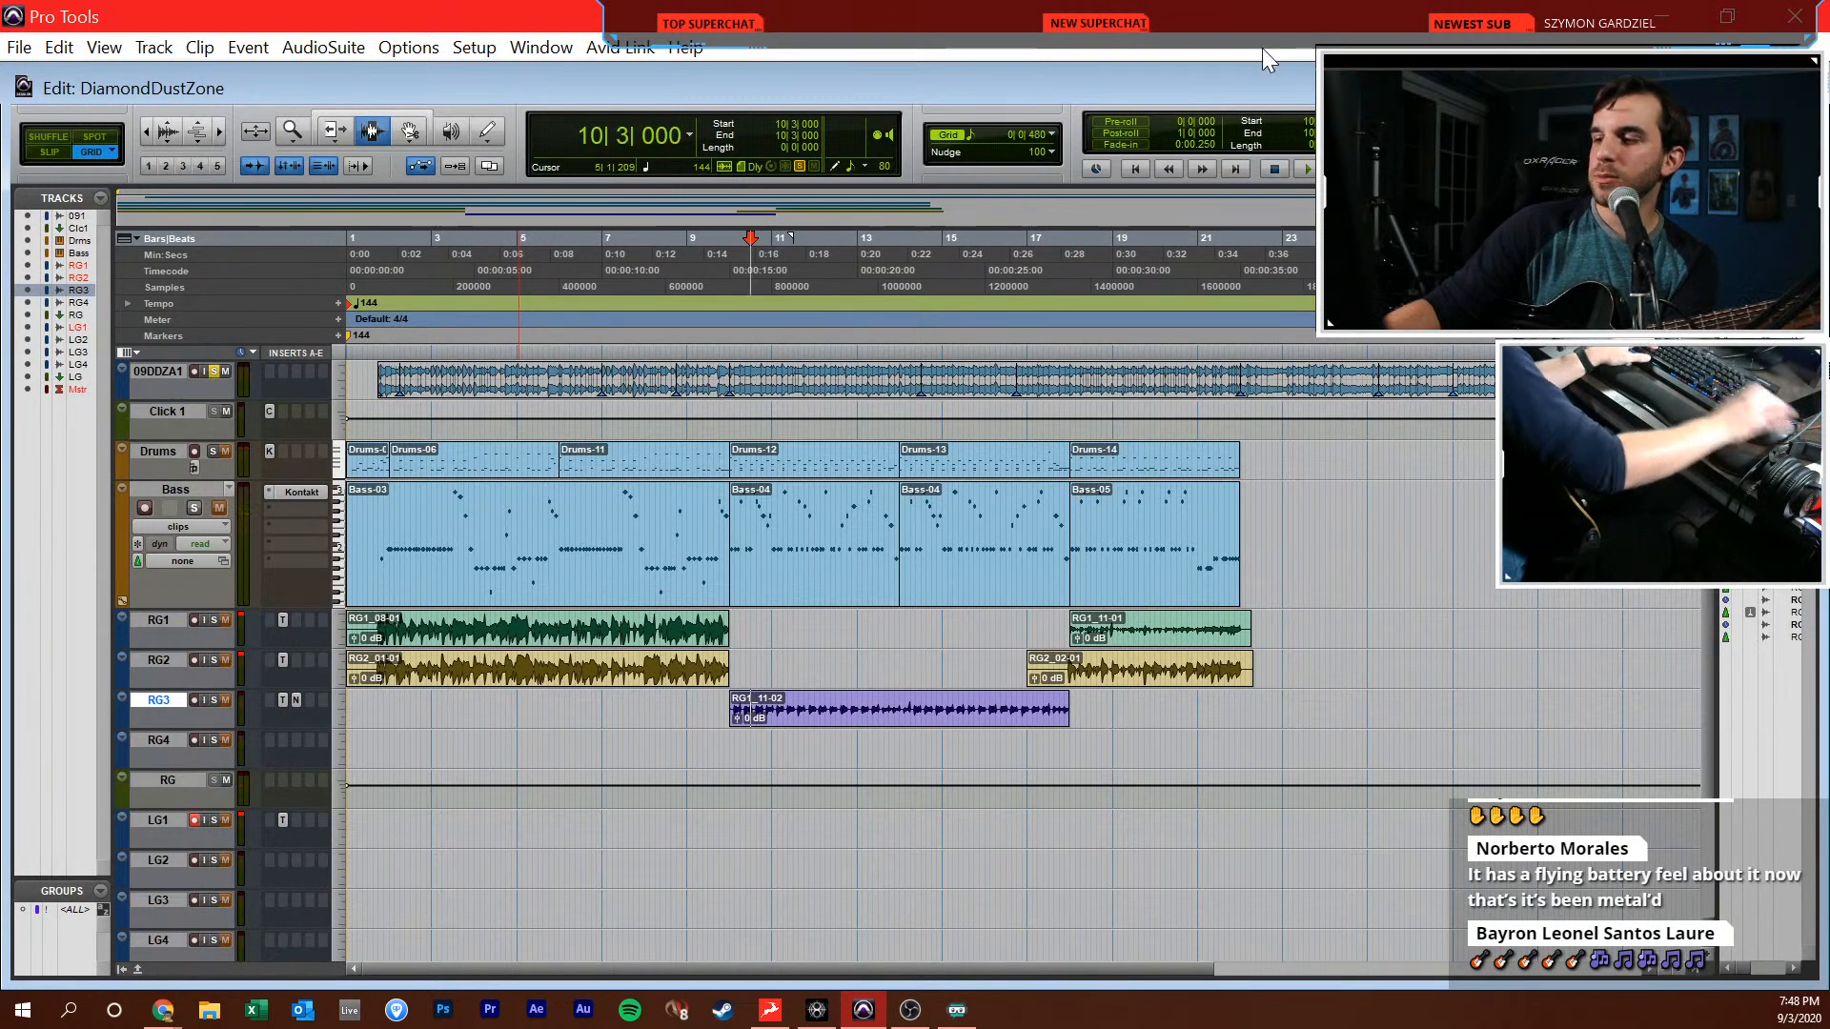
key(ctrl+z)
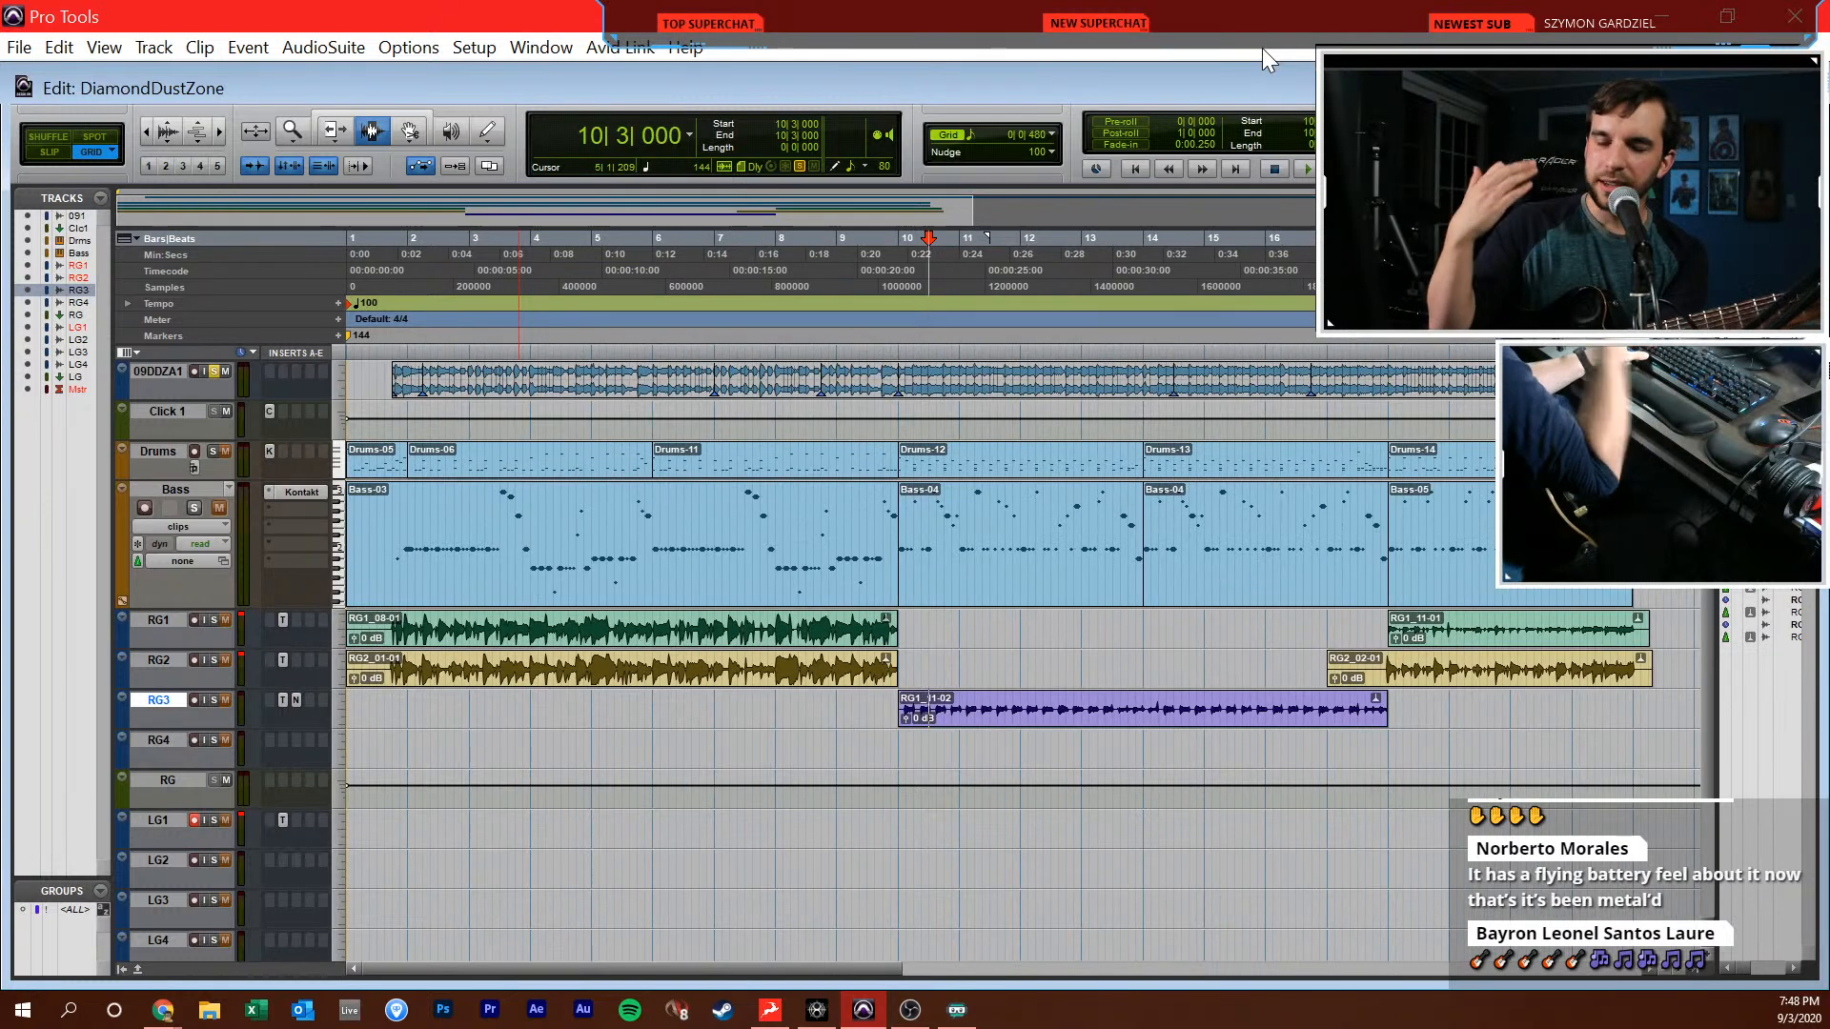
click(774, 780)
click(784, 760)
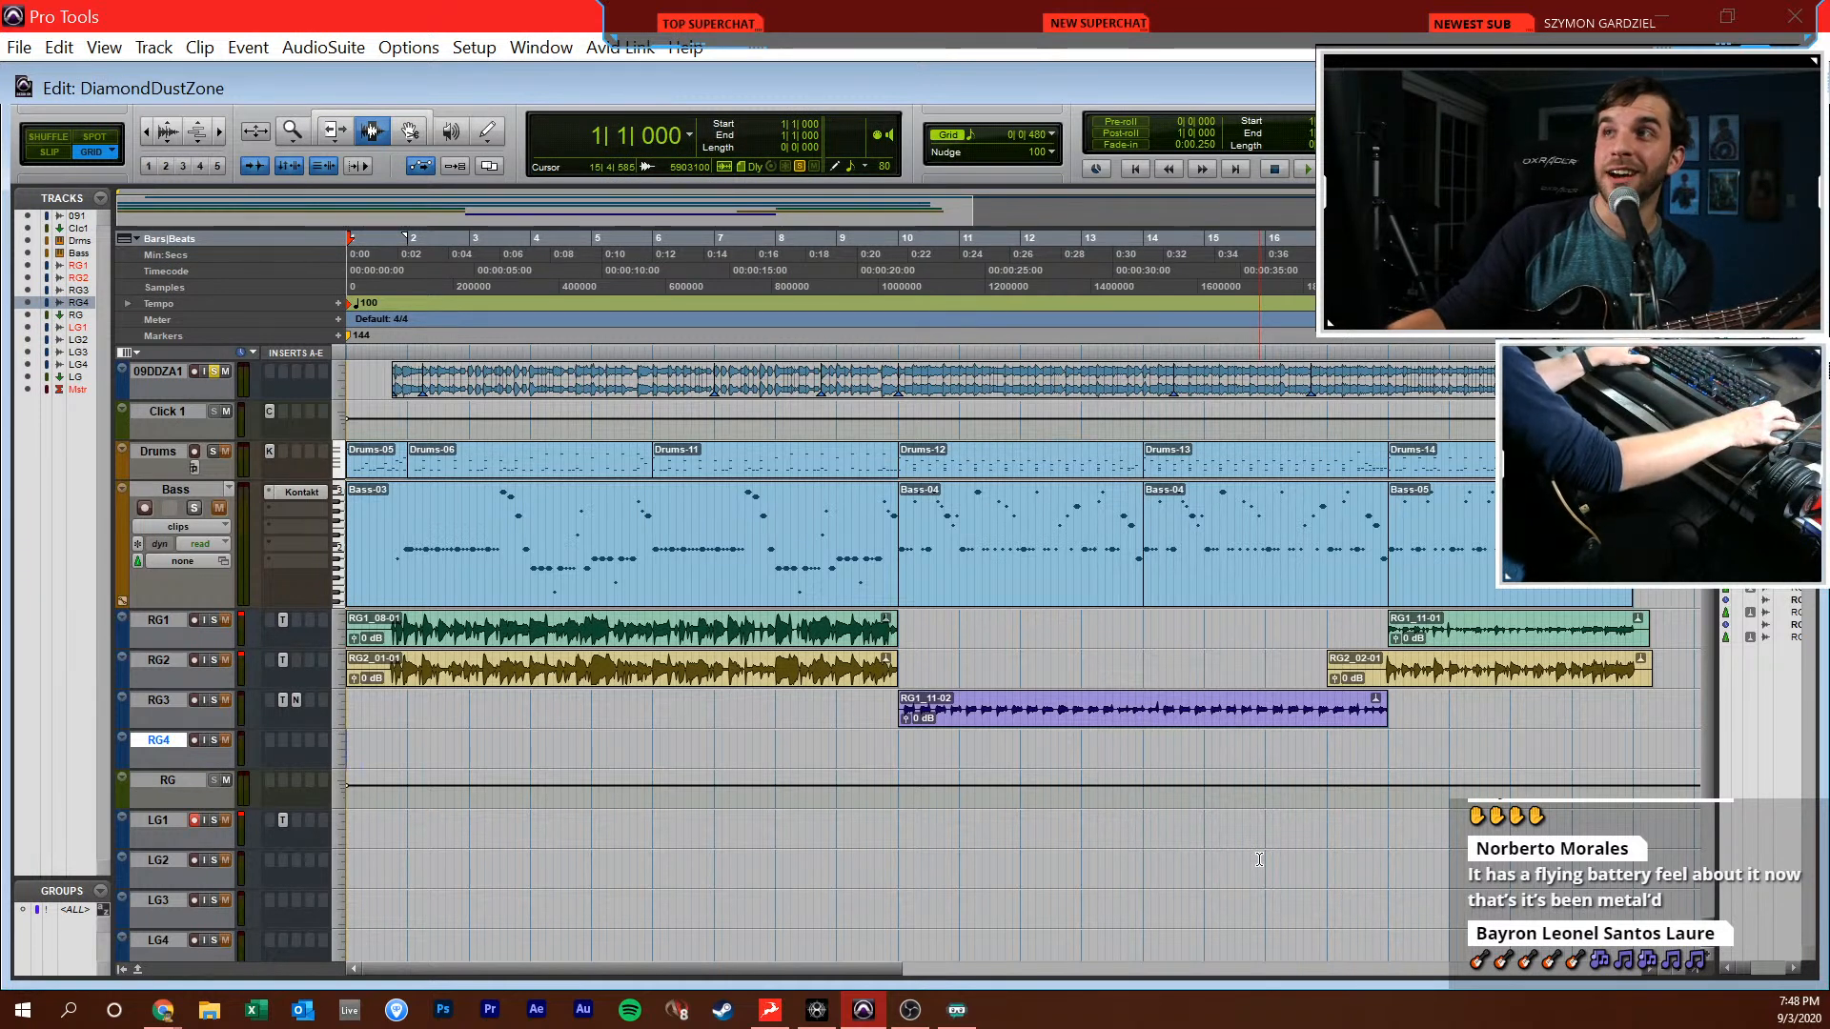
click(835, 740)
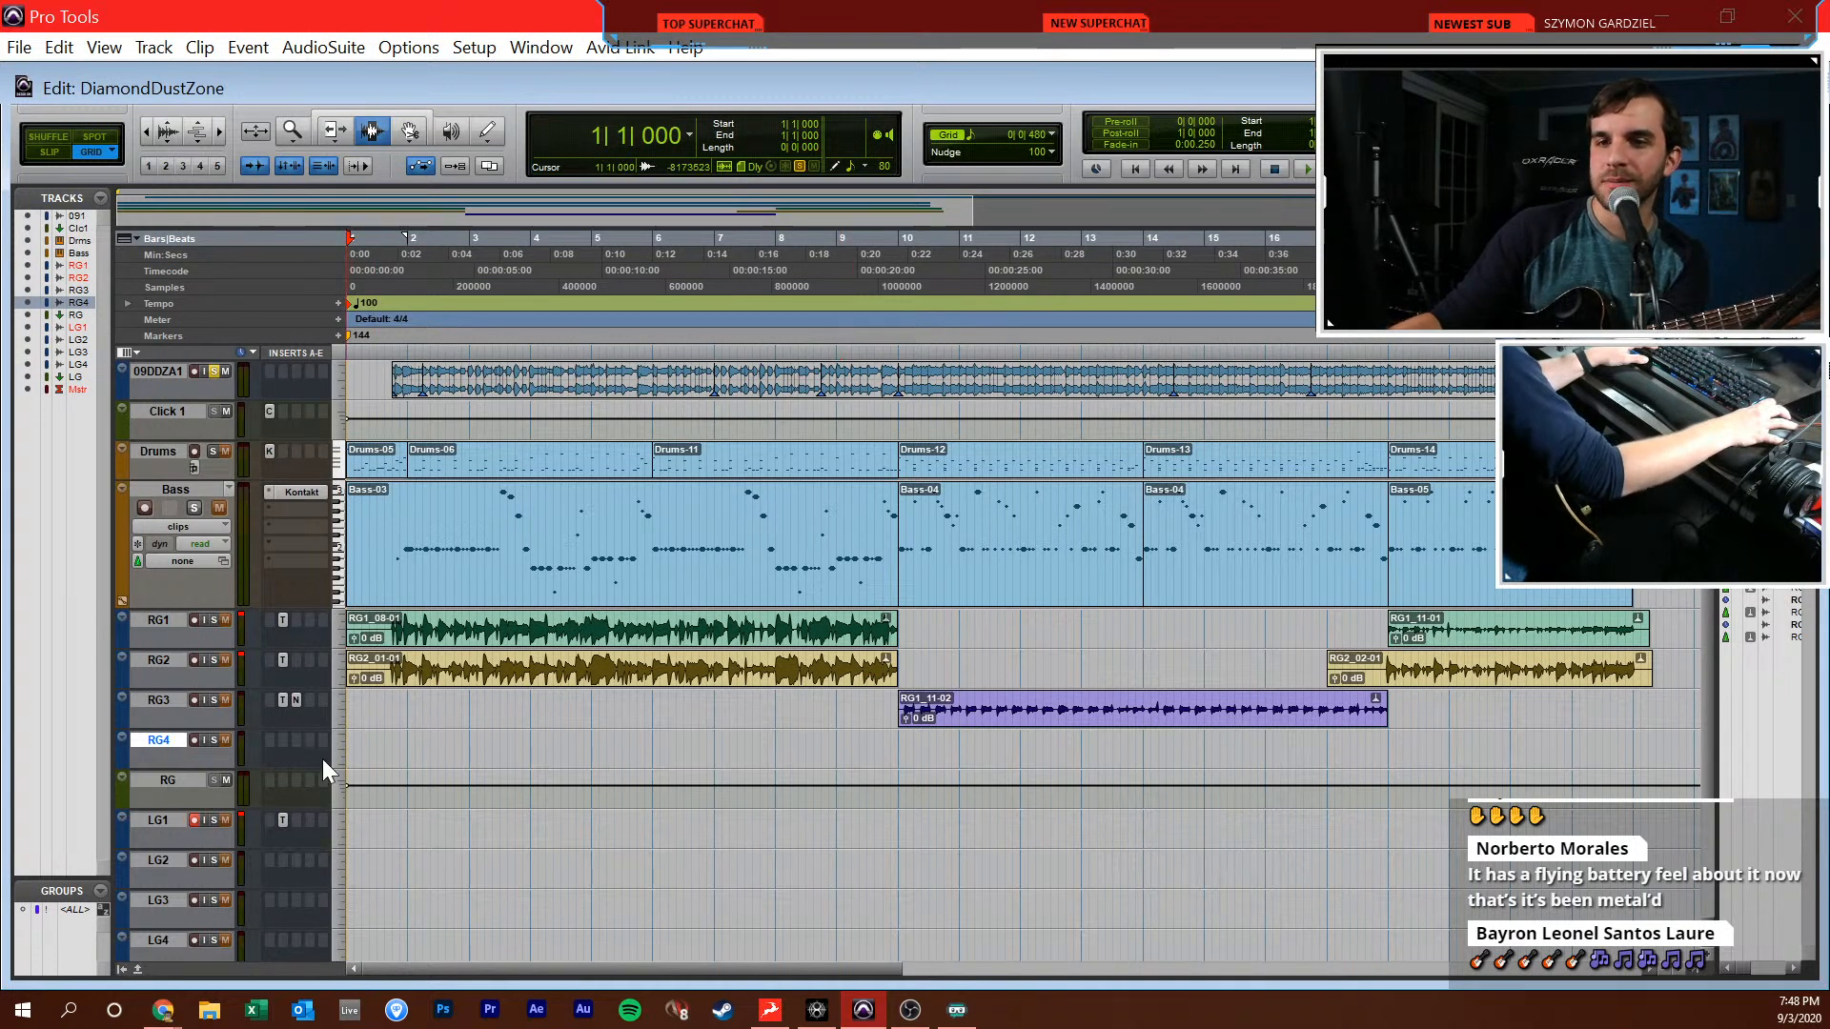
click(204, 820)
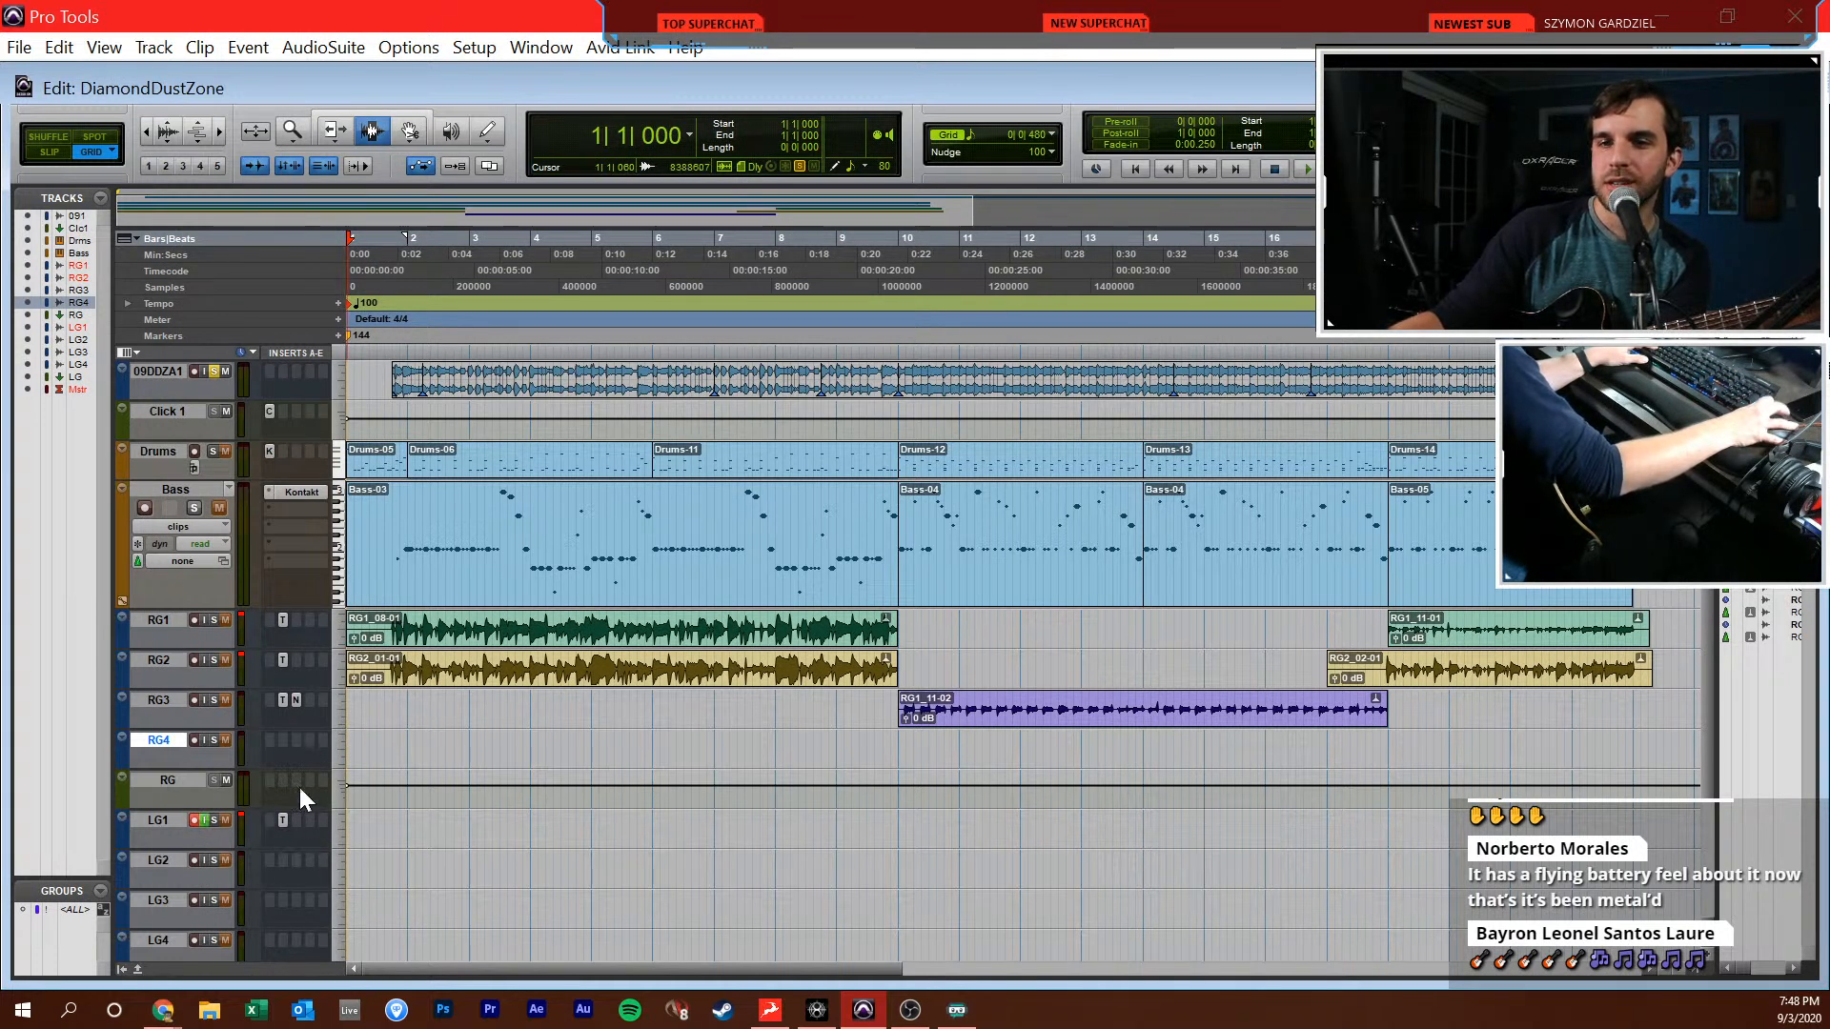
Open the tuner of LG1's Toneforge plug-in and move the plug-in window up clear of the mixer's record and monitor controls
key(ctrl+equal)
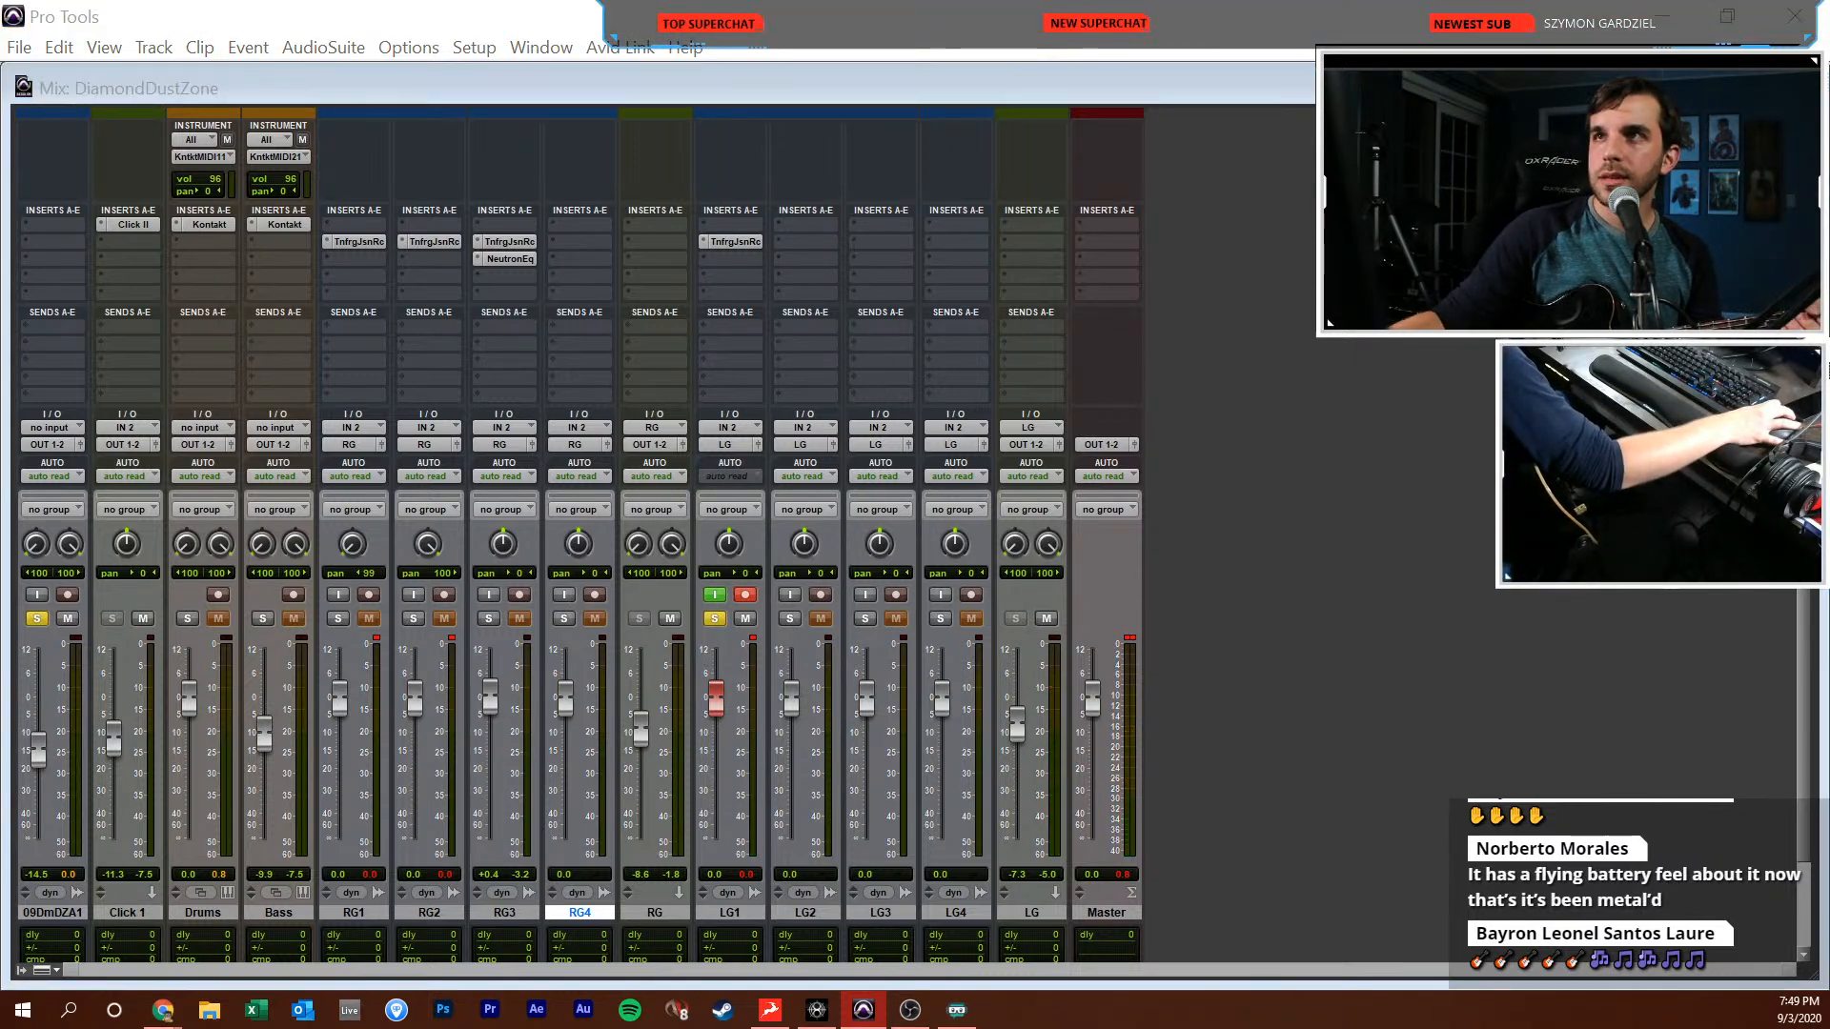
click(728, 244)
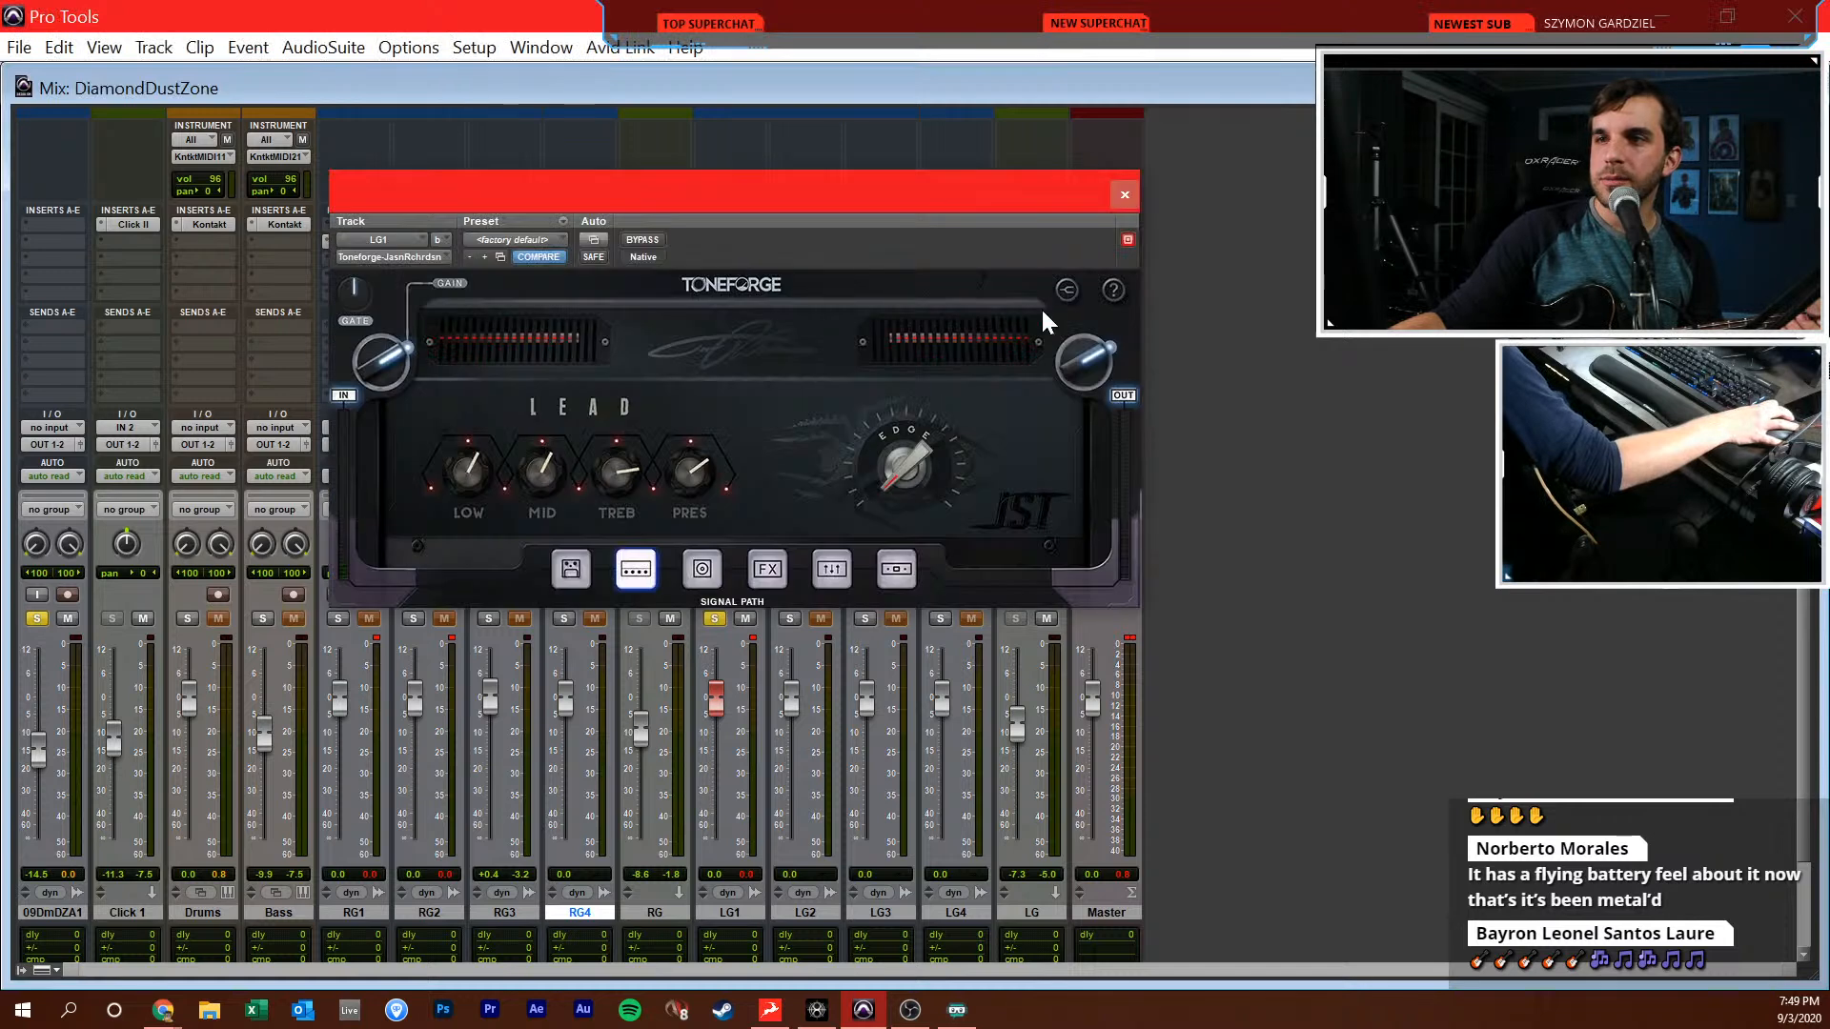
click(1068, 290)
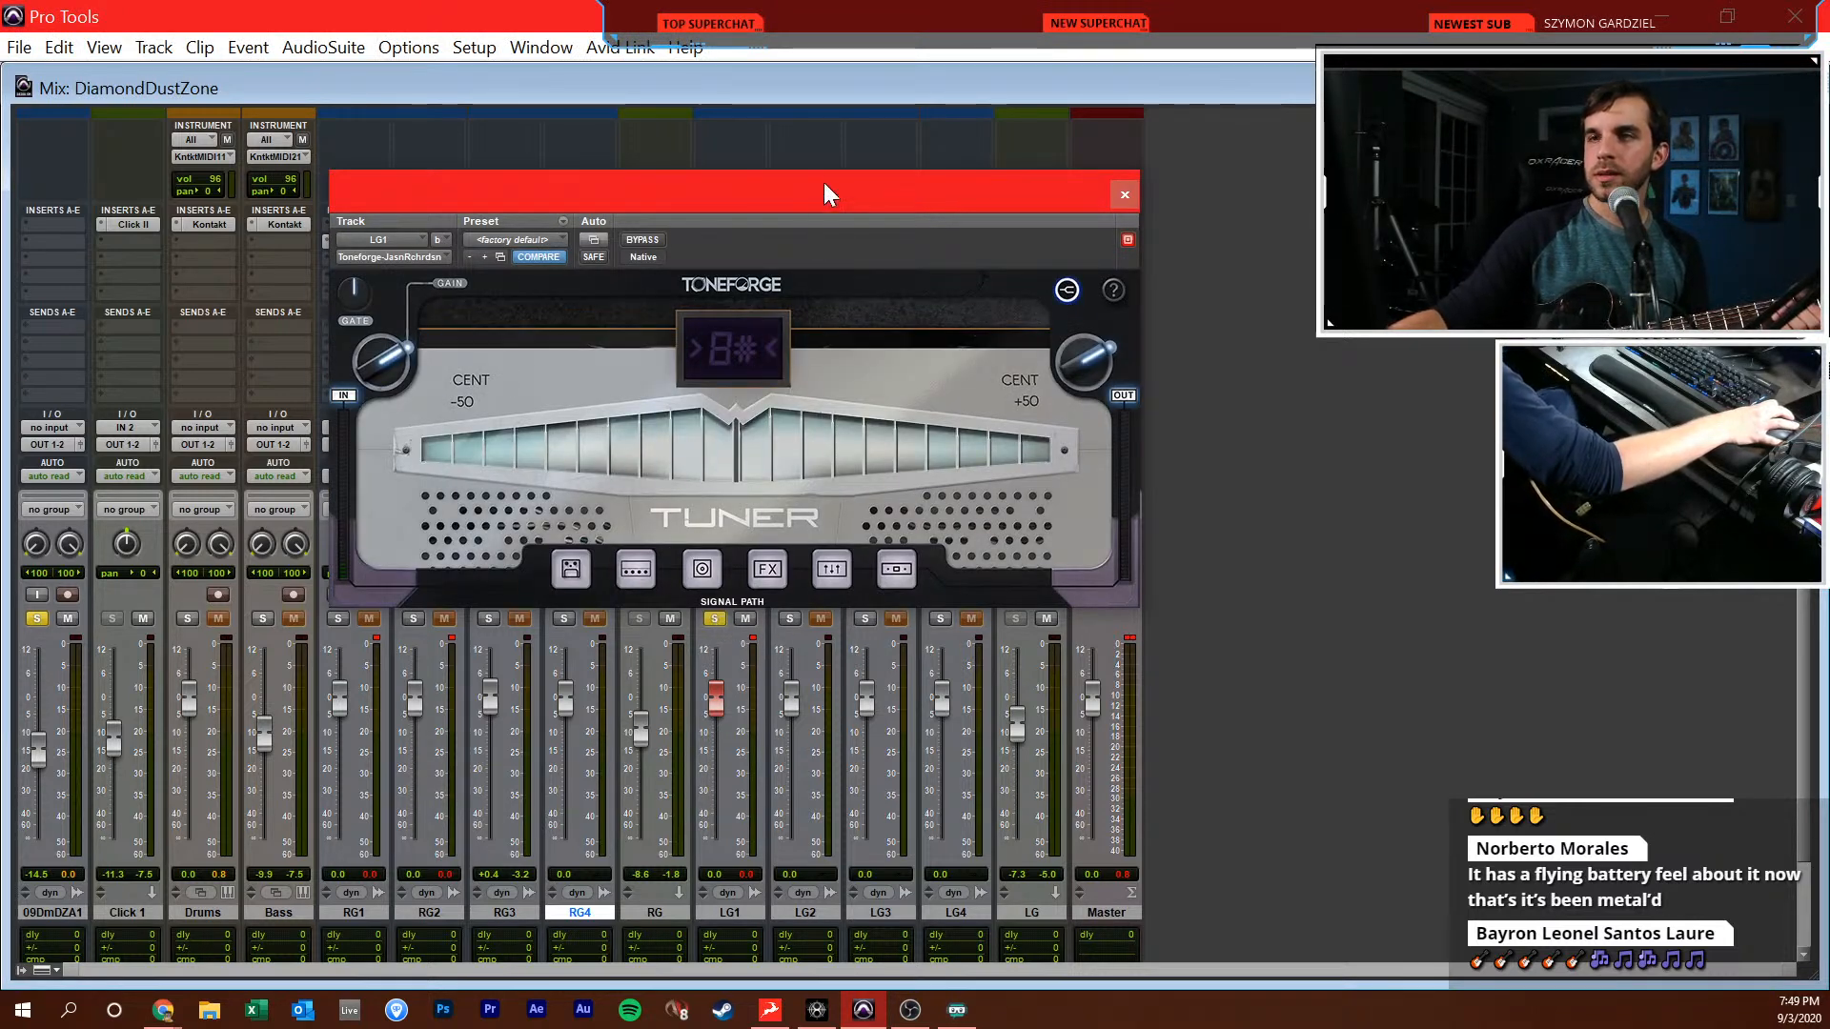
drag(821, 195, 827, 129)
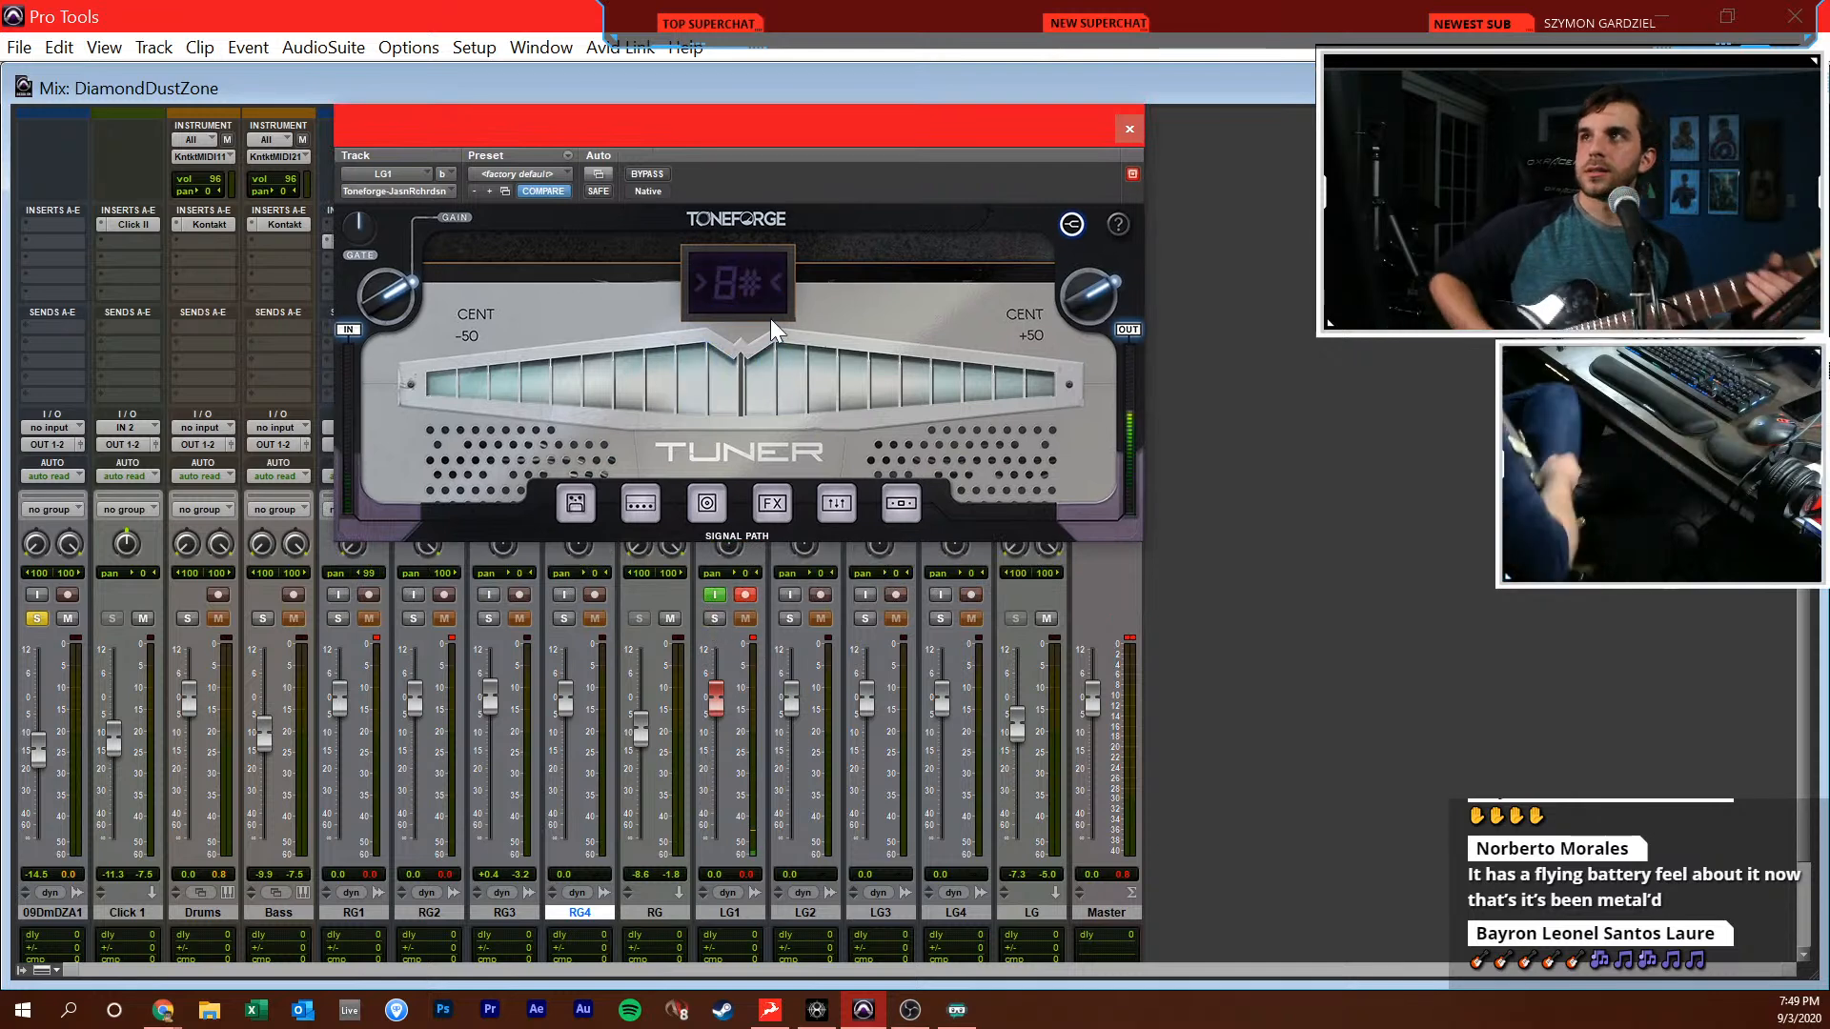
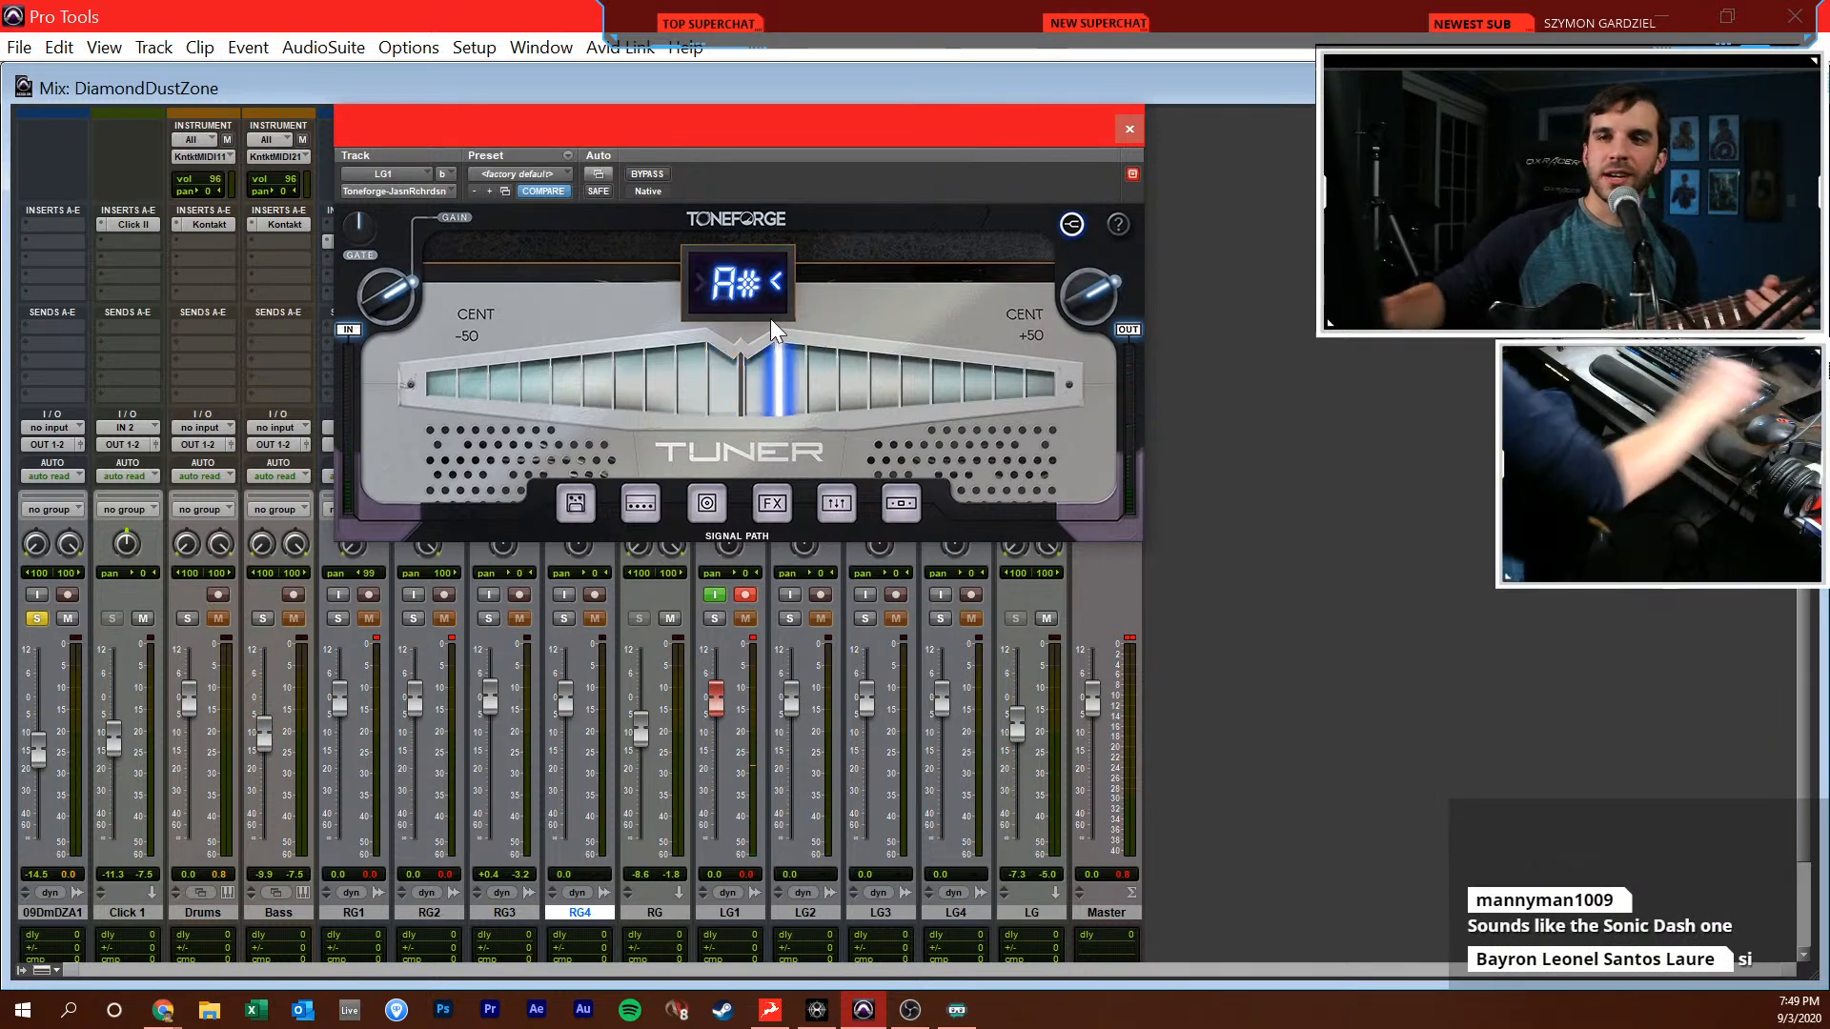
Close LG1's Toneforge tuner window and switch from the mixer to the Edit window
drag(430, 122, 568, 88)
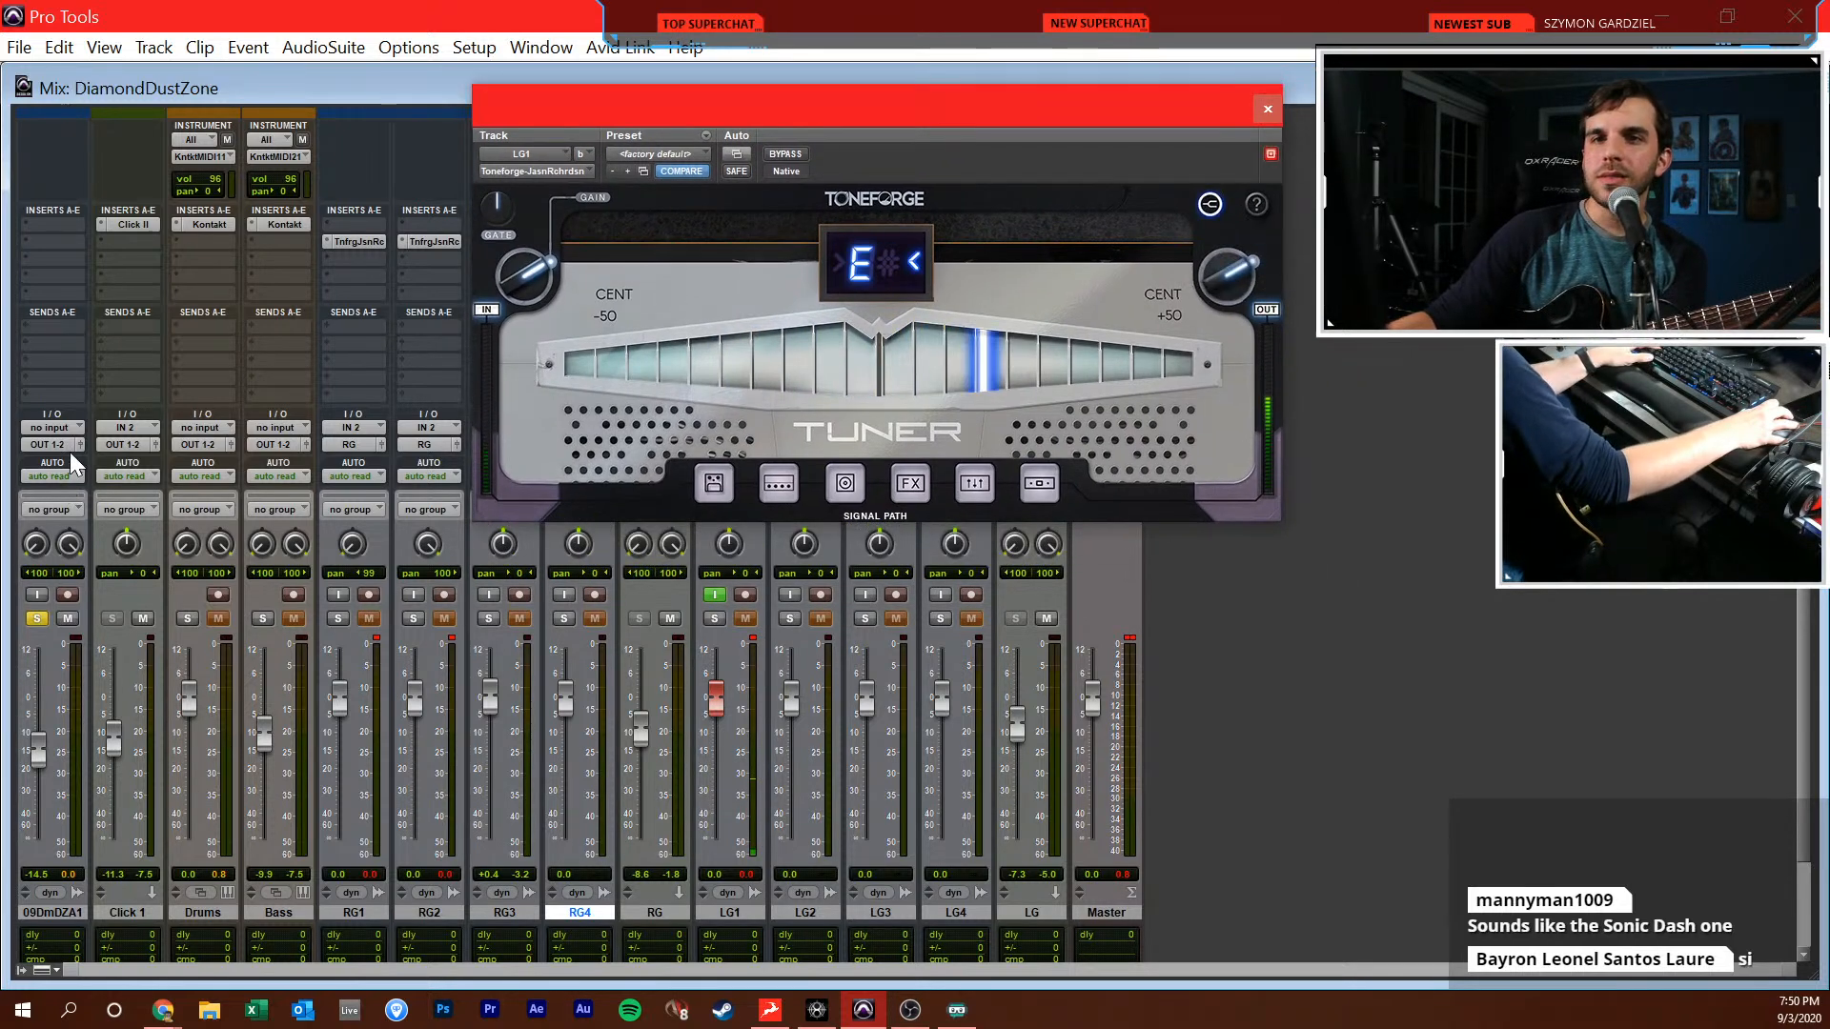
click(1266, 108)
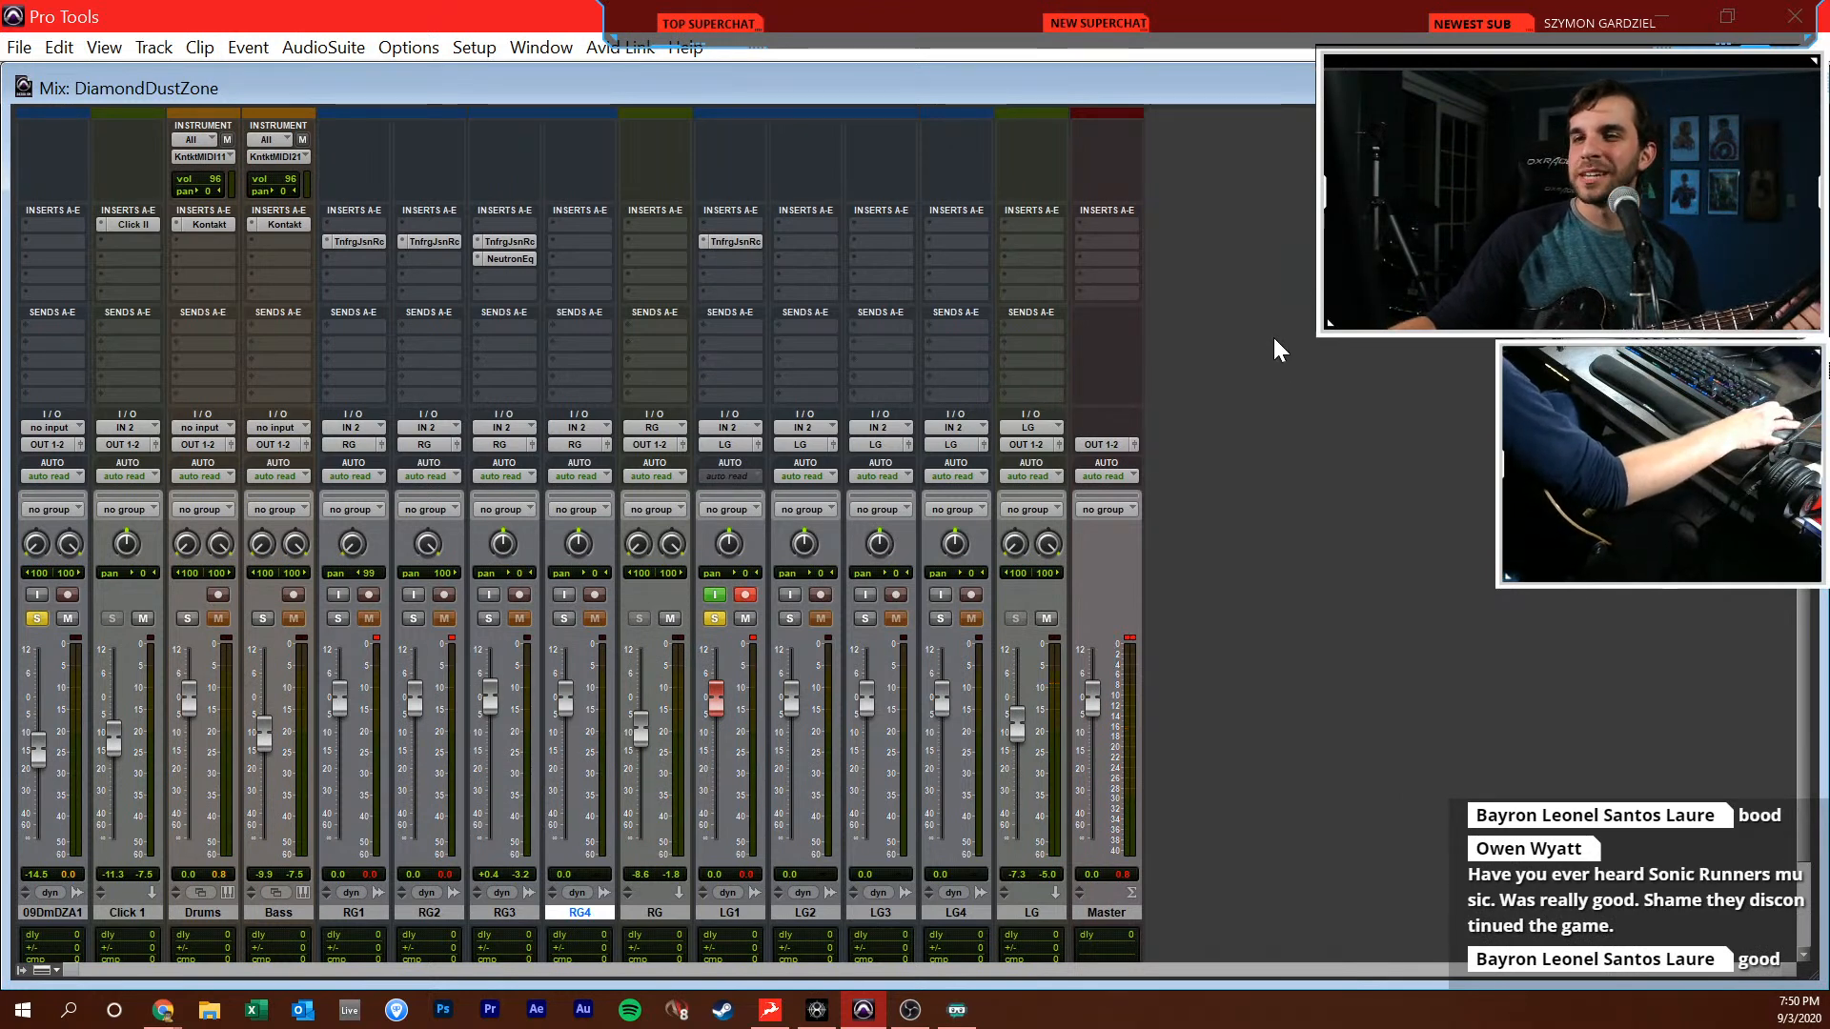
key(ctrl+equal)
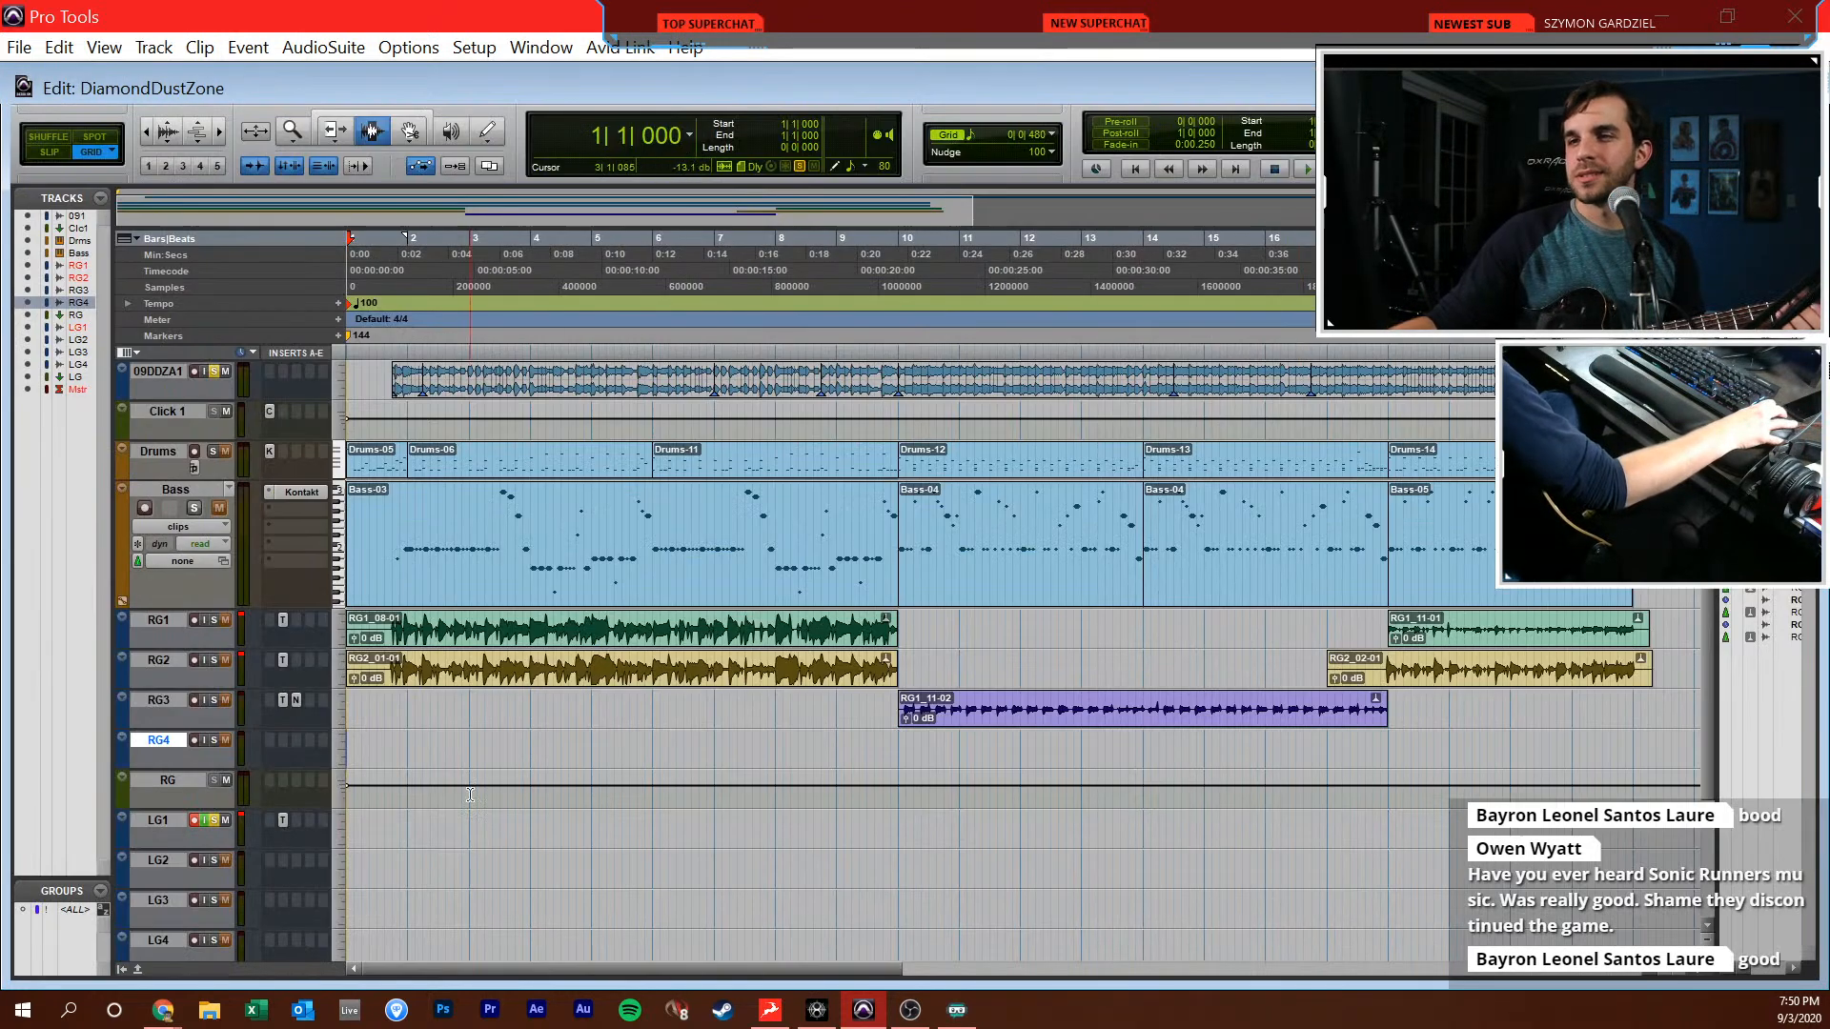
Select the LG1 track and record a lead guitar take on it from the session start to about bar 6
click(554, 773)
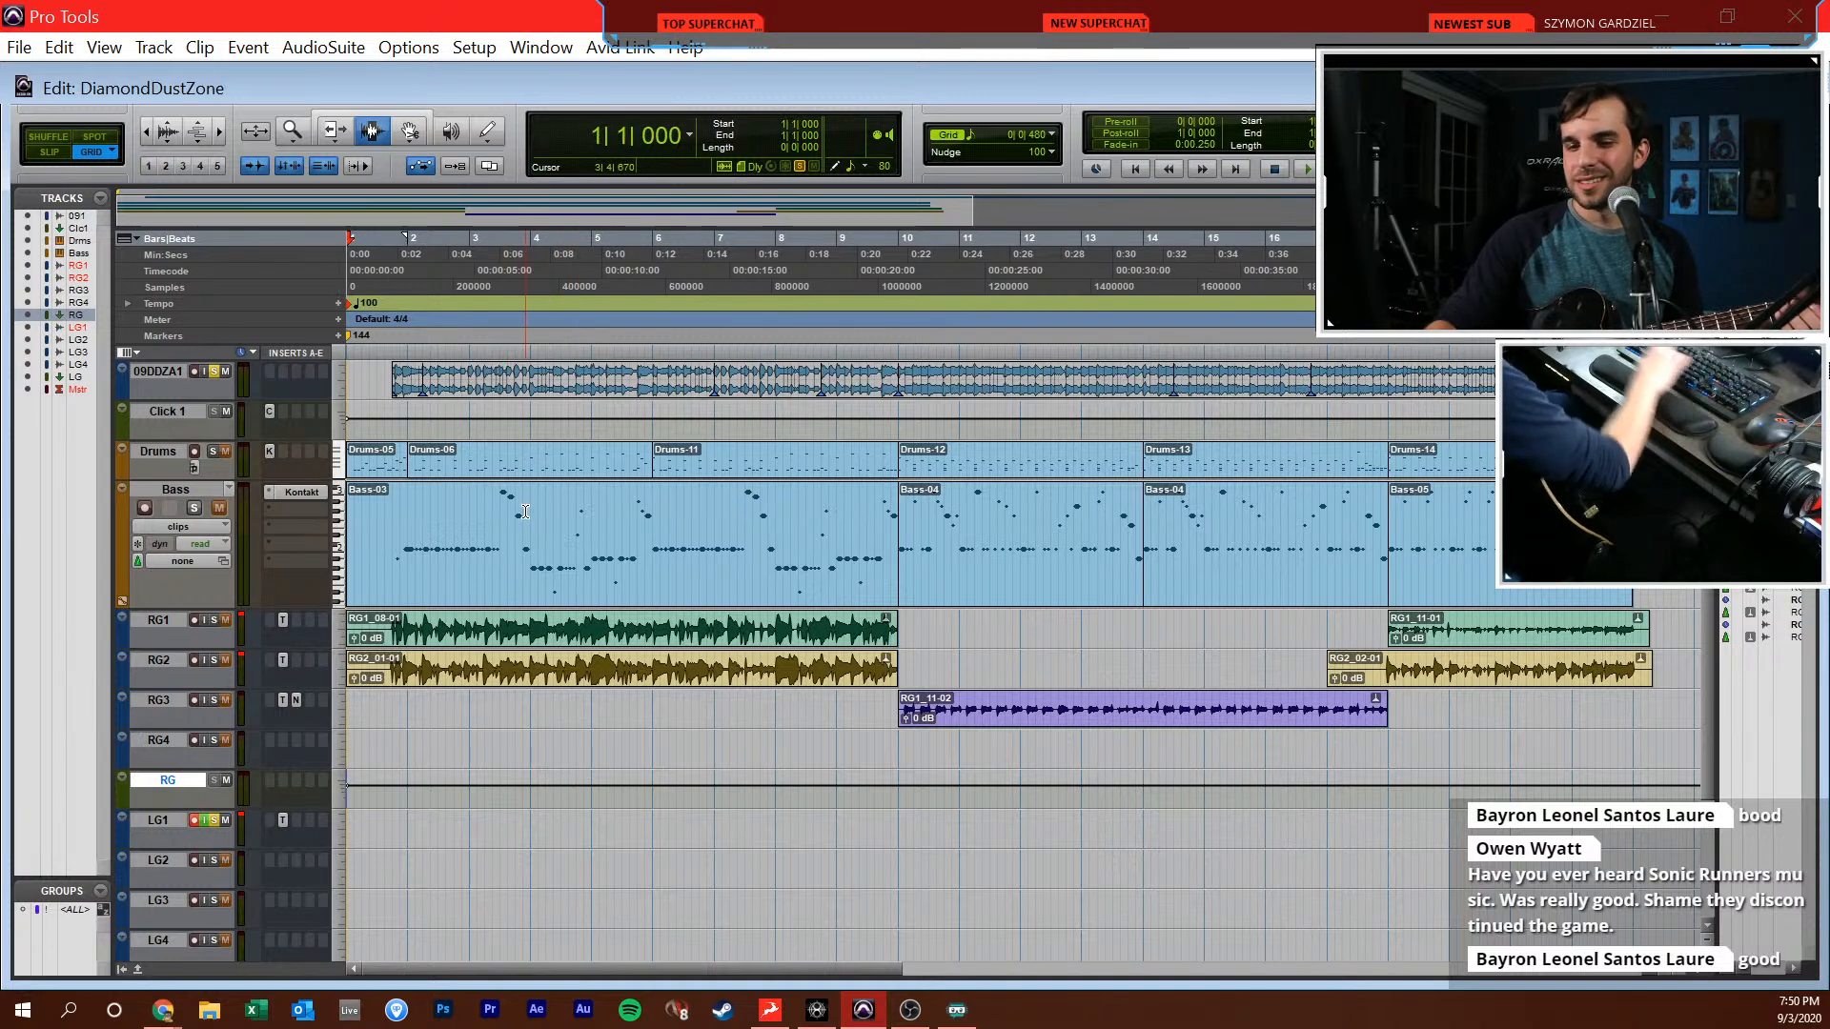
key(ctrl+bracketright)
key(ctrl+bracketright)
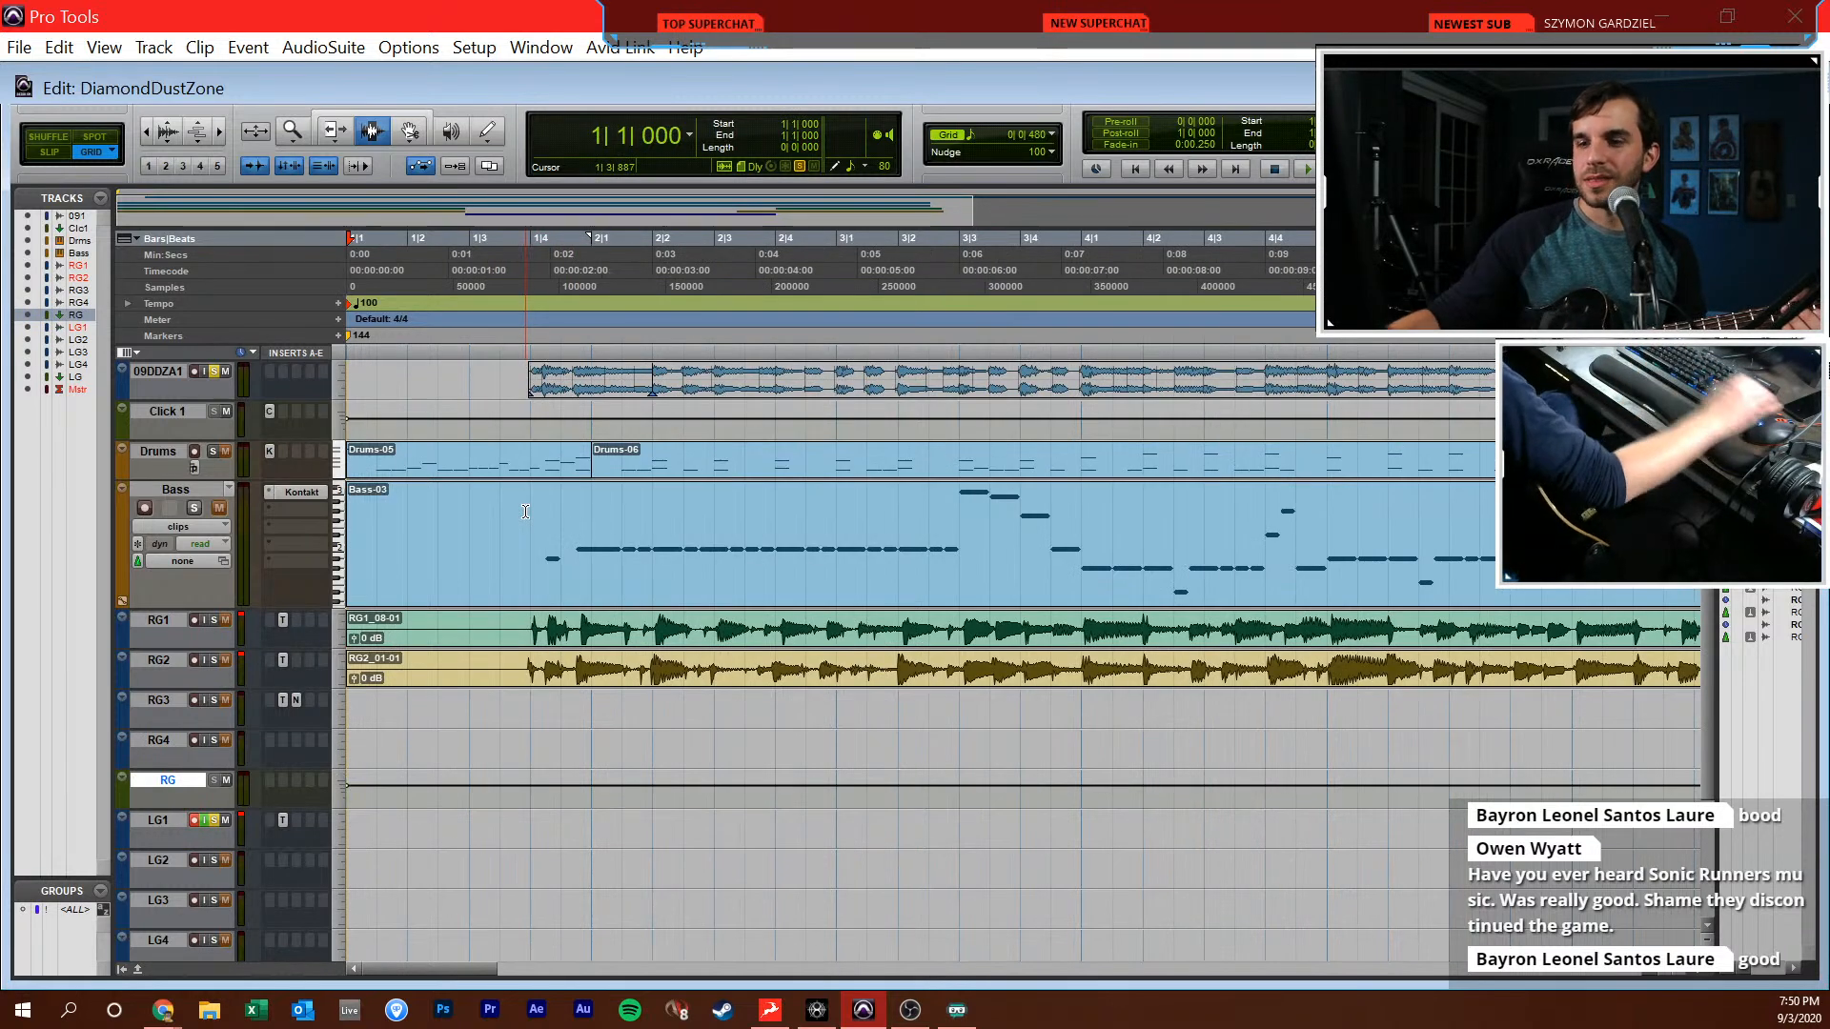
key(ctrl+bracketleft)
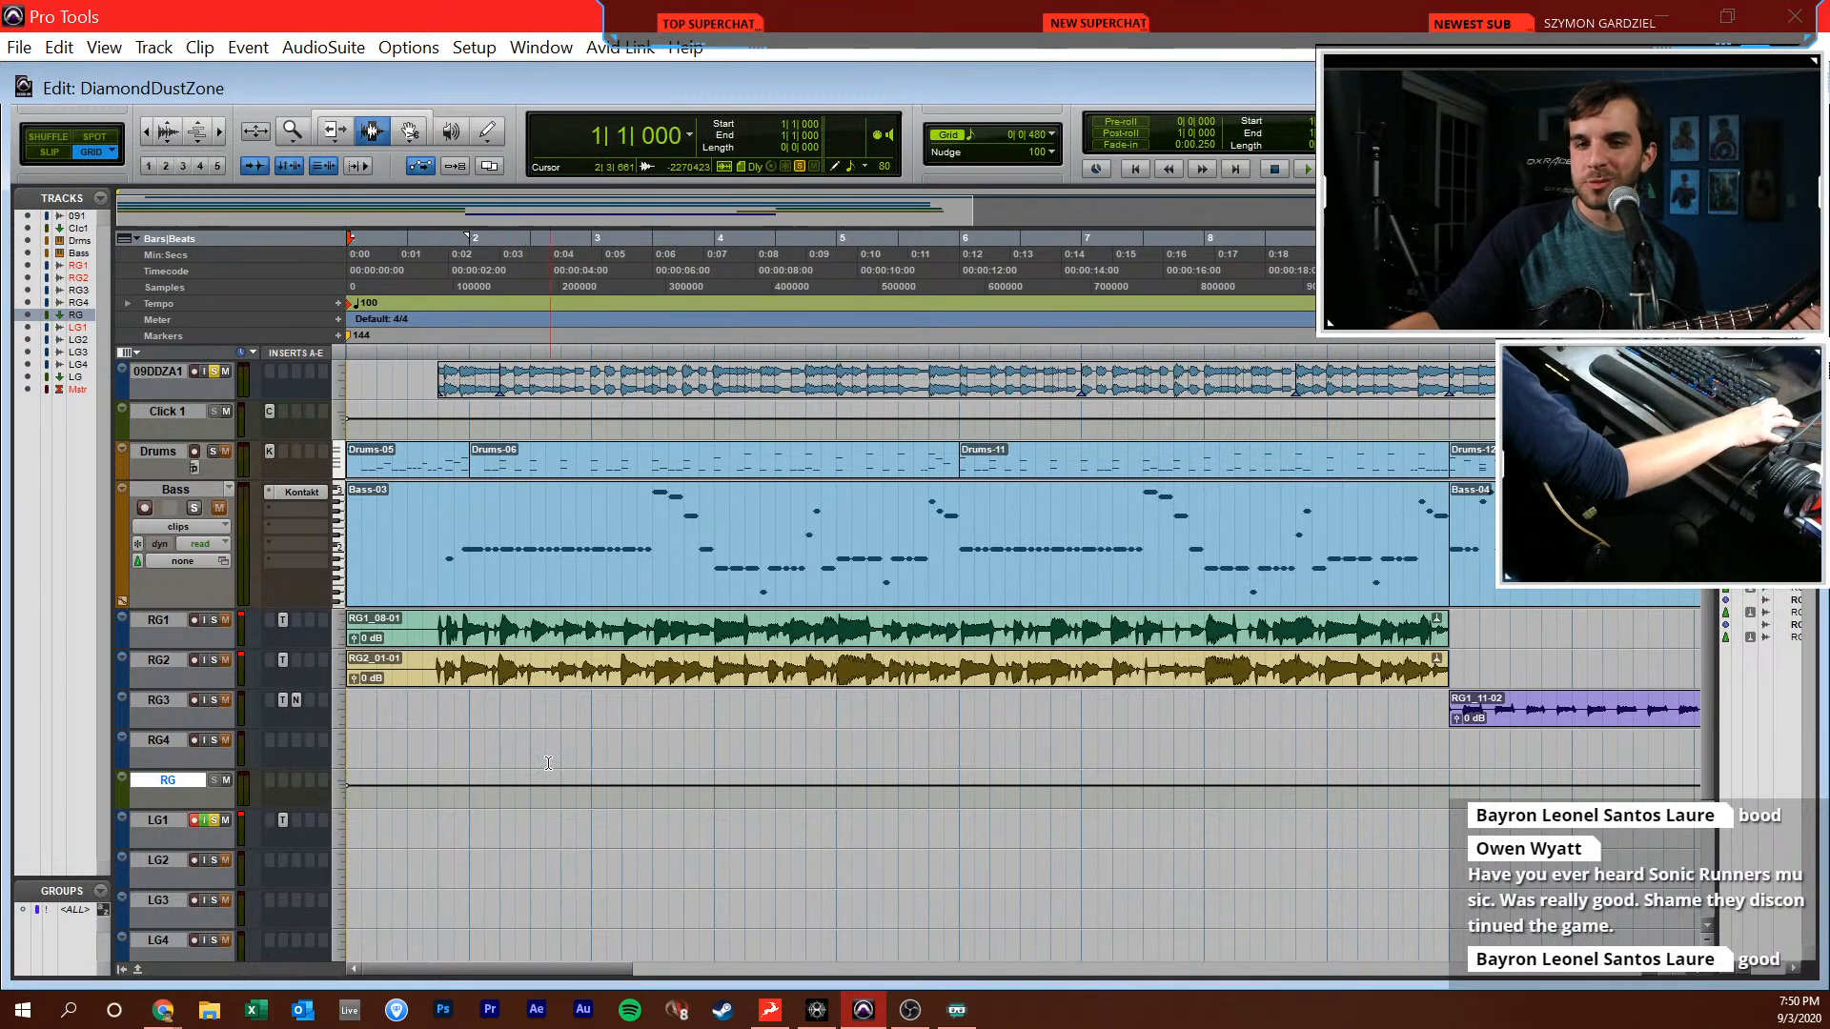
click(528, 818)
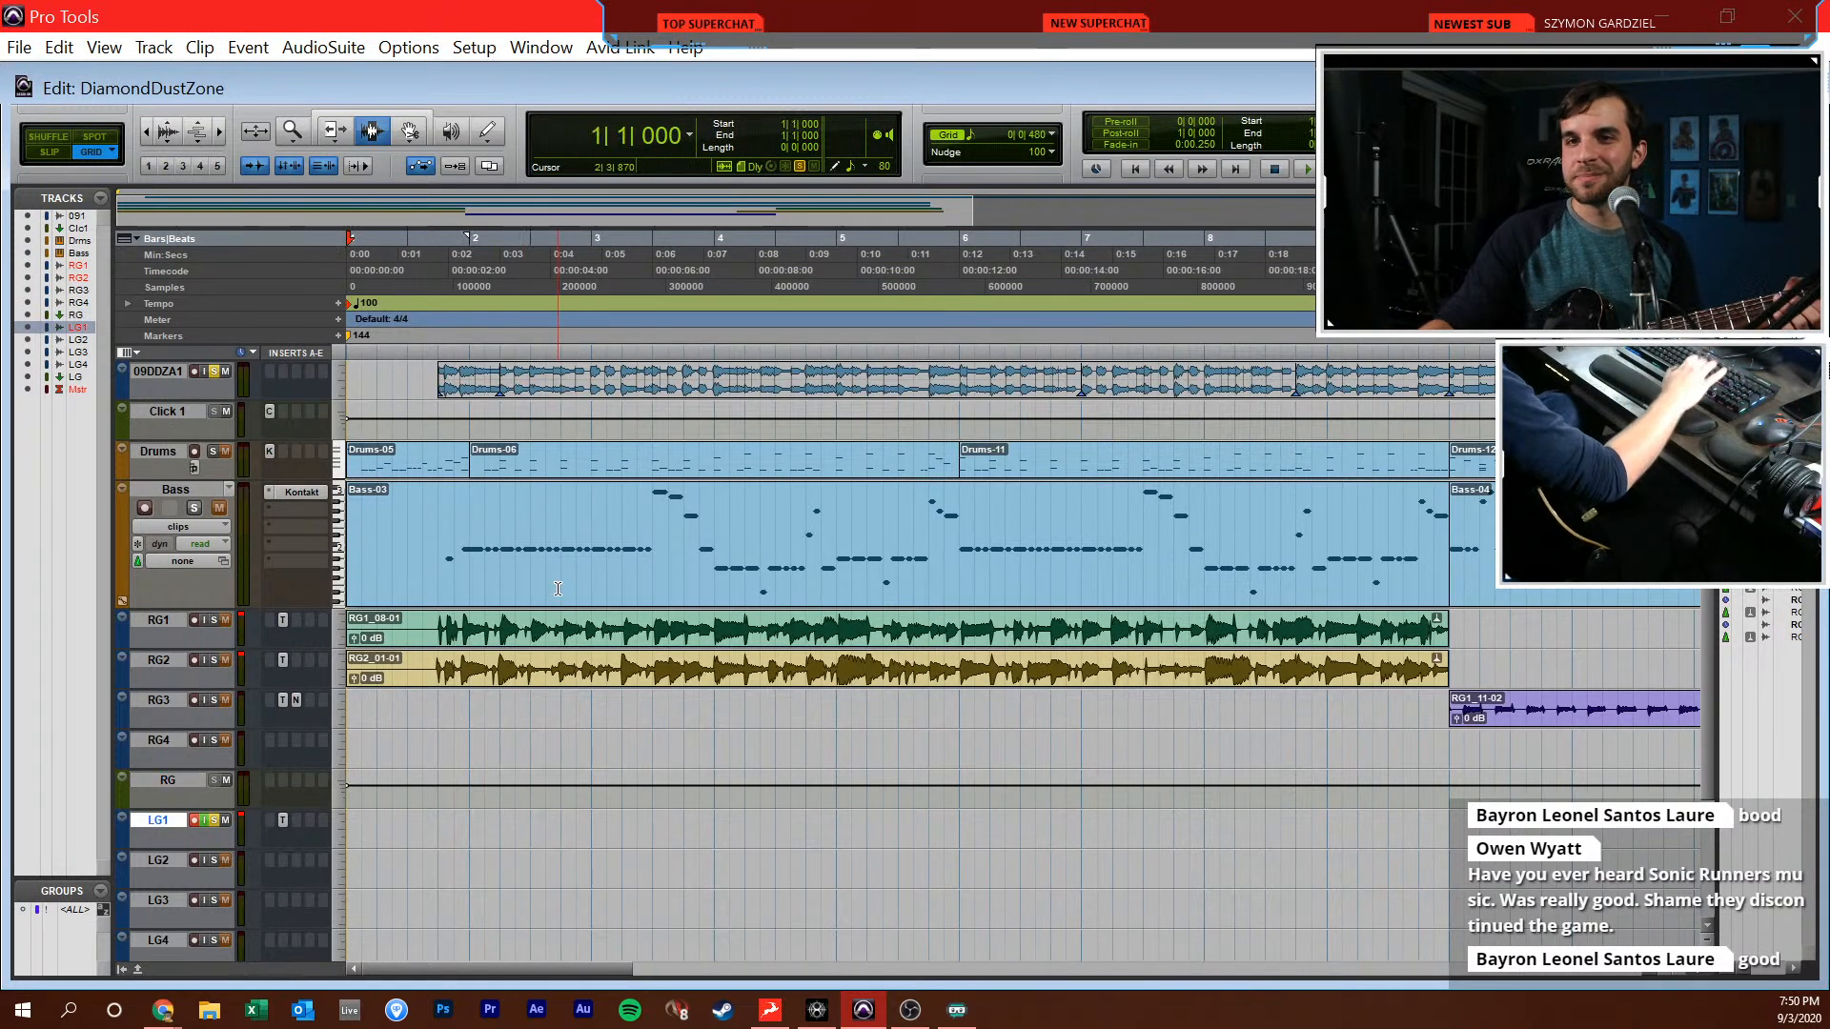
key(shift+r)
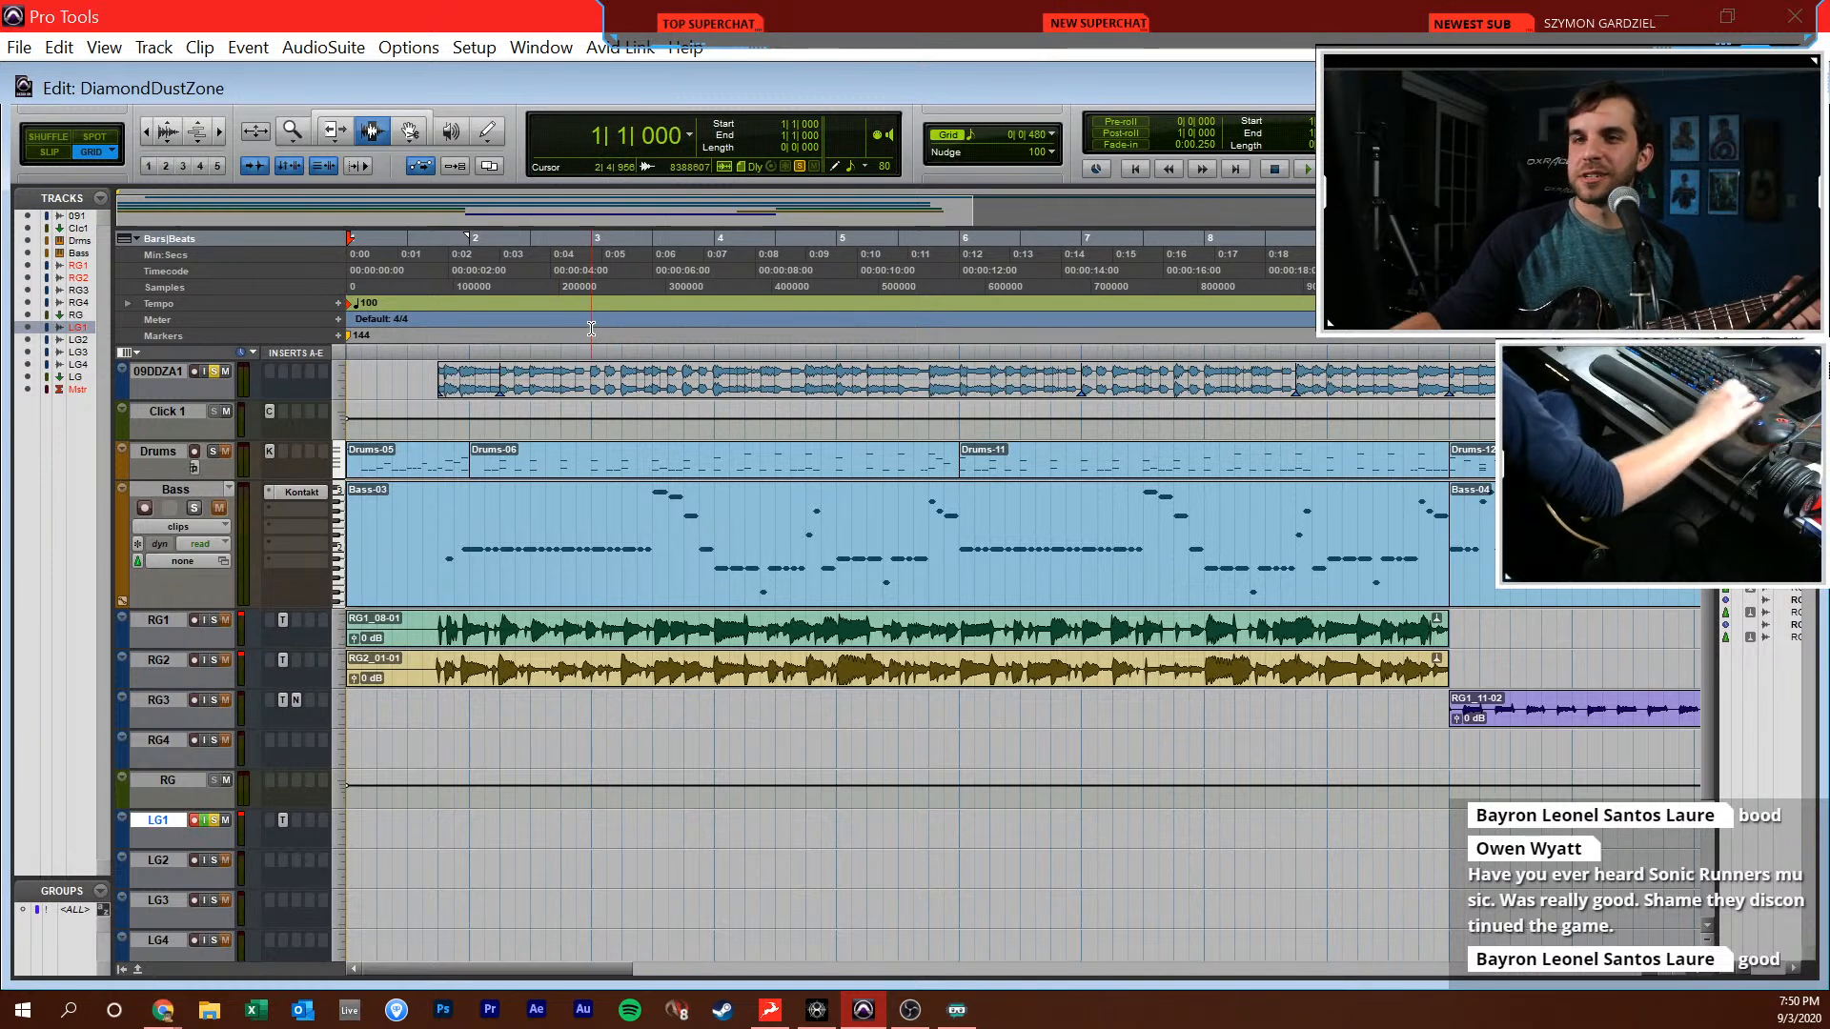
key(ctrl+space)
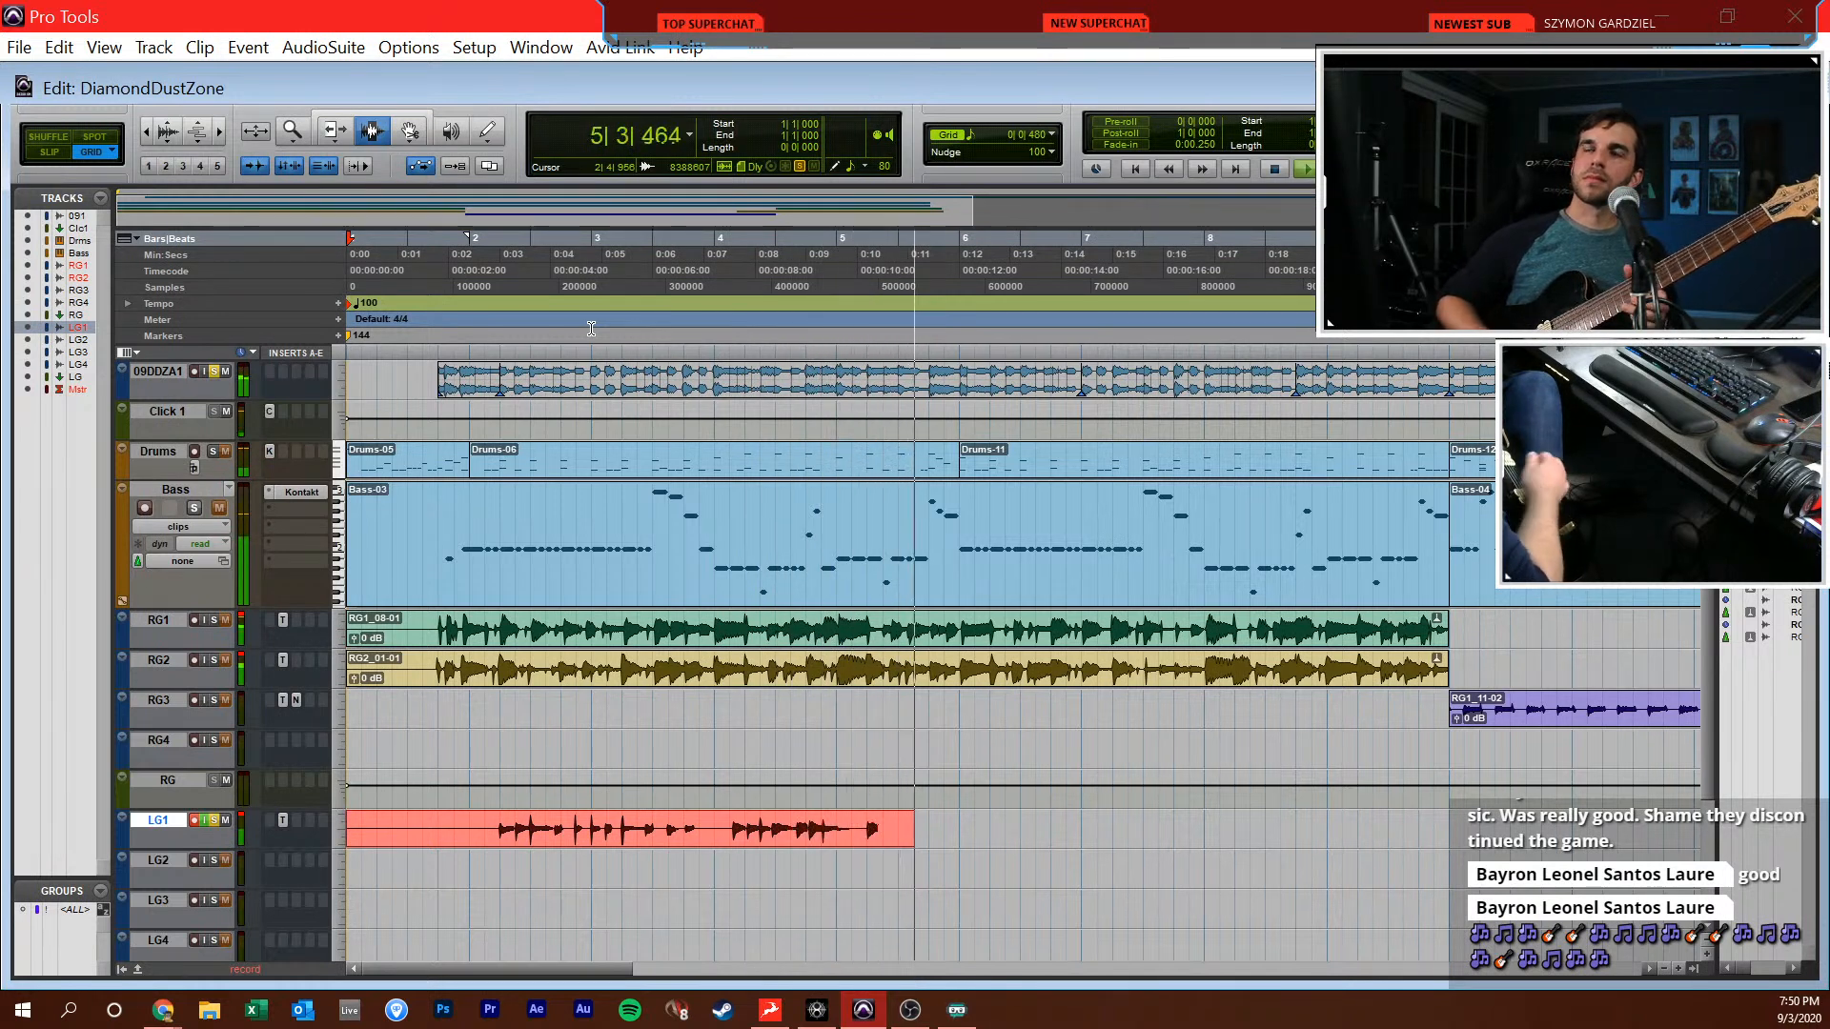
key(space)
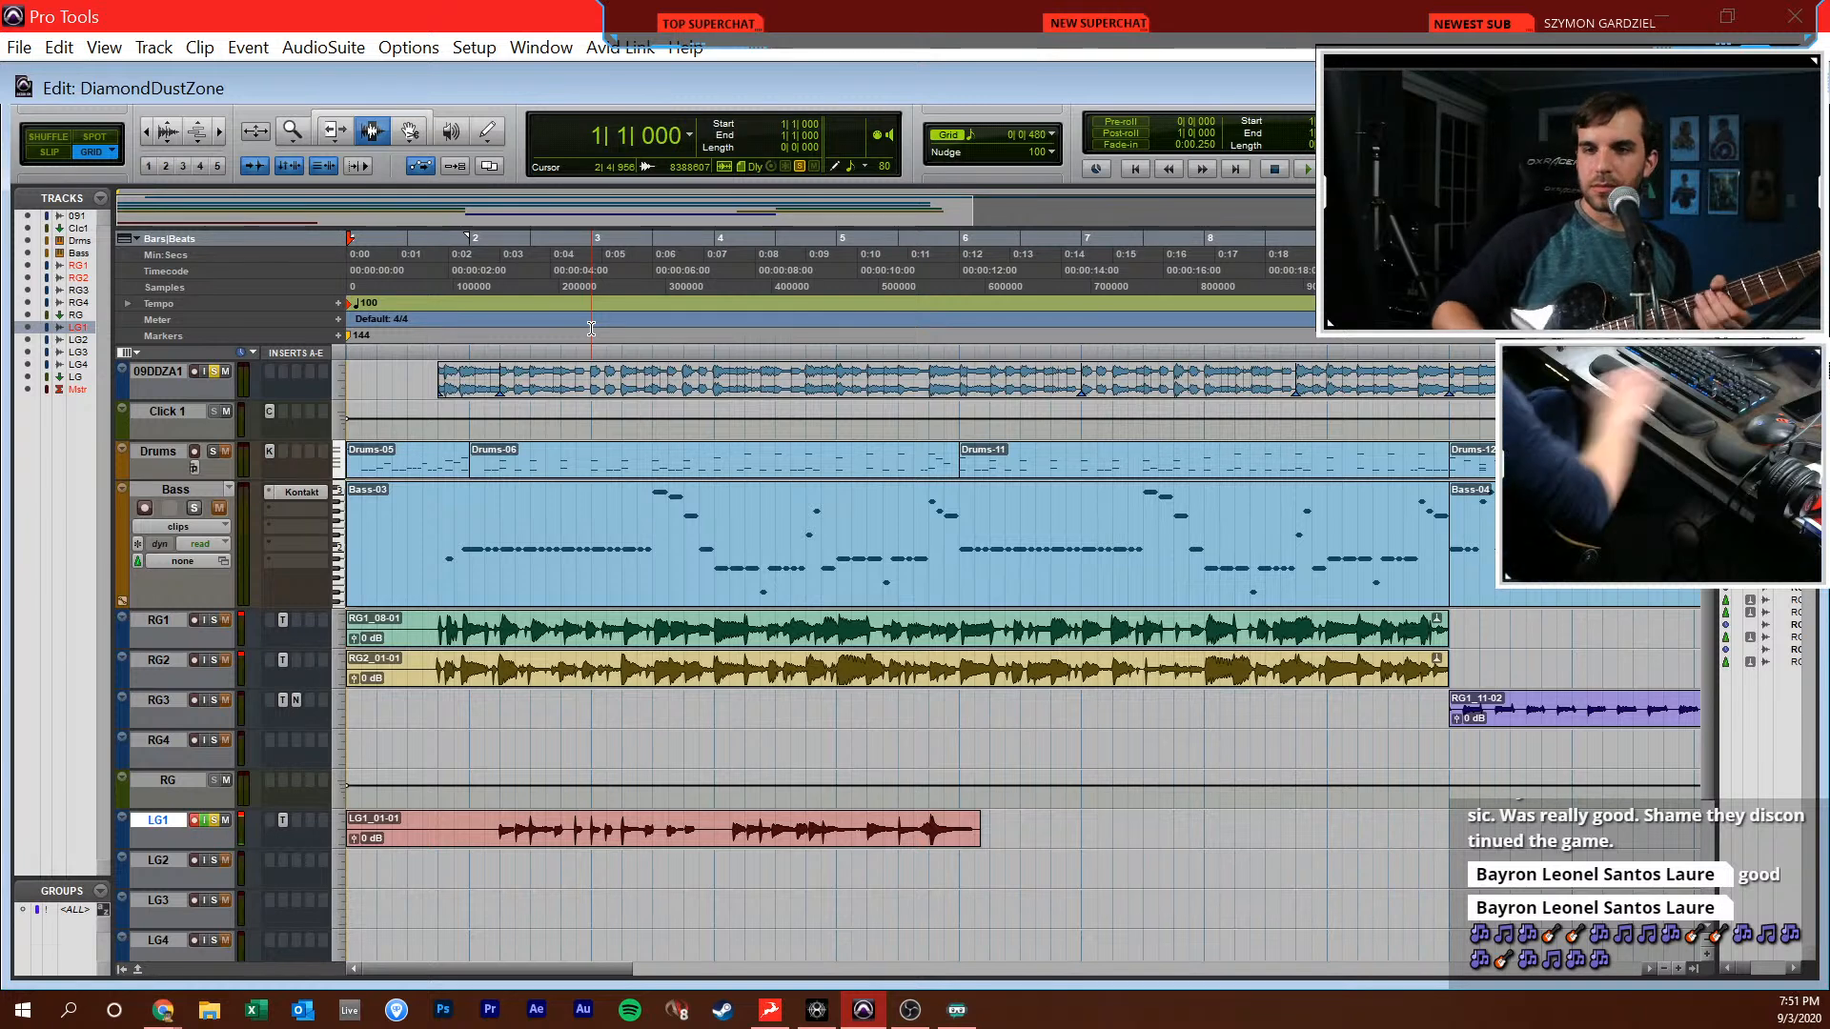
Record two more lead takes over LG1 from the session start, one to about bar 4 and one to nearly bar 6
key(ctrl+space)
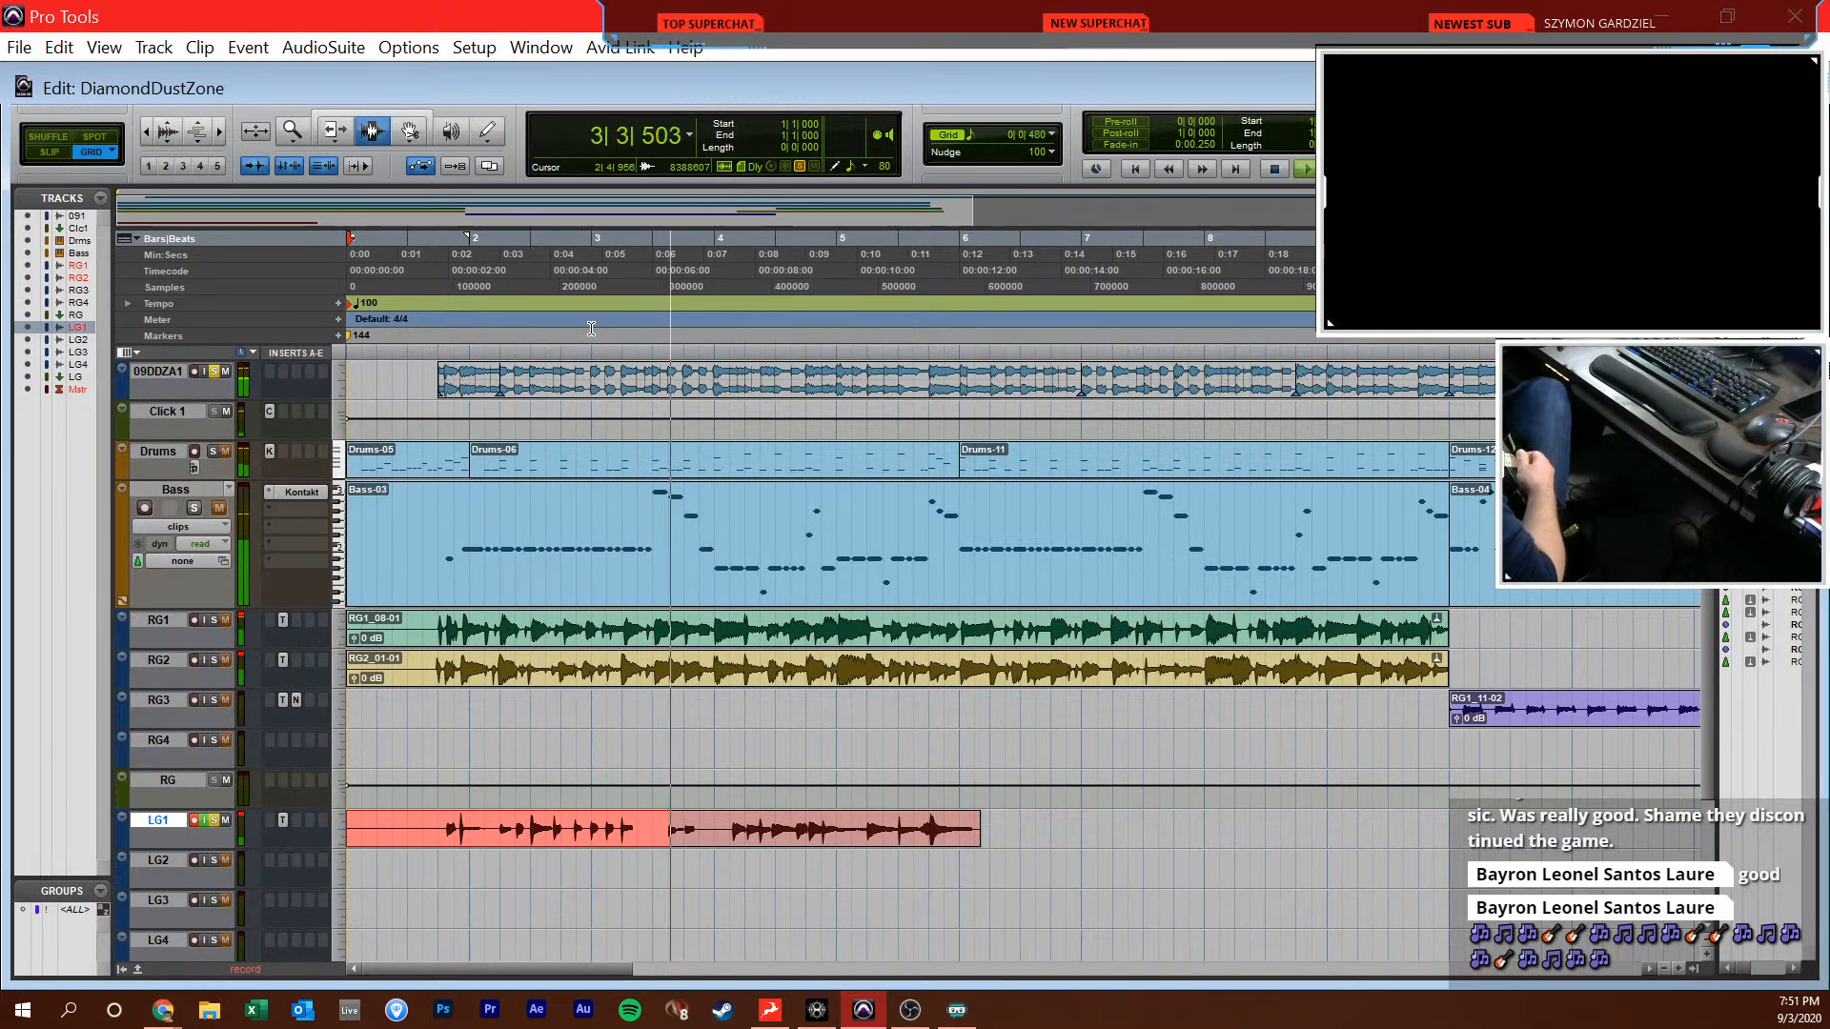
key(space)
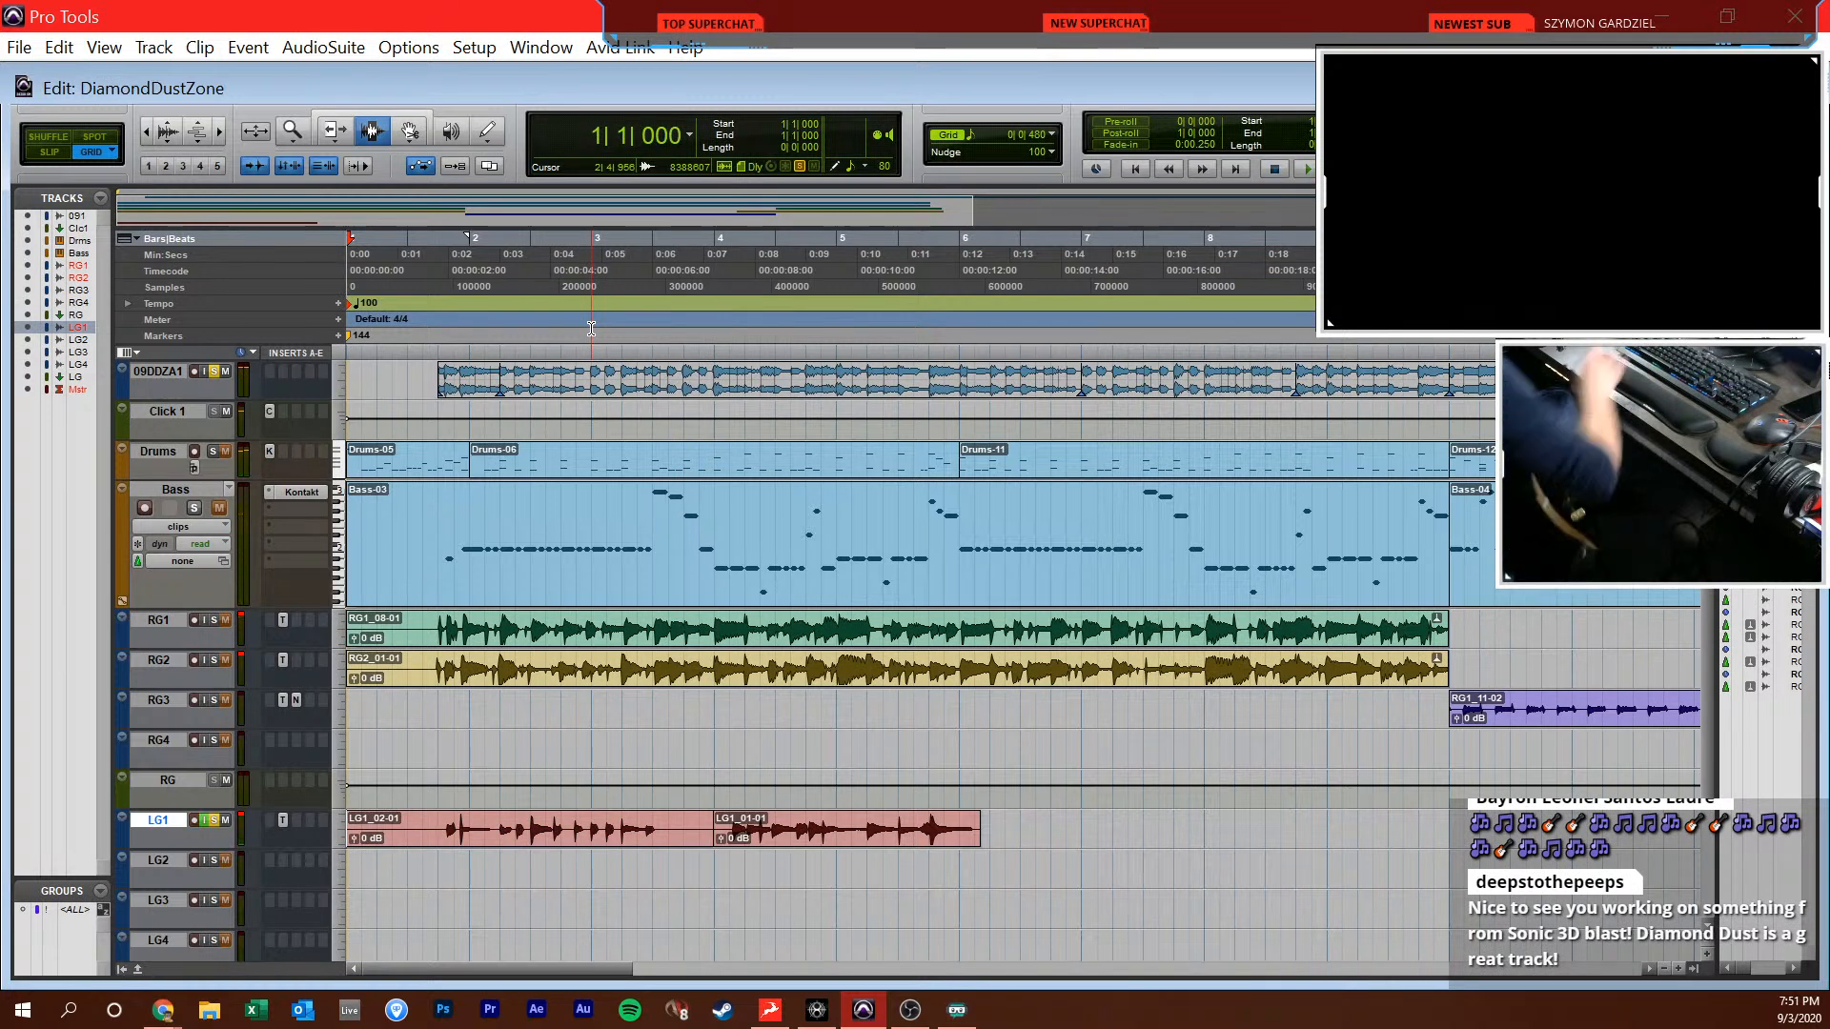
click(575, 857)
key(Return)
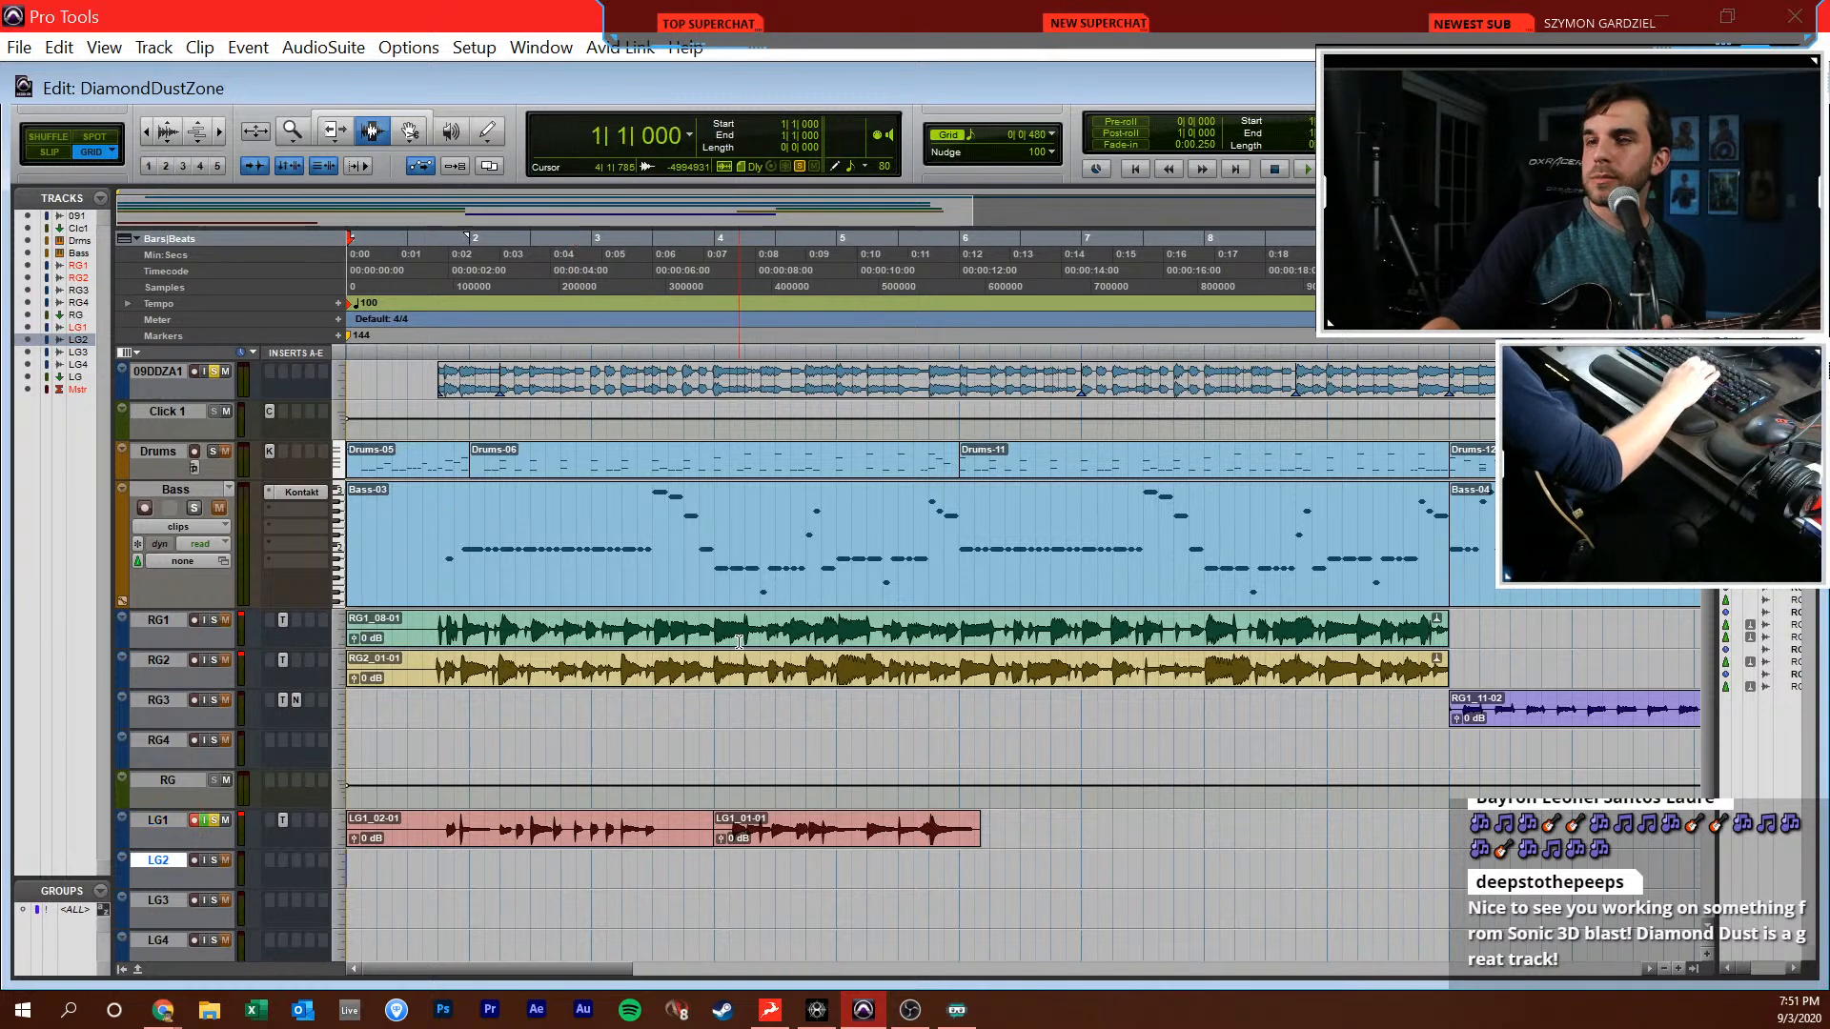
key(ctrl+space)
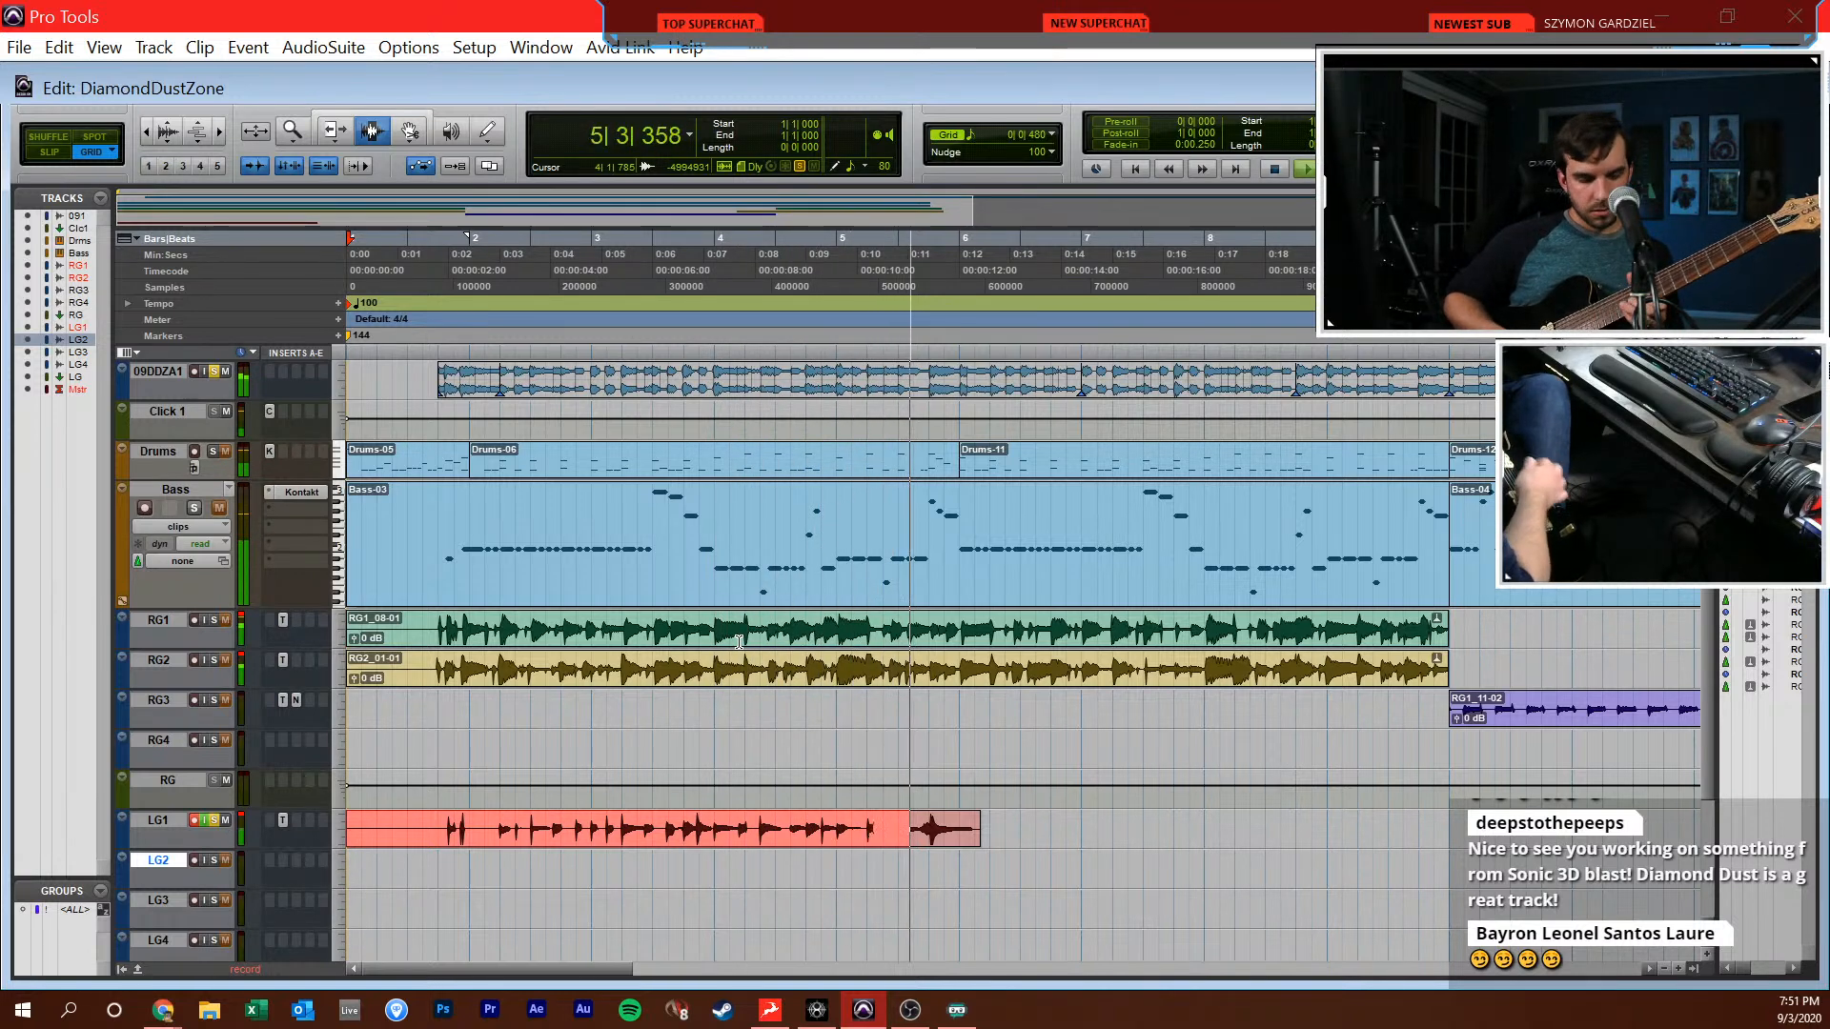
key(space)
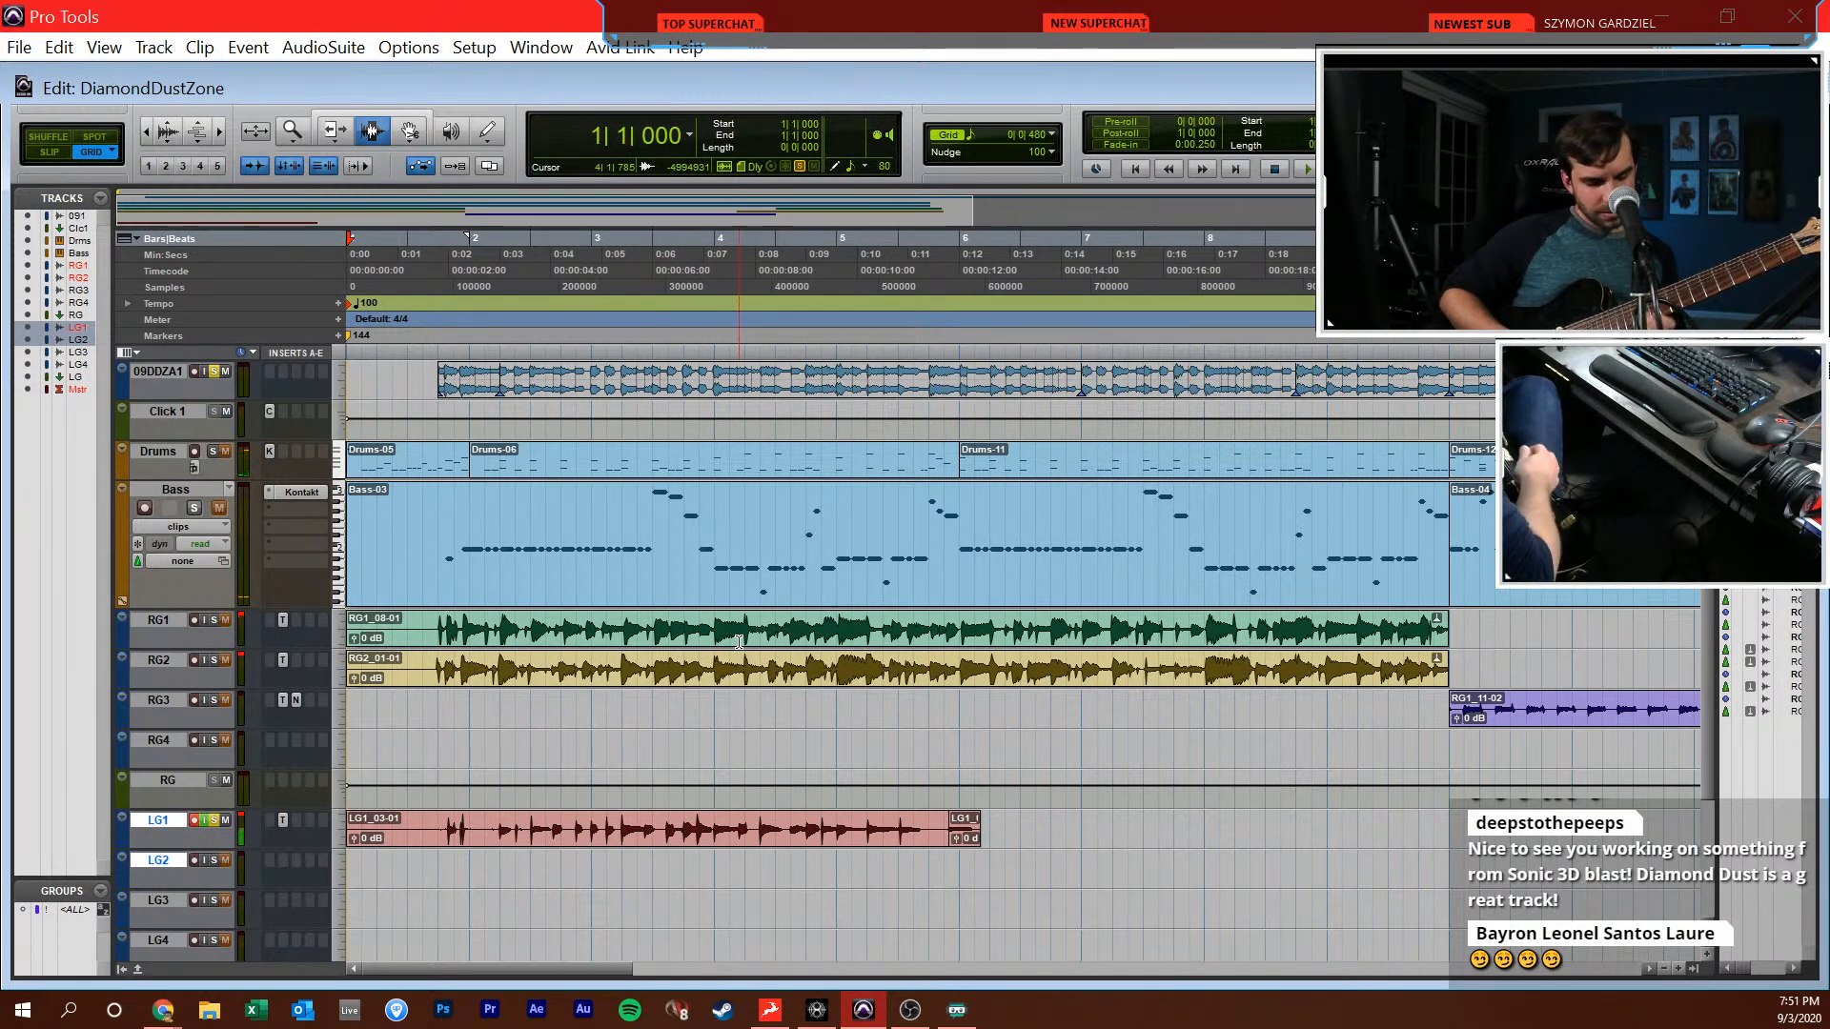
Record the LG1 lead again from bar 4 to about the middle of bar 5, and play back from bar 4
key(KP_2)
key(KP_2)
key(KP_2)
key(KP_3)
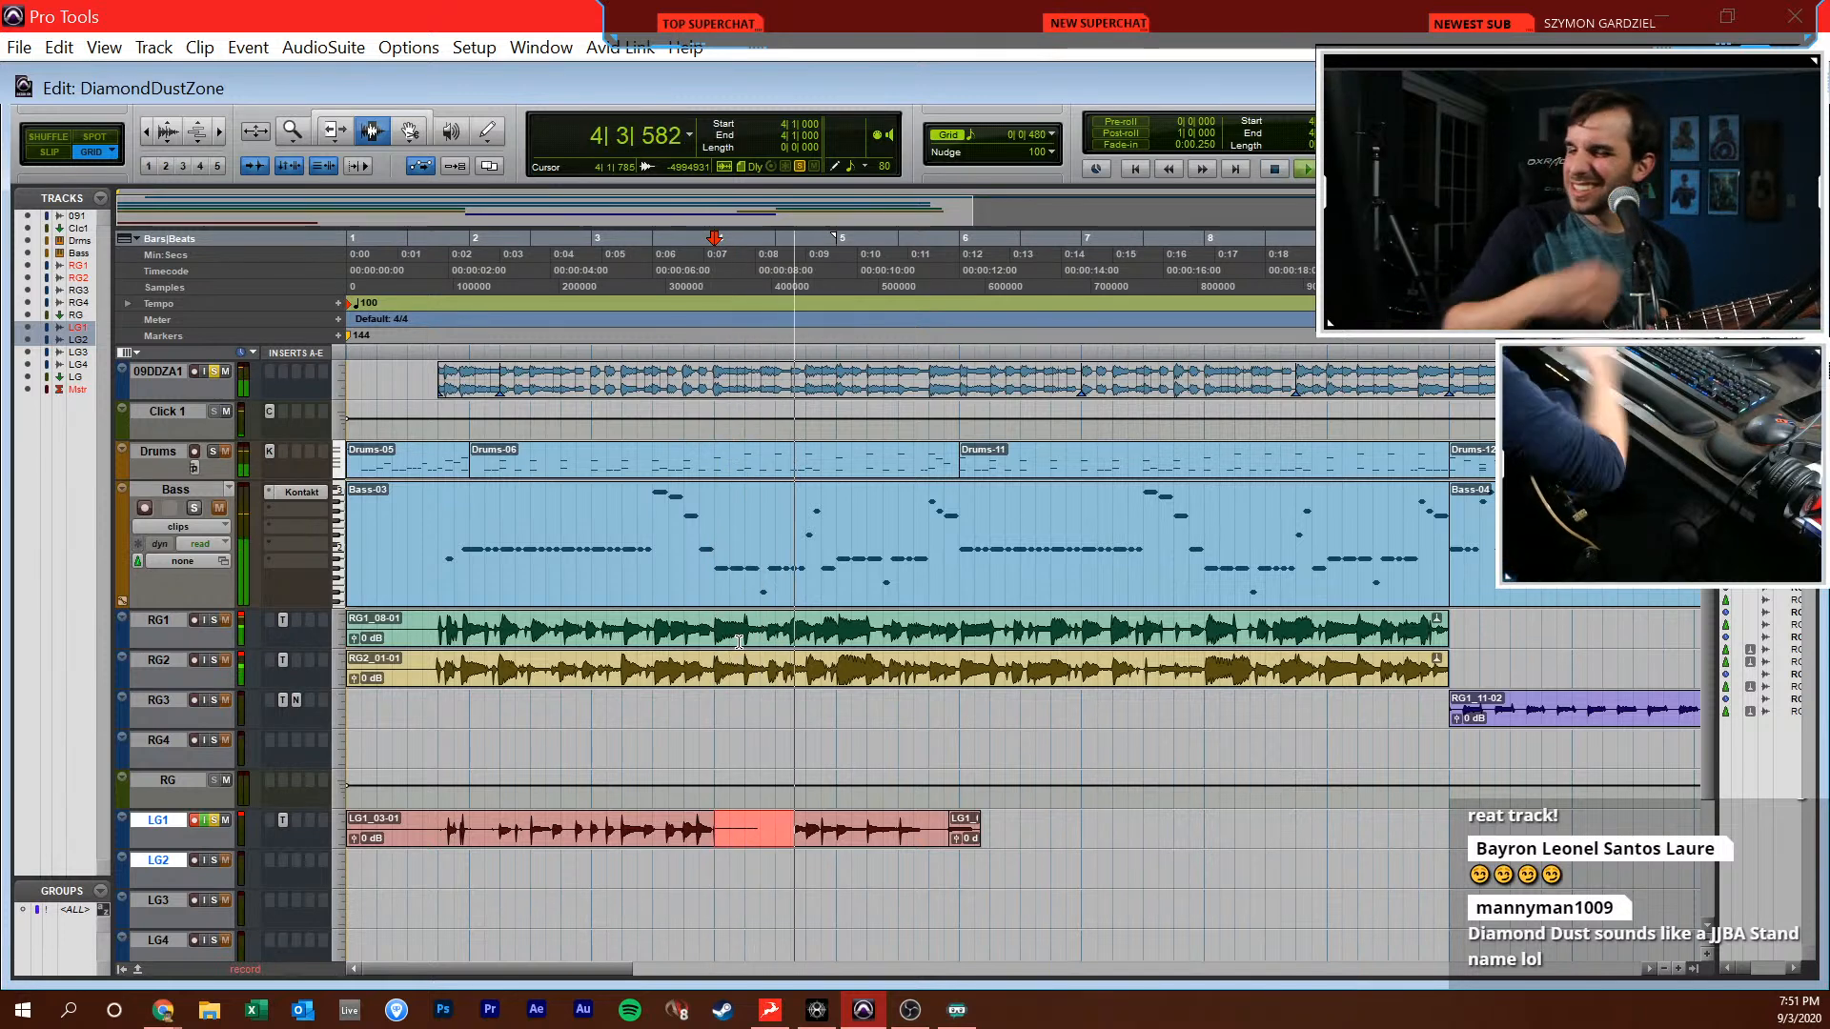
key(space)
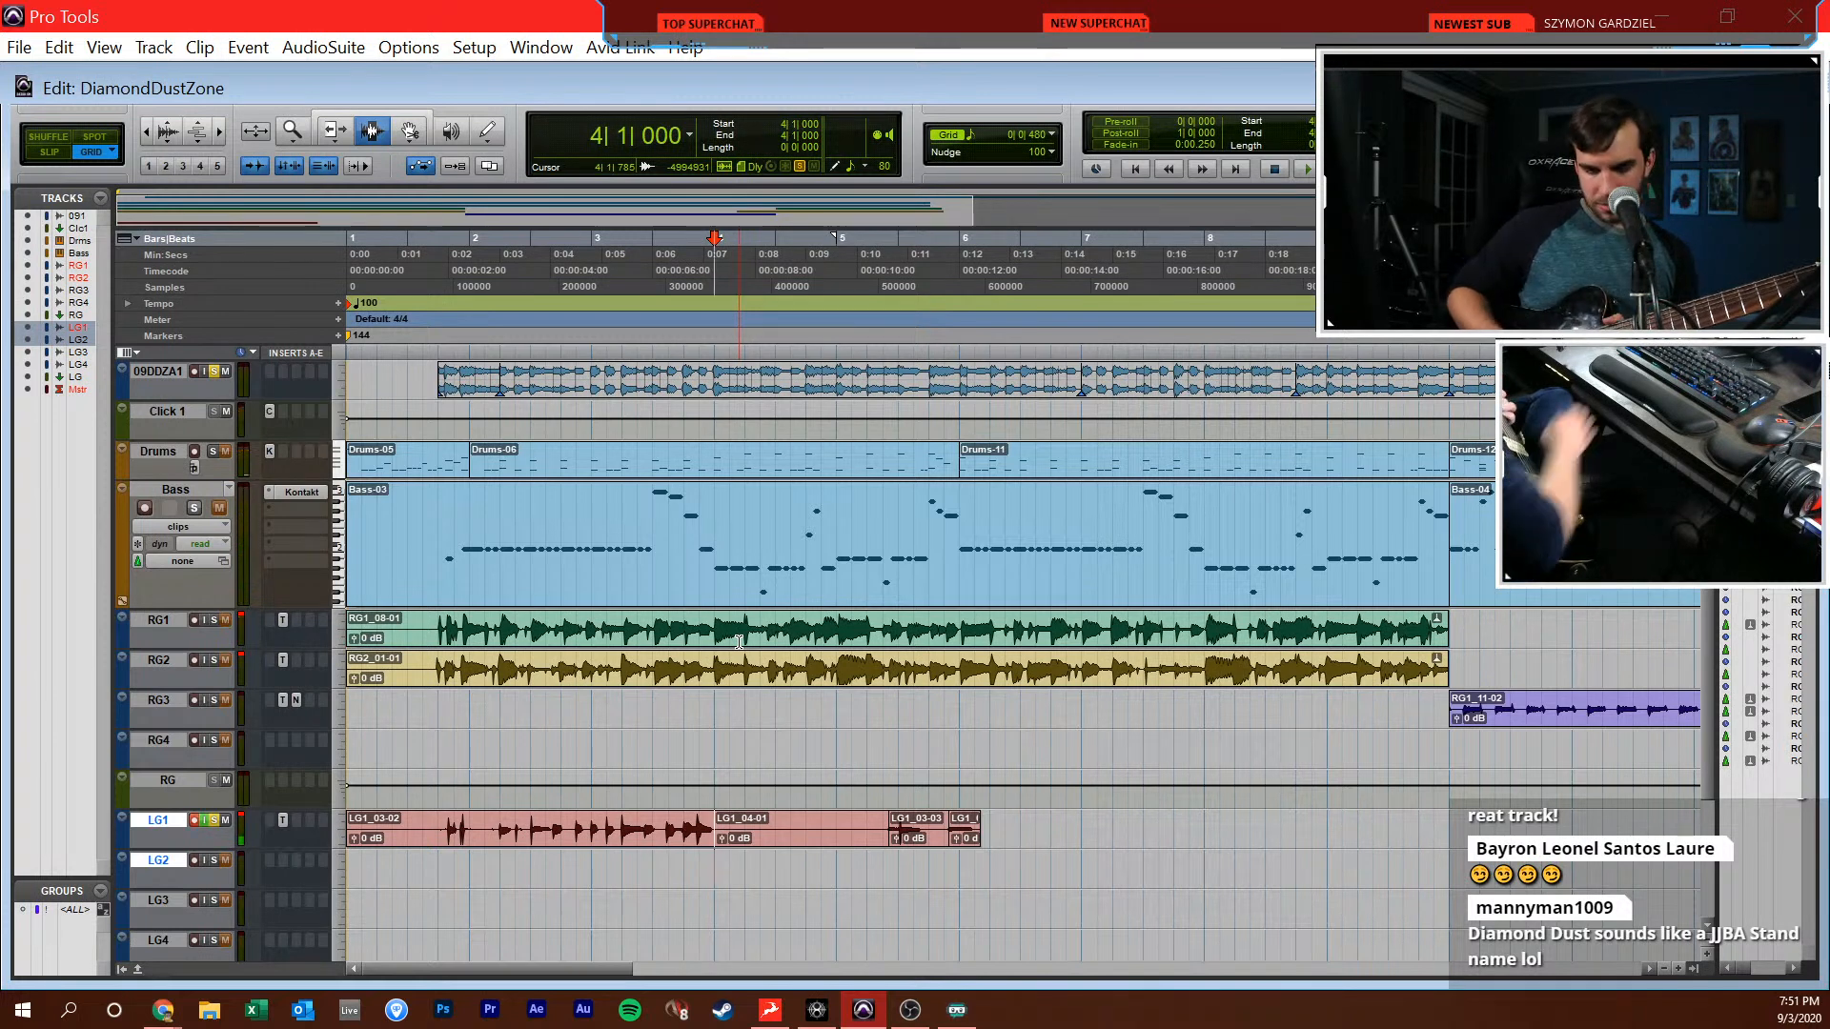
key(space)
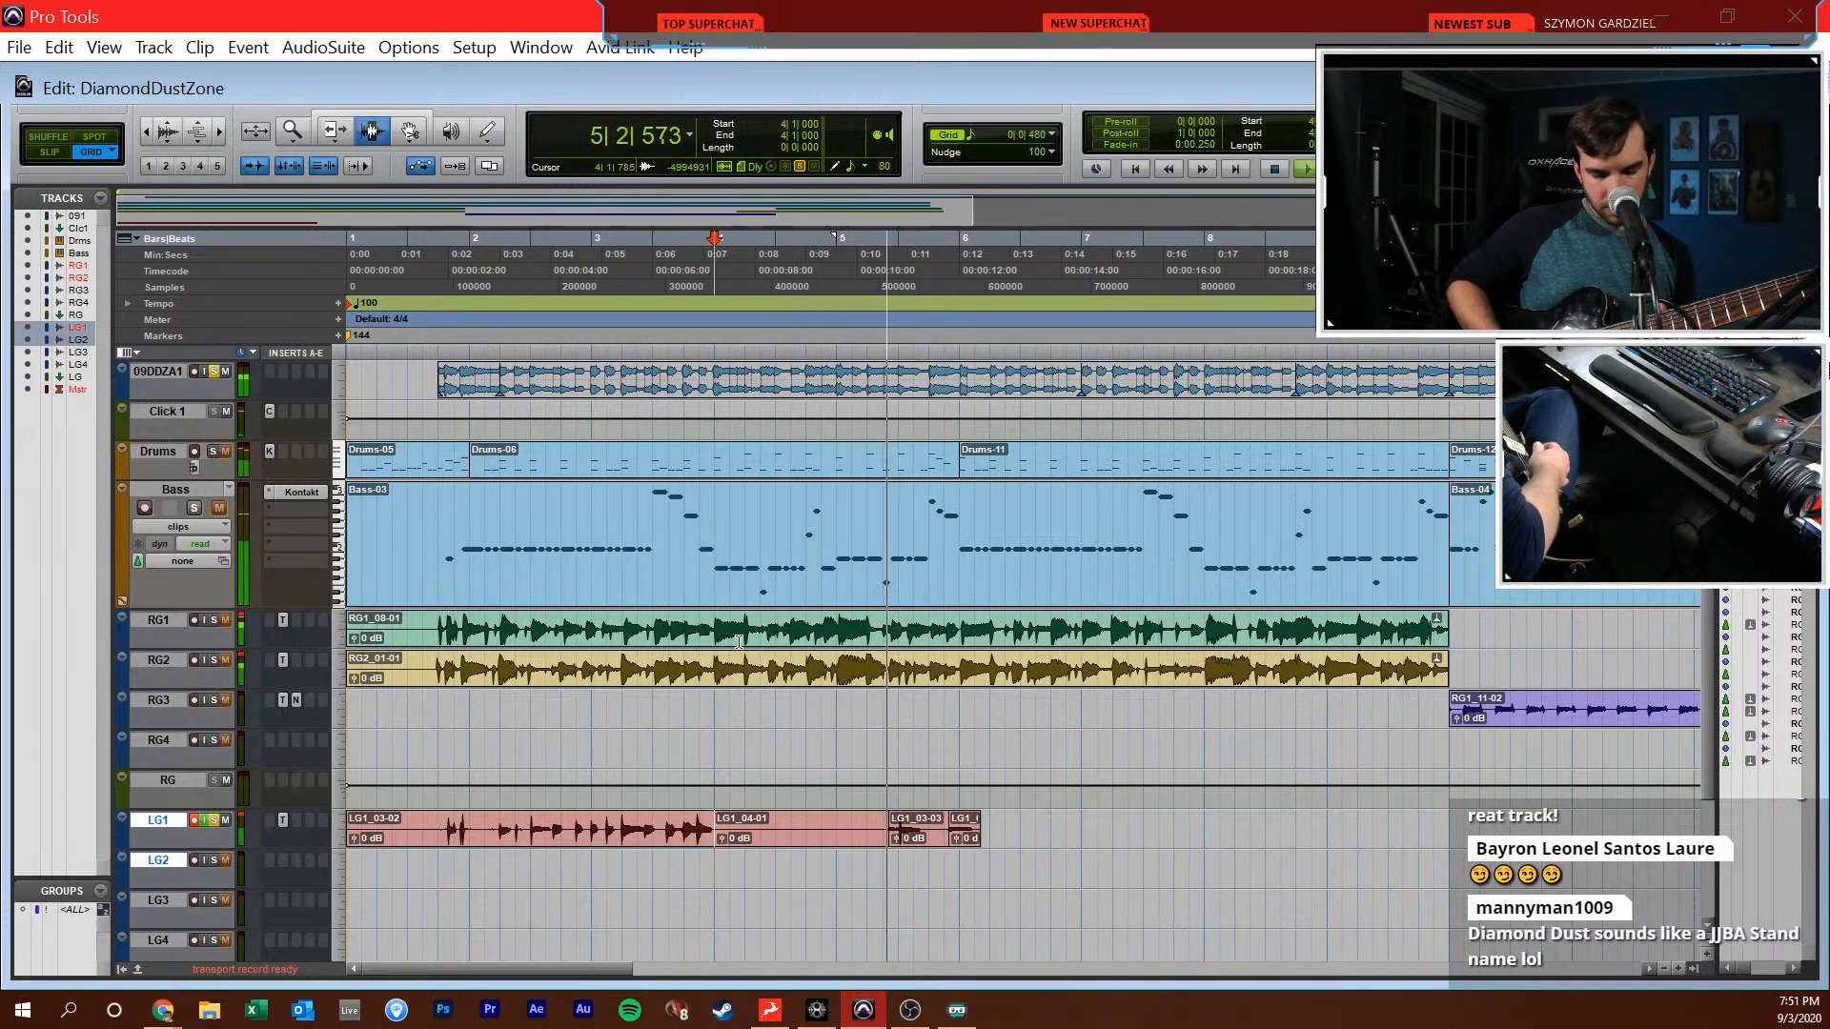
key(space)
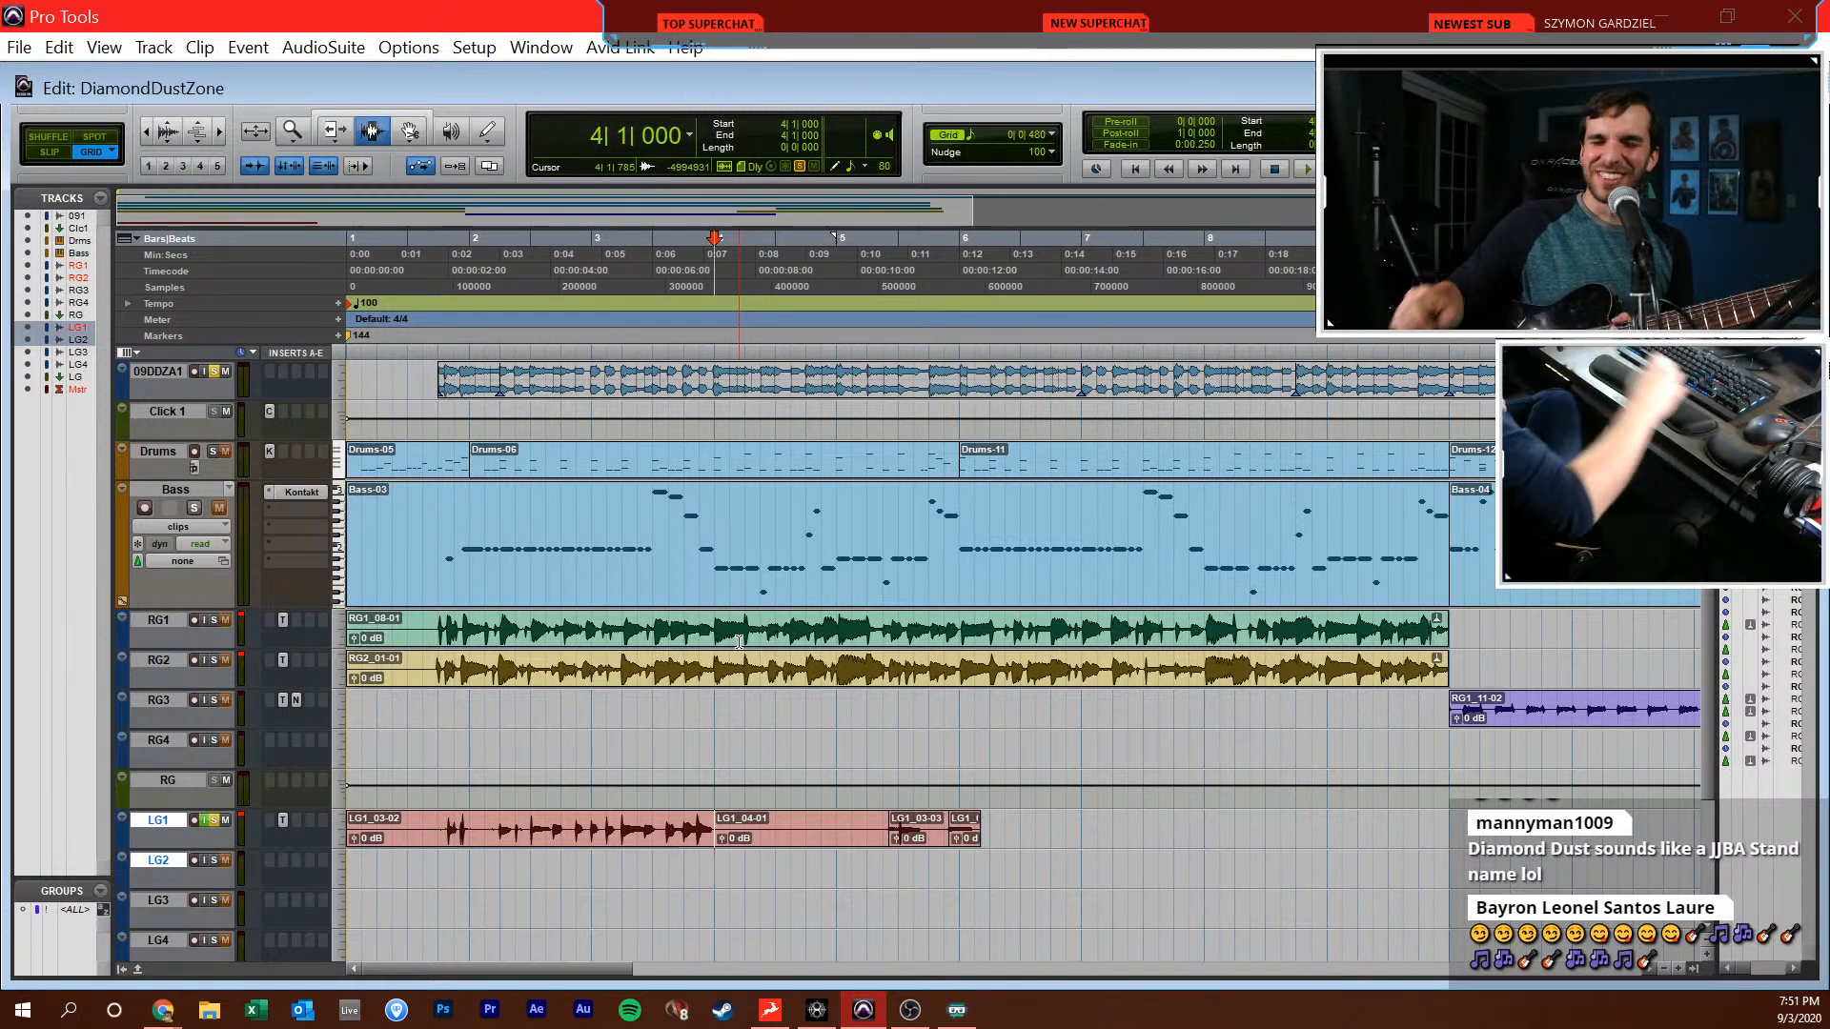
Re-record the LG1 lead from the session start, first as a short take into bar 2 and then as a full take to bar 18
key(Return)
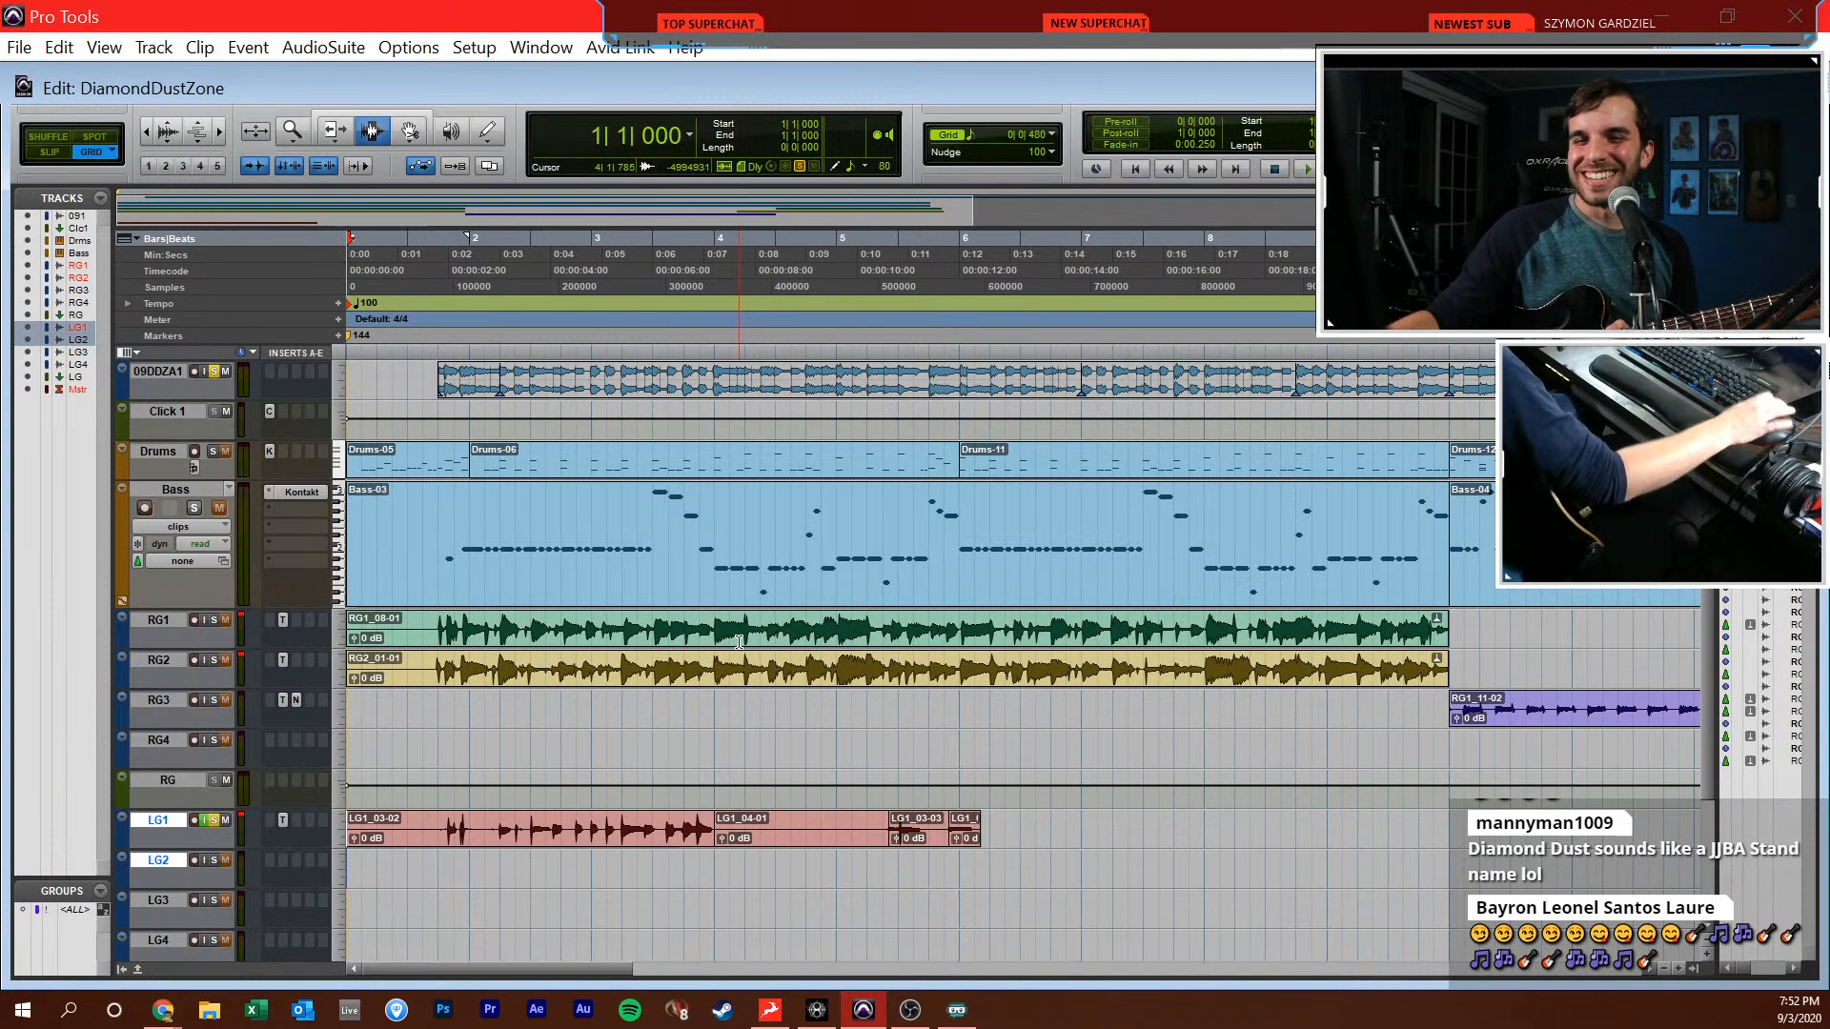
click(648, 883)
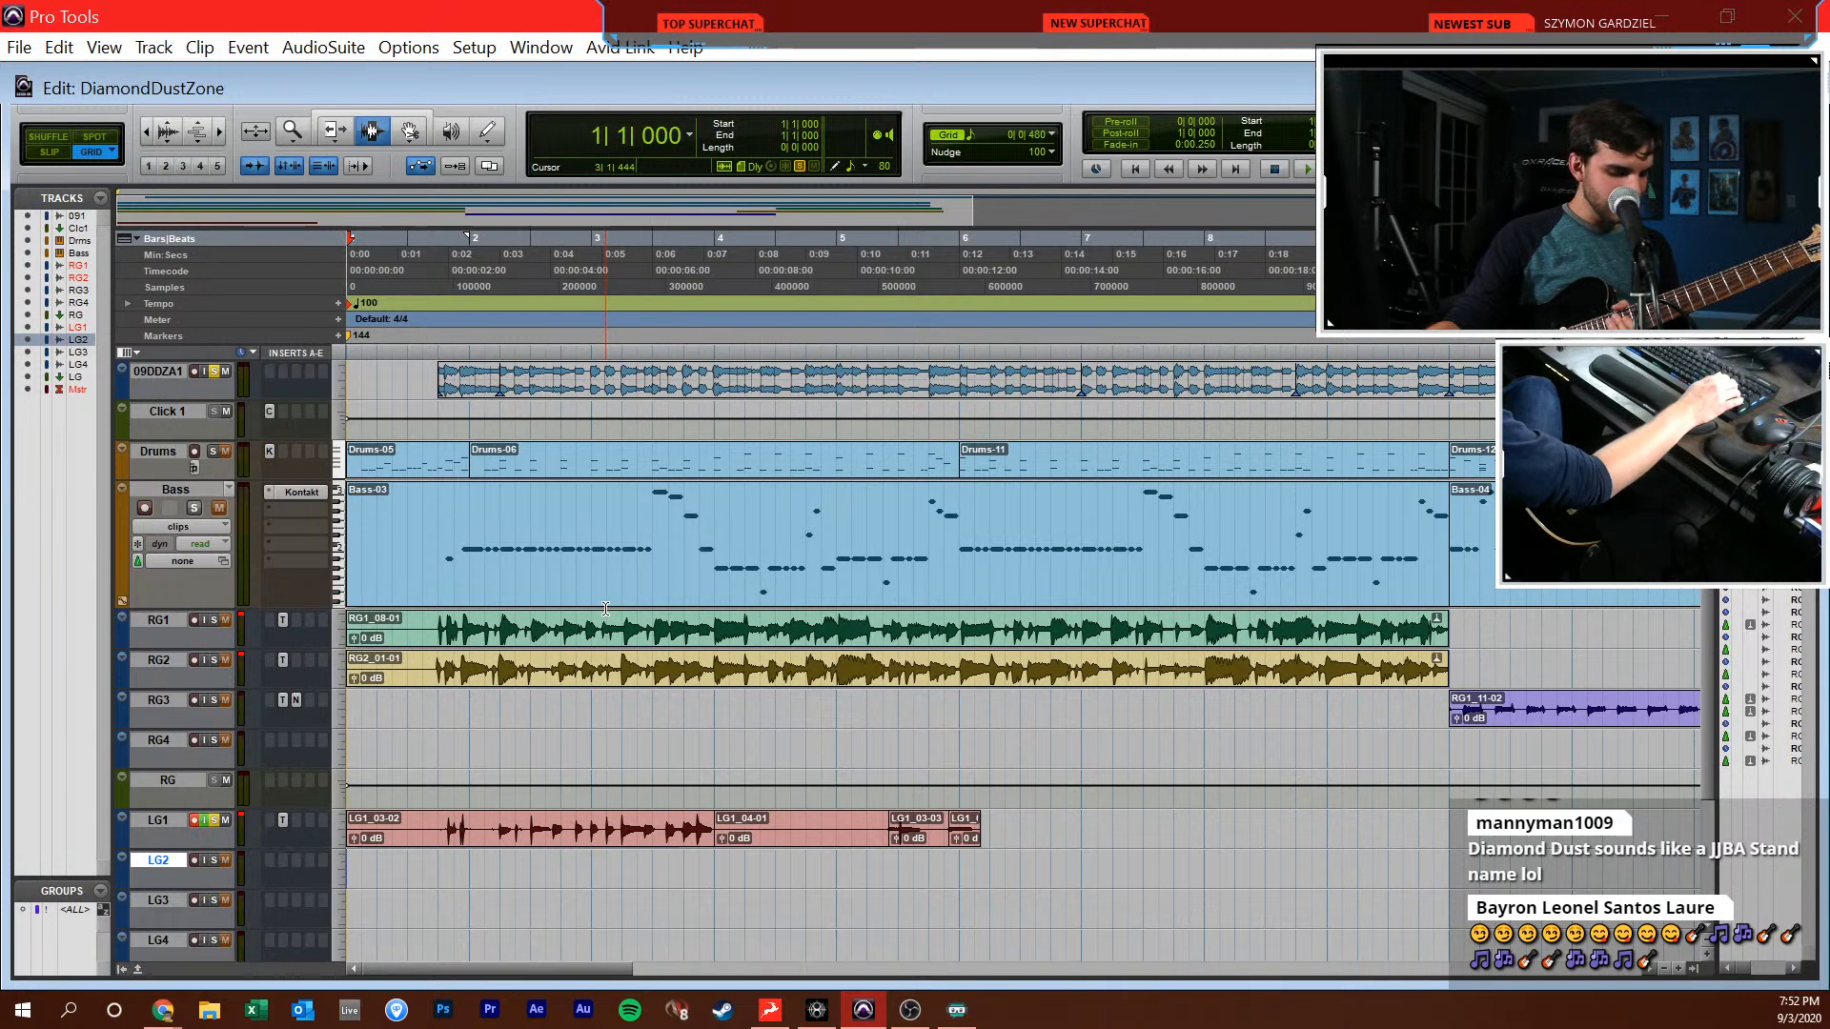
key(F12)
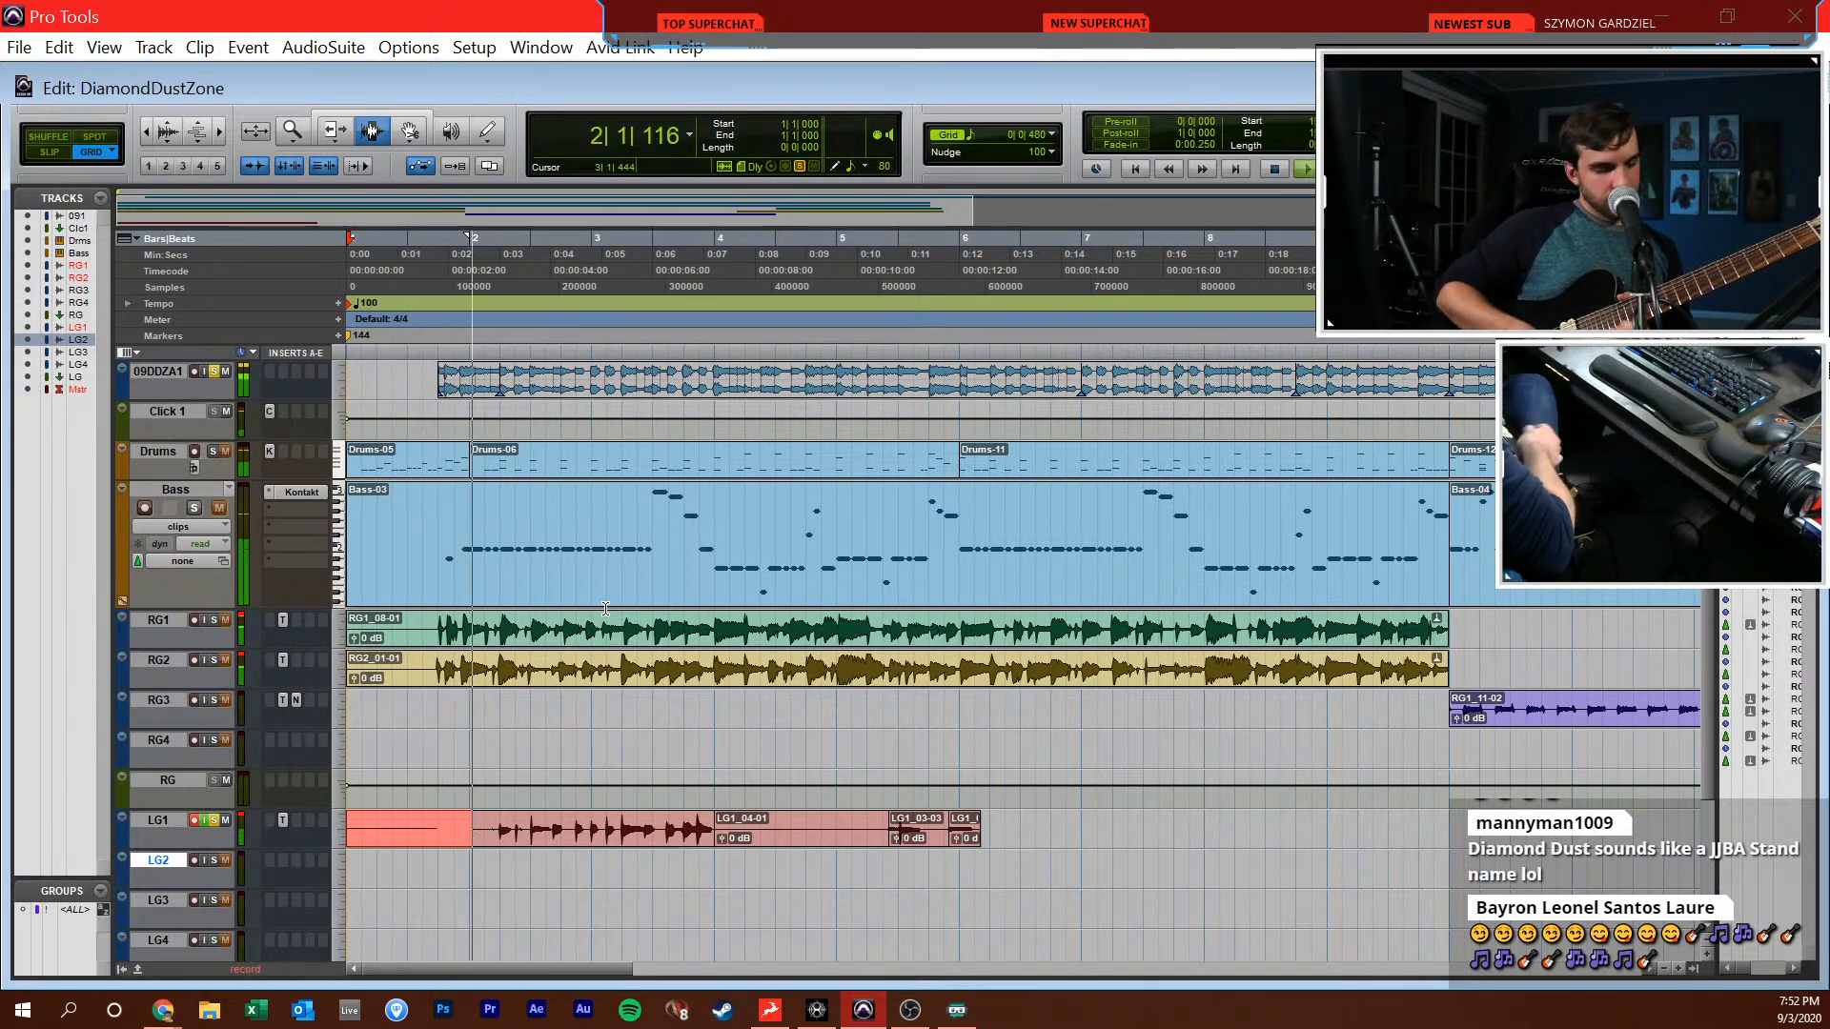
key(space)
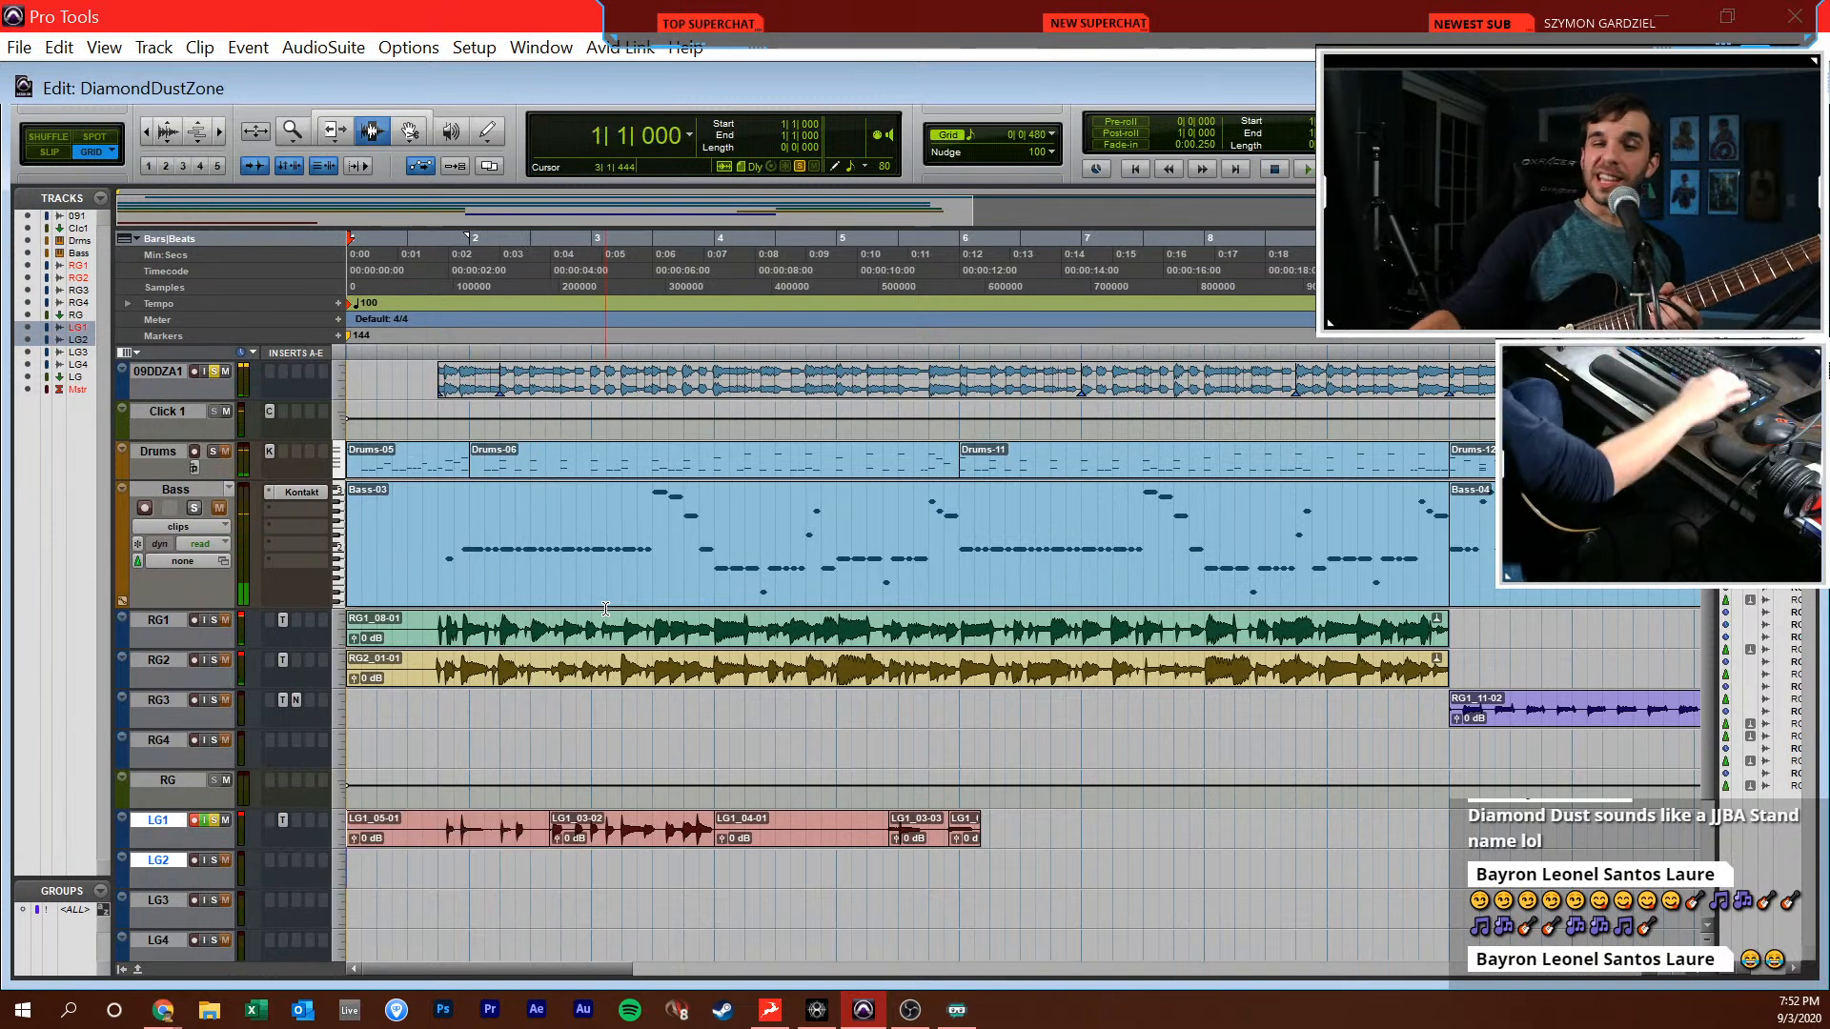
key(F12)
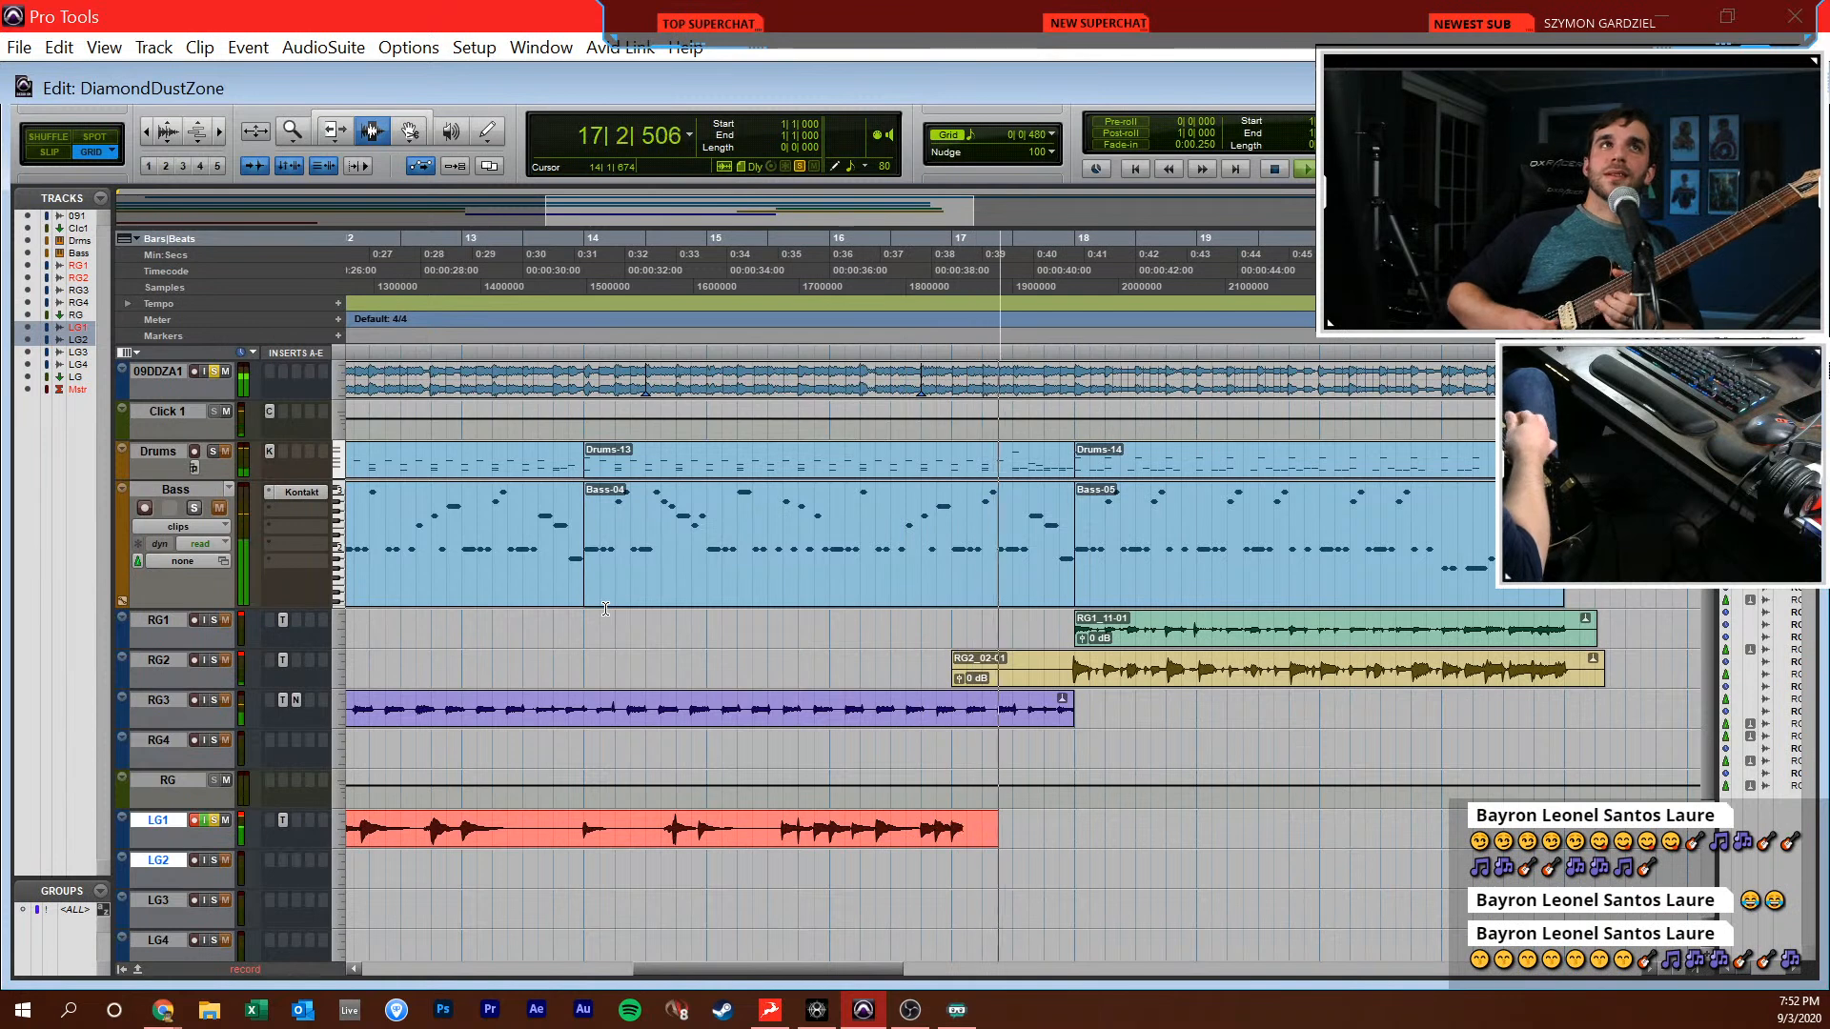
key(space)
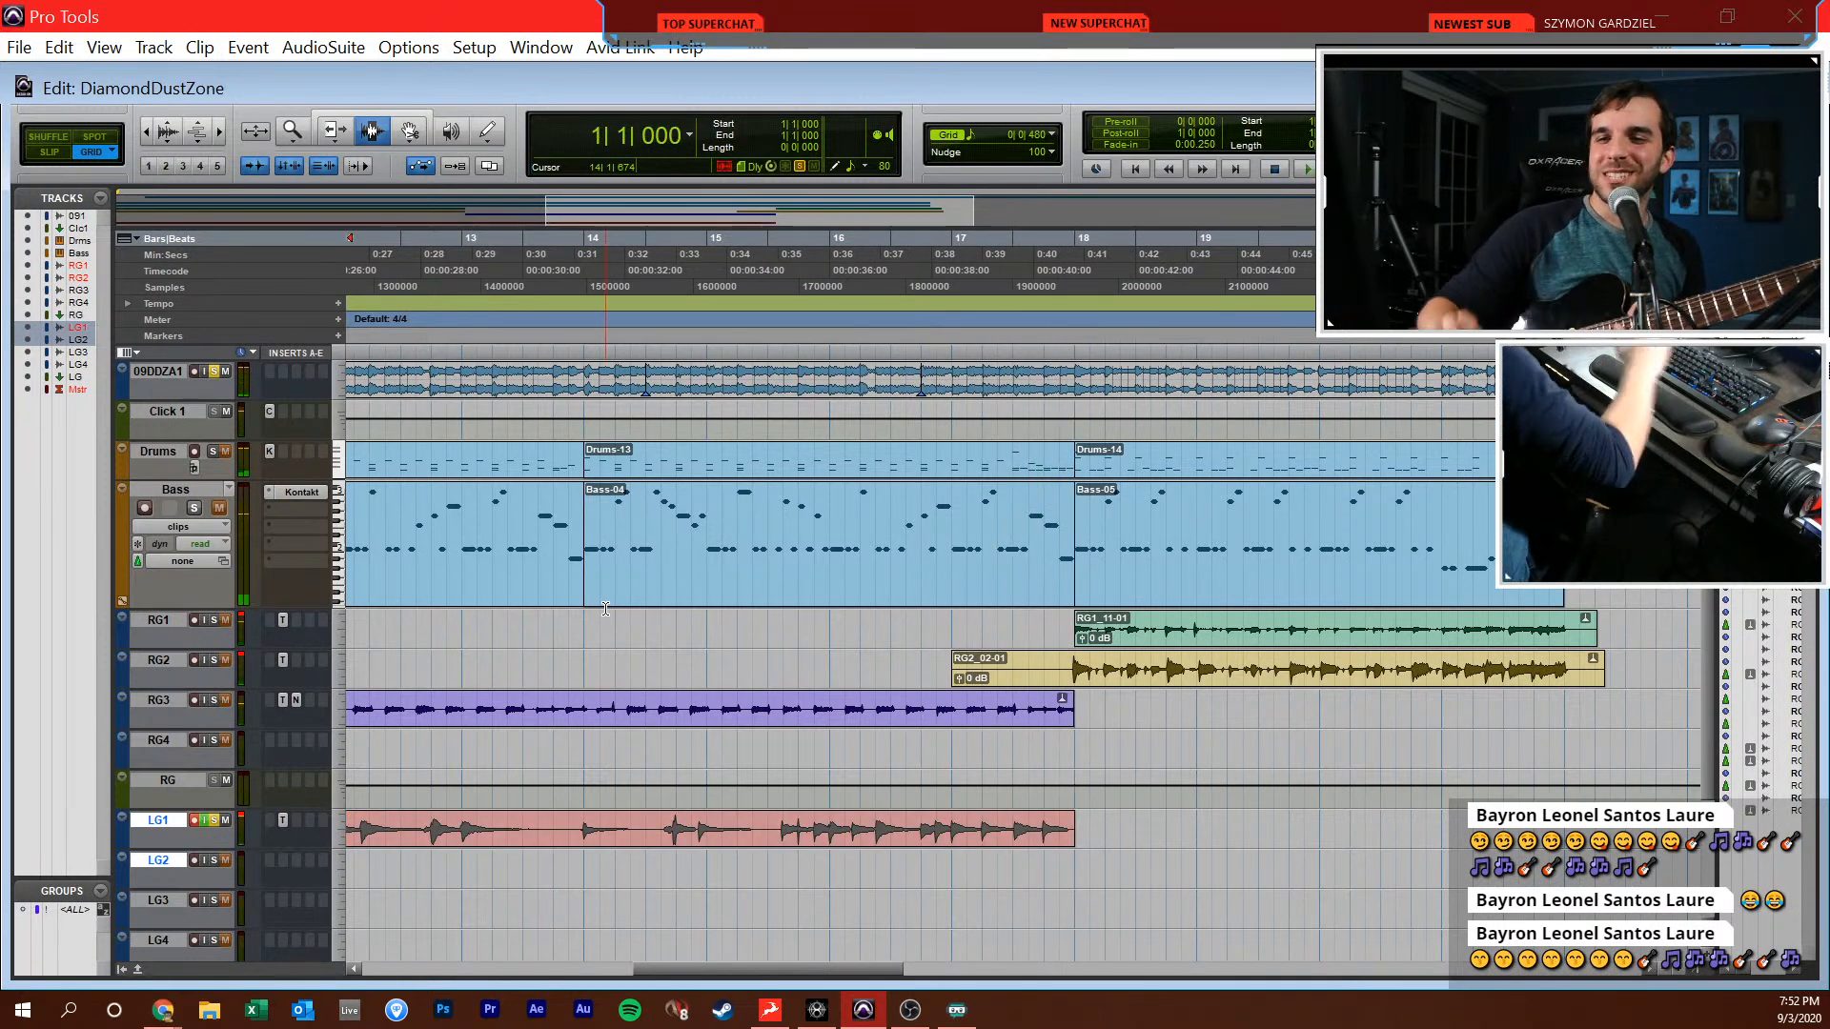
Set the session tempo to 120 BPM and return to the session start
drag(712, 975, 600, 939)
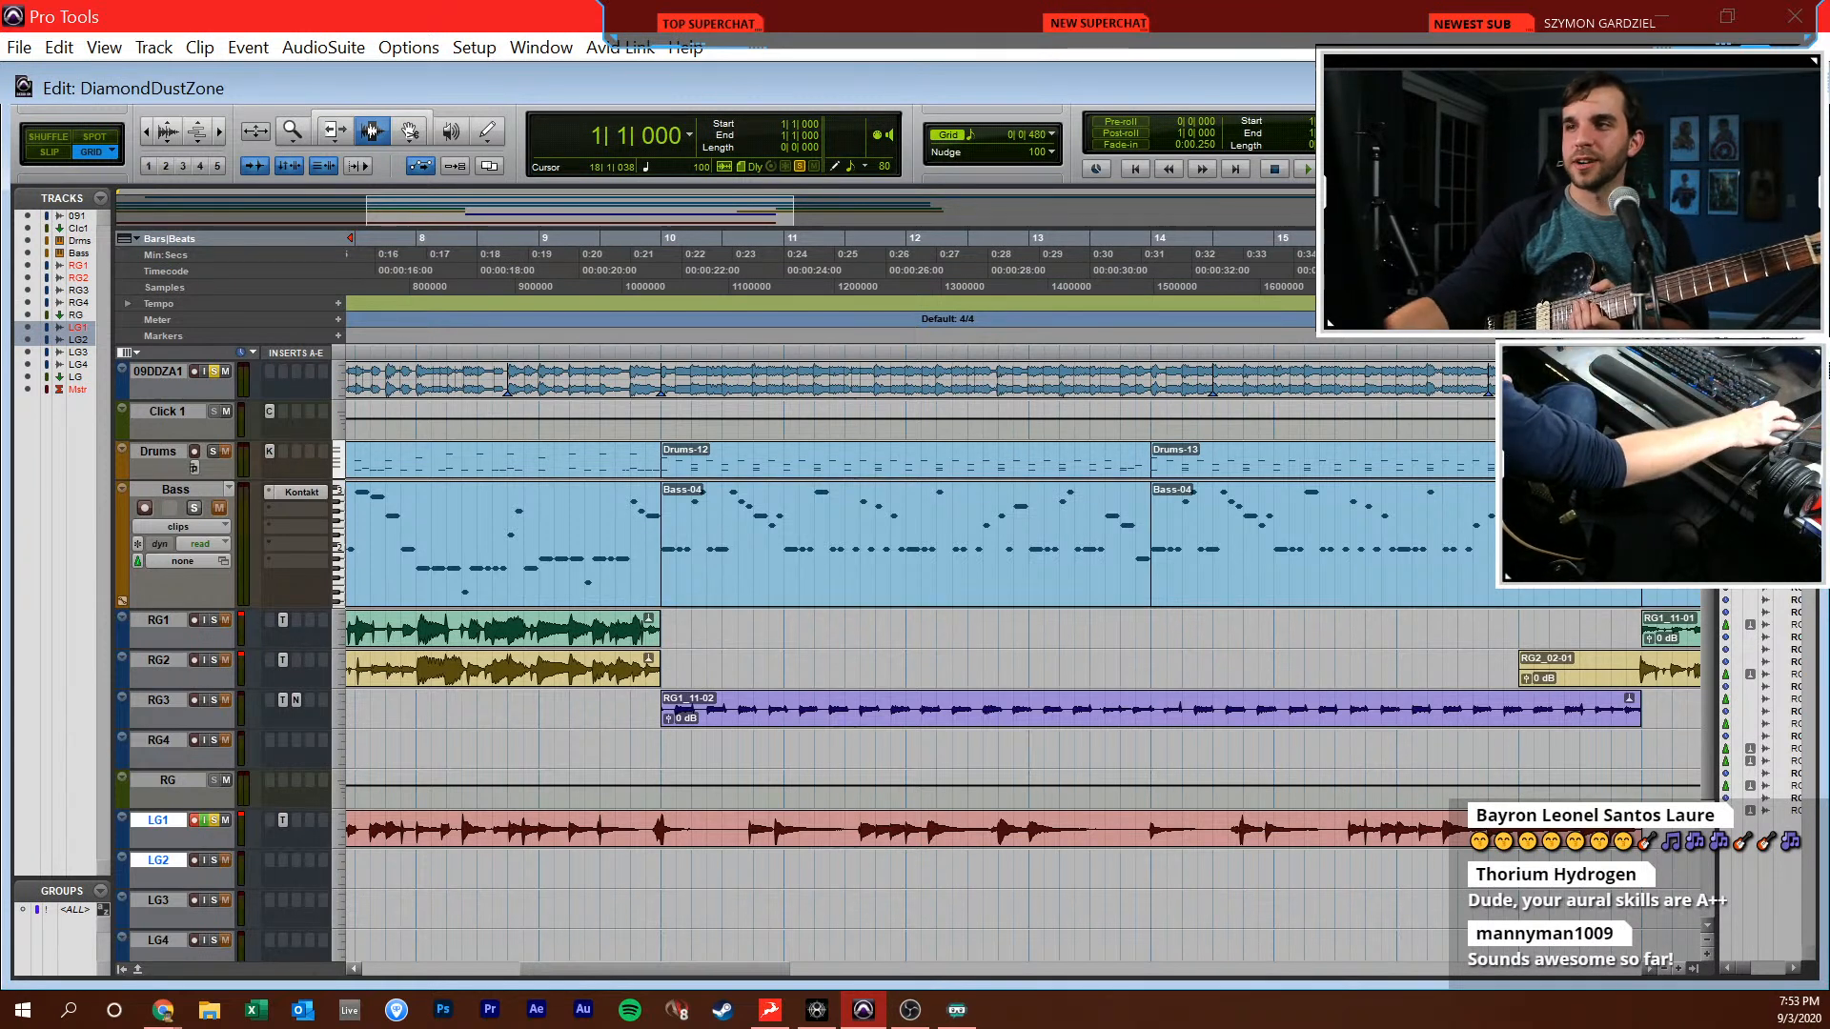
text(120)
key(Return)
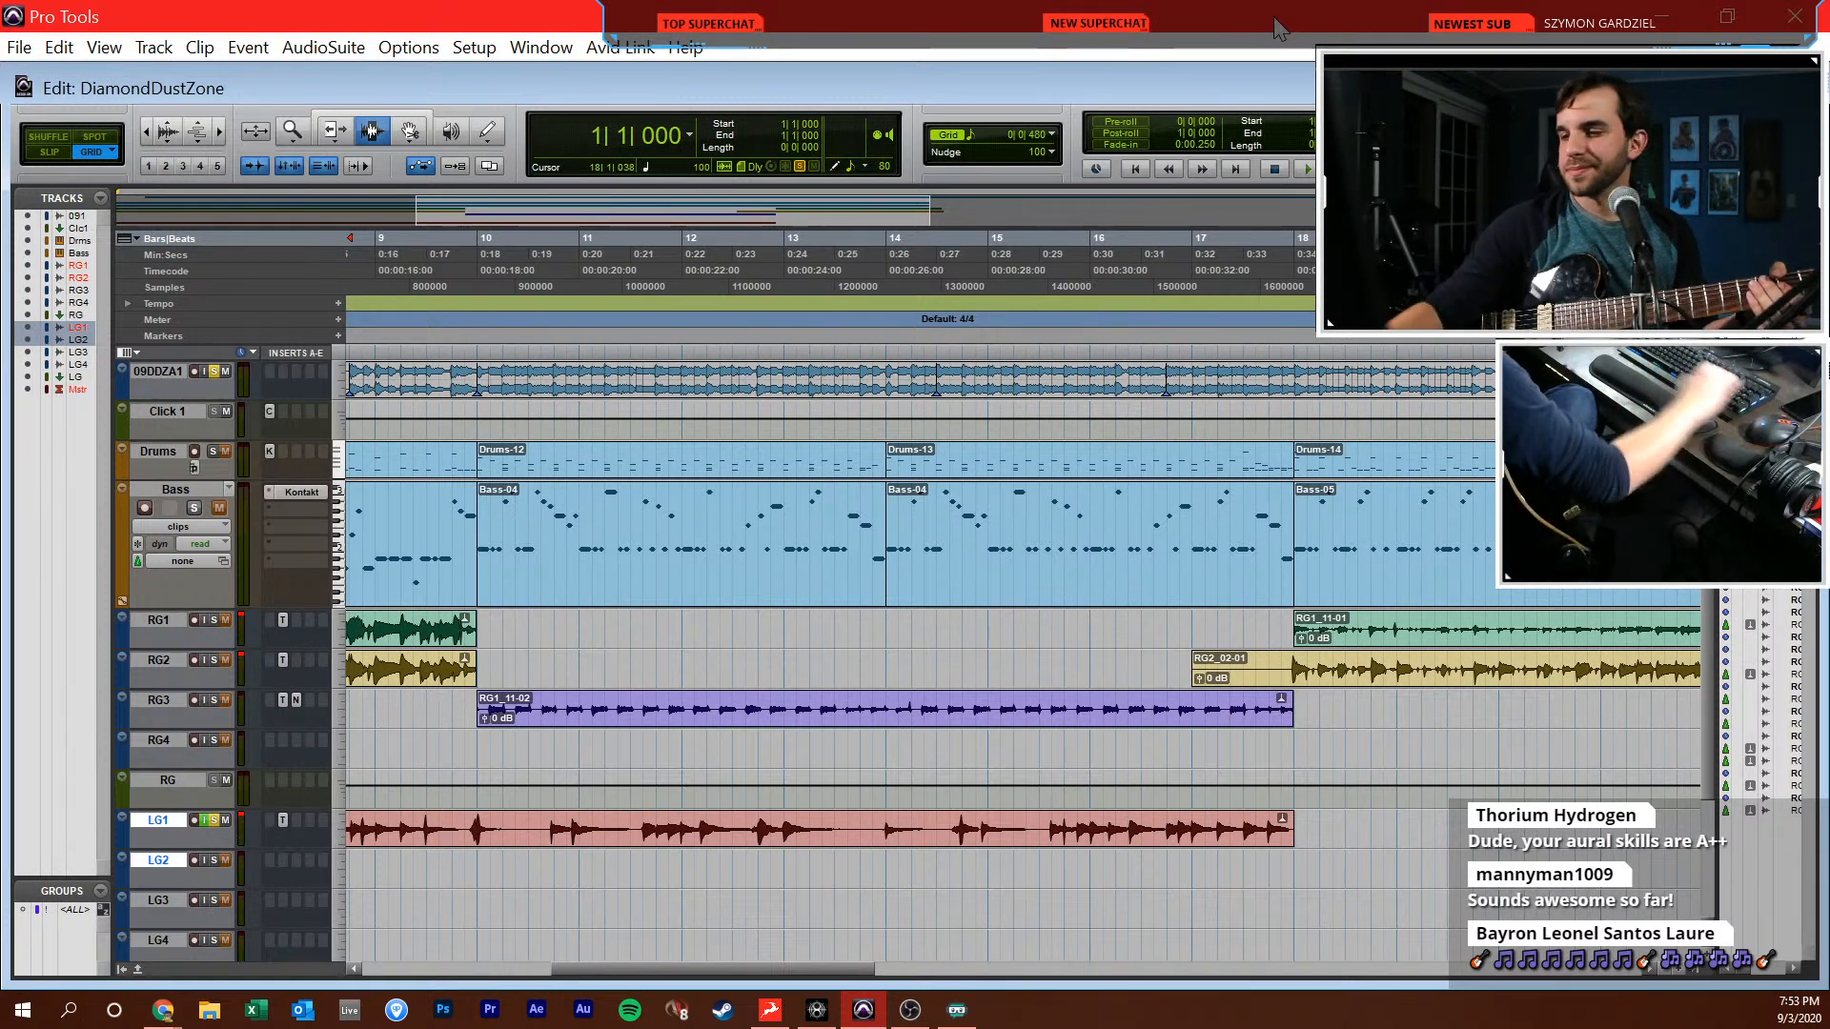
key(Return)
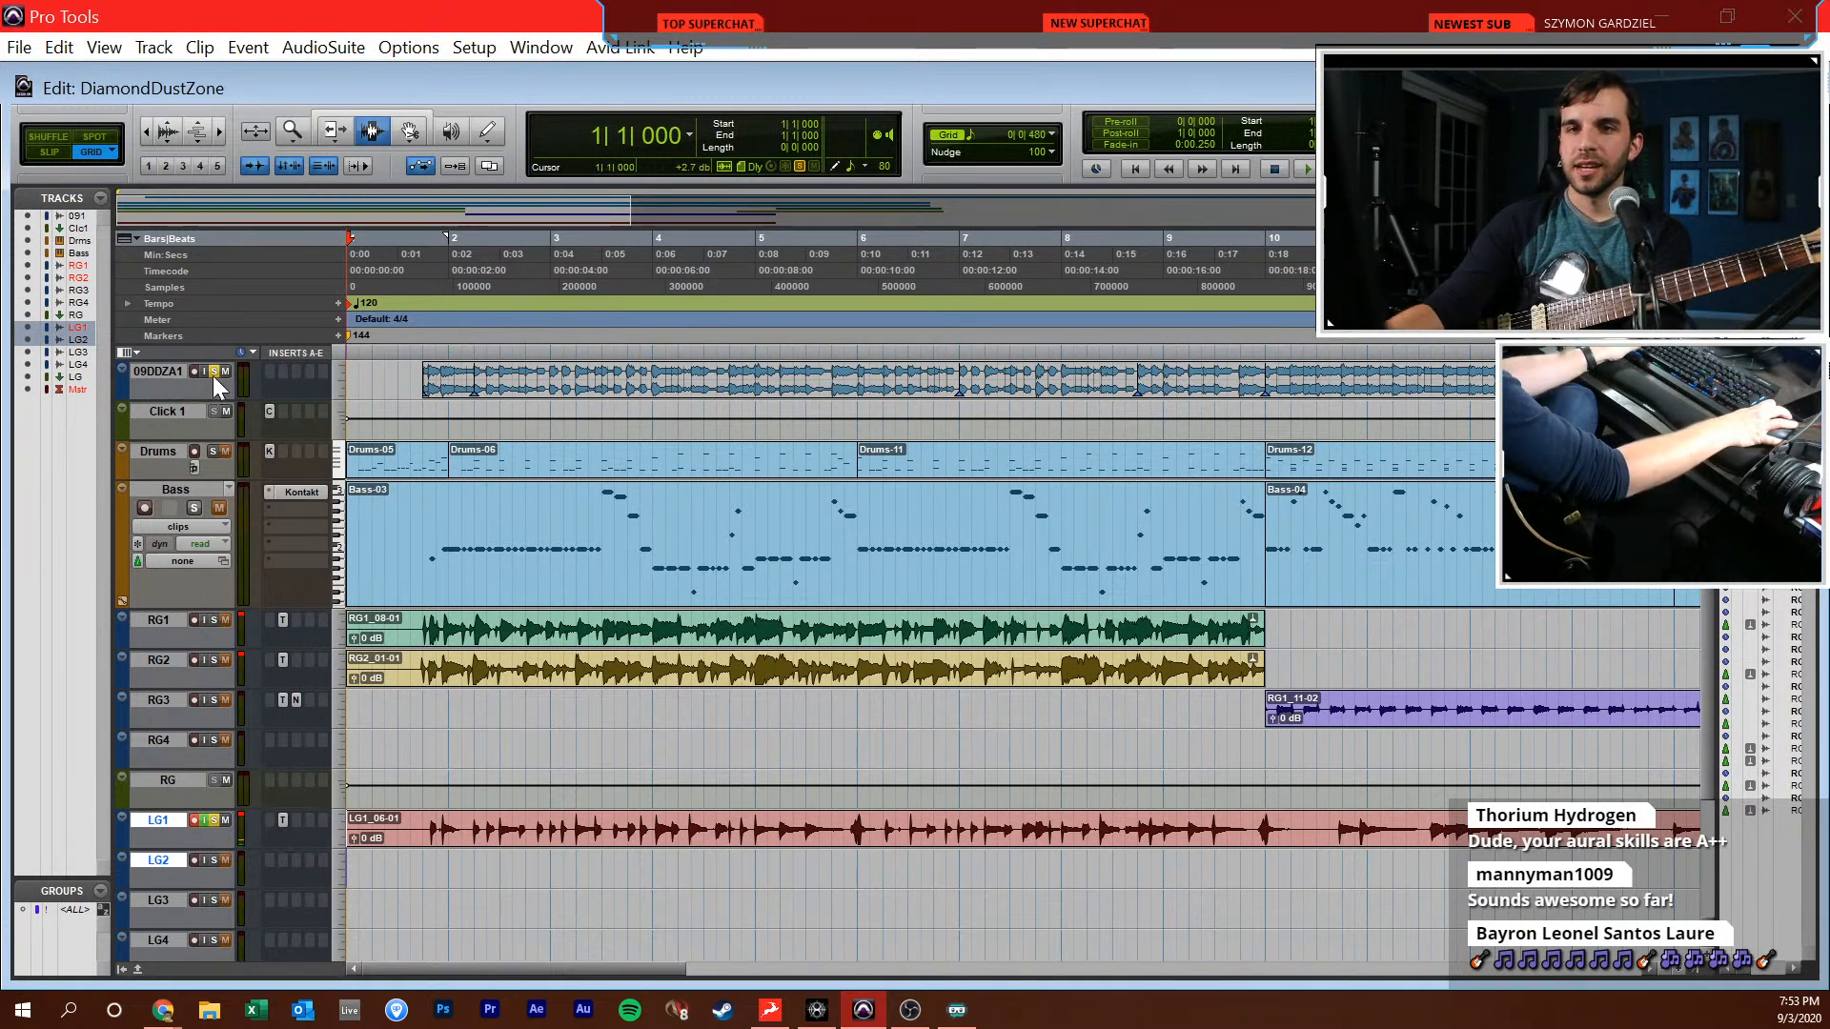
Turn off LG1's input monitoring in the mixer, record a lead take on LG1 from bar 1 to about bar 18, and return to the start
key(ctrl+equal)
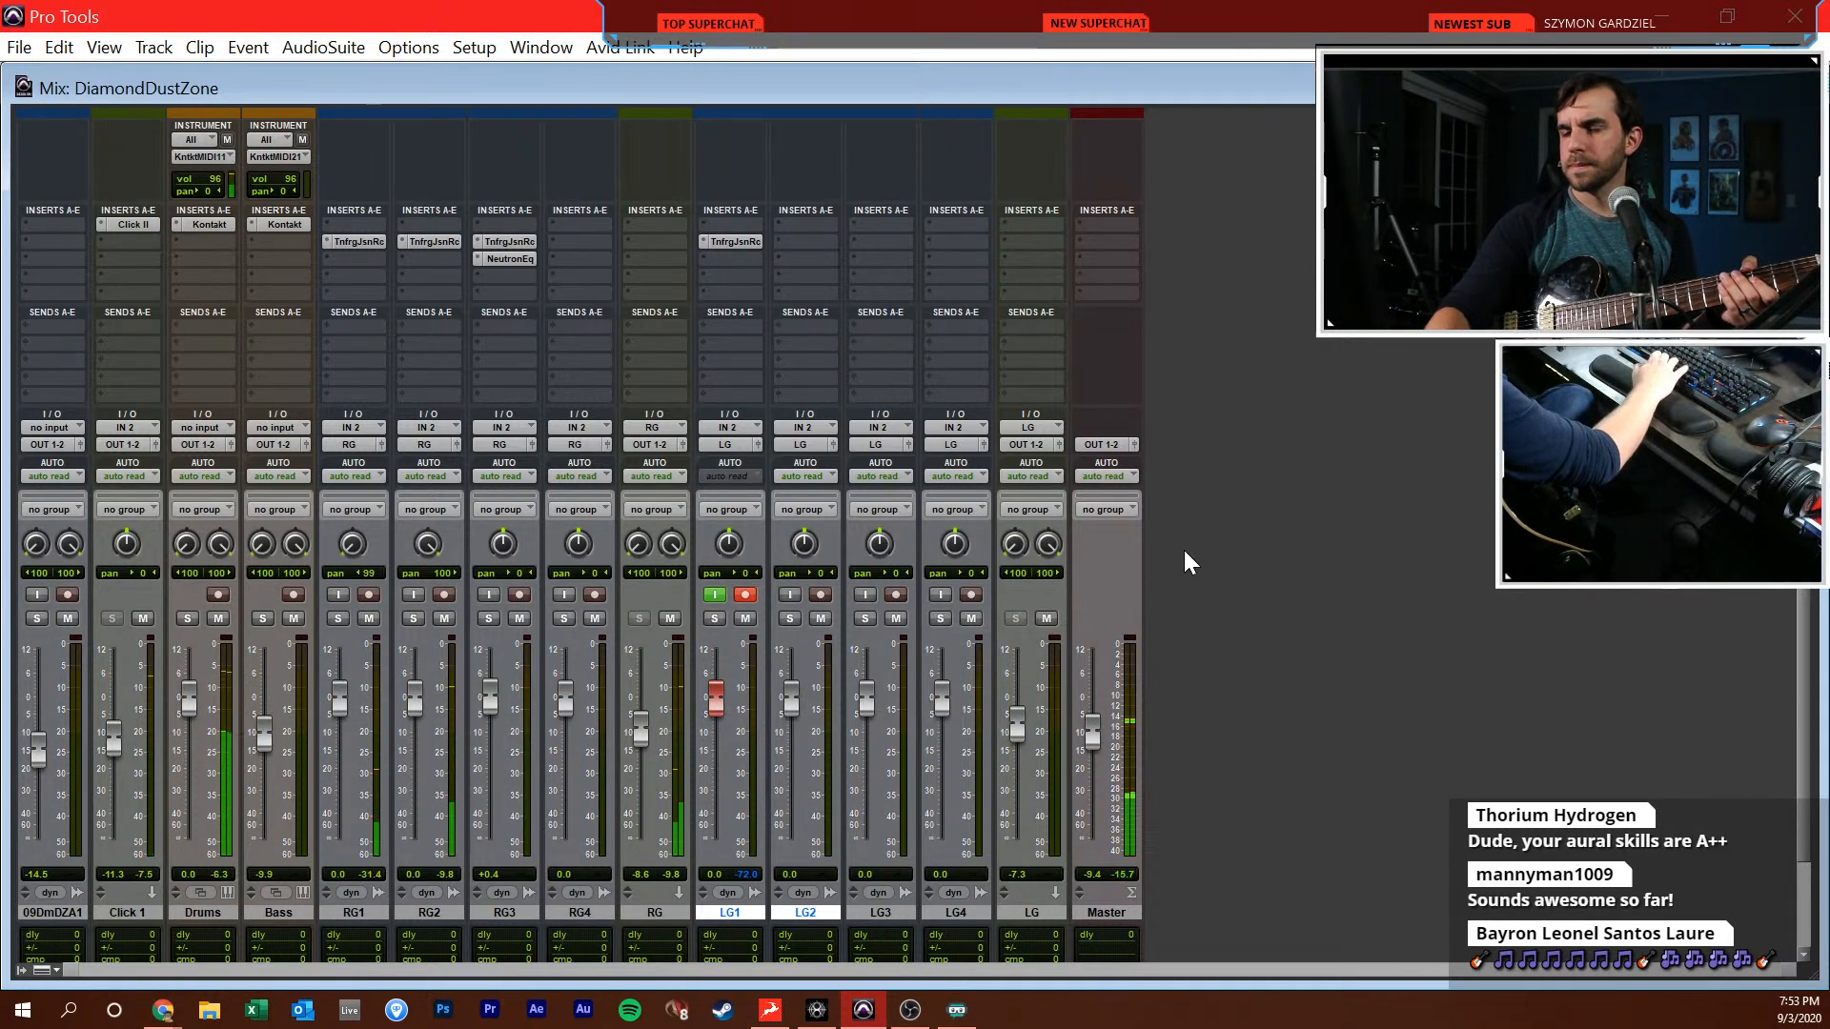
click(715, 595)
key(ctrl+equal)
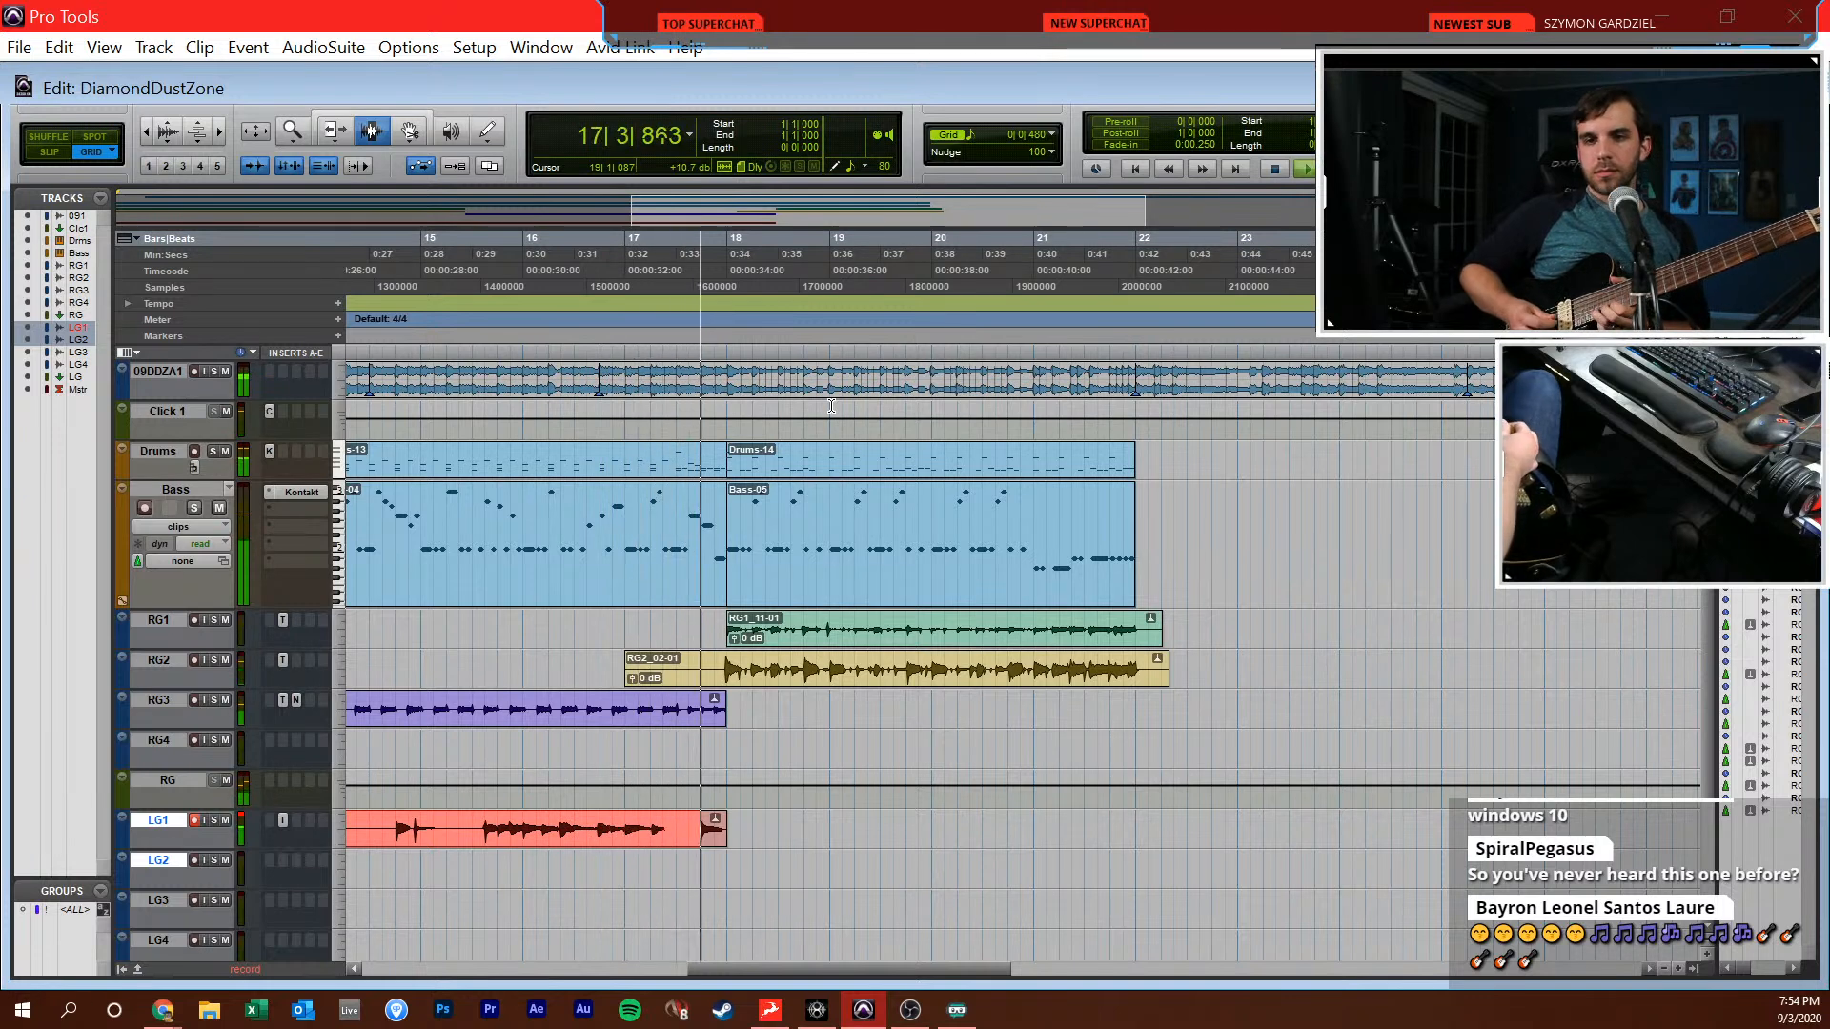
key(space)
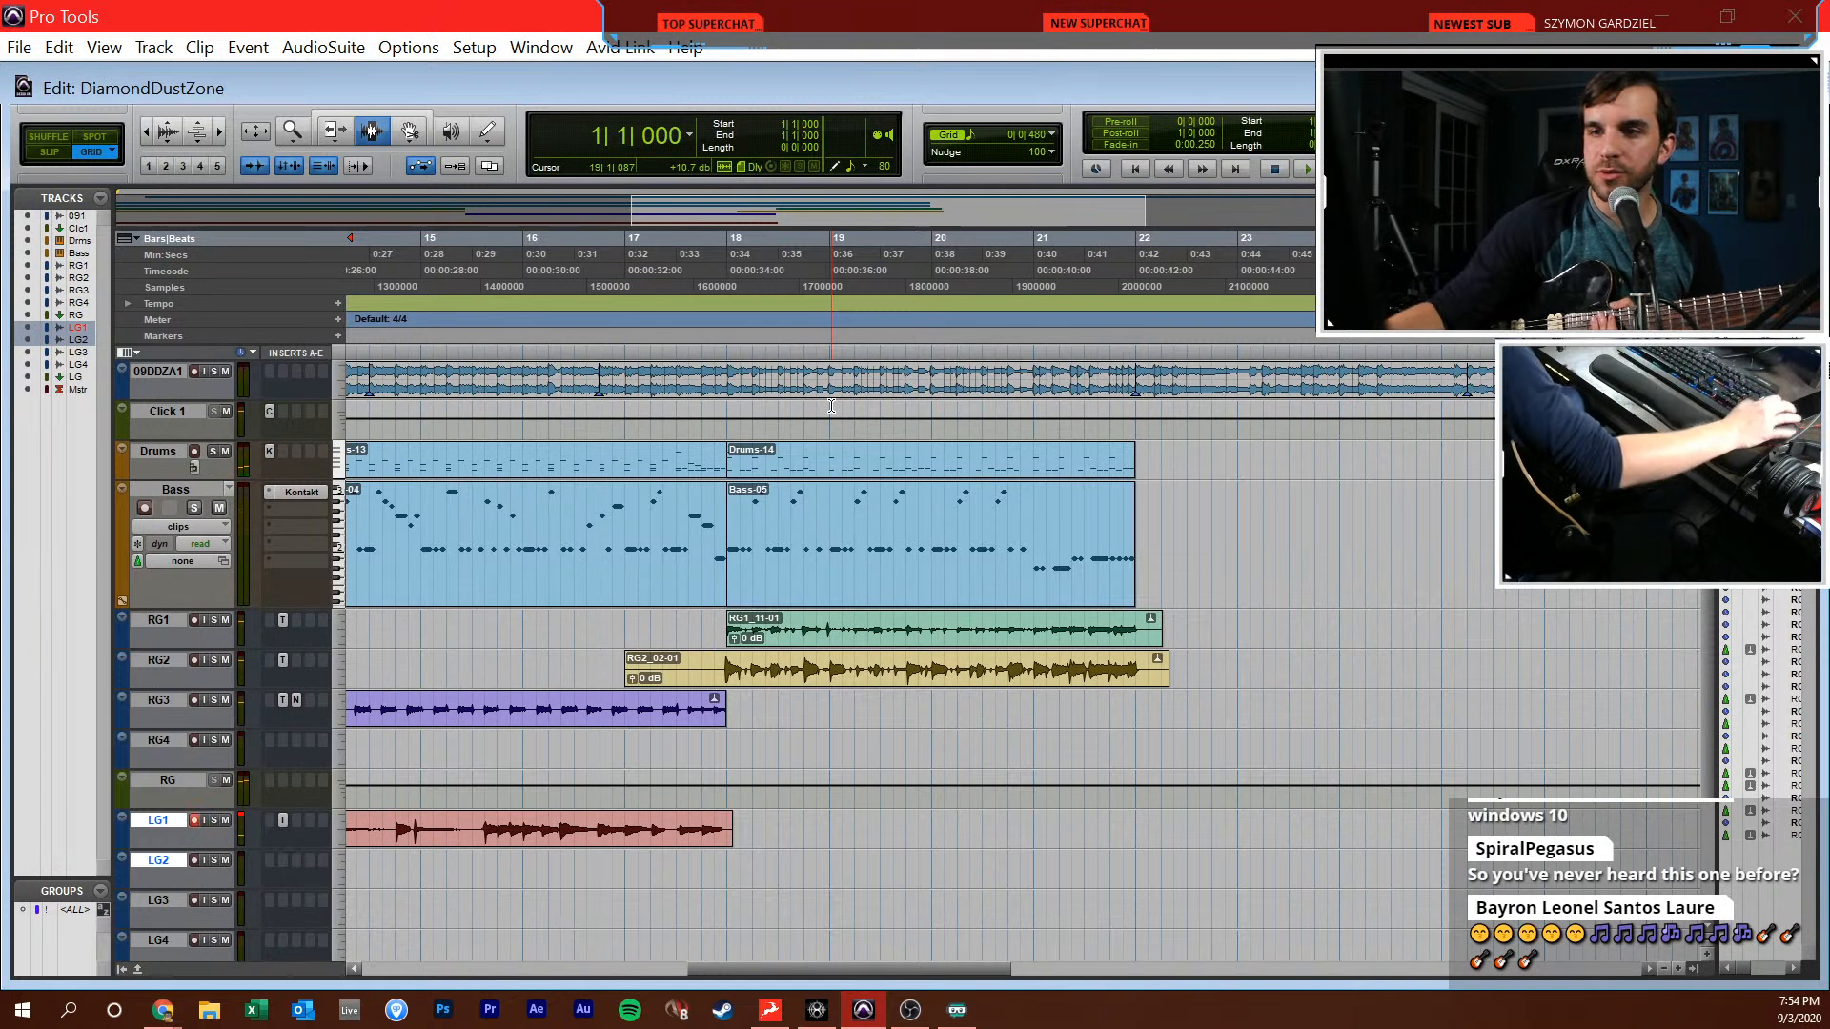
click(829, 708)
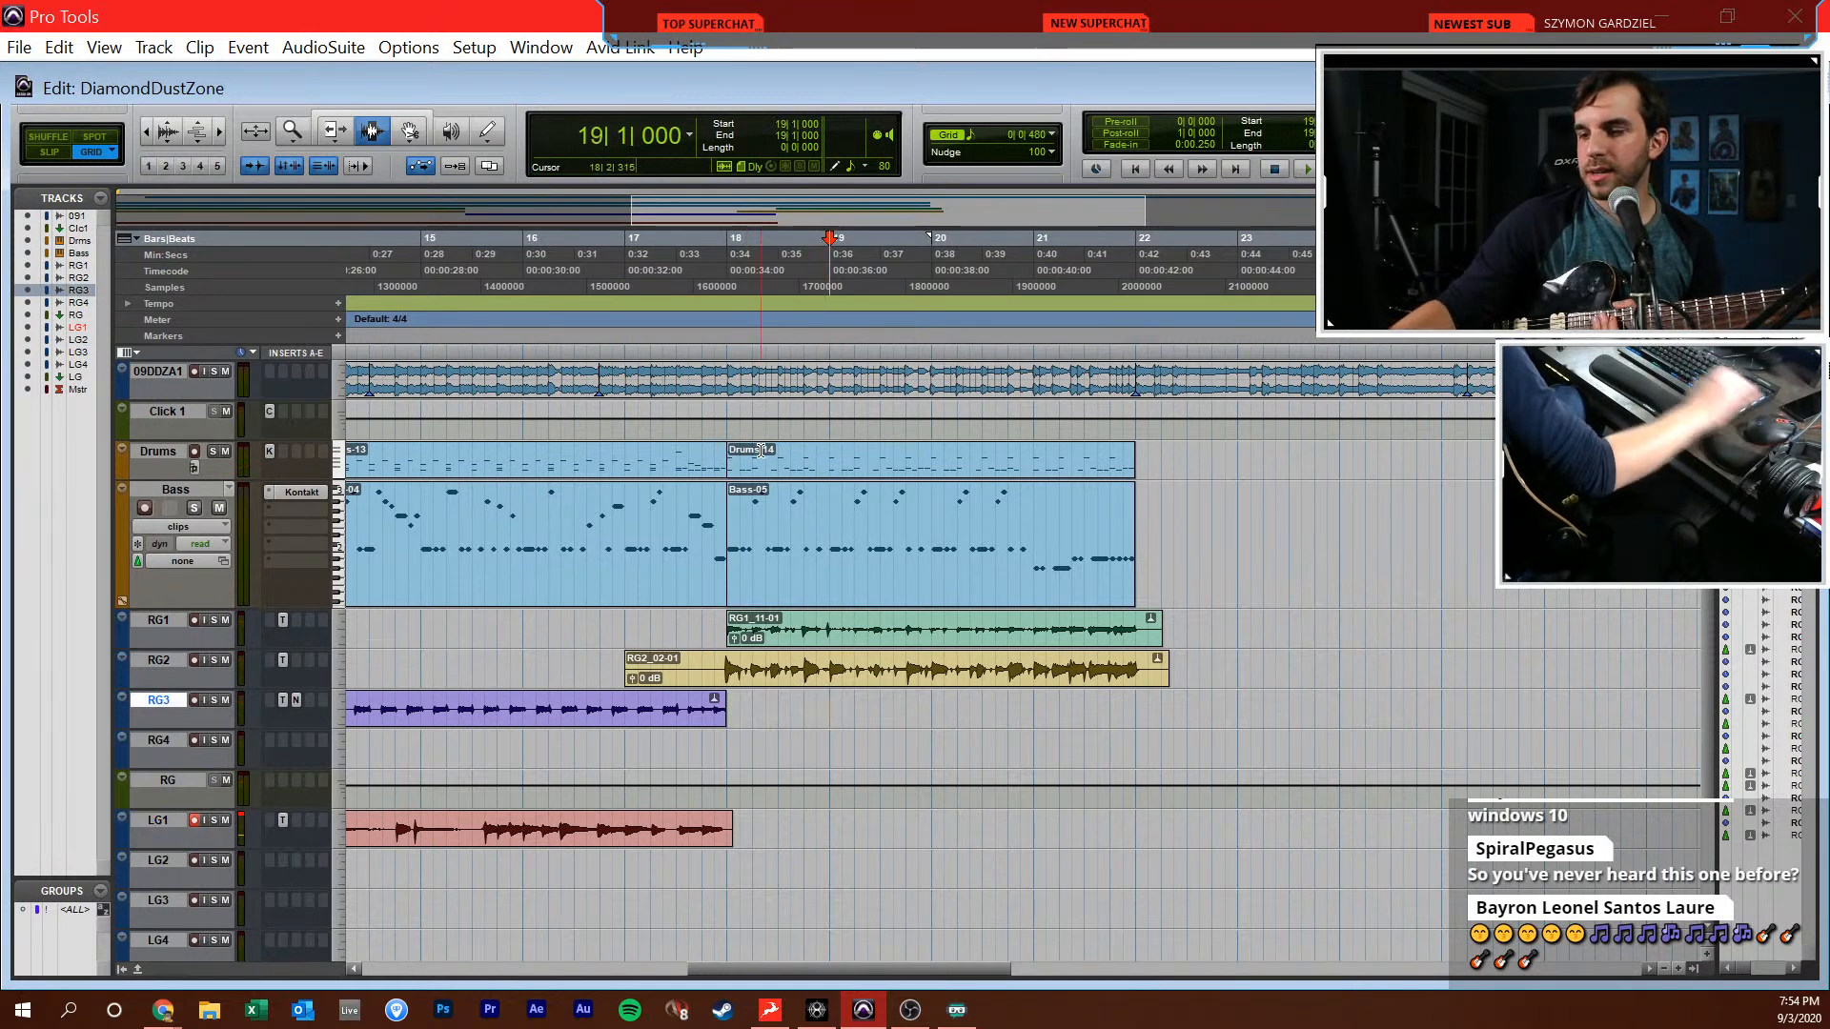
key(Return)
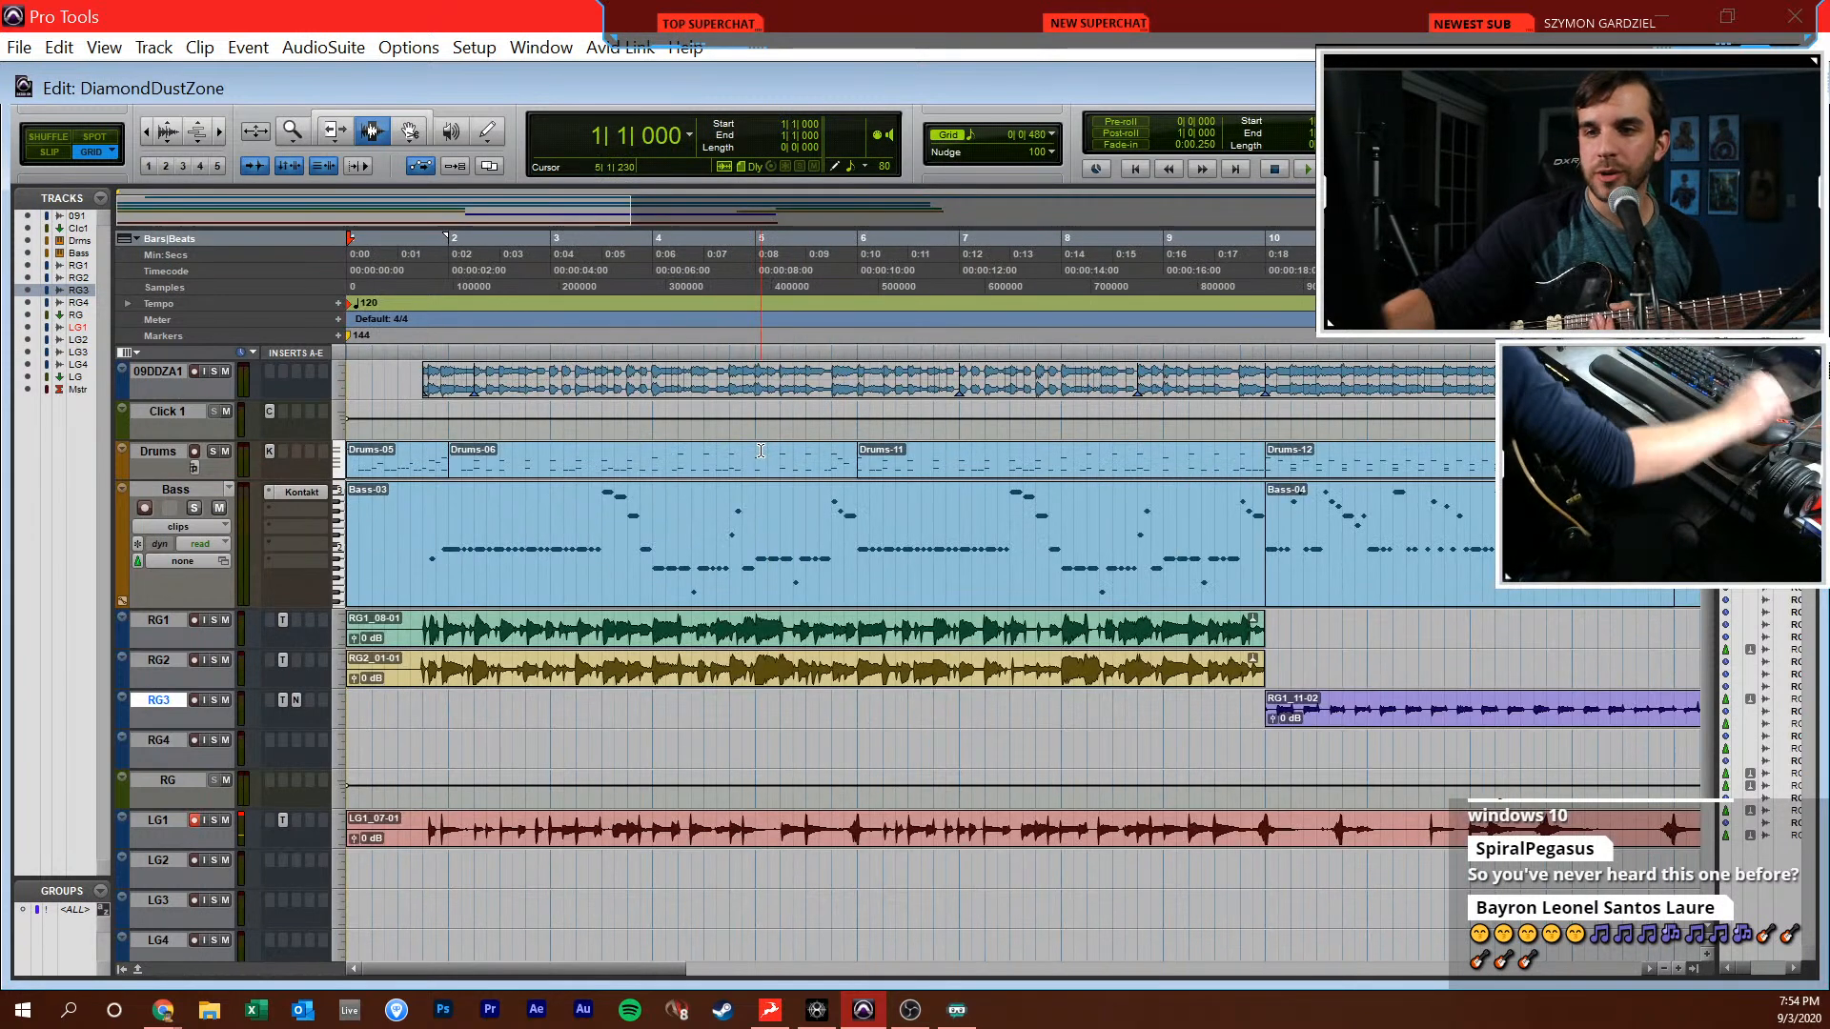
click(670, 728)
drag(715, 719, 332, 744)
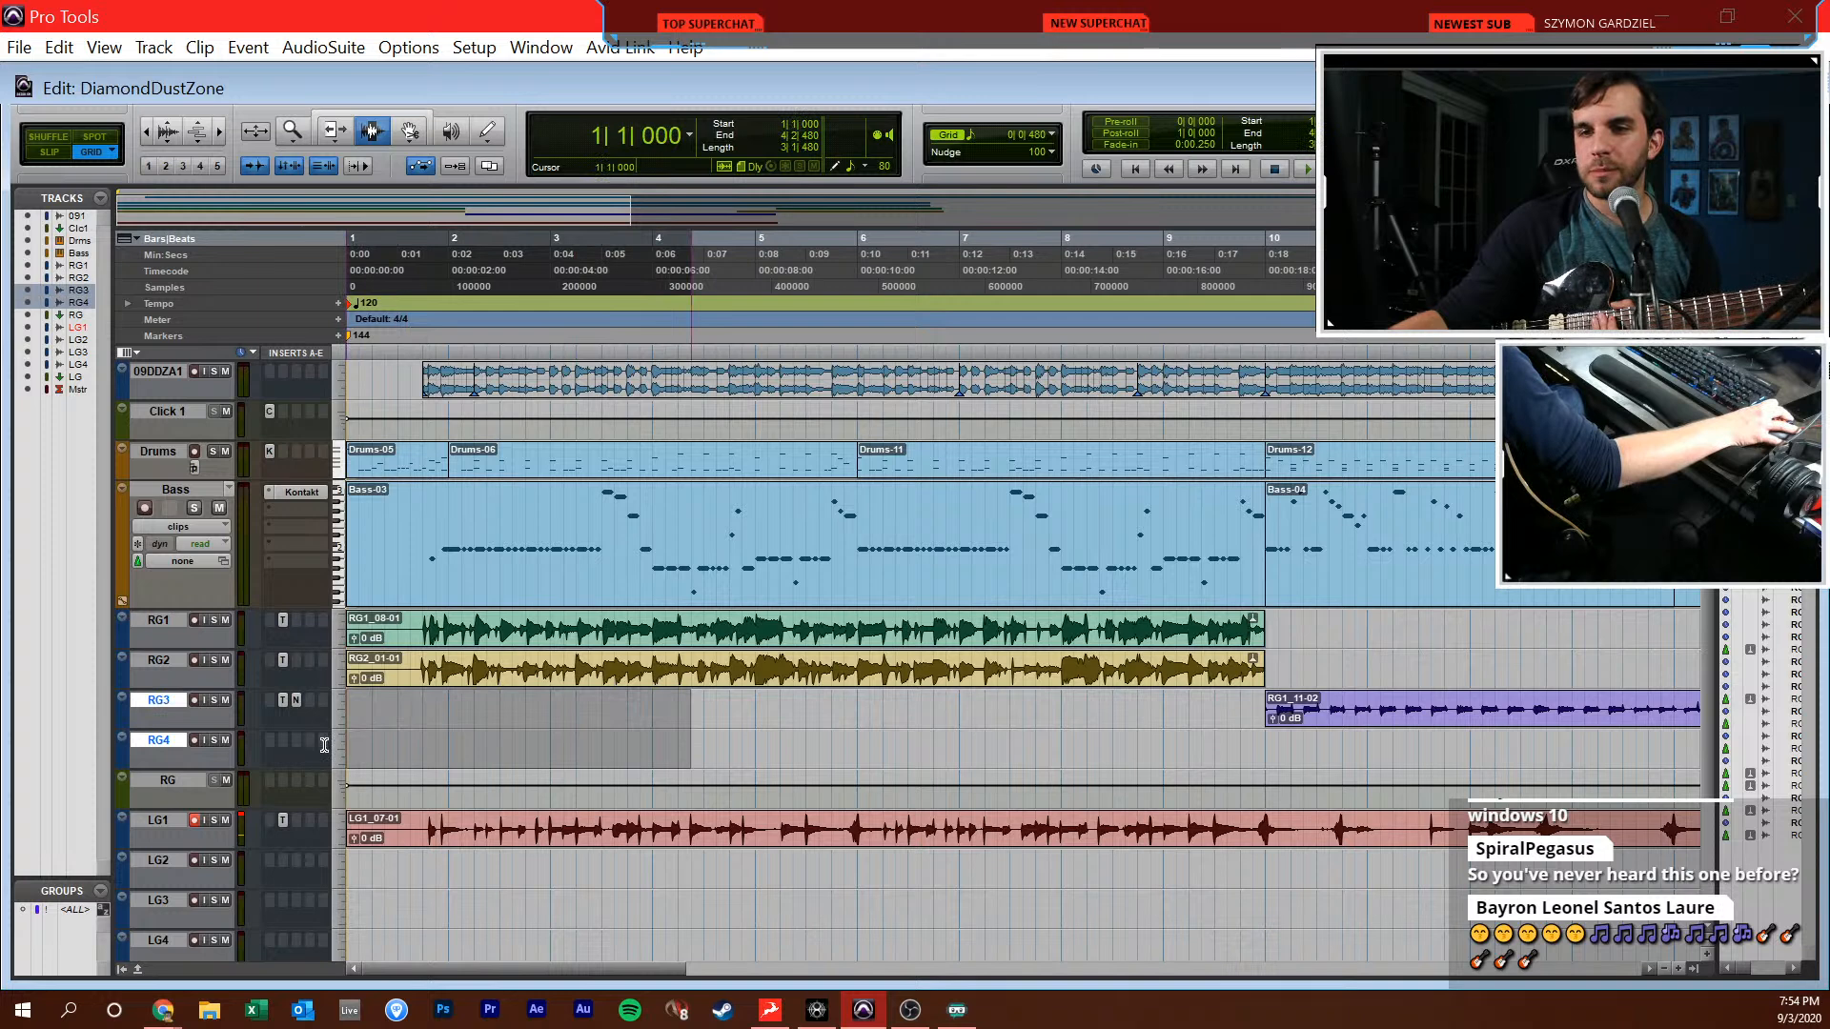
click(369, 741)
key(Return)
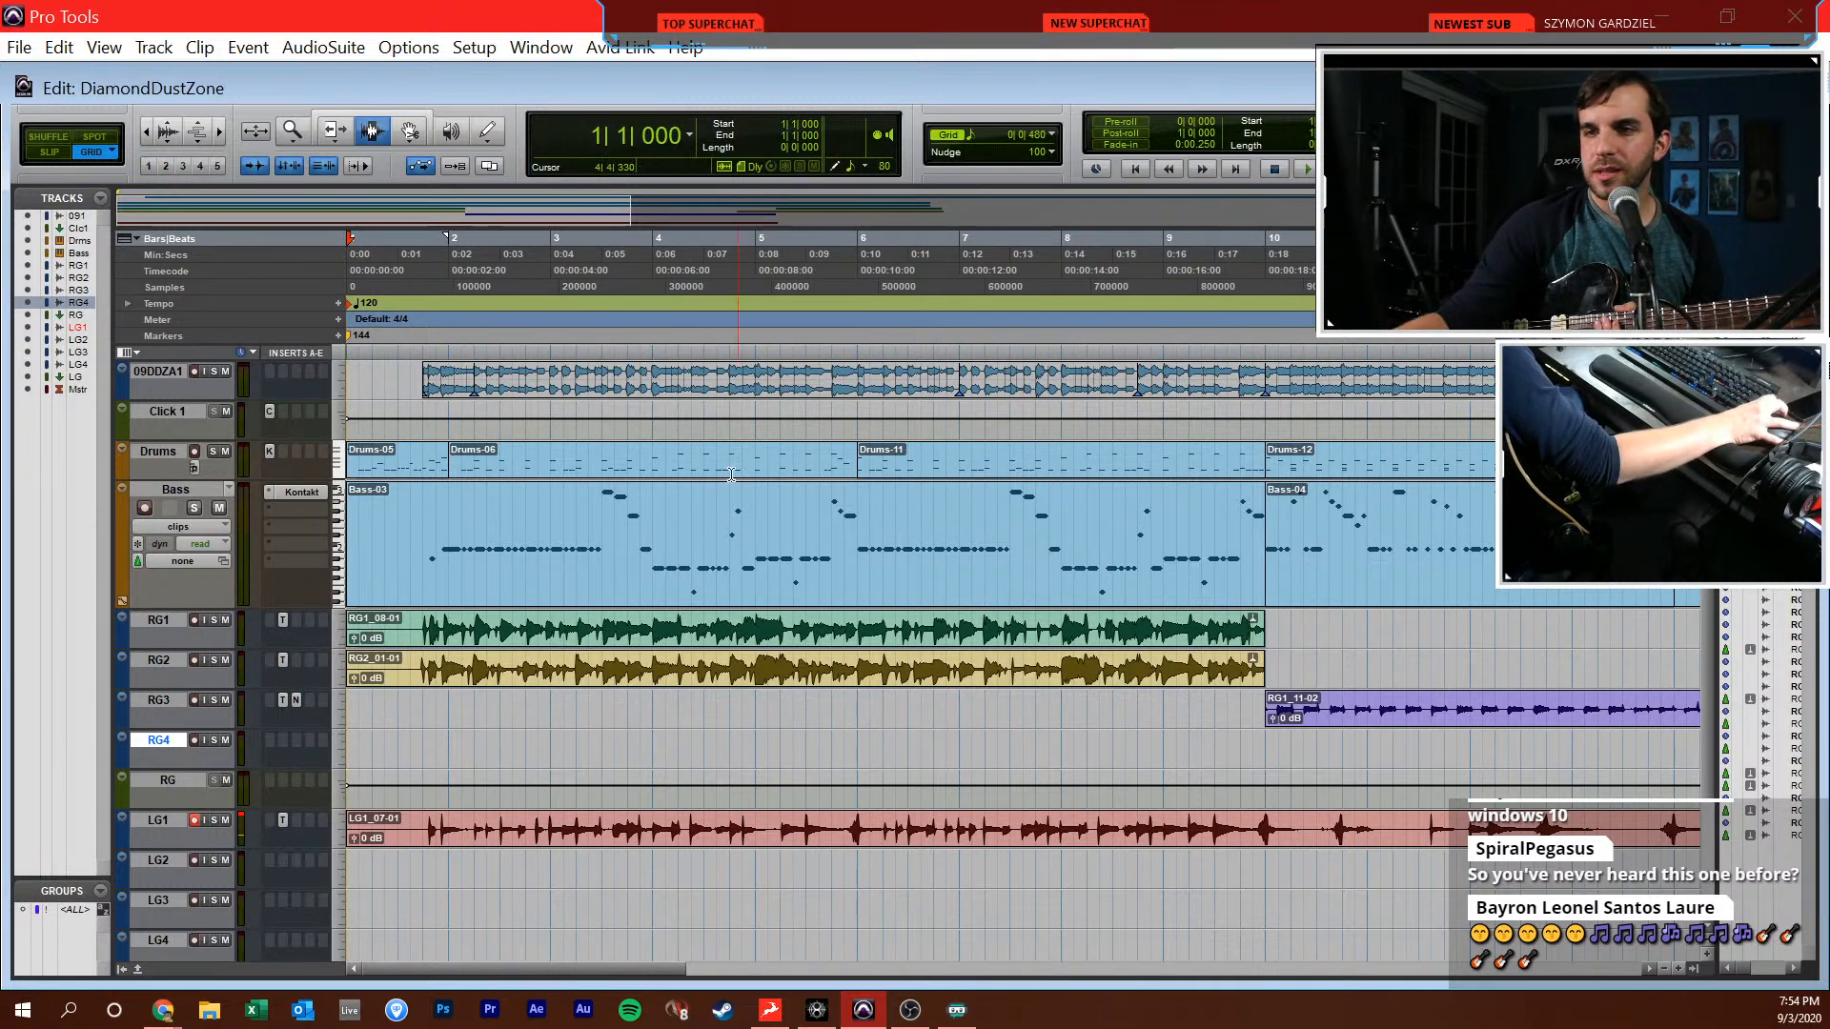
Route LG1's output to the LG bus and check the guitar's tuning with the Toneforge tuner on LG1
key(ctrl+equal)
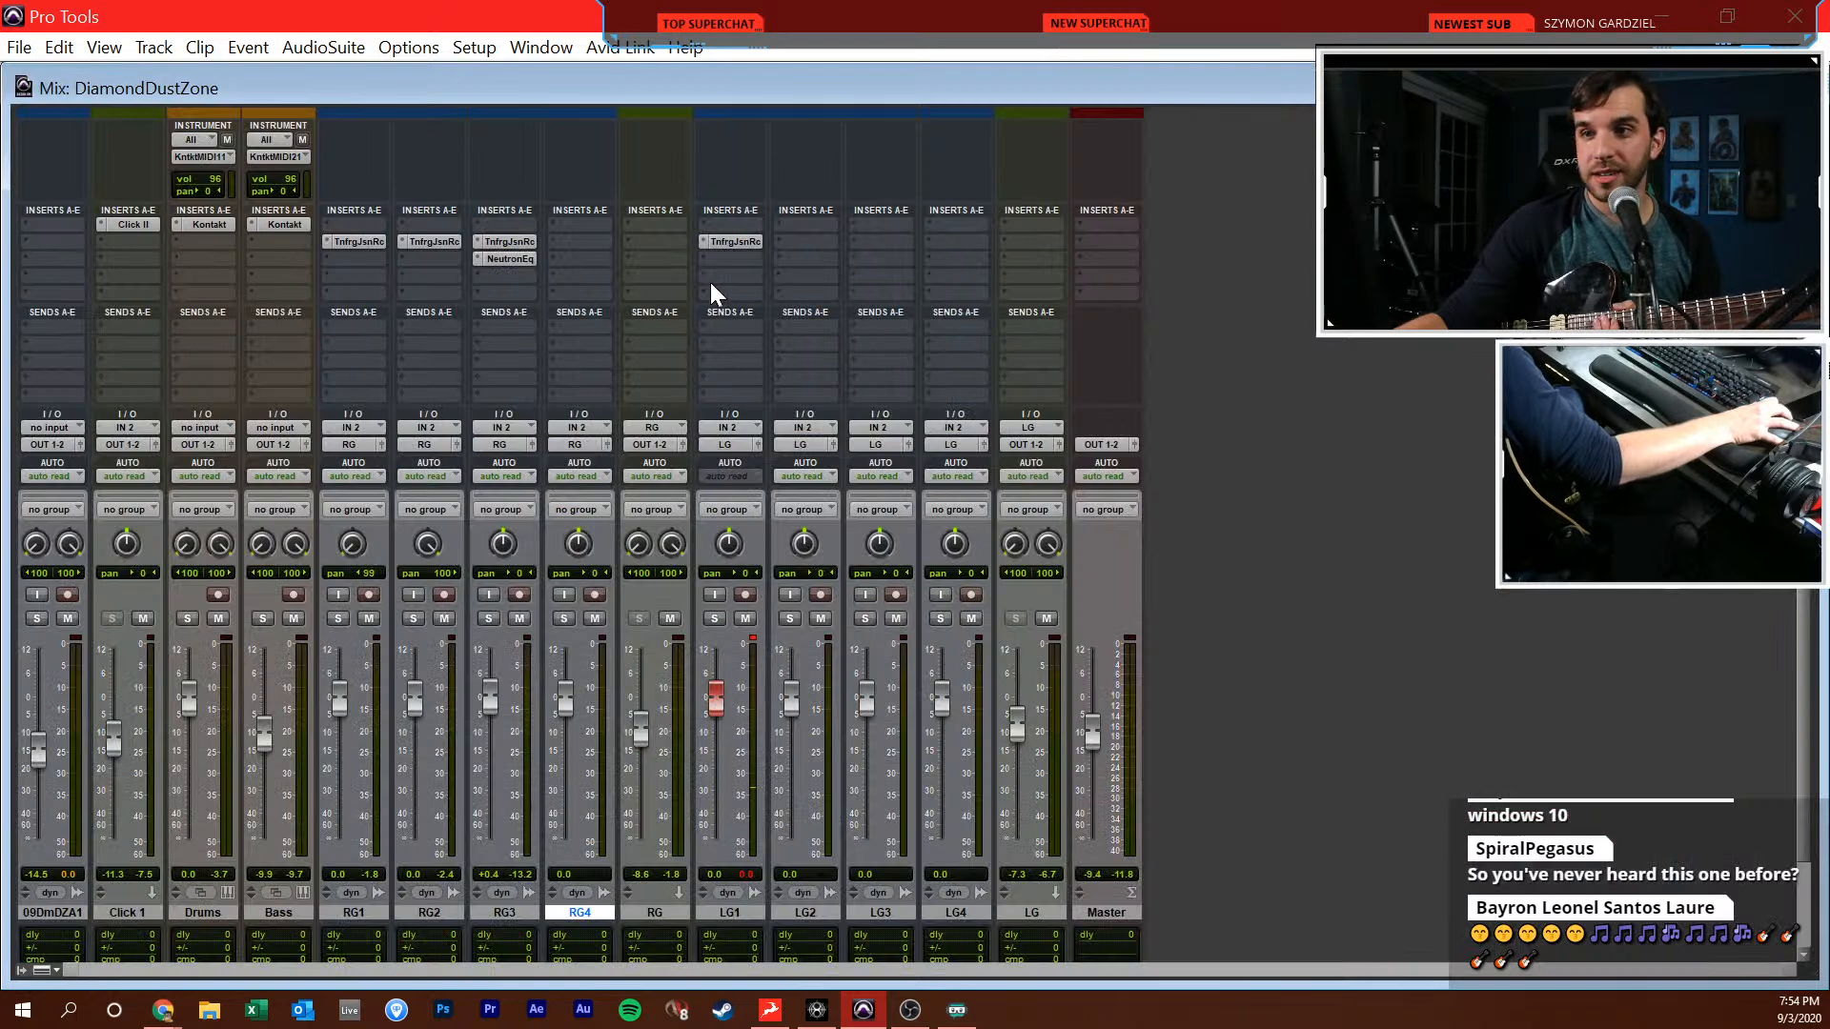
click(730, 242)
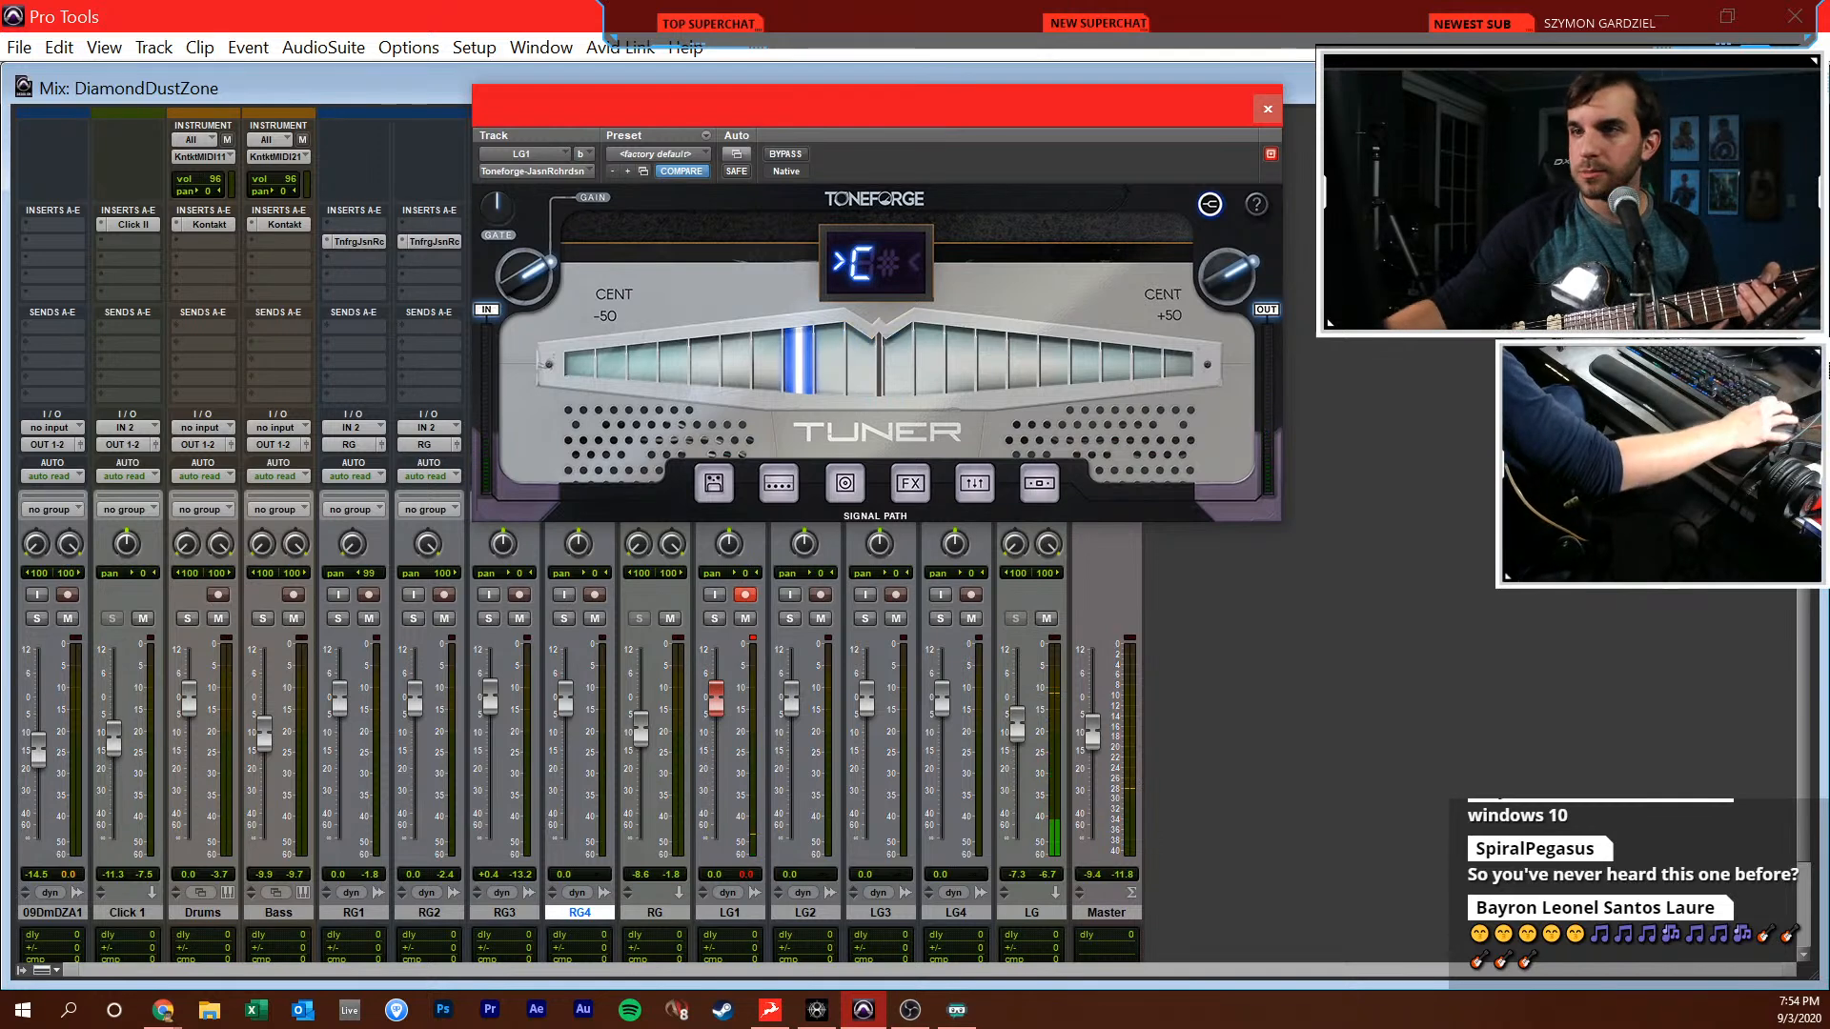
key(ctrl+equal)
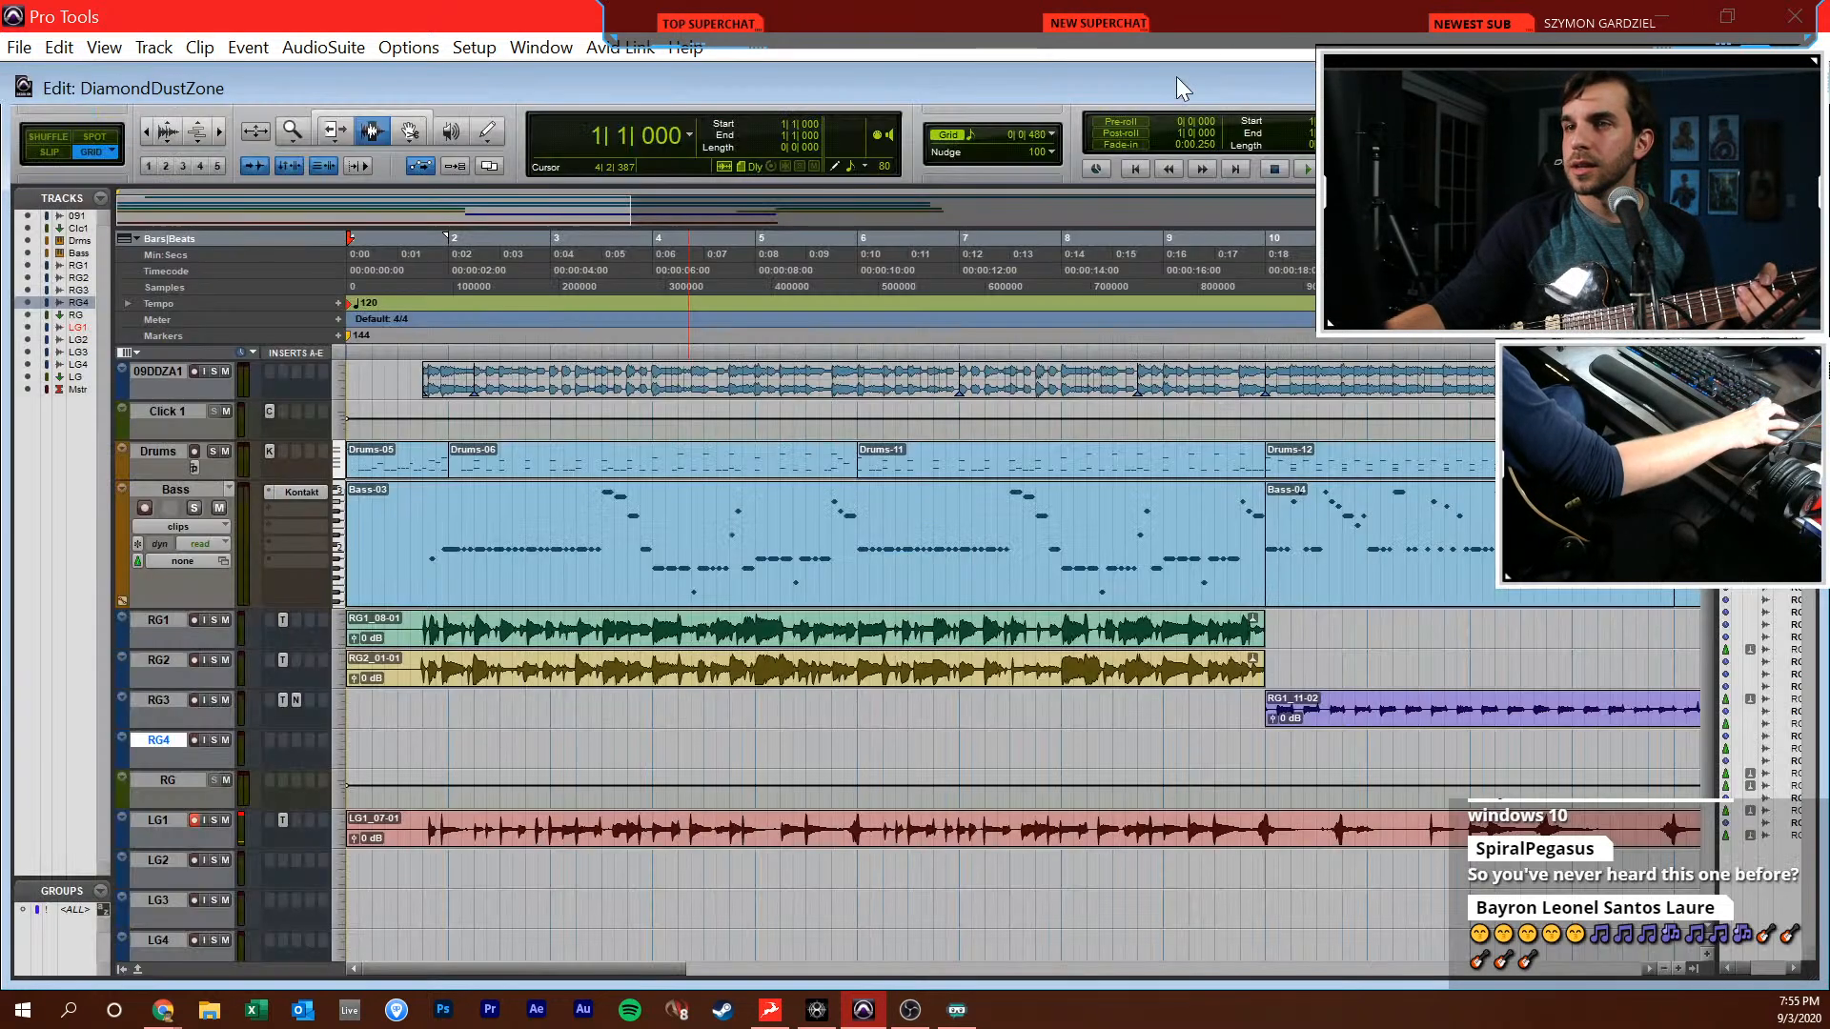
key(Return)
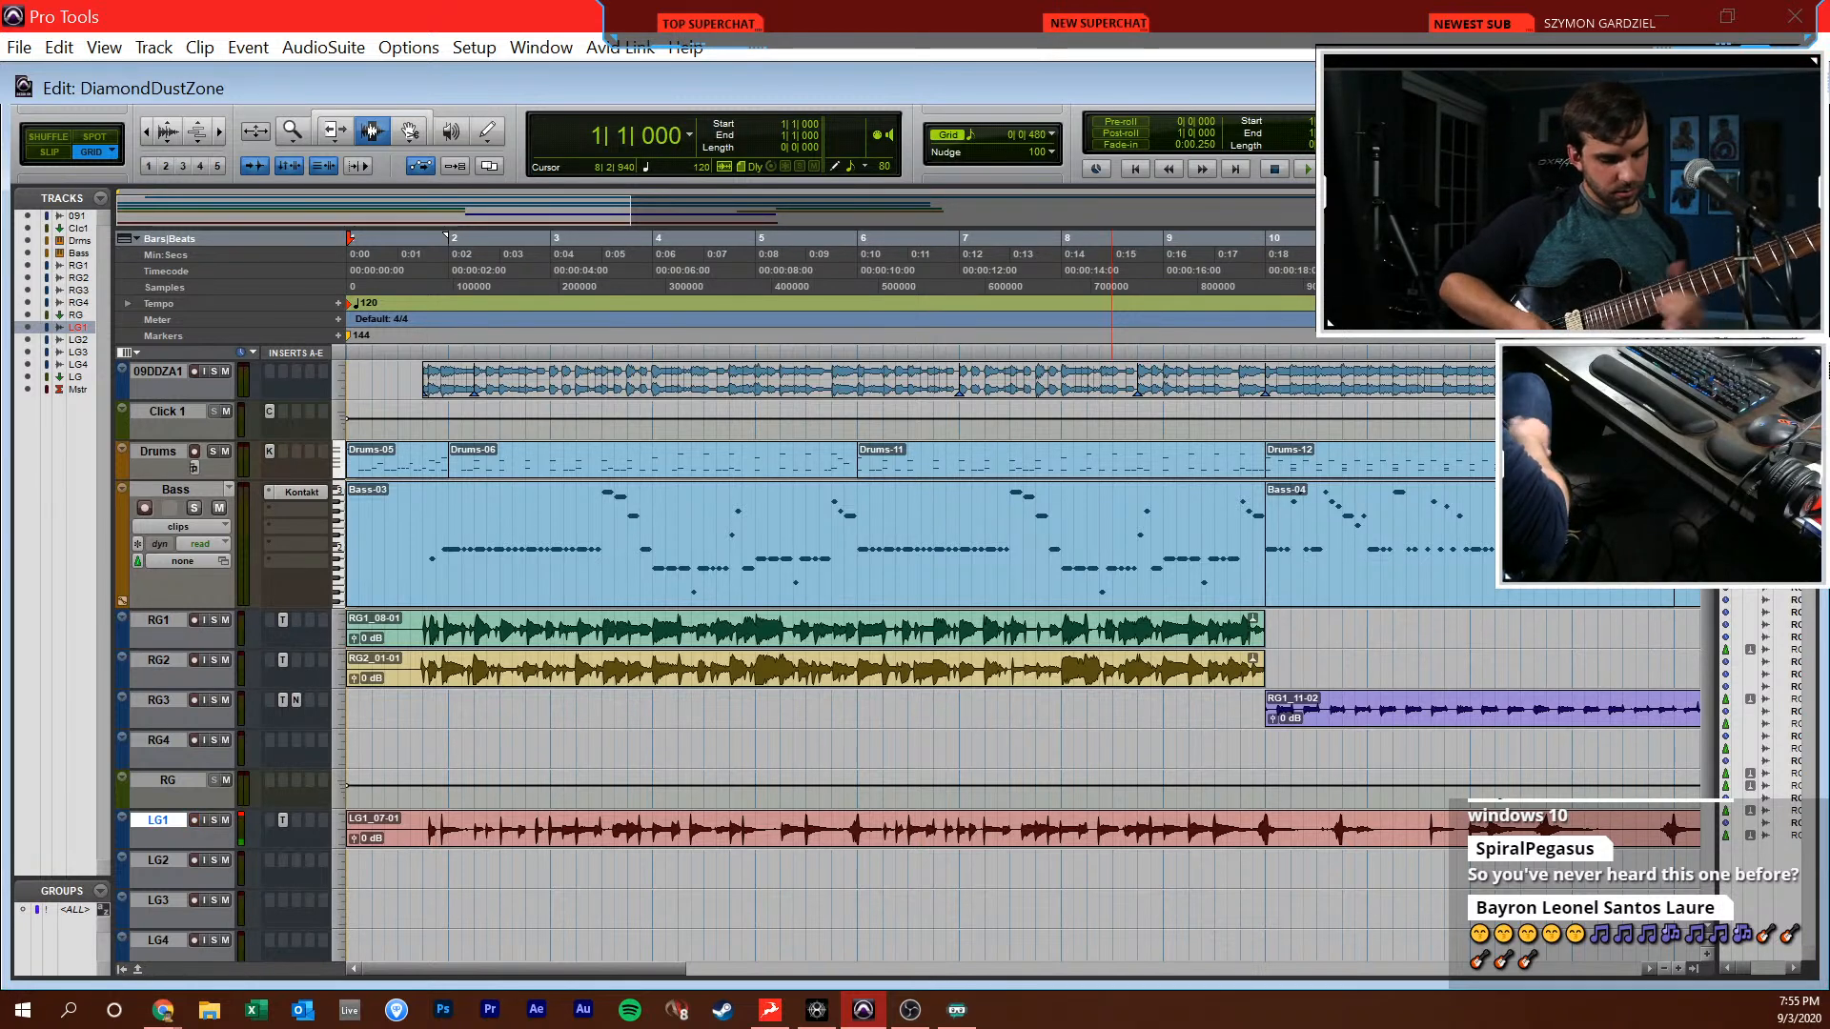
Raise the Master level to -4.3 dB and set the session tempo to 134 BPM
key(shift+r)
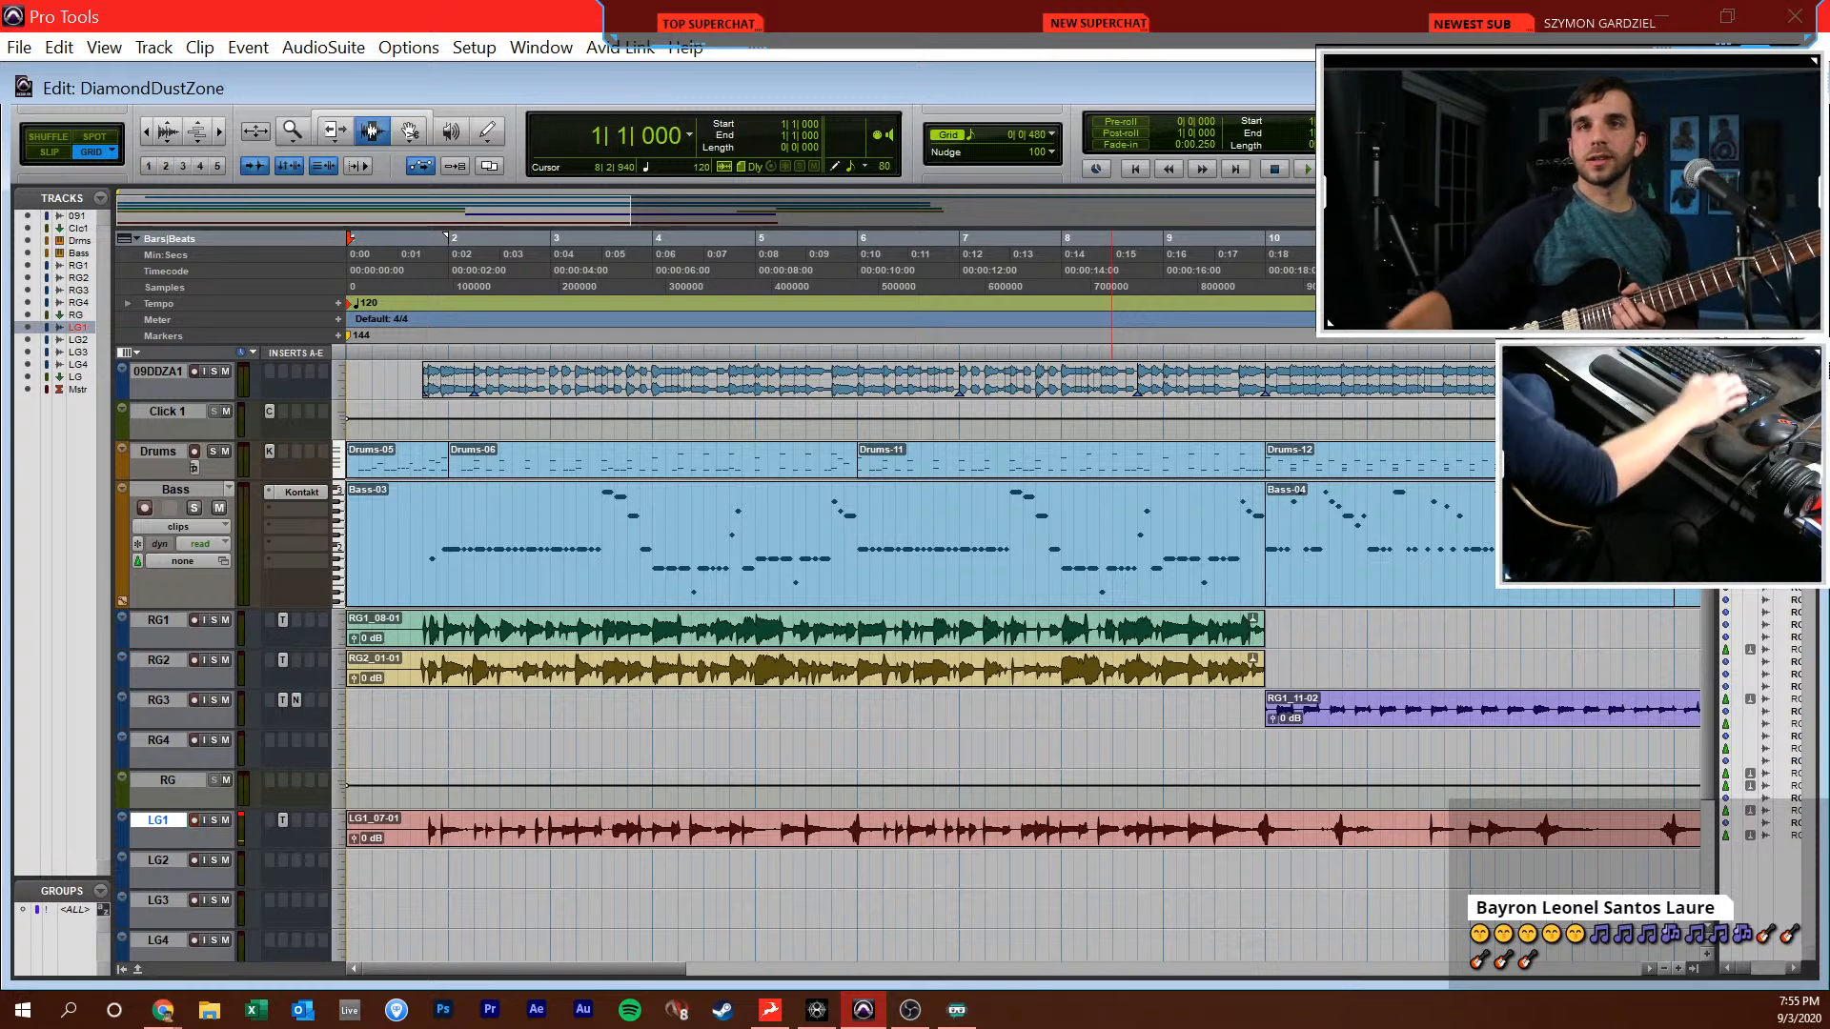
key(ctrl+equal)
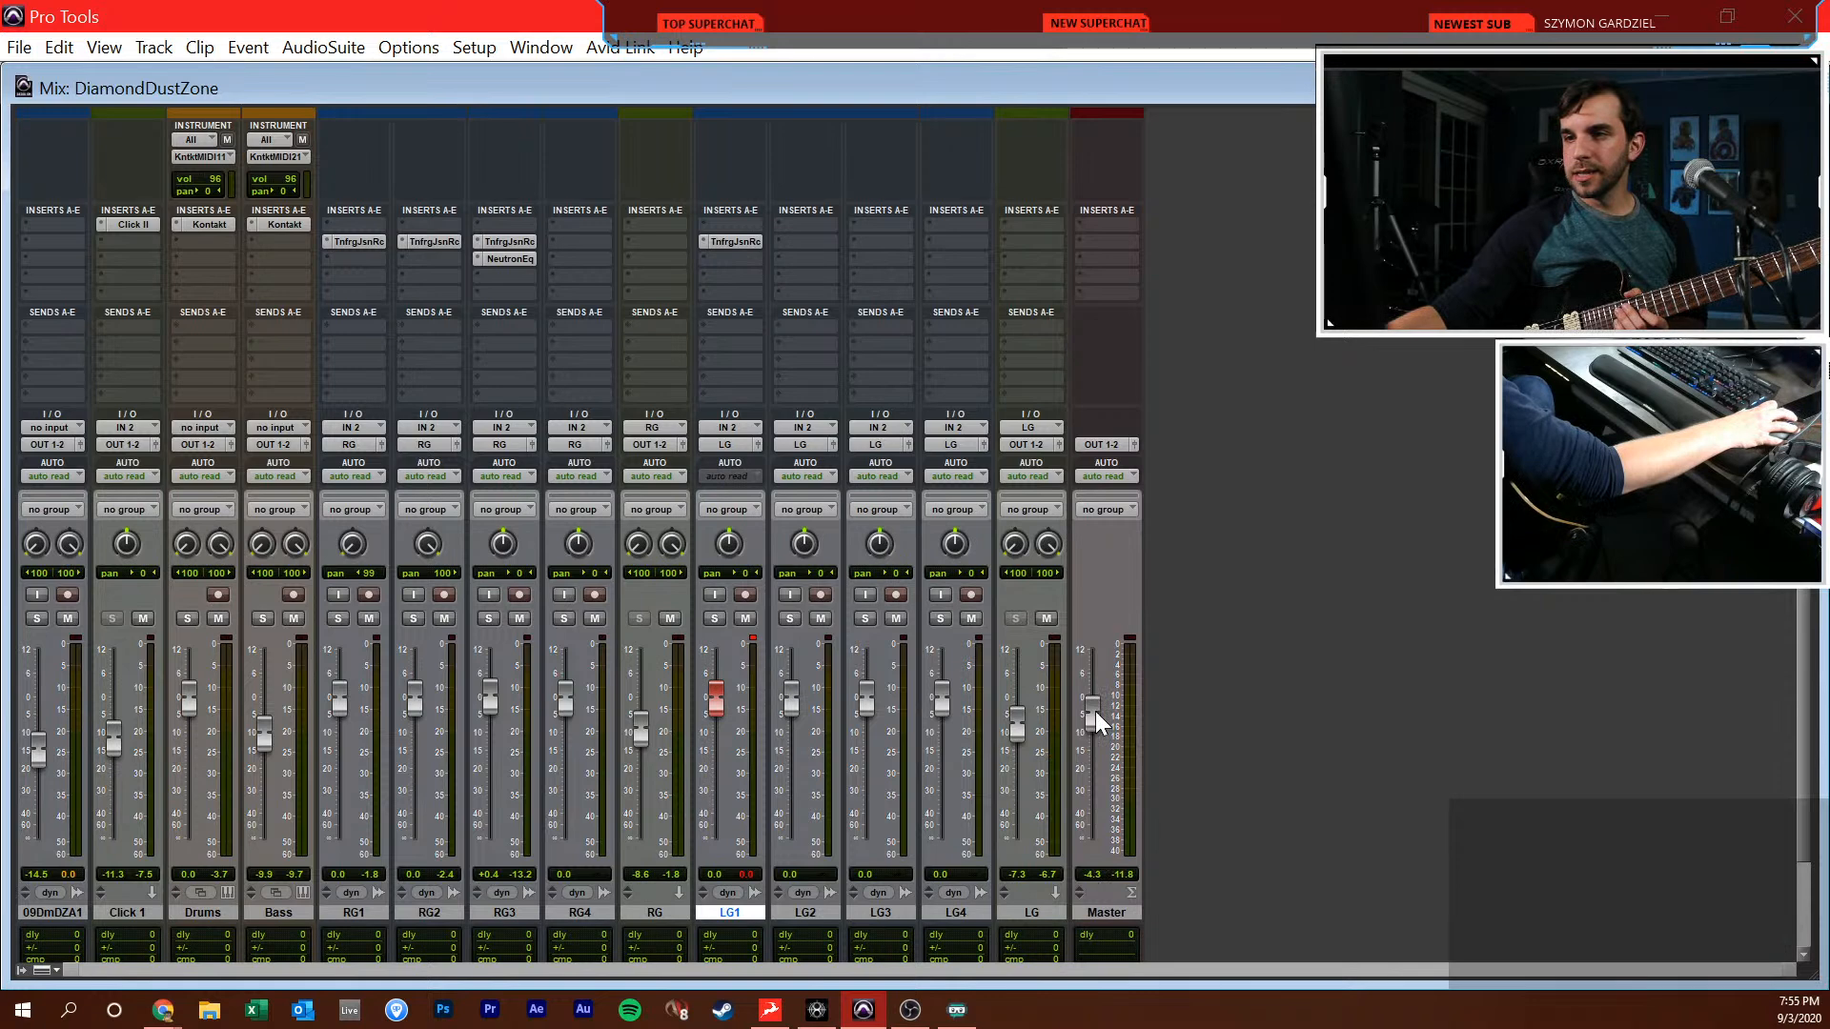
key(ctrl+equal)
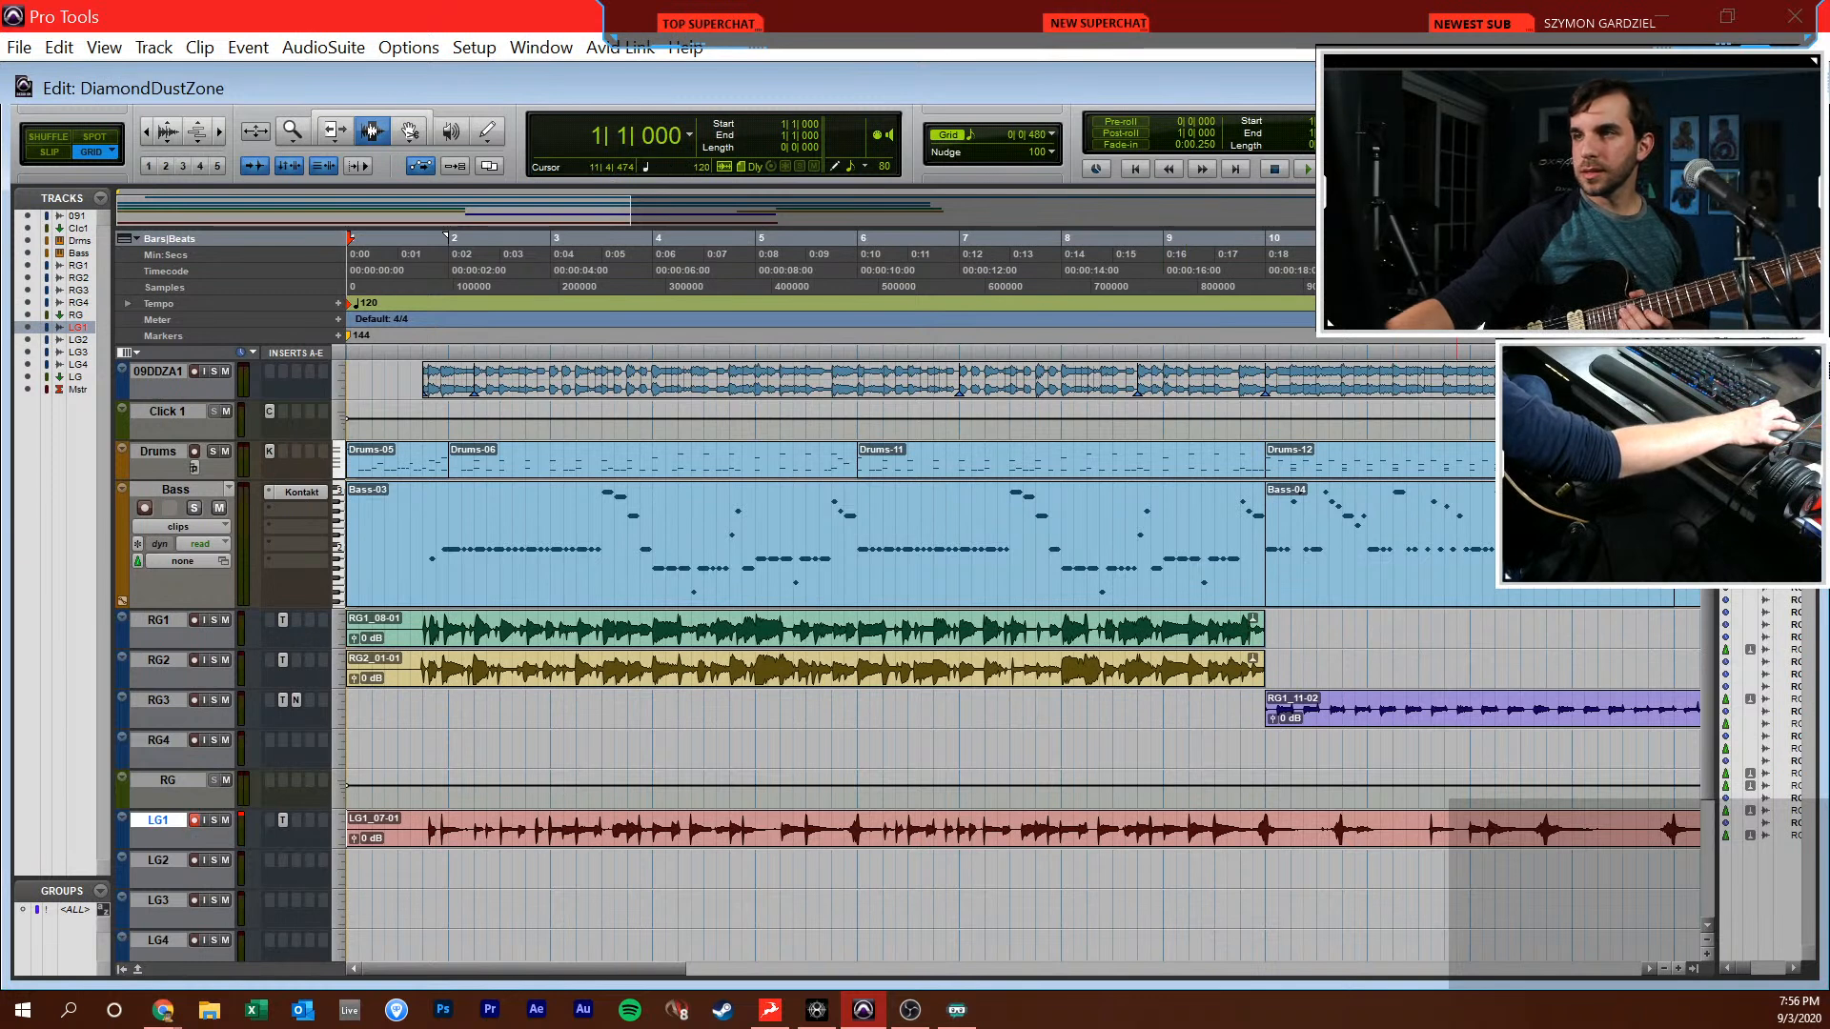
key(Return)
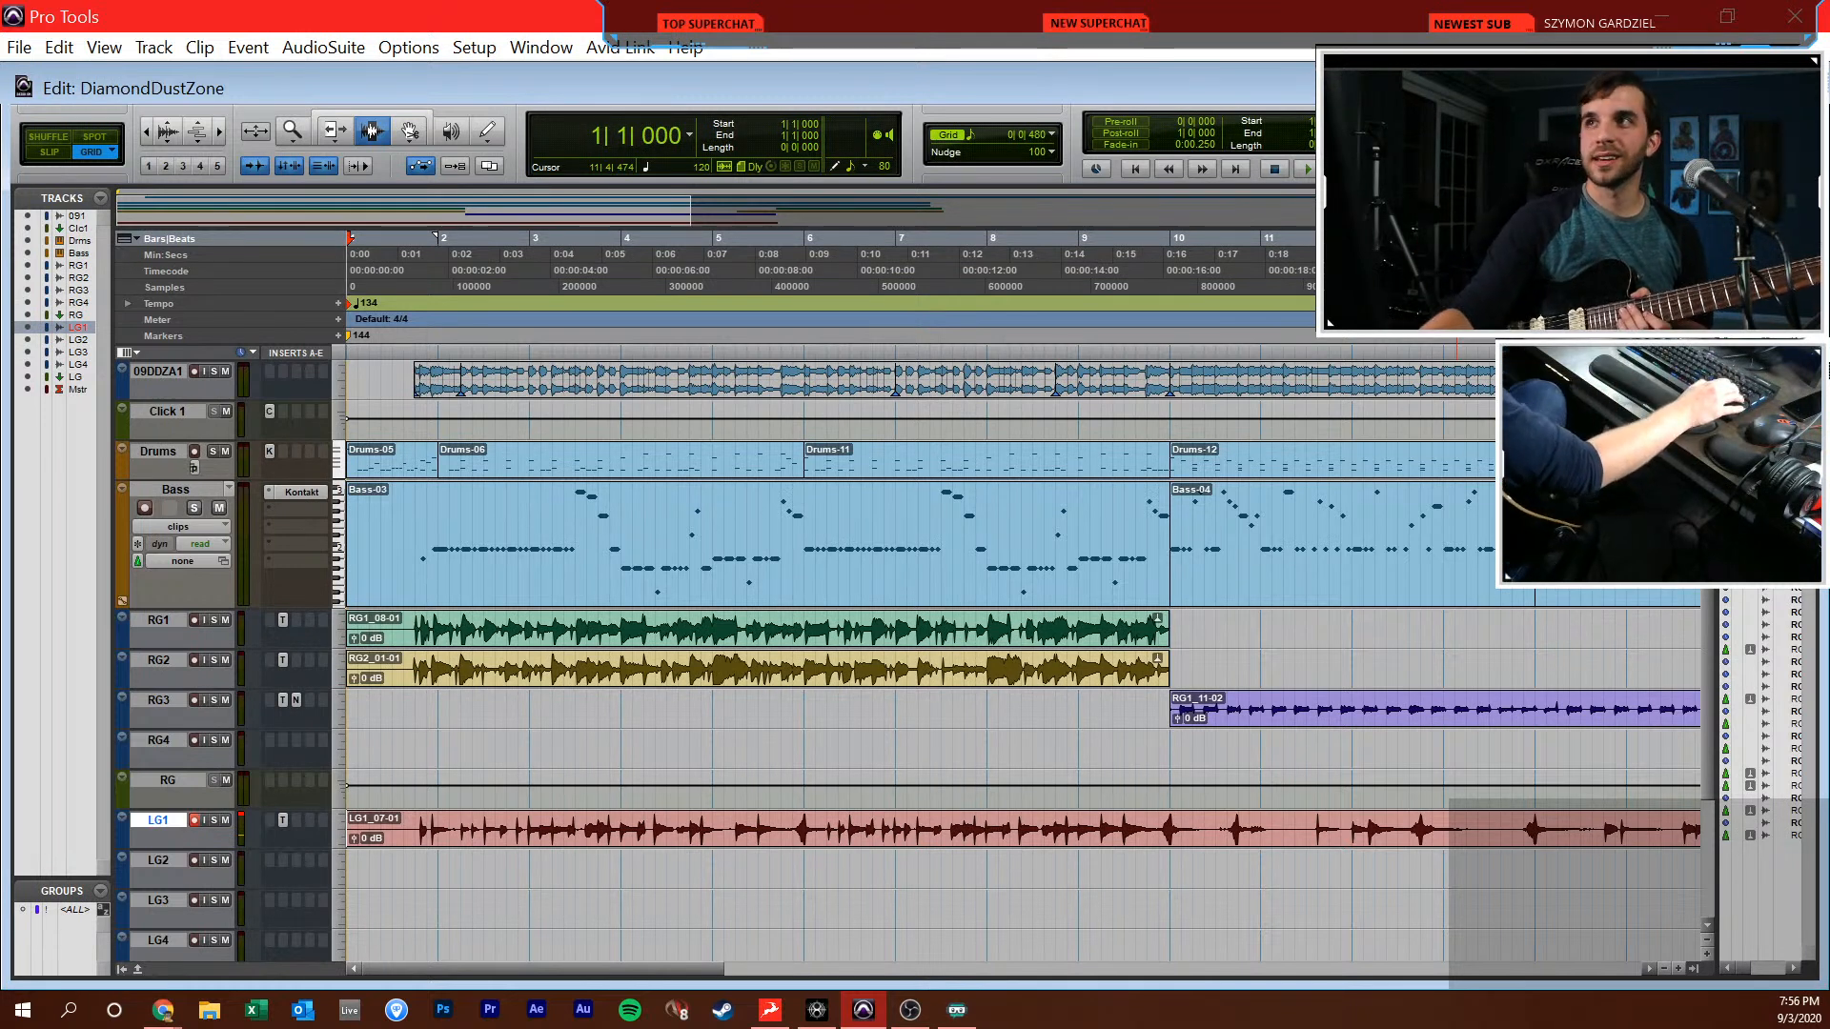
Mute the 09DDZA1 reference track and record two short LG1 takes from bar 1, the first into bar 2, the second into bar 3
key(ctrl+space)
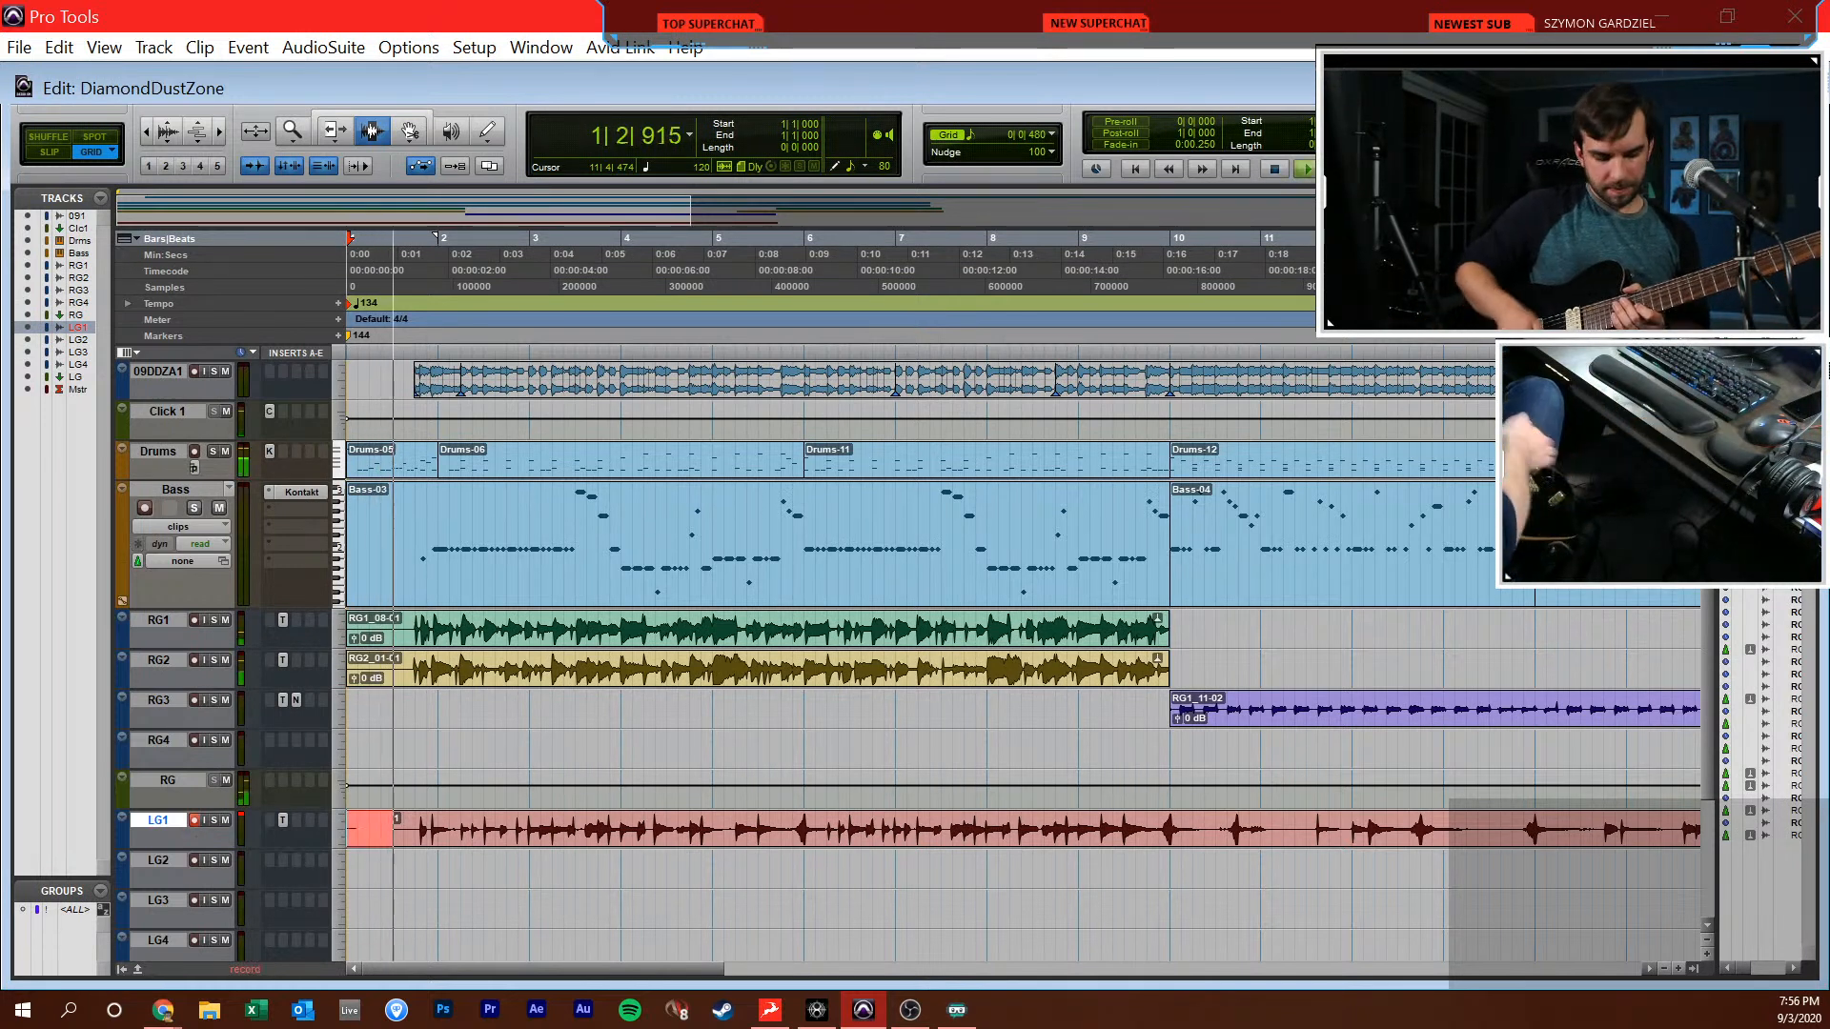
key(space)
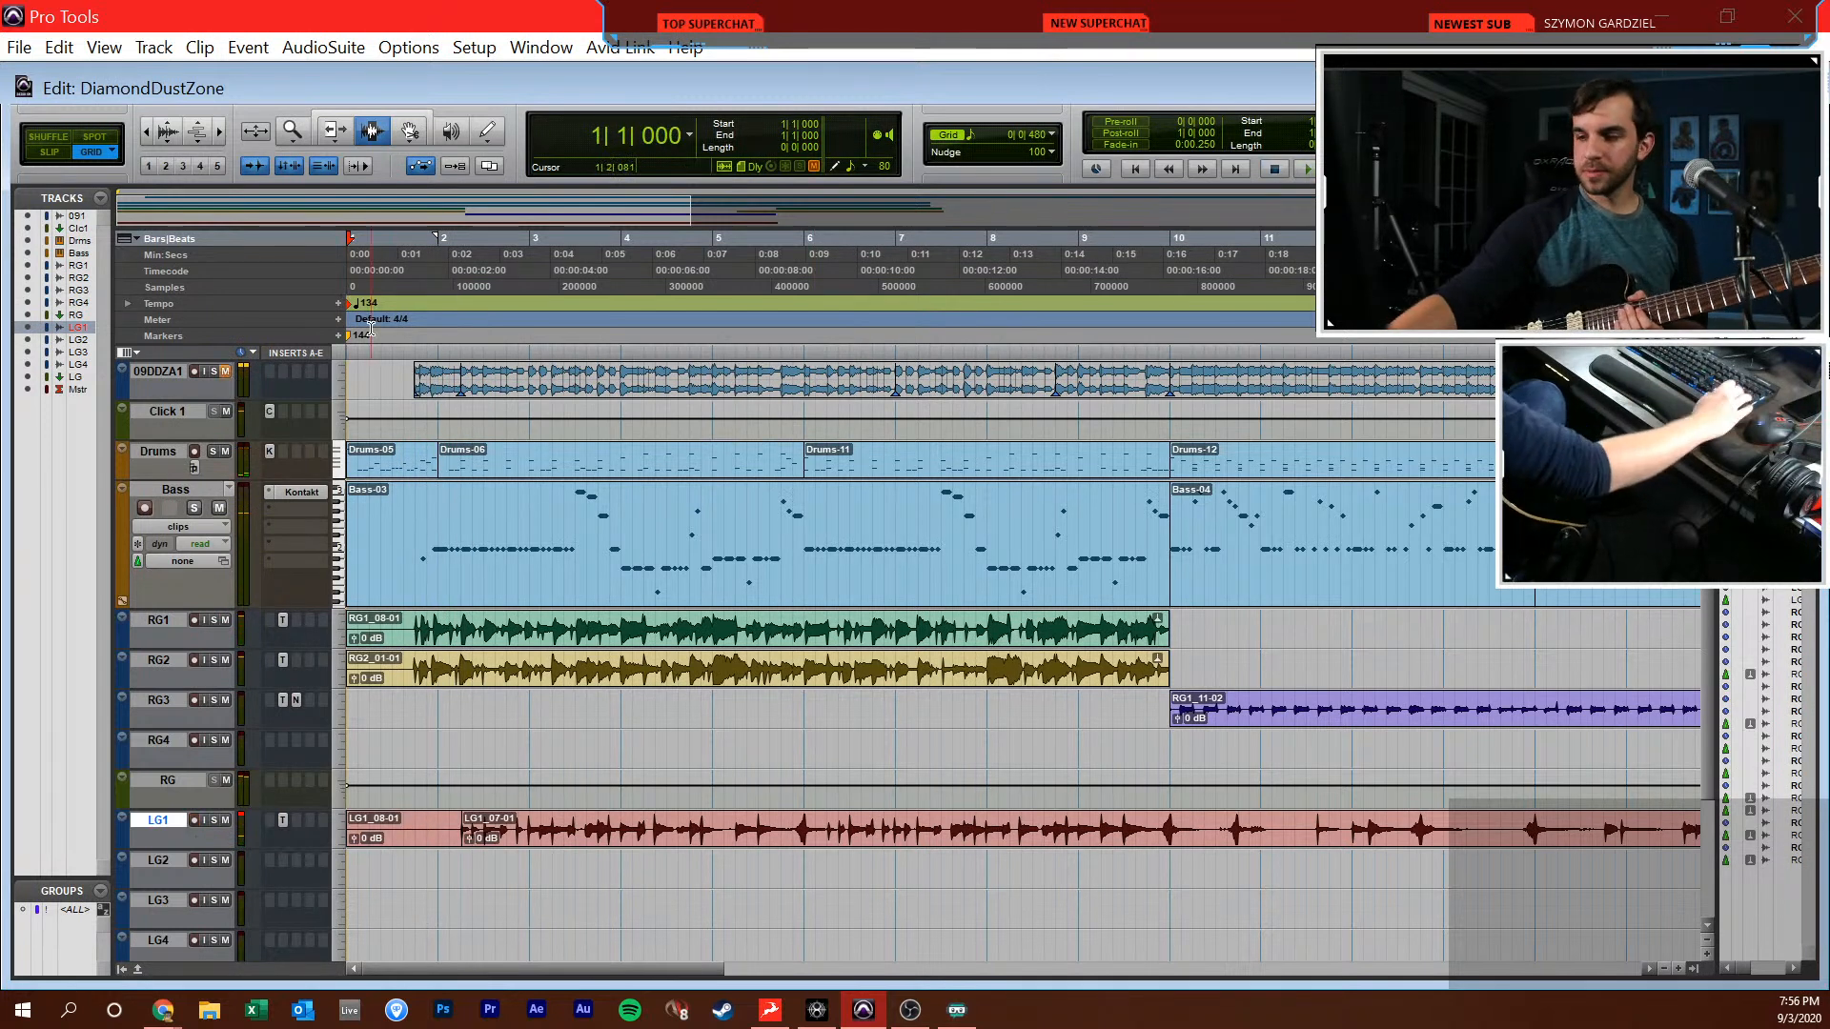
key(ctrl+space)
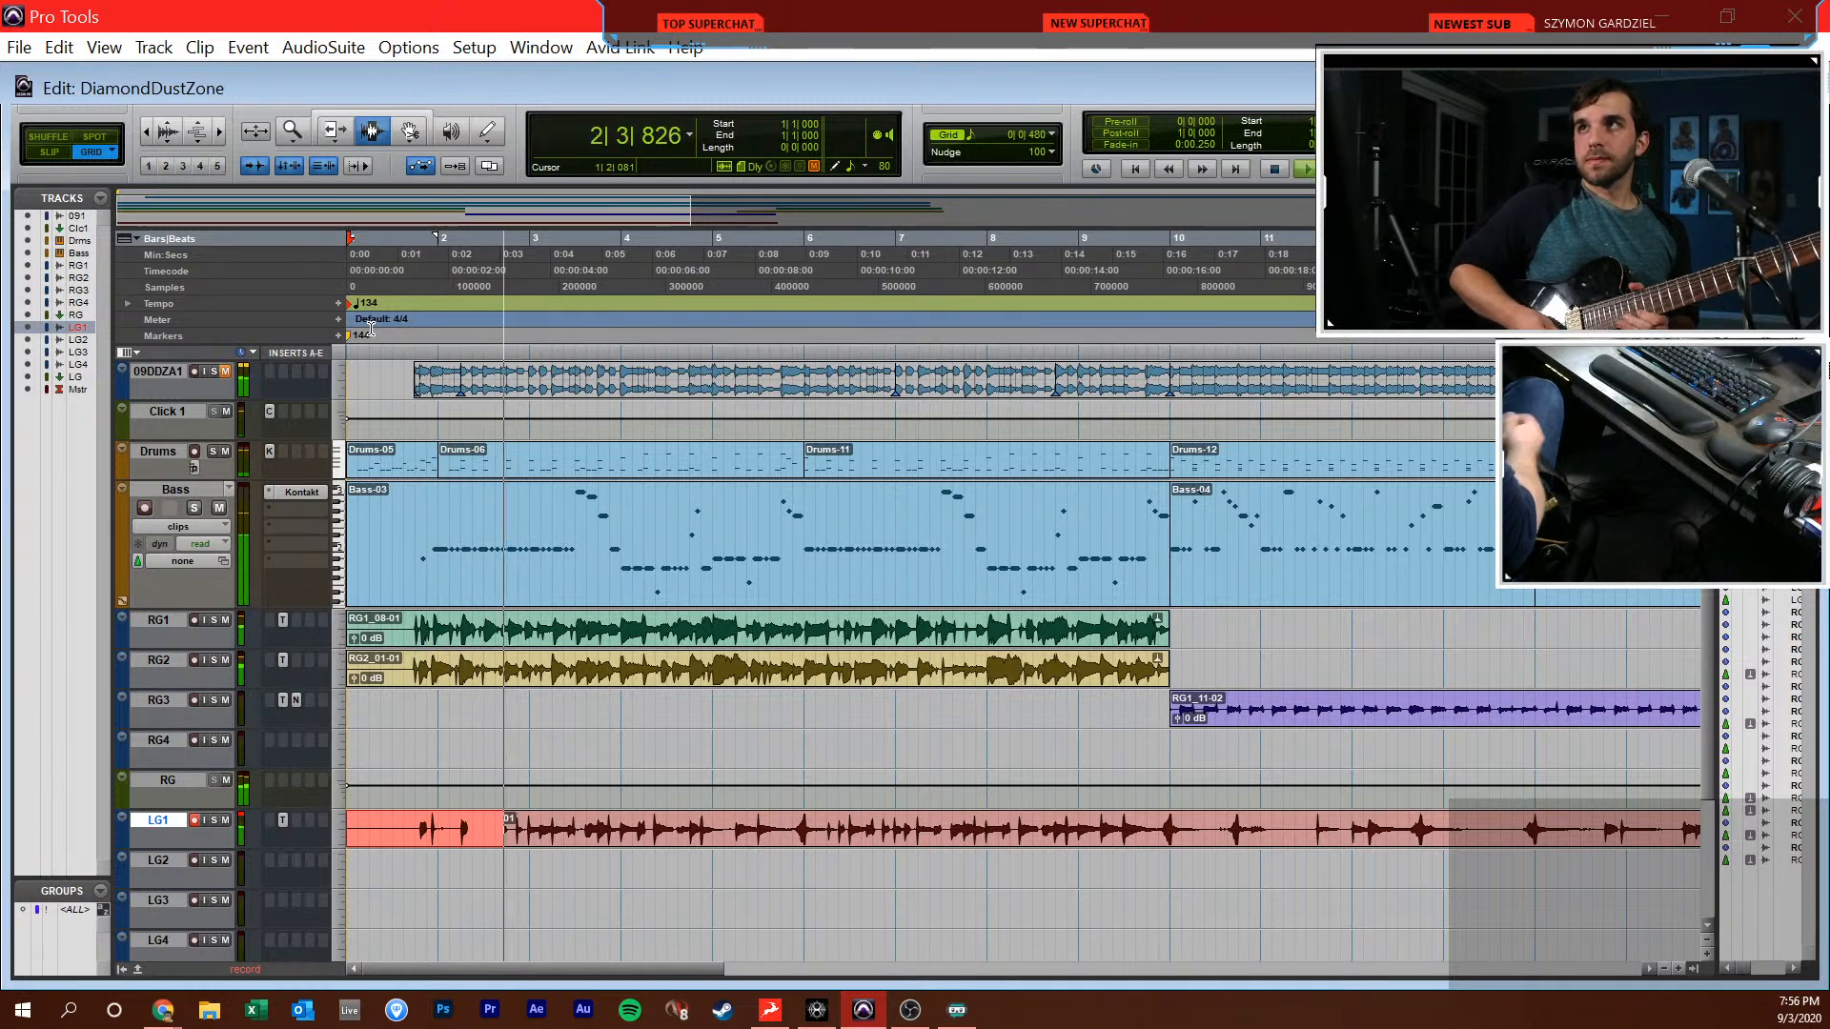
key(space)
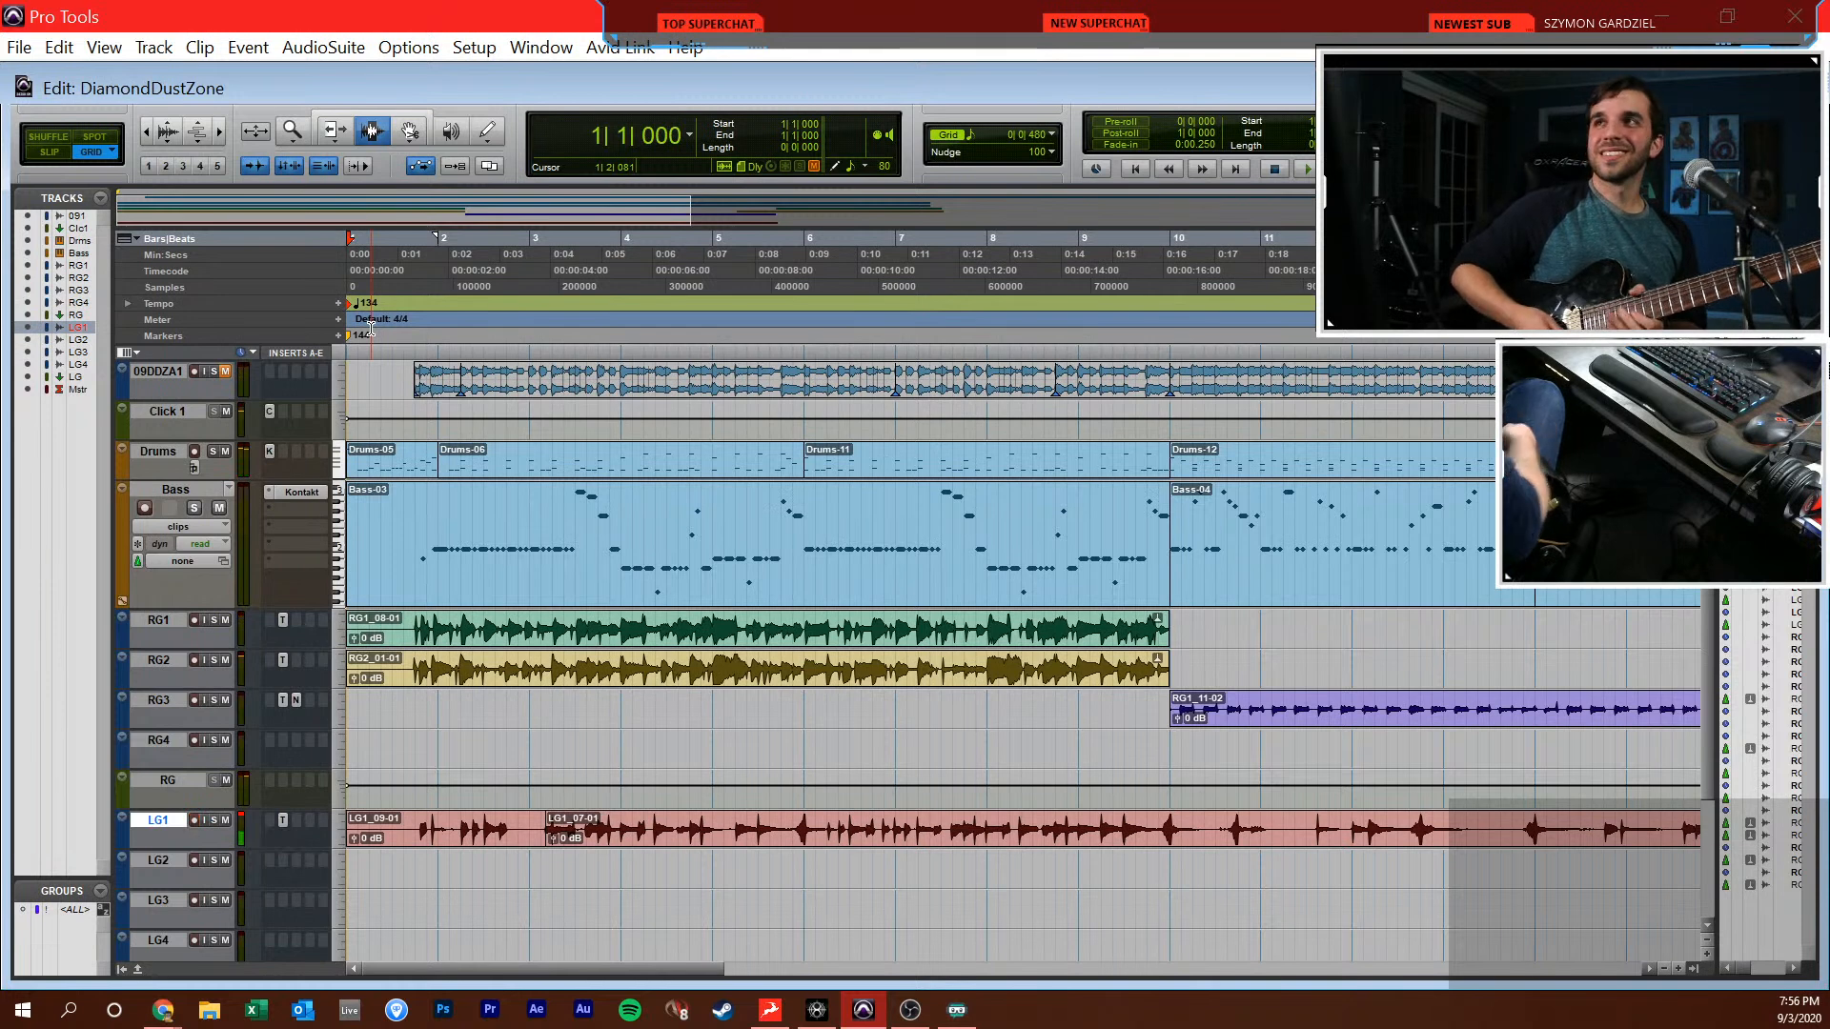
Record a full lead take on LG1 from bar 1 to about bar 21 and return to the session start
key(ctrl+space)
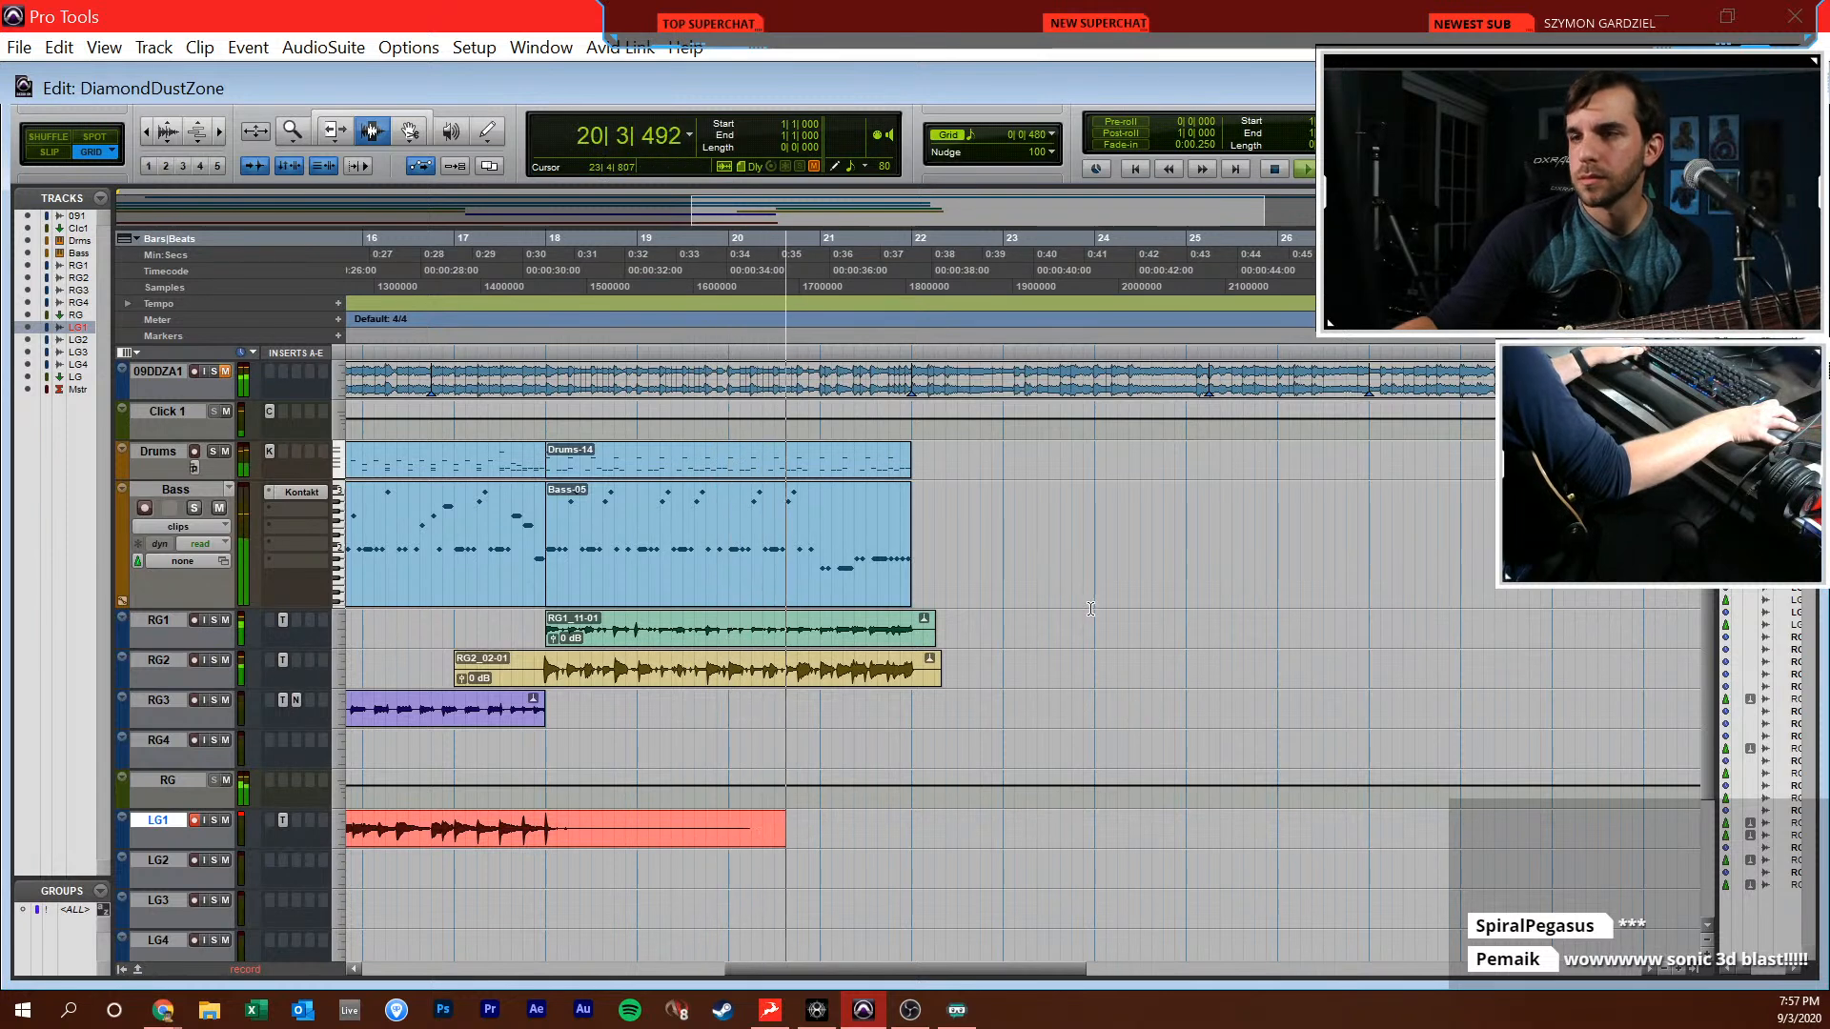
key(space)
key(Return)
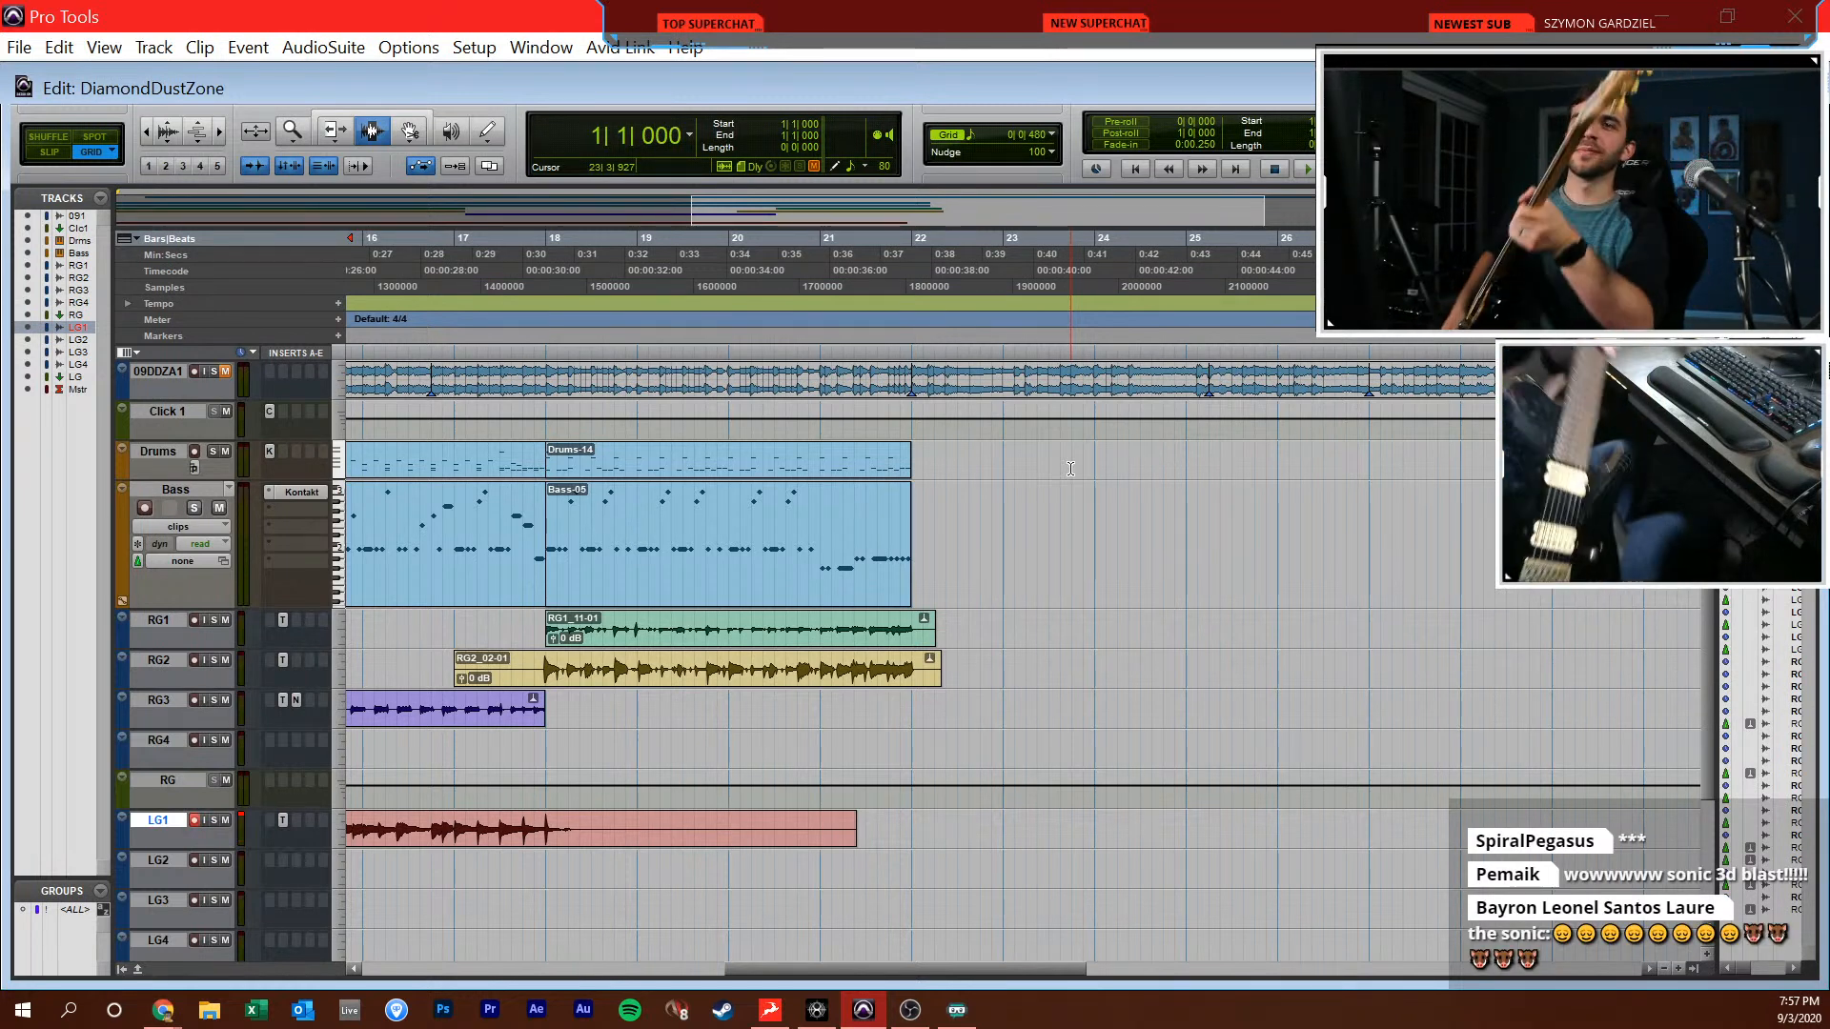
Set the session tempo to 144 BPM and raise the LG bus level to -3.0 dB
key(shift+r)
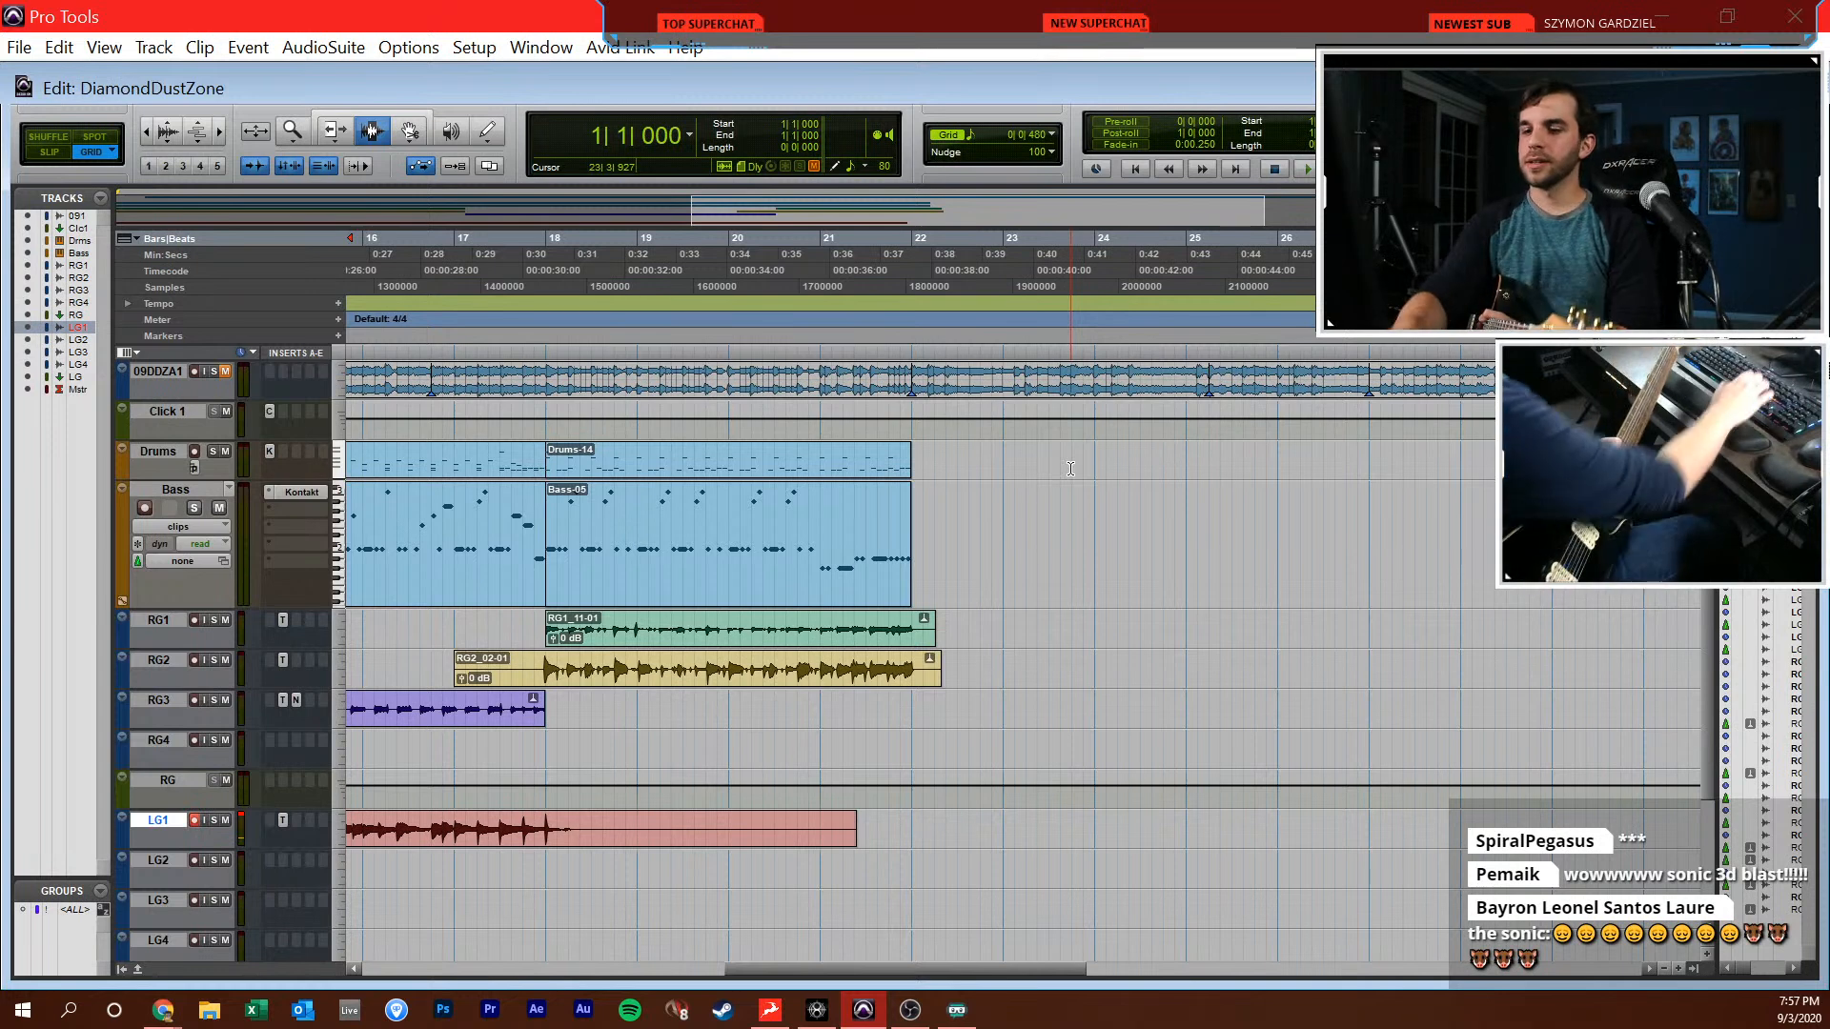
key(Return)
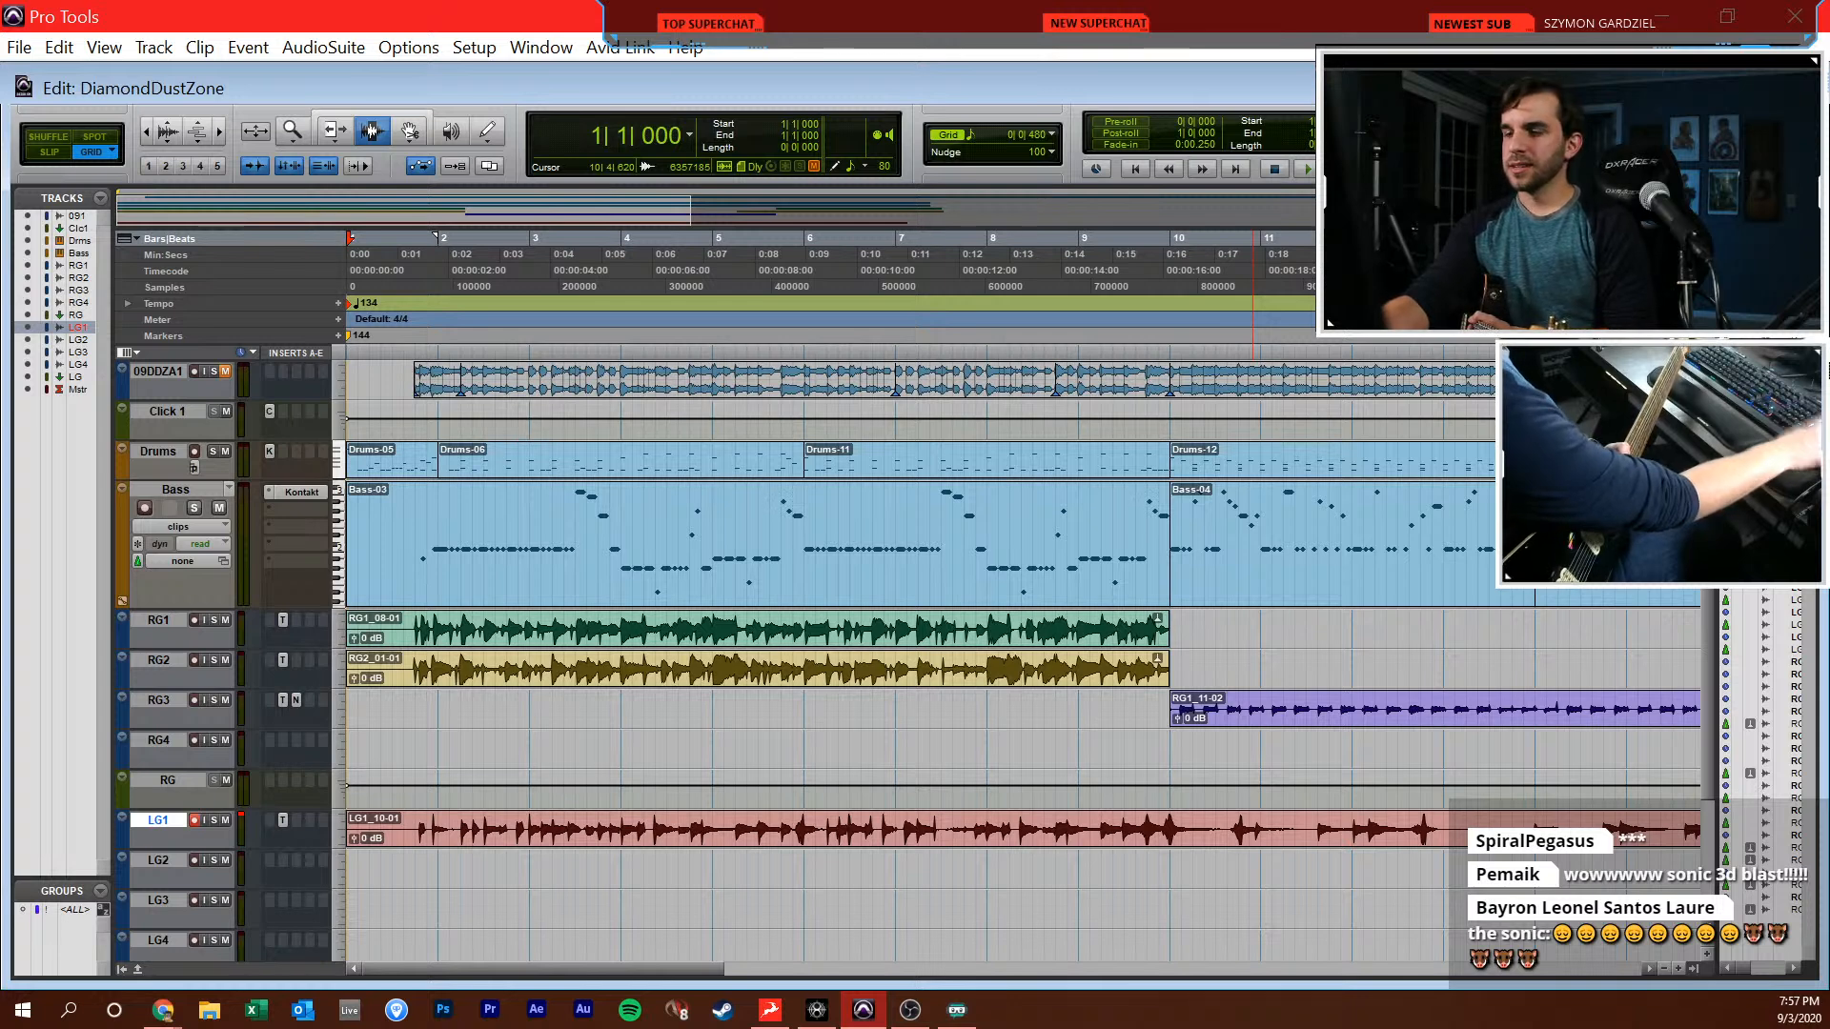
text(144)
key(Return)
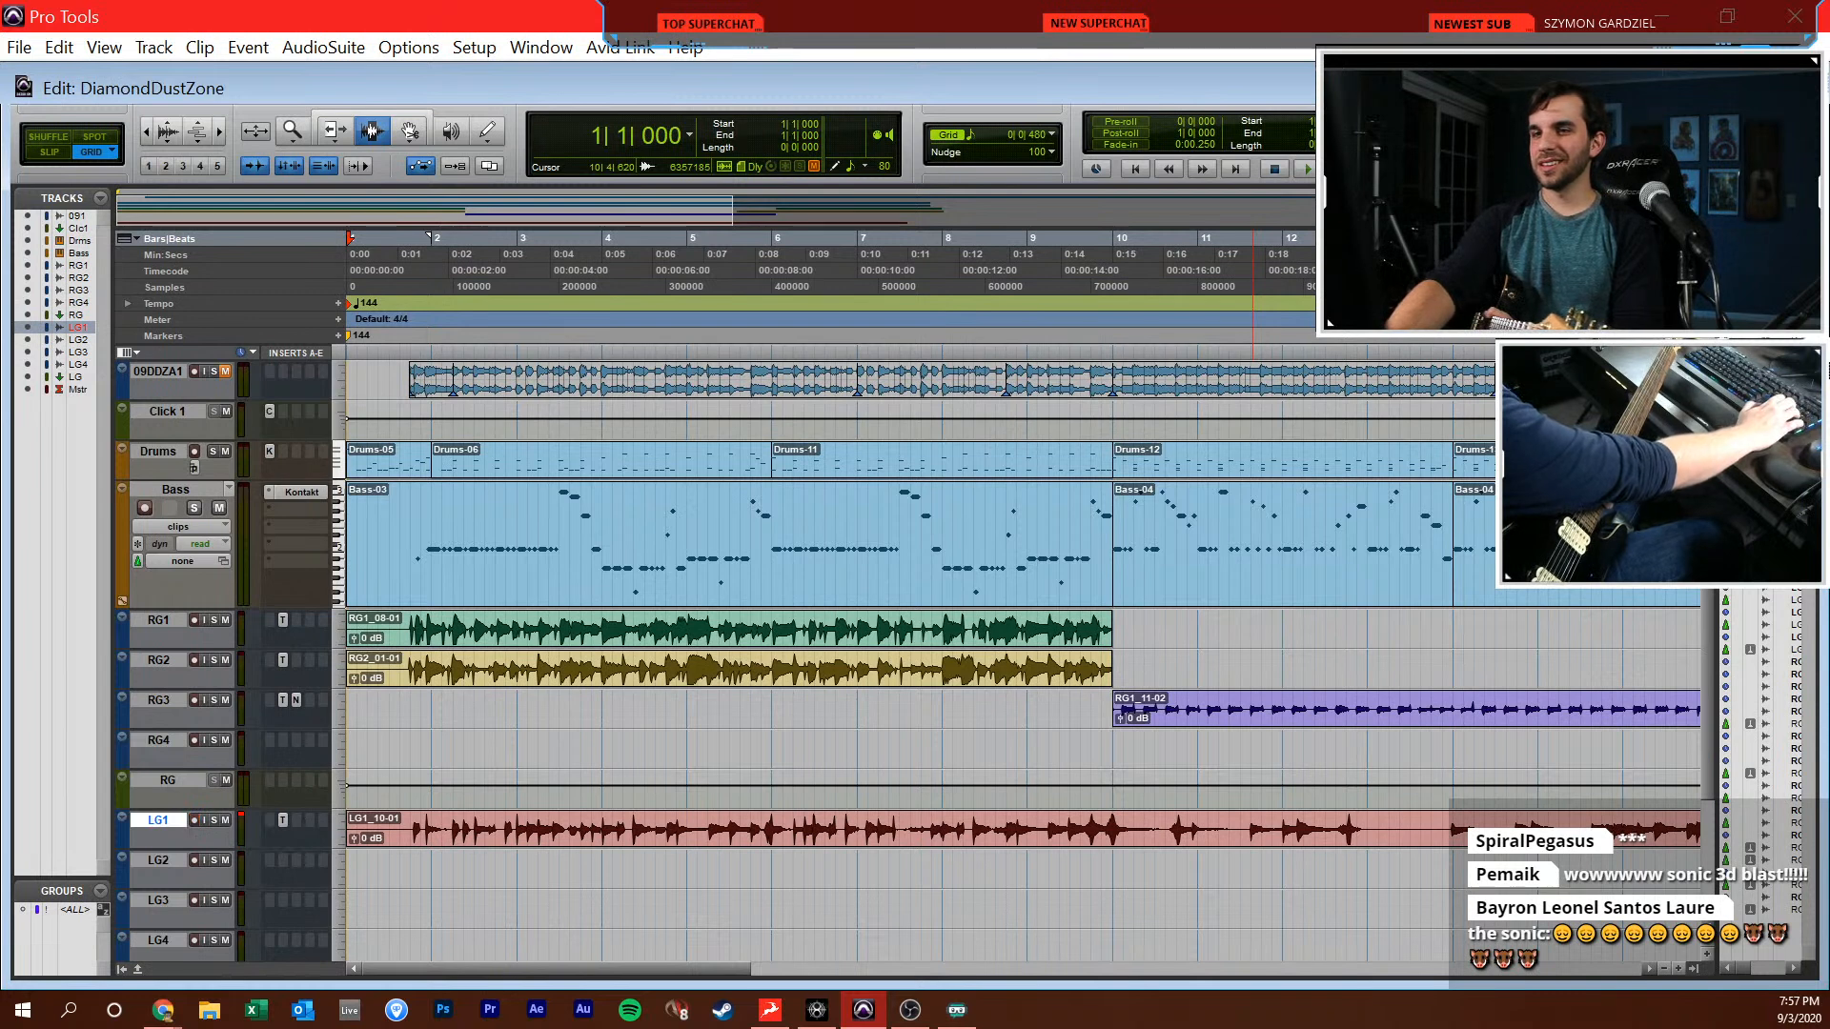
key(ctrl+equal)
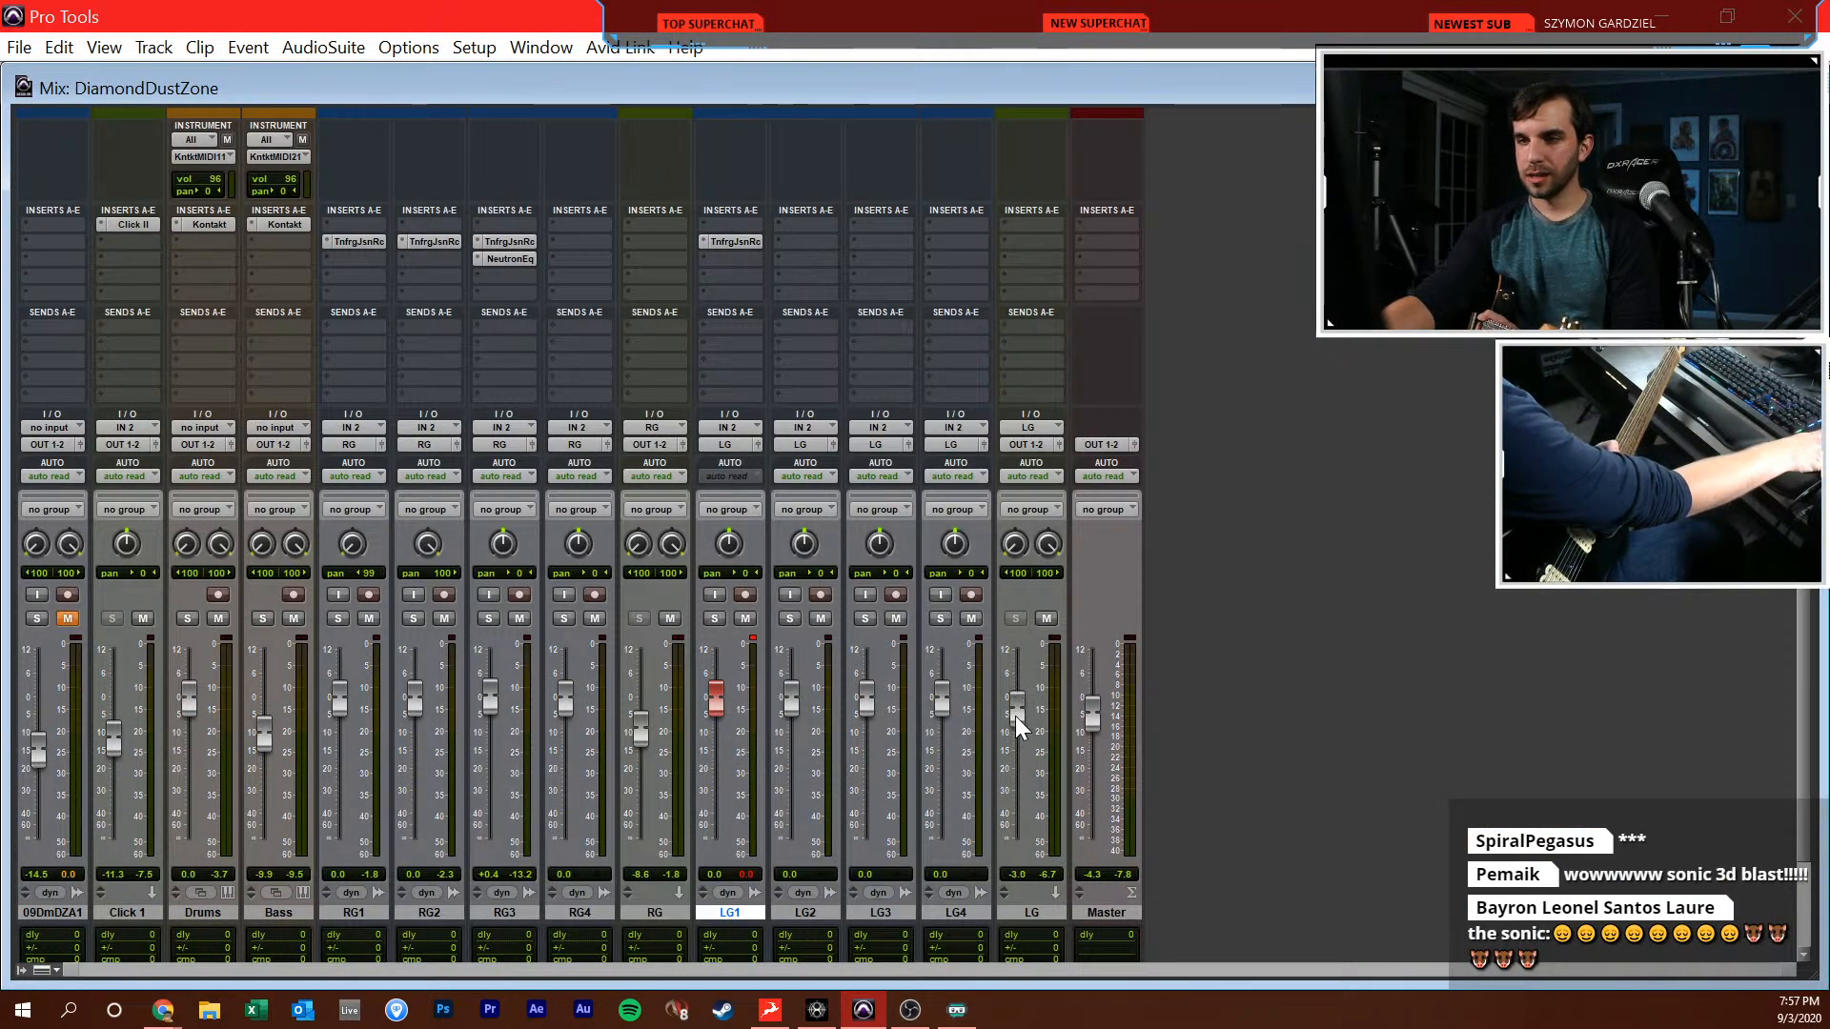
key(ctrl+equal)
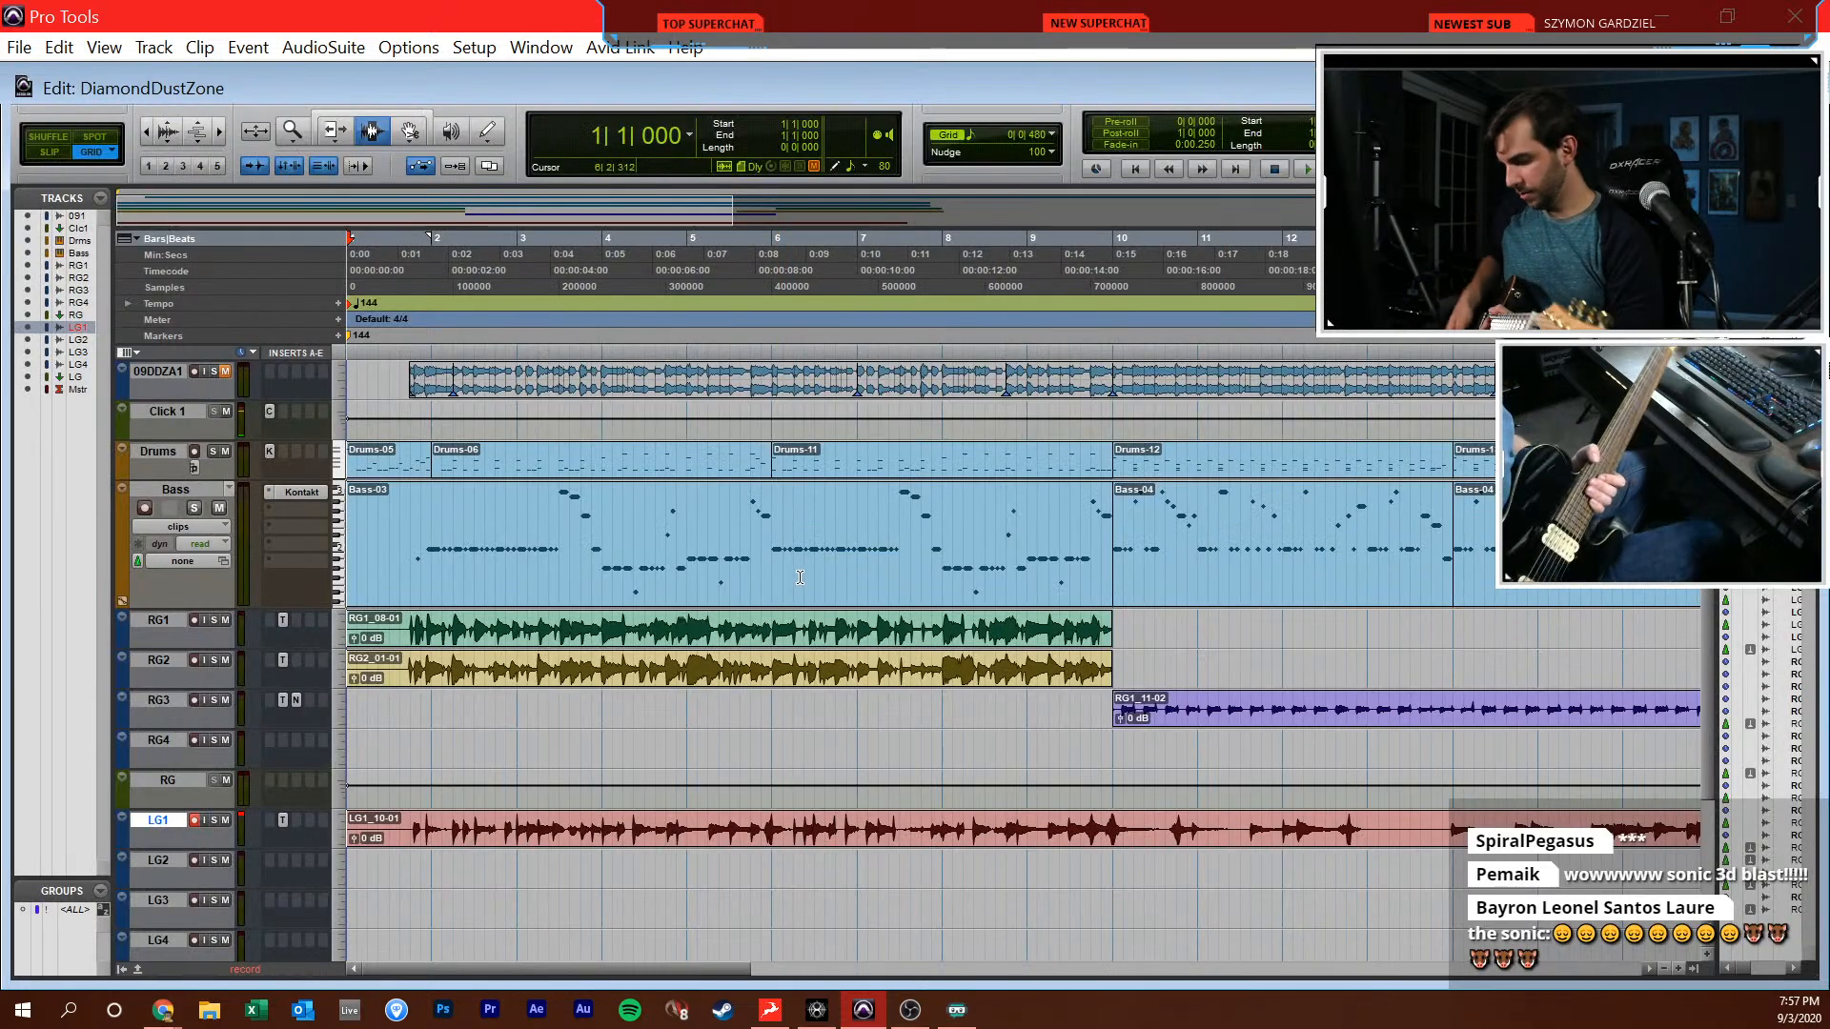
Re-record the LG1 lead at 144 BPM from bar 1 to about bar 20 and return to the session start
key(ctrl+space)
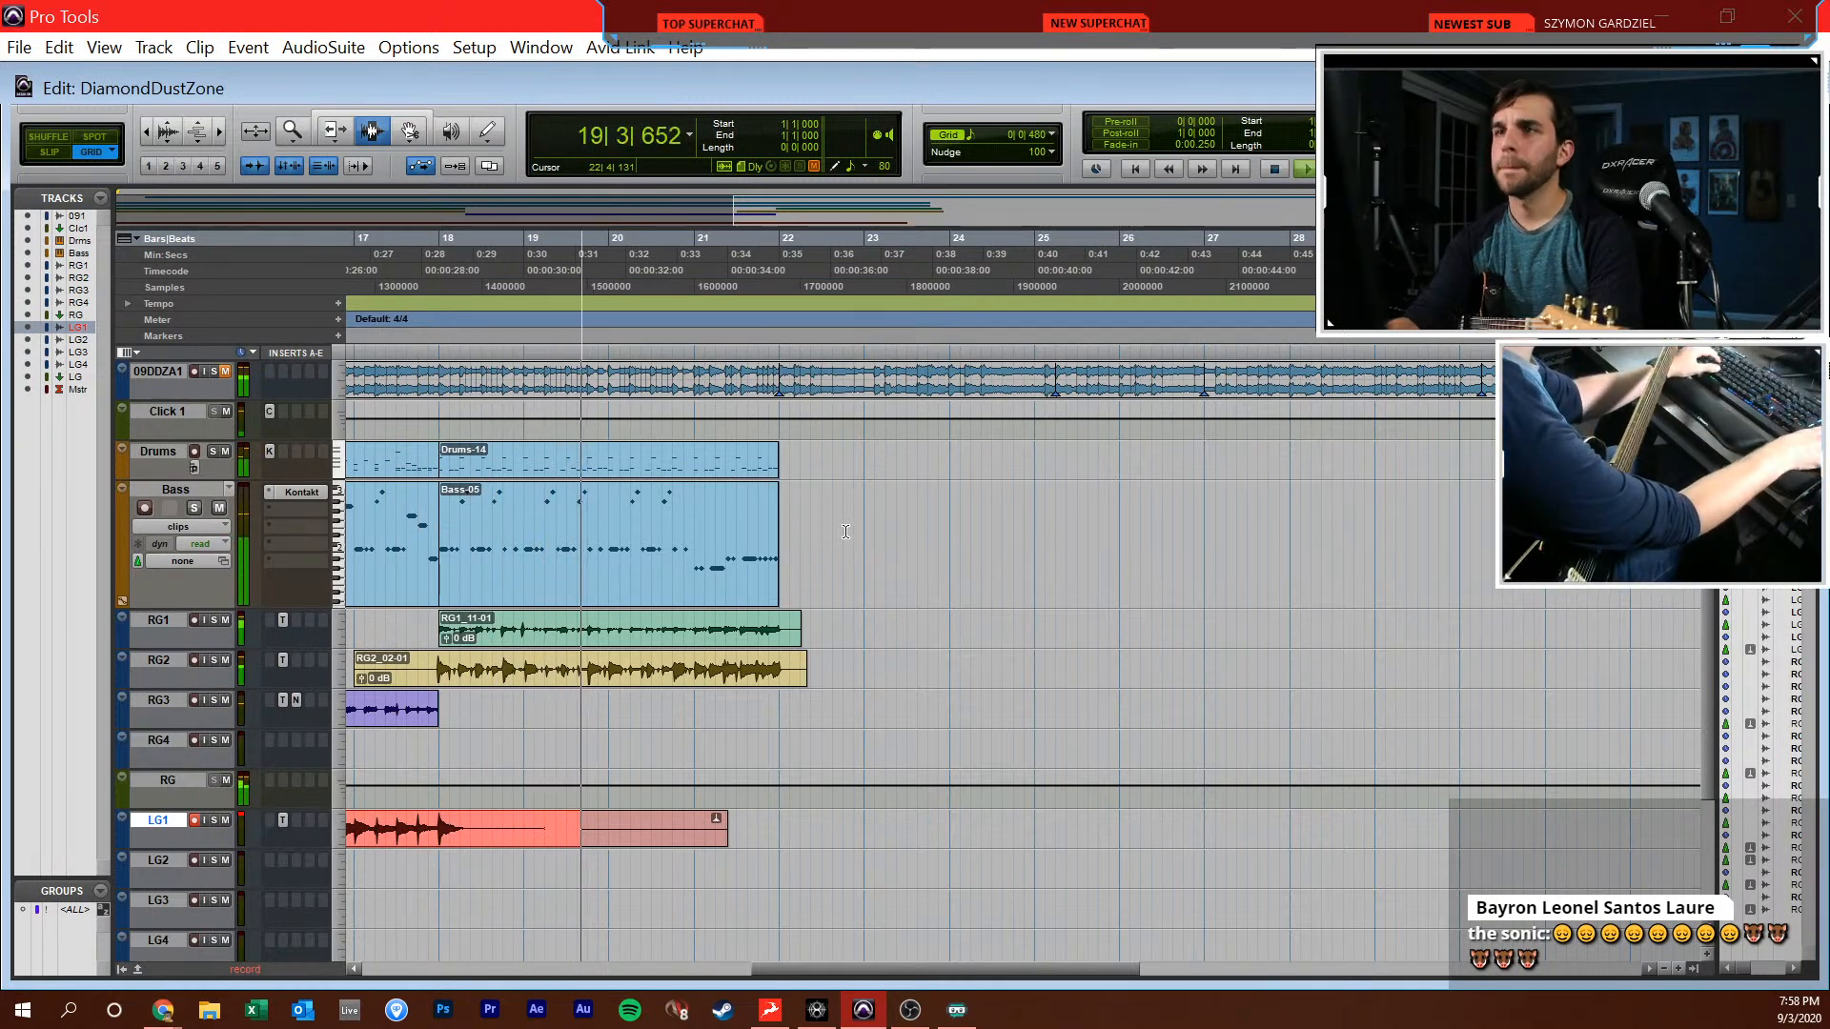
key(space)
click(907, 747)
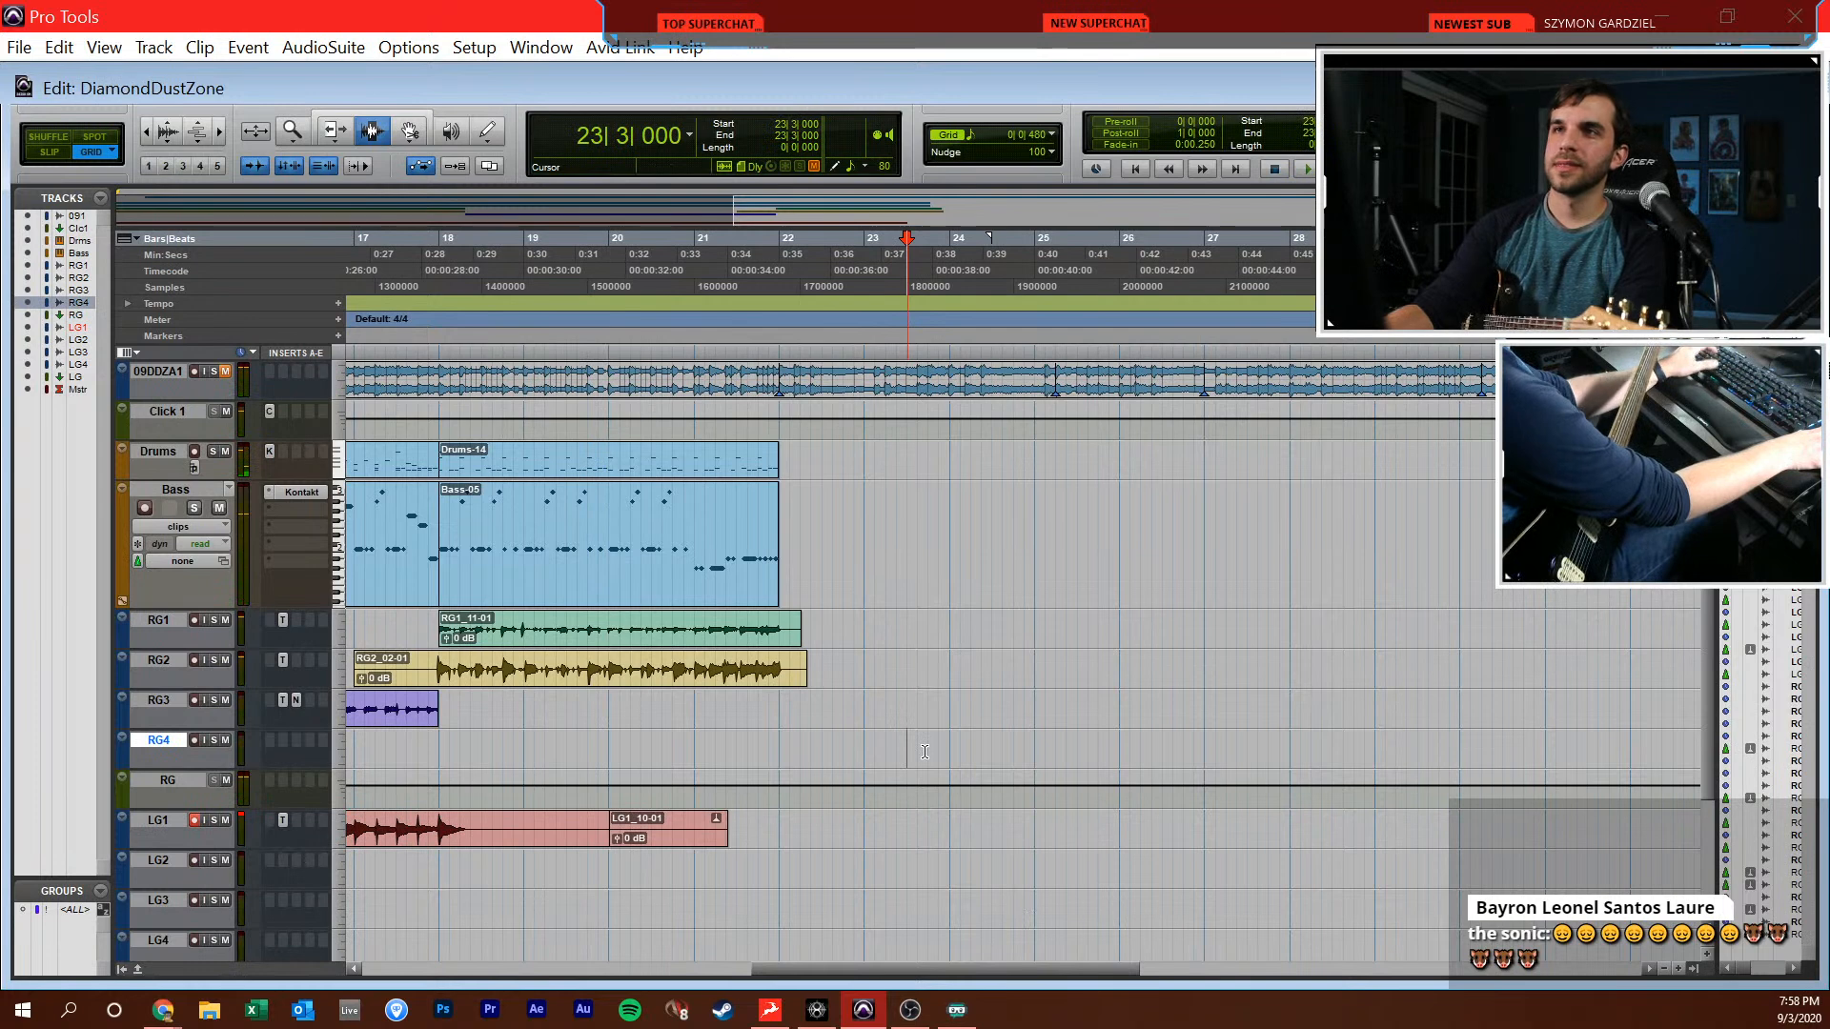
click(992, 626)
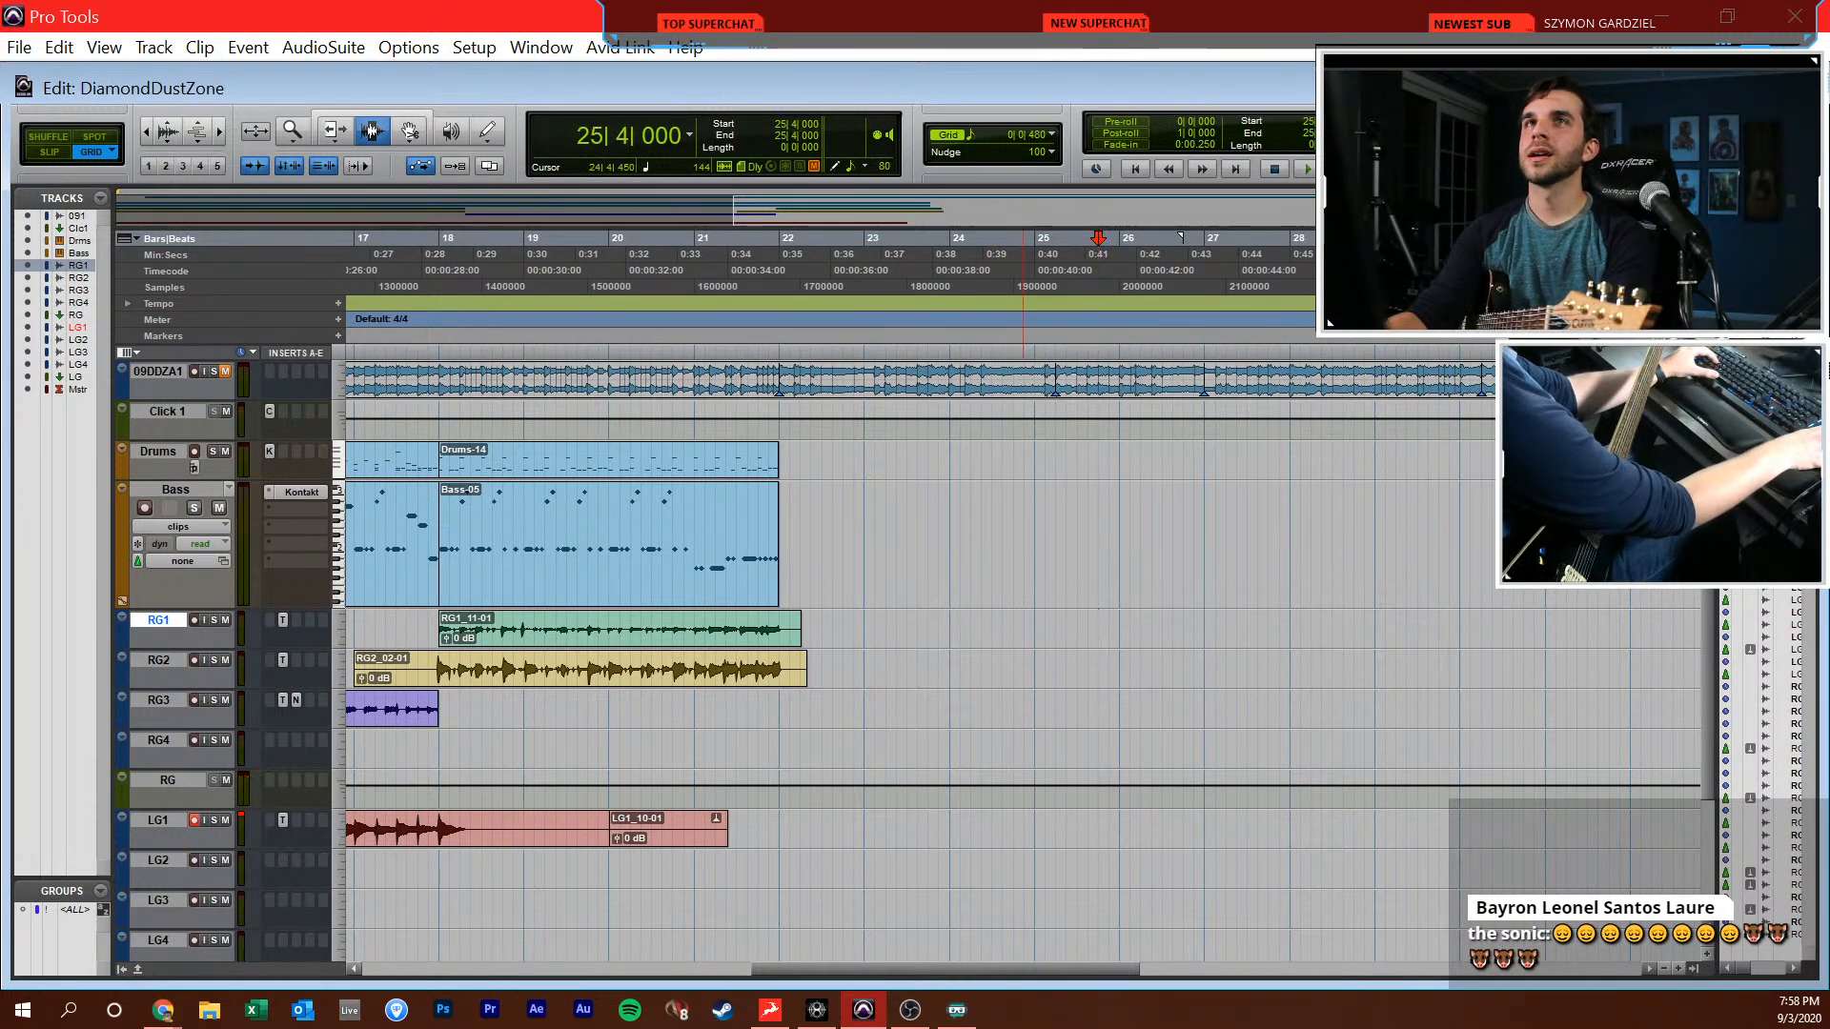
key(alt+Tab)
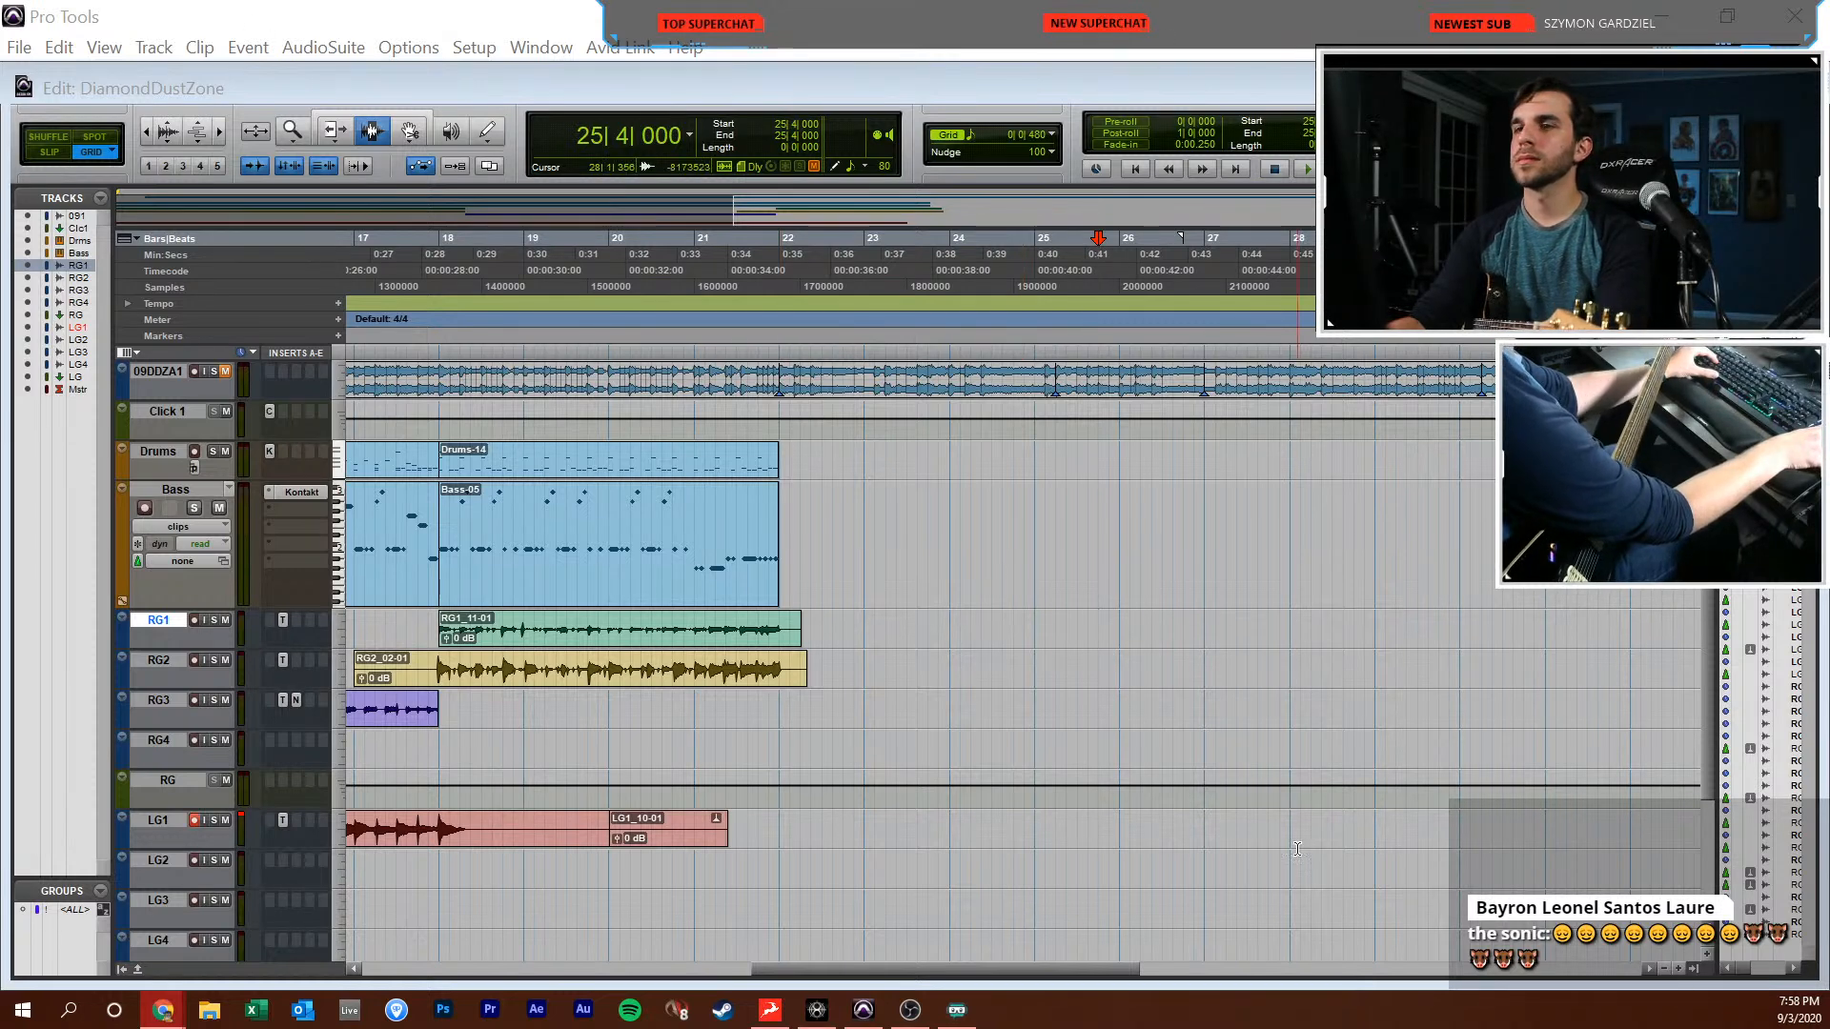
click(970, 749)
scroll(1001, 610, left, 5)
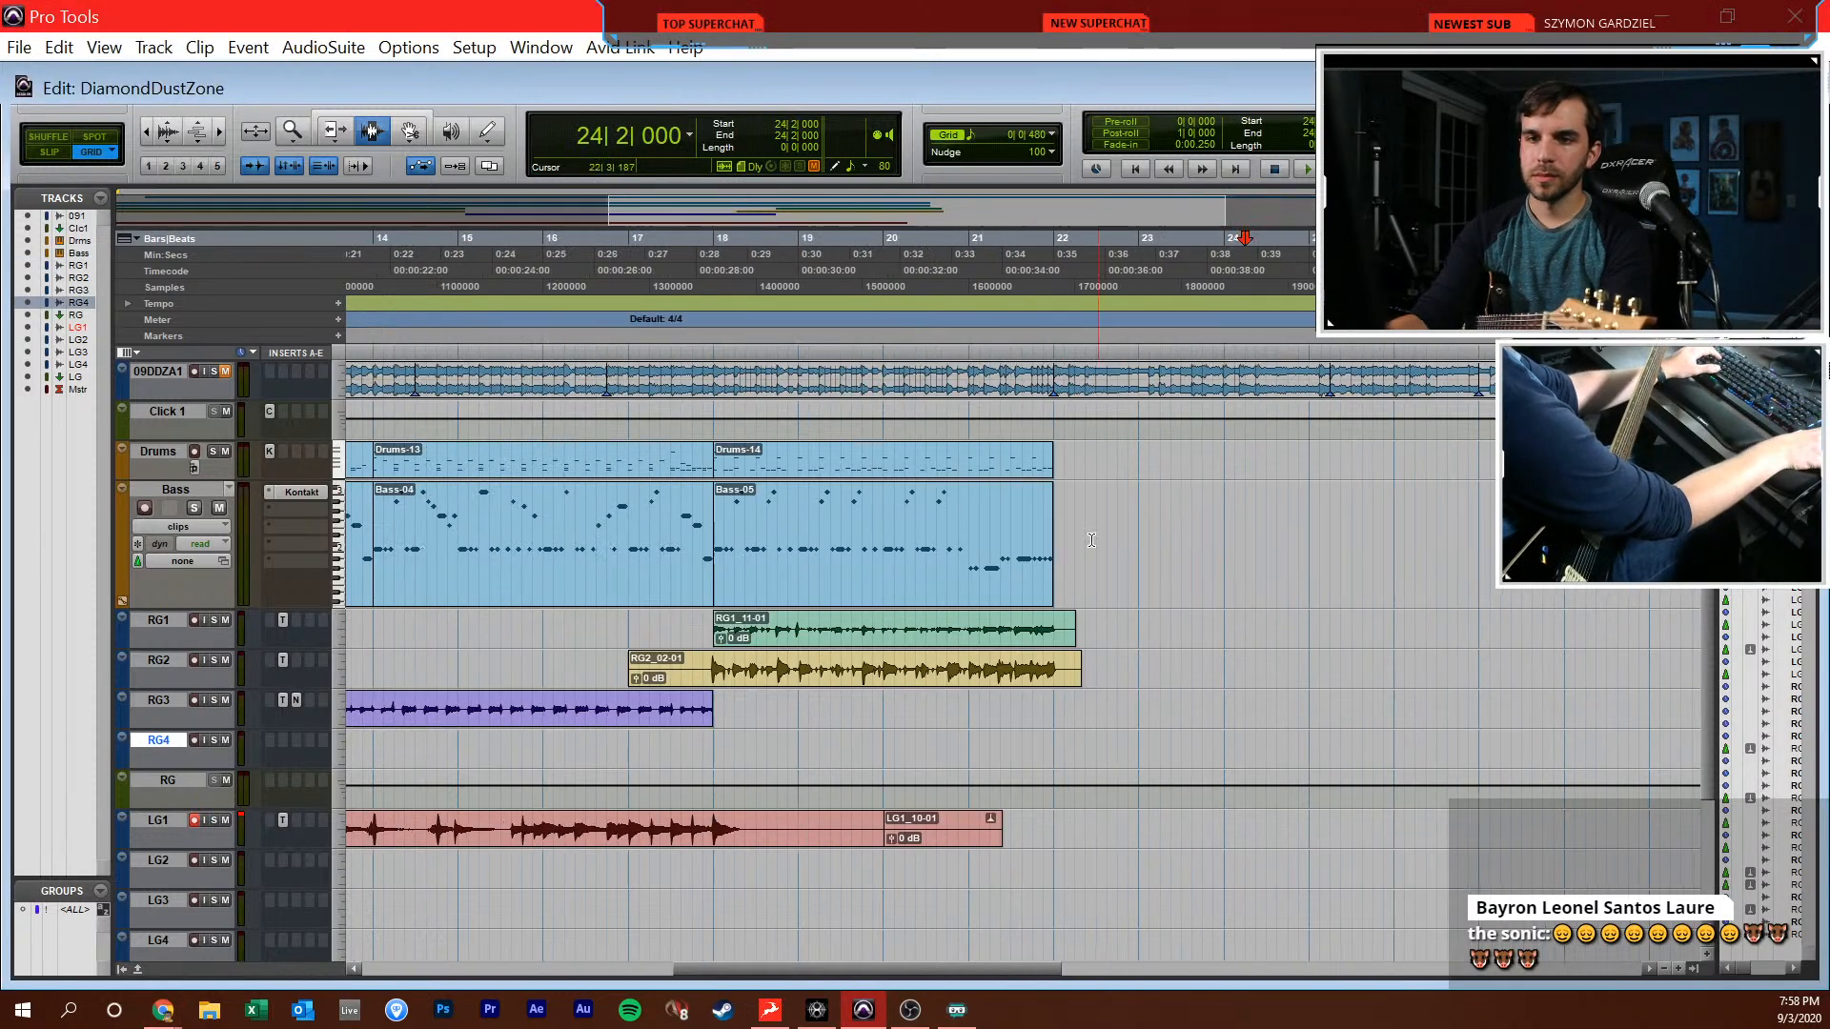
click(723, 841)
key(Return)
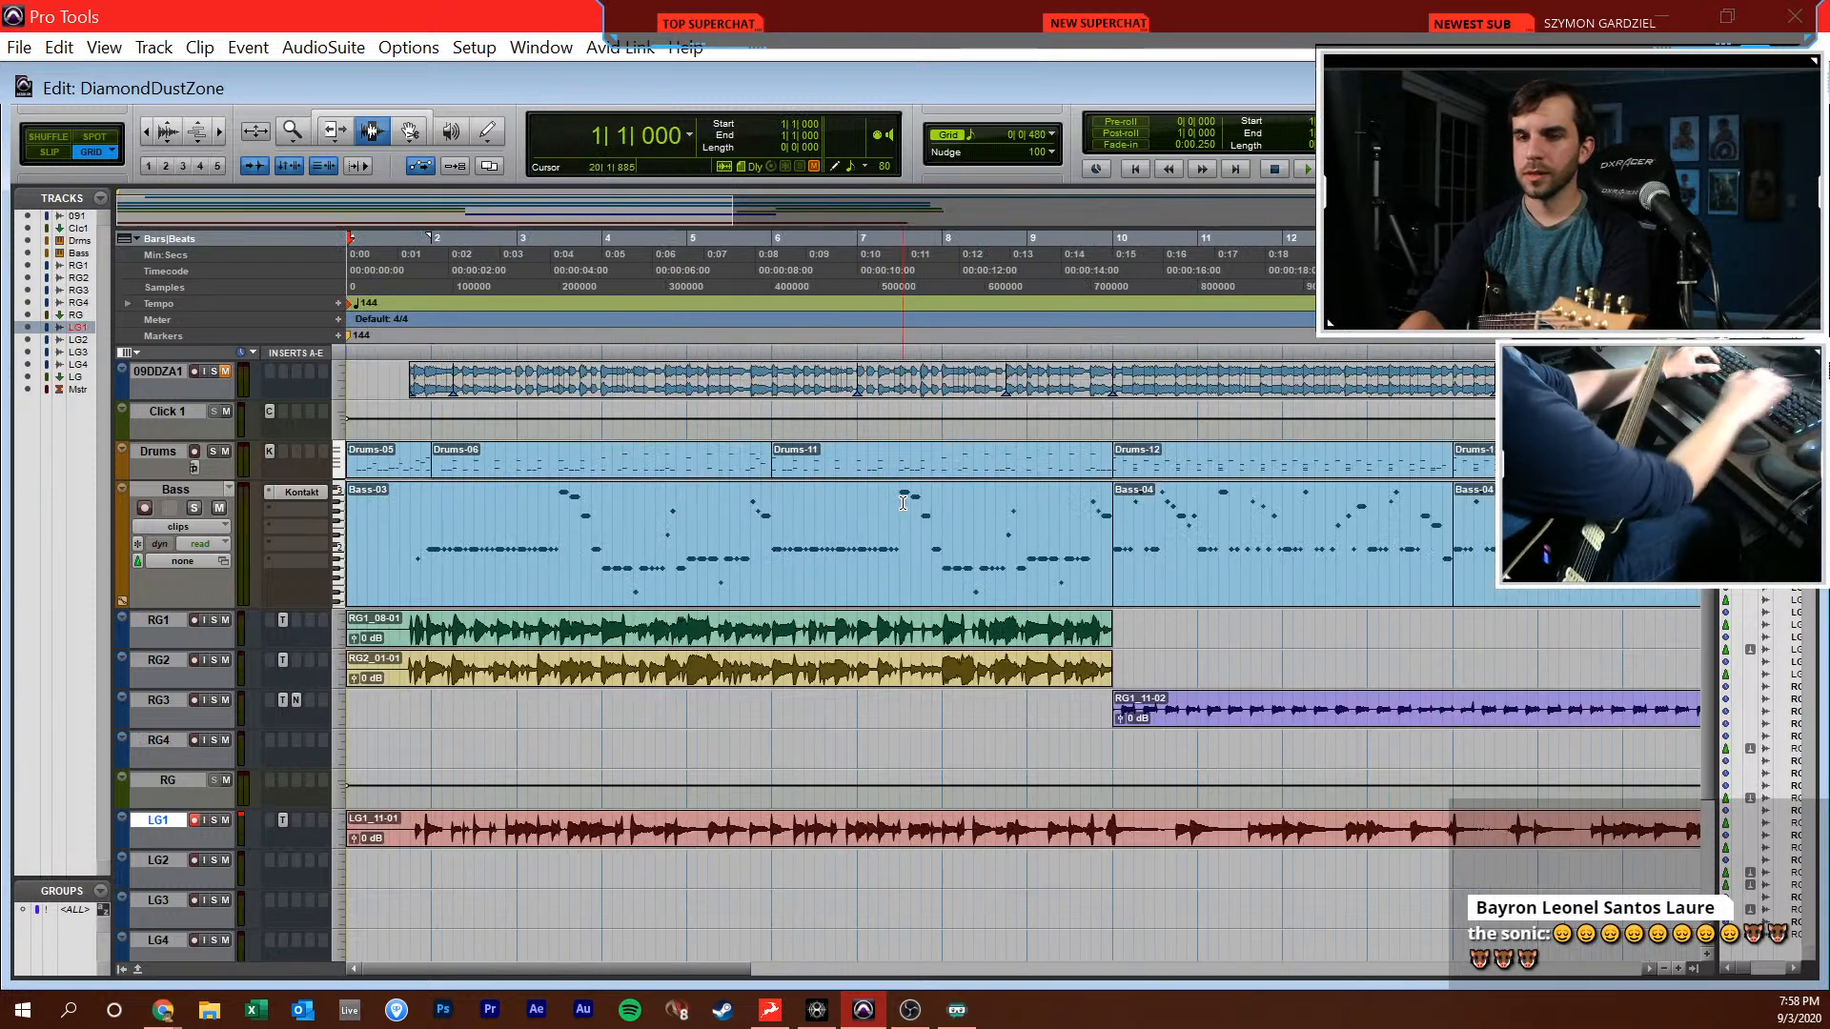
Copy the Toneforge insert from LG1 to the same slot on LG2 and disarm LG1
key(ctrl+equal)
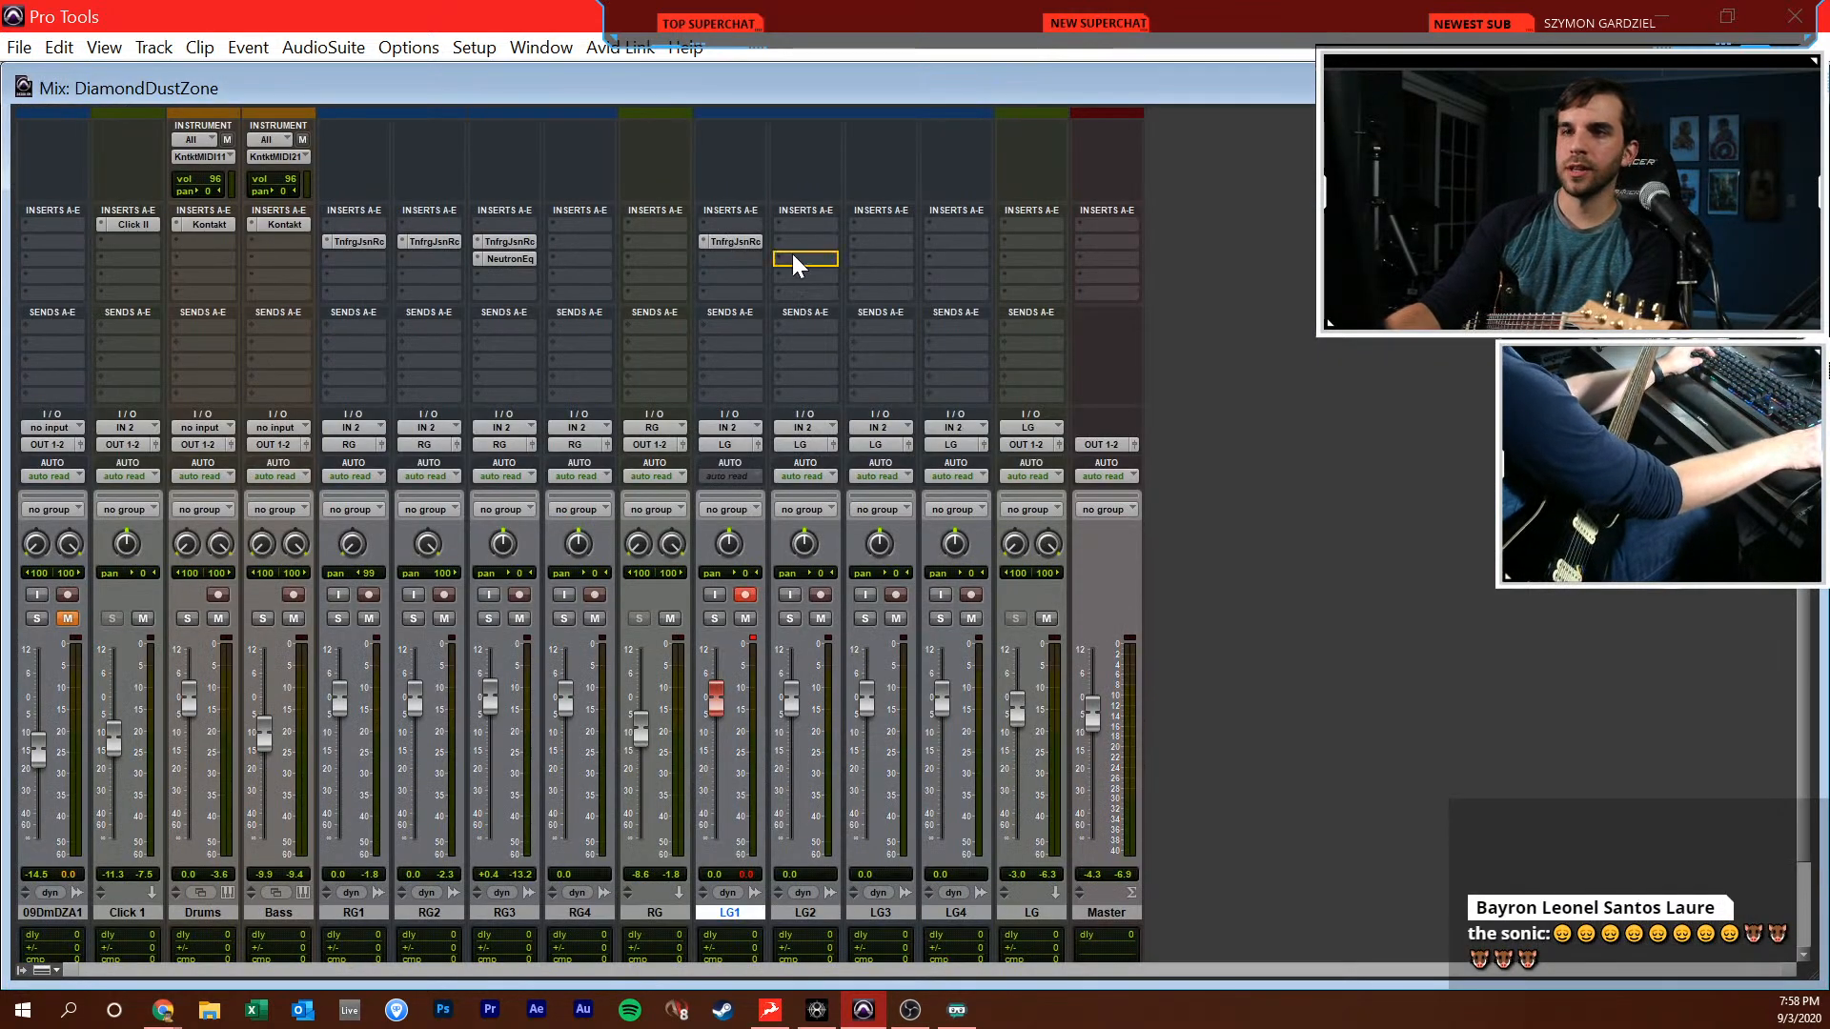
drag(813, 232, 808, 238)
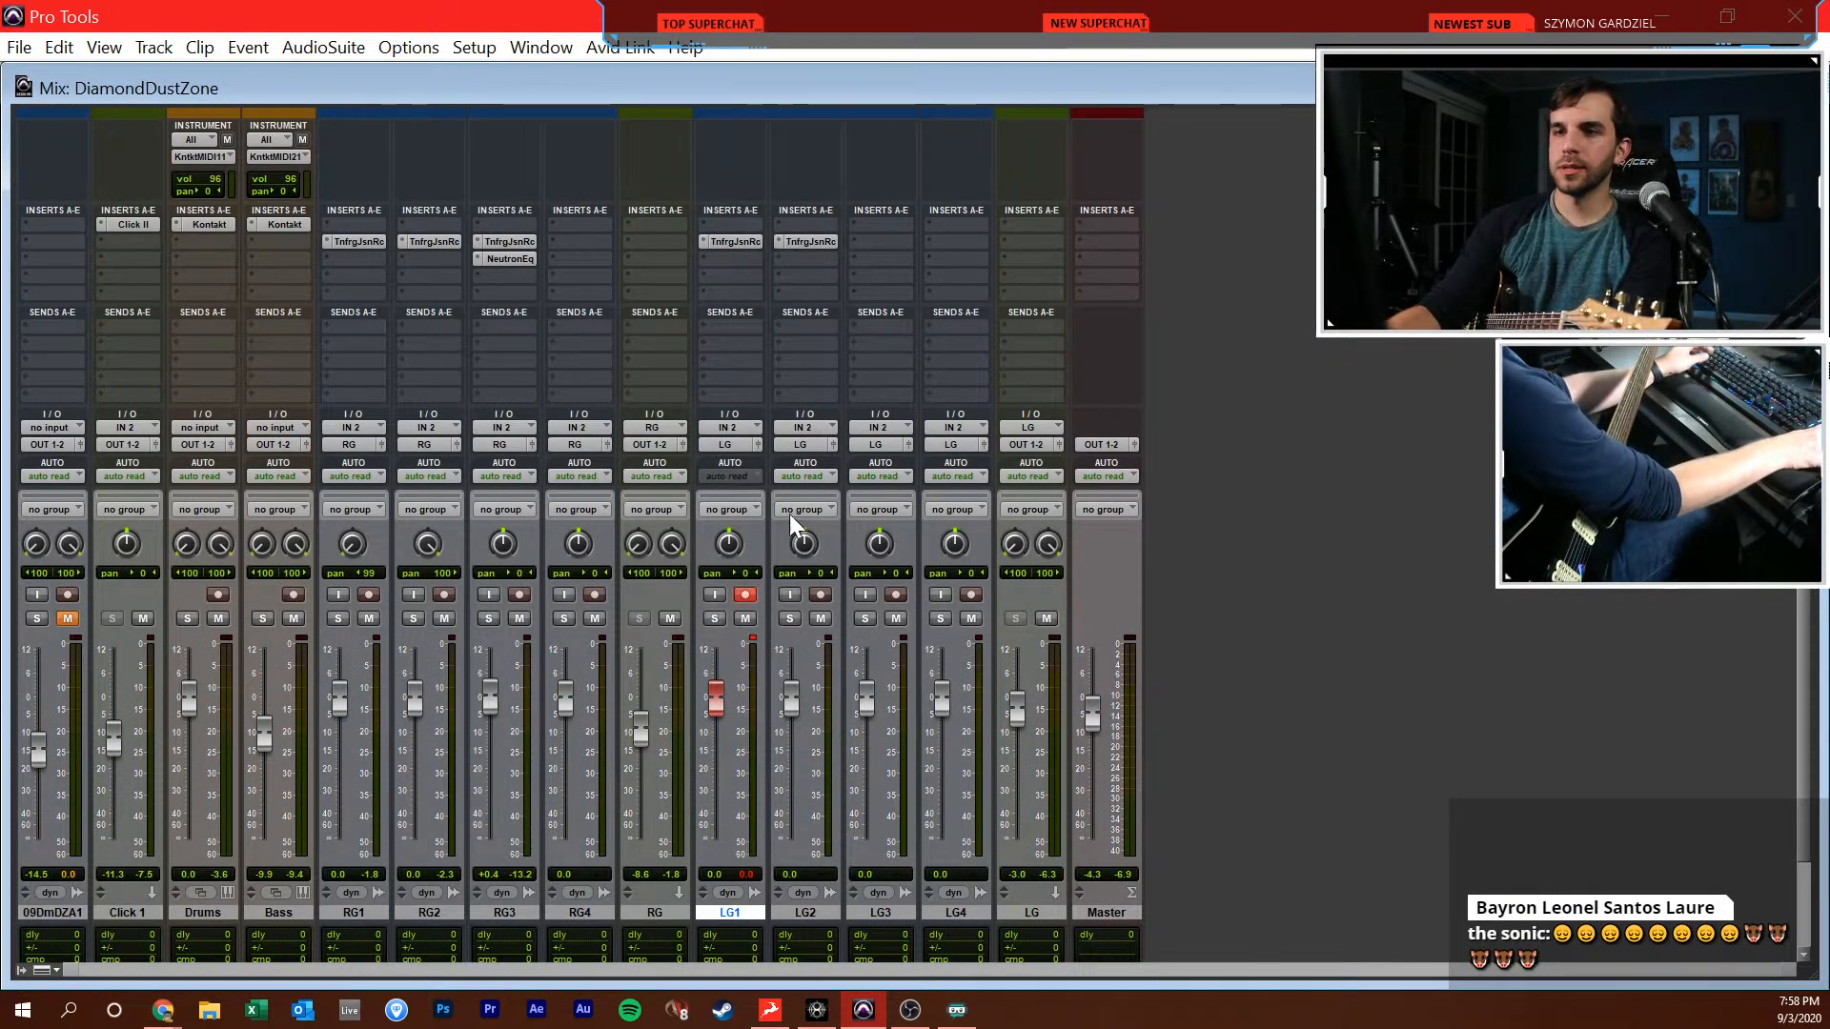
click(745, 594)
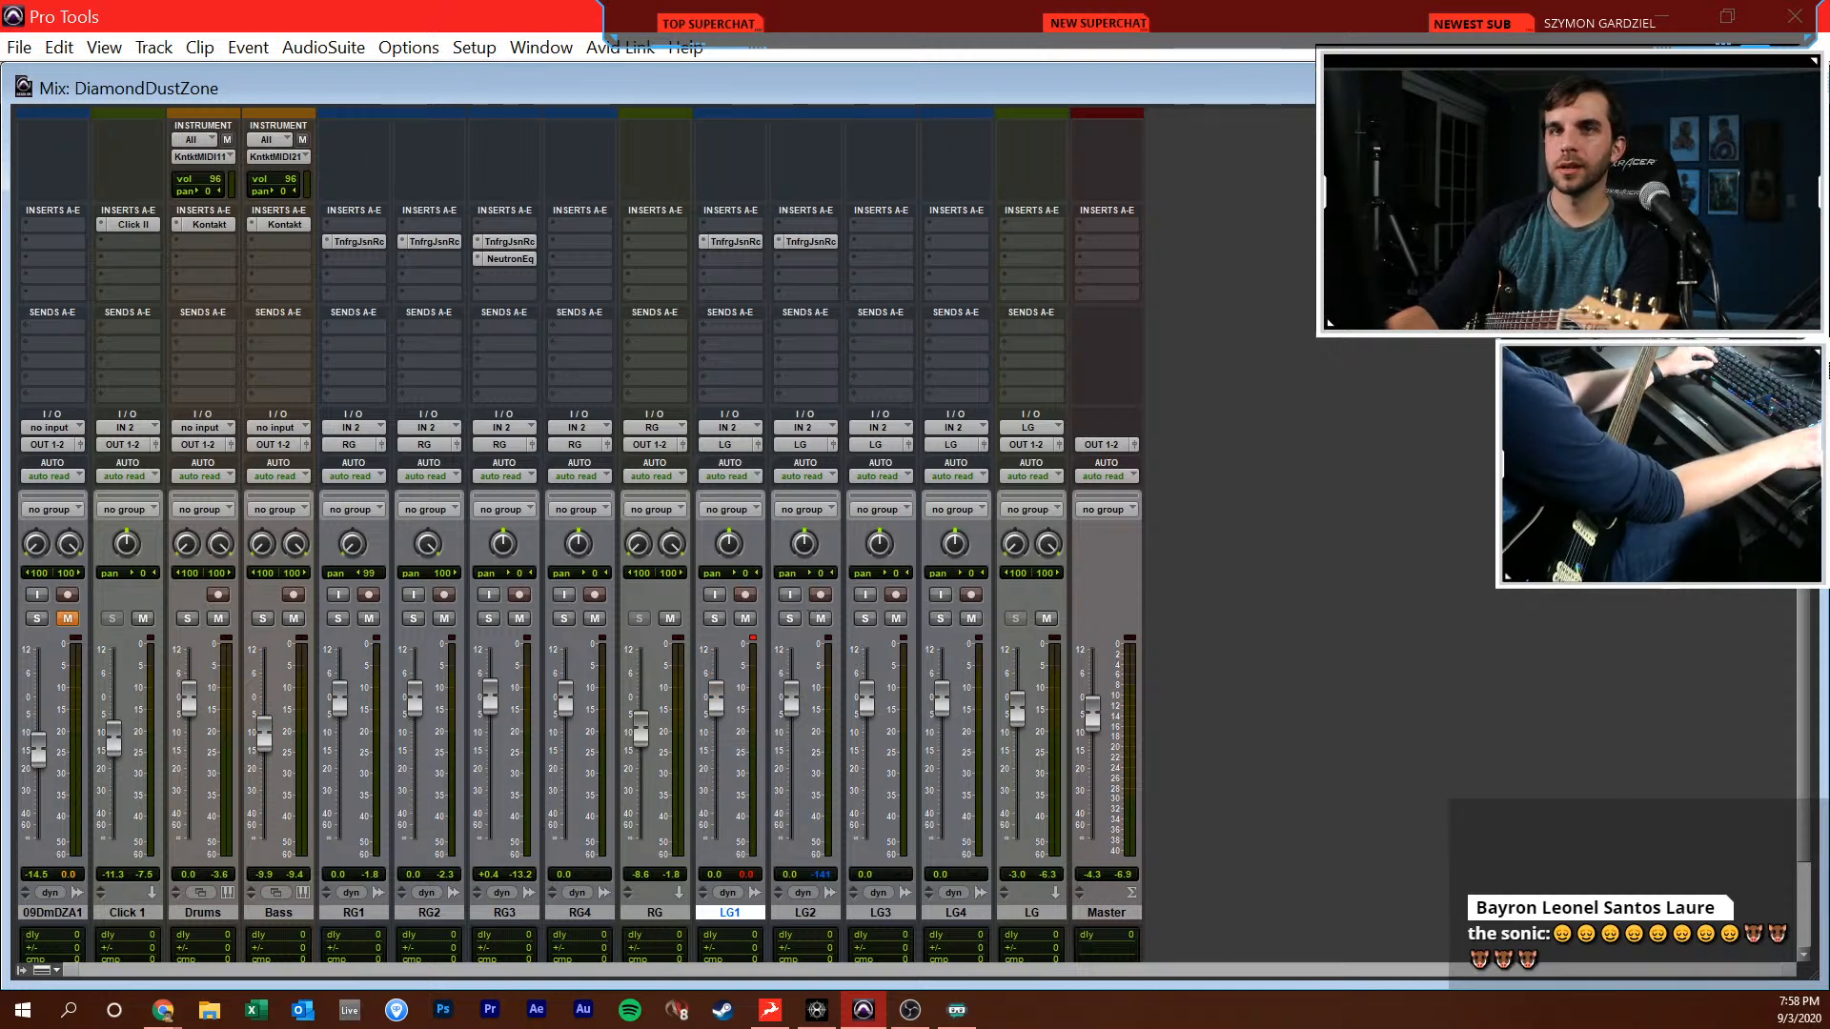
key(alt+Tab)
click(1401, 646)
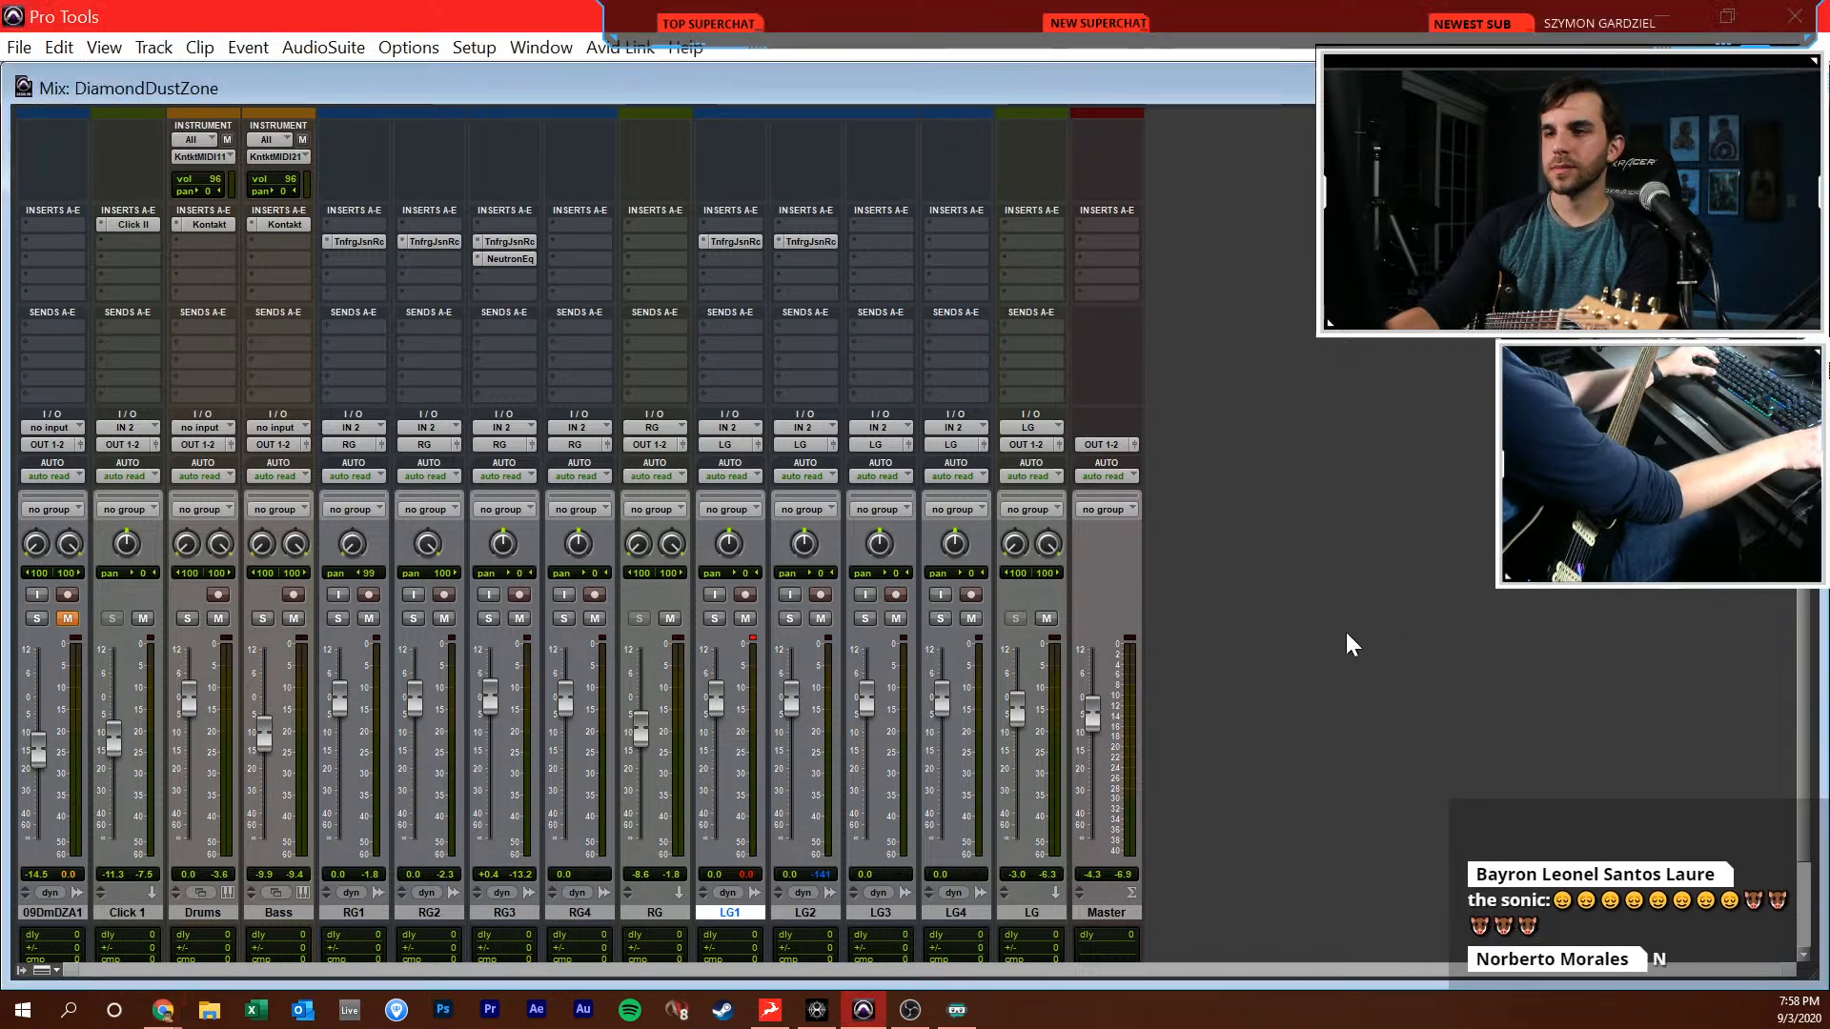
key(ctrl+equal)
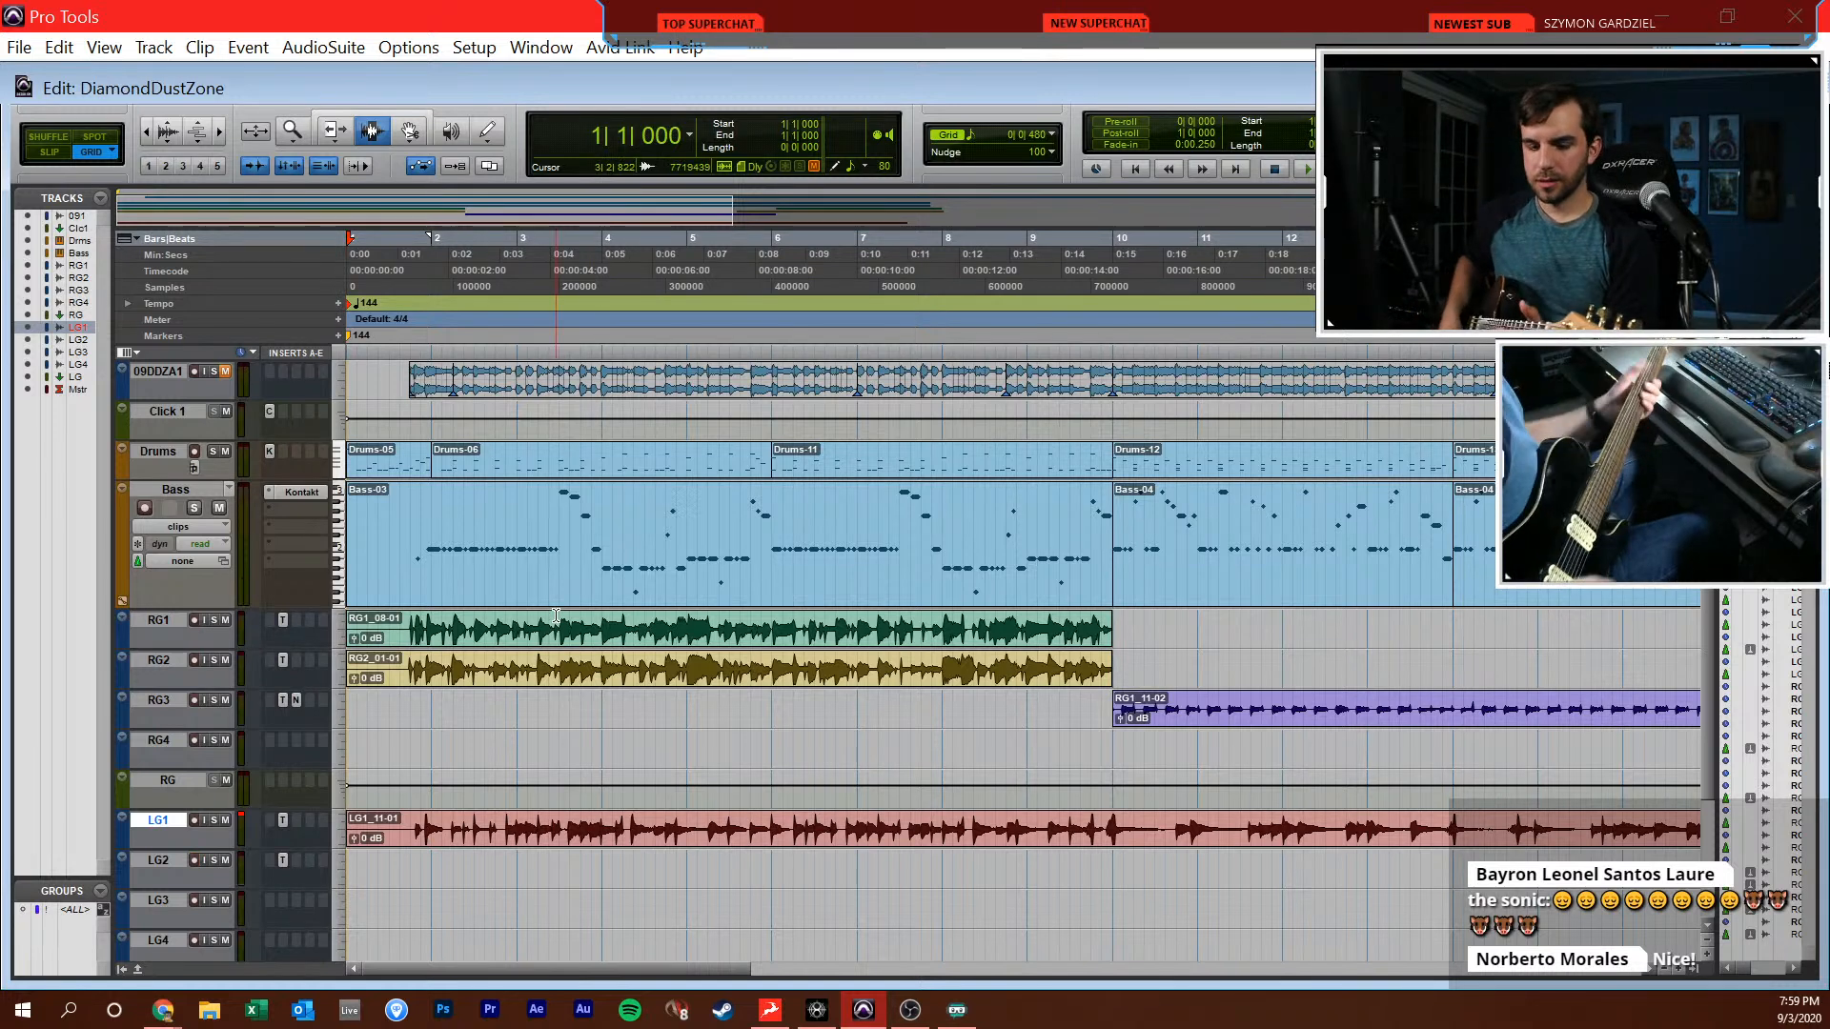
Arm LG2 and record a second lead take on it from bar 1 to about bar 19
key(ctrl+equal)
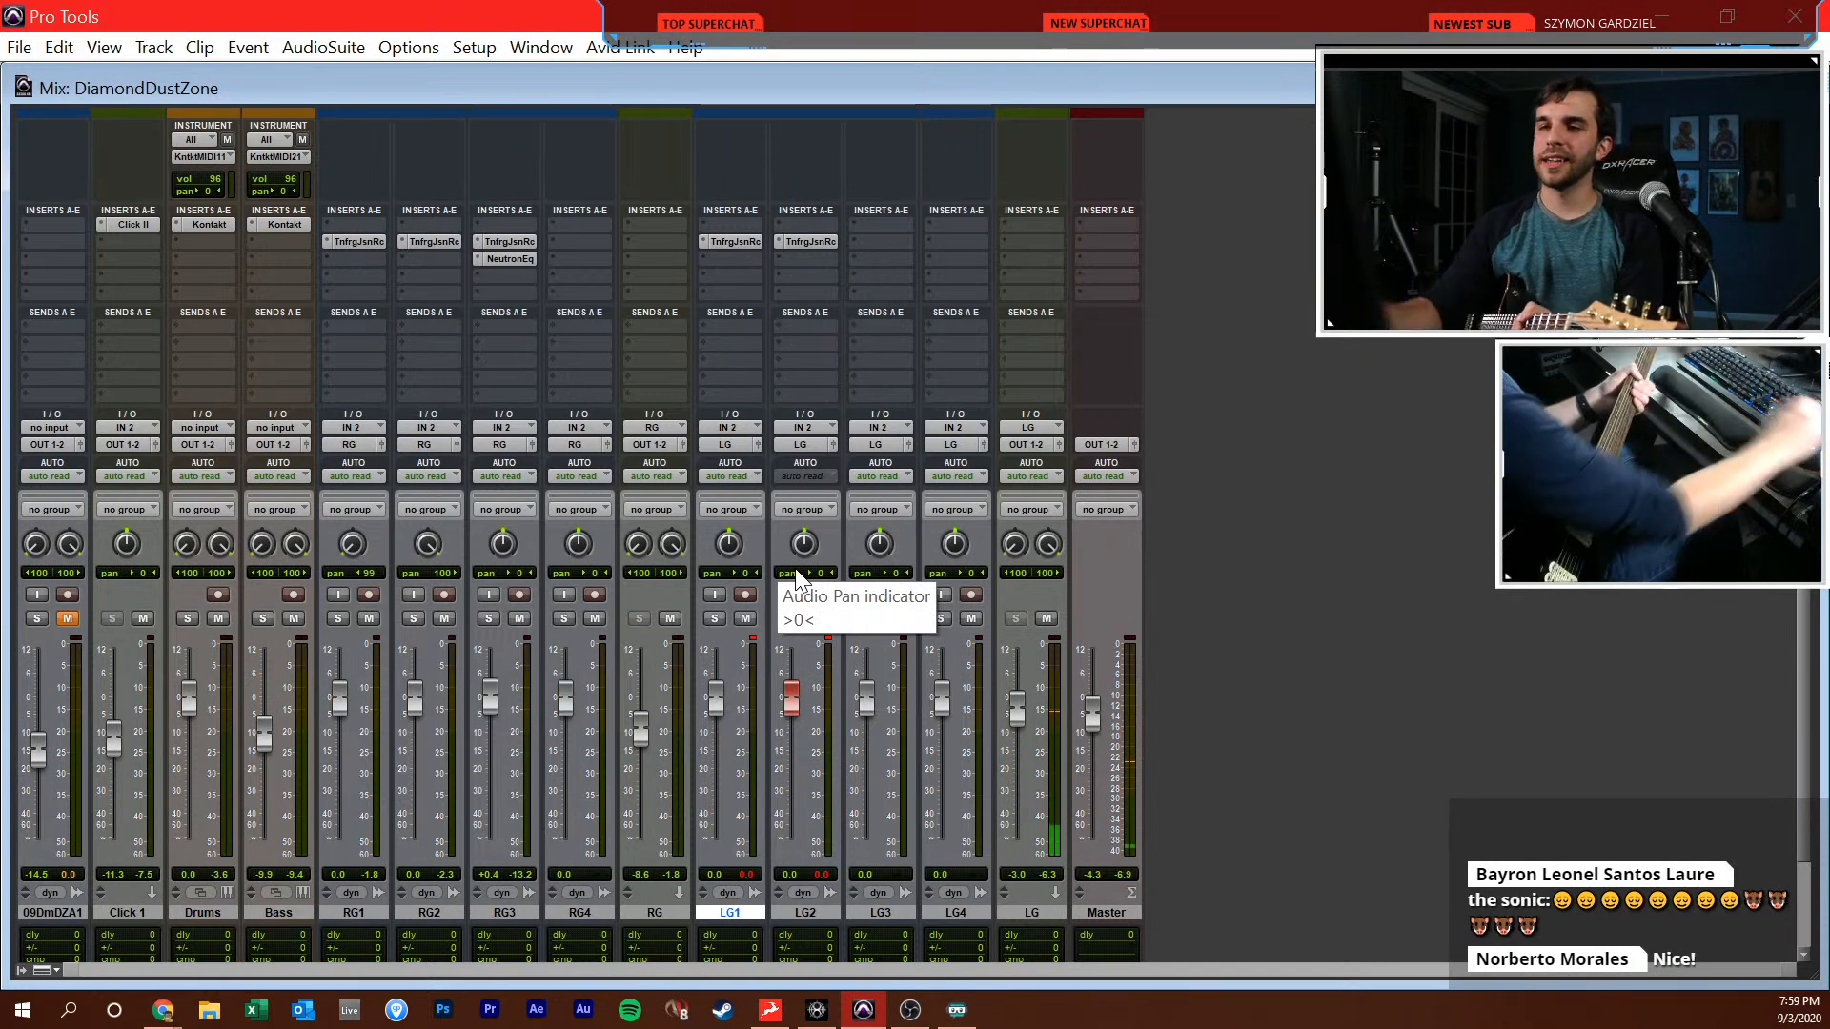
key(ctrl+equal)
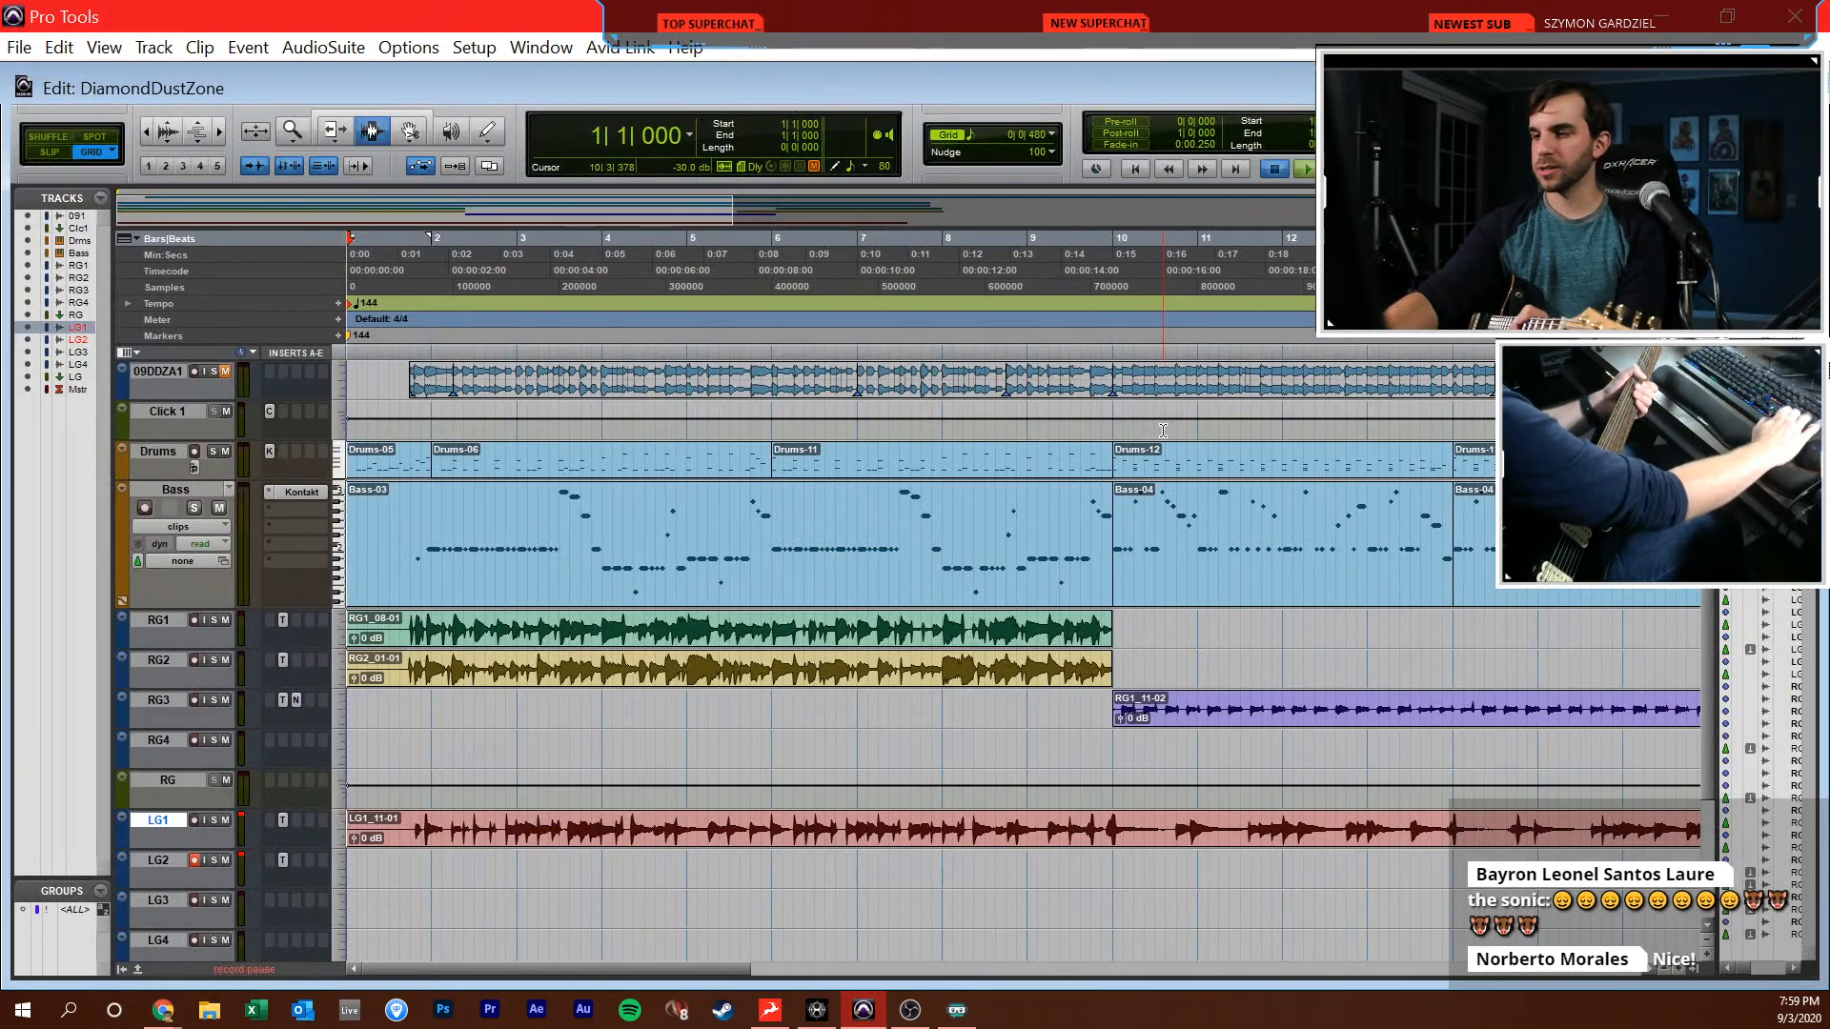
key(ctrl+space)
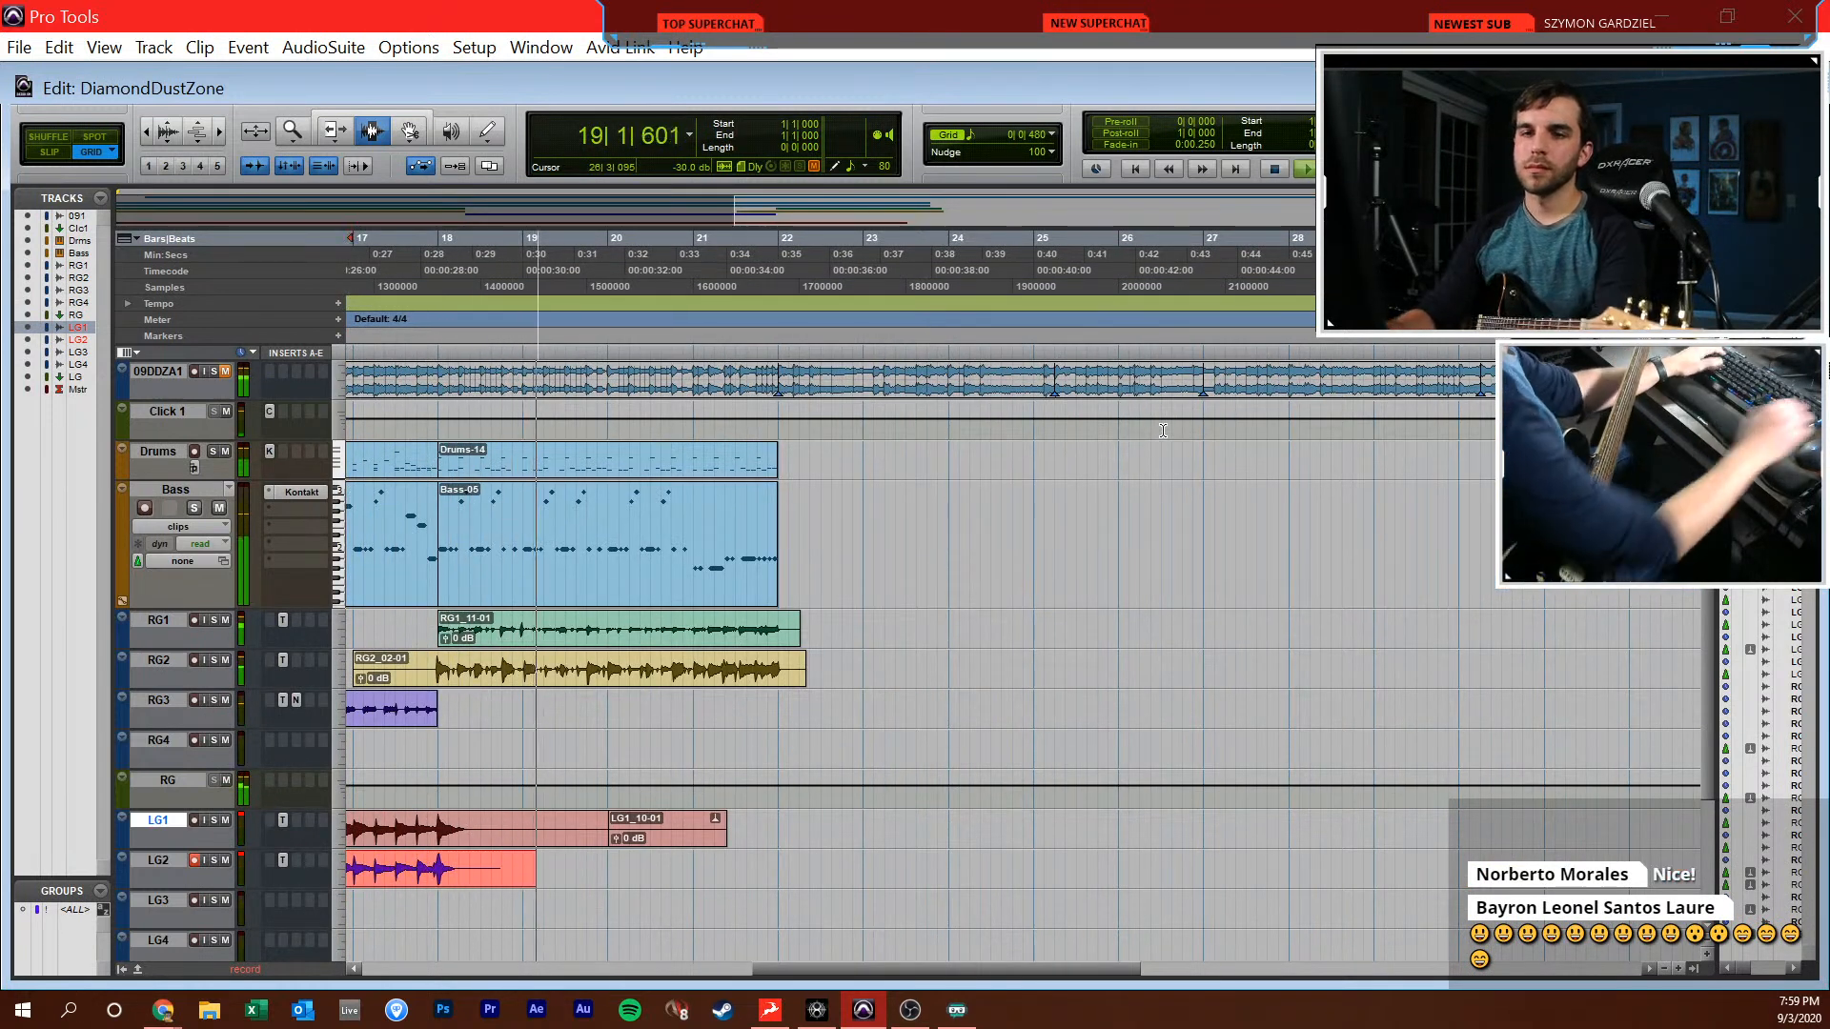
key(space)
Search the plug-ins for "echo" and insert EchoBoy (stereo) on the LG bus
key(ctrl+equal)
click(1054, 244)
text(echo)
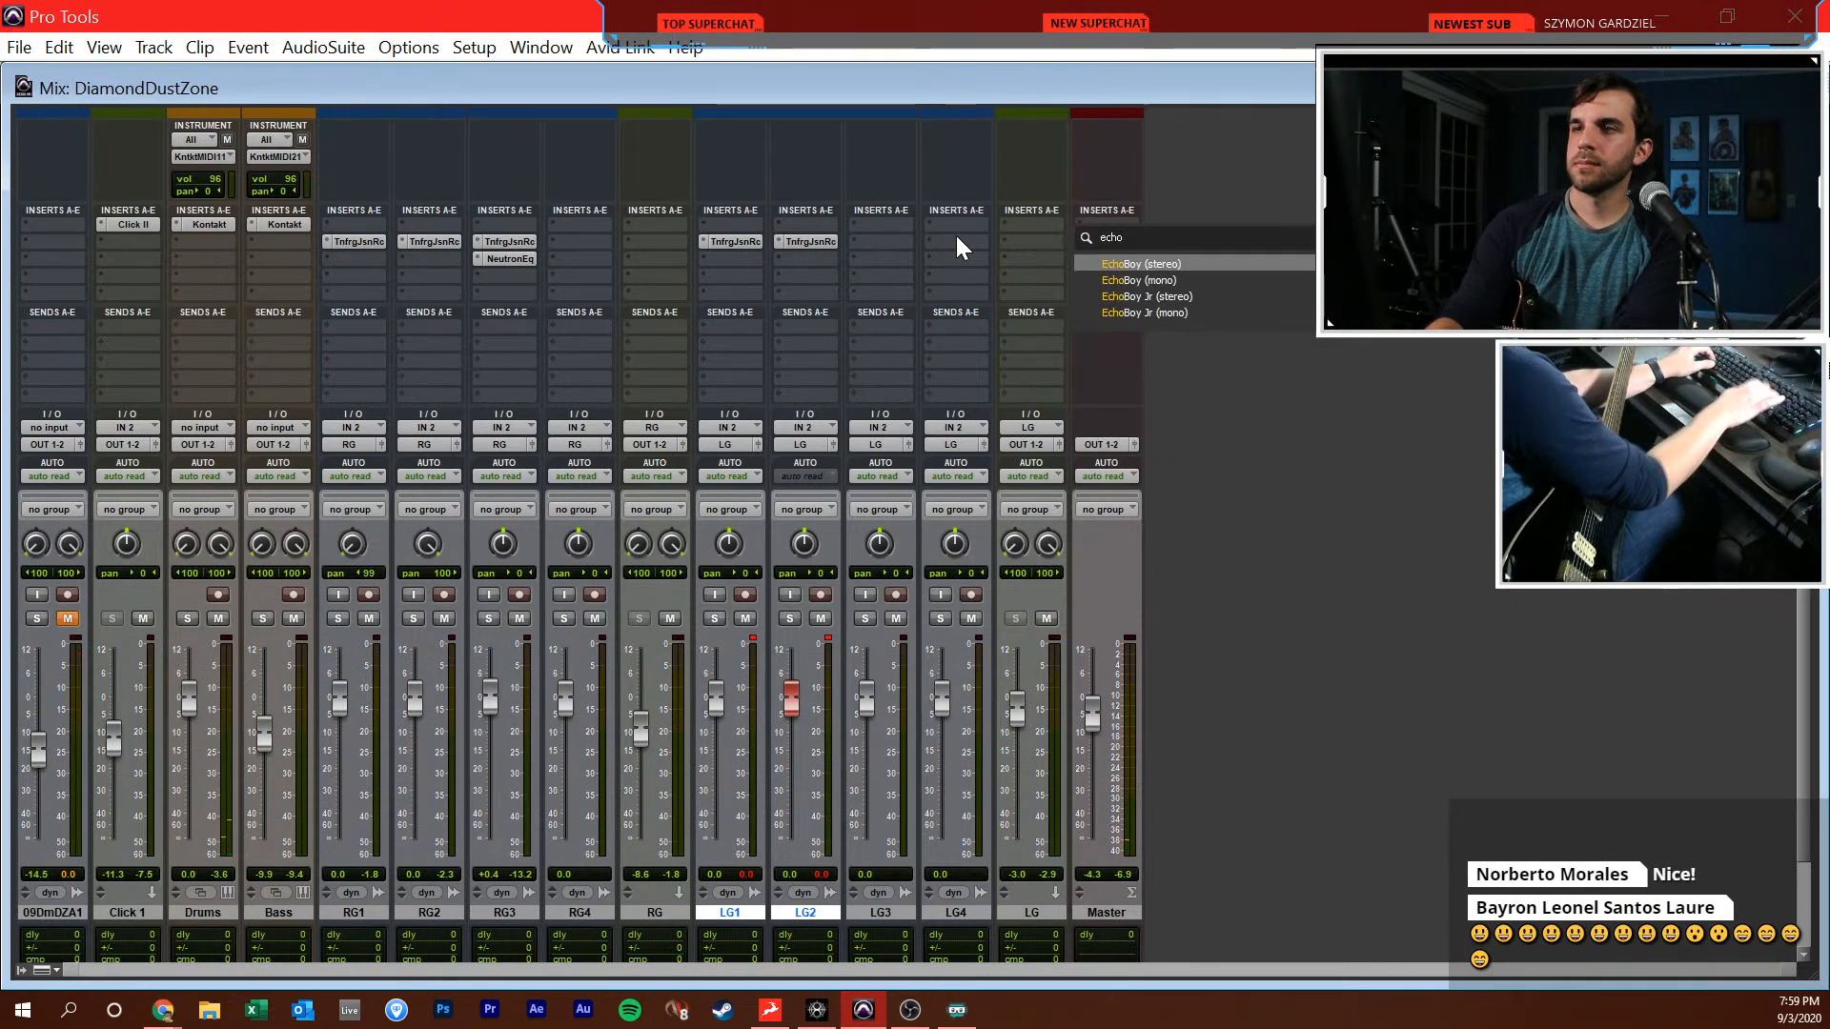
key(Escape)
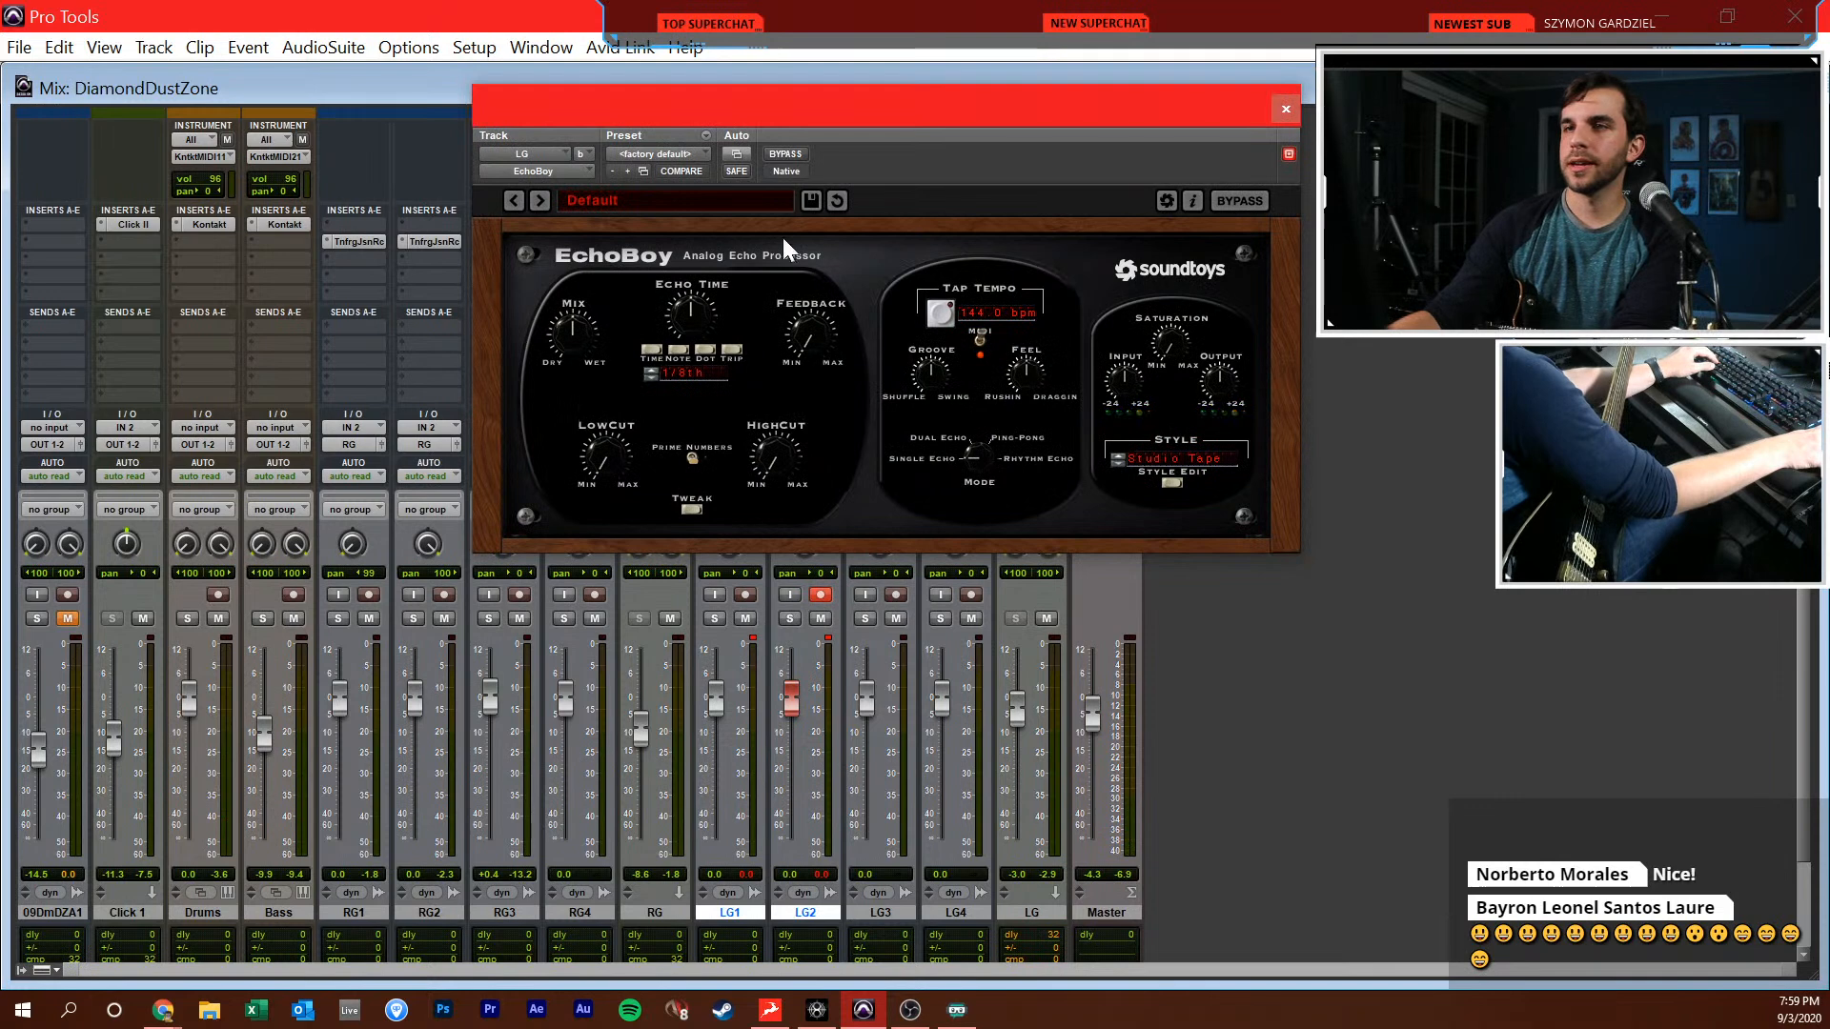
Set the EchoBoy on the LG bus to Ping-Pong mode and close its window
drag(991, 448, 997, 406)
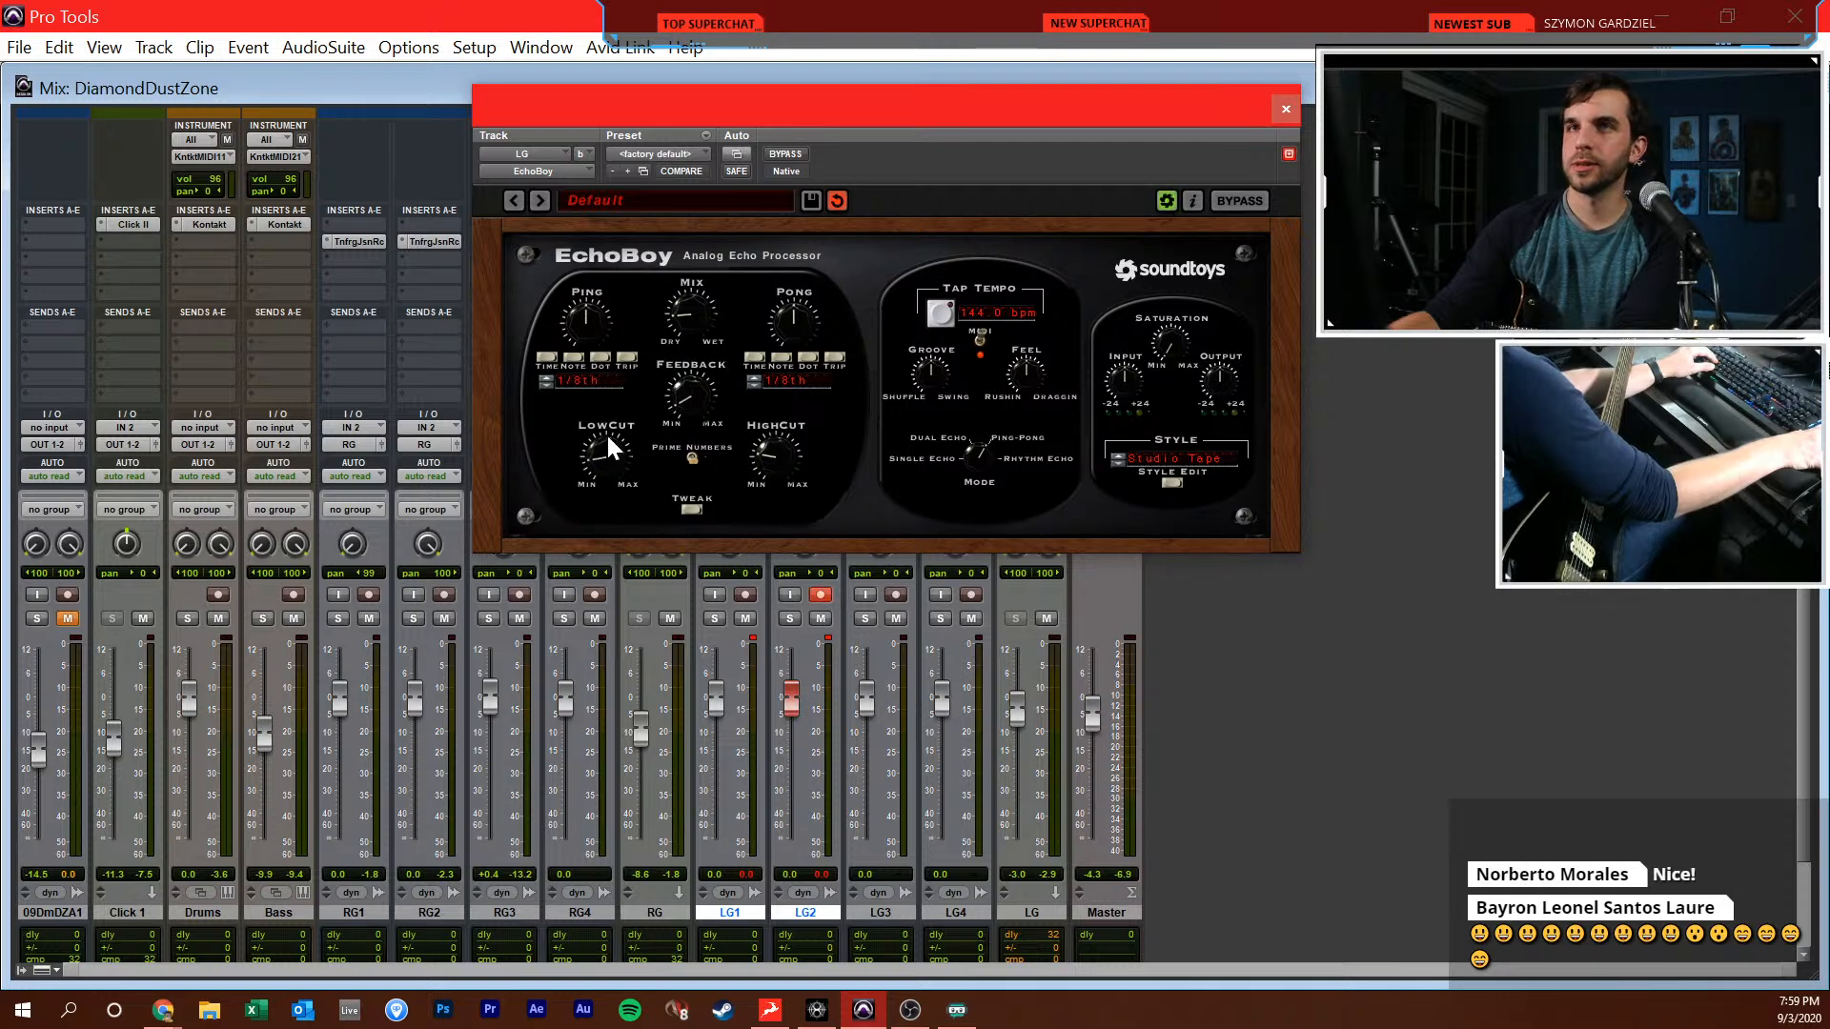
click(1278, 114)
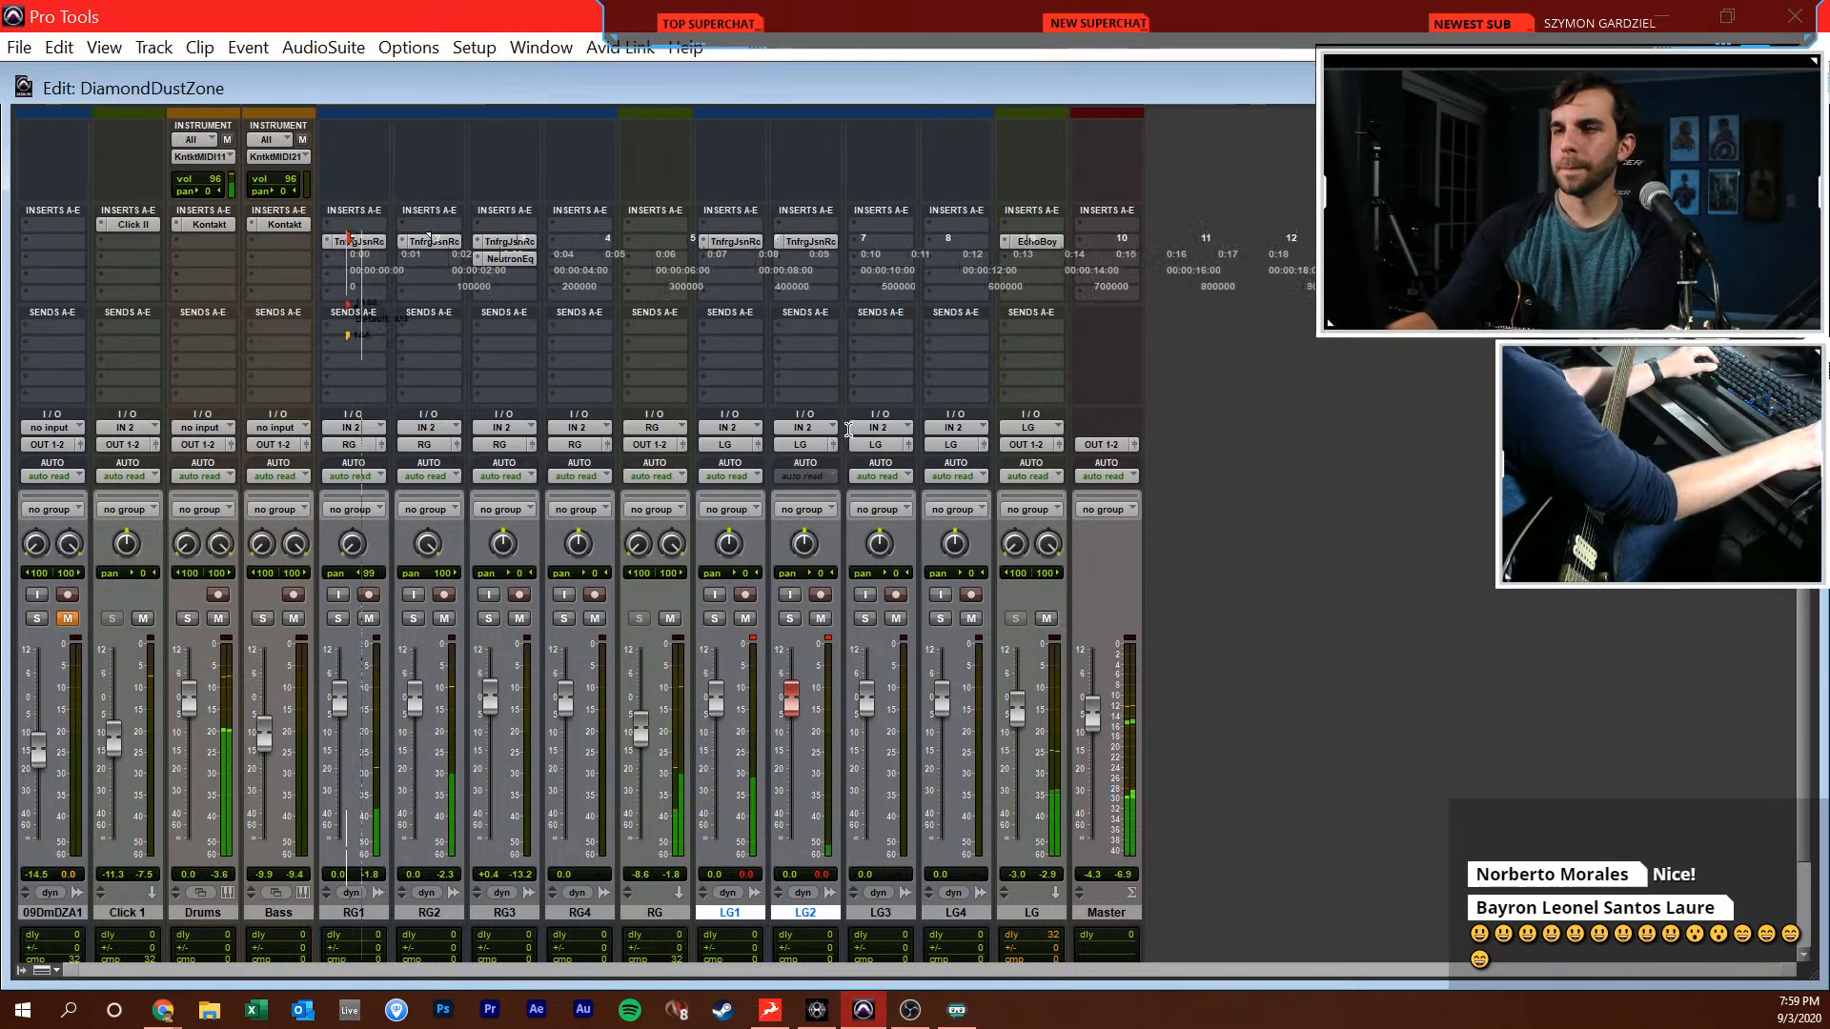
key(ctrl+=)
key(ctrl+=)
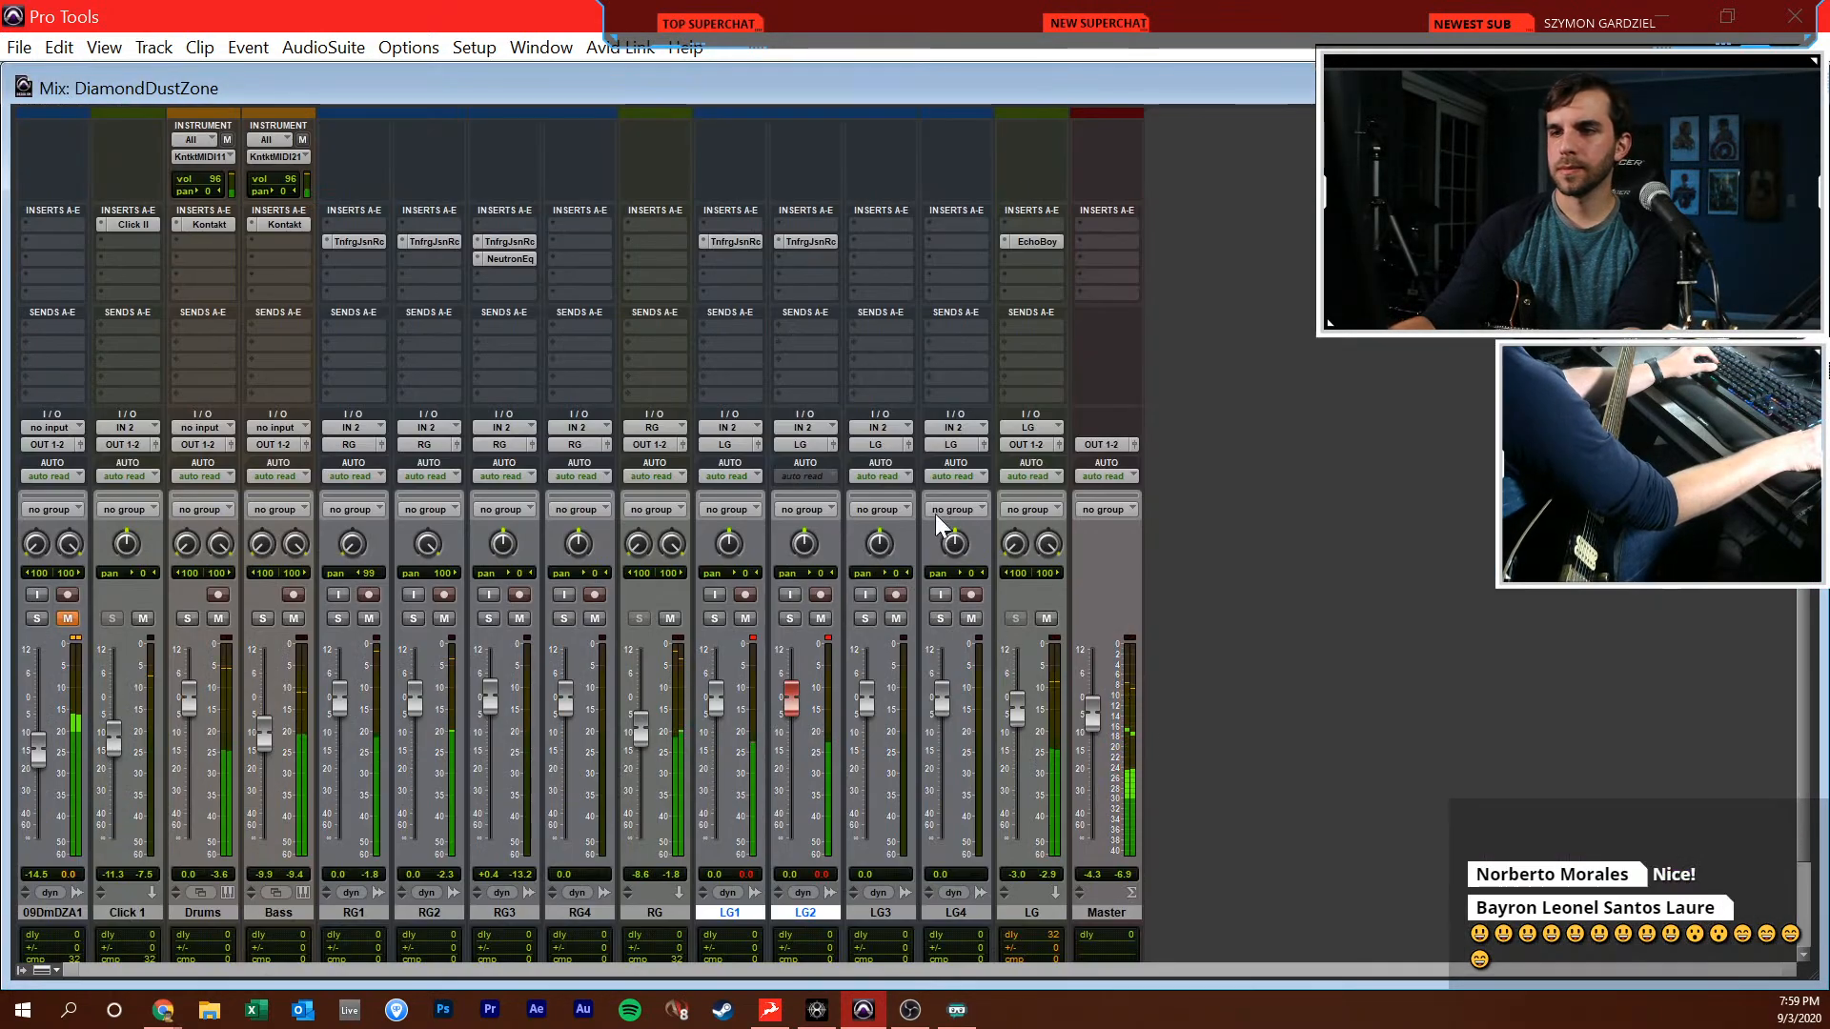
Lower the LG2 fader to -0.4 dB and the LG bus fader to -6.5 dB against the EchoBoy sound
click(1030, 242)
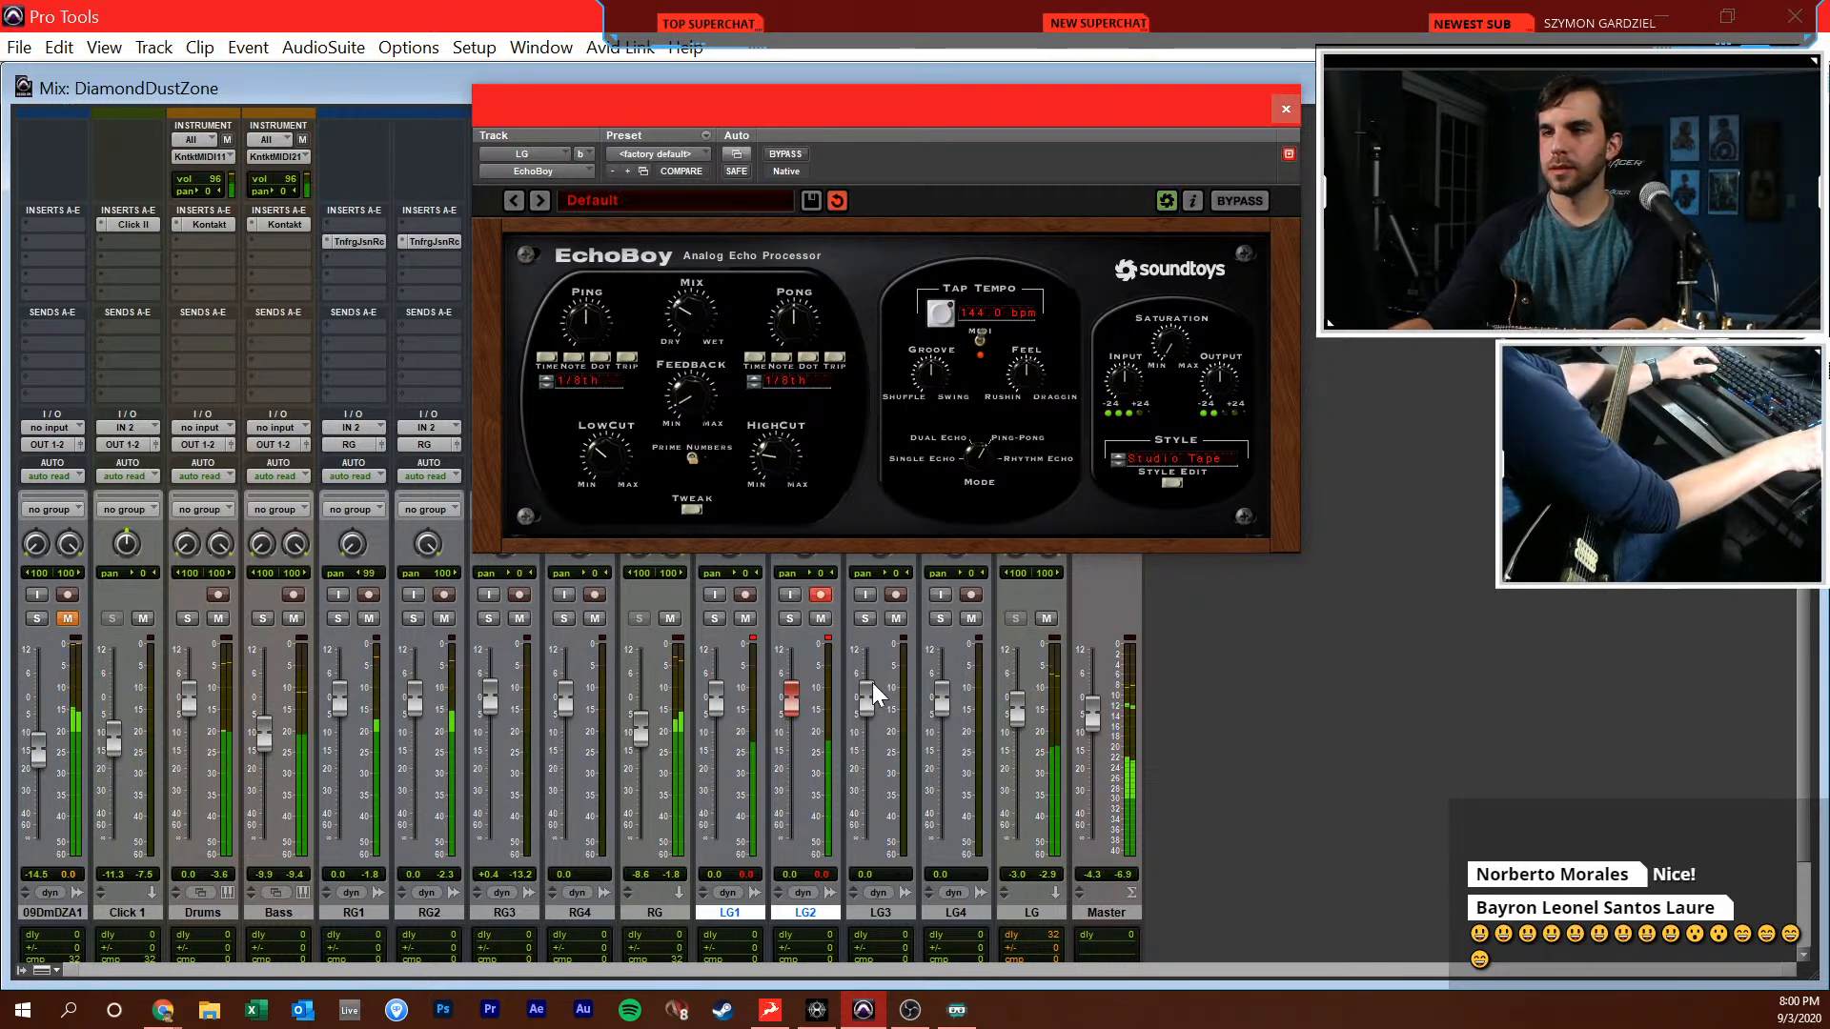
drag(793, 705, 792, 707)
drag(1005, 711, 1011, 720)
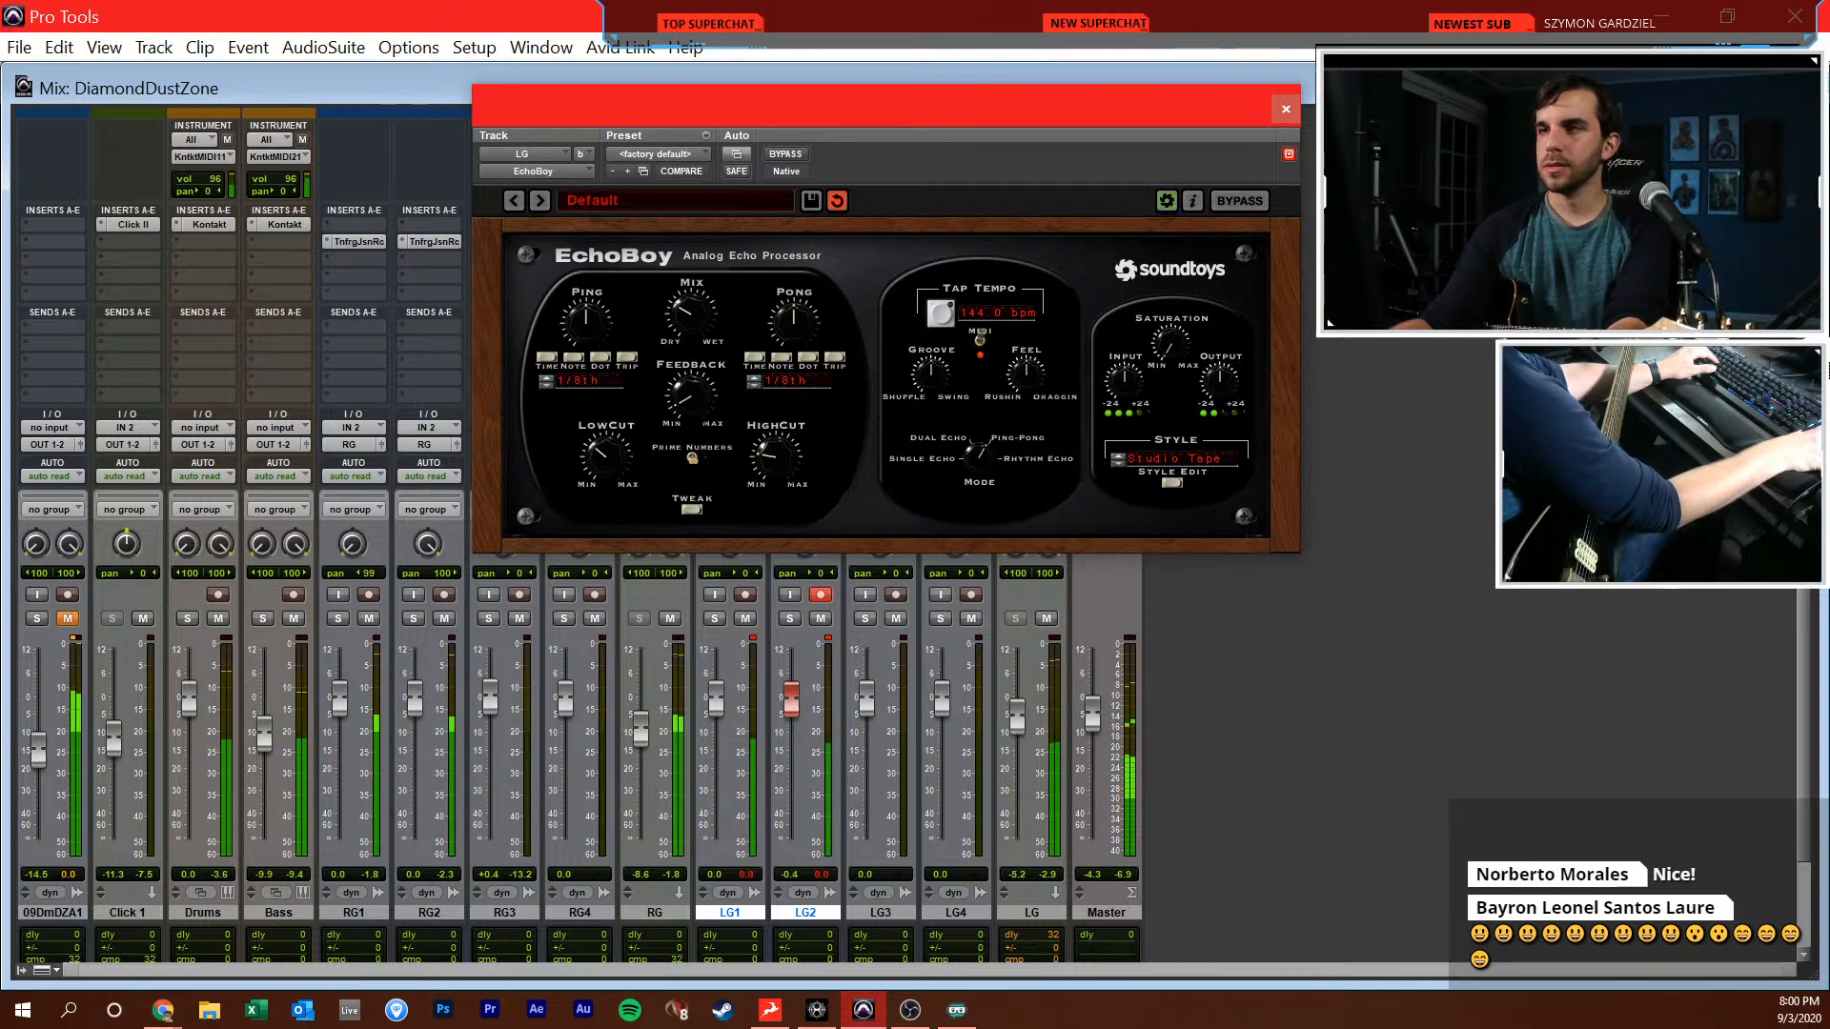
click(1286, 109)
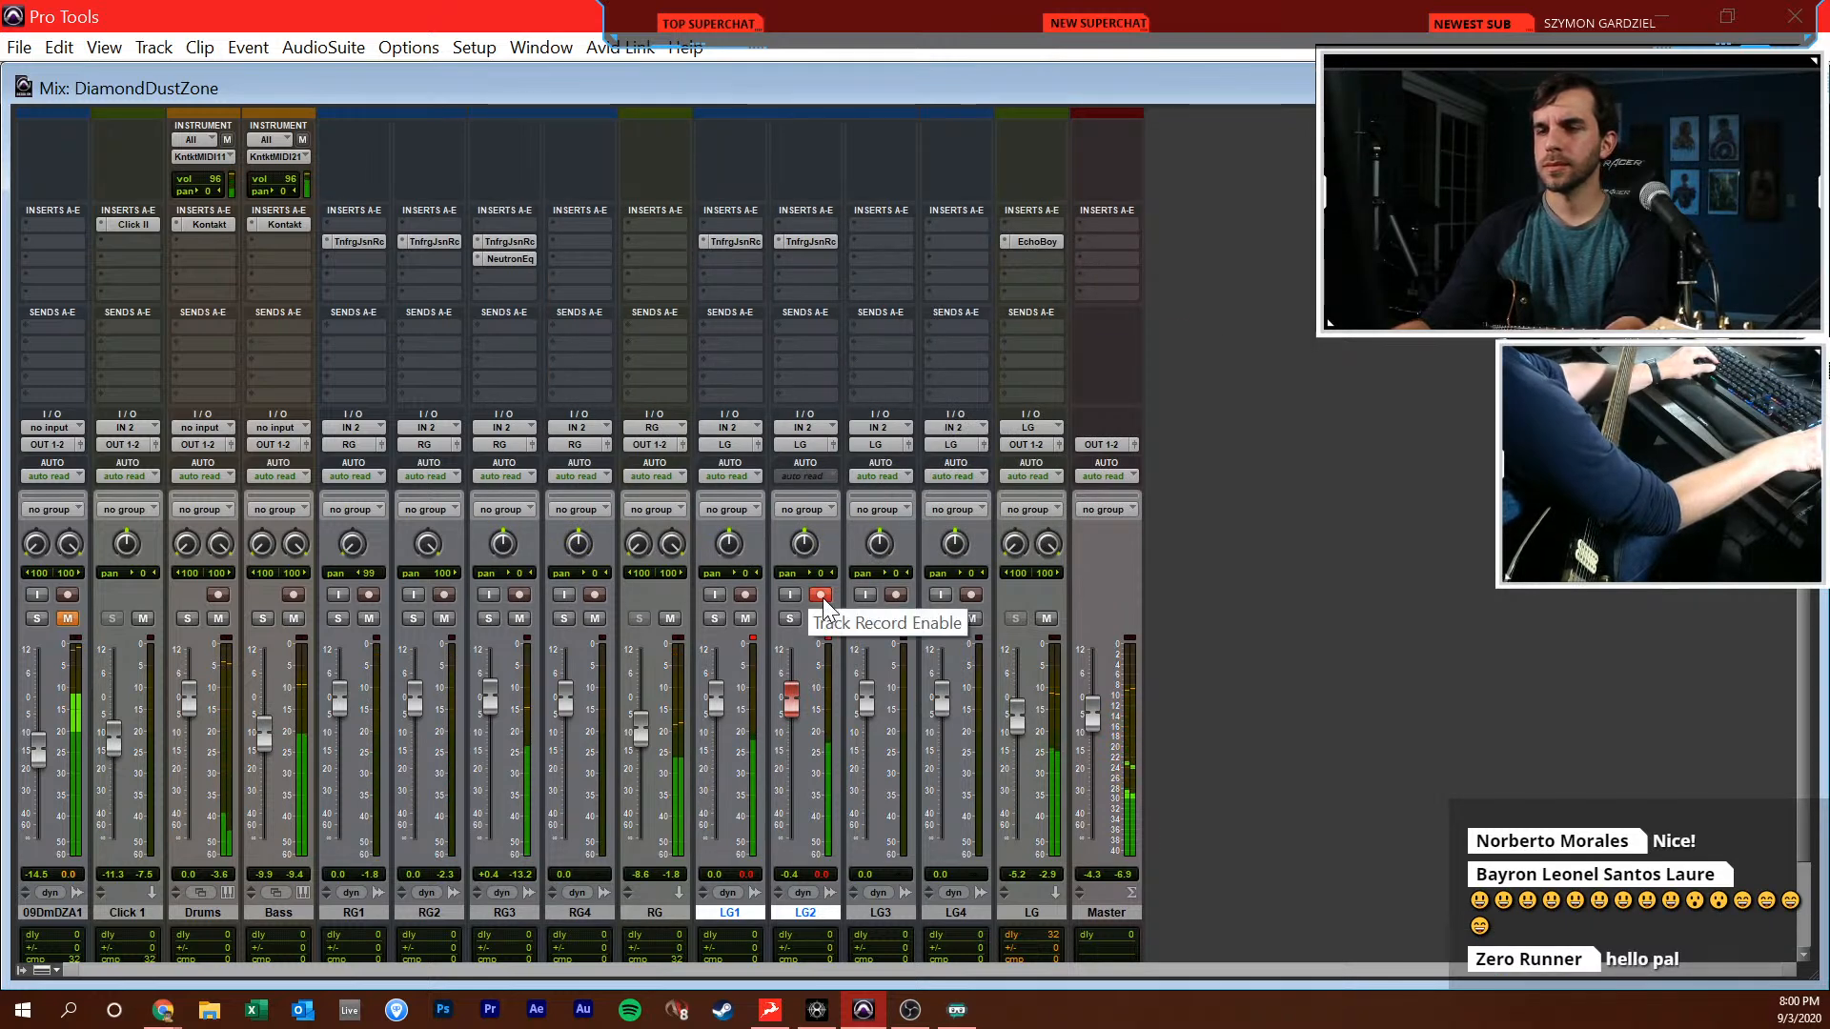
drag(1012, 708, 1016, 712)
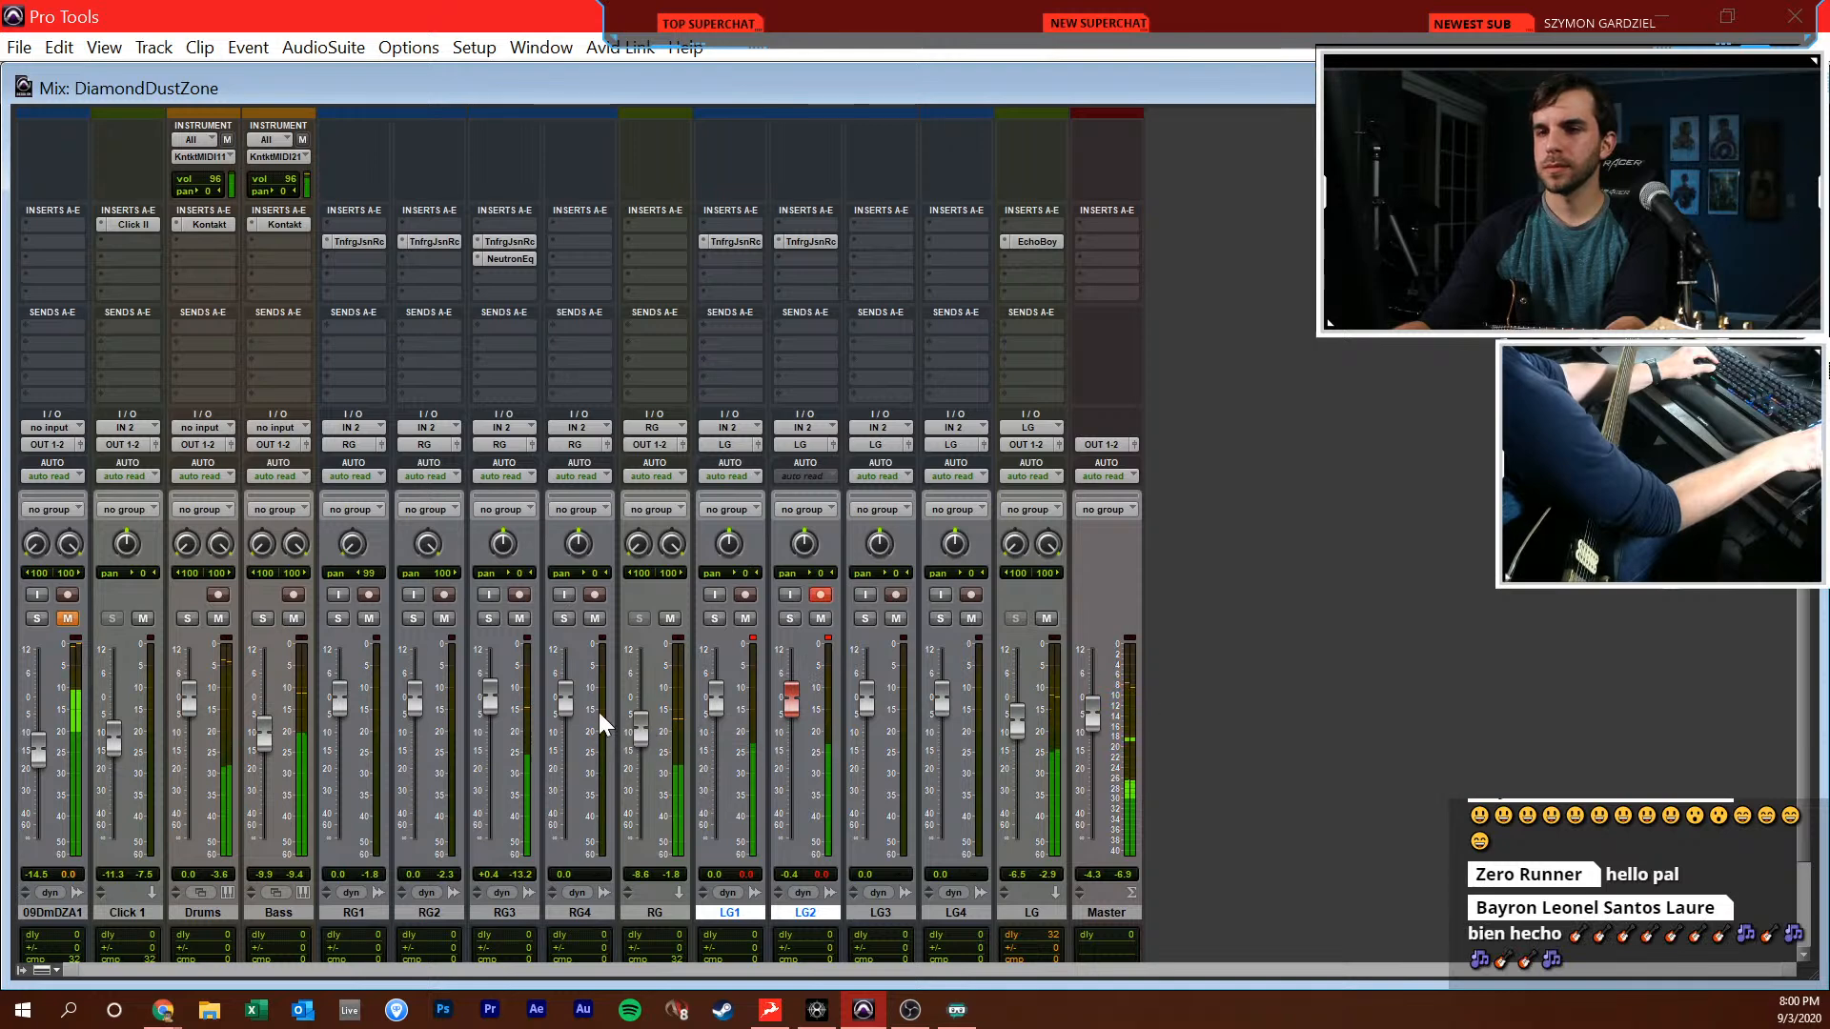
Raise the RG3 fader and pan RG3 to 29 on the right side
drag(499, 703, 496, 698)
drag(503, 534, 507, 513)
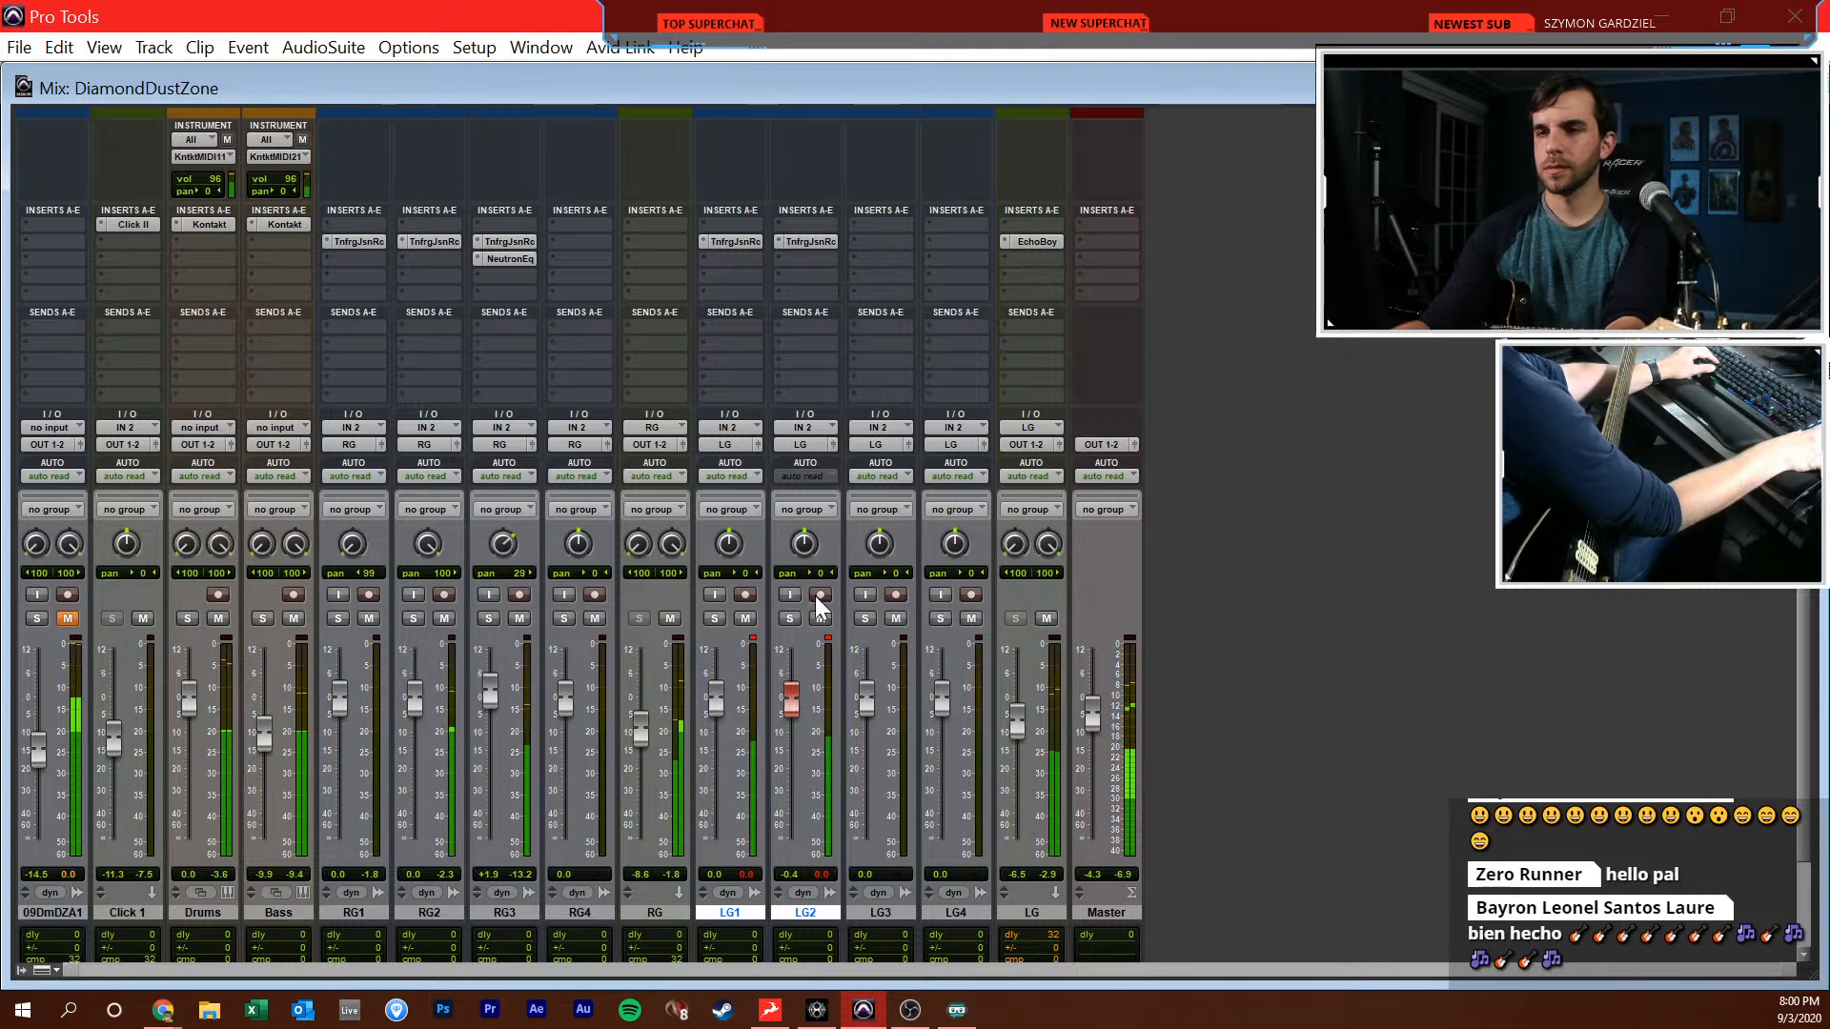
Switch to the Edit window, show the whole arrangement and stop playback
key(ctrl+equal)
click(769, 615)
scroll(794, 615, left, 5)
click(794, 615)
key(r)
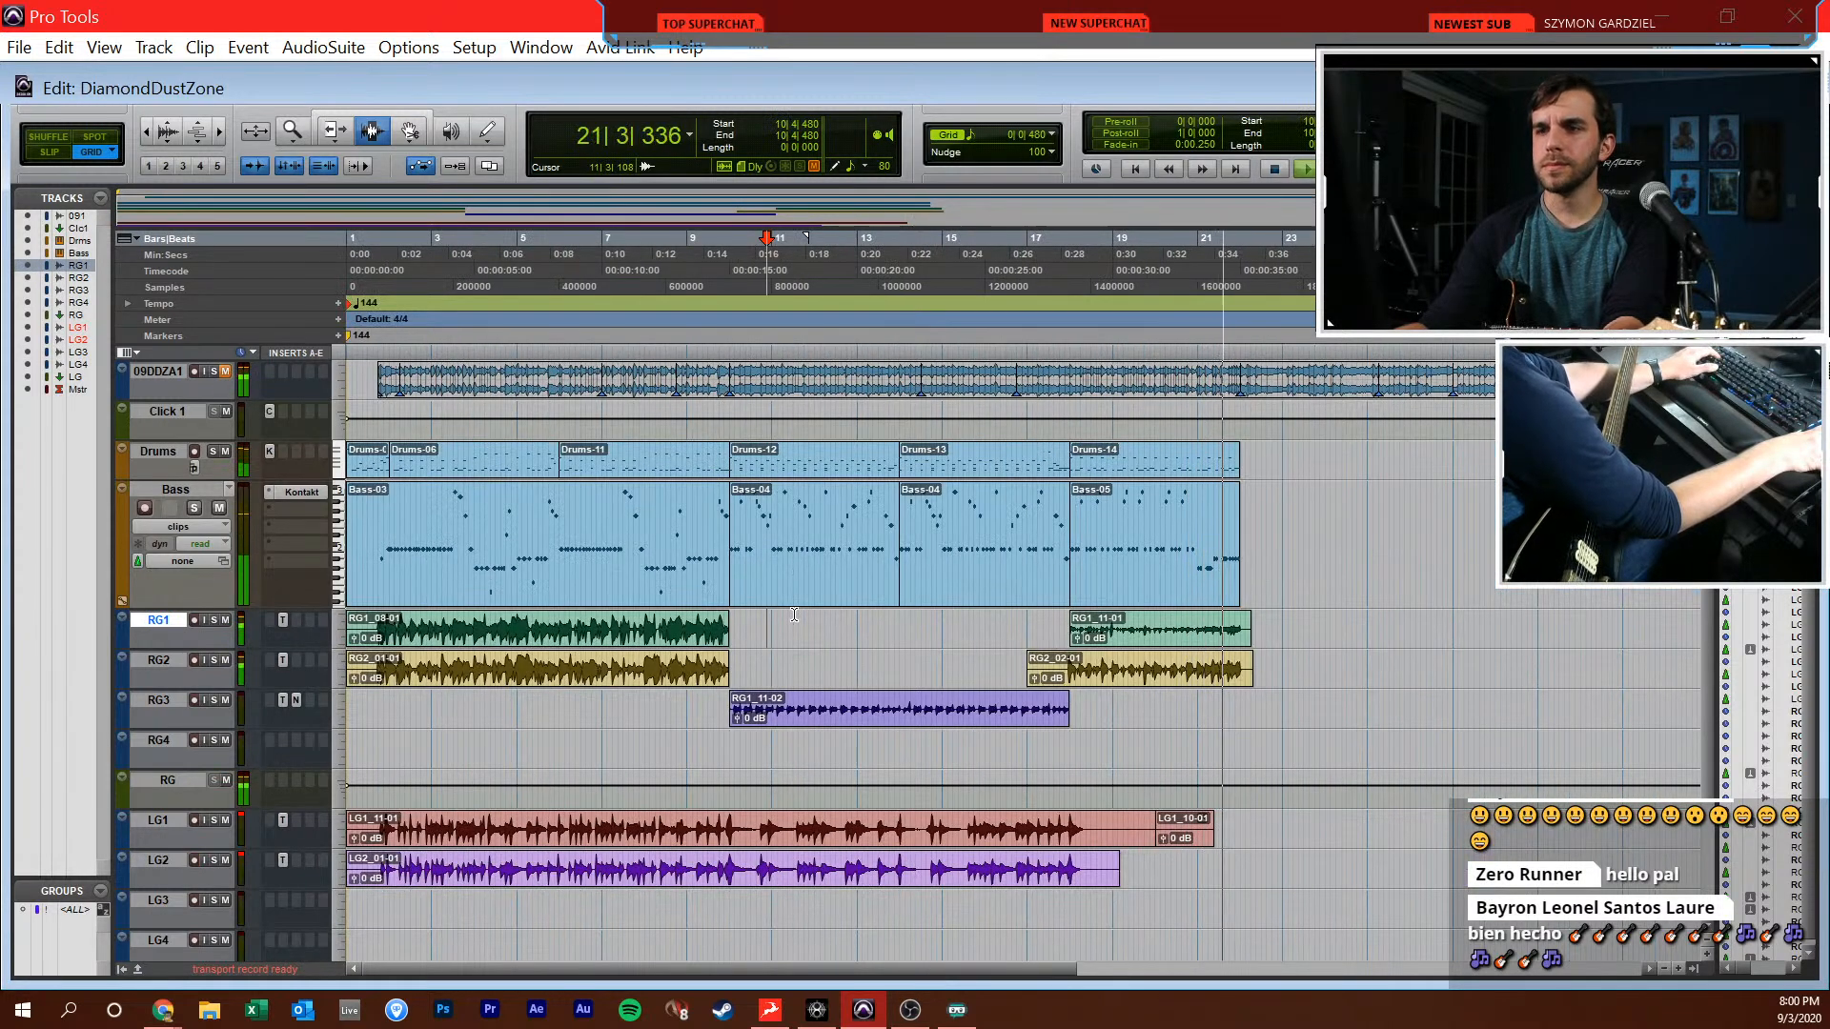
key(space)
click(1068, 543)
drag(963, 543, 990, 543)
click(990, 543)
key(Return)
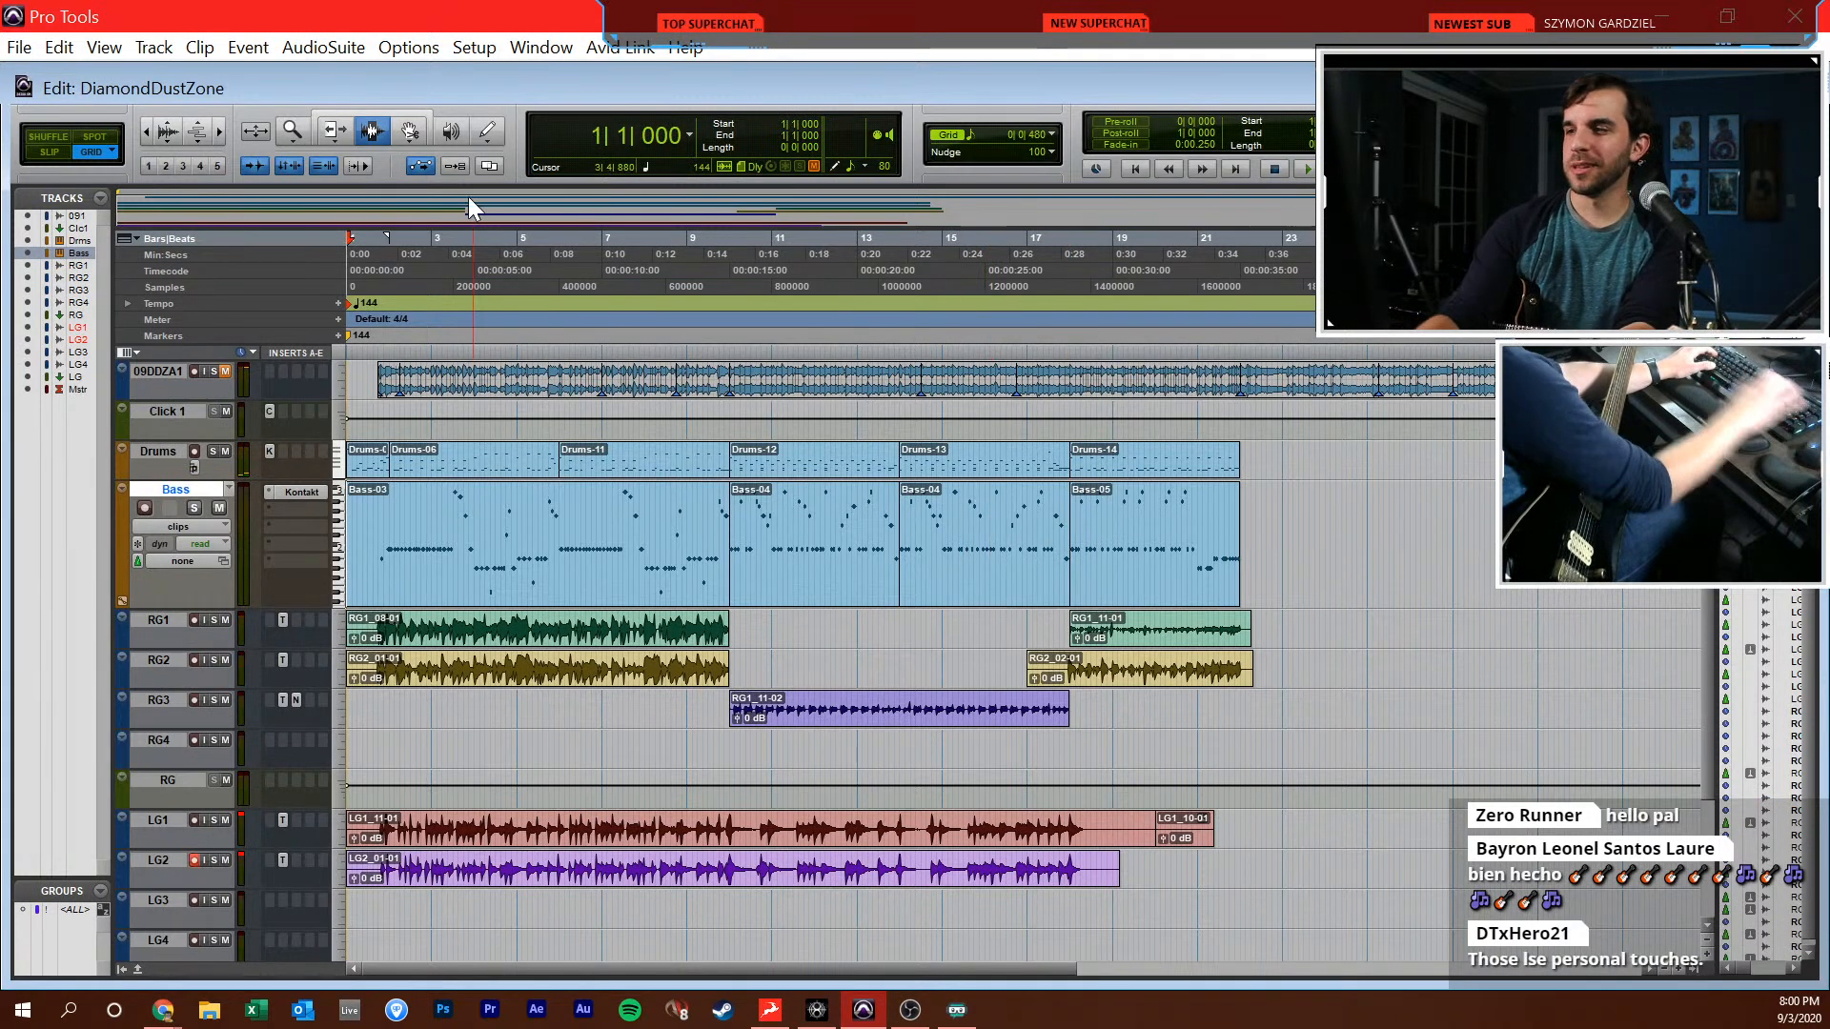
click(934, 514)
click(959, 534)
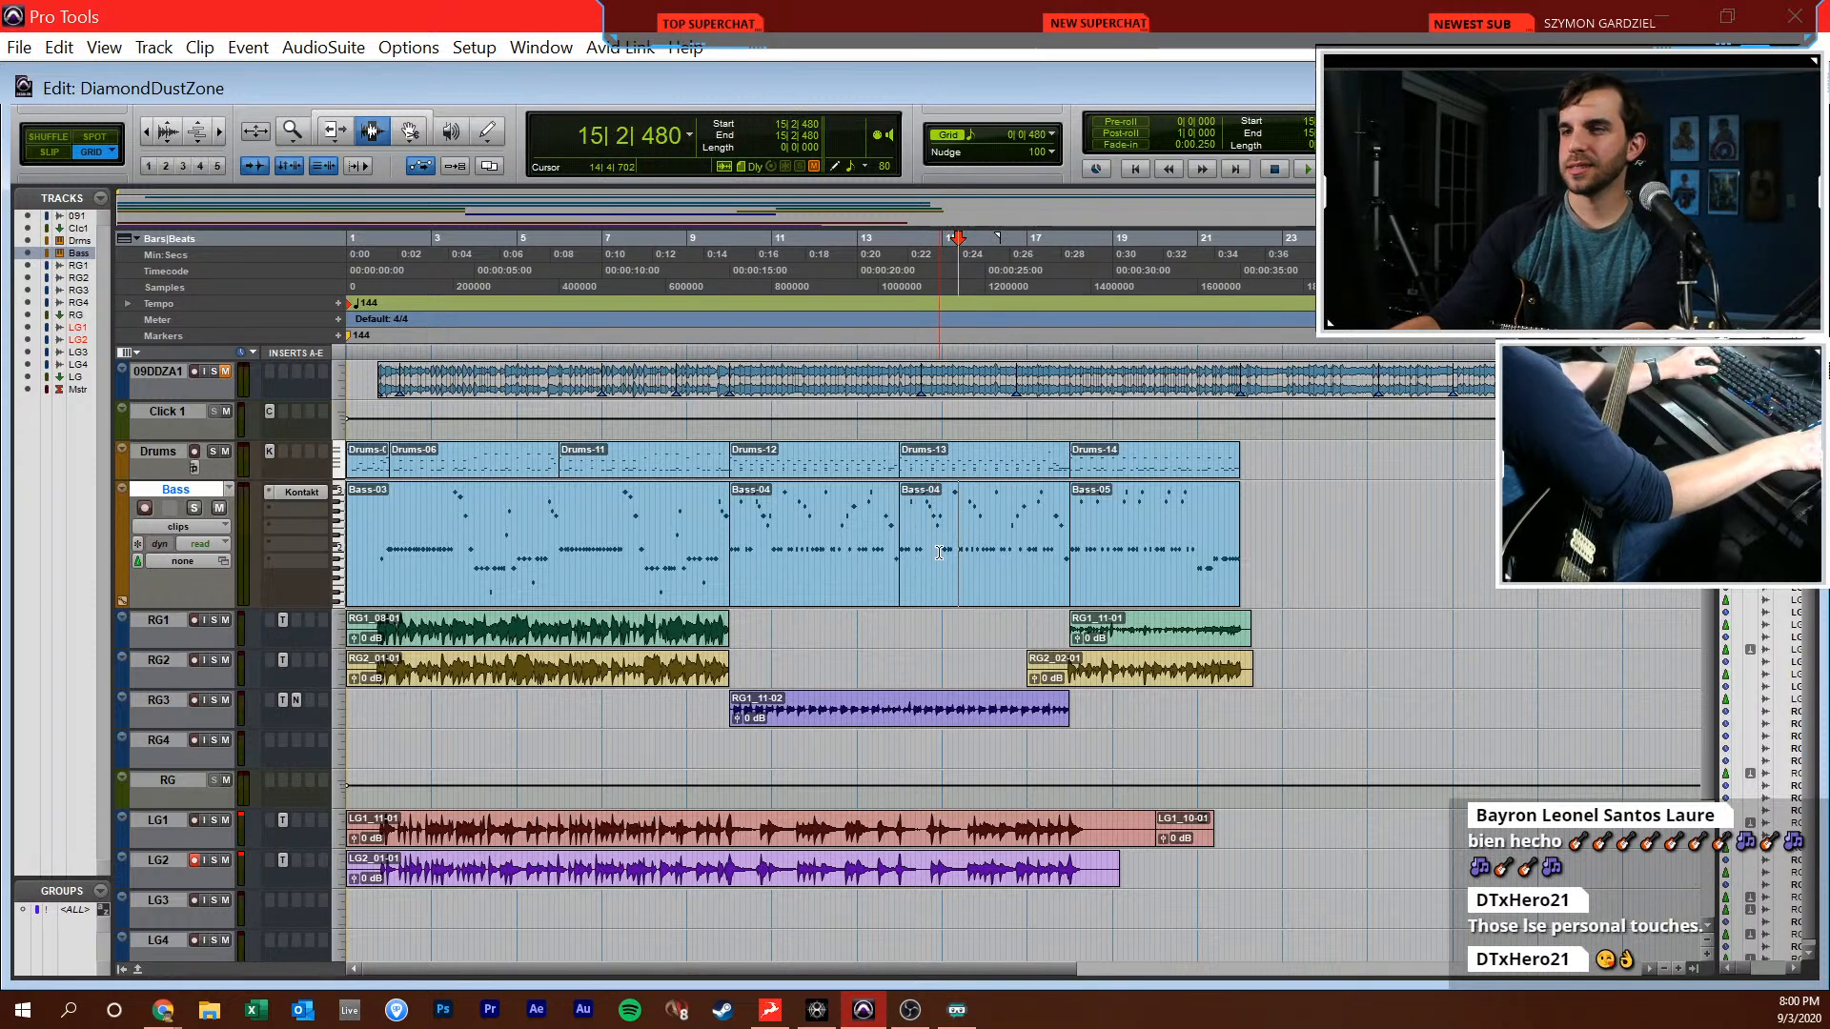
click(939, 552)
click(757, 581)
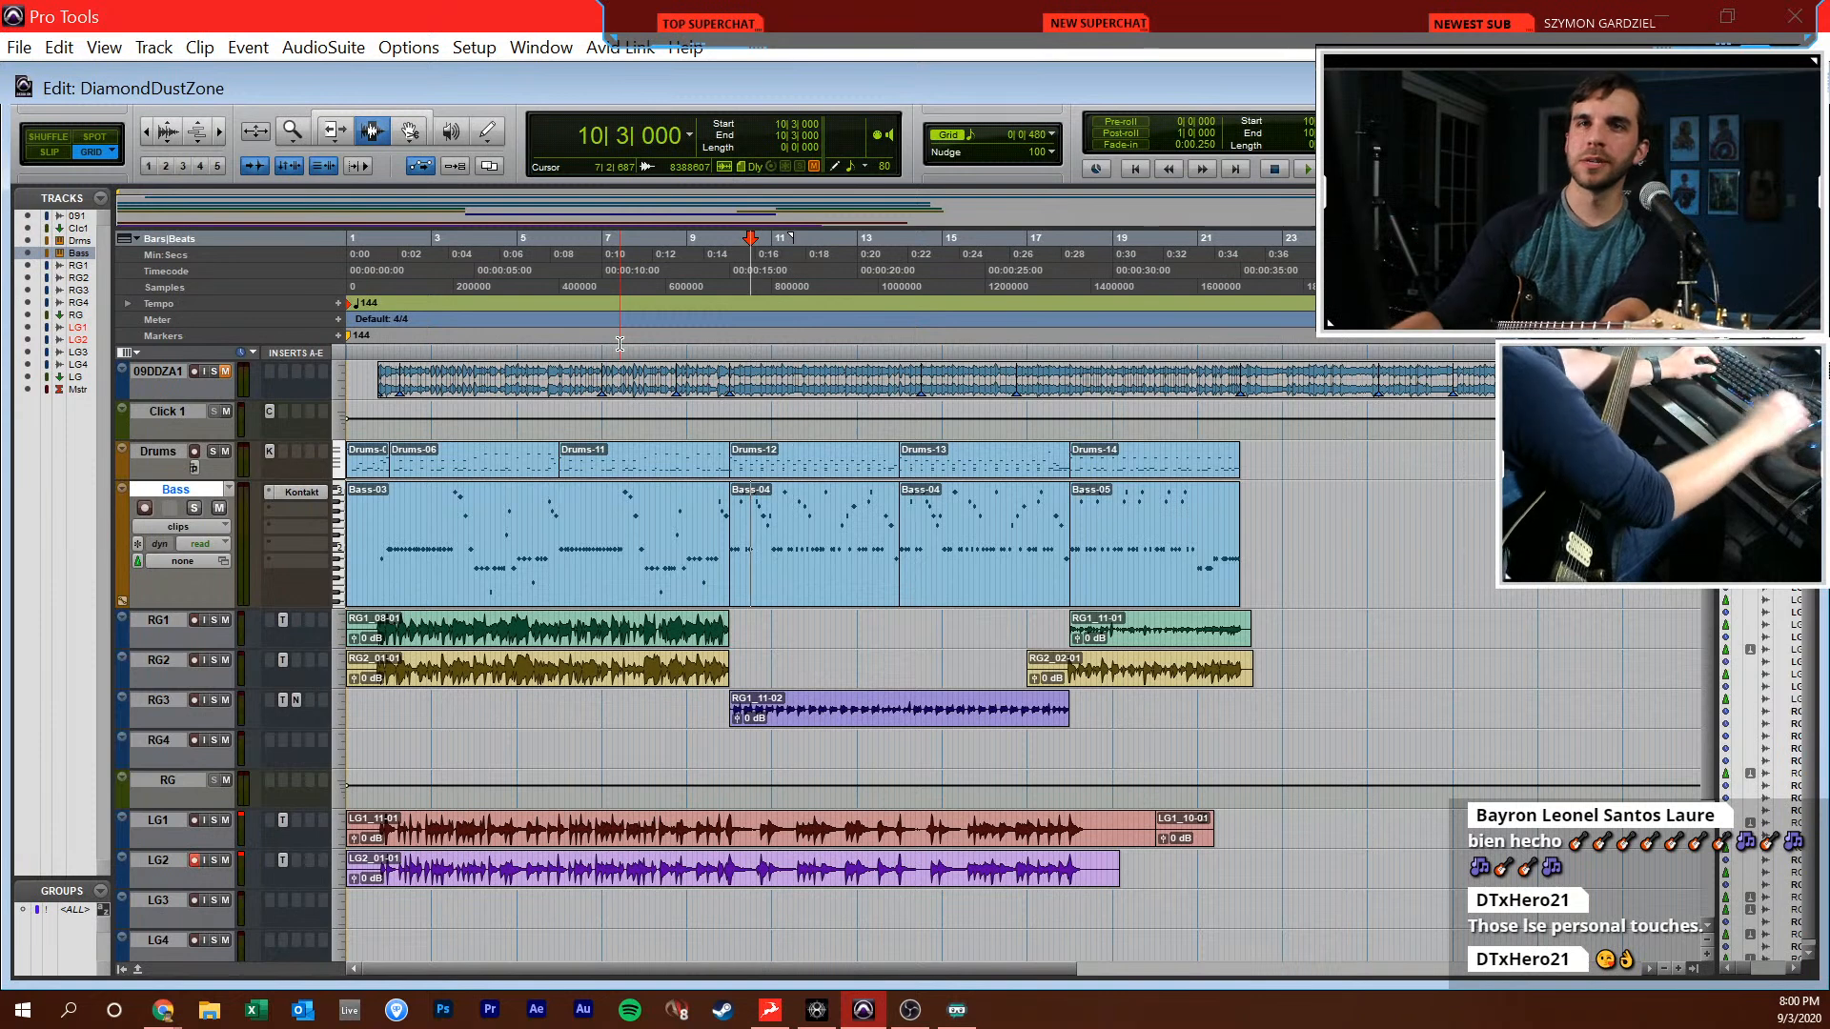
key(Return)
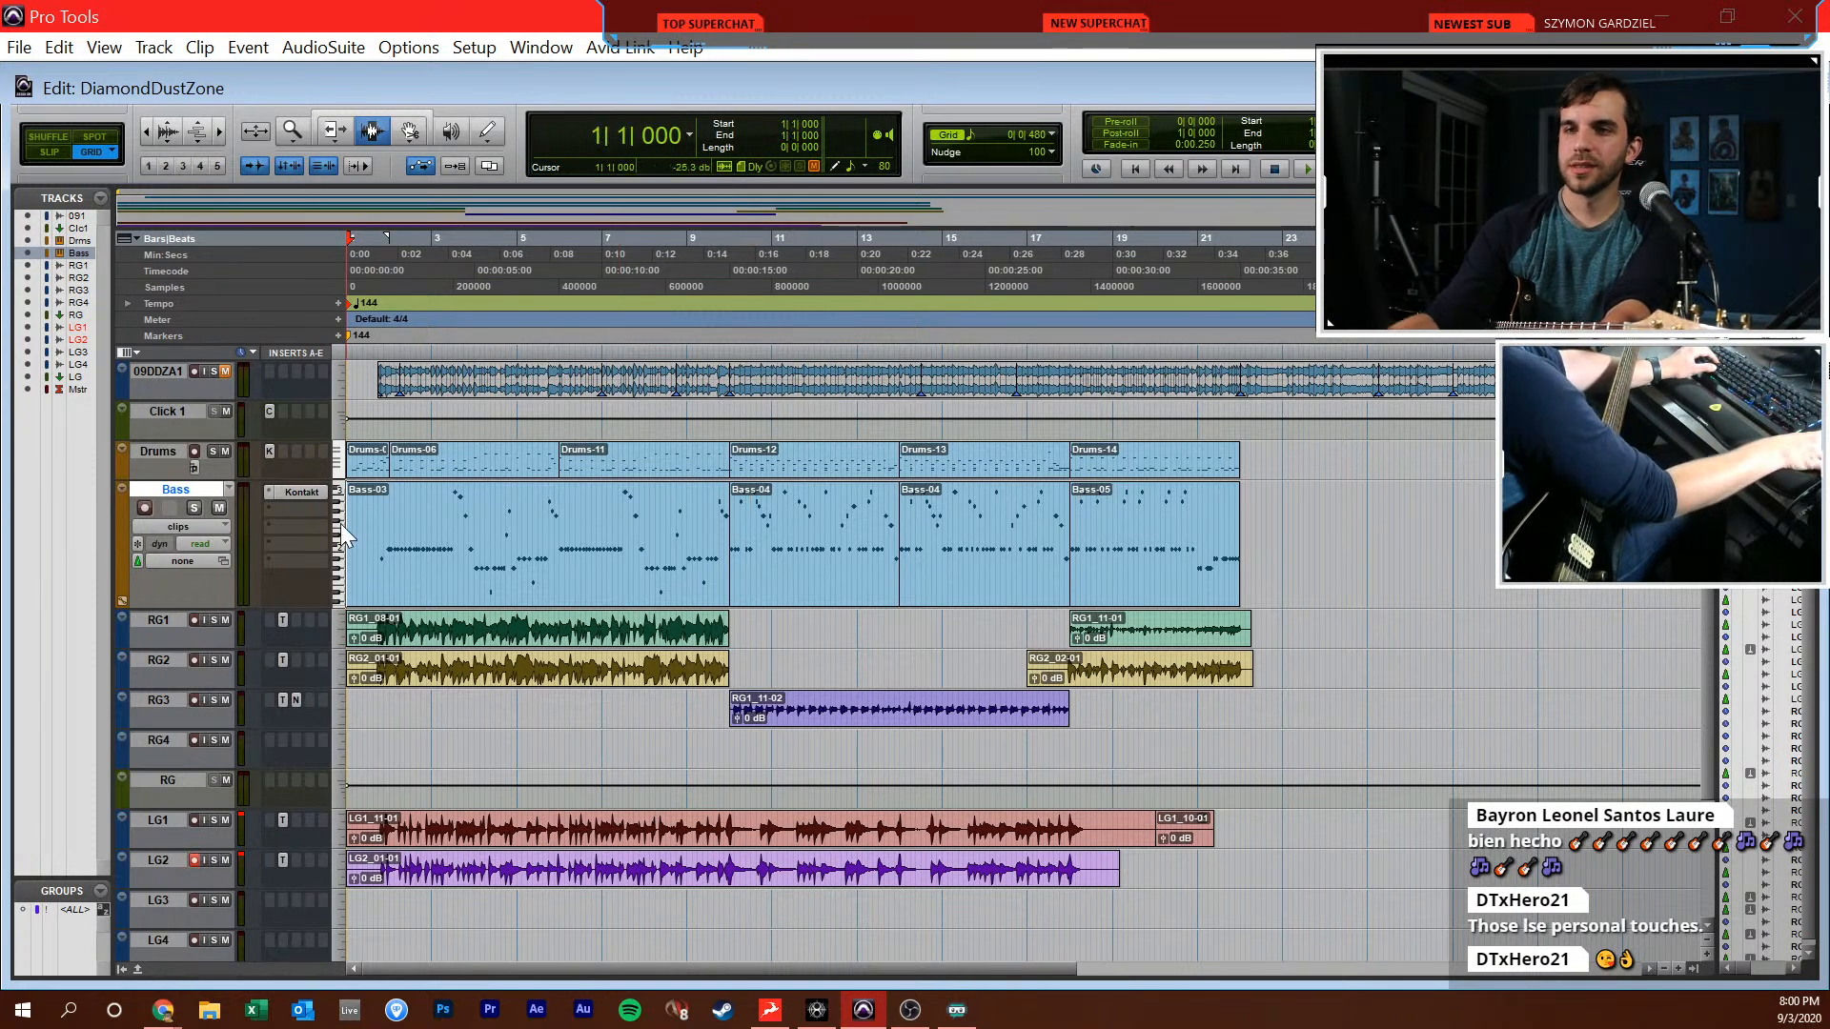
click(427, 542)
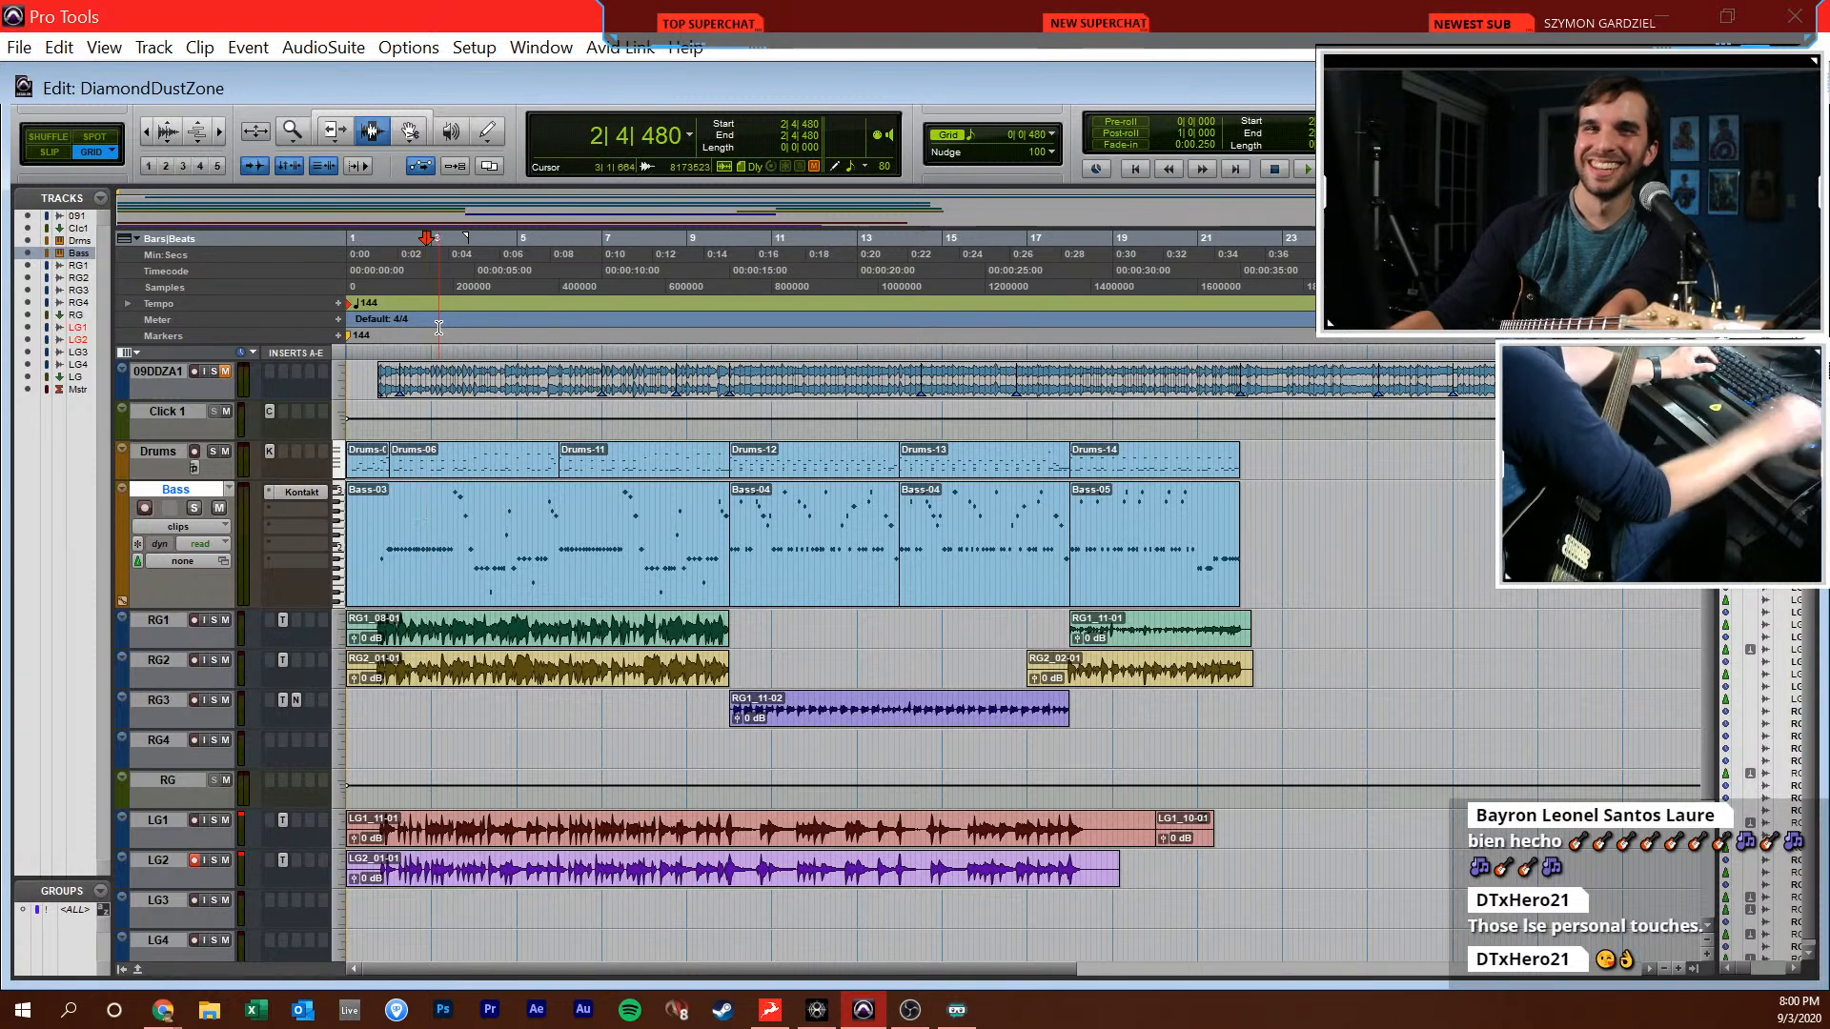
key(Return)
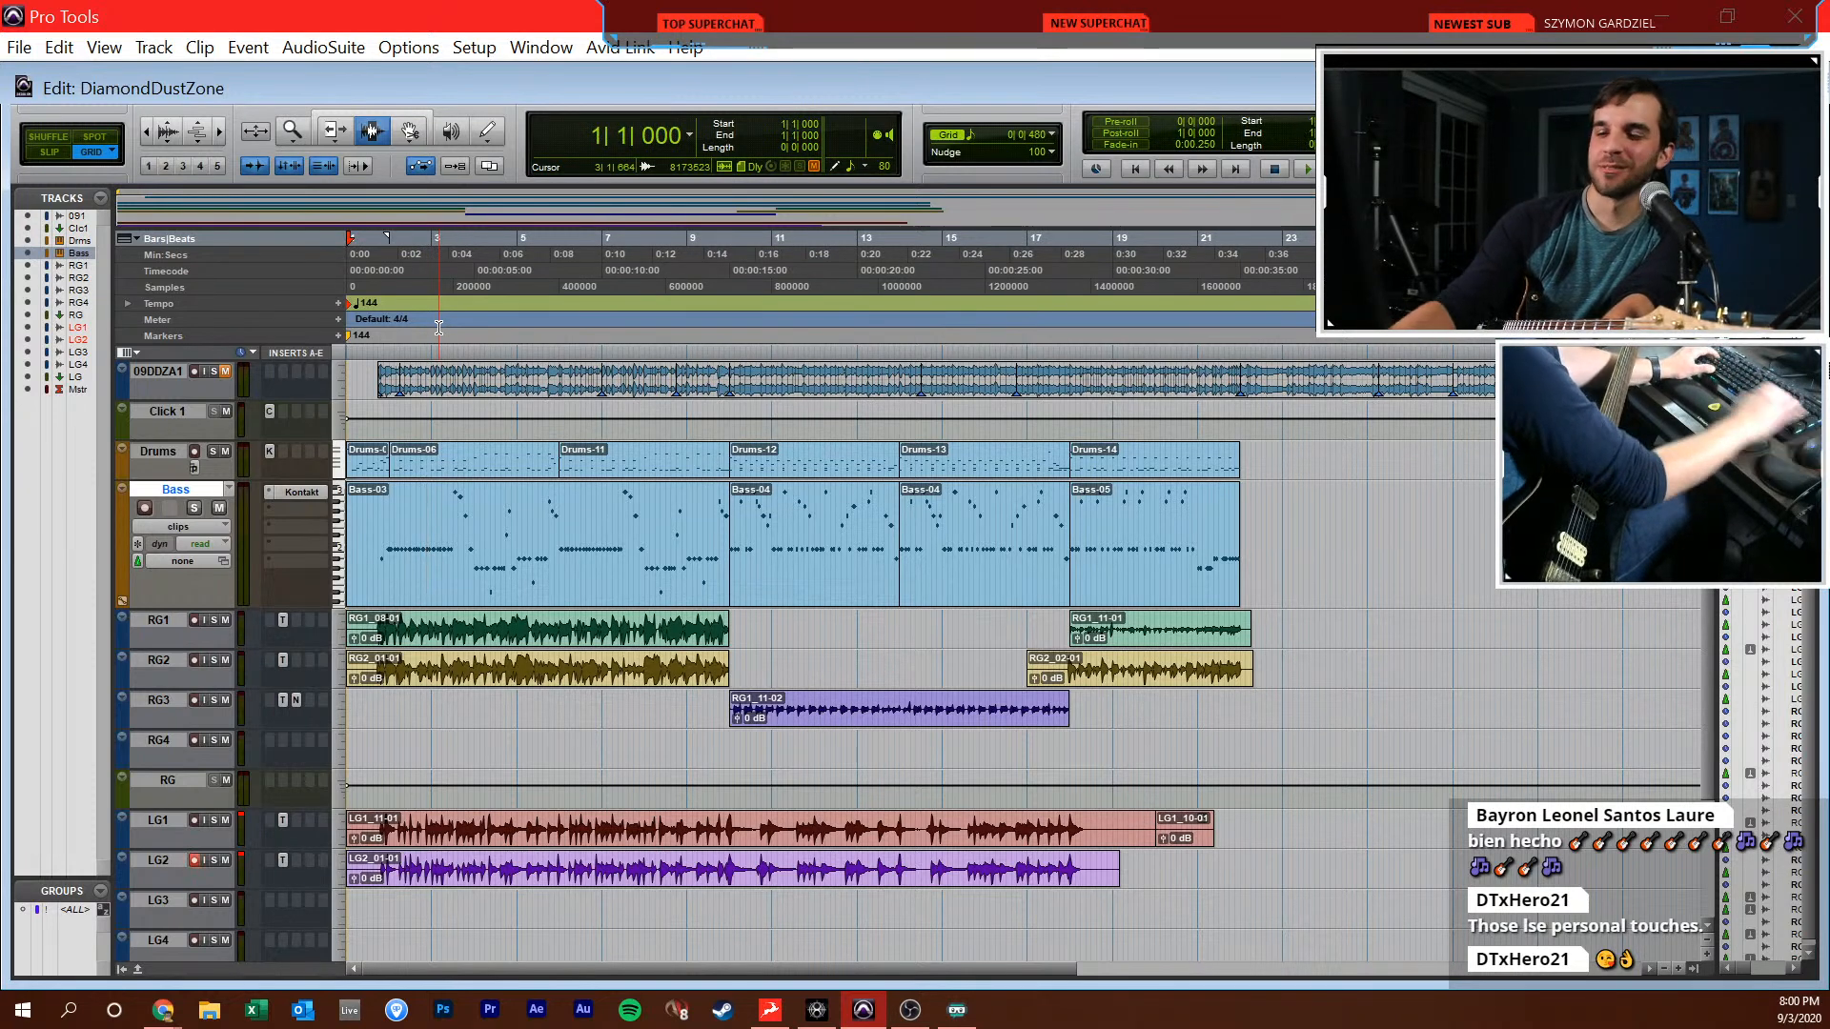
Unmute and solo the 09DDZA1 reference track and place the edit cursor at 1|3|480, just before its clip
key(t)
key(t)
key(t)
click(643, 418)
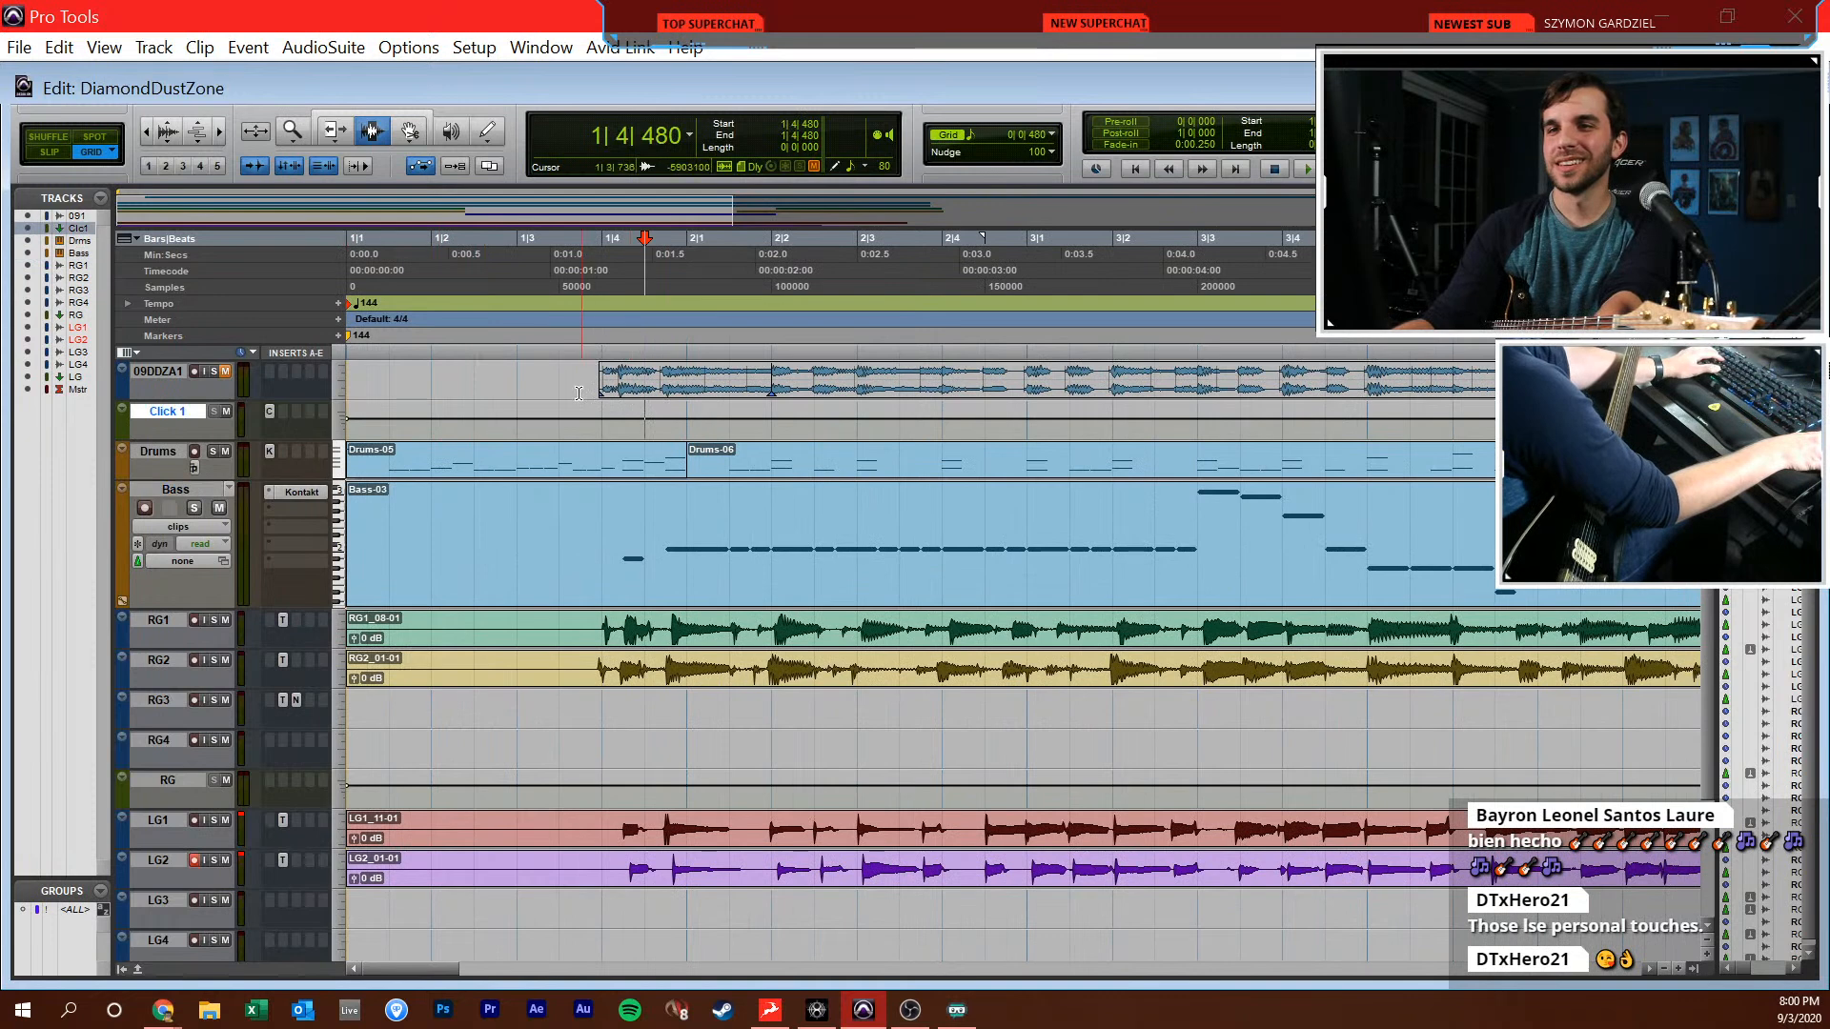
click(519, 390)
click(226, 372)
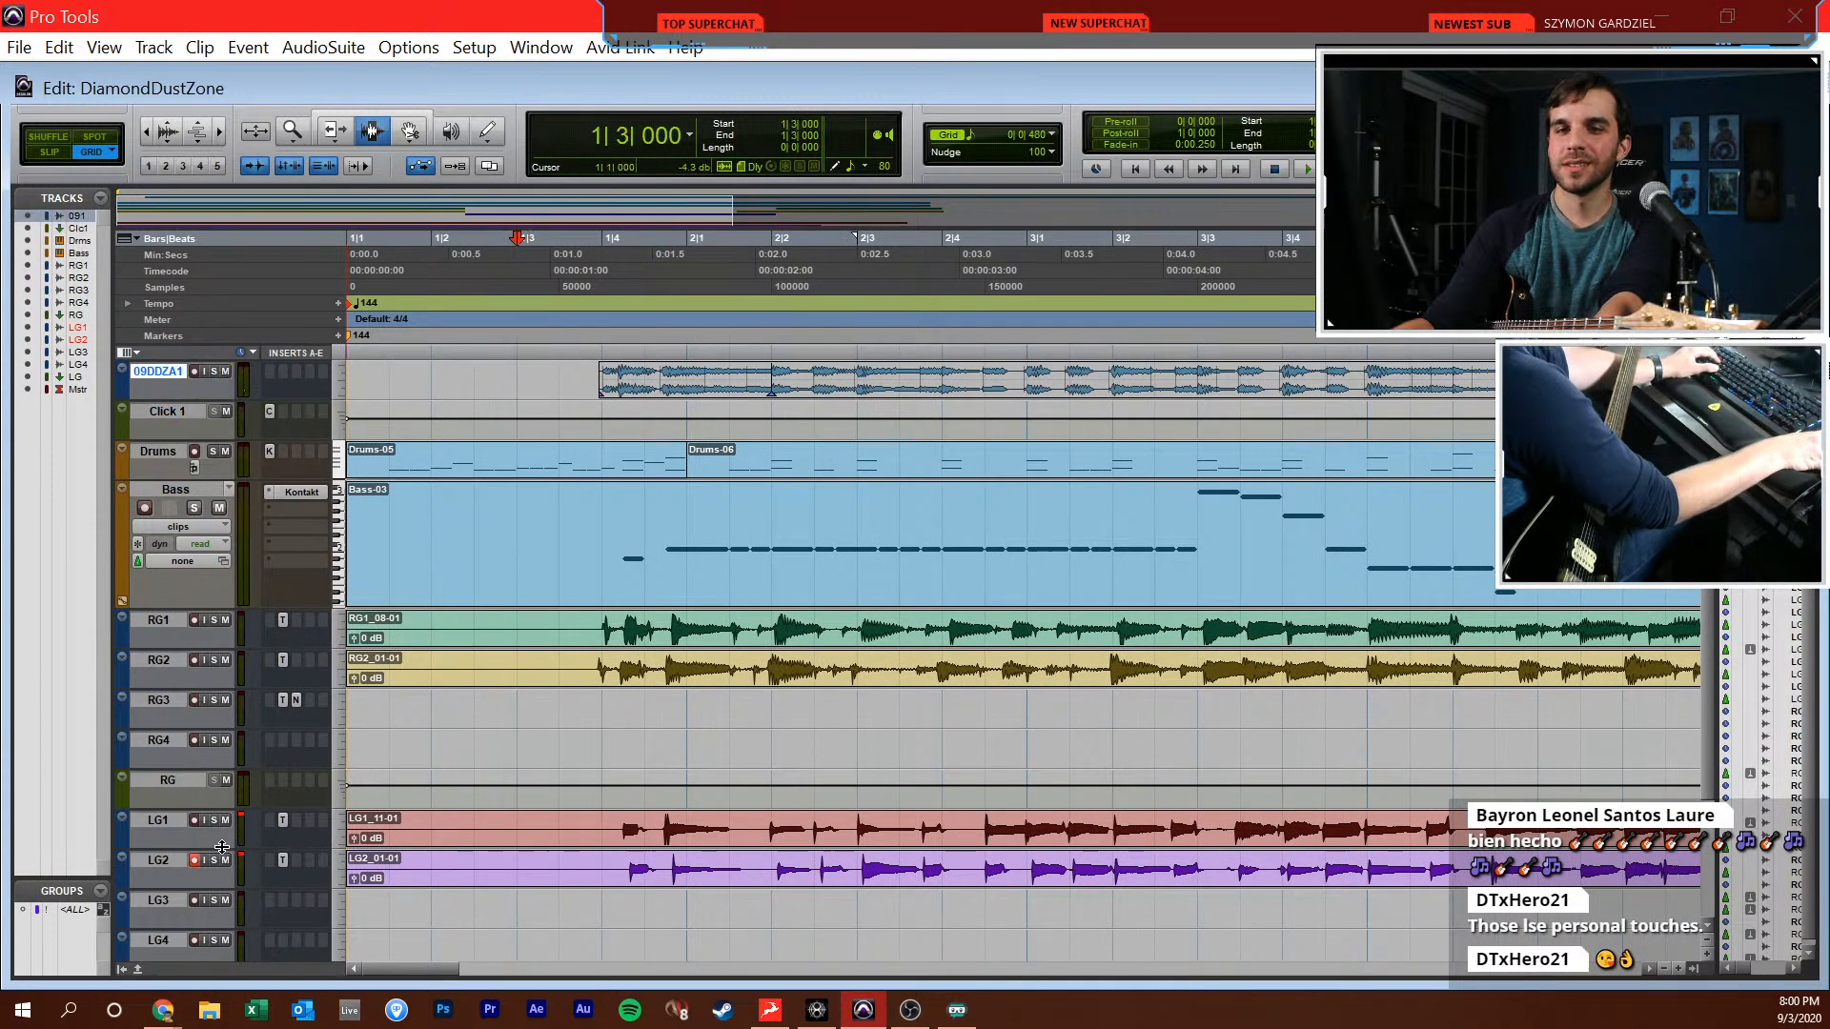
click(213, 372)
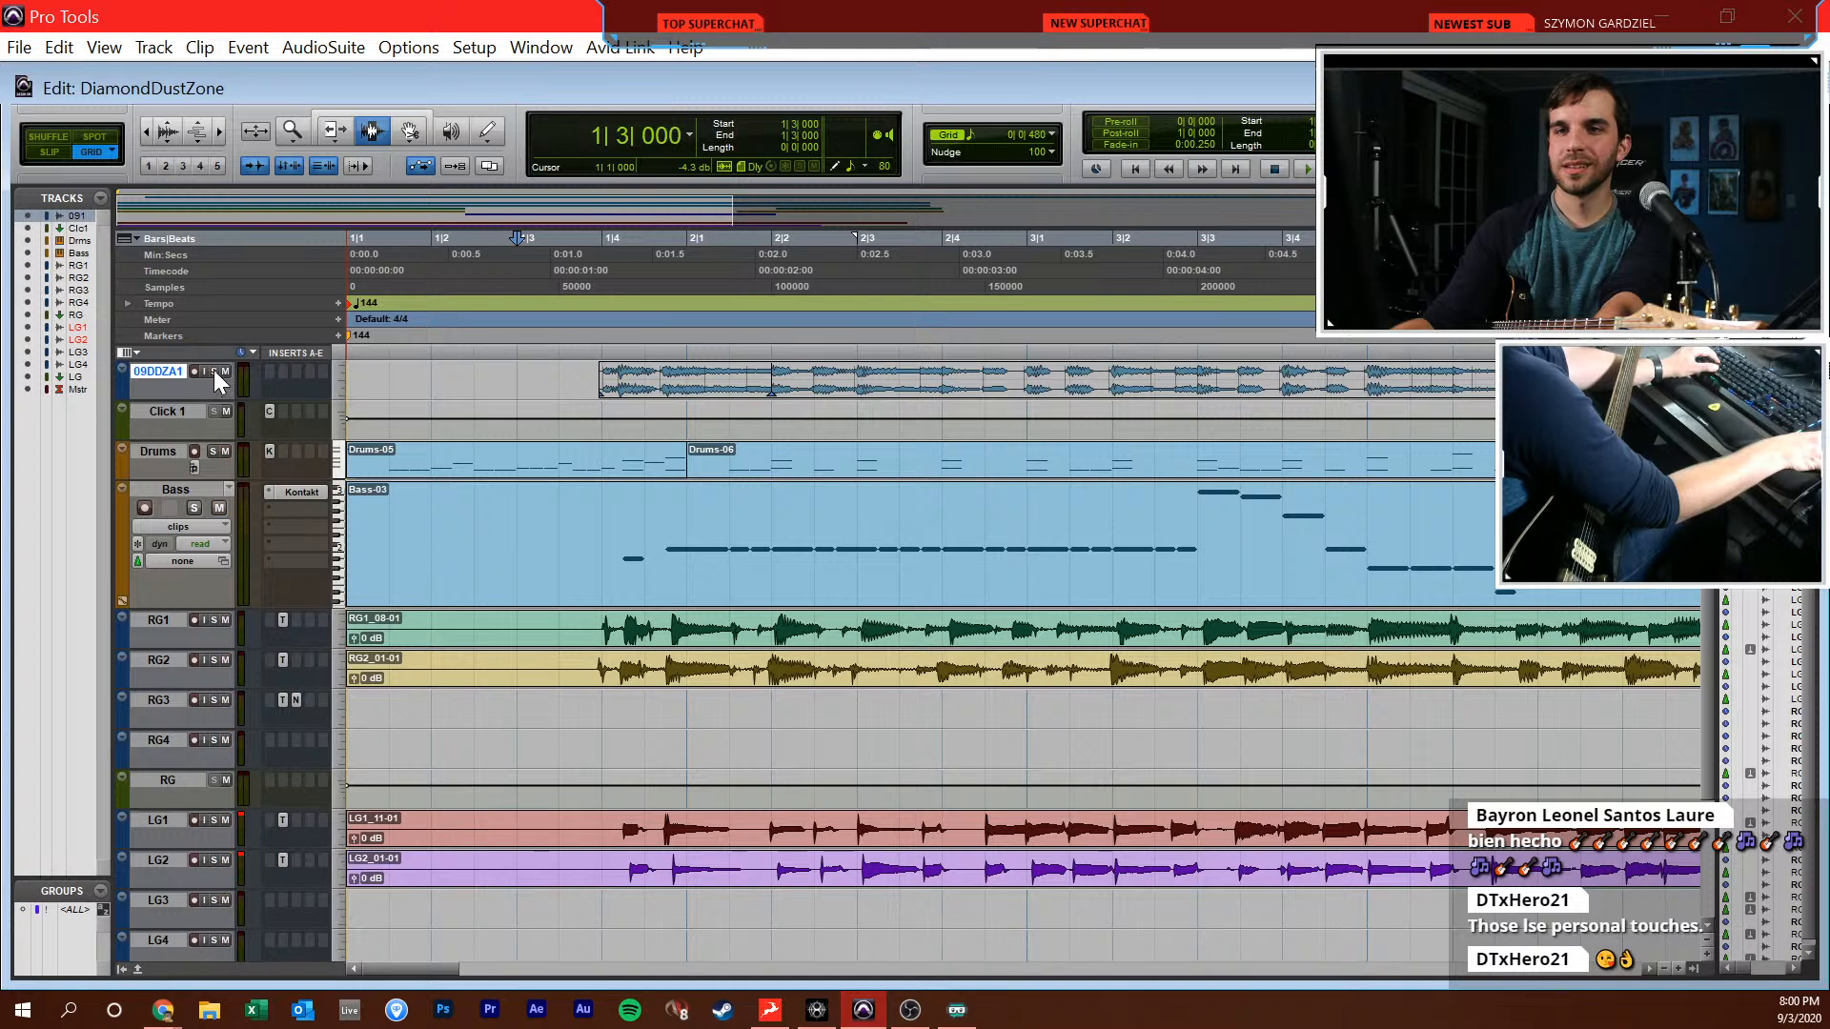
click(567, 379)
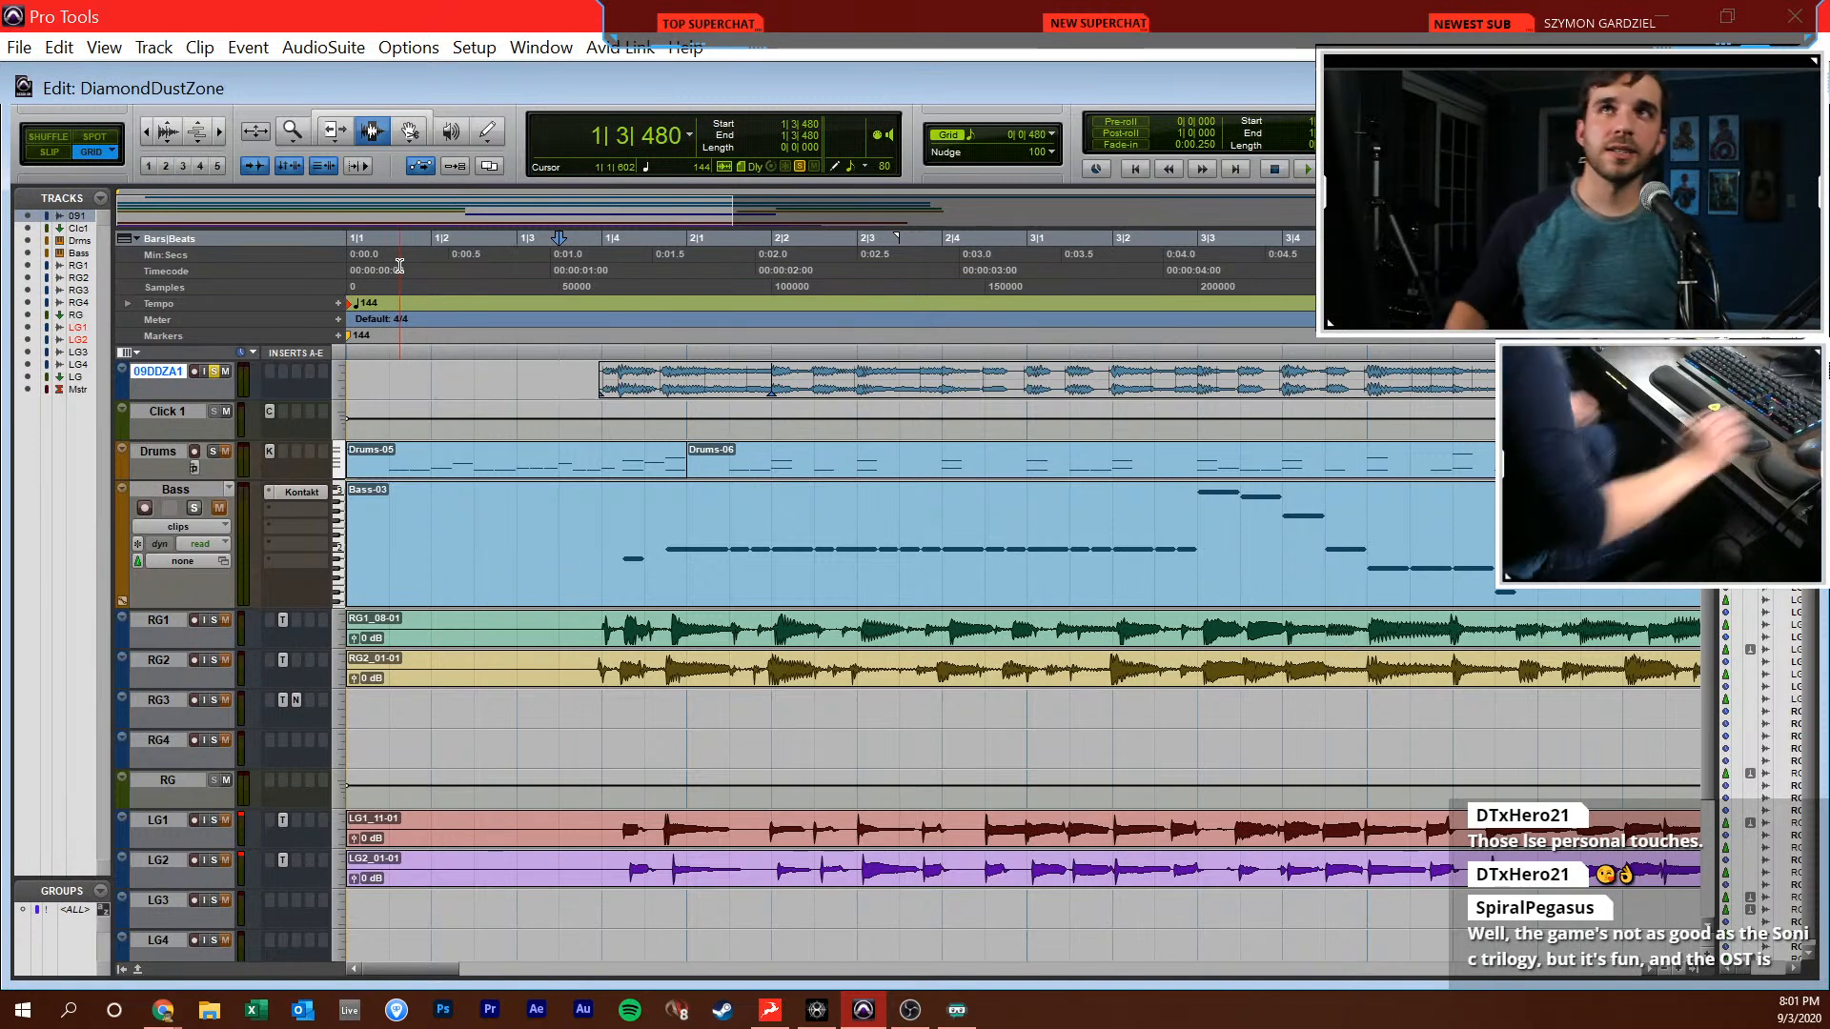
key(alt+Tab)
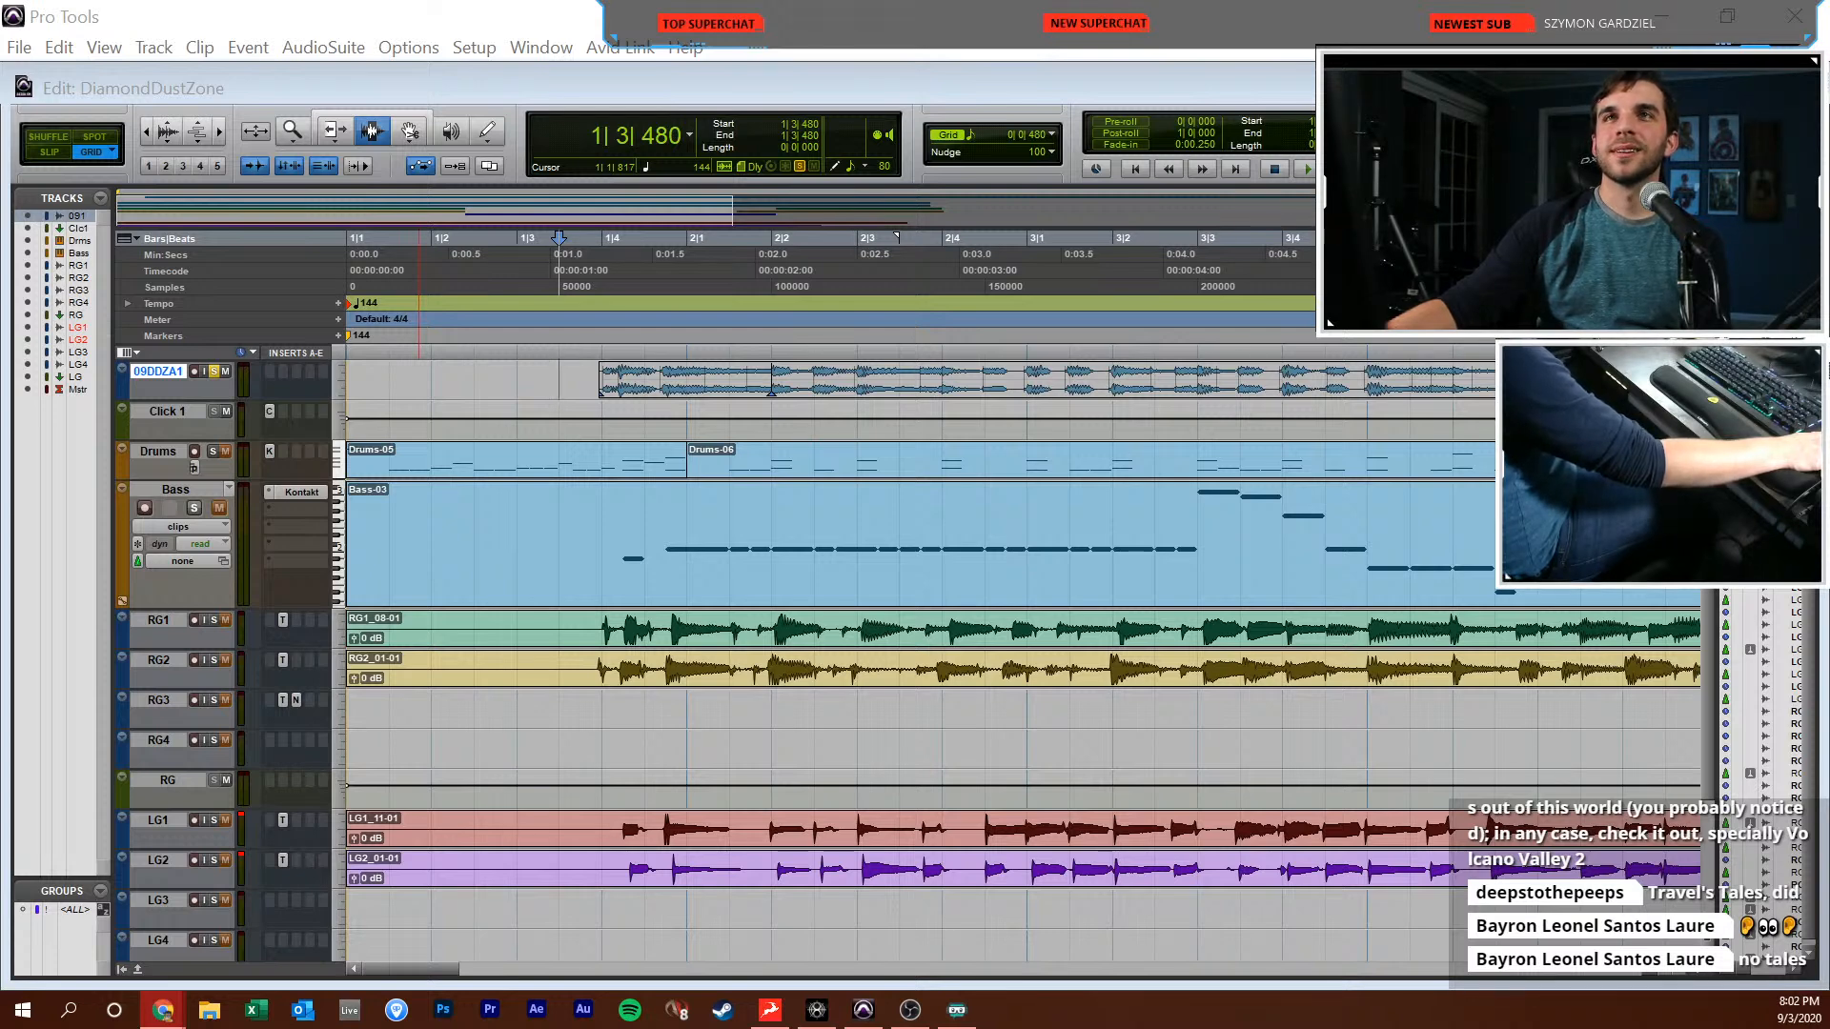
click(814, 546)
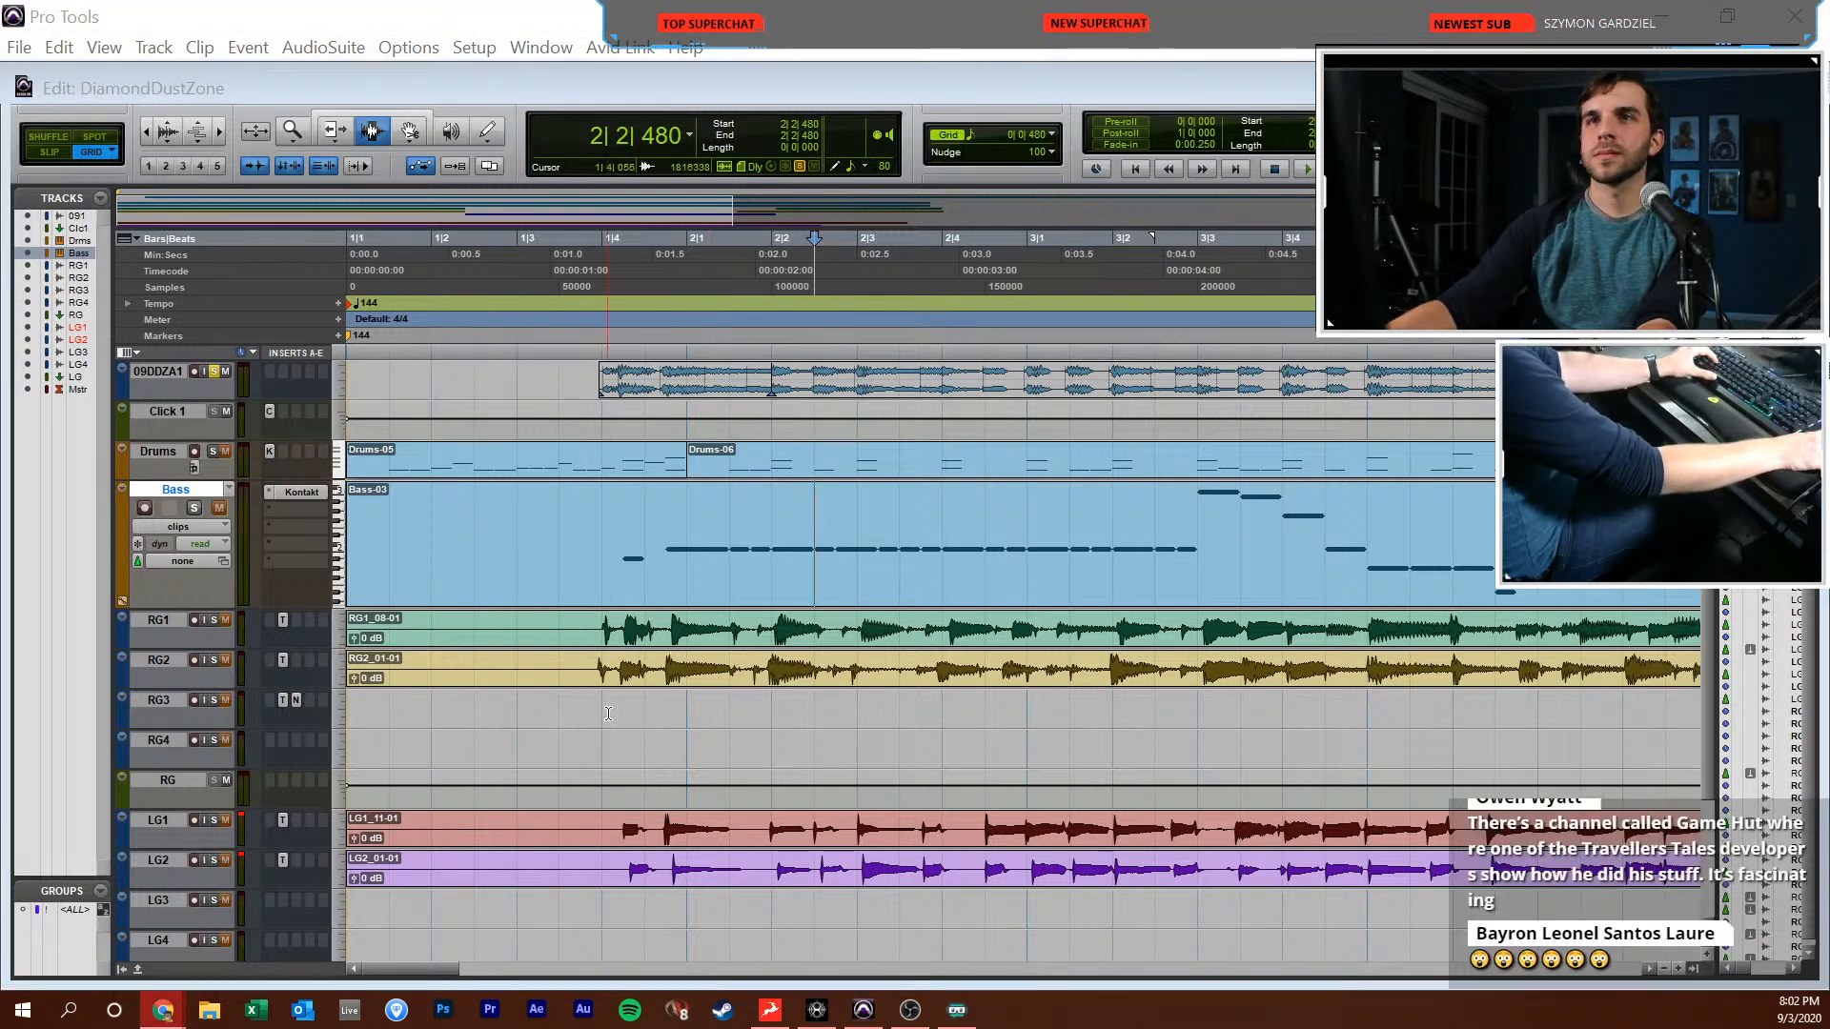
click(640, 686)
key(Return)
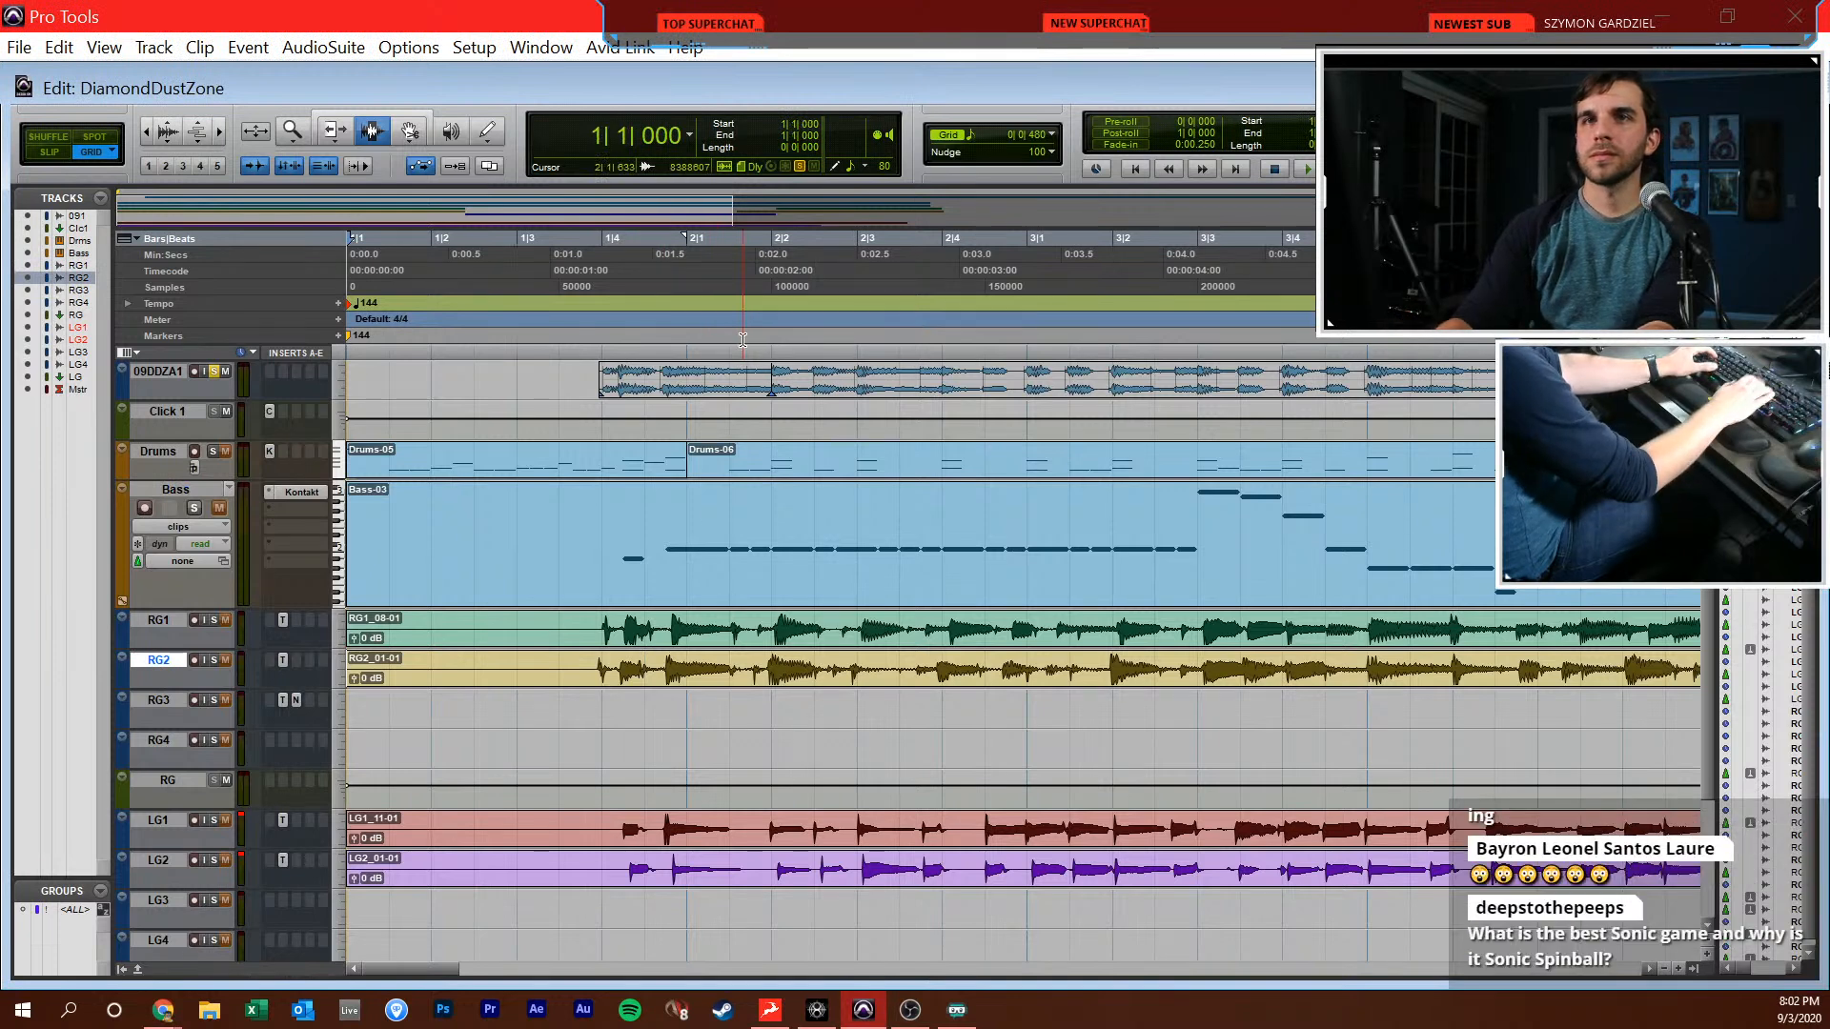
Play the soloed reference track from 1|4|000 for about four bars and stop it
click(612, 654)
key(r)
key(r)
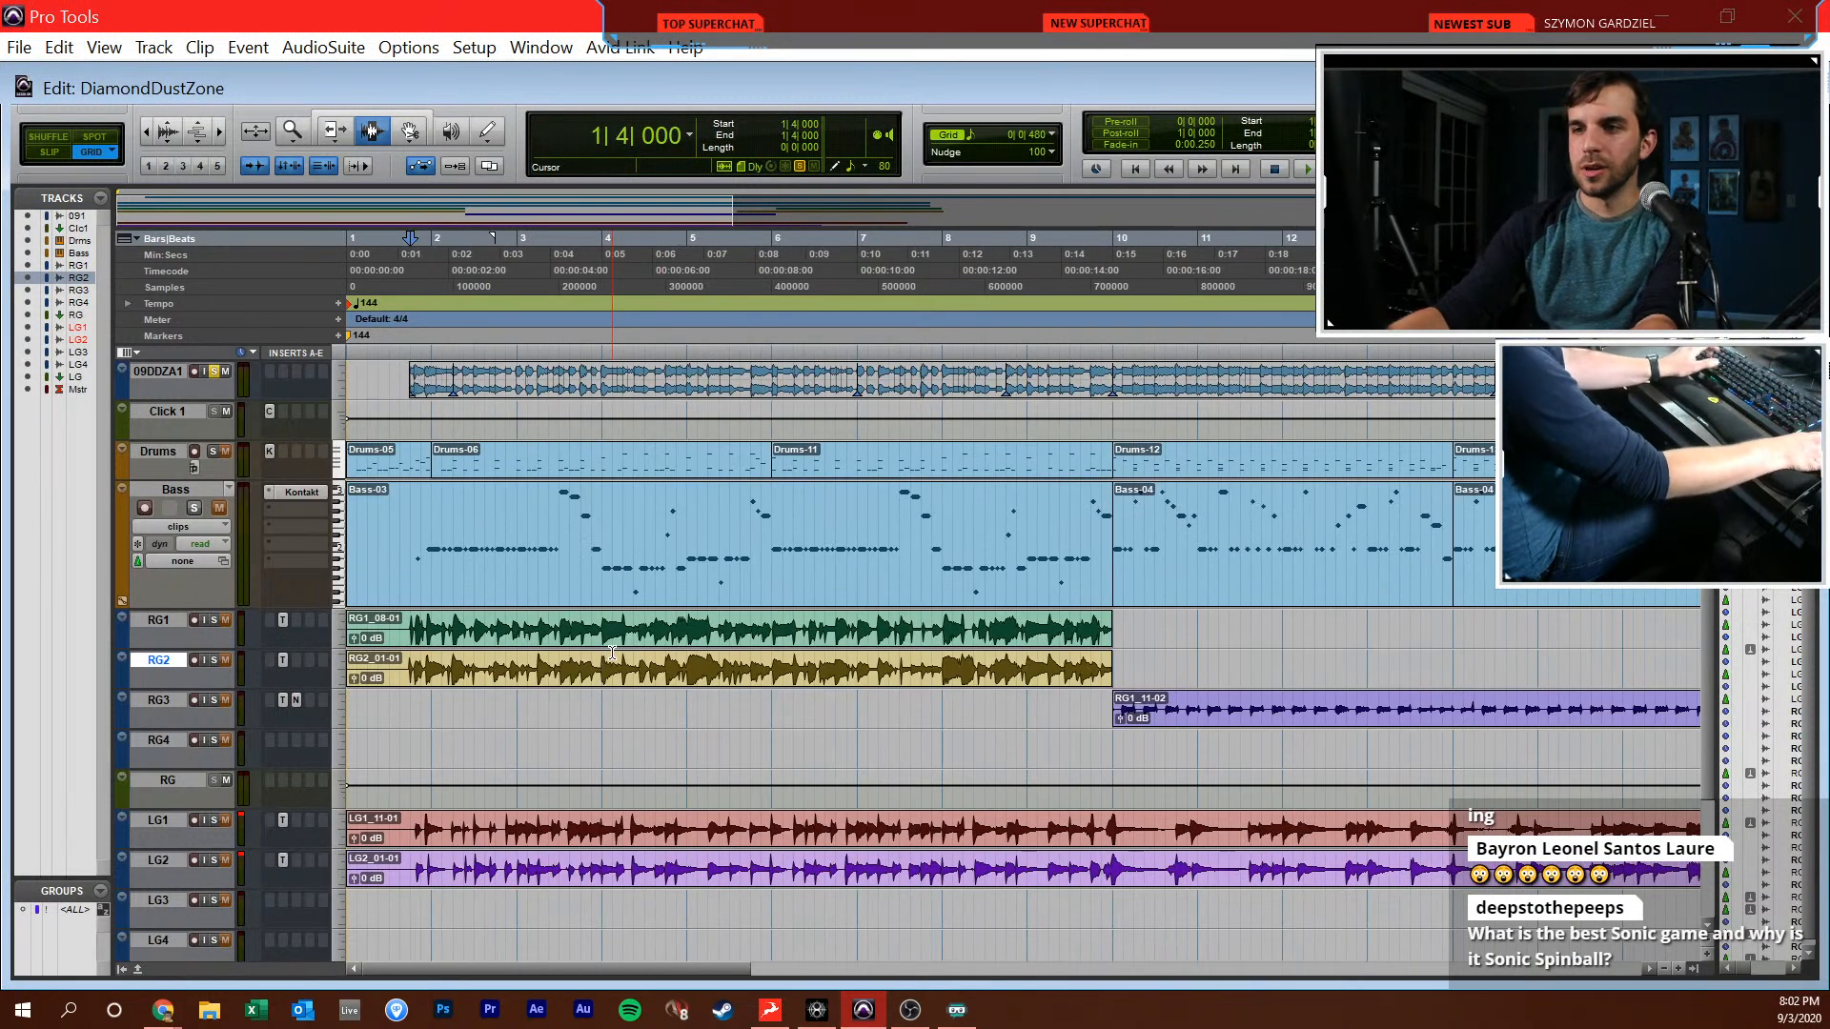
click(412, 379)
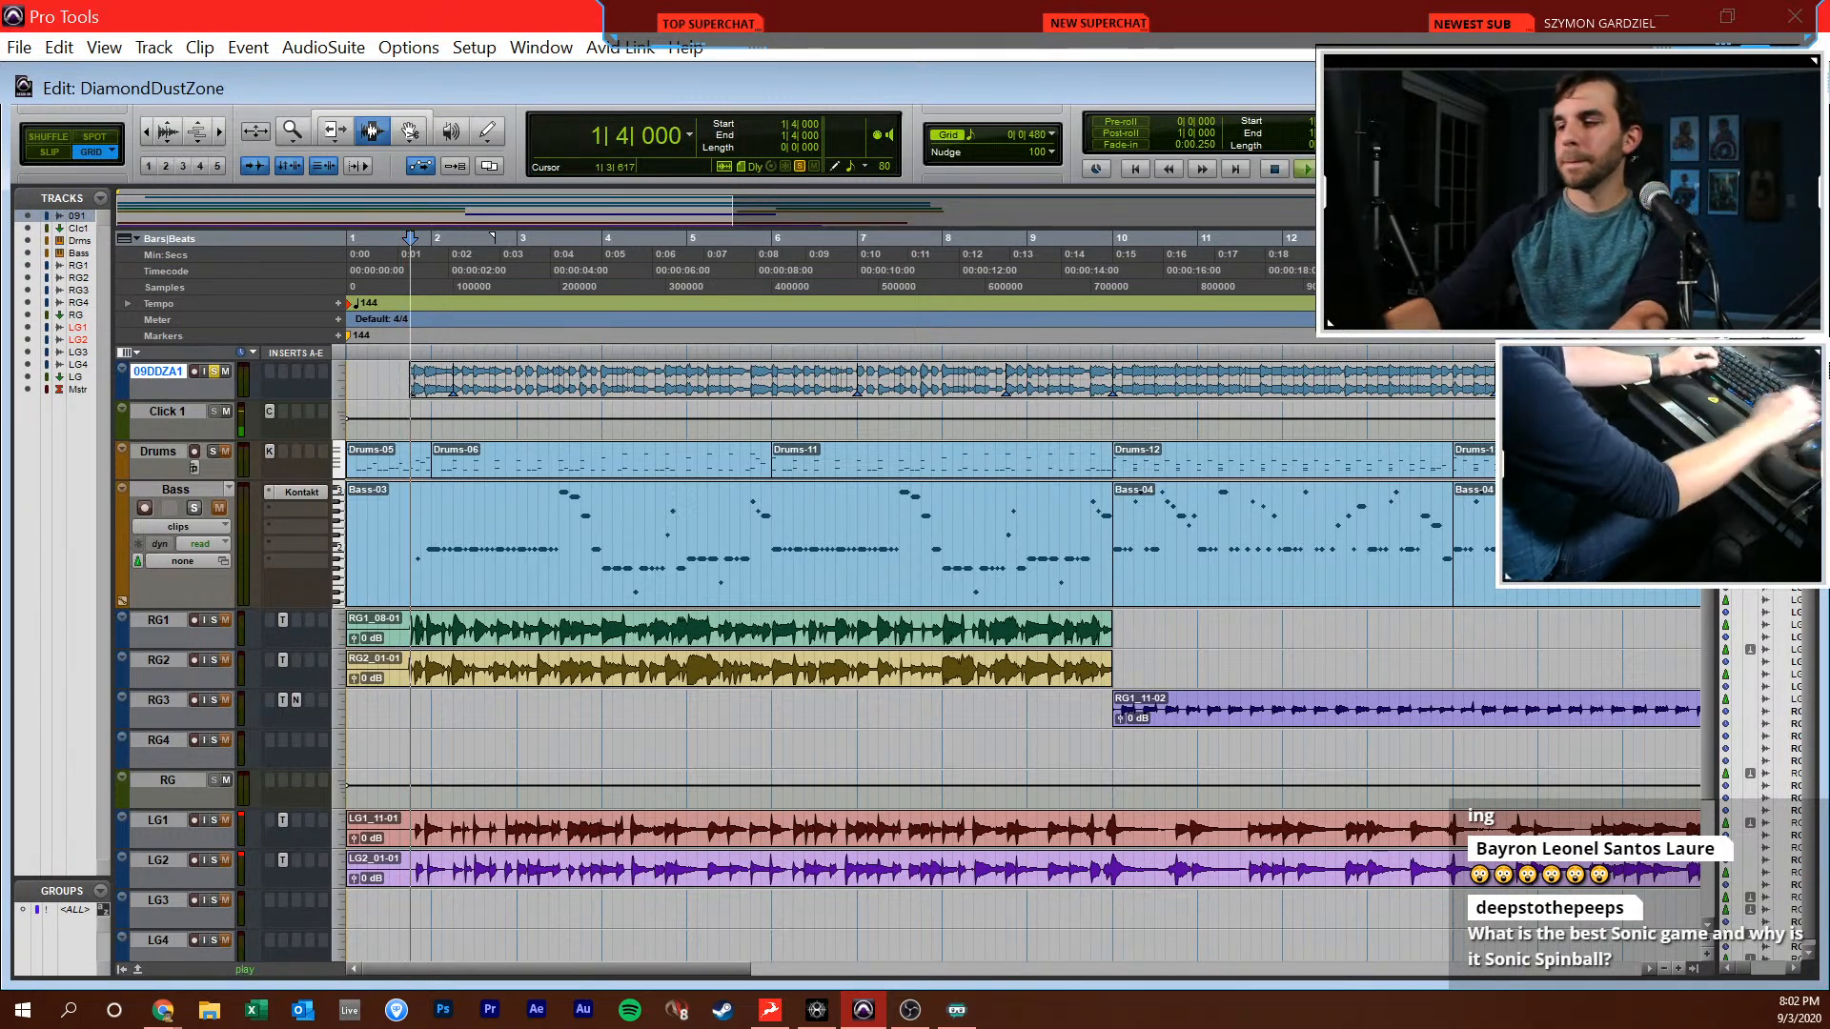
key(space)
key(t)
key(t)
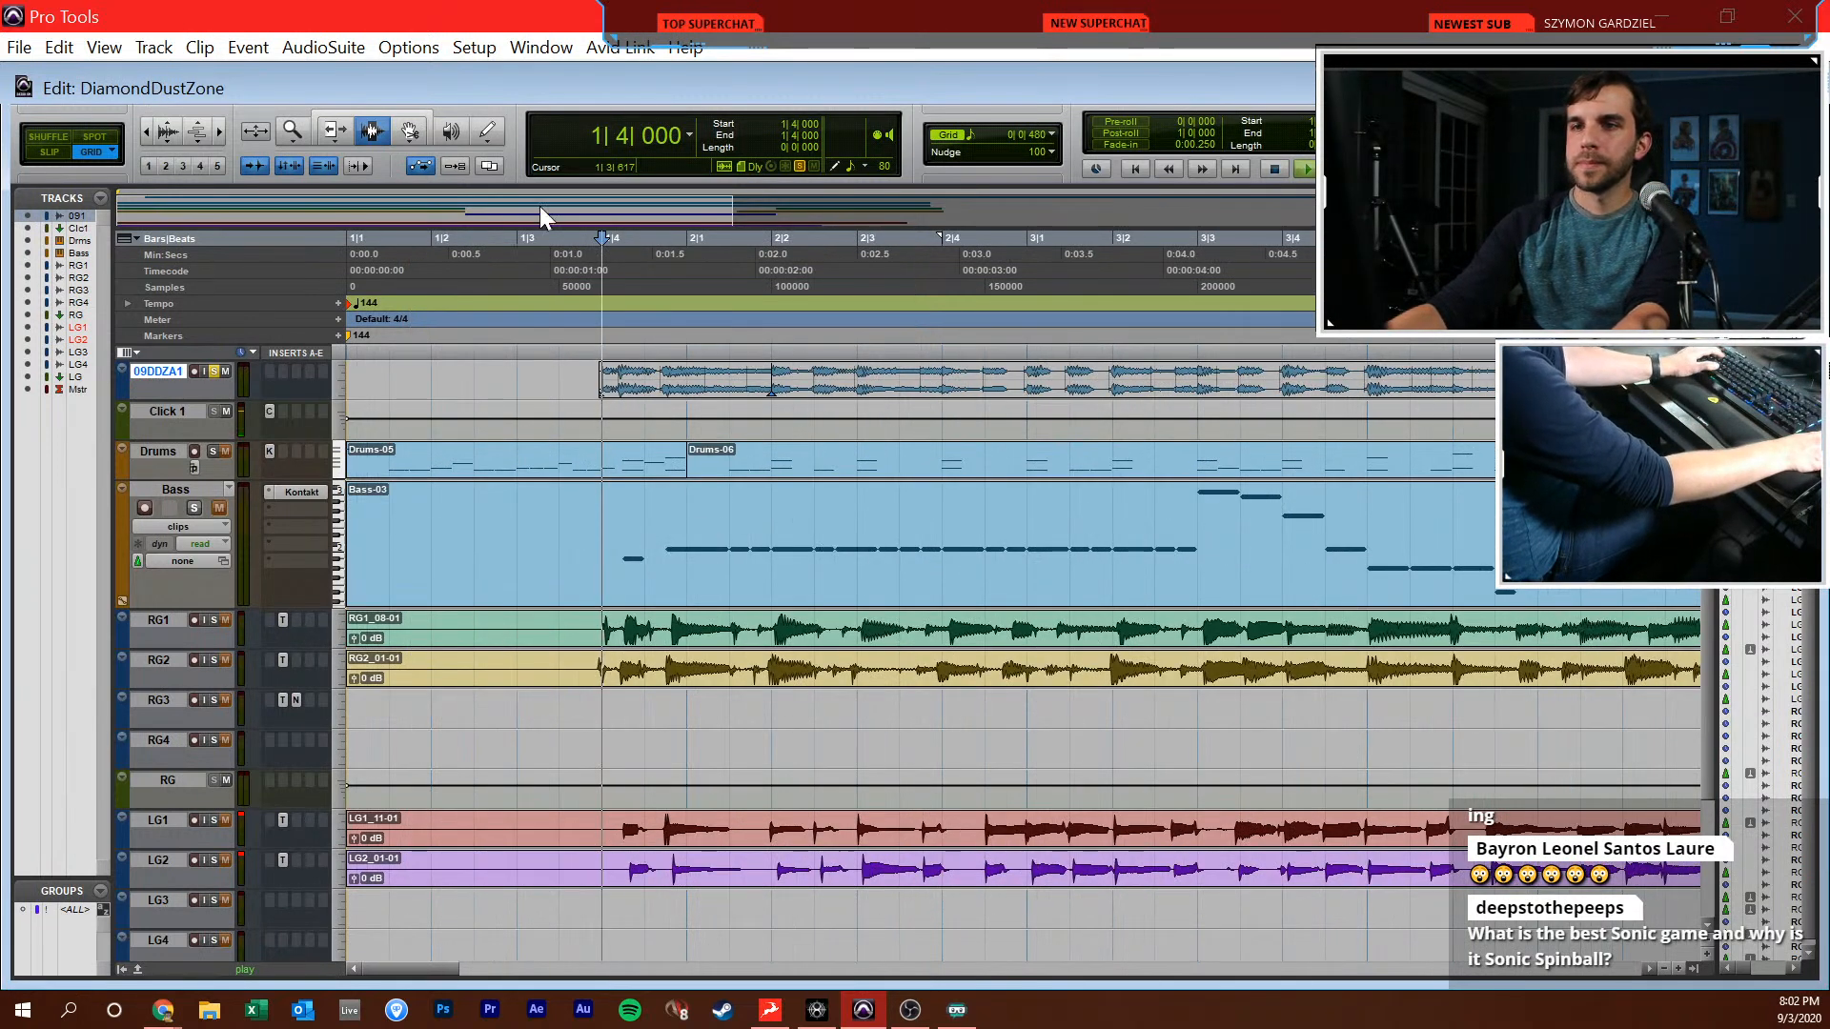
key(r)
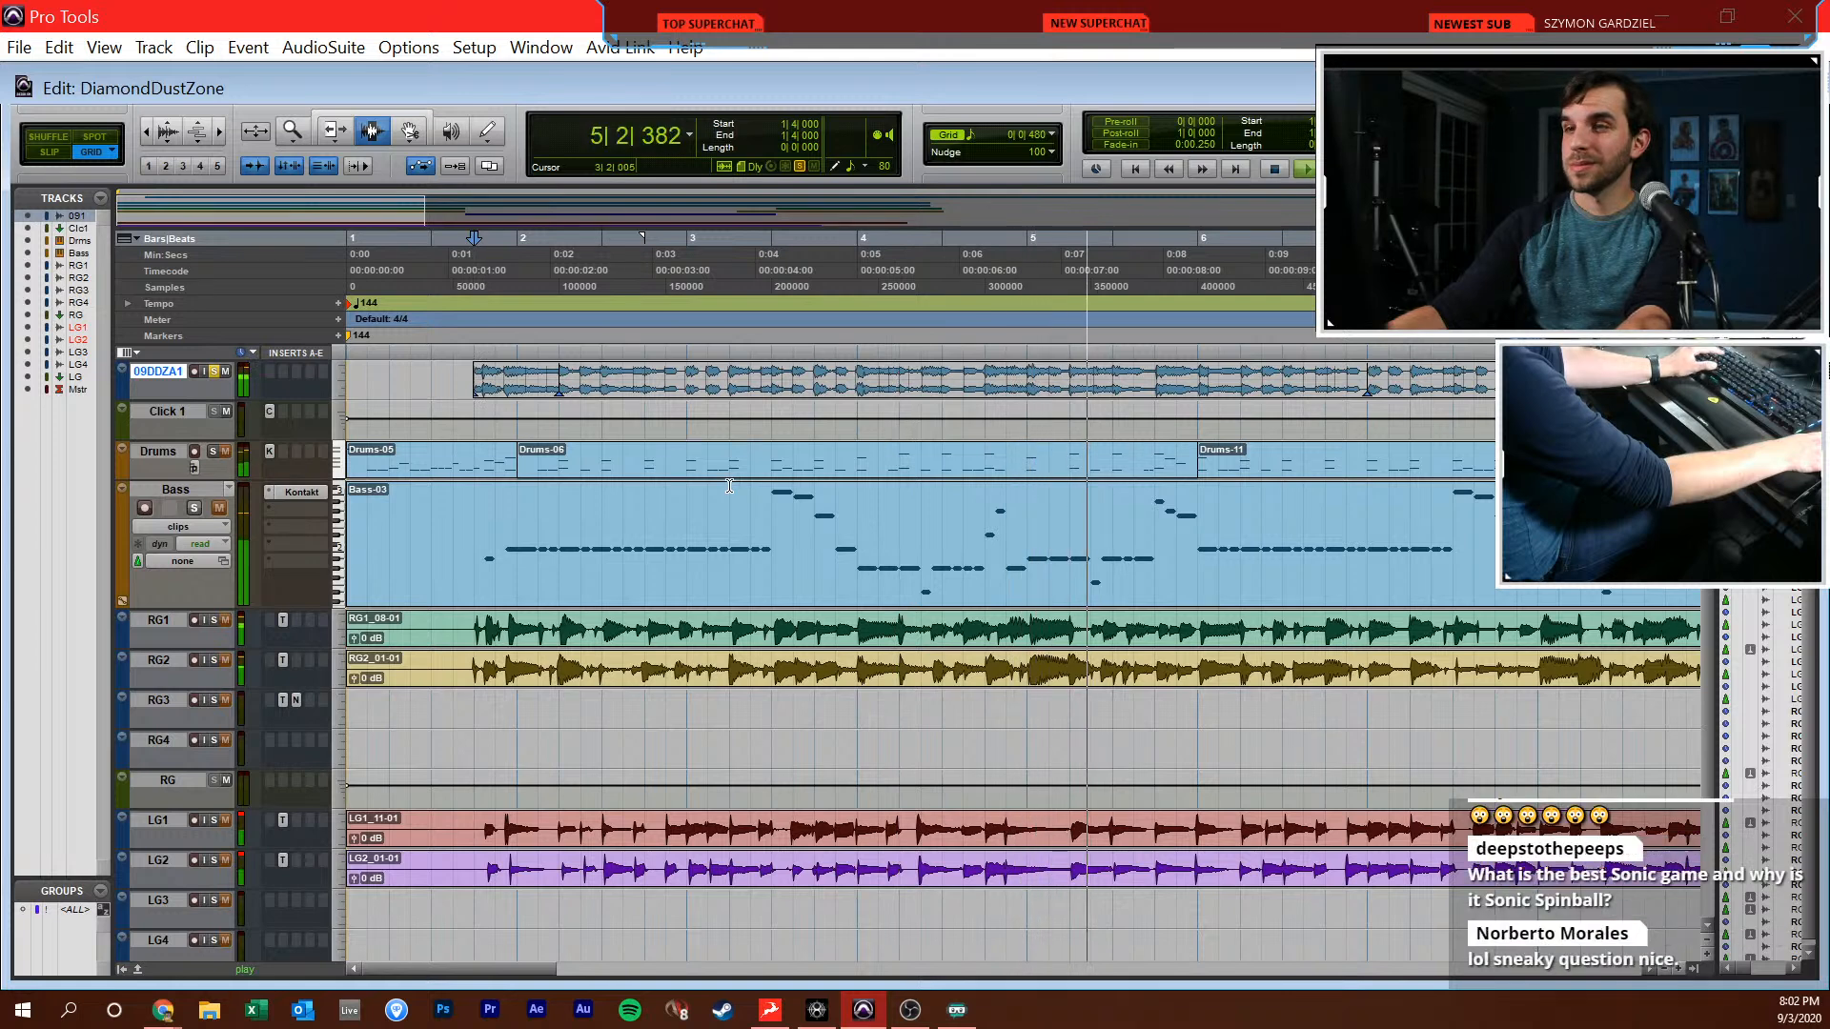
key(space)
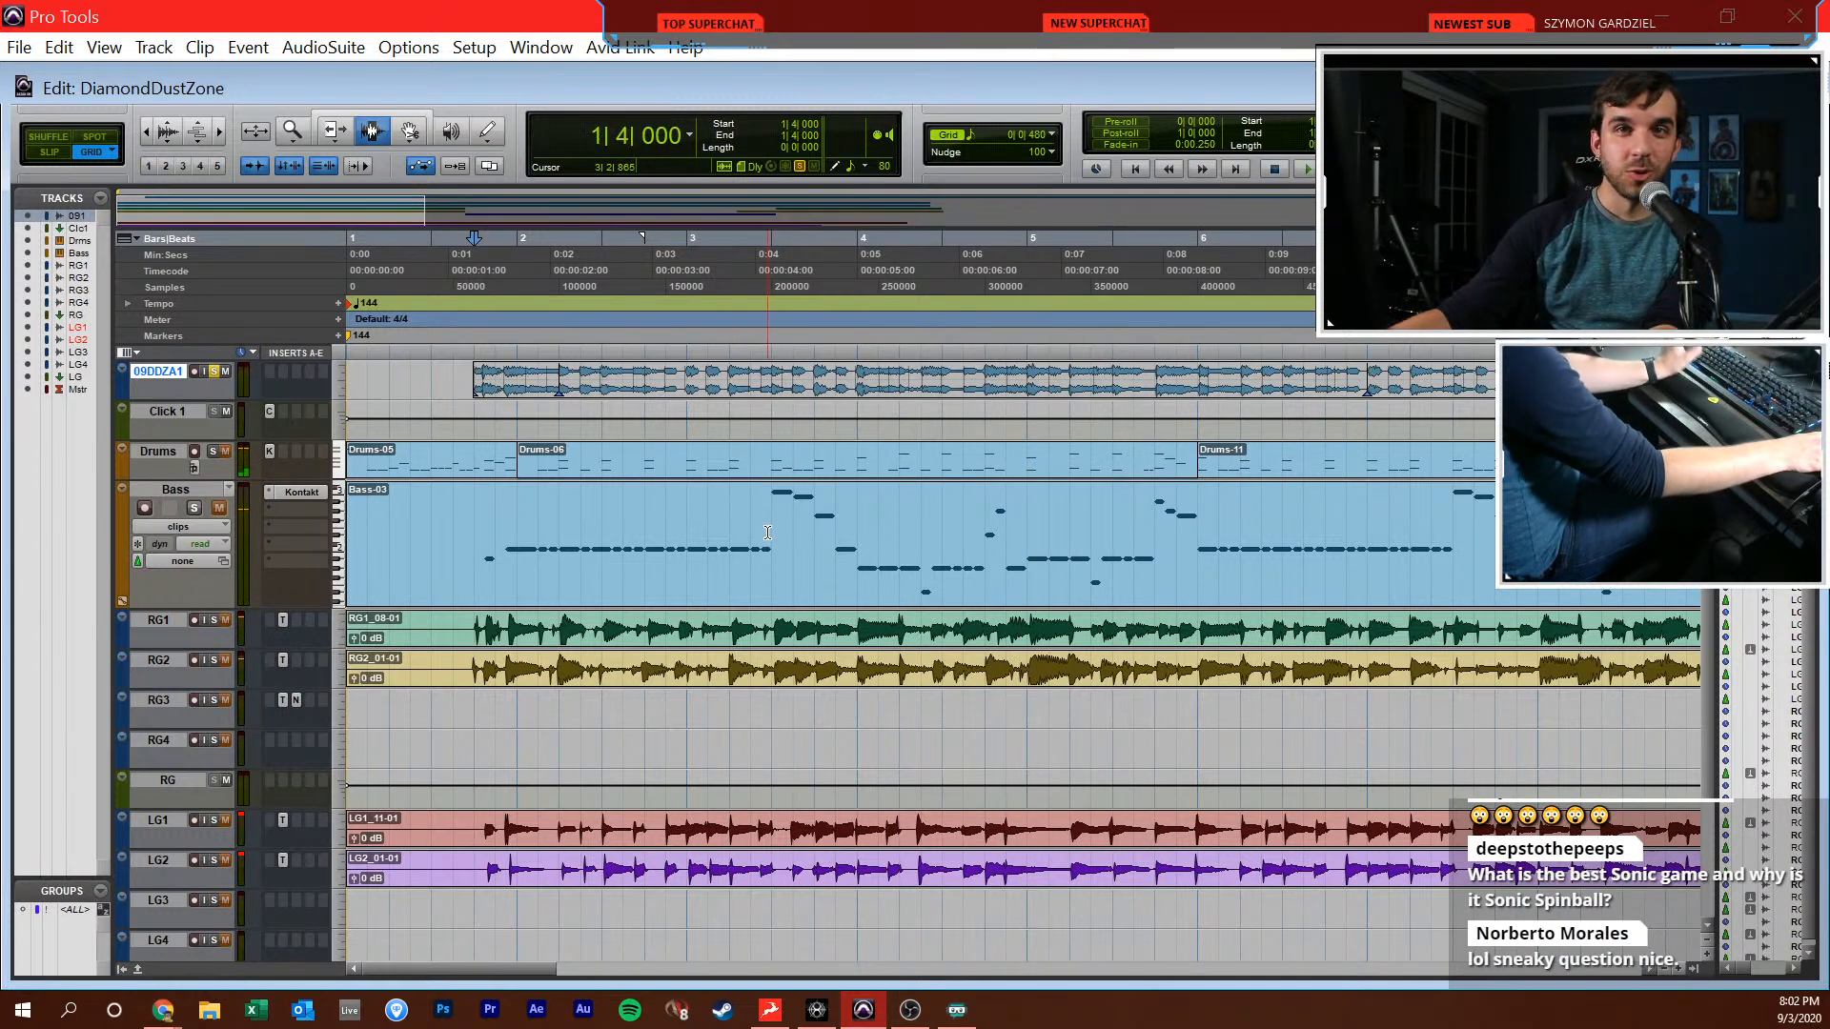
click(450, 399)
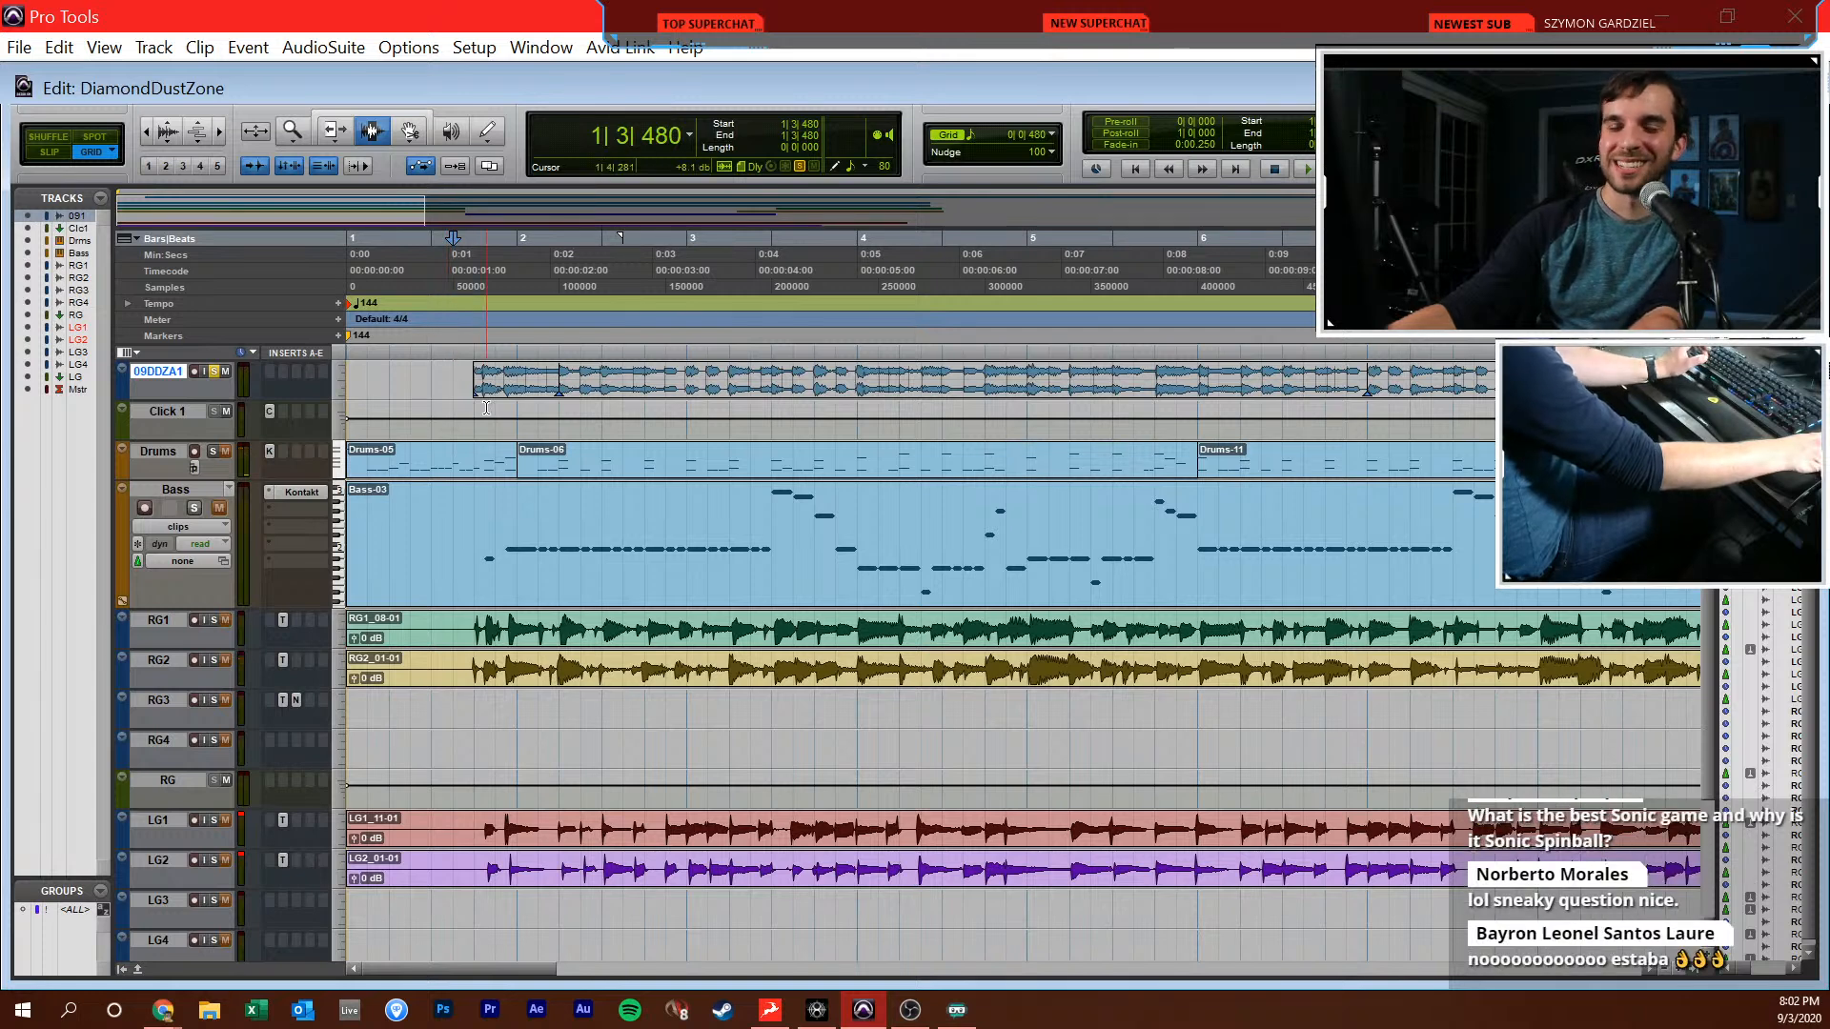
click(488, 412)
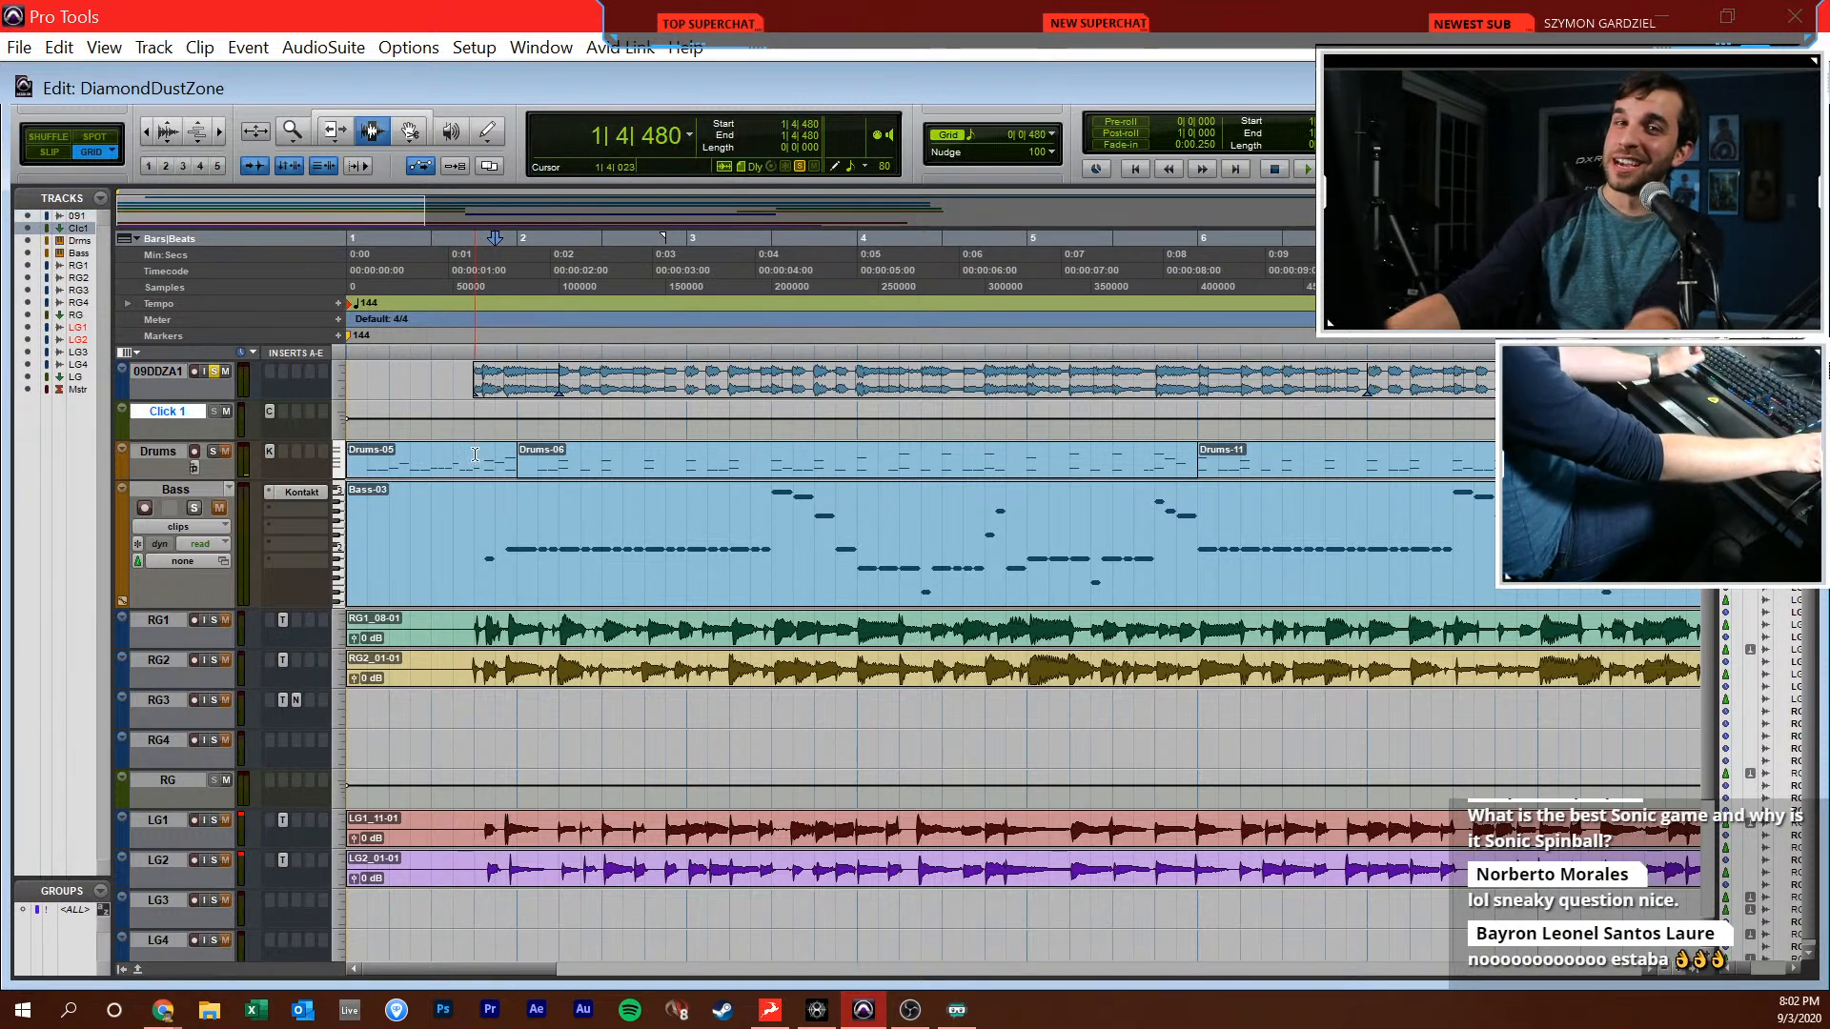
click(475, 381)
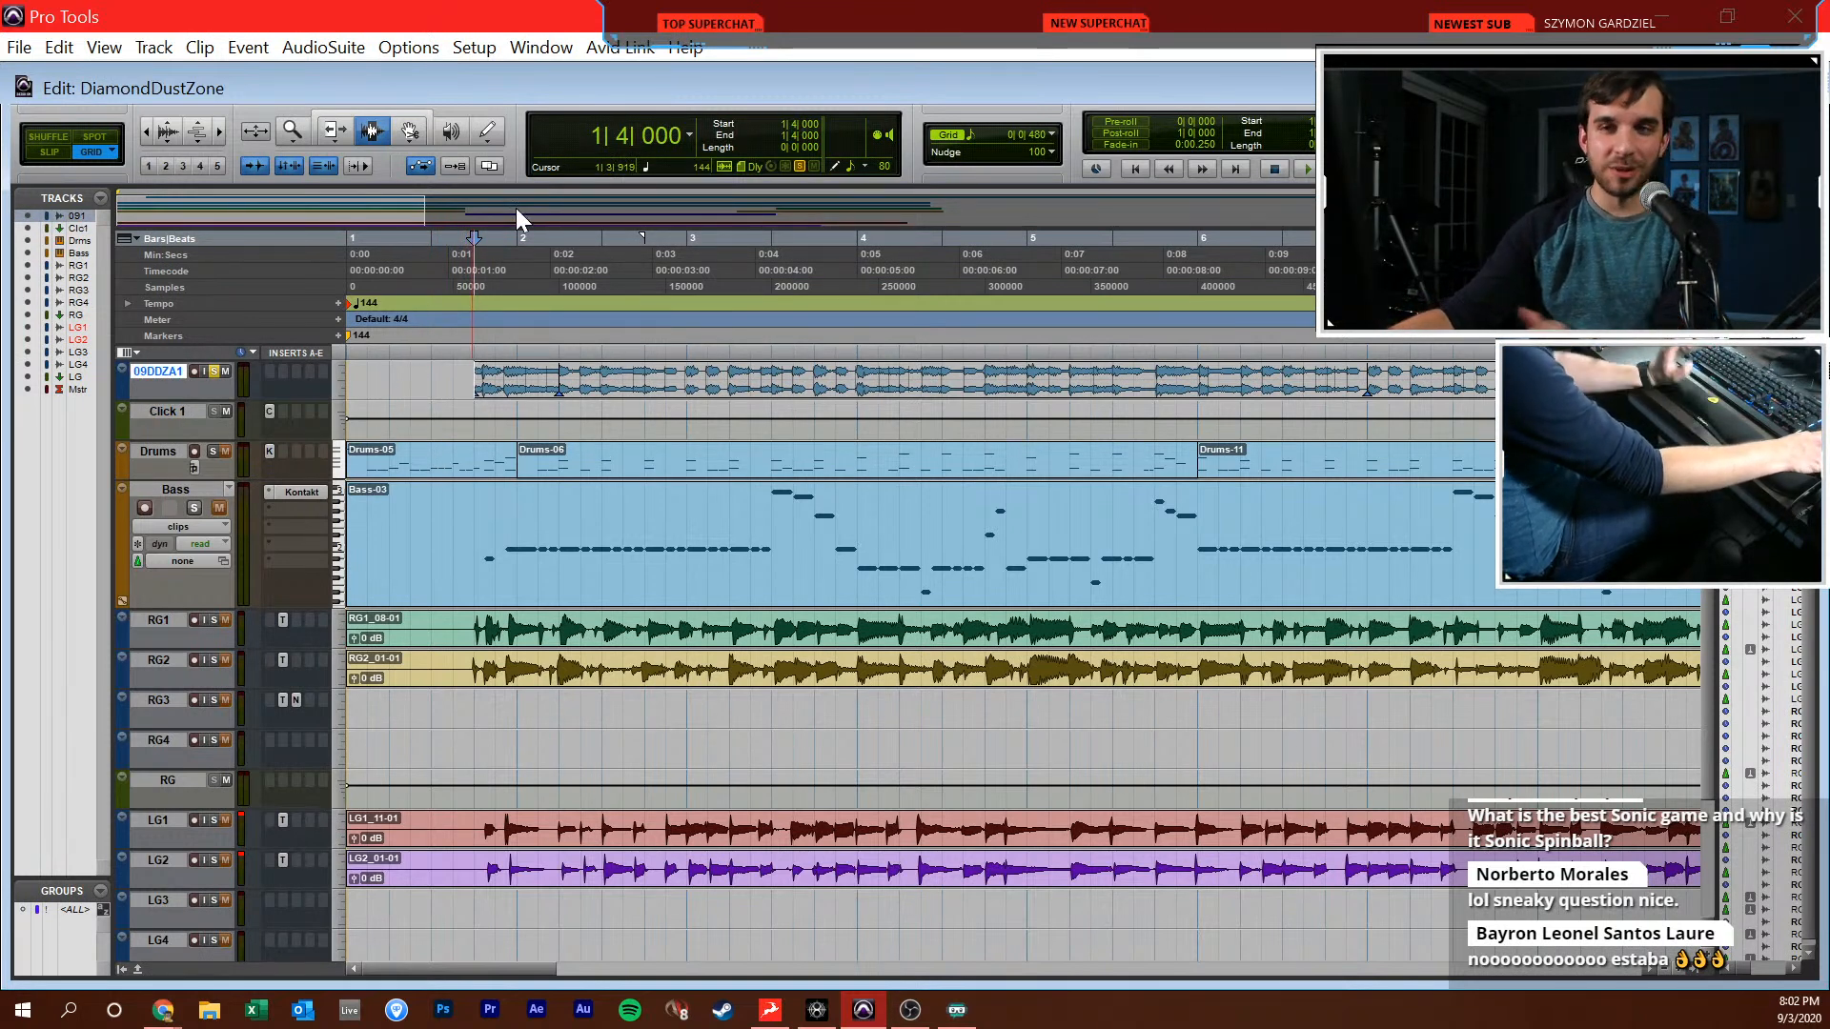
click(443, 376)
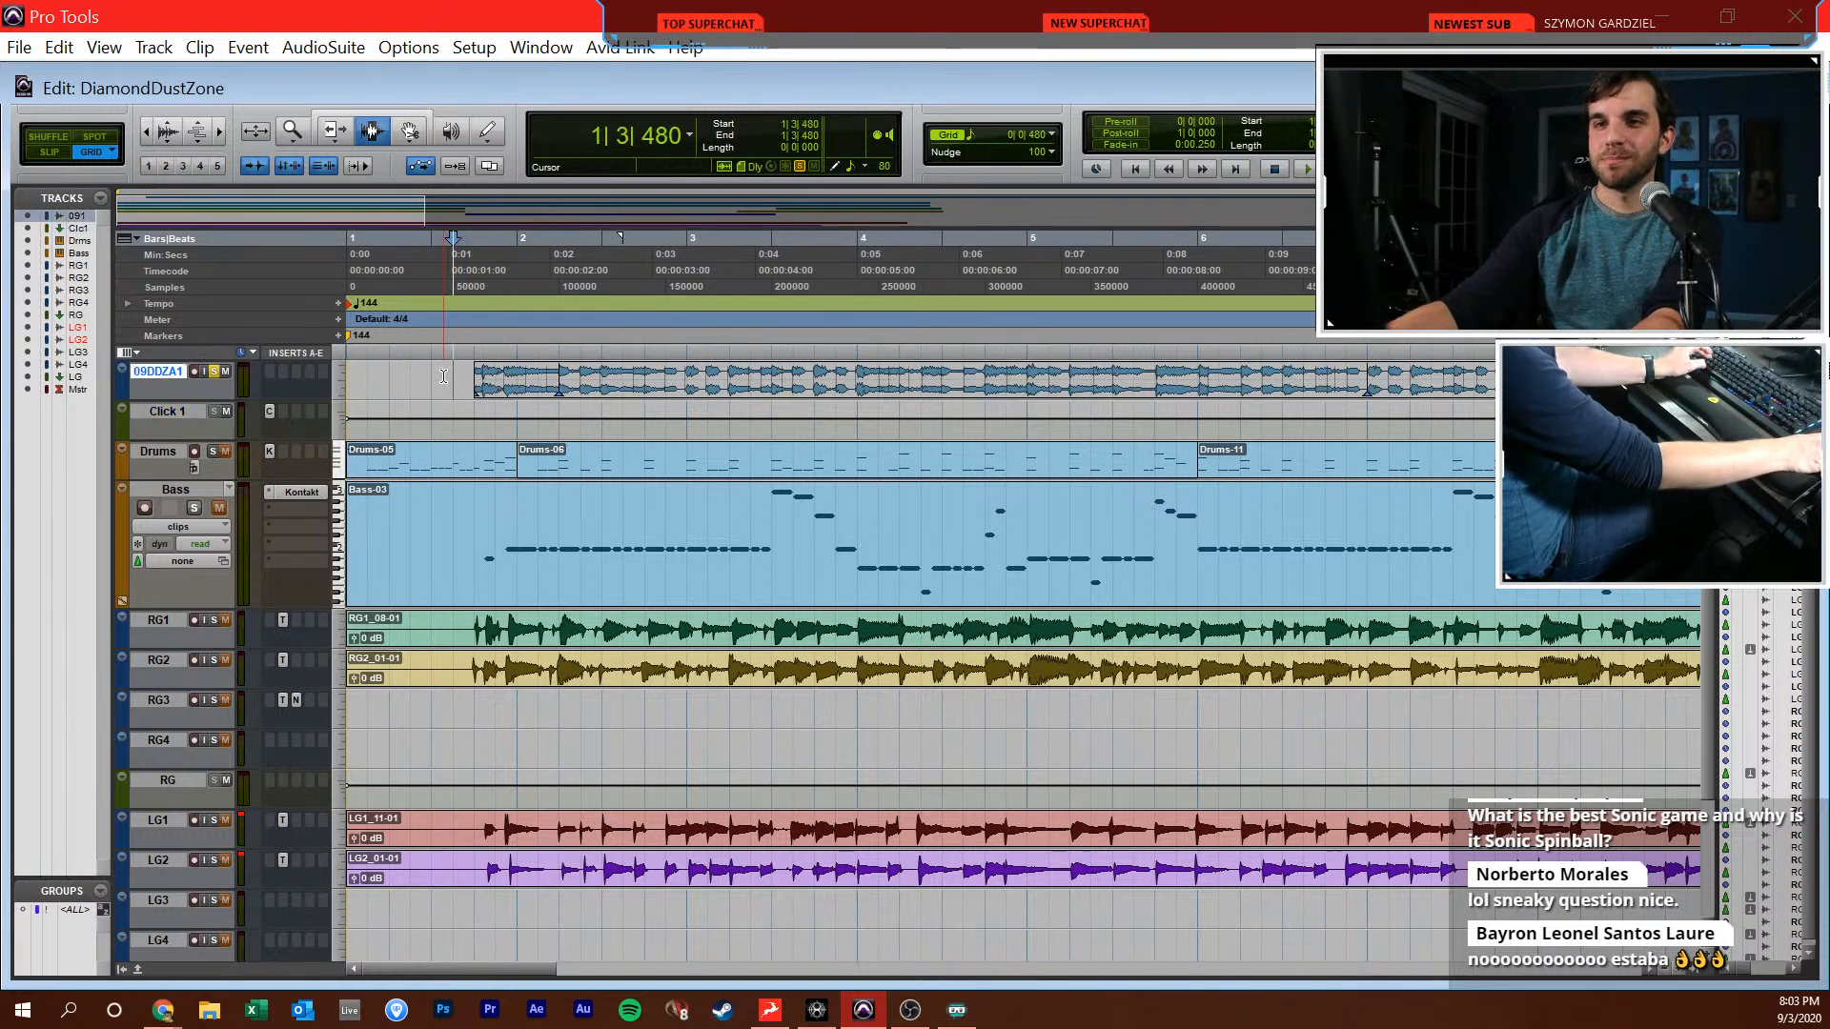
click(464, 375)
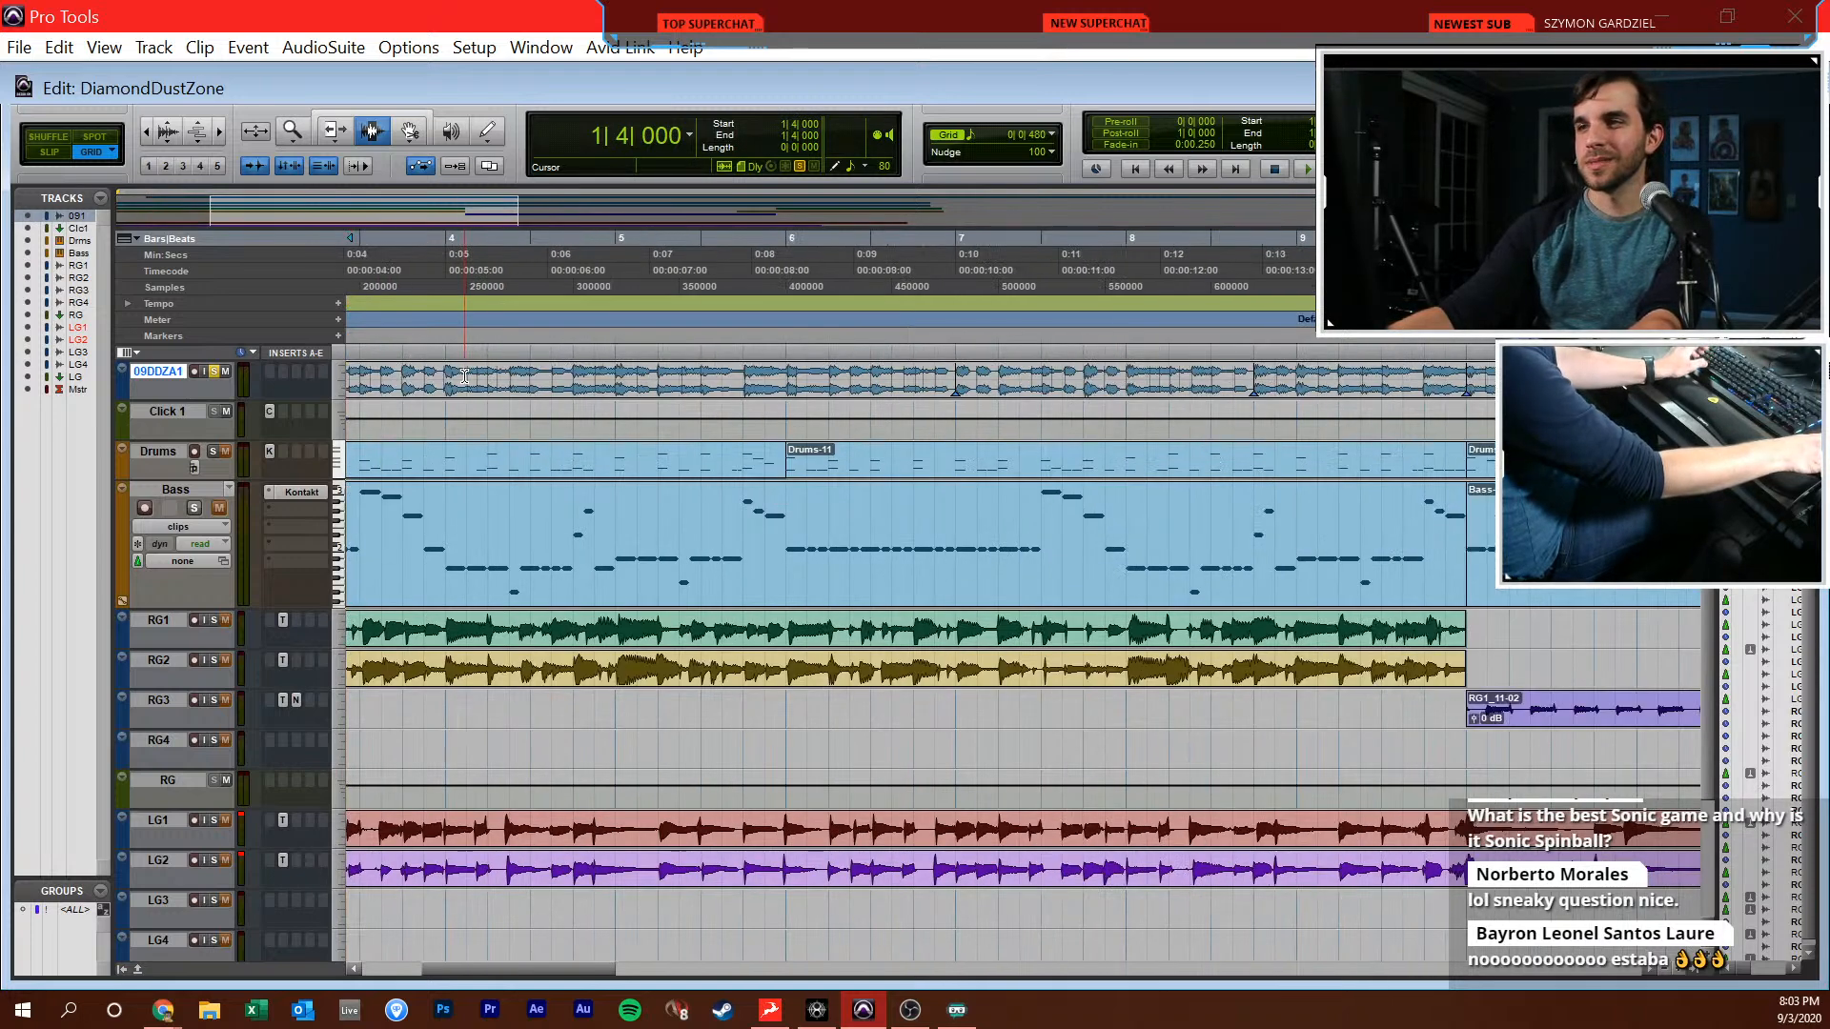
Select the opening of the 09DDZA1 reference track from 1|3|000 to 2|1|480
key(ctrl+[)
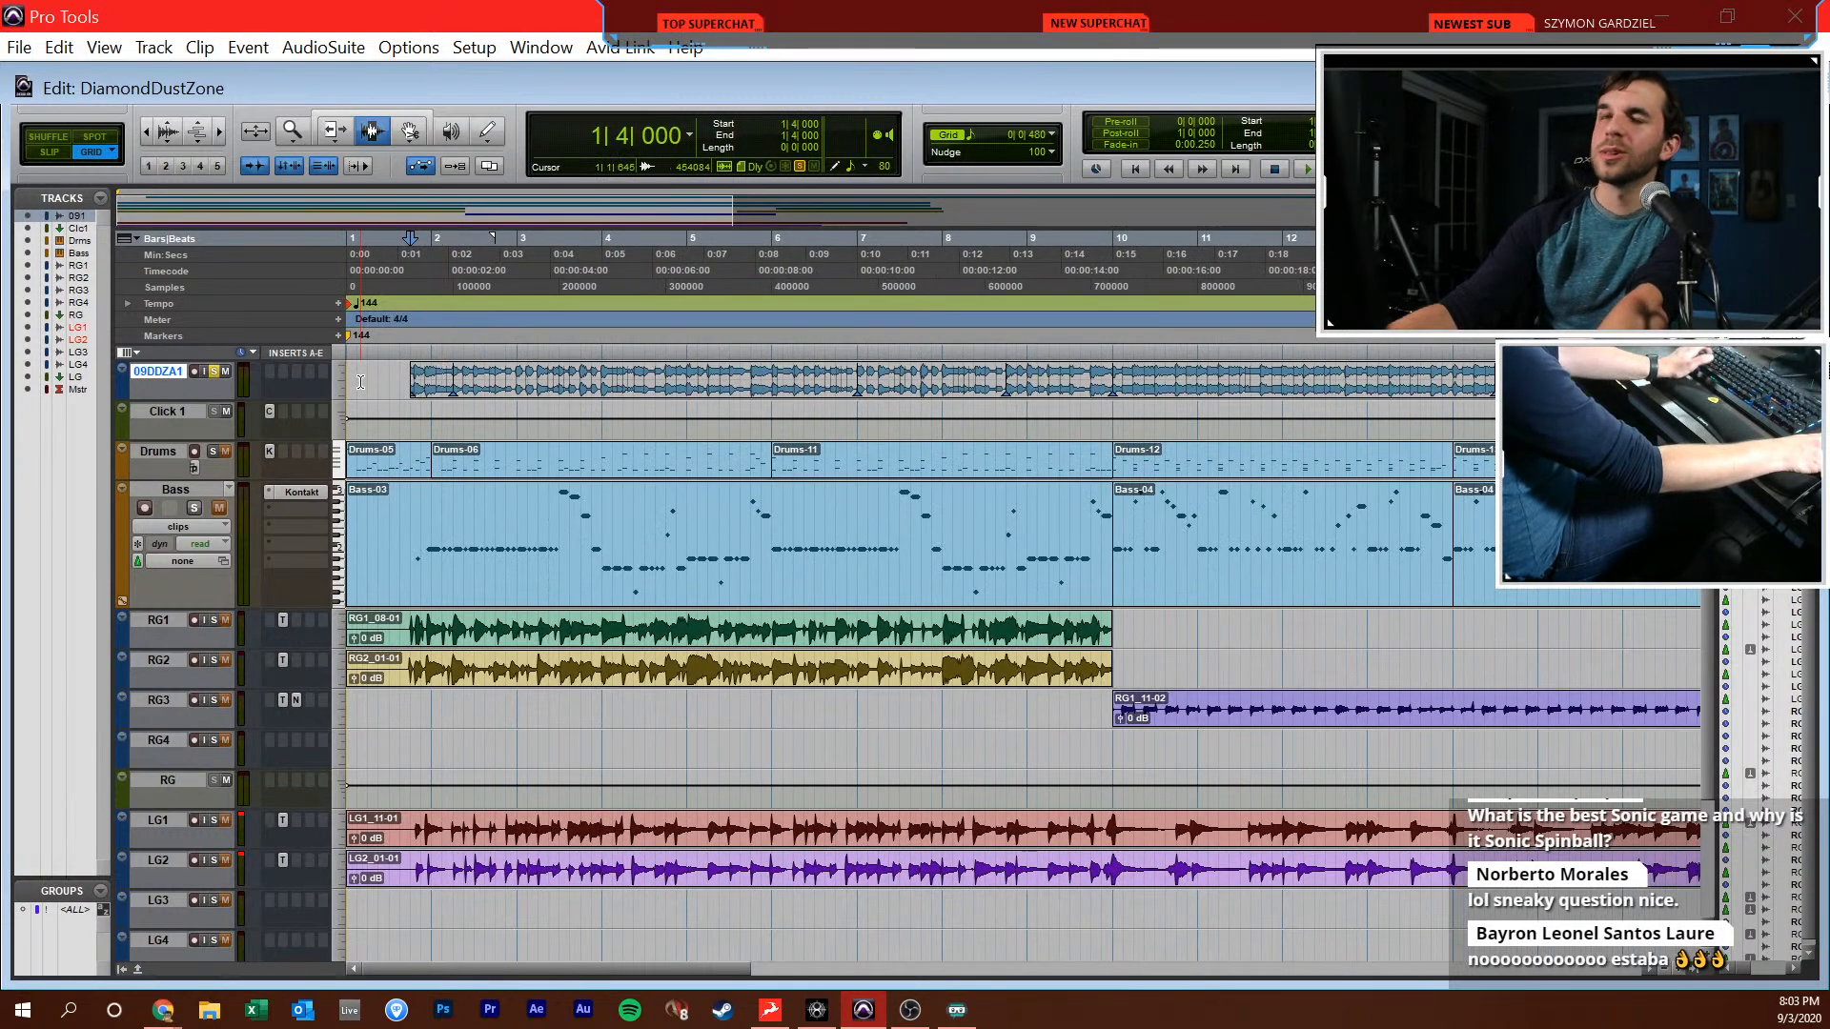
key(ctrl+])
key(ctrl+])
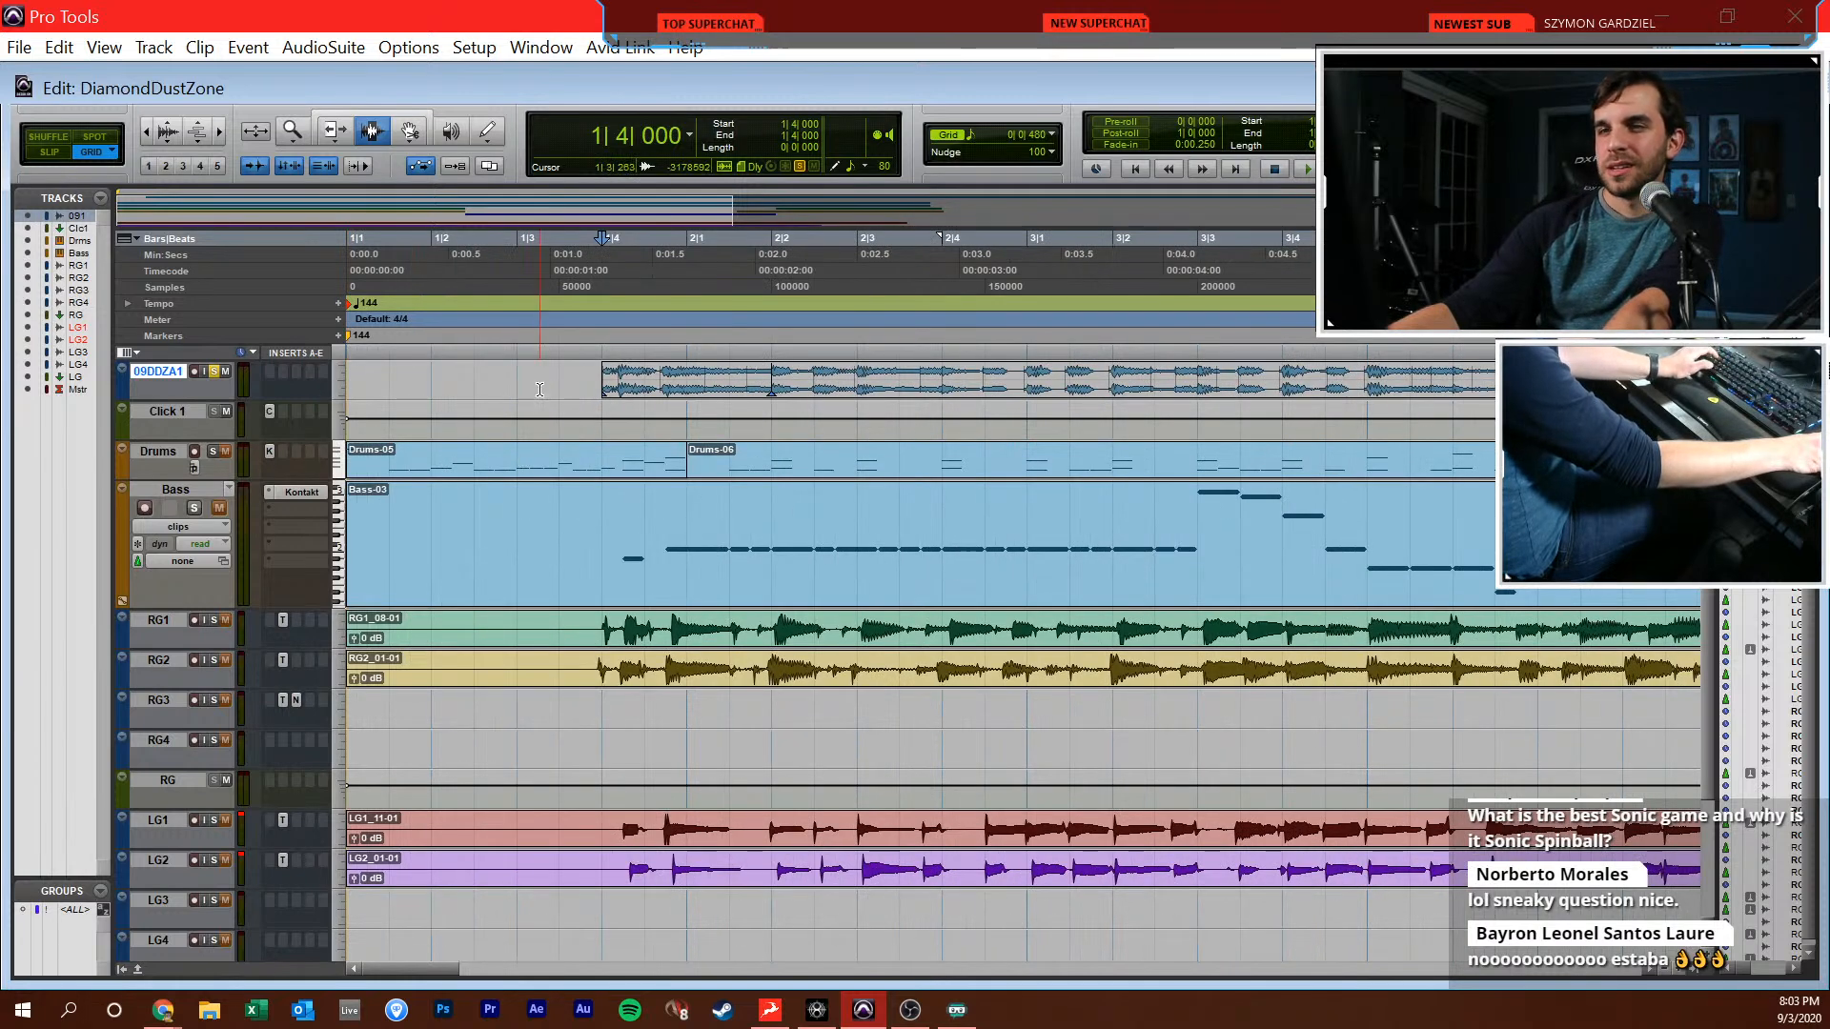
click(559, 378)
drag(522, 380, 739, 389)
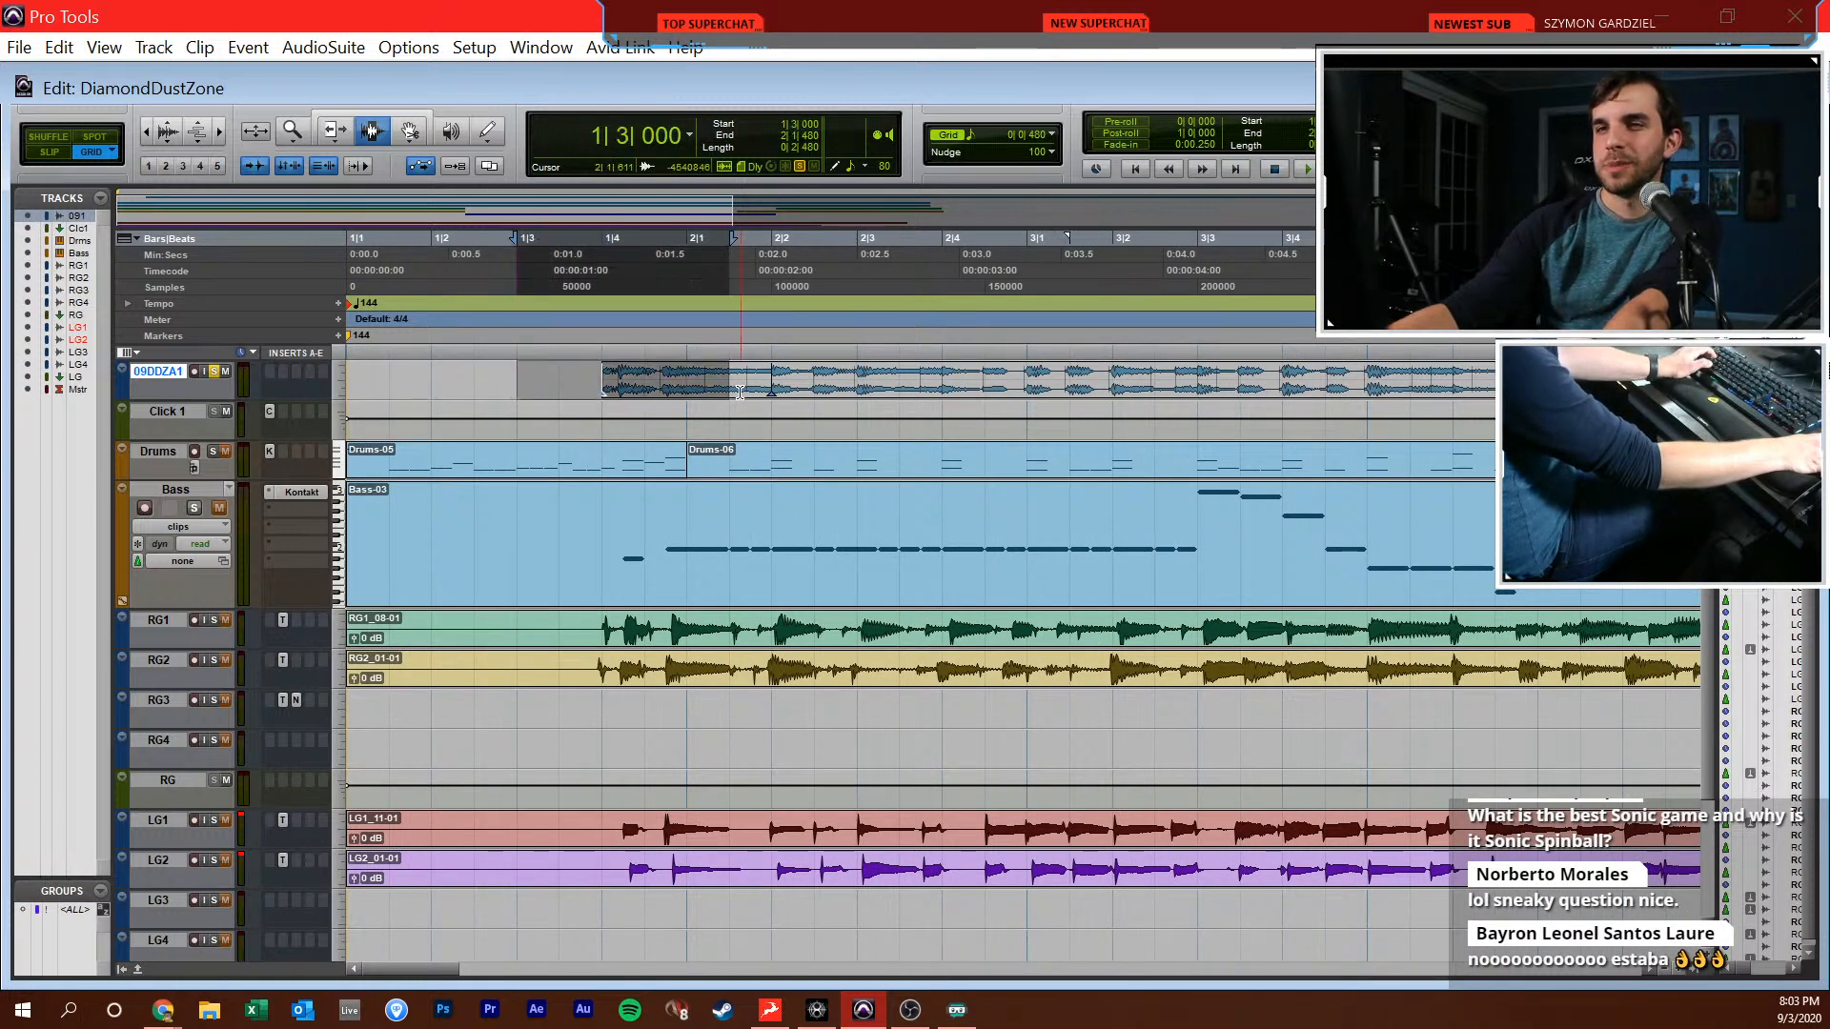
Place the edit cursor at 1|3|000 on the reference track and play the soloed reference from there for about two bars
click(737, 376)
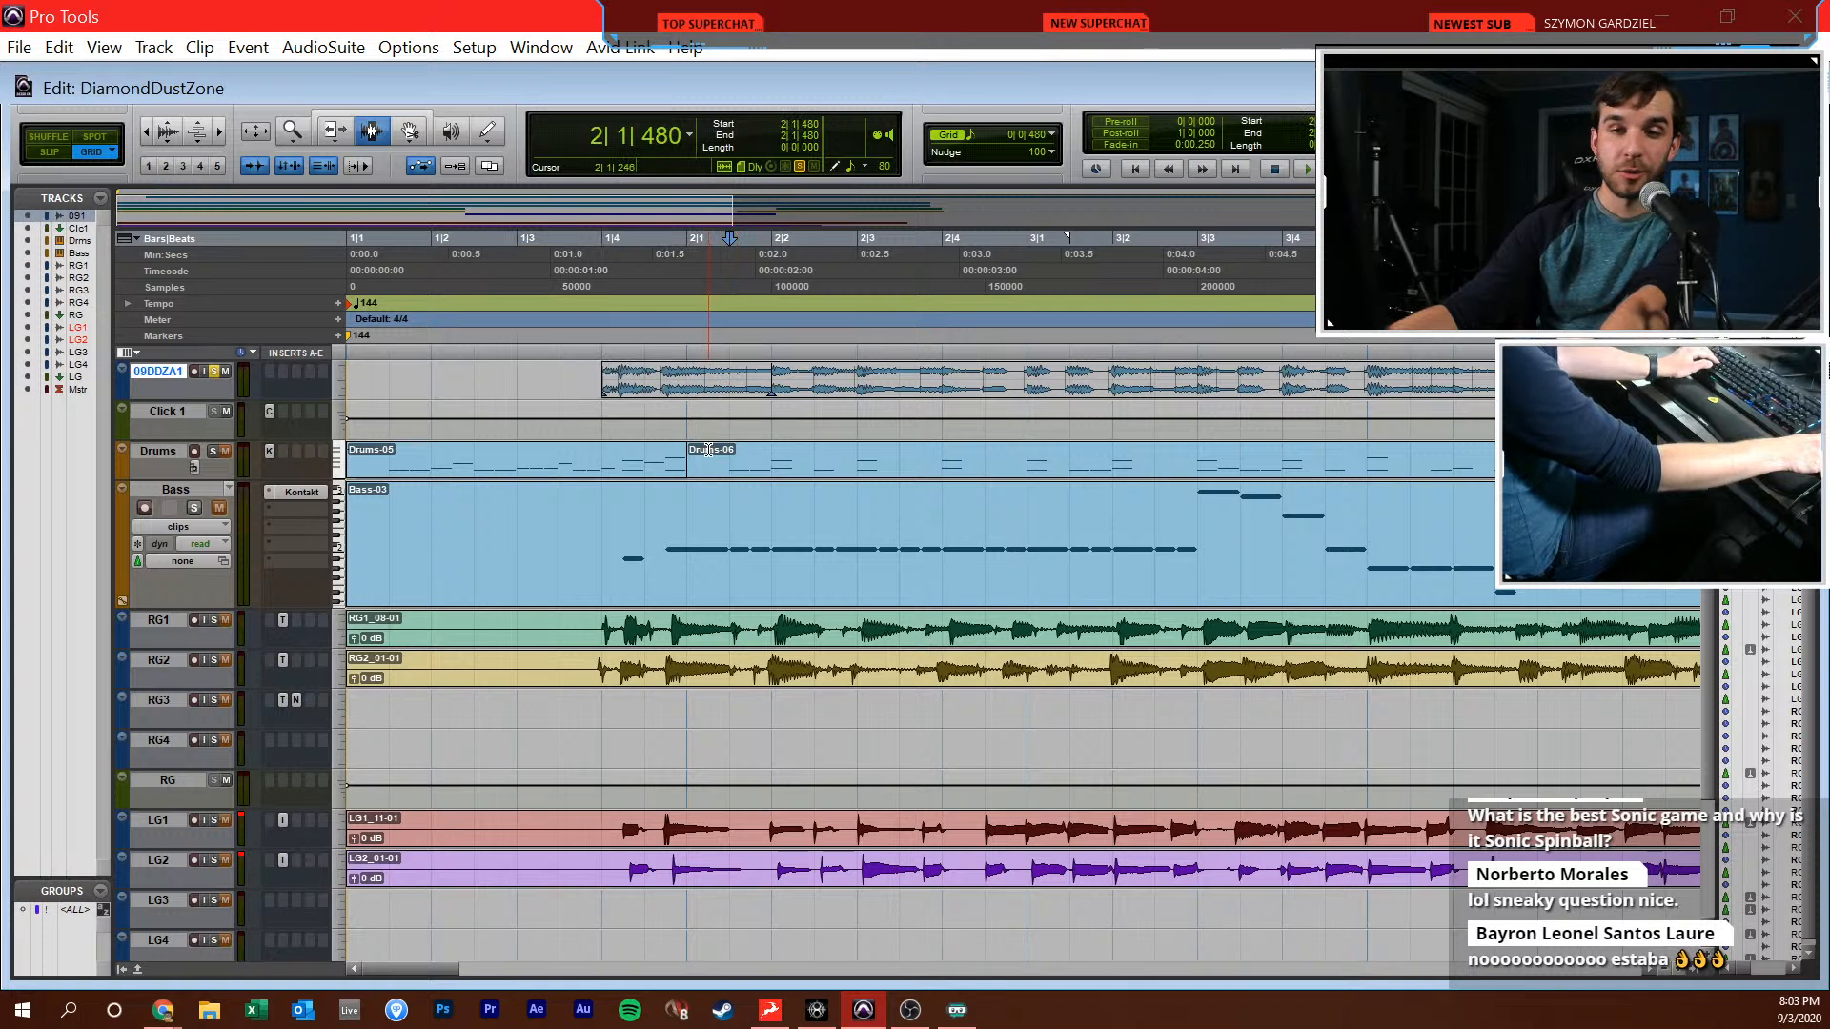
click(587, 398)
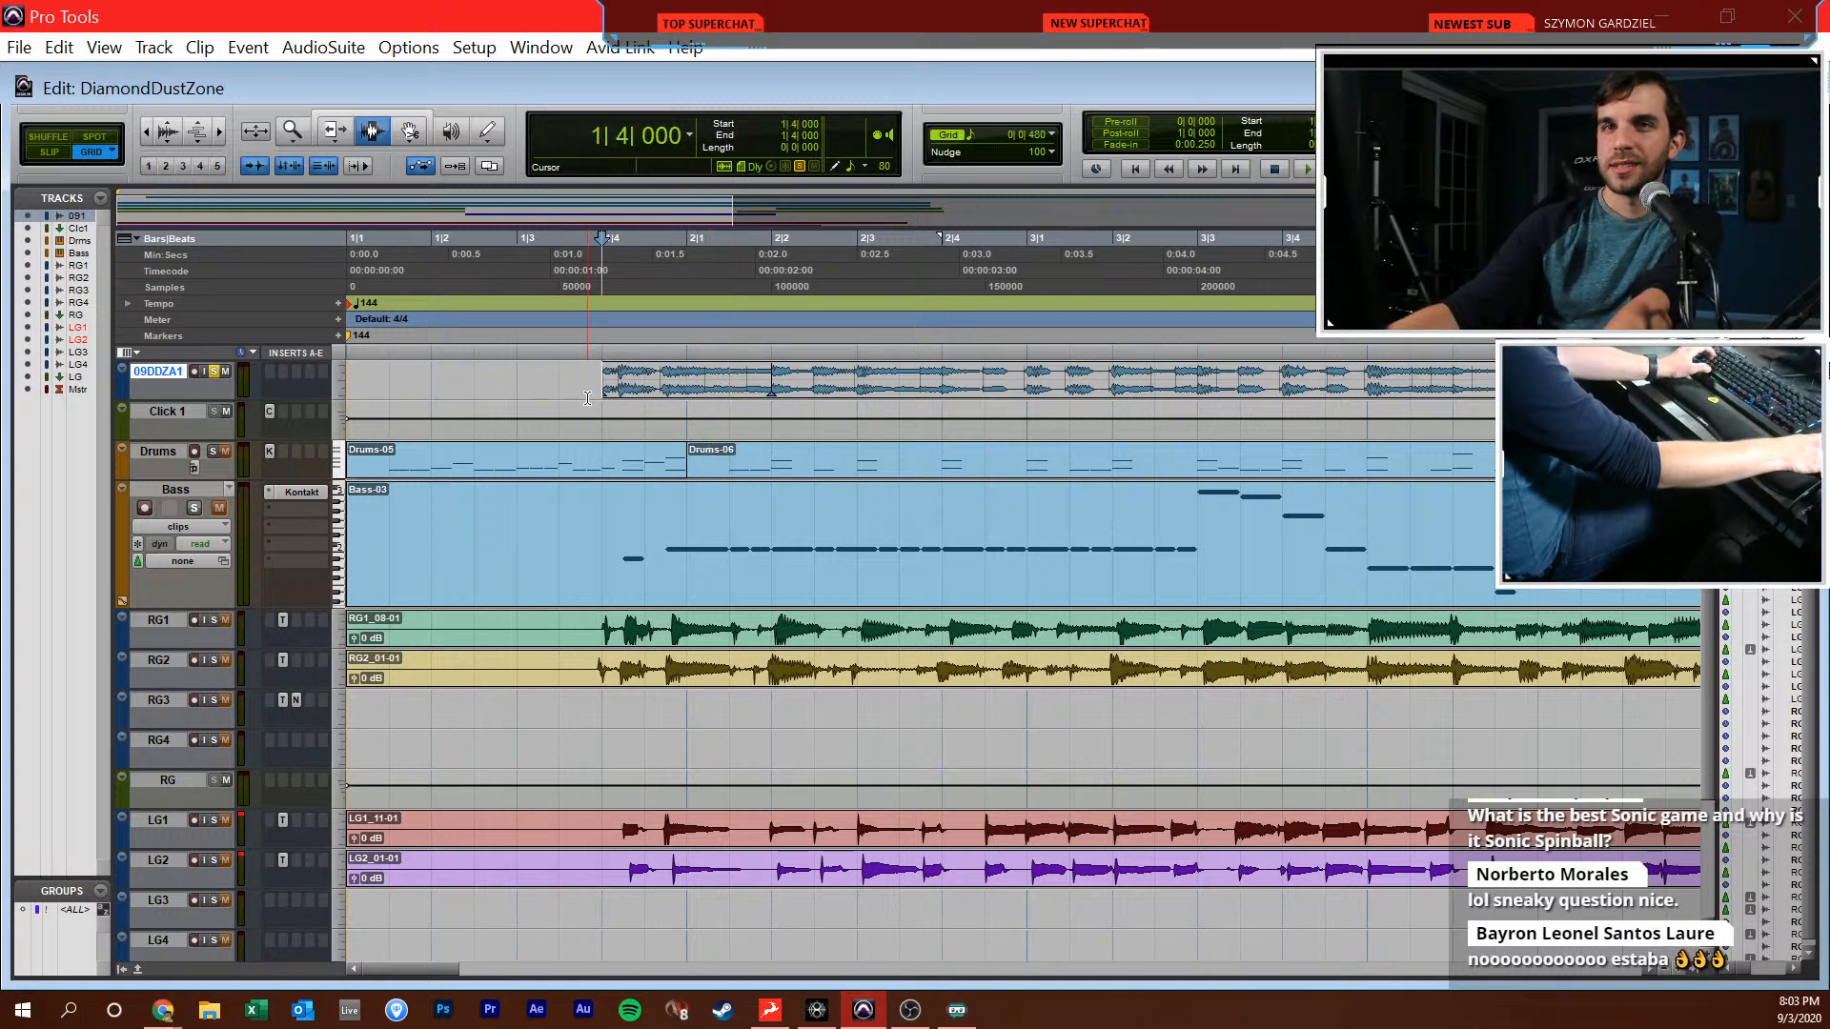
drag(522, 393, 506, 357)
click(816, 381)
click(511, 367)
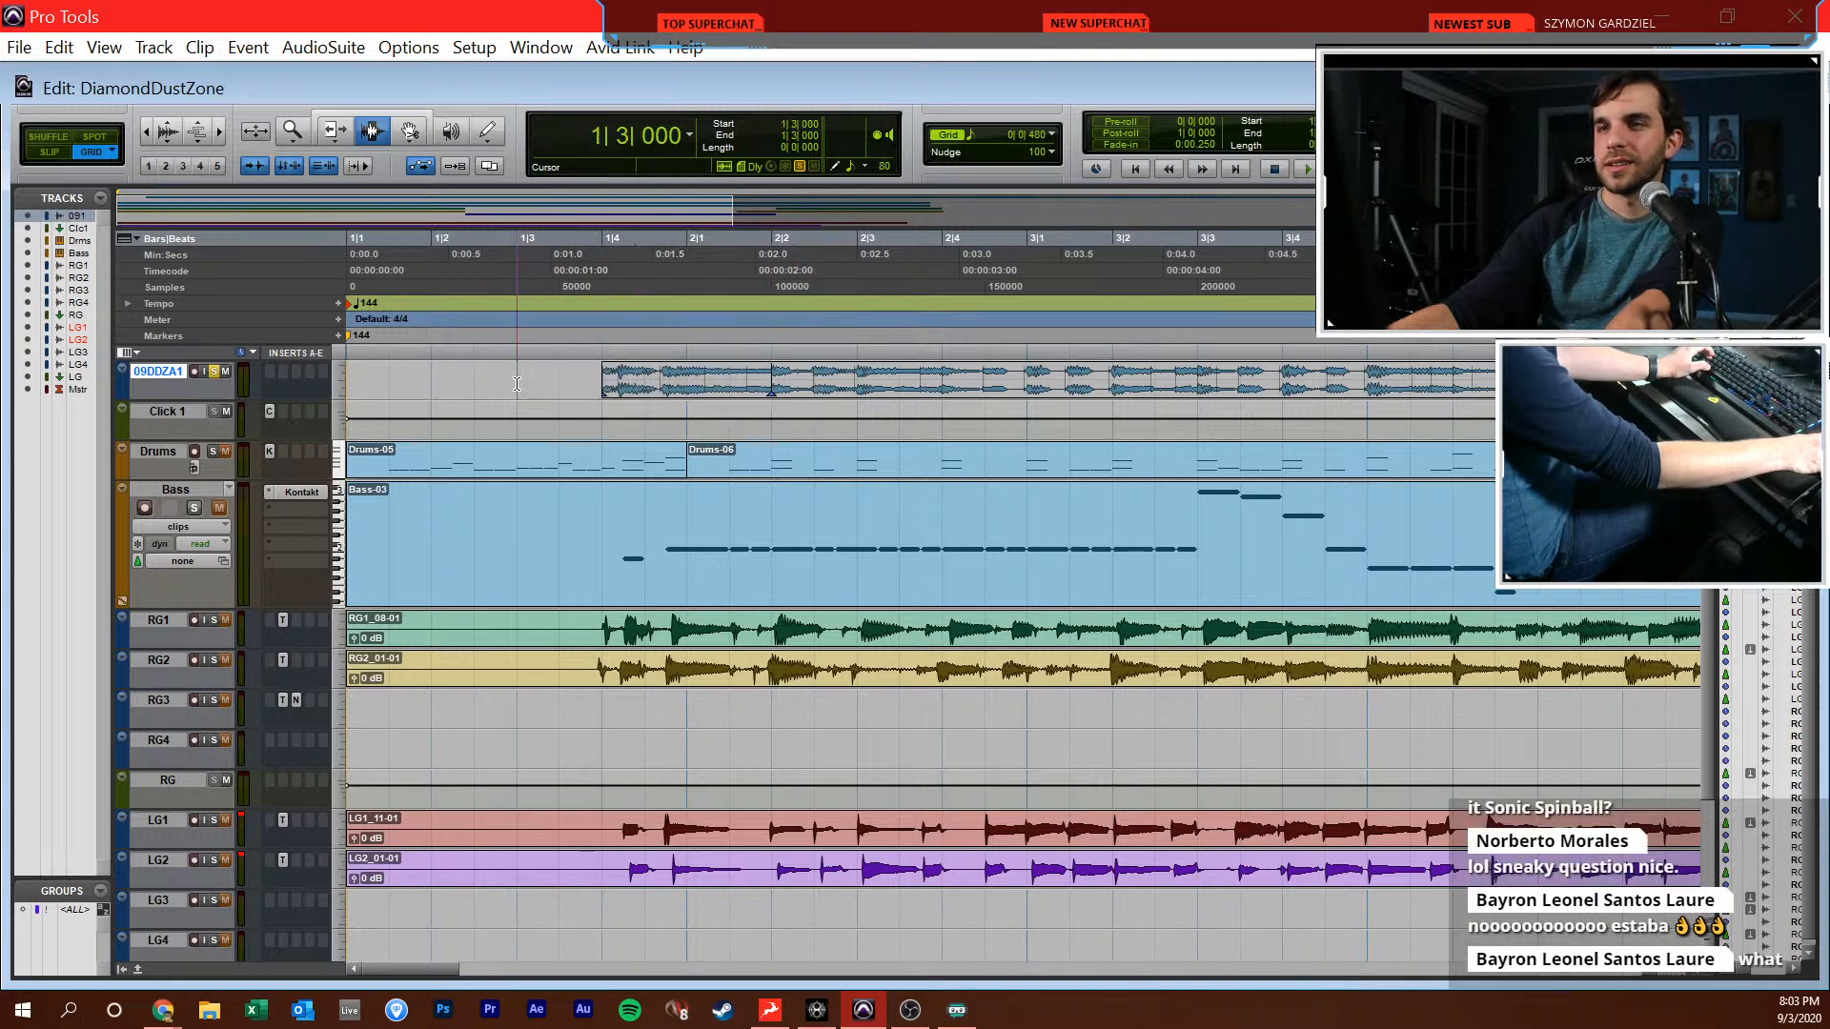
key(space)
key(space)
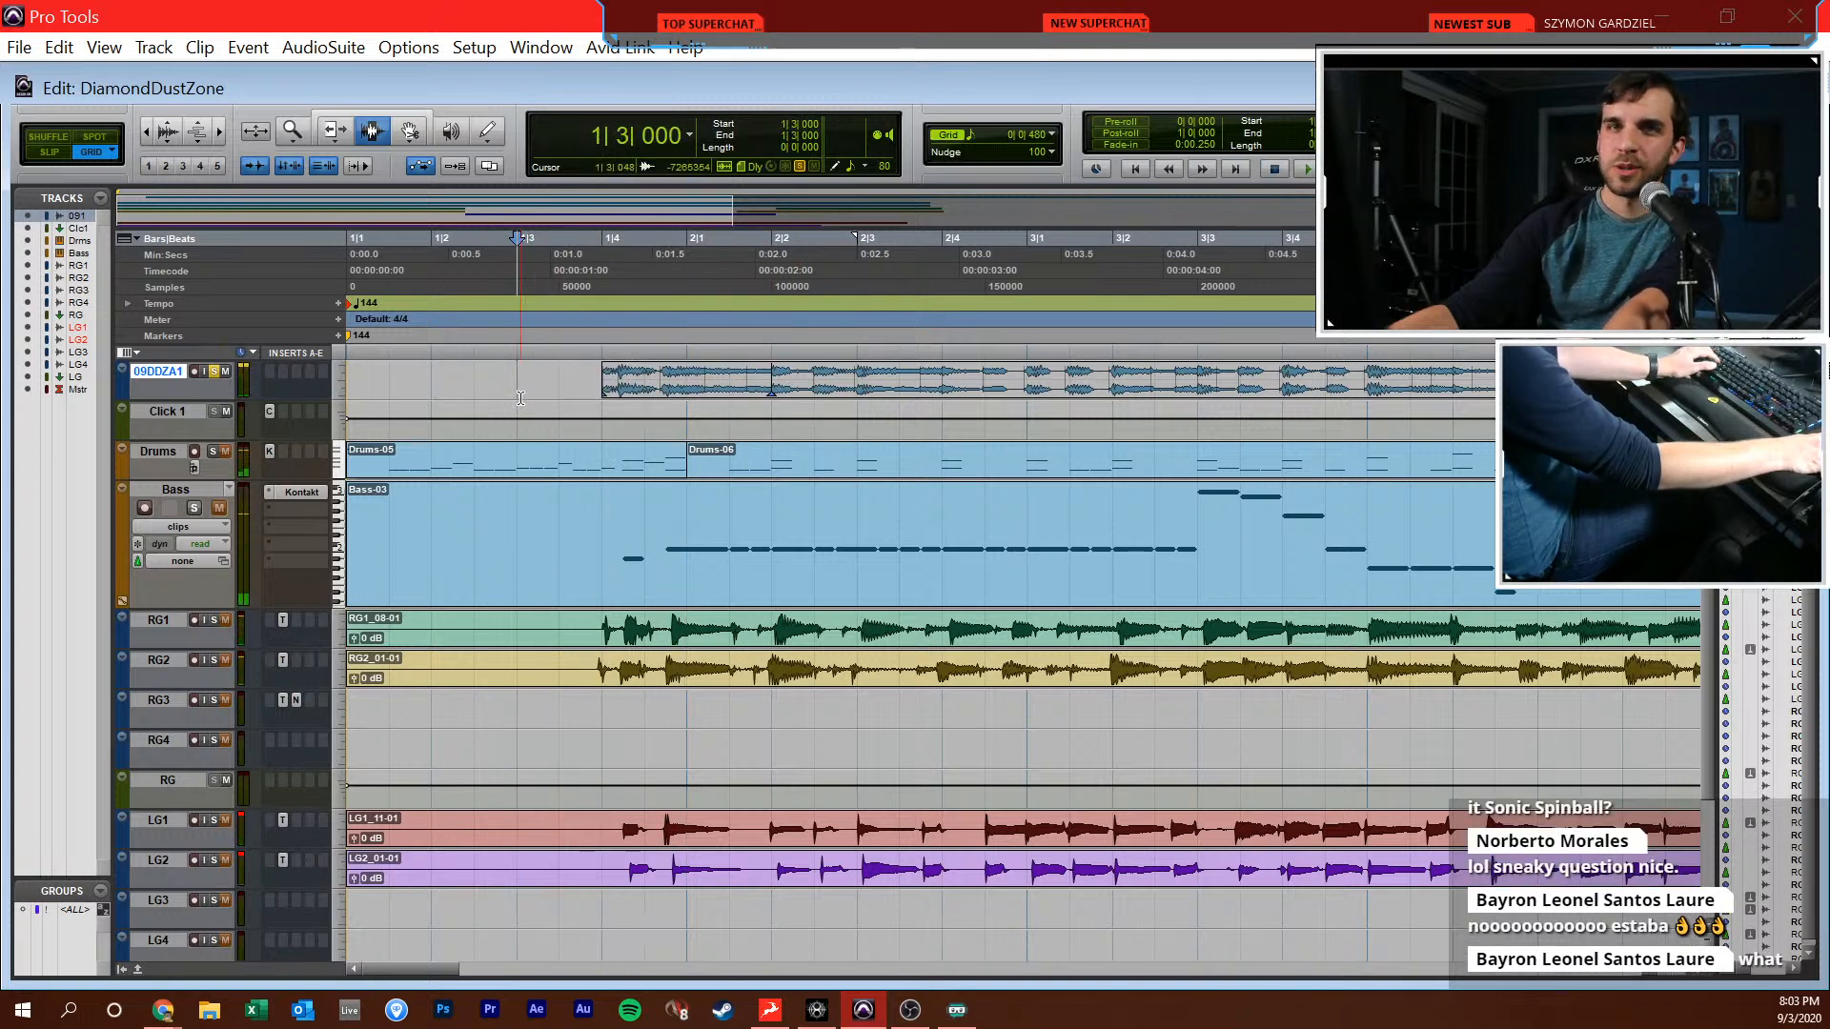
key(space)
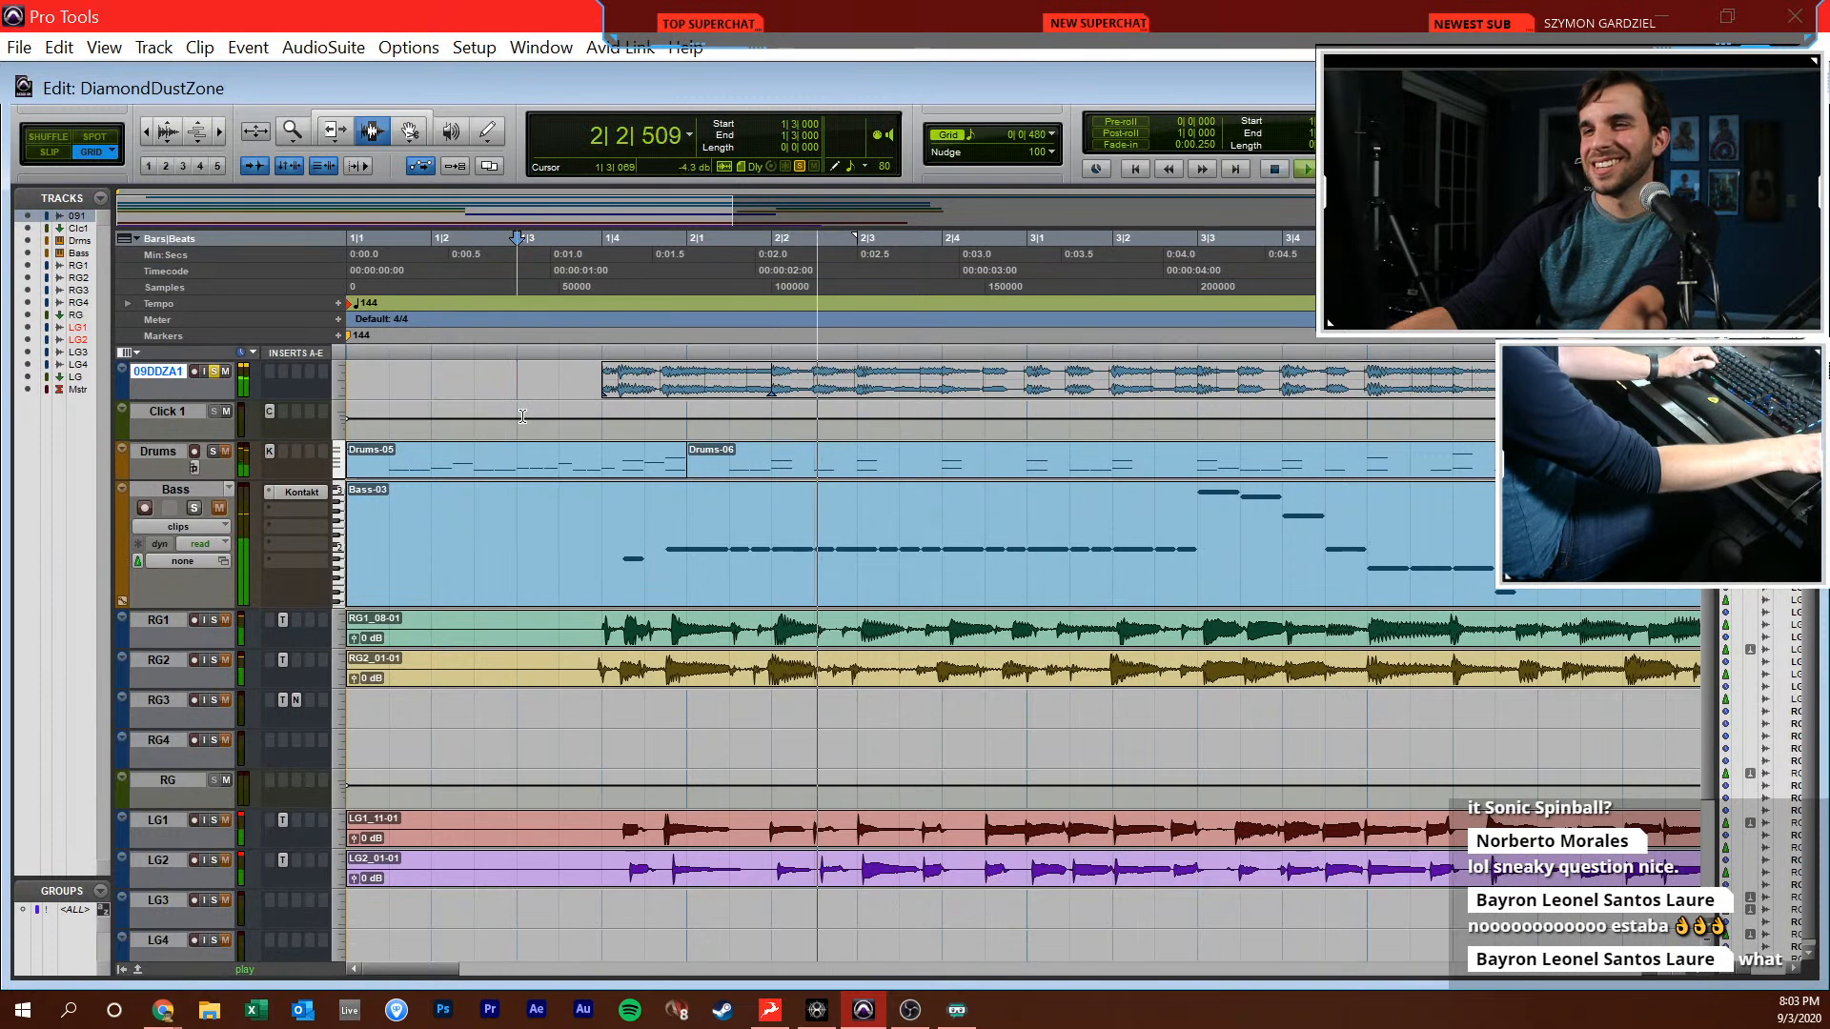
key(r)
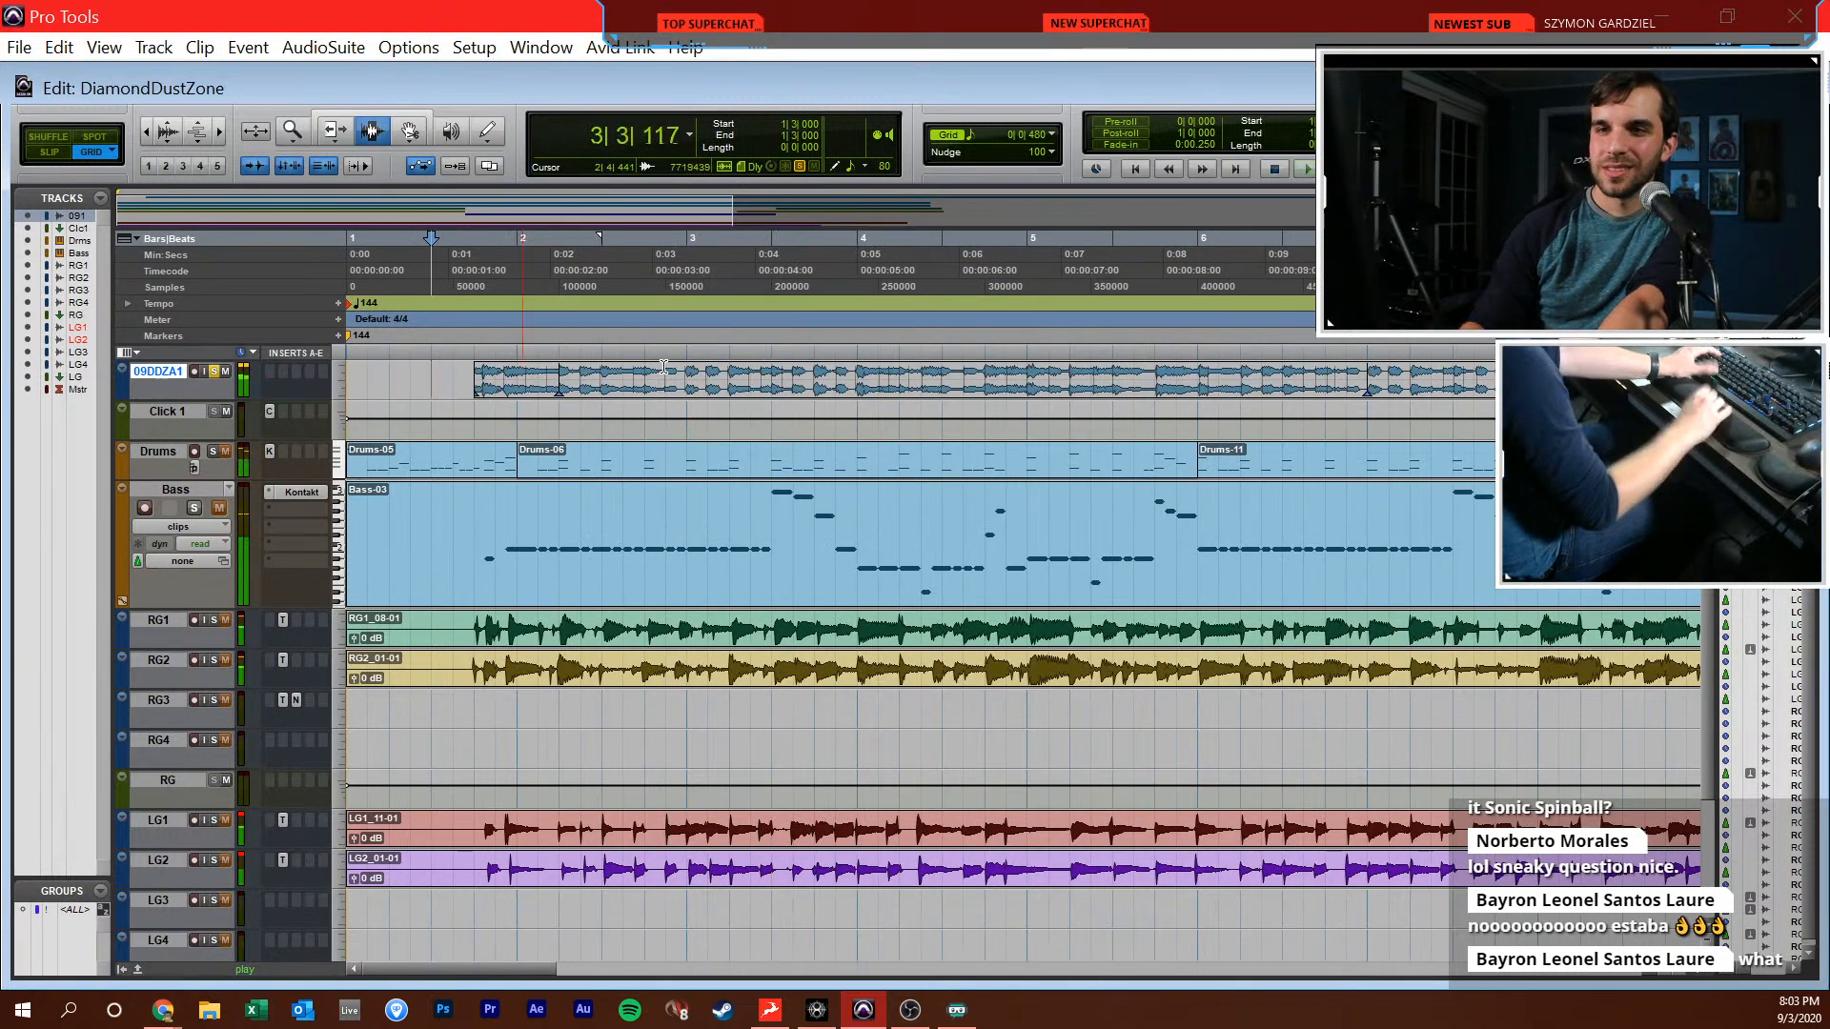
key(space)
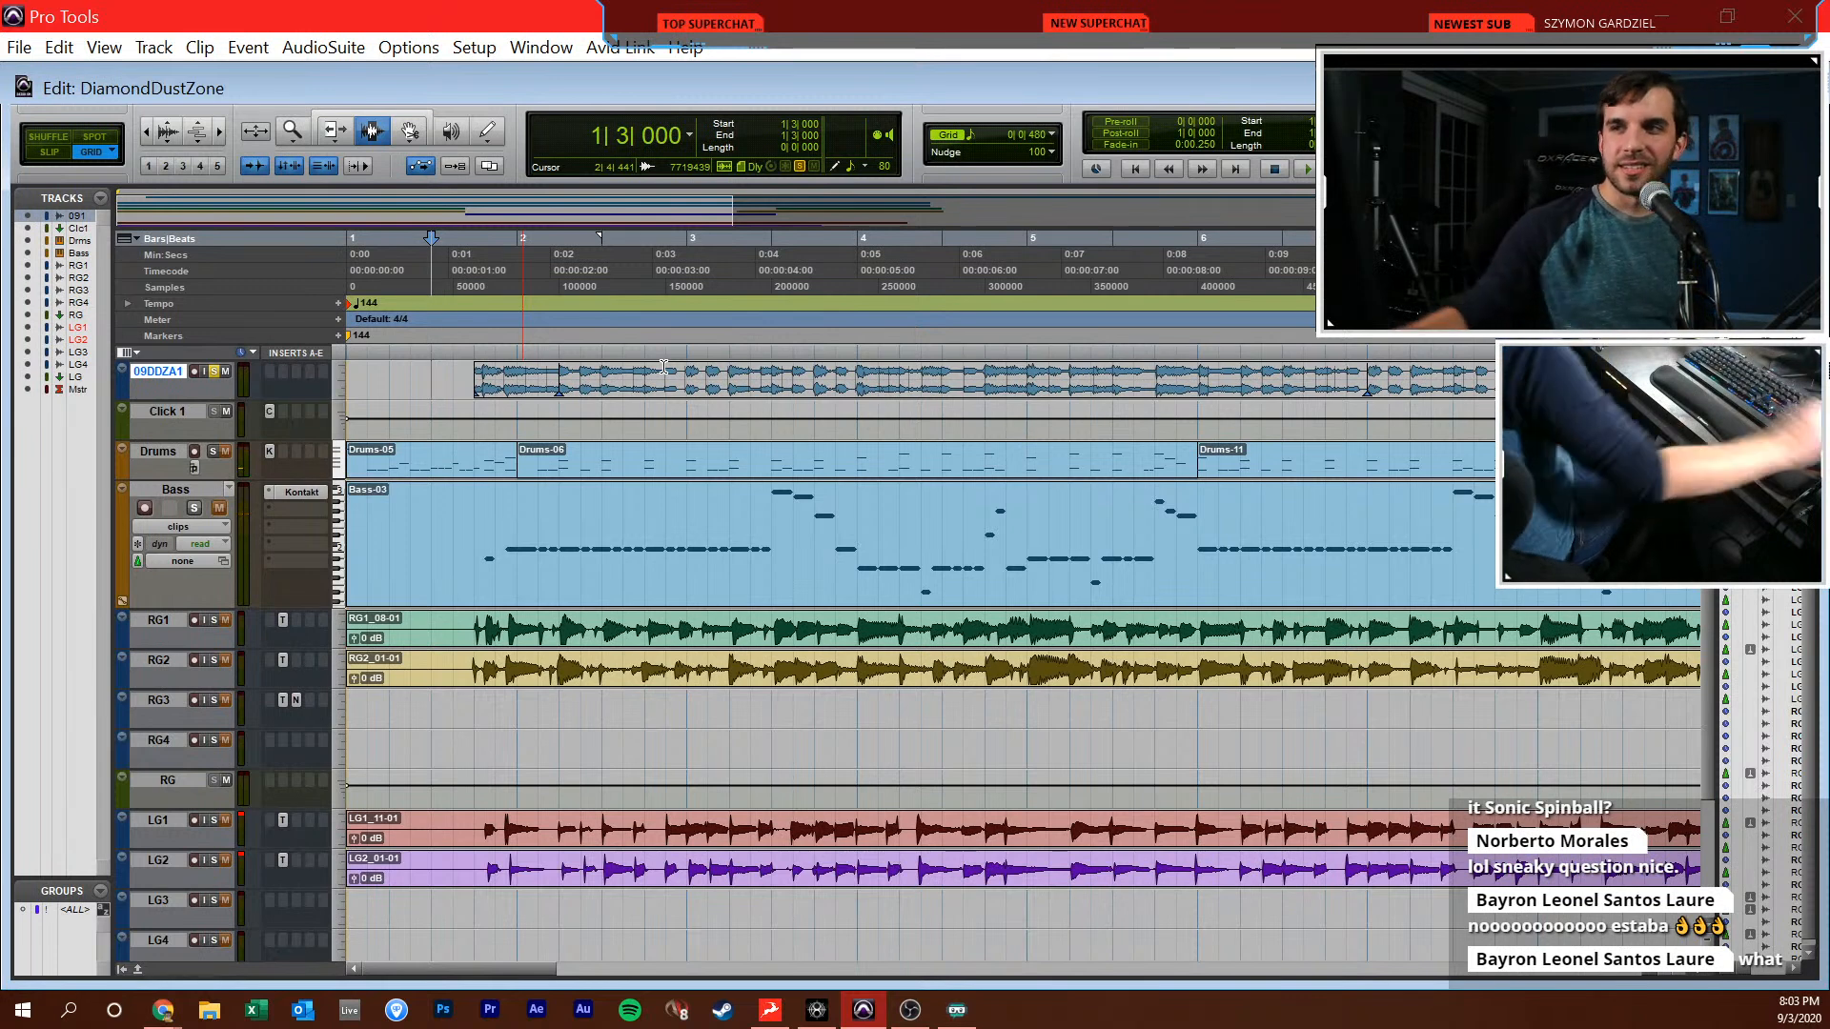
Play the soloed reference track from 2|1|000 for about four bars and stop
click(519, 409)
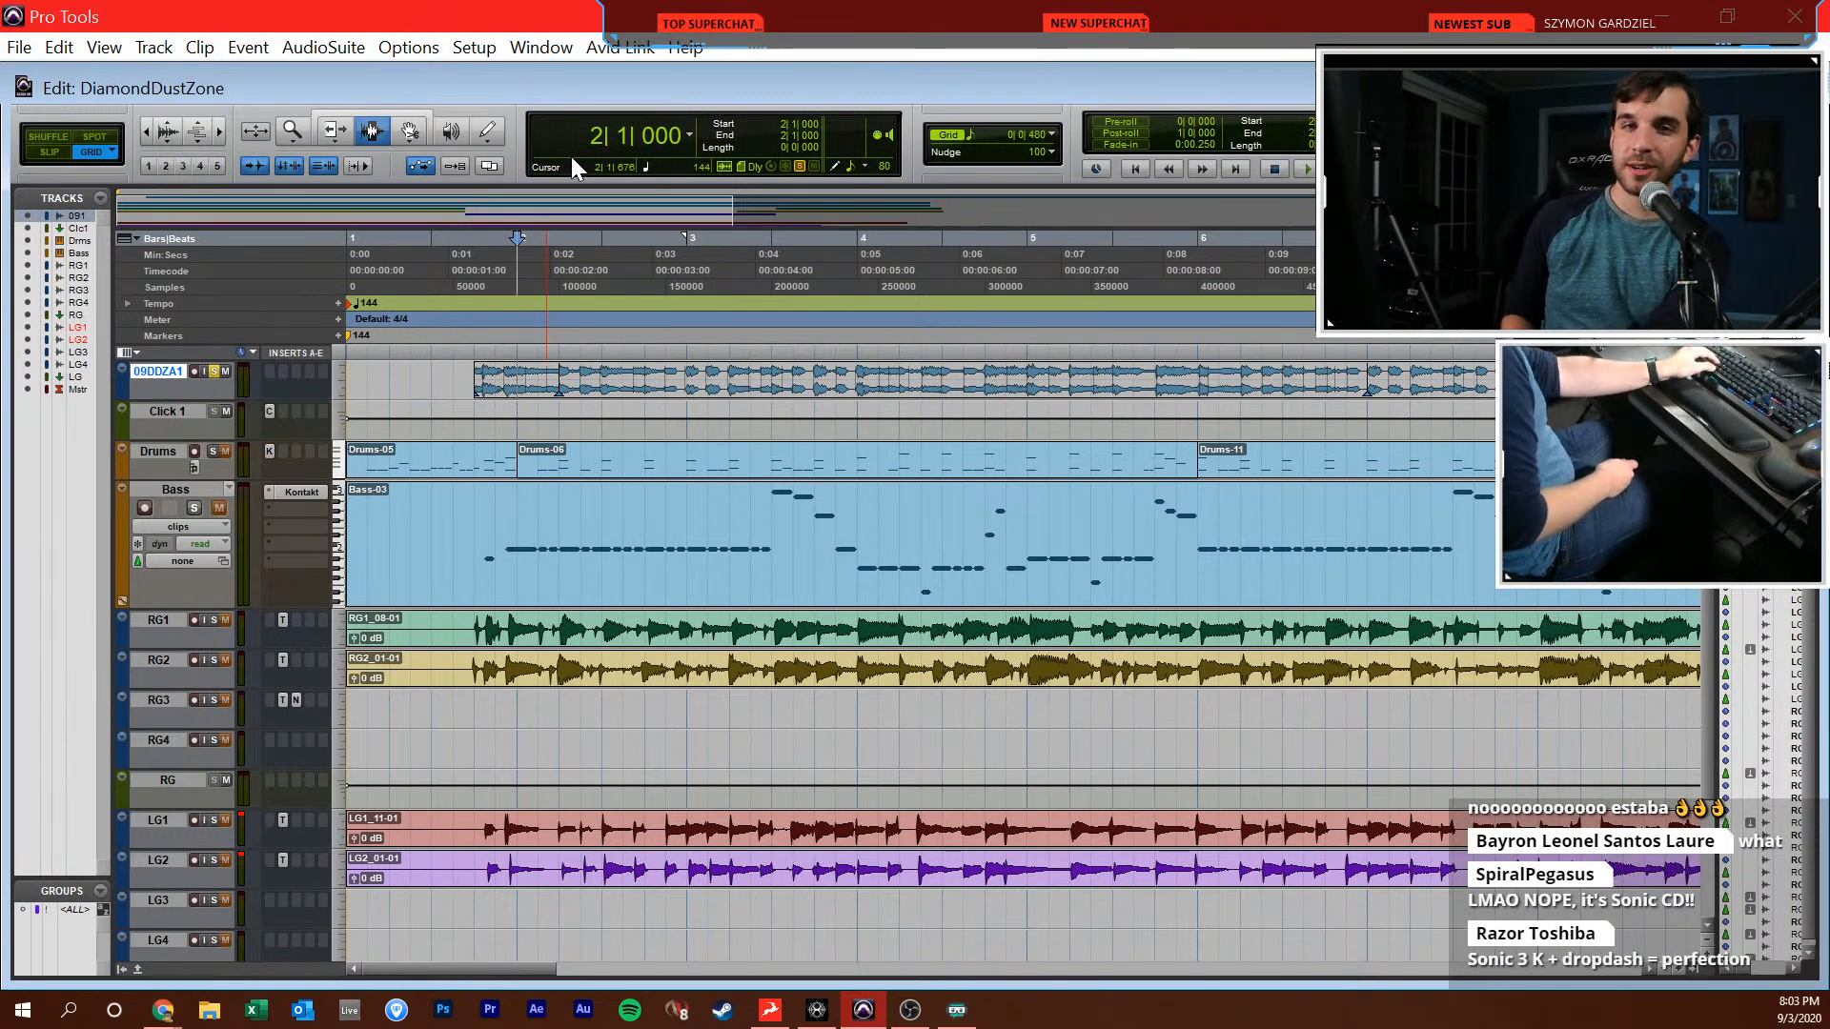
key(space)
key(space)
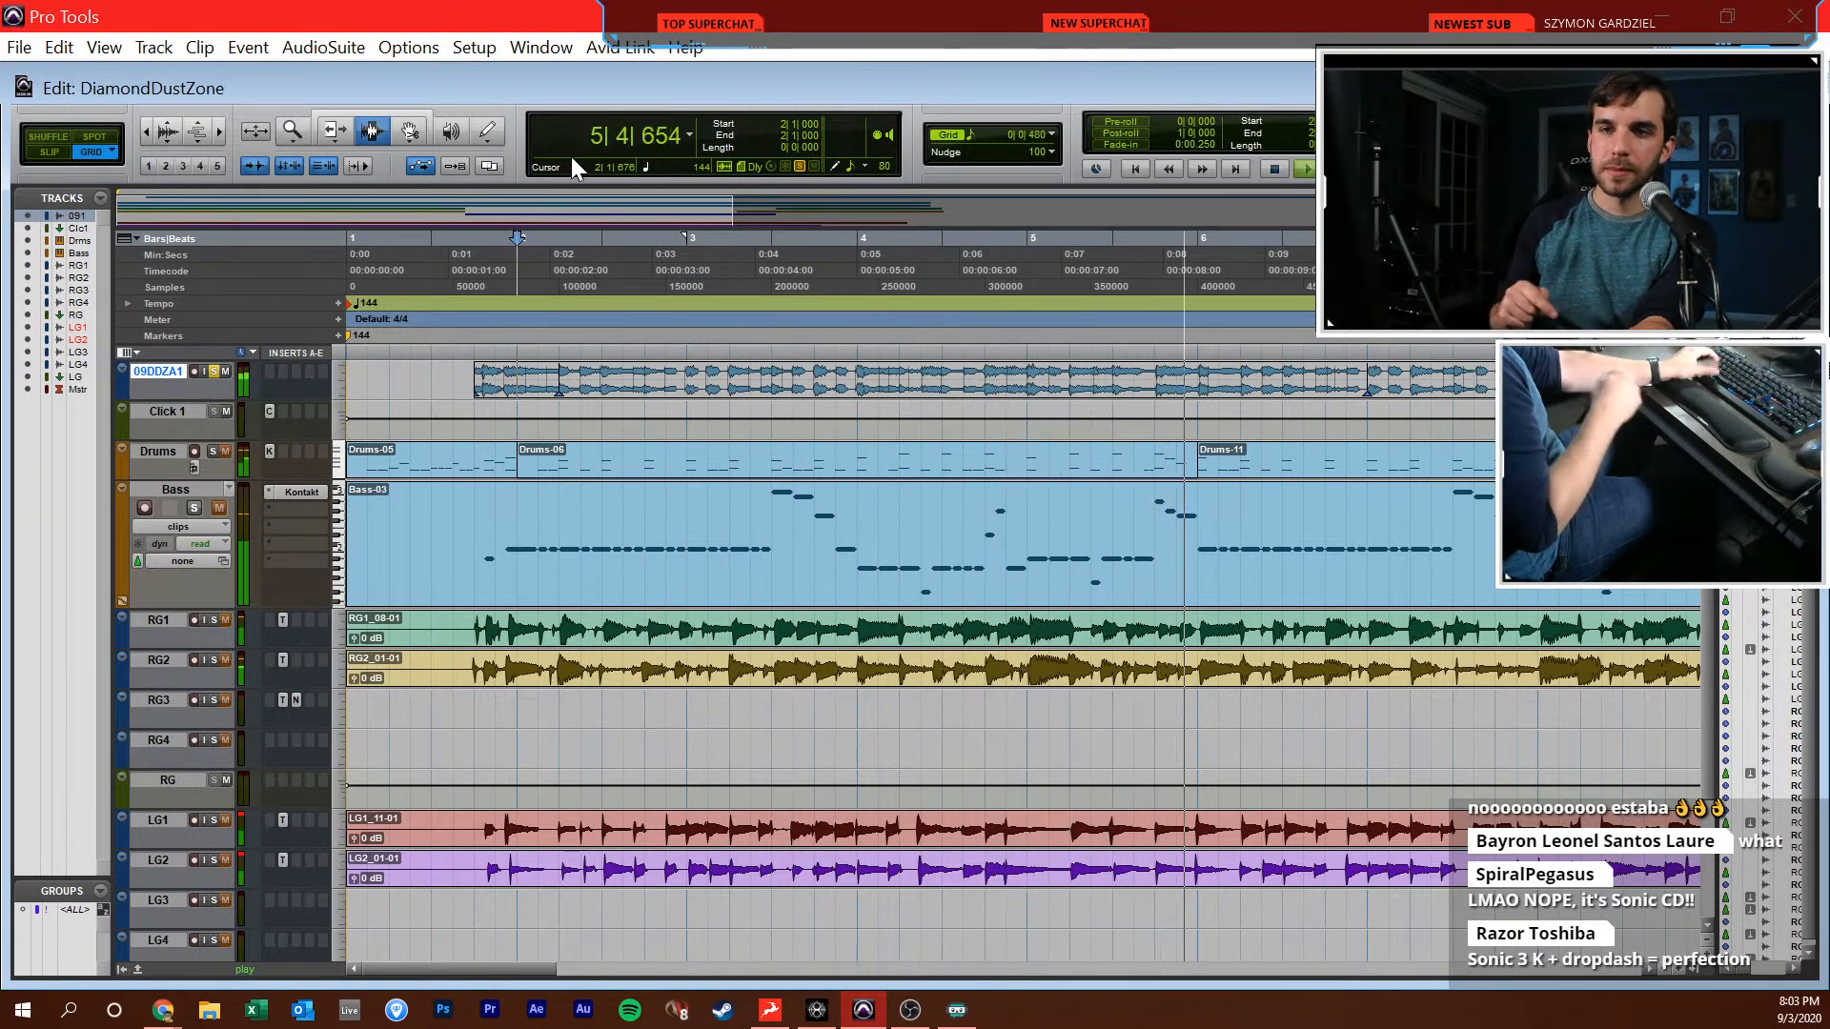
key(space)
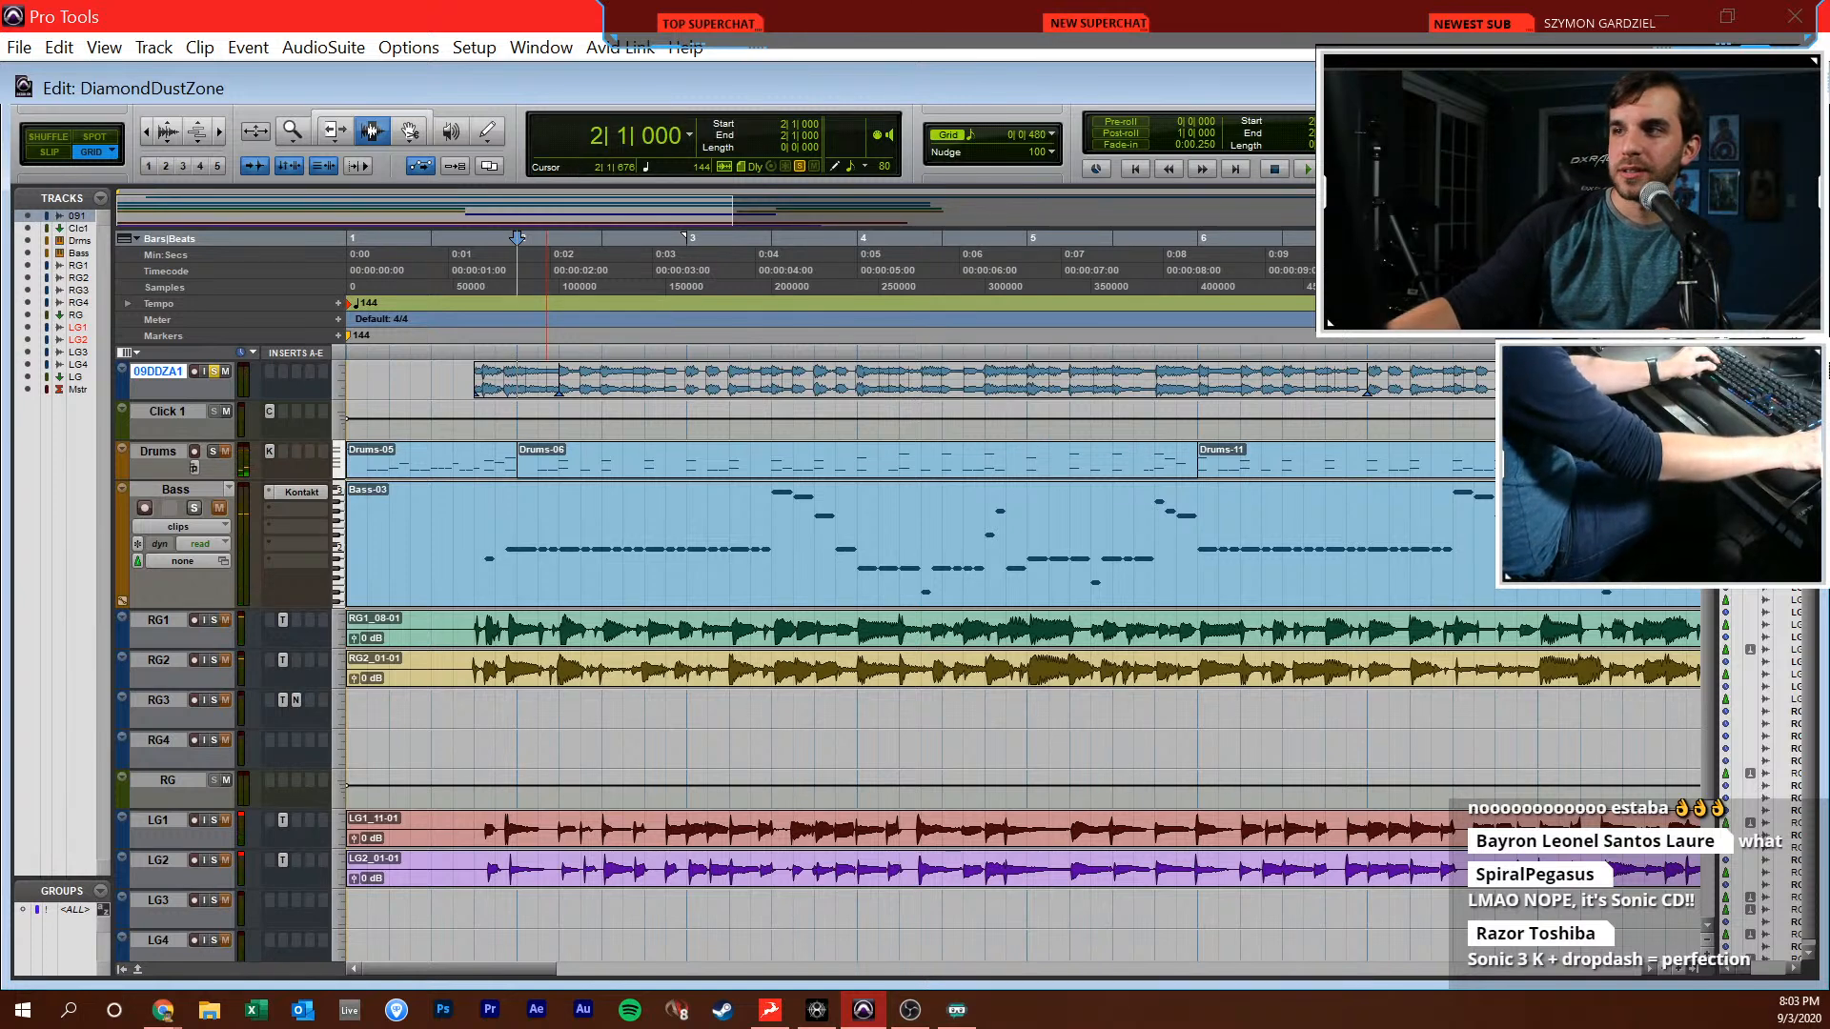
With the tempo at 100, record-enable and solo LG3 and copy the TnfrgJsnRc plug-in from LG2 onto it
key(ctrl+z)
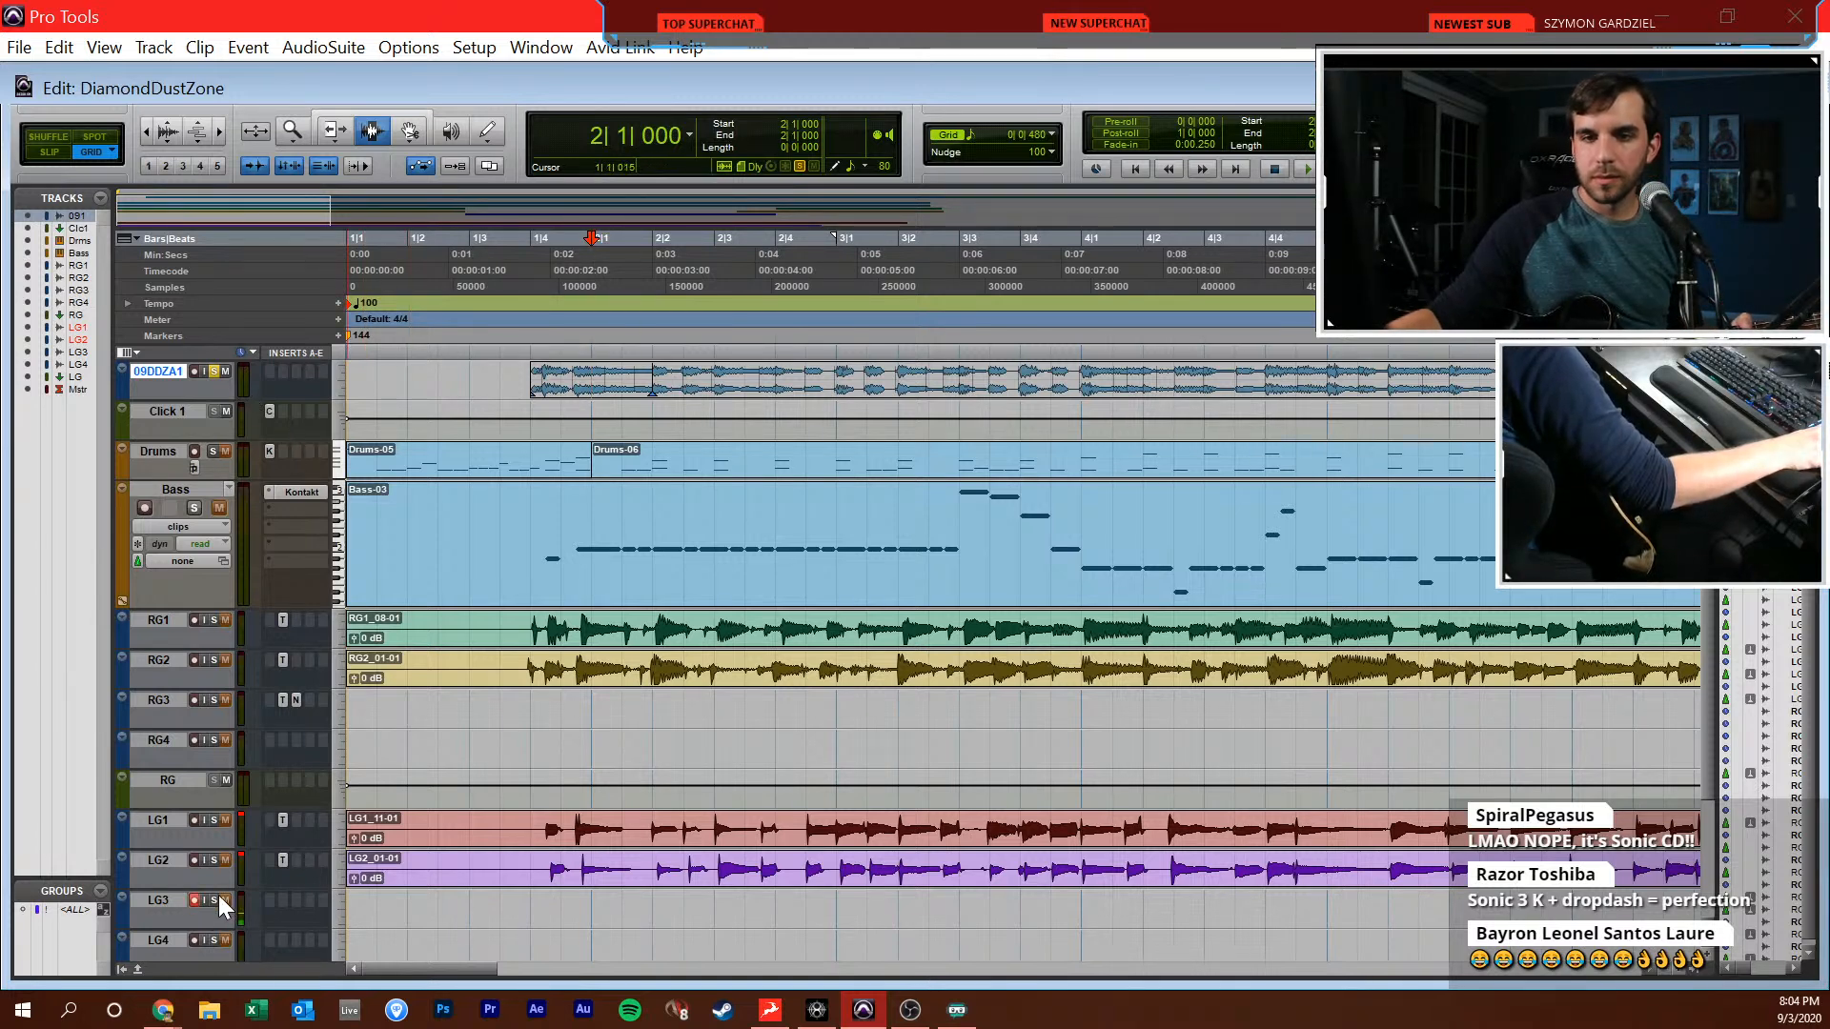
key(ctrl+equal)
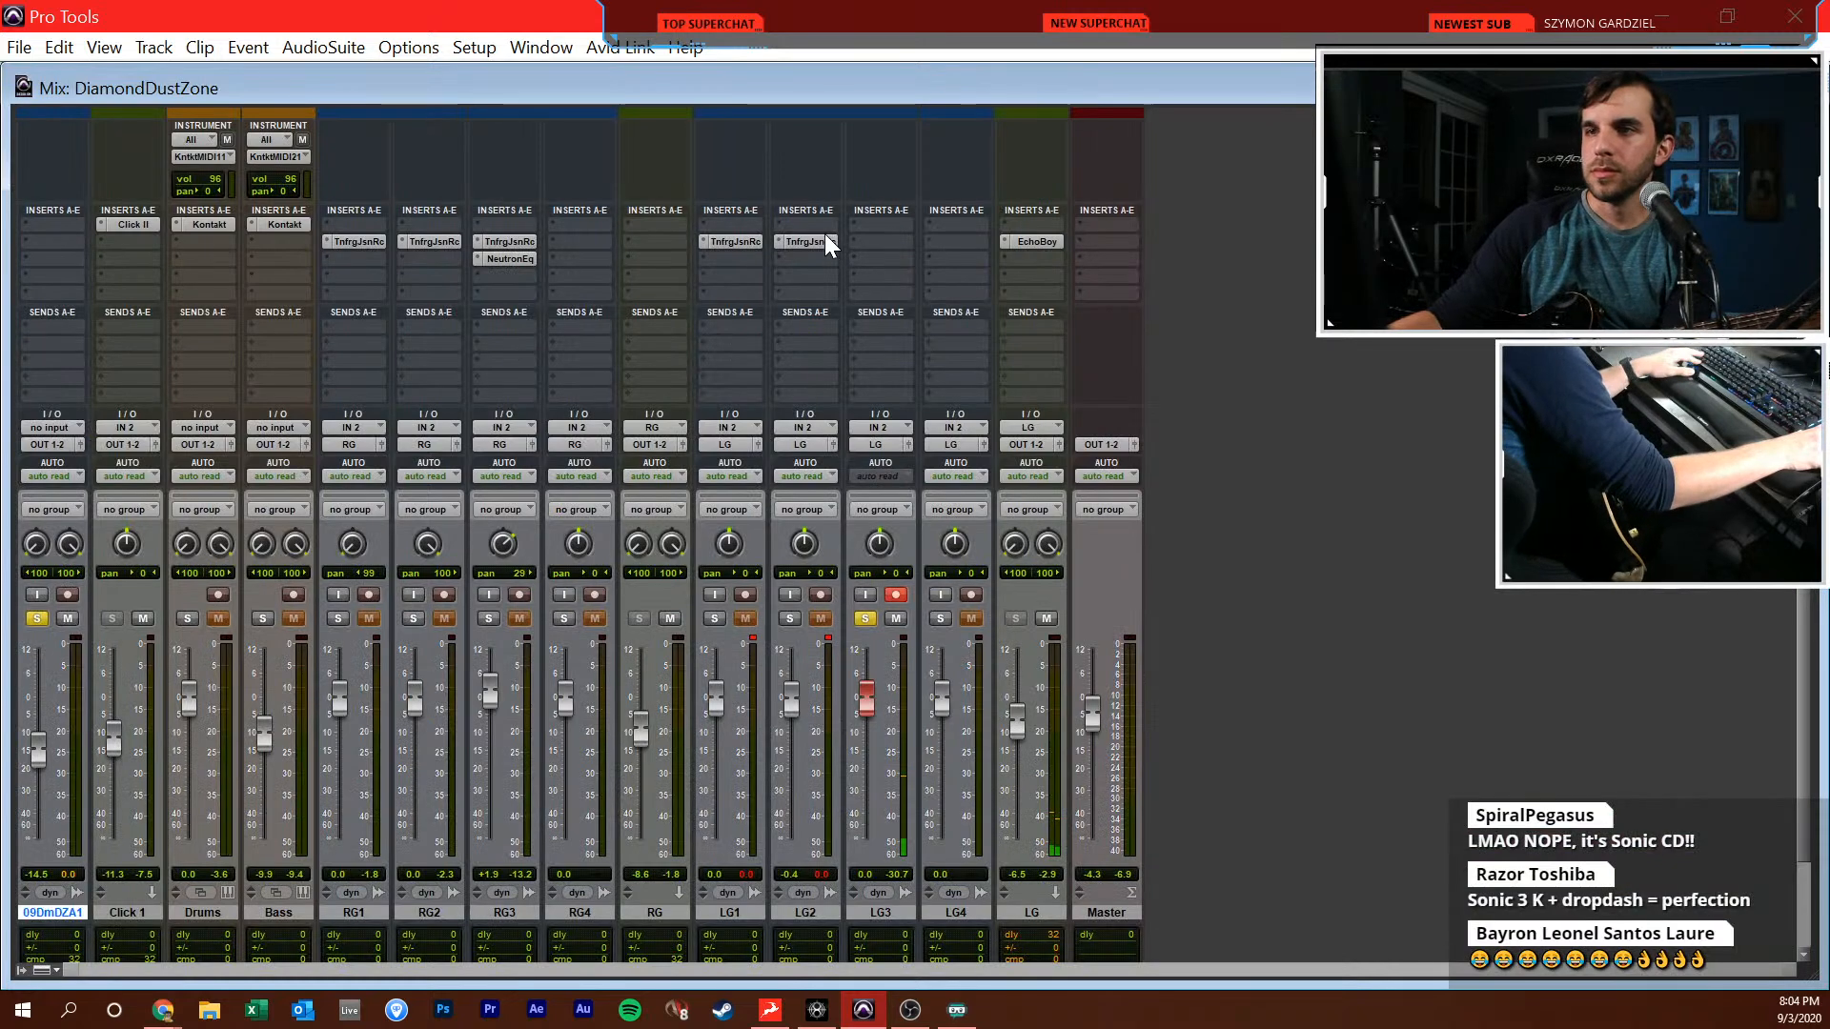
drag(902, 241, 899, 244)
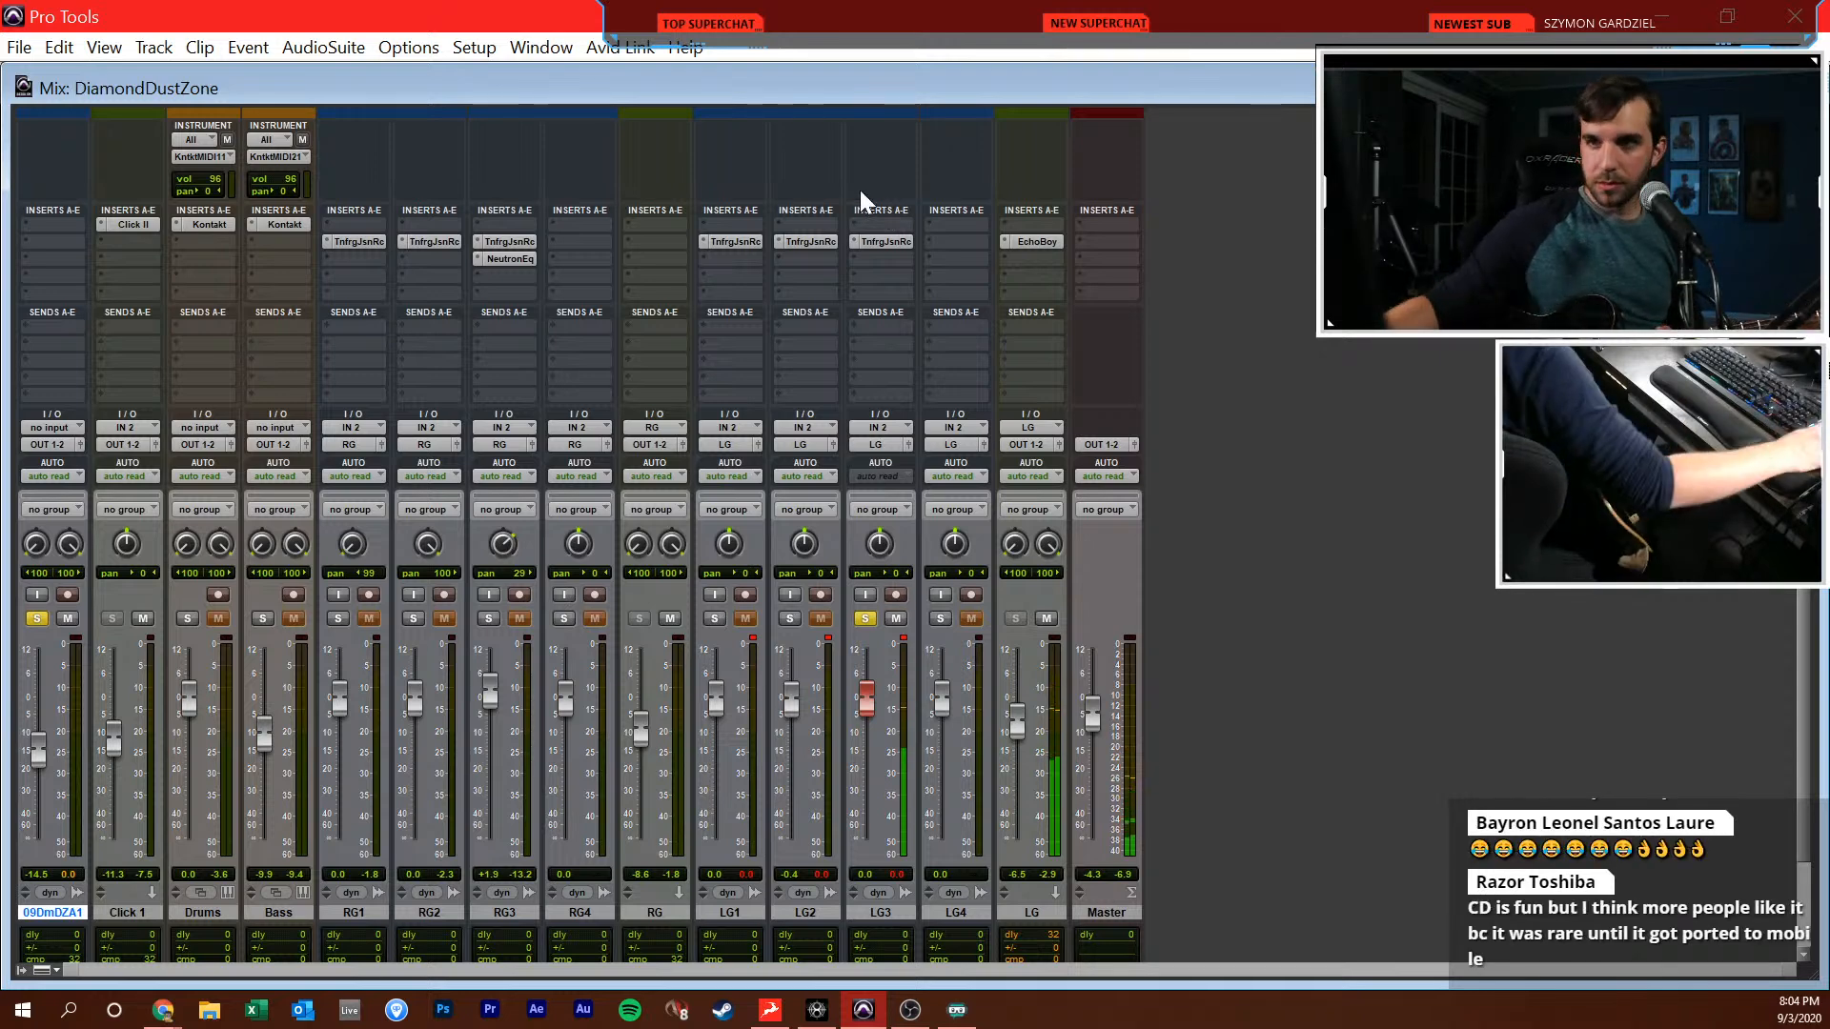
key(ctrl+equal)
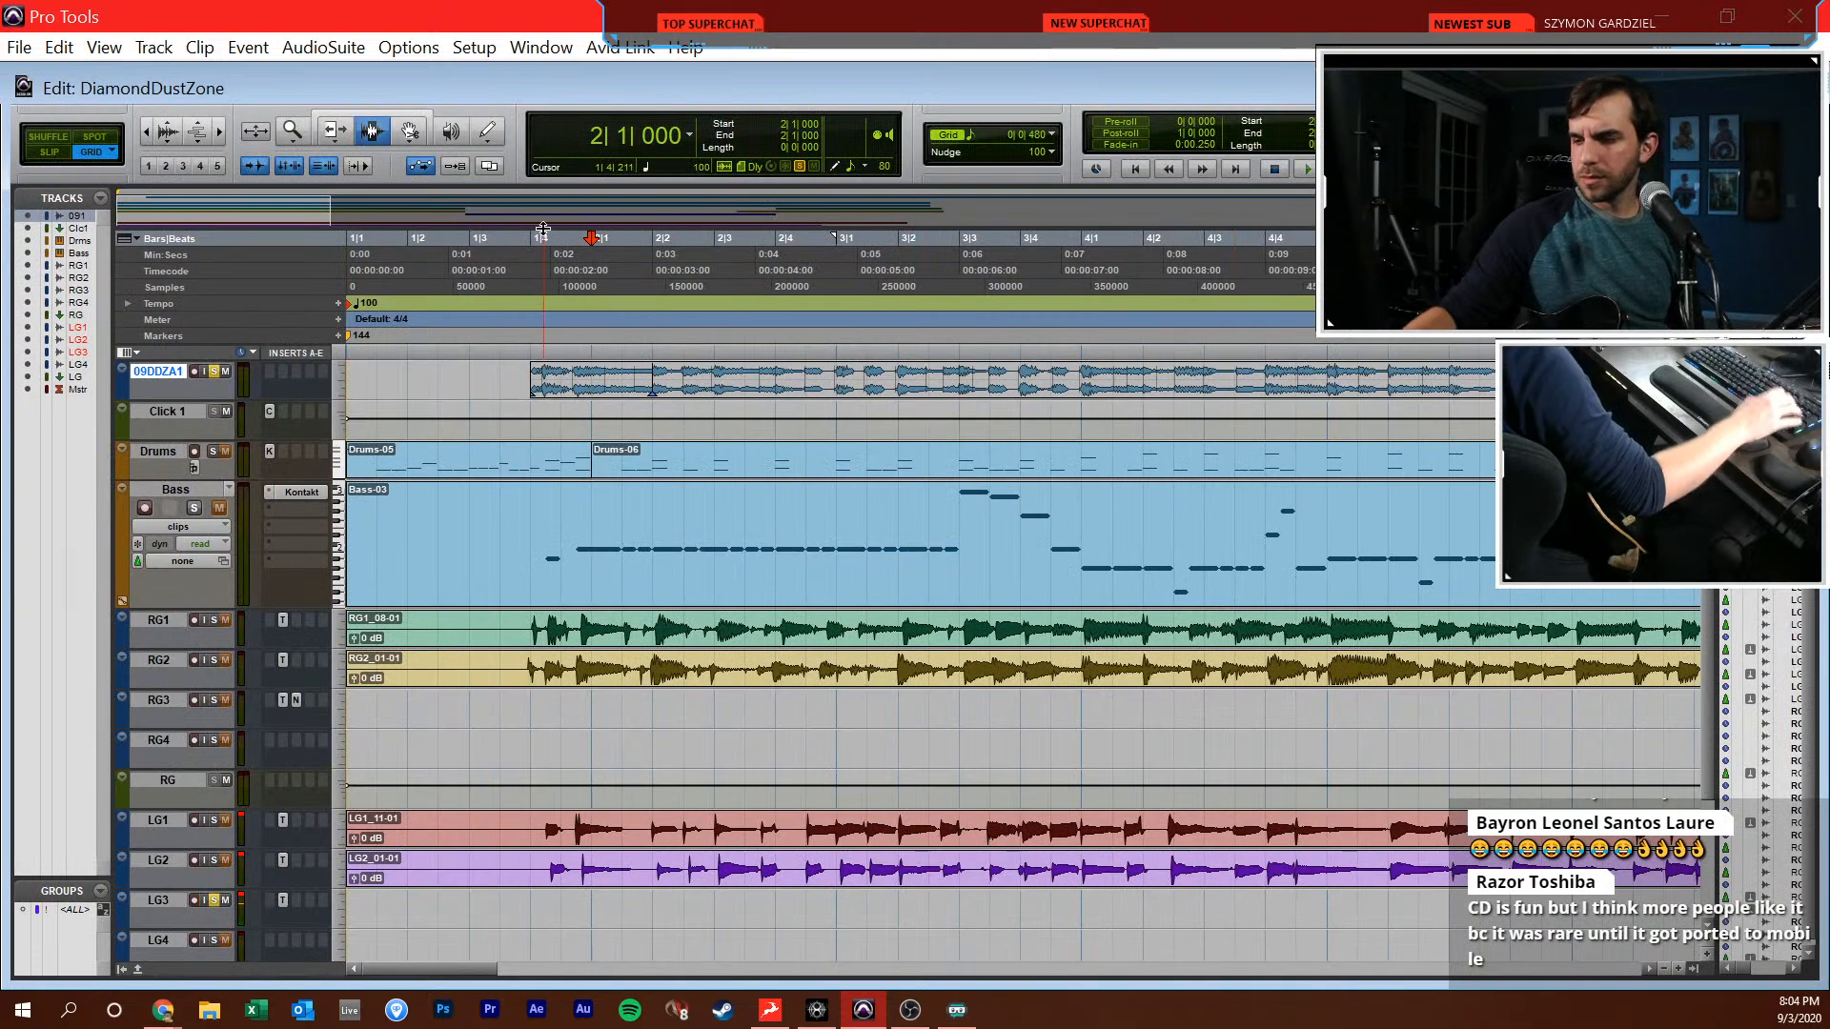
Record a guitar take on LG3 from 2|1|000 and trim the end of its clip to 3|1|000
key(ctrl+space)
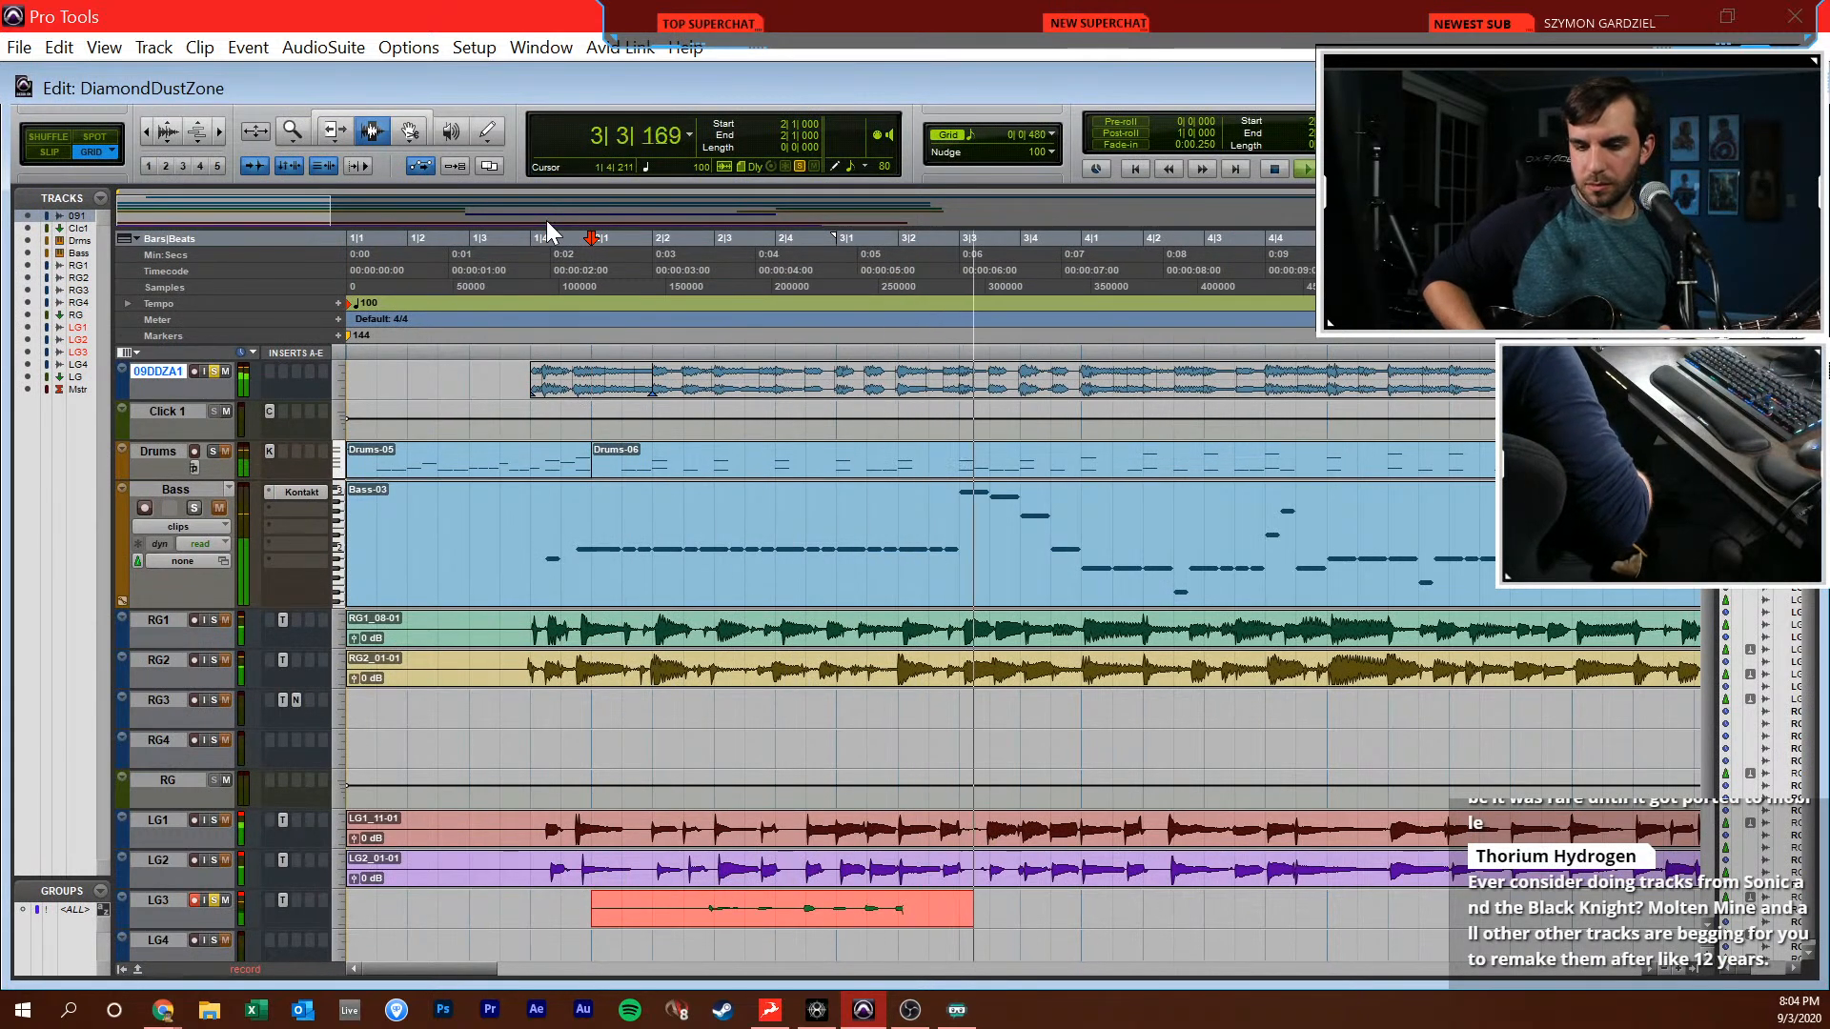
key(space)
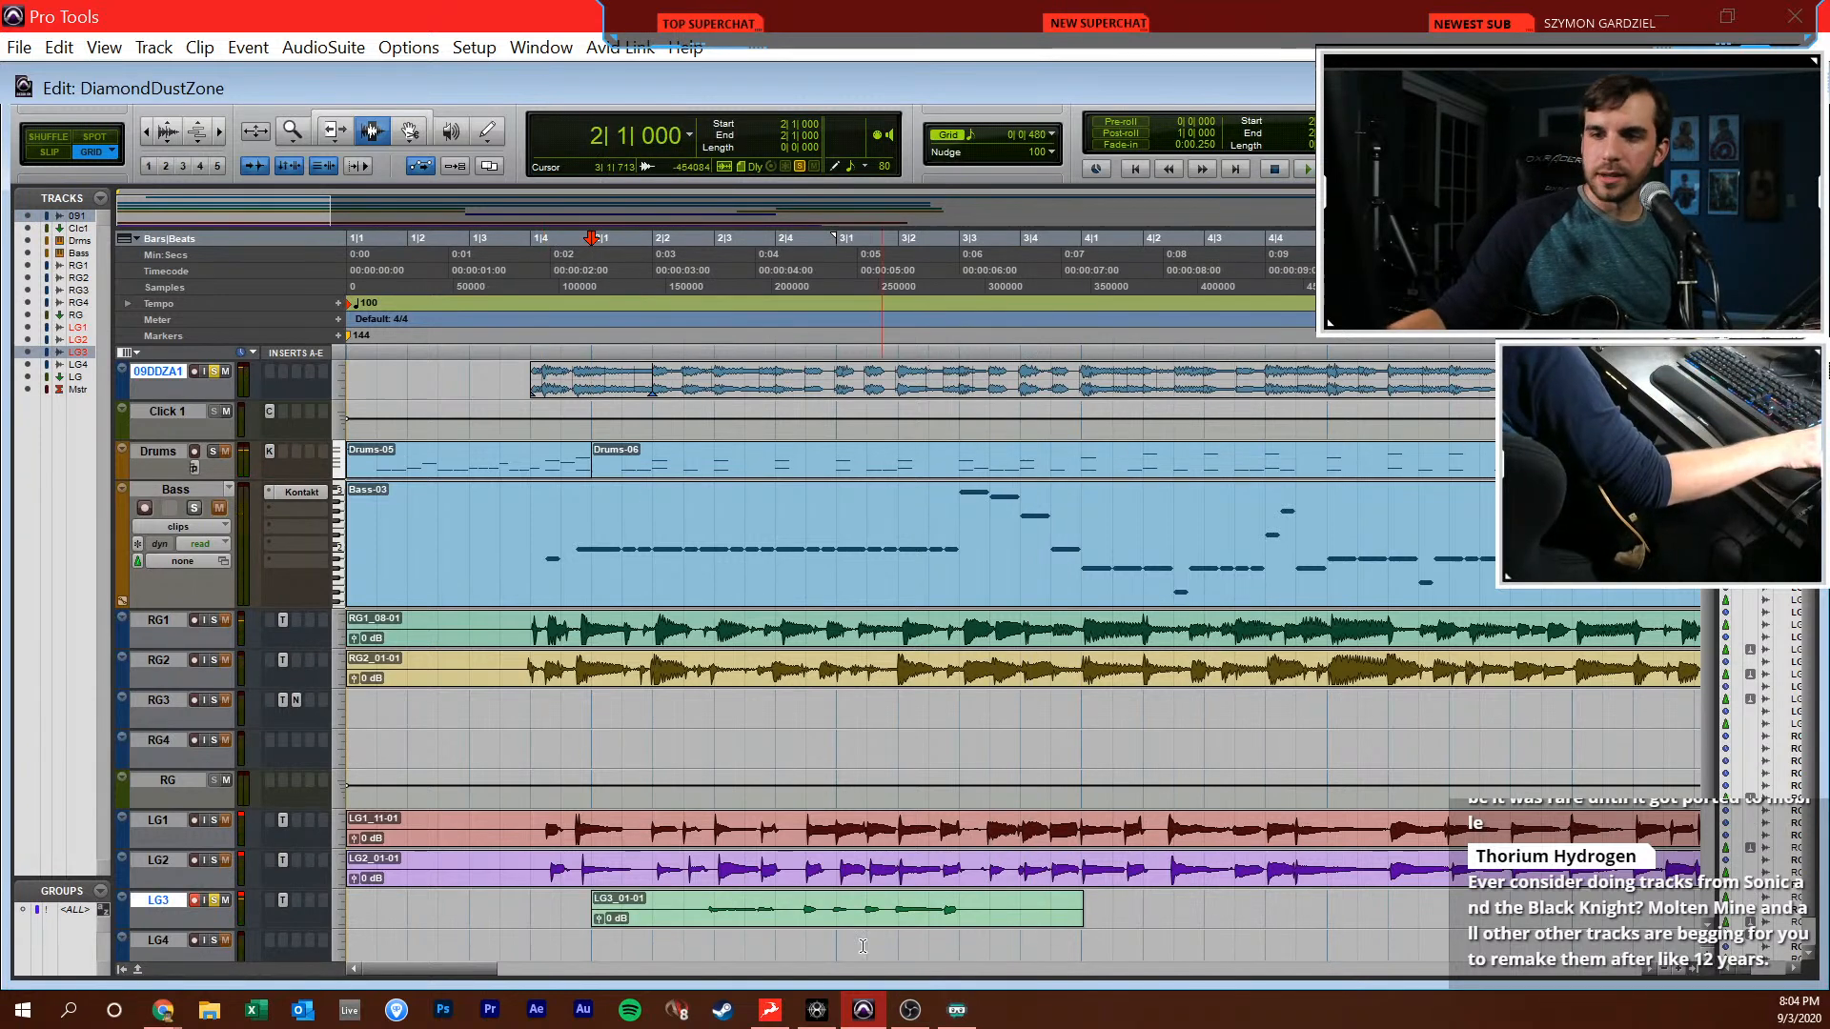
click(837, 926)
key(s)
Play the soloed reference from 3|1|000 for about a bar, stop and place the edit cursor at 4|1|000
key(space)
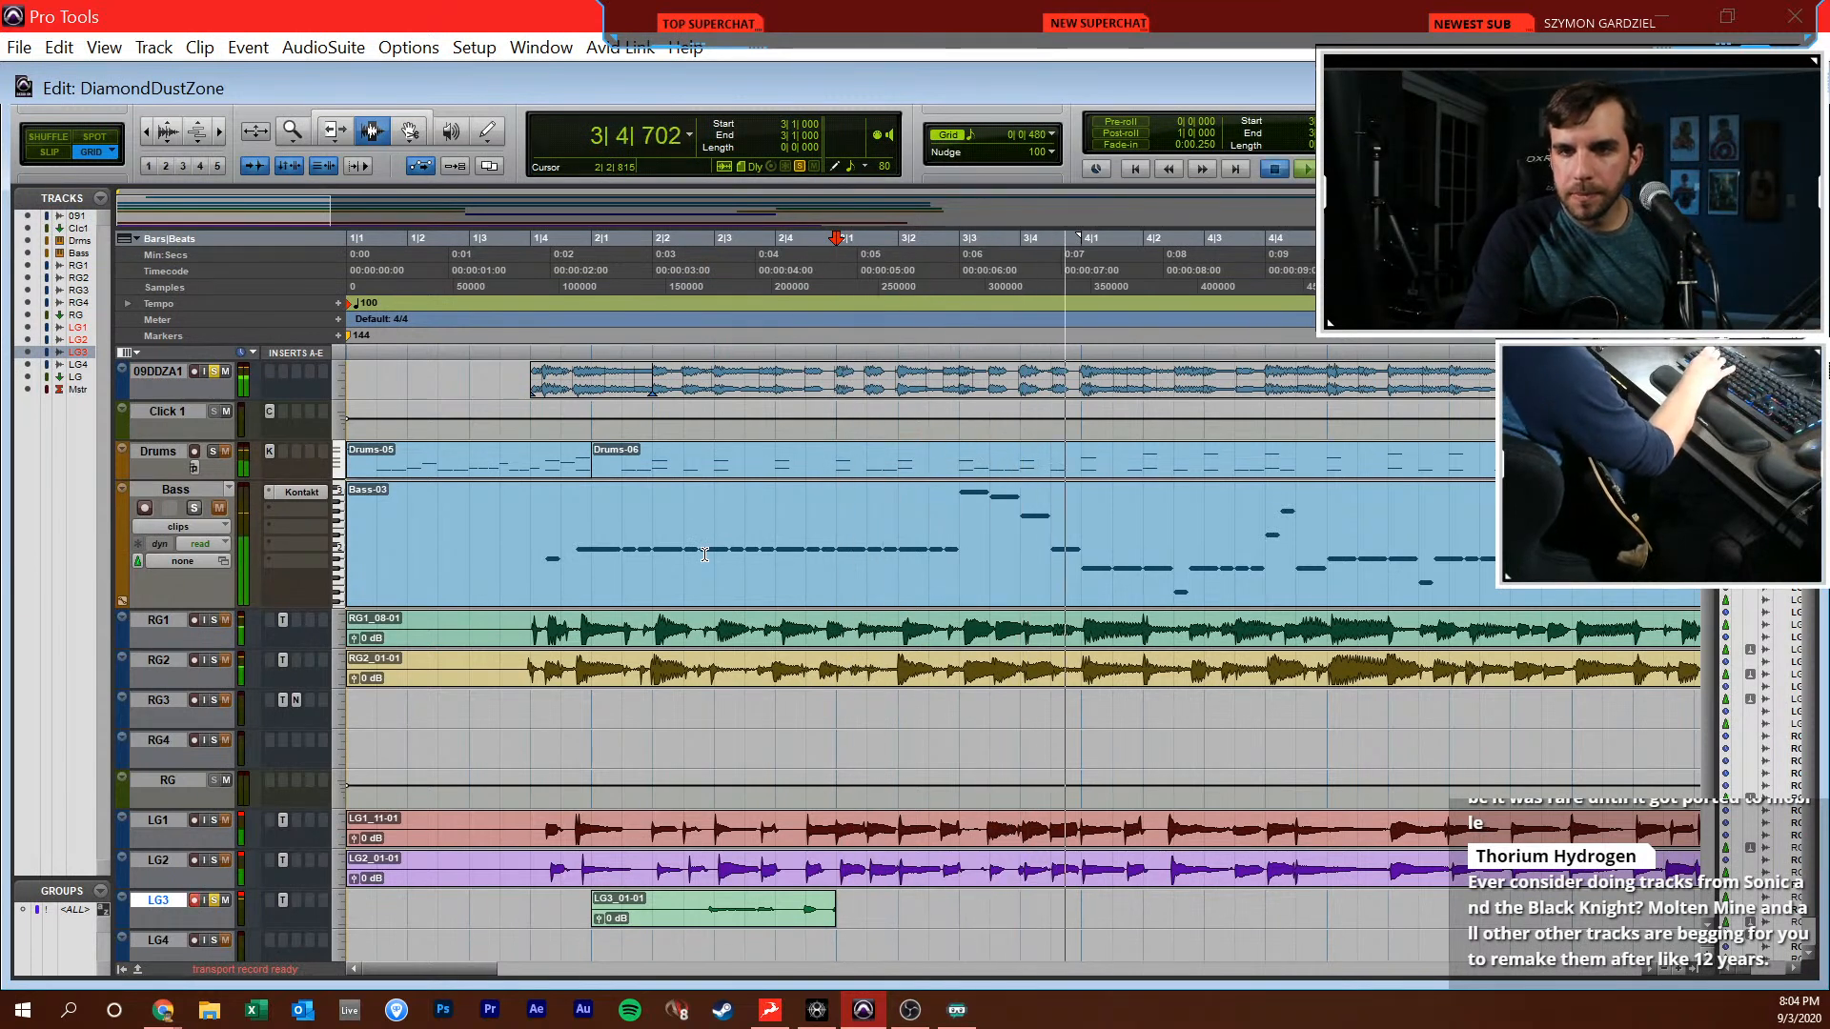
key(space)
click(1083, 915)
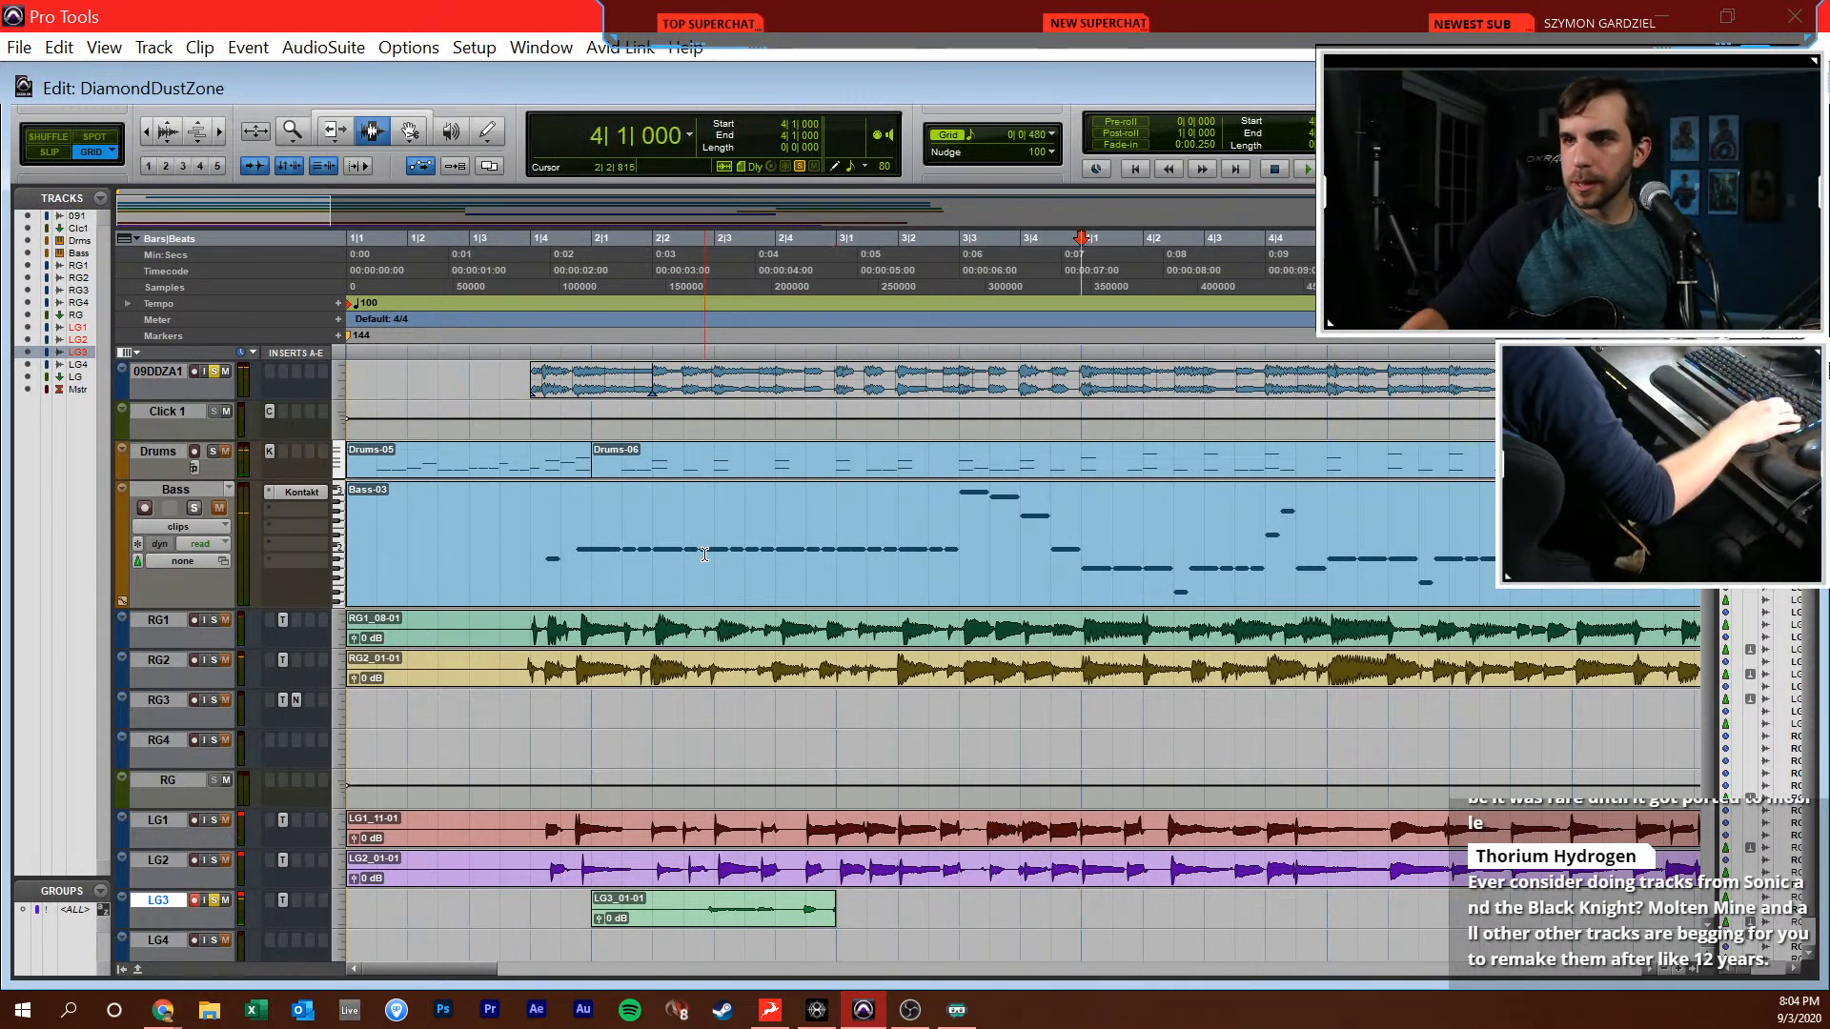
Place the edit cursor at 3|3|000 and play the reference passage from there repeatedly, up to about the end of bar 5
click(946, 918)
key(space)
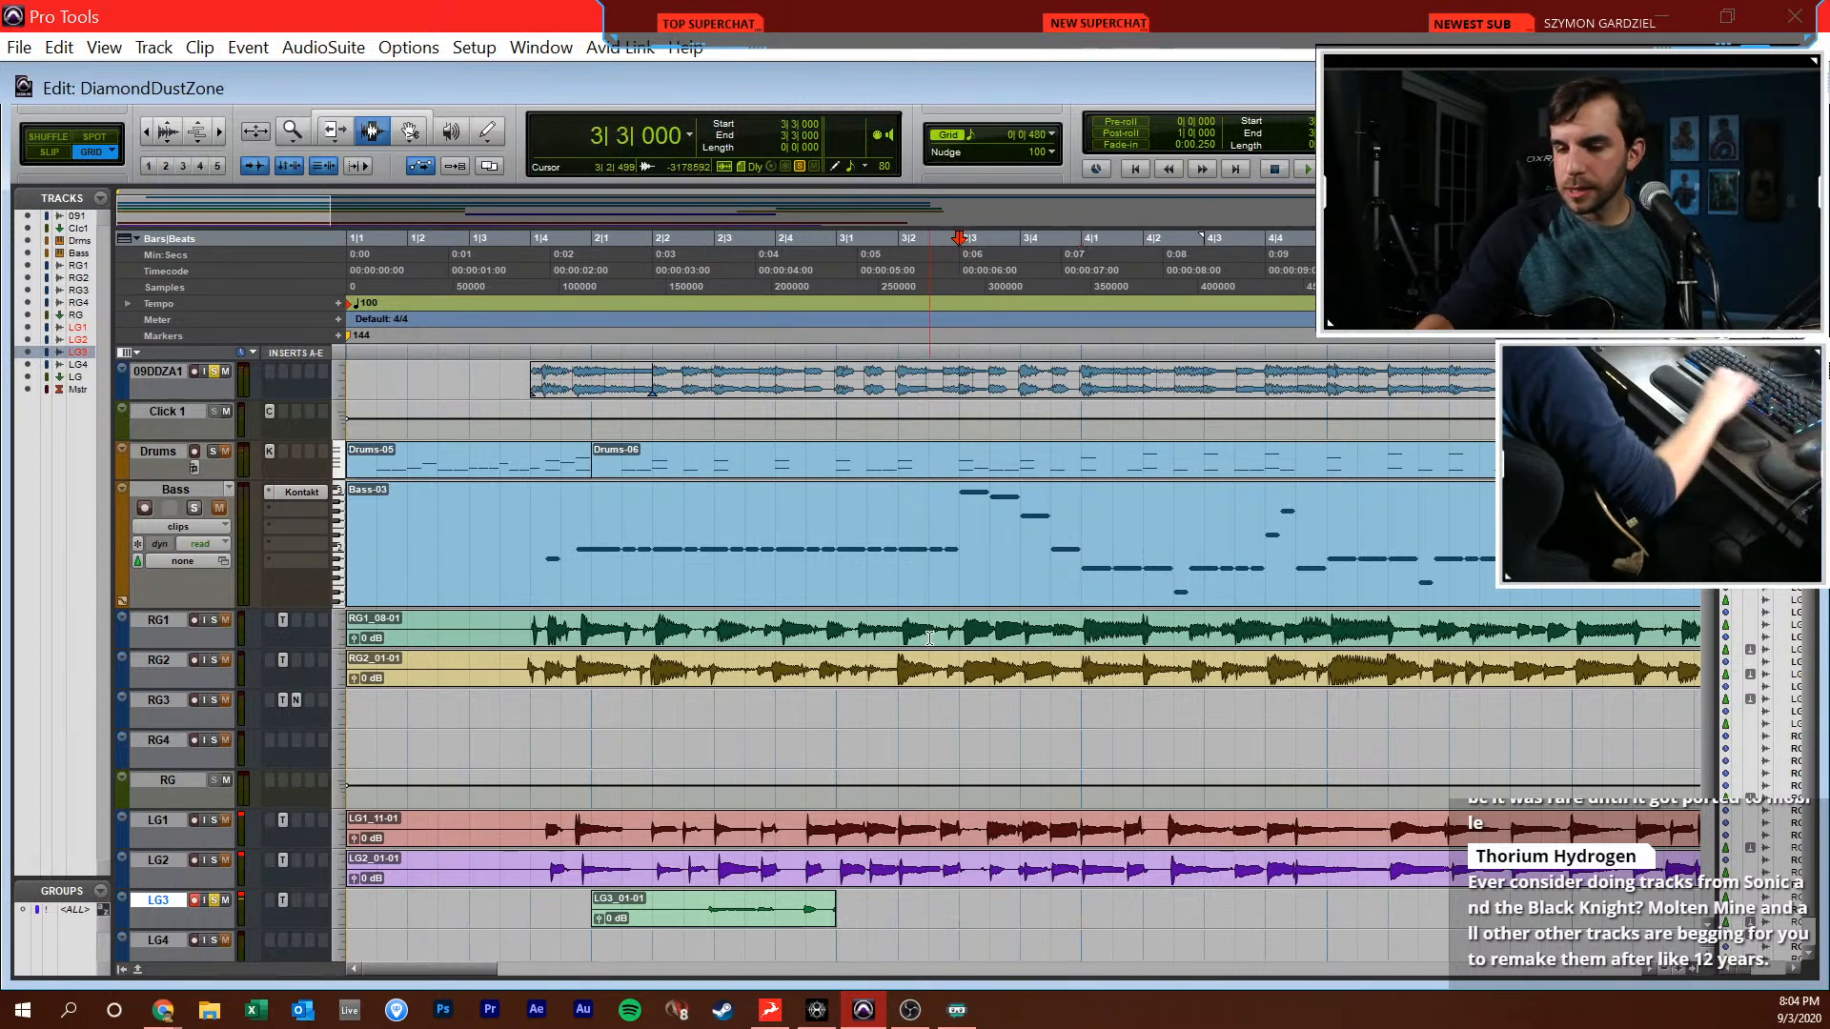
key(space)
key(space)
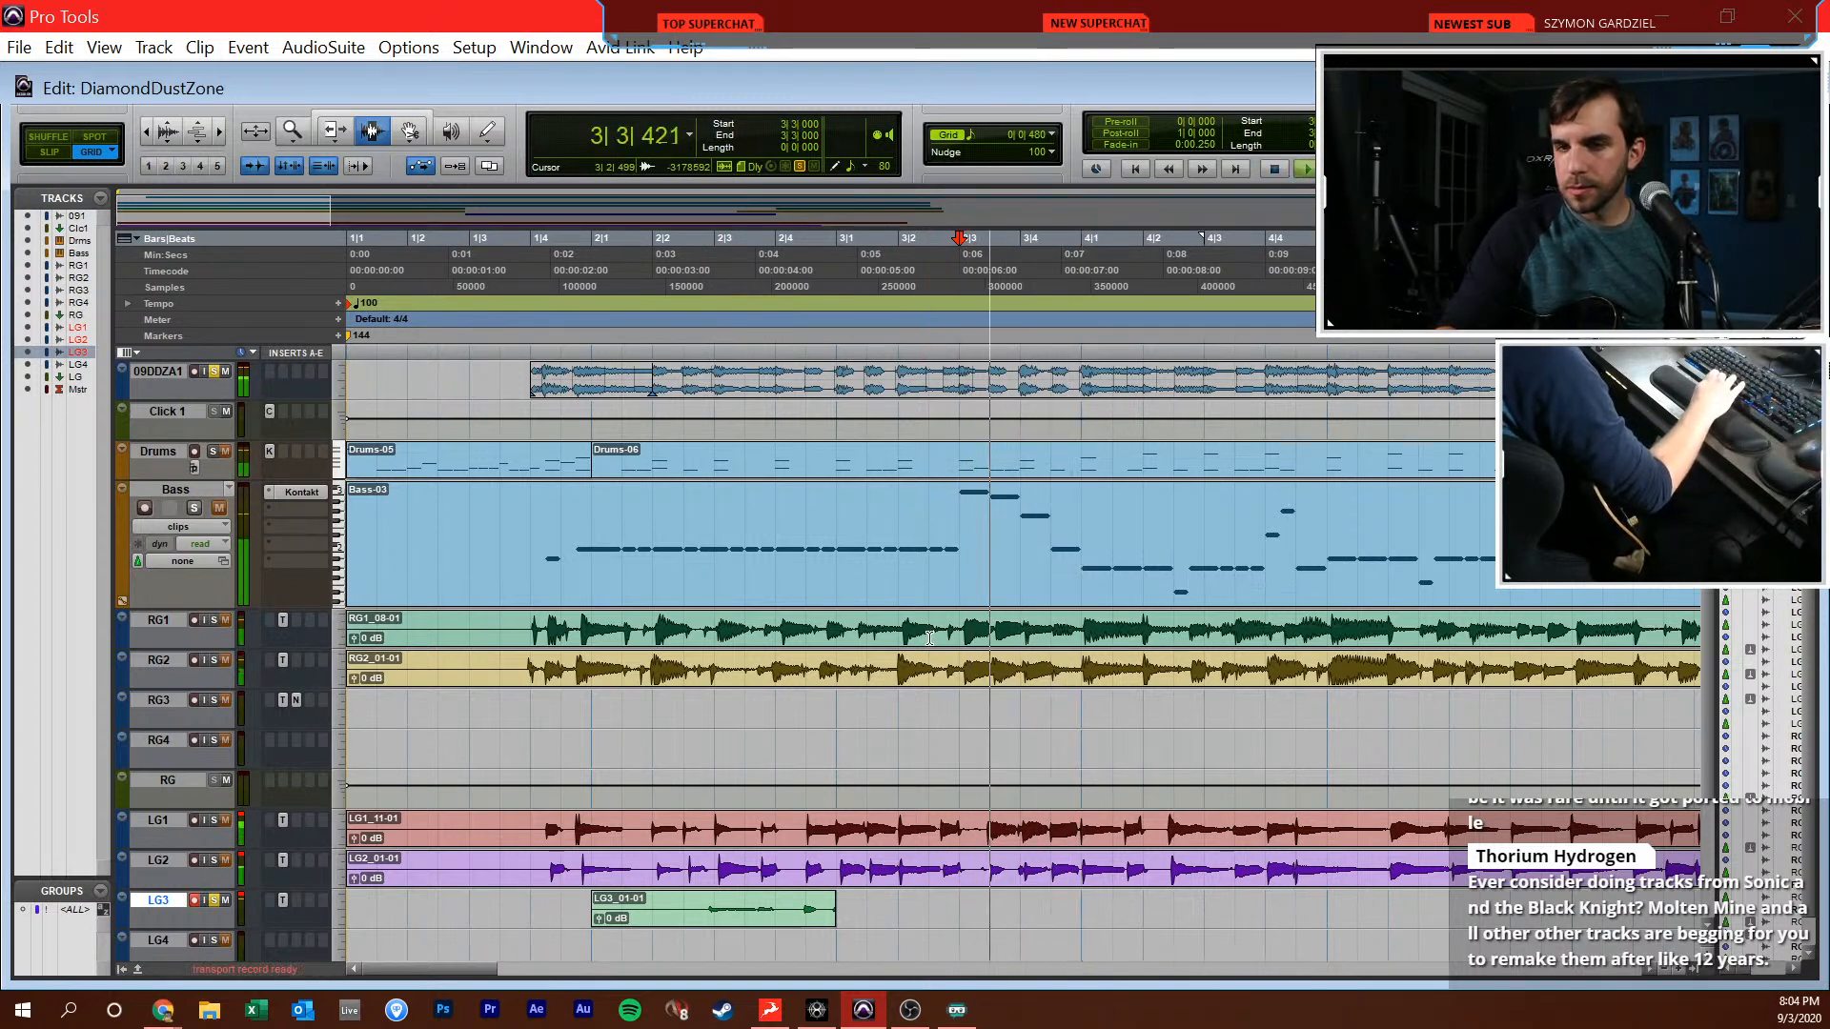
key(space)
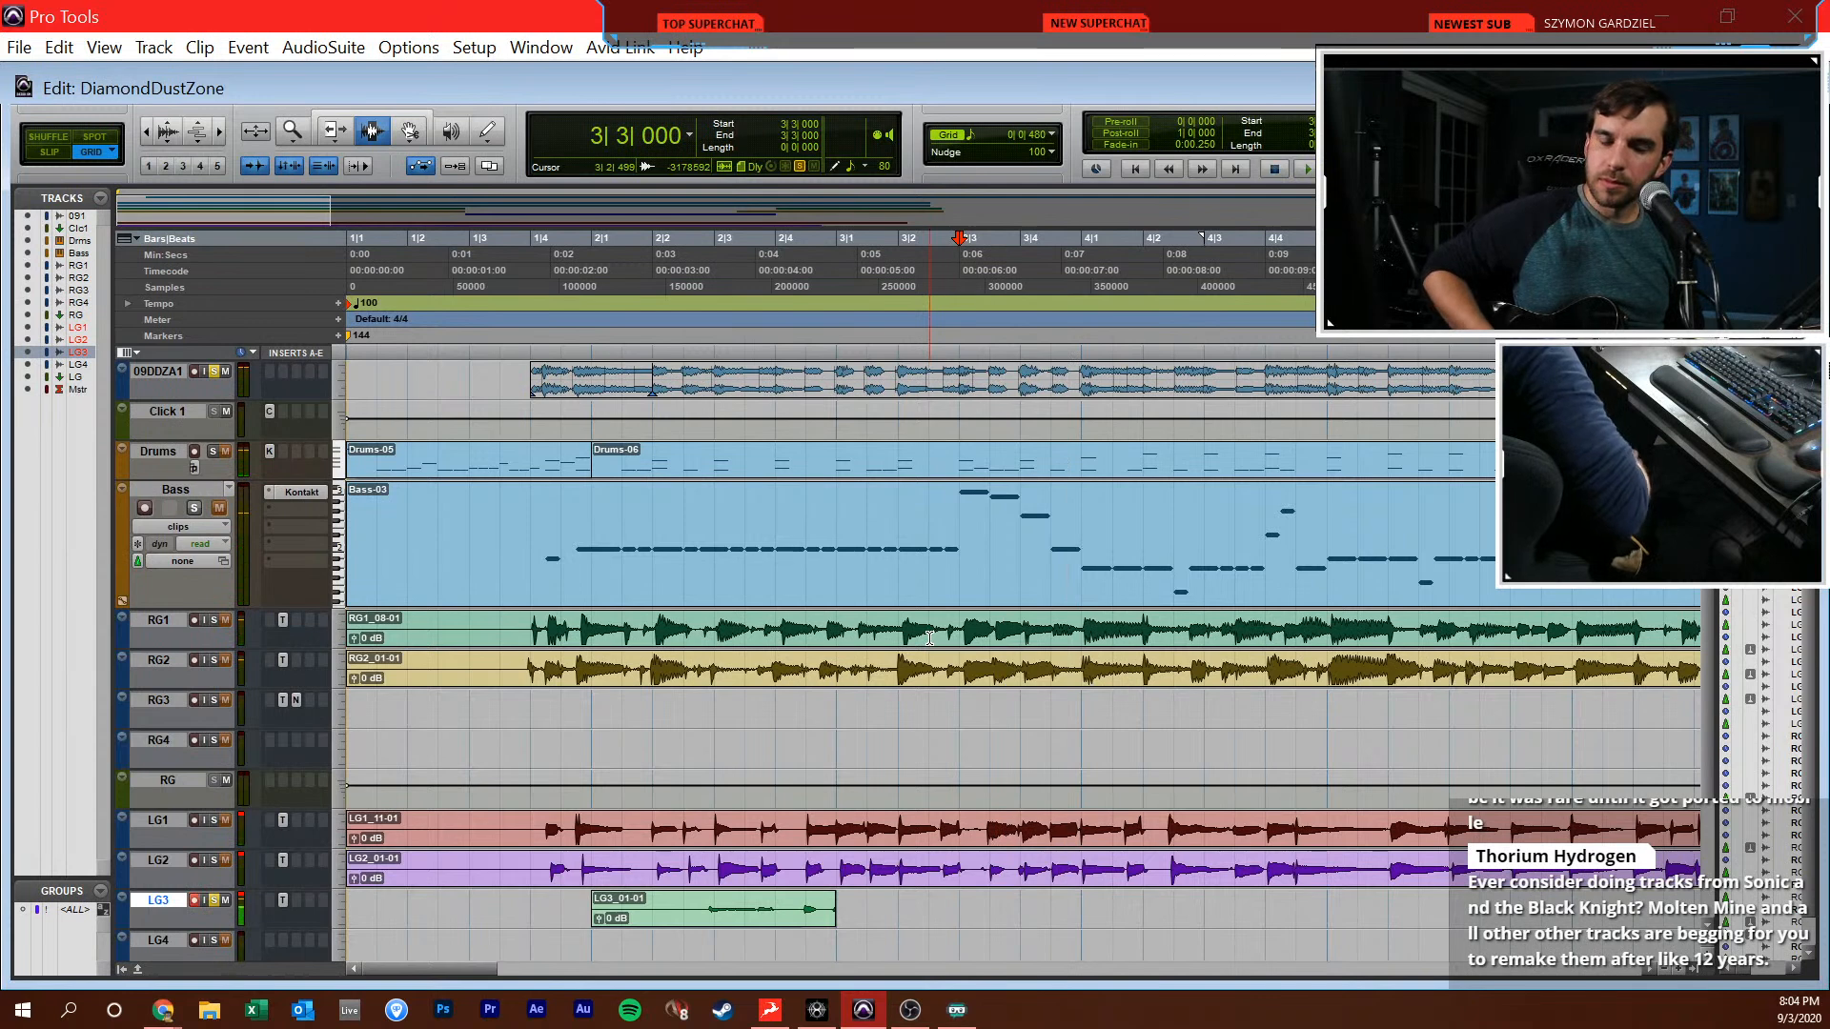
key(space)
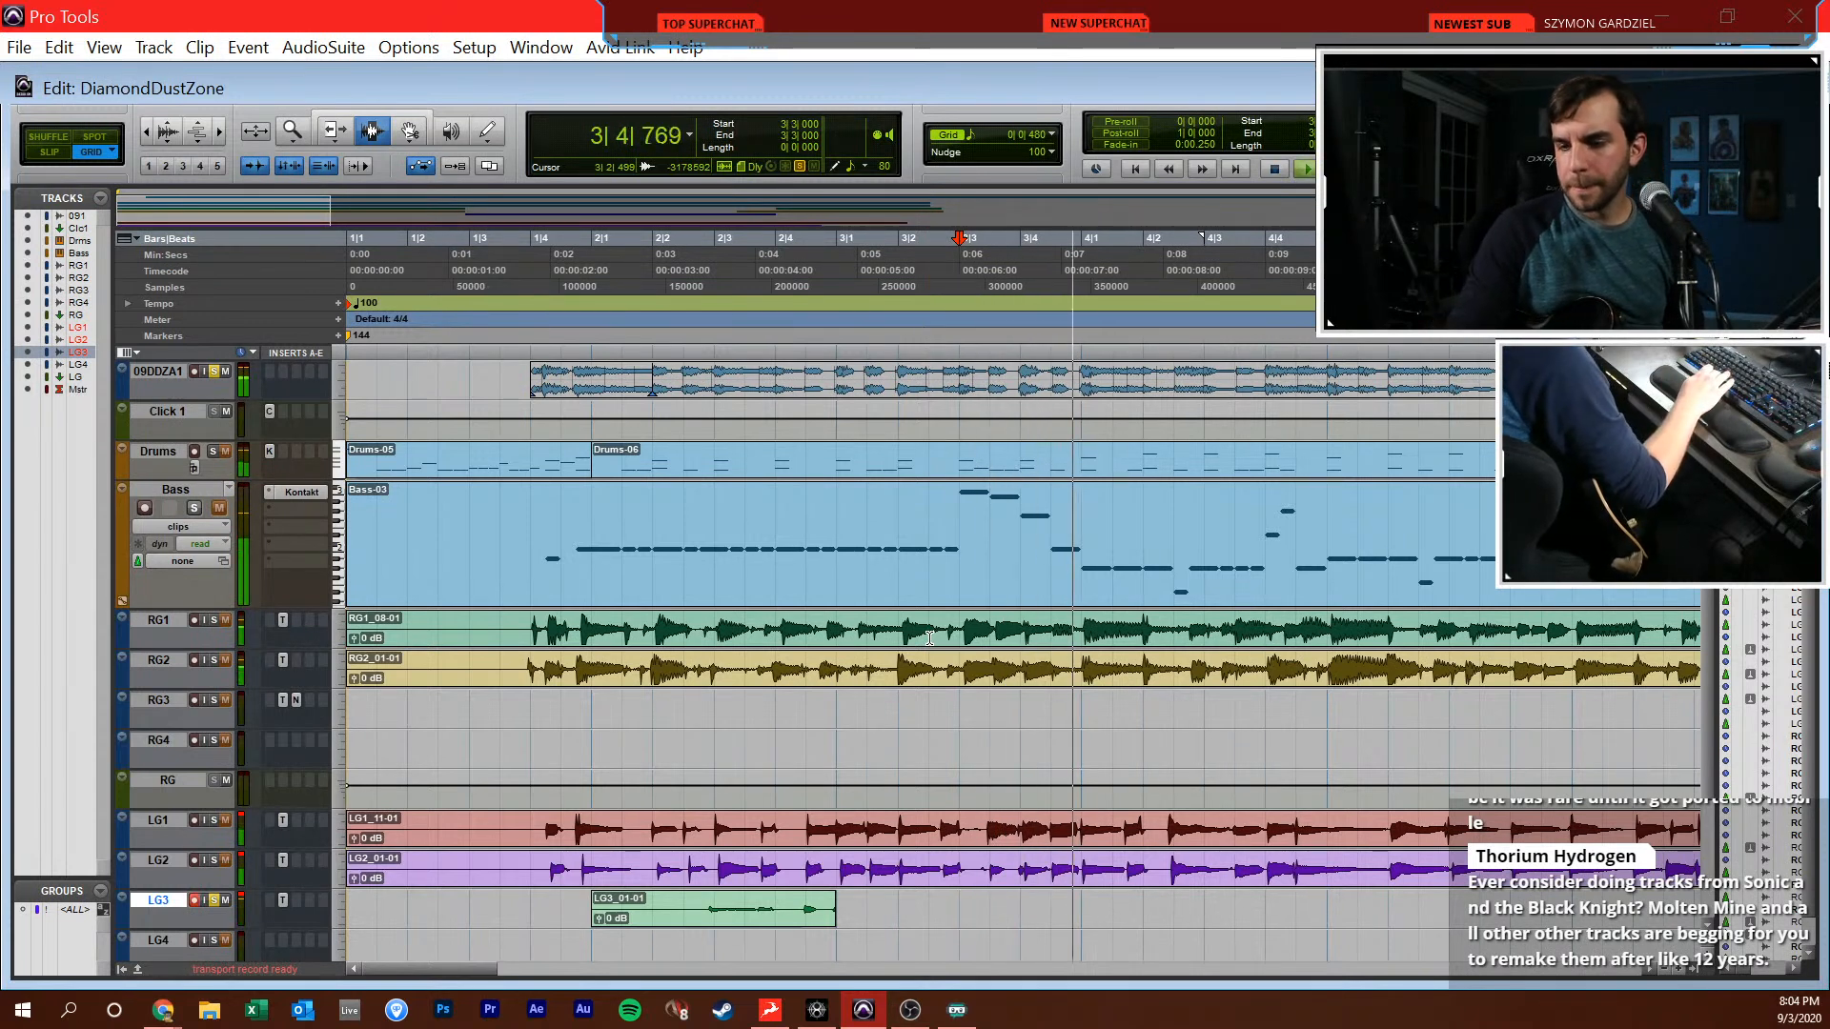
key(space)
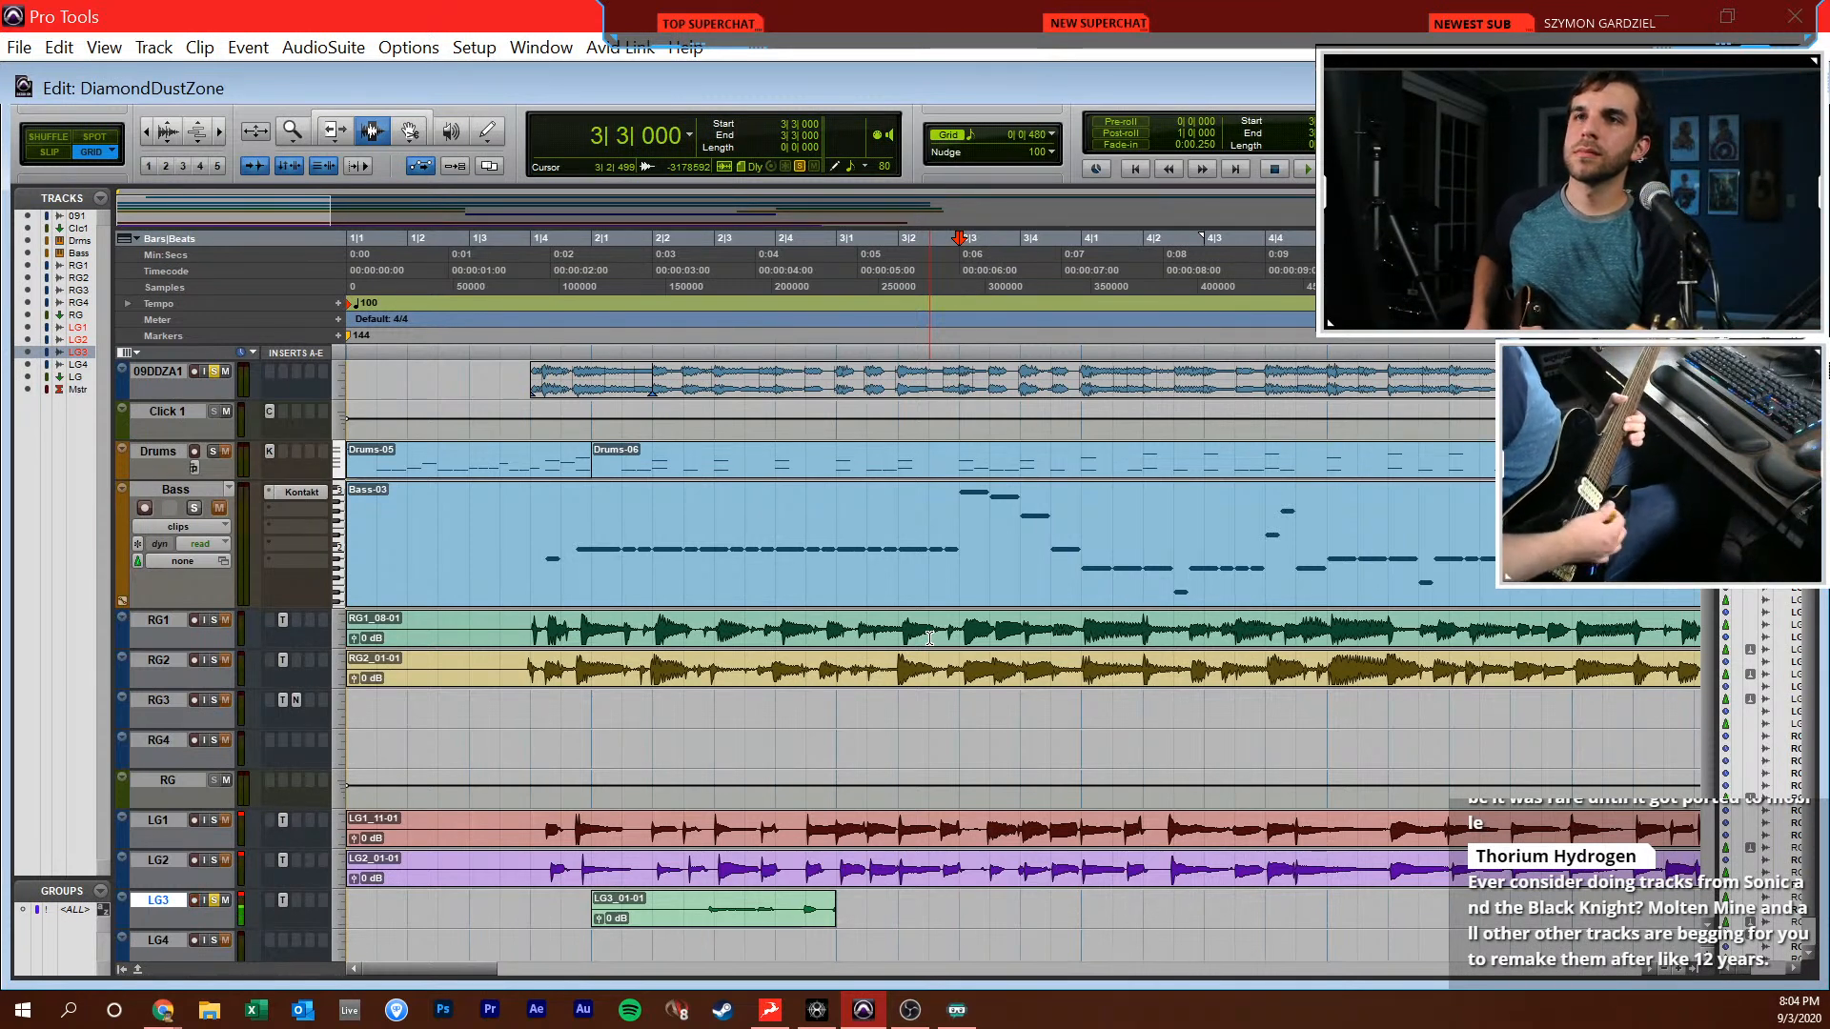
key(space)
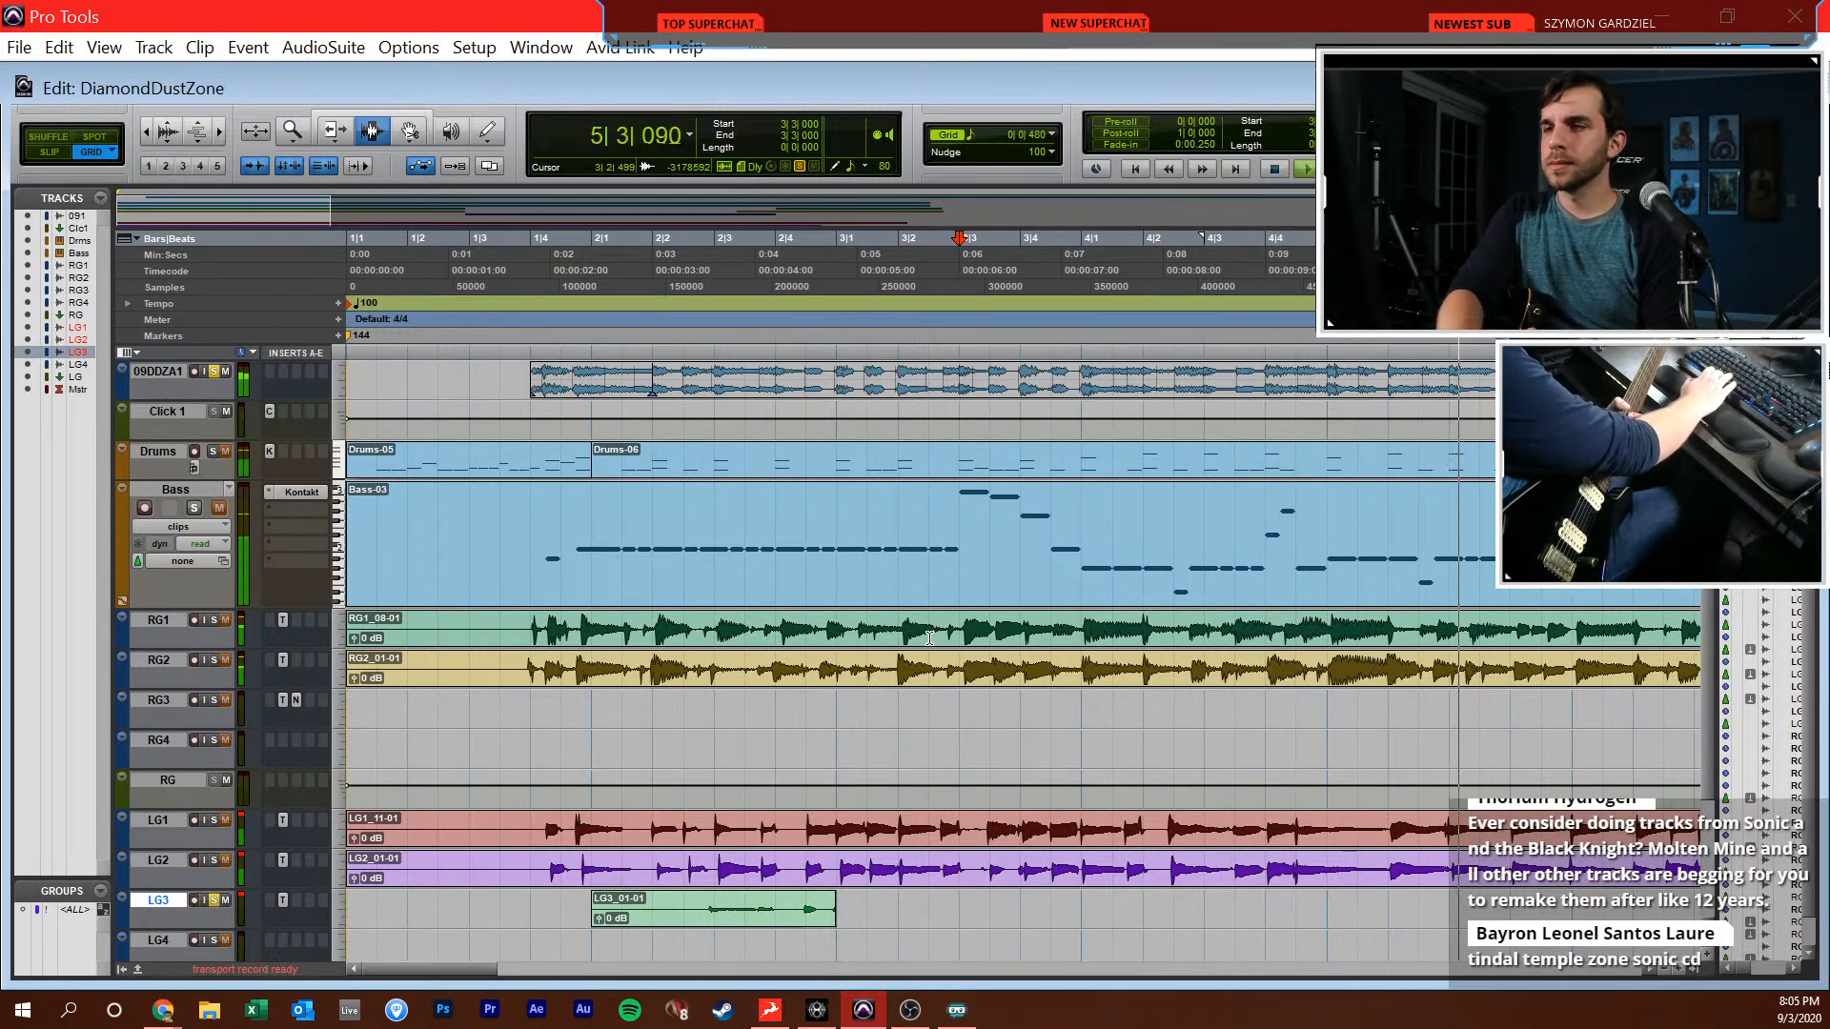
key(space)
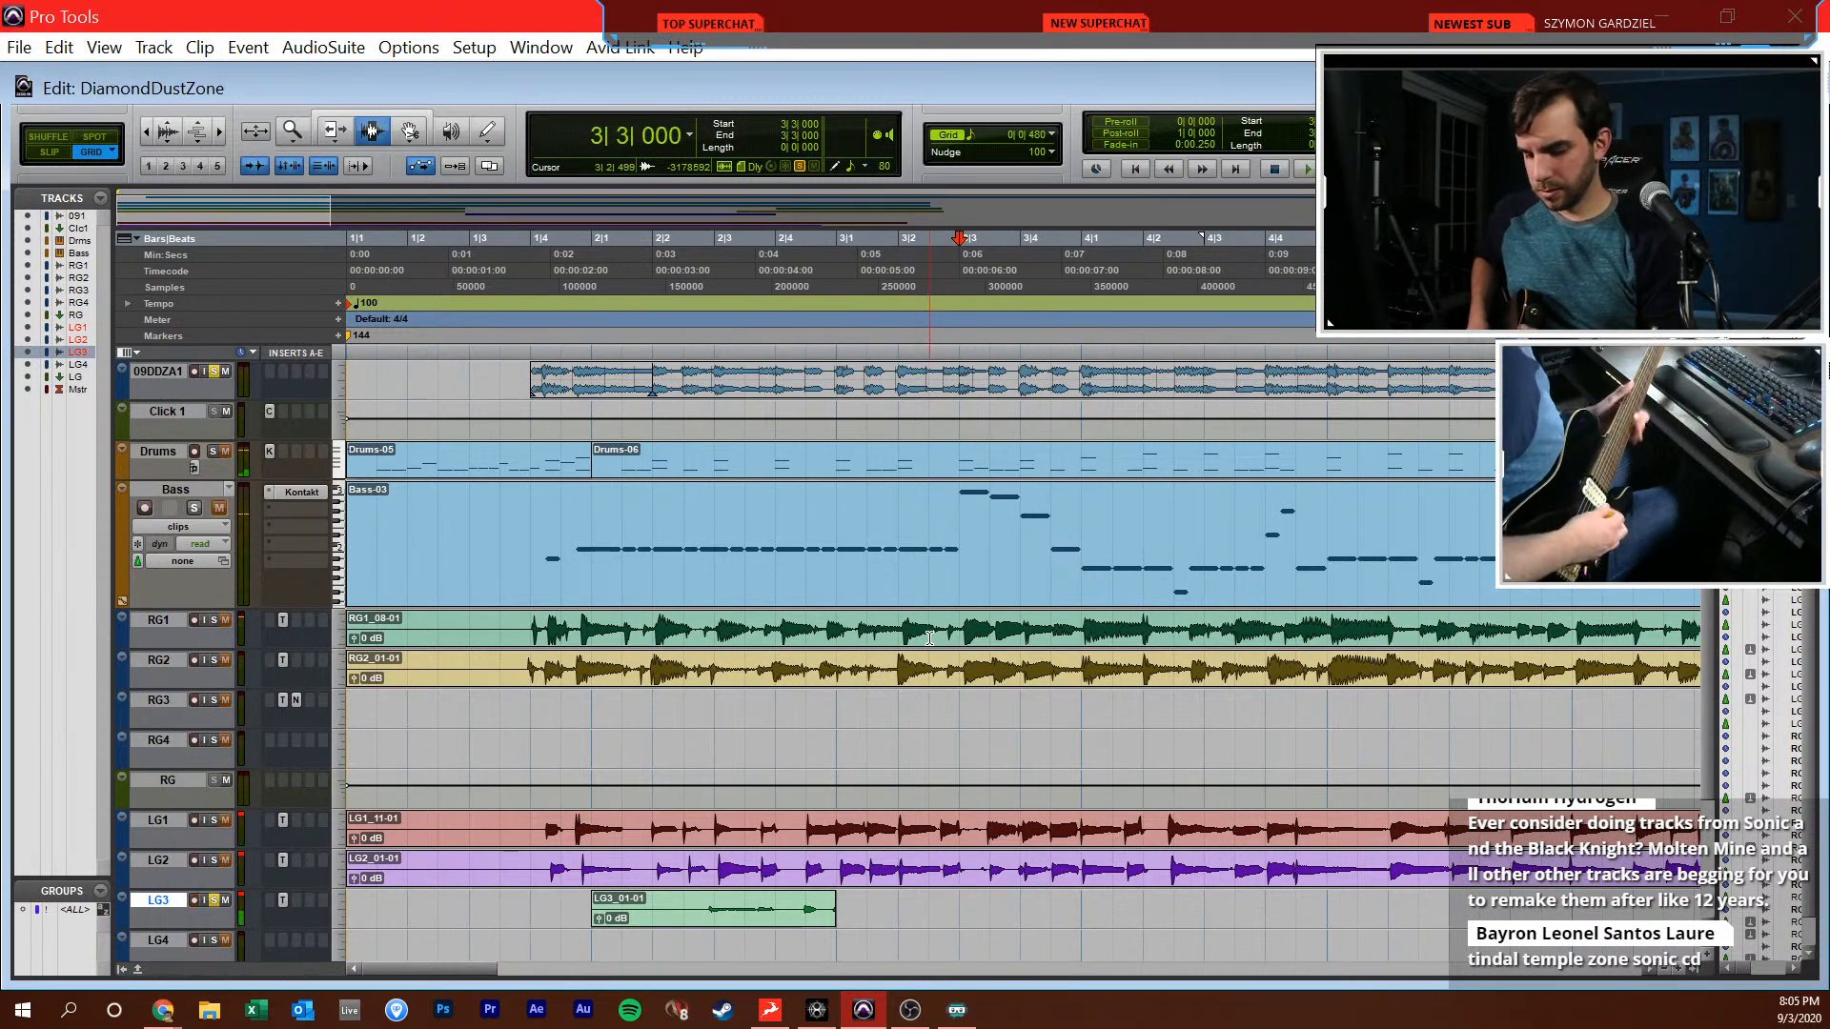
key(space)
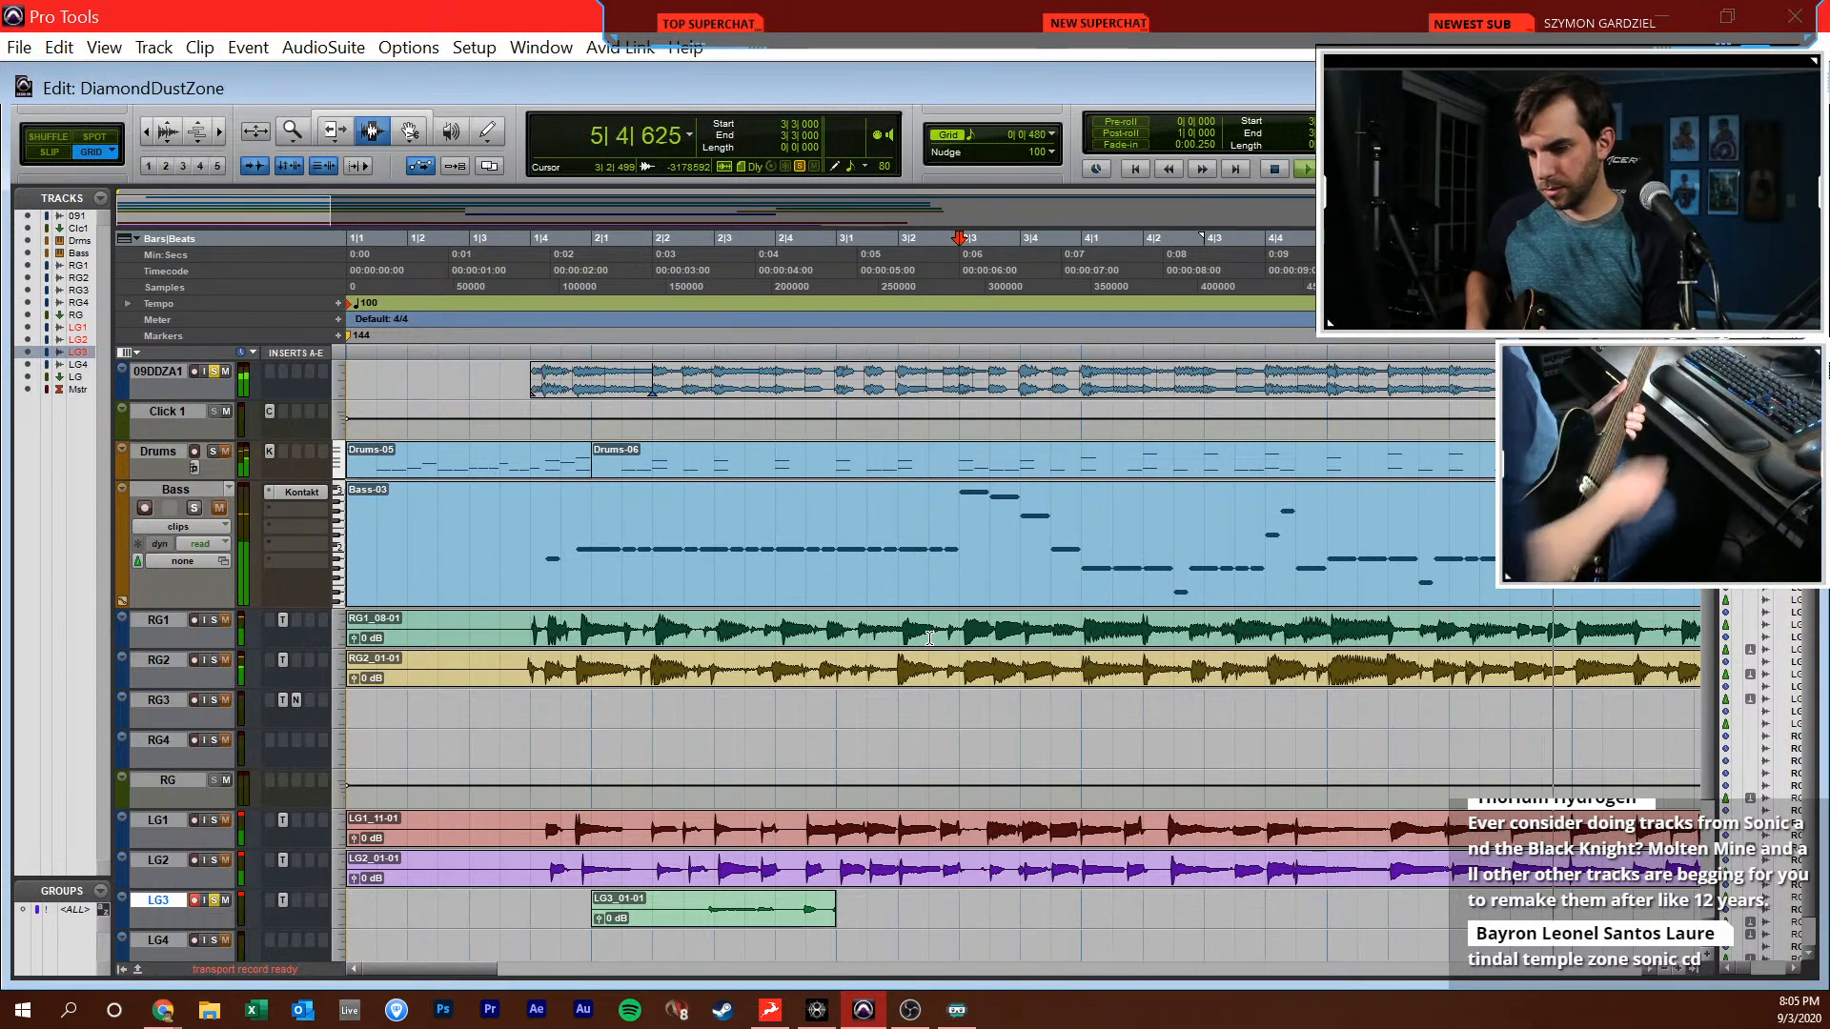
key(space)
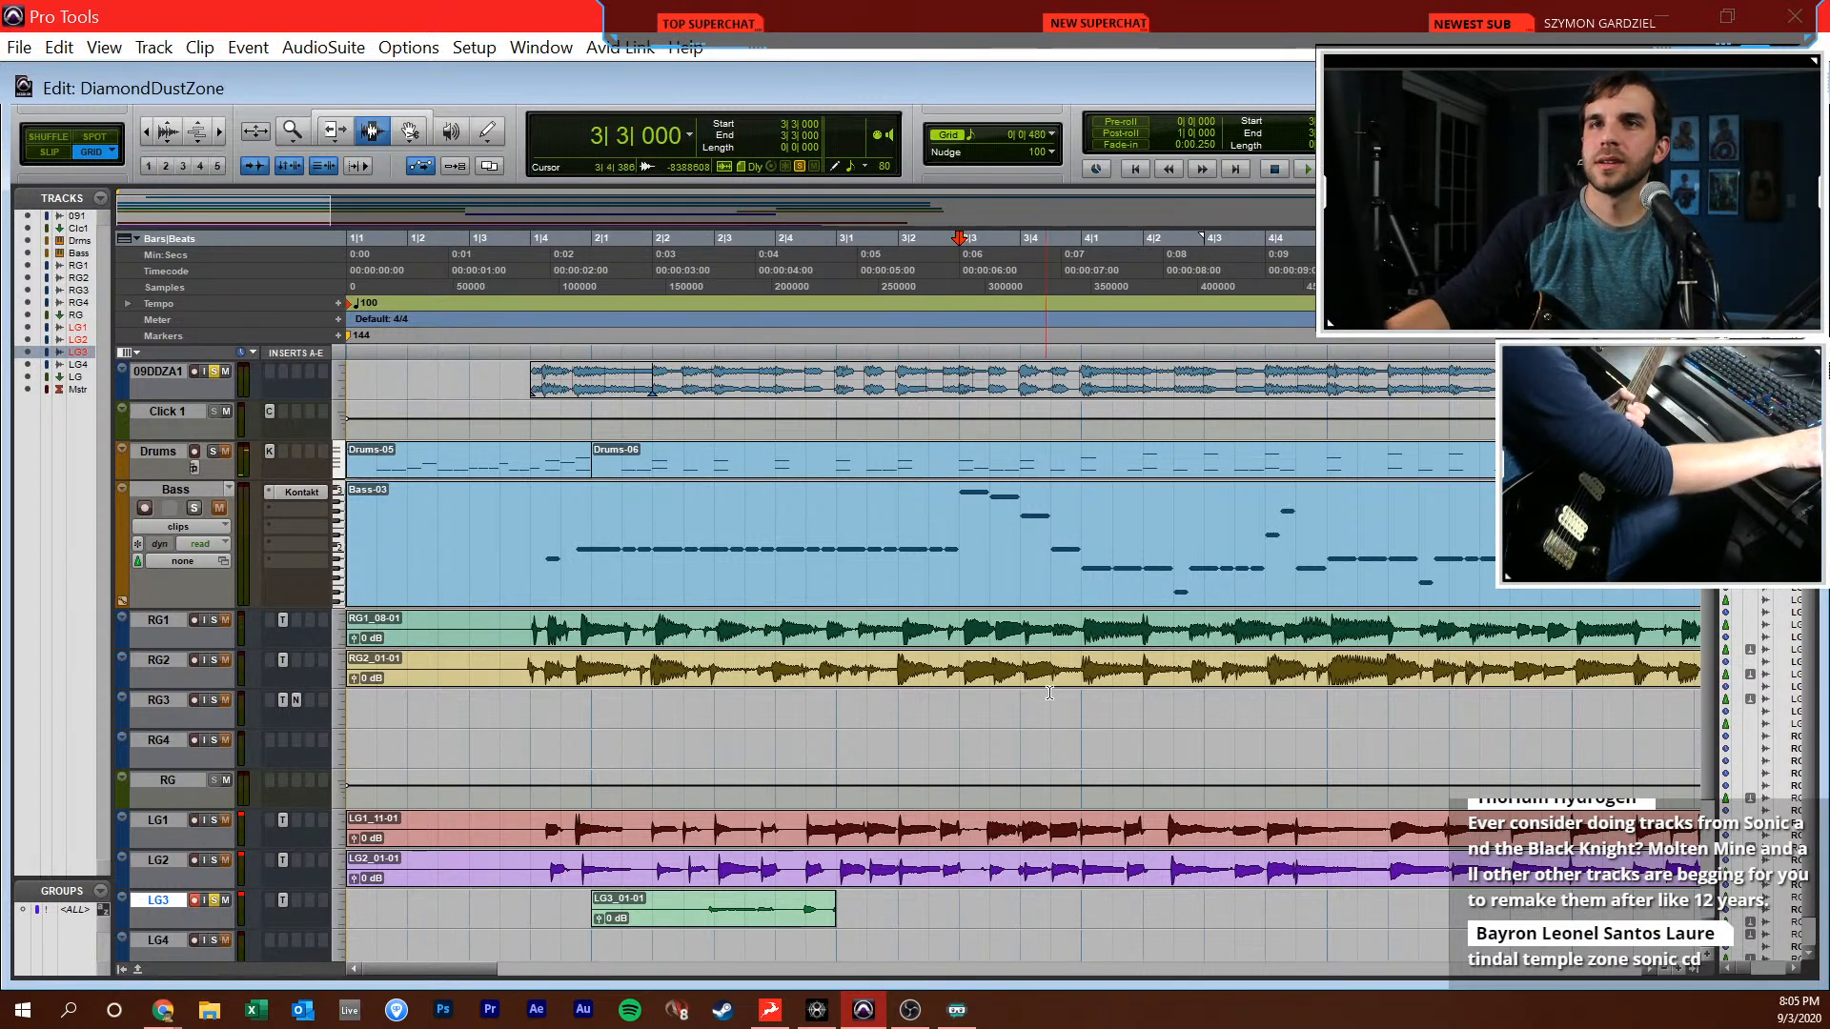
Select the whole take clip between 2|1|000 and 3|1|000 on LG3 and delete it
click(591, 910)
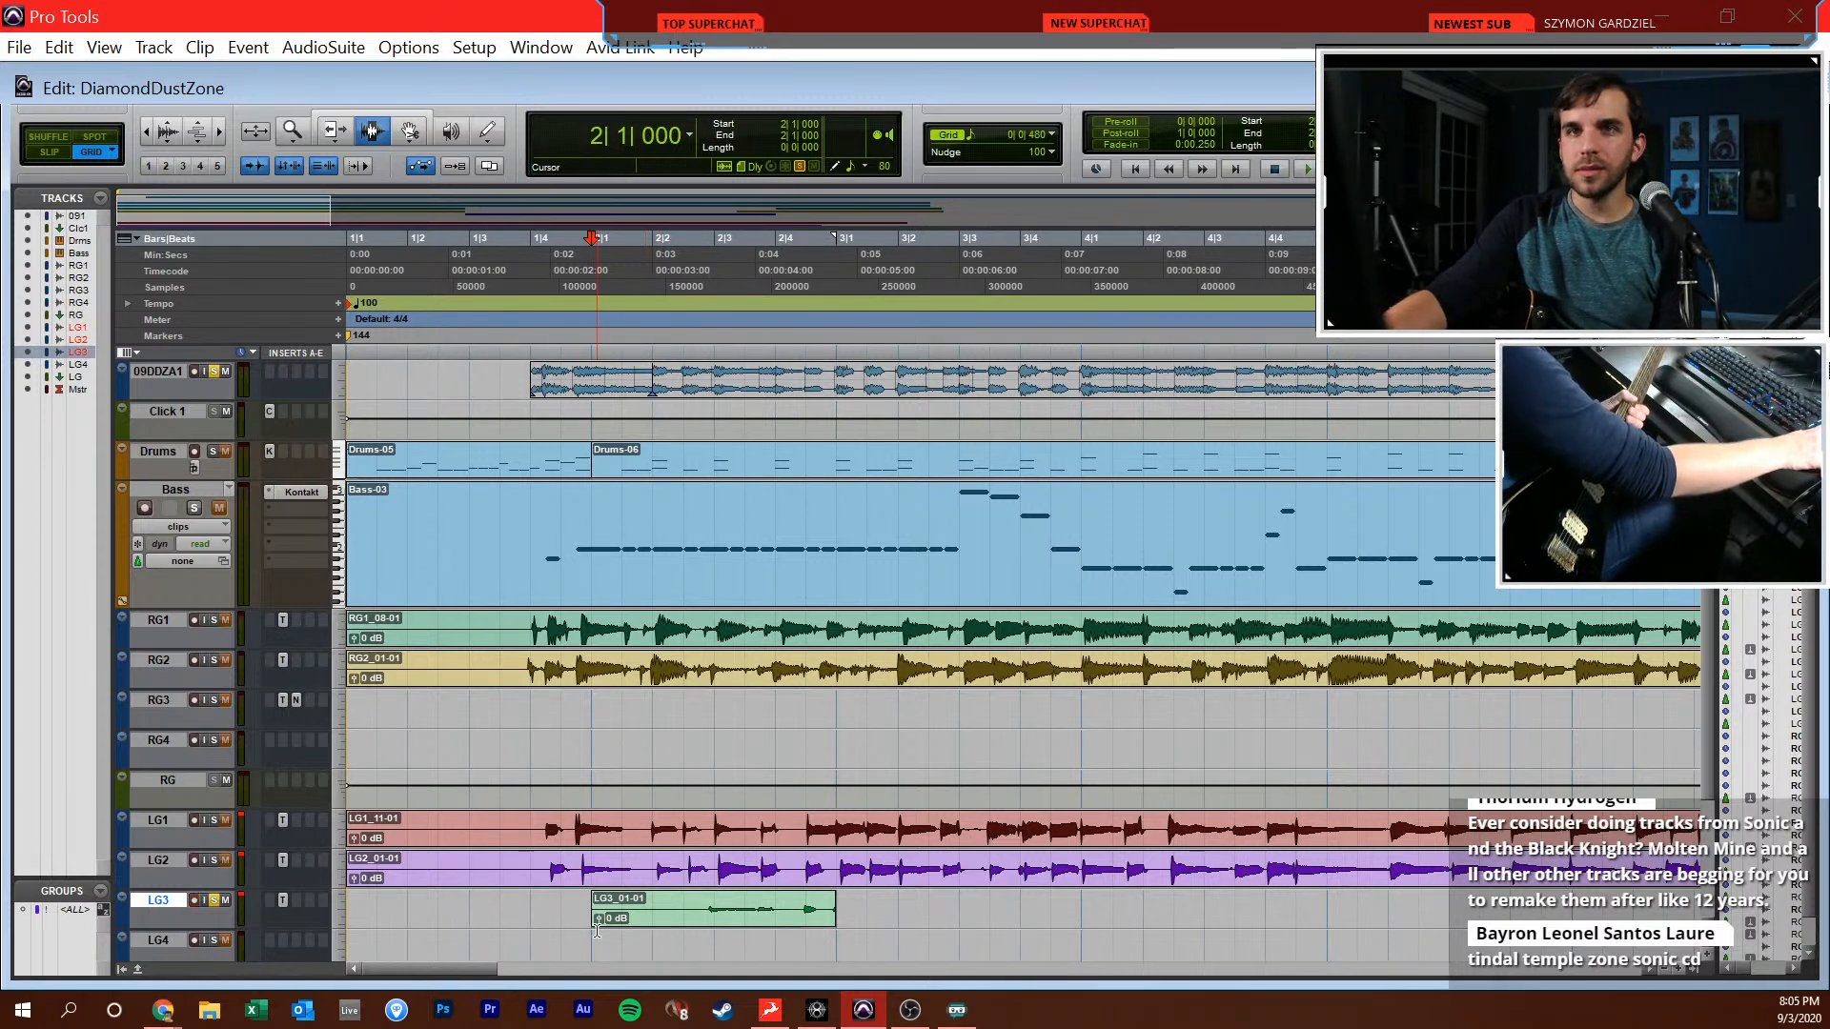
click(753, 911)
click(837, 902)
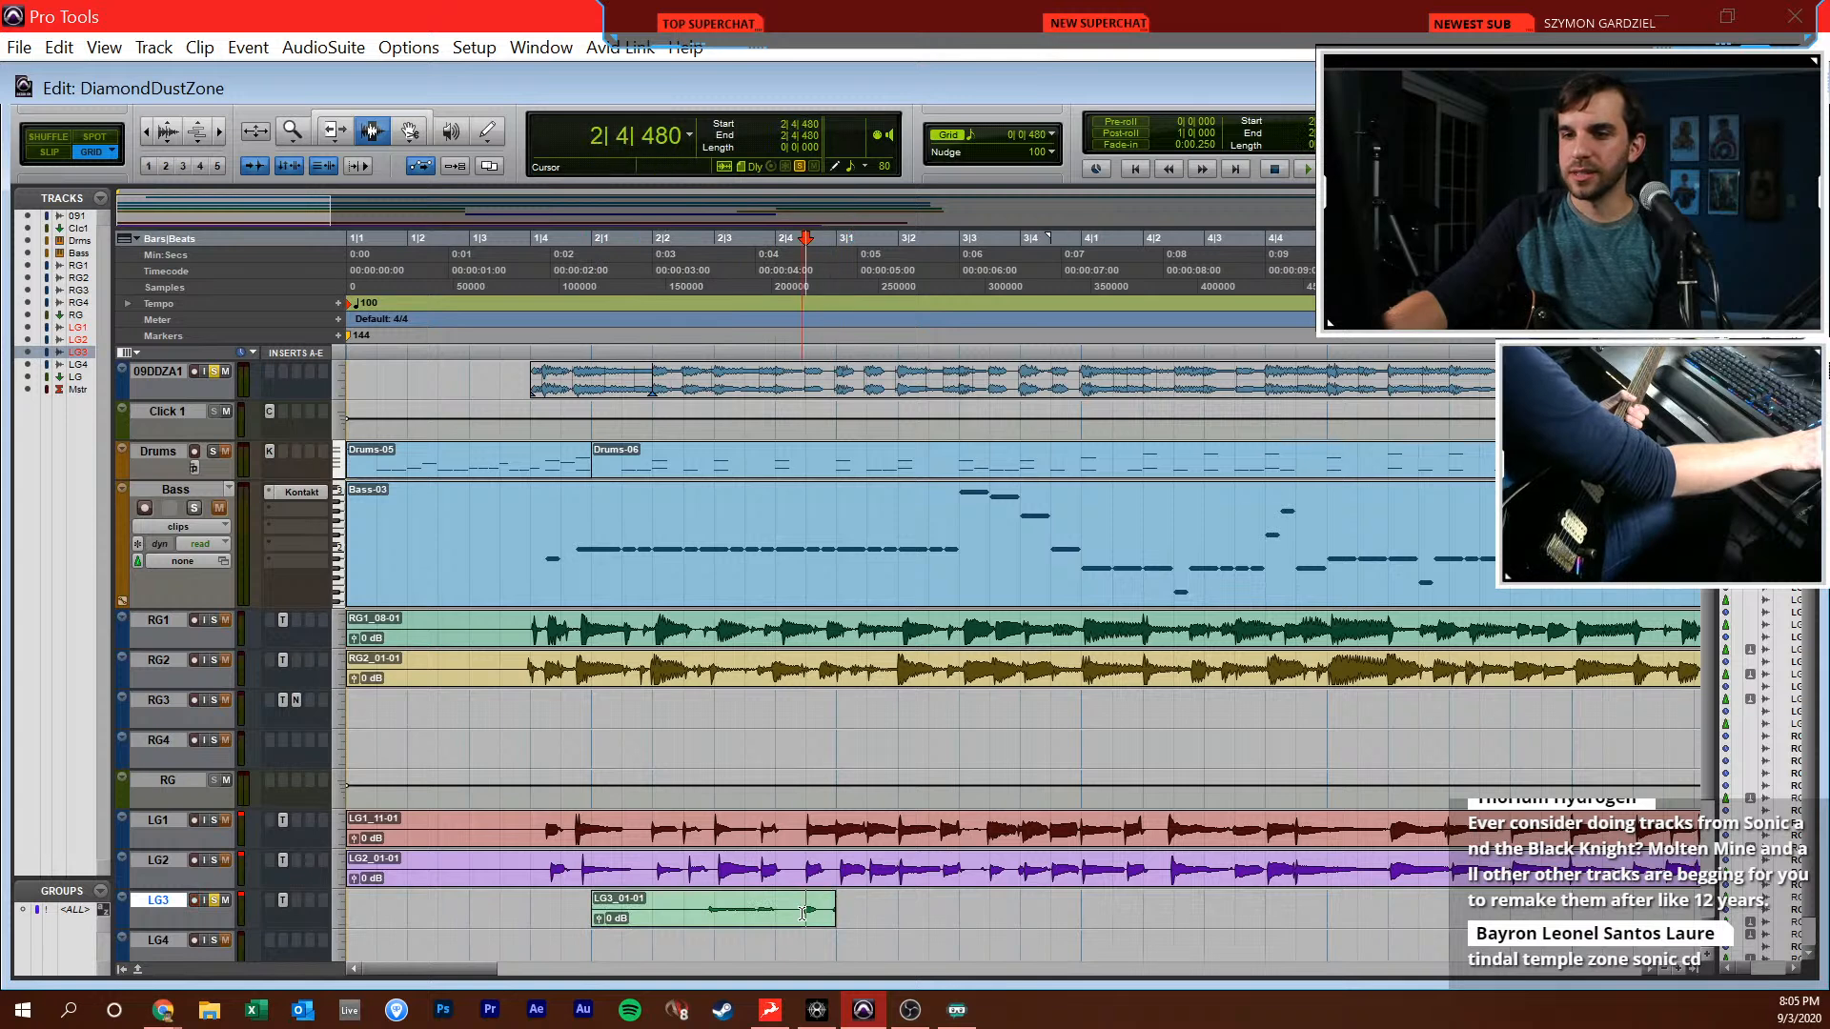
double_click(806, 906)
key(Delete)
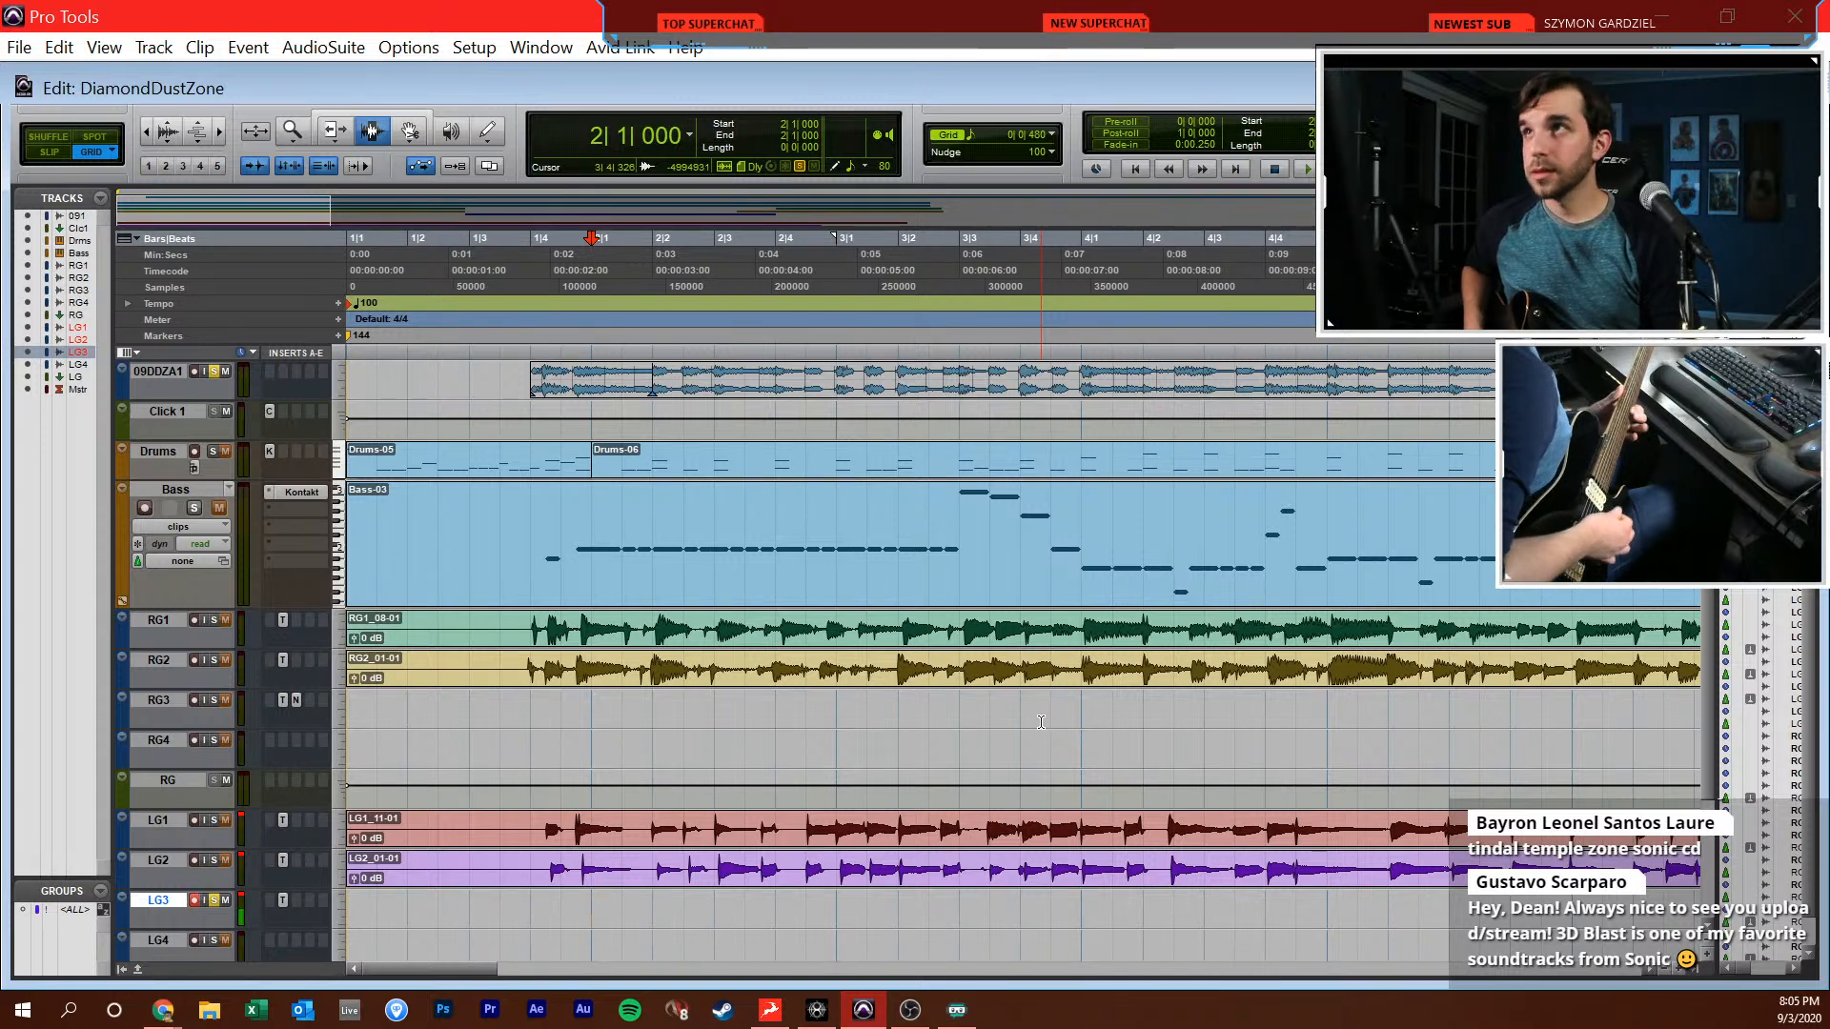
Return to the session start and record a short take on LG3 from 1|1|000 to about 2|2|000
key(Return)
key(ctrl+space)
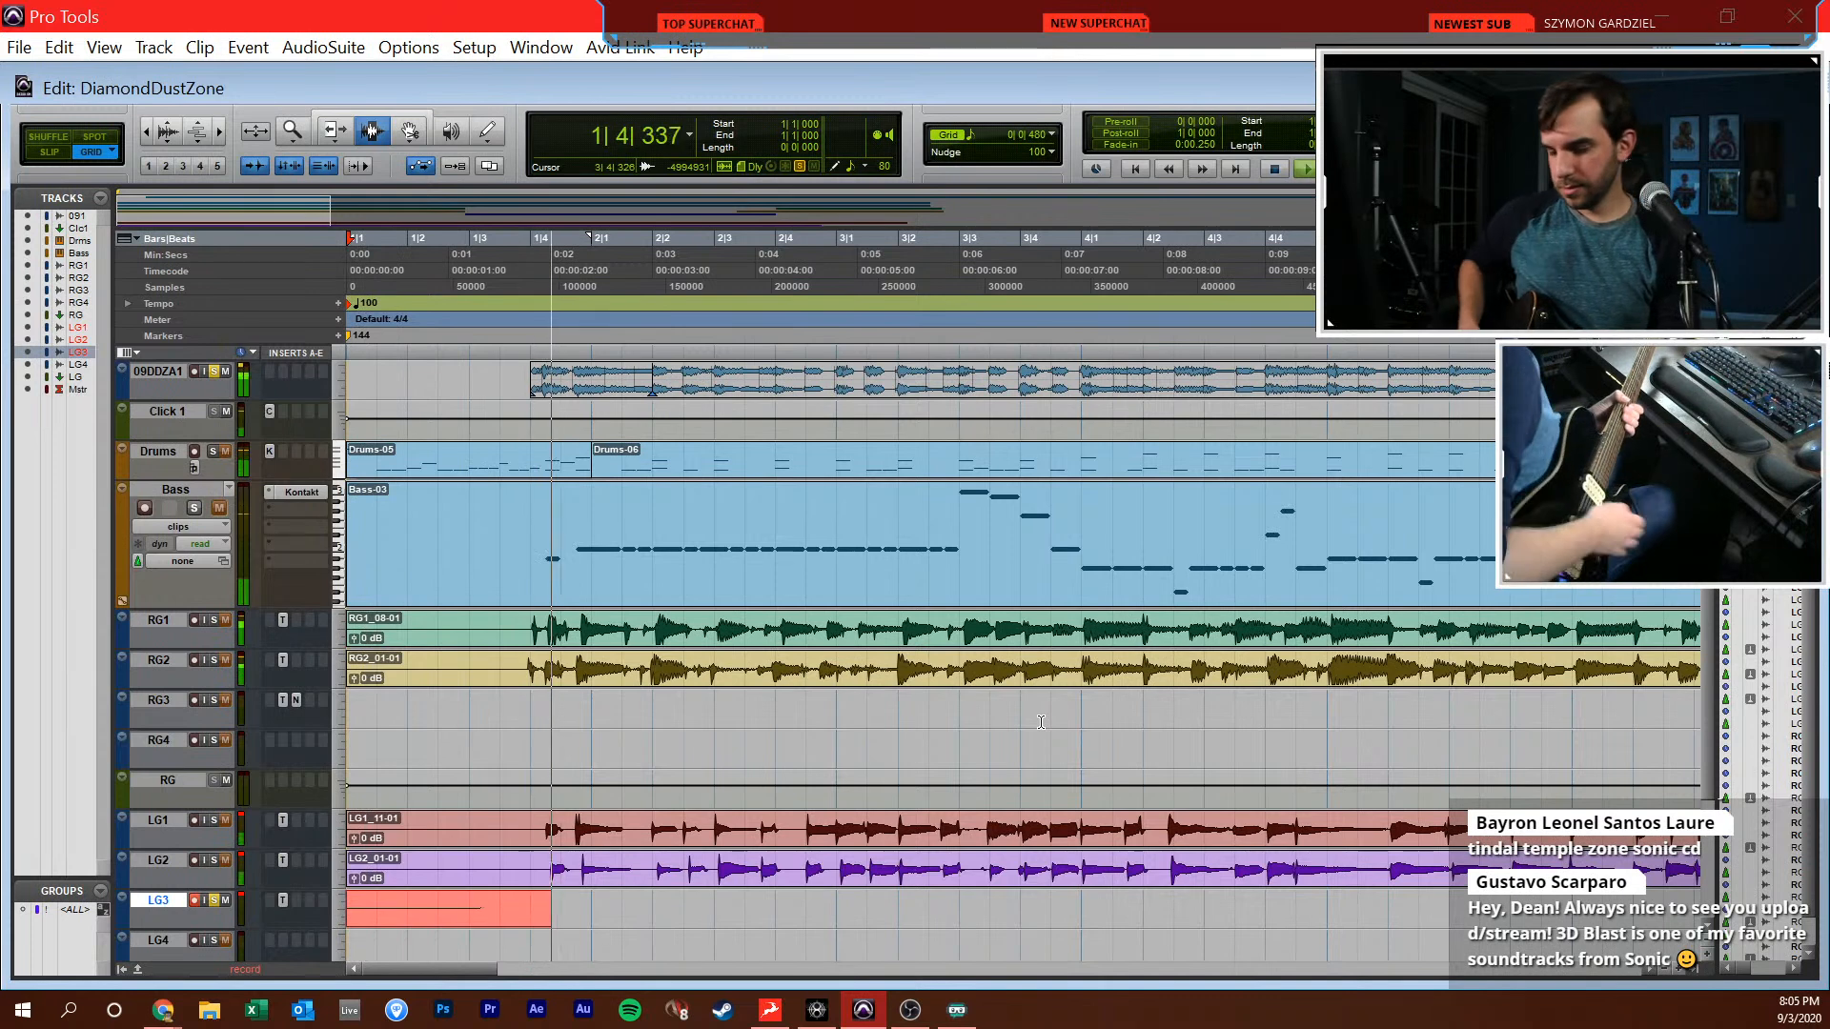
key(space)
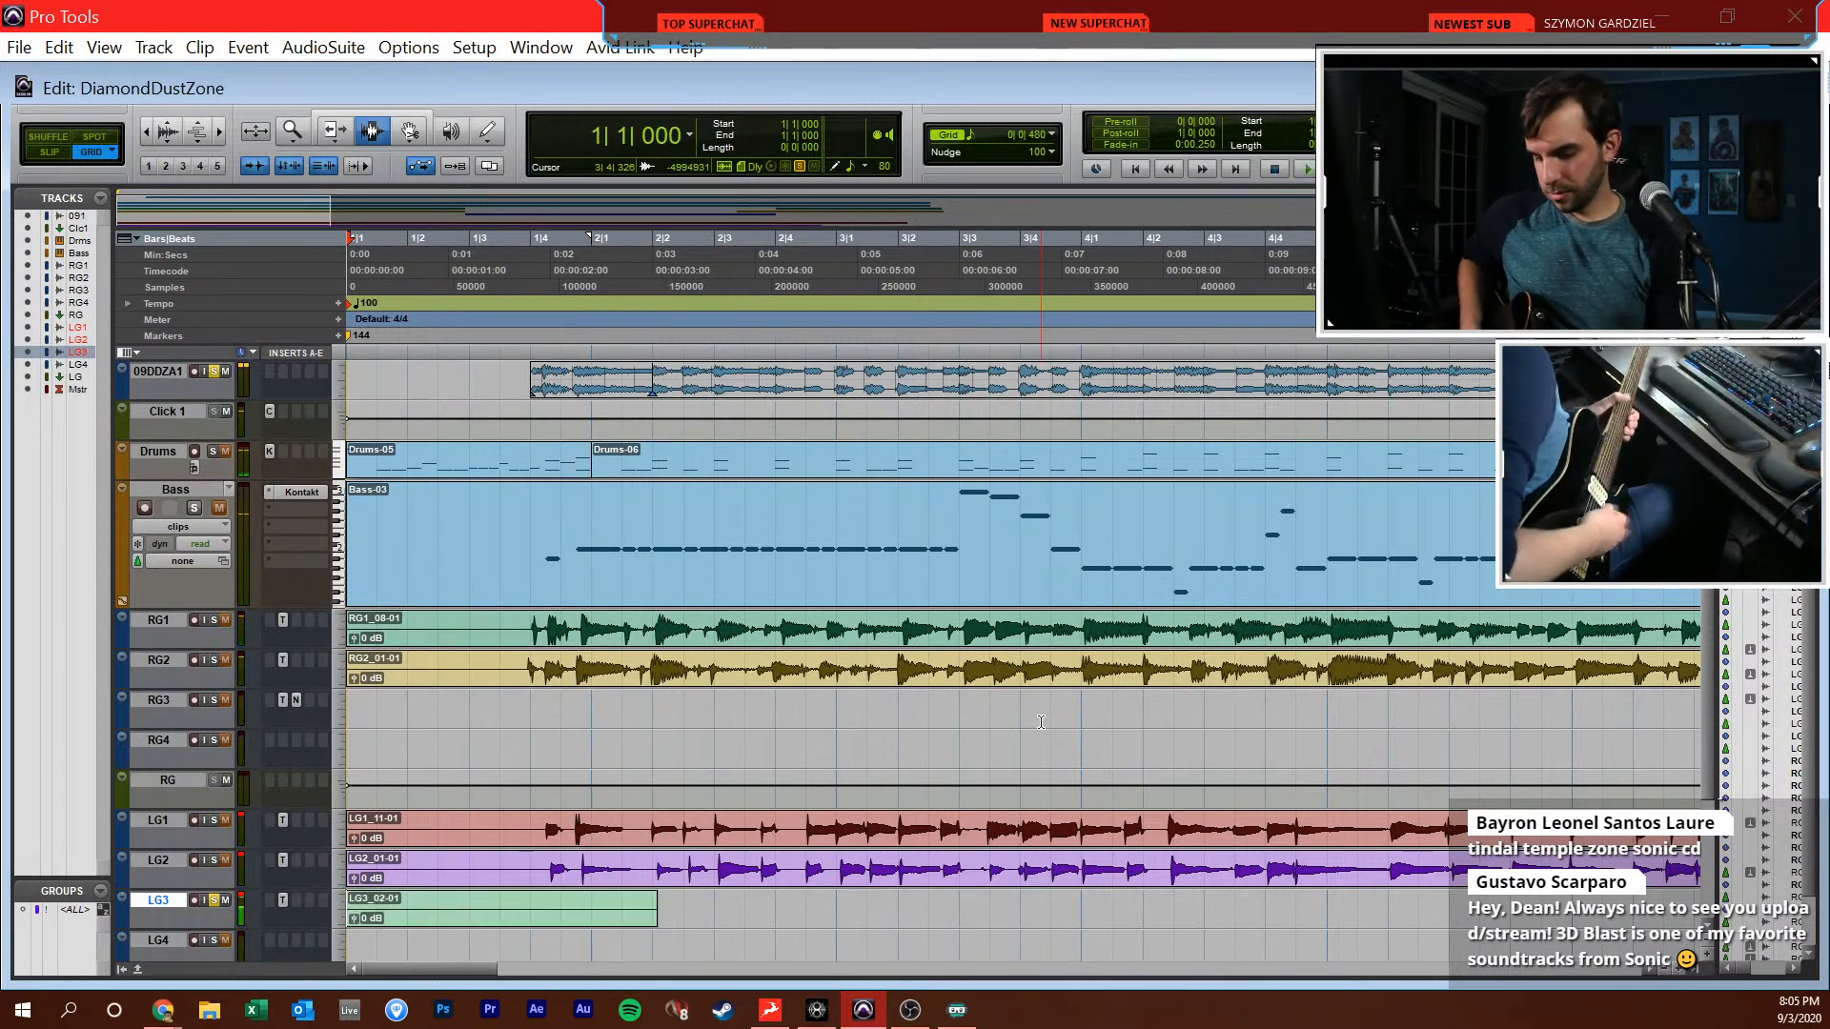
Unsolo the 09DDZA1 reference track and record a new LG3 take from 1|1|000 to about 2|4|480
click(222, 372)
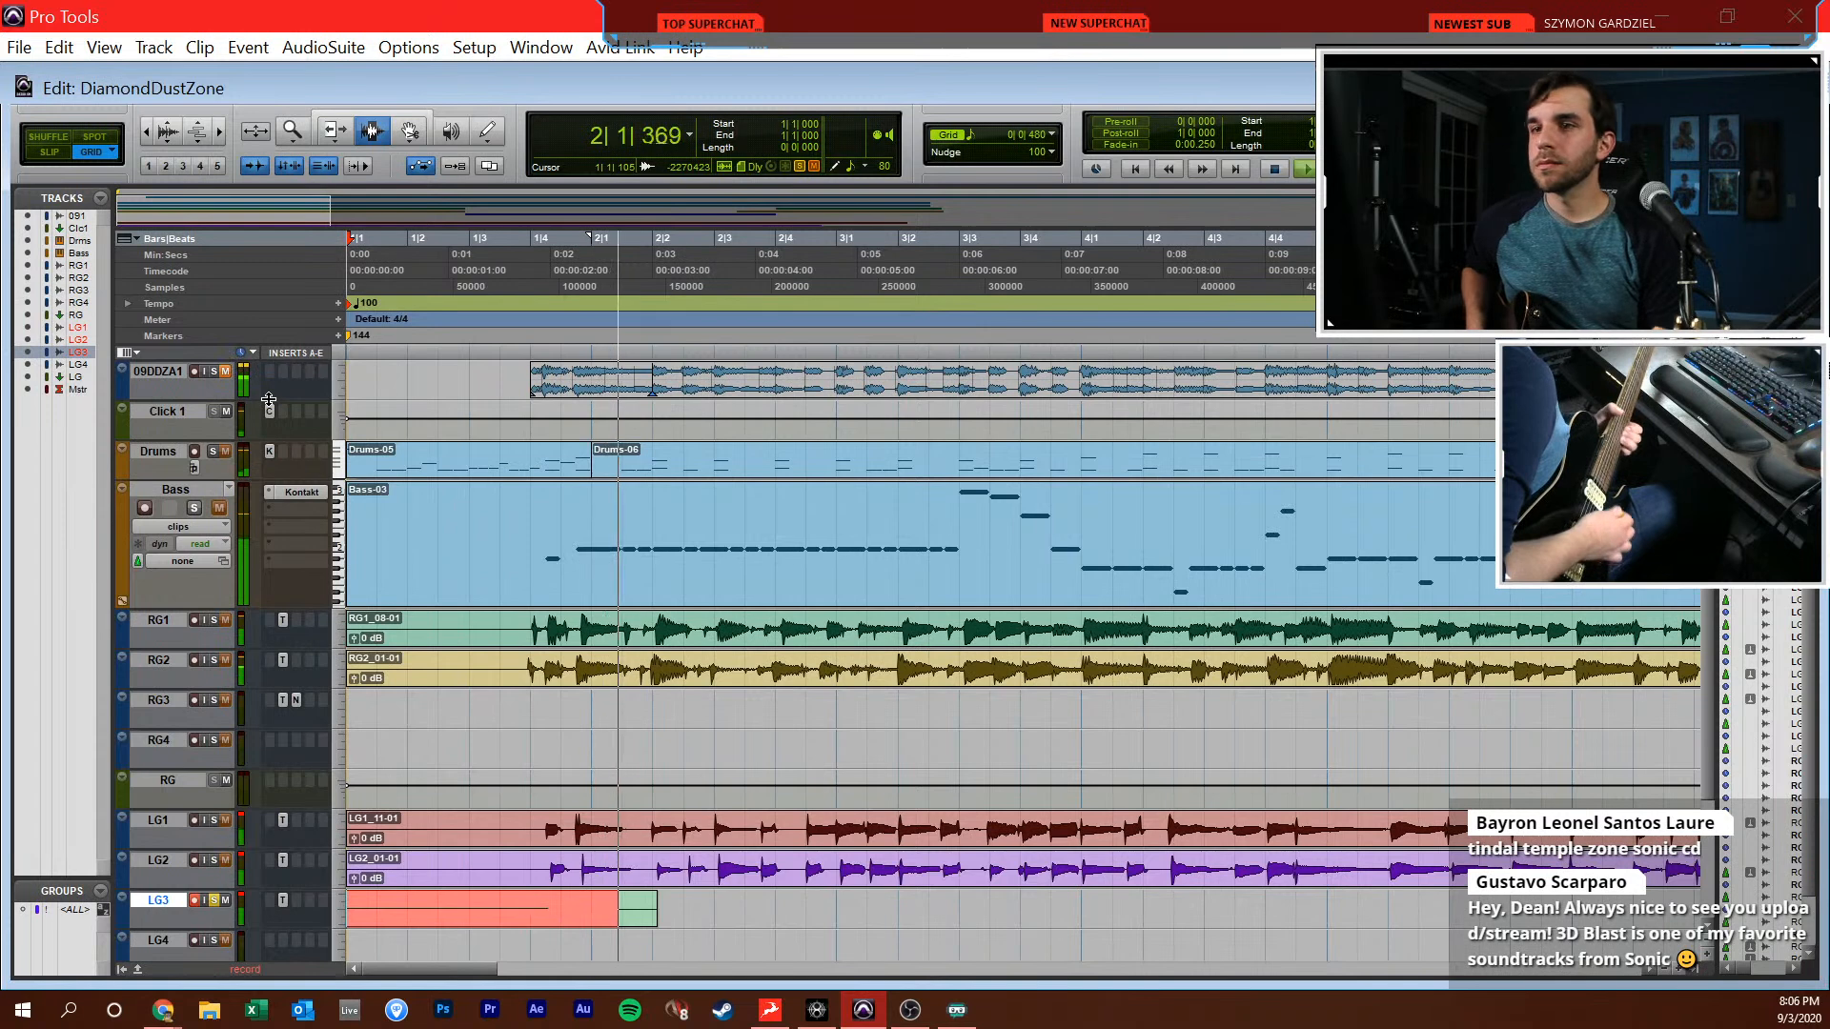
key(space)
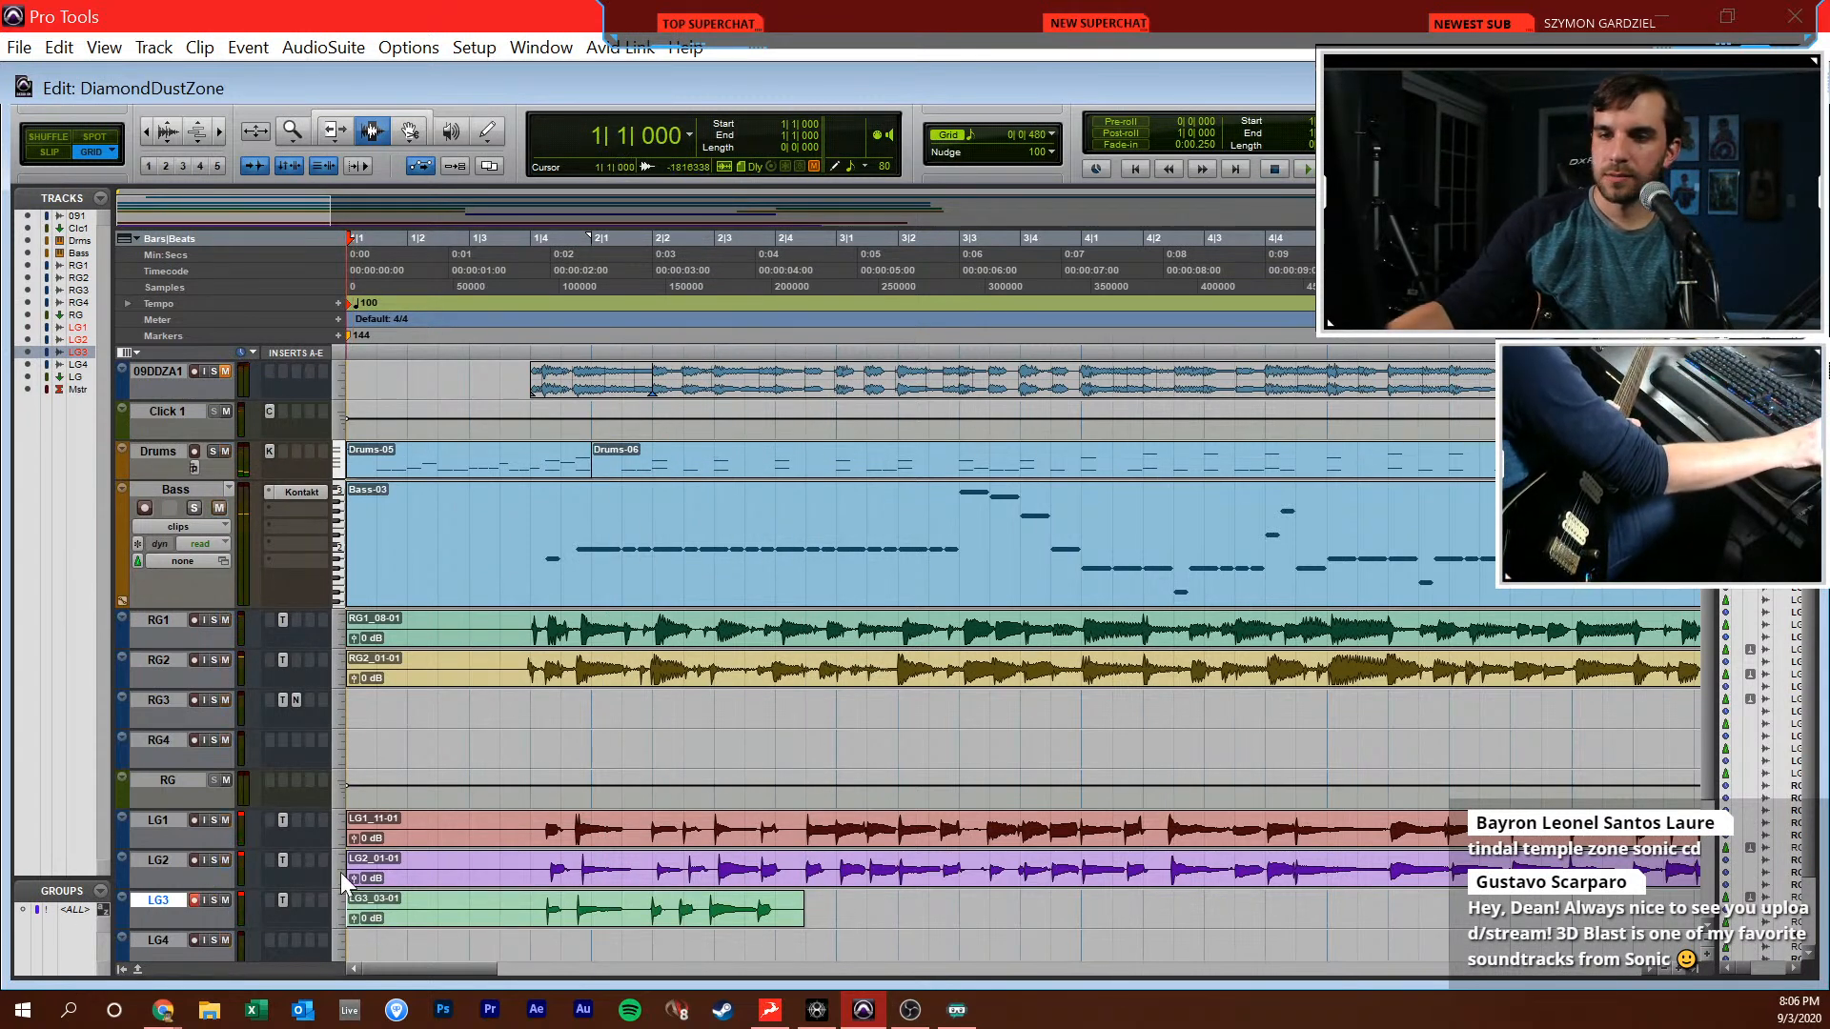
Record two LG3 takes from 1|1|000 at 100 BPM, a short one past 4|1 and a longer one to about 10|3
key(ctrl+equal)
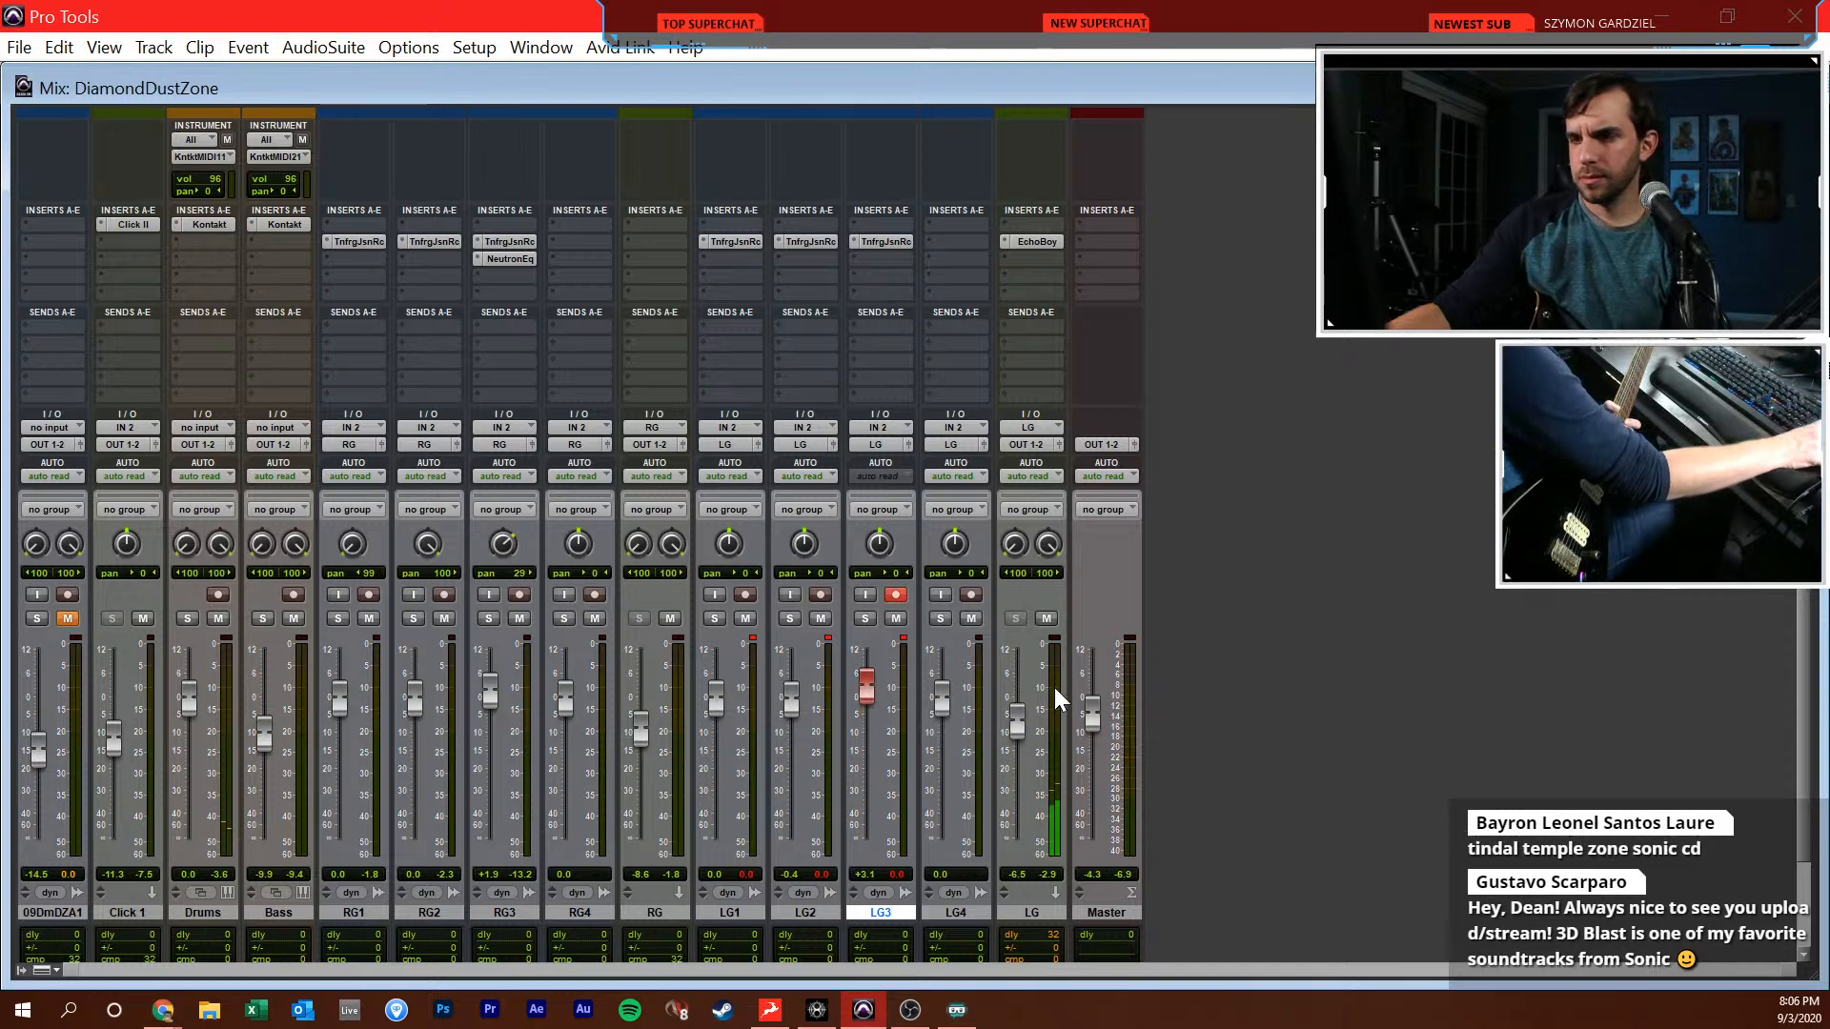
key(ctrl+equal)
key(ctrl+space)
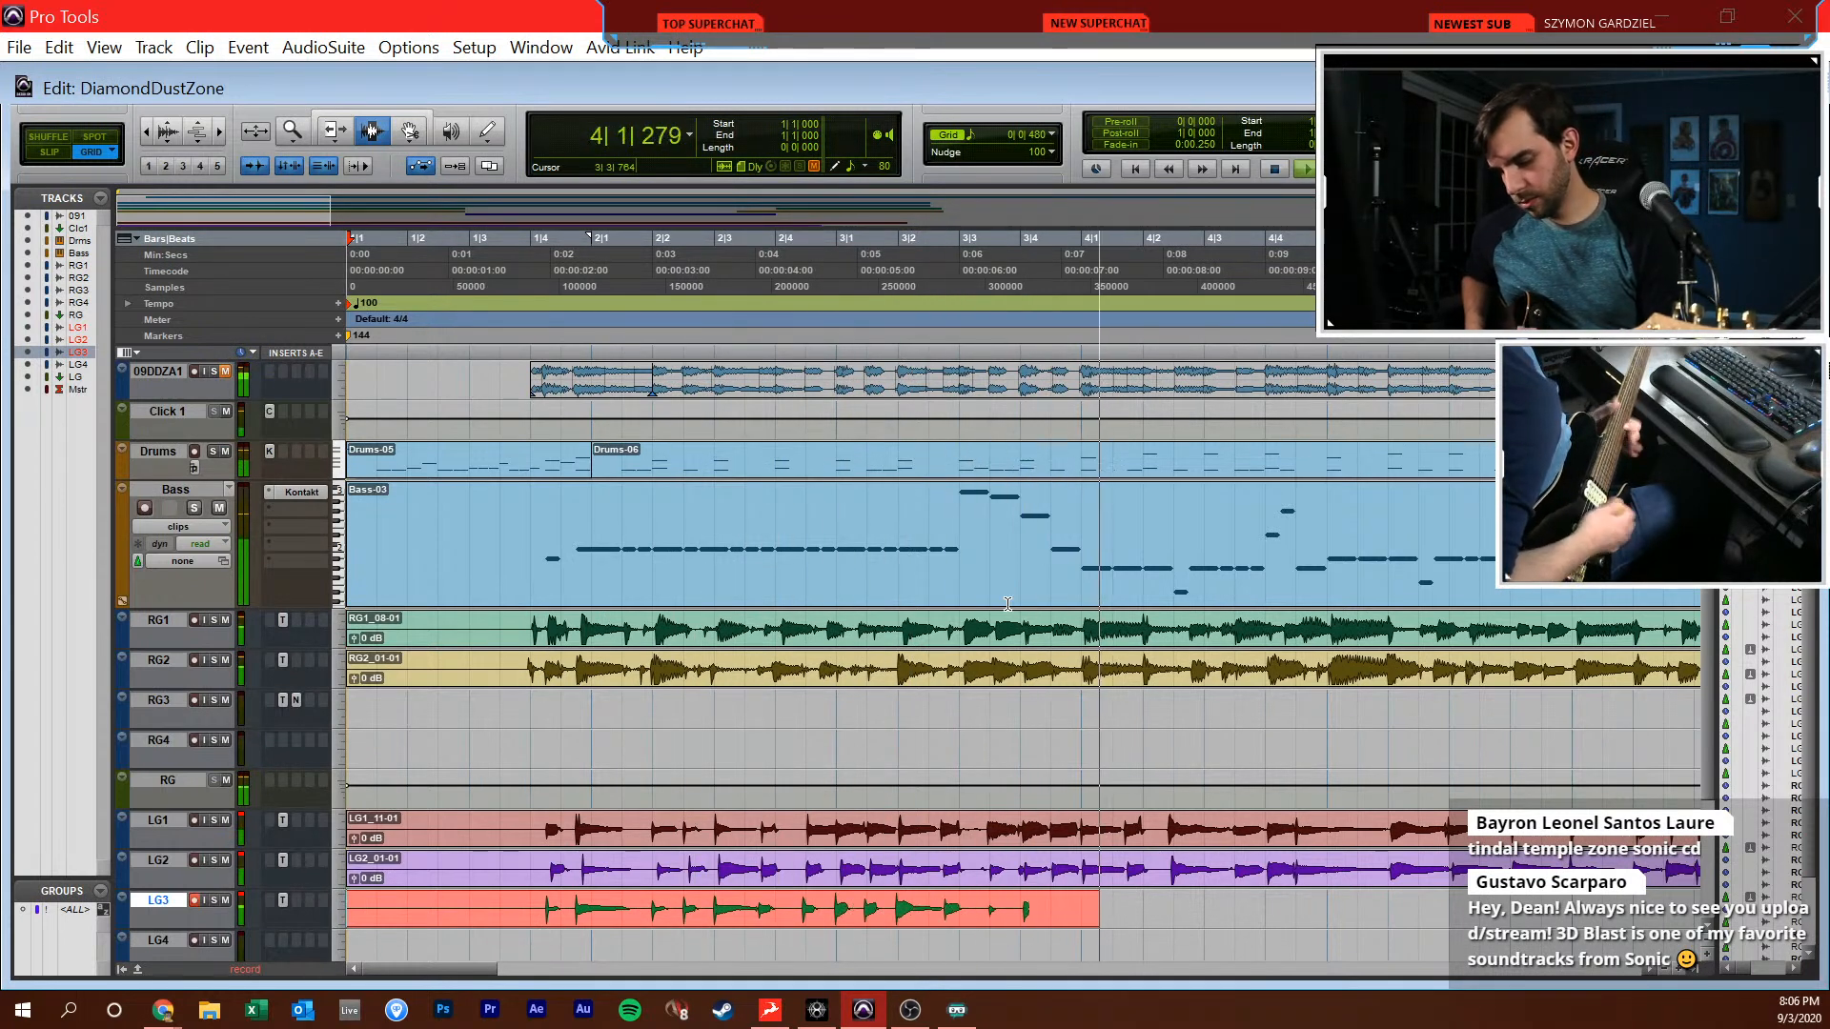
key(space)
key(ctrl+space)
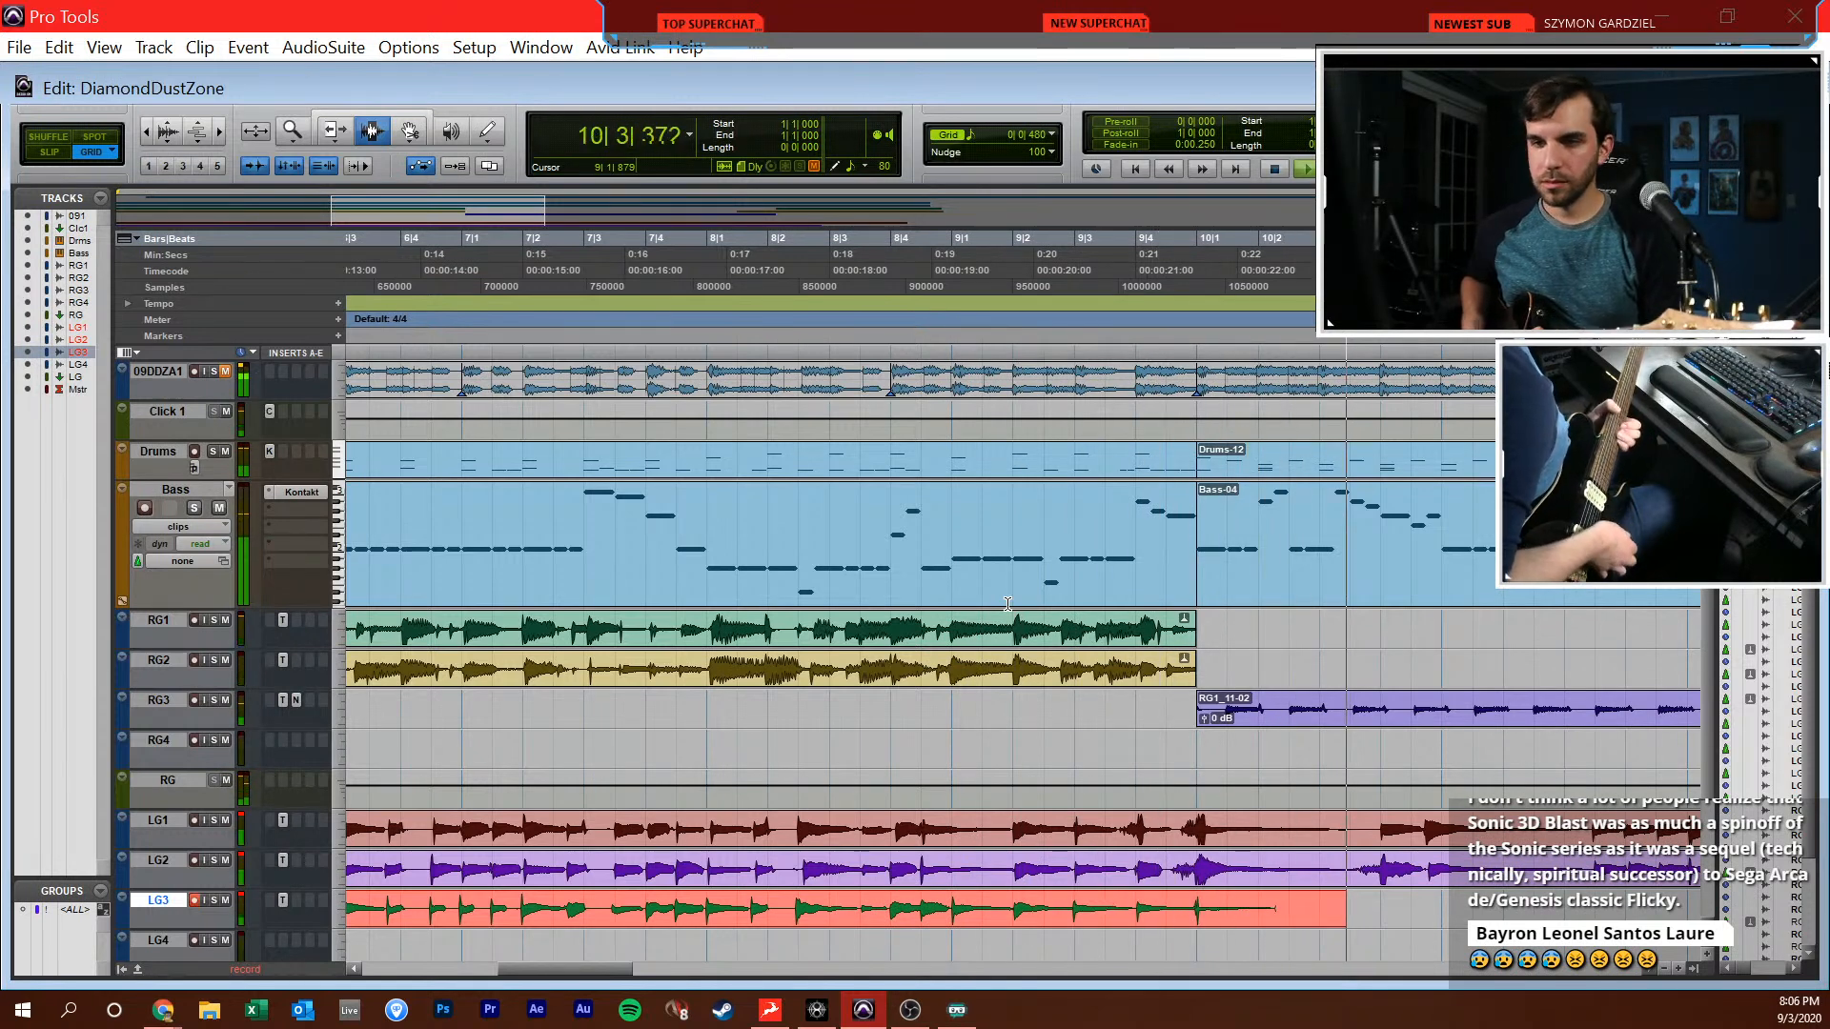
key(space)
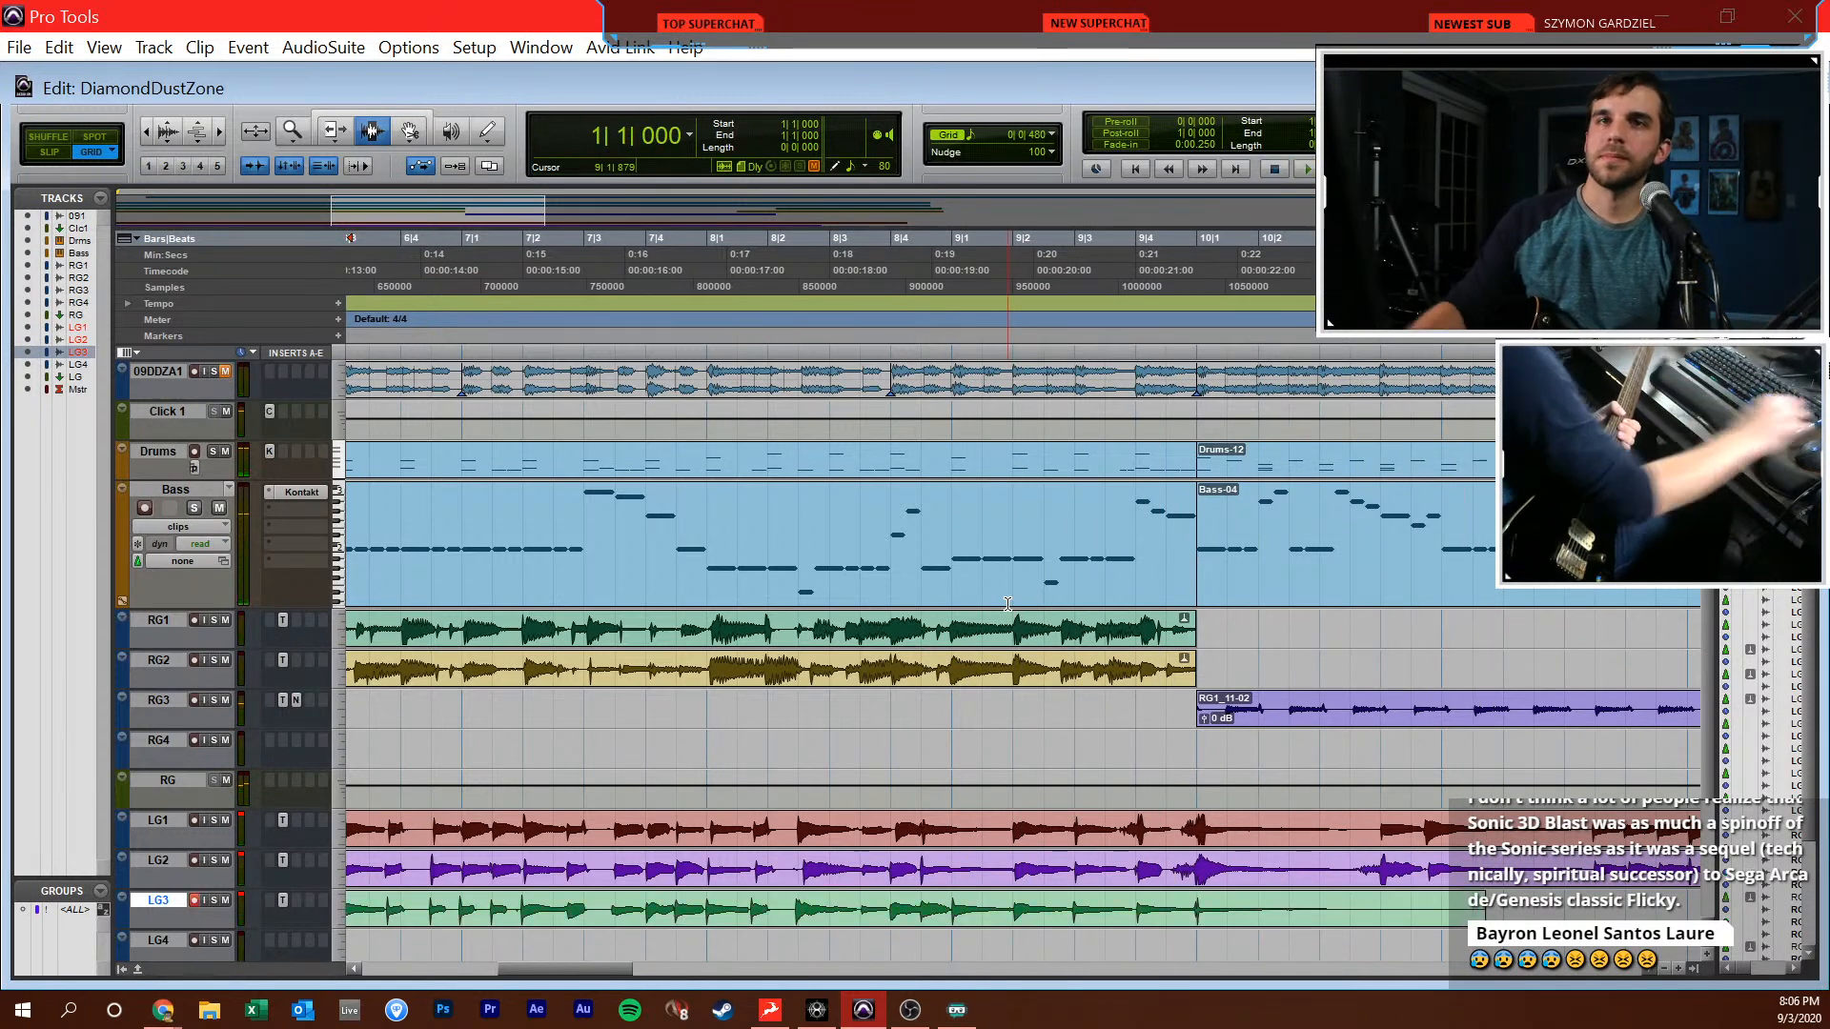
Return to the session start and record a very short LG3 take over the opening, to about 1|4
click(1124, 785)
click(1124, 755)
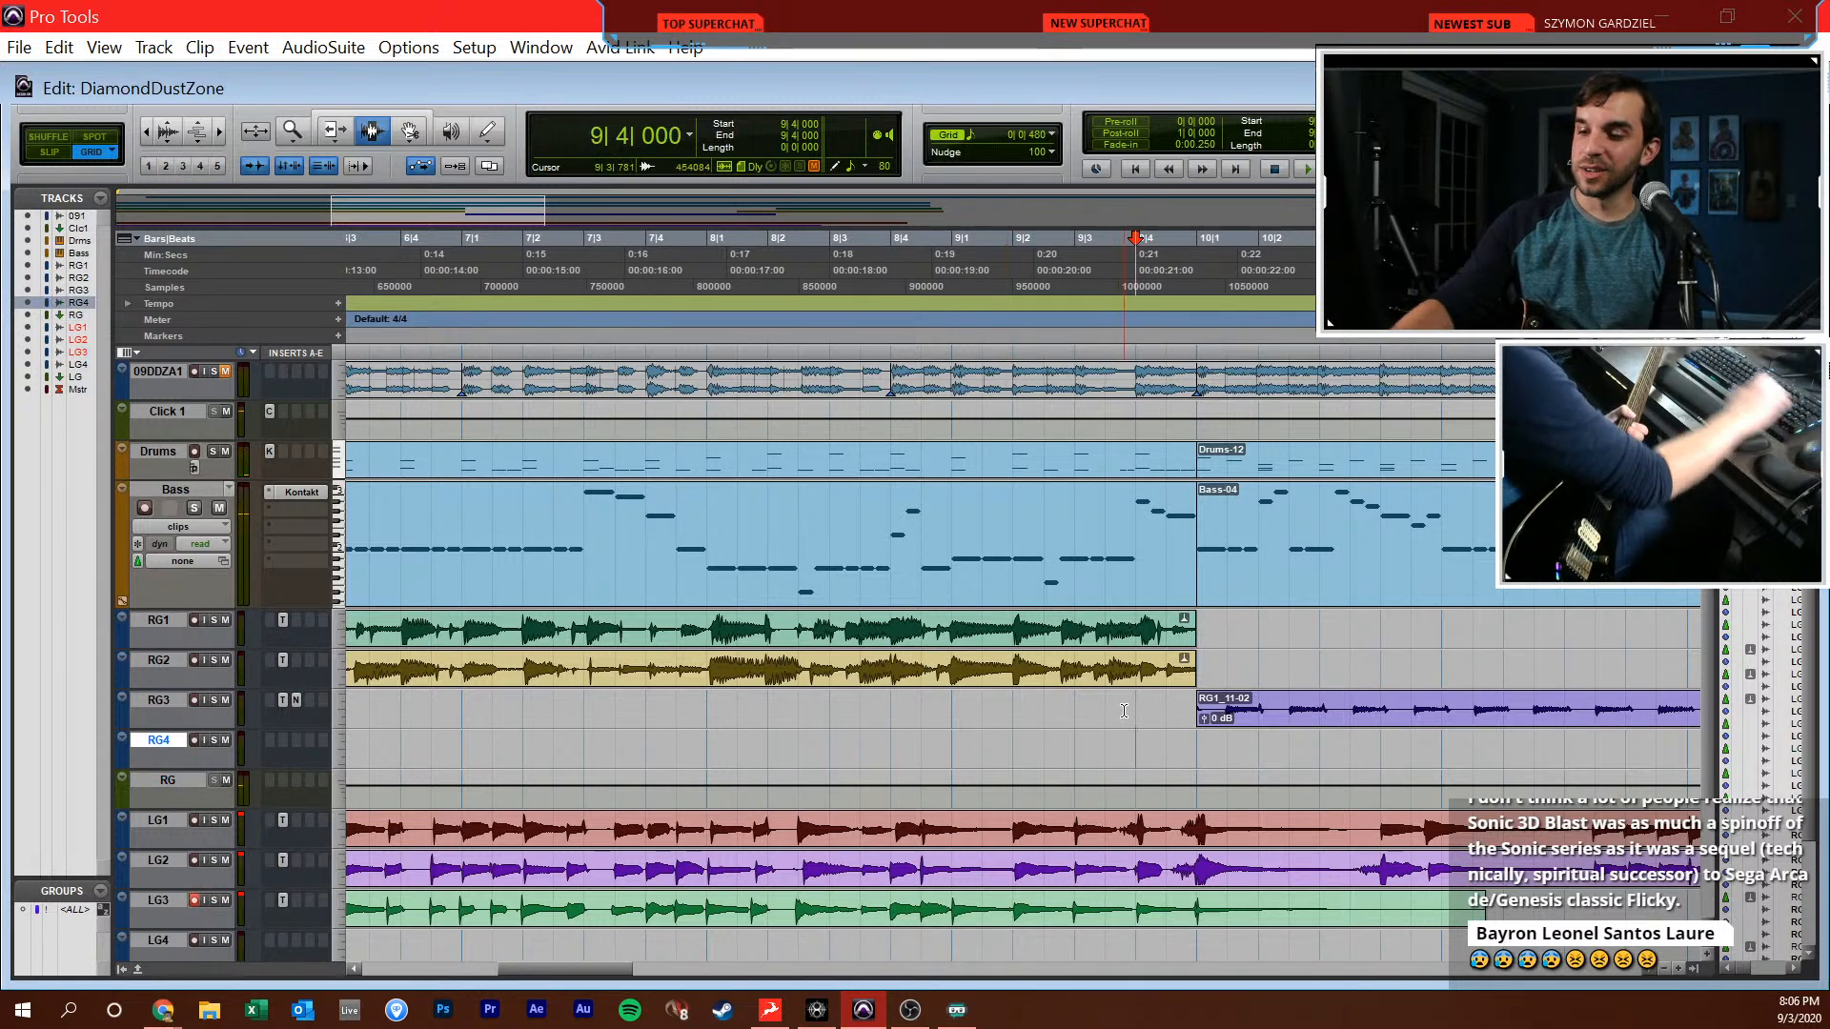
key(Return)
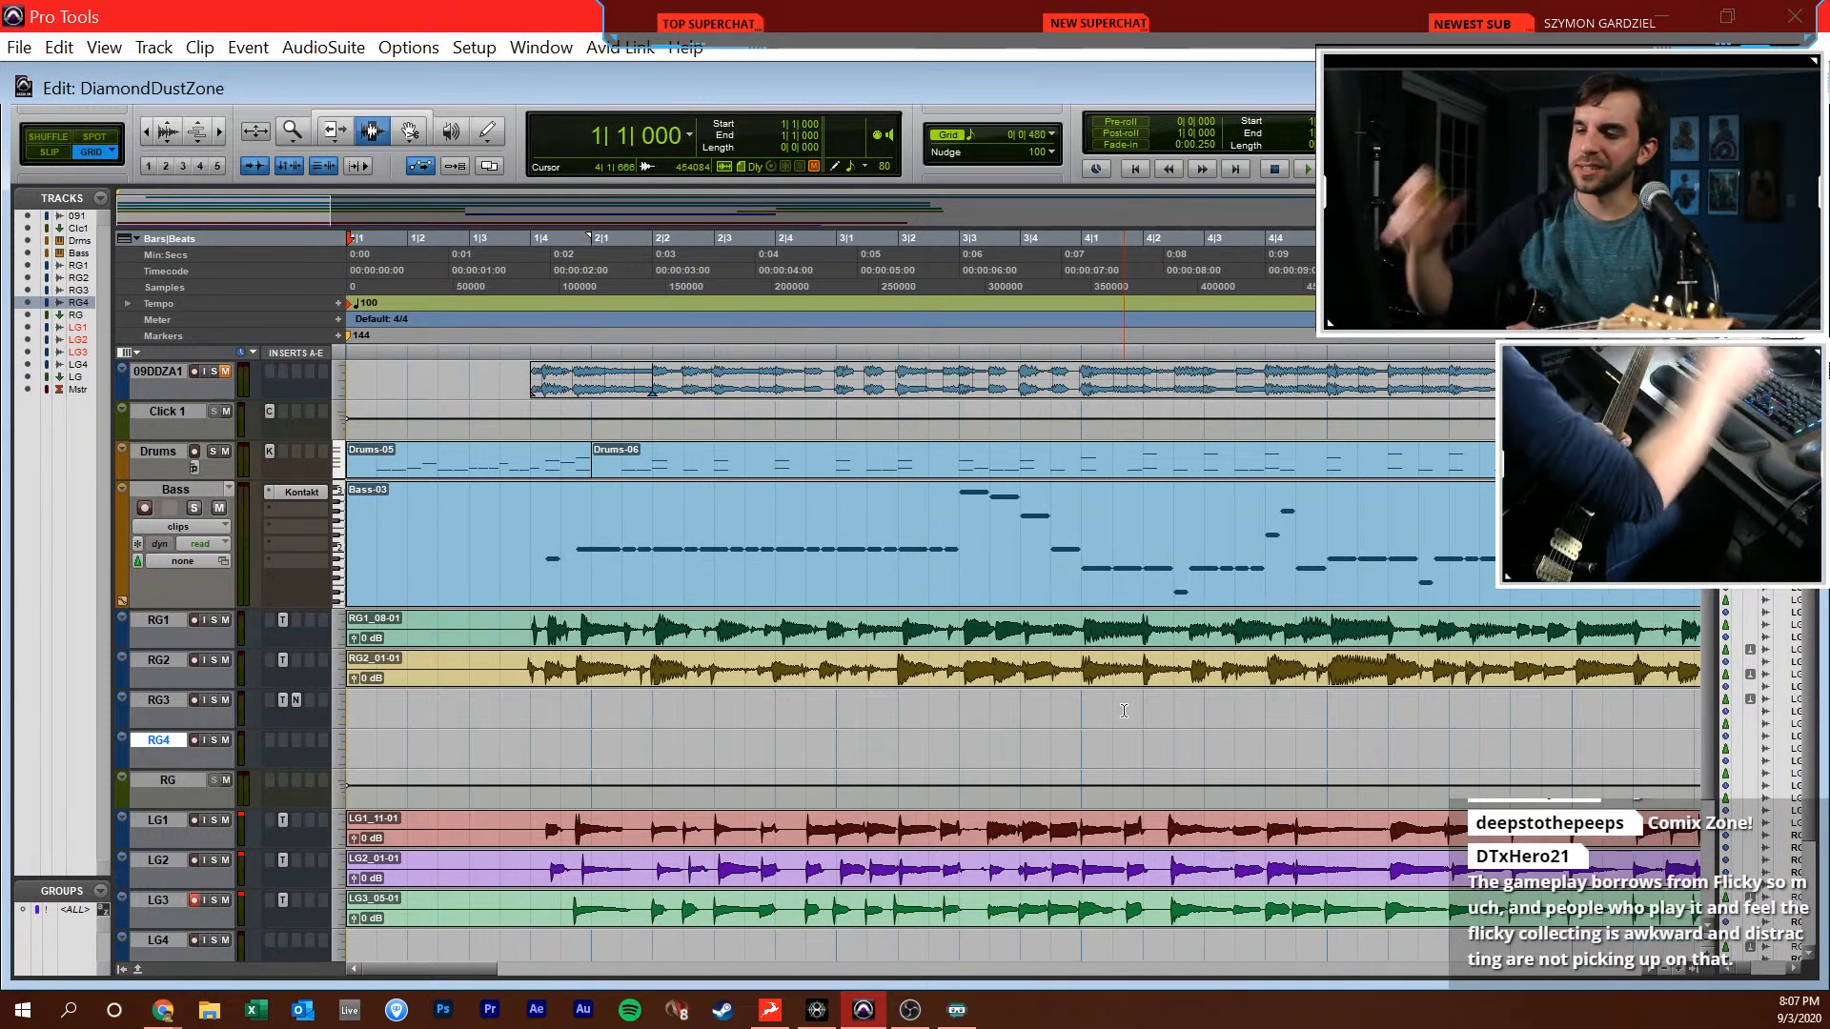
key(ctrl+space)
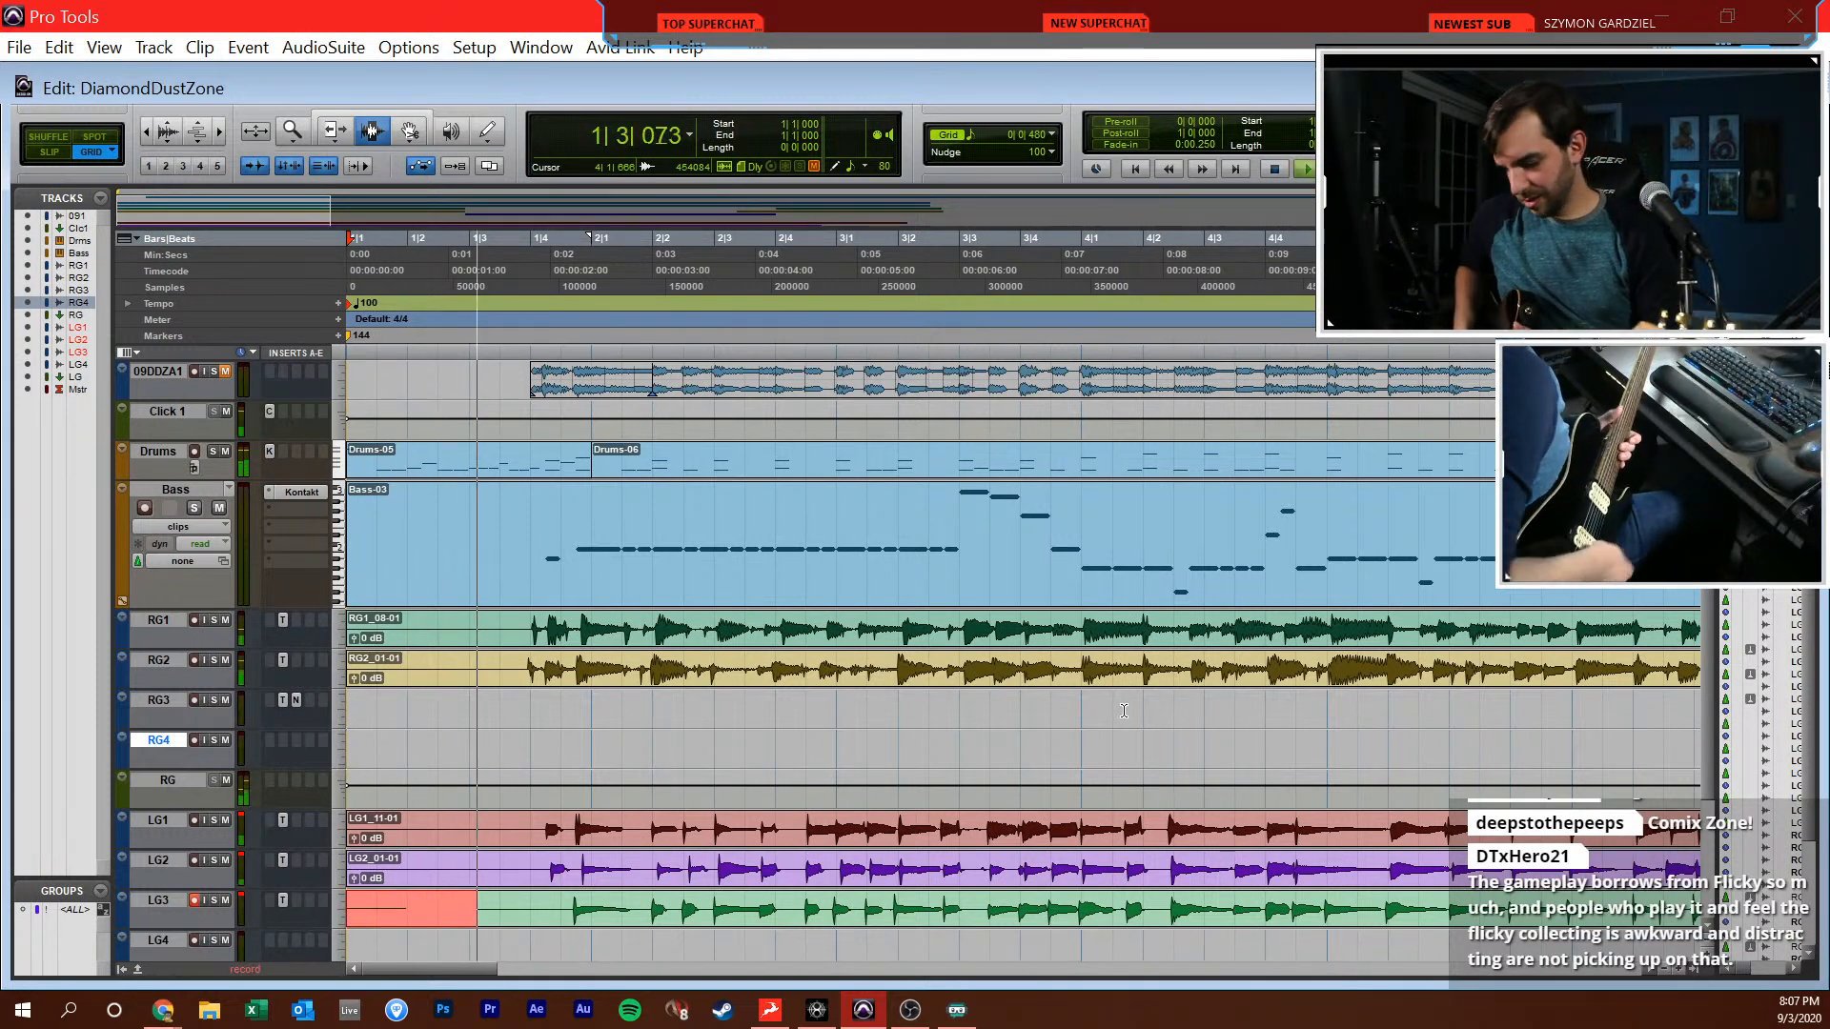
key(space)
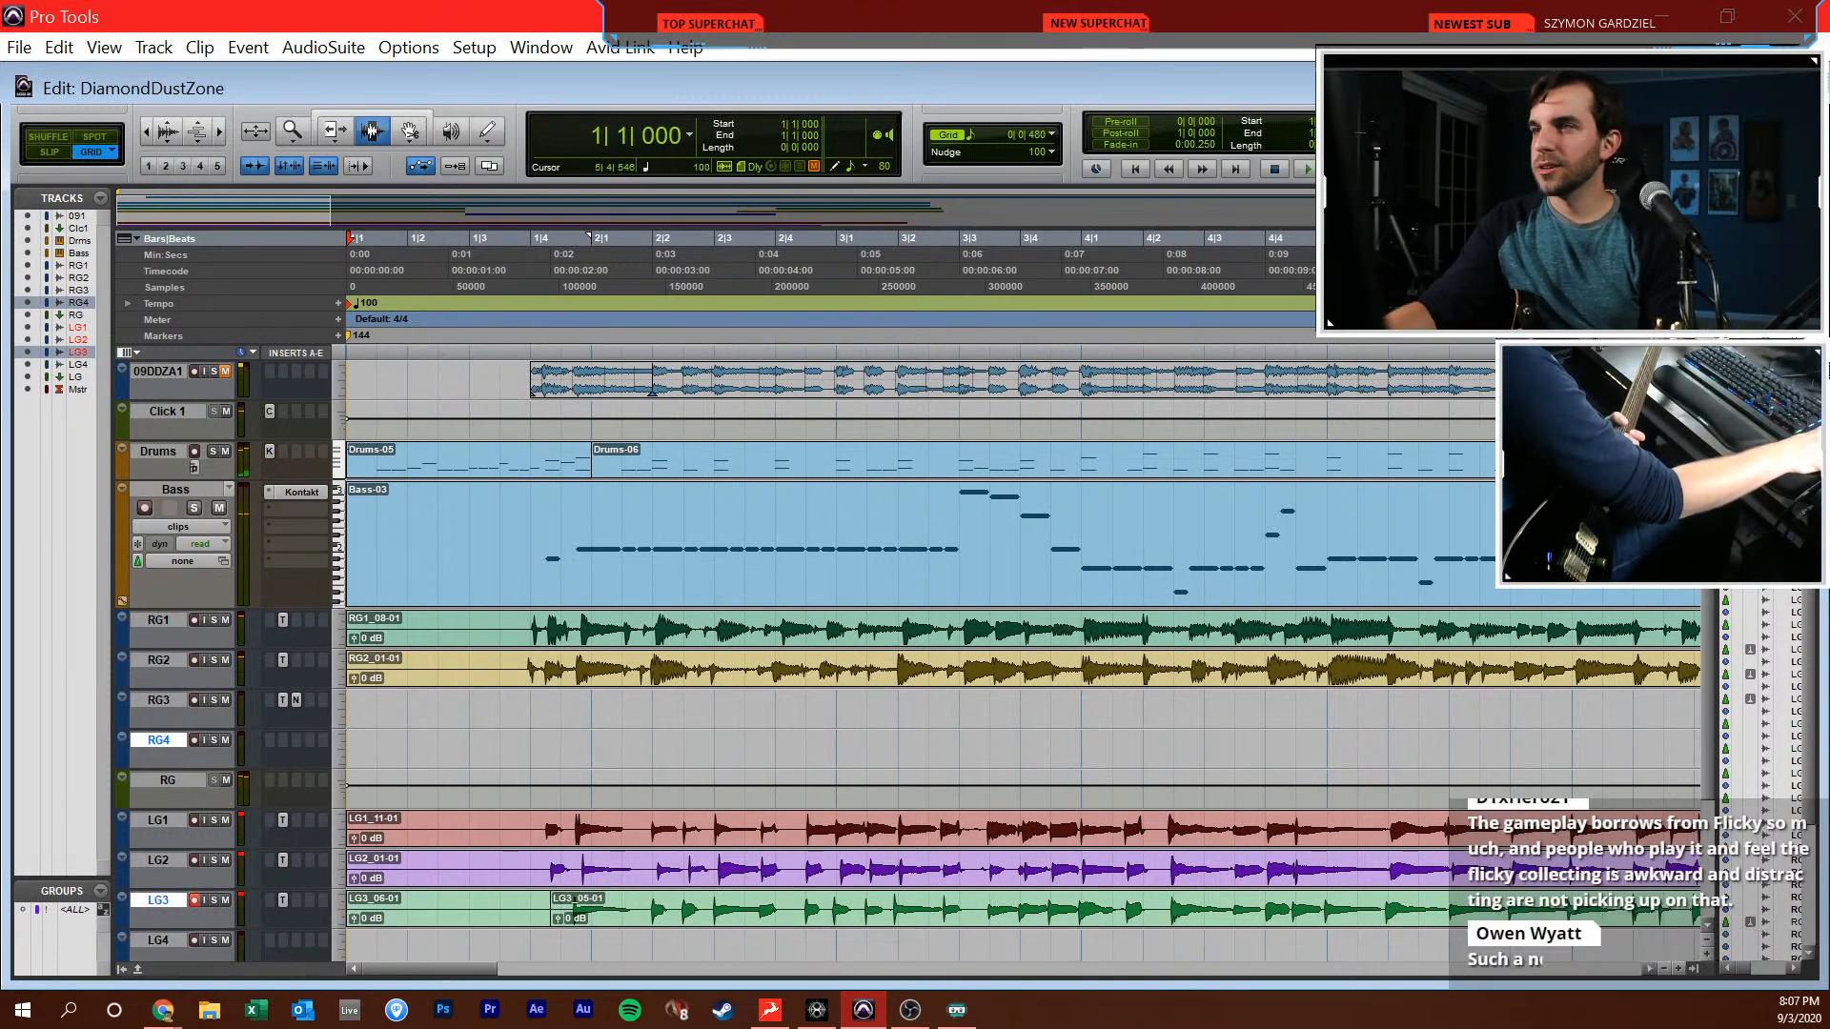
Set the session tempo to 144 BPM and record a new LG3 take from 1|1|000 to about 10|1
text(144)
key(Return)
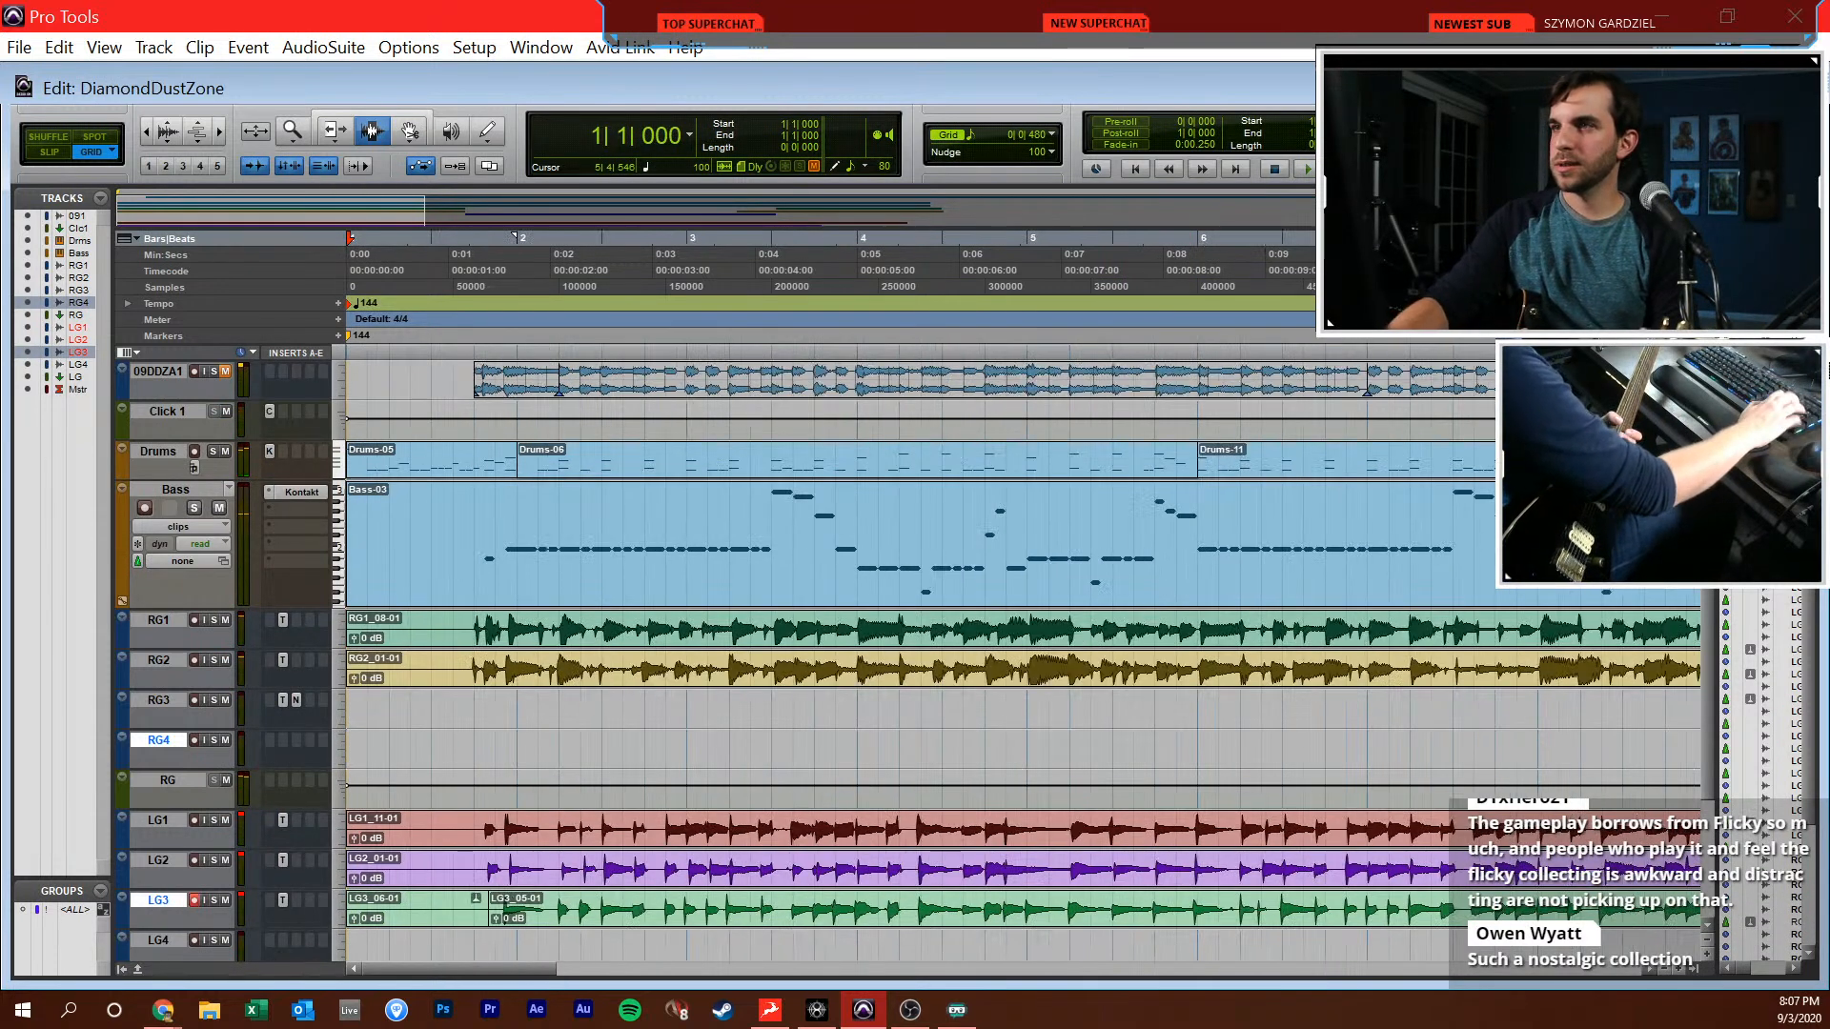
key(ctrl+space)
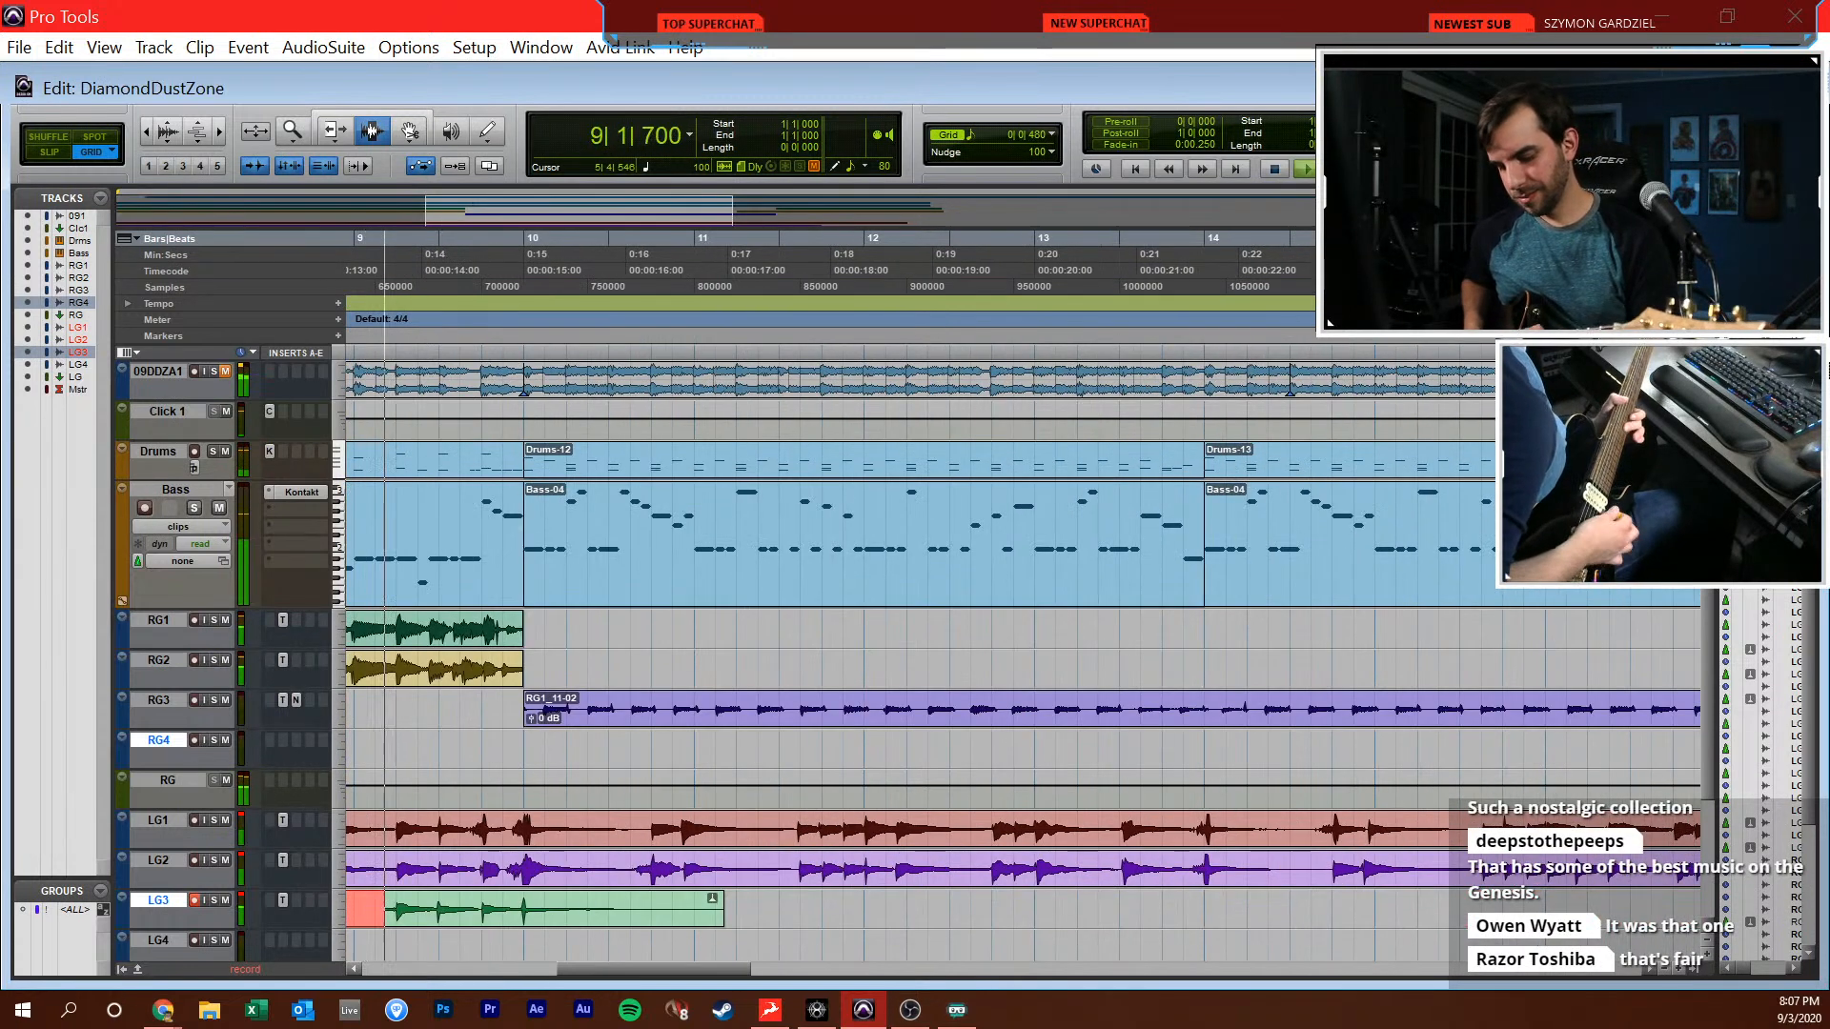
key(space)
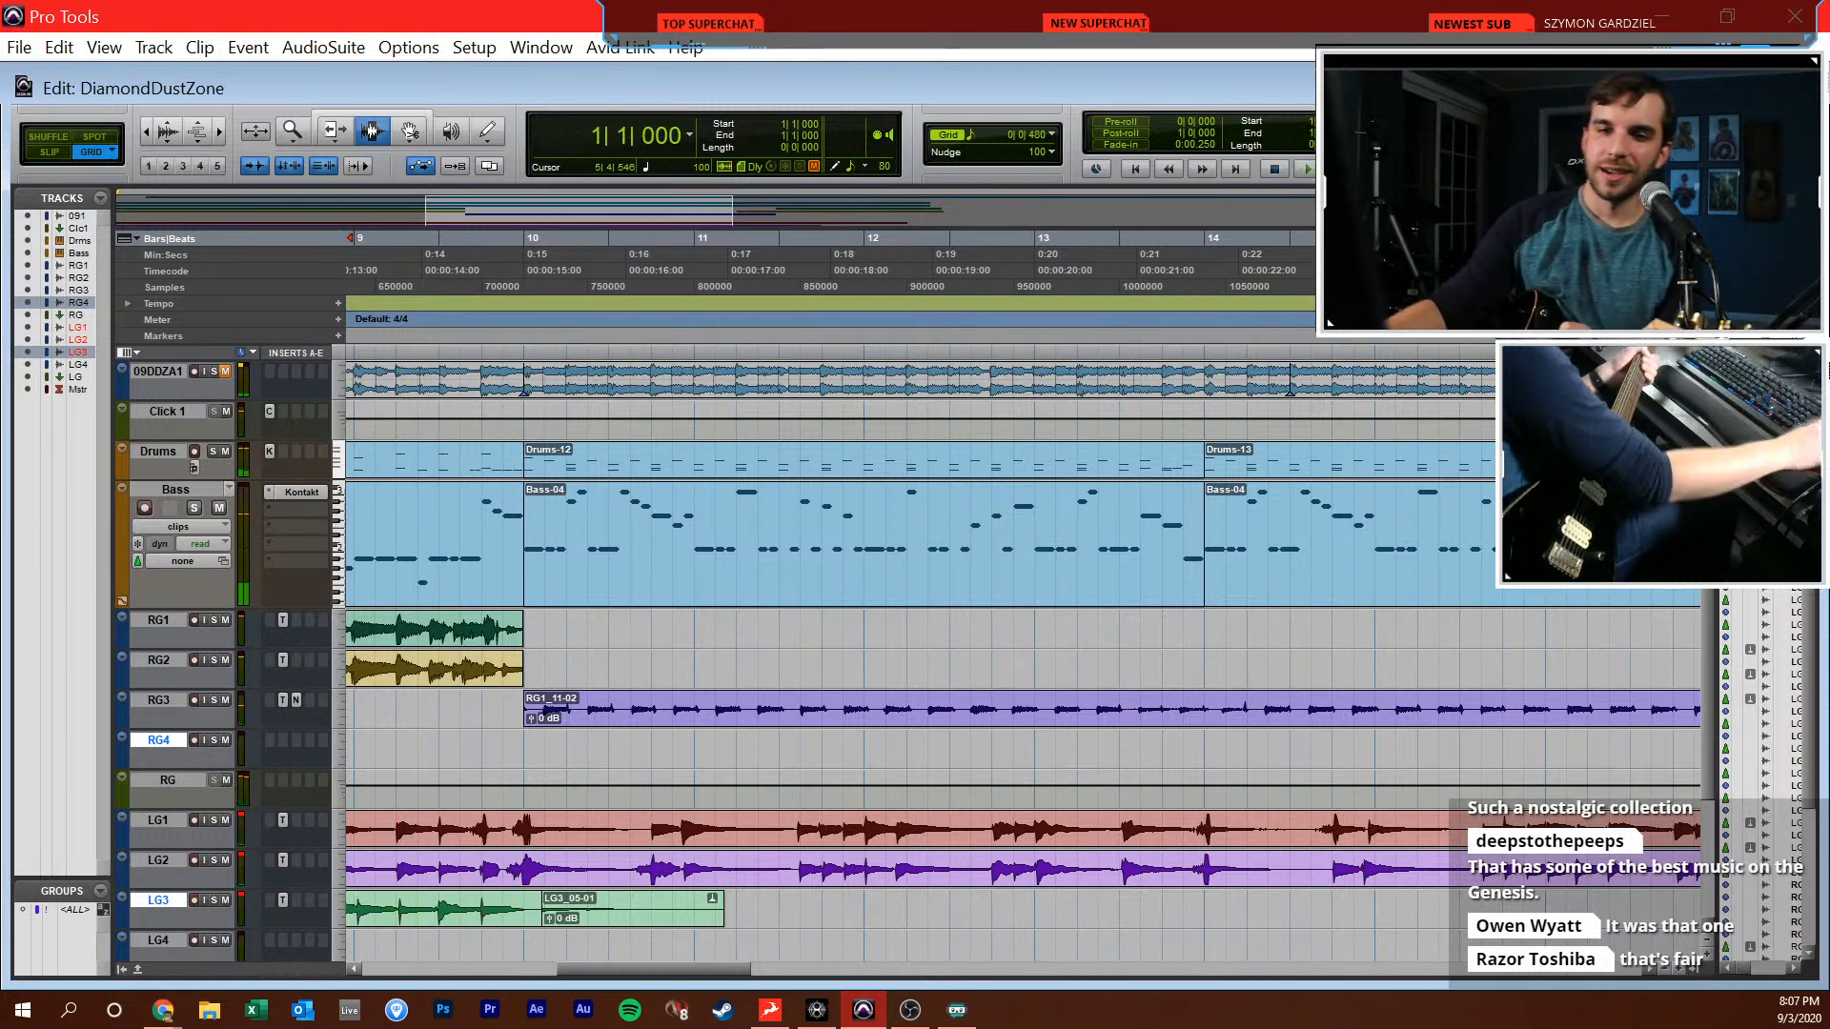
Place the edit cursor at 6|1|000 and record LG3 again from there to about the end of bar 11
drag(728, 971, 583, 988)
click(852, 908)
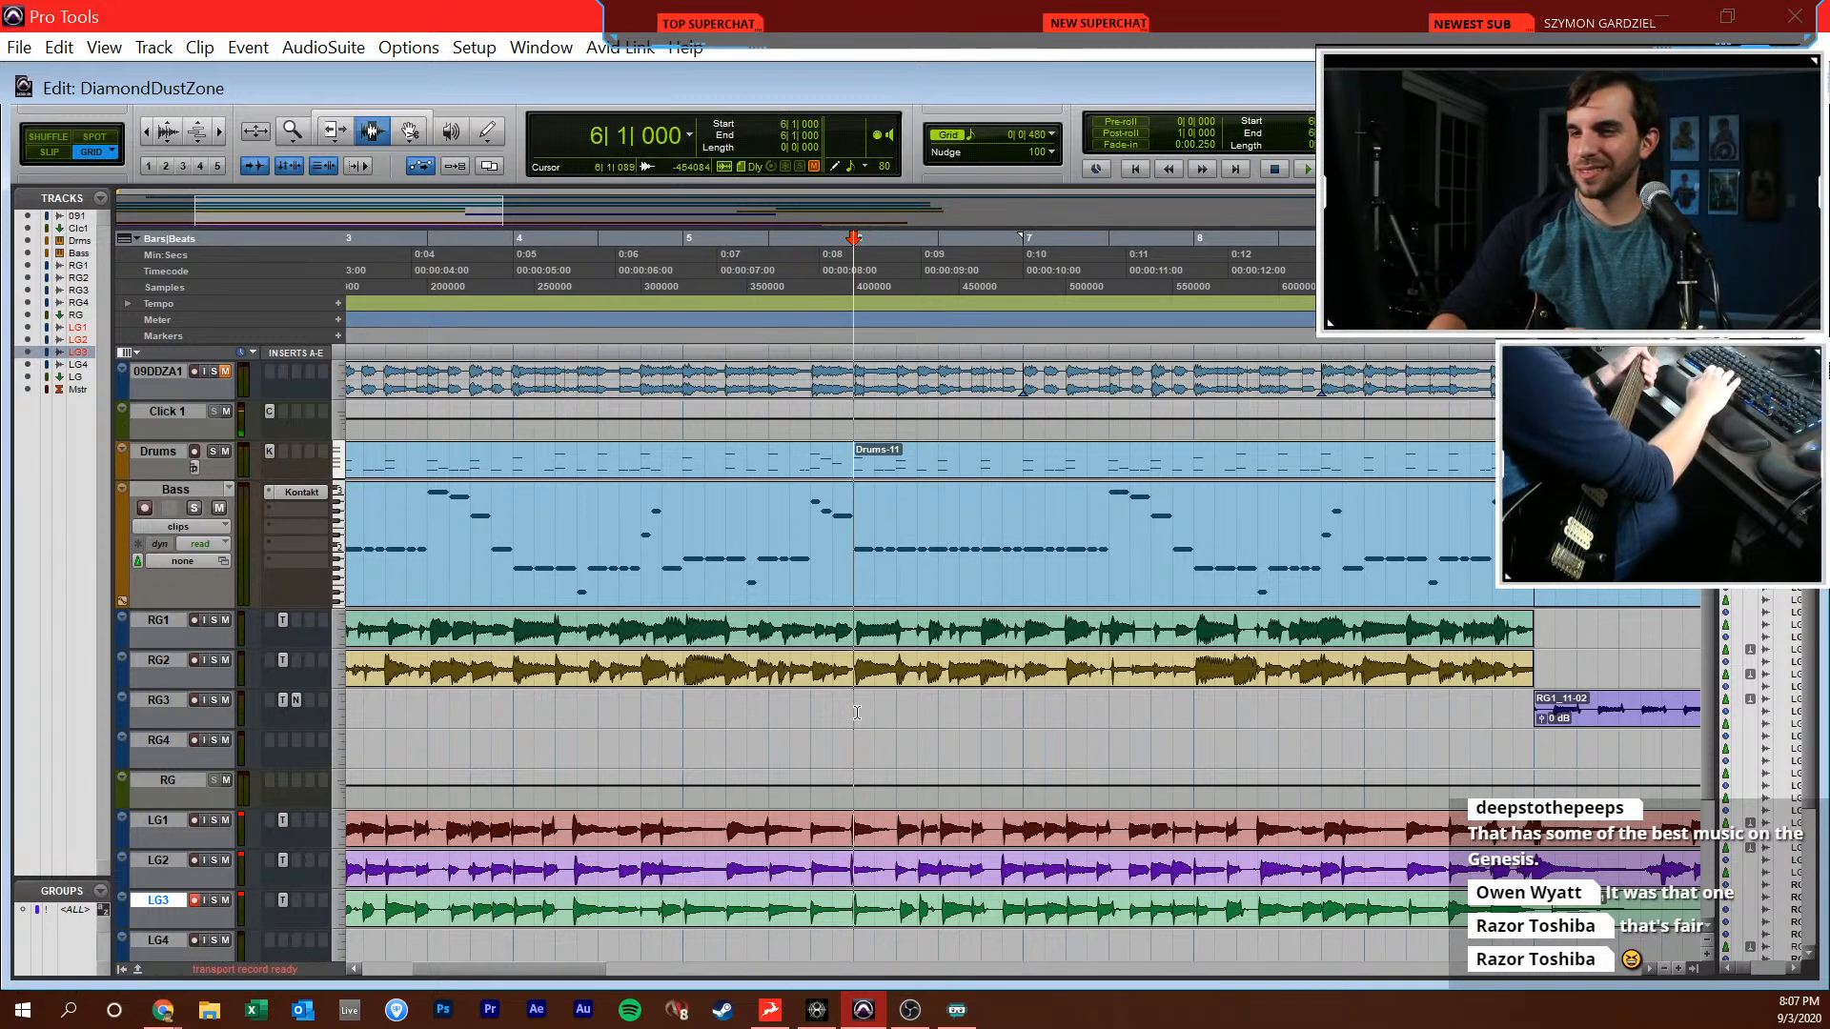
key(Tab)
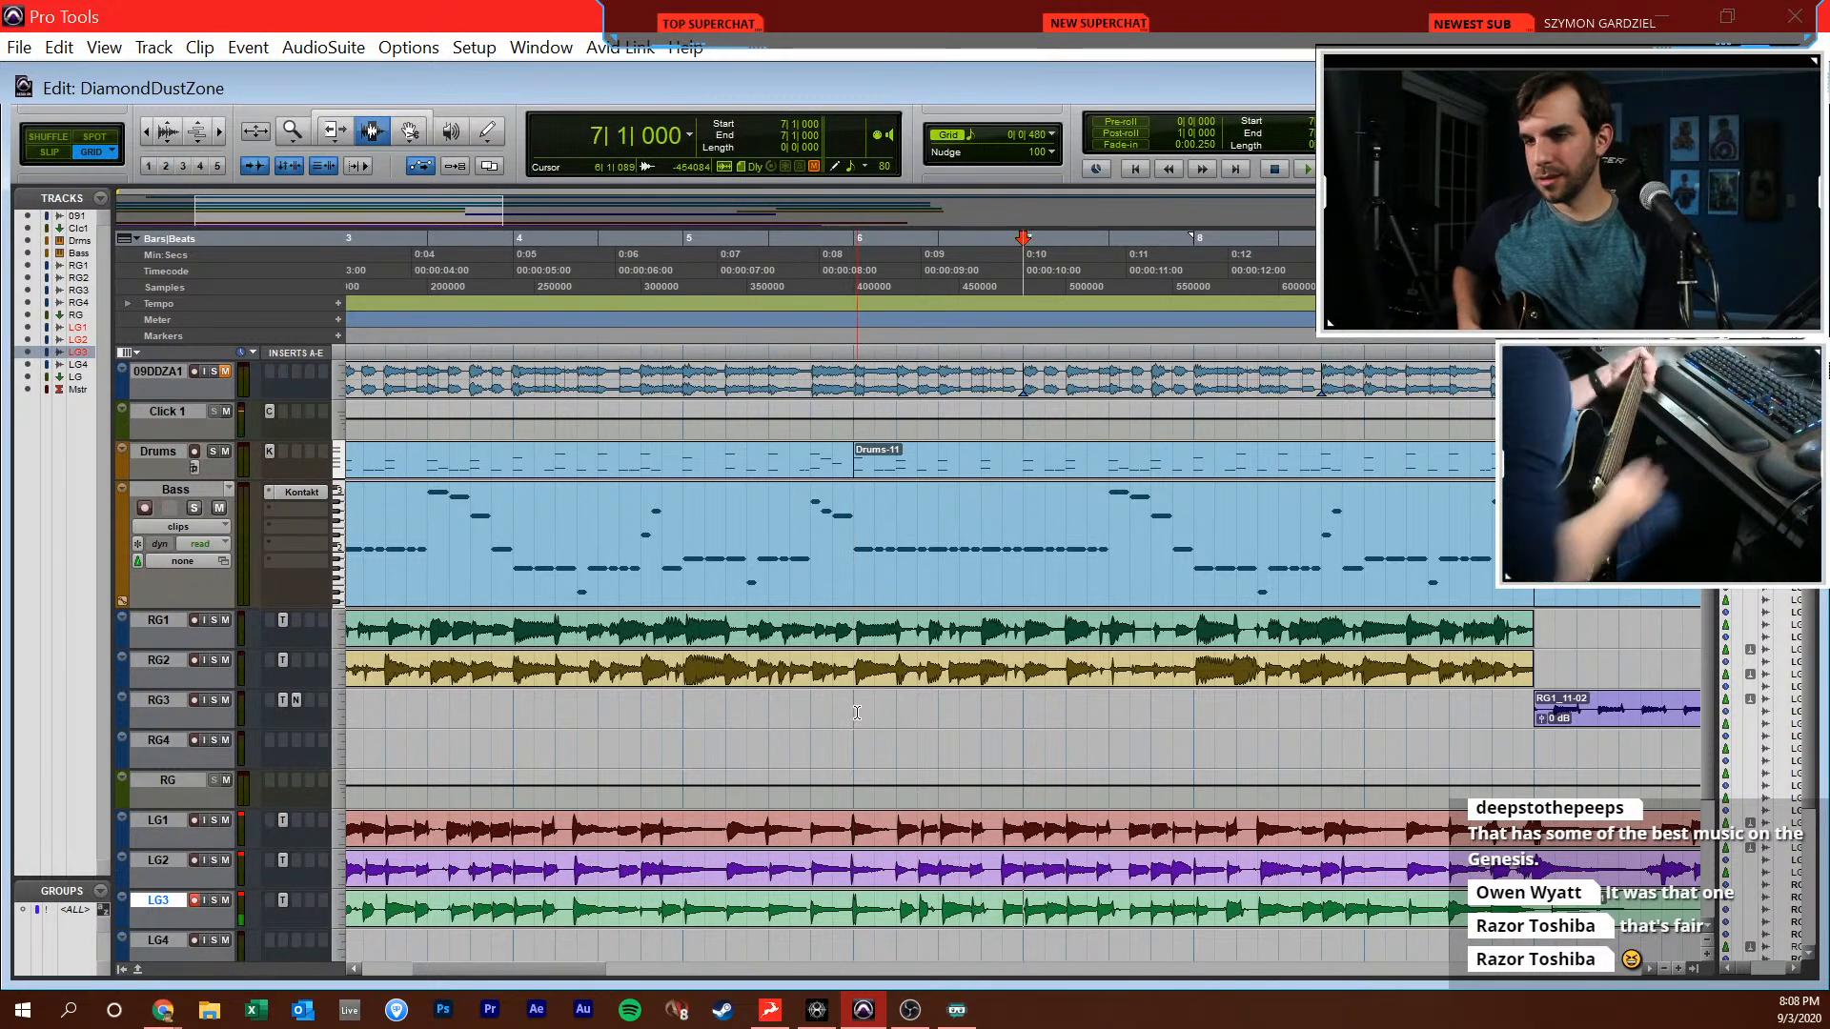
key(space)
key(space)
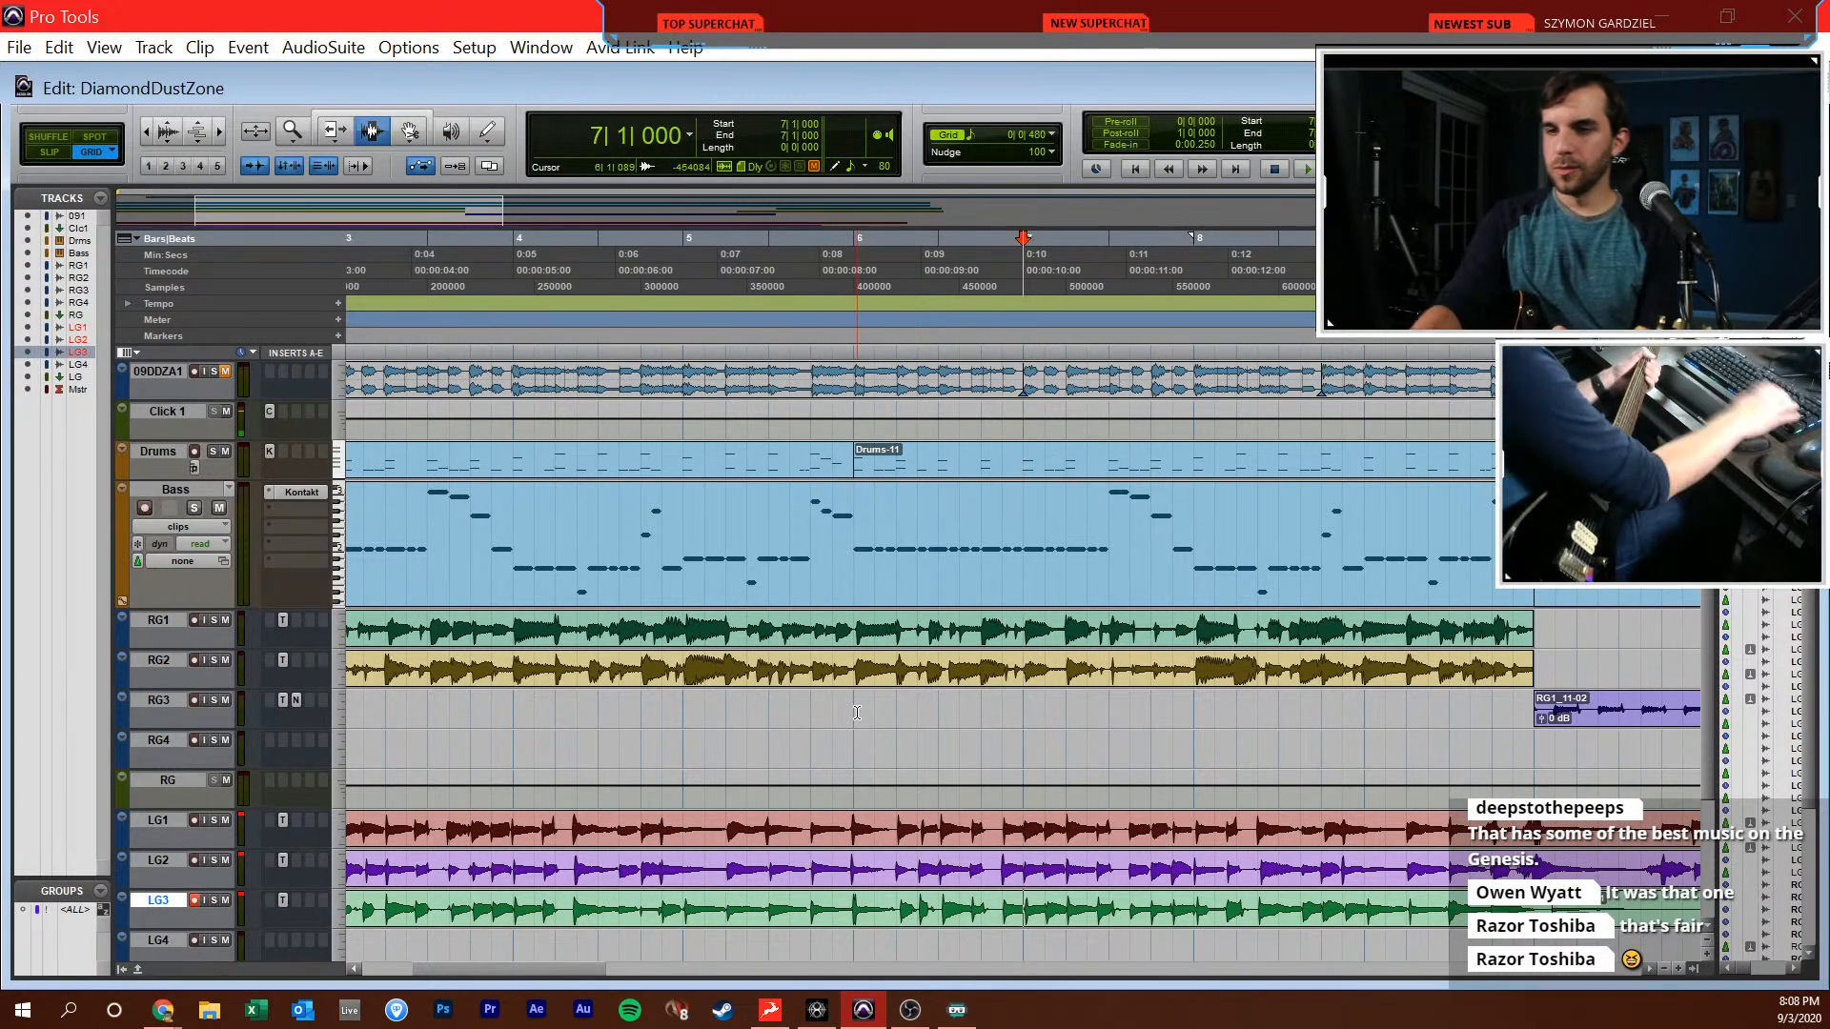
key(space)
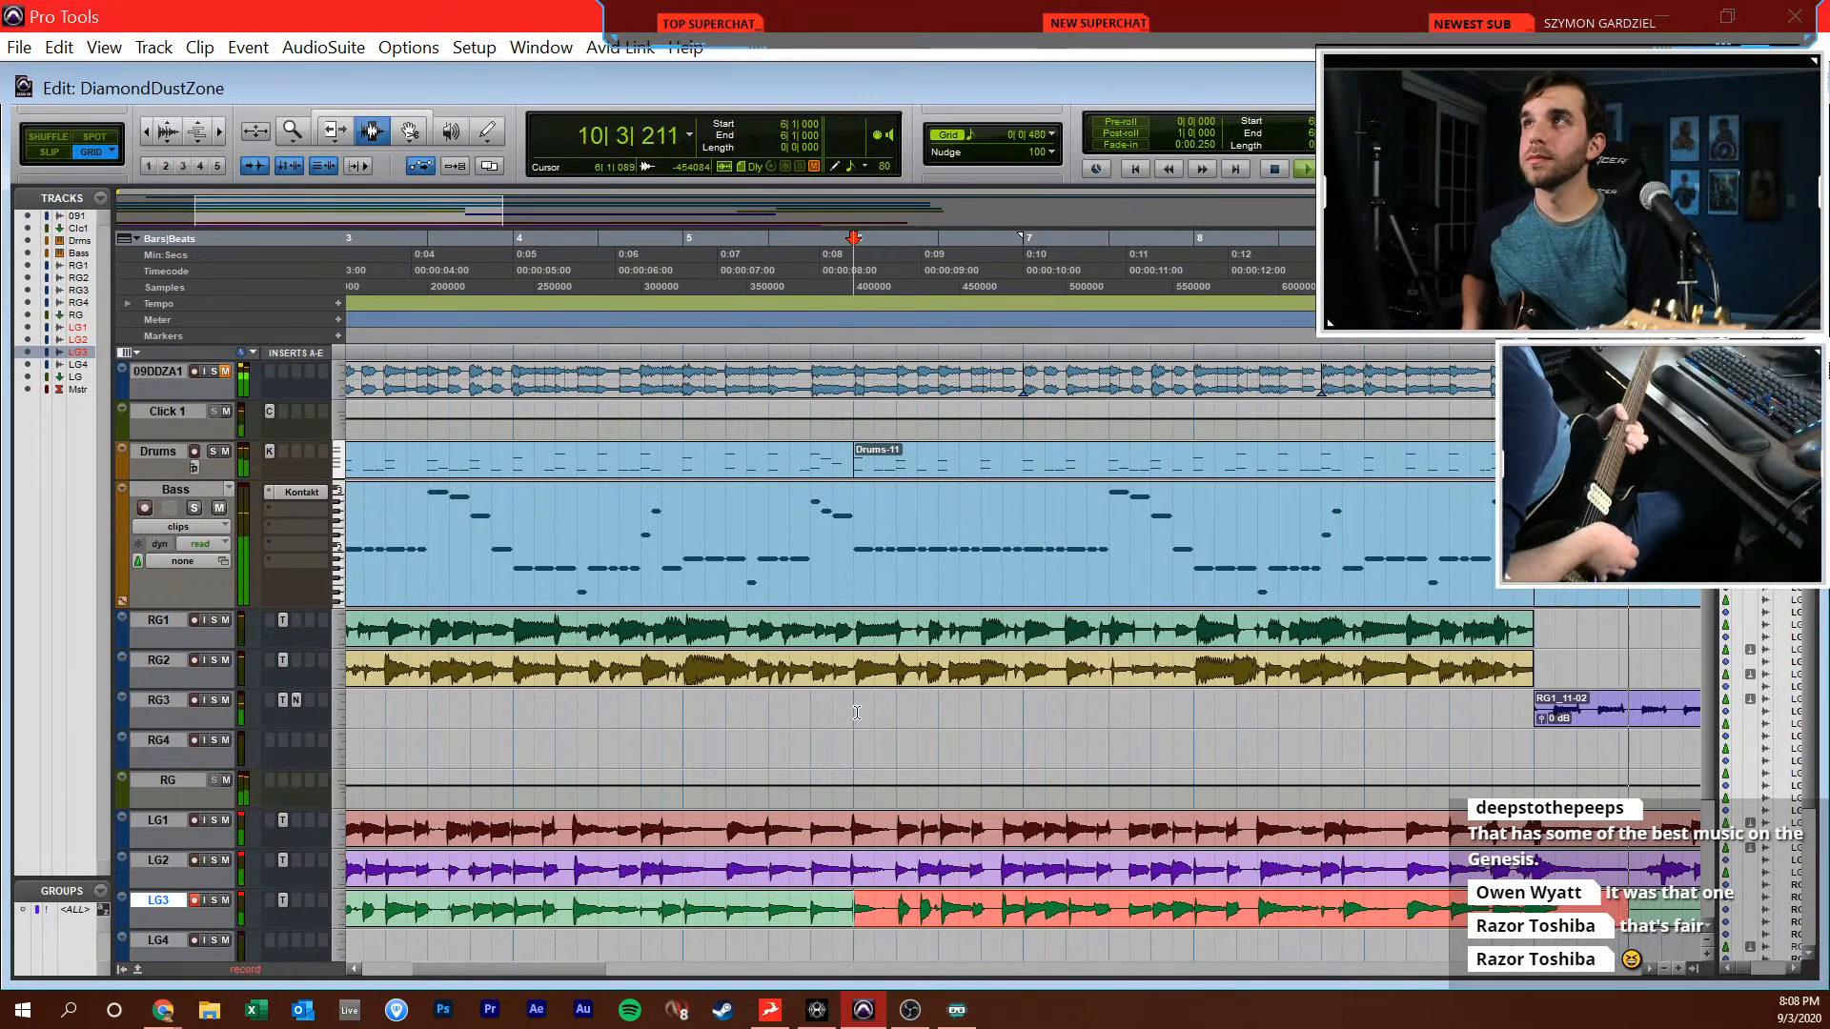
key(space)
Place the edit cursor at 10|1|000 and record two LG3 takes from there, to about 16|3 and about 13|2
scroll(727, 800, left, 3)
click(605, 937)
click(594, 912)
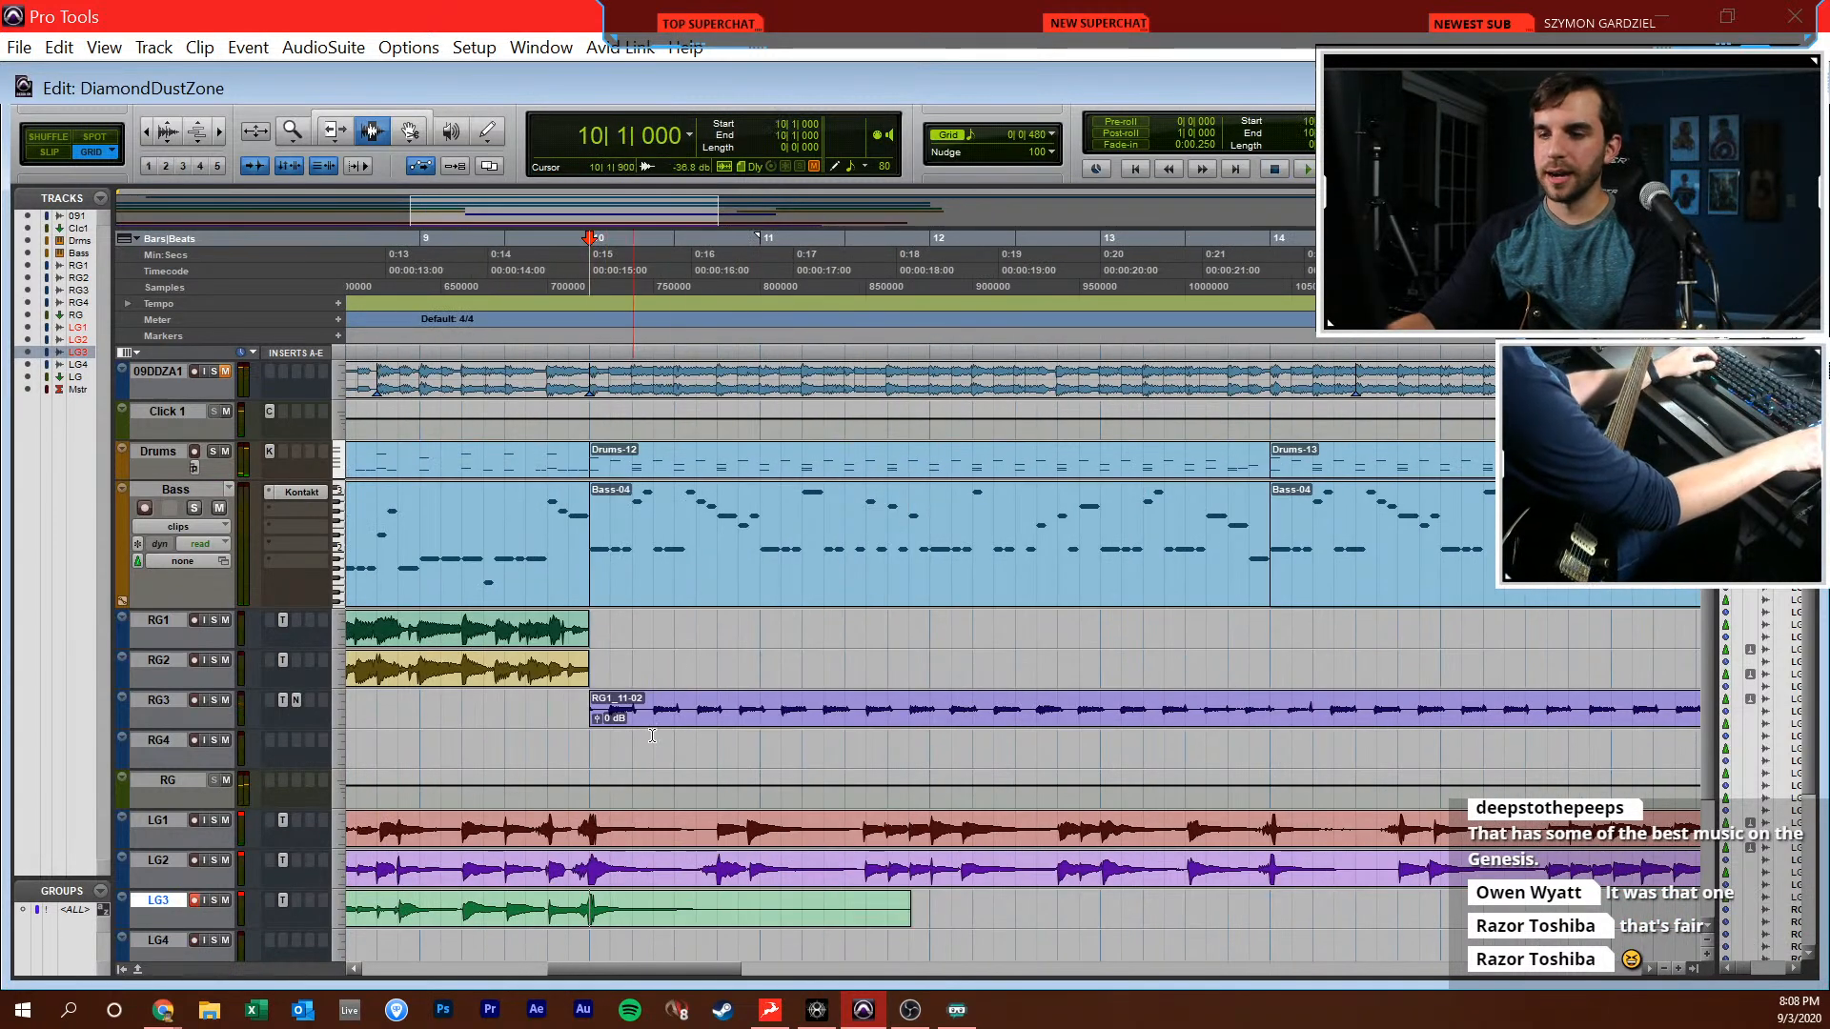
key(F12)
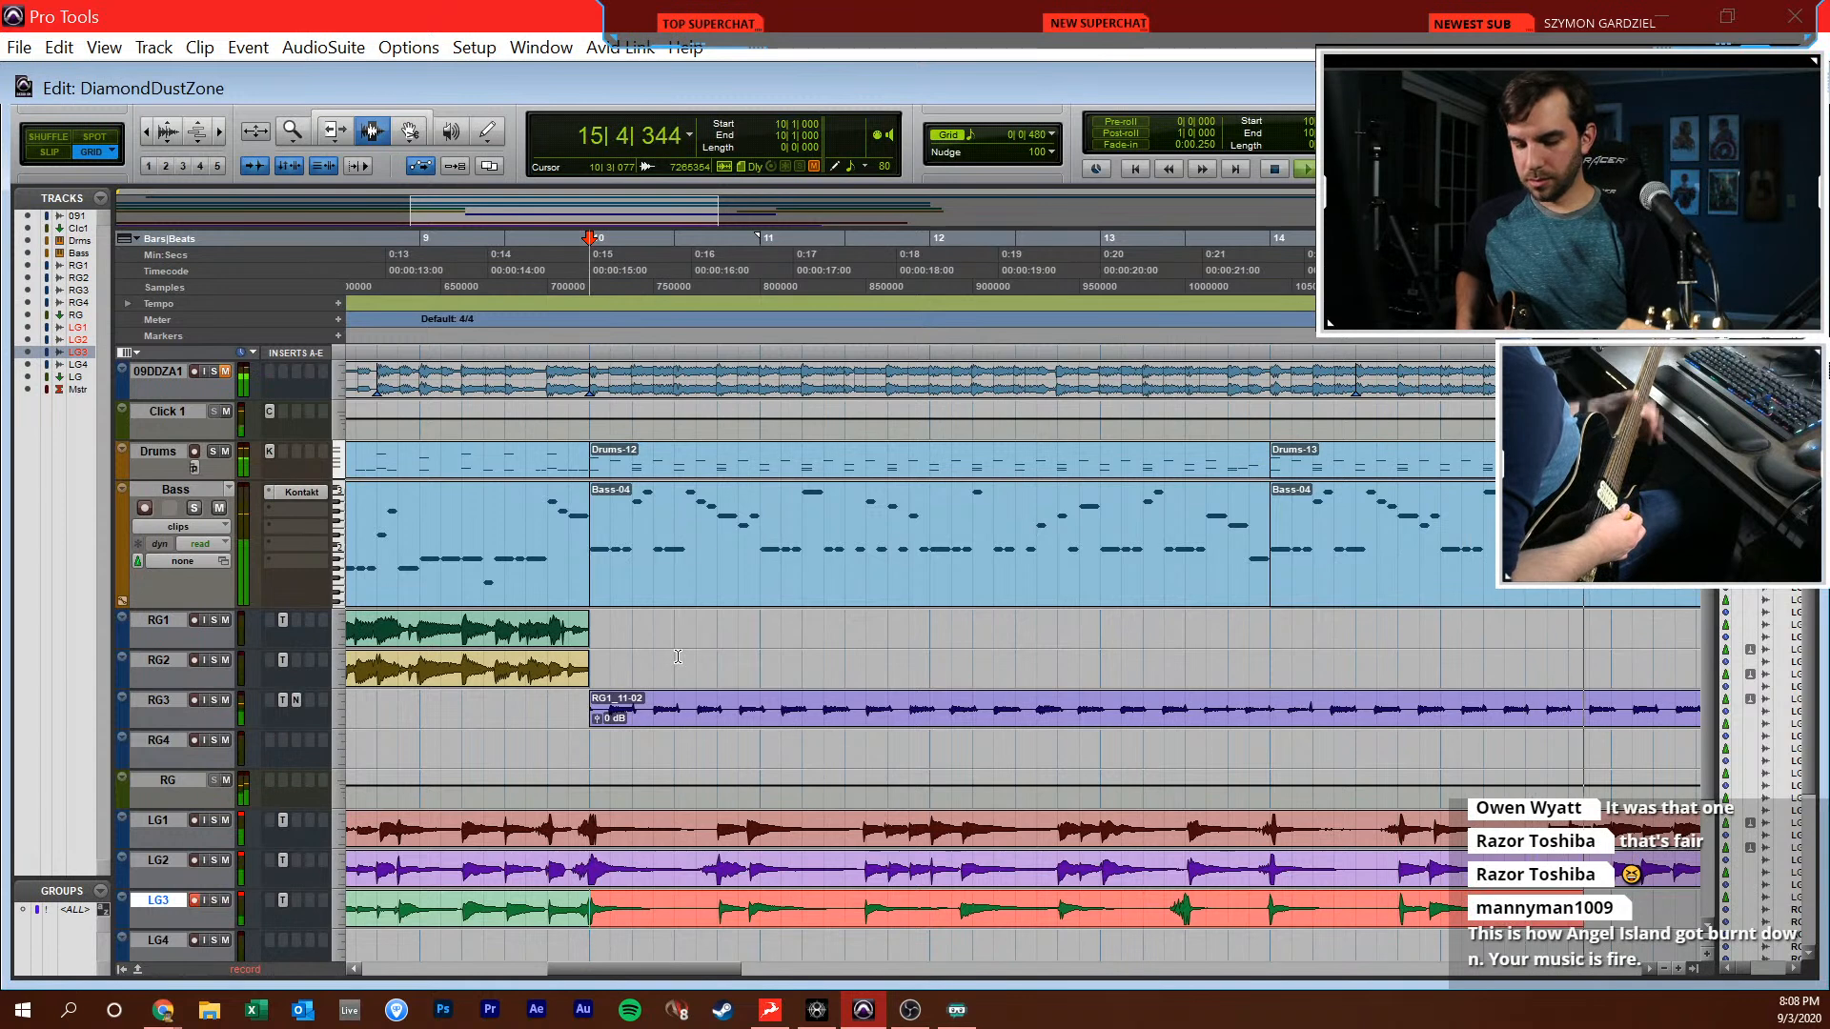
key(space)
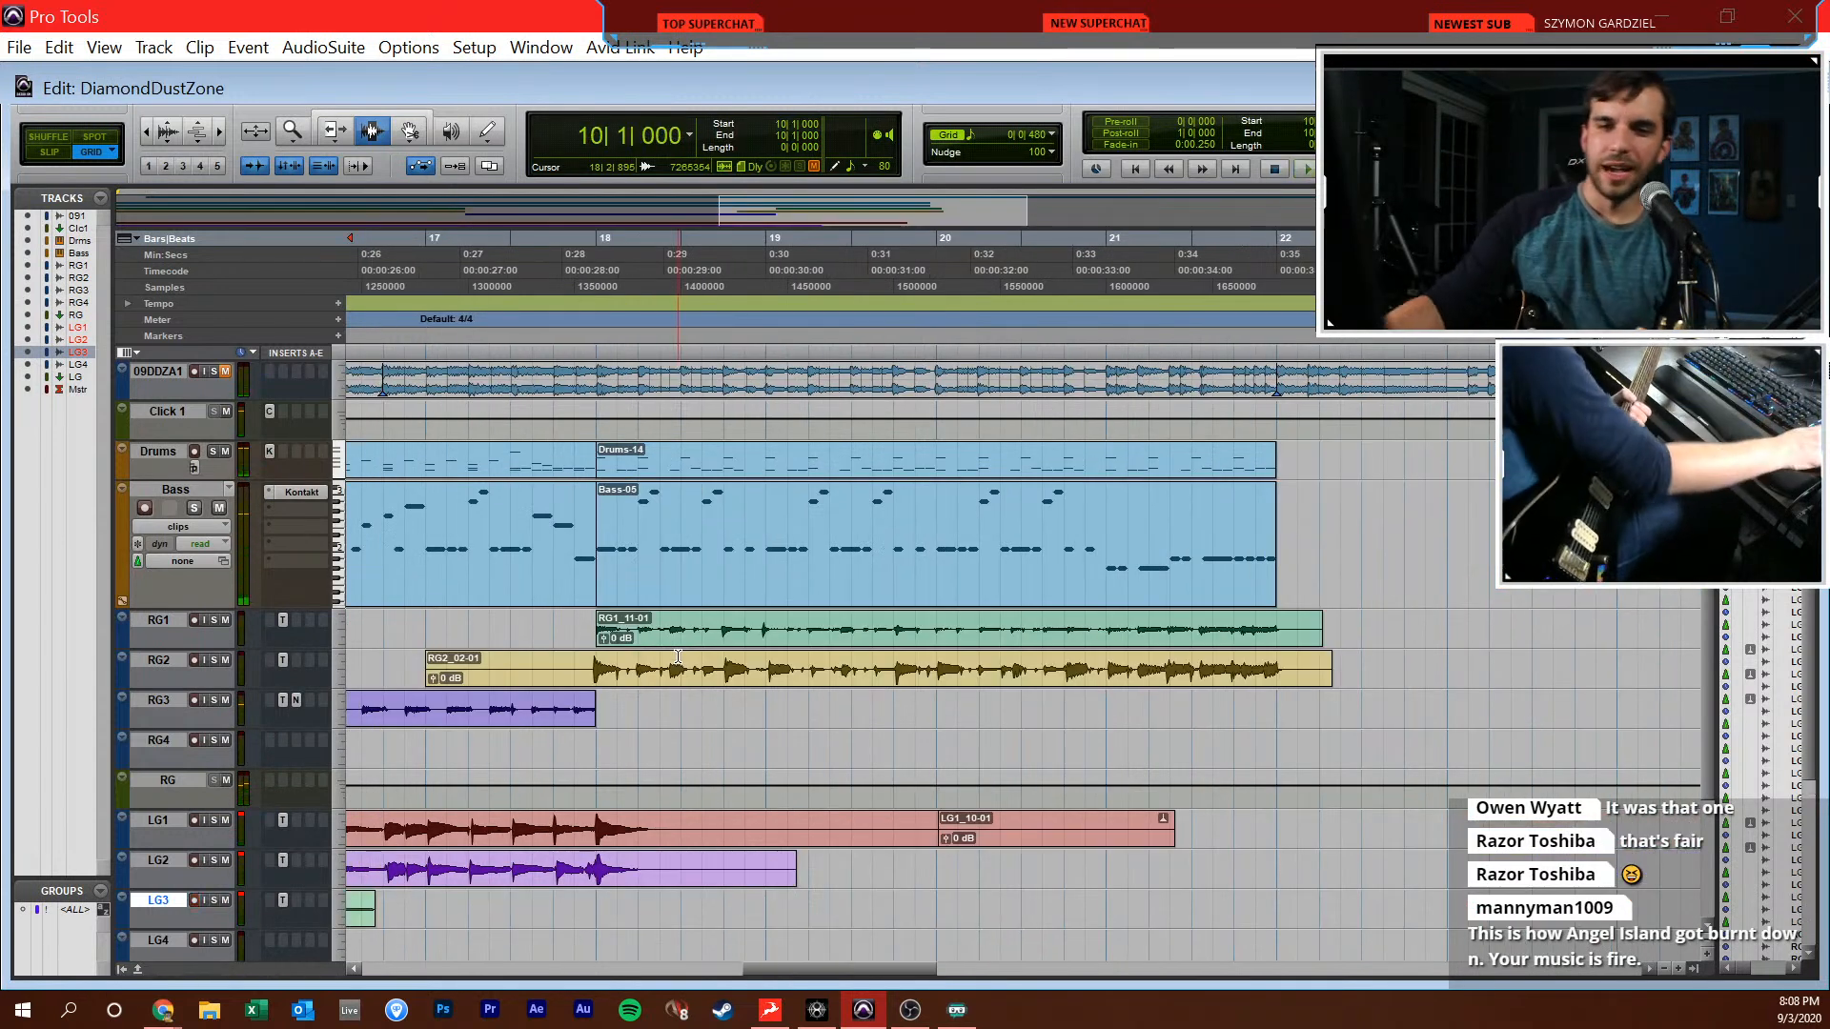
drag(907, 979, 712, 976)
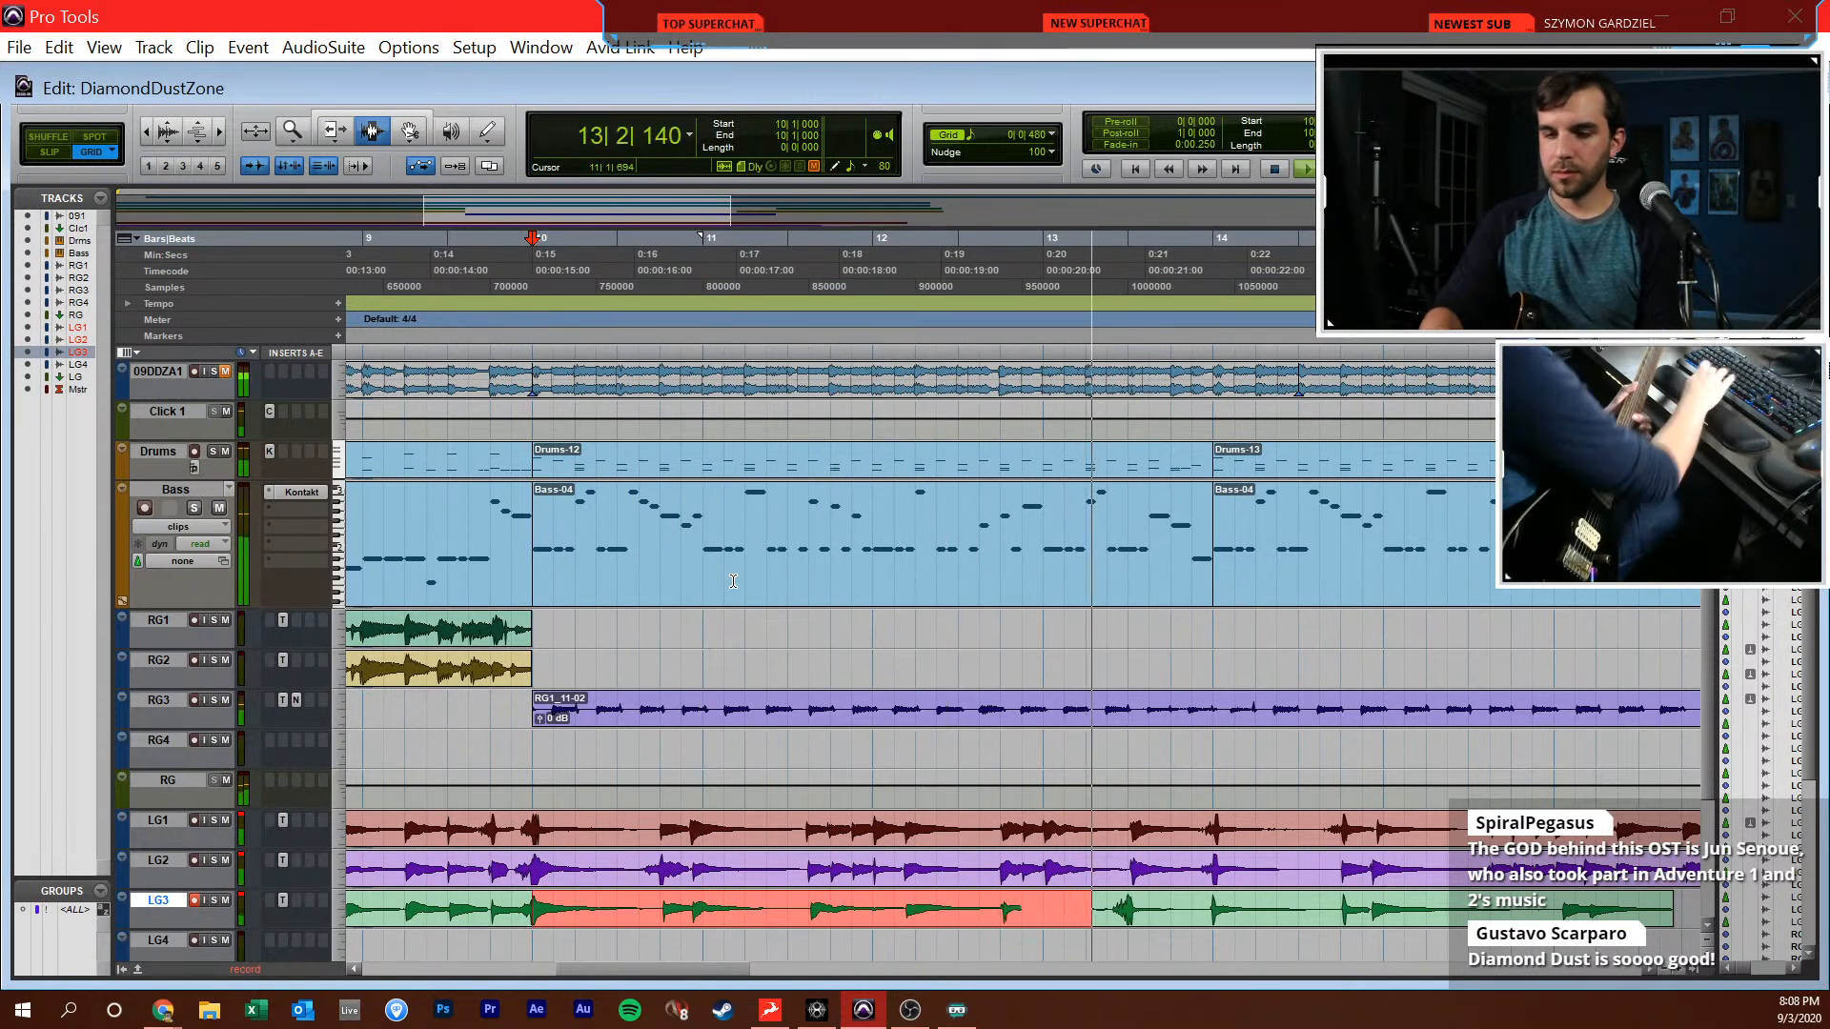
key(space)
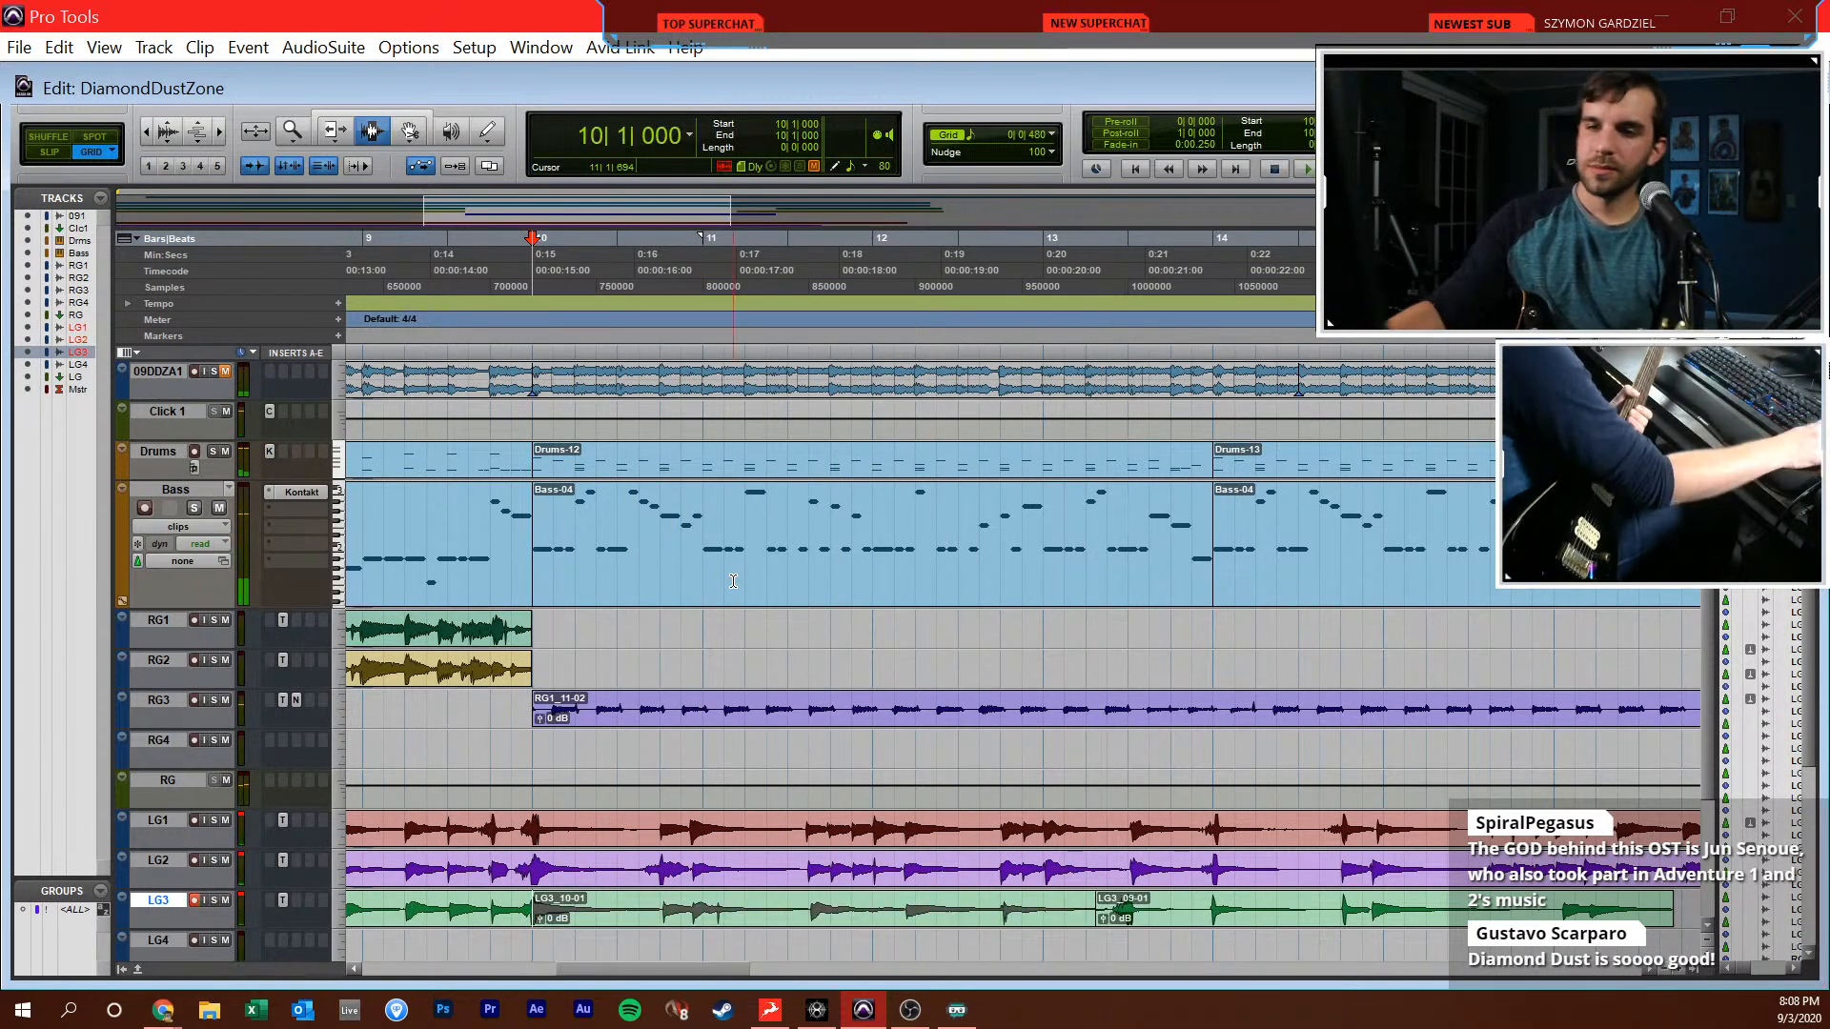
Select the LG3 recordings from 10|1|000 to 18|1|480 and delete them
triple_click(1032, 907)
double_click(1034, 913)
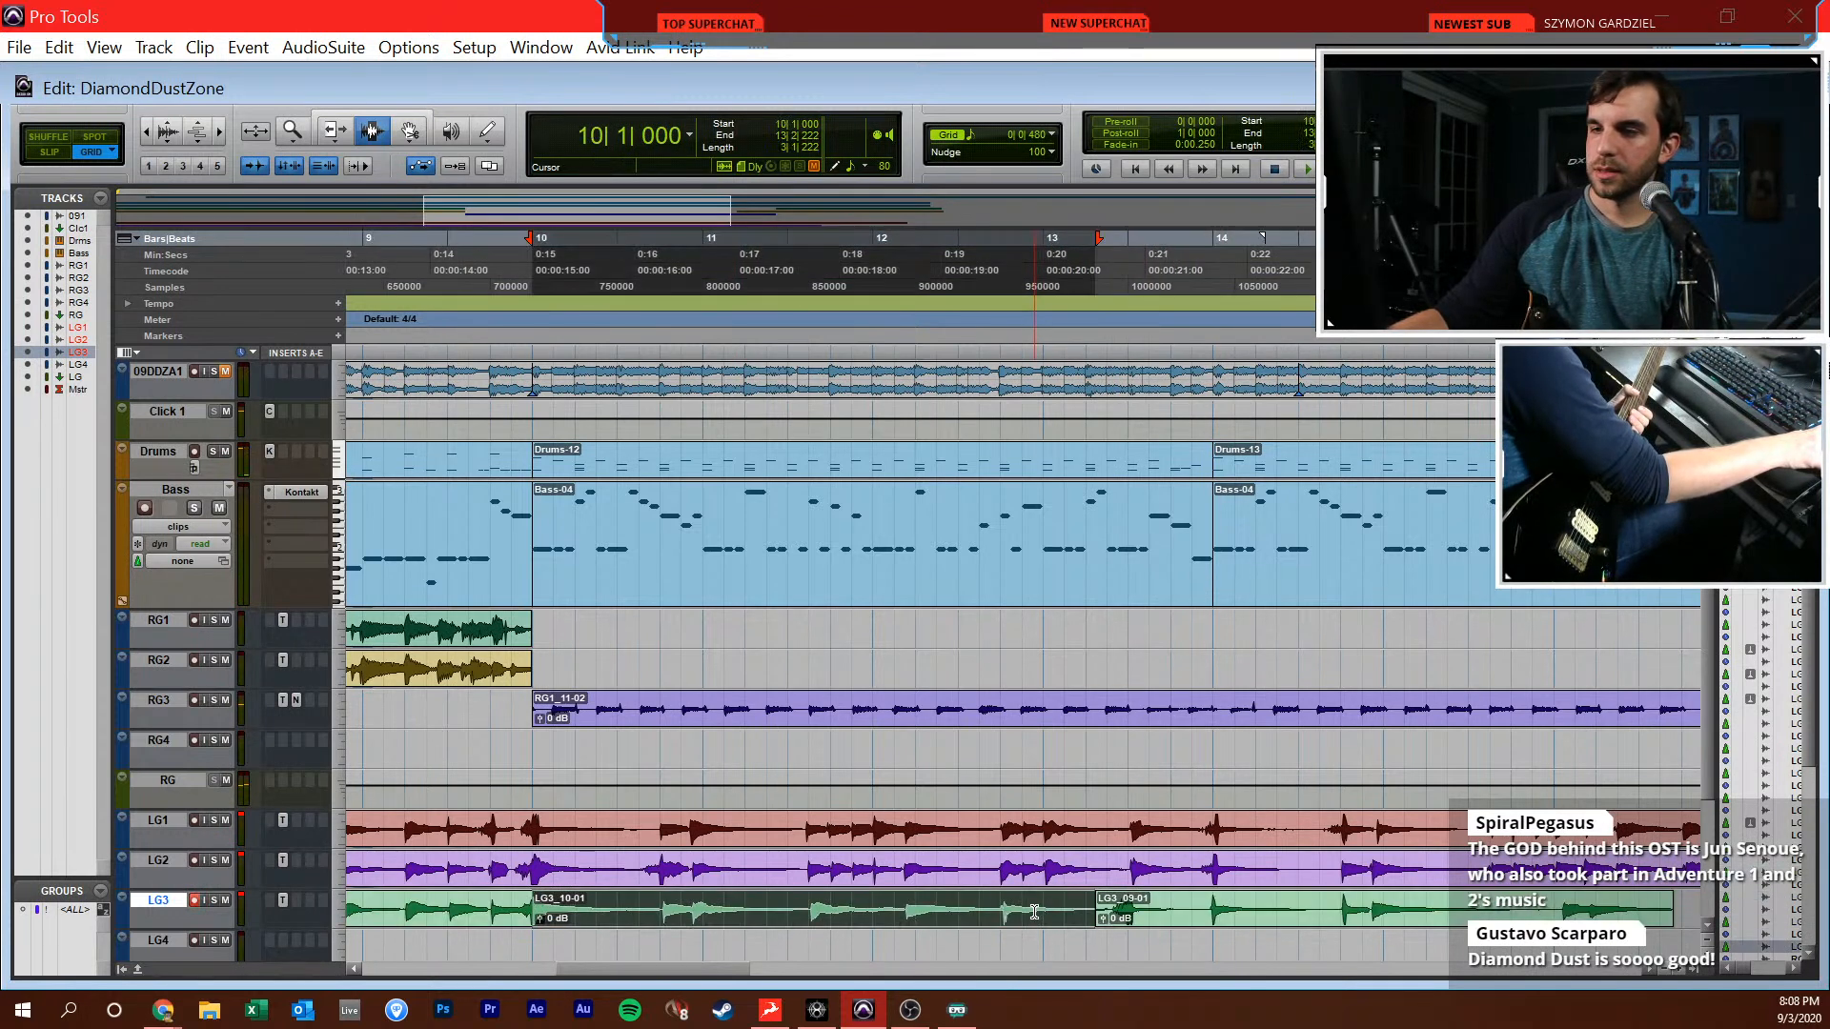
click(933, 905)
drag(547, 907, 1304, 926)
key(shift+r)
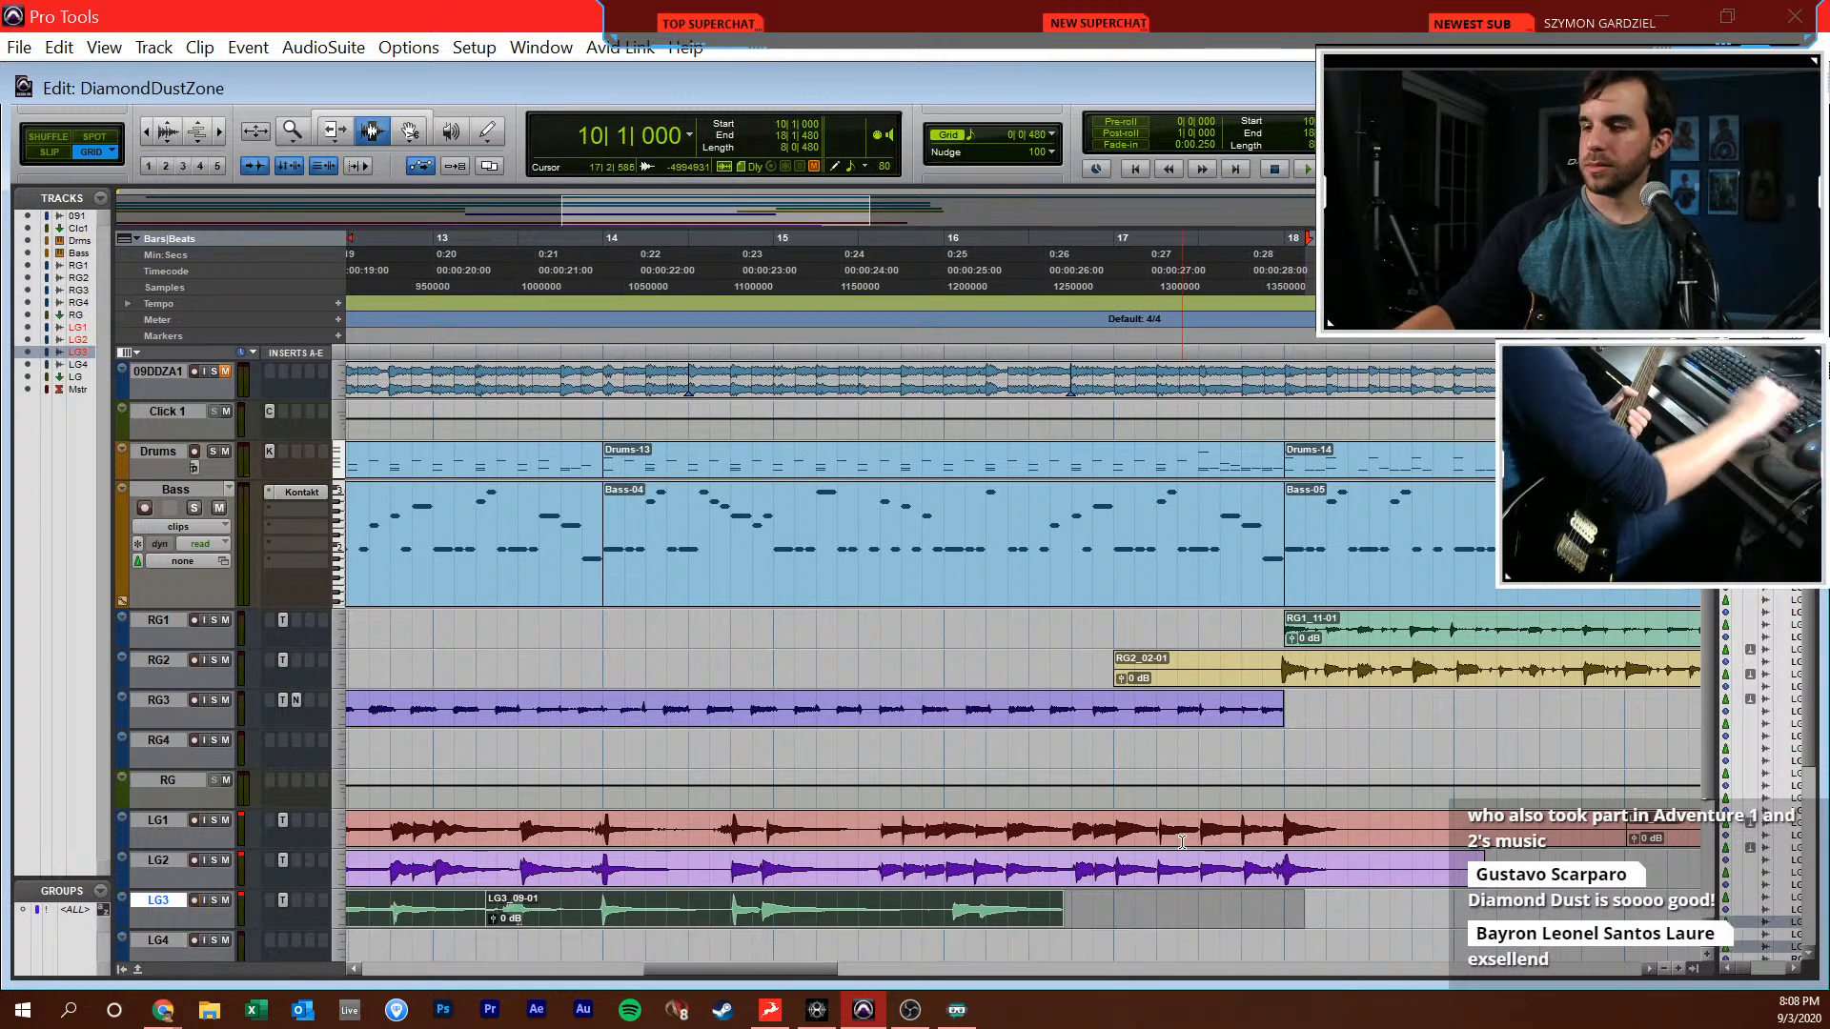
Play the whole arrangement from 1|1|000 to about bar 21 to review the LG3 part in the mix
key(Return)
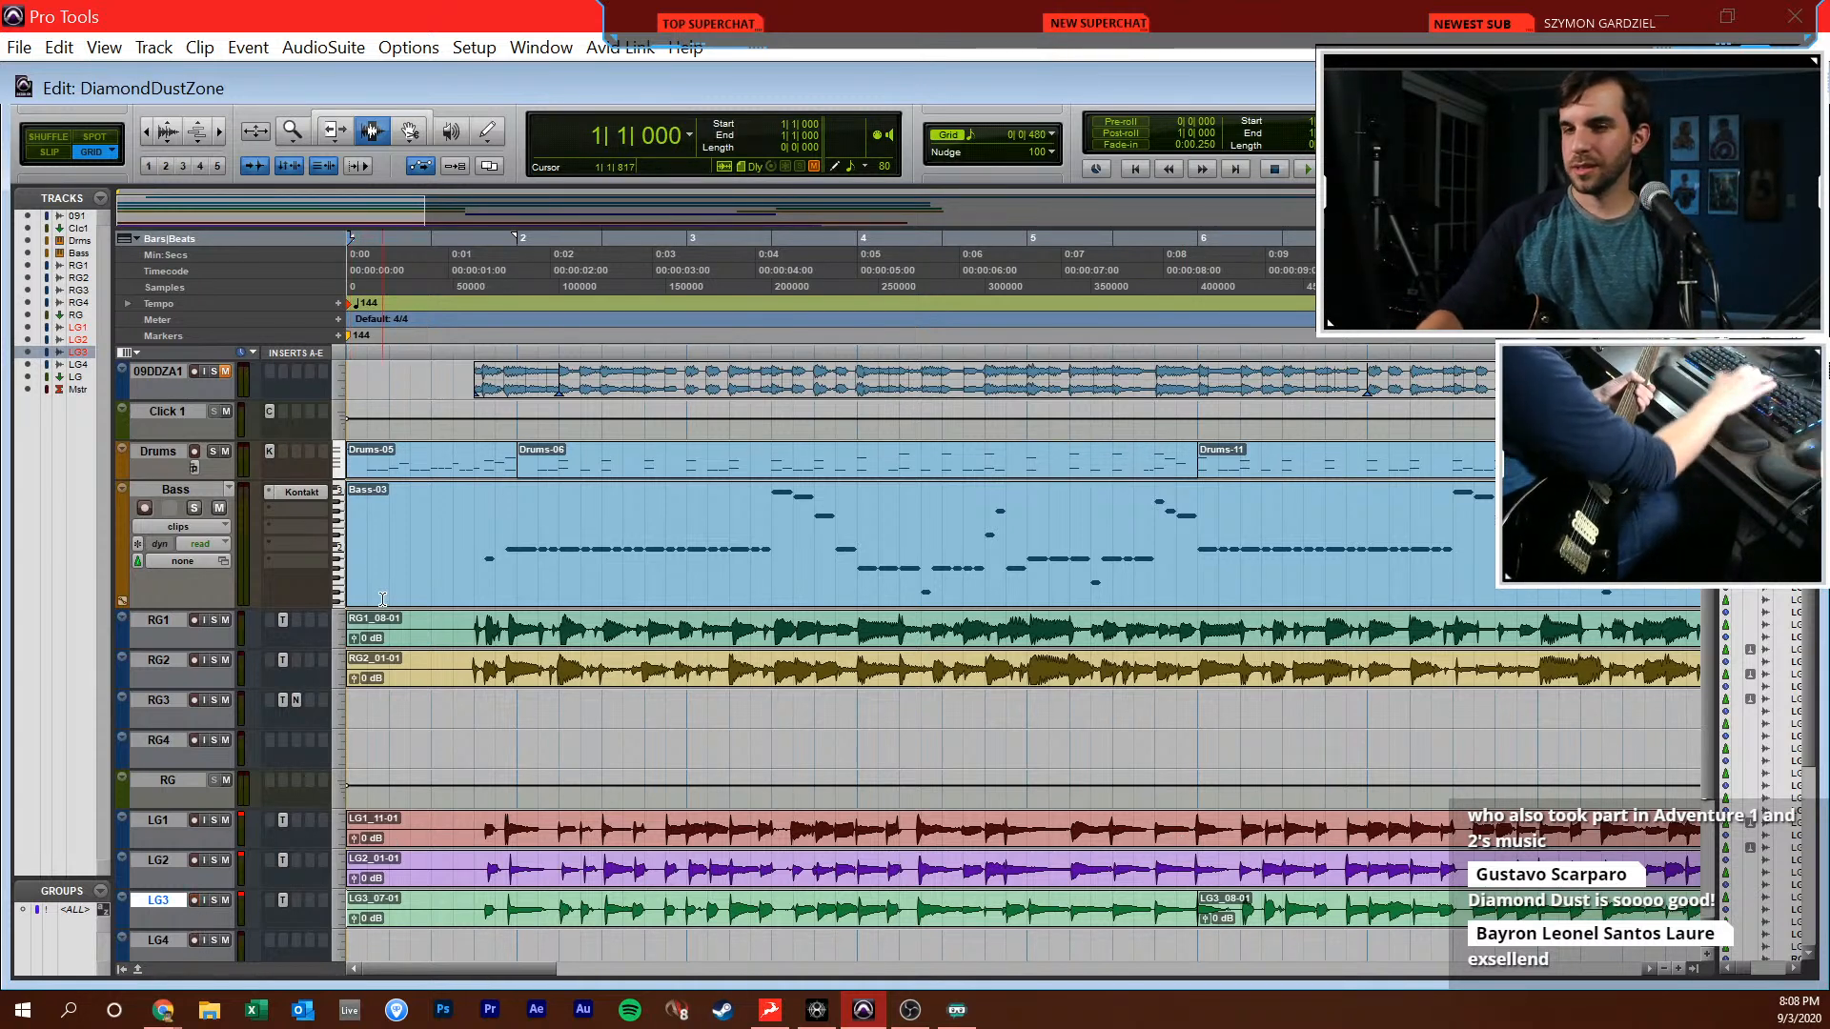
key(space)
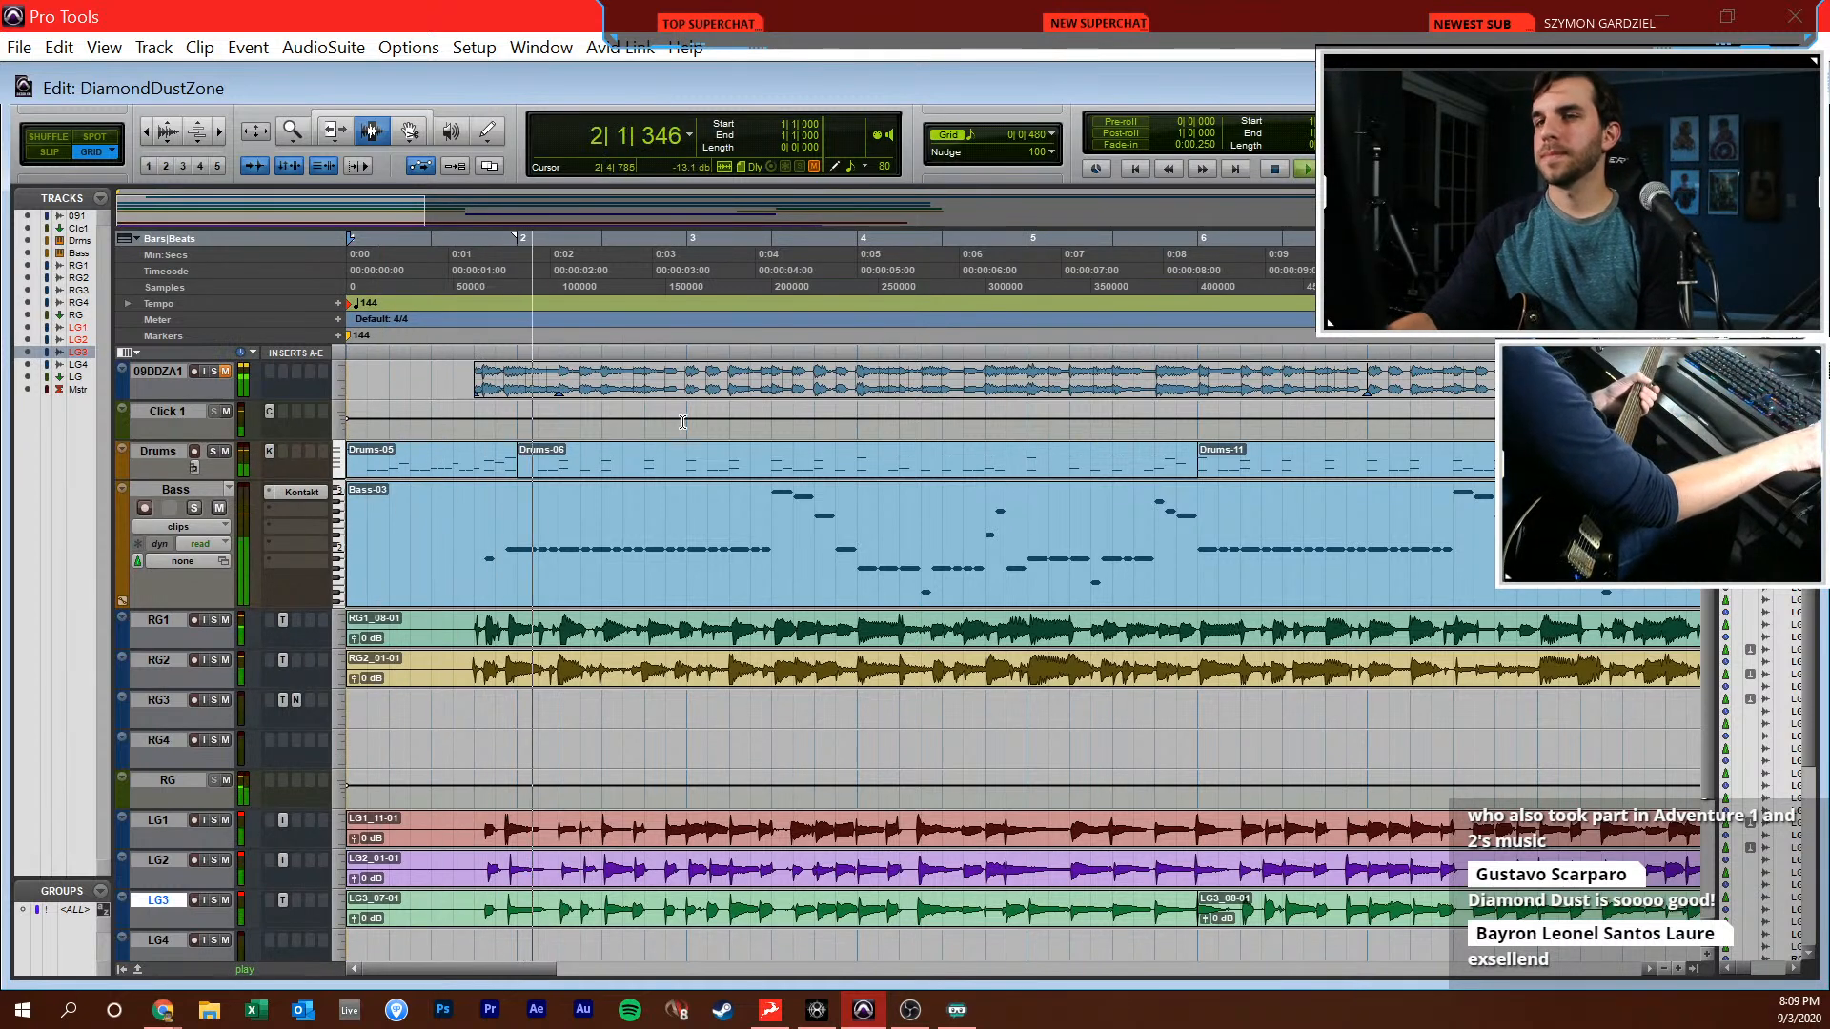
key(ctrl+equal)
key(ctrl+equal)
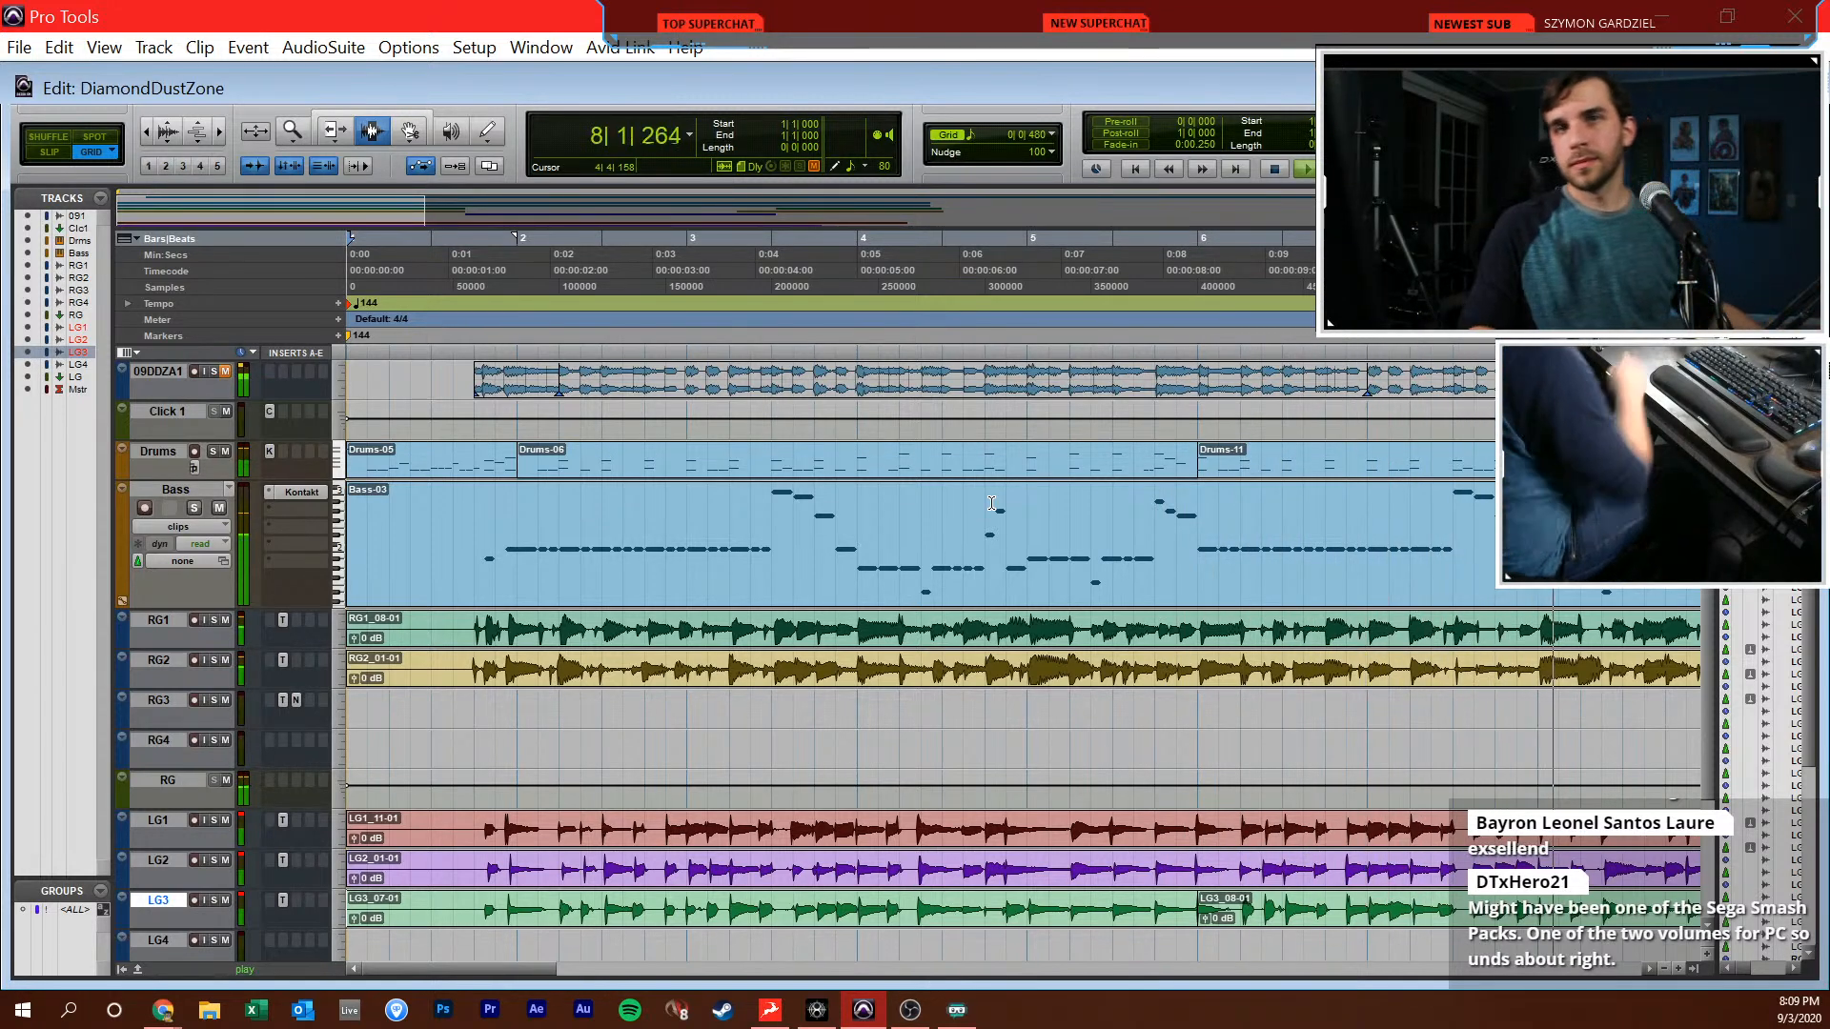
key(alt+Tab)
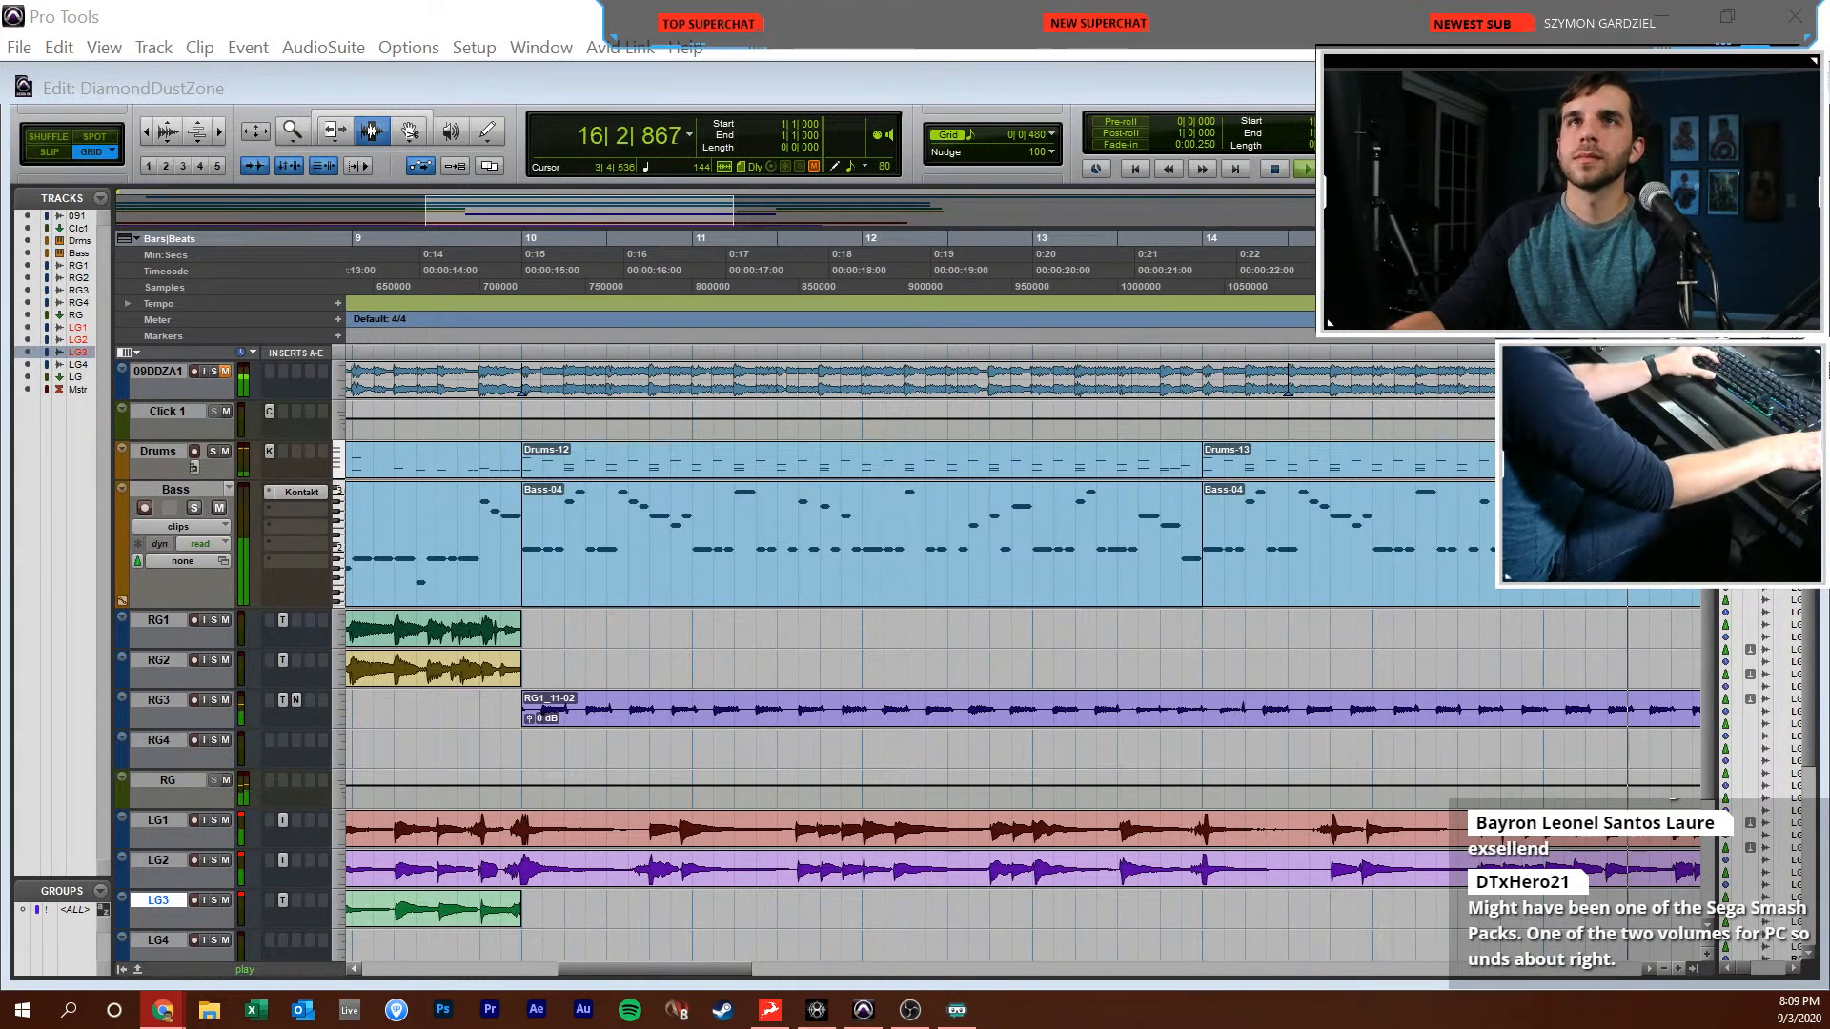
click(557, 502)
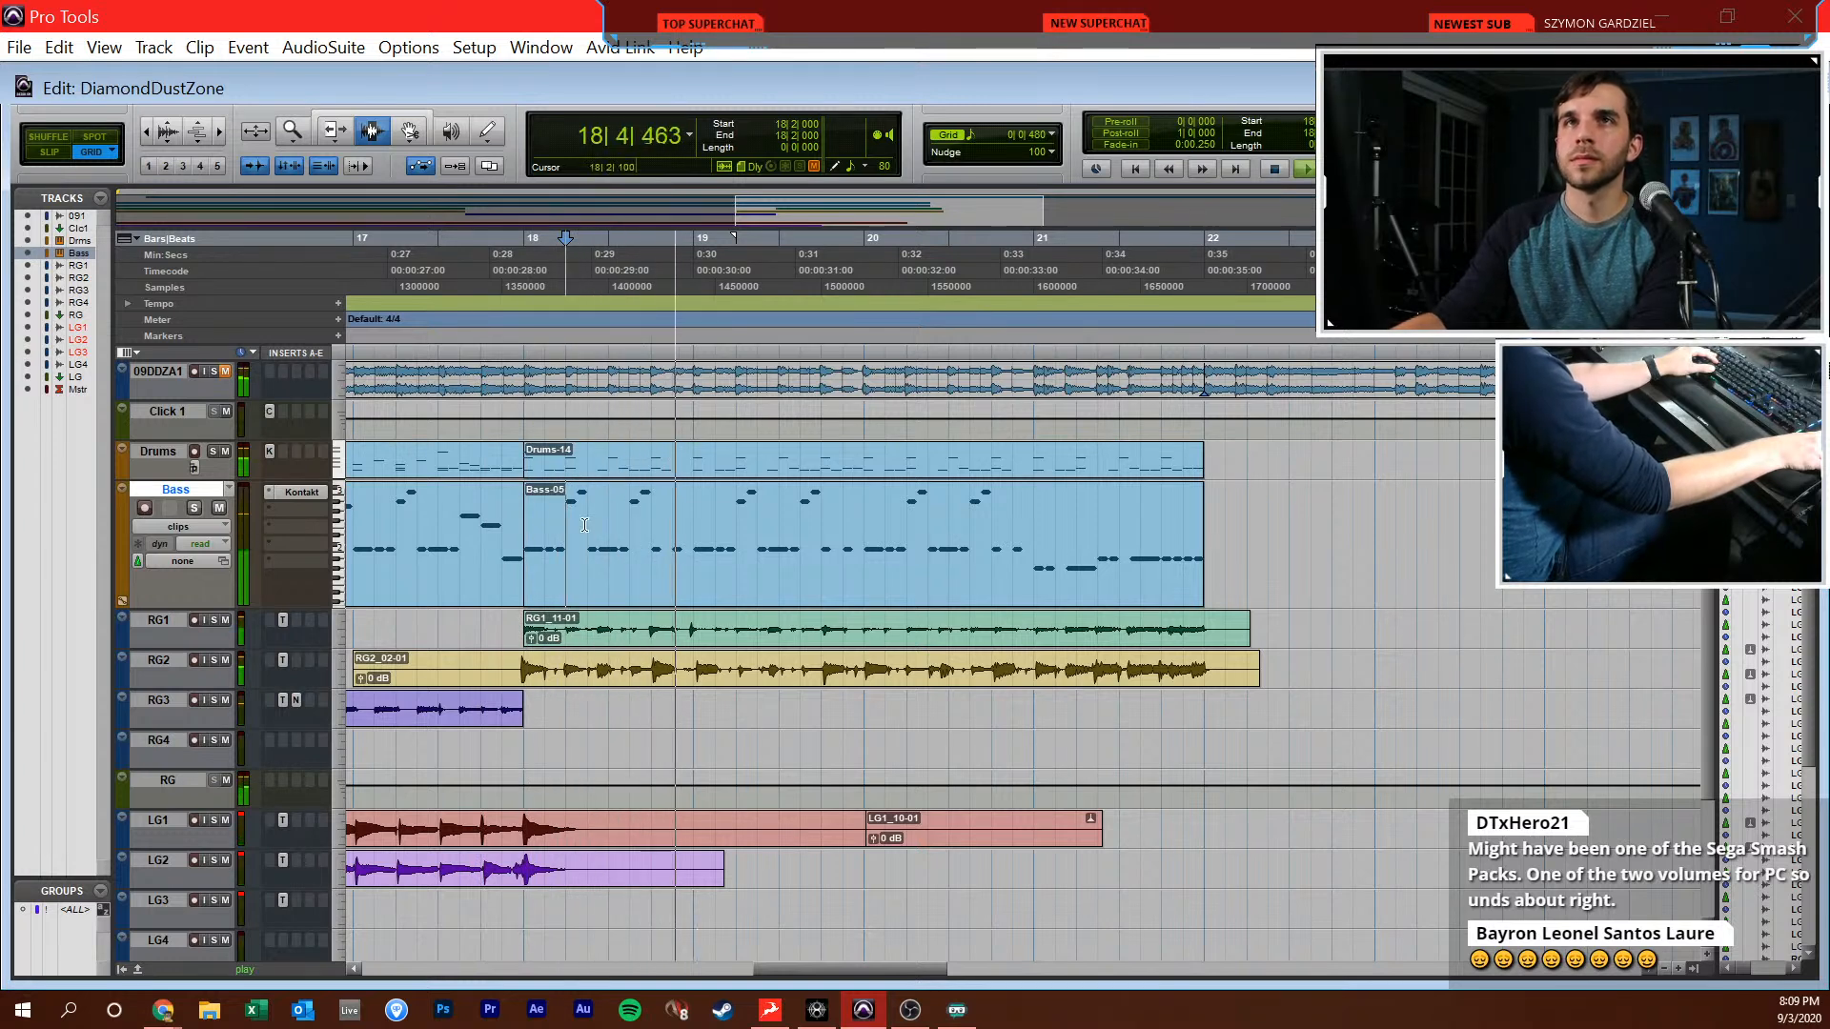
key(alt+Tab)
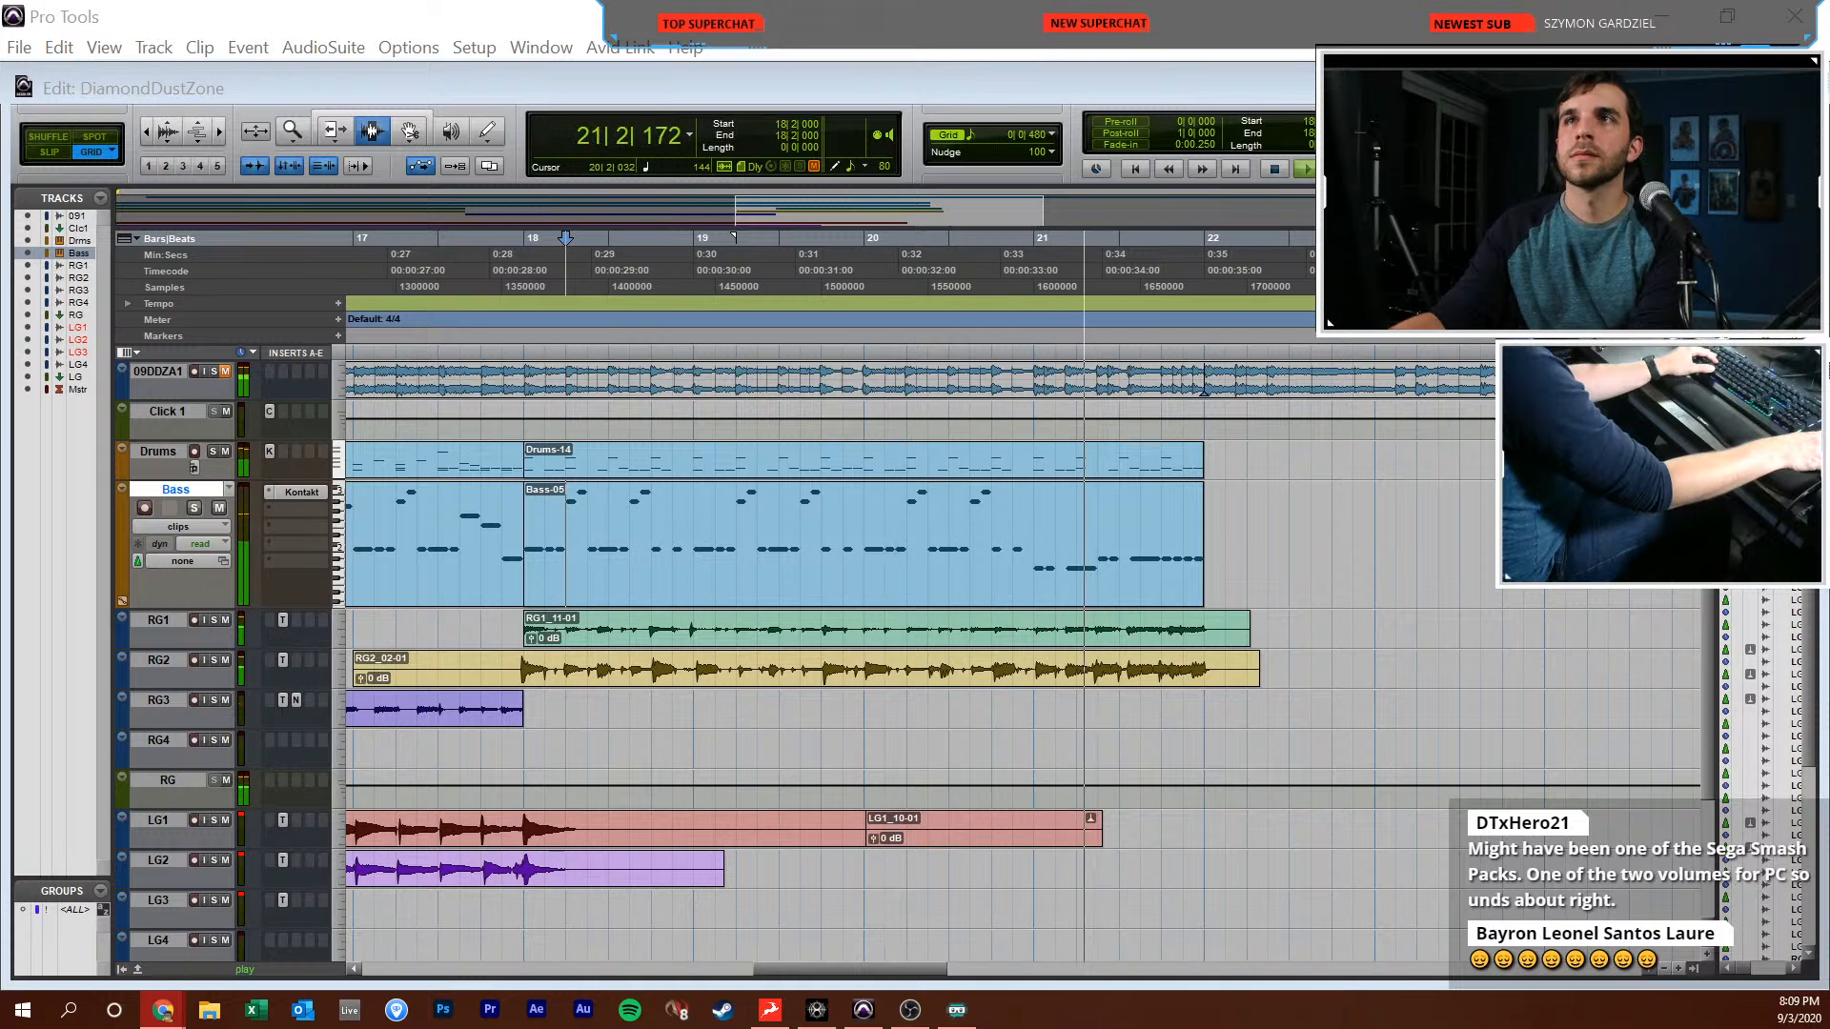
click(1002, 514)
key(space)
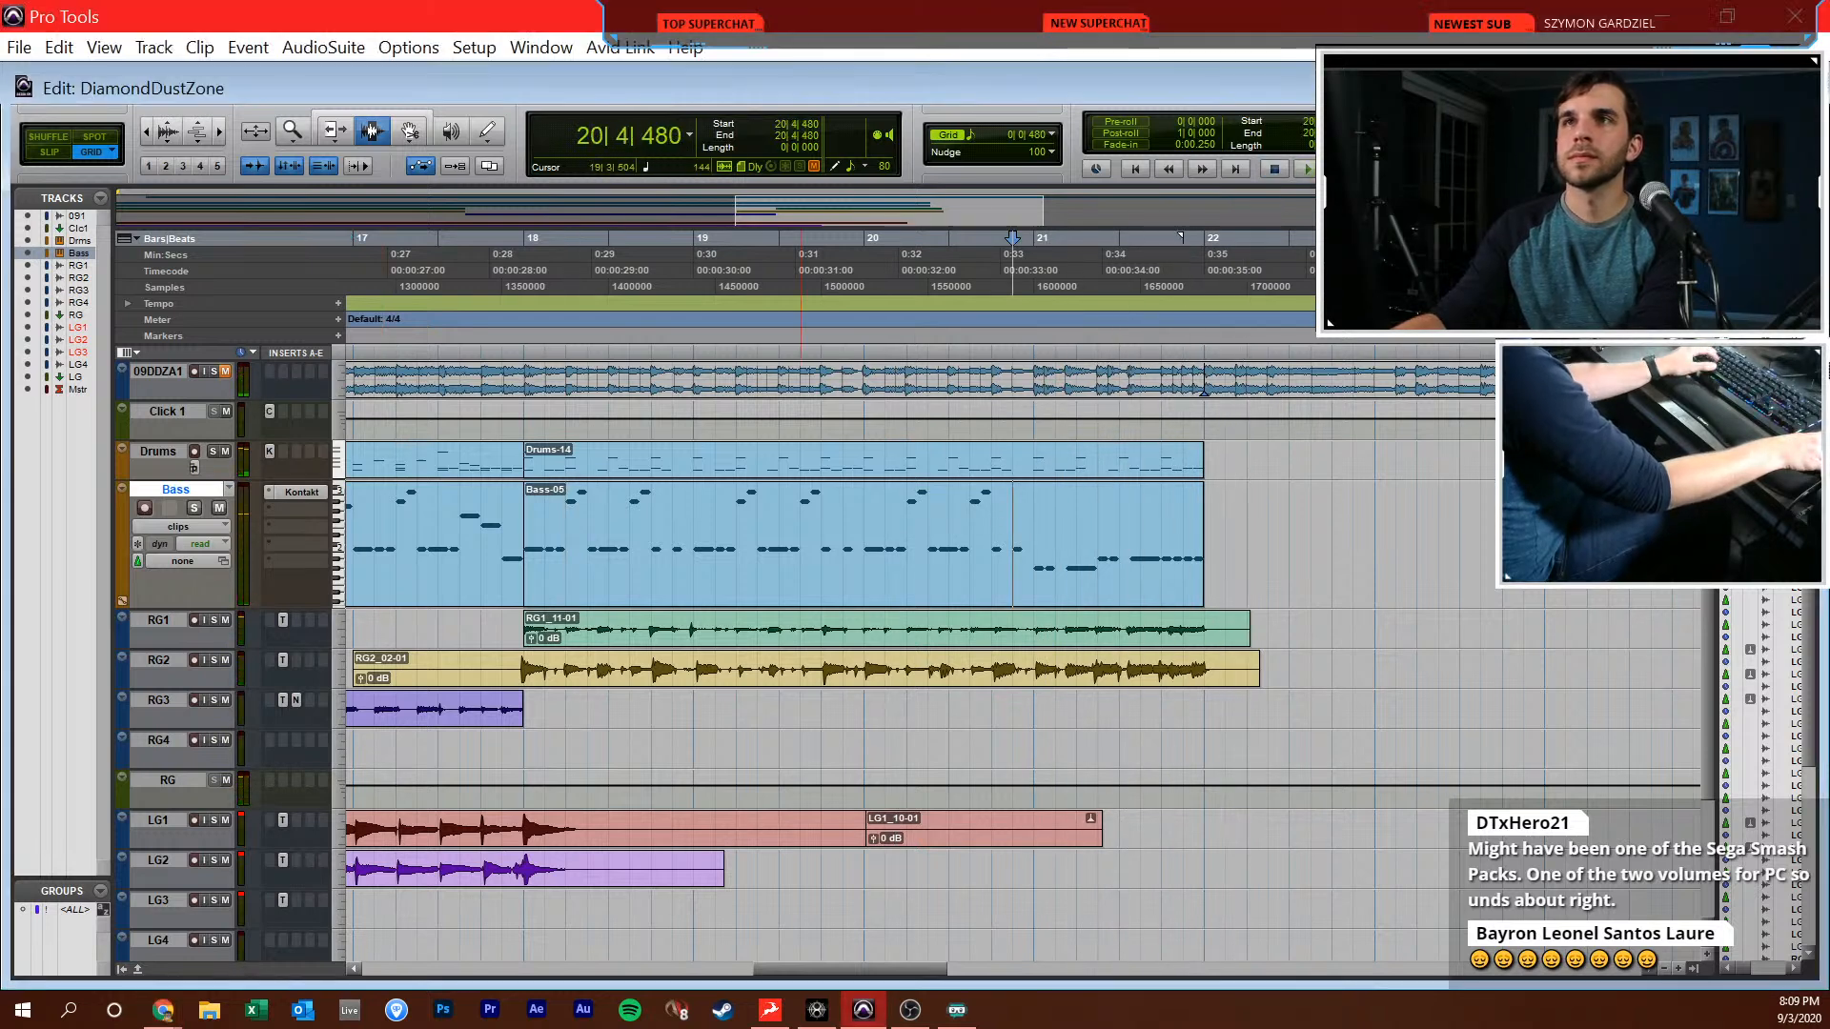
key(alt+Tab)
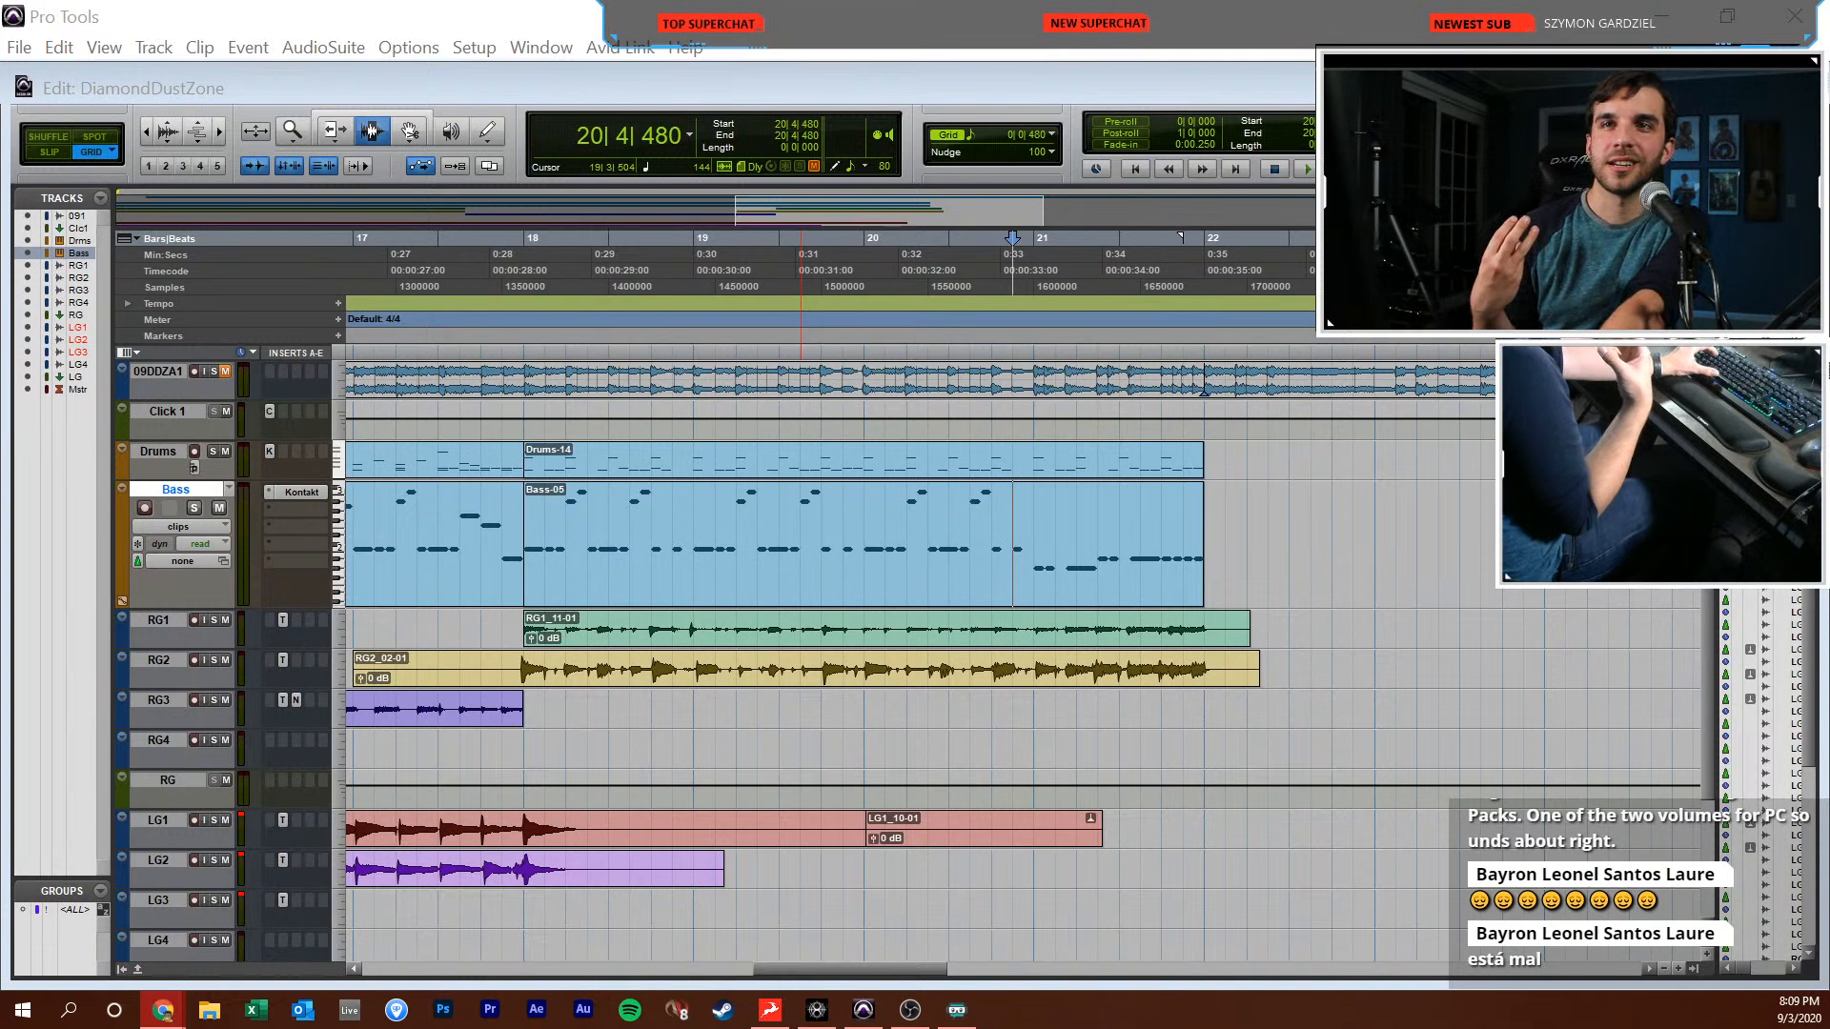
click(766, 537)
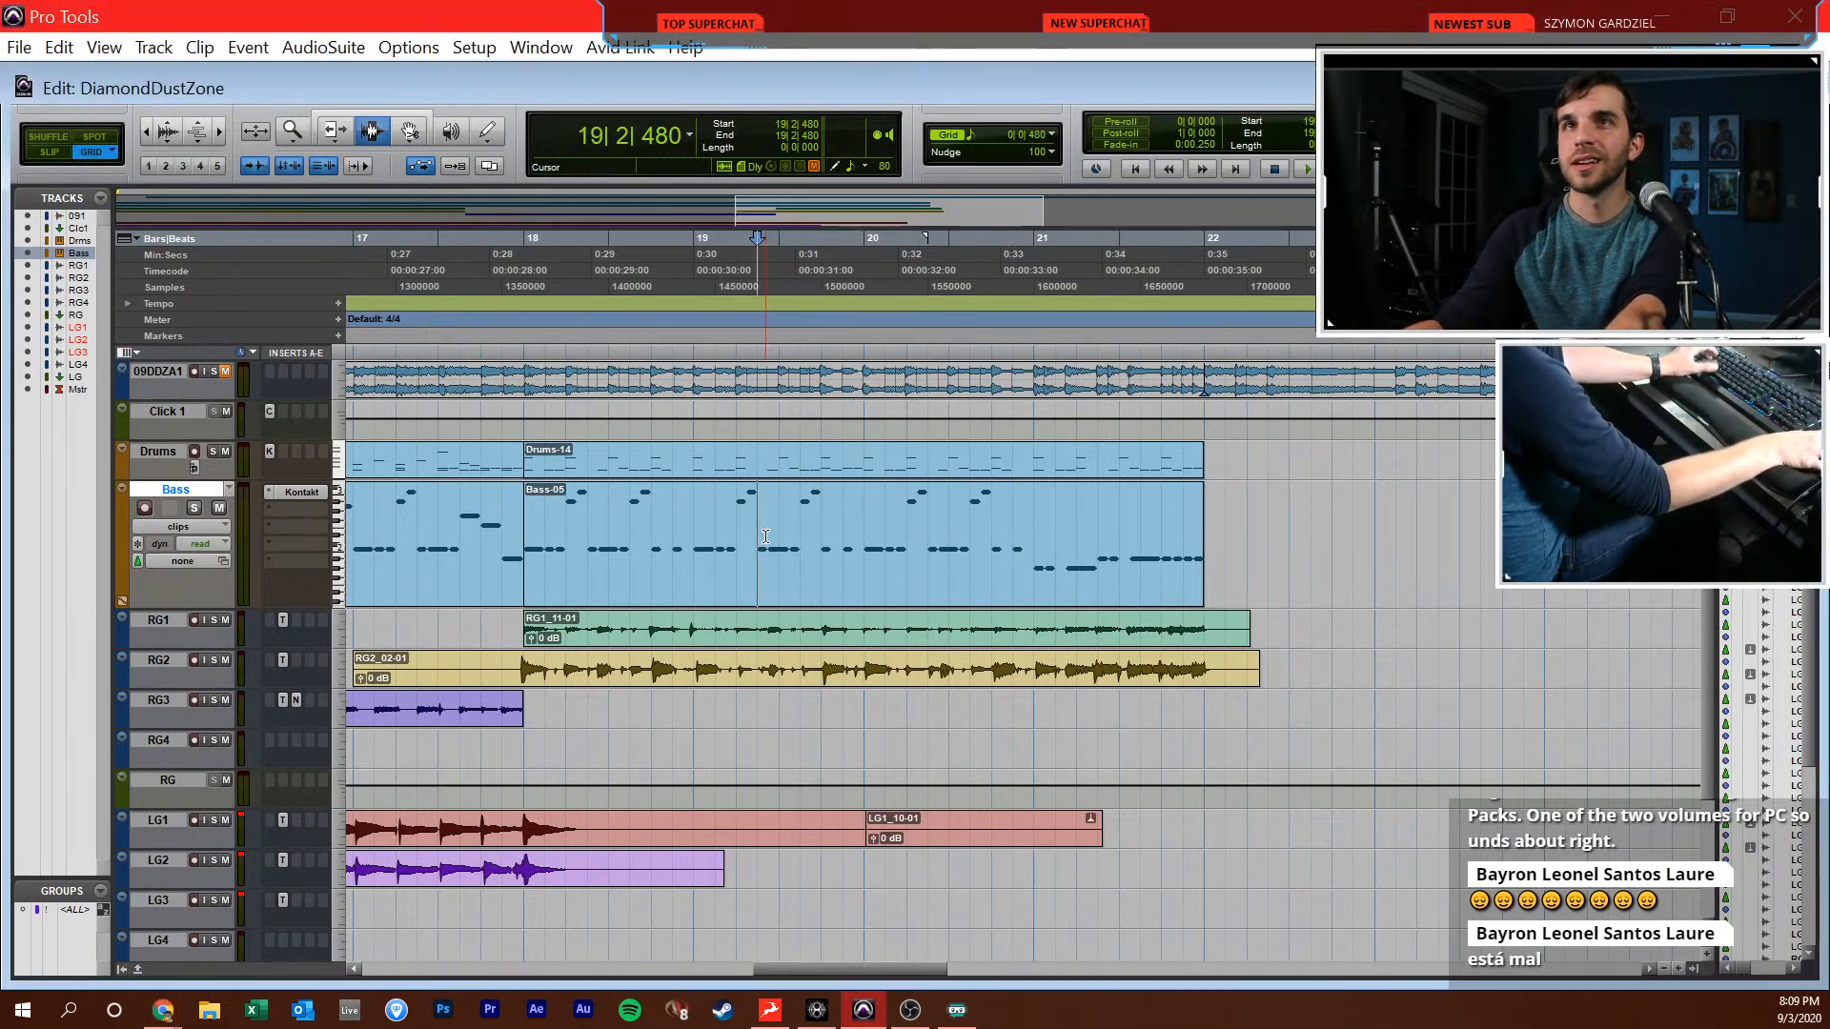
Solo the 09DDZA1 reference track and play it from 10|1|000 to study the next section
key(Return)
key(r)
key(r)
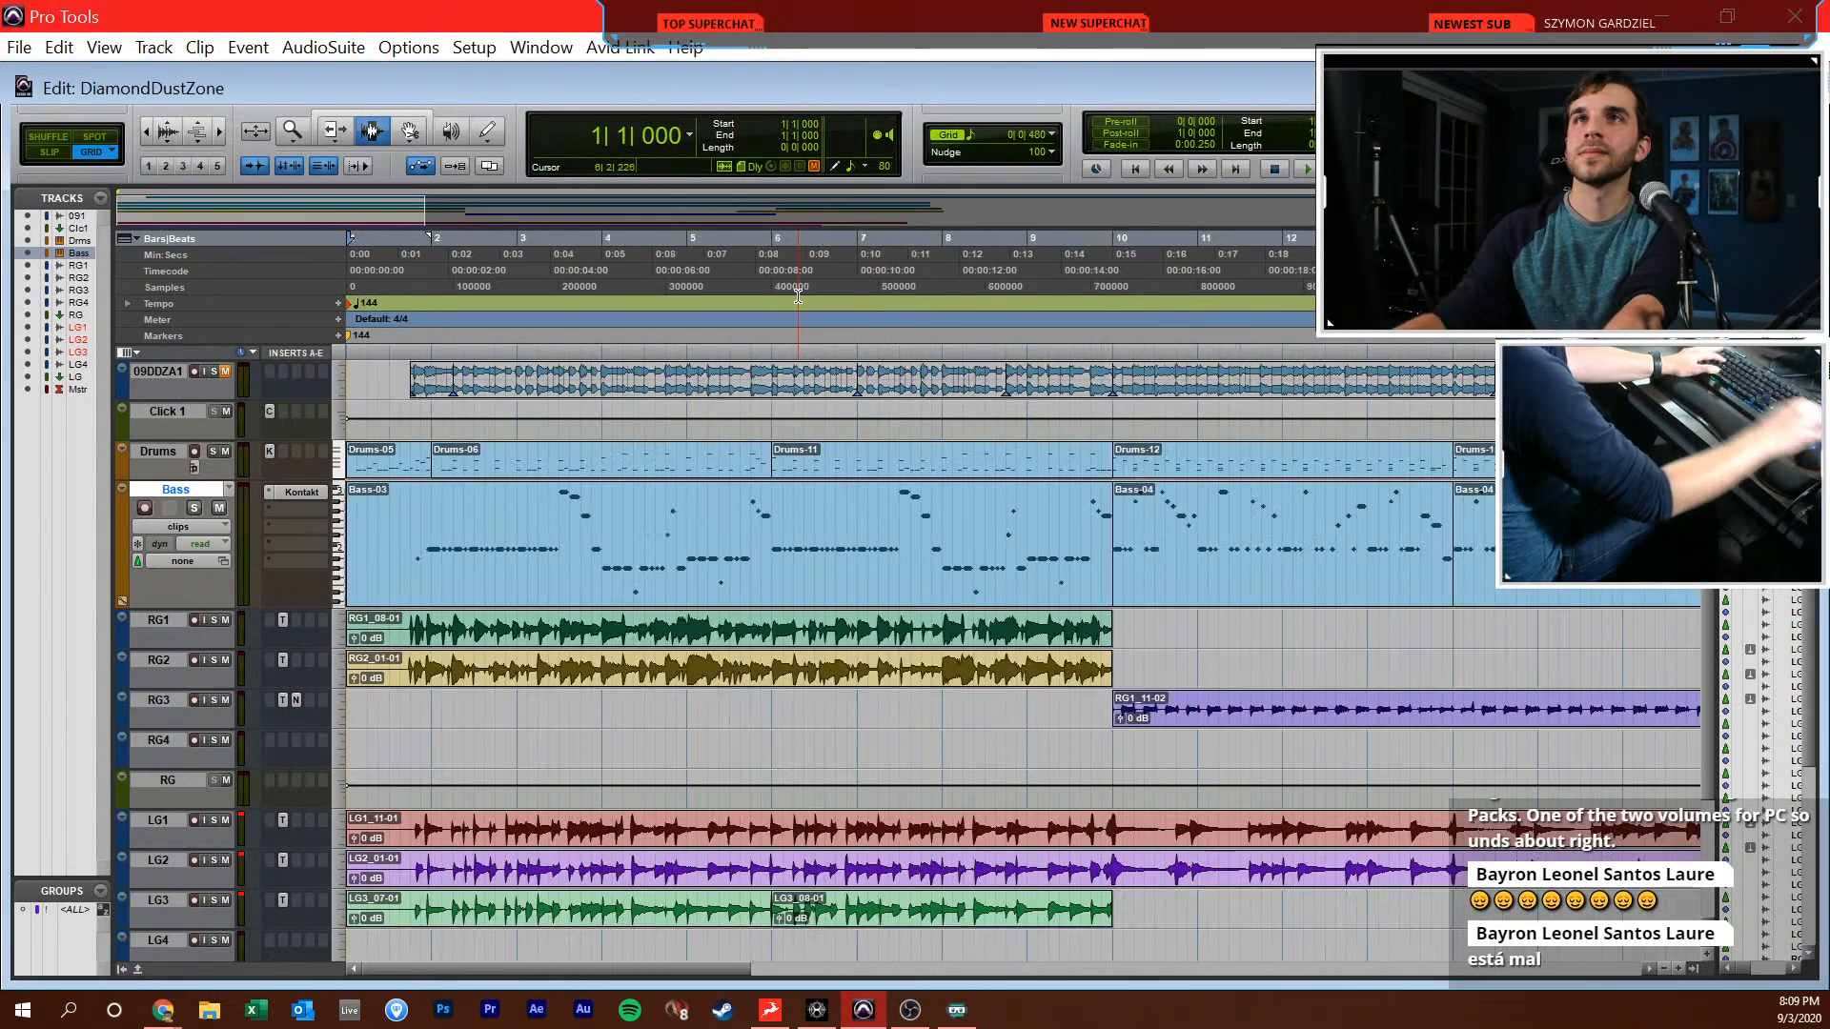
click(878, 553)
click(1050, 552)
key(space)
key(t)
key(t)
key(r)
key(r)
key(space)
click(619, 549)
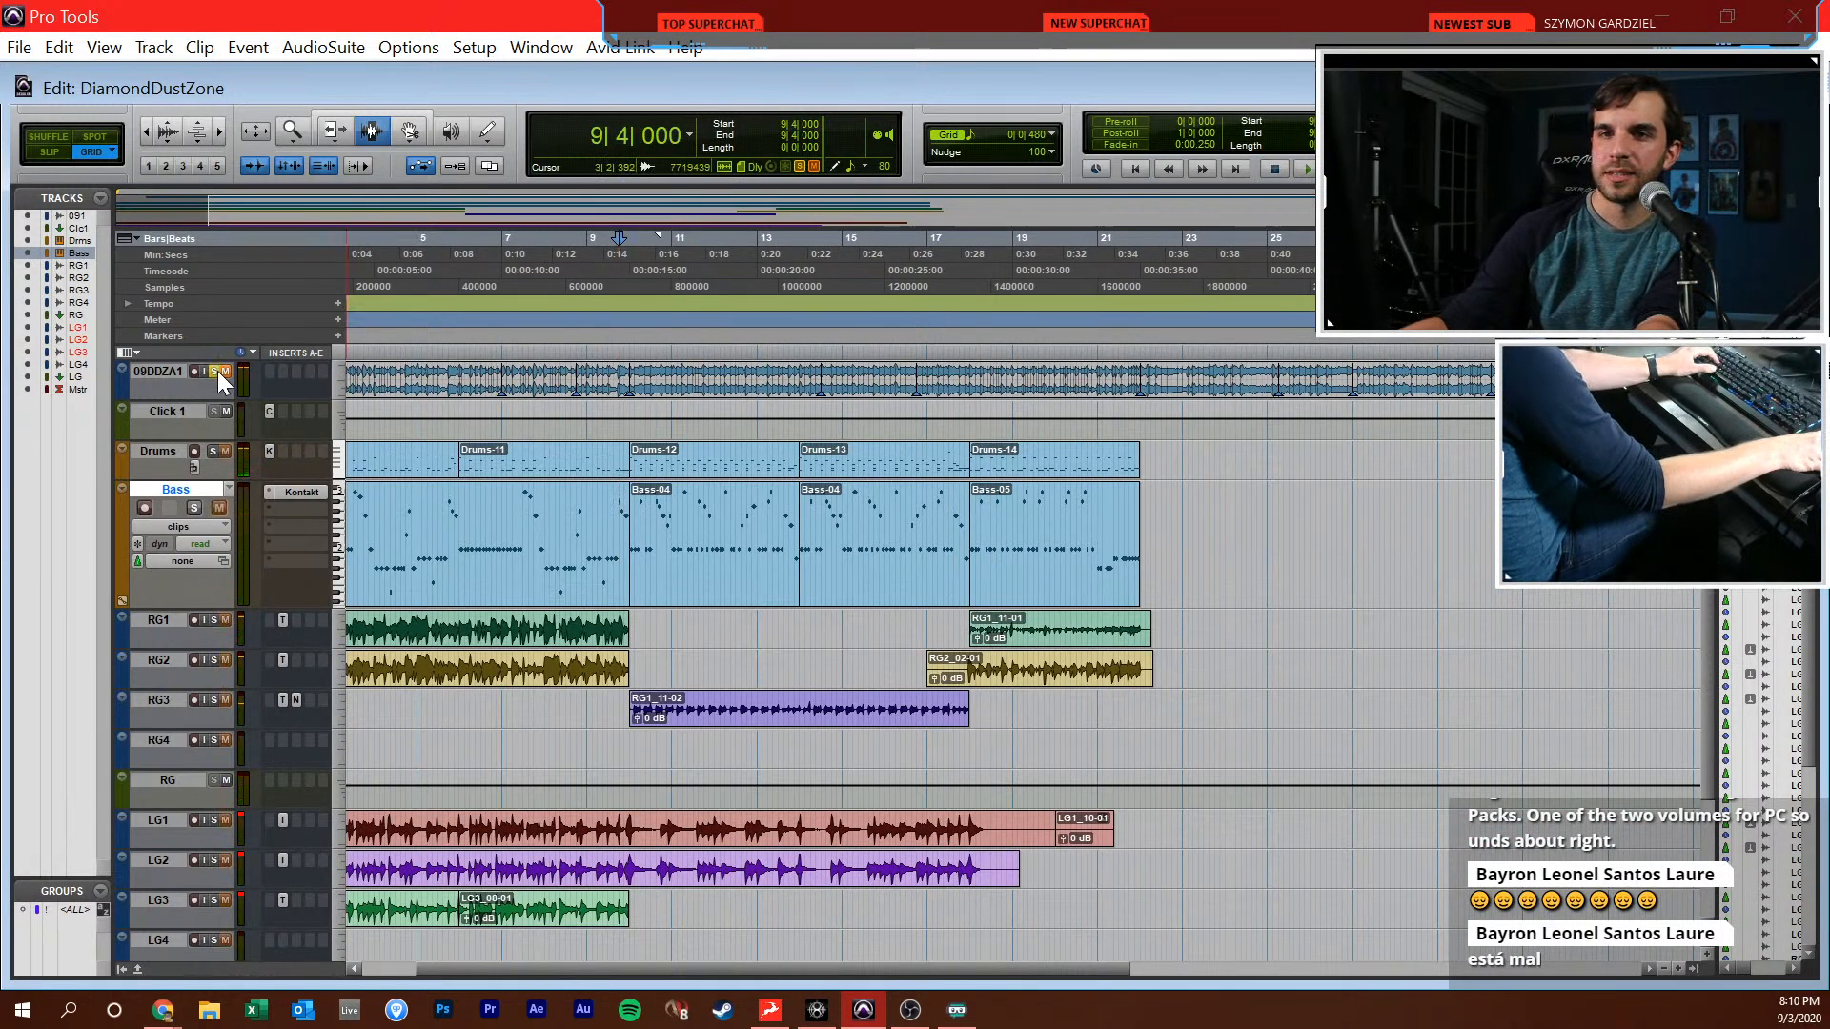
key(Tab)
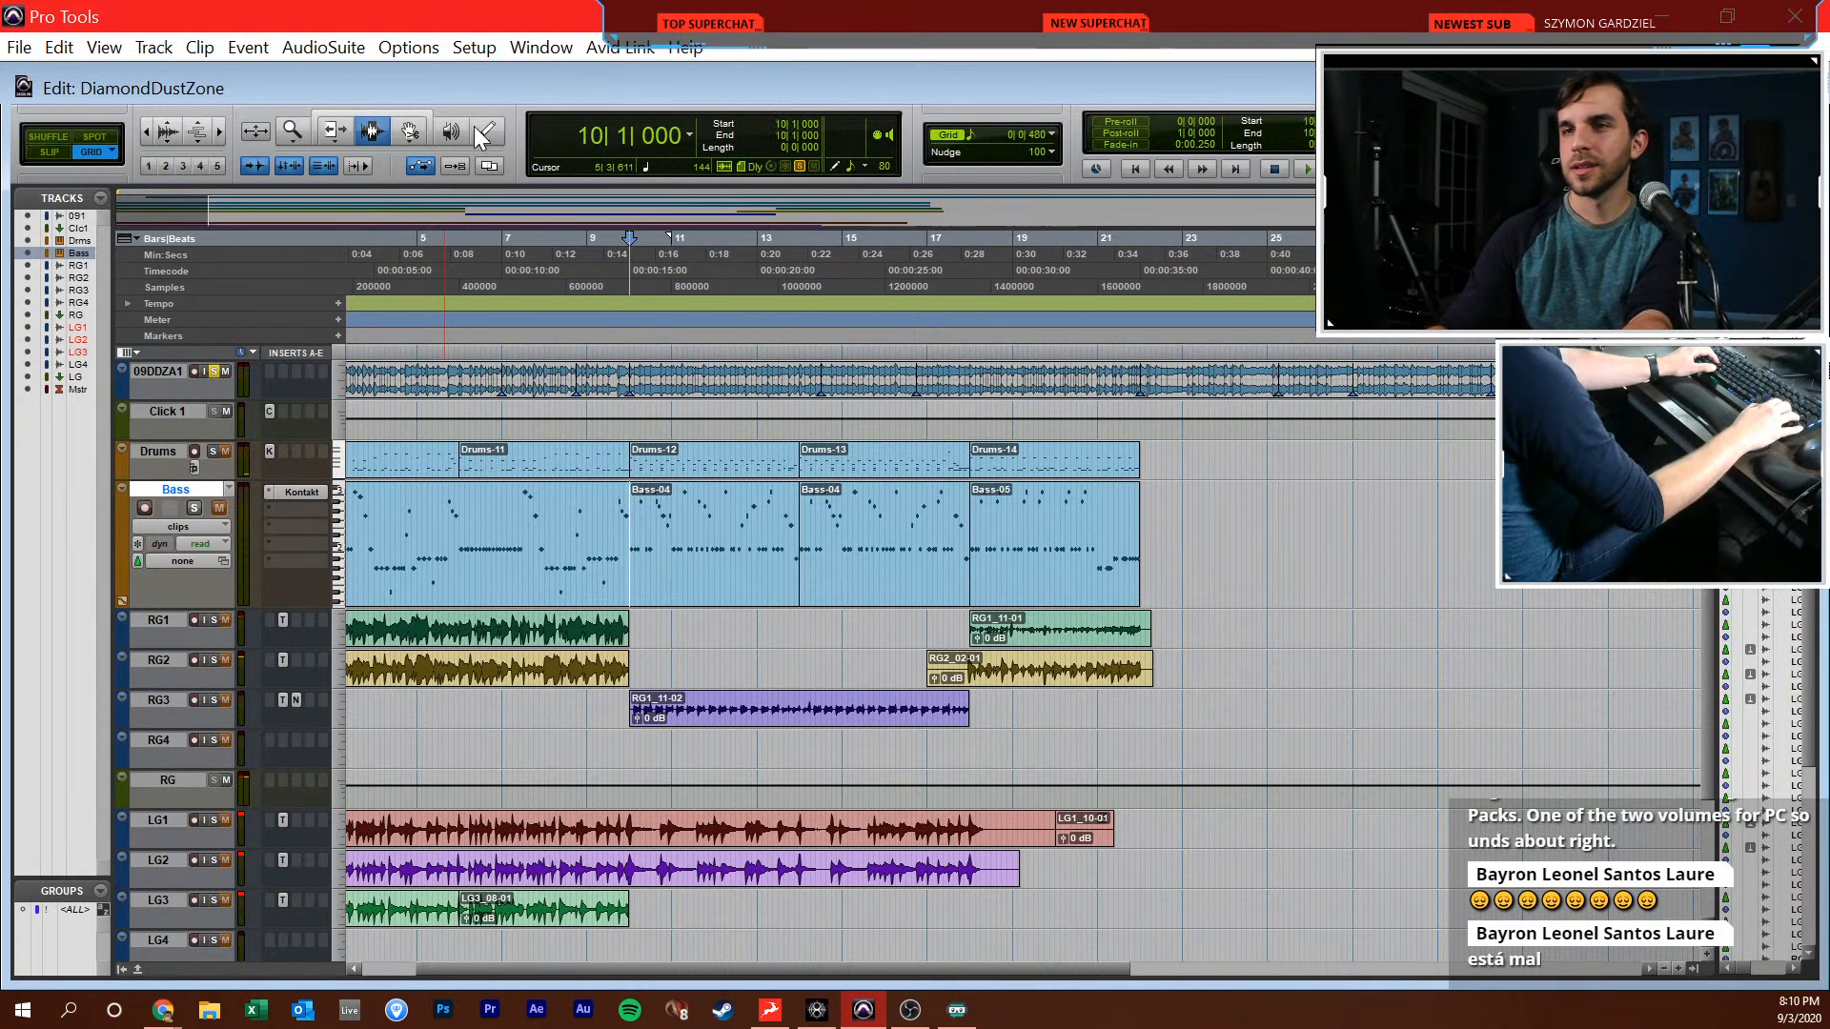
key(space)
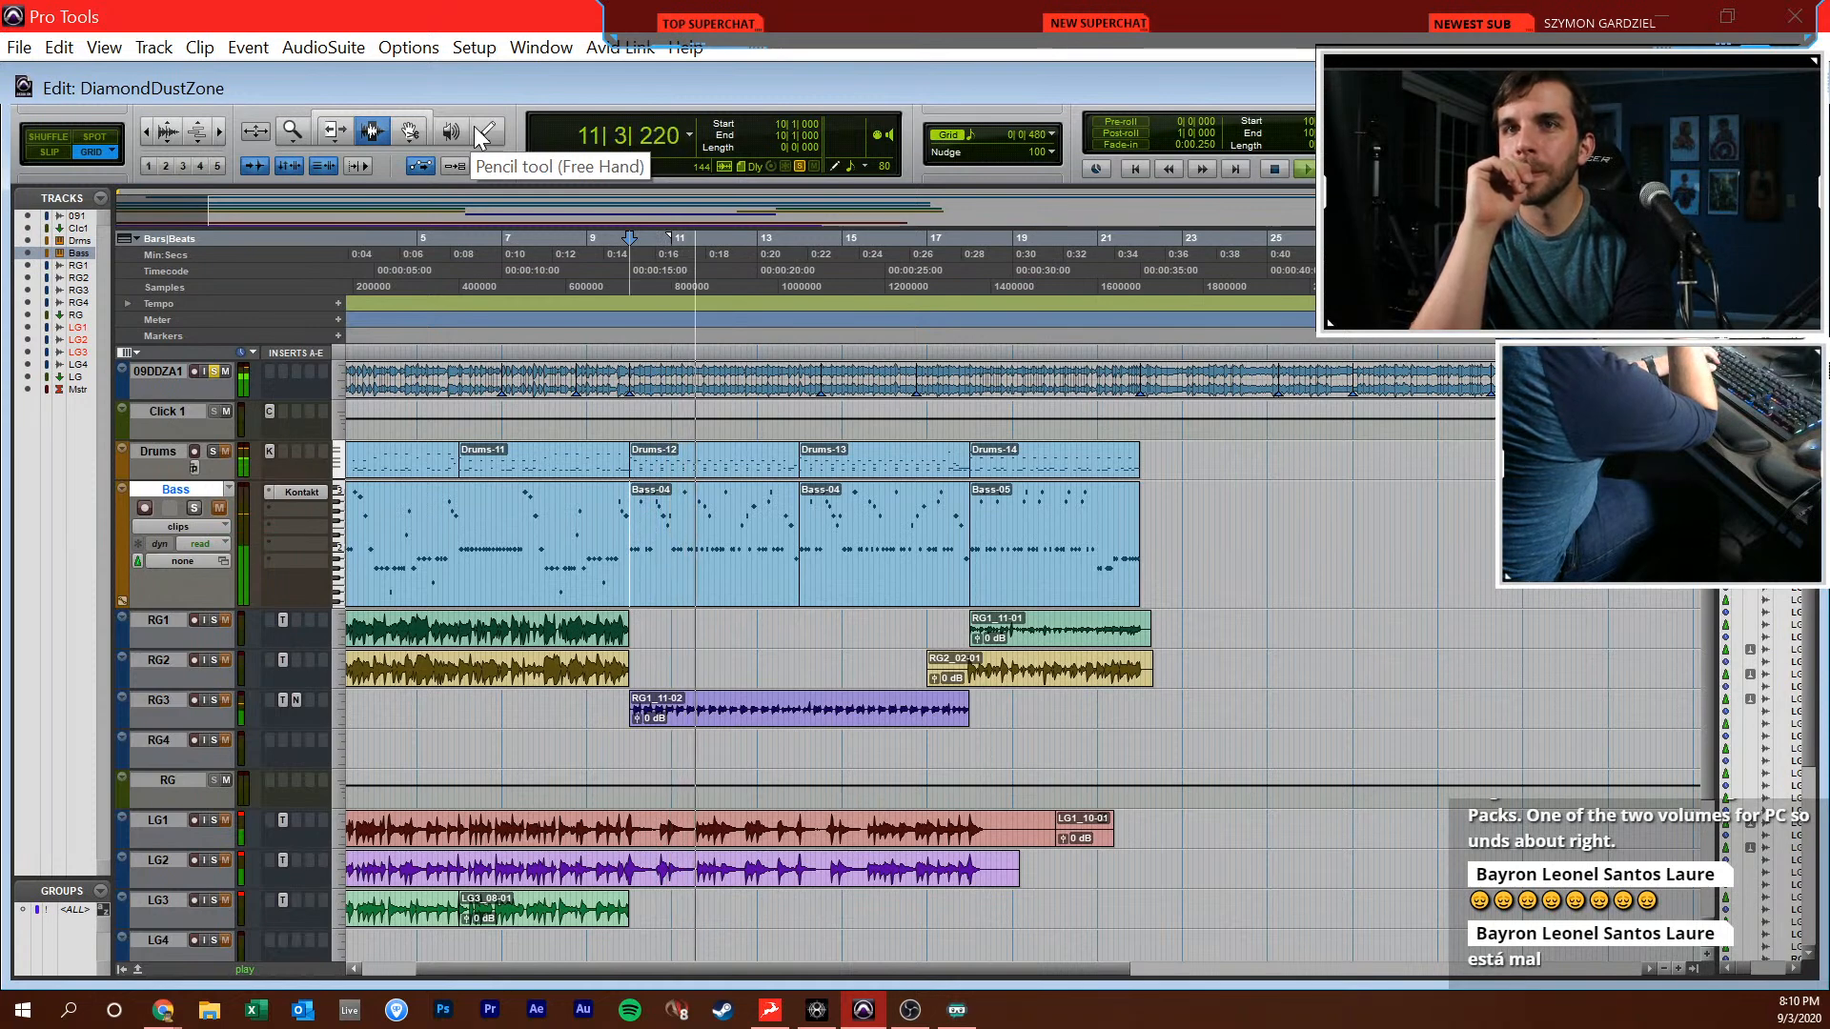
Stop the reference playback and add a new instrument track directly below the Bass track
key(ctrl+])
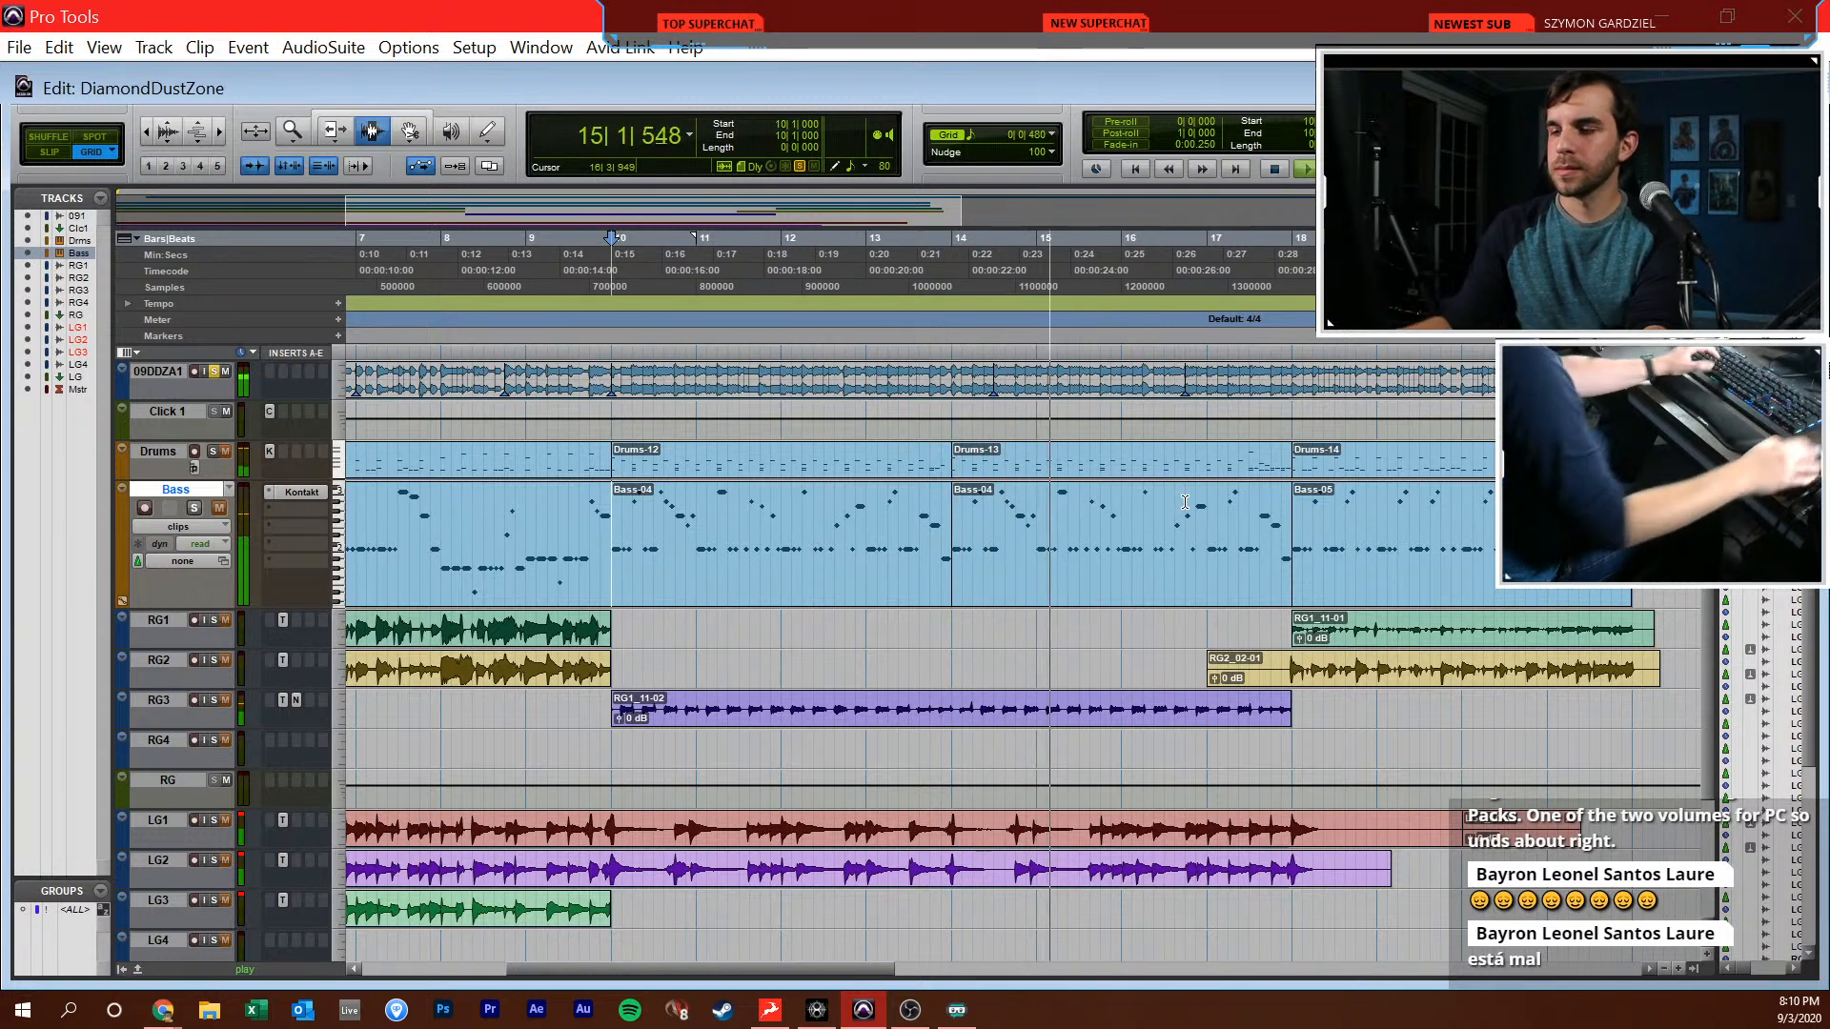
key(space)
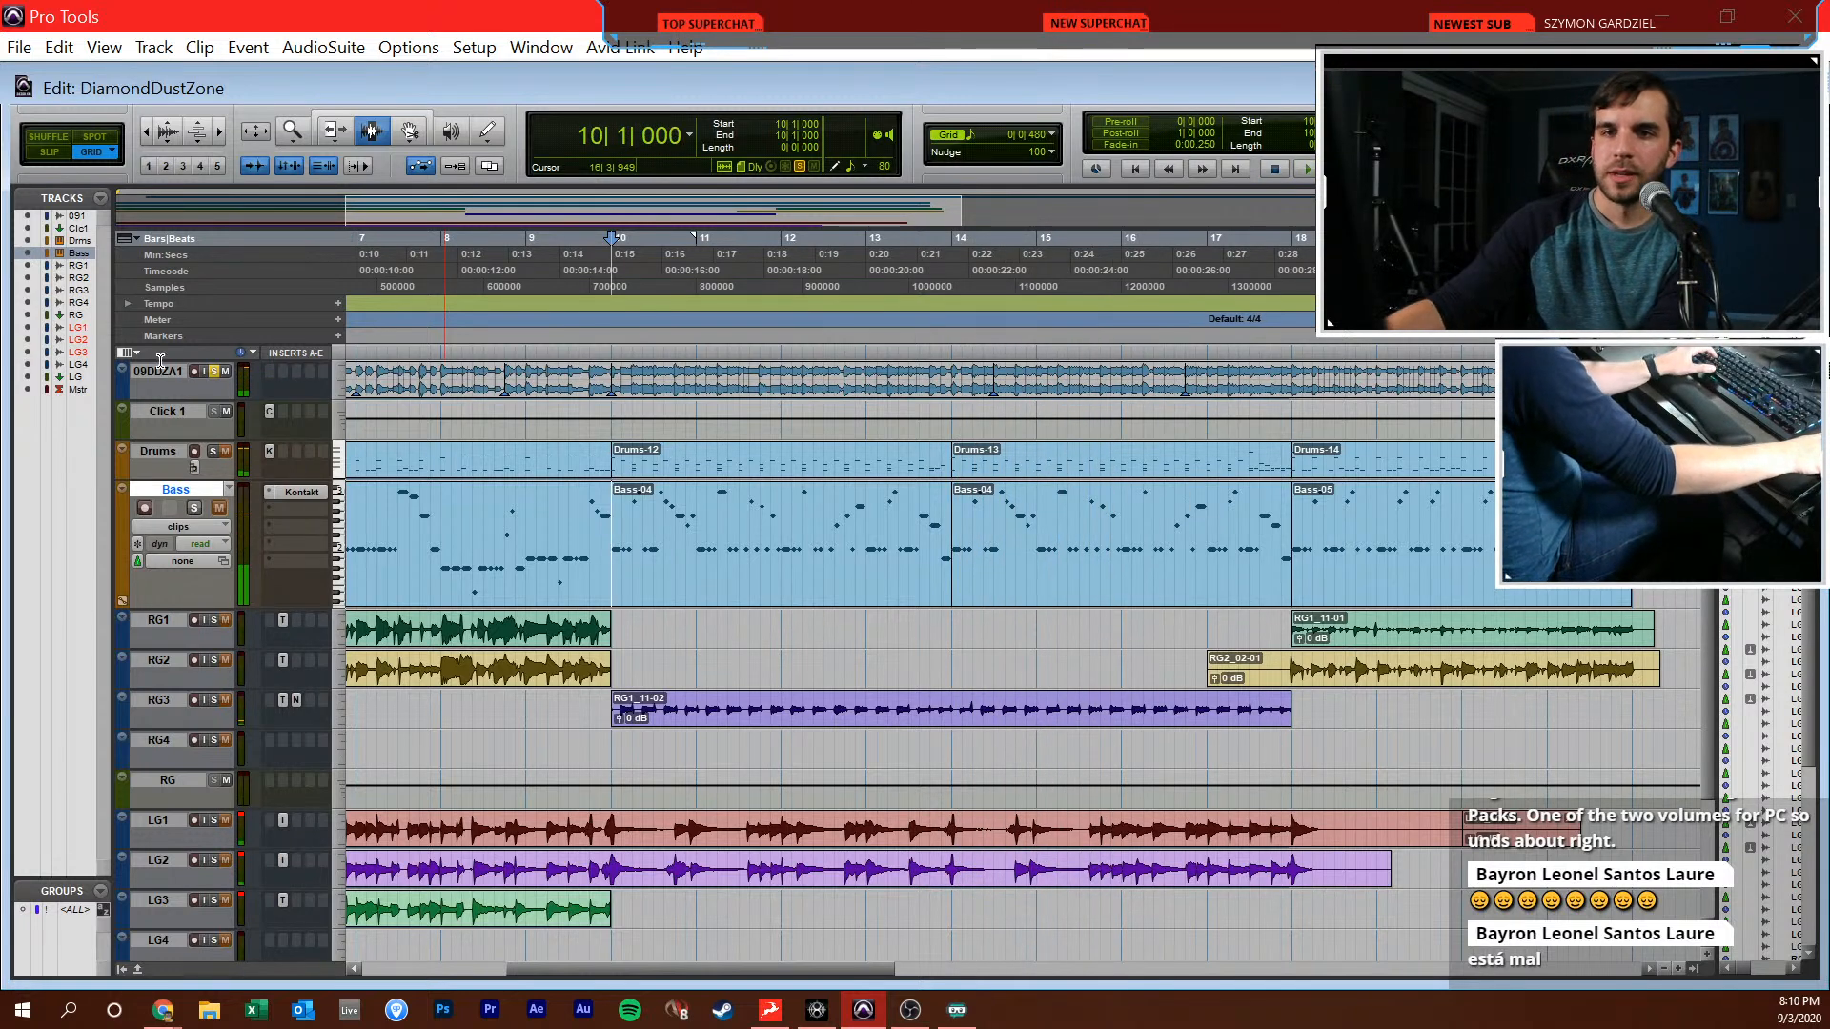
scroll(340, 586, down, 3)
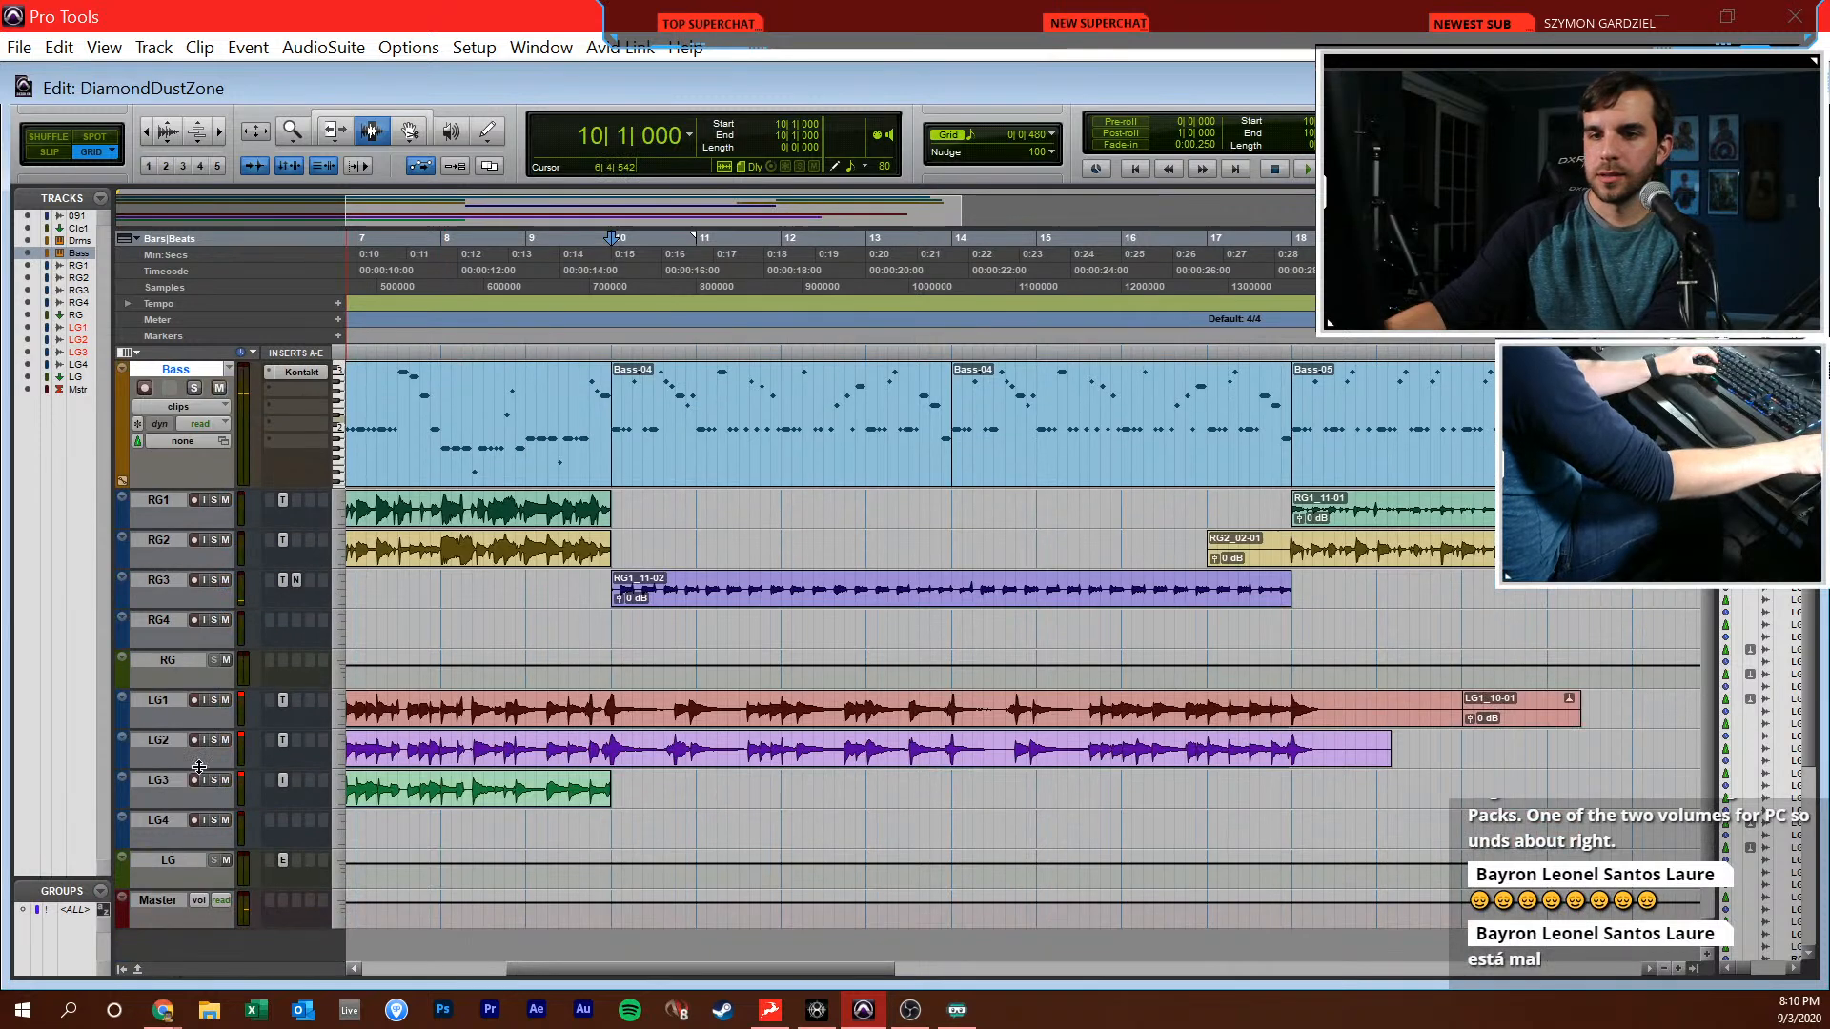
scroll(240, 721, up, 1)
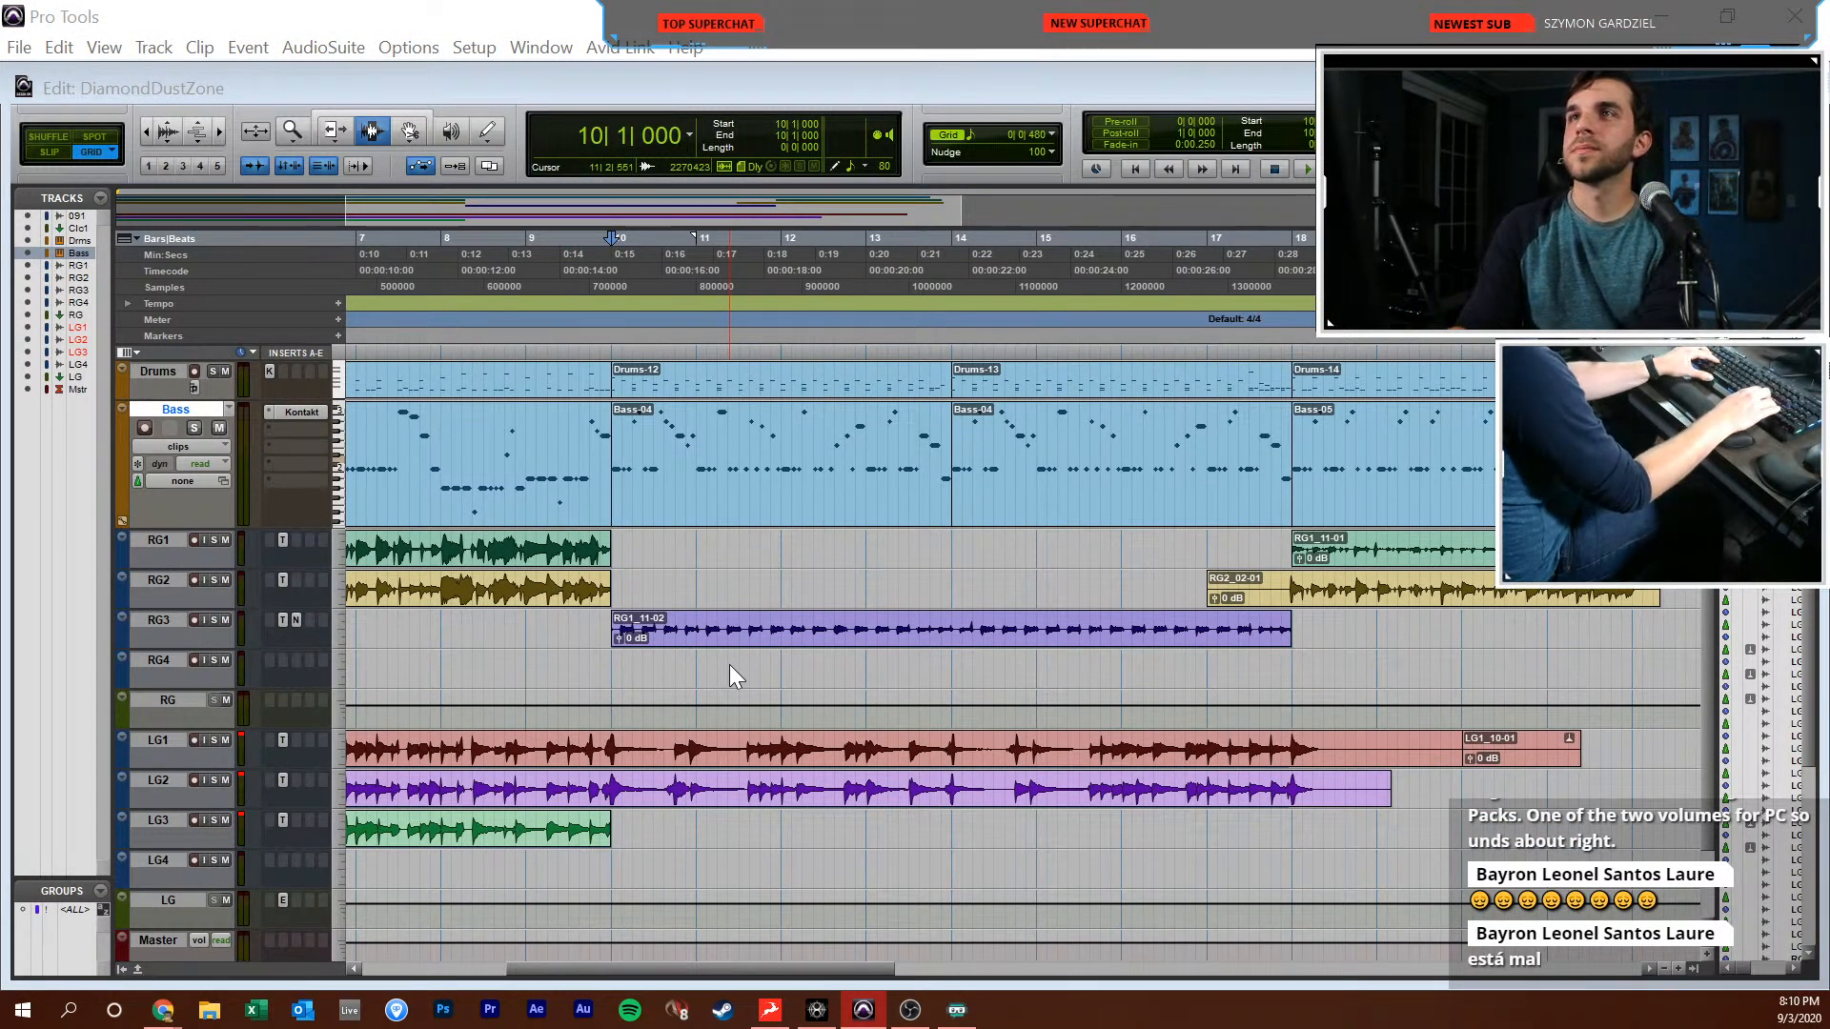
key(ctrl+shift+n)
key(Return)
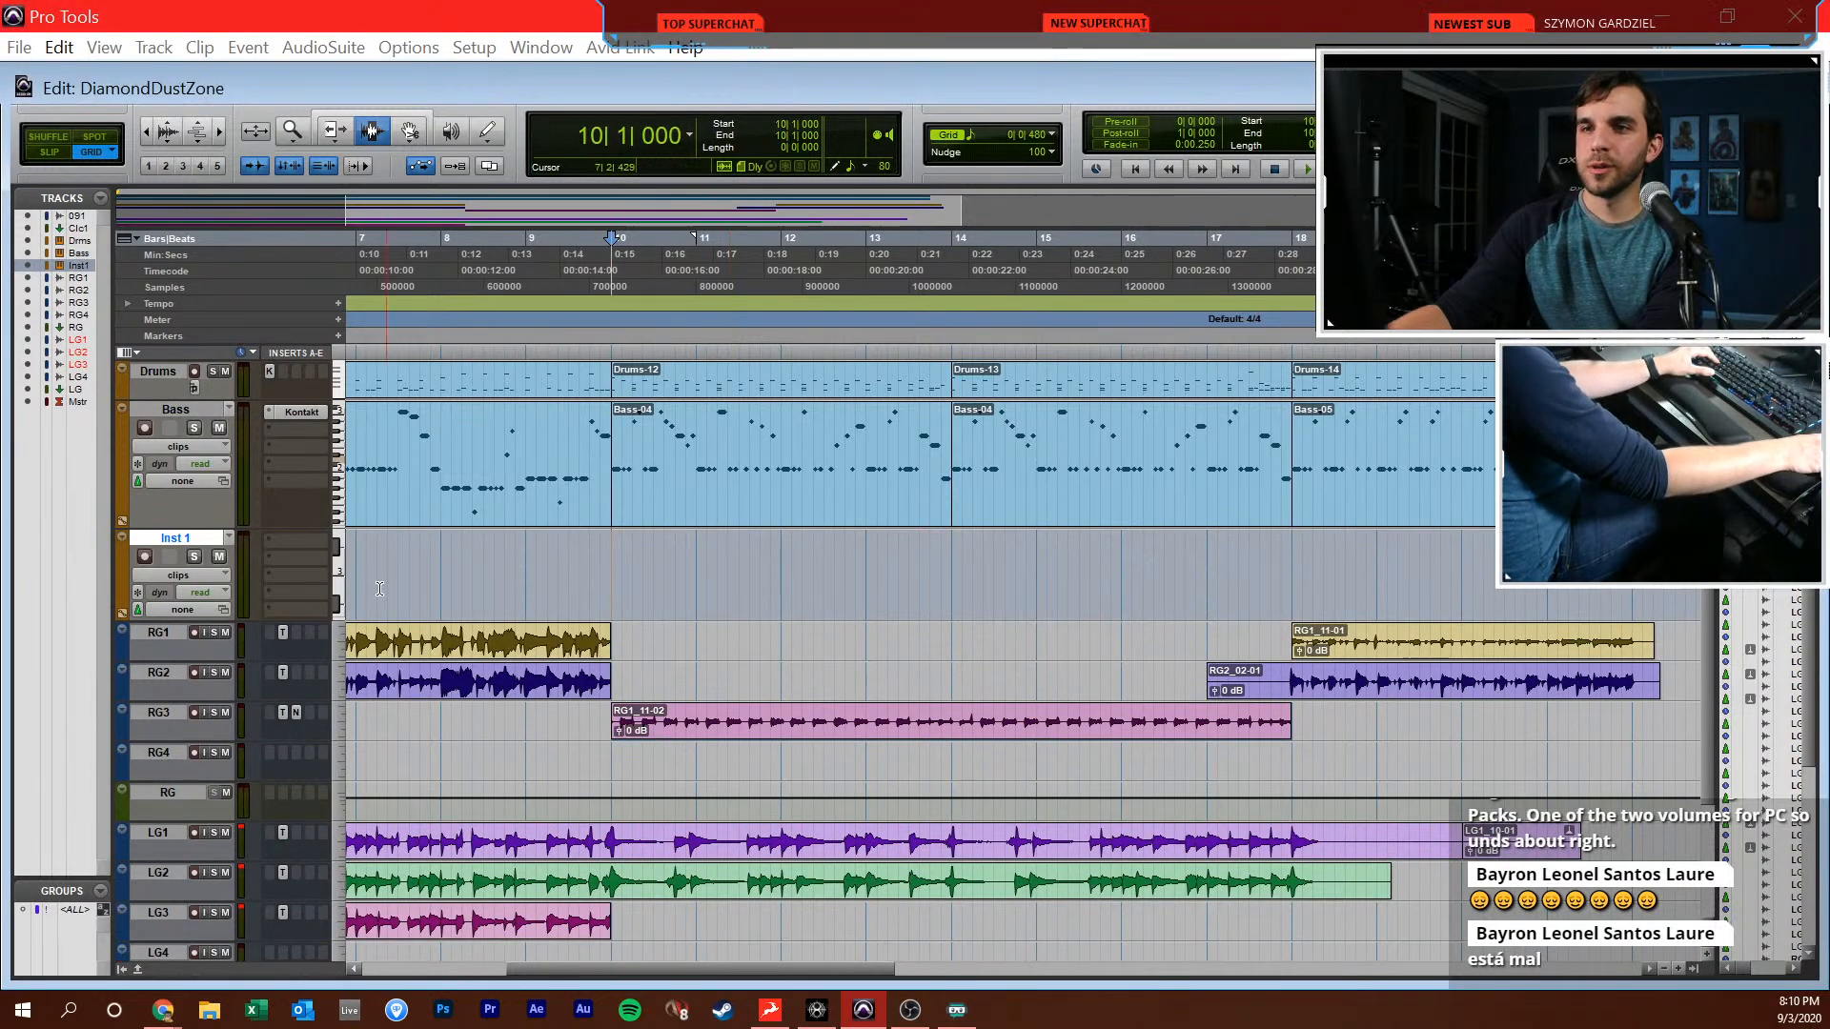
Insert the FM8 synthesizer on the Inst 1 track and reposition its plug-in window
click(291, 540)
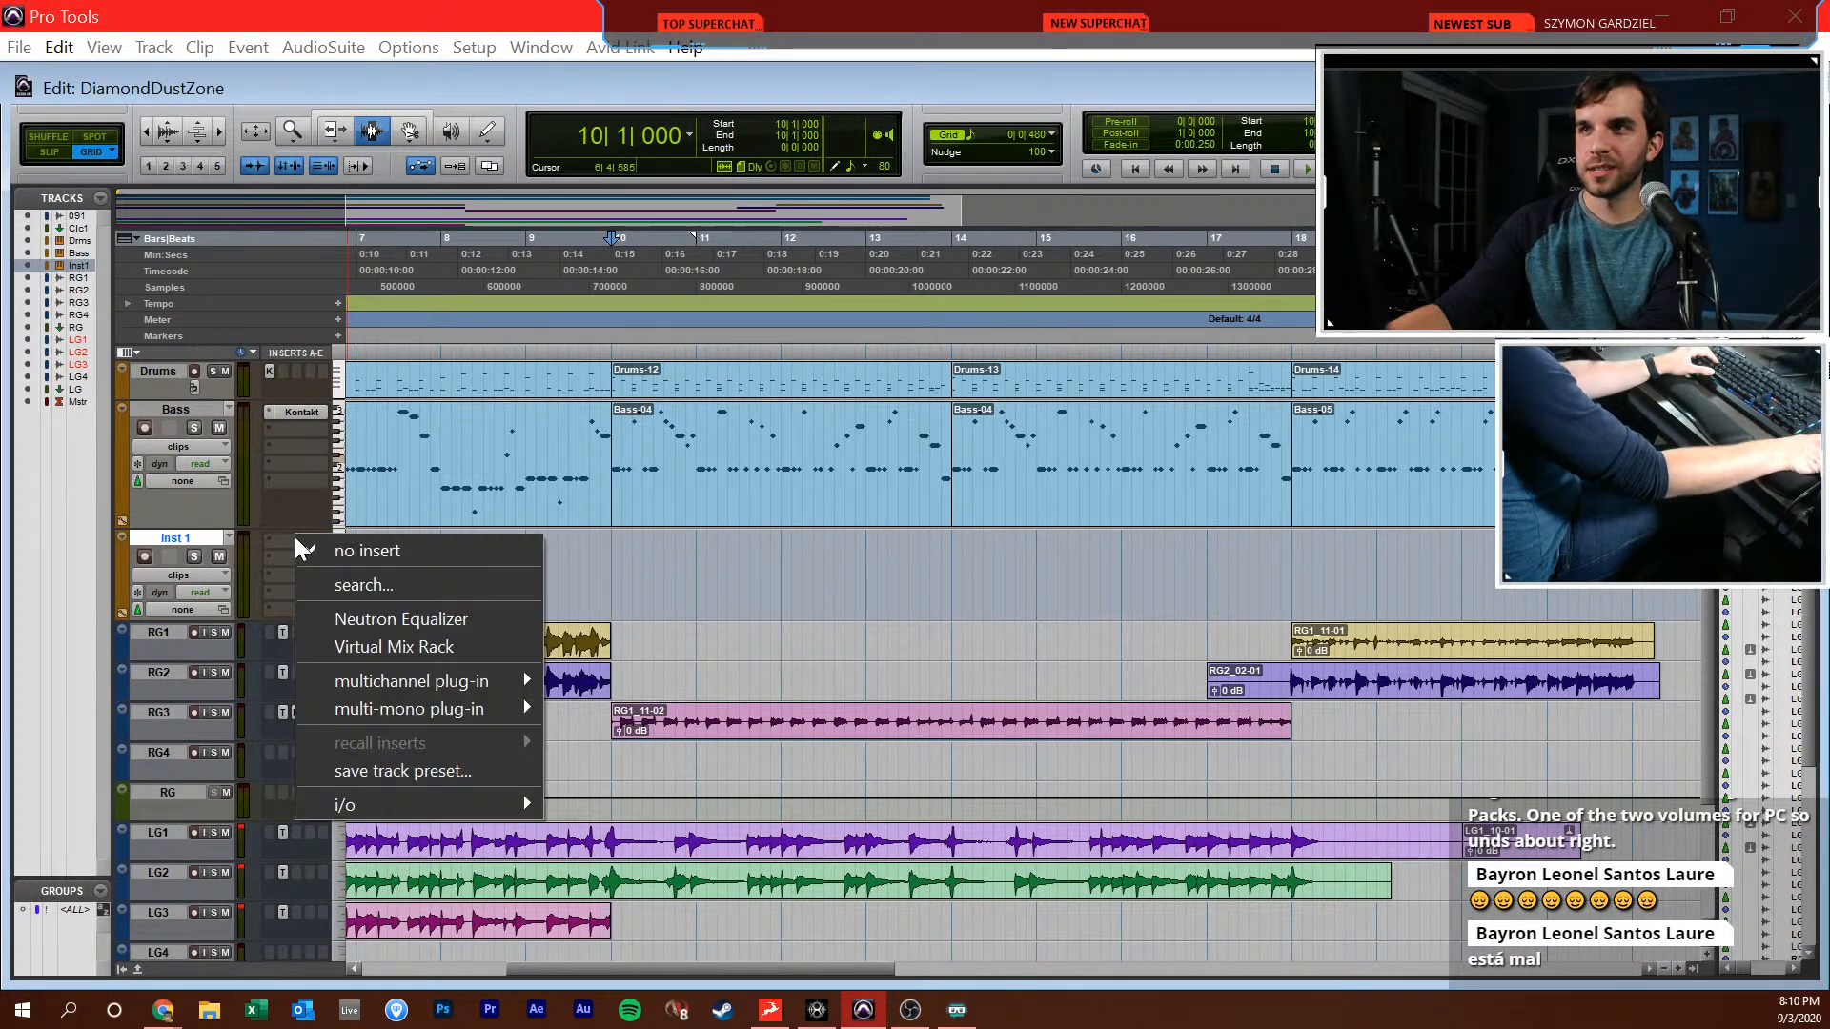
click(611, 557)
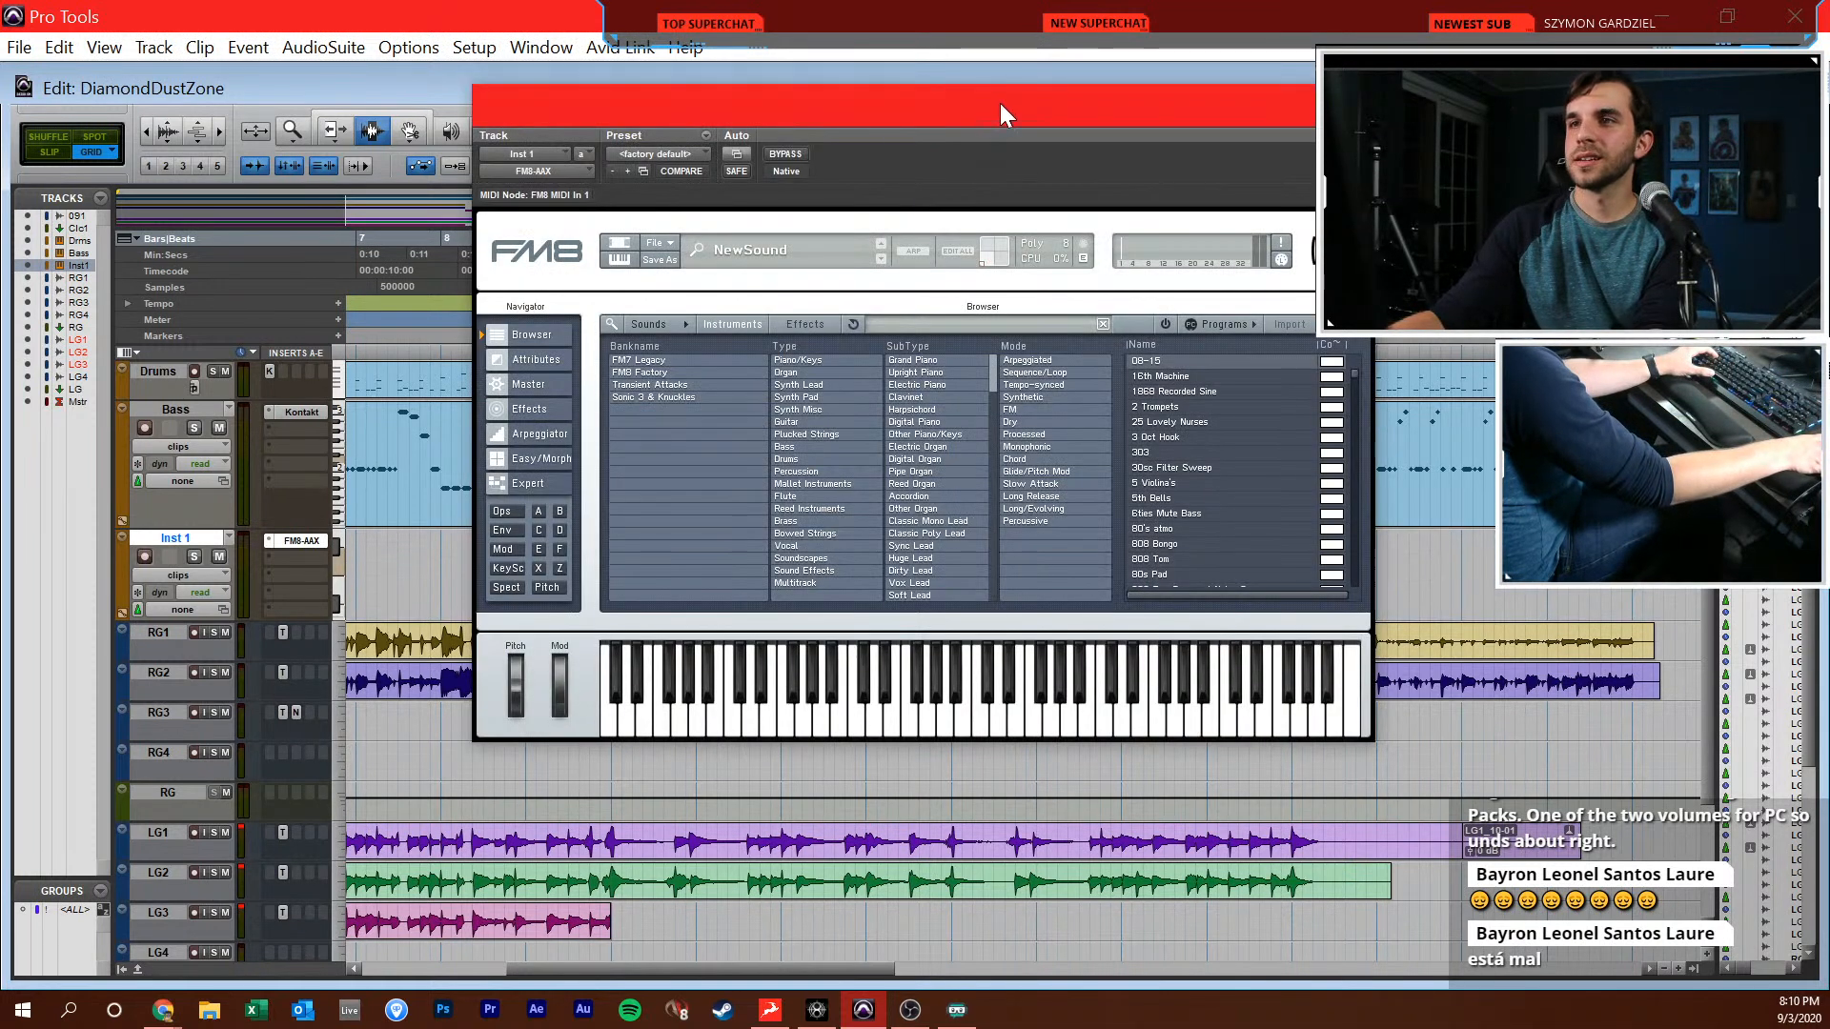
drag(998, 103, 1023, 178)
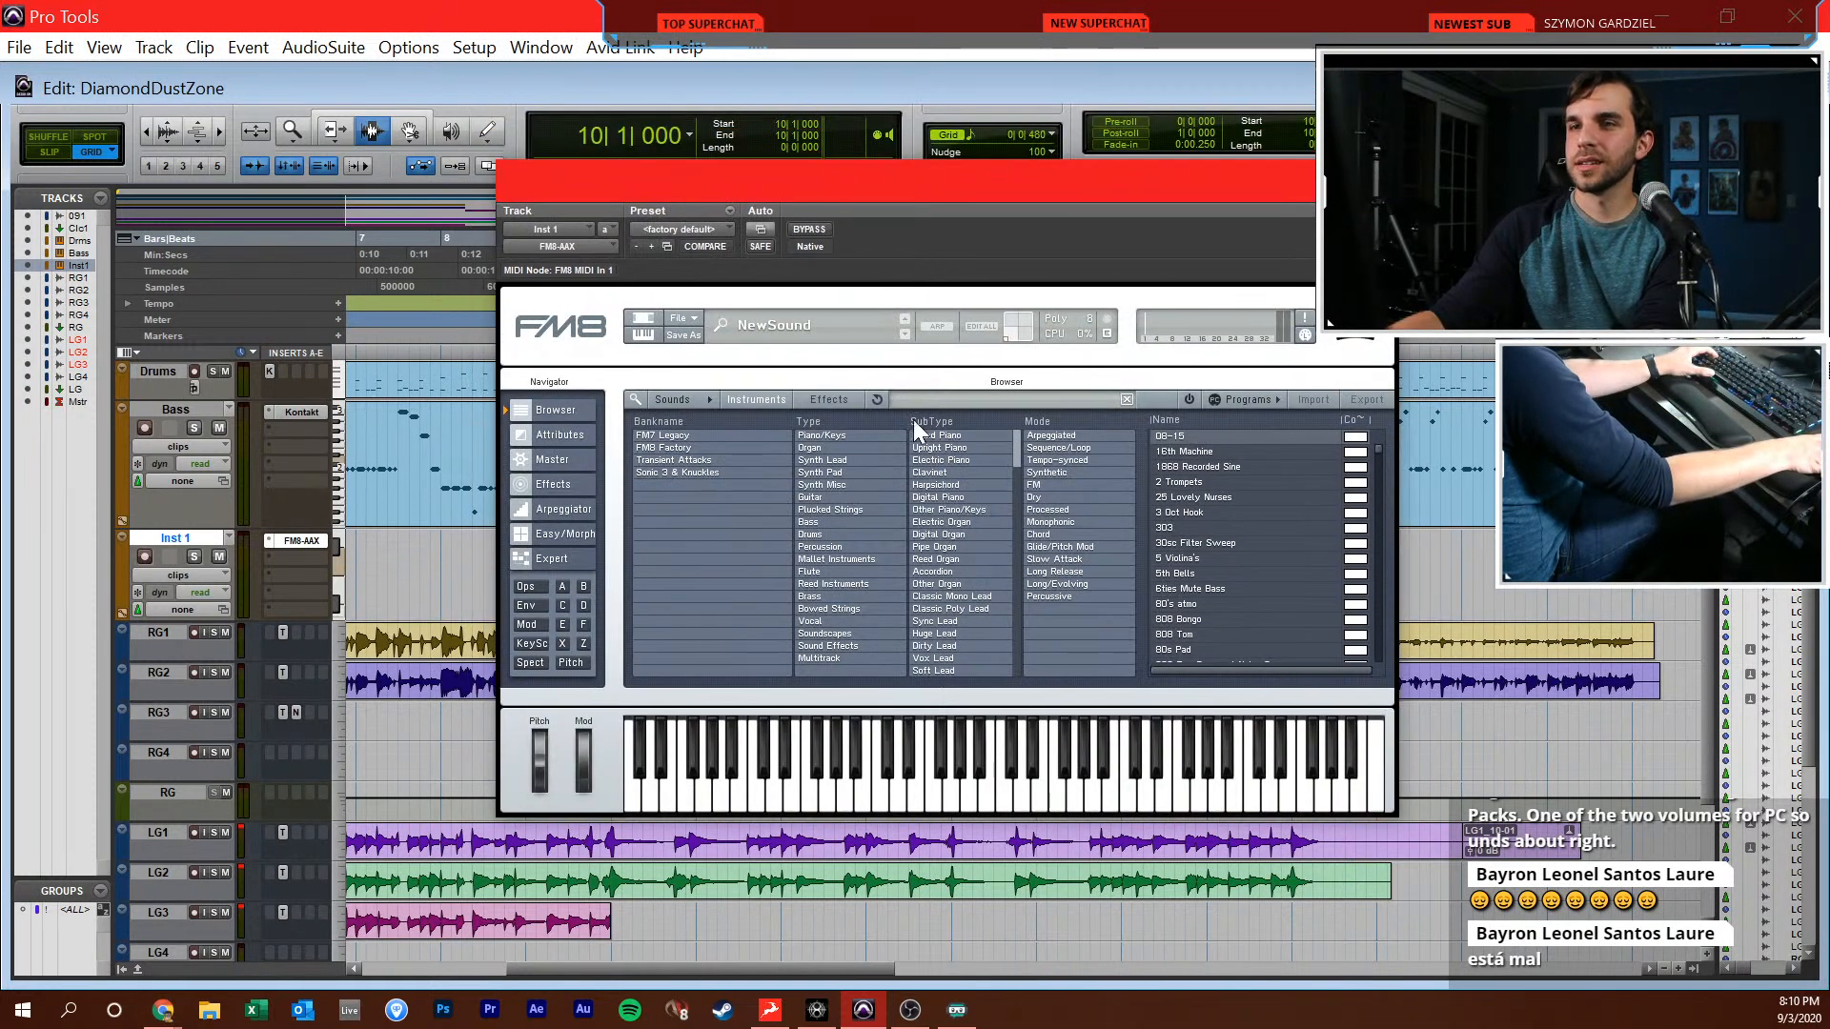
click(677, 321)
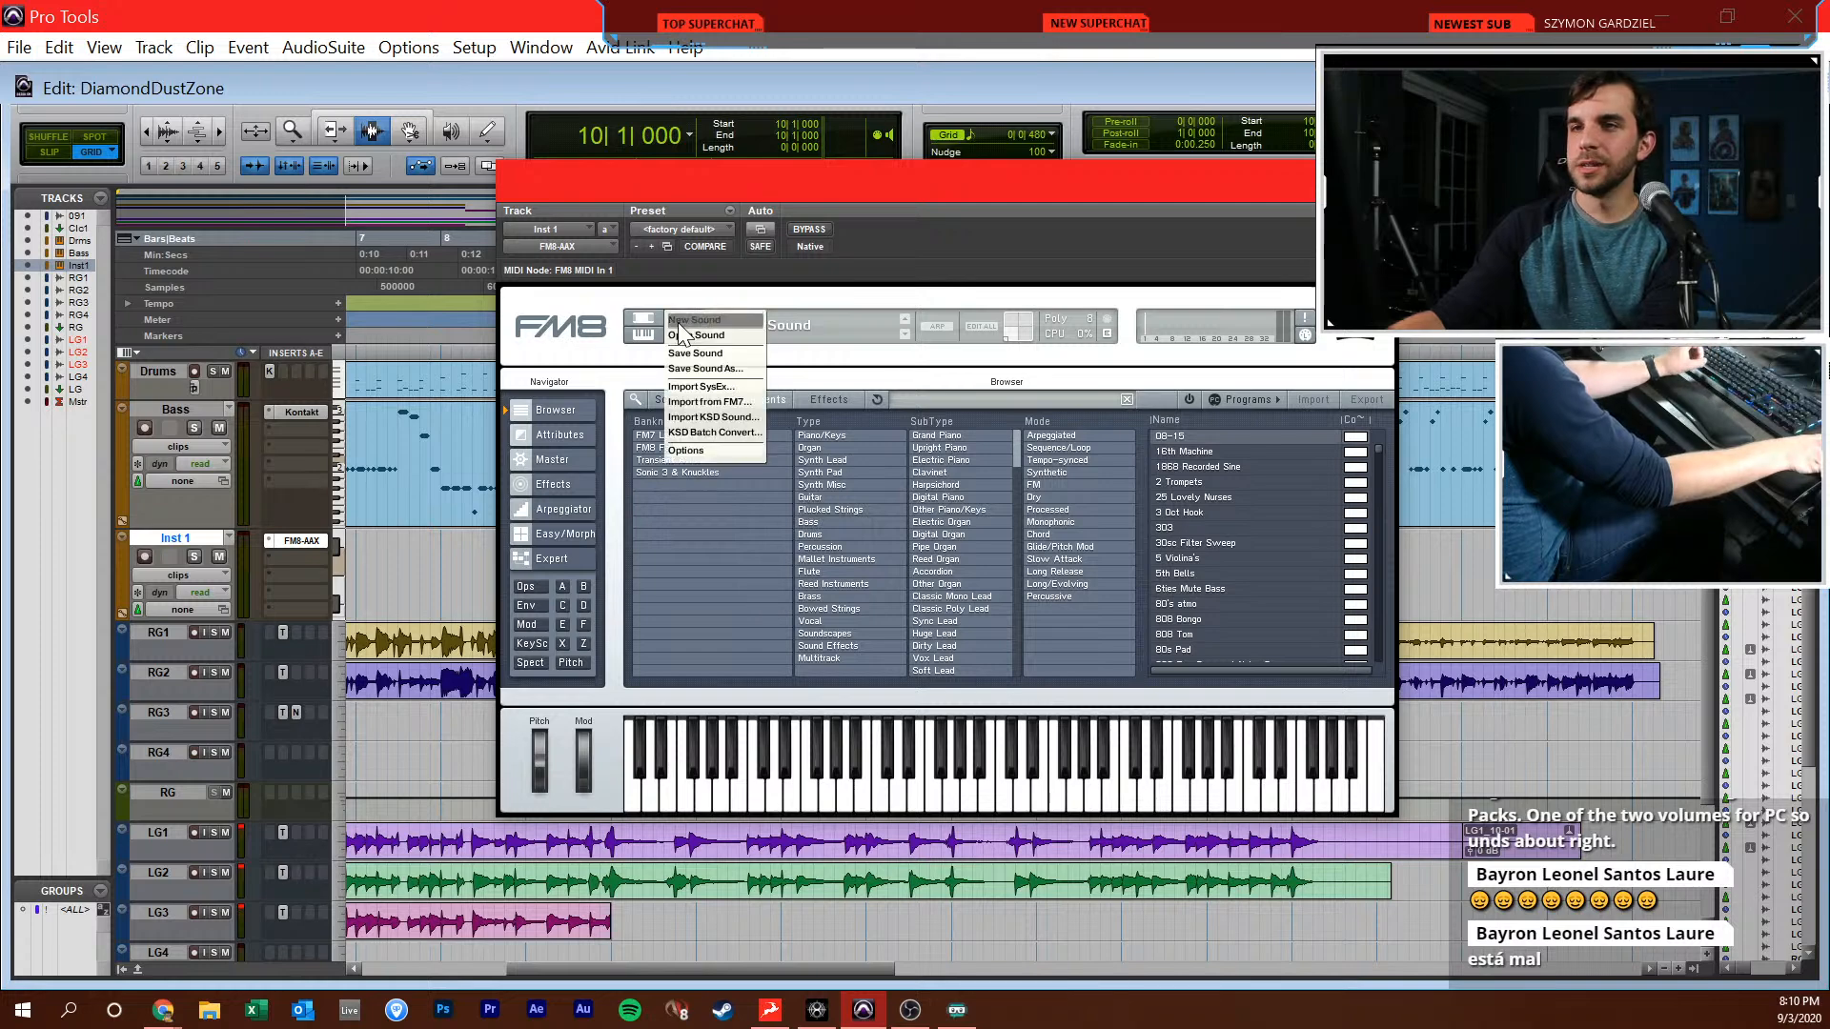
click(701, 387)
drag(903, 221, 938, 0)
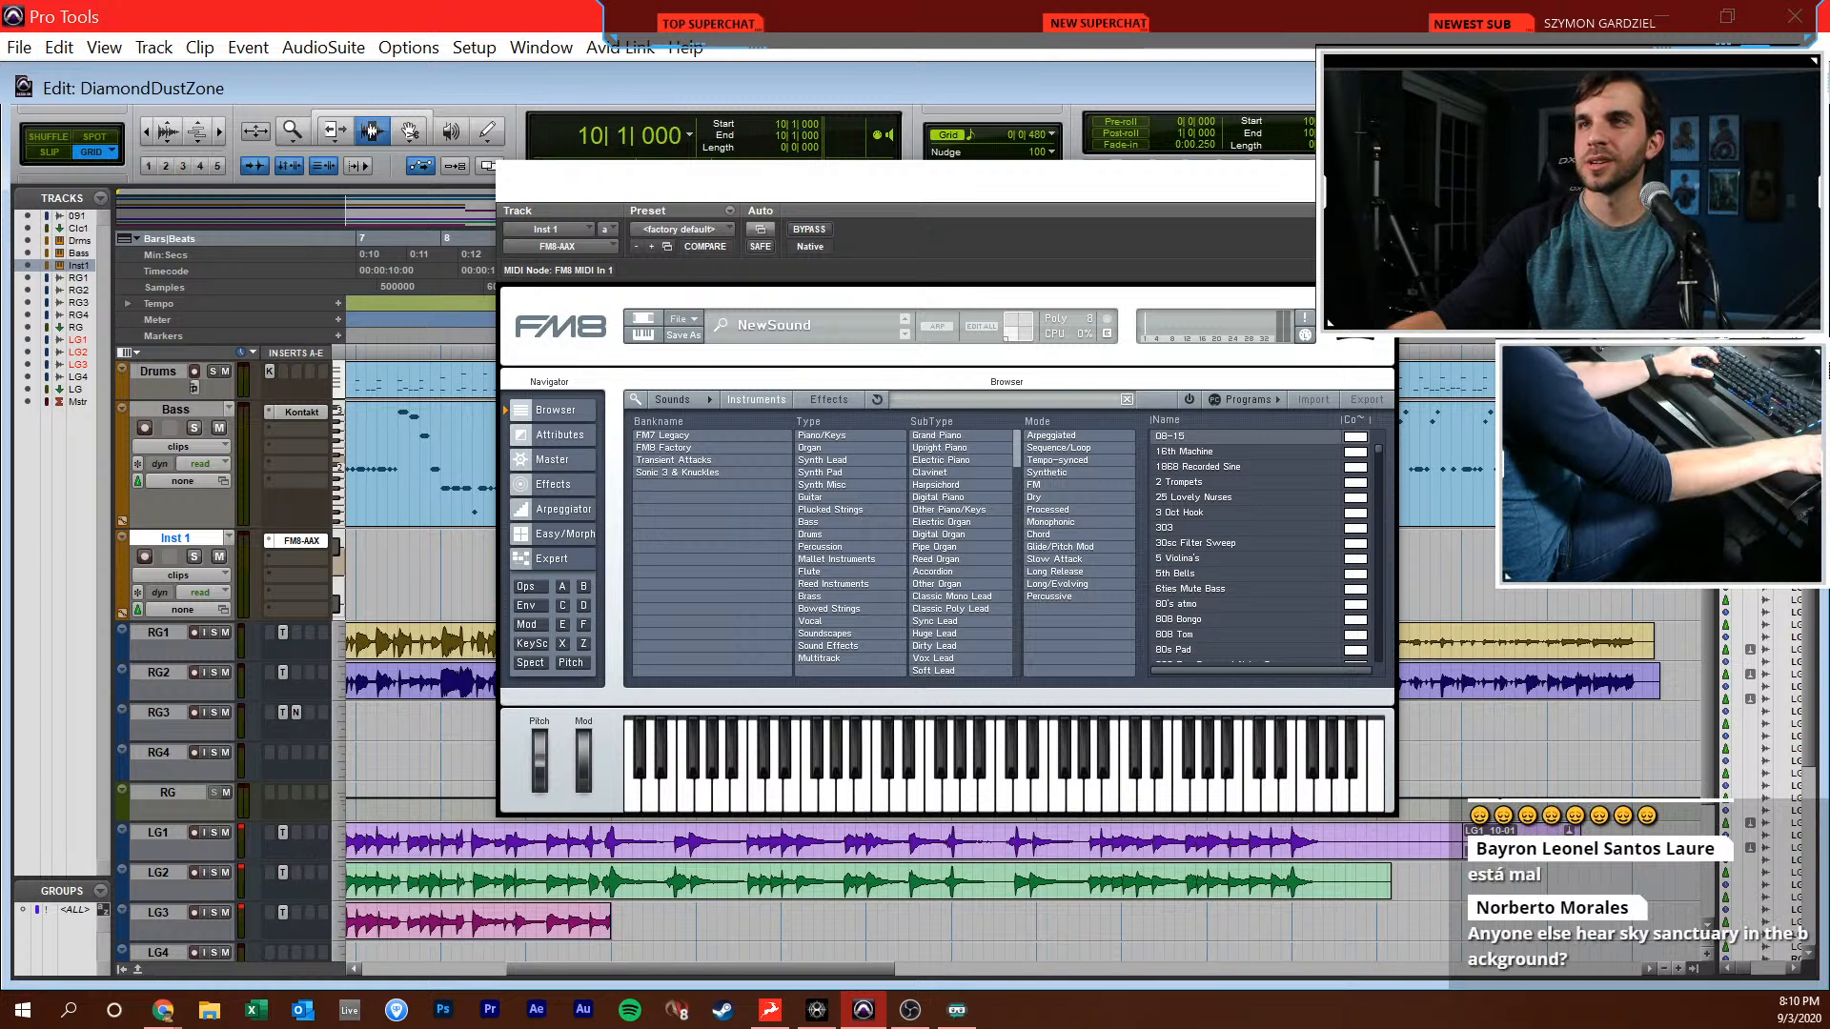
Filter the FM8 browser to the Sonic 3 & Knuckles bank and move the plug-in window clear of the tracks
drag(1206, 189, 1197, 160)
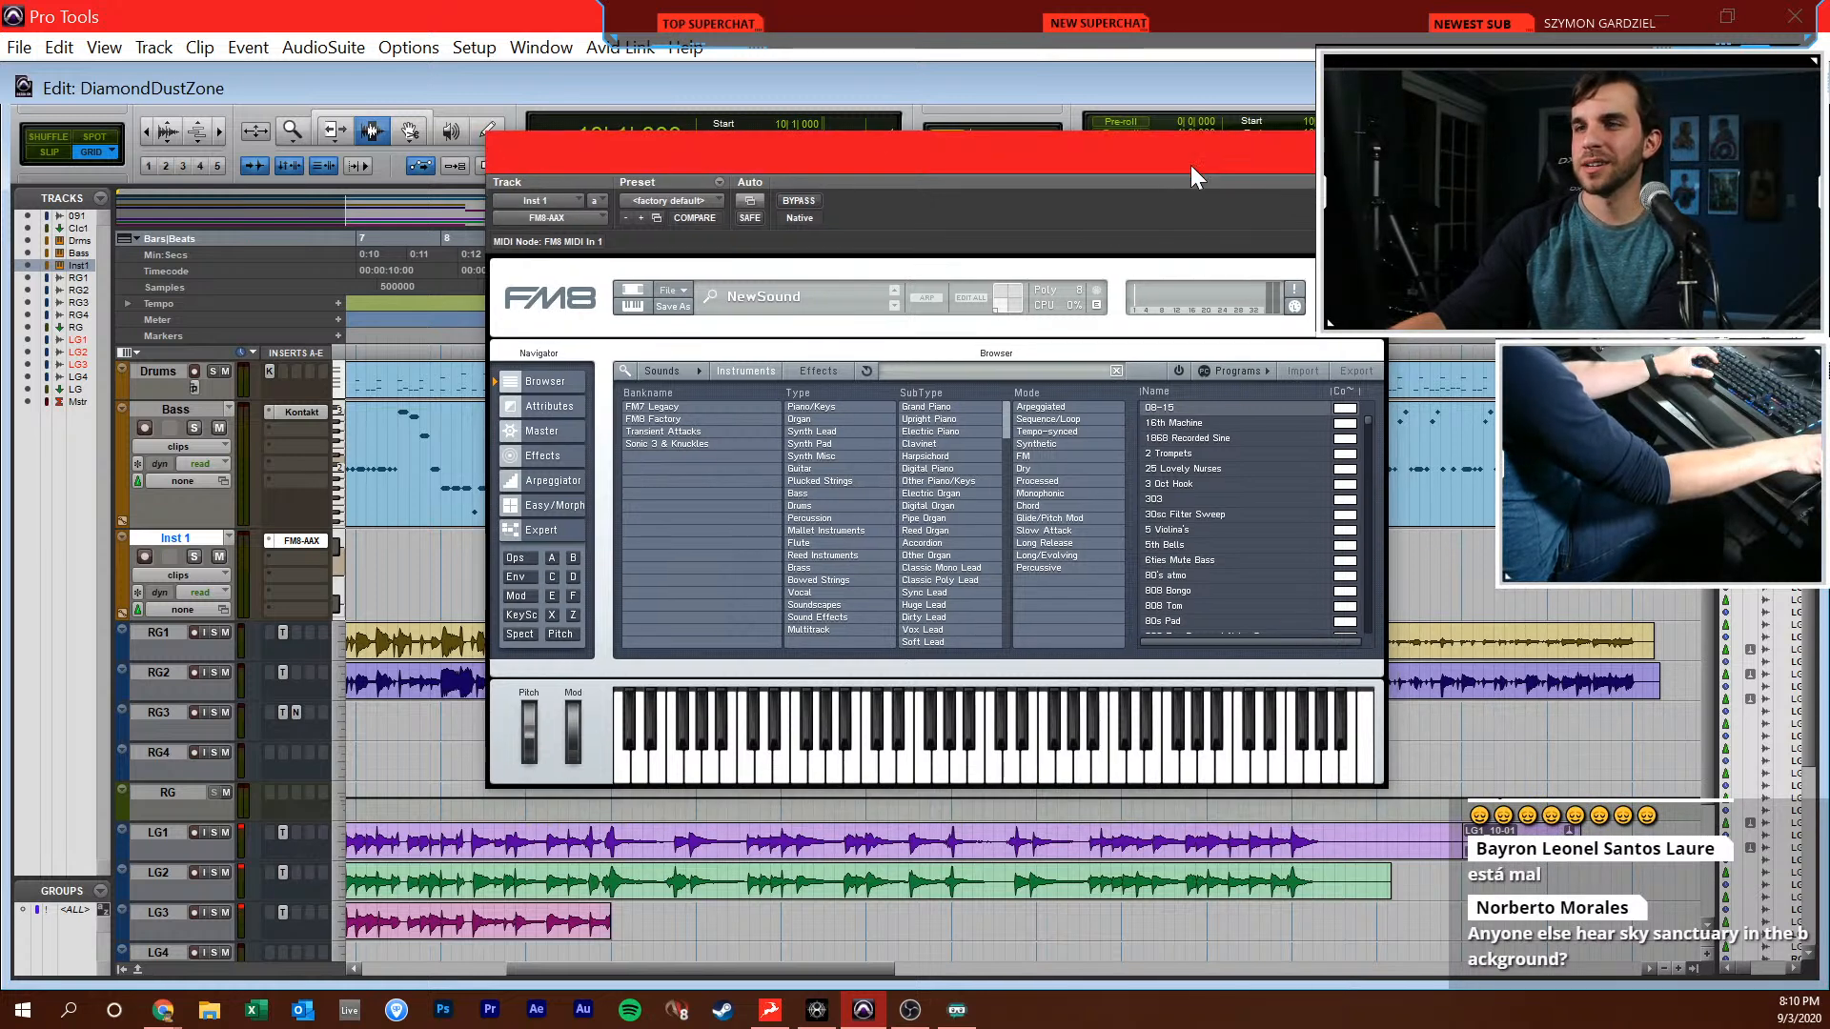
click(677, 445)
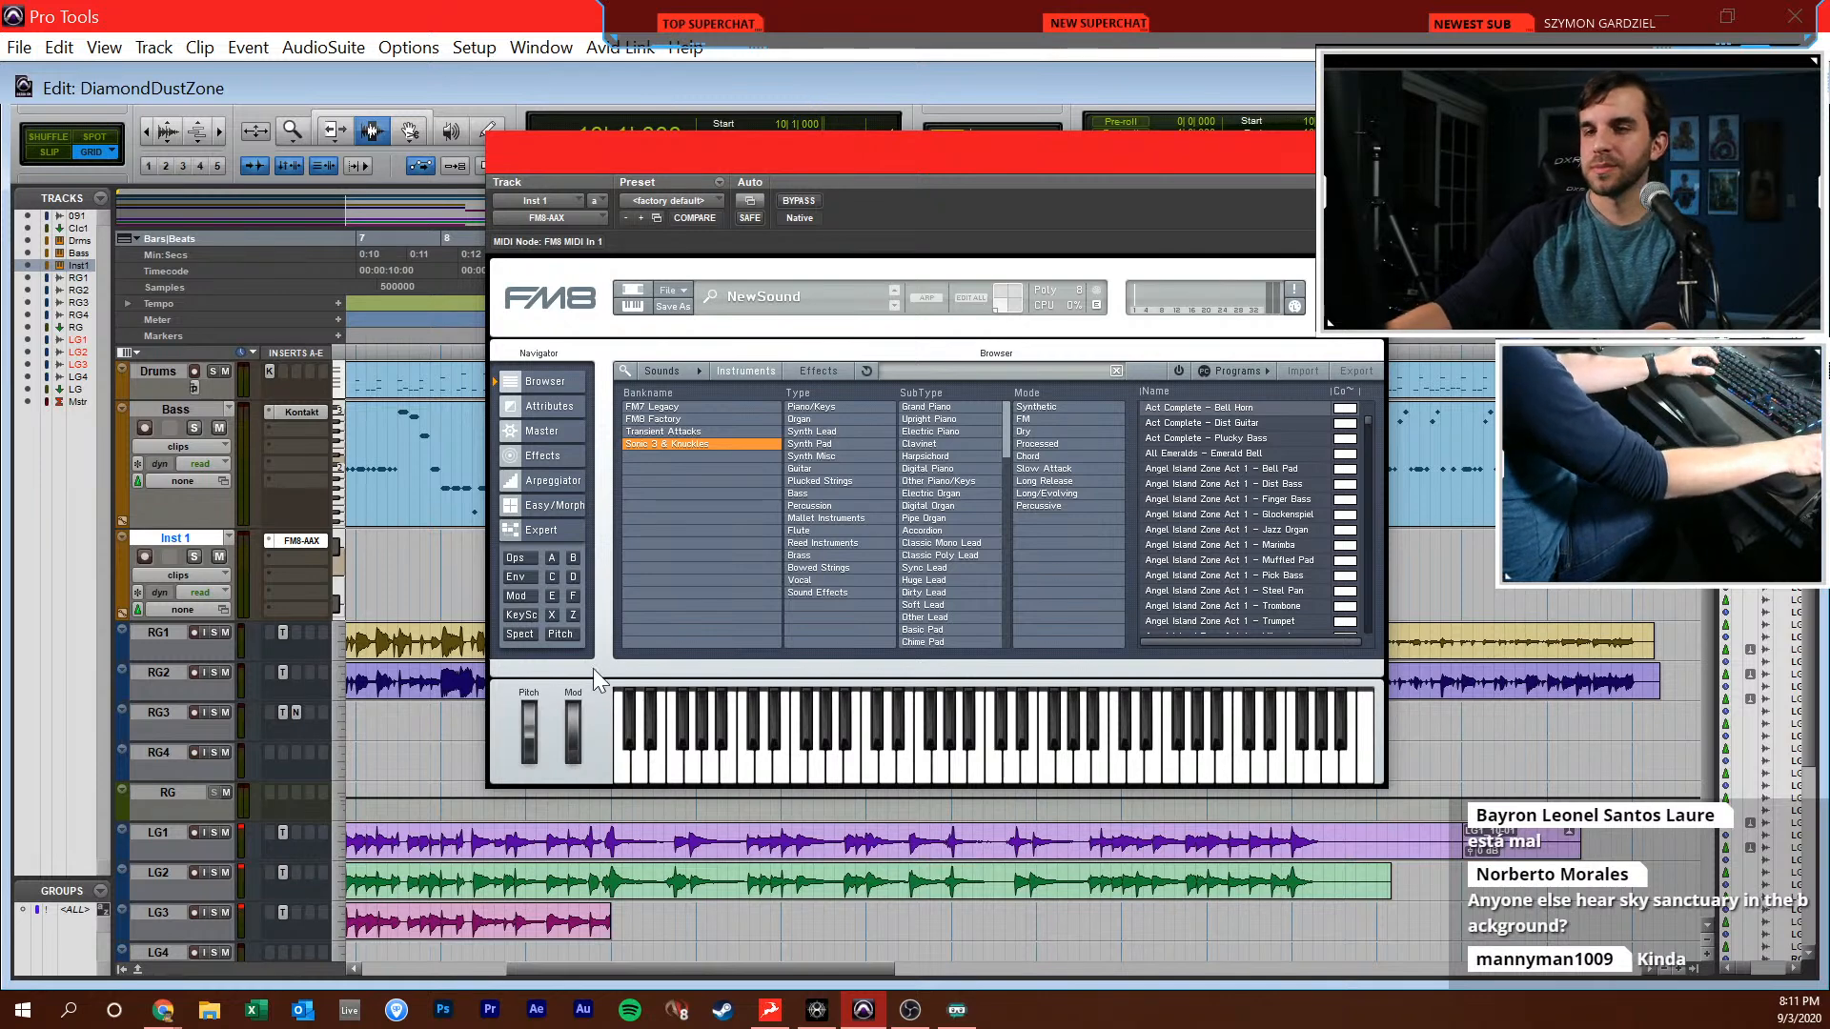
drag(749, 153, 1177, 305)
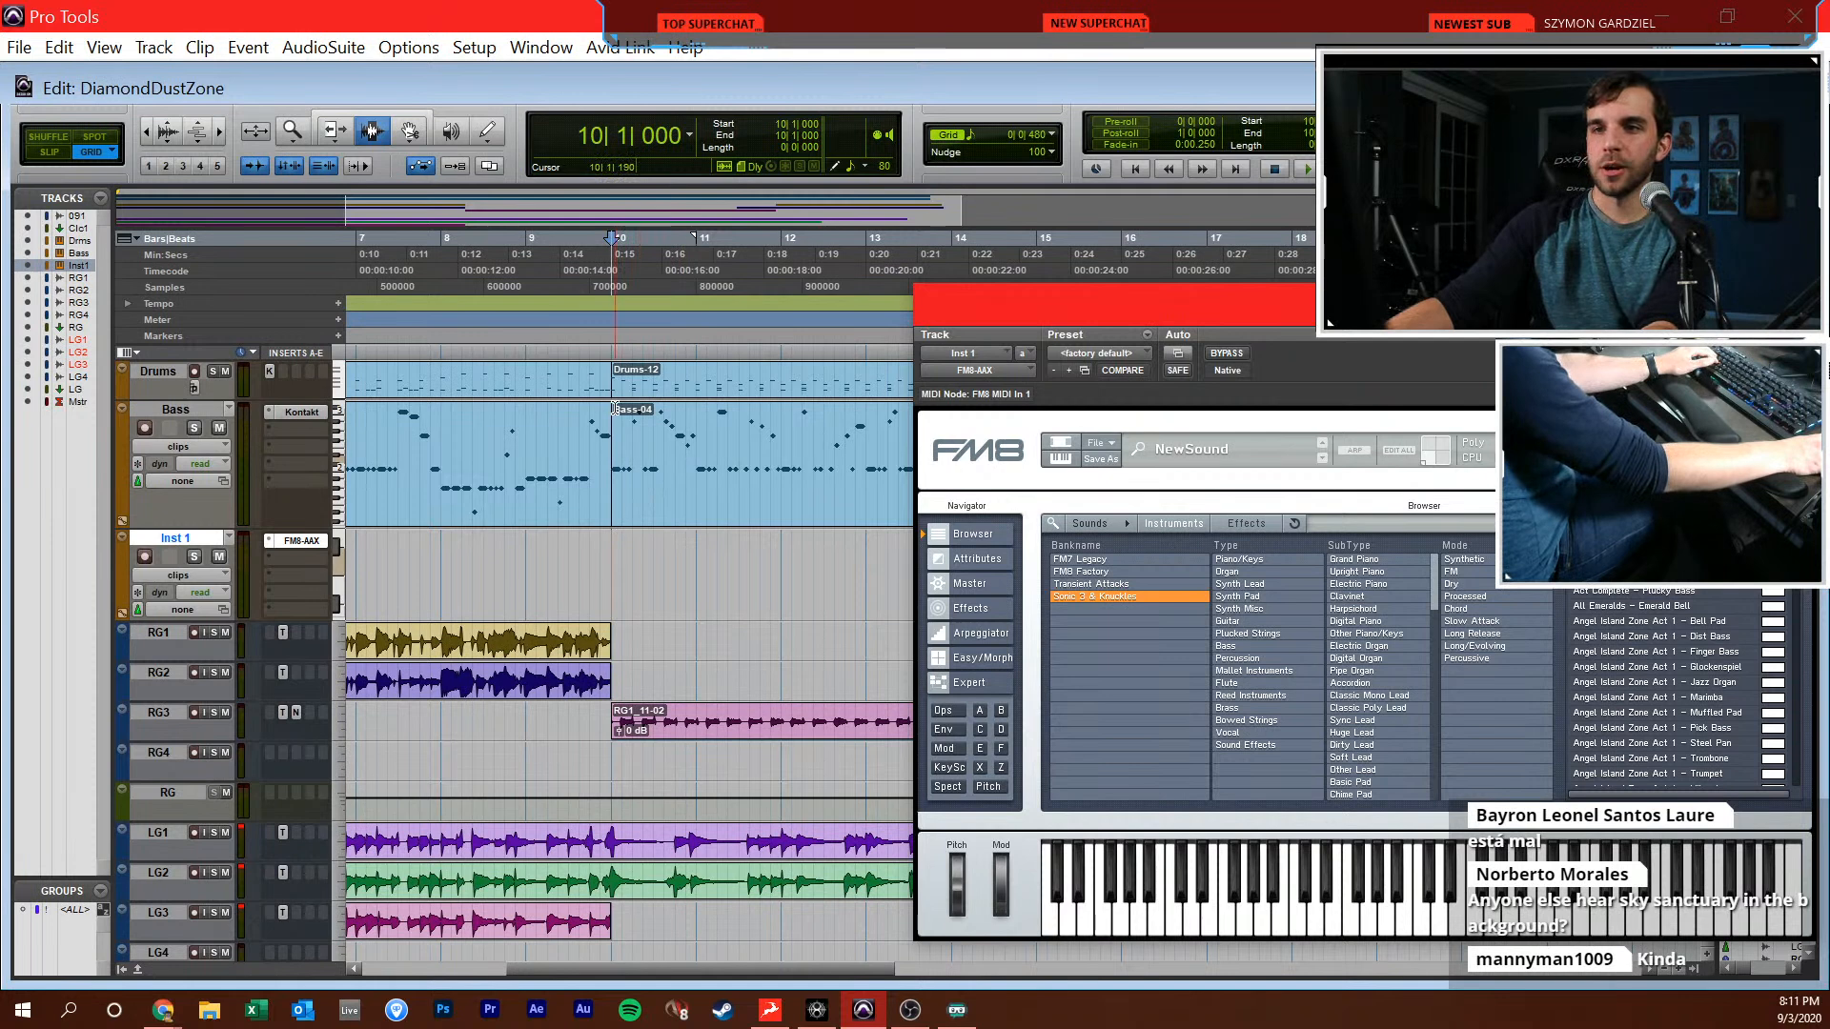
Solo the 09DDZA1 reference track and play it from 10|1|000 to identify its synth sound
click(644, 435)
scroll(601, 400, up, 2)
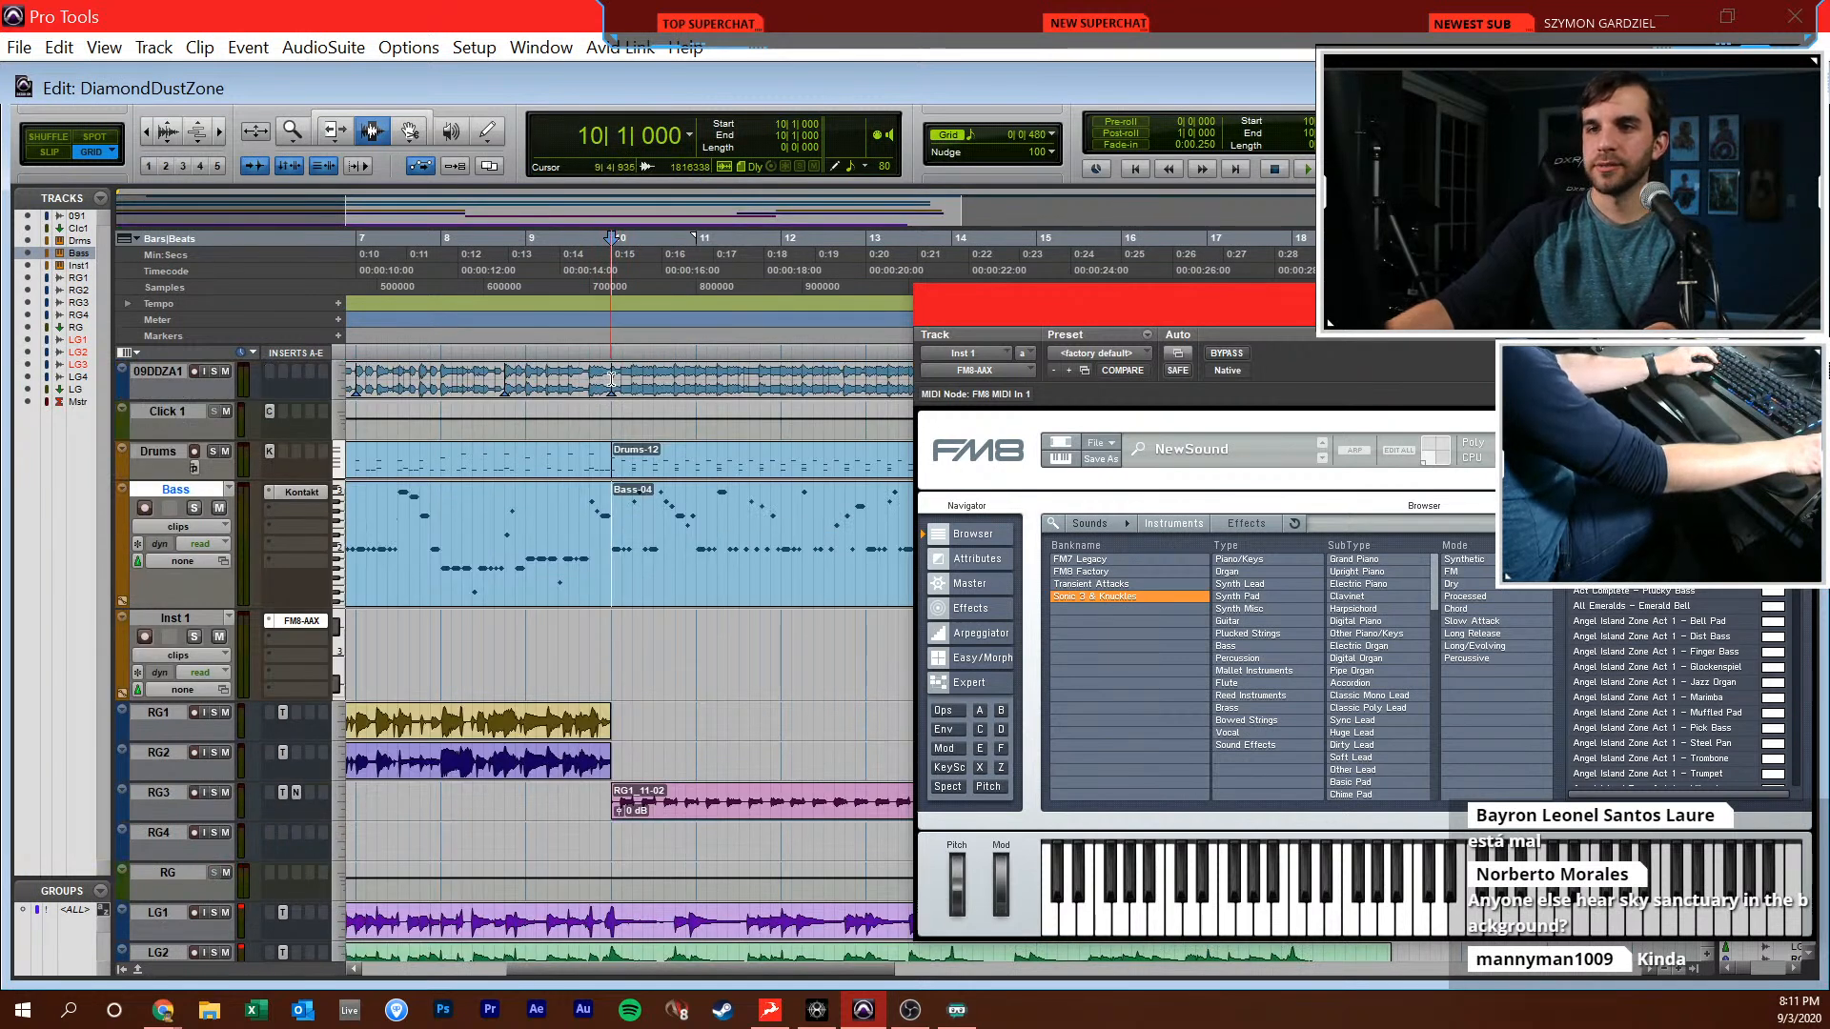
click(607, 381)
click(212, 371)
key(space)
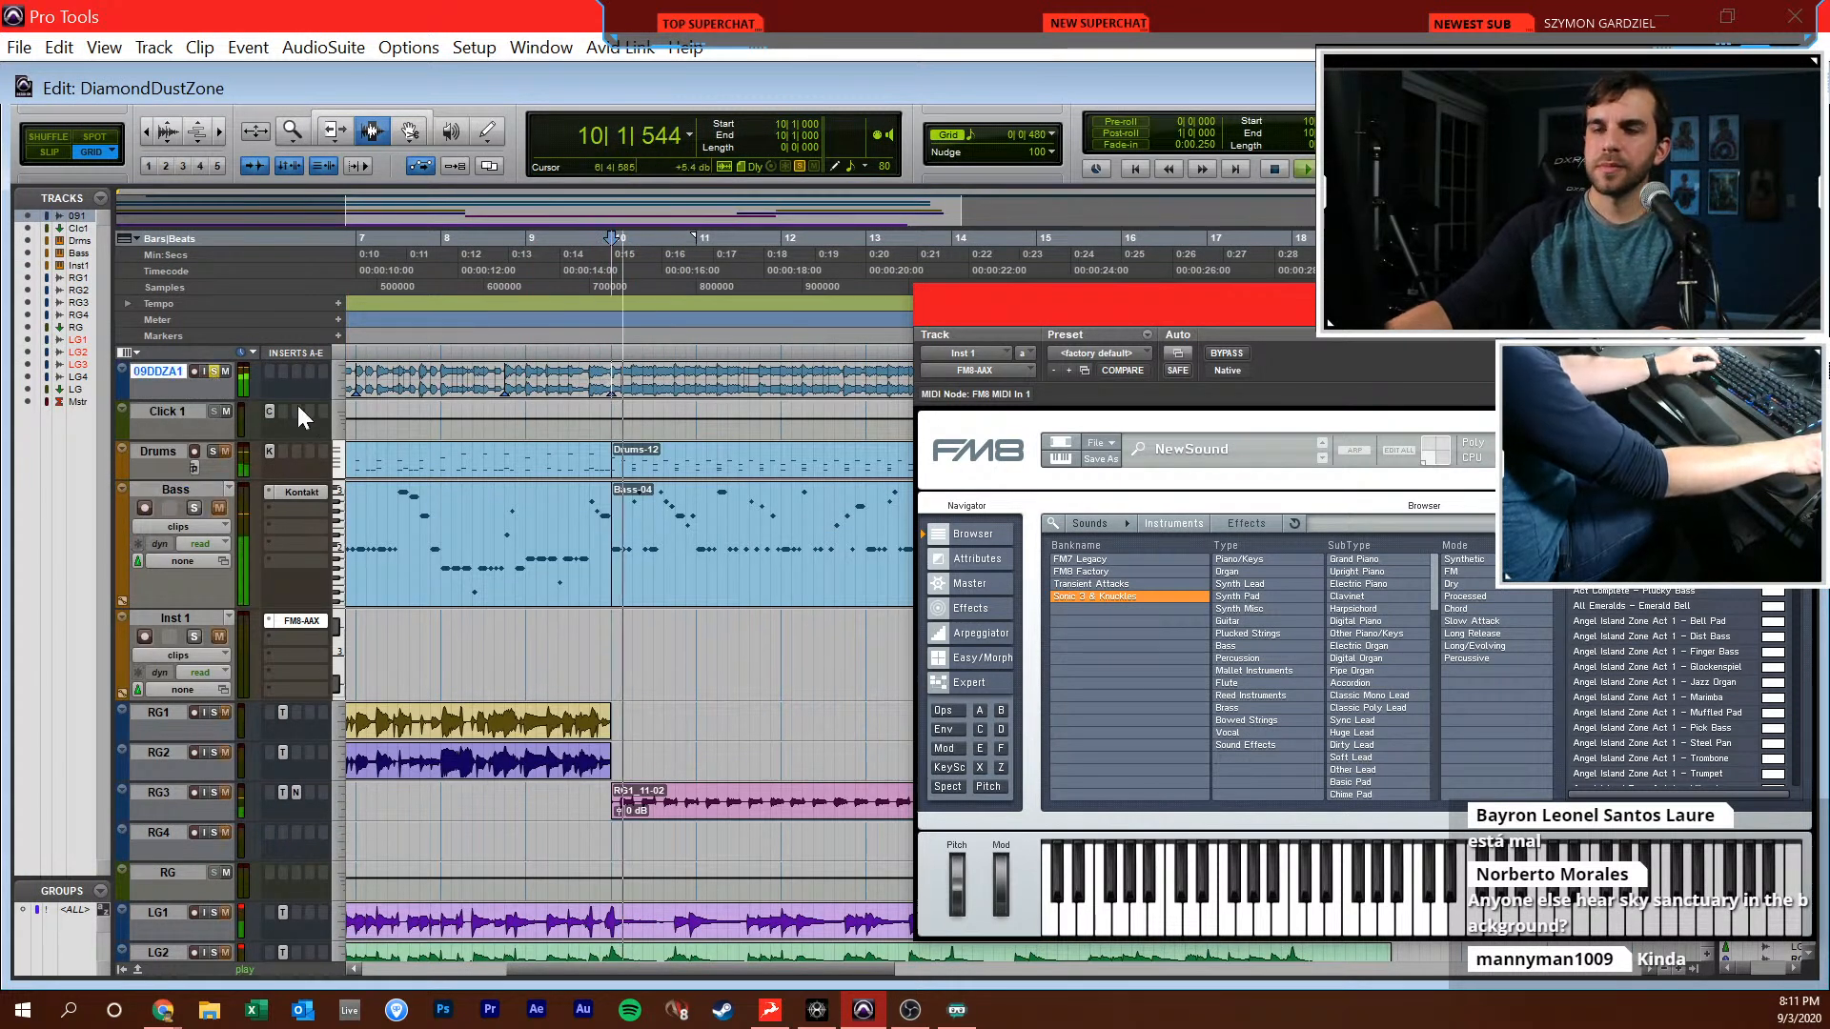
drag(959, 310, 475, 111)
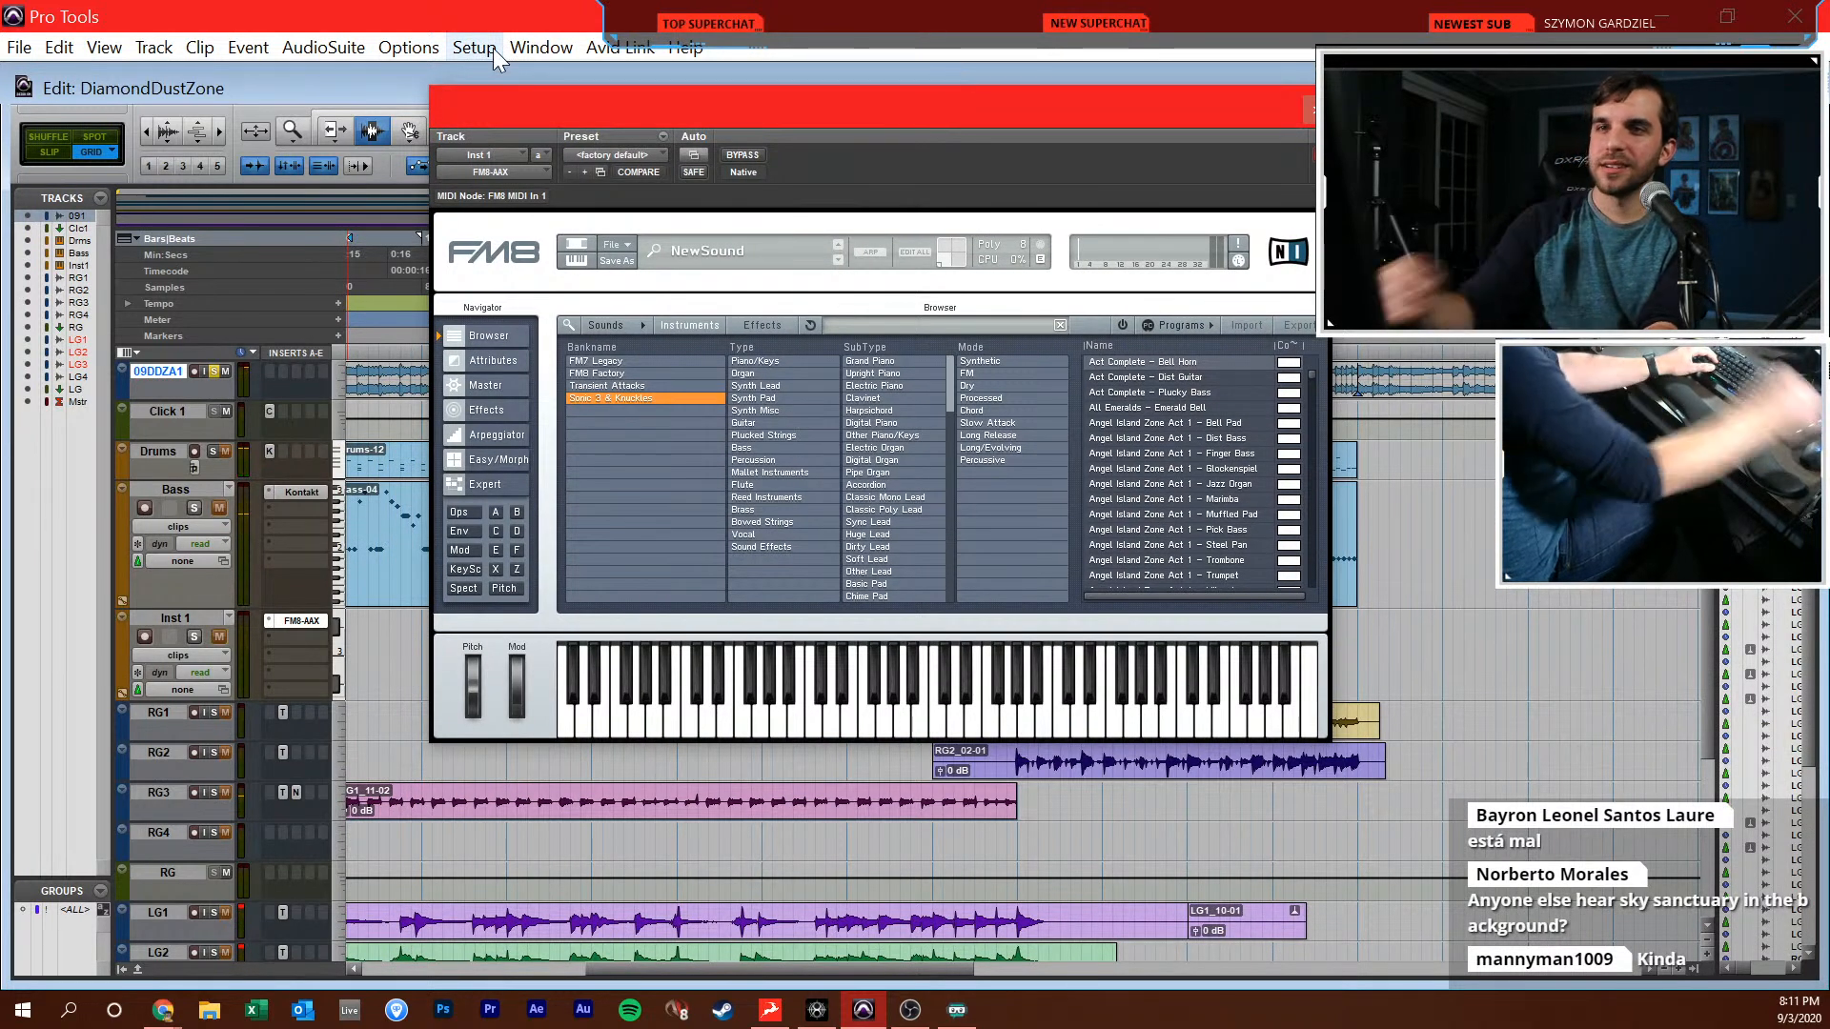
drag(553, 100, 1037, 197)
key(space)
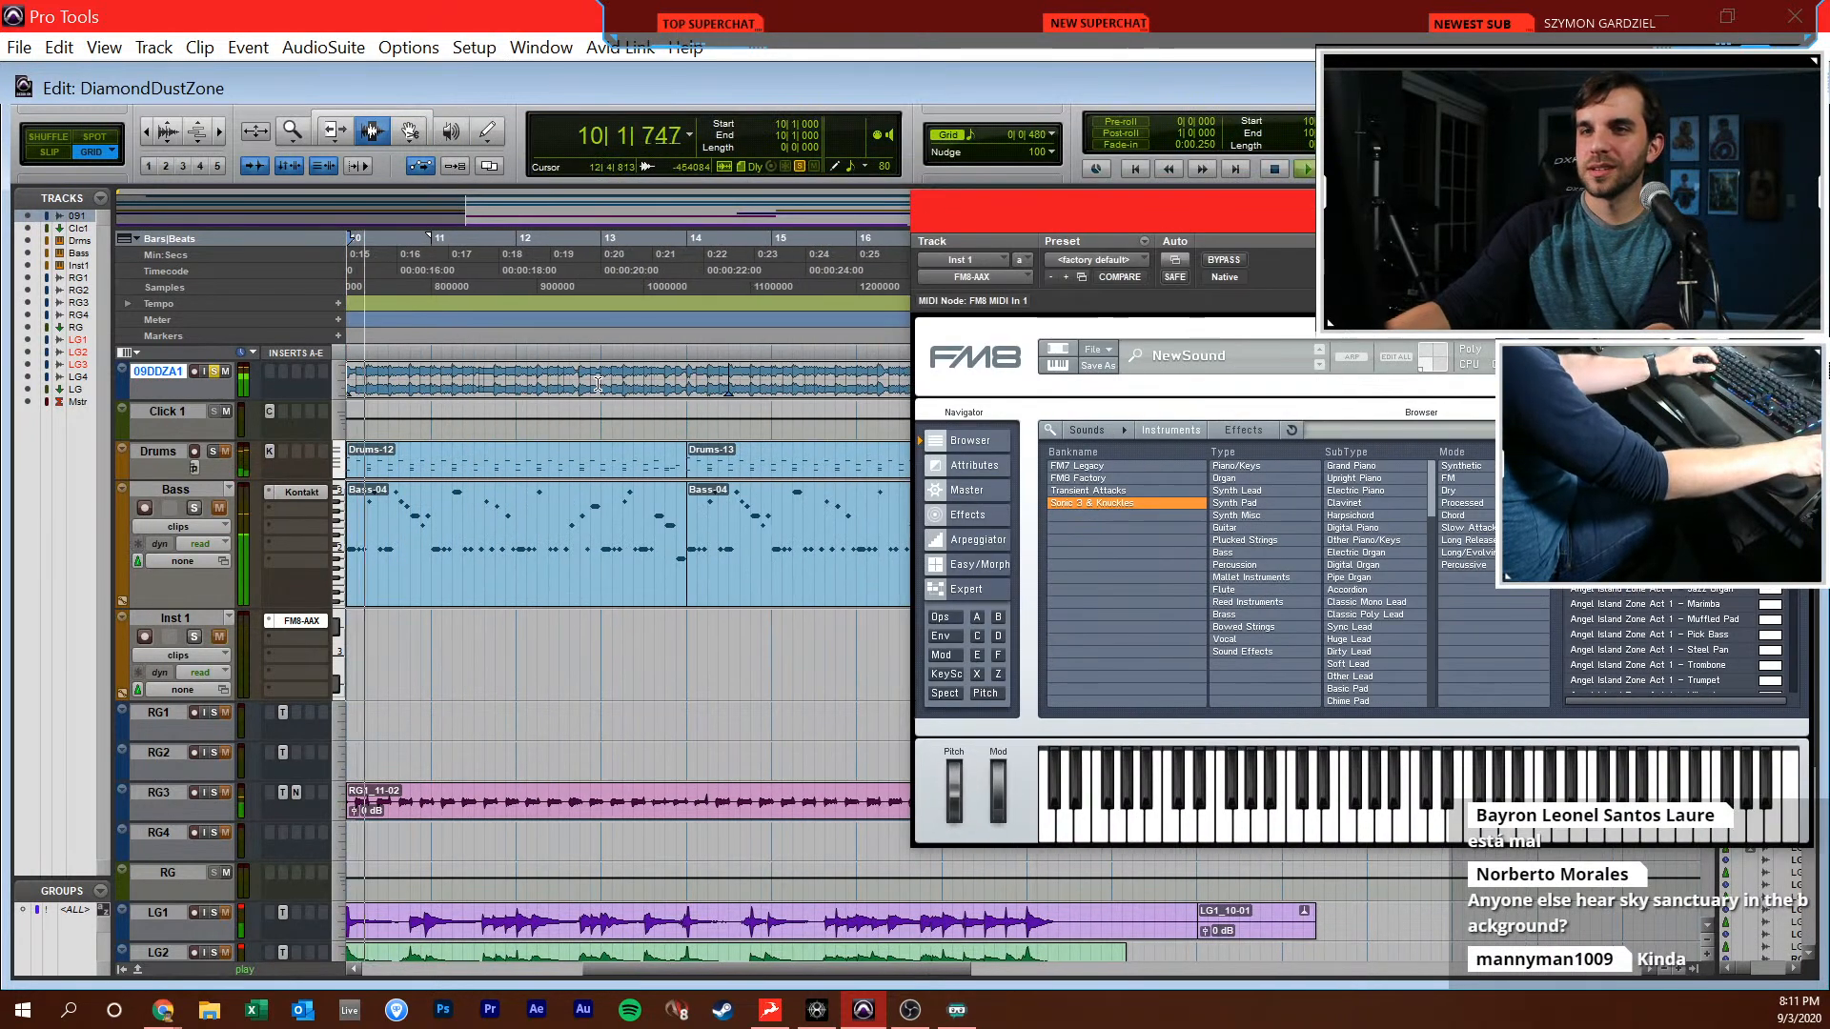
key(space)
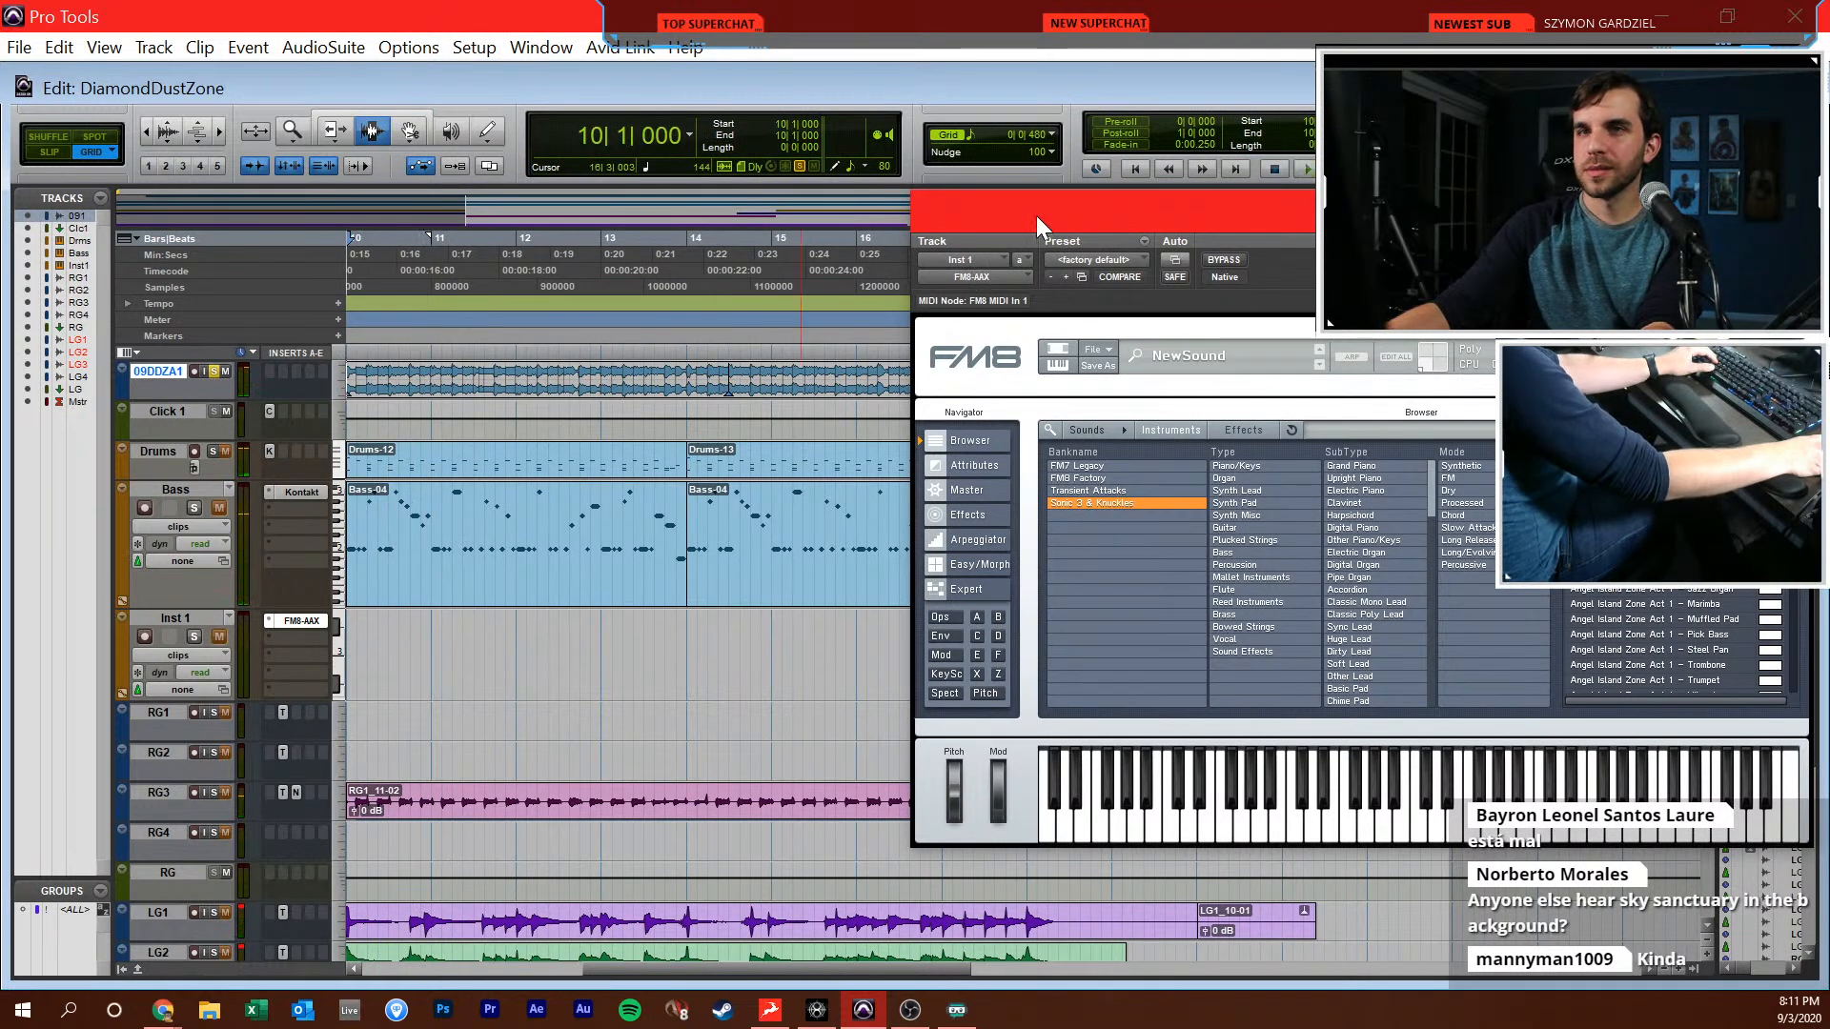
Record-enable Inst 1 and audition the Angel Island Zone Act 1 Vibraphone and Act 2 Bell Pad presets in FM8
drag(1062, 220, 593, 204)
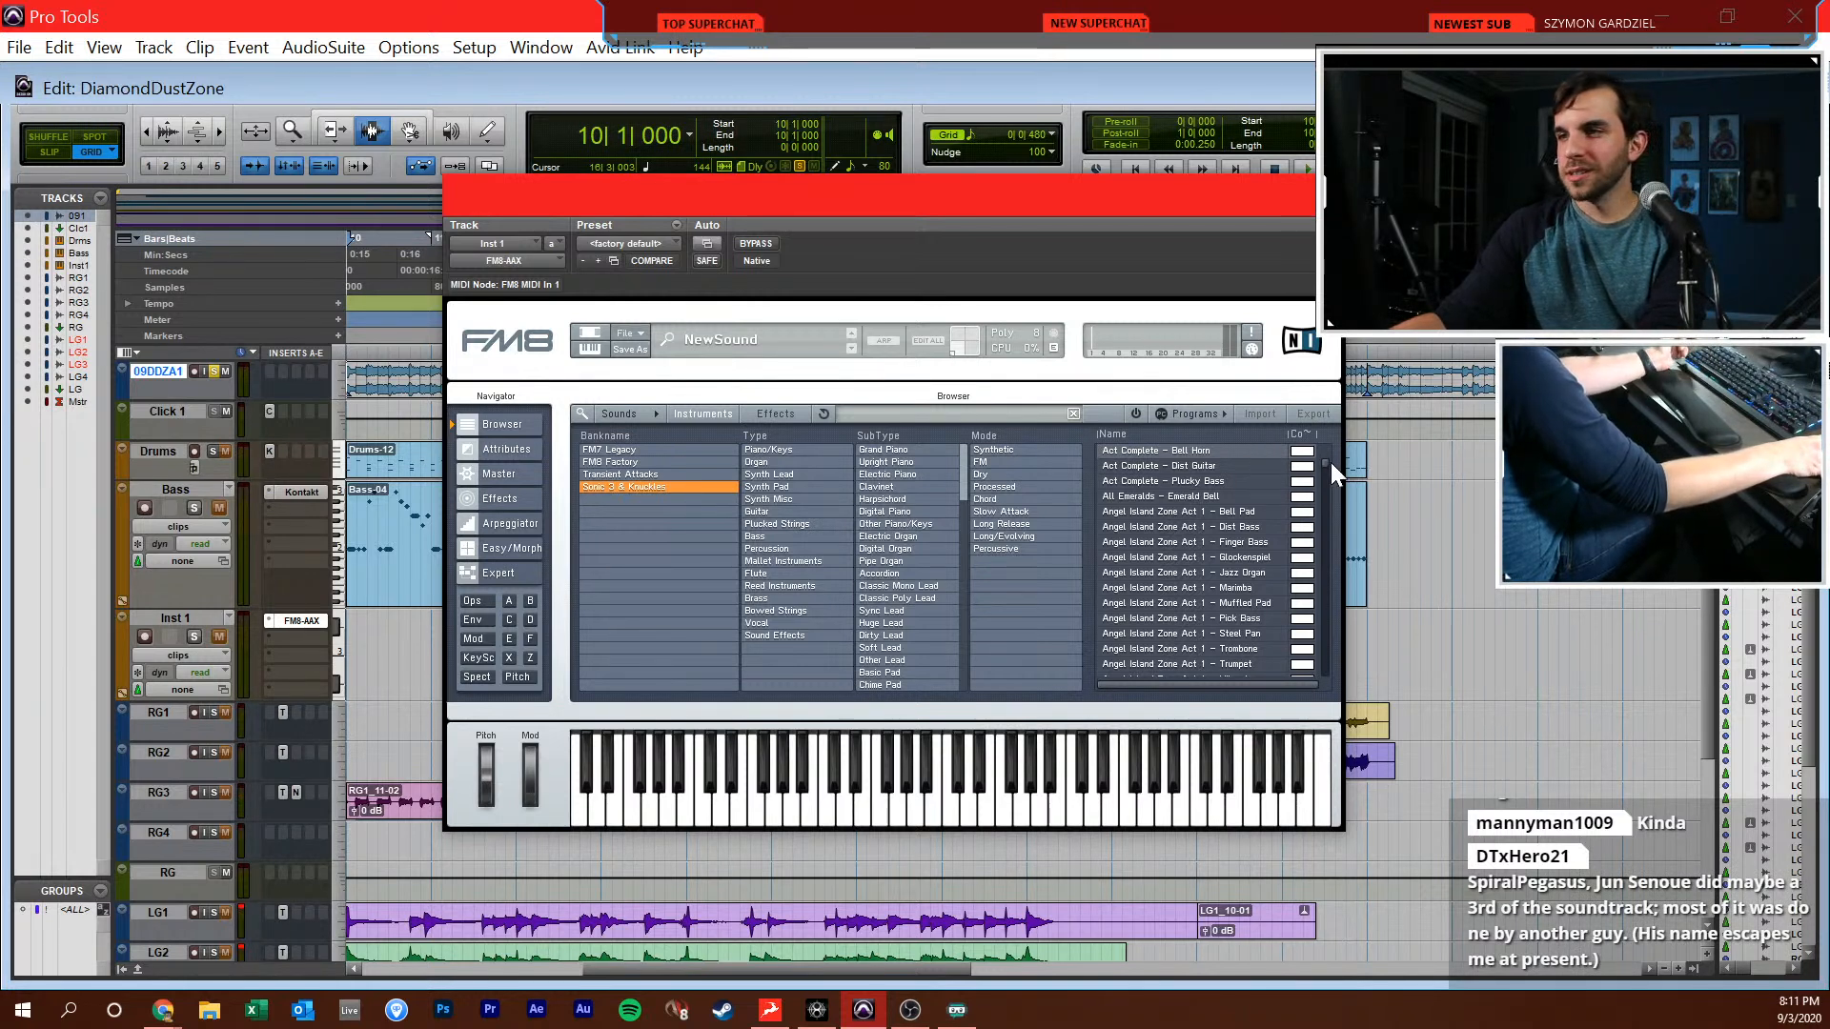
scroll(1329, 462, down, 2)
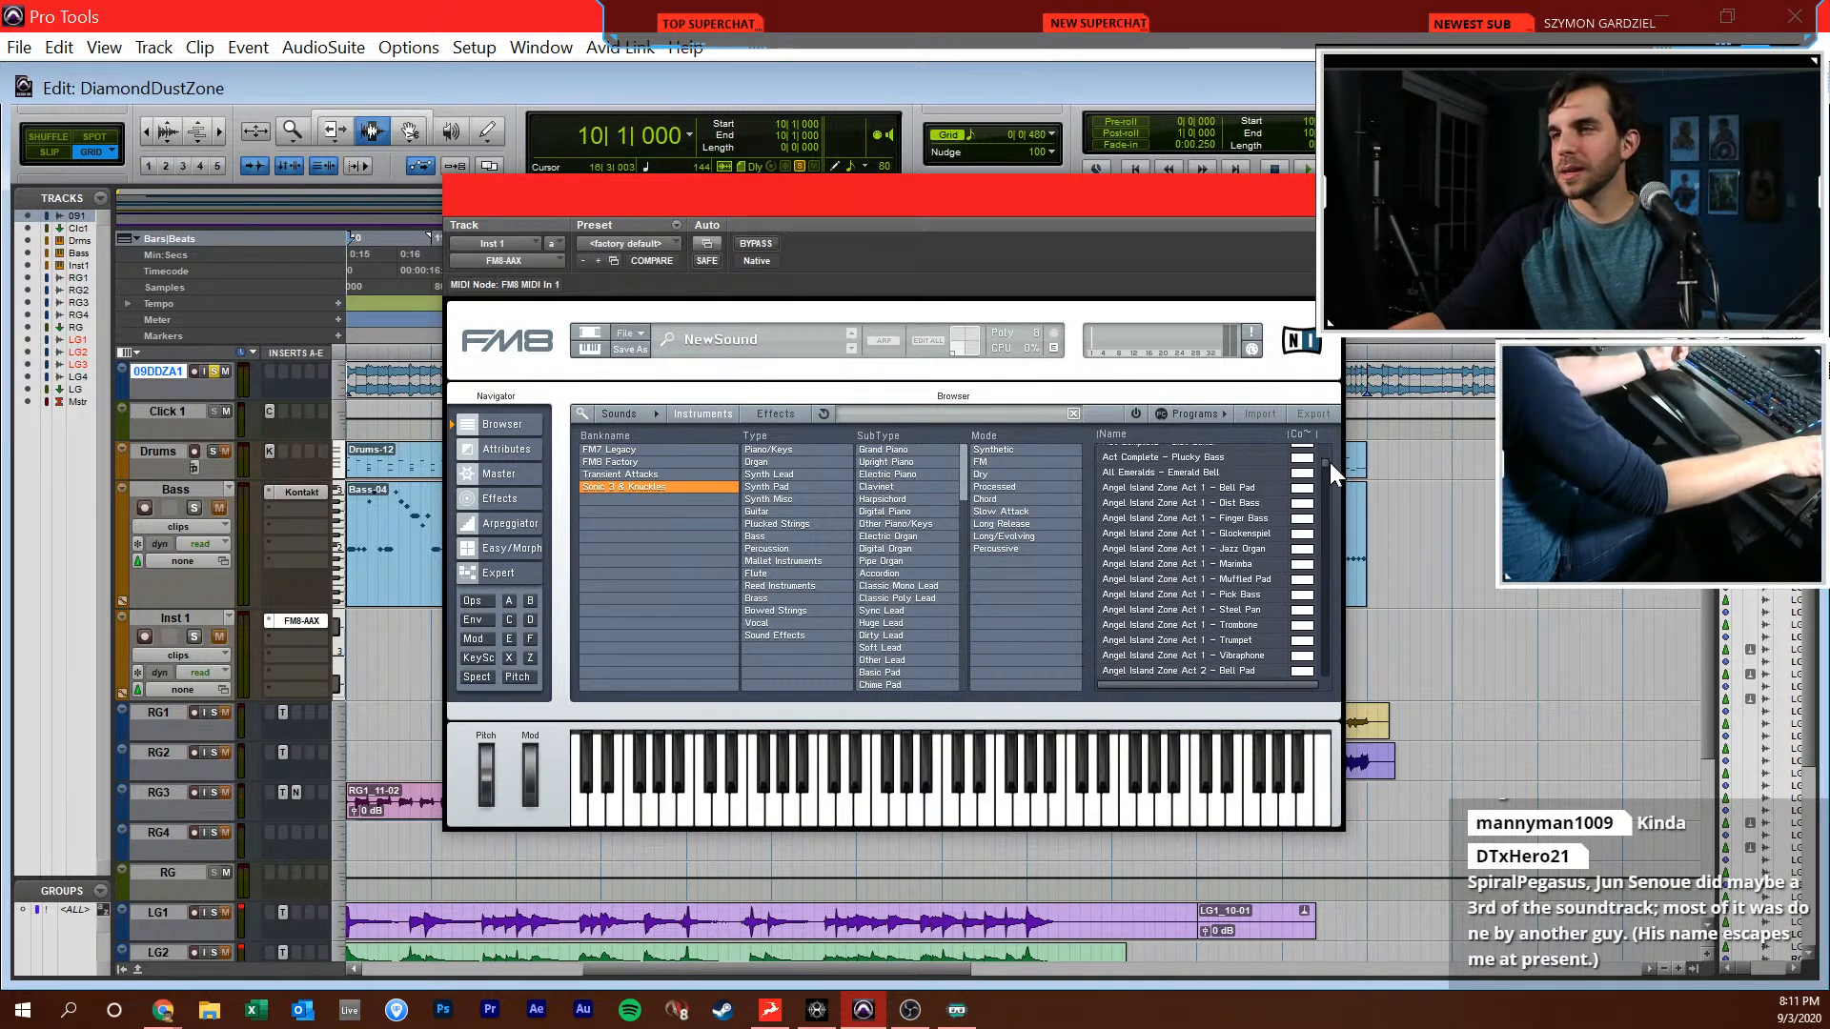
scroll(1330, 465, down, 3)
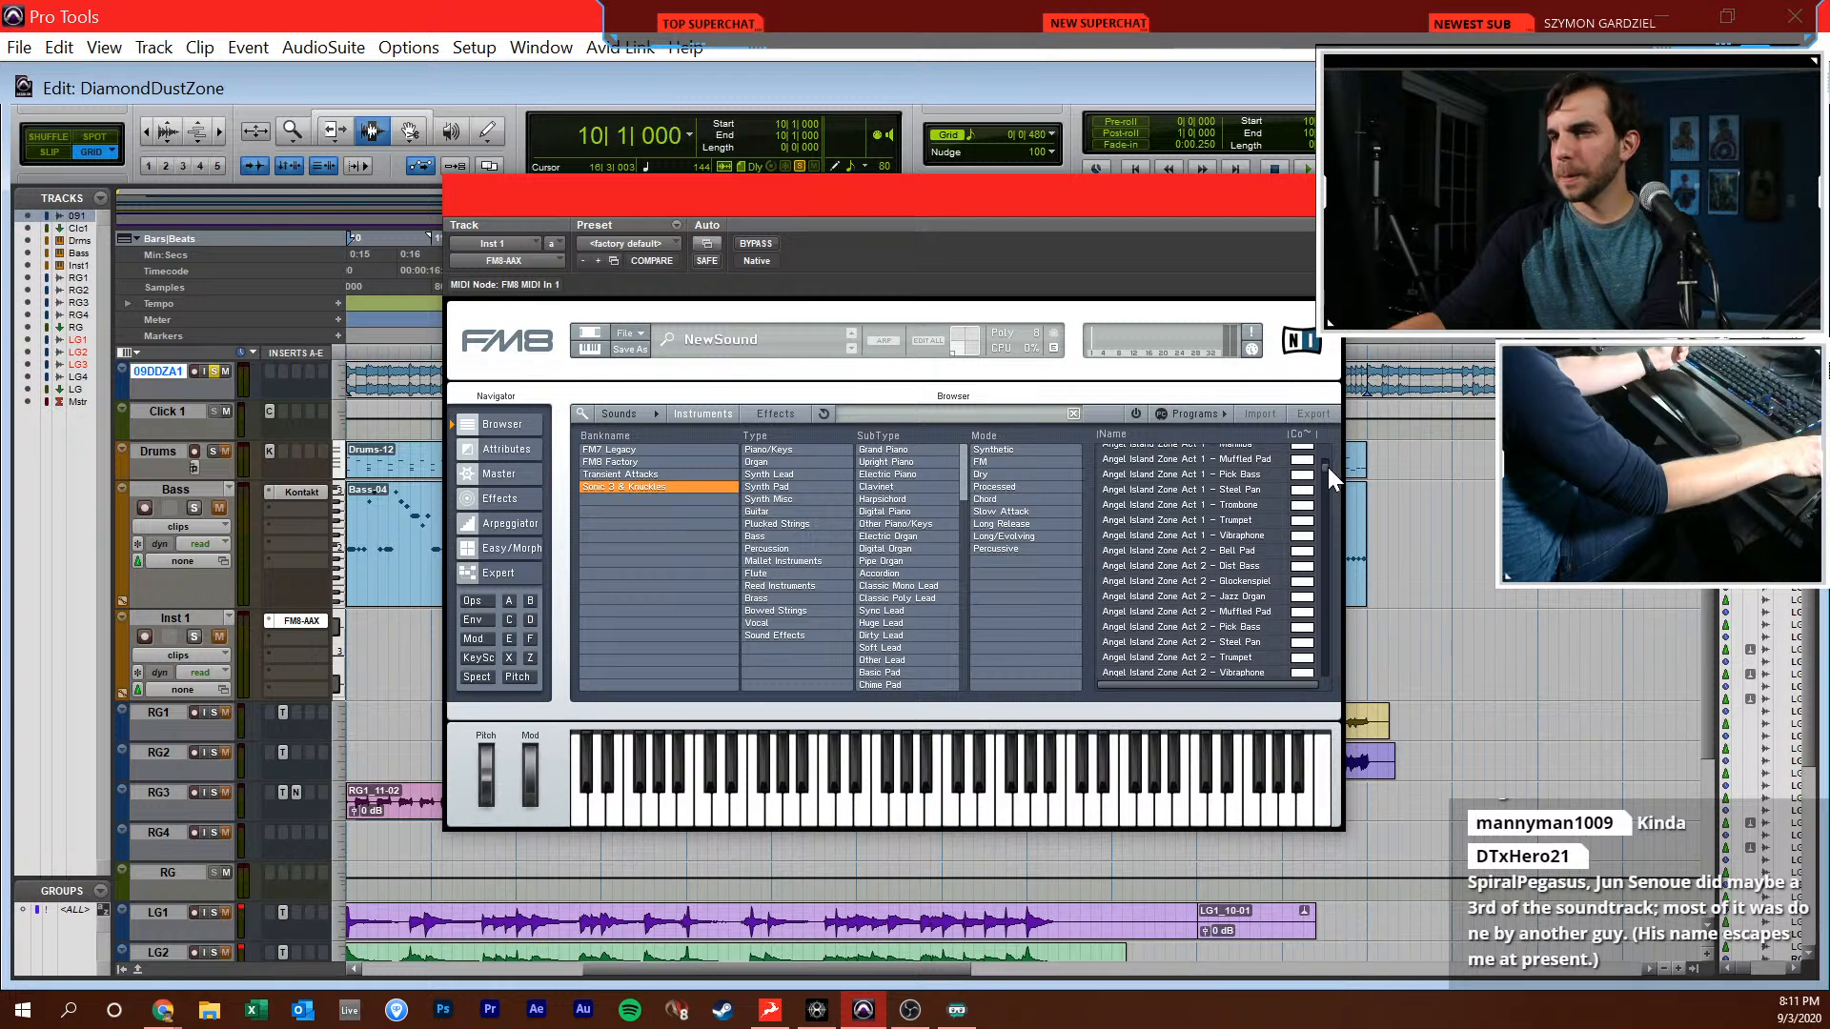
click(1238, 539)
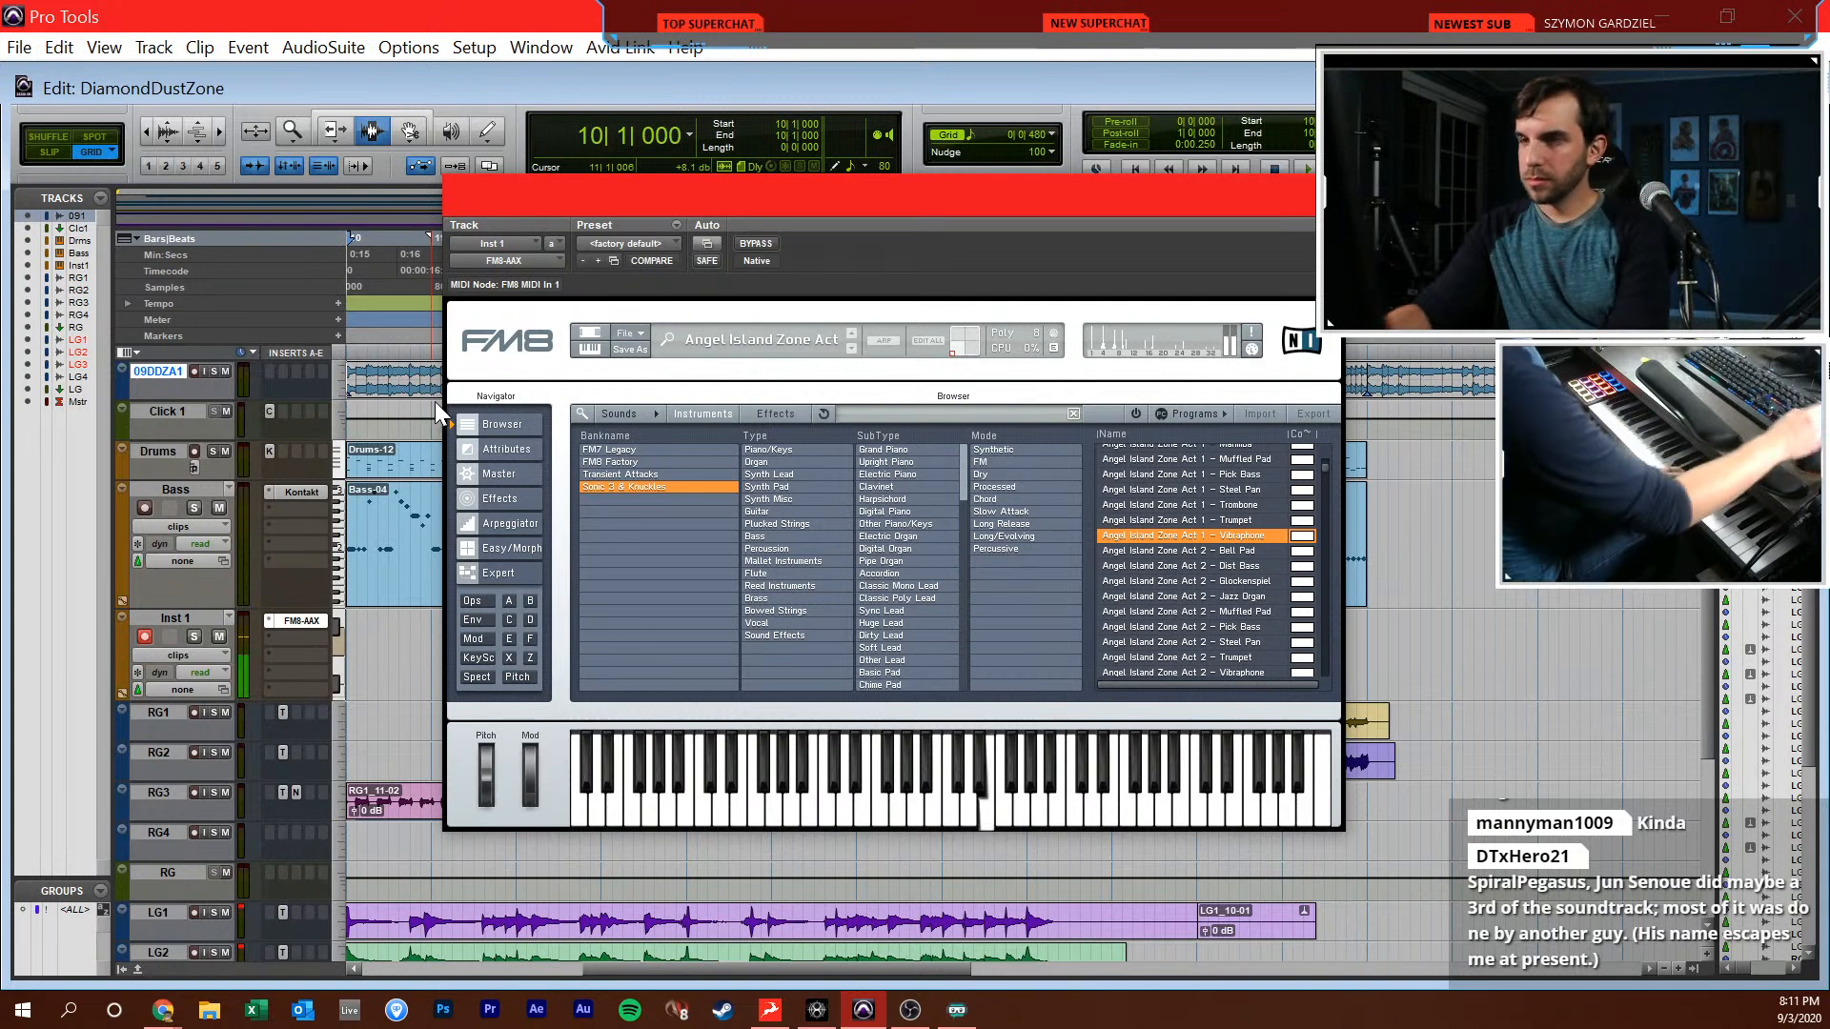
click(1254, 553)
scroll(1255, 555, down, 3)
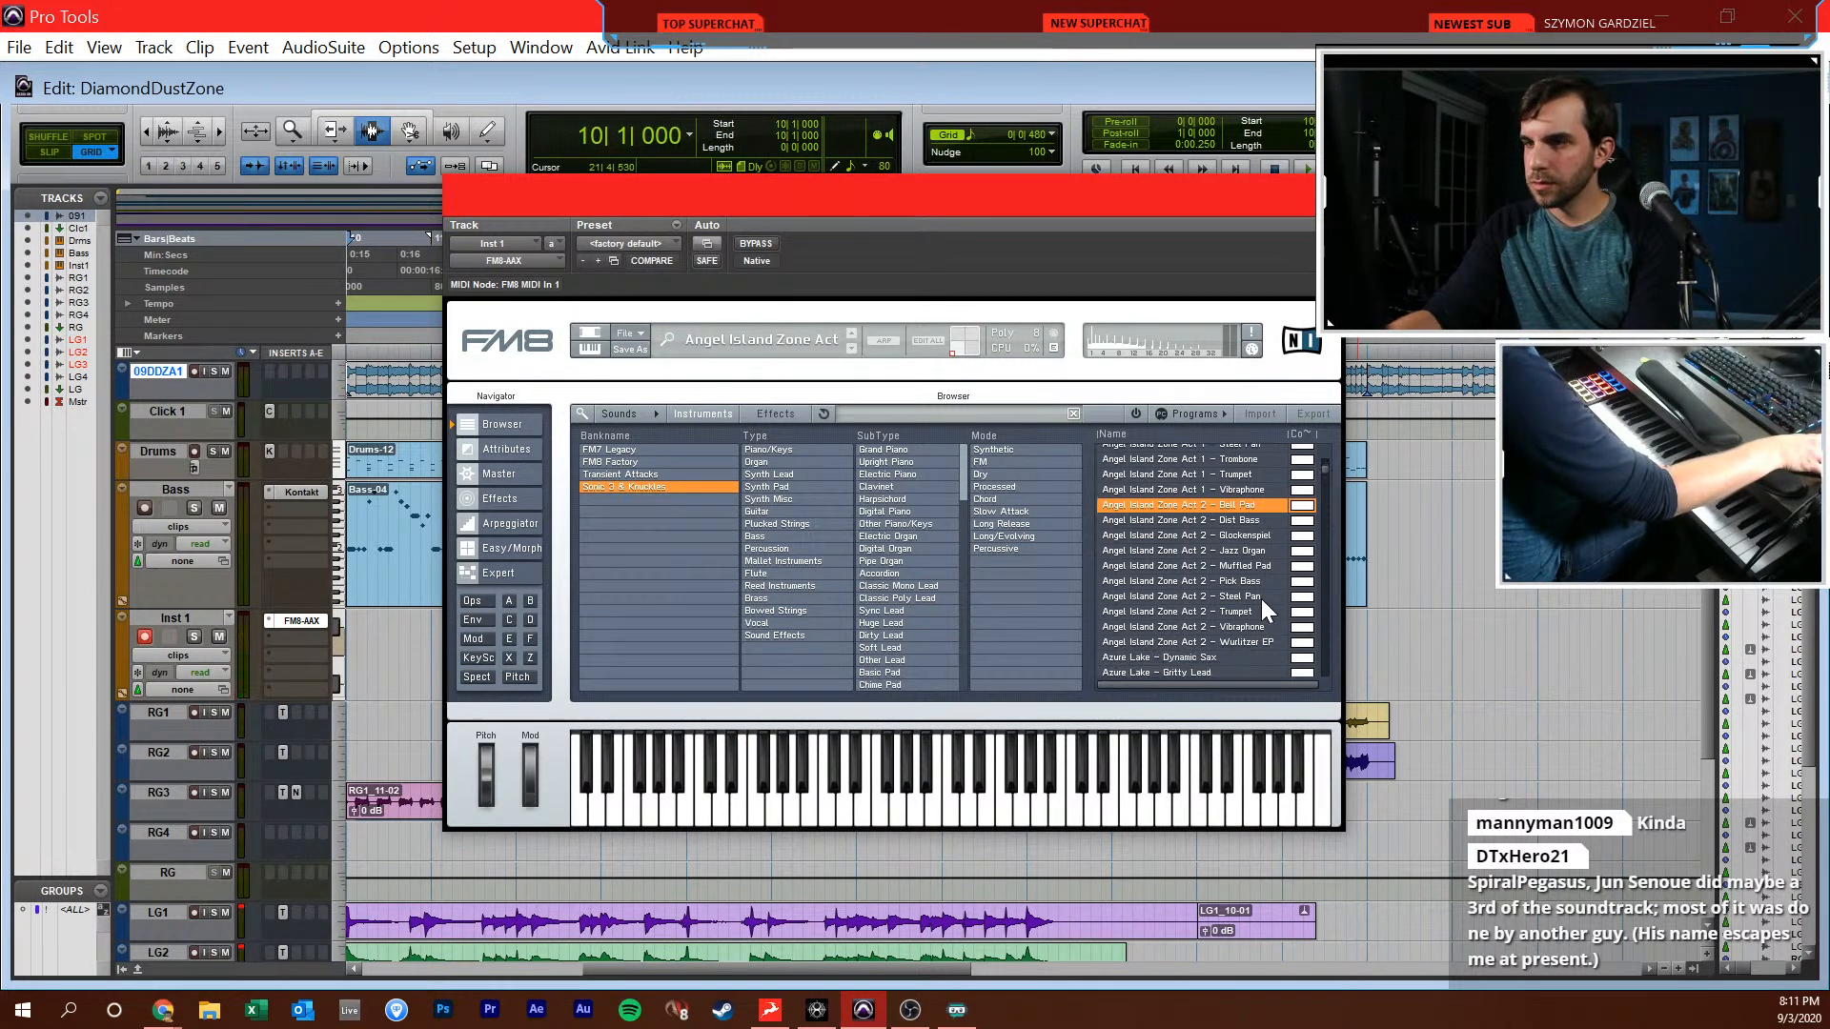
Audition Angel Island Zone Act 2 Steel Pan and Wurlitzer EP, plus Azure Lake Gritty Lead, Rock Organ and Thumb Piano
click(1261, 599)
scroll(1261, 598, down, 5)
click(1261, 598)
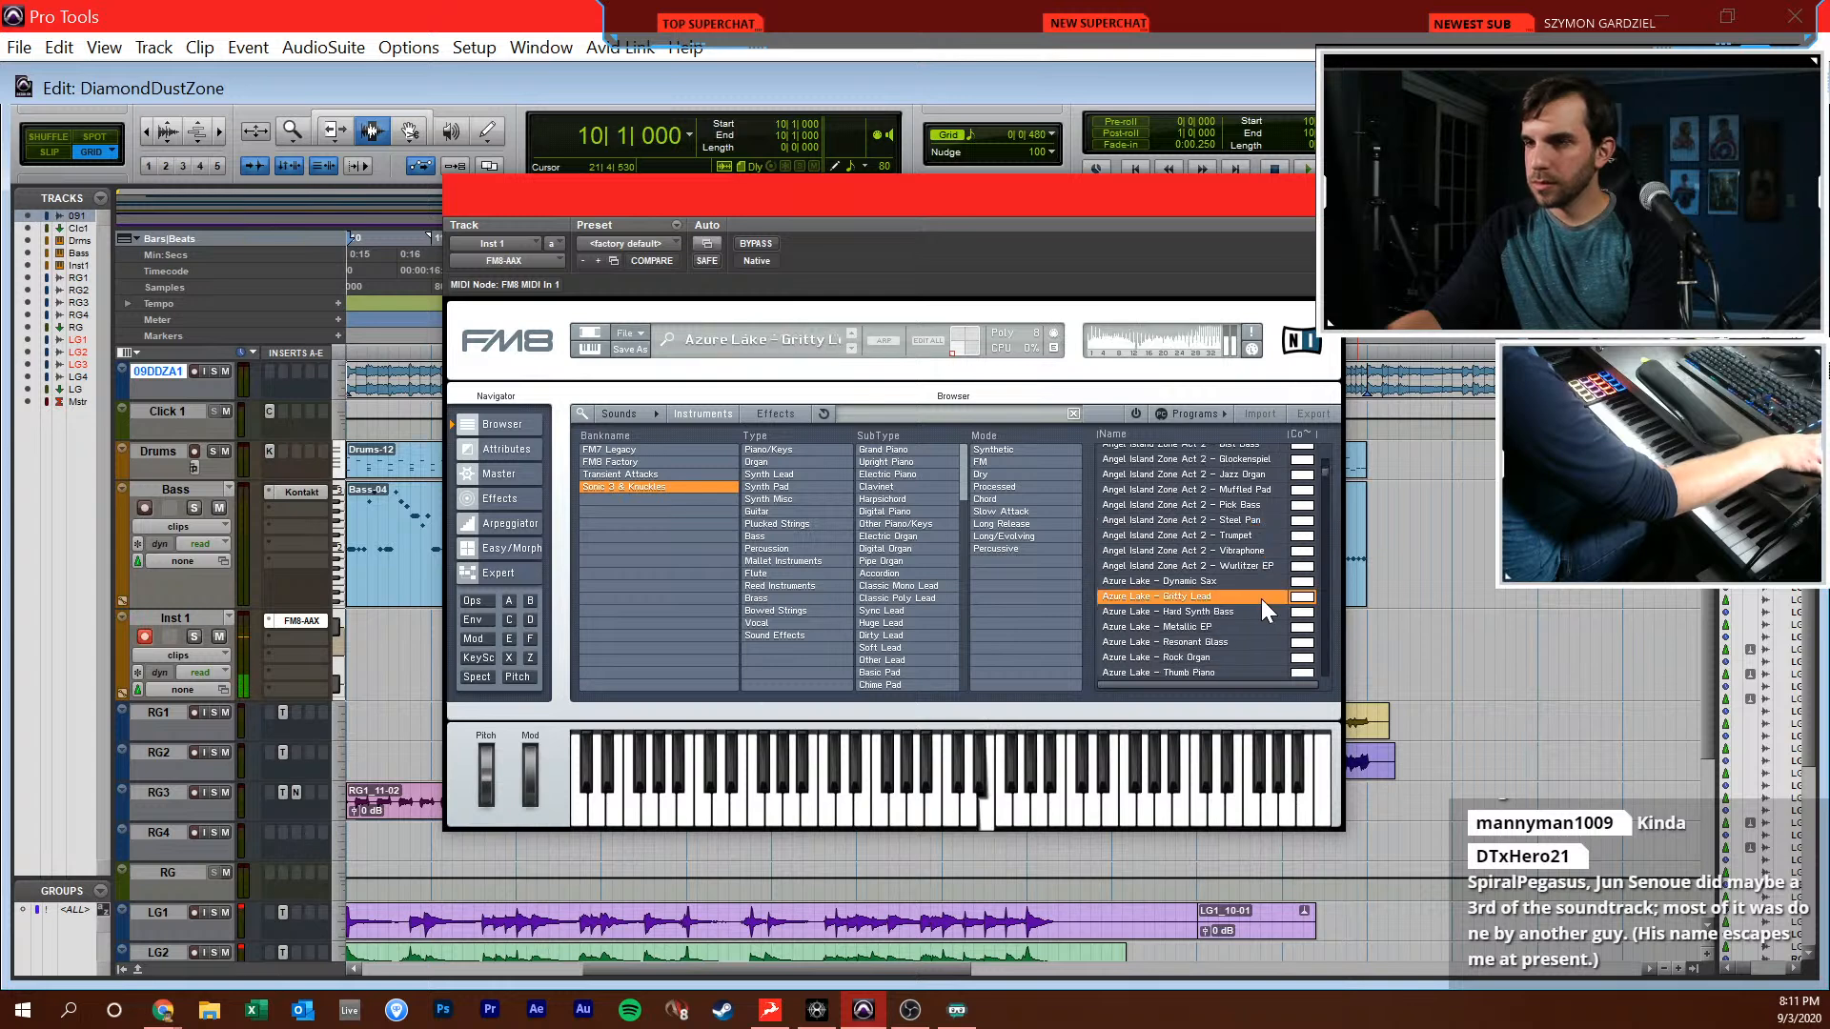
click(1256, 566)
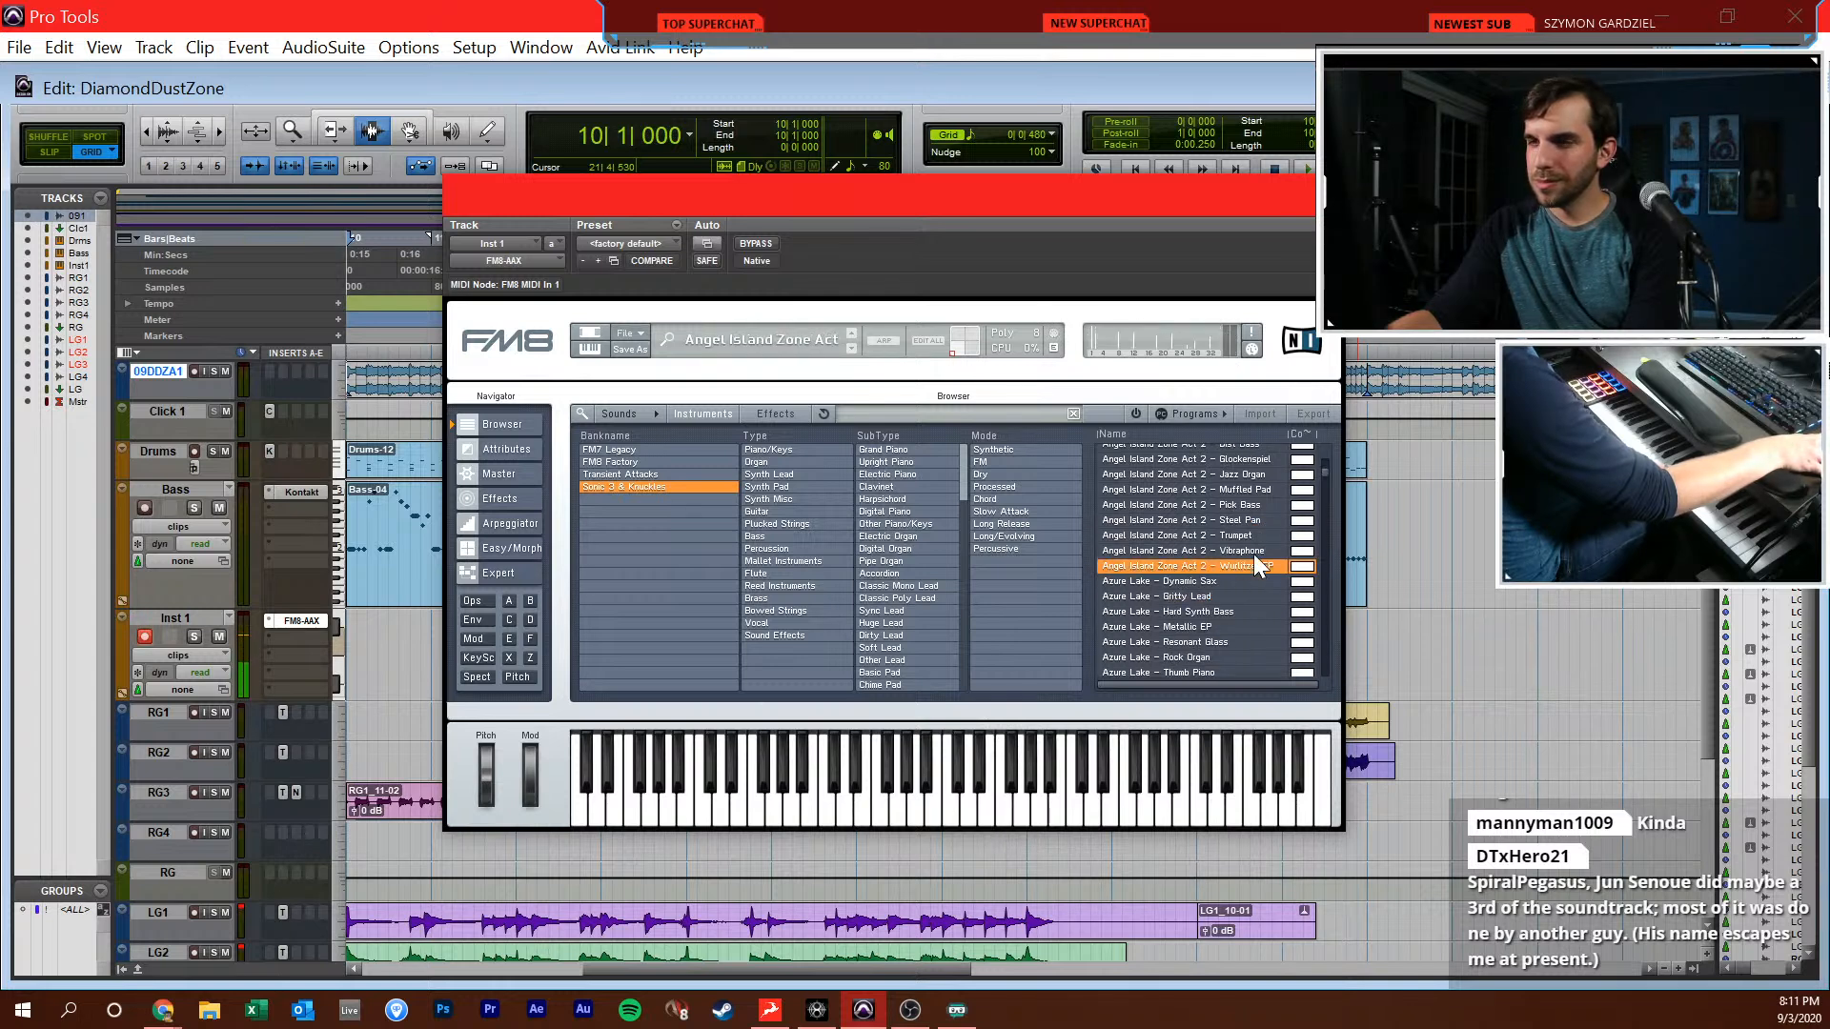
scroll(1256, 565, down, 7)
click(1251, 547)
click(1255, 564)
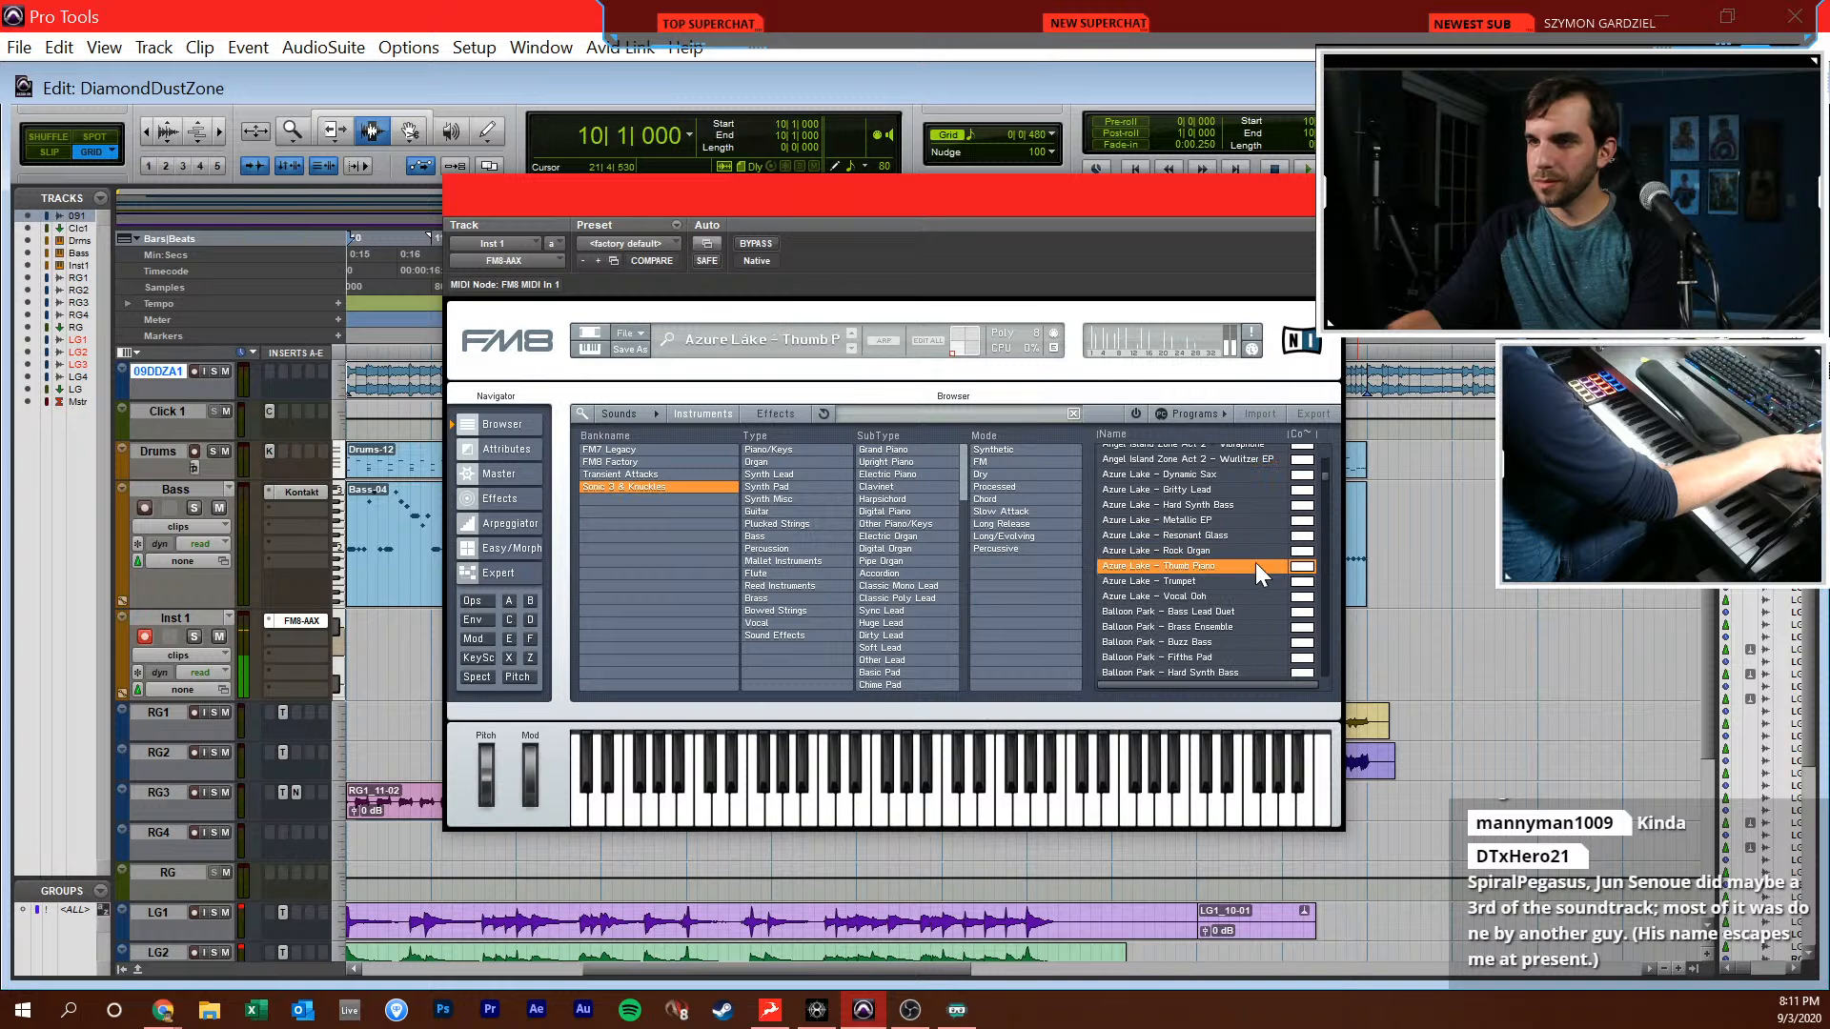
scroll(1246, 606, down, 4)
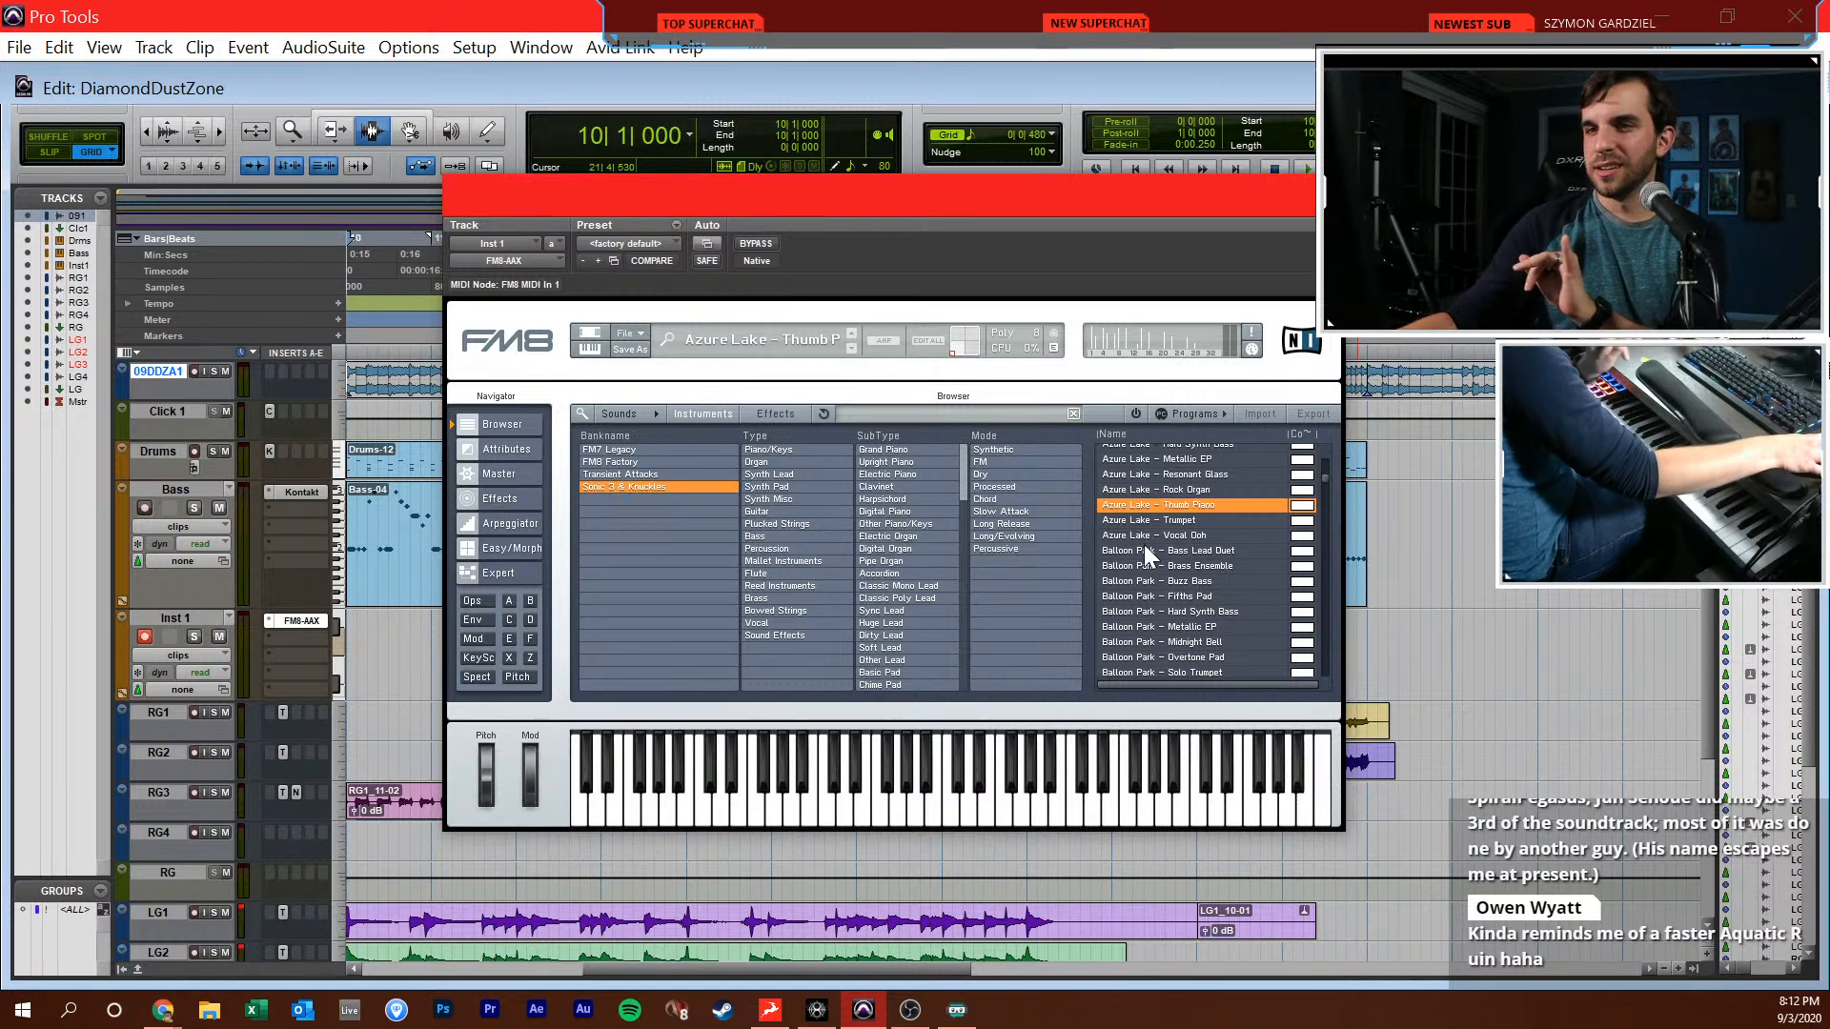
Play the arrangement from 10|1|000 and solo the 09DDZA1 reference track to hear the target synth sound again
drag(762, 197, 976, 209)
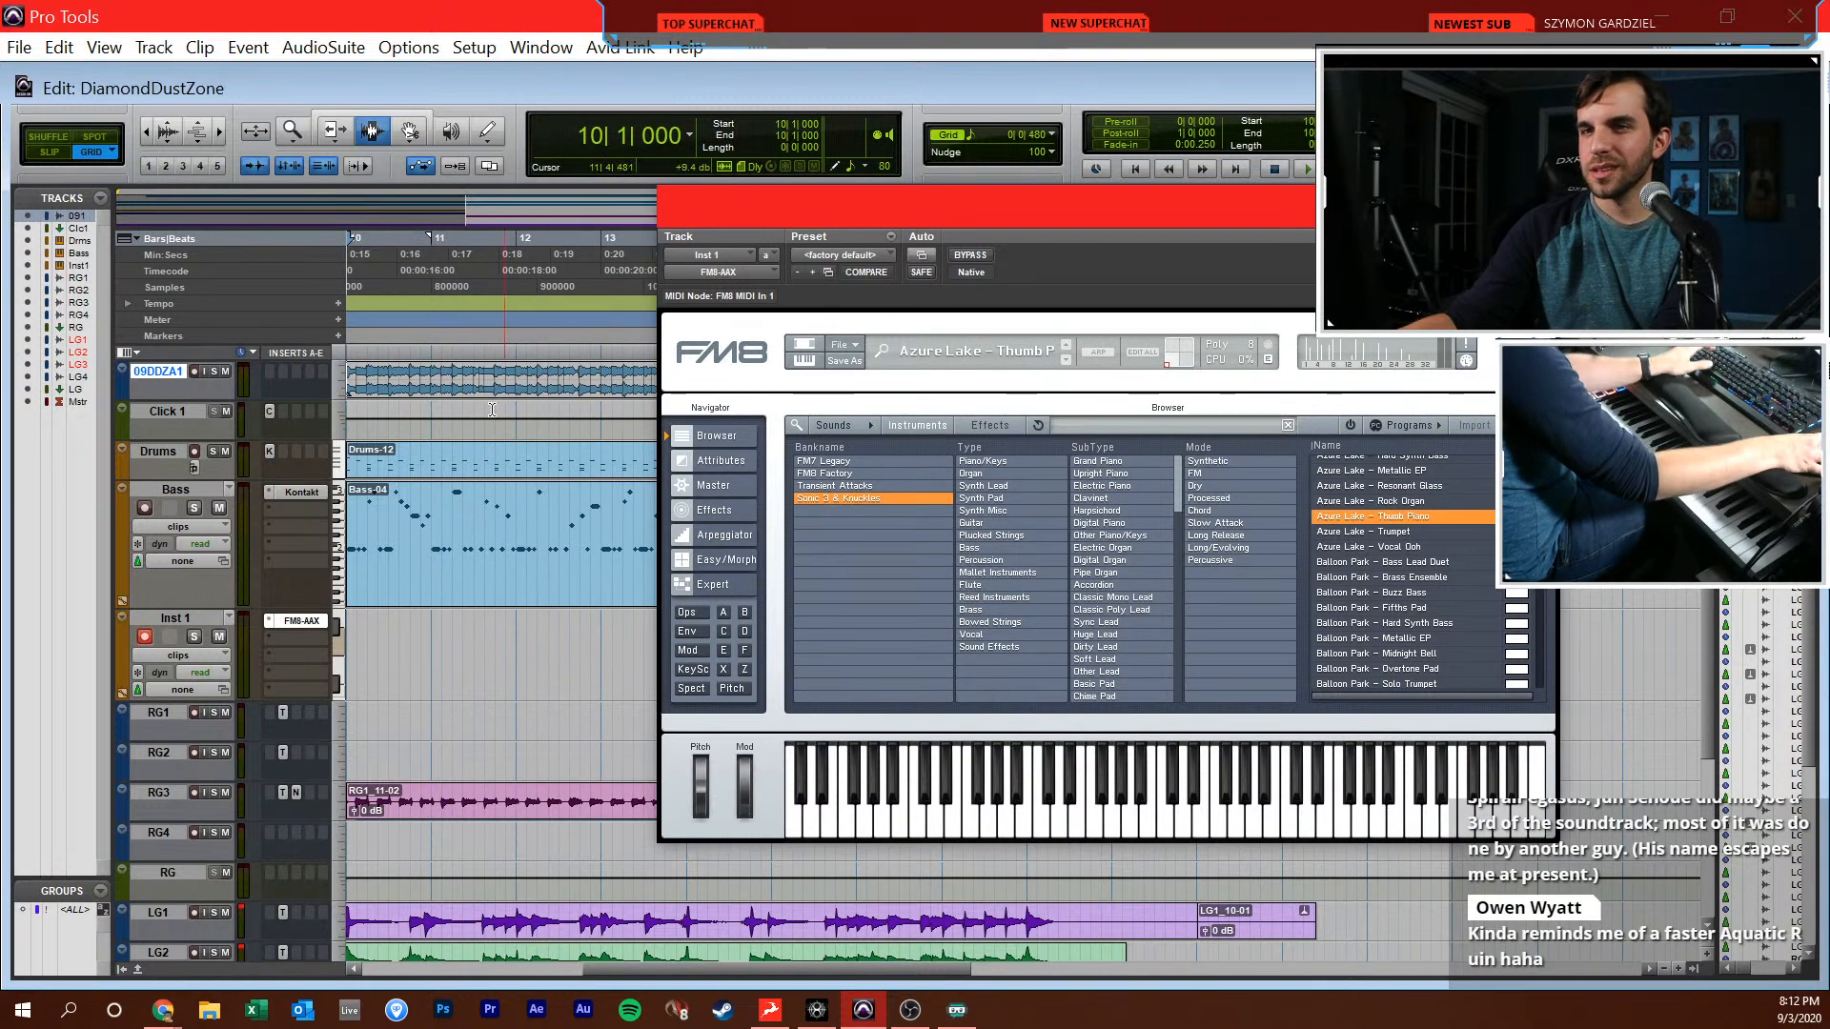
click(366, 379)
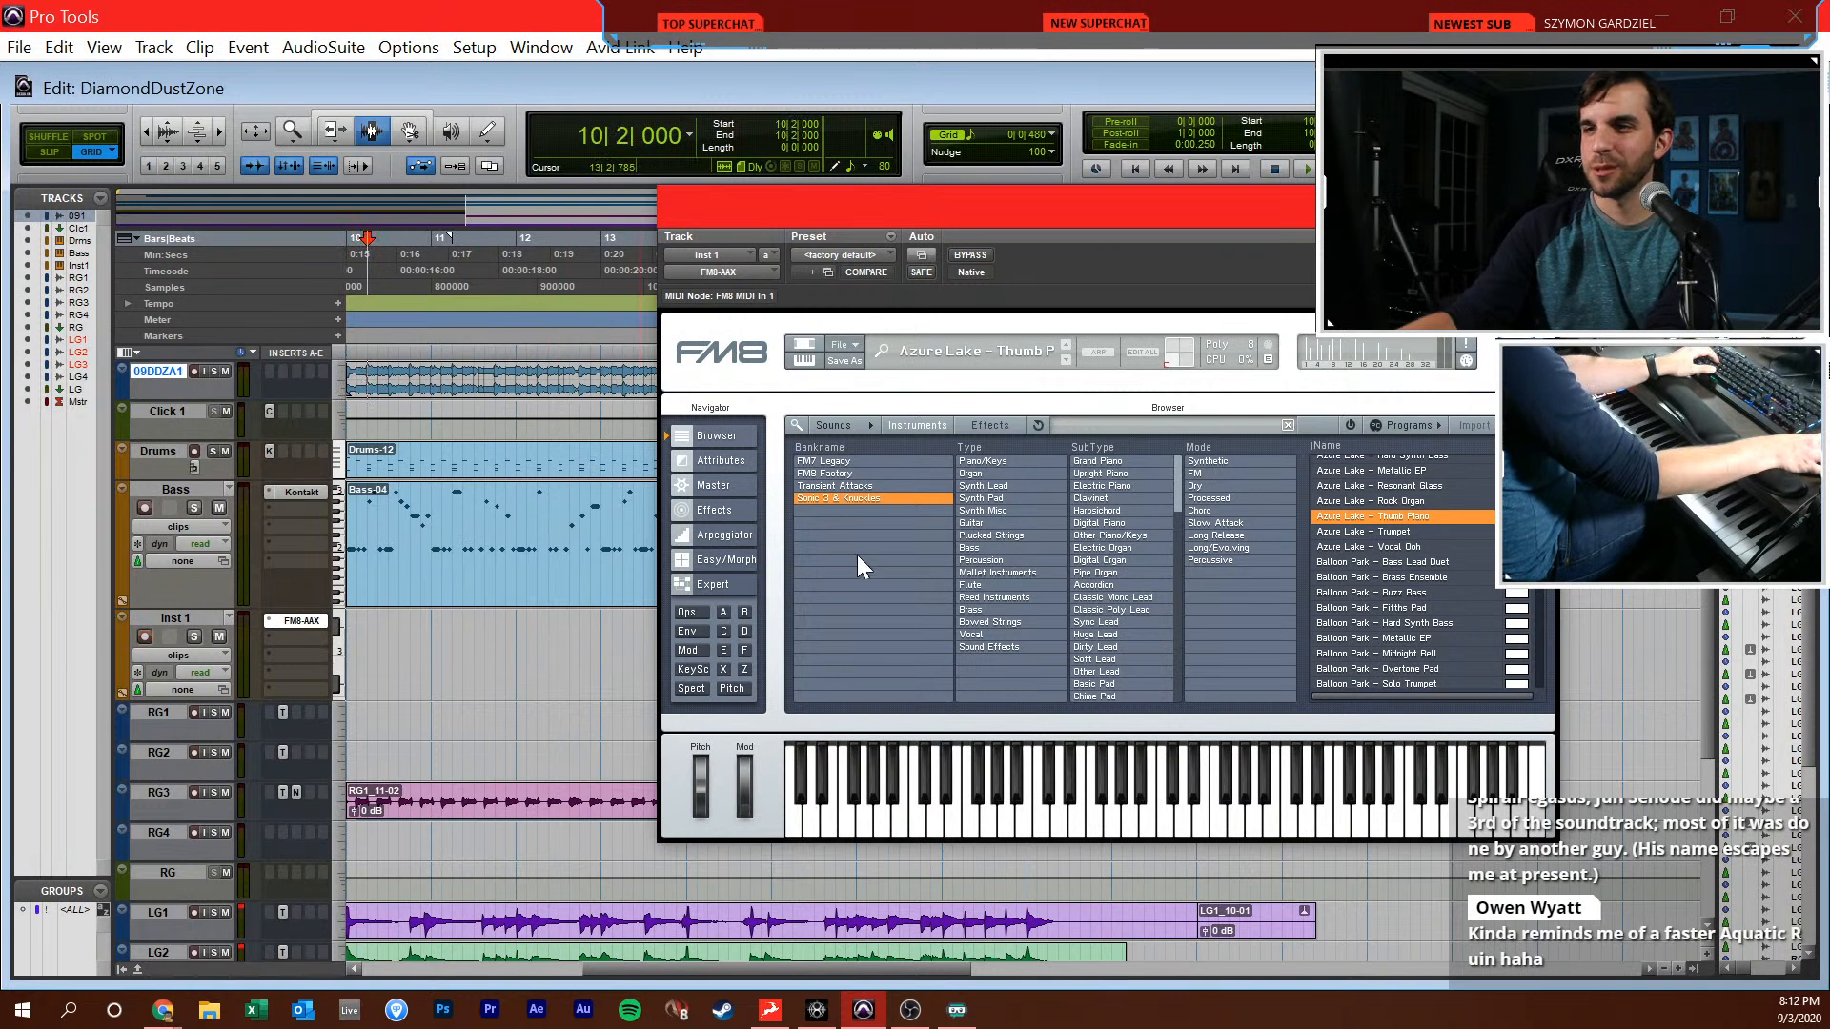
key(space)
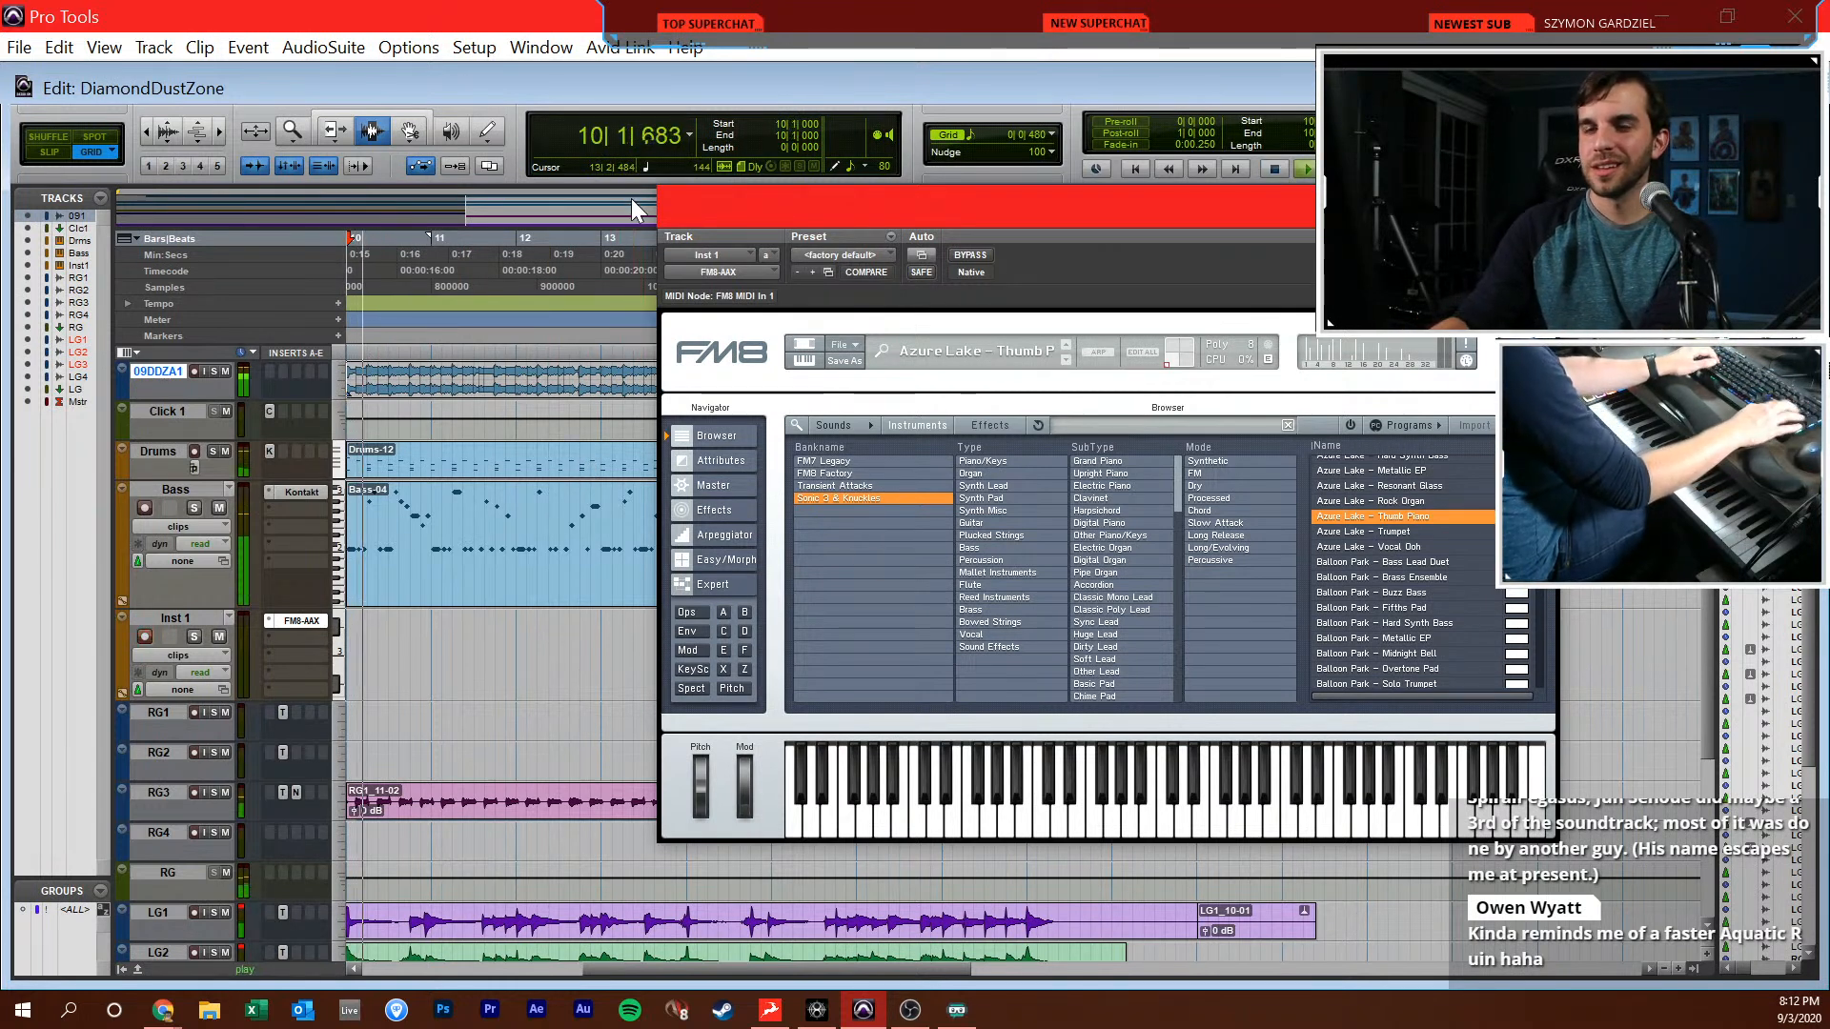
click(213, 374)
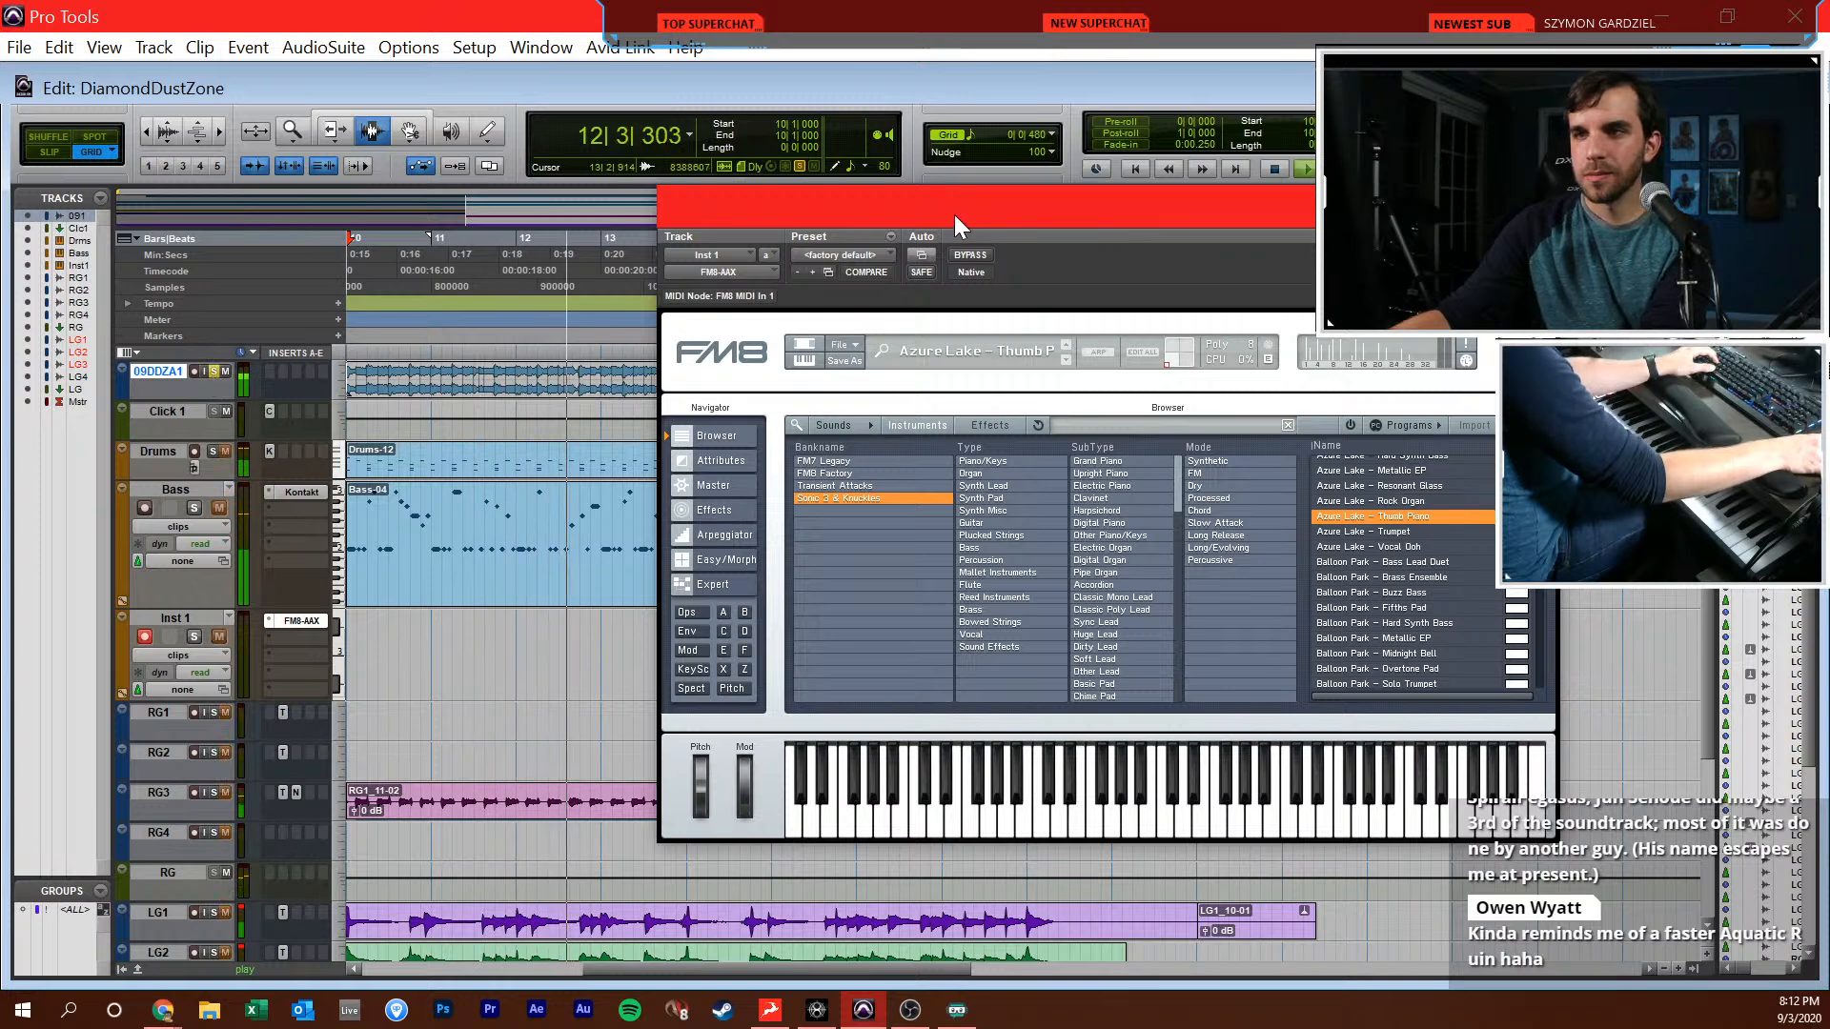
drag(953, 215, 819, 193)
key(space)
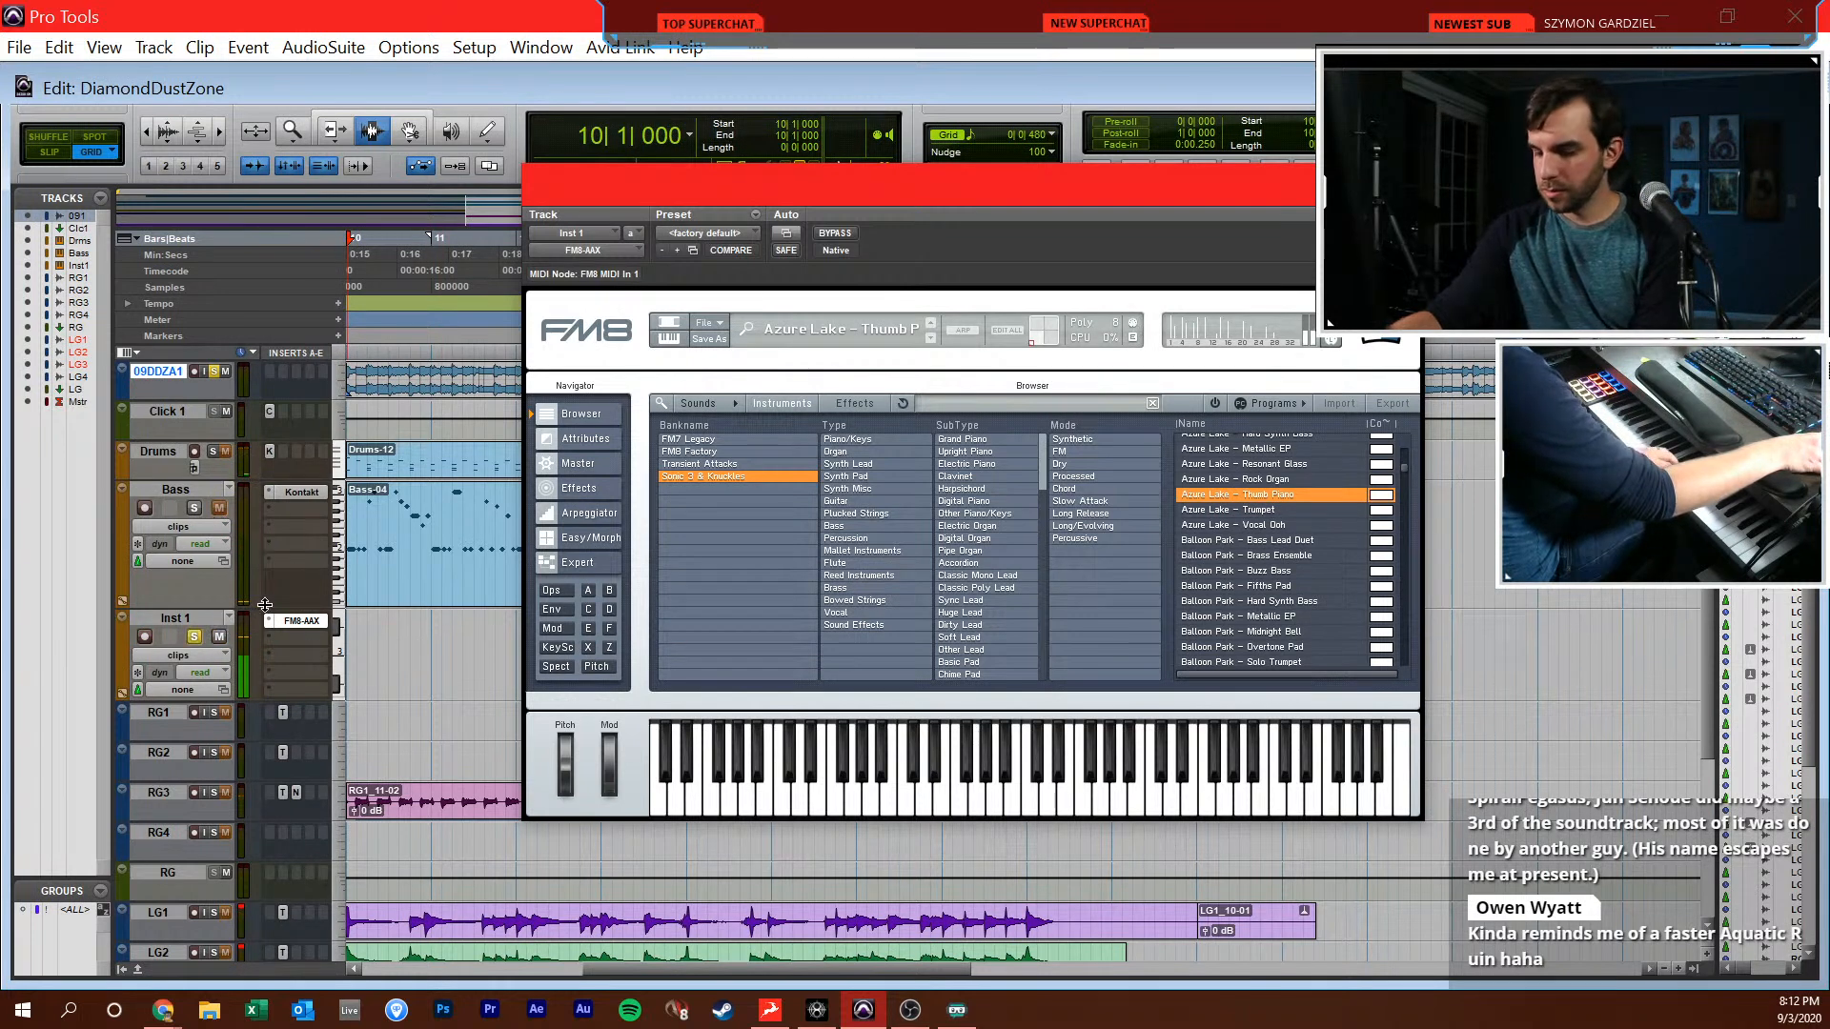
Audition the Balloon Park Midnight Bell, Metallic EP and Overtone Pad presets, plus Bonus Stage Gumball Distant Pad
click(1295, 631)
click(1291, 618)
scroll(1296, 613, down, 1)
scroll(1298, 605, down, 4)
click(1305, 574)
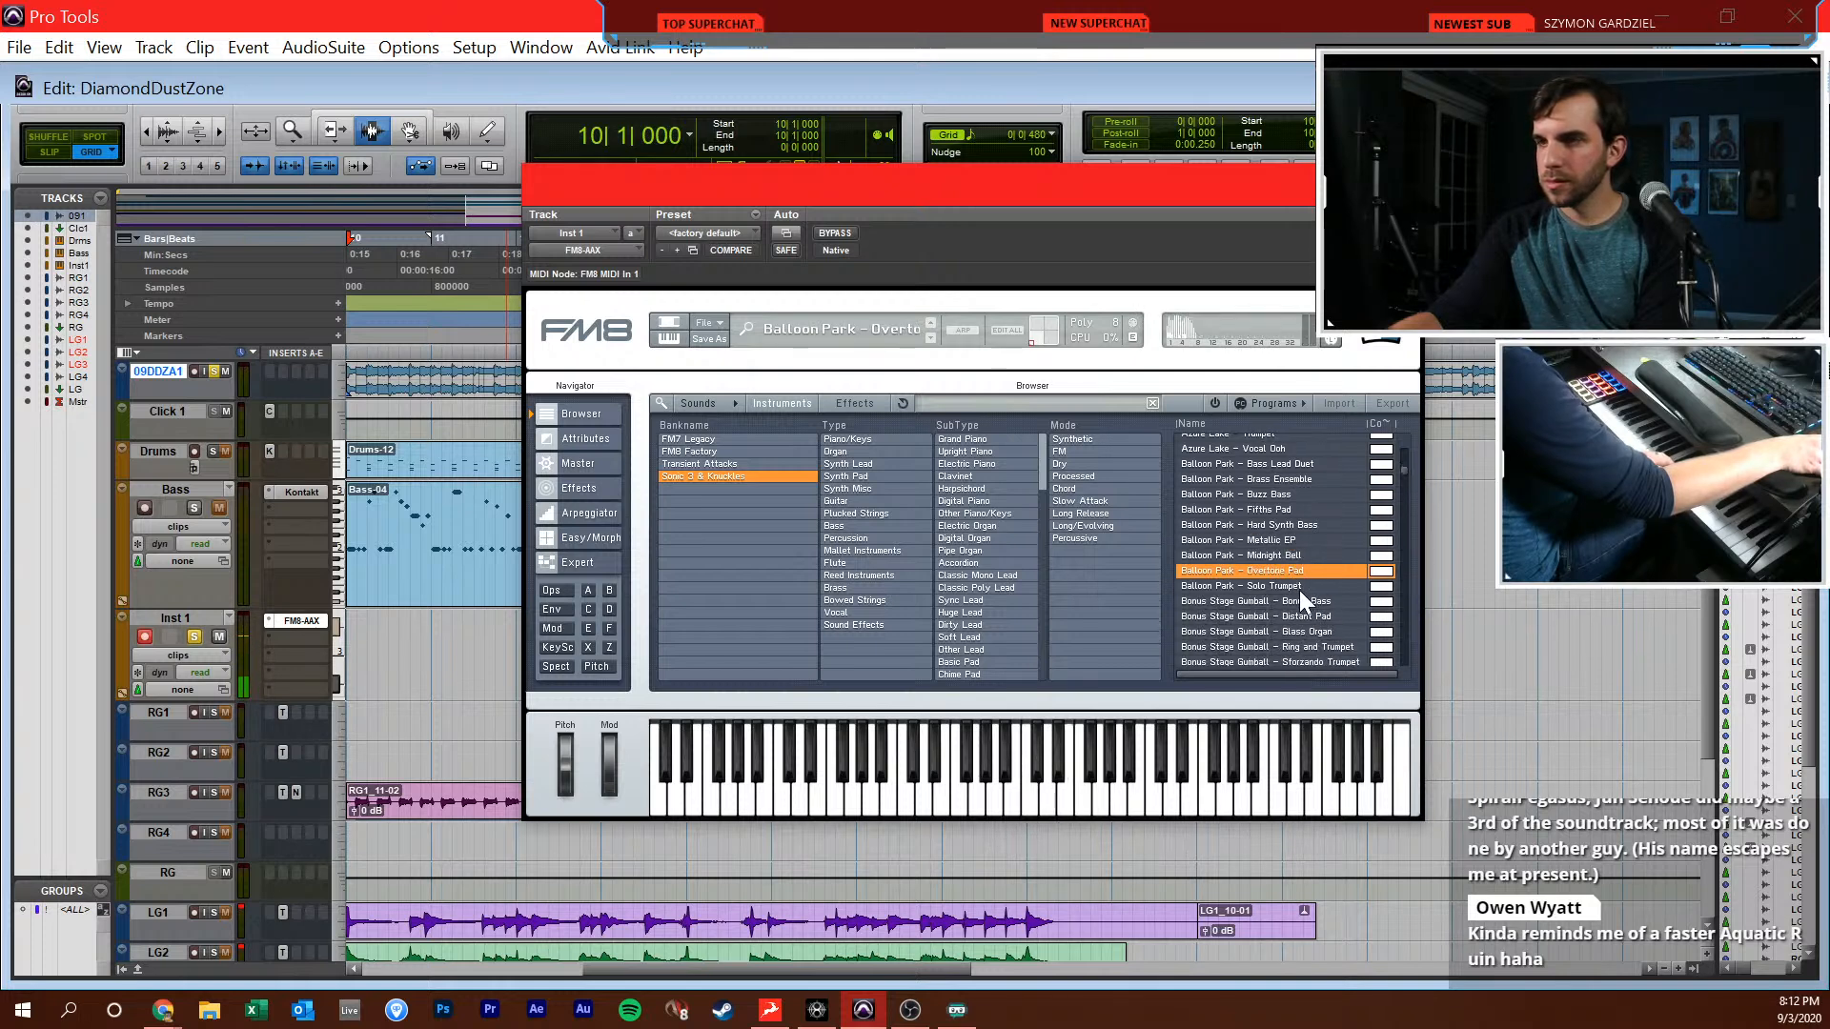
scroll(1300, 591, down, 6)
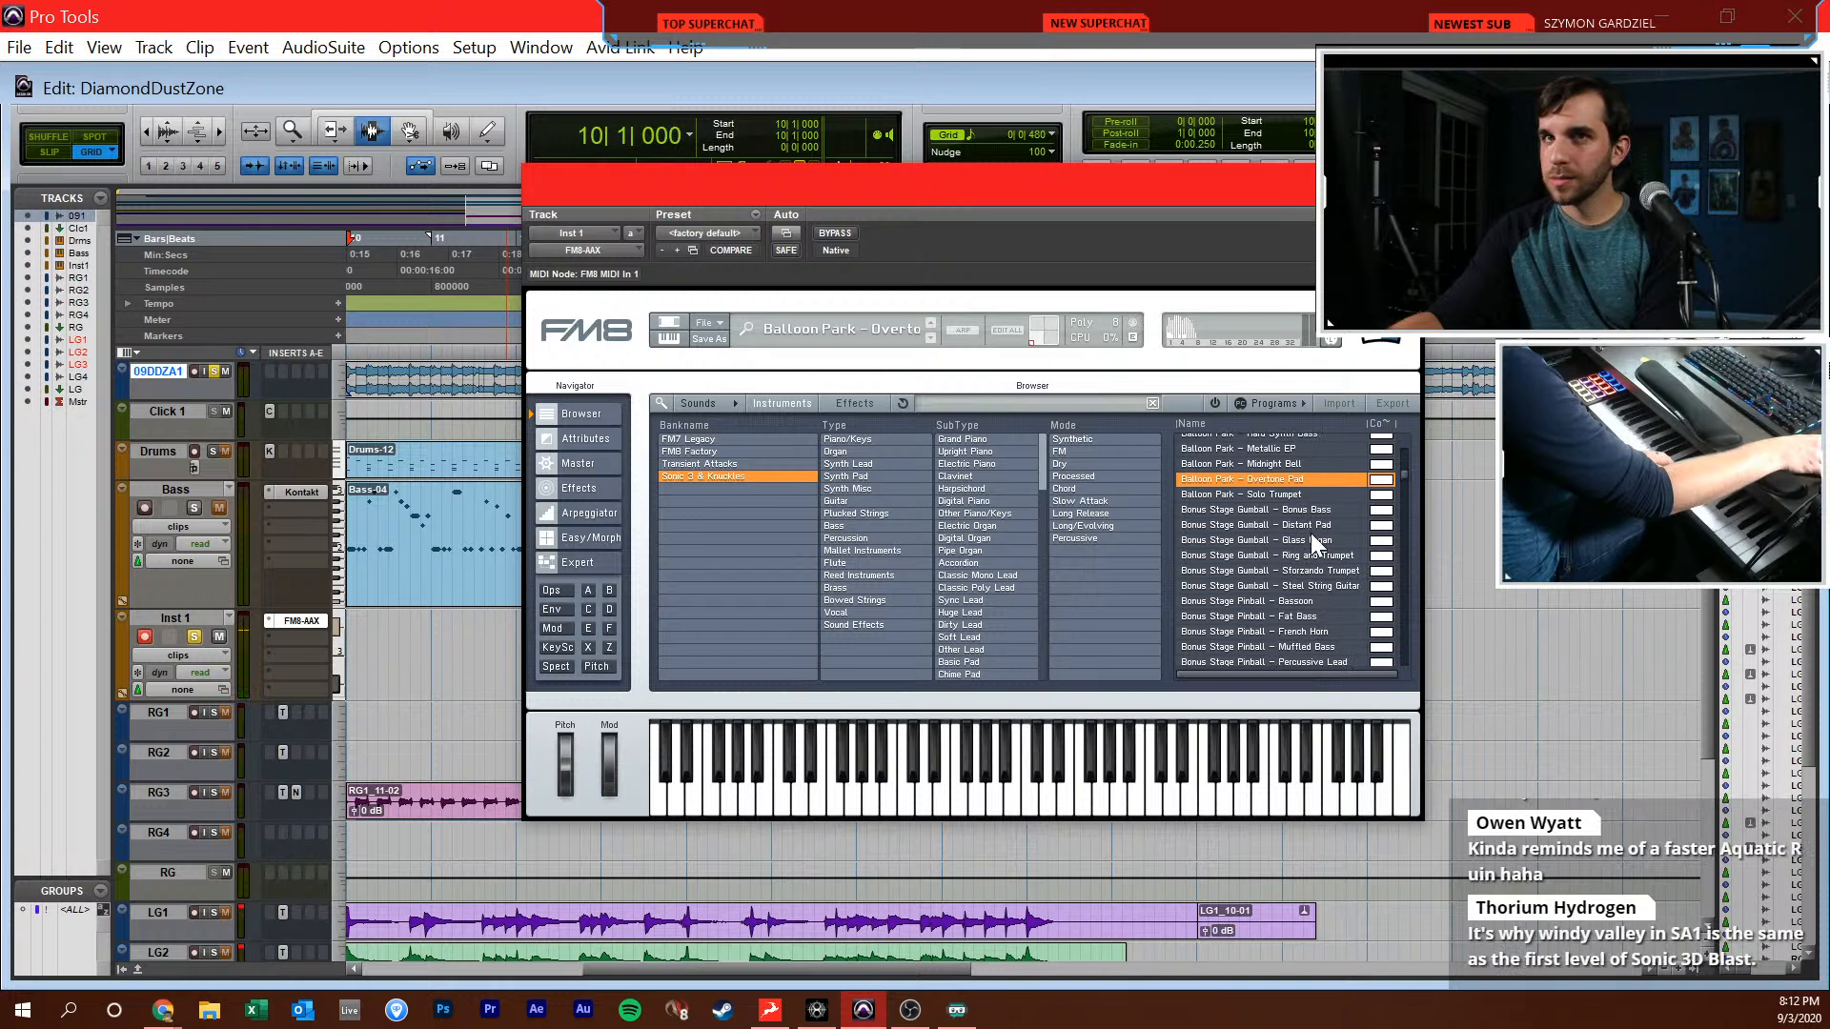
click(1312, 526)
scroll(1317, 536, down, 6)
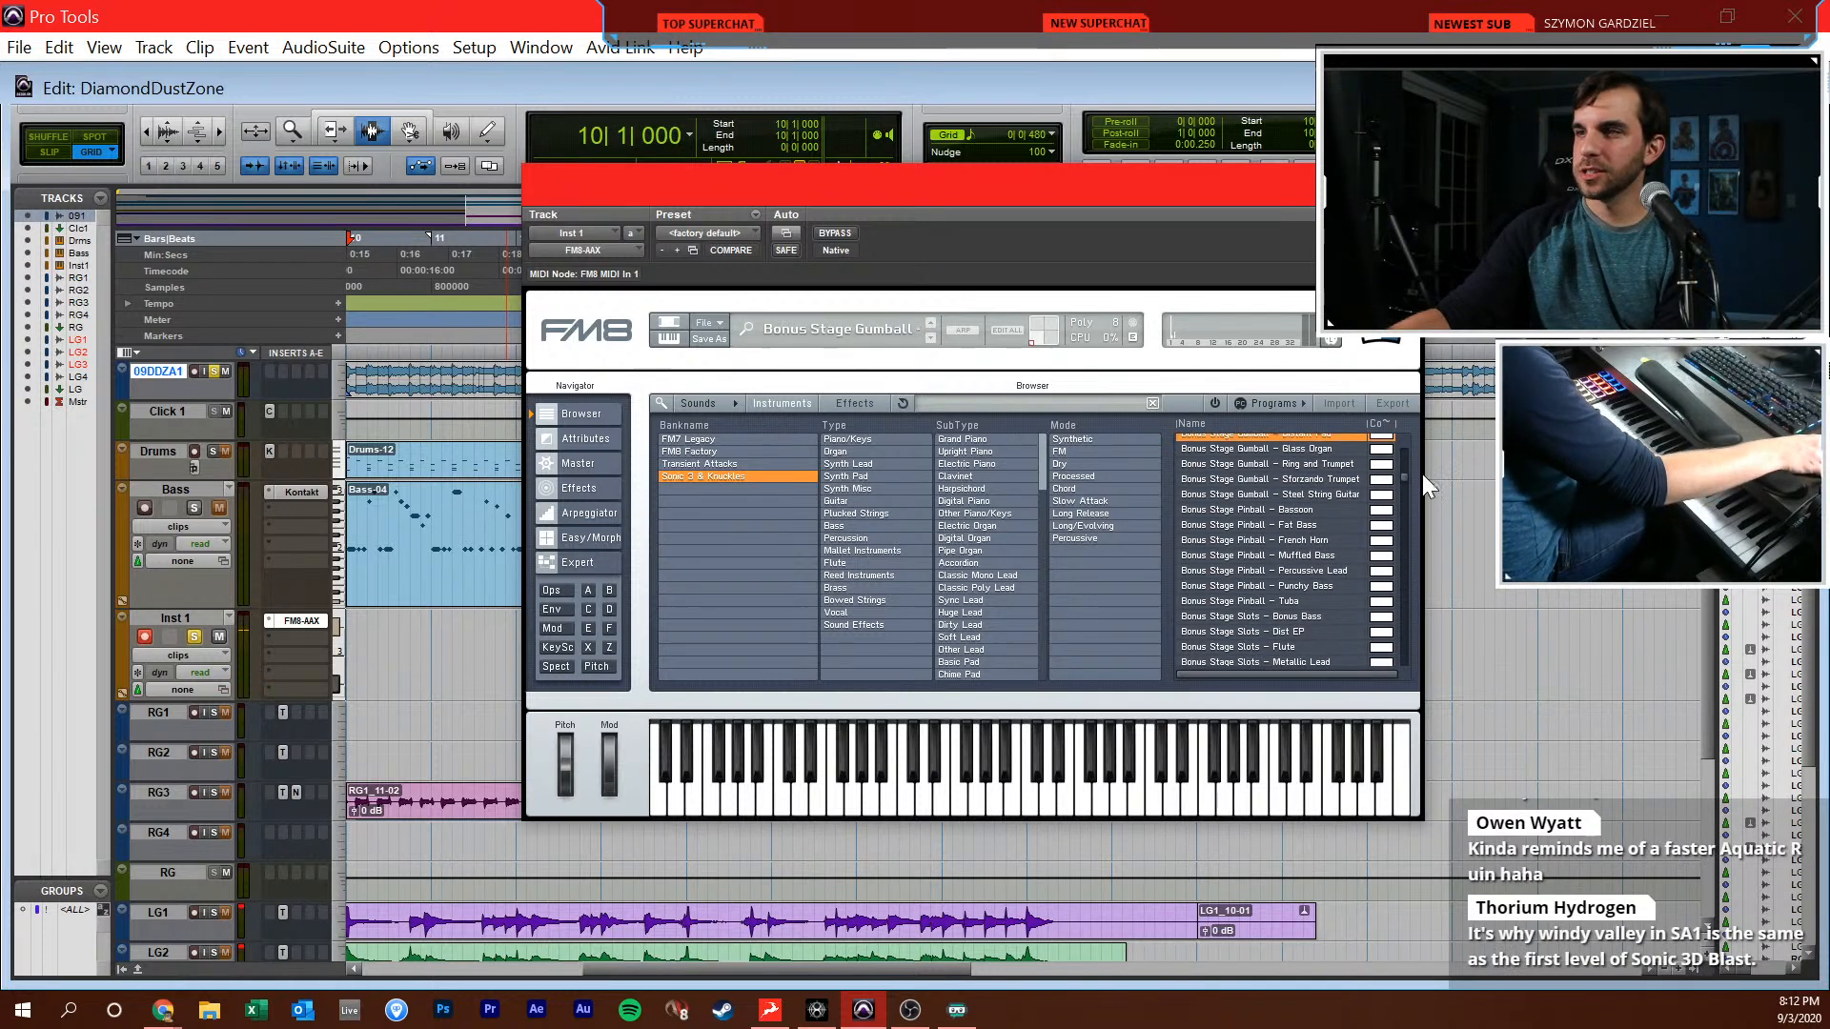
Audition the Hydrocity Zone Act 2 presets Dist EP, Fusion Comp, Shred Guitar, Solo Trumpet, Synth Bass and Backing Organ
drag(1404, 471, 1416, 585)
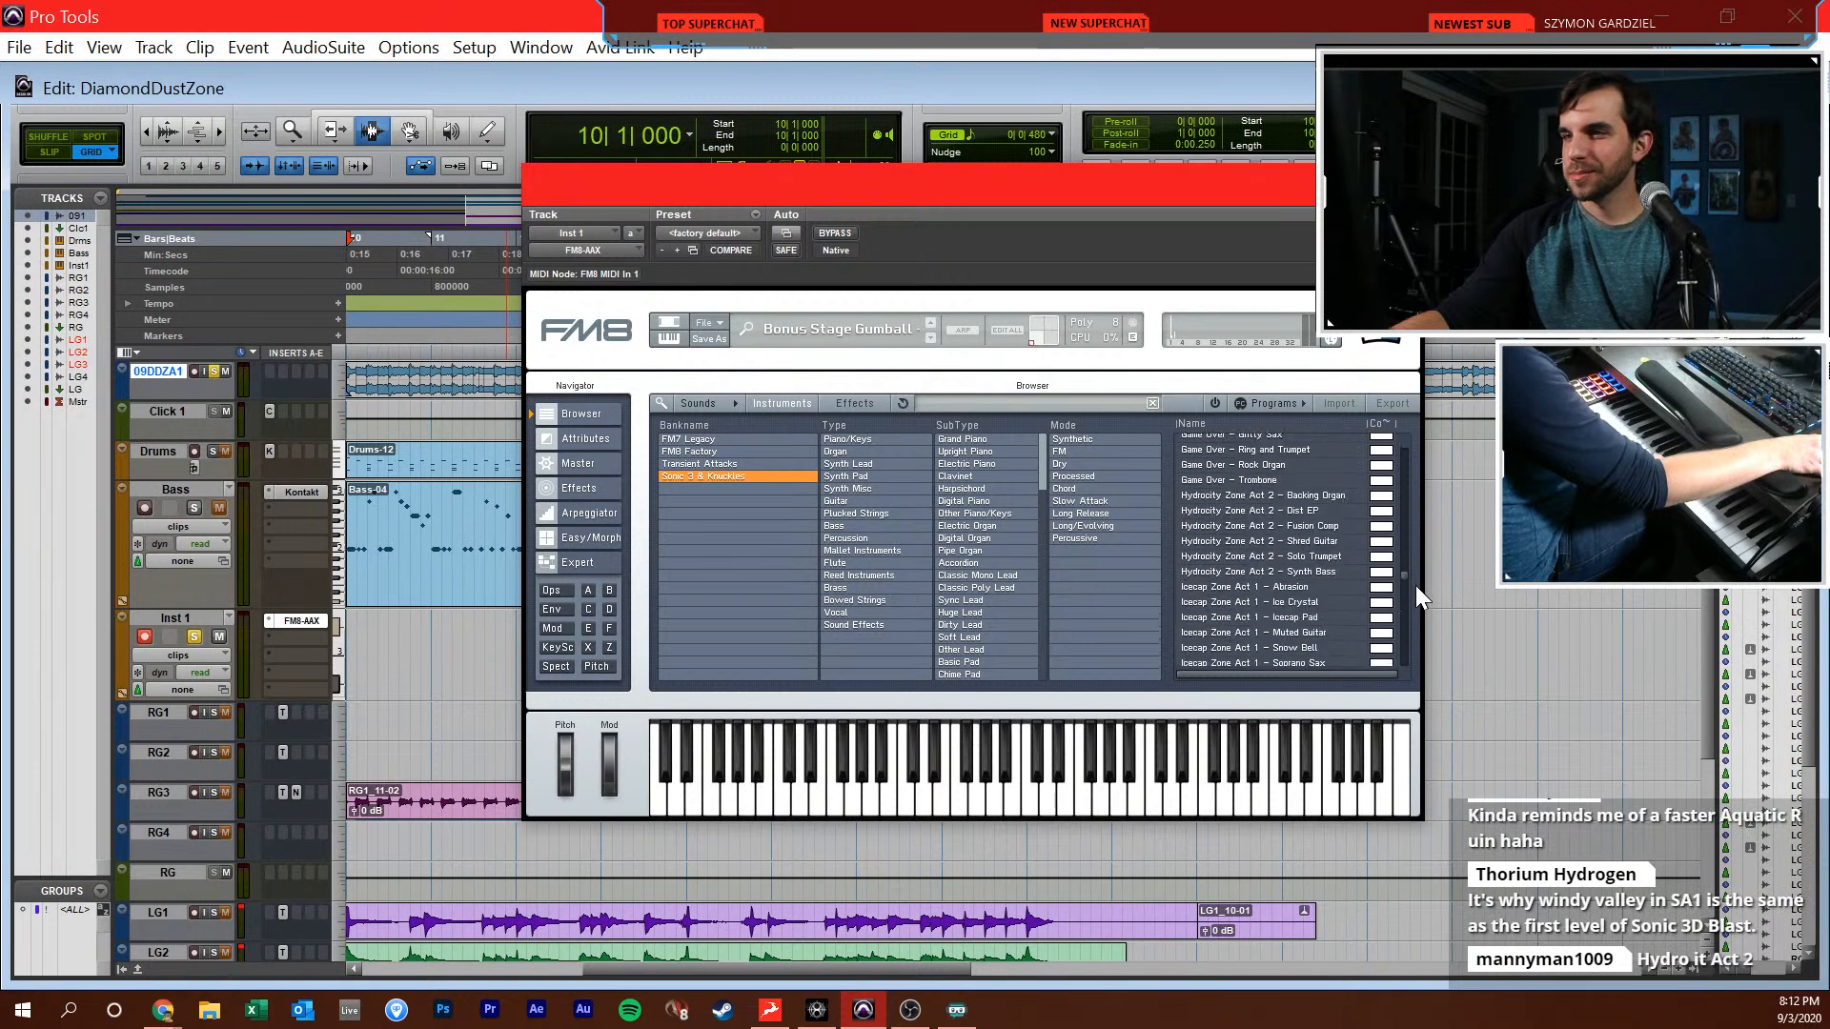
click(1321, 511)
click(1324, 527)
click(1328, 540)
click(1329, 556)
click(1324, 571)
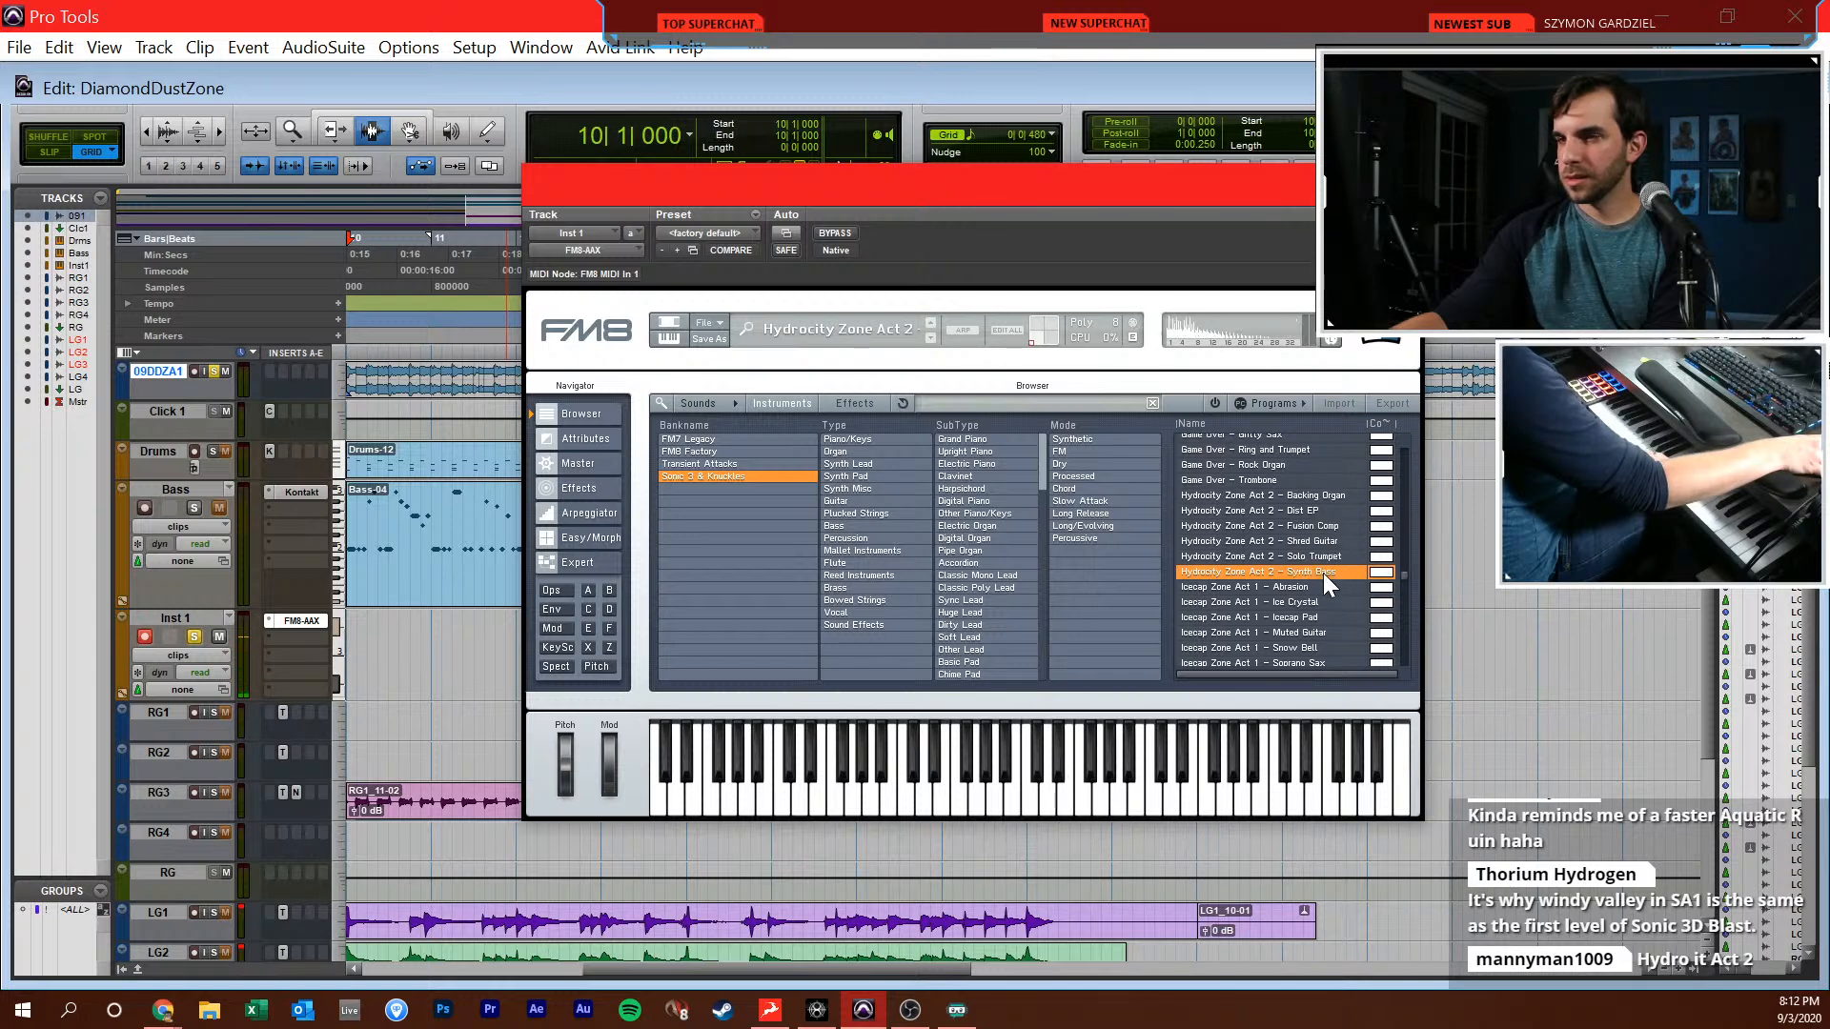
click(1312, 512)
click(1313, 498)
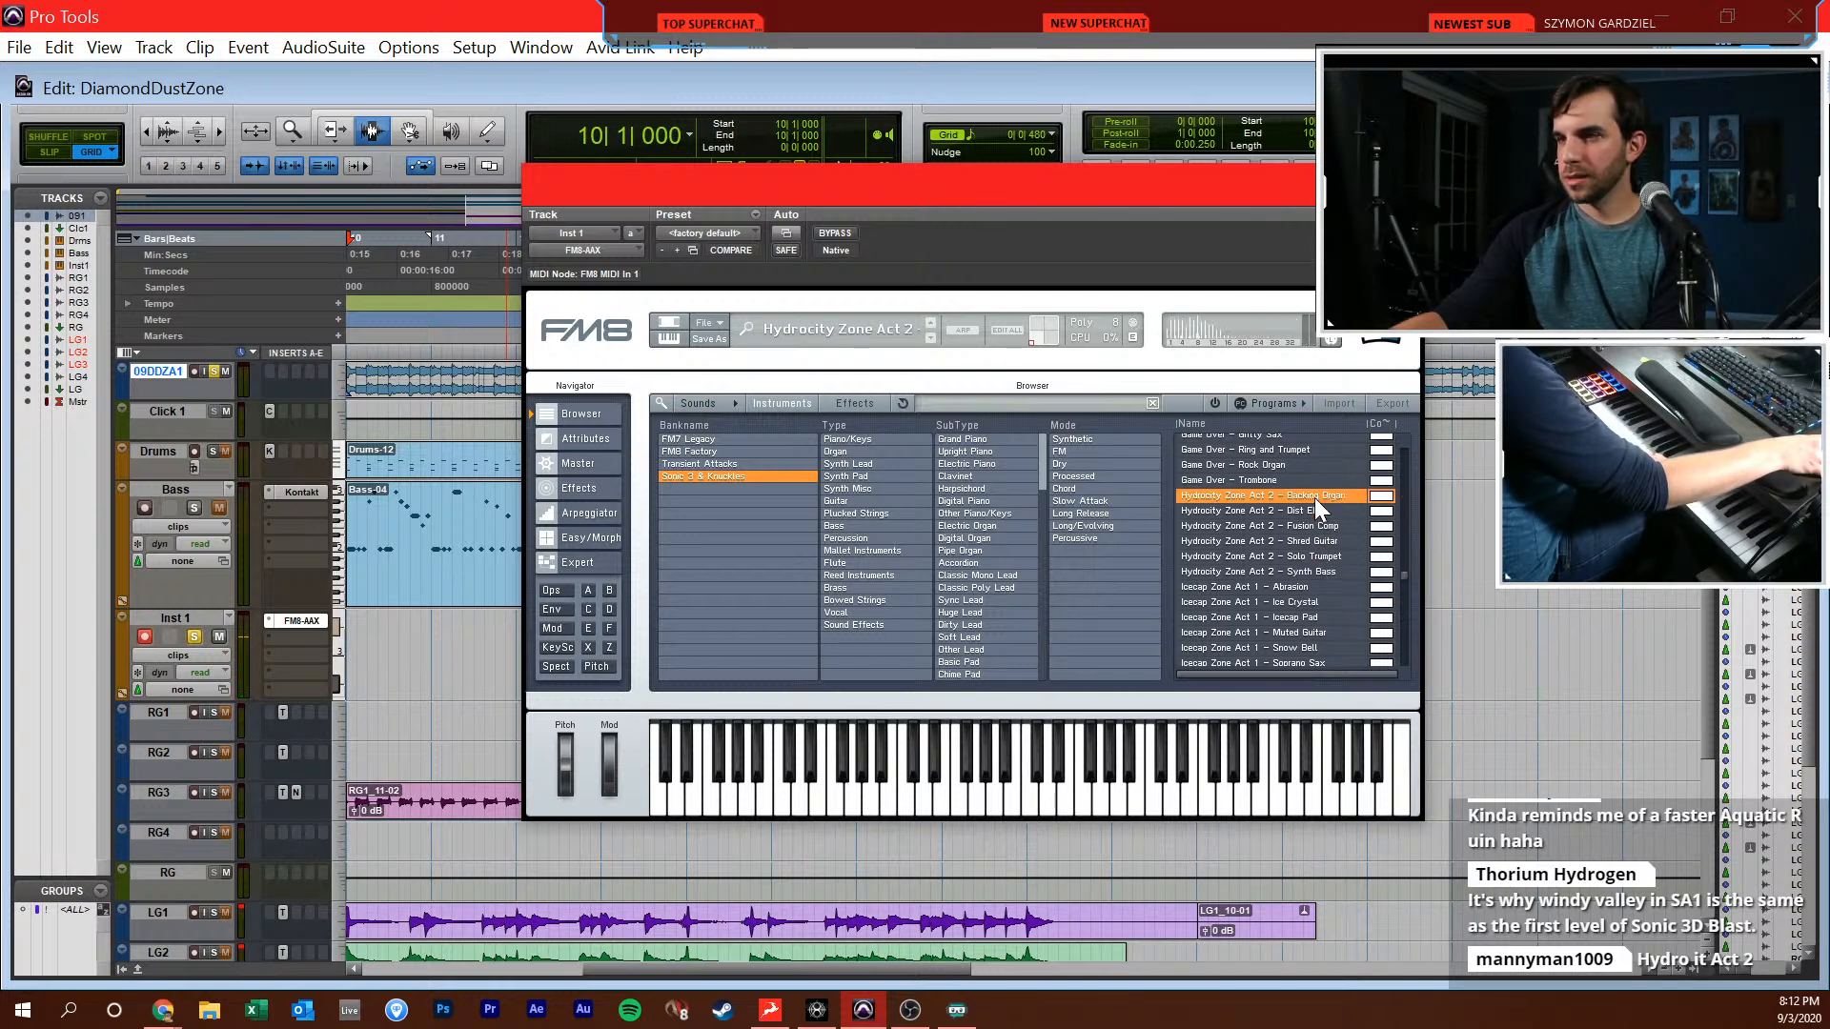
click(1314, 515)
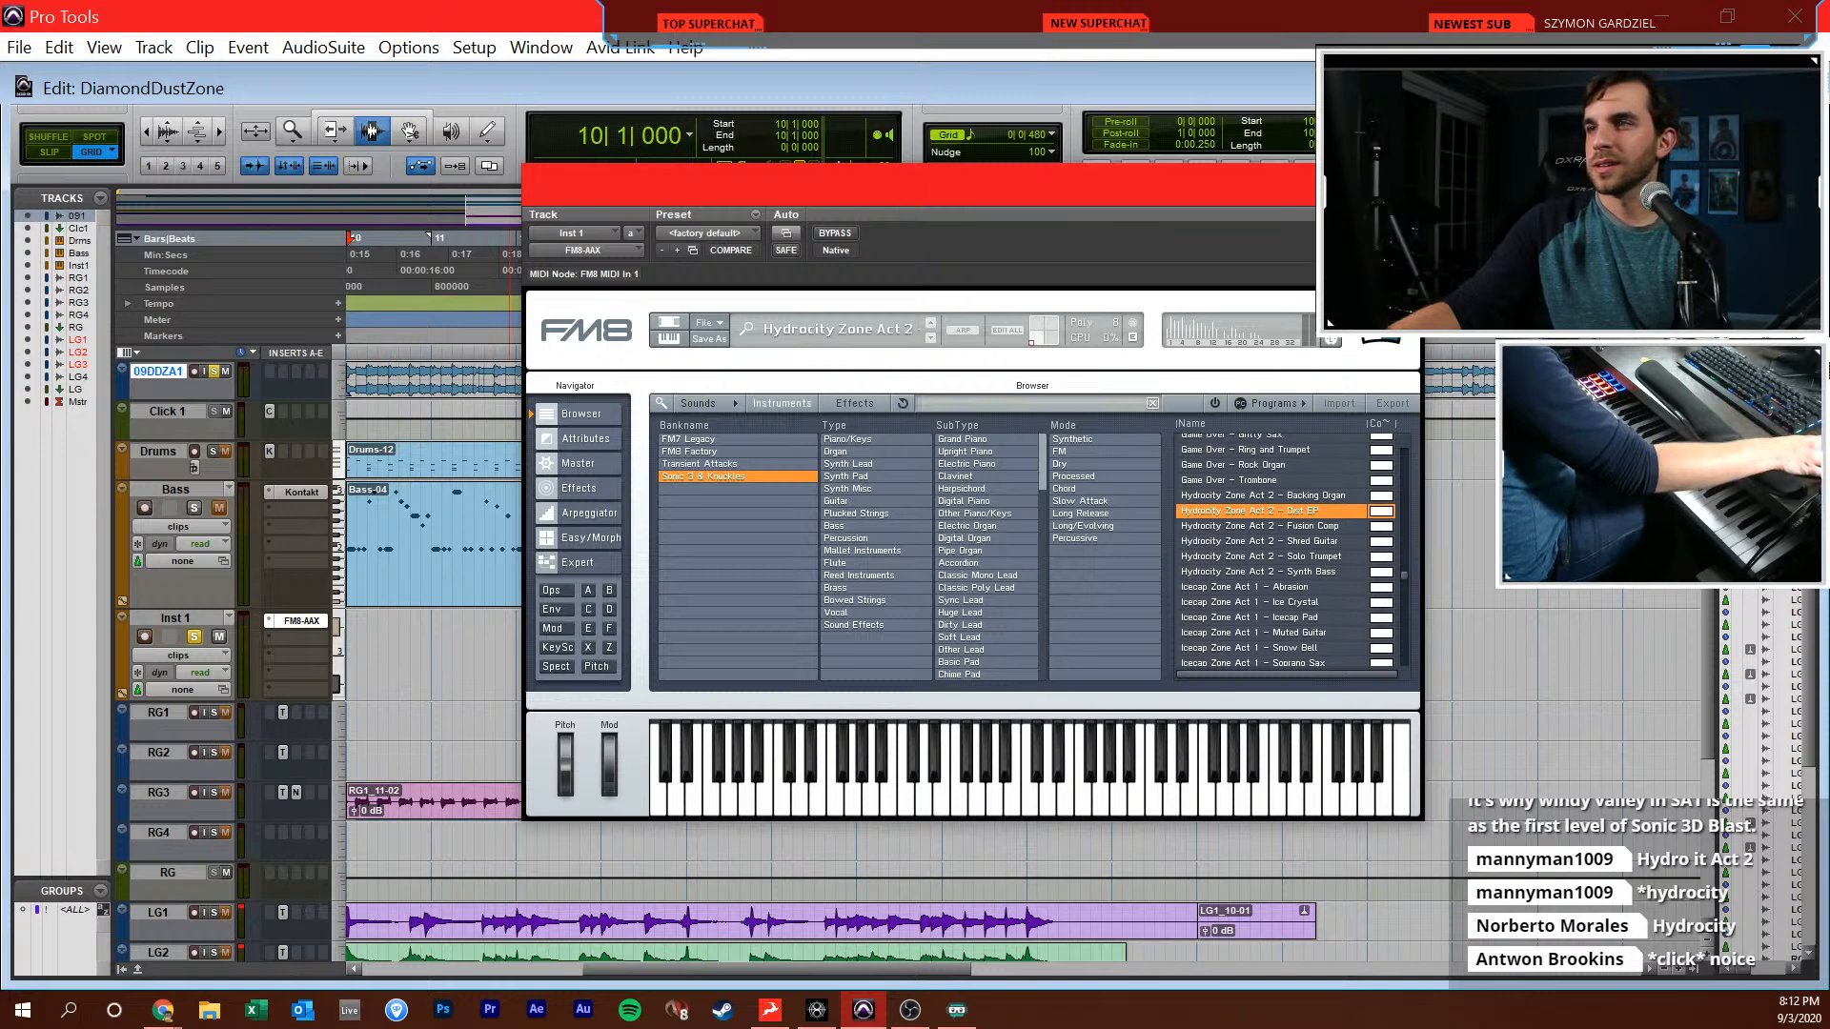
Compare Hydrocity Zone Act 2 Synth Bass with Dist EP, keep Dist EP selected and close the FM8 window
click(587, 540)
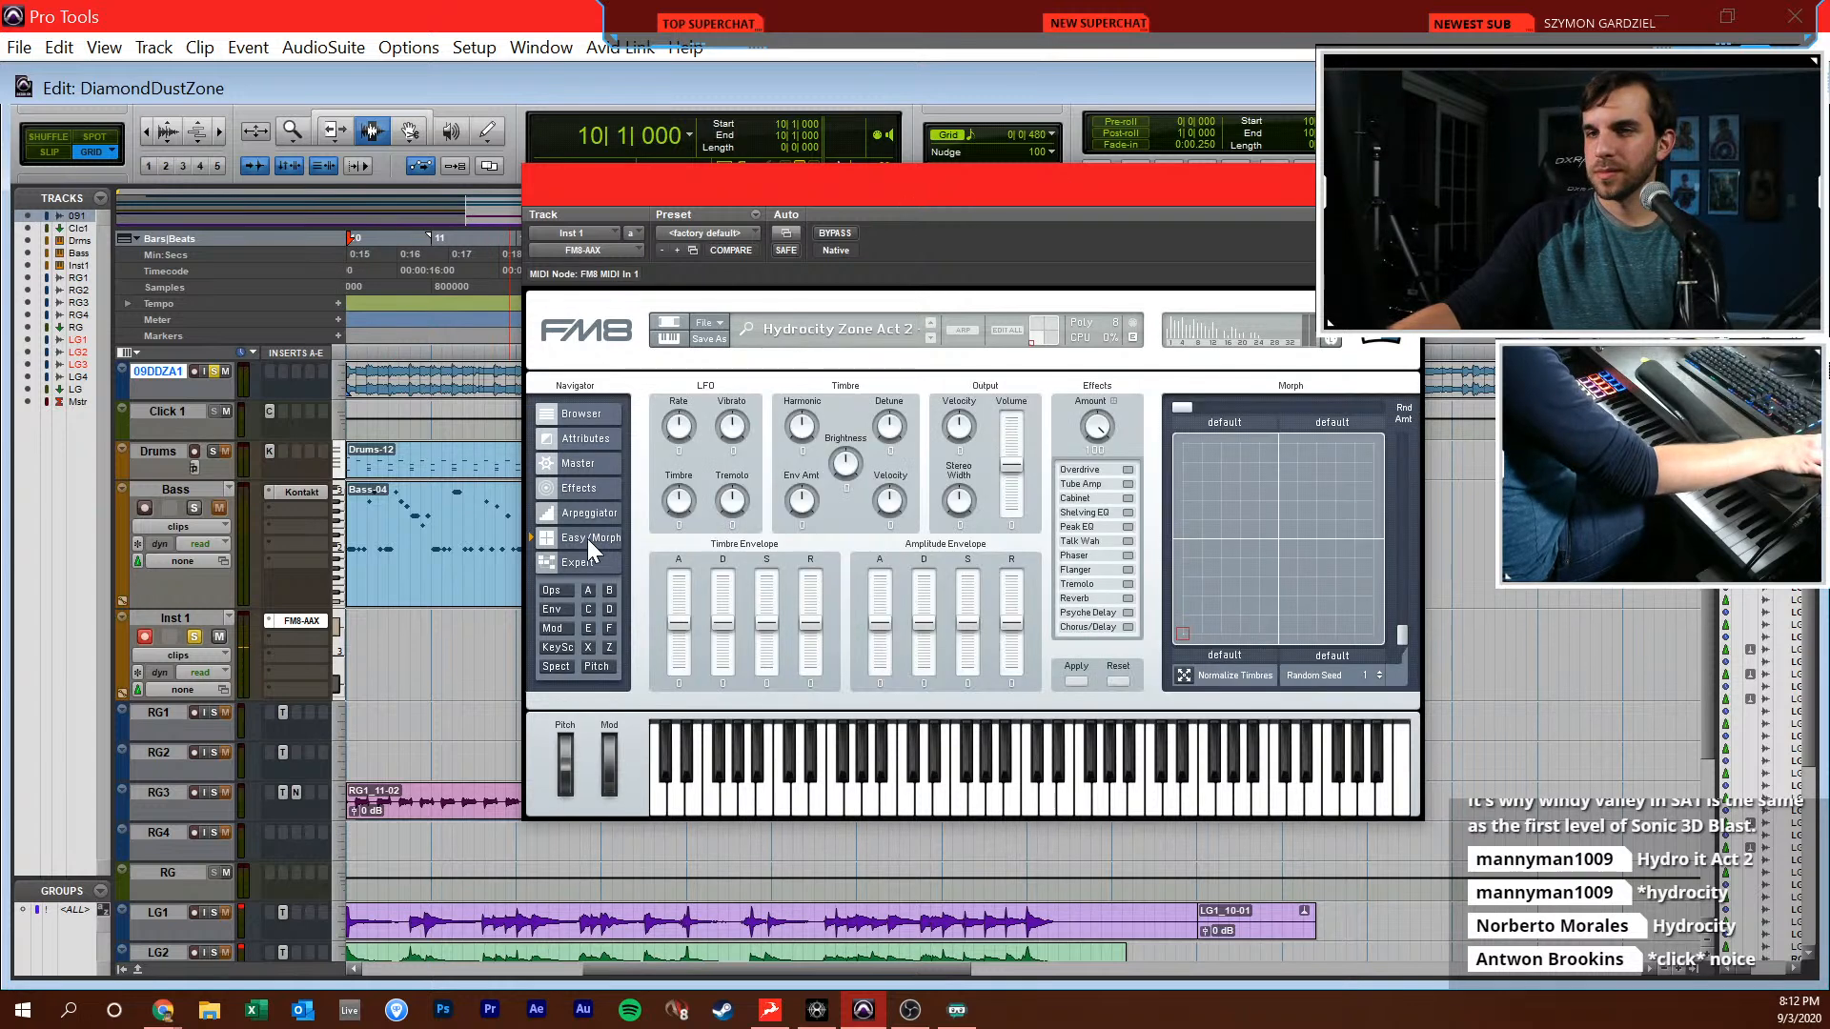
click(604, 413)
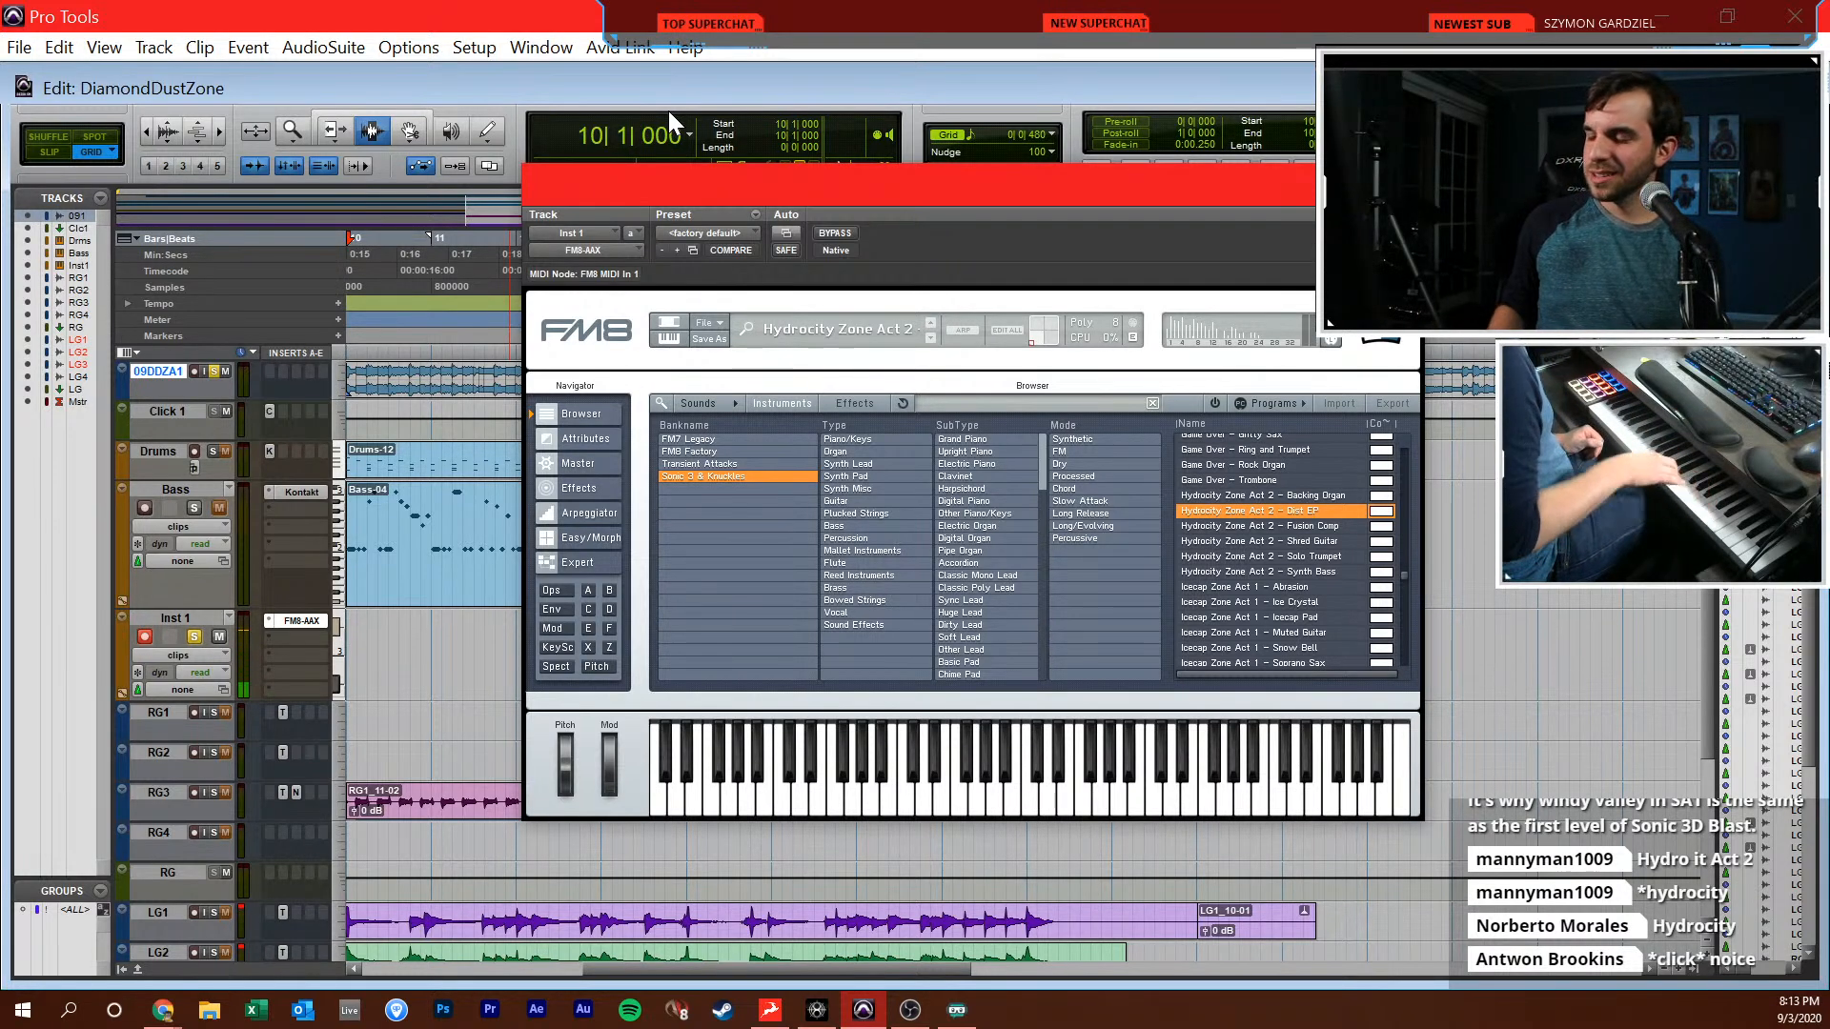
click(1297, 570)
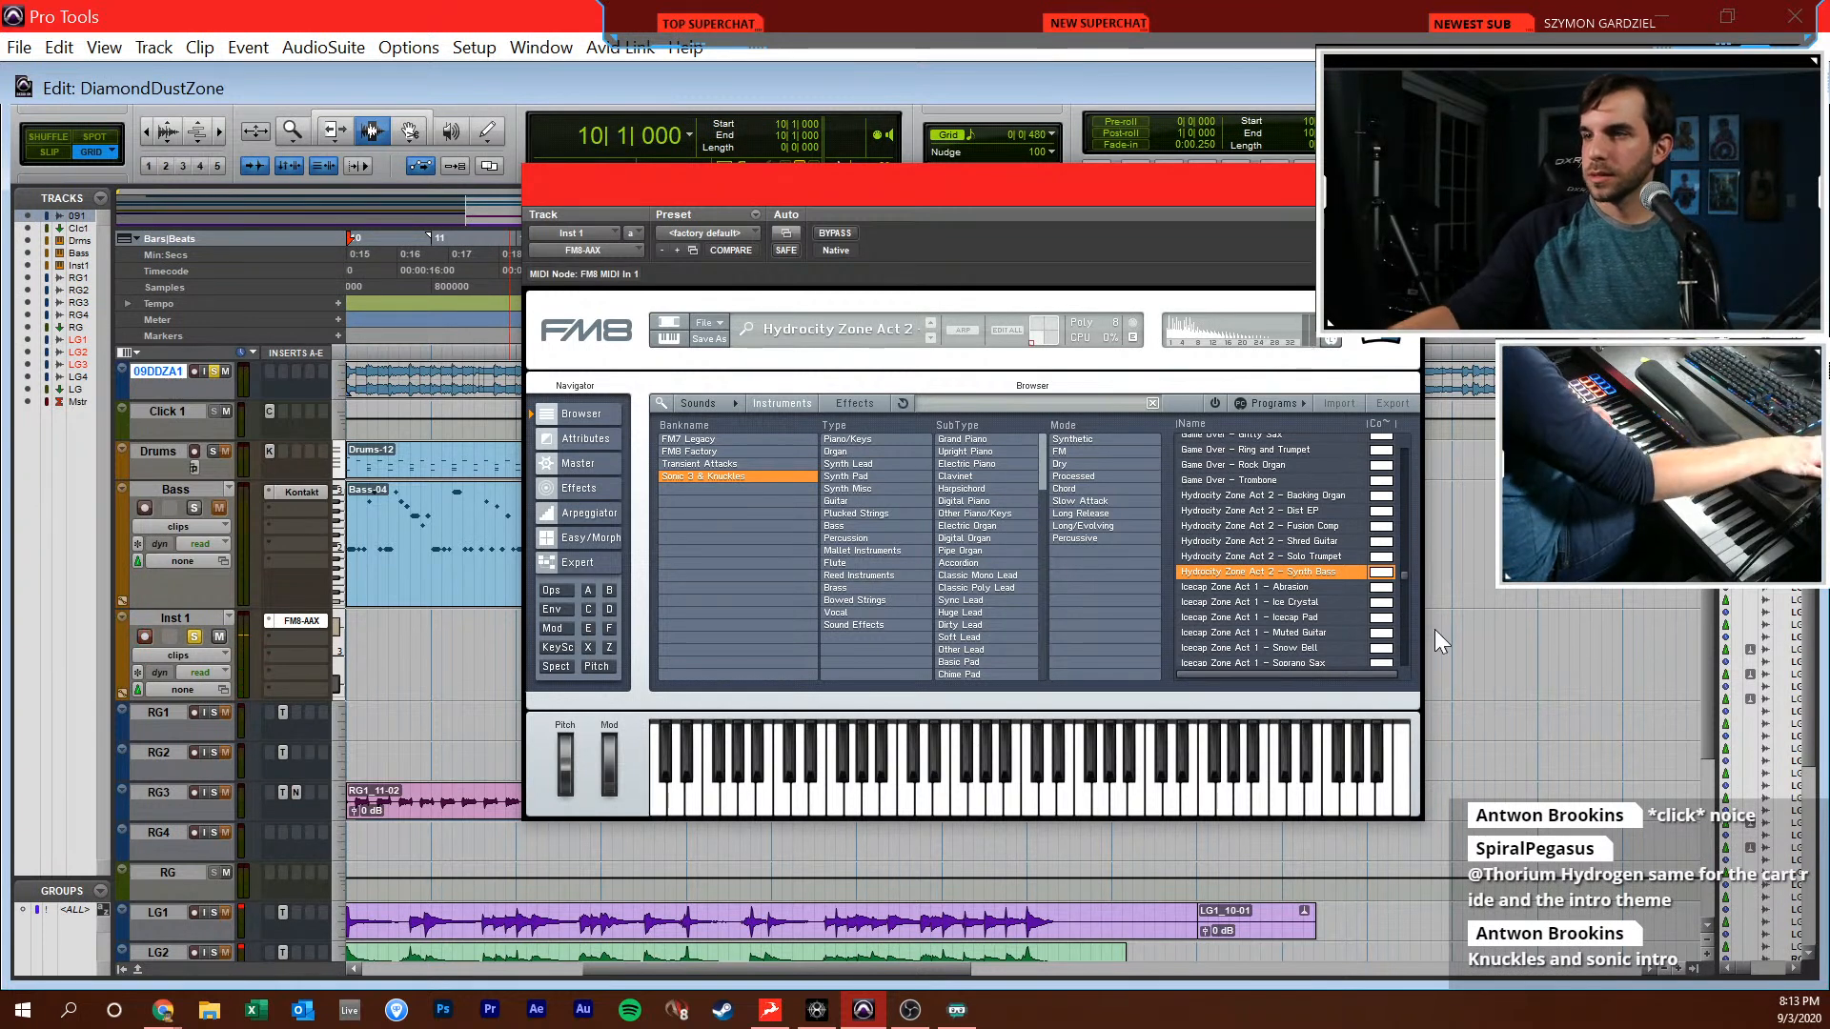
click(1308, 512)
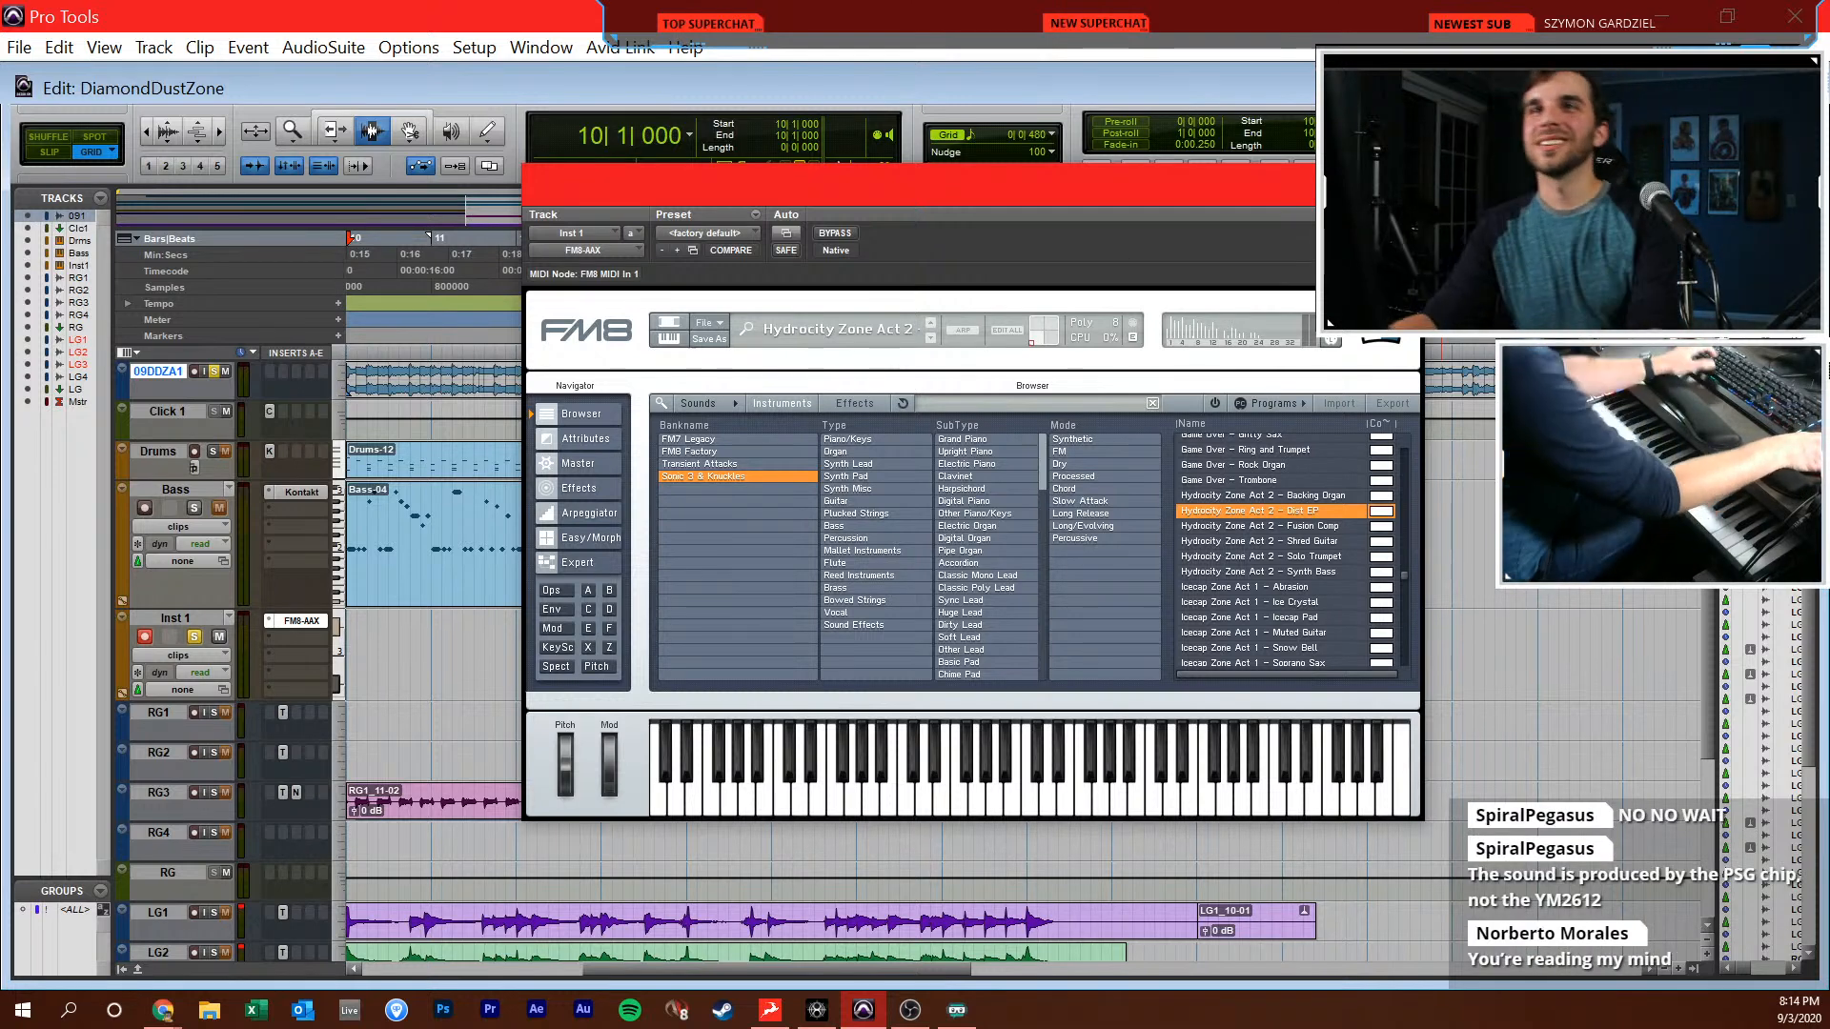
key(alt+Tab)
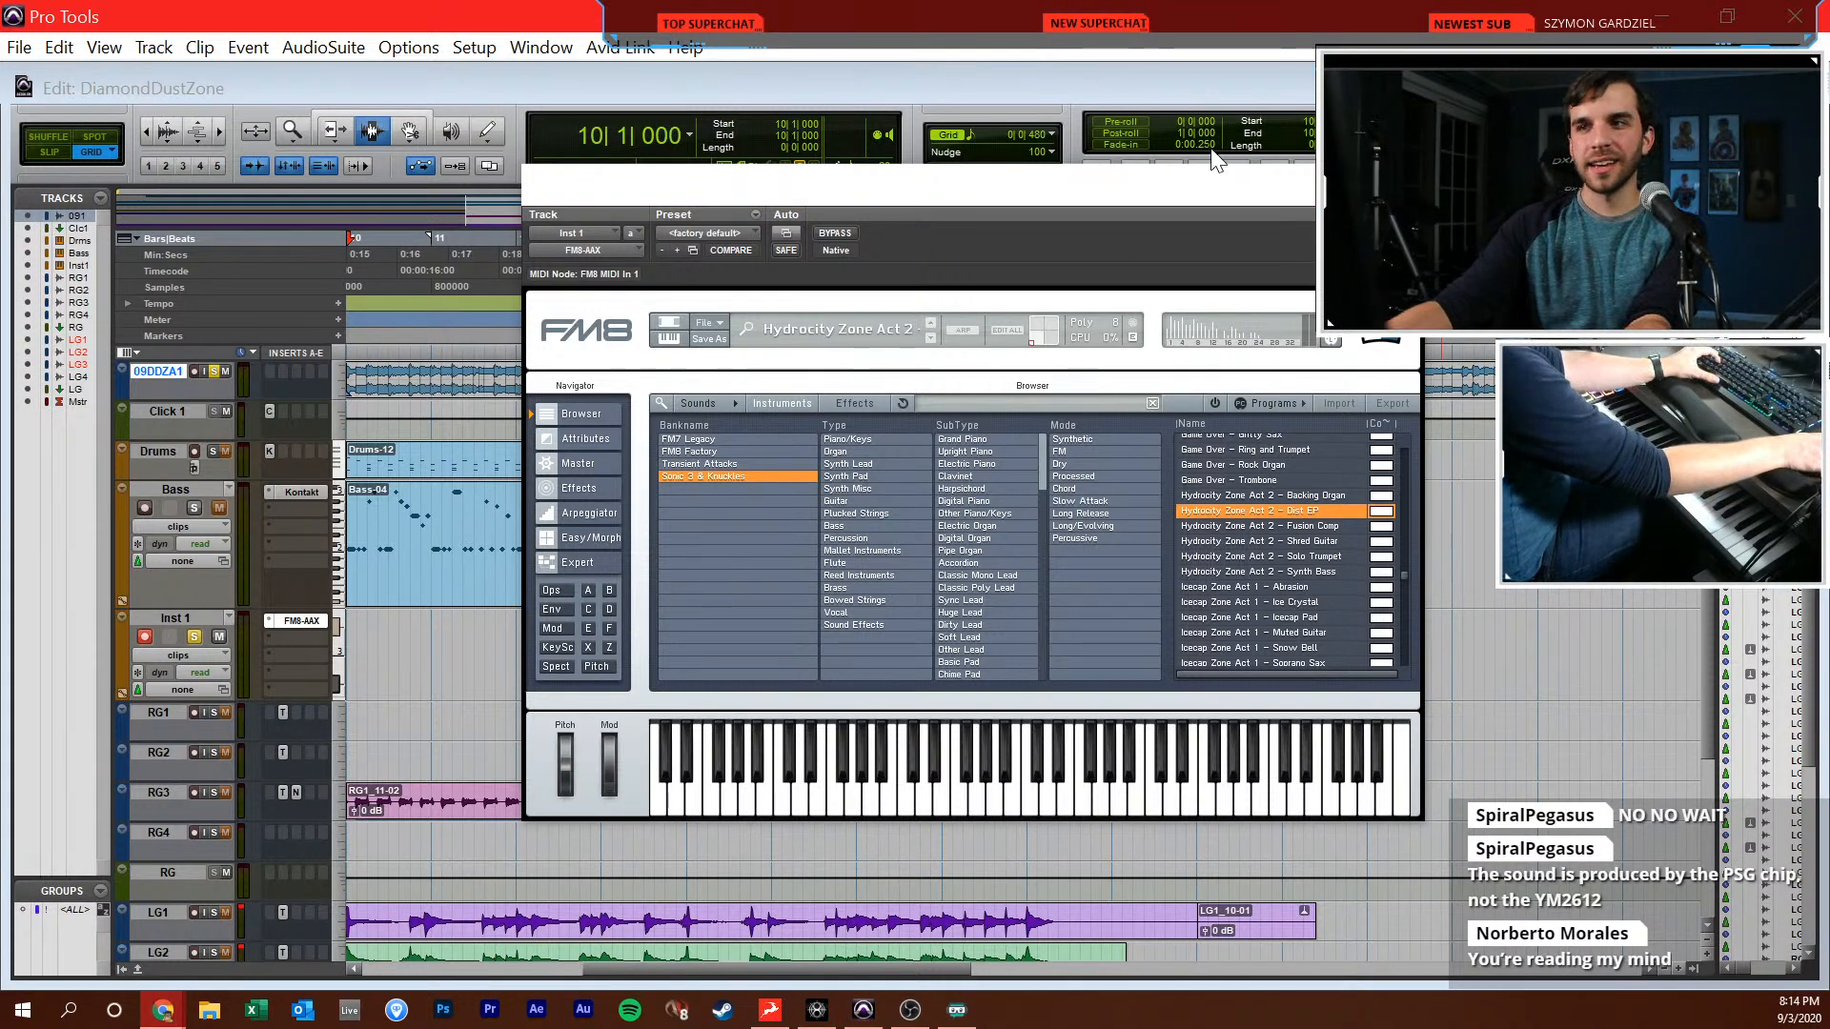
click(1255, 180)
click(1402, 183)
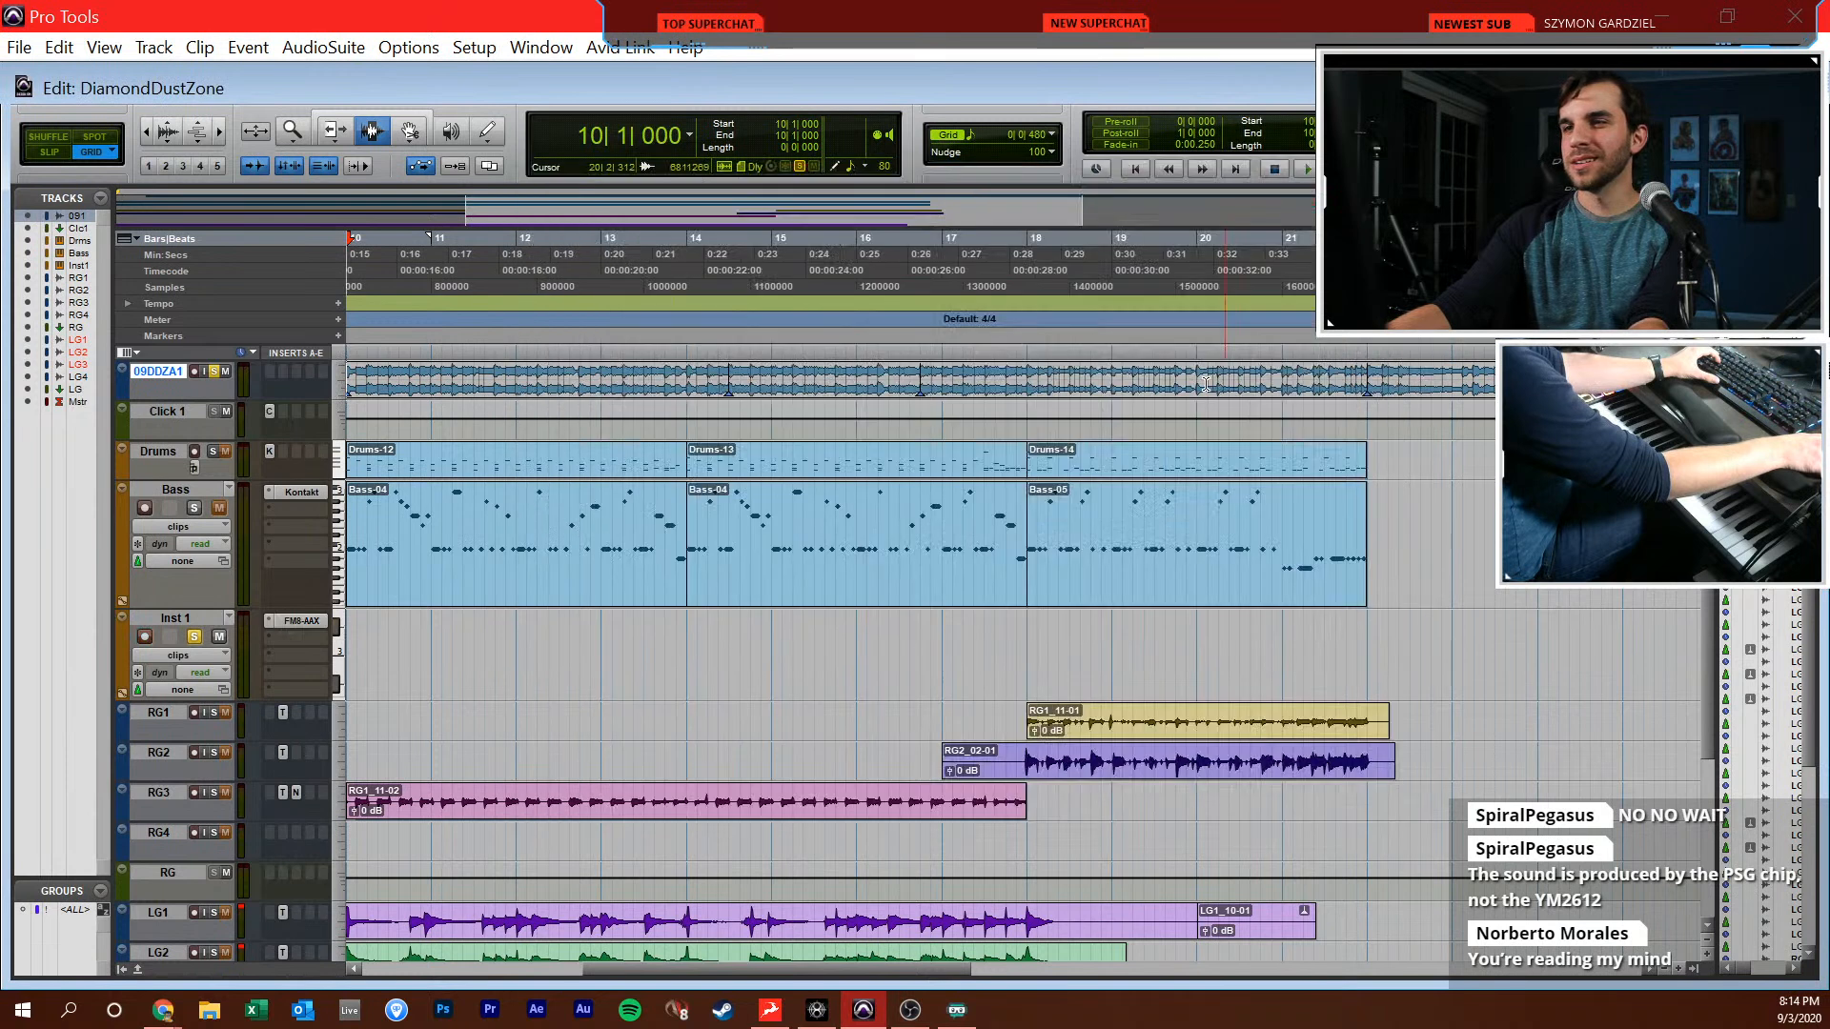
Play the soloed 09DDZA1 reference track from 14|1|000 and return the edit cursor to 10|1|000
click(1181, 669)
scroll(1198, 653, left, 3)
key(alt+Tab)
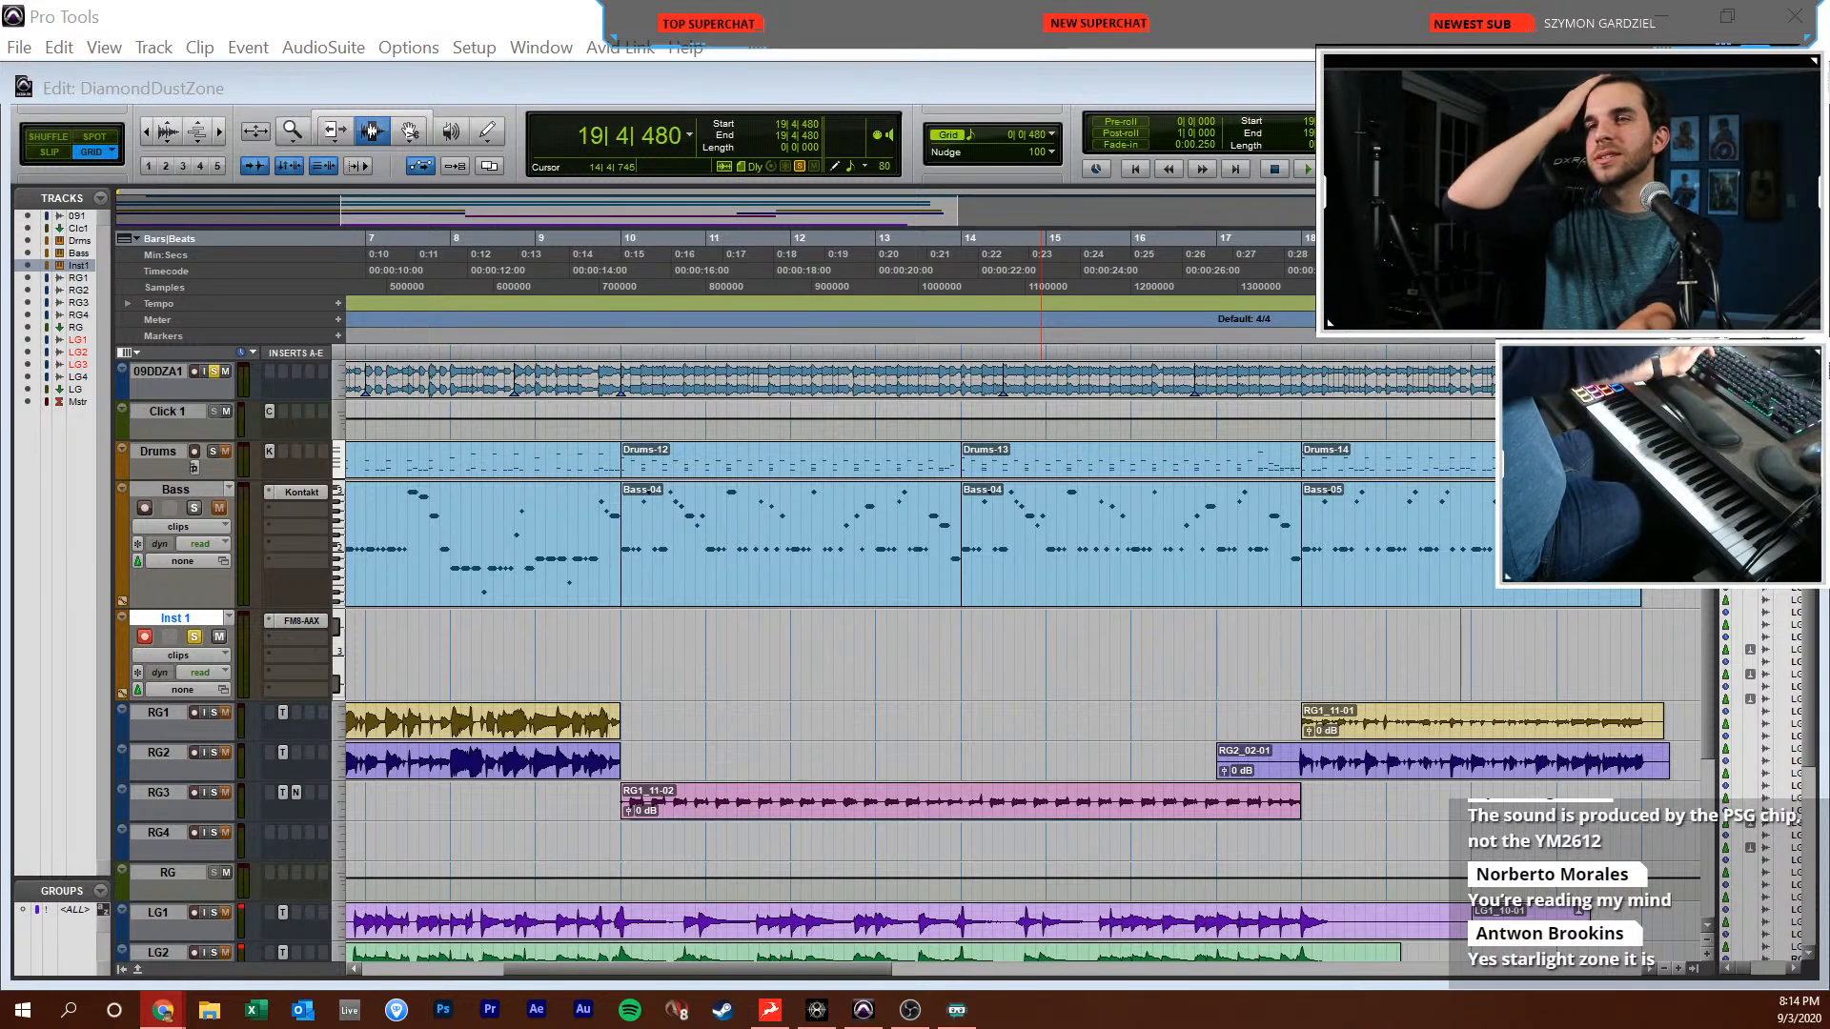
click(1249, 576)
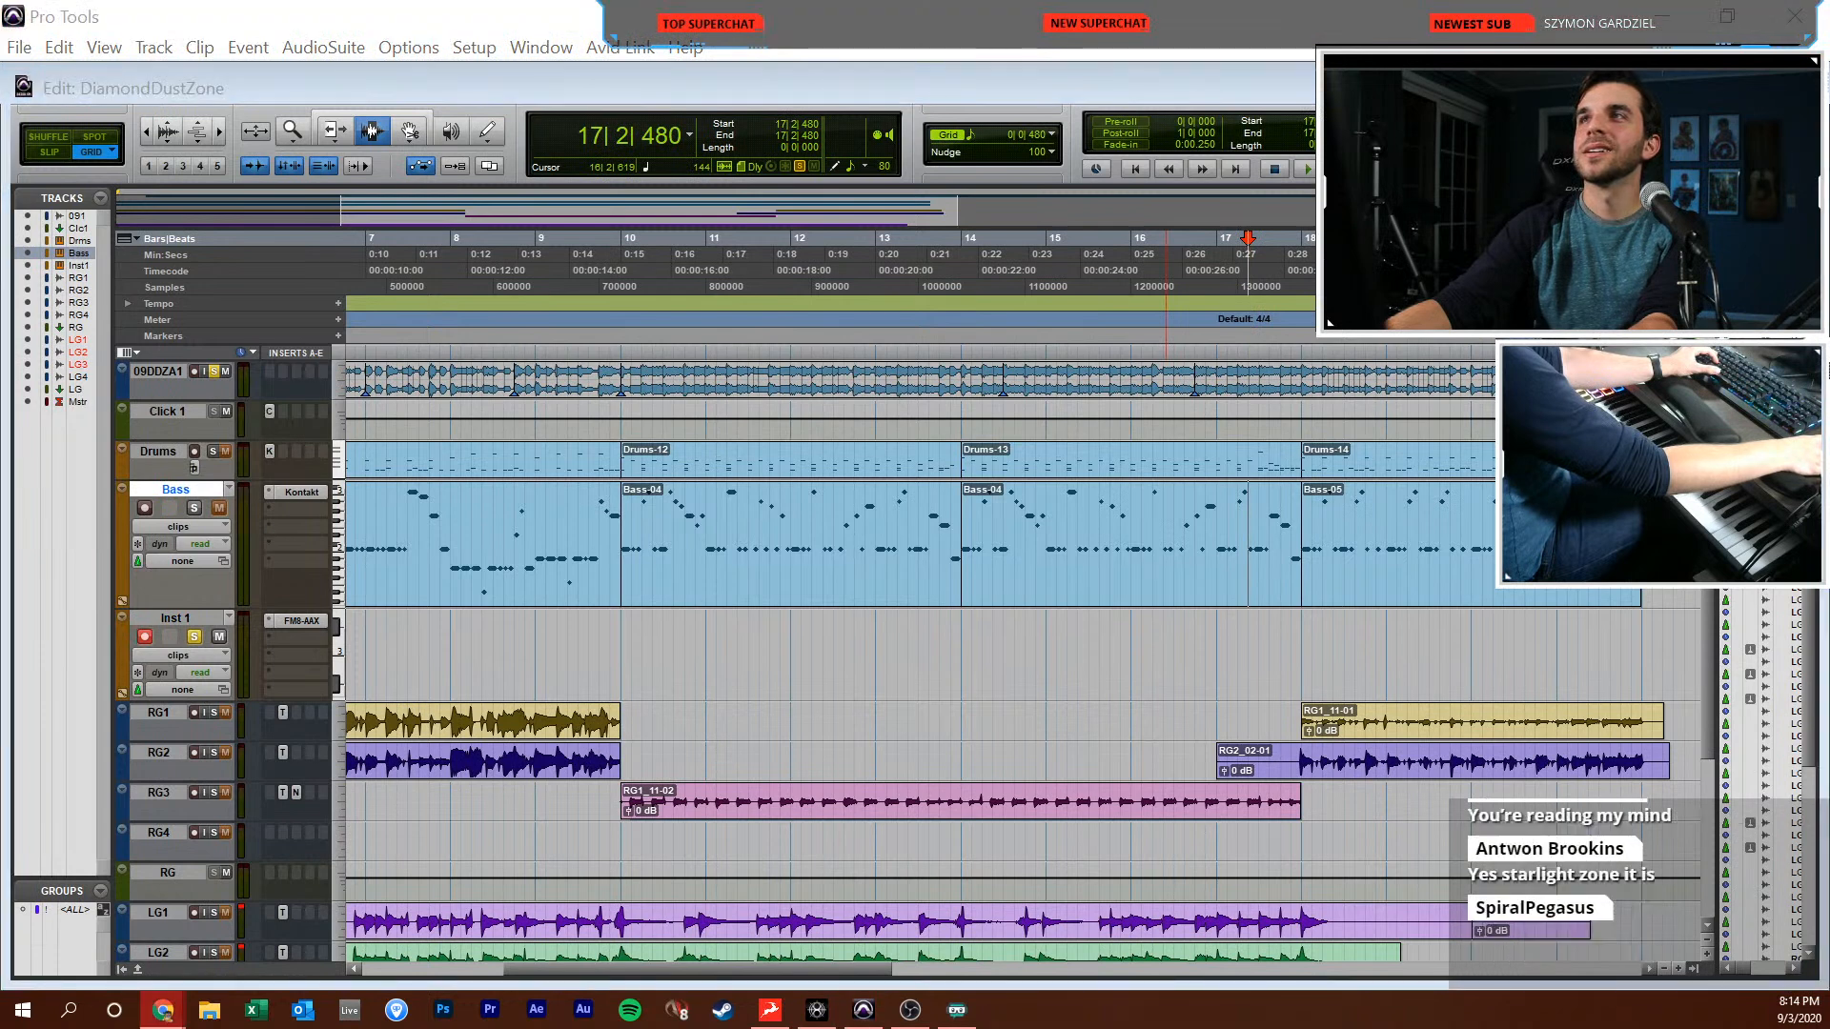
click(866, 416)
click(960, 379)
key(space)
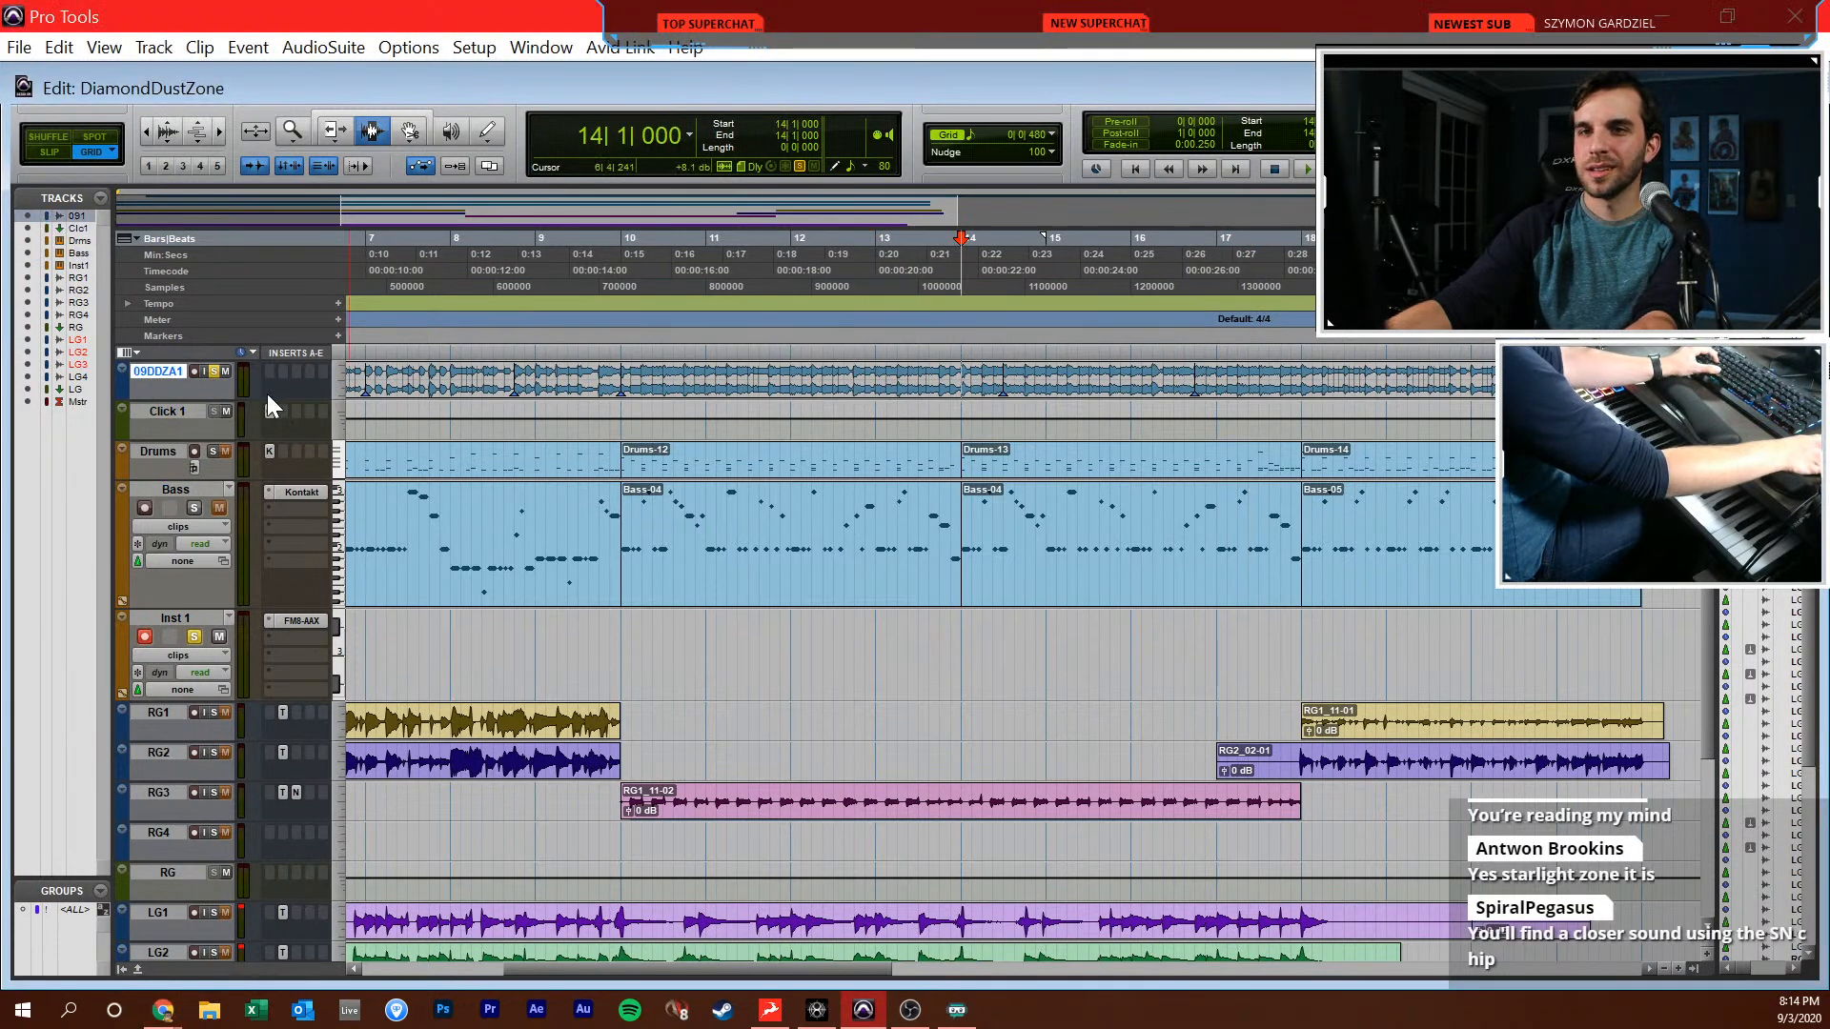
click(621, 388)
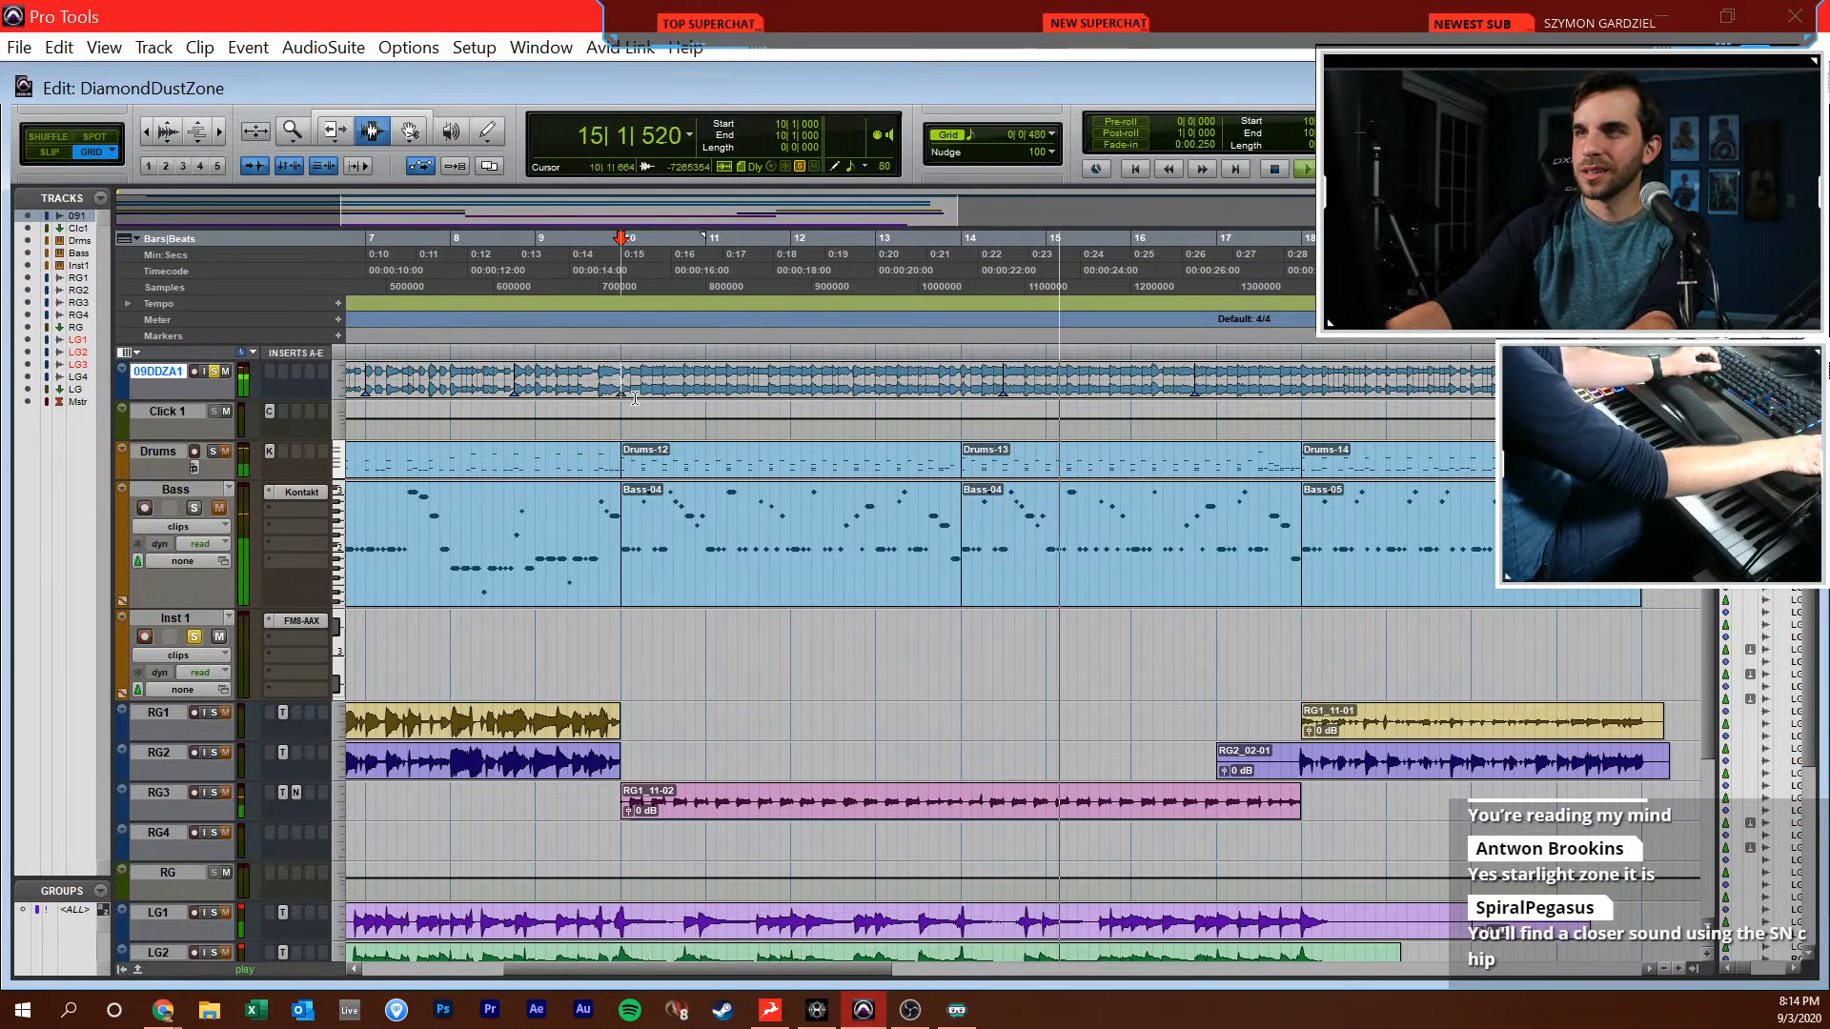
key(space)
Open FM8 on Inst 1 from the mixer and examine its Expert operator settings and FM matrix
key(ctrl+equal)
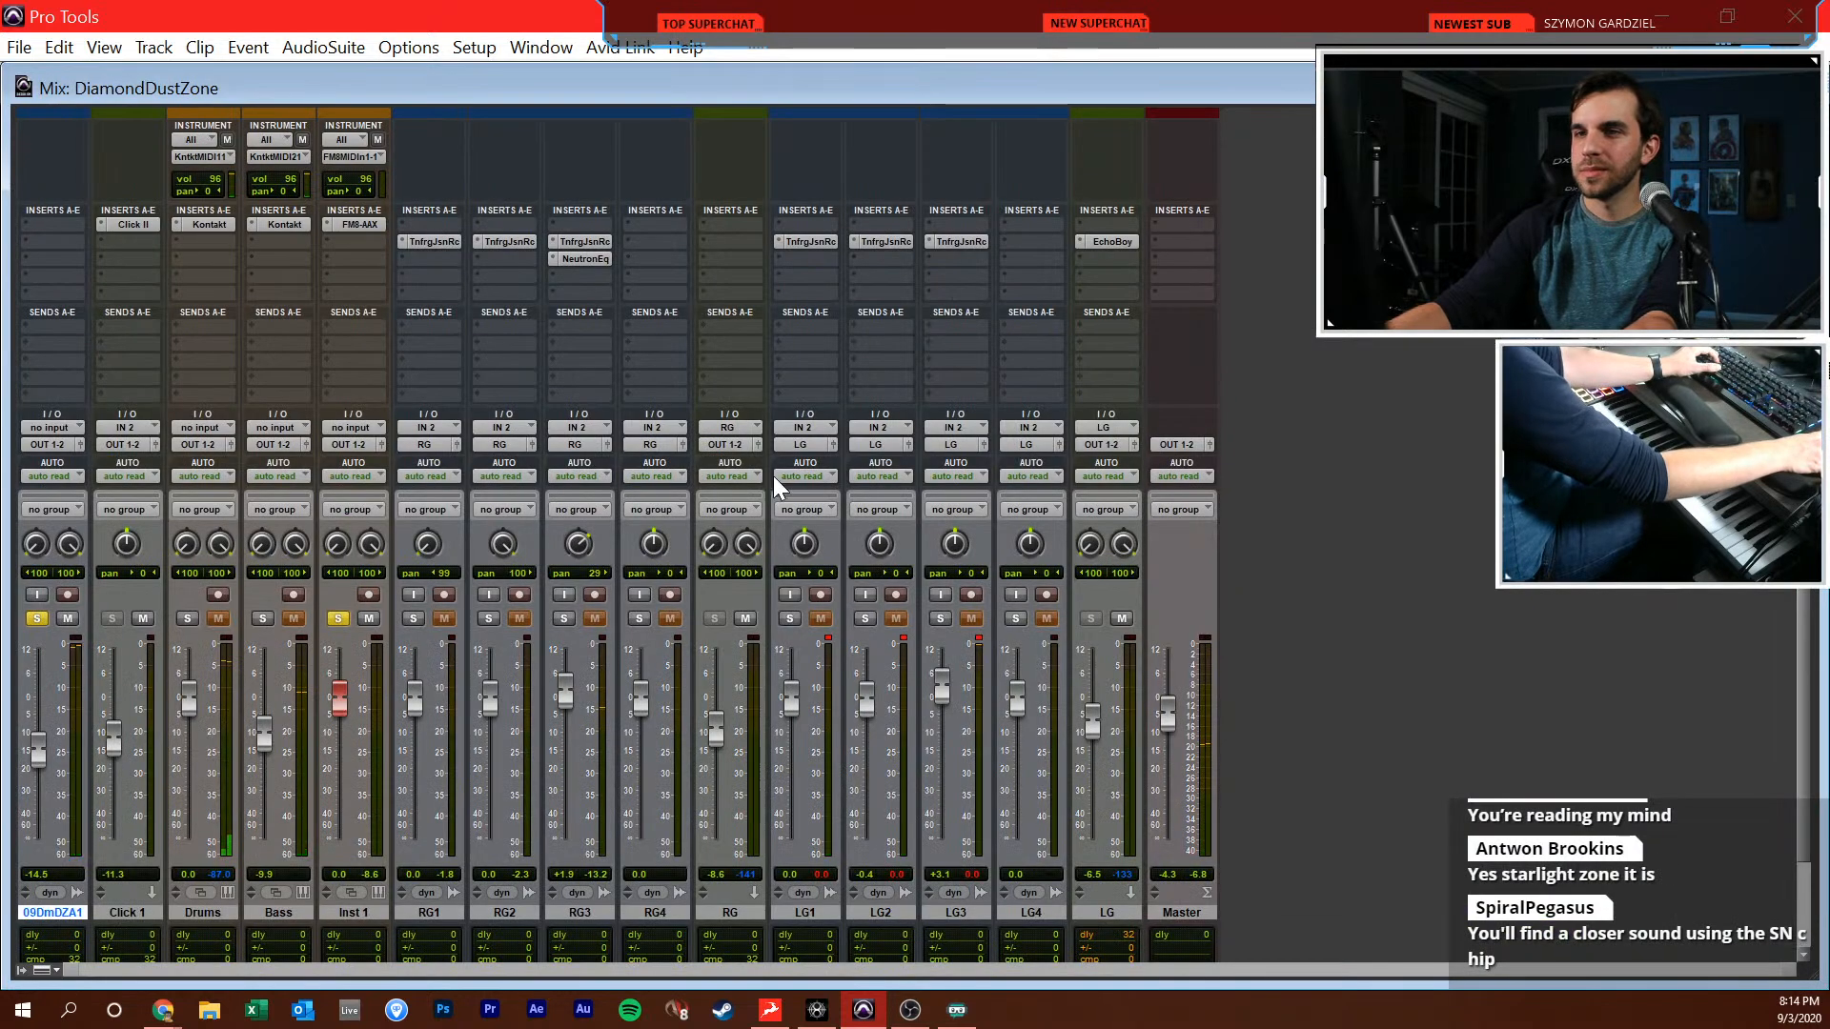
click(365, 224)
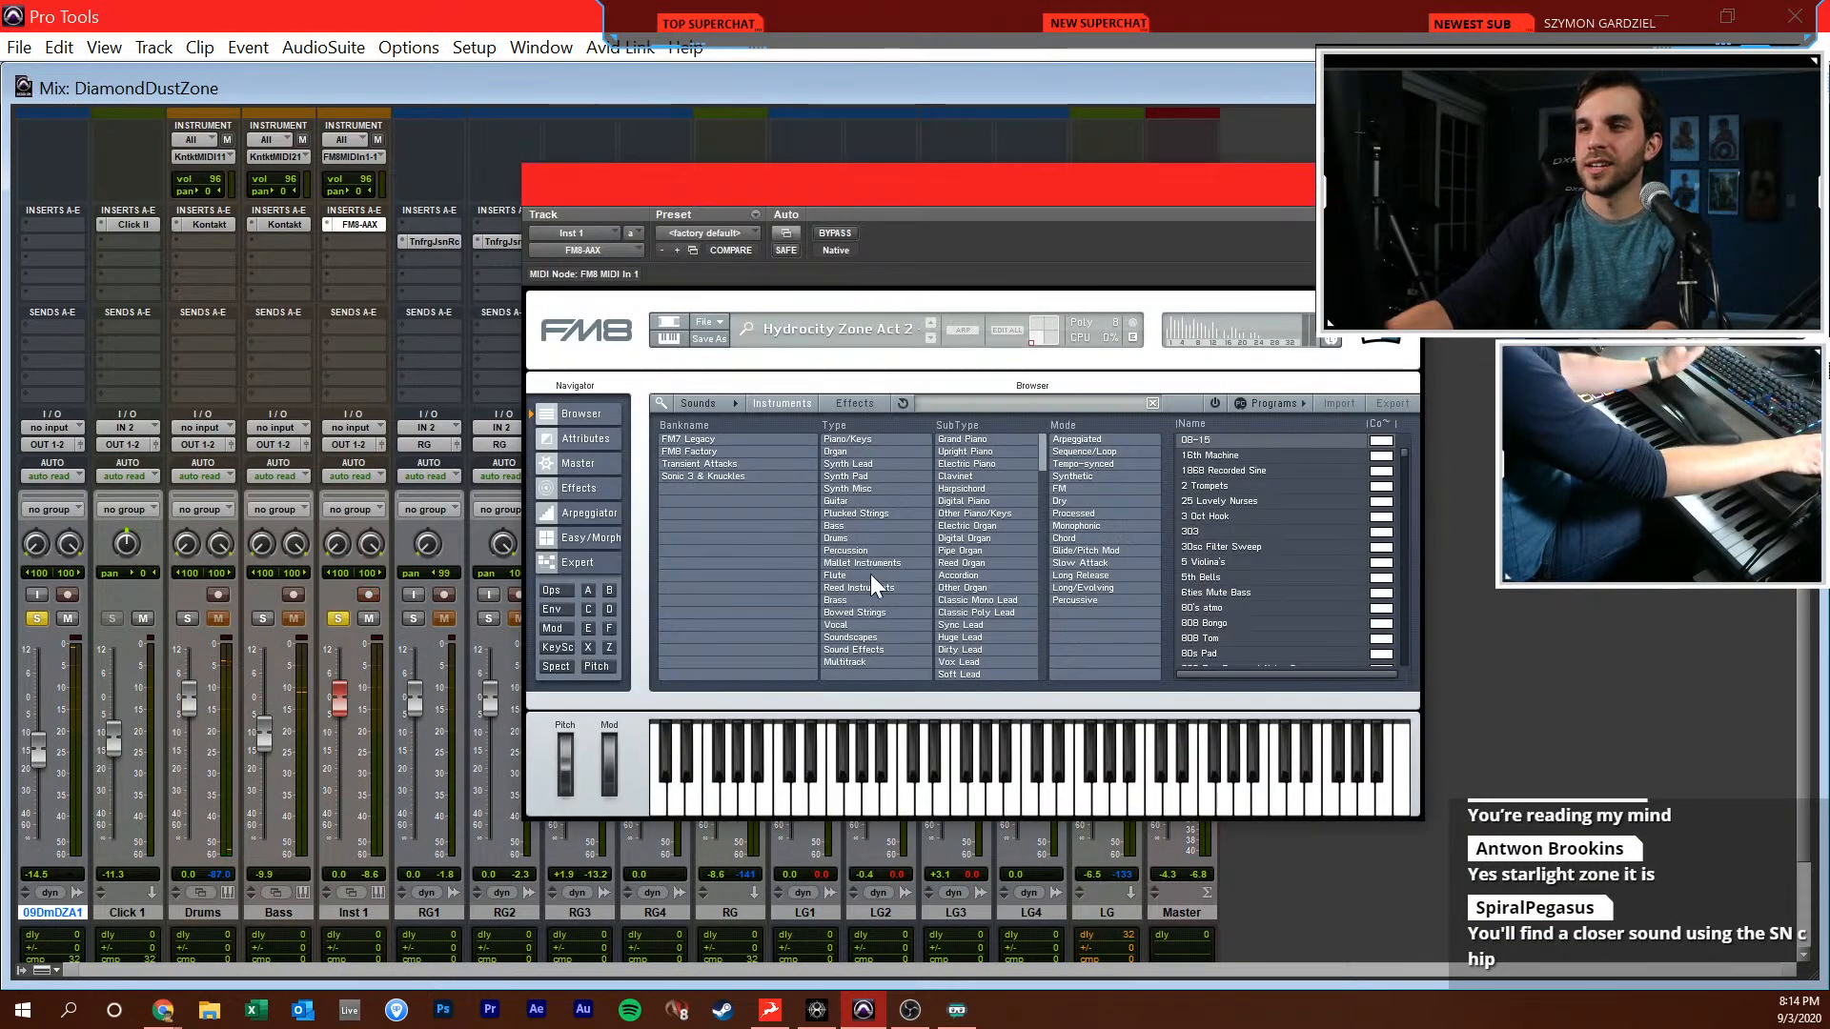
click(595, 565)
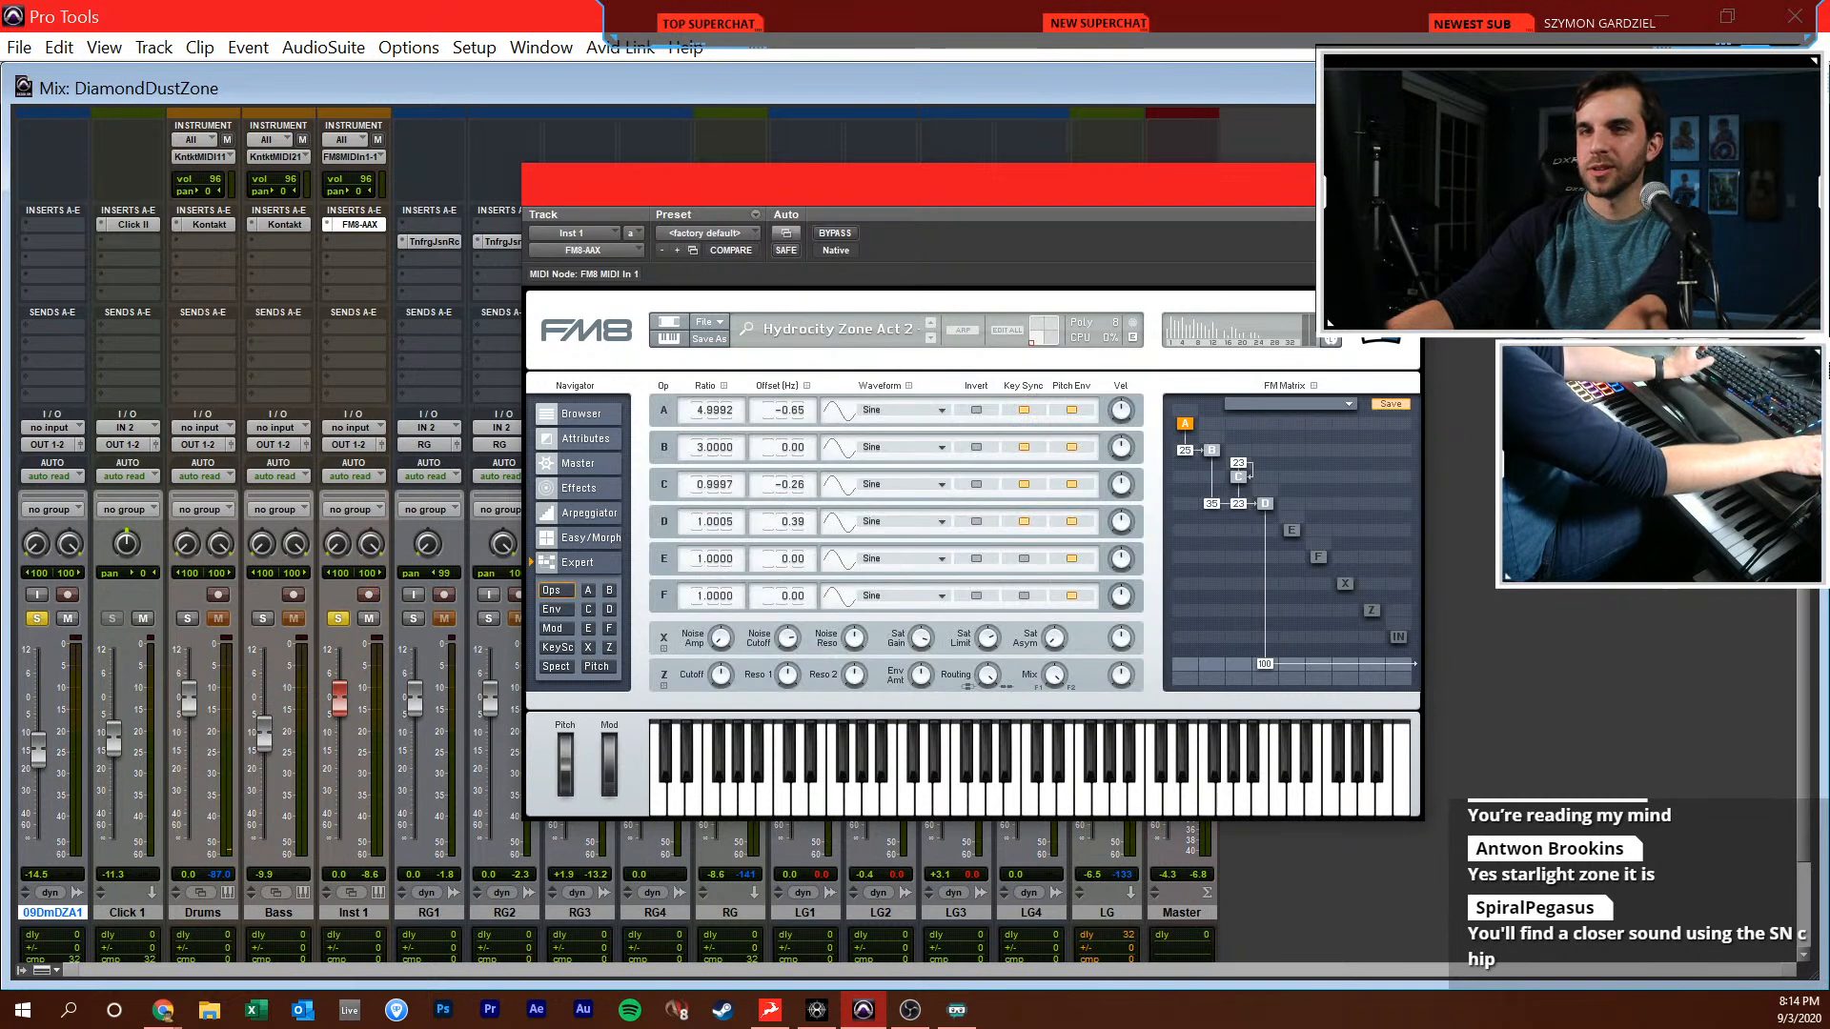
click(362, 226)
click(380, 243)
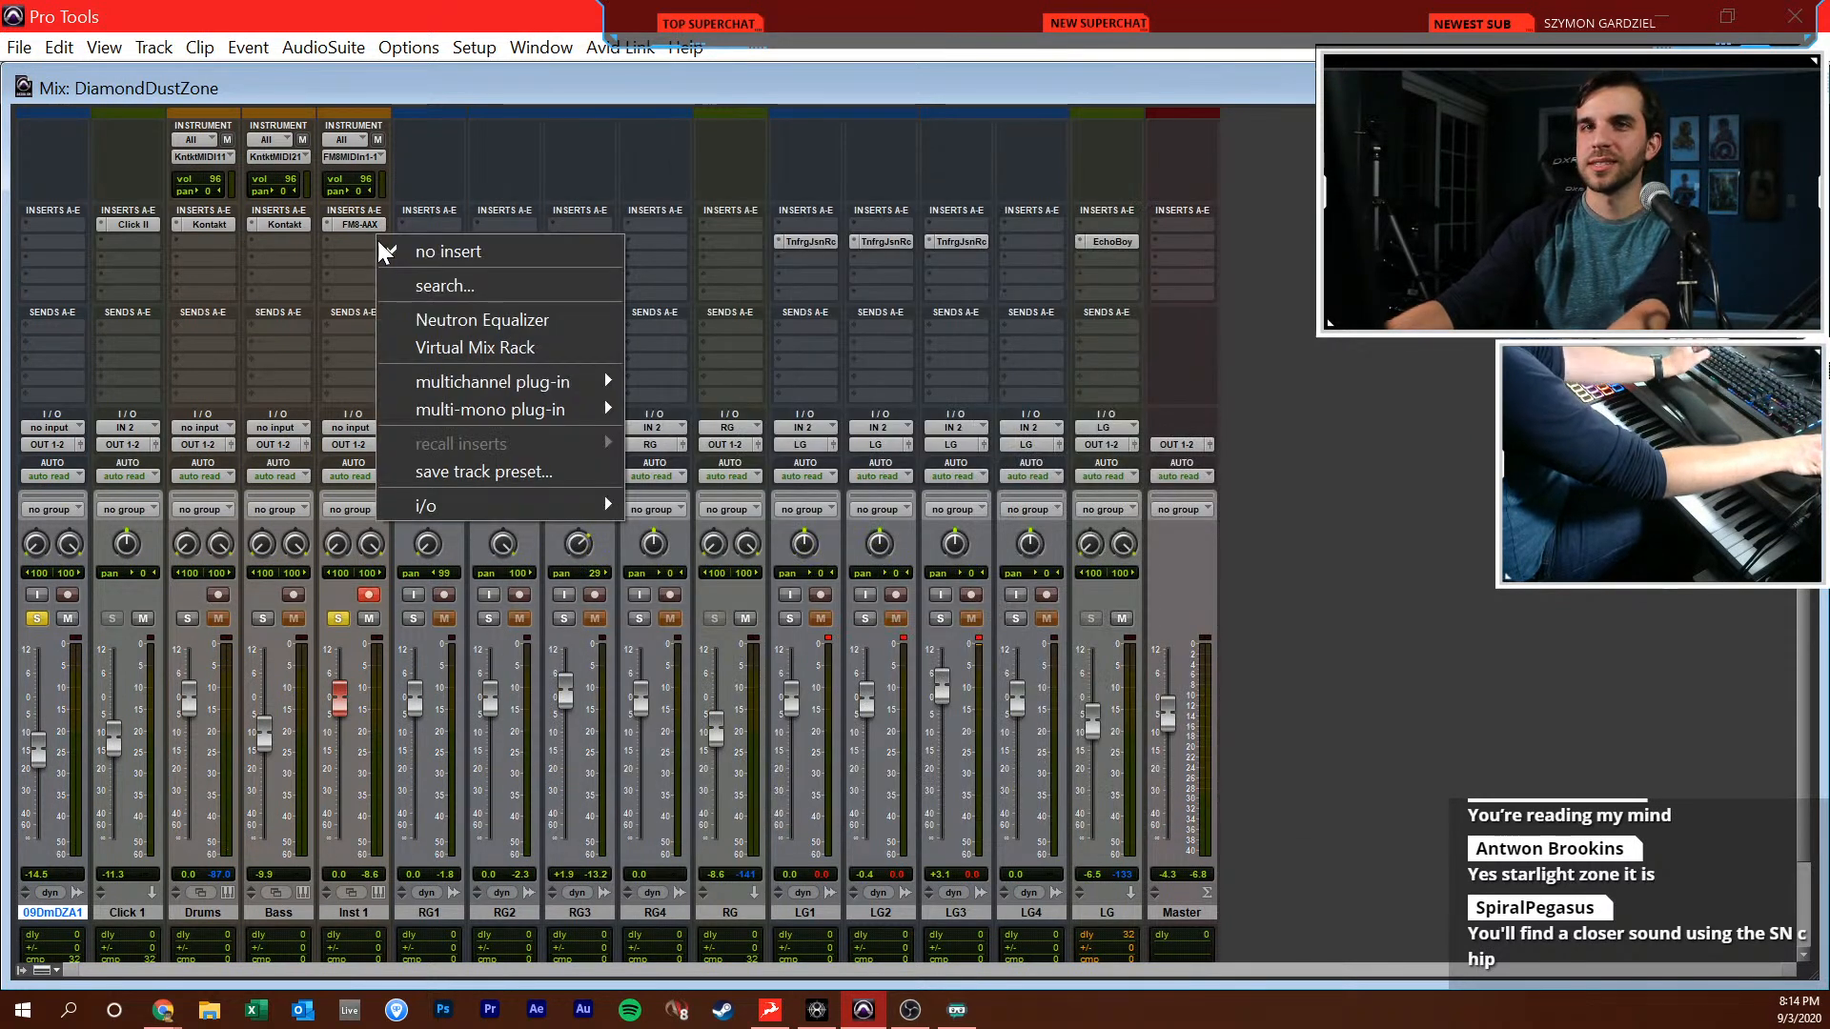
click(420, 239)
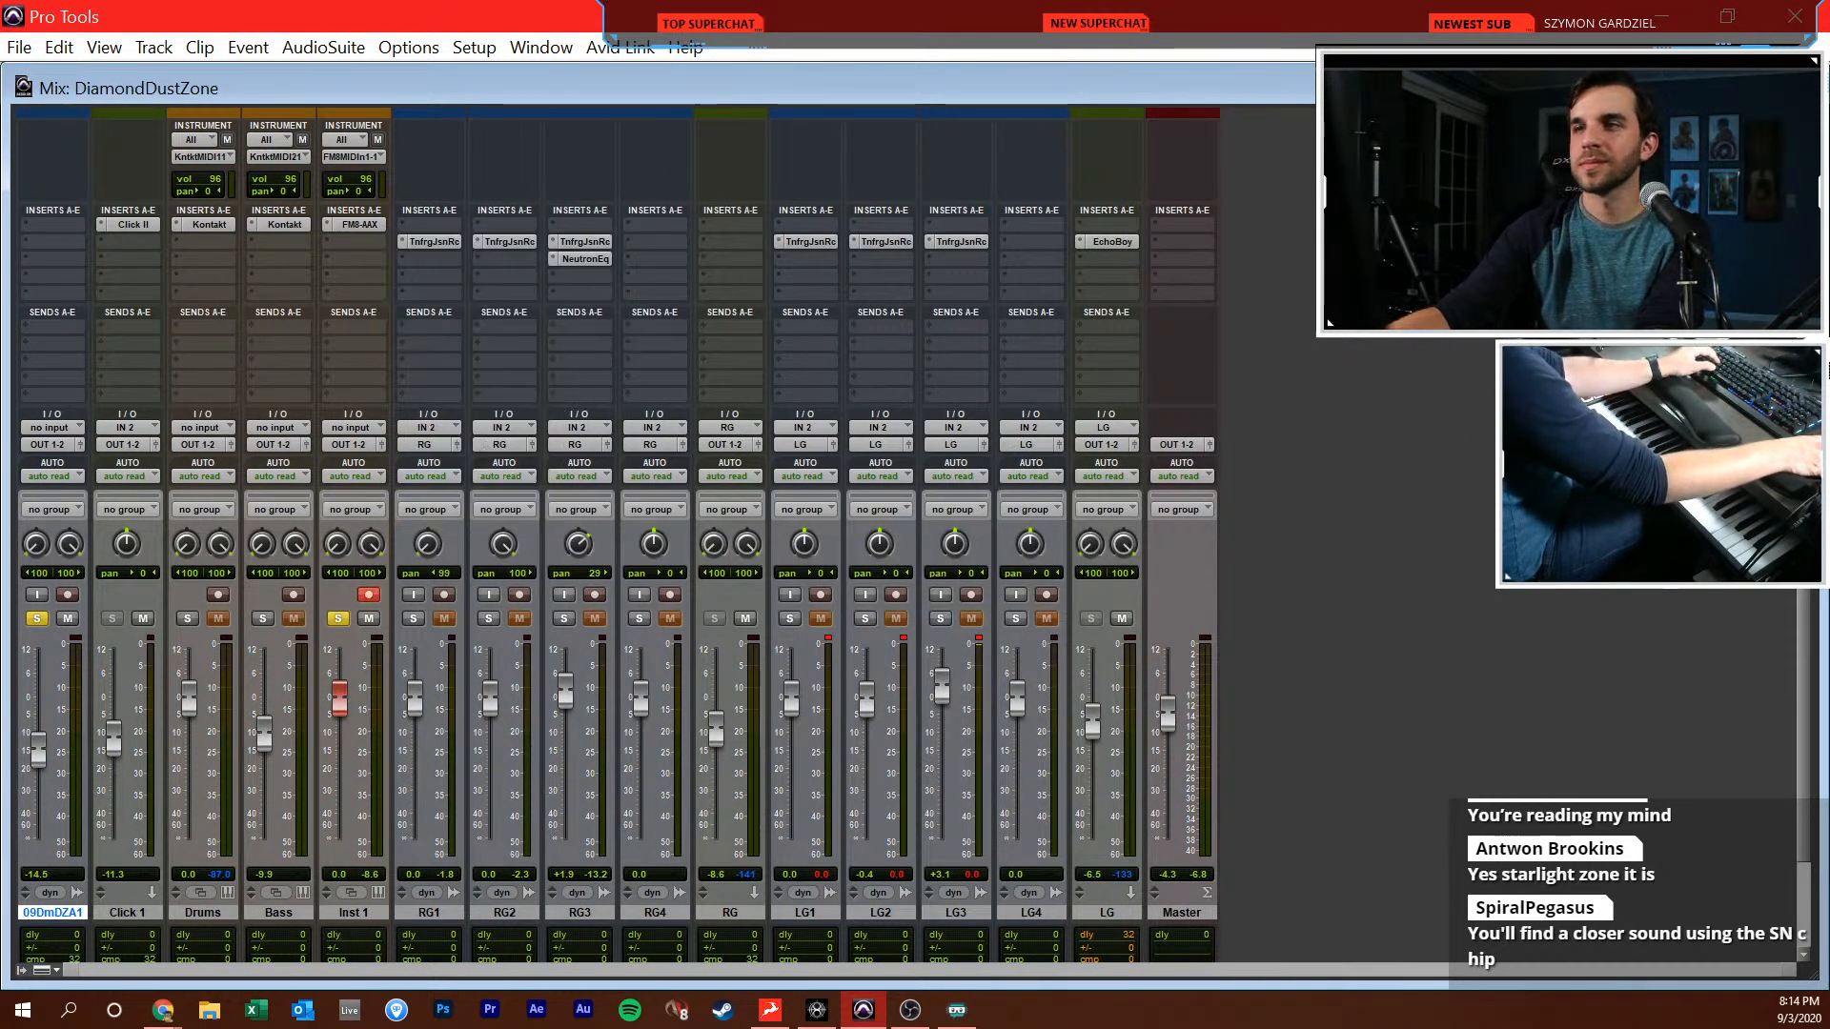
click(329, 226)
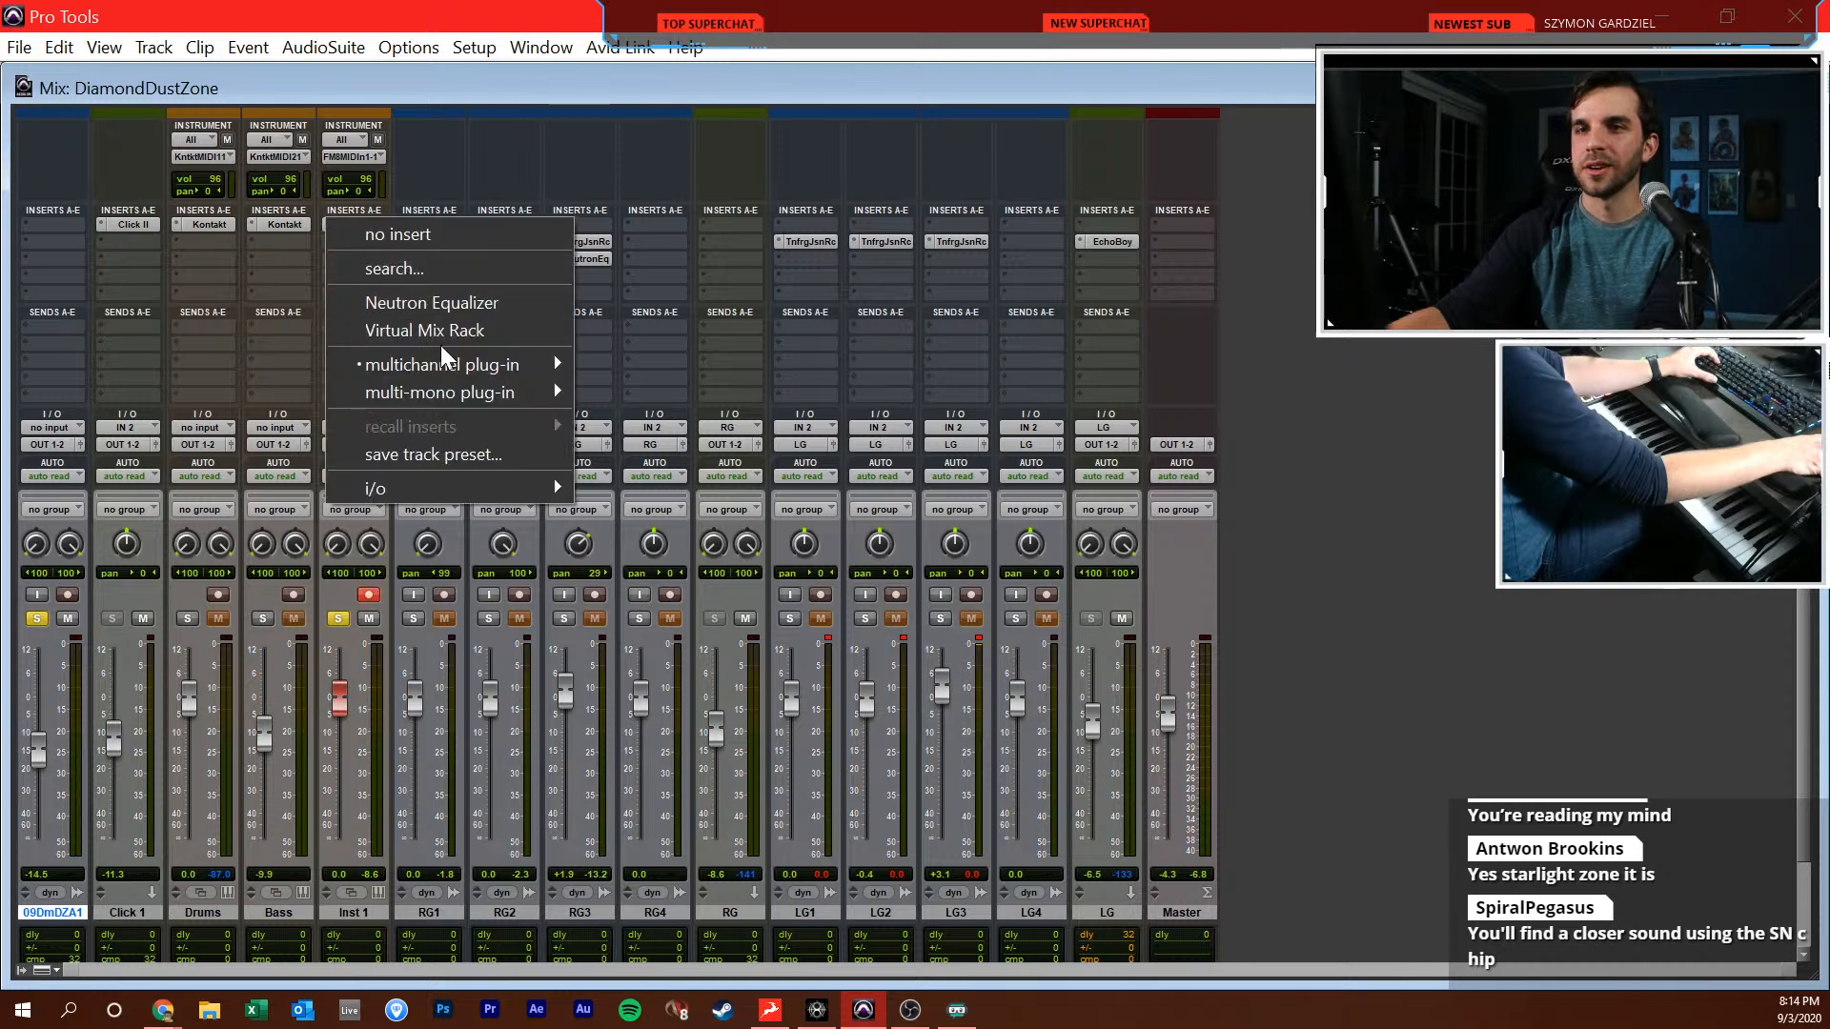
mouse_move(482, 362)
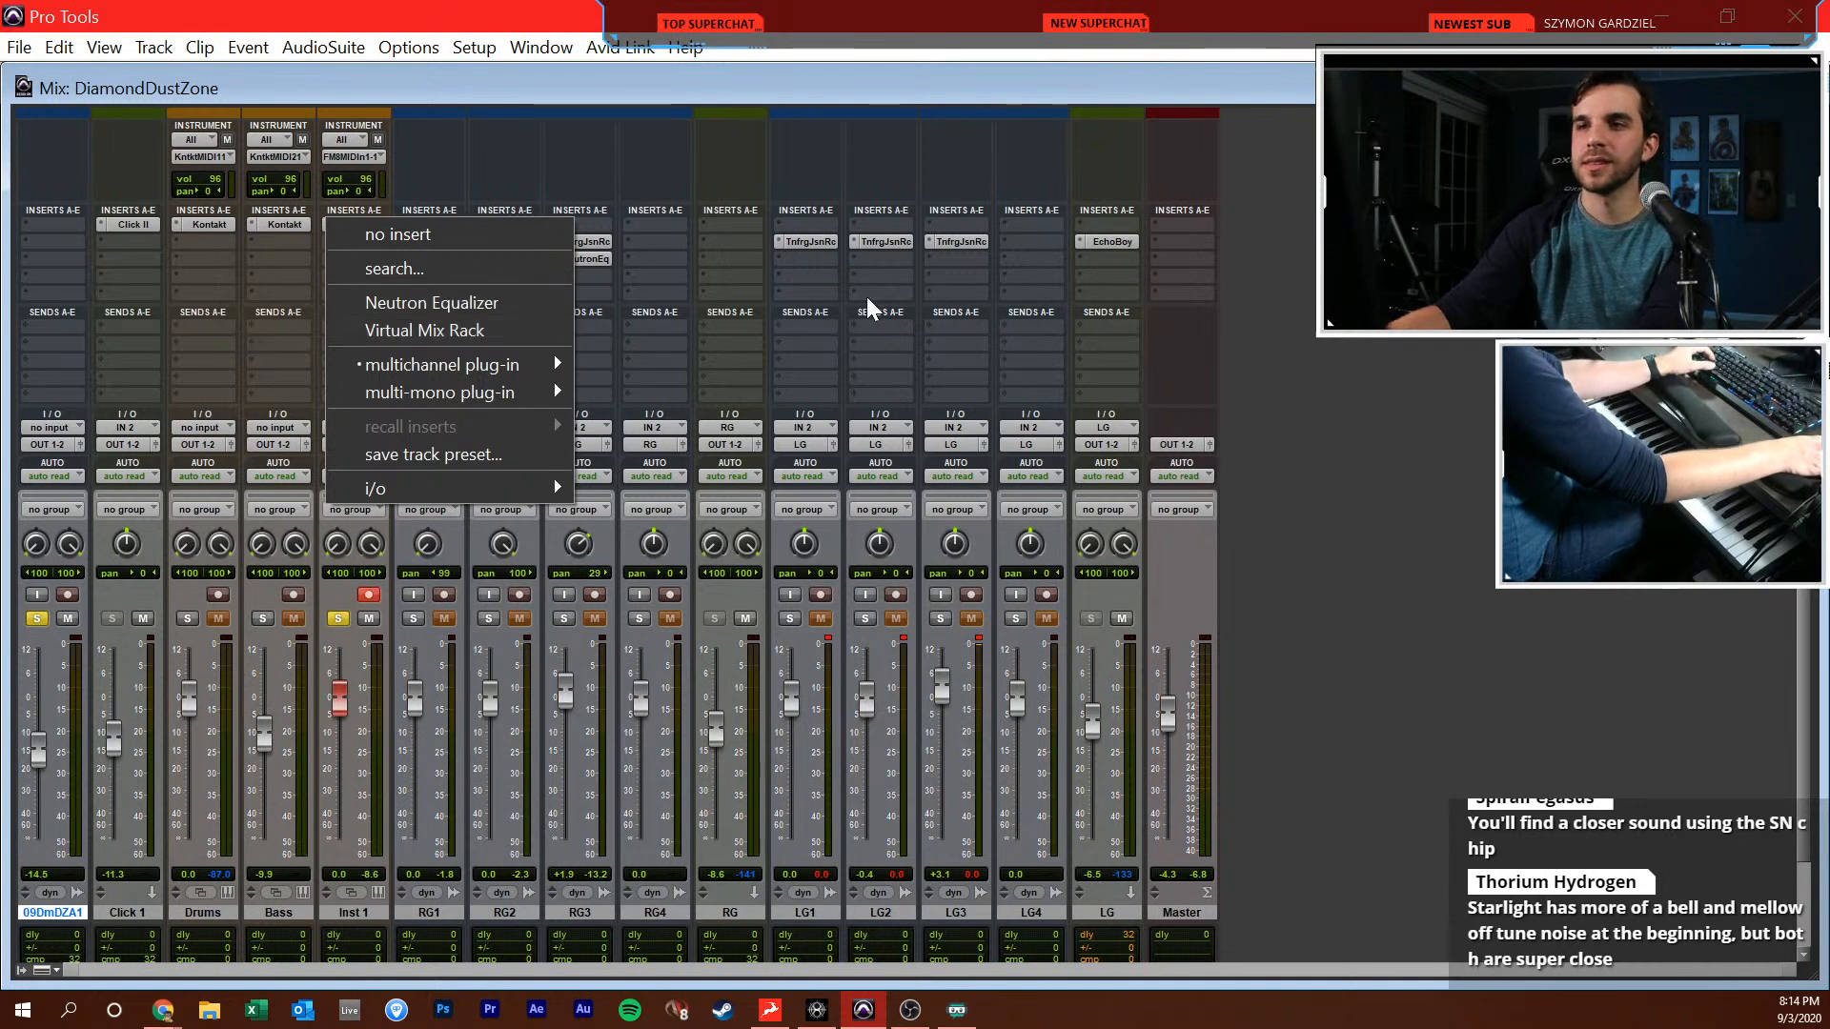
key(Escape)
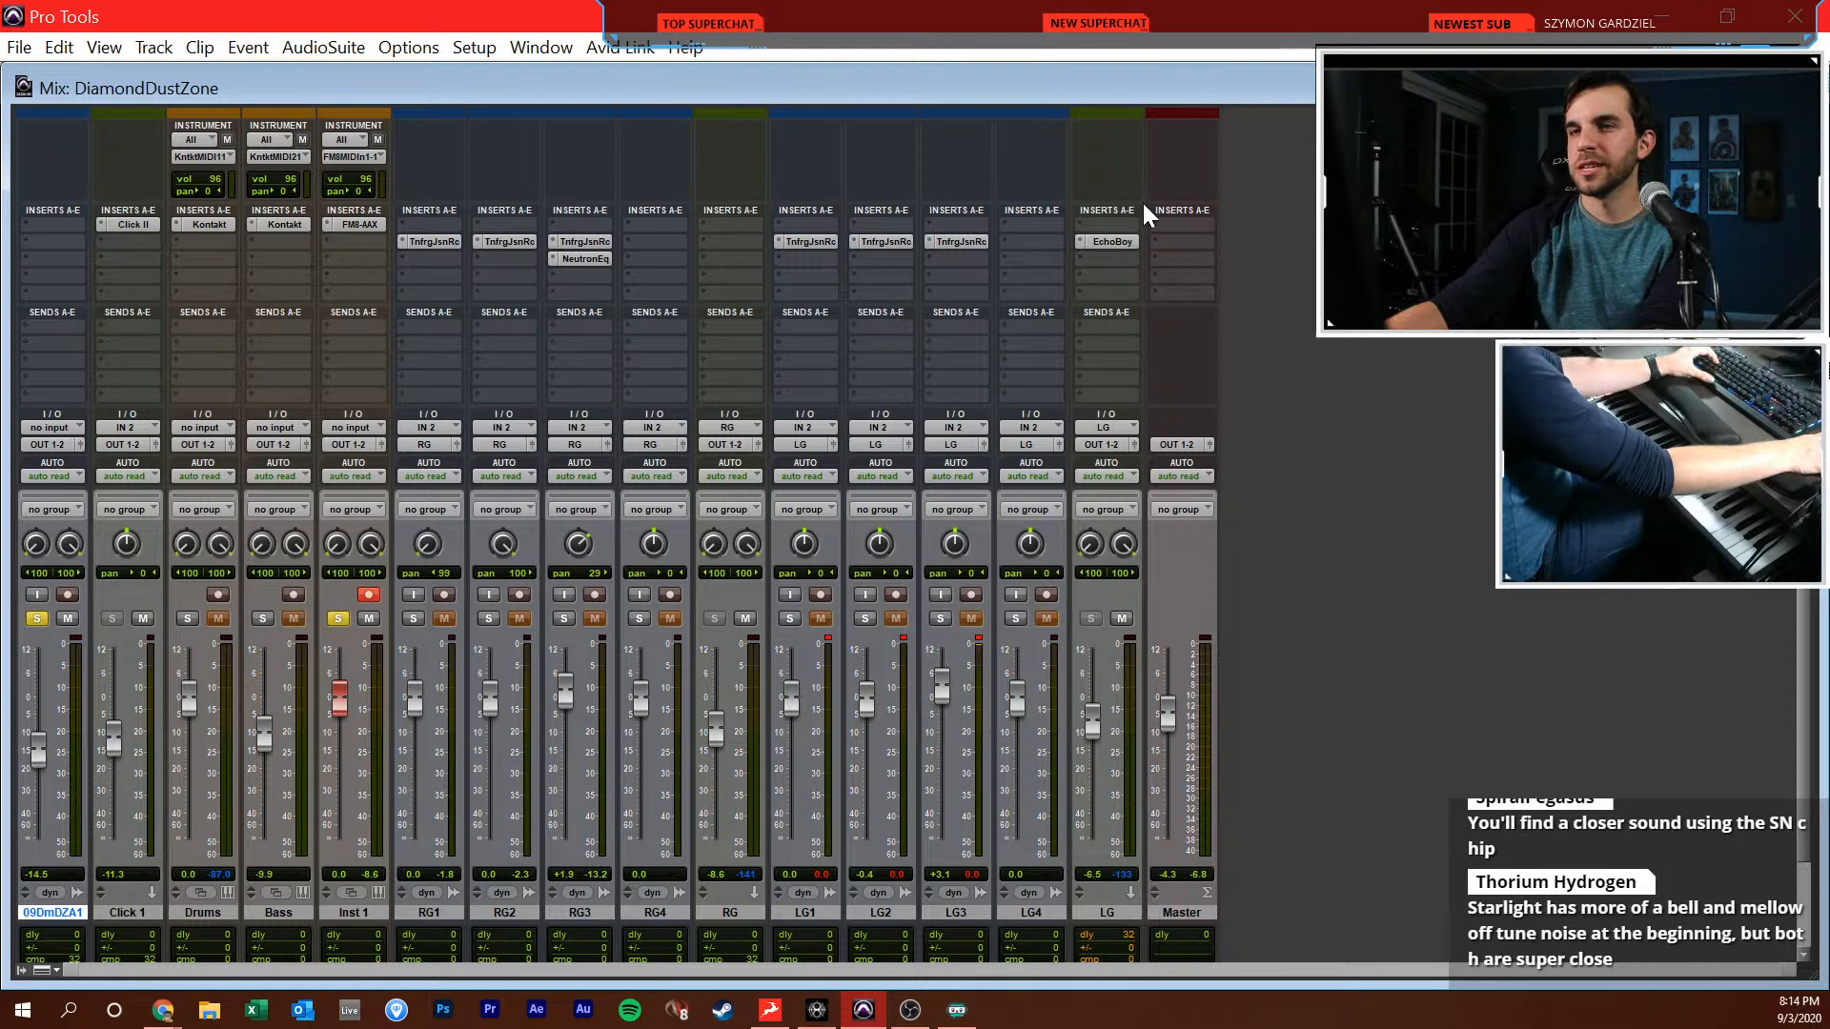
key(ctrl+equal)
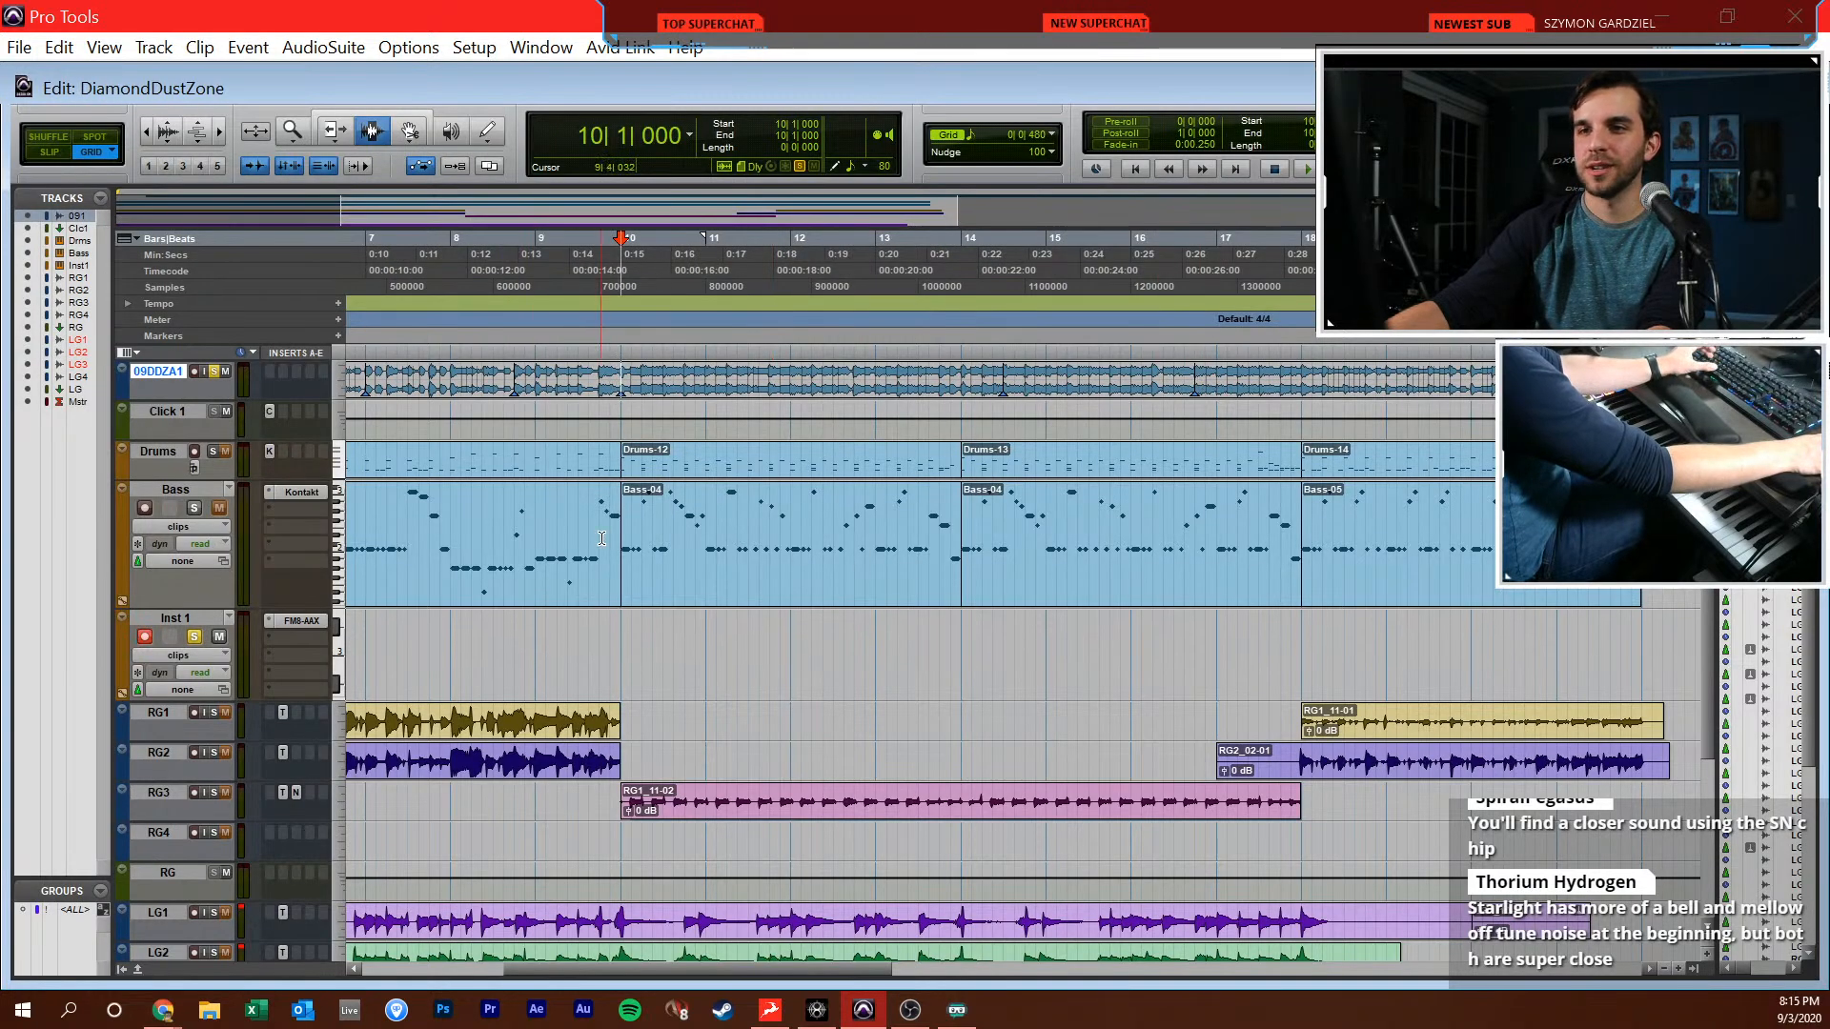
Place the edit cursor at 10|1|000 on Inst 1 and replace its FM8 instrument with Serum, dismissing the missing-noise message
drag(622, 531, 611, 529)
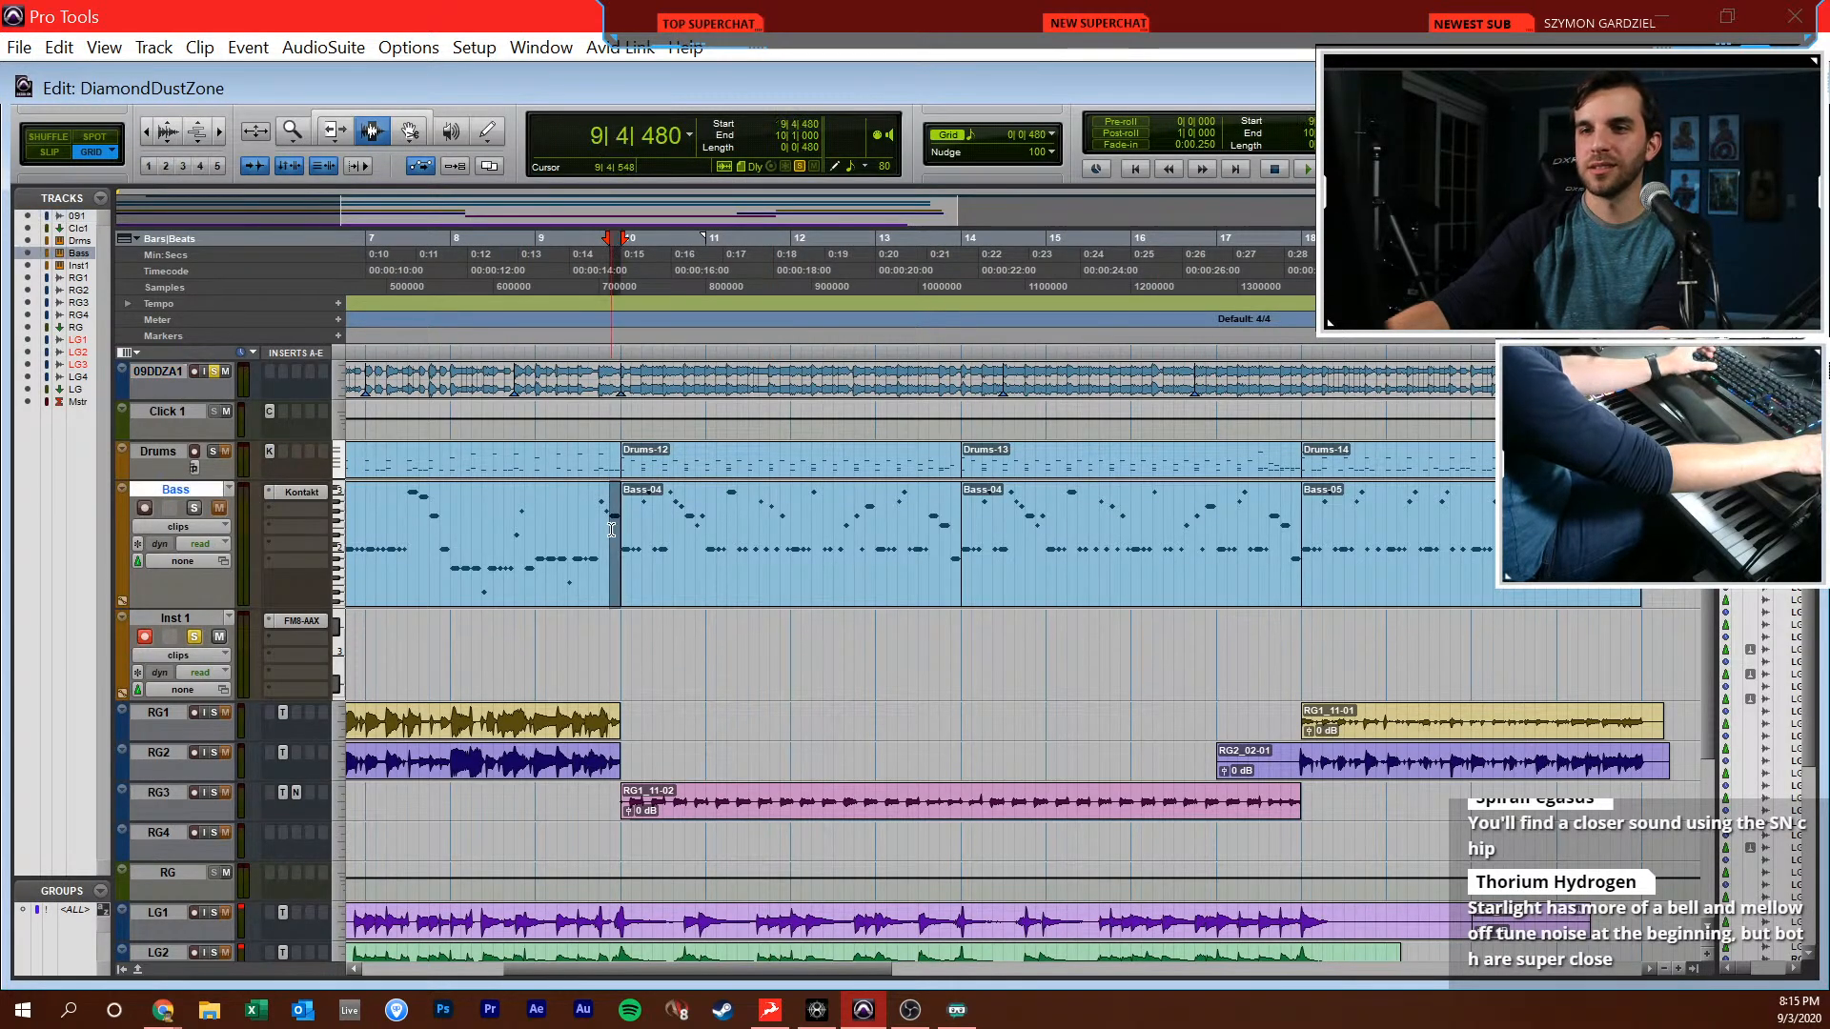
click(726, 503)
click(684, 532)
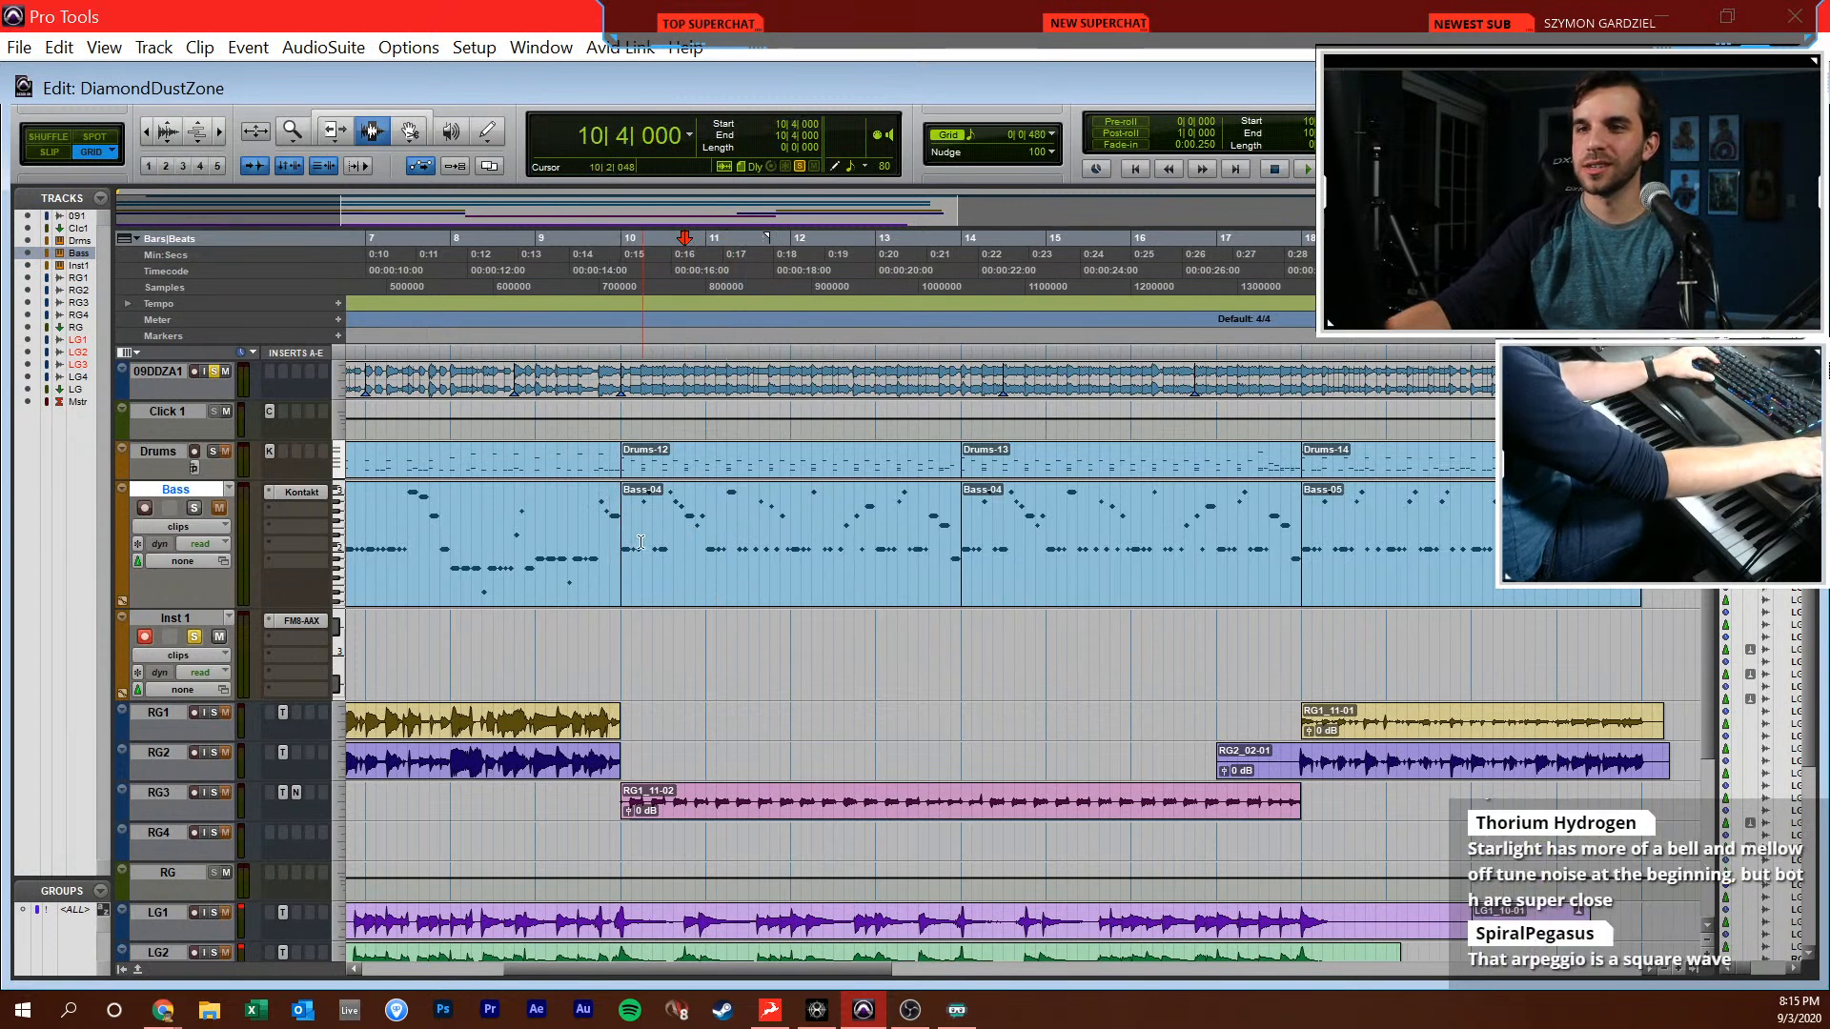
click(617, 596)
click(616, 615)
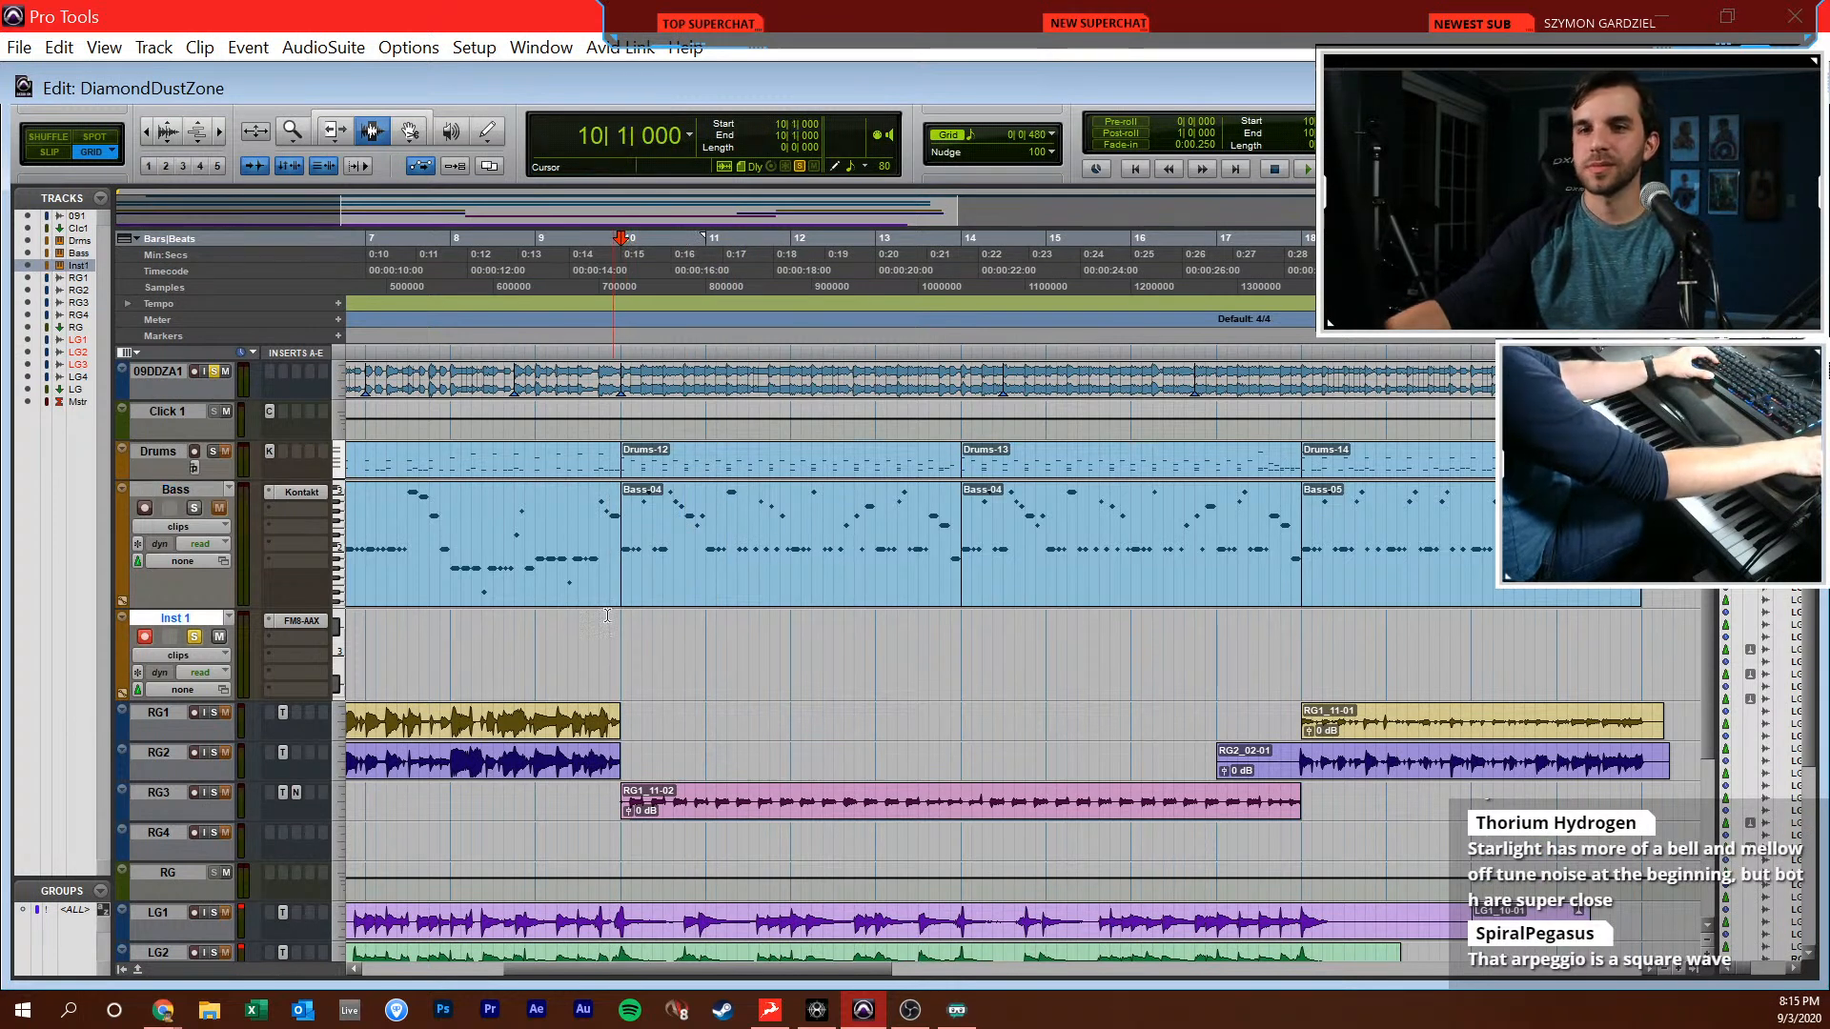
click(265, 625)
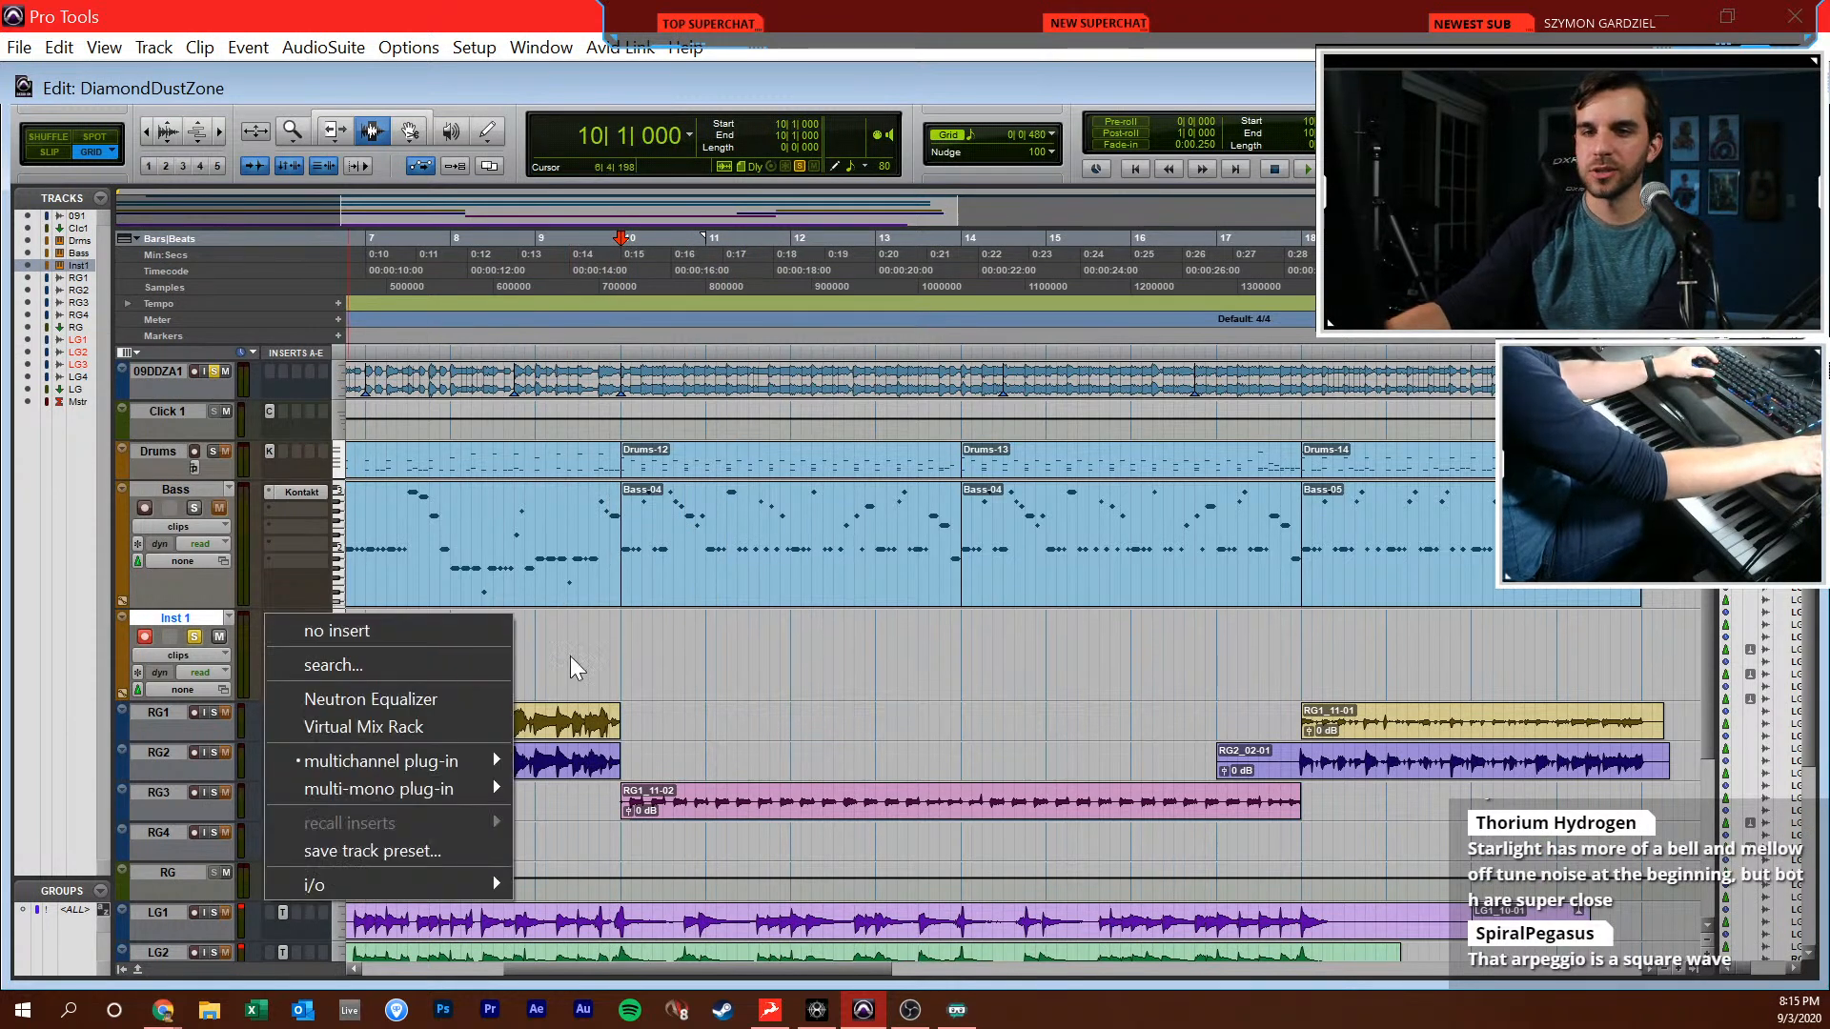
text(absyn)
key(Return)
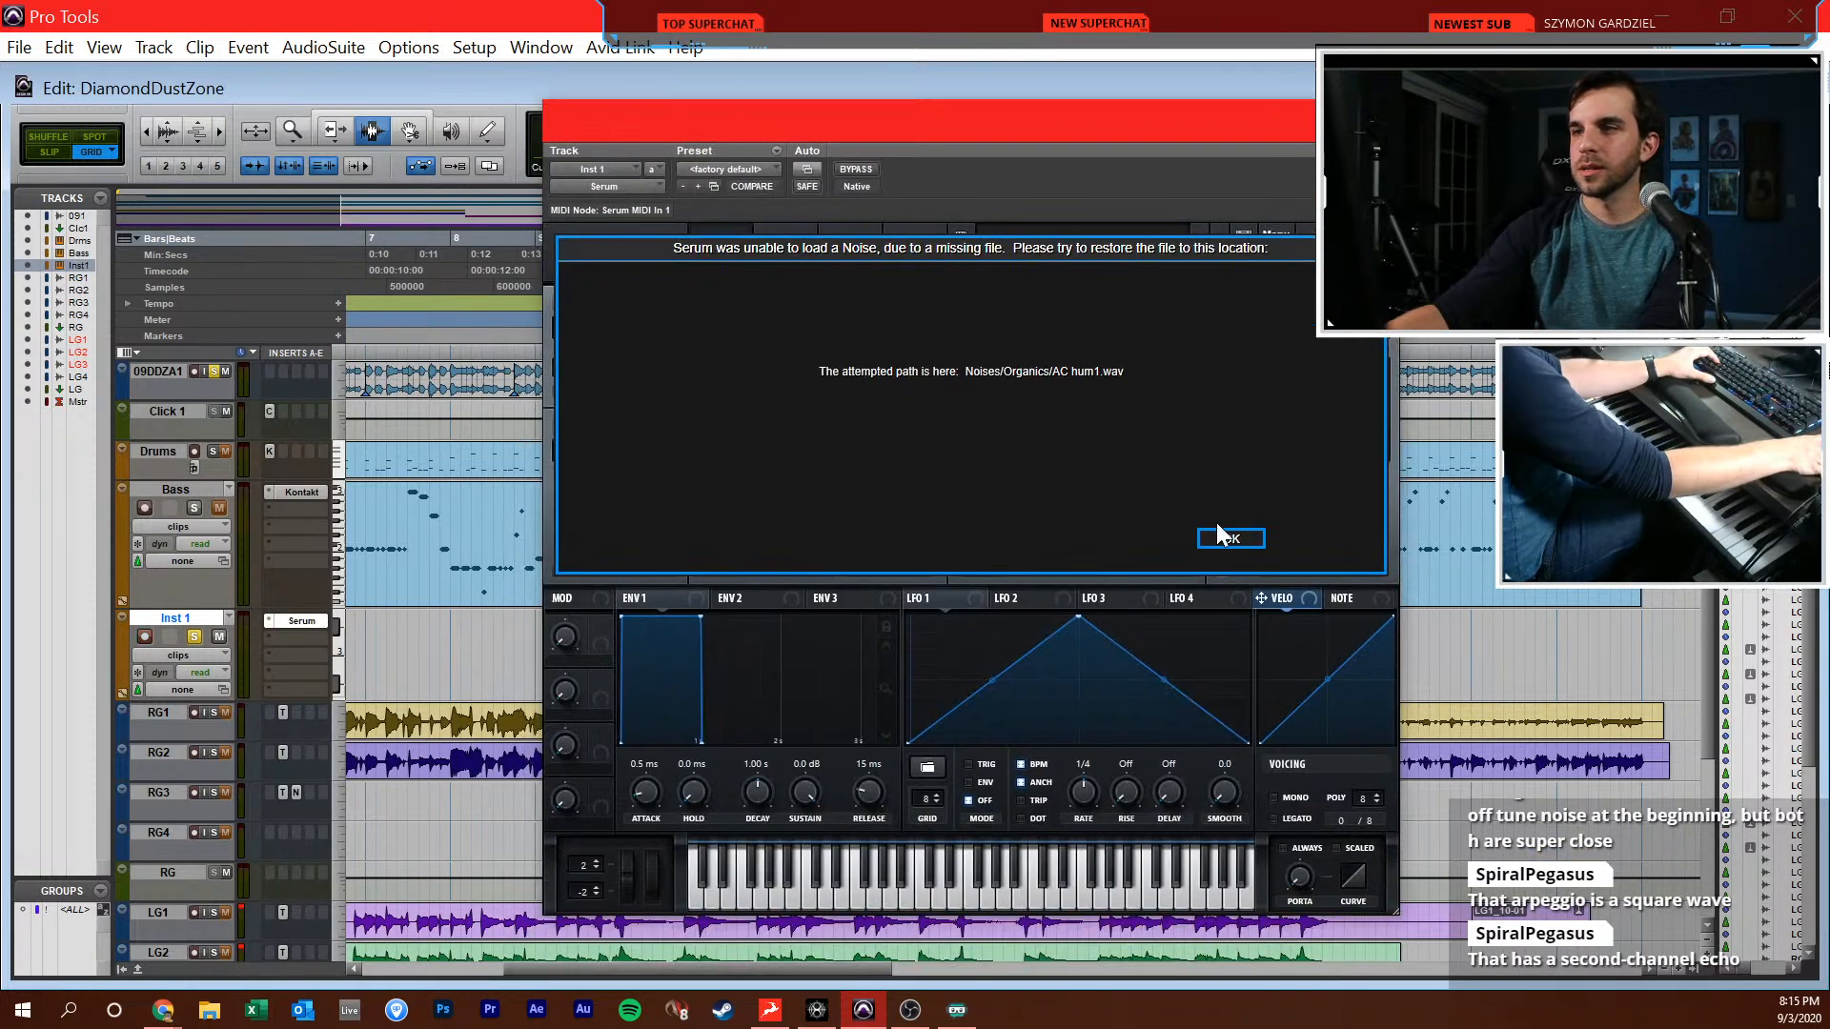
click(1224, 537)
Load the Analog Basic Shapes wavetable into Serum's oscillator A, move its wavetable position to the square wave and show the mixer
click(776, 328)
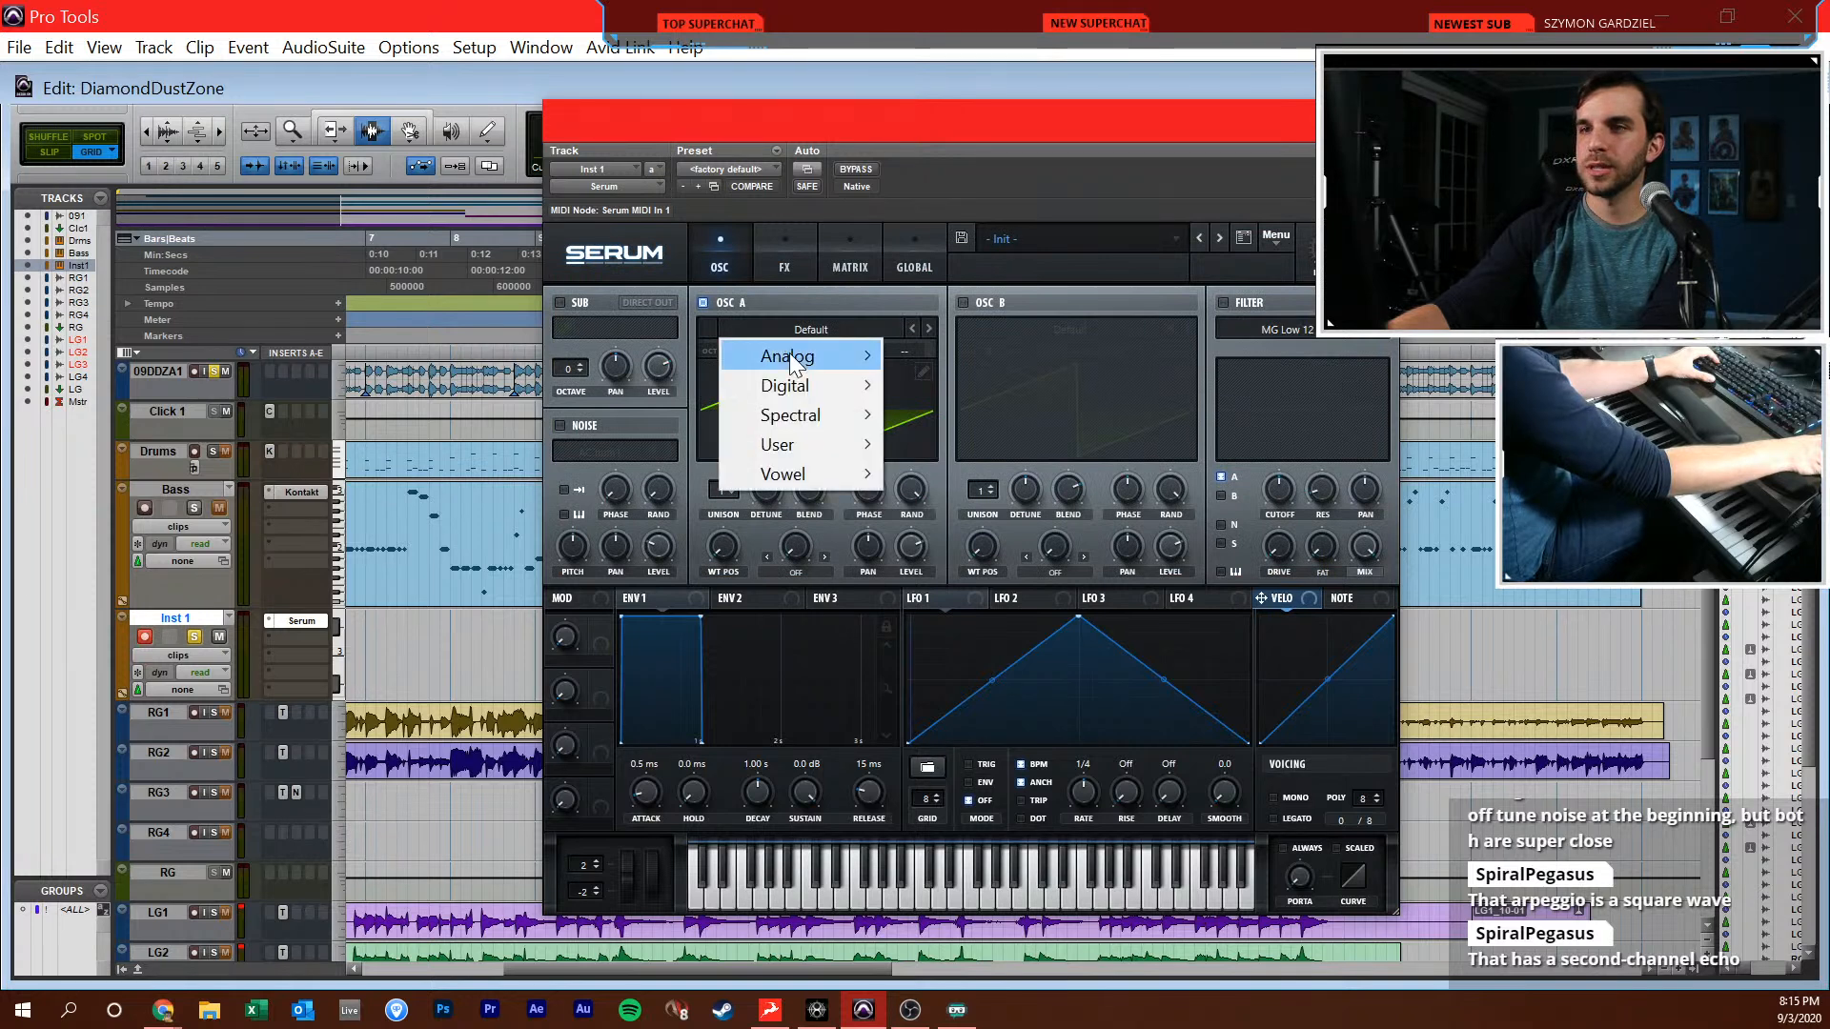
mouse_move(790, 353)
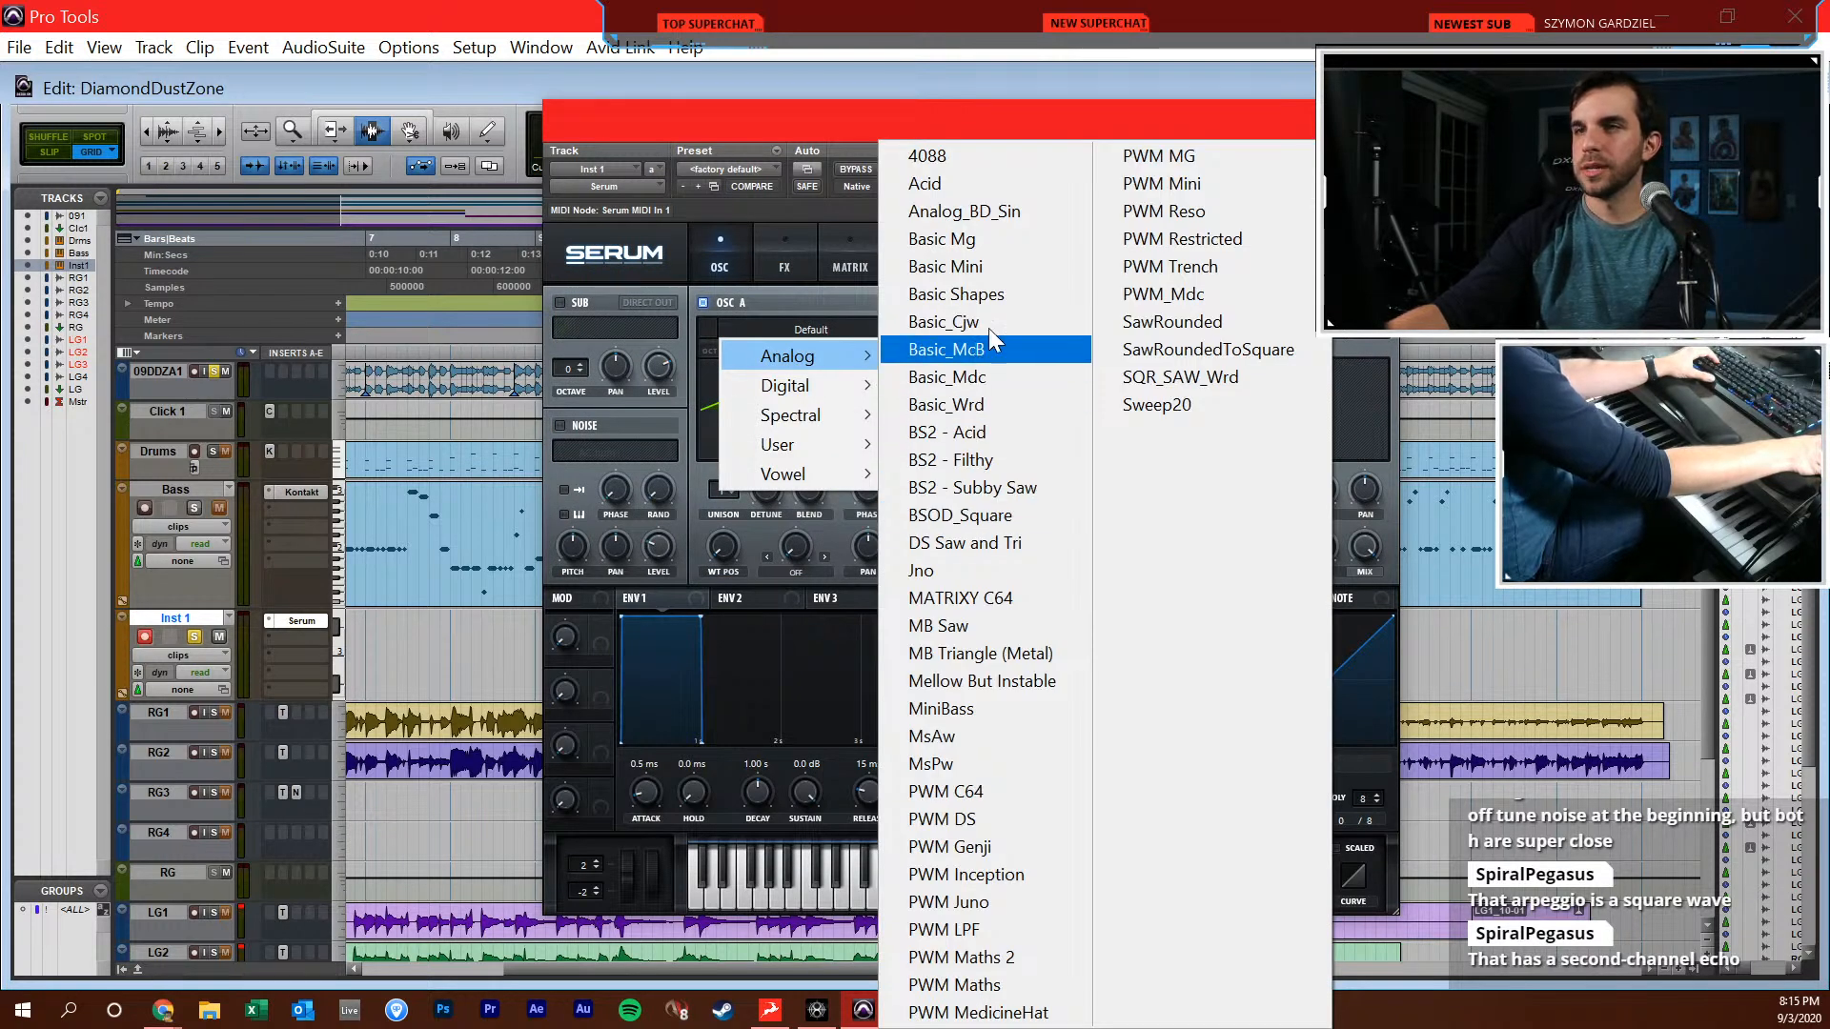
click(978, 294)
drag(724, 546, 725, 450)
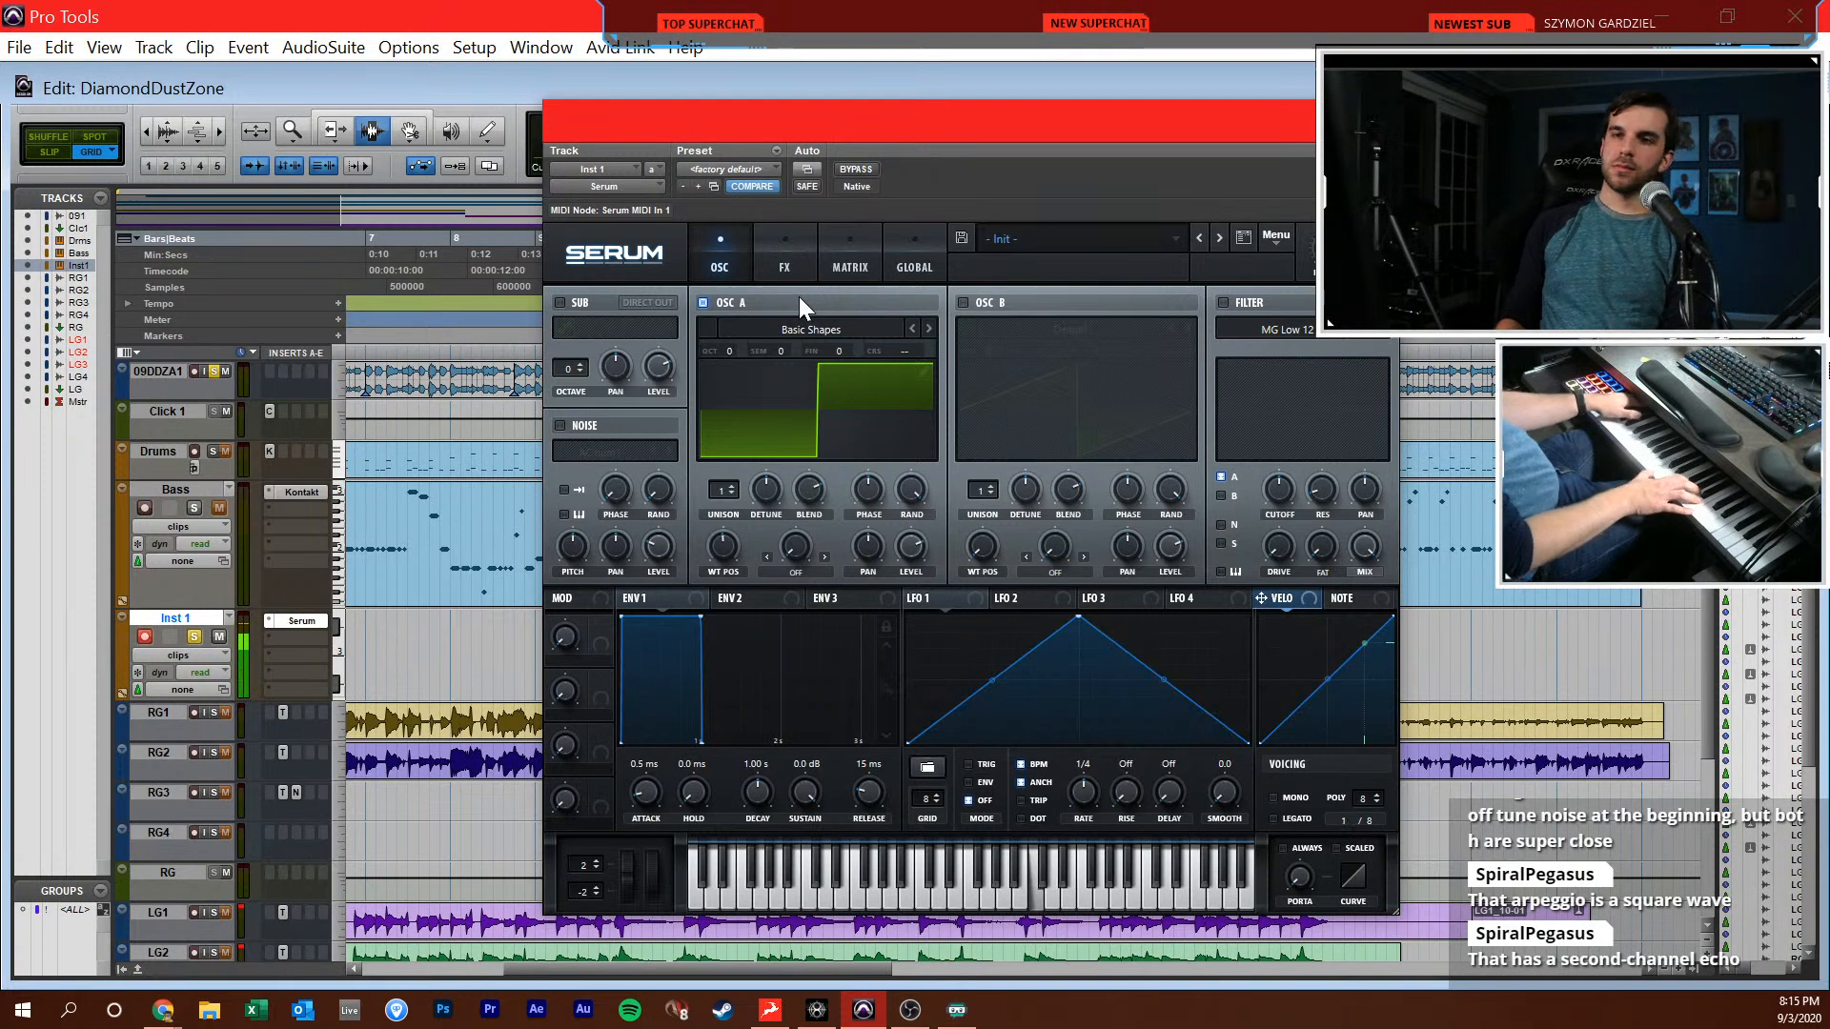
key(ctrl+equal)
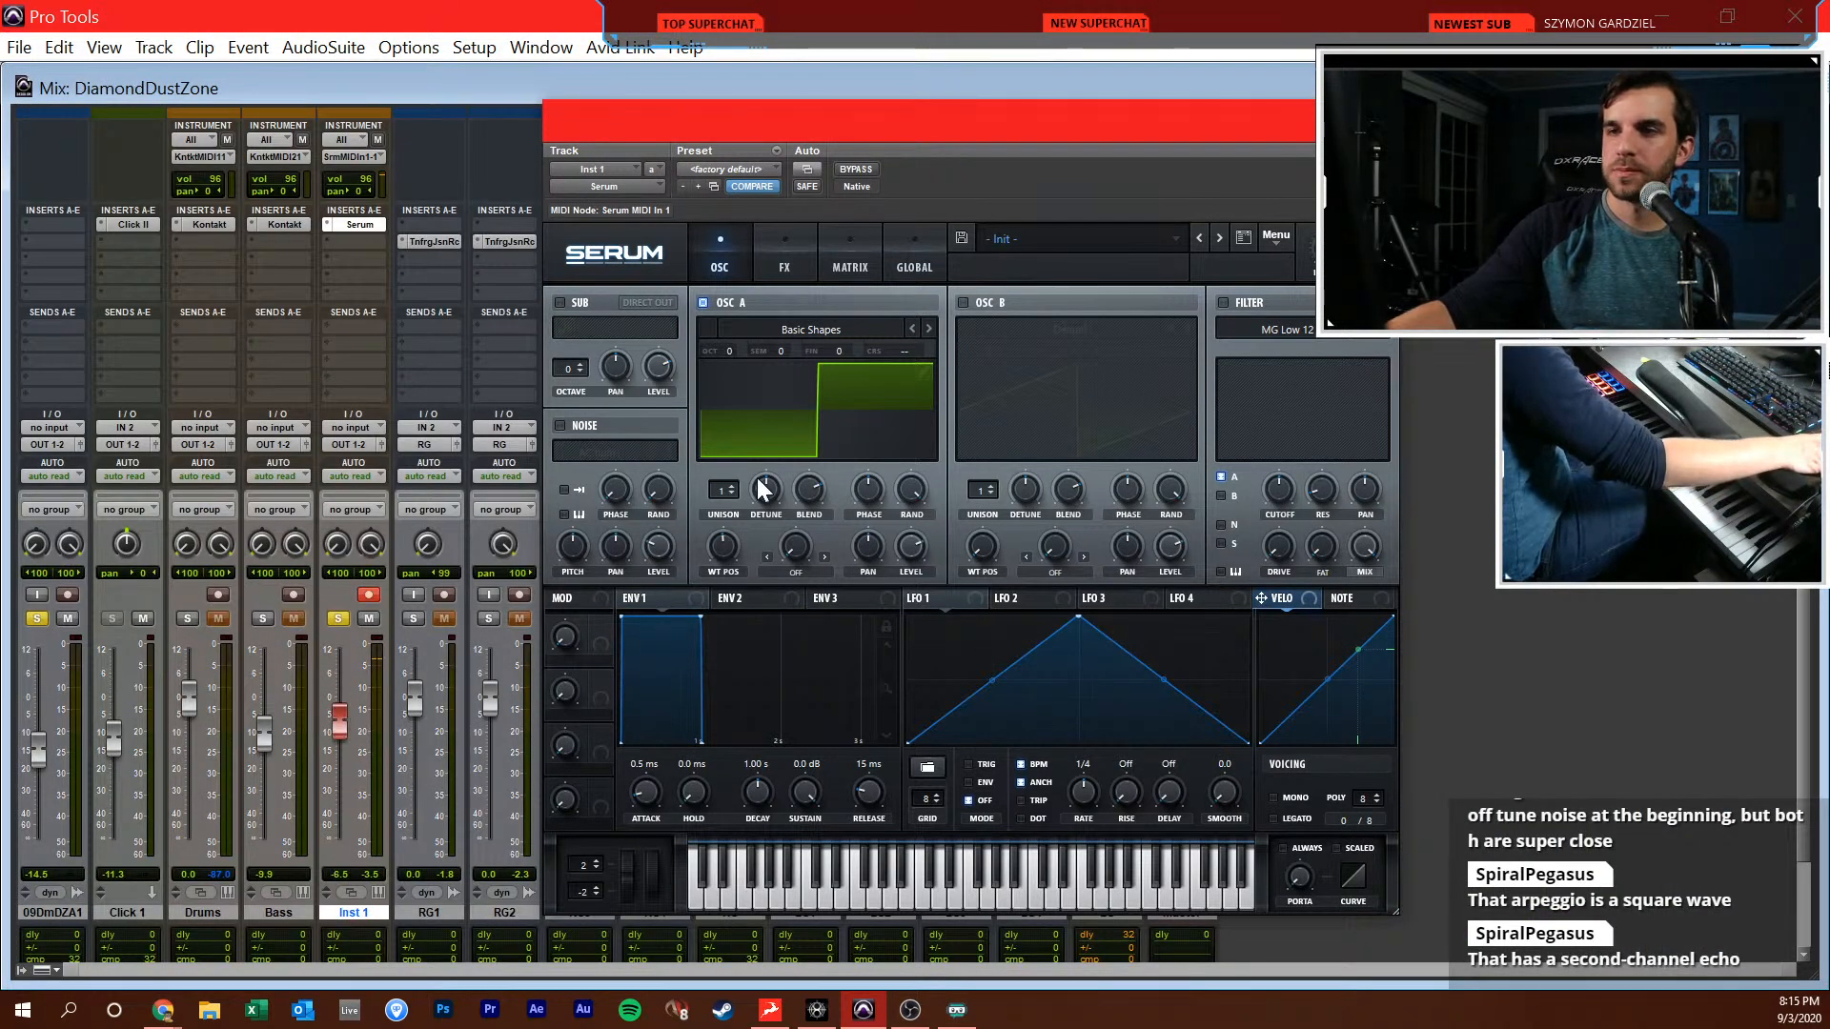
Set Serum oscillator A's unison to 4 voices and insert EchoBoy after it on Inst 1 with a 1/16th echo time
drag(718, 488, 722, 459)
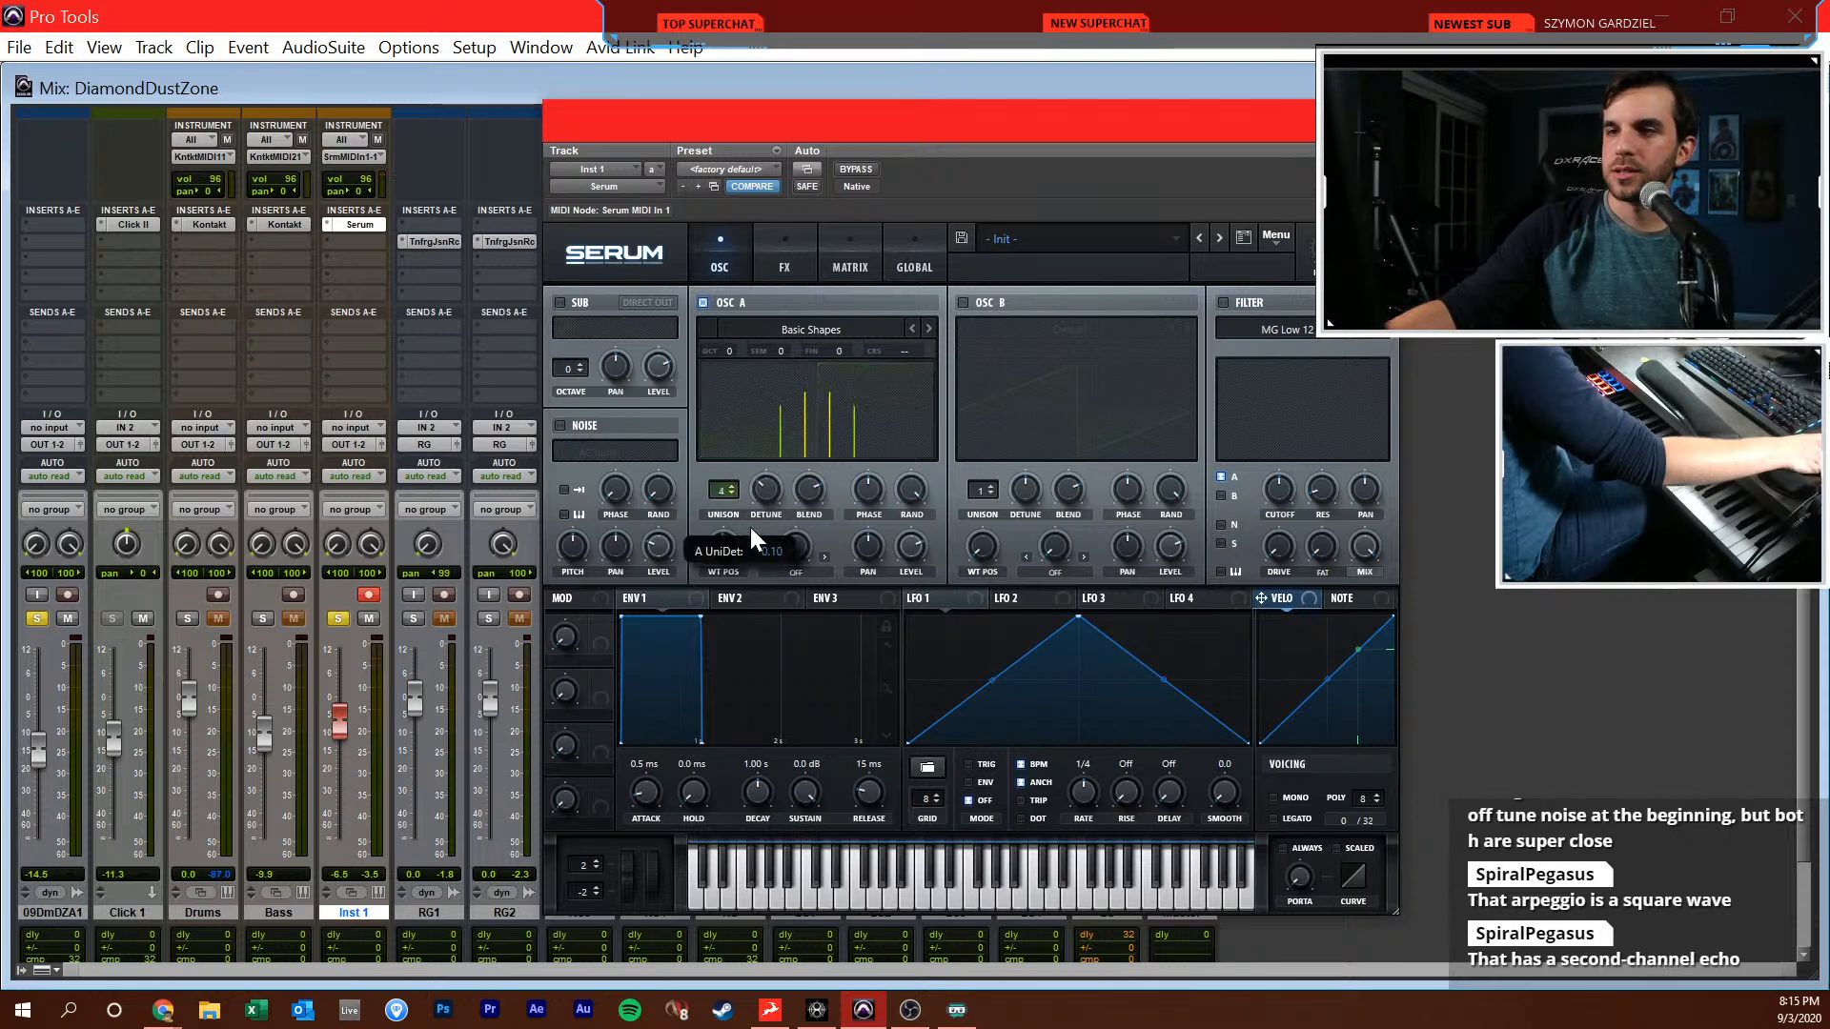
click(366, 238)
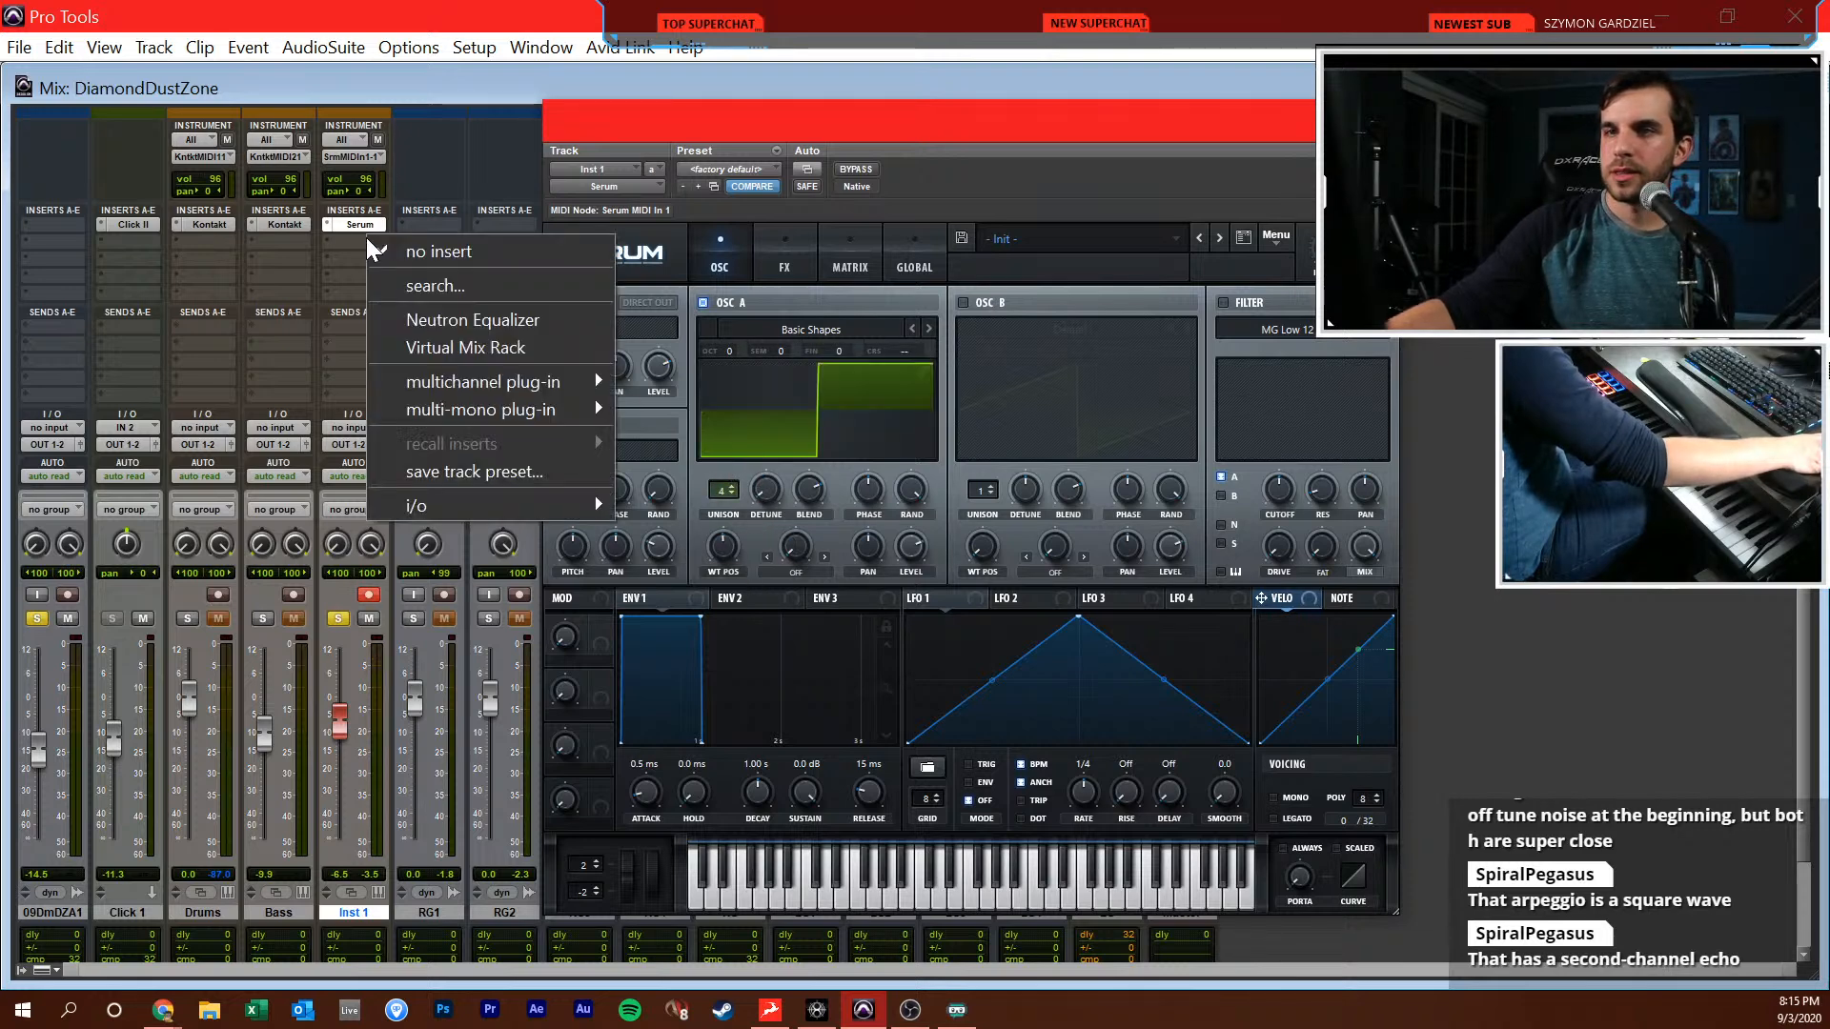
text(echo)
key(Return)
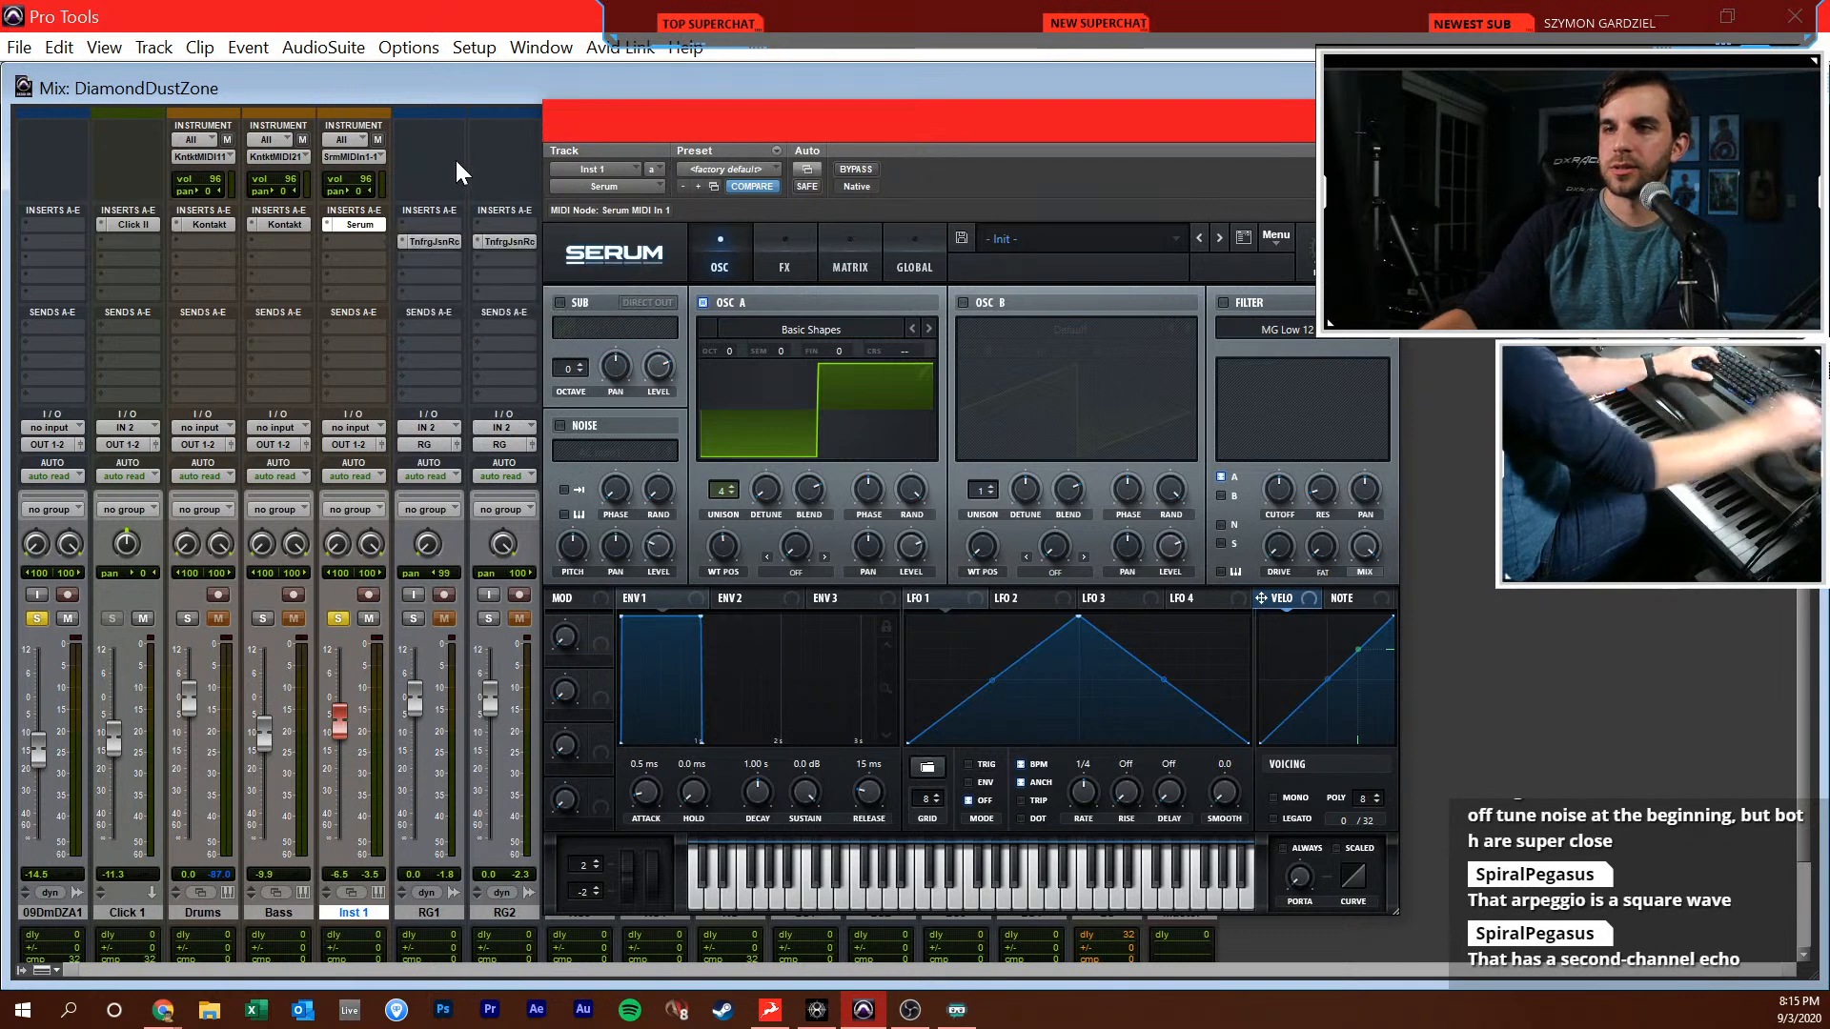
mouse_move(778, 350)
mouse_down()
mouse_move(783, 305)
mouse_move(770, 348)
mouse_up()
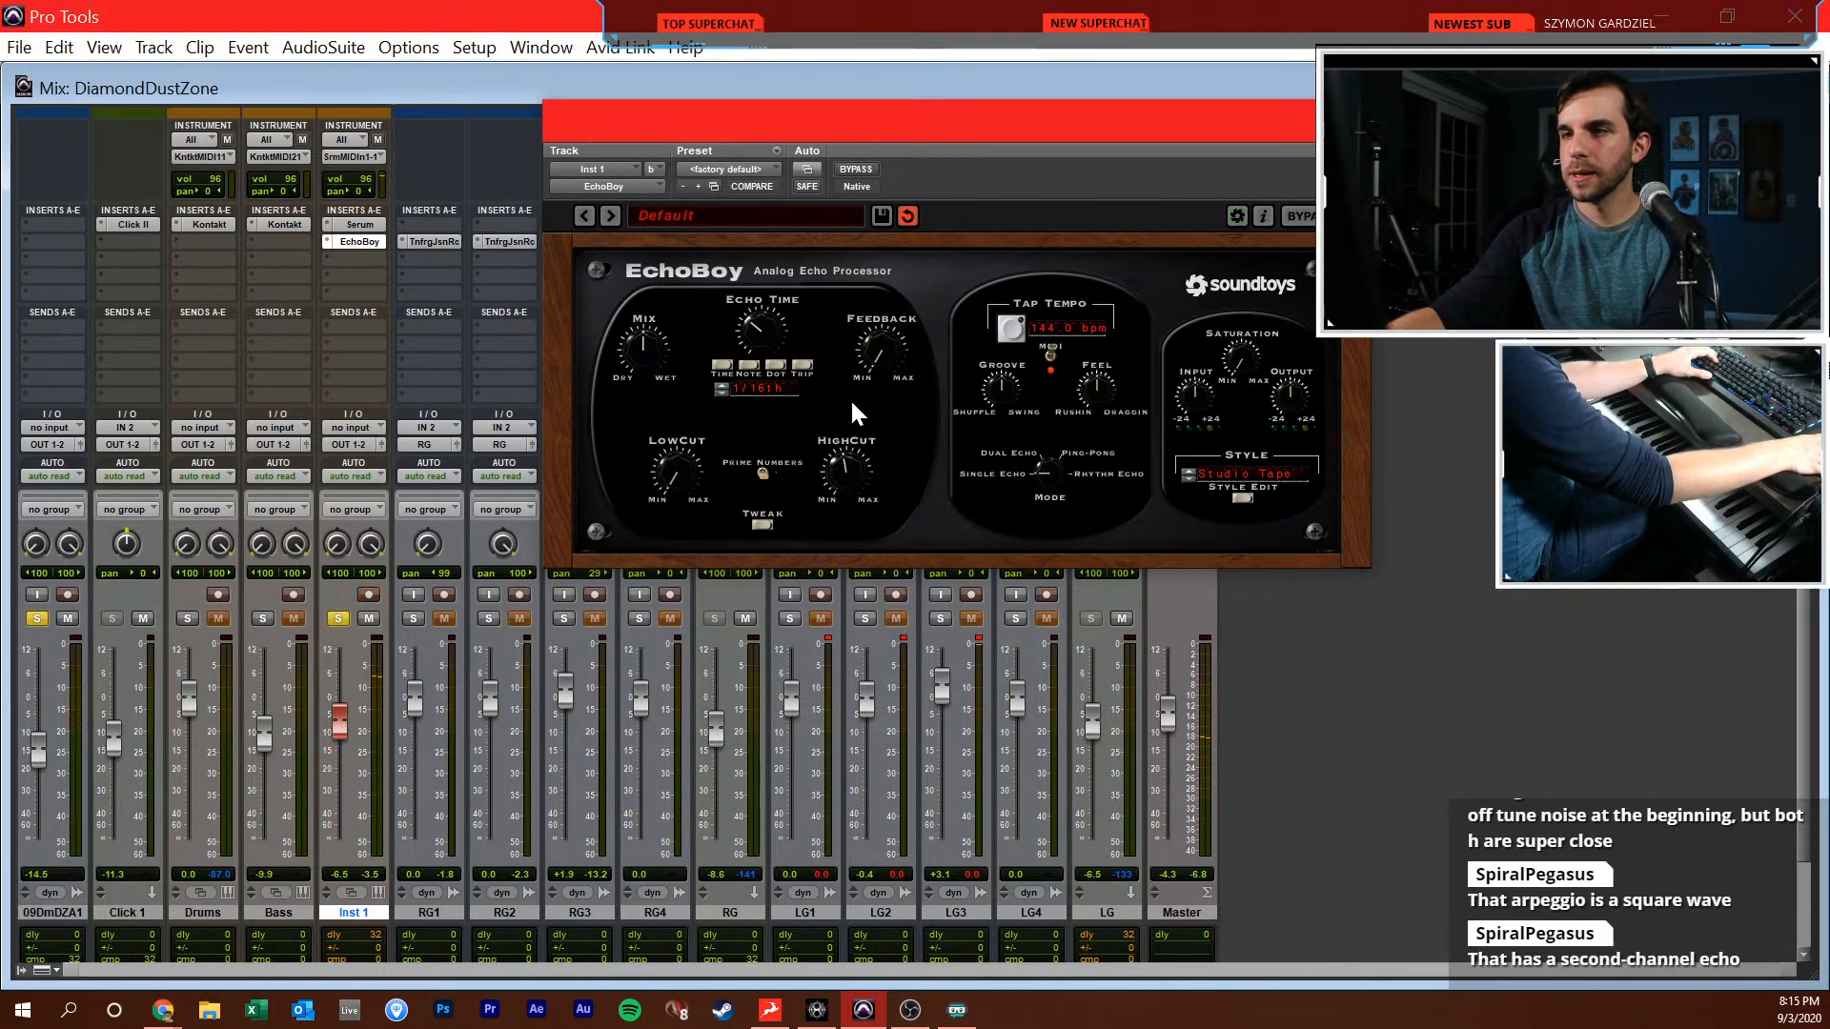
Reopen Serum on Inst 1, set oscillator A's unison to 10 voices and the Env 1 release to 87 ms
click(359, 225)
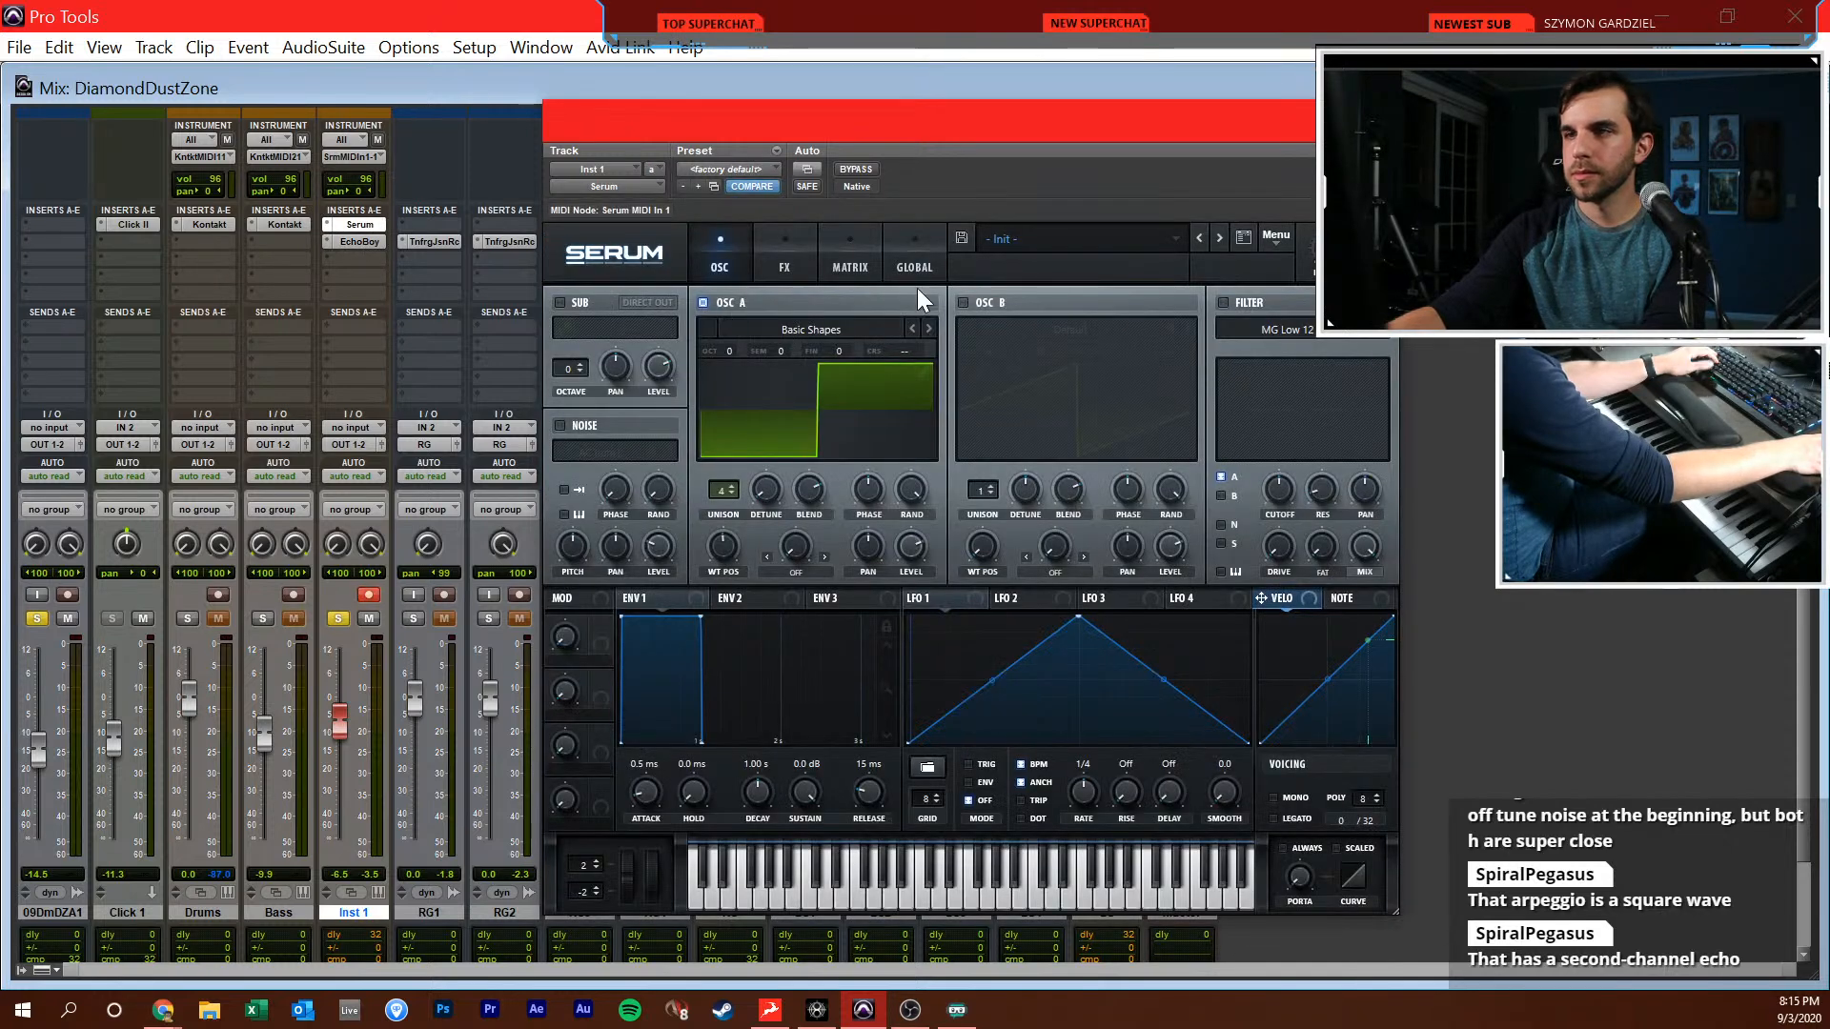
drag(875, 774, 869, 763)
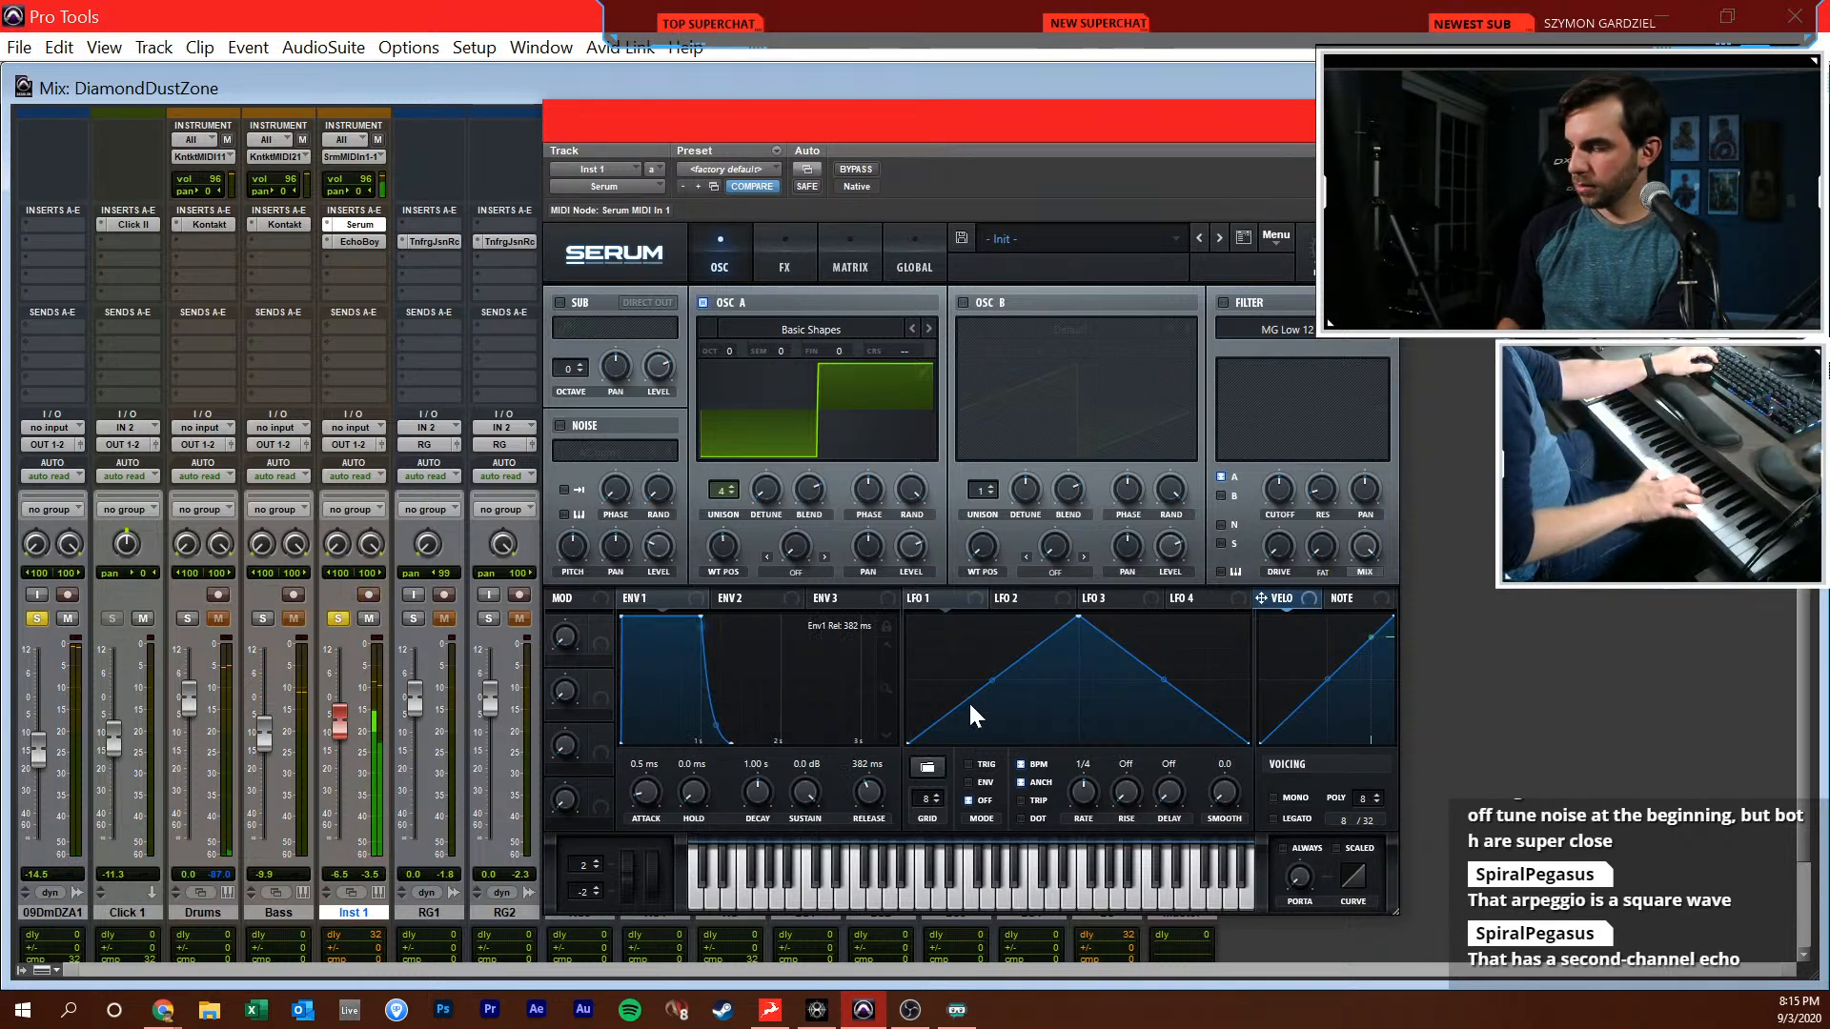
drag(876, 787, 877, 797)
right_click(870, 792)
click(877, 786)
drag(722, 484, 768, 437)
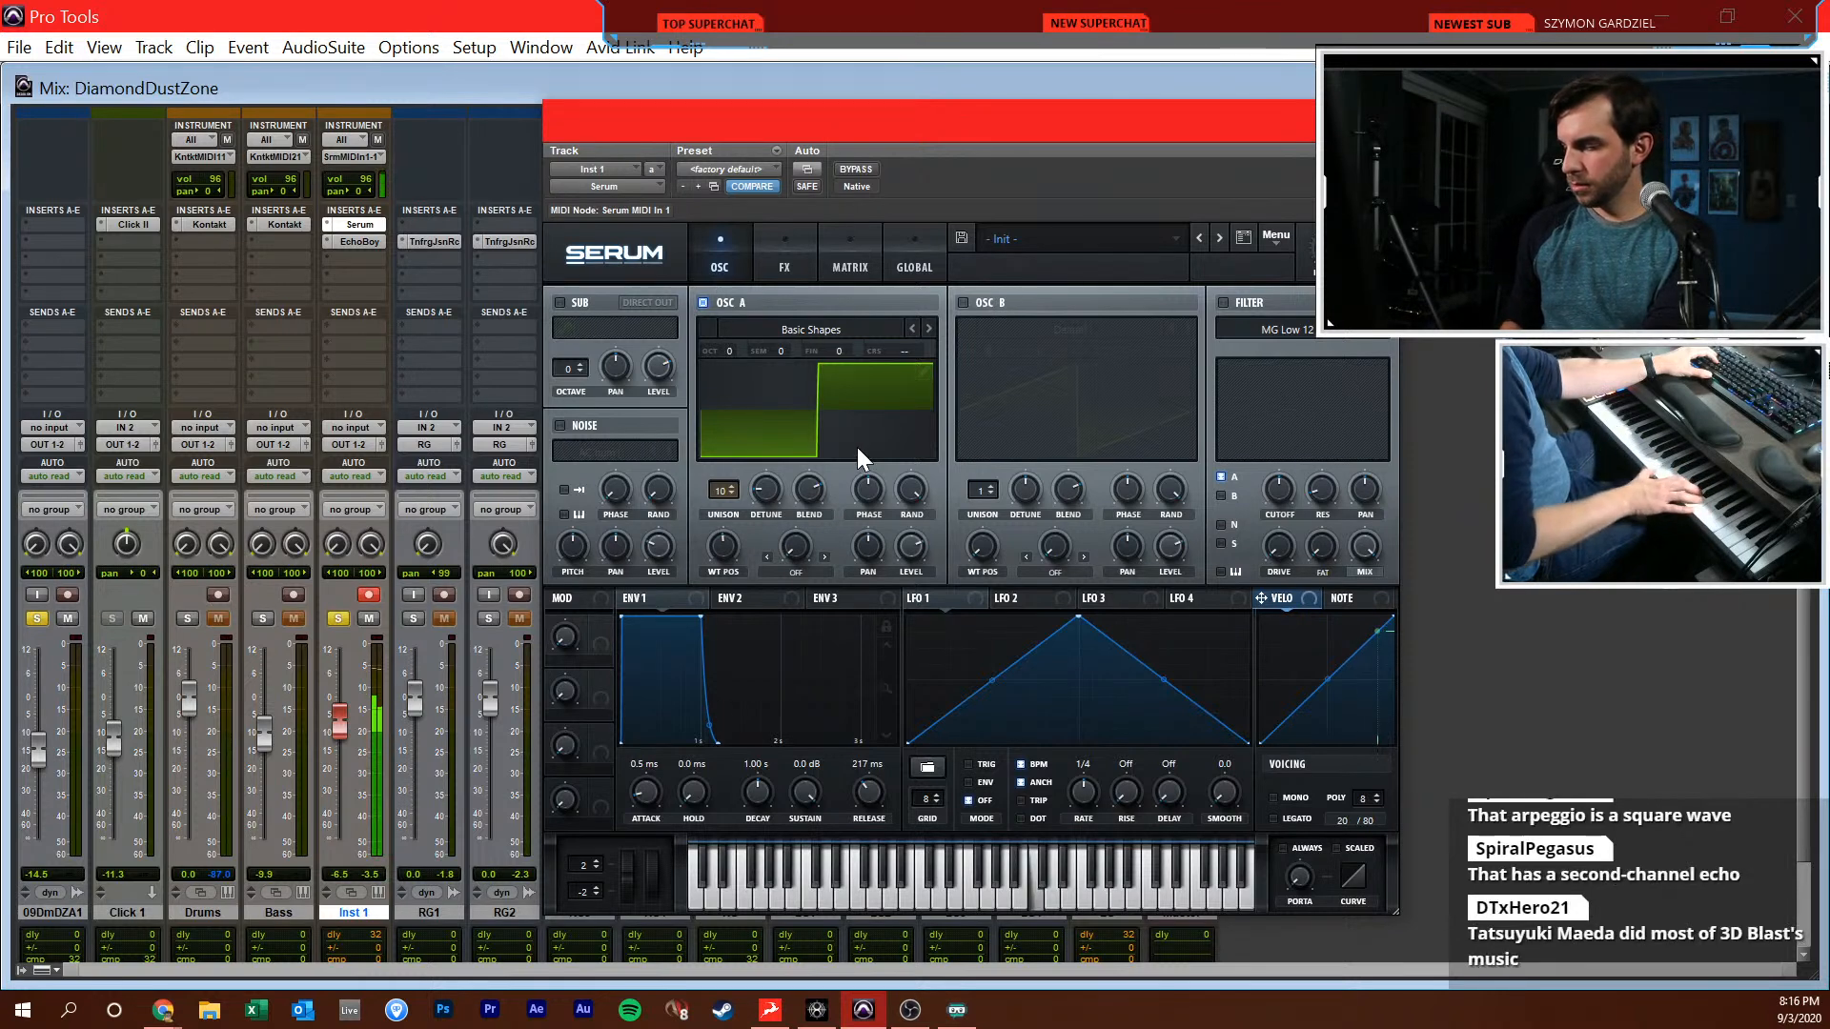
drag(871, 793, 858, 799)
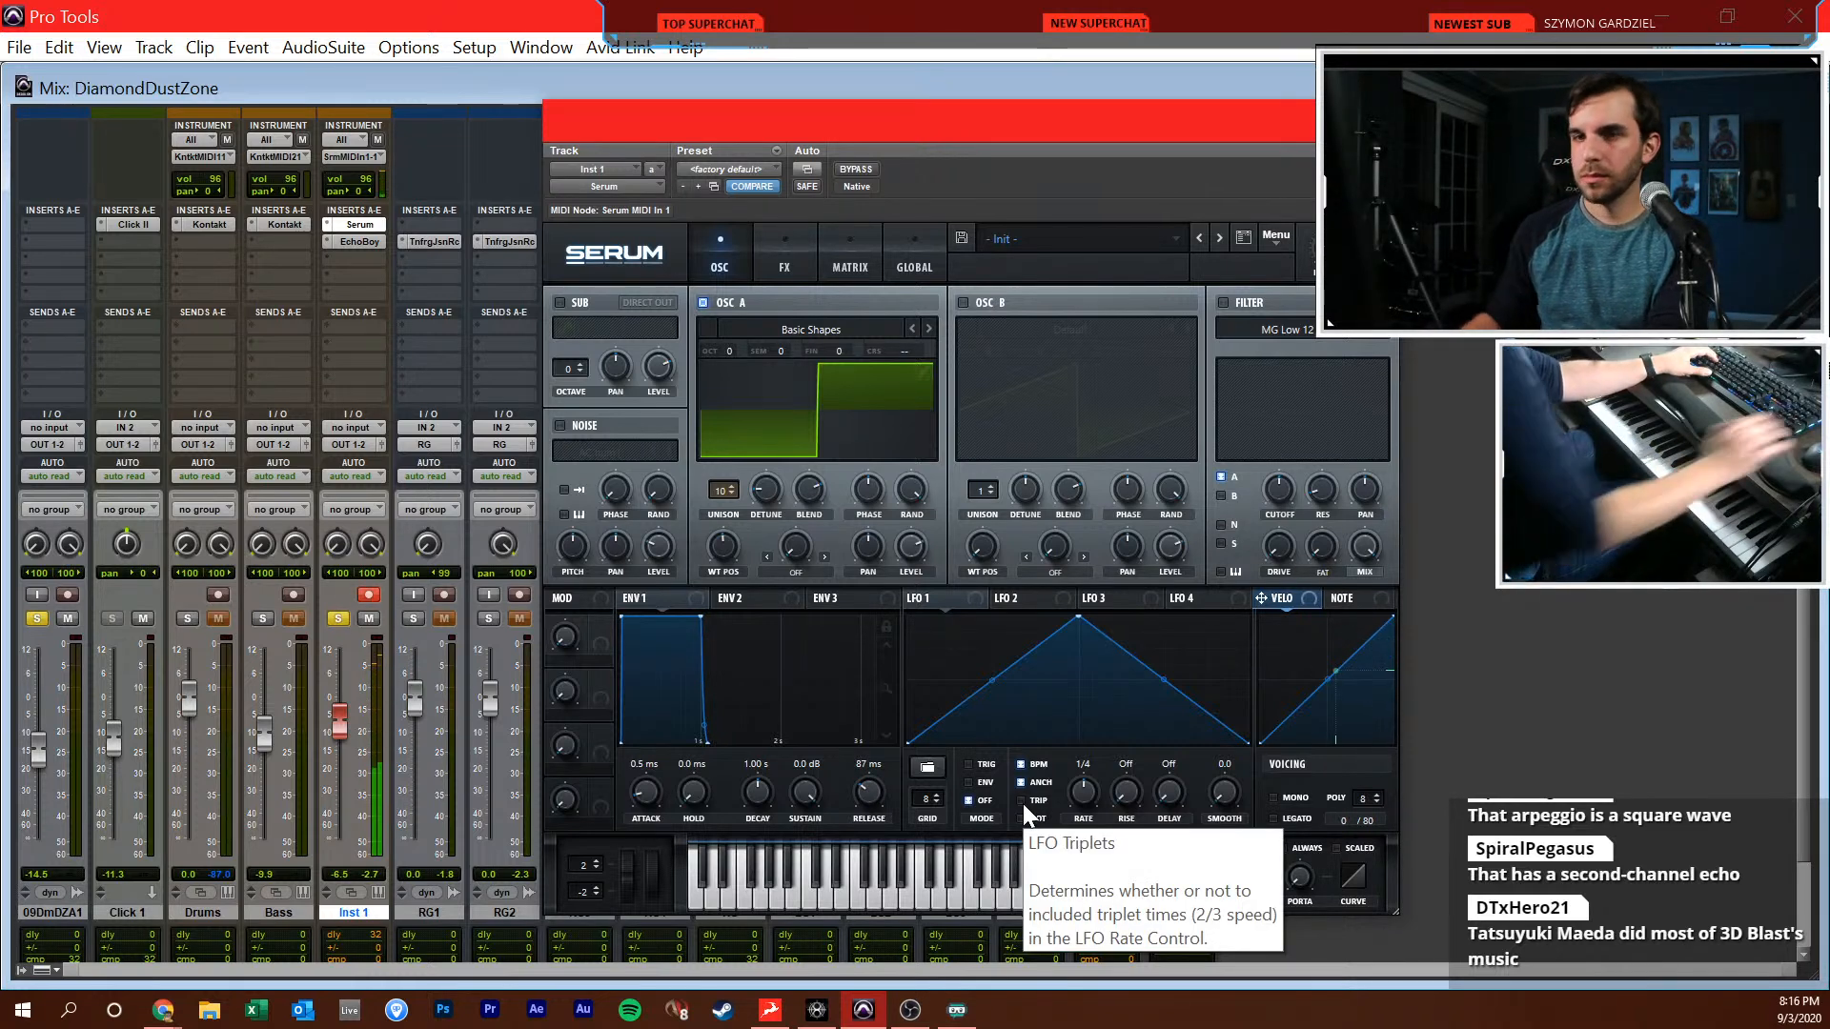
Lower Inst 1's volume slightly, clear the solos and its record arm, close Serum and return to the Edit window
drag(337, 728, 338, 743)
alt+click(340, 619)
click(369, 594)
click(1378, 121)
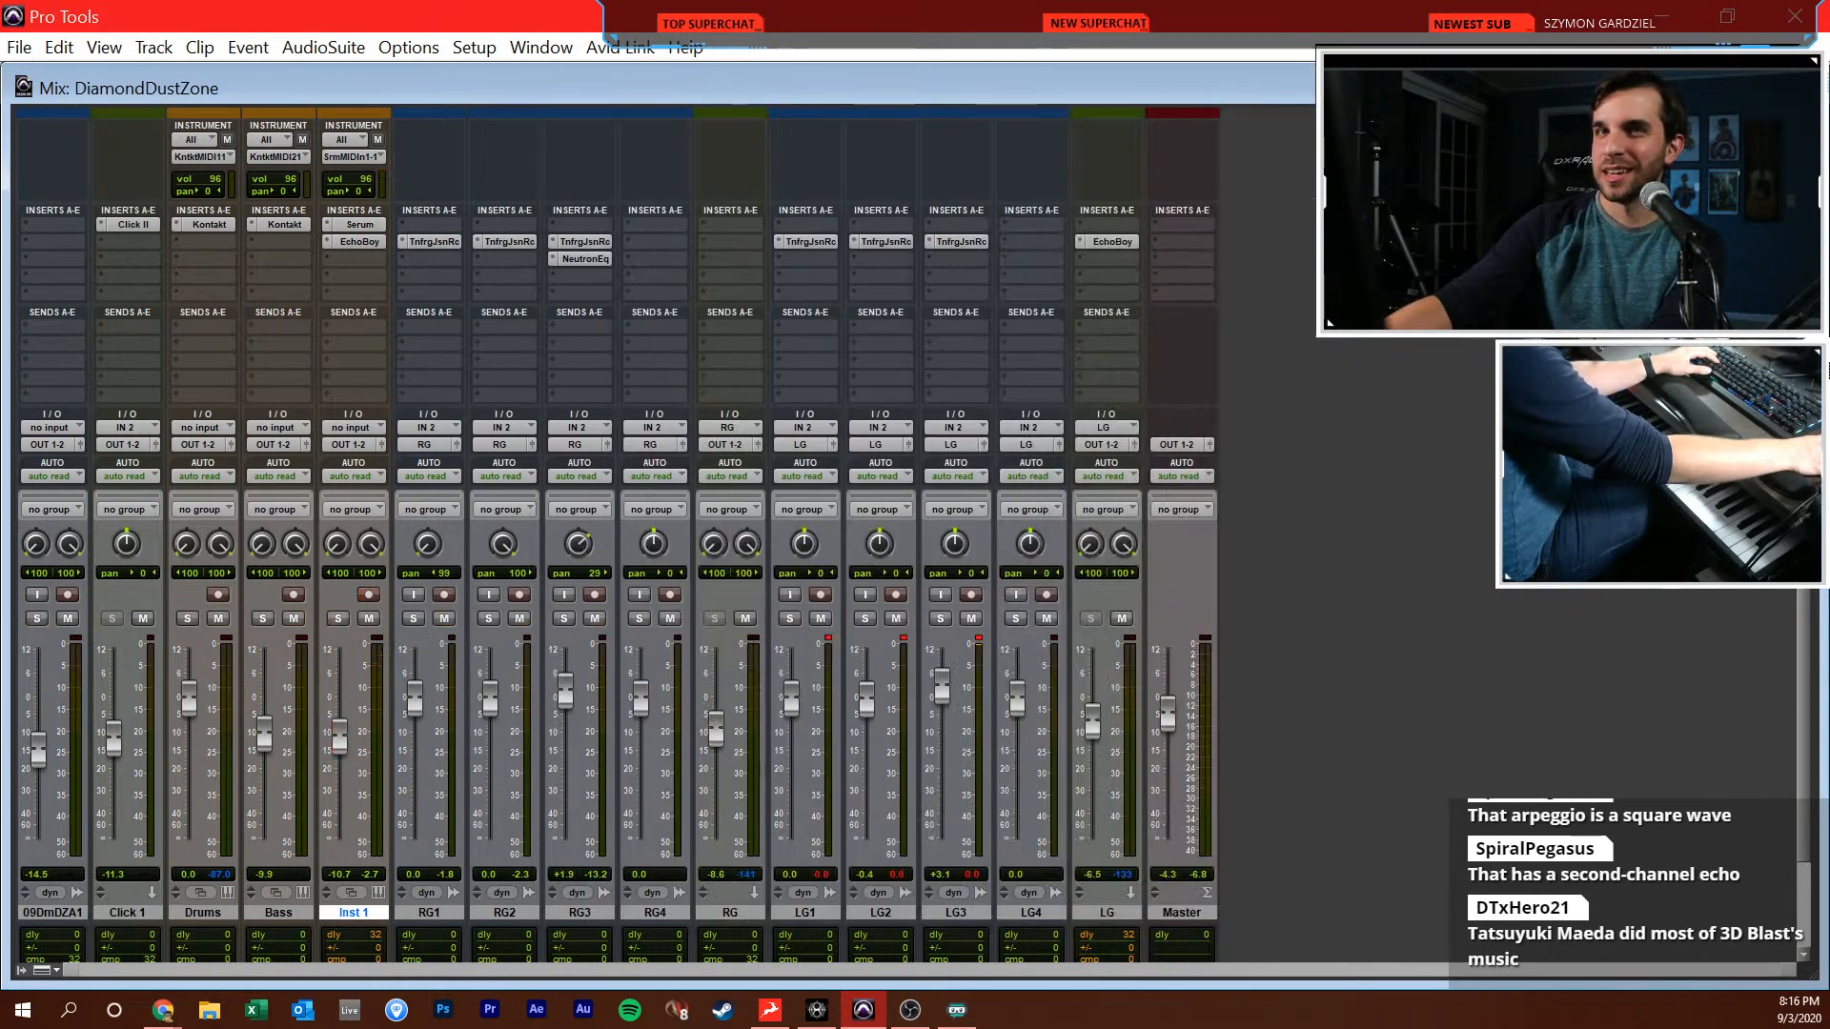
key(ctrl+equal)
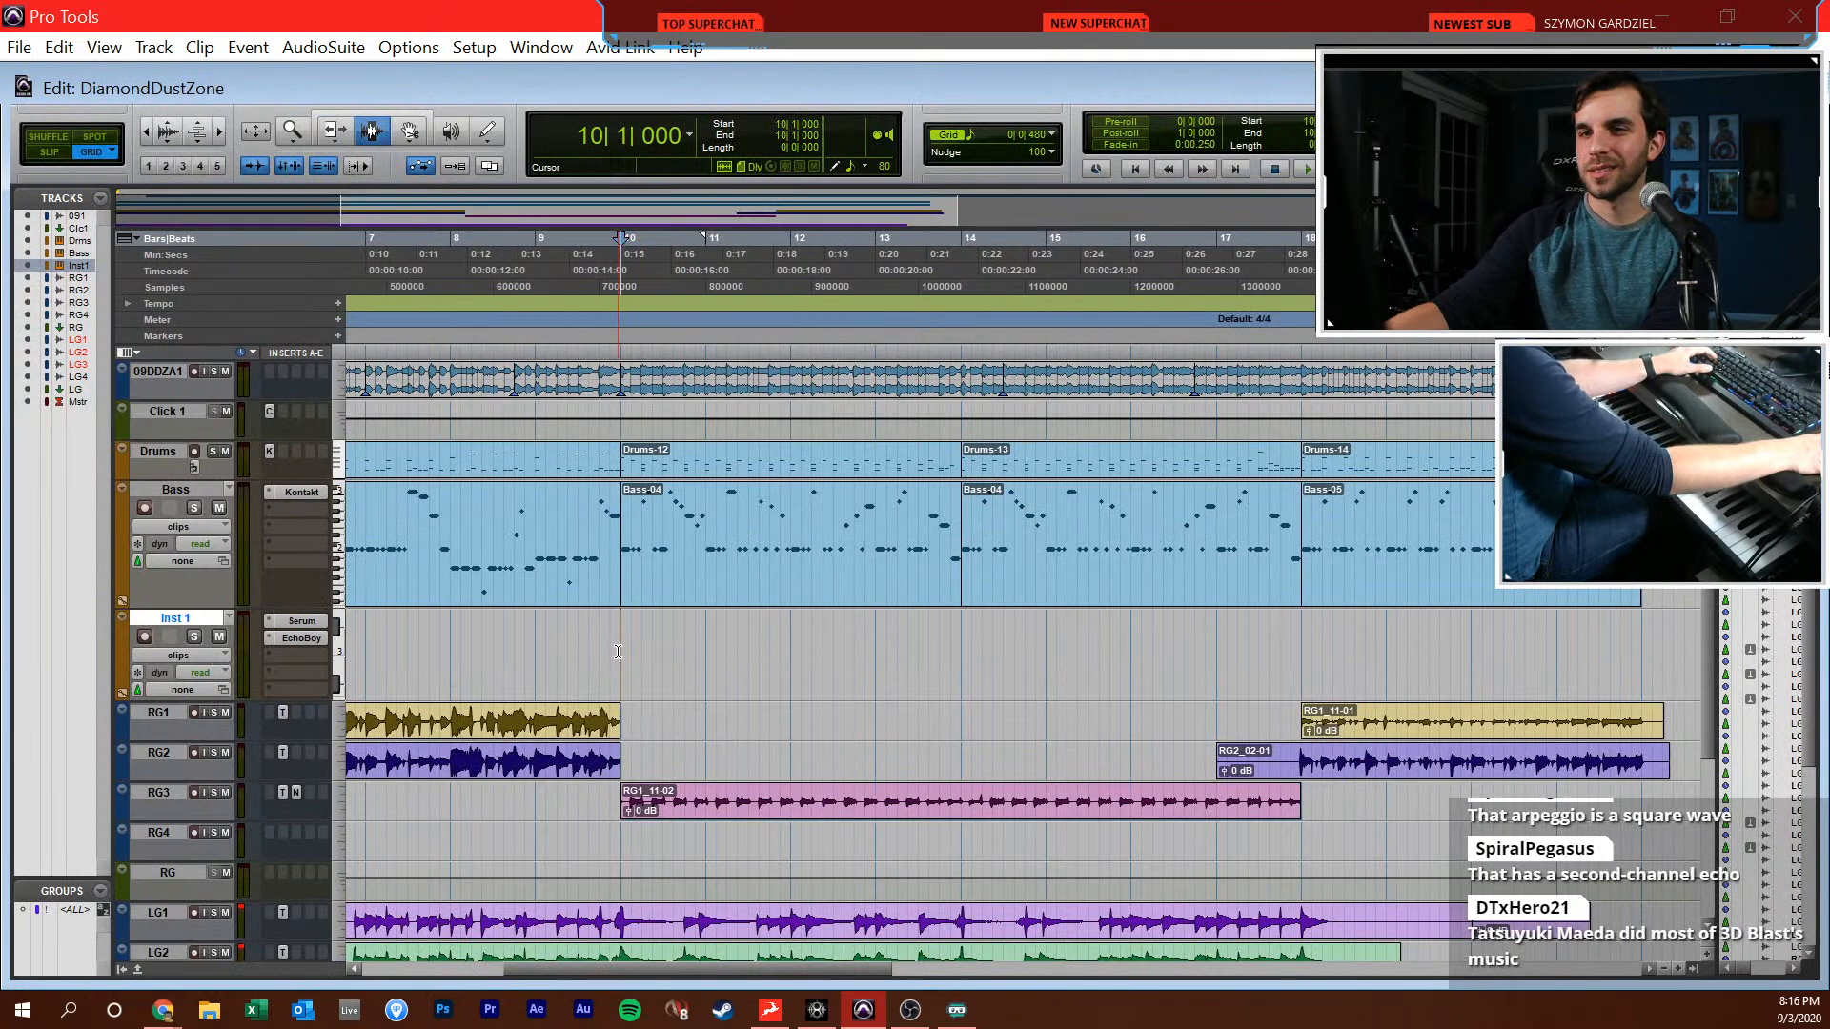
Zoom the timeline in around bar 10 and solo the 09DDZA1 reference and Inst 1 tracks
scroll(898, 616, right, 2)
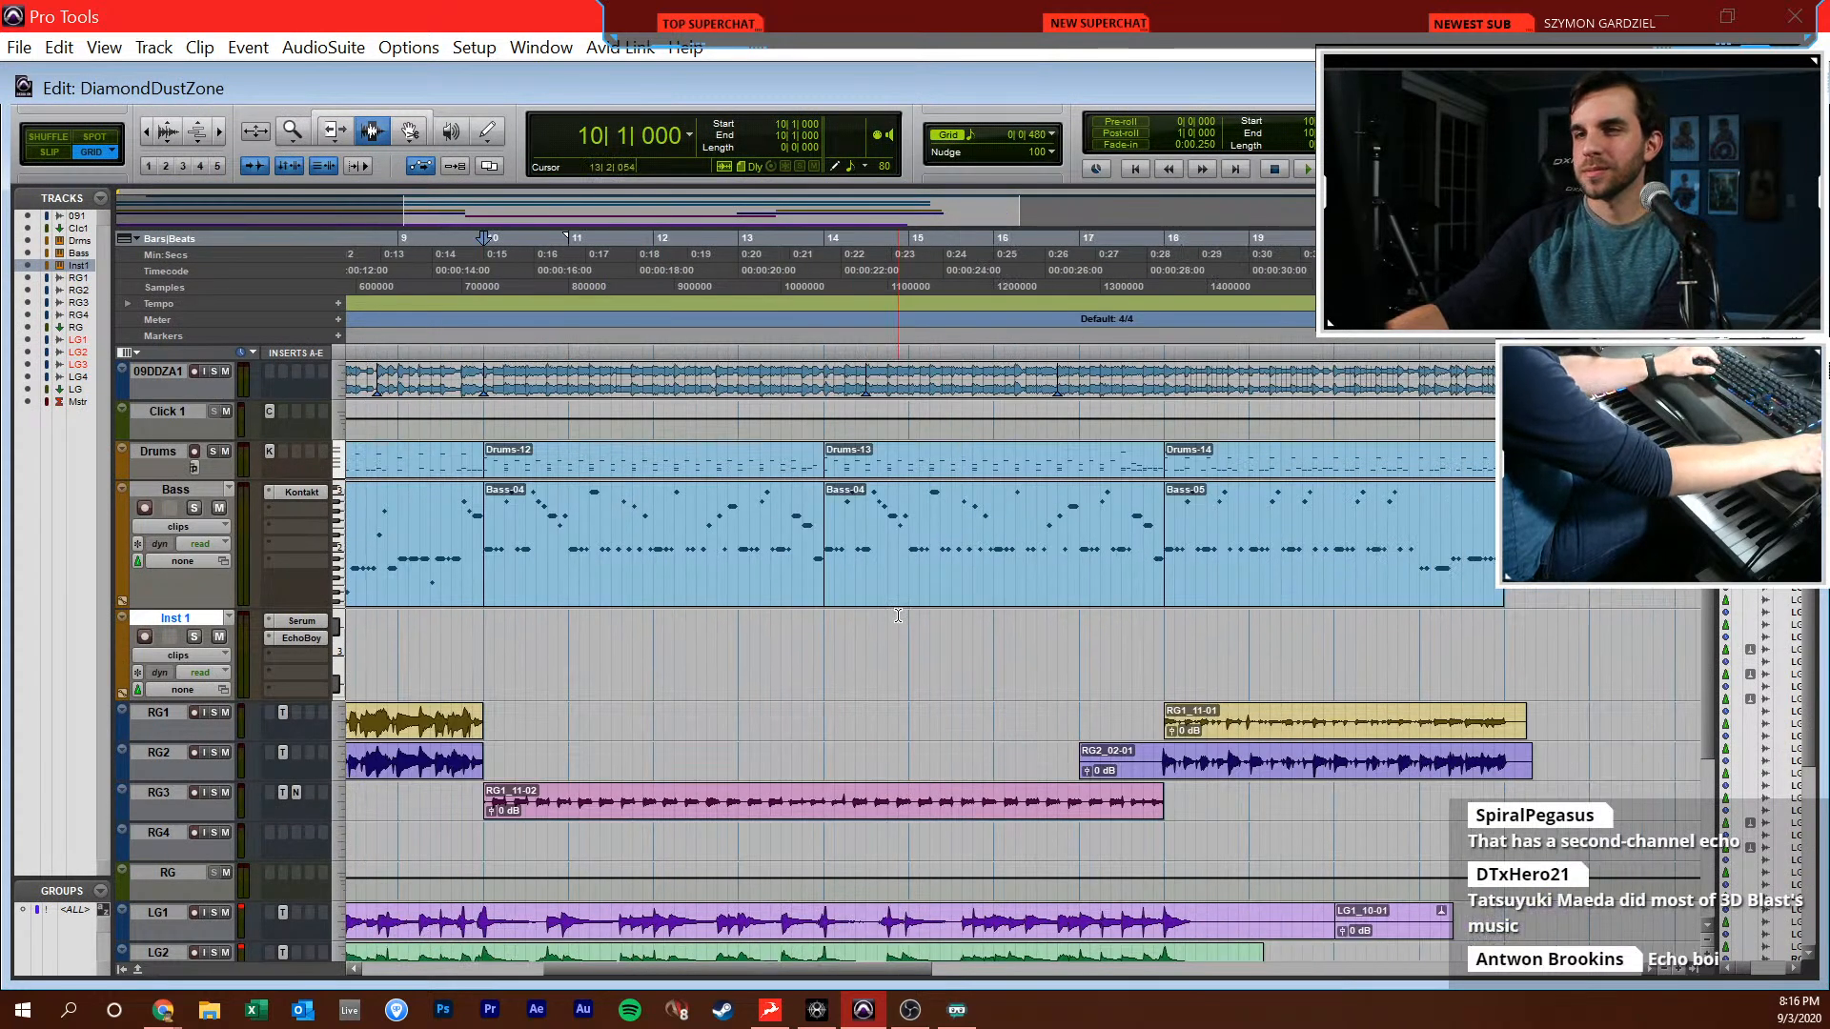
key(t)
scroll(953, 629, right, 5)
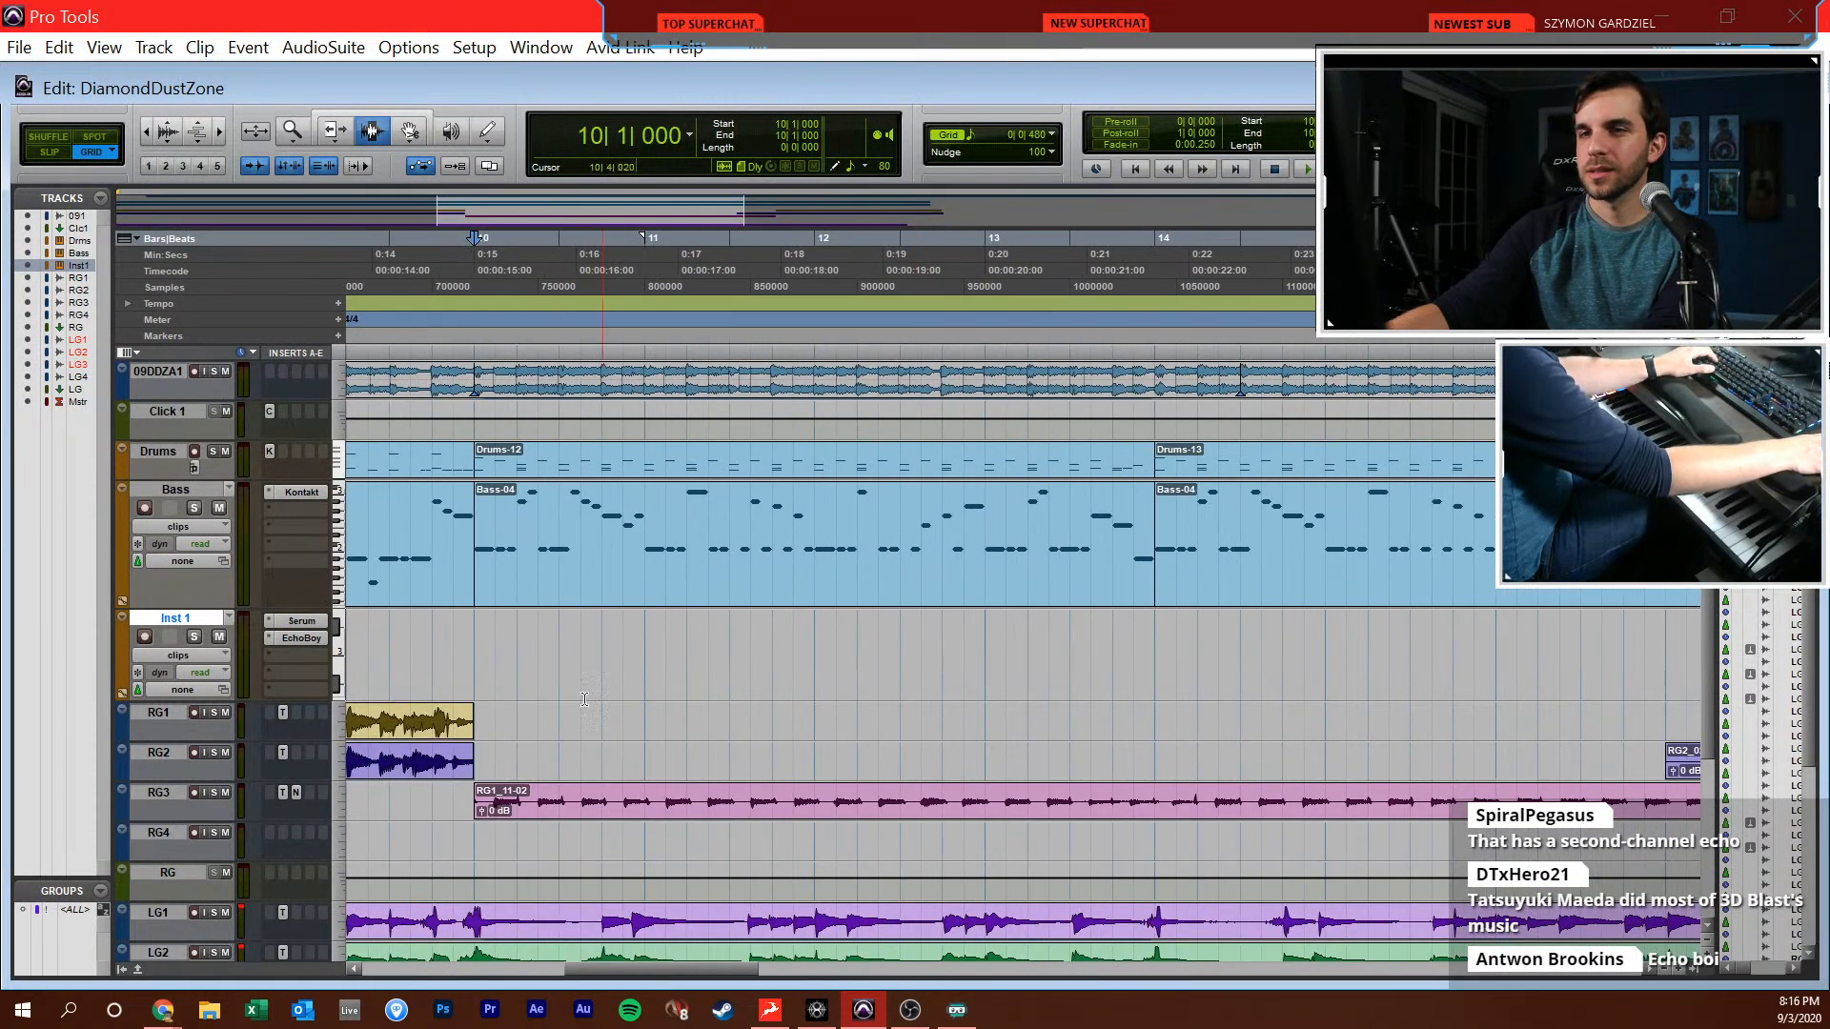
key(super+equal)
key(super+equal)
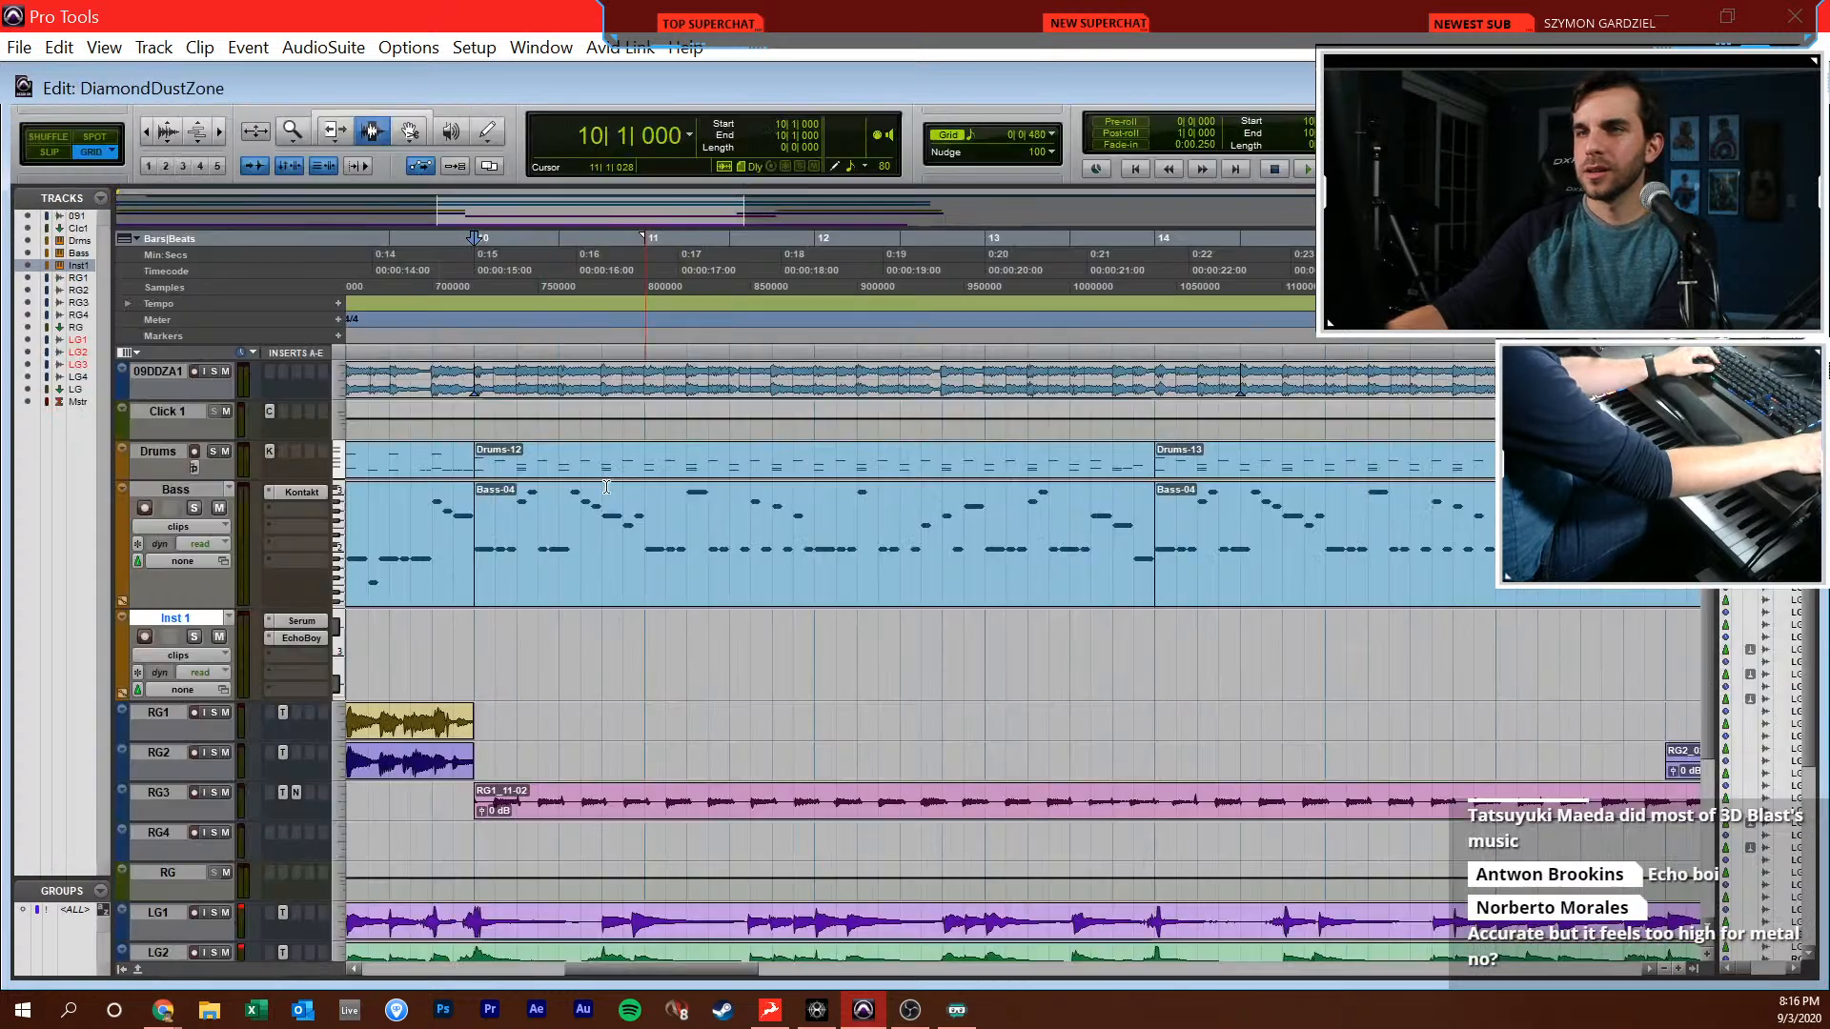
click(211, 371)
click(194, 637)
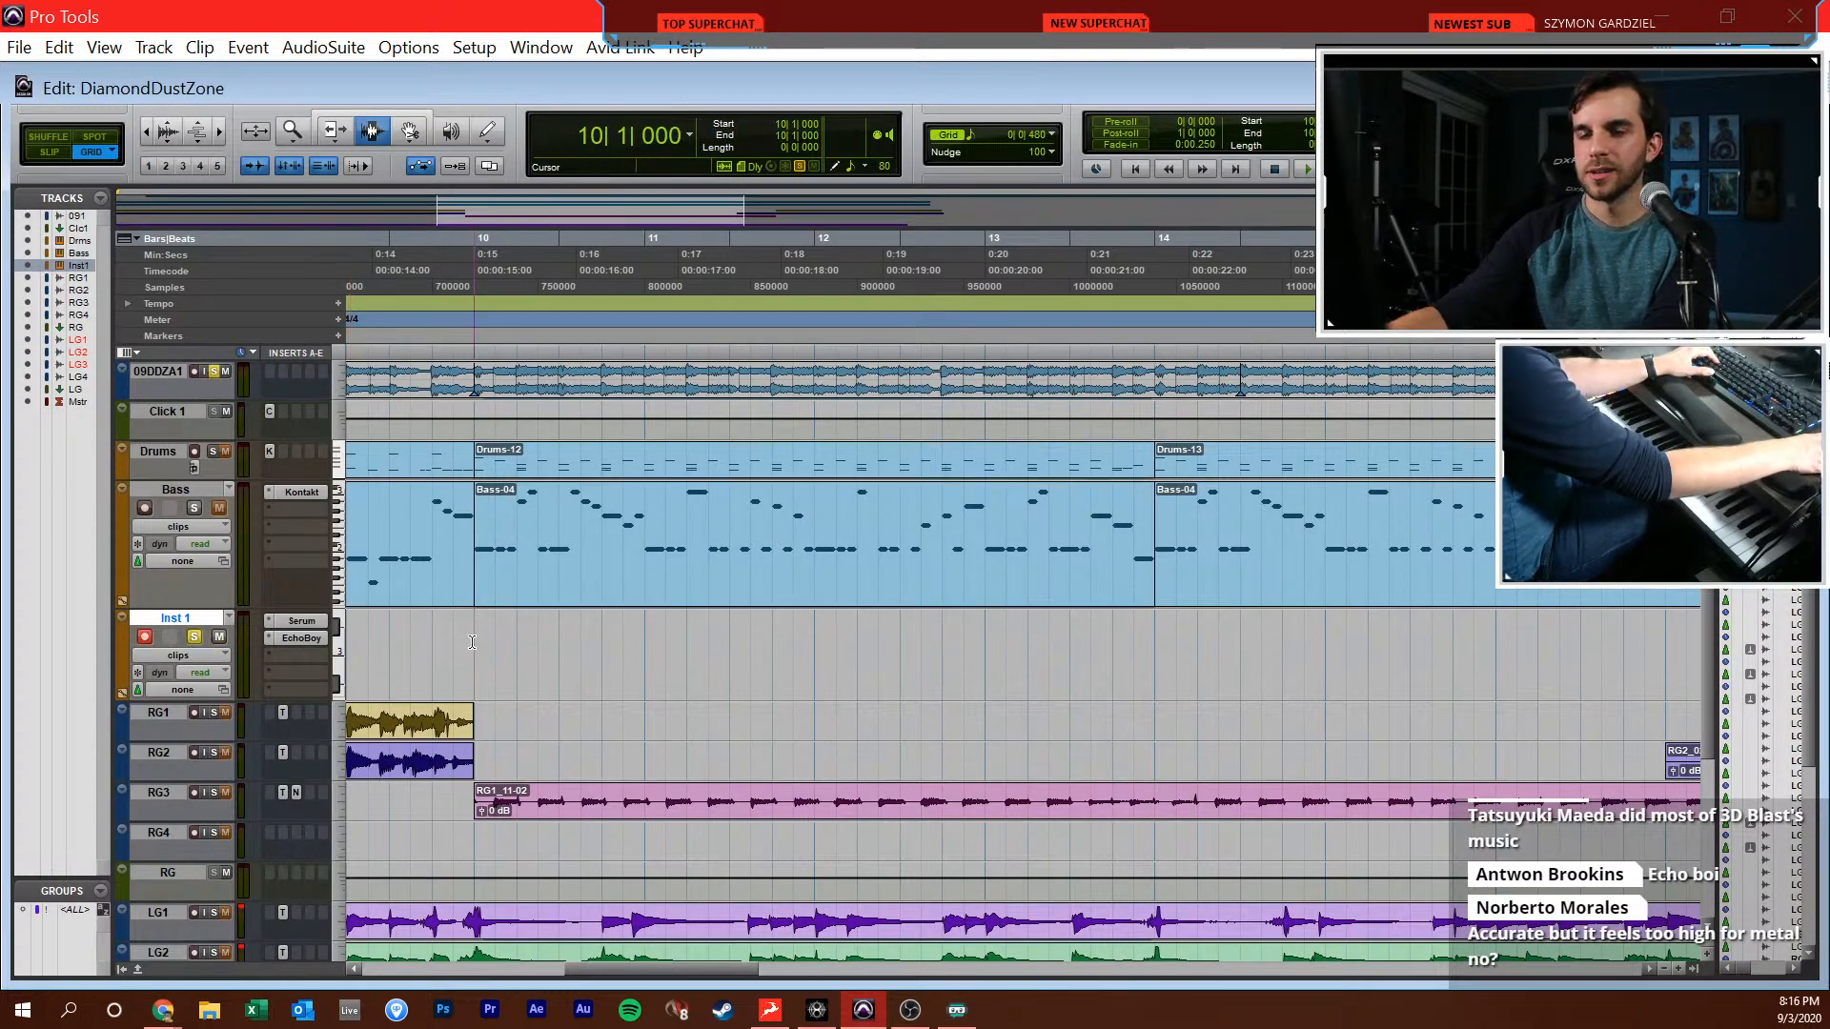
Open Inst 1's MIDI Editor around 10|1|000, play the reference from there and switch to the Pencil tool
click(466, 643)
key(super+equal)
key(t)
scroll(448, 652, right, 5)
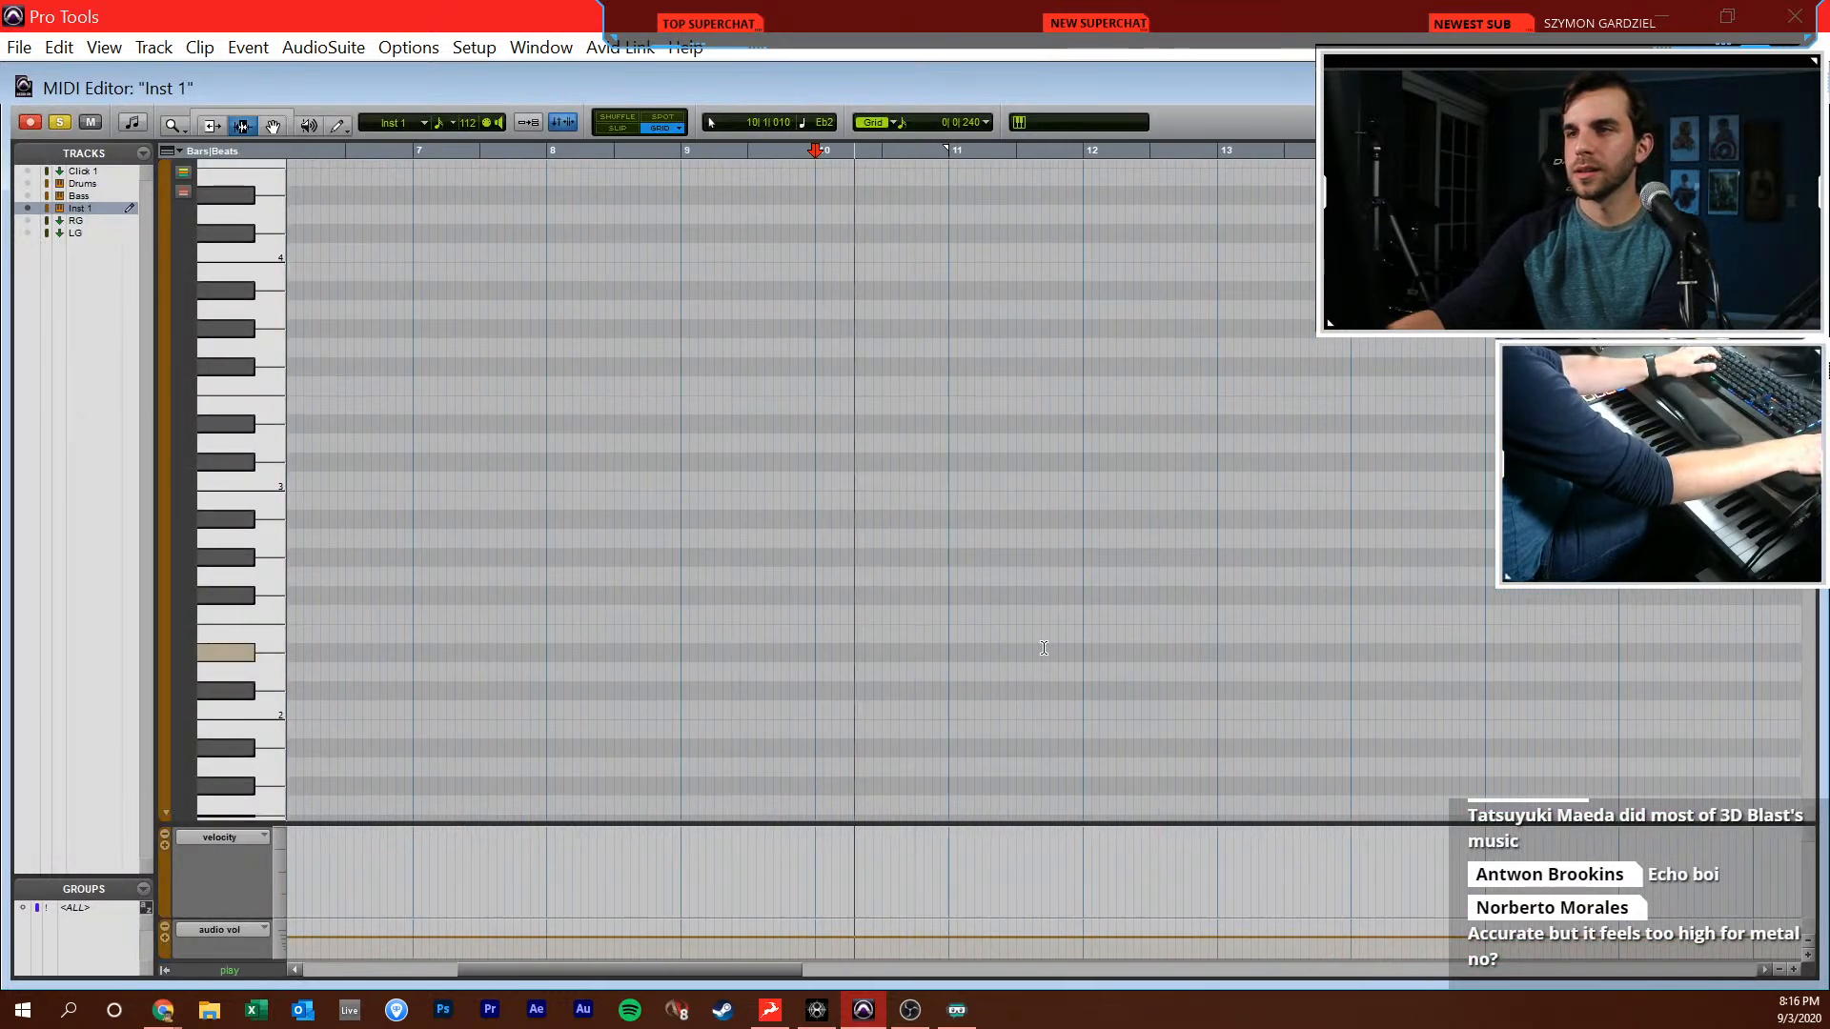
key(t)
scroll(977, 234, right, 8)
scroll(977, 233, right, 2)
key(space)
key(F10)
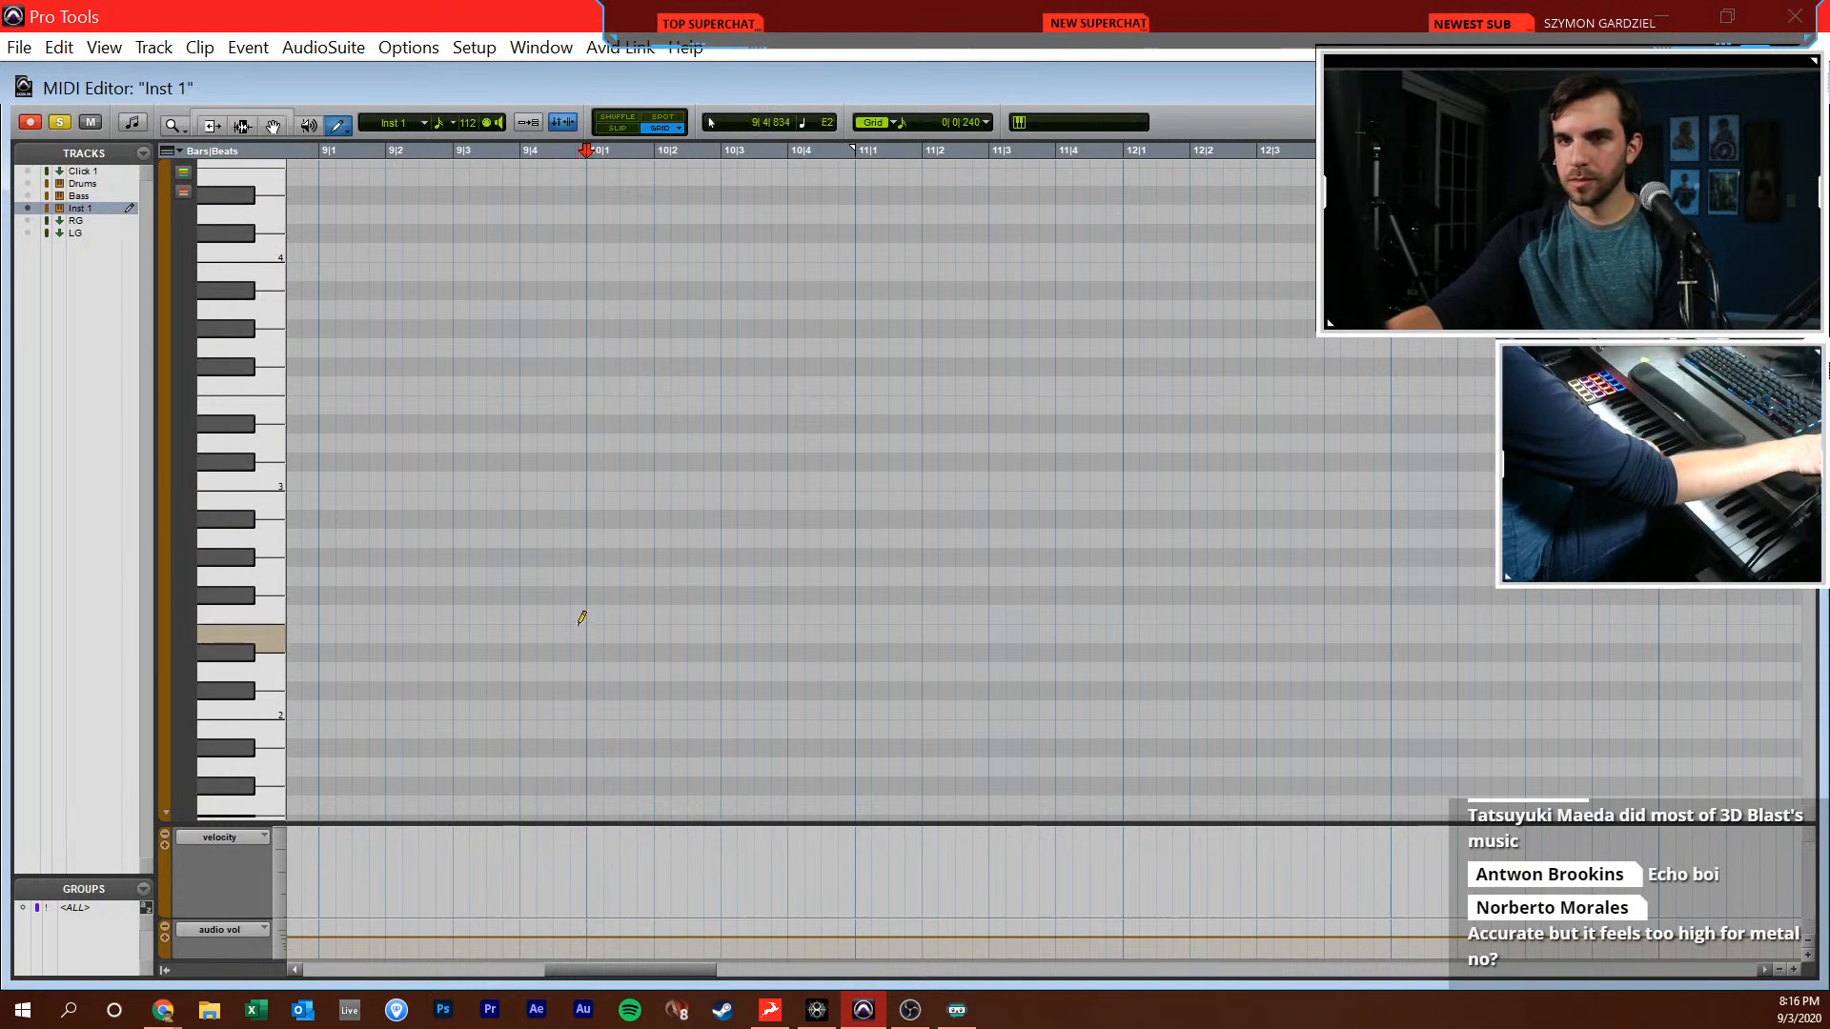
click(586, 586)
key(ctrl+z)
click(594, 385)
scroll(617, 374, up, 4)
scroll(618, 372, up, 1)
key(ctrl+z)
Draw sixteenth notes C4, G4, C5 and G4 at half-beat intervals from 10|1|000, undoing wrong pitches
click(590, 490)
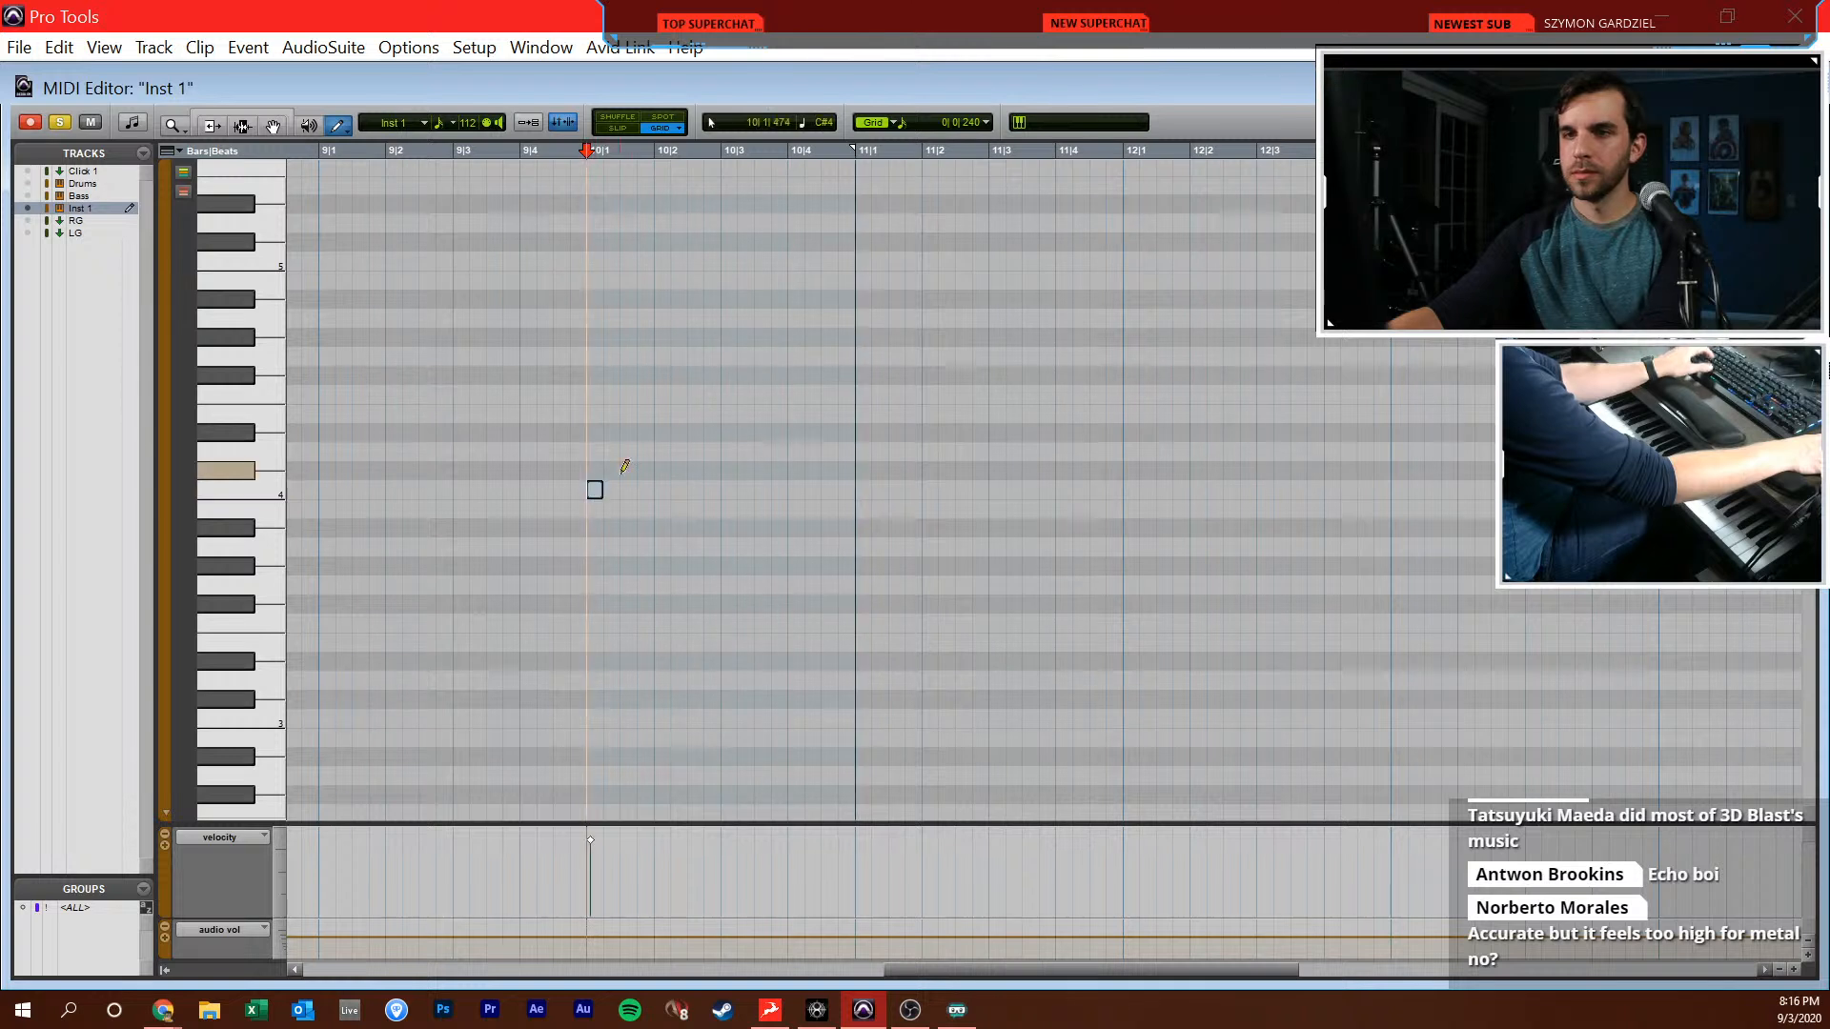
key(ctrl+z)
click(659, 280)
key(ctrl+z)
click(660, 262)
click(693, 357)
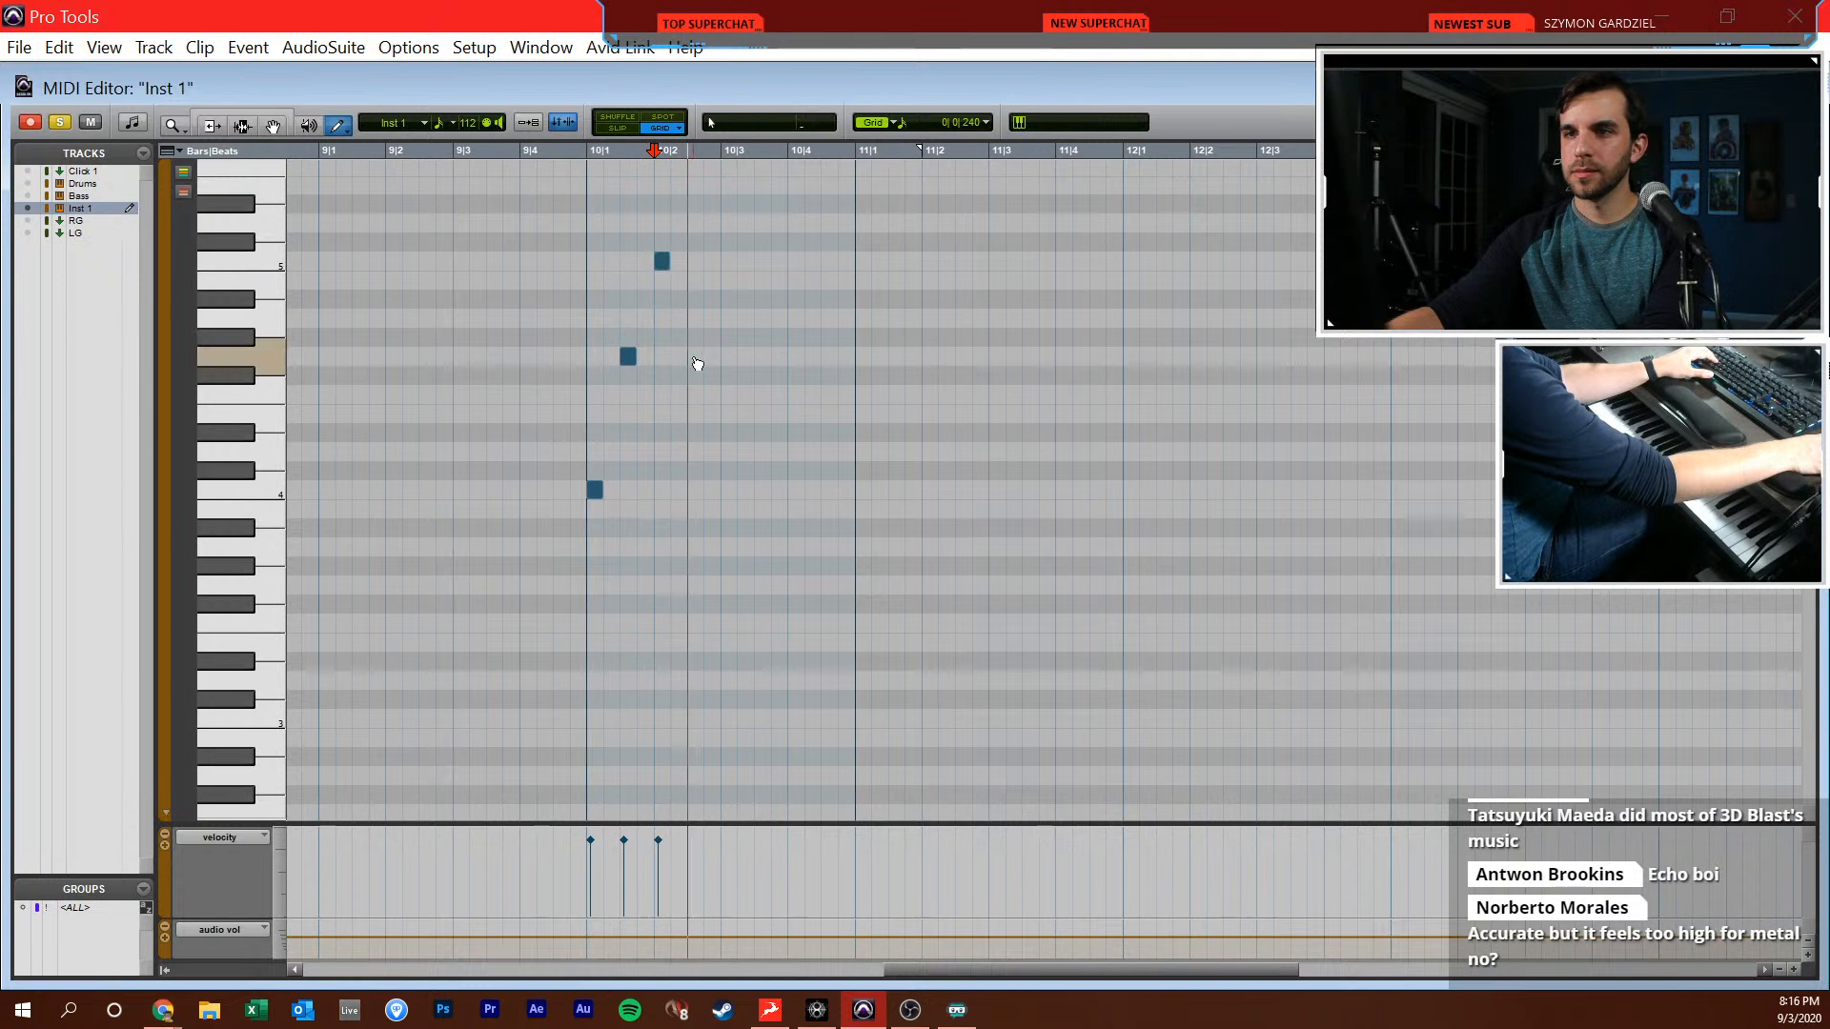
Draw C4 at 10|2|720 and 10|3|240, G4 at 10|3|480, E5 at 10|4|000 and C5 at 10|4|480, and play the bar back
click(745, 490)
click(762, 356)
click(795, 185)
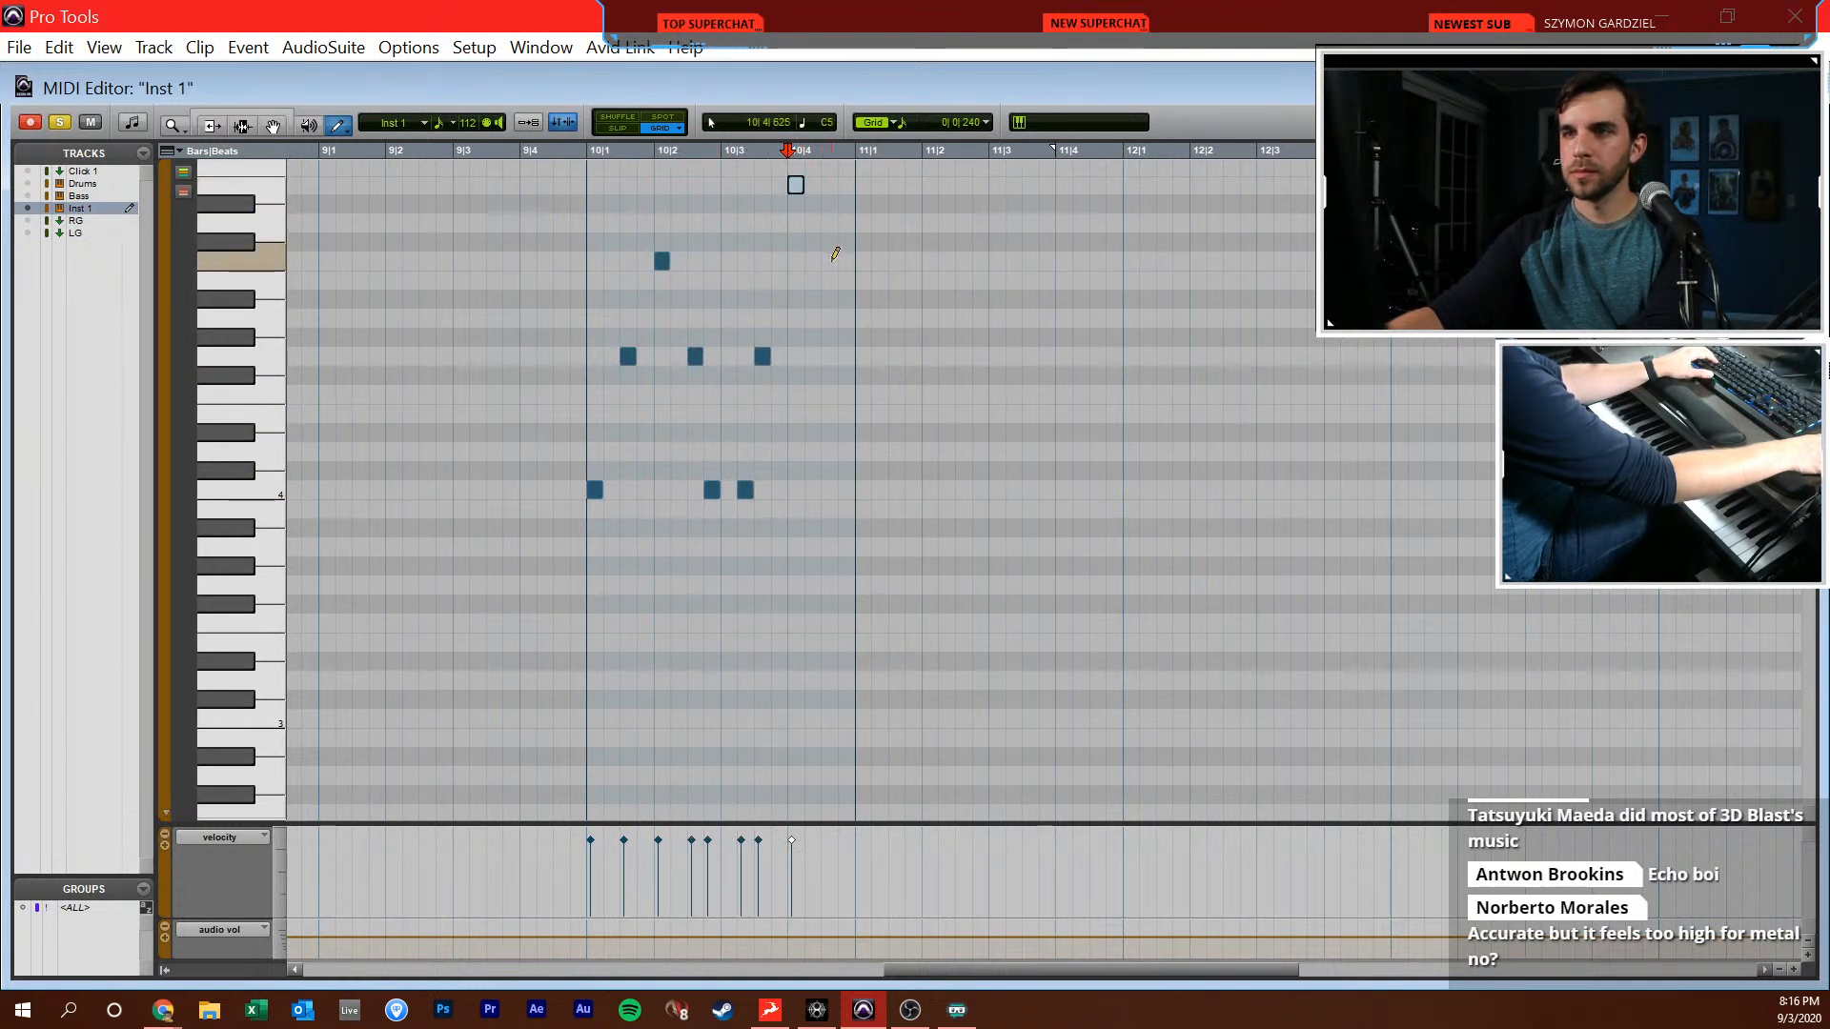
click(830, 261)
key(F7)
key(space)
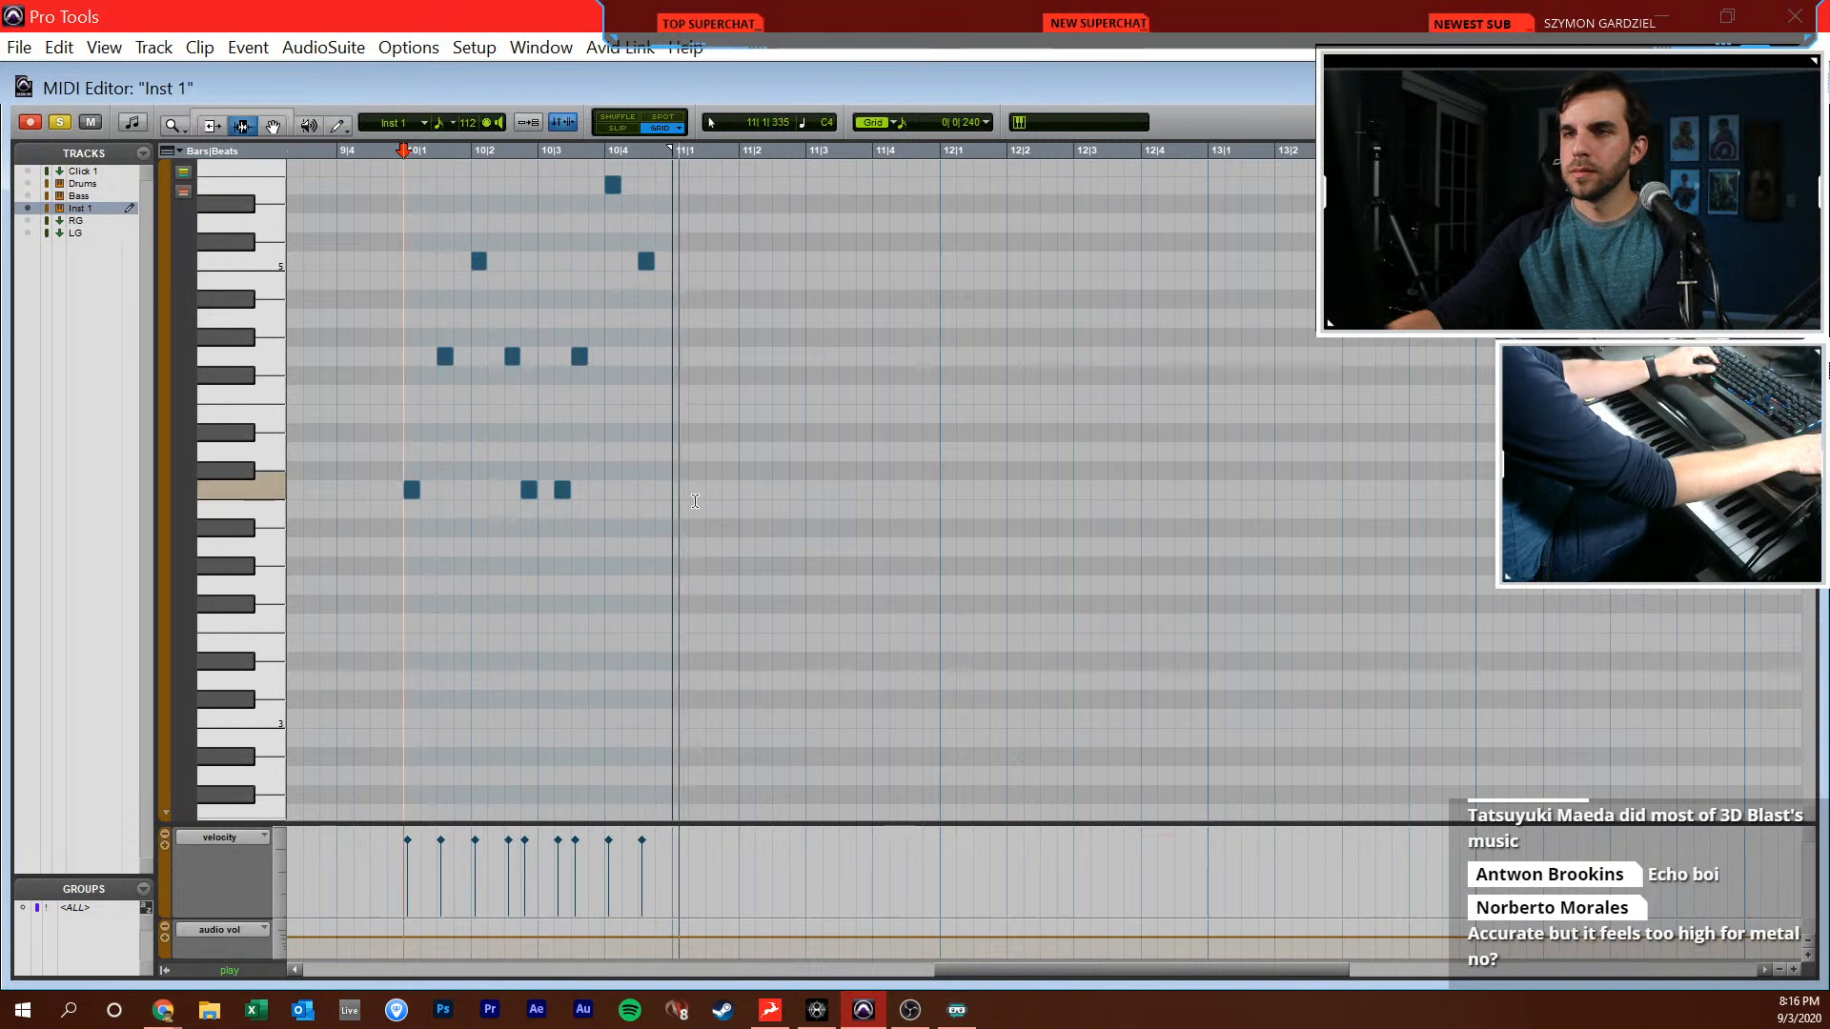
key(F10)
key(space)
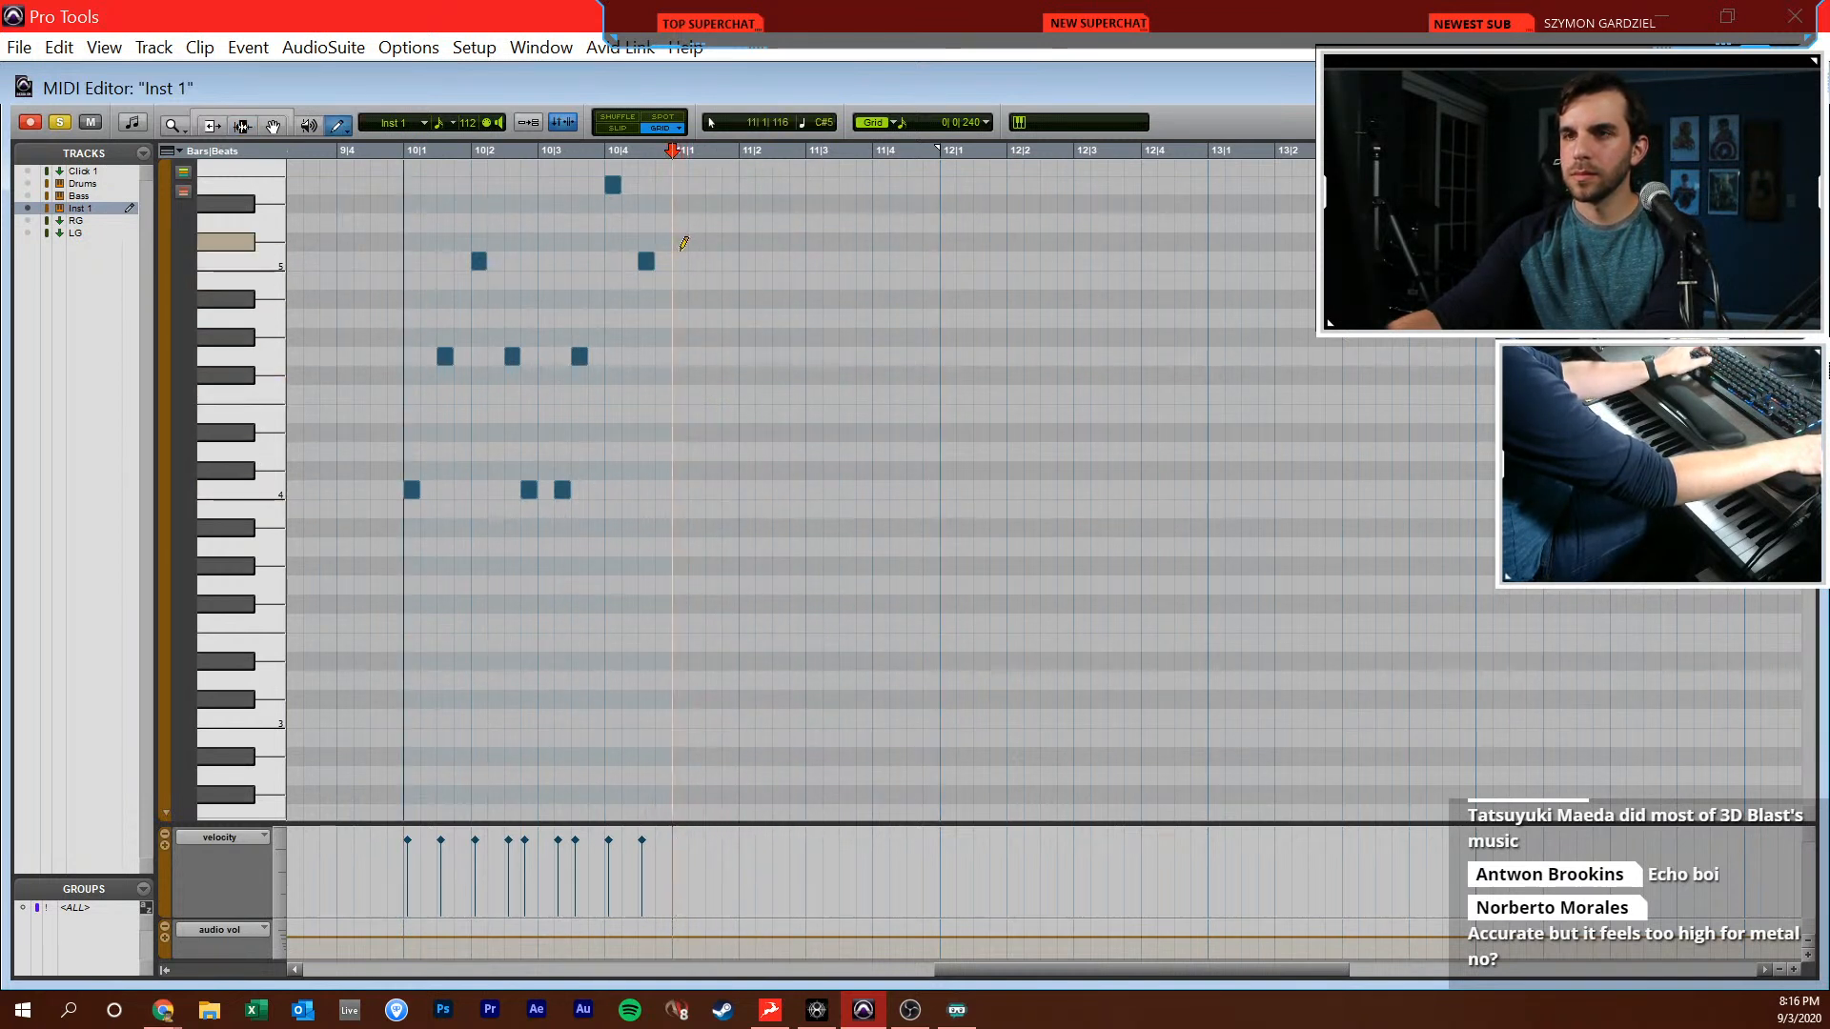
Draw C5, G4, Bb4 and G4 at half-beat intervals from 11|1|000 and play the phrase
click(678, 259)
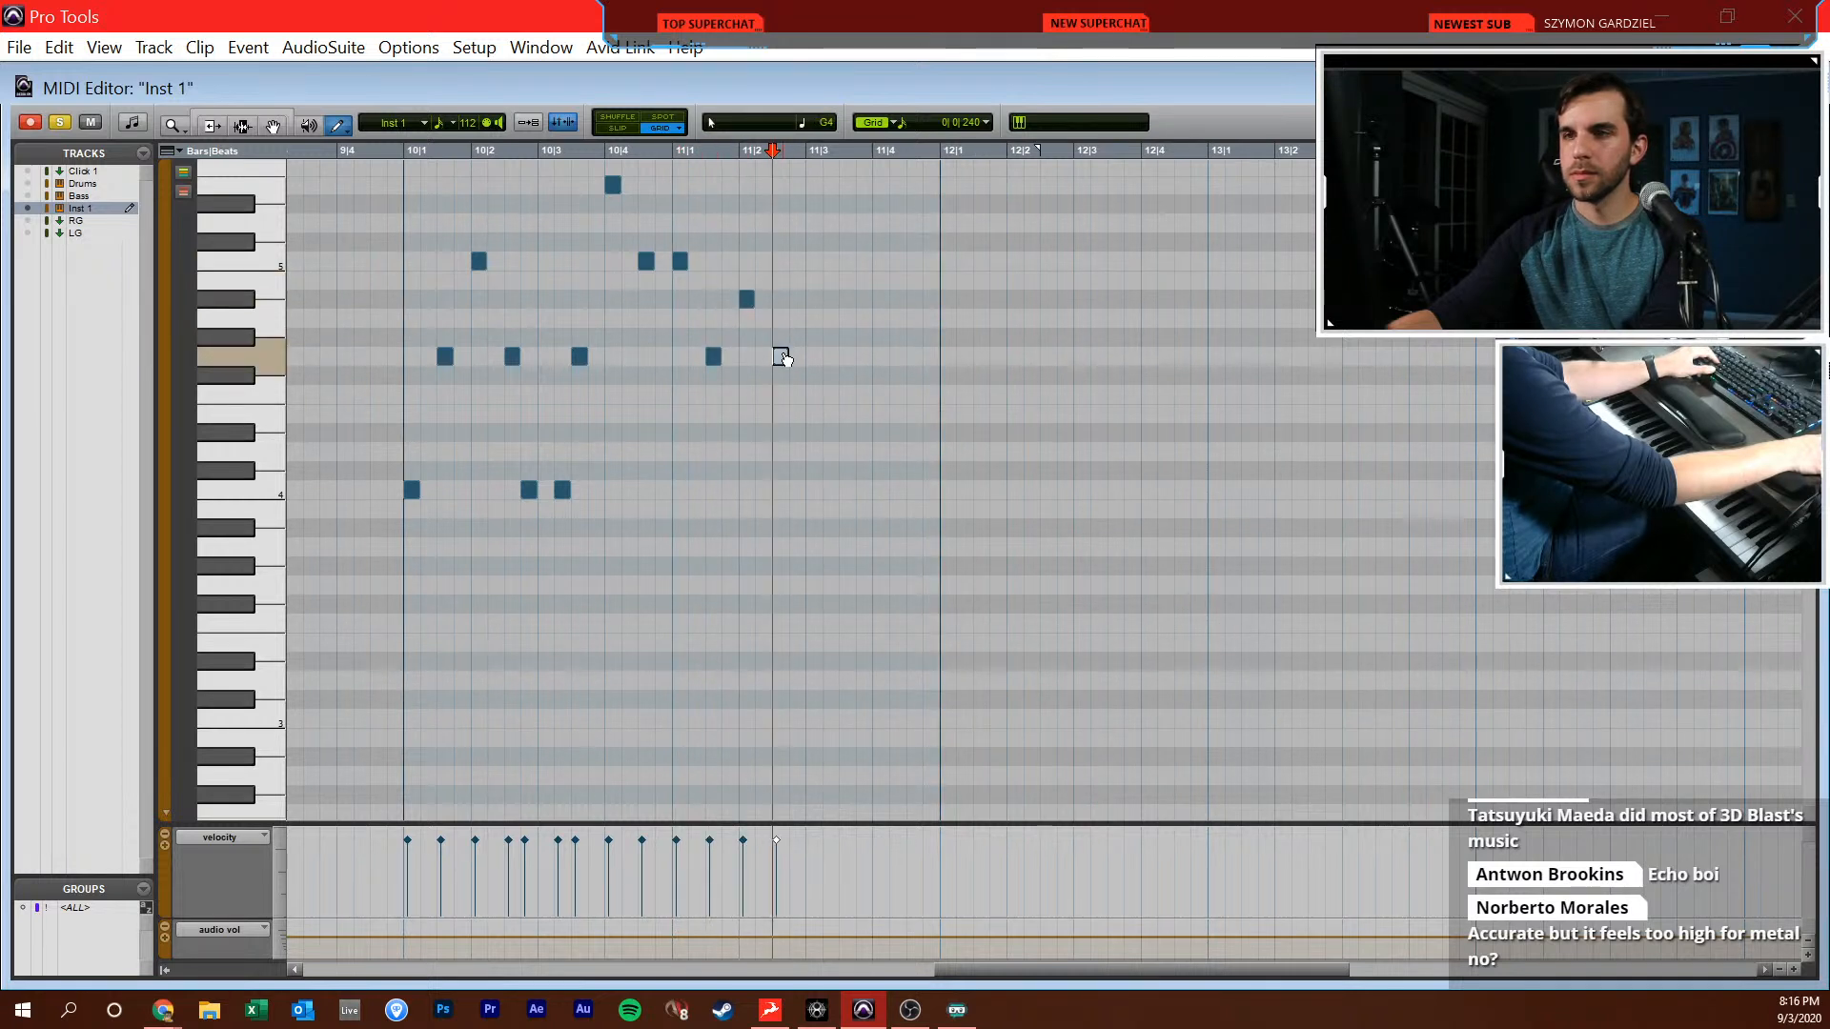
key(space)
Play from 11|1|000 and move the C5 note there down an octave to C4
key(space)
key(F6)
click(671, 399)
key(space)
key(space)
key(F8)
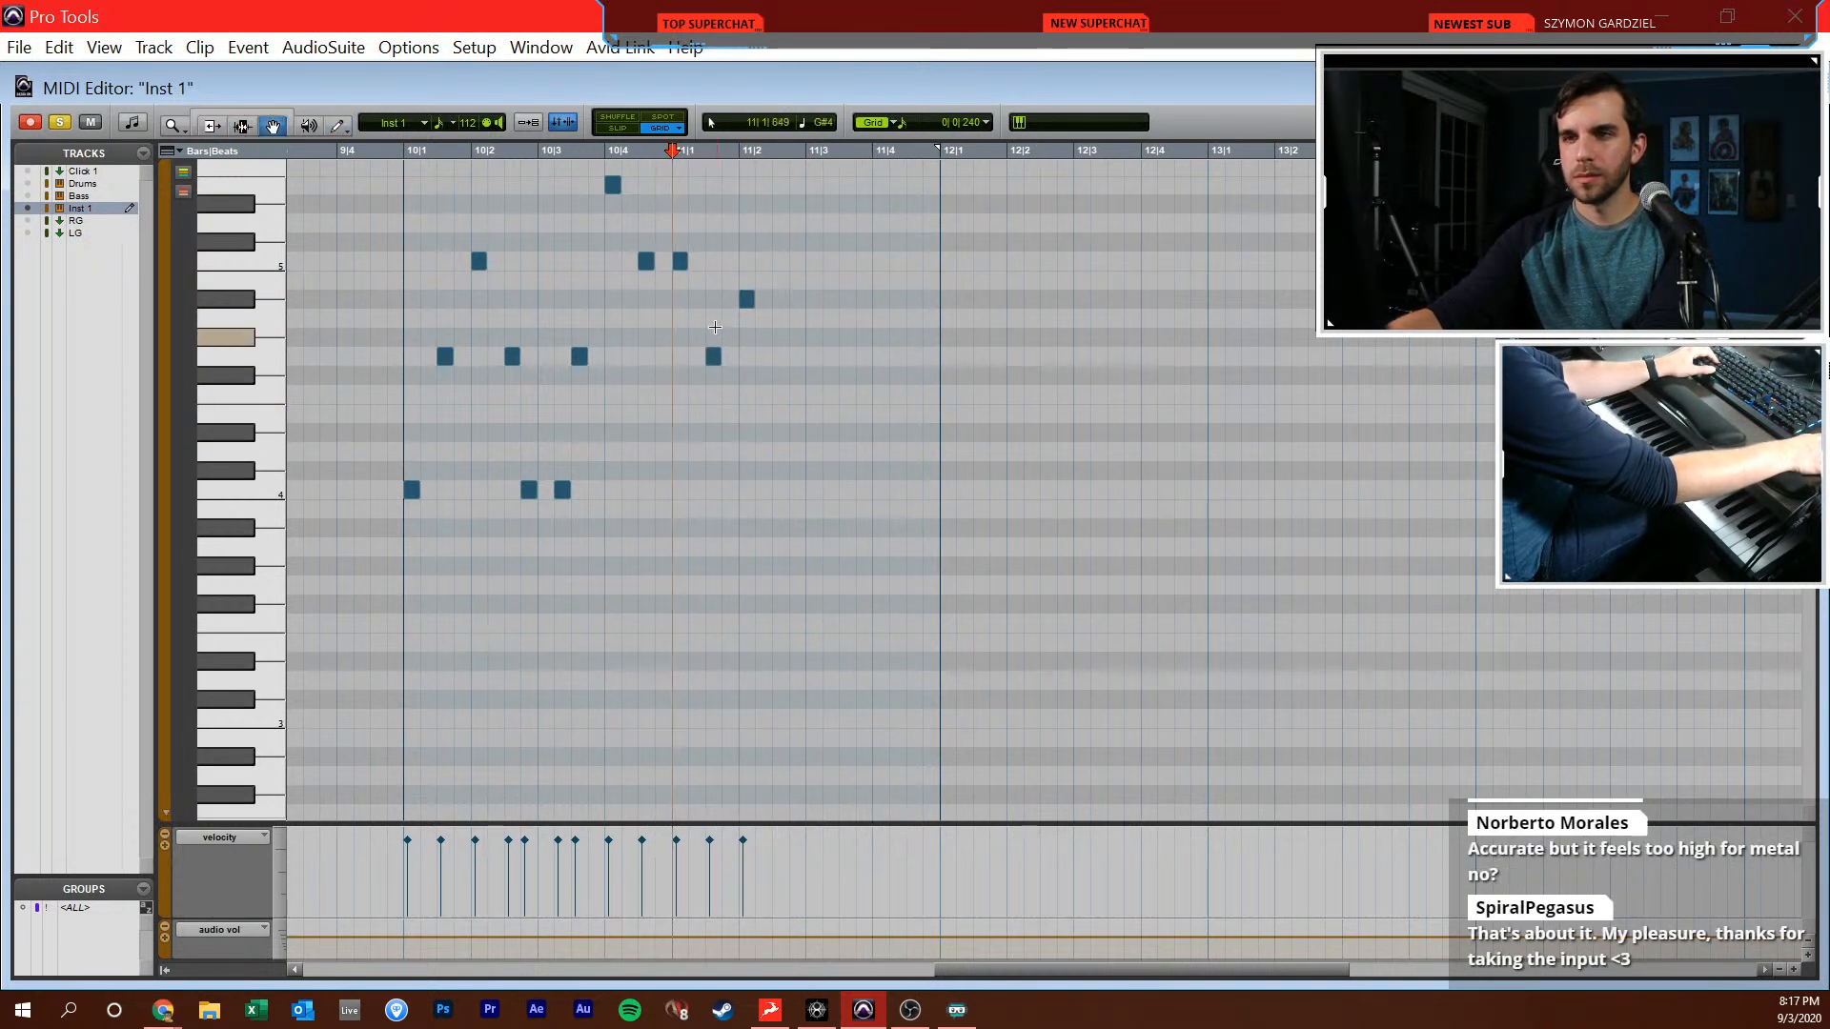
drag(679, 261, 680, 490)
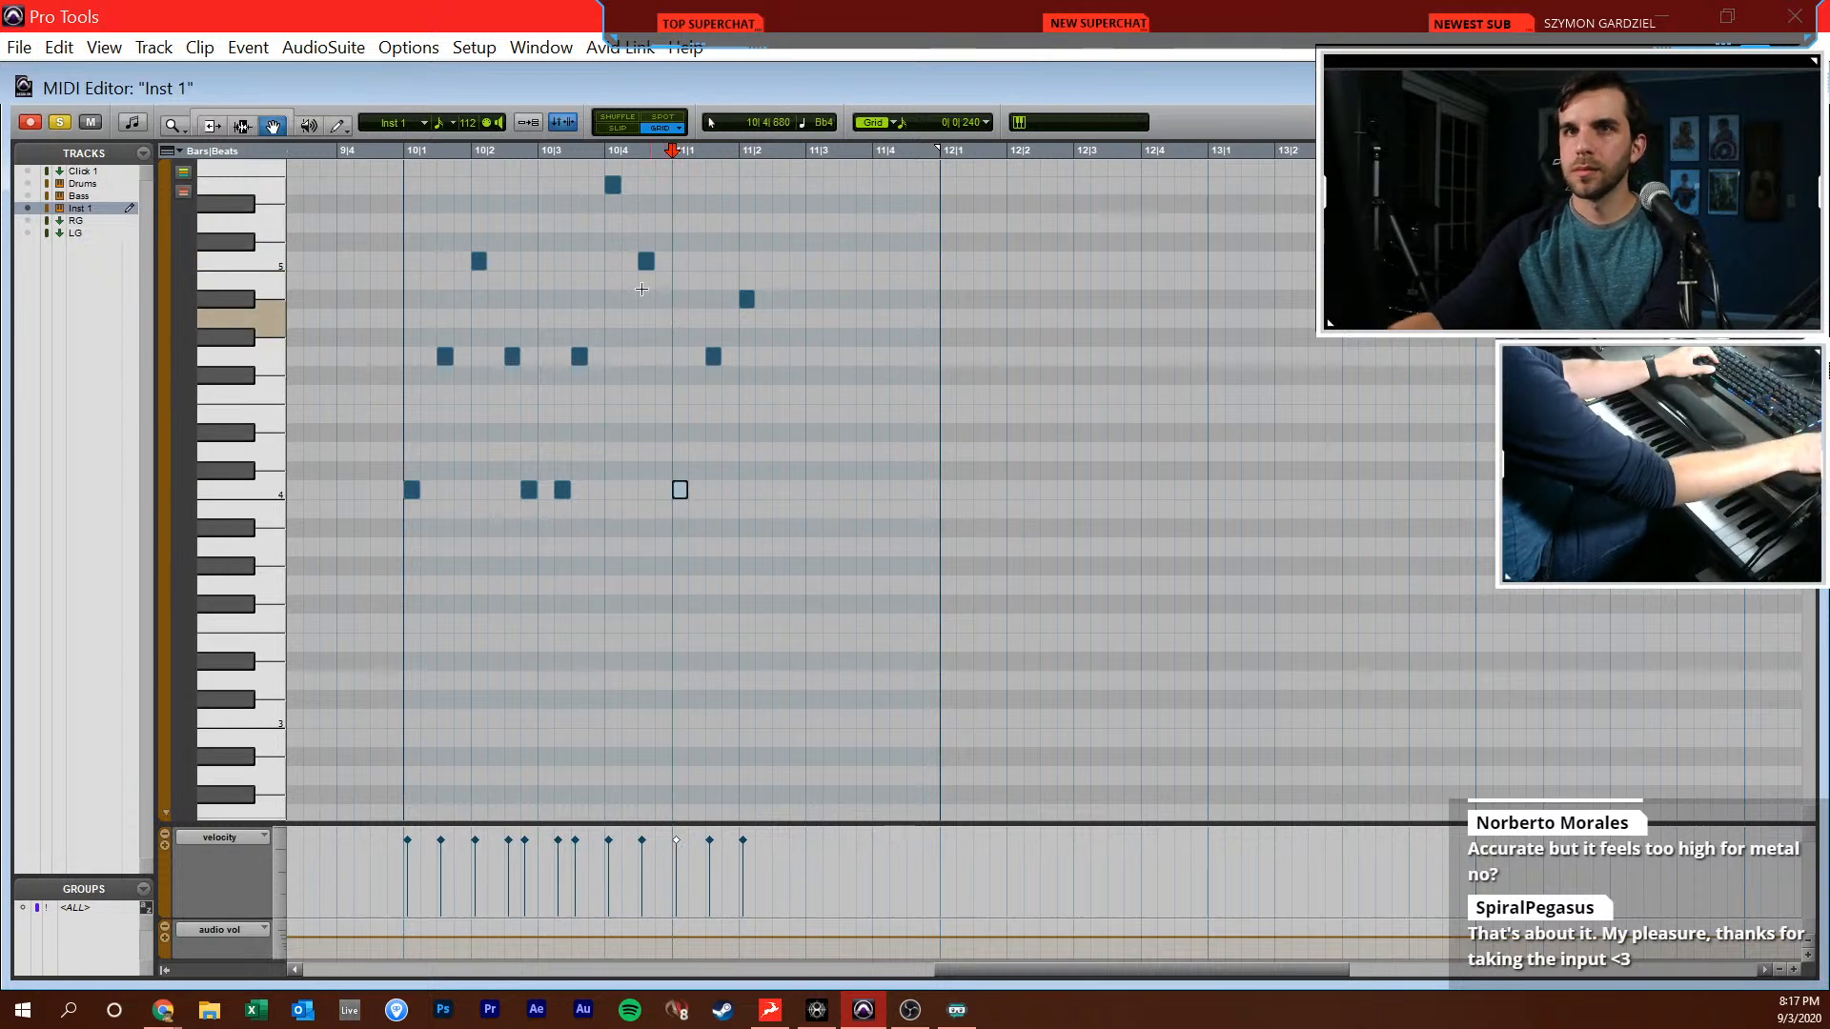
Play bar 11 again and add G4 at 11|2|480 and D4 at 11|3|000 and 11|3|720
key(space)
key(F10)
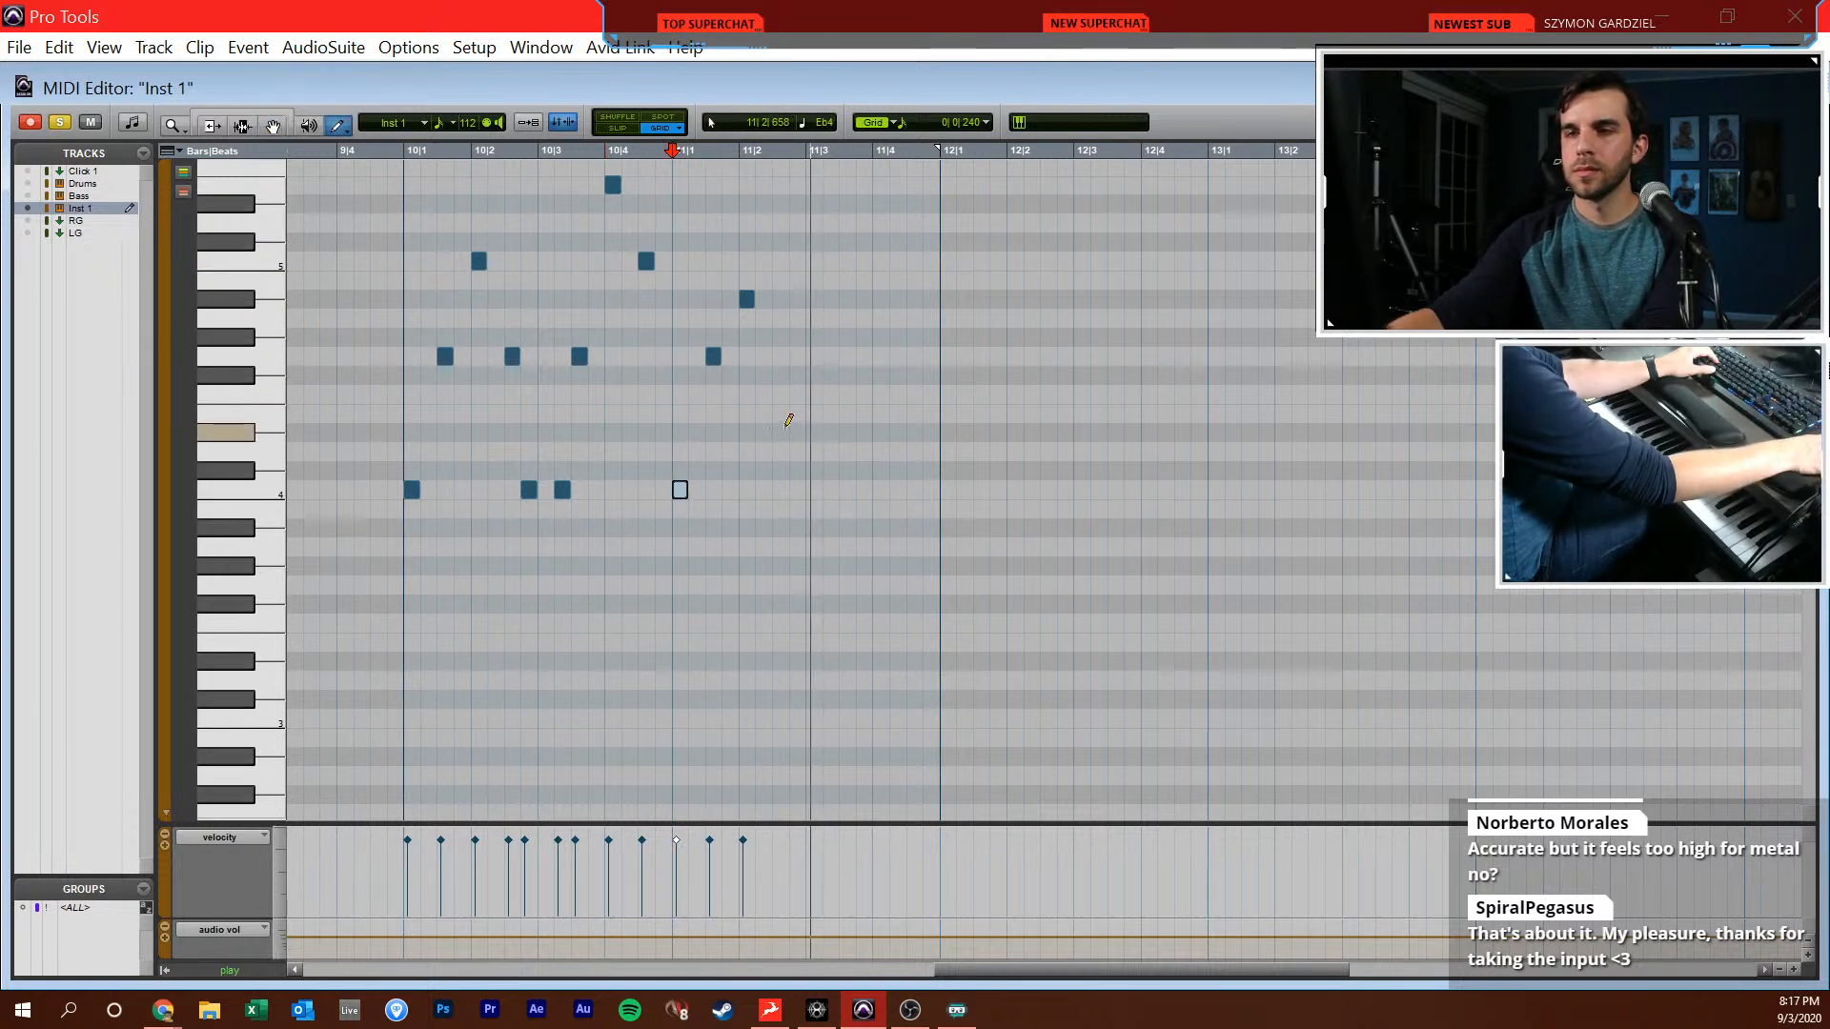
click(779, 357)
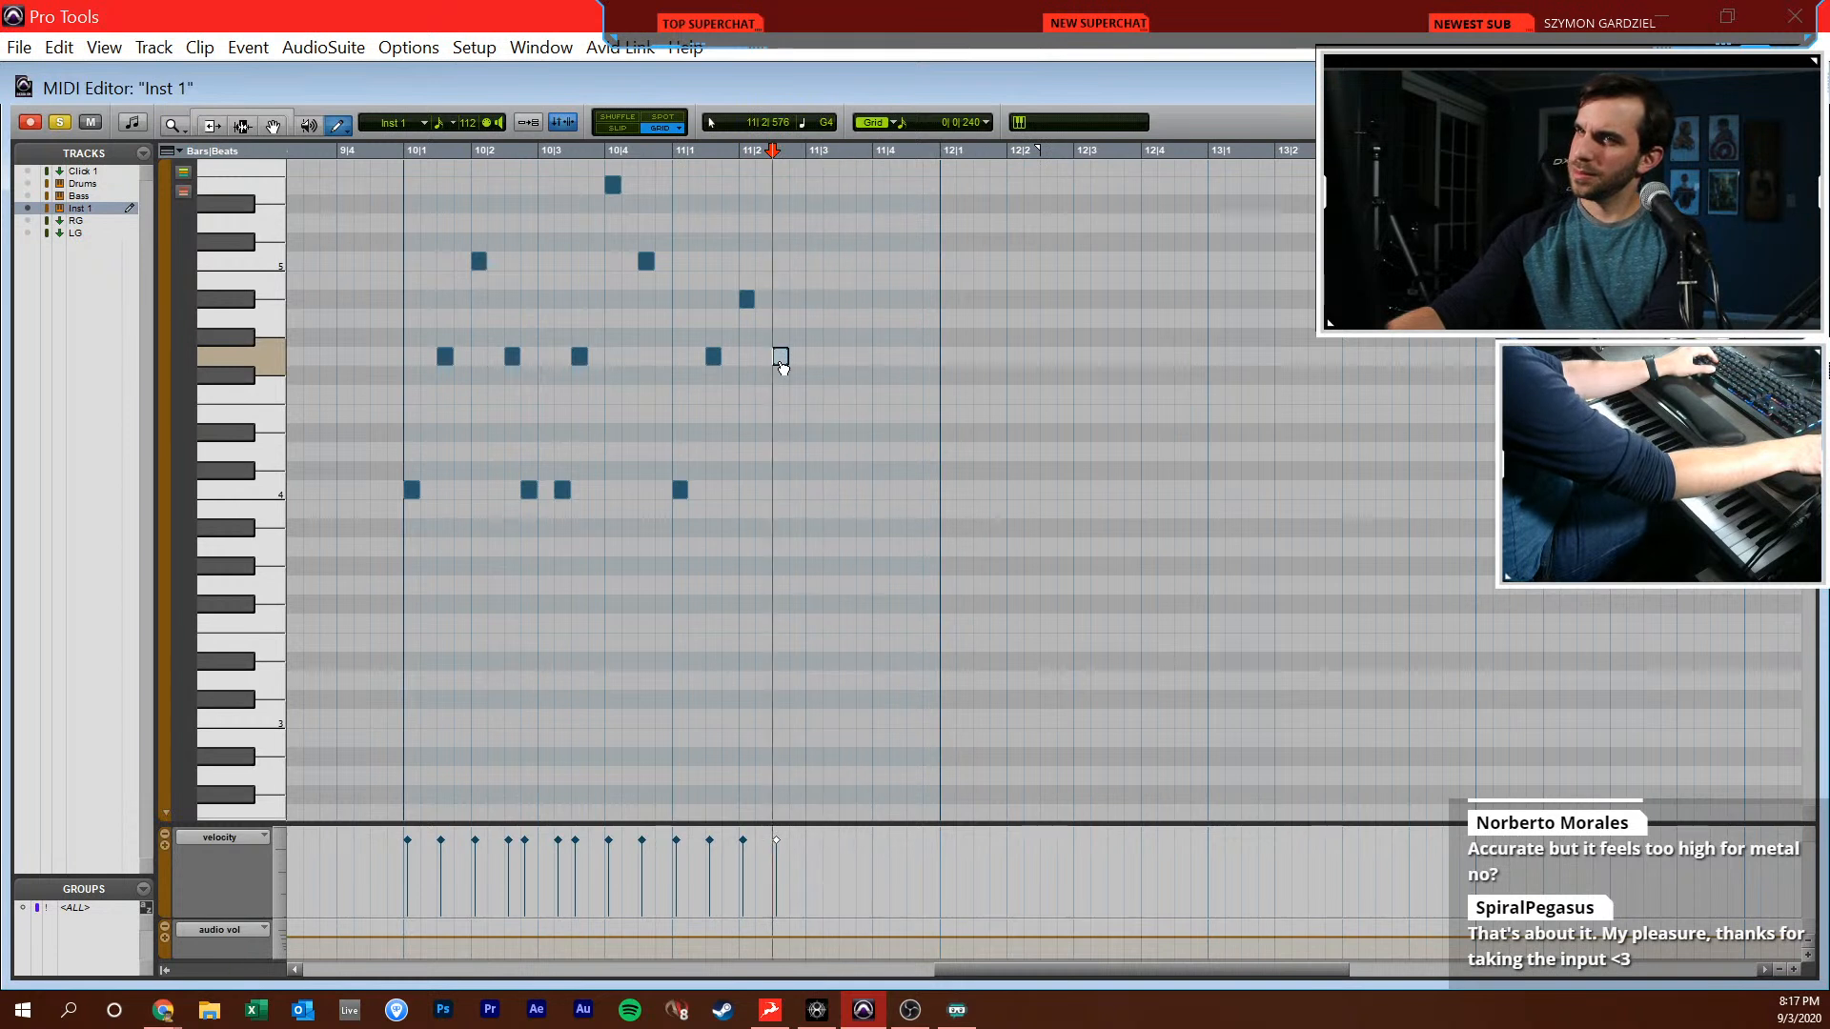
drag(818, 418, 814, 452)
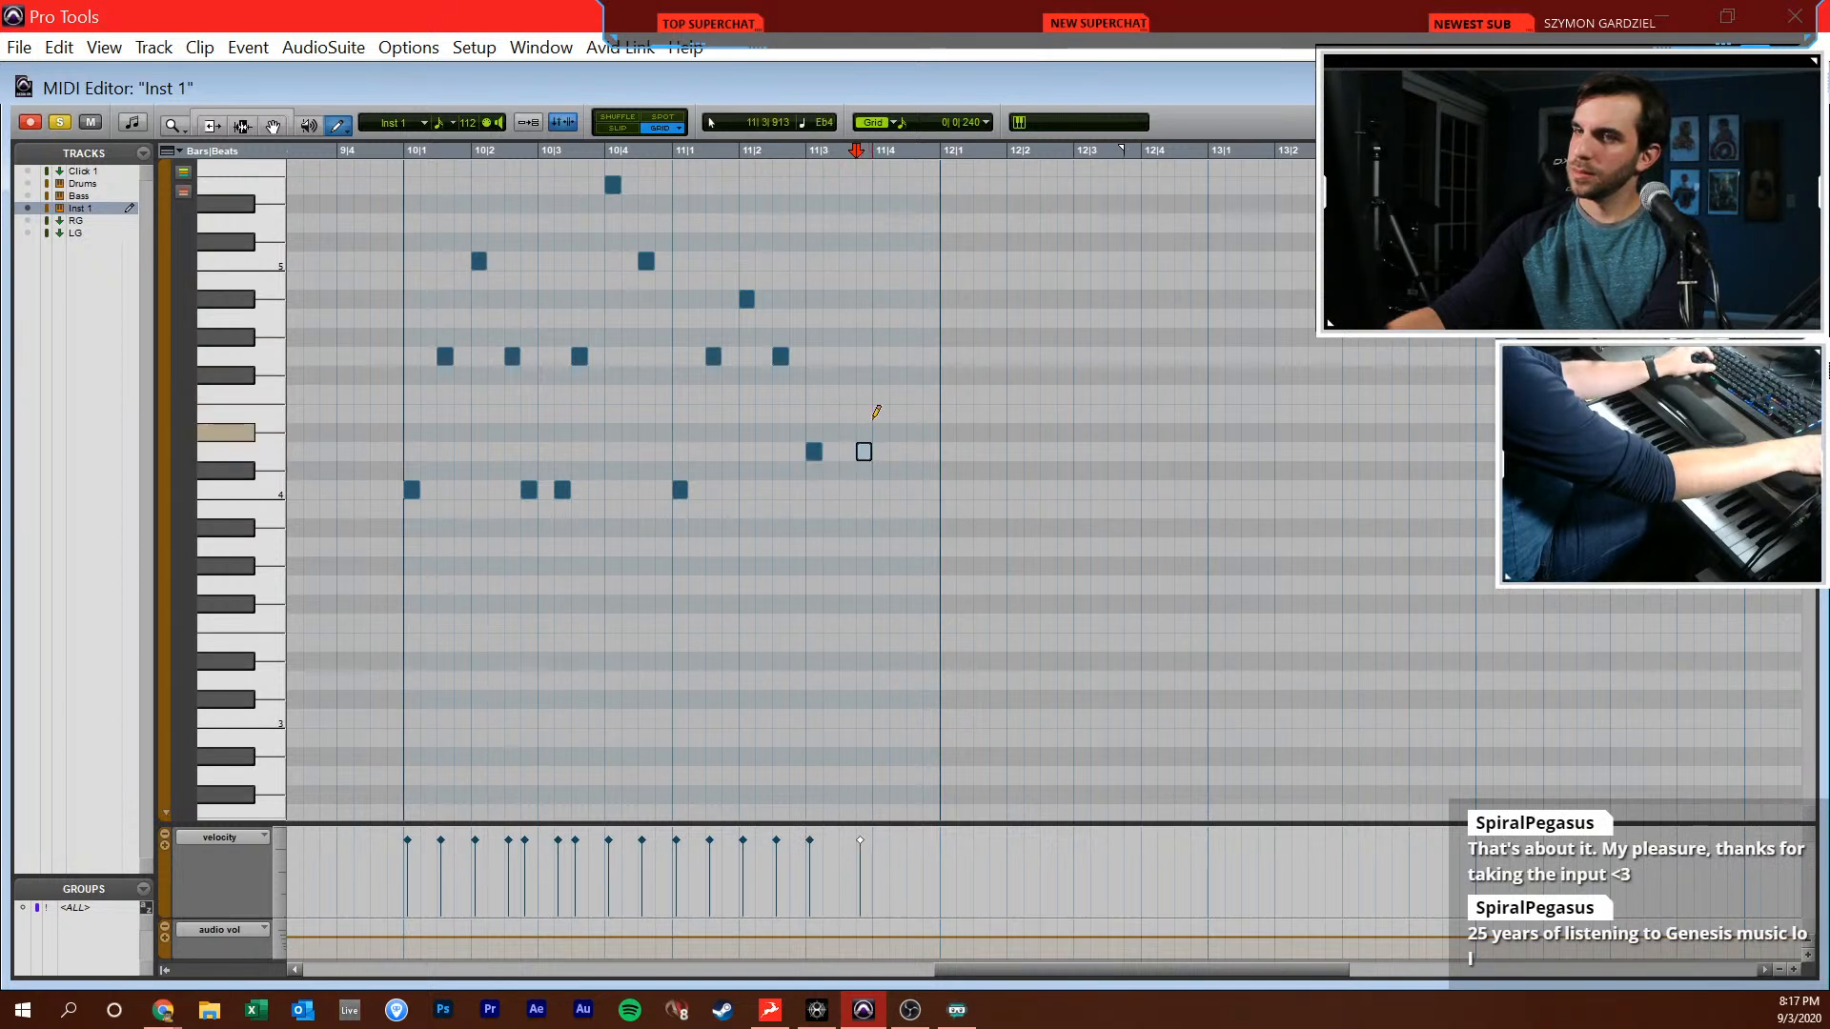
key(ctrl+z)
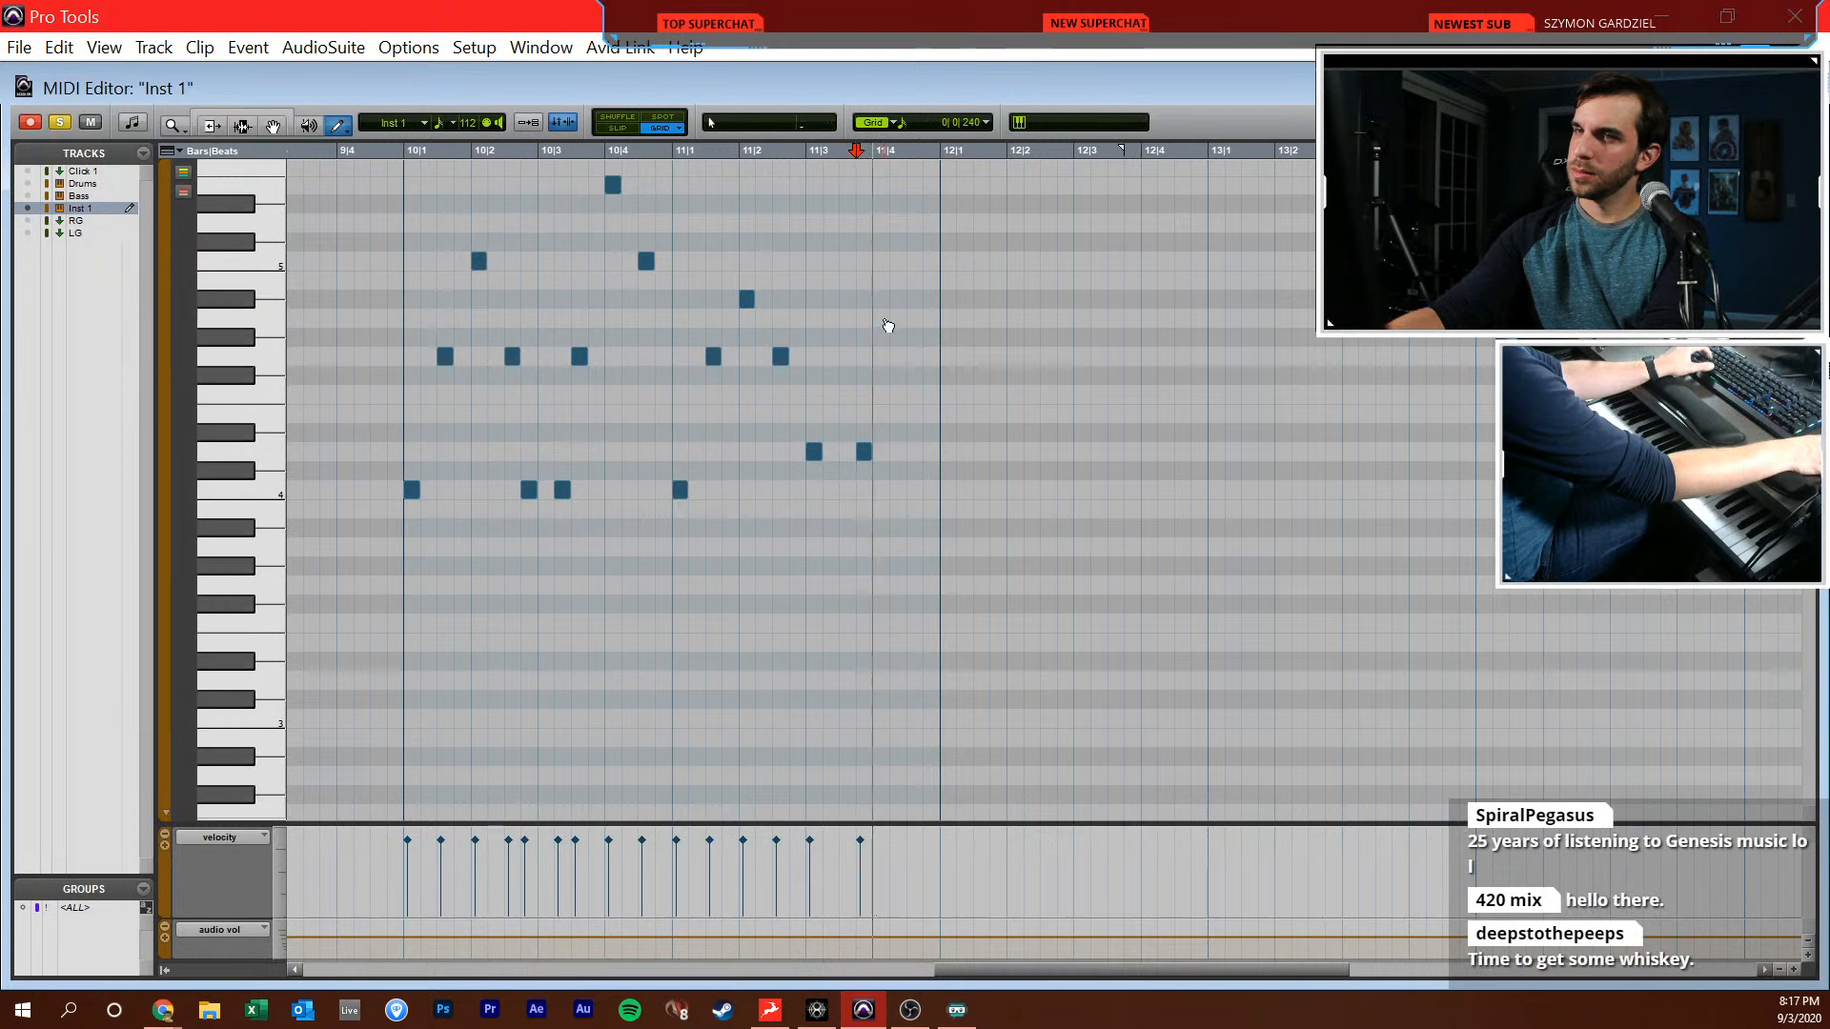
Play the end of bar 11 from 11|2|720 to compare the D4 notes with the reference
key(F6)
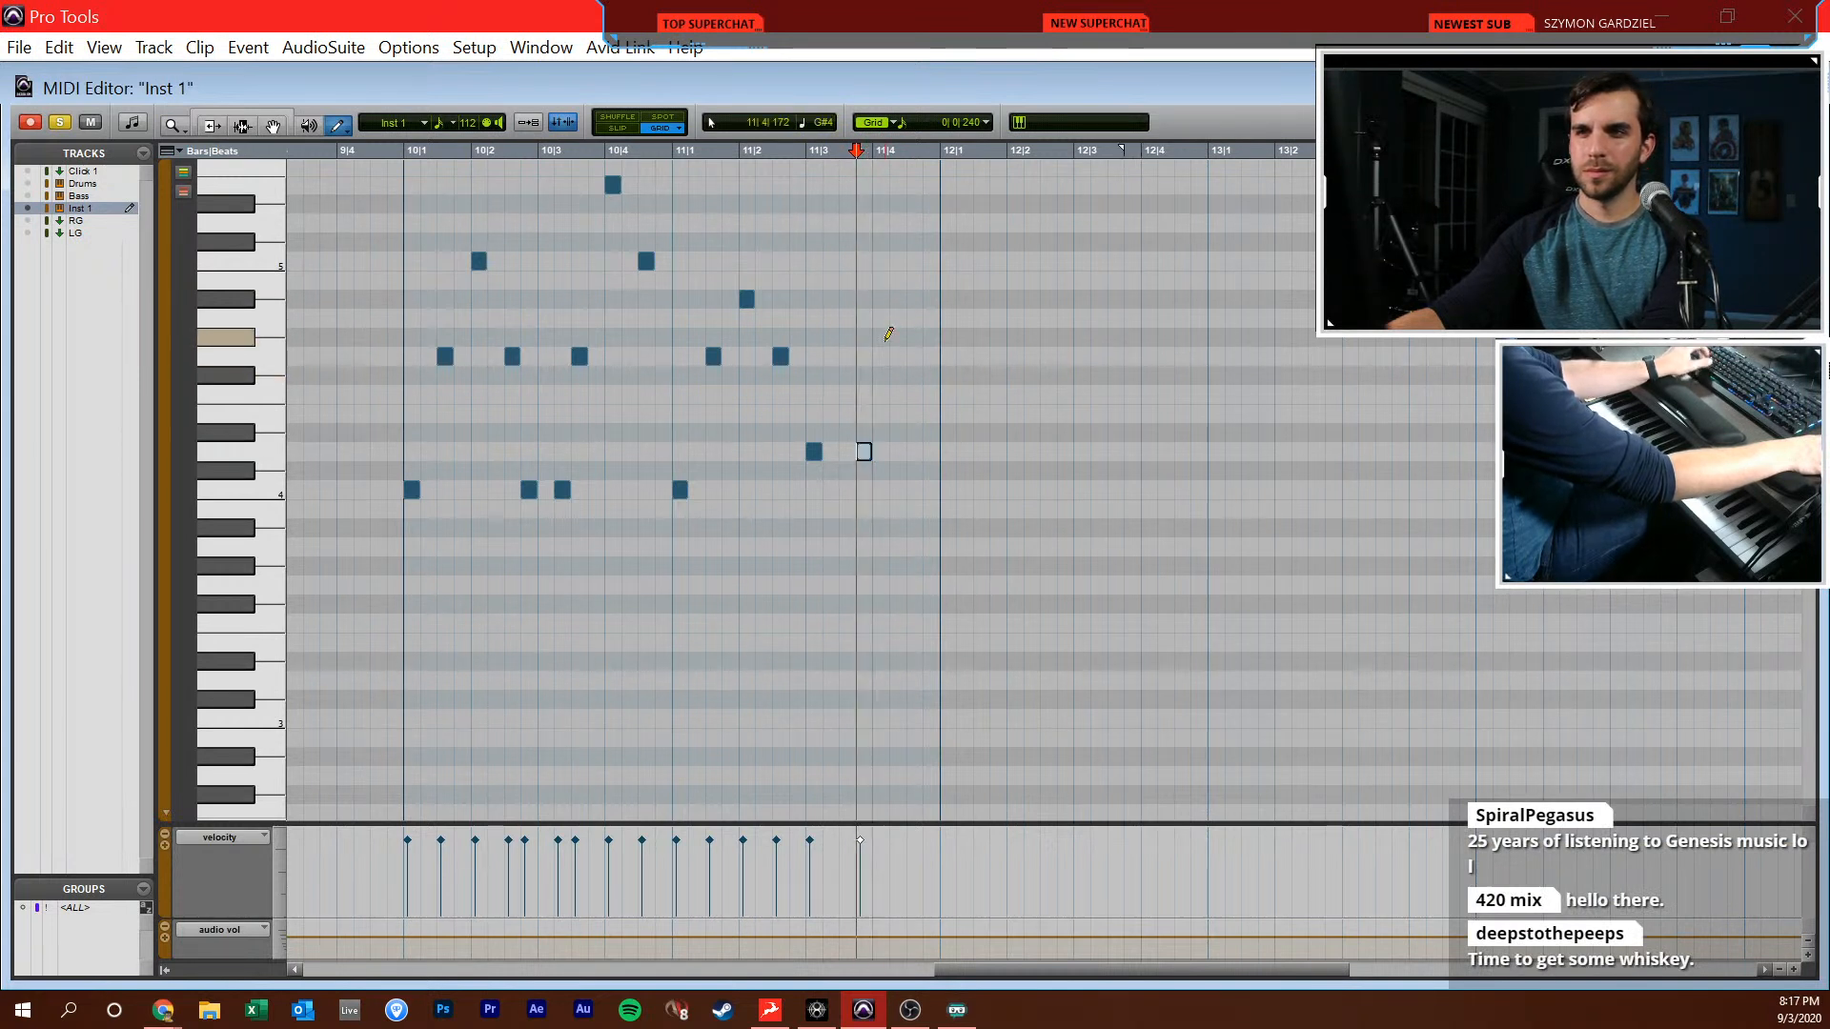
click(791, 410)
key(space)
scroll(833, 412, right, 3)
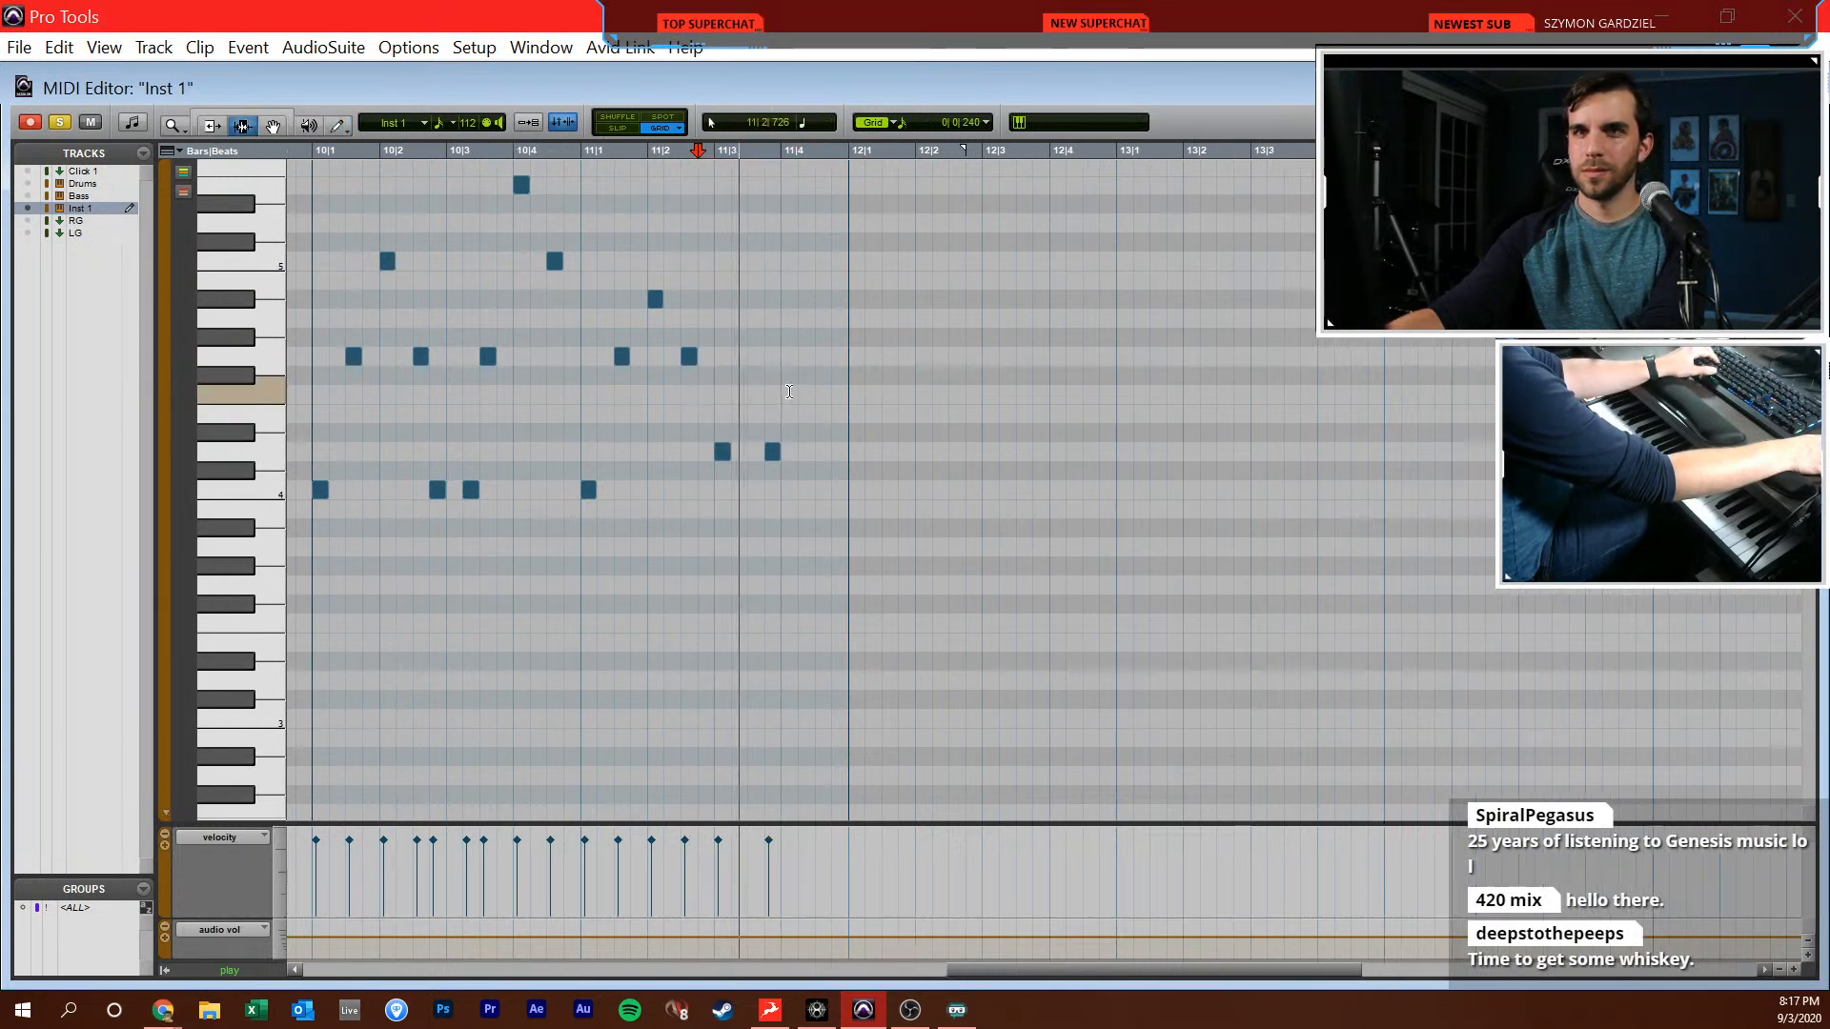
key(F10)
key(space)
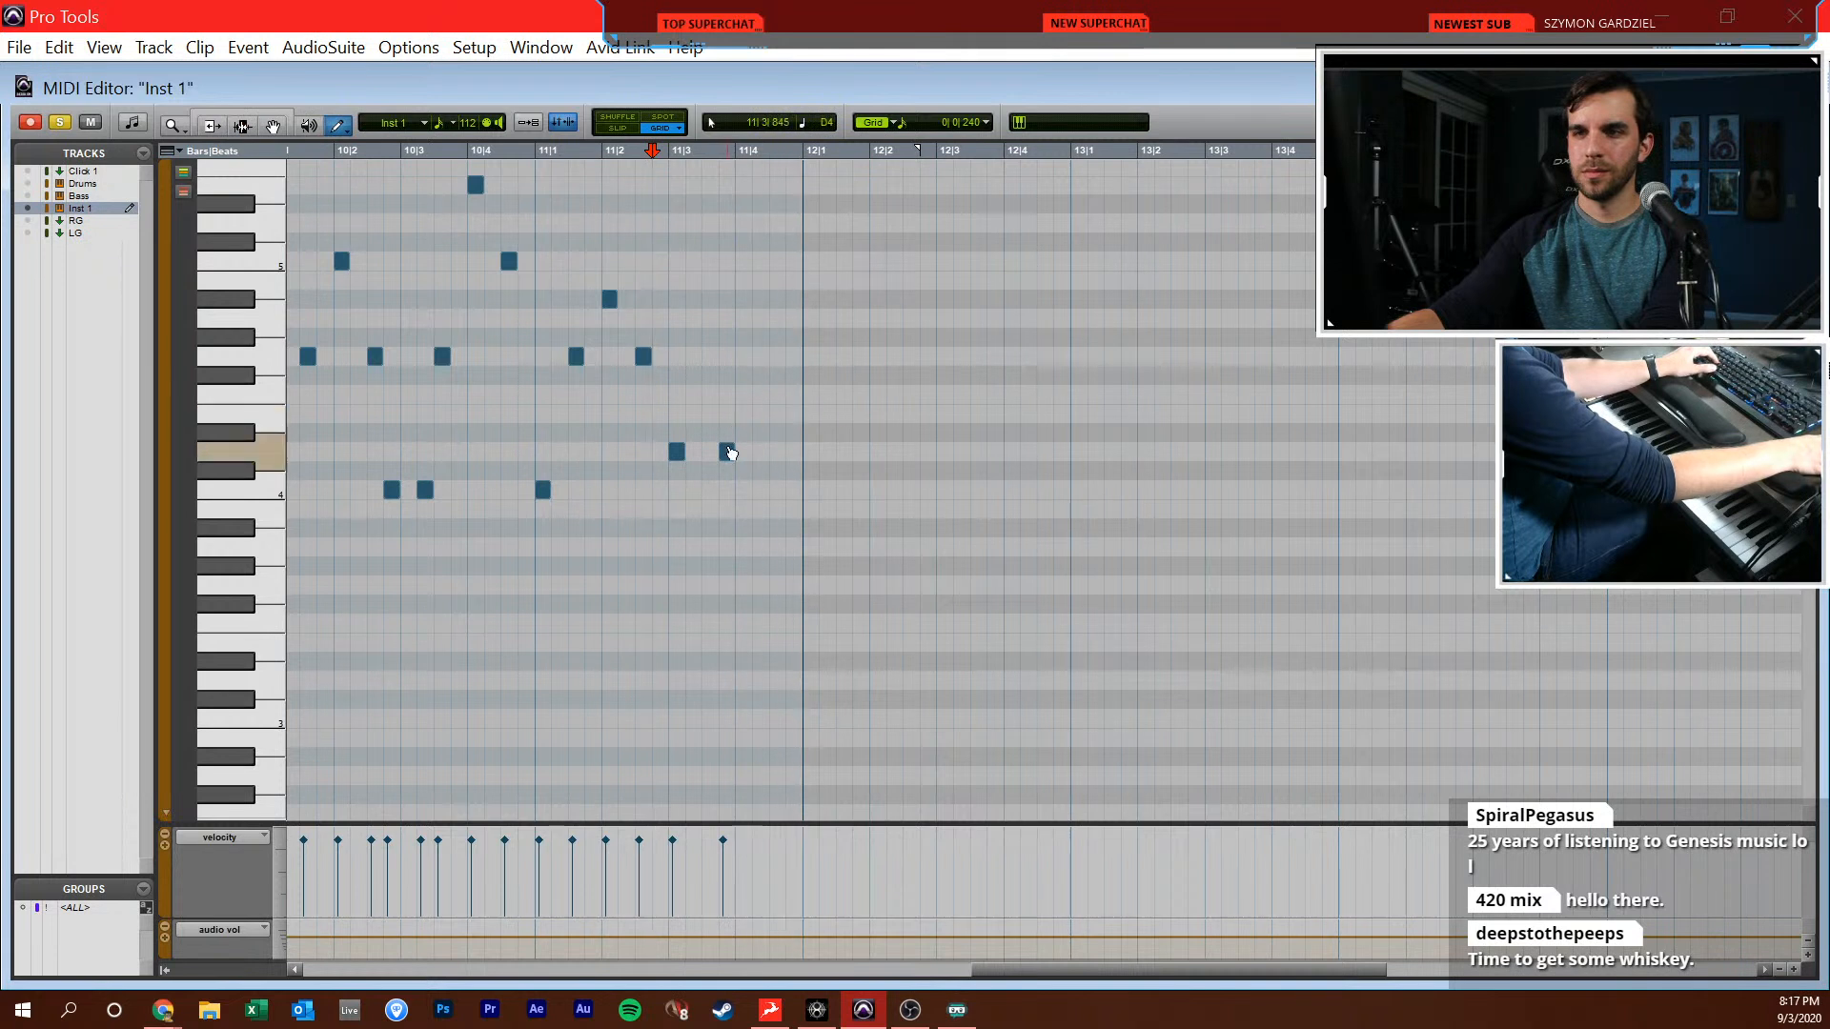
Play from 11|1|000, replace the last two D4 notes with D4 at 11|2|720 and 11|3|240, and add A4 at 11|3|480
key(F6)
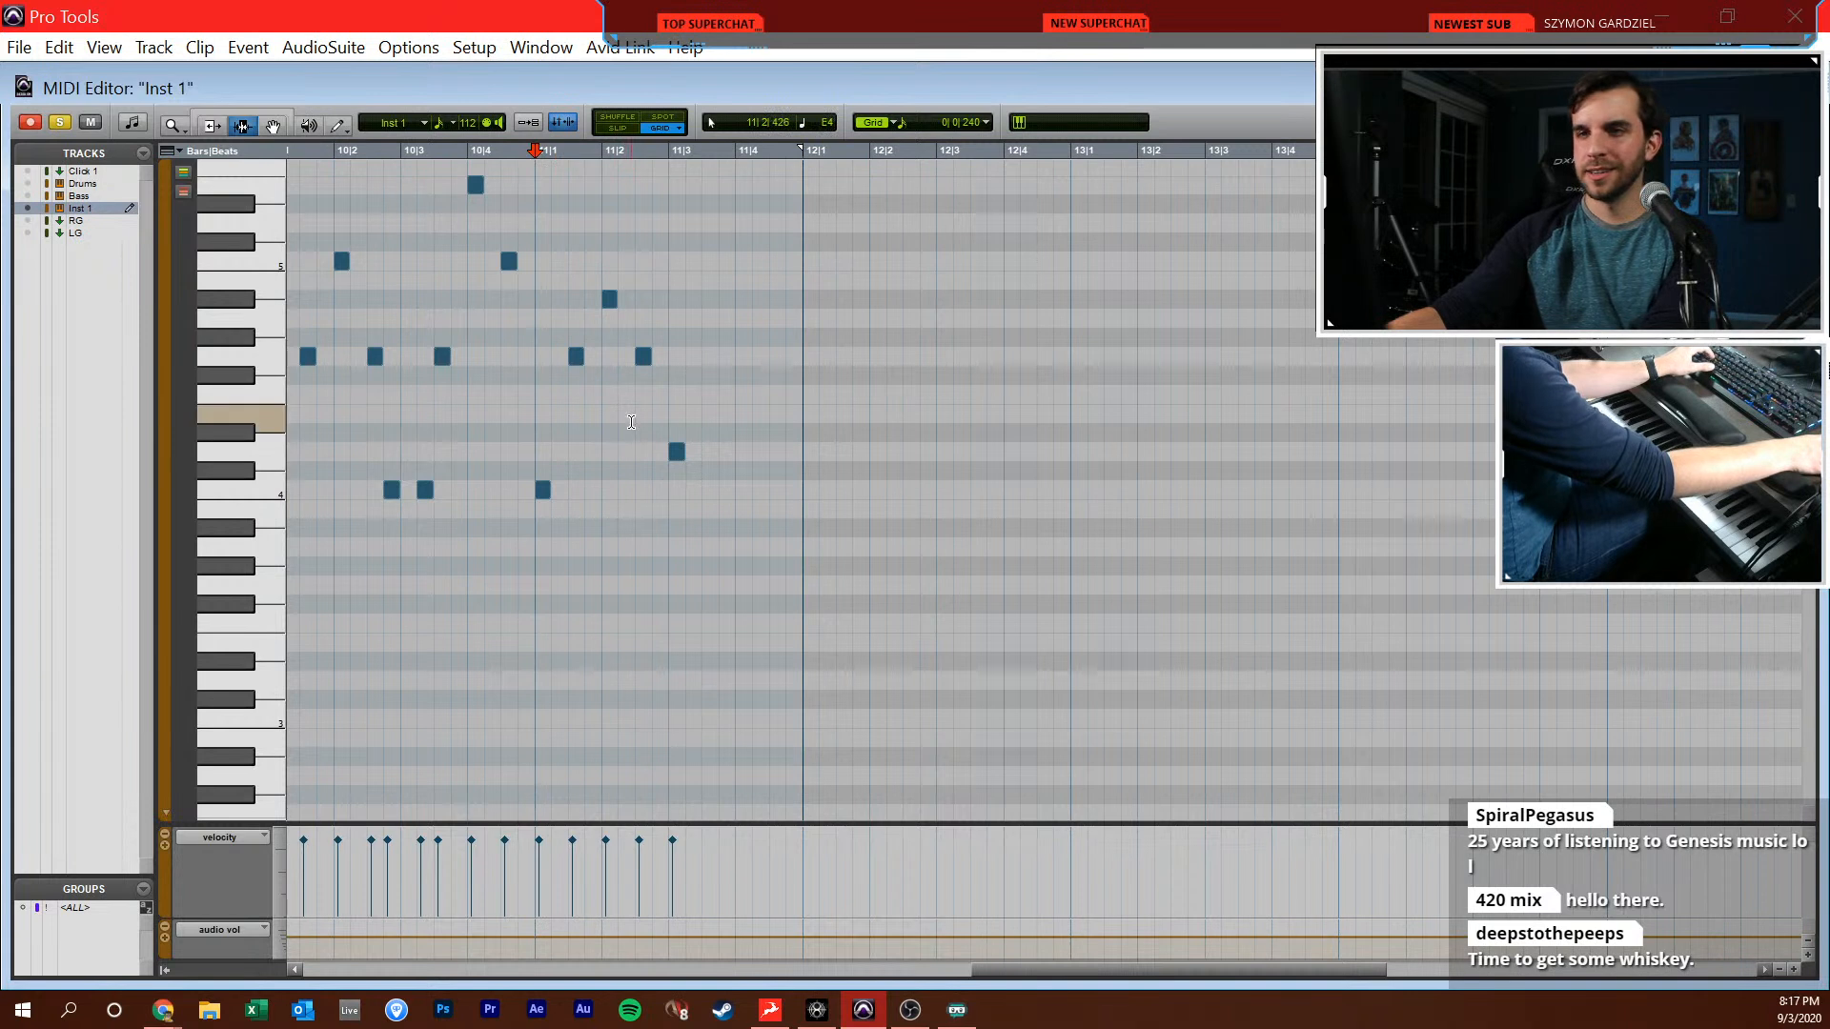
key(space)
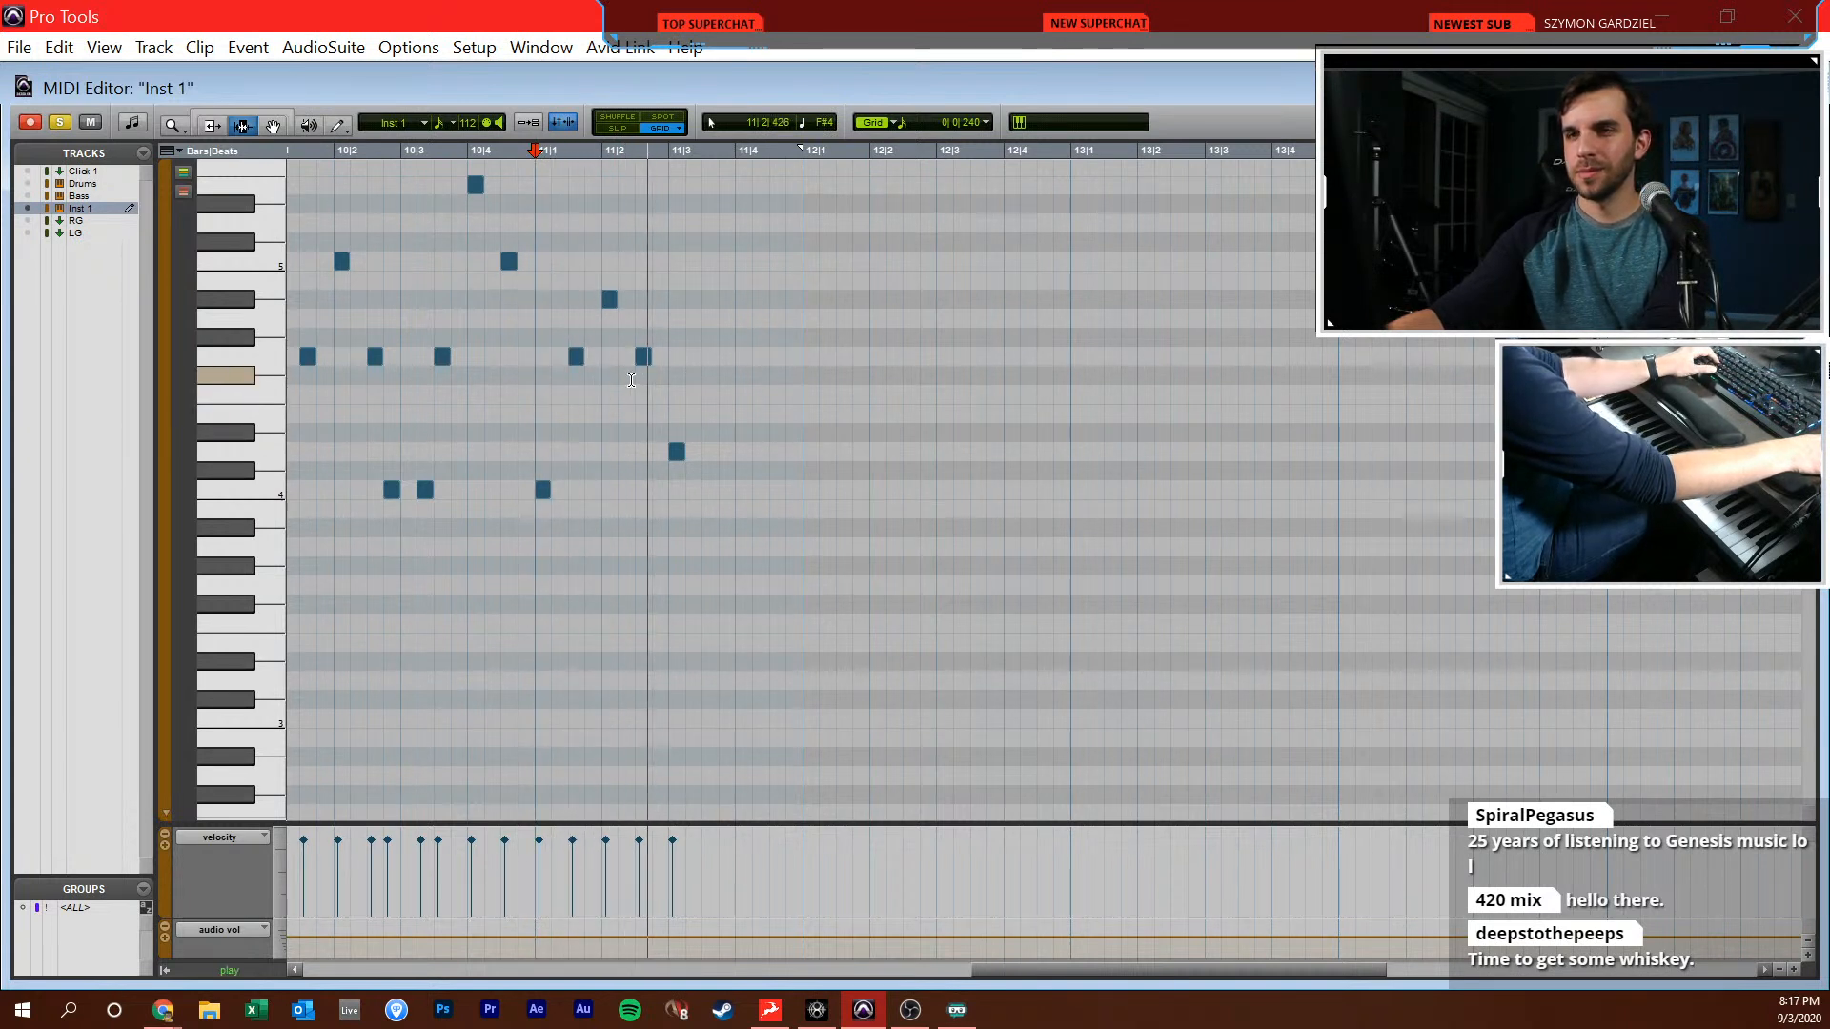
key(space)
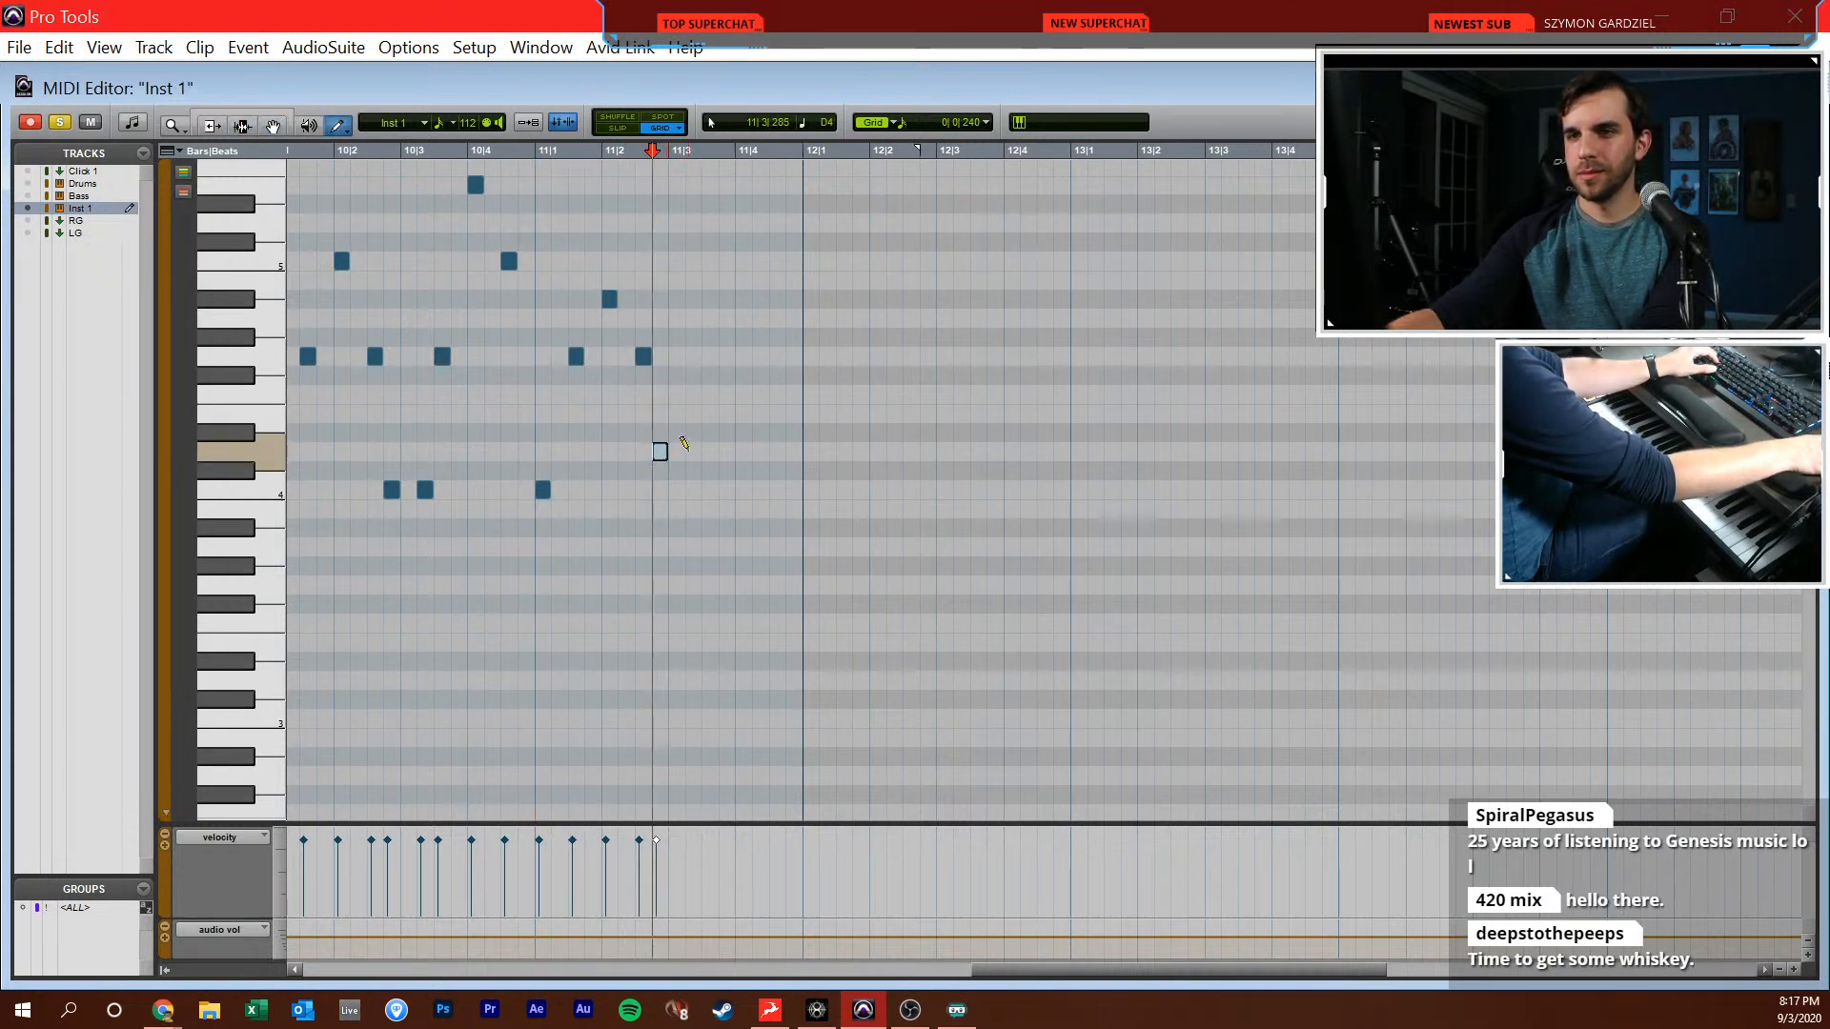
click(694, 450)
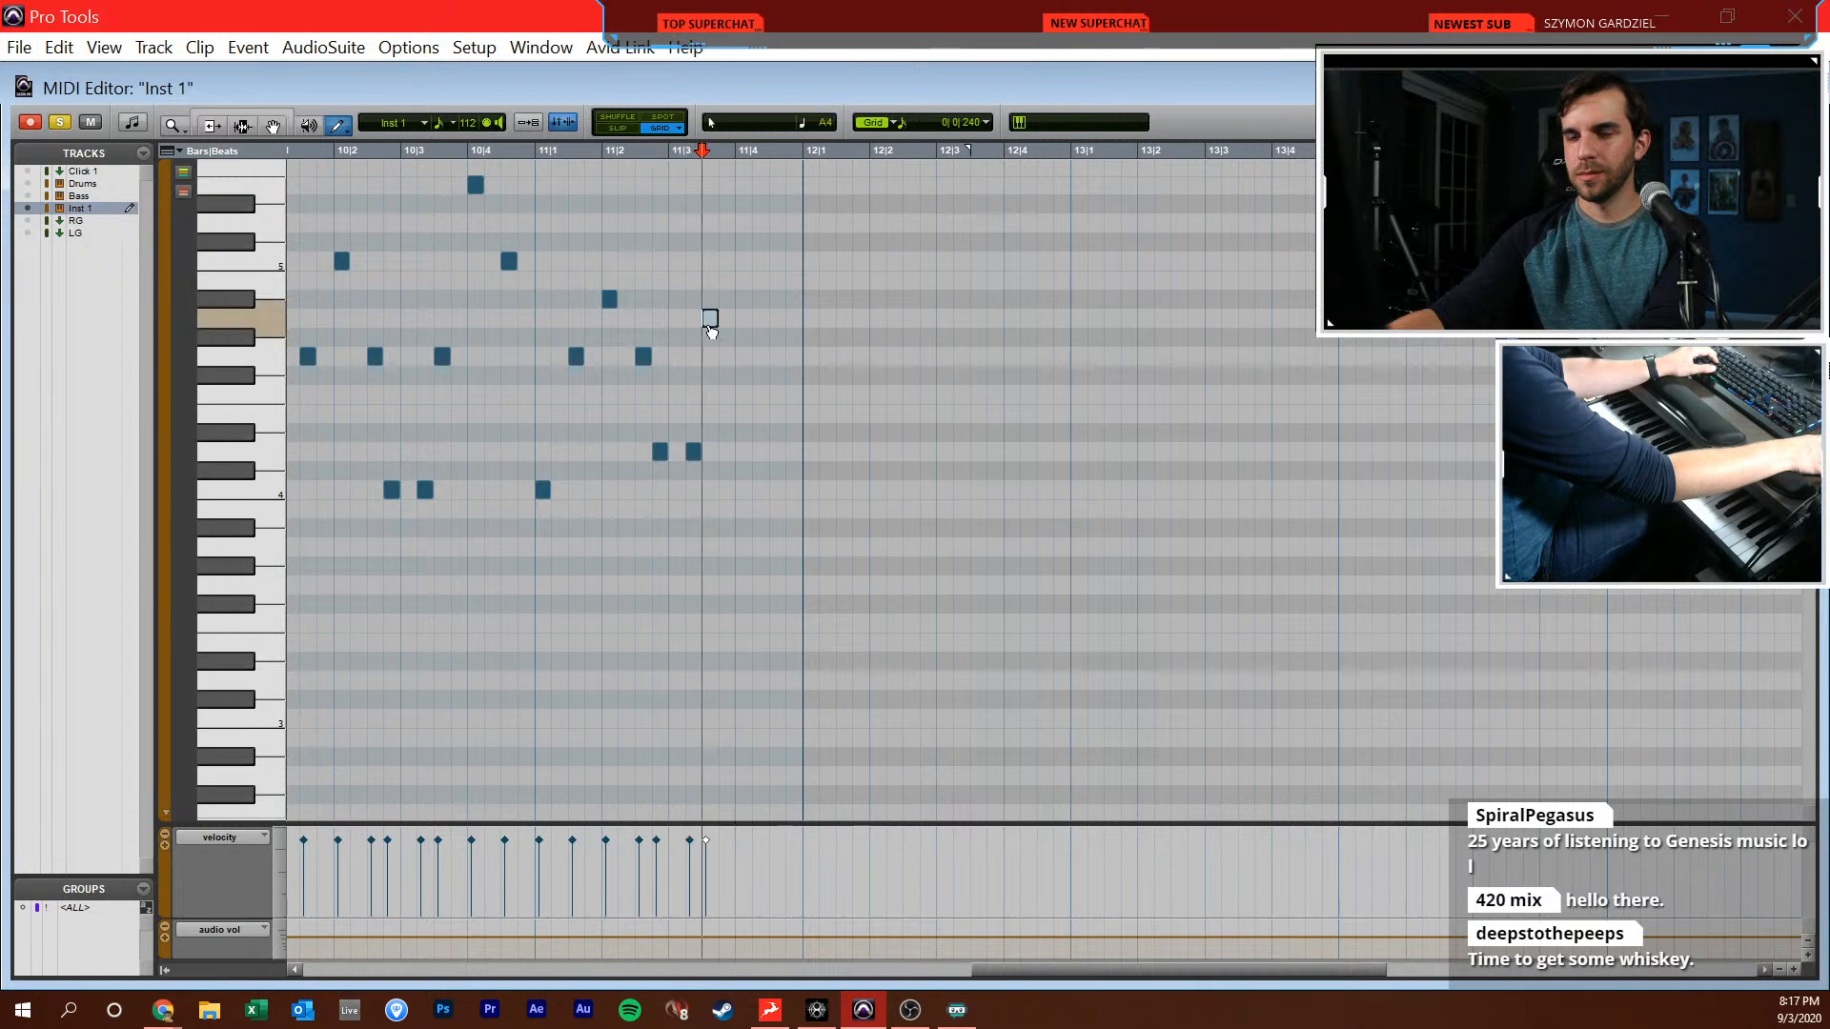
Replace the A4 at 11|3|480 with G4, add D5 at 11|4|000 and Bb4 at 11|4|480, and play bar 11
key(ctrl+z)
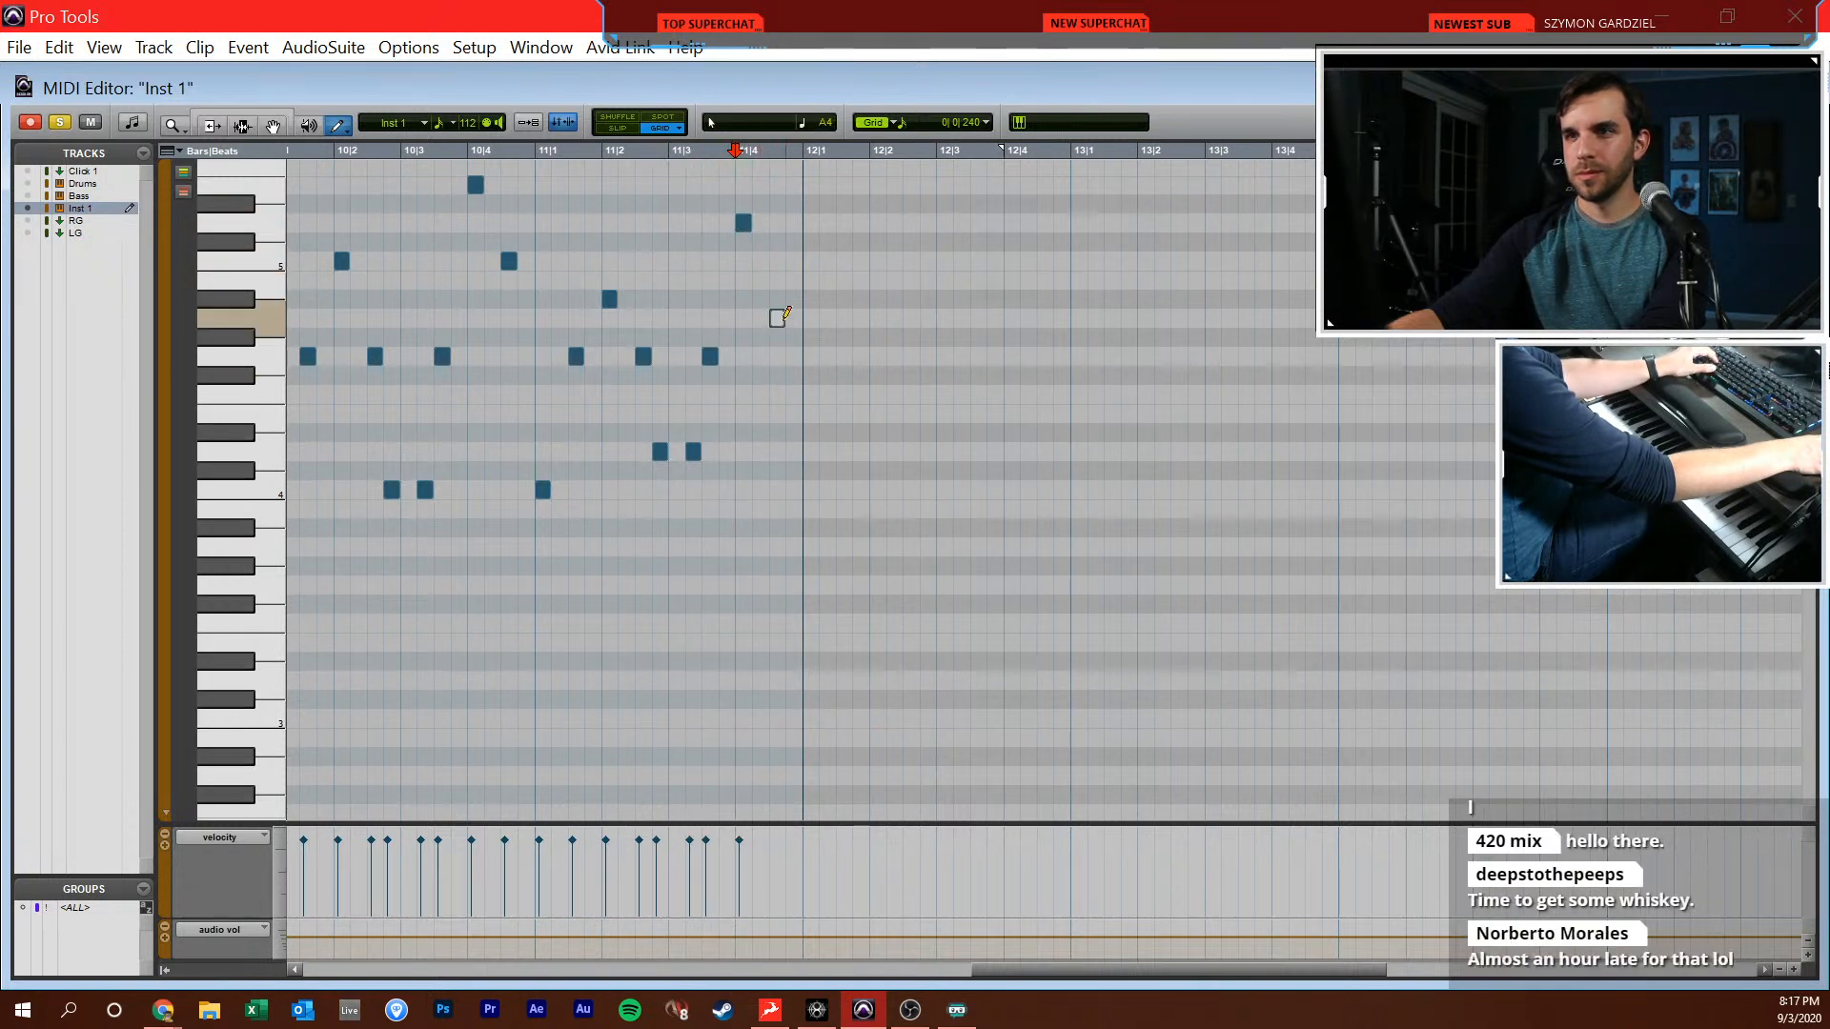
key(F7)
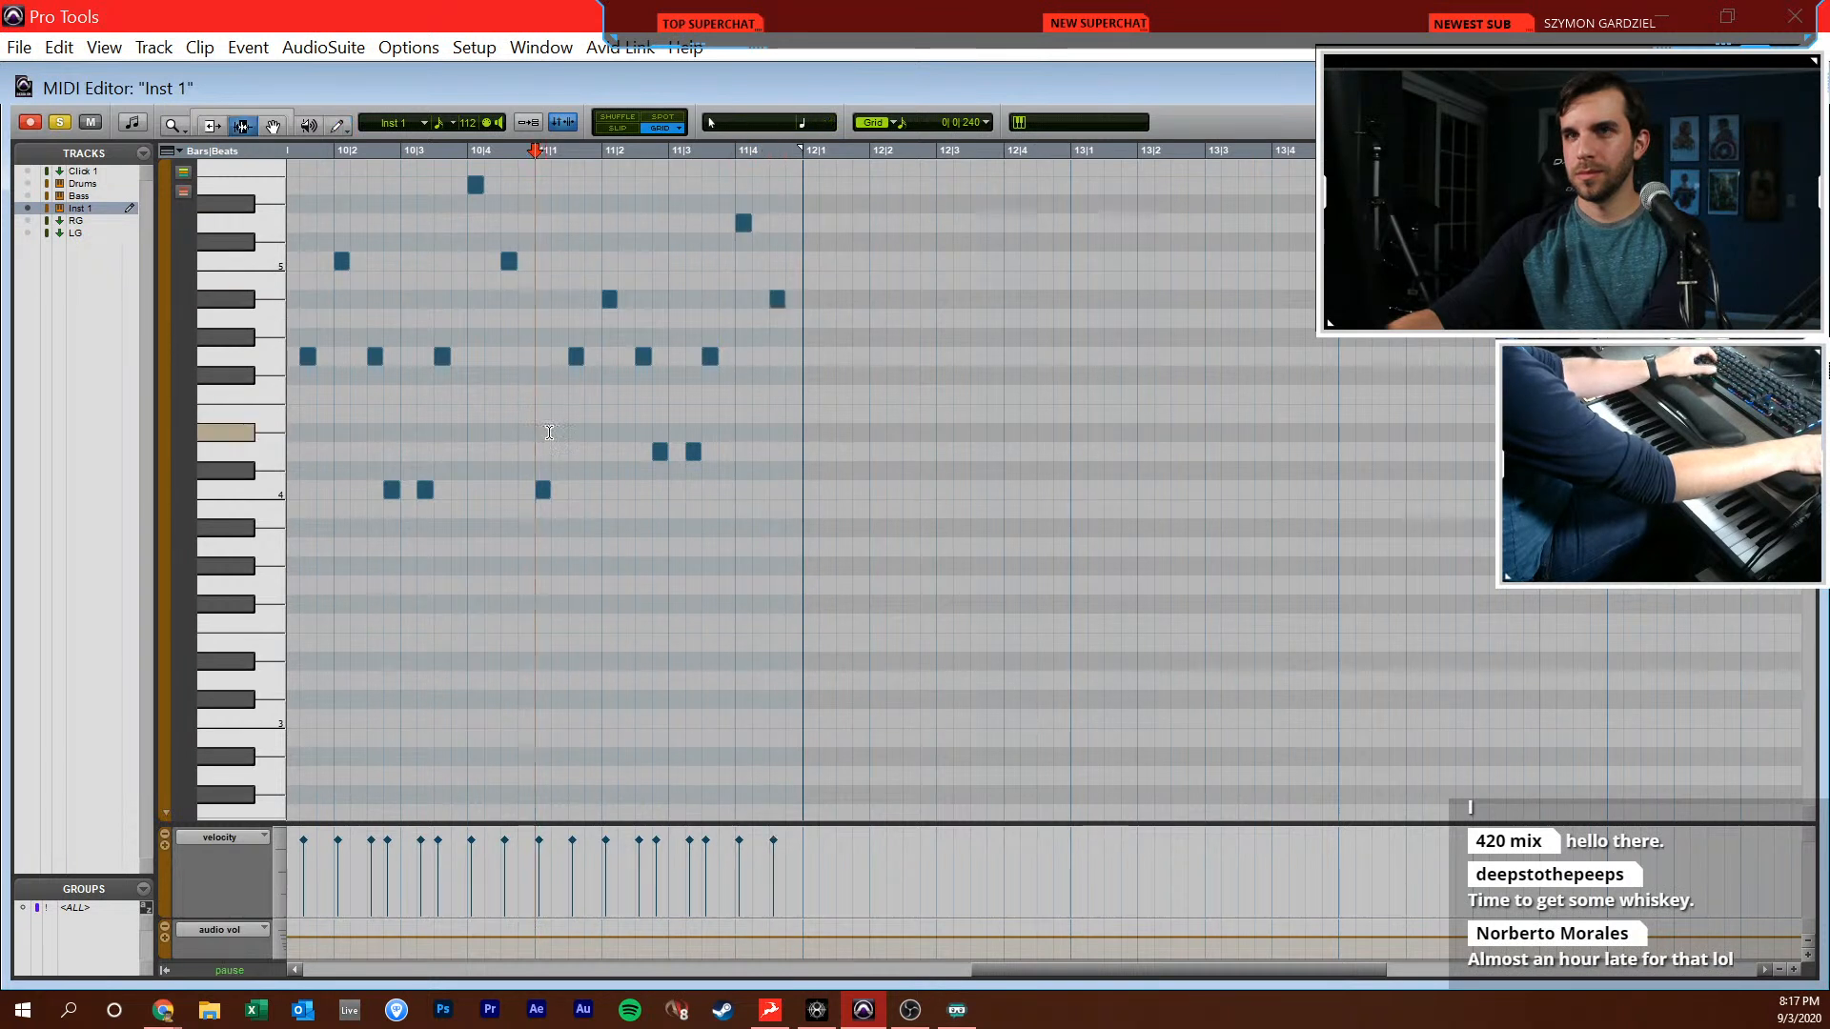
key(space)
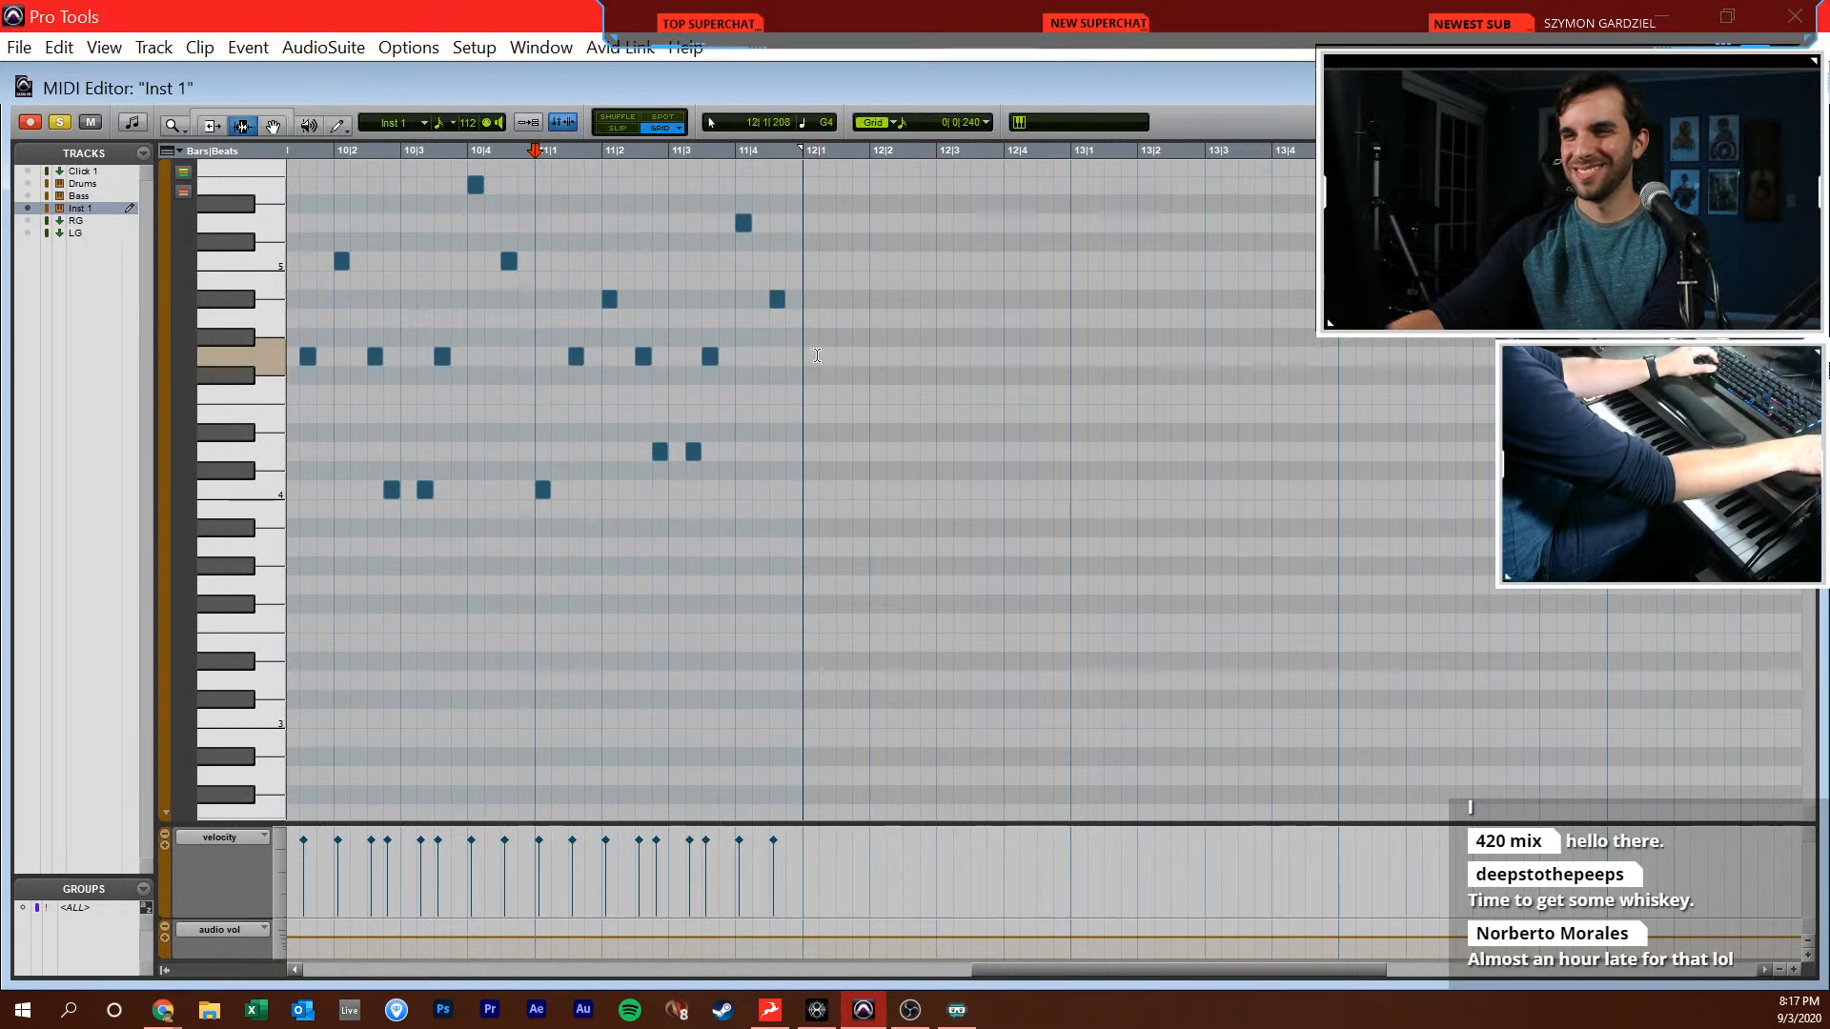
Replay bar 11 from 11|1|000 to check its full arpeggio against the reference
click(545, 424)
key(space)
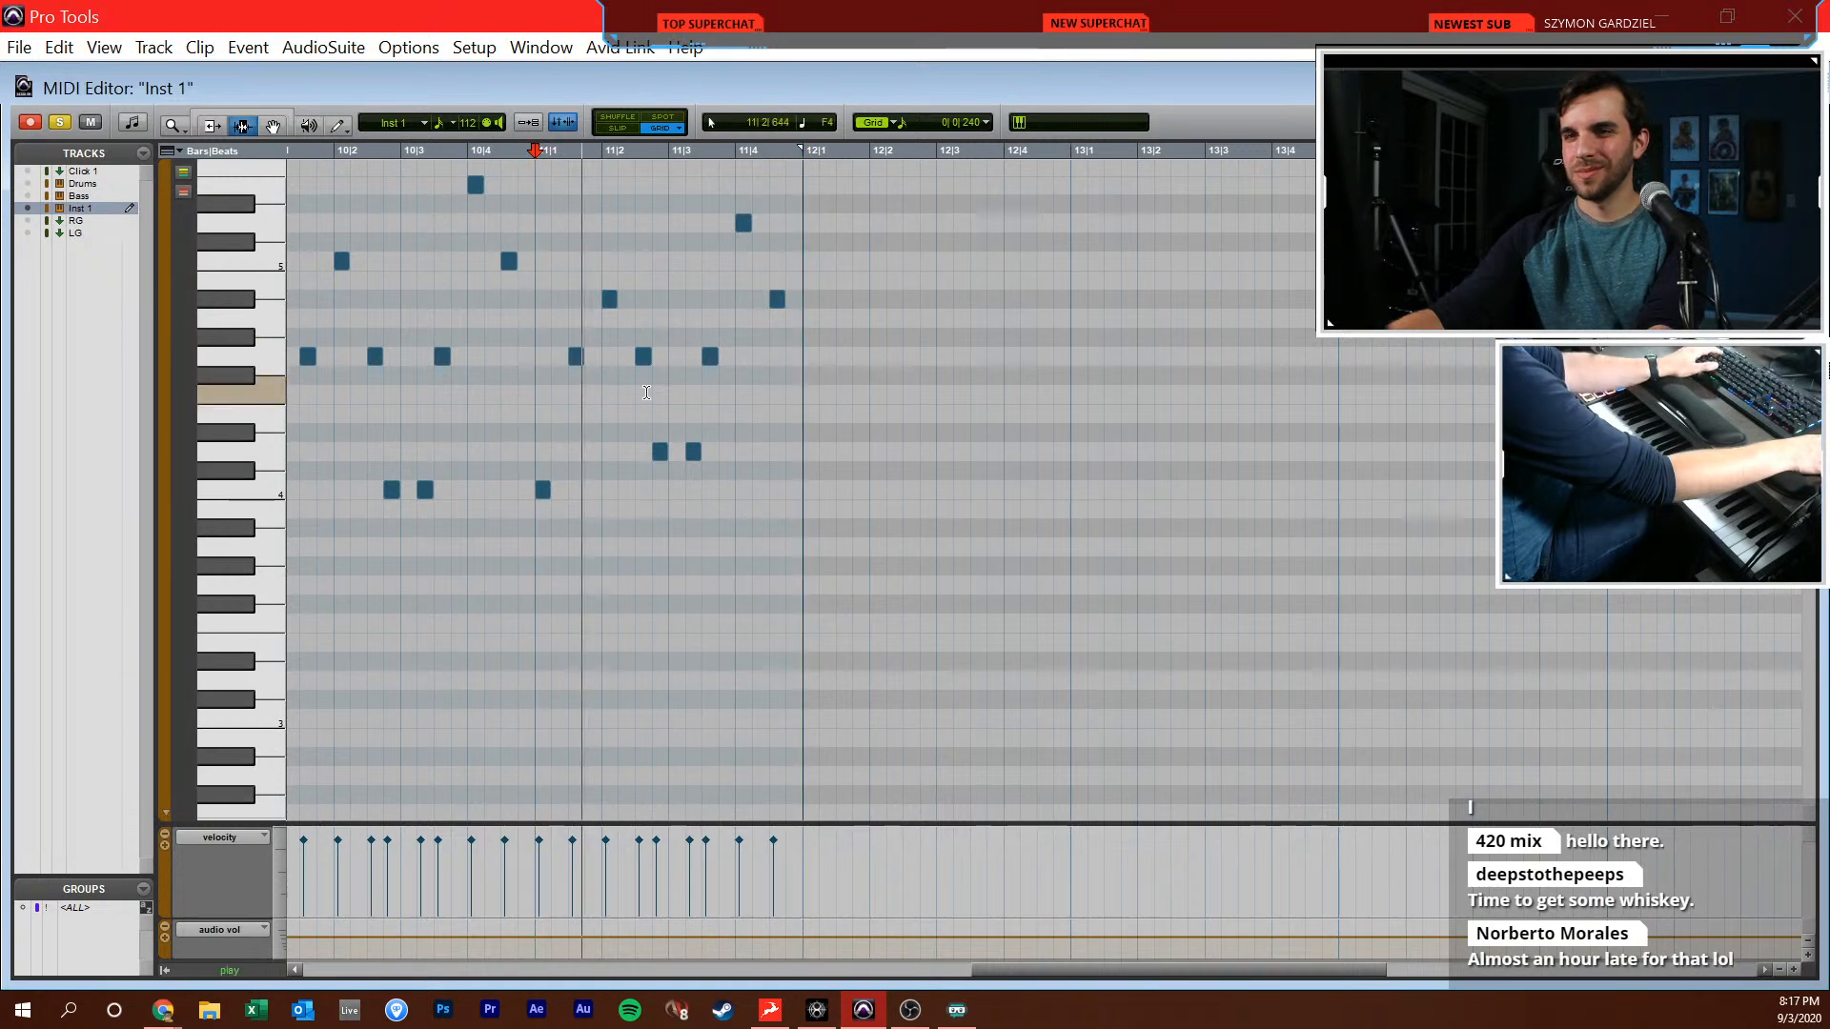
scroll(668, 362, up, 3)
click(721, 337)
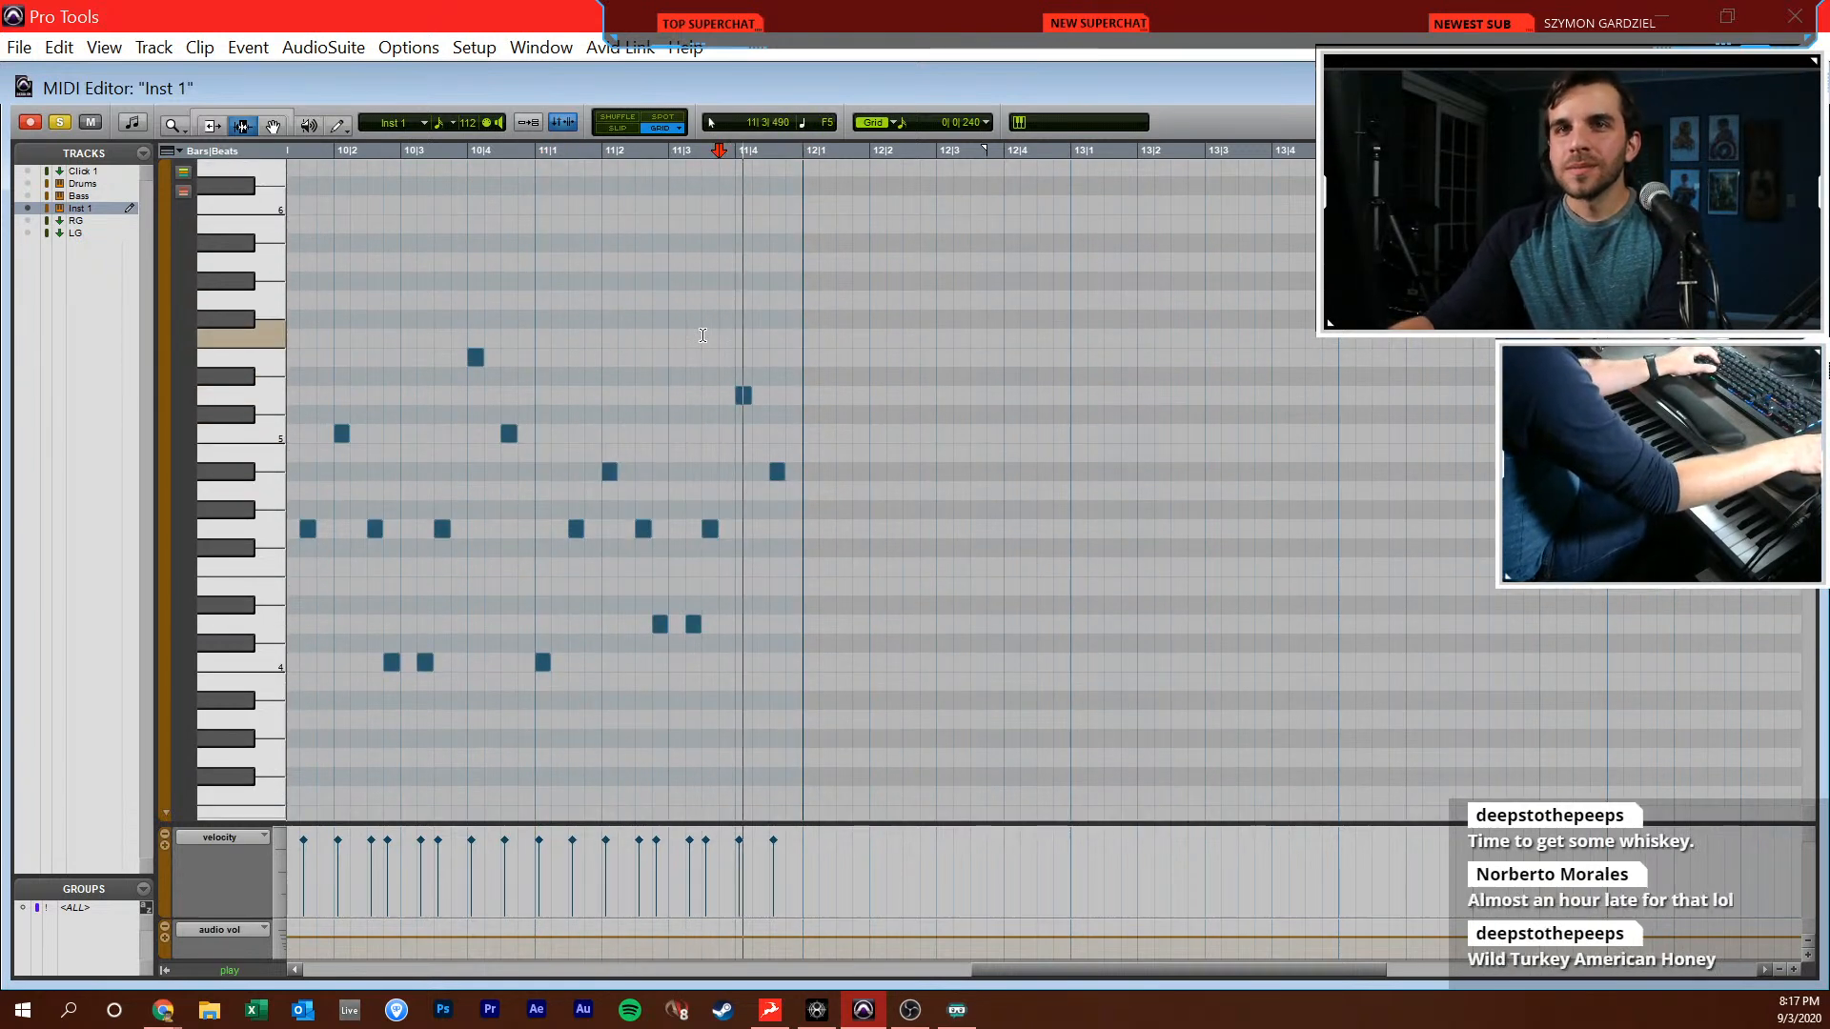
click(536, 471)
key(space)
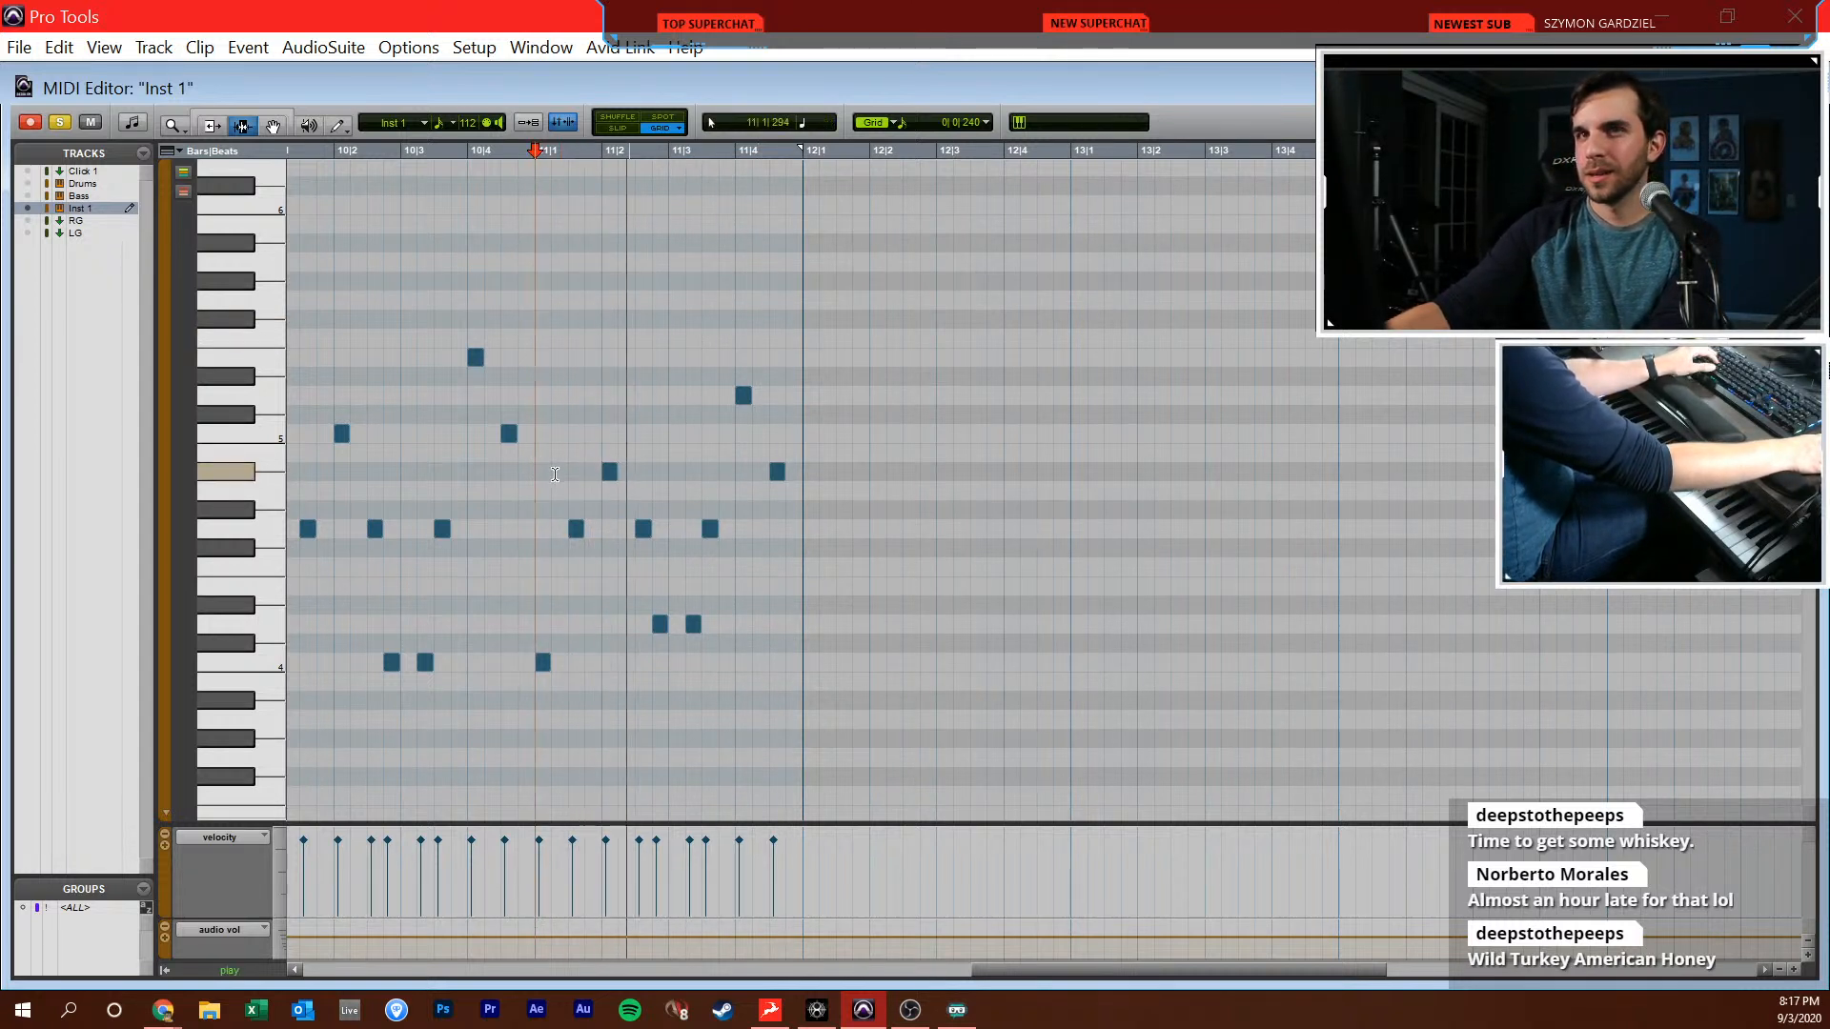
click(801, 496)
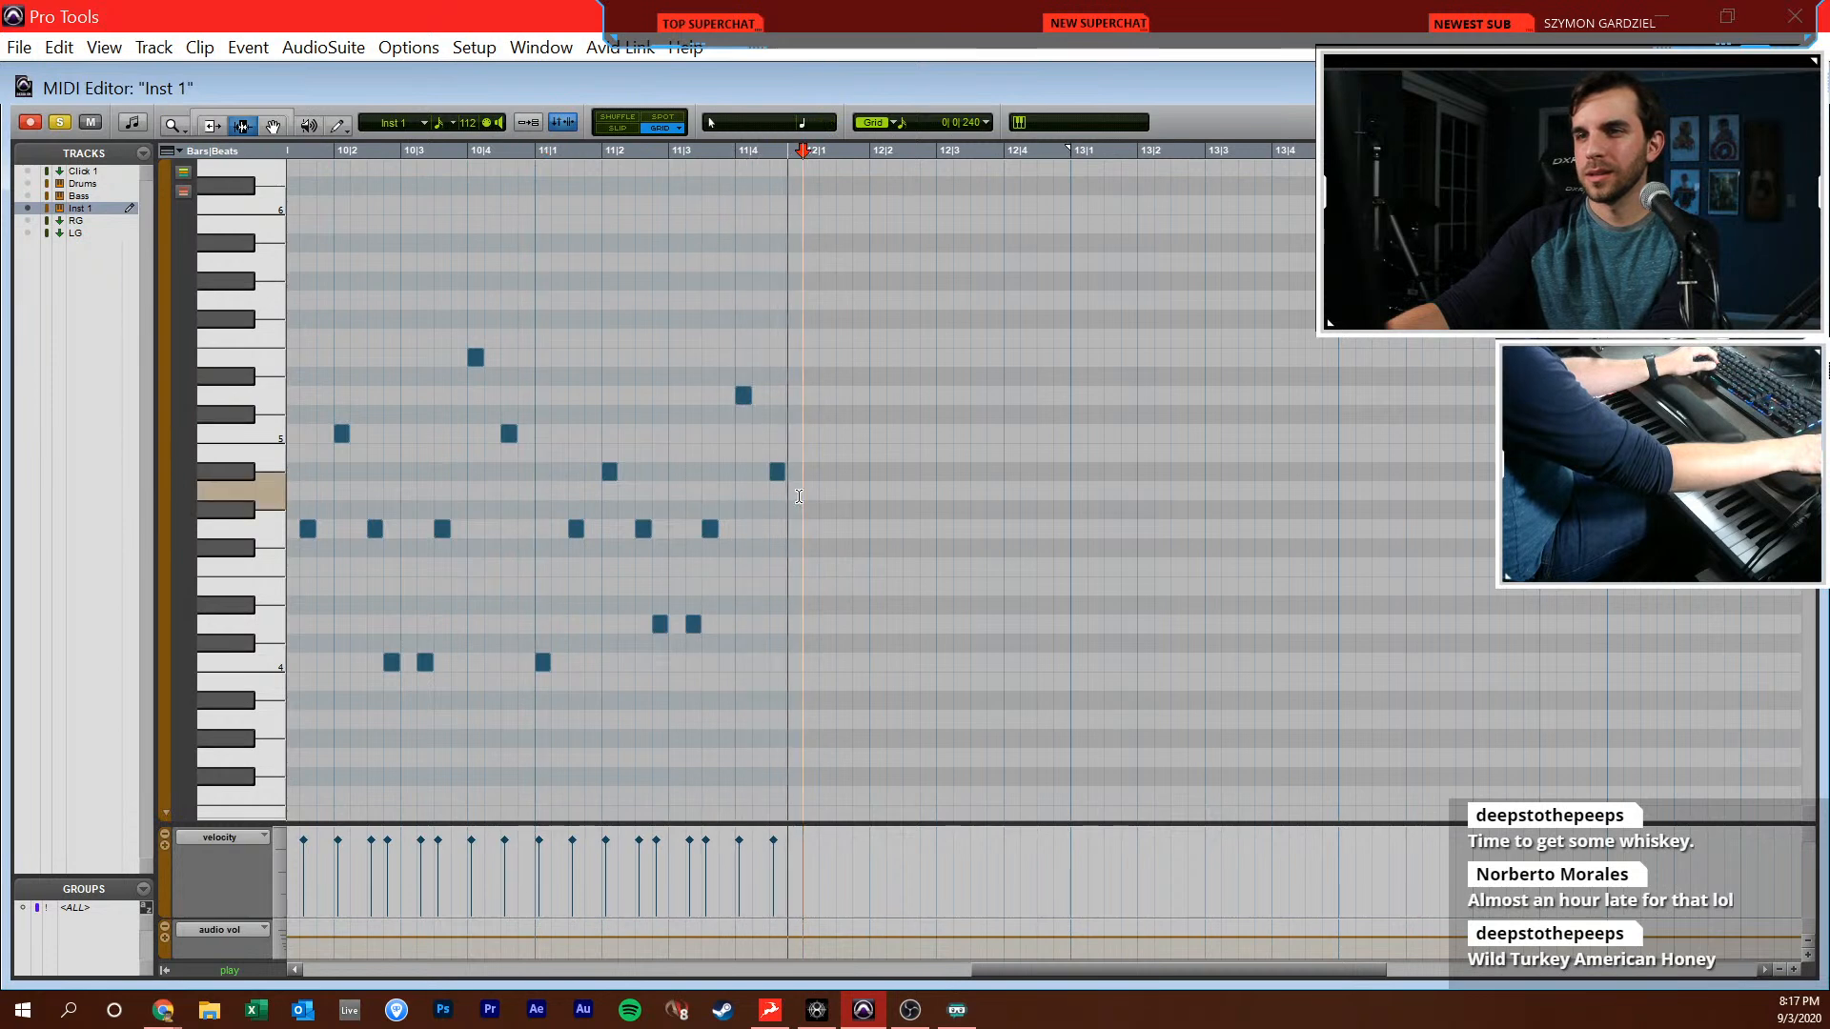
Play the arpeggio from 10|1|000 through bars 10 and 11 to compare it with the reference
key(r)
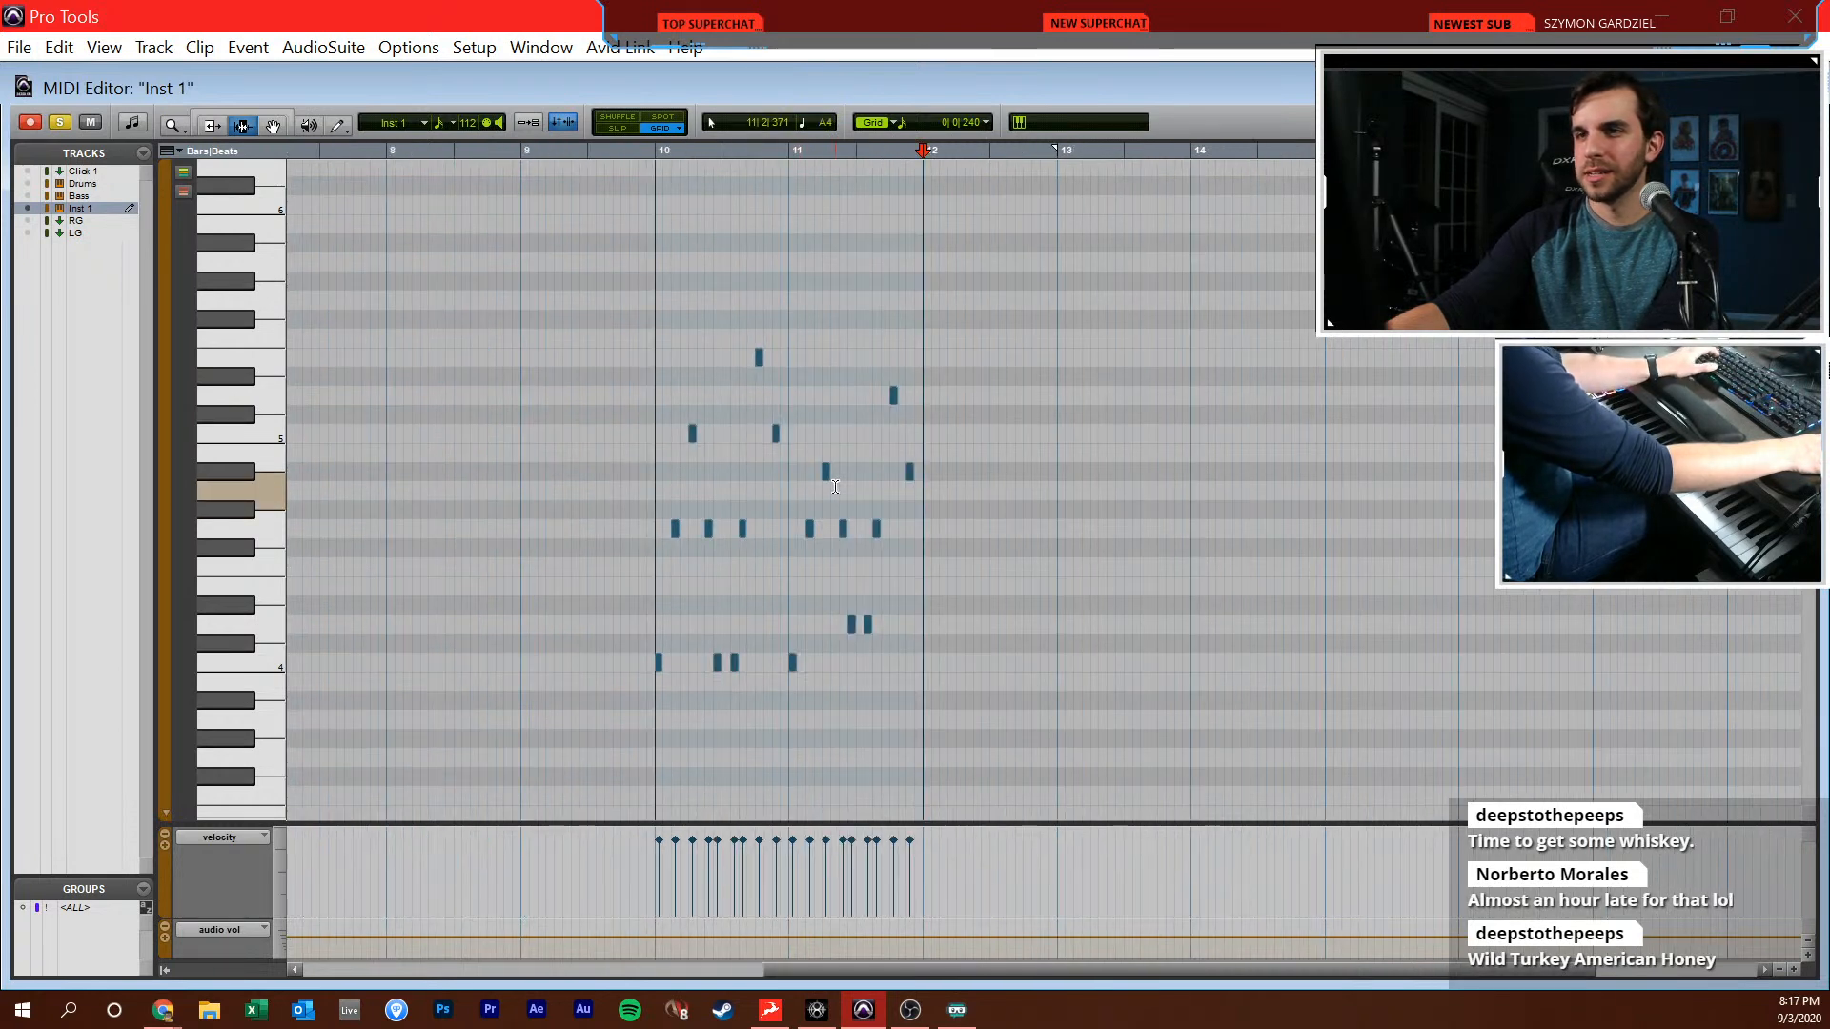
click(656, 527)
key(space)
key(t)
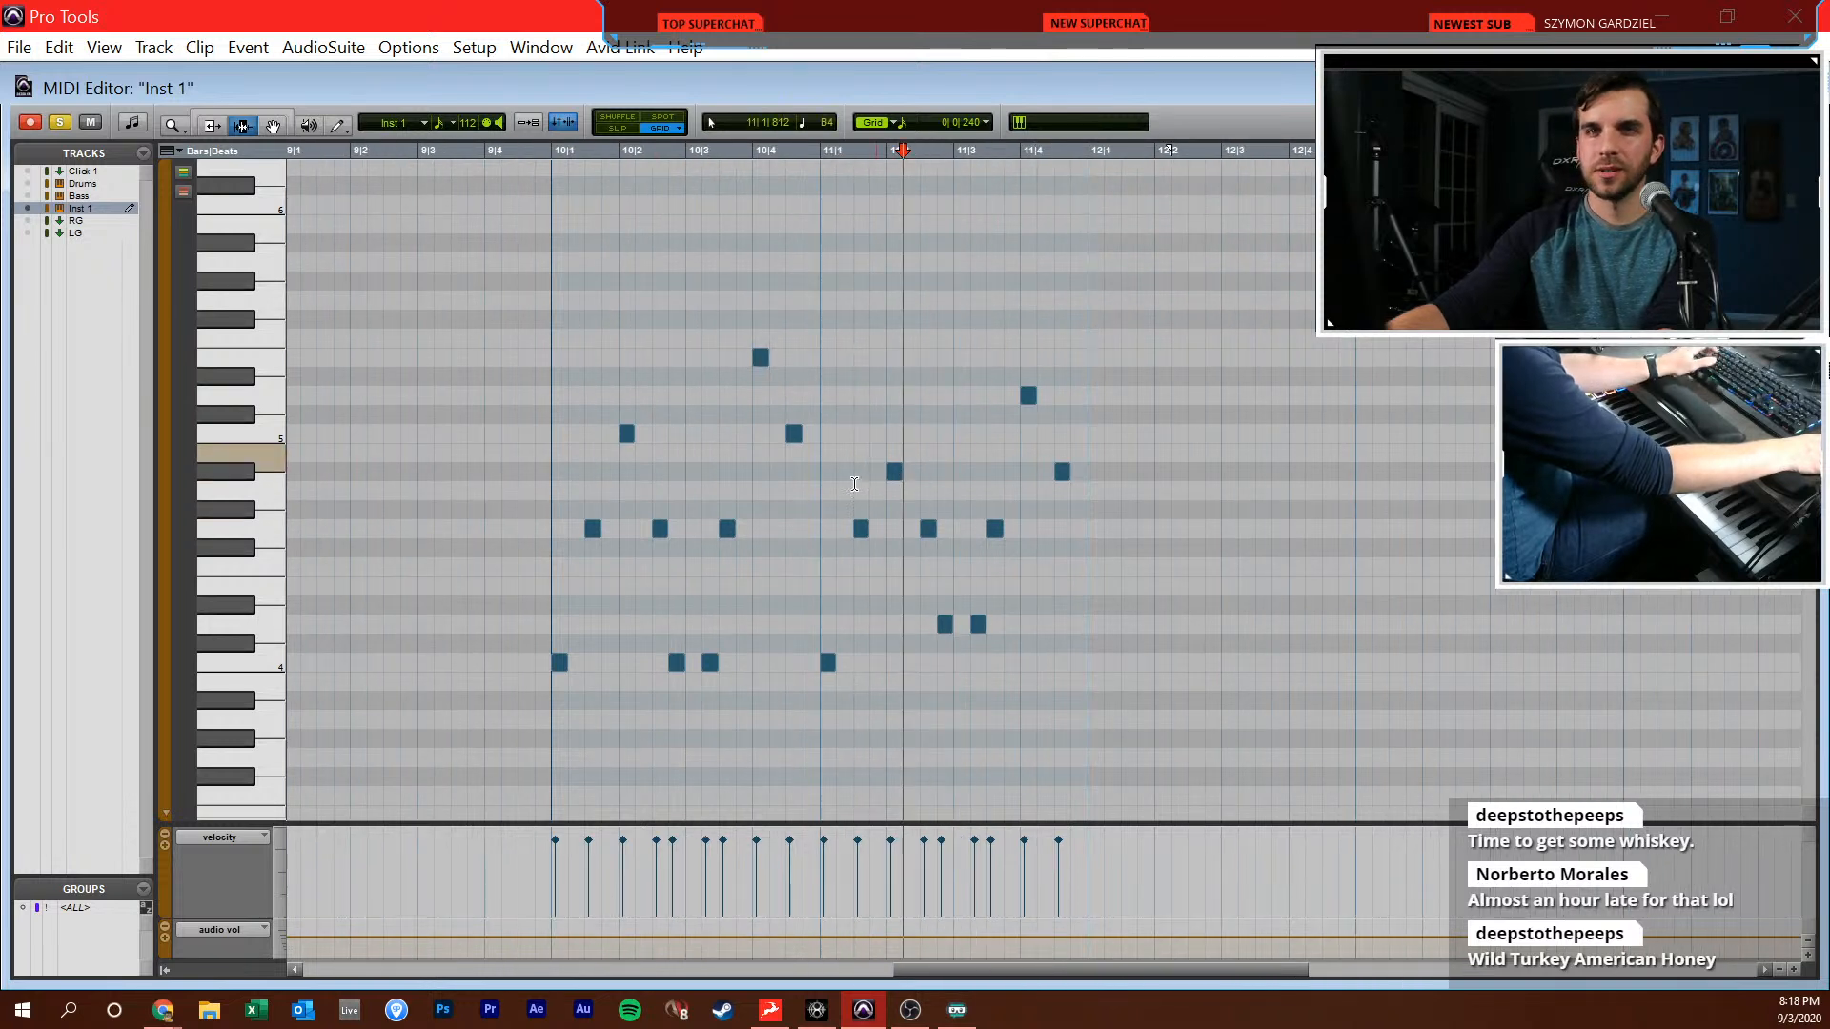
key(space)
key(space)
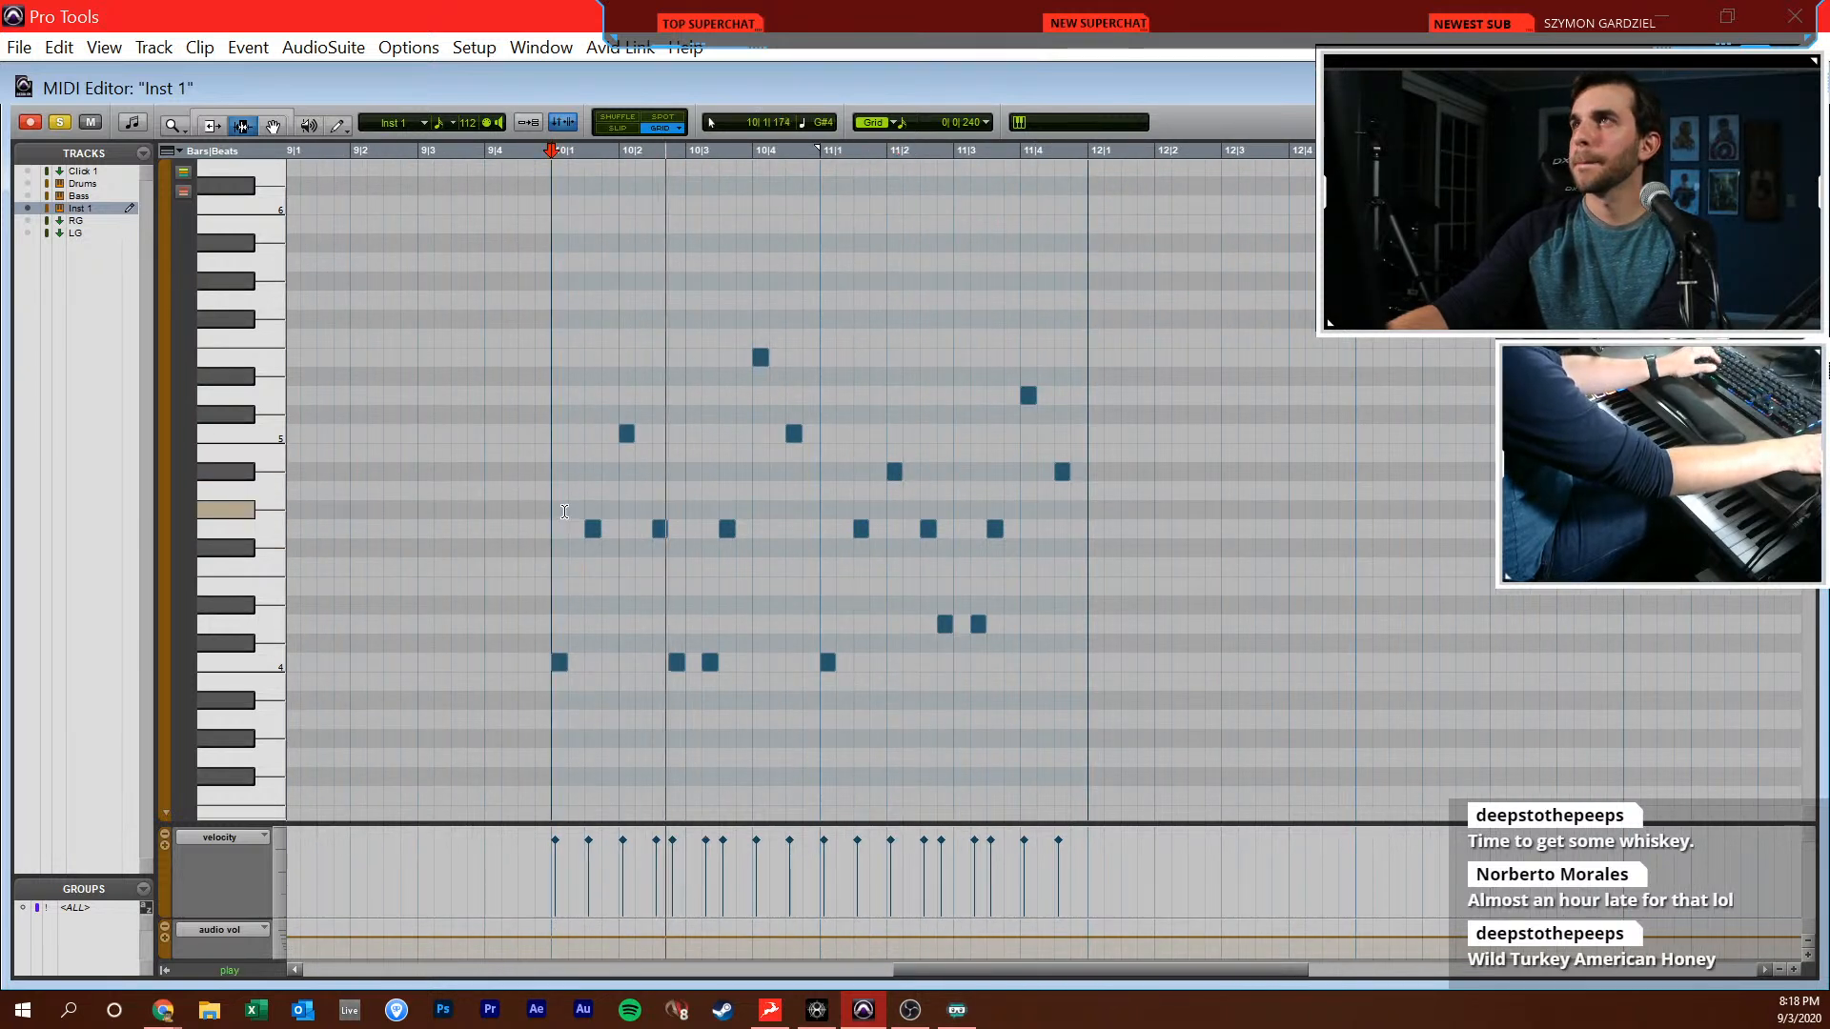
Lower the Inst 1 track volume to -20.1 dB in the mixer during playback and return to the Edit window
key(ctrl+equal)
key(ctrl+equal)
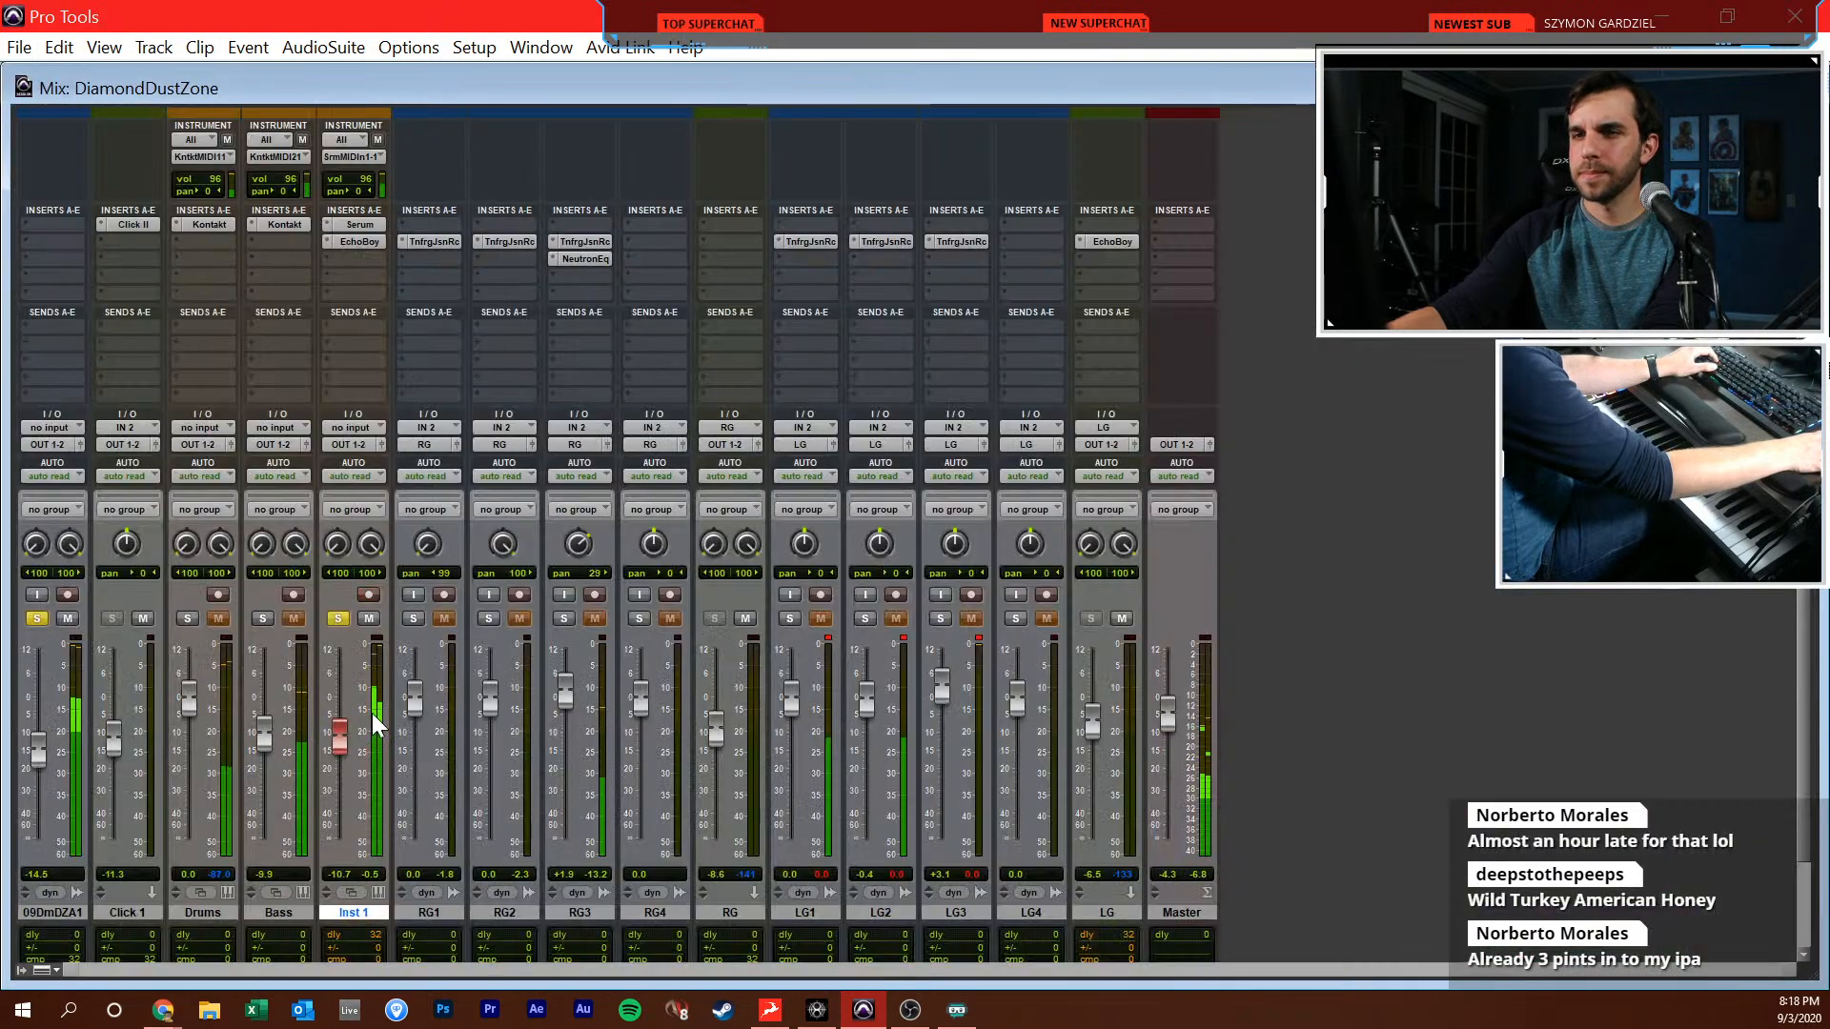
drag(348, 758, 344, 767)
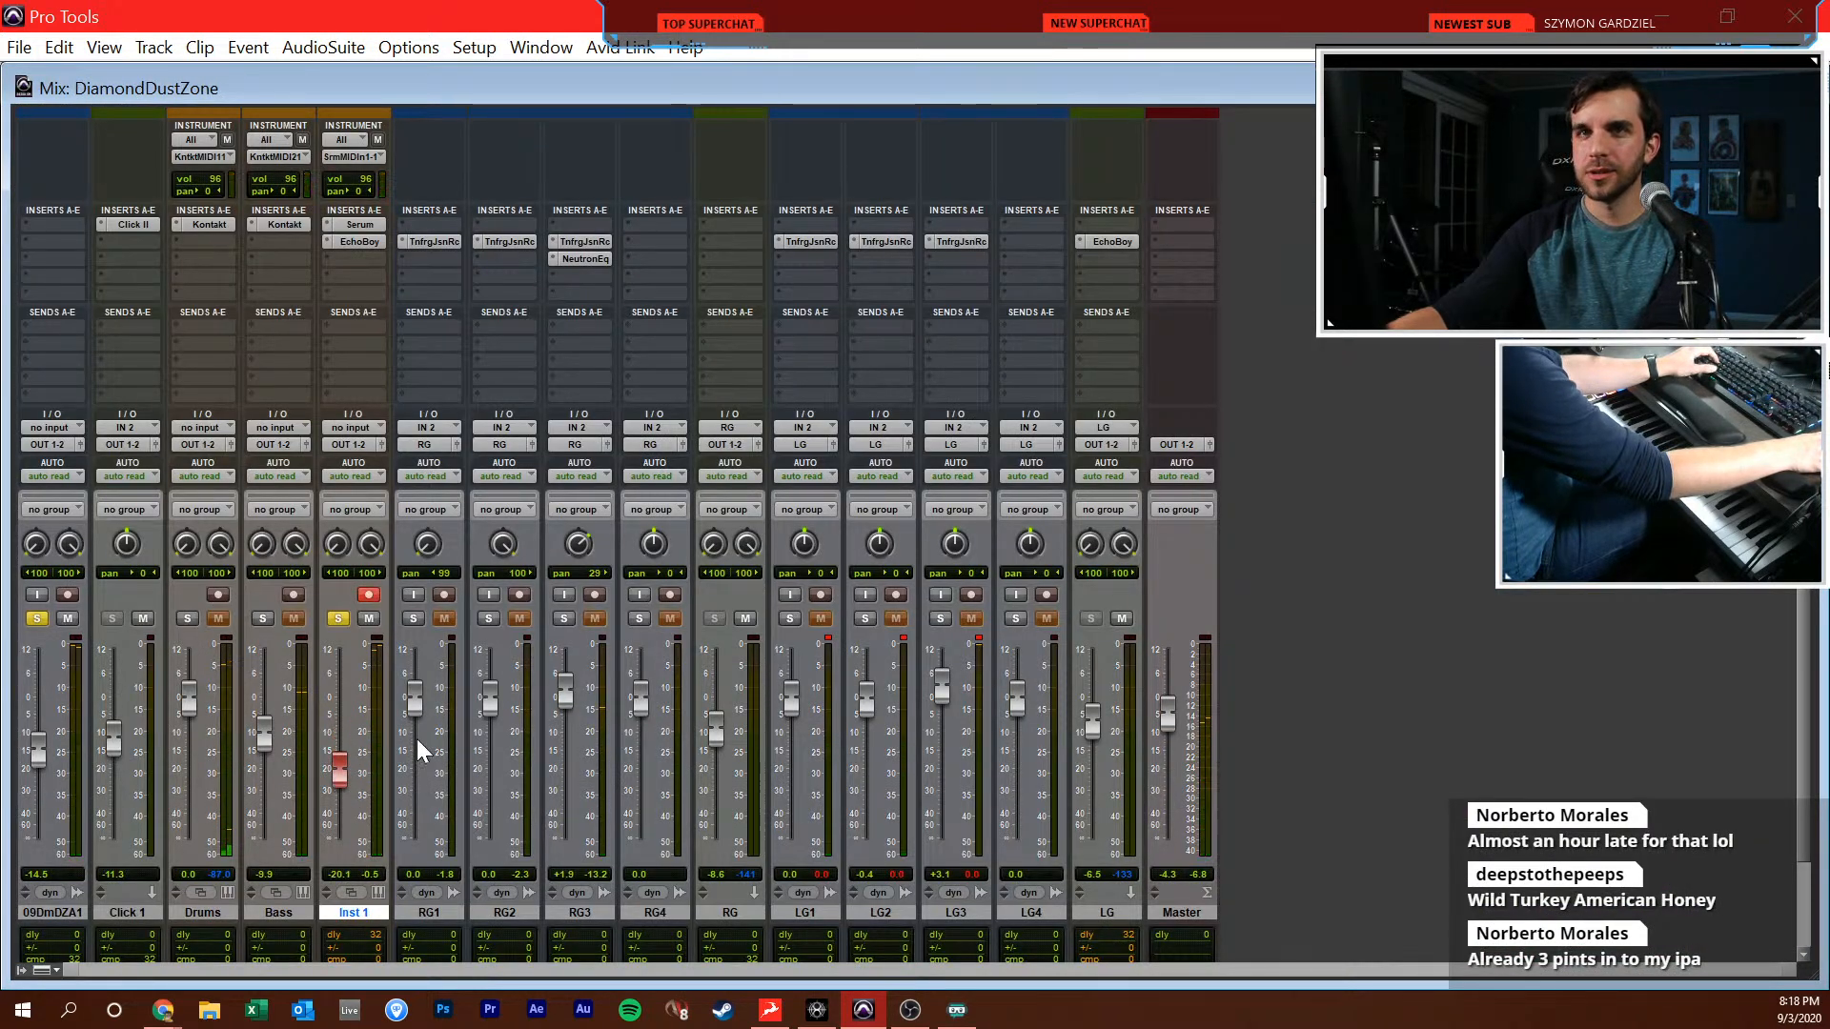
key(ctrl+equal)
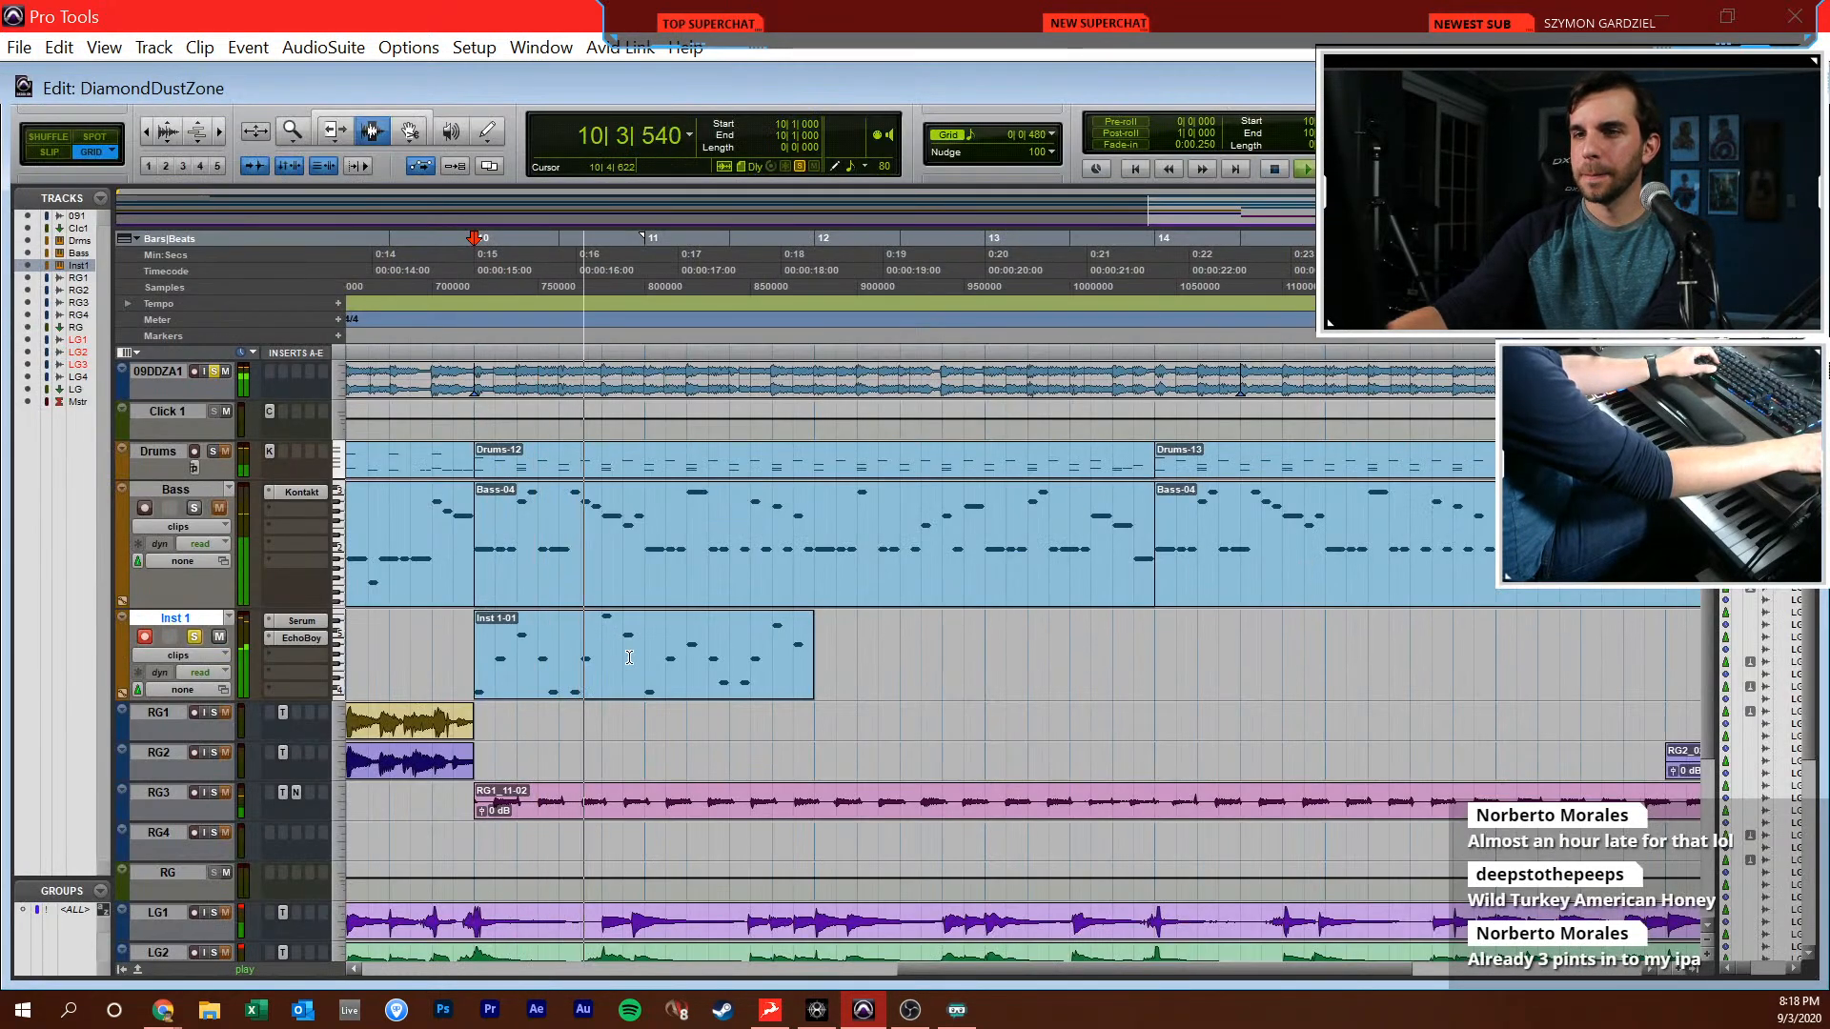
Reopen the Inst 1-01 clip in the MIDI Editor, play from bar 12, and add C4 at 12|1|000 and G4 at 12|1|480
double_click(660, 655)
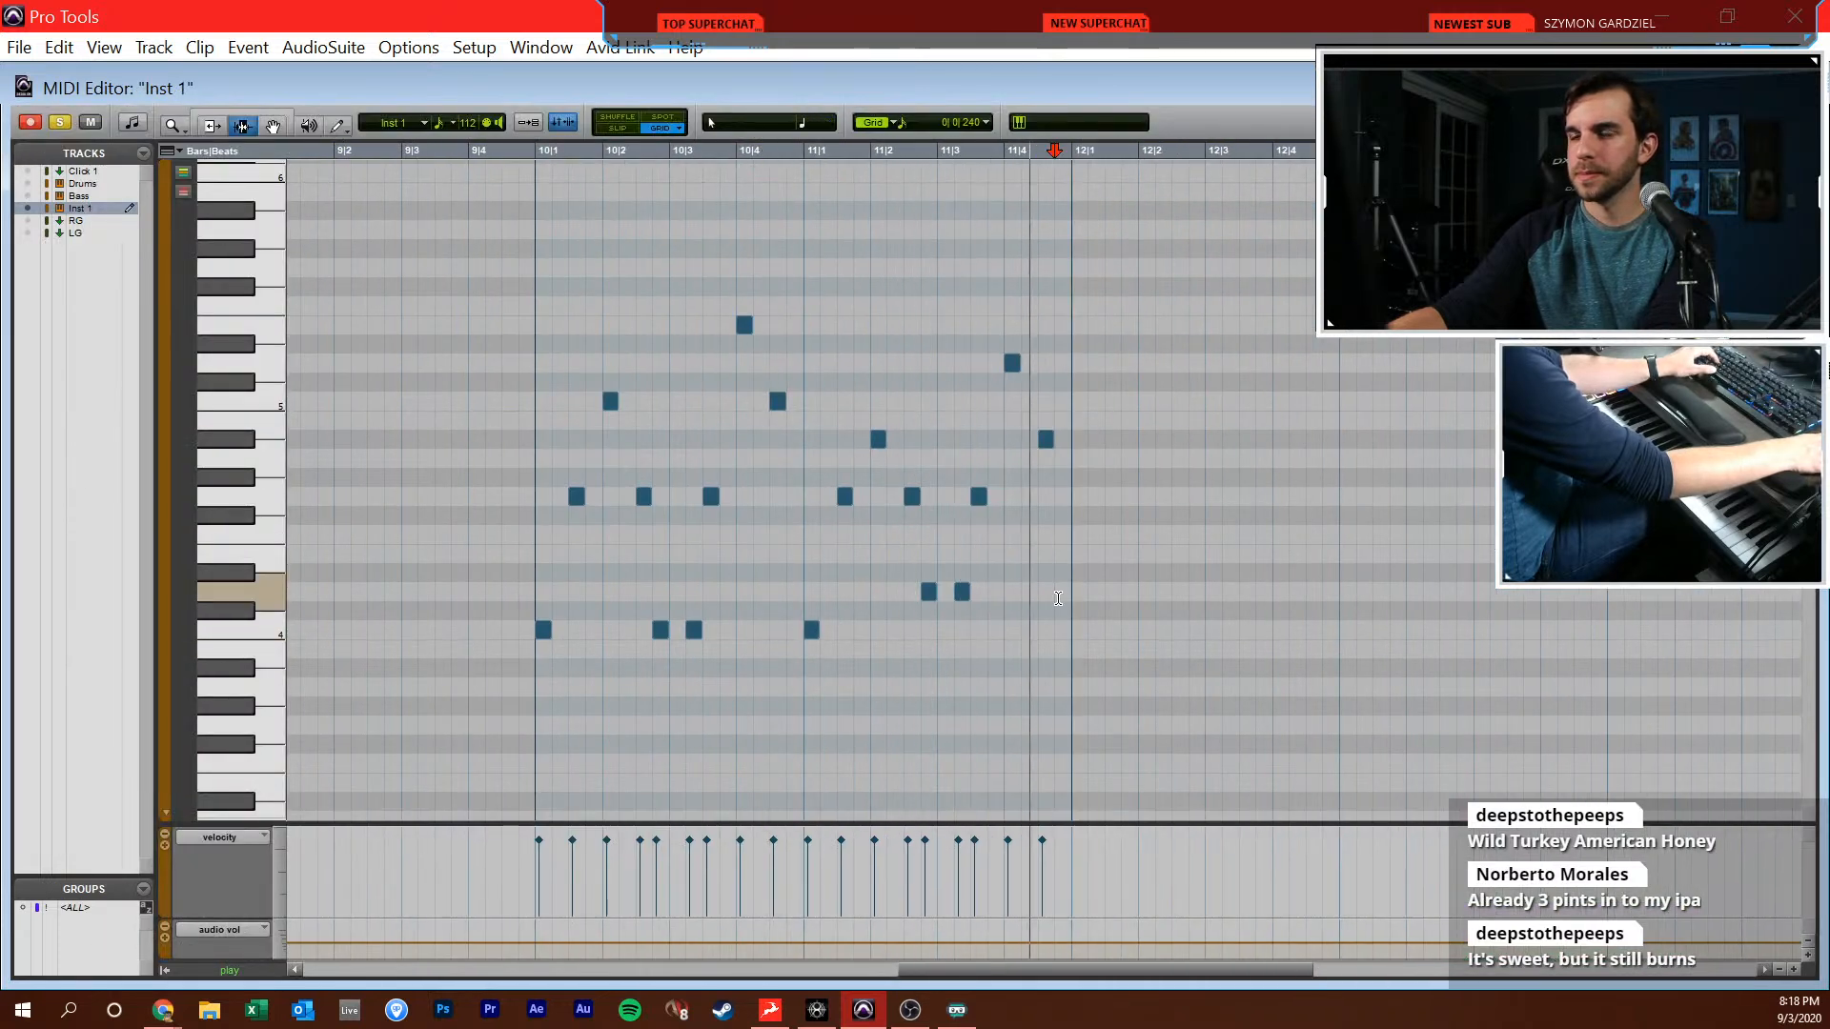
click(1069, 625)
key(space)
key(F10)
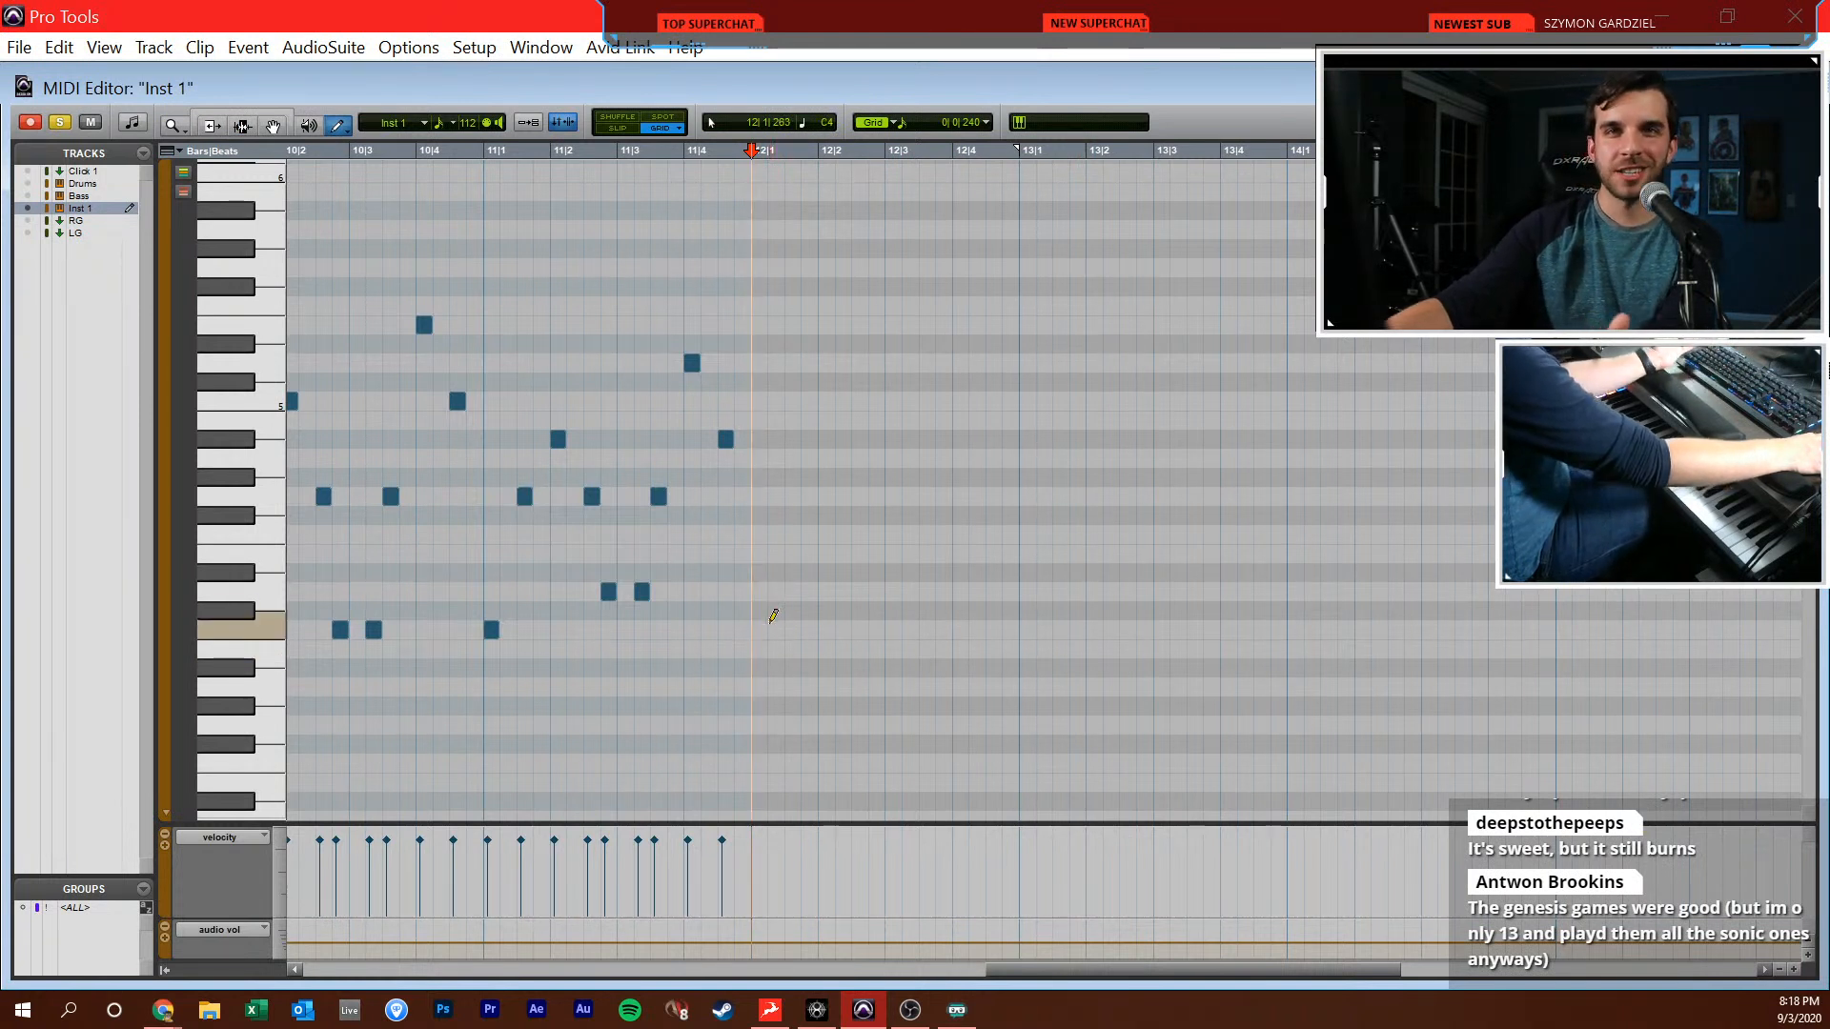
click(758, 629)
key(space)
click(792, 495)
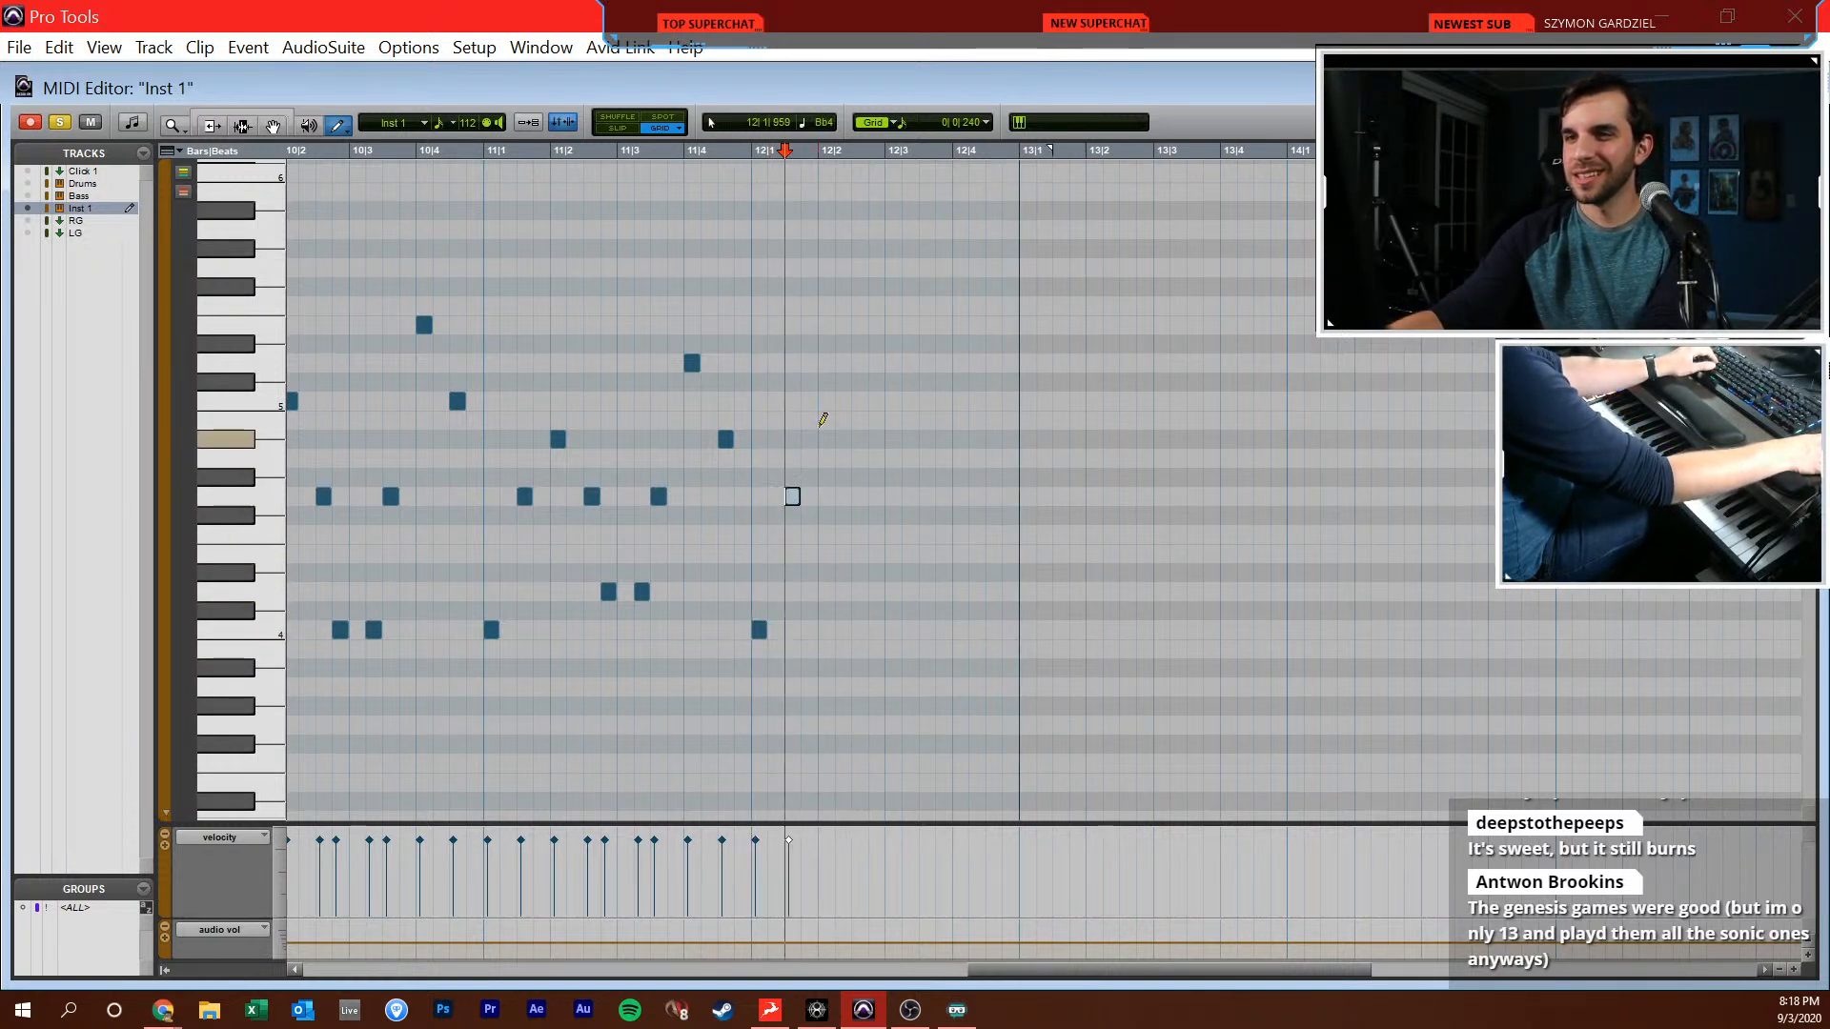
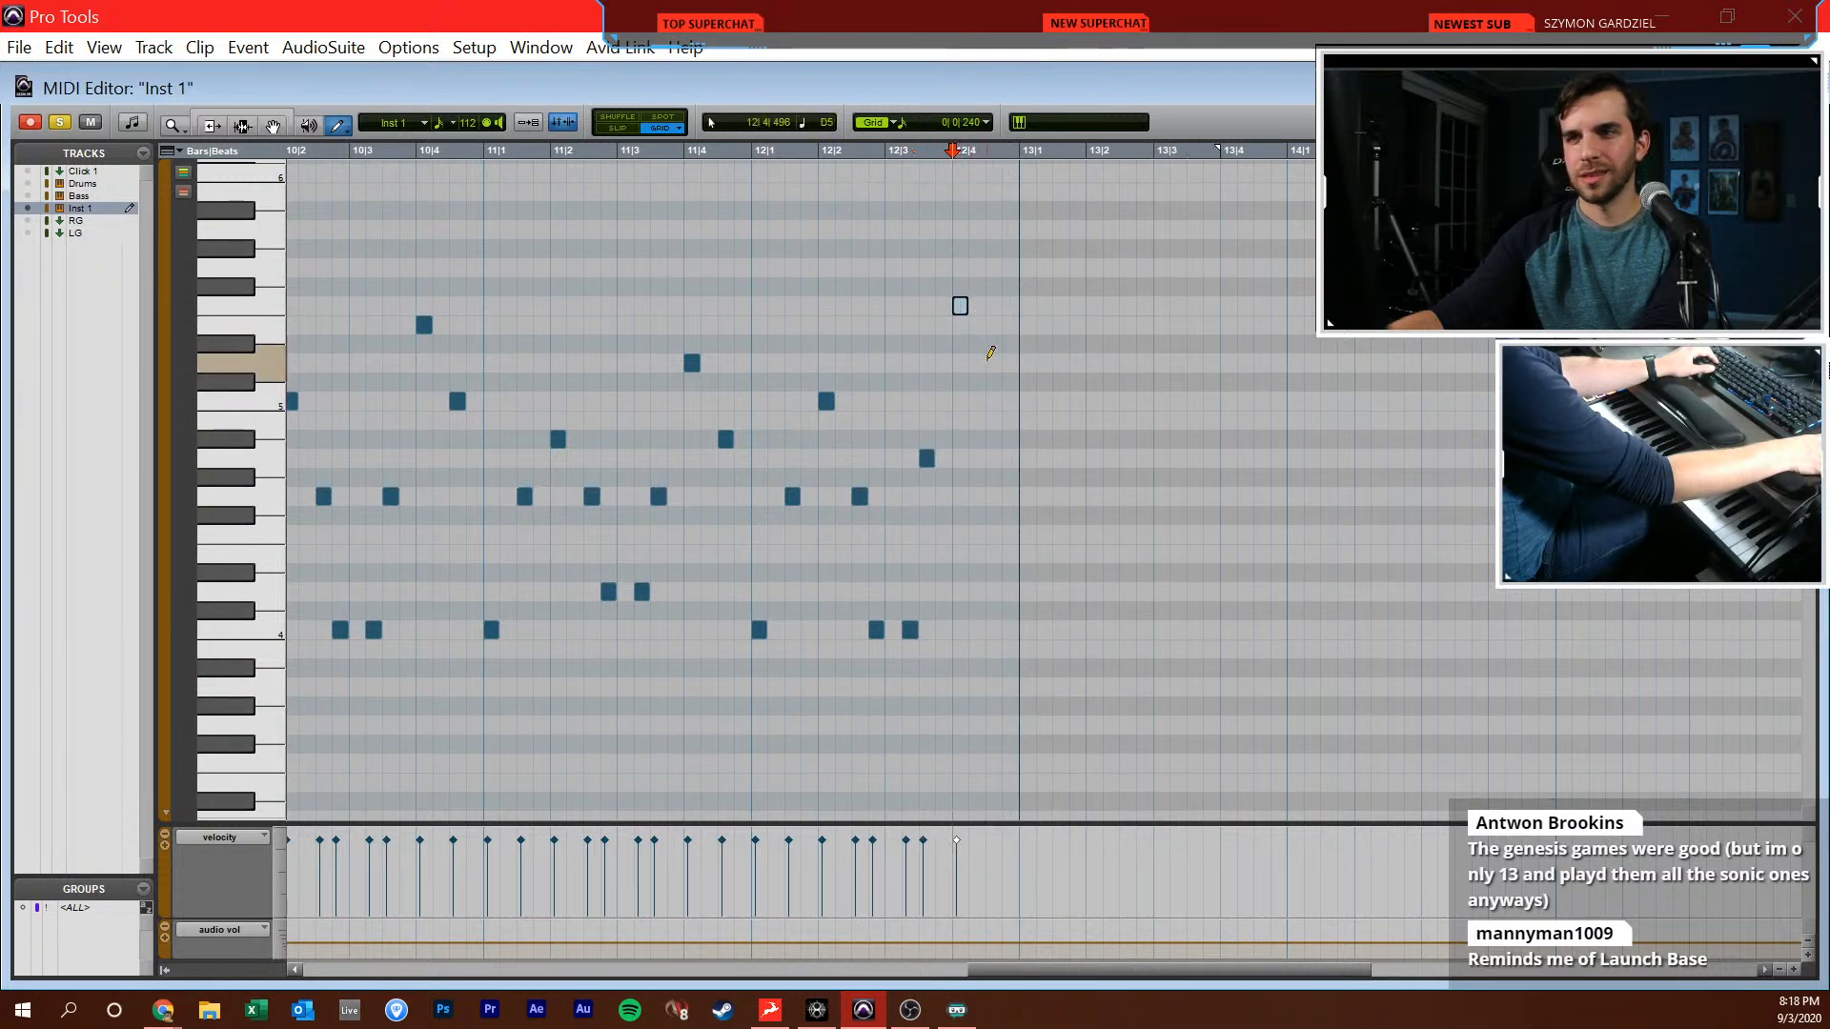
Continue the Inst 1 arpeggio with C5 at 12|4|480, D4 at 13|1|000, Bb4 at 13|1|480 and G4 at 13|2|000
key(ctrl+z)
key(F6)
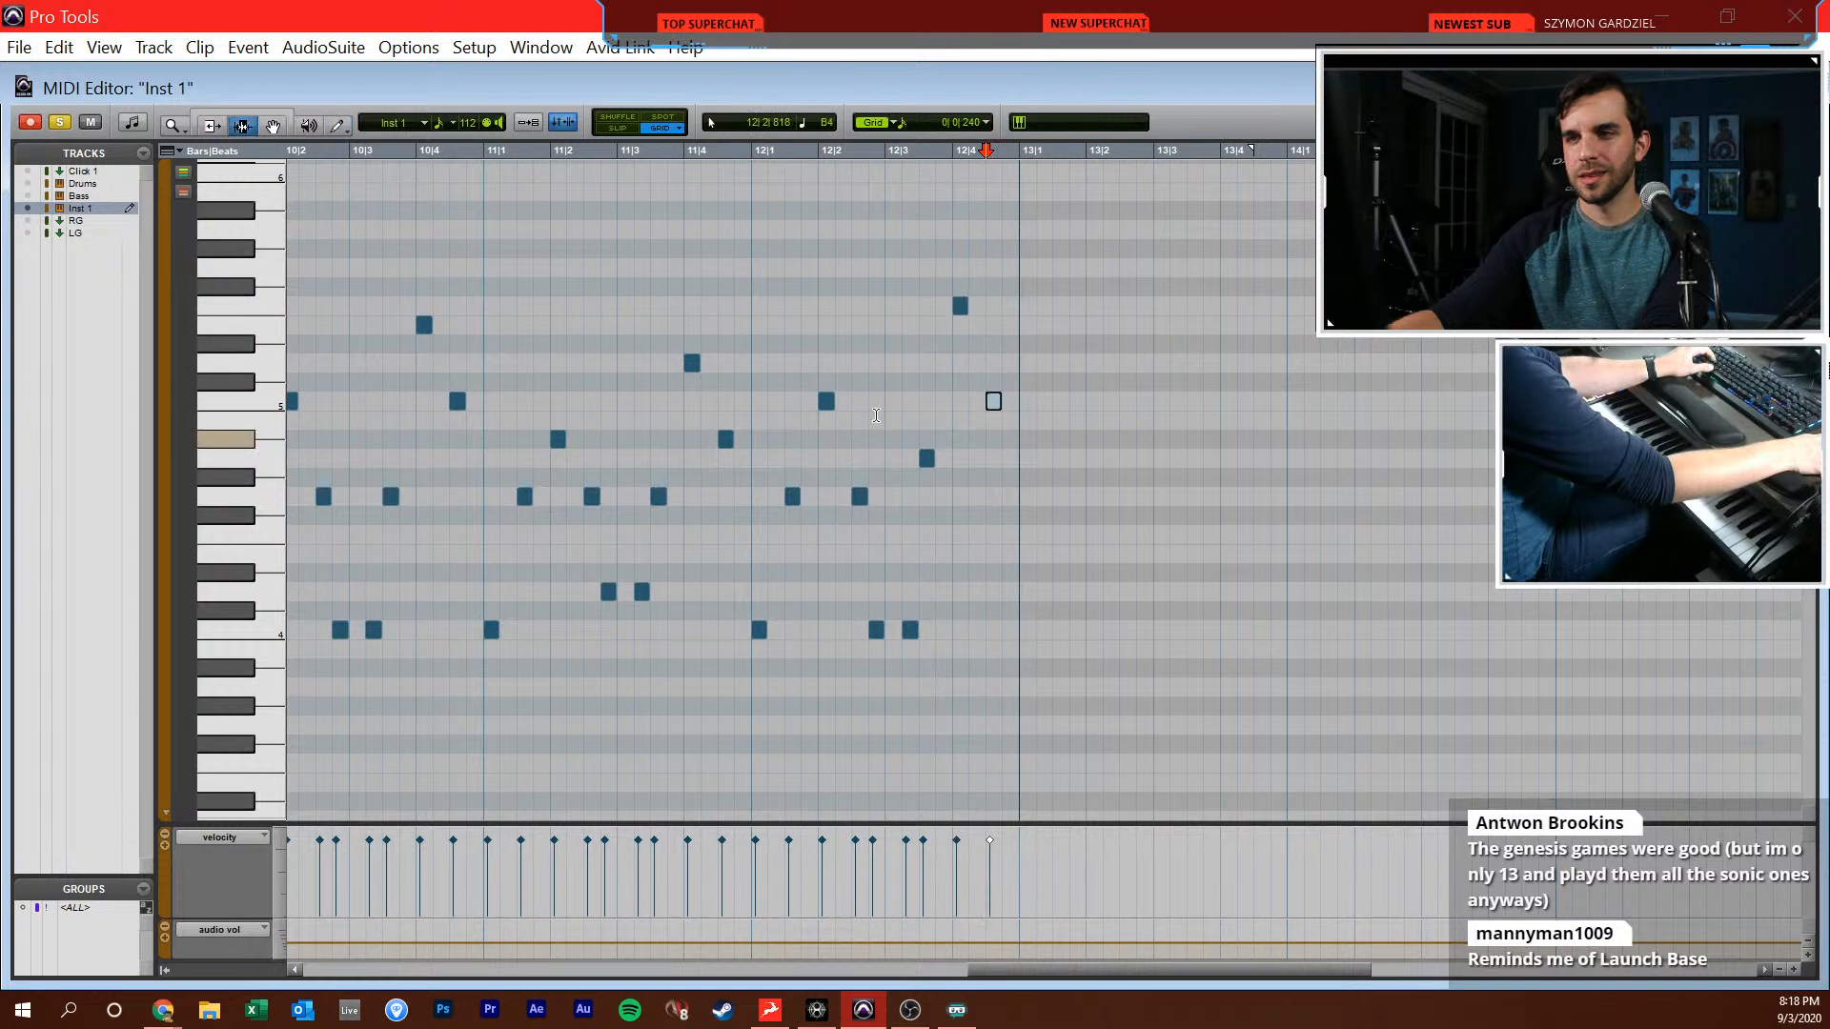
key(F10)
scroll(886, 438, right, 3)
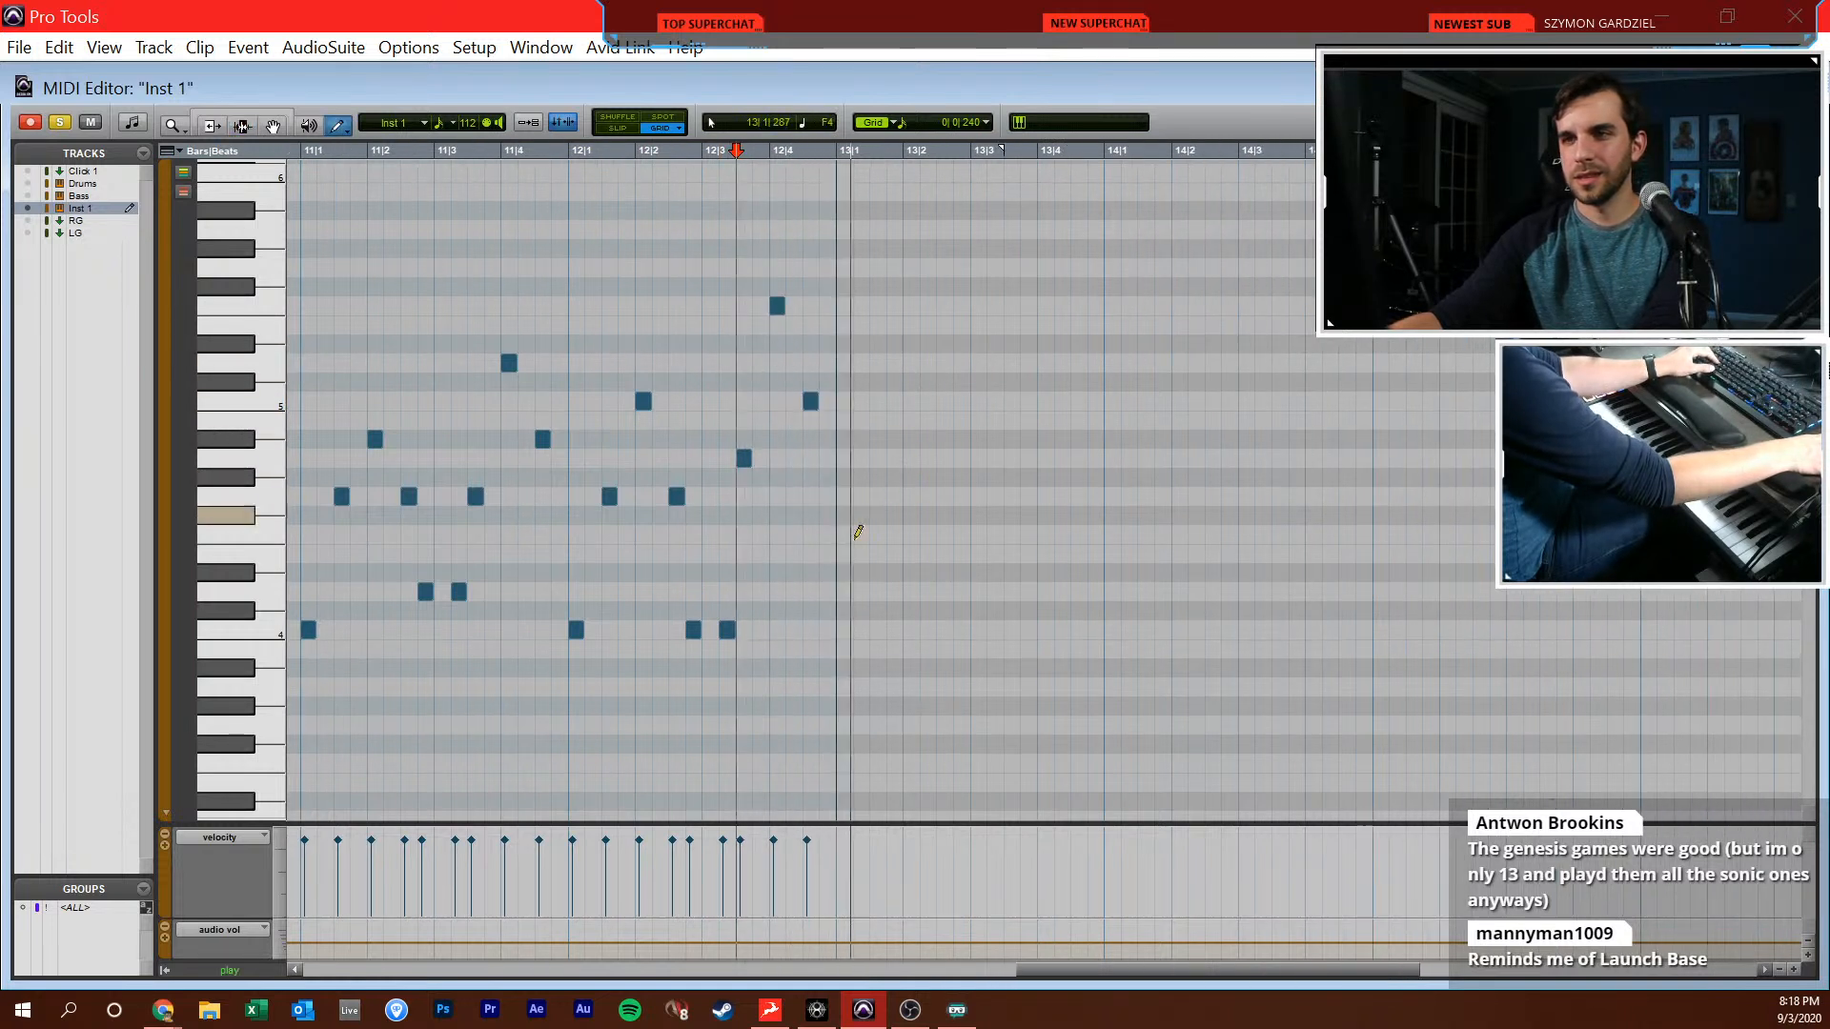
key(space)
click(844, 479)
key(ctrl+z)
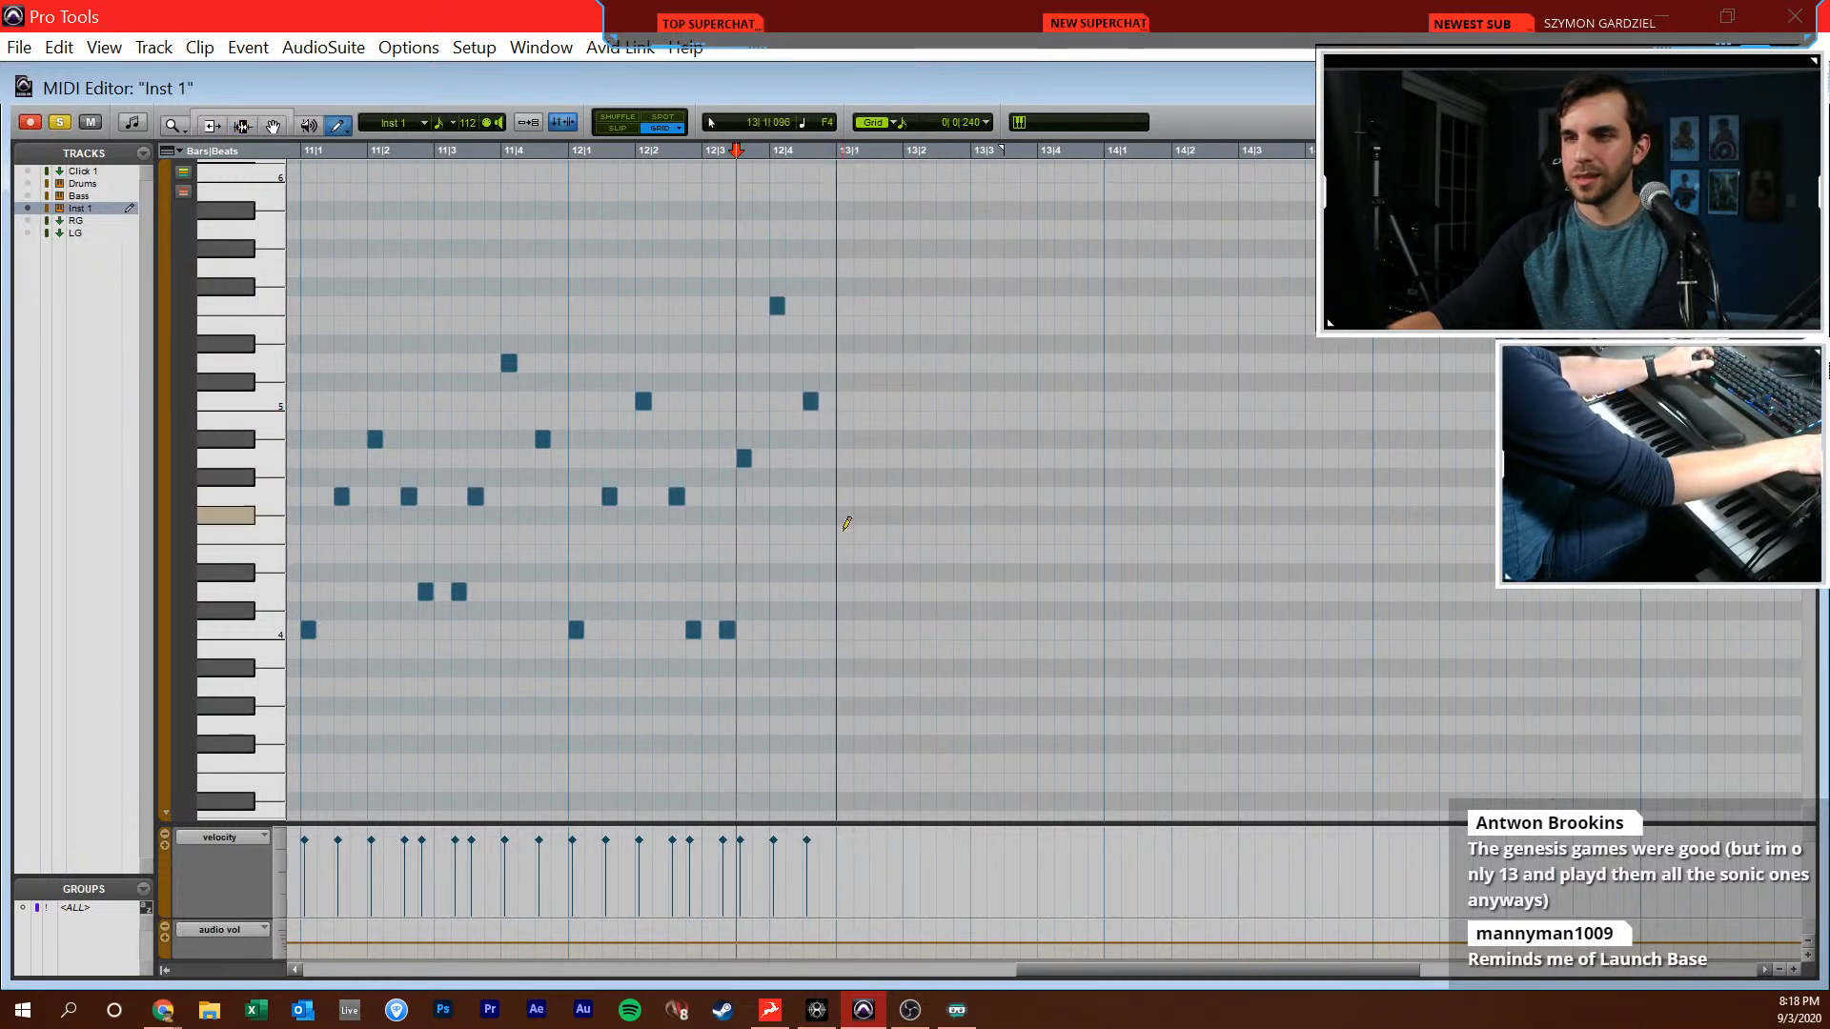
click(844, 590)
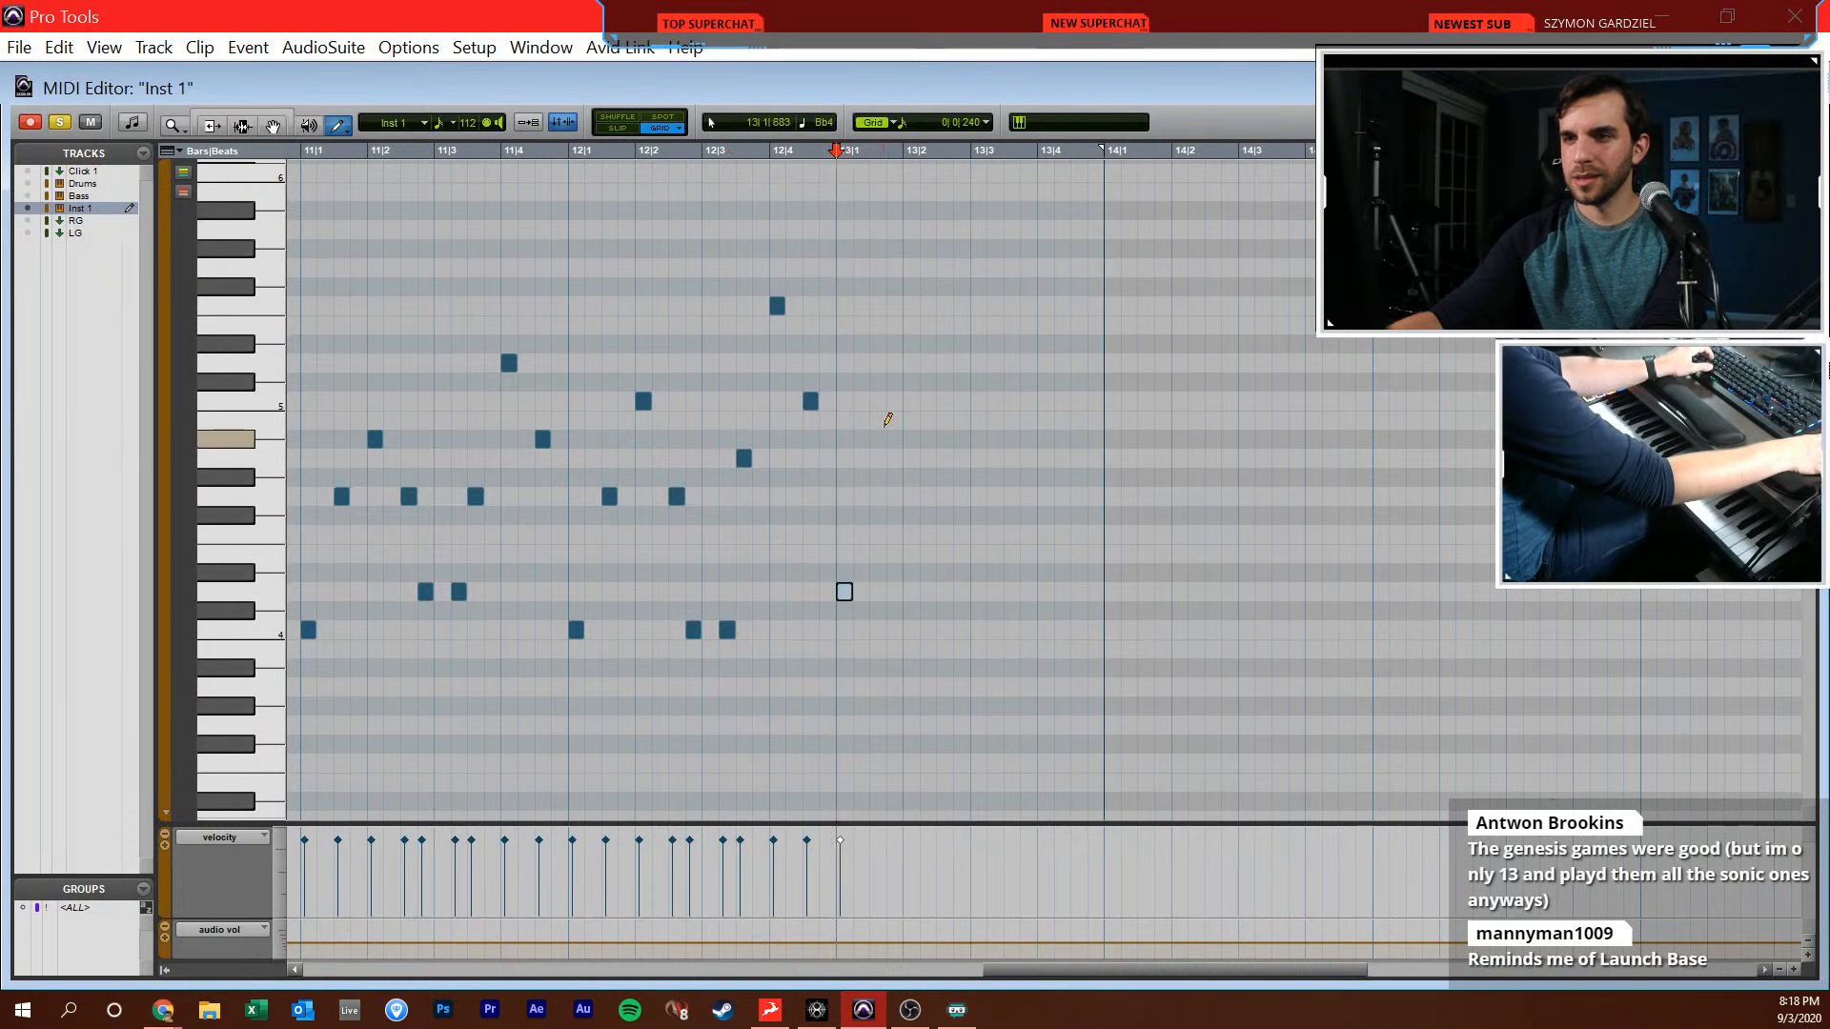
click(912, 496)
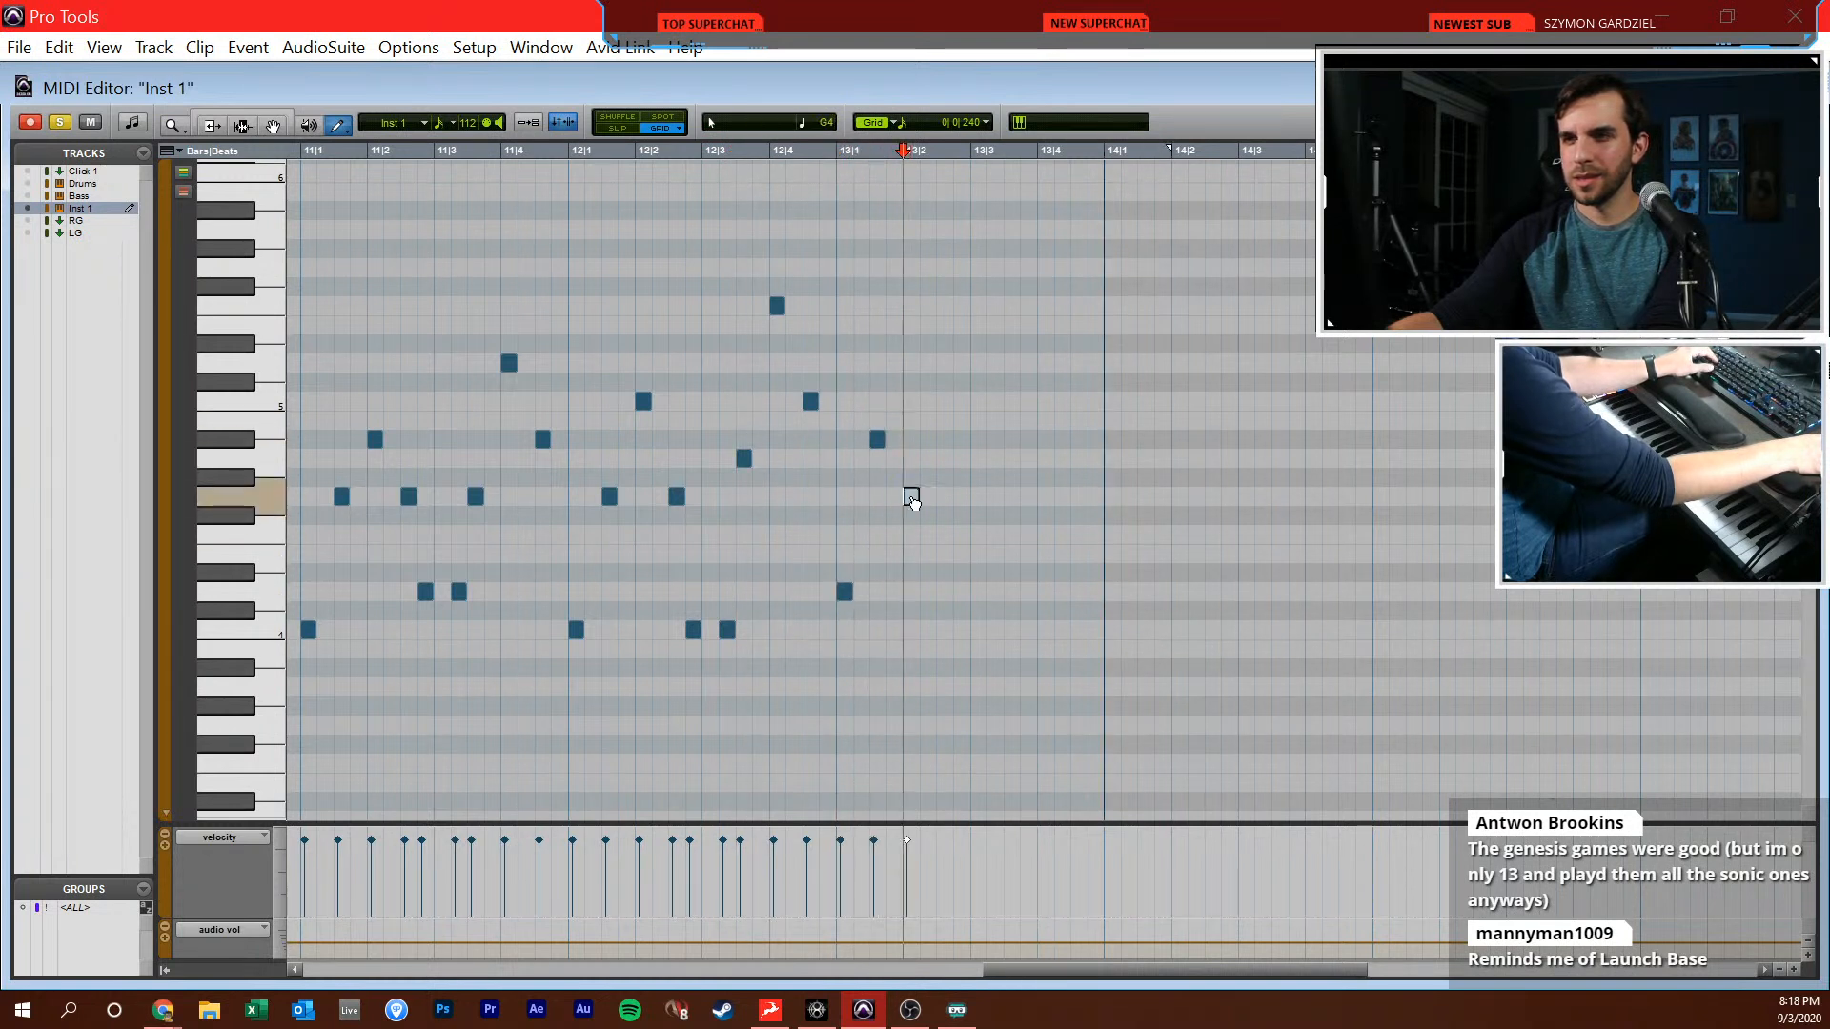
Complete bar 13 with Bb4 at 13|2|480, D4 at 13|2|720 and 13|3|240, D5 at 13|3|480, Bb4 at 13|4|000 and G4 at 13|4|480
key(space)
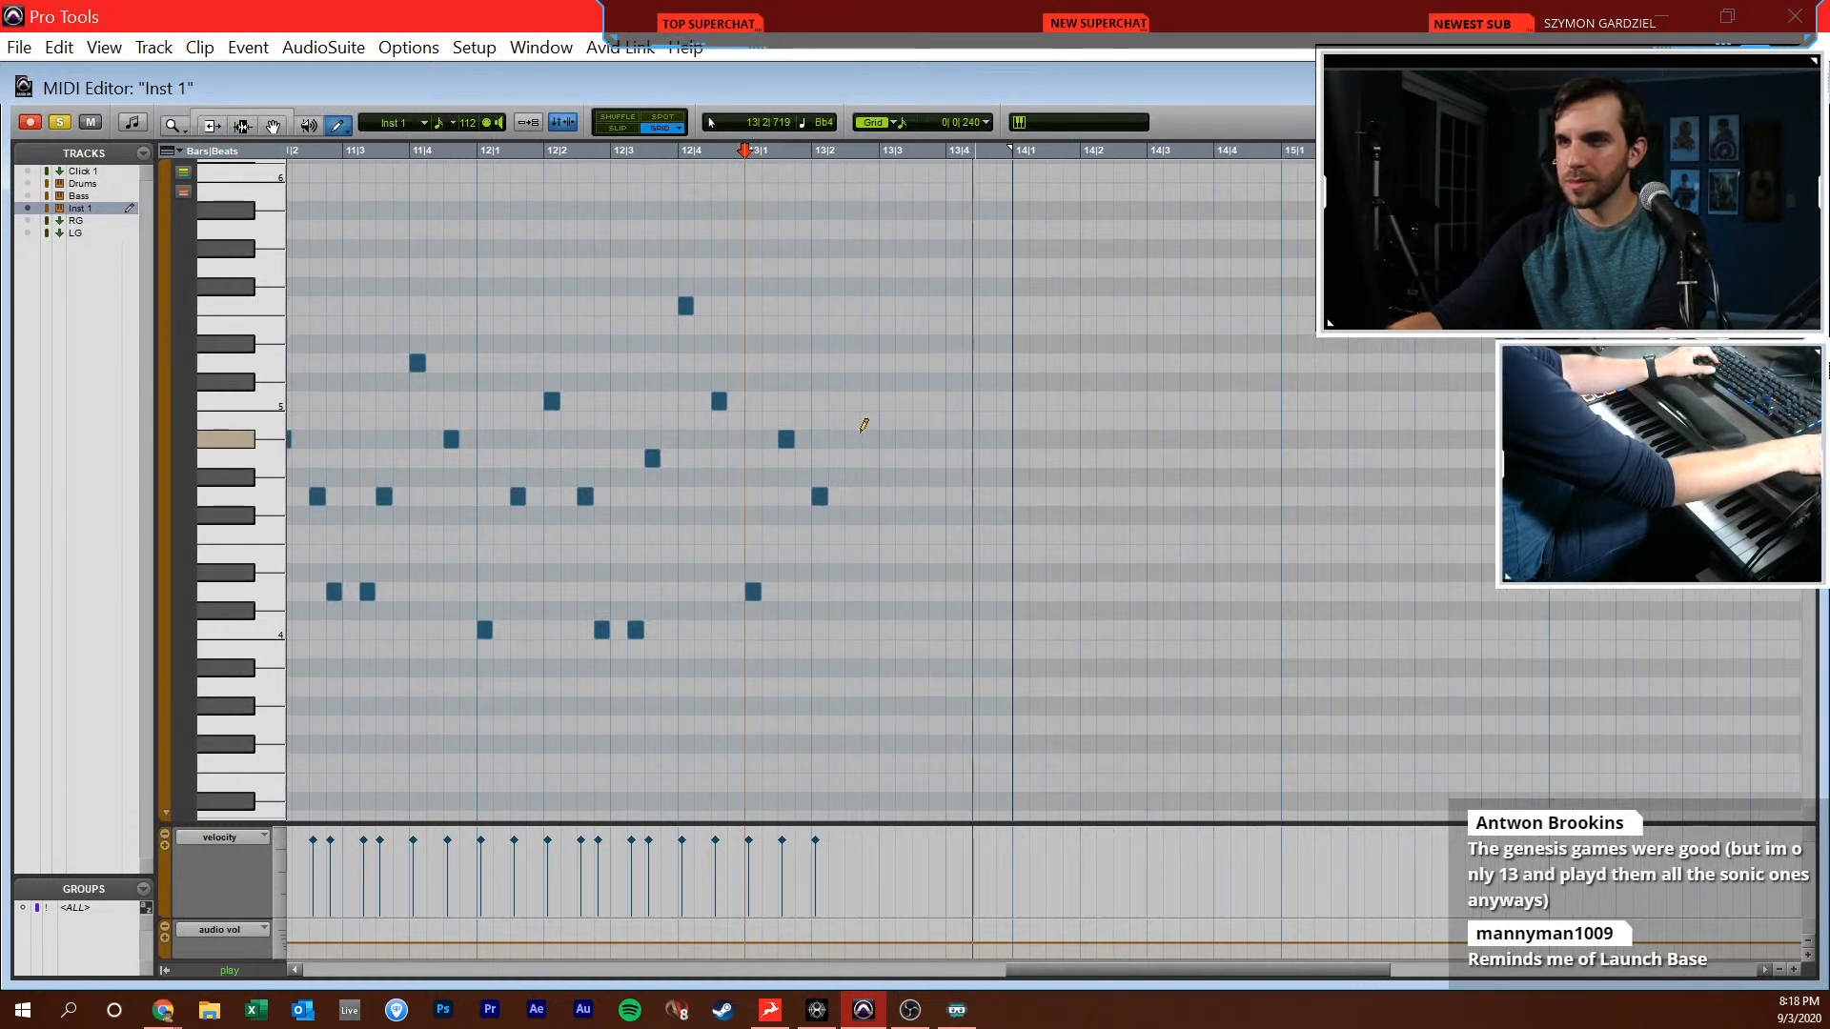
click(870, 592)
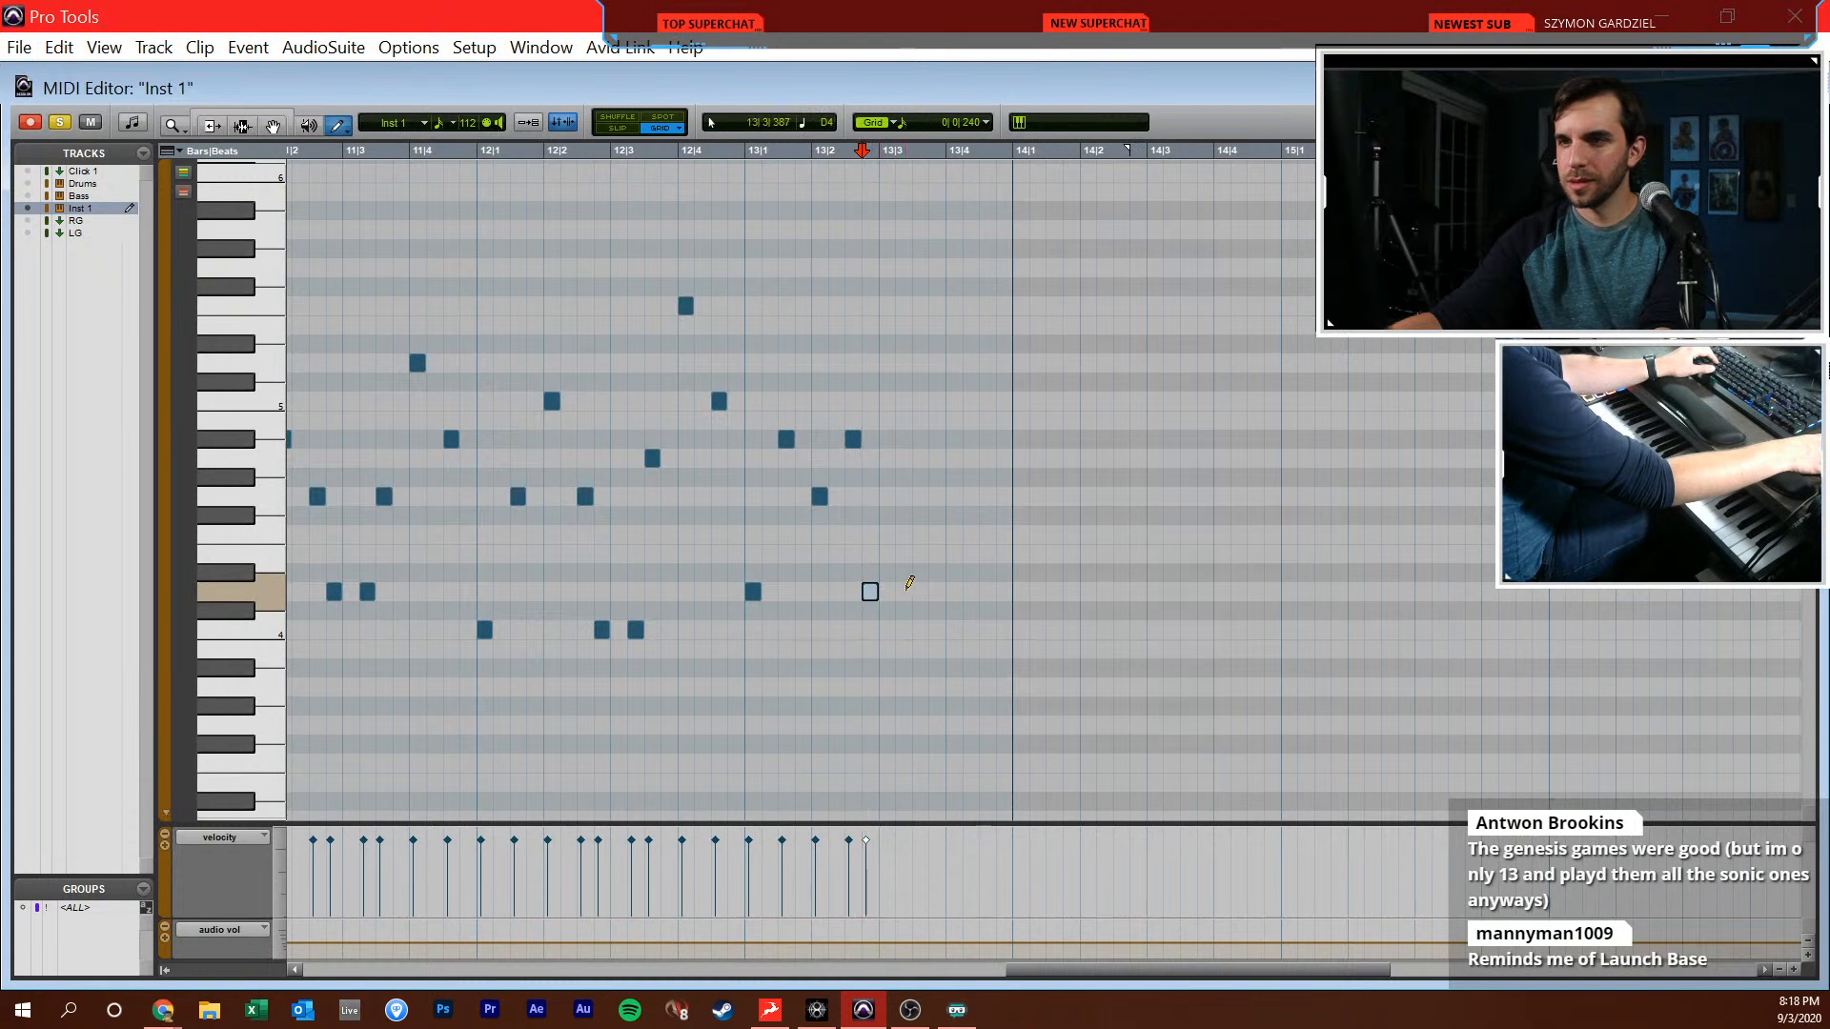
click(904, 592)
click(920, 363)
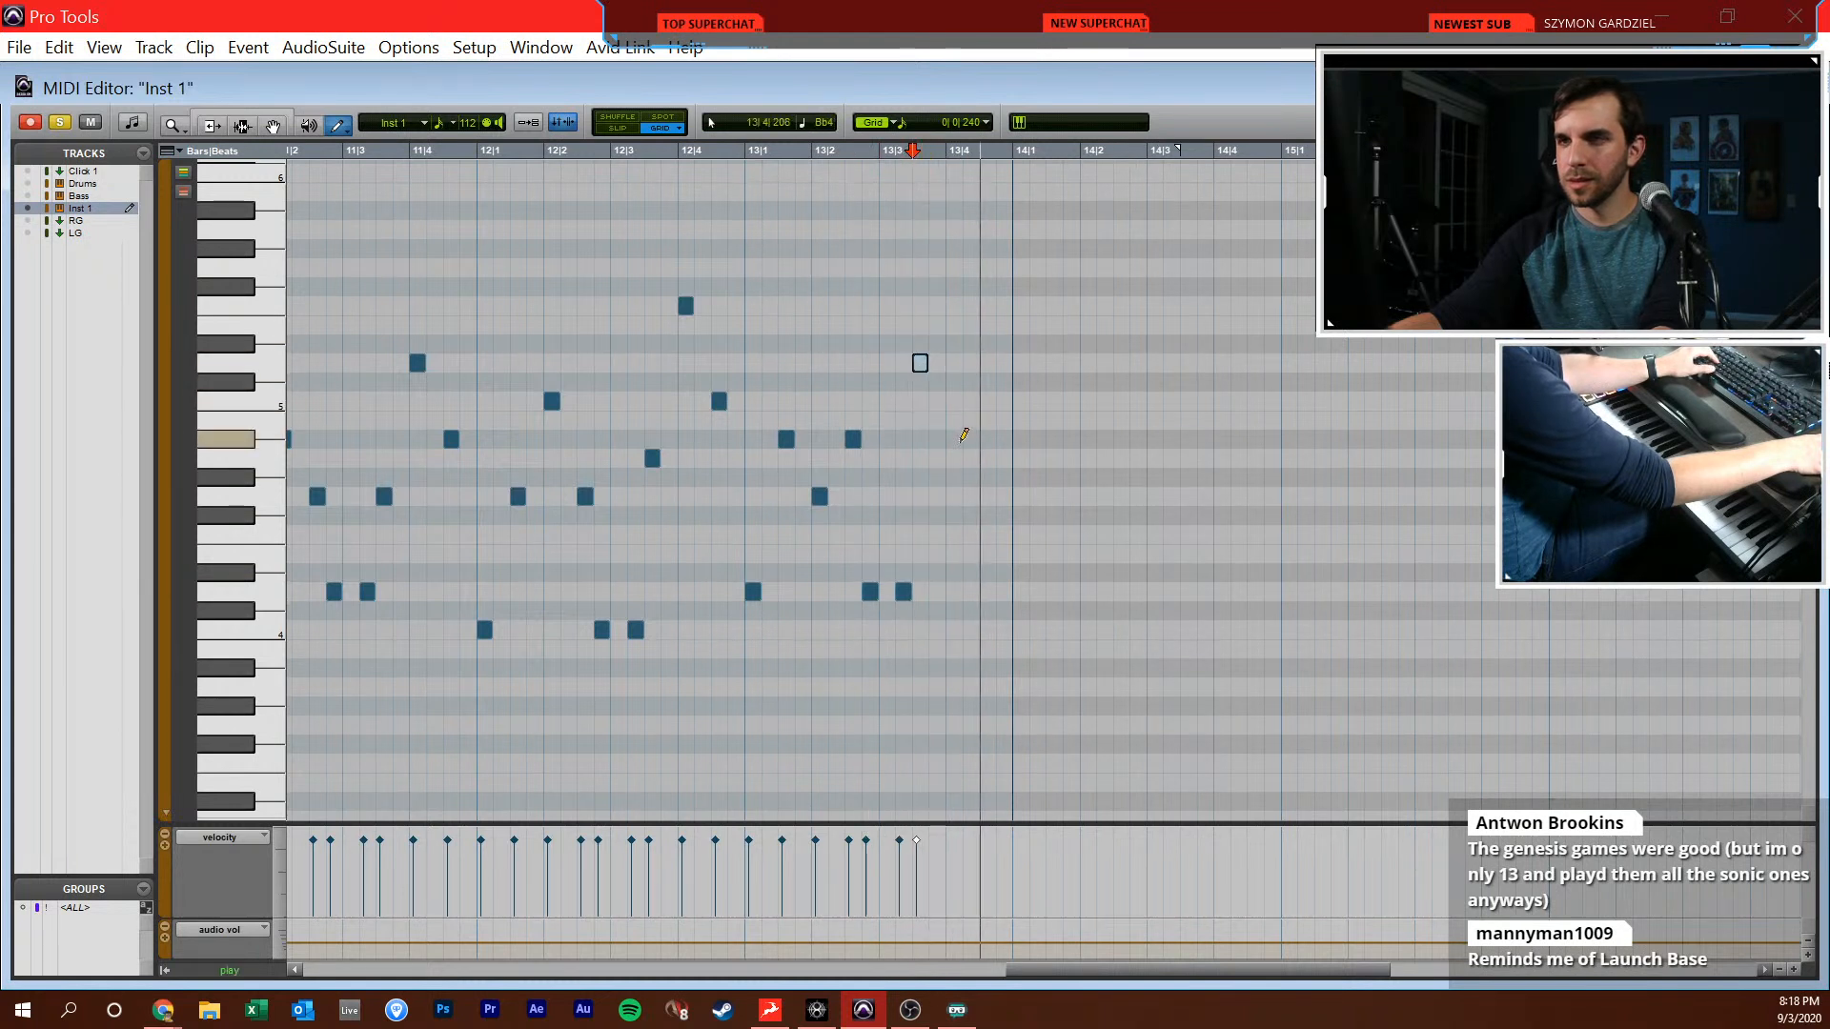
click(954, 440)
click(988, 494)
Play the arpeggio from 12|4|480 into bar 13 to check the new notes against the reference
key(F7)
click(714, 536)
key(space)
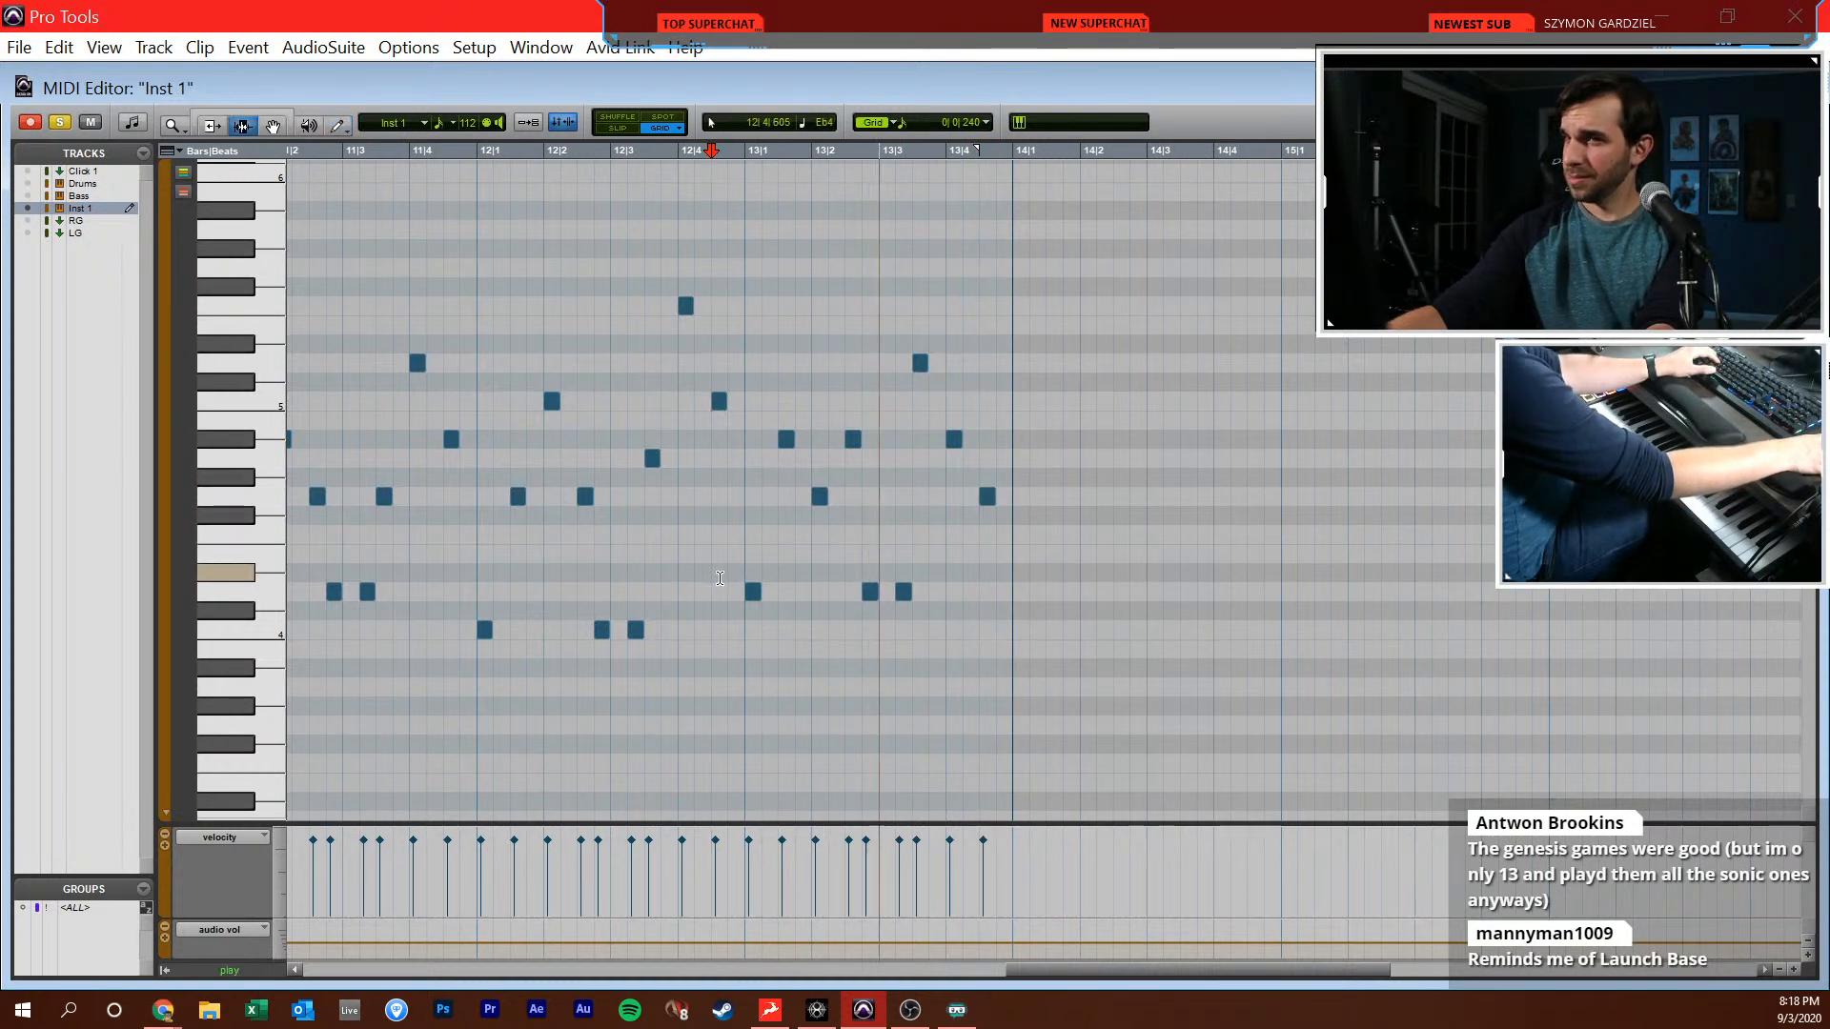
key(space)
Close the MIDI Editor and duplicate the Inst 1-01 clip so that a copy starts at bar 14
key(ctrl+w)
double_click(788, 624)
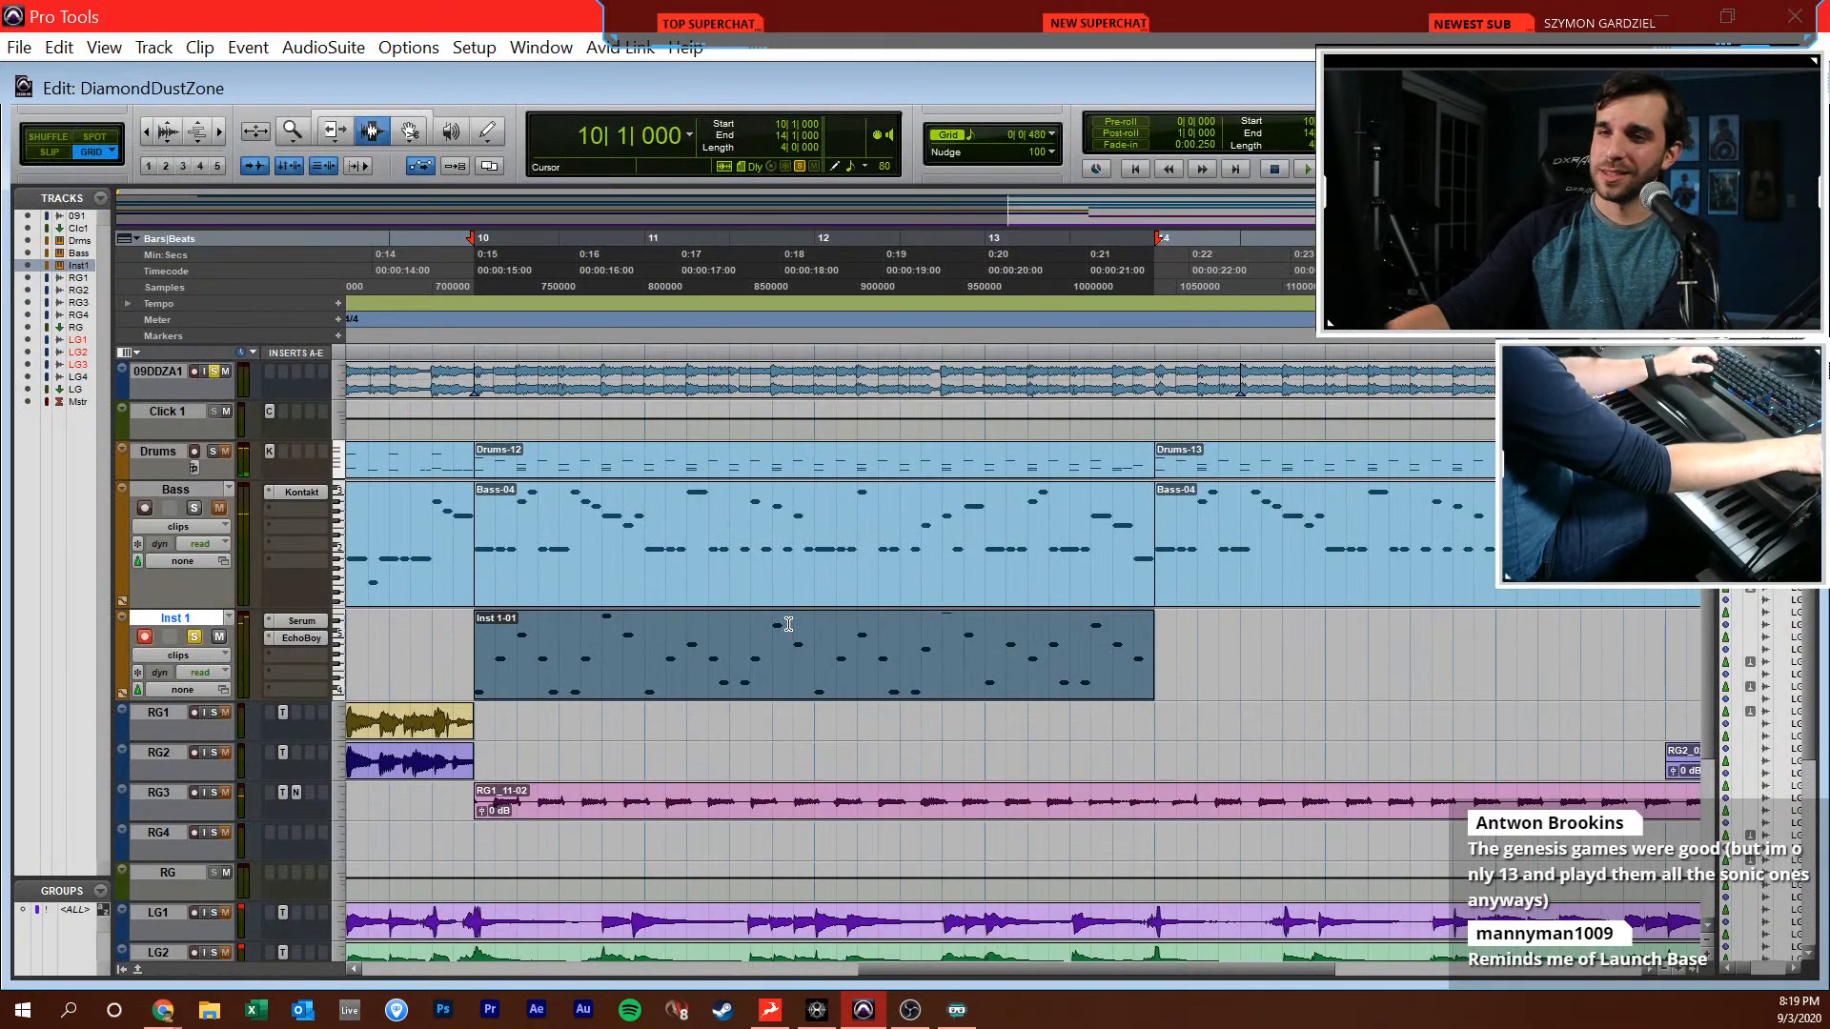
key(r)
key(ctrl+d)
scroll(789, 624, right, 2)
Mute the 09DDZA1 reference track and play the arrangement from 9|2|000 with the mixer showing
click(459, 640)
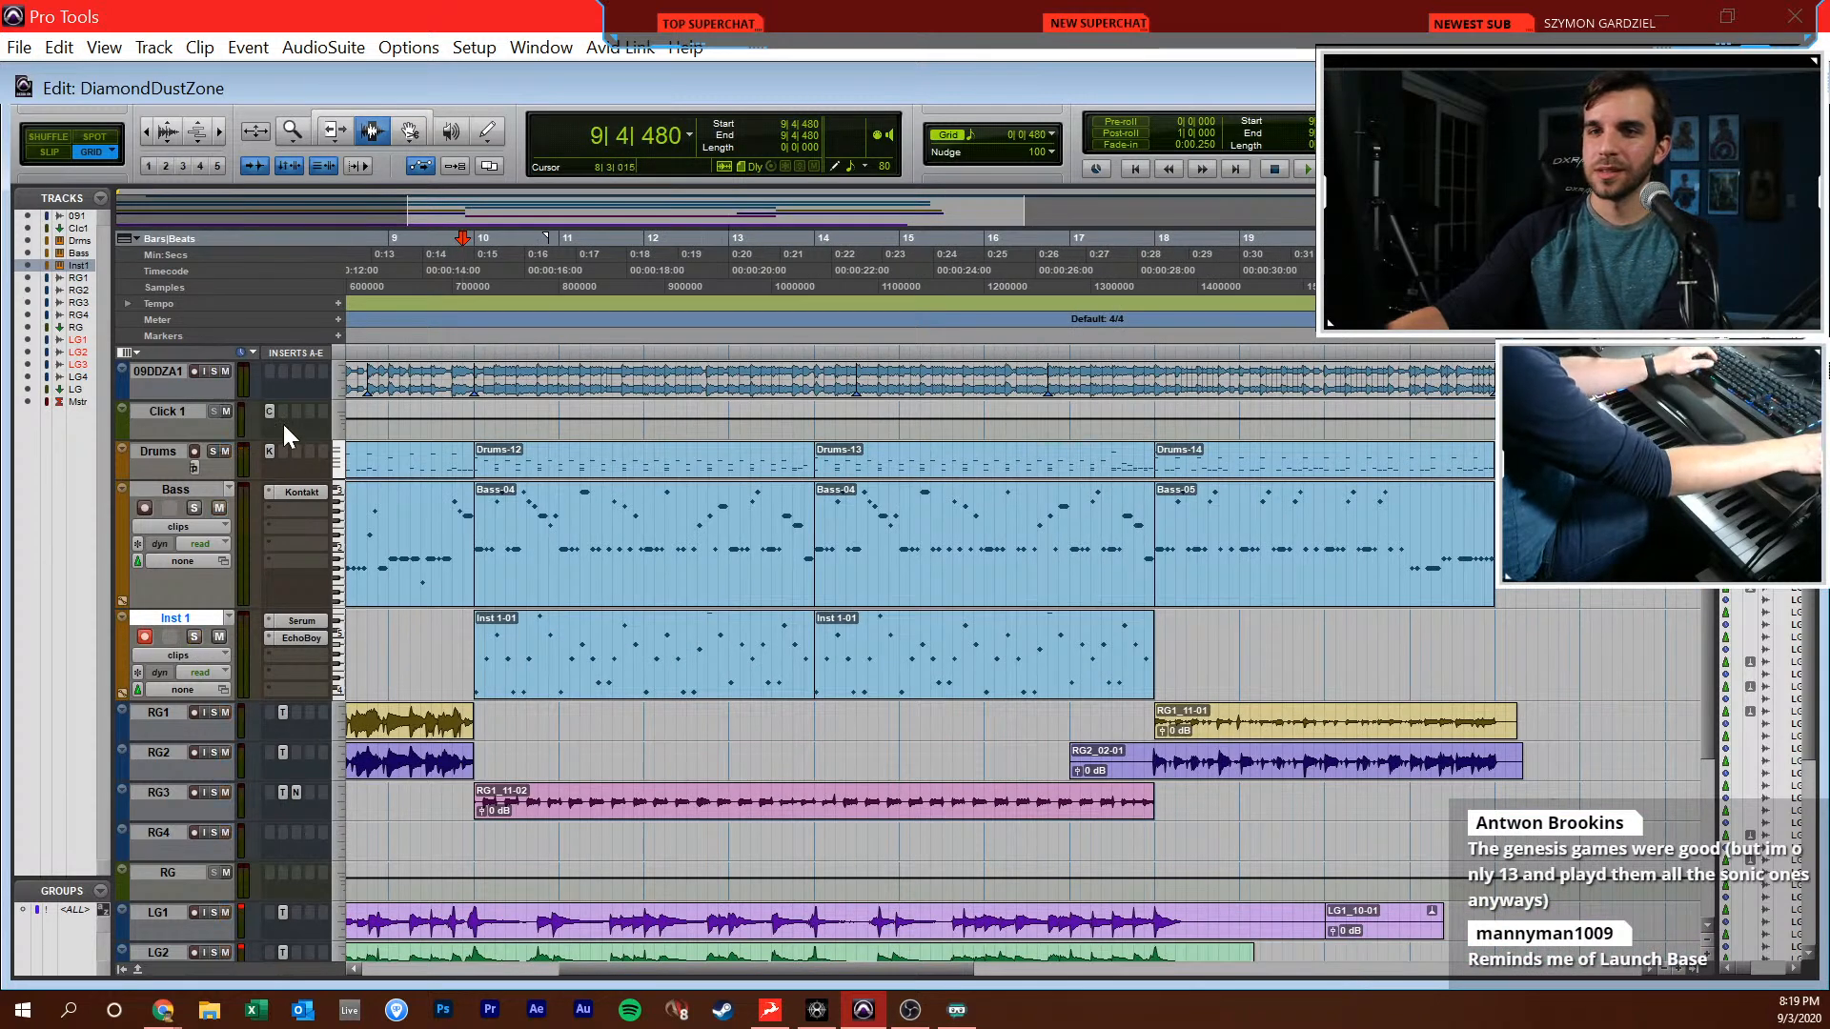
click(225, 372)
click(417, 544)
scroll(438, 544, left, 2)
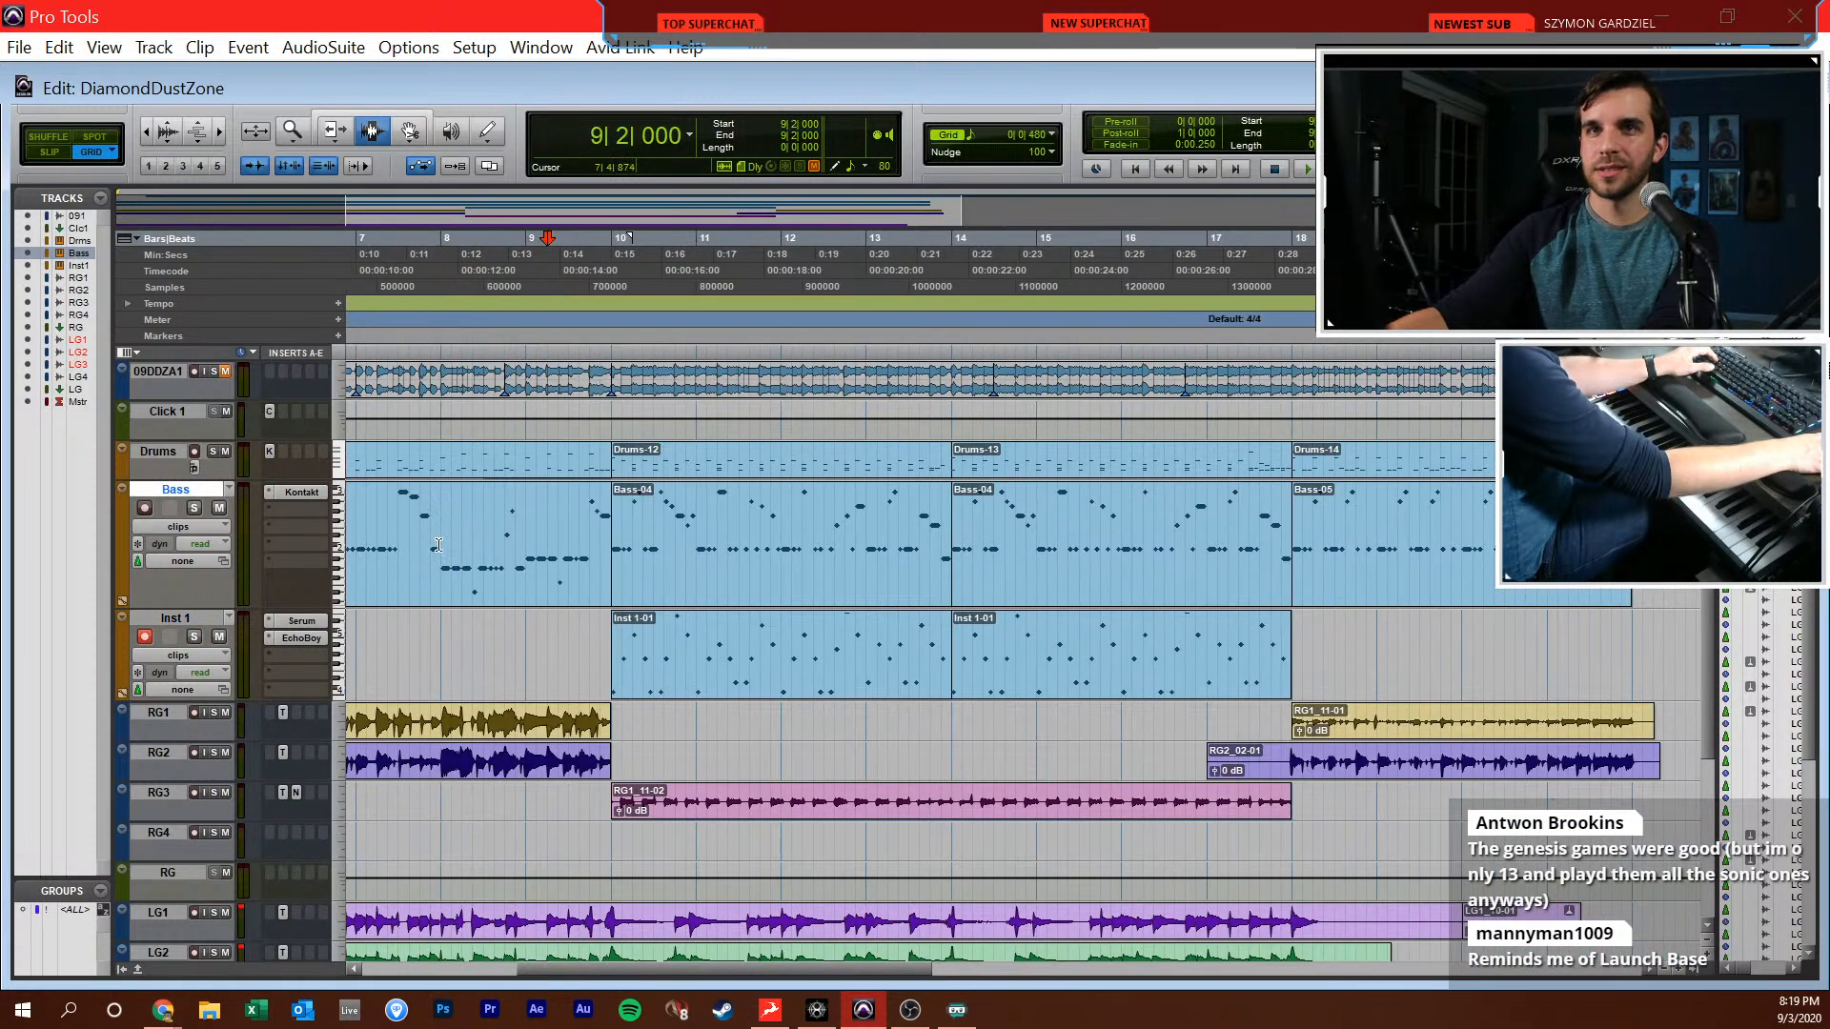
key(ctrl+equal)
key(space)
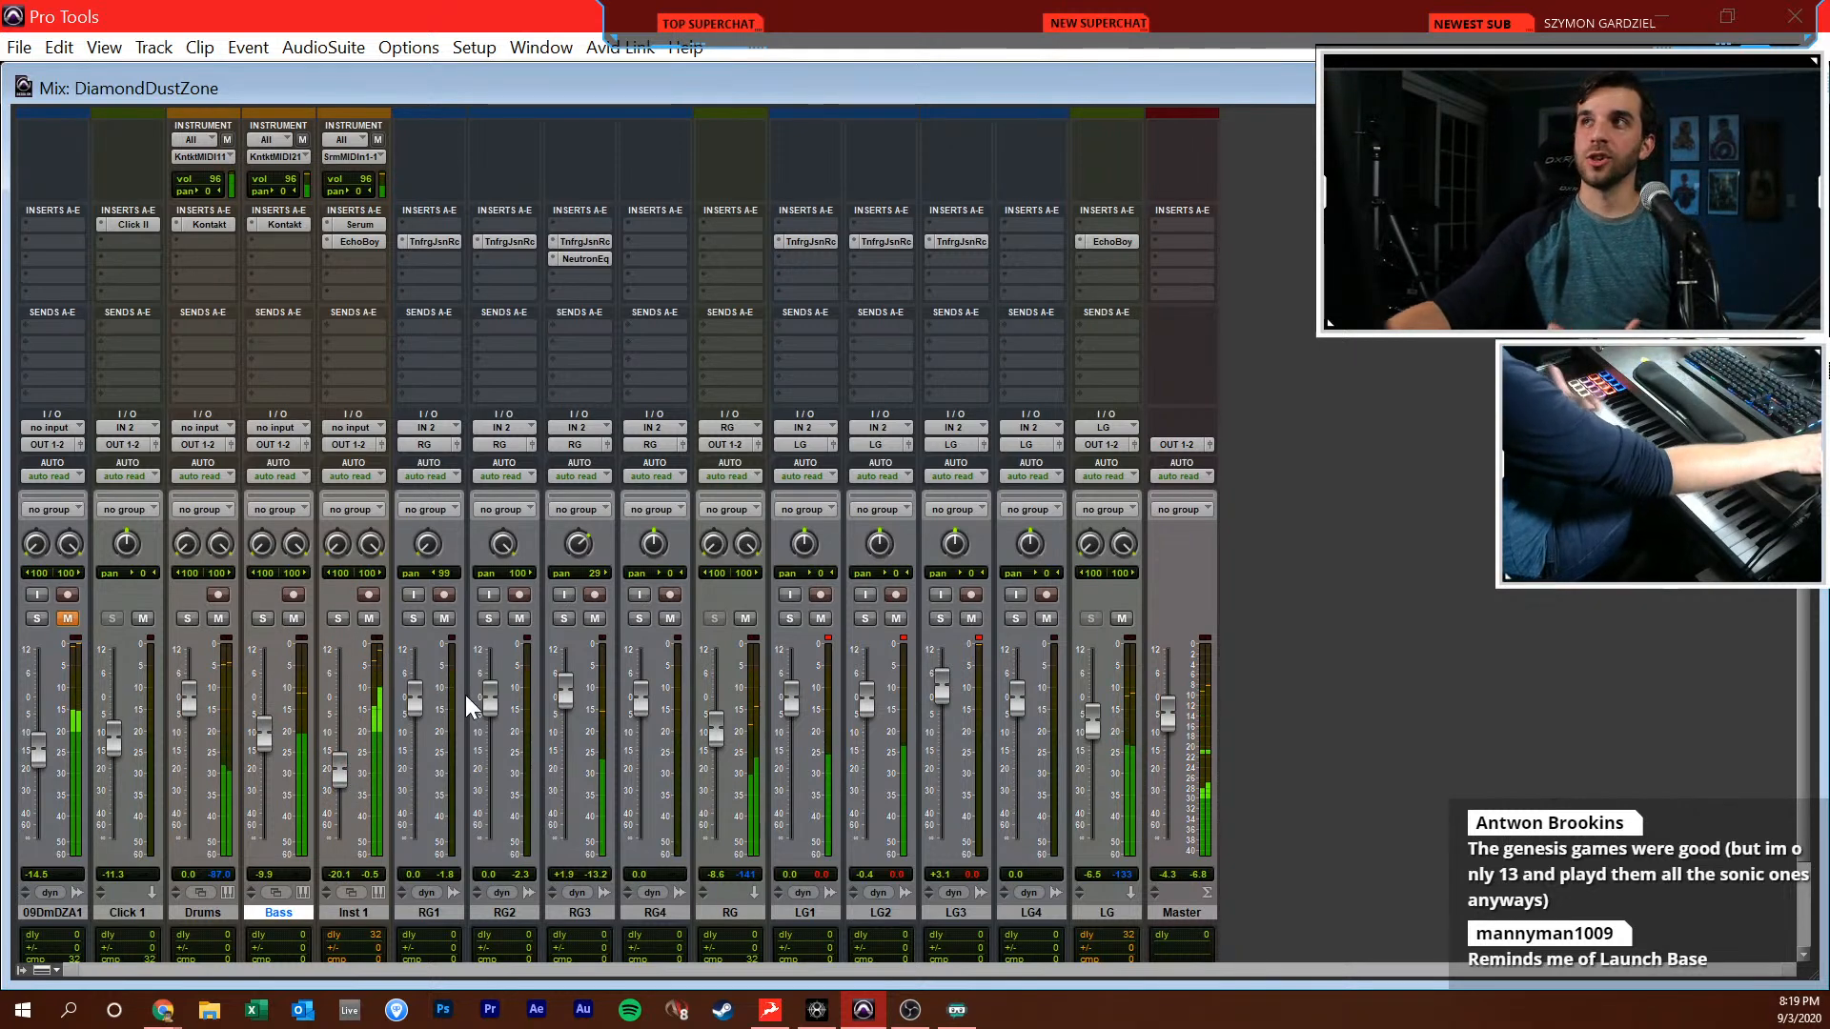
Enable oscillator B in Inst 1's Serum with 8 unison voices, and solo Inst 1 with its volume raised to -16.3 dB
click(359, 224)
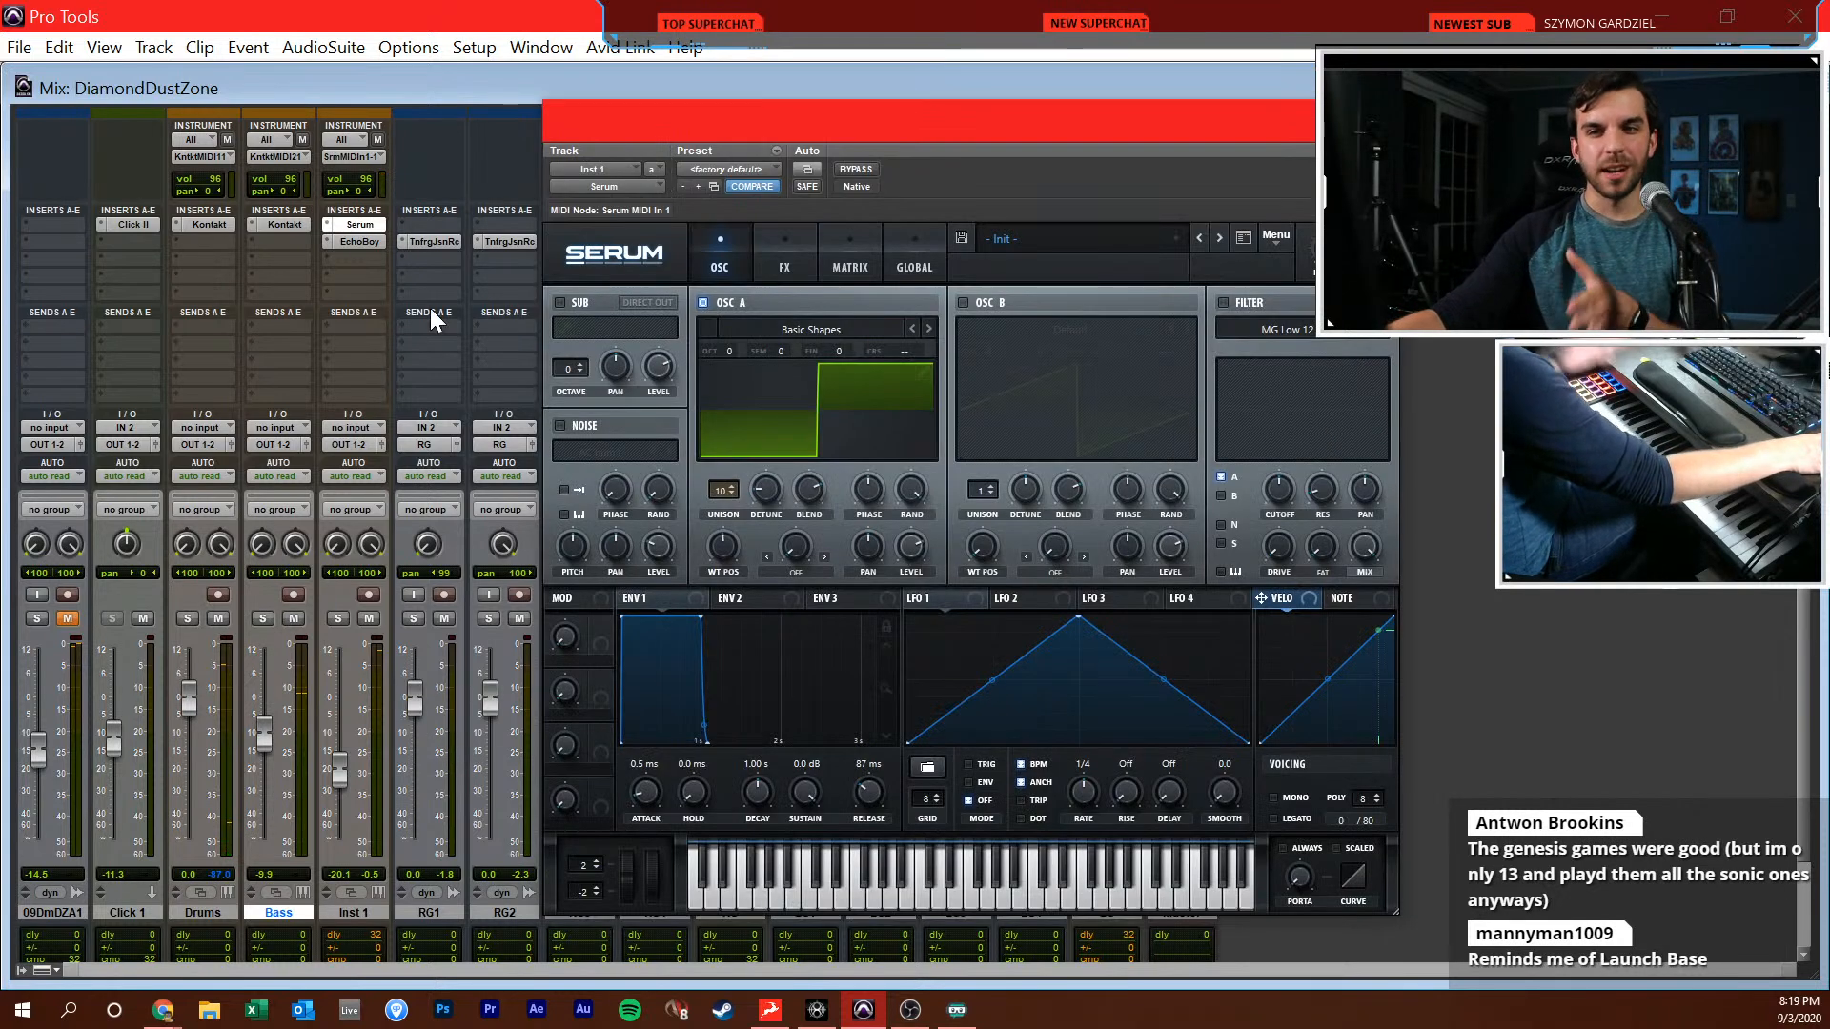
click(962, 301)
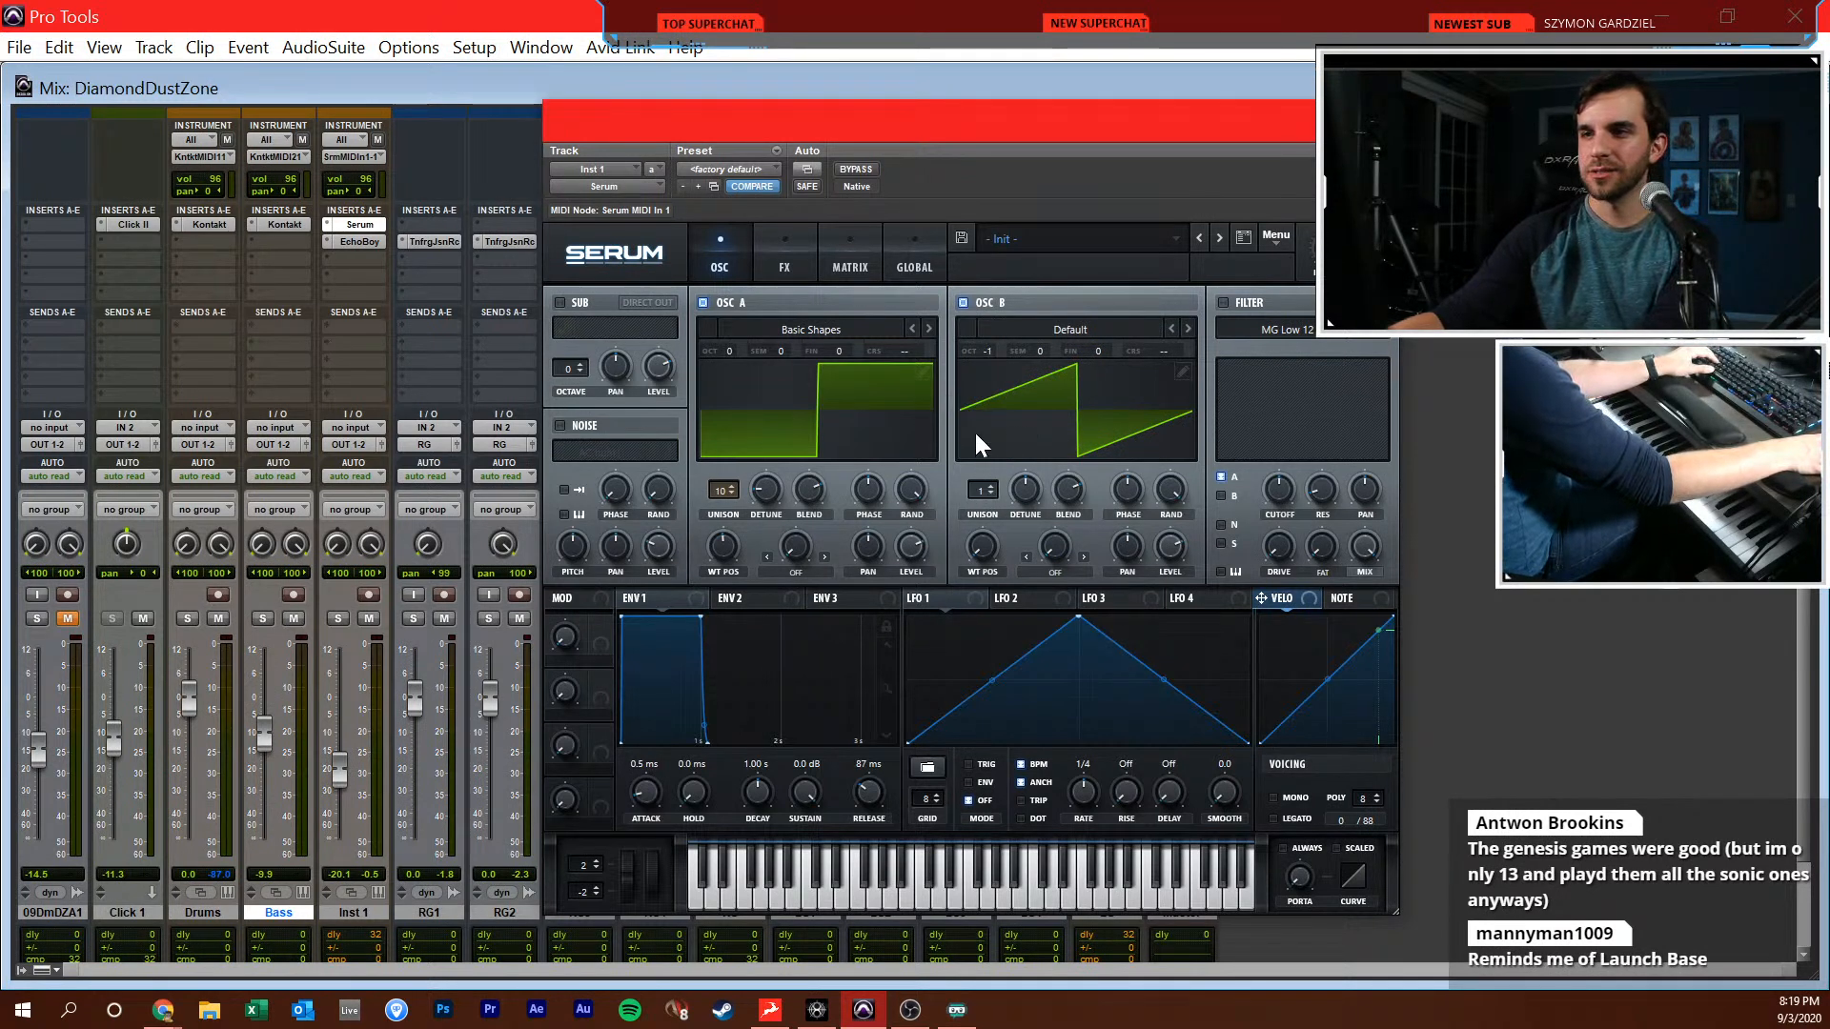
drag(978, 489, 1016, 518)
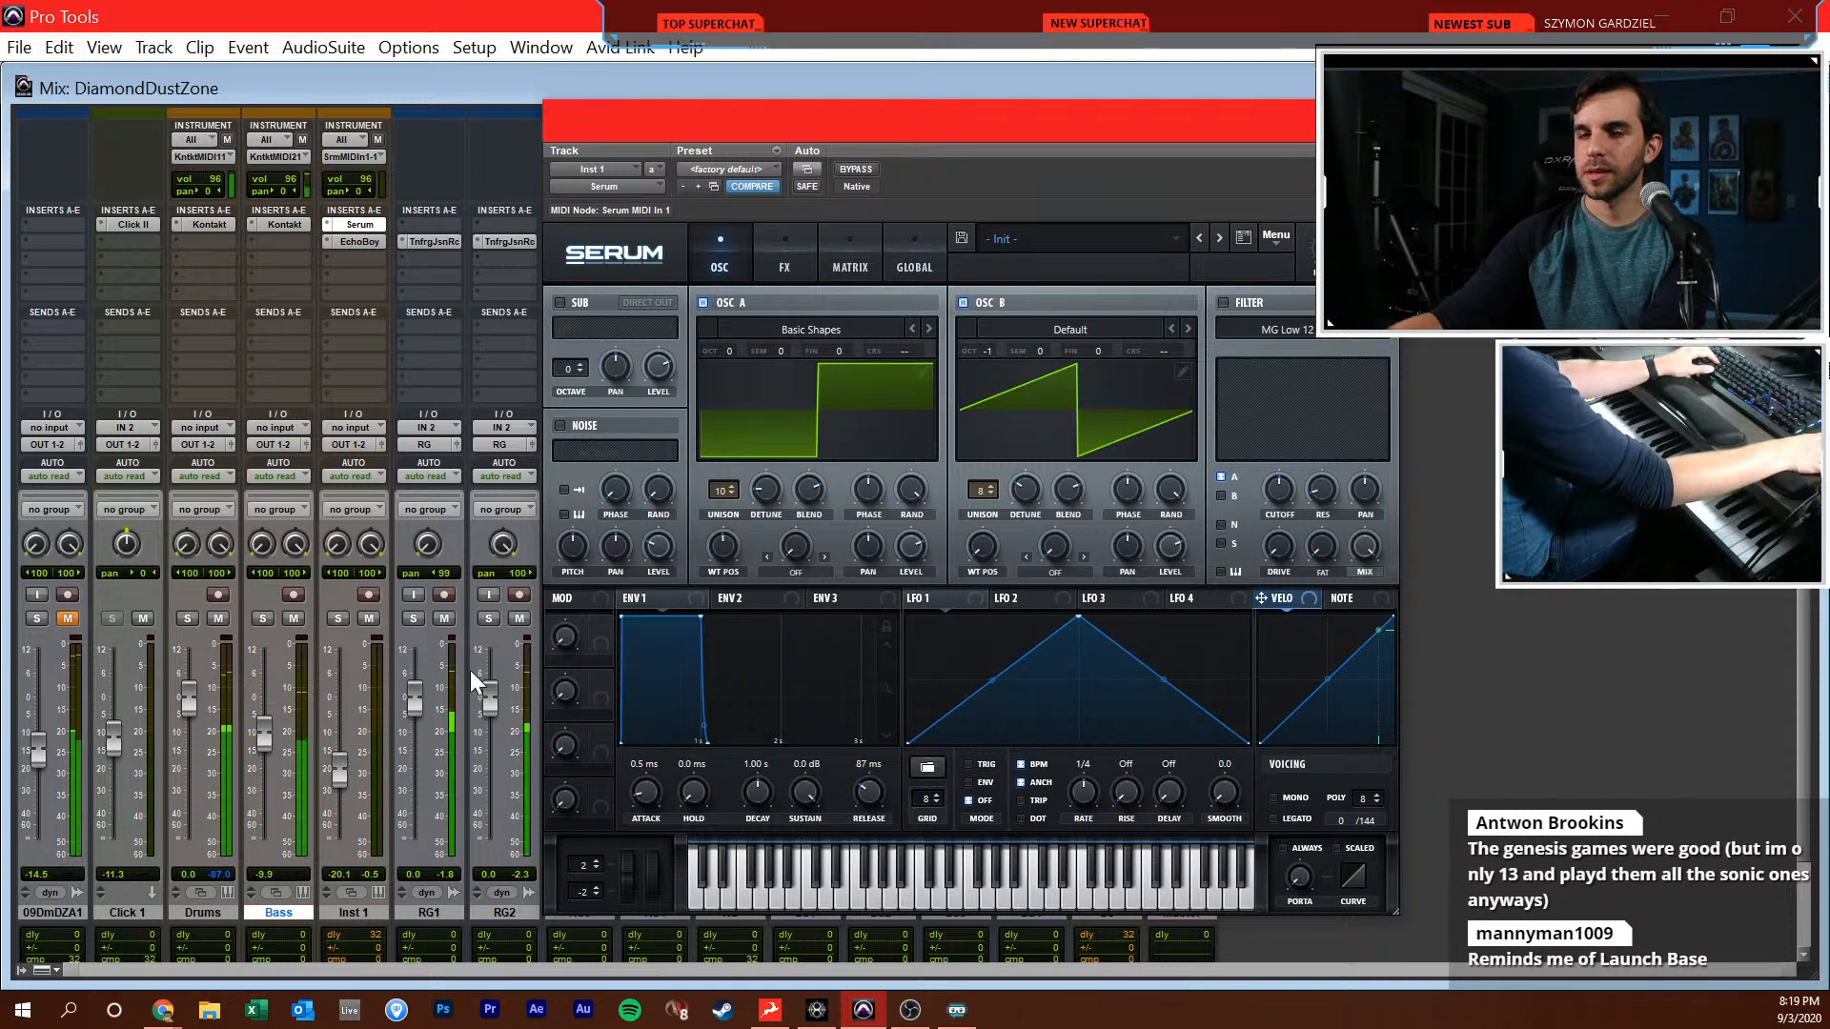
click(338, 619)
drag(341, 768, 345, 755)
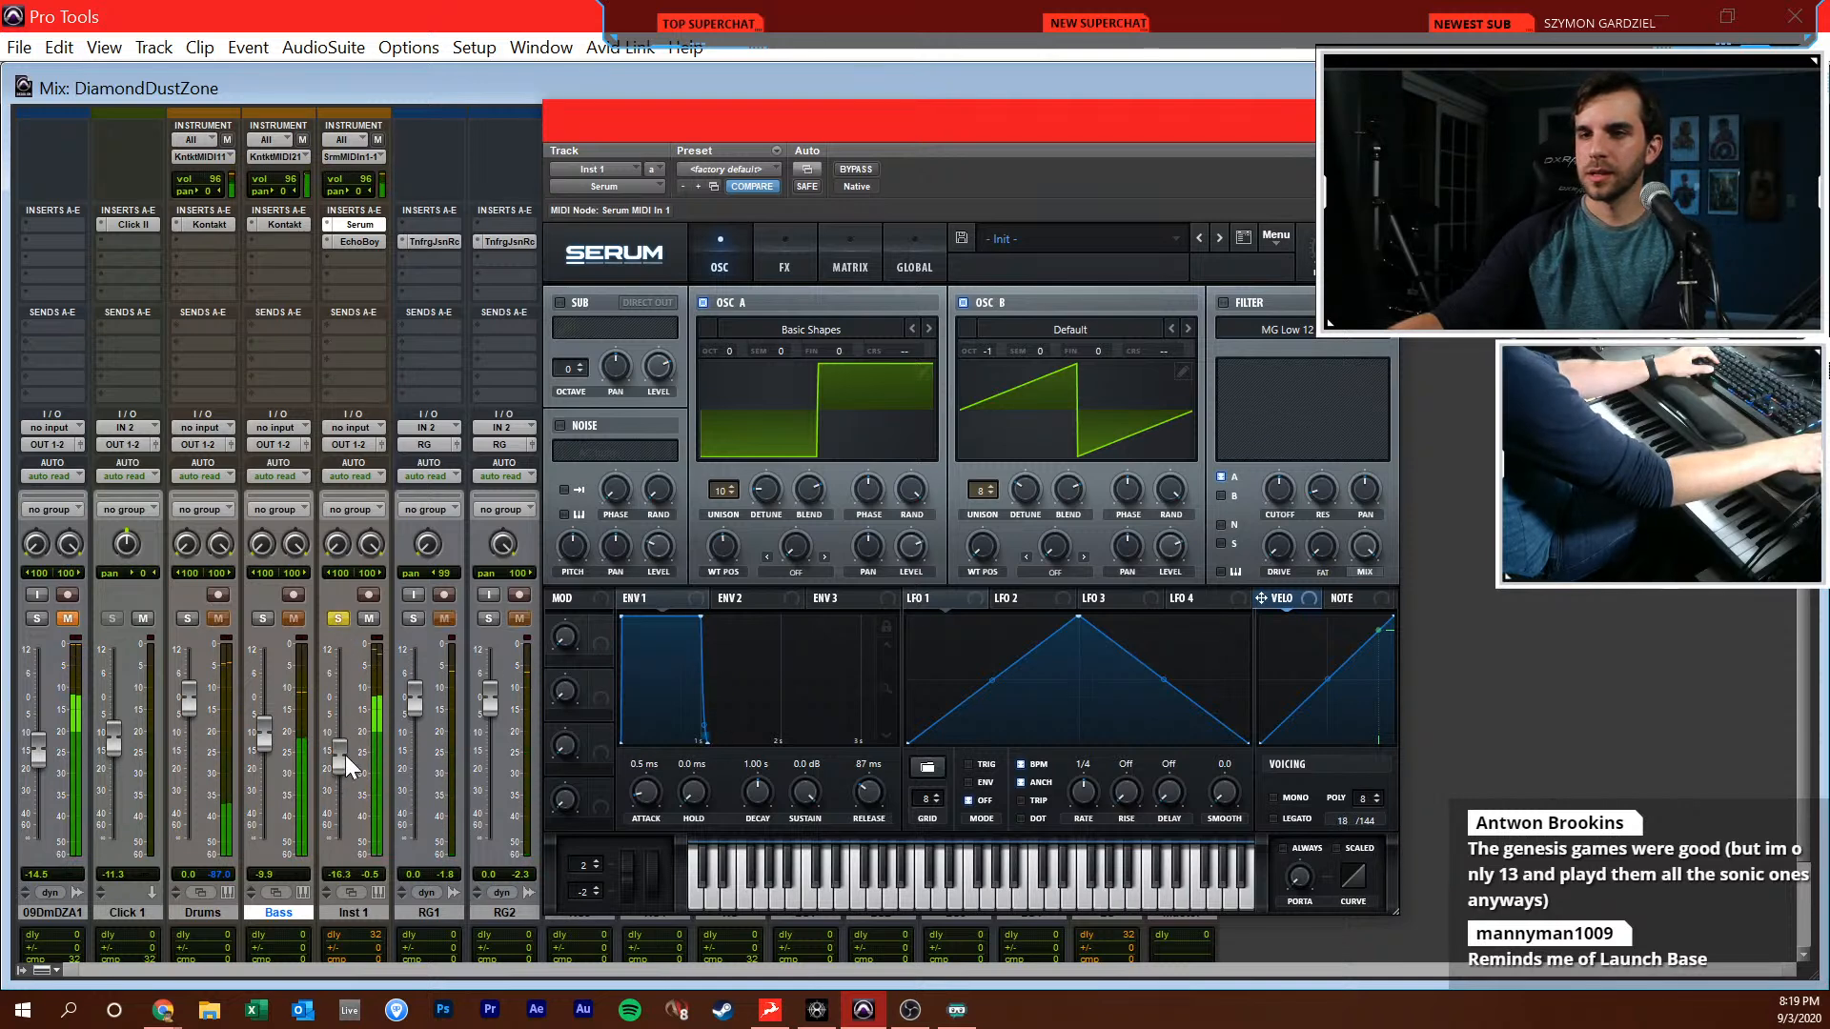
Set oscillator B's unison detune to 0.03 and return to the Edit window to play both Inst 1-01 clips with Serum in view
click(803, 246)
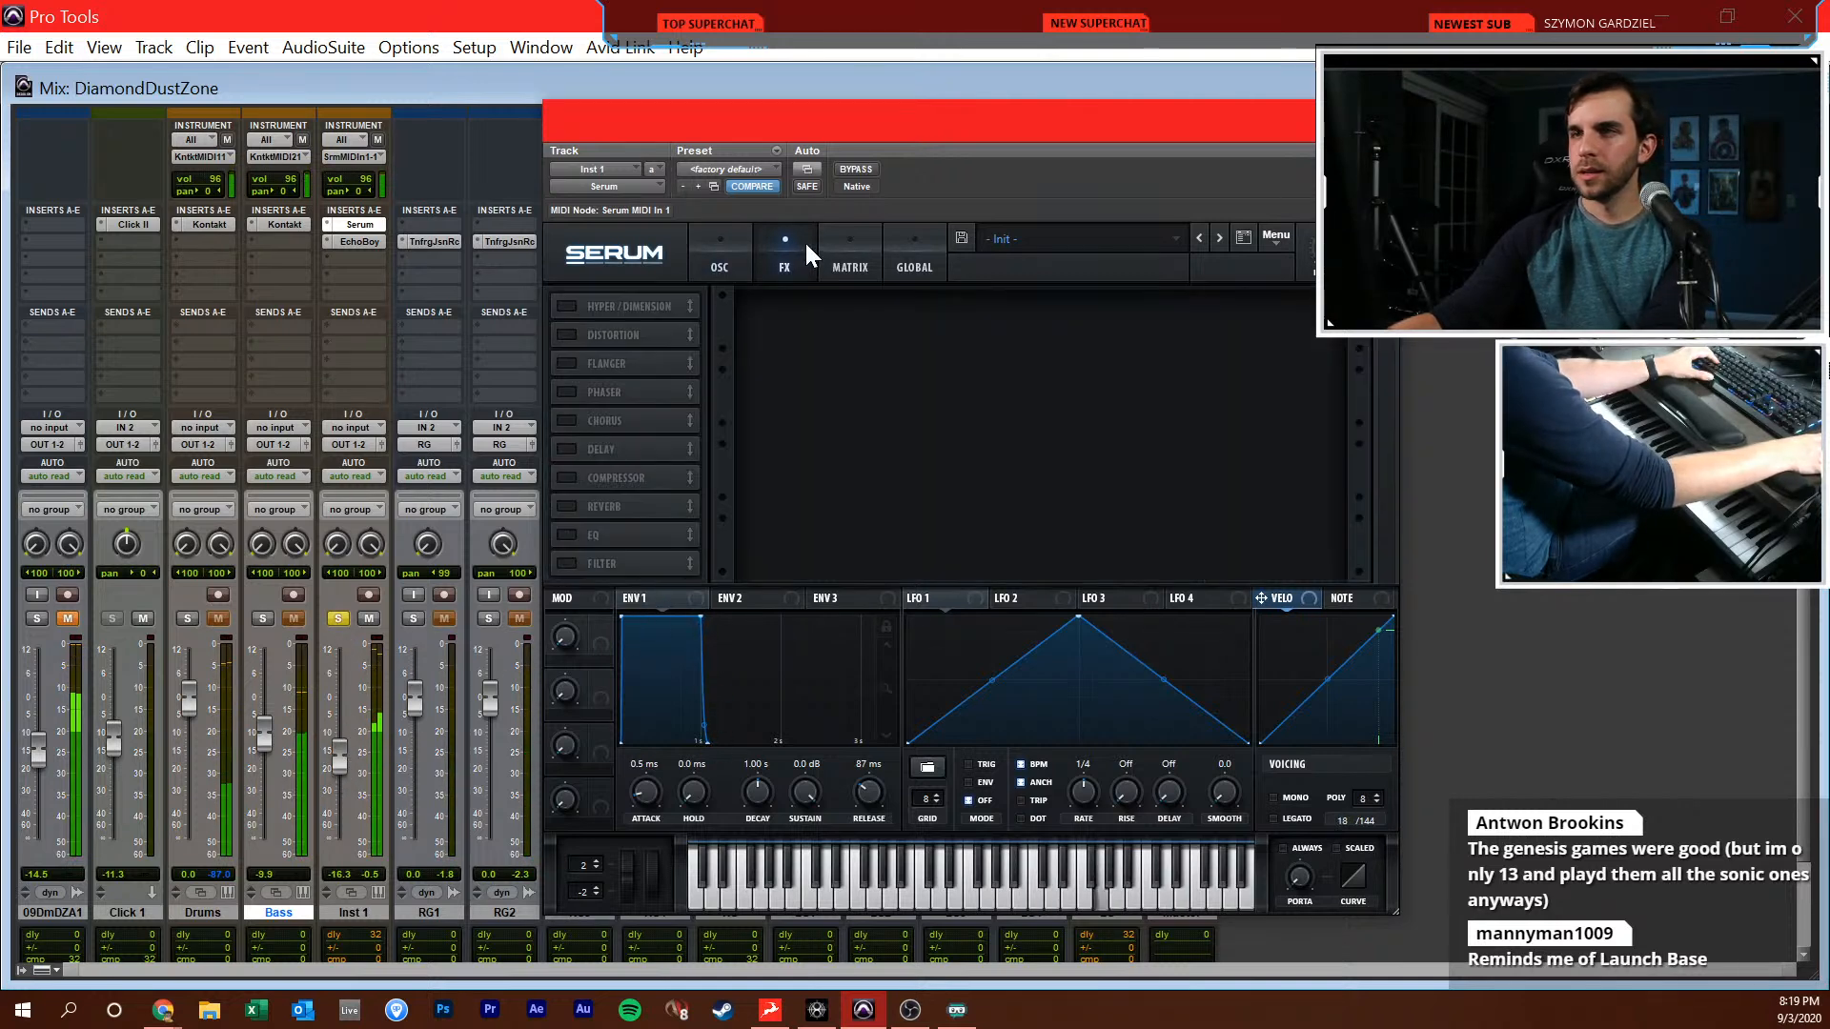
click(724, 256)
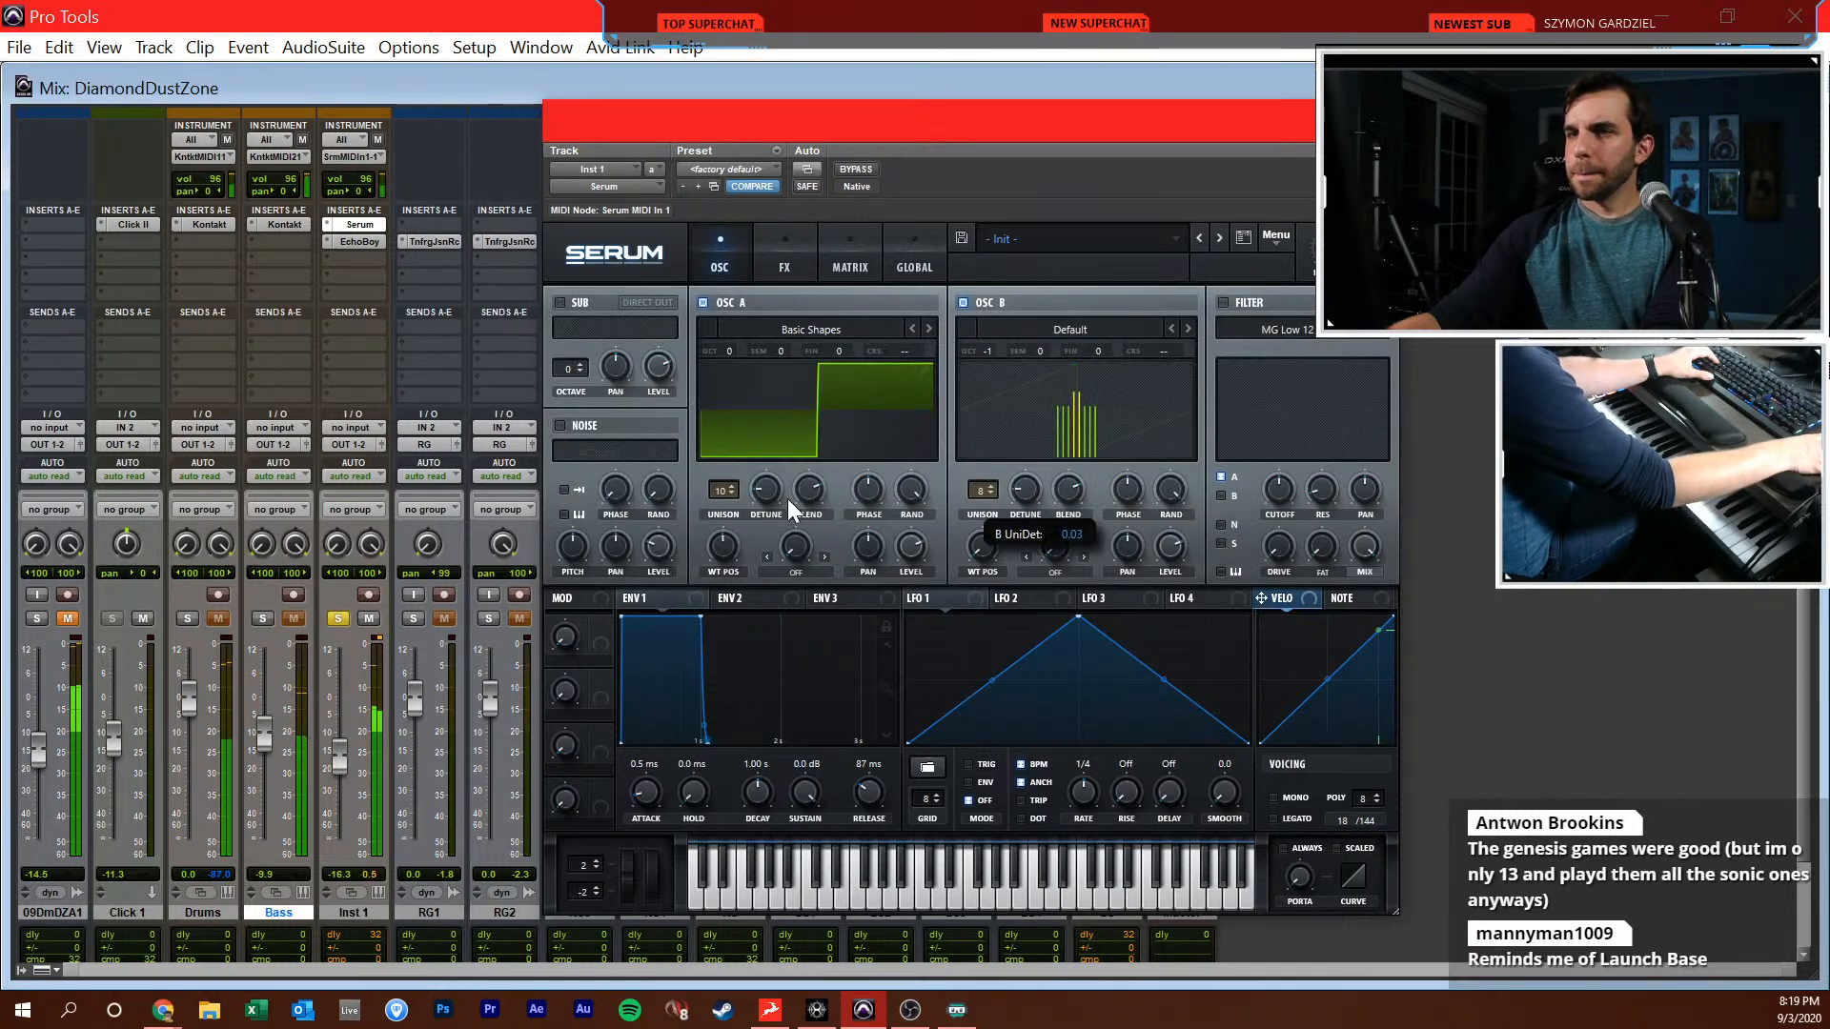
key(ctrl+equal)
drag(837, 124, 1597, 622)
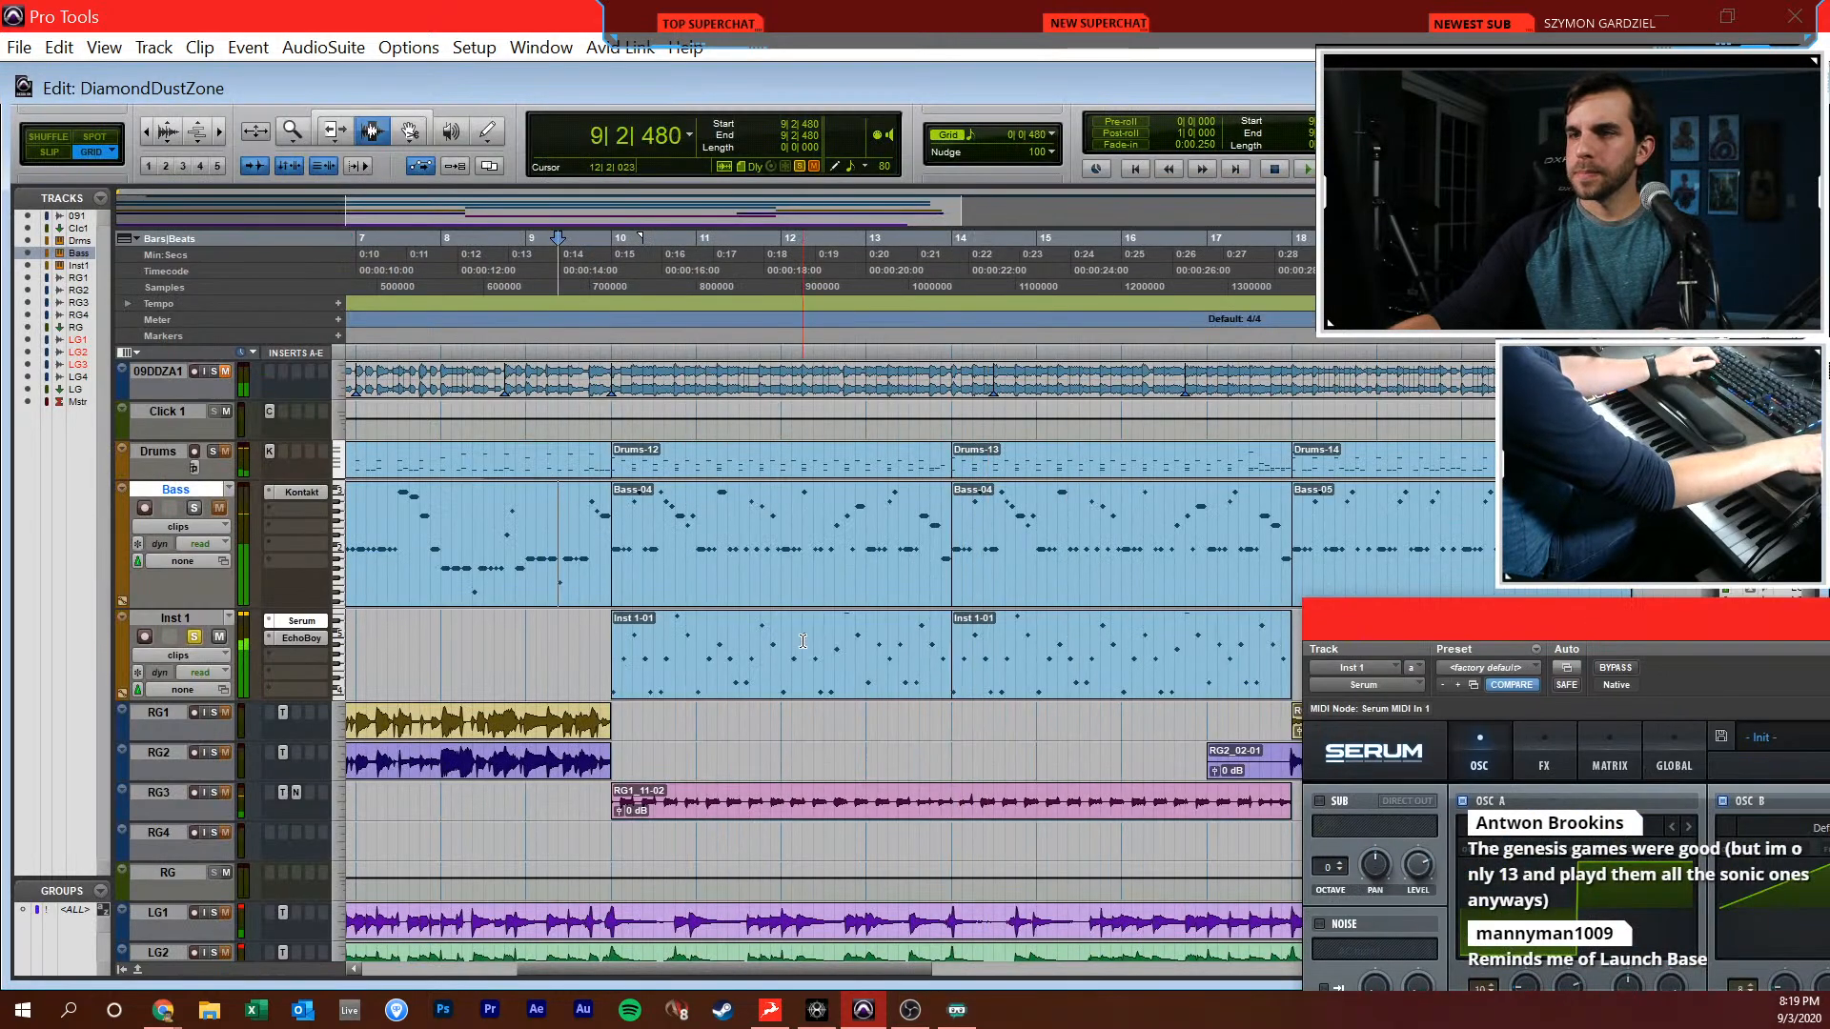
drag(1415, 646, 536, 141)
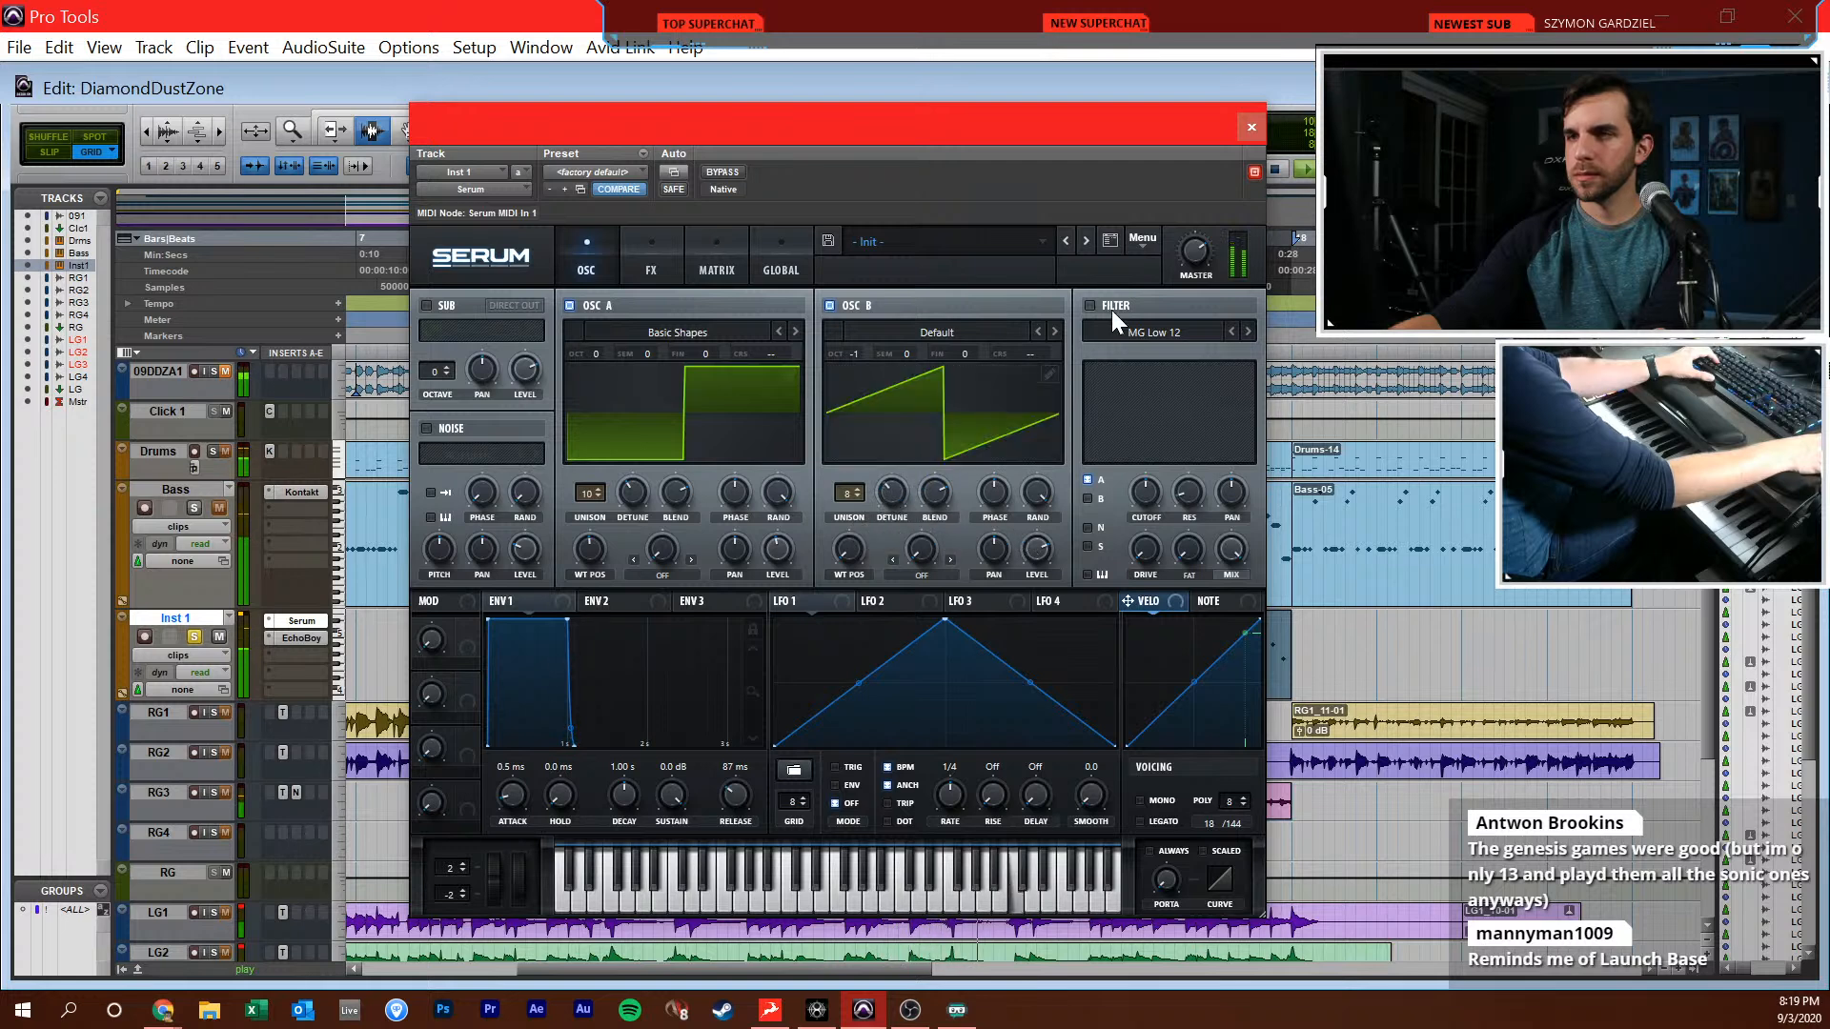
Enable Serum's distortion effect with its drive at 75% and close the plug-in window
click(668, 252)
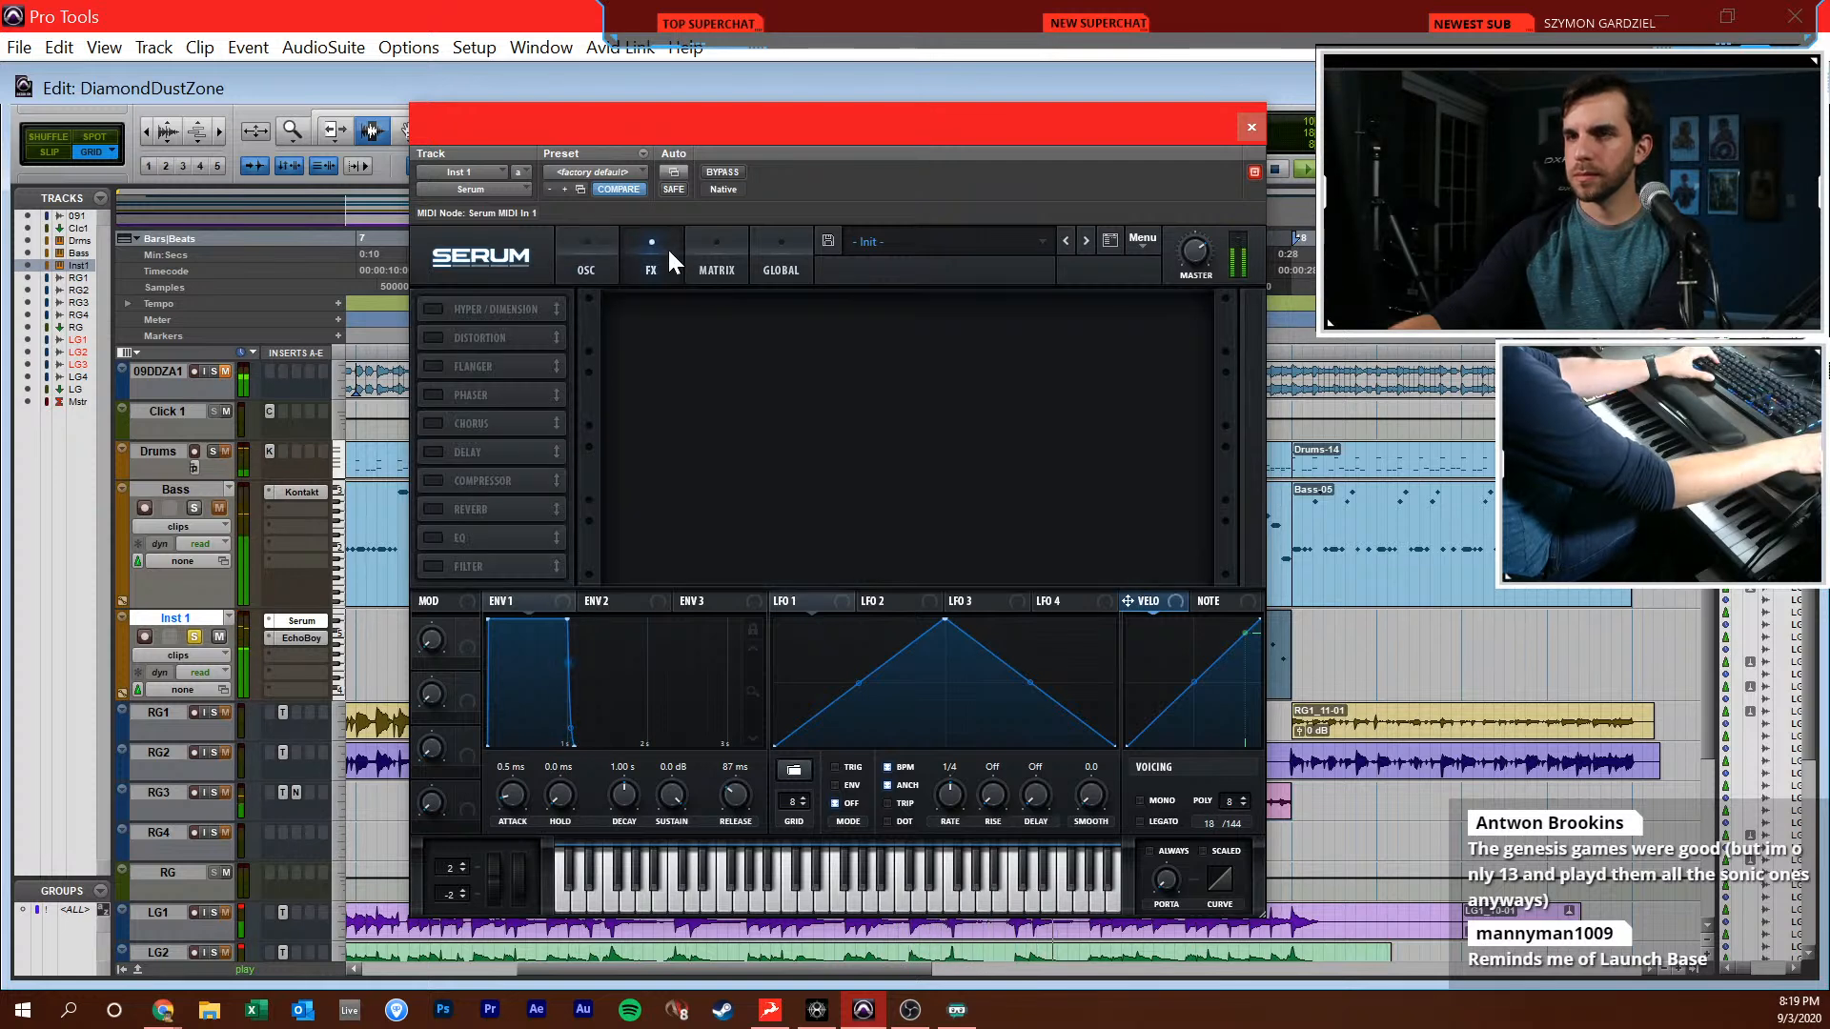
click(457, 338)
drag(1039, 324, 1026, 183)
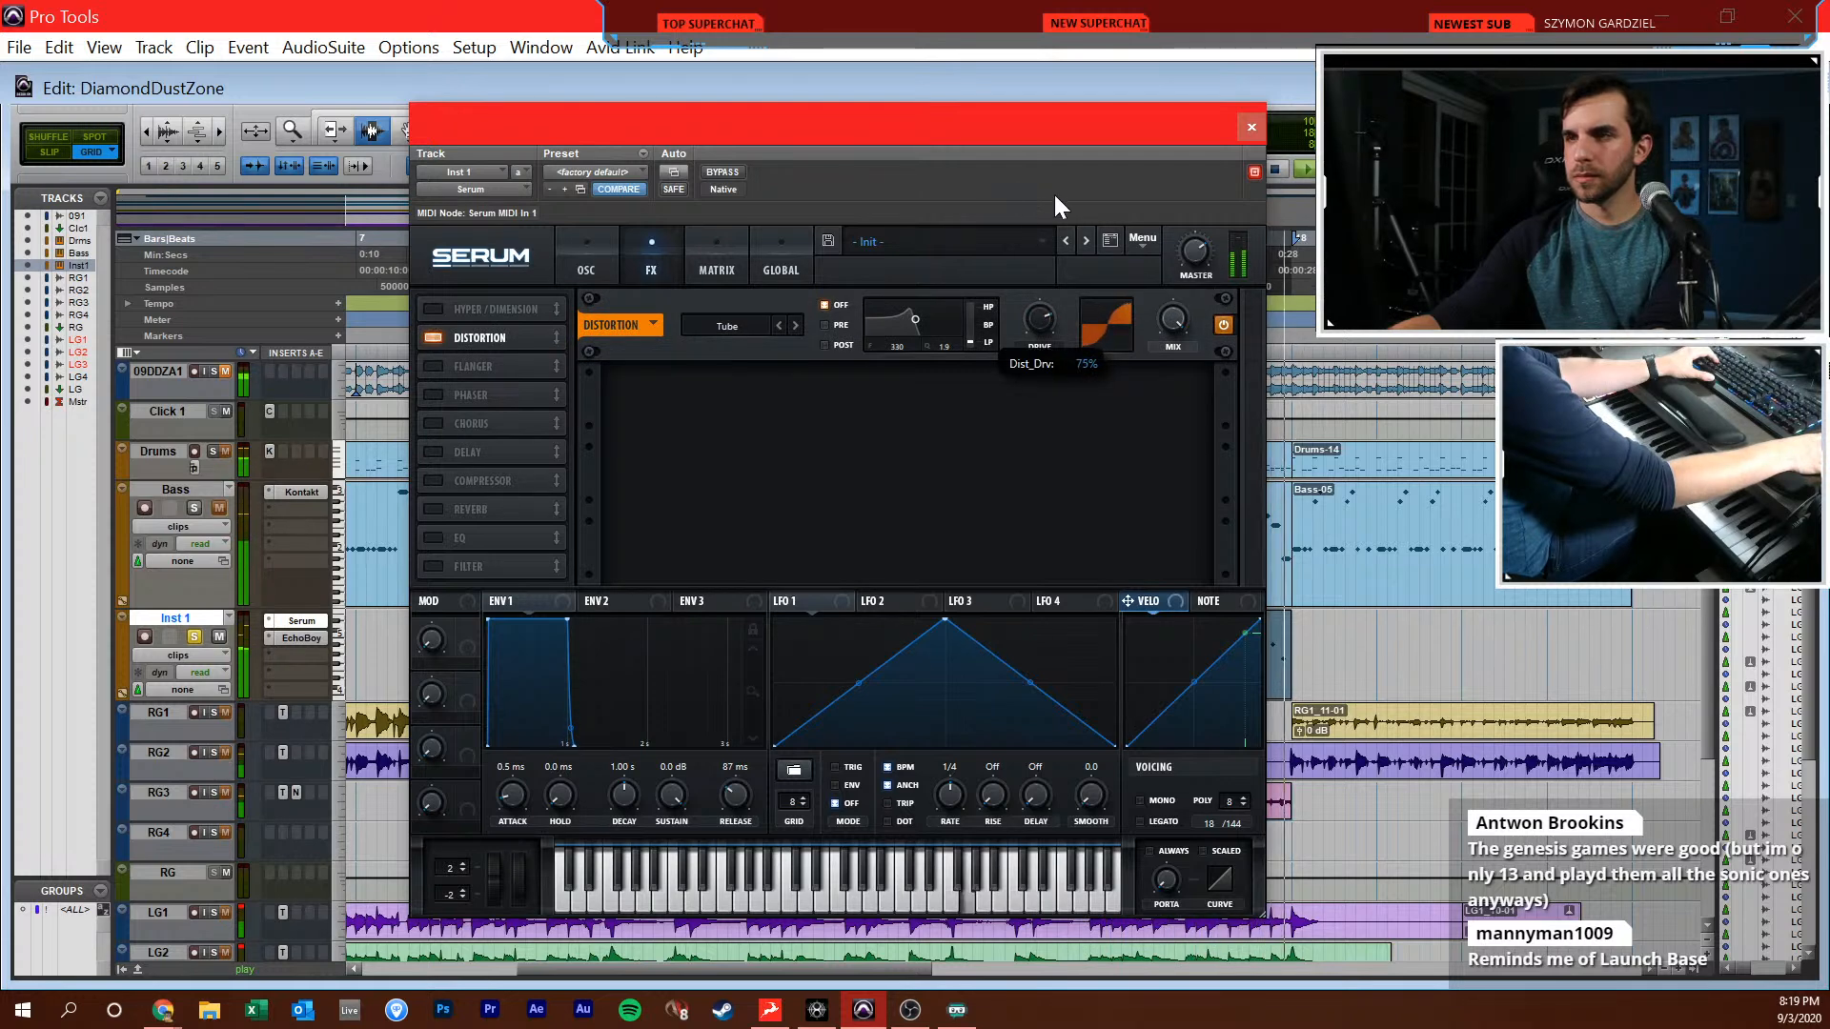
click(1252, 127)
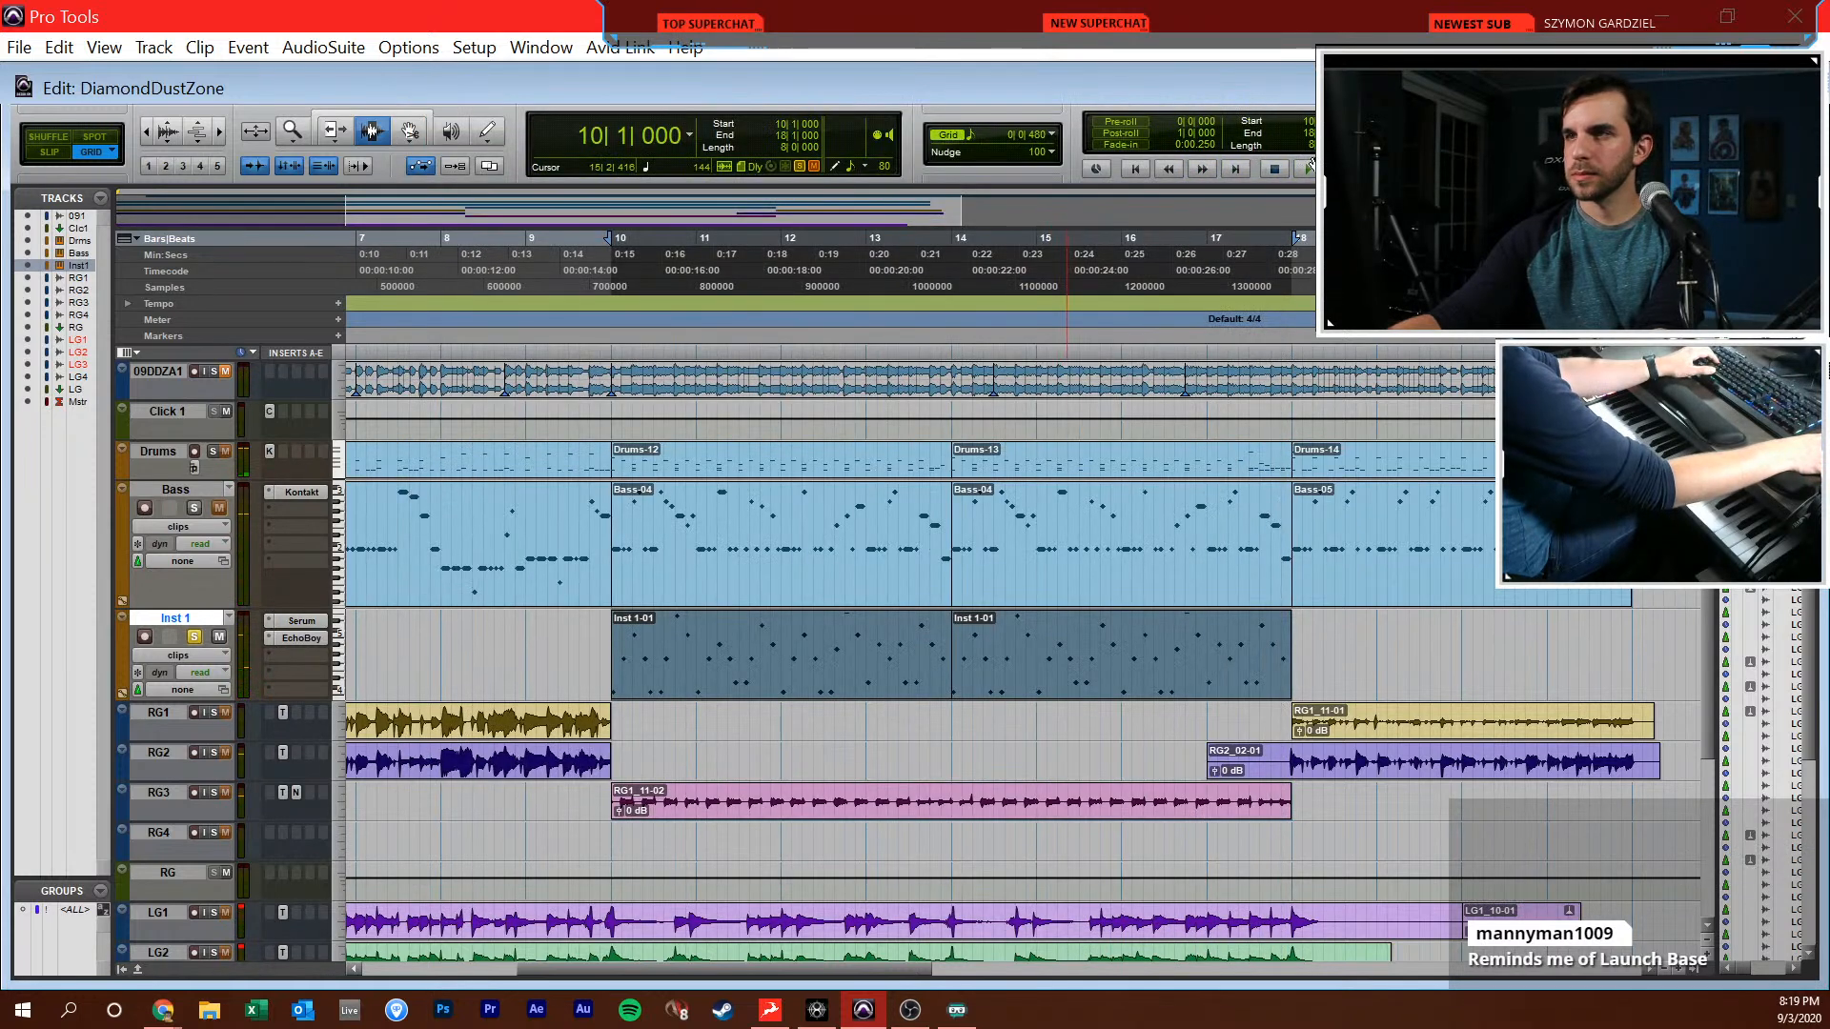
Play the arpeggio from 10|1|000, and switch off the tuner view in the LG1 track's Toneforge from the mixer
key(space)
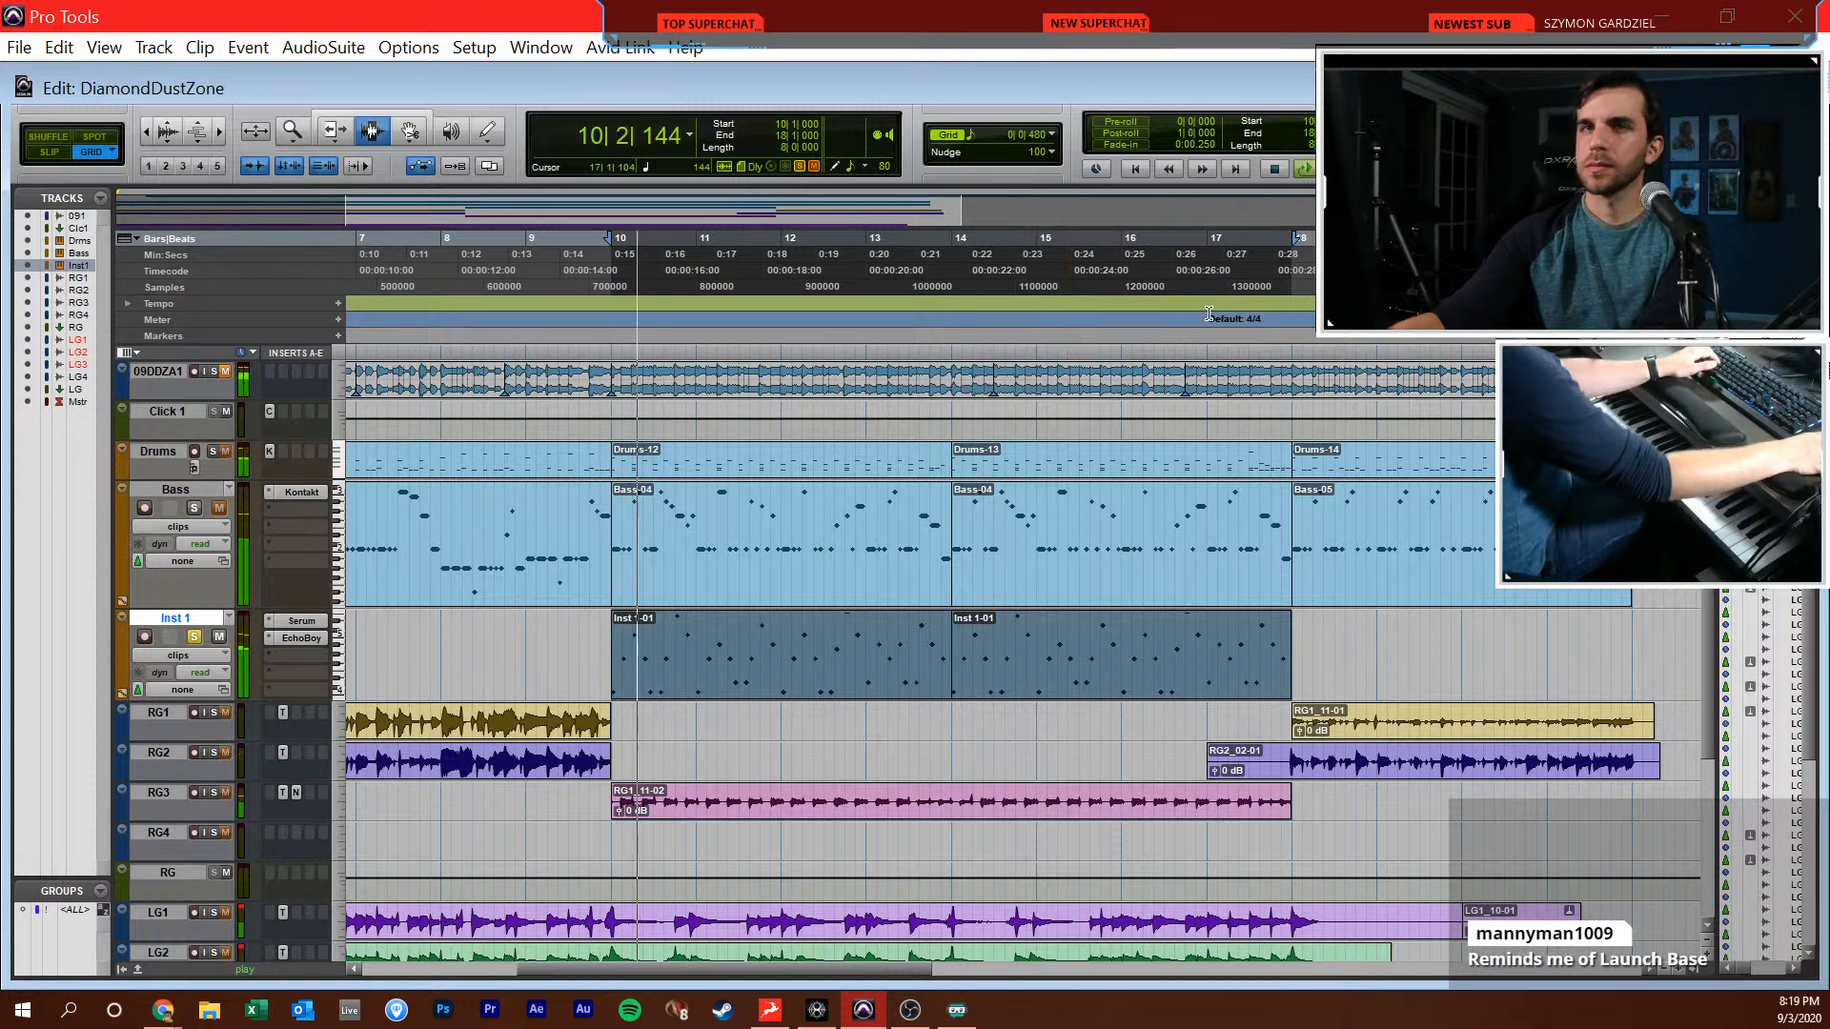
key(ctrl+equal)
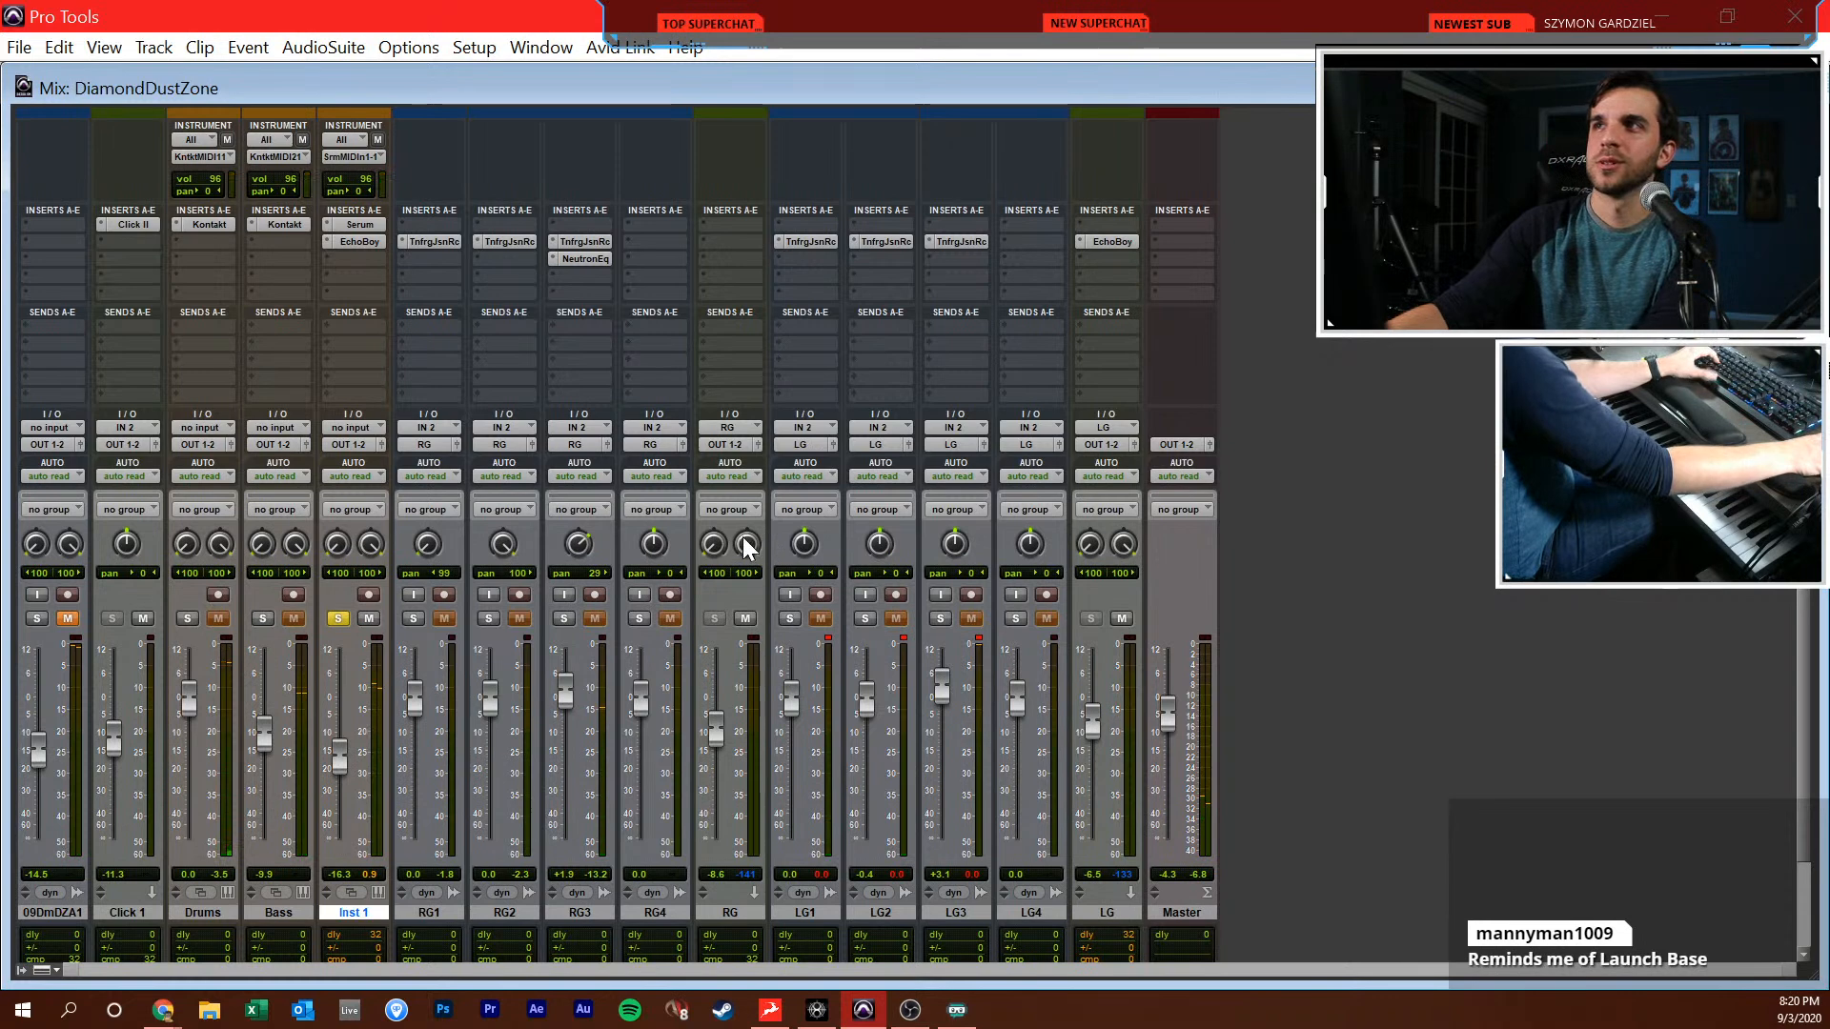
click(881, 242)
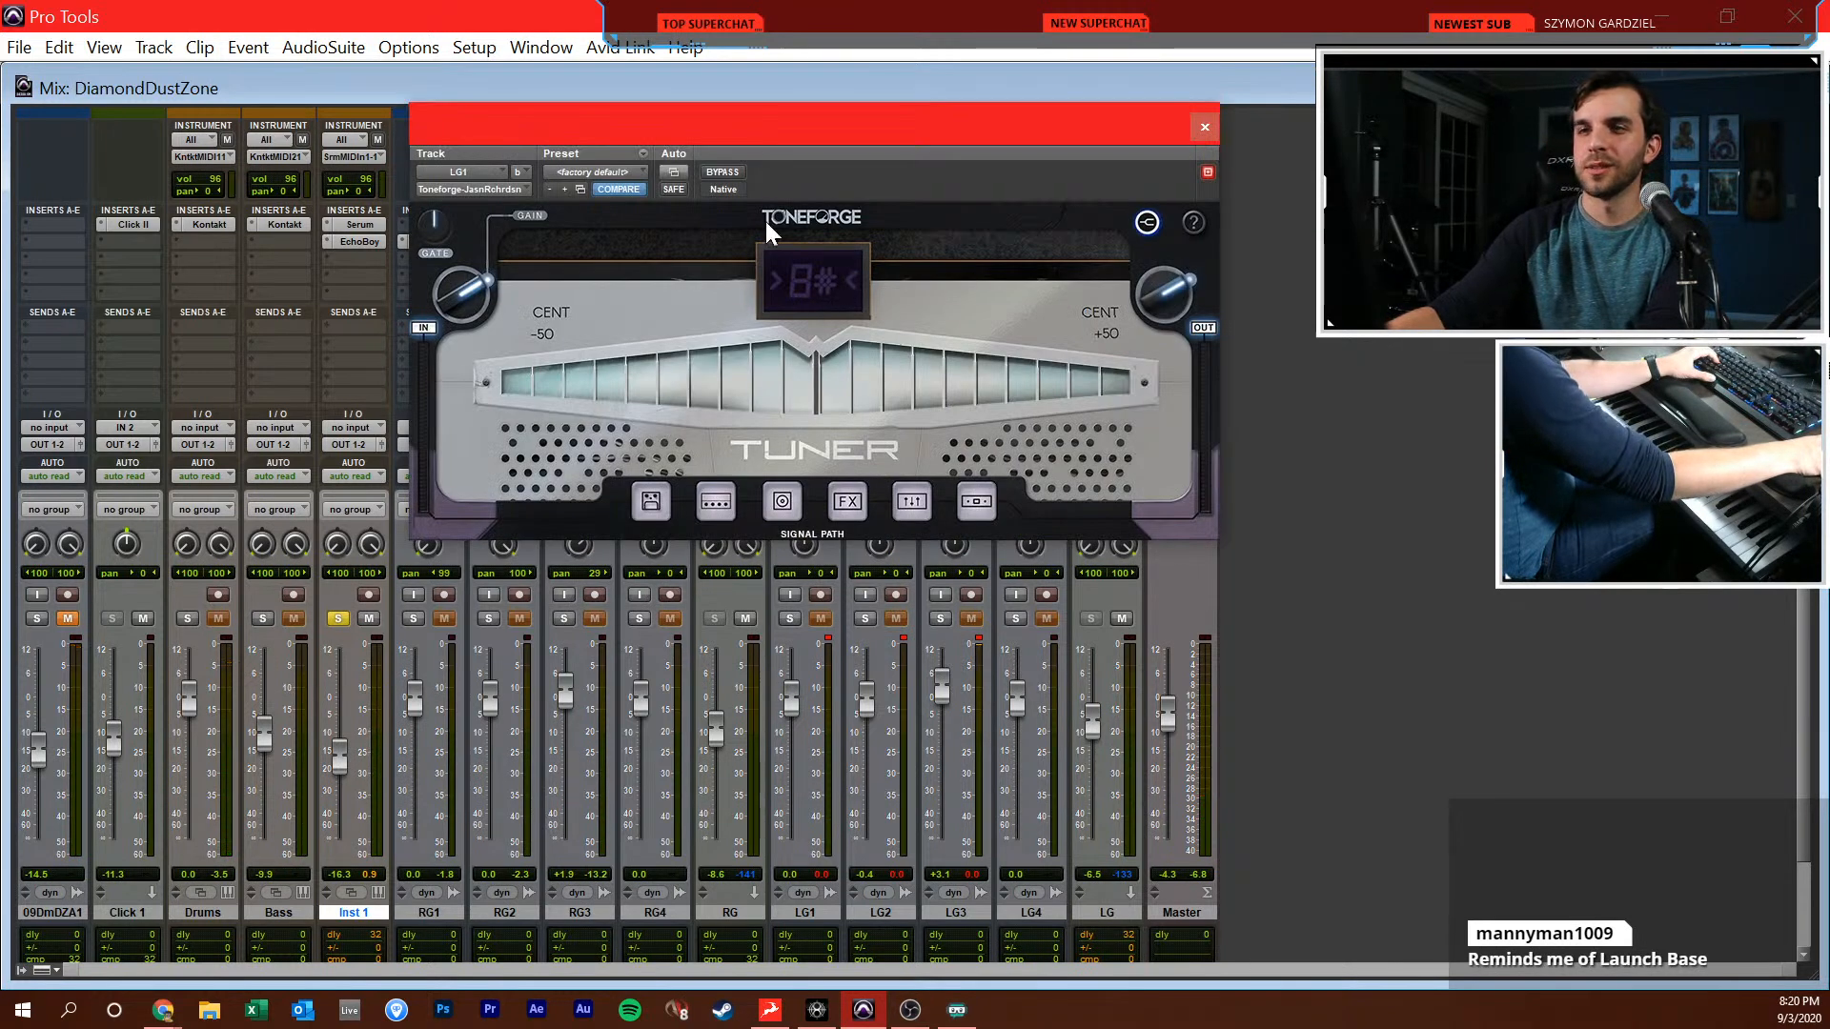
click(1148, 224)
click(1205, 127)
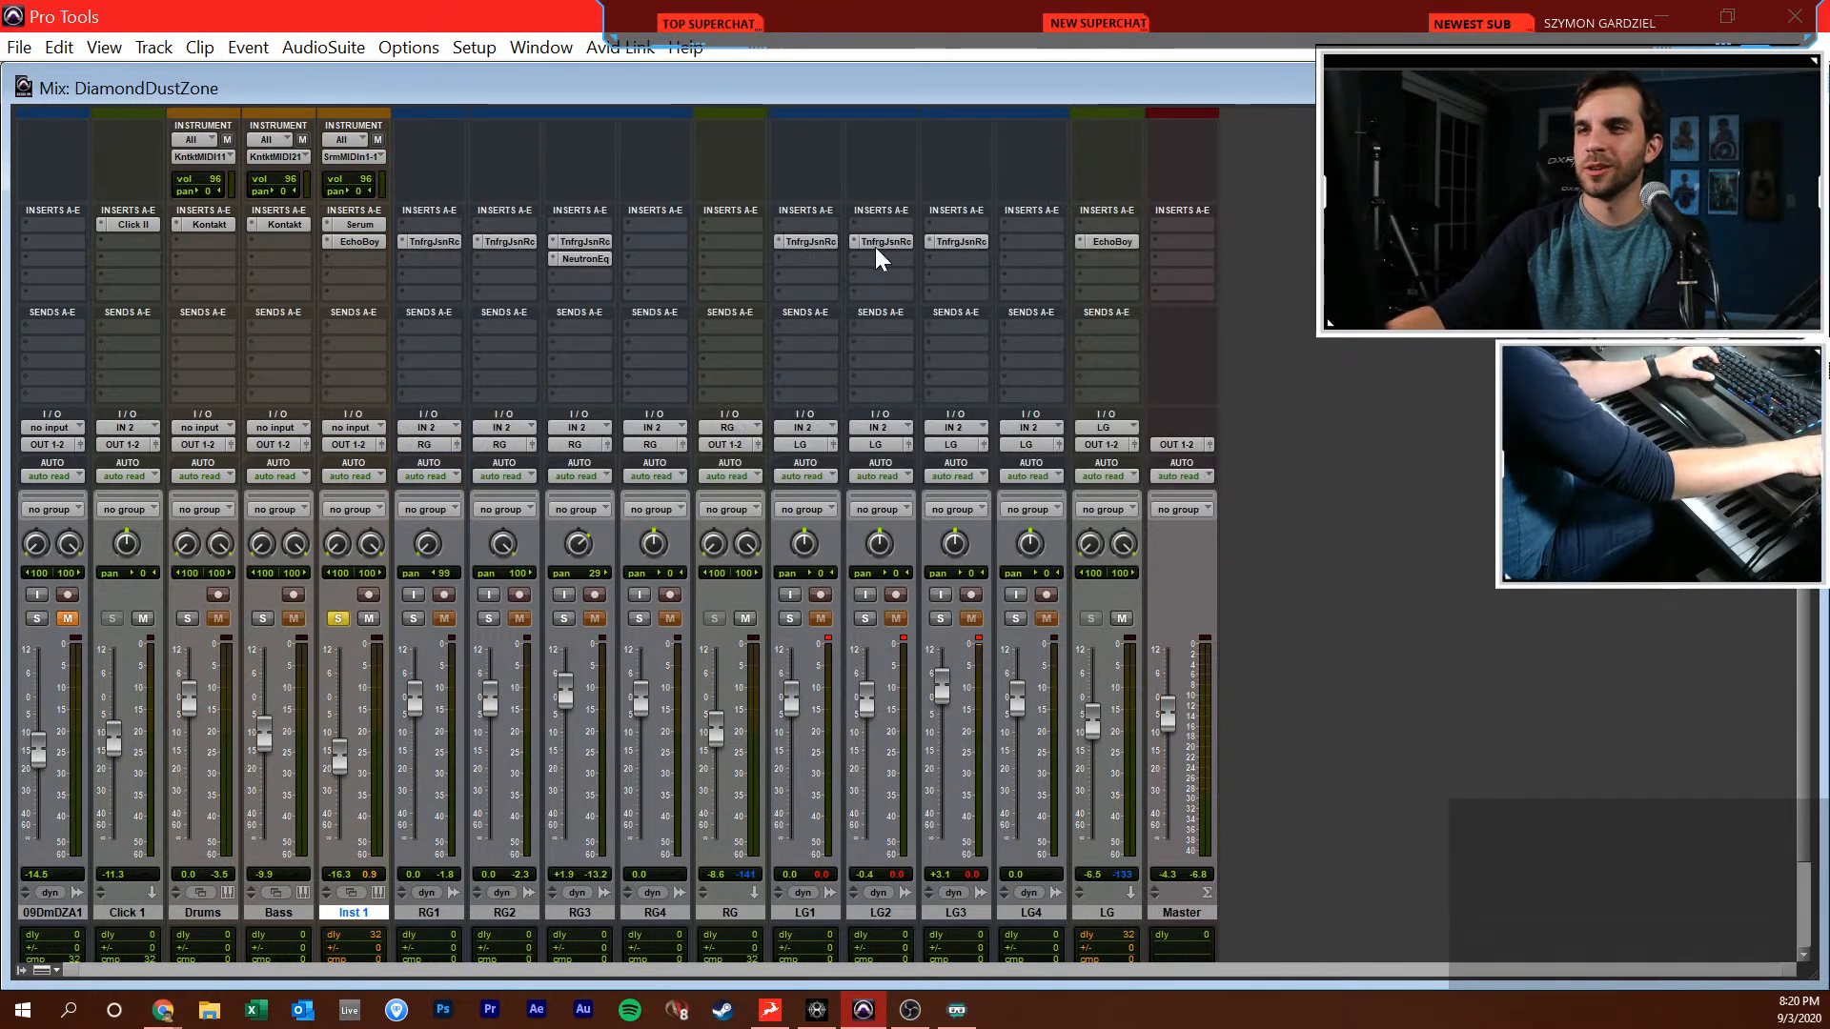
Unsolo the Inst 1 track and return to the Edit window with the playback cursor at 9|1|480
click(336, 620)
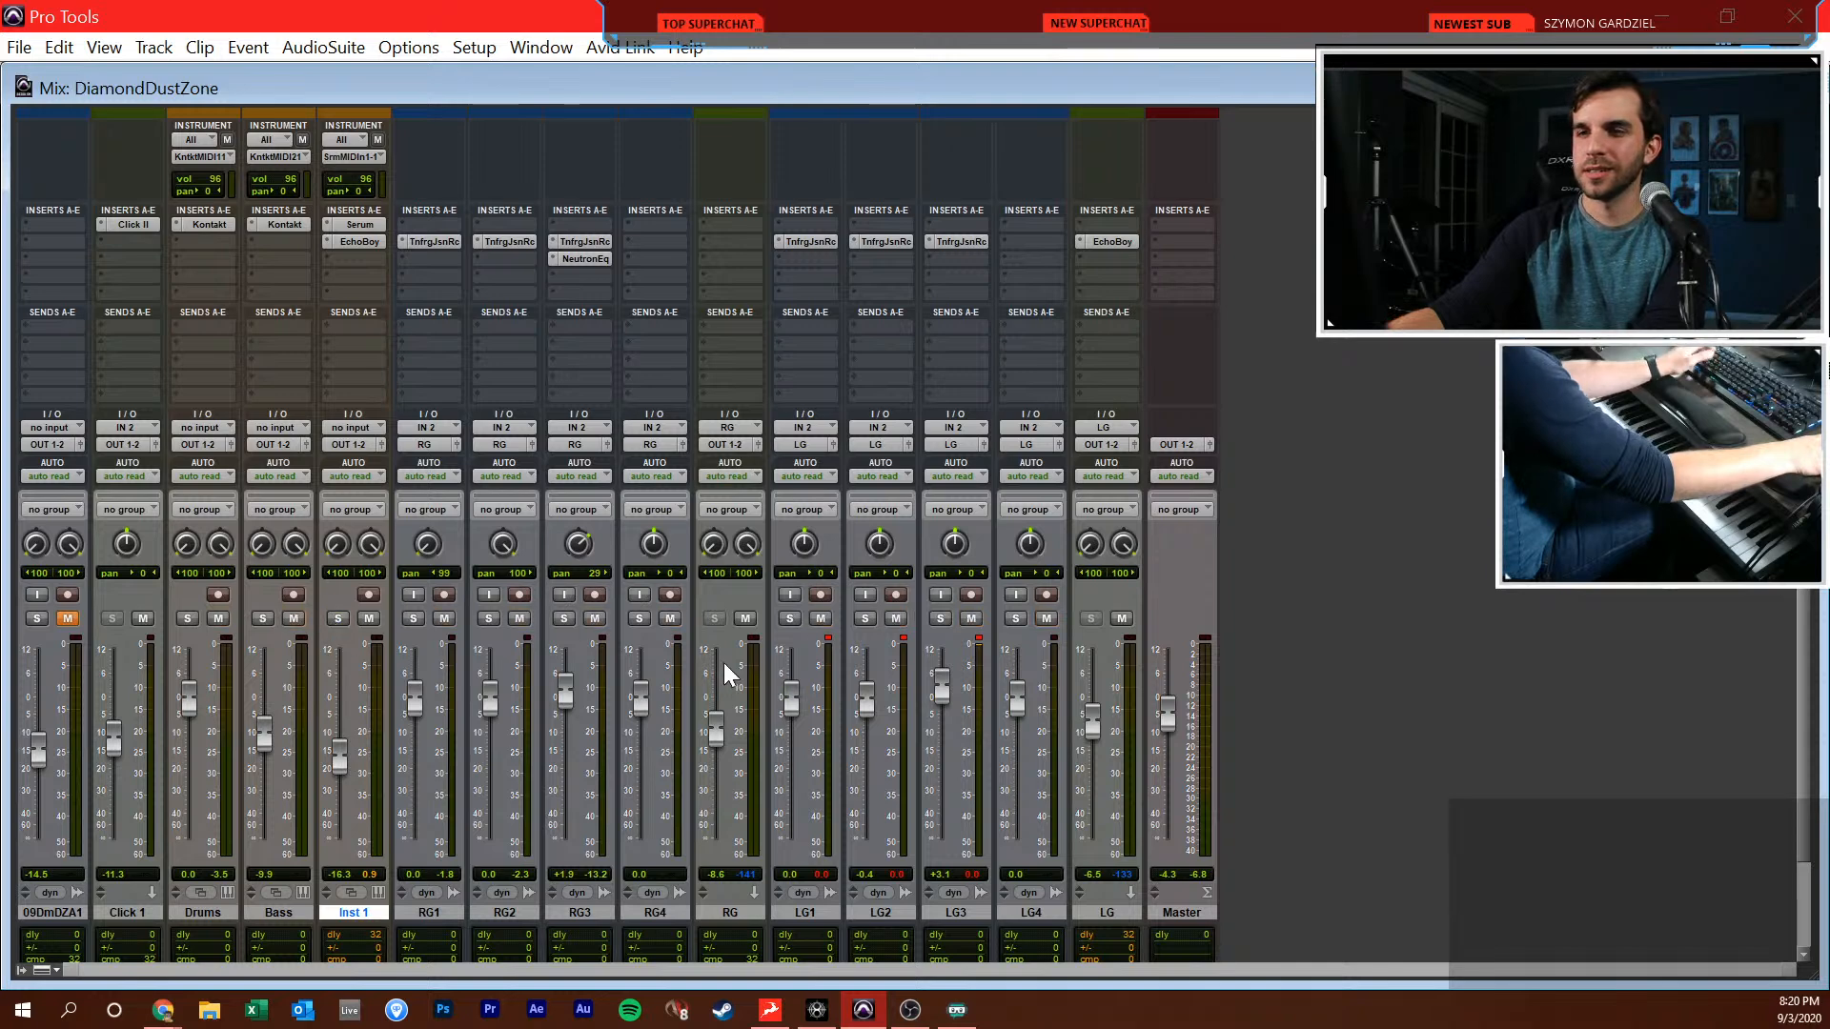
key(ctrl+equal)
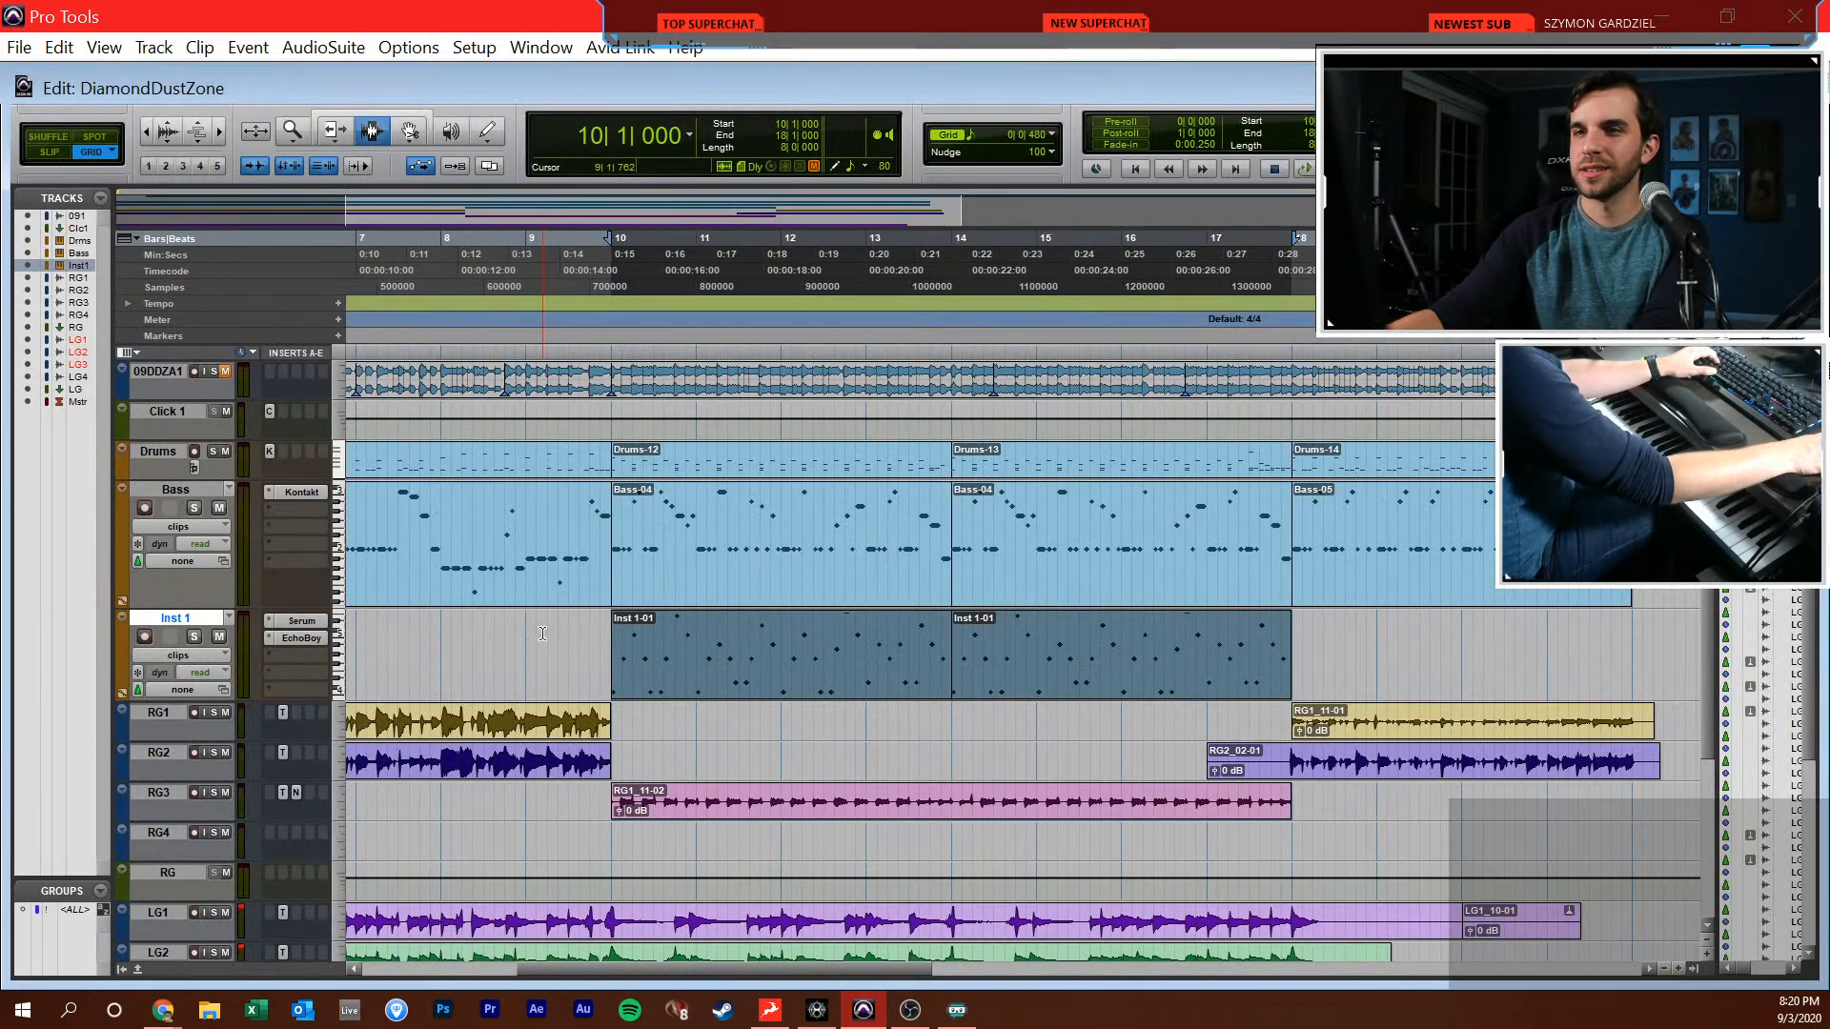
click(554, 649)
click(527, 660)
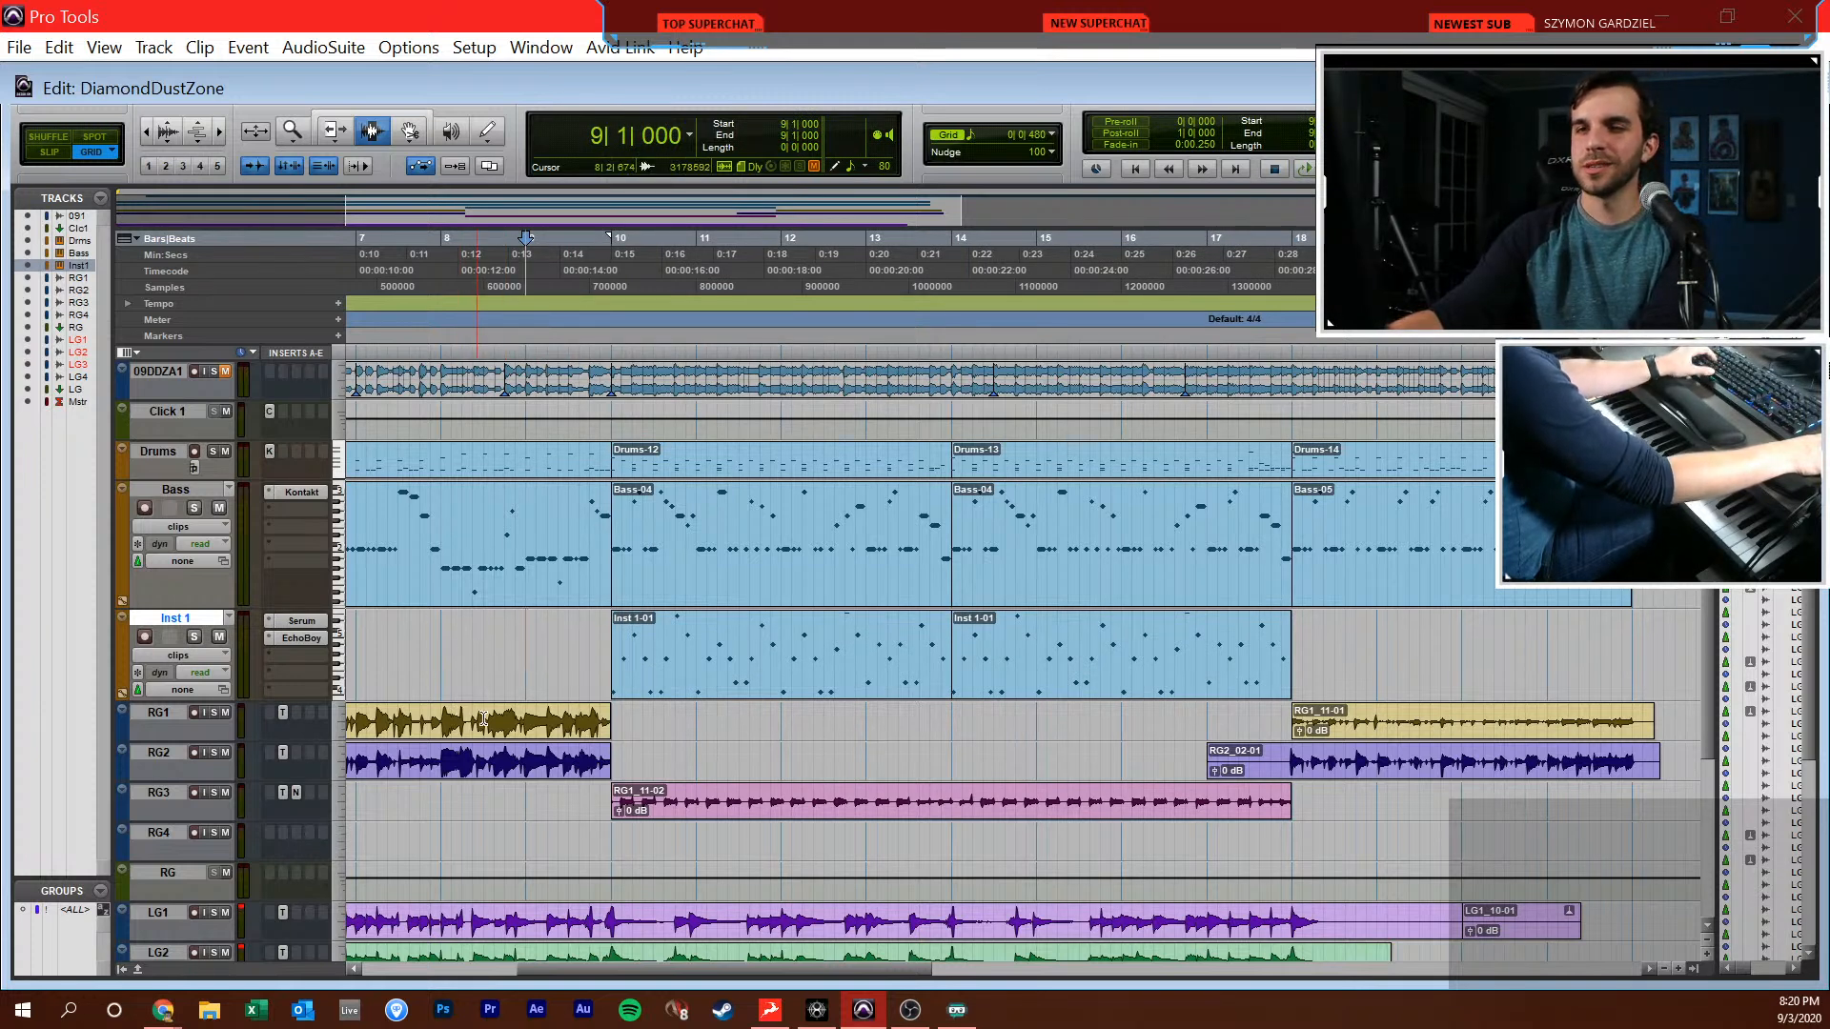
click(532, 683)
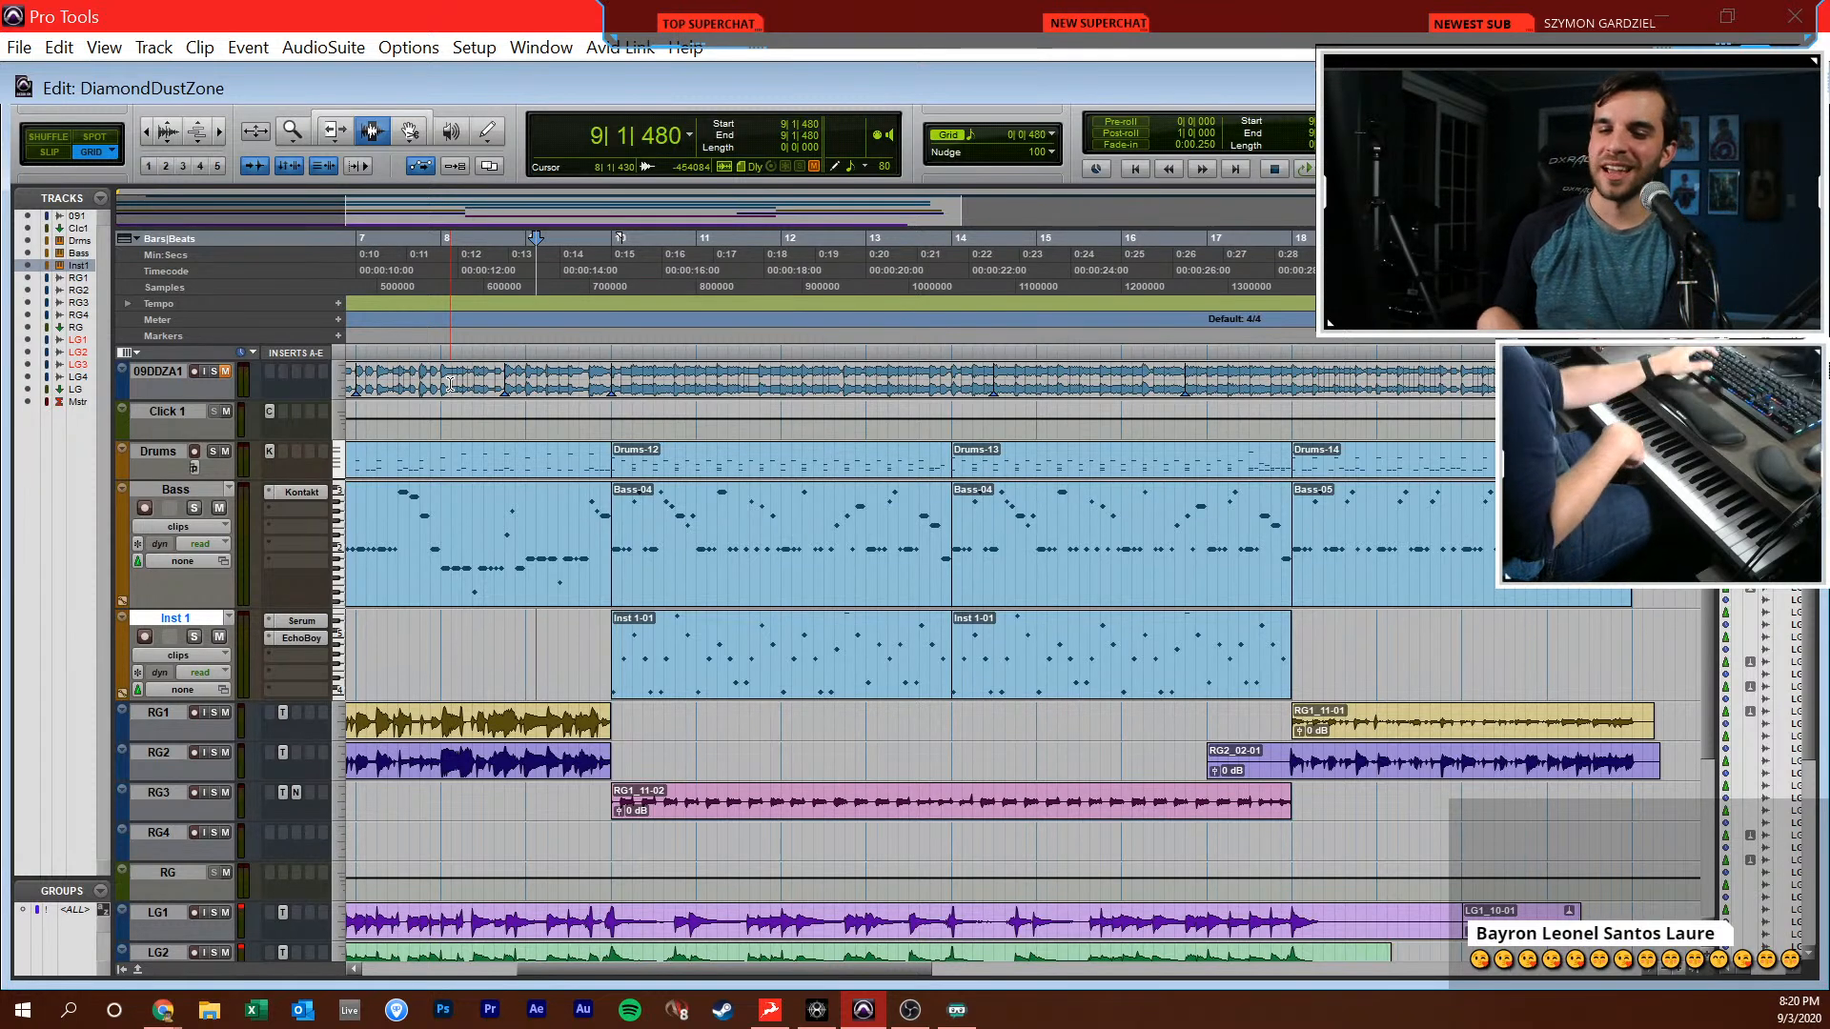
Play the full mix from 8|1|000 and bring up the mixer during playback to judge the arpeggio's balance
key(KP_1)
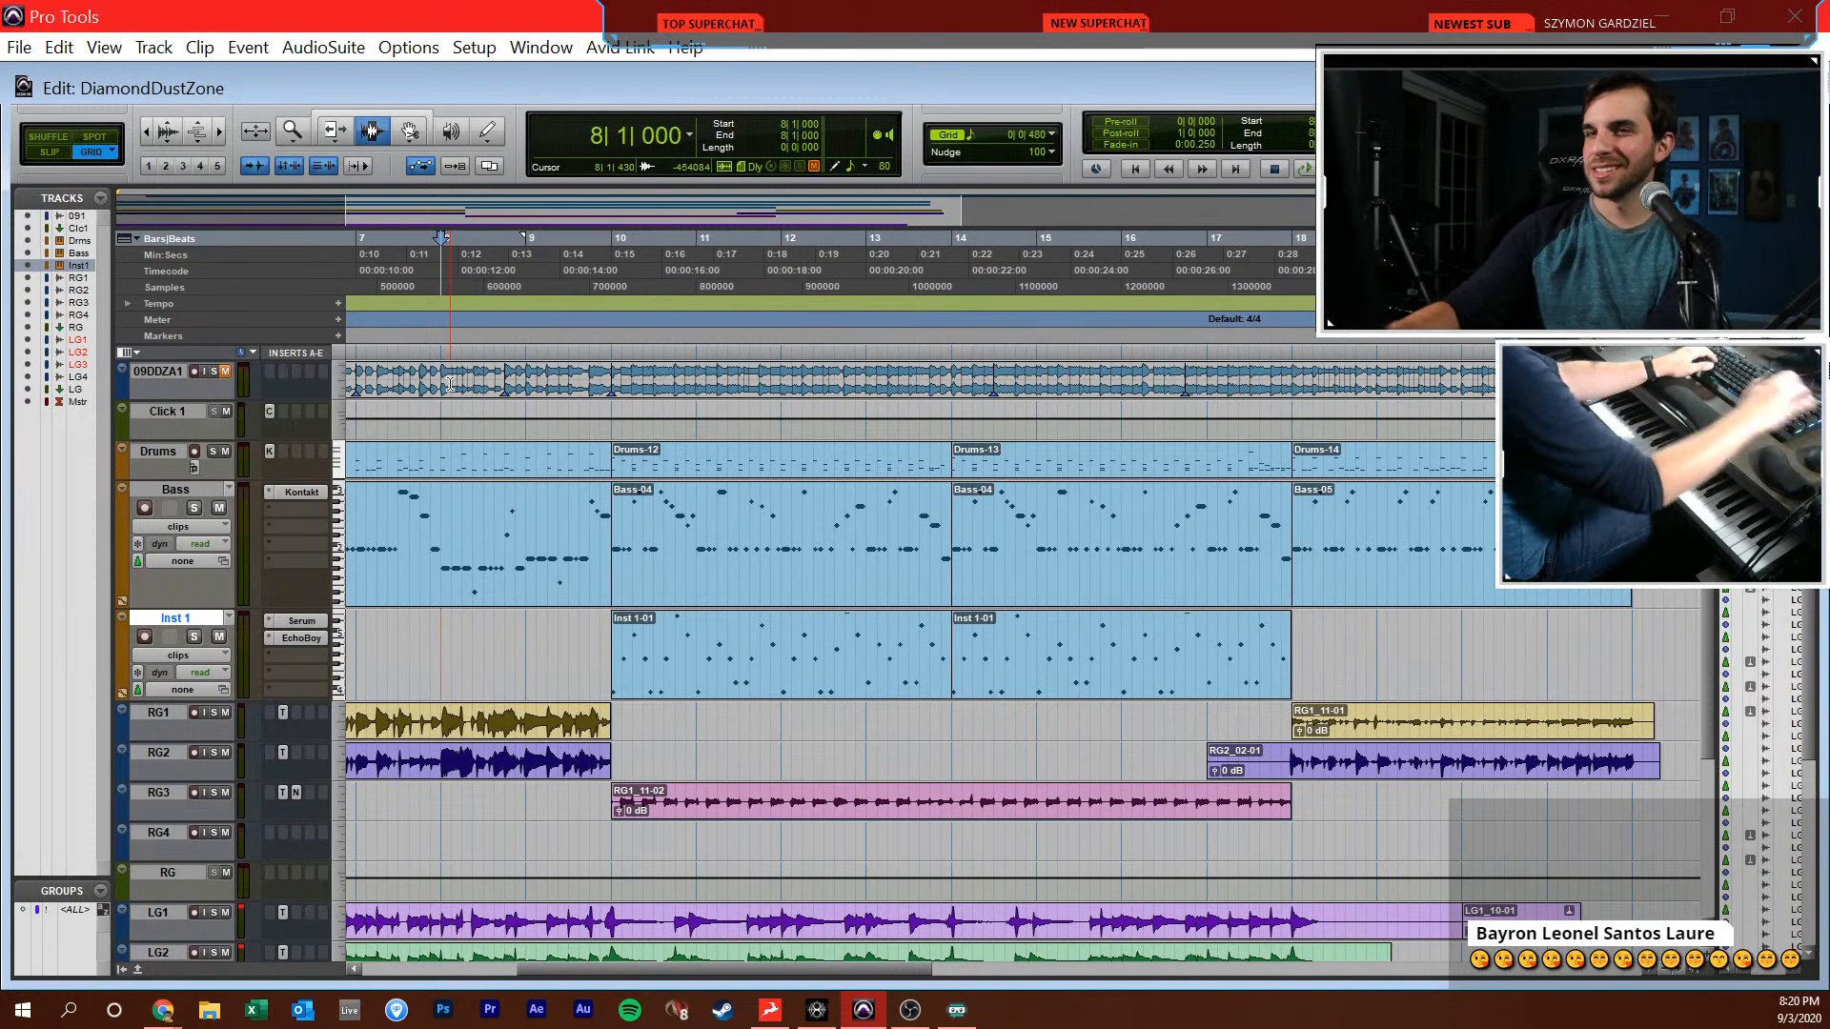
key(space)
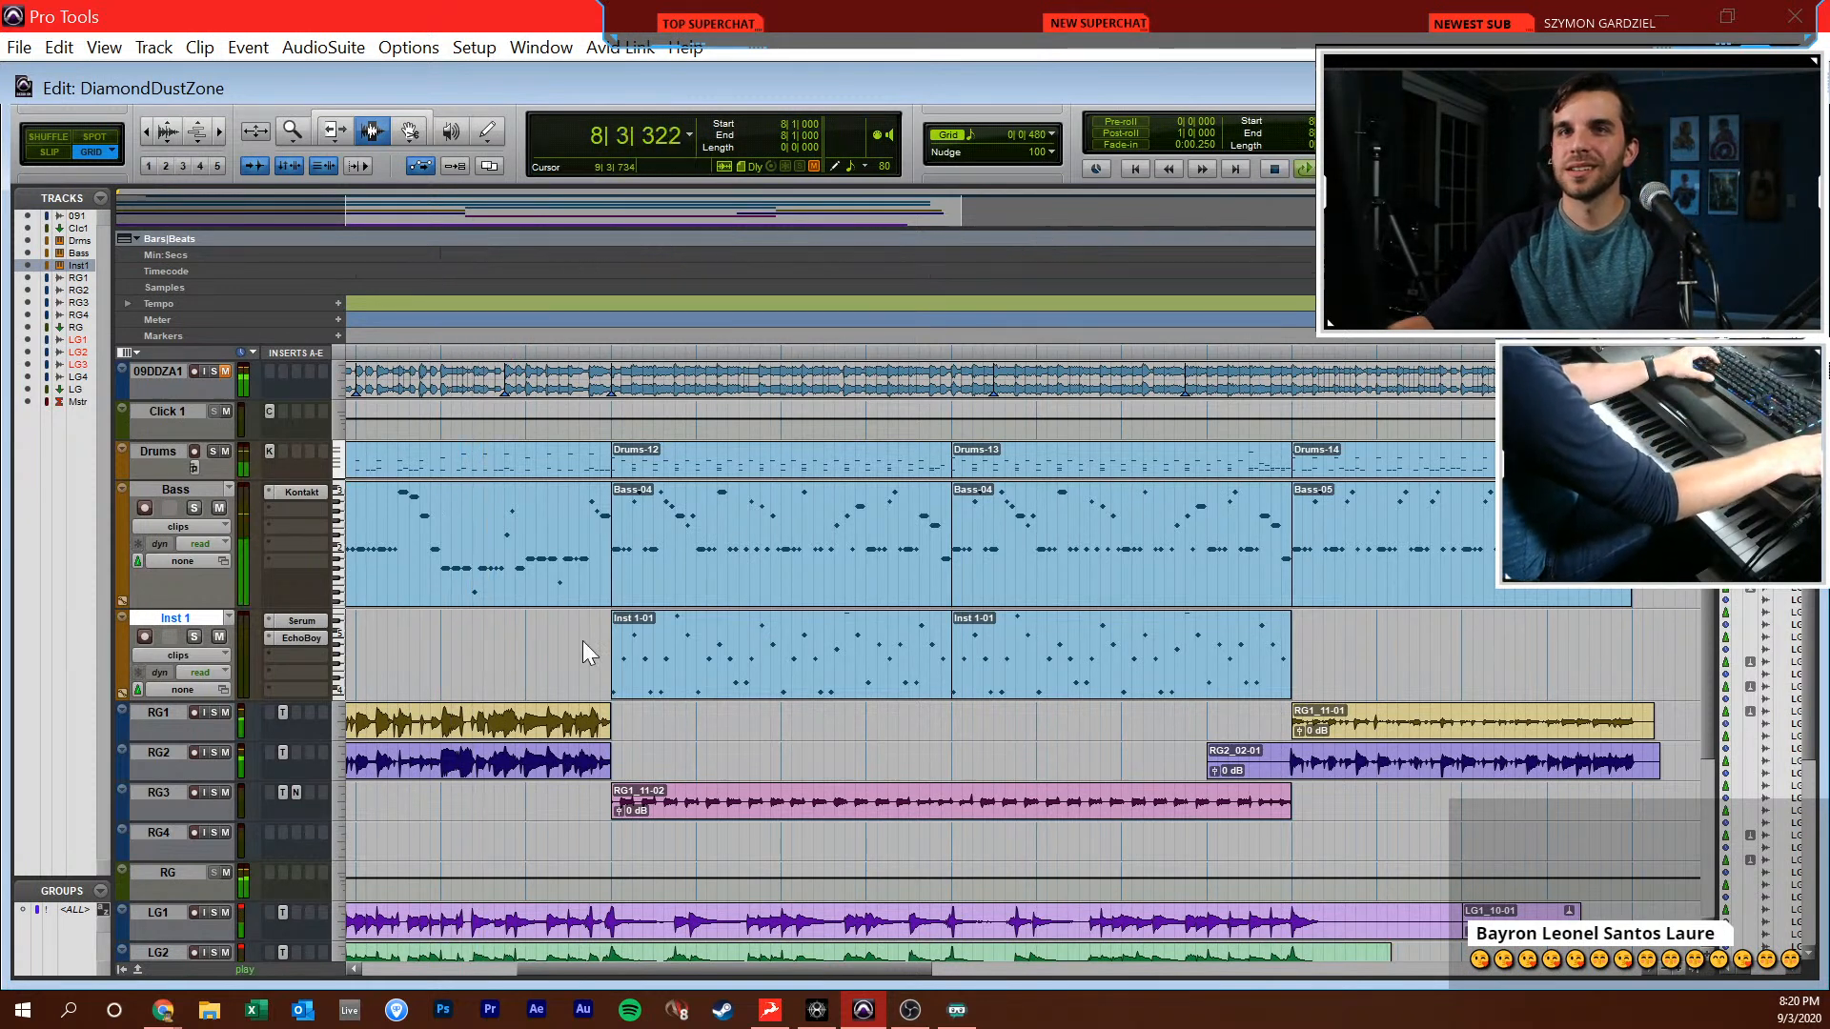
key(ctrl+equal)
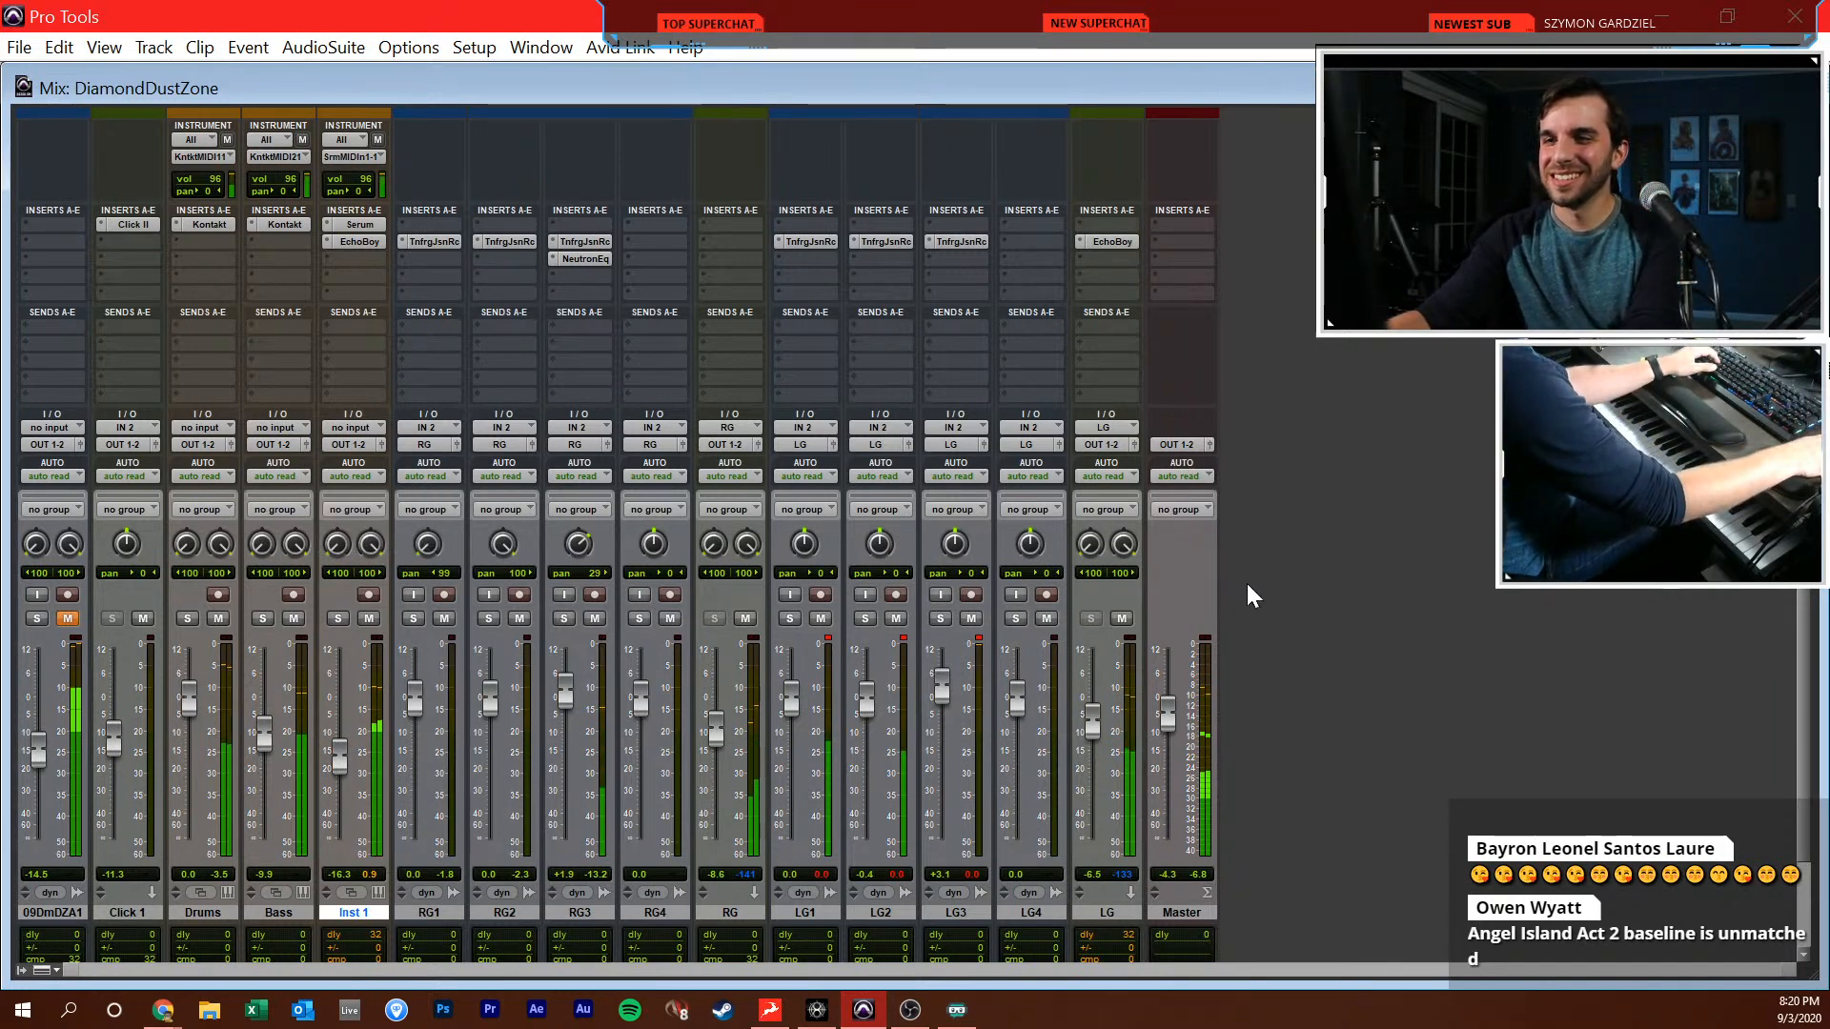
Lower the Inst 1 fader to -17.4 dB in the mixer and return to the Edit window
key(ctrl+equal)
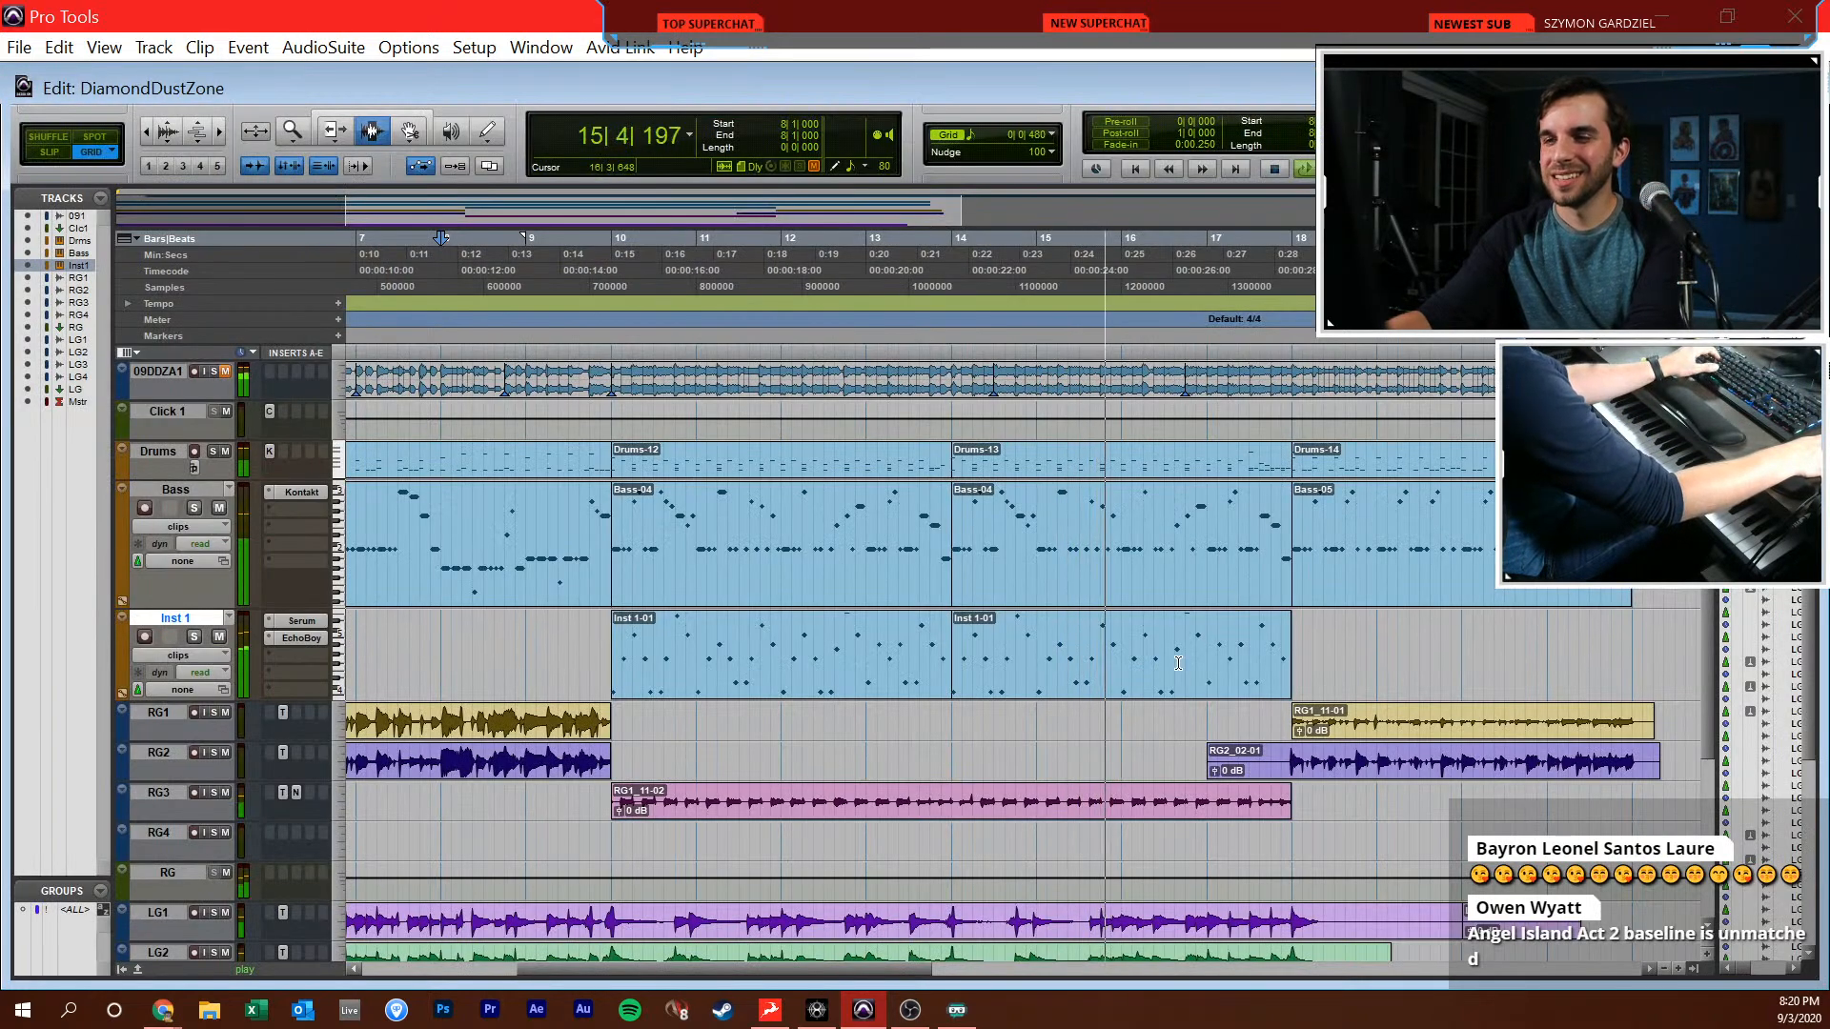
key(ctrl+equal)
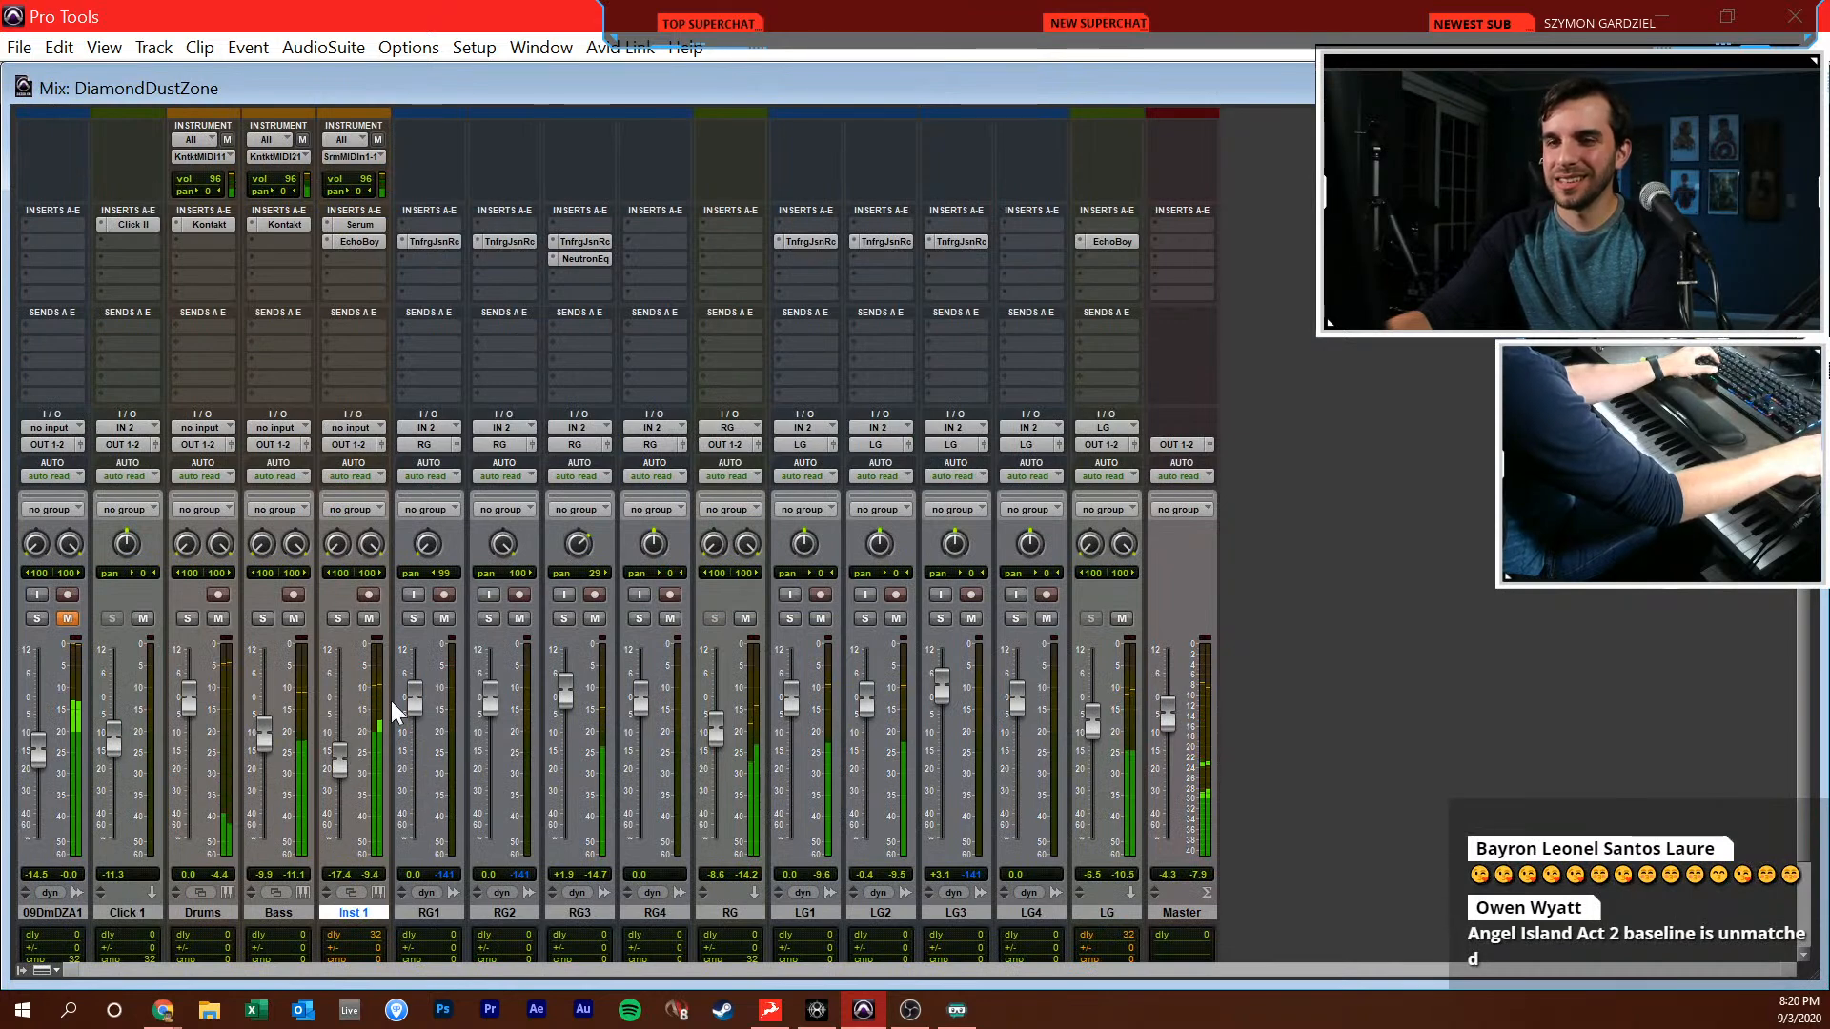
key(ctrl+equal)
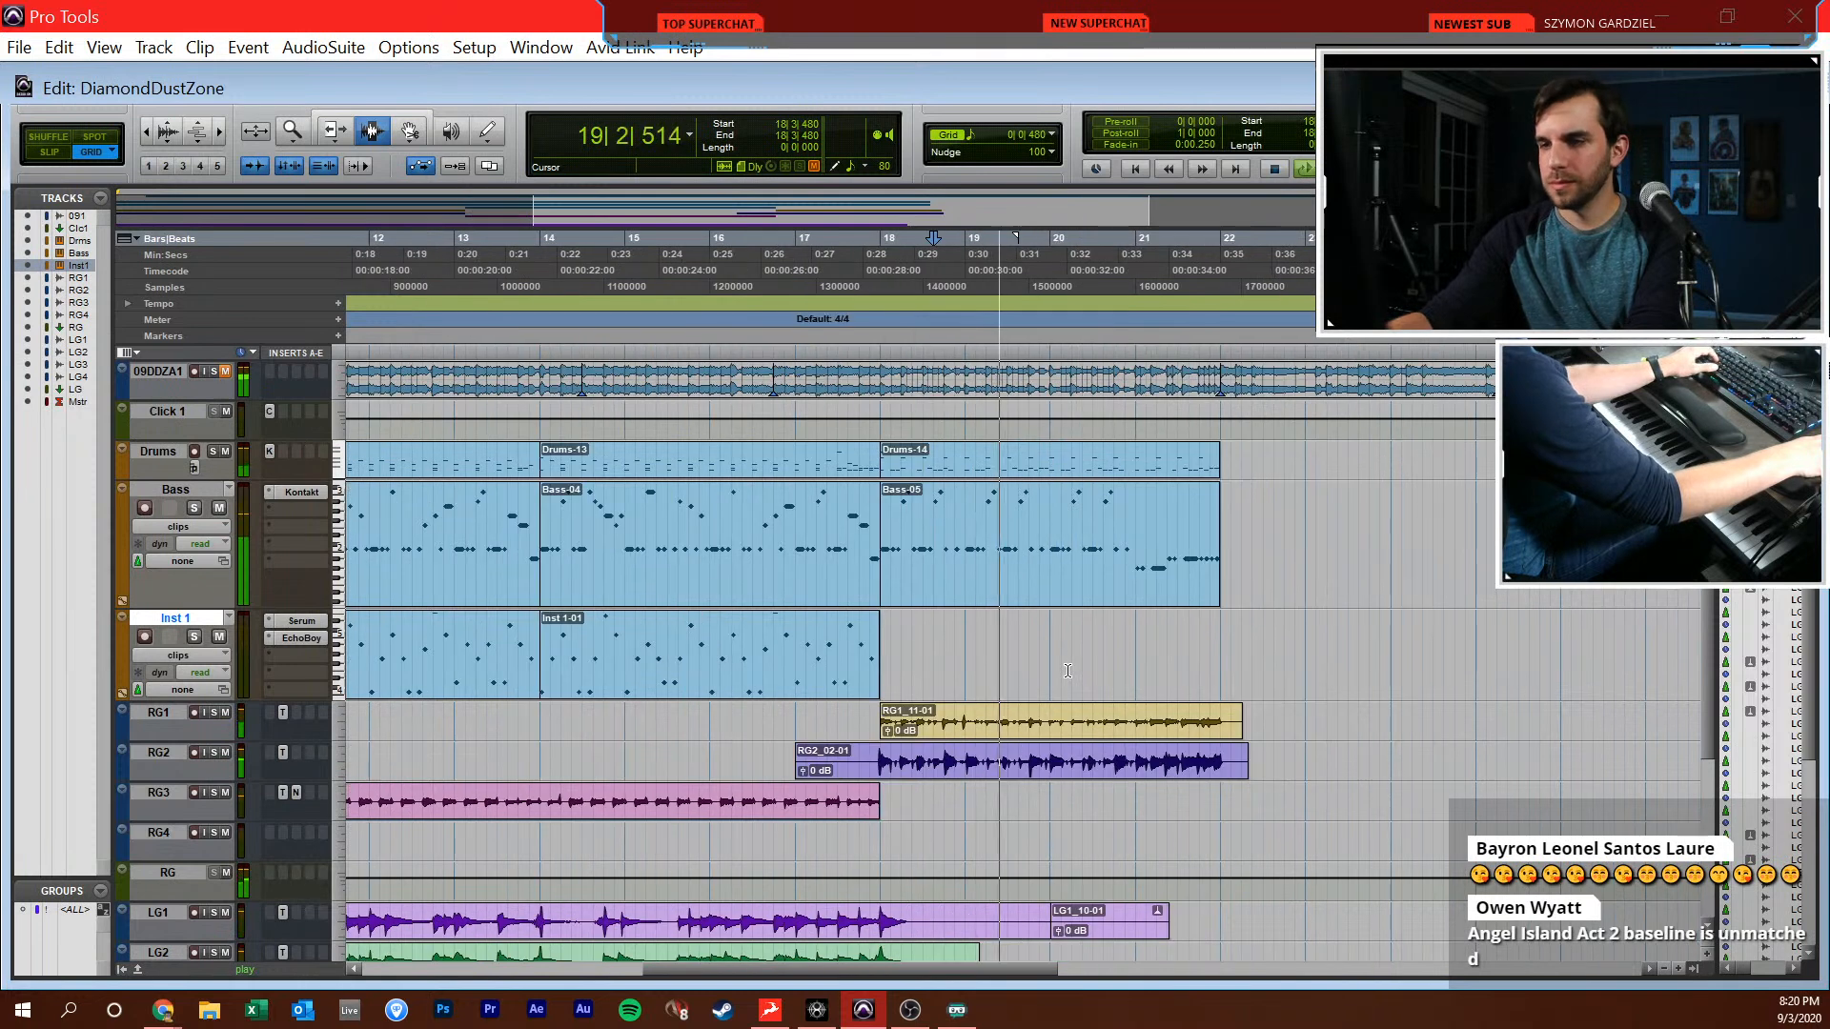
Trim the ends of the LG1 and LG2 clips just after bar 18 and delete the leftover LG1 clip near bar 20
scroll(941, 832, down, 2)
click(934, 833)
key(s)
click(922, 873)
key(s)
drag(987, 835, 1267, 820)
key(Delete)
click(1265, 833)
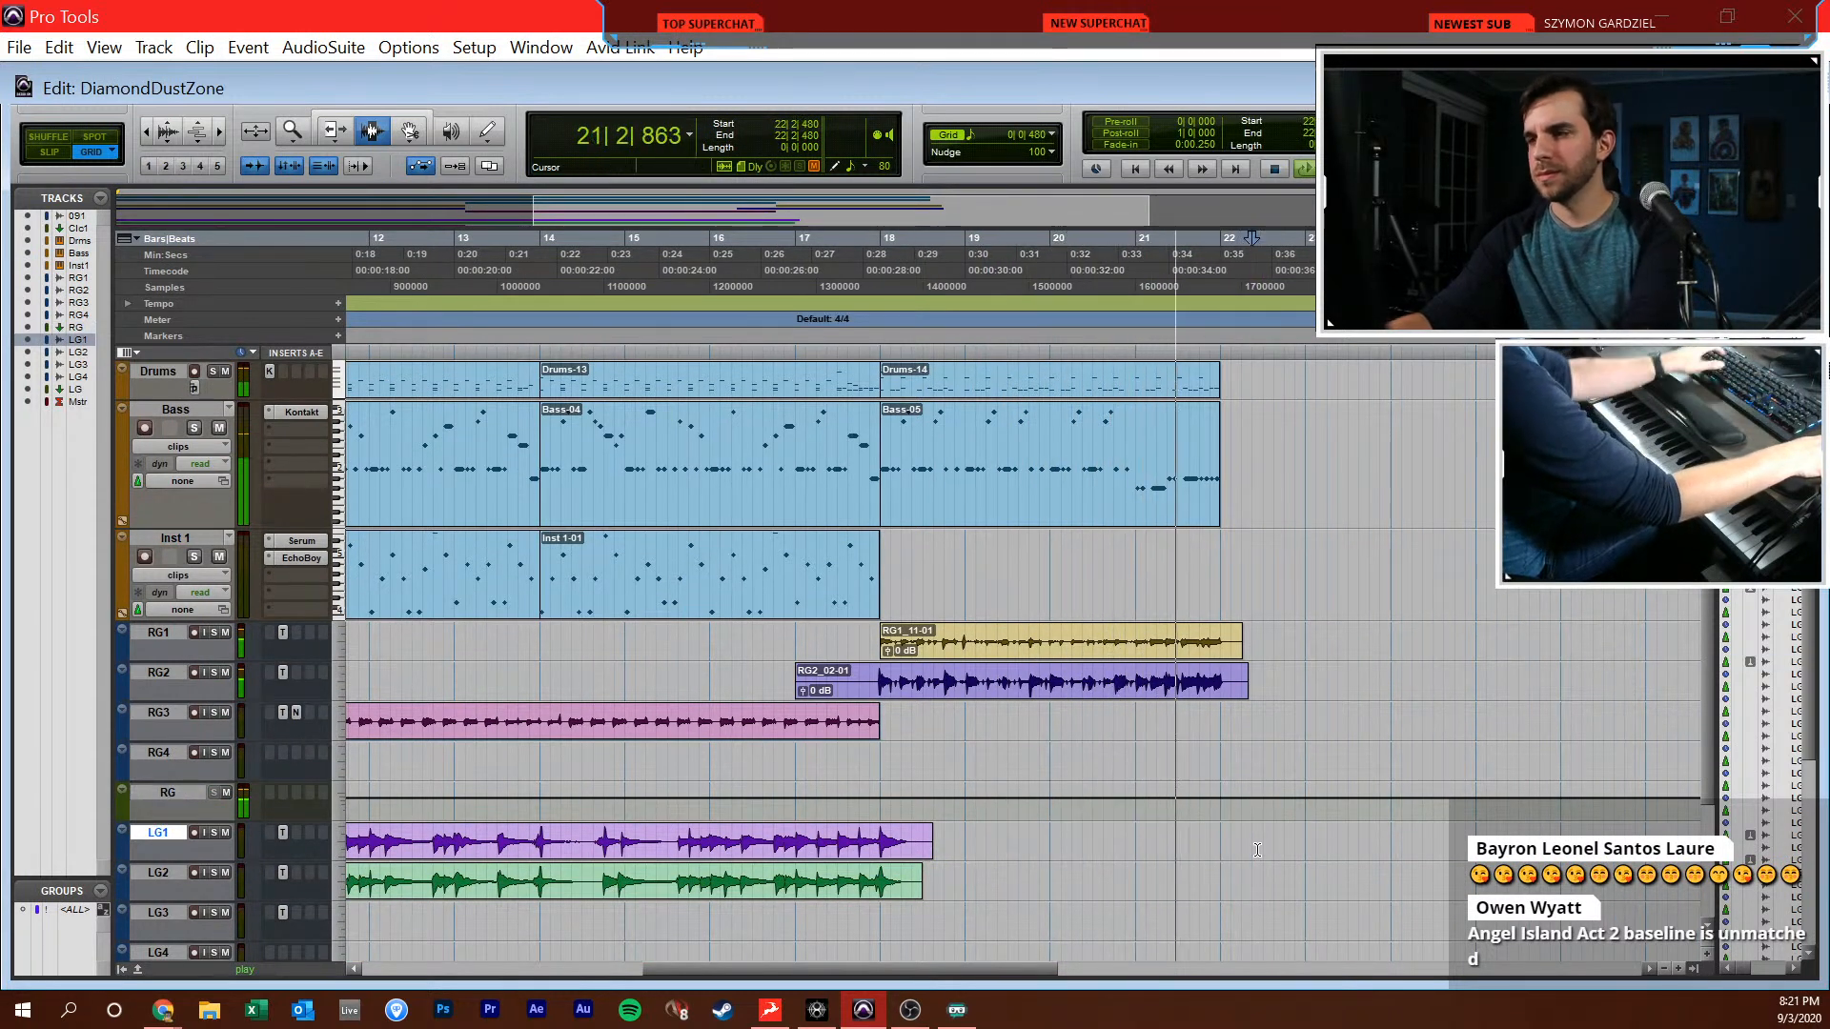
Play the end of the current arrangement from 21|3|480 to hear the transition after bar 21
click(1274, 758)
key(space)
scroll(1251, 658, up, 2)
click(1246, 629)
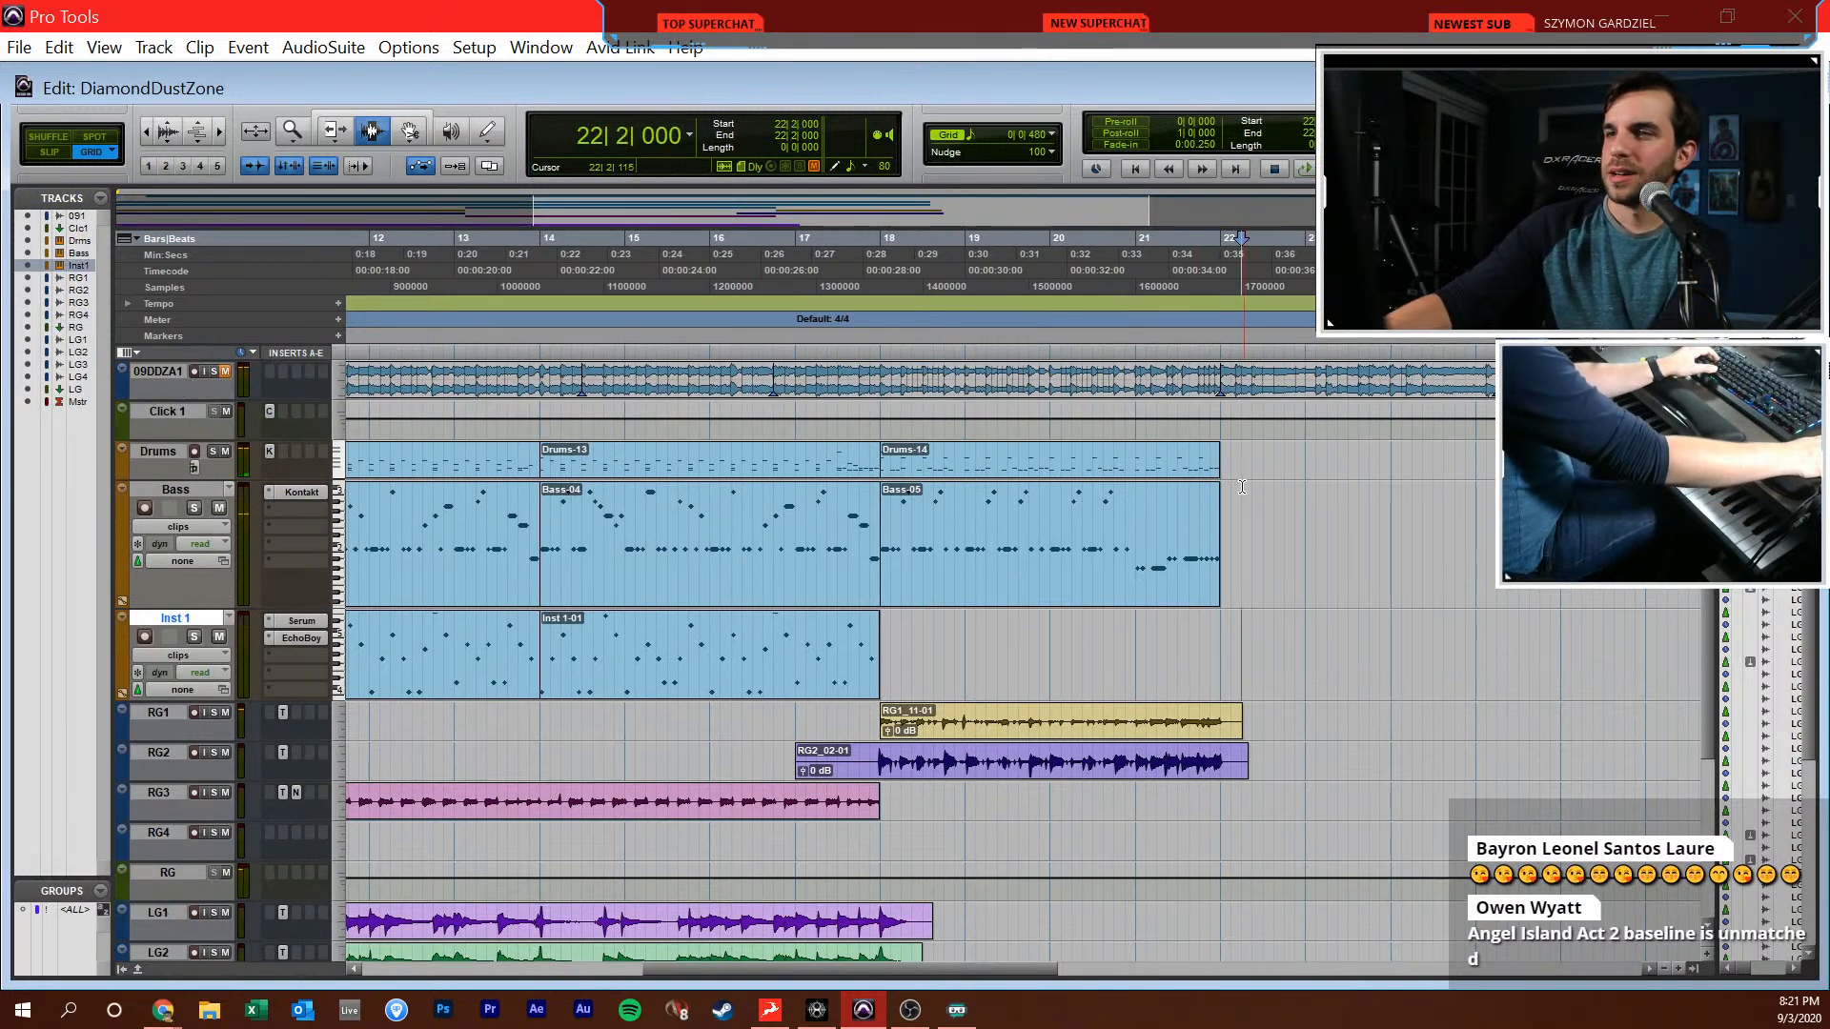
click(1233, 488)
key(r)
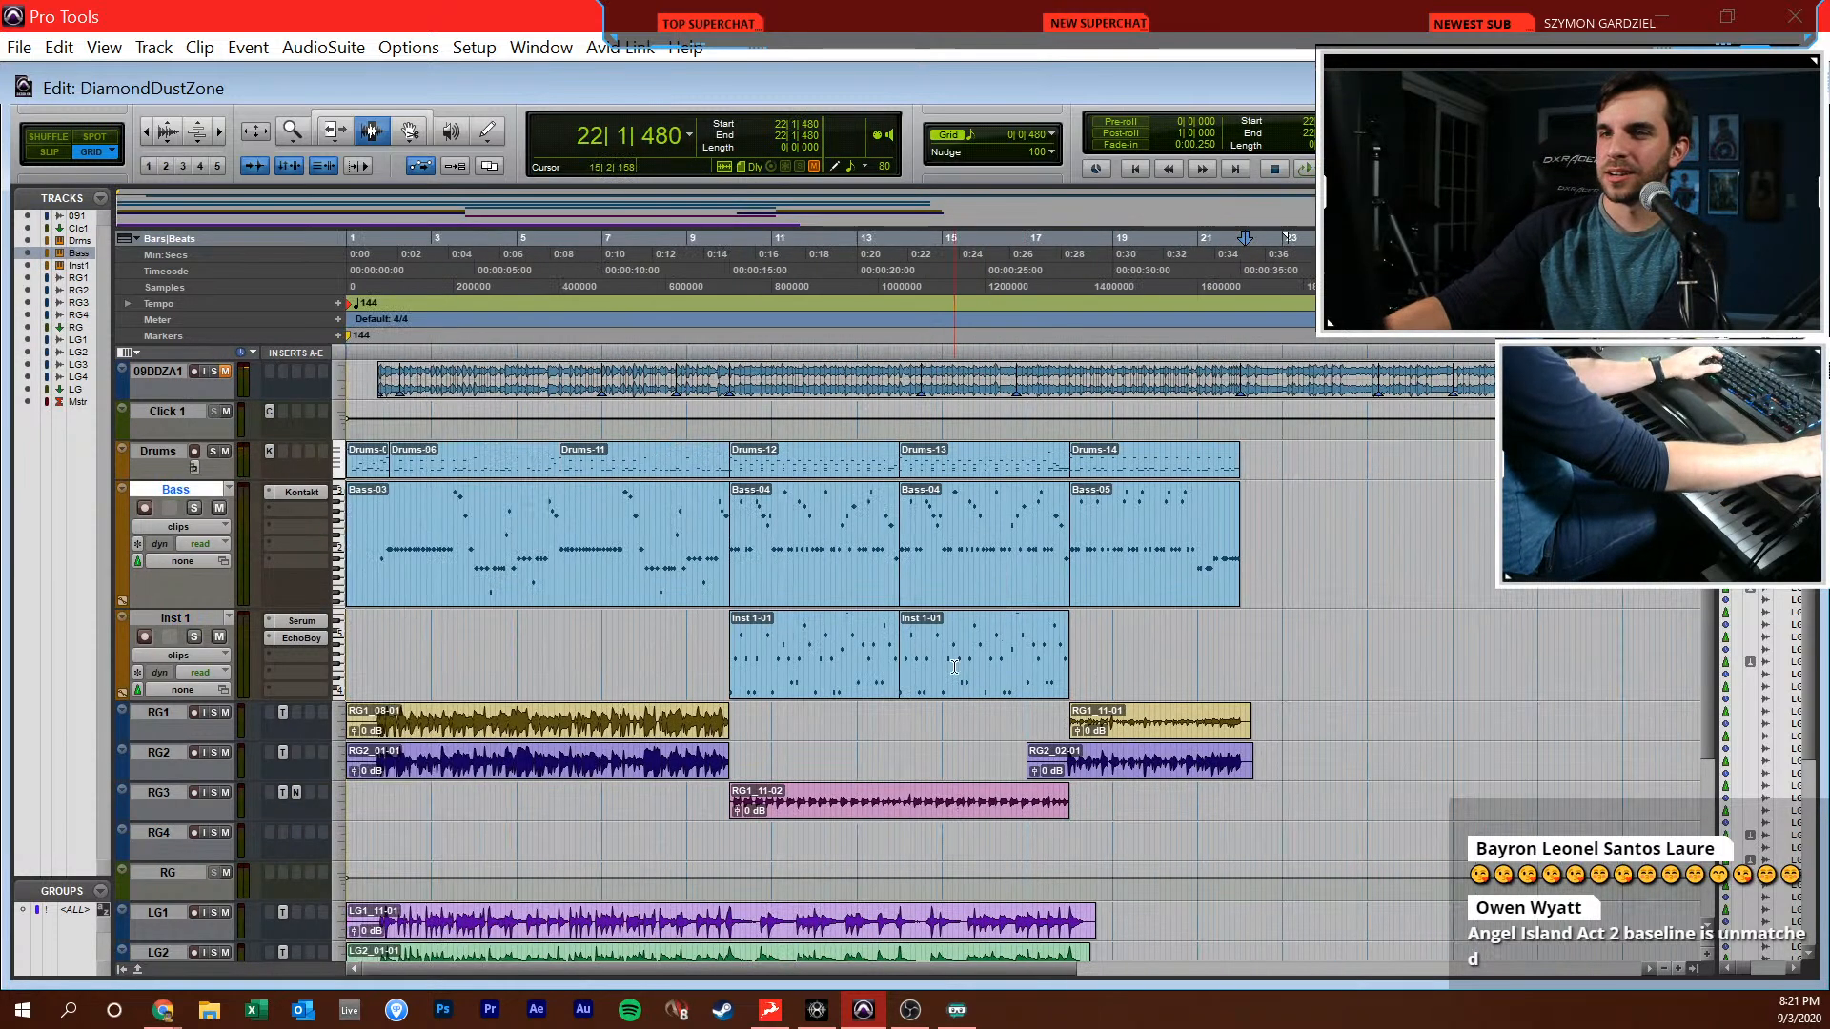
click(1187, 529)
click(1223, 525)
key(space)
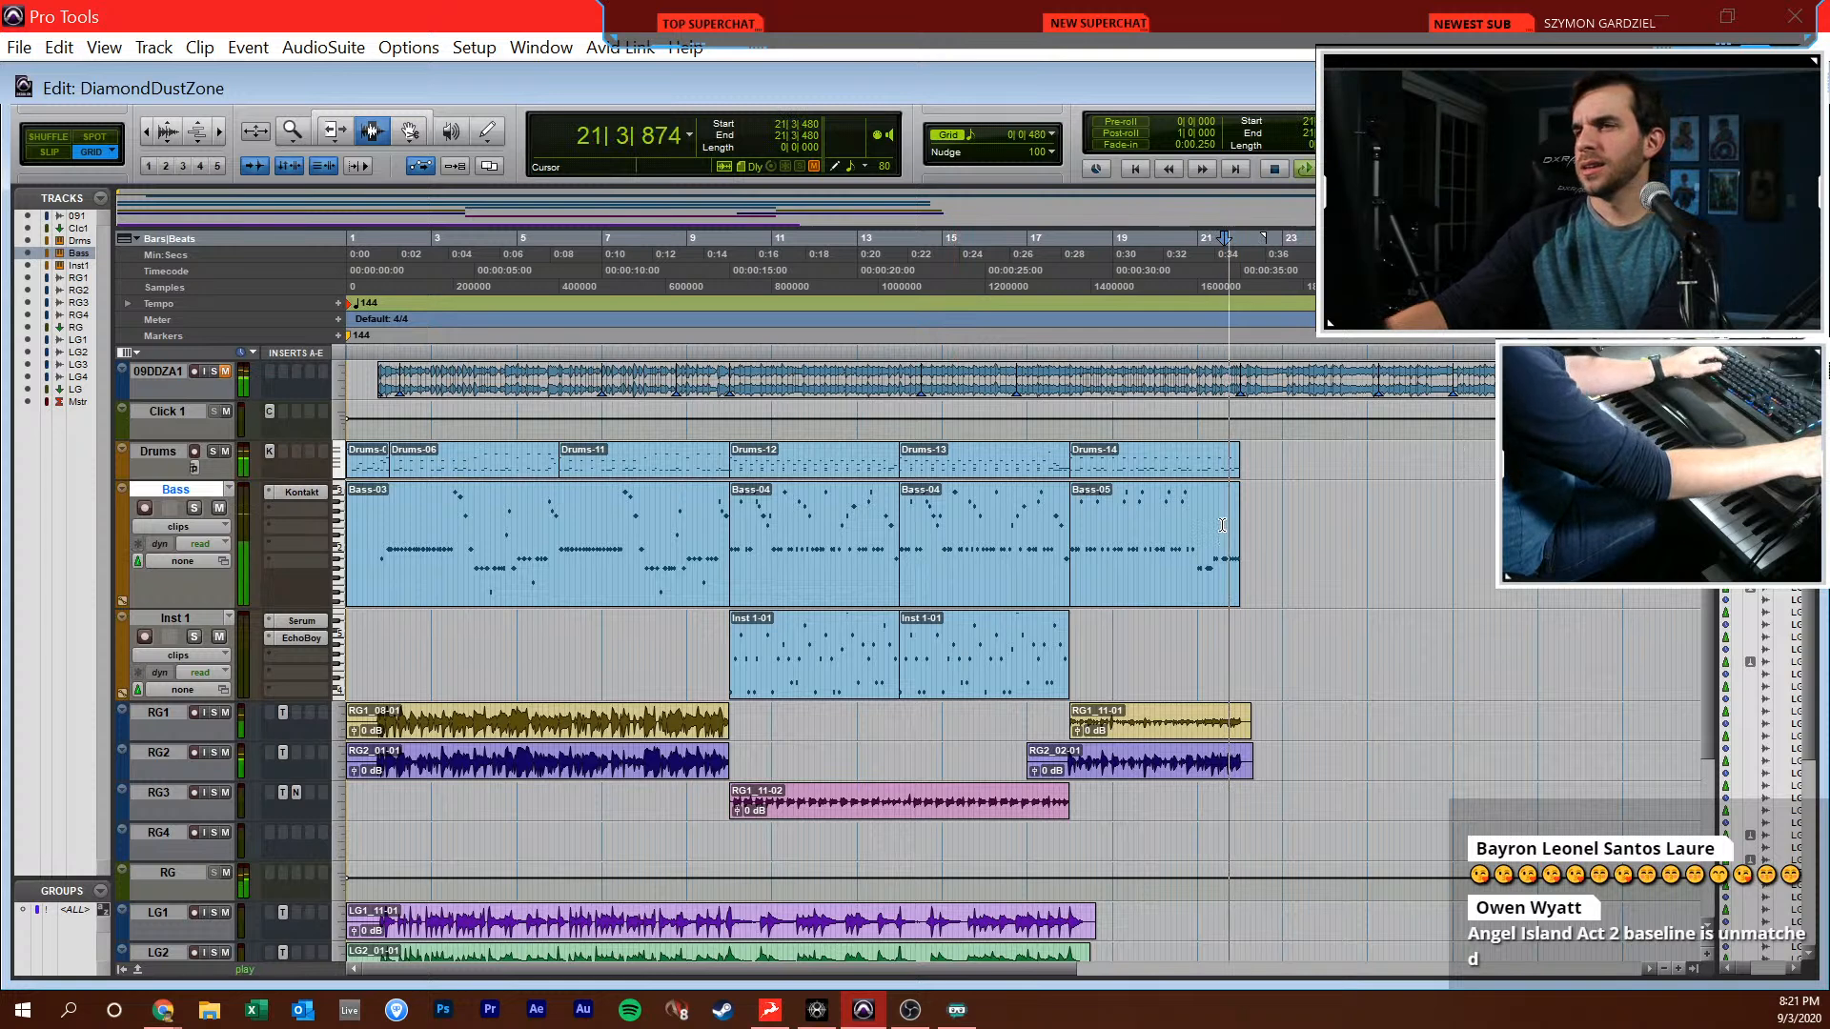
key(space)
key(space)
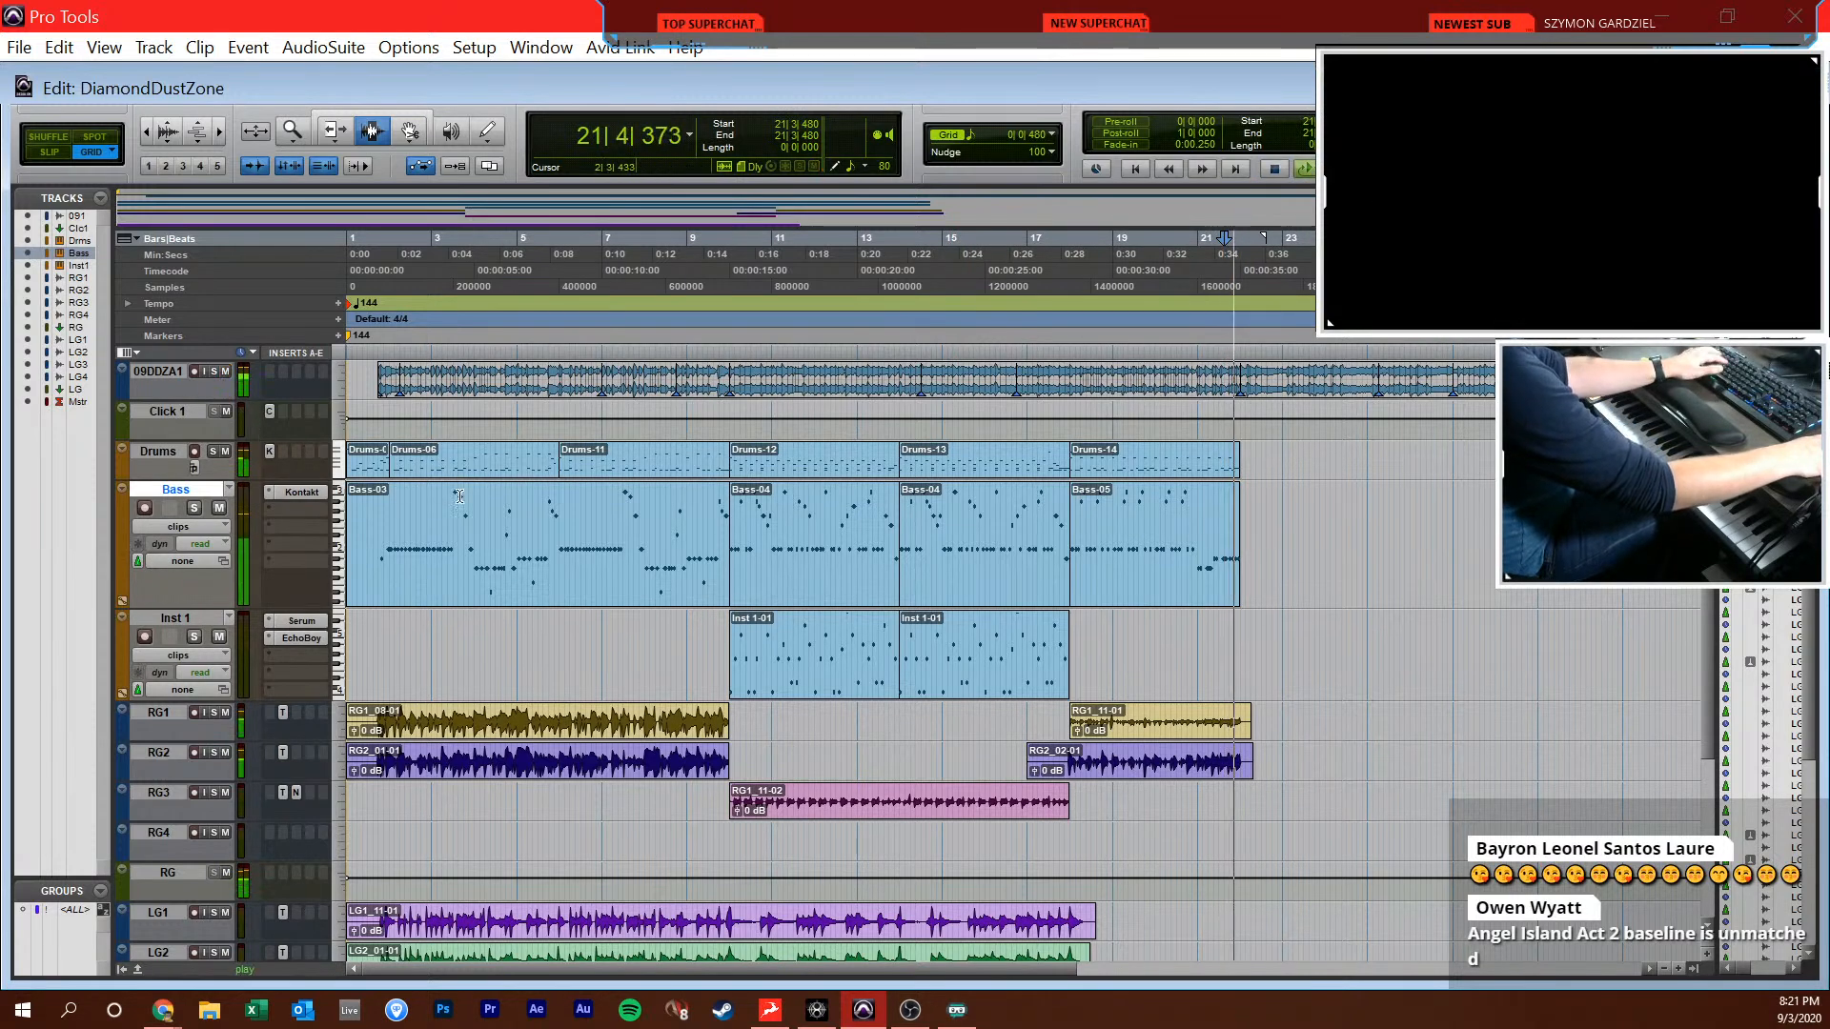
key(space)
Listen past the end of the Bass clip from 21|4|480, and place the playback cursor at 22|1|000
scroll(1015, 631, right, 5)
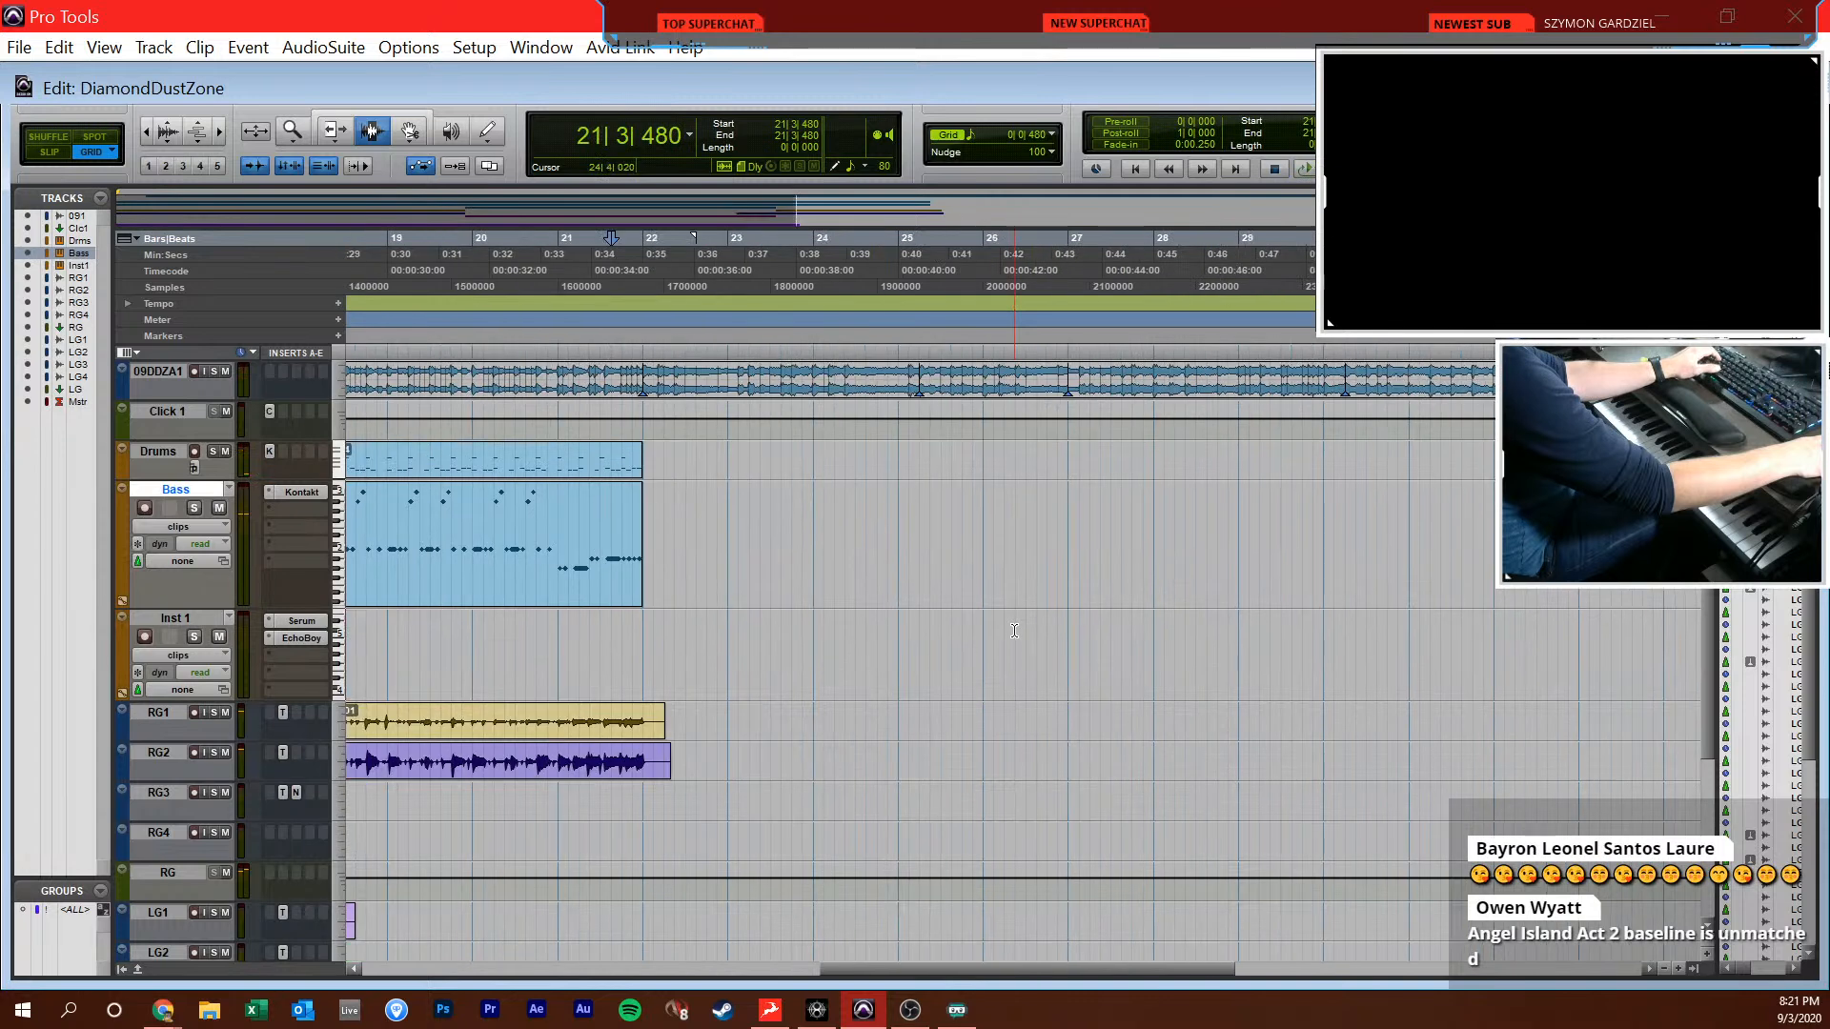
click(630, 523)
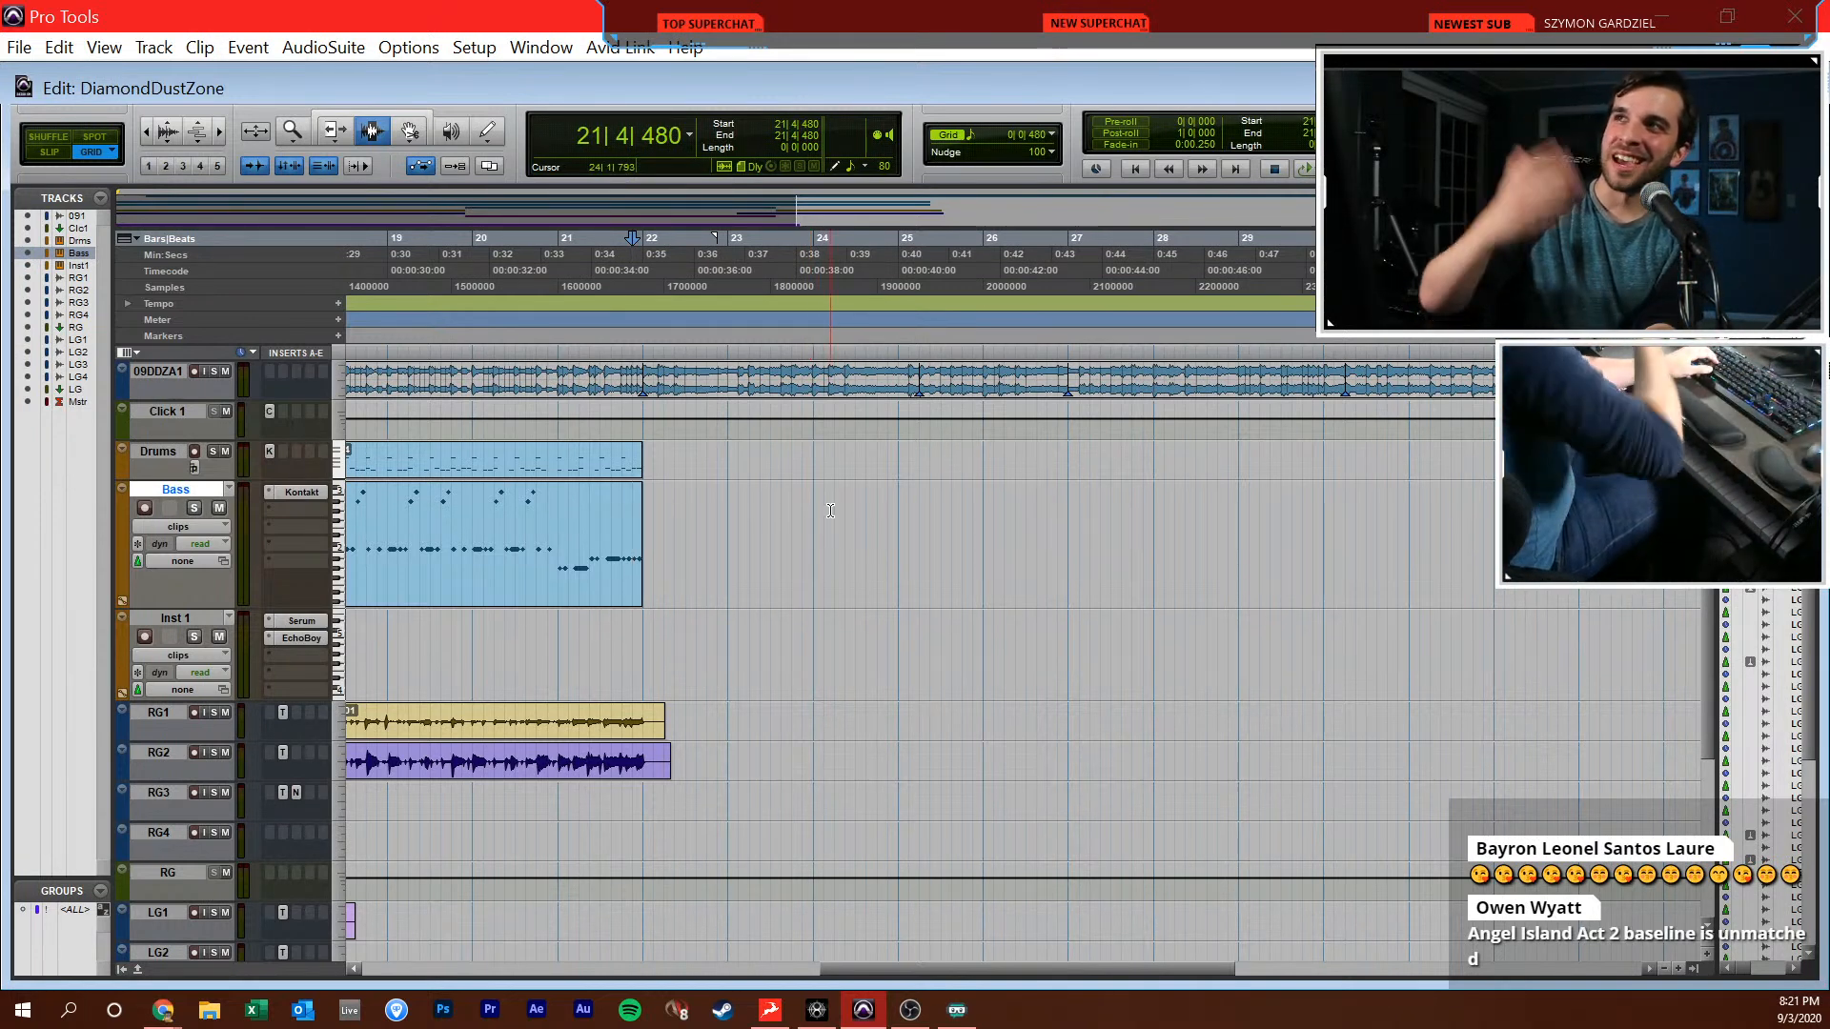
click(617, 516)
key(space)
scroll(617, 516, right, 6)
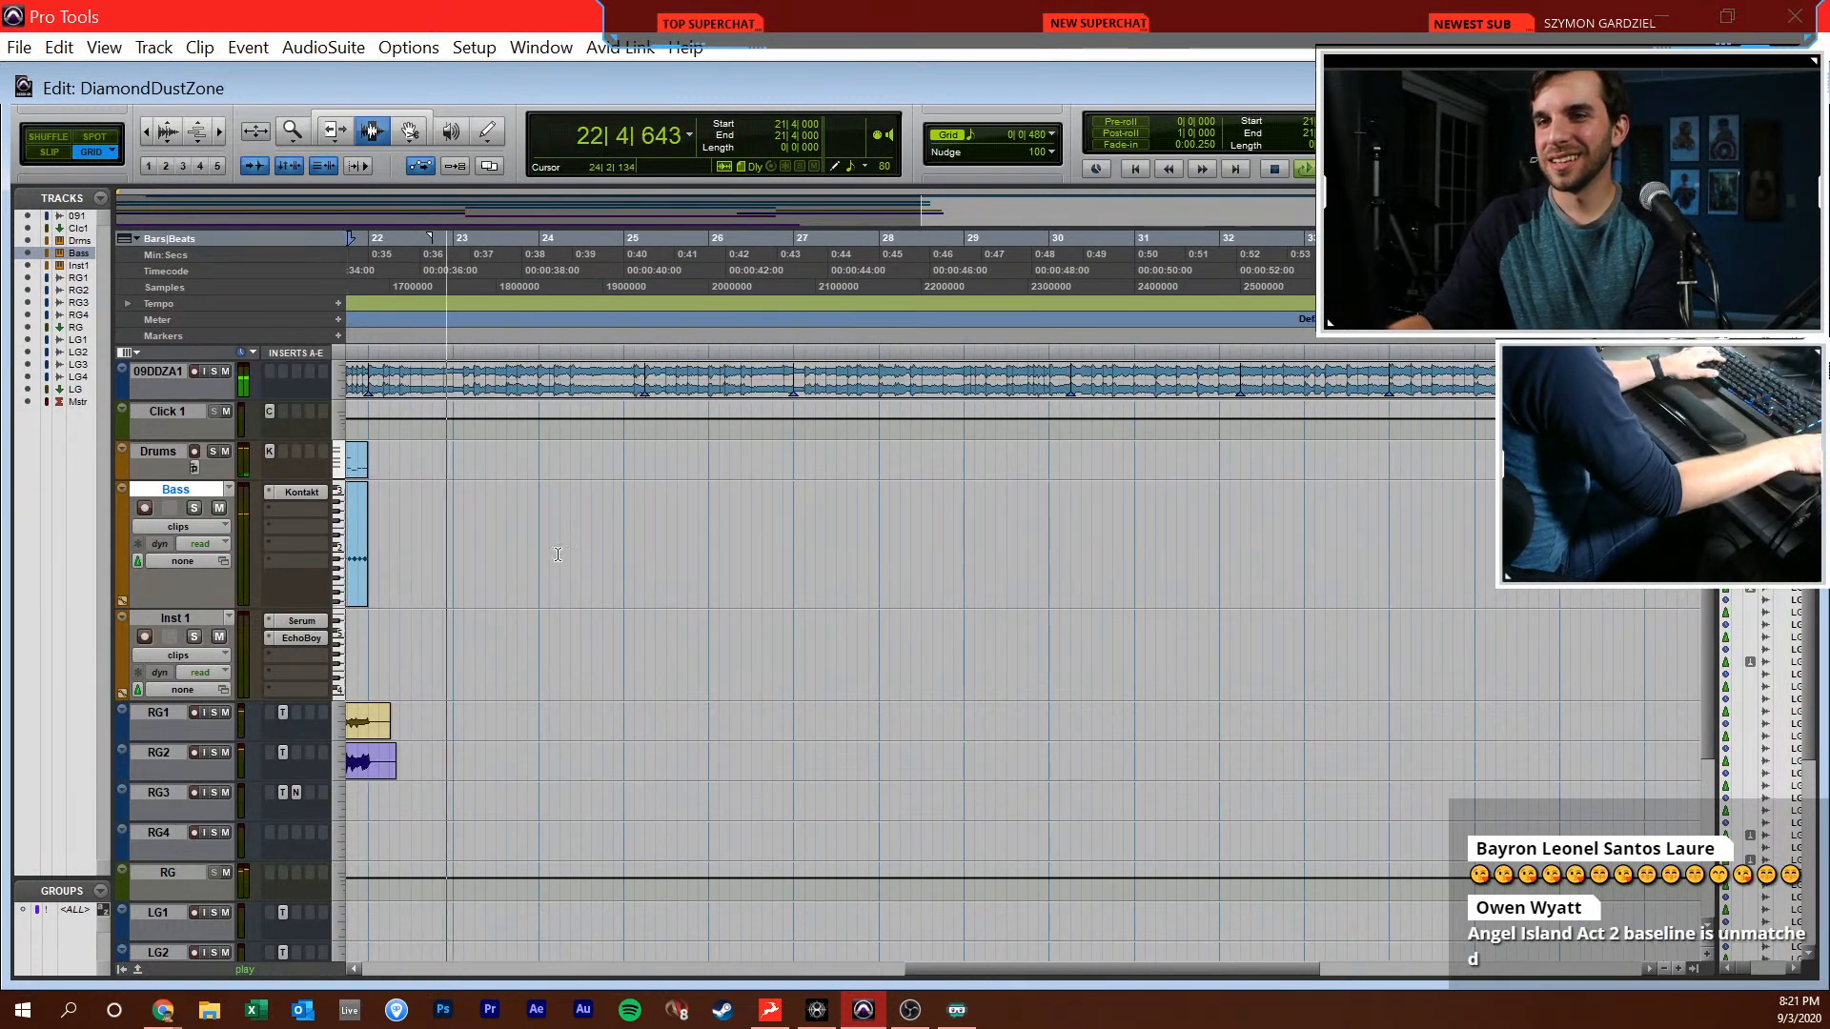
key(r)
key(t)
key(t)
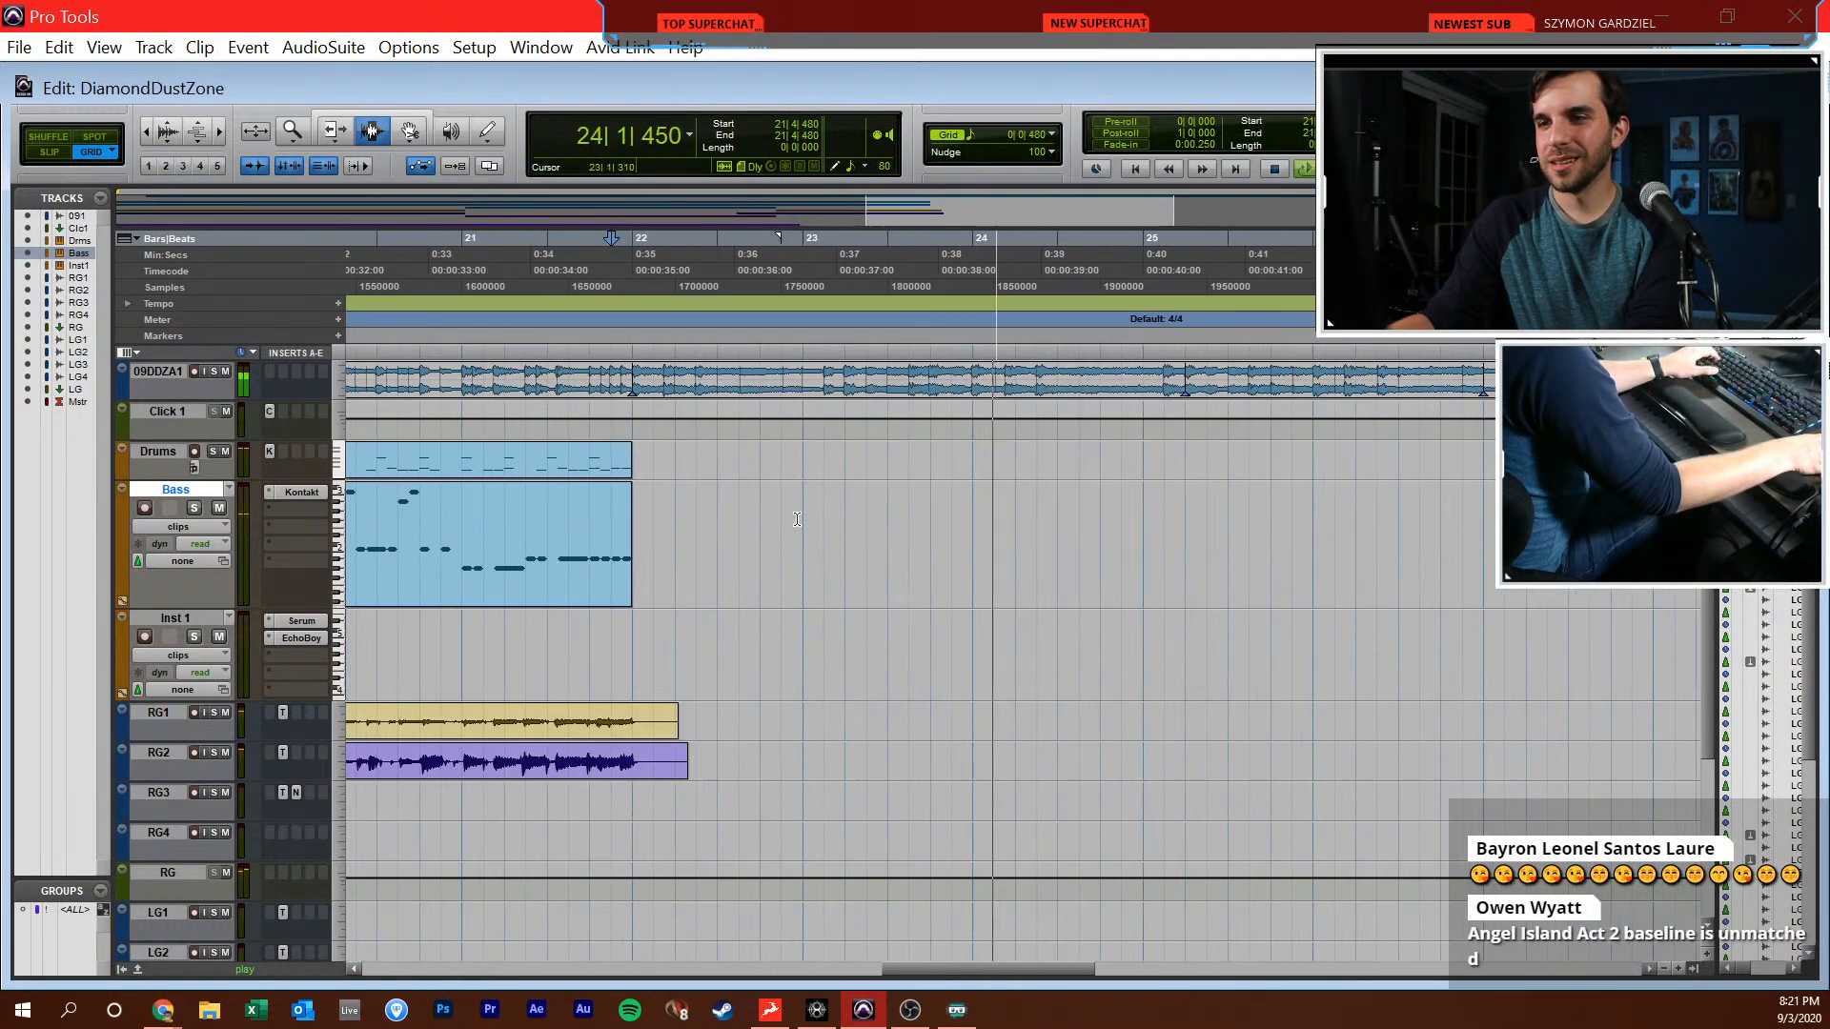
click(634, 564)
key(space)
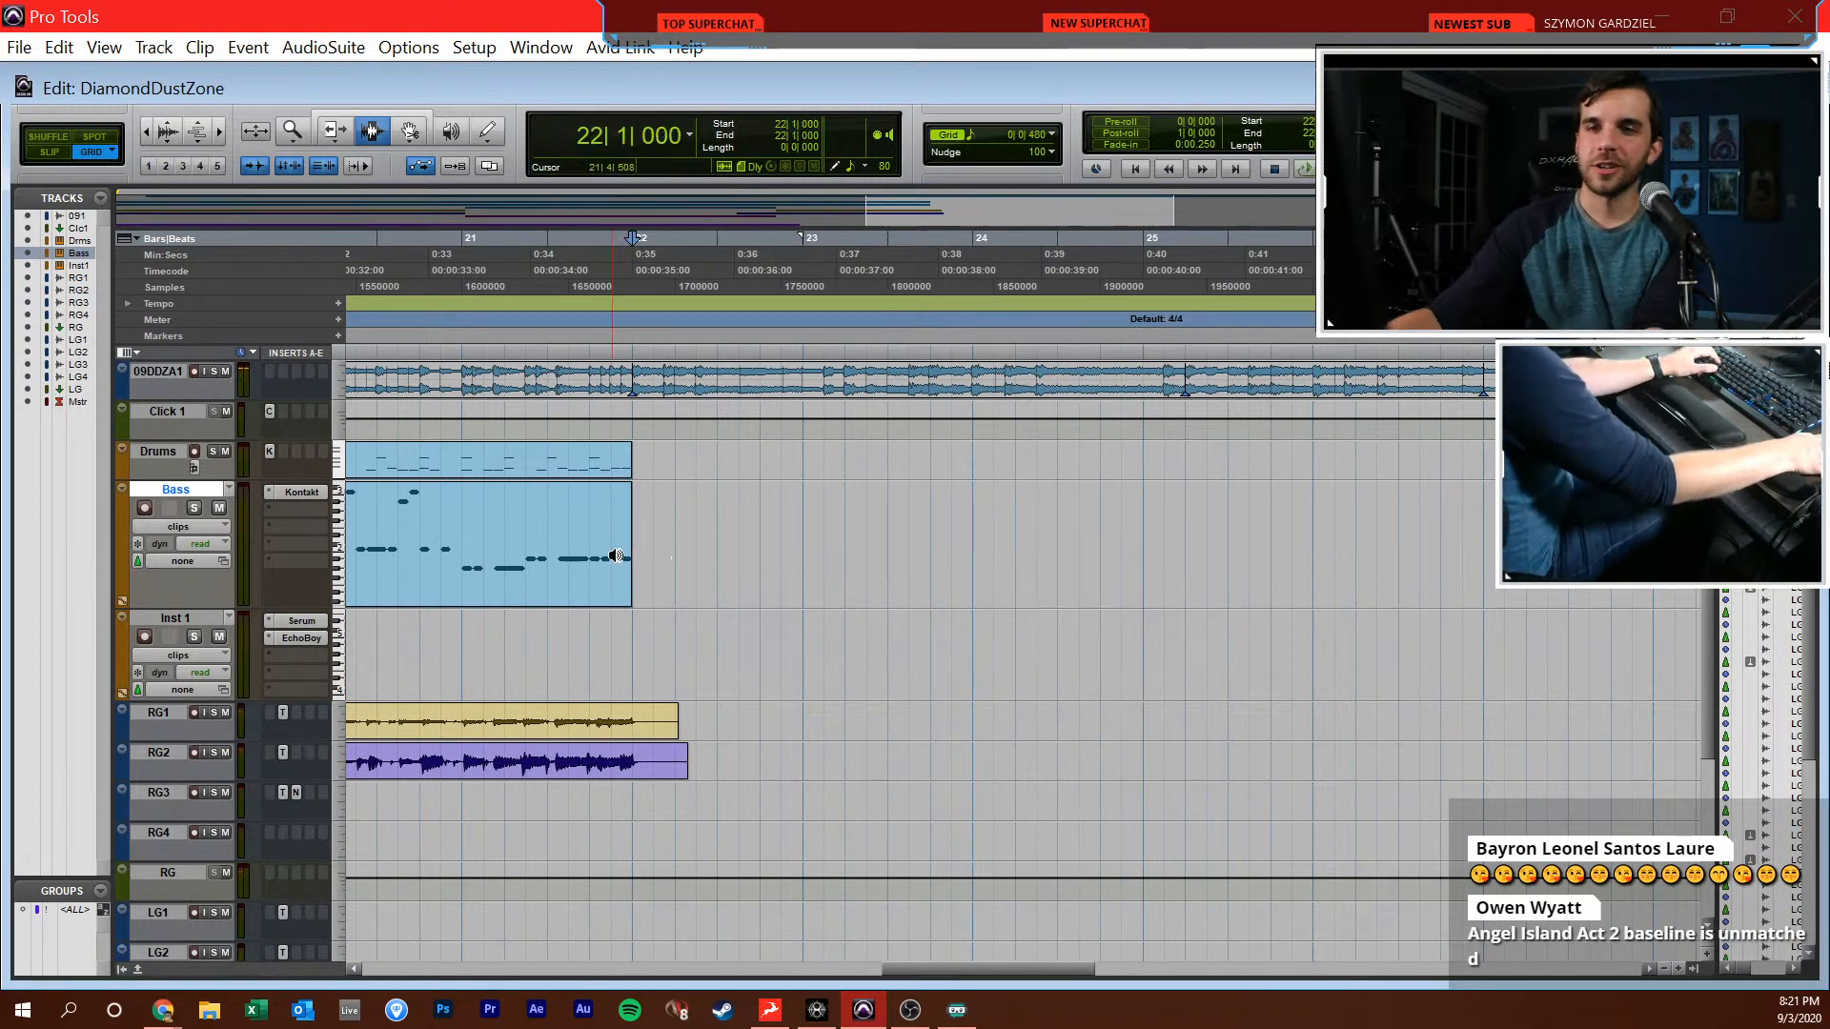
Open the Bass part in the MIDI Editor and draw a C#2 note three sixteenths long at 22|1|000
double_click(612, 558)
scroll(767, 534, right, 5)
key(F10)
mouse_move(644, 555)
mouse_down()
mouse_move(644, 501)
mouse_move(675, 503)
mouse_up()
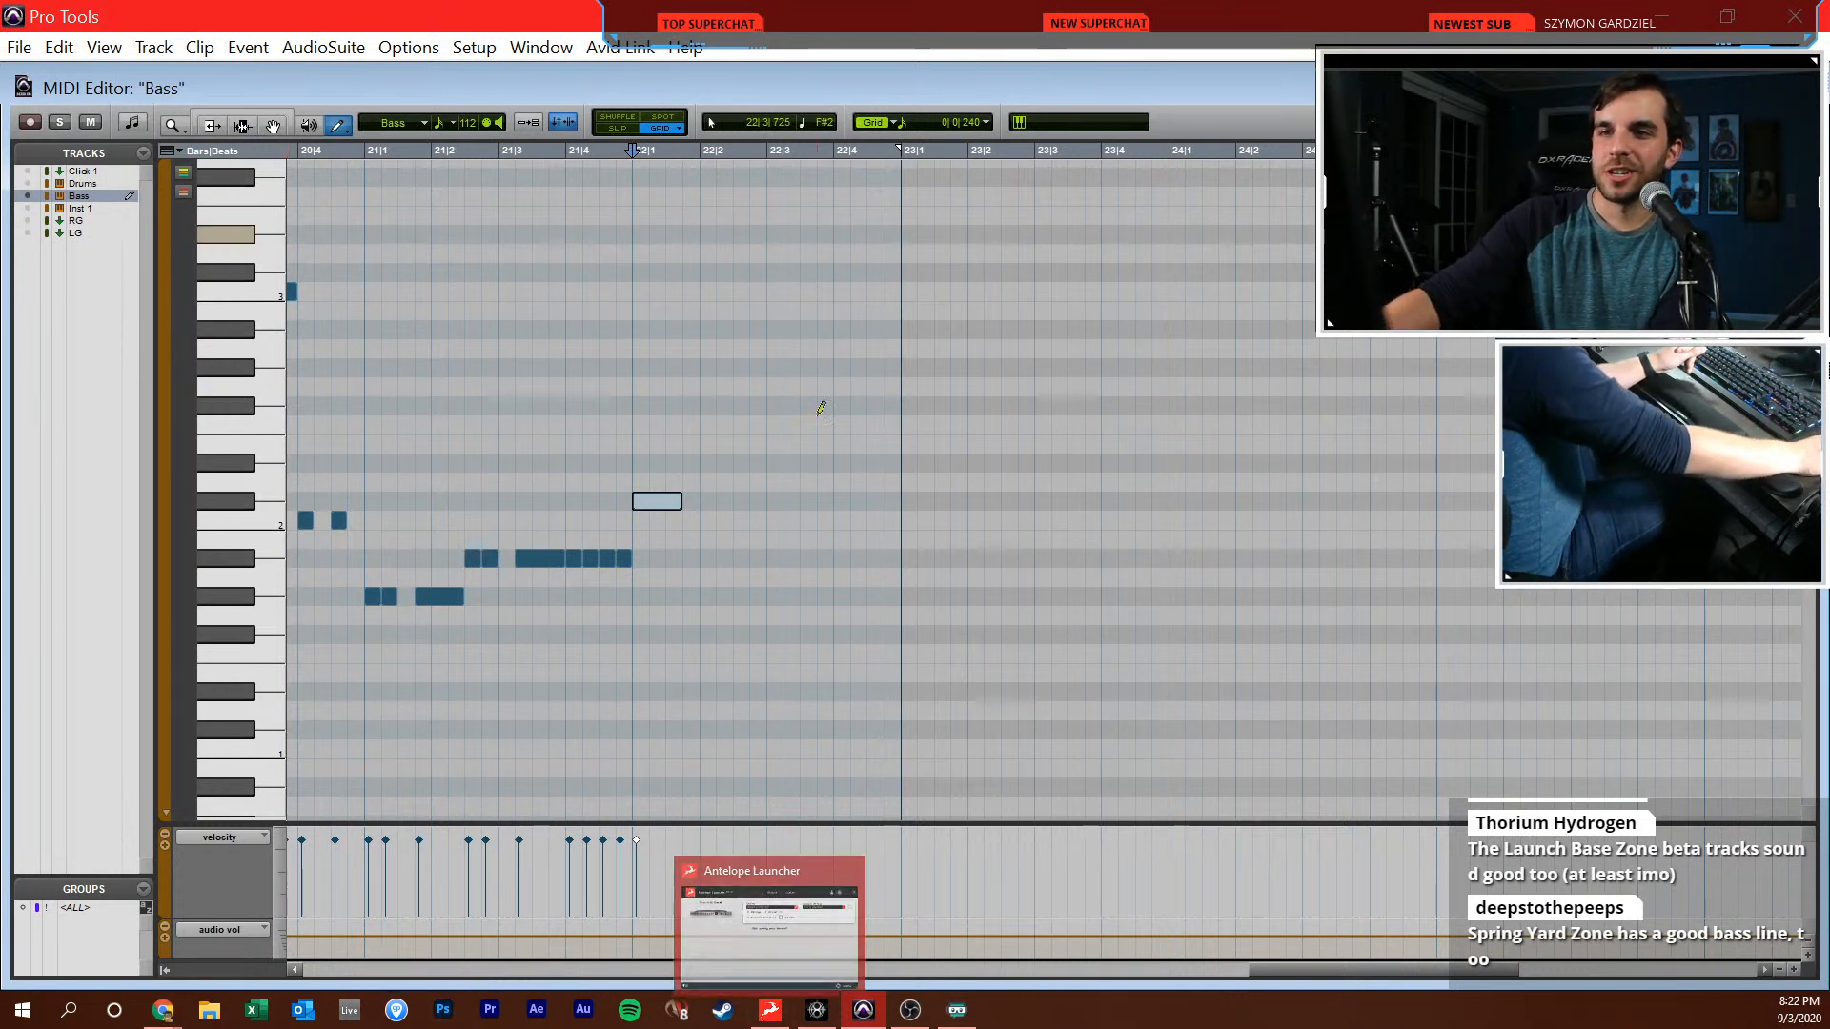
Play from bar 22, and draw a half-beat G#2 at 22|2|000 and a C#3 held from 22|2|480 to bar 23
key(F7)
click(629, 462)
key(space)
key(F10)
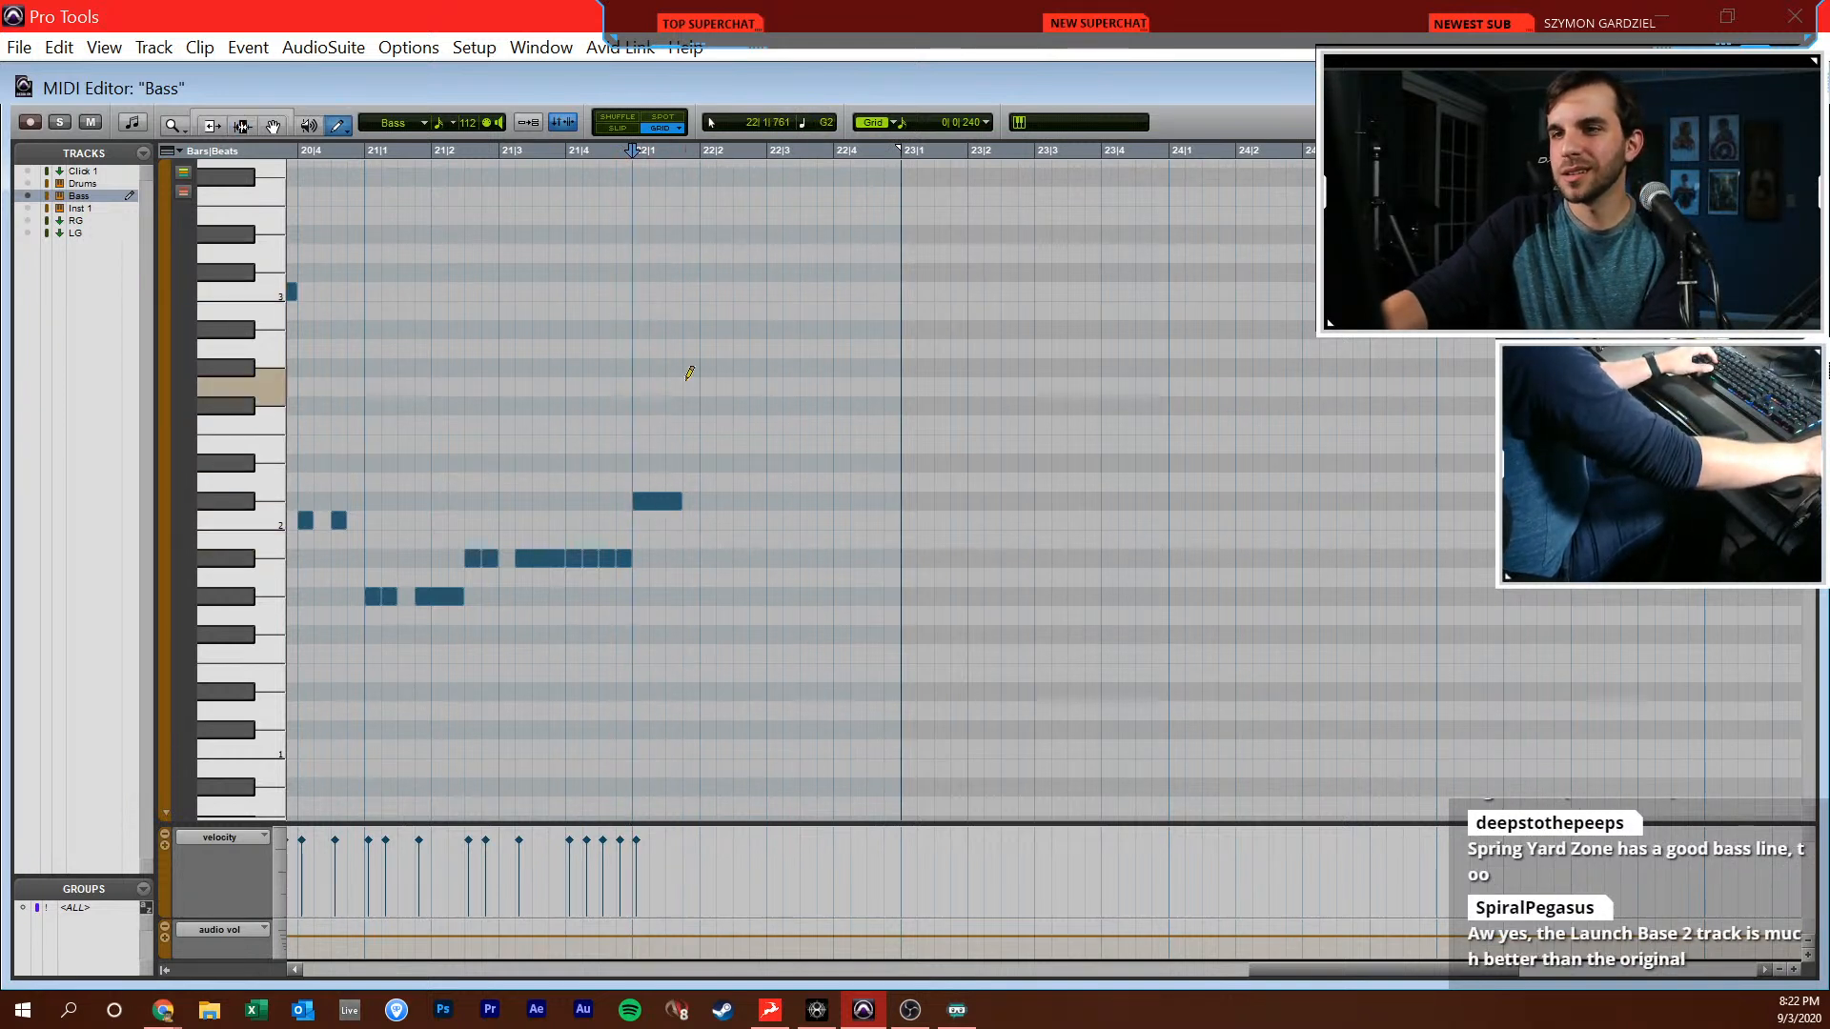
click(717, 367)
drag(734, 273, 901, 270)
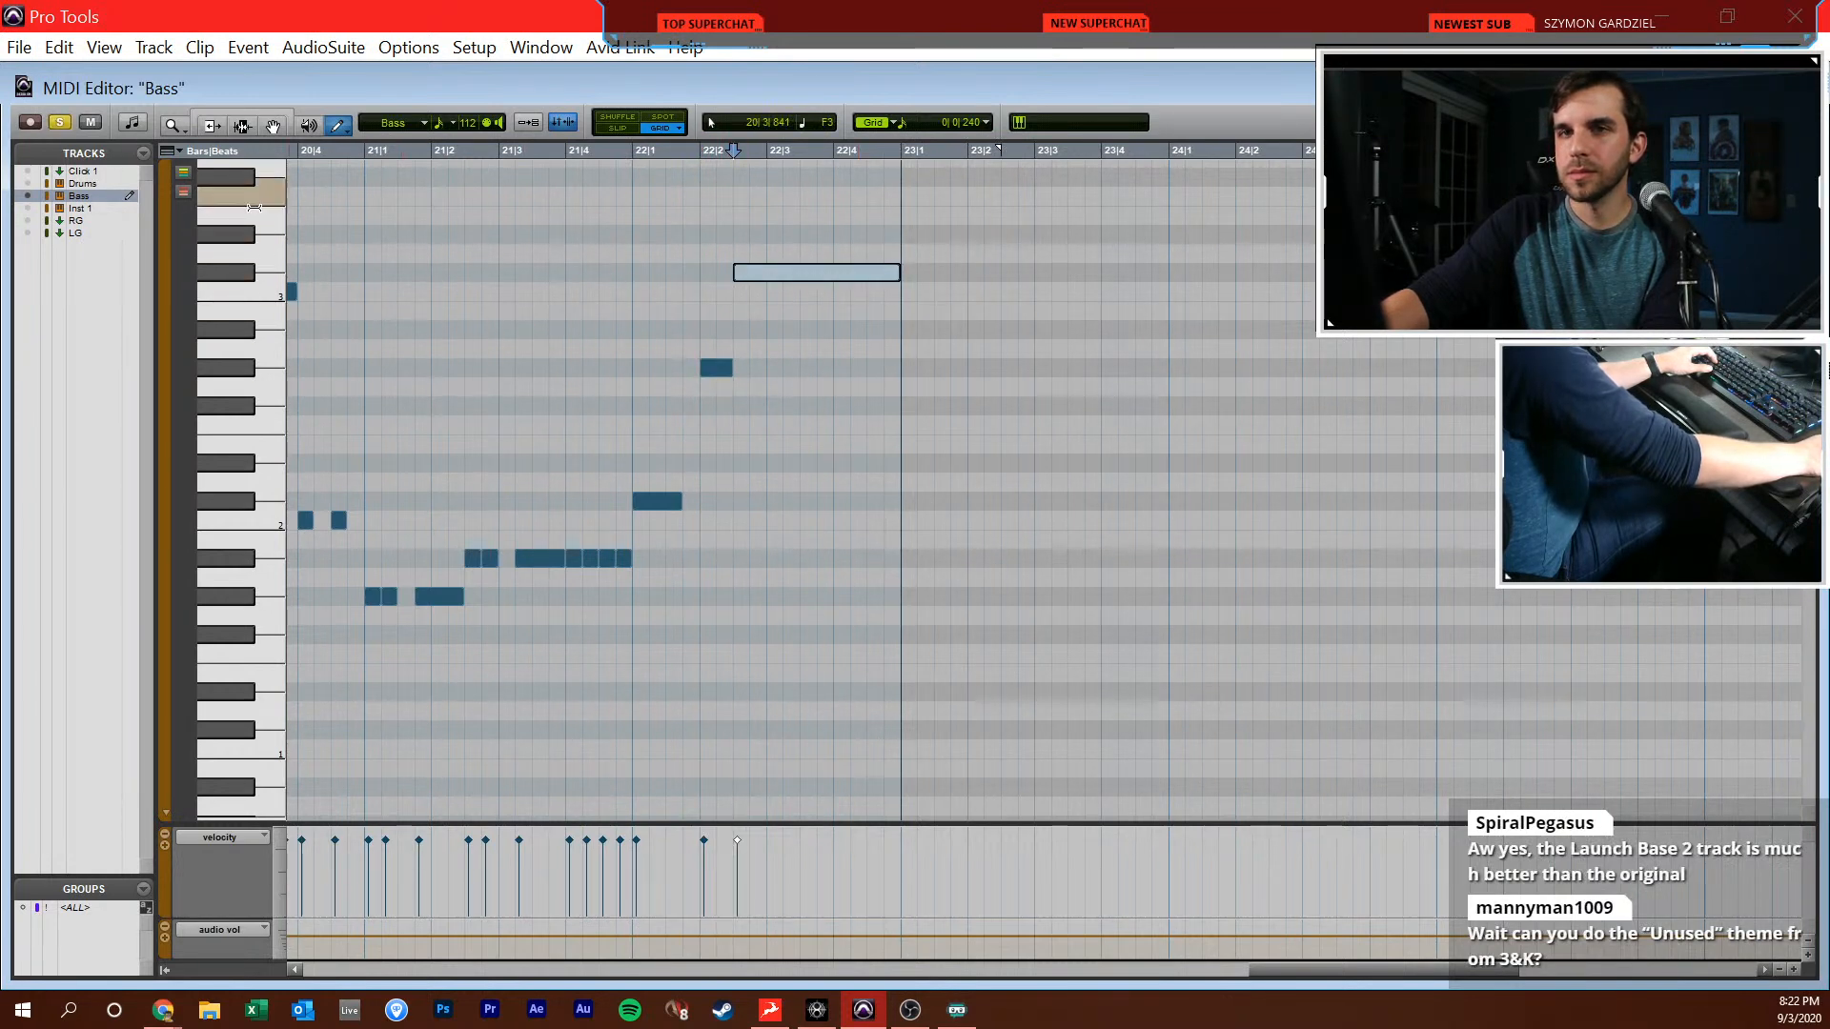
Solo the Bass and 09DDZA1 reference tracks, and play them from 22|1|000 in the Edit window to compare the new notes
key(ctrl+w)
click(214, 373)
click(633, 527)
key(space)
key(ctrl+])
key(space)
key(Return)
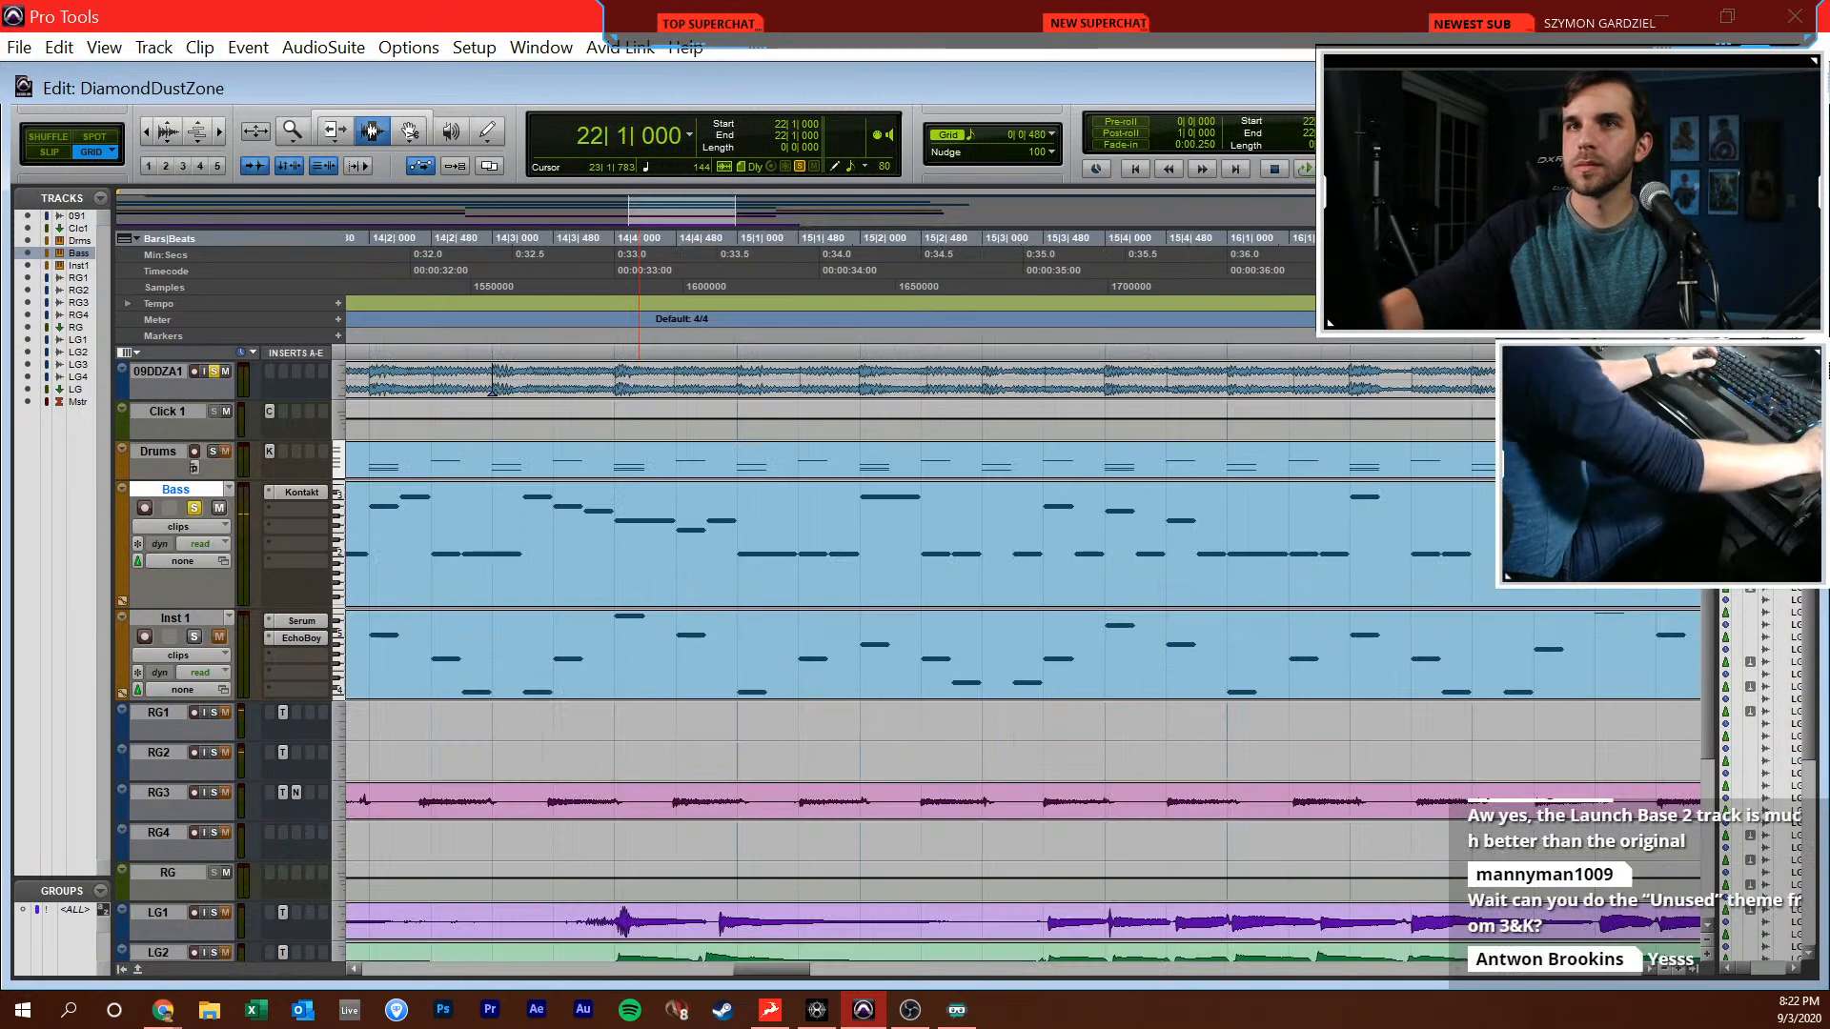
scroll(601, 438, right, 5)
key(space)
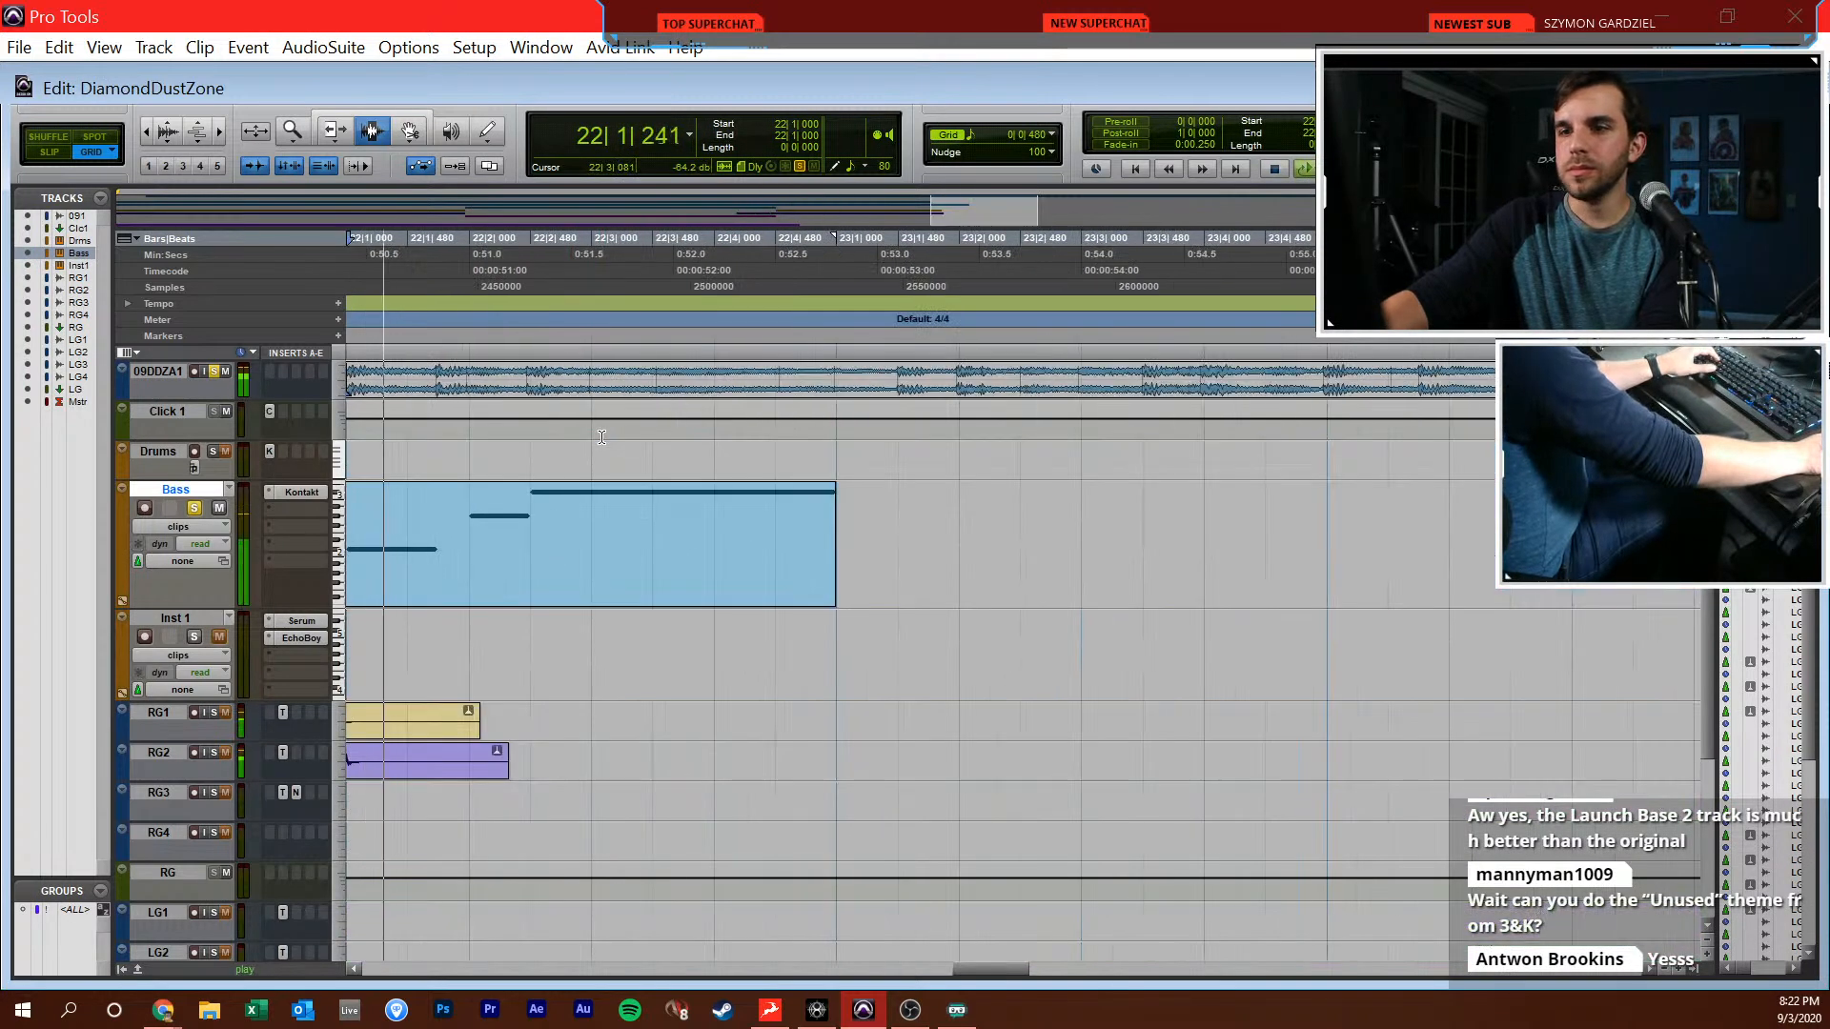
click(932, 563)
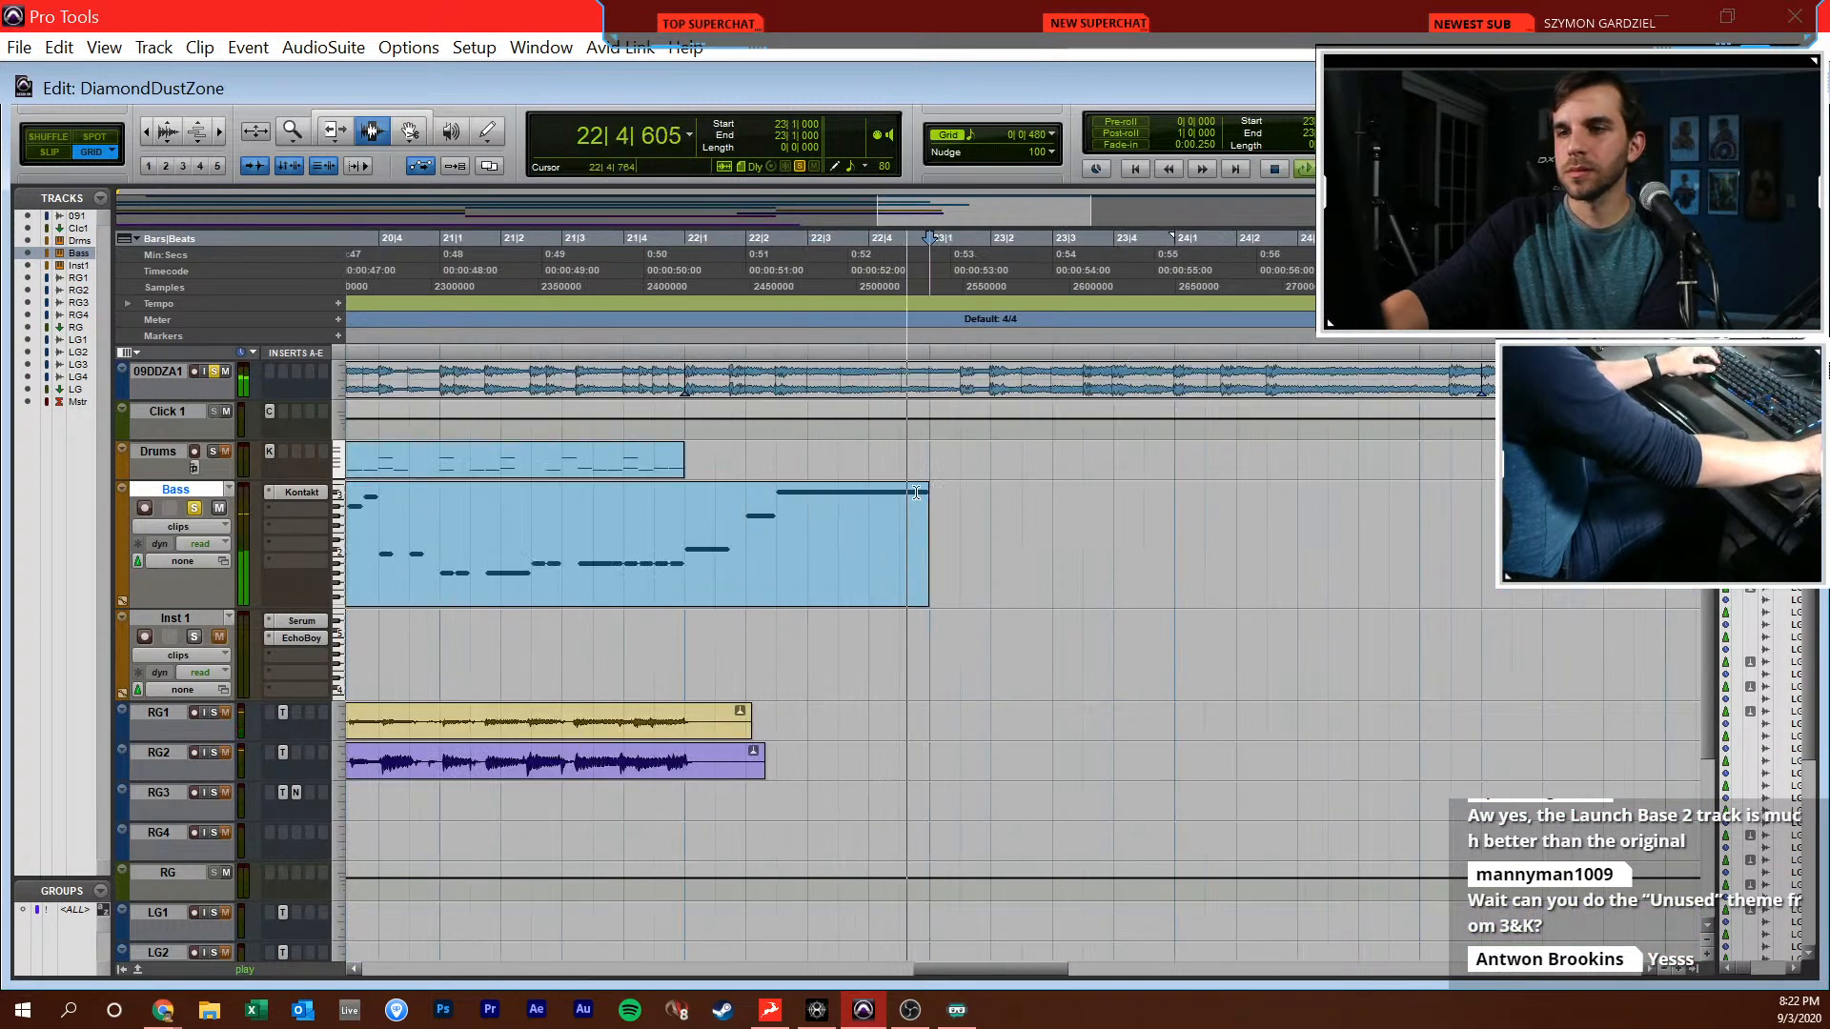
Extend the held C#3 bass note to 23|1|480 in the MIDI Editor and place a half-beat C#2 right after it
key(super+=)
key(F6)
drag(1042, 274, 1142, 276)
key(F10)
click(1159, 499)
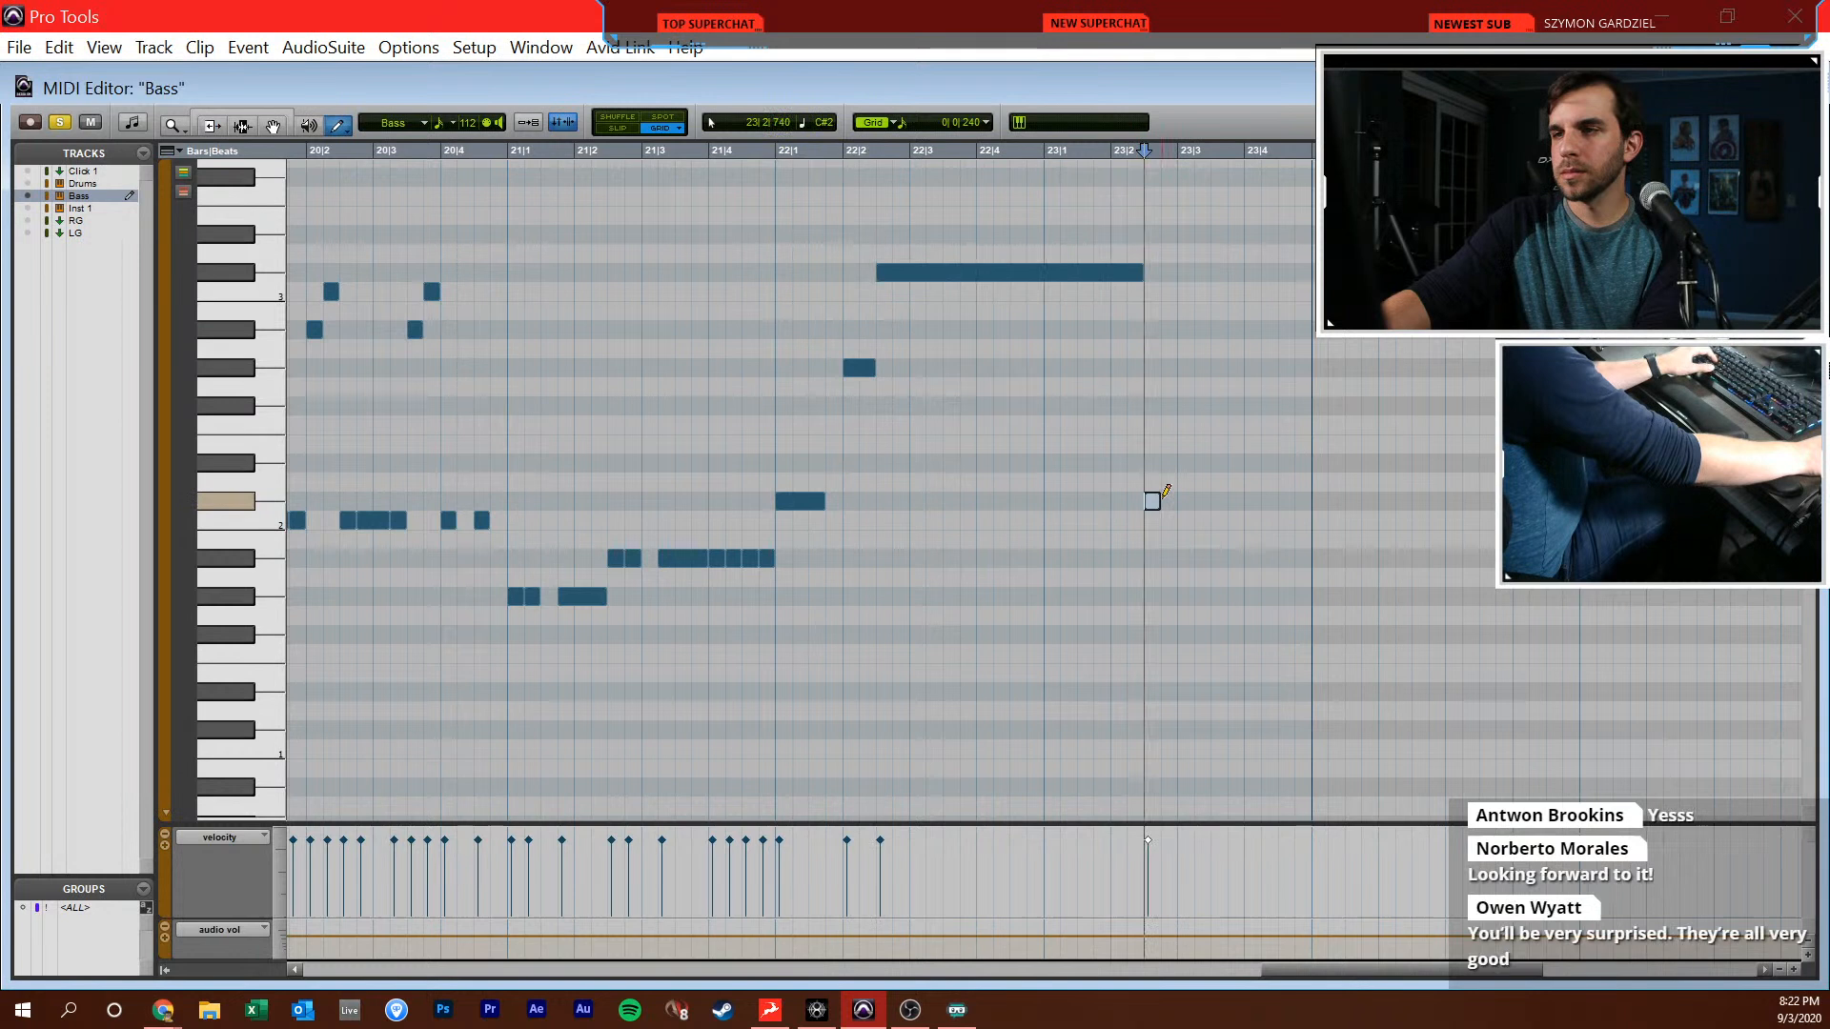
key(F6)
drag(1143, 273, 1076, 274)
key(F8)
drag(1156, 494, 1090, 498)
Draw the rest of bar 23's bass run from 23|2|000 with G#2, C#3, F3, Eb3 and G#2 notes
key(F6)
click(1117, 391)
key(F10)
click(1140, 371)
click(1167, 285)
scroll(1201, 246, up, 1)
drag(1192, 223, 1223, 258)
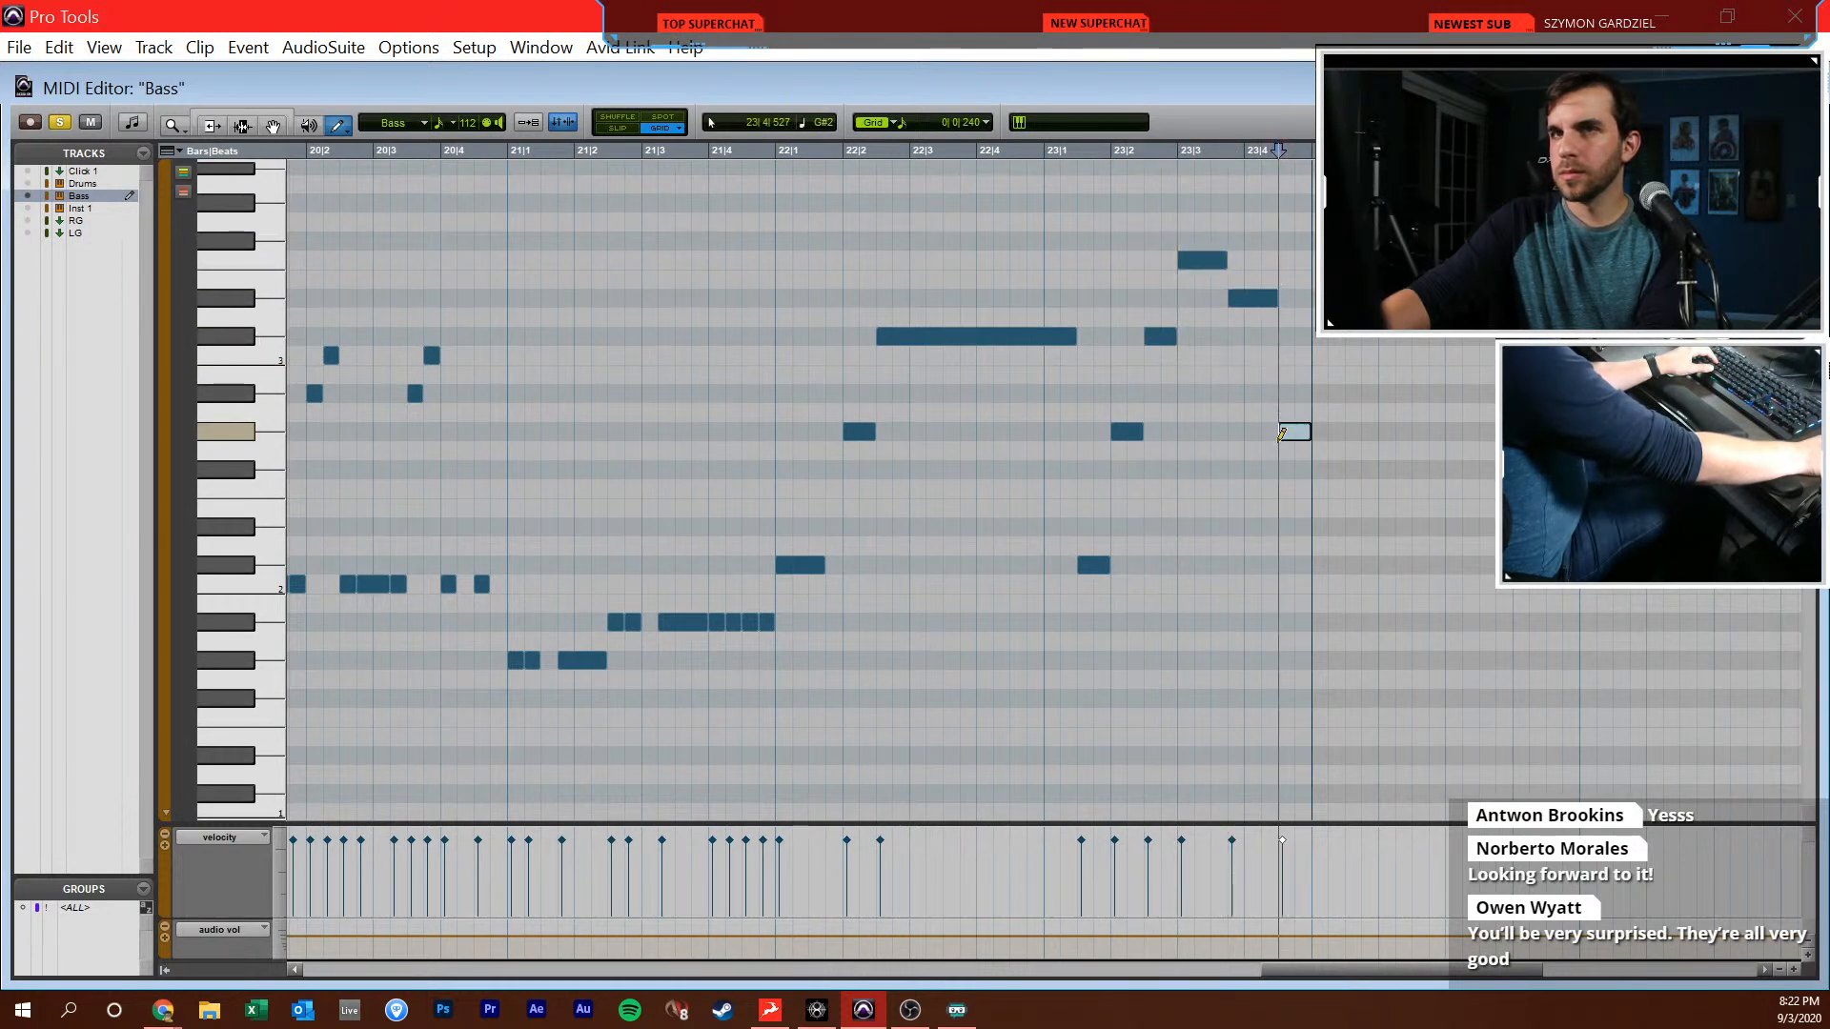
Play the new bass notes in bars 22 and 23 against the reference track and listen on into bar 24
key(F6)
key(space)
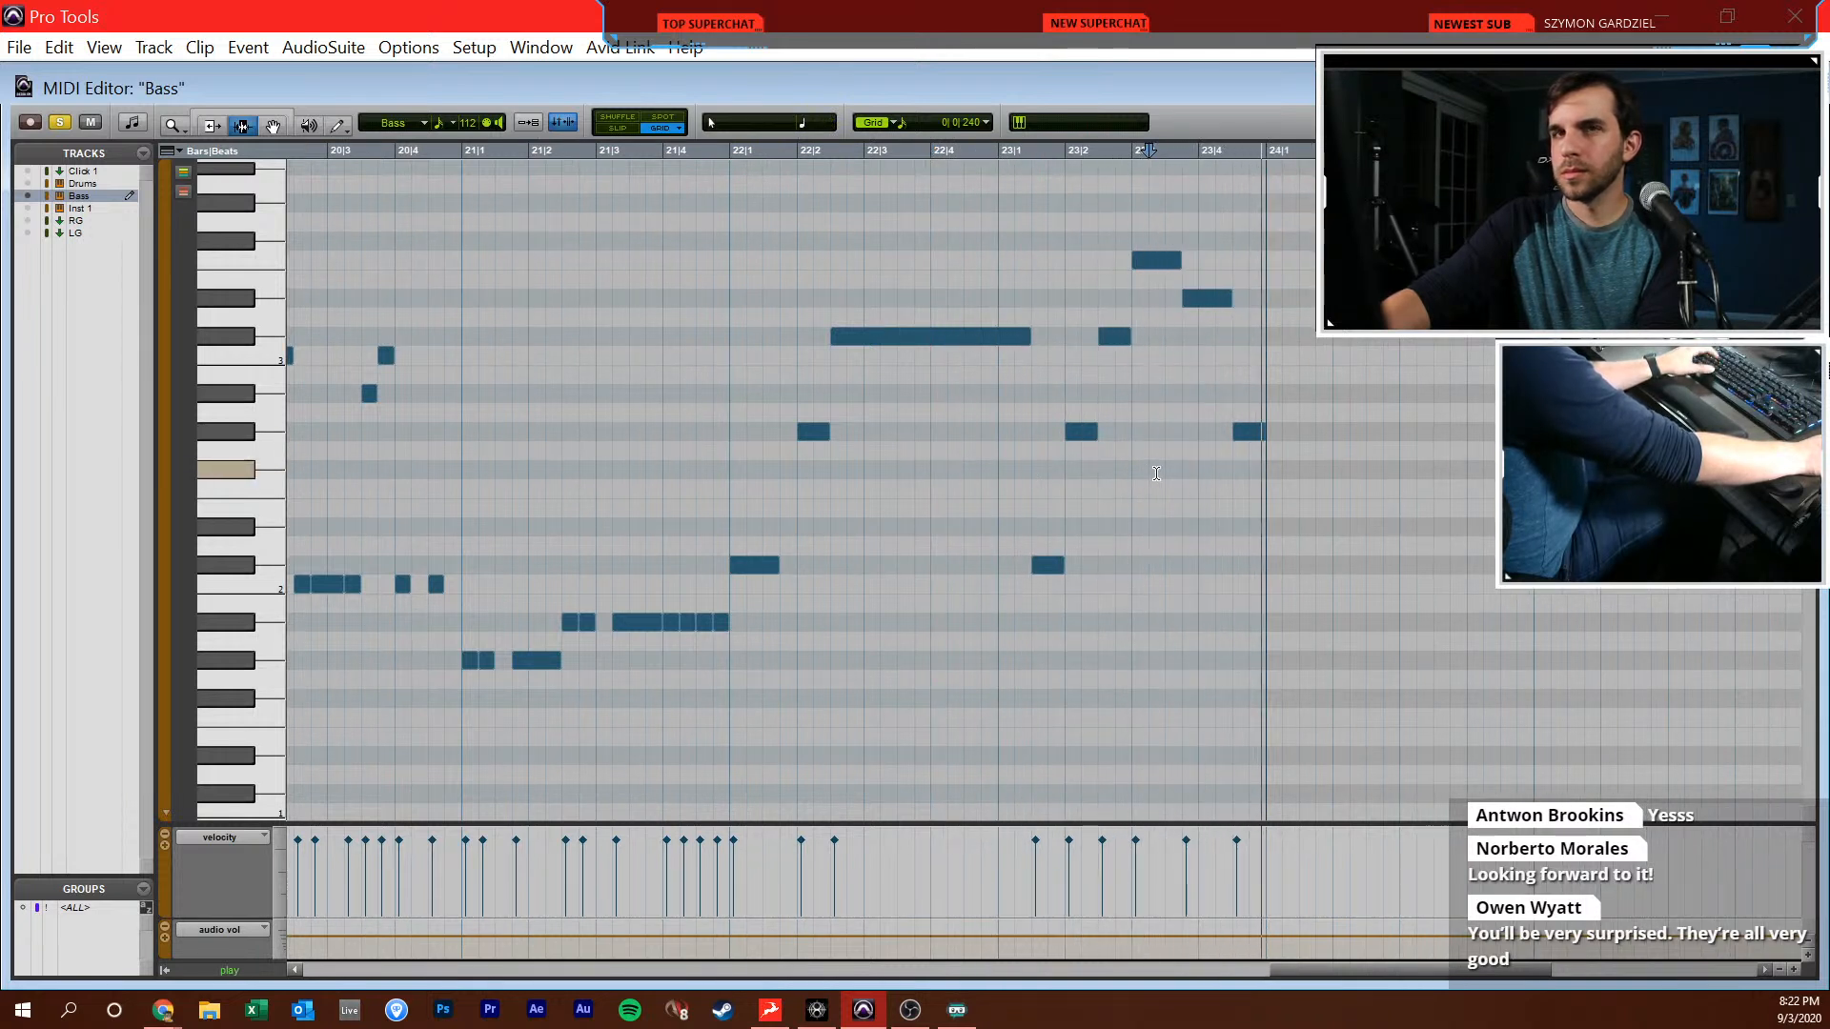
click(1107, 562)
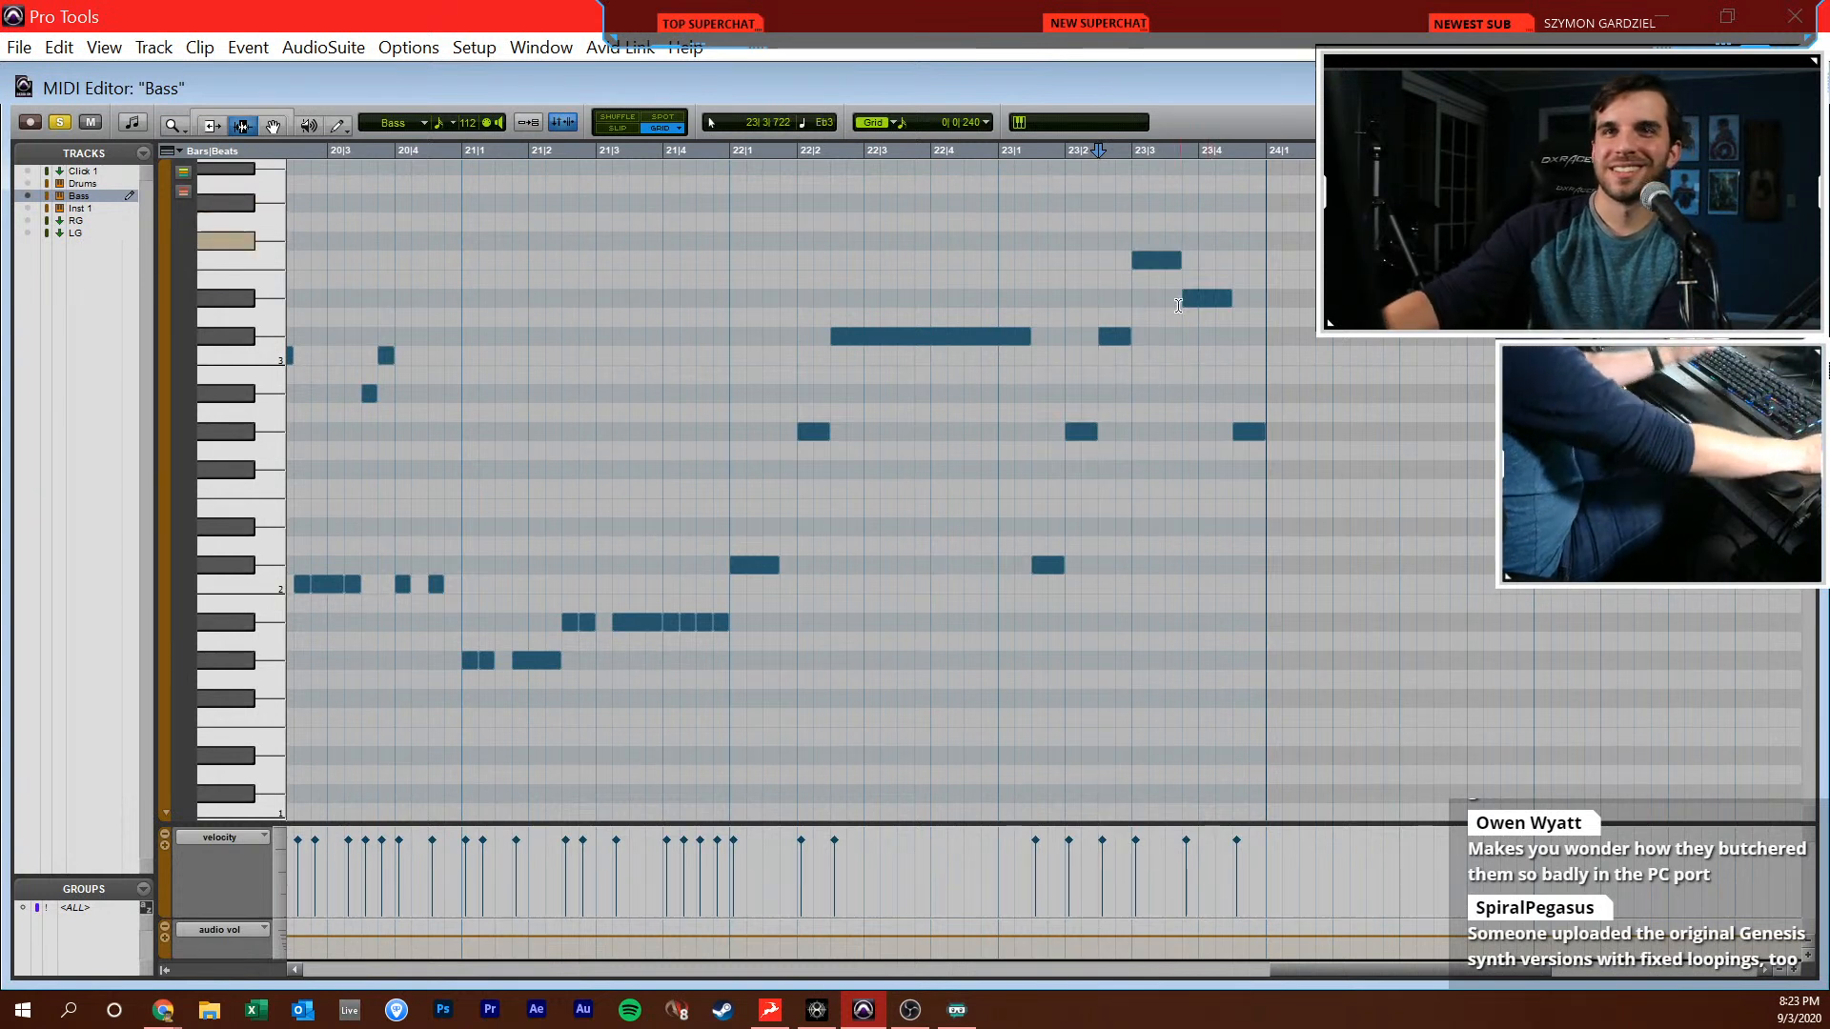
key(space)
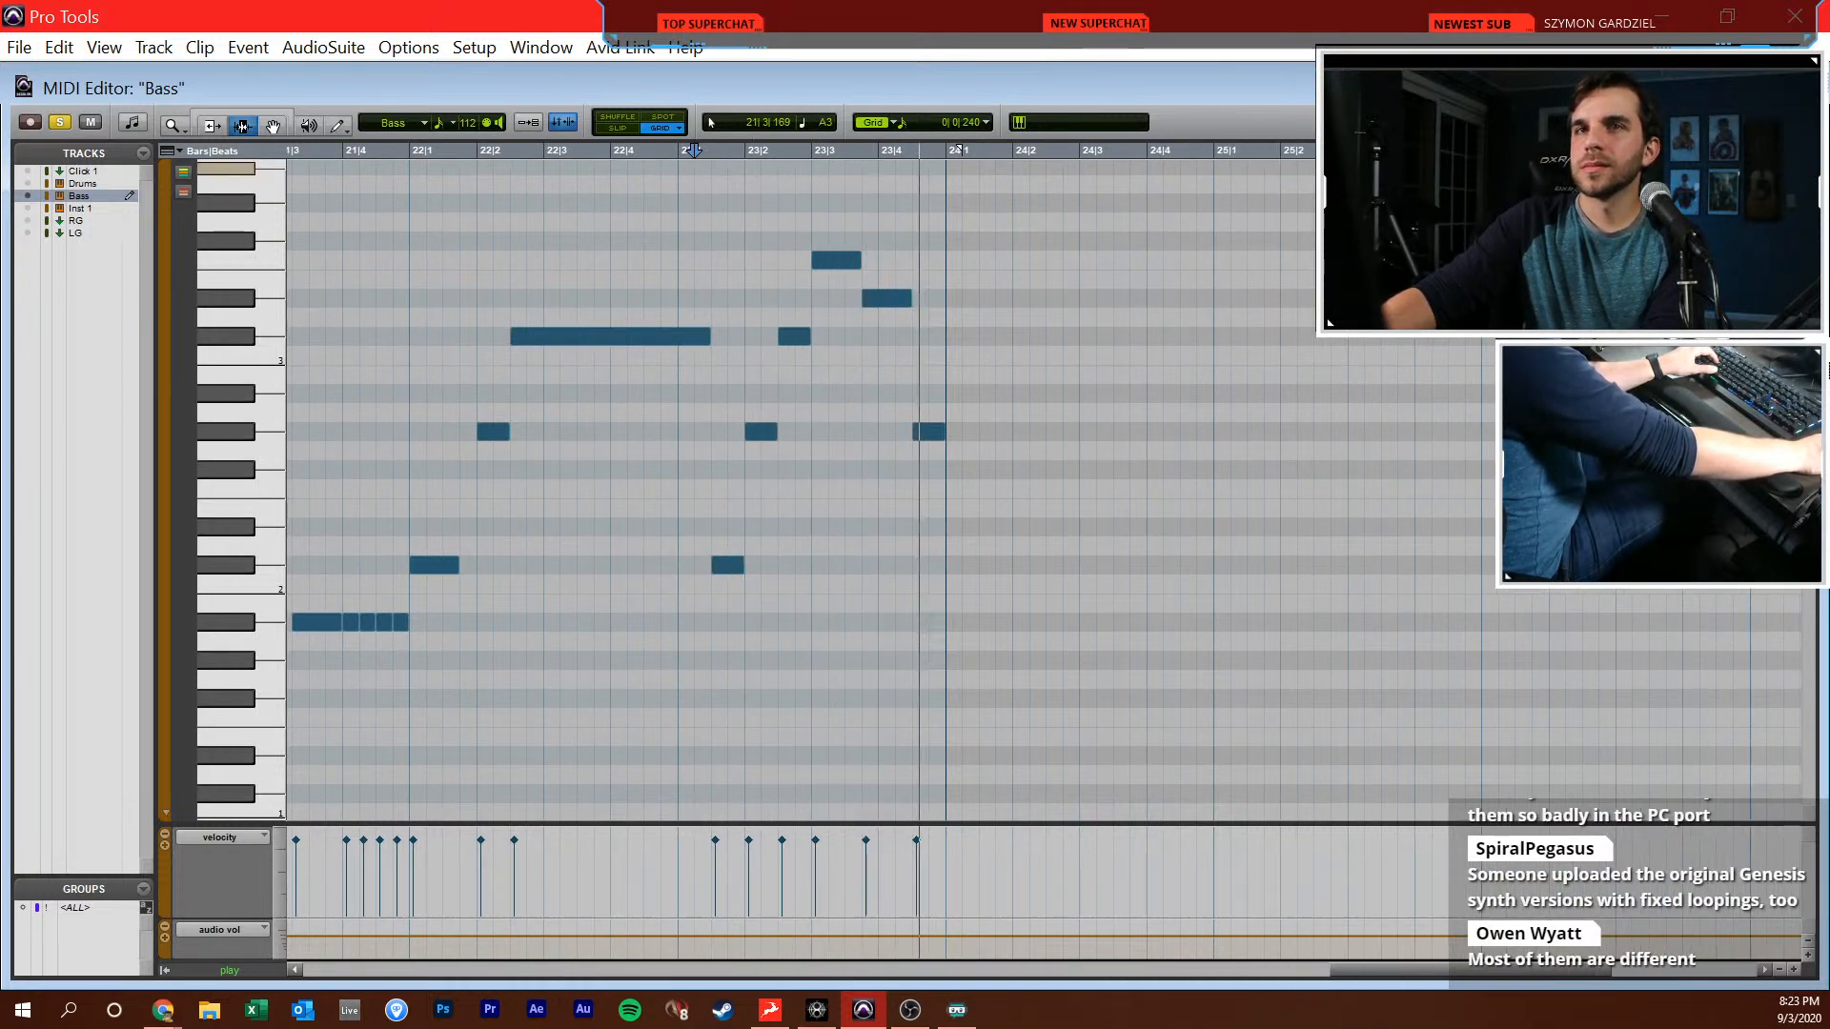
key(alt+Tab)
click(591, 428)
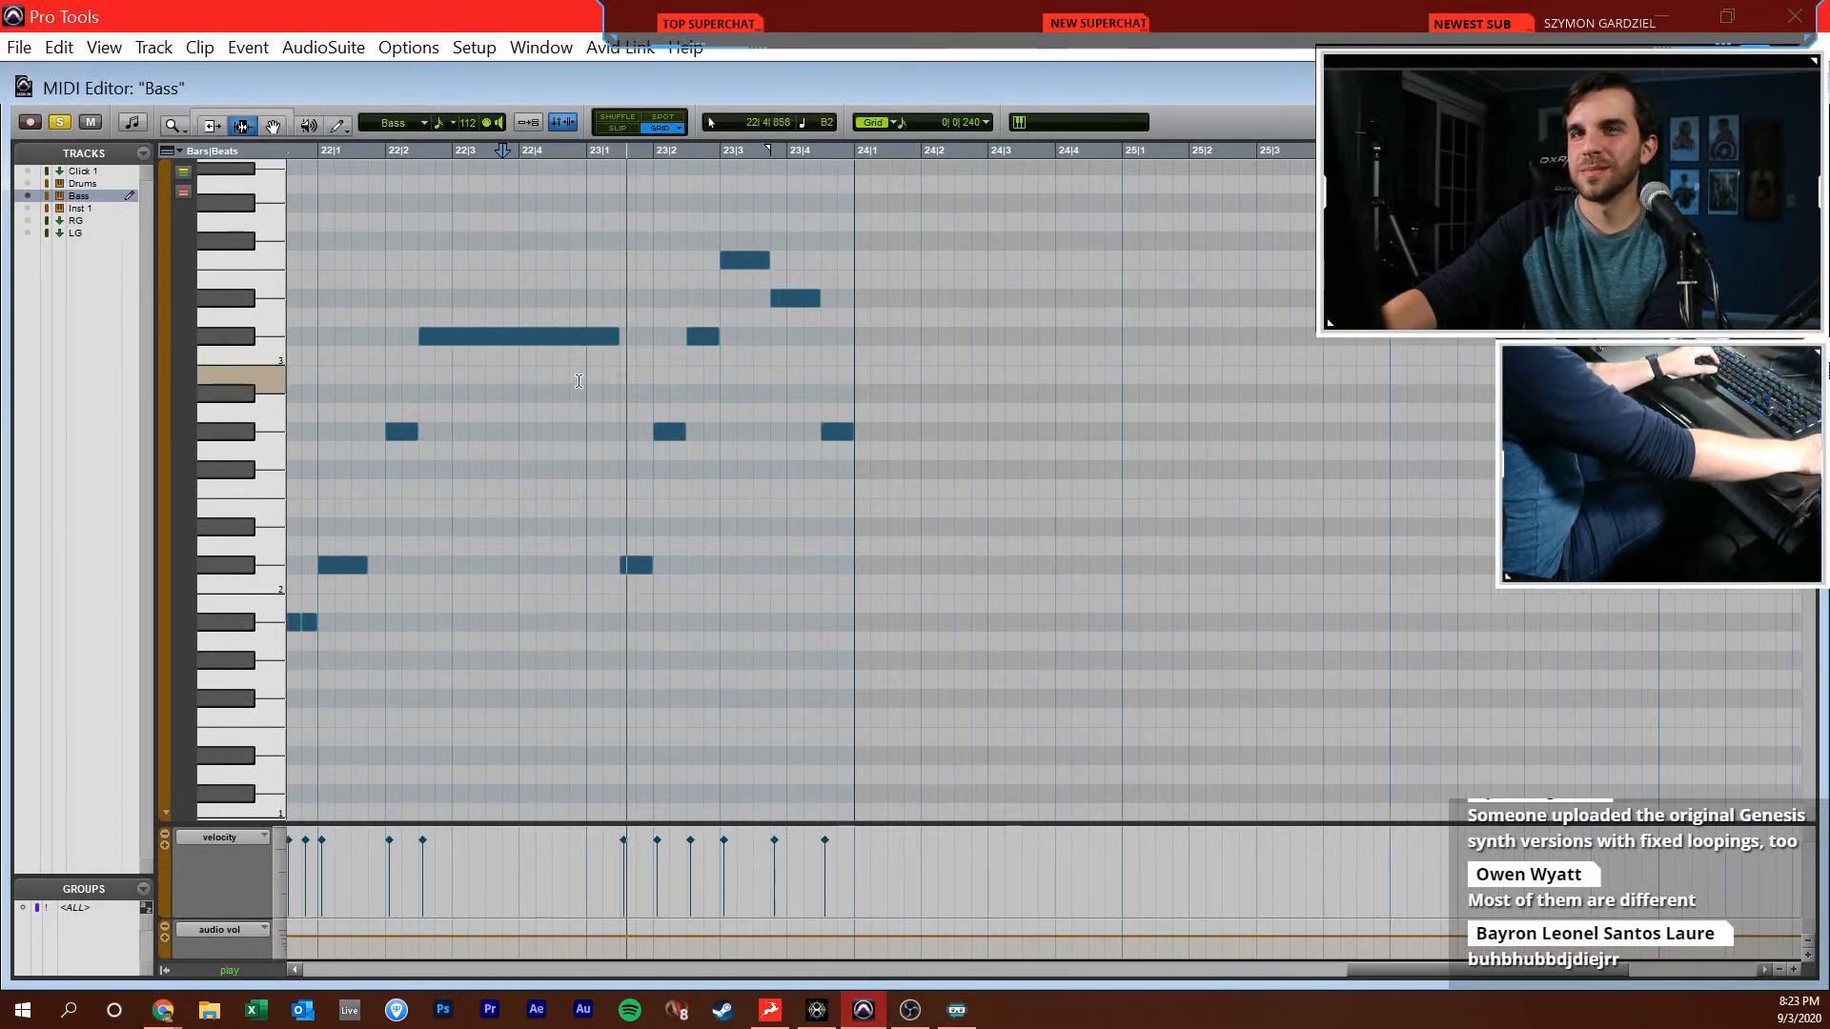
scroll(607, 375, right, 2)
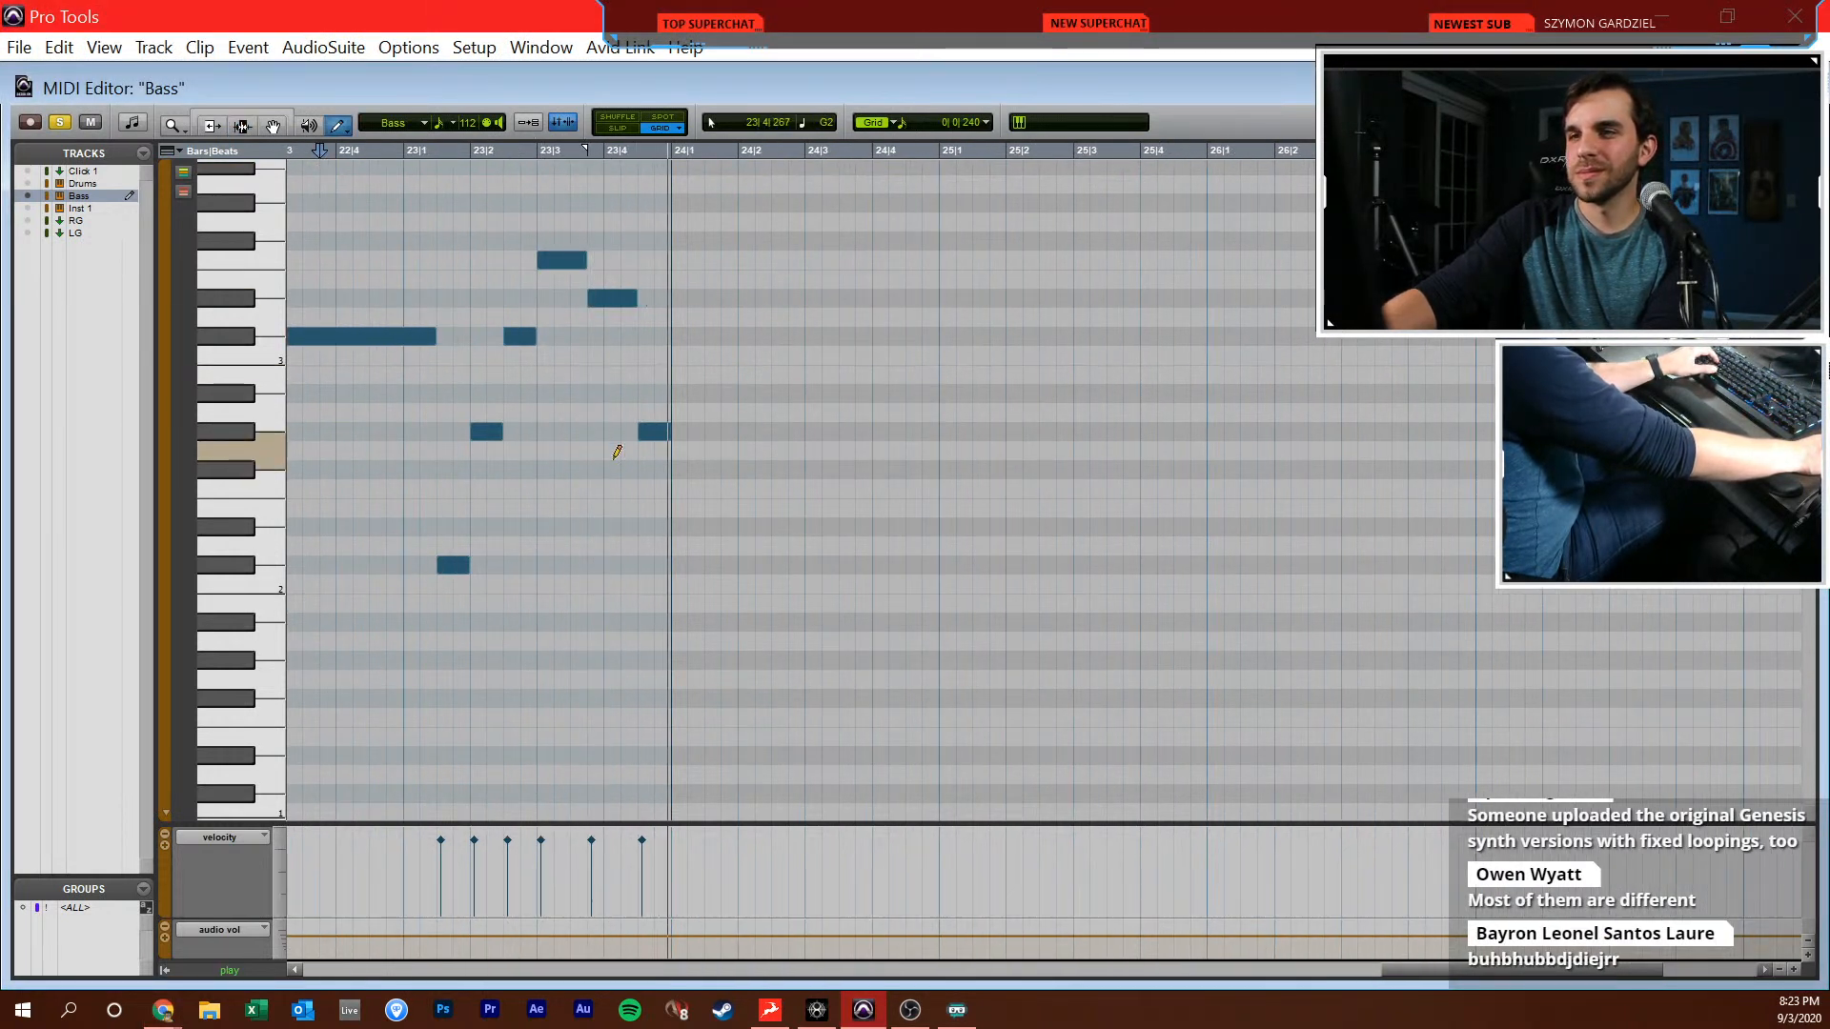
Draw a one-beat C#2 at 24|1|000, a sixteenth G#2 at 24|2|000 and a C#3 from 24|2|480 to 25|1|480, listening from bar 24
key(F10)
key(space)
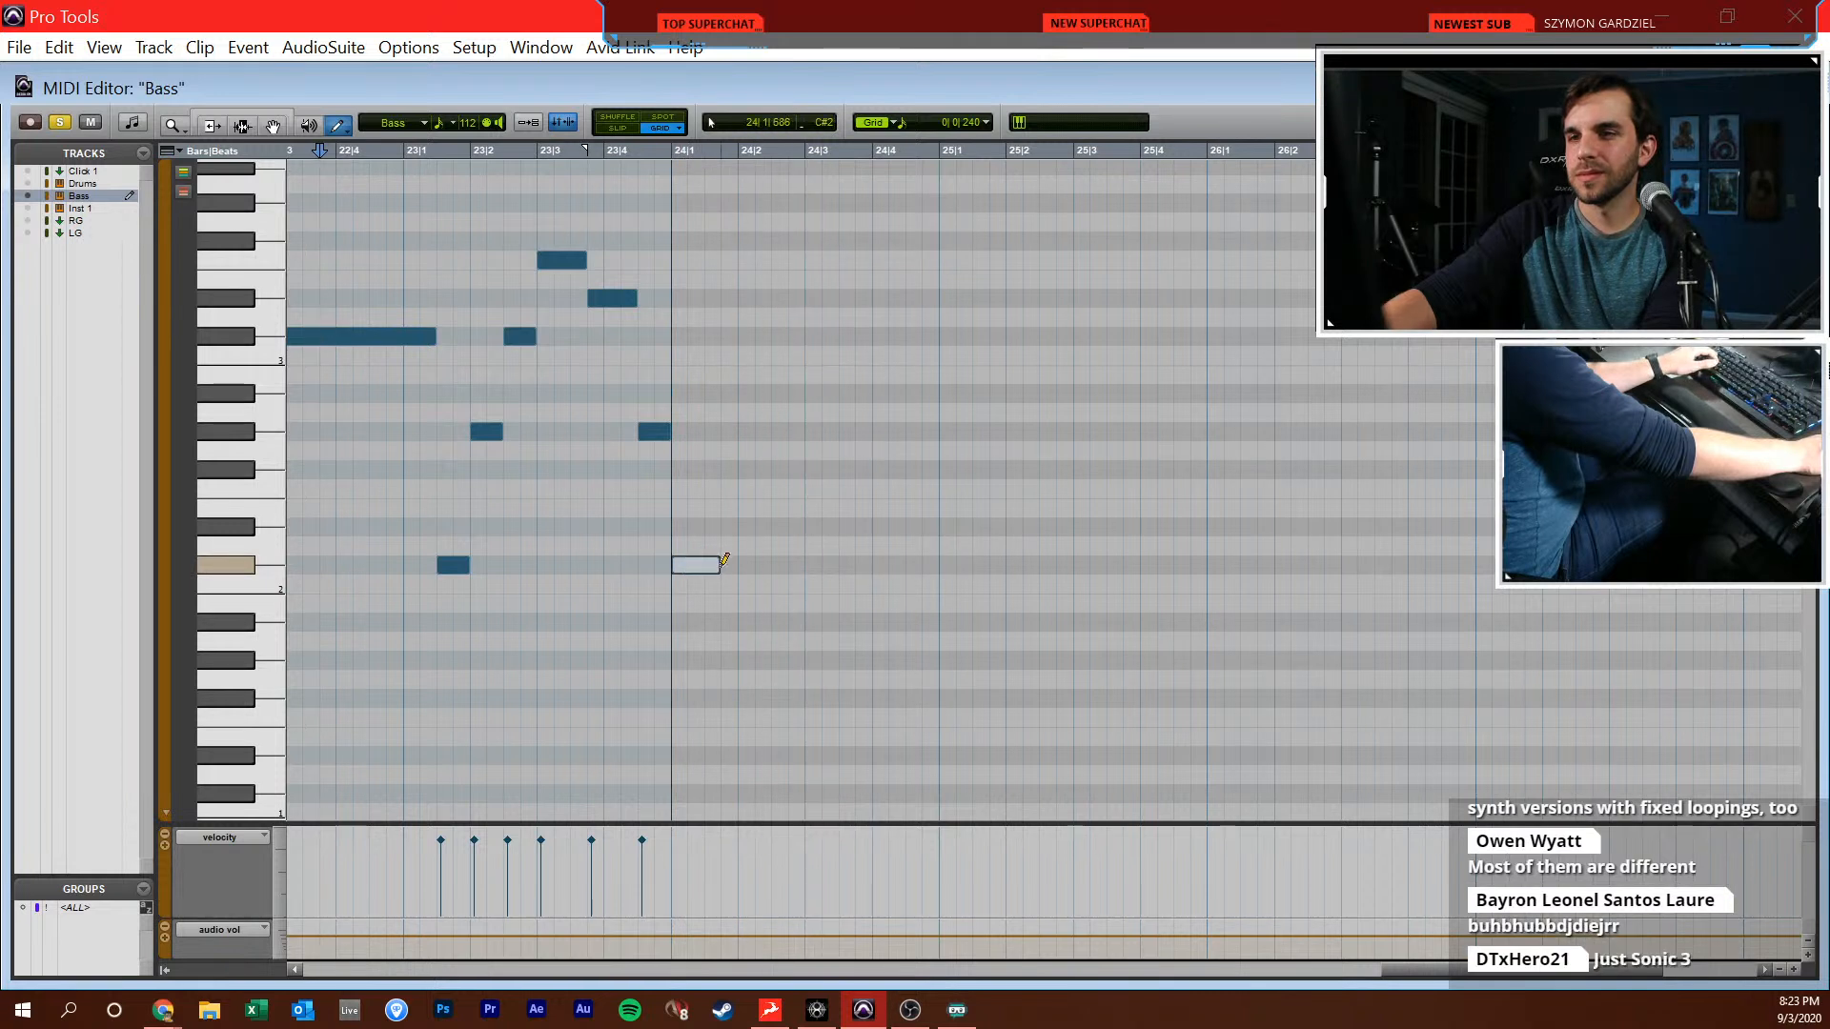
drag(747, 560, 748, 557)
key(F7)
click(676, 508)
key(space)
key(space)
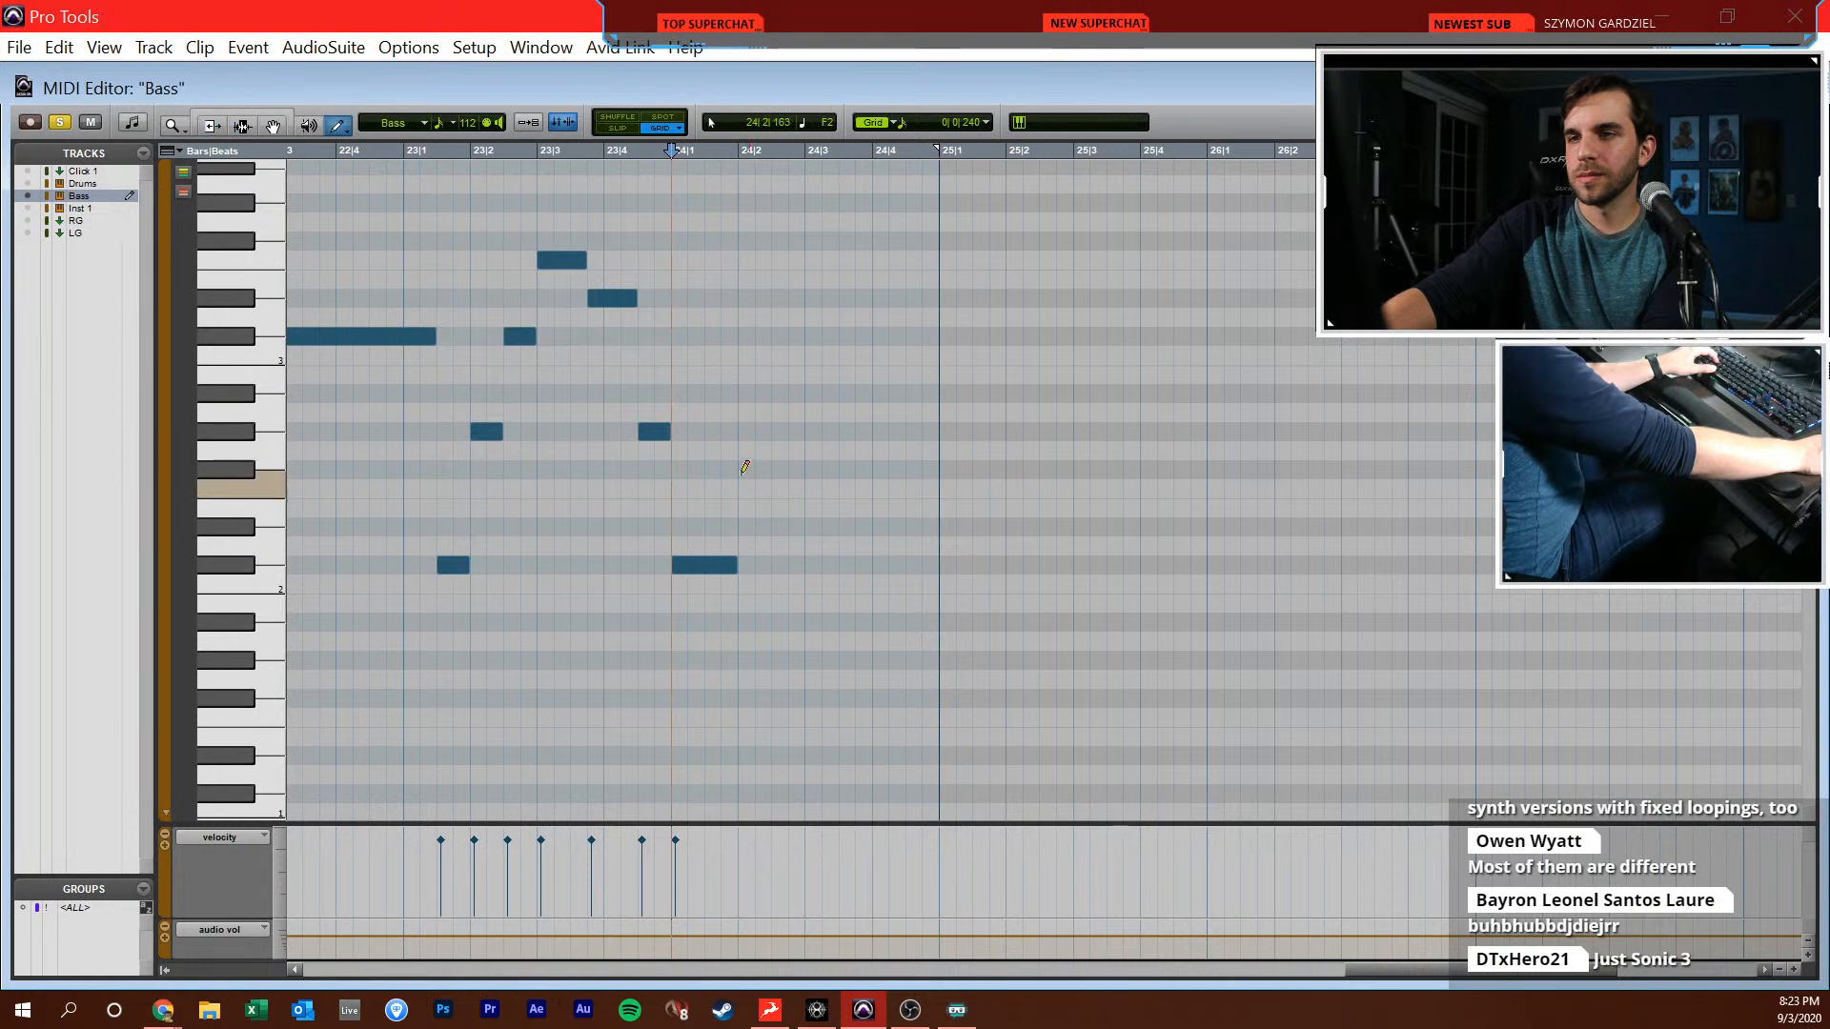
drag(881, 325, 969, 334)
Copy the six-note bass run from 23|1|480 to 24|1|000 and paste it at 25|1|480
drag(441, 552, 442, 511)
click(657, 511)
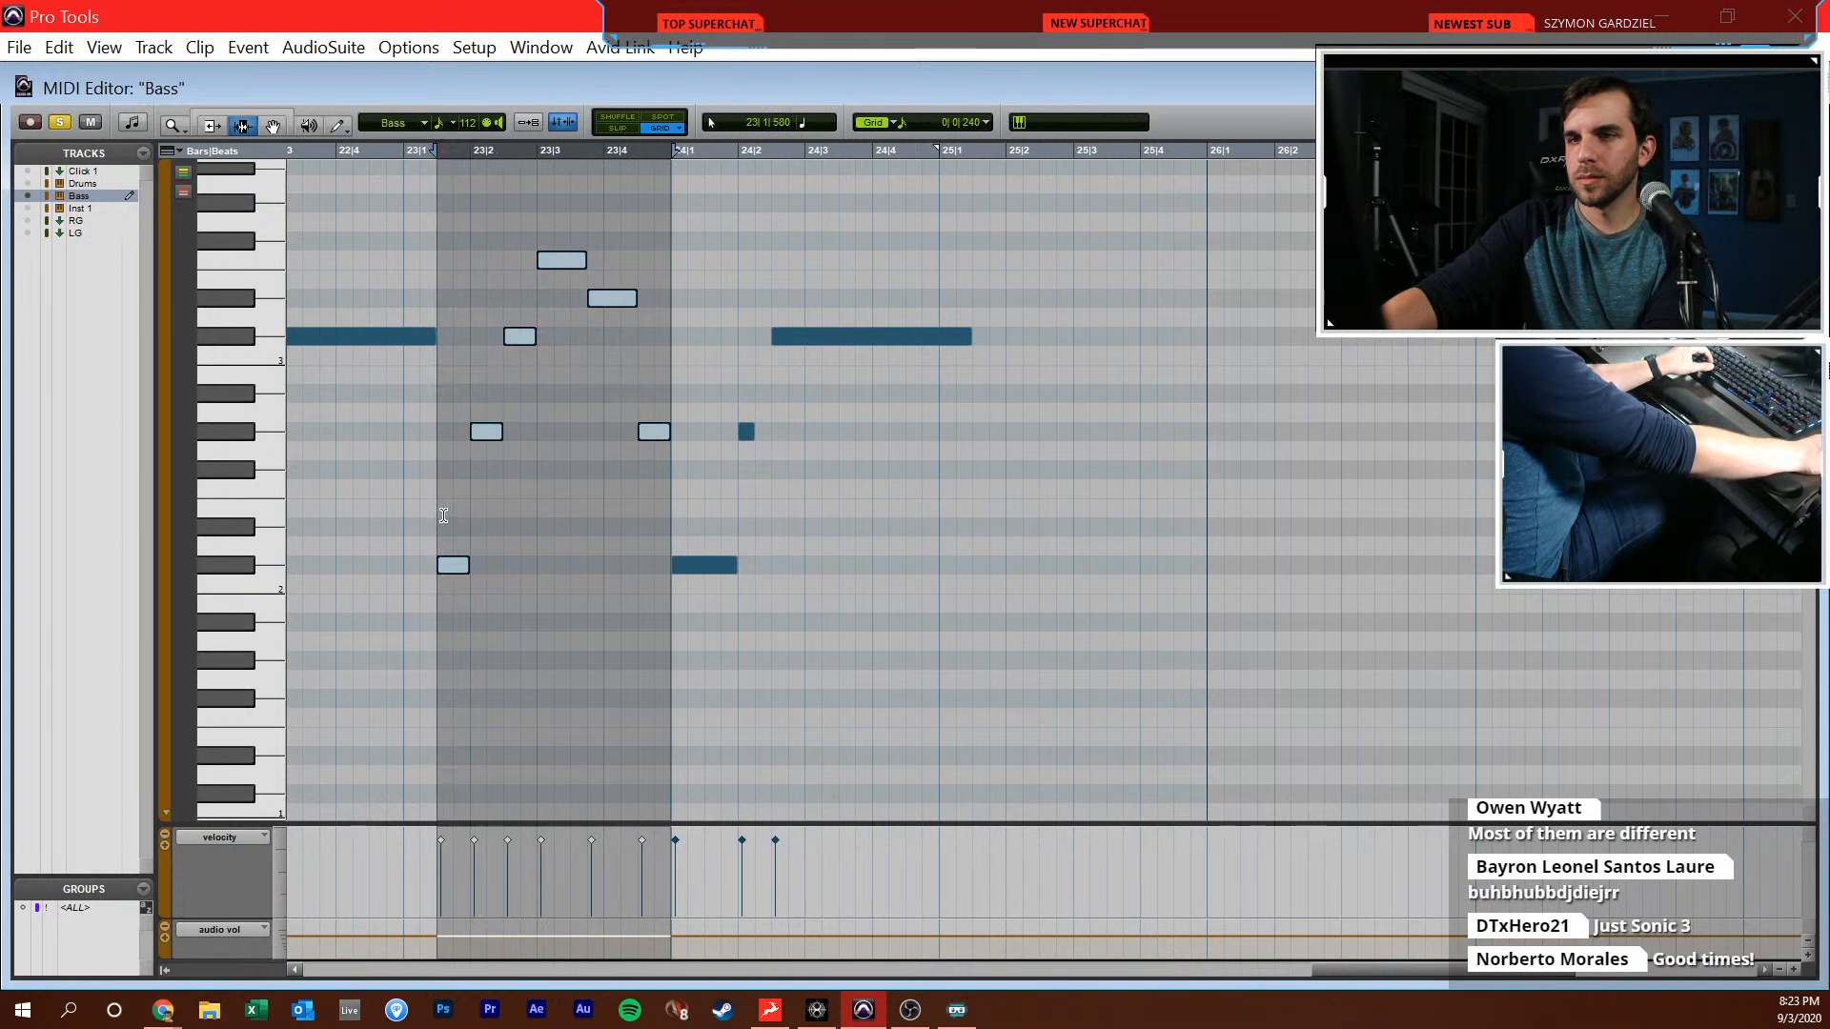
click(889, 491)
click(976, 459)
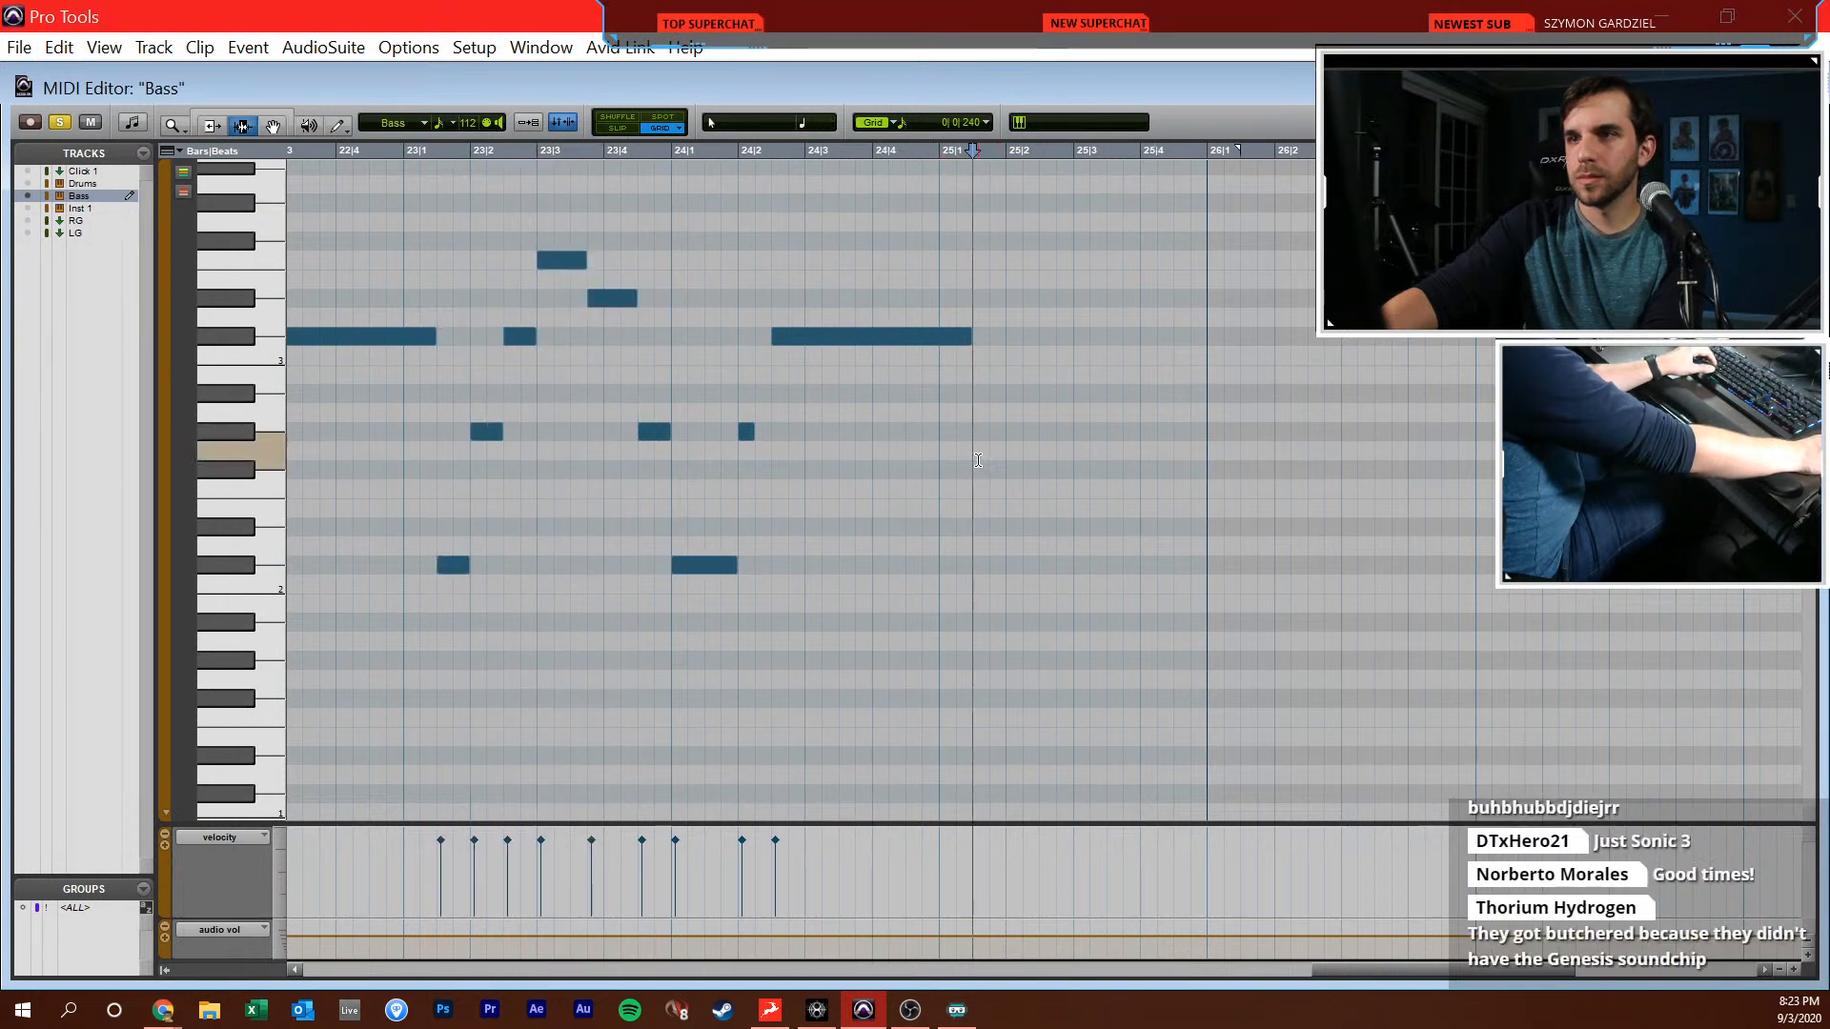
key(ctrl+v)
Play the pasted bass run in bar 25 against the reference track
click(888, 461)
key(space)
scroll(901, 443, right, 2)
click(904, 442)
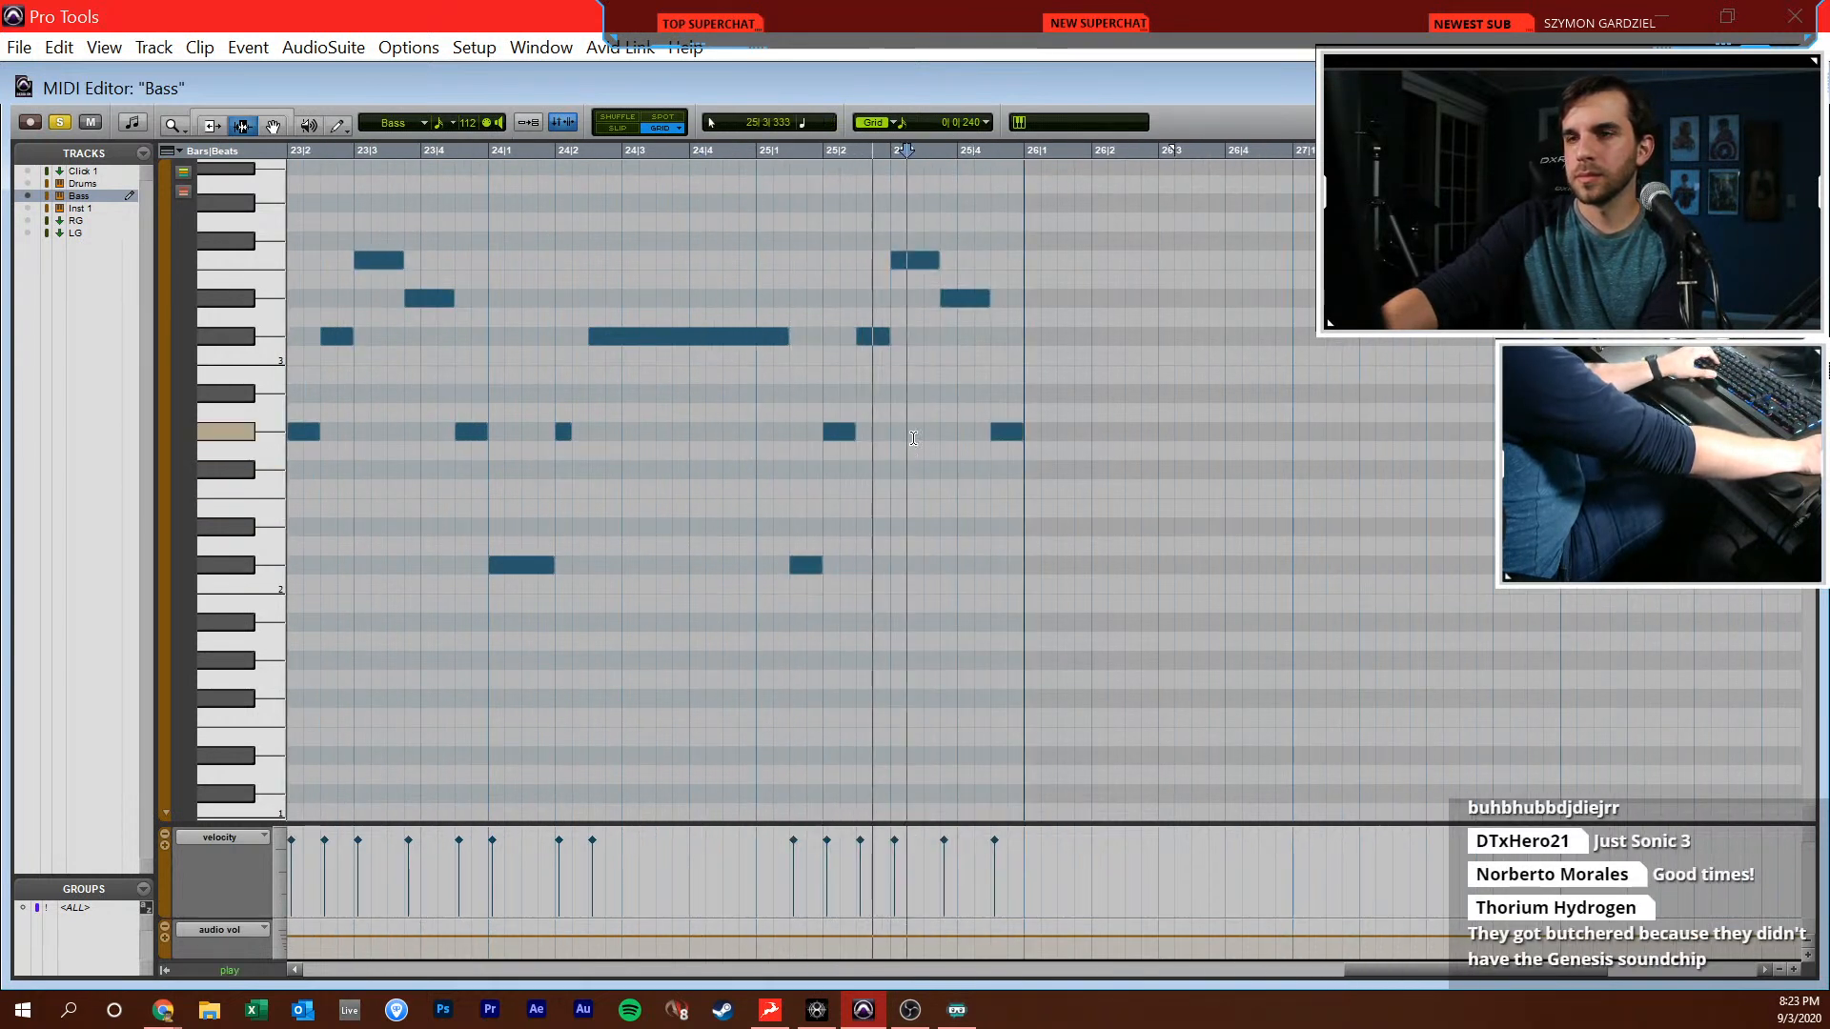
Draw a one-beat C#2 at 26|1|000, a sixteenth G#2 at 26|2|000 and a C#3 held from 26|2|480 to bar 27
scroll(901, 444, right, 7)
key(F10)
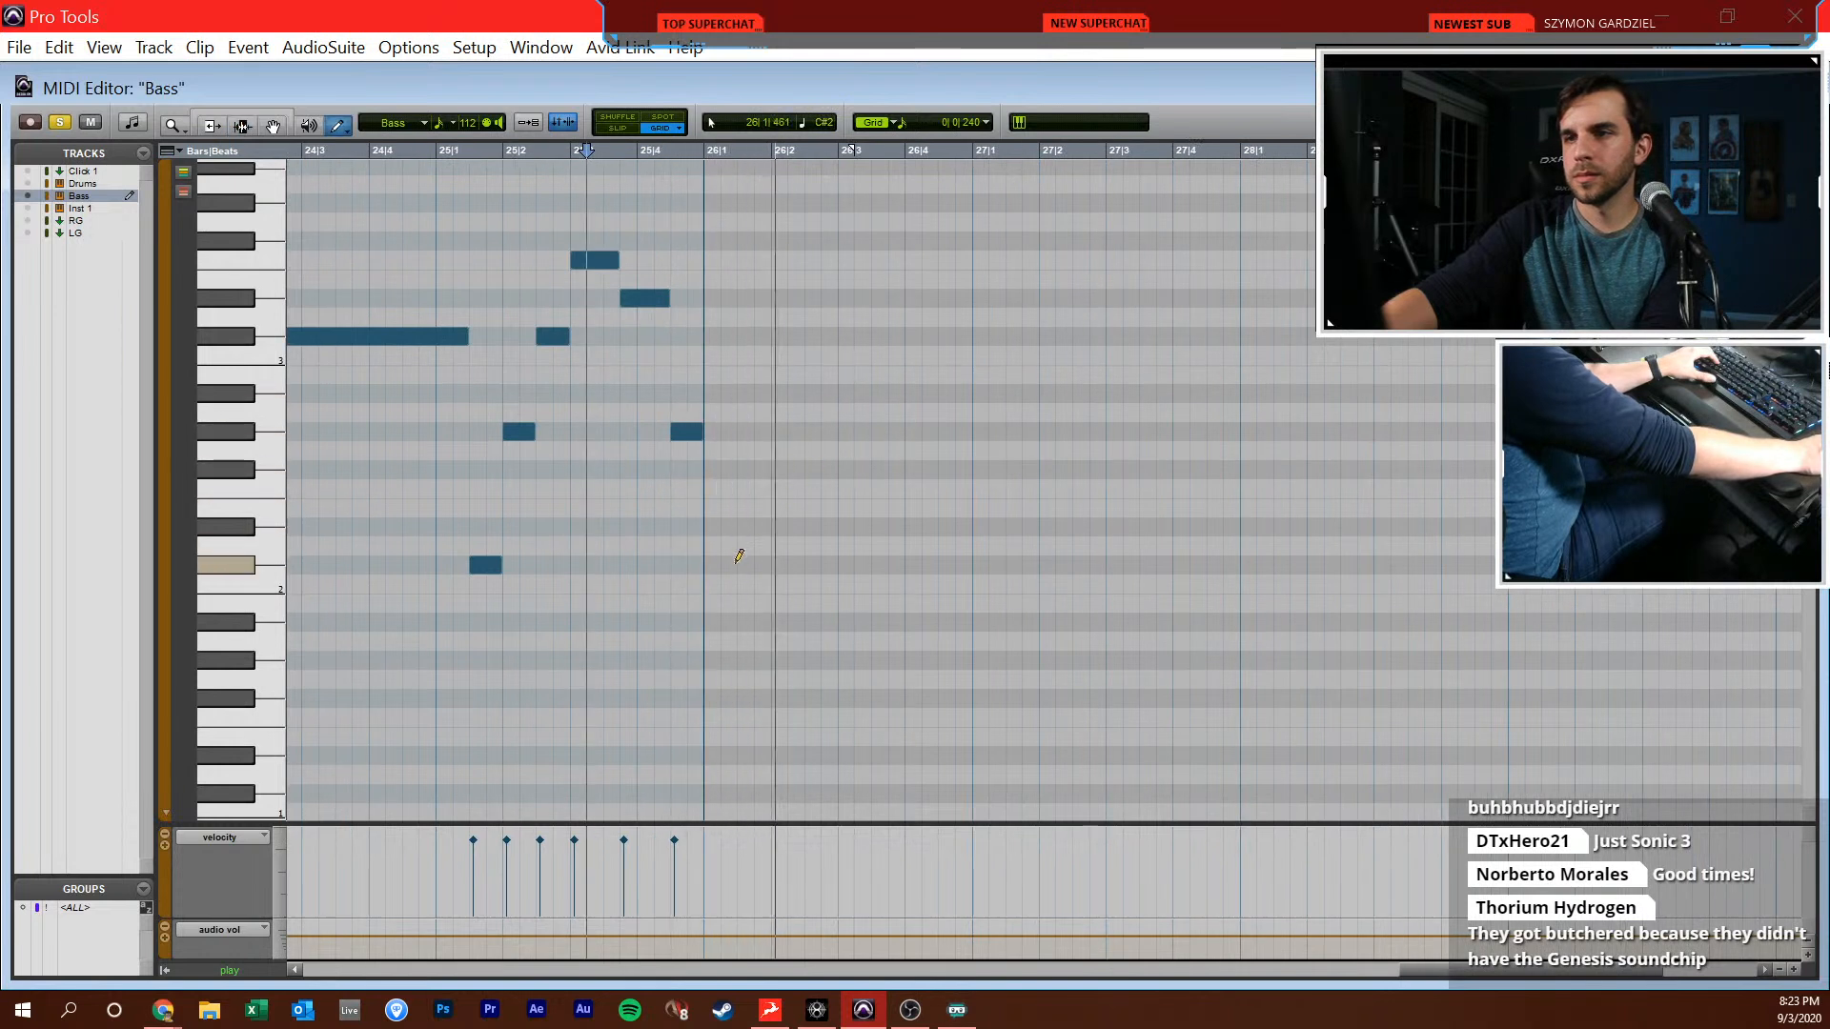
drag(757, 562, 777, 549)
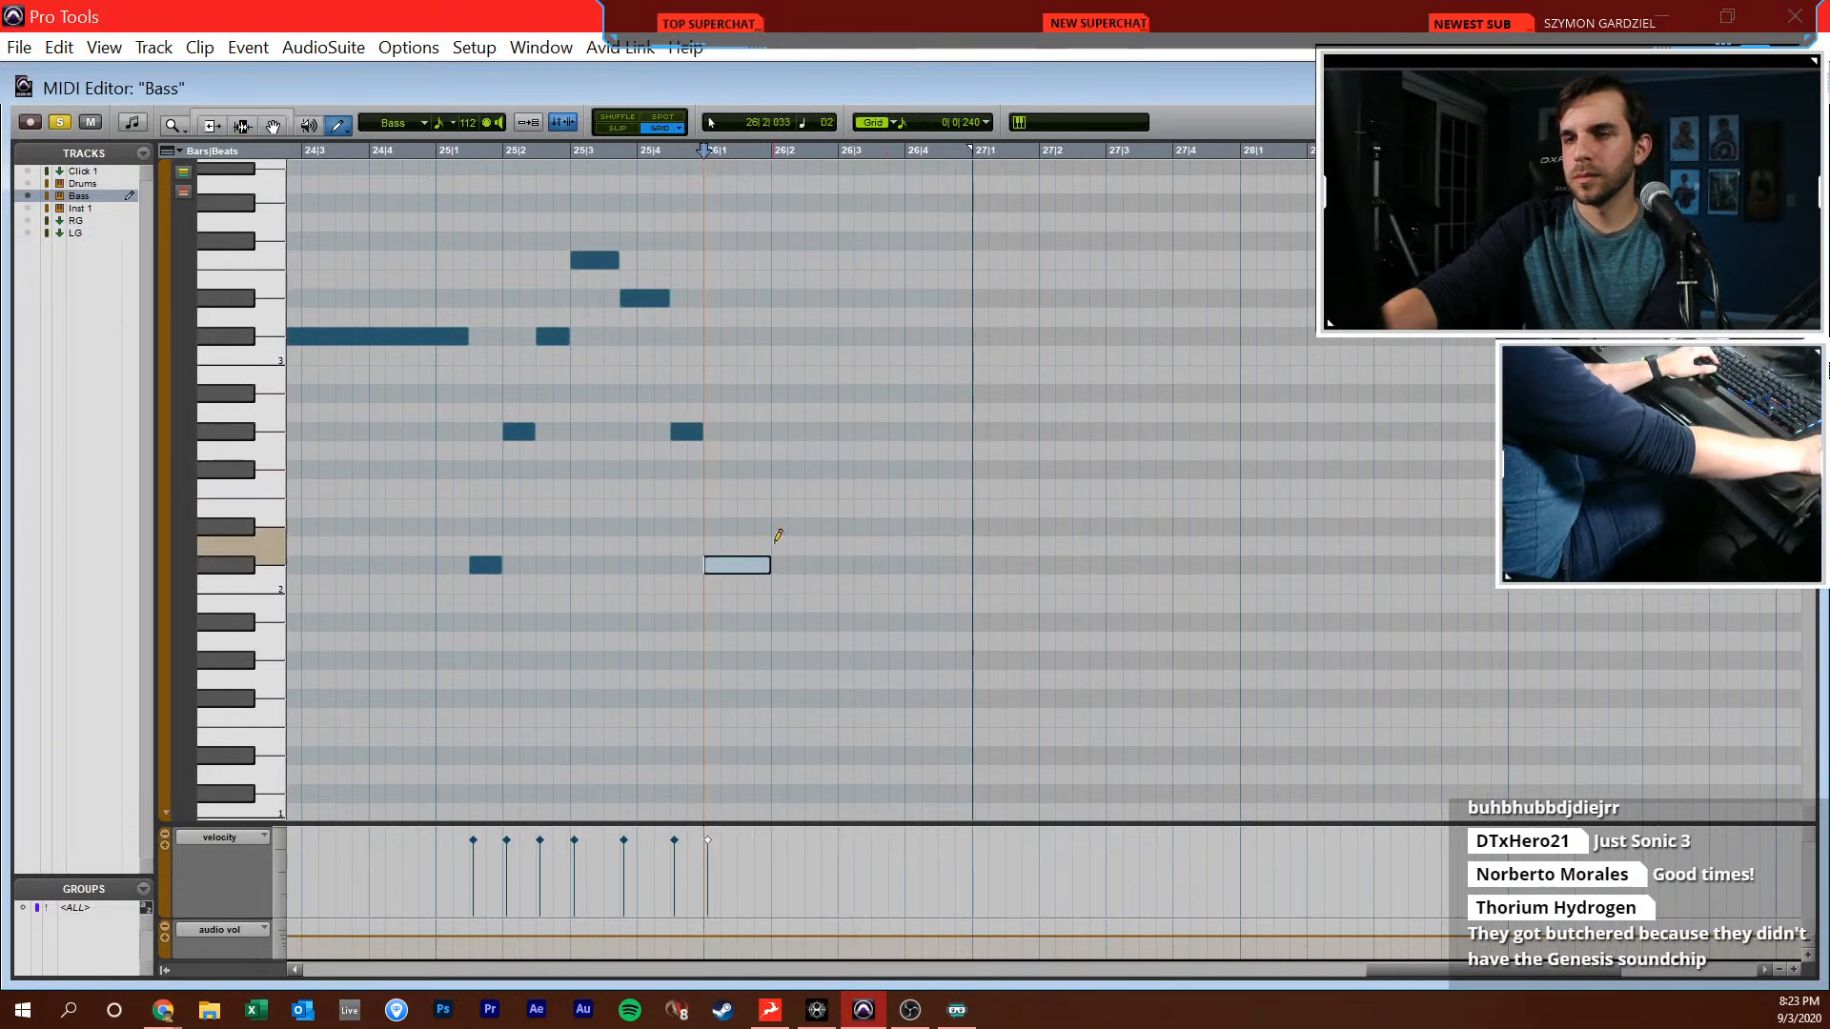
click(788, 434)
drag(822, 335, 902, 333)
key(space)
scroll(927, 370, right, 2)
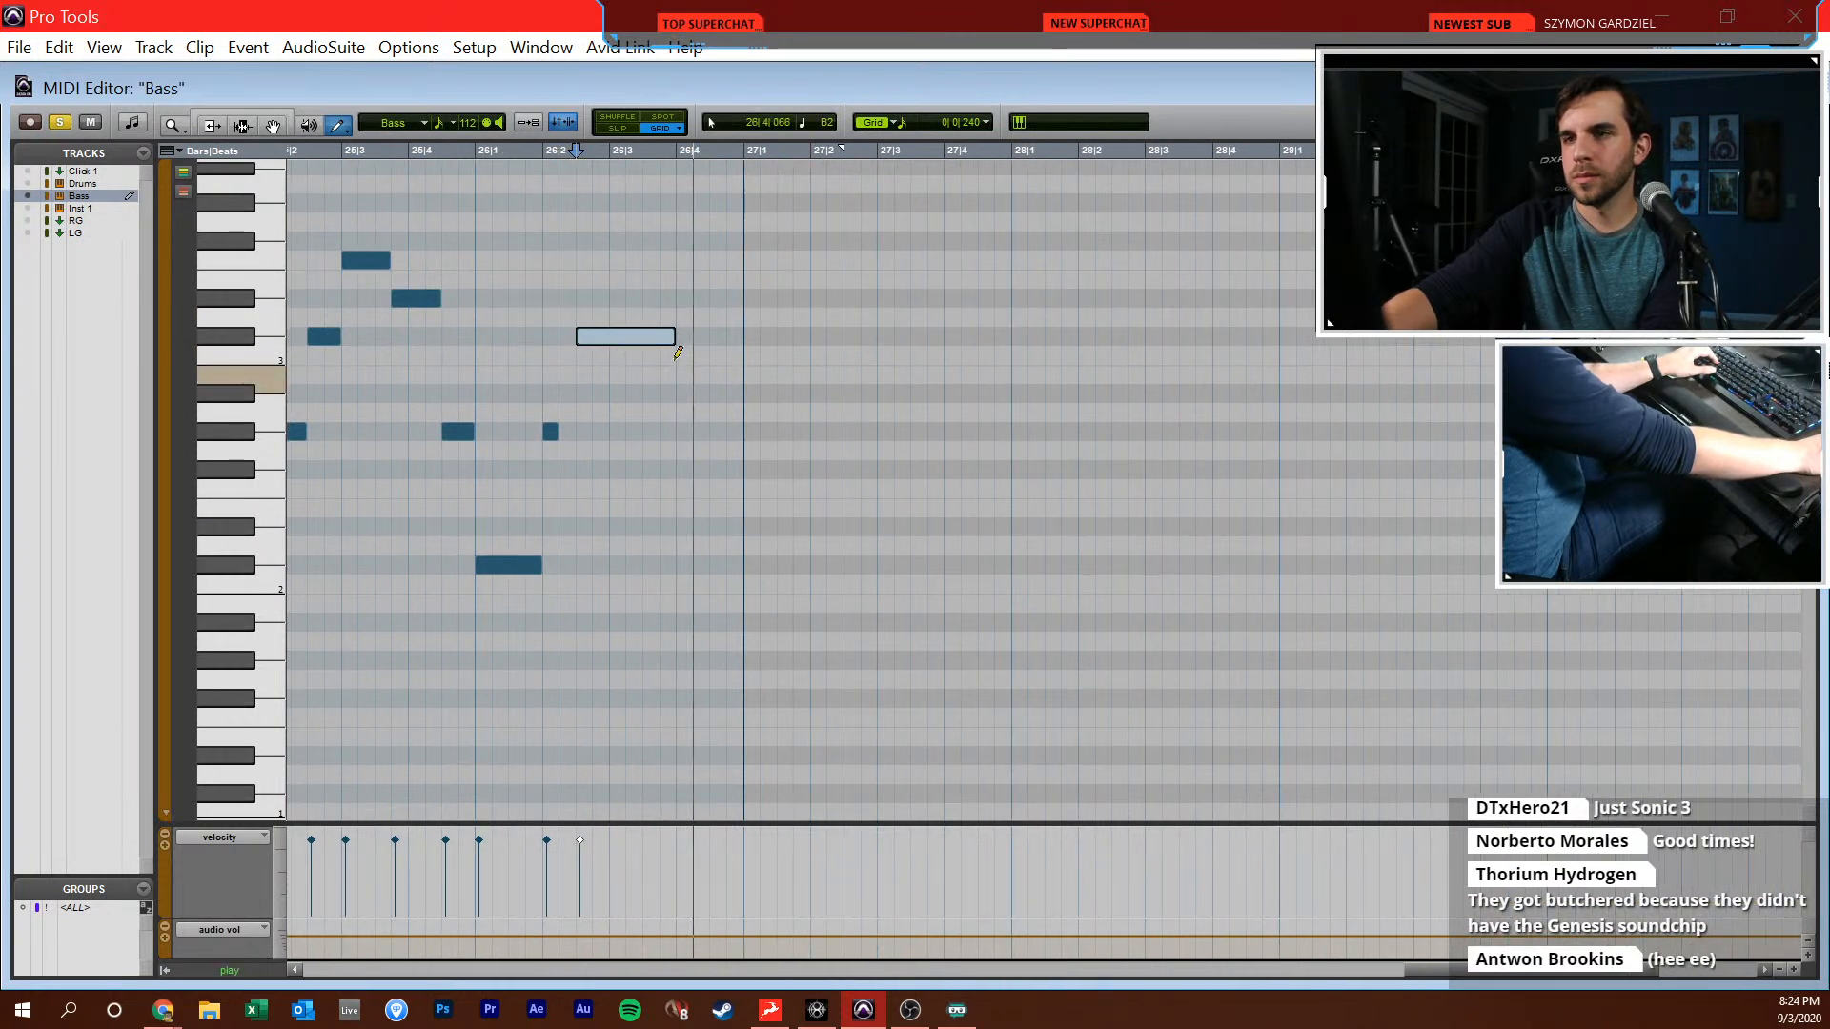
drag(666, 335, 742, 336)
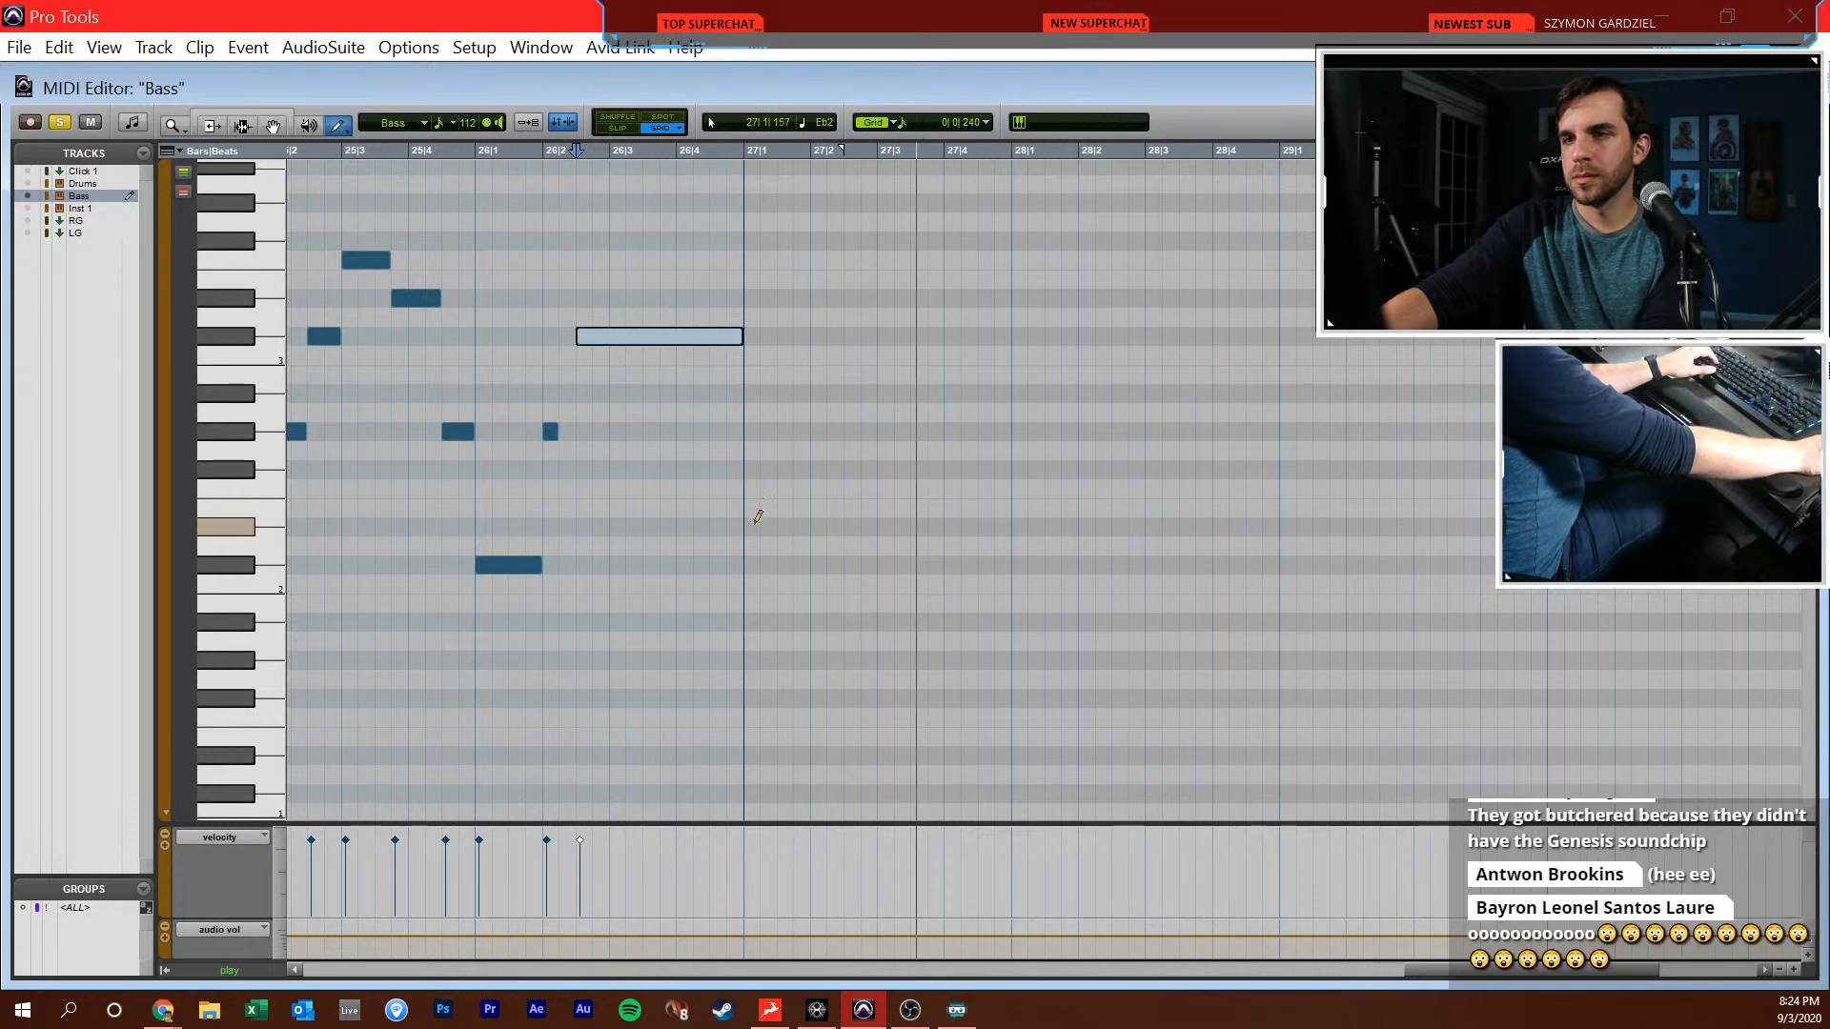
Duplicate the bass phrase from 25|1|480 to 27|1|480 so it repeats through the end of bar 30
key(r)
key(F7)
mouse_move(643, 527)
mouse_down()
mouse_move(895, 467)
mouse_move(908, 447)
mouse_up()
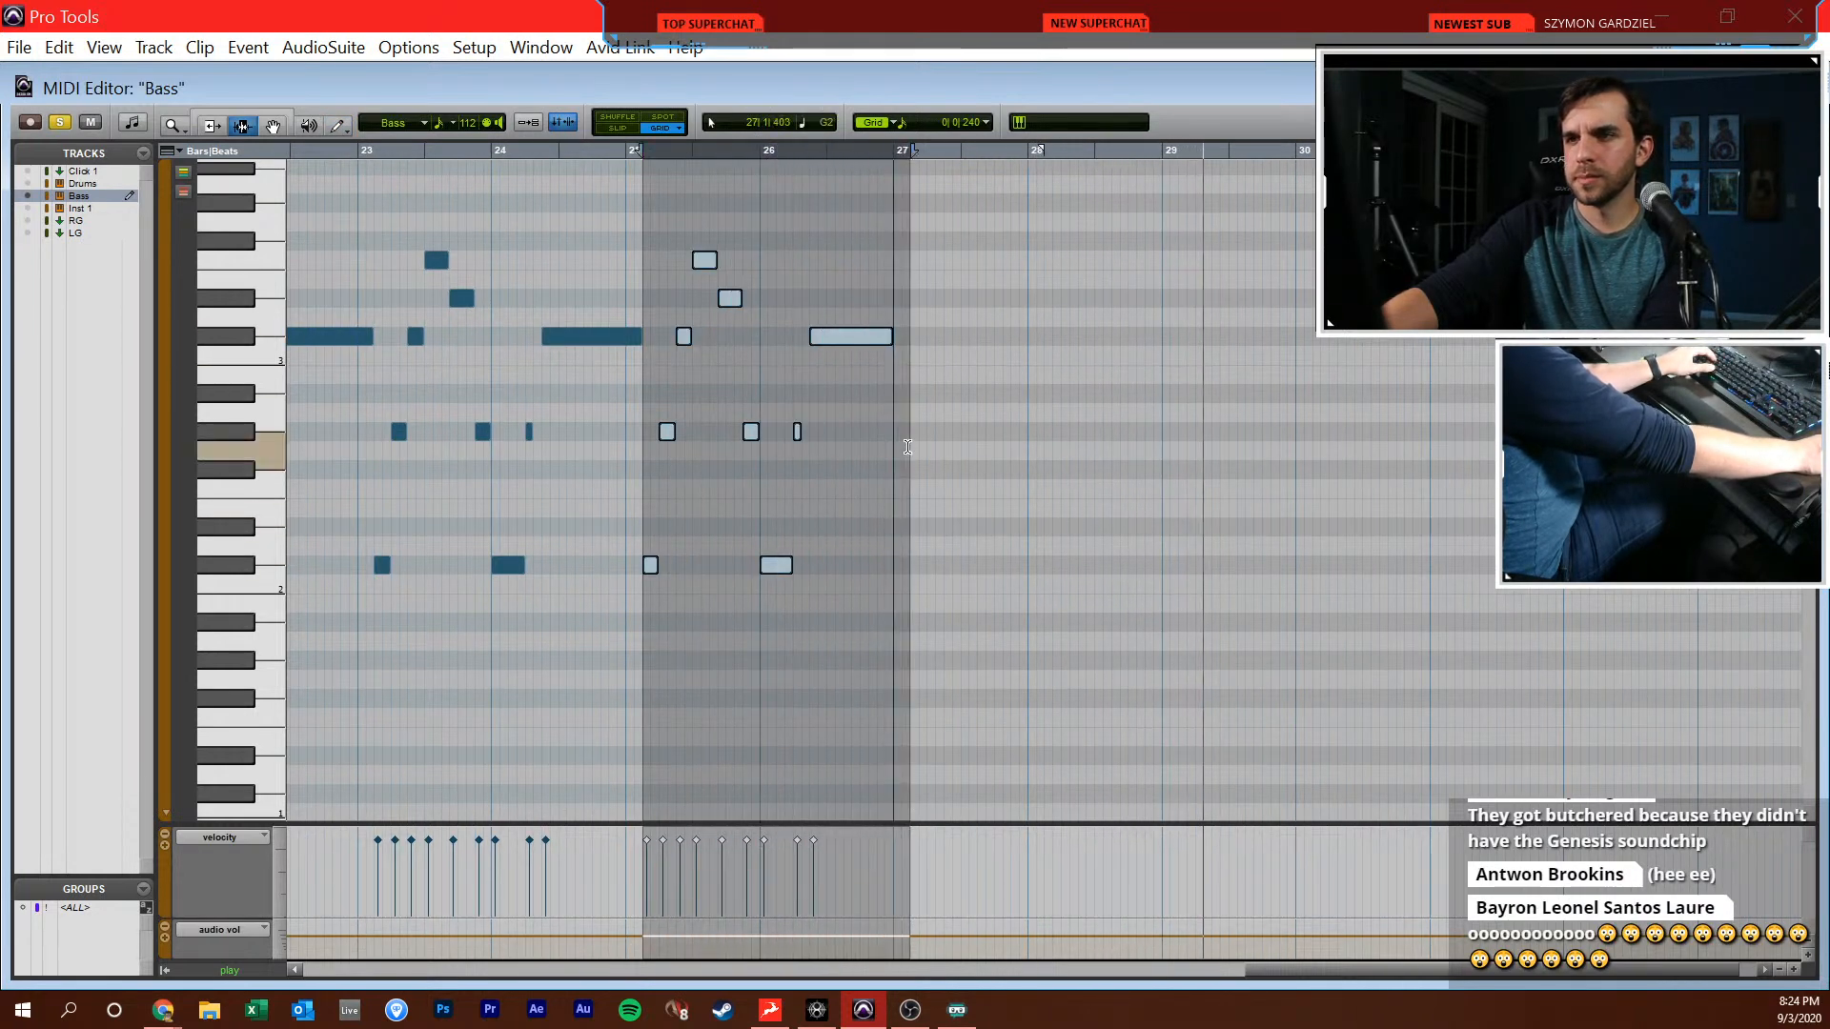
key(ctrl+d)
key(ctrl+d)
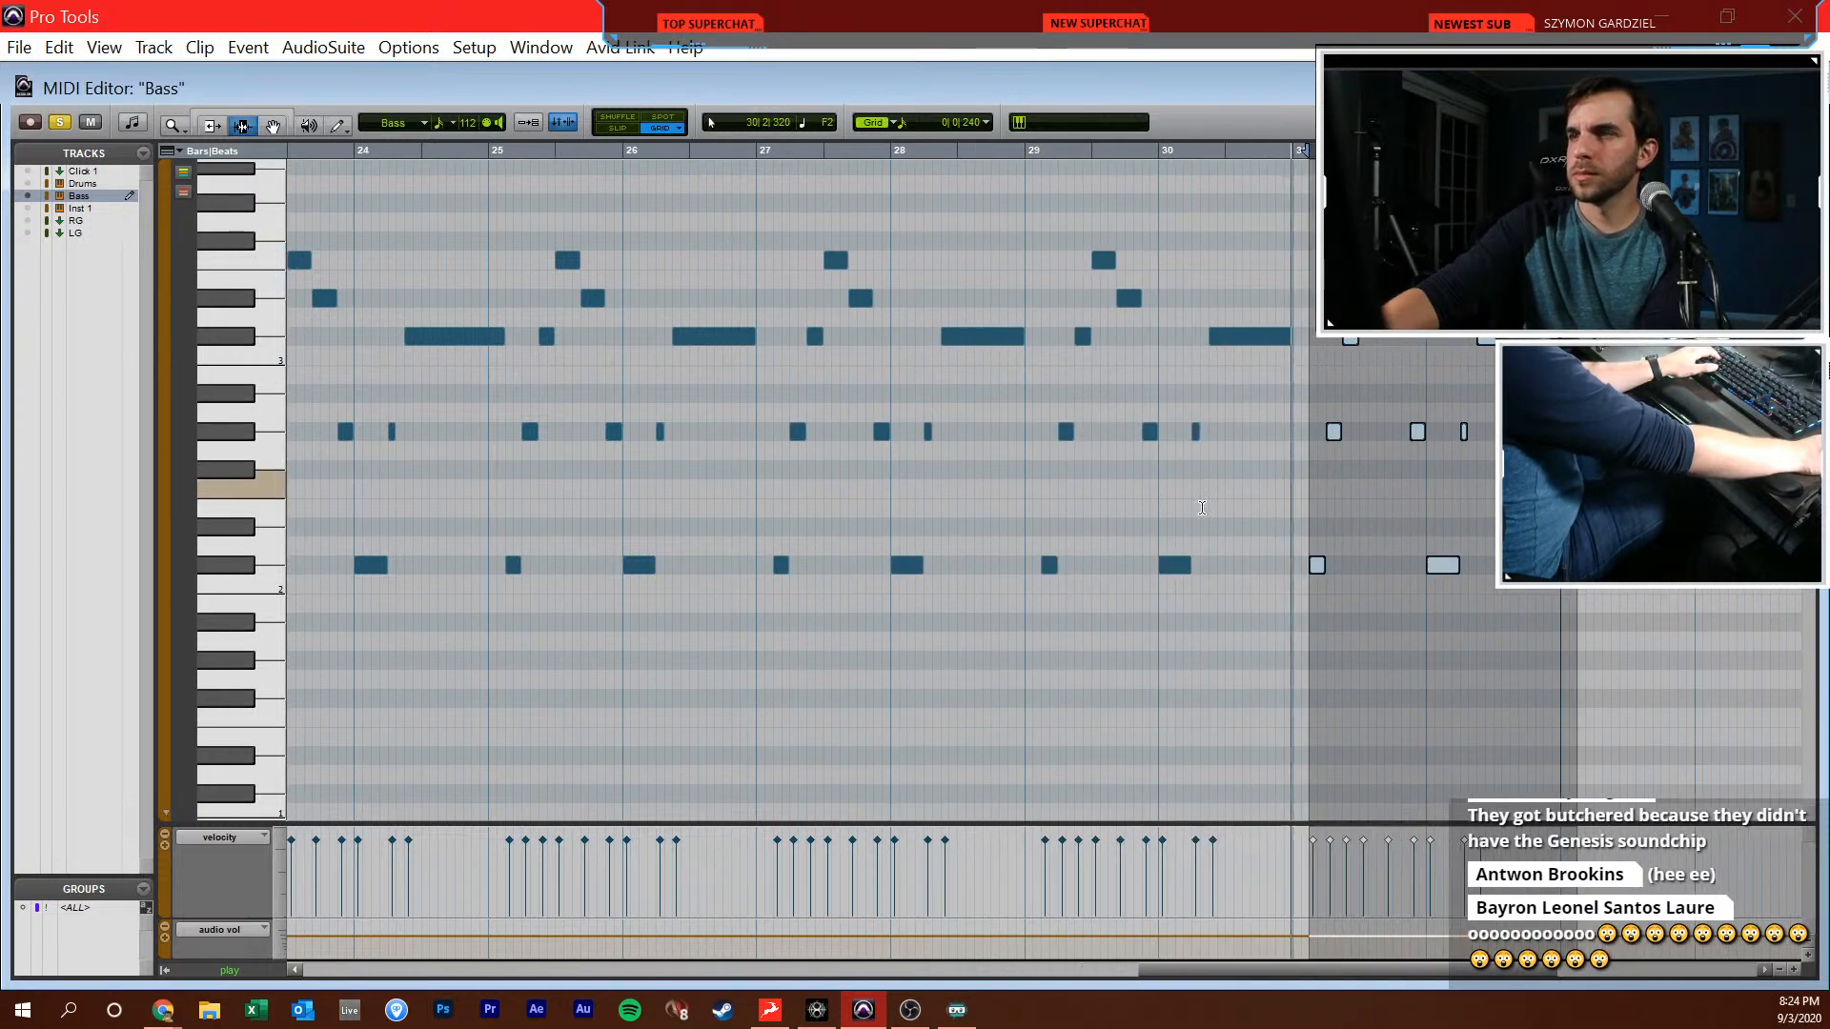
click(1201, 472)
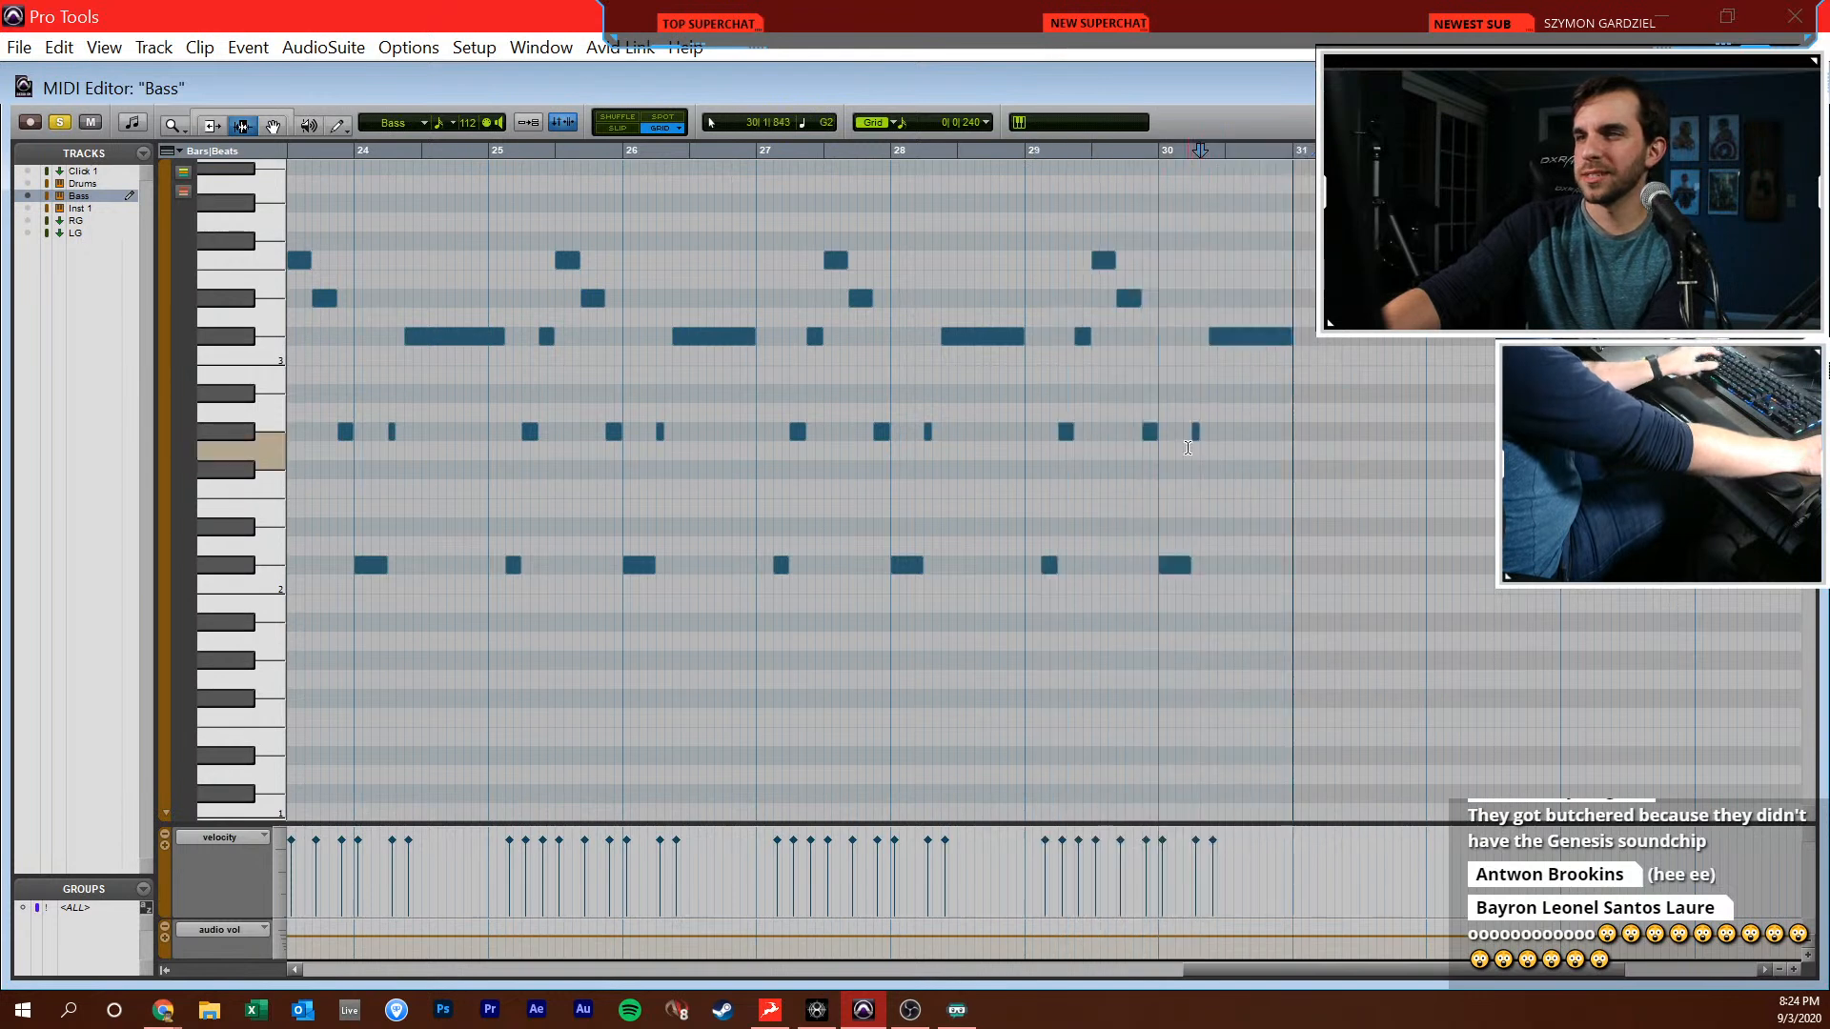
Return to the Edit window and play the extended bass line against the reference track
scroll(1182, 453, down, 1)
scroll(667, 448, left, 1)
click(588, 460)
key(ctrl+w)
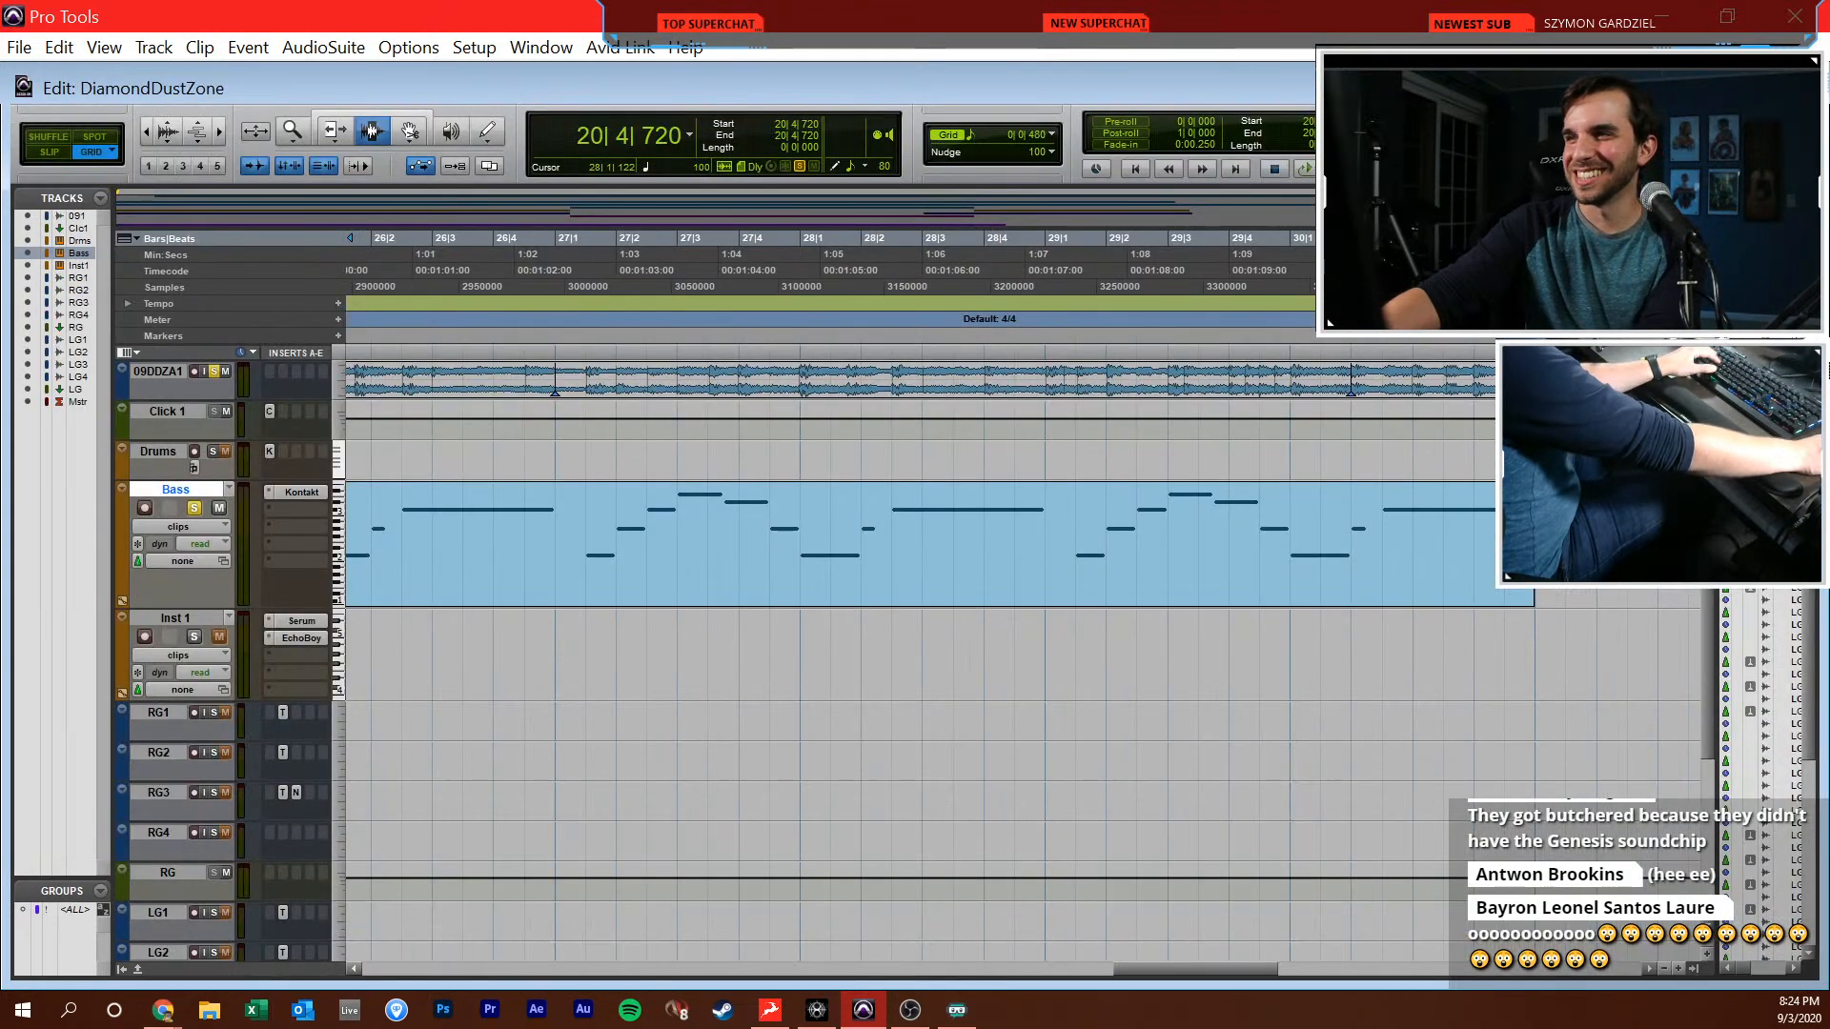
key(space)
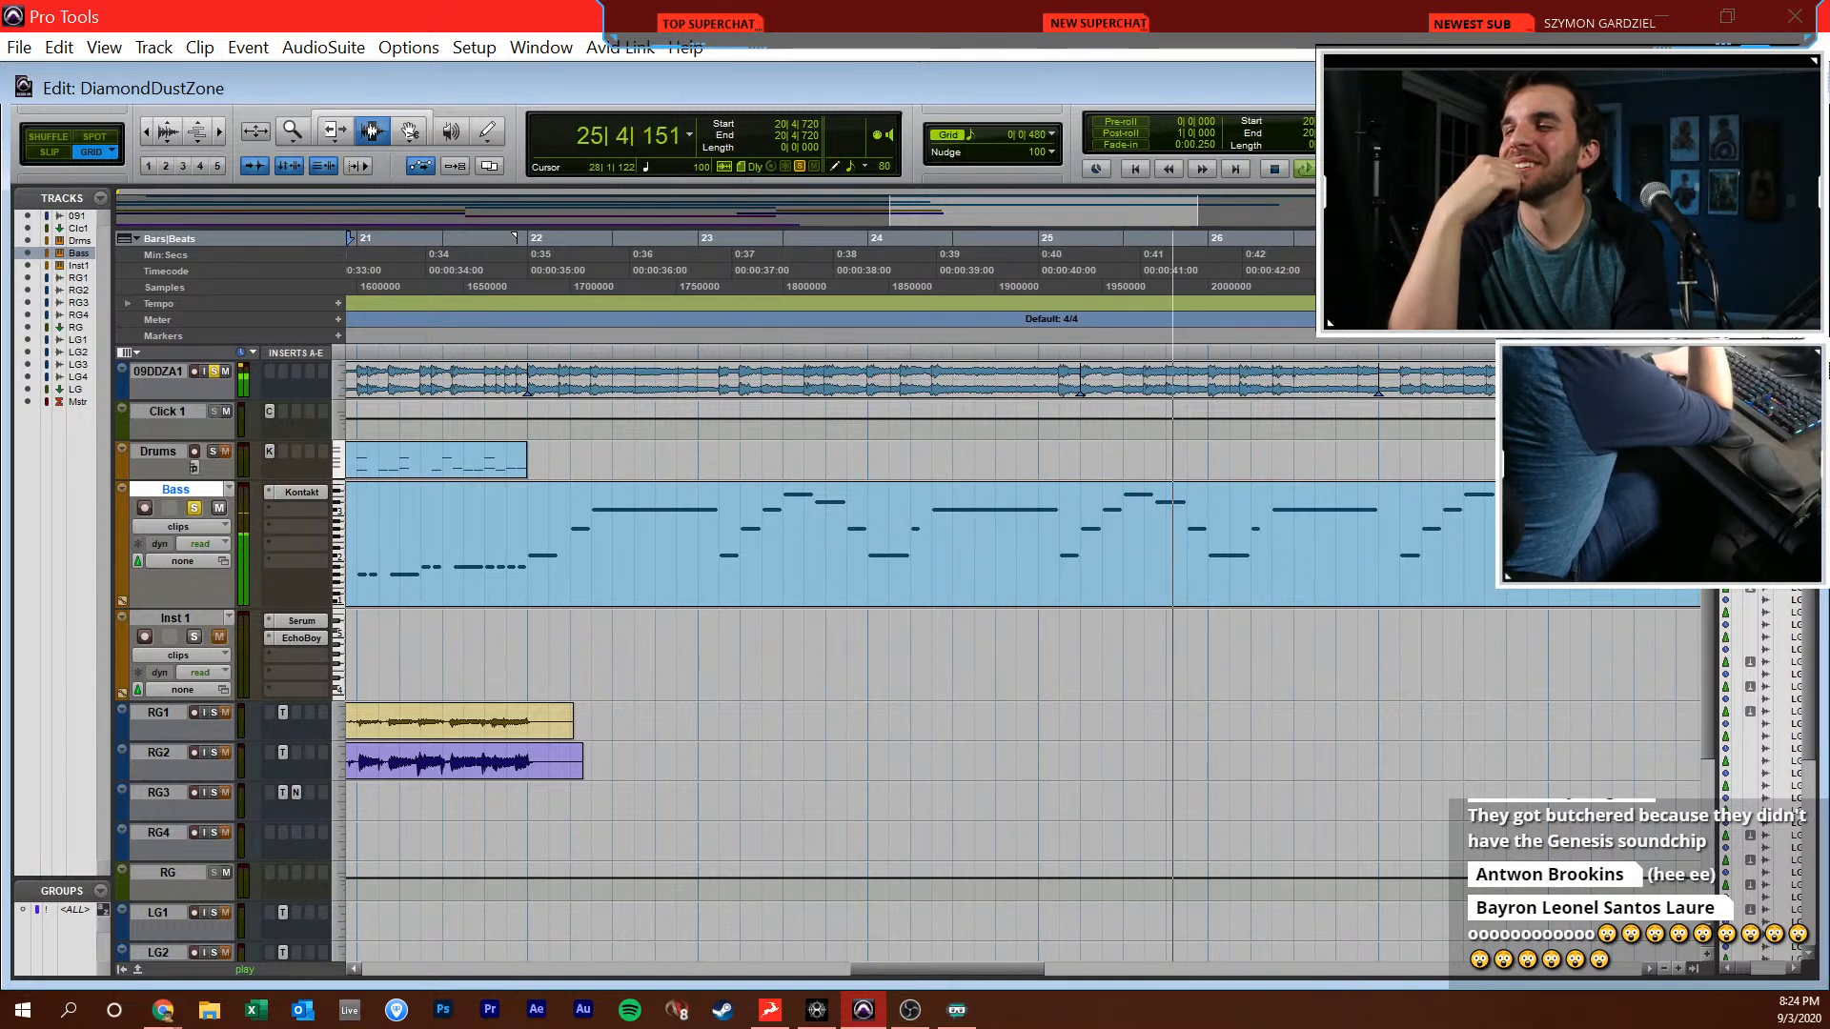
key(space)
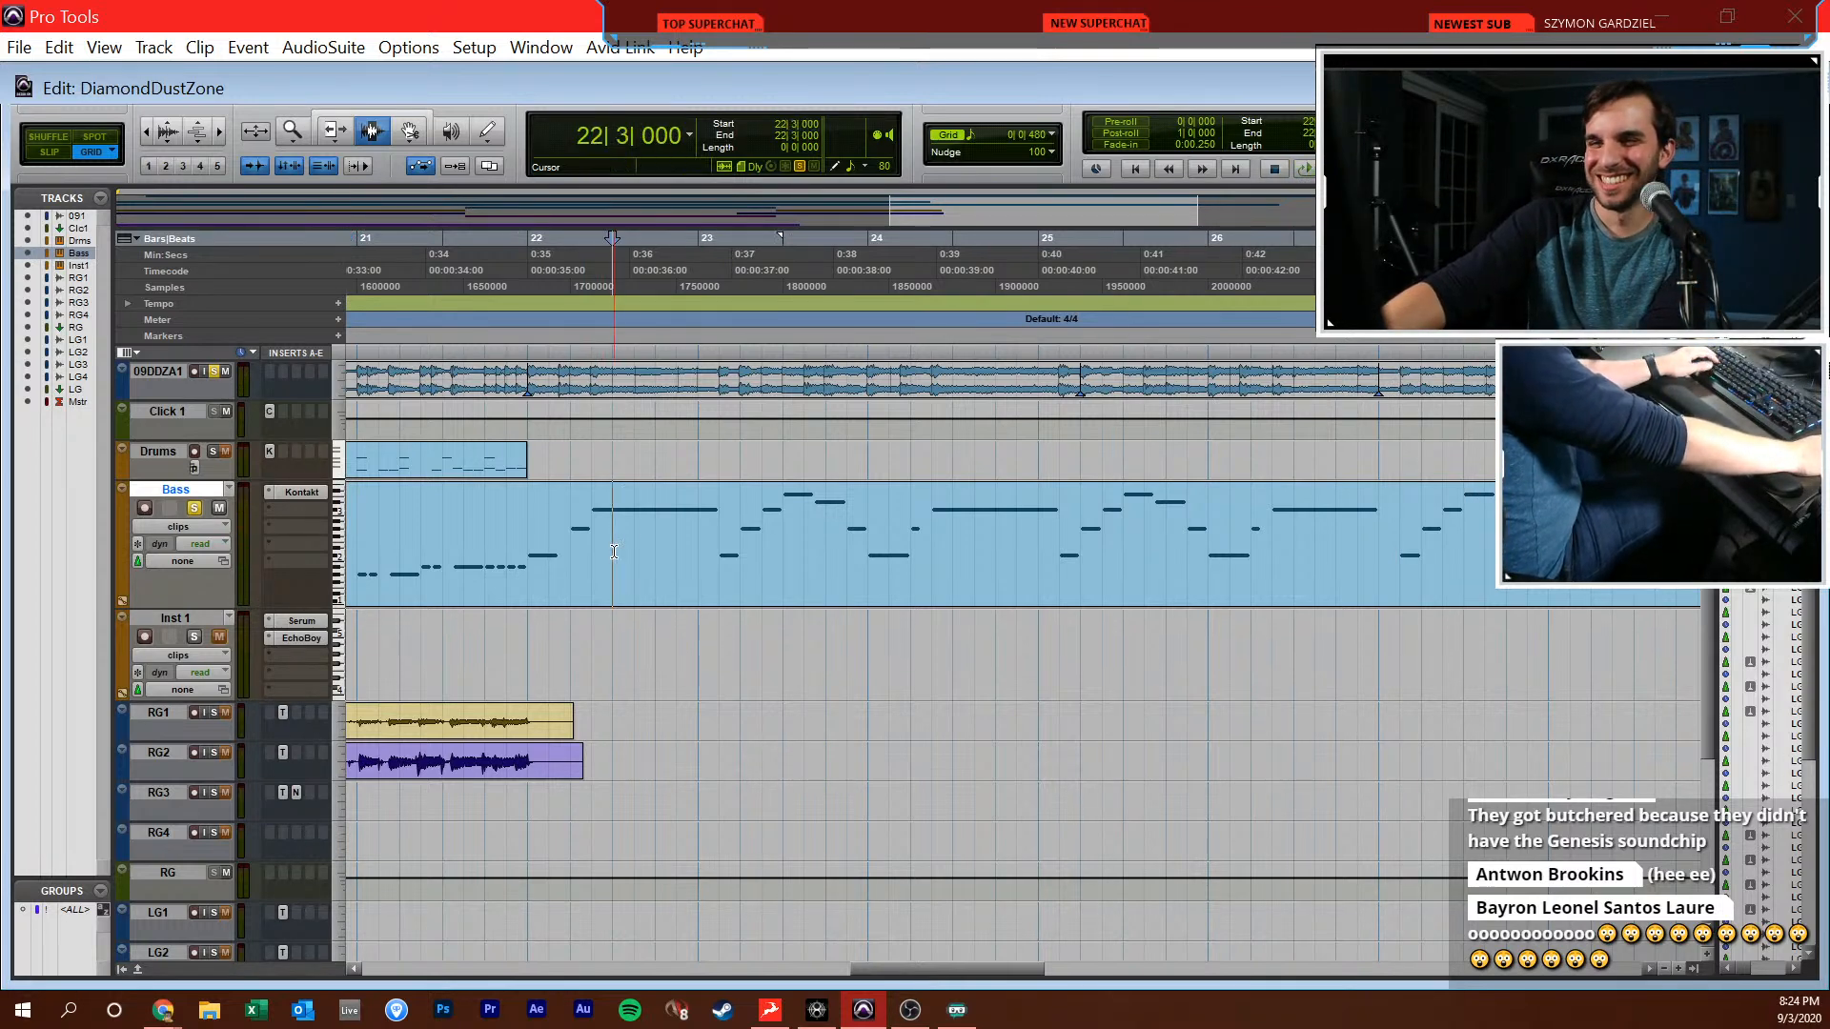
key(space)
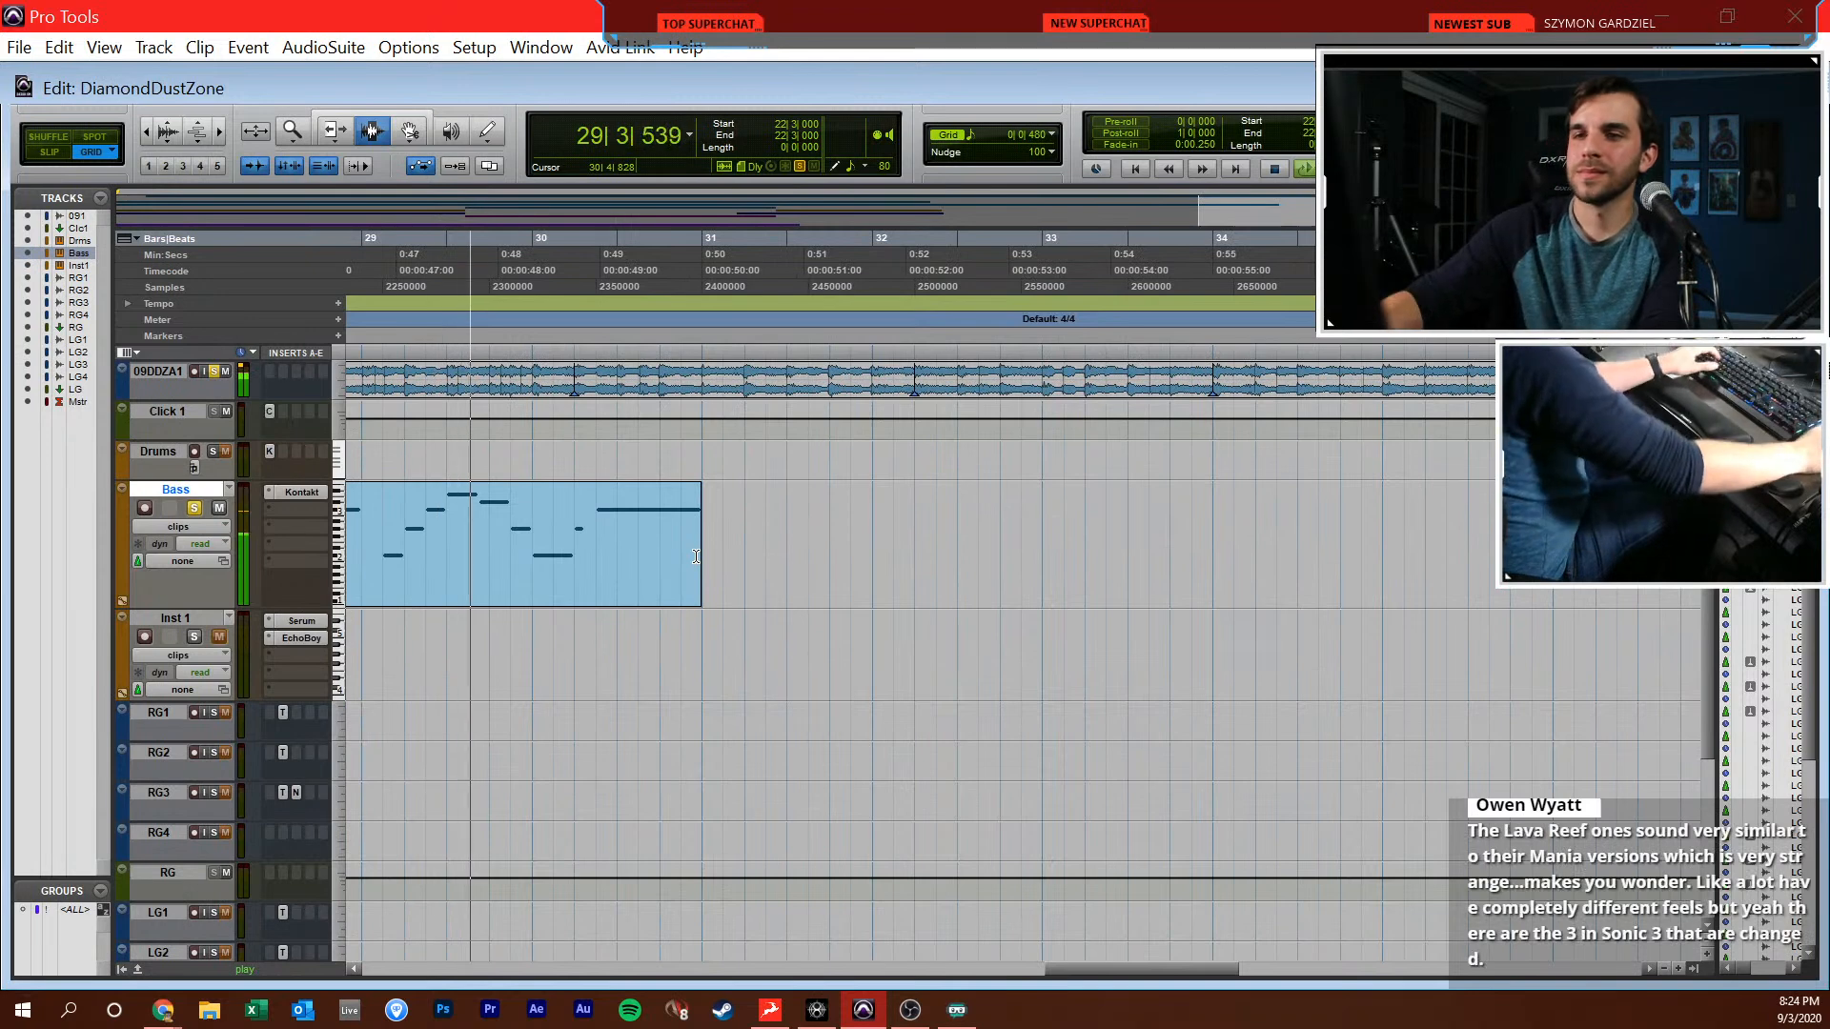
click(682, 551)
key(space)
Shorten the last bass C#3 to end at 30|3|480 and add half-beat C#2, G#2 and C#3 notes from 30|3|480 to bar 31
double_click(612, 525)
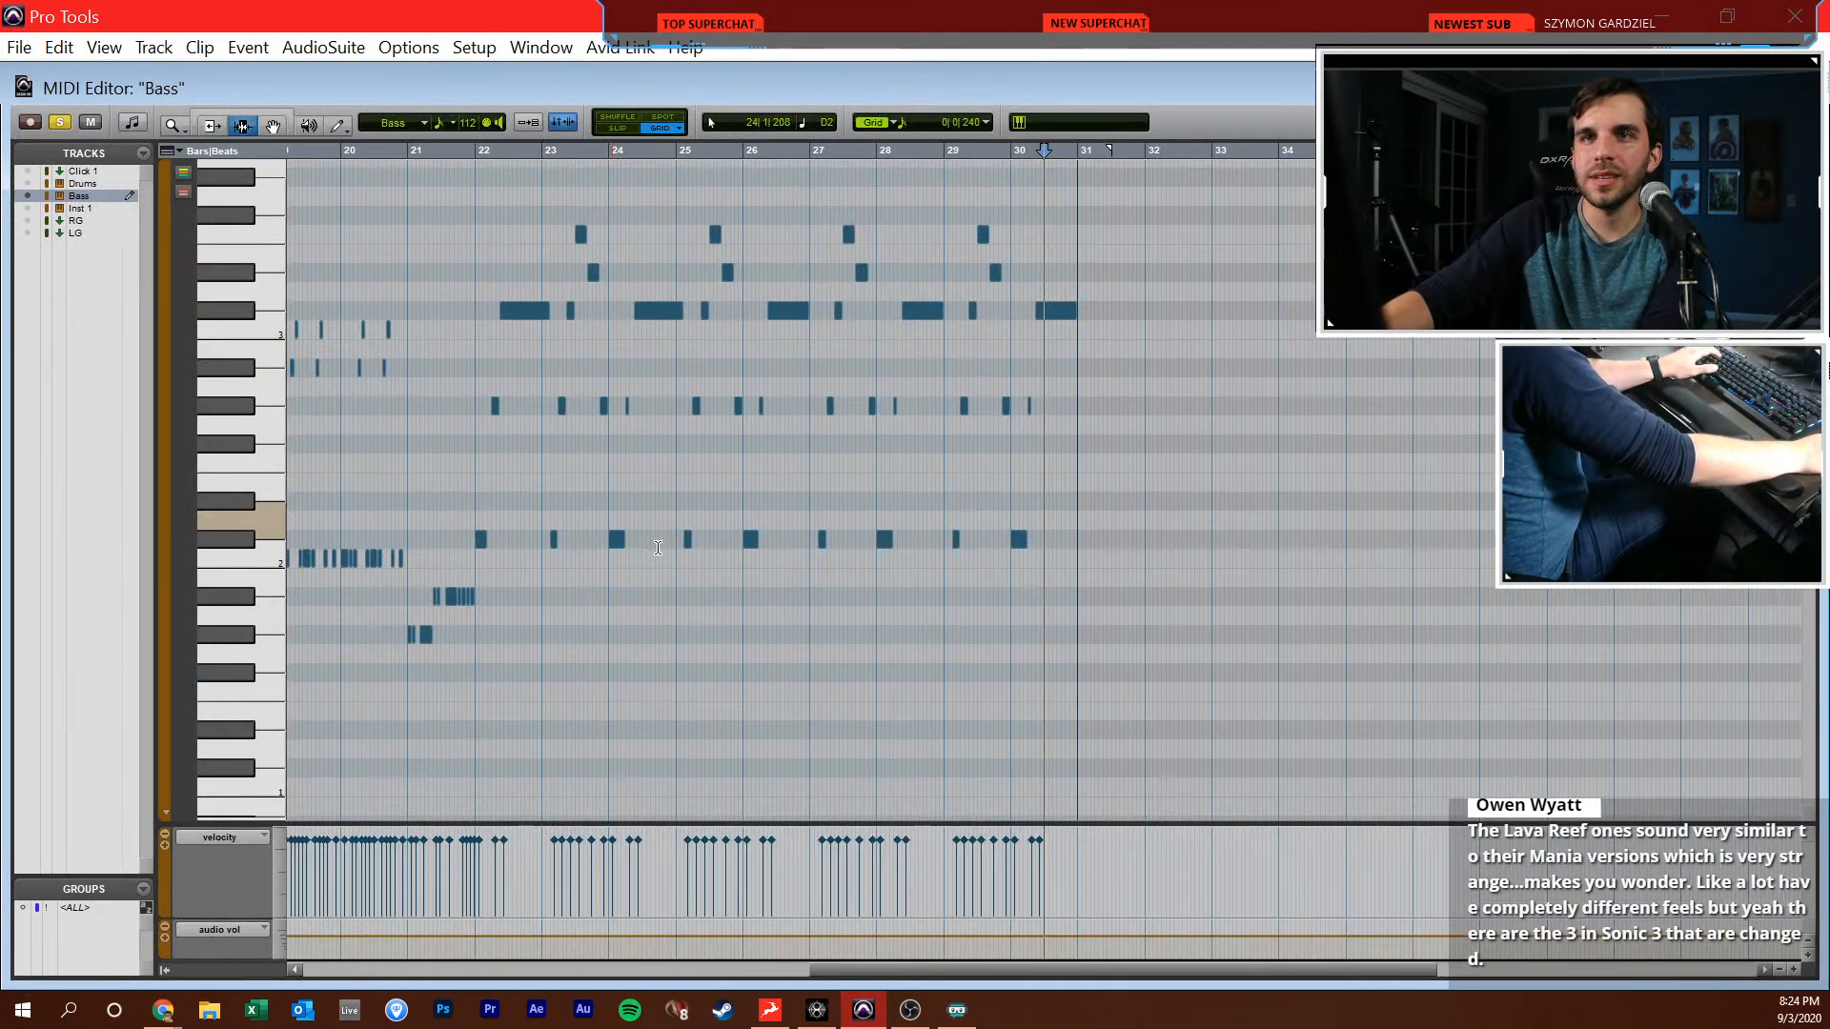
key(t)
key(t)
key(F6)
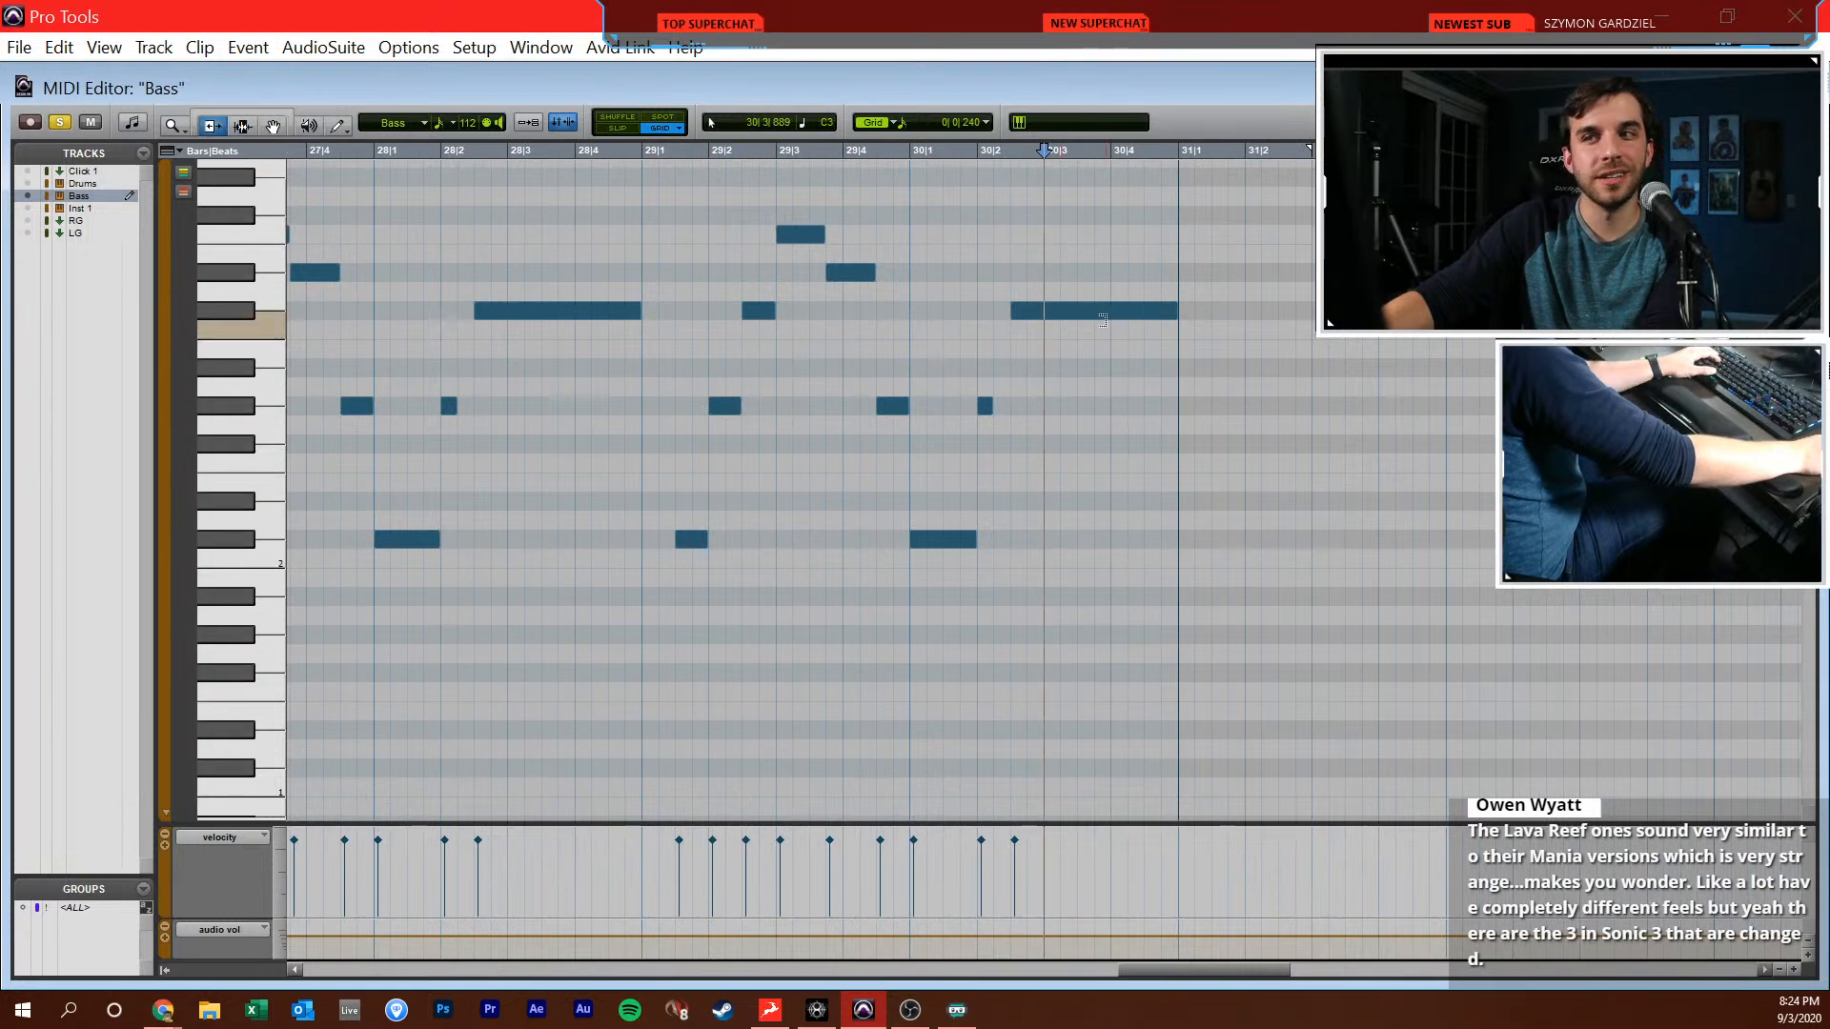
key(F7)
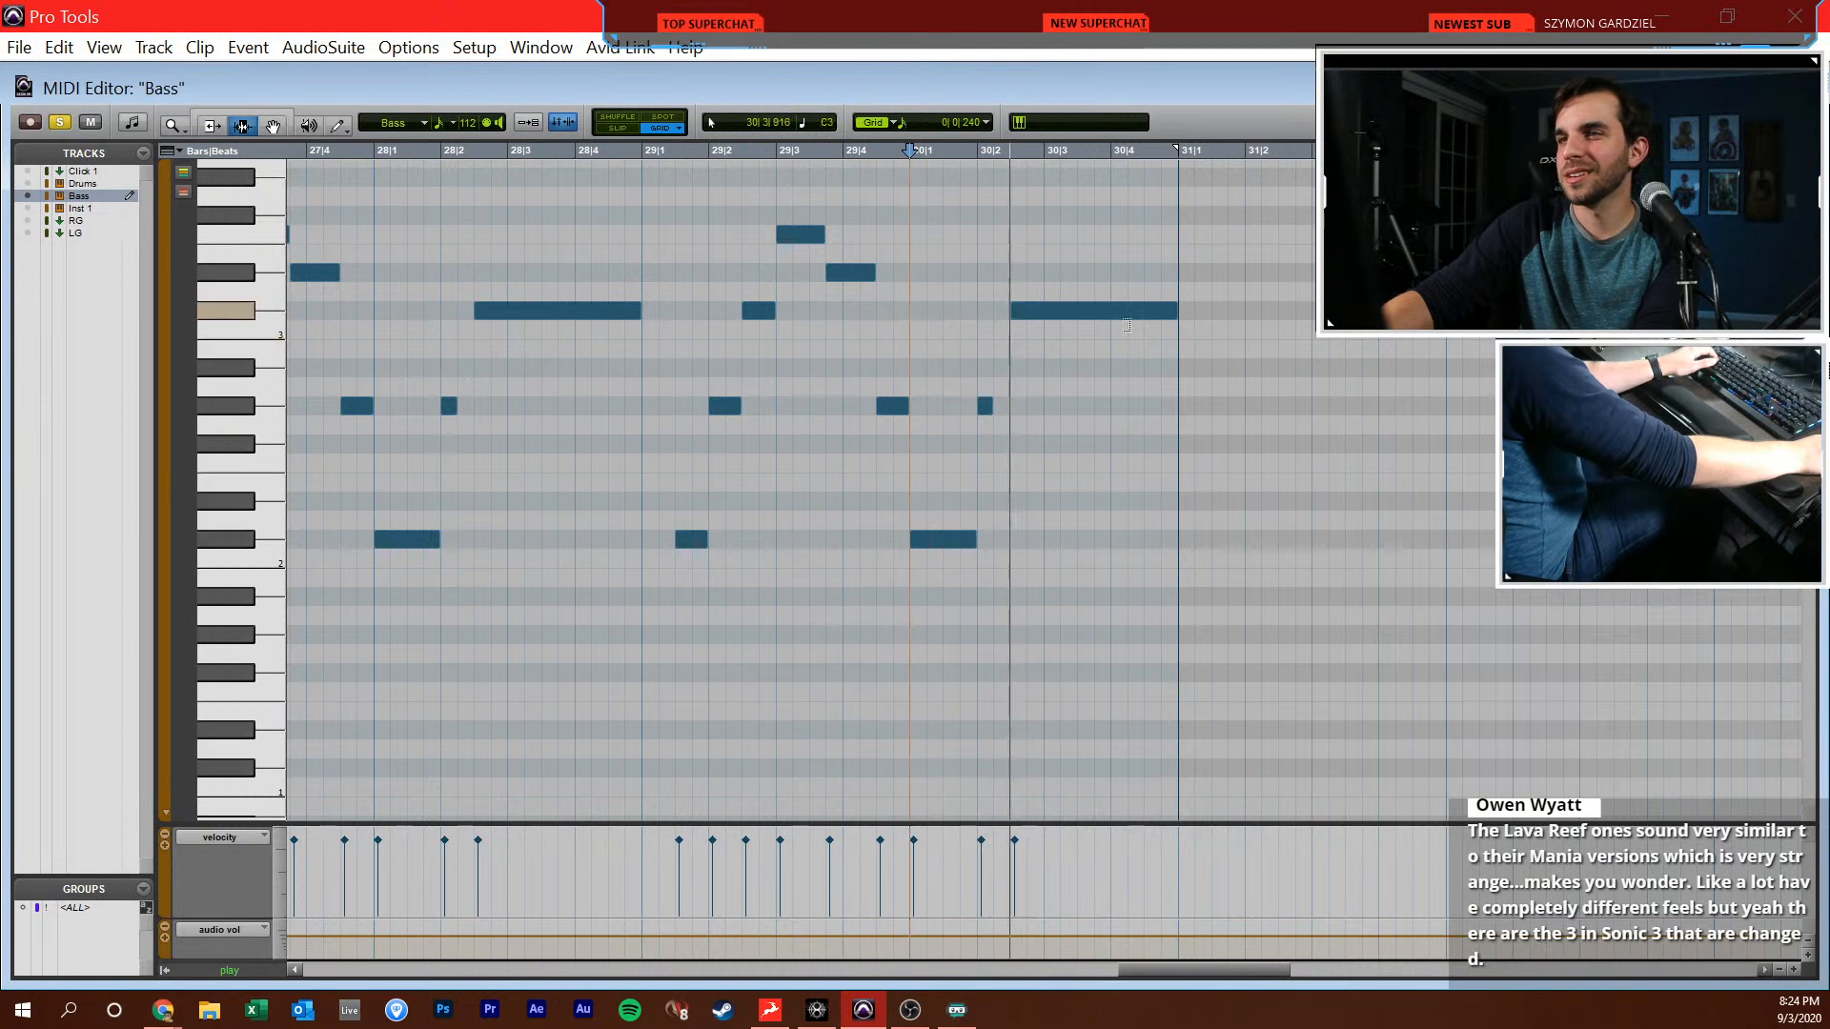
key(F6)
drag(1130, 311, 1078, 312)
key(F10)
click(1098, 542)
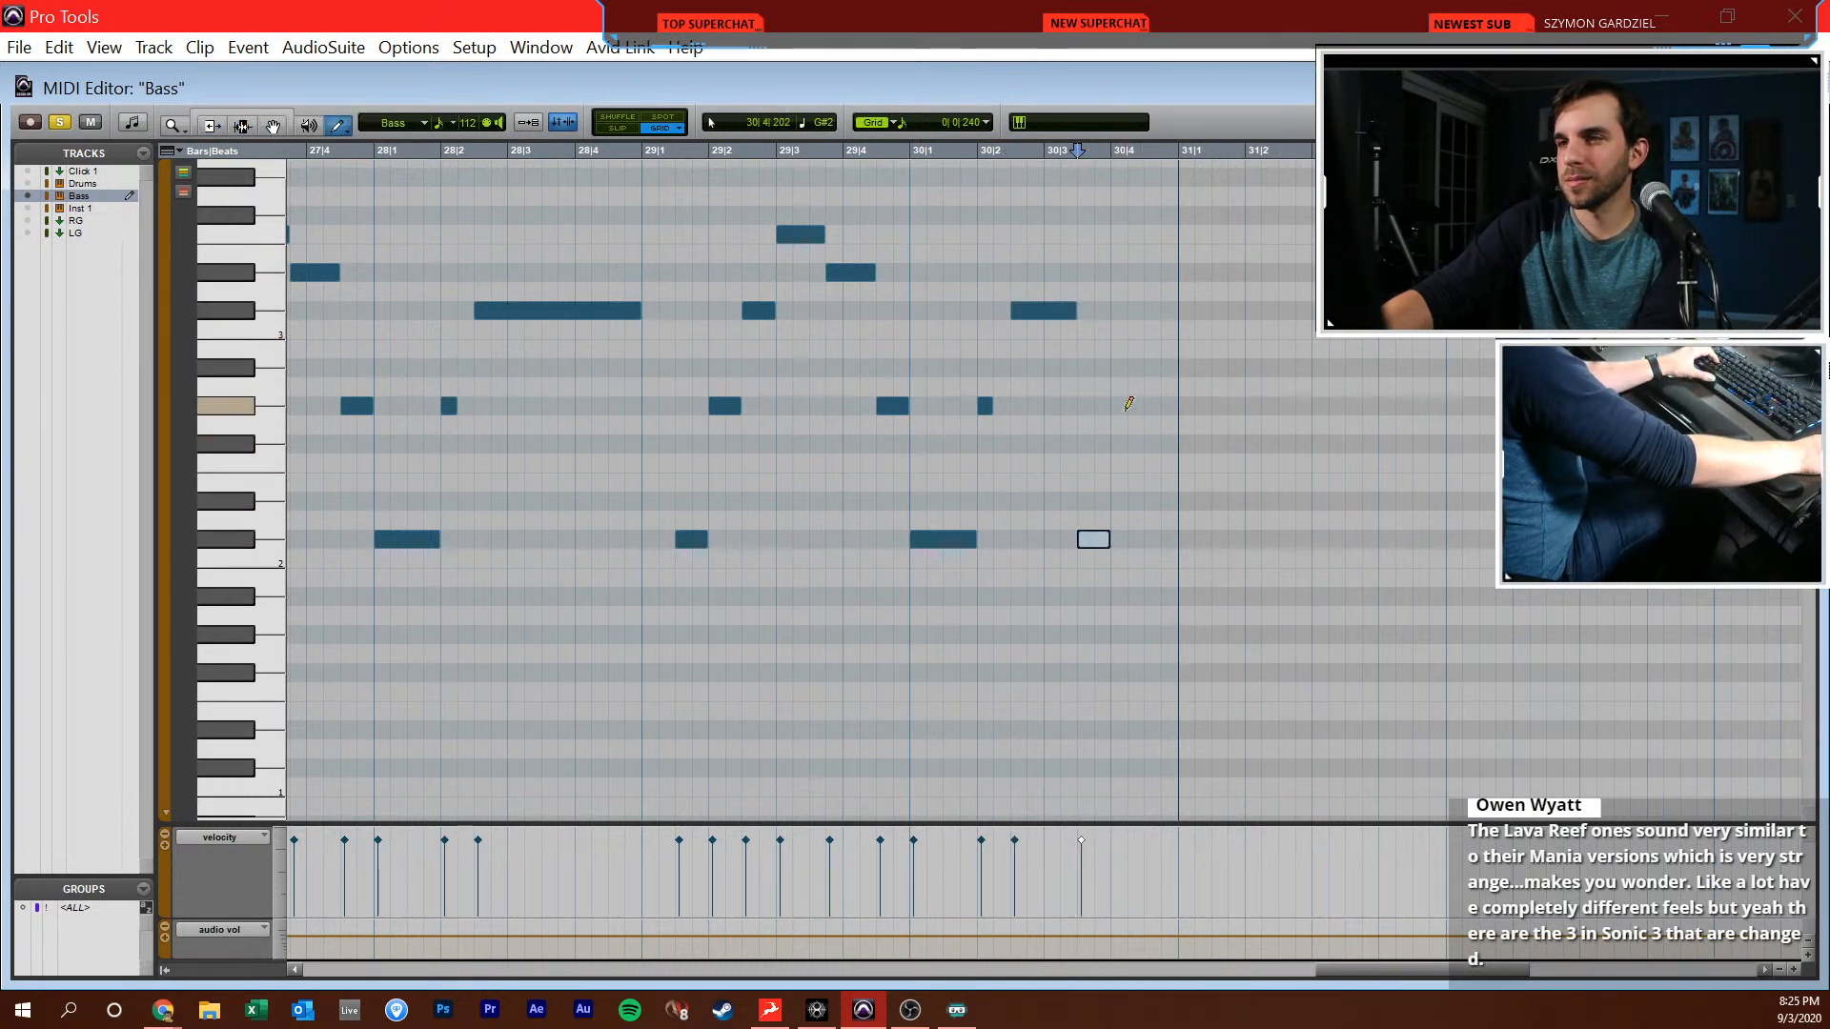
click(1139, 403)
key(space)
Duplicate the bass notes of bar 30 into bar 31 and play the result
key(space)
key(F7)
drag(635, 522, 897, 540)
key(ctrl+d)
click(901, 538)
Draw C2 notes at 32|1|000 and 32|1|720, a sixteenth G2 at 32|2|000 and a sixteenth Bb2 at 32|2|240
key(space)
scroll(798, 530, right, 4)
drag(729, 535, 1041, 552)
key(space)
key(F10)
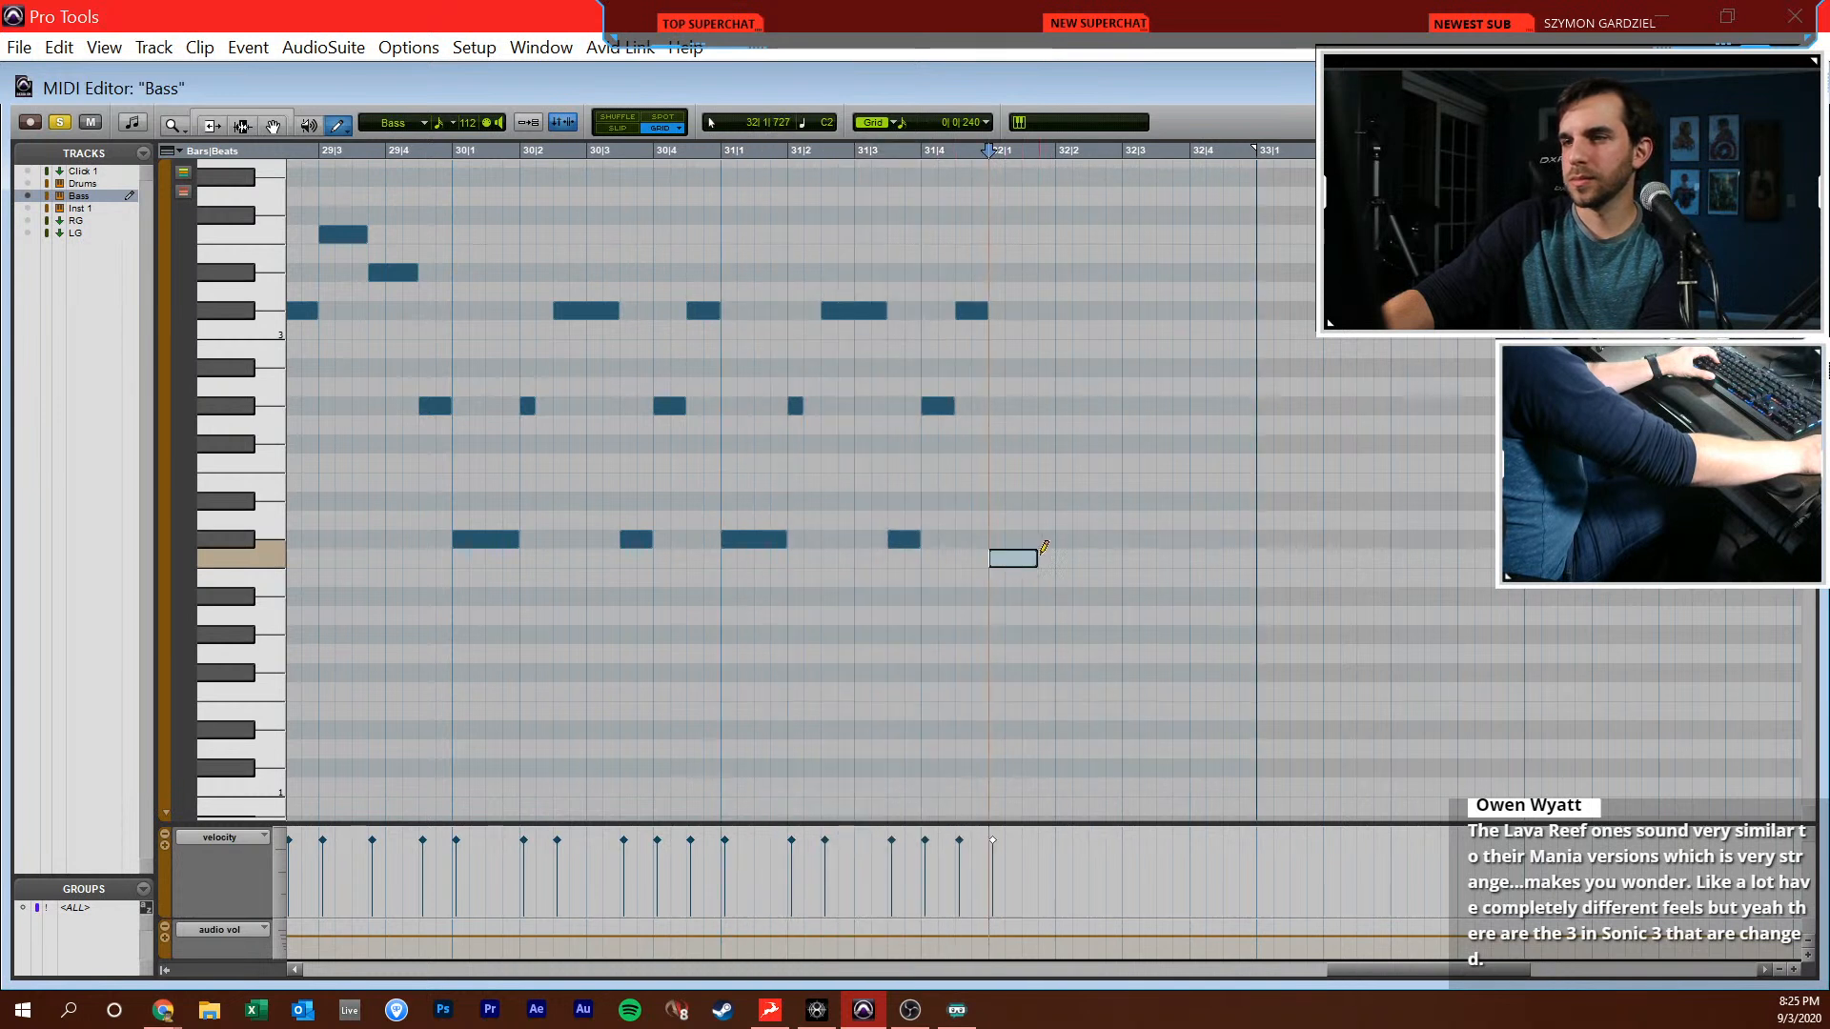
click(1044, 557)
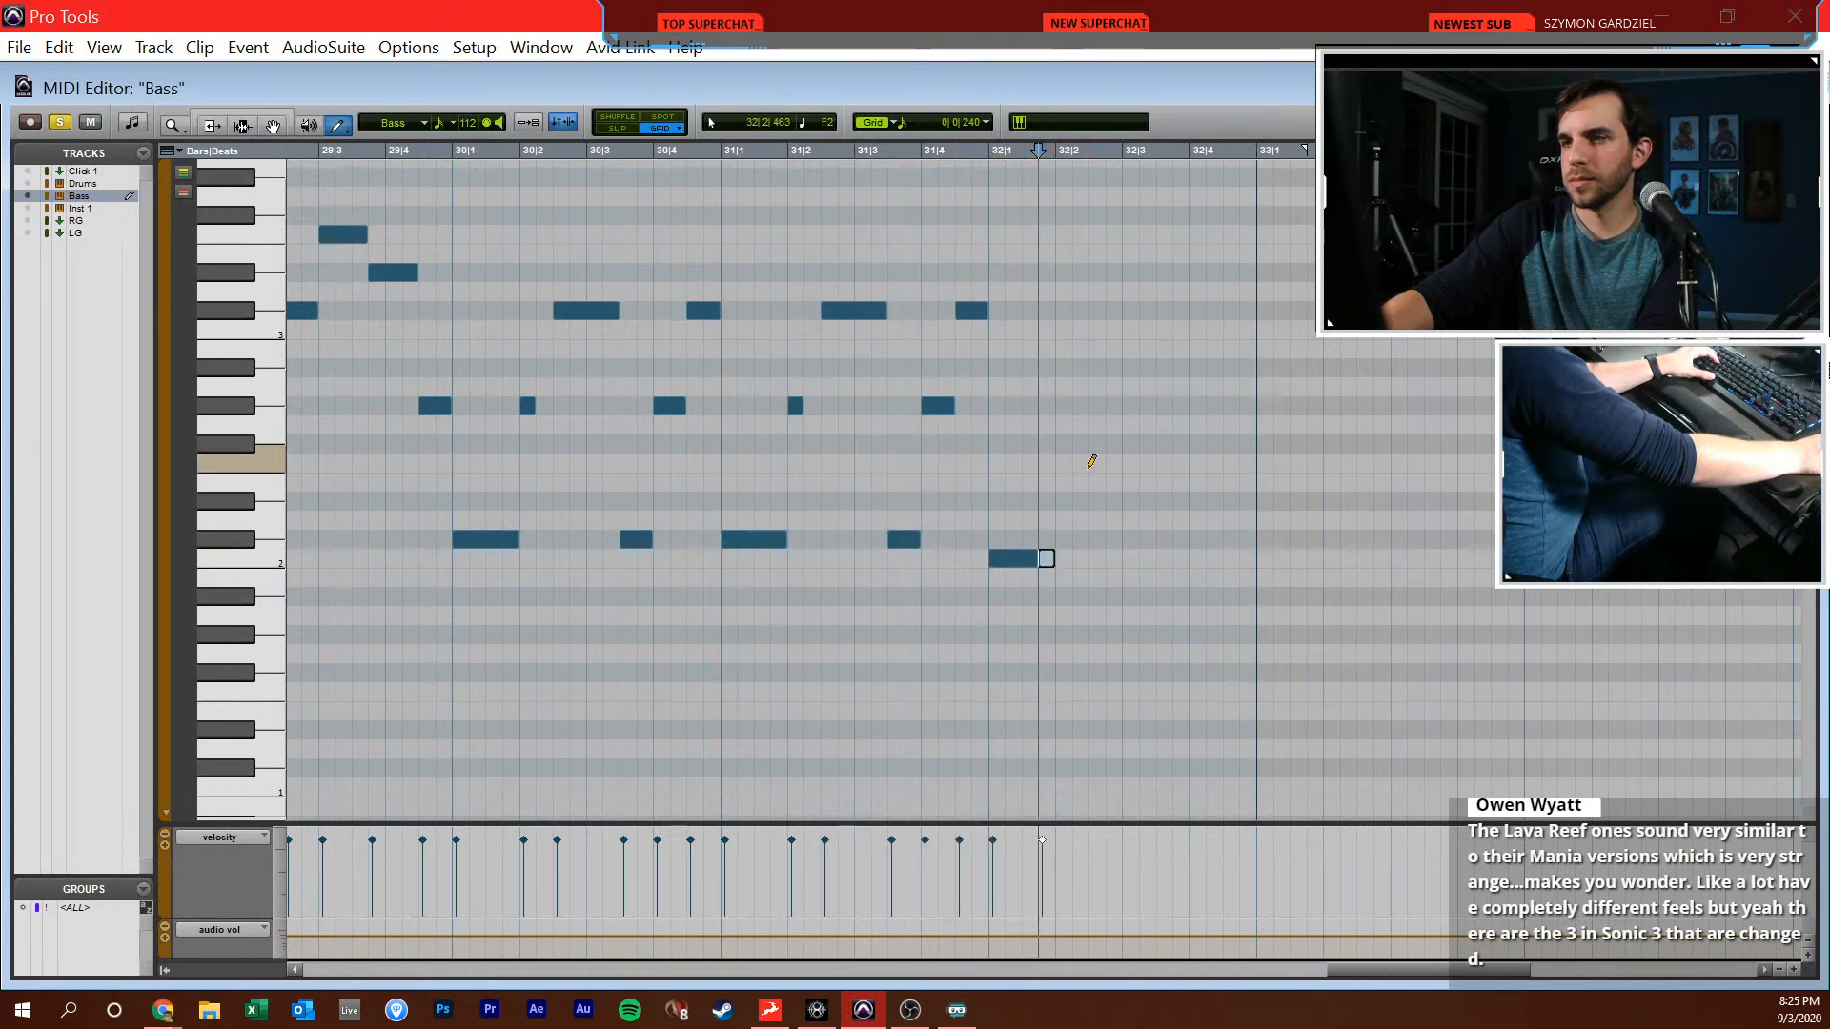
click(1080, 368)
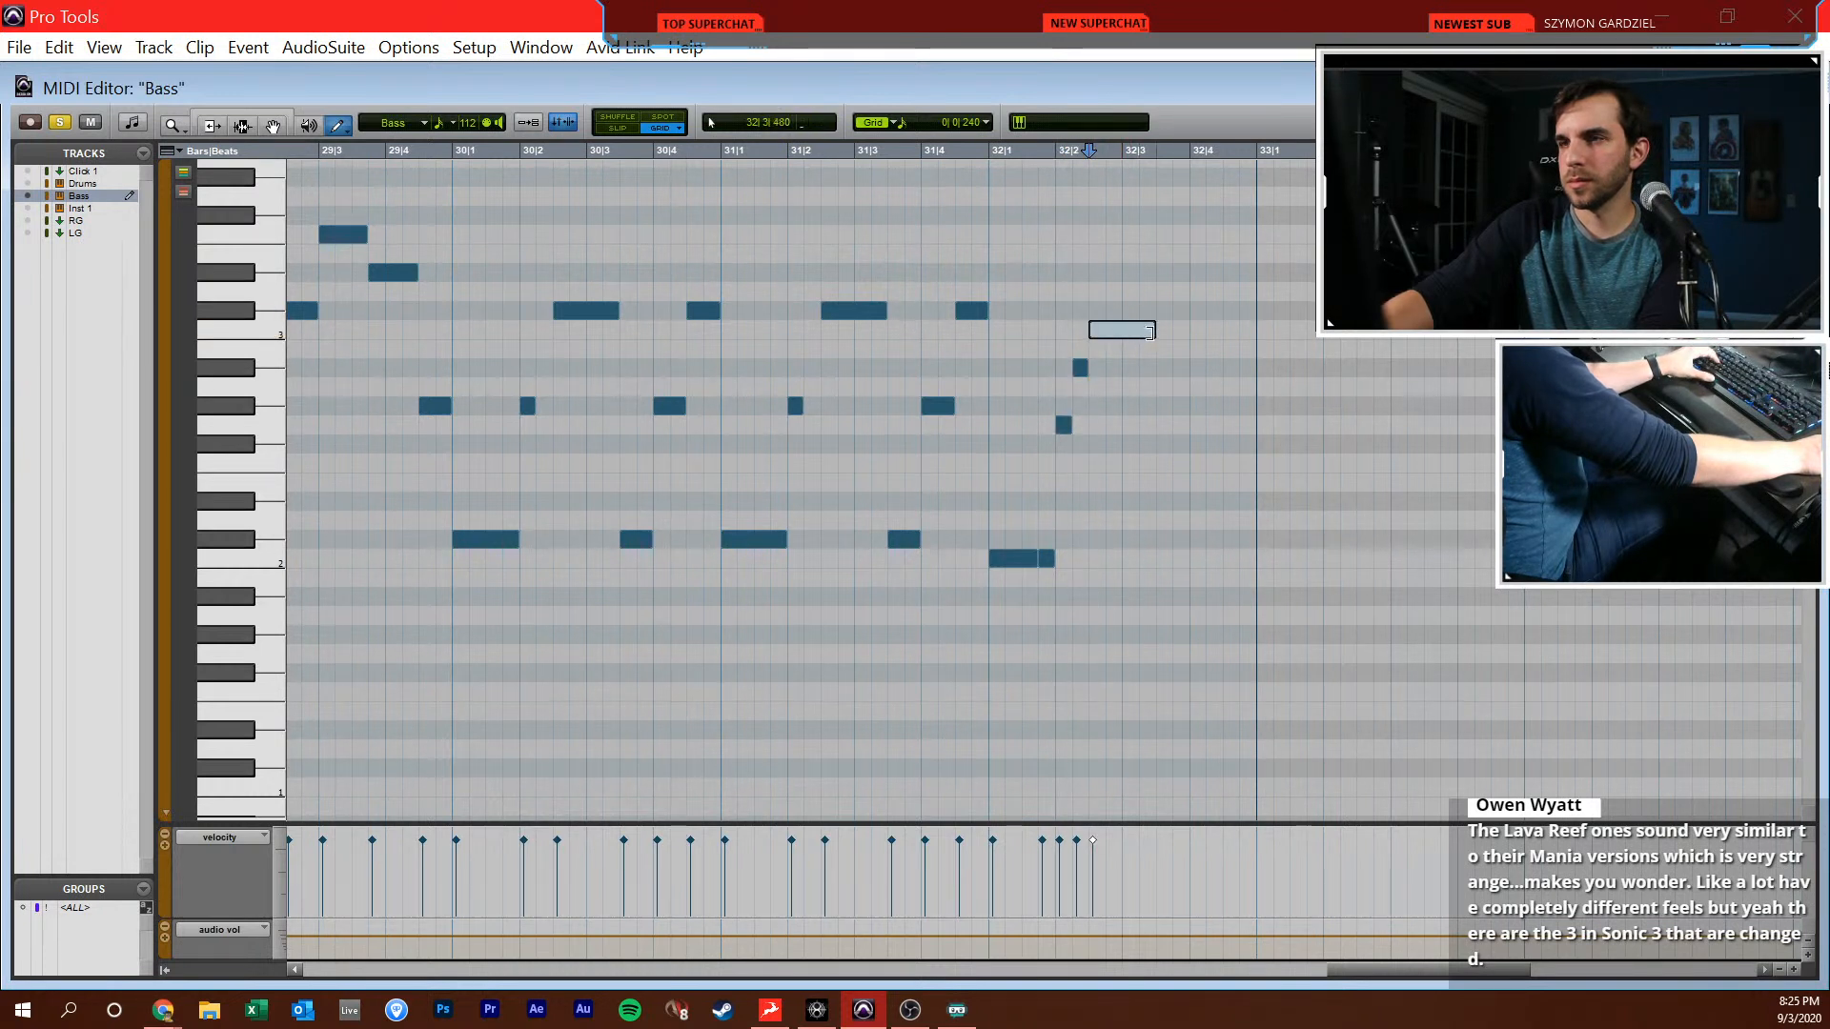
Draw a one-beat C3 at 32|2|480 and half-beat C3, Bb2 and G2 notes from 32|3|480 to bar 33
drag(1151, 334, 1152, 332)
click(1189, 329)
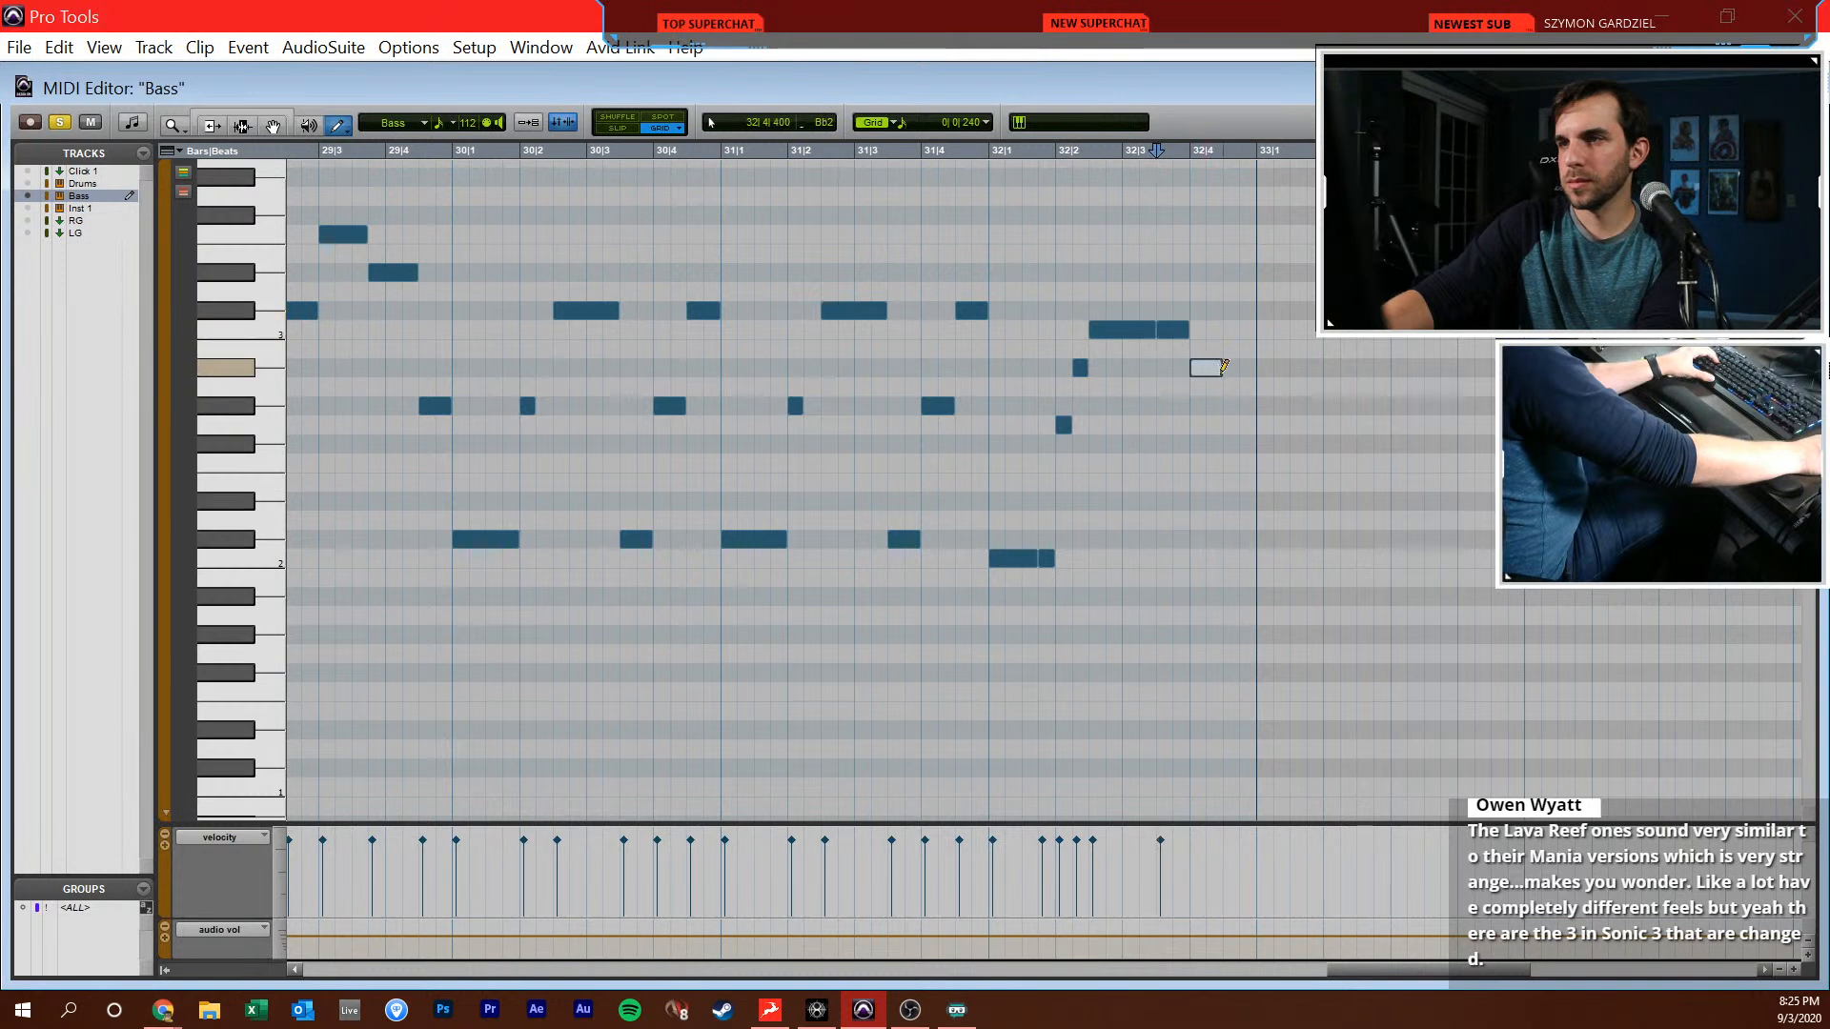
click(1252, 424)
Play the bar 32 bass notes against the reference track
key(F7)
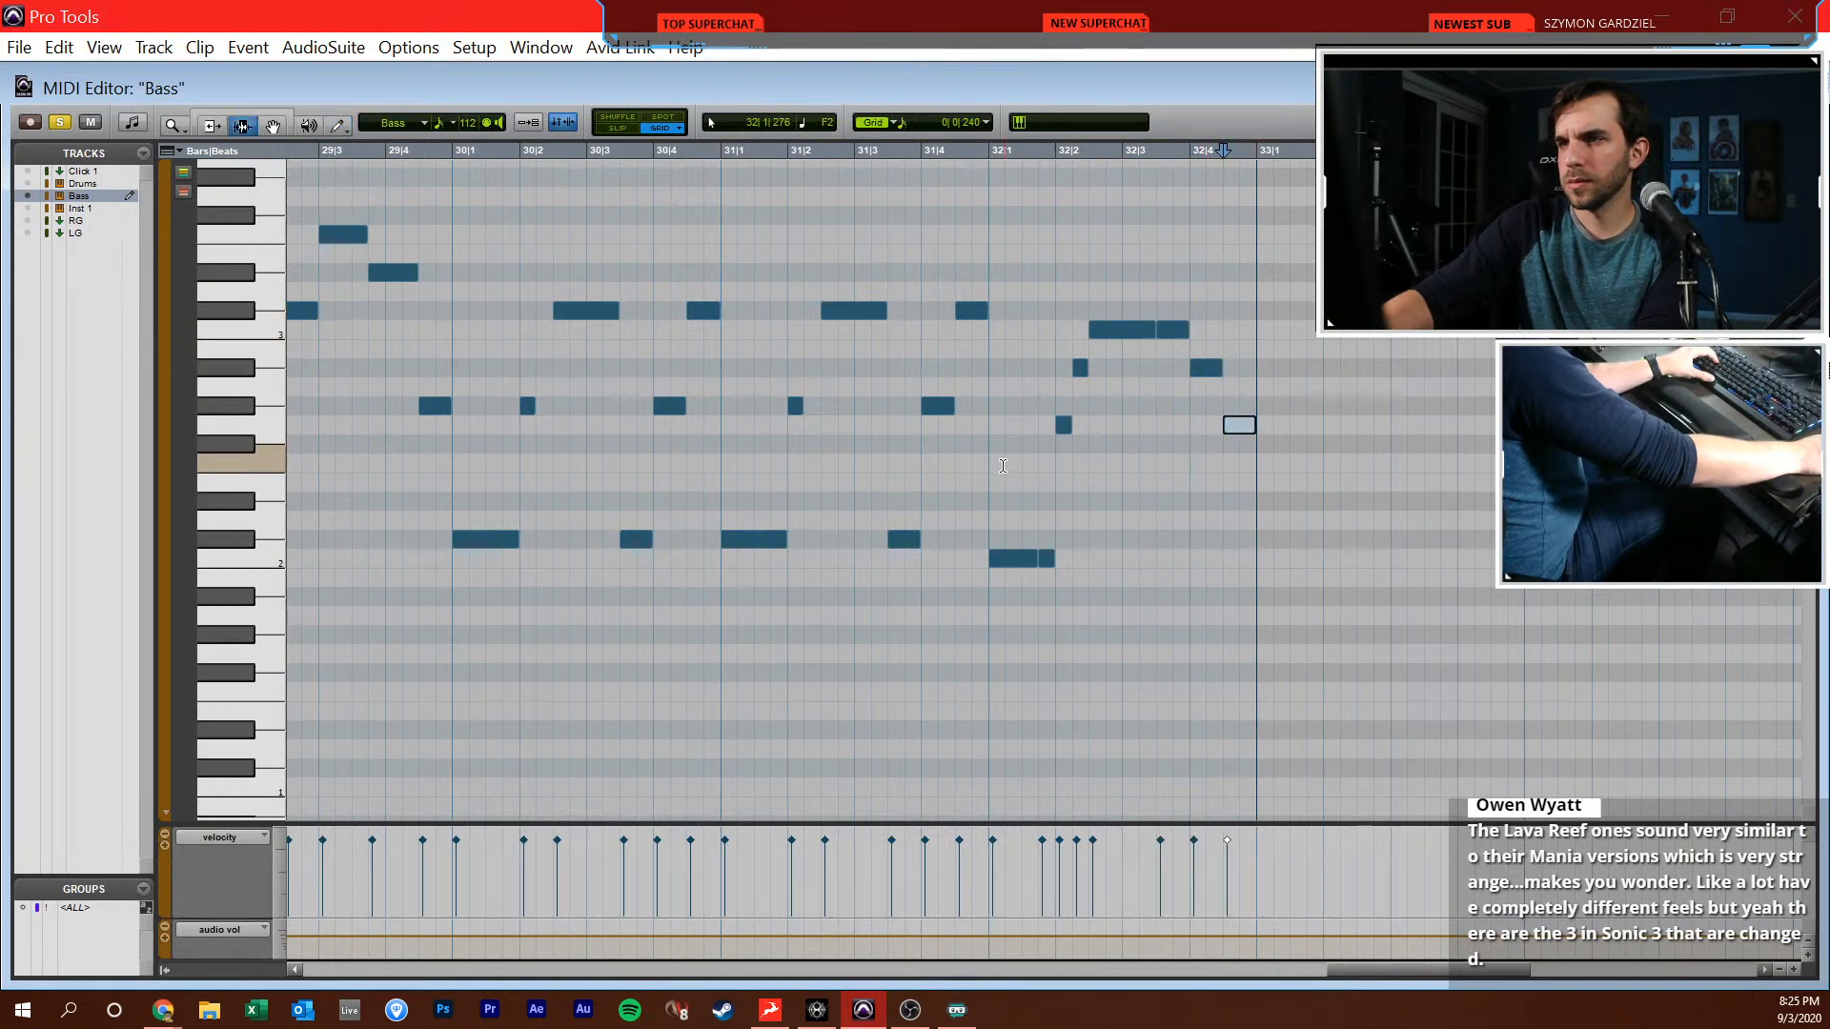
key(space)
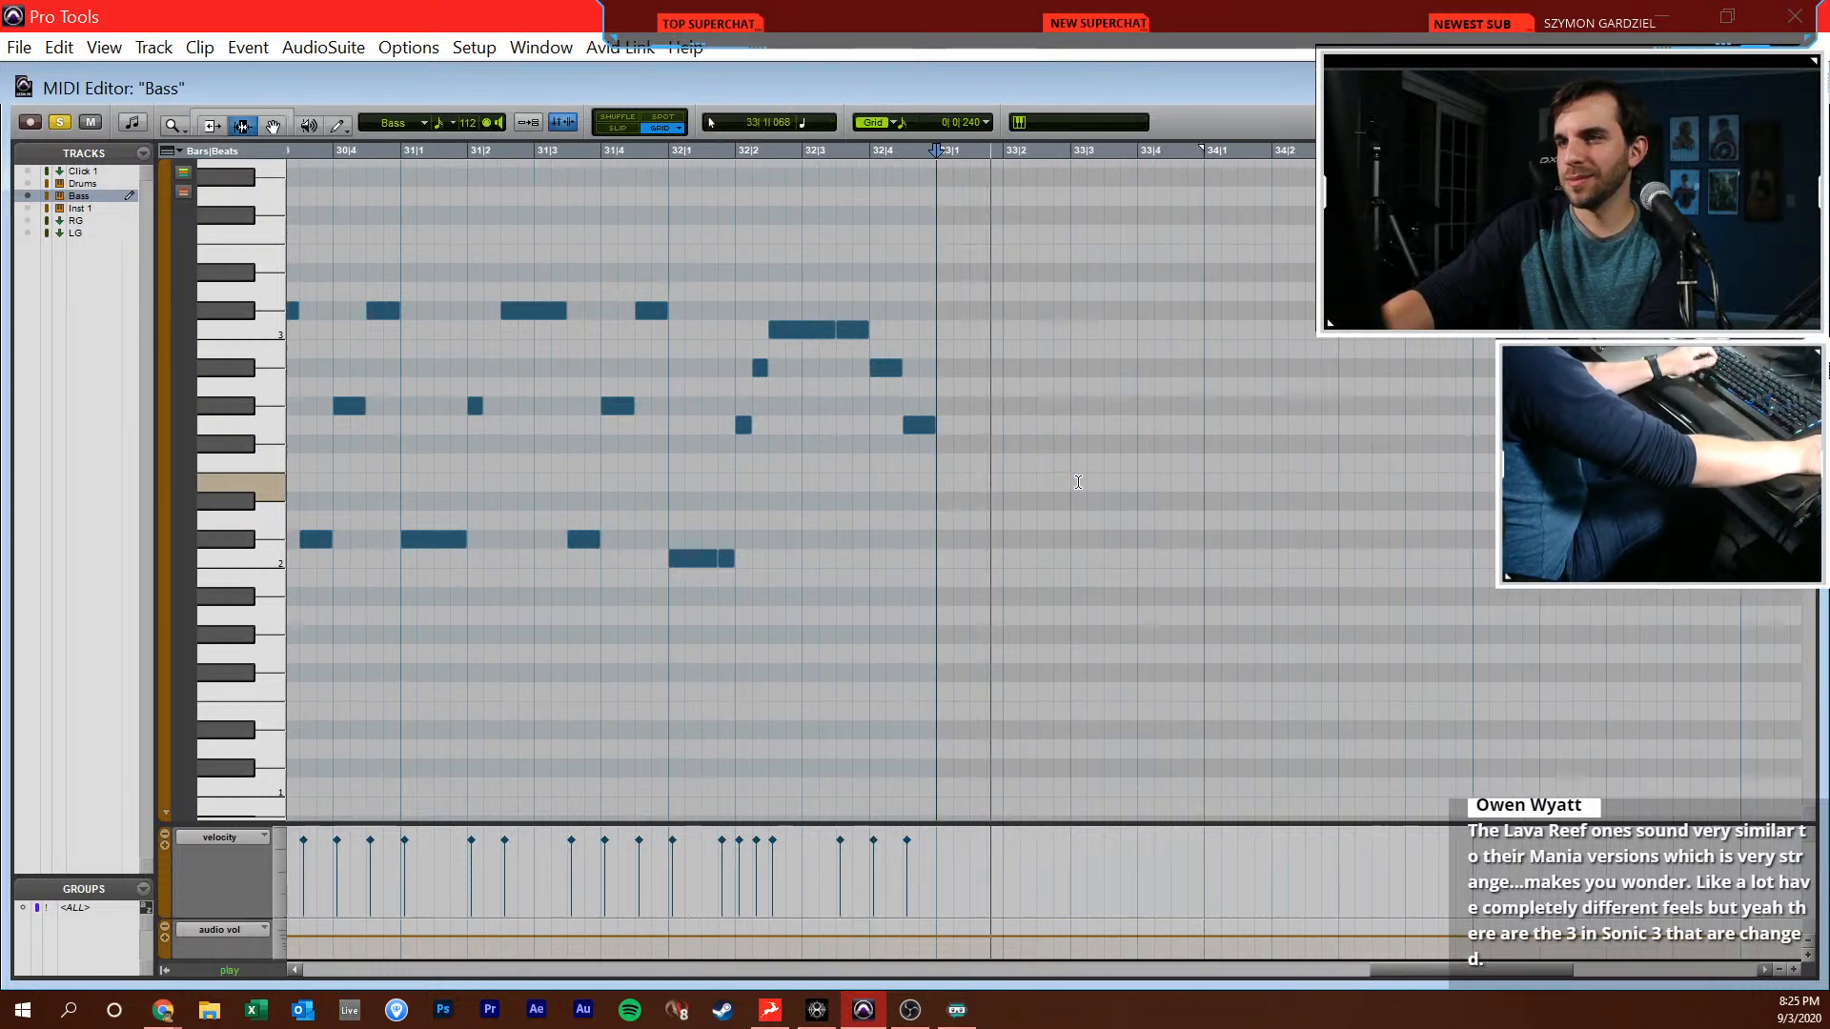
key(F10)
key(space)
Draw bar 33's bass notes: sixteenths F2, F2, G#2, F2 every half beat, C3 at 33|3|000, Bb2 at 33|3|720 and G#2 at 33|4|480
click(855, 463)
click(889, 464)
click(922, 405)
click(1026, 328)
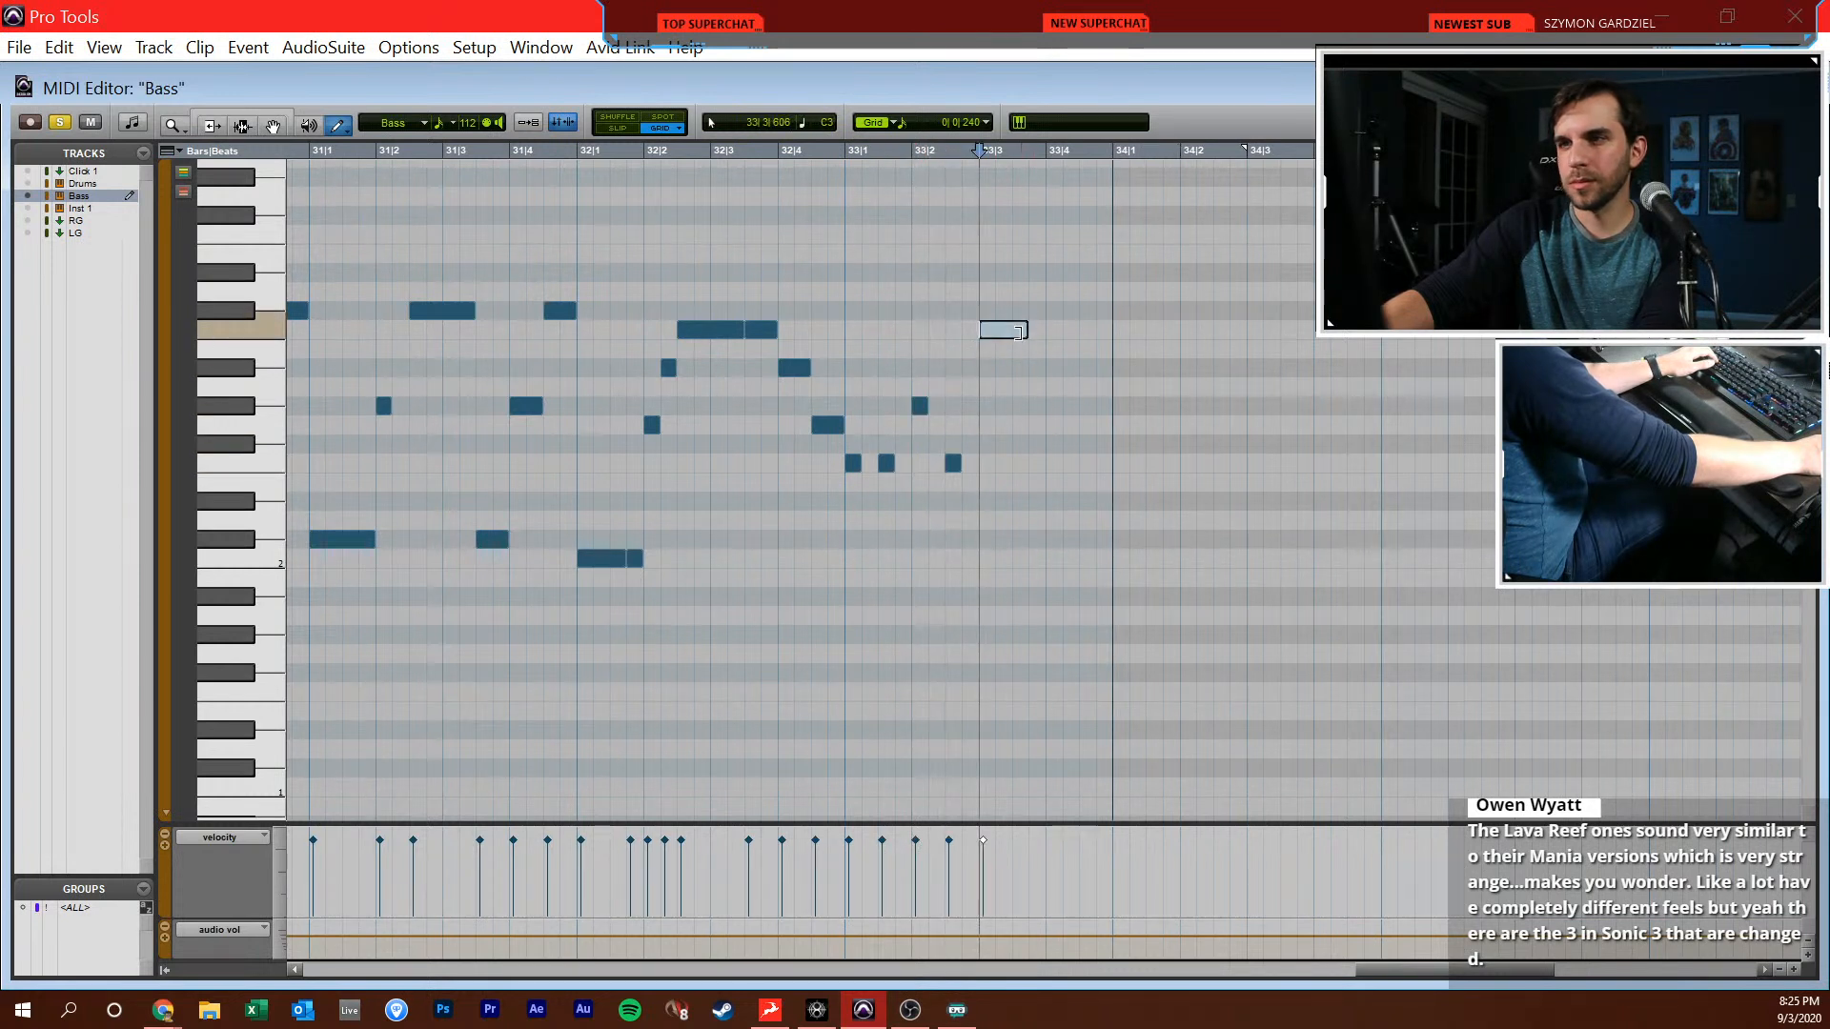
click(1096, 406)
Play the bass line from bar 33 against the reference track and listen on past bar 34
key(F6)
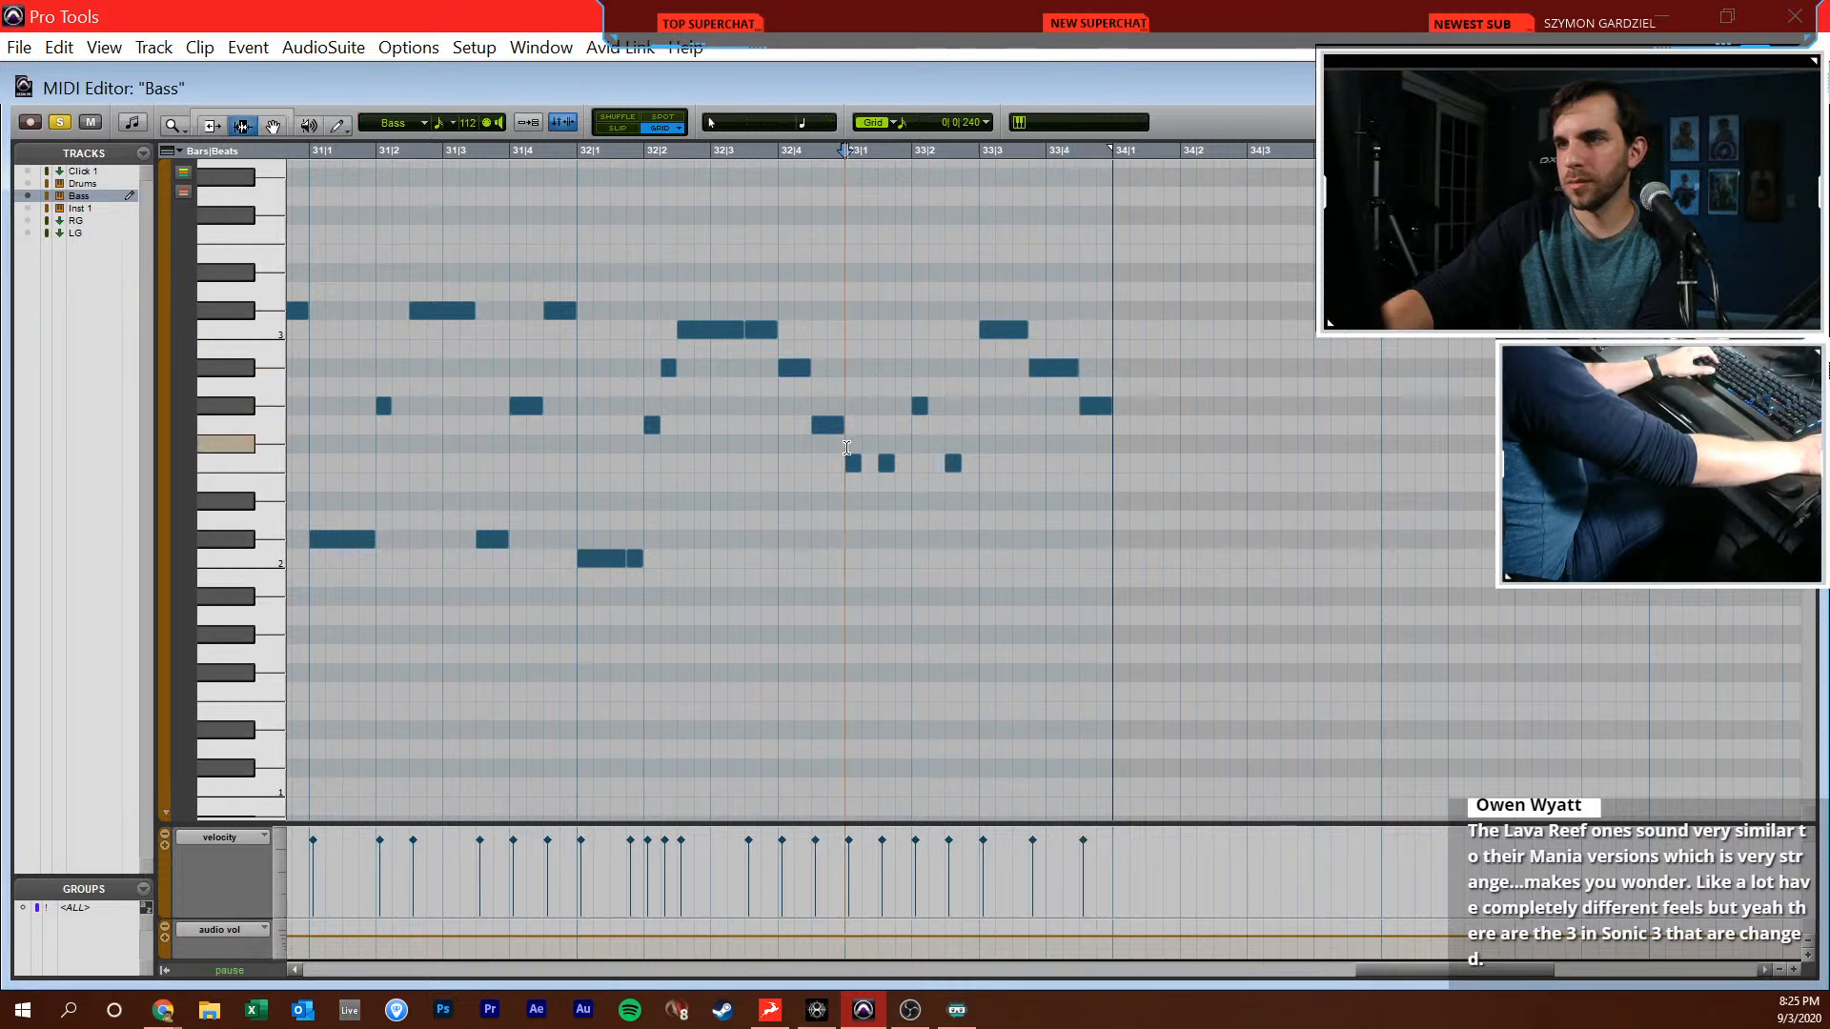
scroll(862, 477, right, 6)
key(space)
key(F10)
key(F6)
click(841, 464)
key(space)
scroll(872, 458, right, 5)
key(F10)
key(r)
key(ctrl+w)
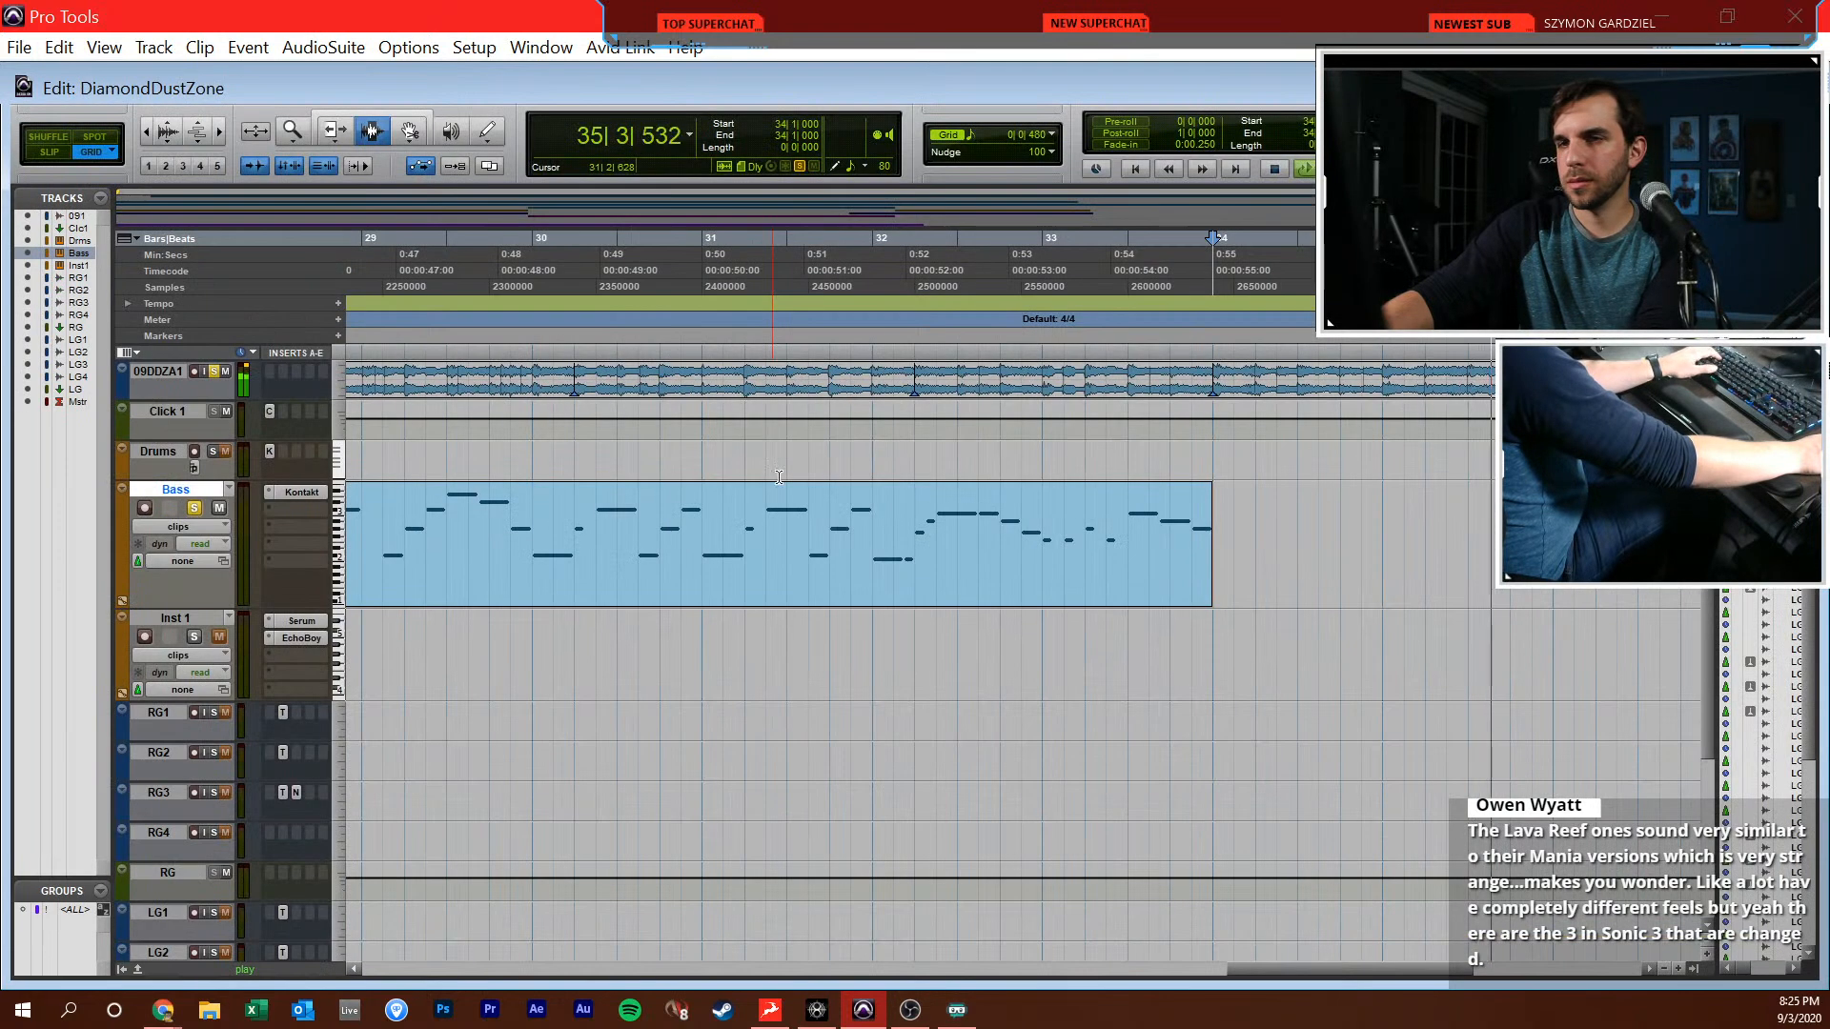
key(space)
Draw a one-beat C#2 at 34|1|000, a sixteenth G#2 at 34|2|000 and a C#3 held from 34|2|480 to bar 35
key(ctrl+=)
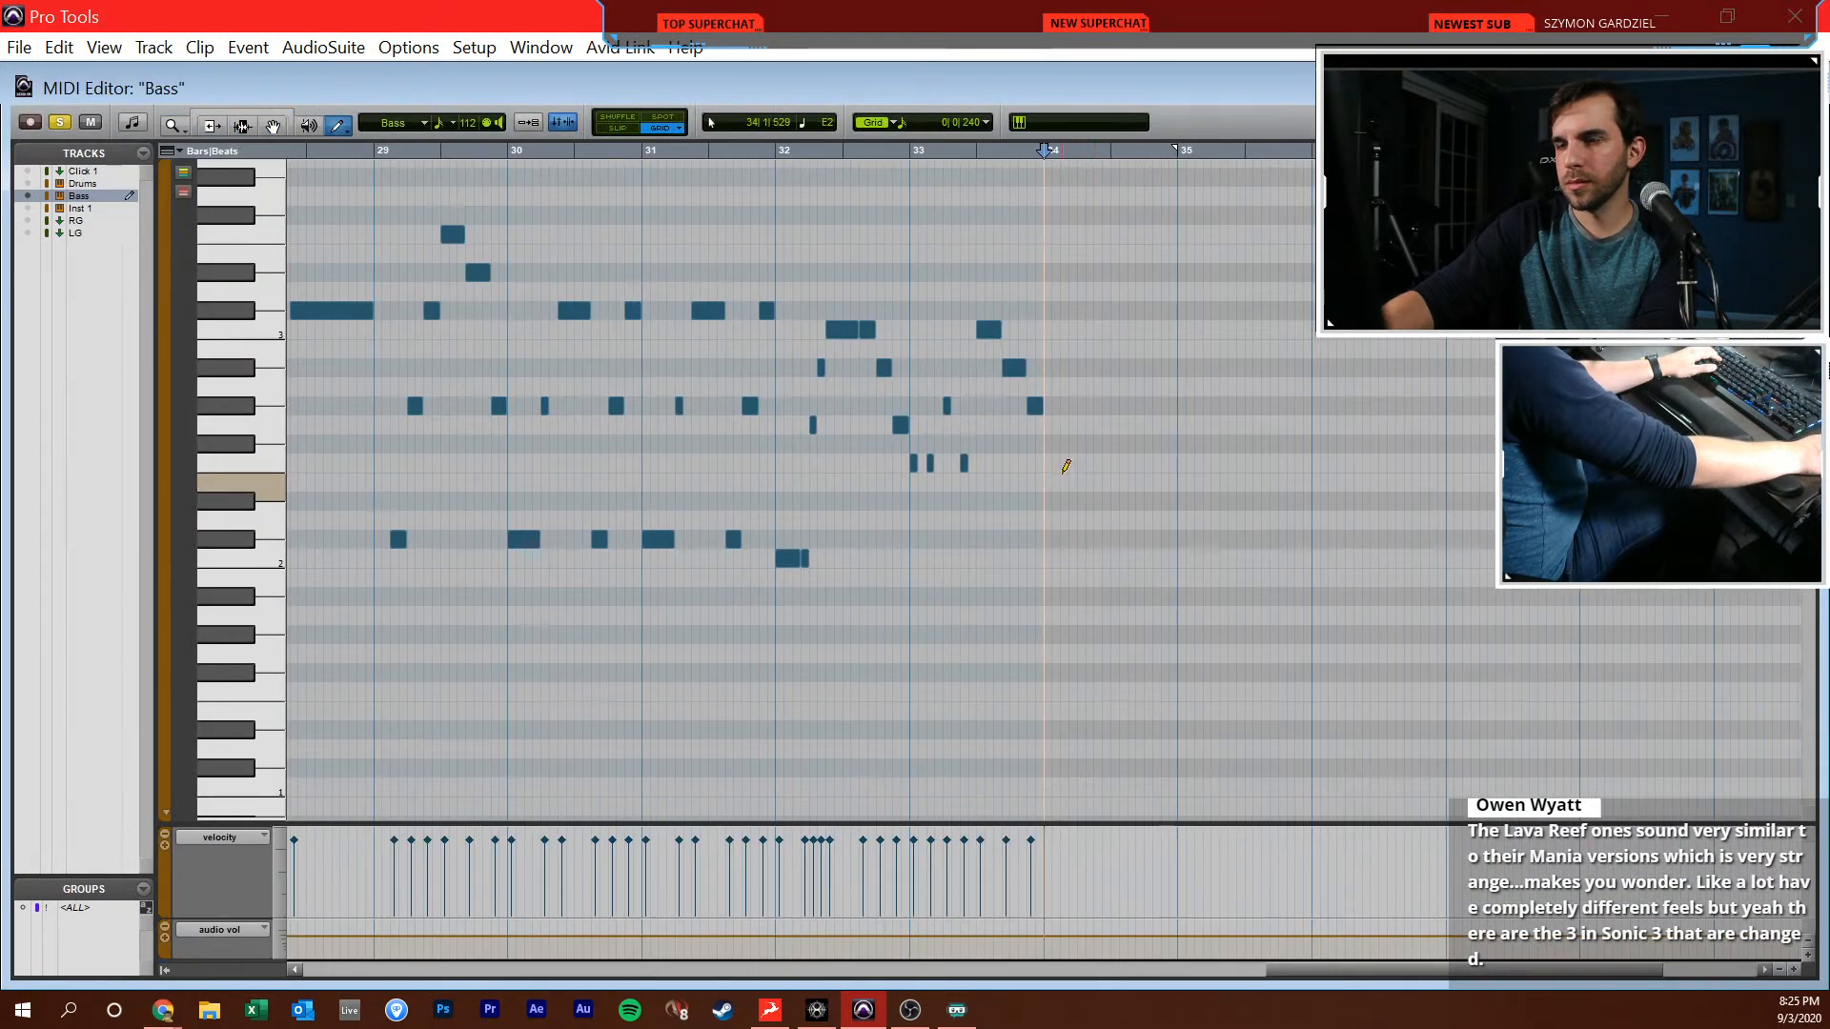
key(t)
scroll(972, 505, right, 5)
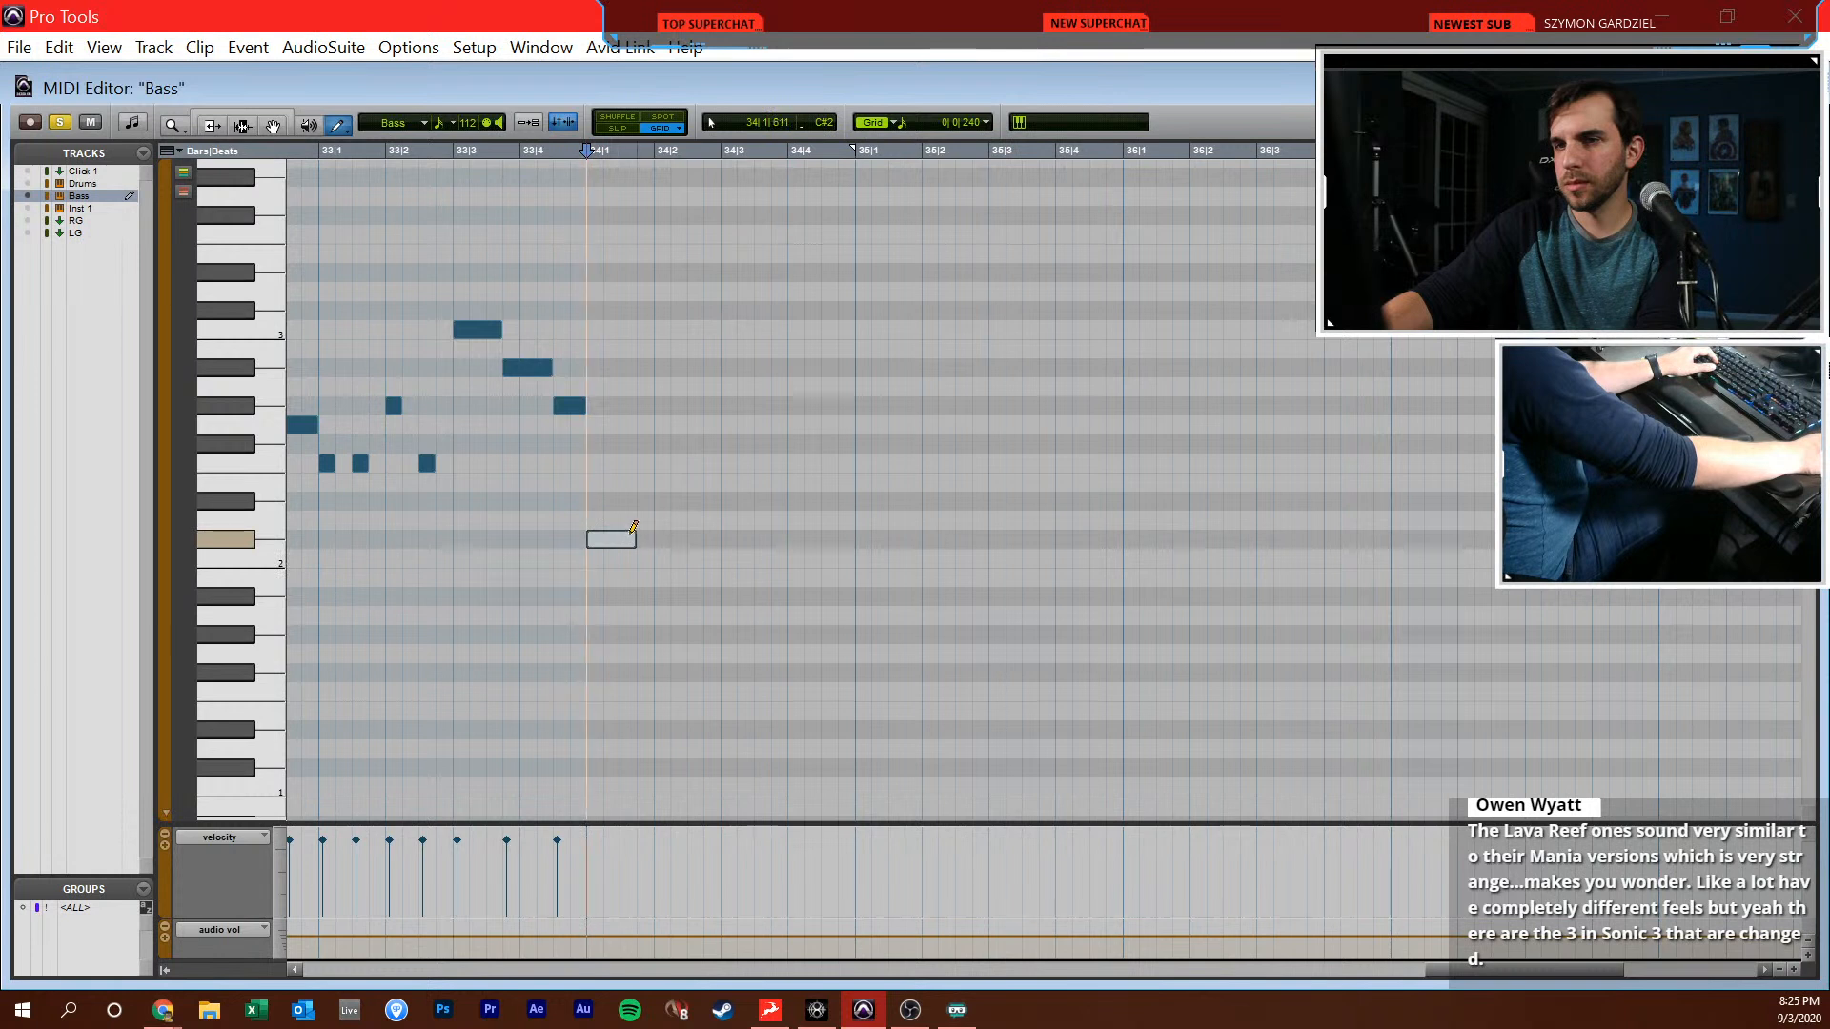
drag(630, 539, 661, 528)
click(662, 405)
drag(688, 311, 857, 307)
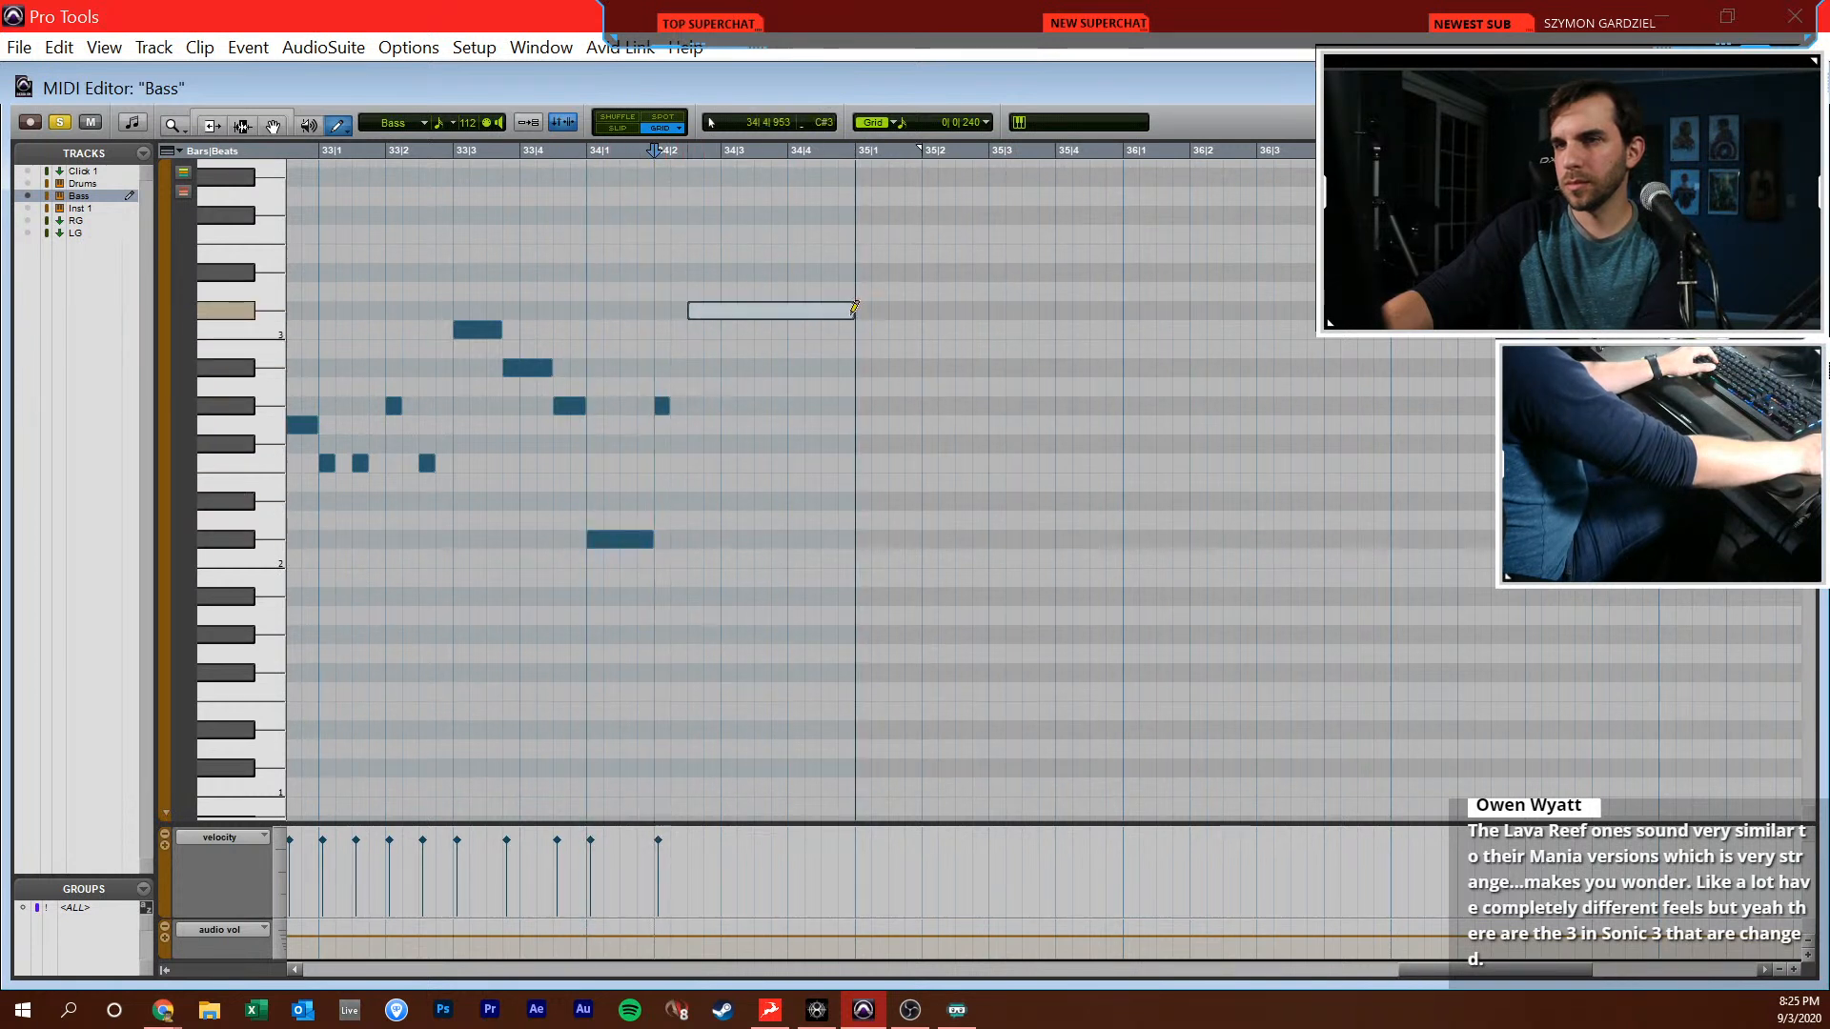
Draw C#2 notes at 35|1|000 and 35|1|720, a sixteenth G2 at 35|2|000 and a sixteenth G#2 at 35|2|240
drag(861, 539, 910, 537)
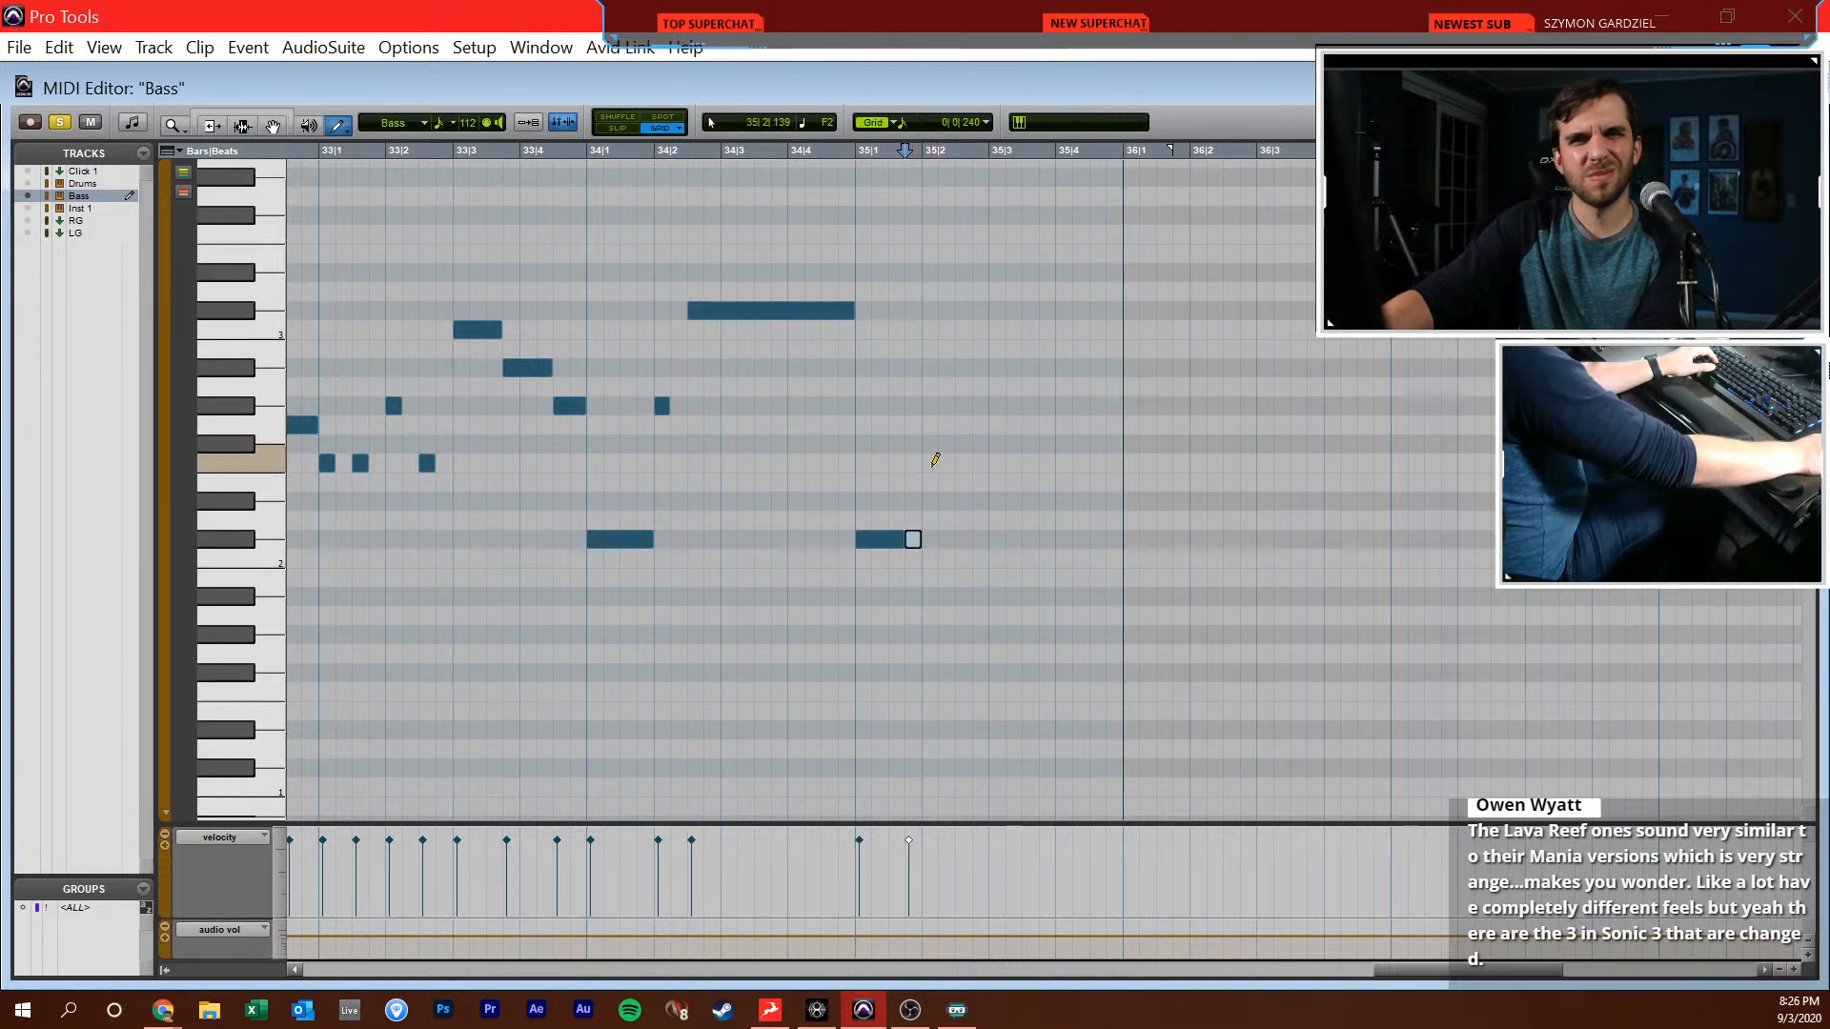
key(ctrl+z)
click(940, 416)
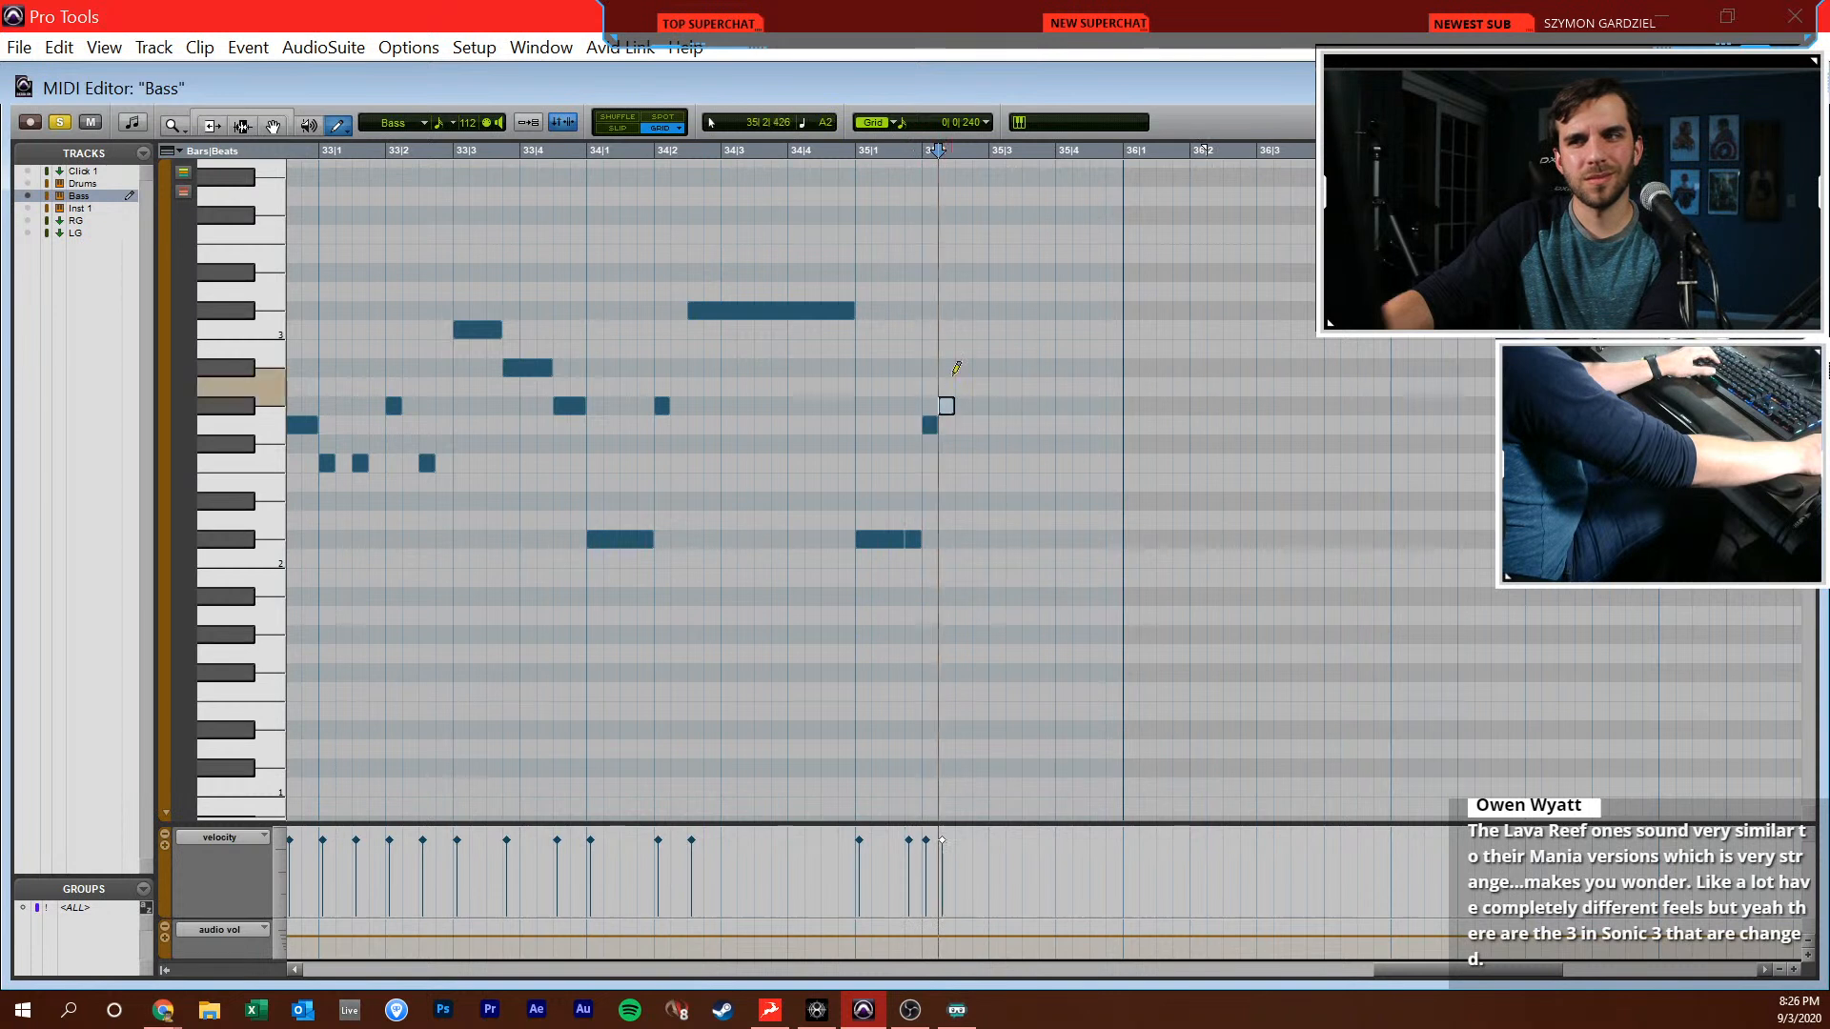
Draw a one-beat C#3 at 35|2|480, a sixteenth C#3 at 35|3|480, and half-beat C3 and G#2 notes at 35|4|000 and 35|4|480
drag(987, 312, 1024, 312)
click(1031, 311)
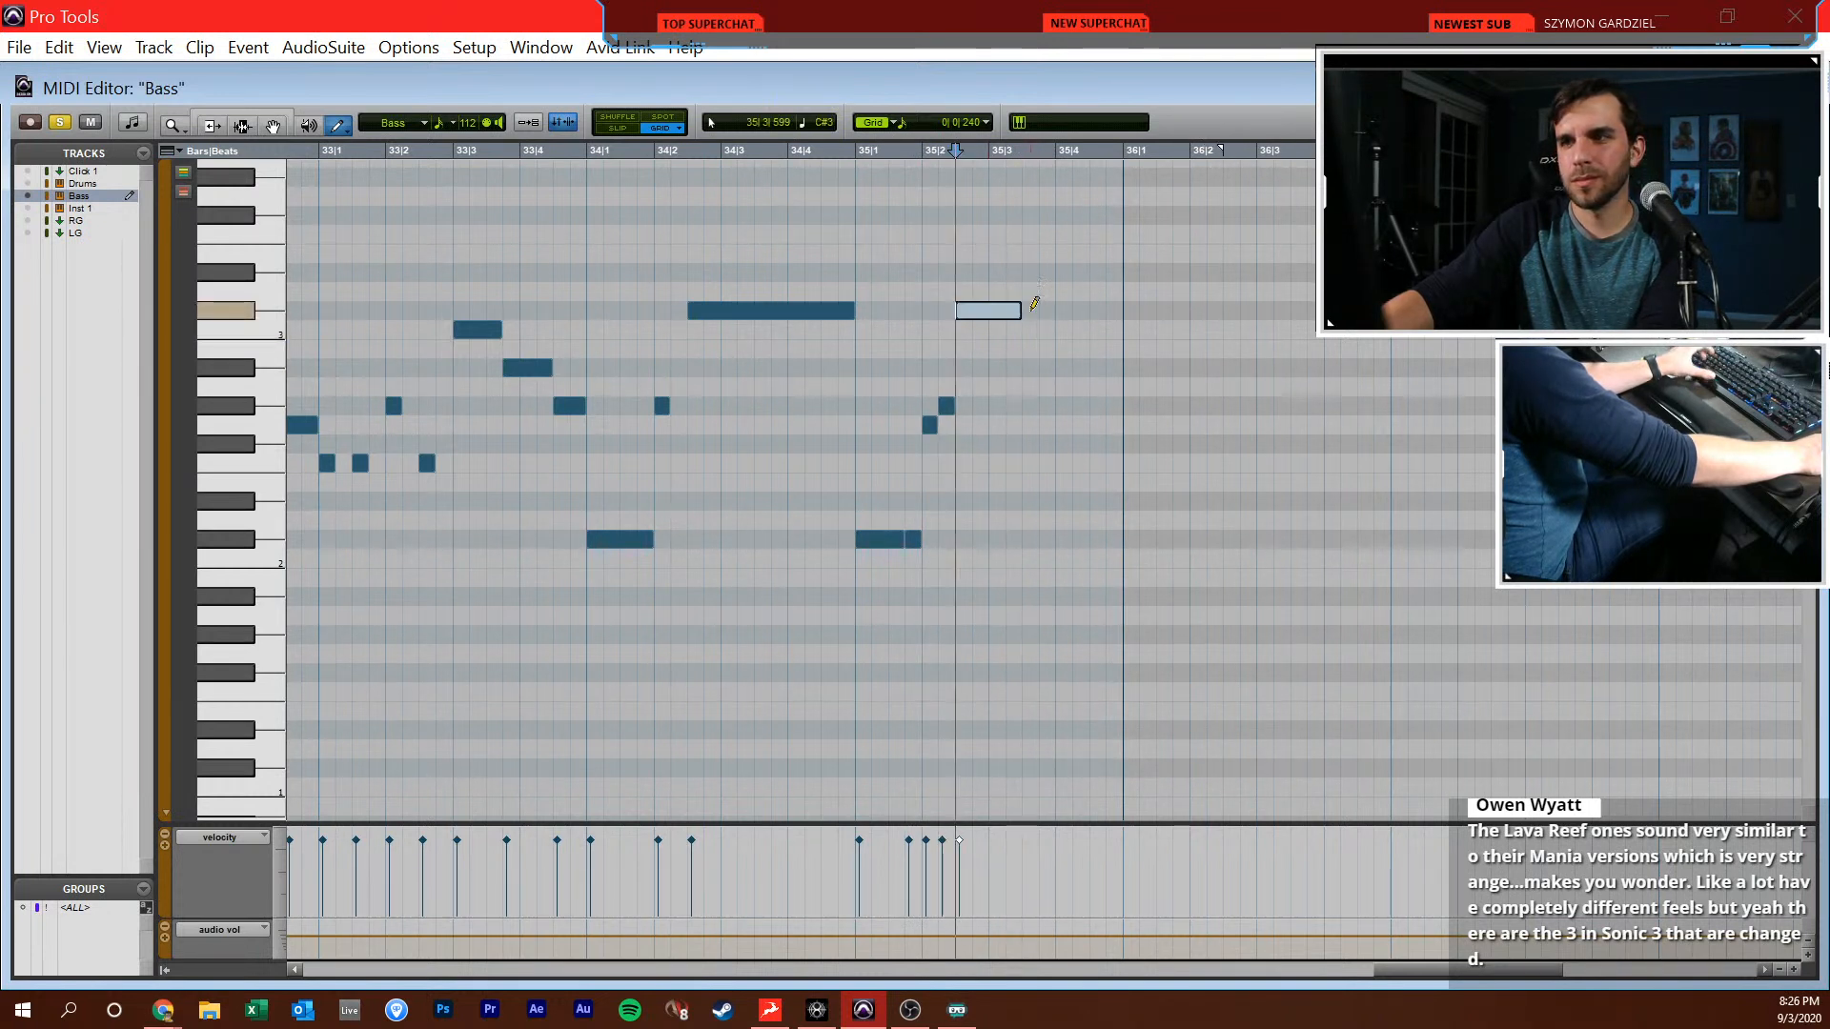
click(1084, 327)
click(1097, 406)
Play the bar 35 bass notes against the reference track
key(F7)
click(754, 406)
key(space)
scroll(763, 425, right, 3)
click(849, 539)
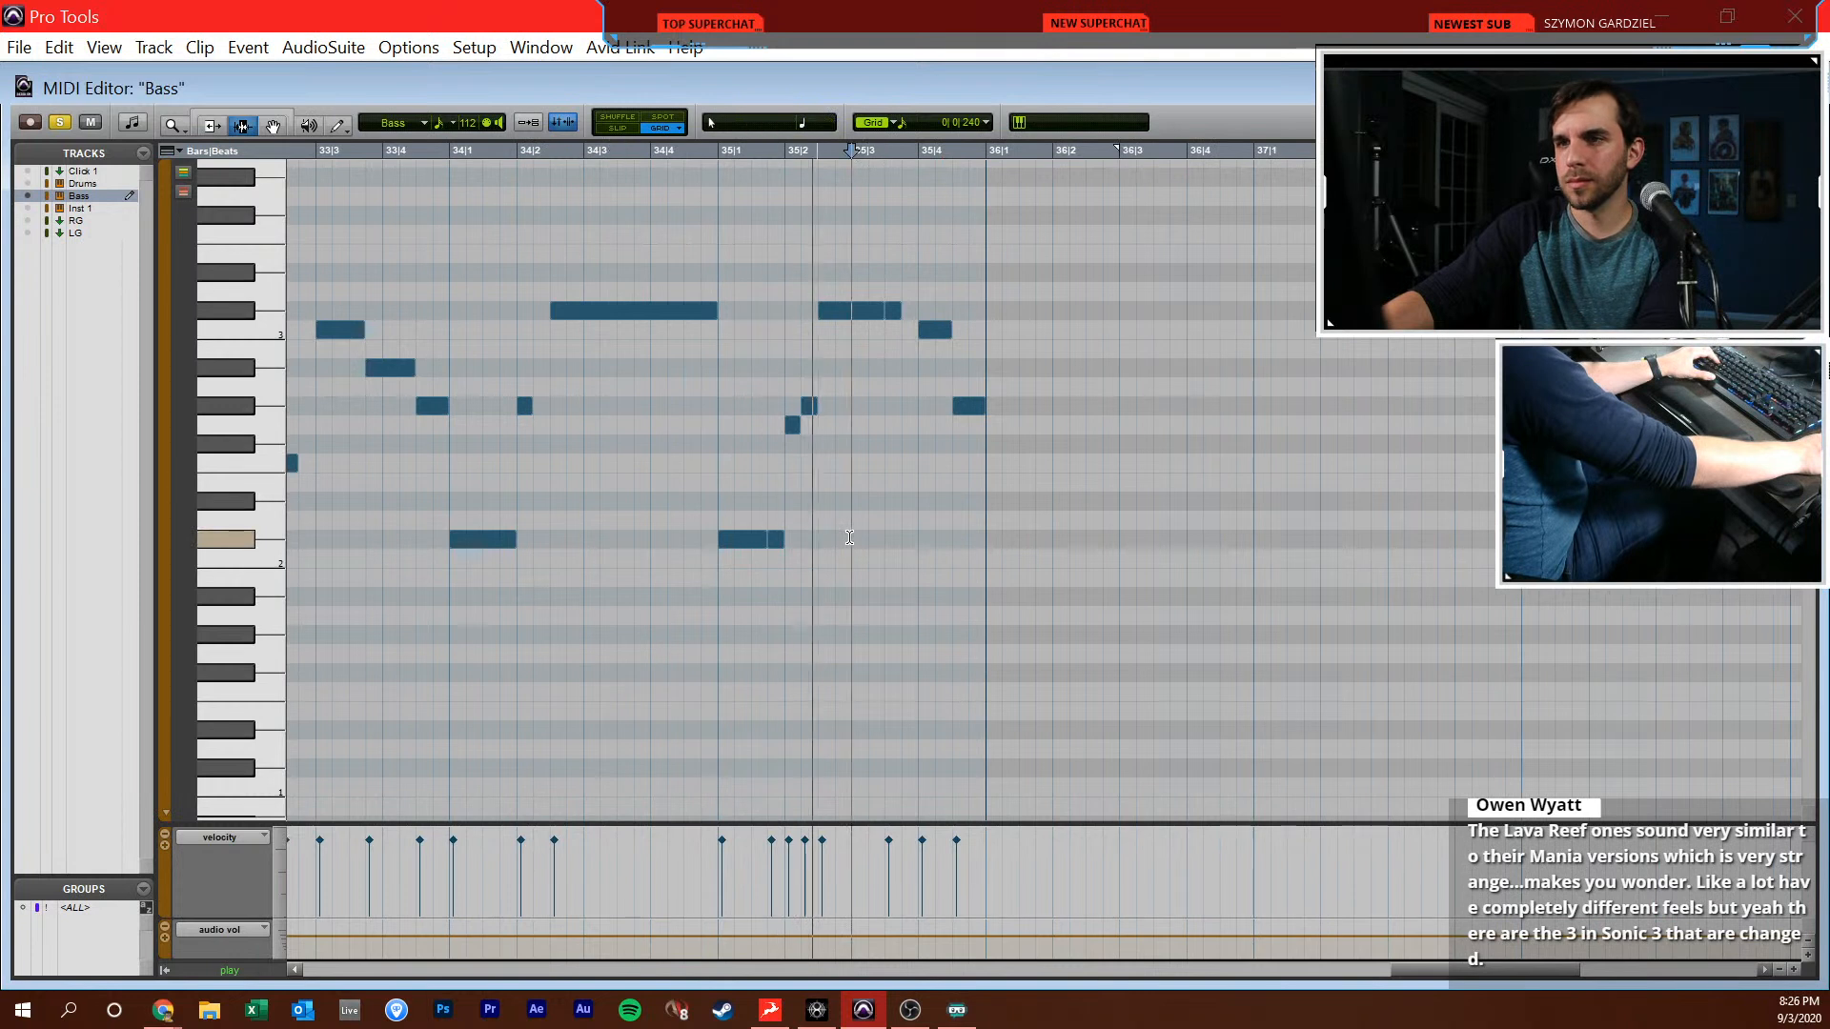
scroll(850, 538, right, 3)
Draw Eb2 notes at 36|1|000 and 36|1|720, a sixteenth G2 at 36|2|000 and a one-beat Bb2 at 36|2|480
key(F10)
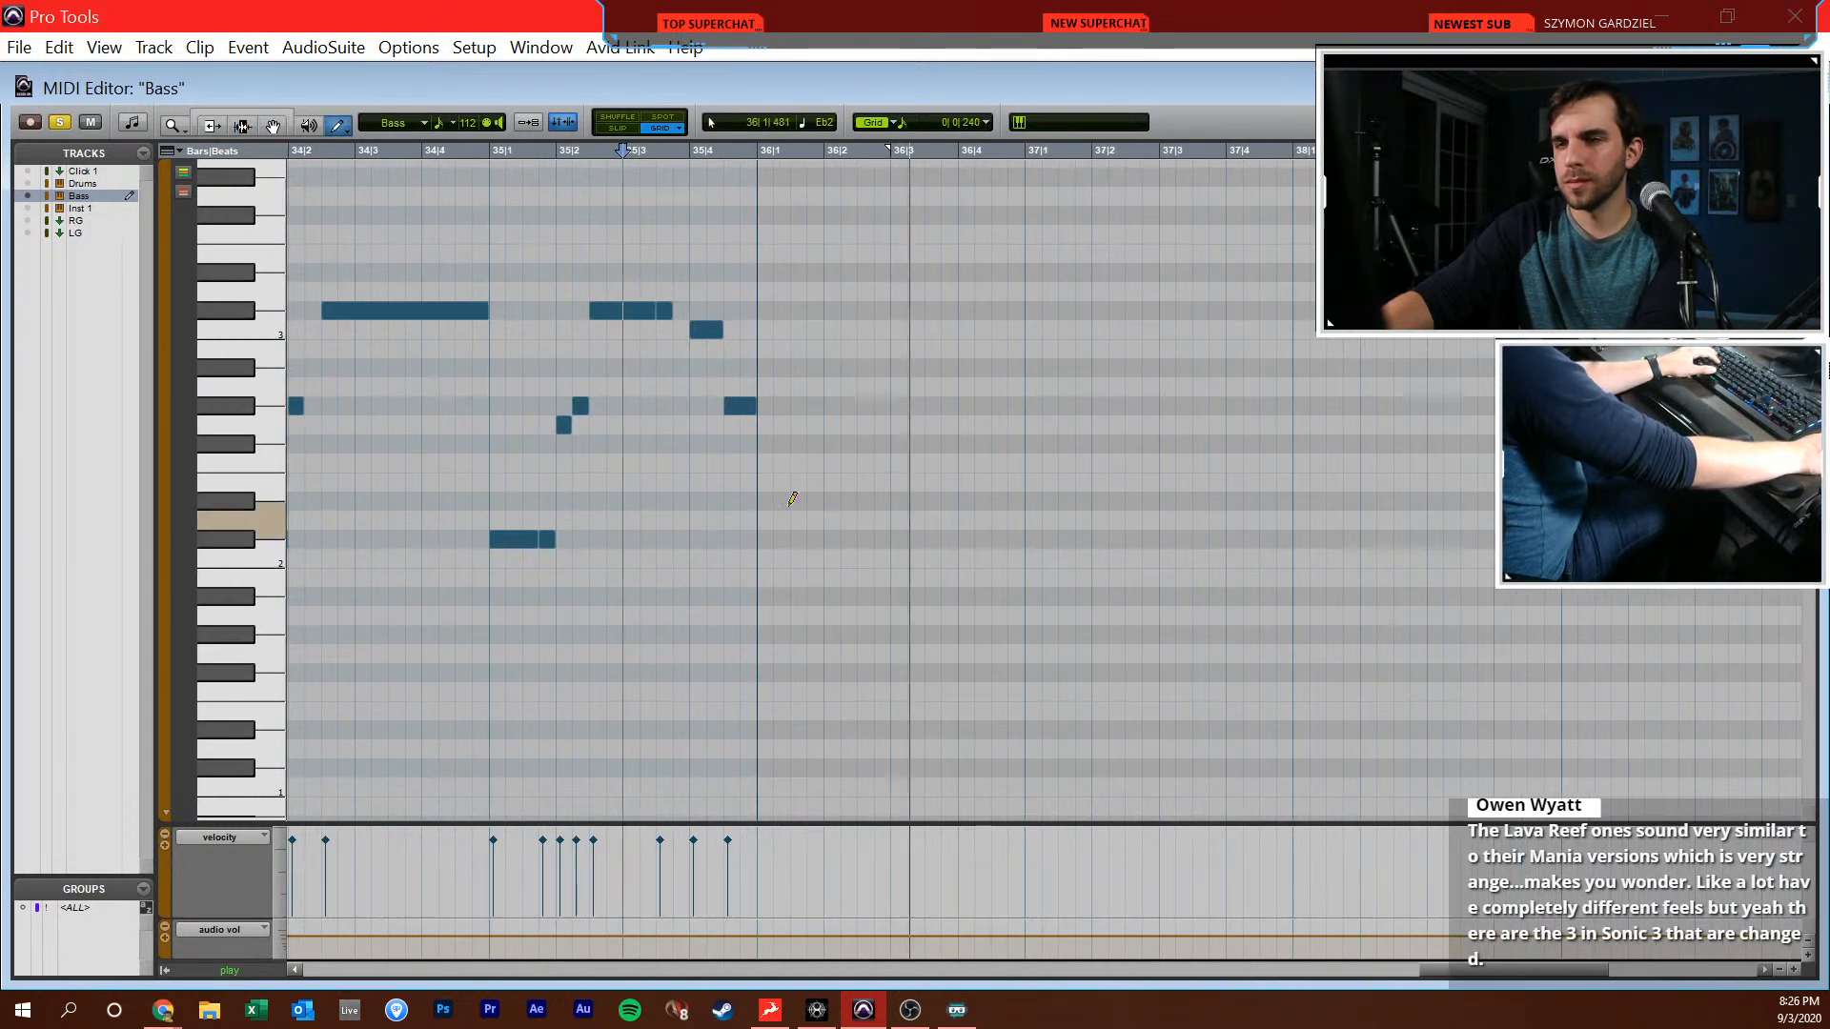
drag(792, 504, 804, 503)
click(813, 502)
click(836, 423)
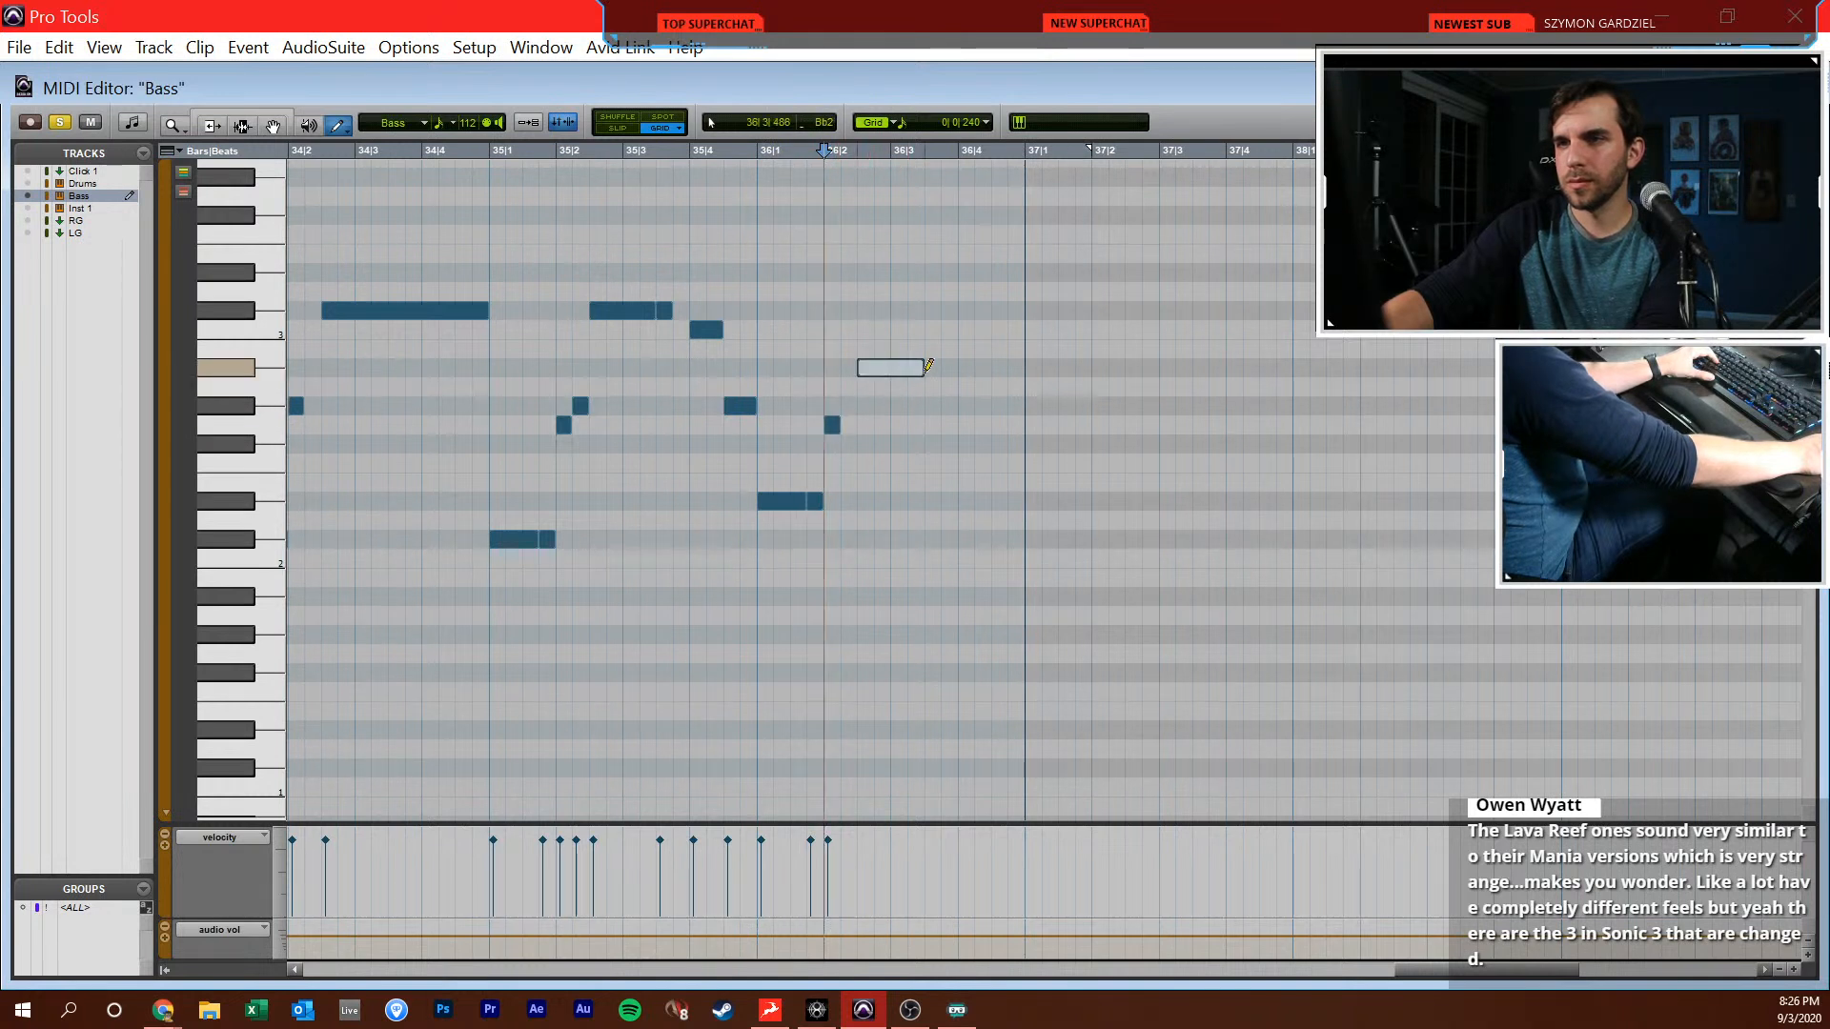
drag(928, 365, 927, 367)
Draw sixteenth Eb2 notes at 36|3|480 and 36|4|000, a sixteenth G2 at 36|4|240 and a half-beat Bb2 at 36|4|480
click(932, 502)
click(965, 501)
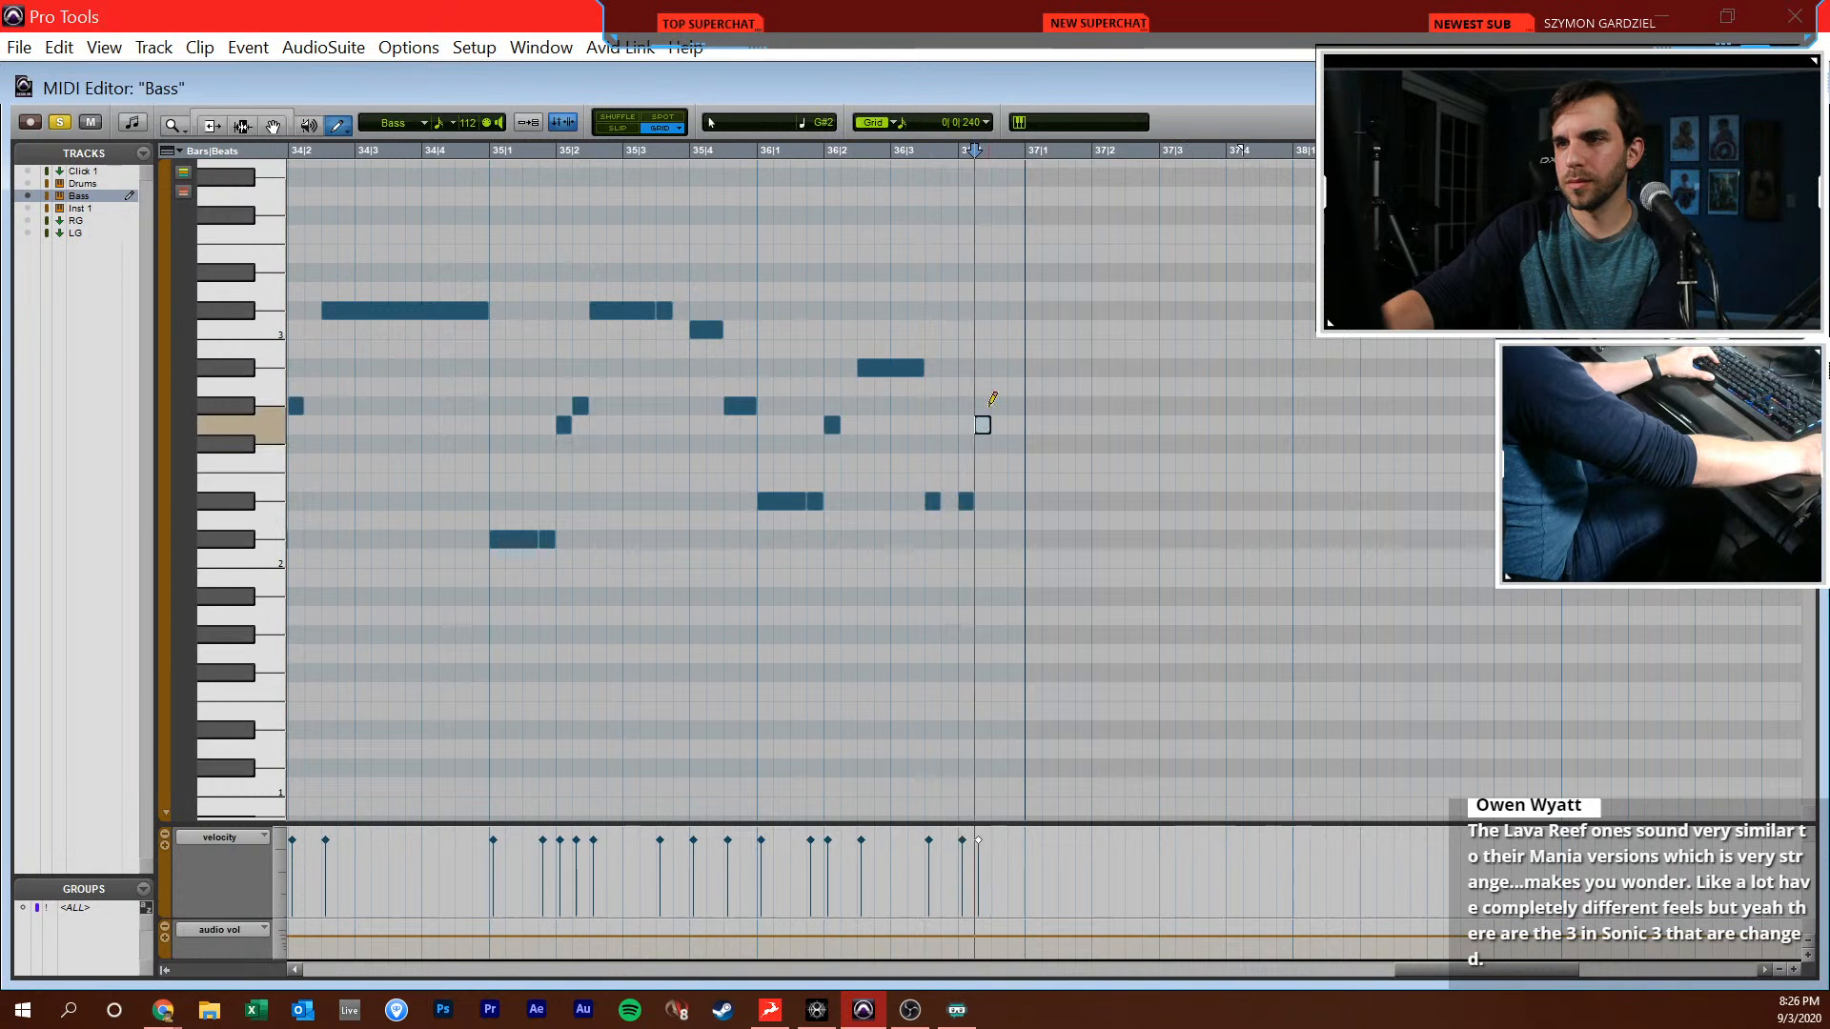
drag(1022, 374, 1022, 375)
Play the bar 36 bass notes against the reference track
key(F7)
click(768, 461)
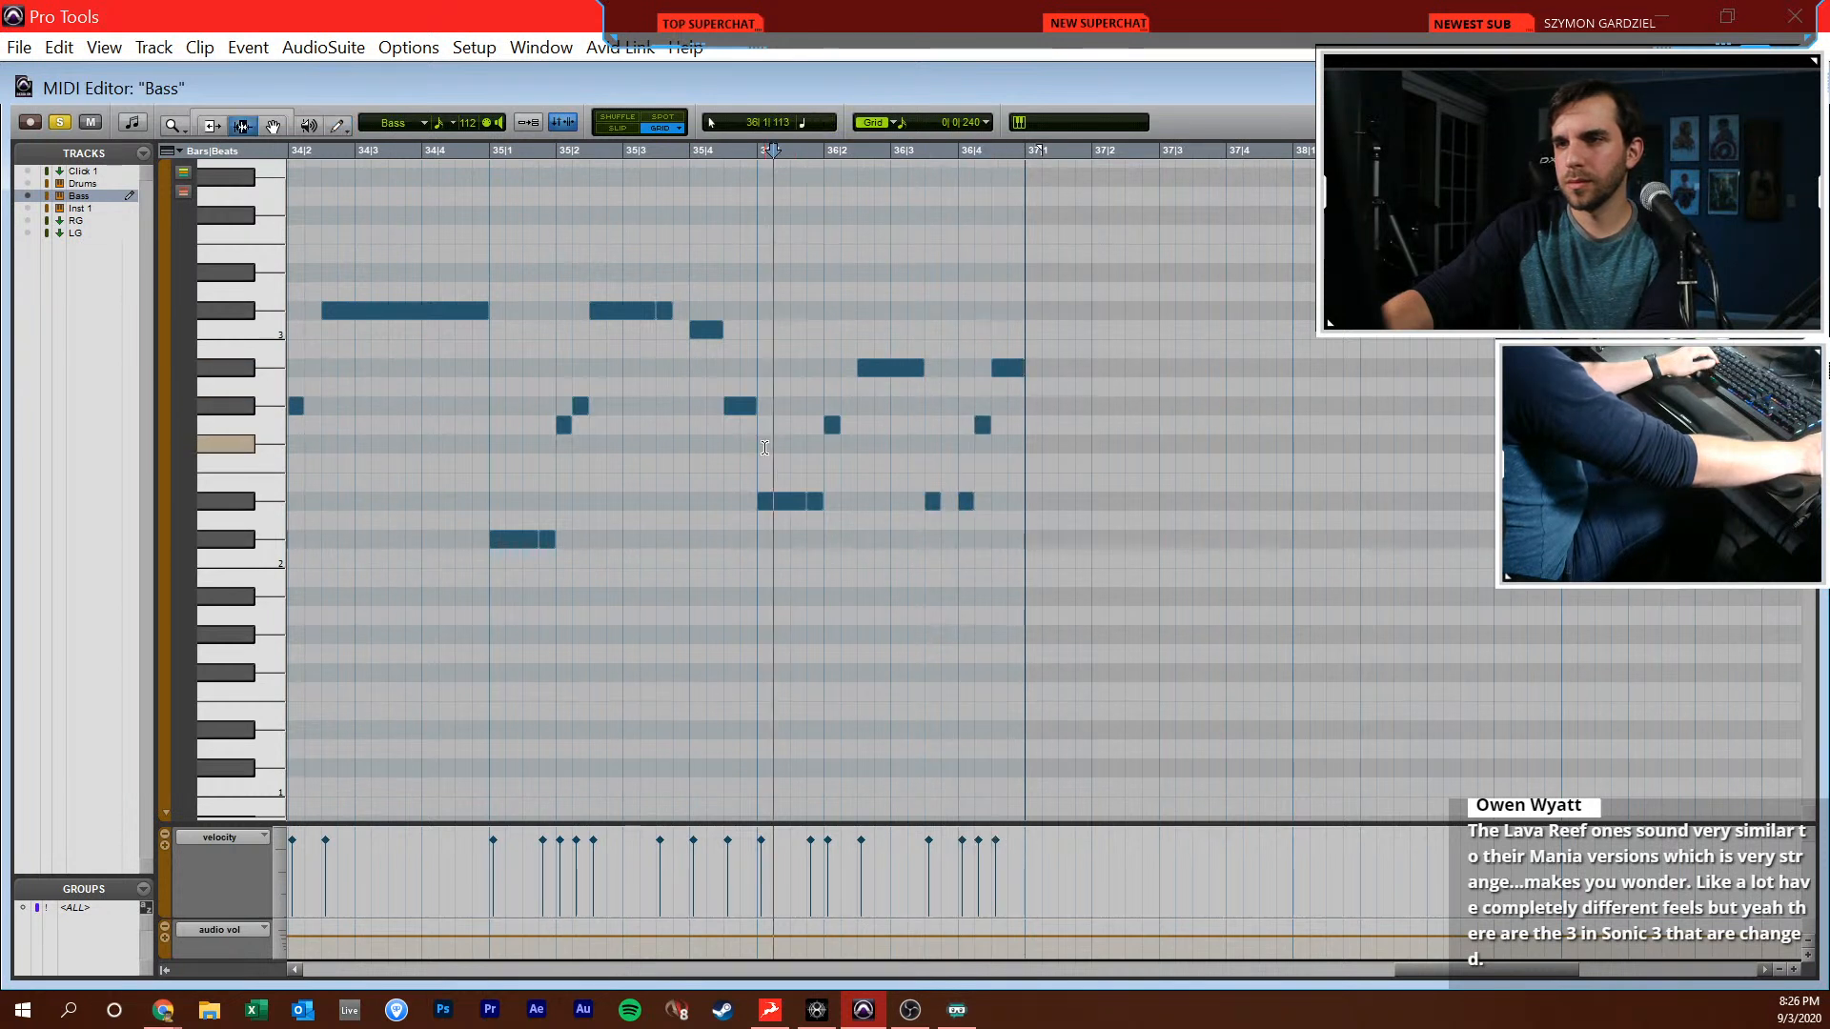
click(751, 469)
key(space)
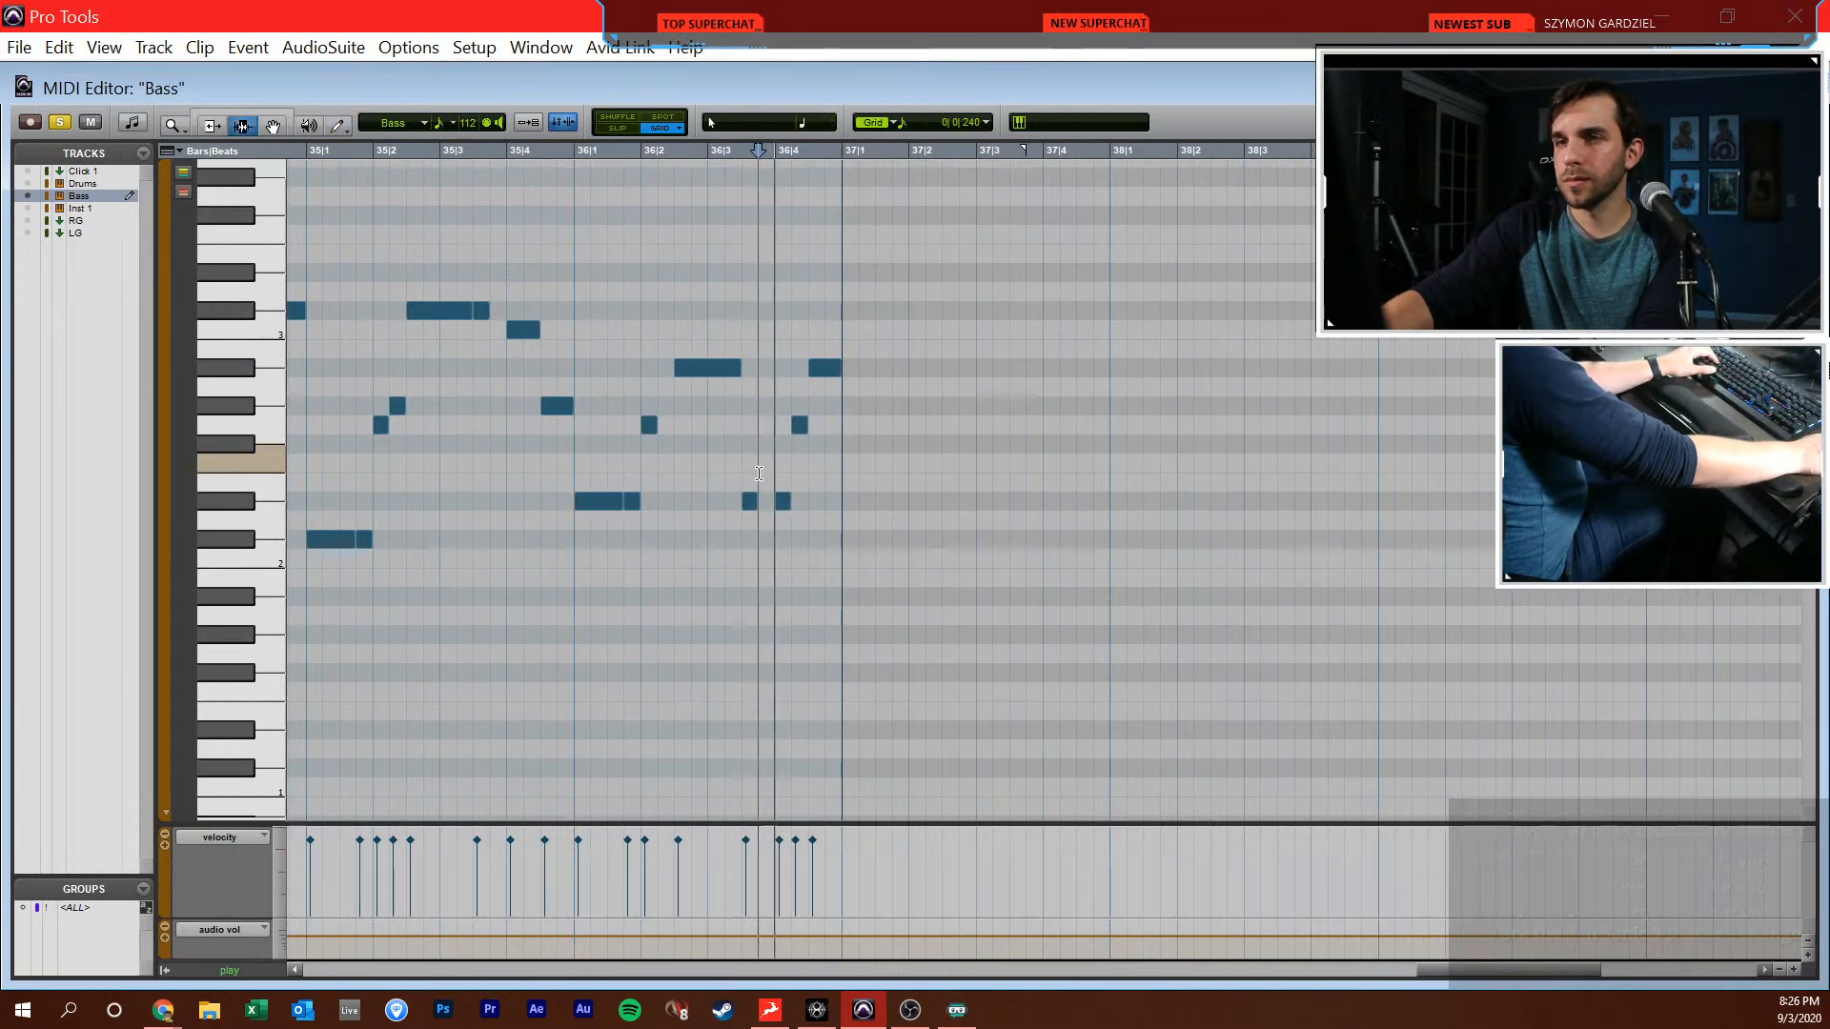
key(F10)
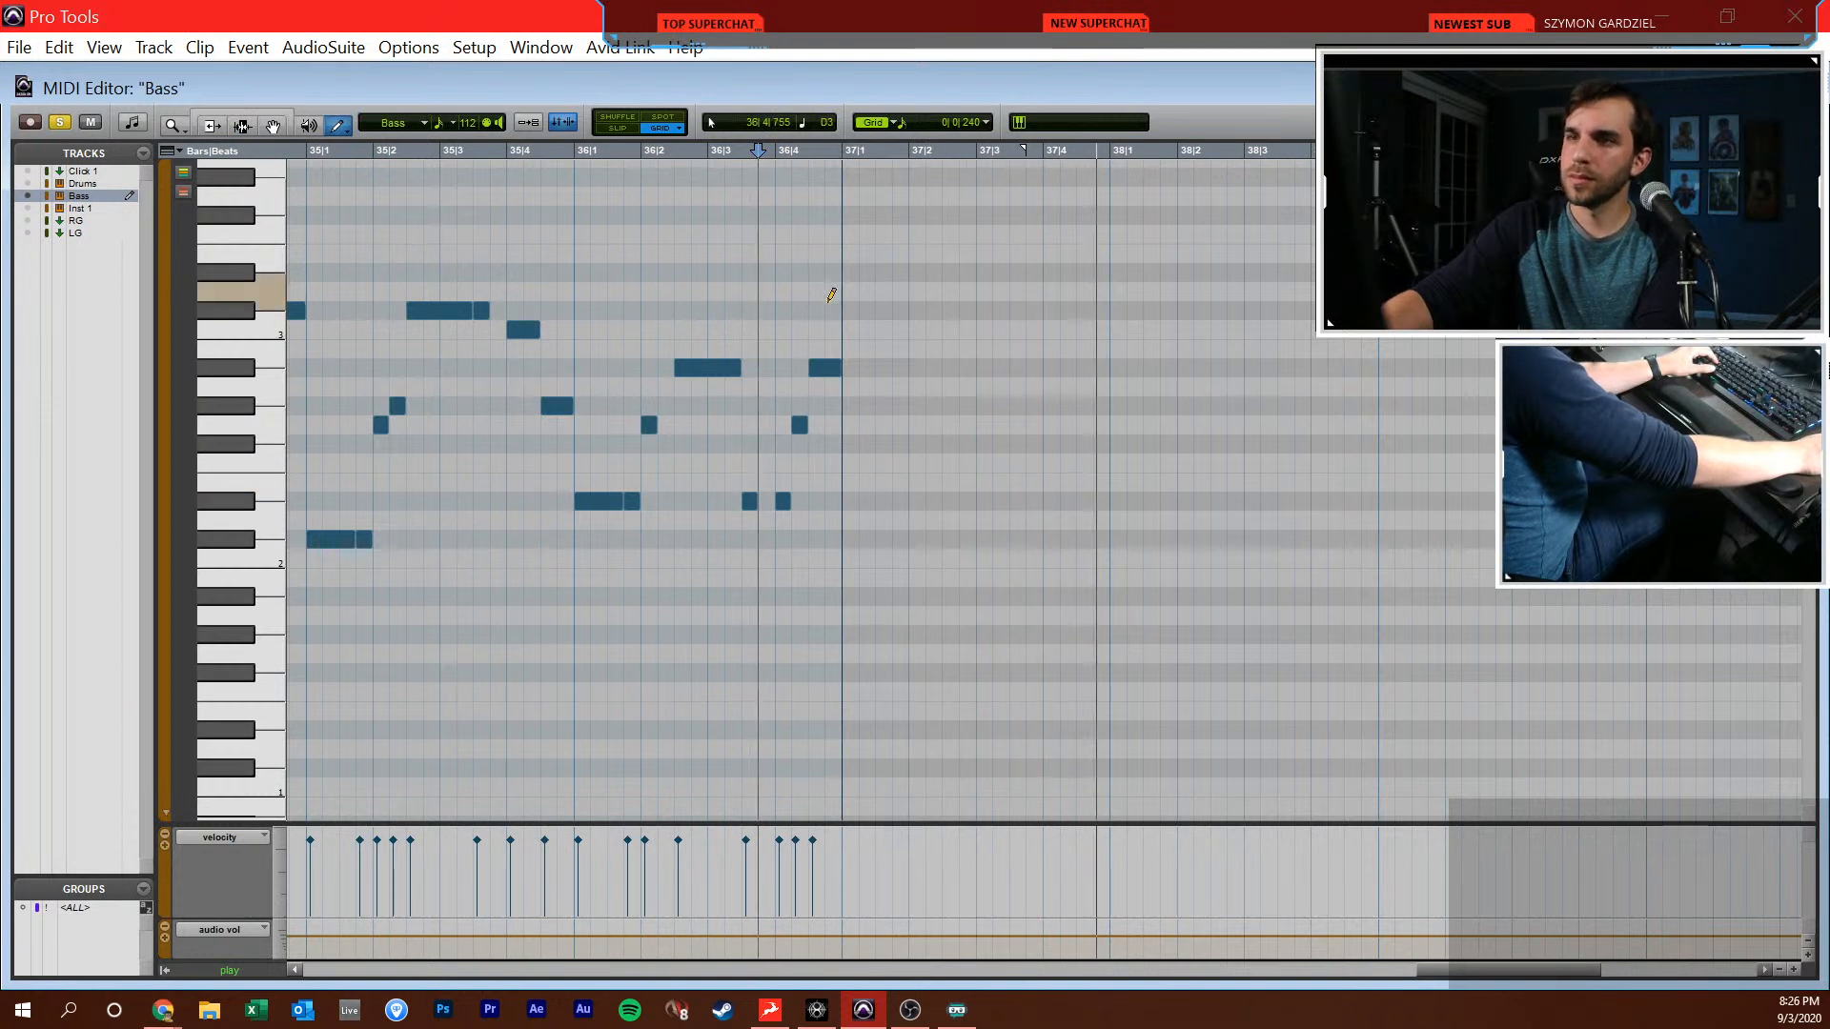
Listen to the reference track from bar 37 to work out the following bass notes
key(space)
key(F7)
click(841, 398)
key(space)
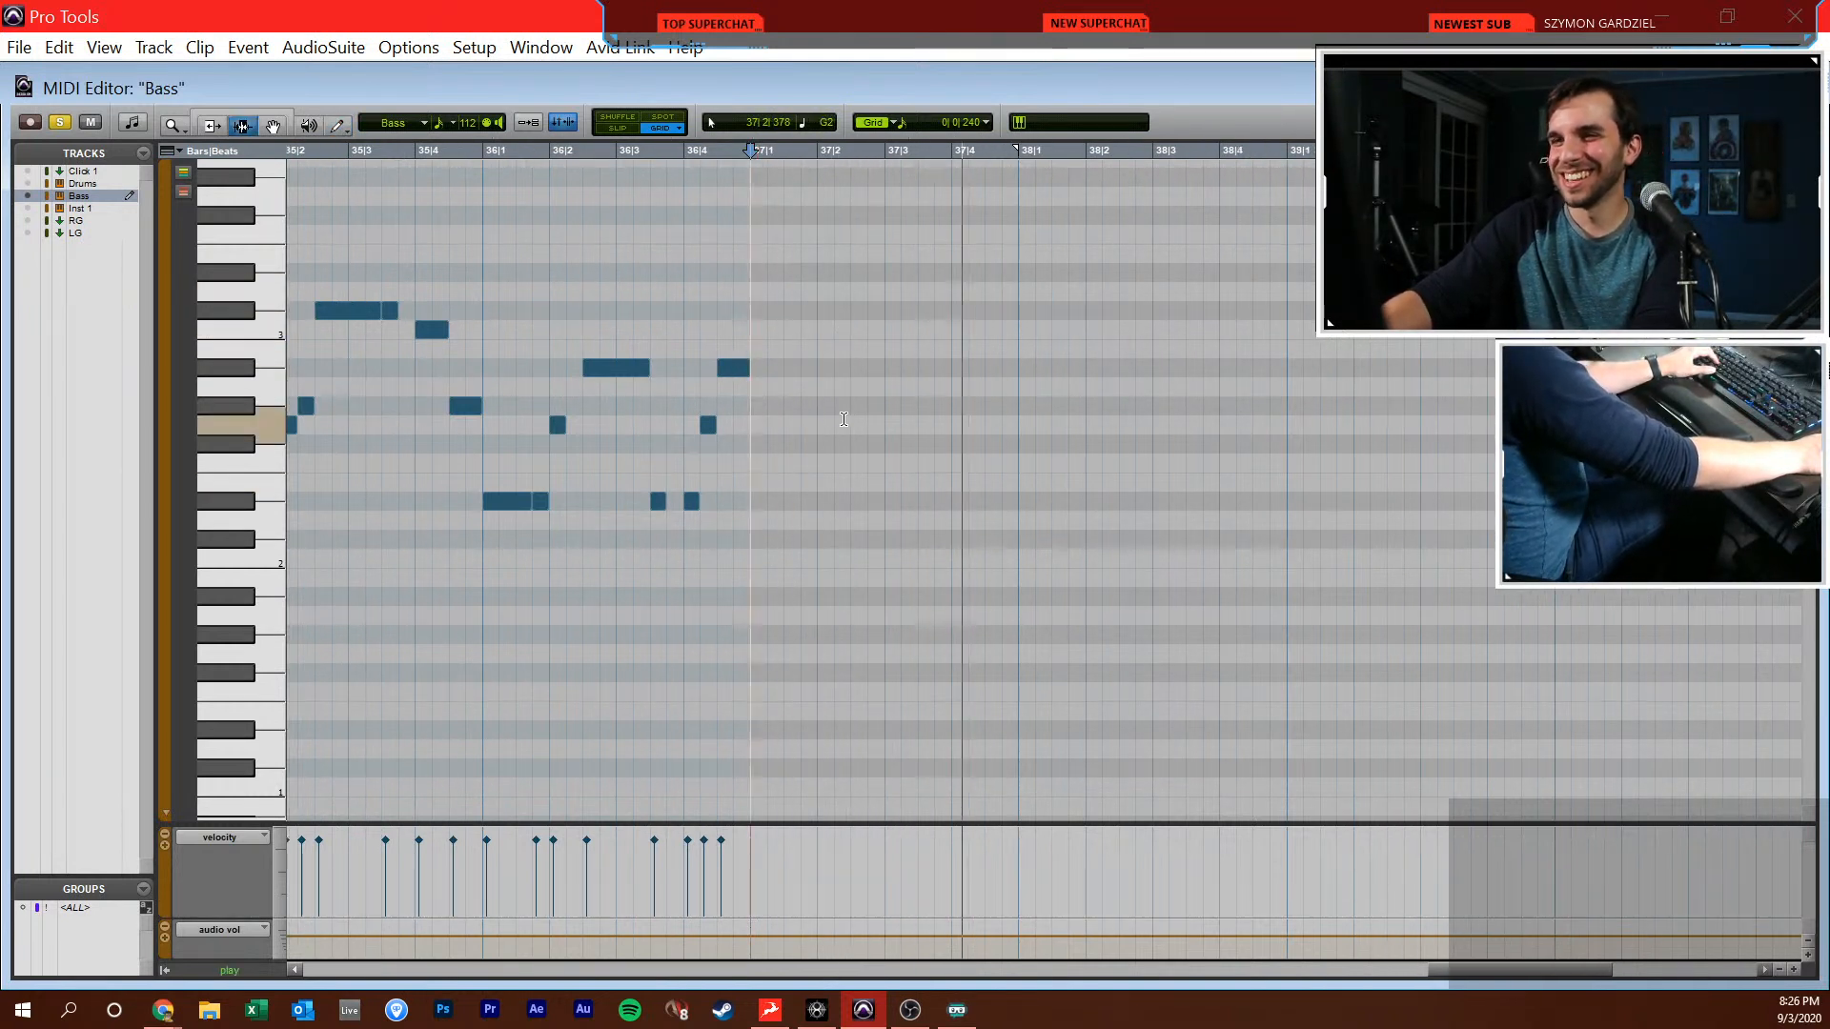
key(F10)
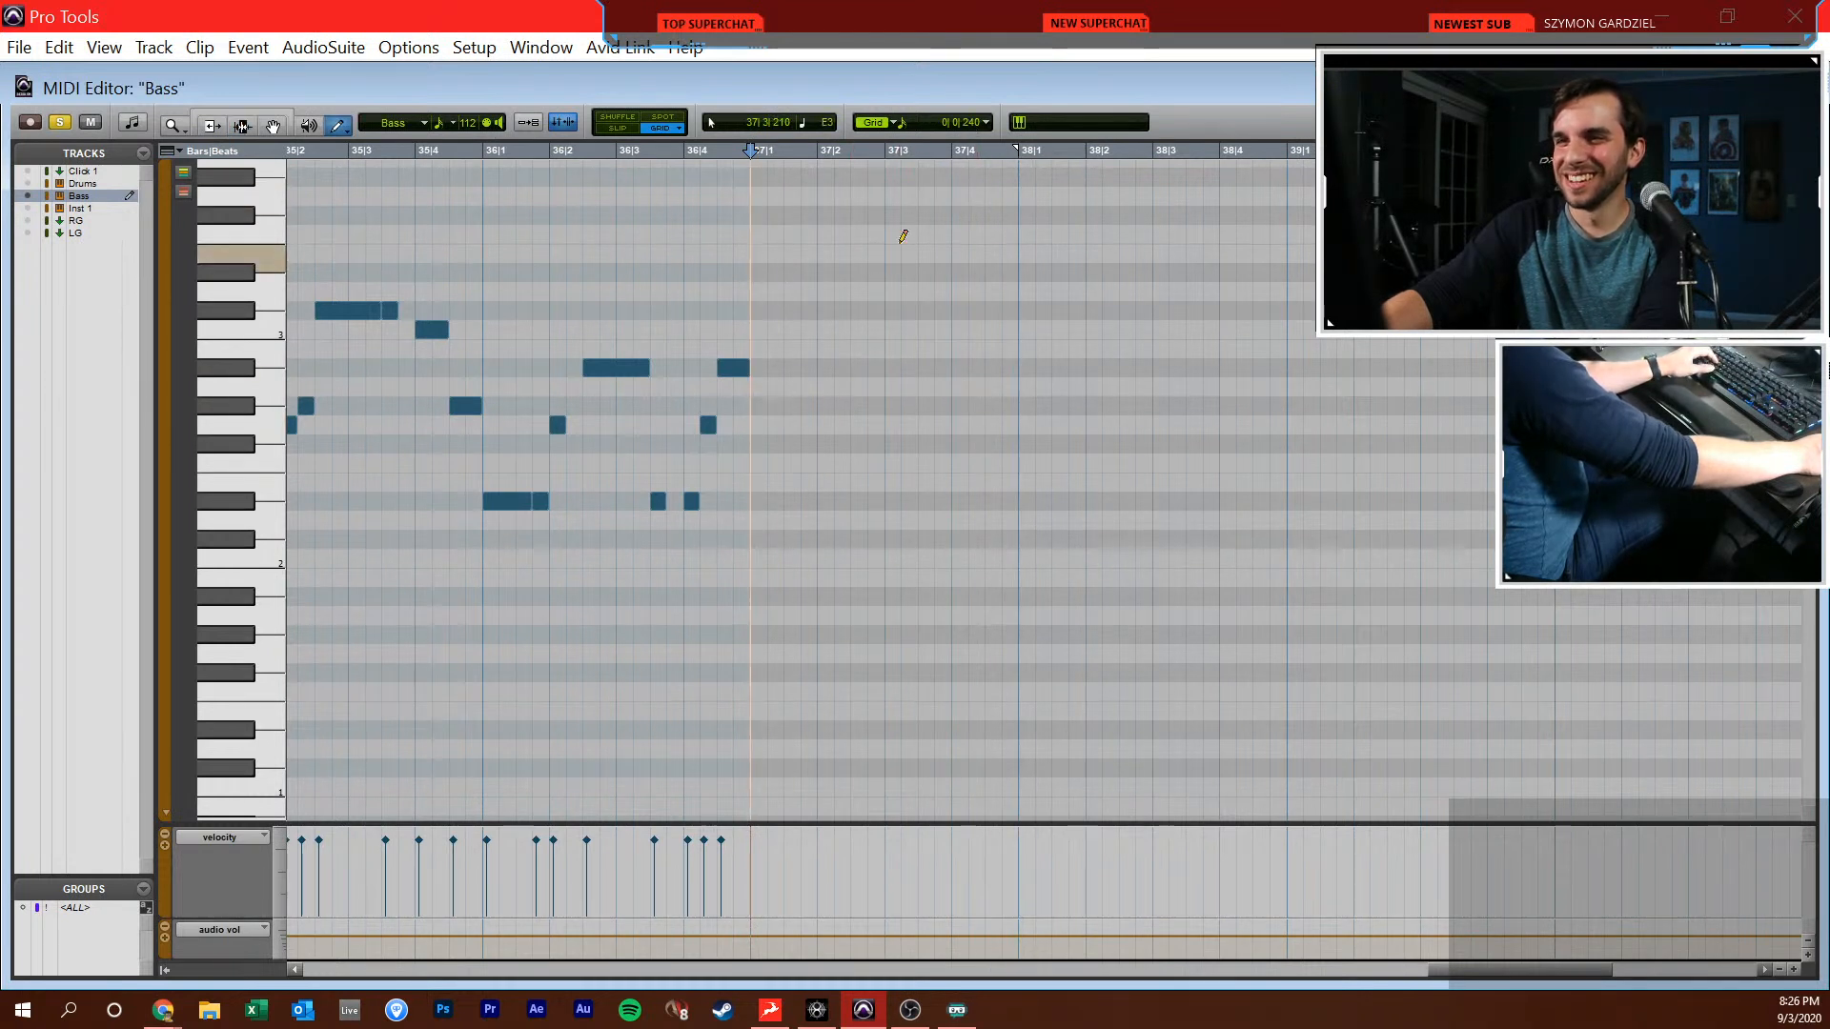
Draw one-beat Eb3 and Db3 notes from 37|1|000, and sixteenth-triplet Db3, Eb3 and Db3 notes from 37|3|000
mouse_move(769, 266)
mouse_down()
mouse_move(814, 260)
mouse_move(884, 309)
mouse_up()
click(965, 122)
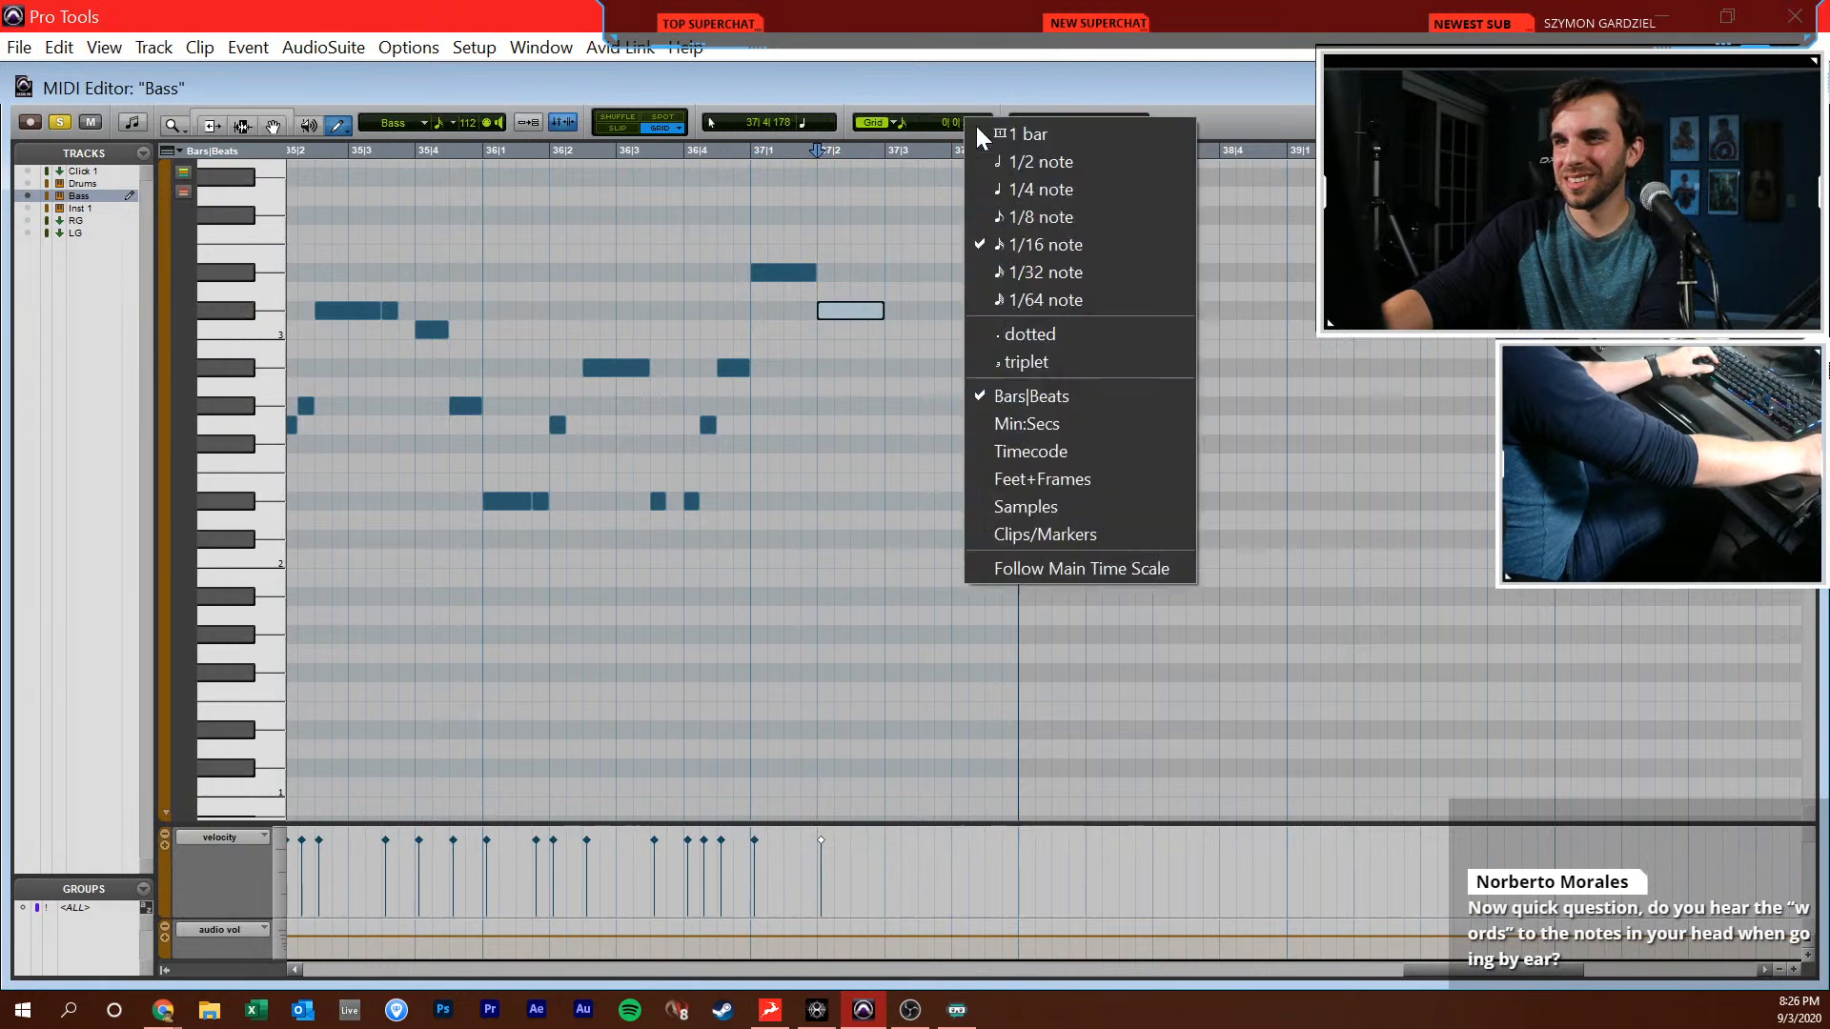
click(1083, 360)
key(F6)
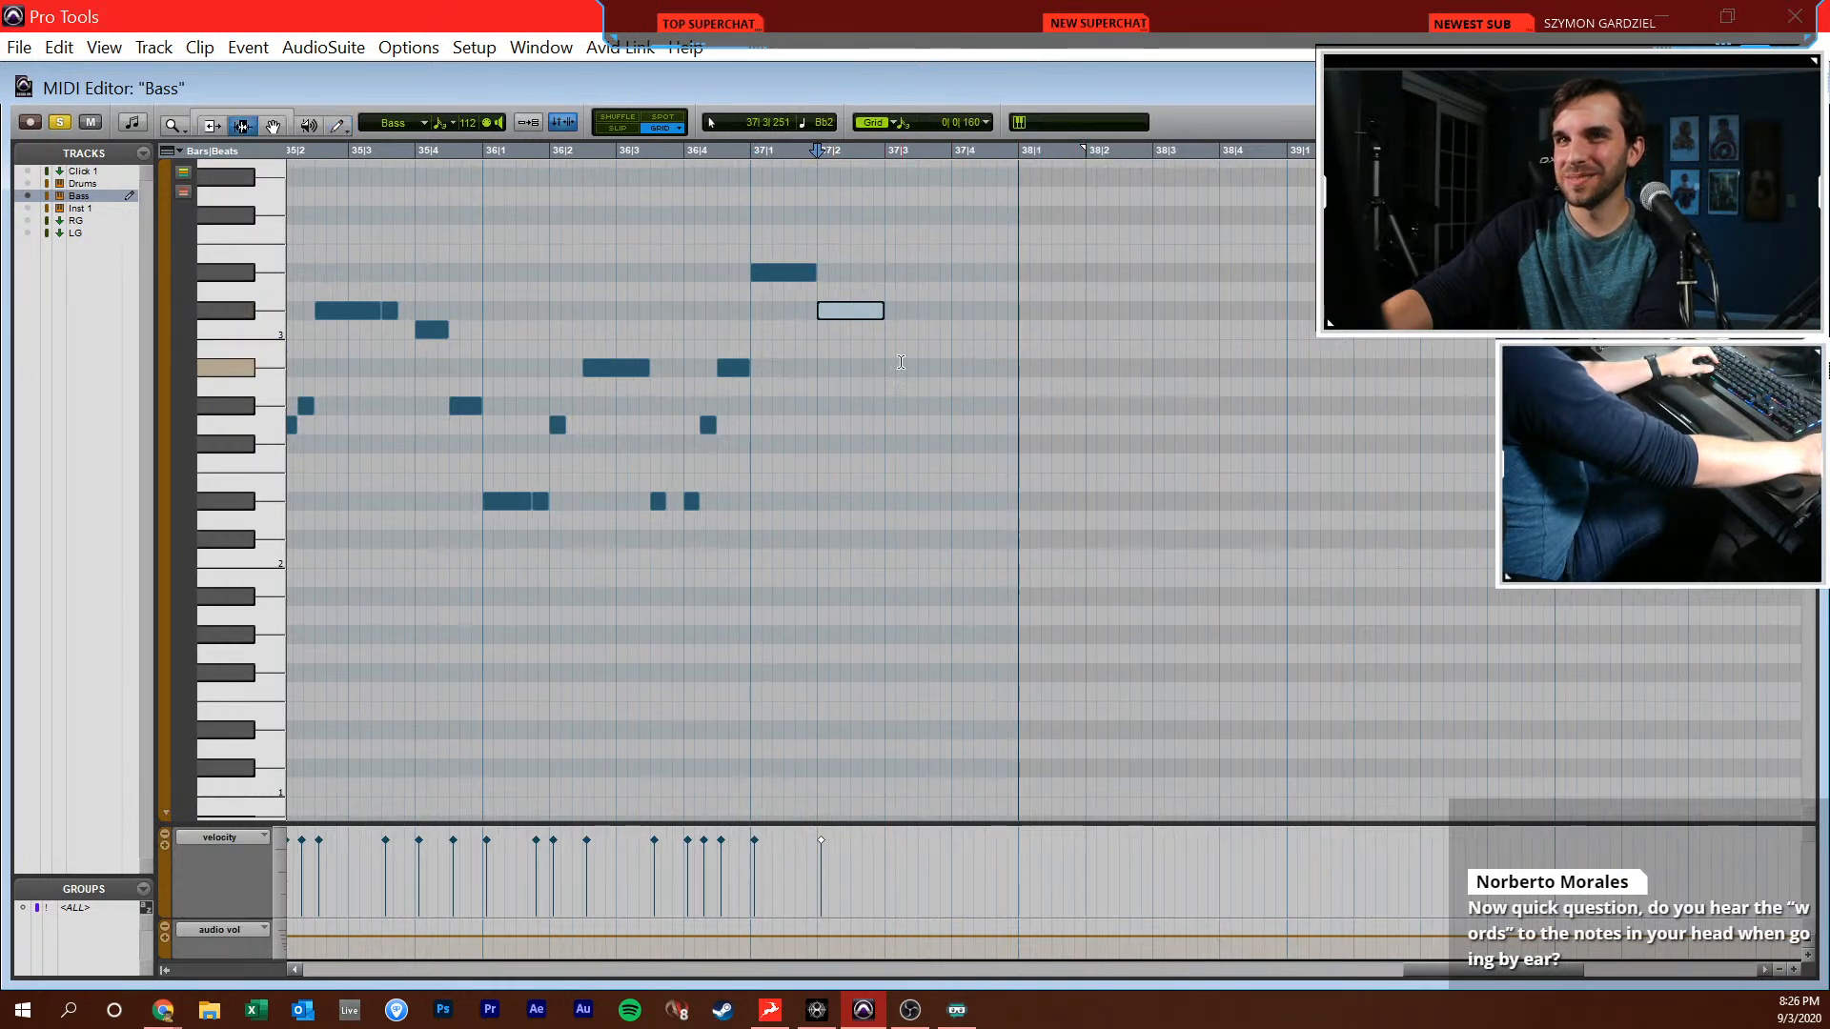
key(ctrl+bracketright)
key(F10)
click(1073, 311)
click(1099, 274)
click(1121, 311)
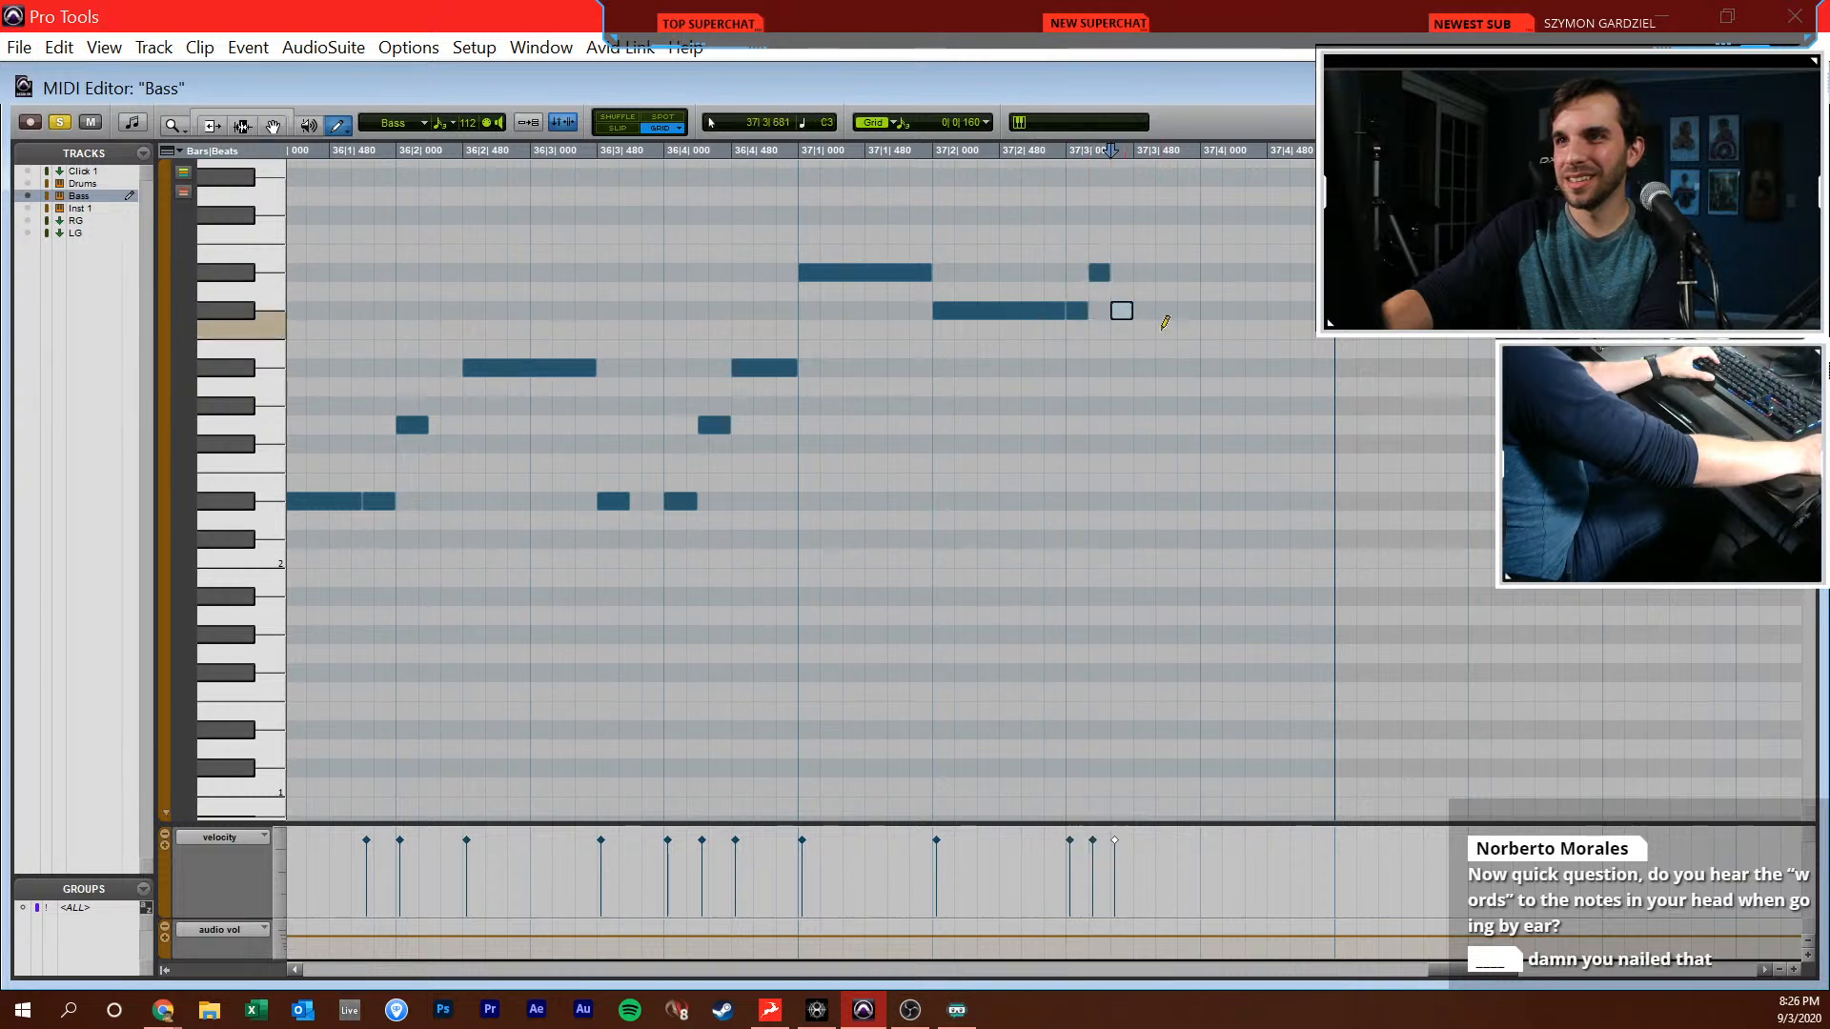
Draw a C3 note at 37|3|480 and trim it to a sixteenth on the straight 1/16 grid
drag(1180, 330, 1200, 330)
key(F6)
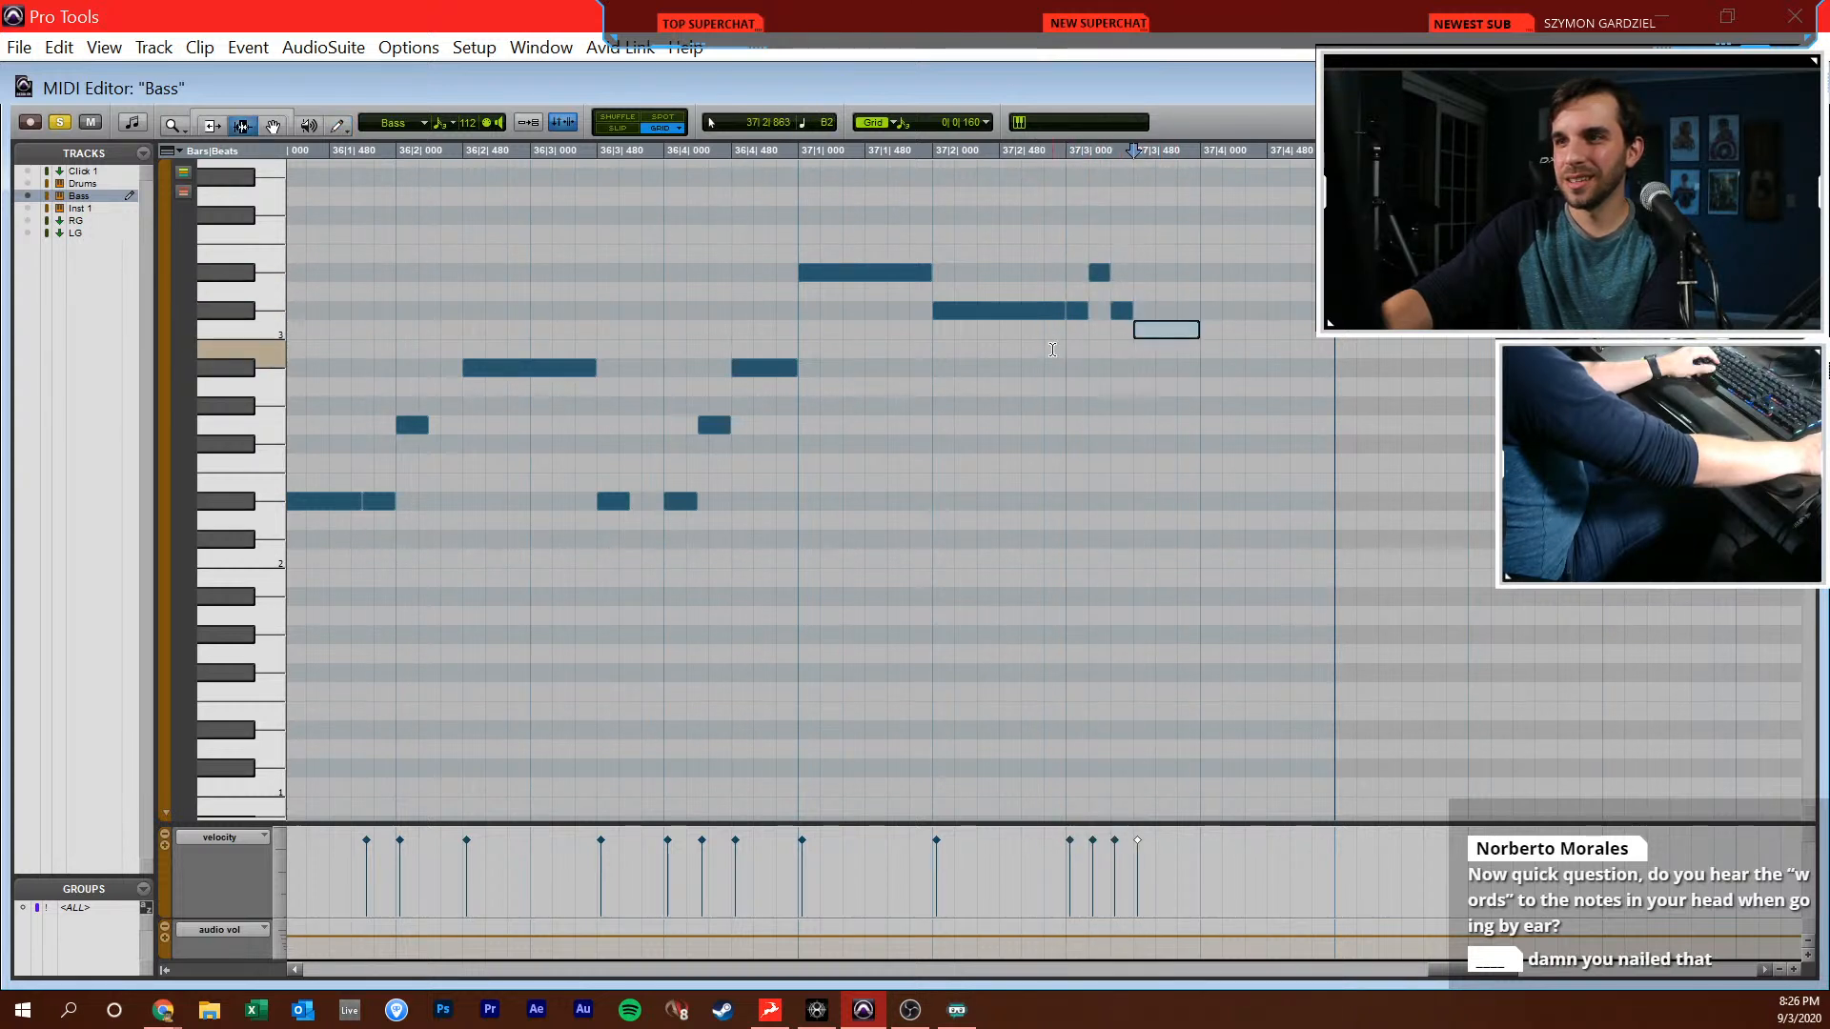
key(F10)
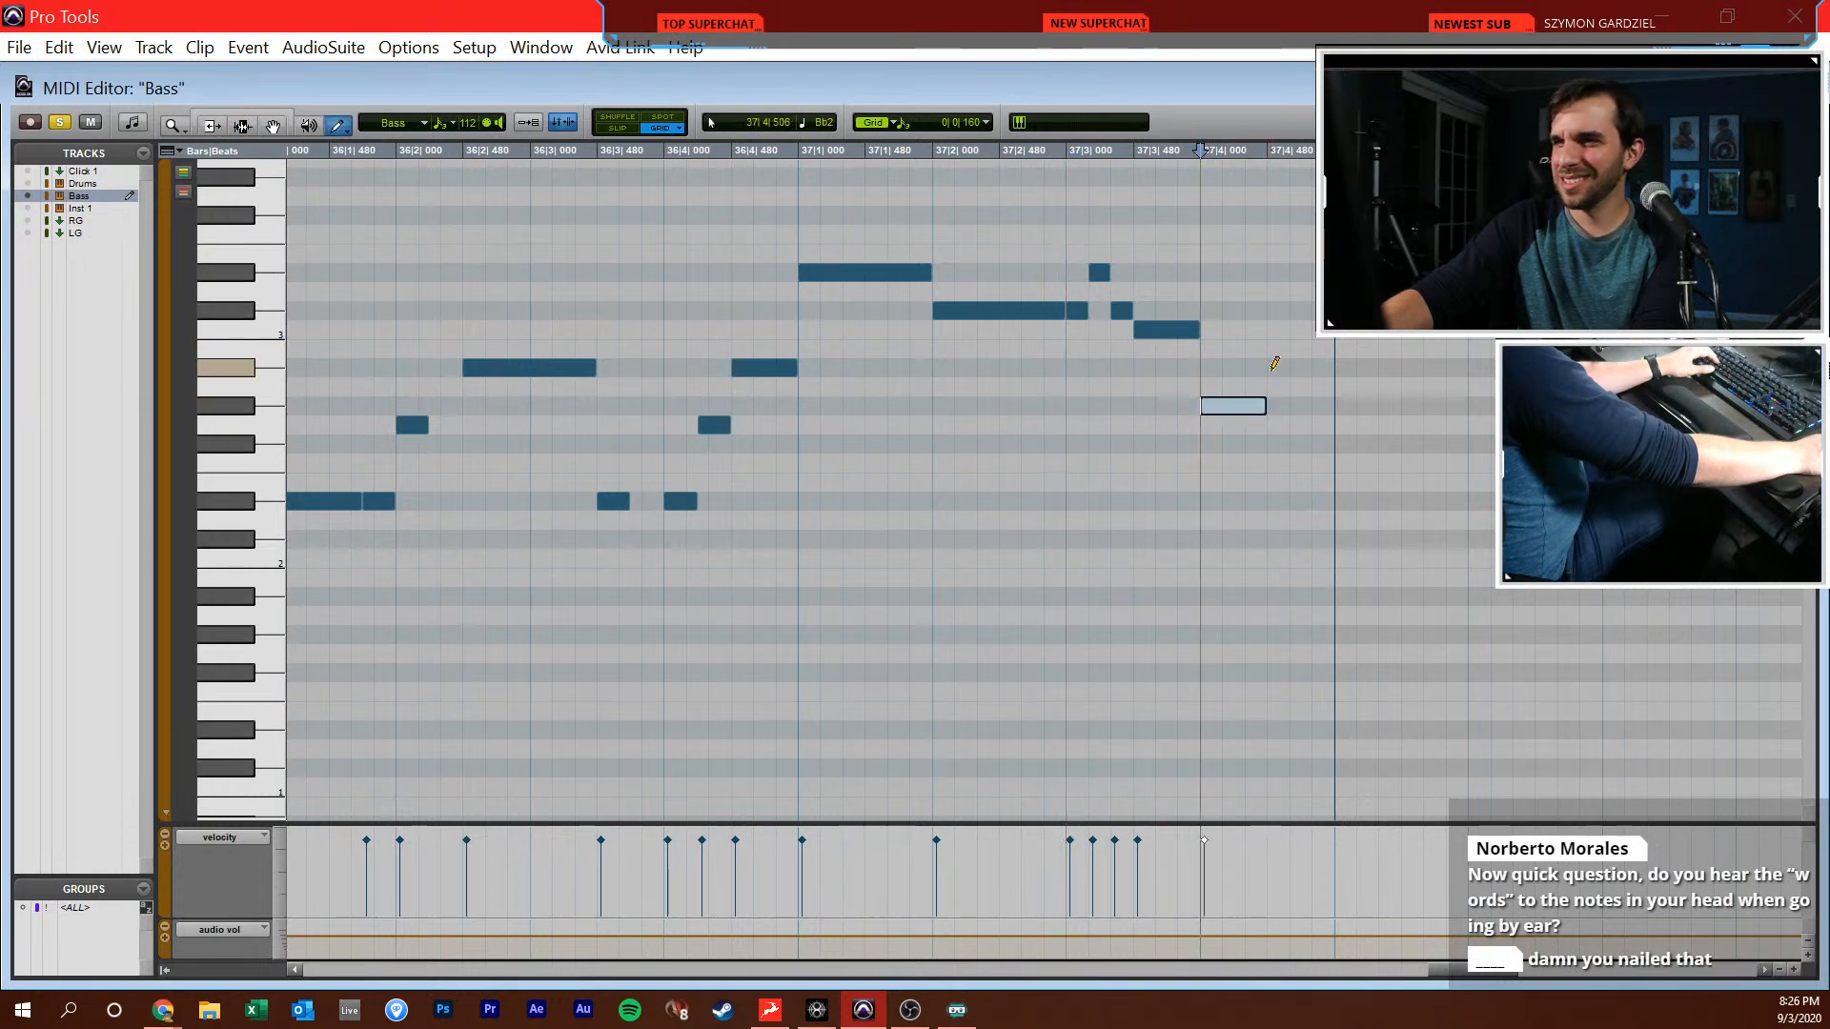
click(987, 122)
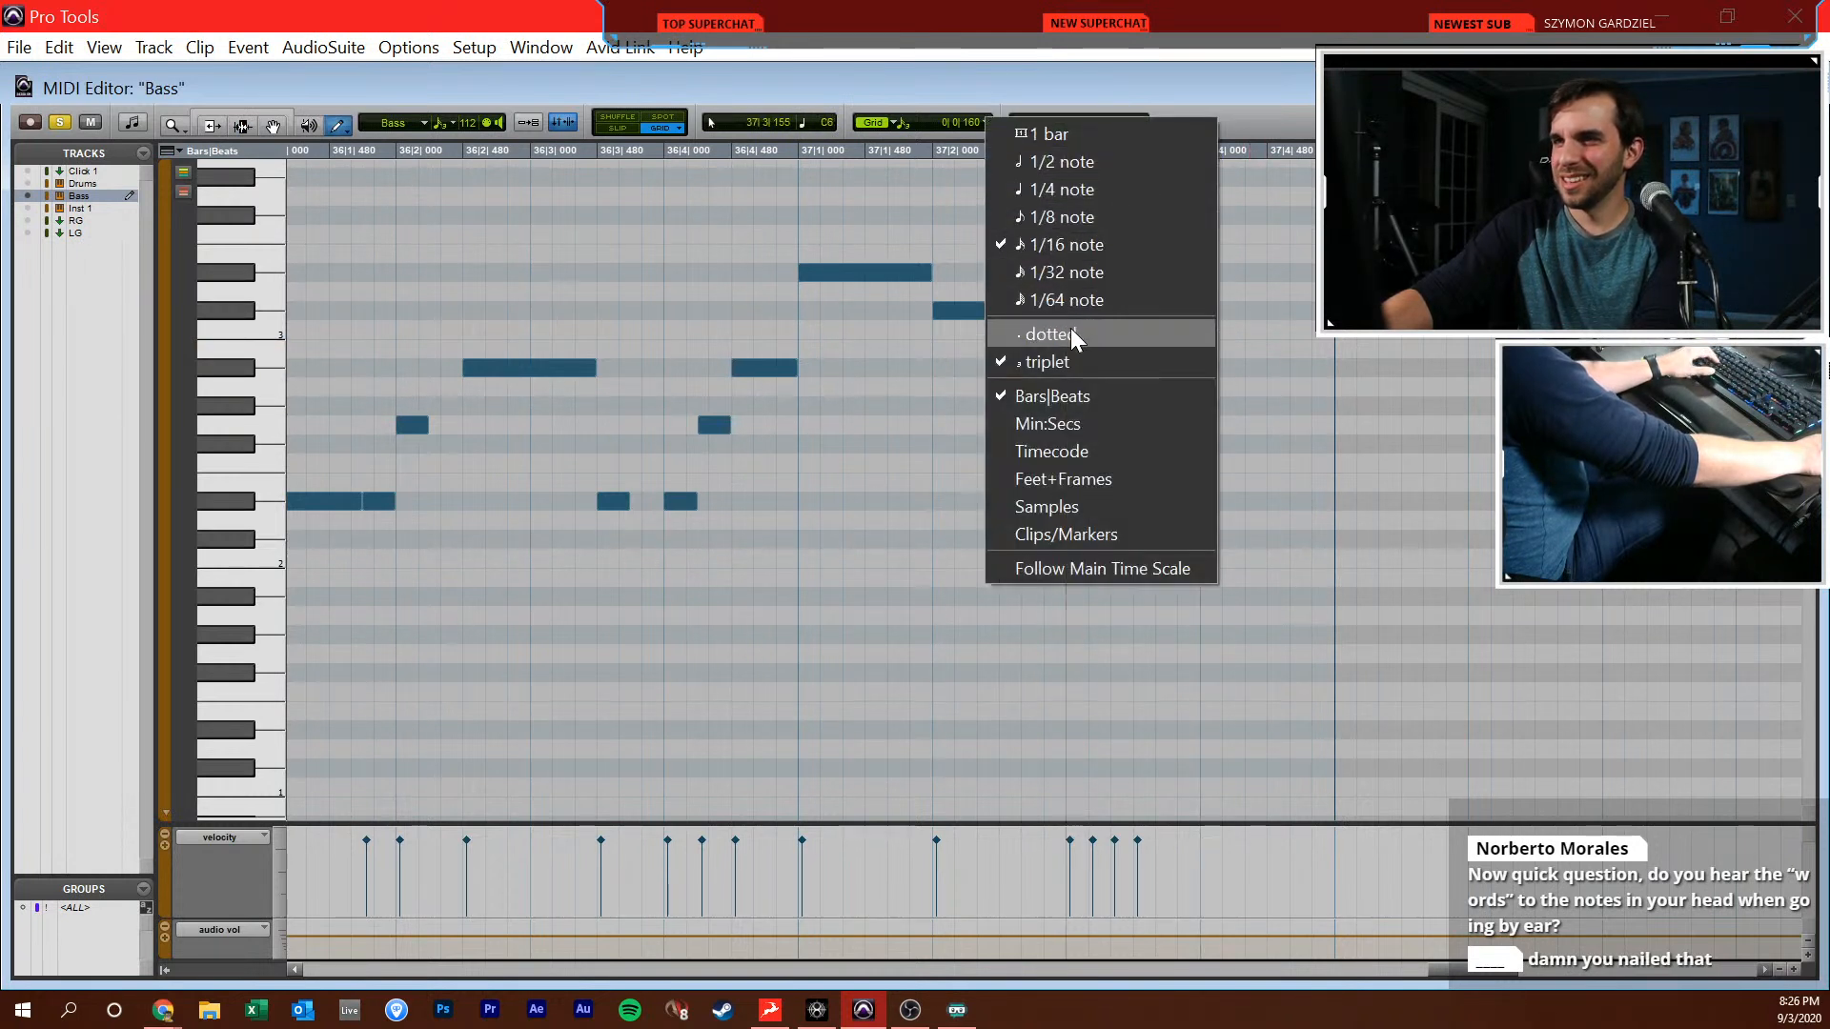
click(1047, 361)
drag(1188, 334, 1166, 332)
Draw sixteenth Ab2, Bb2, Ab2, G2 and Eb2 notes from 37|3|720 to the end of bar 37
click(1181, 407)
click(1216, 368)
click(1249, 406)
click(1276, 426)
click(1308, 501)
Play the bass line from bar 31 to check the new bar 37 notes
key(F6)
key(space)
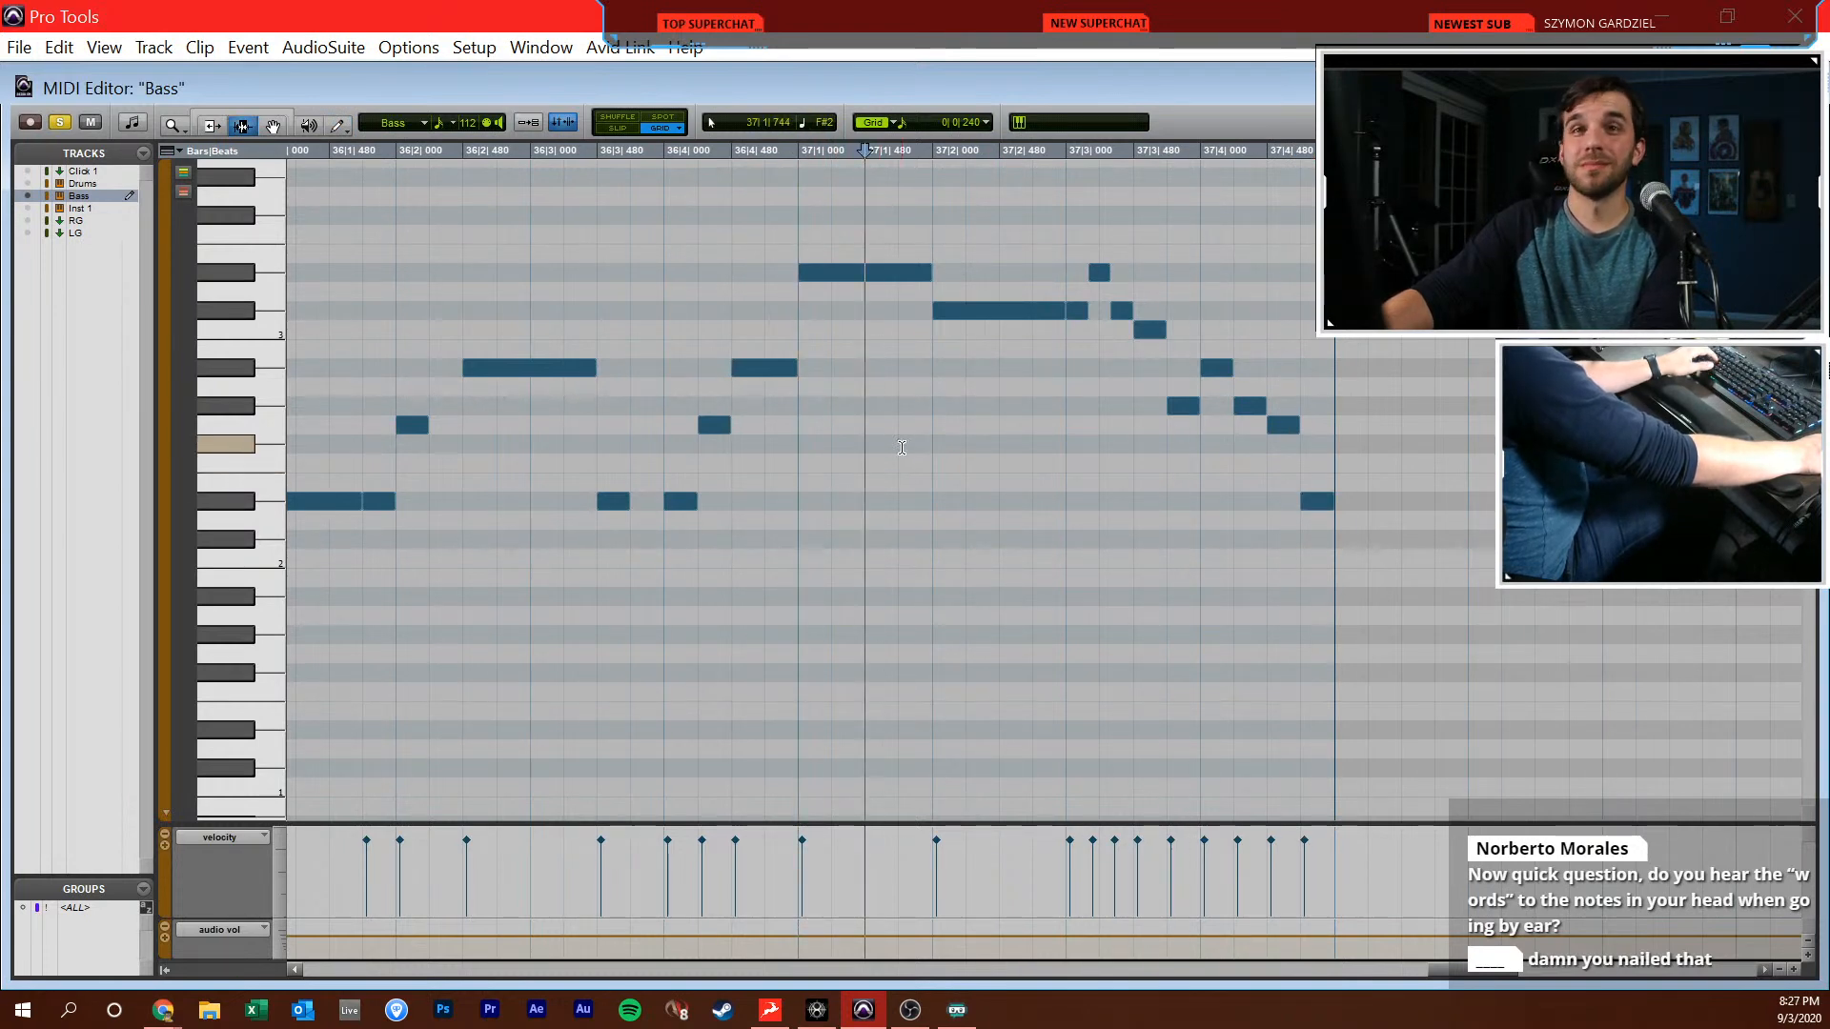
scroll(899, 486, down, 3)
scroll(890, 519, left, 1)
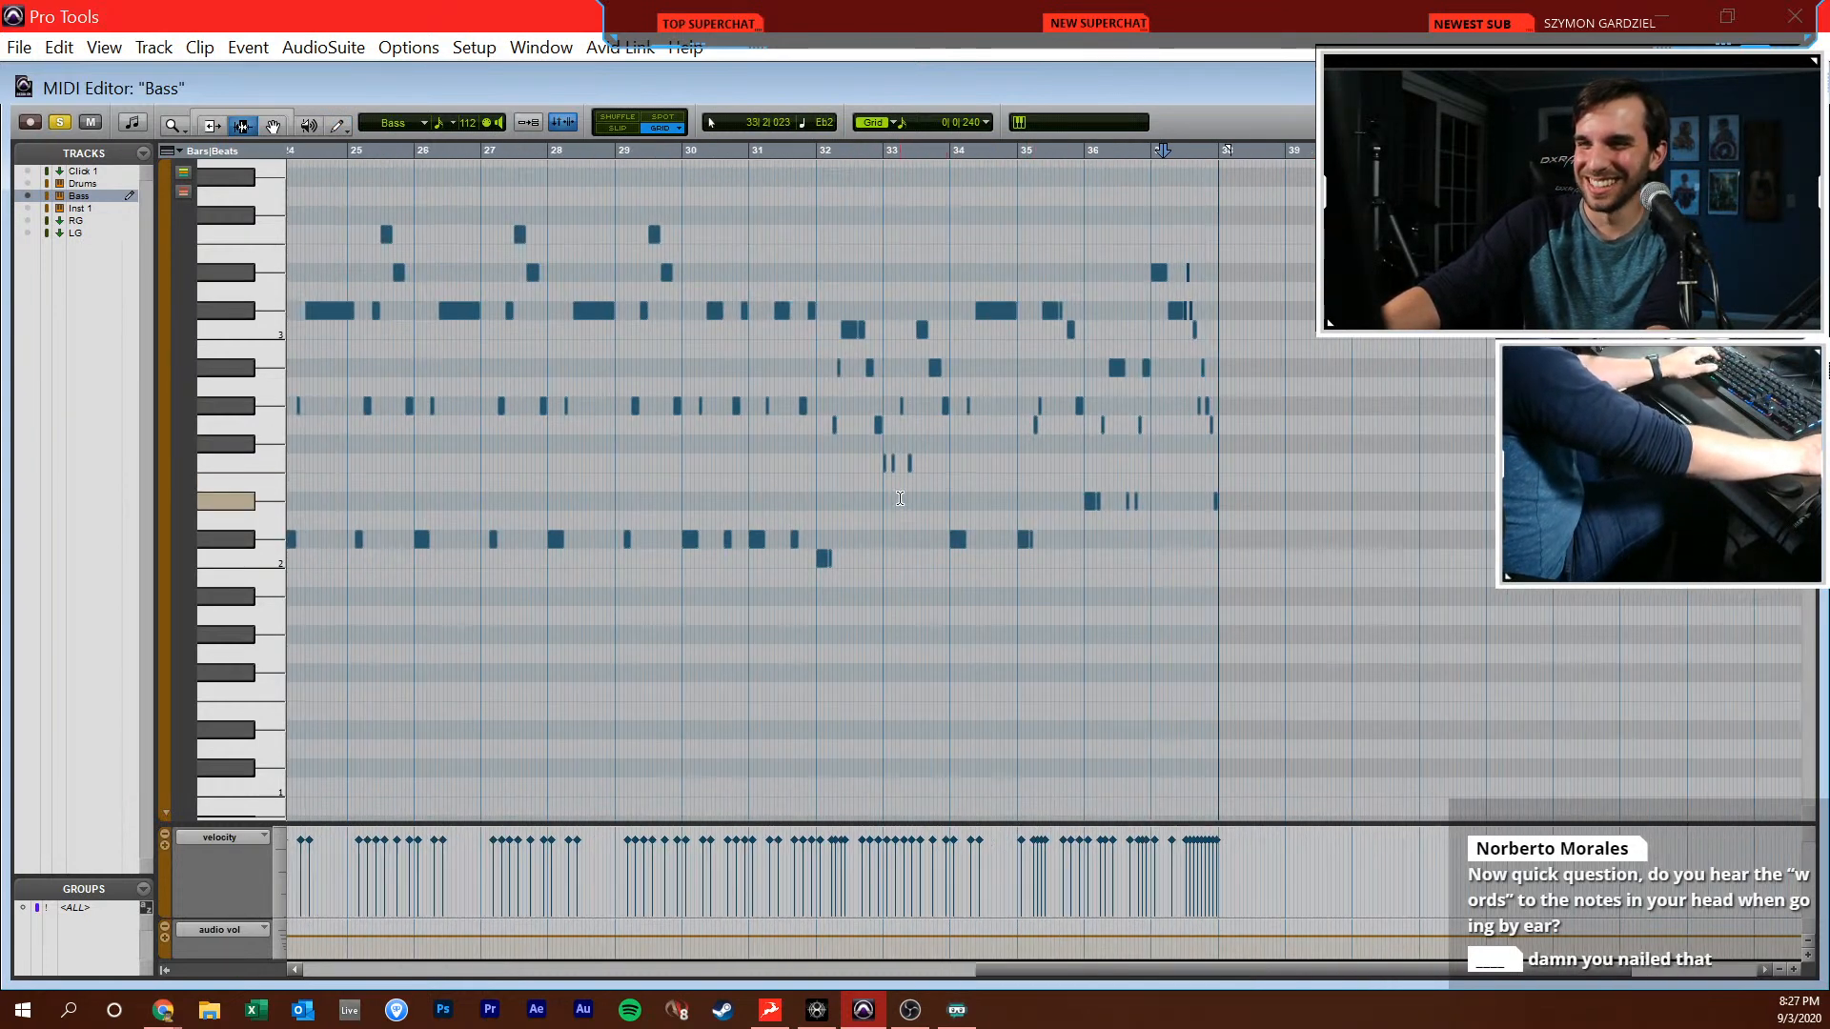
click(769, 414)
key(space)
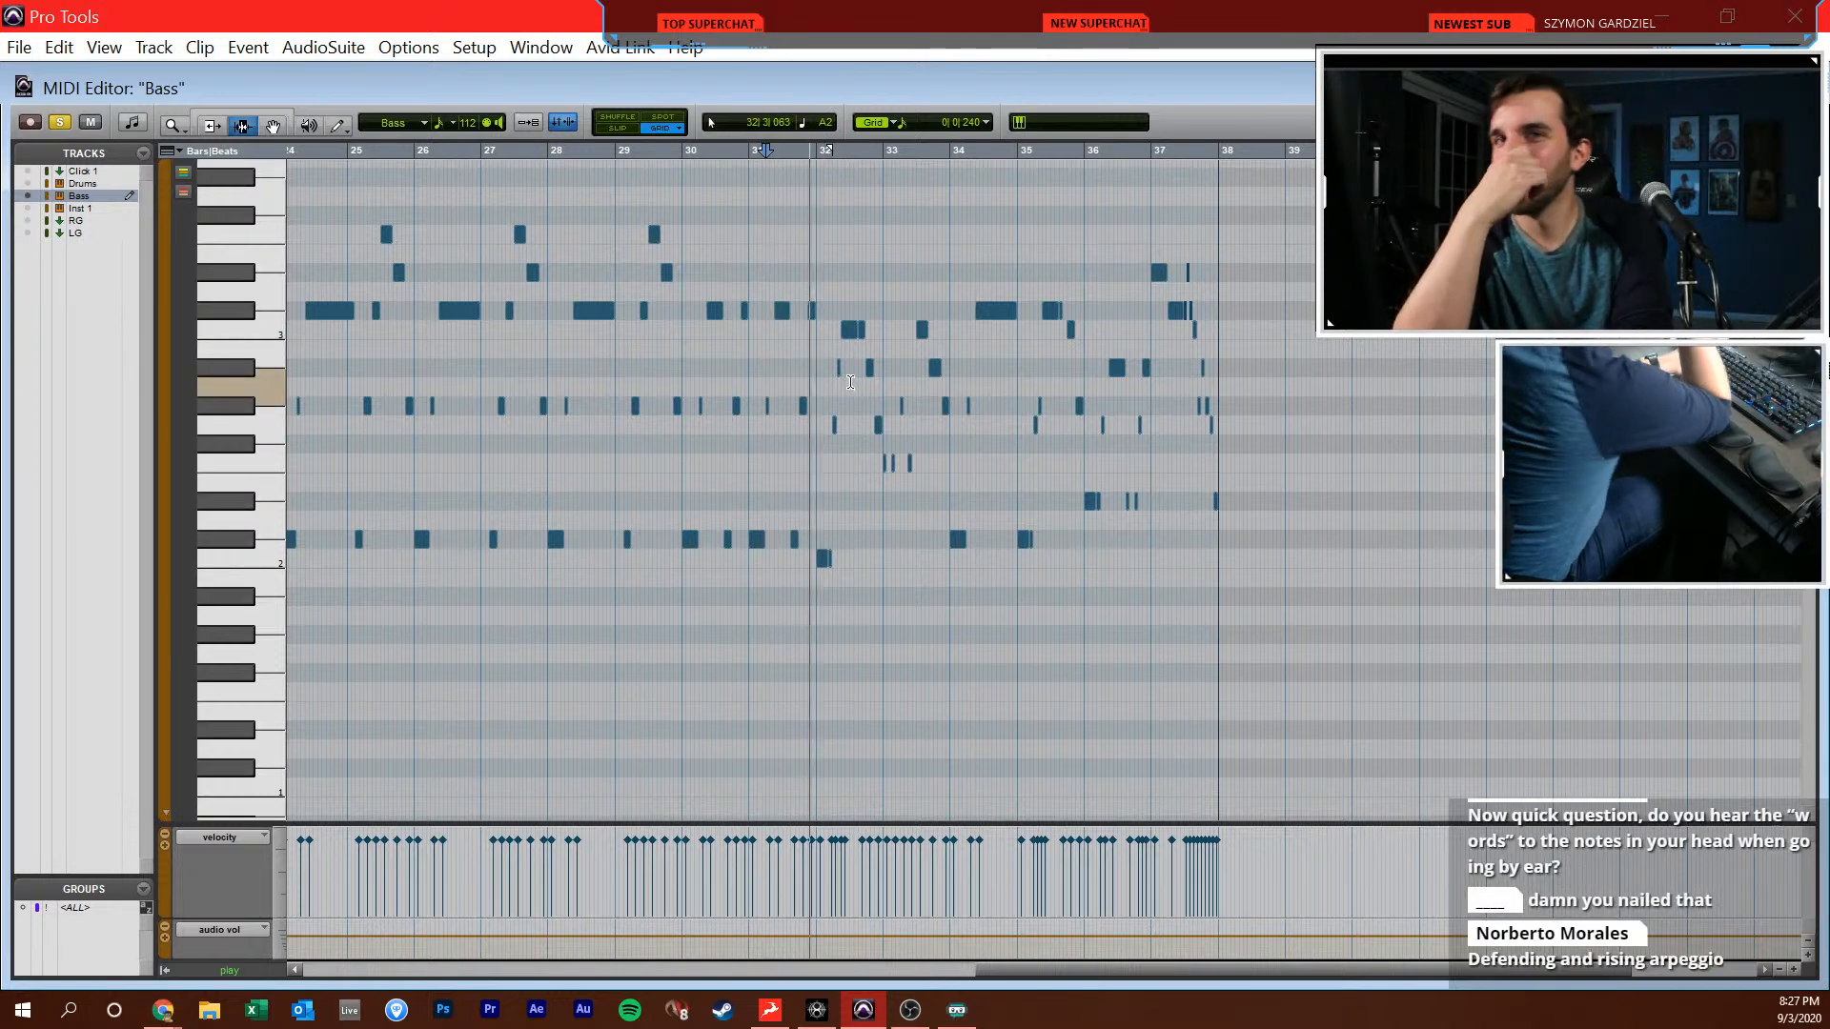
Review the bass notes in bars 34 through 37 in the MIDI editor
key(t)
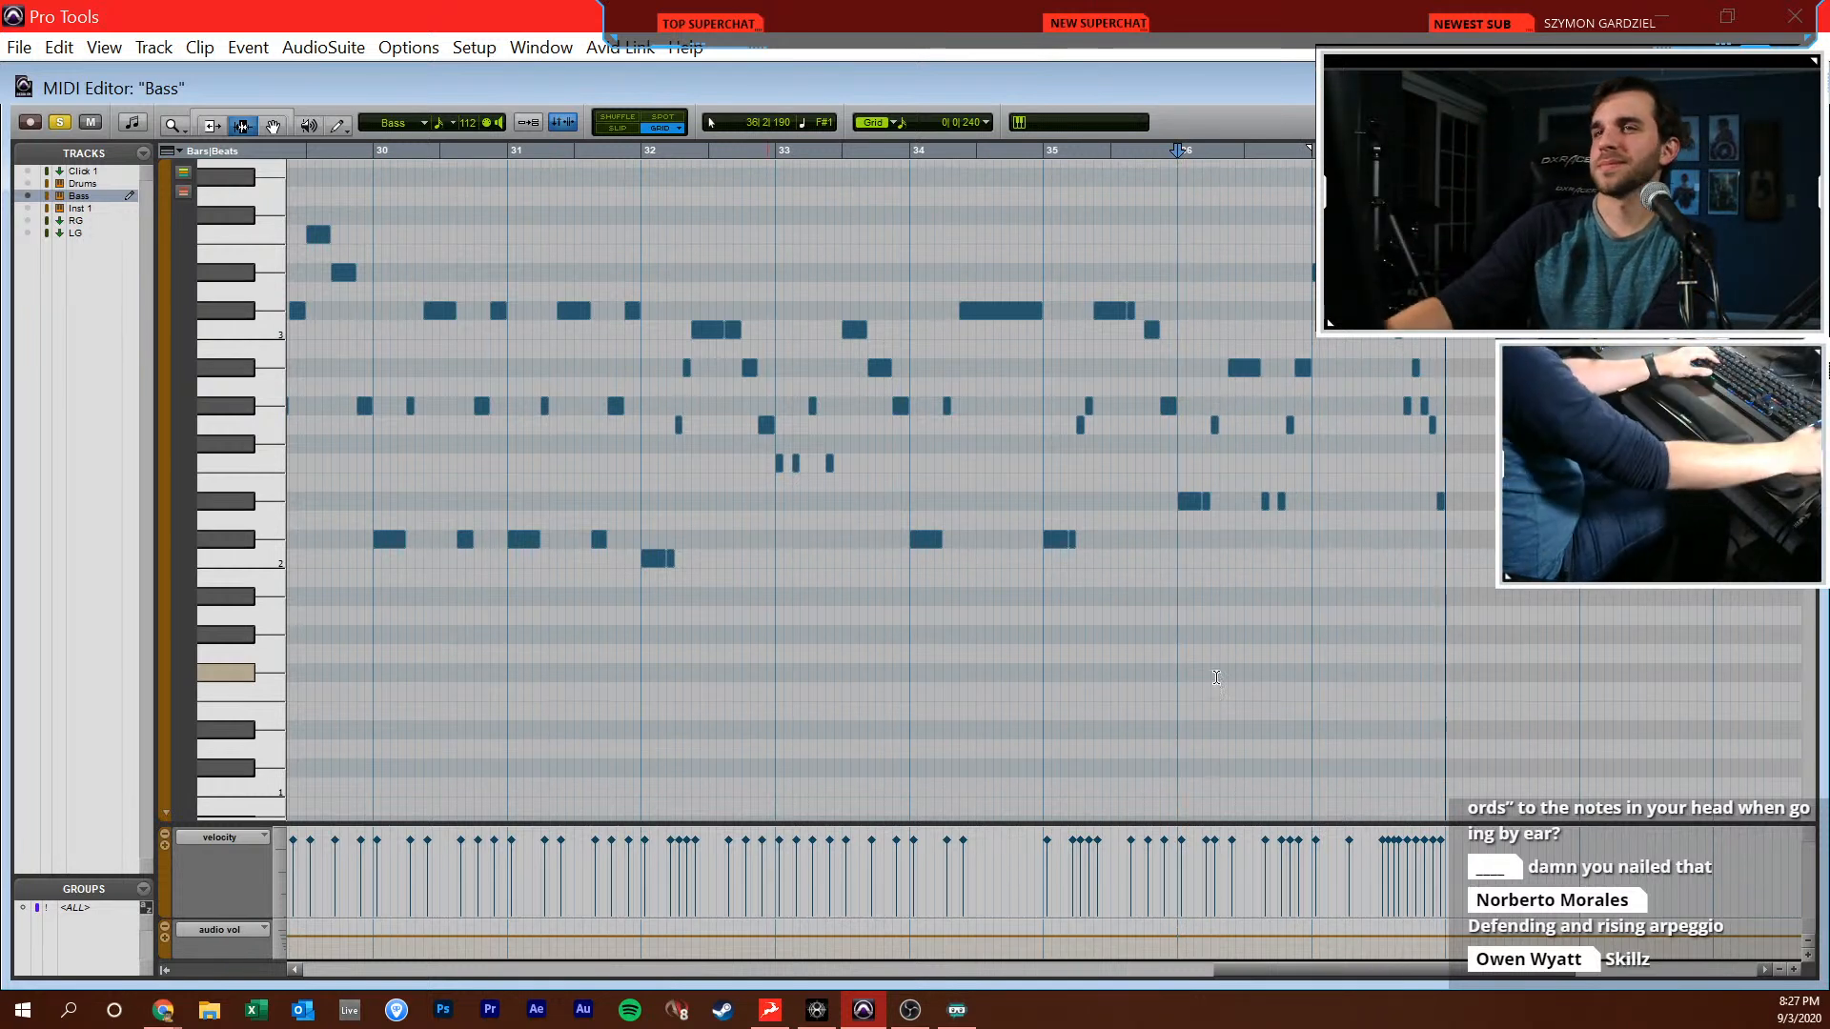
click(1287, 534)
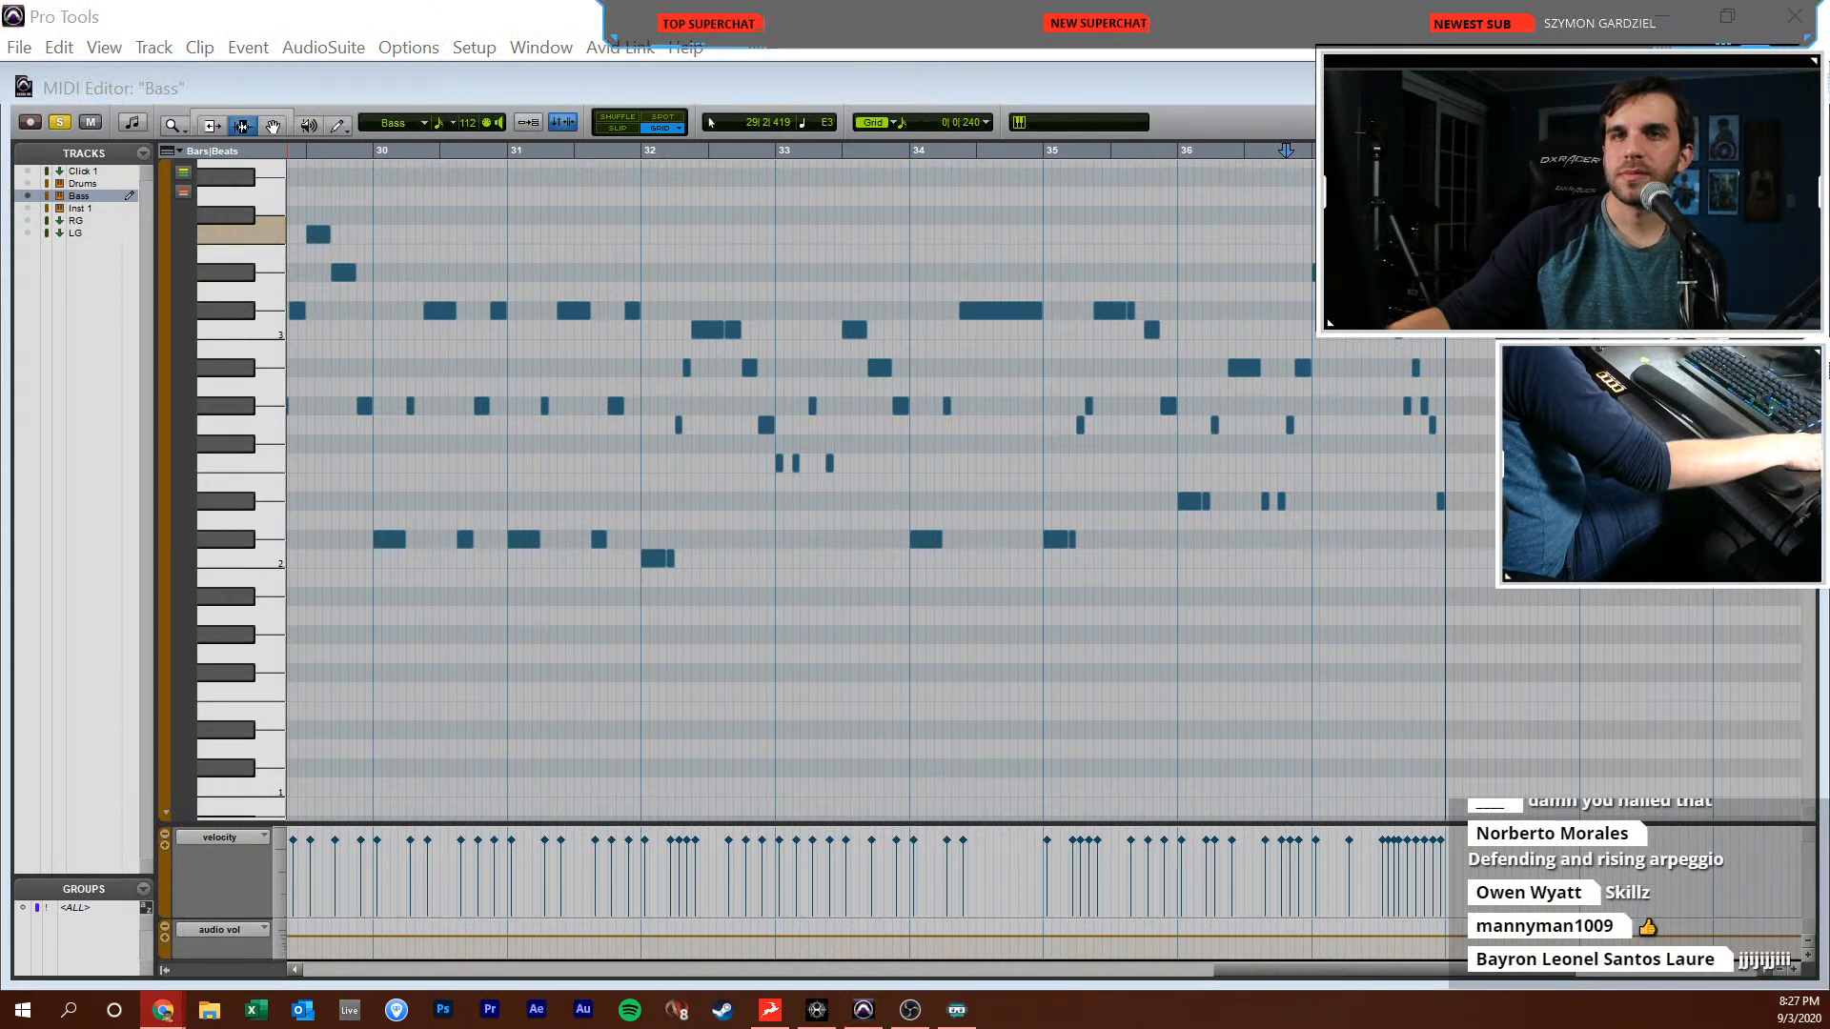
click(1365, 483)
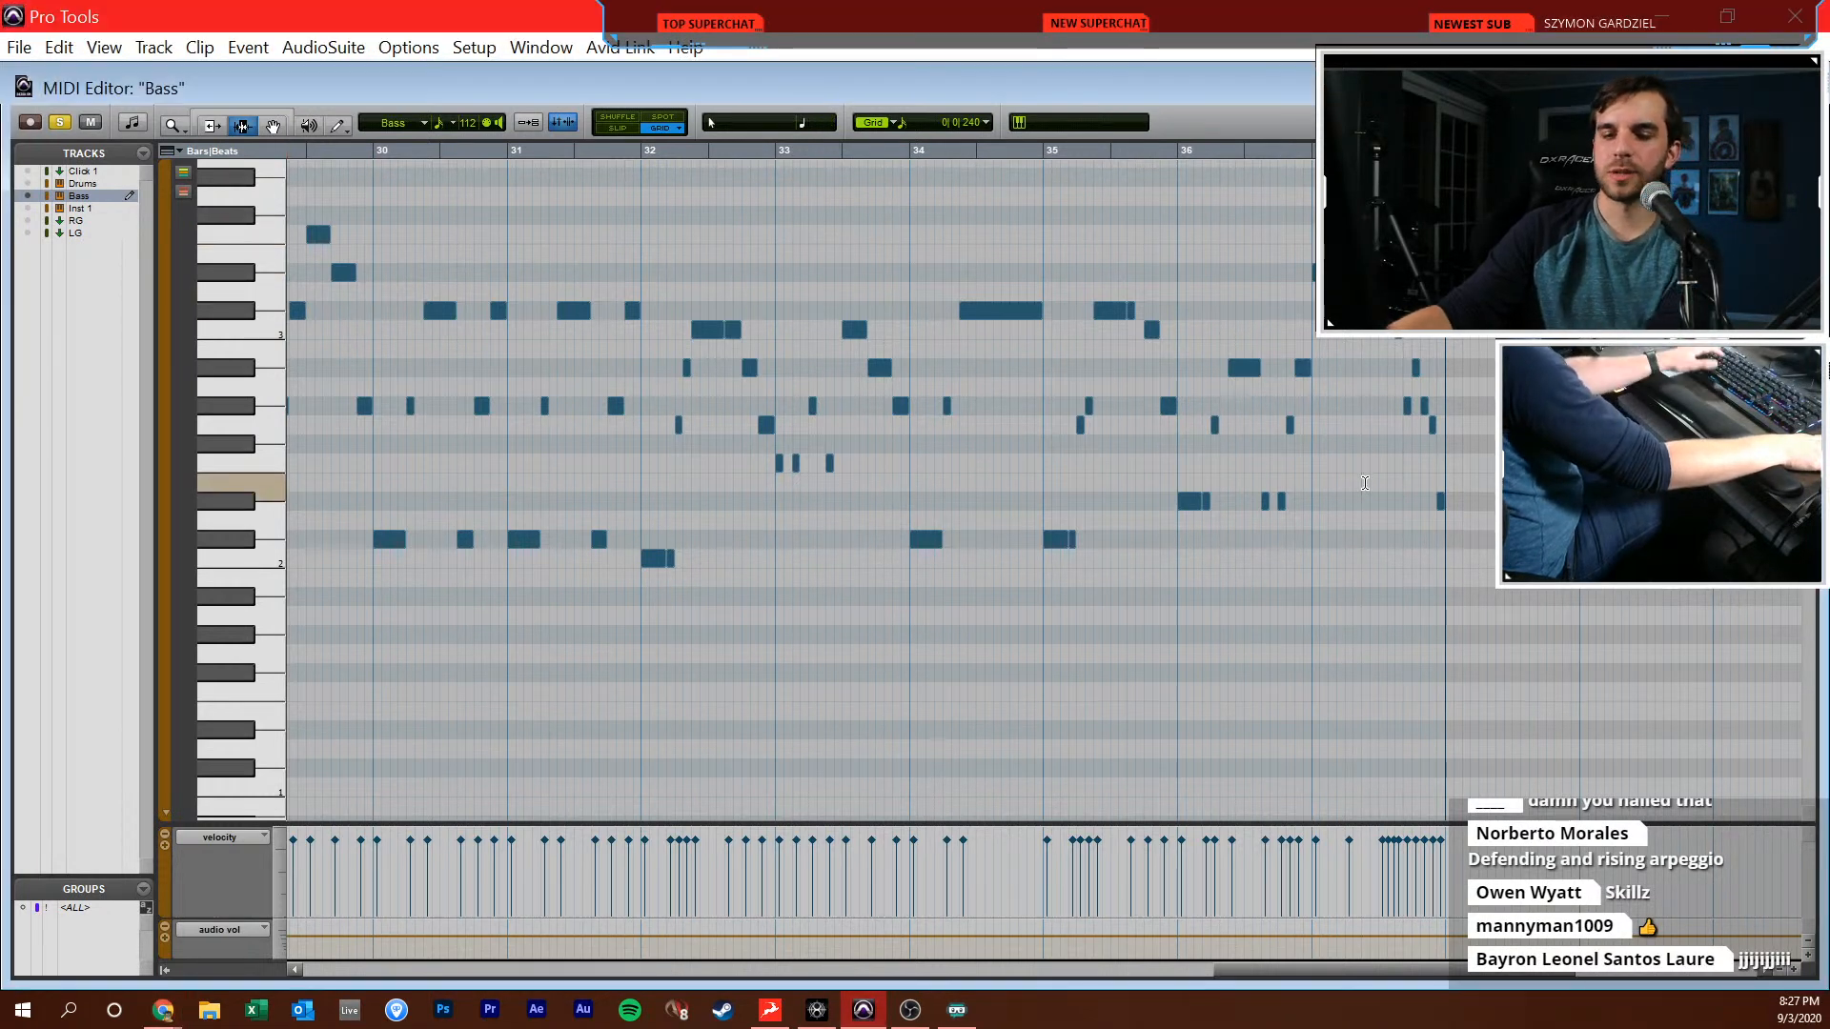
key(t)
key(t)
key(r)
click(842, 445)
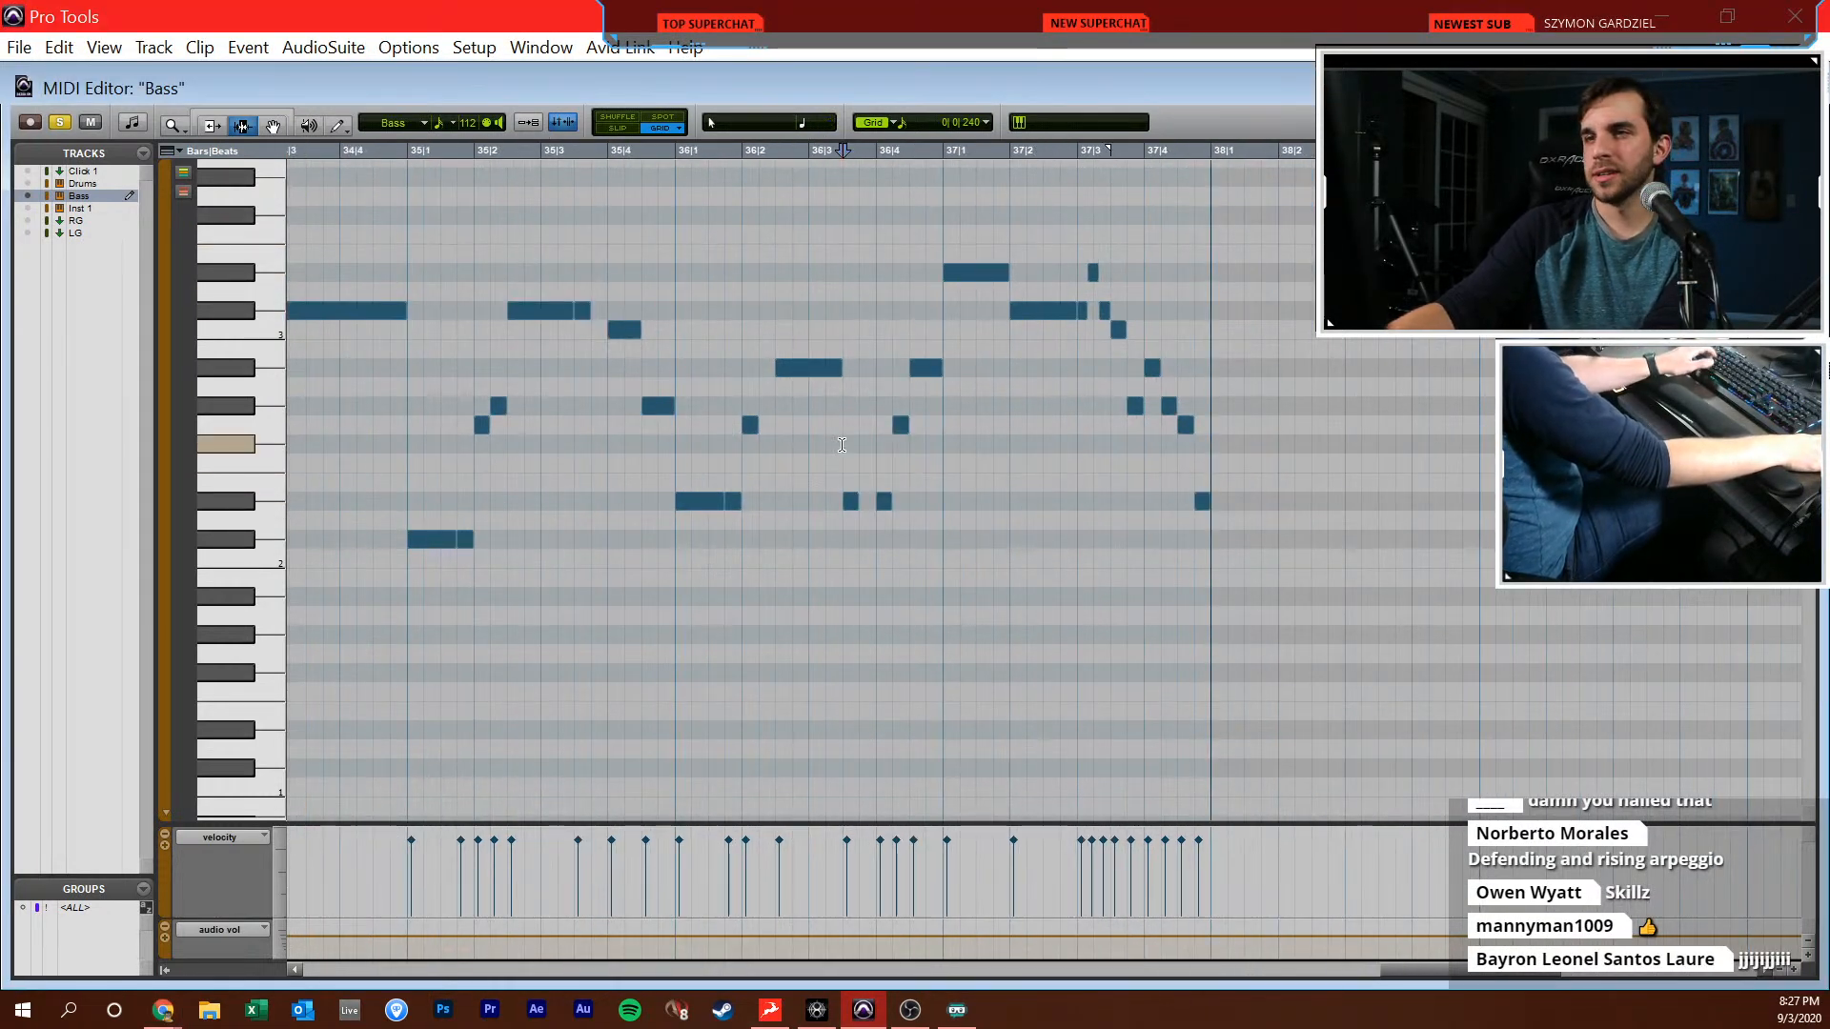
key(r)
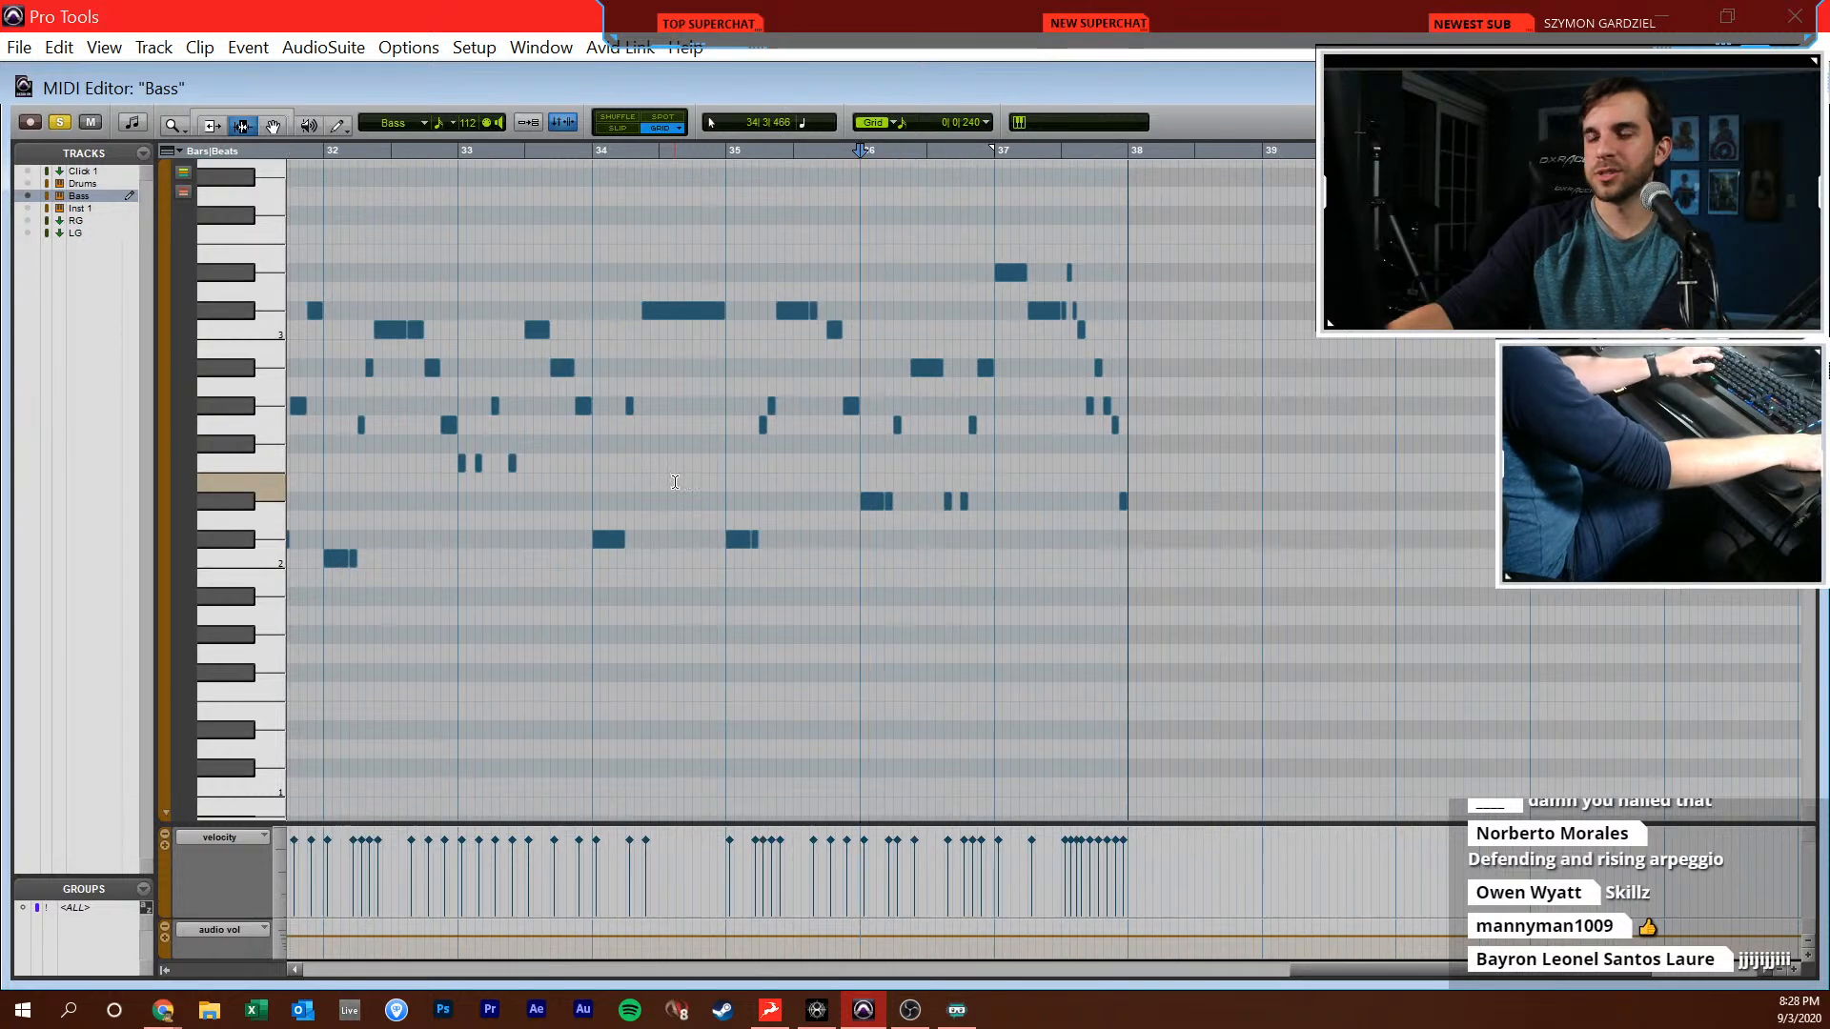
click(852, 445)
key(t)
scroll(982, 436, right, 6)
click(1018, 492)
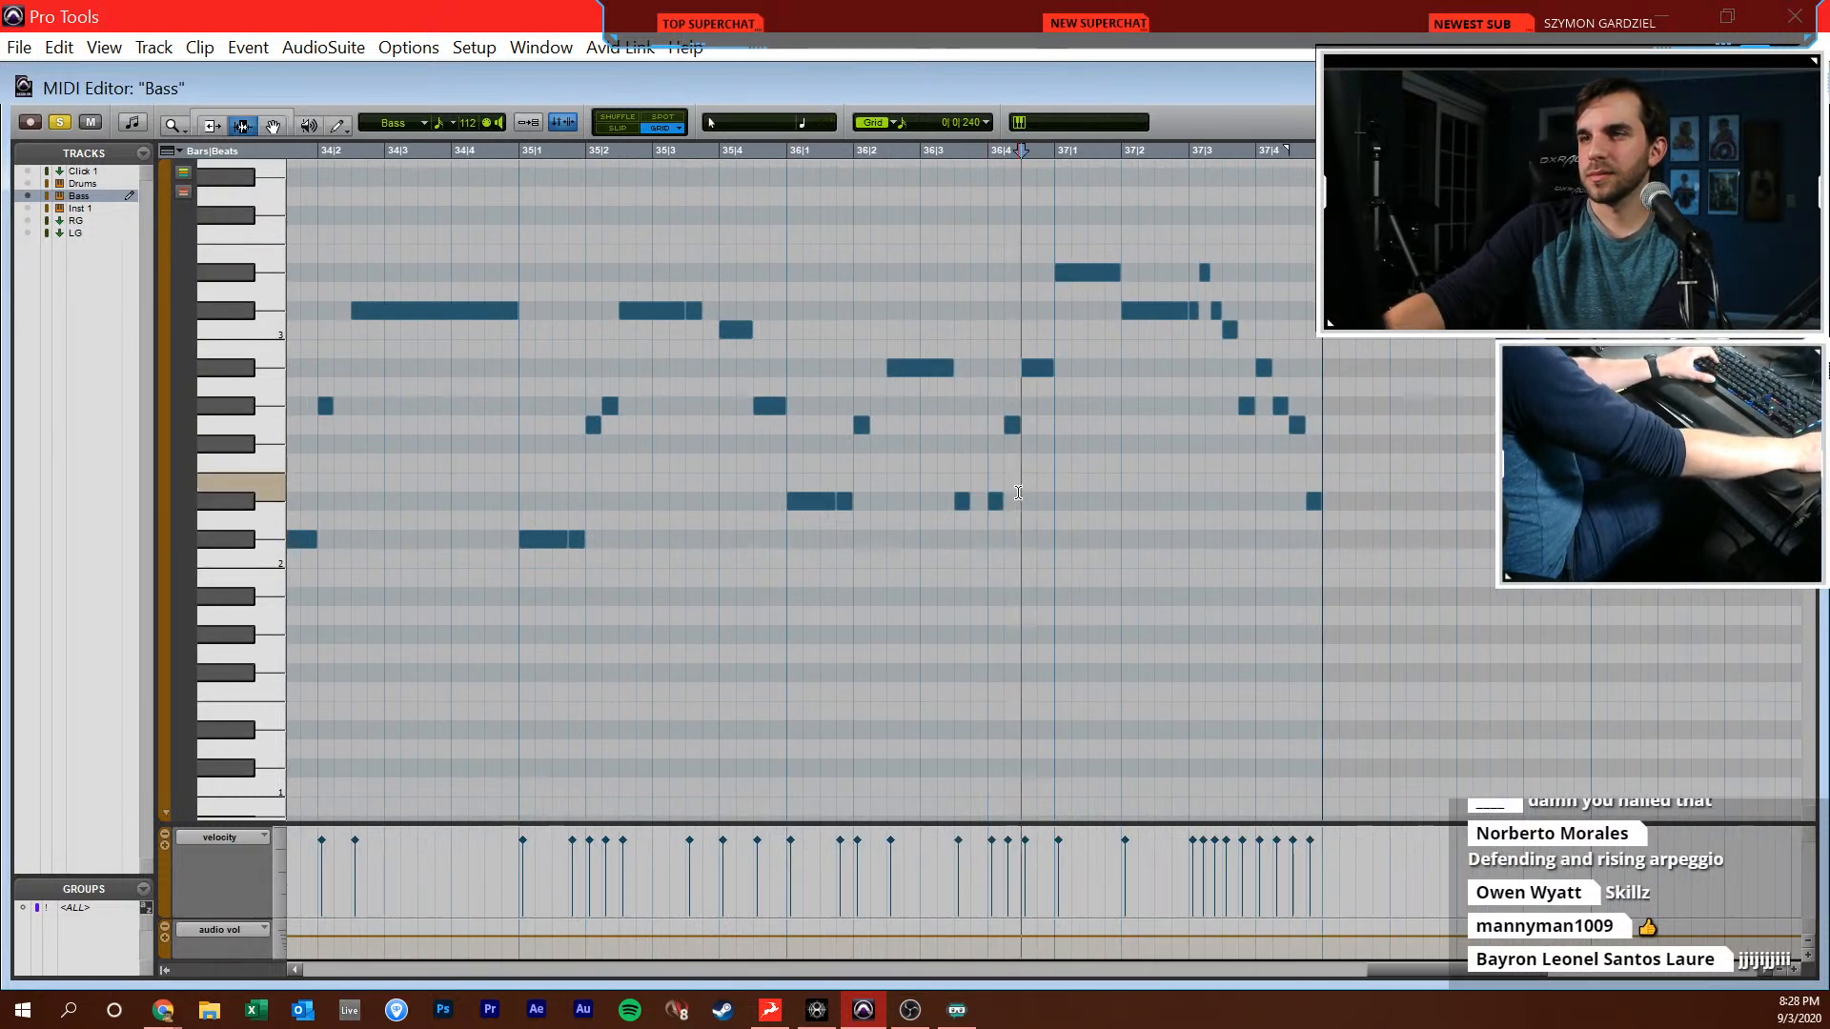
click(790, 462)
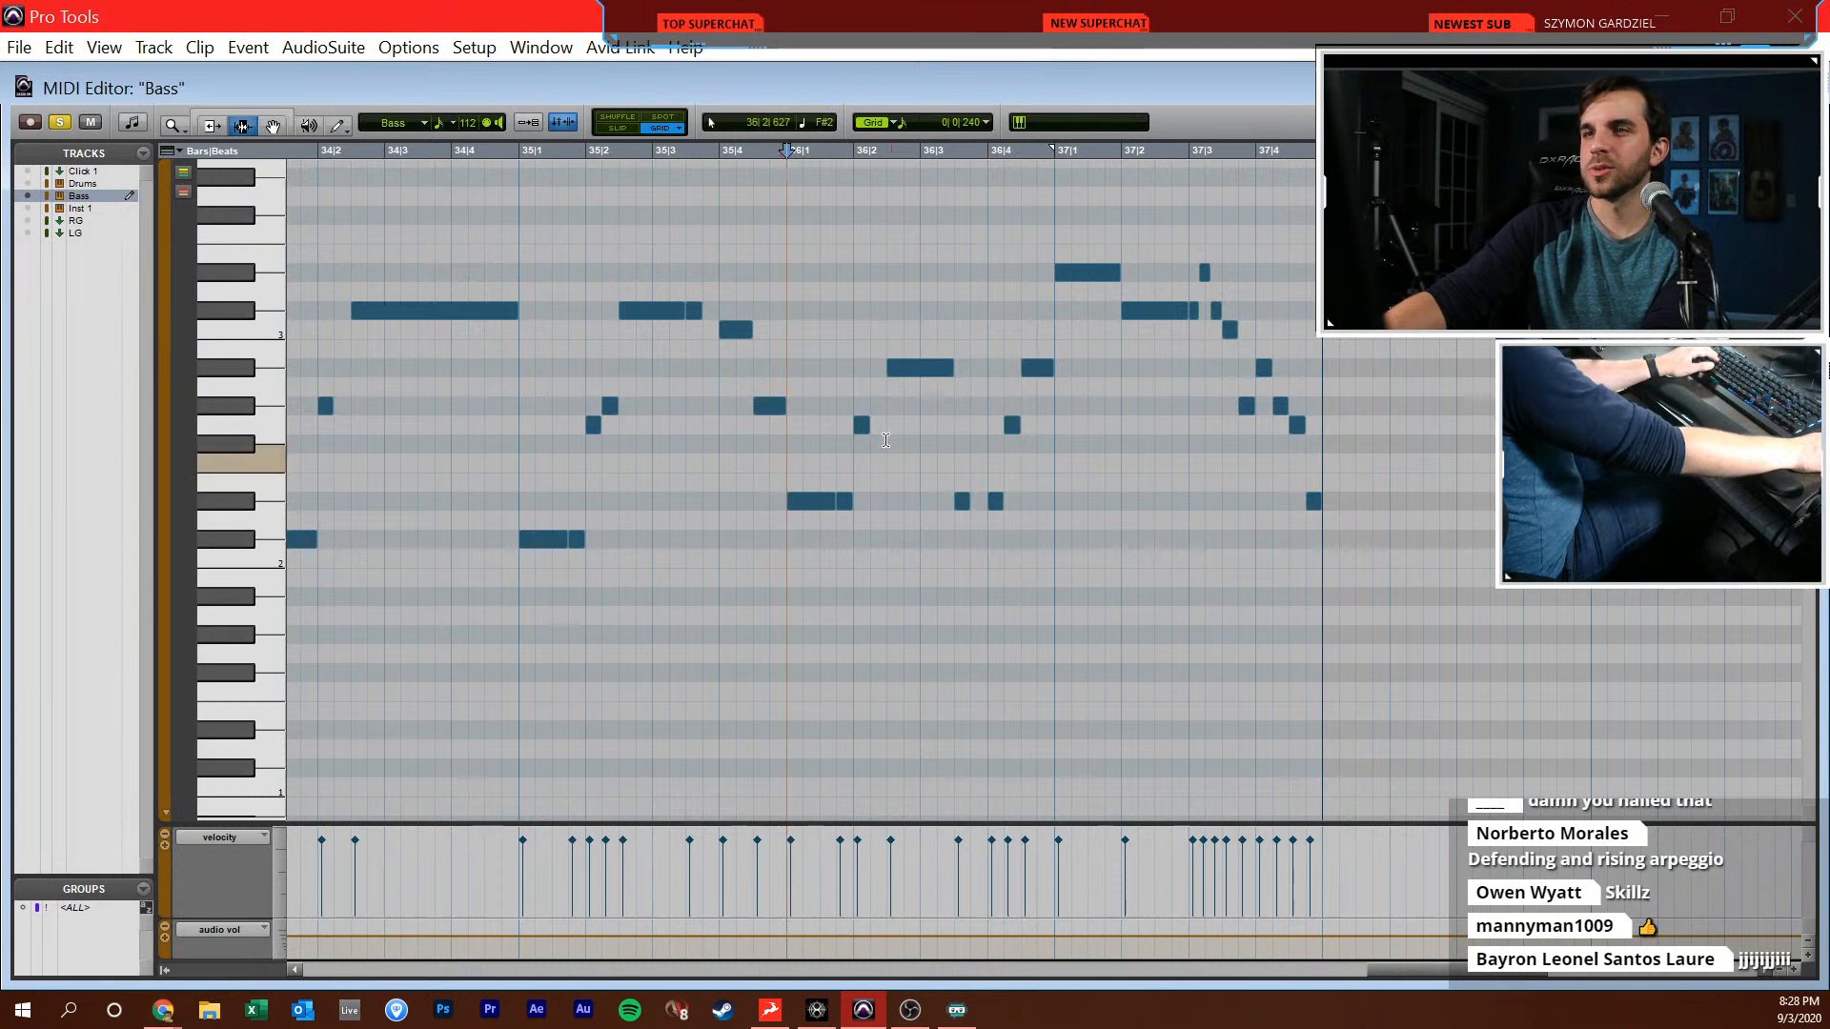
scroll(938, 503, right, 2)
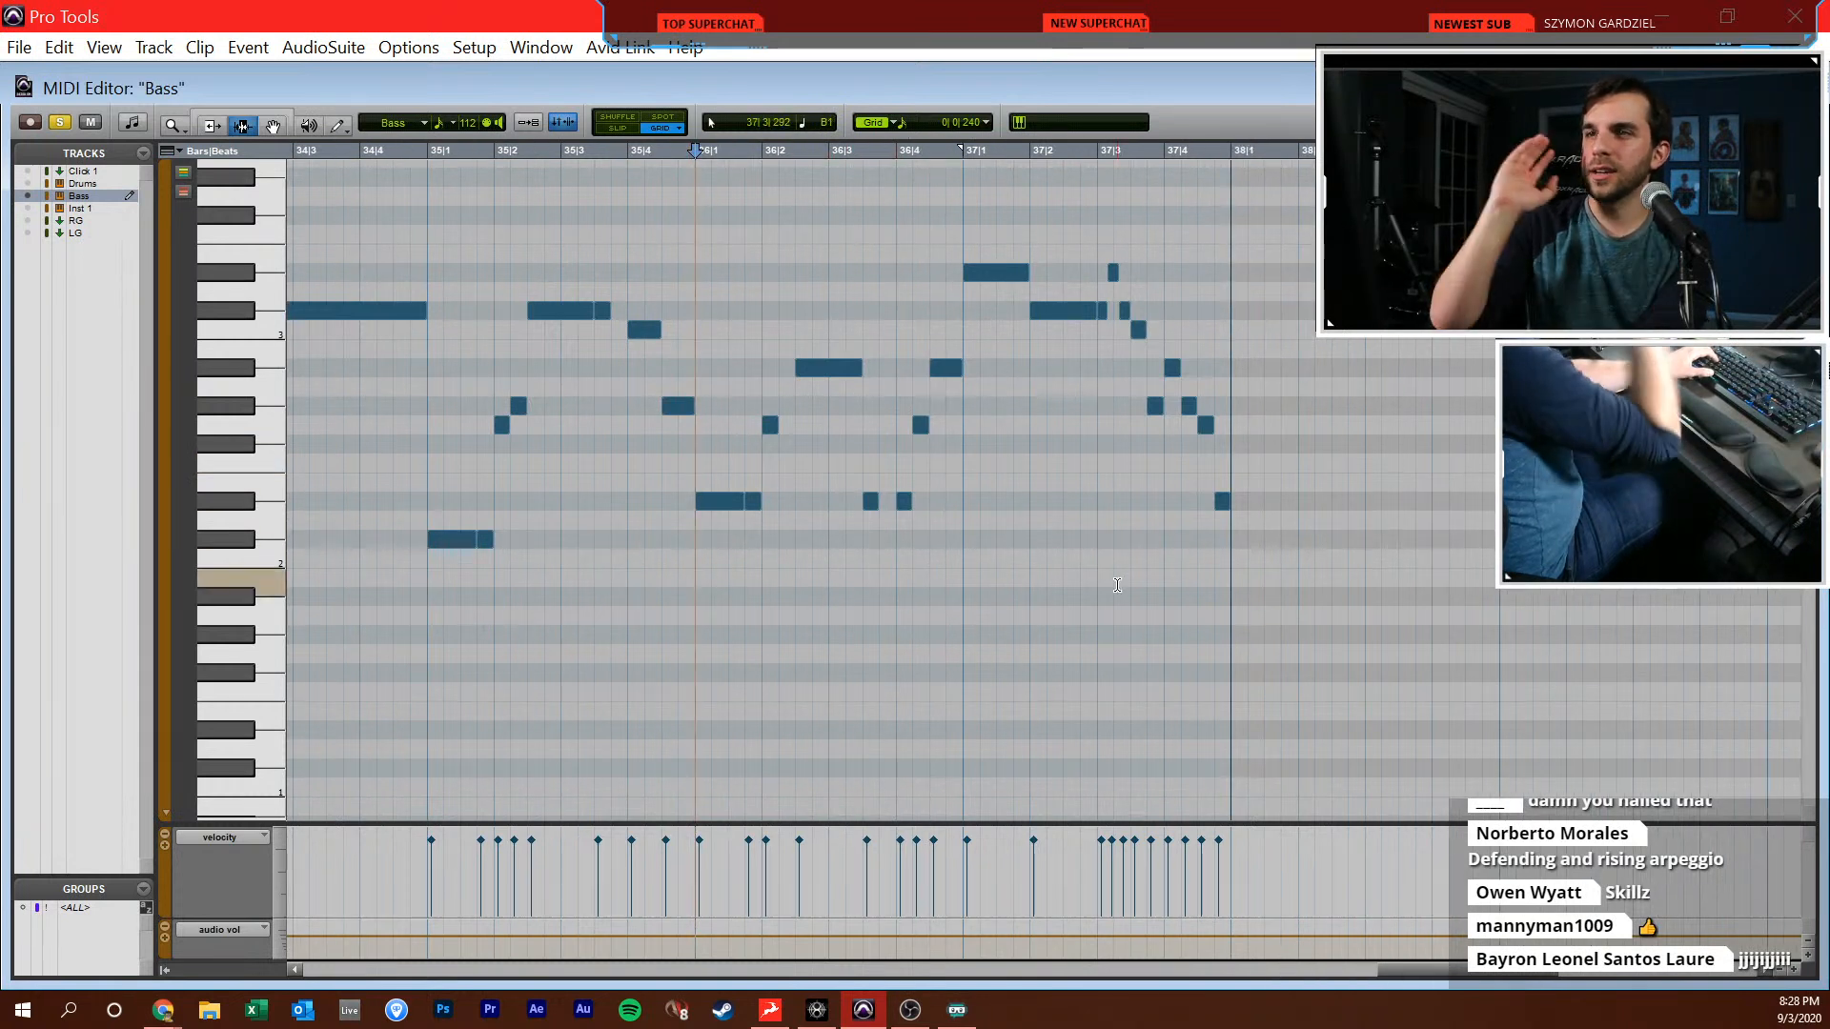
click(1059, 475)
scroll(1059, 475, left, 7)
click(1095, 531)
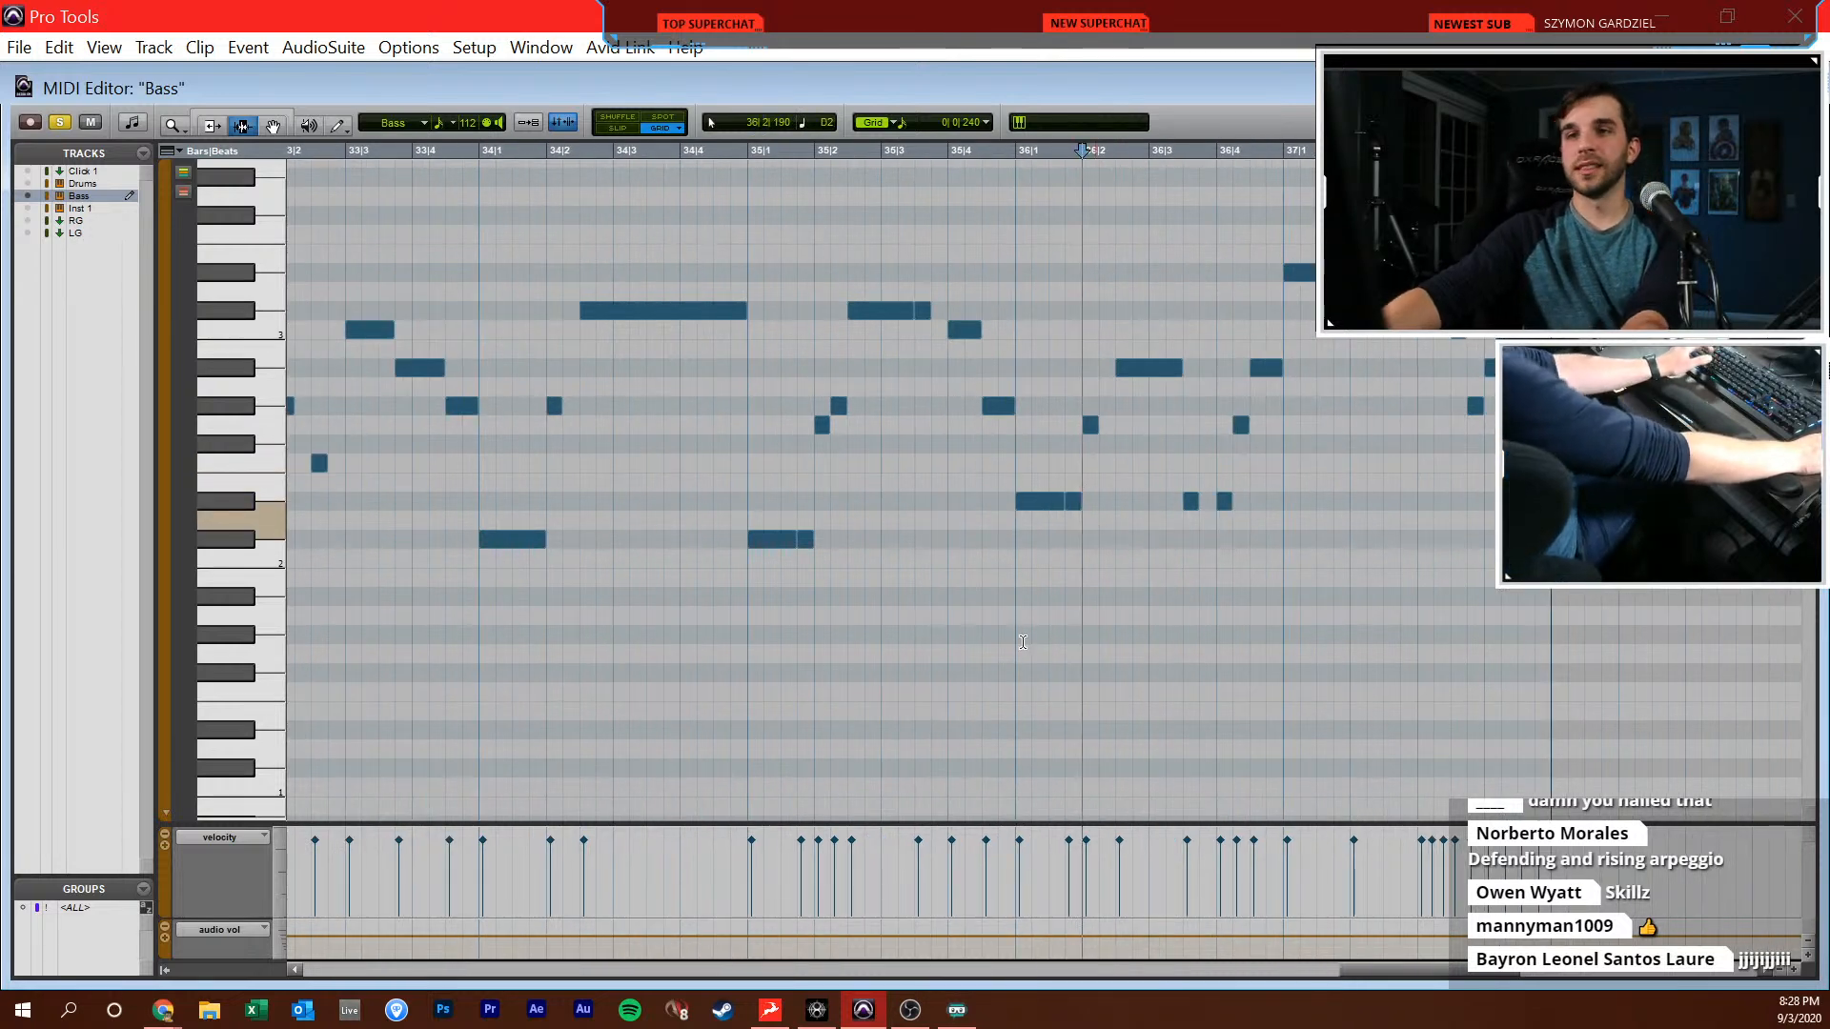
scroll(1014, 532, up, 3)
scroll(1019, 514, down, 1)
click(1023, 505)
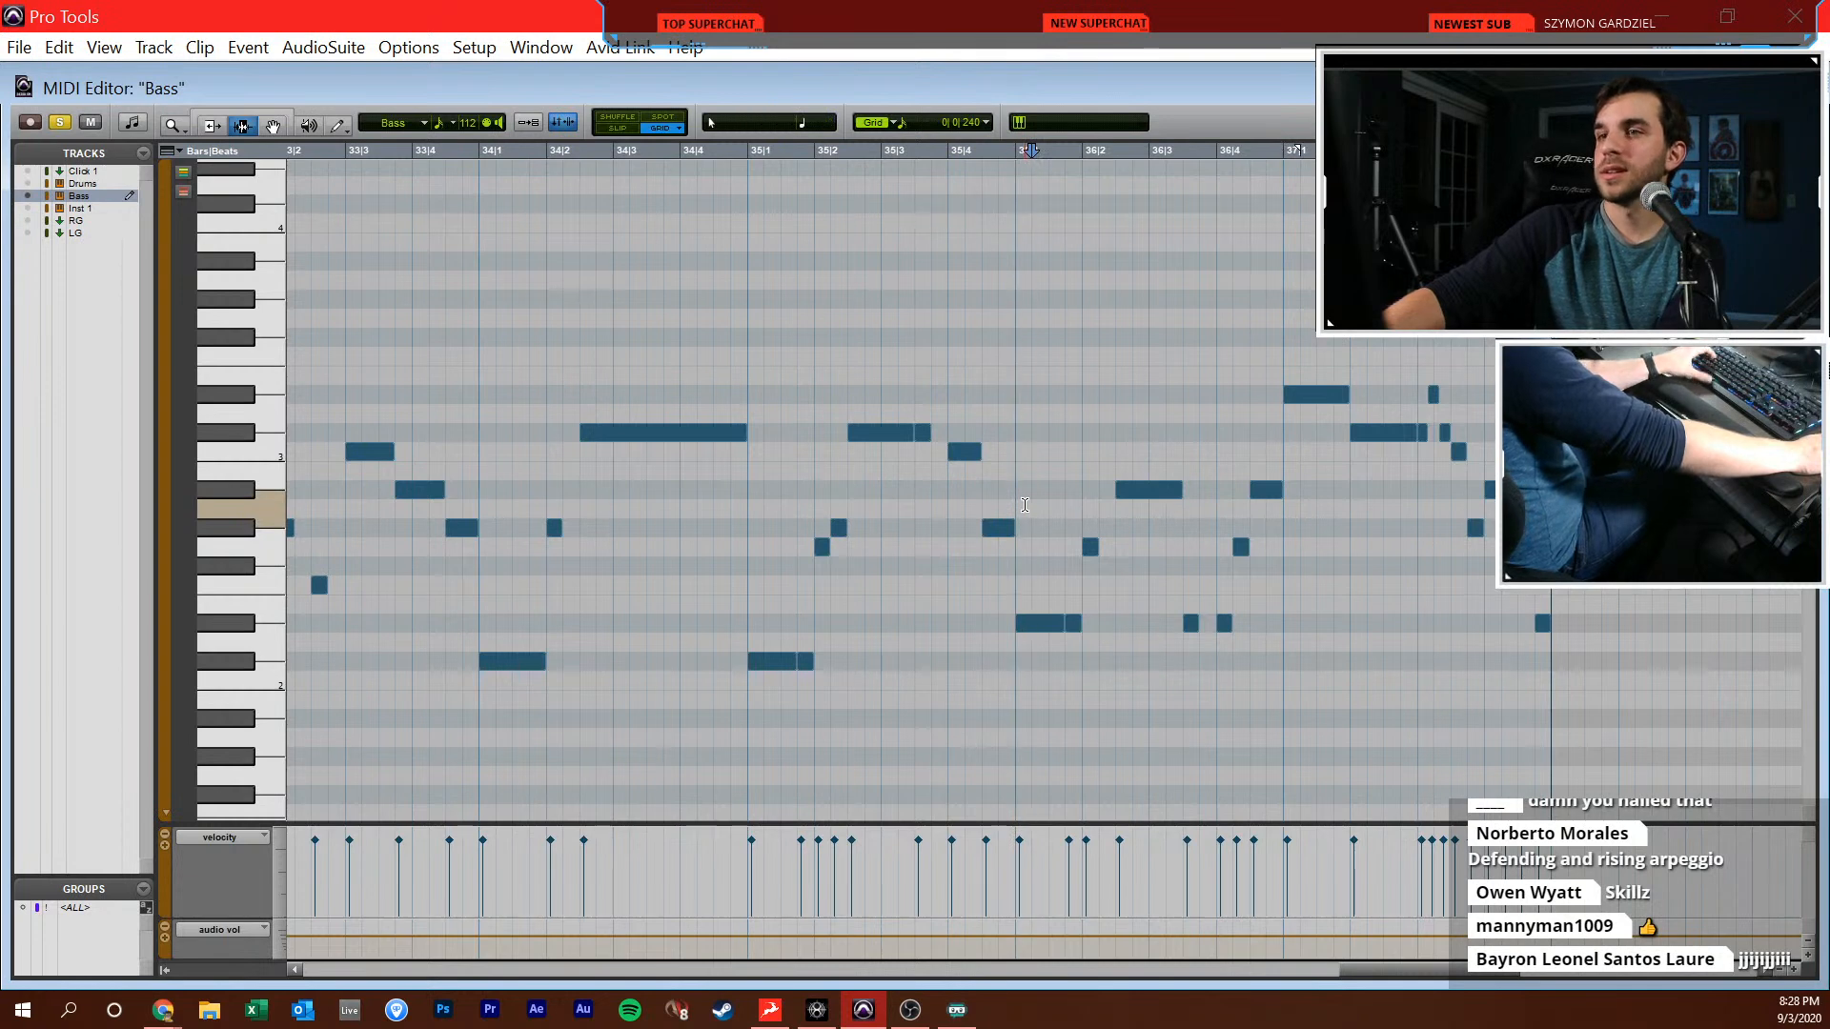
Look back at the bass notes from bar 29 onward and compare them with the ending in bars 35 to 37
scroll(1025, 505, left, 20)
click(1111, 597)
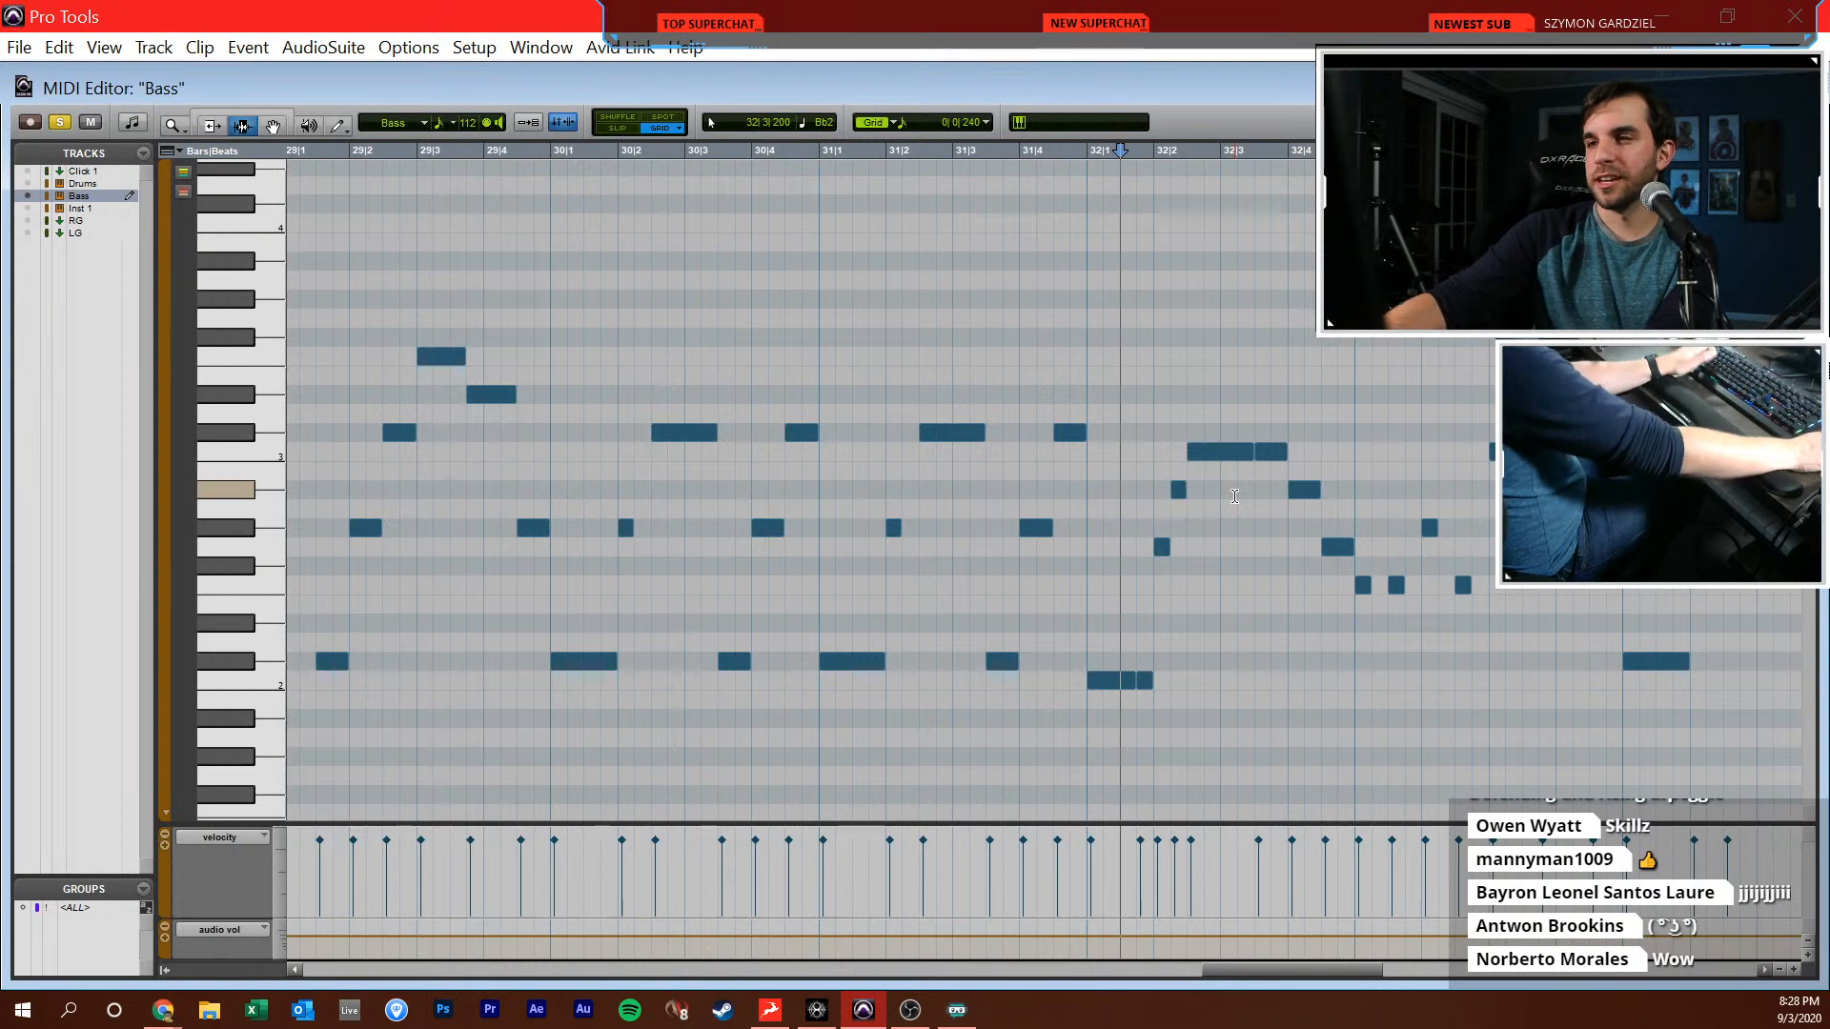
scroll(1234, 497, right, 8)
scroll(1234, 497, right, 6)
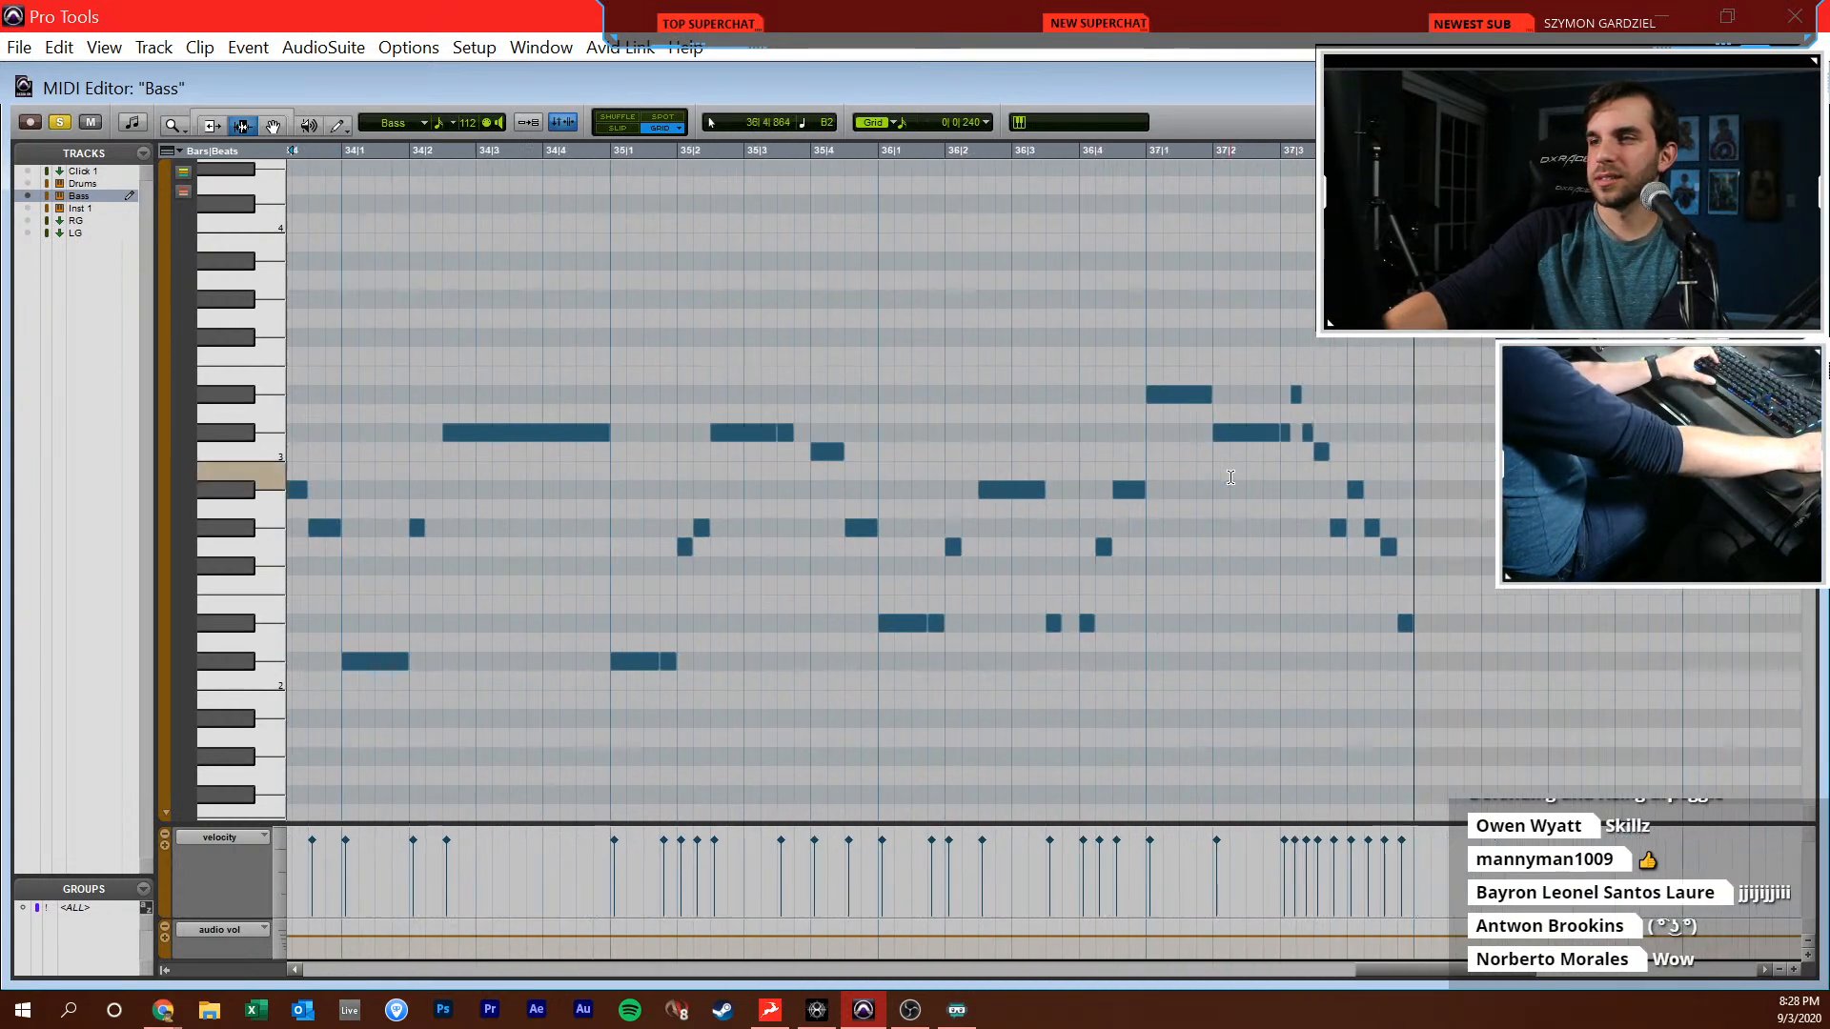
click(730, 511)
key(r)
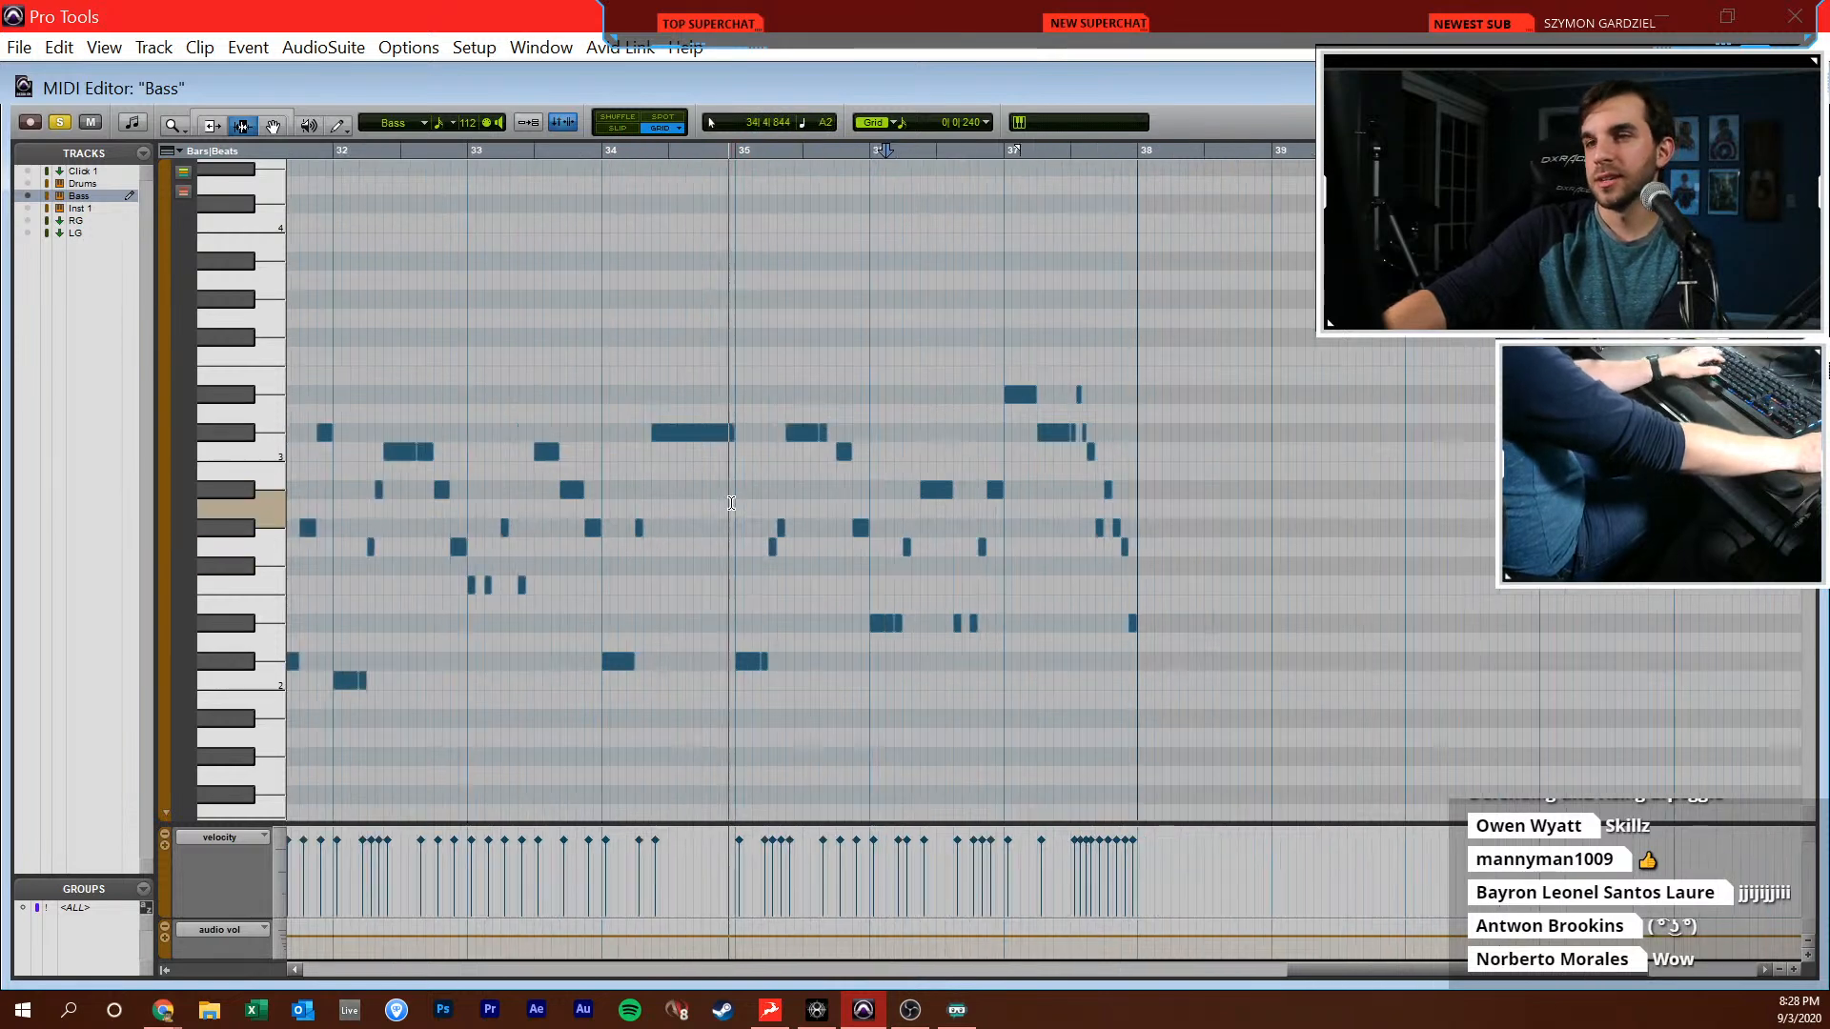
Close the MIDI editor and select the new bass passage from 22|2|480 into bar 36 on the Bass track
scroll(739, 543, left, 6)
scroll(744, 550, left, 6)
key(r)
key(ctrl+w)
key(r)
key(r)
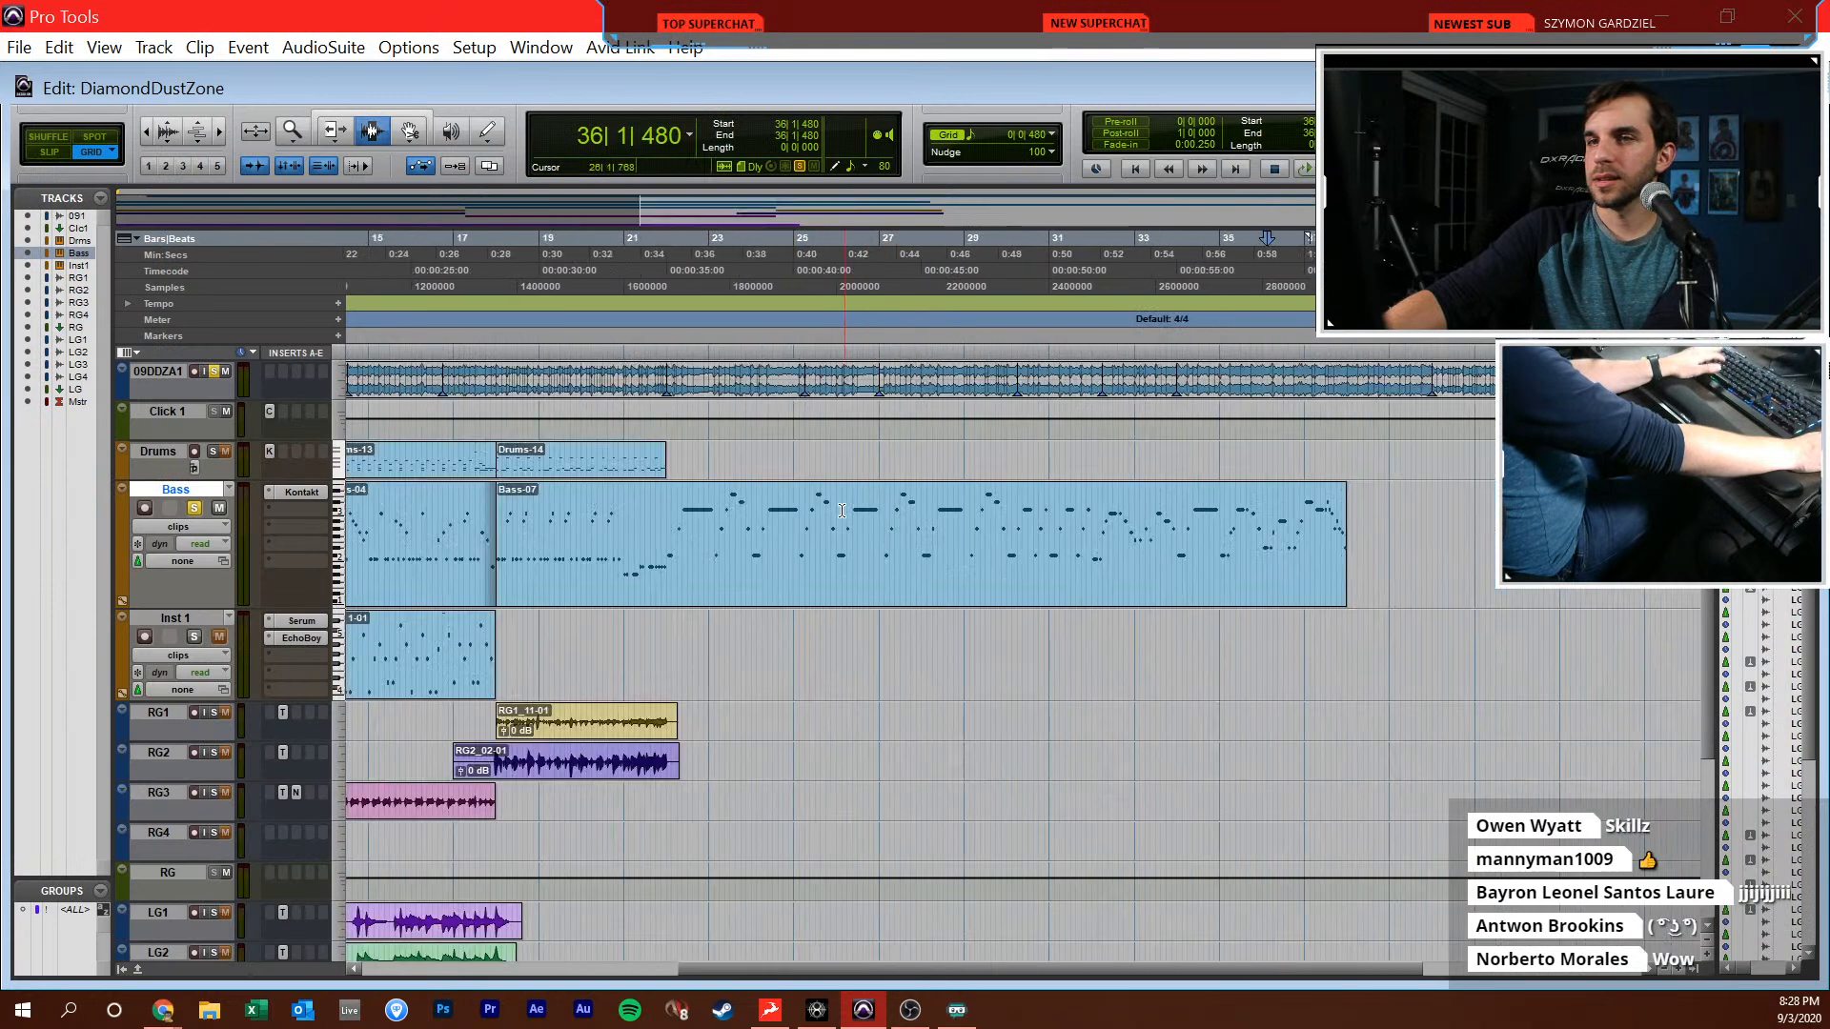
drag(683, 520, 1289, 534)
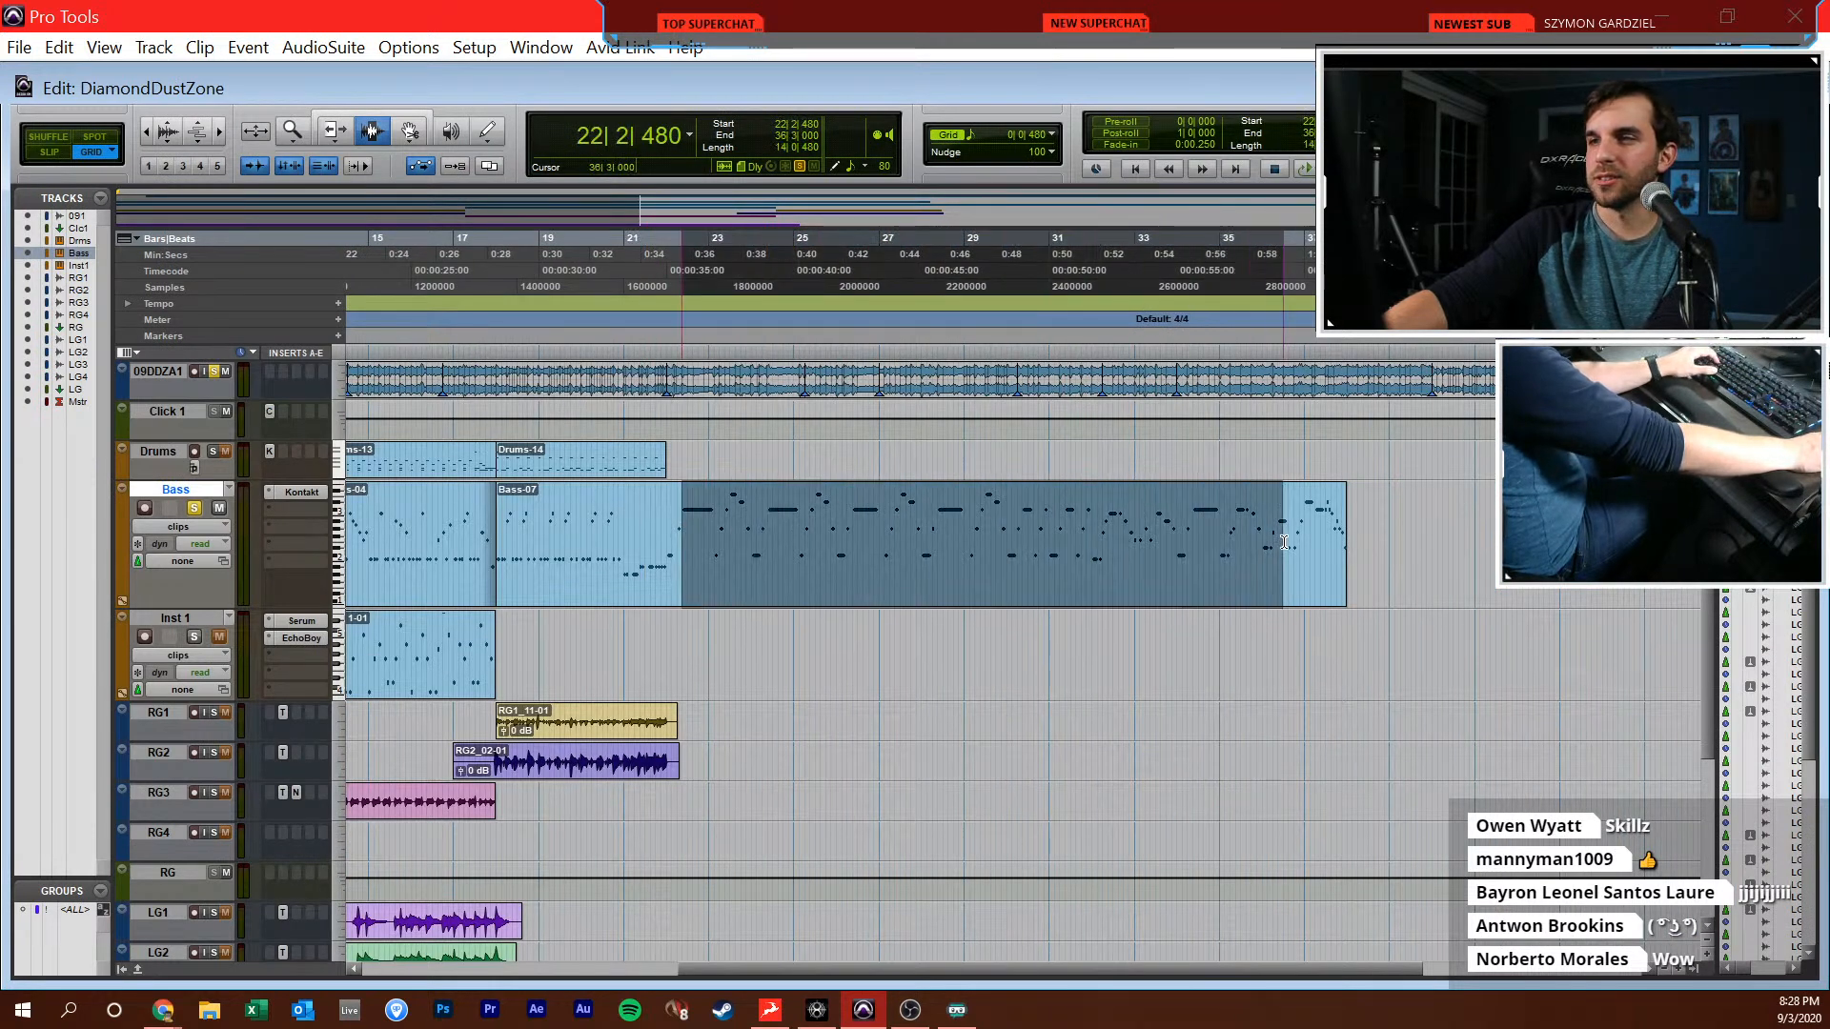
key(r)
key(r)
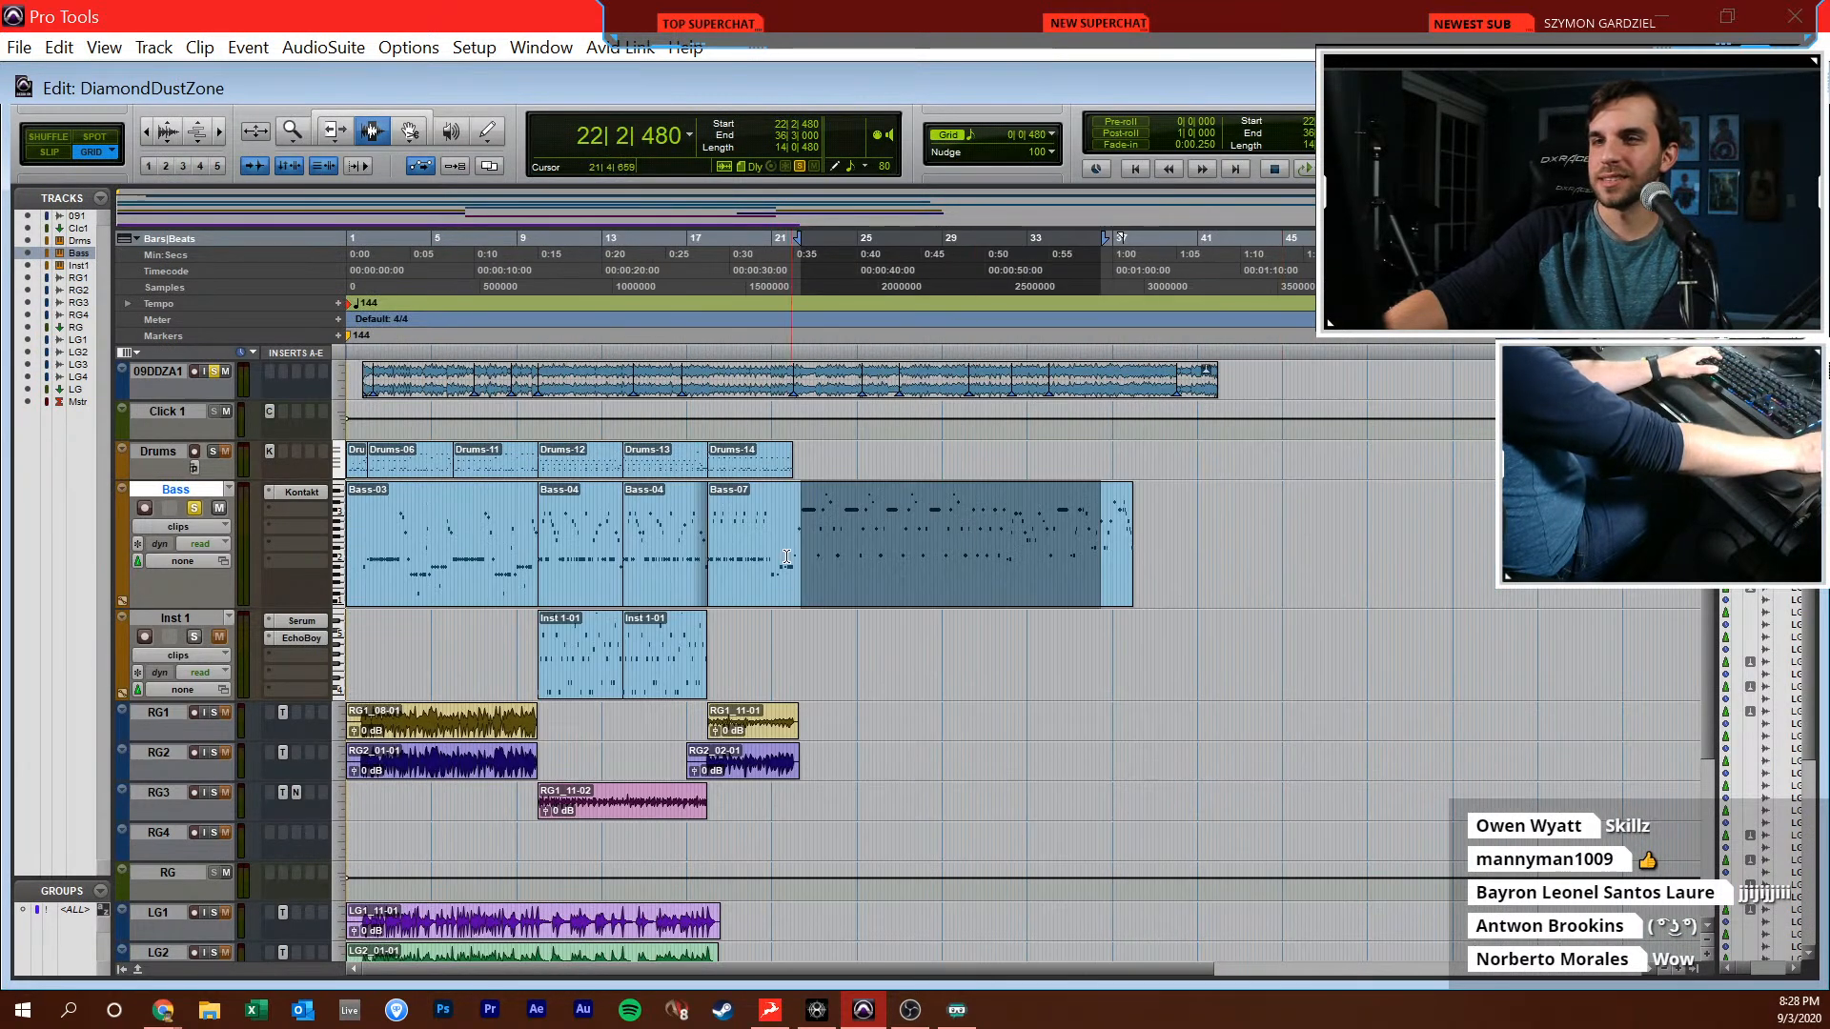
Unsolo the Bass and reference tracks and play the song from 21|3|000
click(1076, 552)
key(t)
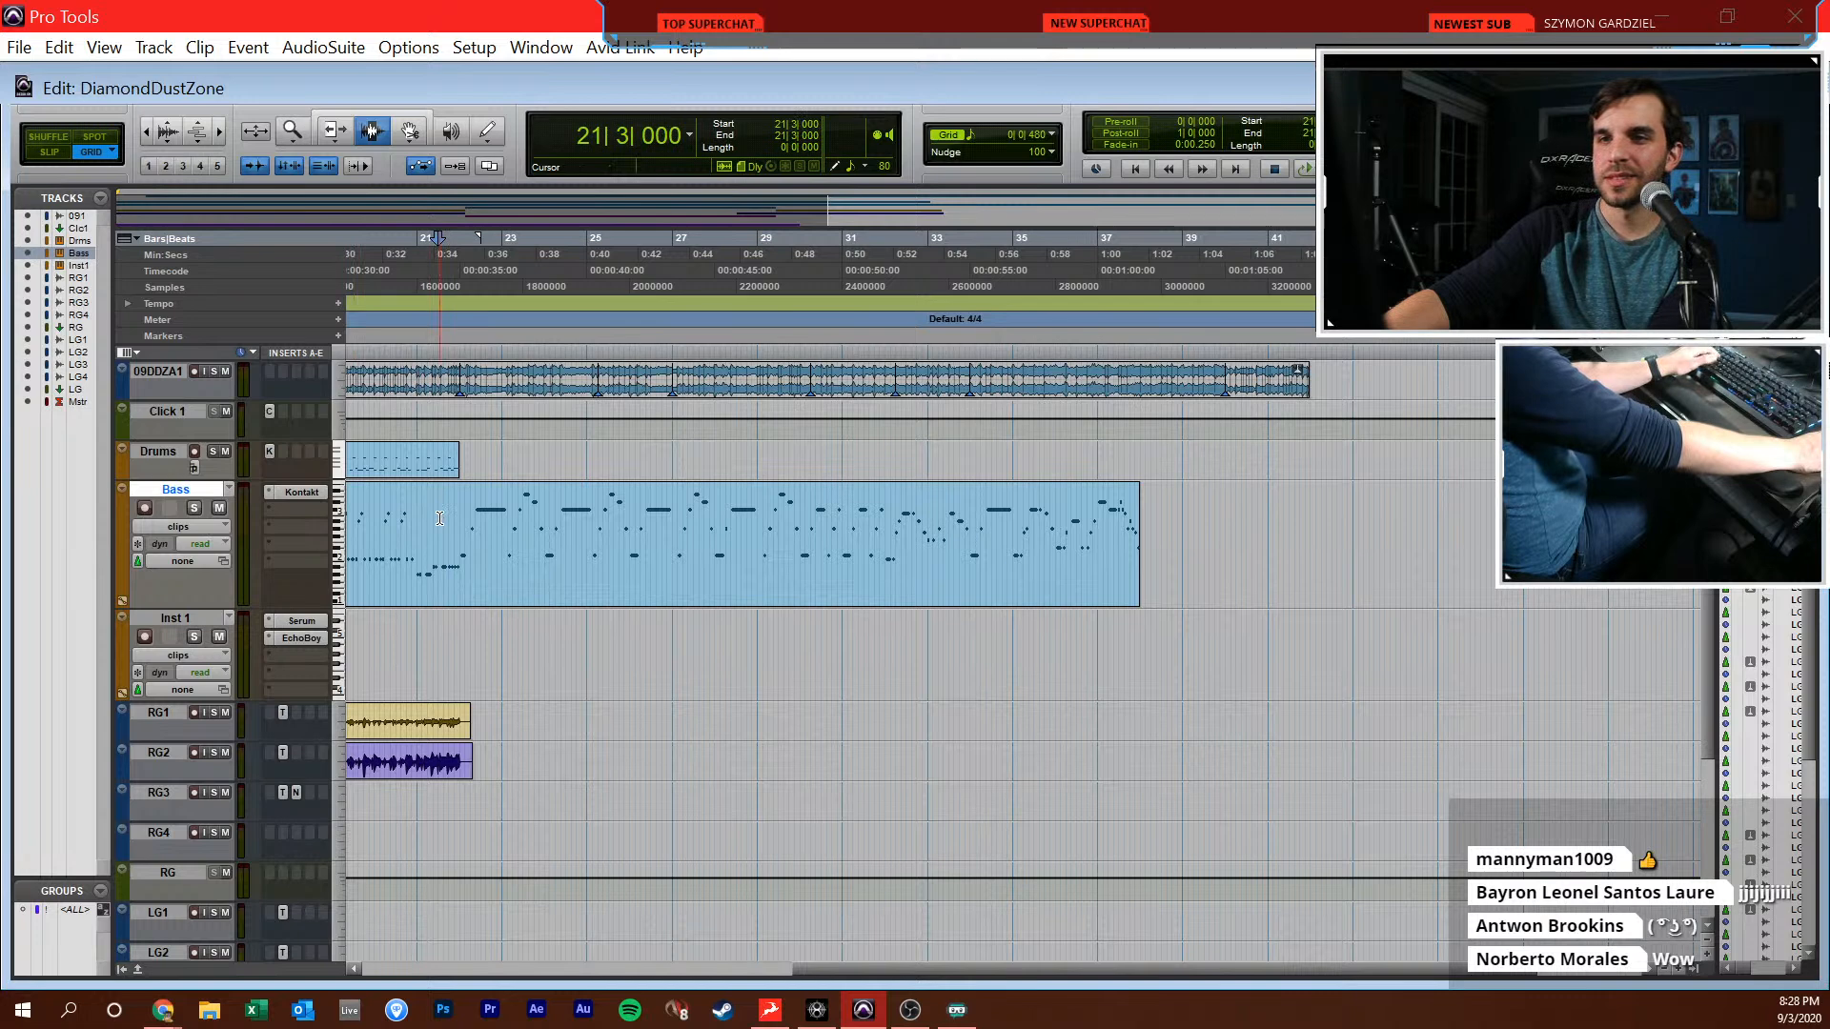
key(space)
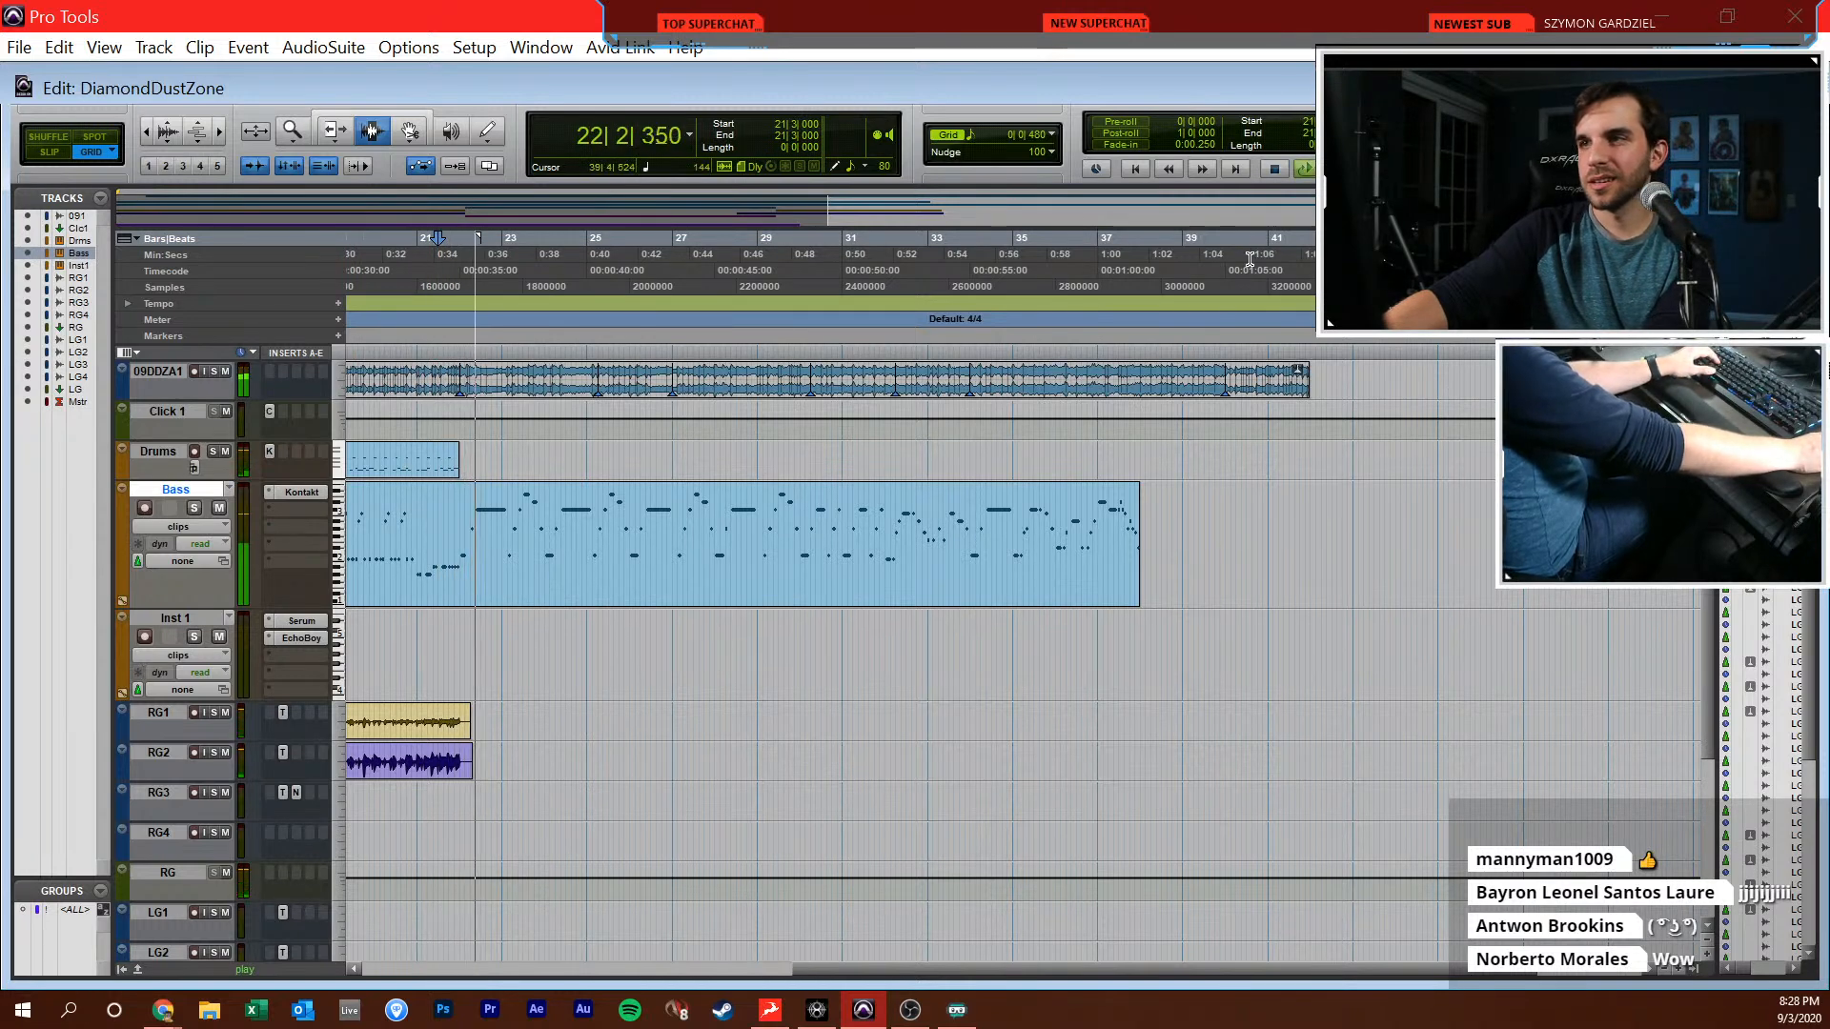
Place the edit point at 22|1|000, where the drum part ends, and open the Drums track in the MIDI editor
click(481, 461)
key(t)
key(t)
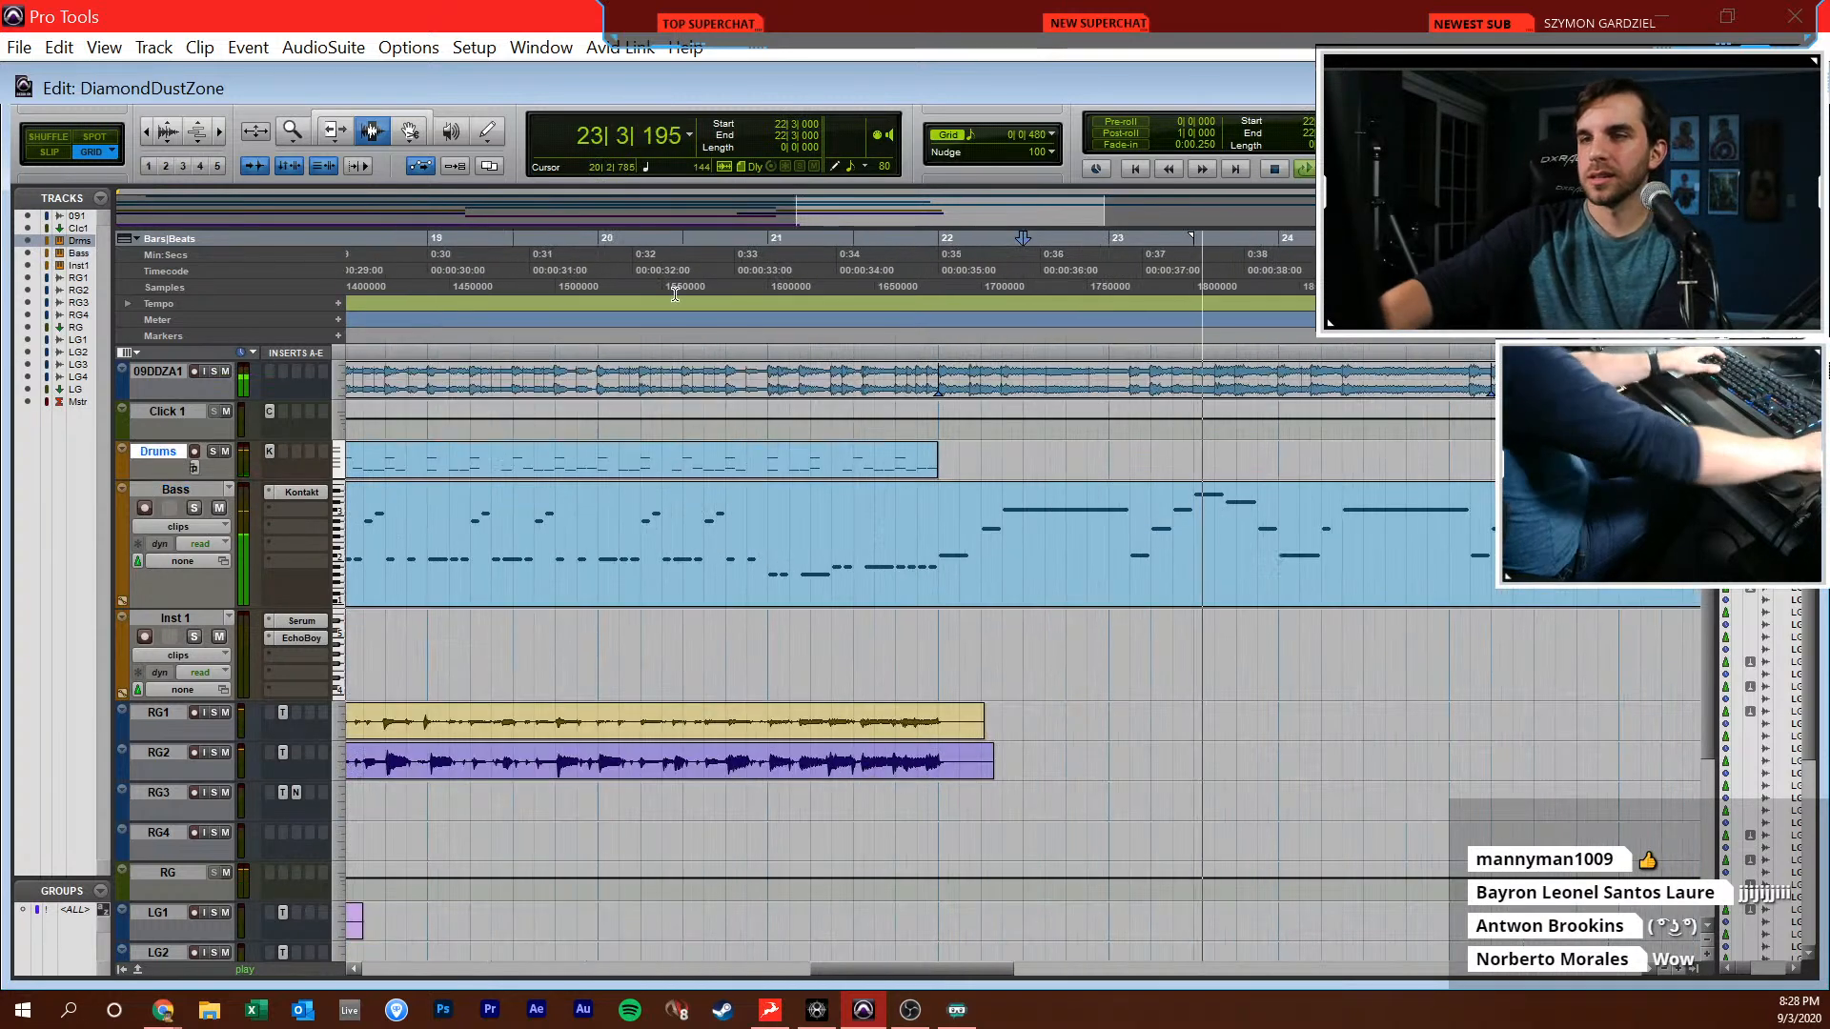
scroll(888, 492, right, 1)
scroll(889, 492, right, 4)
key(r)
click(638, 526)
key(space)
key(super+equal)
key(t)
key(t)
scroll(858, 562, right, 10)
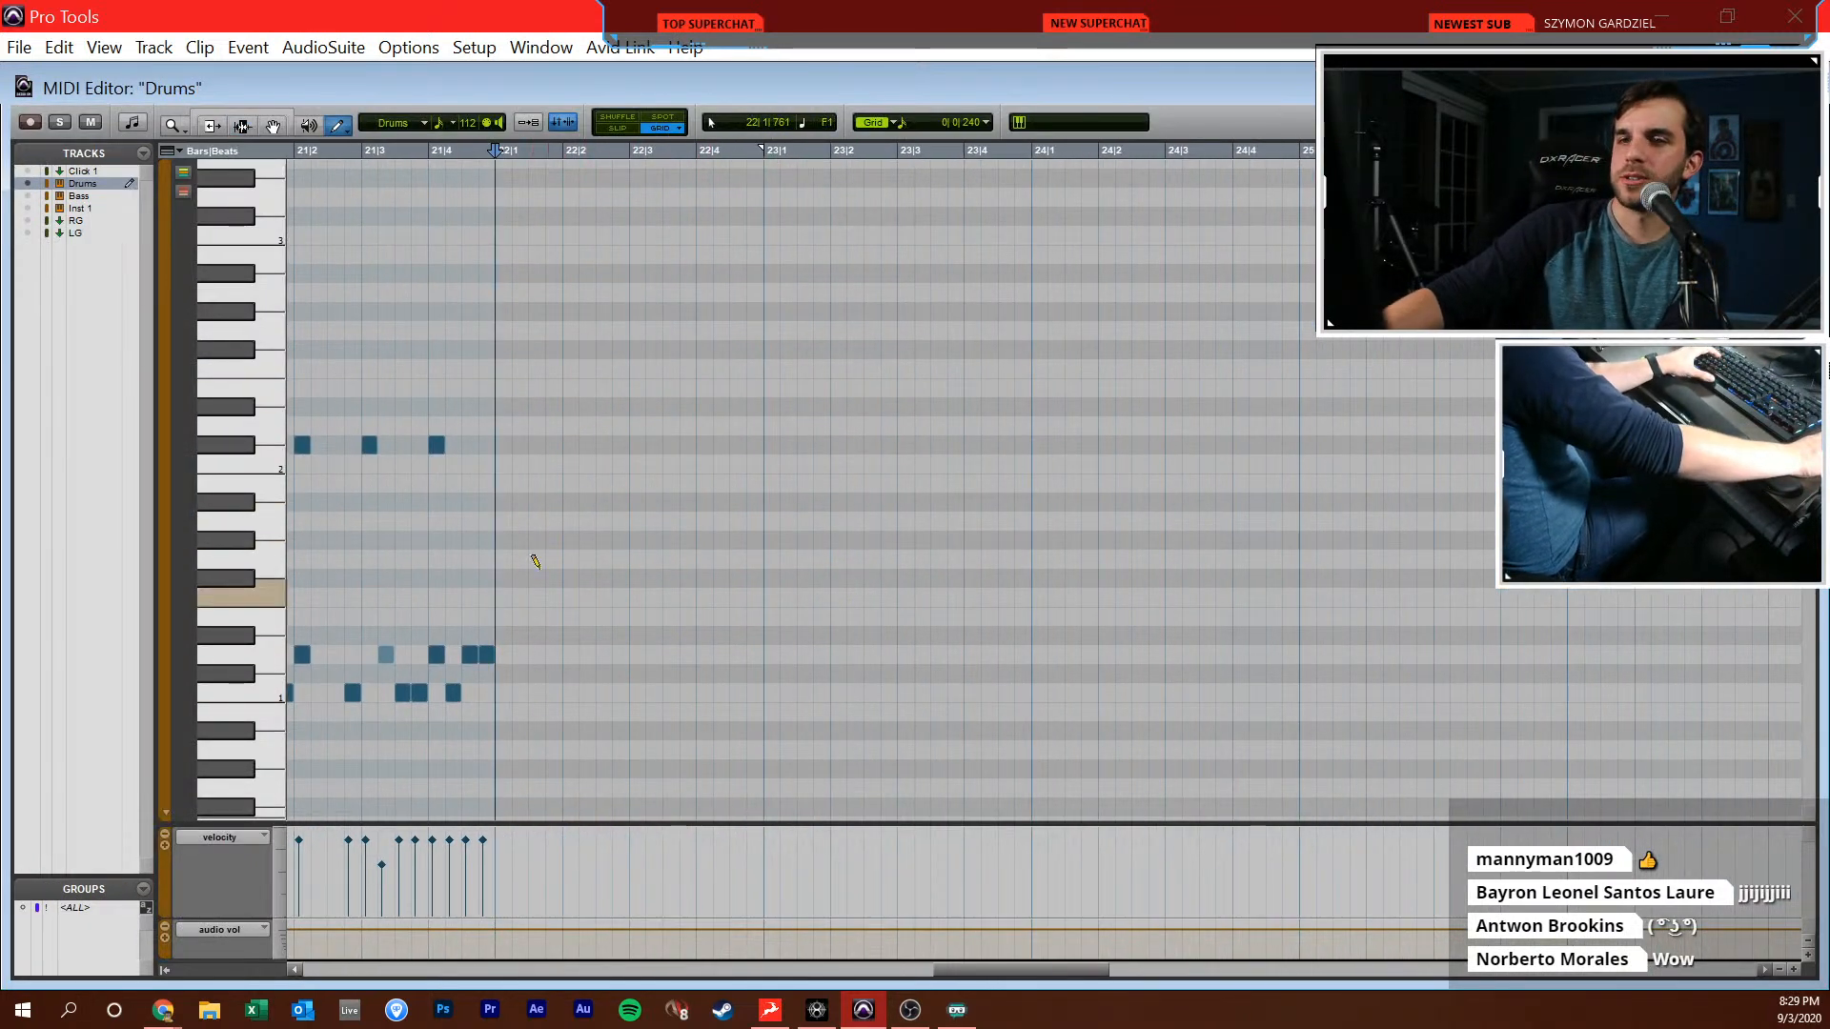
Unmute the 09DDZA1 reference track in the Edit window and reopen the Drums MIDI at bar 22
key(super+equal)
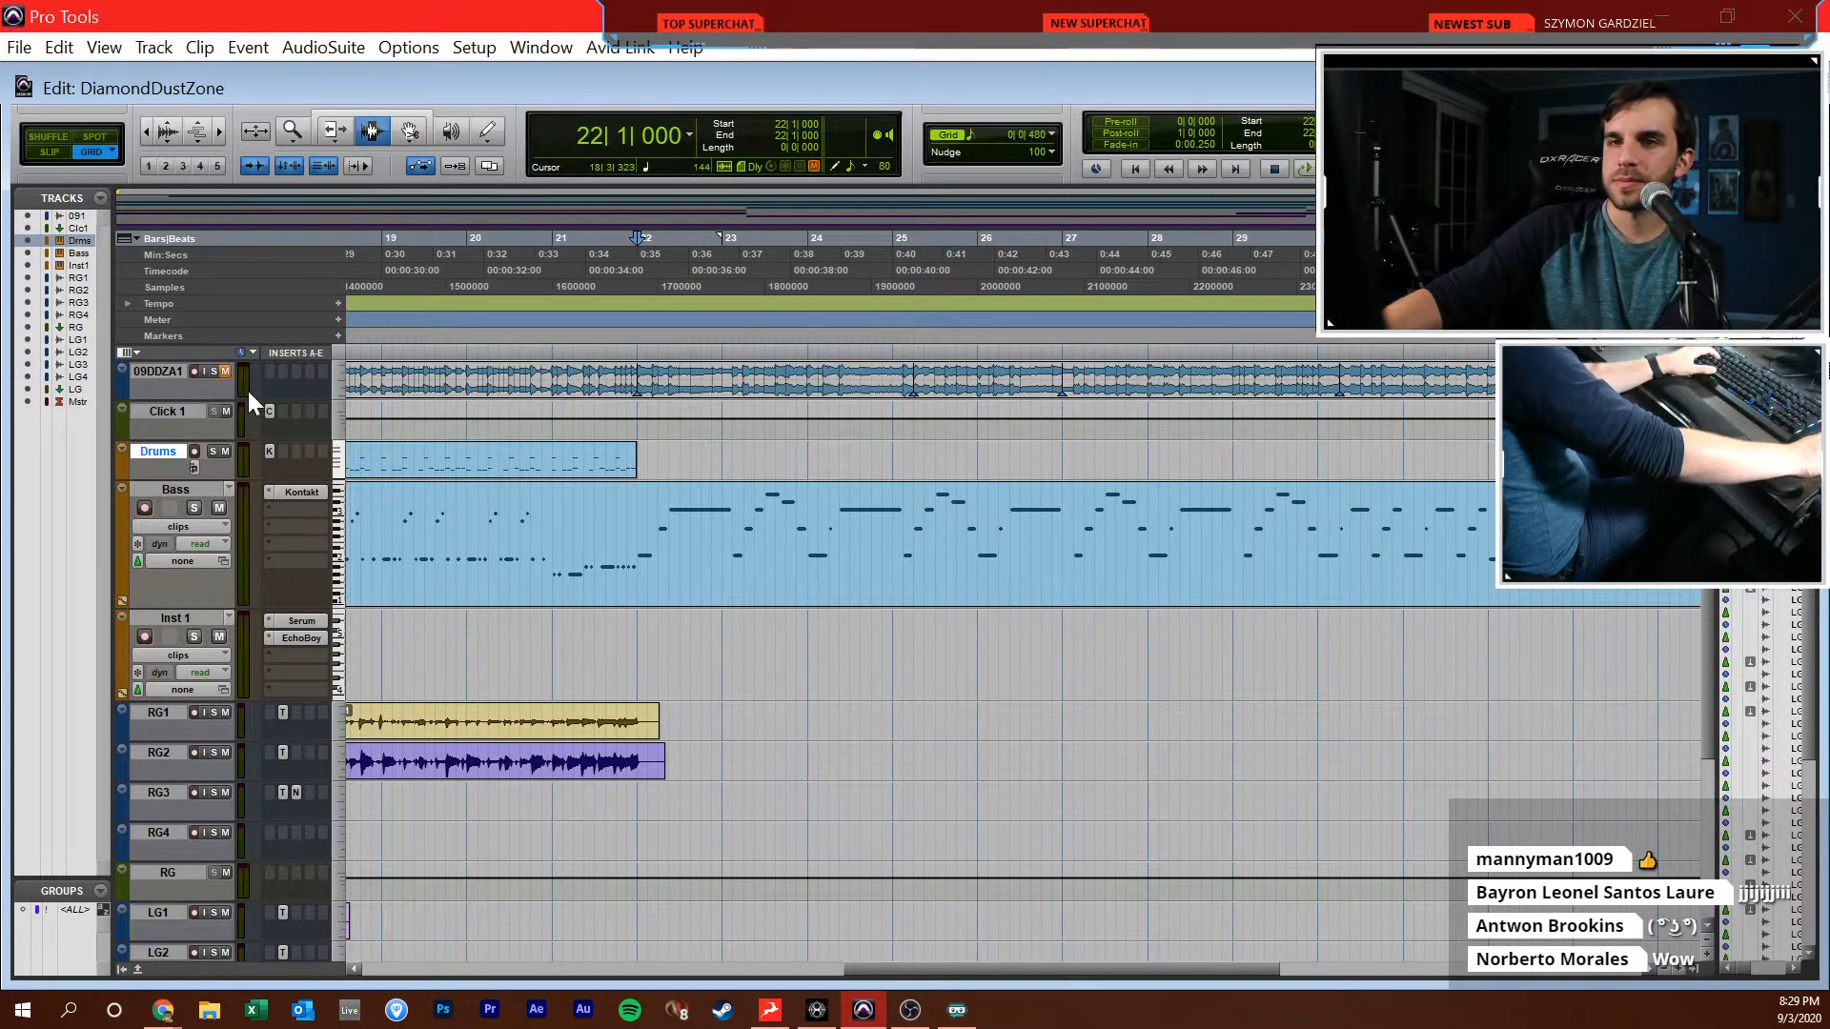
click(226, 371)
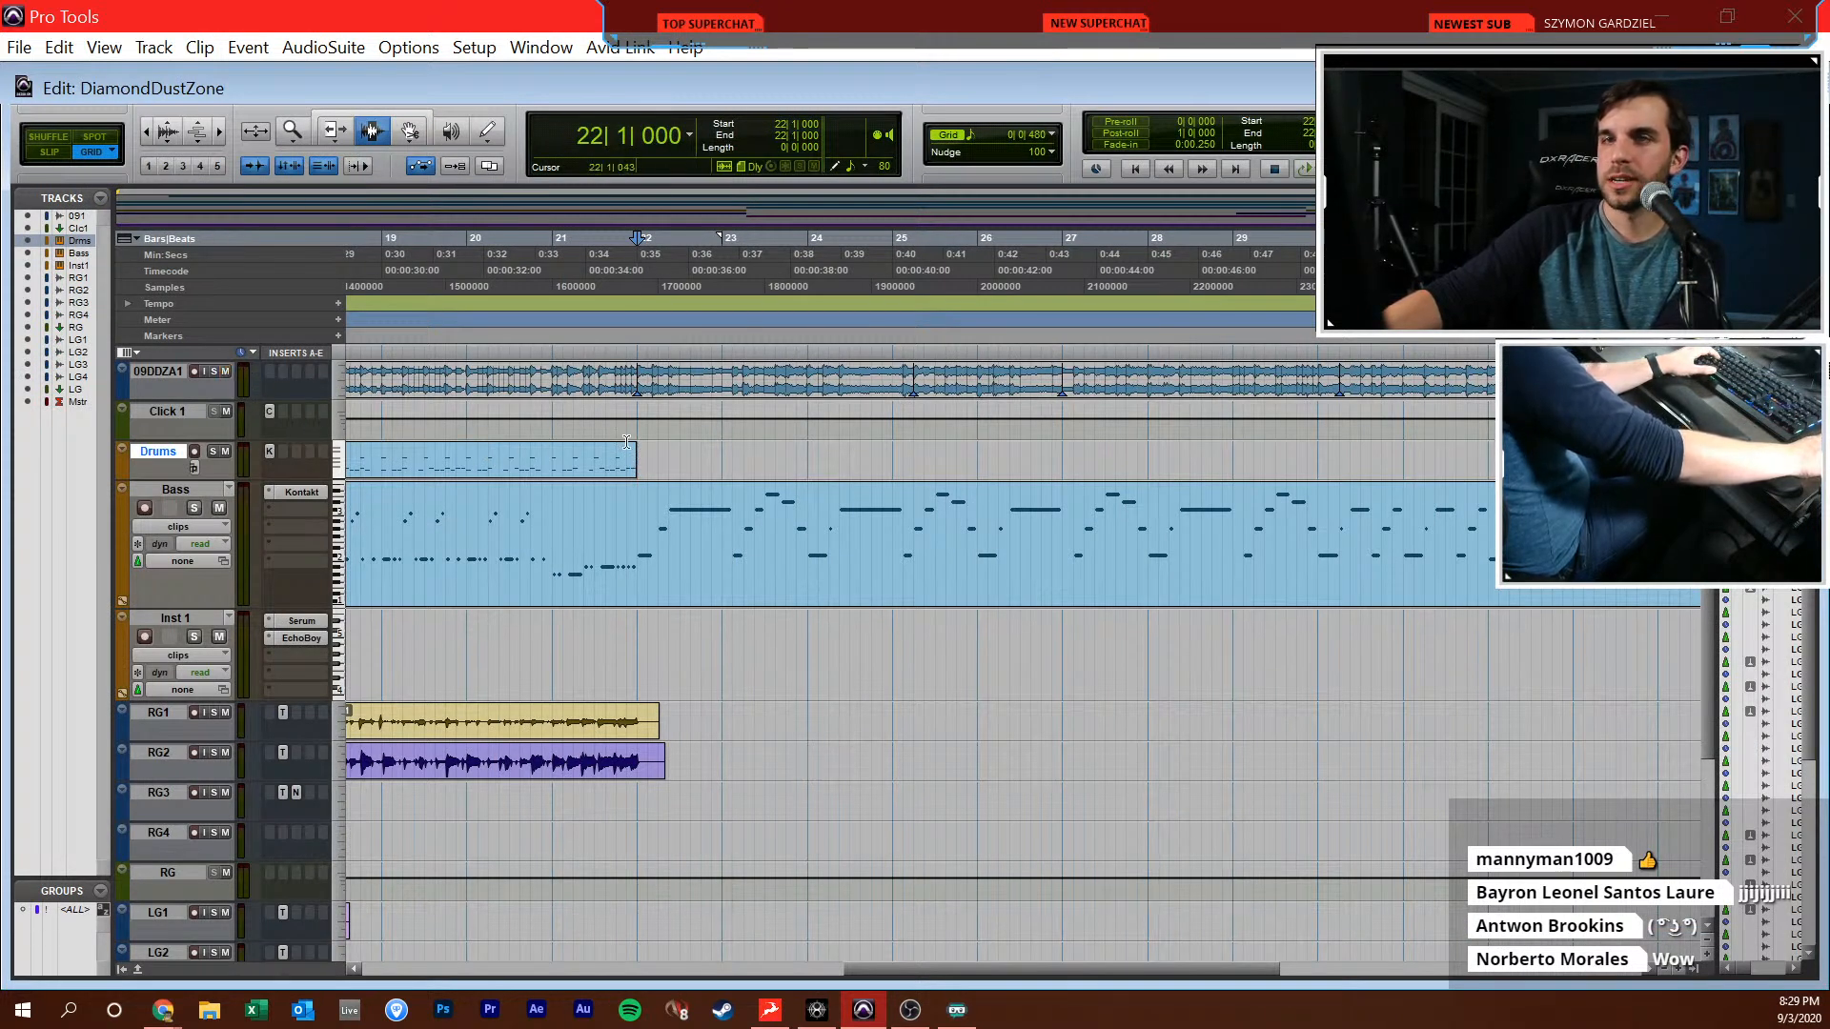
key(super+equal)
scroll(871, 572, right, 5)
Draw C1 kicks at 22|1|000, 22|1|720 and 22|2|480, a D1 snare at 22|3|000 and a Db2 hit at 22|1|000
click(640, 693)
click(691, 693)
click(742, 692)
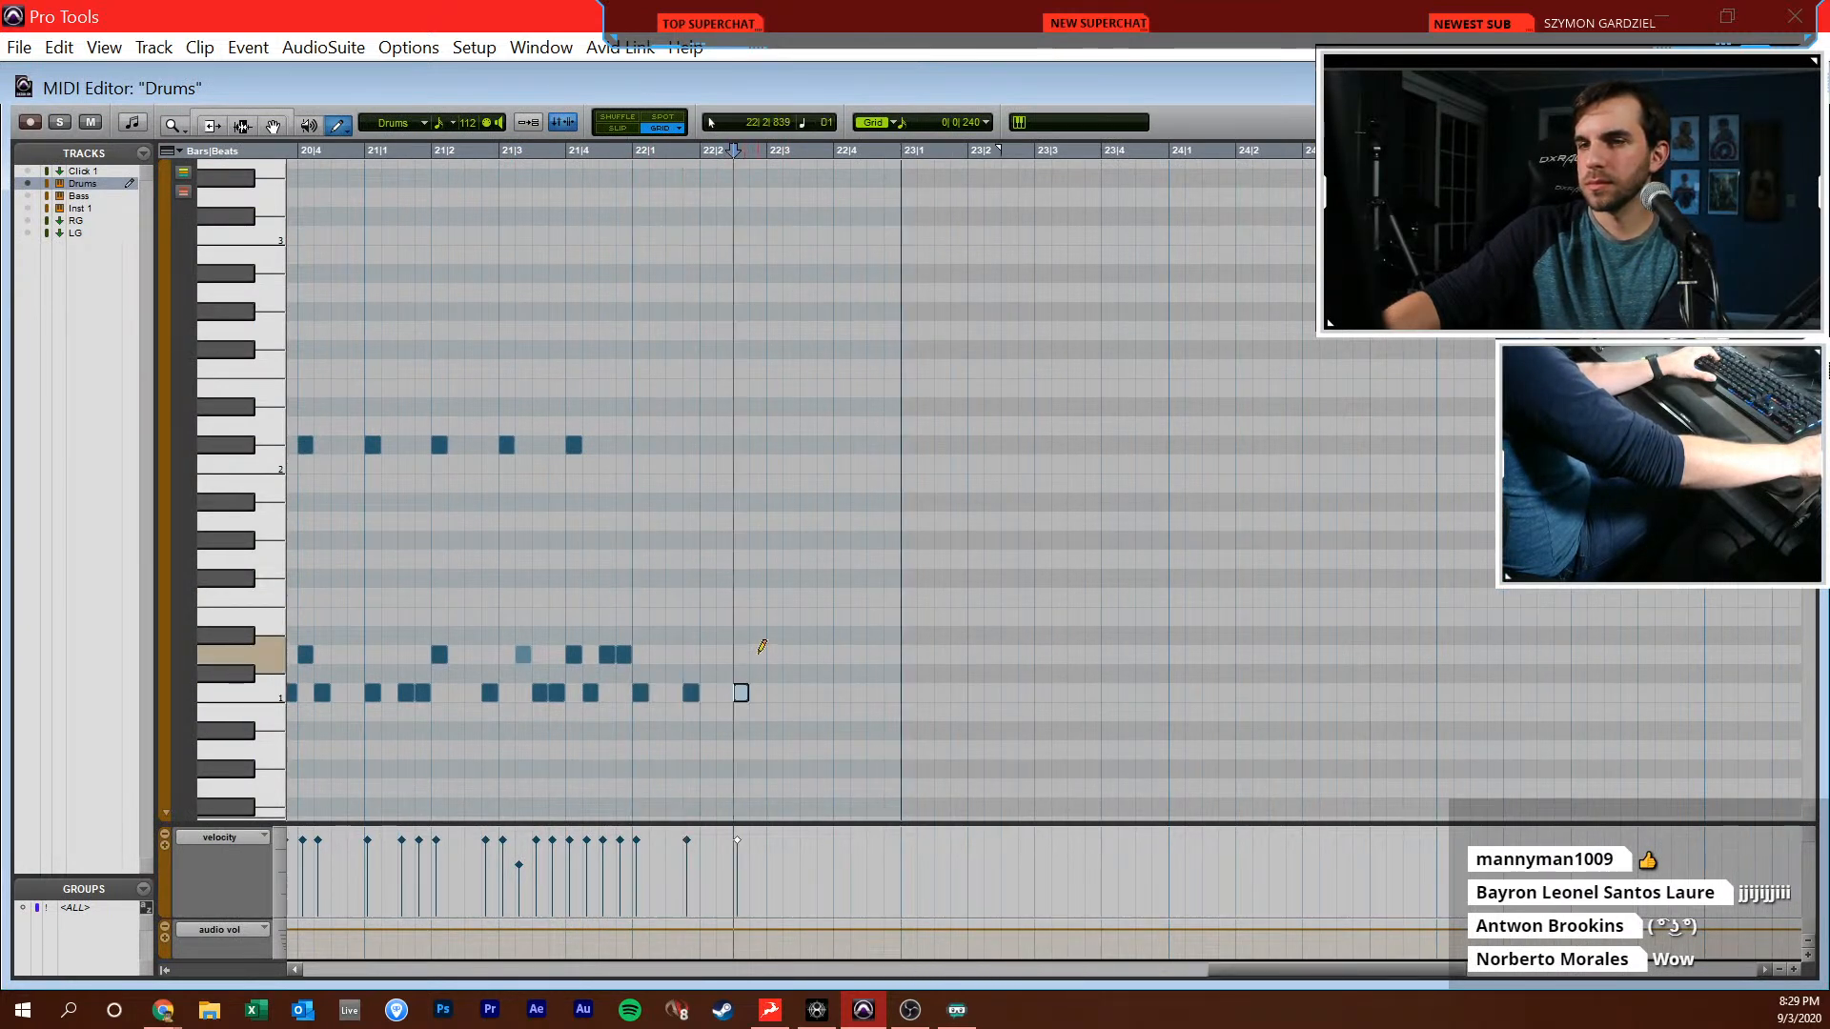
click(773, 654)
click(641, 446)
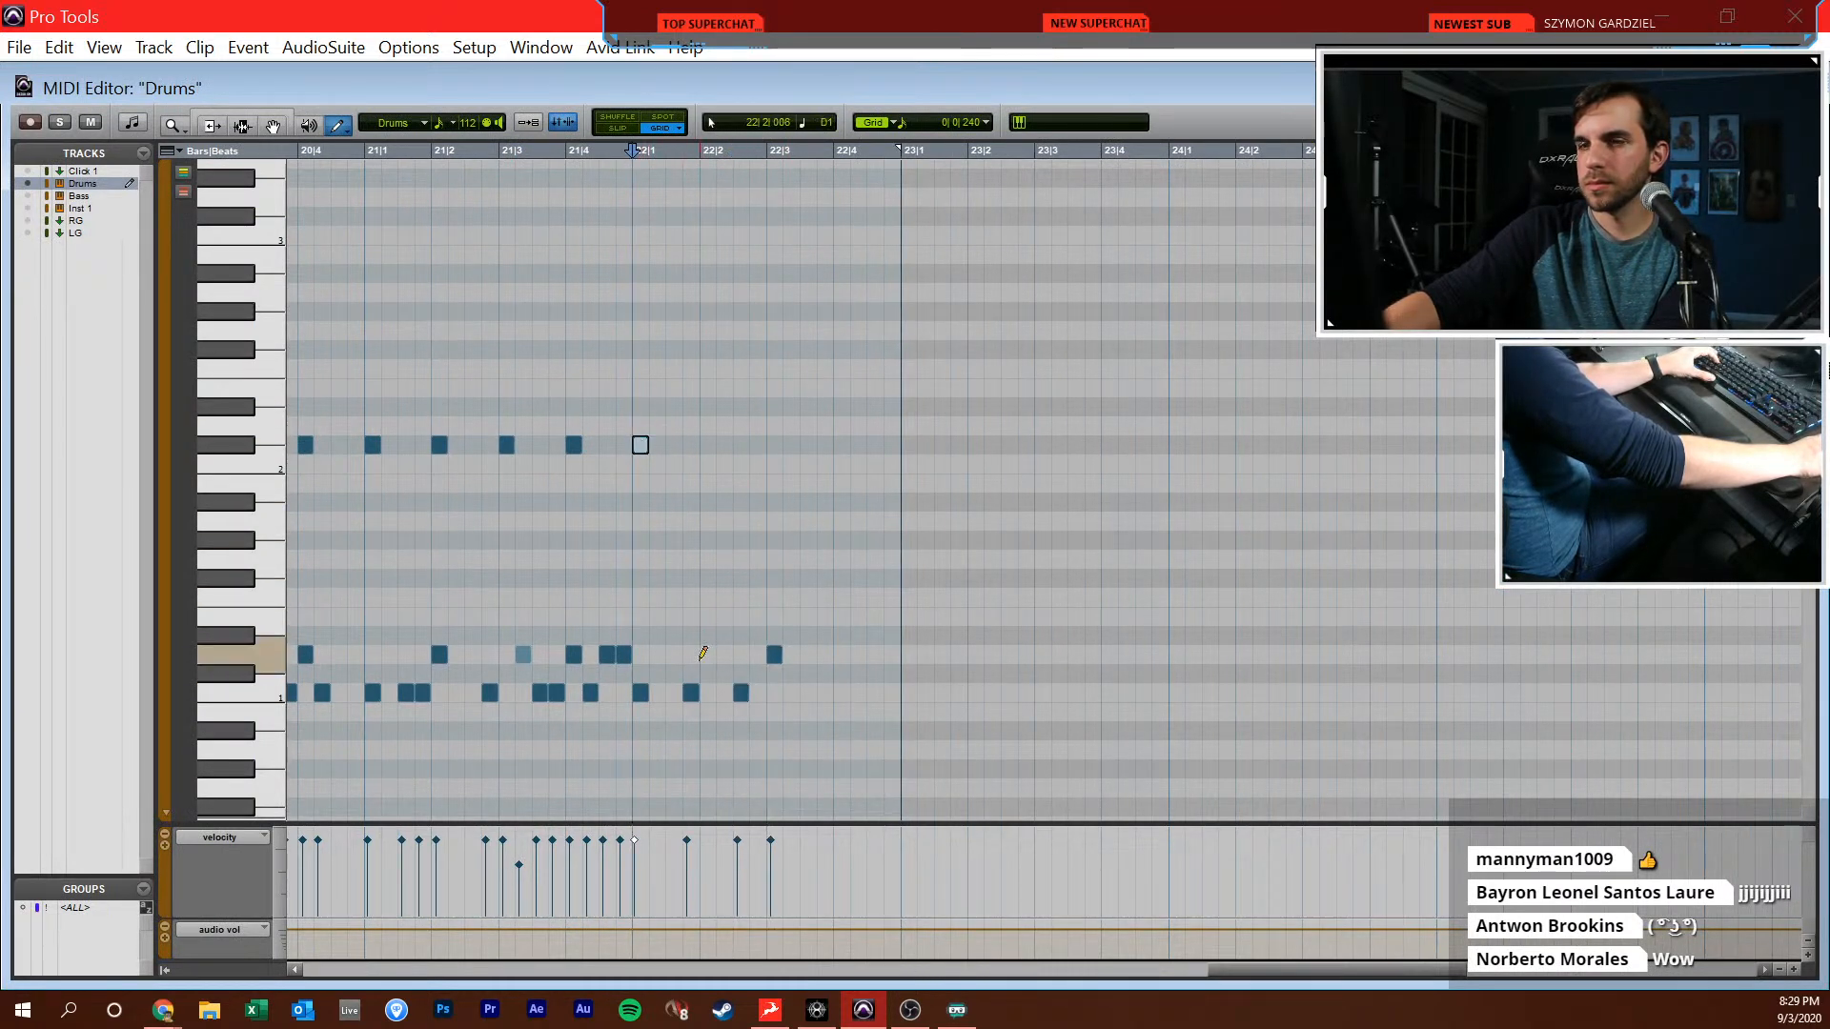
Draw D1 snare notes with lowered velocities at 22|1|240 and 22|1|480 and copy the pair to 22|2|000
click(674, 655)
click(656, 655)
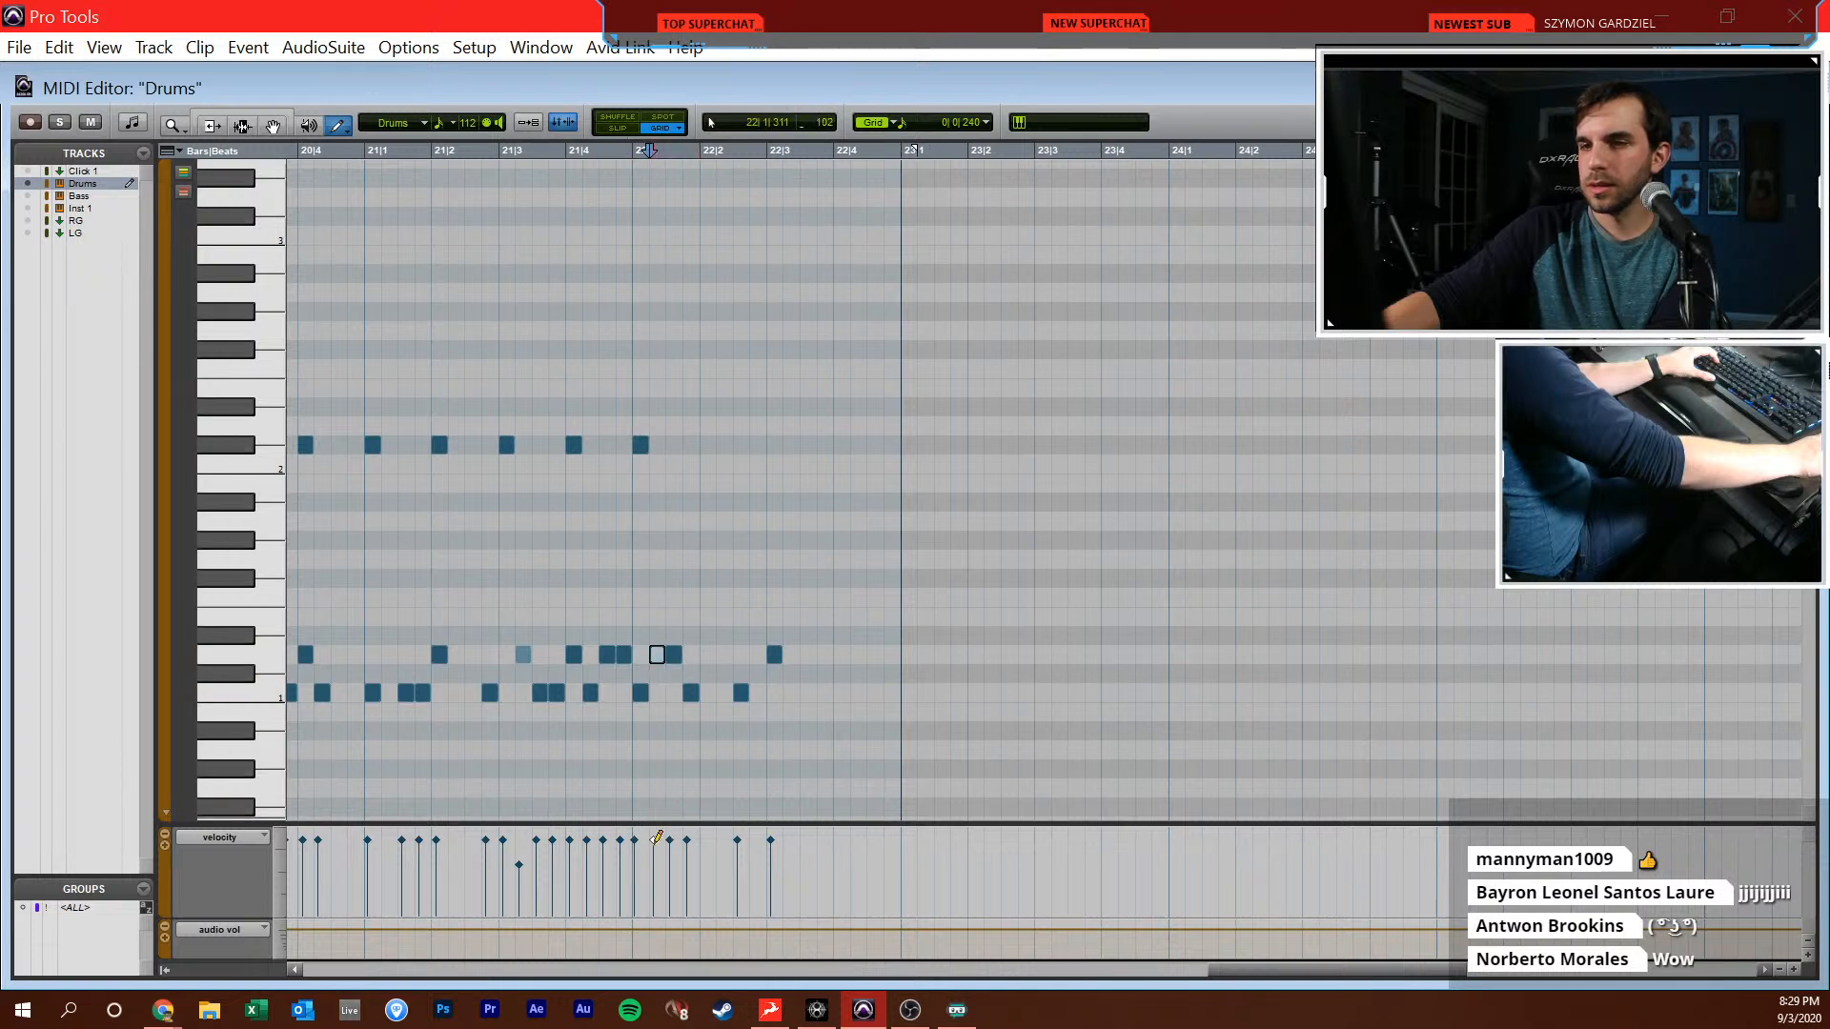
drag(656, 845, 669, 877)
key(F8)
mouse_move(707, 627)
mouse_down()
mouse_move(655, 701)
mouse_move(674, 657)
mouse_up()
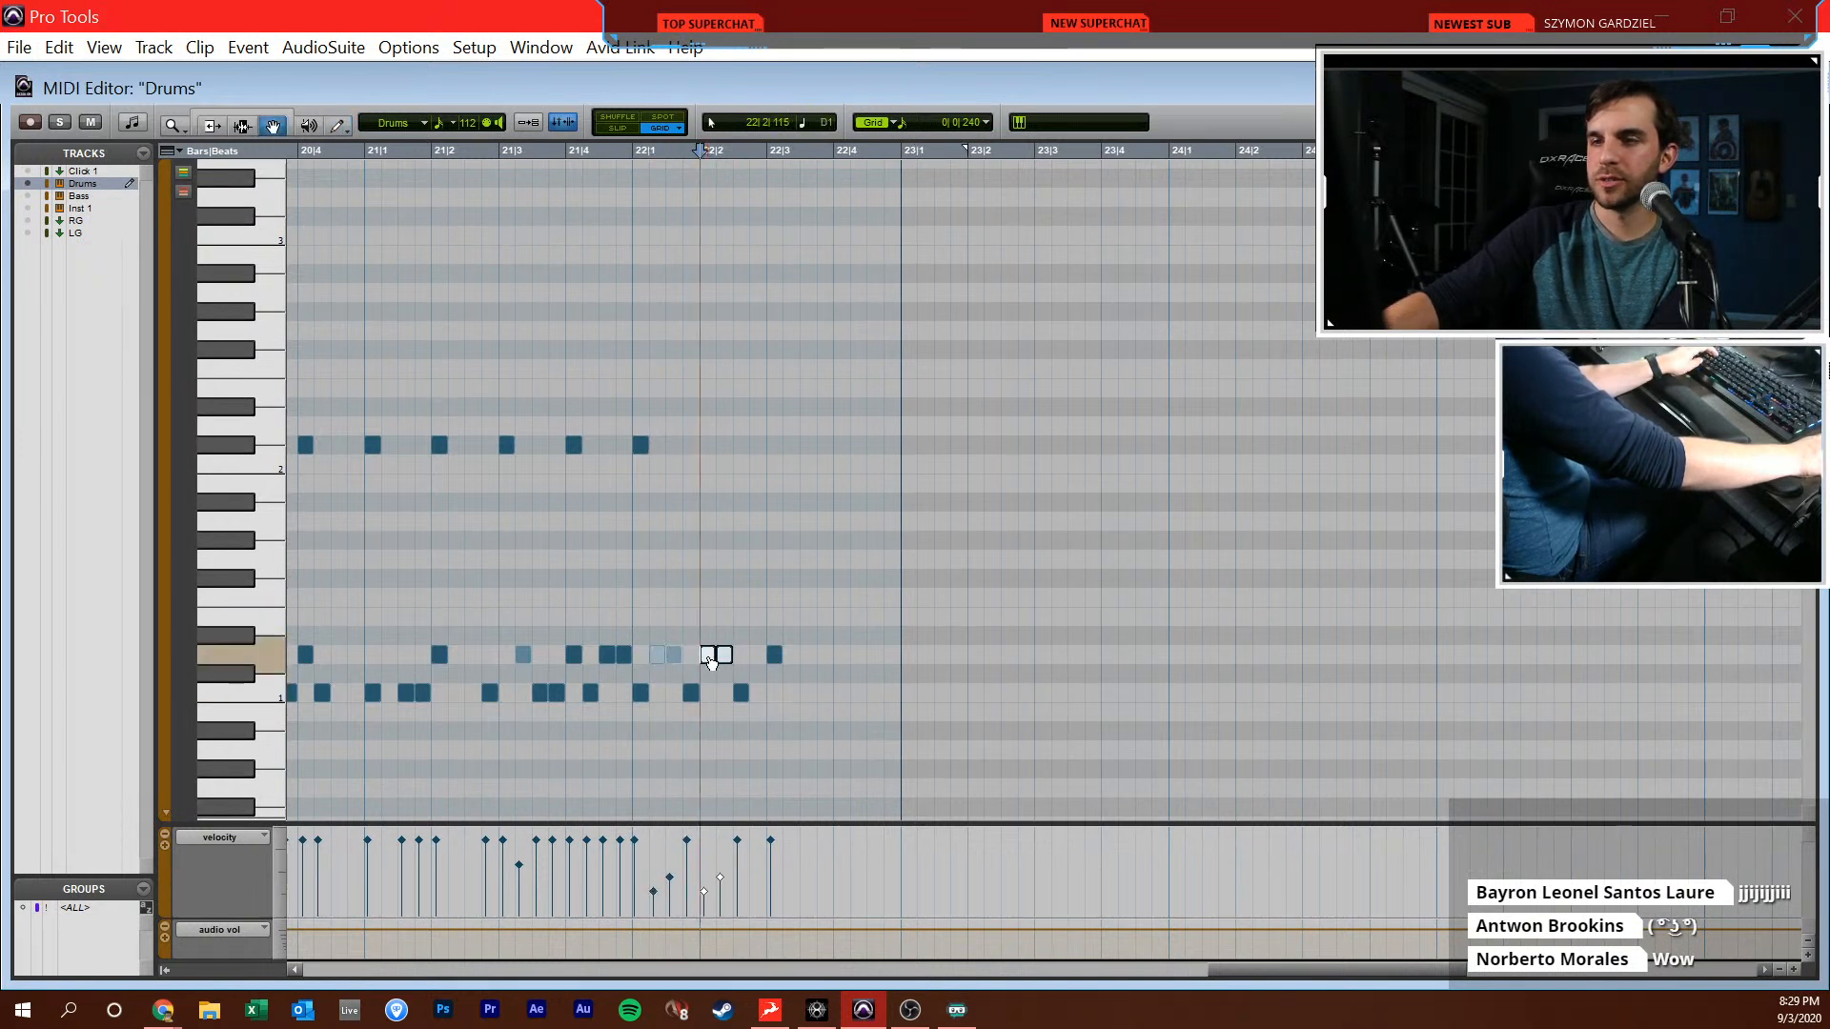
click(717, 536)
scroll(729, 538, right, 1)
click(735, 539)
key(t)
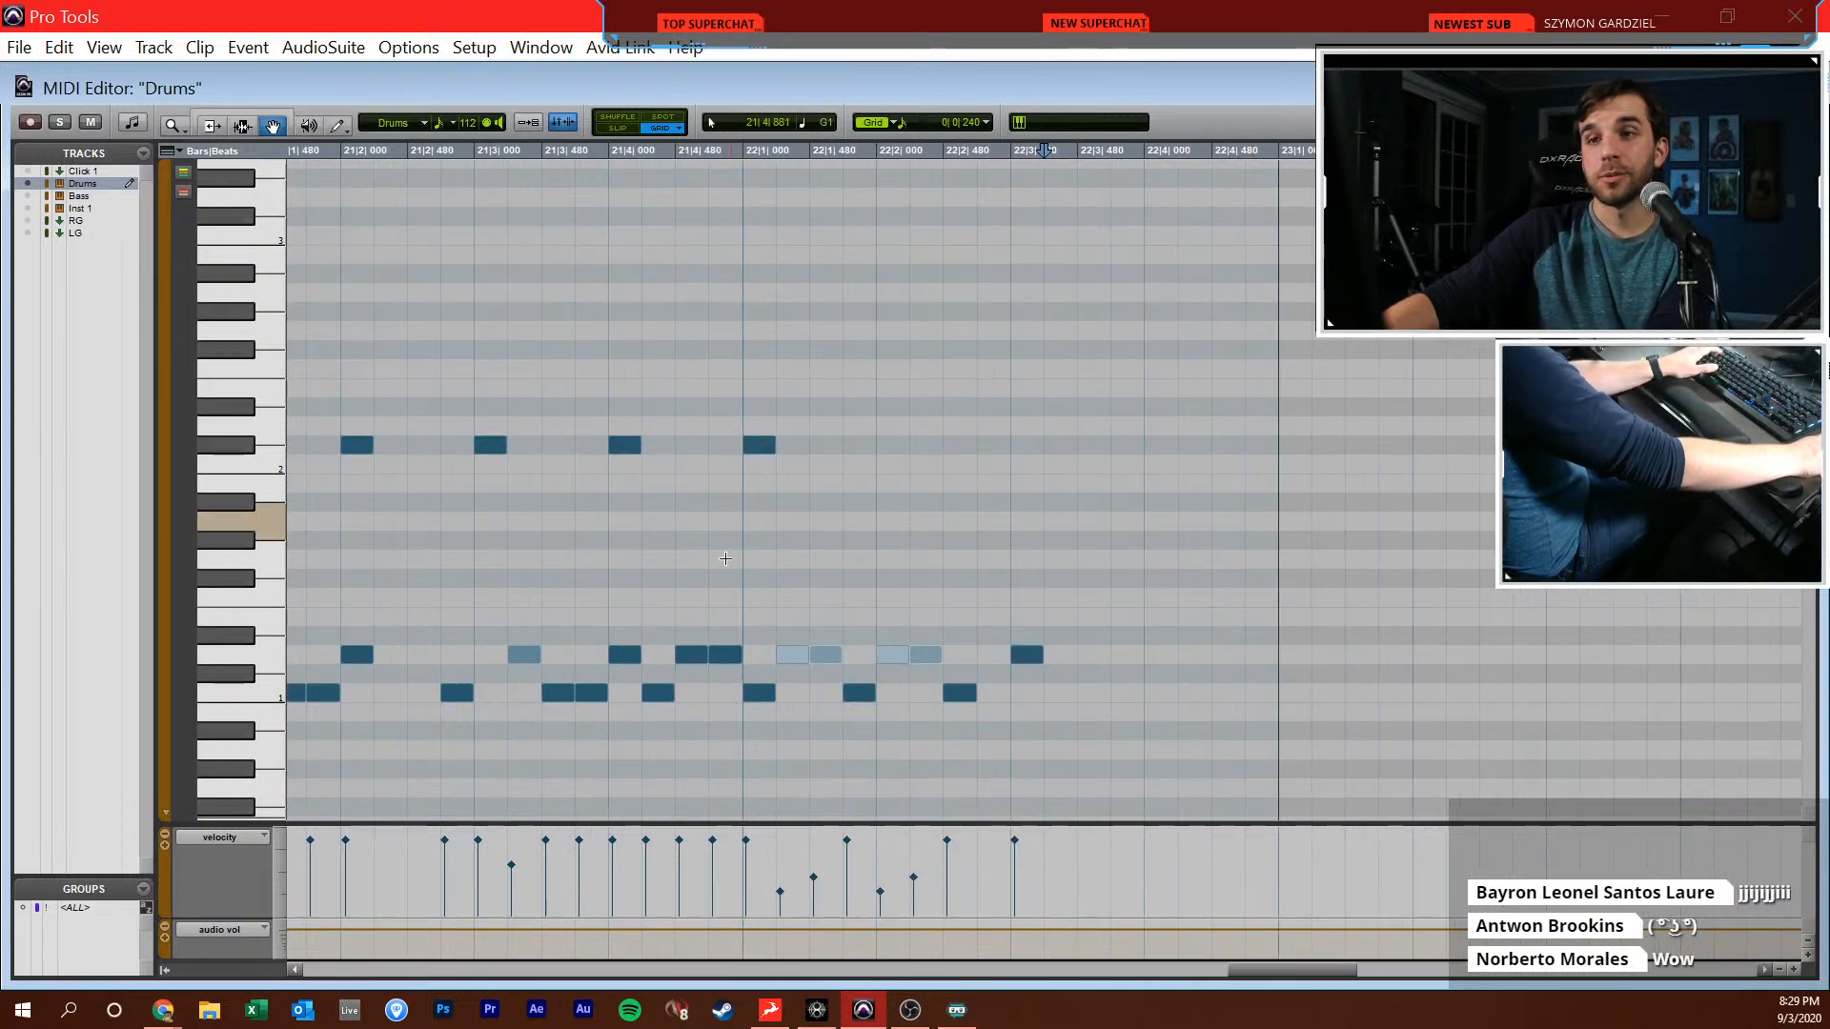
scroll(735, 540, right, 2)
key(F10)
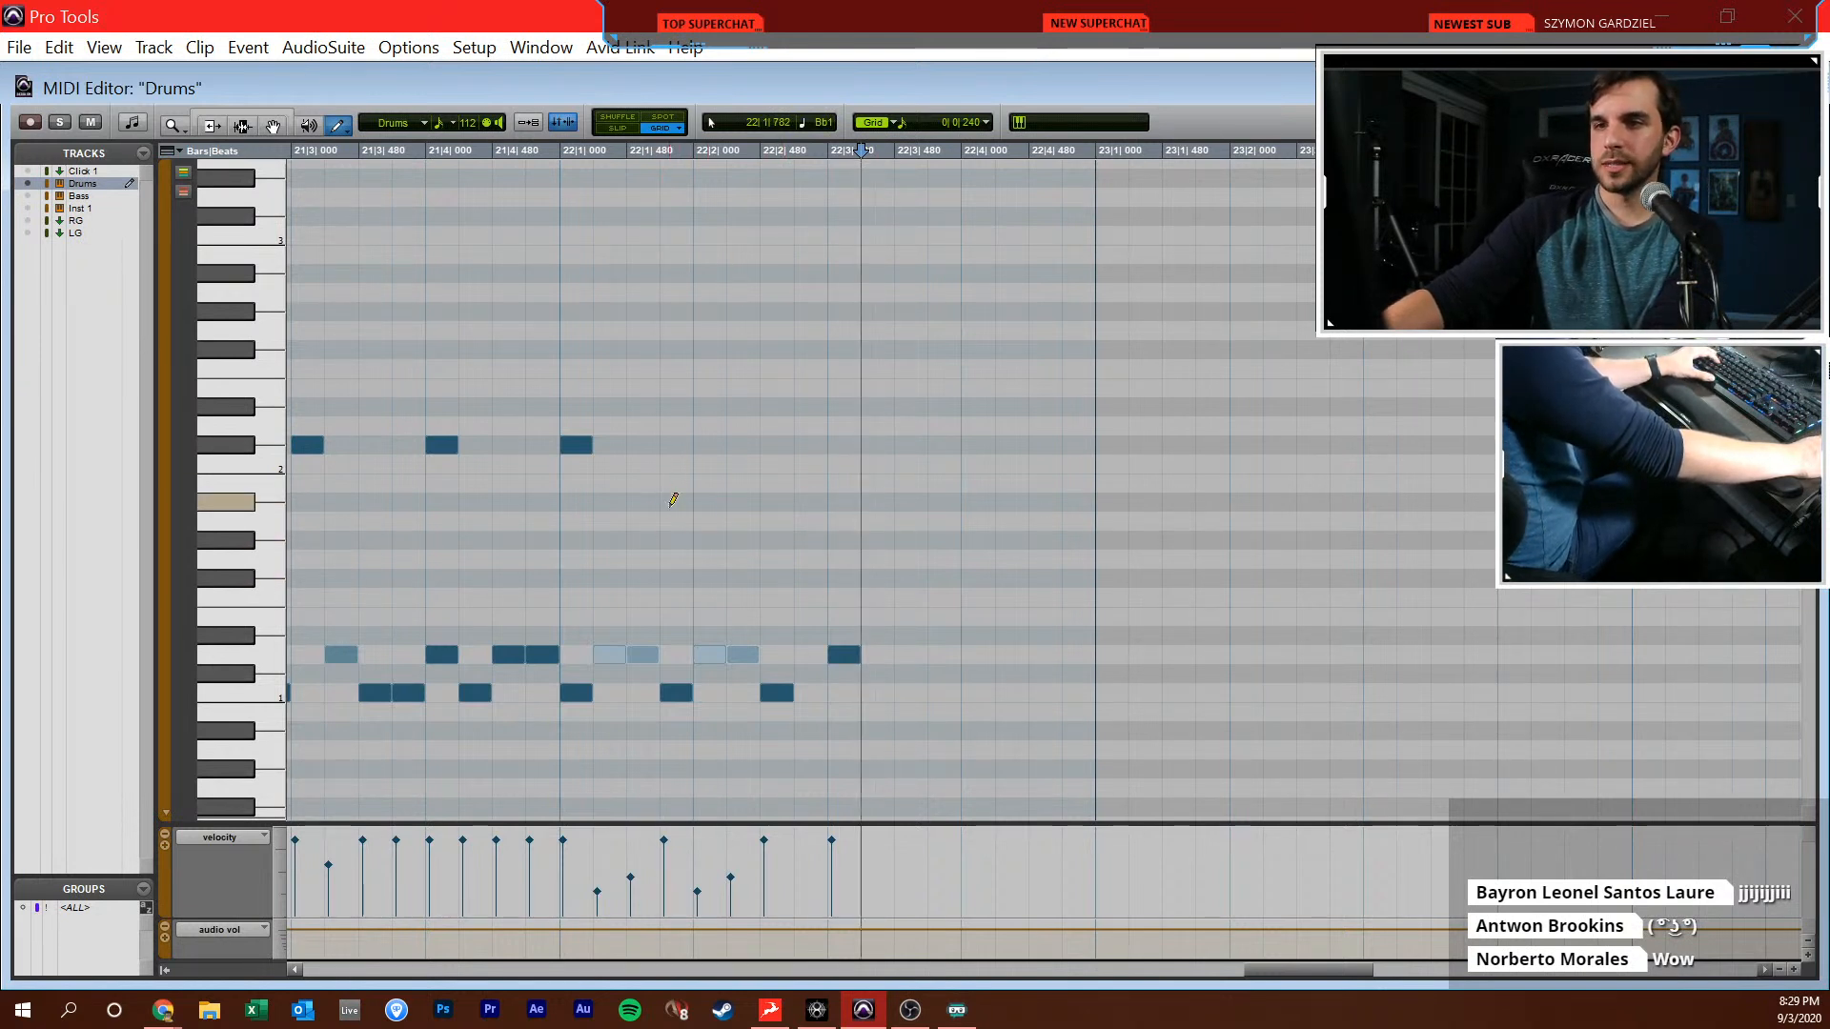
click(676, 575)
click(777, 574)
key(F7)
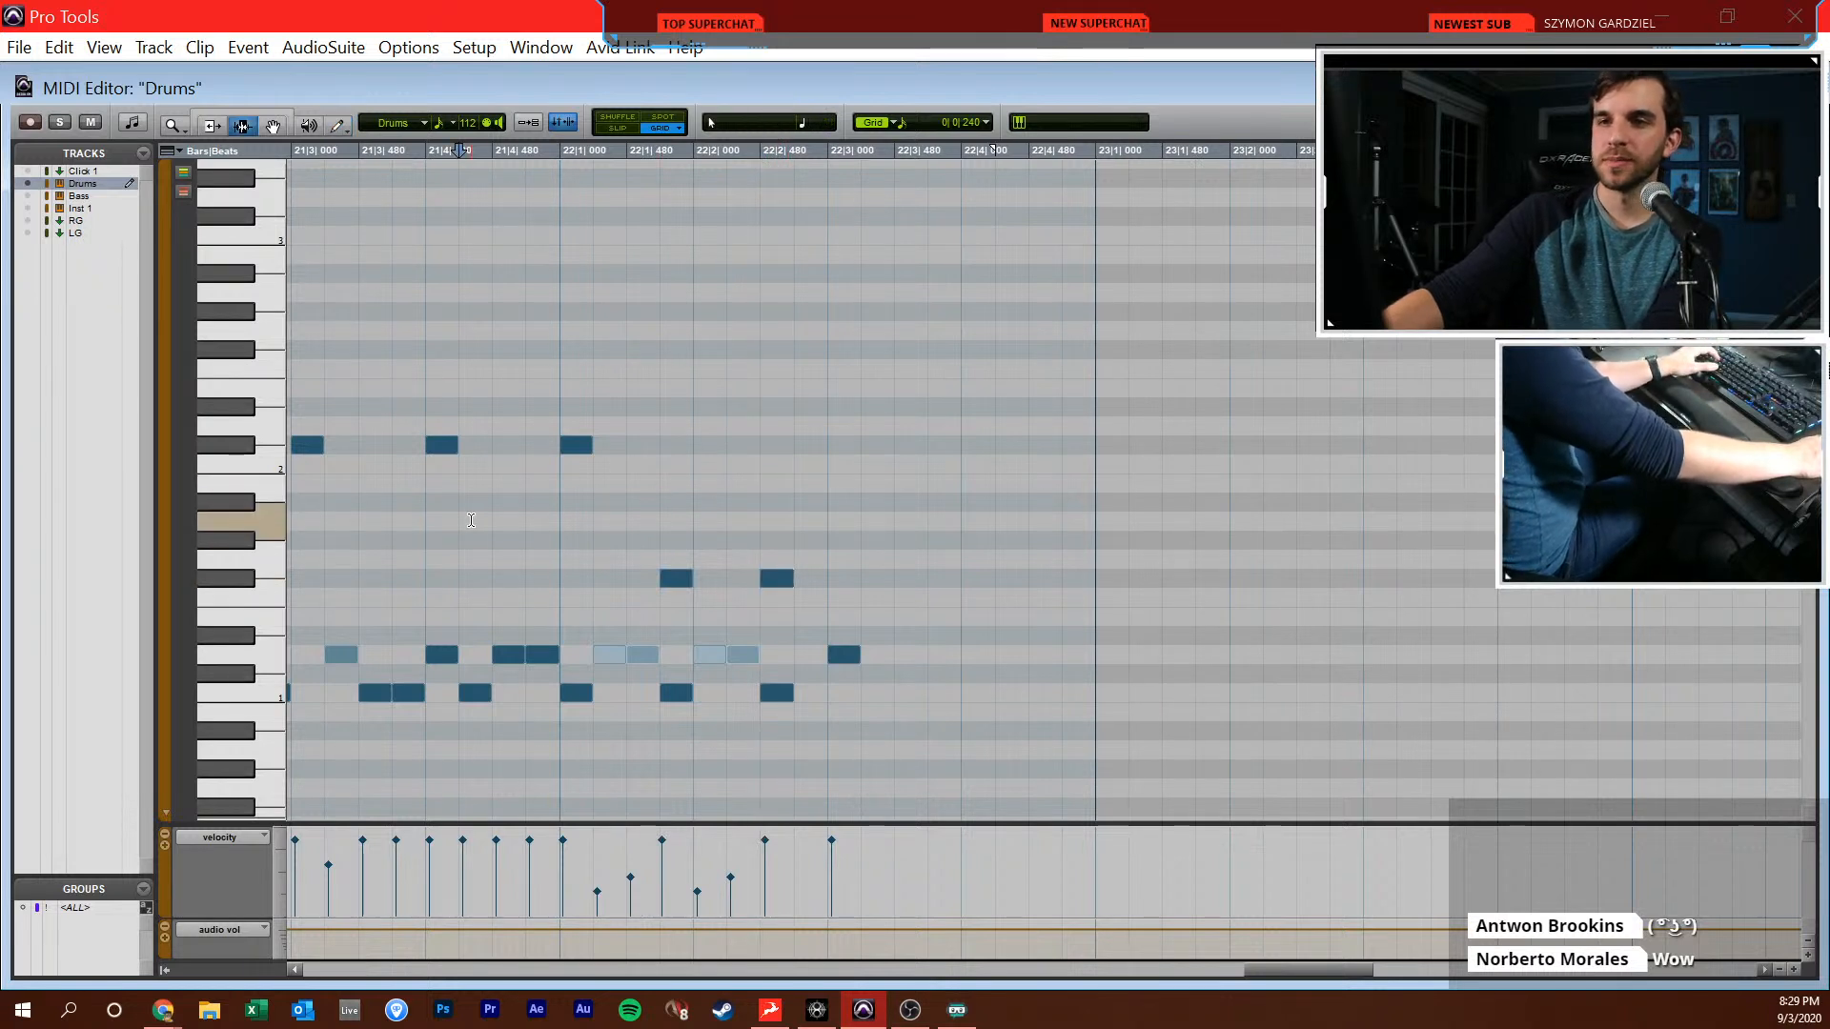
key(minus)
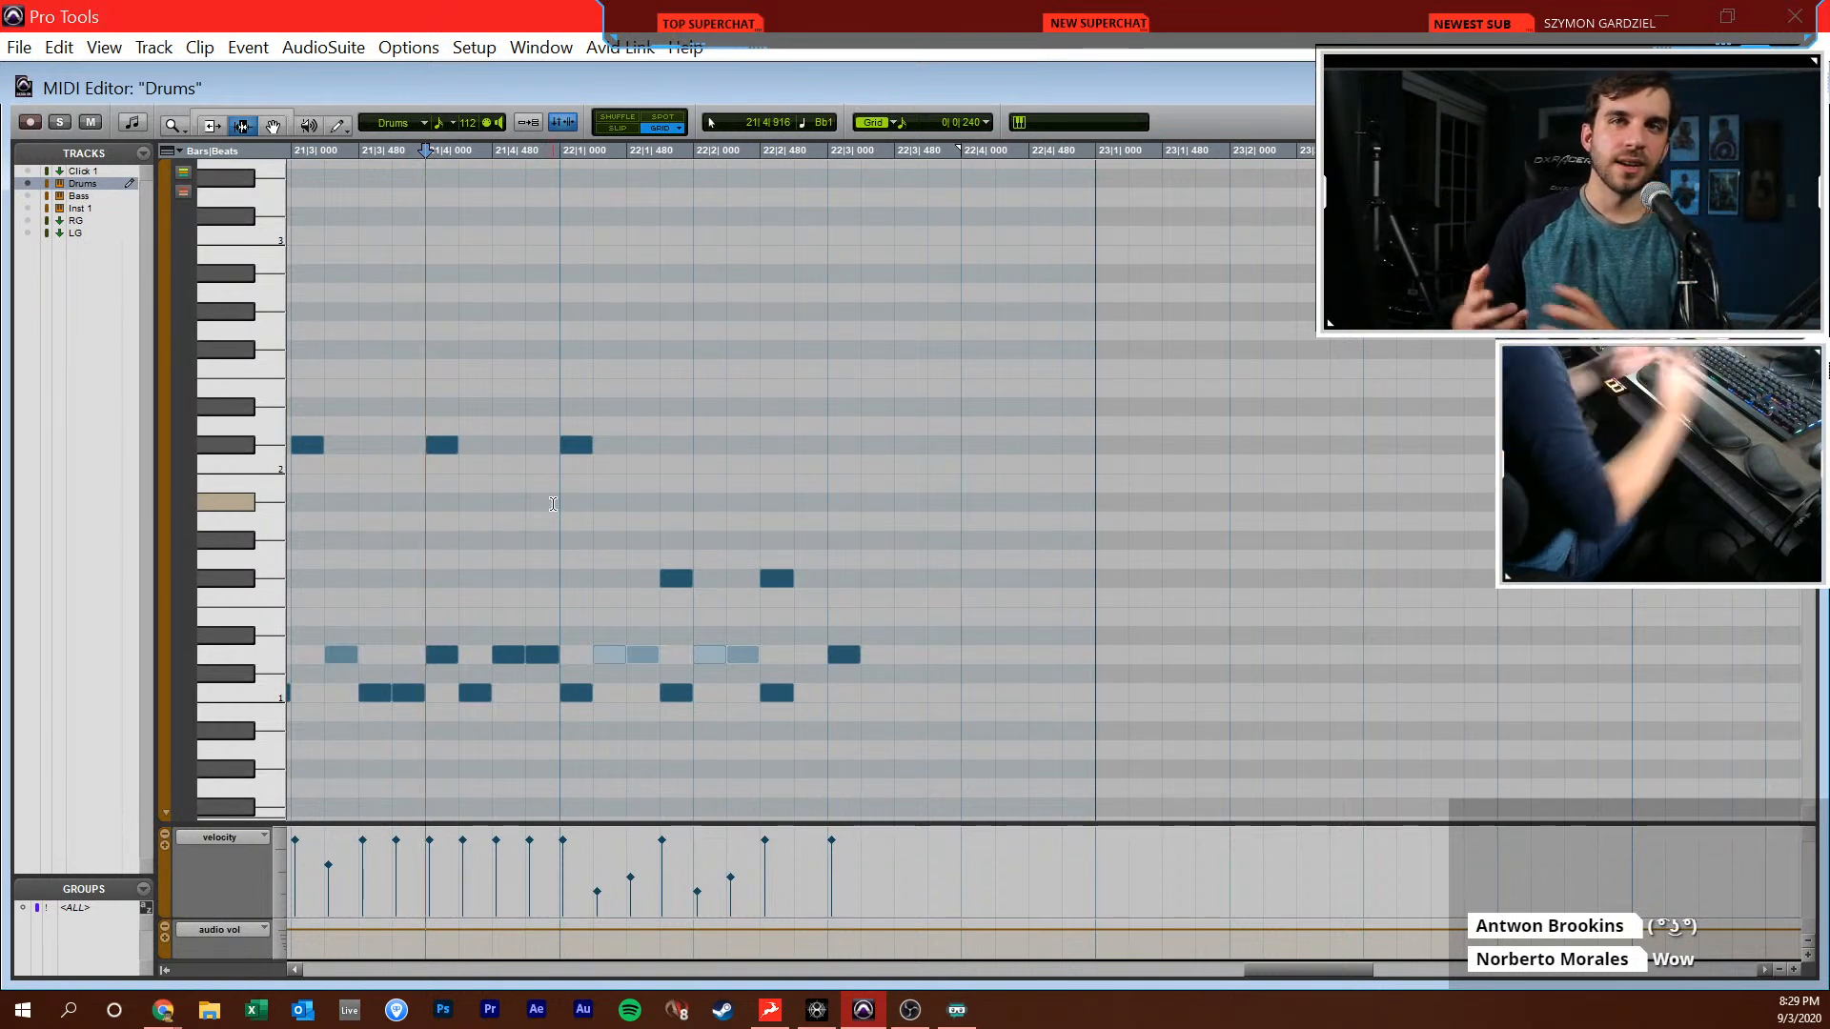
key(space)
click(338, 125)
scroll(429, 262, right, 3)
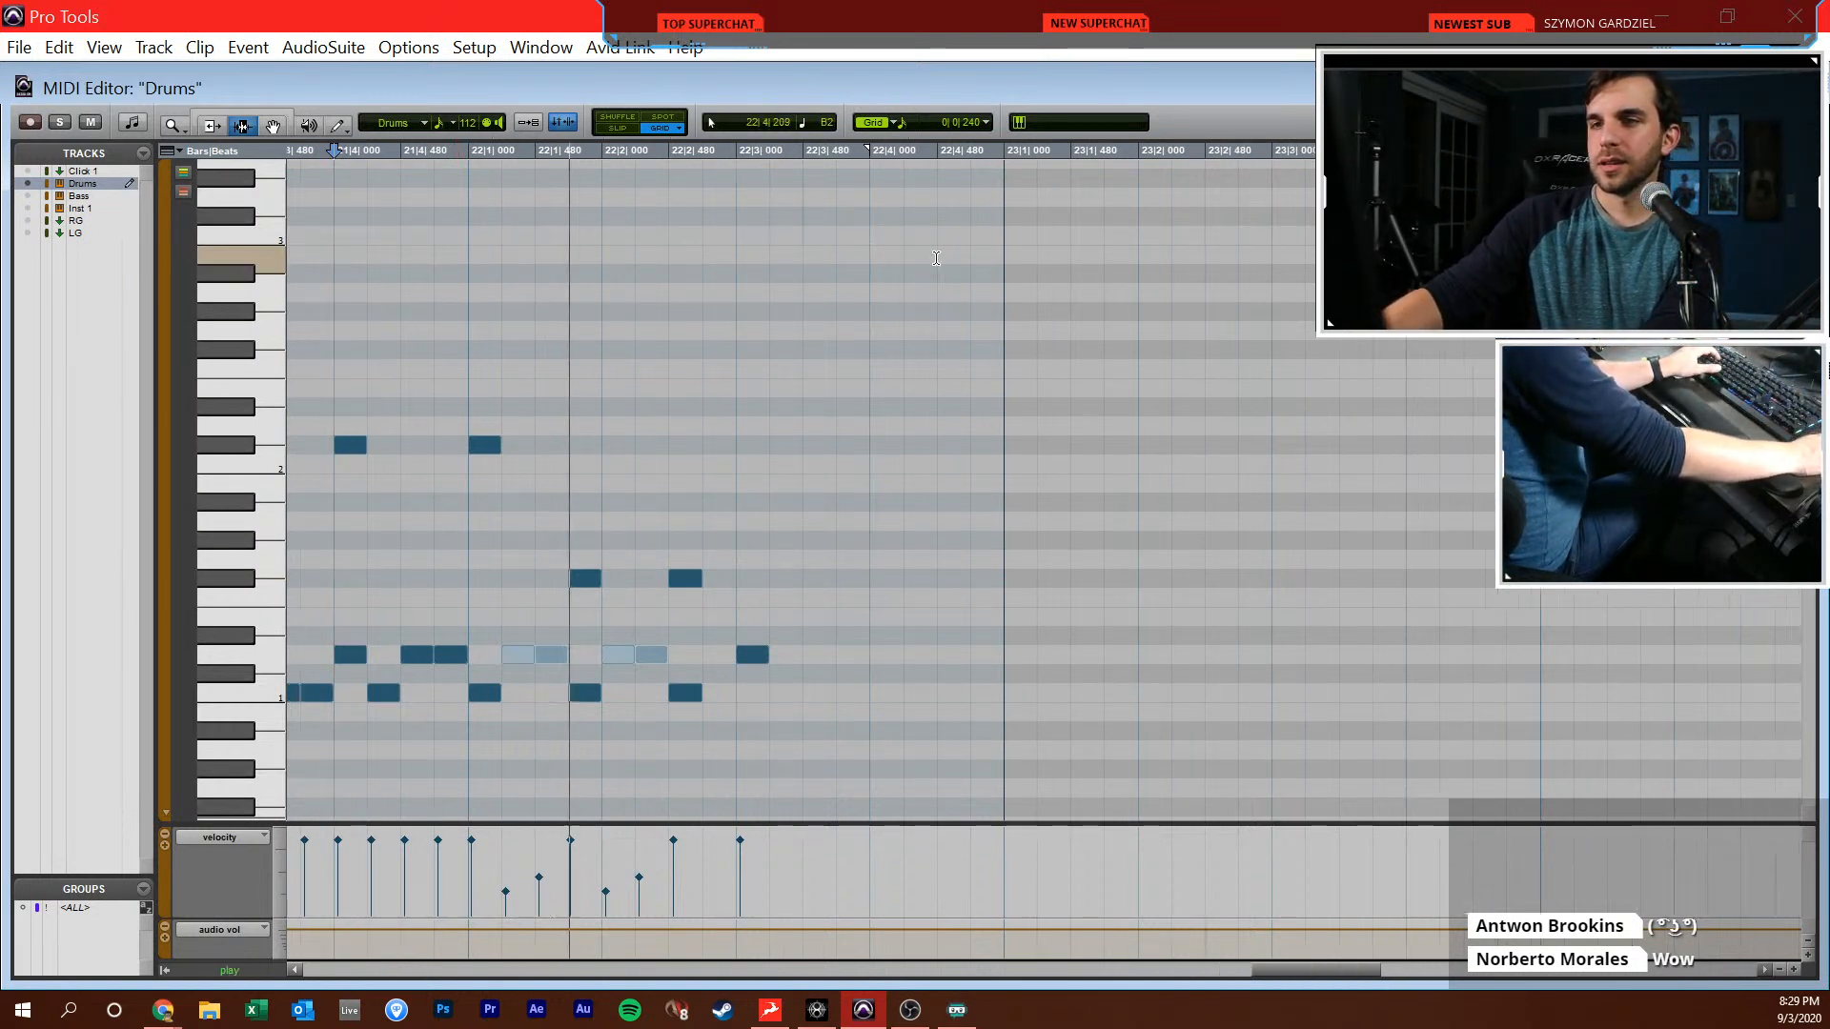
key(space)
key(ctrl+z)
key(ctrl+z)
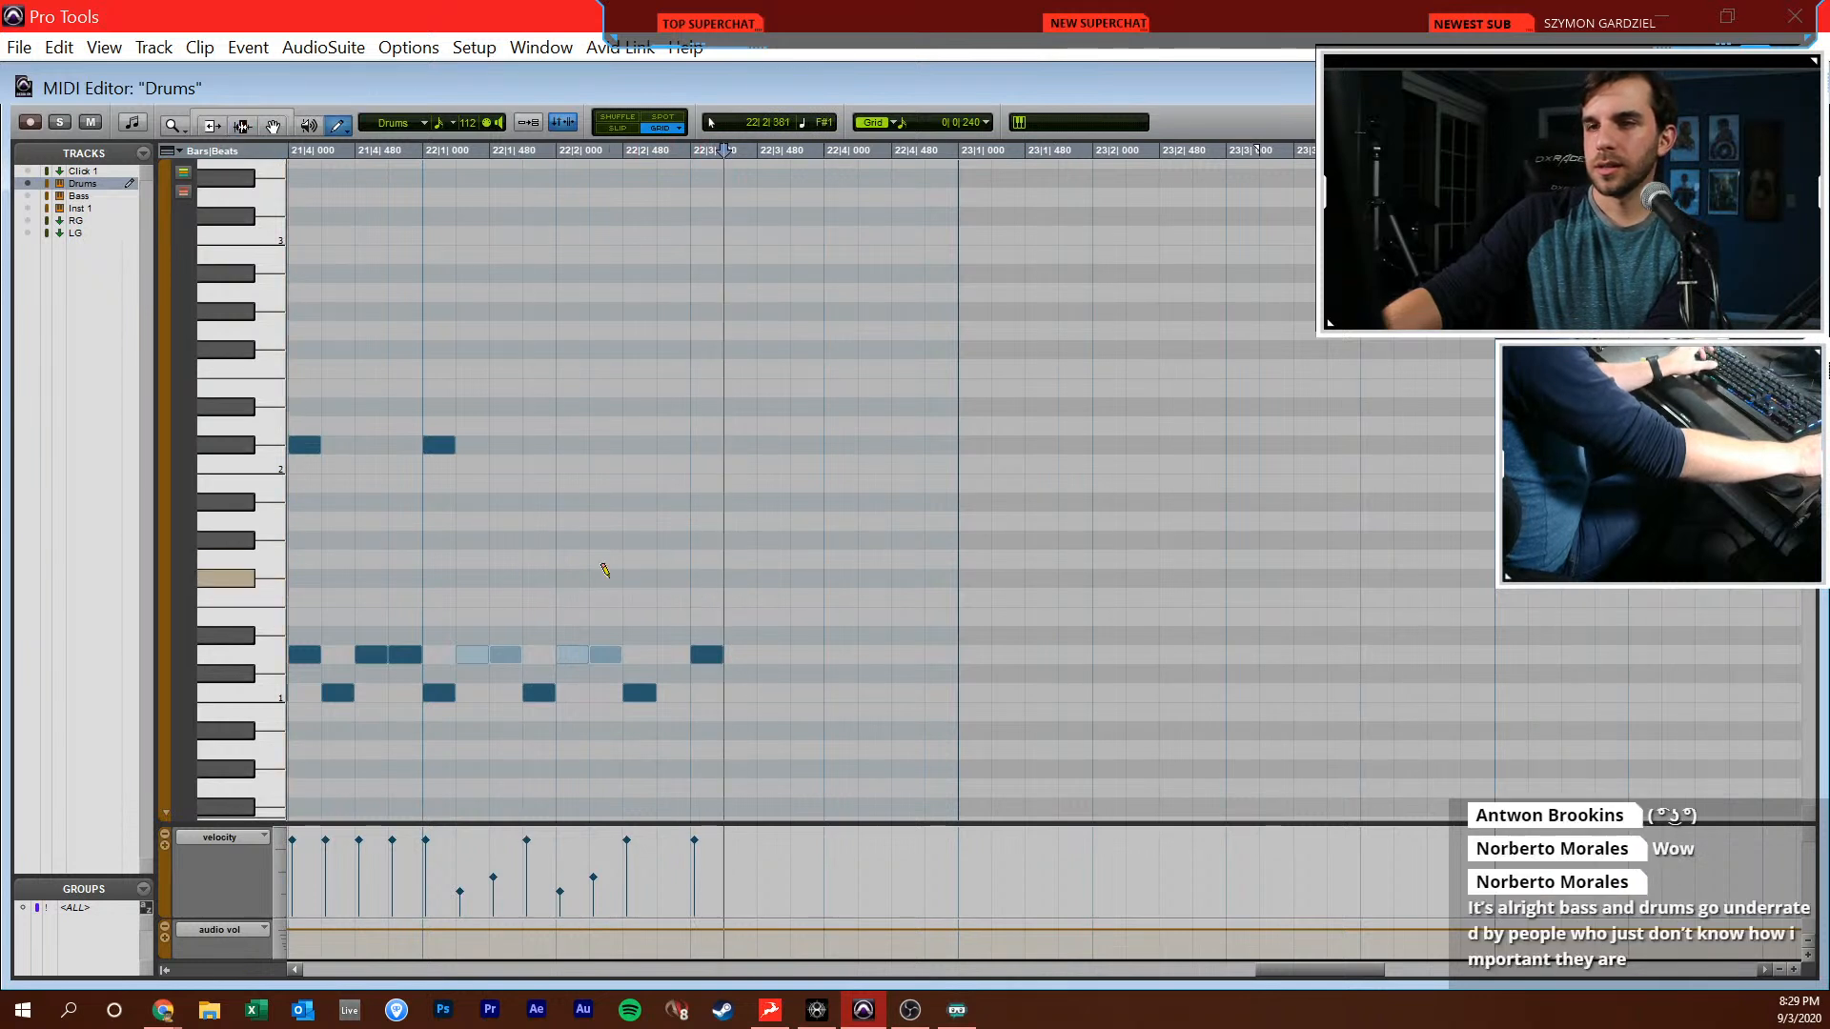
Draw F#1 hits at 22|2|000, 22|3|000 and 22|4|000 and play the drums back from 22|1|000
click(575, 577)
click(707, 578)
click(839, 578)
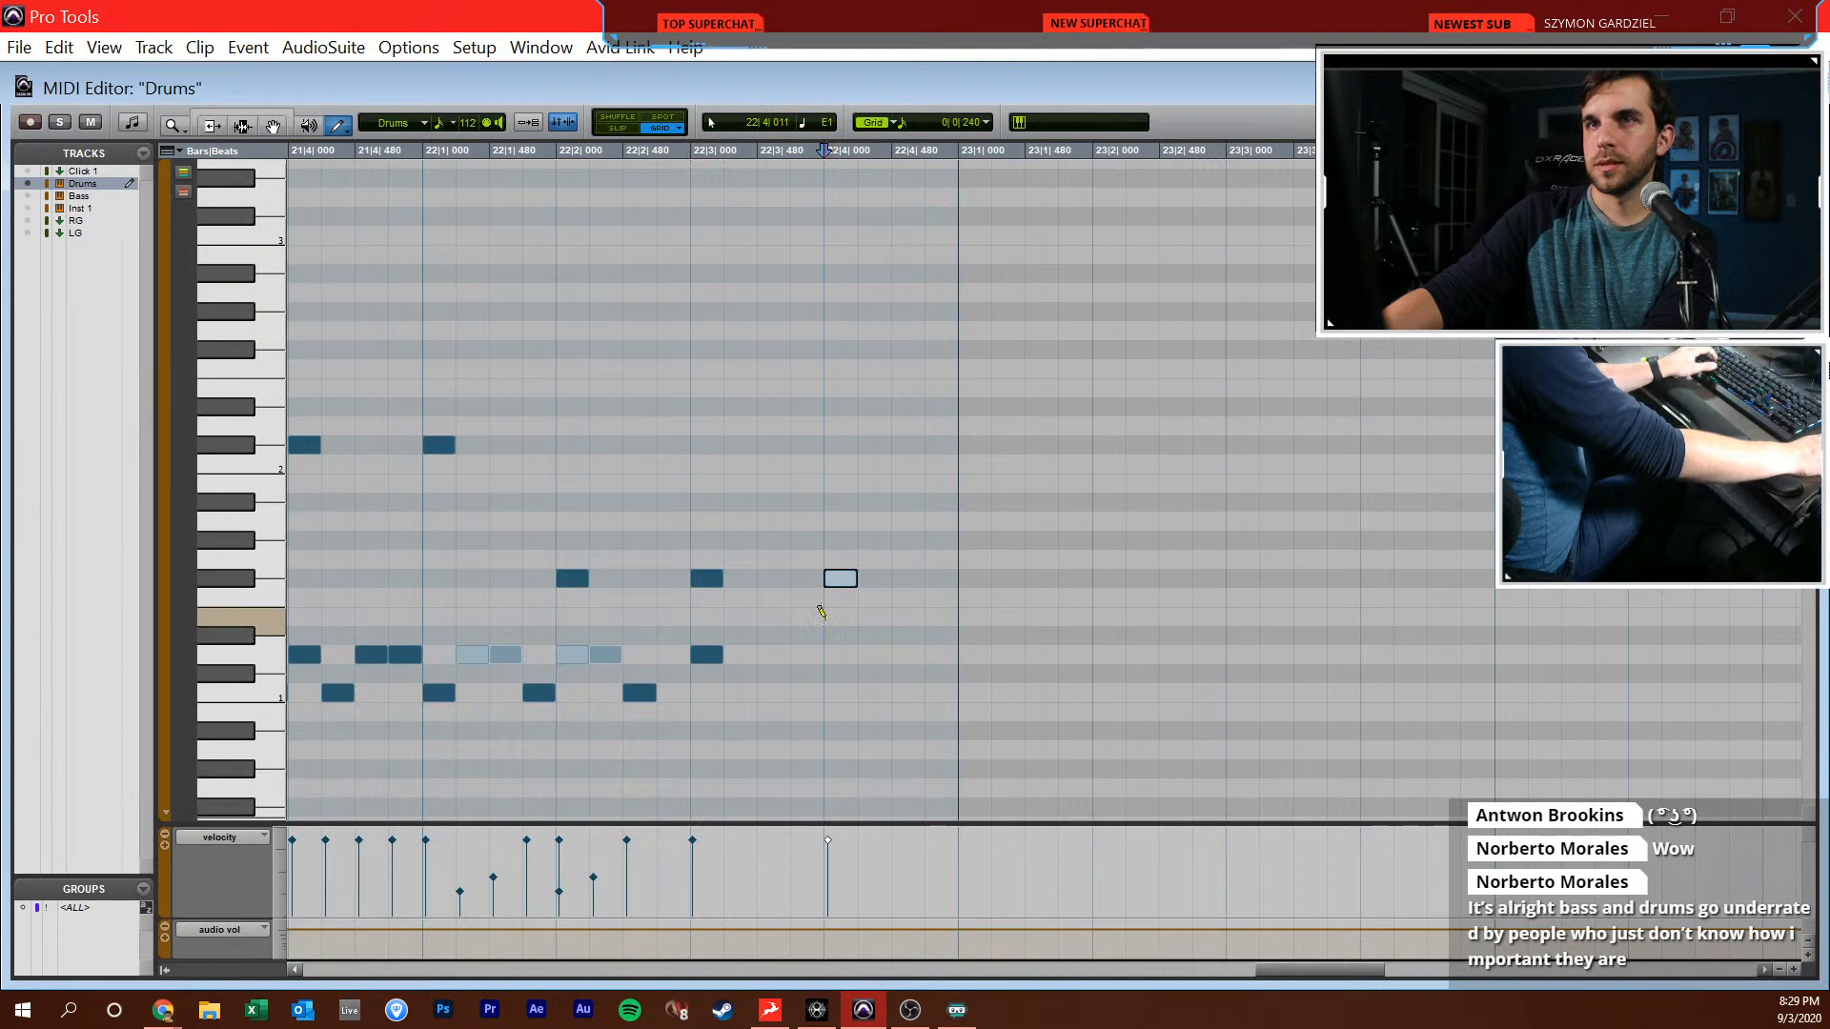
ctrl+click(425, 558)
key(space)
scroll(426, 569, right, 1)
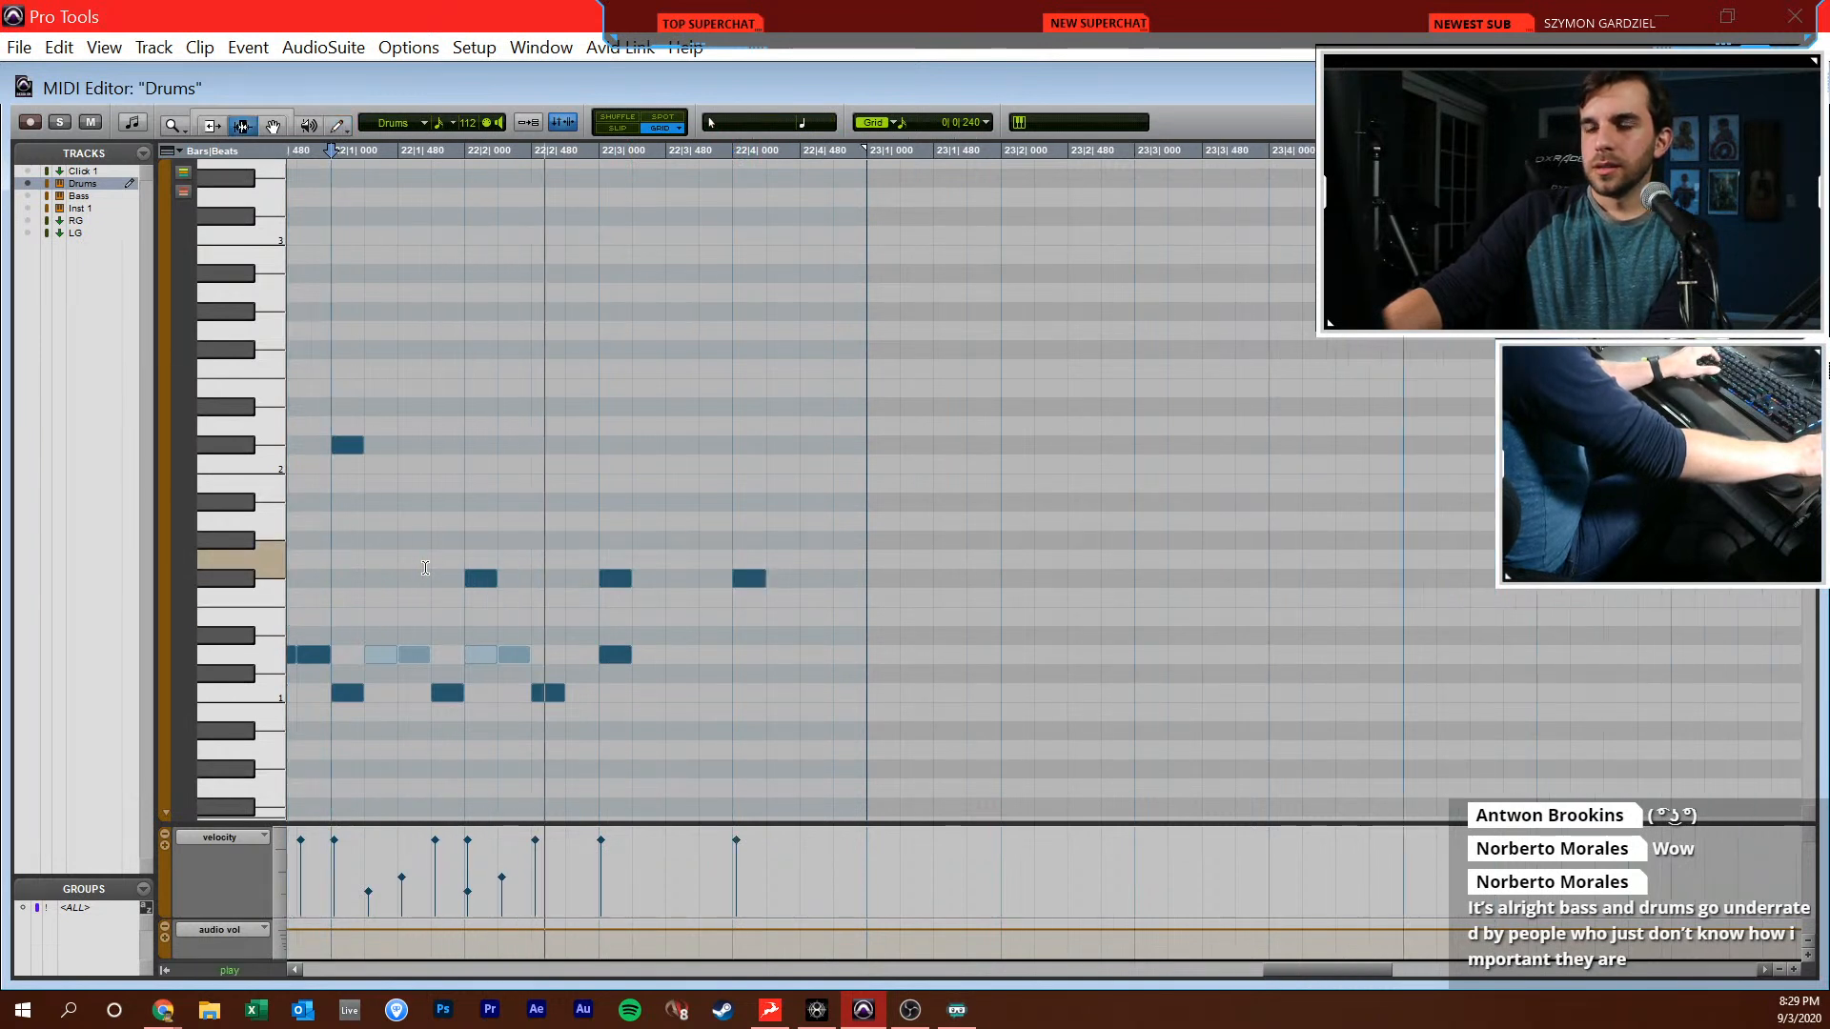
Draw D1 snare notes at 22|4|480 and 22|4|720 and lower their velocities
click(815, 655)
click(848, 655)
mouse_move(804, 839)
mouse_down()
mouse_move(804, 881)
mouse_move(837, 879)
mouse_up()
key(F7)
click(562, 710)
key(r)
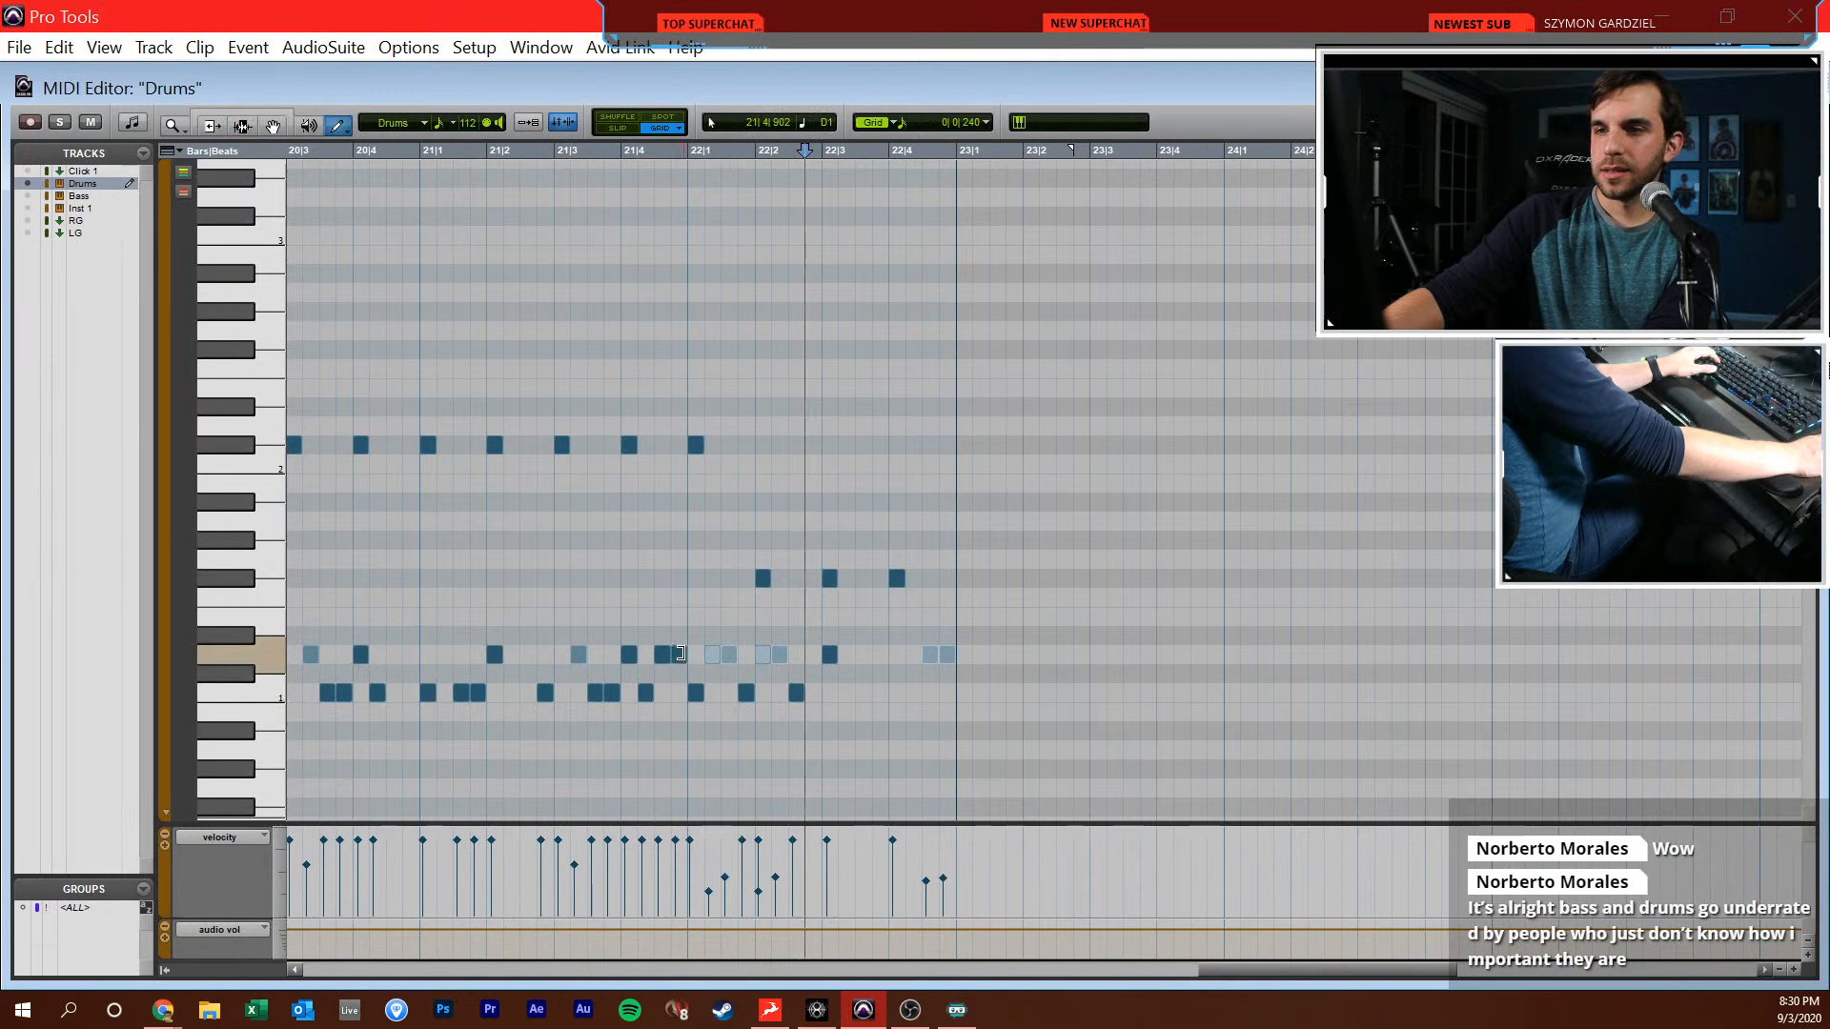
Duplicate the bar 22 drum notes into bar 23 and move the Db2 note at 23|1|000 down to F#1
drag(692, 615, 956, 591)
key(ctrl+d)
scroll(953, 582, right, 2)
key(F8)
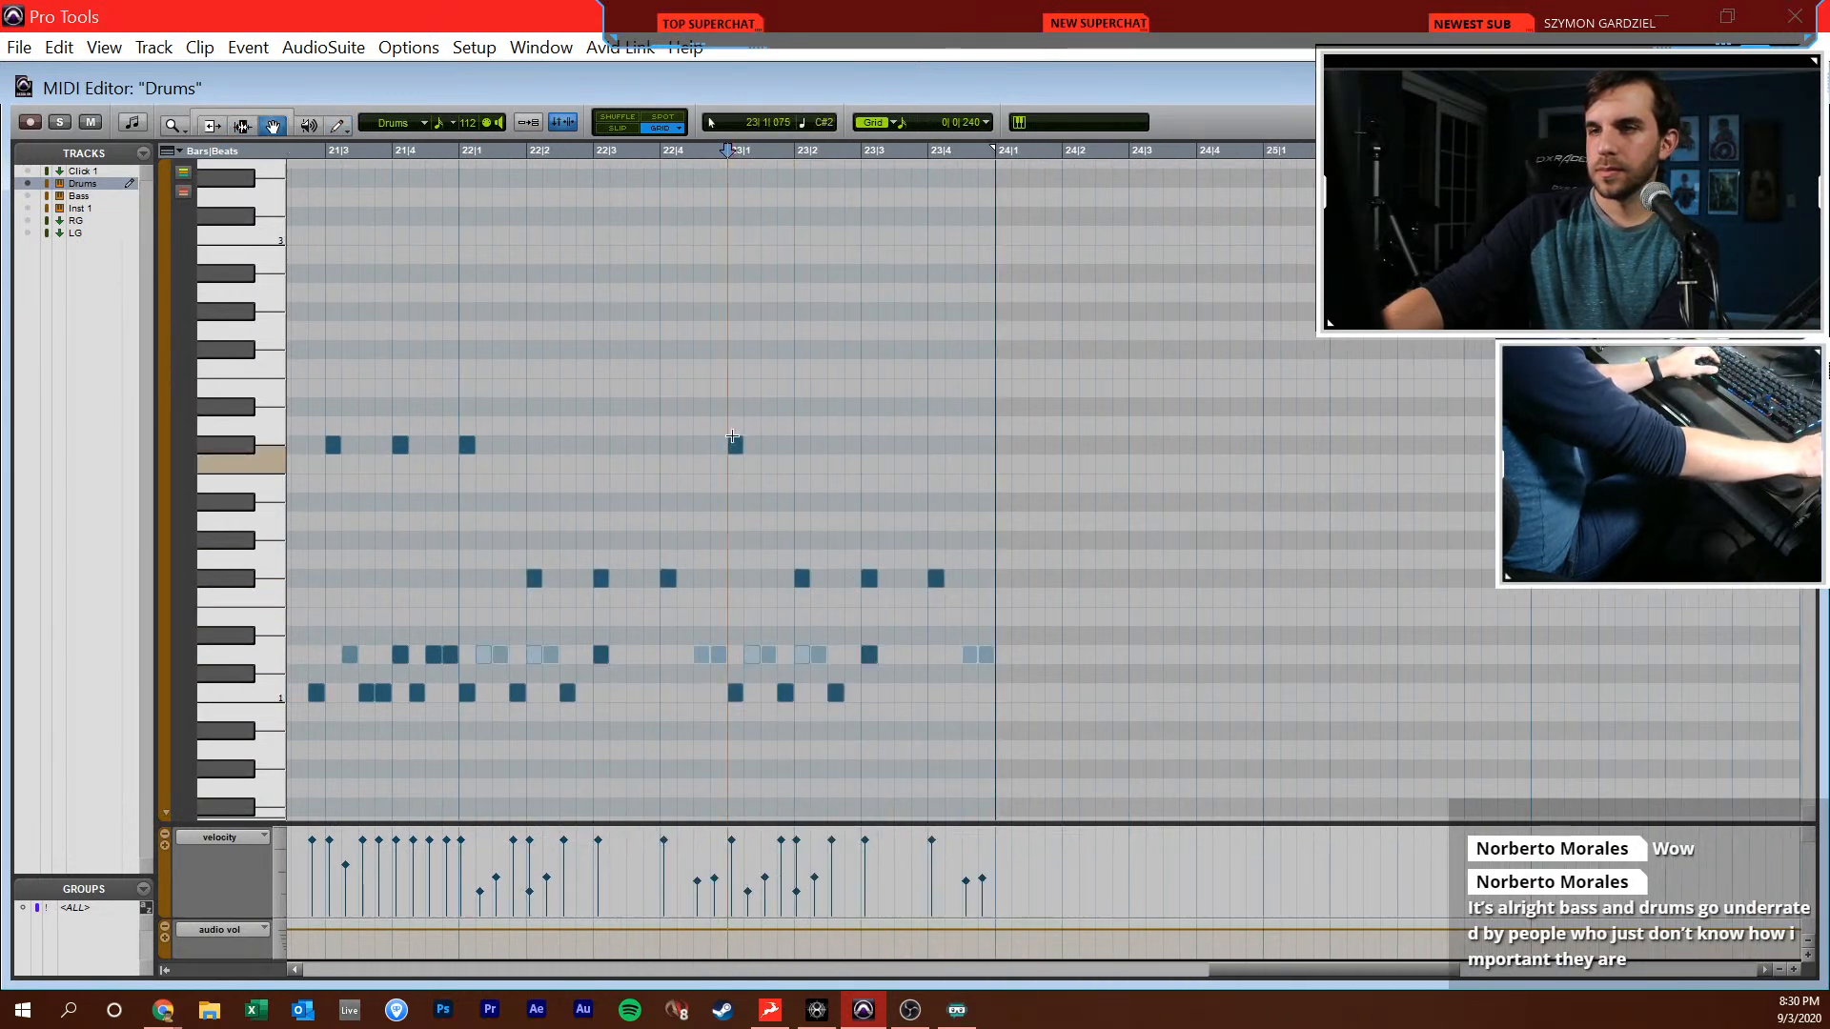
drag(740, 450, 748, 580)
Draw F#1 hits at 23|3|480 and 23|3|720 and raise the F#1 hit at 23|4|000 to Bb1
key(F10)
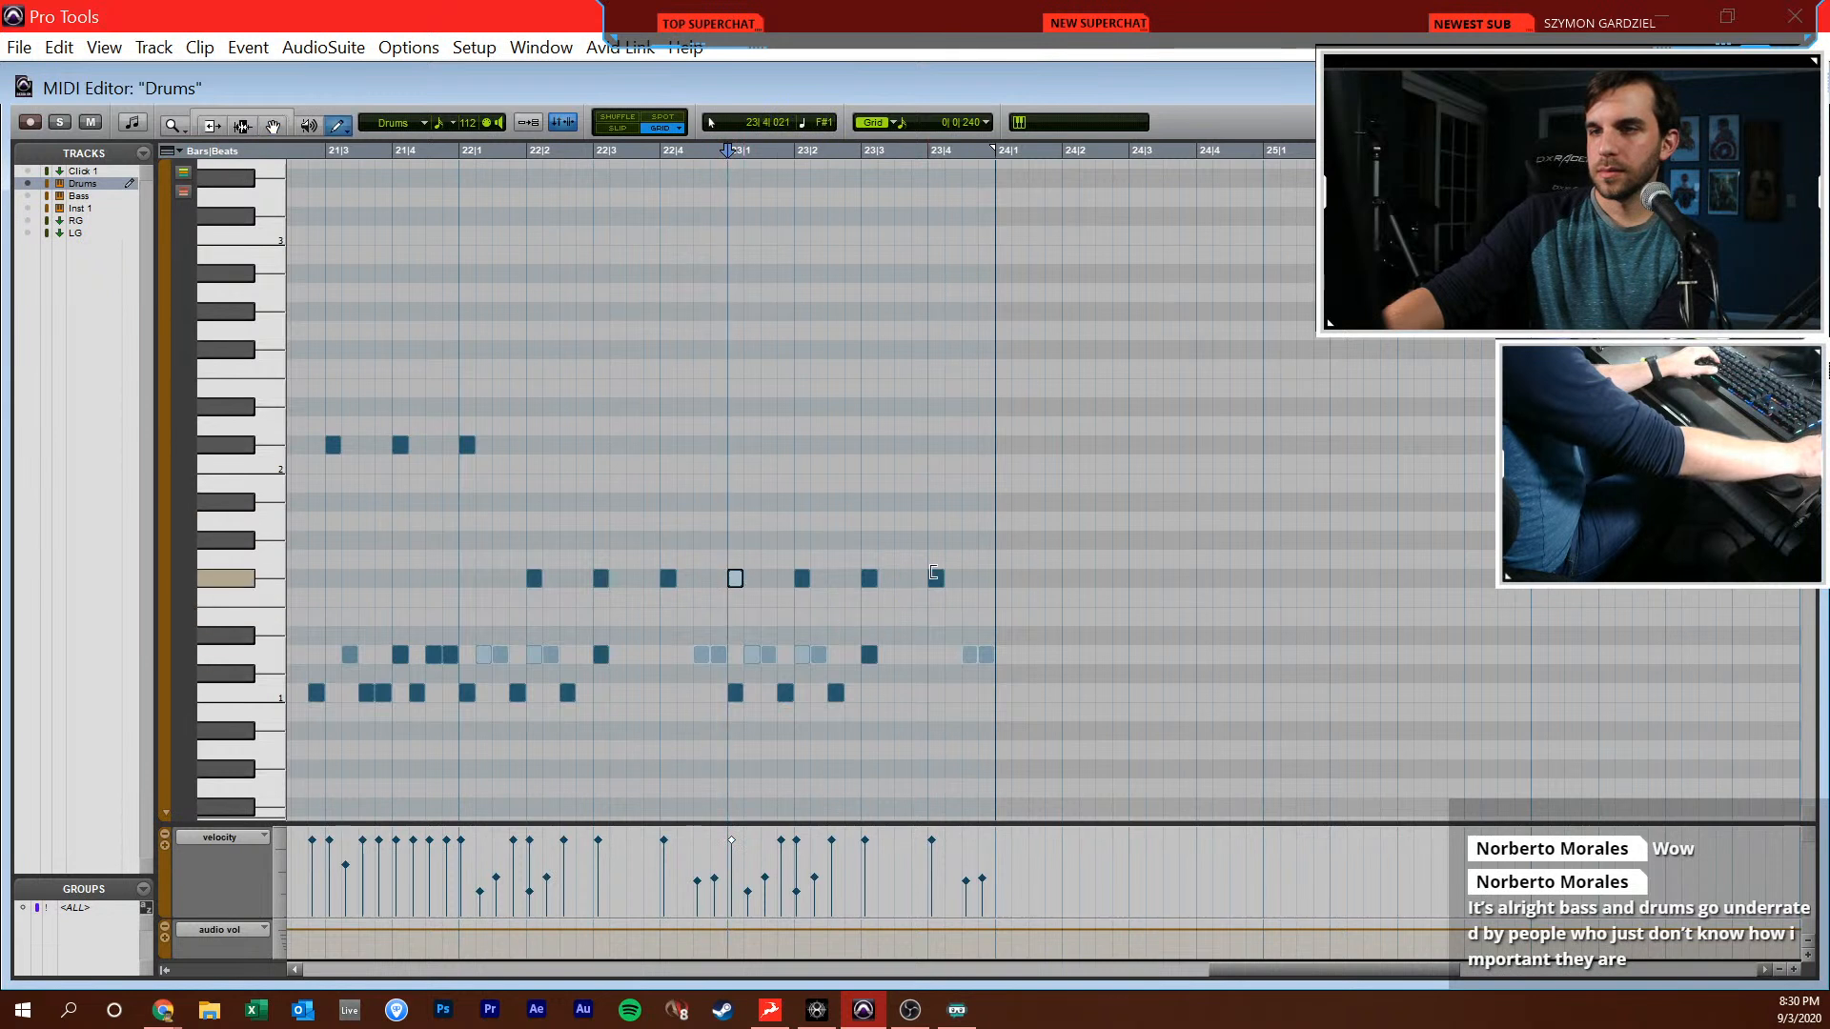
click(906, 578)
click(923, 577)
drag(940, 580, 940, 503)
Mute the 09DDZA1 reference track in the Edit window, play back from 21|4|720 and return to the Drums MIDI
key(F7)
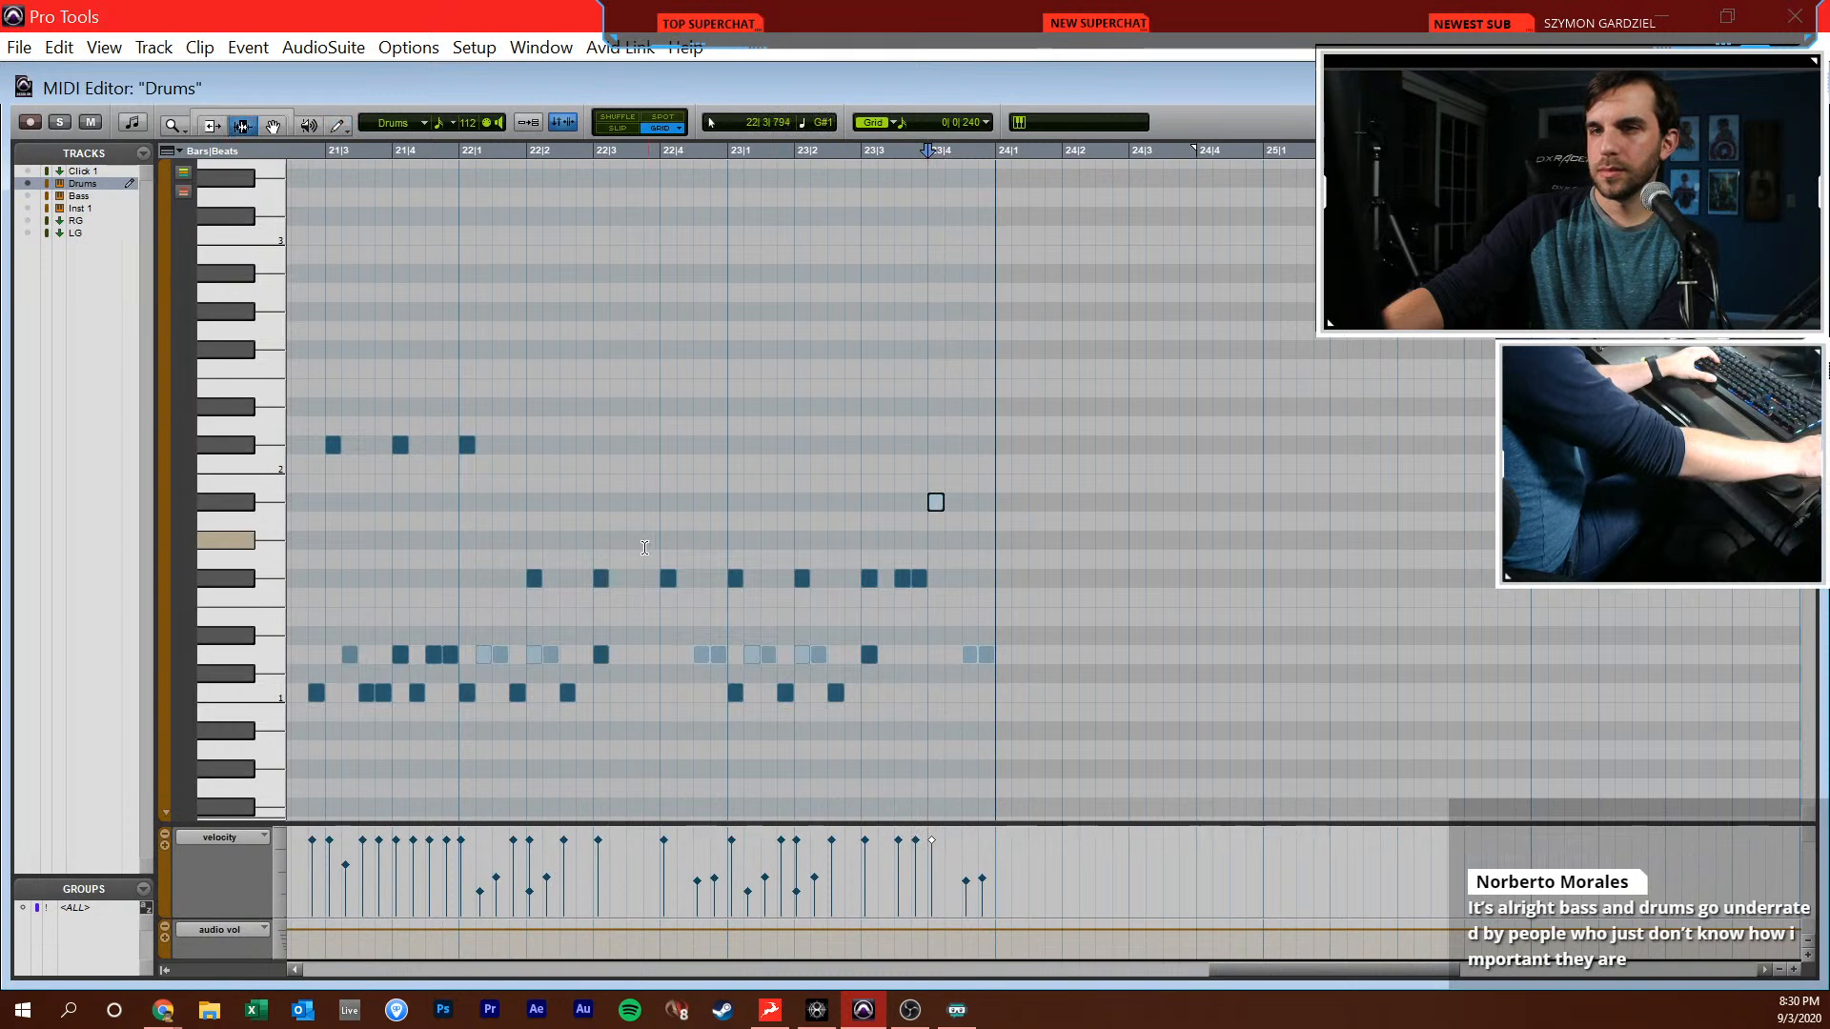
click(443, 513)
key(ctrl+=)
click(225, 371)
key(space)
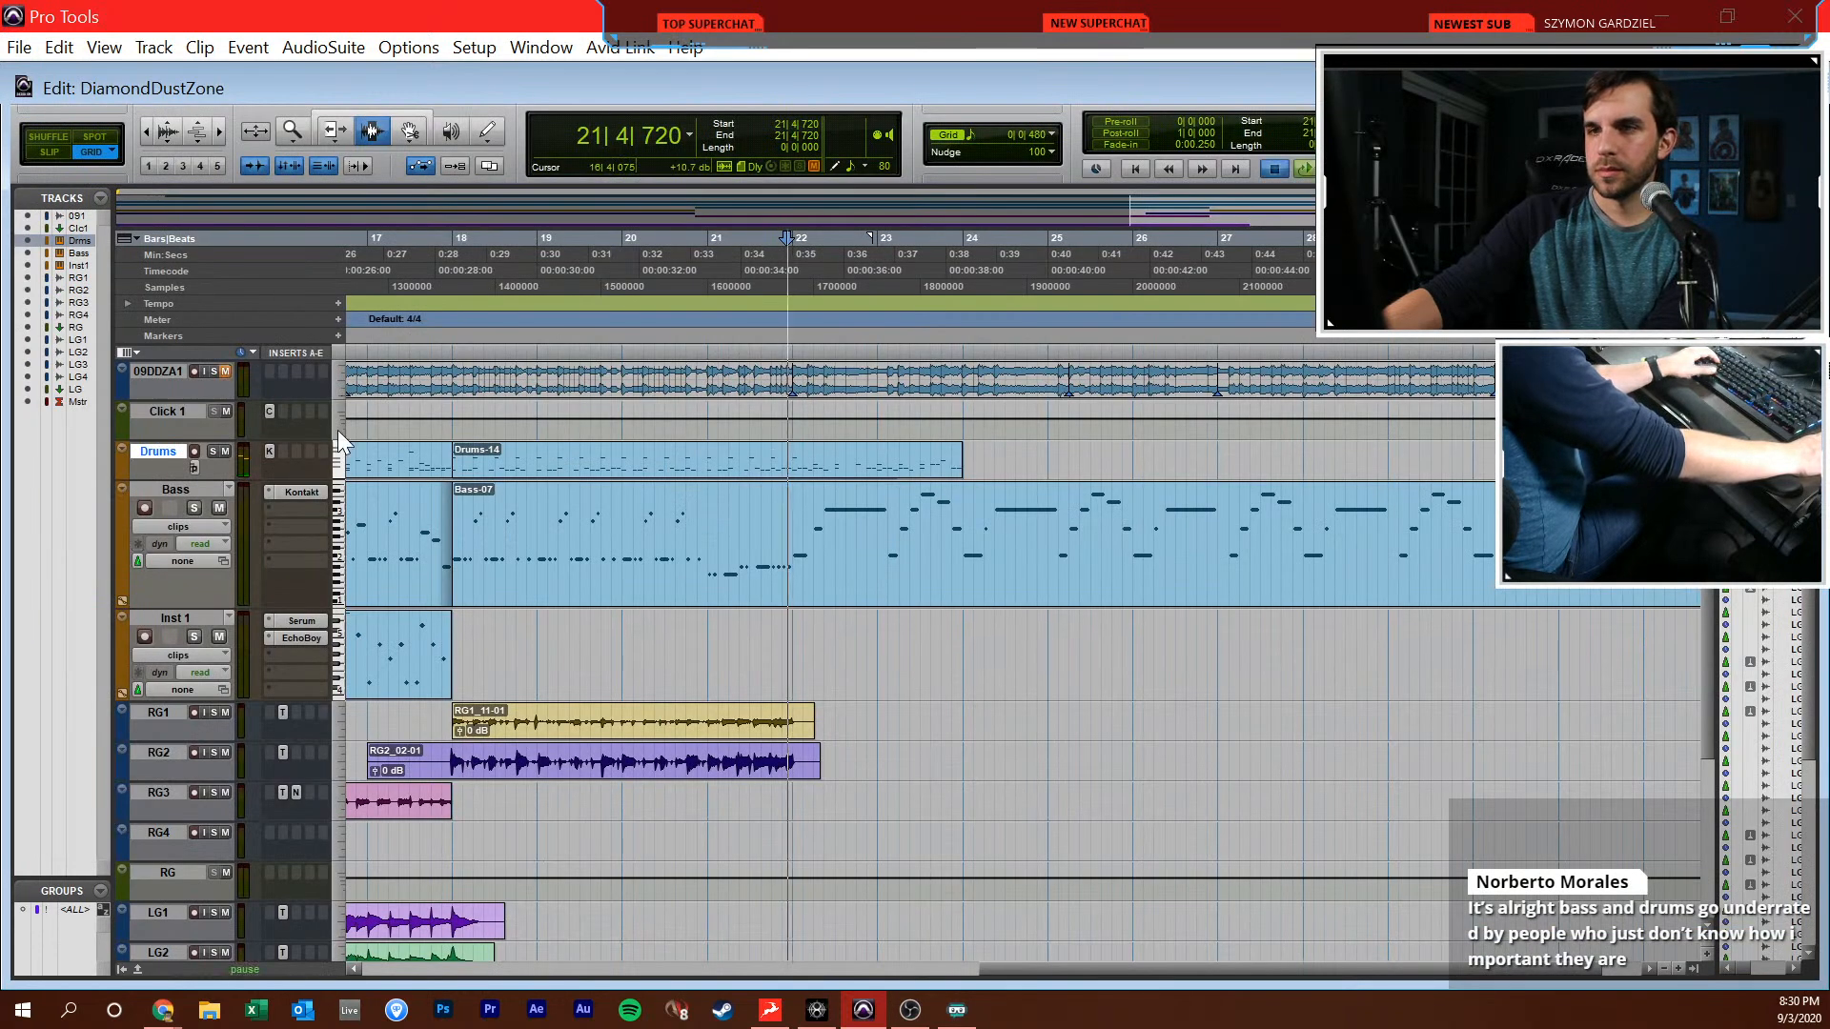
key(ctrl+=)
key(ctrl+=)
key(super+=)
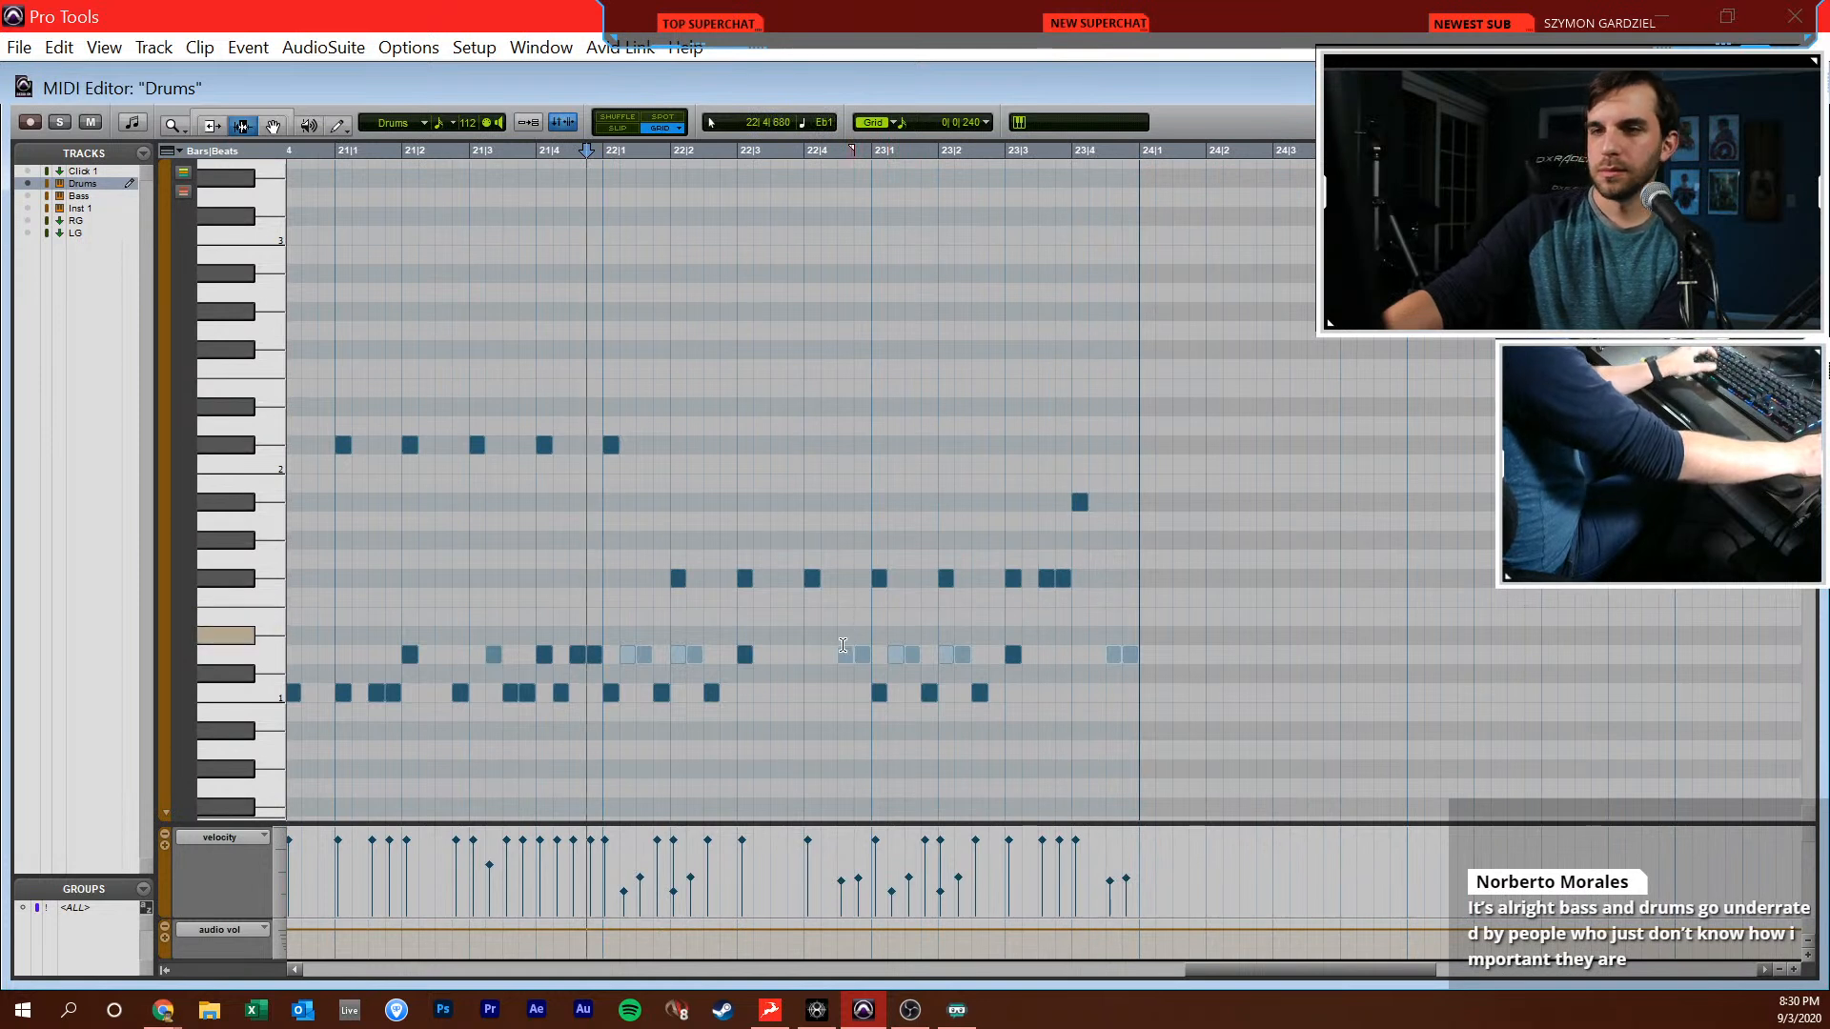
Delete the four soft D1 snare notes across beats 1 and 2 of bar 22
key(F8)
key(space)
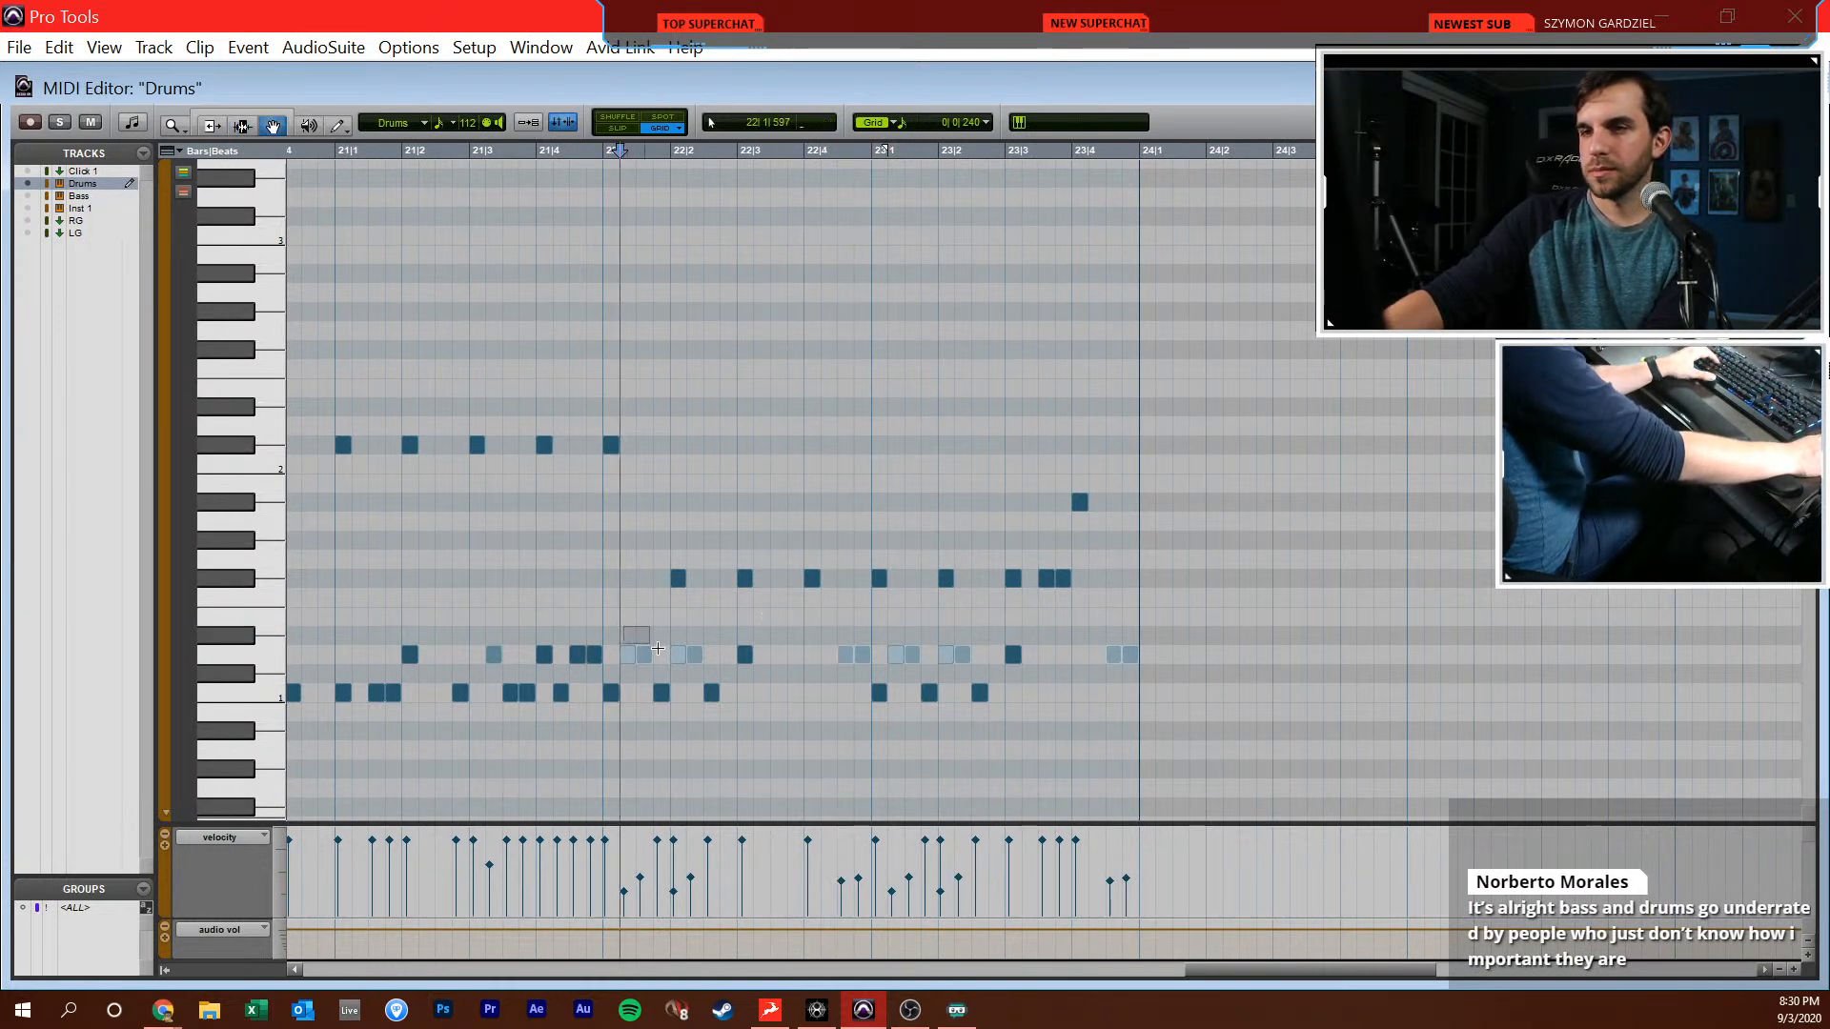
drag(617, 629, 710, 664)
key(Delete)
Draw an F#1 hit at 22|1|480 with lowered velocity and play the passage back
key(F10)
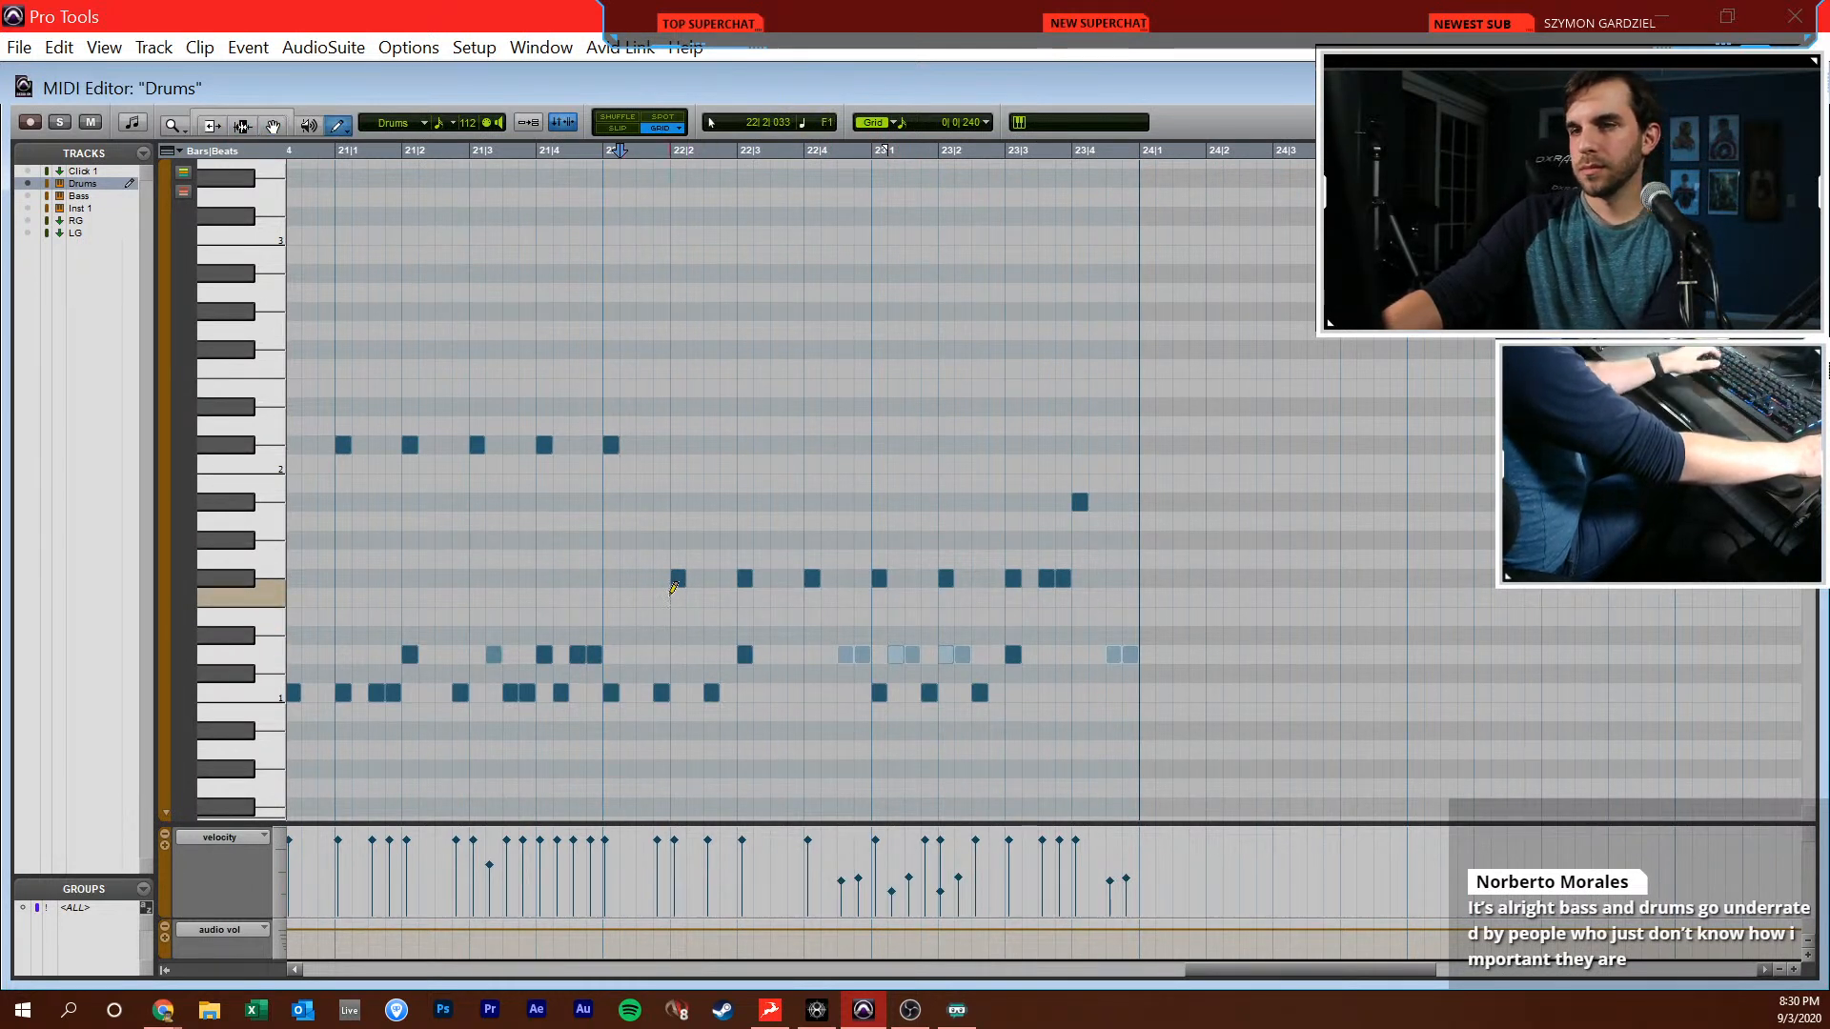
click(644, 579)
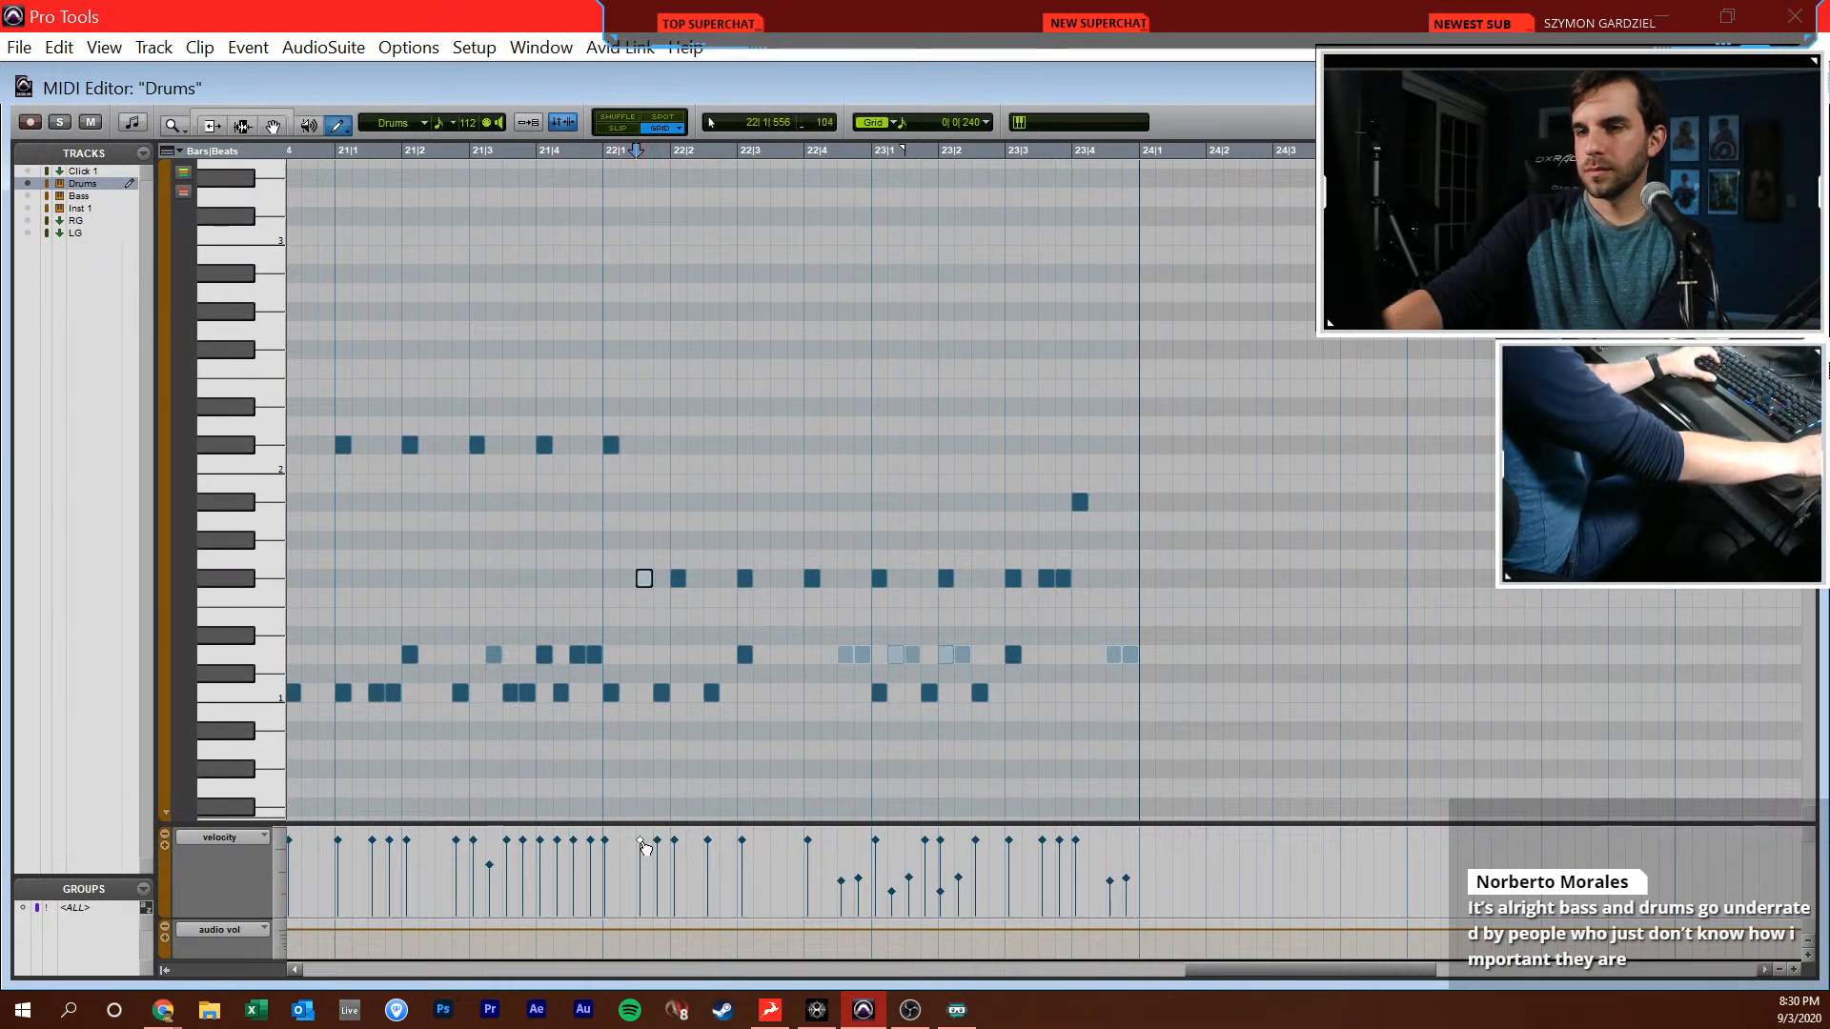
drag(645, 847, 645, 874)
key(F7)
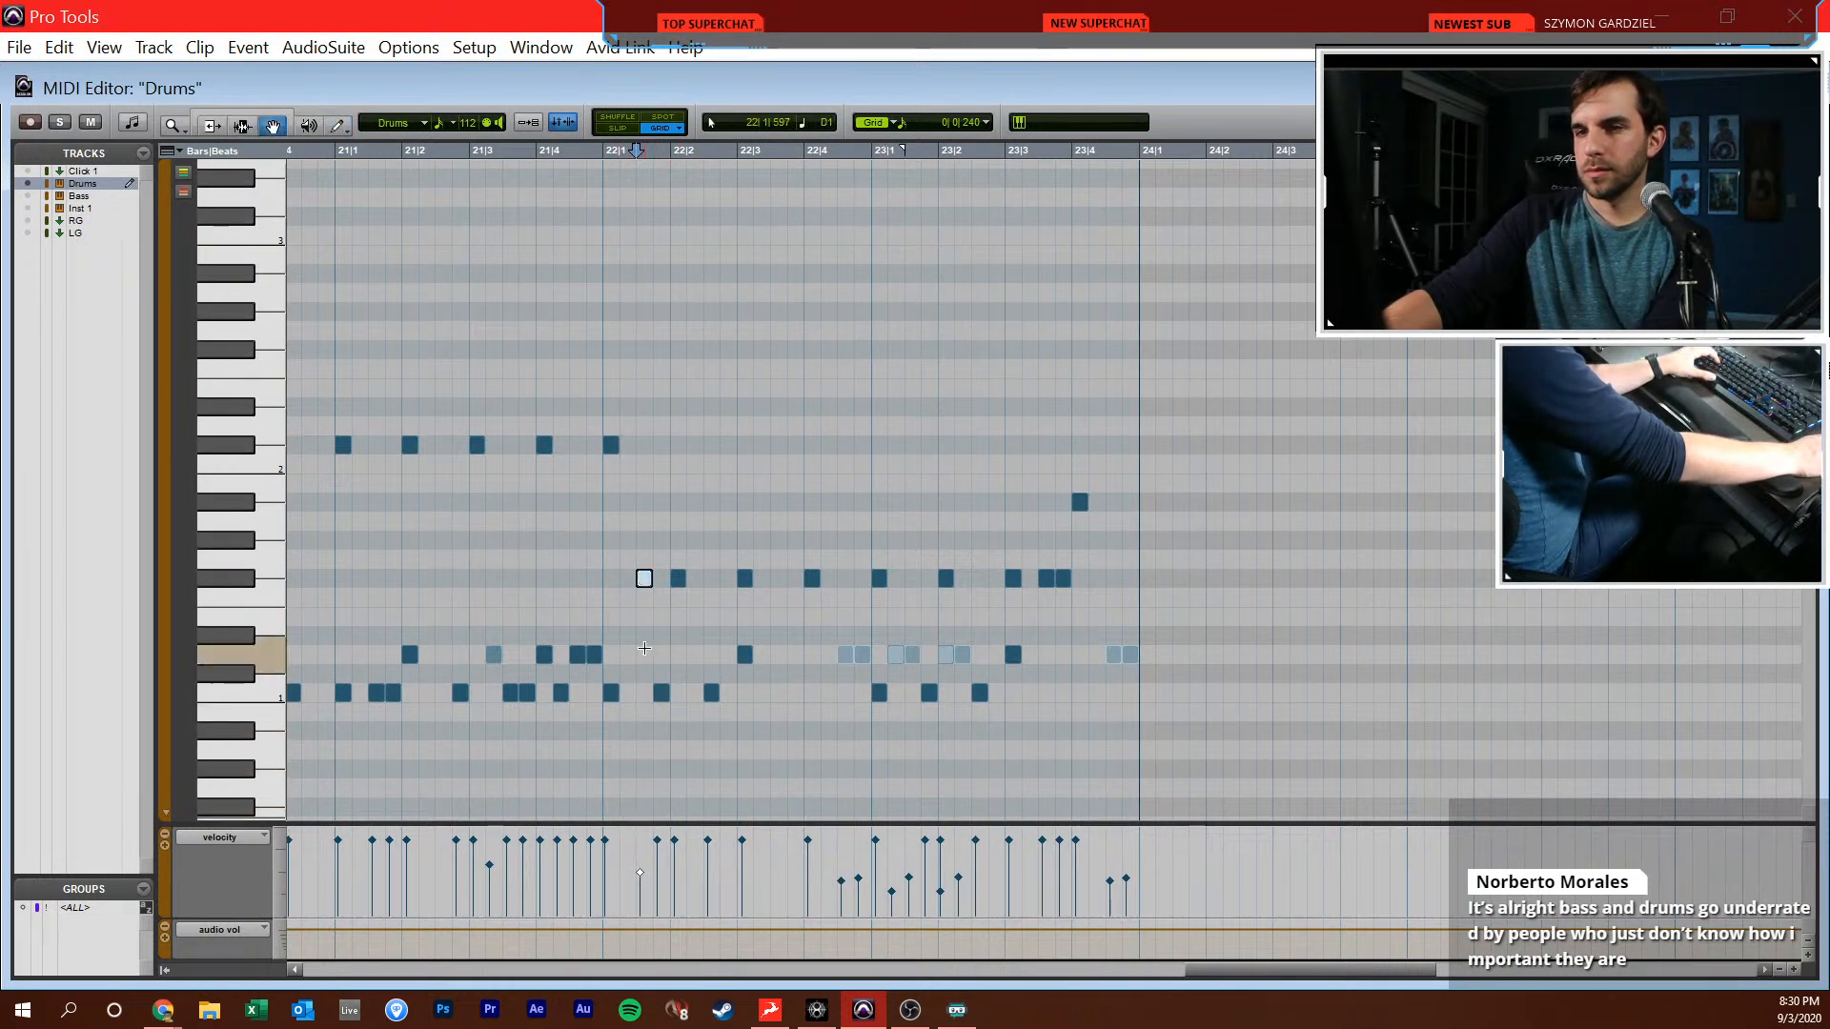
click(599, 653)
key(space)
key(space)
Add a lowered-velocity F#1 hit at 22|2|240 and play the drums back from 21|3|720
key(F10)
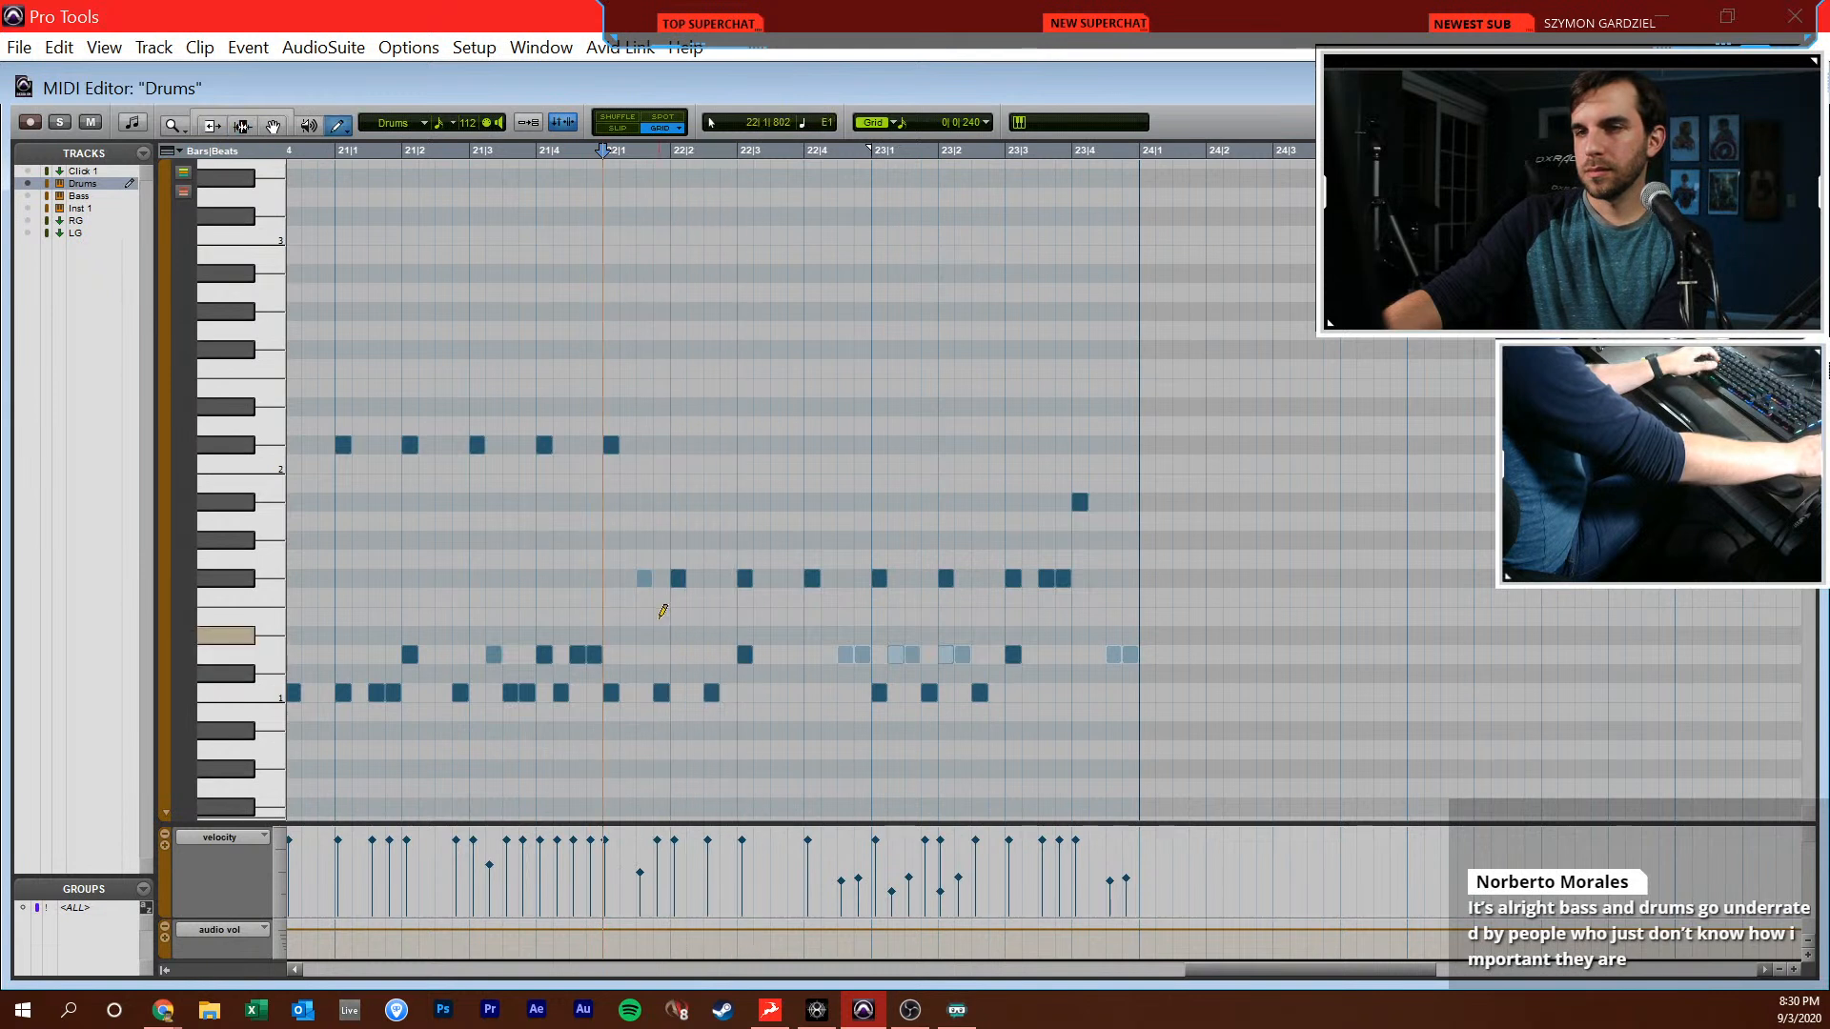
click(695, 598)
drag(695, 599, 695, 580)
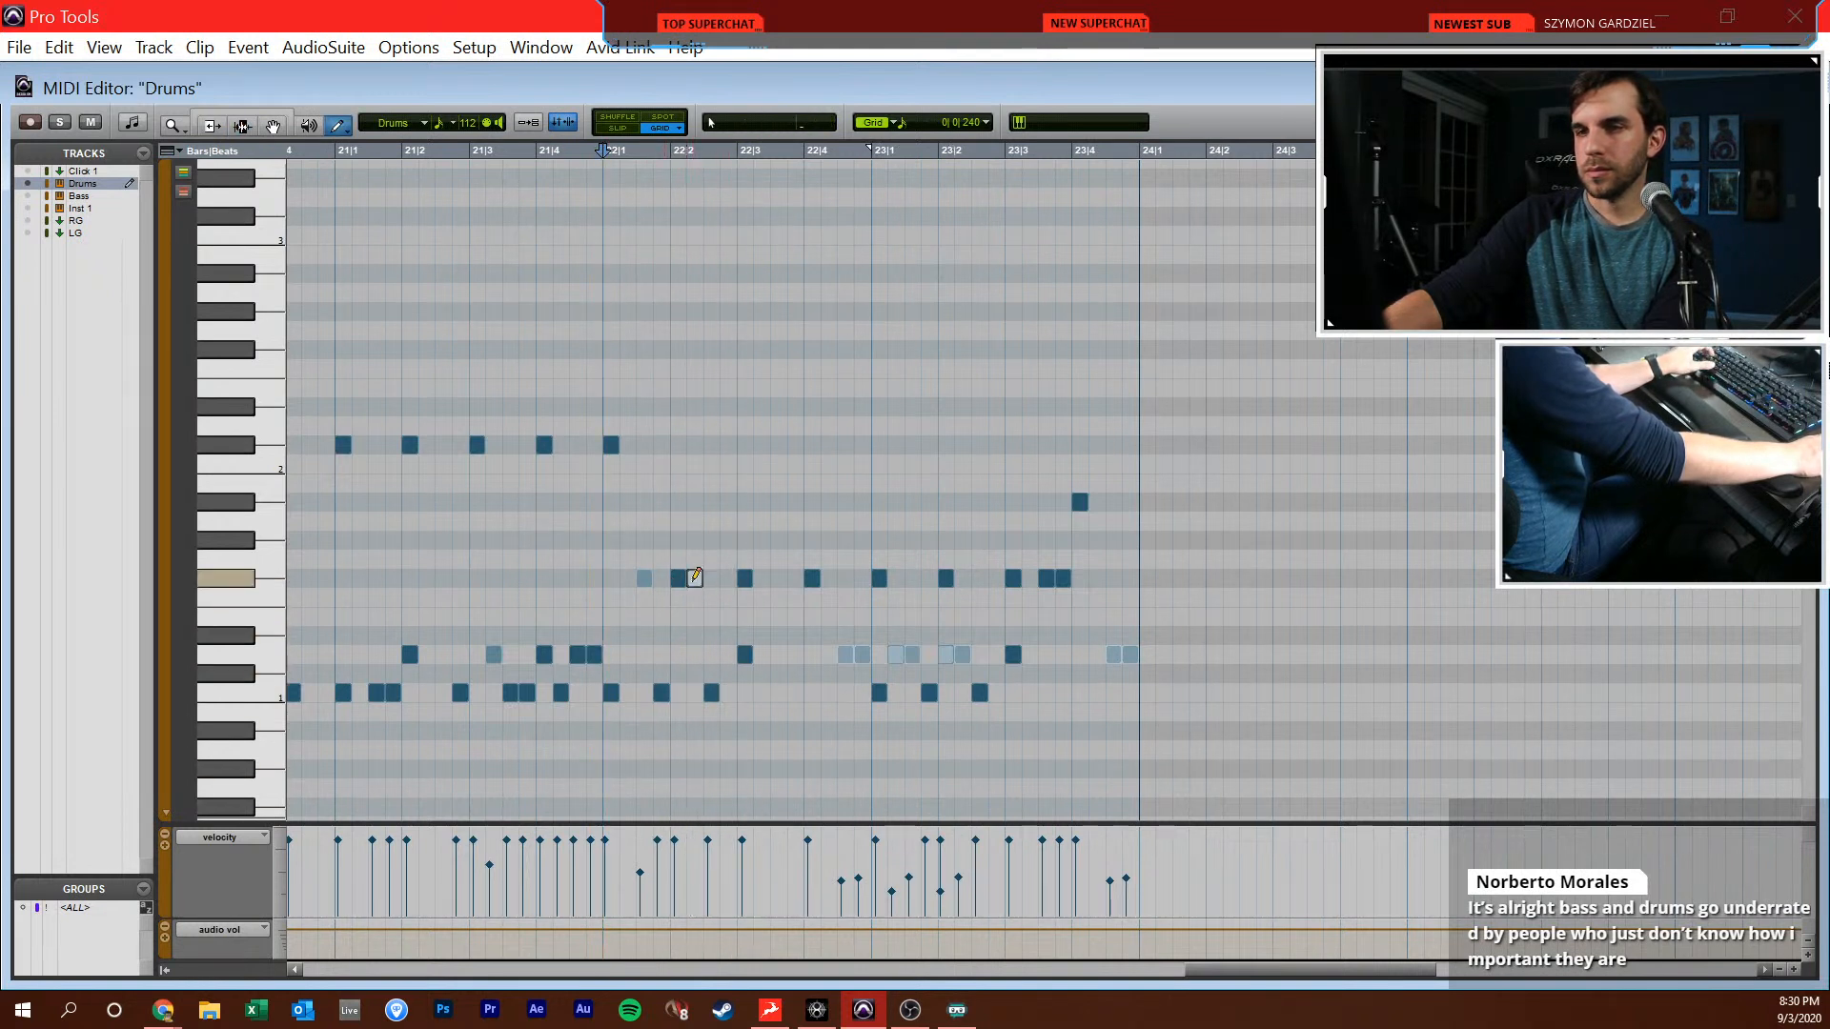
drag(693, 845, 691, 878)
key(F7)
click(527, 527)
key(space)
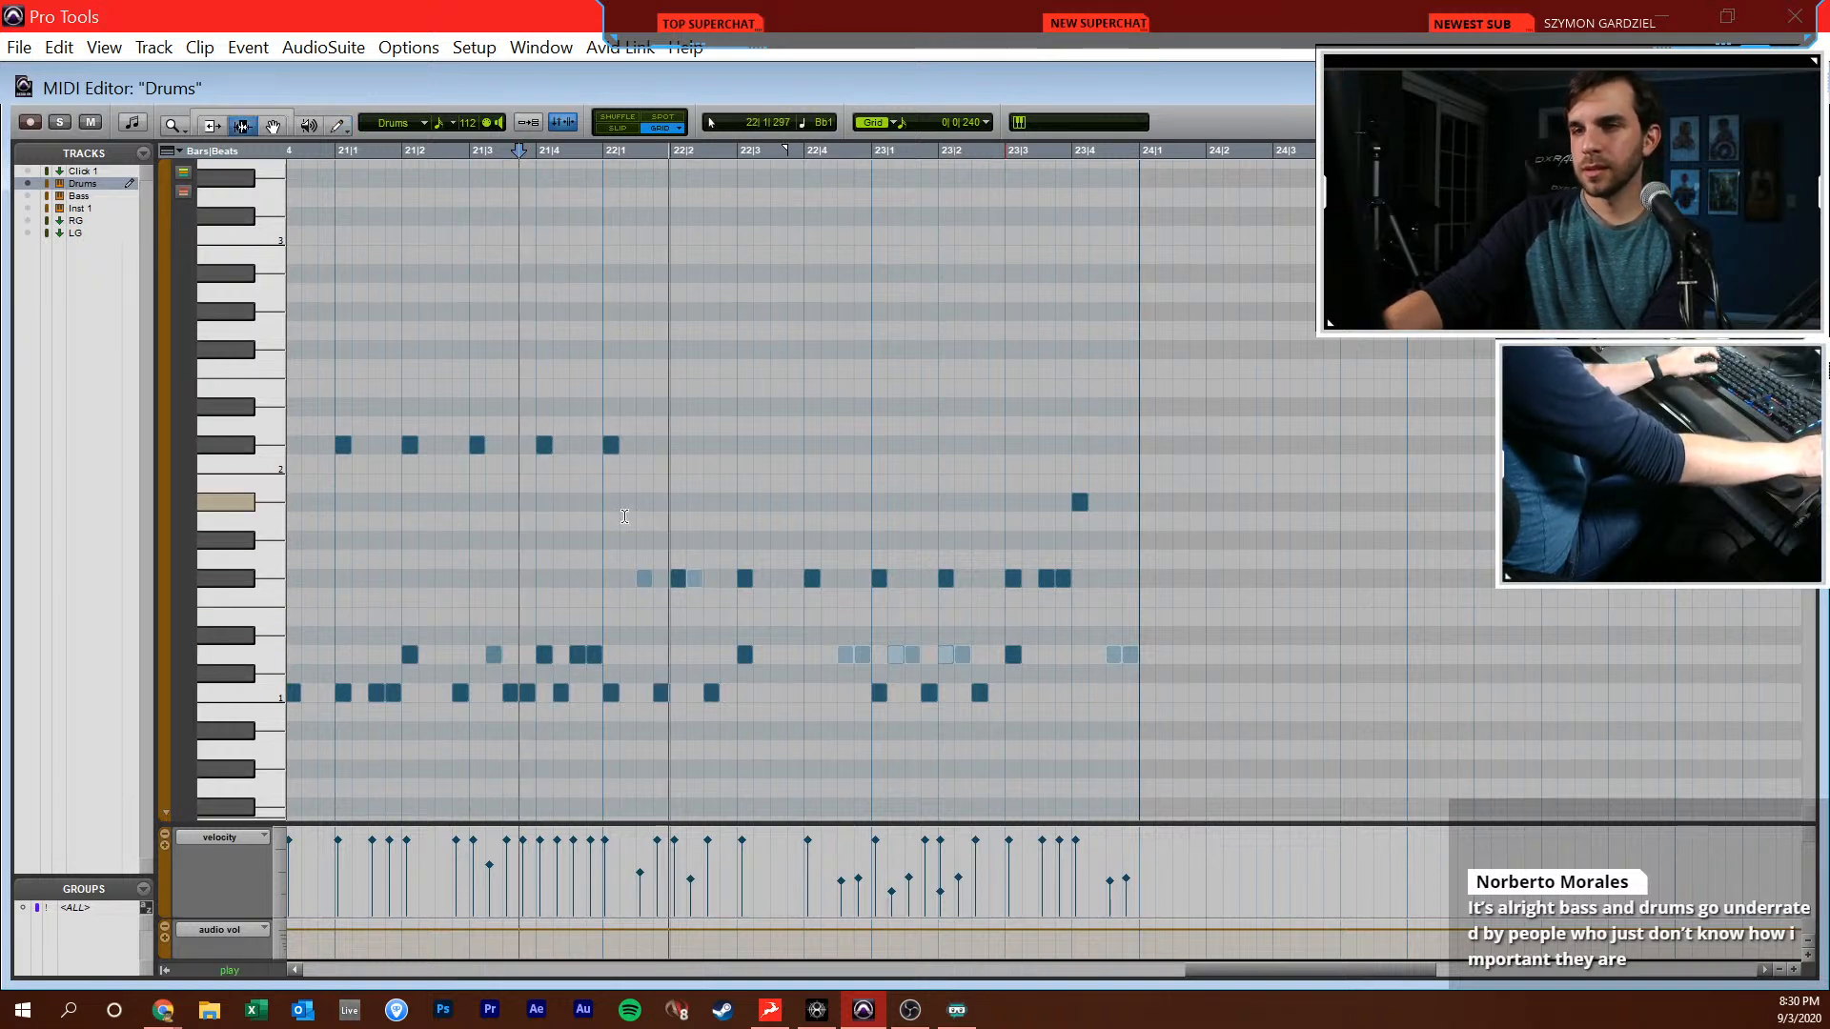
Draw an F#1 hit at 22|4|240, lower its velocity and place the edit point at 22|2|720
key(space)
key(F10)
click(741, 577)
drag(735, 843, 733, 874)
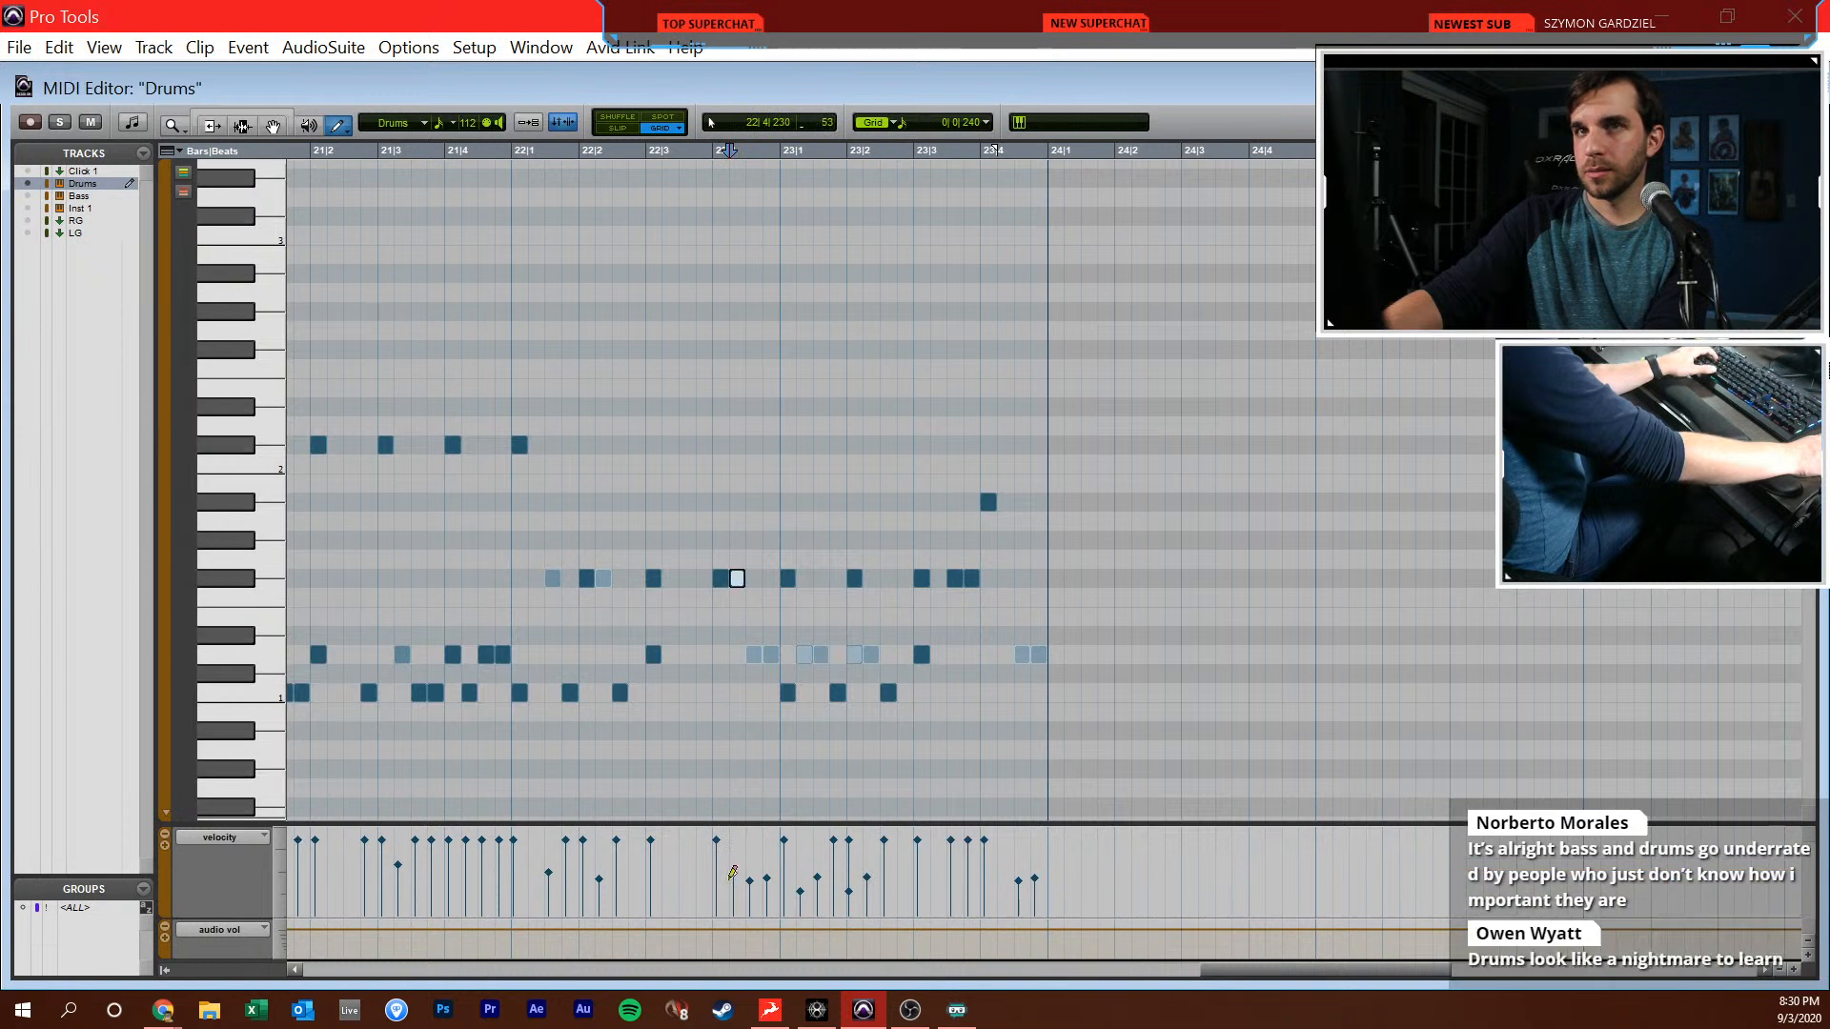
key(F7)
click(633, 632)
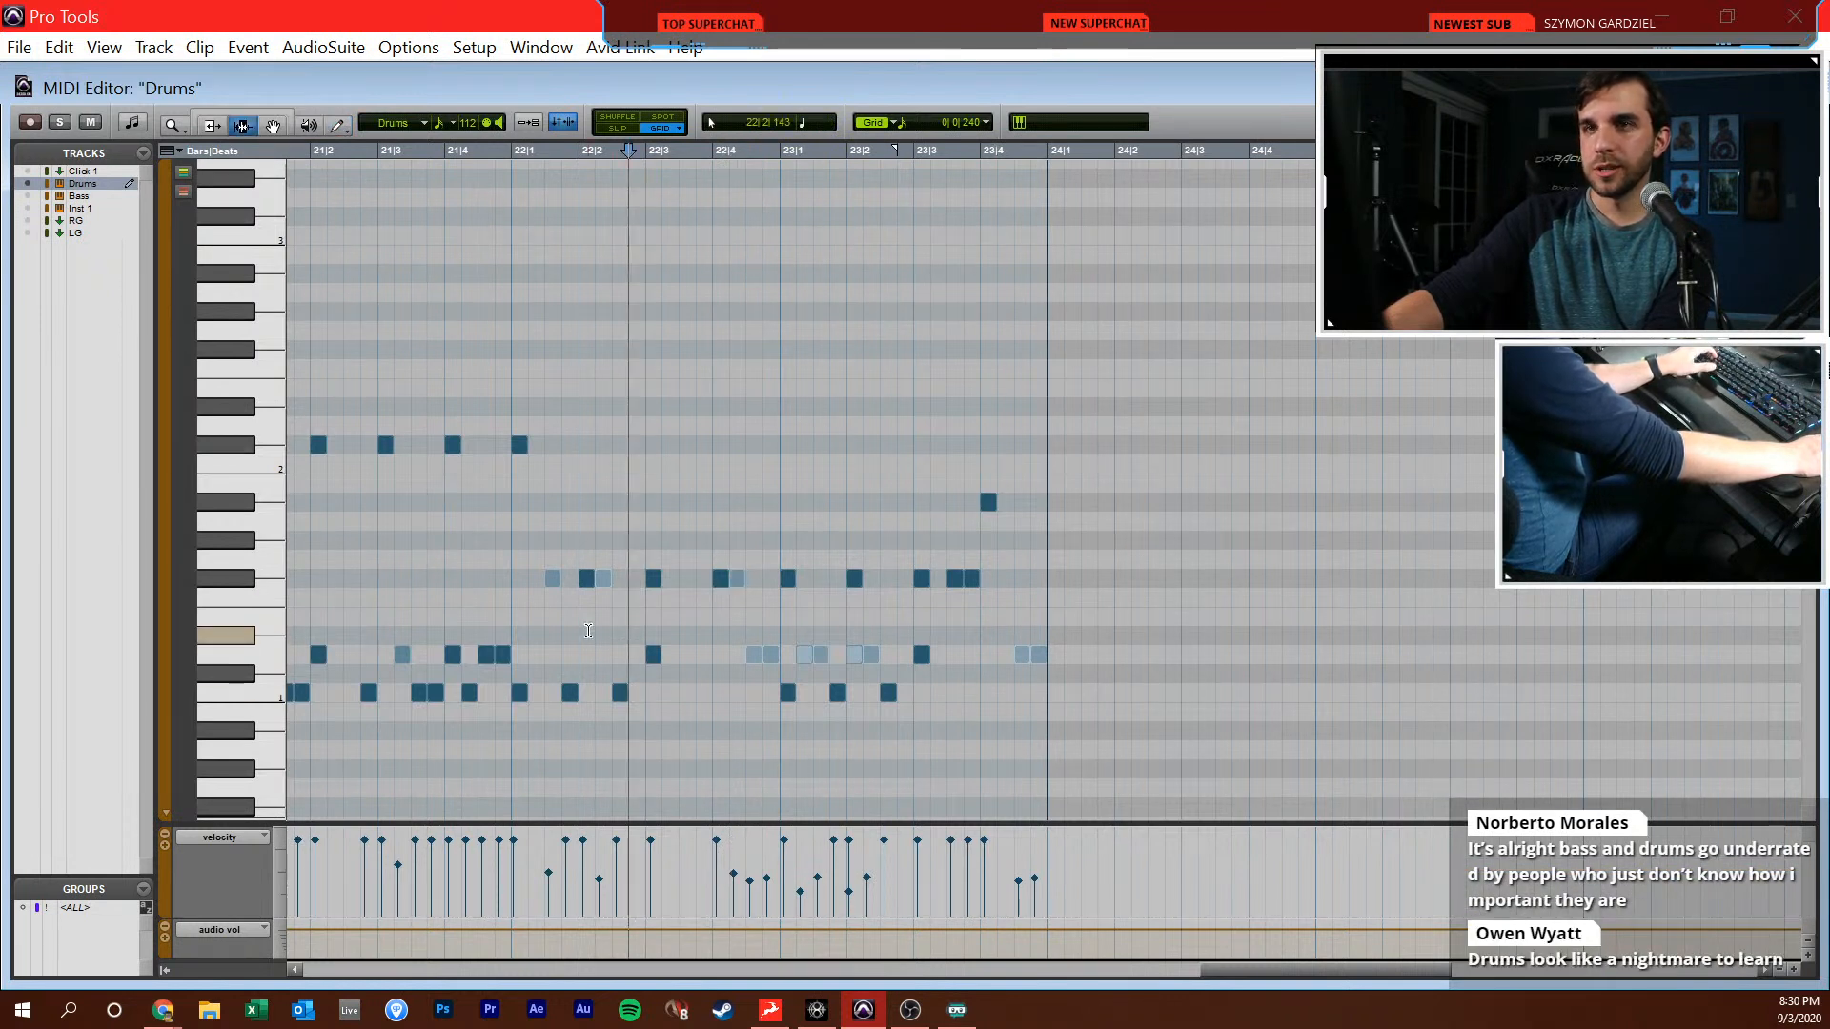
Review the drum part from bar 21 through bar 23, checking the transition into the new hi-hat groove
click(459, 576)
click(397, 569)
scroll(410, 561, left, 2)
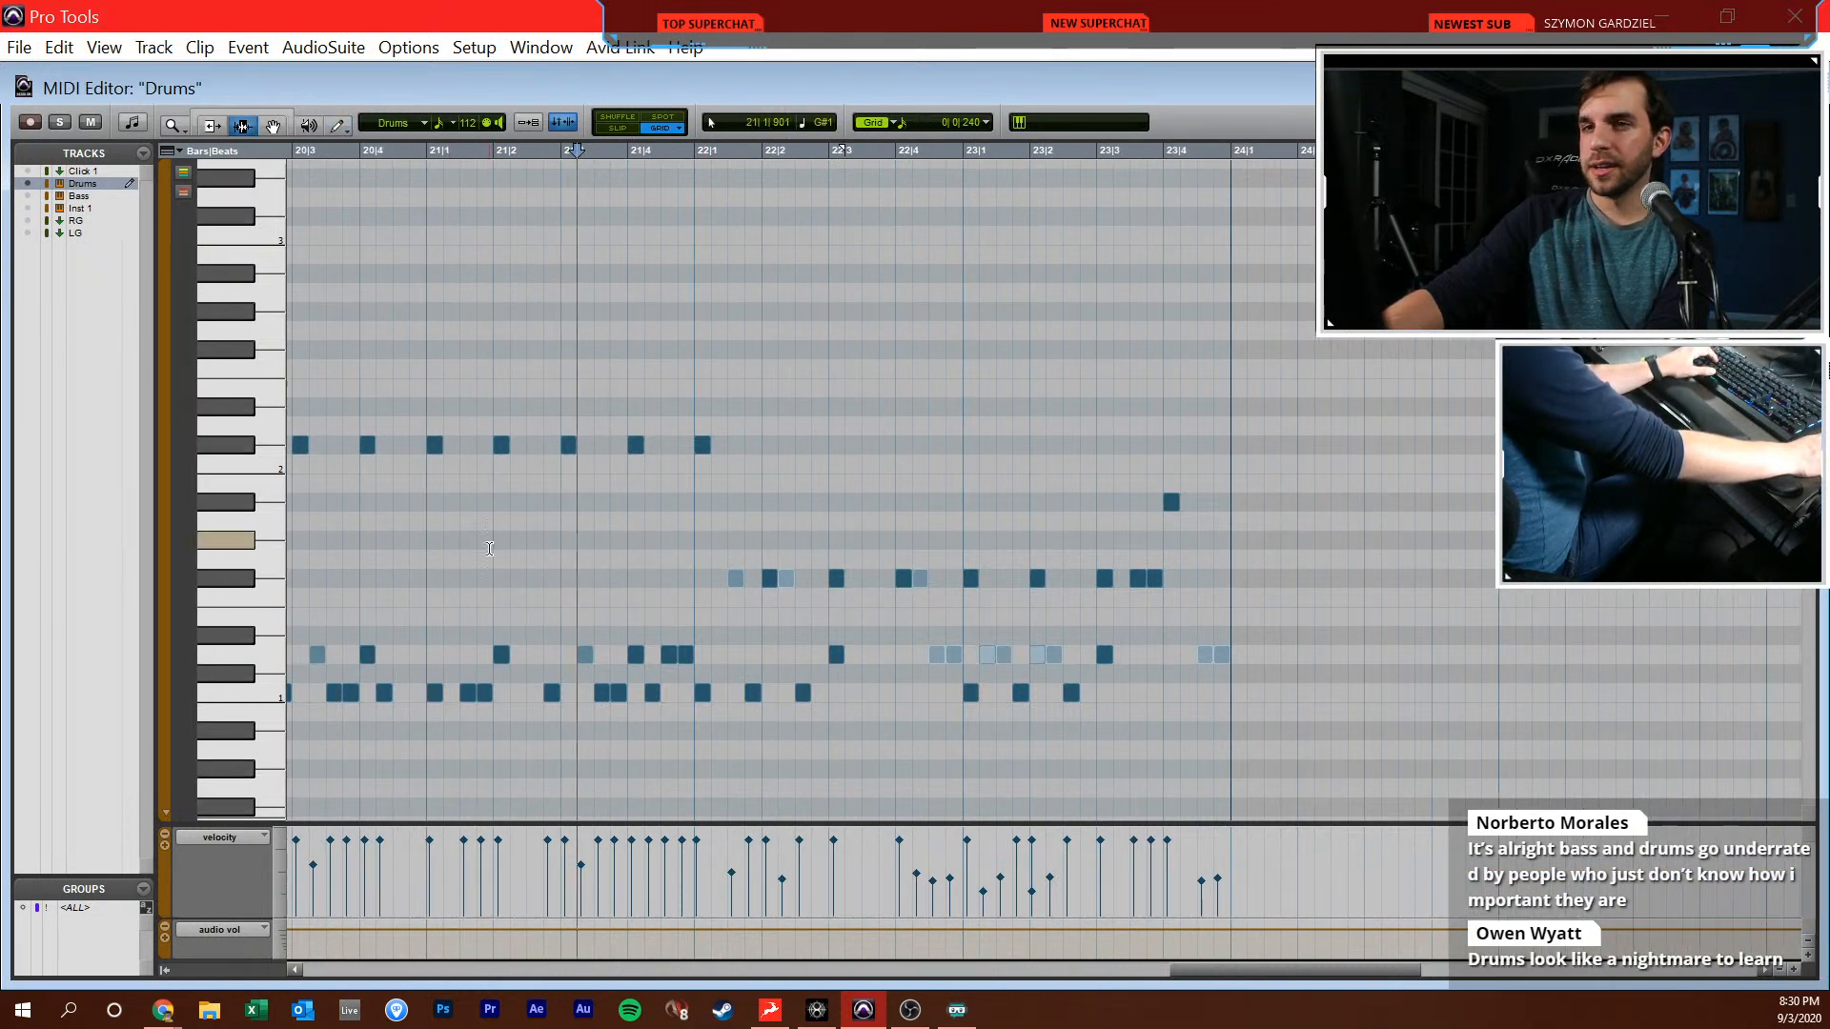
click(426, 559)
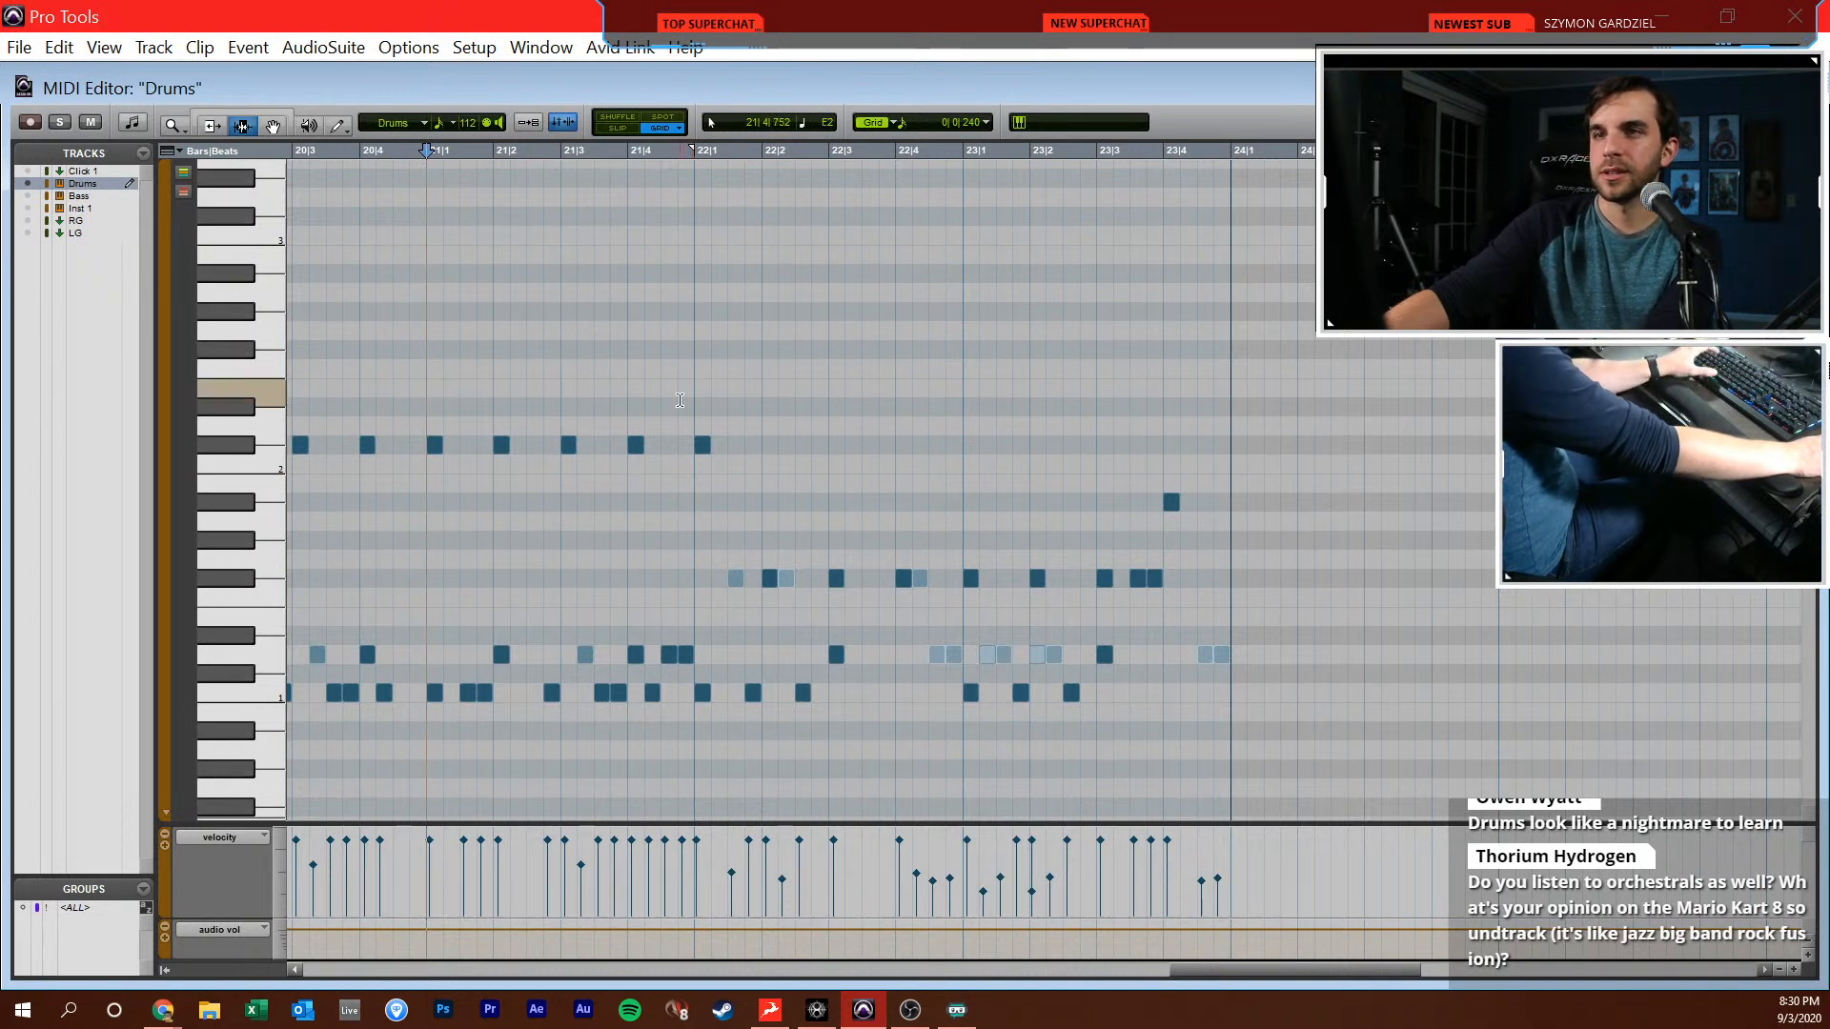
scroll(737, 350, left, 1)
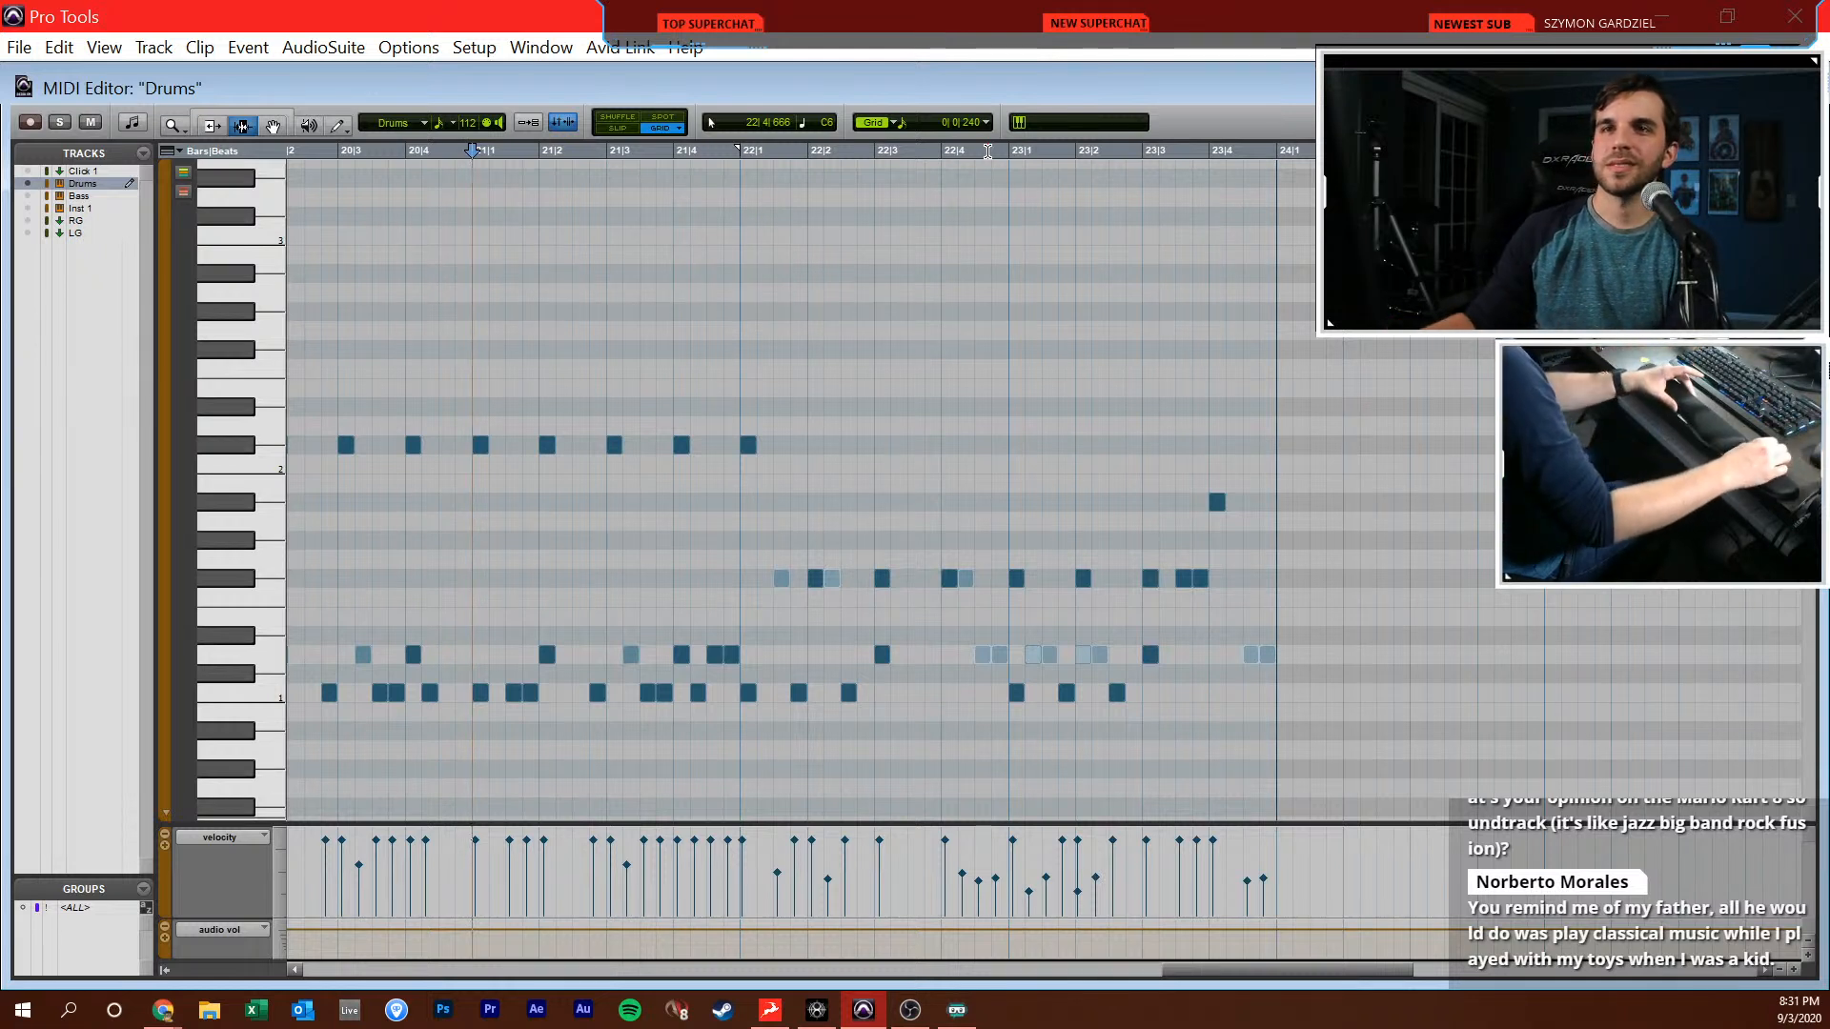
click(988, 506)
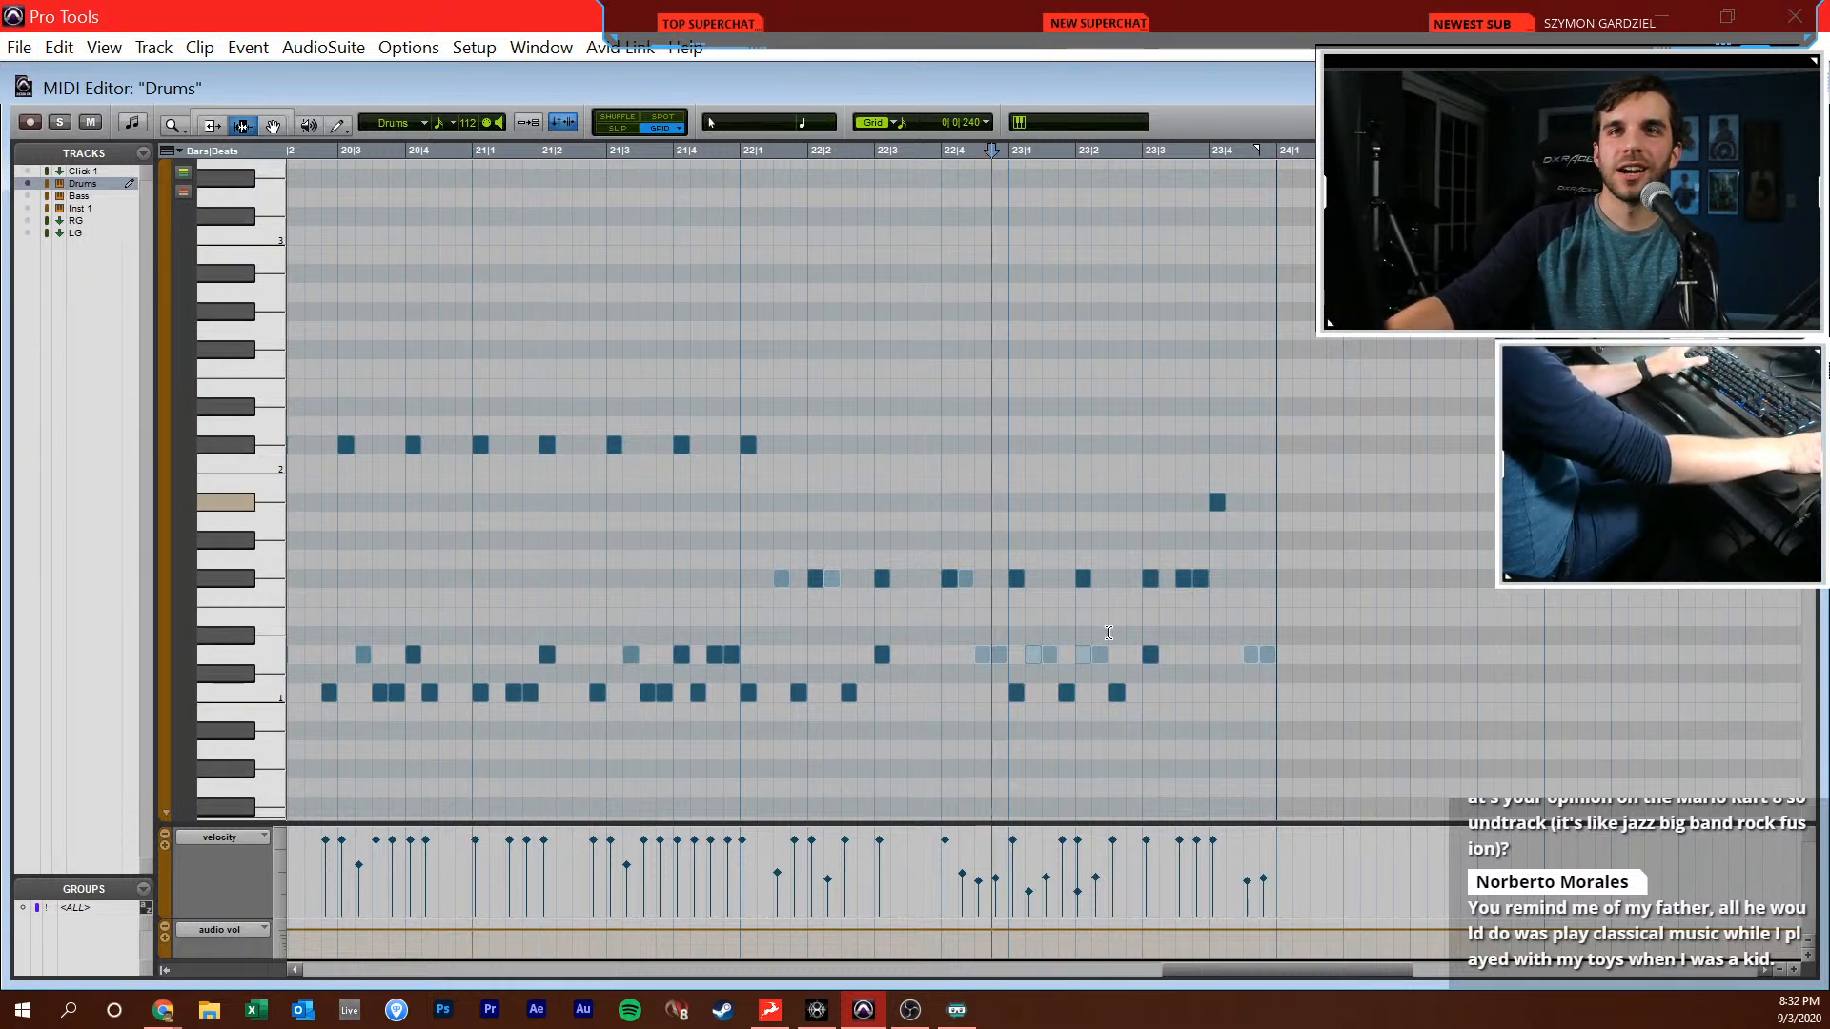
scroll(997, 586, right, 1)
click(881, 544)
scroll(850, 527, left, 2)
click(846, 527)
click(842, 491)
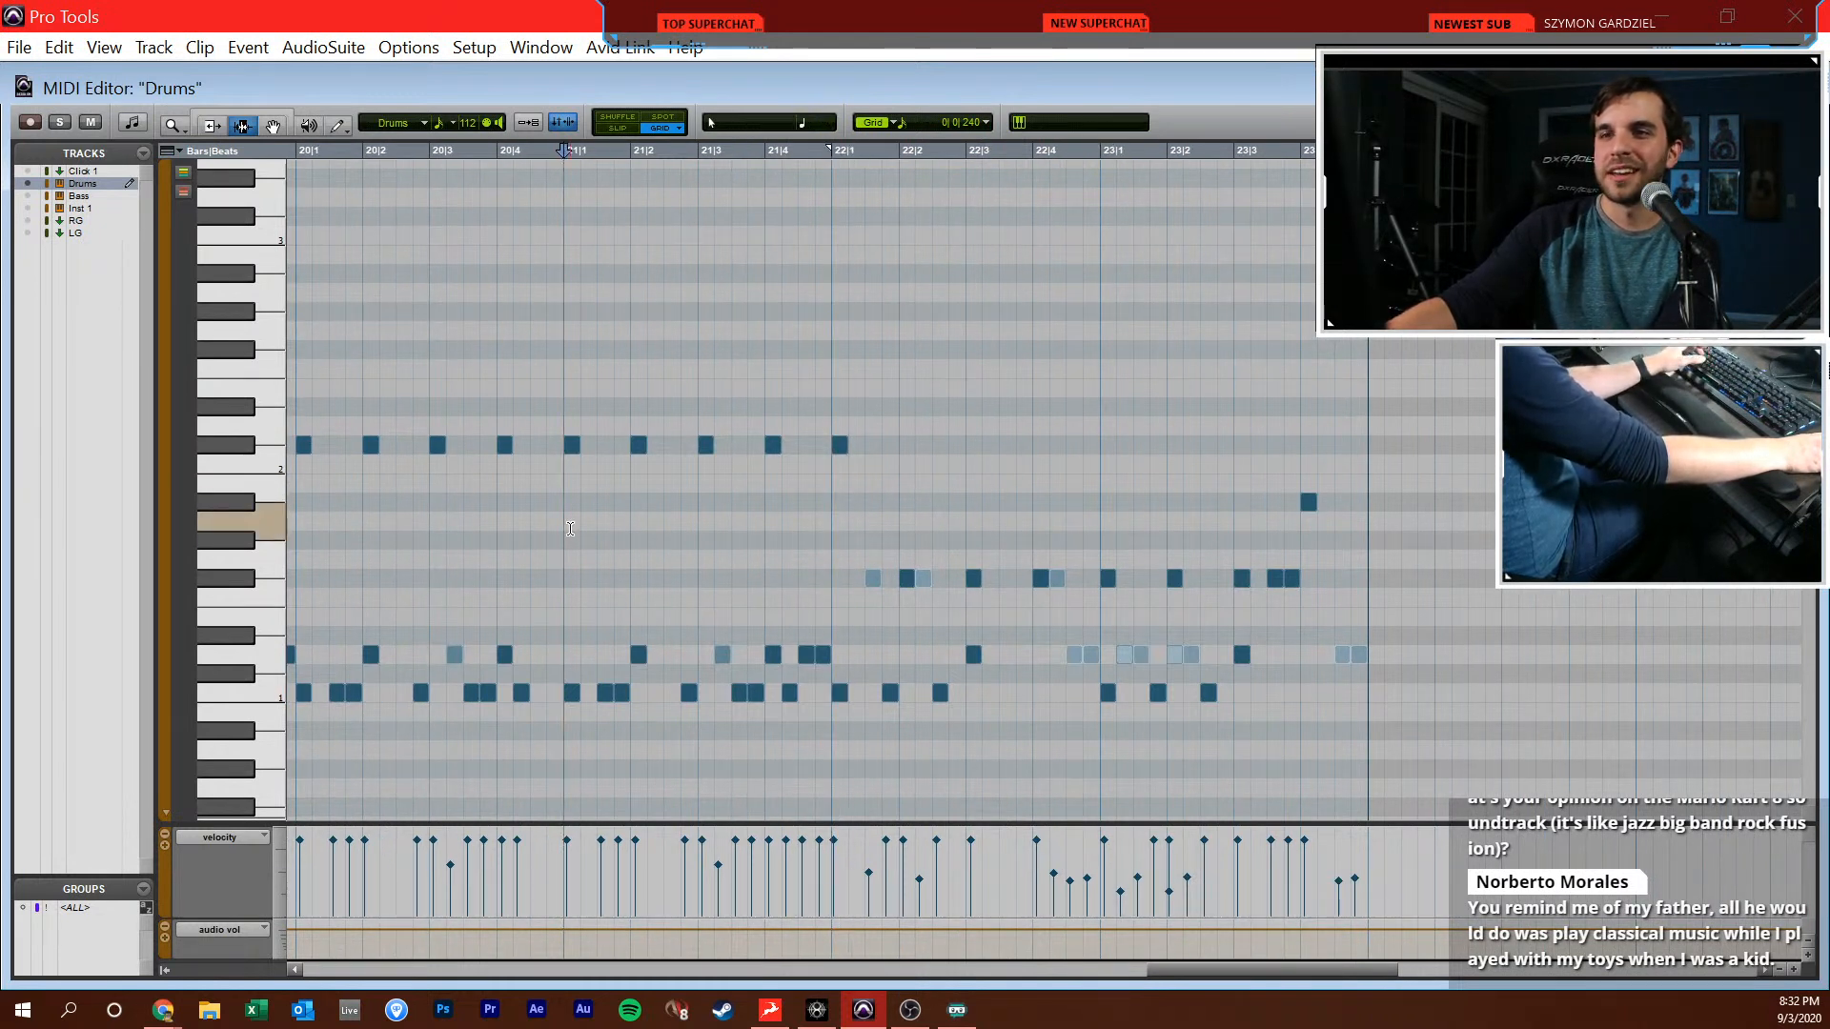
click(601, 495)
click(802, 388)
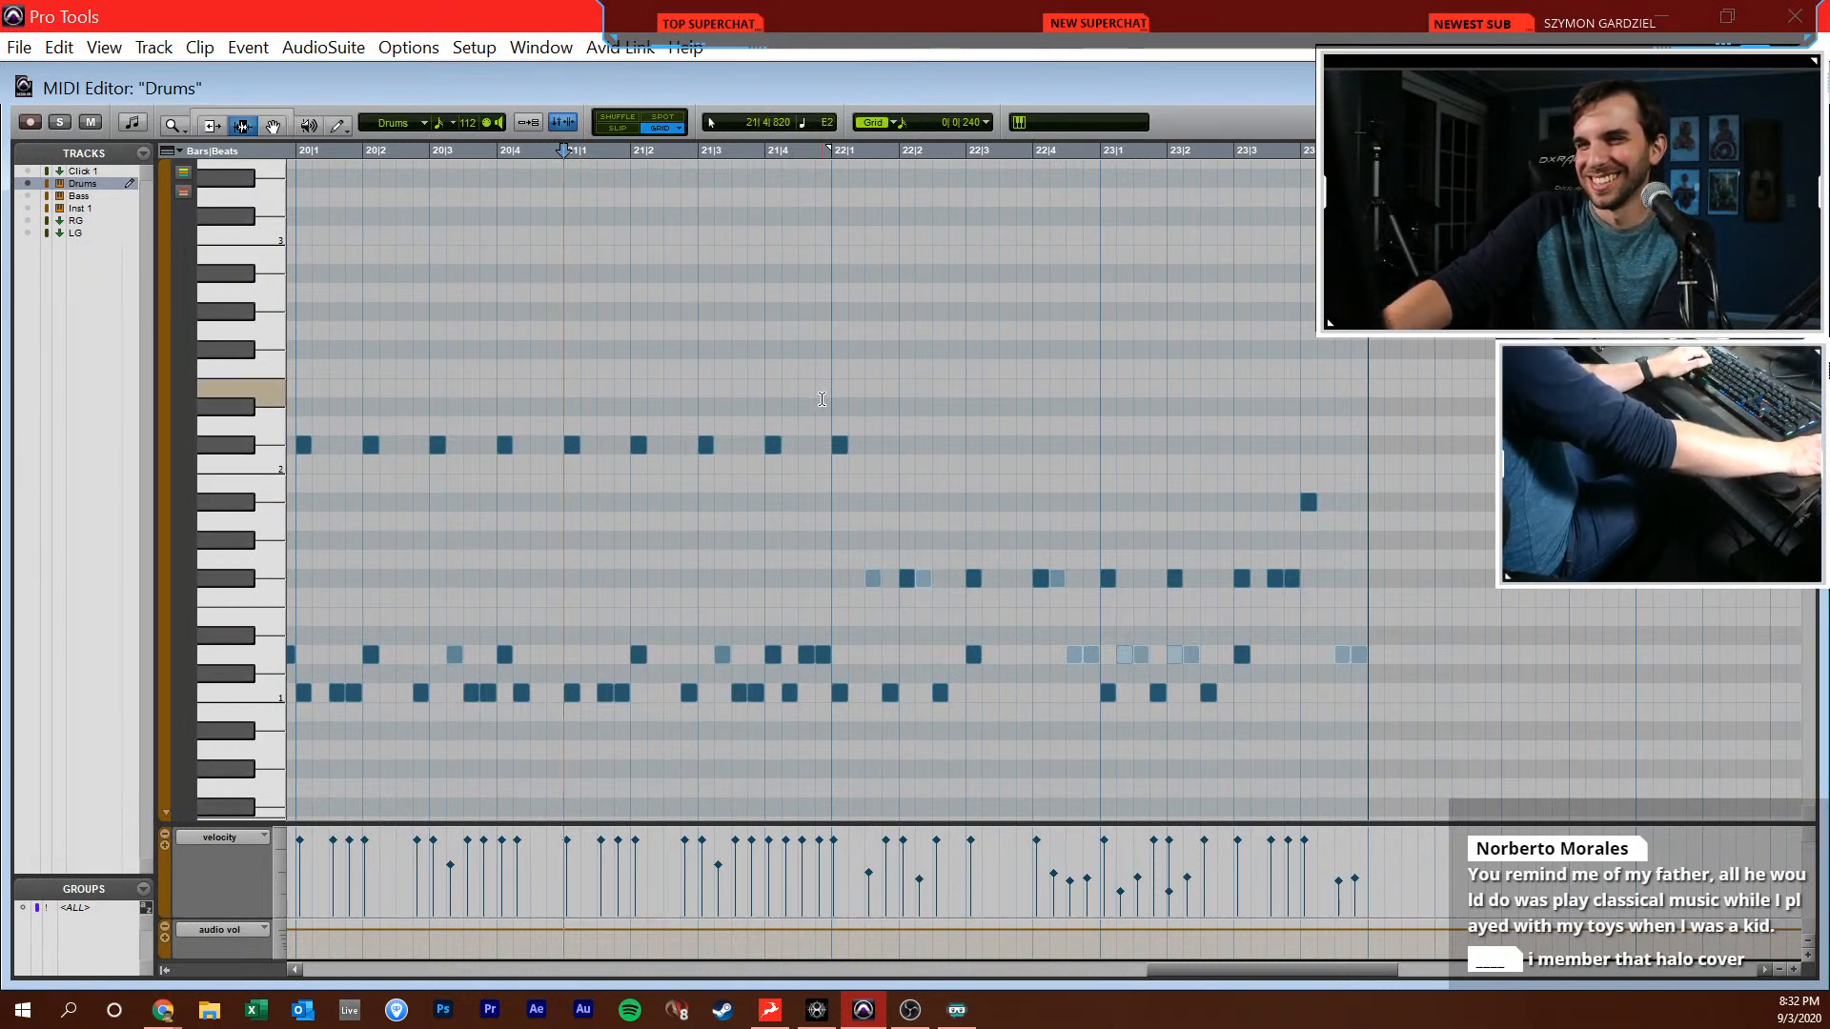
key(space)
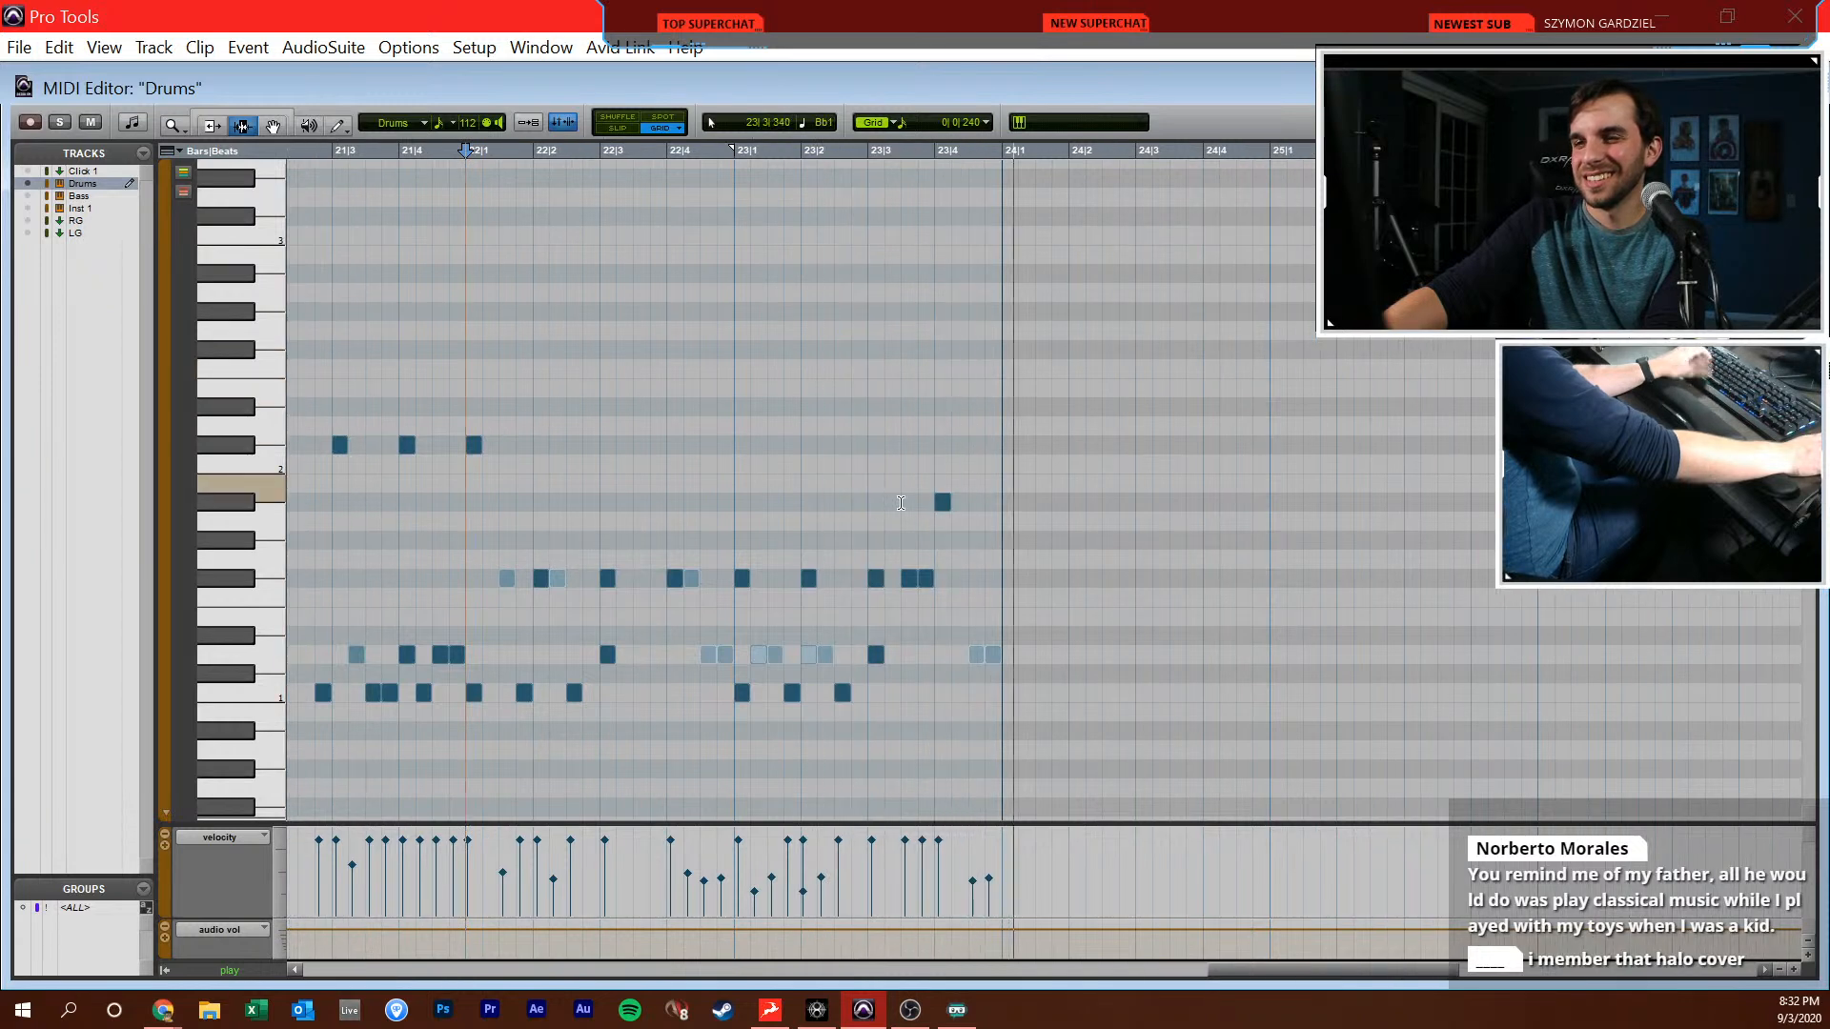
Duplicate the drum notes of bars 22 and 23 into bars 24 and 25 and review the extended part
drag(465, 534, 1001, 510)
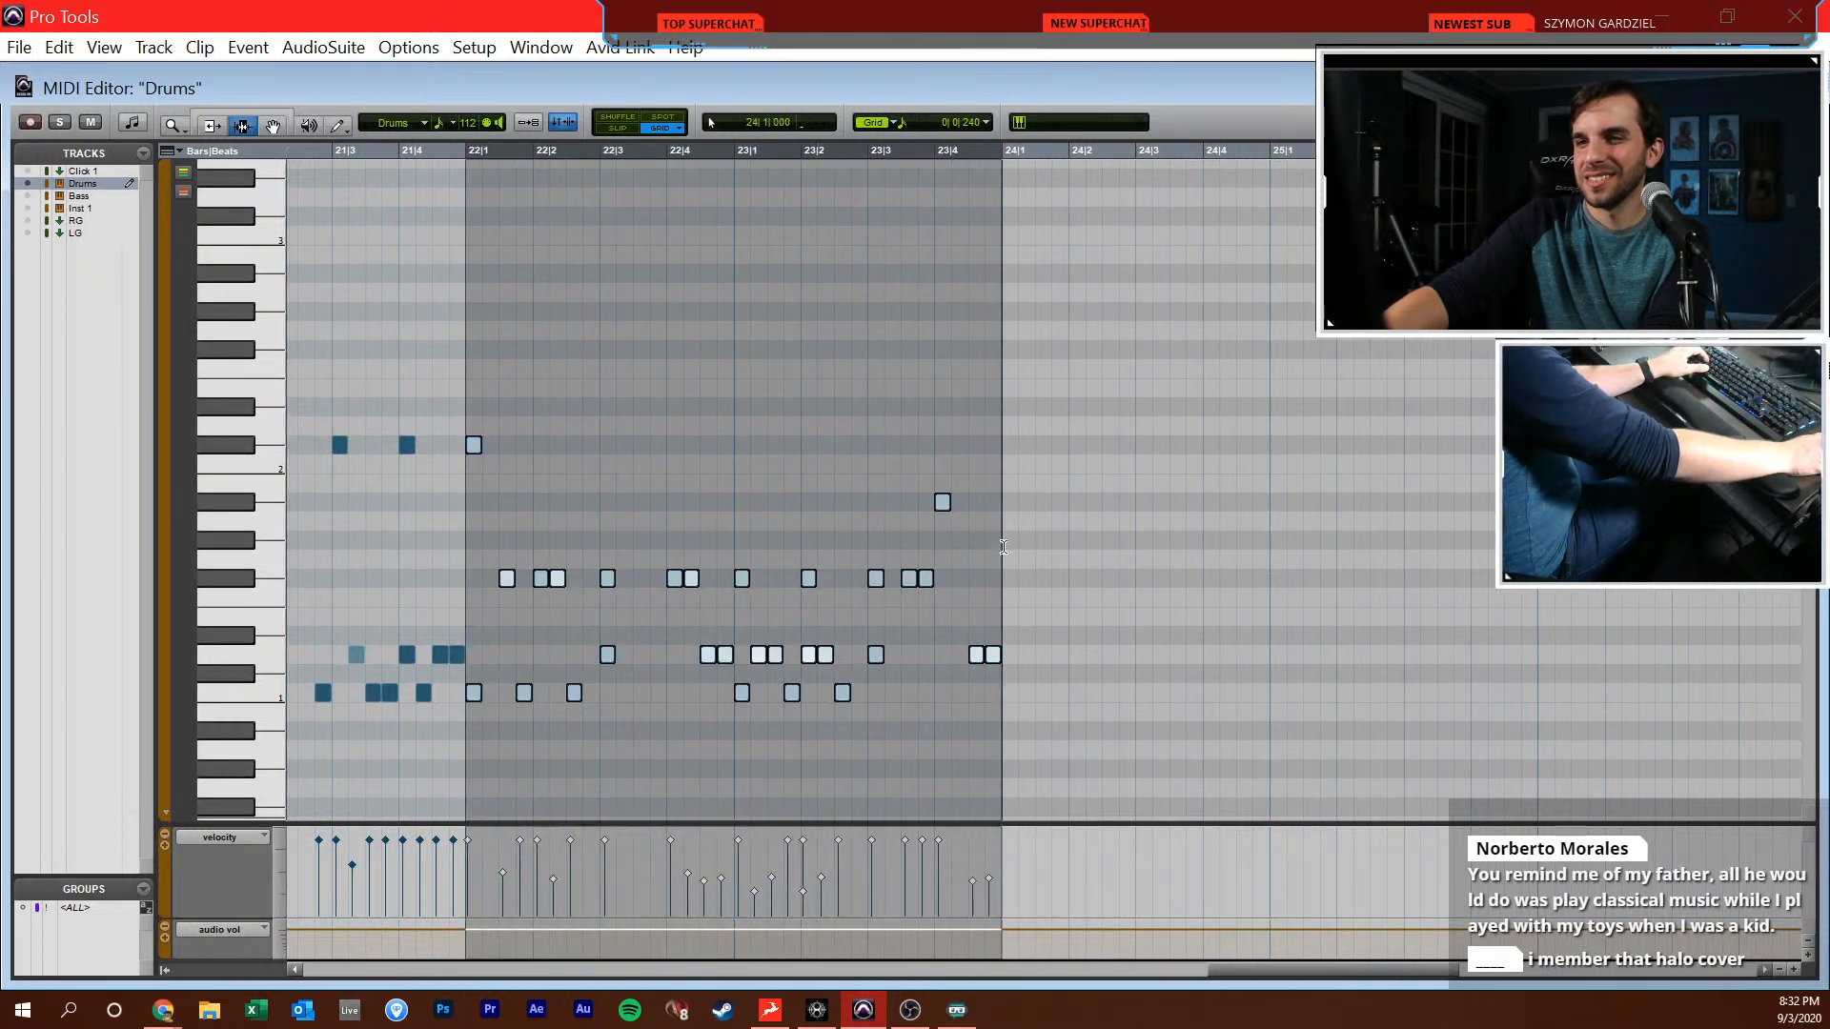
key(ctrl+d)
click(913, 503)
key(space)
scroll(905, 495, right, 5)
shift+click(874, 437)
click(899, 436)
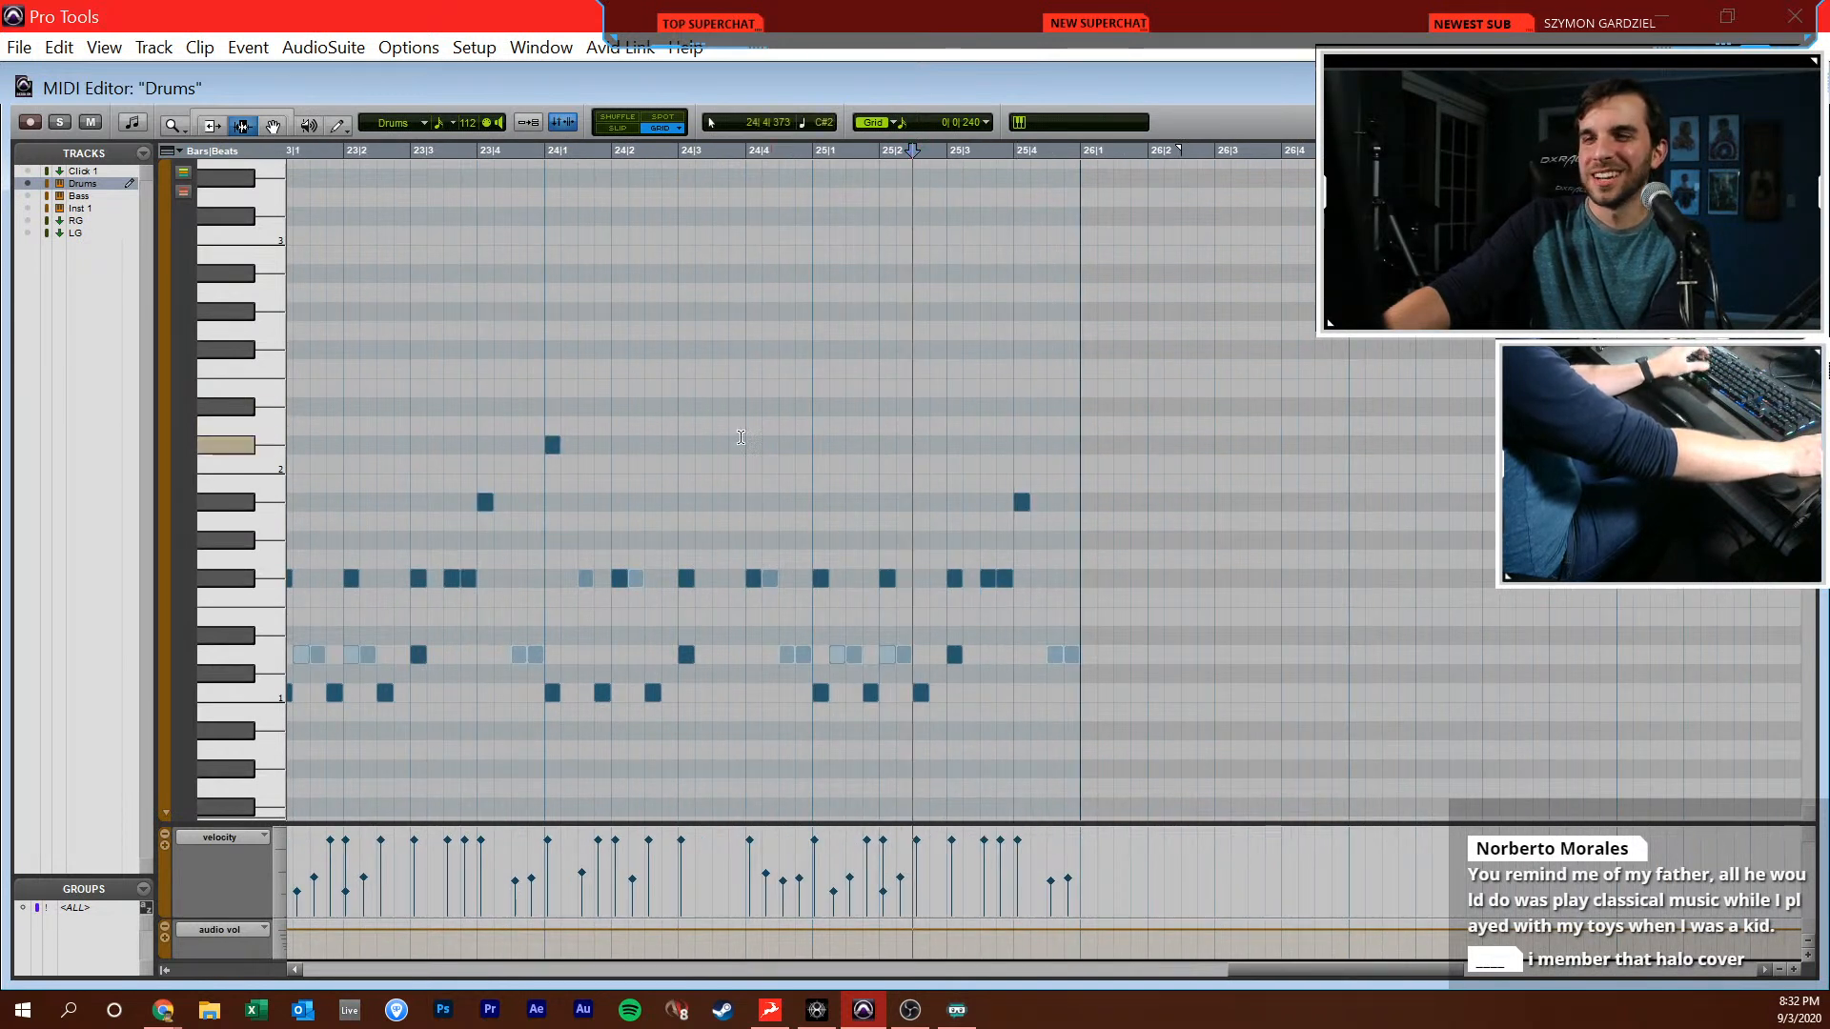
click(549, 469)
scroll(620, 489, left, 3)
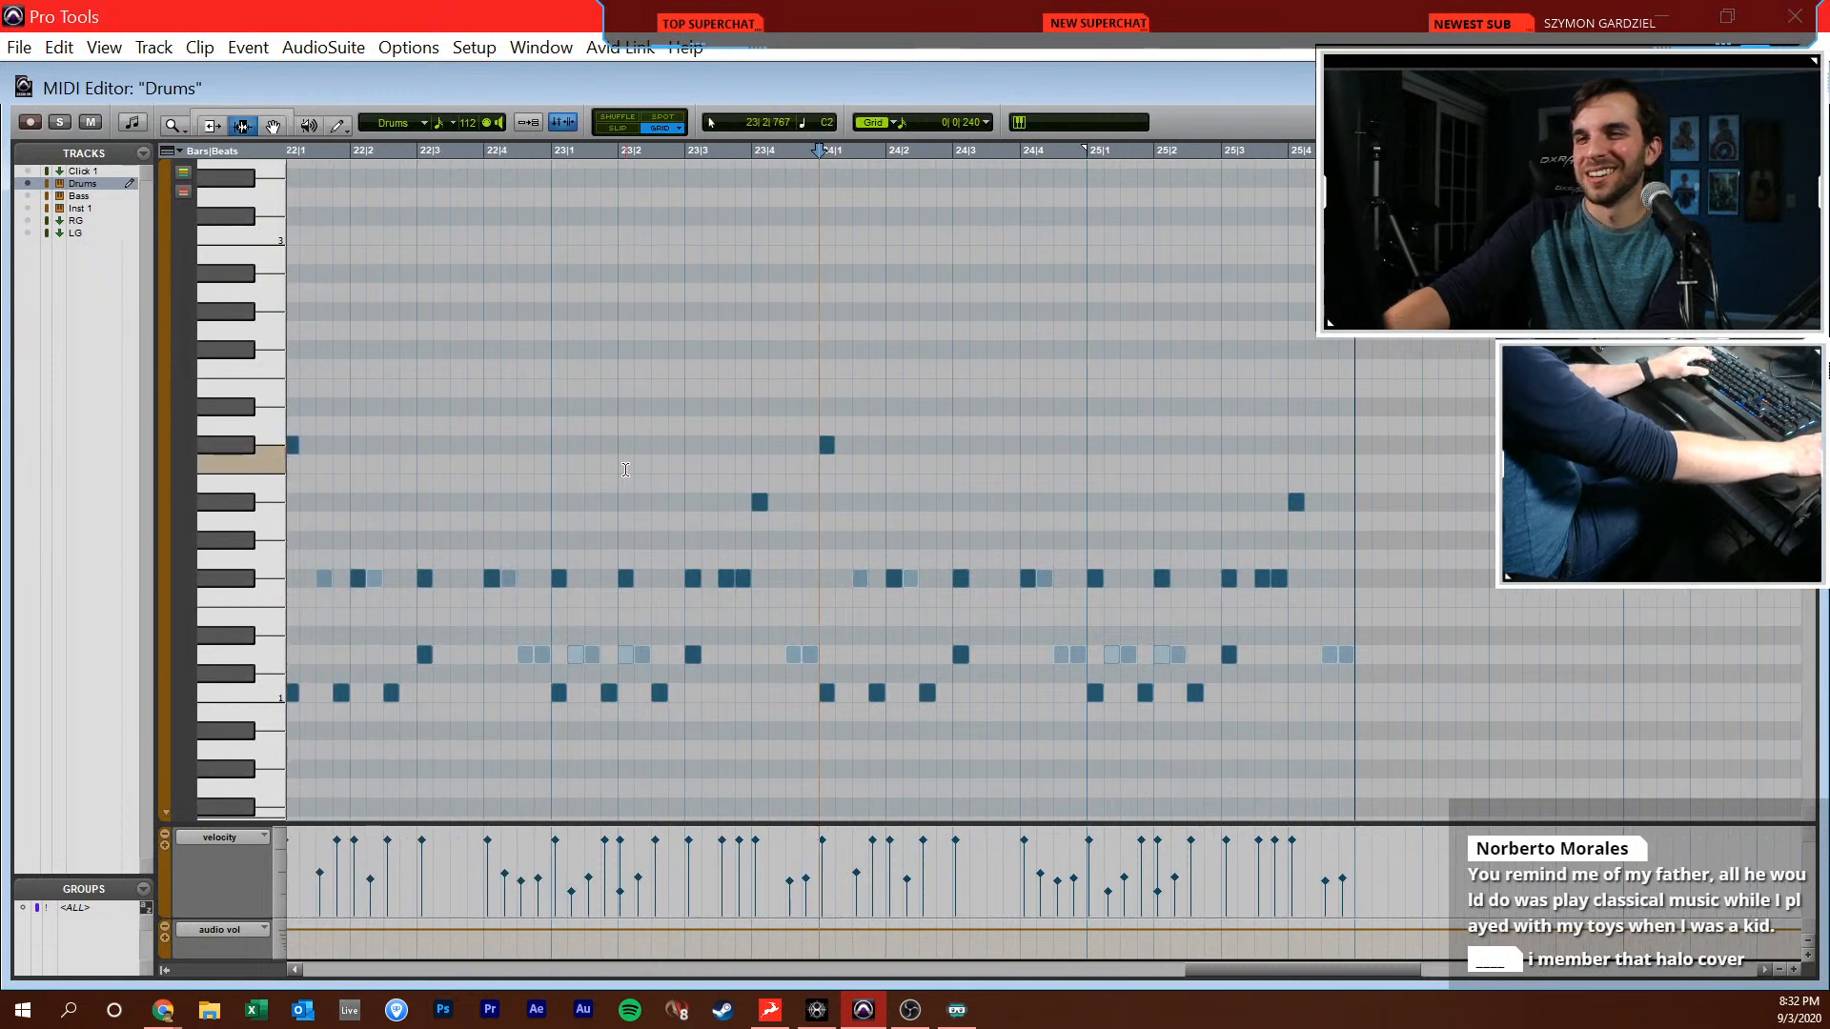
key(r)
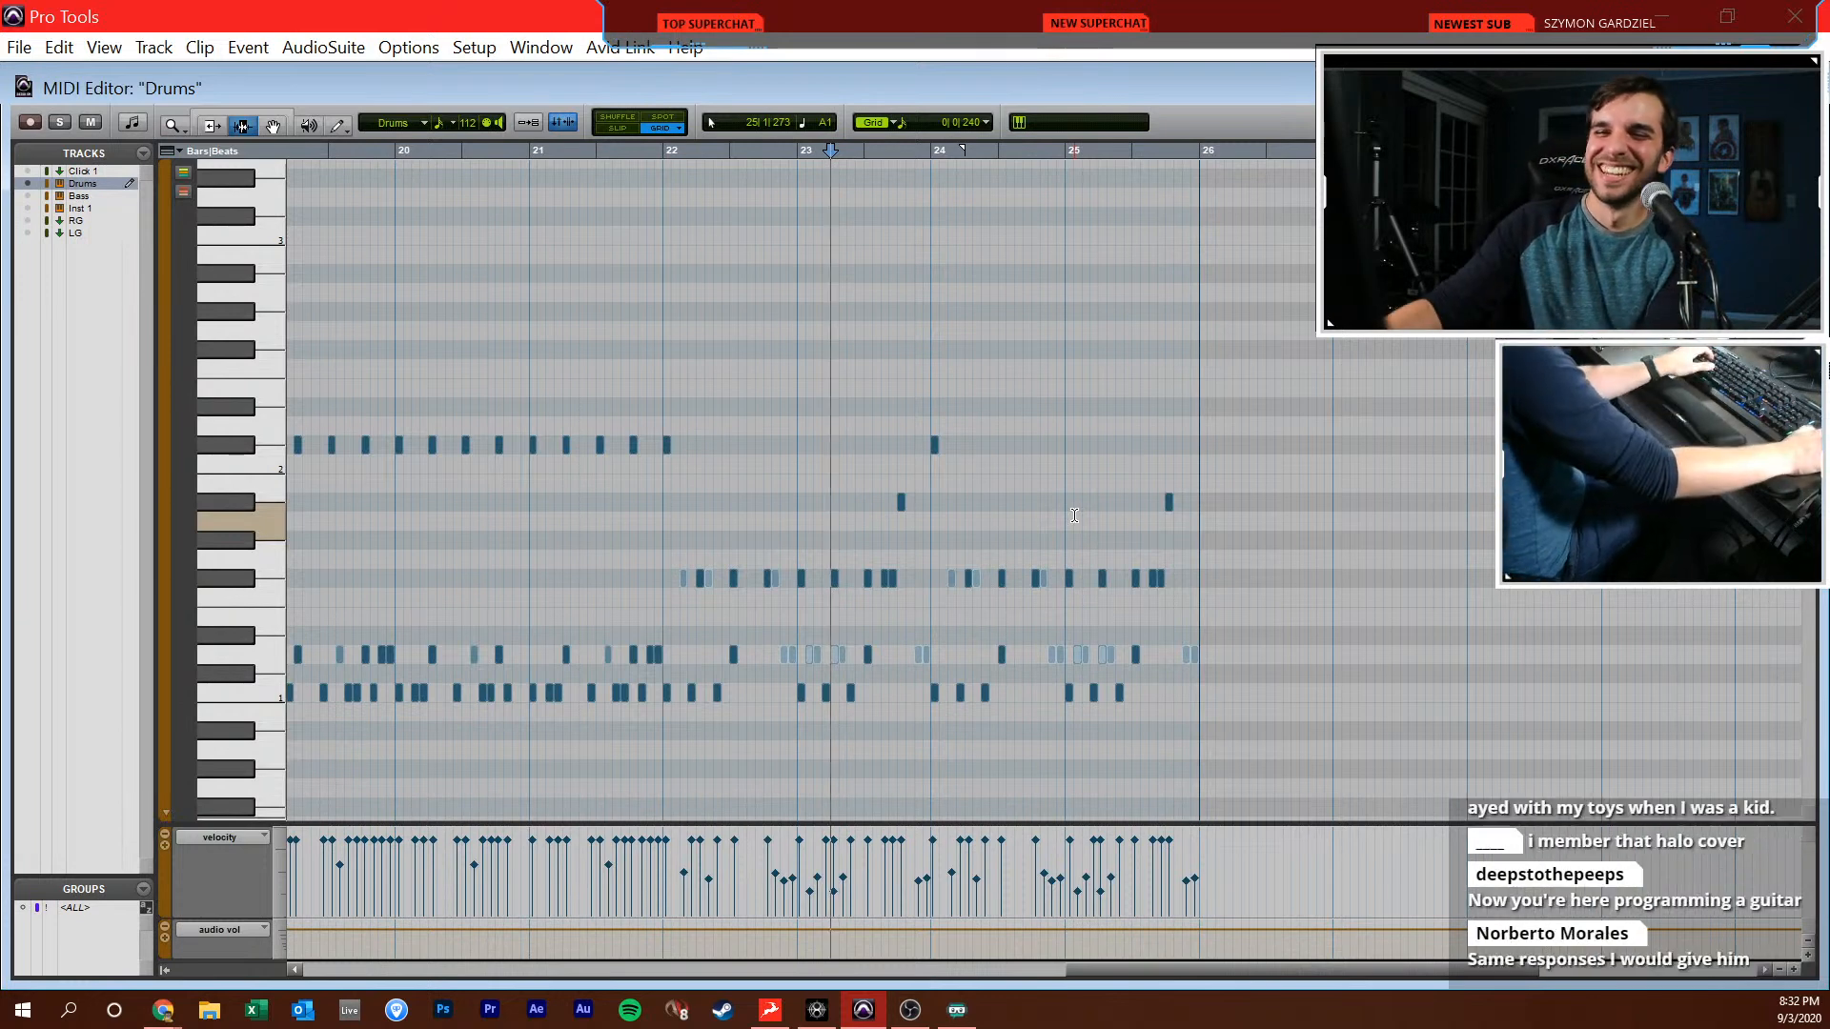
click(974, 423)
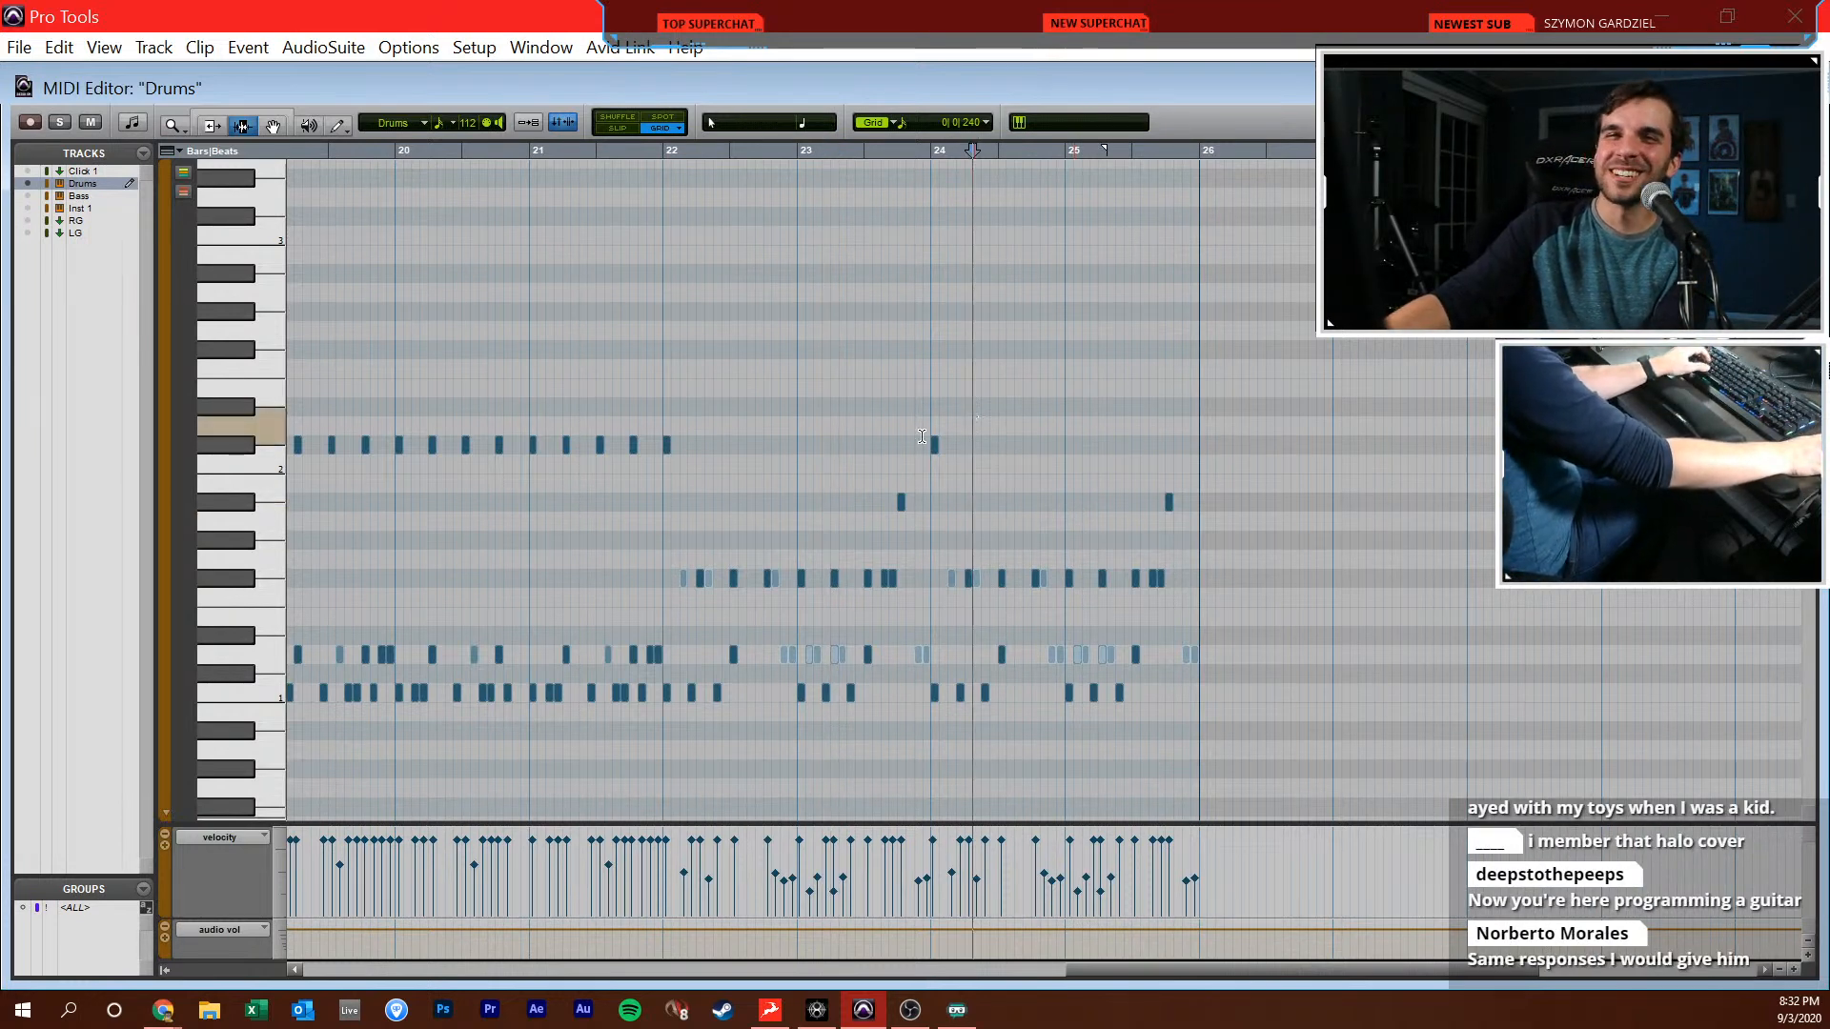
Play back the drum part across bars 22 to 25 and from 24|1, checking the duplicated groove
click(846, 426)
scroll(846, 425, up, 5)
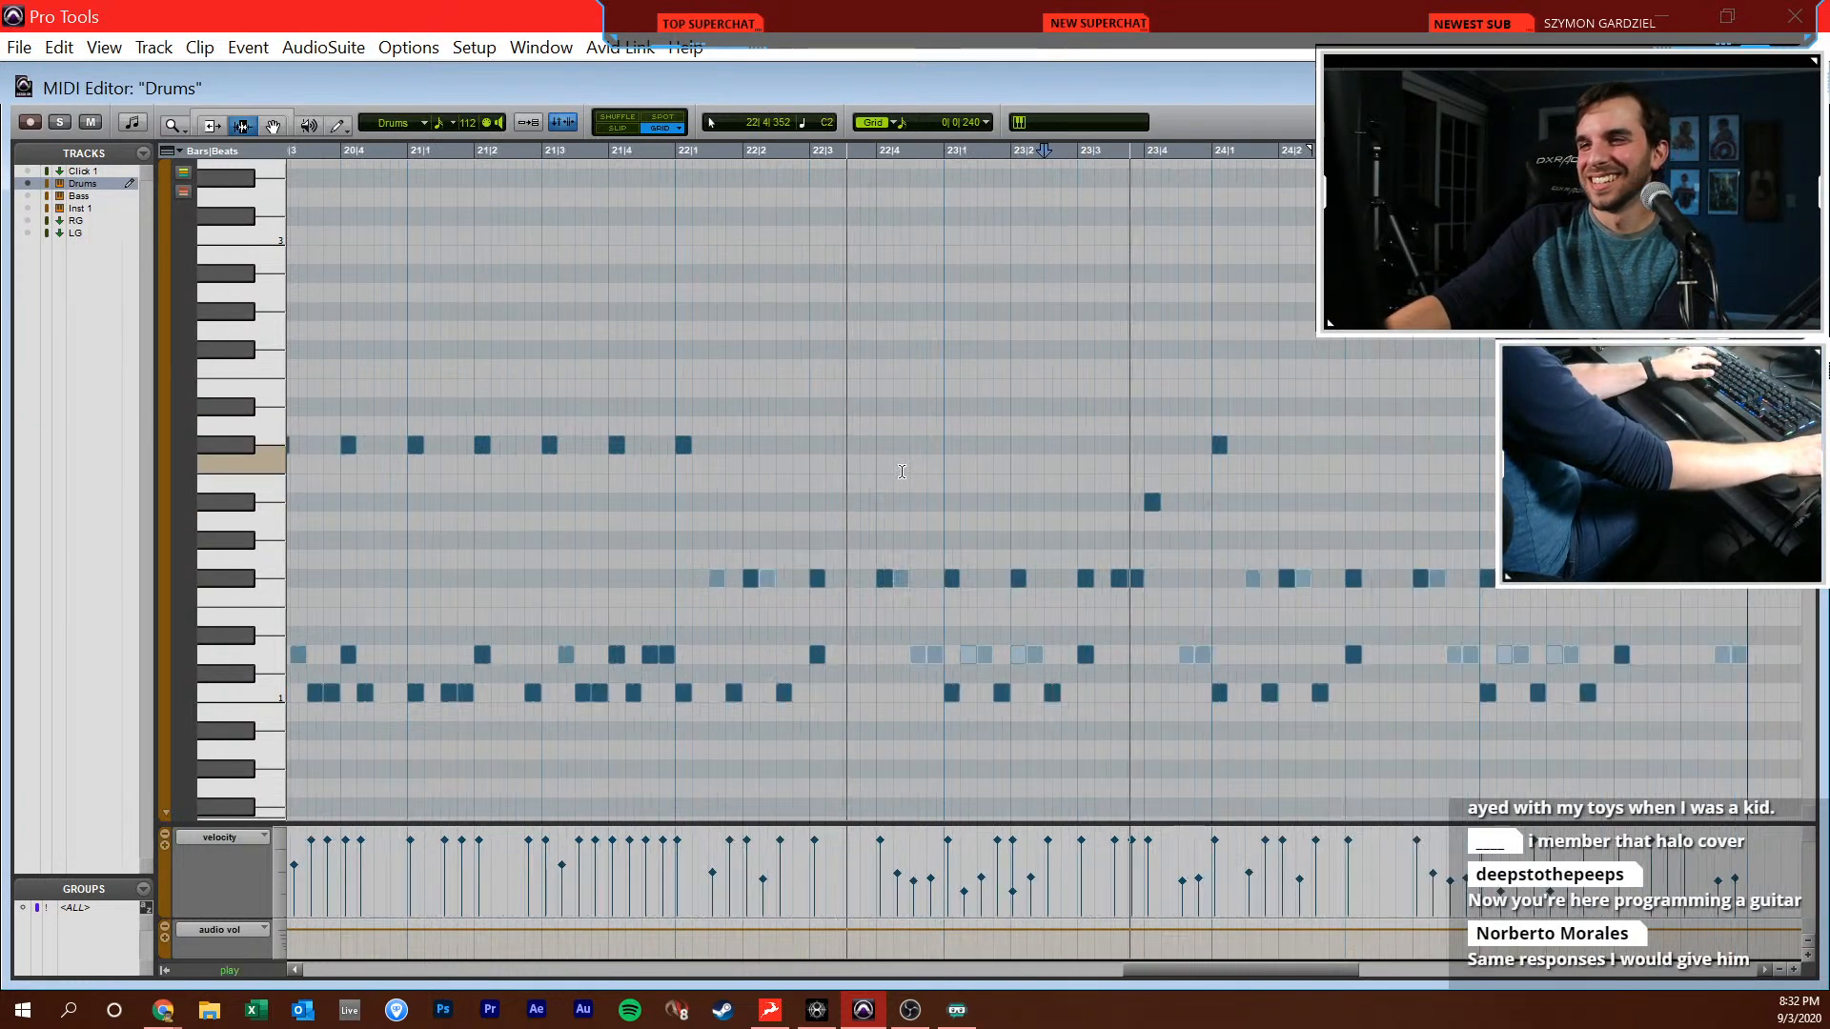
key(r)
click(1032, 499)
key(t)
key(space)
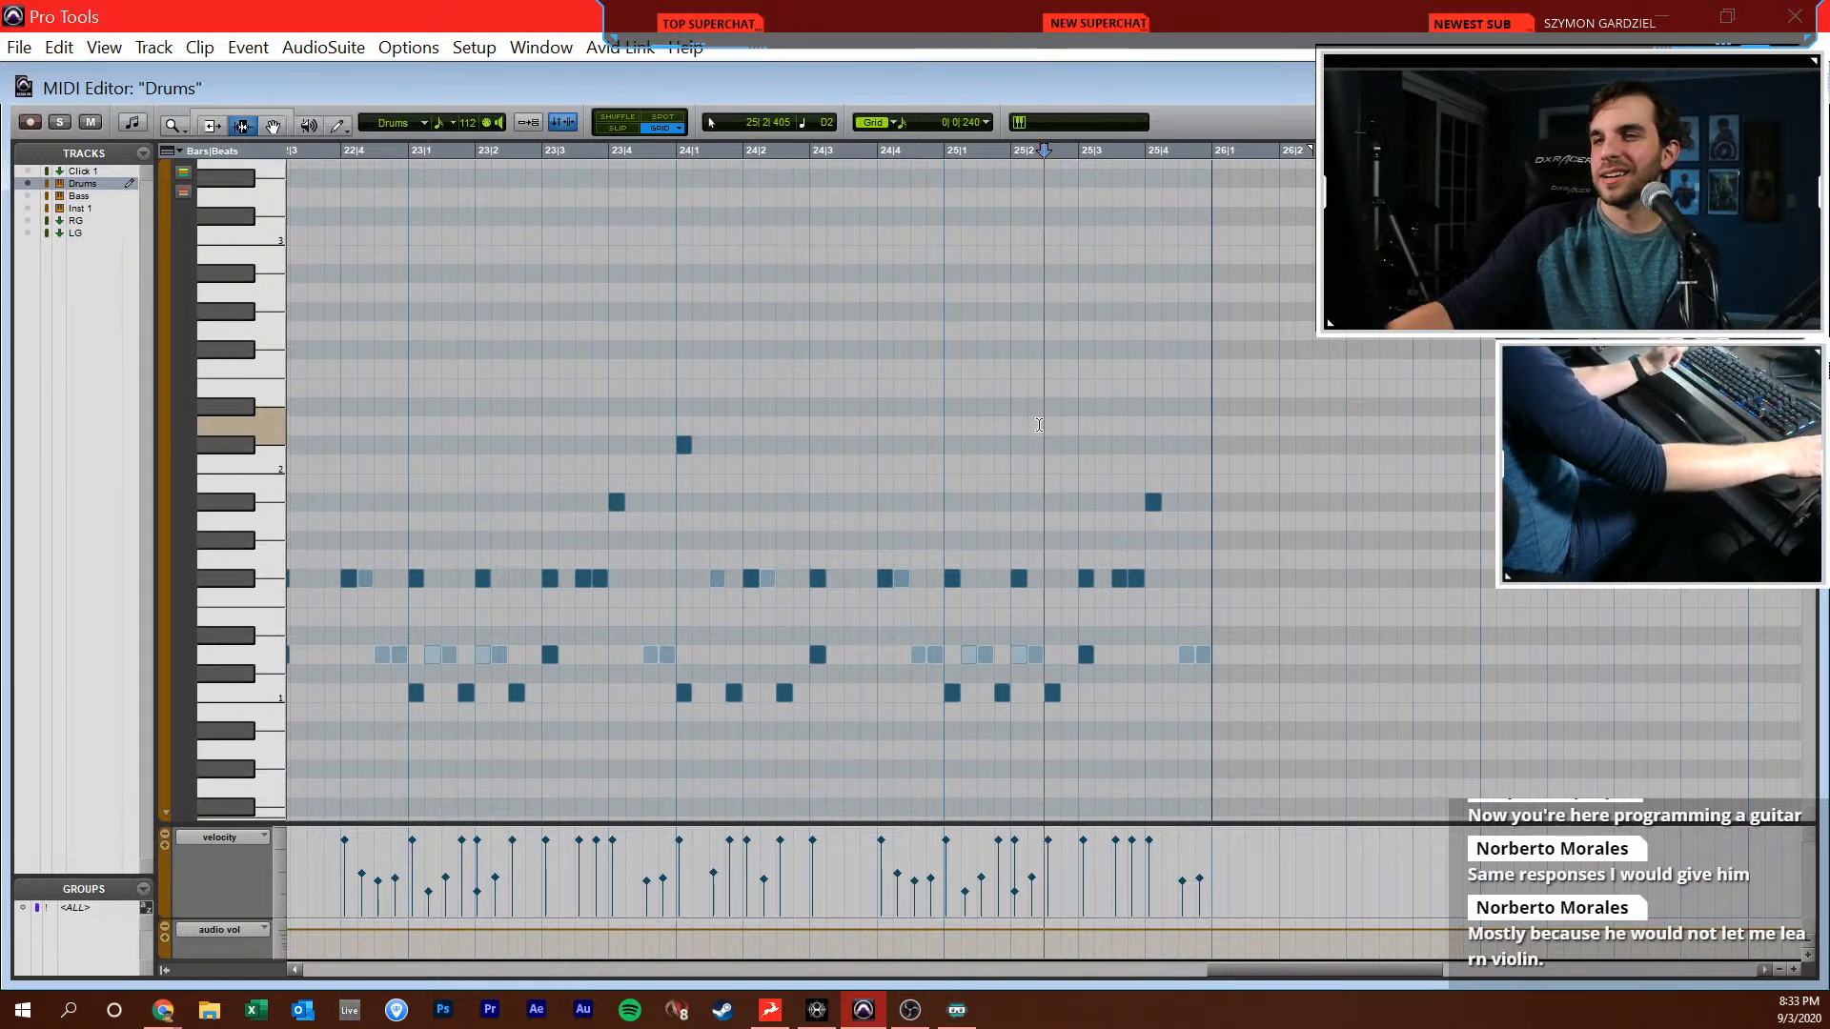
click(682, 462)
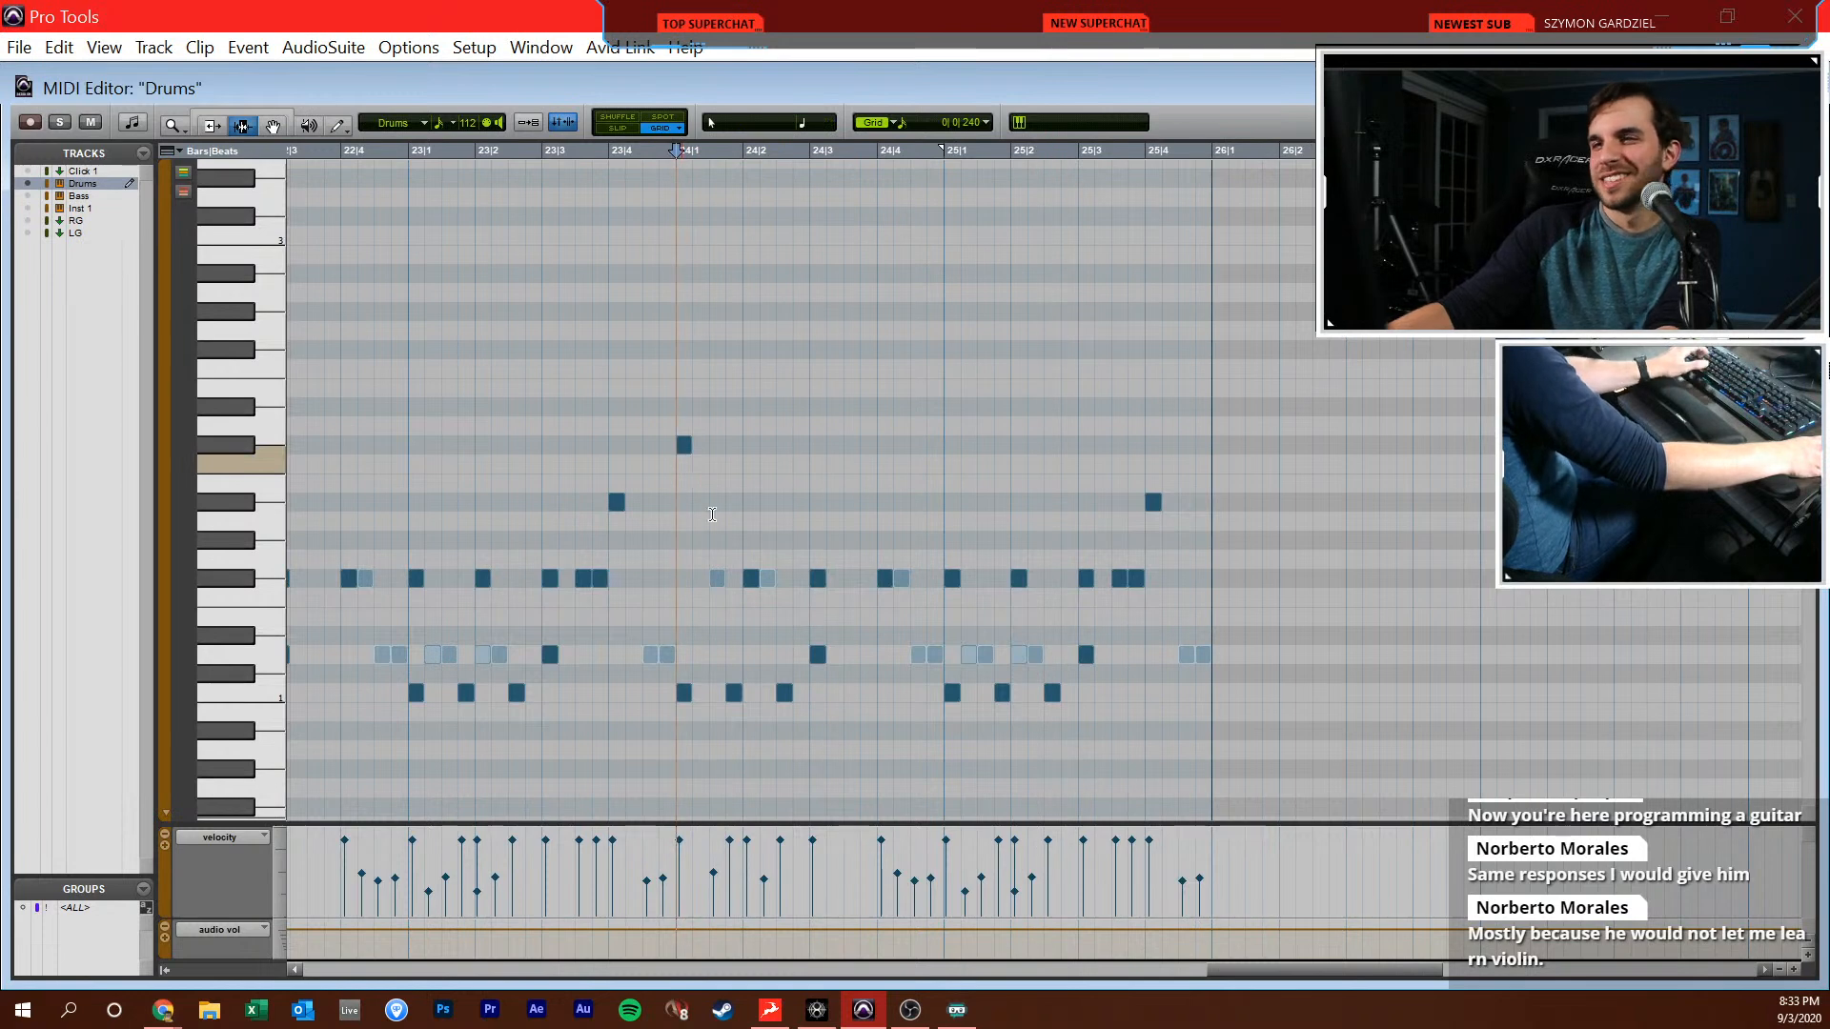
key(space)
scroll(748, 638, right, 4)
key(r)
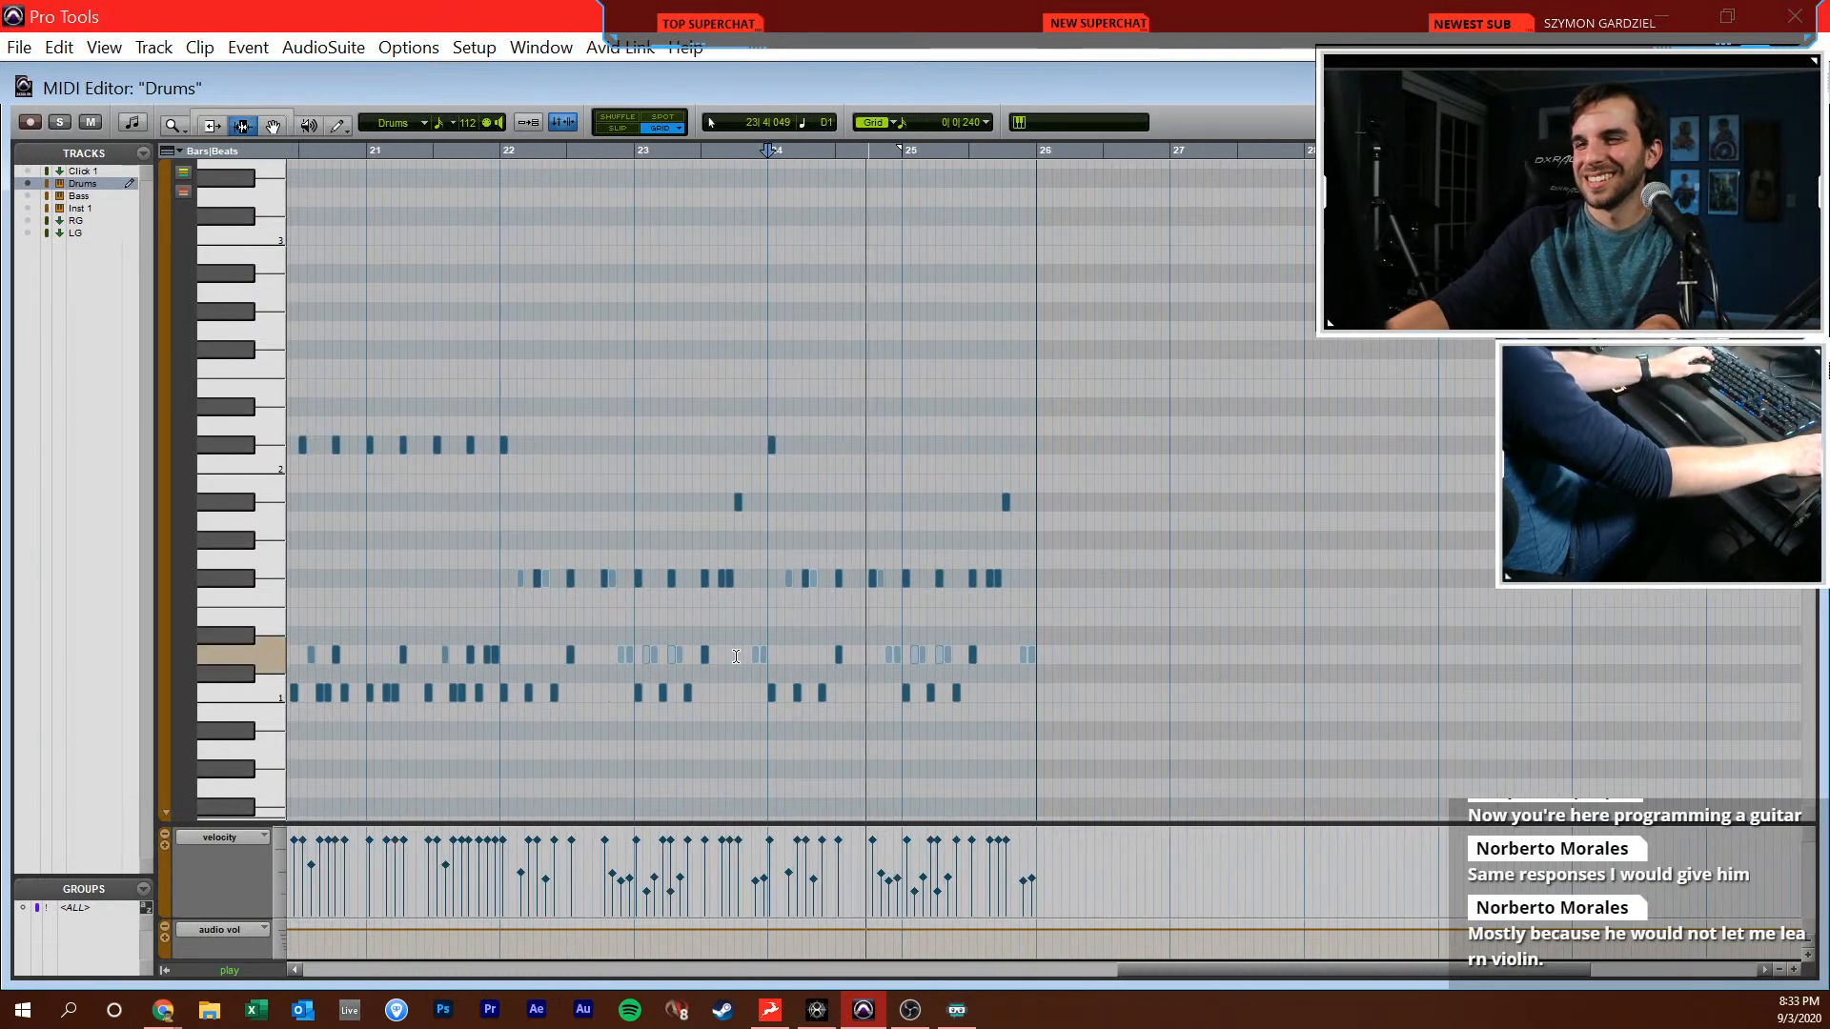
Back in the Edit window, separate the Drums clip at bar 22 and duplicate the bars 22–25 clip into bars 26–29
key(ctrl+w)
double_click(836, 470)
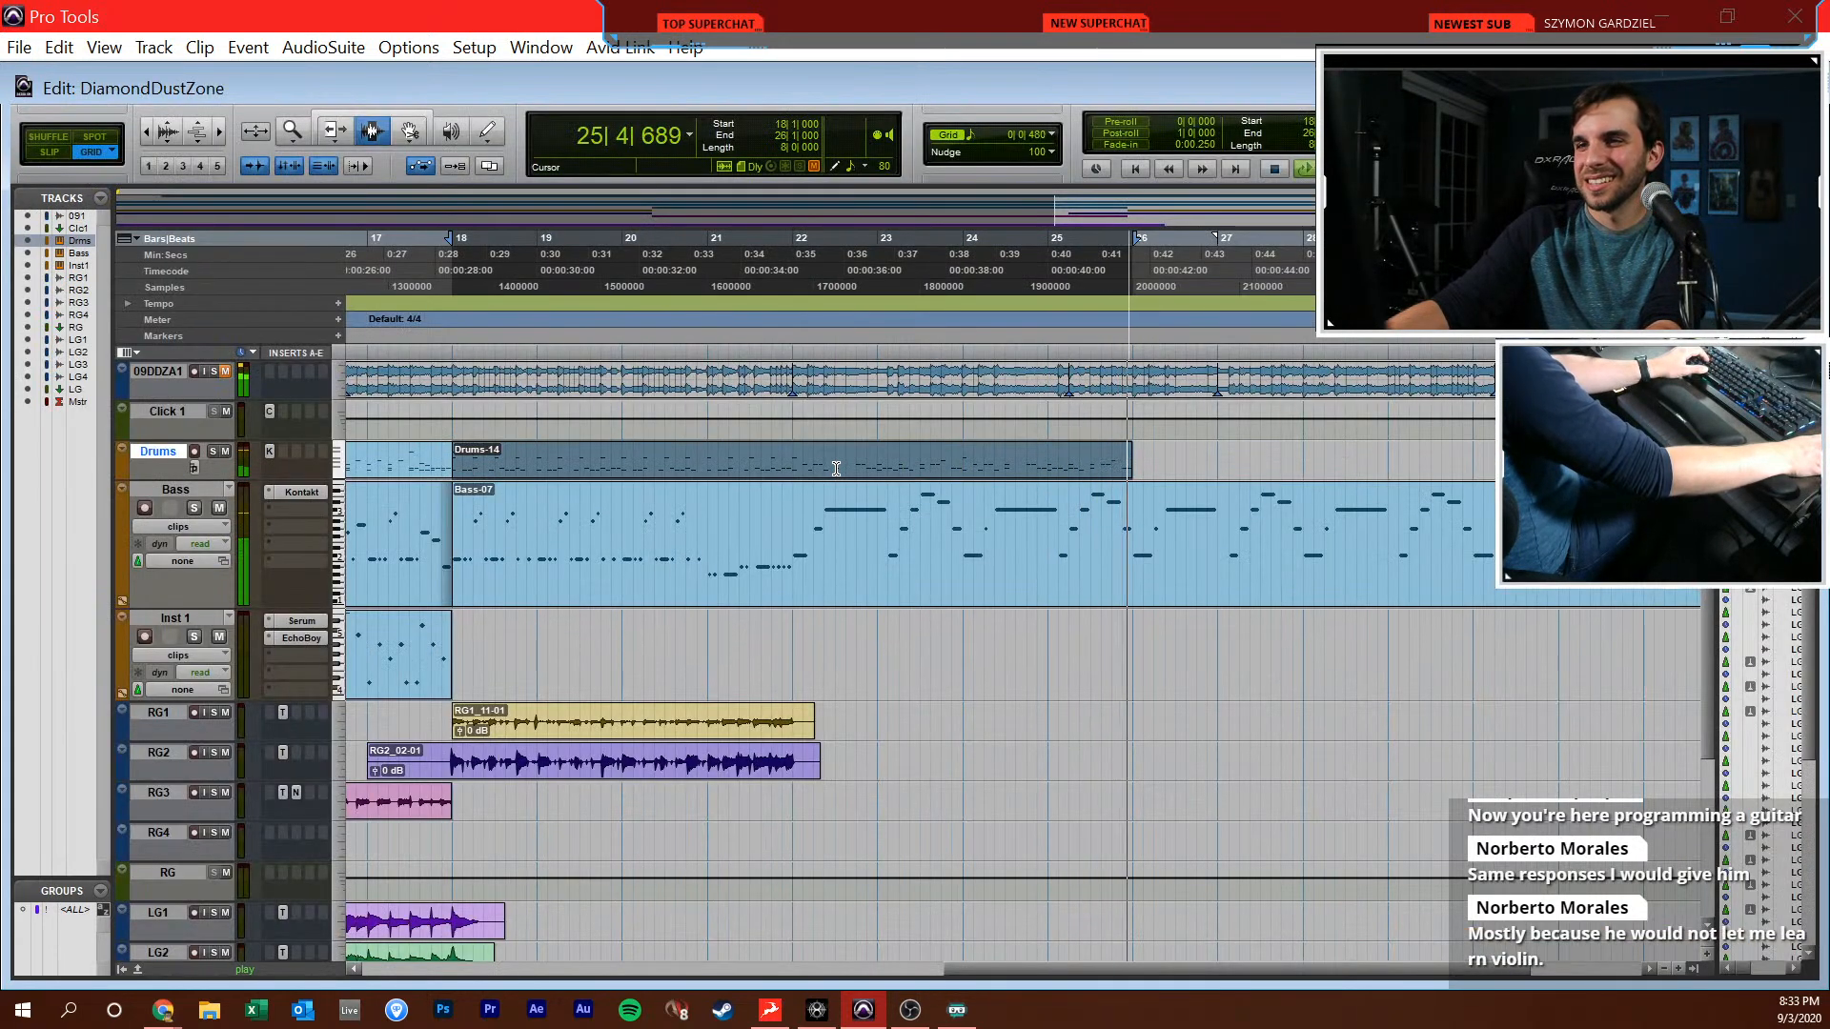
click(798, 469)
key(ctrl+e)
click(864, 460)
double_click(865, 459)
key(ctrl+d)
scroll(863, 460, right, 4)
click(744, 463)
key(t)
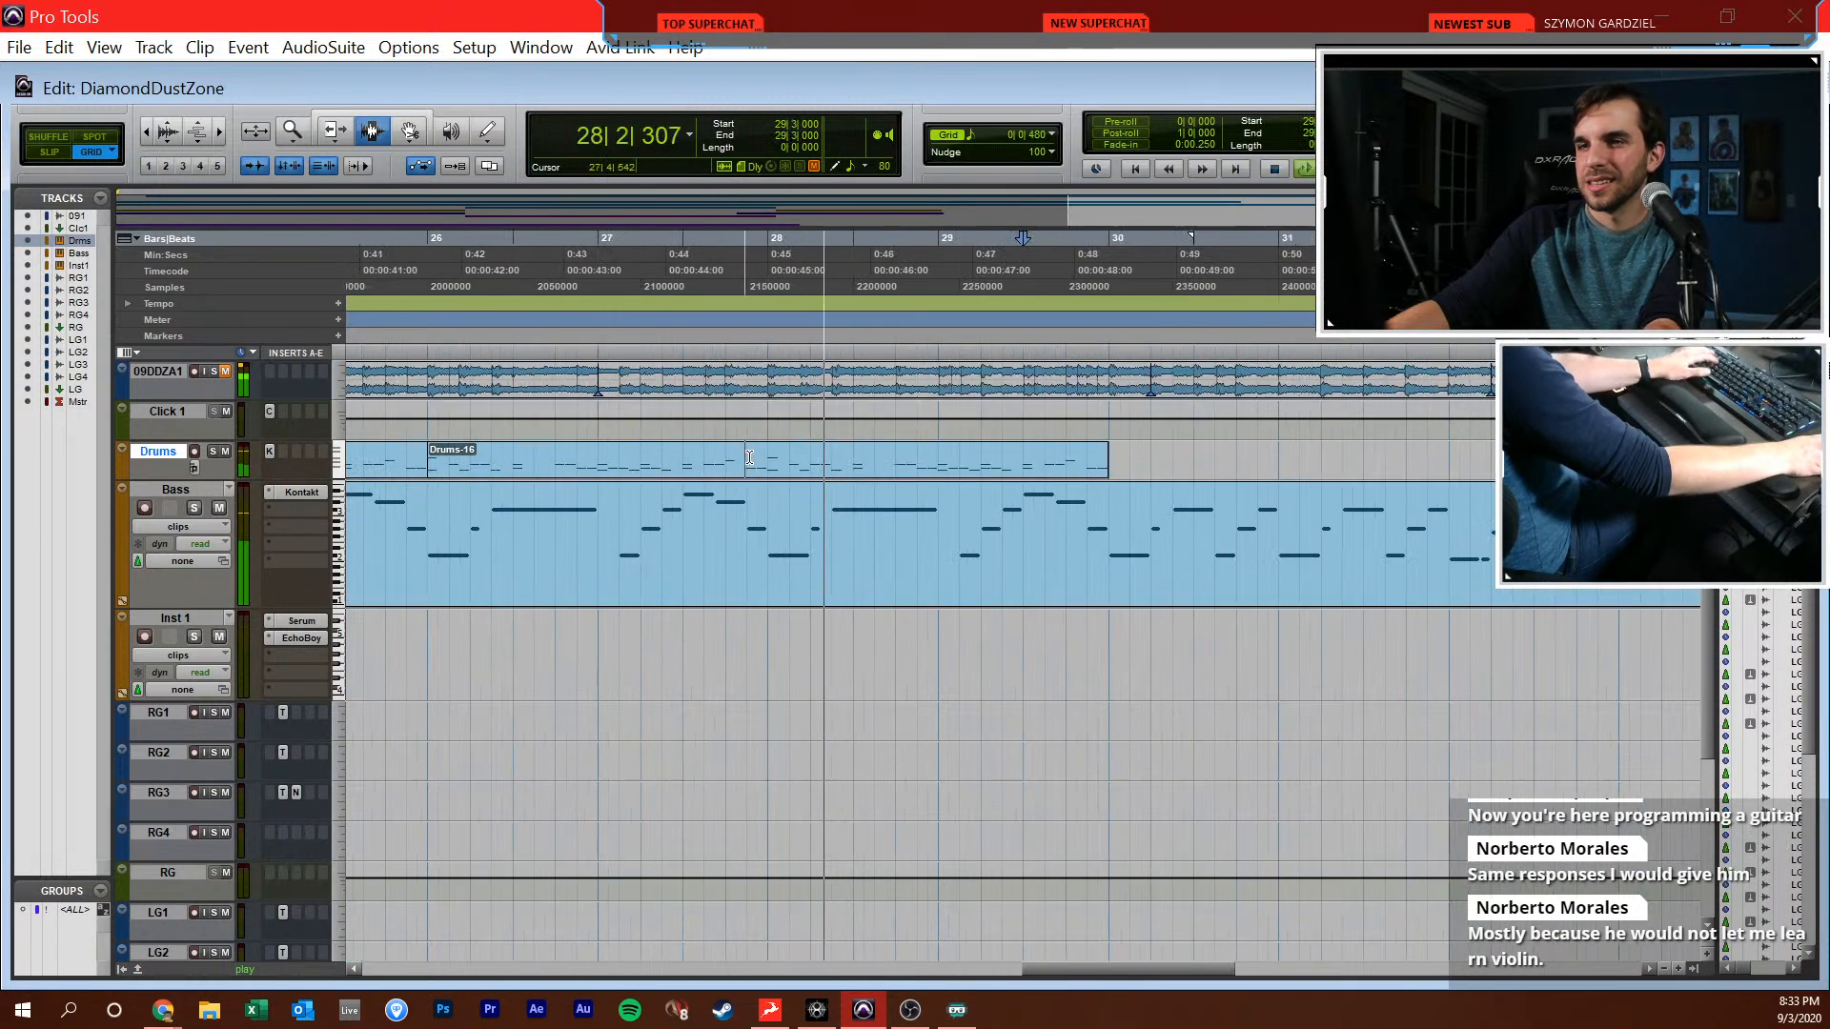
Reopen the drums in the MIDI editor at the end of the duplicated clip and draw C1 and C#2 hits at 30|1
click(1096, 467)
key(super+equal)
key(space)
key(t)
key(F10)
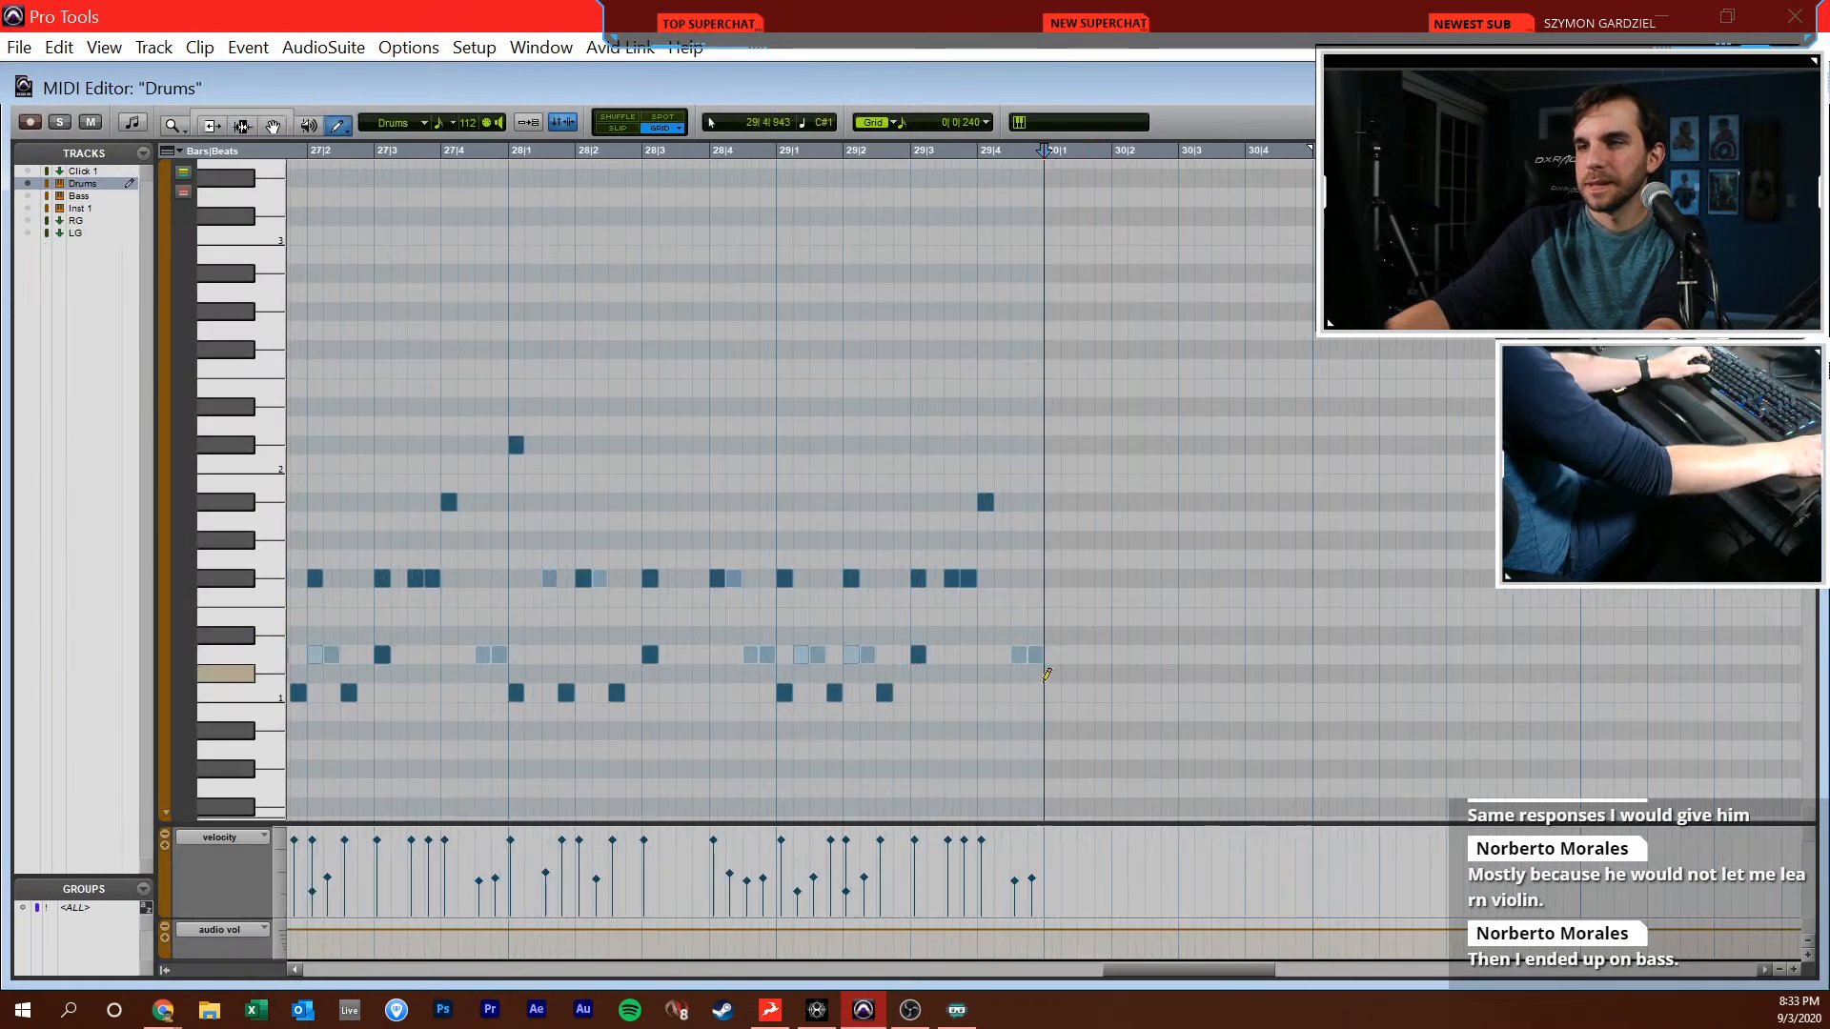
click(1037, 675)
drag(1048, 687, 1052, 690)
click(1058, 446)
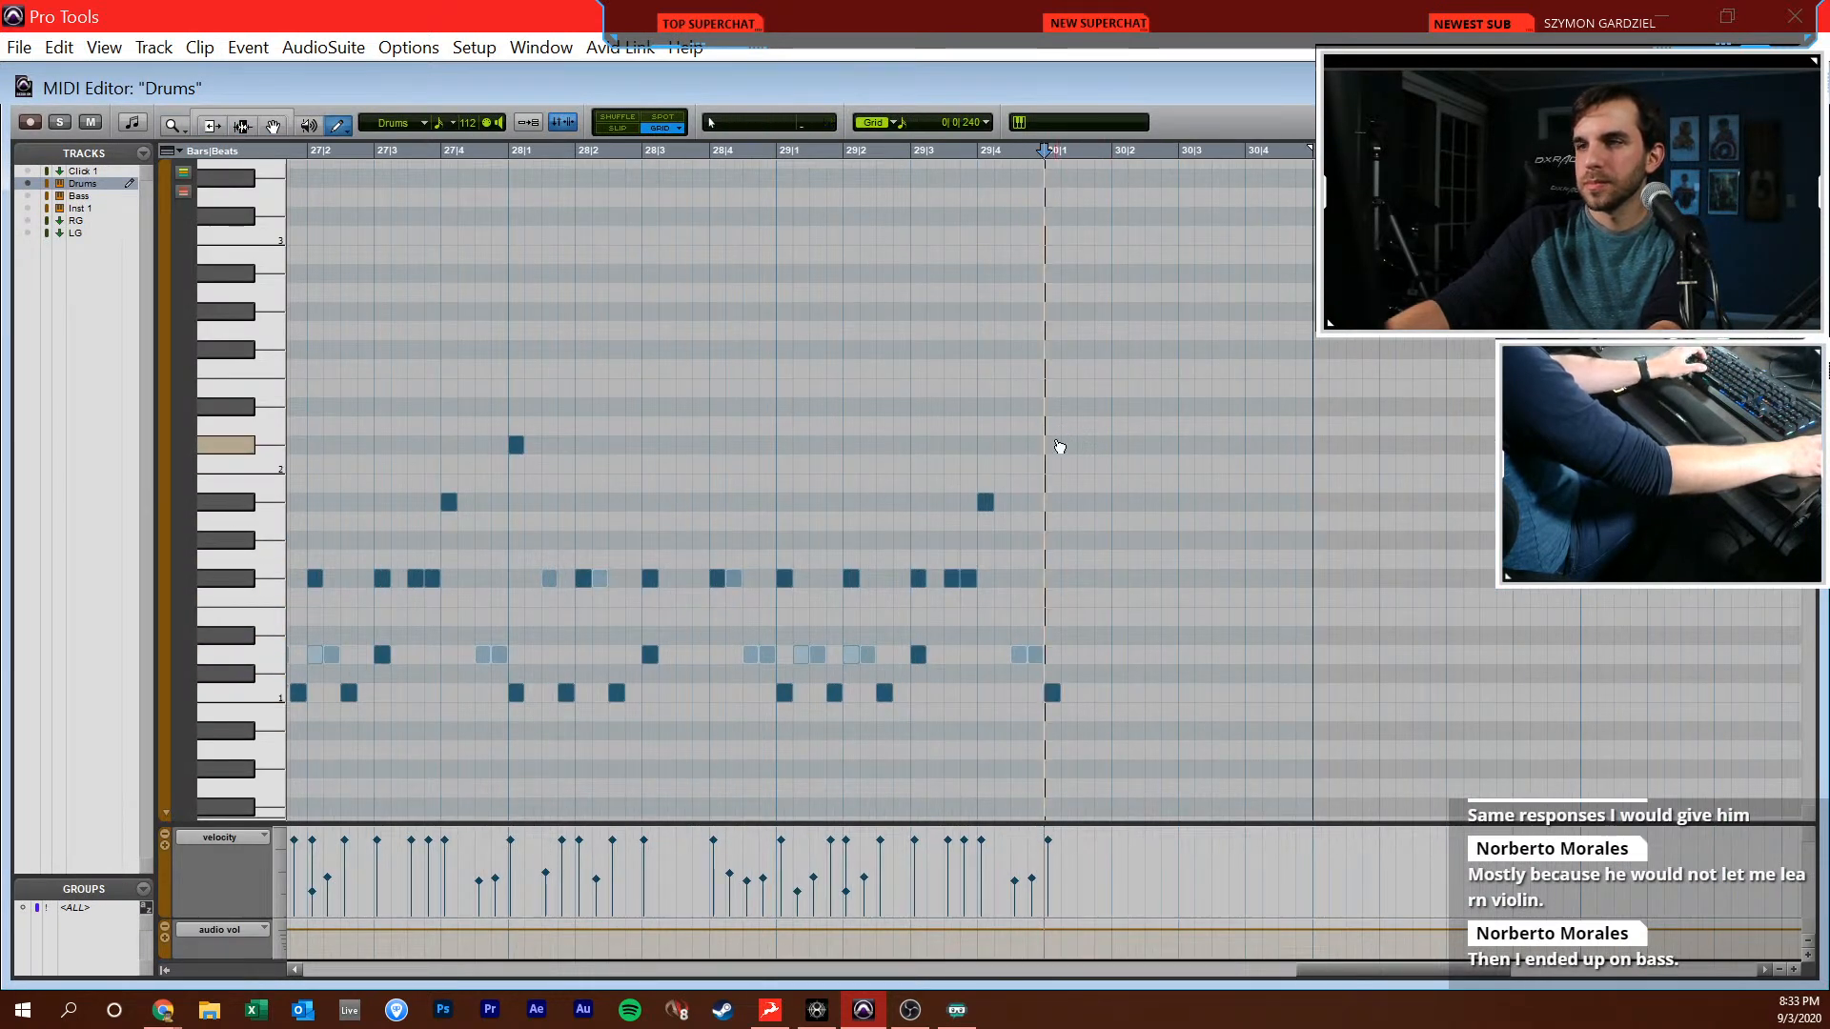
Draw F#1 hits on beats 2, 3 and 4 of bar 30 and a D1 hit at 30|2
click(1120, 578)
click(1187, 579)
click(1254, 578)
click(1117, 655)
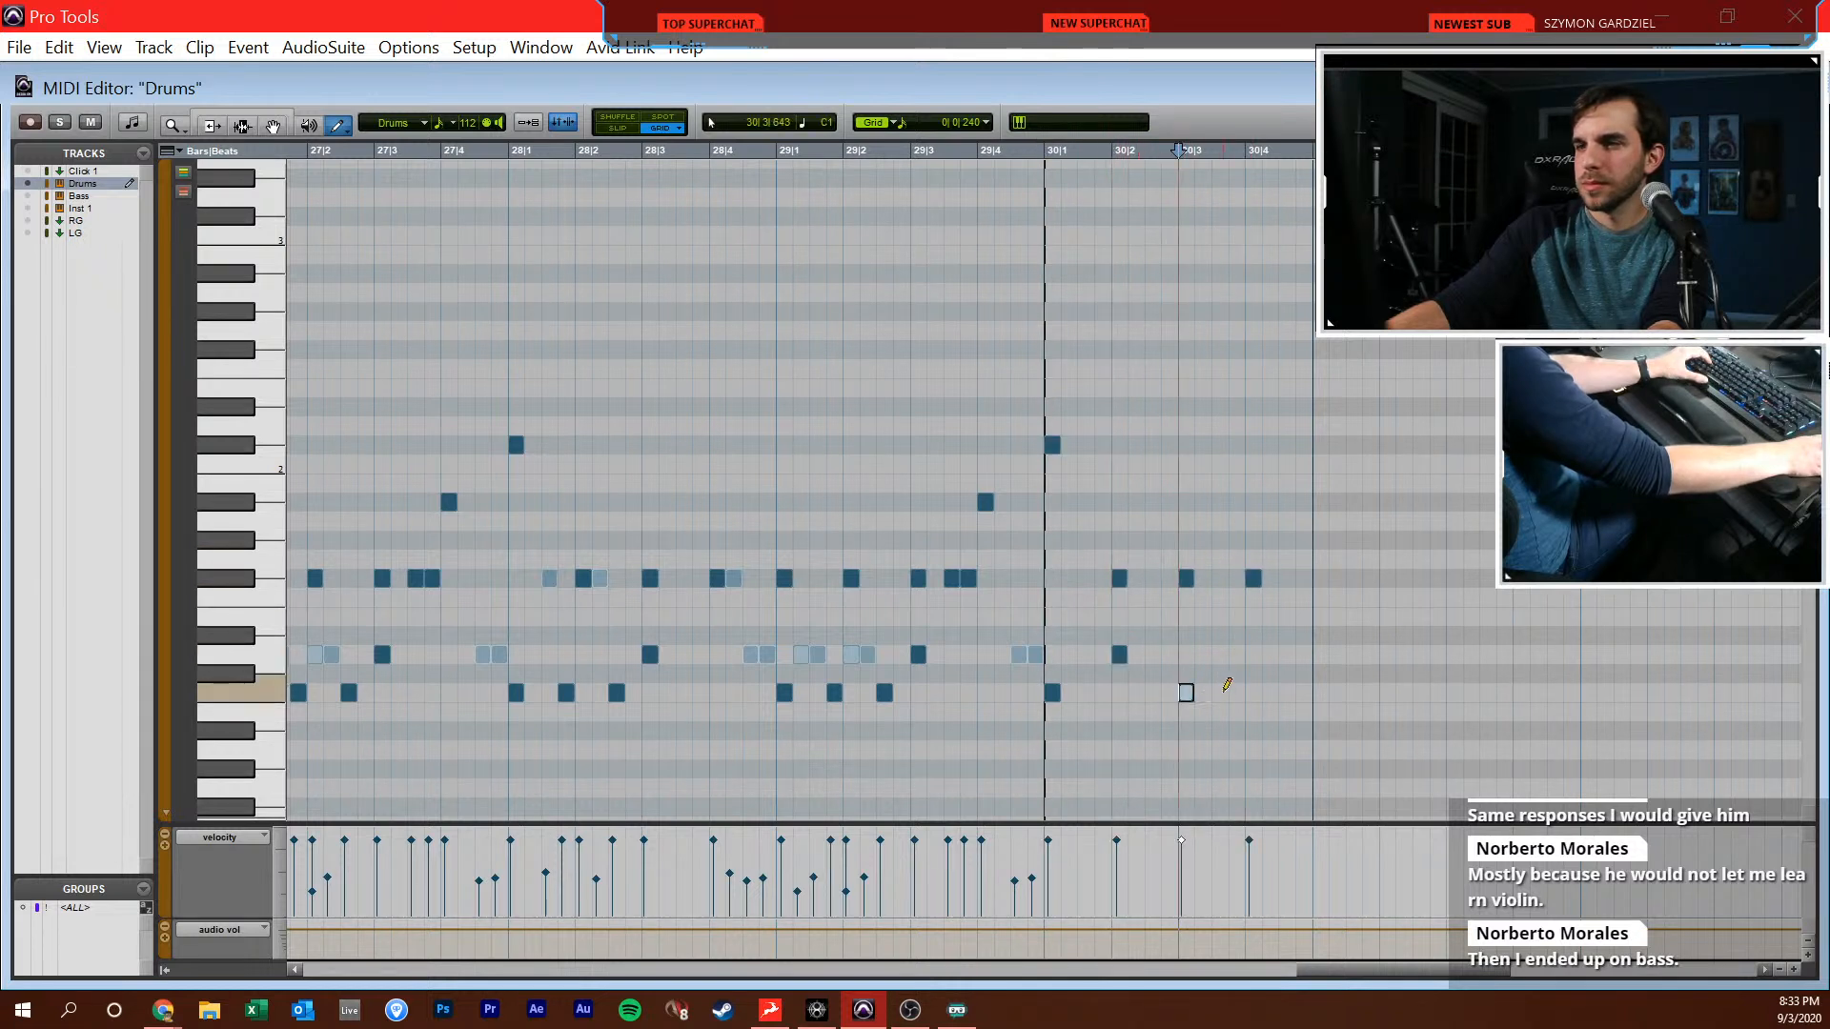
Add C1 hits at 30|3, 30|3|480 and 30|4|240 and a D1 hit at 30|4, lowering the last C1's velocity to about 71
click(1186, 693)
click(1220, 692)
click(1253, 655)
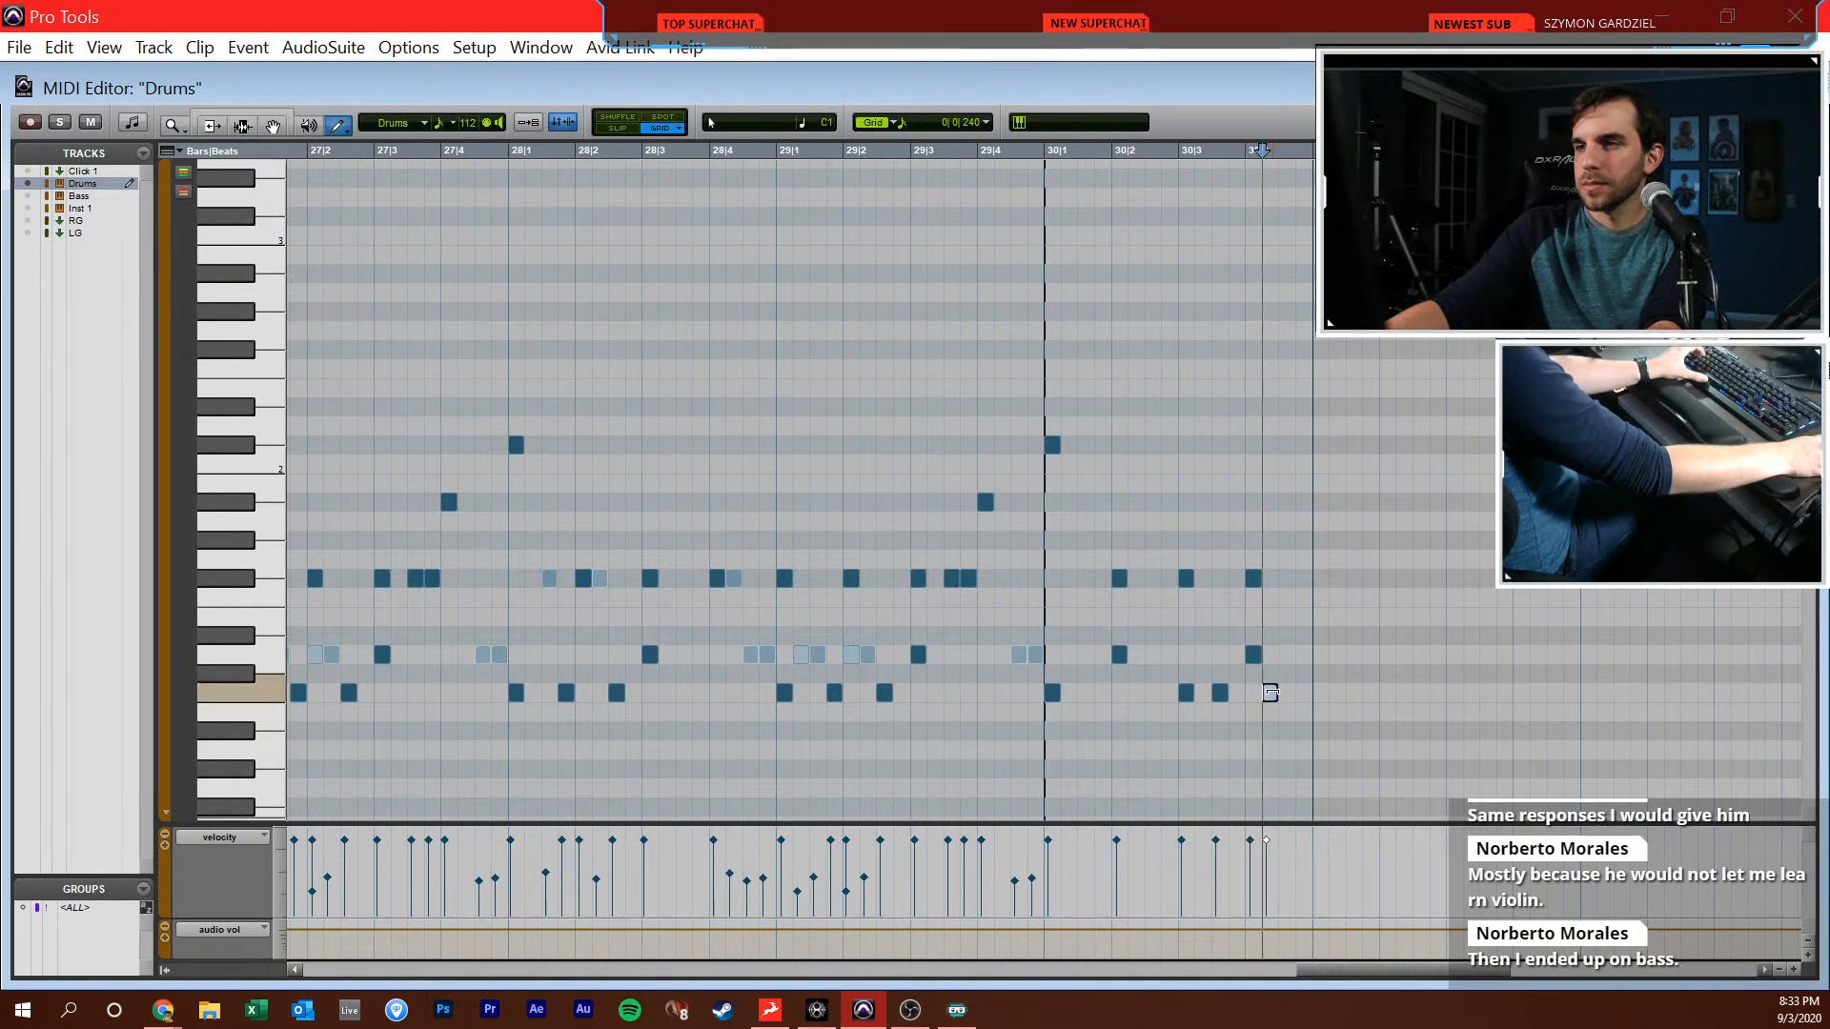
drag(1264, 835, 1267, 856)
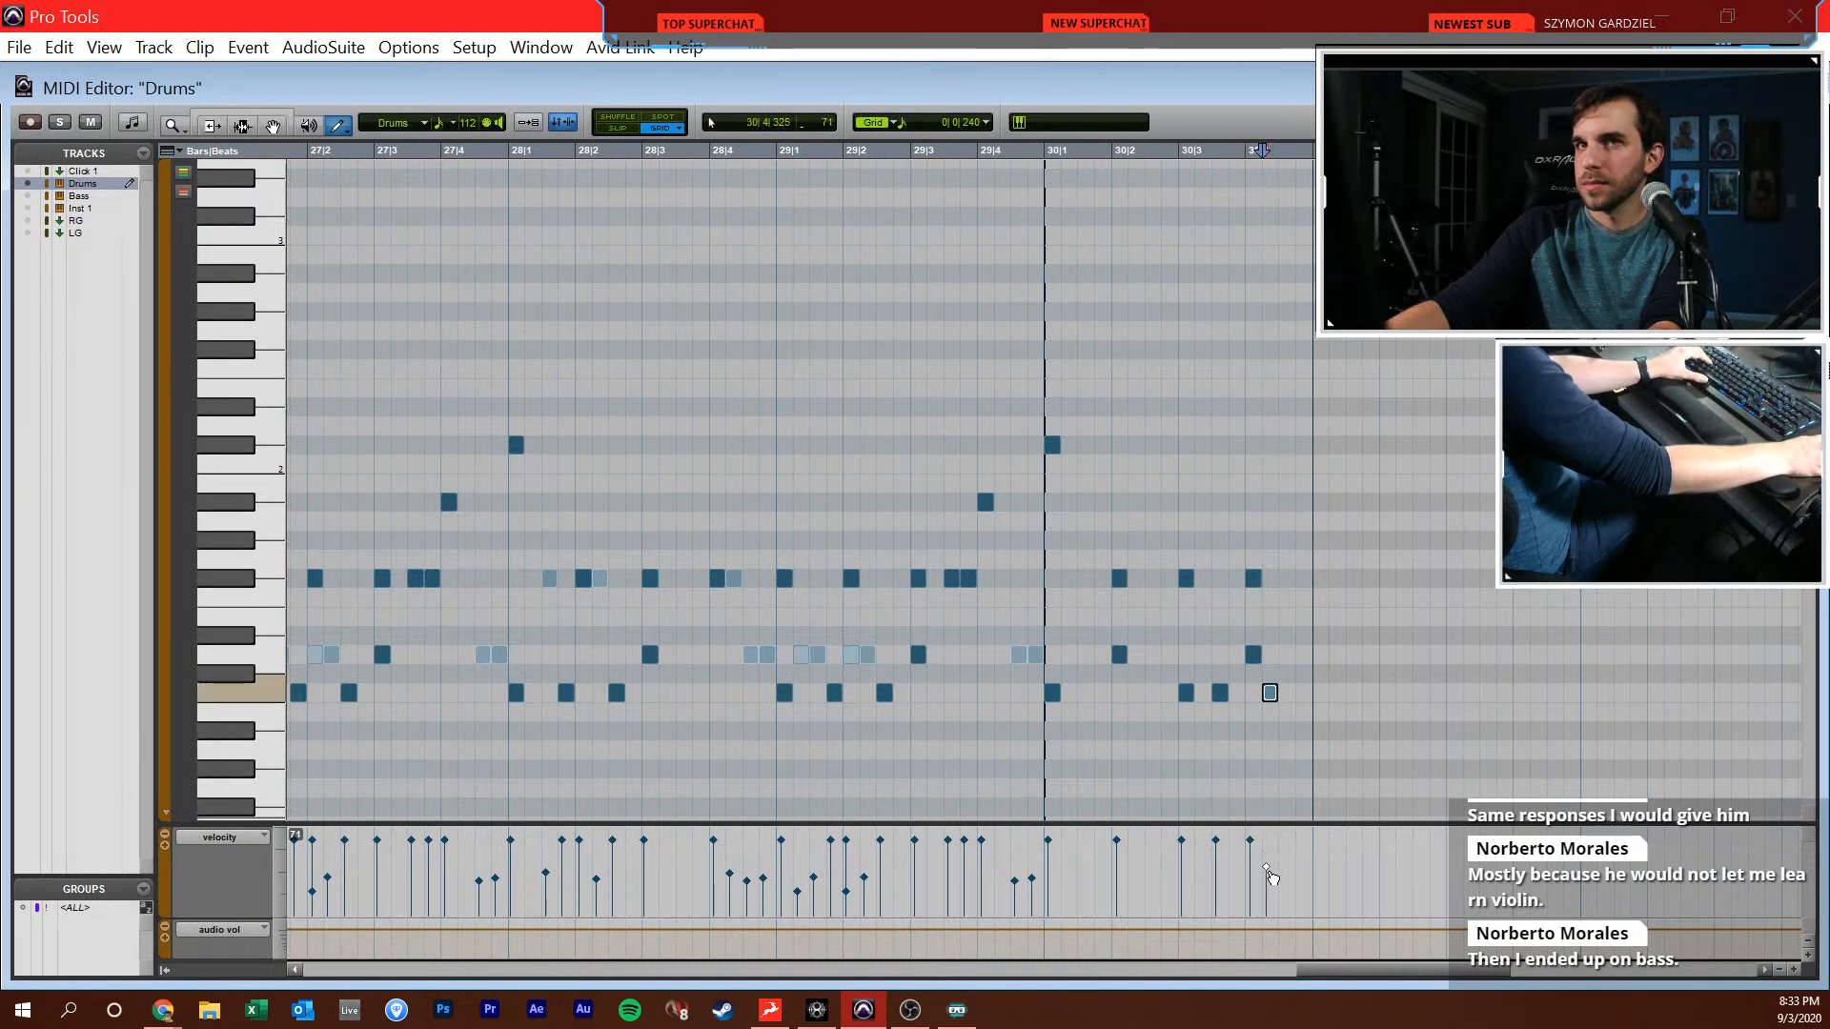
Duplicate the bar 30 drum notes into bar 31 and transpose the copied C#2 hit at 31|1 down to F#1
key(F7)
click(960, 688)
drag(1032, 602, 1312, 613)
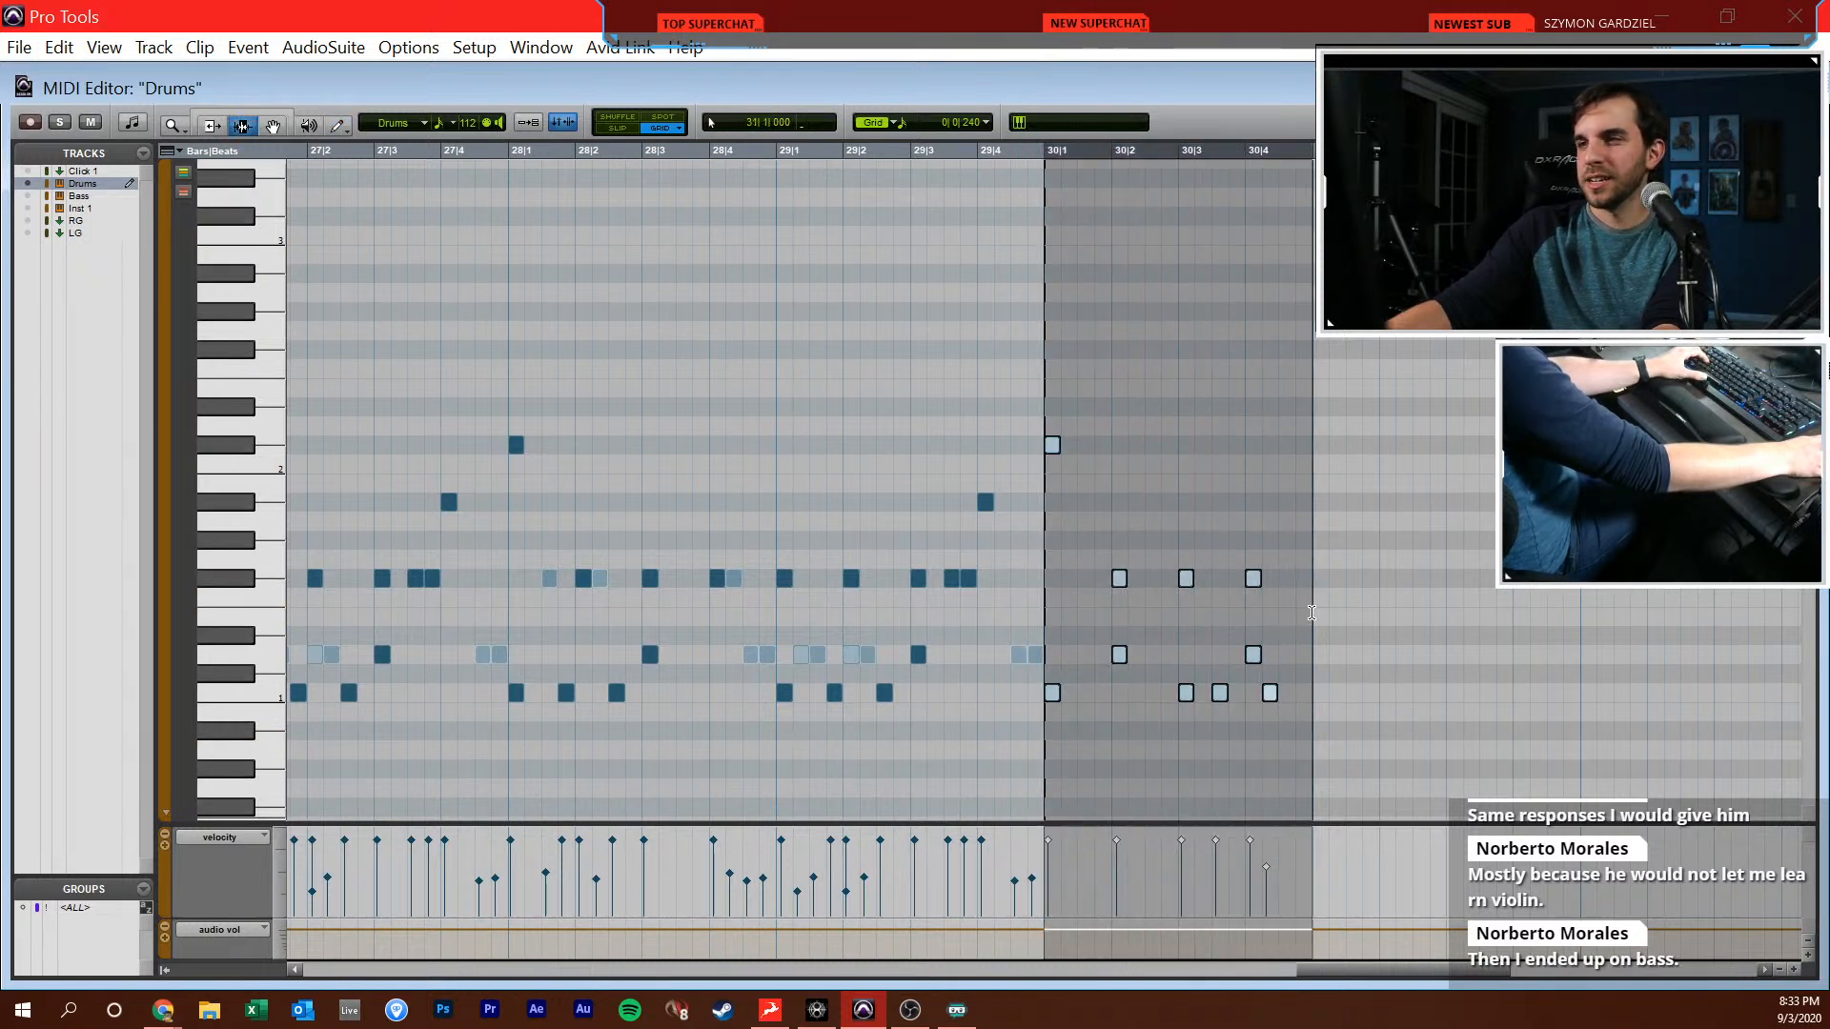
key(ctrl+d)
key(F8)
drag(1360, 413, 1224, 507)
key(Down)
key(Down)
key(Down)
key(Down)
key(Down)
key(Down)
key(Down)
key(F7)
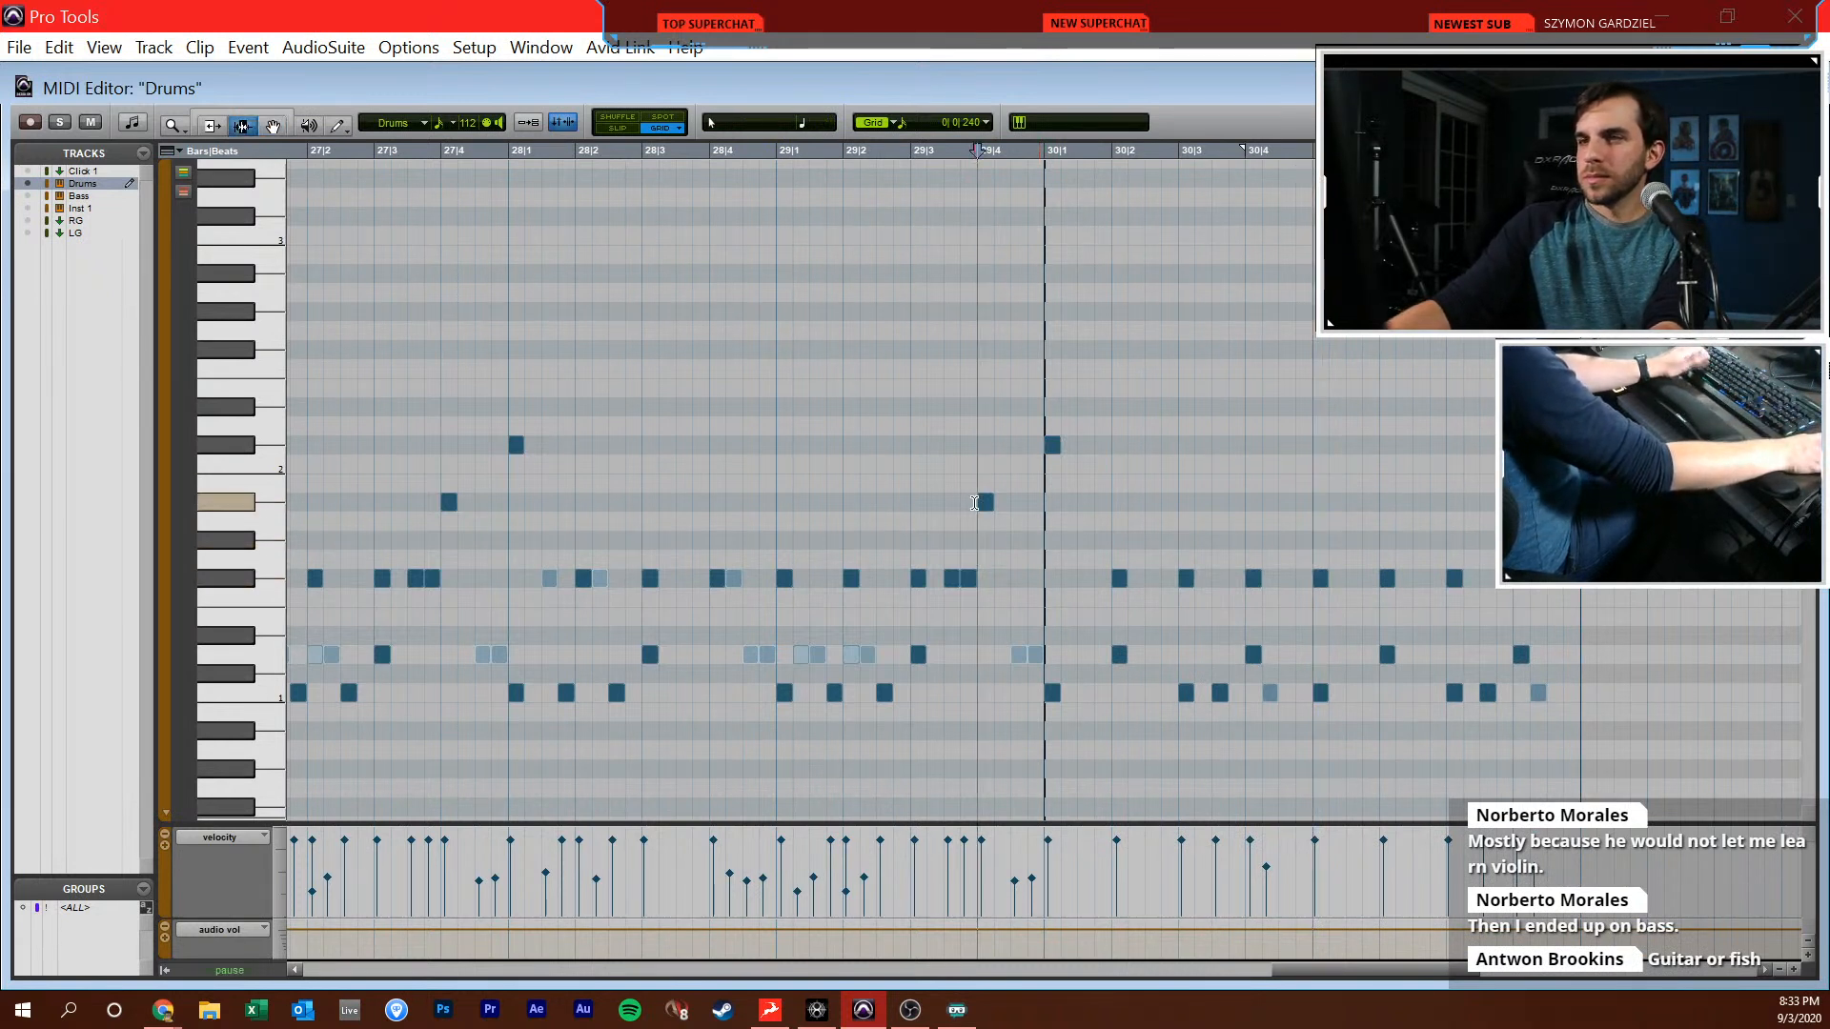
Play back the new groove and duplicate the drum notes of bars 30 and 31 into bars 32 and 33
key(space)
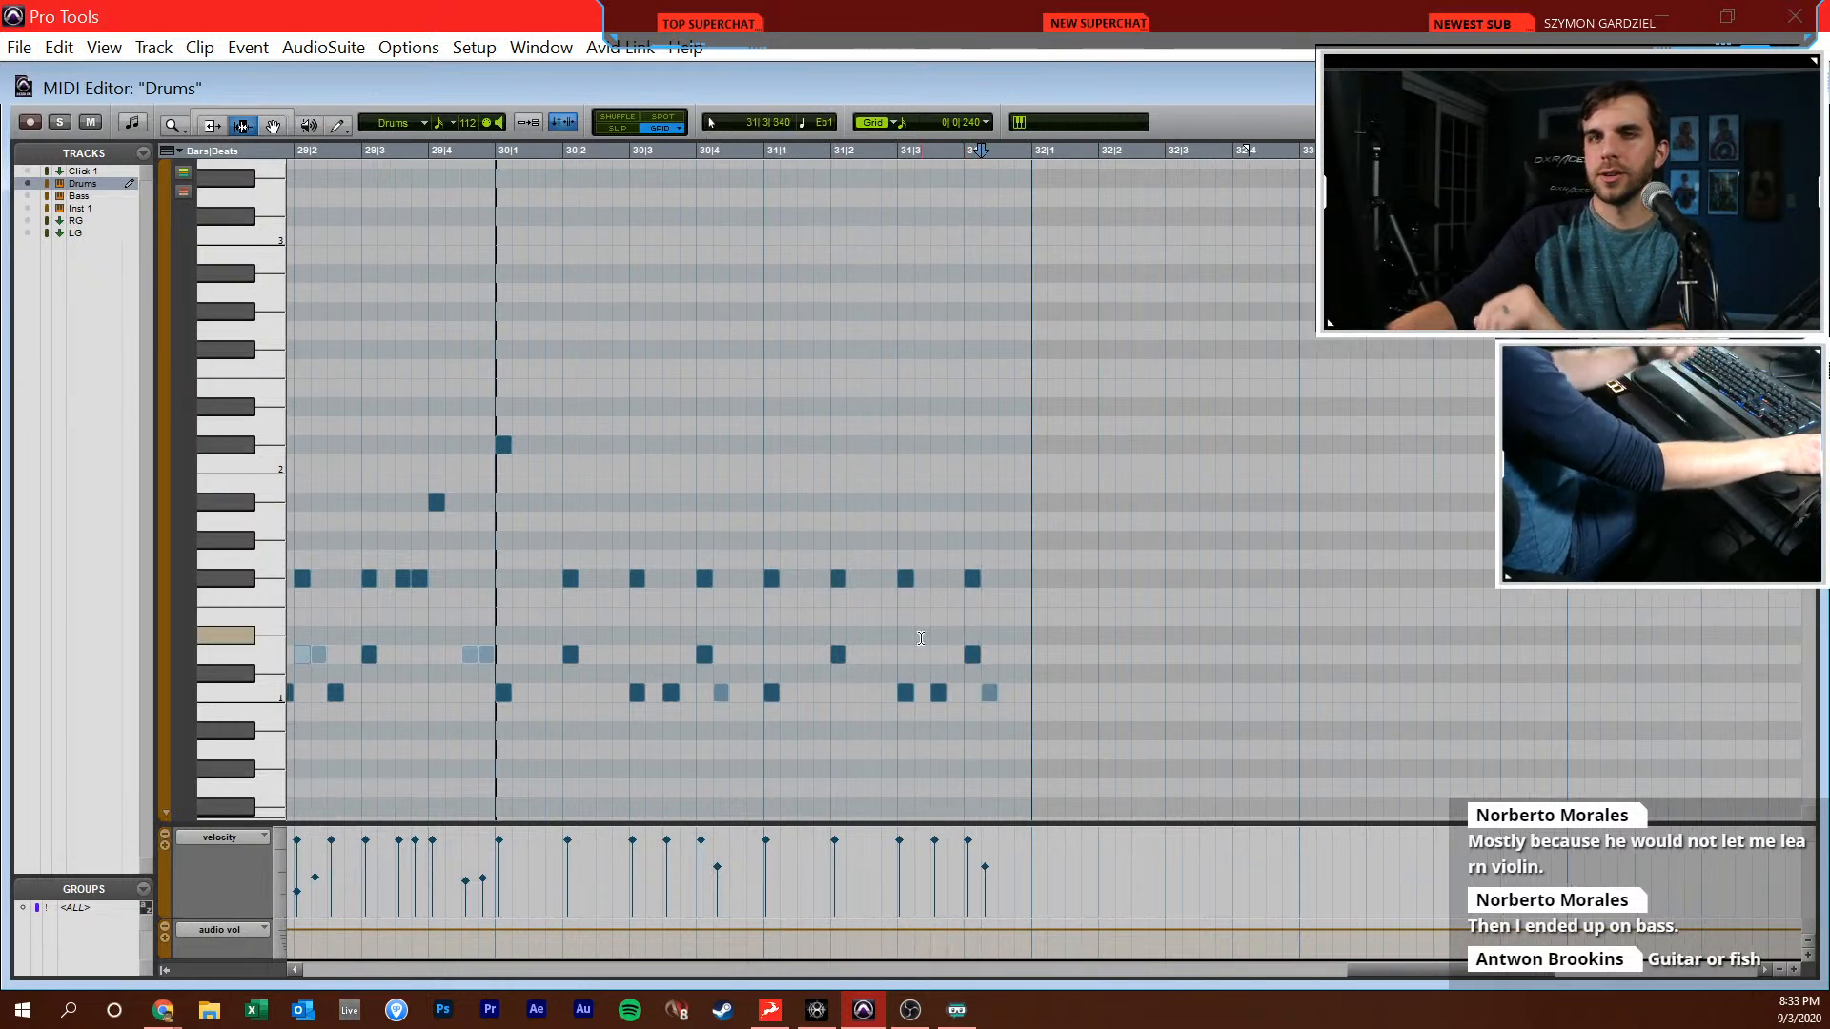
key(space)
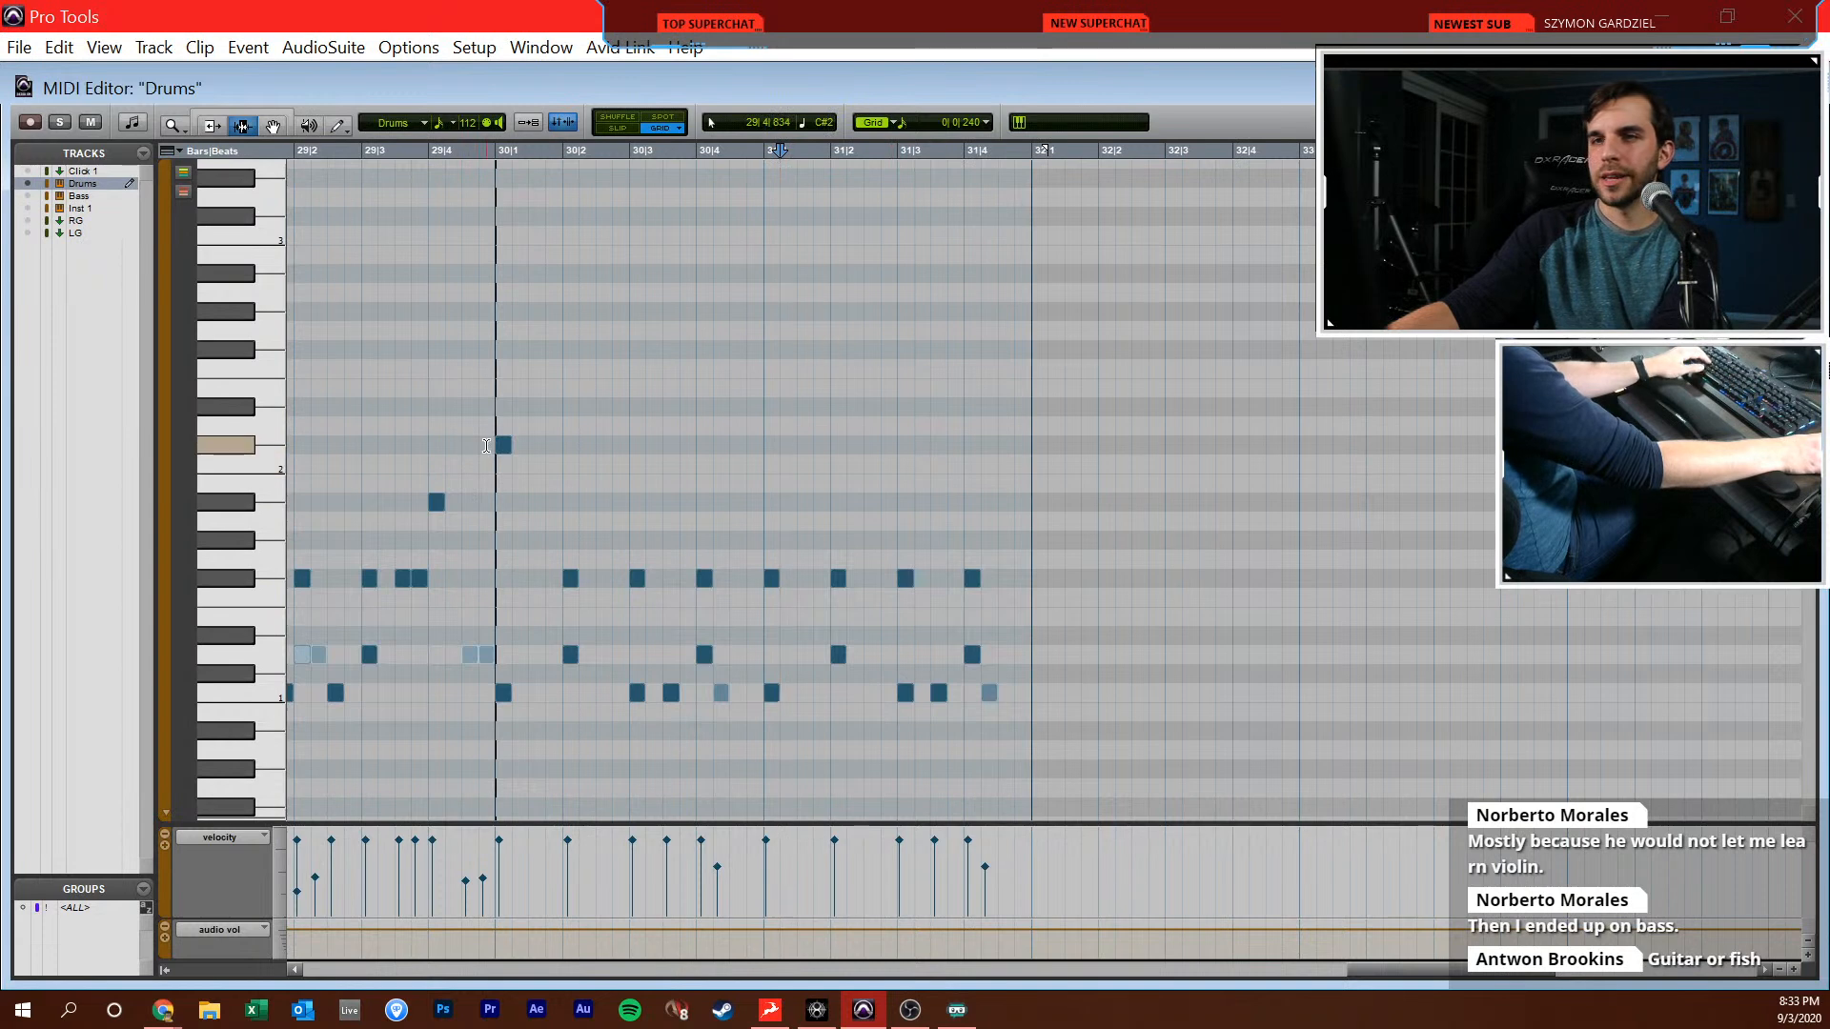
key(space)
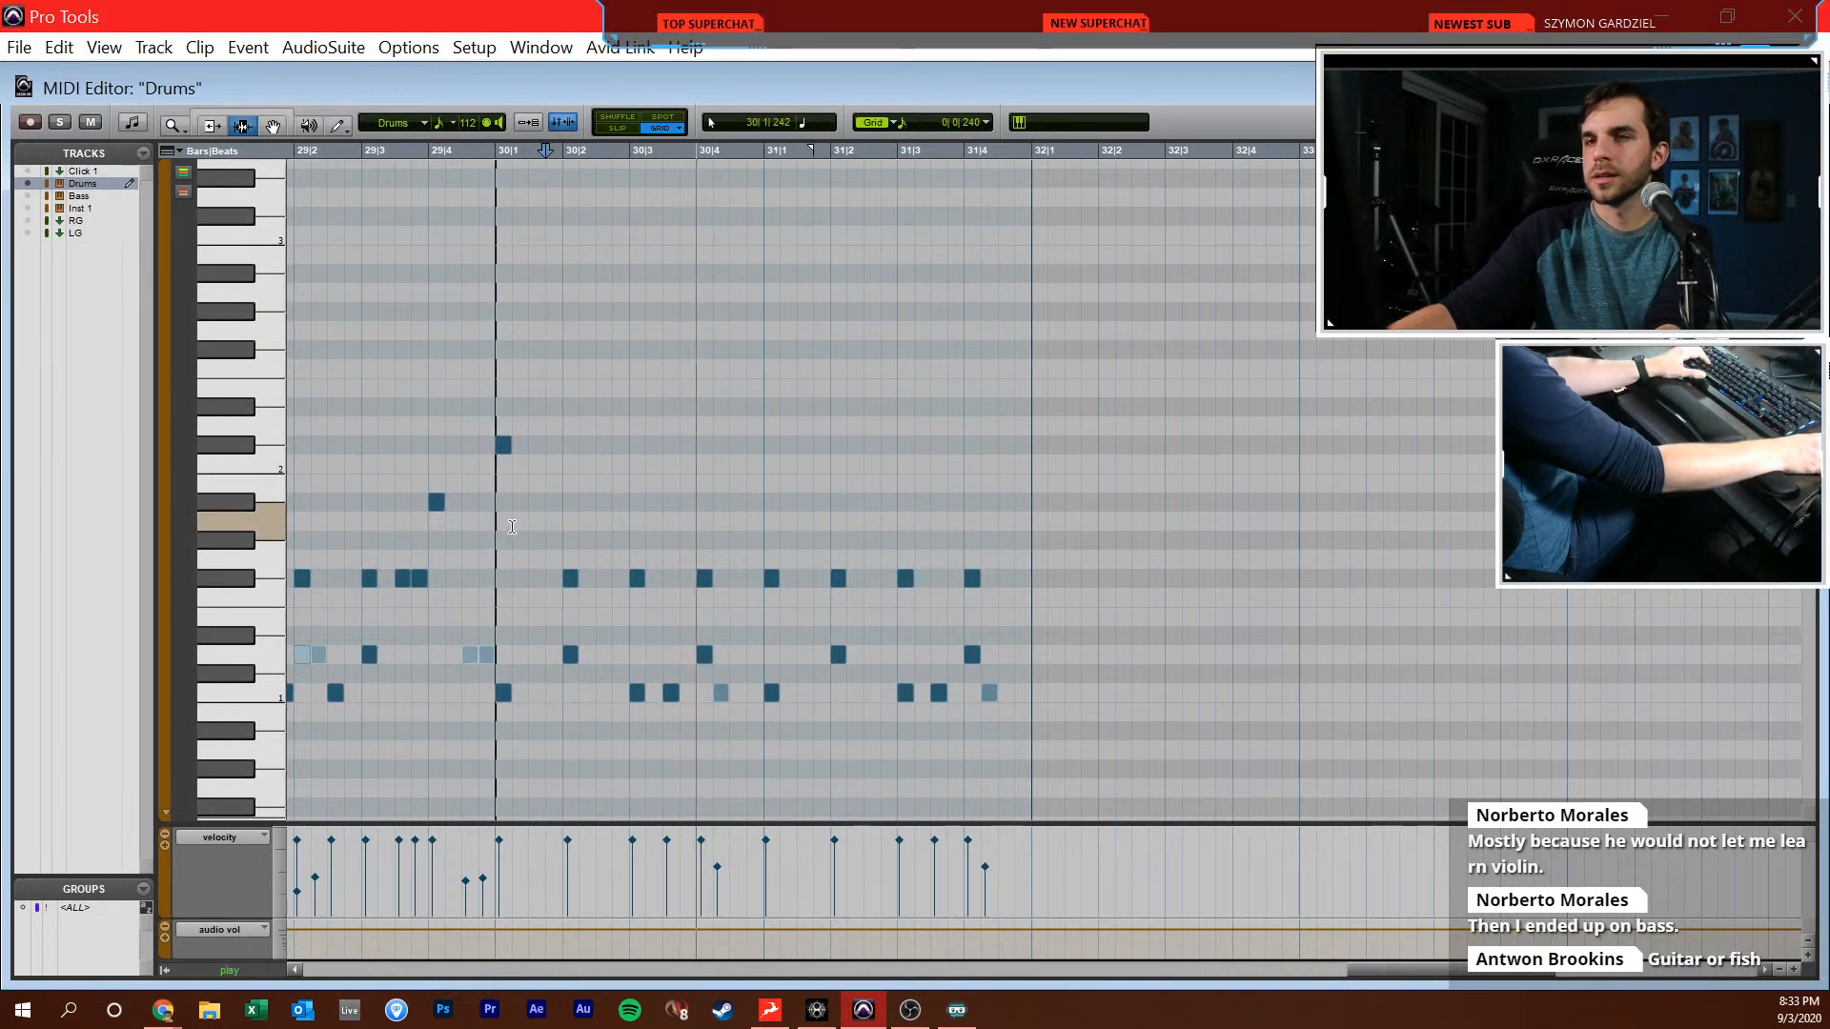
mouse_move(512, 527)
mouse_down()
mouse_move(1044, 448)
mouse_move(1029, 435)
mouse_up()
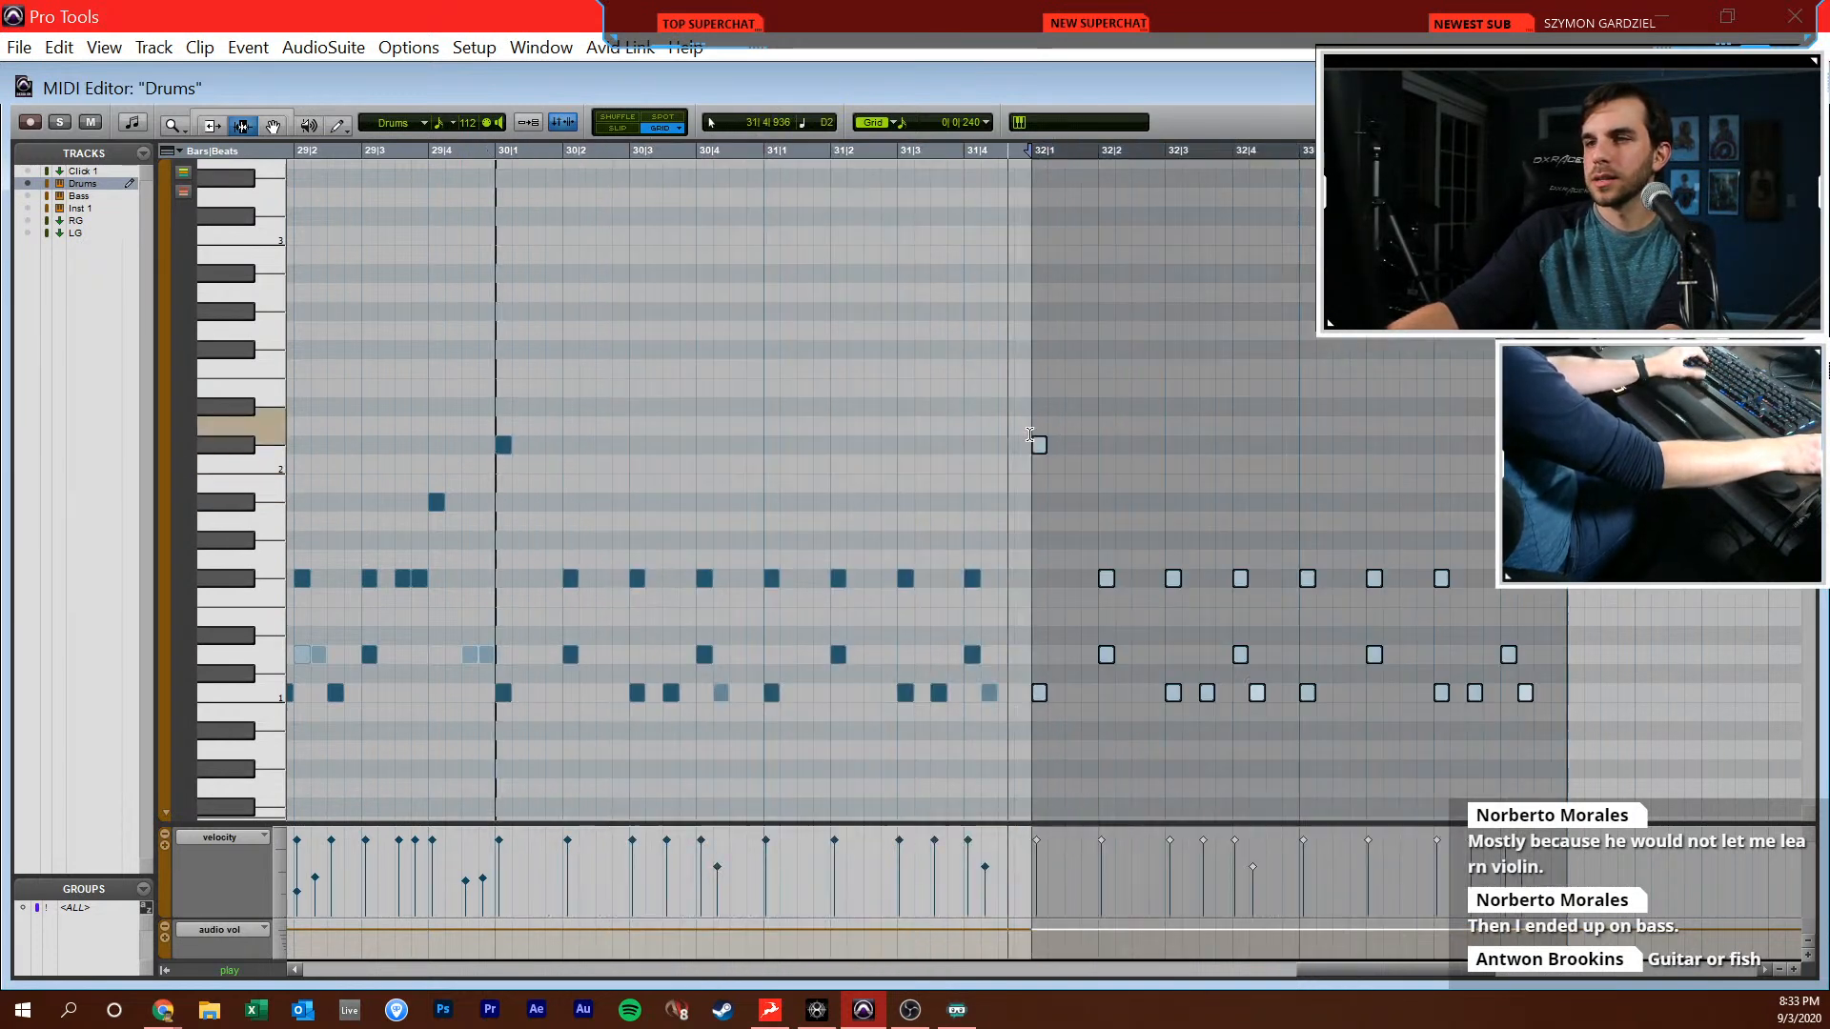
key(ctrl+d)
scroll(1030, 434, right, 7)
drag(842, 625, 827, 631)
key(F10)
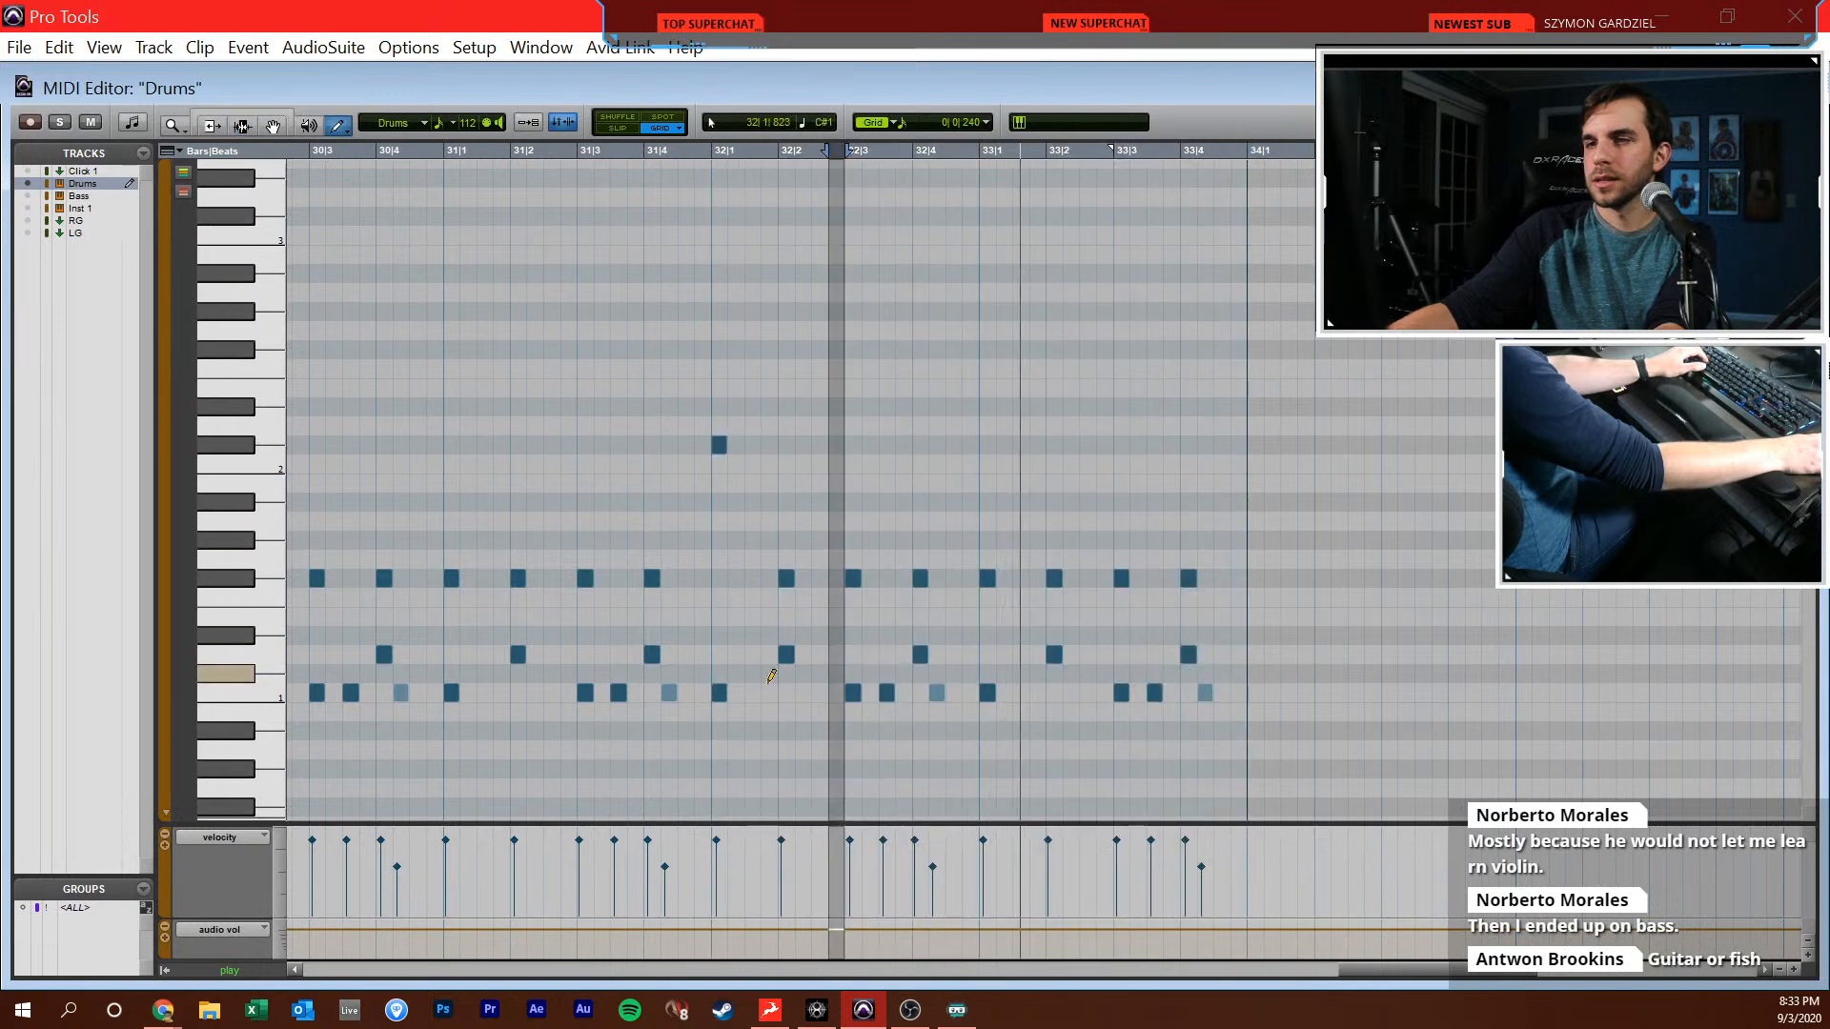
alt+click(997, 648)
key(space)
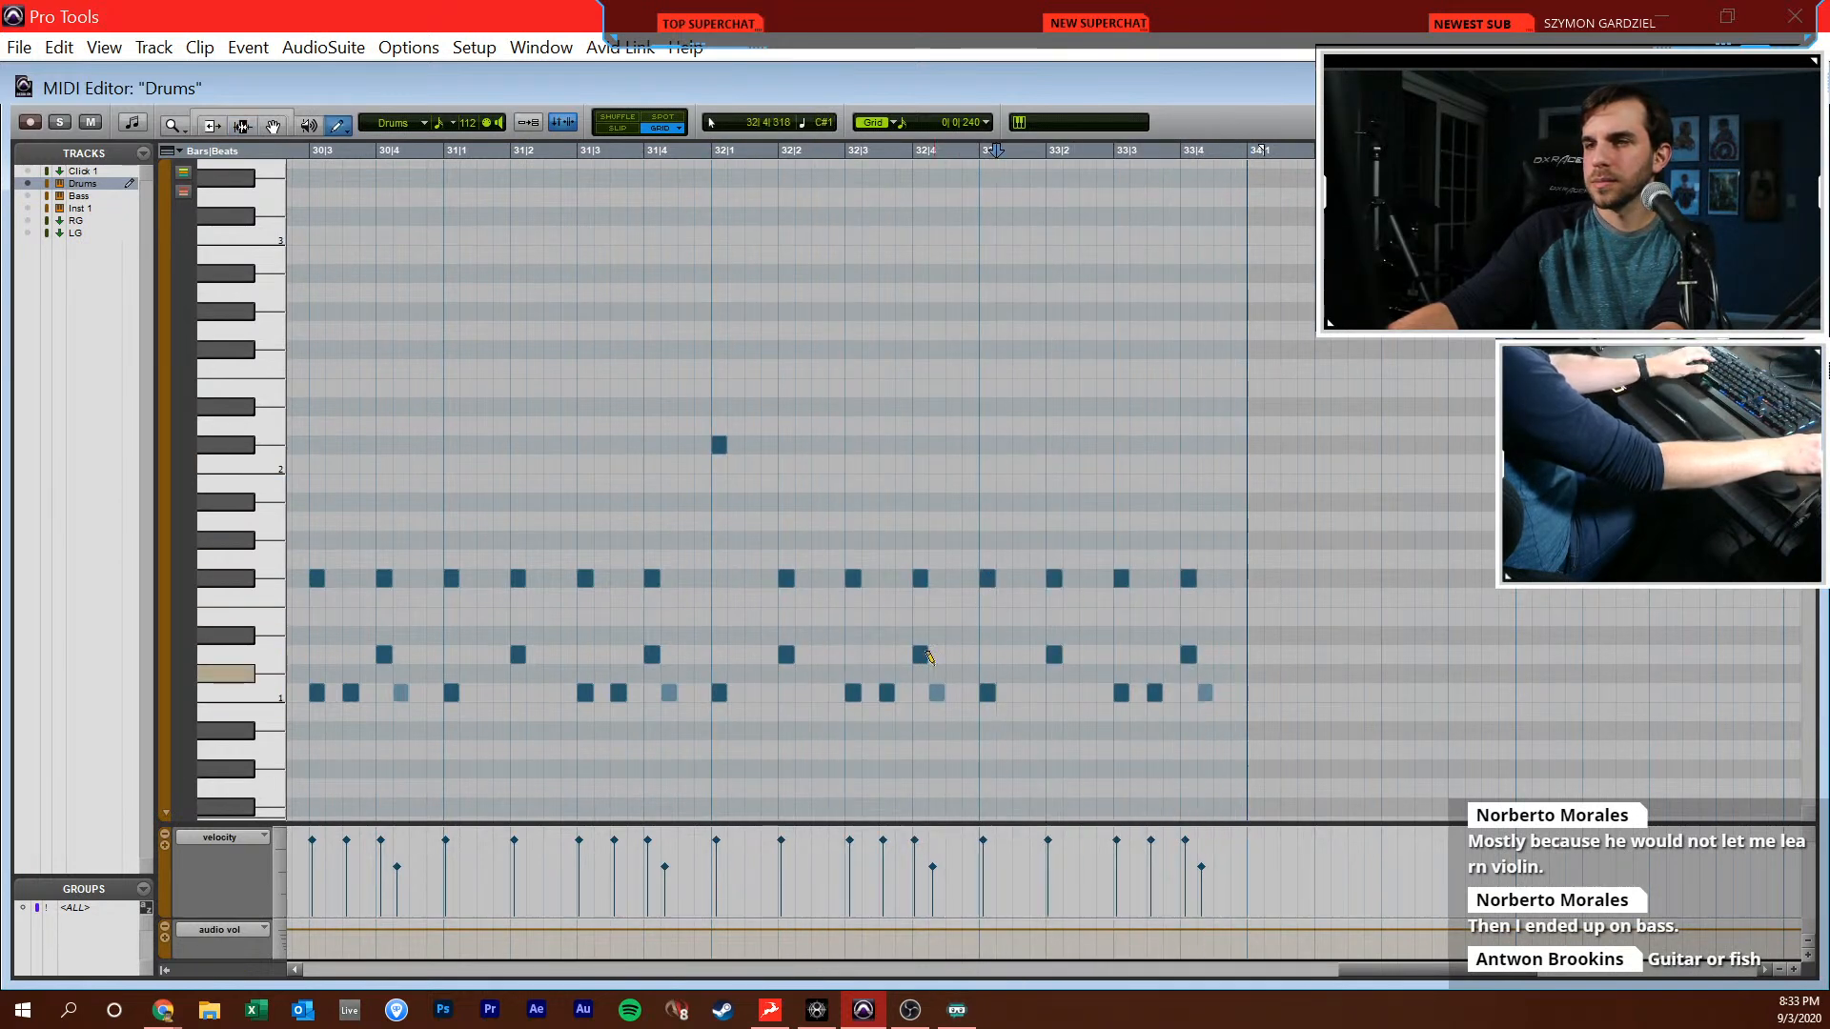
Transpose all F#1 hits in bars 30 through 33 up to Eb2
key(r)
key(F8)
drag(1212, 552, 620, 584)
key(Up)
key(Up)
key(Up)
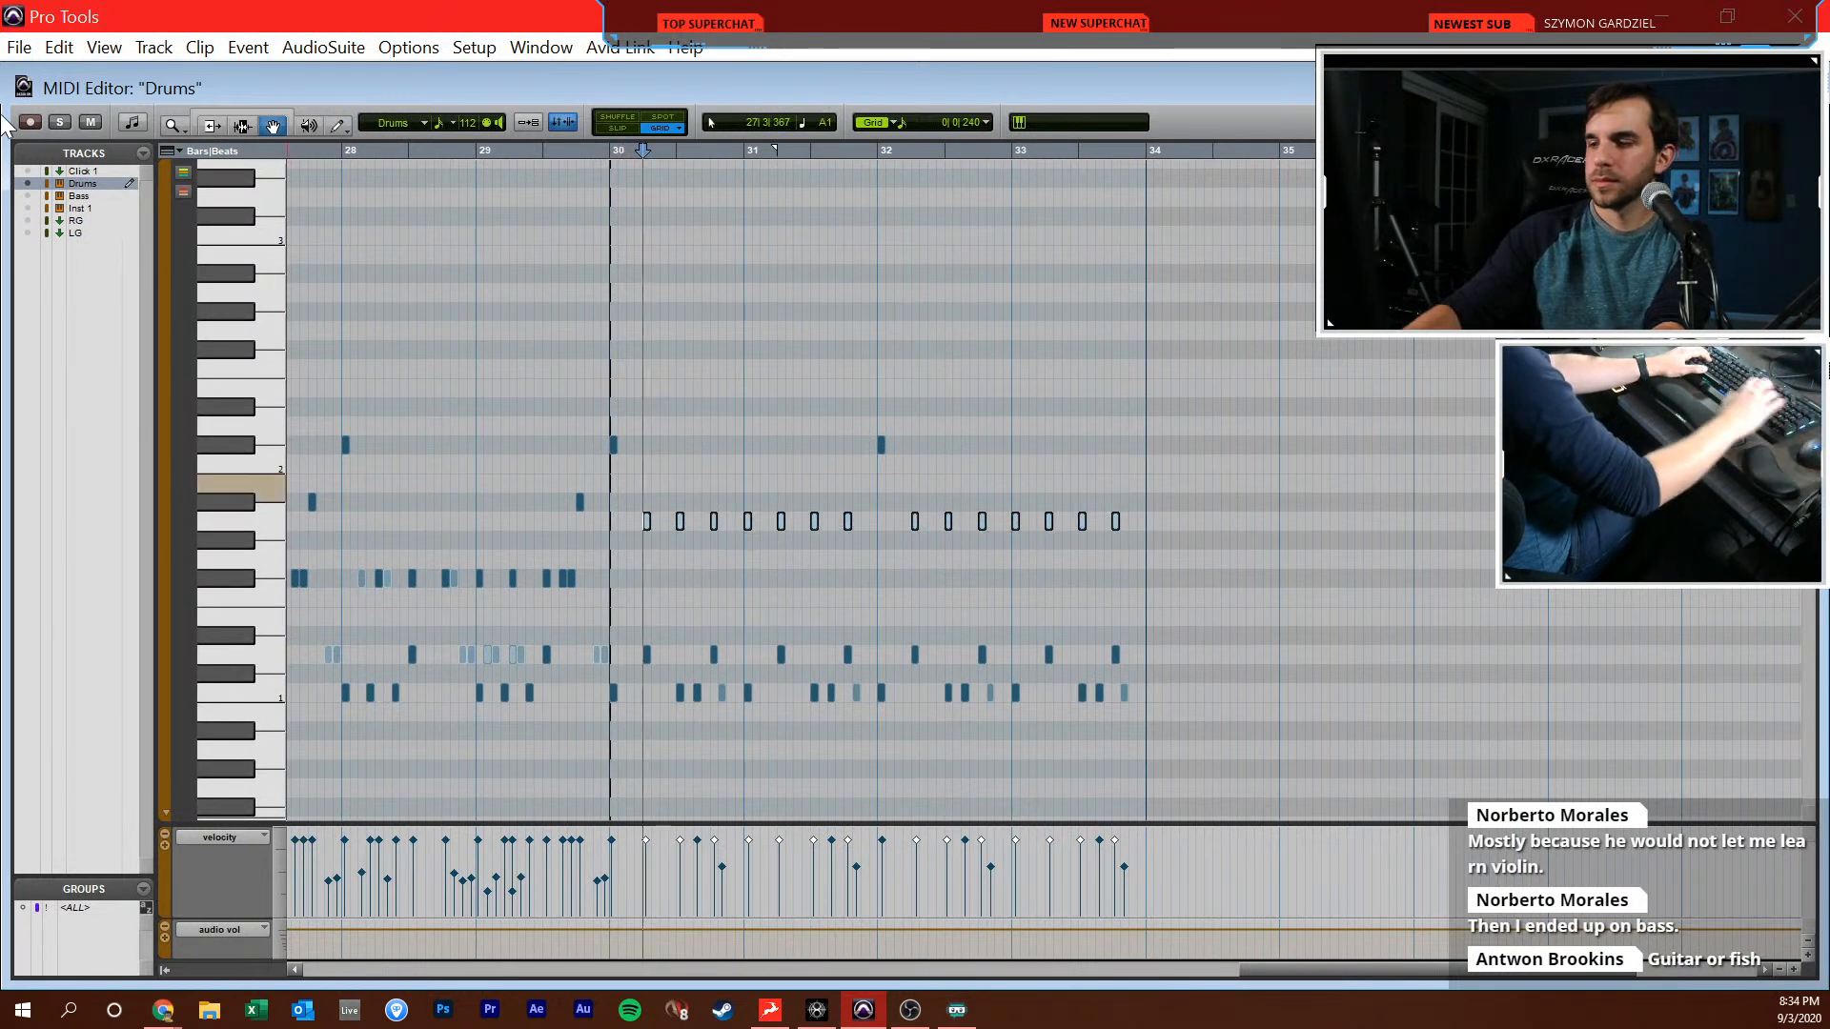
key(Up)
key(Up)
key(Up)
key(Up)
key(Up)
key(Up)
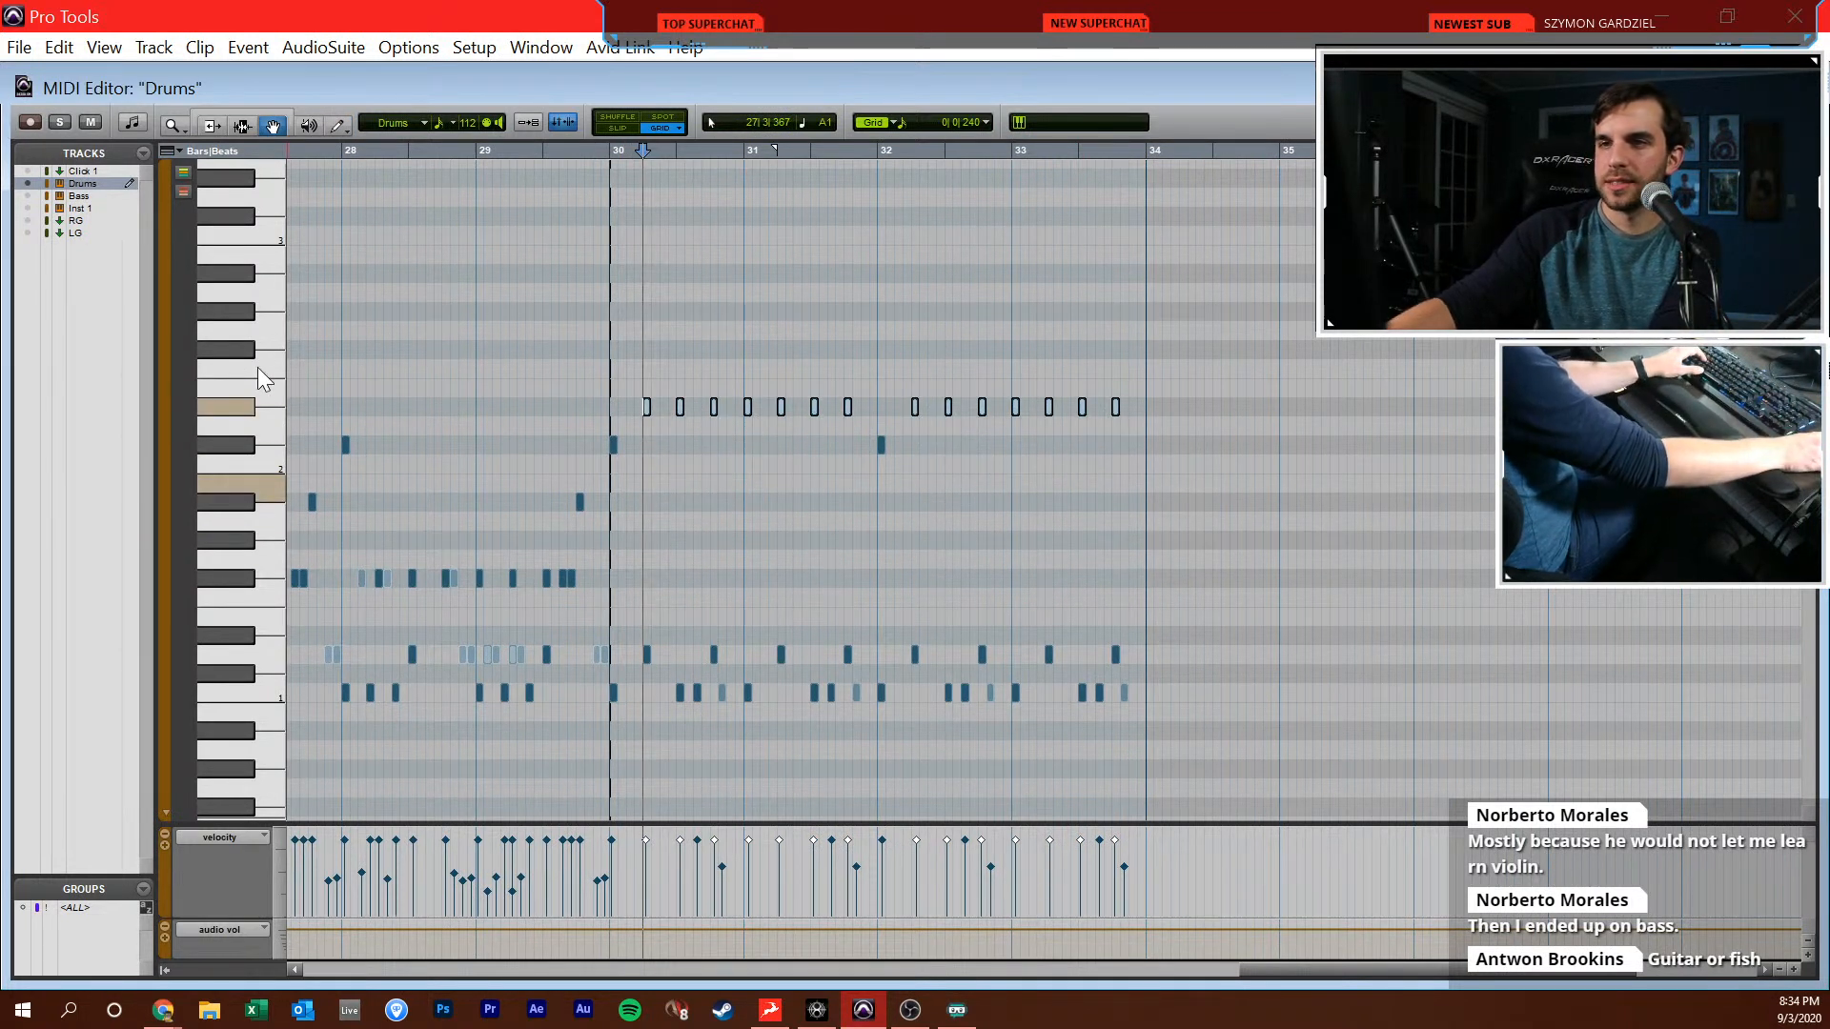
Play back the transposed pattern and add C1 hits at 31|1|720 and 32|1|720
click(517, 353)
key(space)
key(F7)
click(778, 488)
key(t)
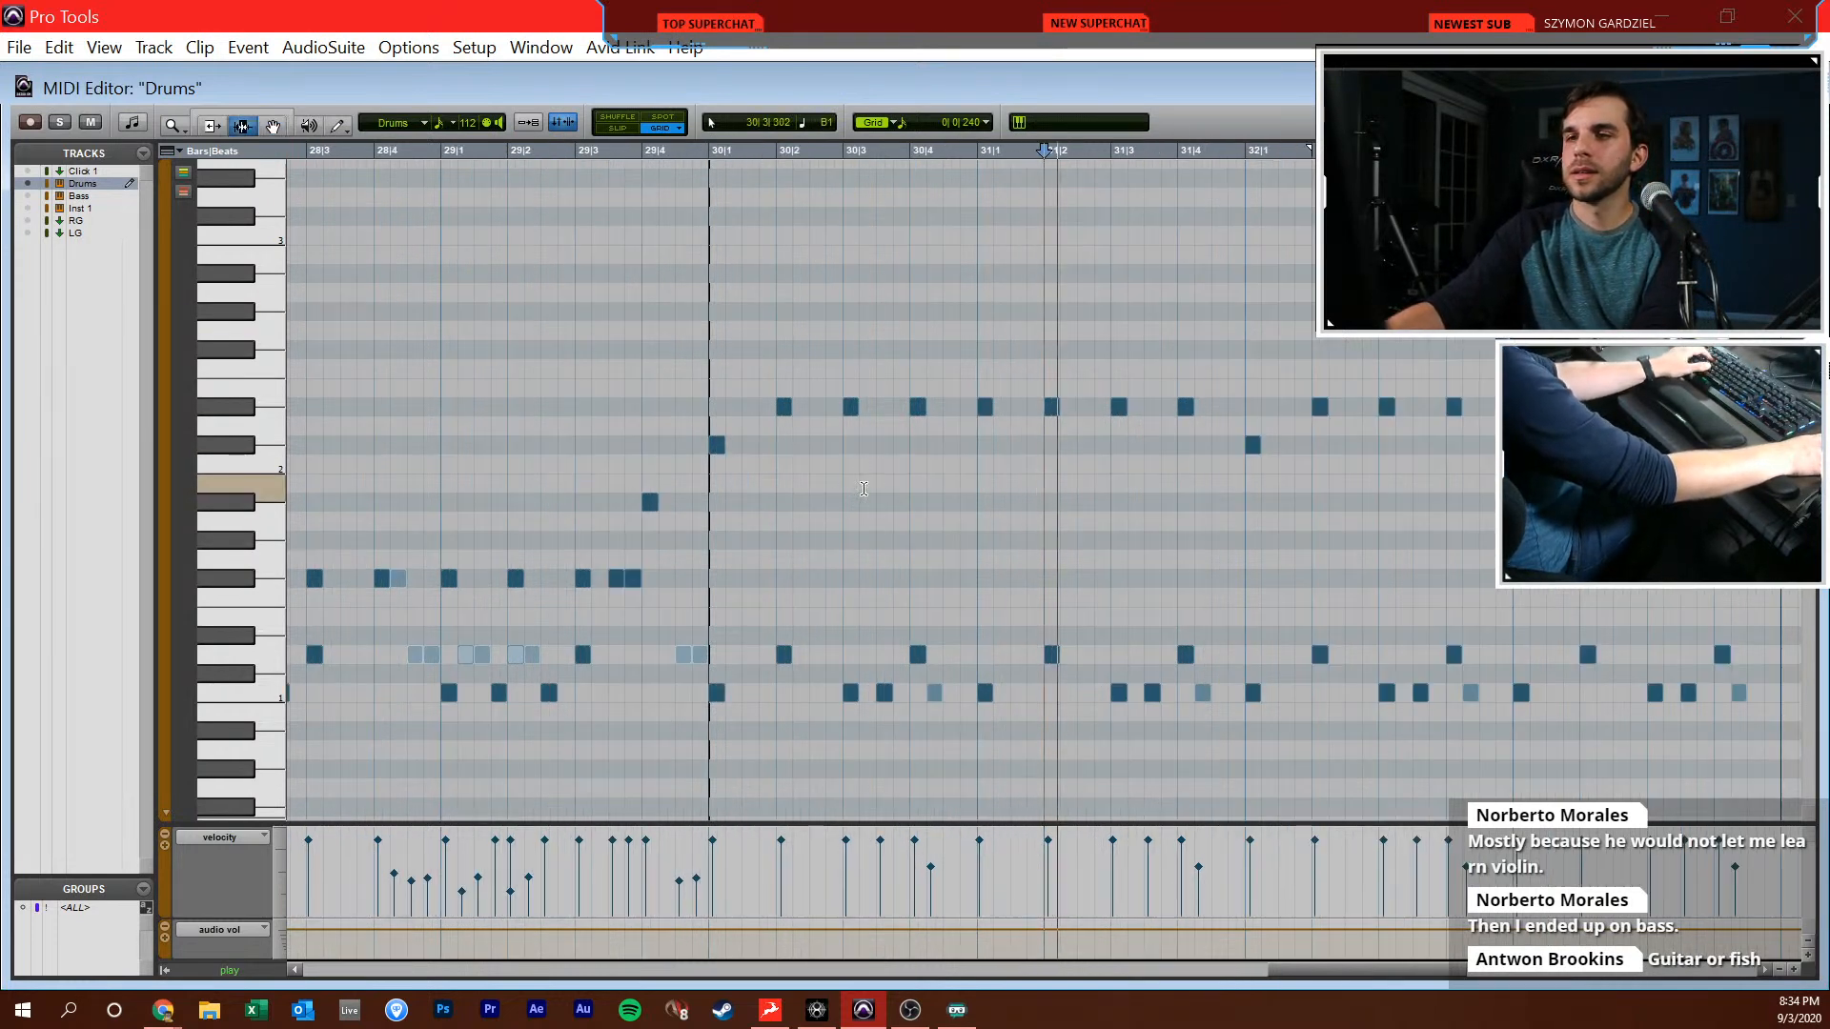
key(F10)
click(806, 693)
click(1074, 693)
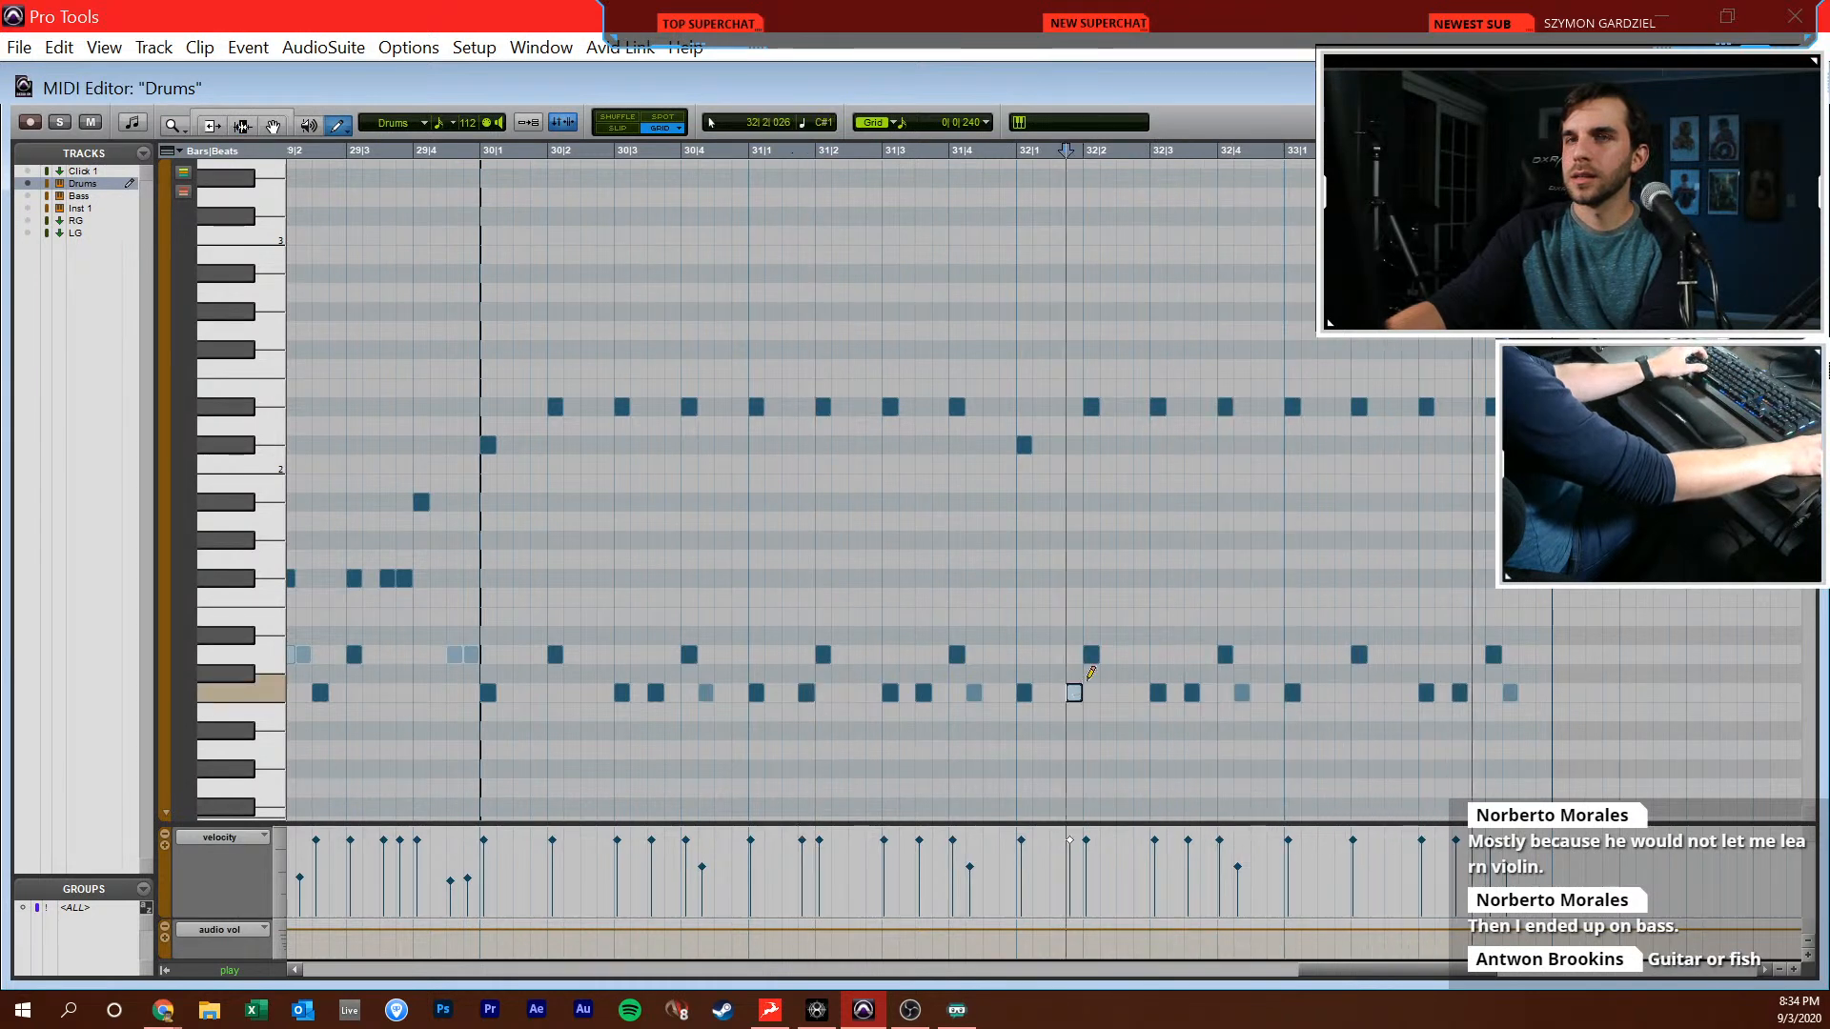
Review the drum part from bar 28 through bar 33, checking the transition into the new groove at bar 30
scroll(1090, 565, down, 1)
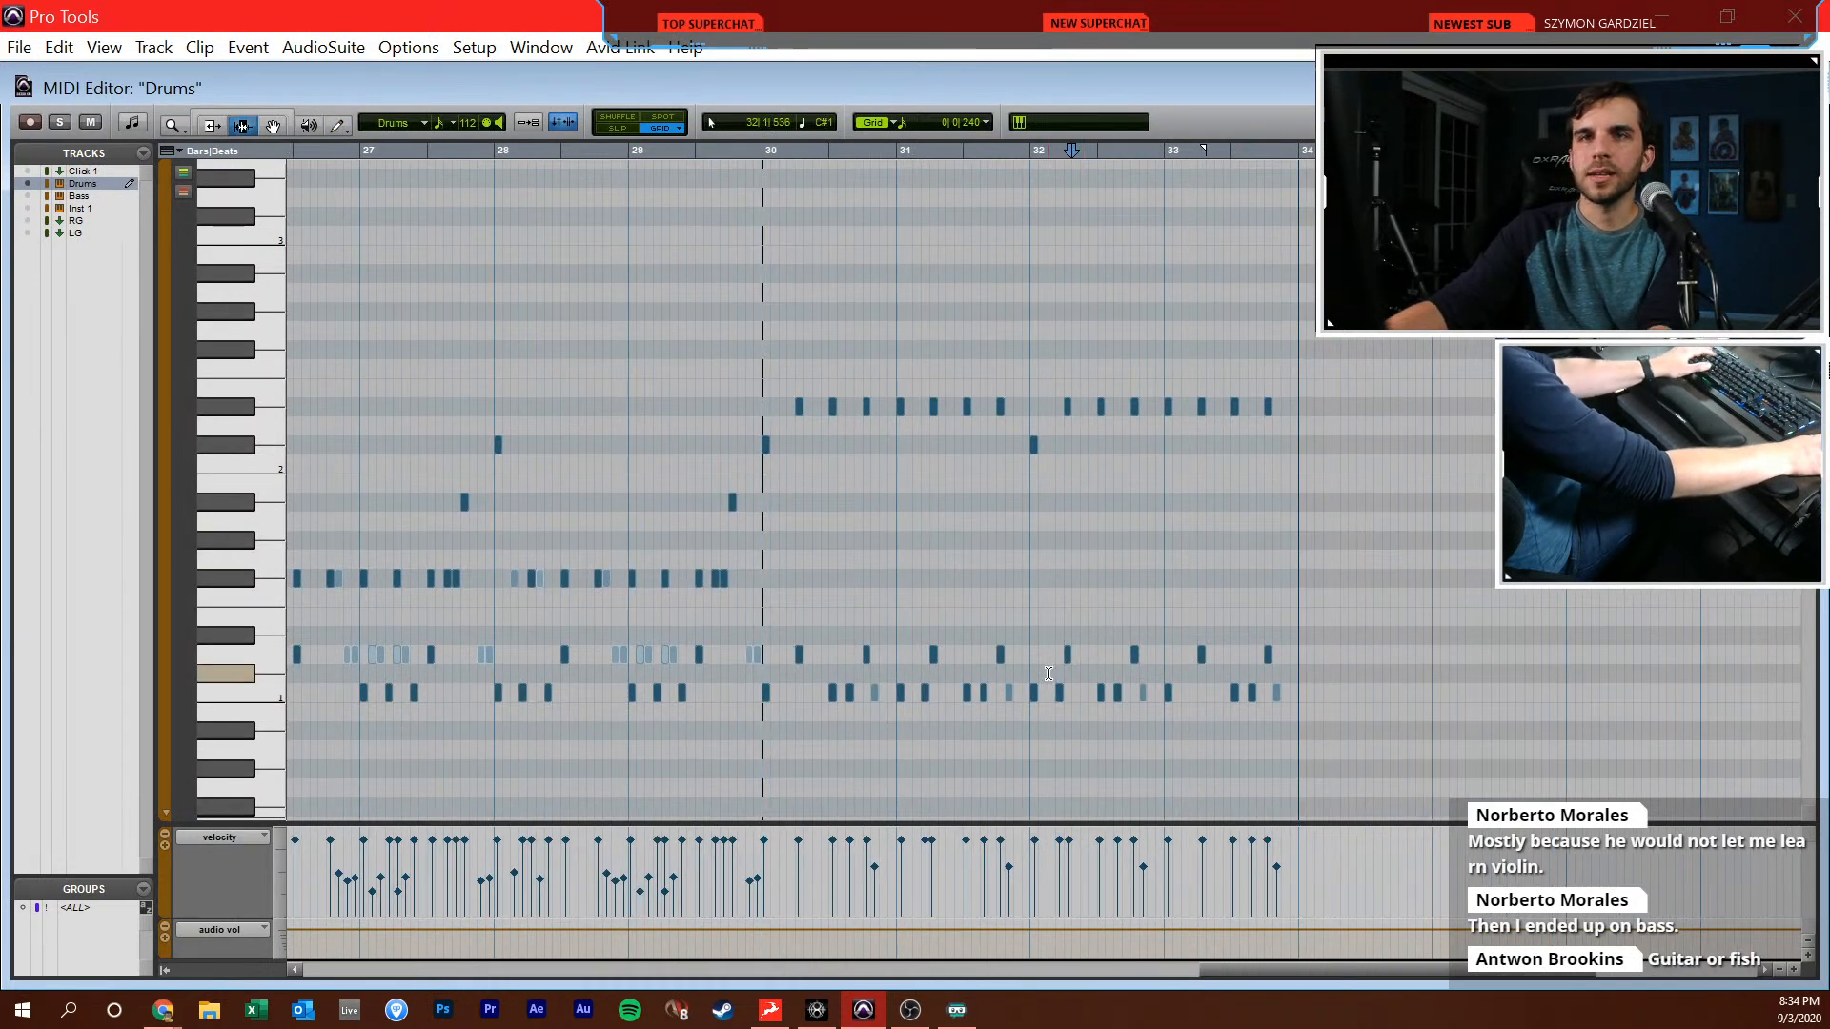
key(F7)
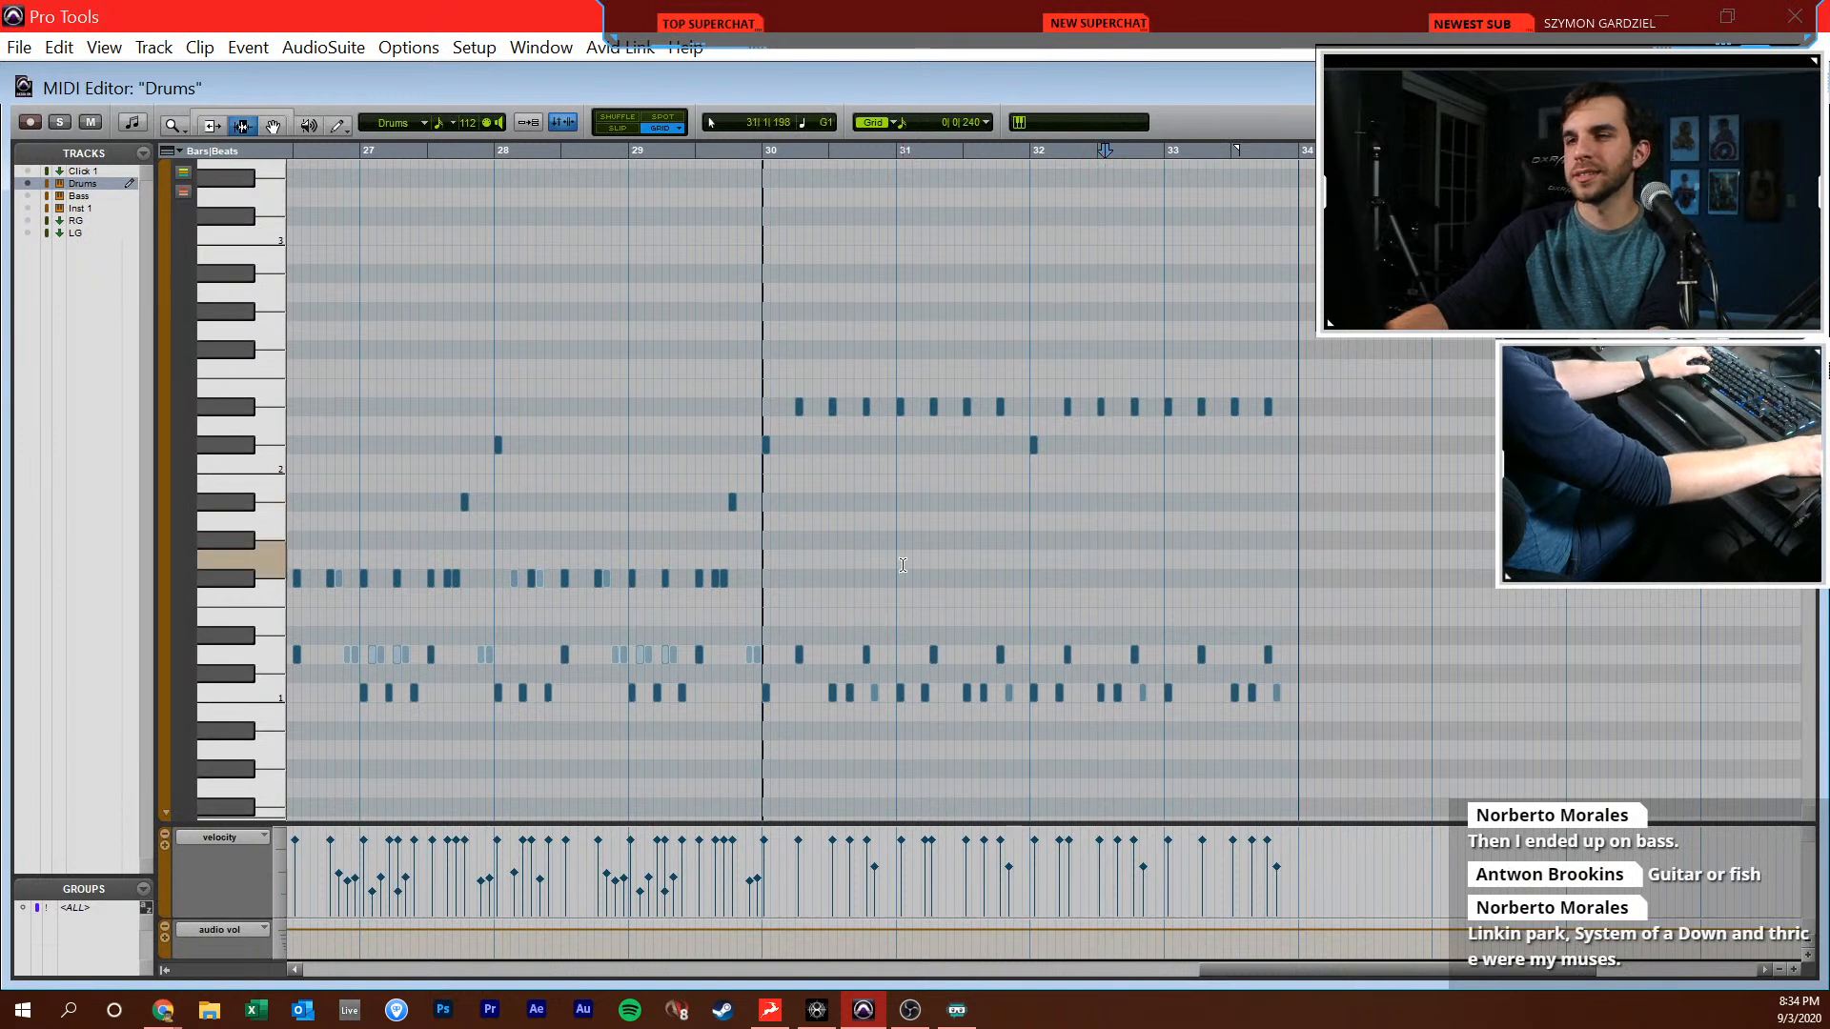
click(757, 475)
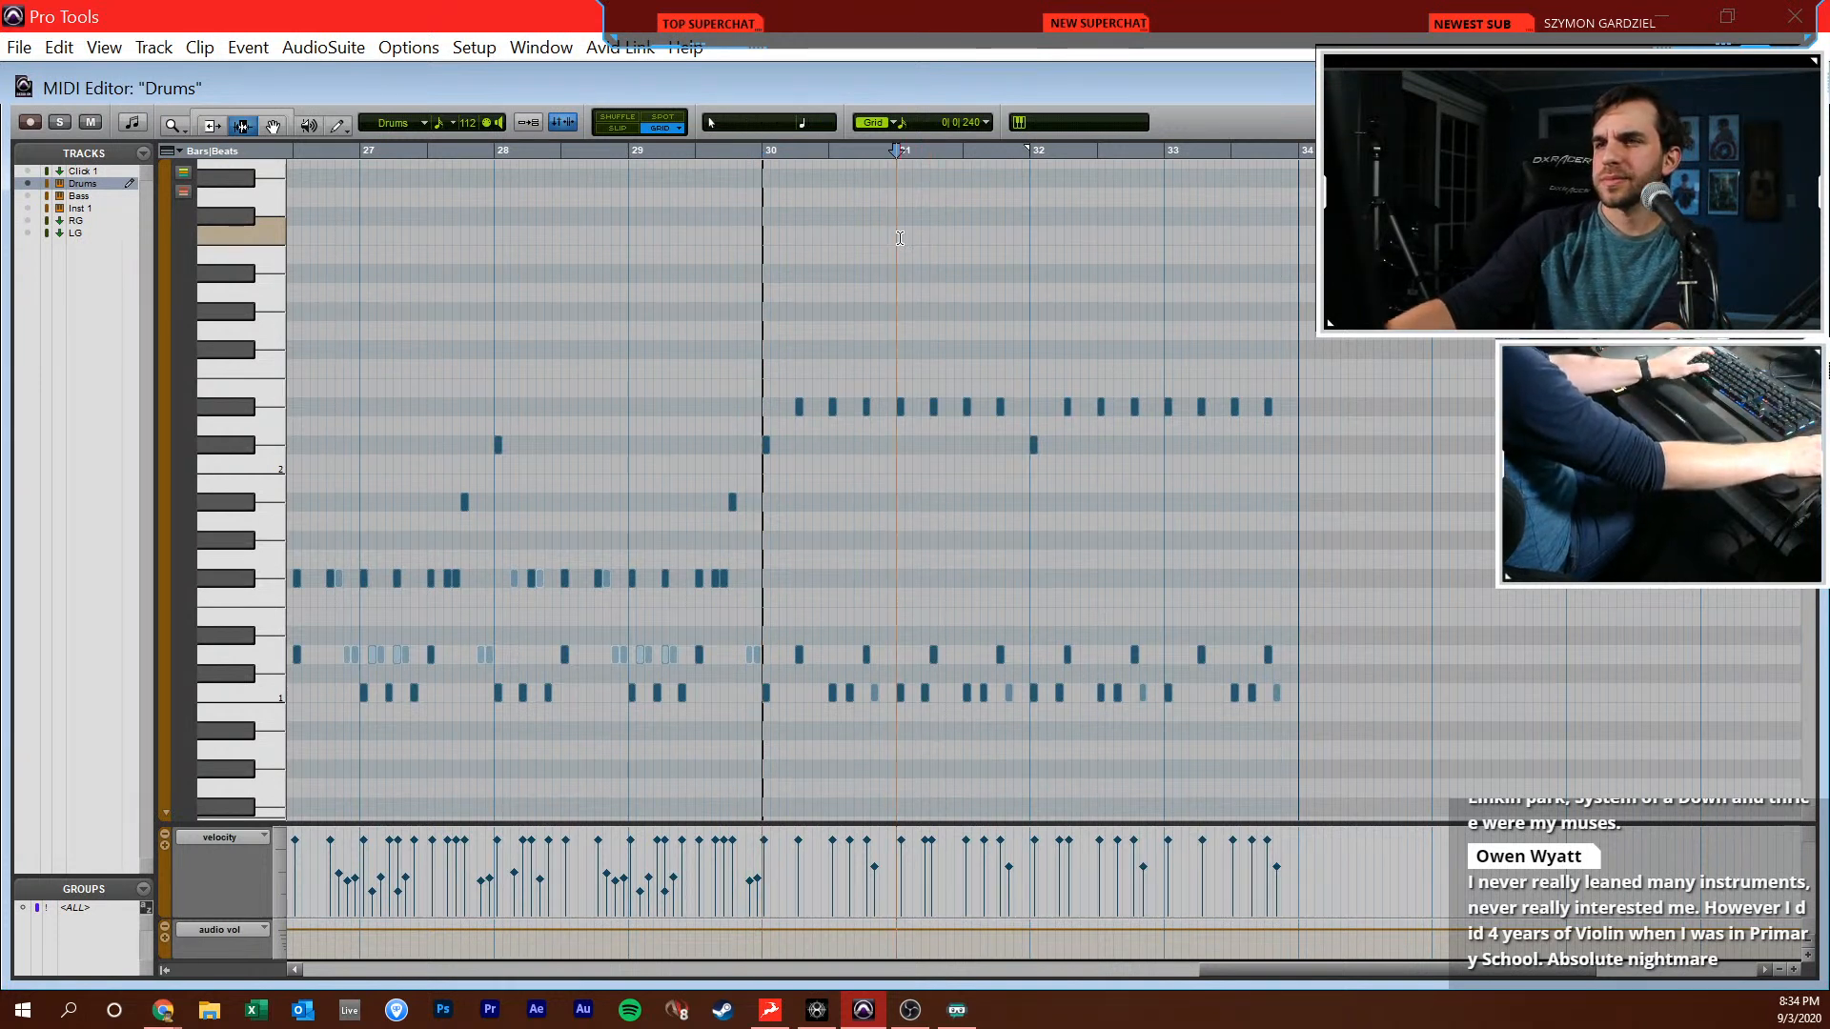
scroll(903, 305, right, 1)
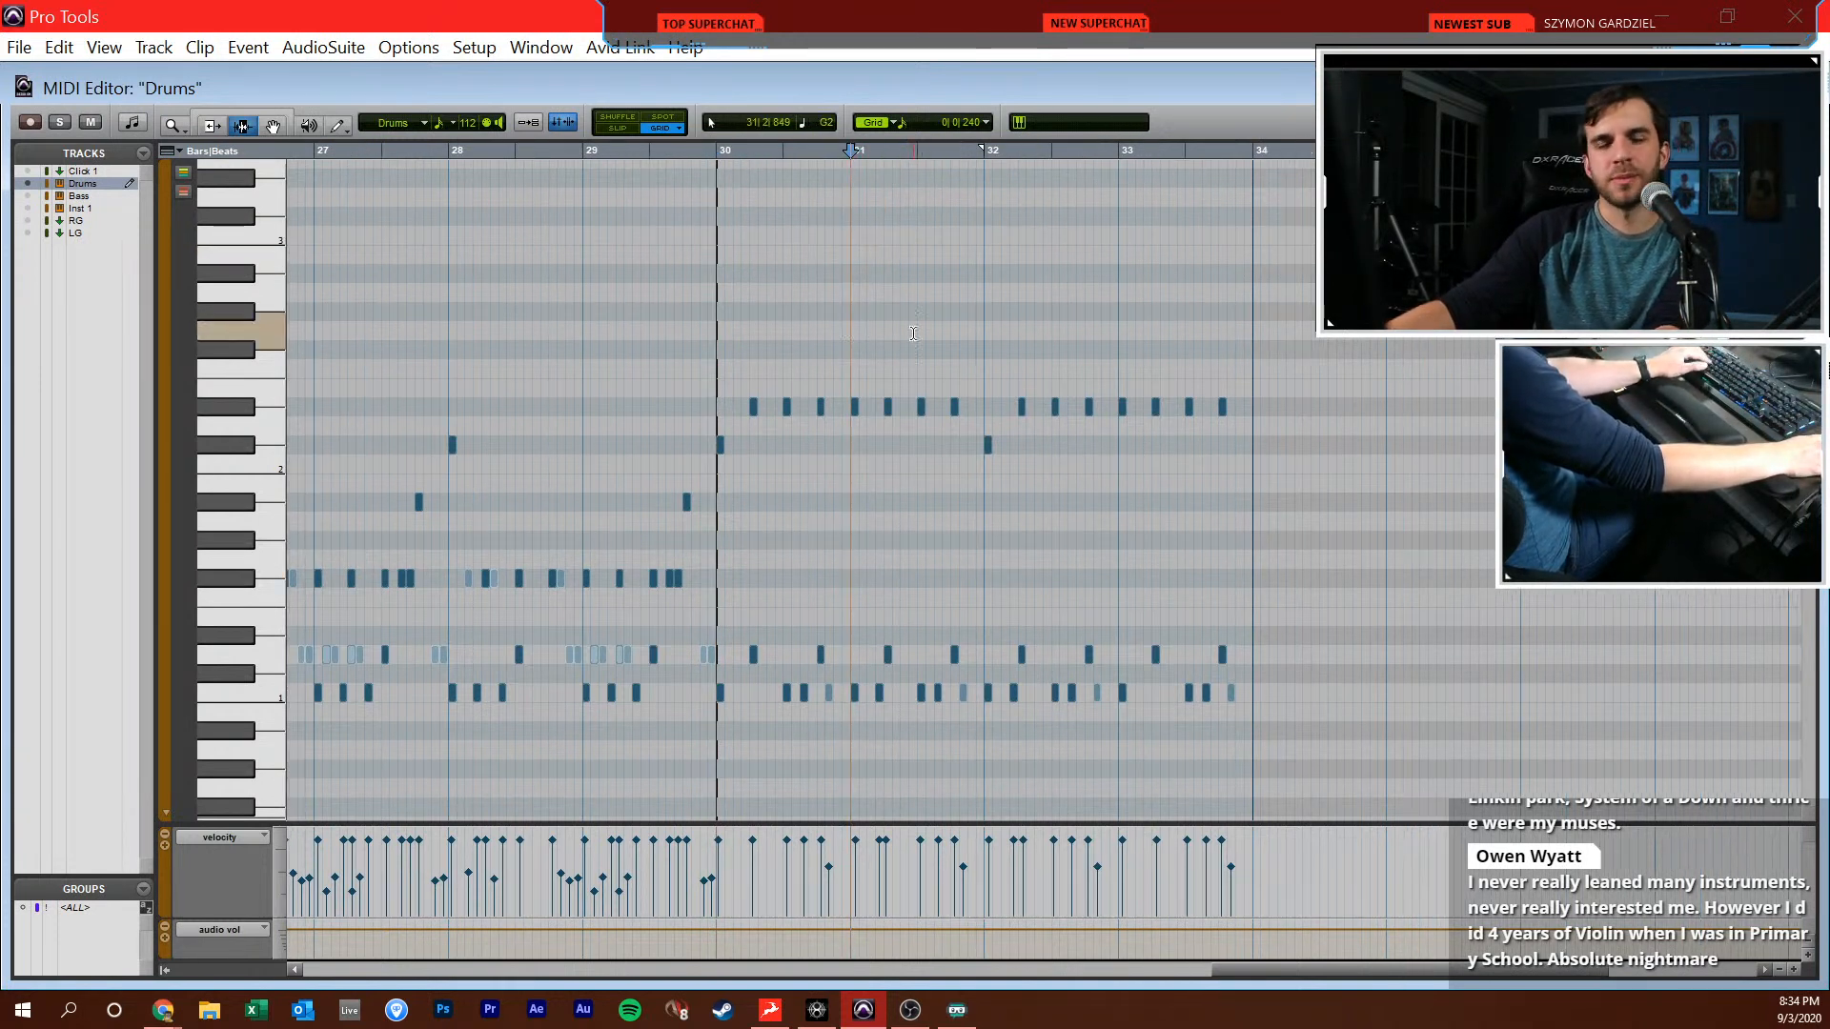
scroll(915, 351, up, 2)
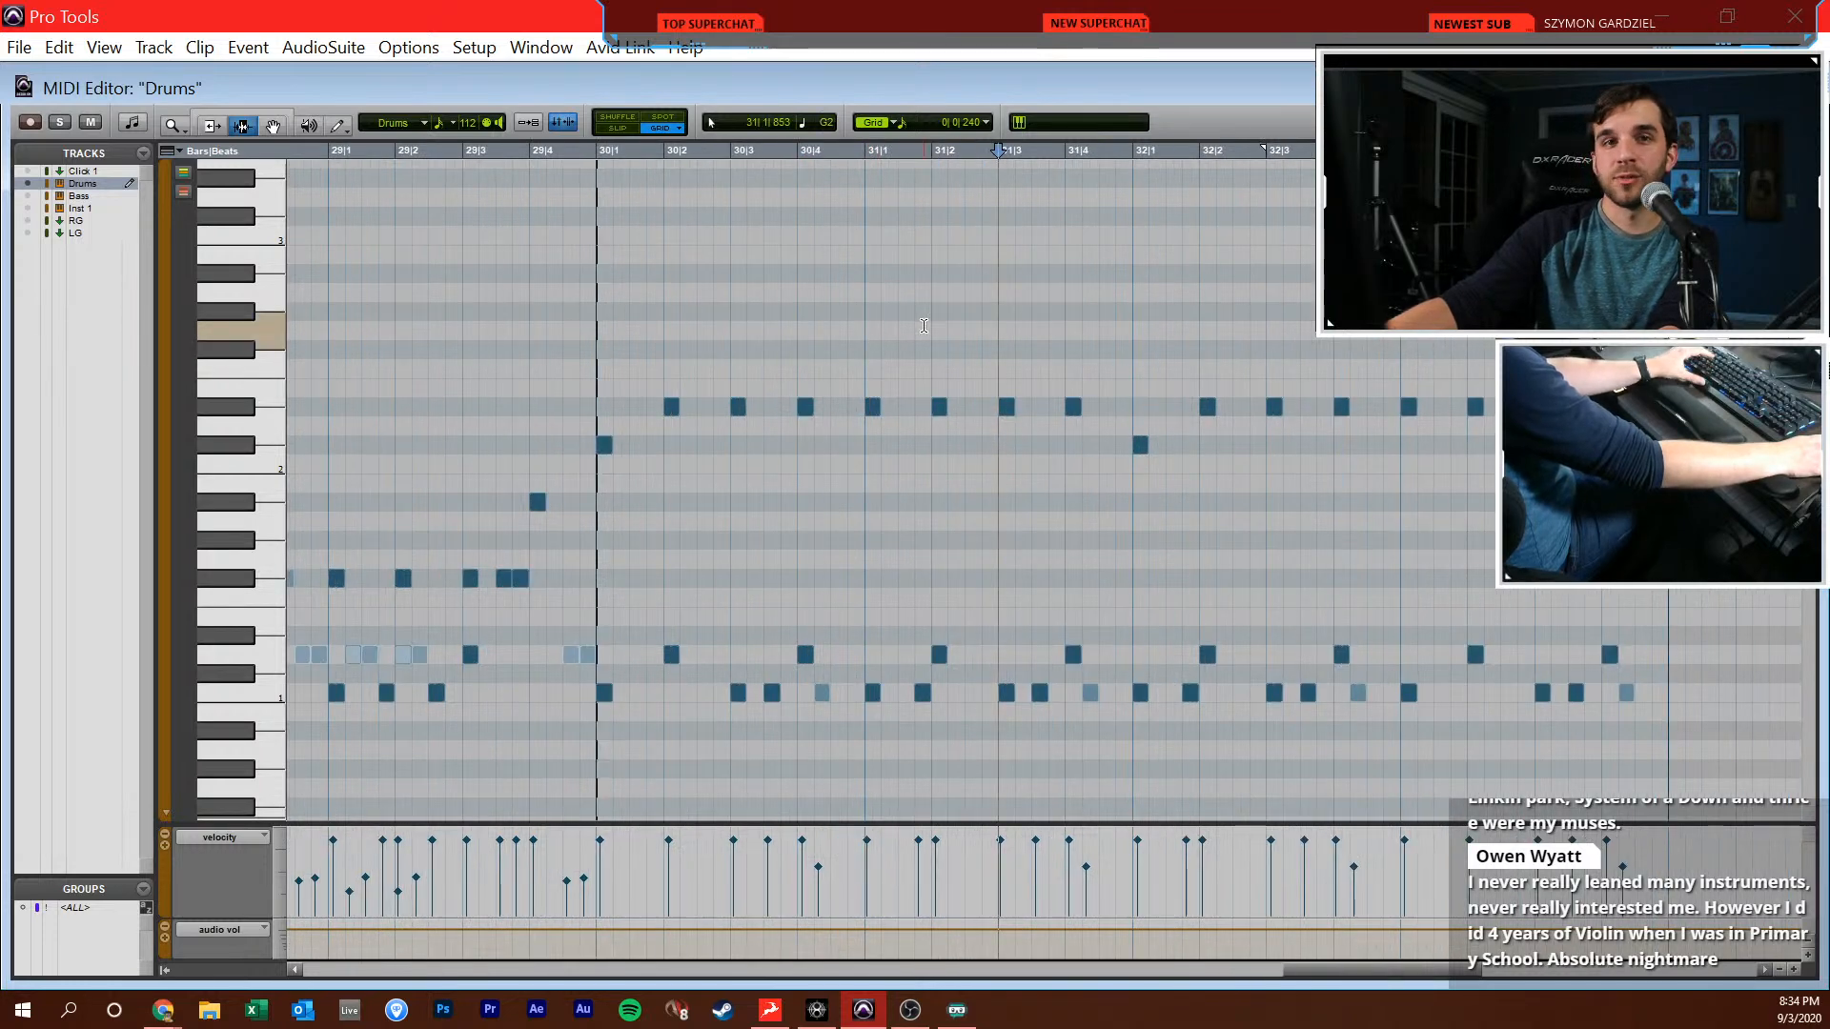
scroll(612, 363, down, 2)
scroll(612, 363, right, 6)
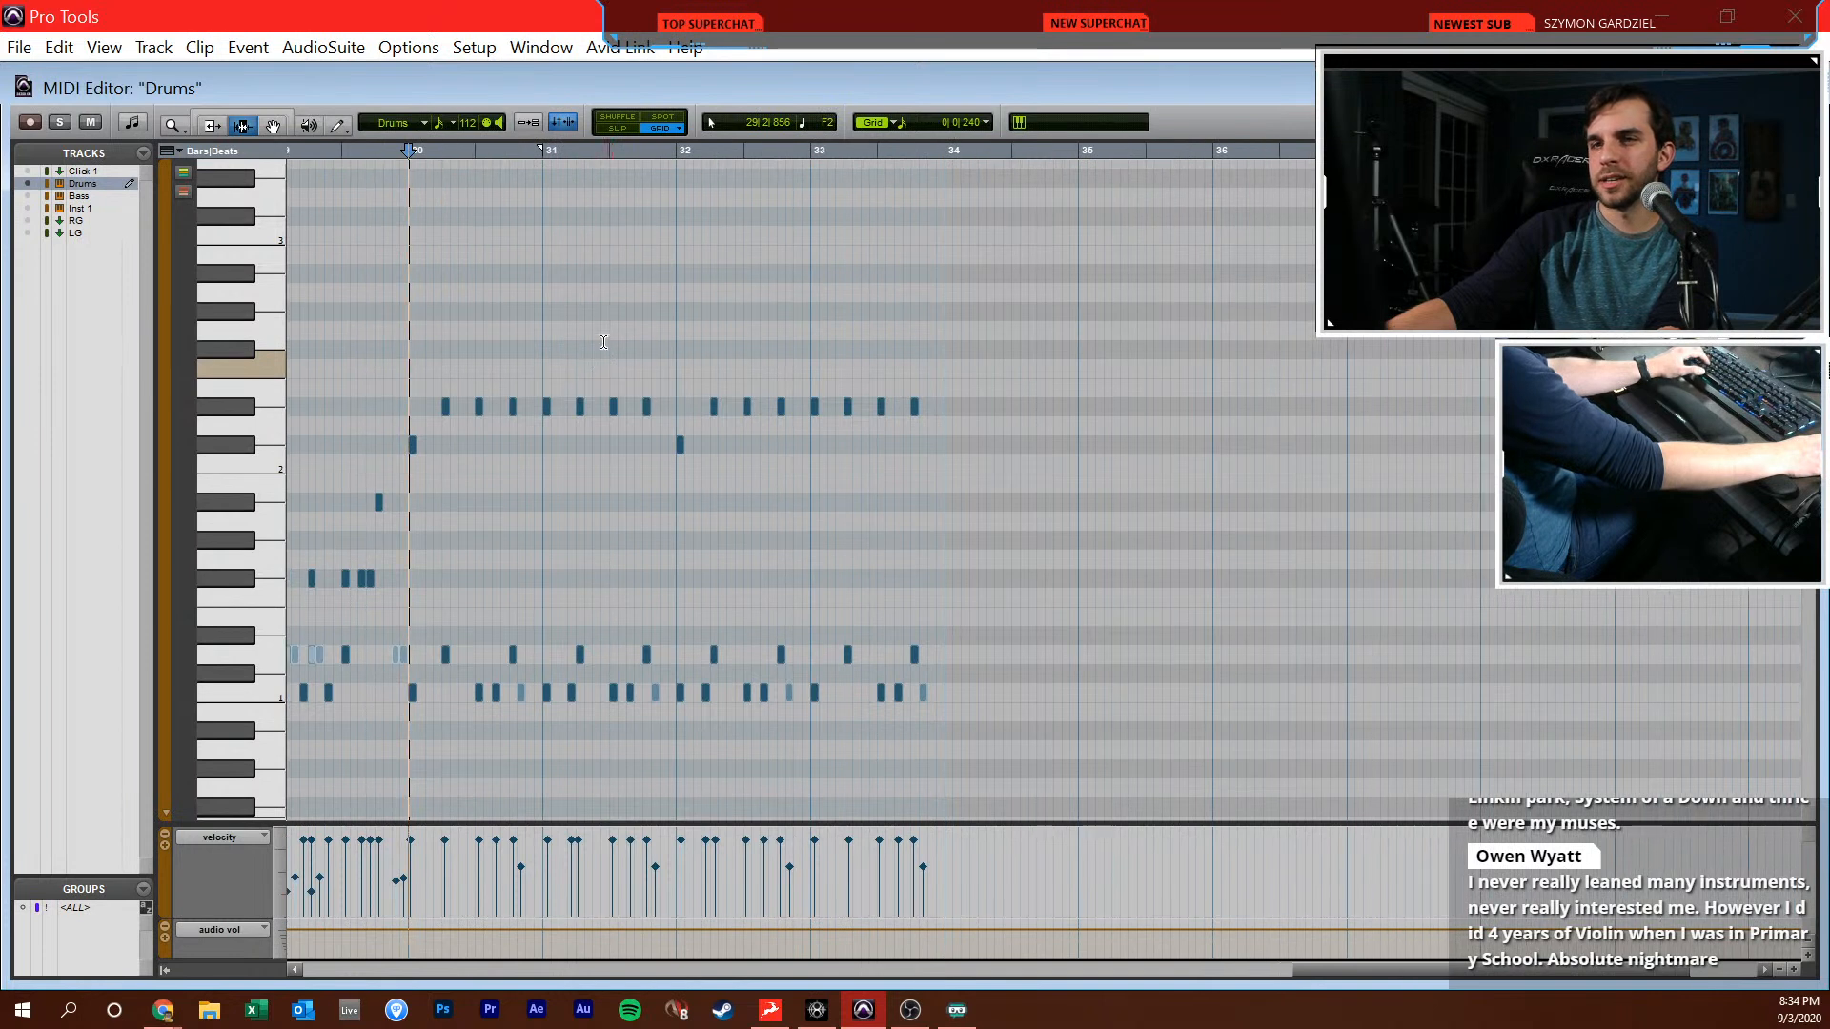
scroll(419, 338, left, 5)
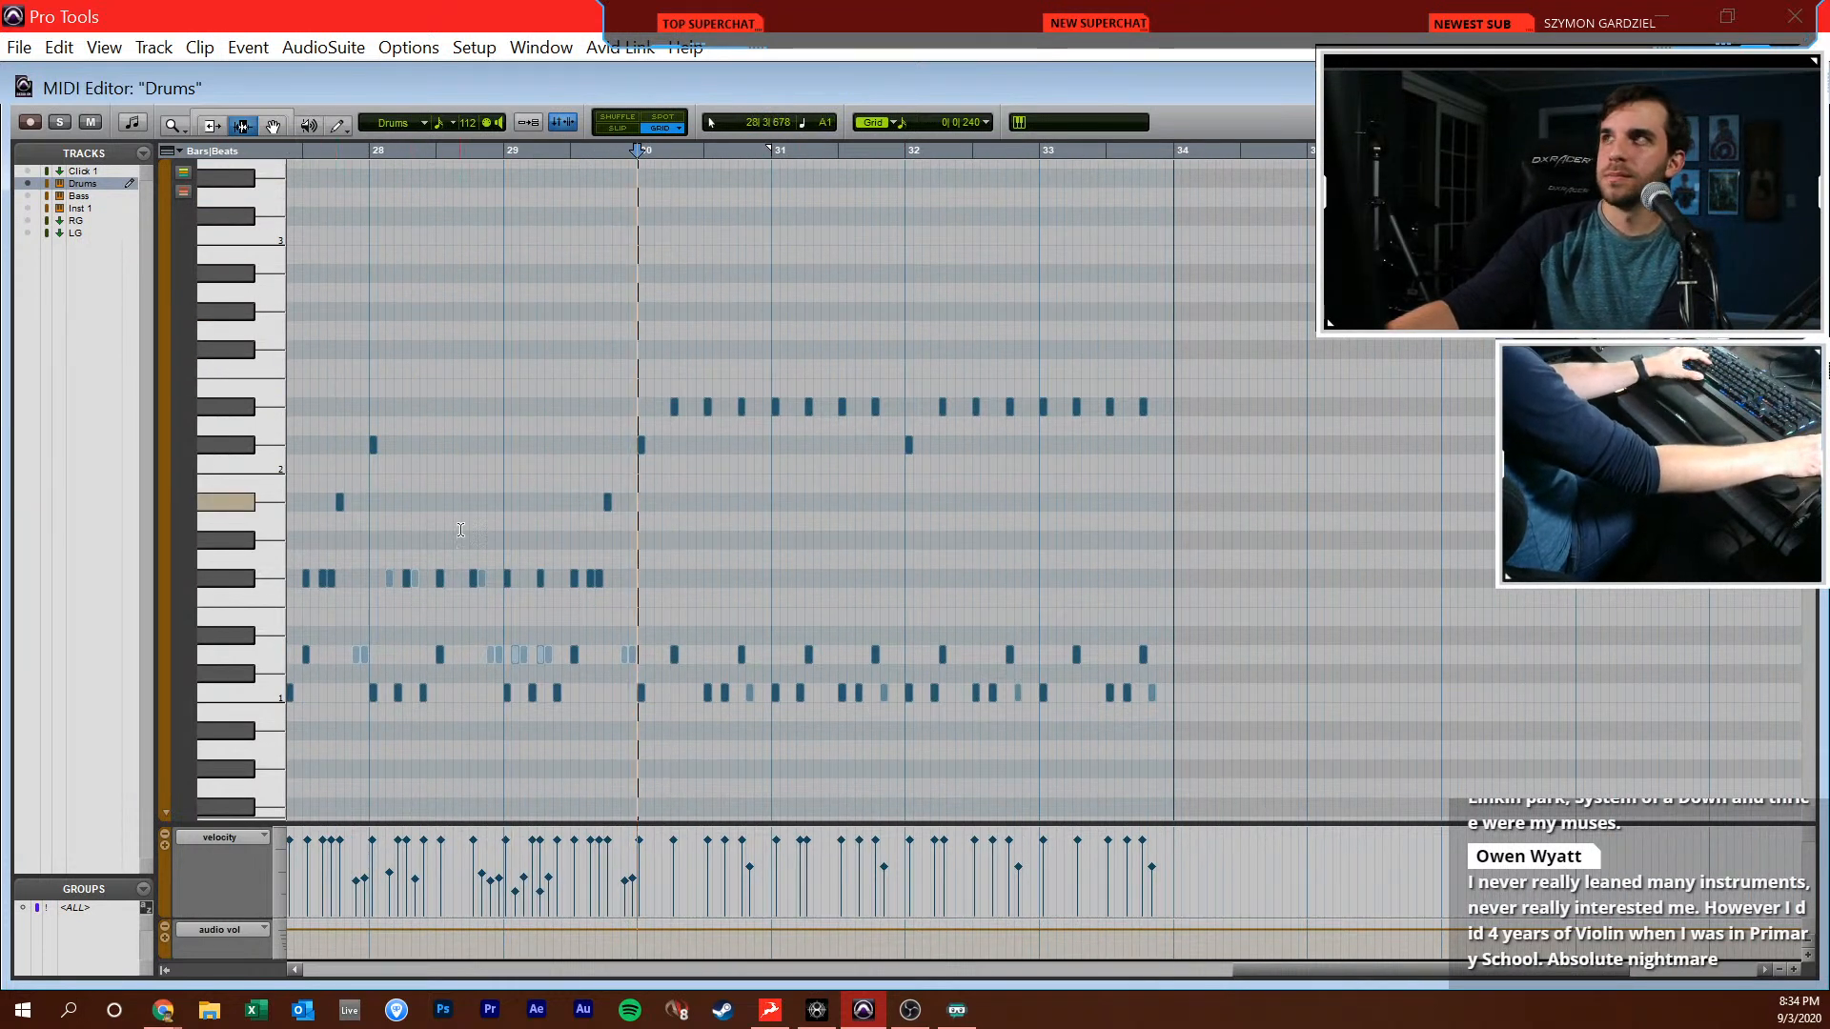
click(371, 358)
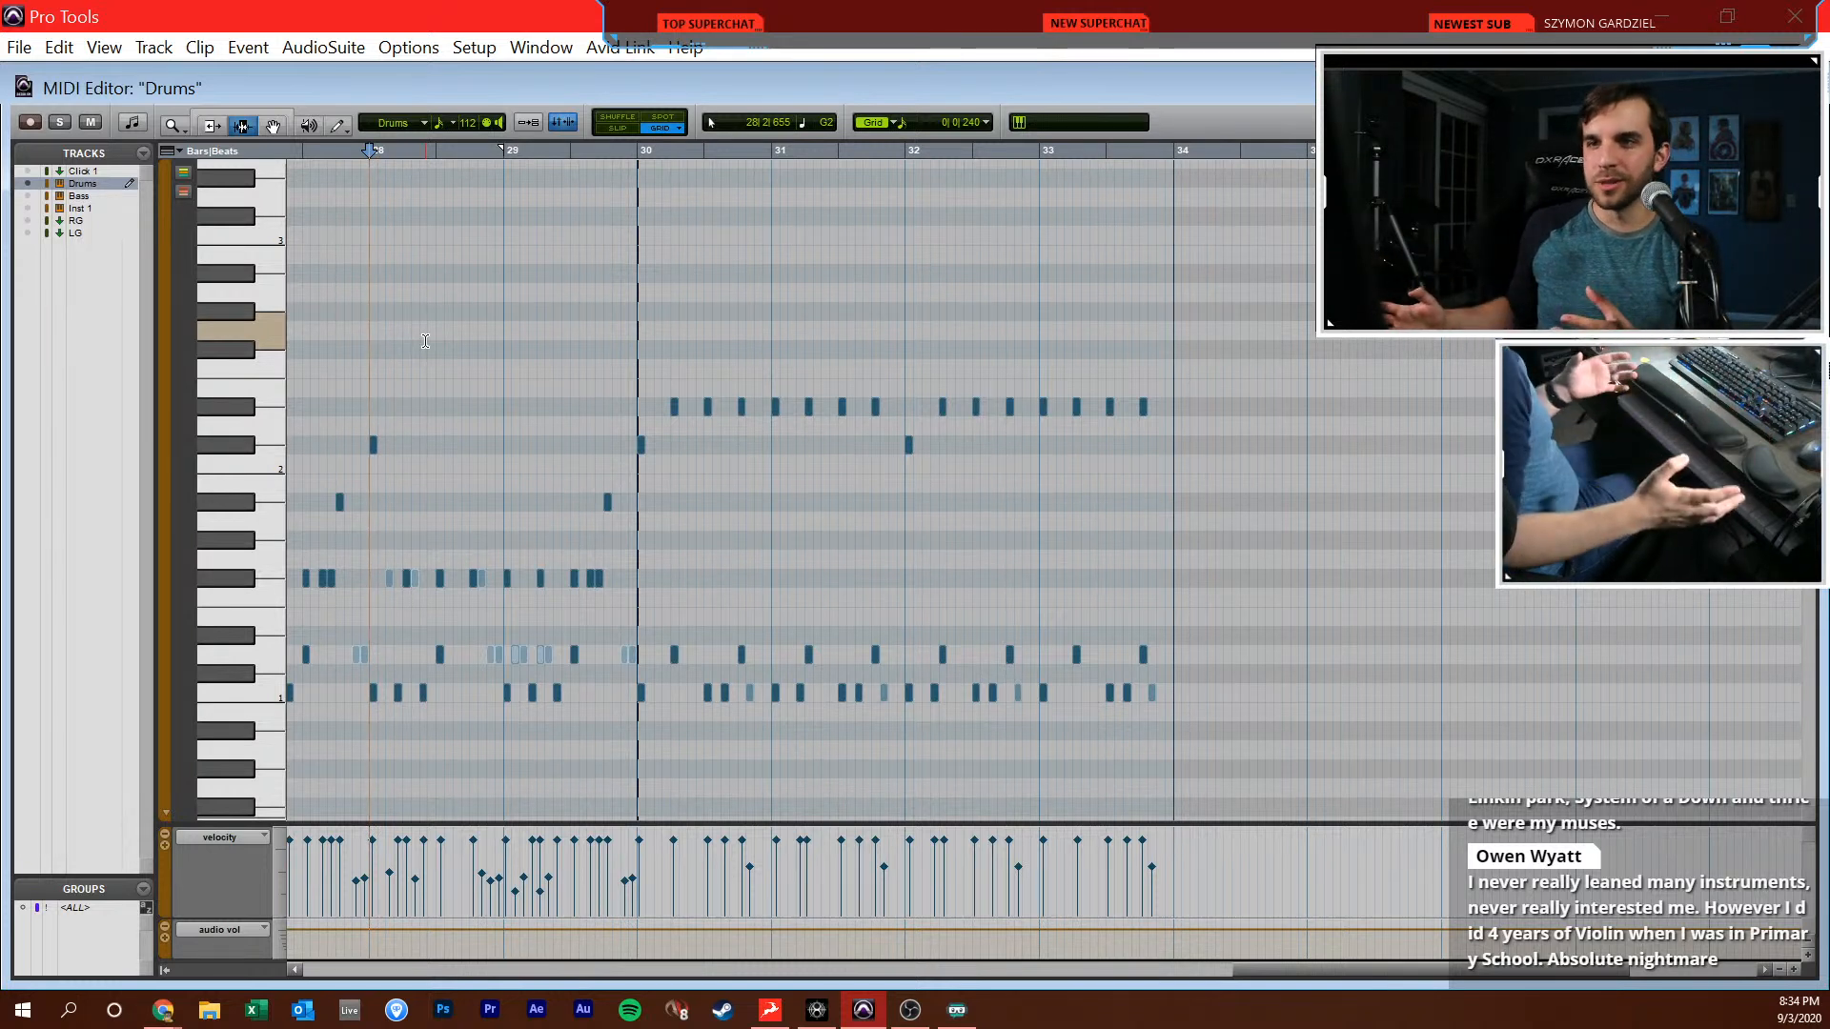
click(510, 374)
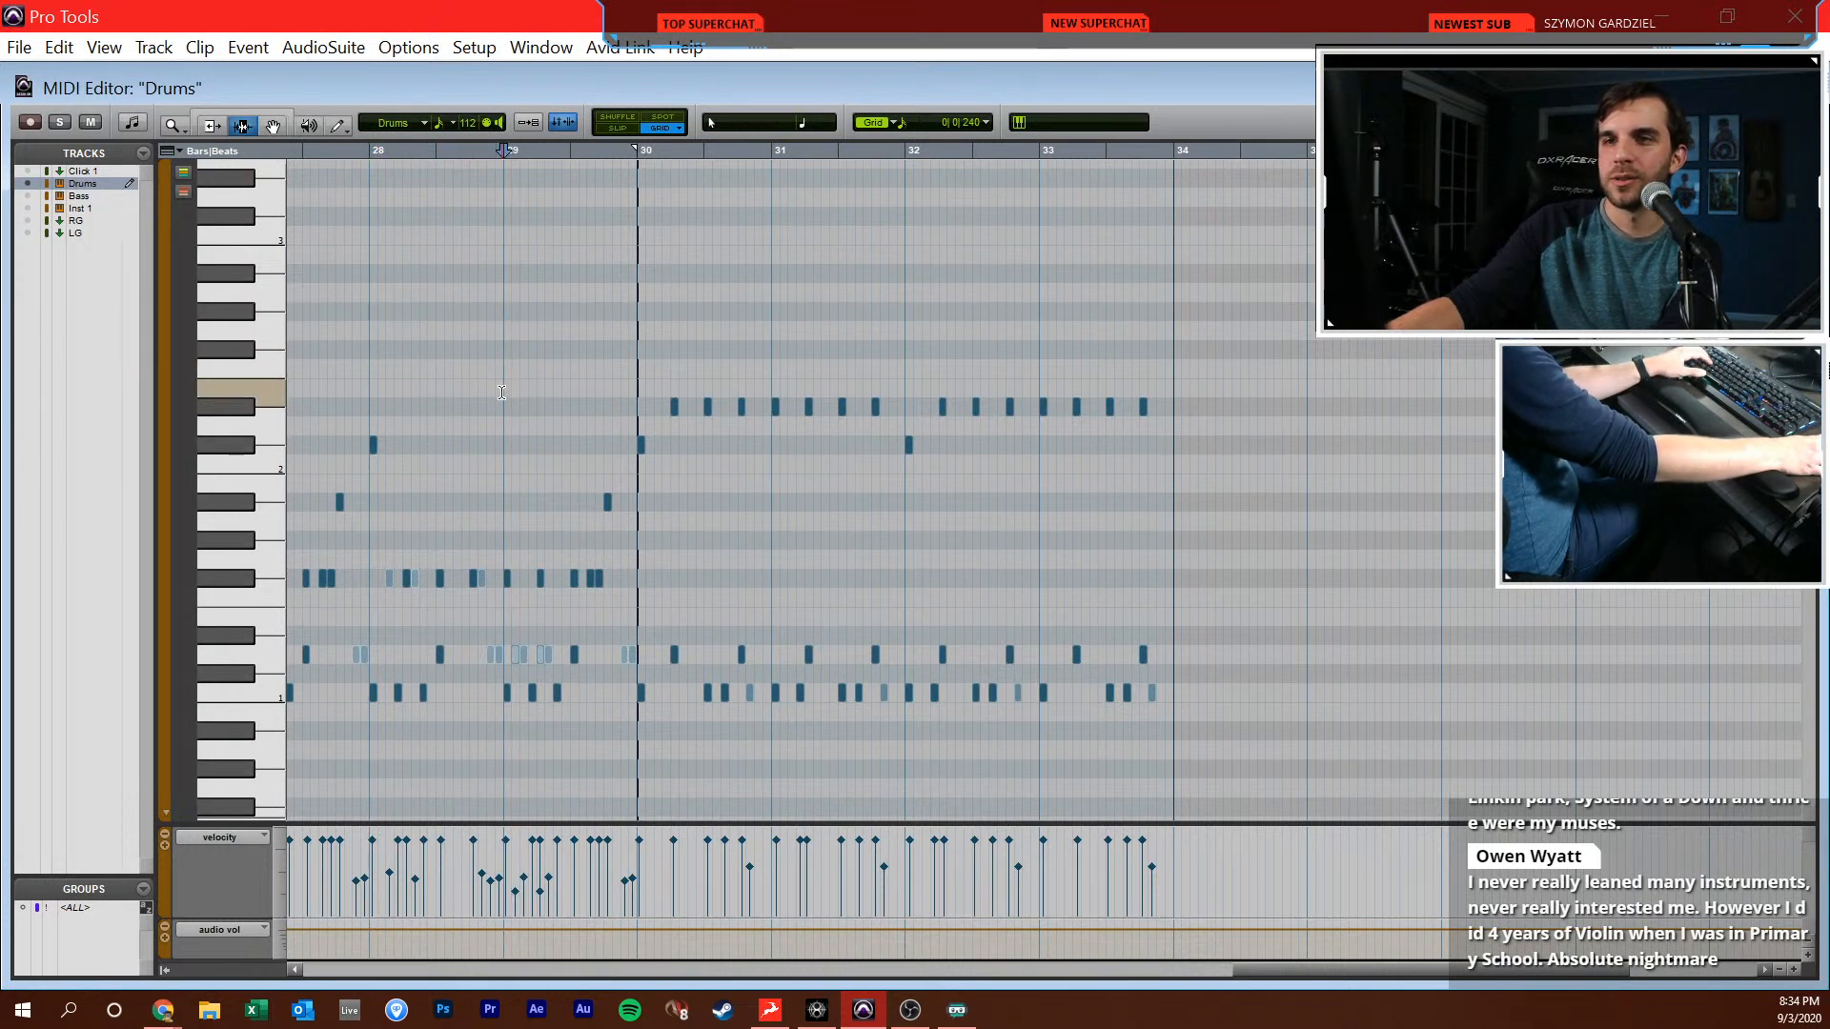
click(595, 410)
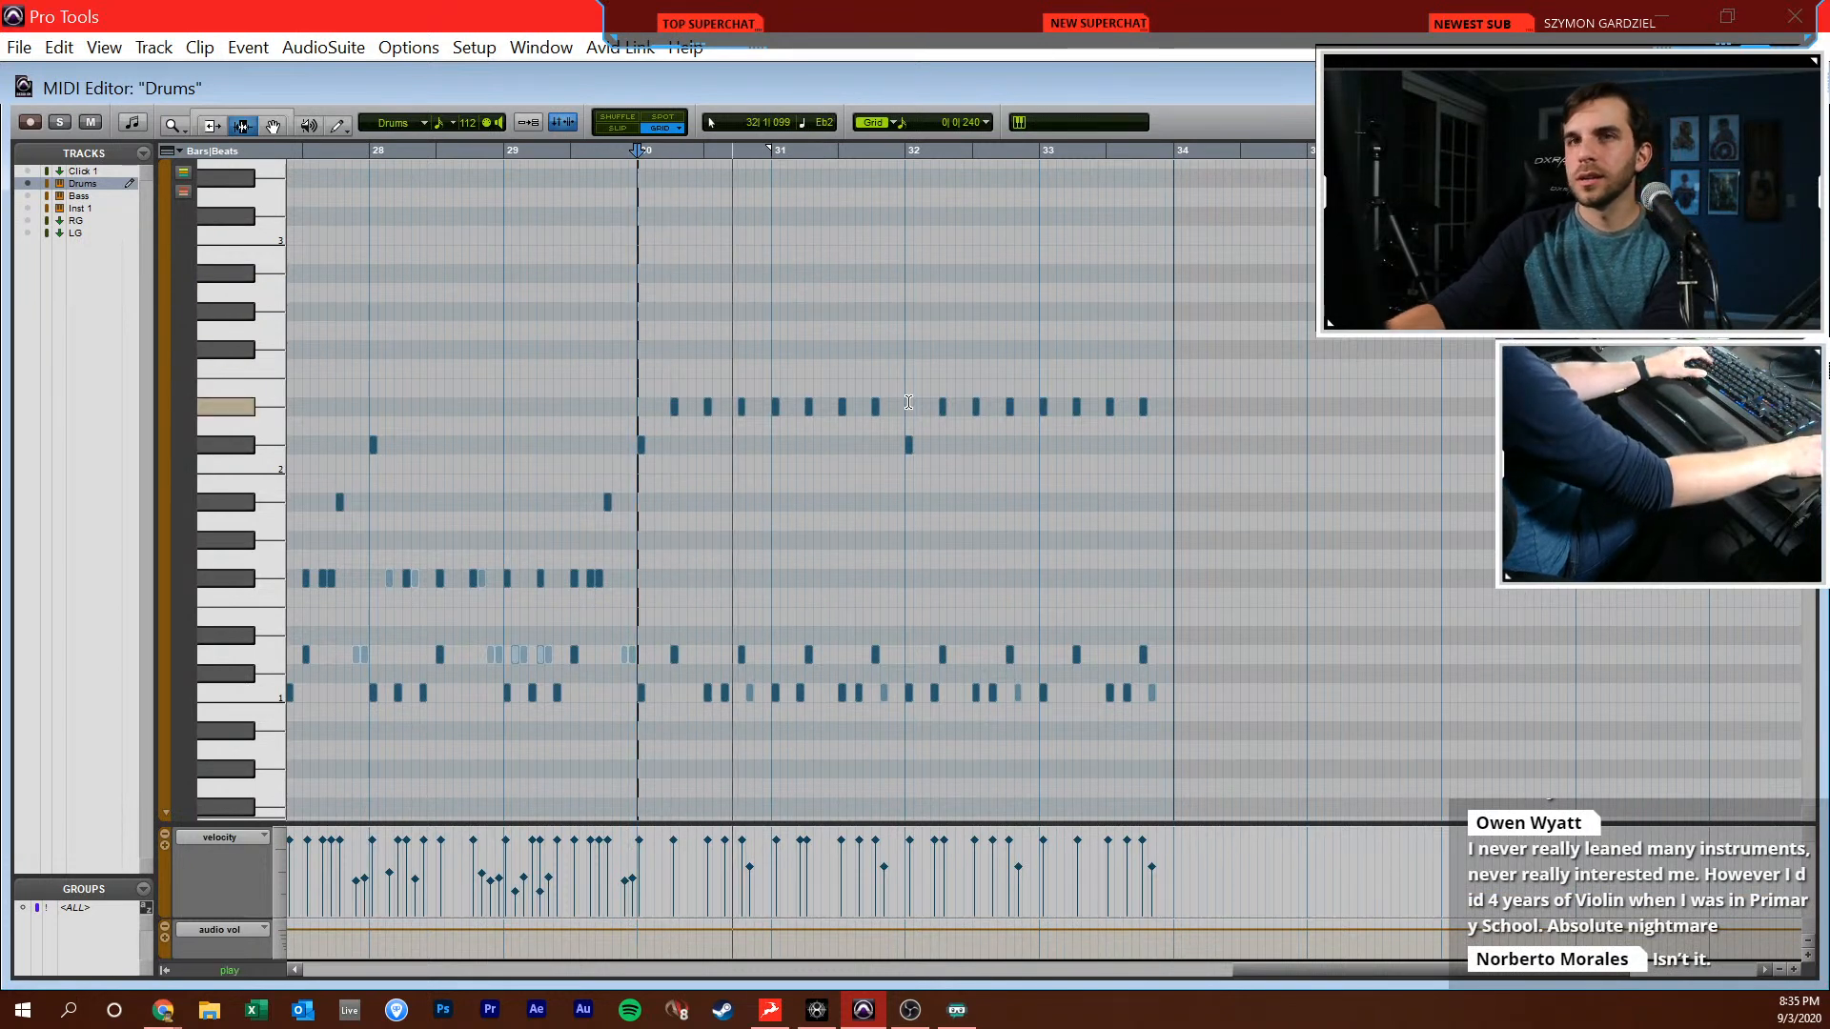
Close the MIDI editor and return to the drum clip at bars 30 to 33 in the Edit window
key(r)
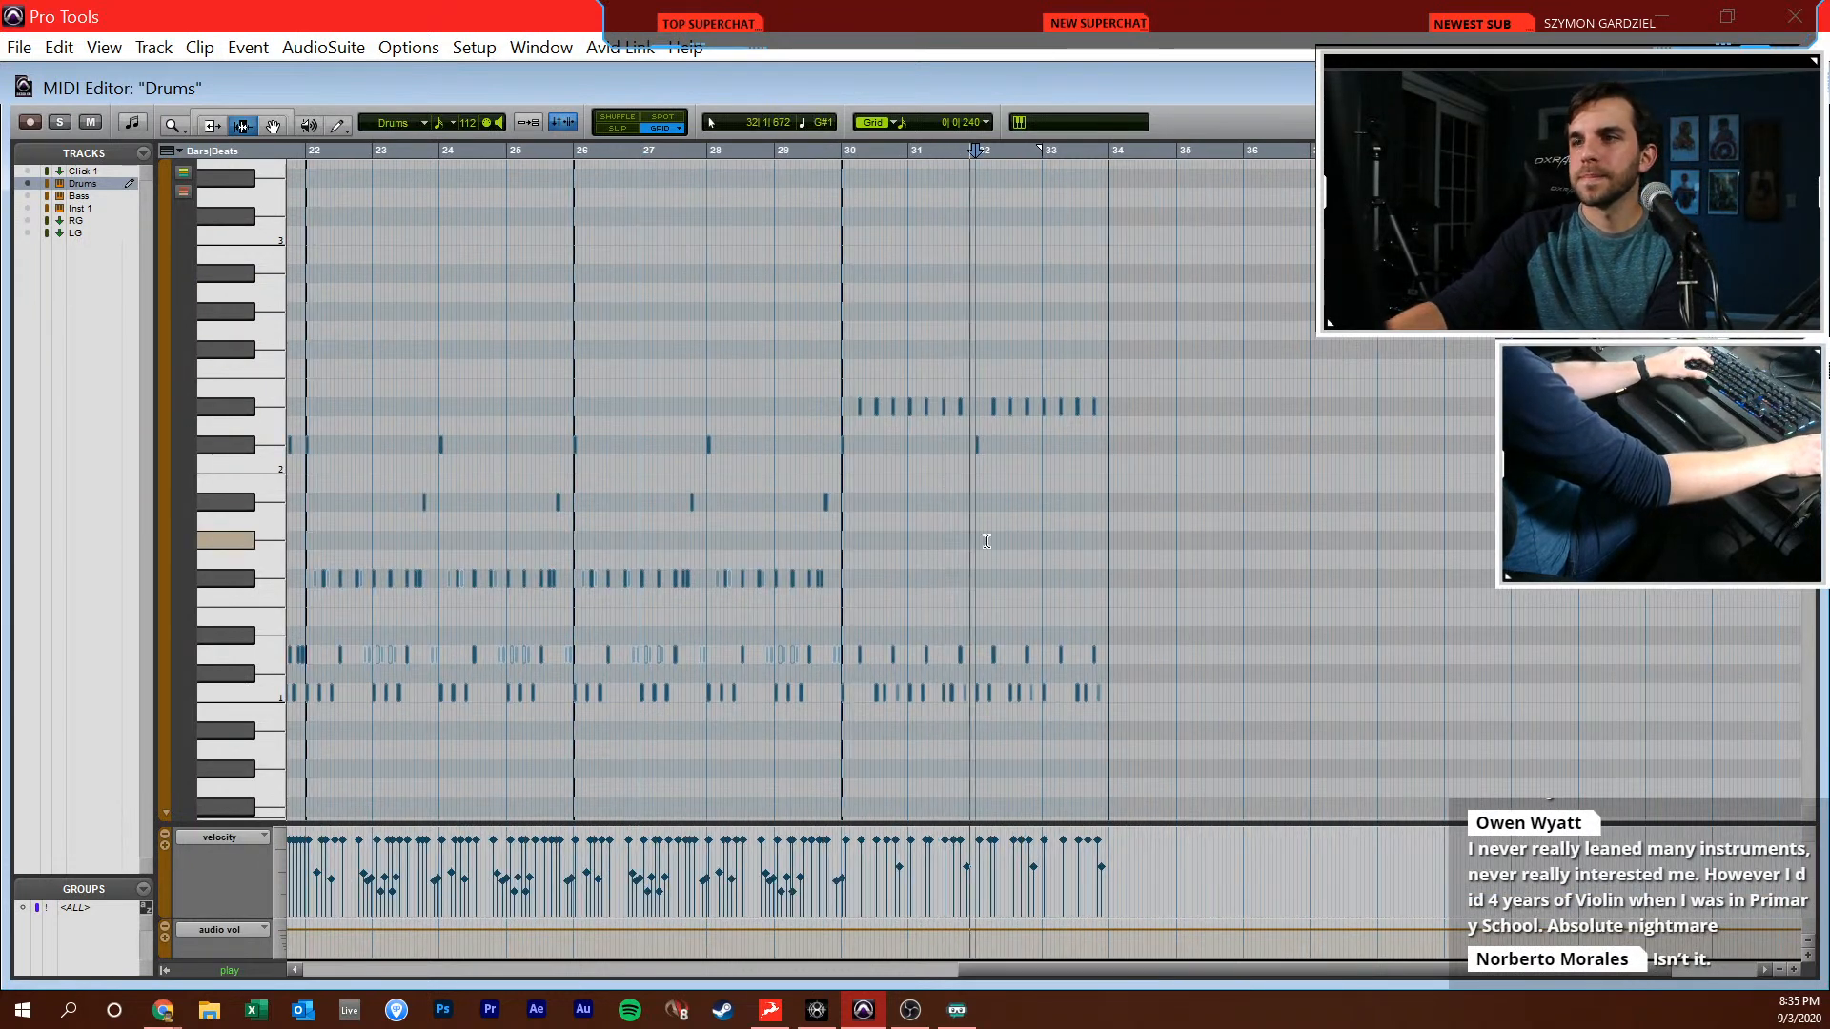
key(t)
key(ctrl+w)
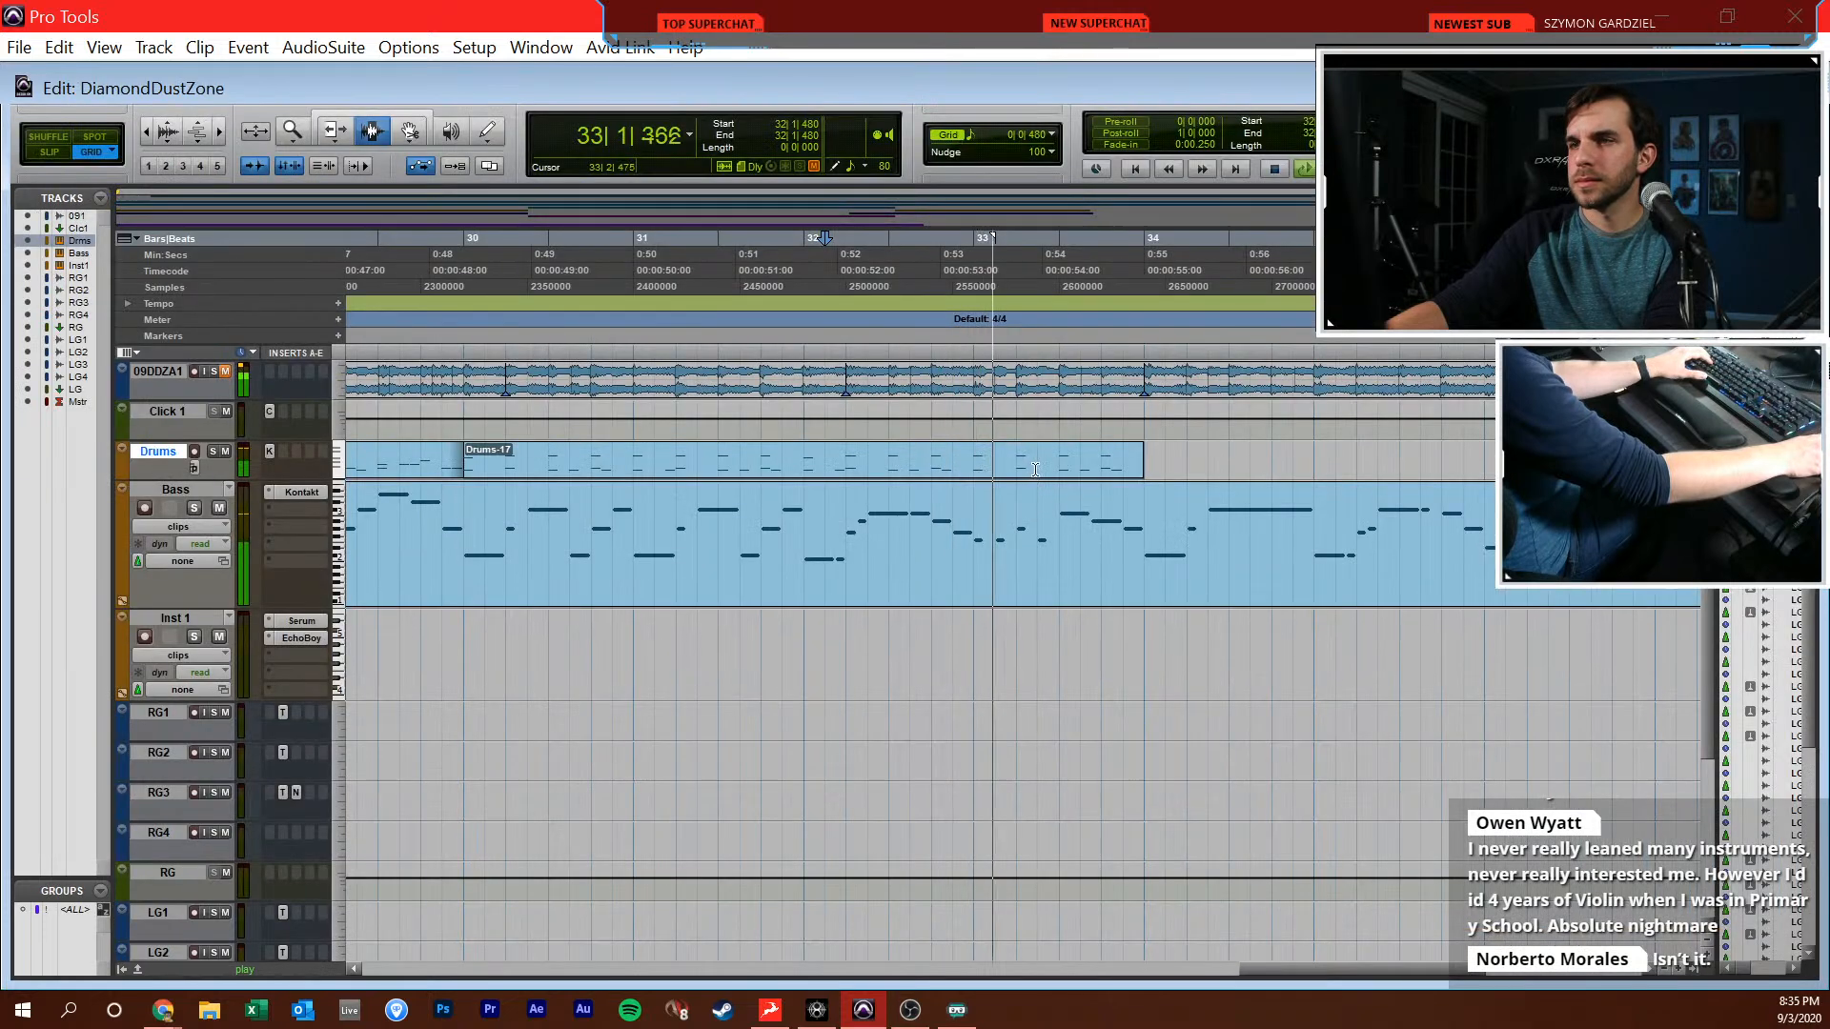
Duplicate the drum clip at bars 30 to 33 so the pattern repeats in bars 34 to 37
click(927, 451)
key(ctrl+d)
key(r)
scroll(991, 464, right, 2)
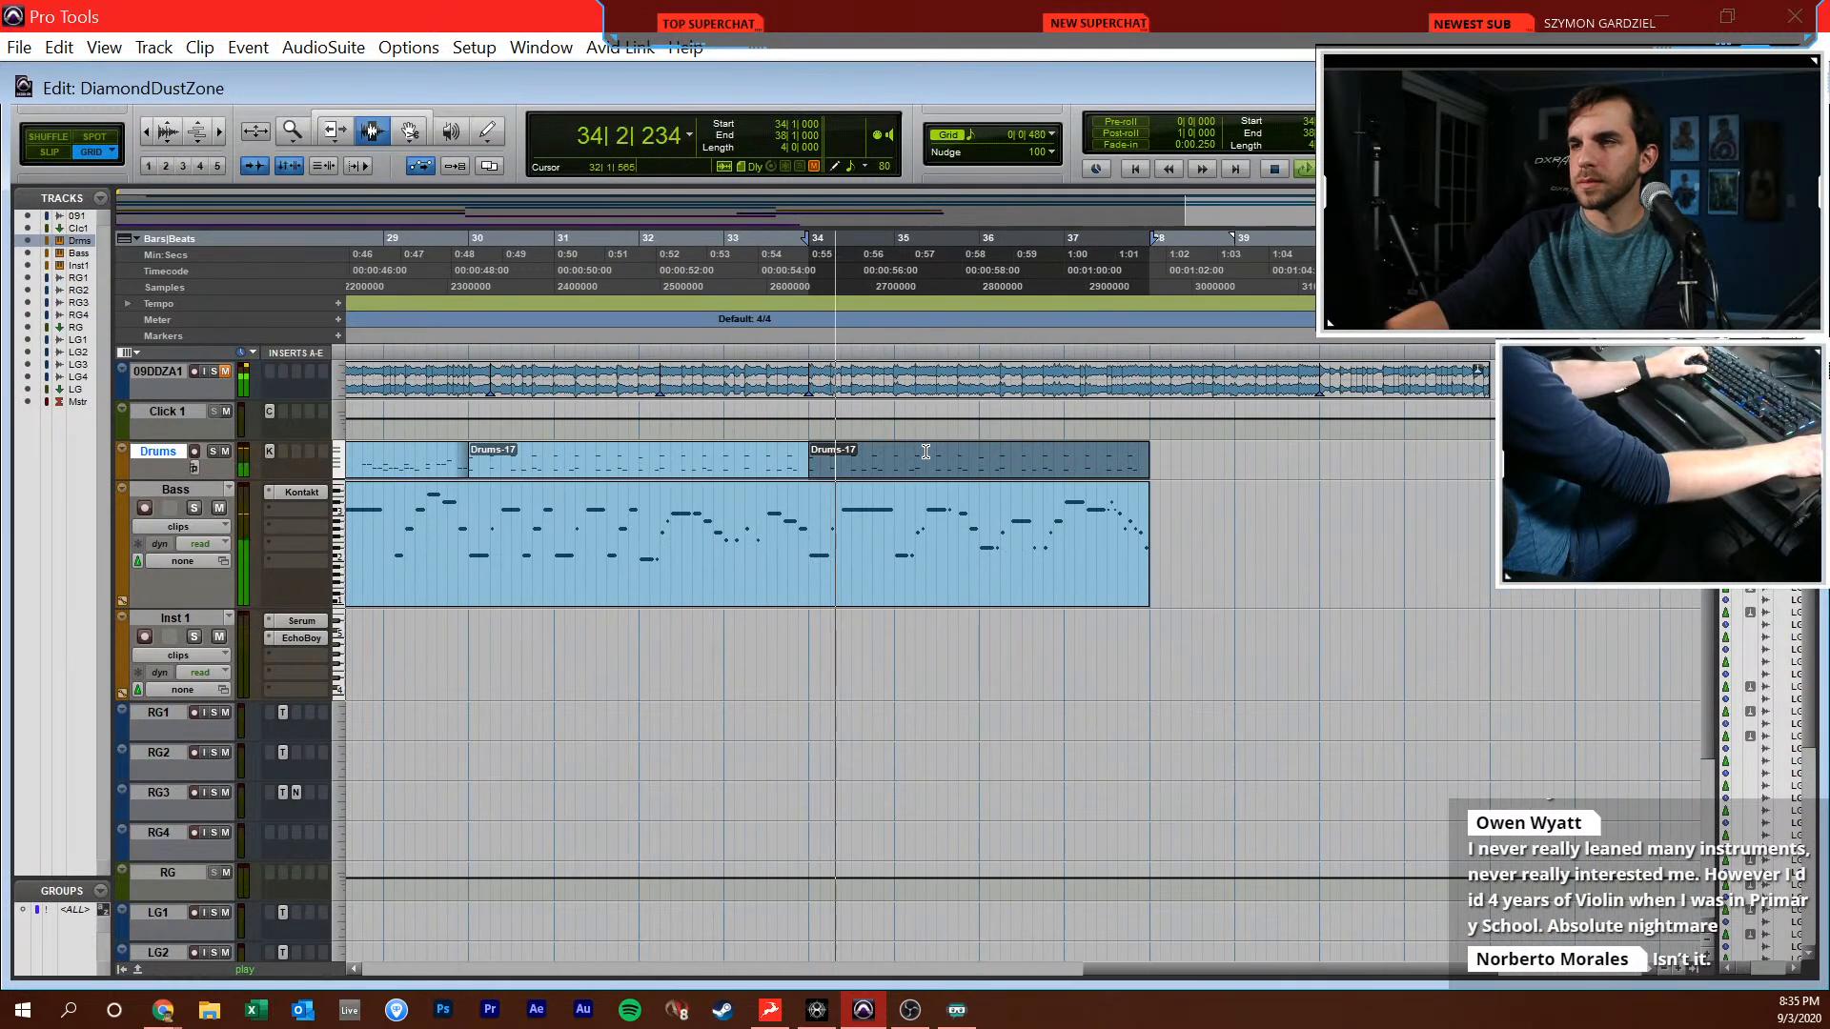
click(1063, 467)
key(t)
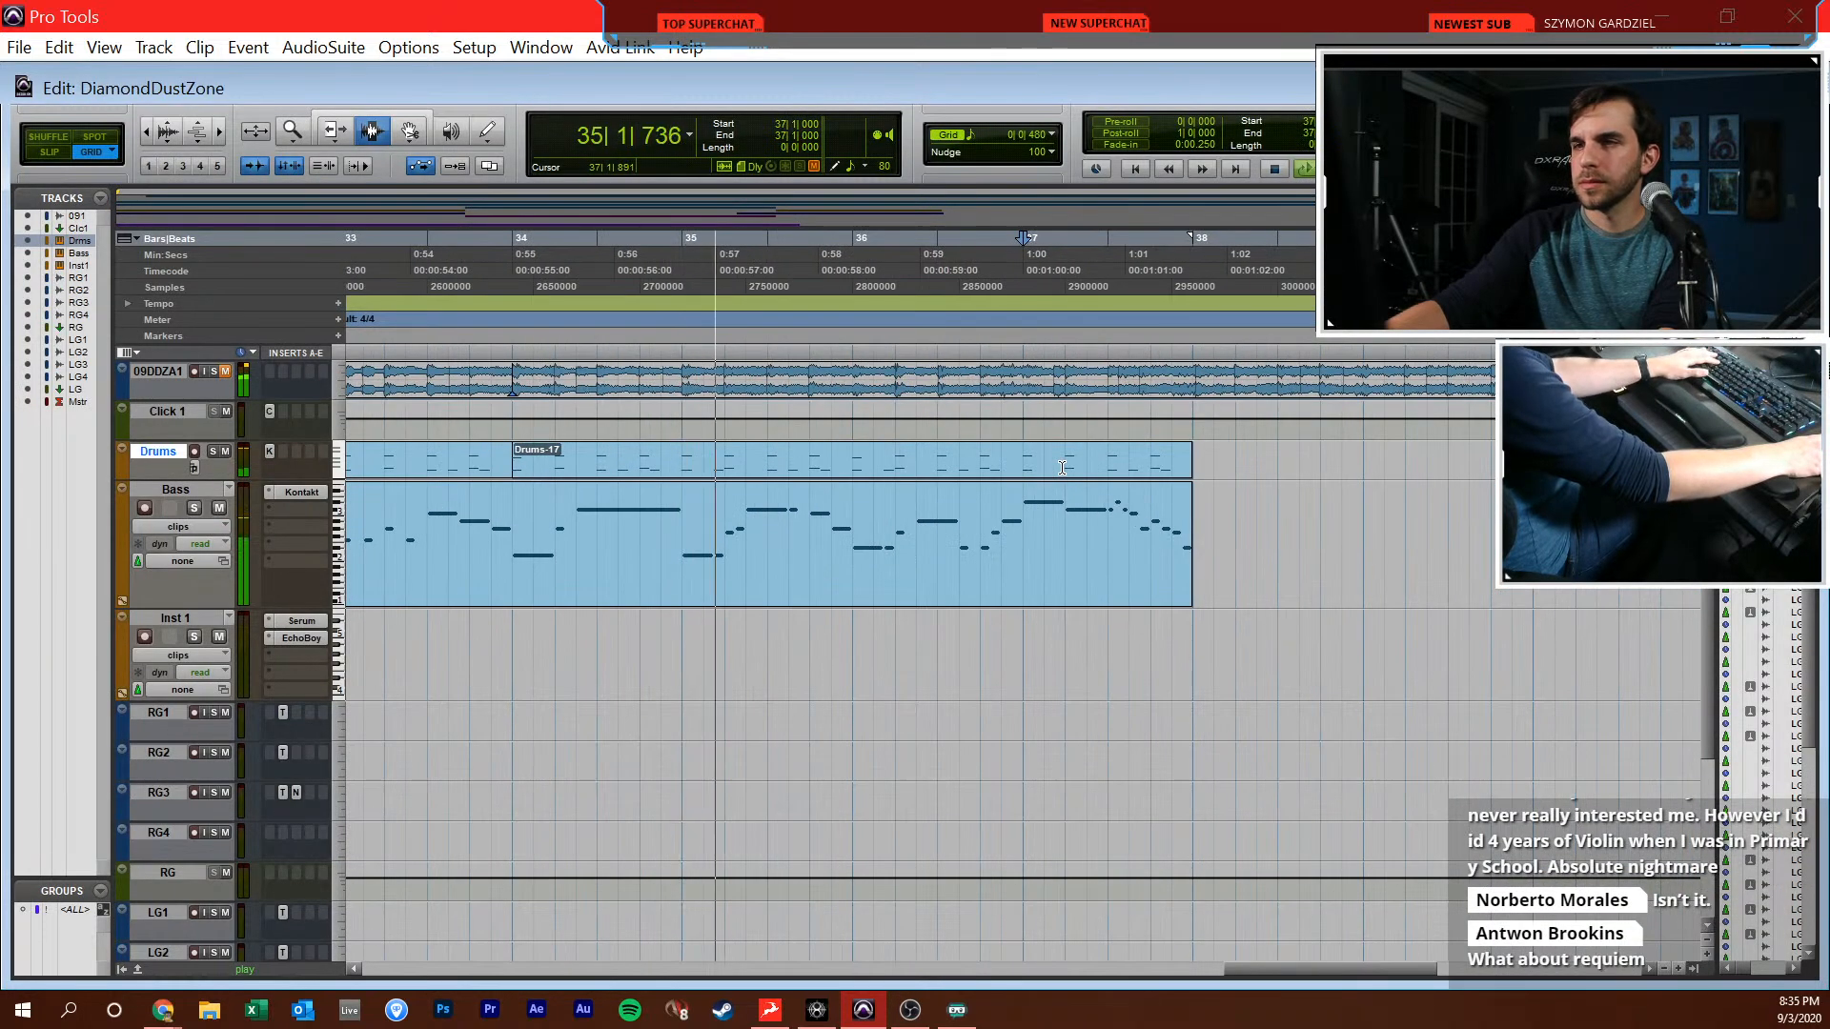
click(1005, 462)
key(r)
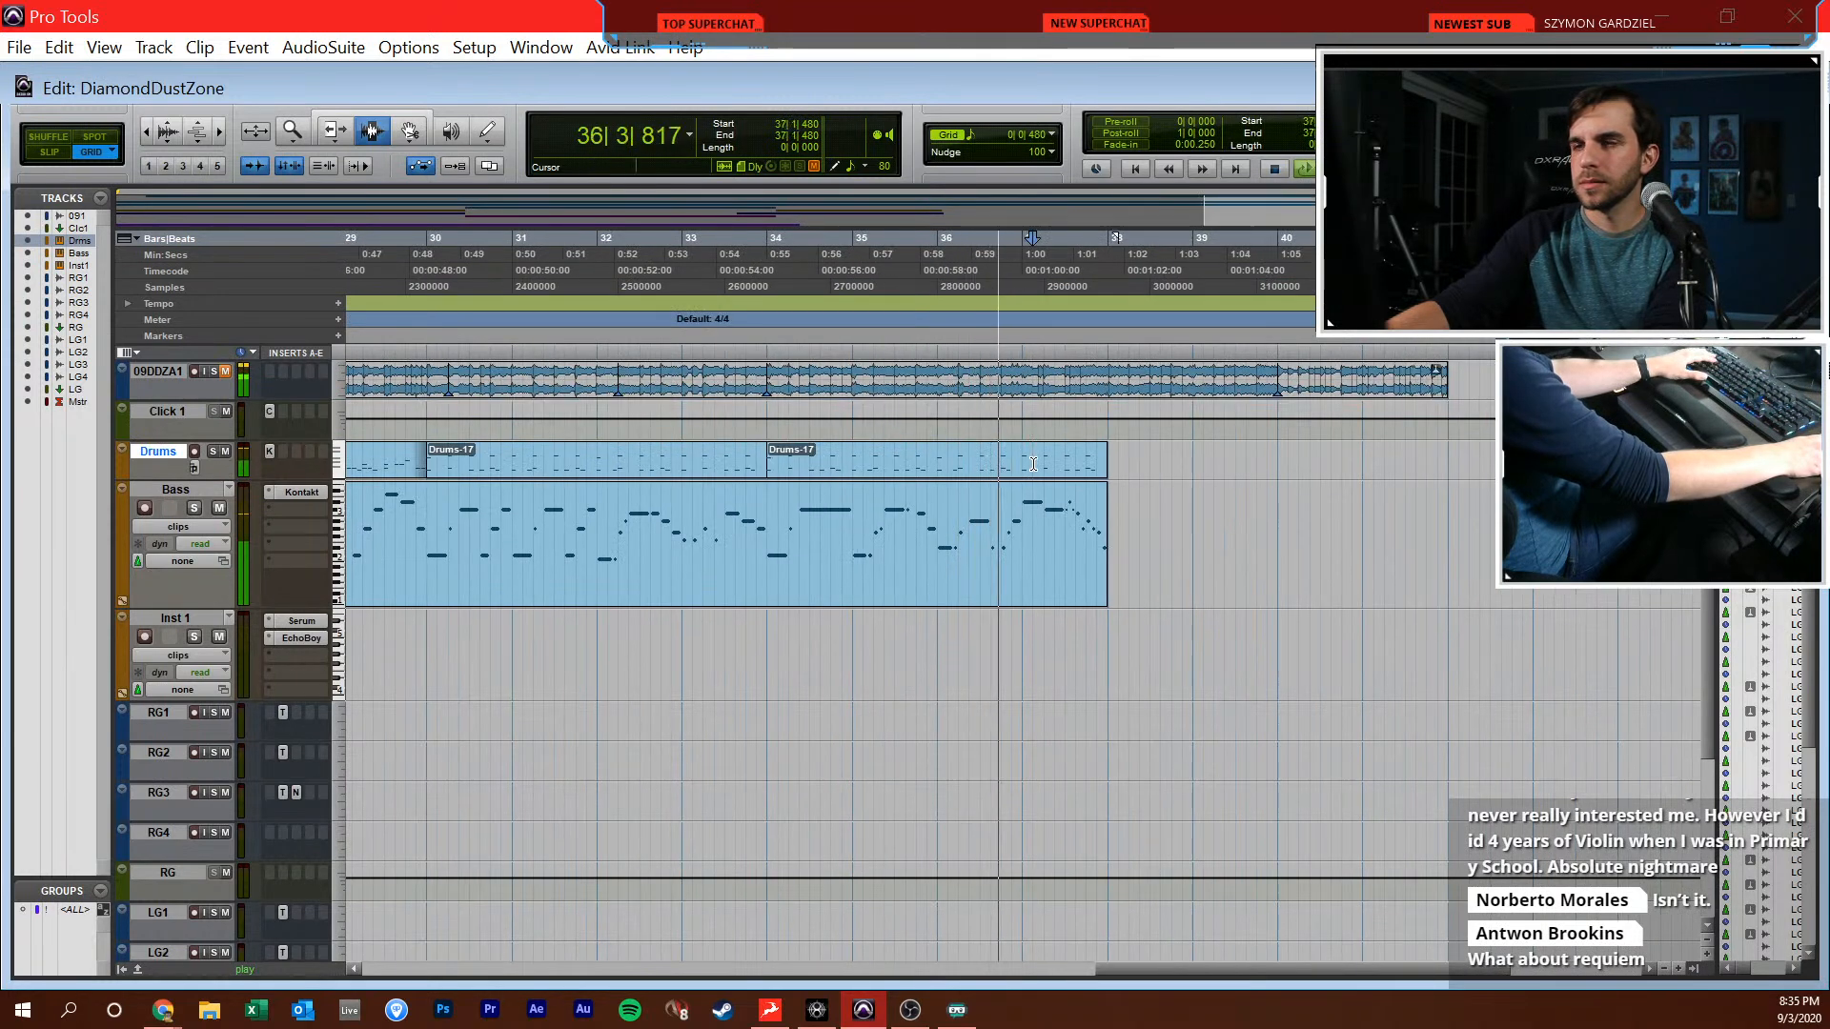
Open the duplicated drum clip in the MIDI editor and delete the kick and snare notes in beats 3 and 4 of bar 37
key(t)
click(1046, 464)
key(super+equal)
key(t)
key(space)
key(F8)
drag(1380, 757, 1145, 609)
key(Delete)
Write a closing fill in beats 3 and 4 of bar 37, combining C1 kick and D1 snare sixteenth-grid hits
key(F10)
click(1155, 693)
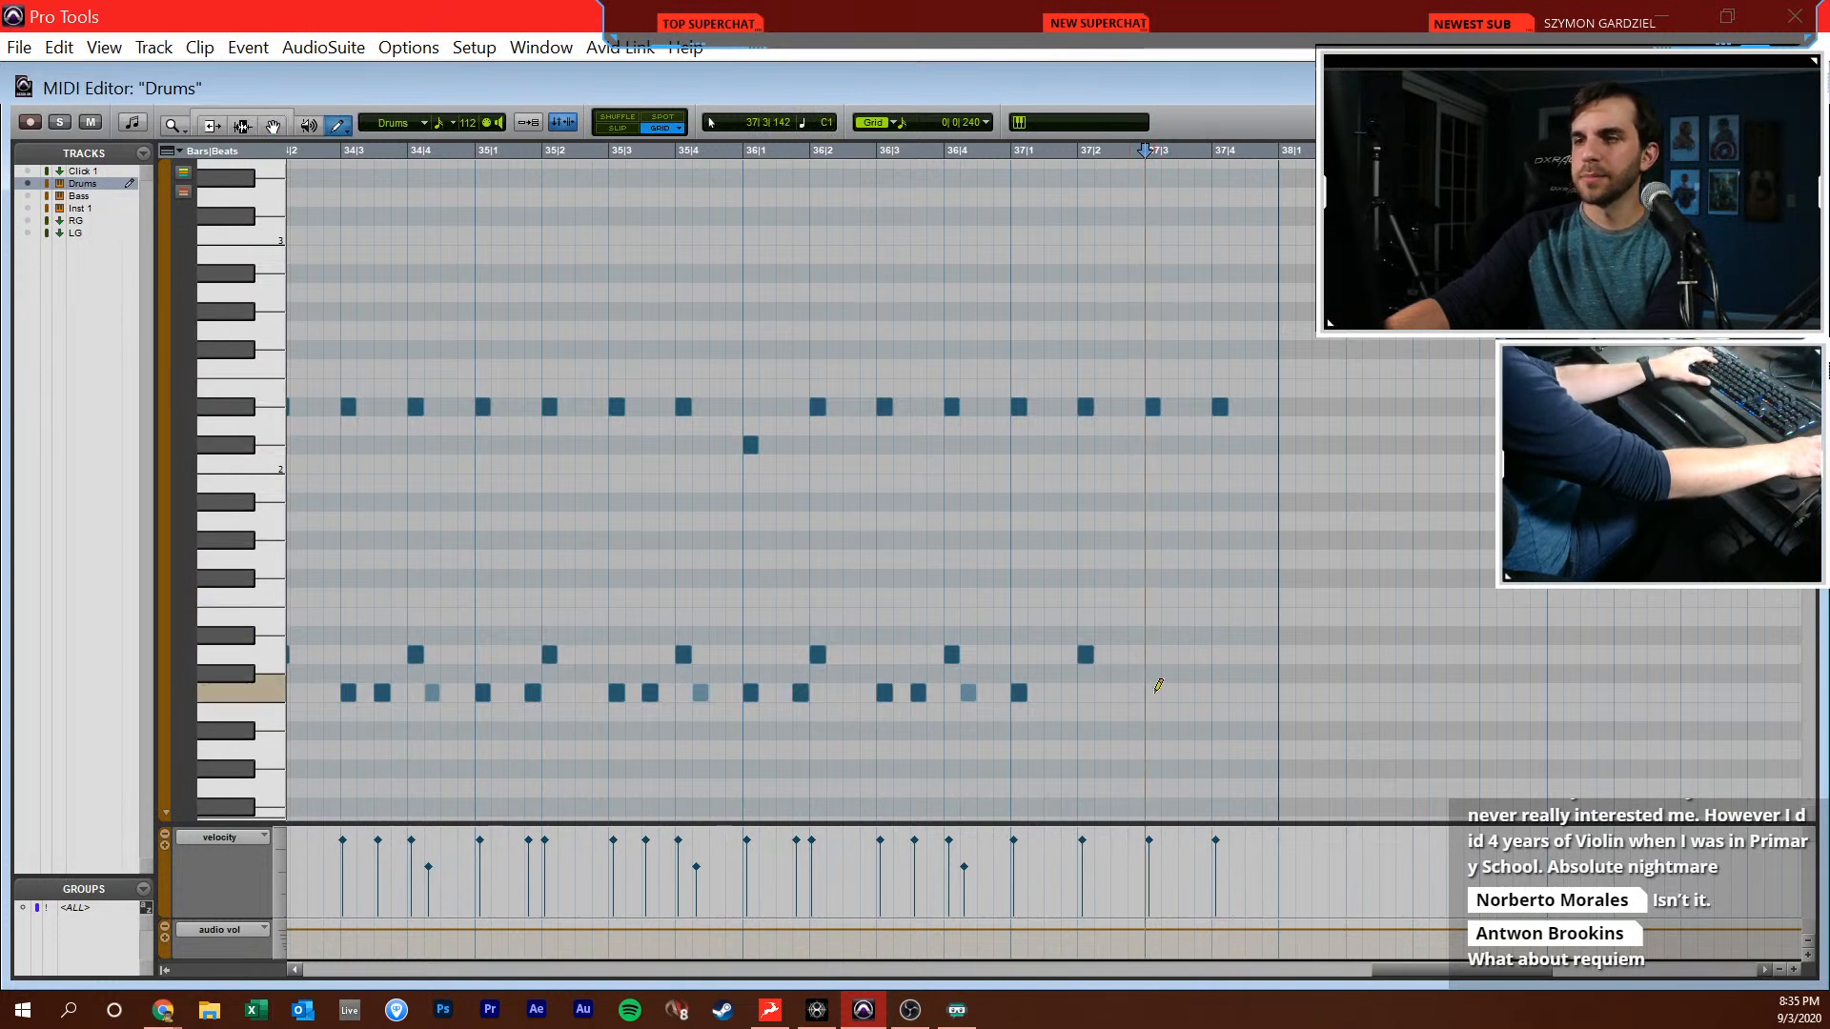
click(1169, 636)
drag(1174, 640, 1174, 657)
click(1186, 693)
click(1203, 693)
click(1235, 654)
click(1252, 655)
Return from the MIDI editor to the Edit window and unmute the reference track 09DDZA1
key(ctrl+equal)
key(r)
scroll(886, 721, left, 5)
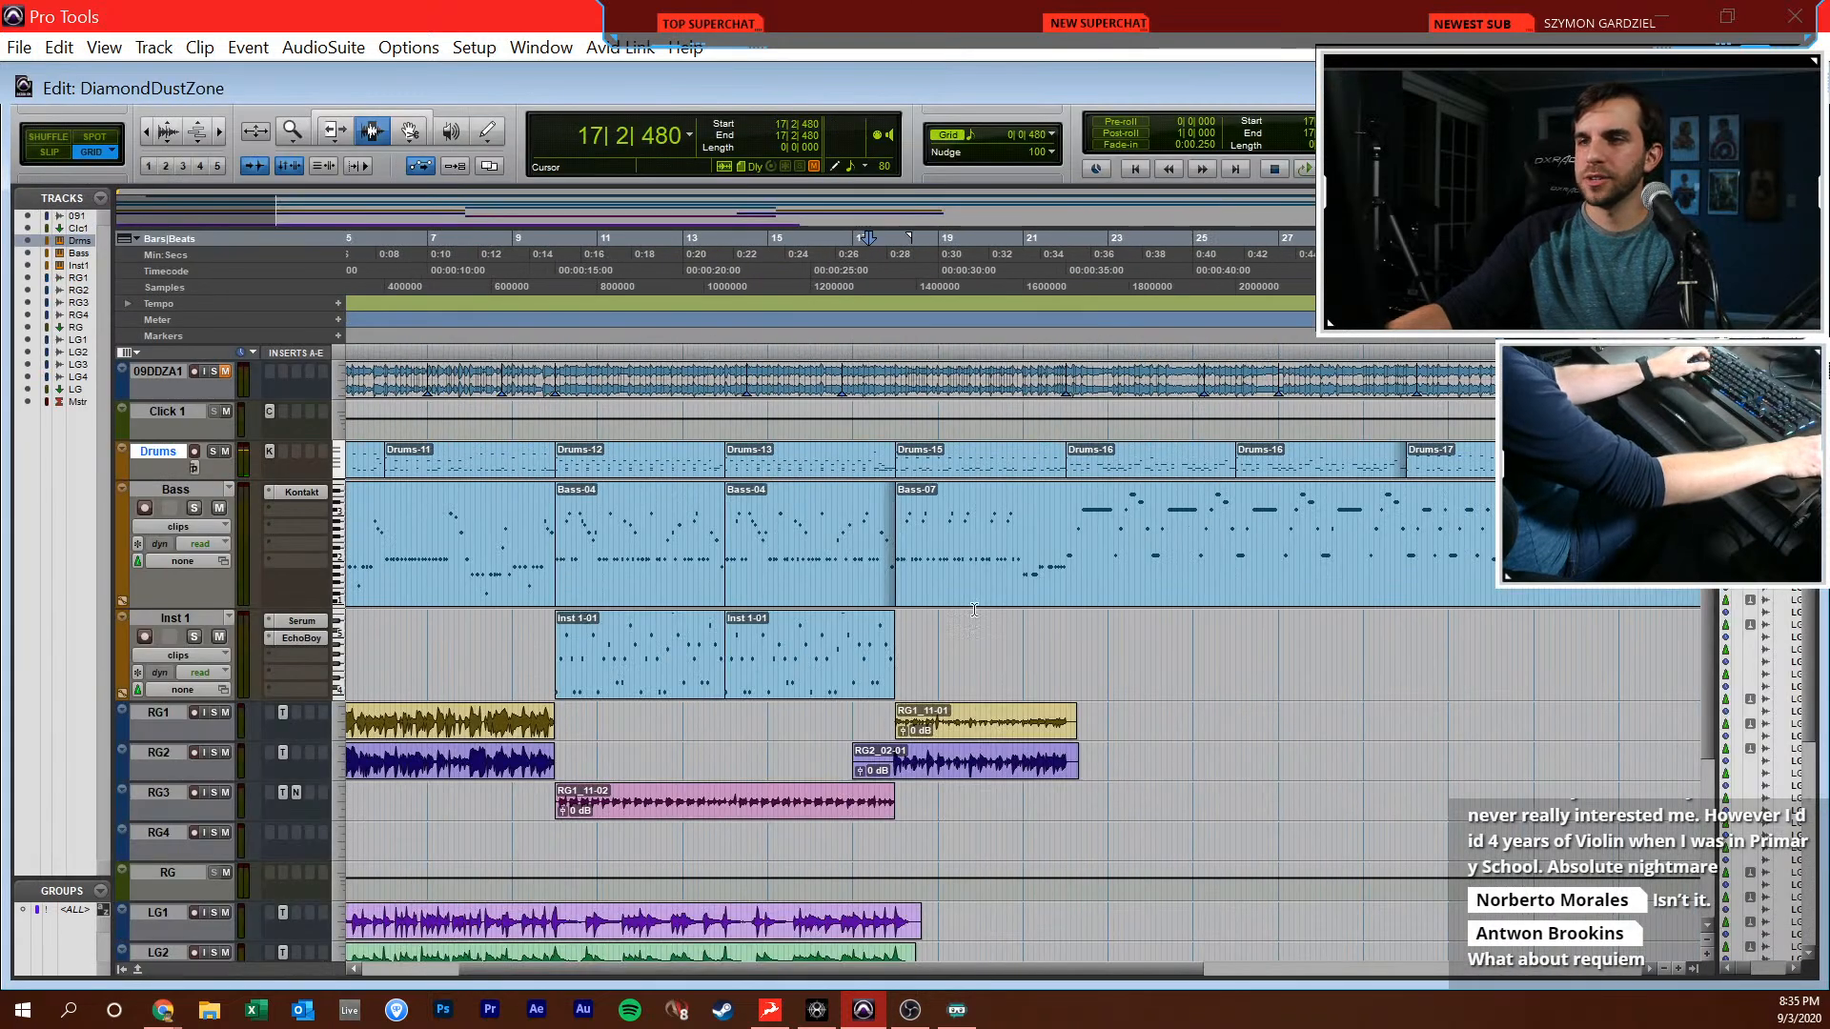
scroll(975, 610, right, 3)
click(563, 527)
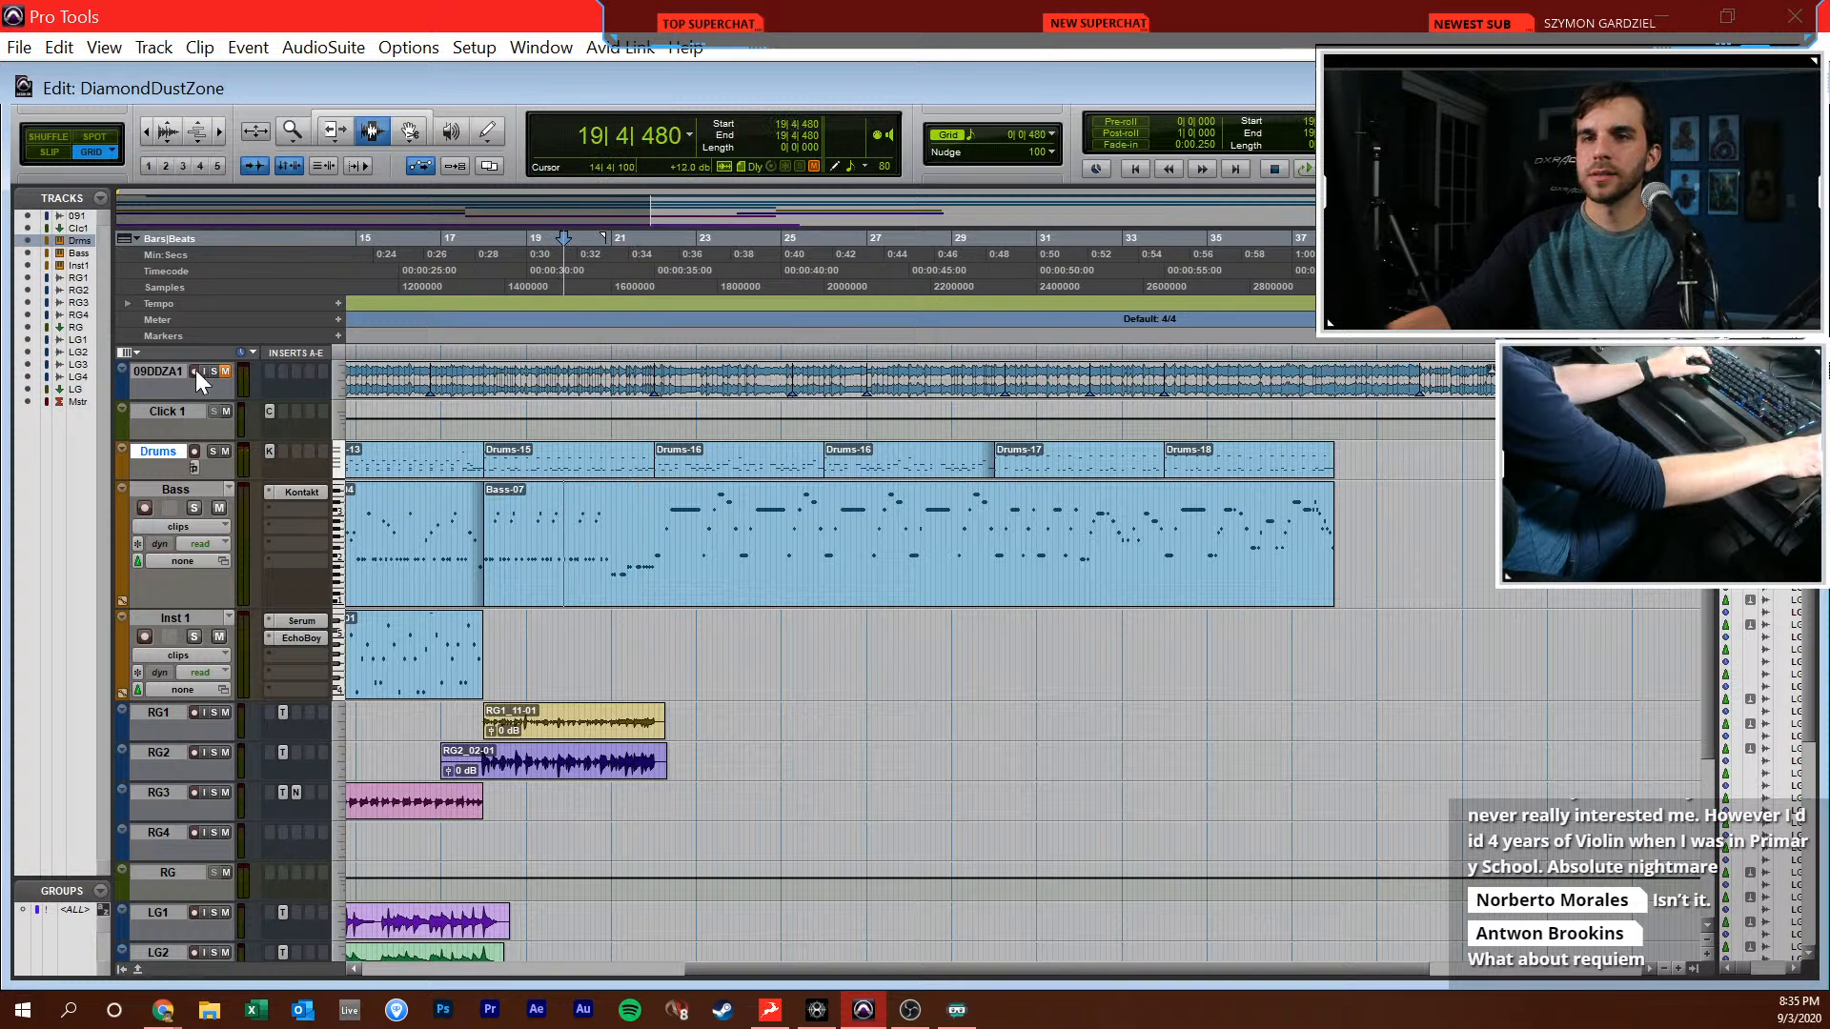
click(225, 371)
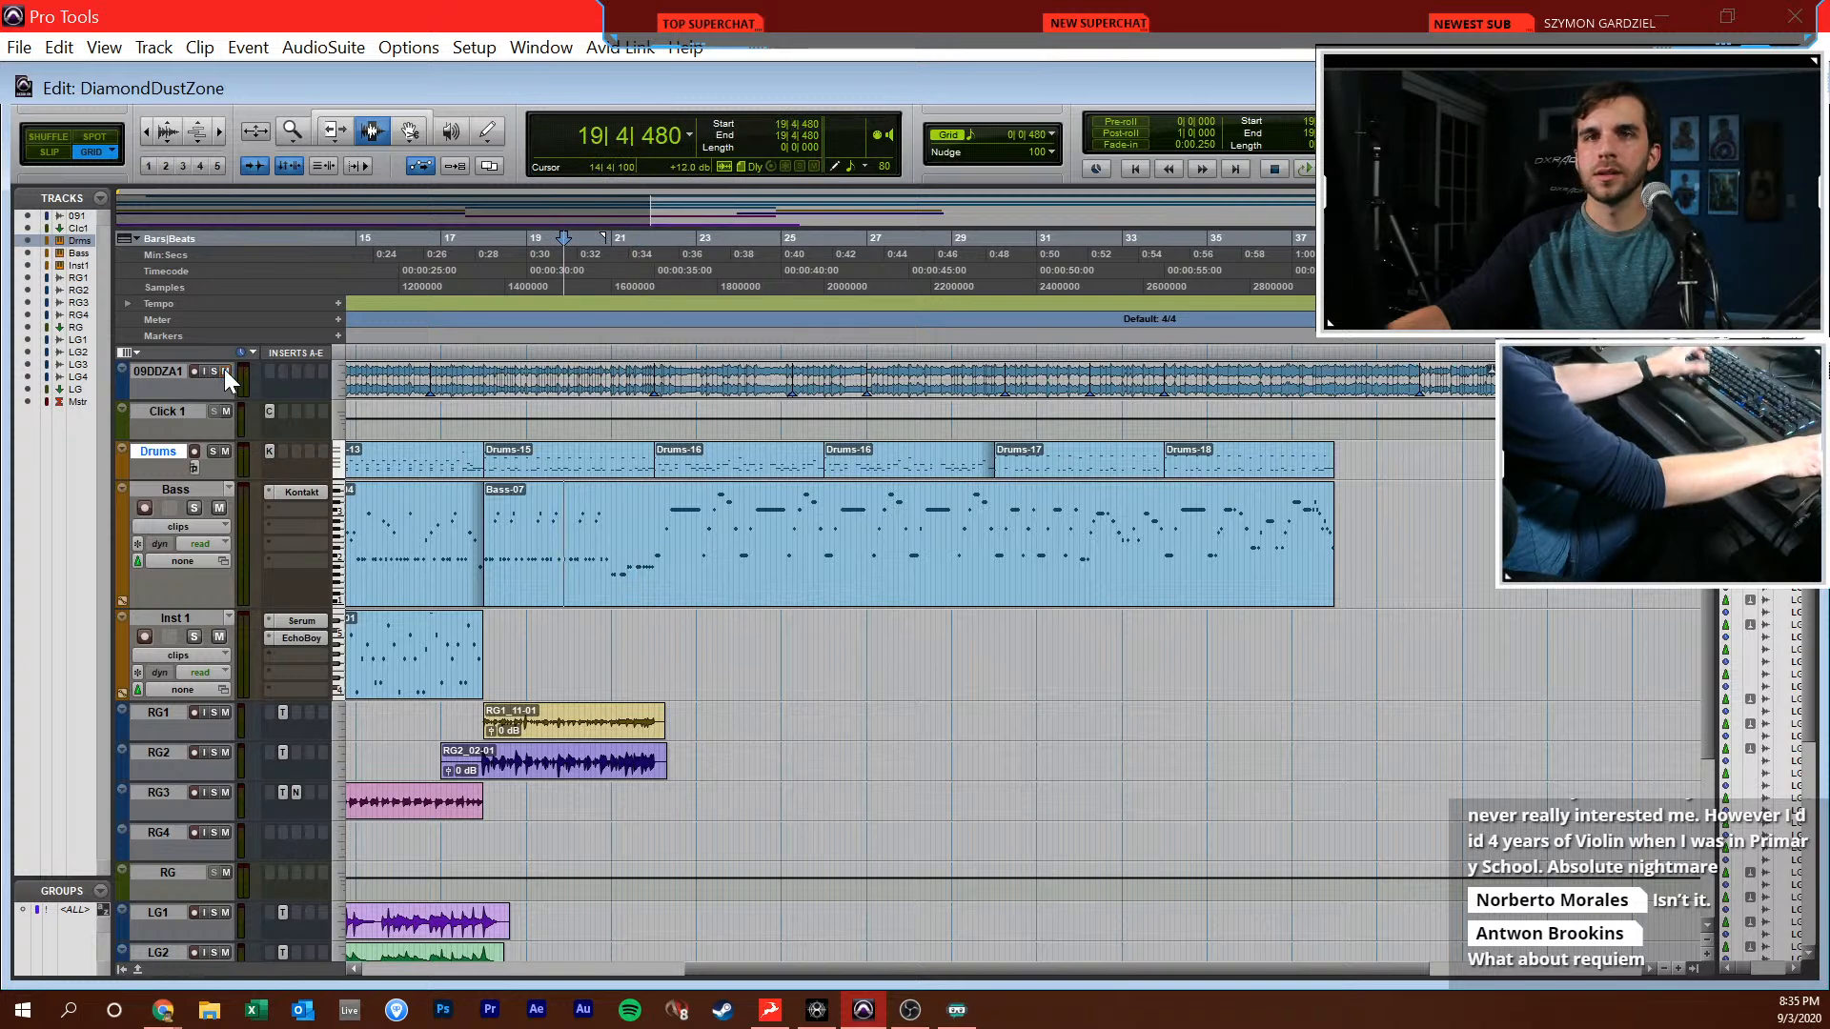
Look over the arrangement around bars 10 to 22 and start playback from bar 16 with the reference track
click(478, 461)
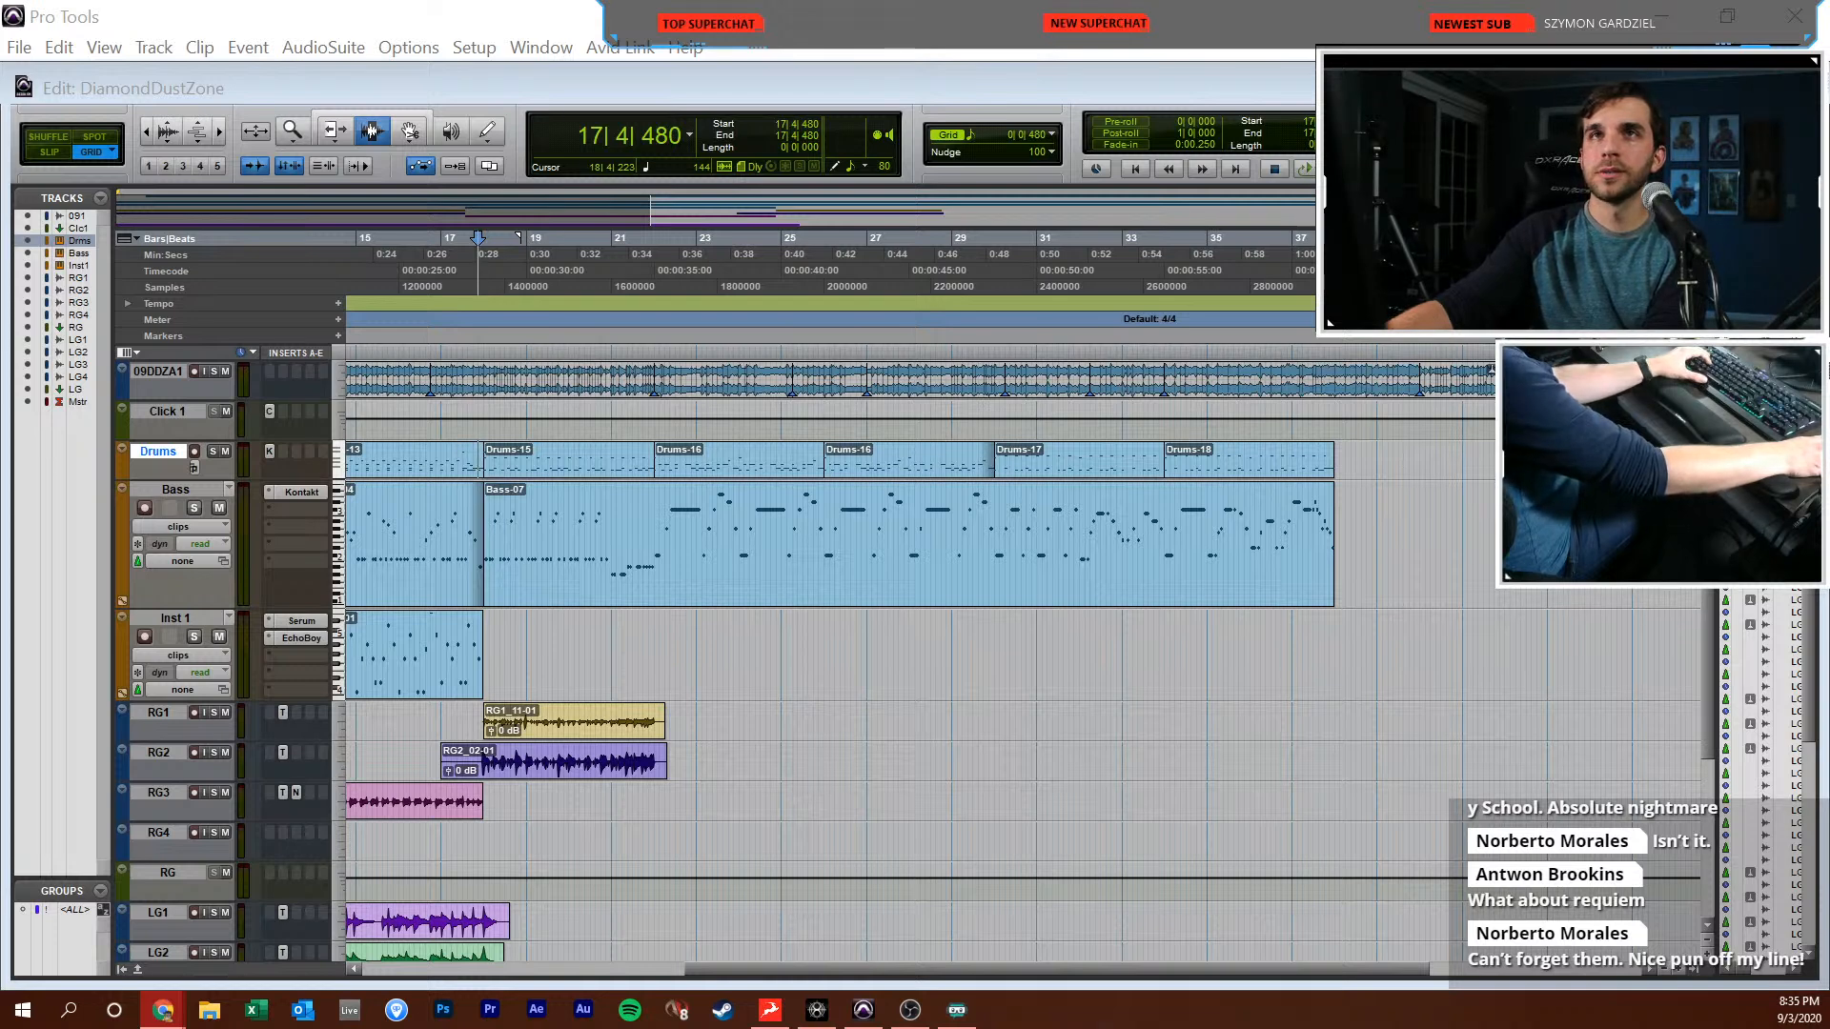
click(725, 567)
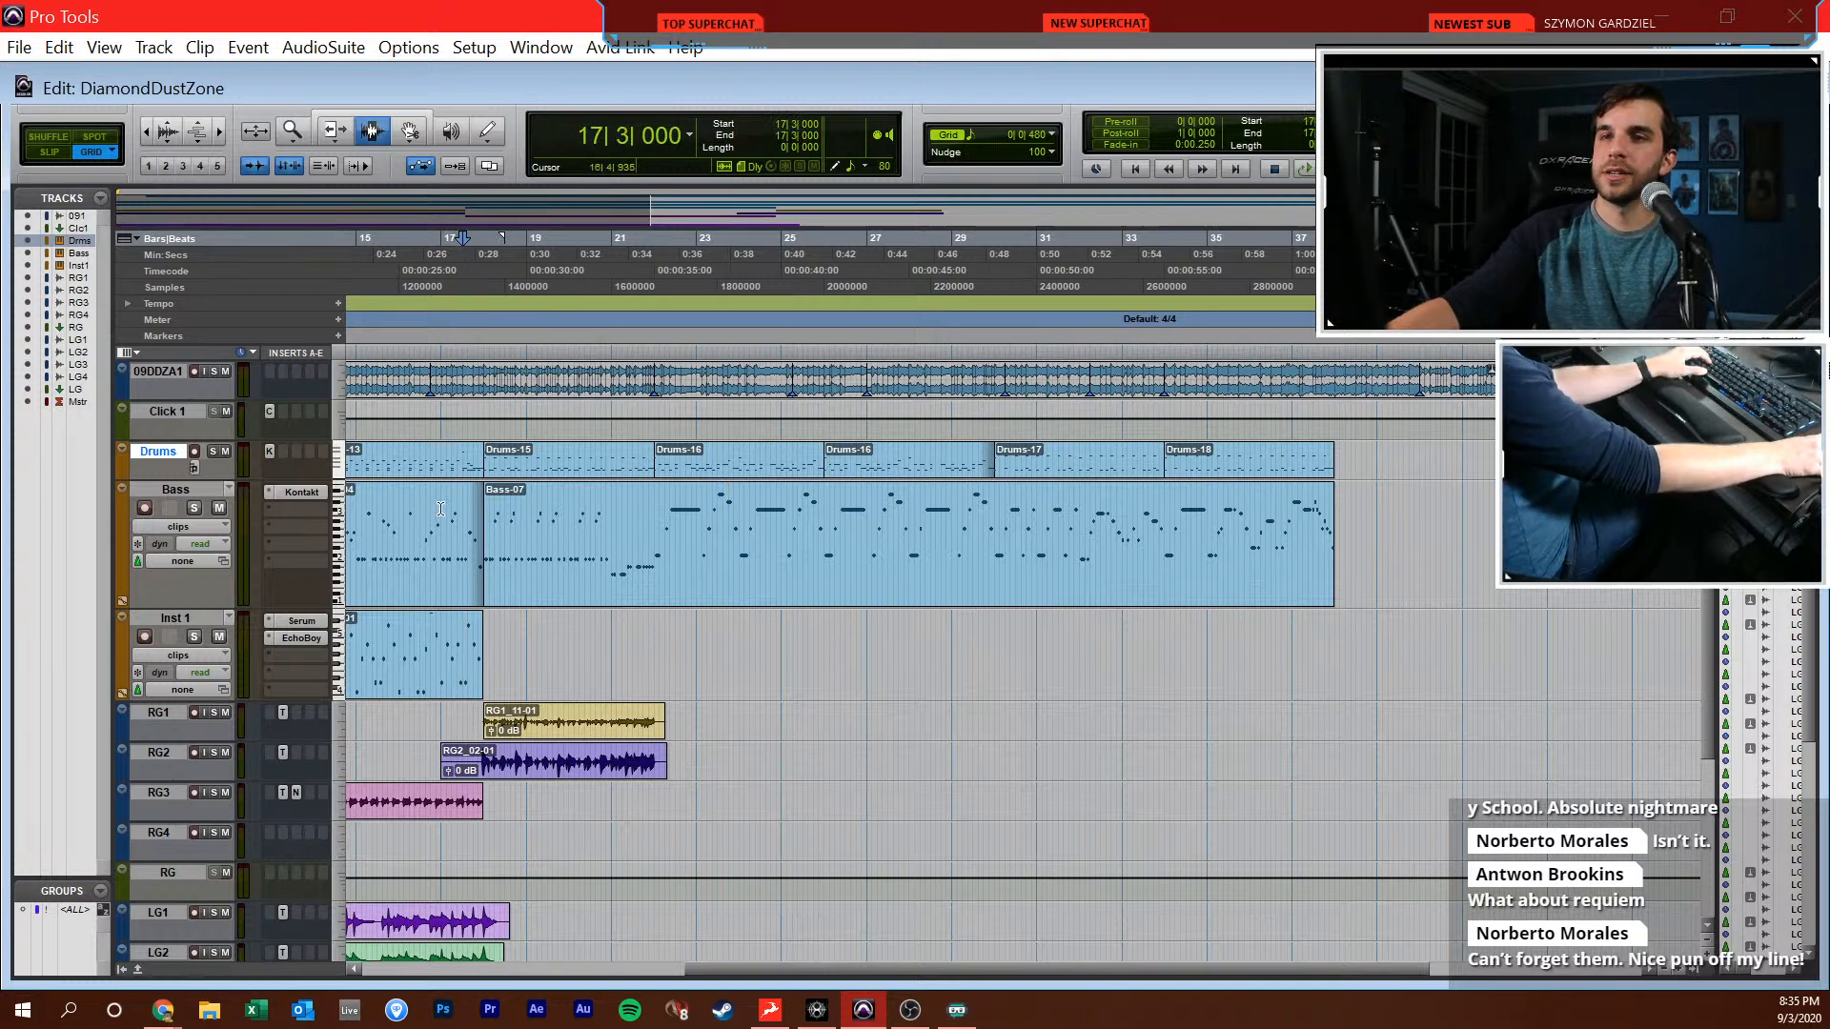
key(t)
key(t)
scroll(609, 466, right, 3)
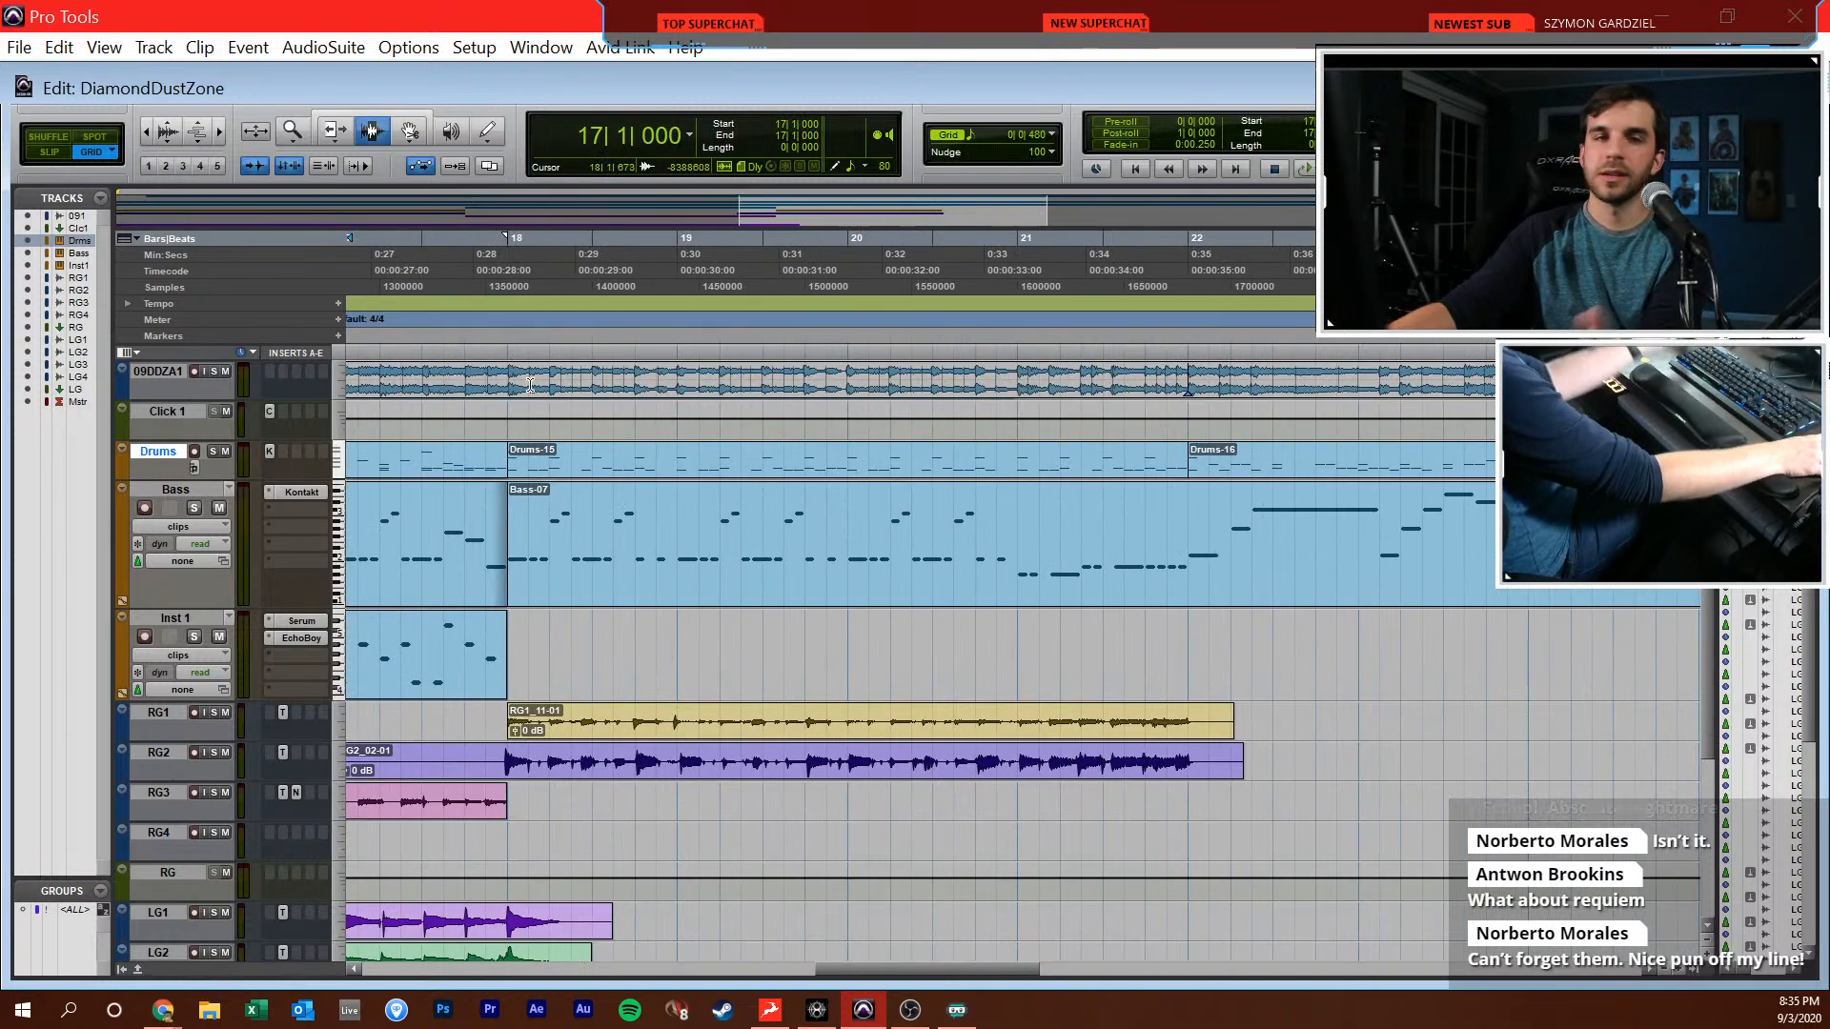
click(471, 645)
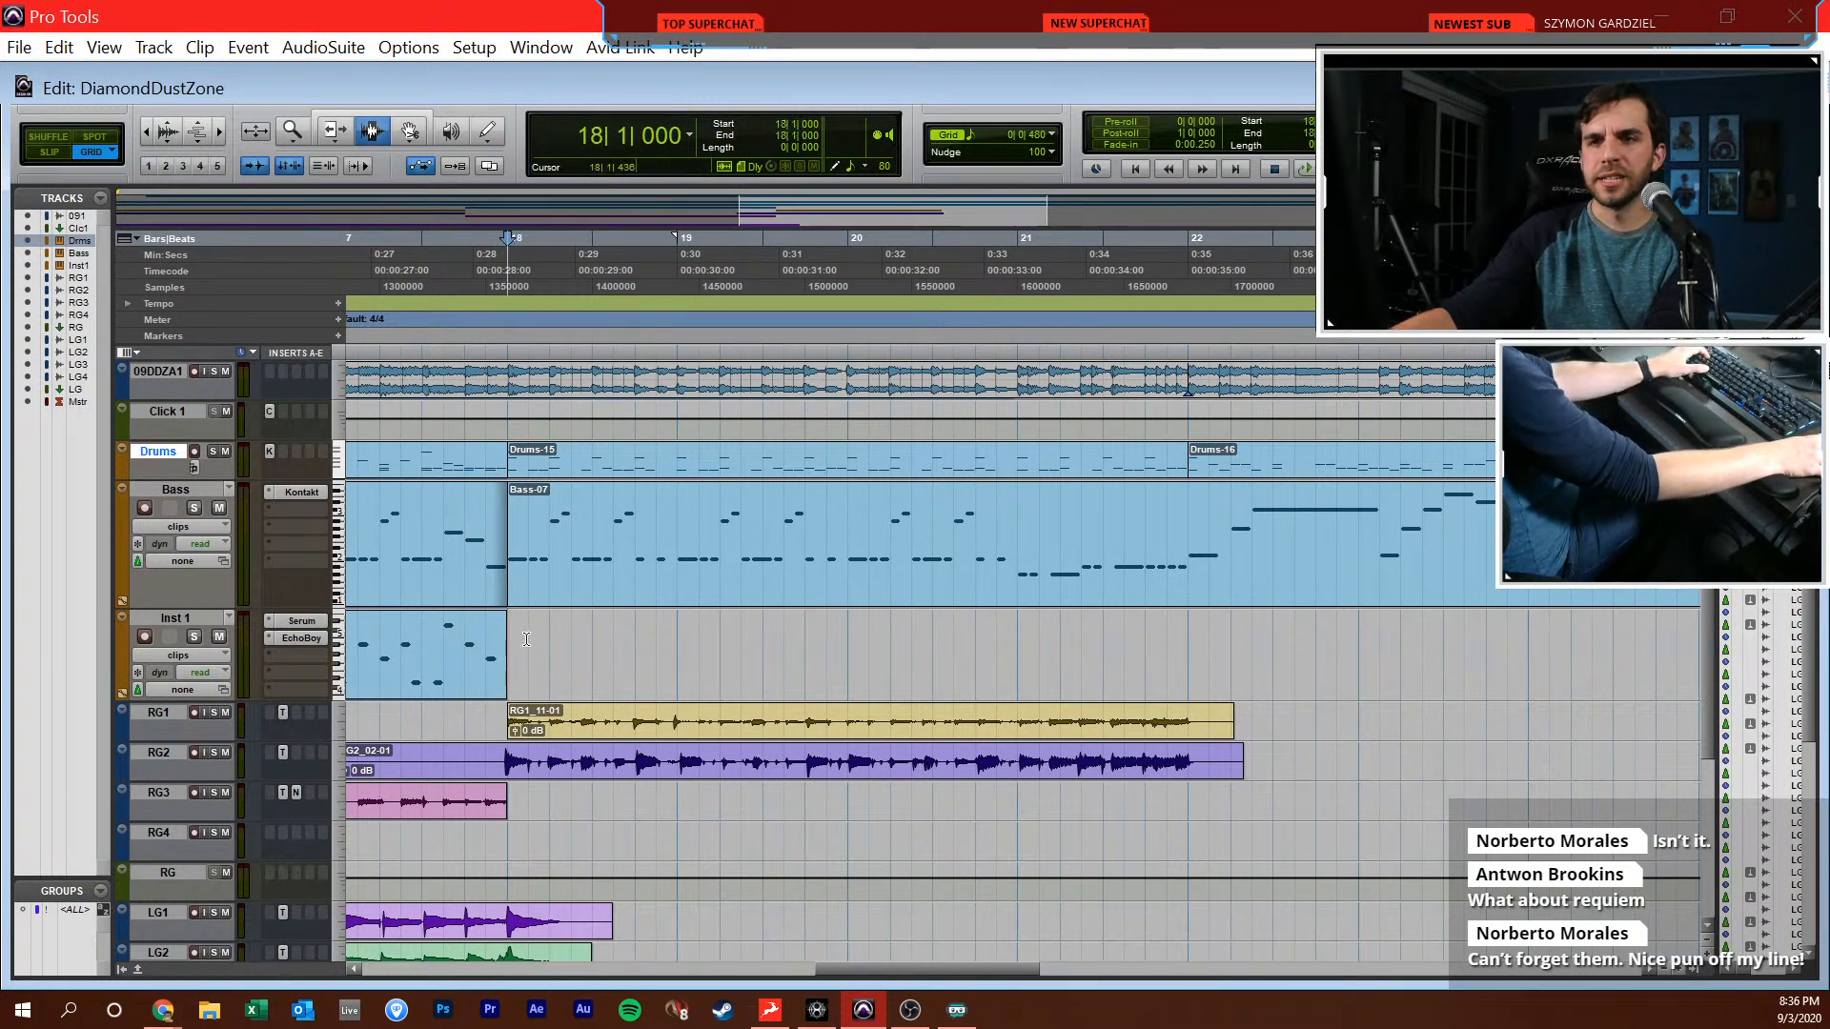
key(r)
key(r)
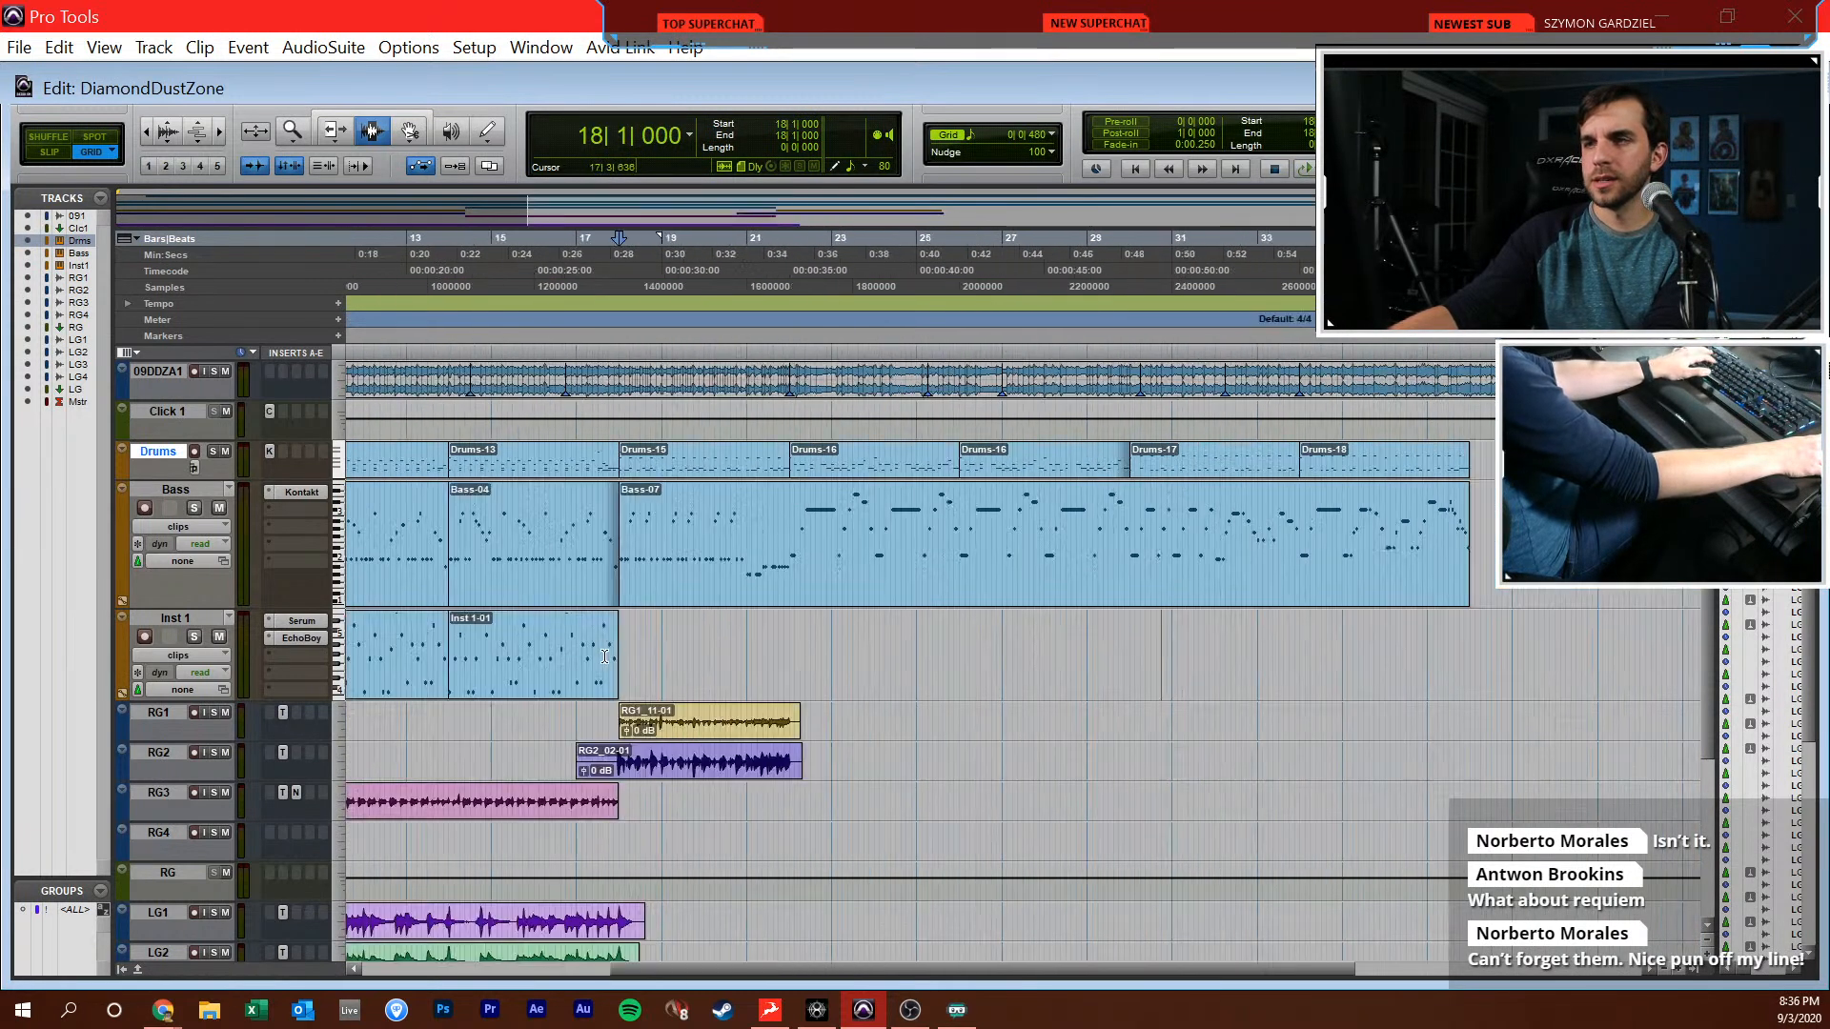
key(t)
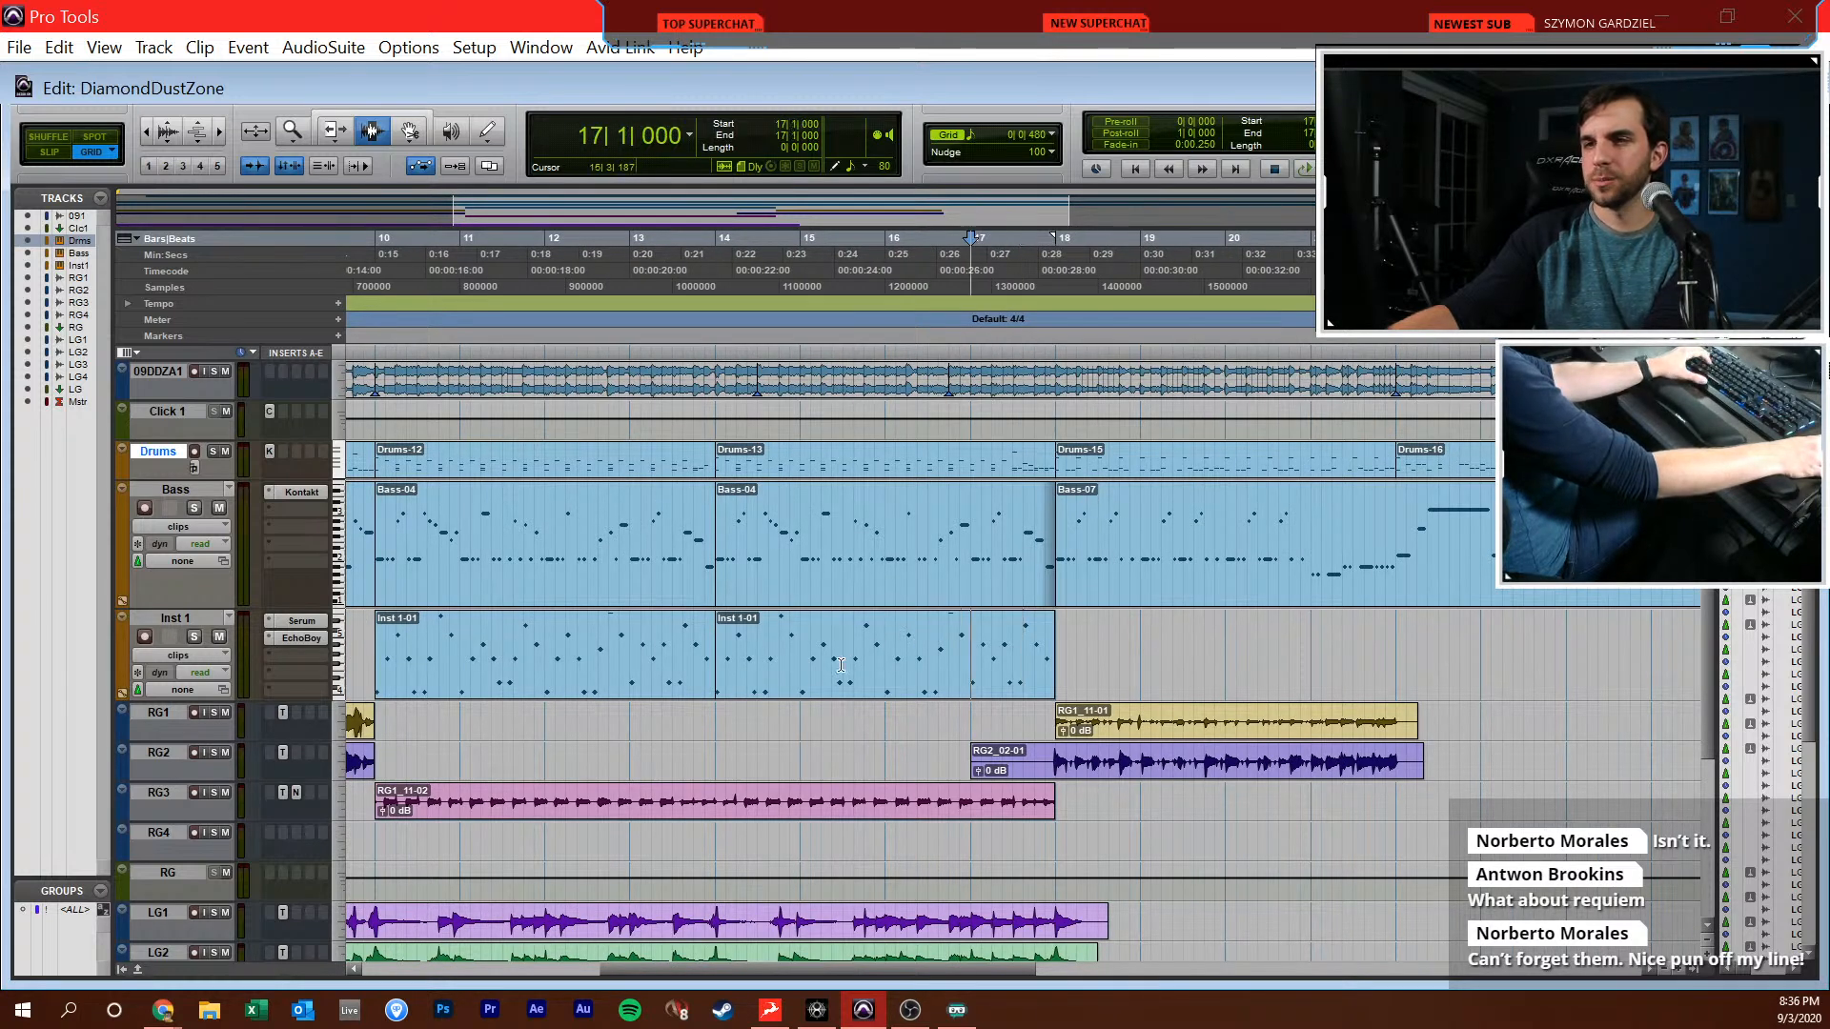
click(717, 654)
click(716, 672)
click(748, 680)
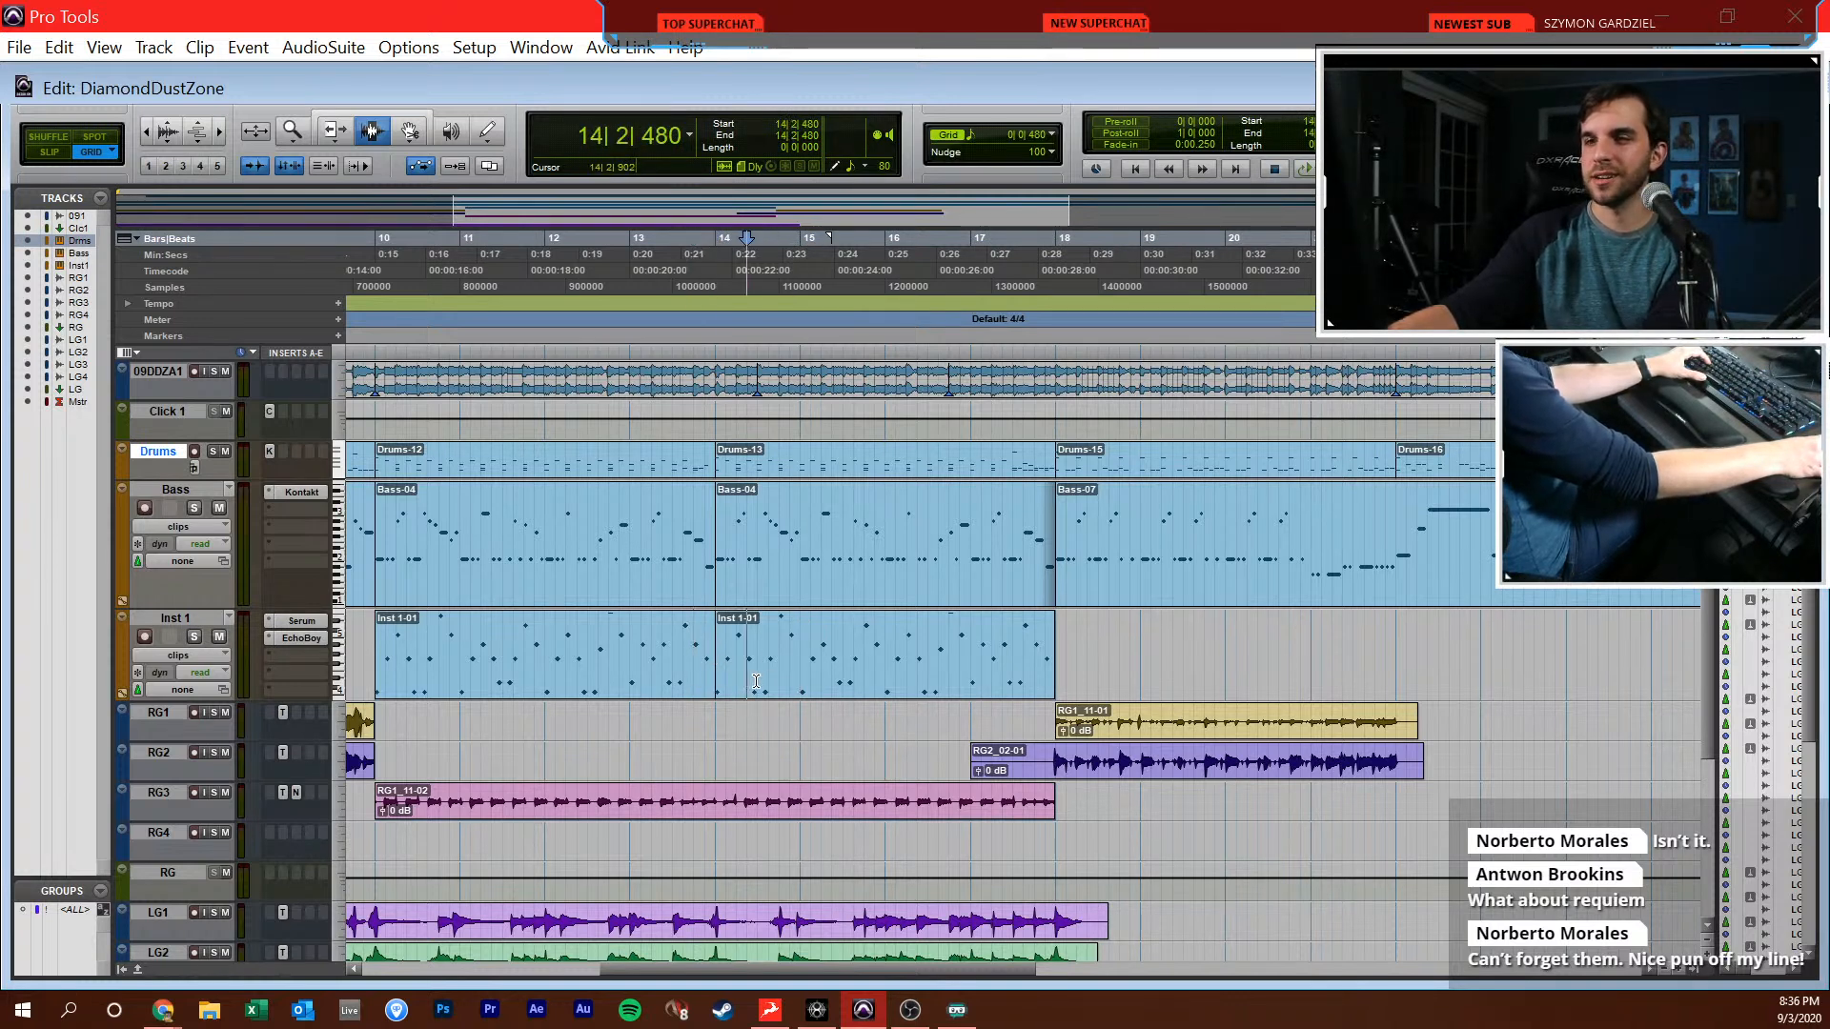
click(883, 663)
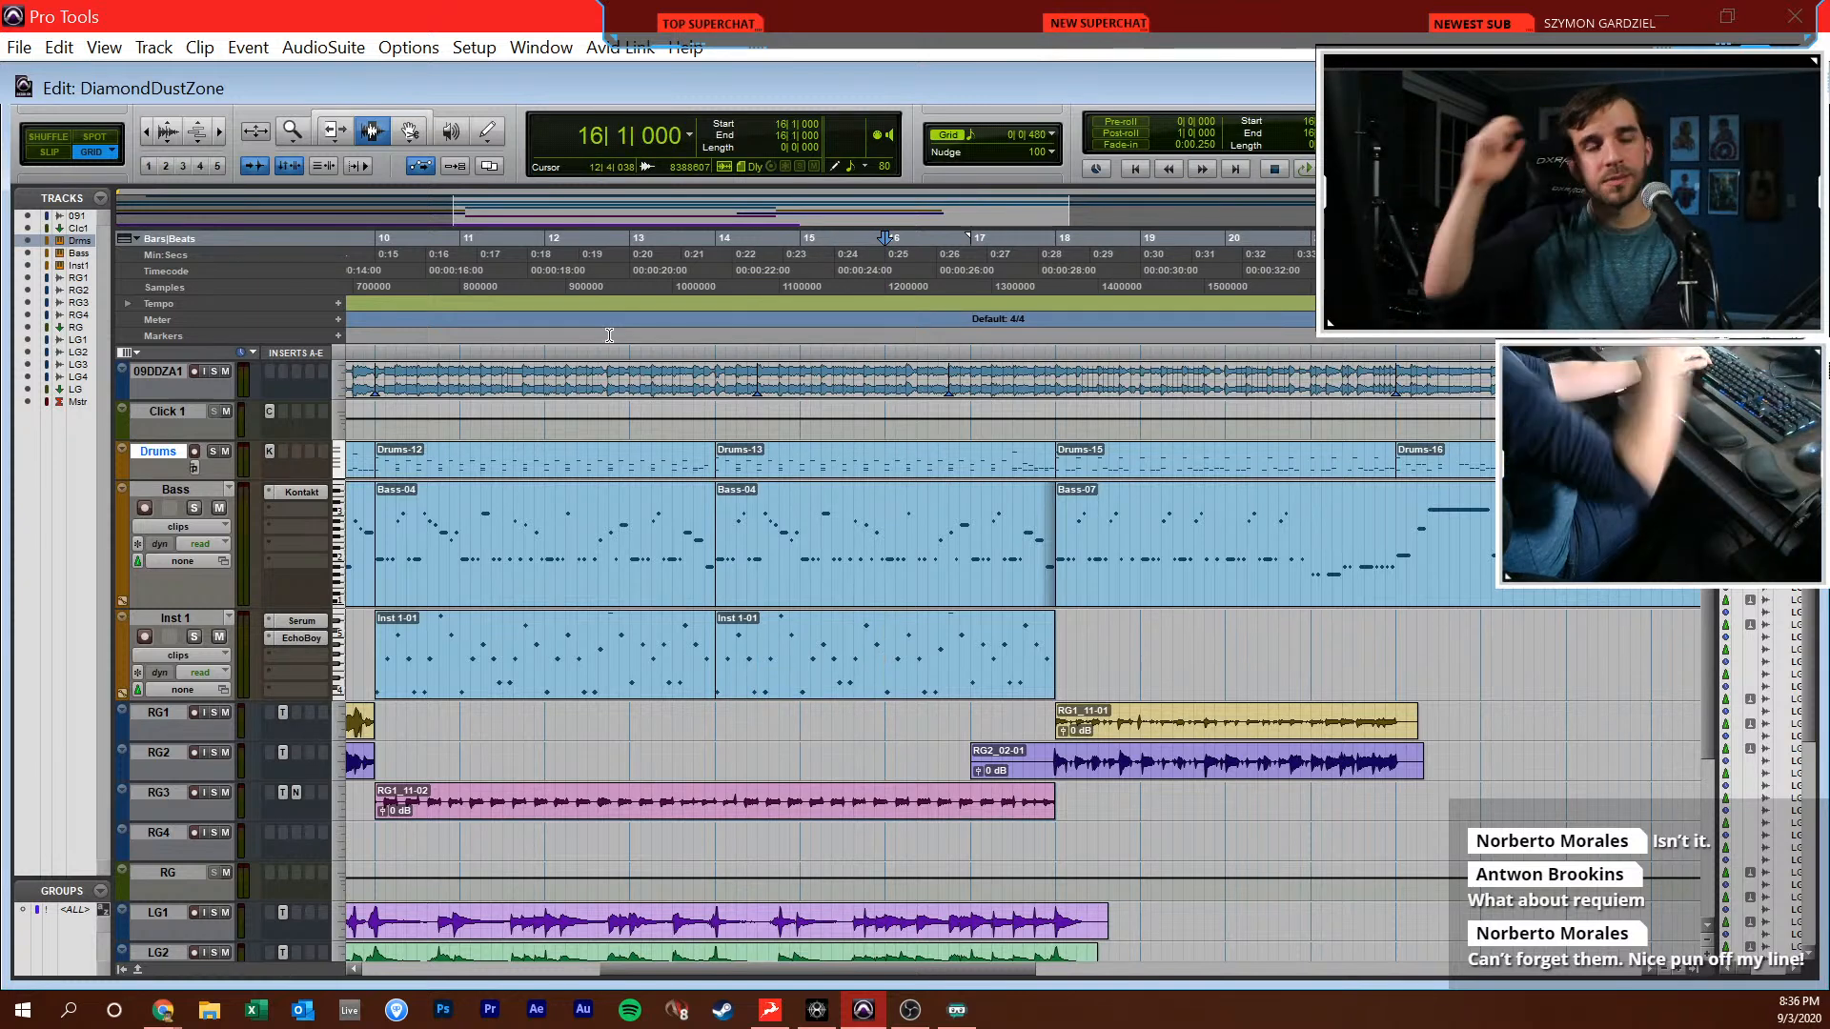
key(space)
Listen to the section from bar 18 through bar 36 against the reference, following the empty guitar parts, and stop playback
click(845, 629)
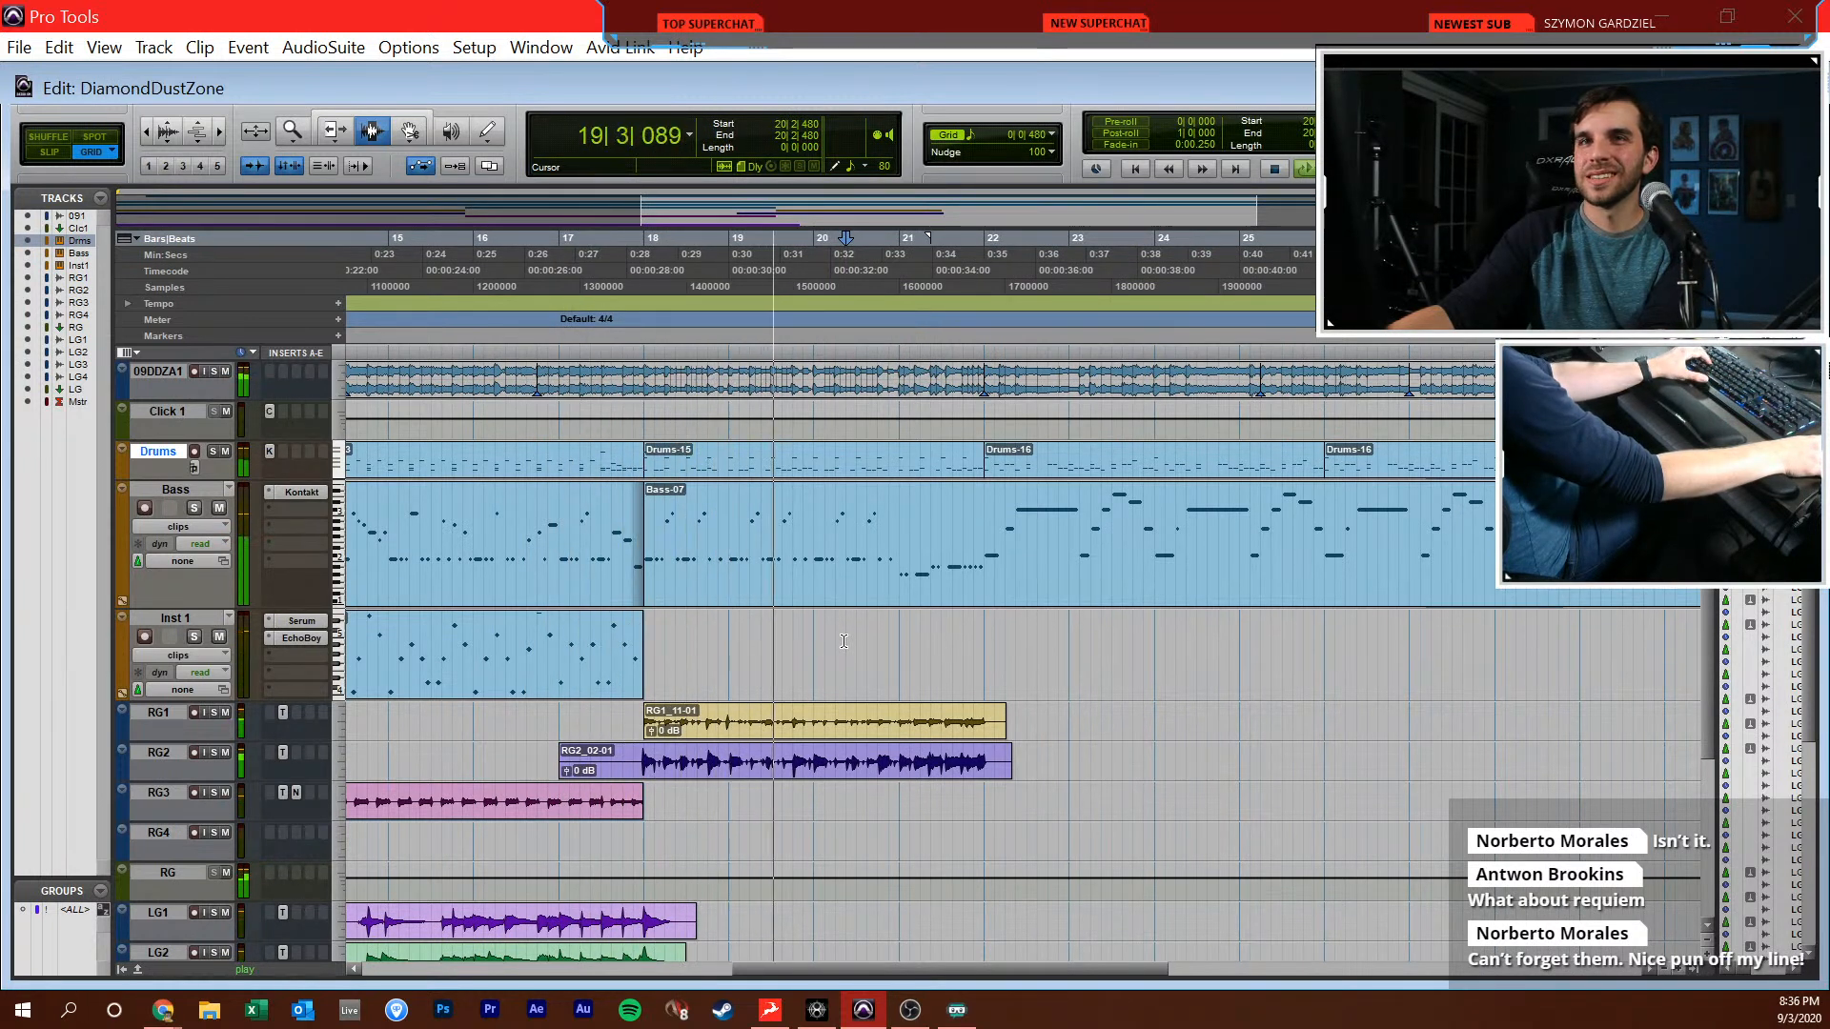
click(843, 641)
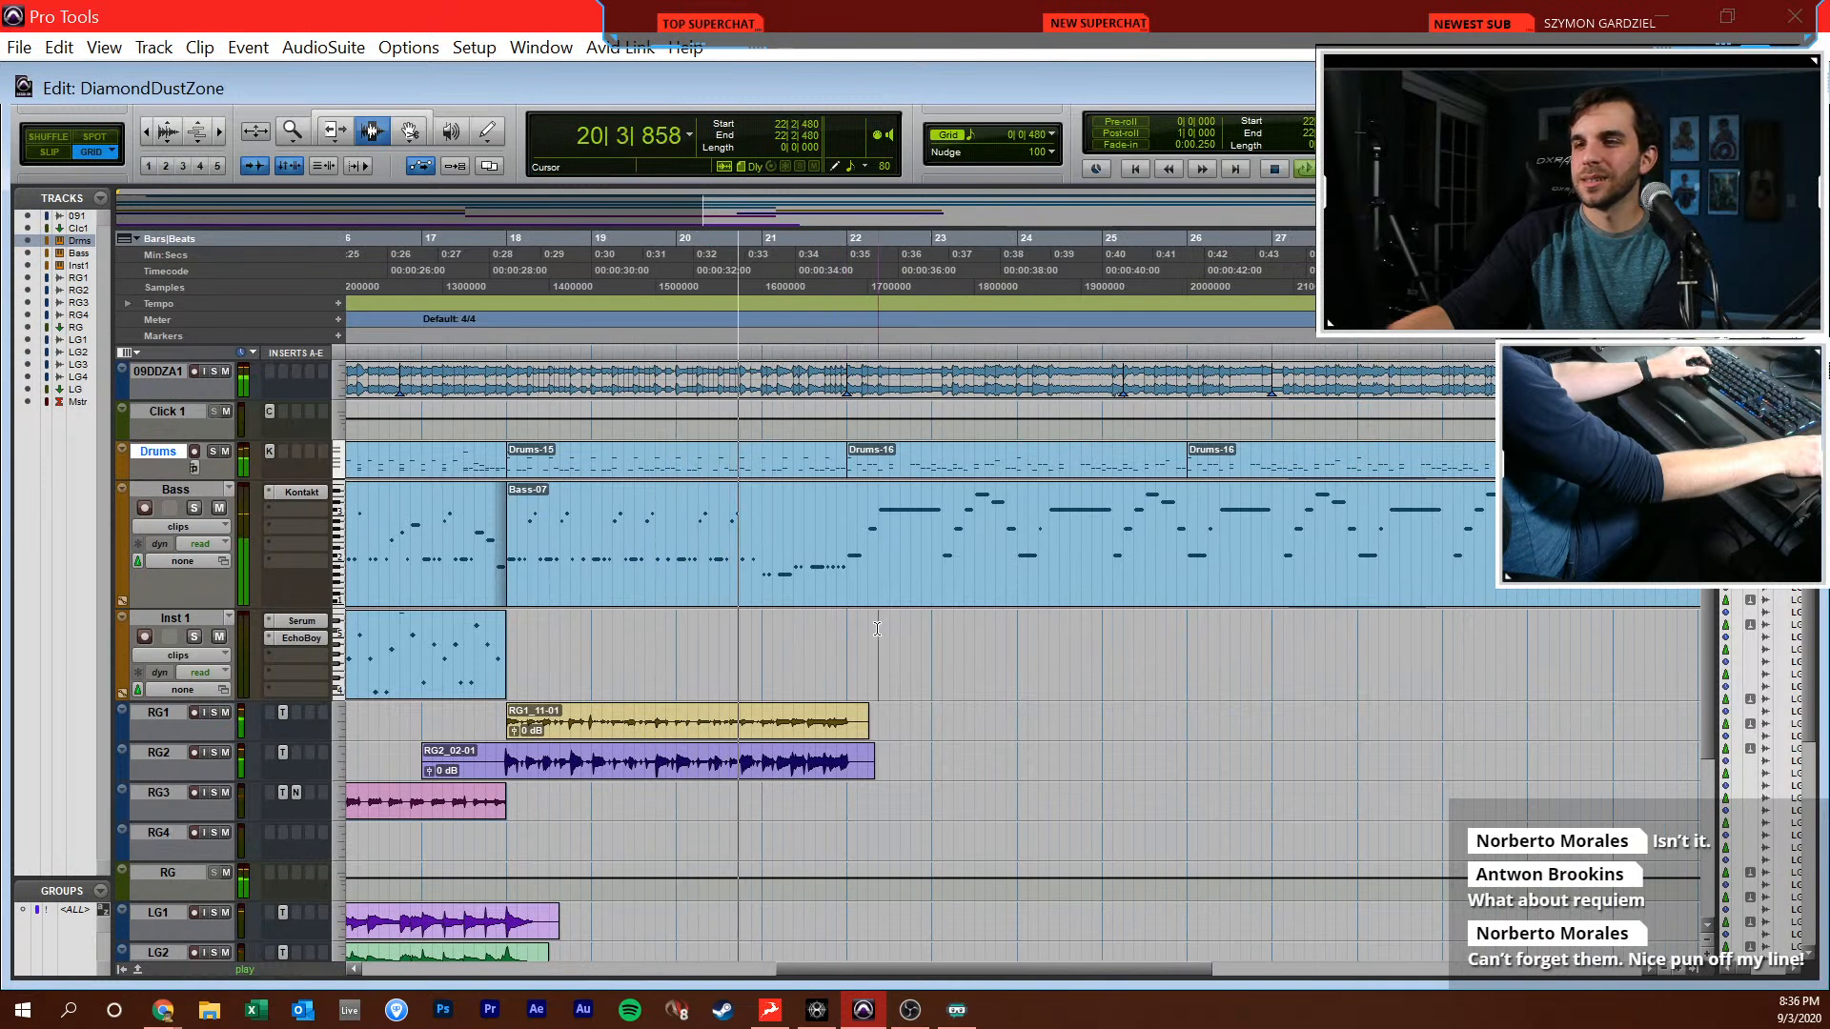
click(934, 633)
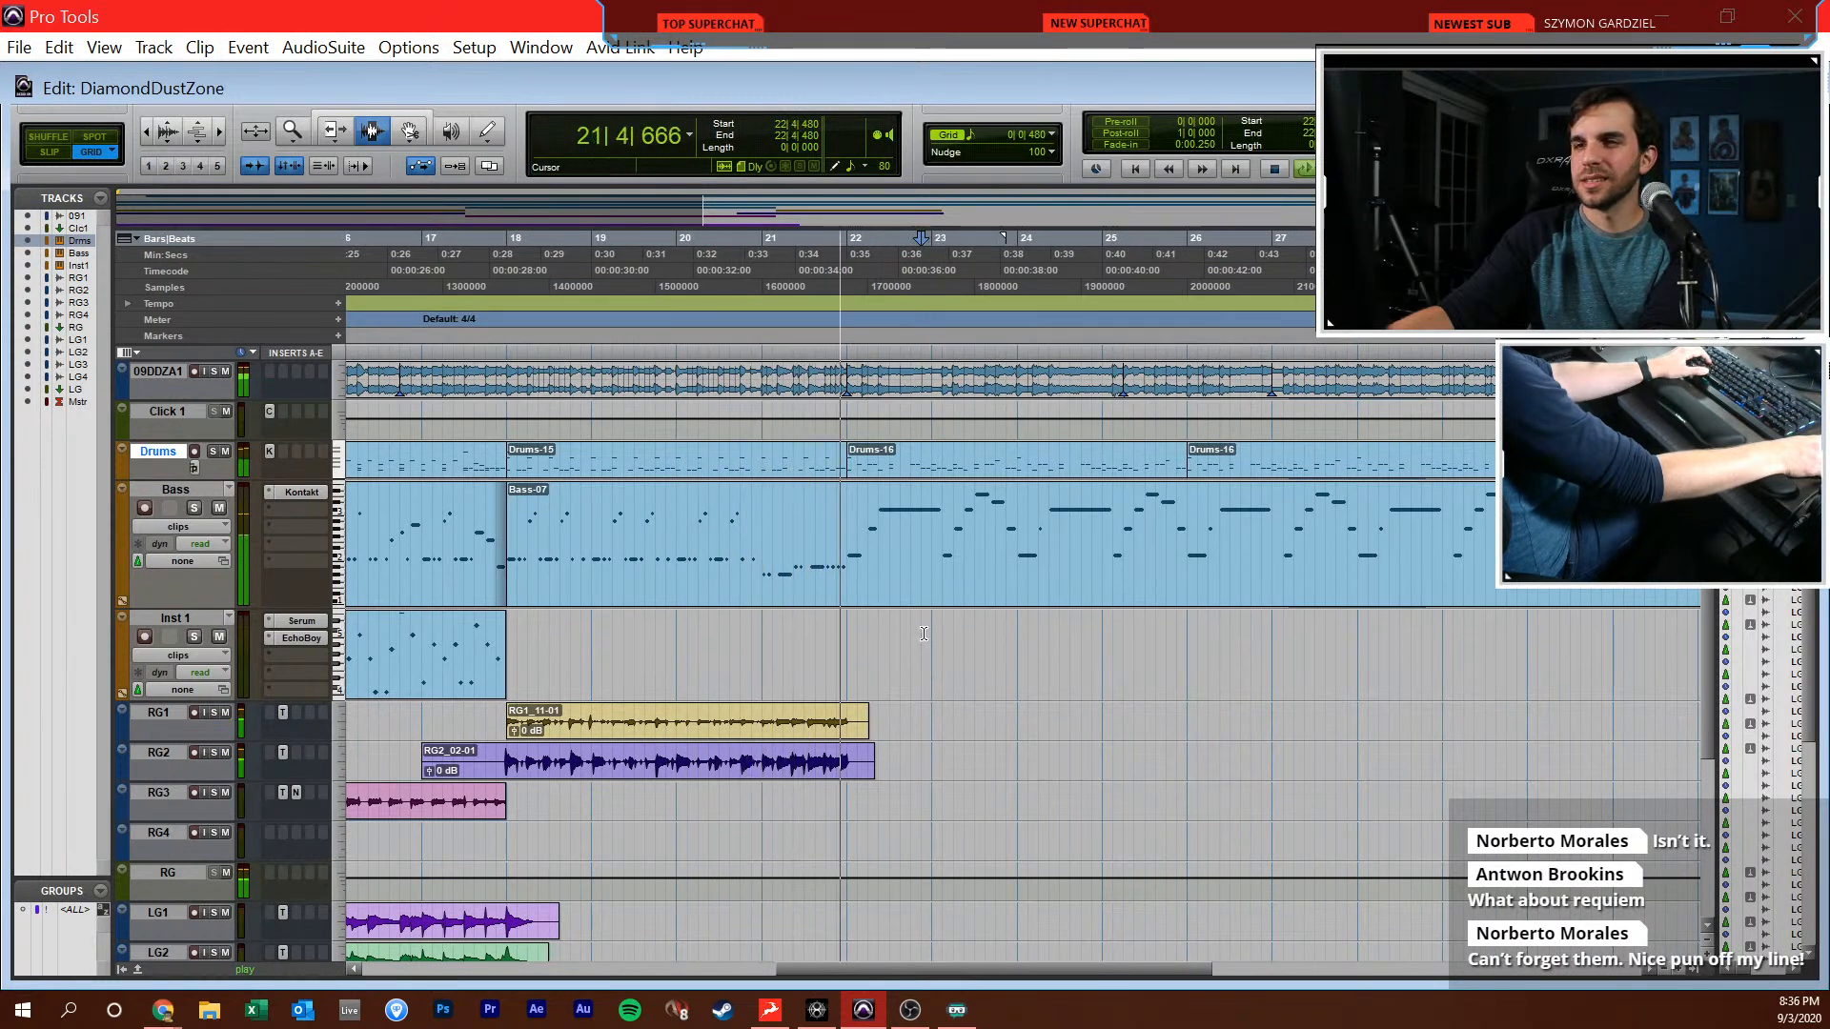
click(852, 658)
click(849, 657)
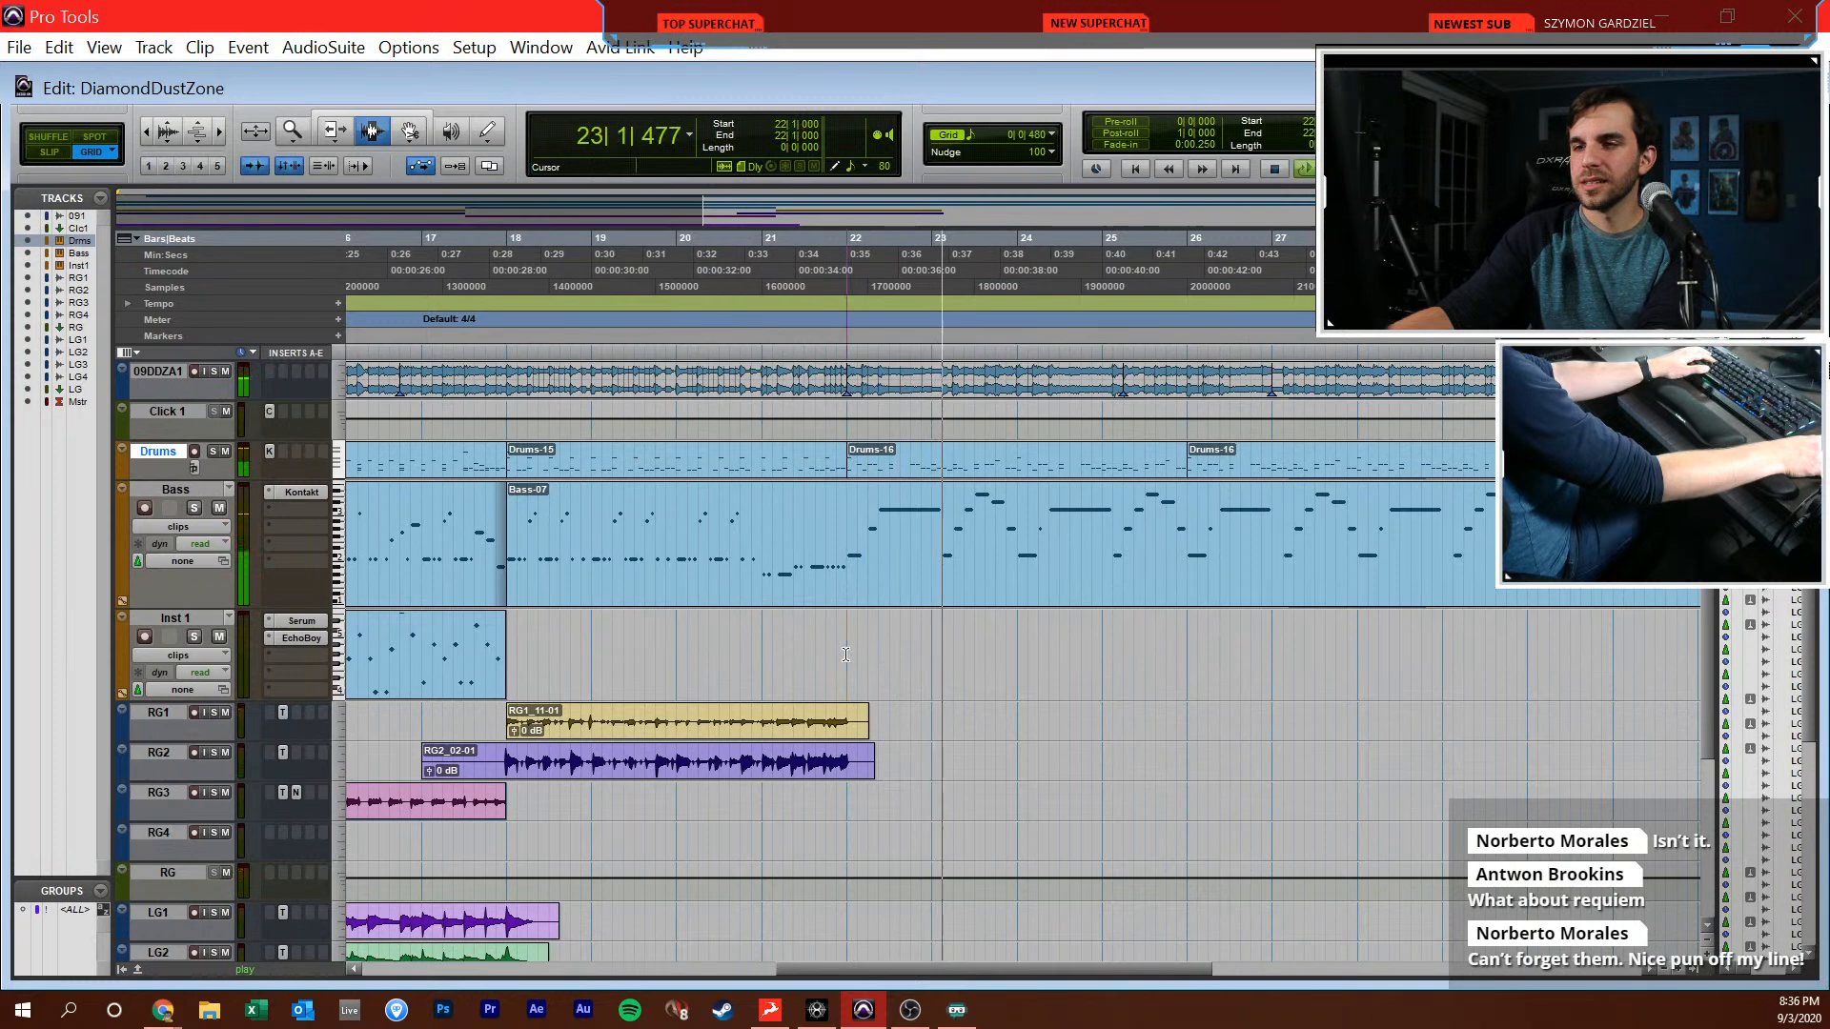
key(r)
scroll(896, 649, right, 4)
scroll(896, 650, left, 2)
click(896, 649)
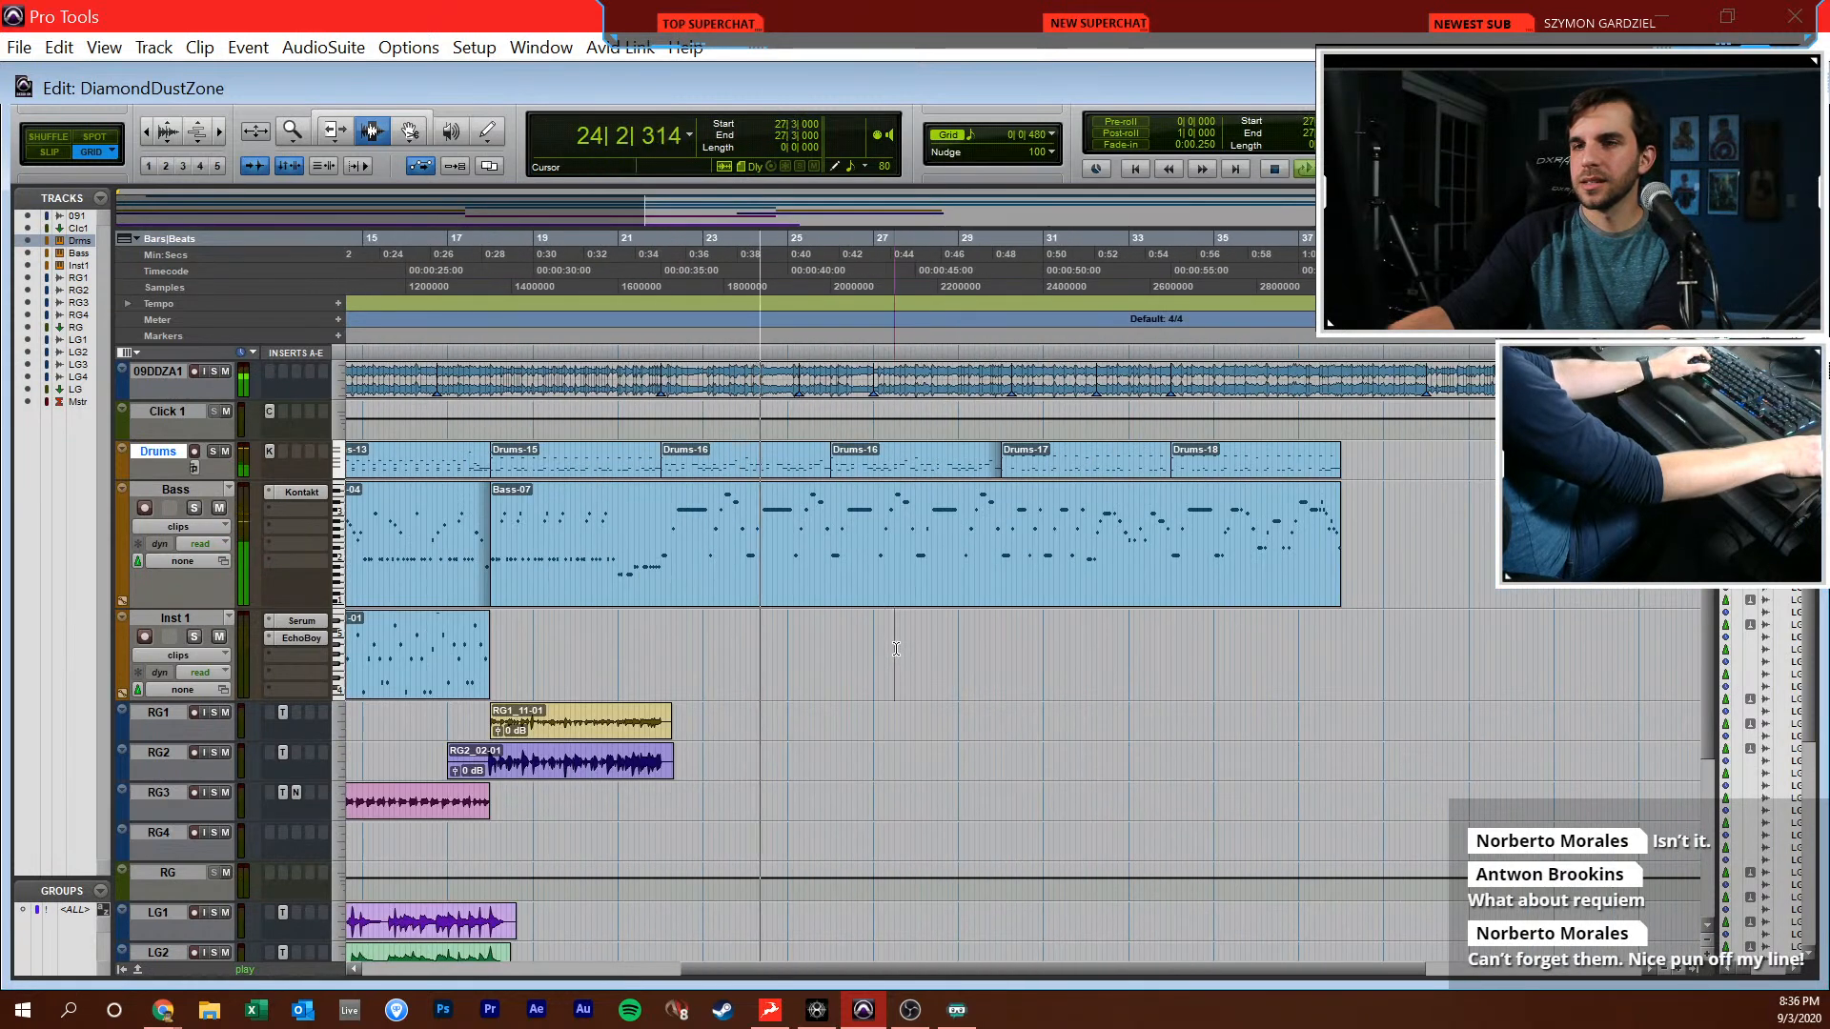
click(683, 658)
key(t)
scroll(682, 658, right, 3)
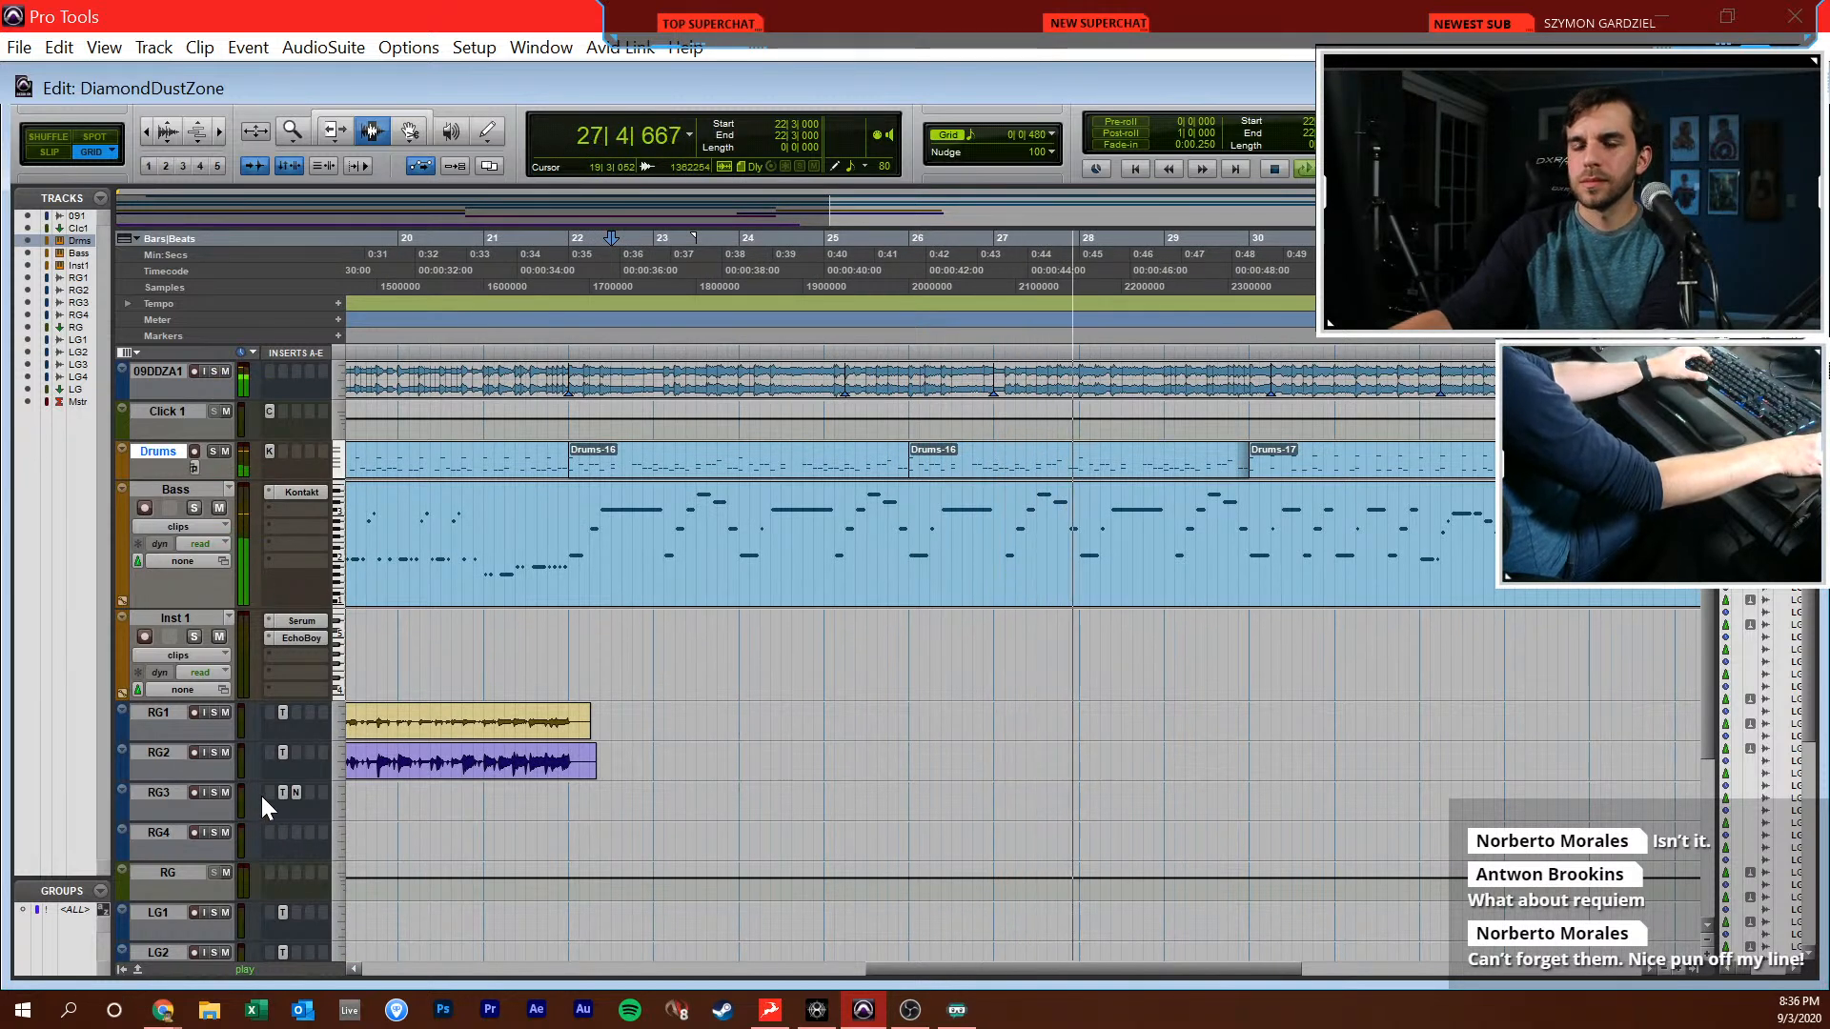
click(686, 764)
scroll(686, 763, right, 1)
click(685, 763)
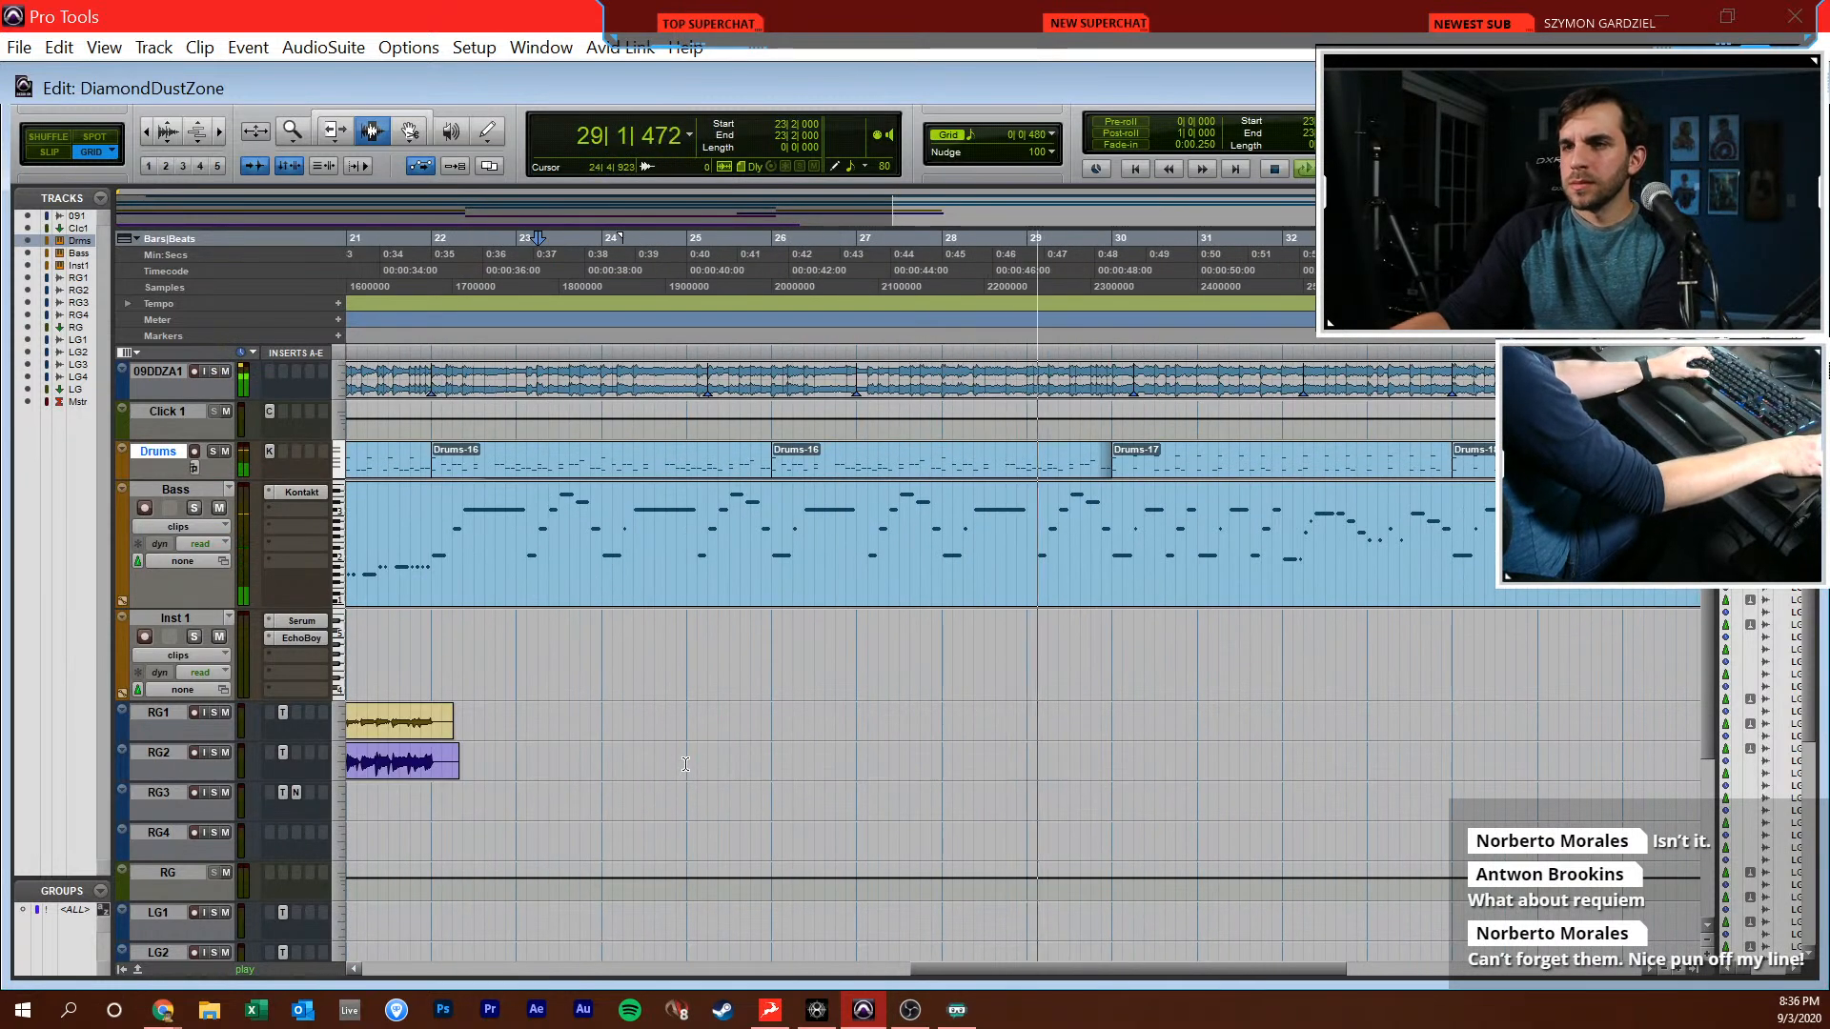
click(645, 809)
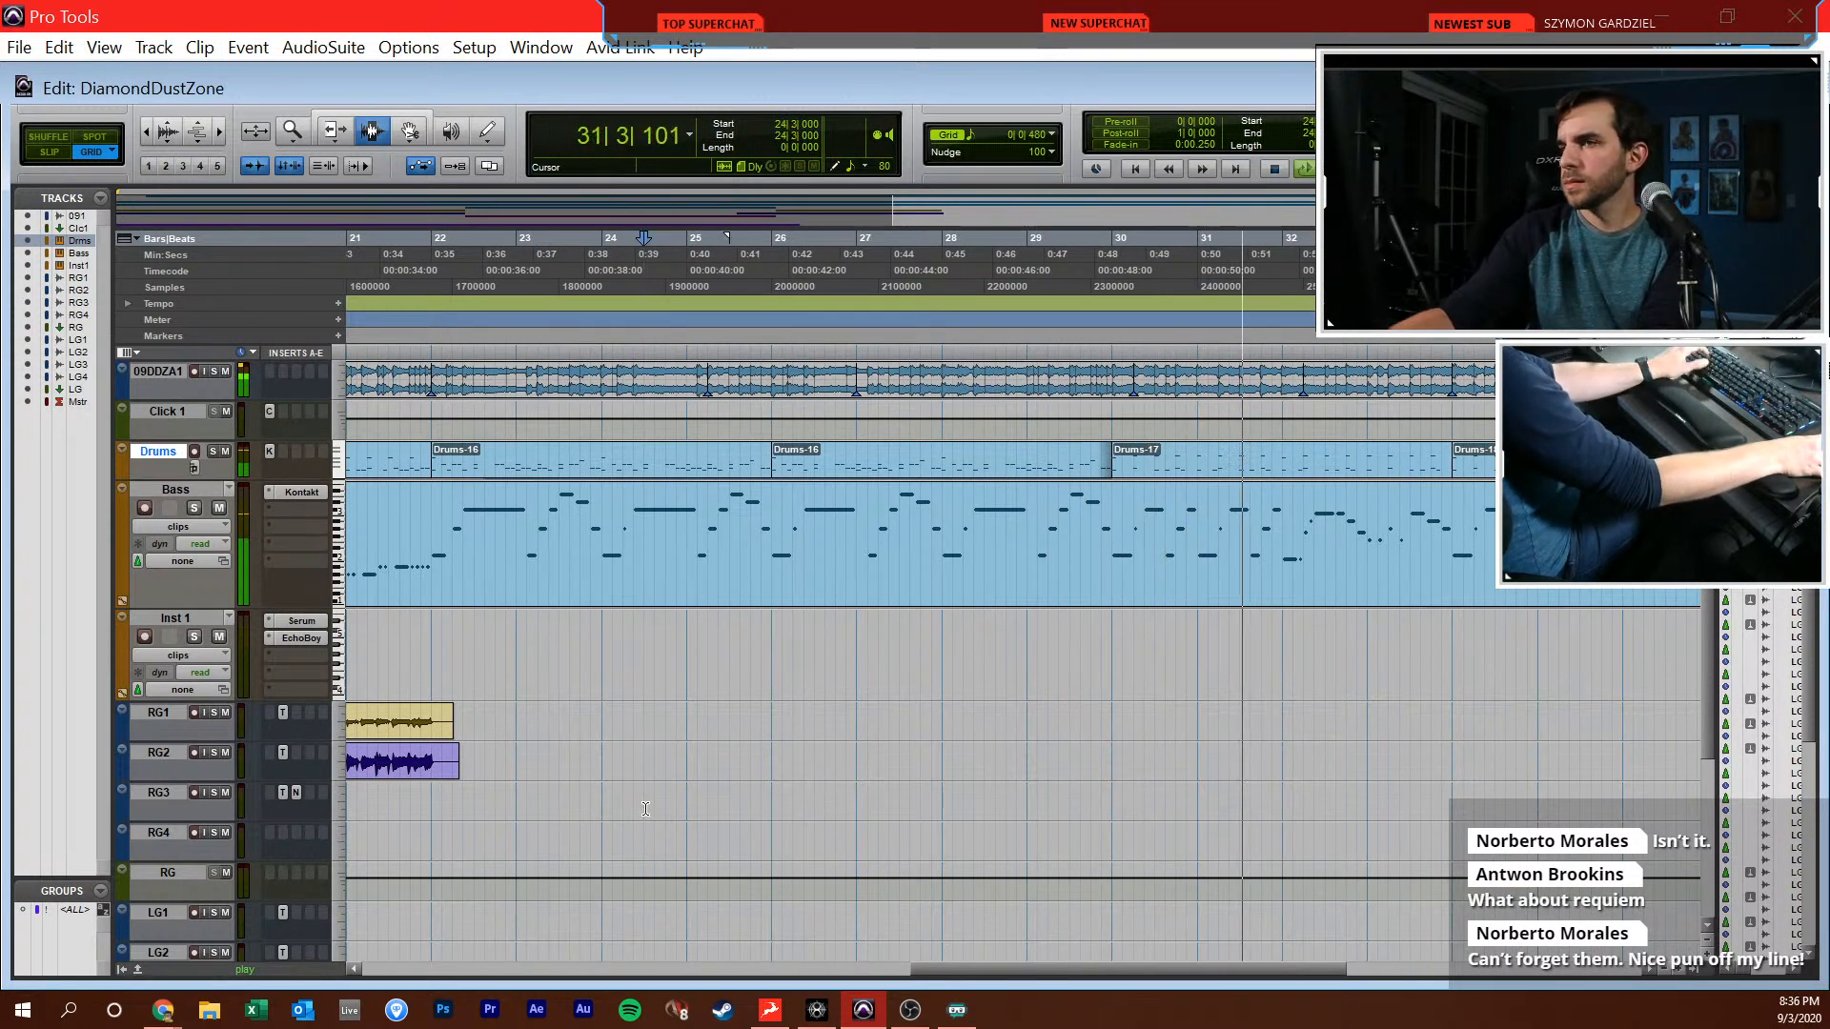
key(ctrl+bracketleft)
click(677, 807)
click(684, 809)
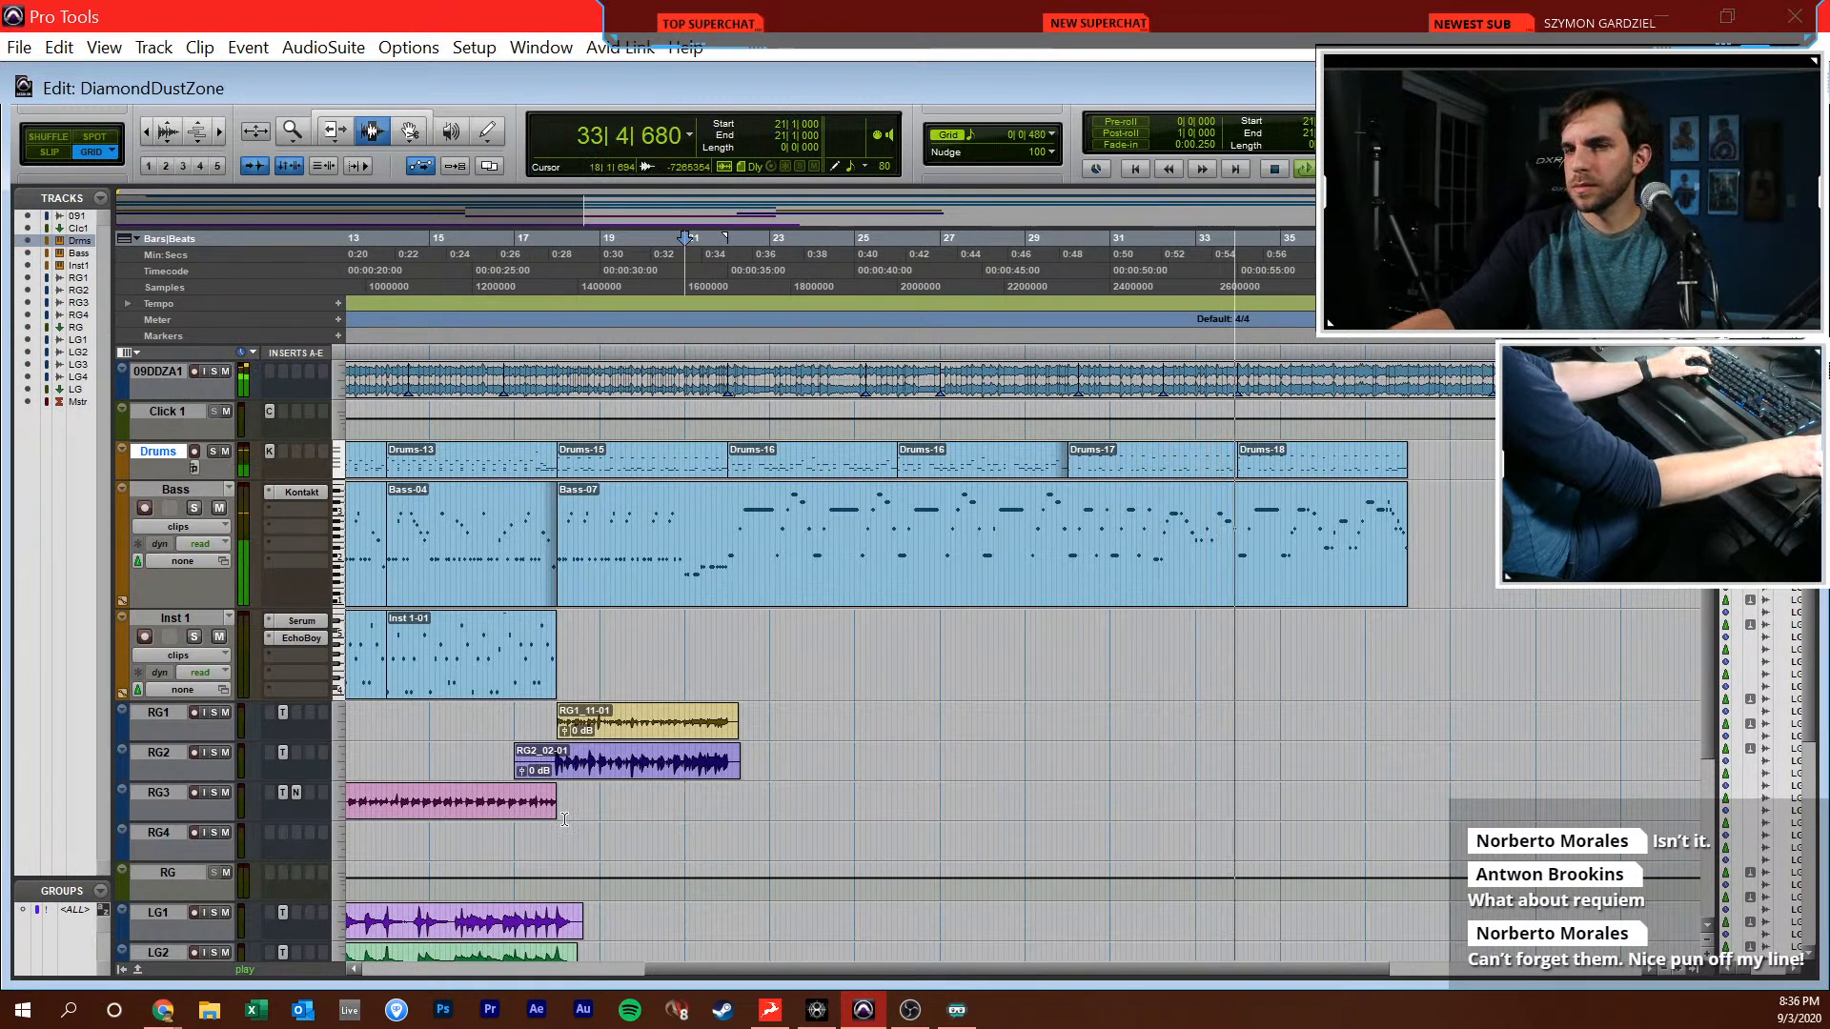
click(557, 783)
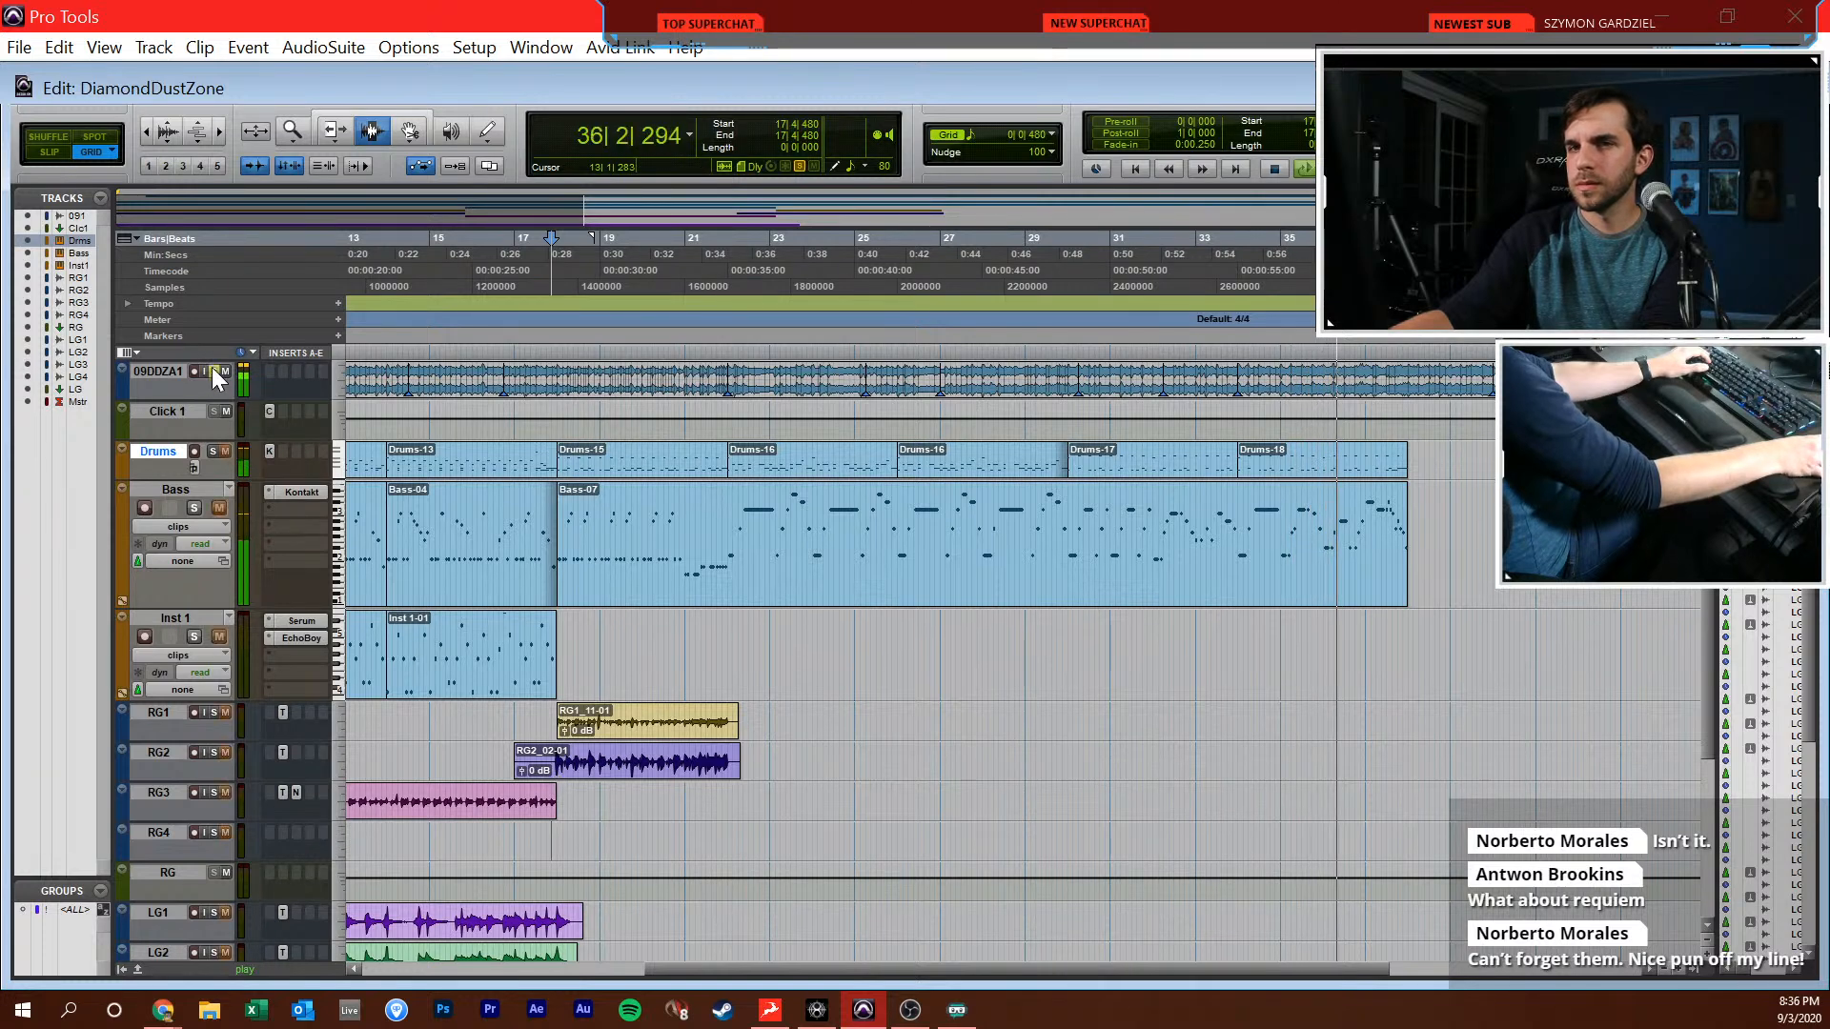
key(space)
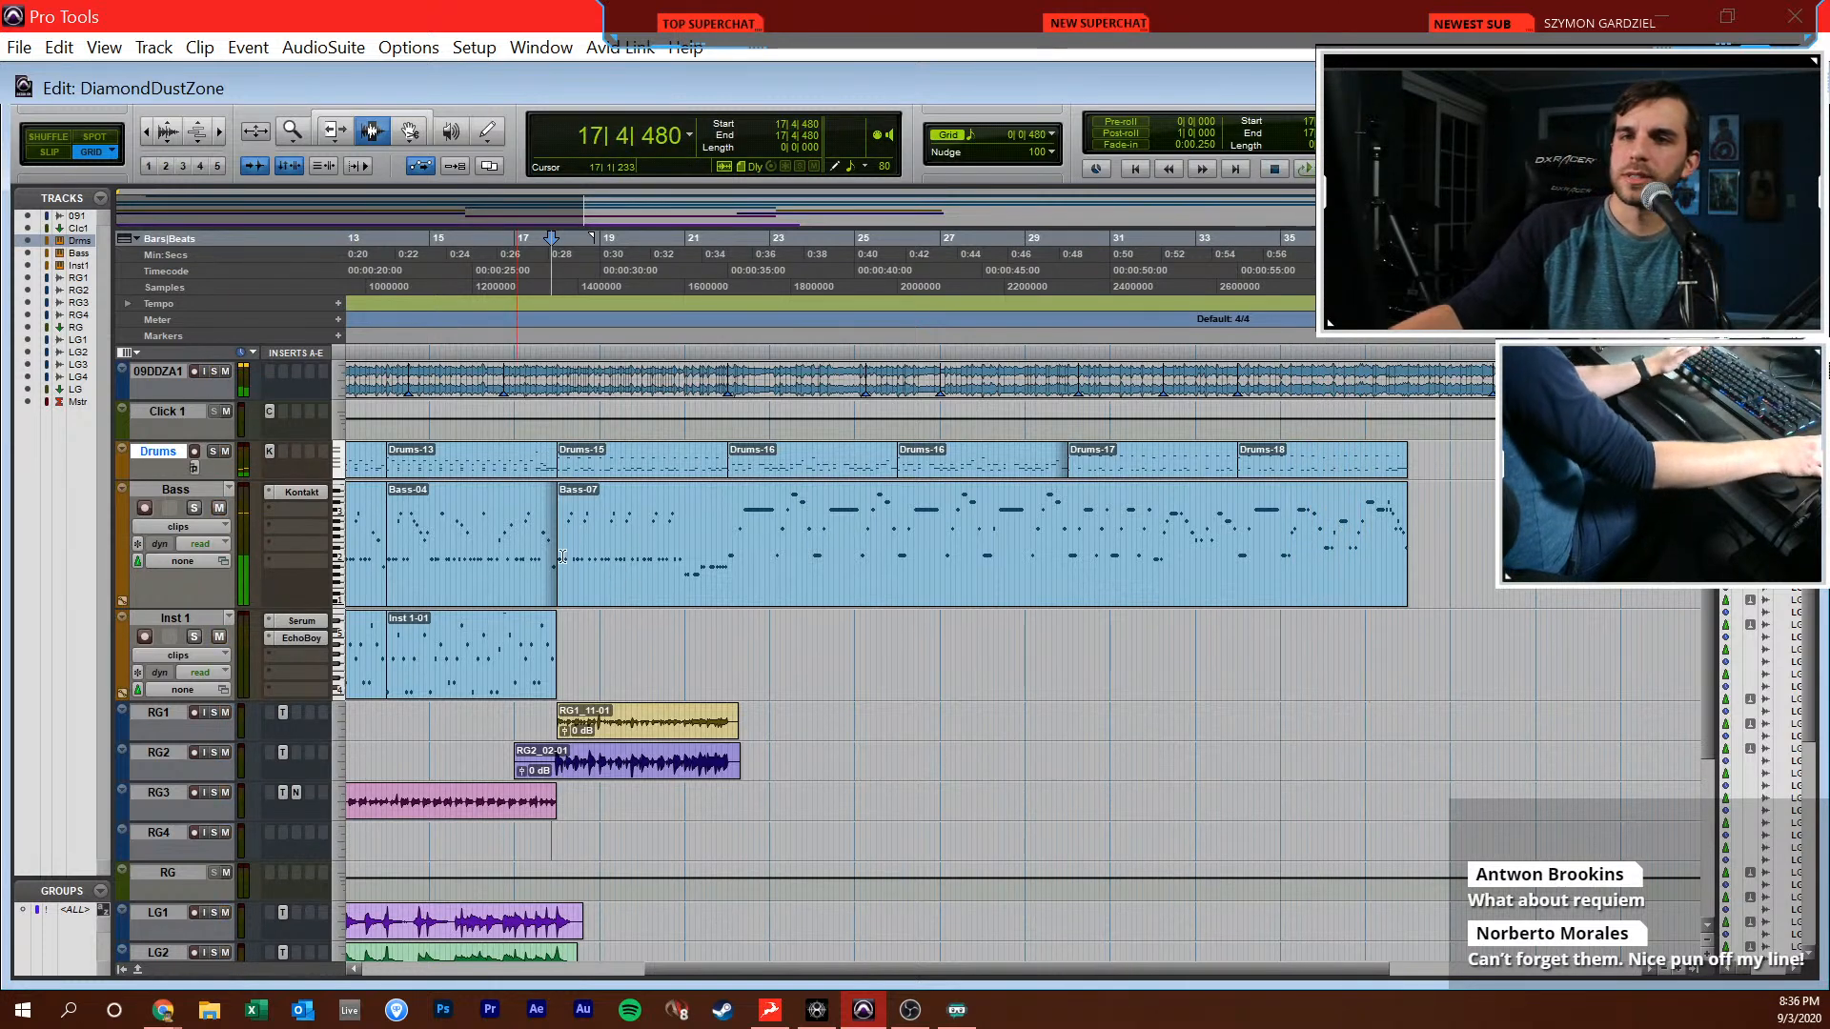
Mute the reference track 09DDZA1, place the cursor shortly before bar 18 and record-enable RG4
click(225, 370)
click(547, 834)
key(ctrl+bracketright)
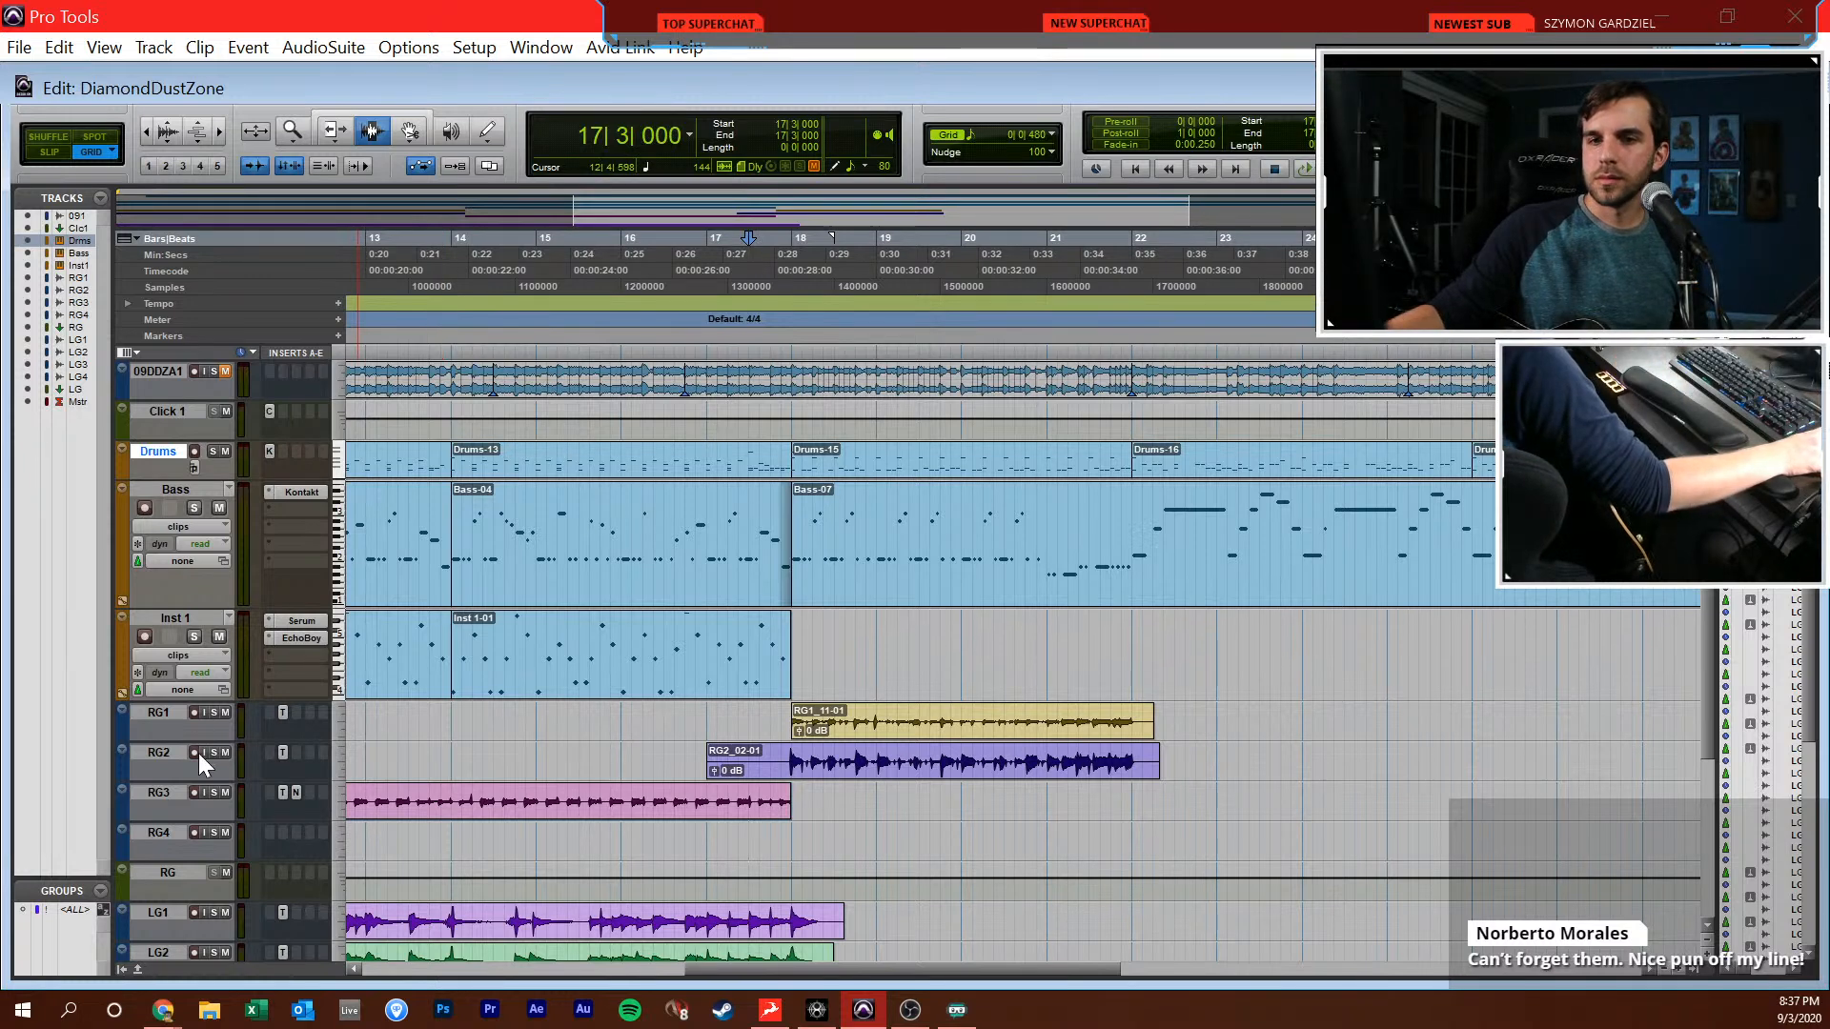
click(195, 832)
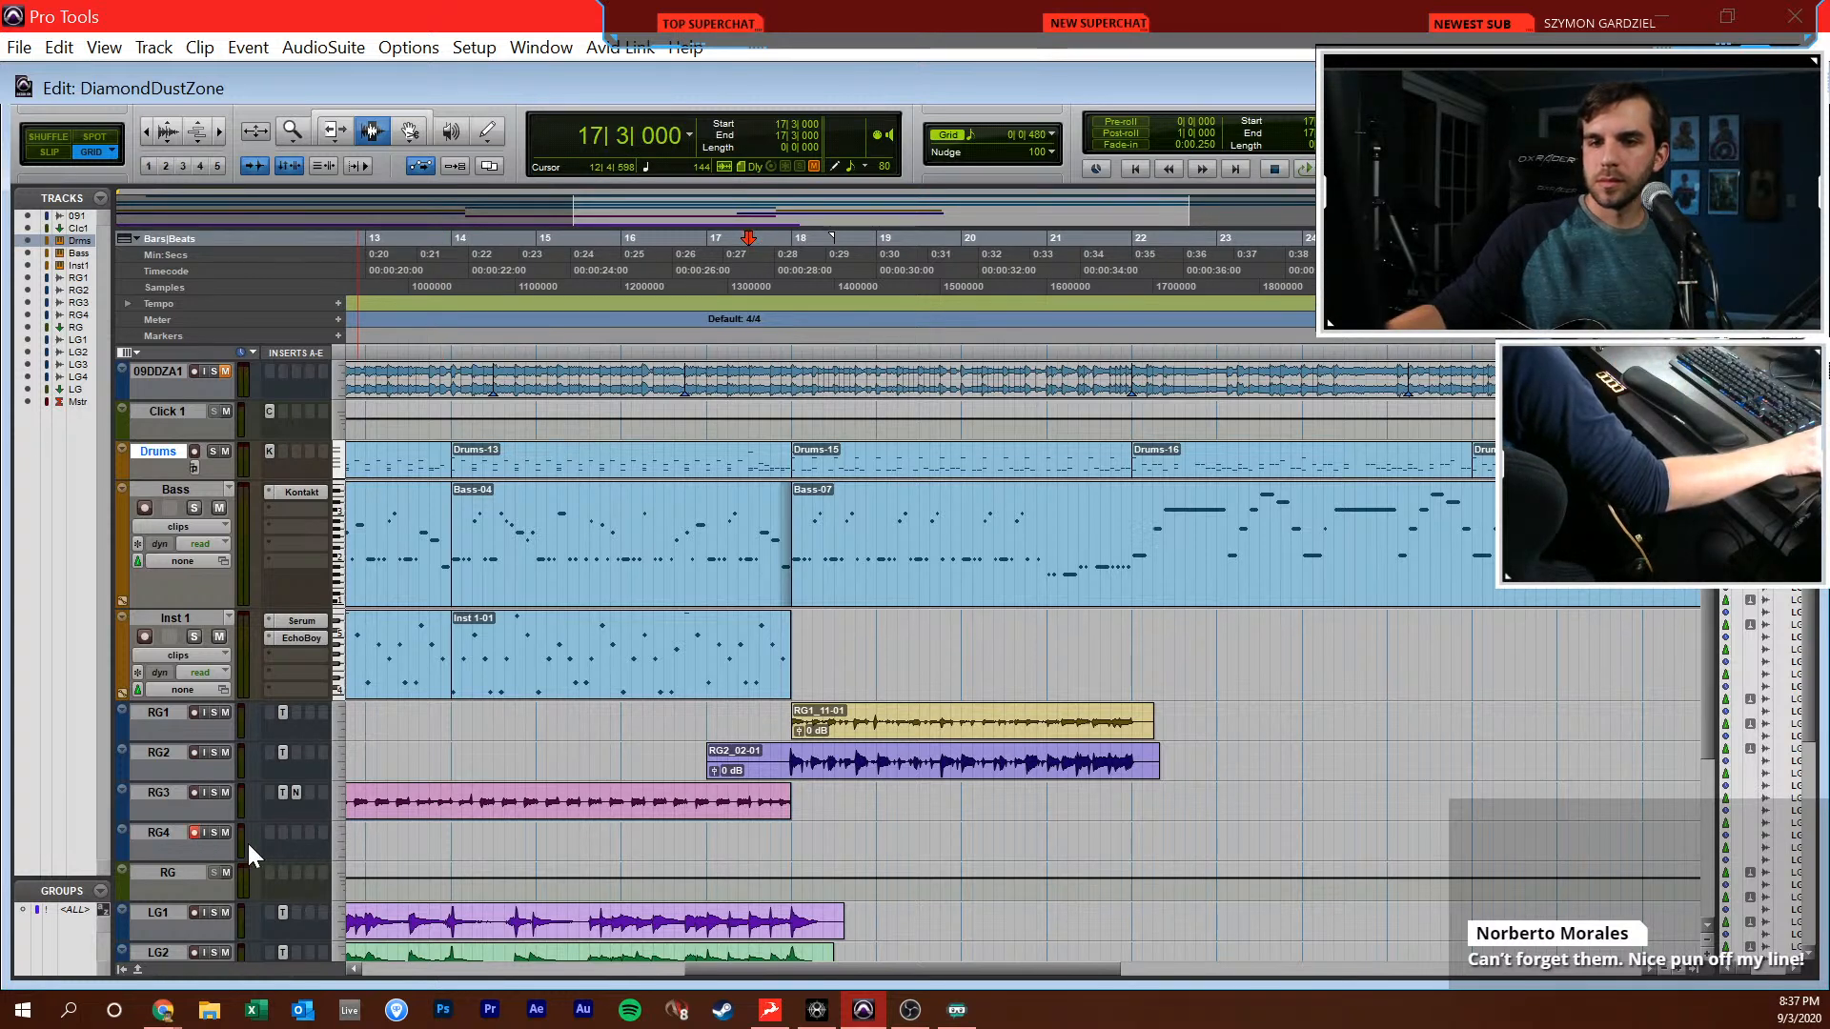
Switch to the Mix window and insert the Toneforge Misha Mansoor plug-in on the RG4 track
key(ctrl+equal)
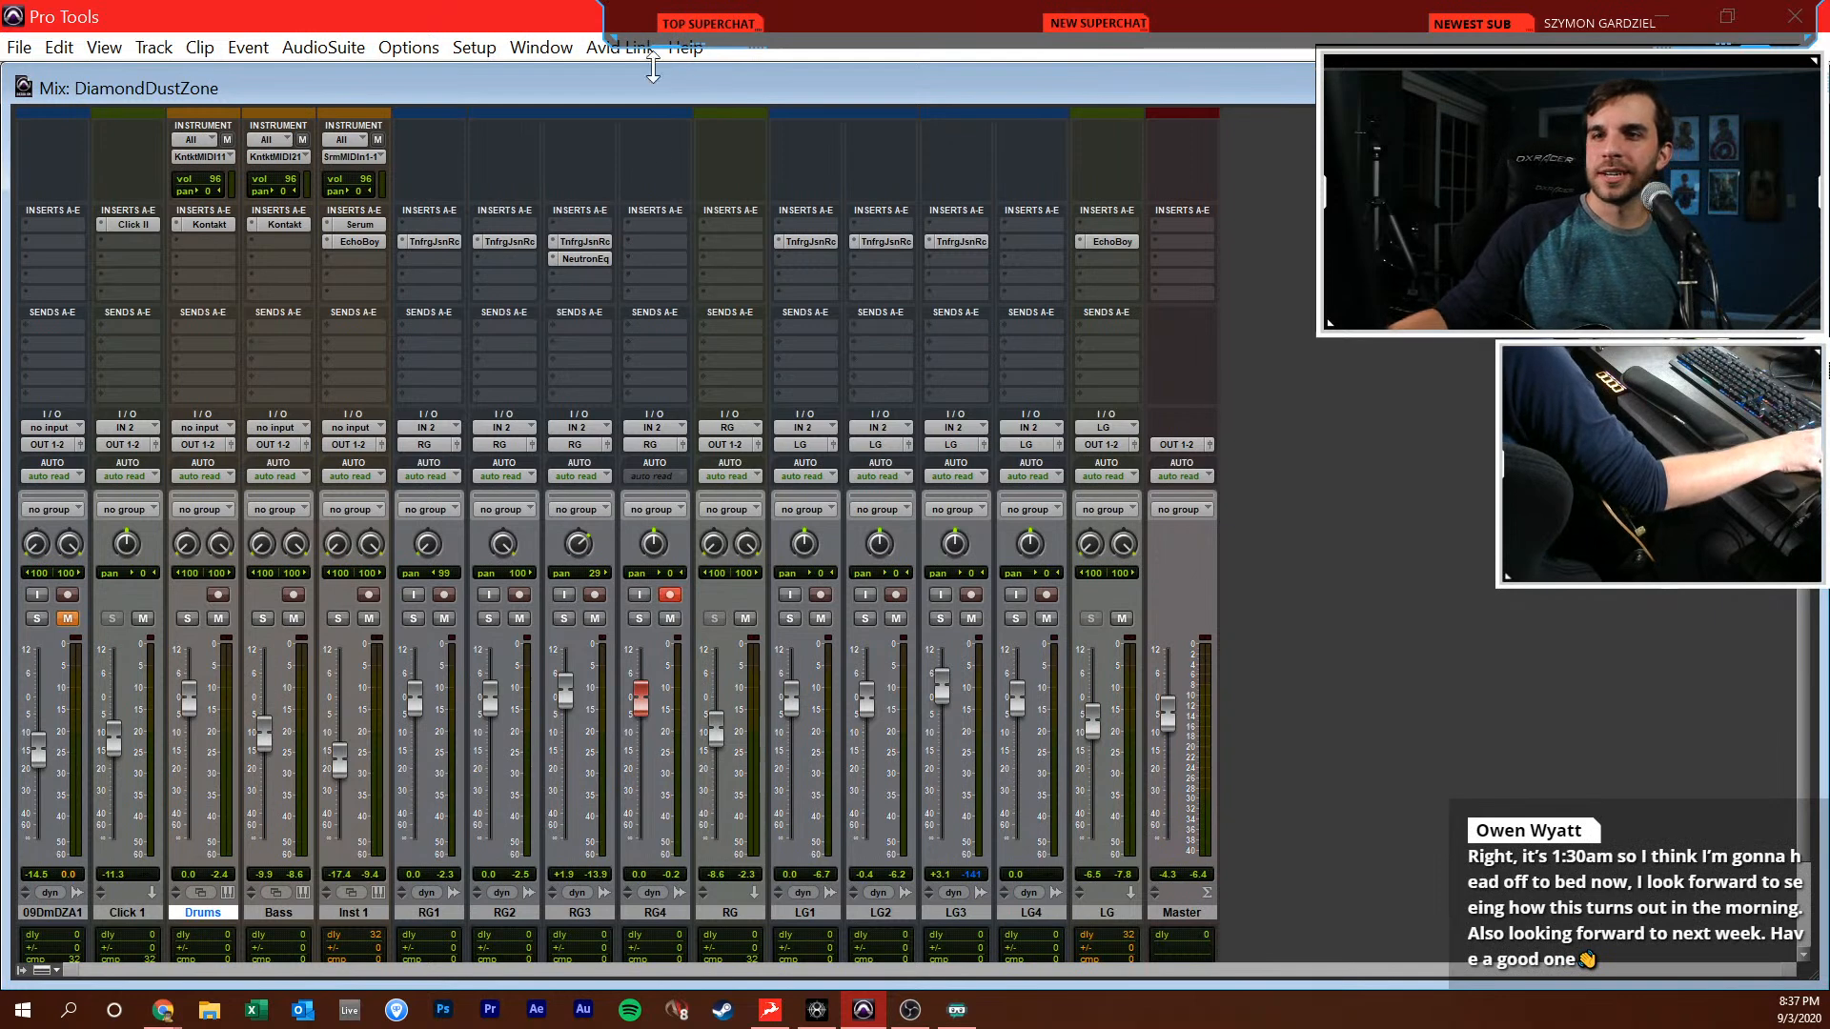
click(654, 252)
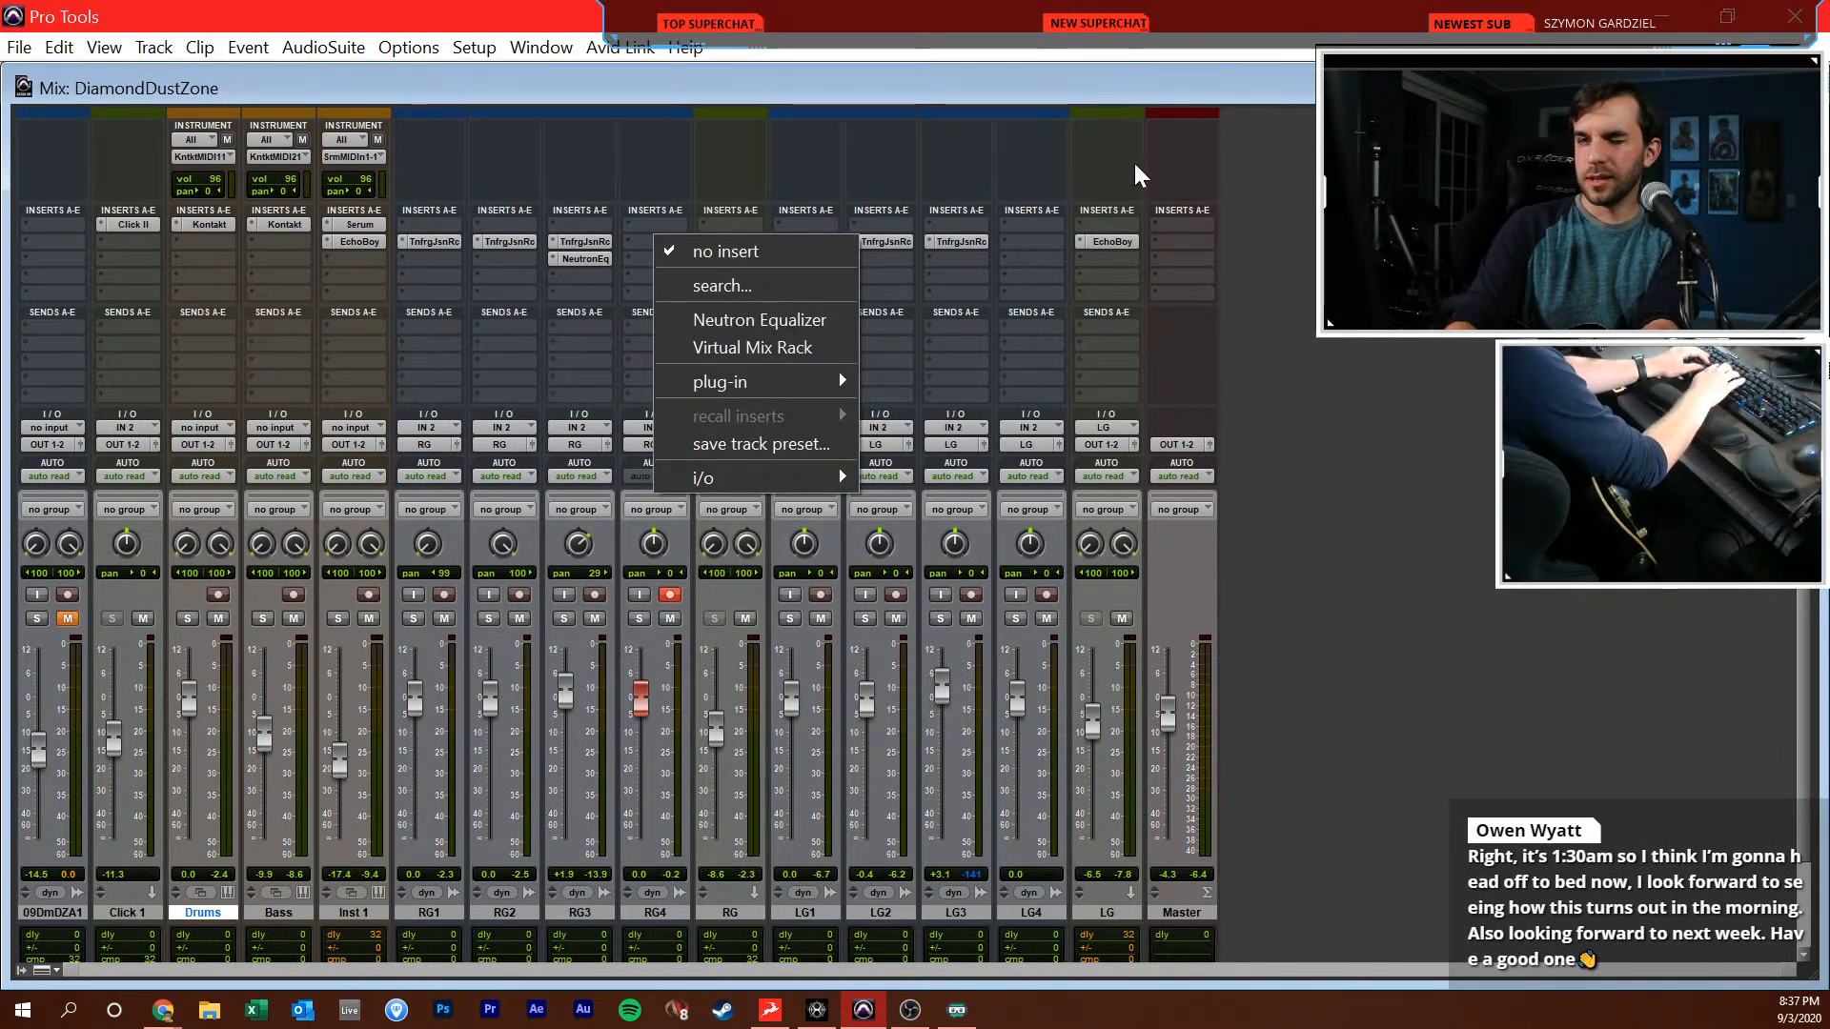
text(jason)
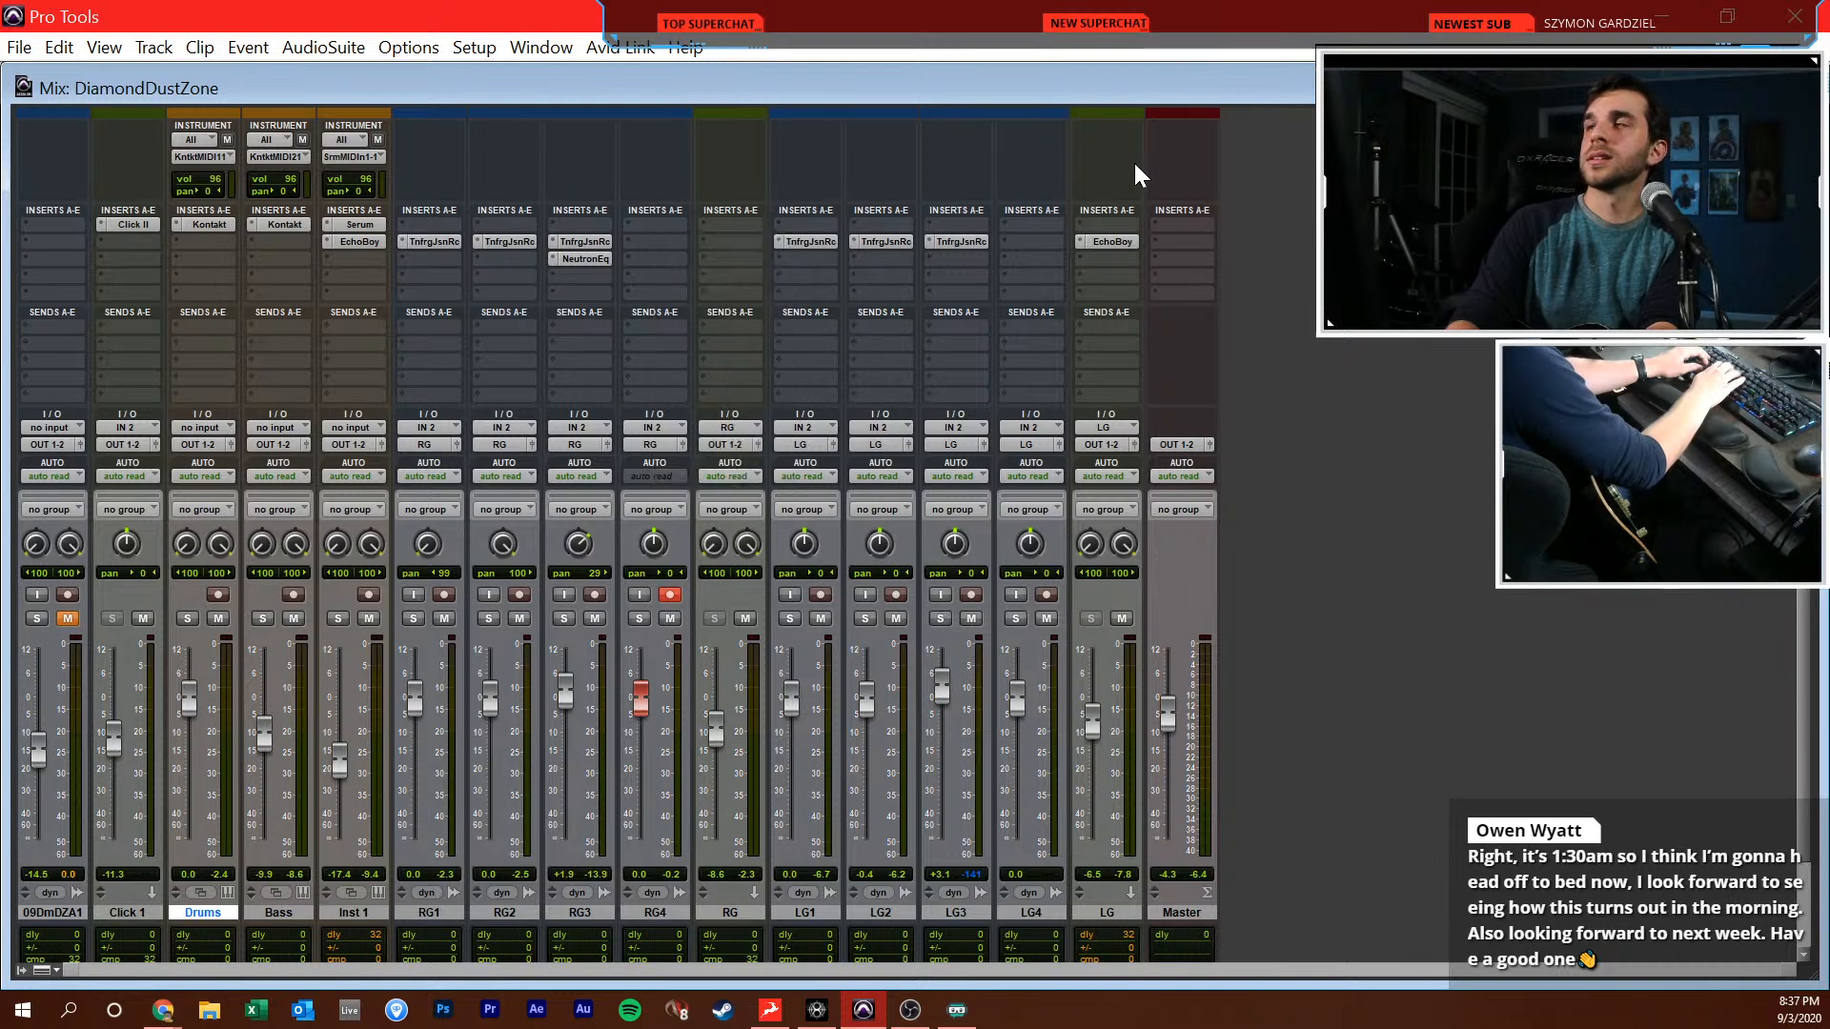
key(Return)
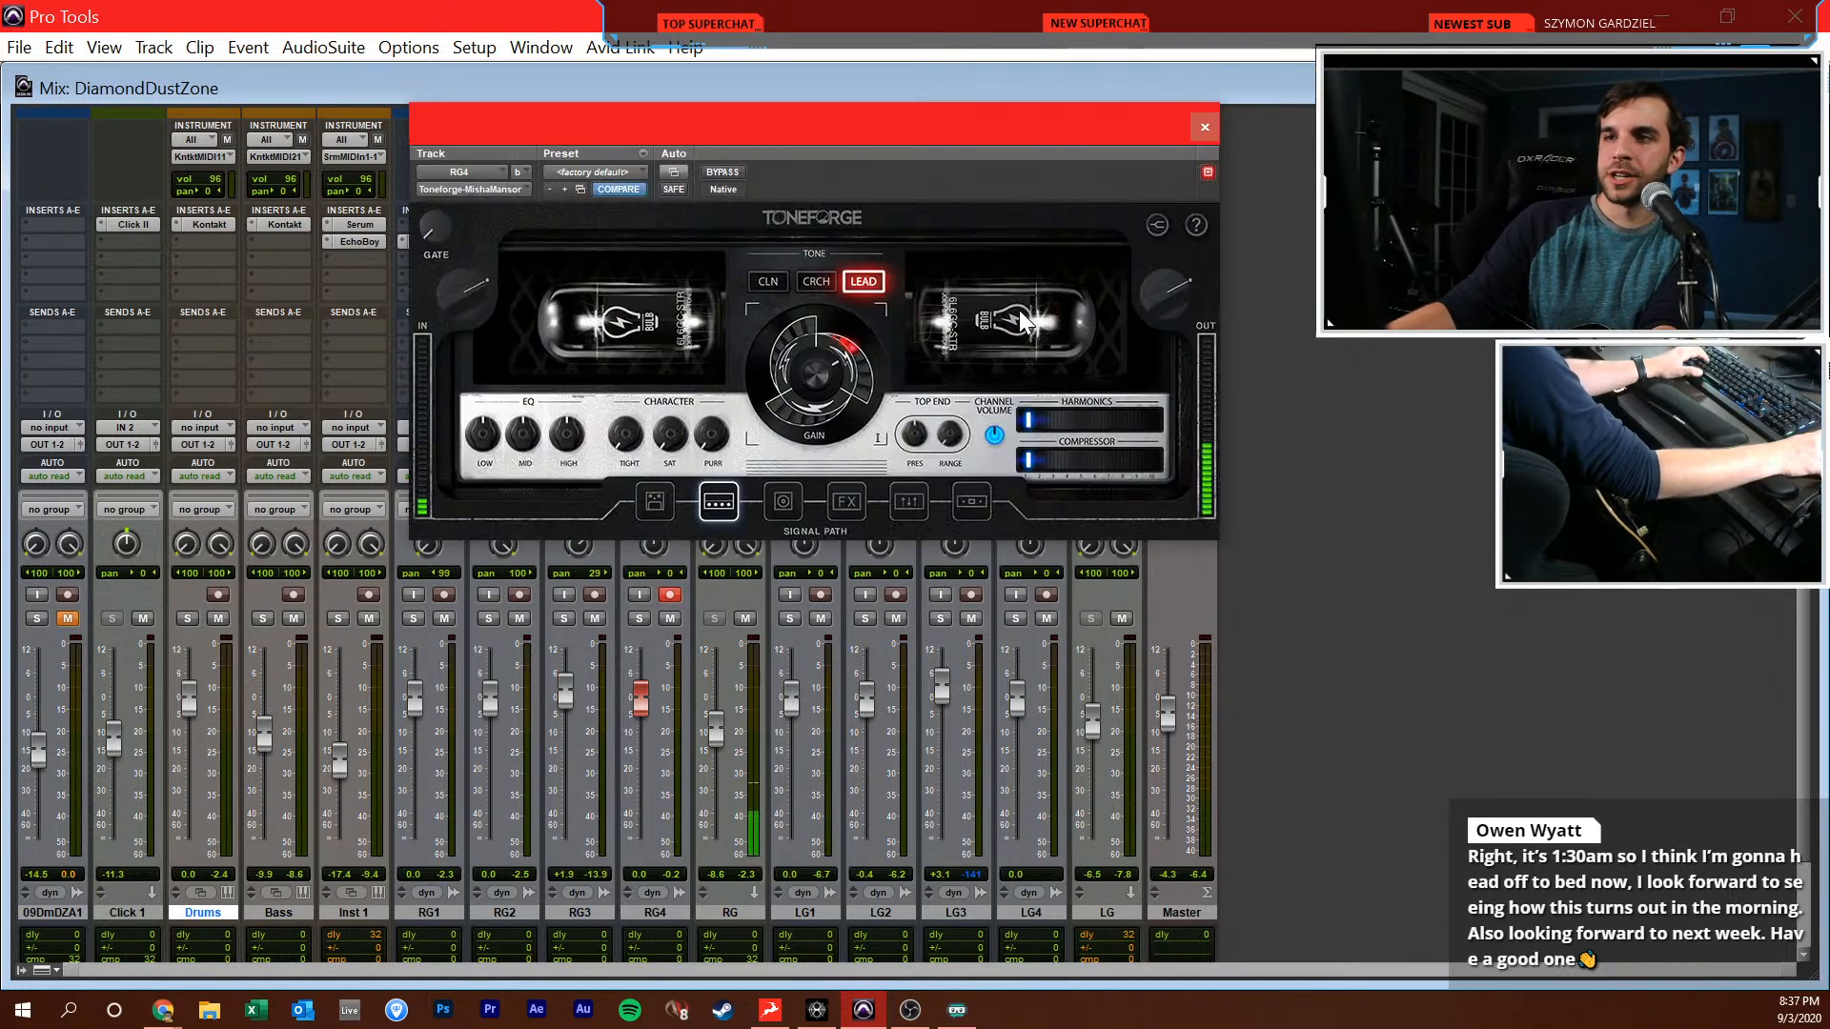
Set the Toneforge amp on RG4 to its clean (CLN) tone and switch on the chorus pedal
drag(896, 140, 937, 229)
click(815, 367)
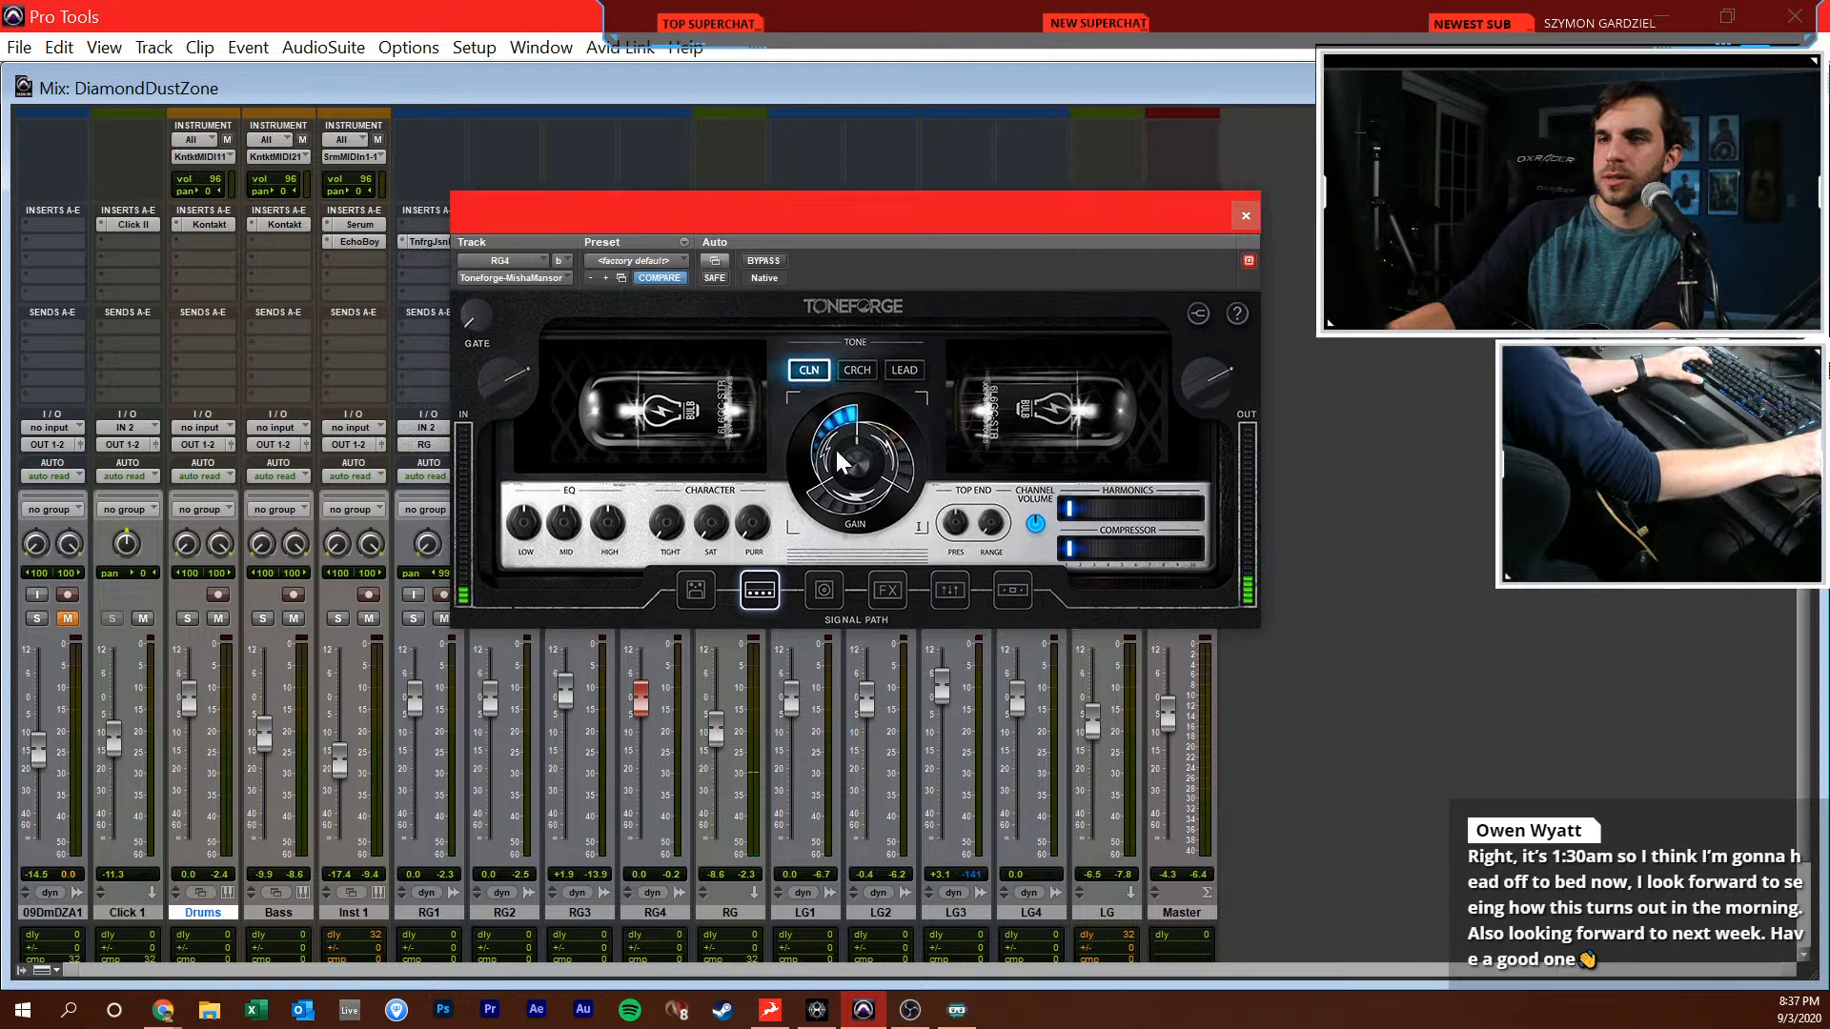
click(830, 586)
click(885, 593)
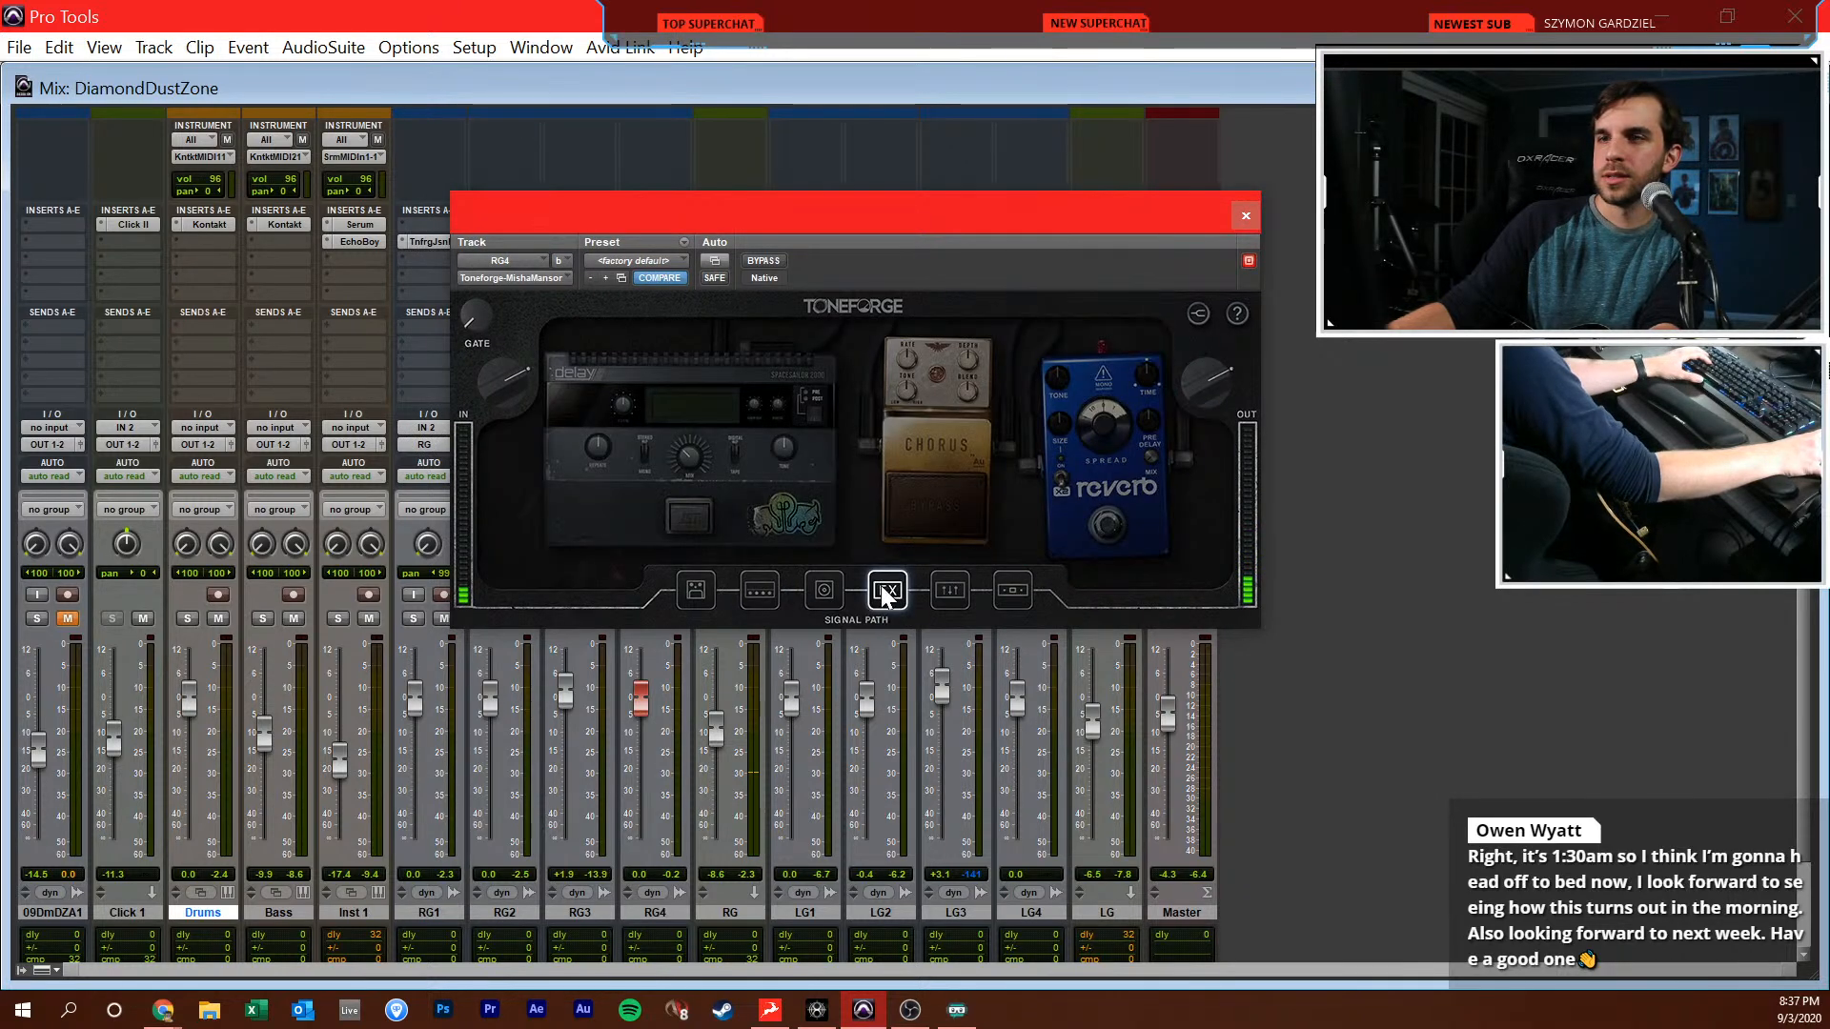
click(963, 488)
click(886, 534)
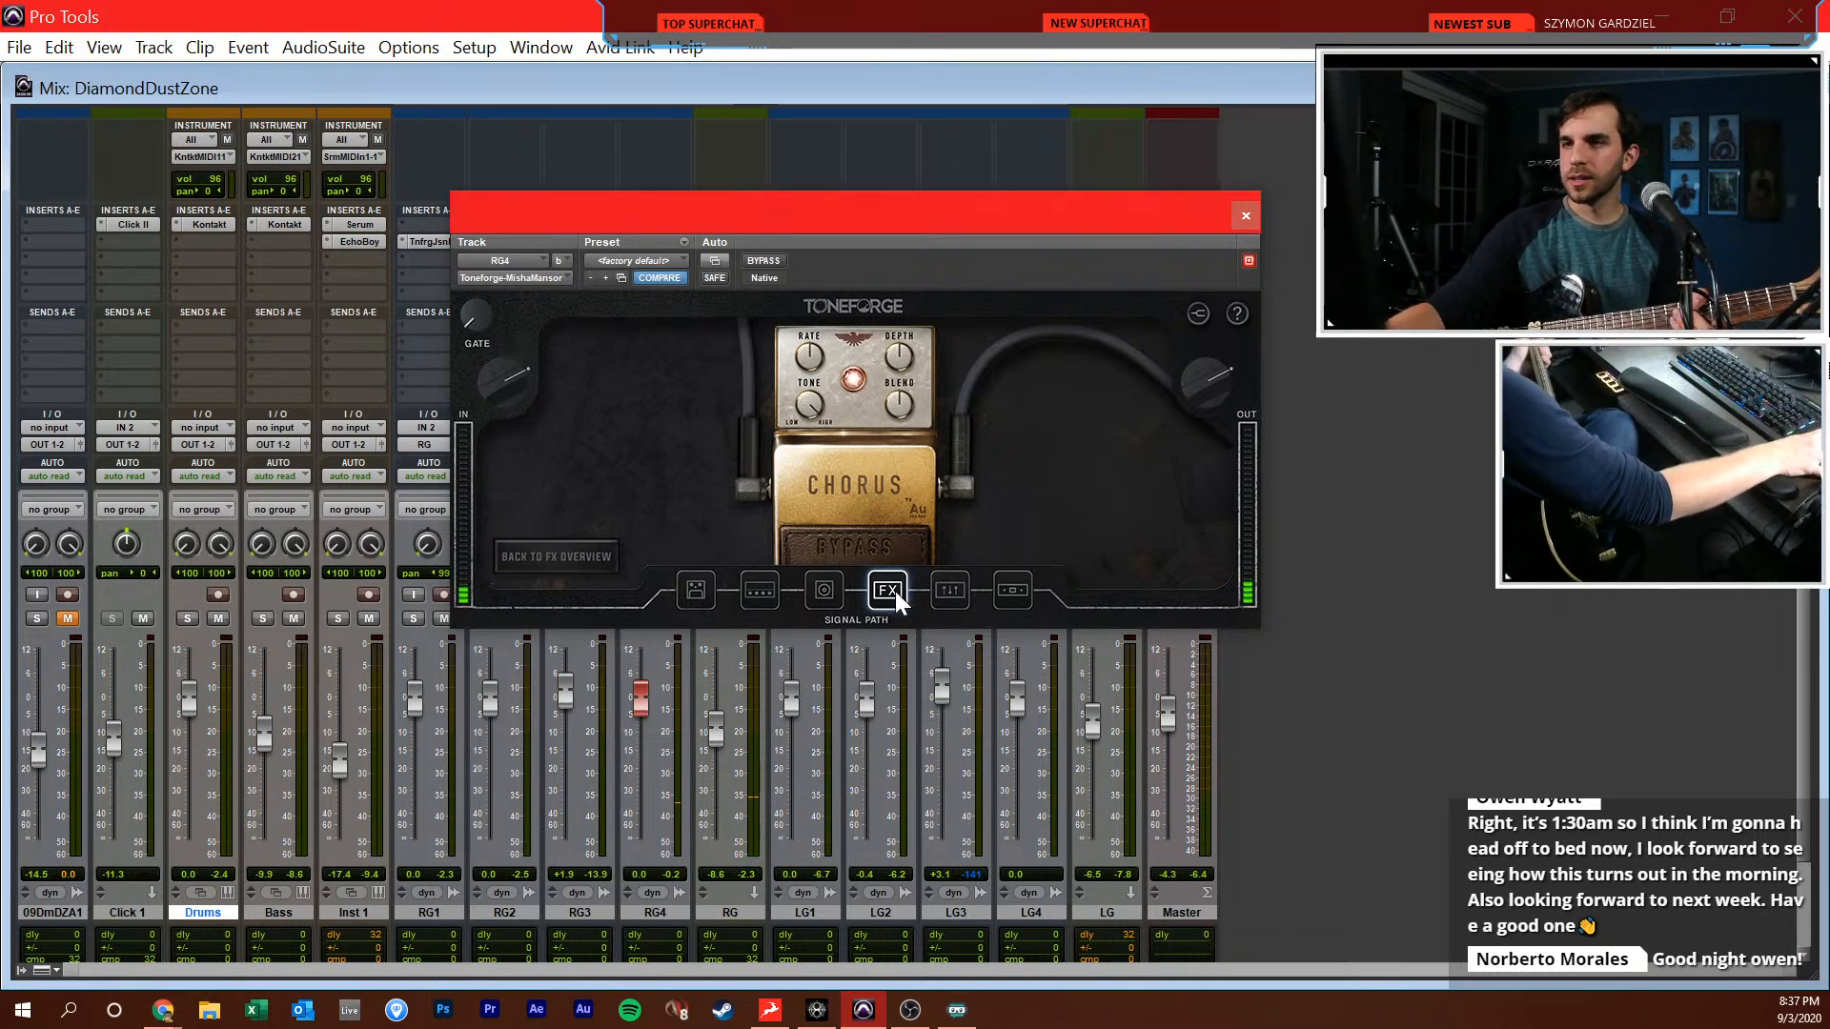
Go back to the effects overview of RG4's Toneforge plug-in and engage the reverb pedal
click(599, 563)
click(1098, 519)
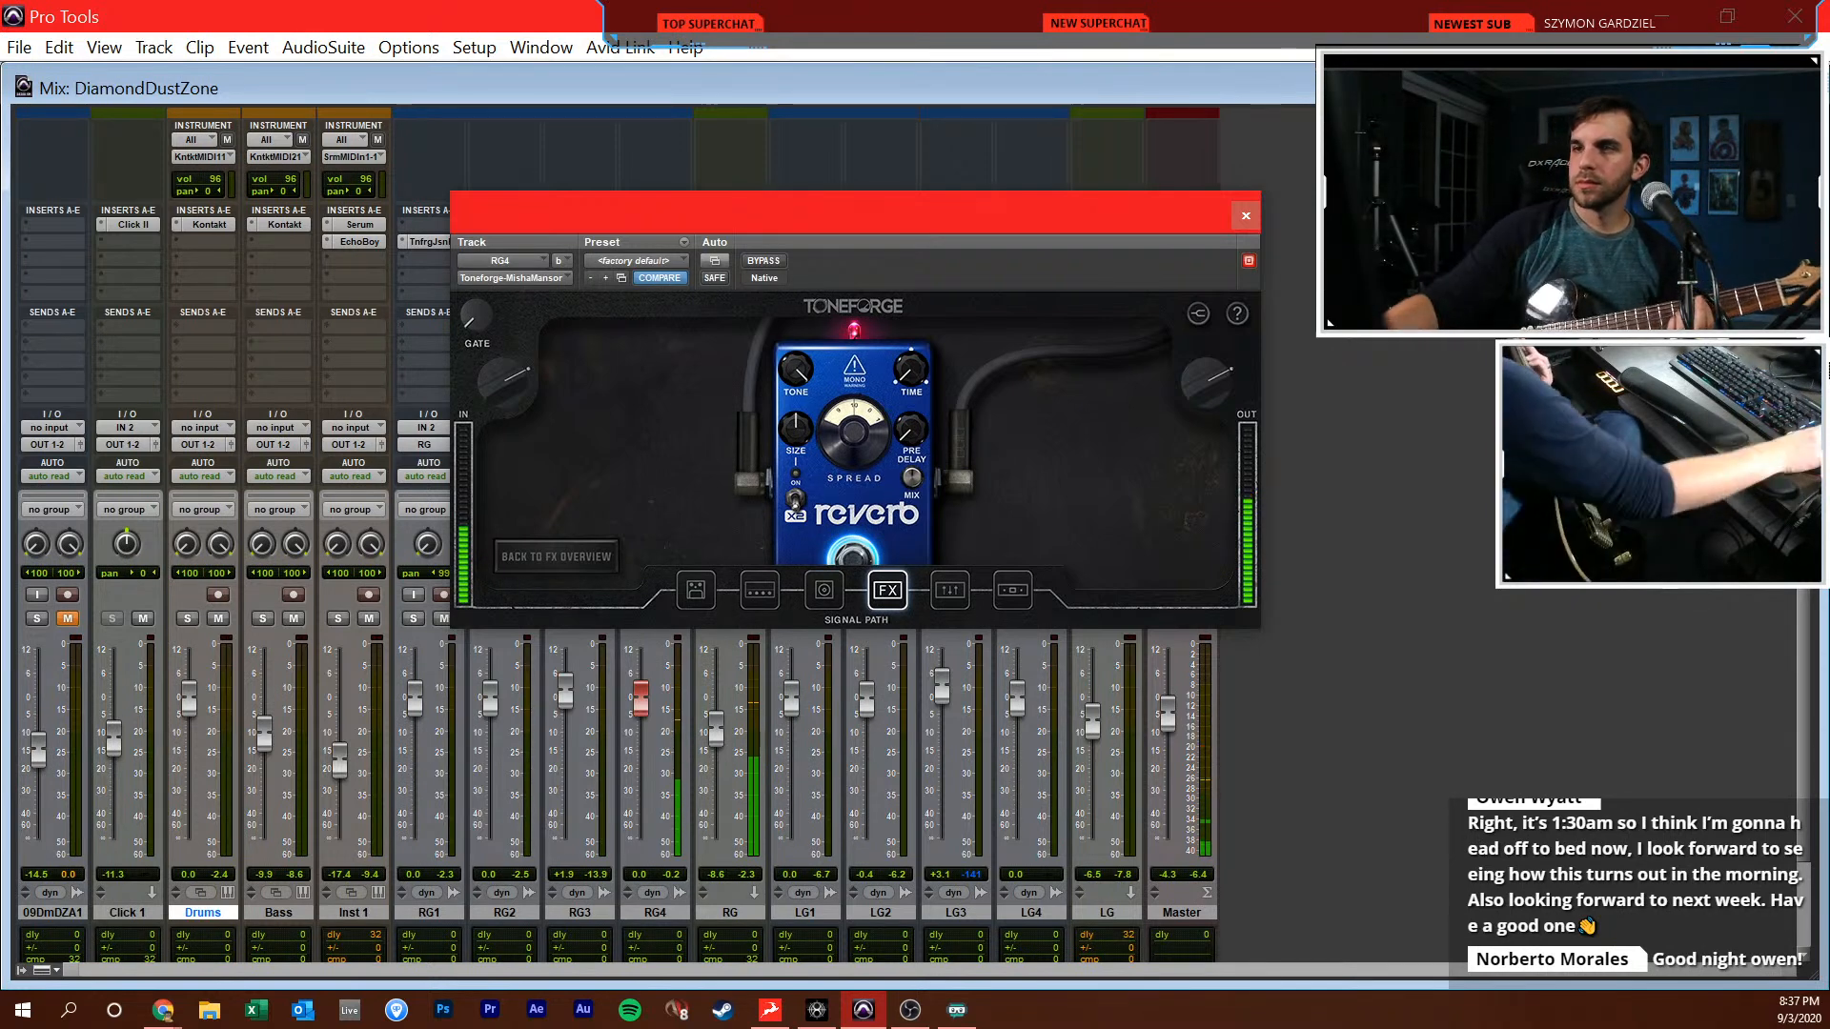
Turn on the Toneforge plug-in's built-in tuner to check the guitar's tuning, and close the plug-in window
click(1198, 314)
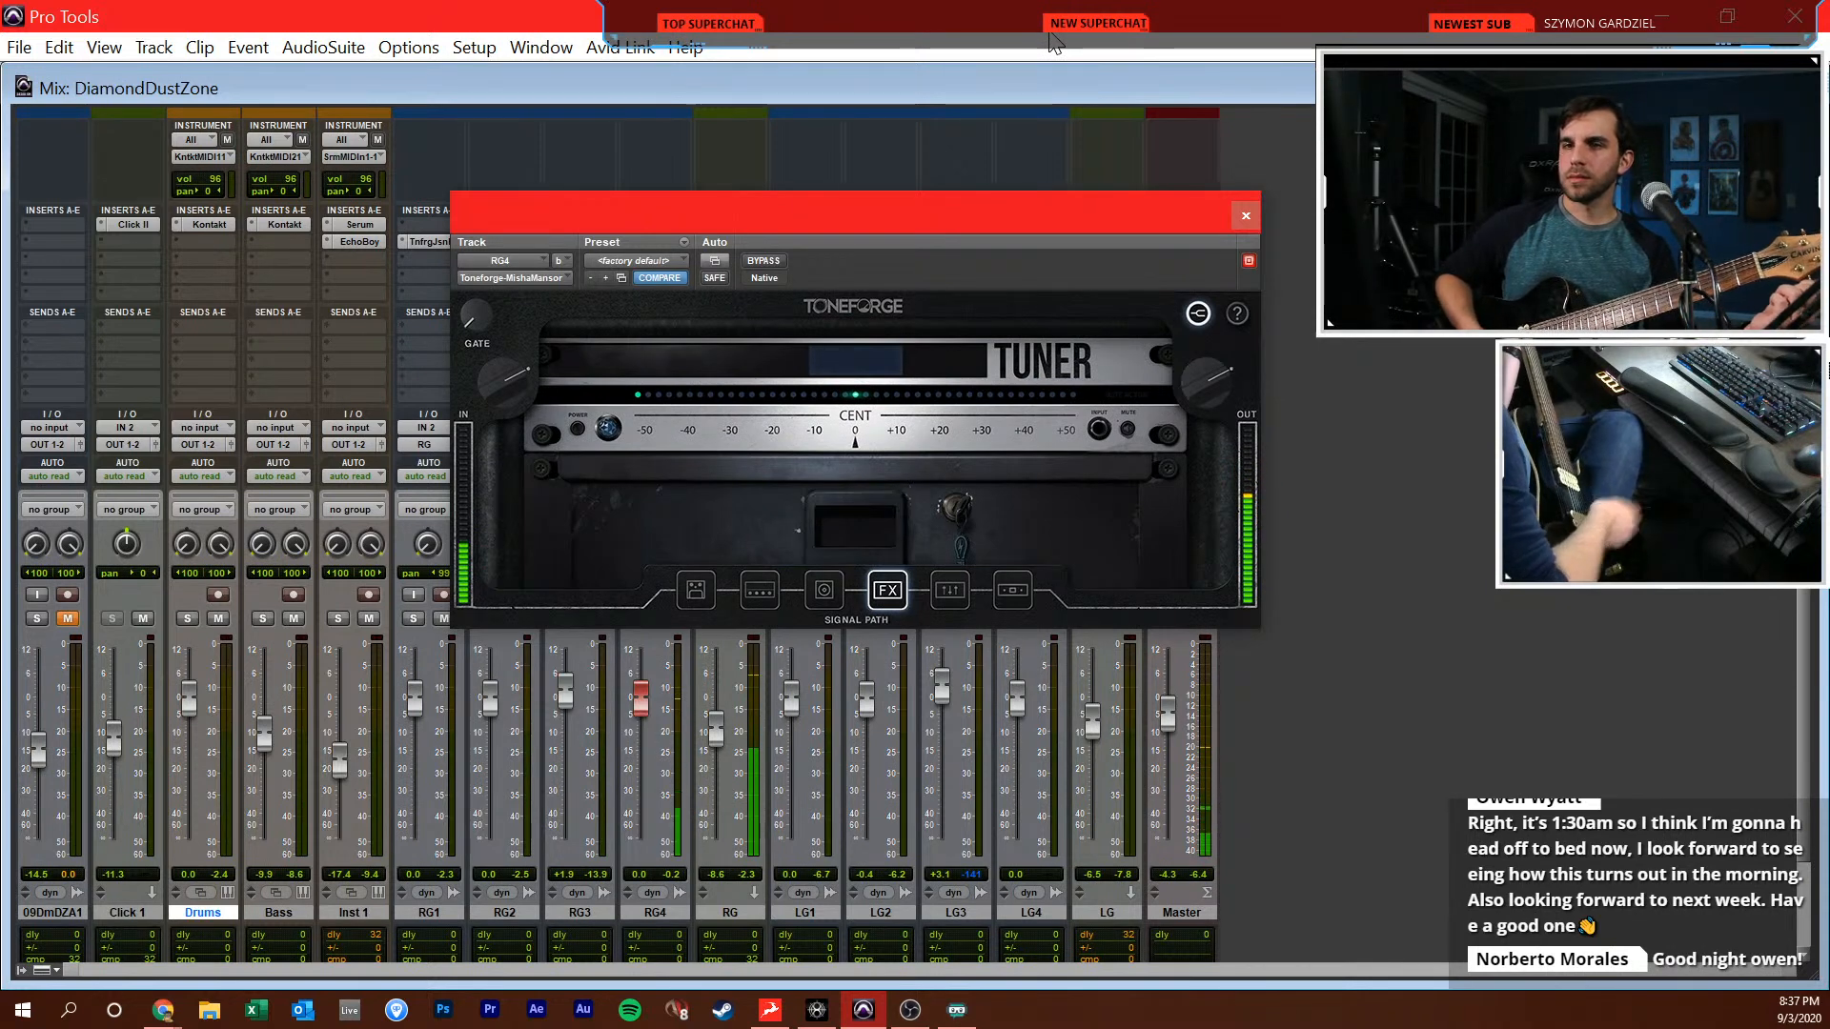
drag(938, 228, 1188, 219)
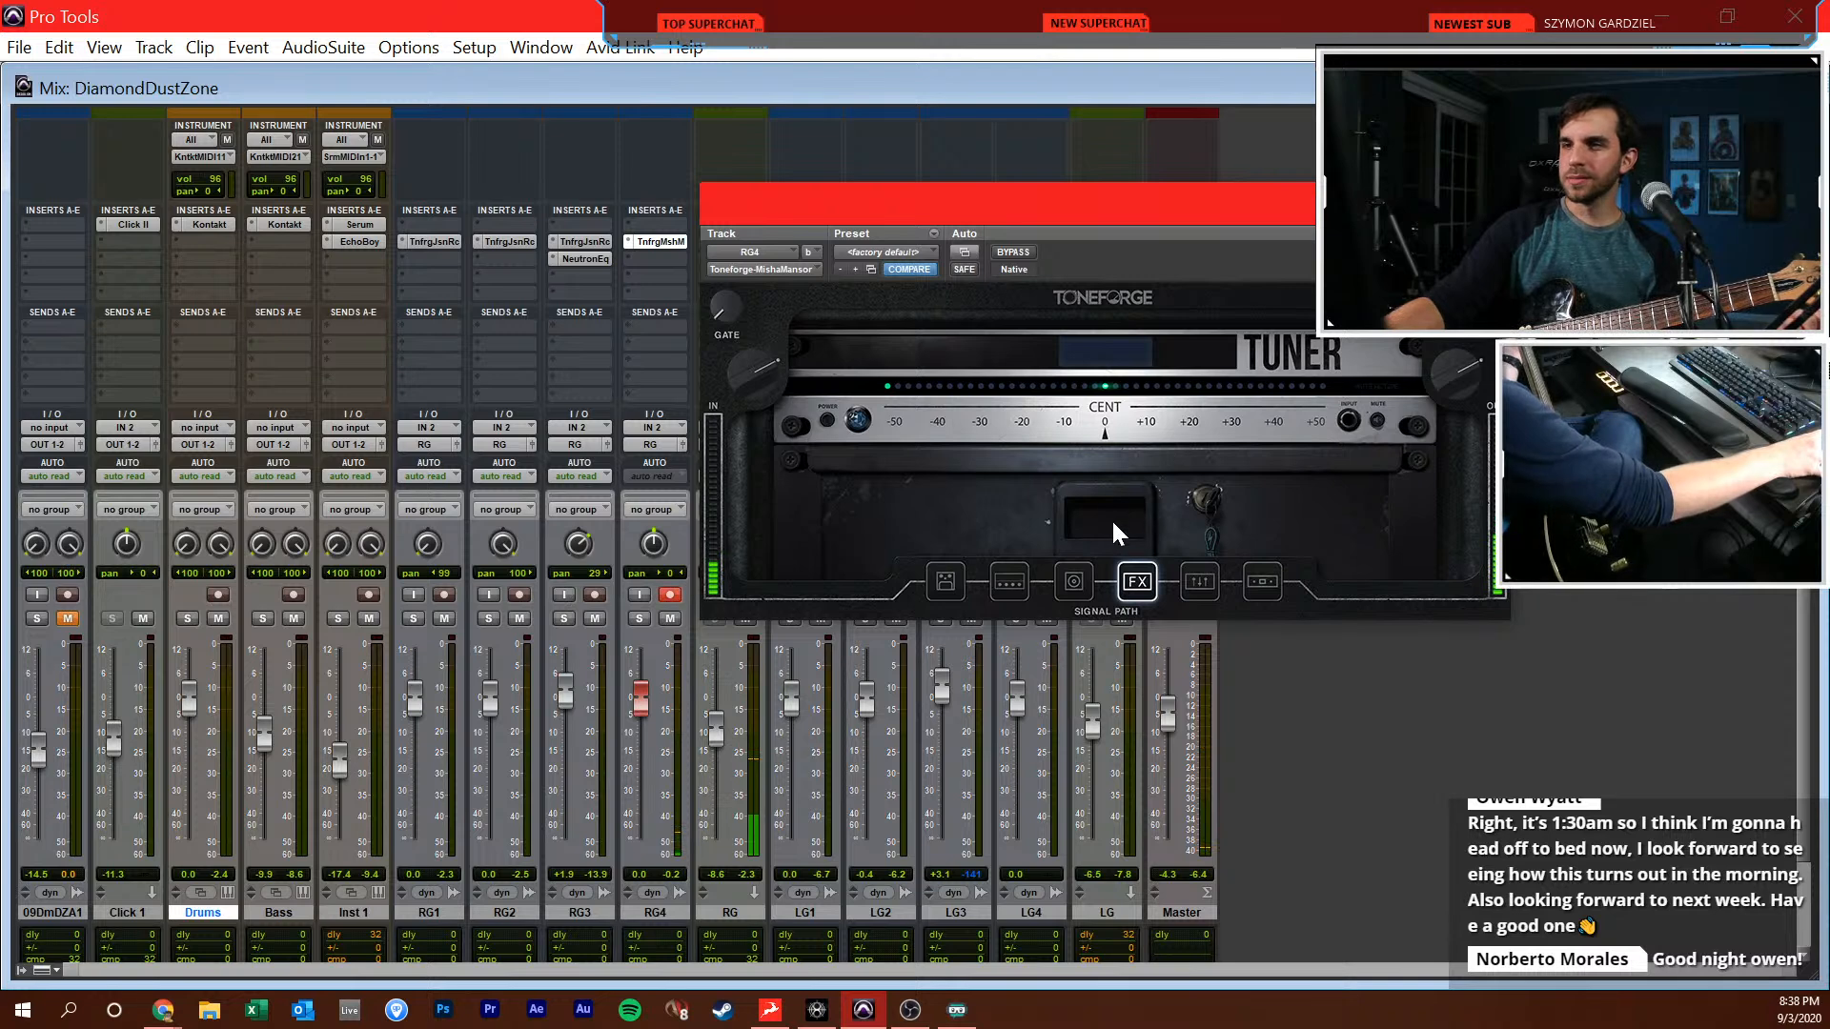
click(828, 423)
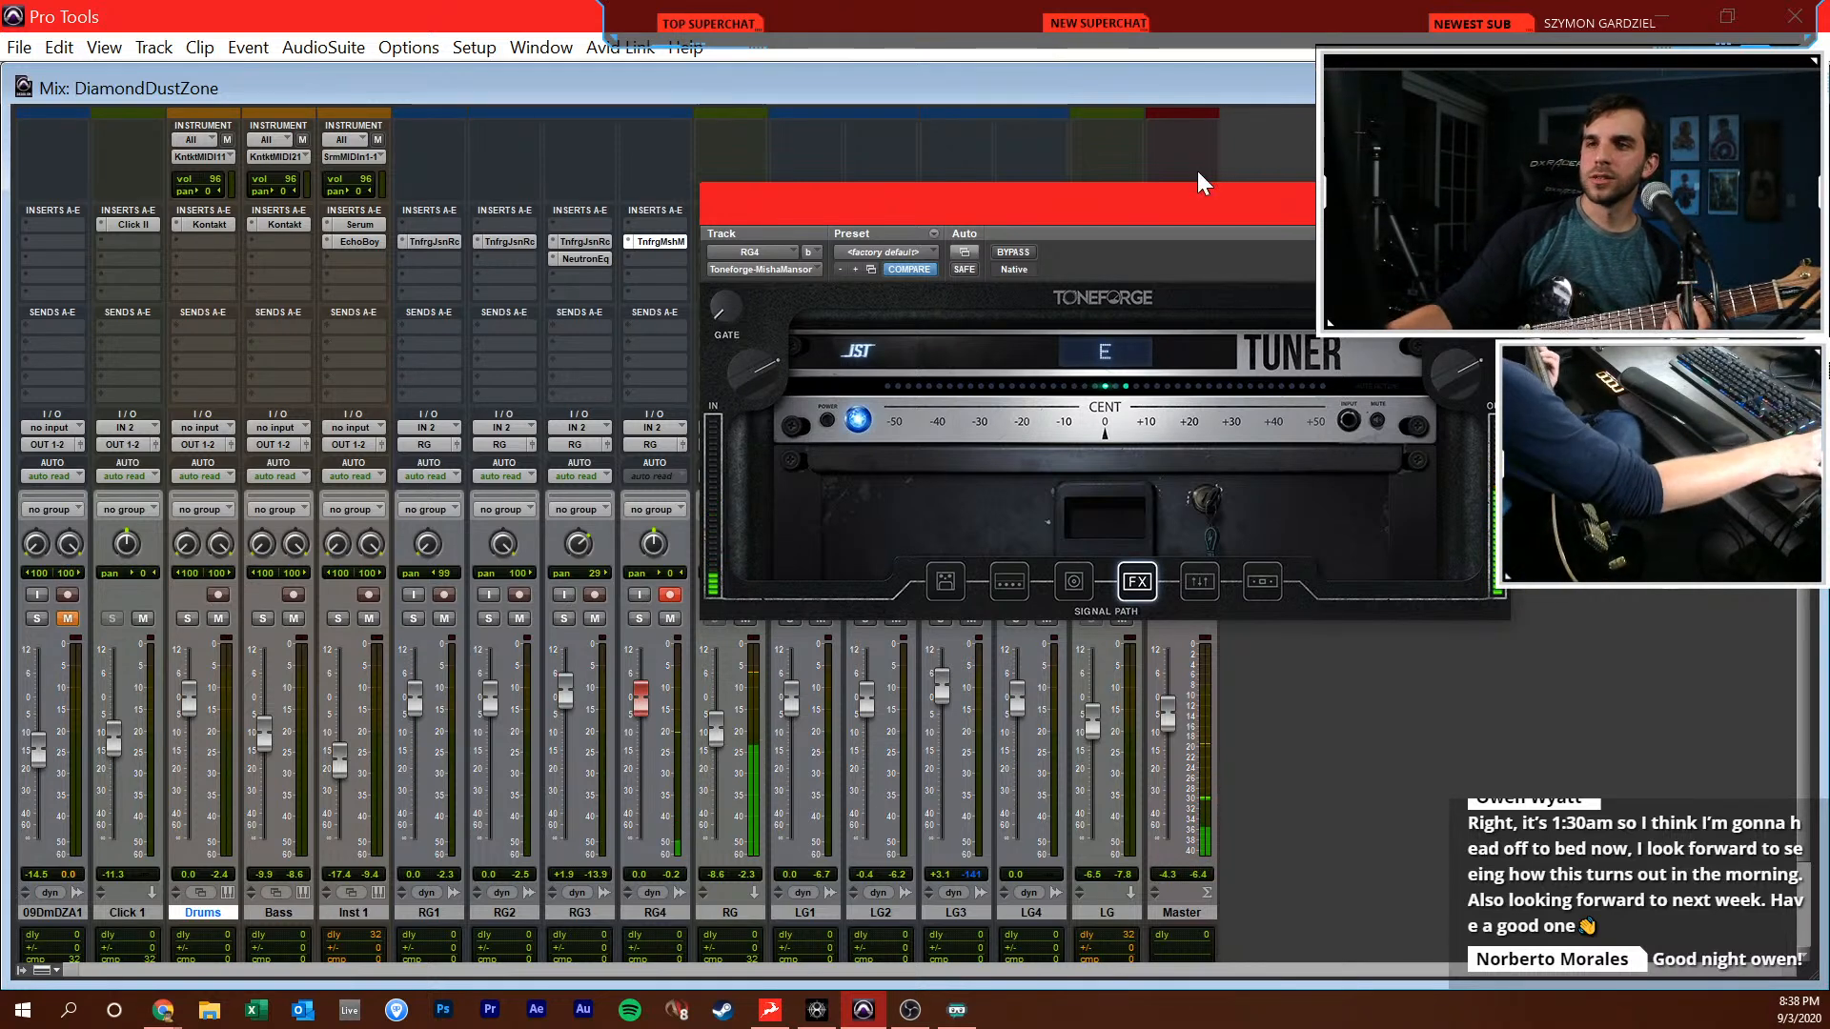
click(1489, 200)
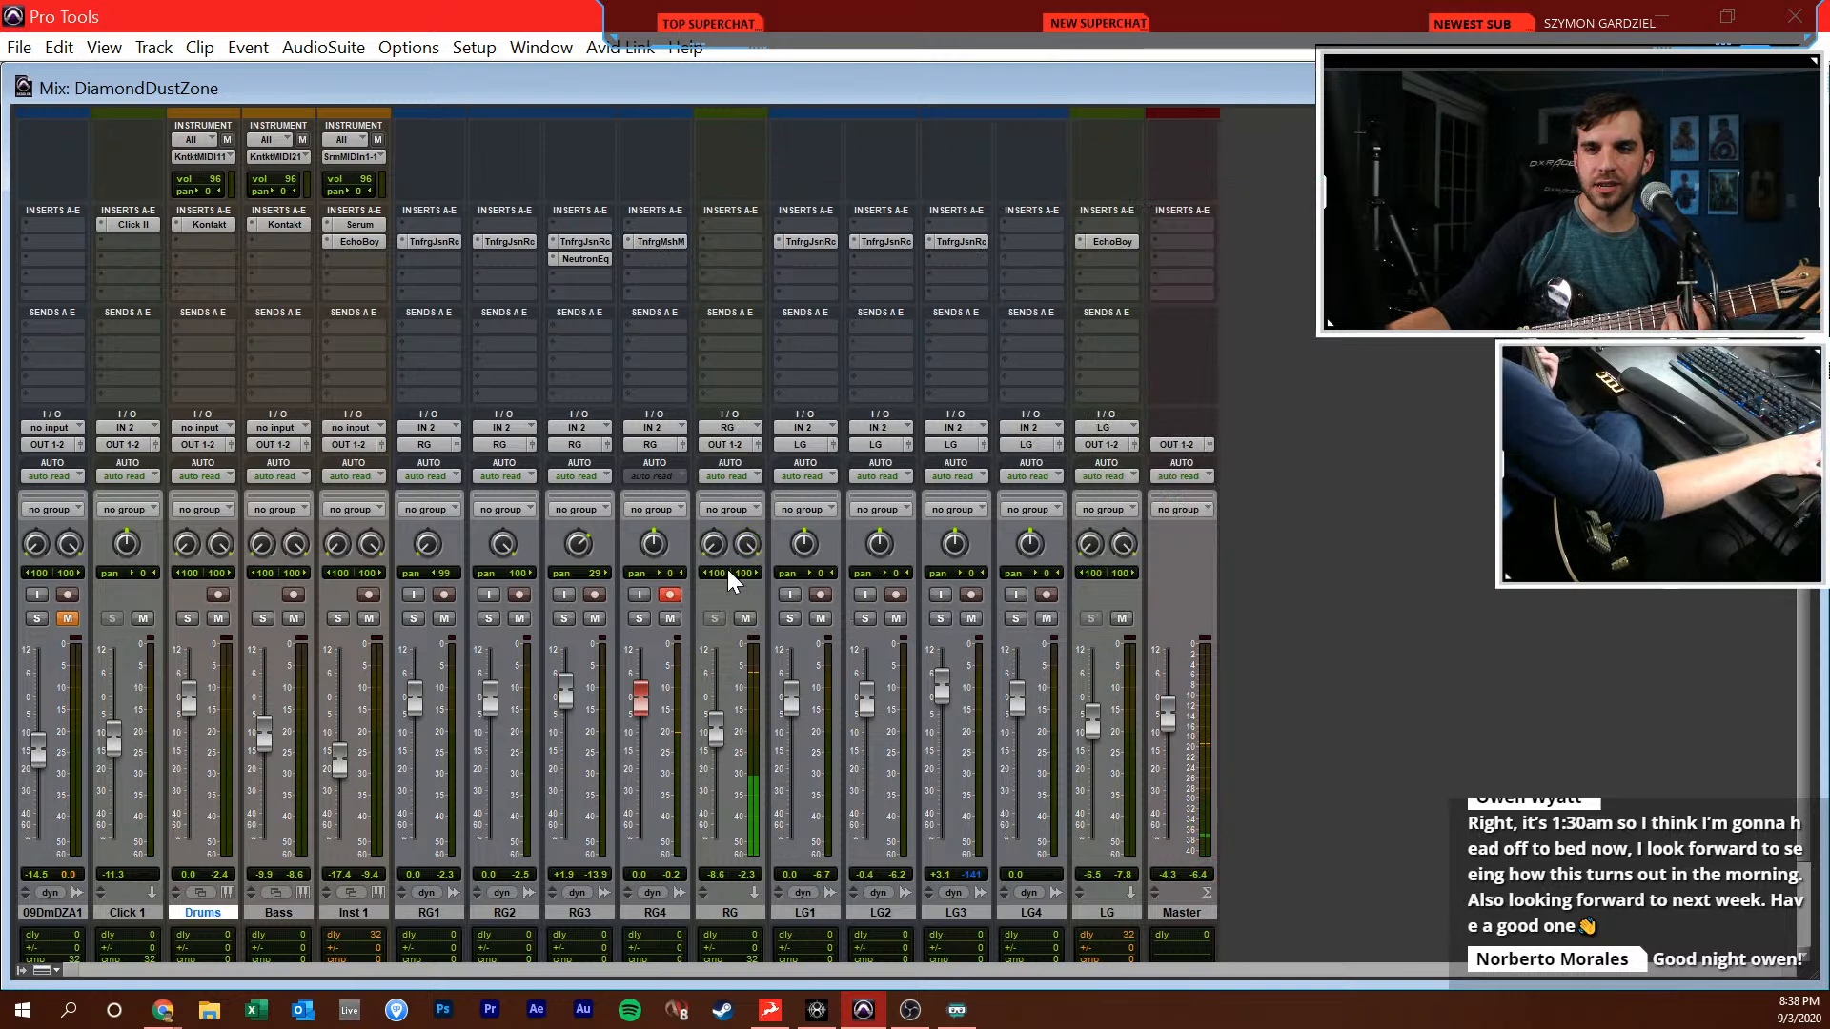
Return to the Edit window and play the transition around bar 22 where the clean guitar part enters
key(ctrl+equal)
key(space)
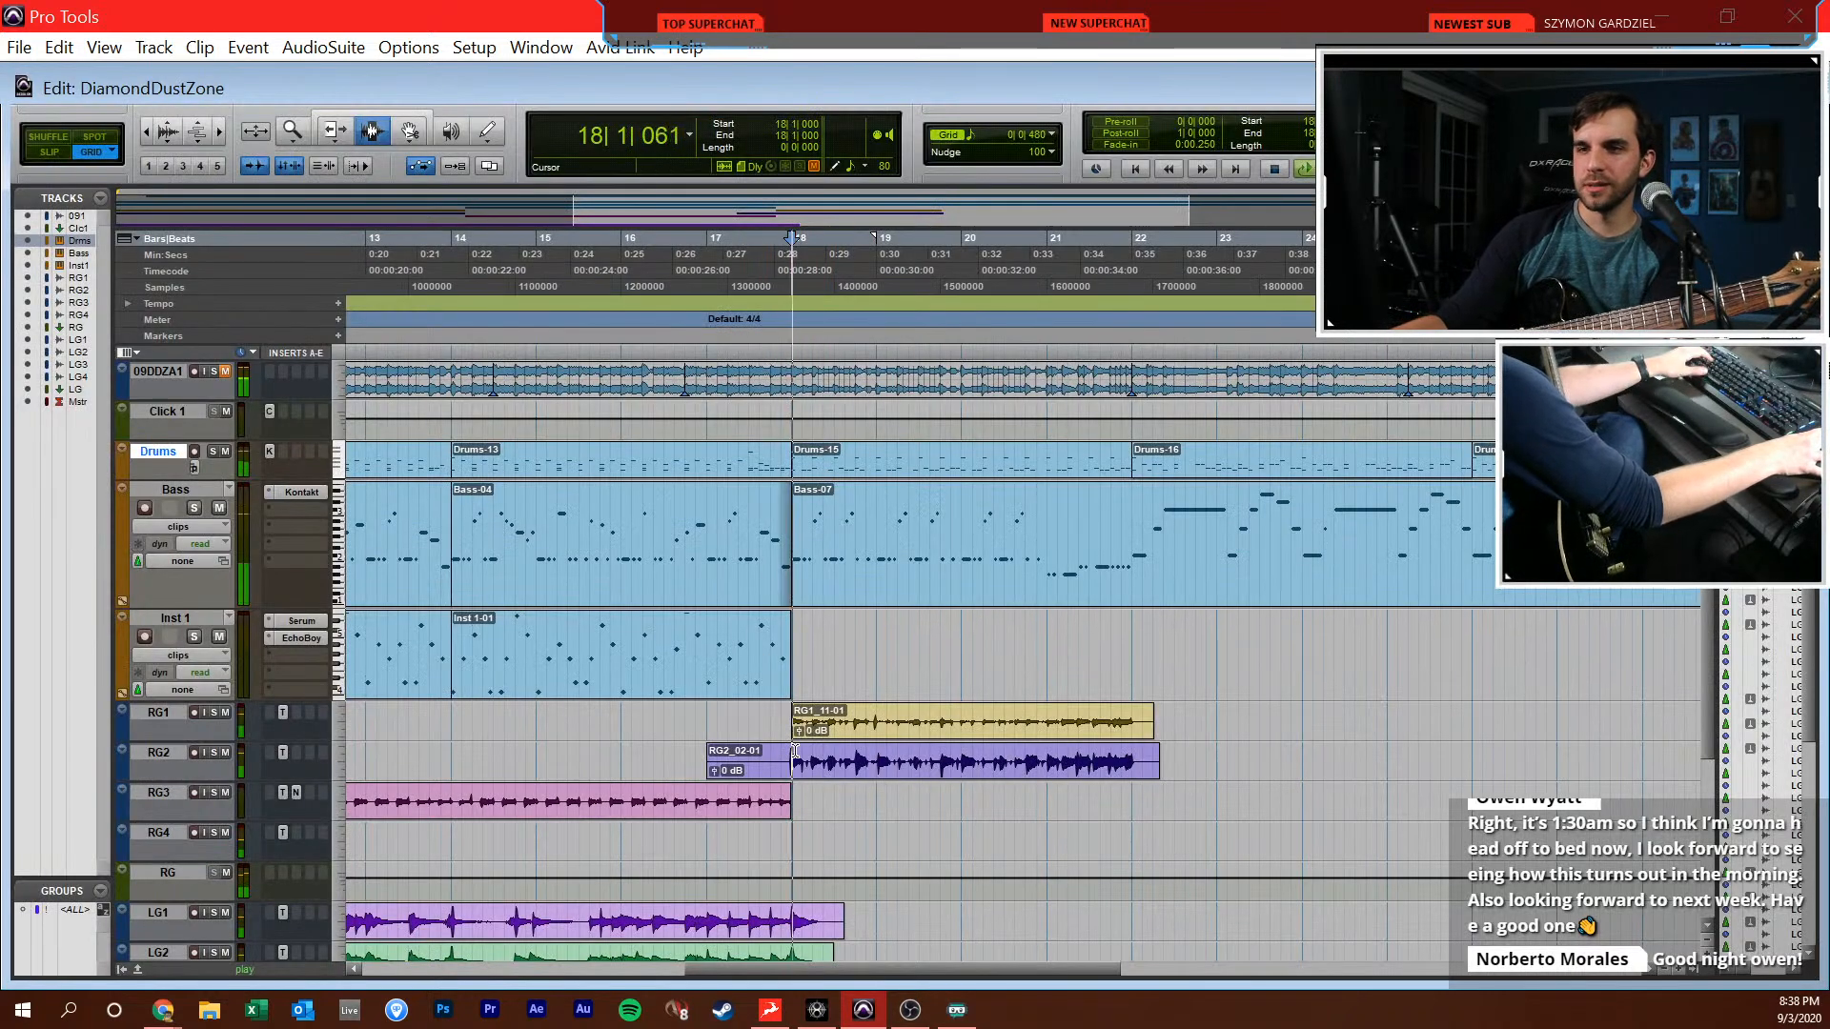
click(1133, 732)
key(ctrl+bracketright)
key(space)
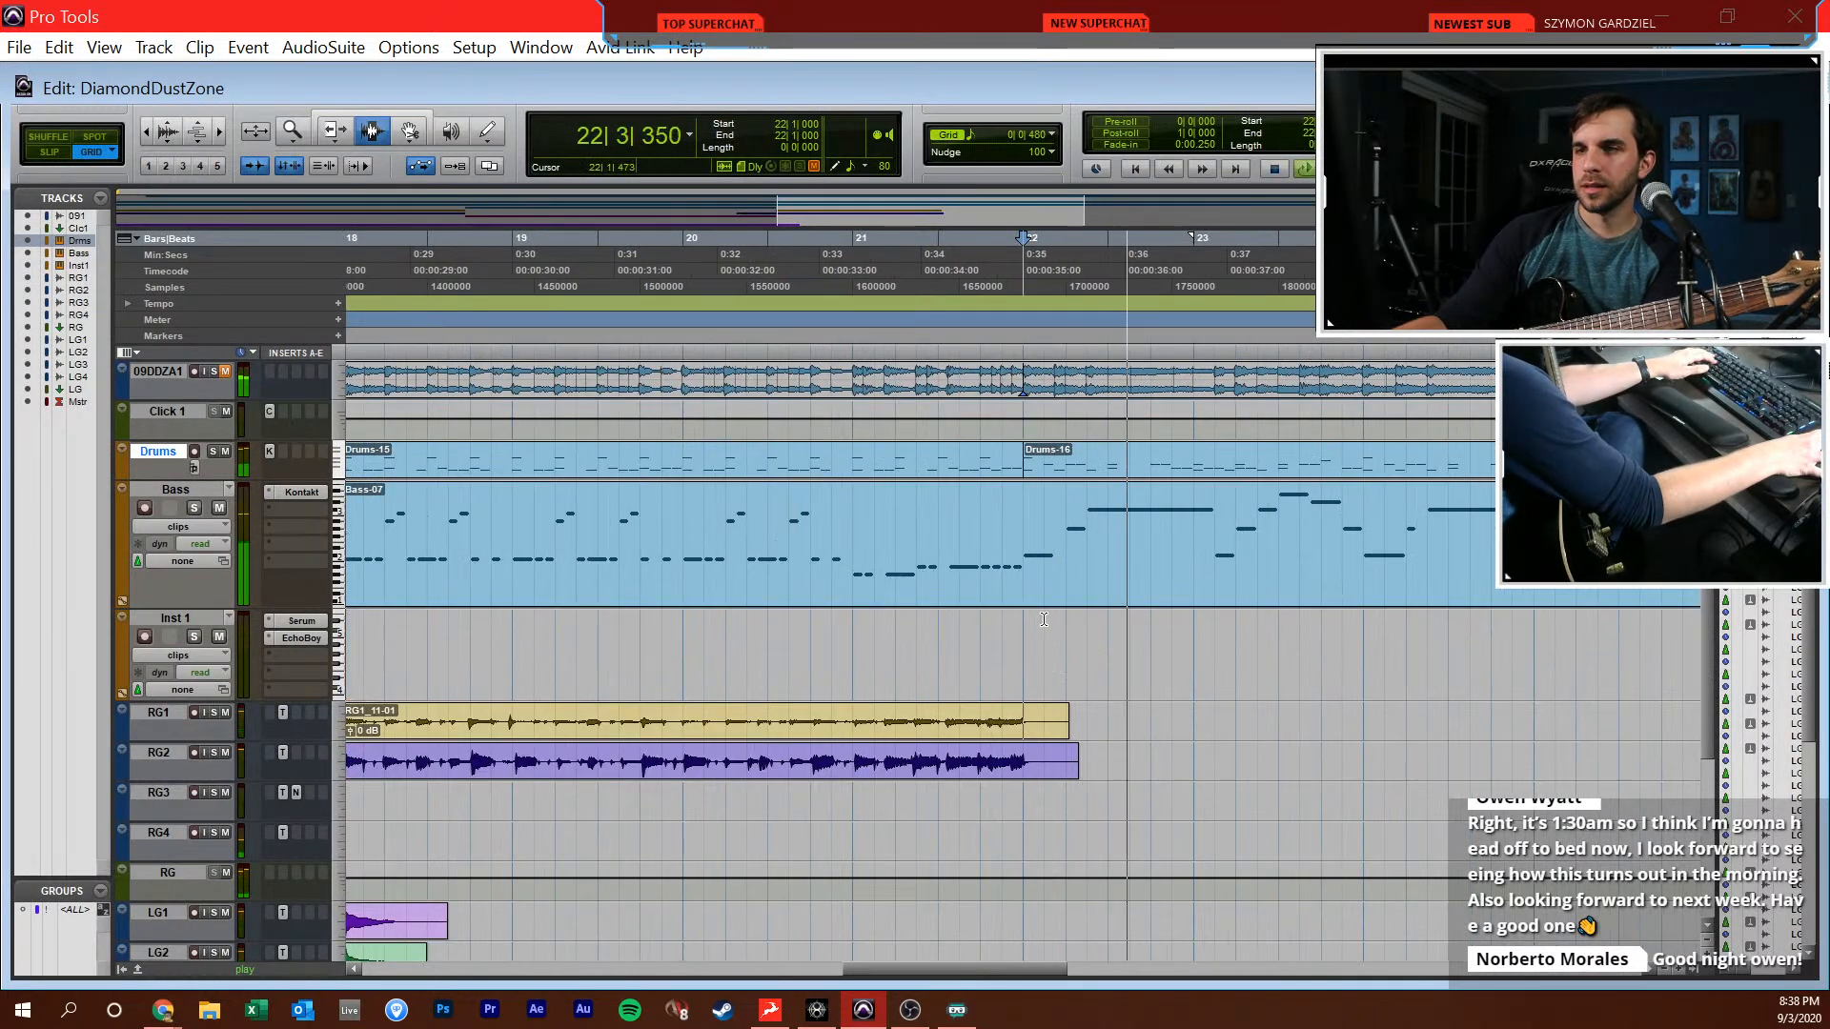
key(space)
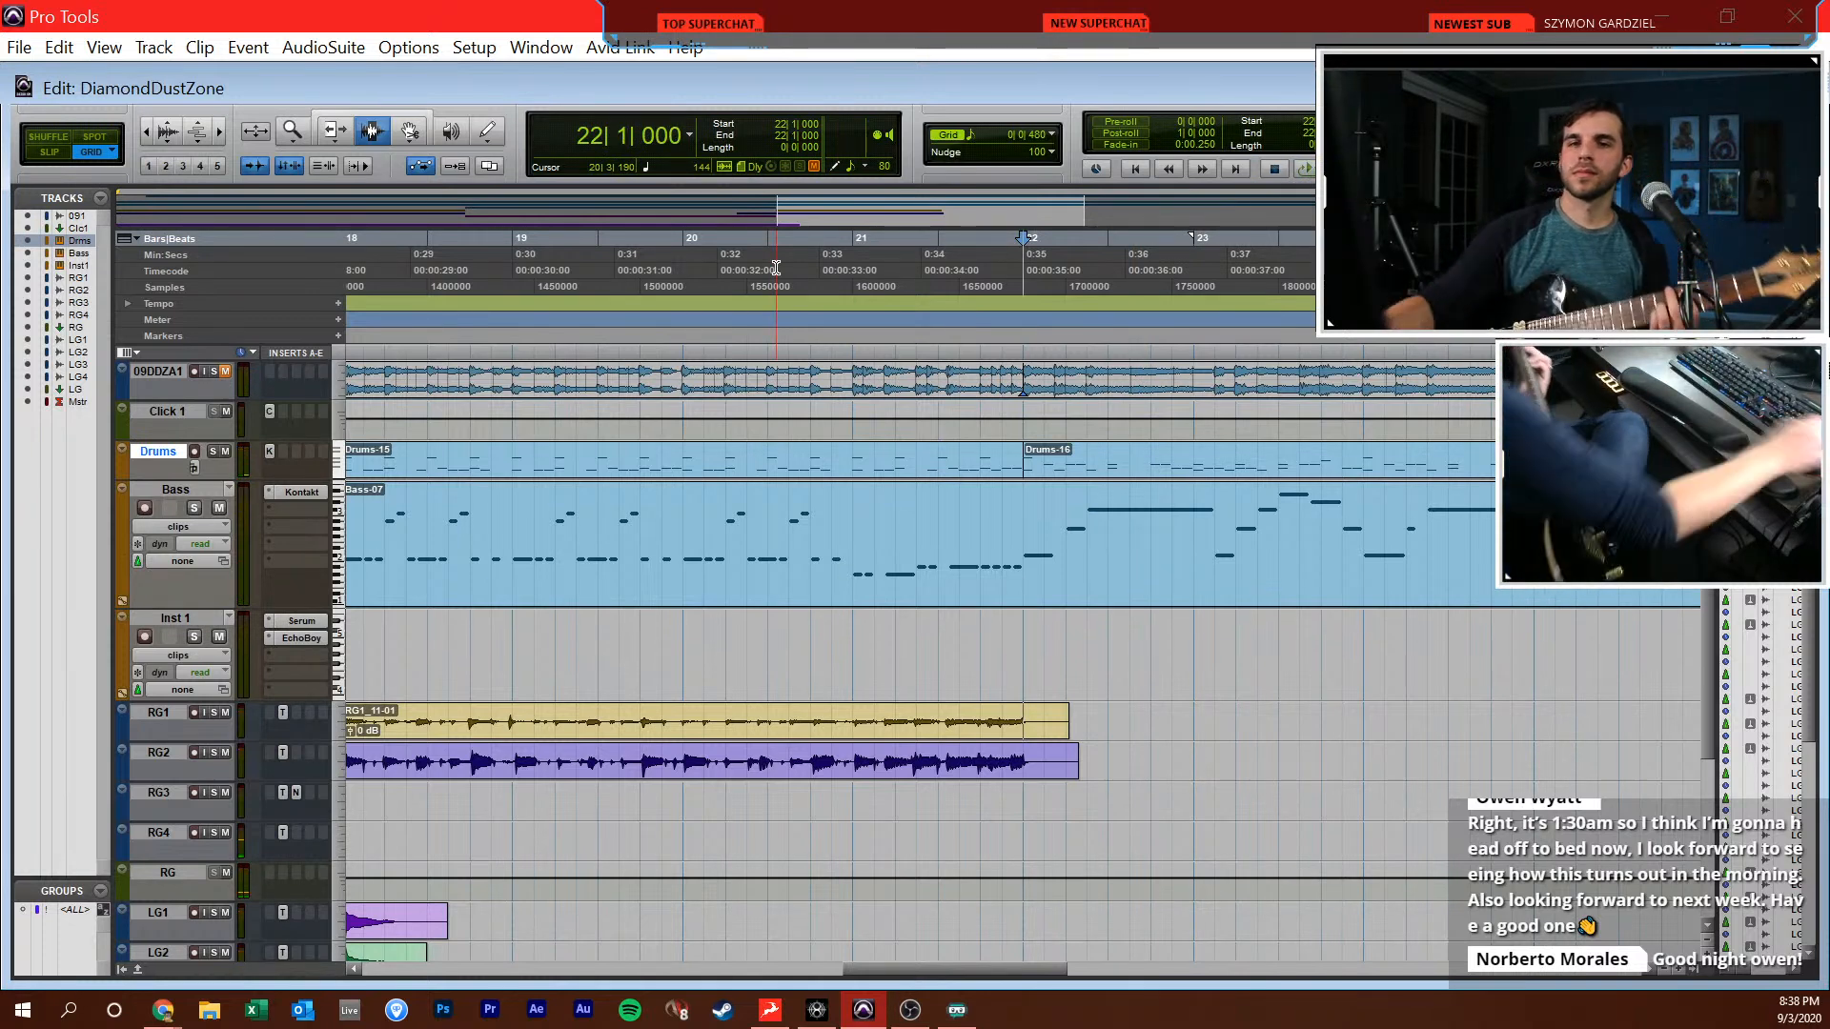
Record-enable RG4 and place the cursor at bar 21, one bar ahead of the clean guitar entry
click(196, 832)
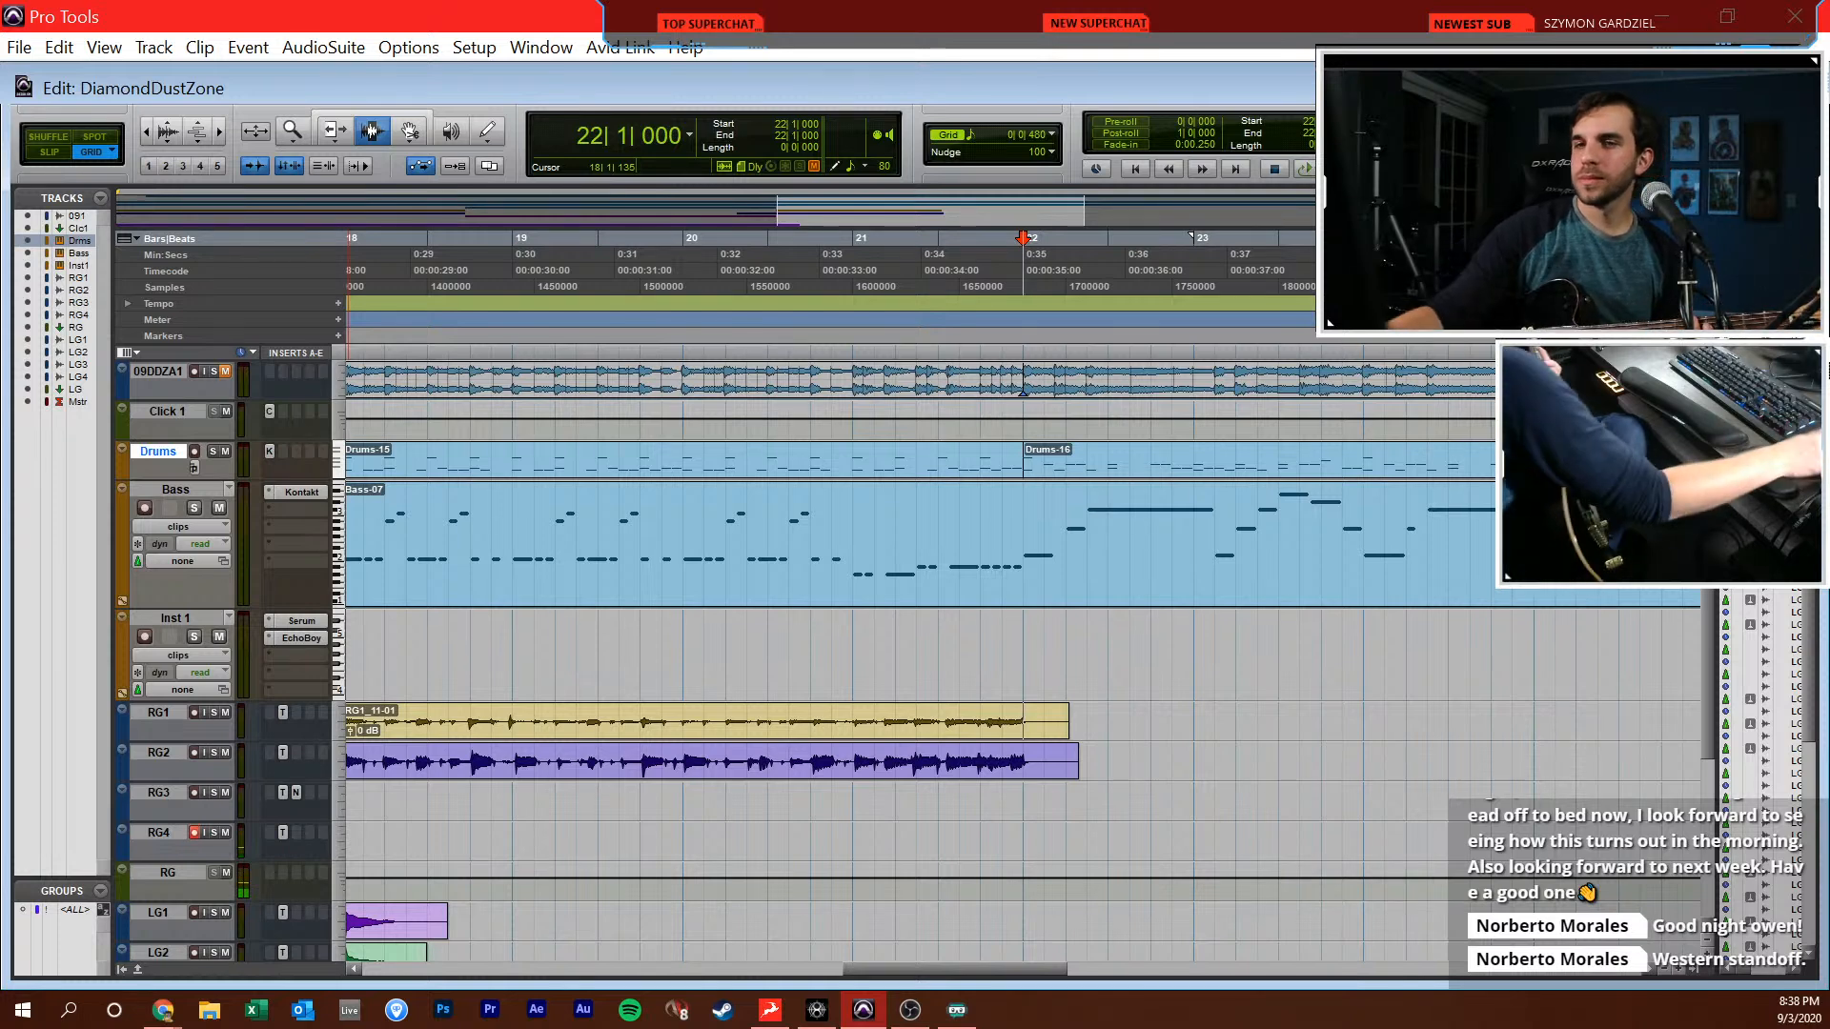
click(1011, 847)
click(1019, 847)
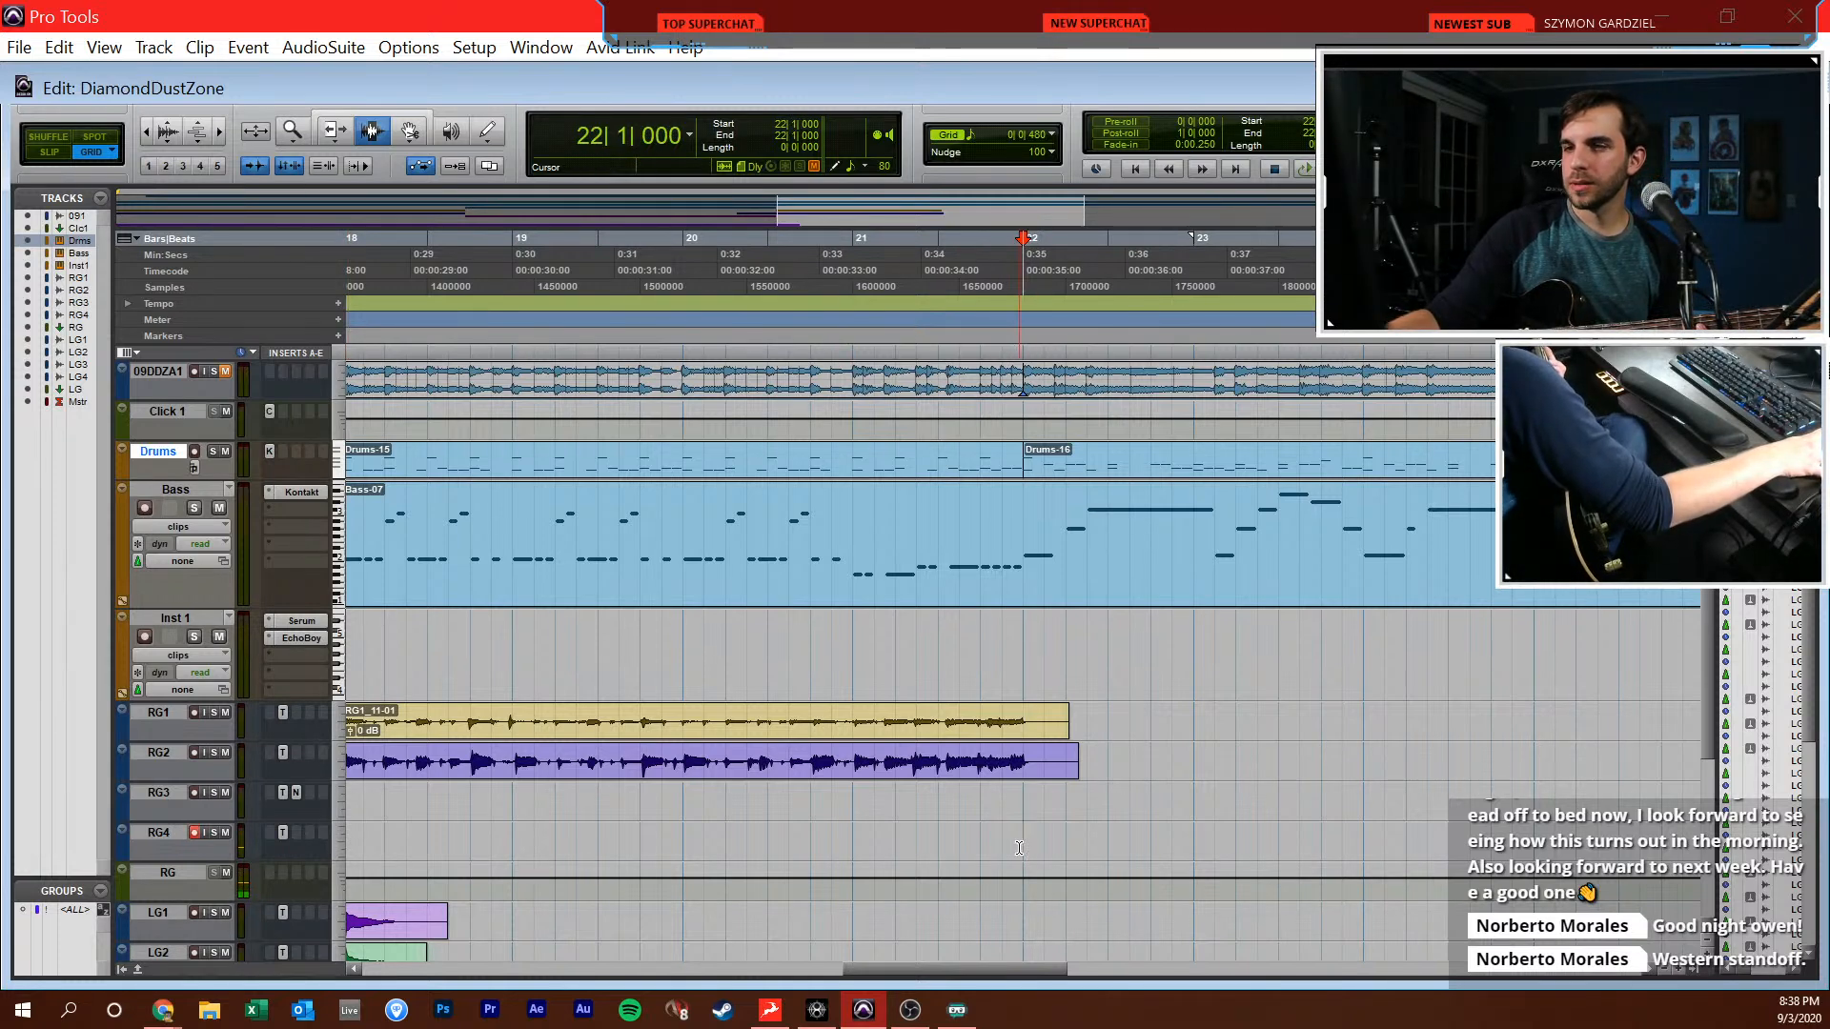
drag(1046, 965, 1121, 986)
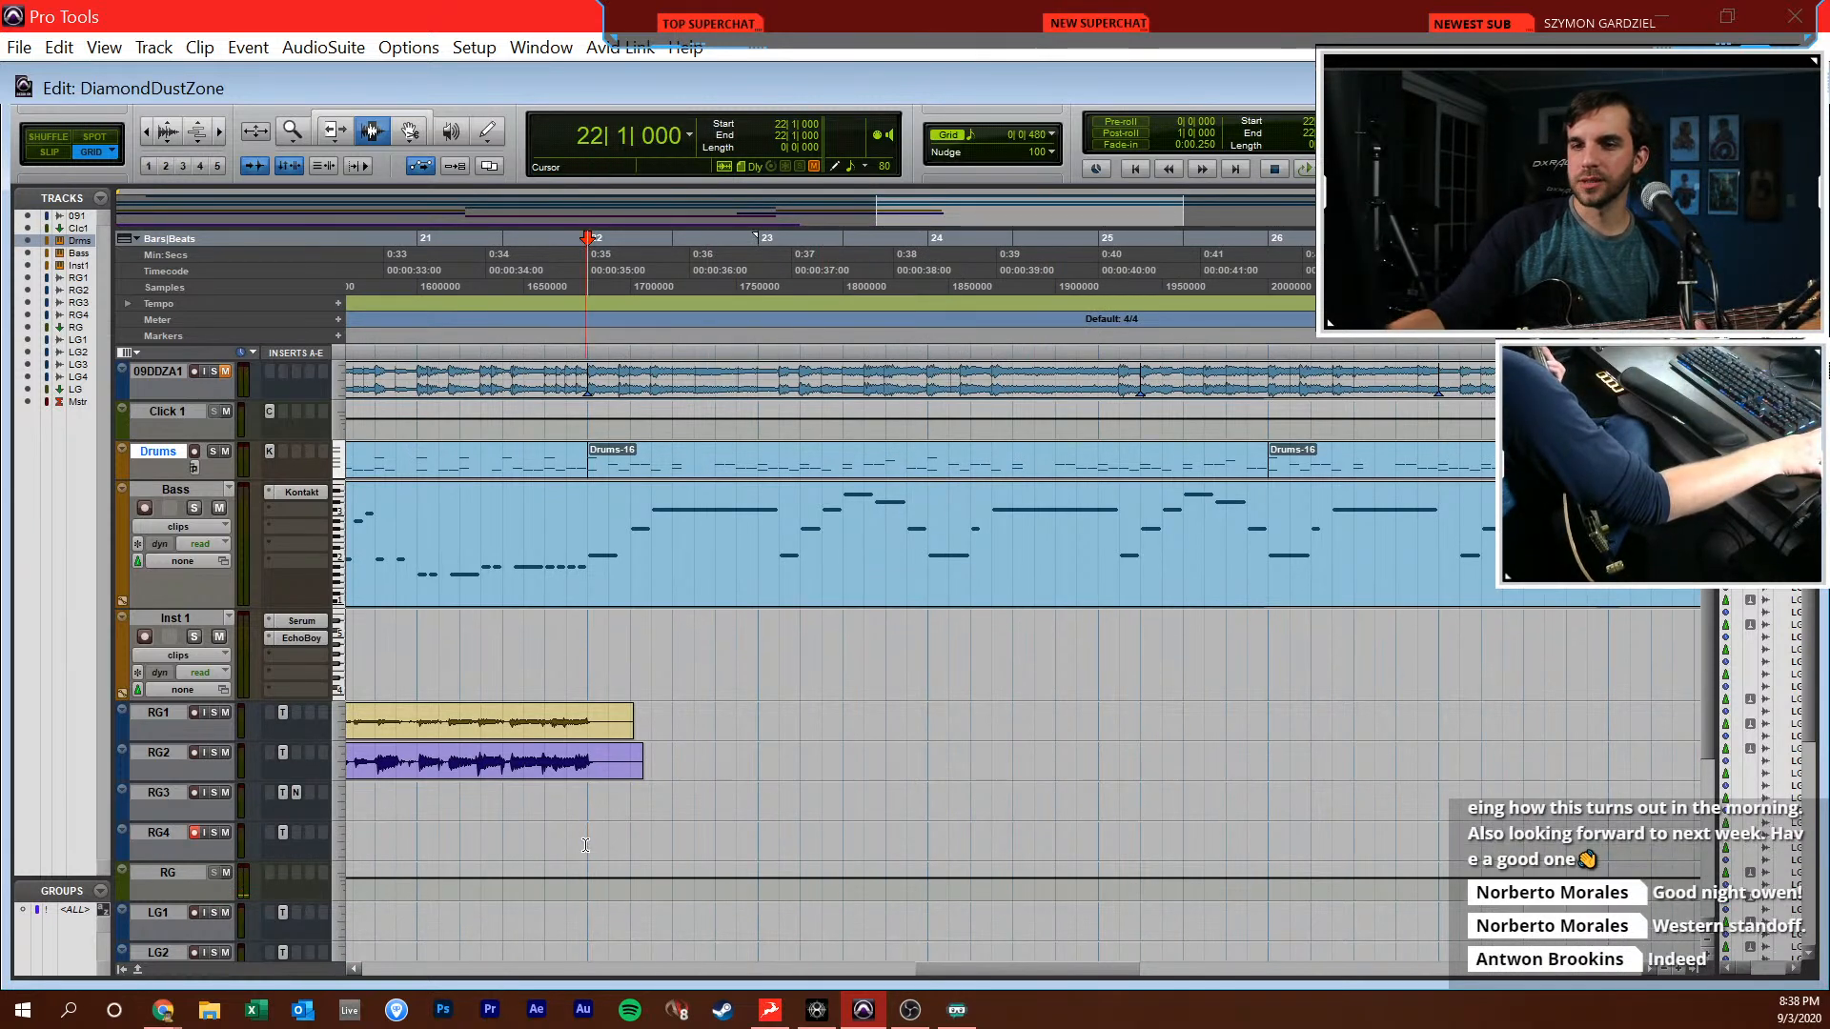
click(407, 240)
Switch briefly to Chrome and rehearse the clean guitar part with the cursor around bars 21 and 22
key(alt+Tab)
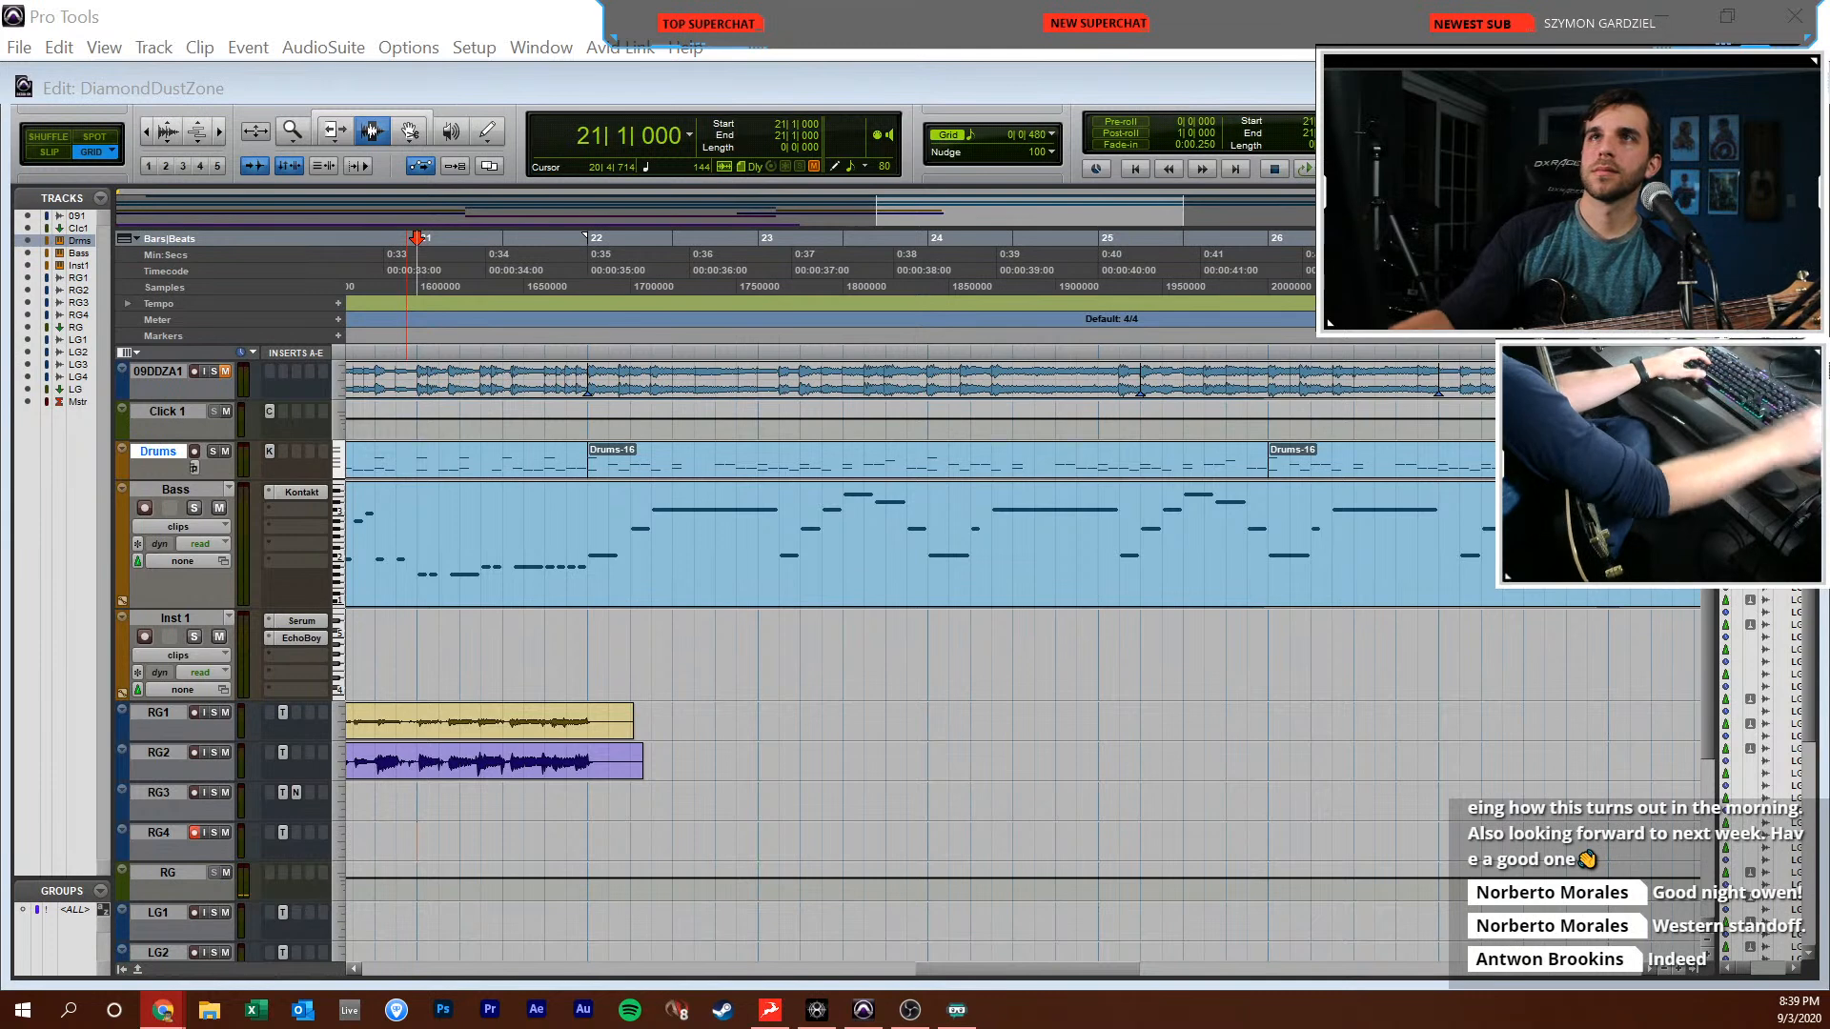
click(195, 832)
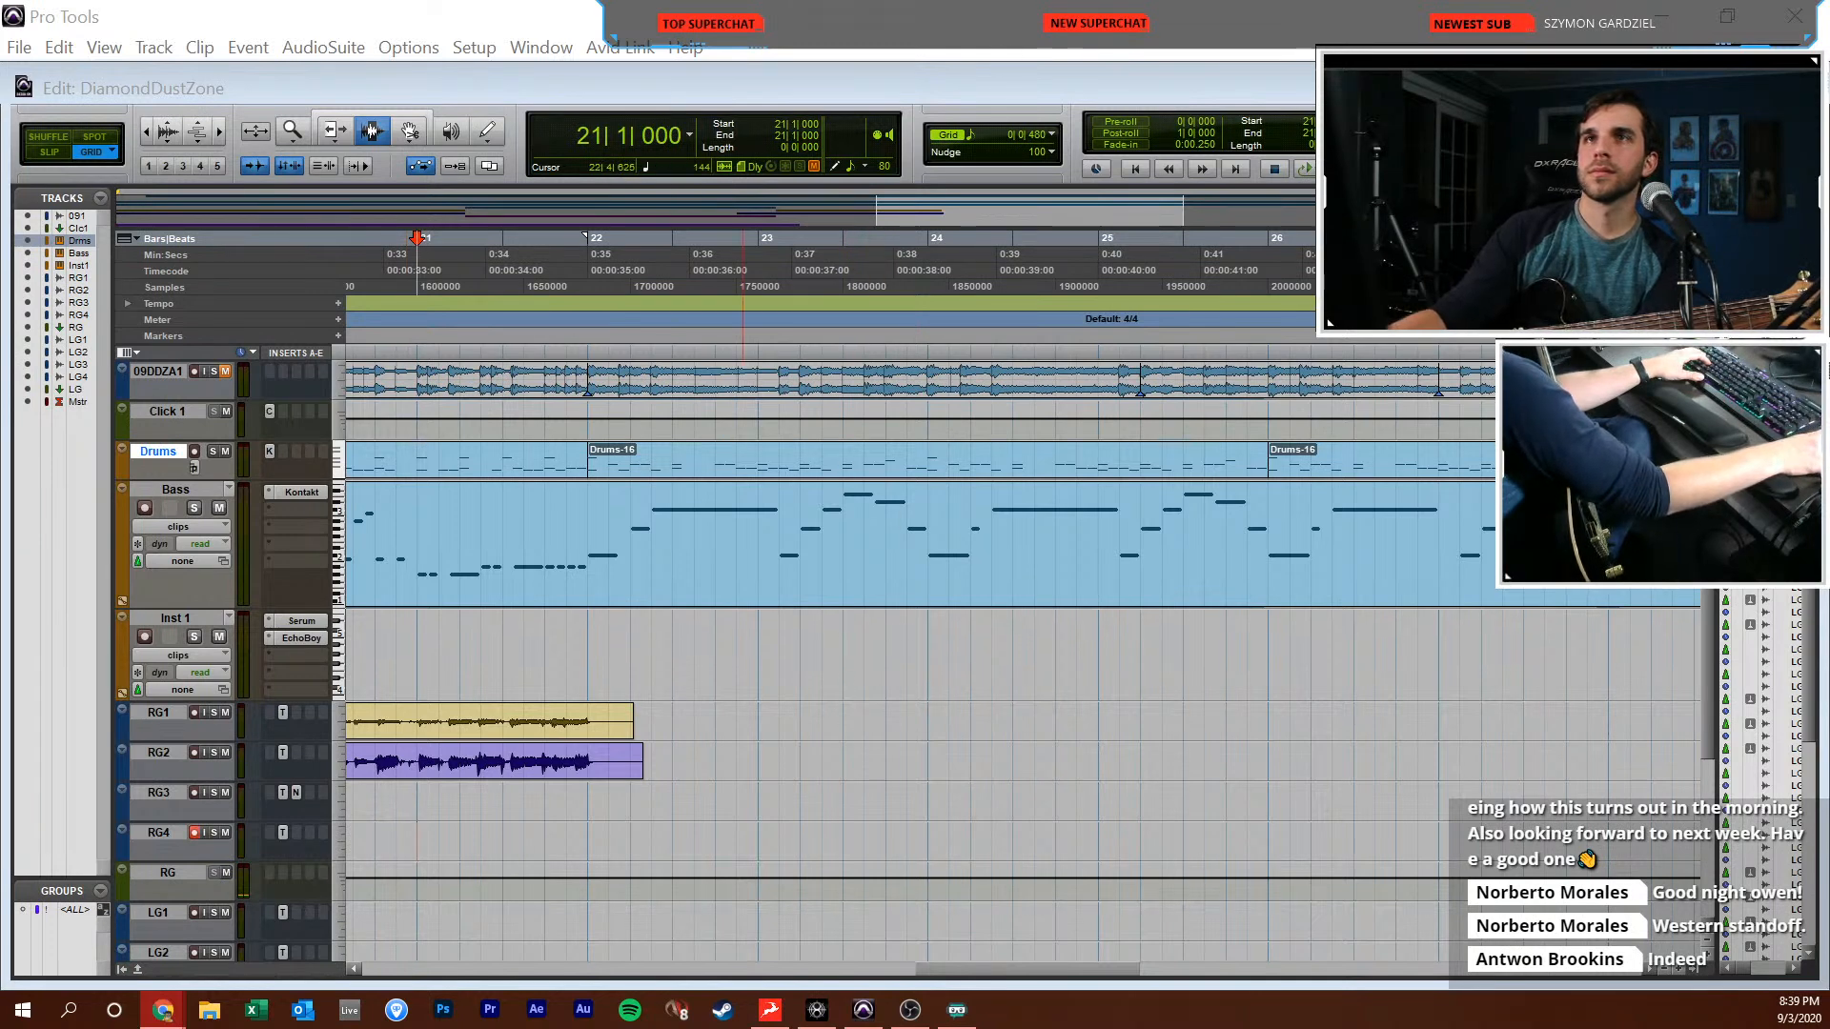
click(694, 844)
click(580, 849)
click(558, 850)
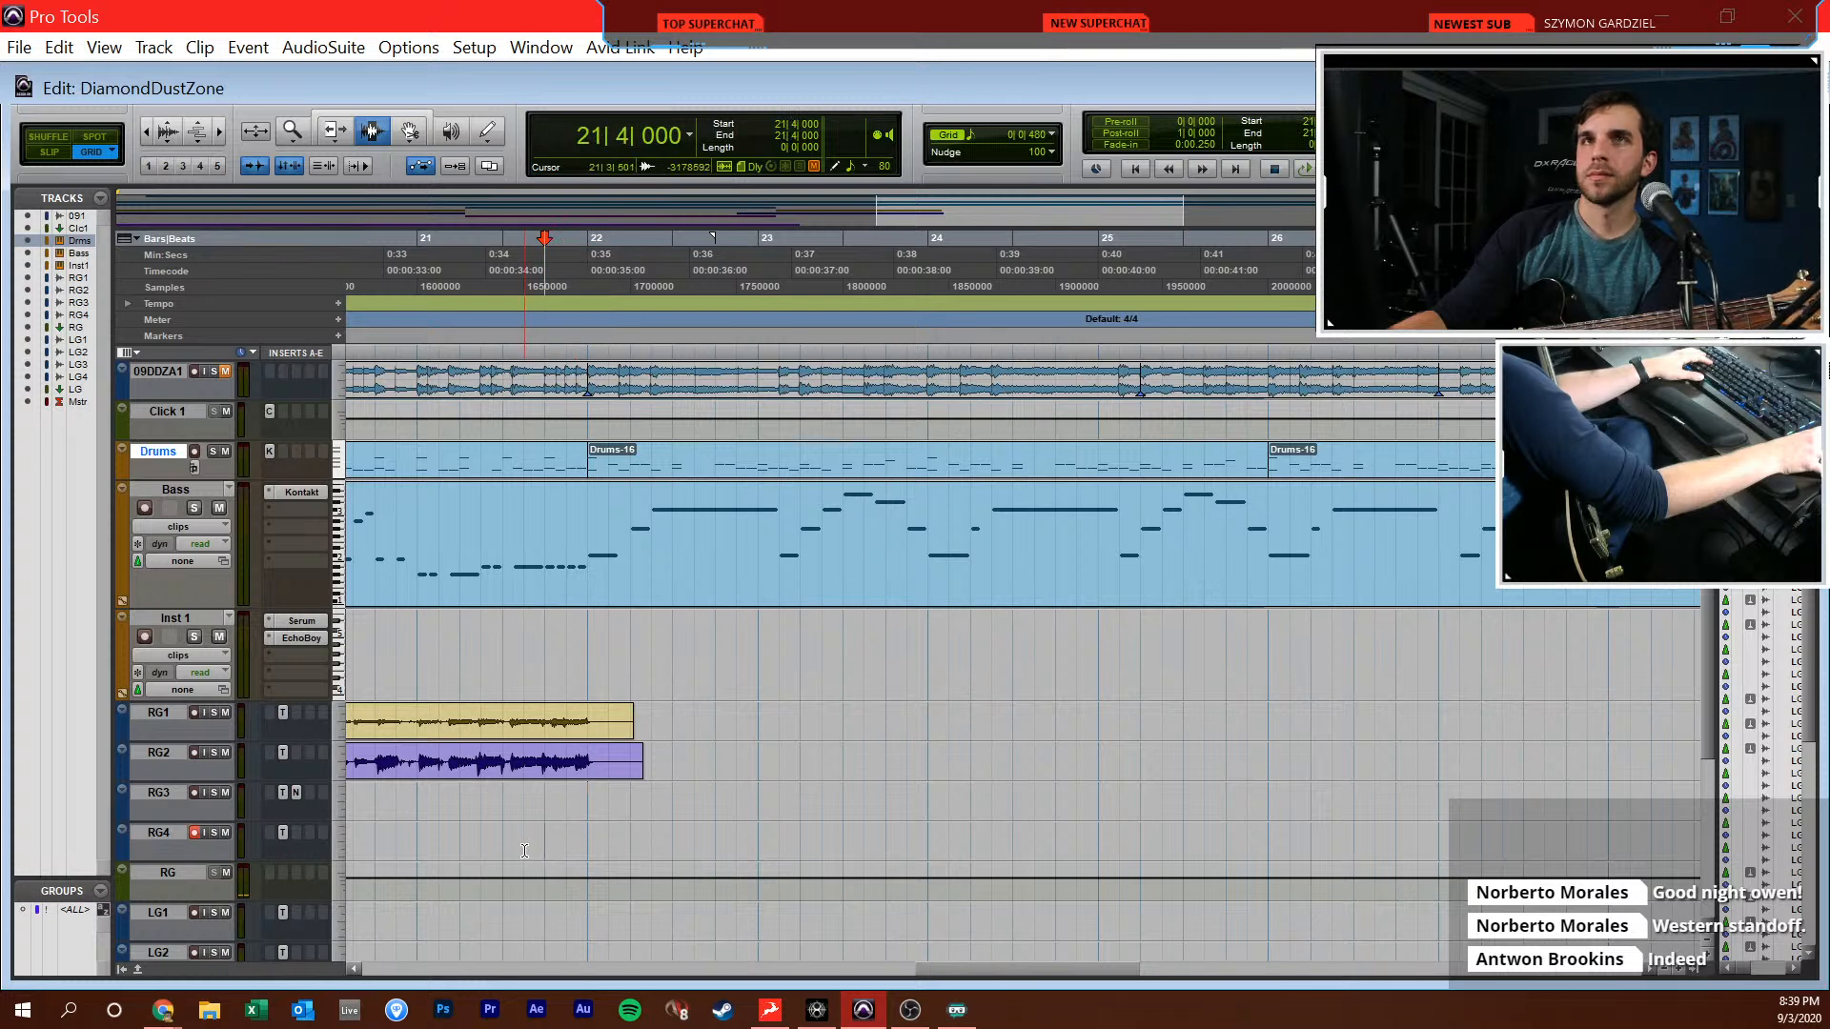
click(412, 855)
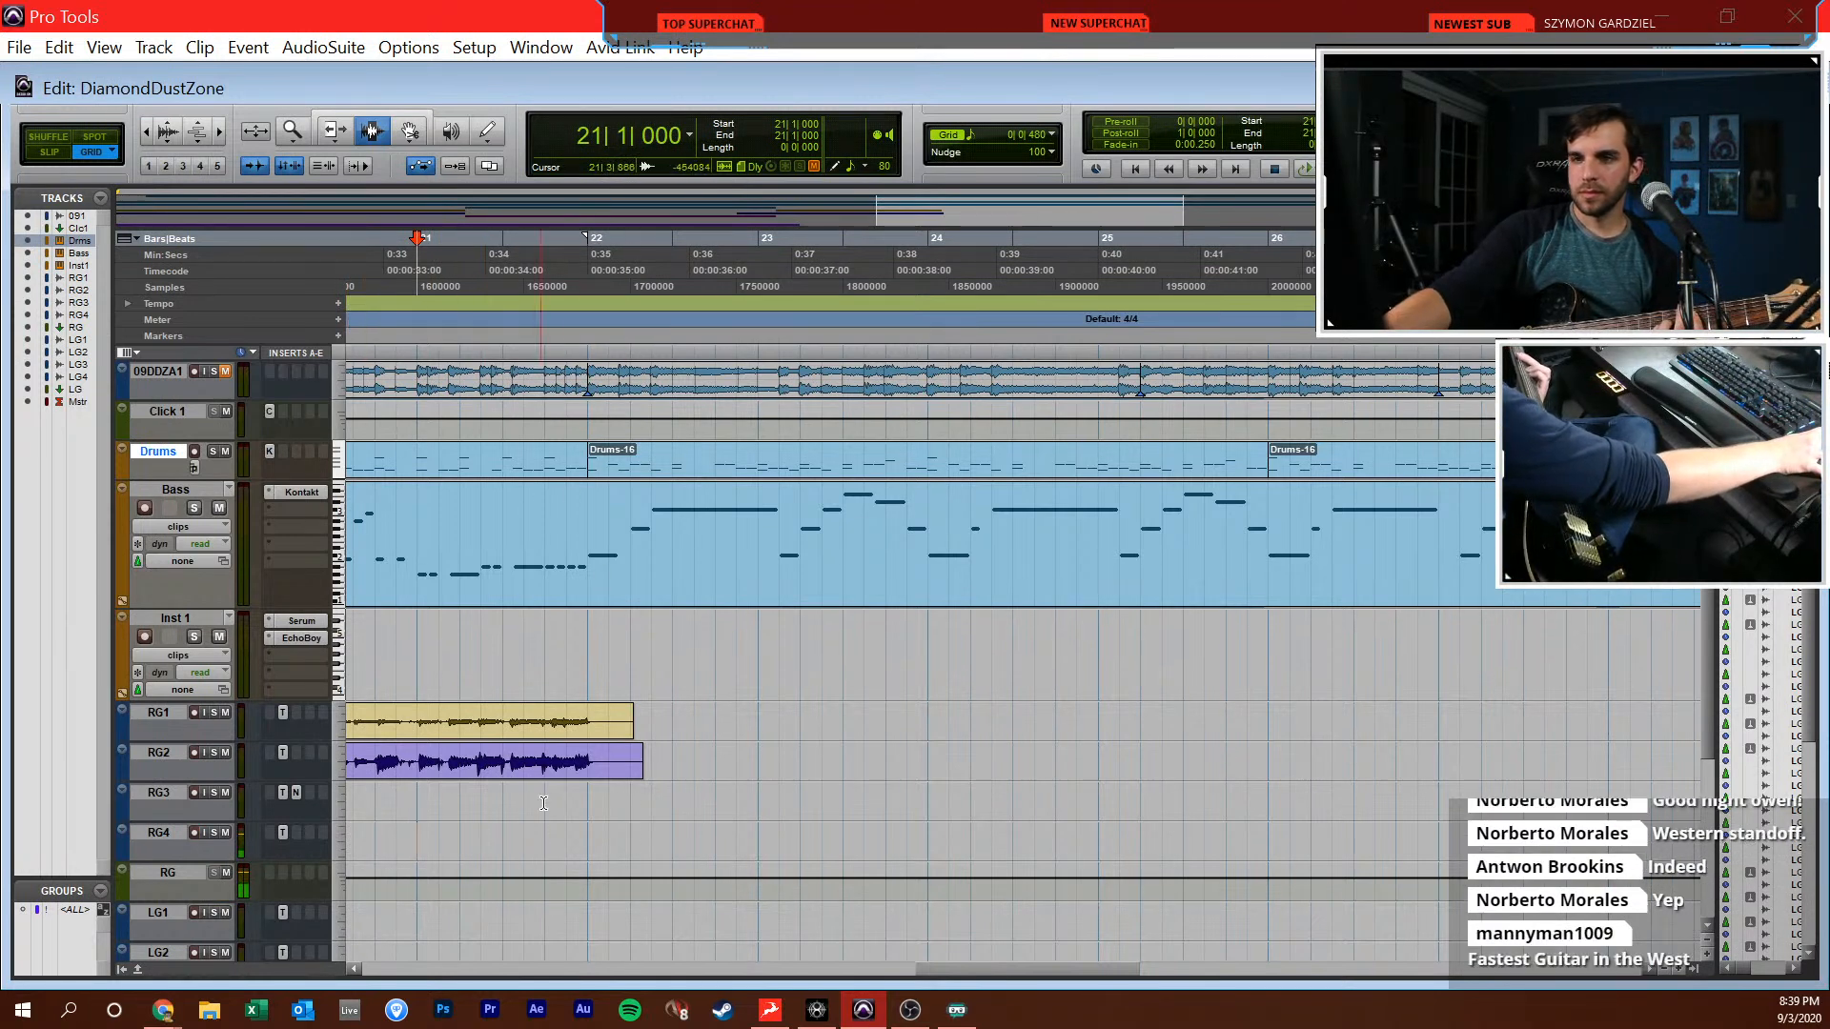
click(592, 824)
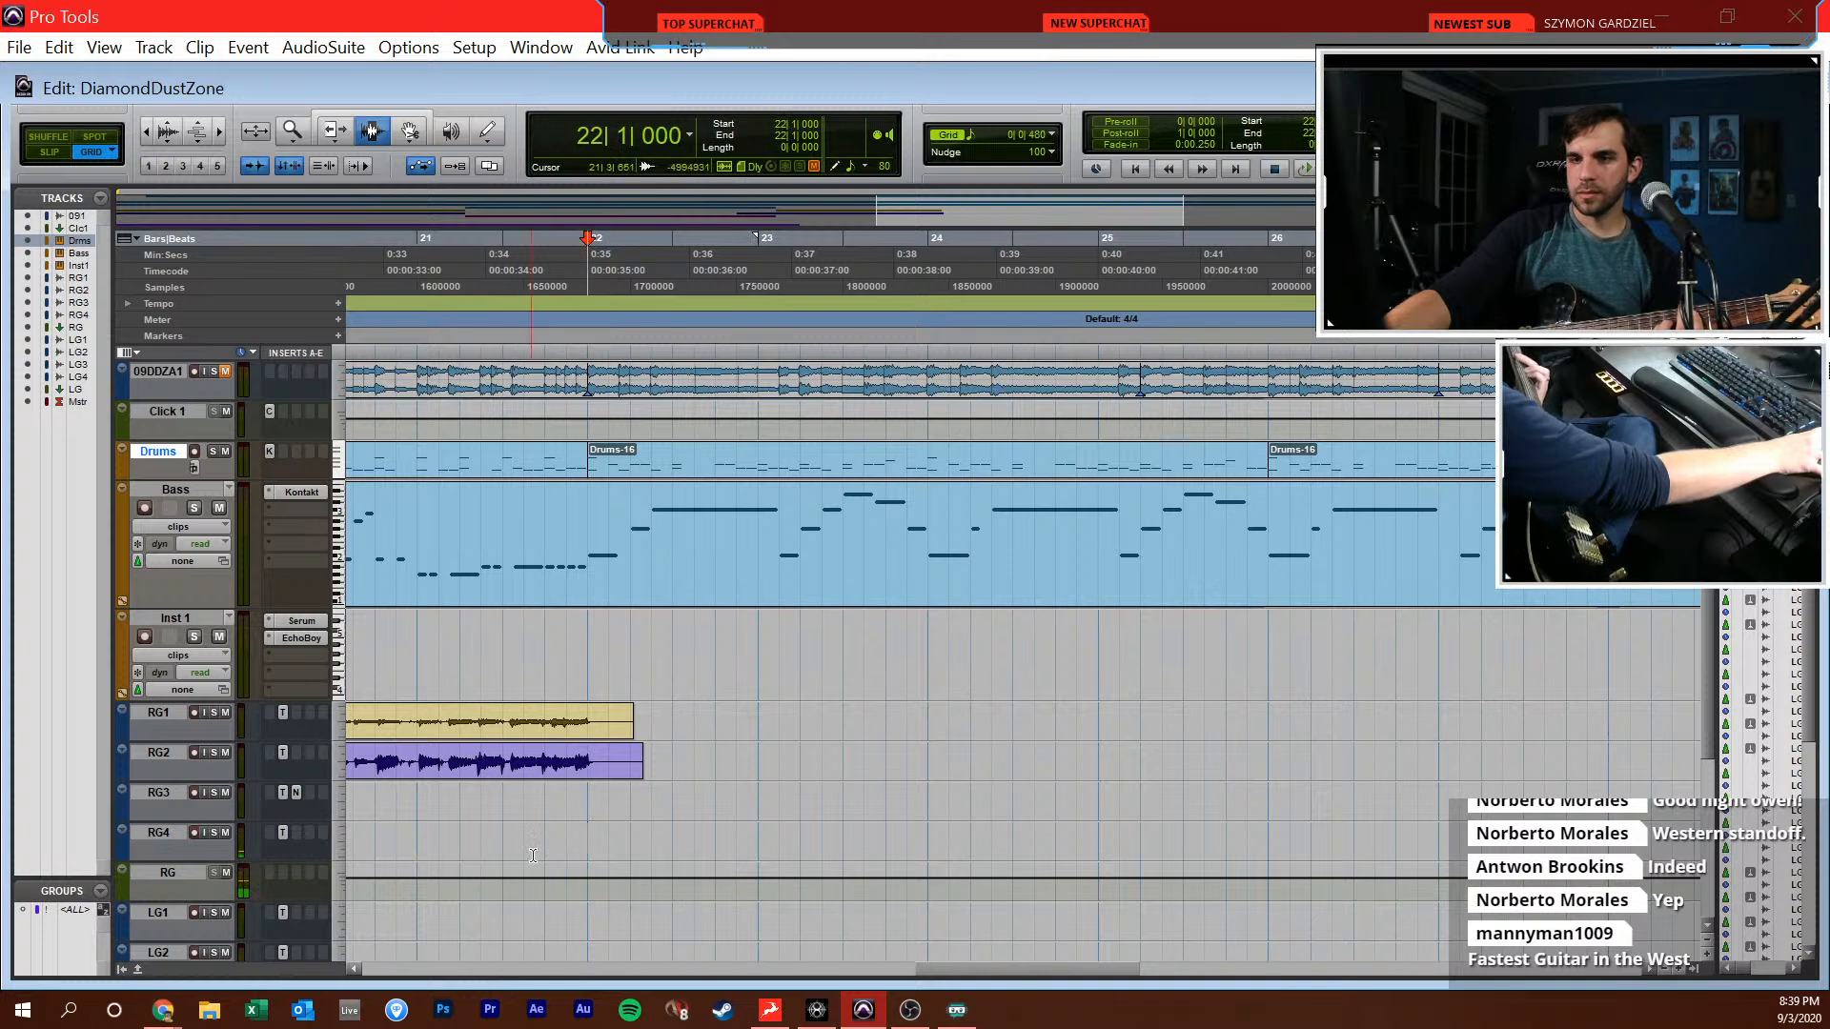
key(shift+r)
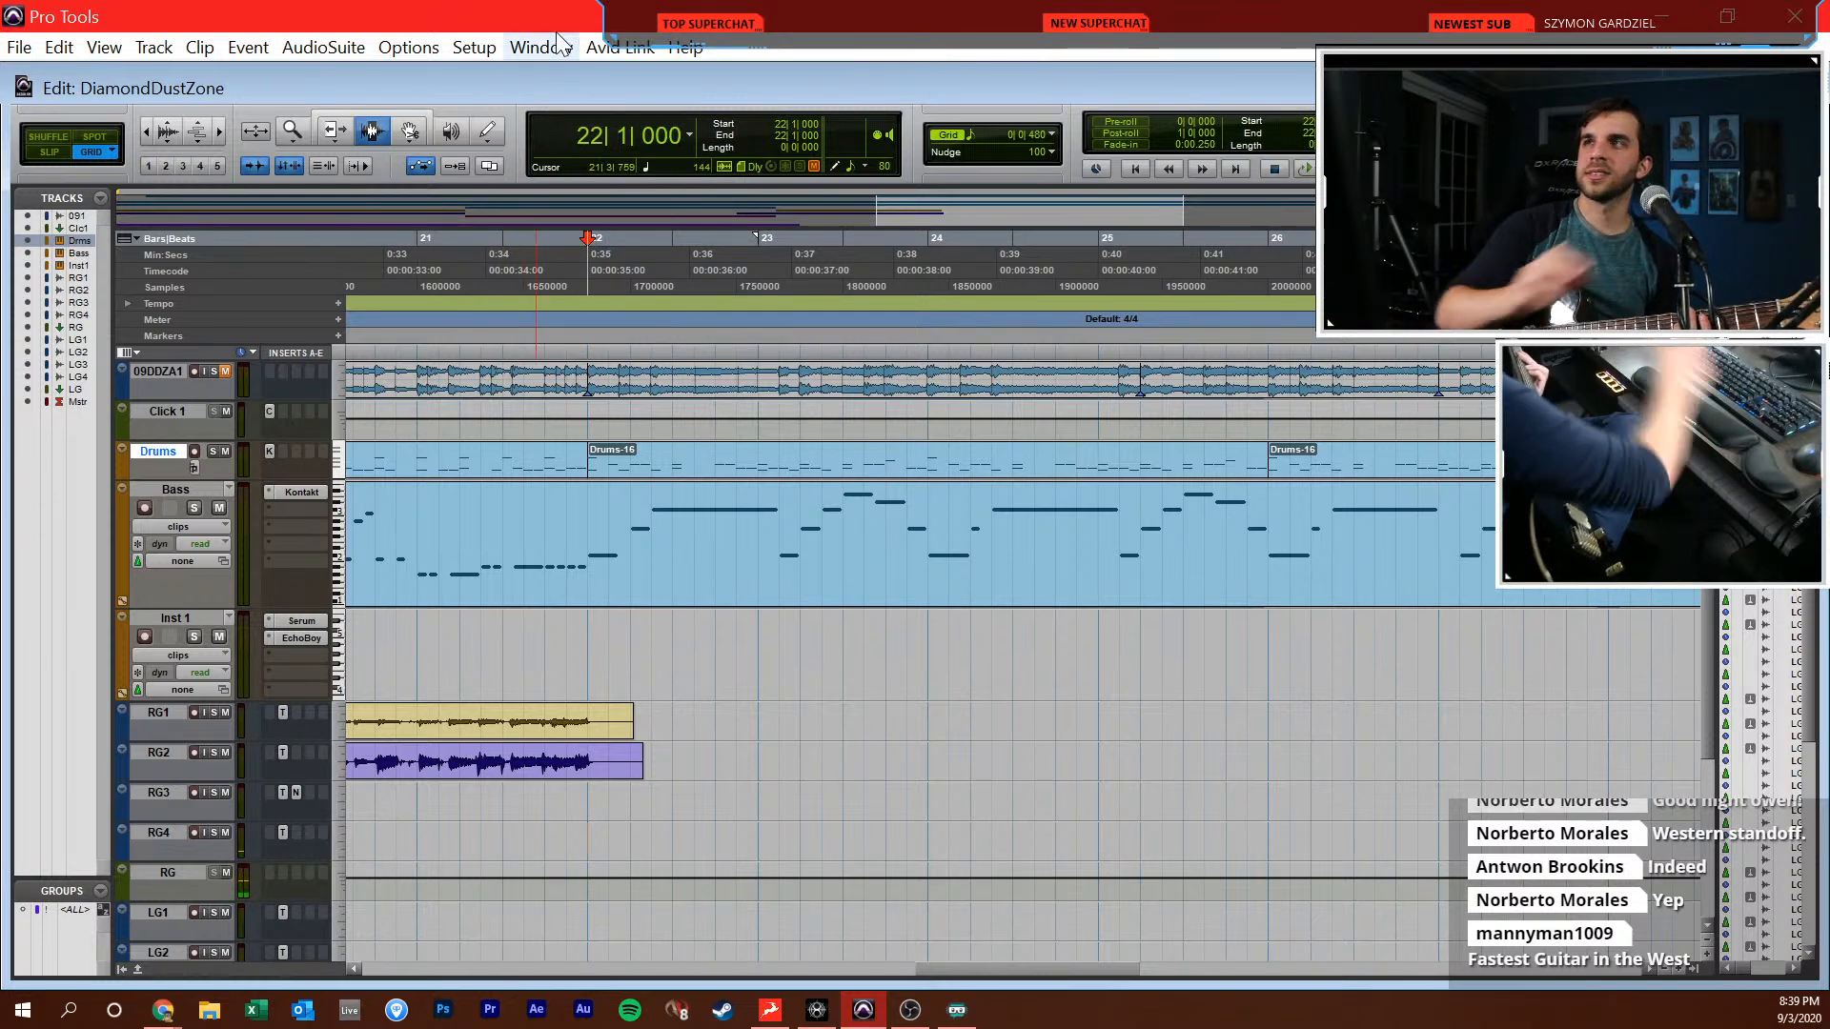
Raise the RG4 fader to +4.3 dB in the Mix window and return to the Edit window
key(ctrl+equal)
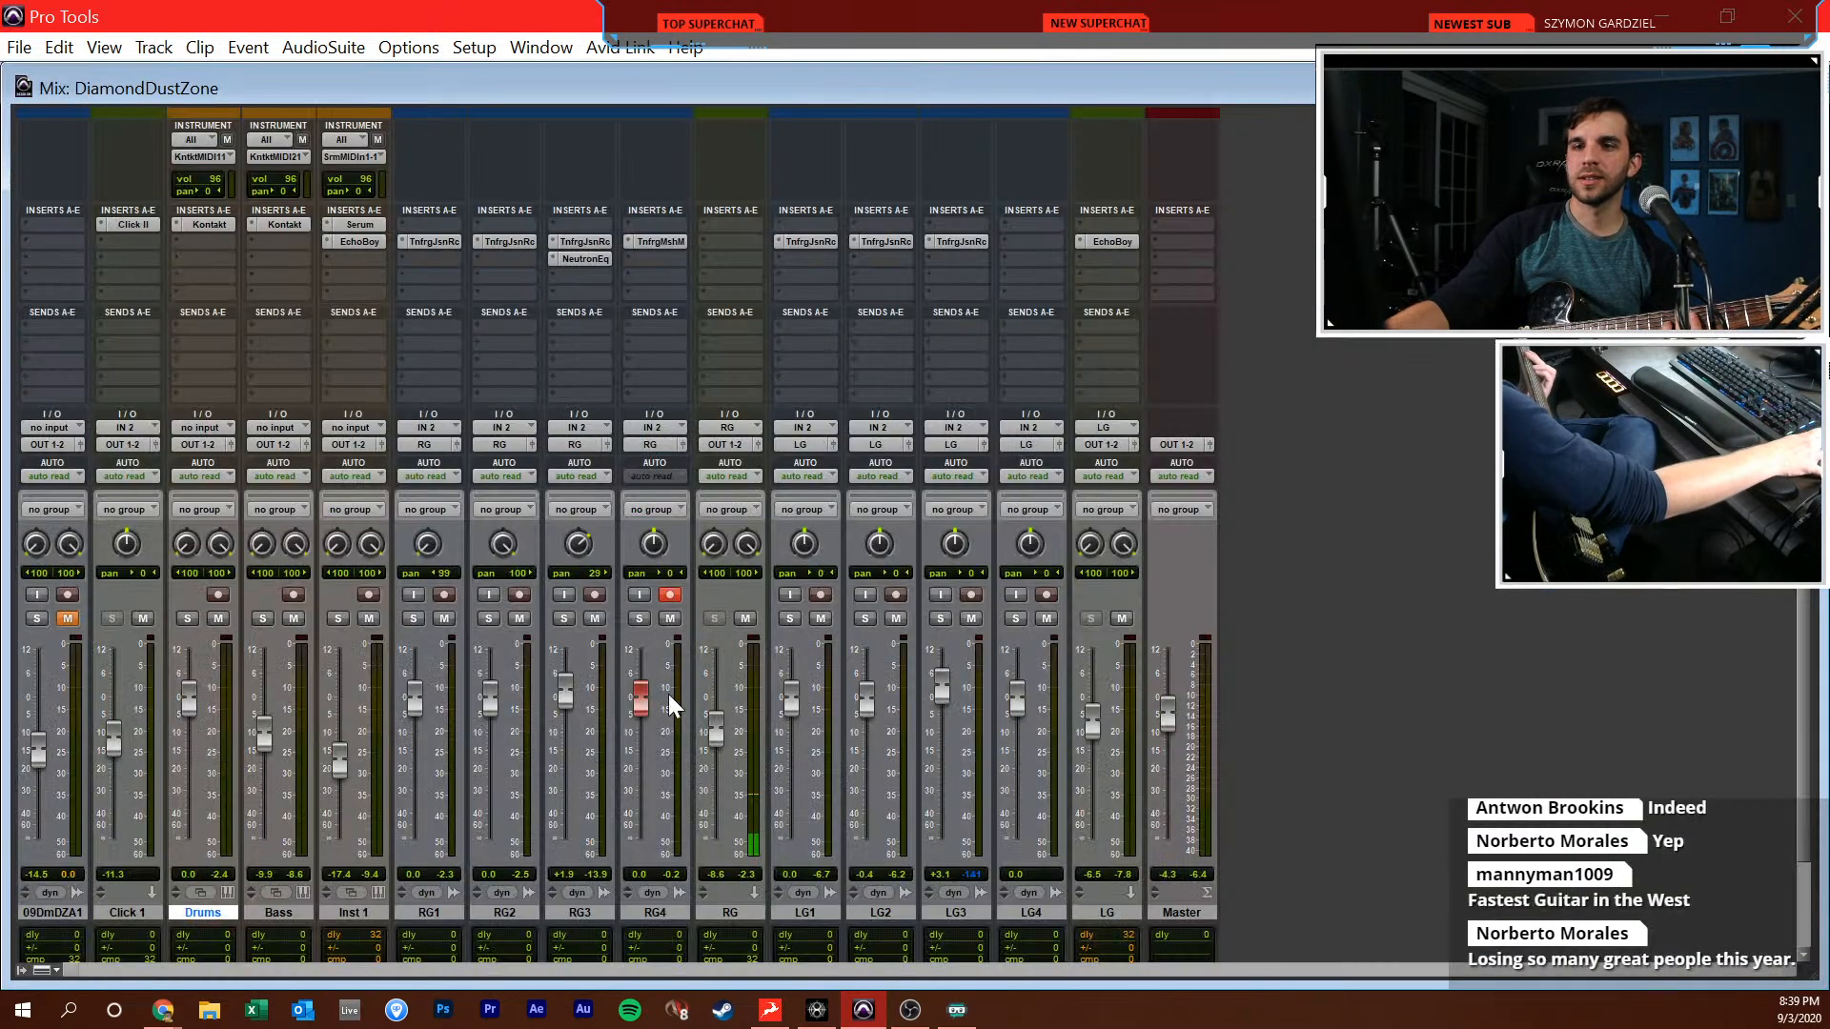
drag(643, 710, 648, 698)
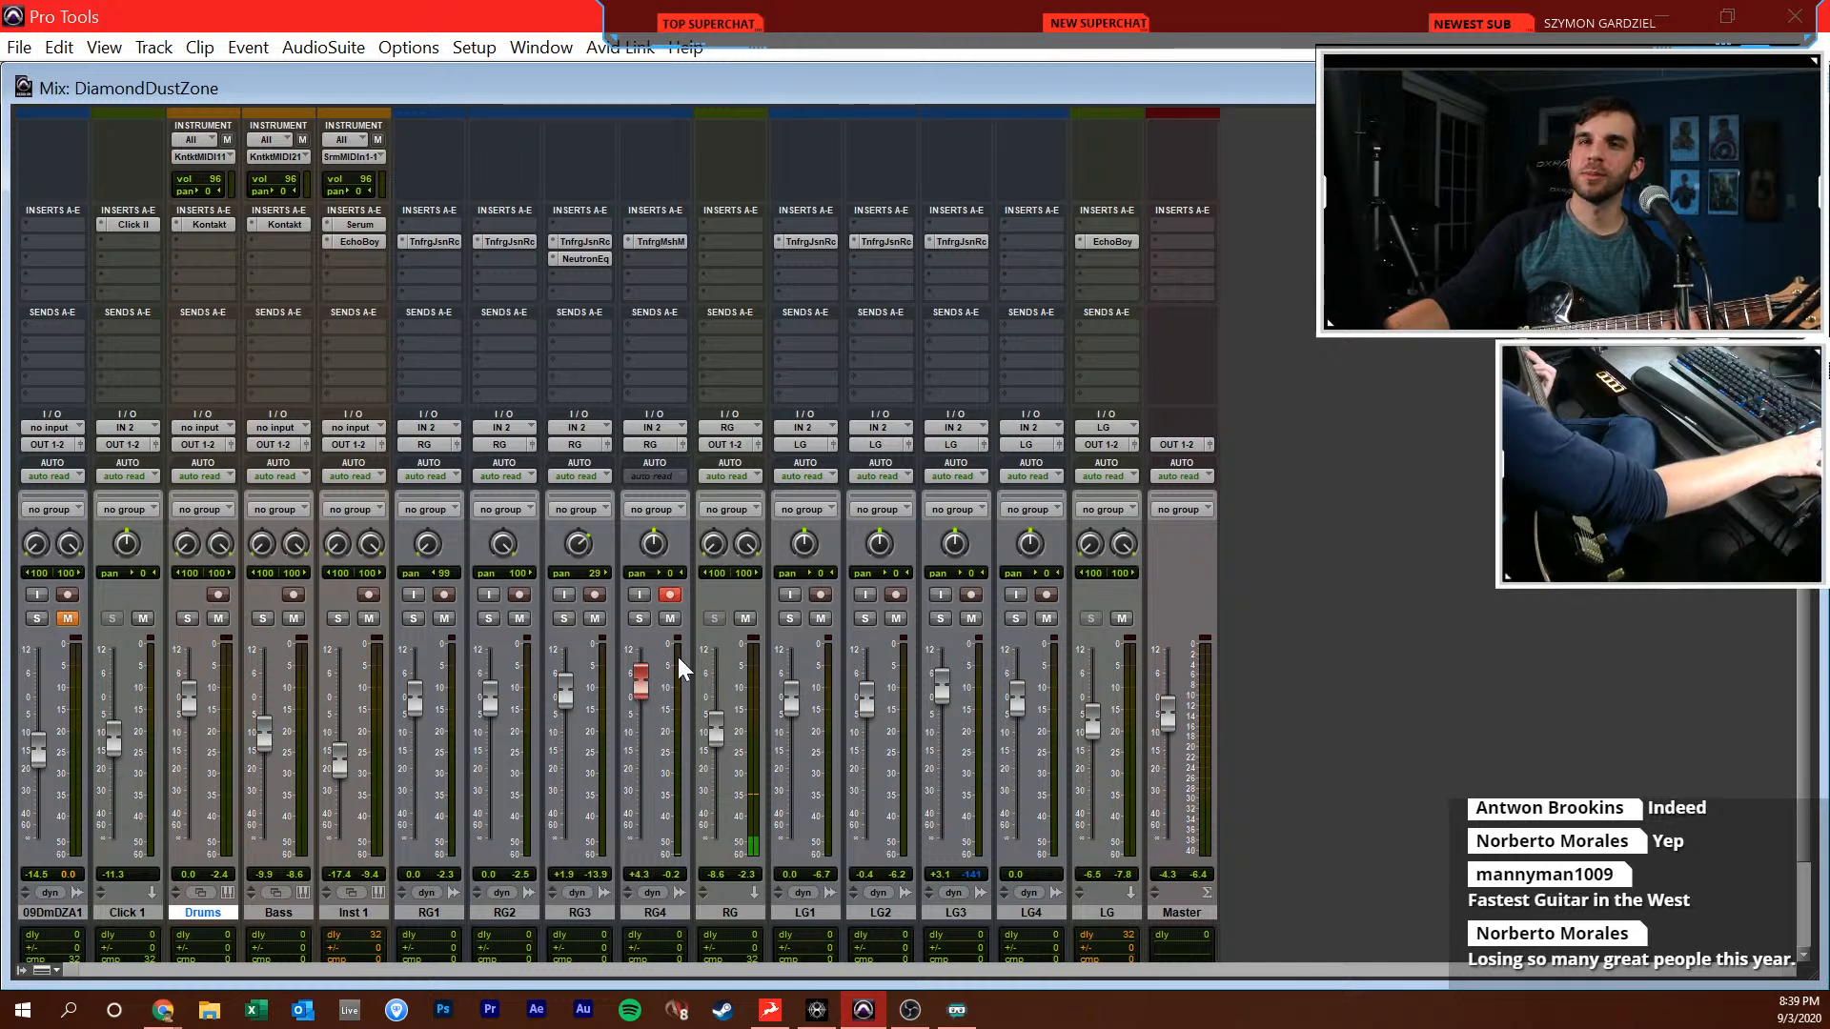
key(ctrl+equal)
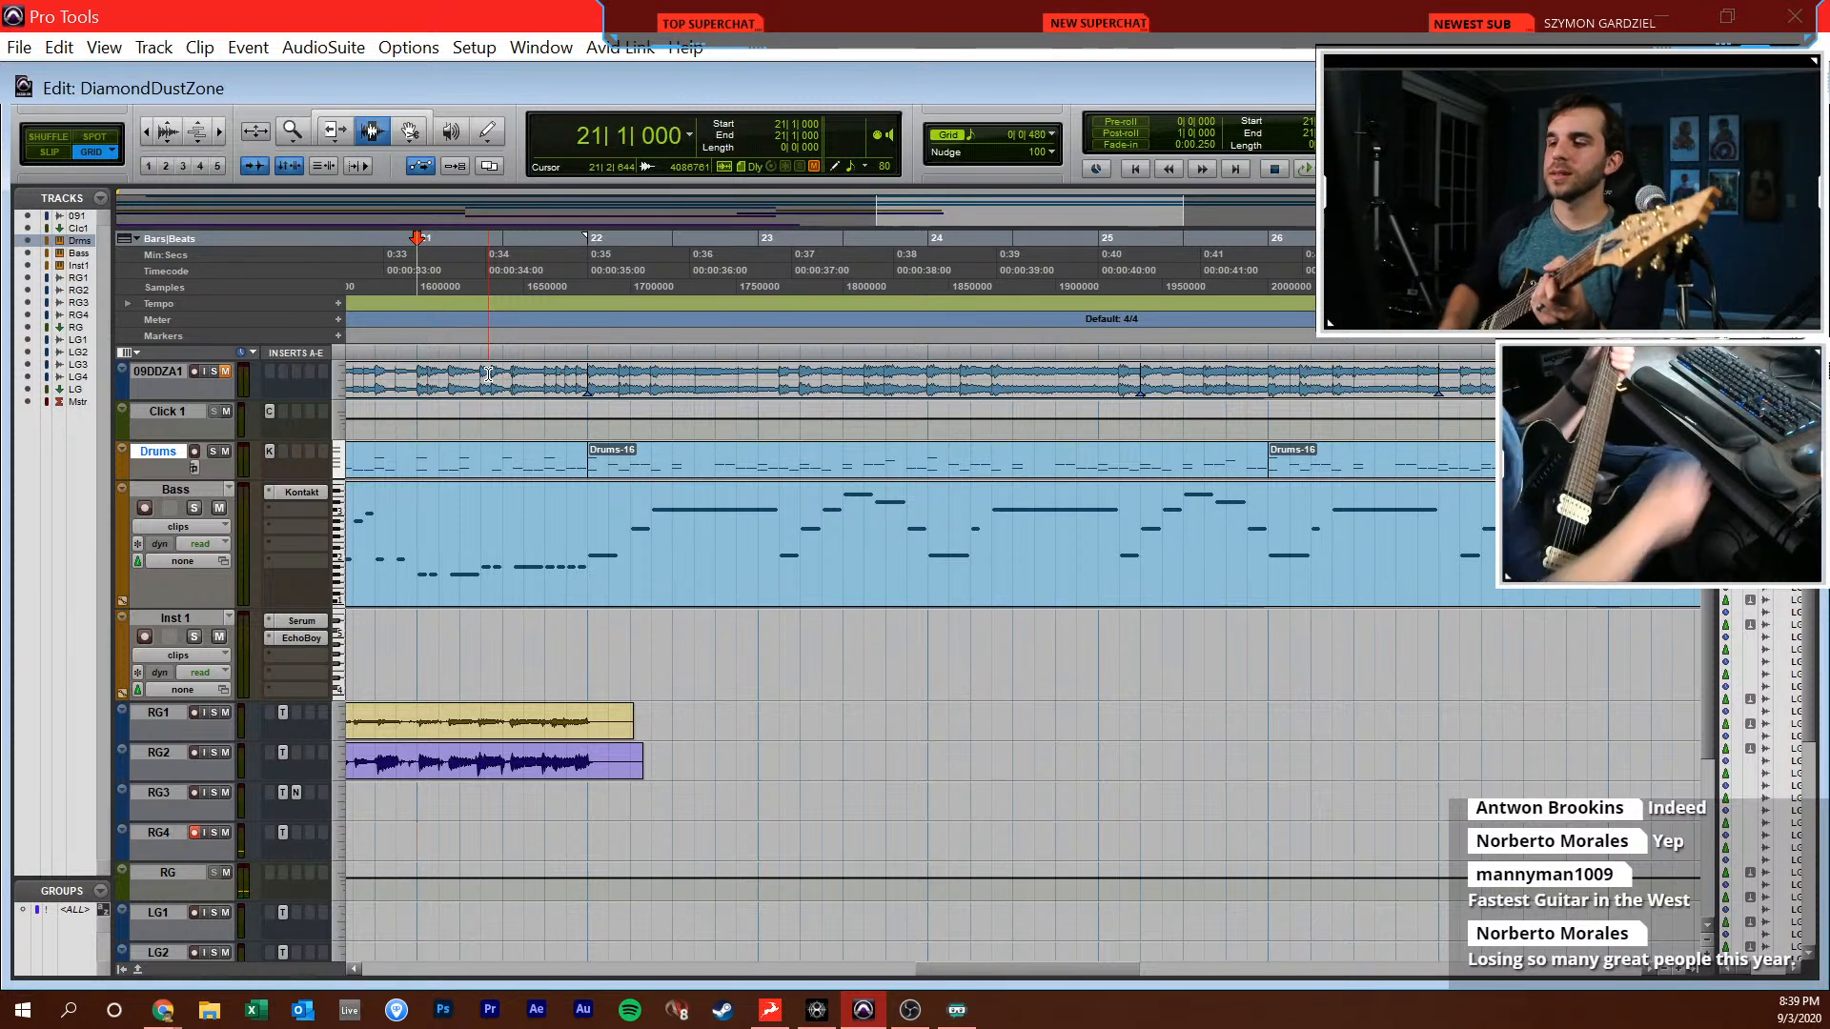
Try several clean guitar takes on RG4 starting from bar 21
key(KP_3)
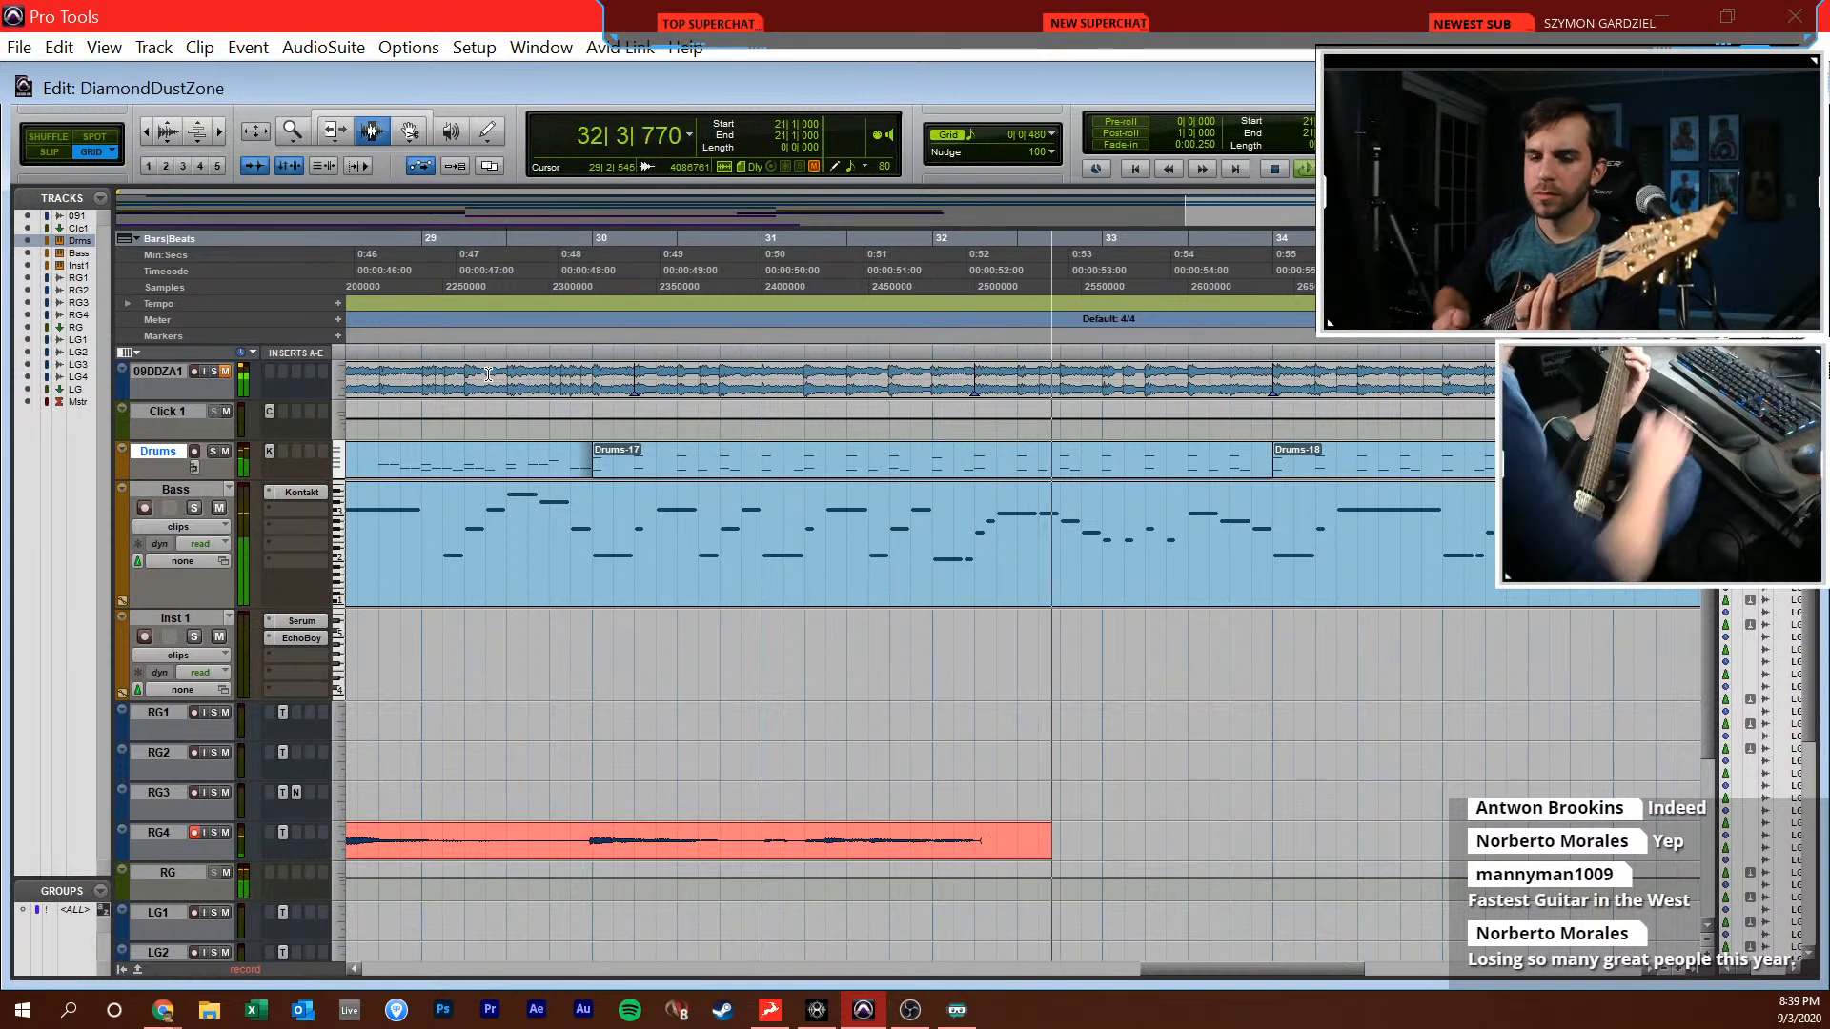
key(space)
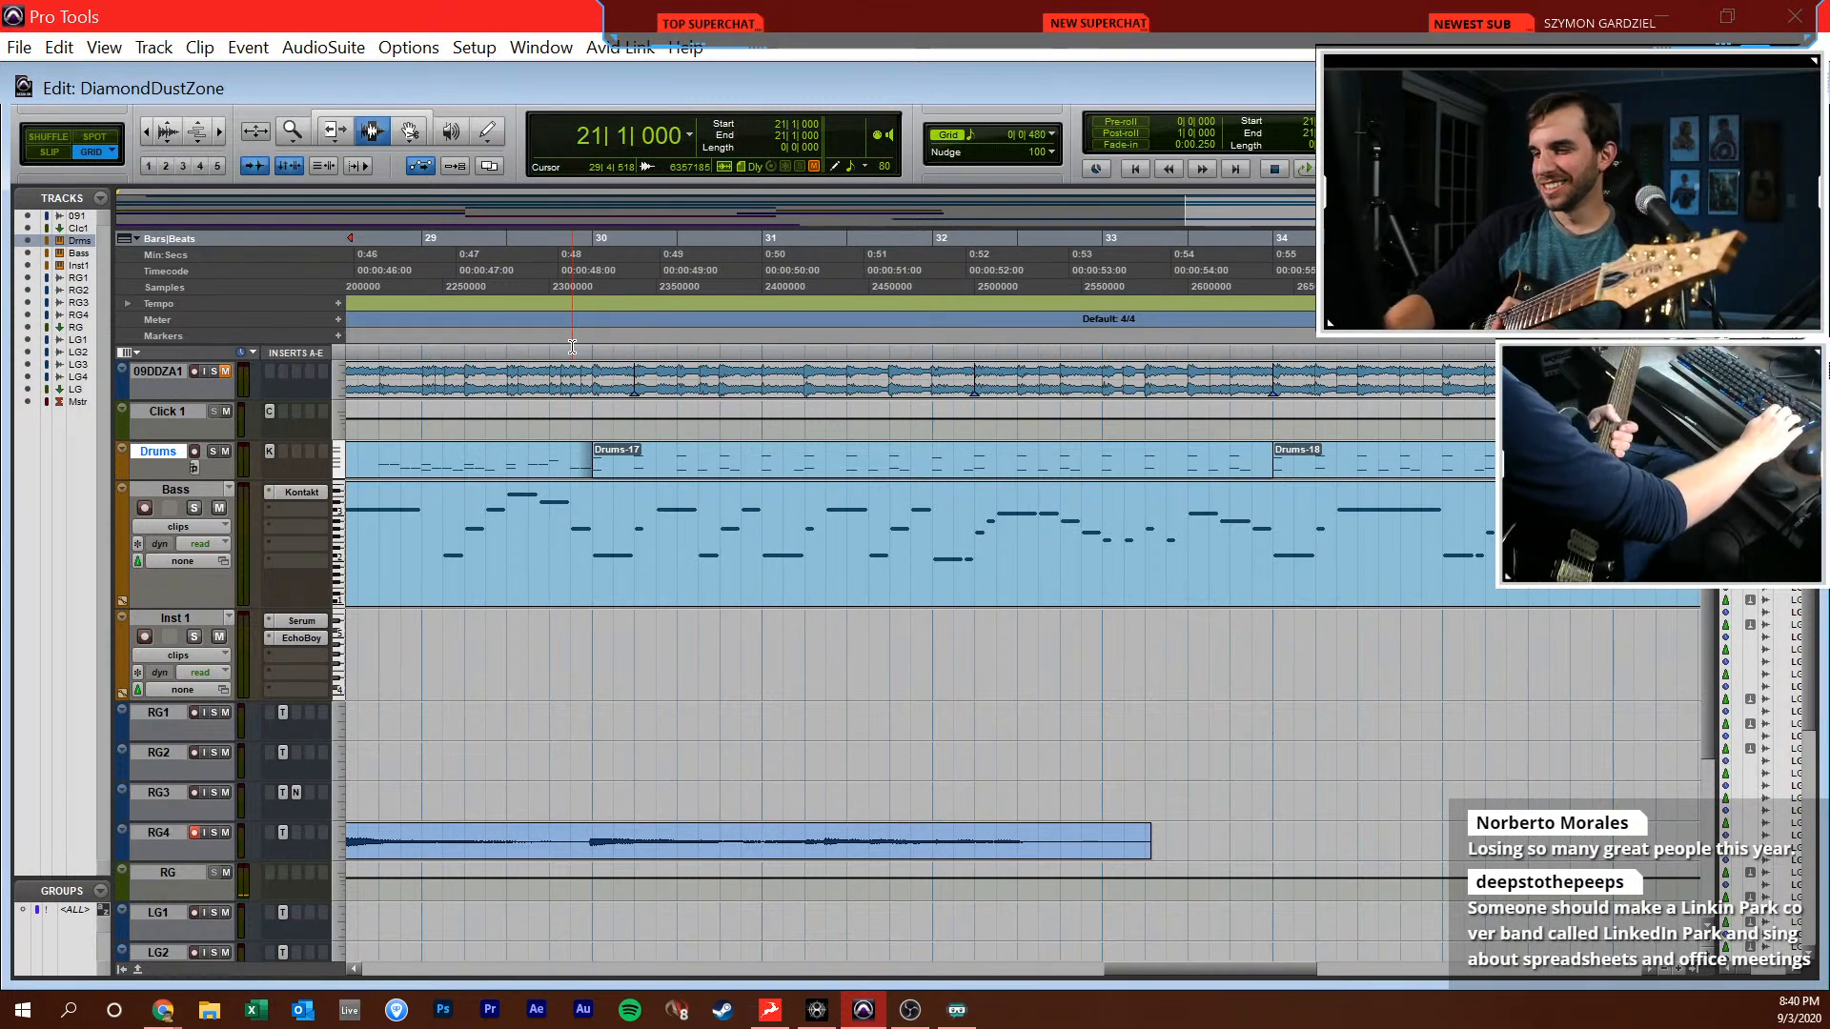
key(ctrl+space)
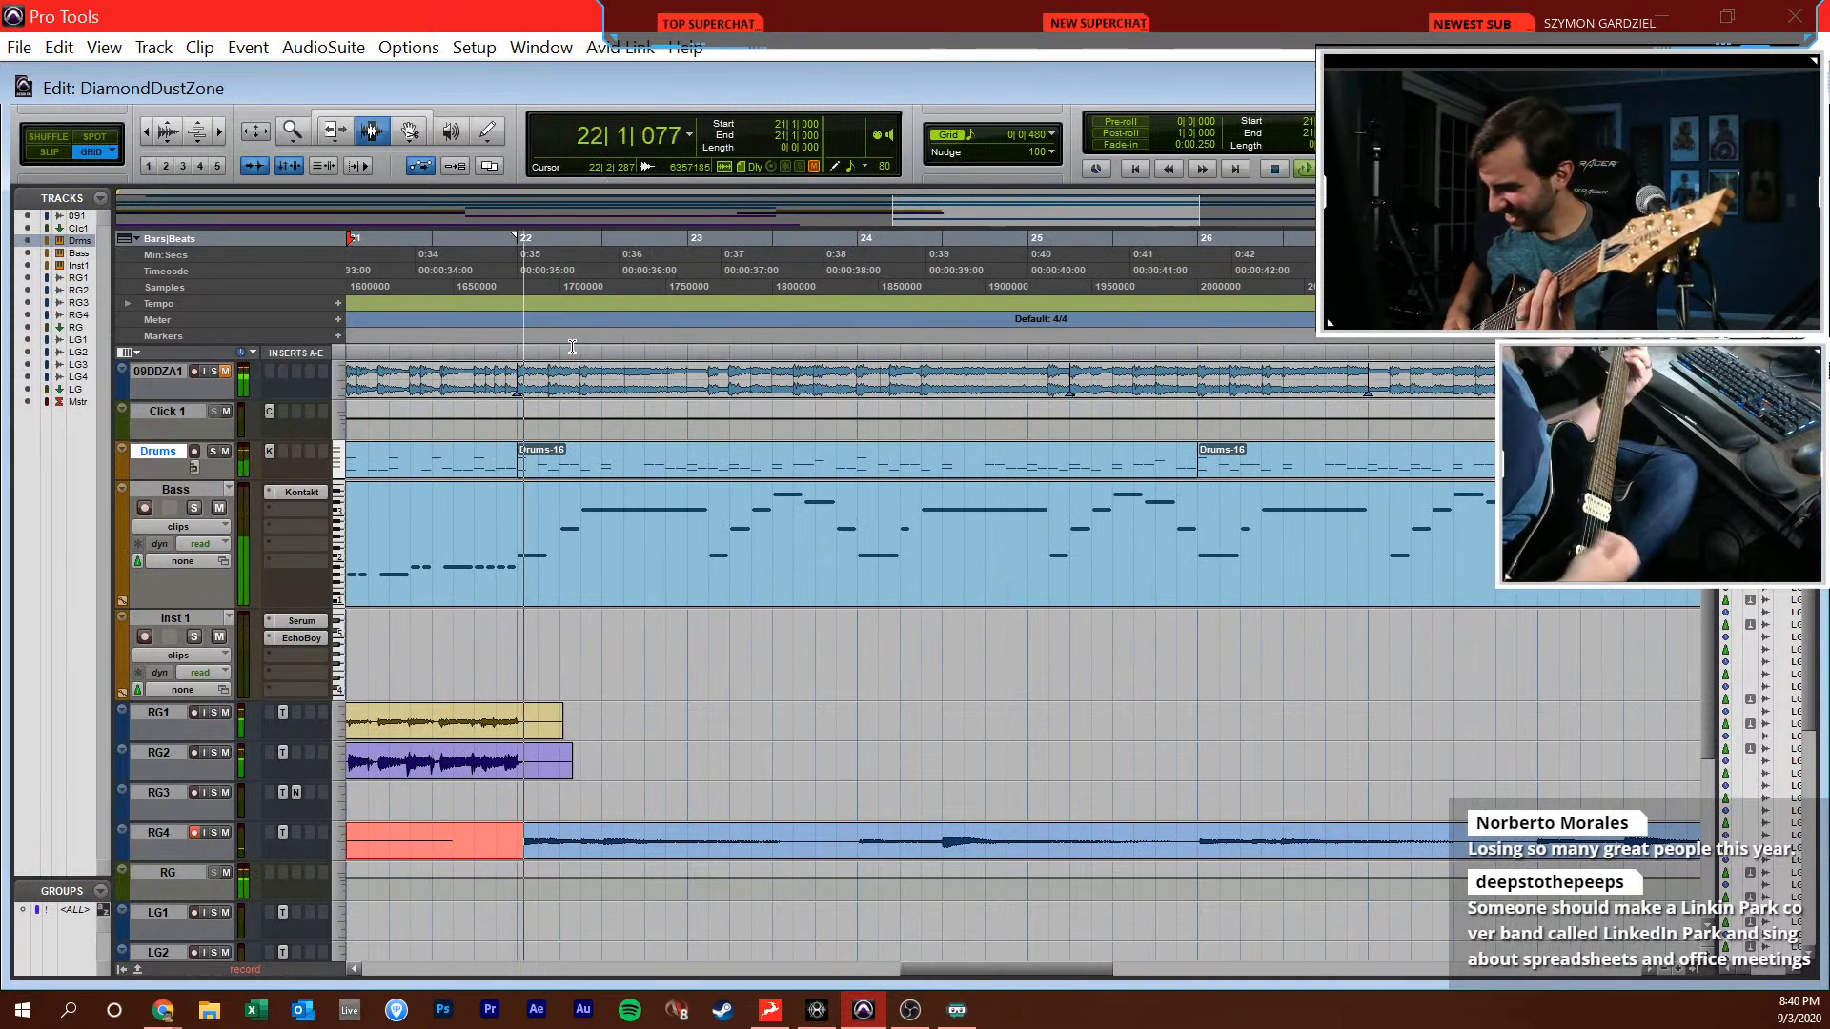
key(space)
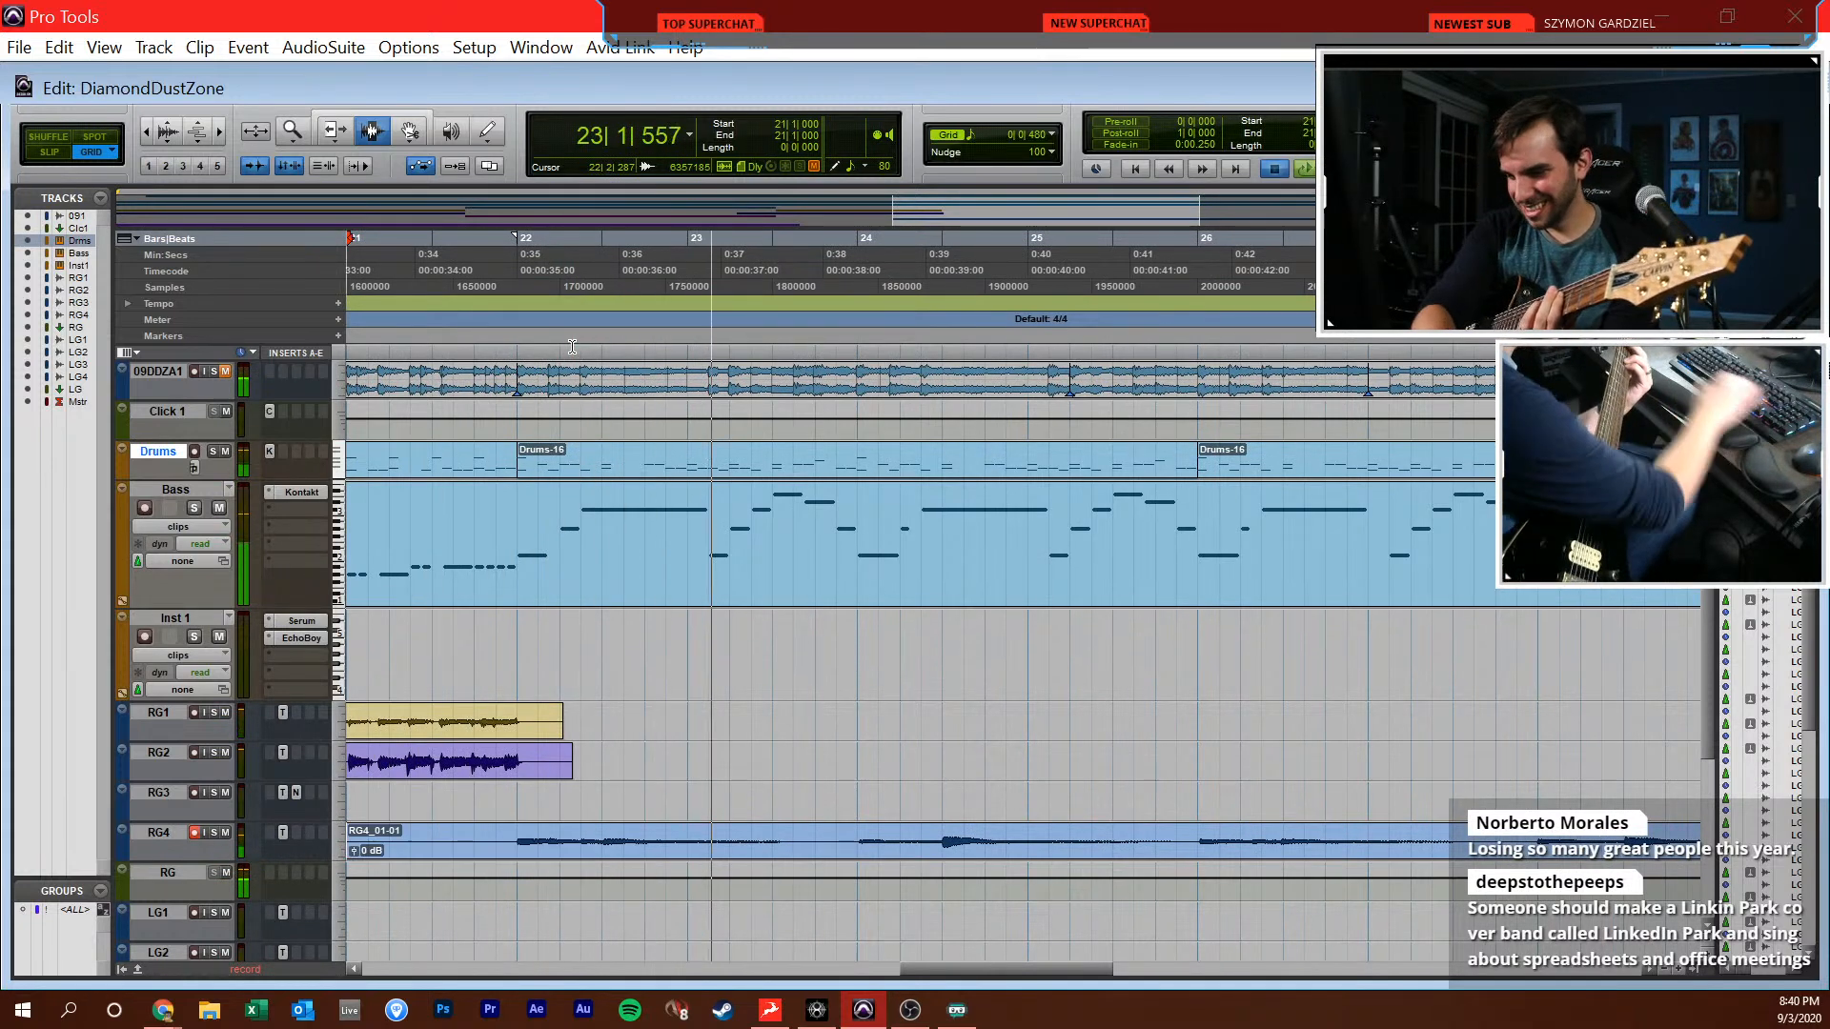
key(ctrl+space)
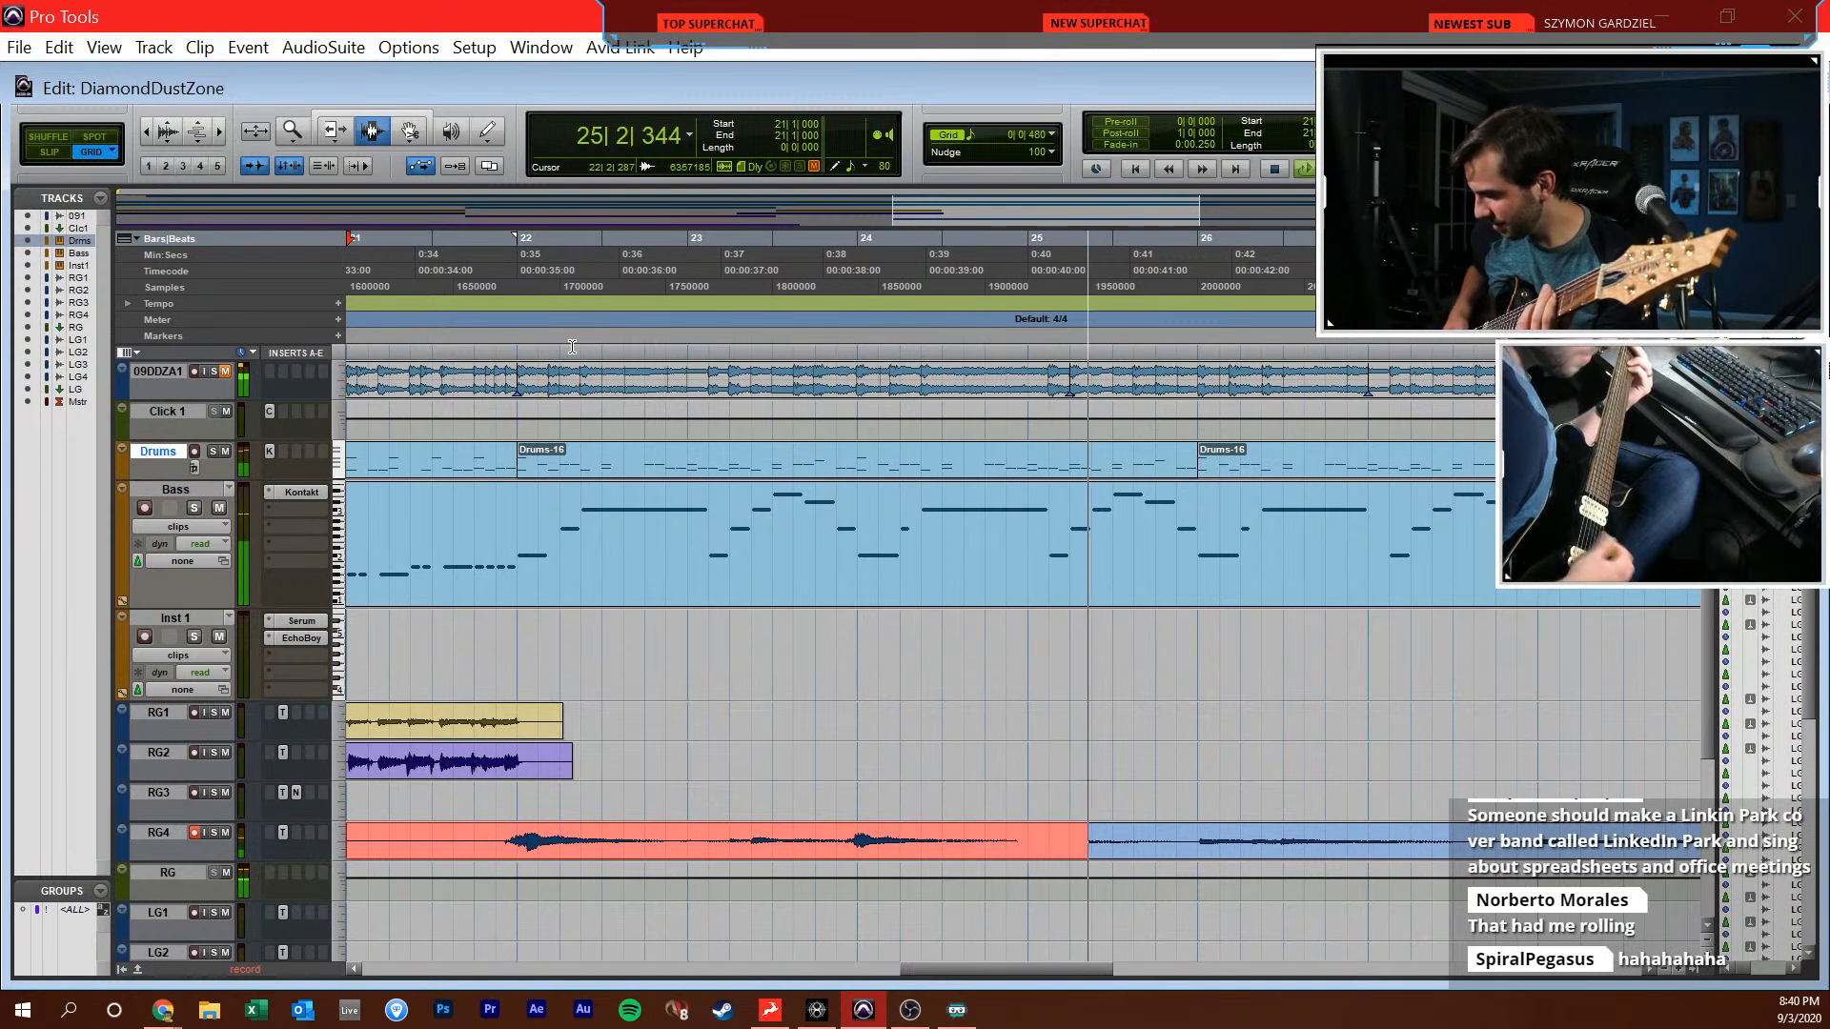
key(space)
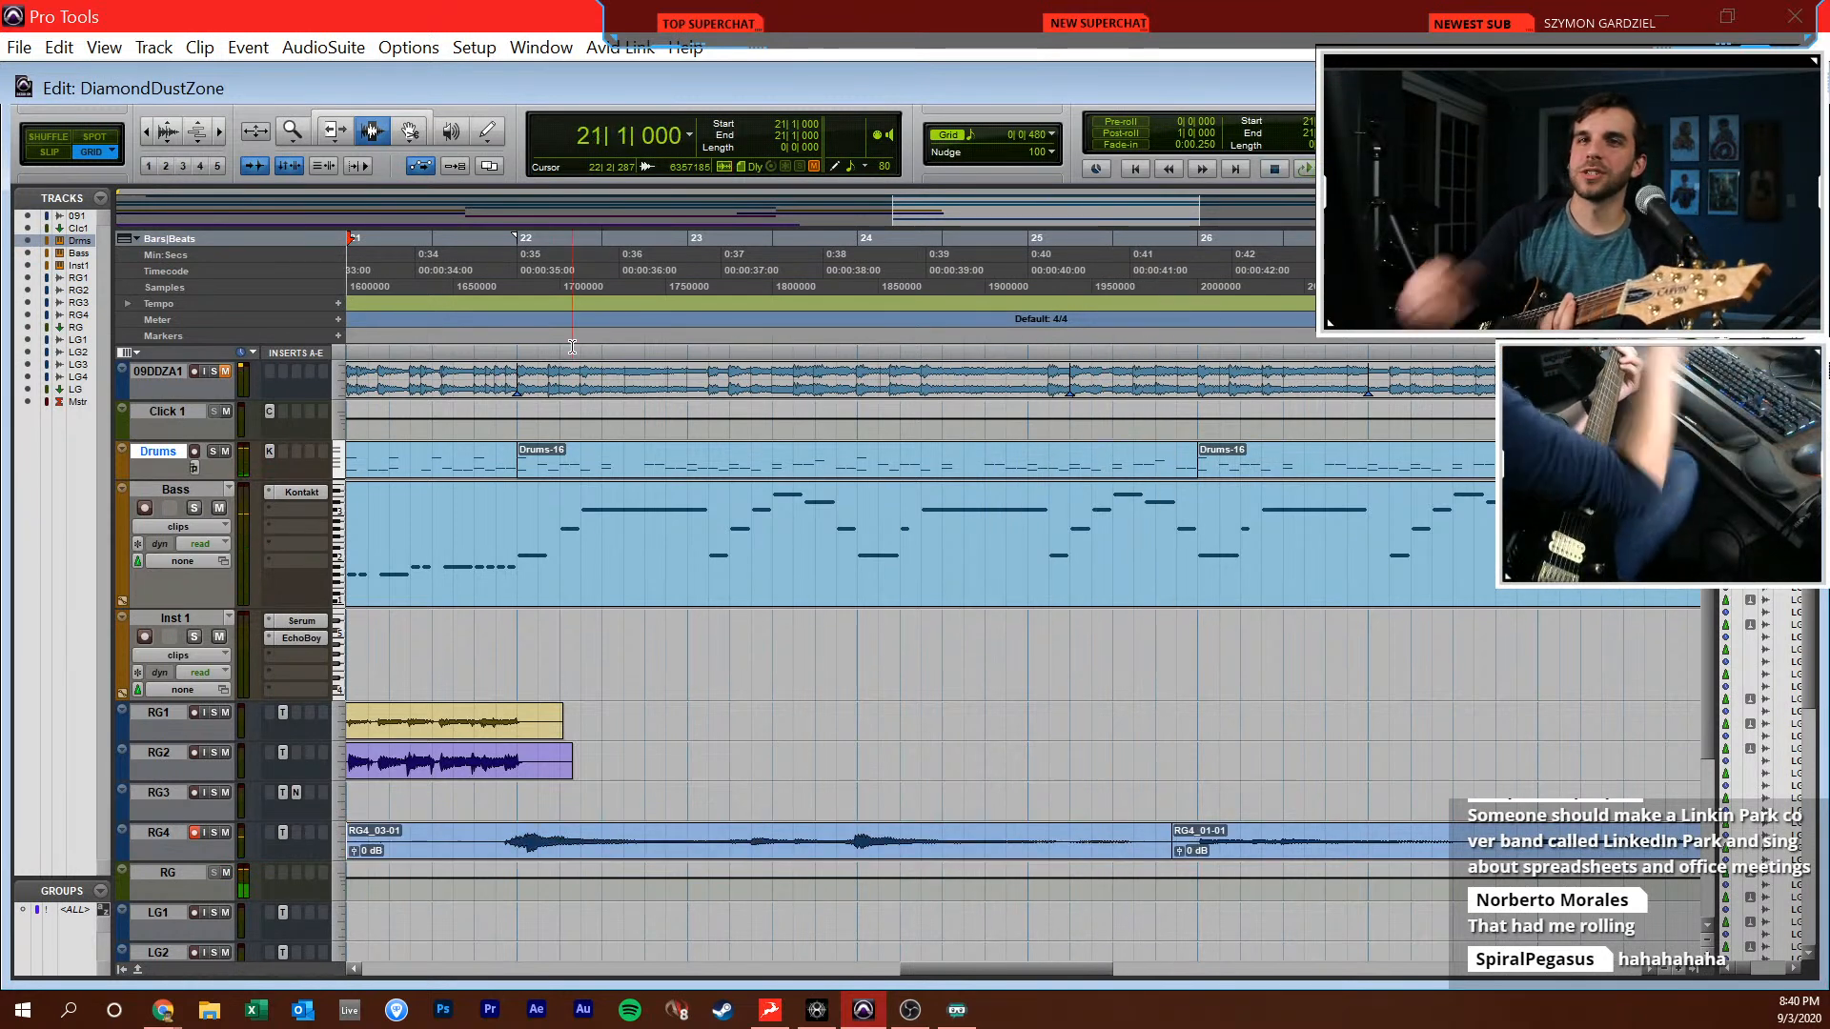
Record a full clean guitar take on RG4 from bar 21 through bar 37
key(ctrl+space)
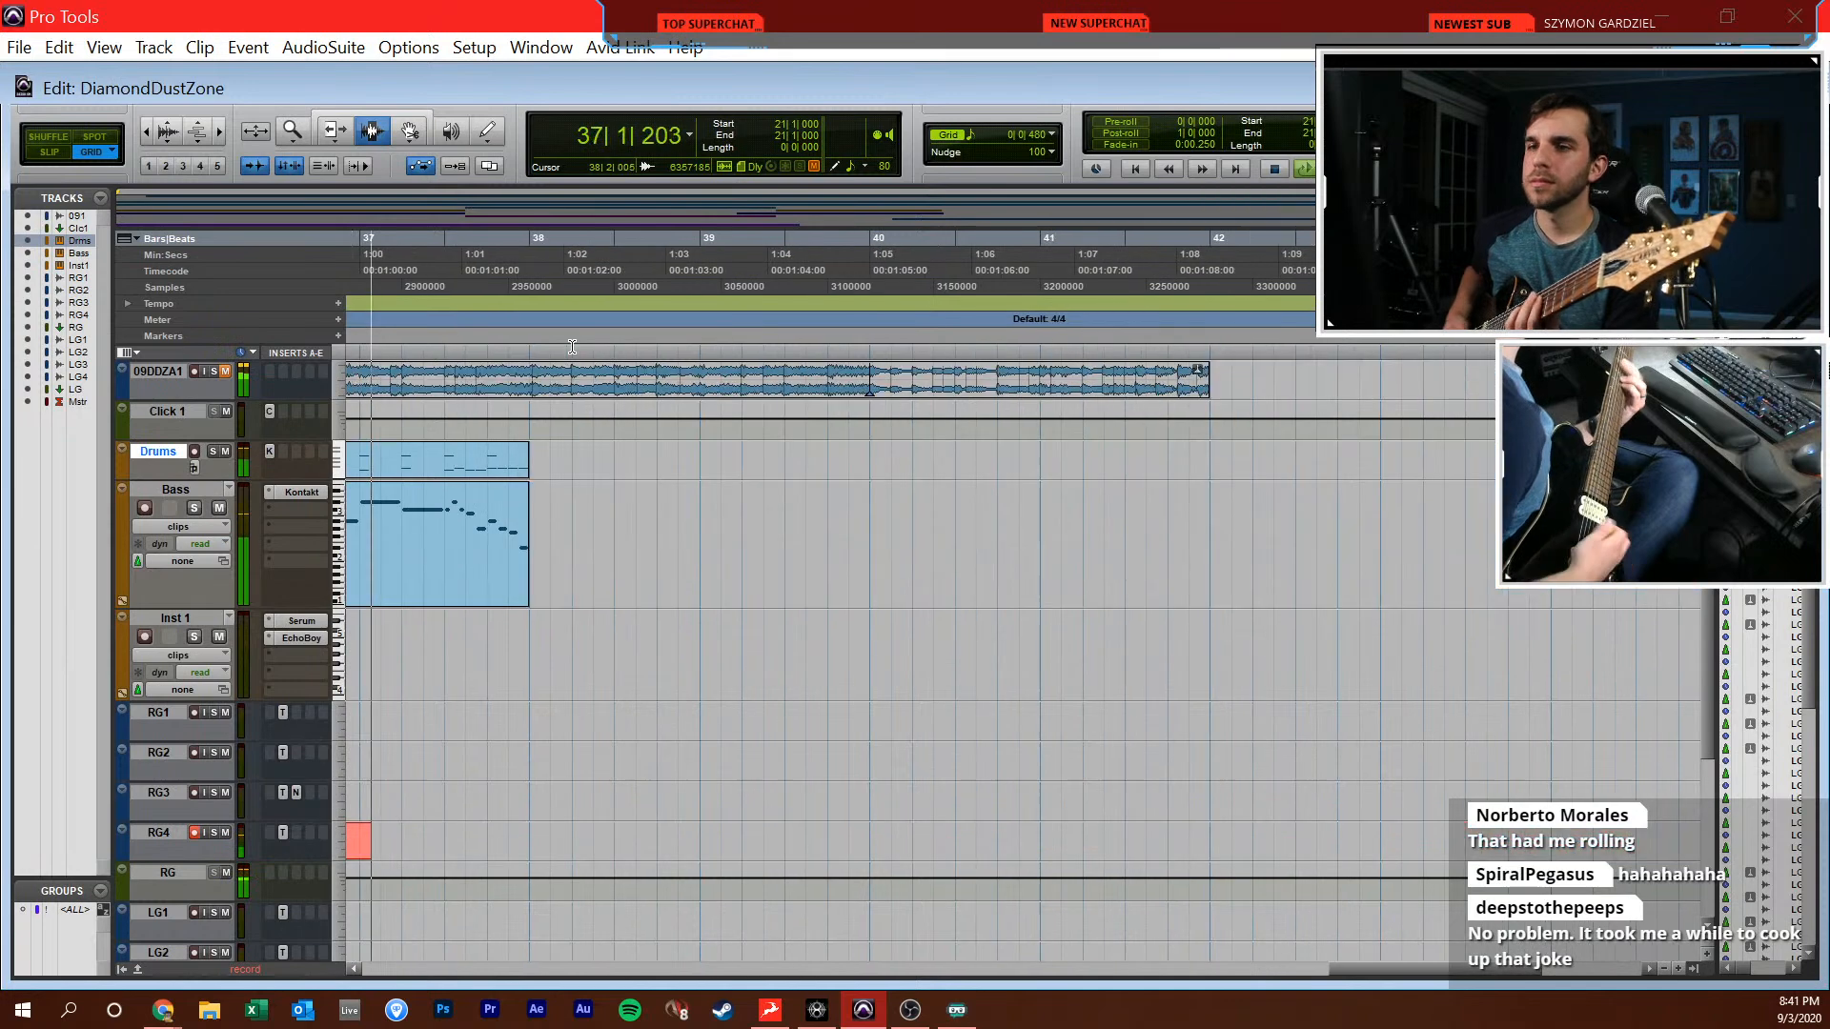
key(space)
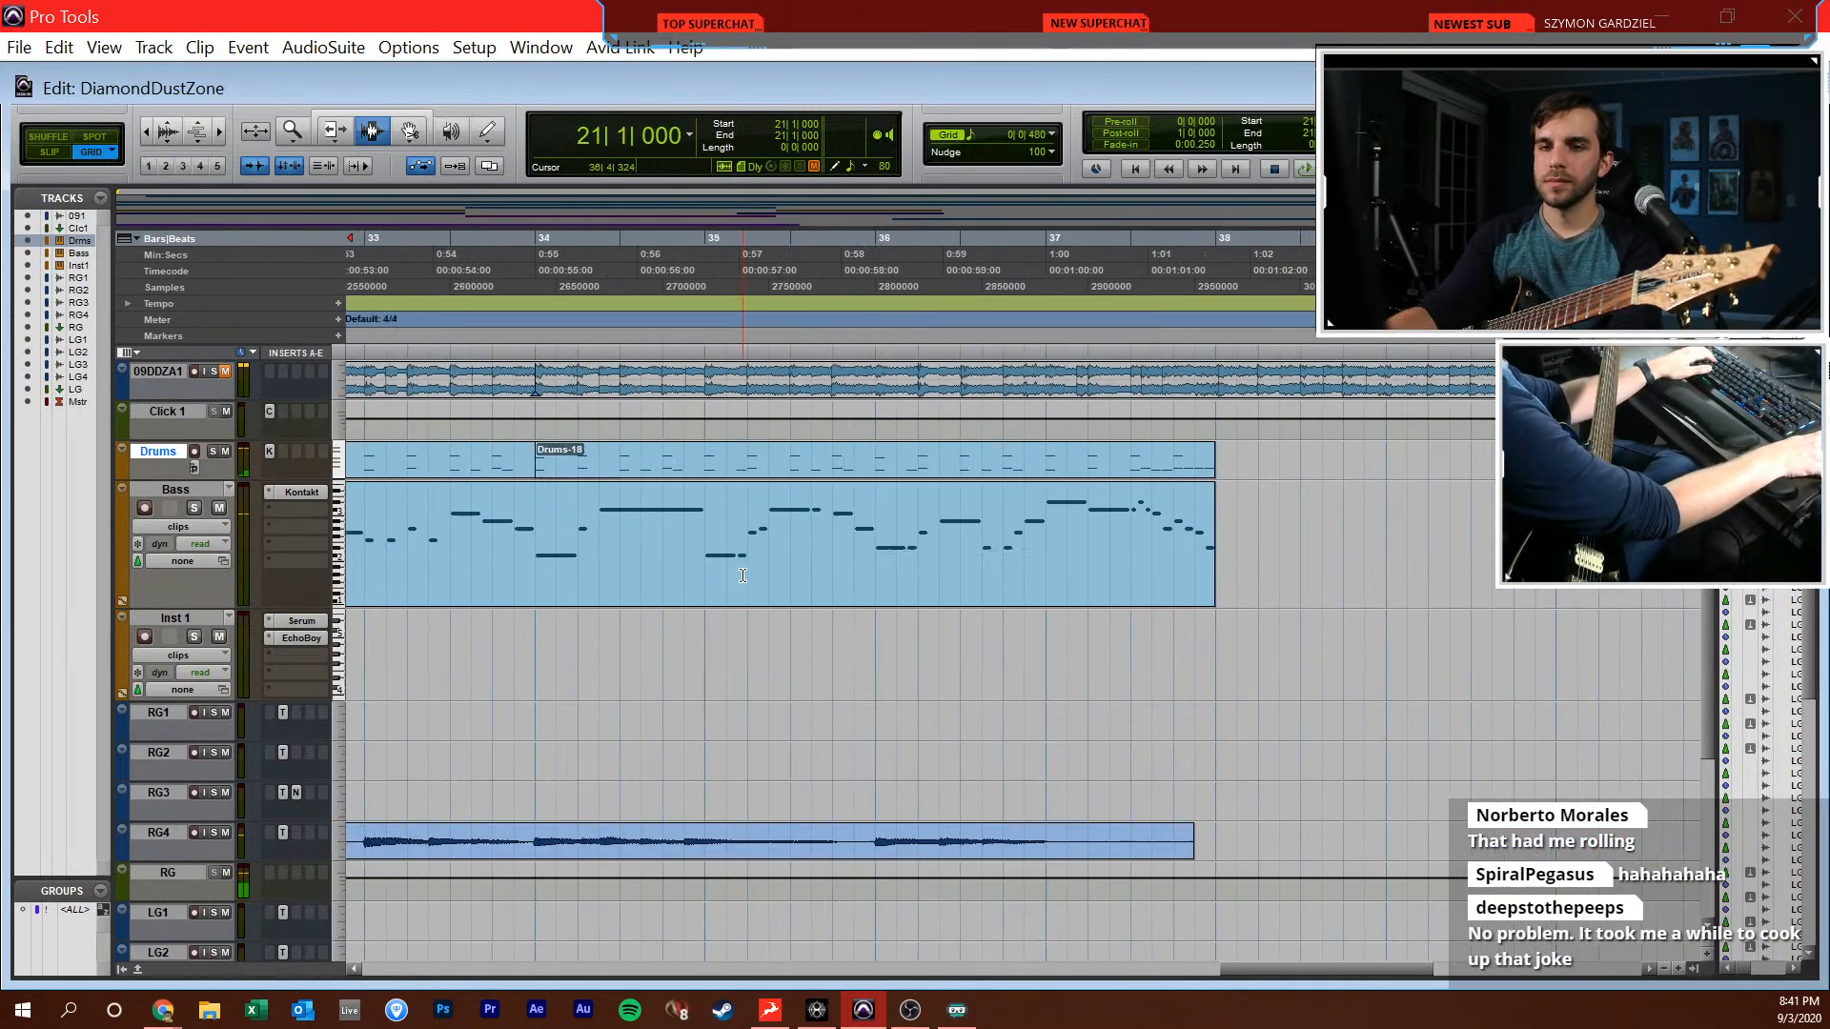
Duplicate the RG4 track and pan the original and its copy to opposite sides at 100
key(ctrl+equal)
right_click(644, 917)
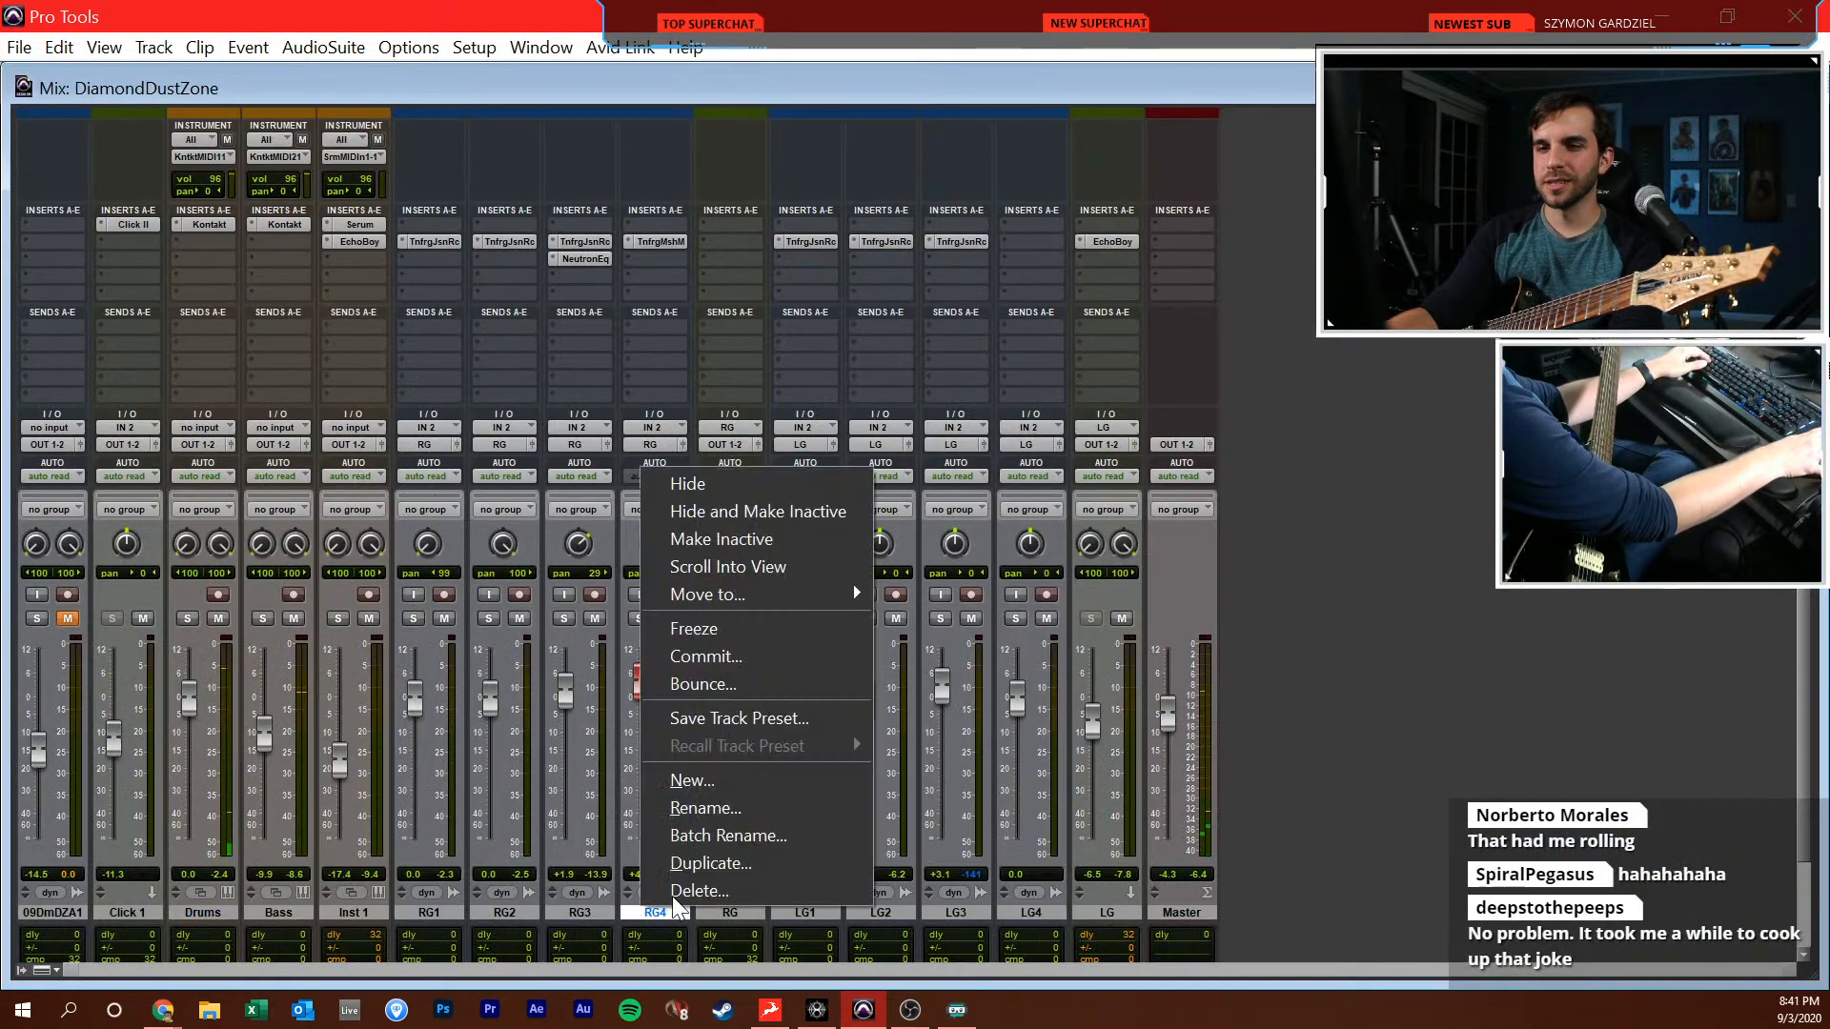
click(776, 860)
key(Return)
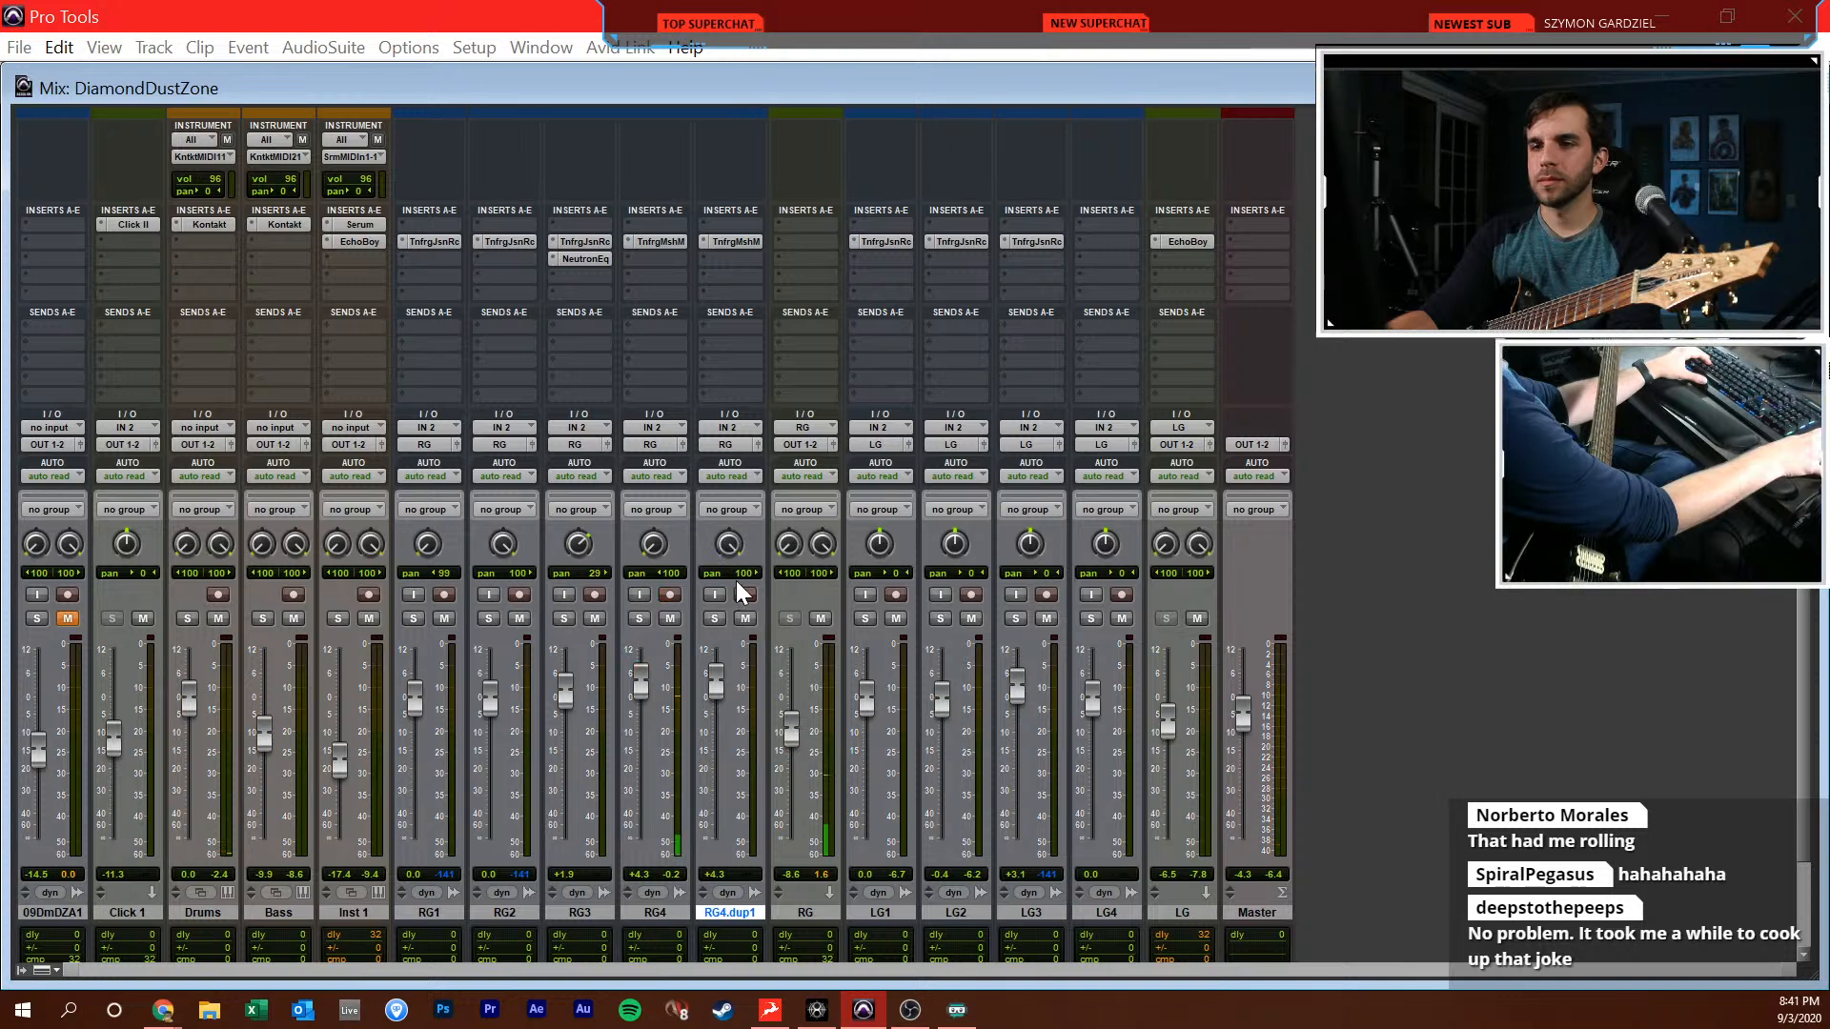
Place the cursor at bar 21 in the Edit window, record-enable the RG4 duplicate and switch to the Mix window
key(ctrl+equal)
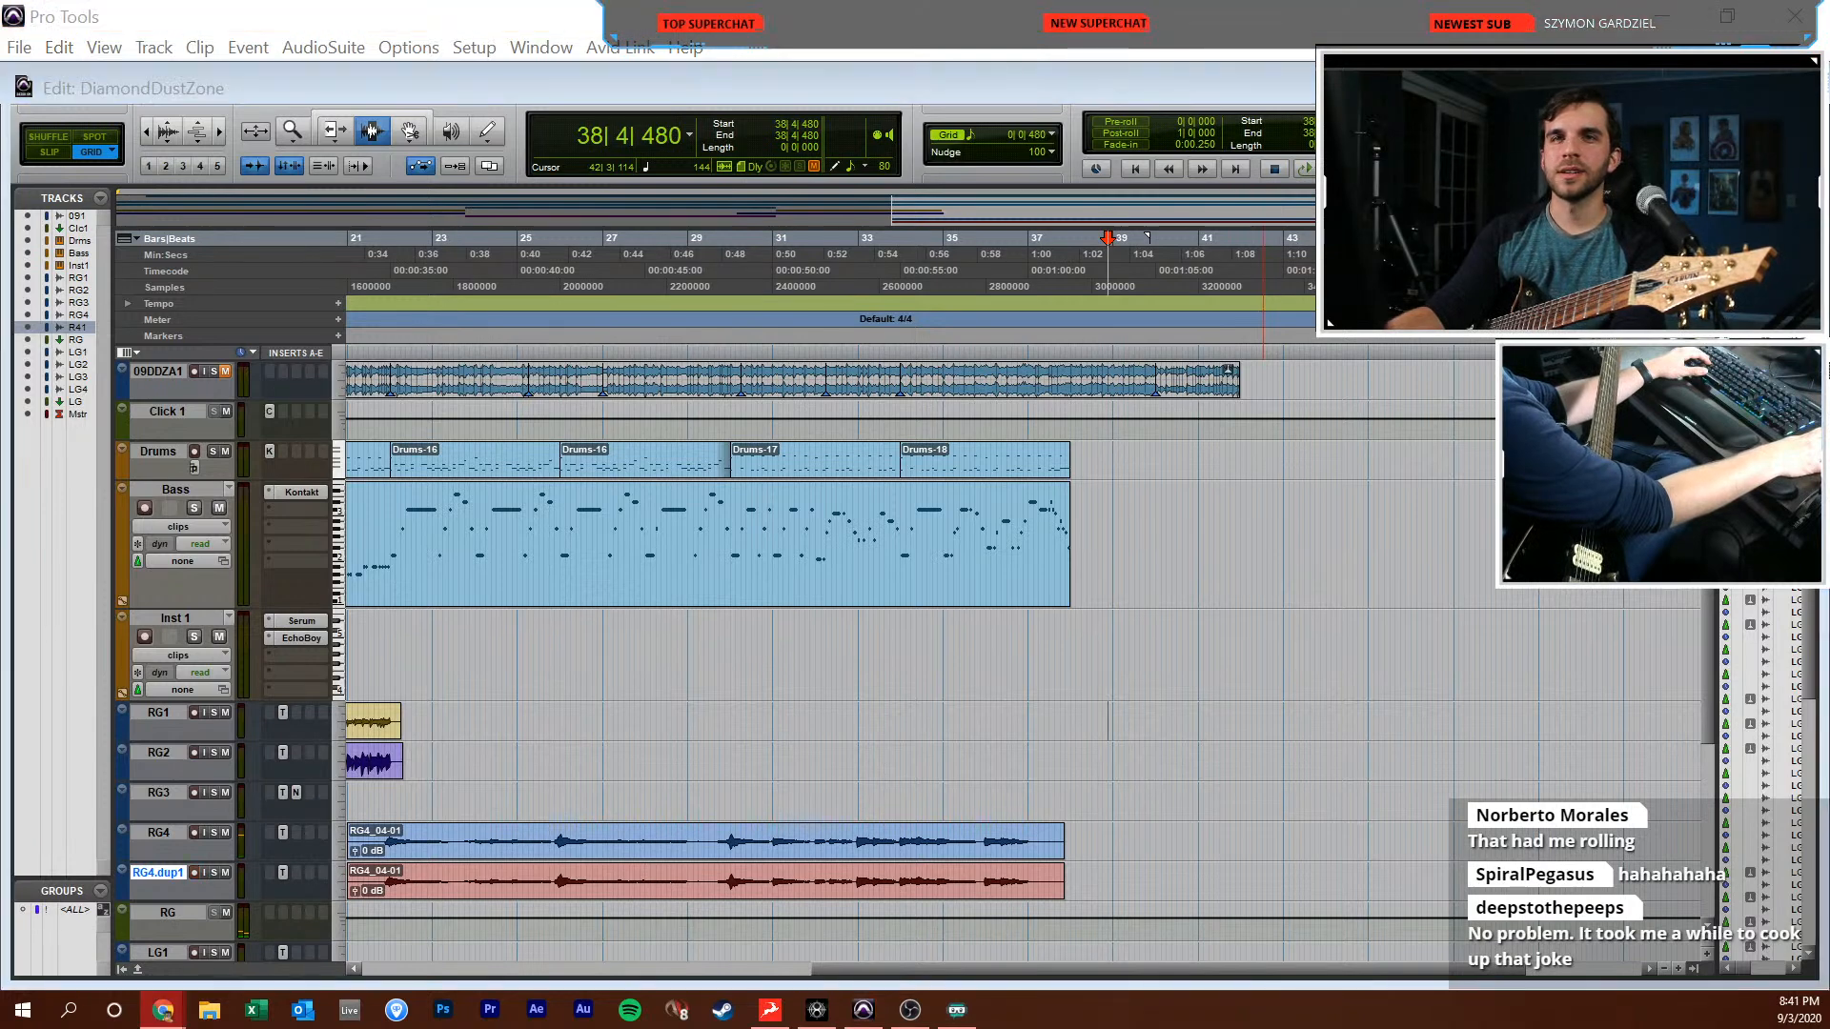
scroll(571, 675, left, 2)
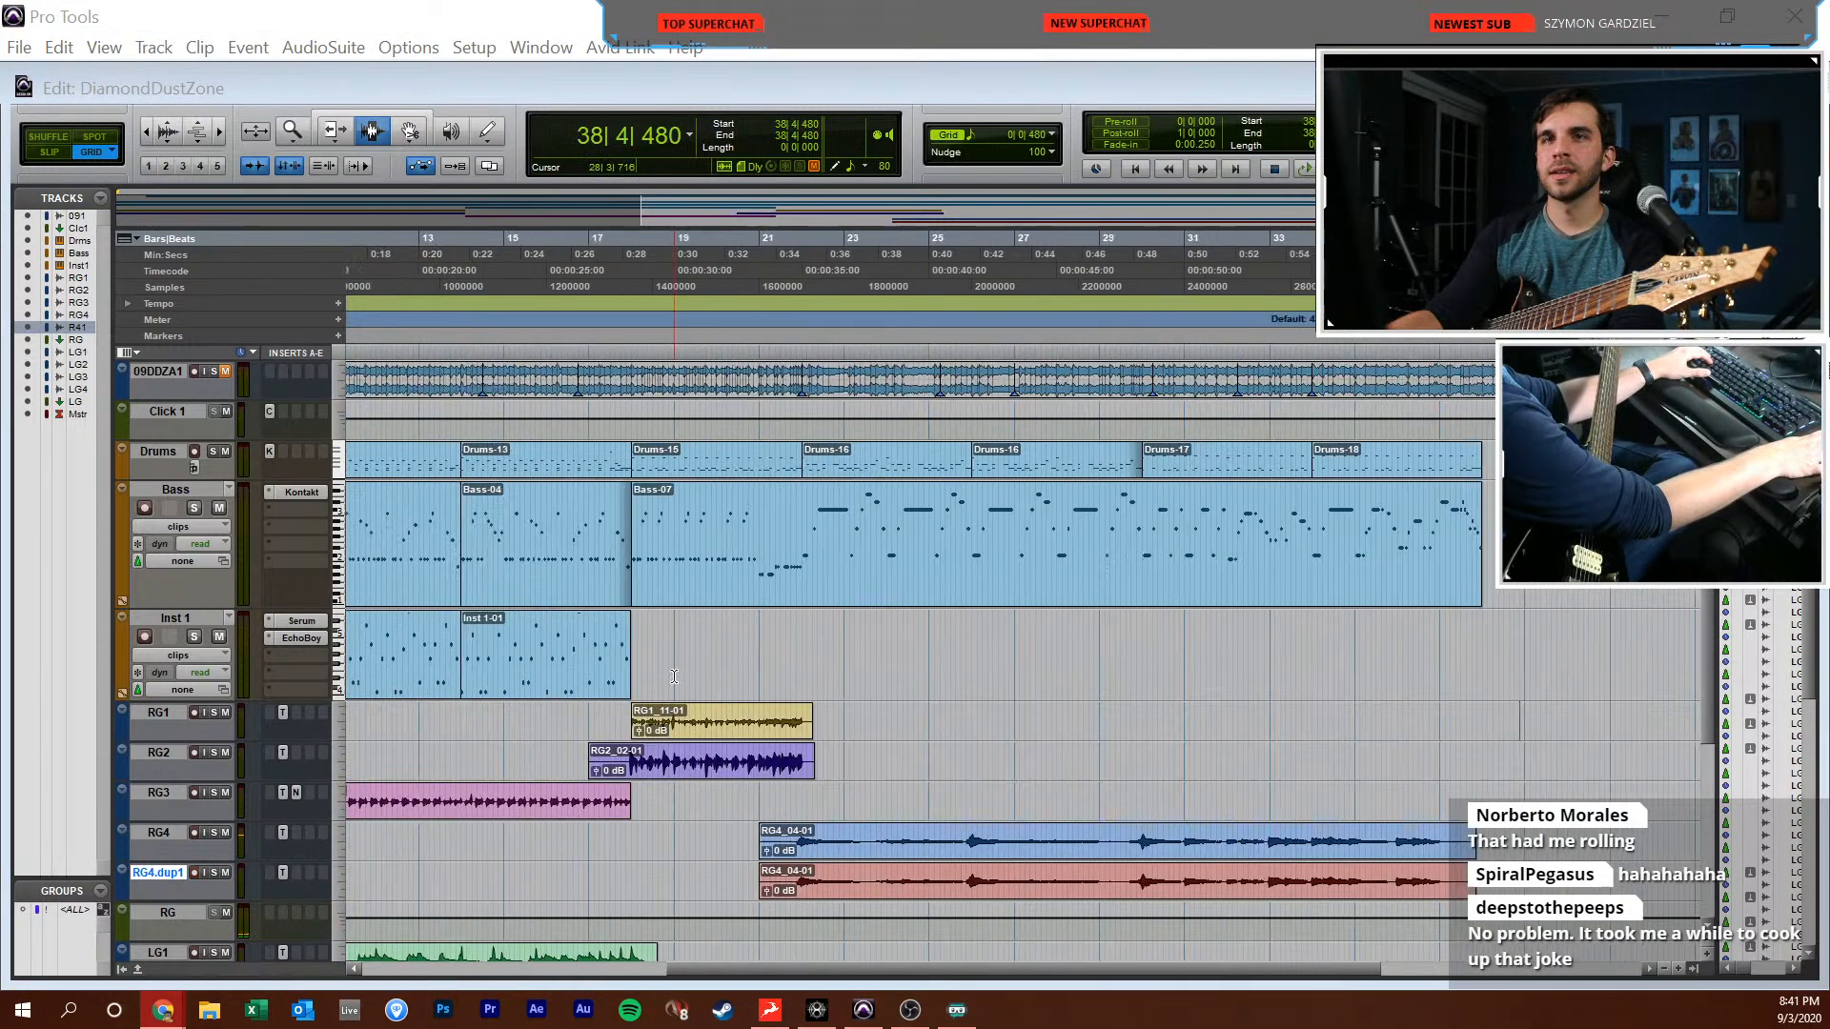
scroll(753, 759, down, 1)
click(859, 808)
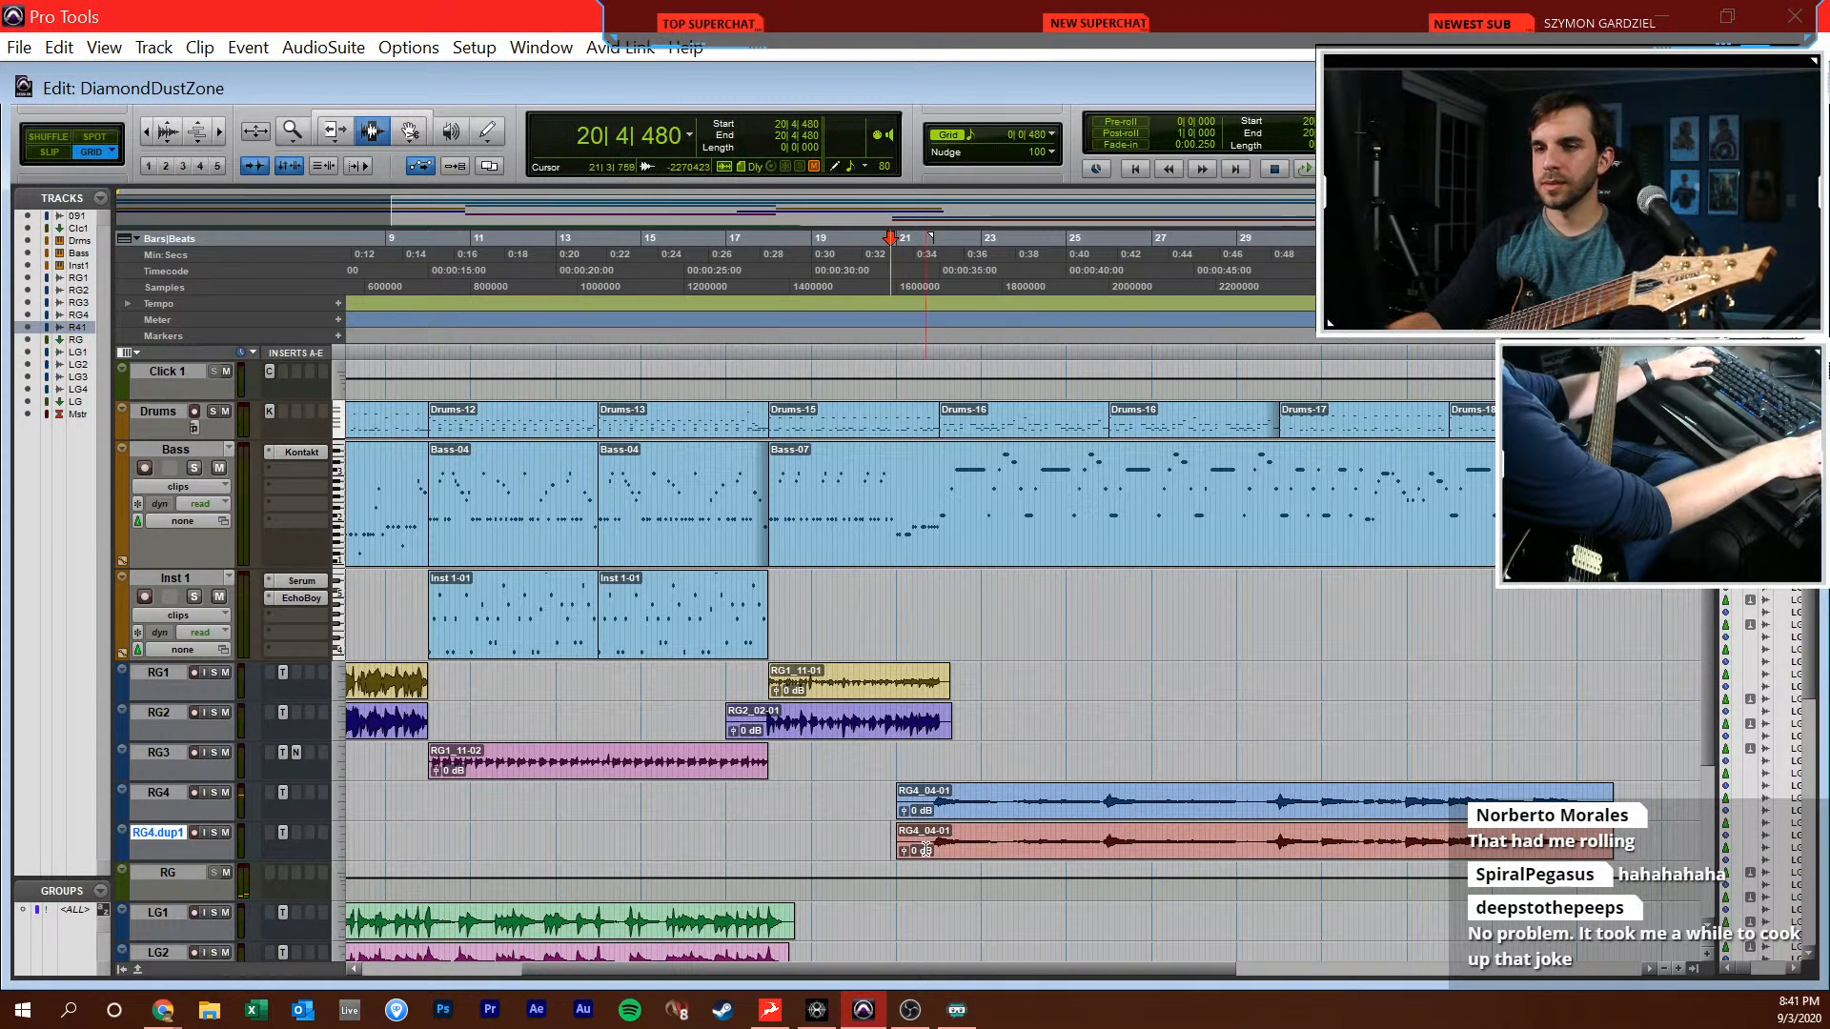
key(t)
key(t)
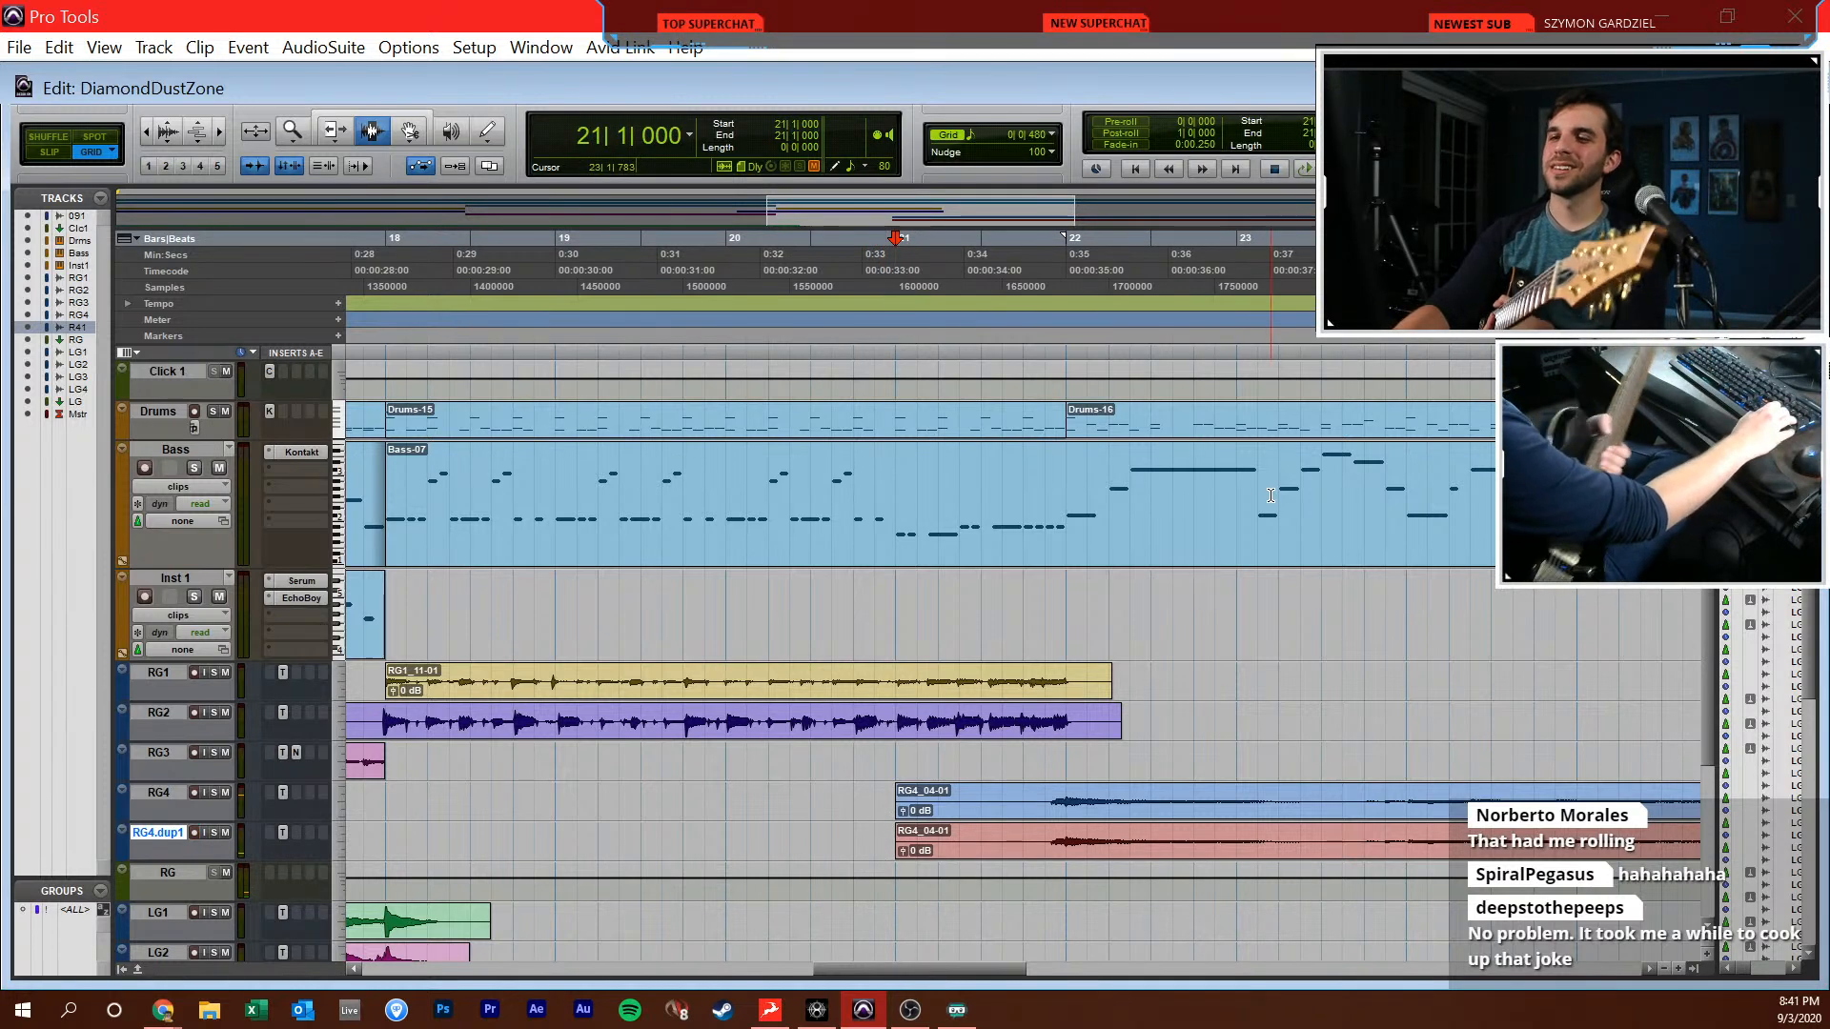
key(ctrl+equal)
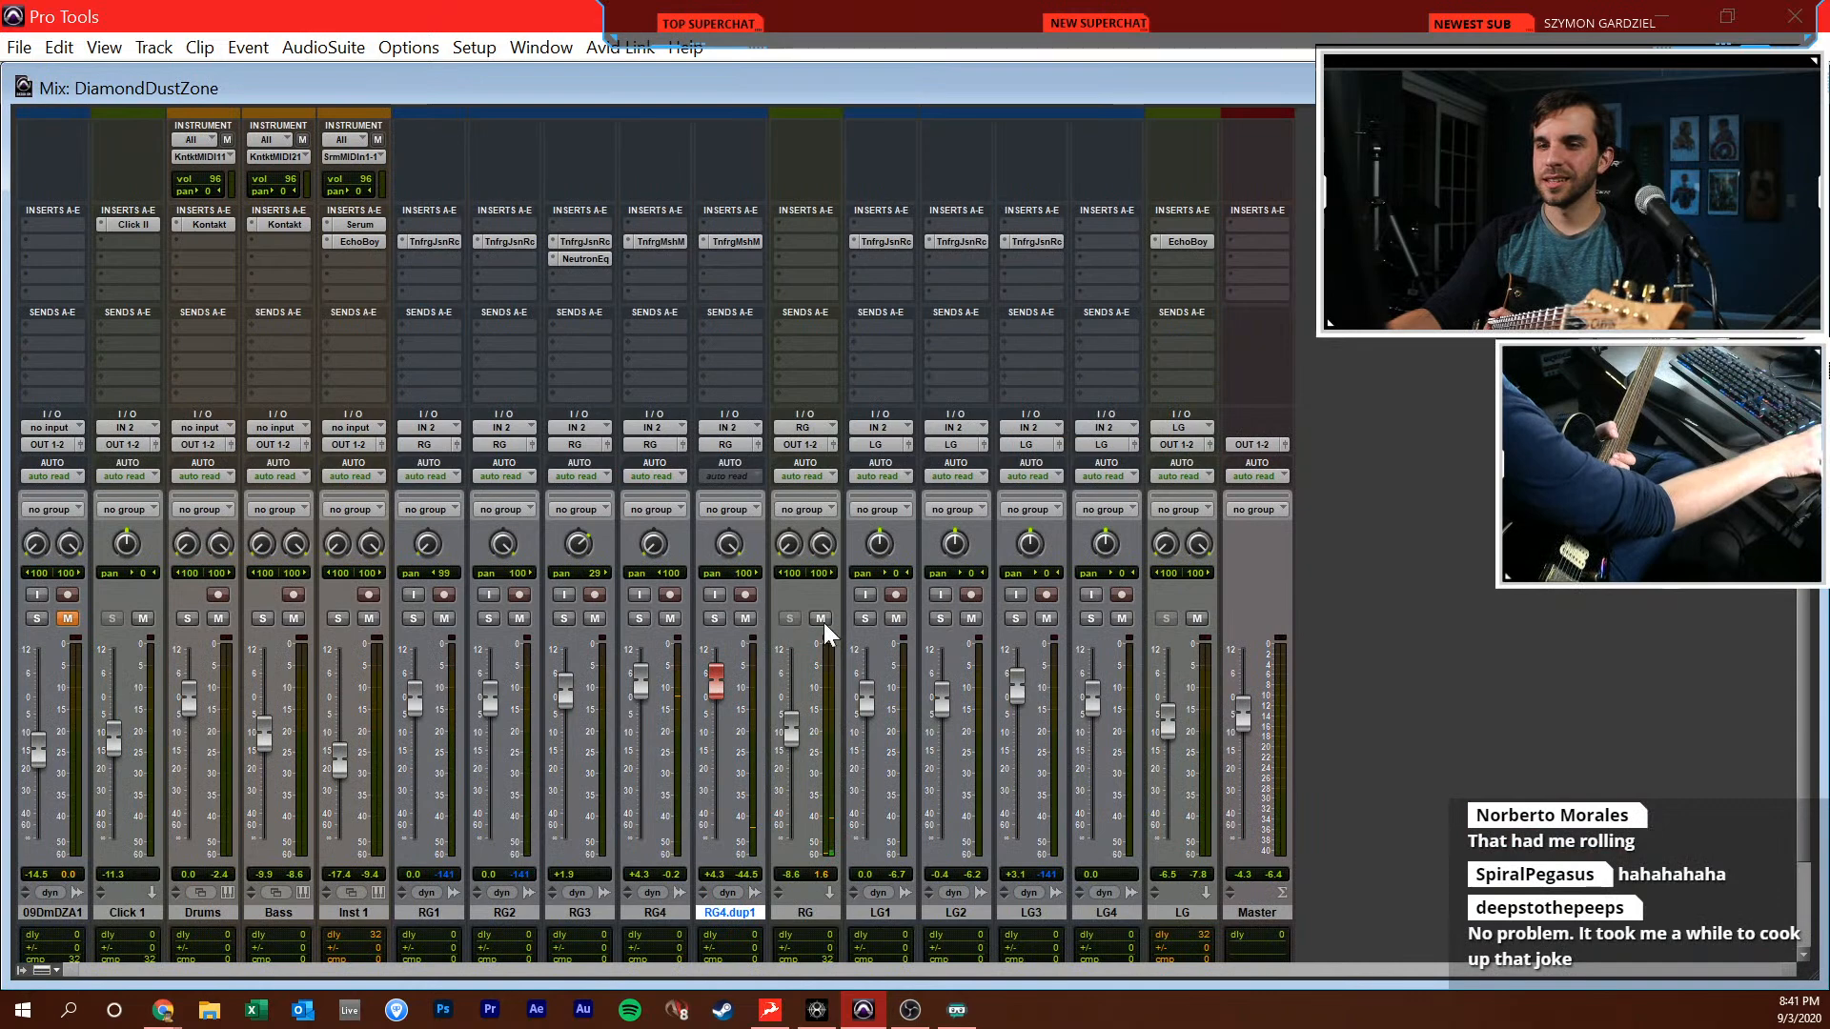
Record the doubled clean guitar take on the RG4 duplicate past bar 37, then lower RG4 to -0.6 dB and the duplicate to -1.7 dB
key(ctrl+equal)
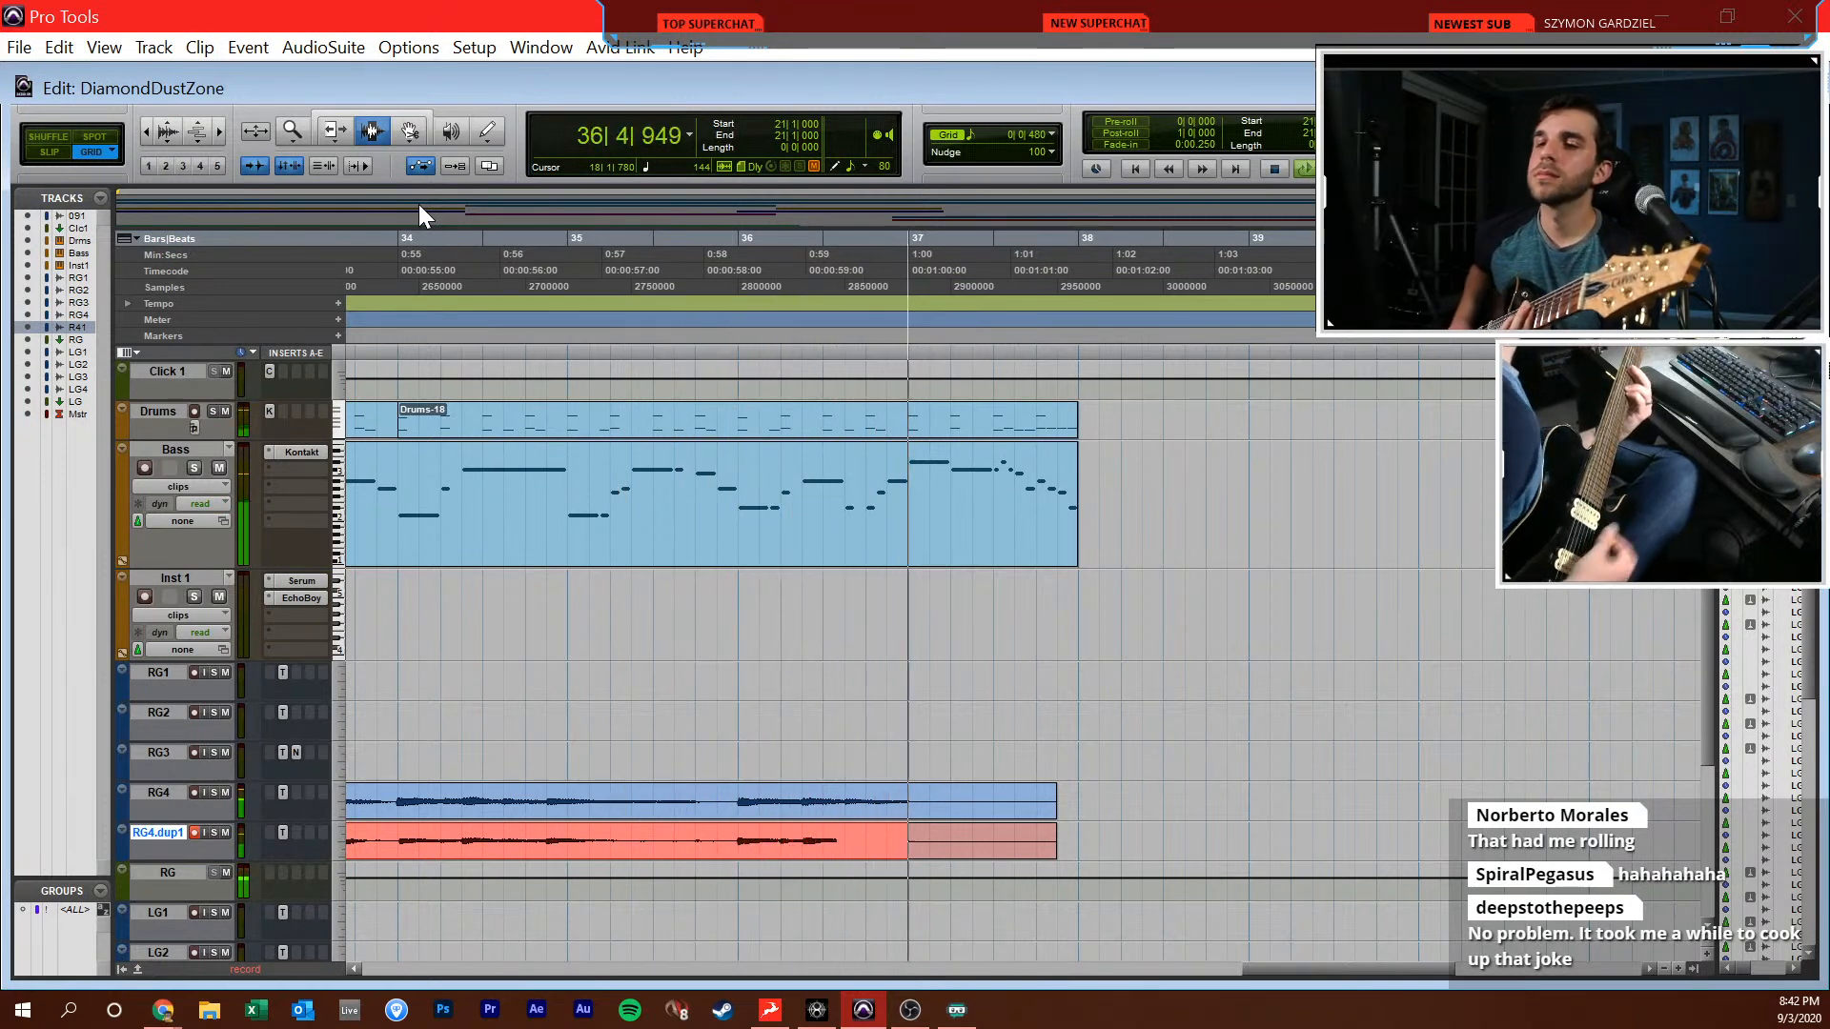
key(space)
key(ctrl+equal)
drag(644, 691, 638, 706)
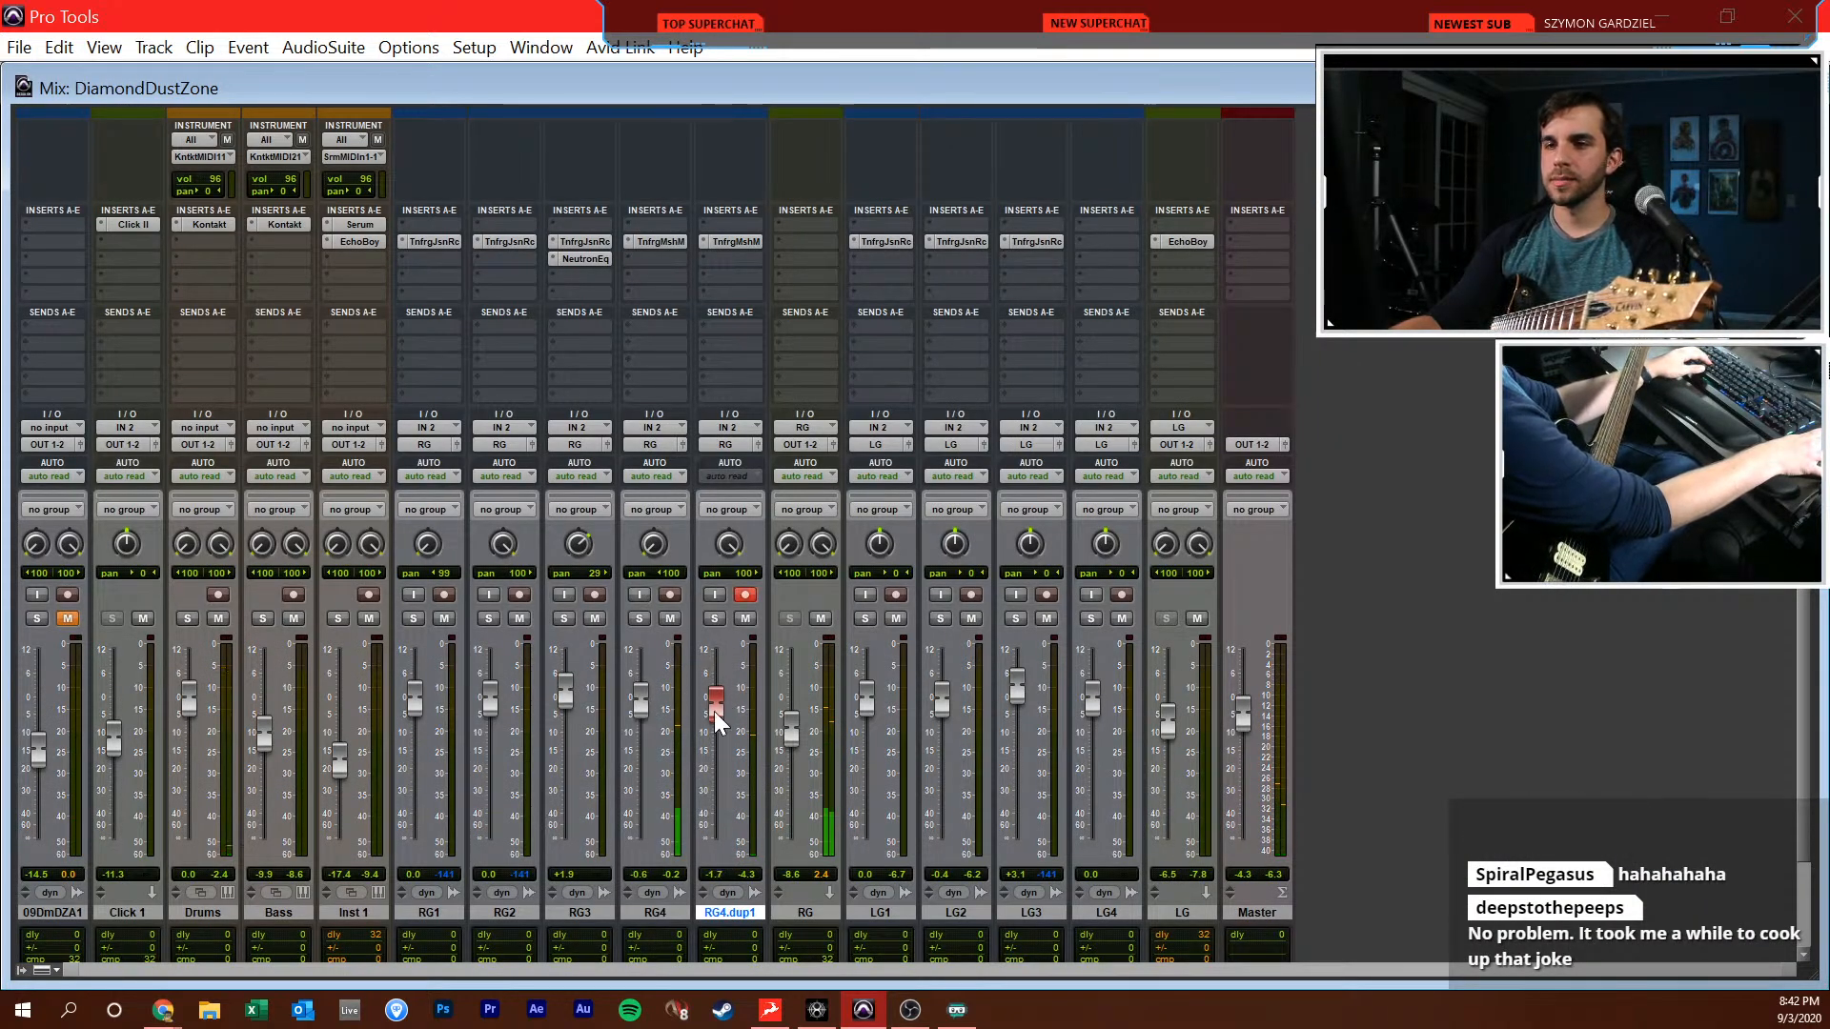
Play back the doubled clean guitars in the Edit window from bar 34
key(ctrl+equal)
scroll(860, 708, left, 5)
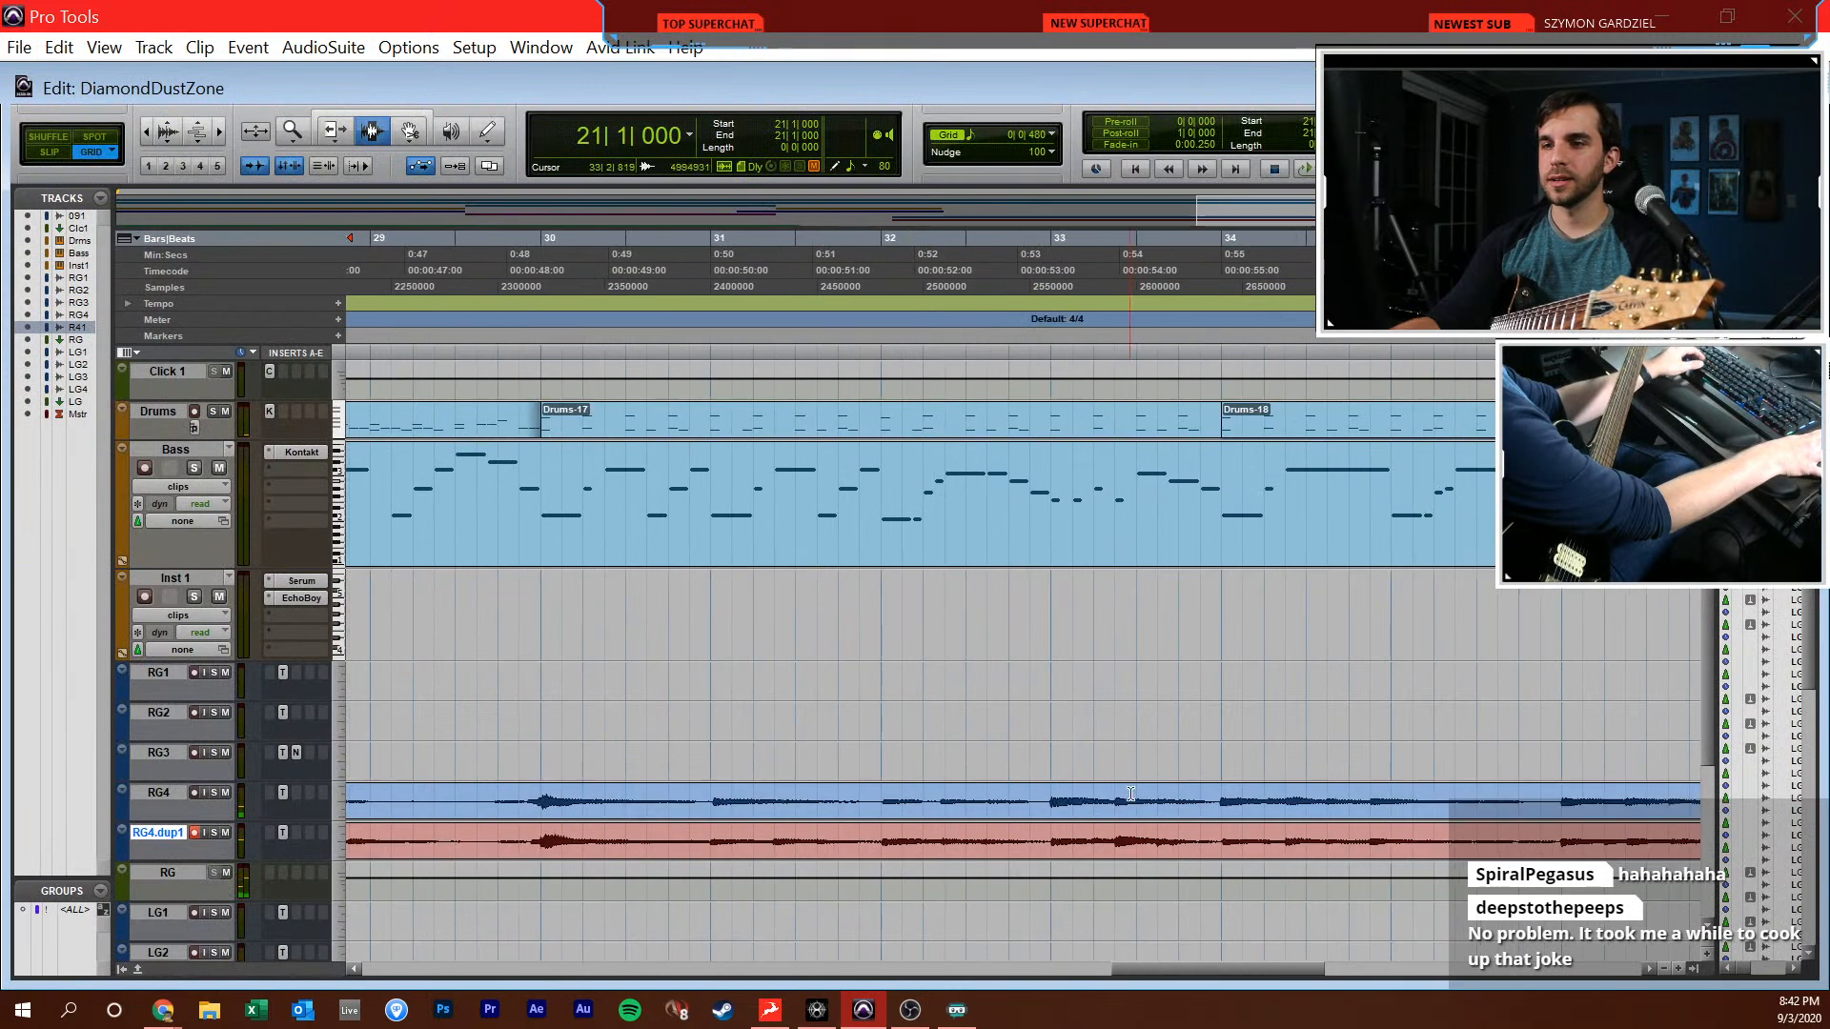
scroll(1221, 792, right, 3)
key(space)
scroll(1049, 800, left, 4)
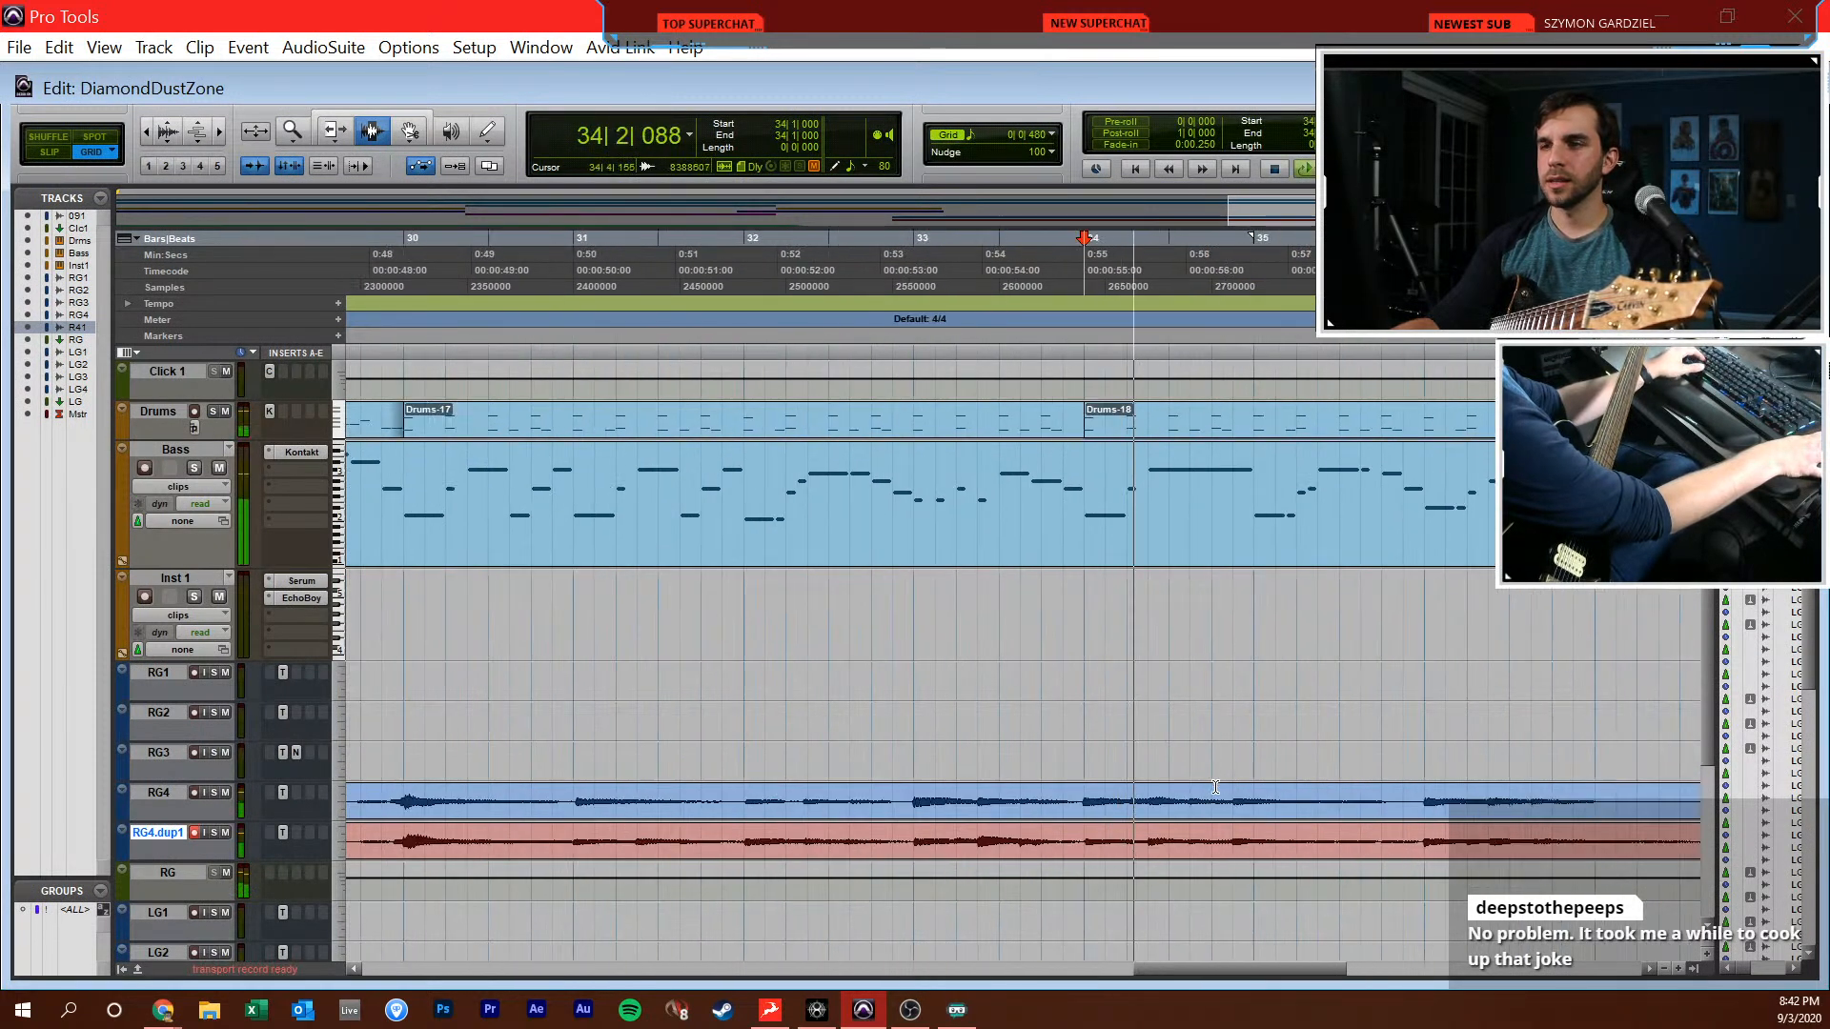
key(r)
key(space)
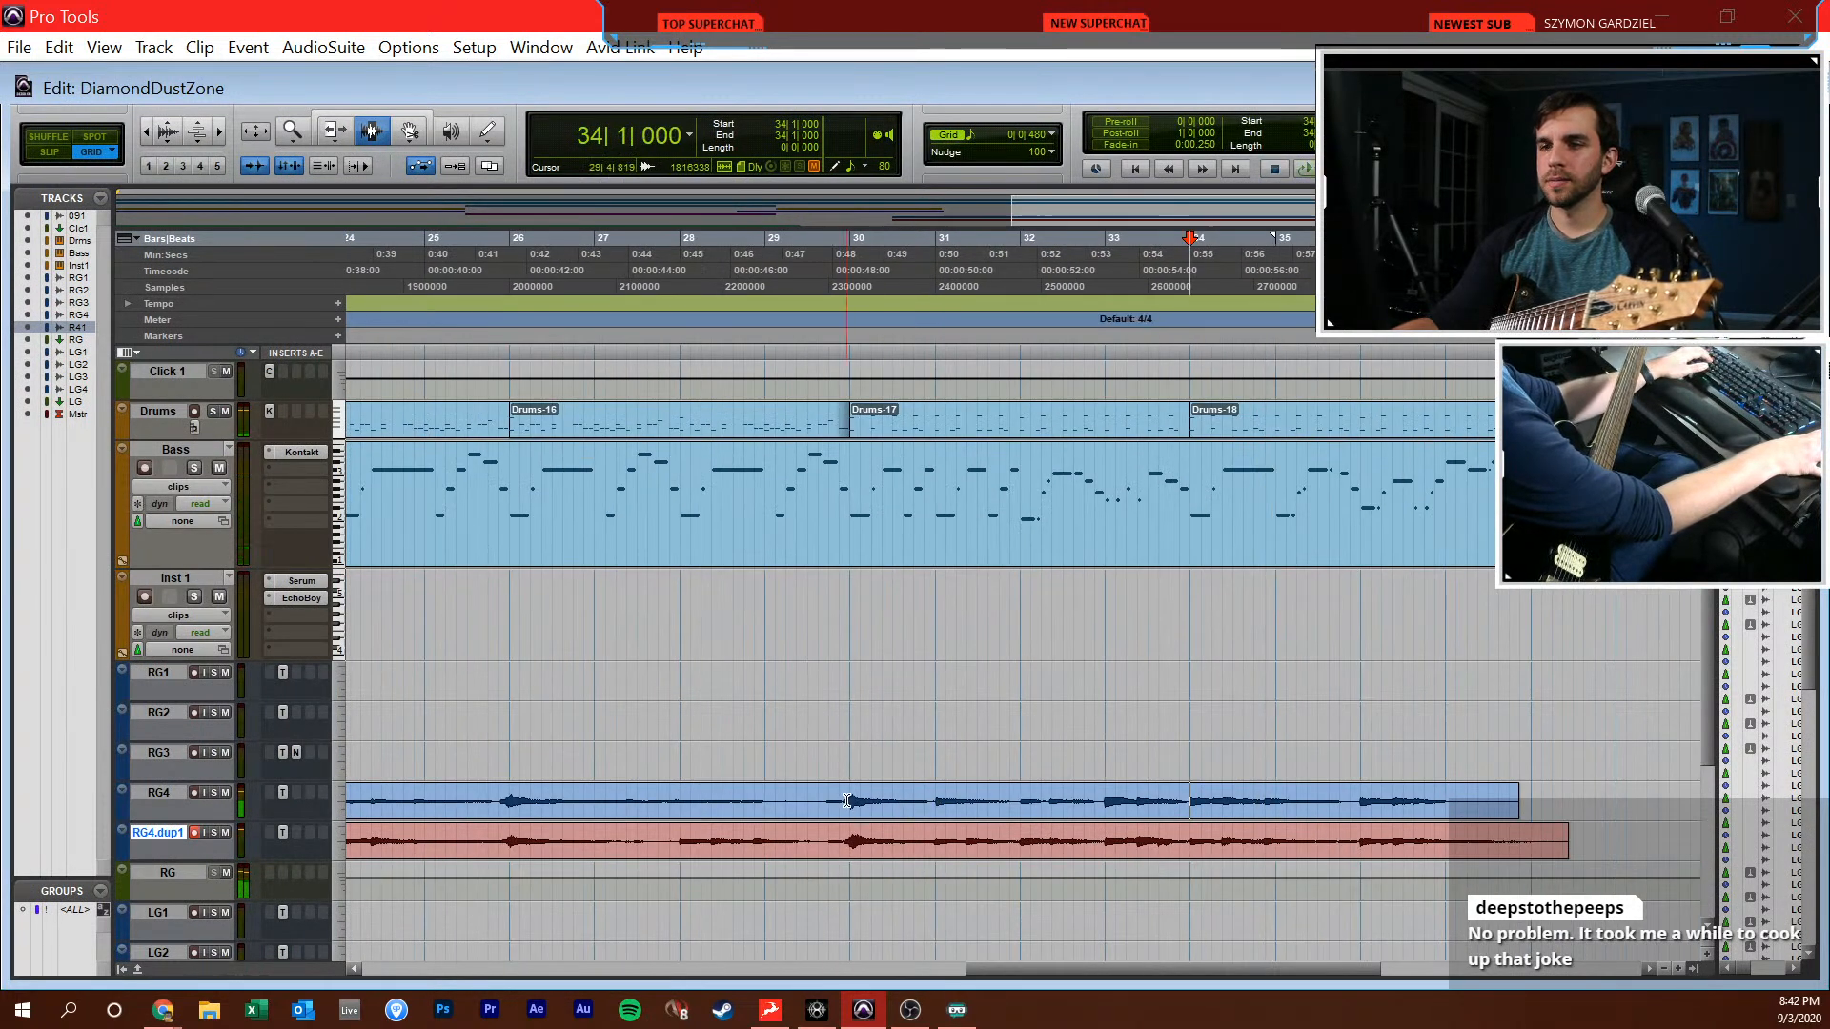
Re-record the RG4 clean guitar from bar 30 to past bar 38 and lower its fader to -5.2 dB
click(196, 794)
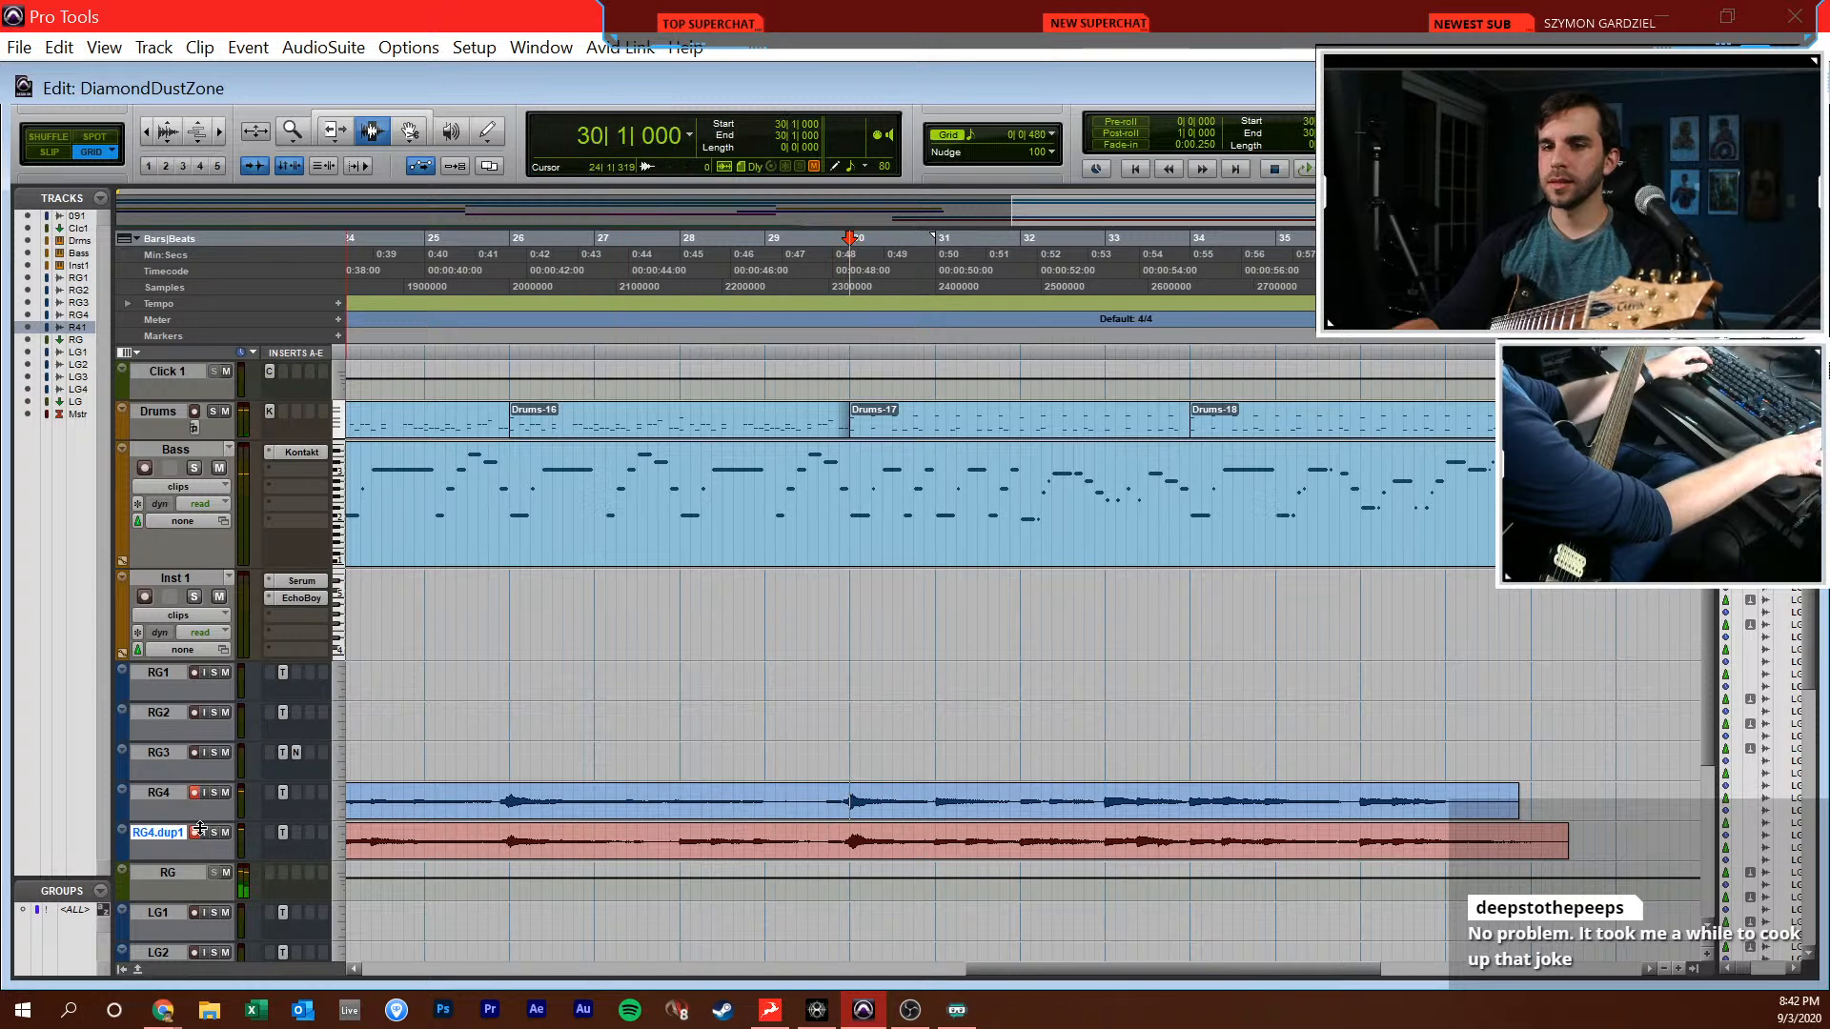
key(ctrl+space)
key(space)
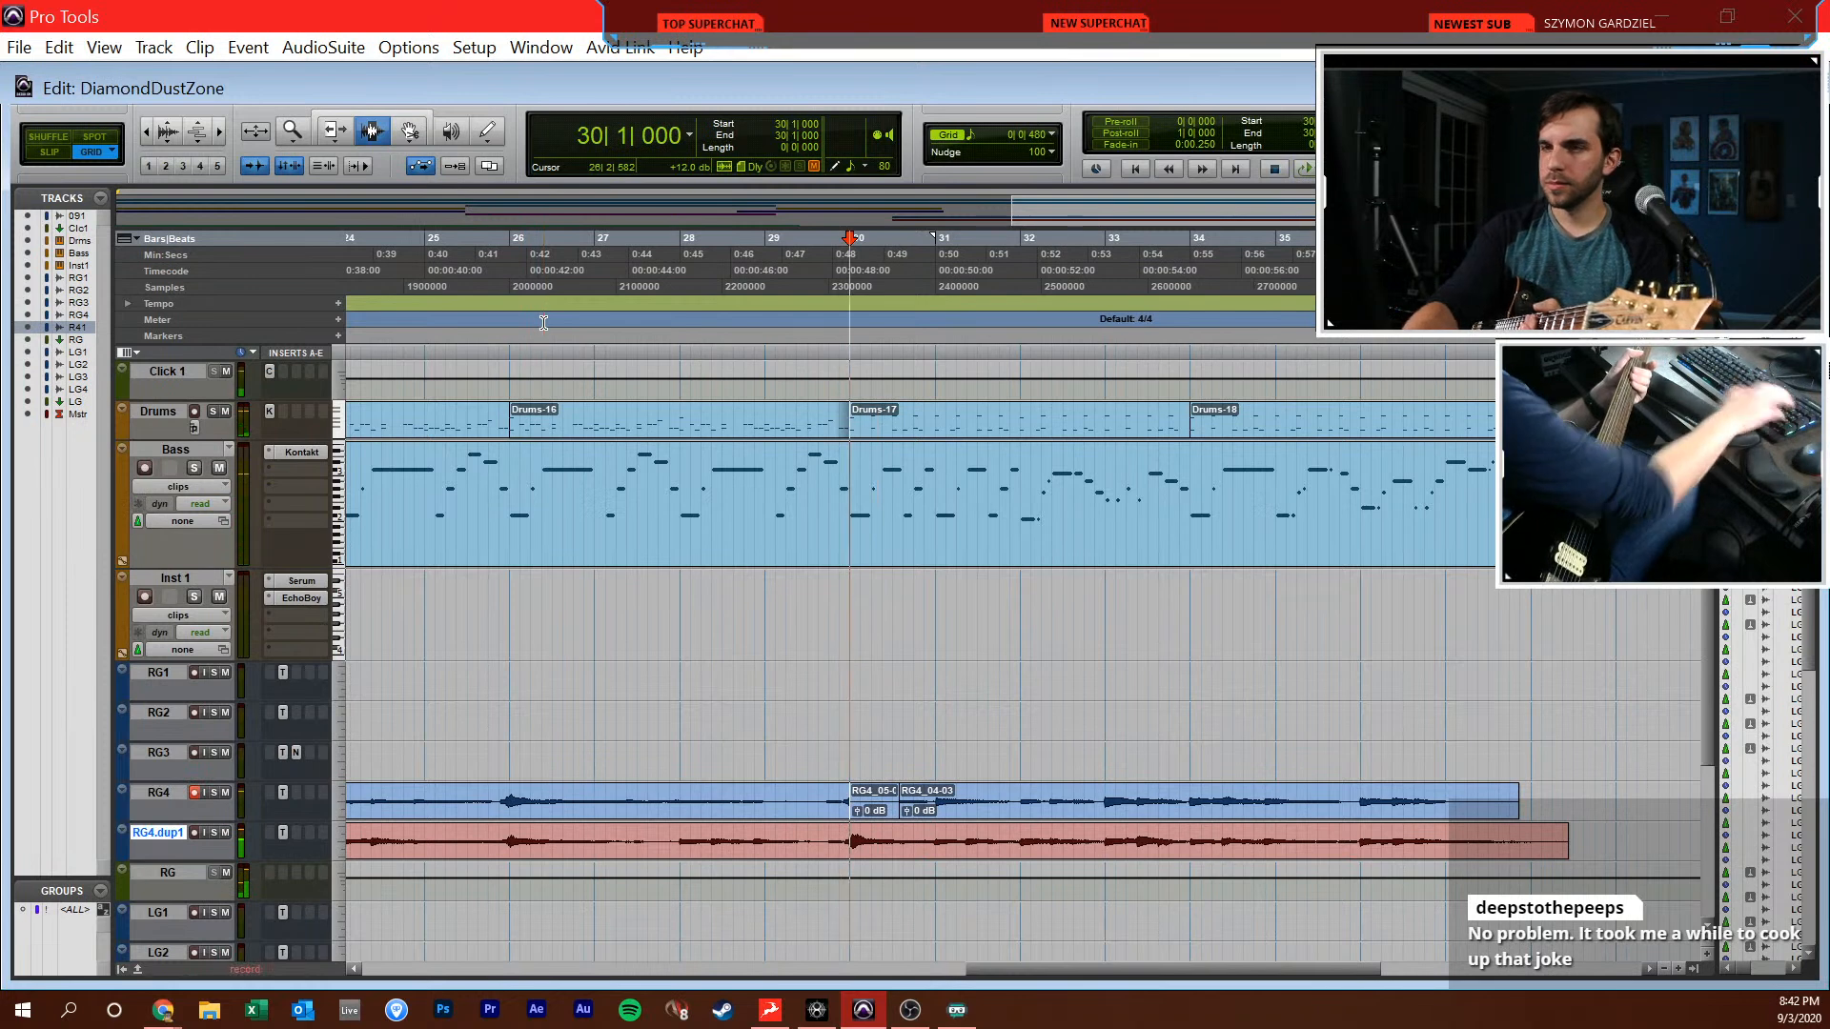
key(ctrl+space)
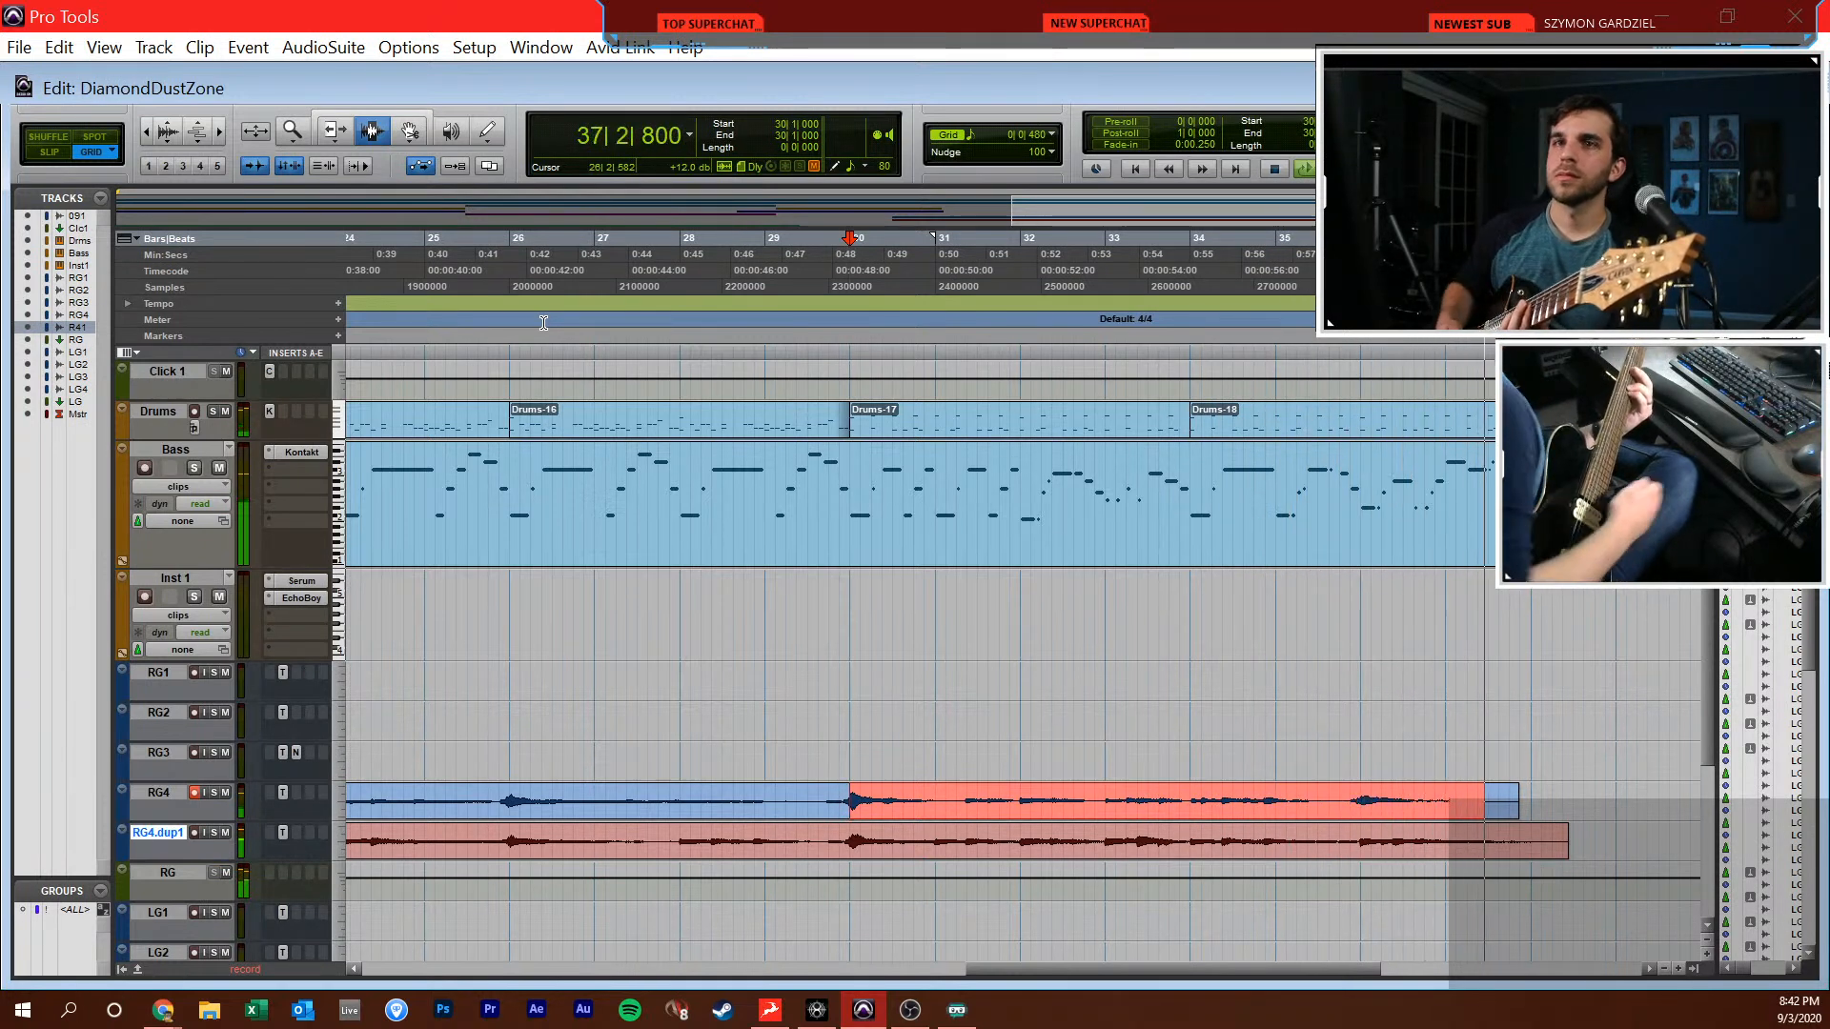
key(space)
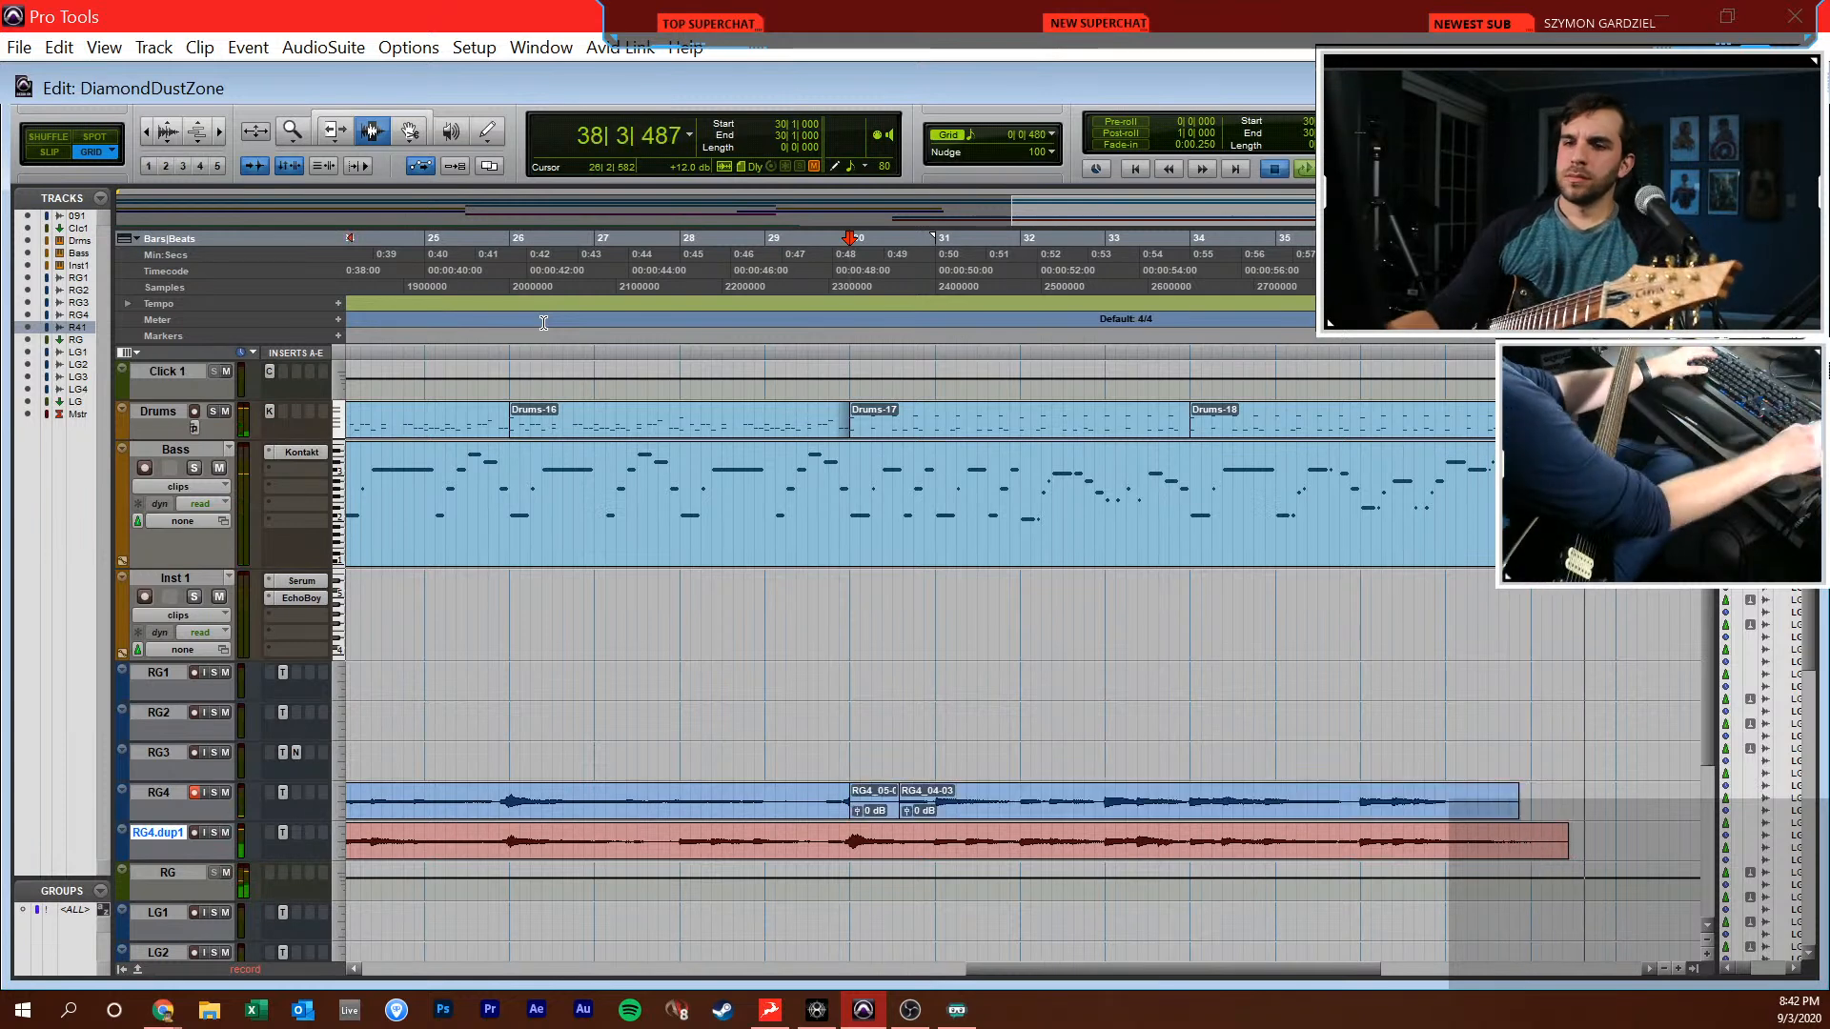
key(ctrl+equal)
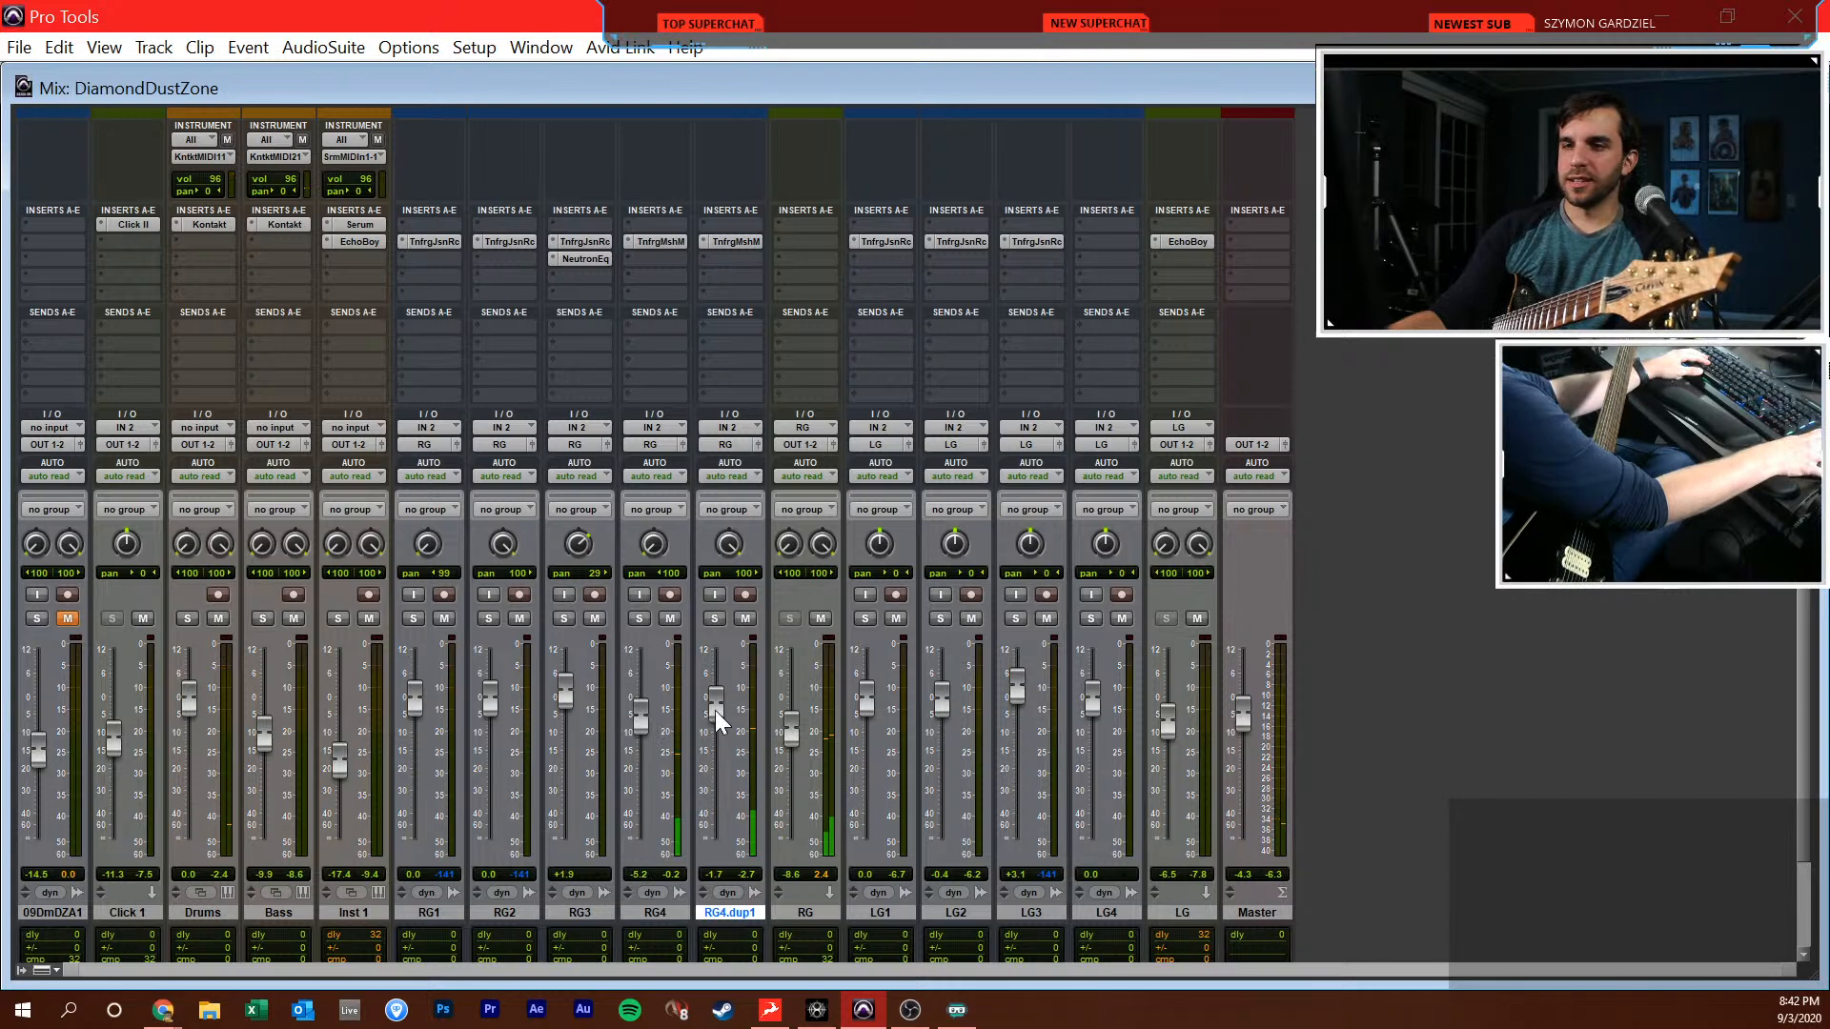
key(ctrl+equal)
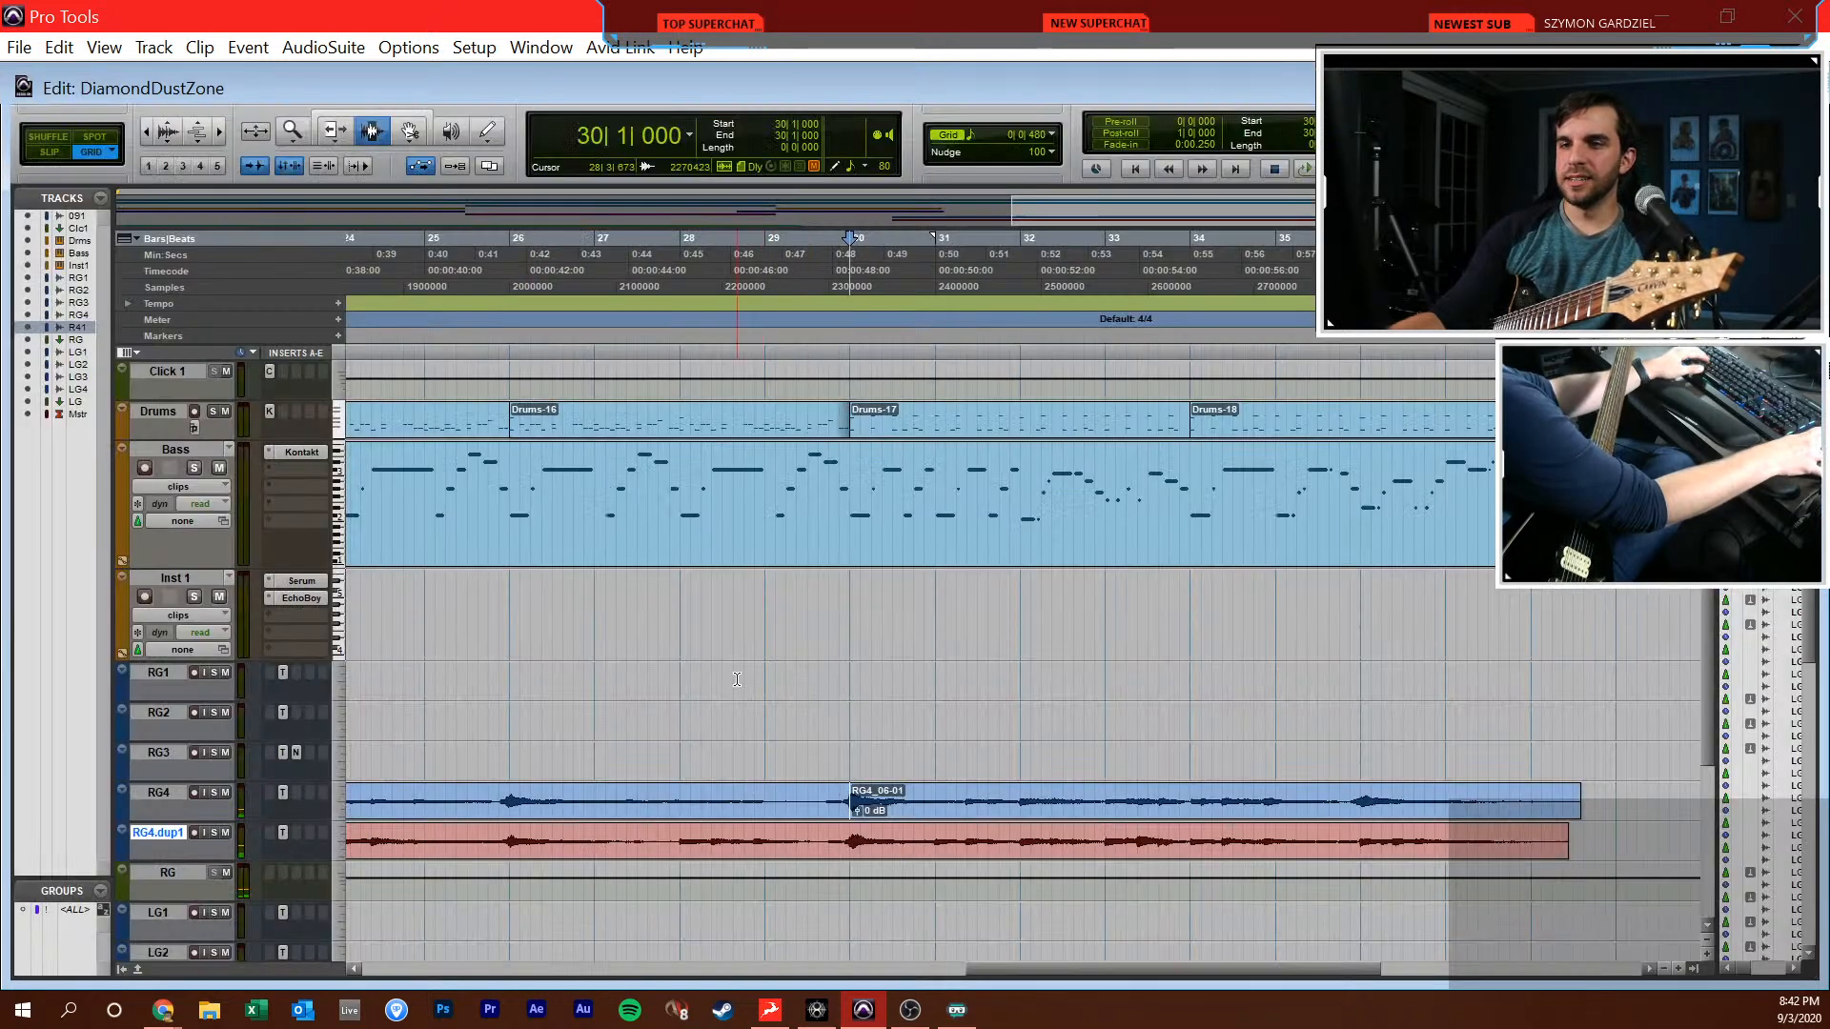
Play back the mix from just before bar 21, where the clean guitars enter
click(769, 753)
key(t)
key(t)
click(1081, 755)
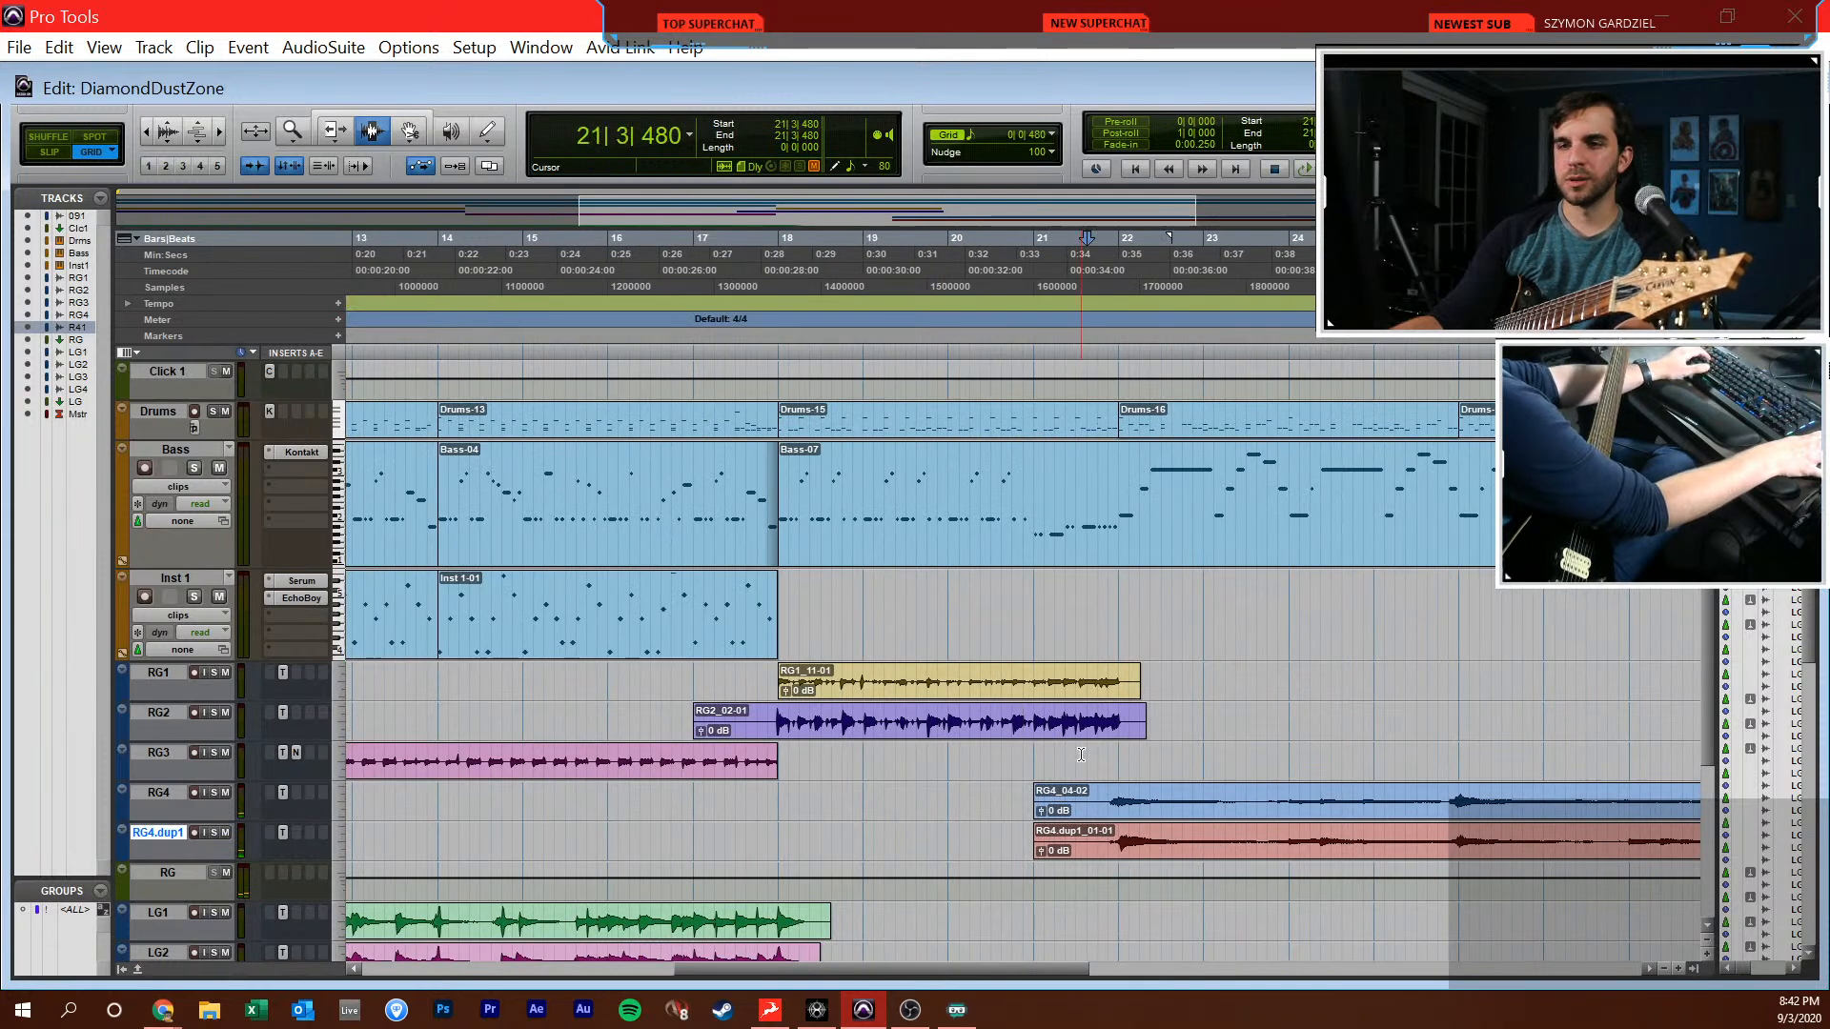
click(1002, 755)
click(1024, 755)
key(space)
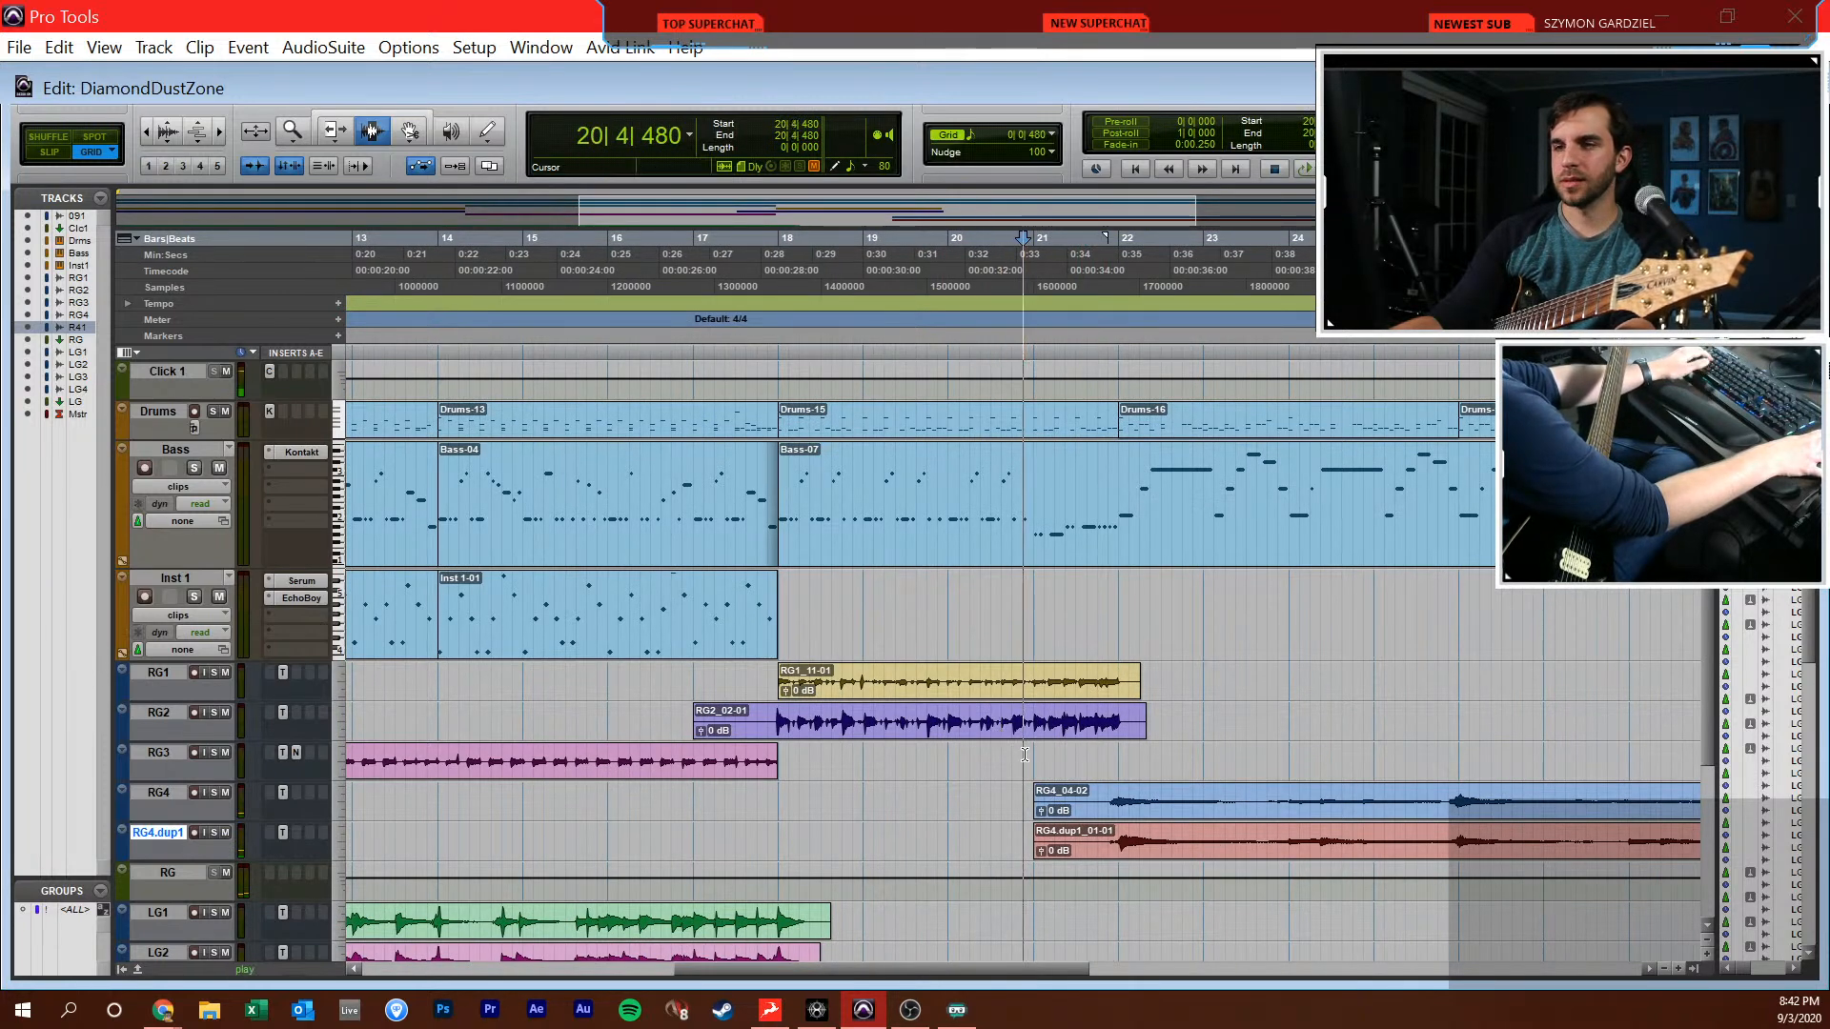
key(space)
Record-enable the RG1 track and place the cursor at bar 28 for a new guitar part
scroll(770, 800, right, 3)
key(r)
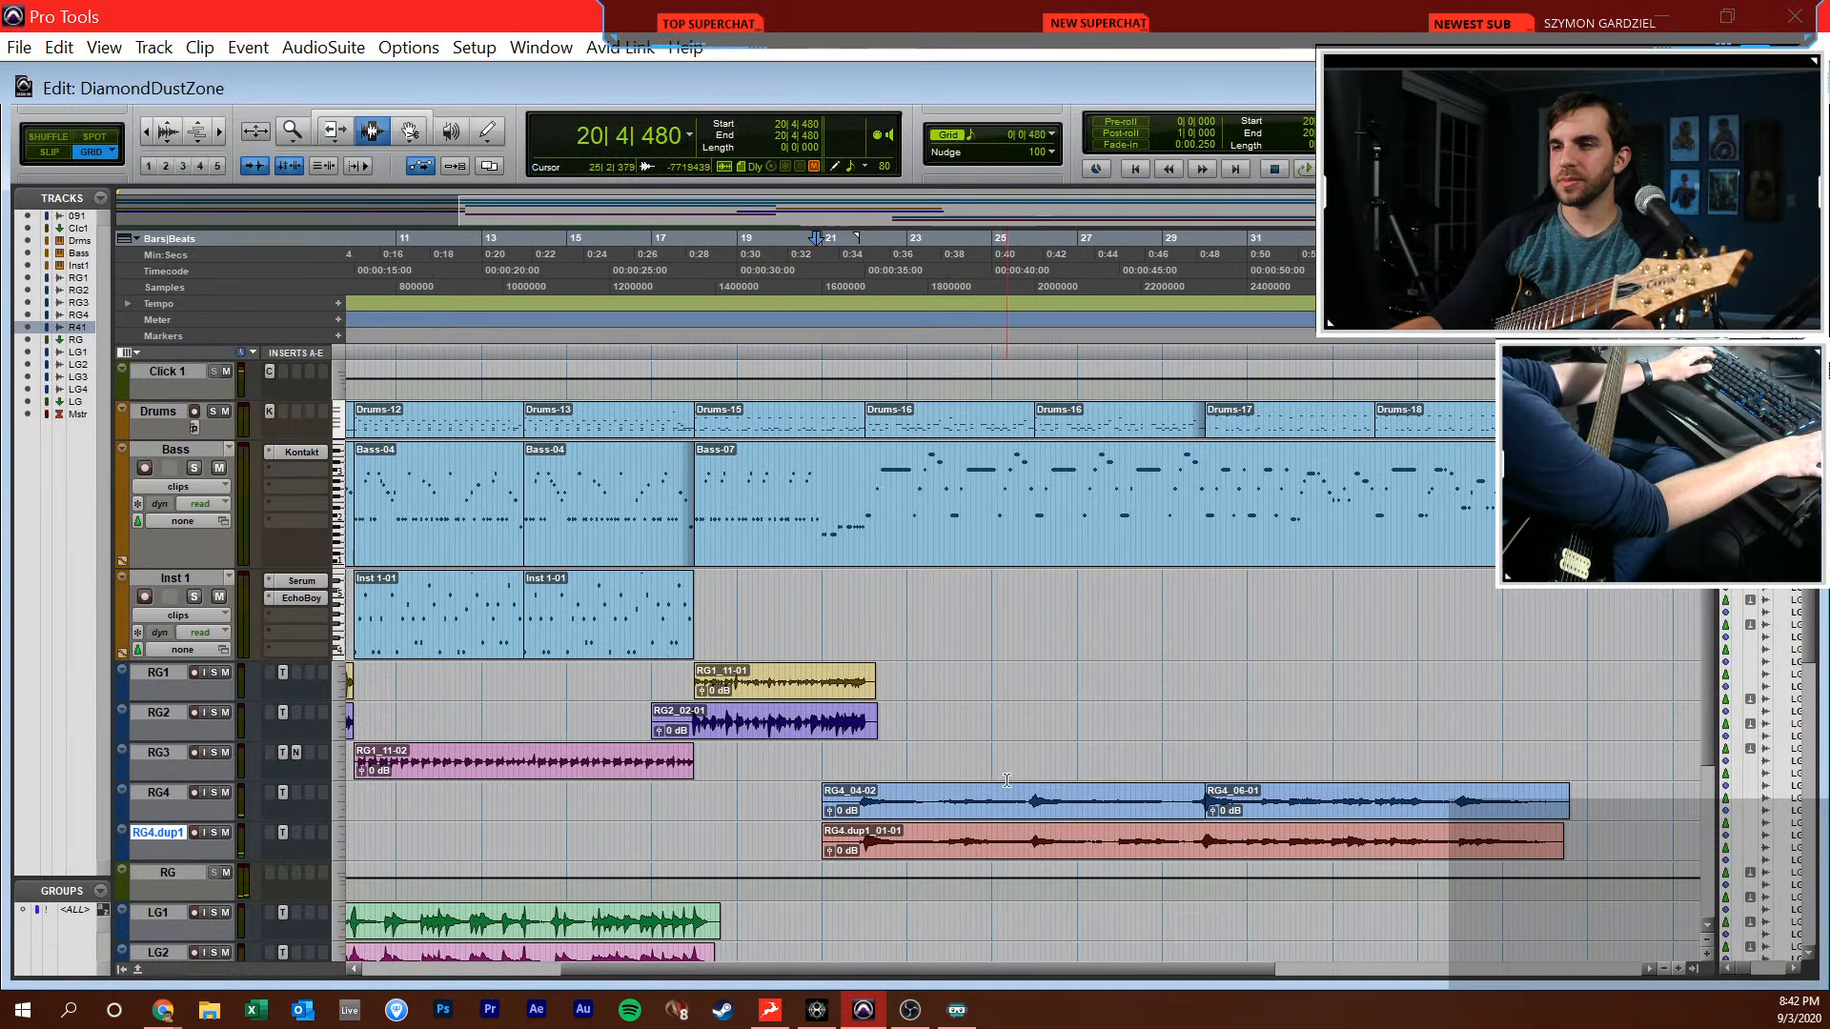
scroll(954, 764, right, 2)
click(1011, 753)
key(t)
click(757, 729)
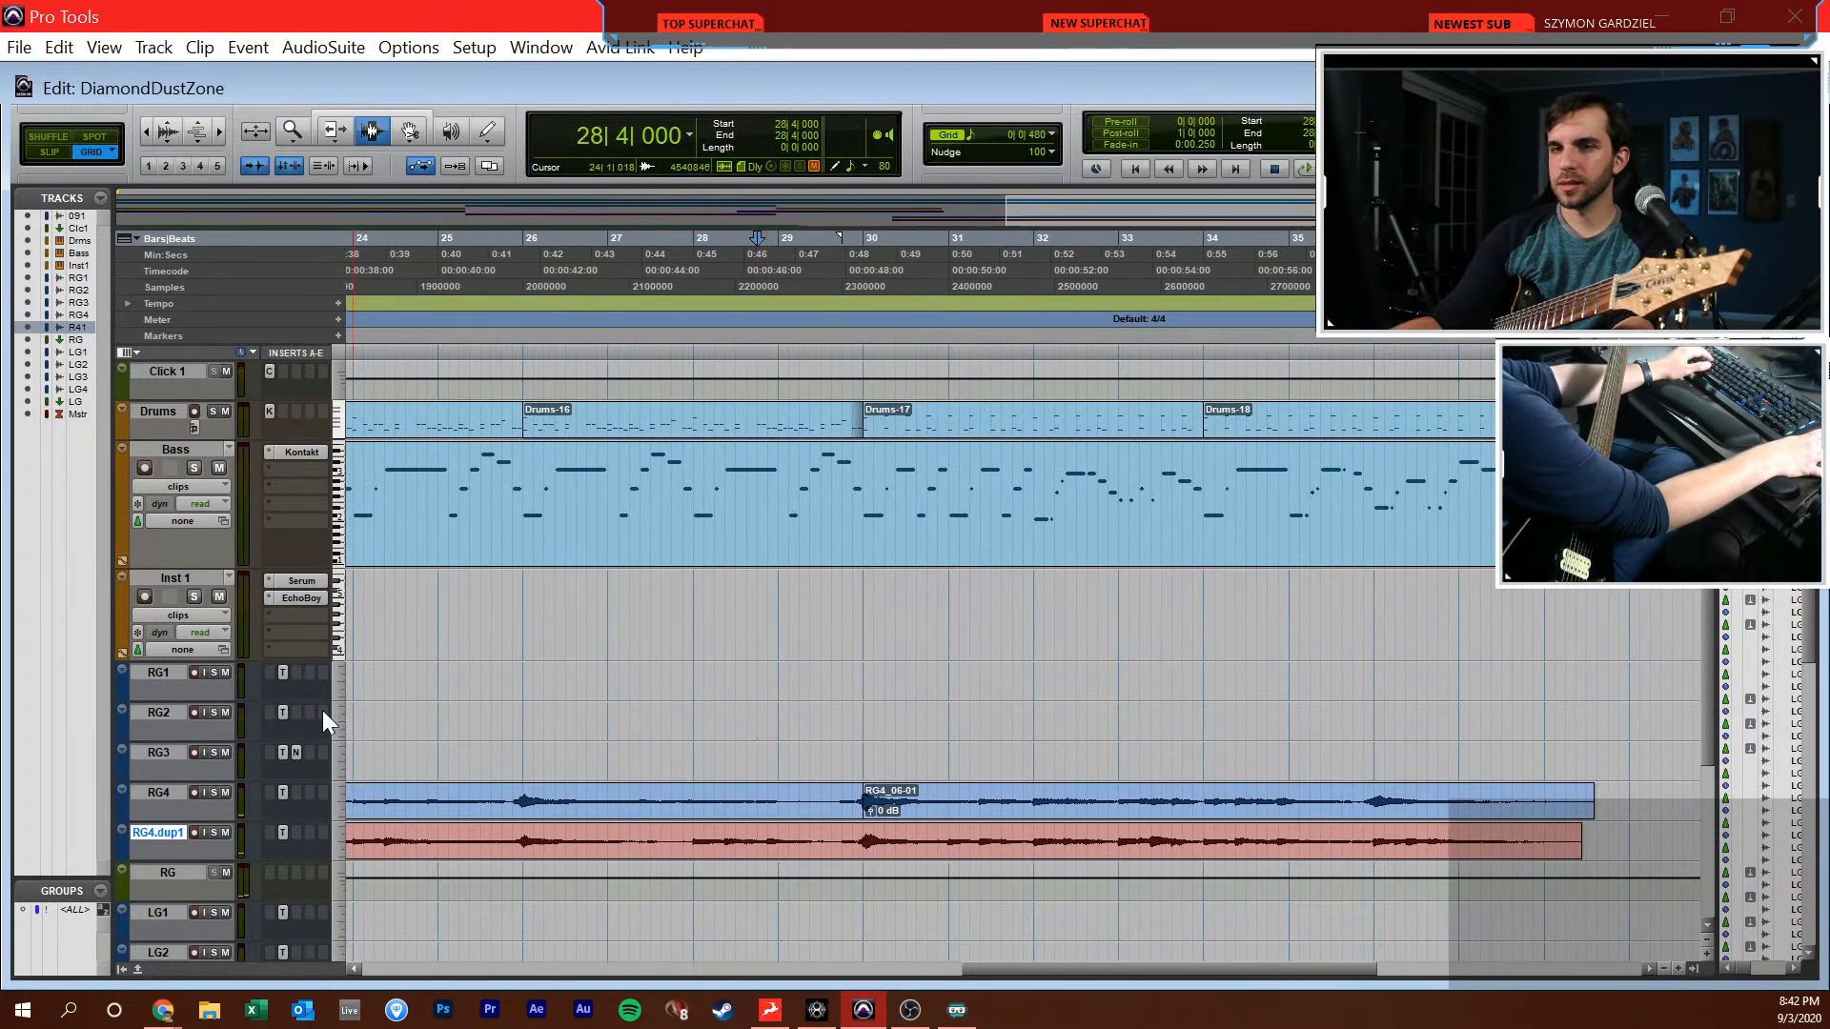
click(193, 672)
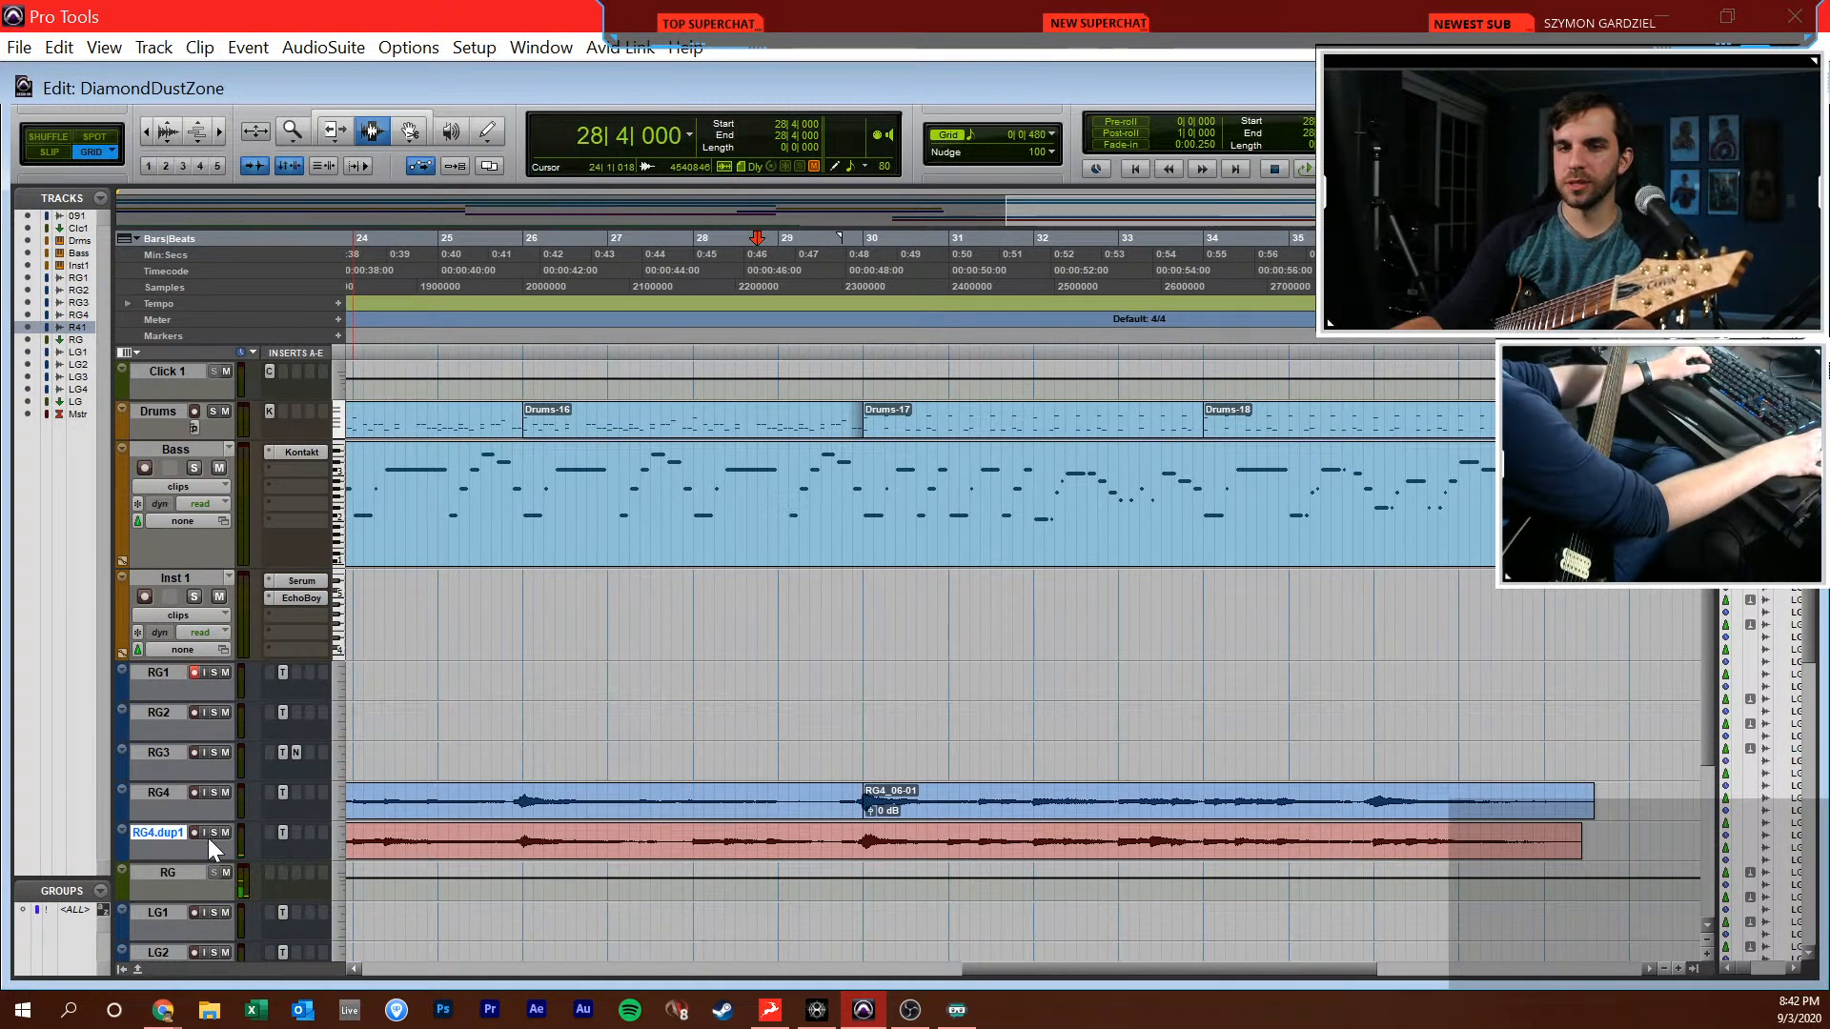
key(KP_1)
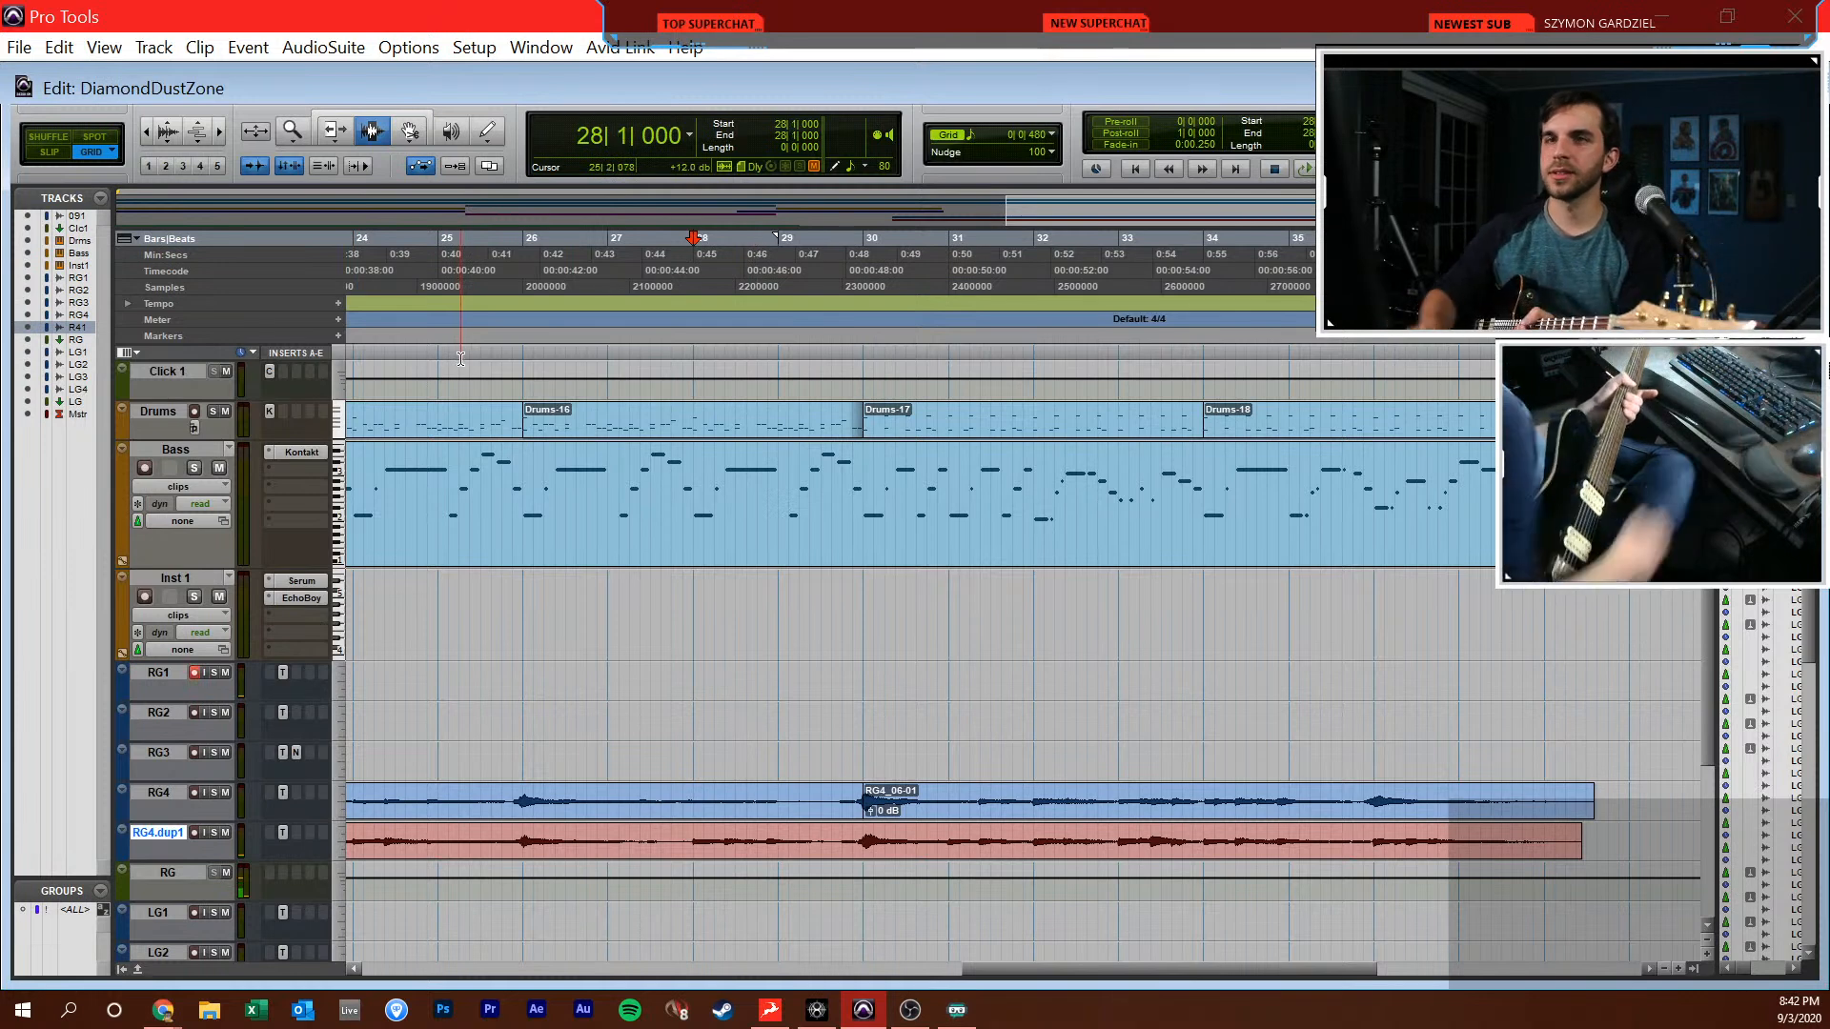
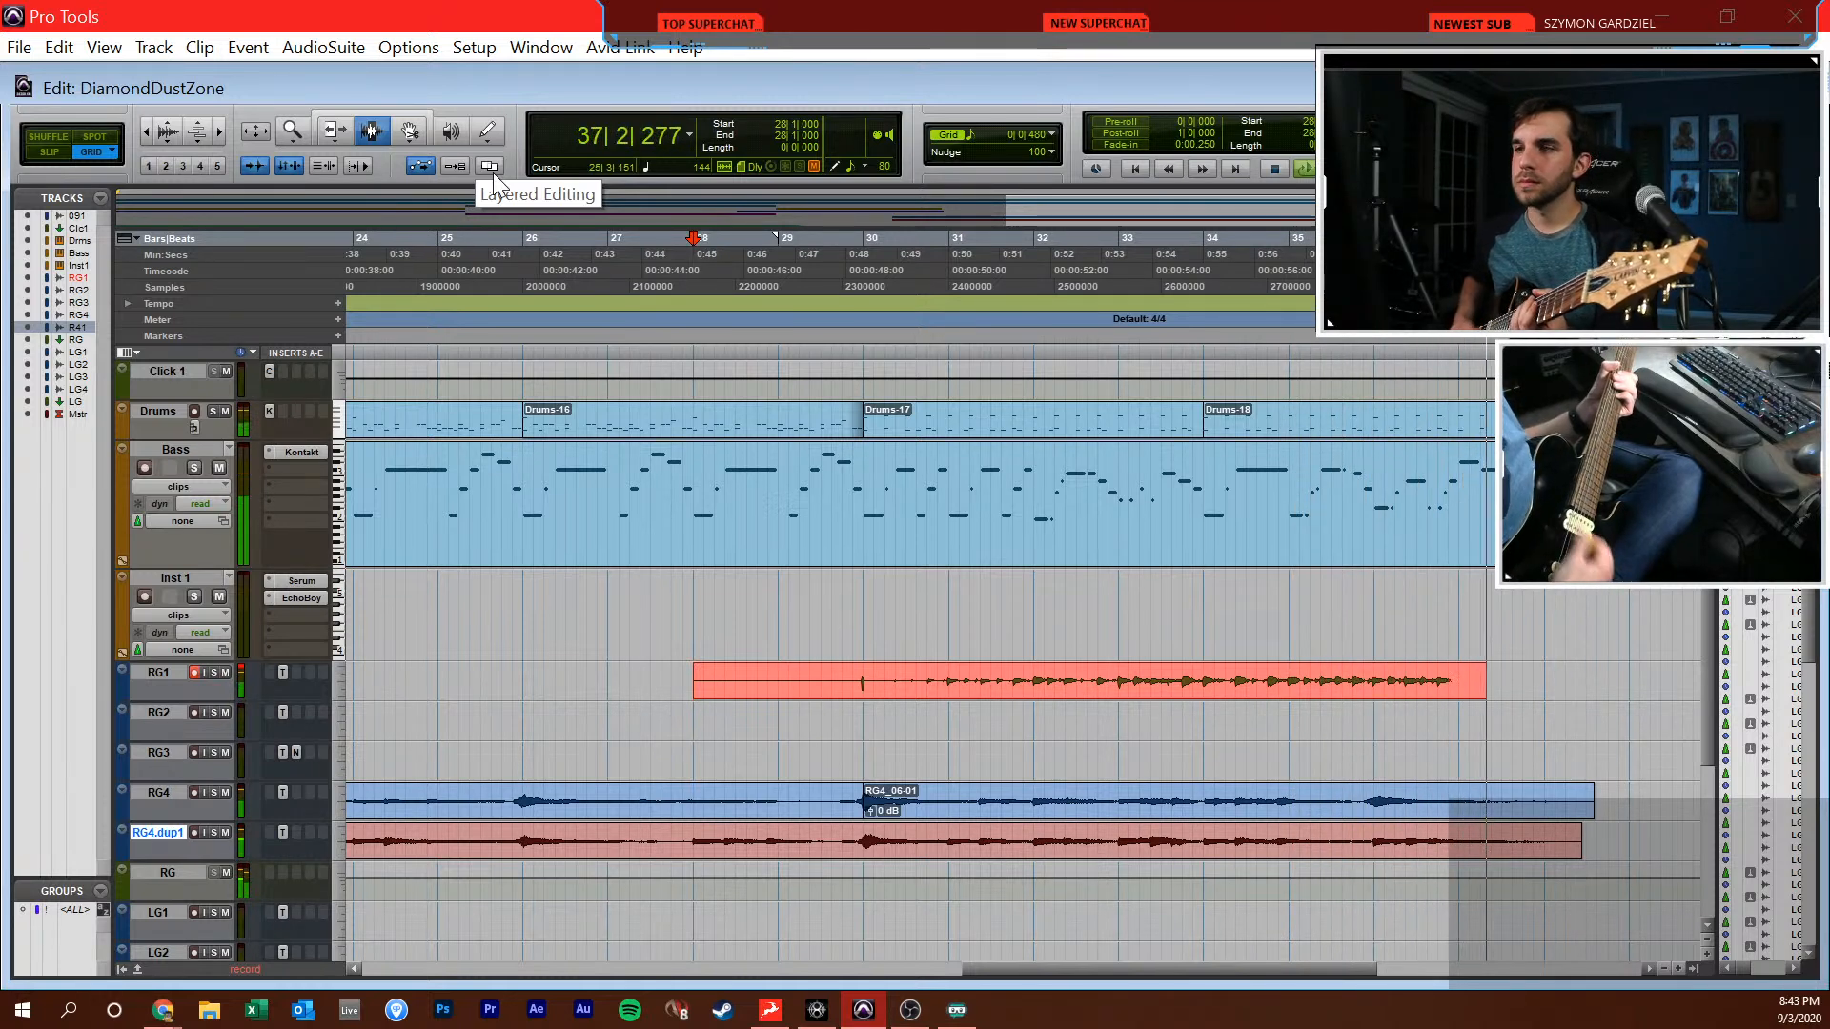
Stop the RG1 guitar take and open the Bass clip in the MIDI editor to check its ending notes around bar 37
key(space)
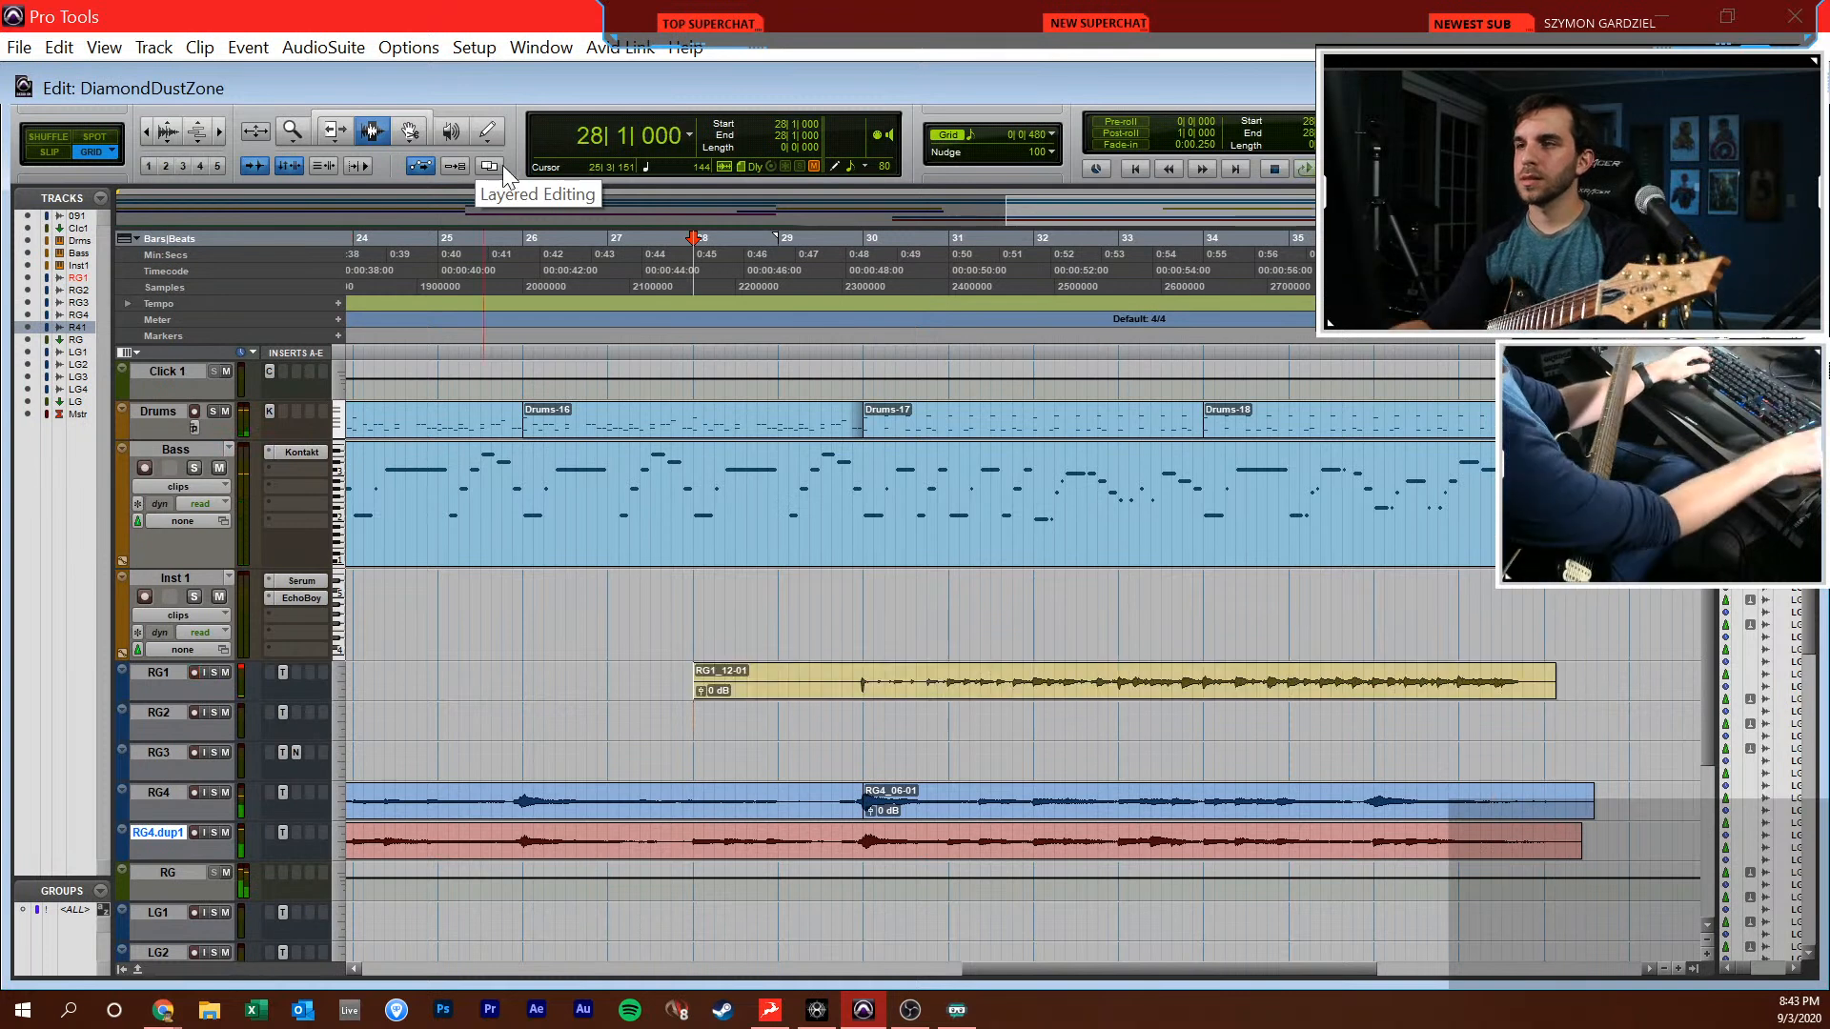
double_click(1503, 517)
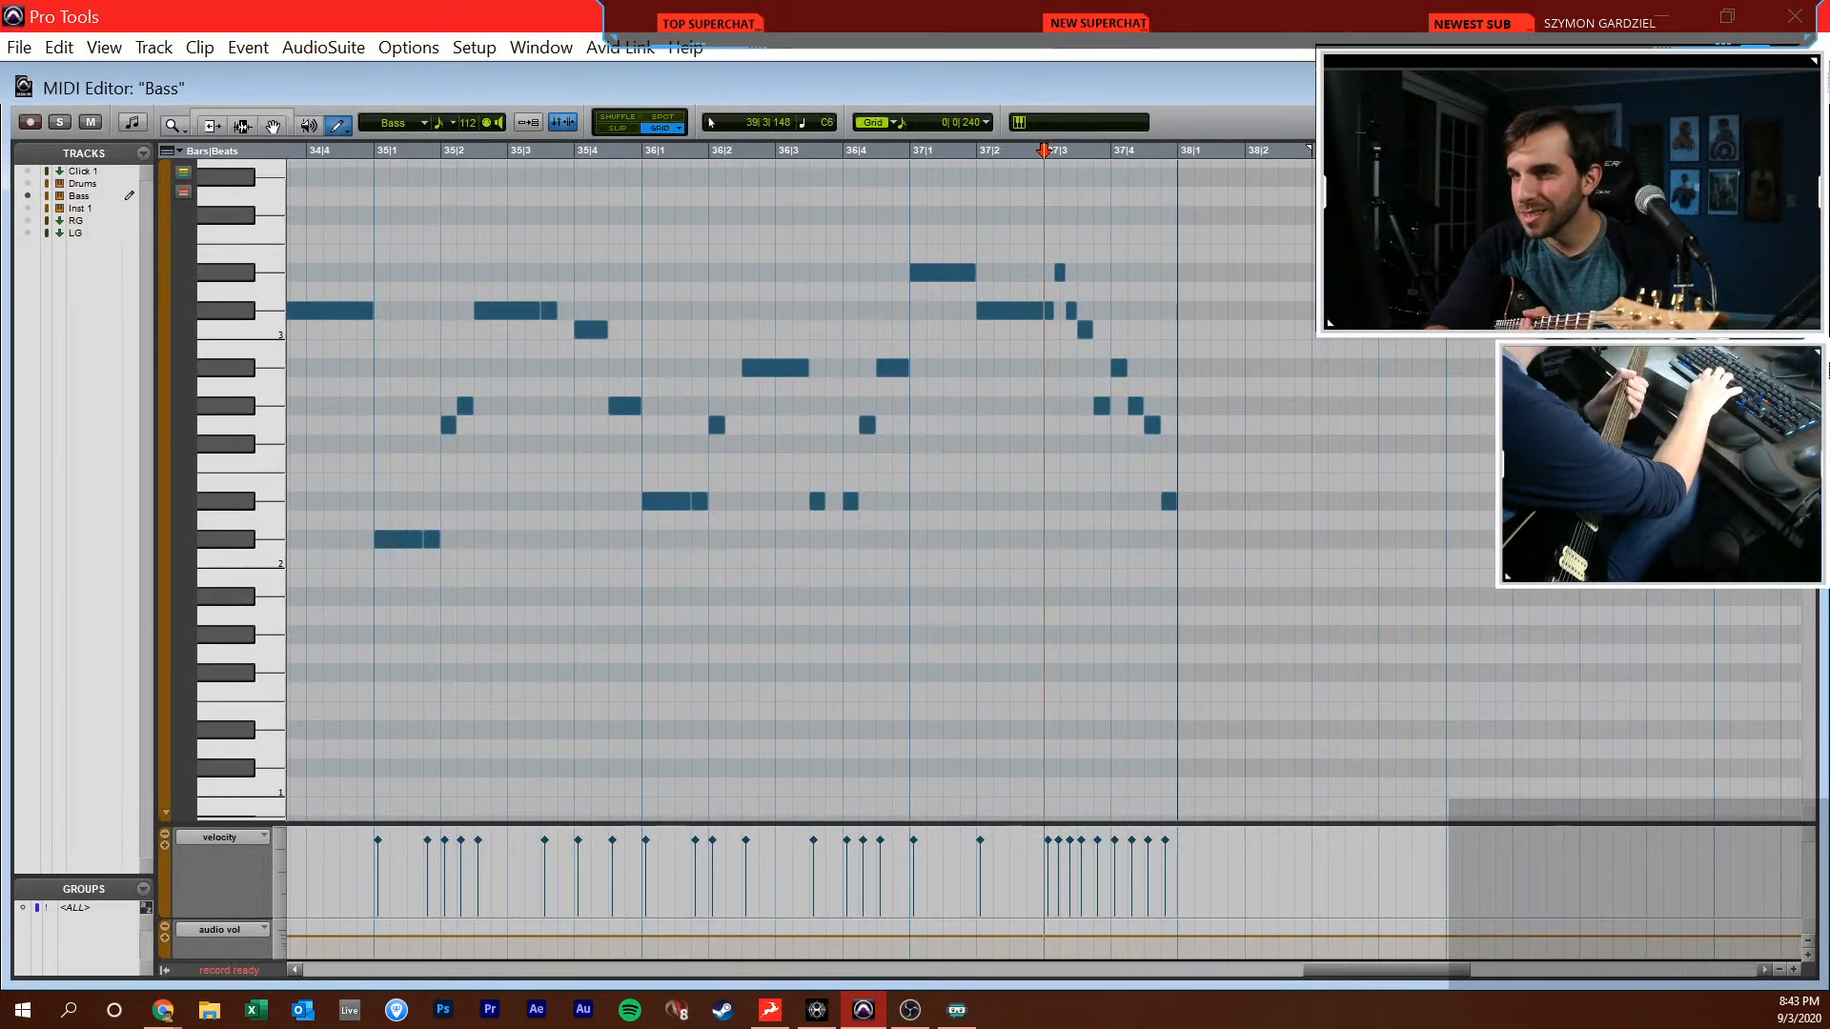
key(space)
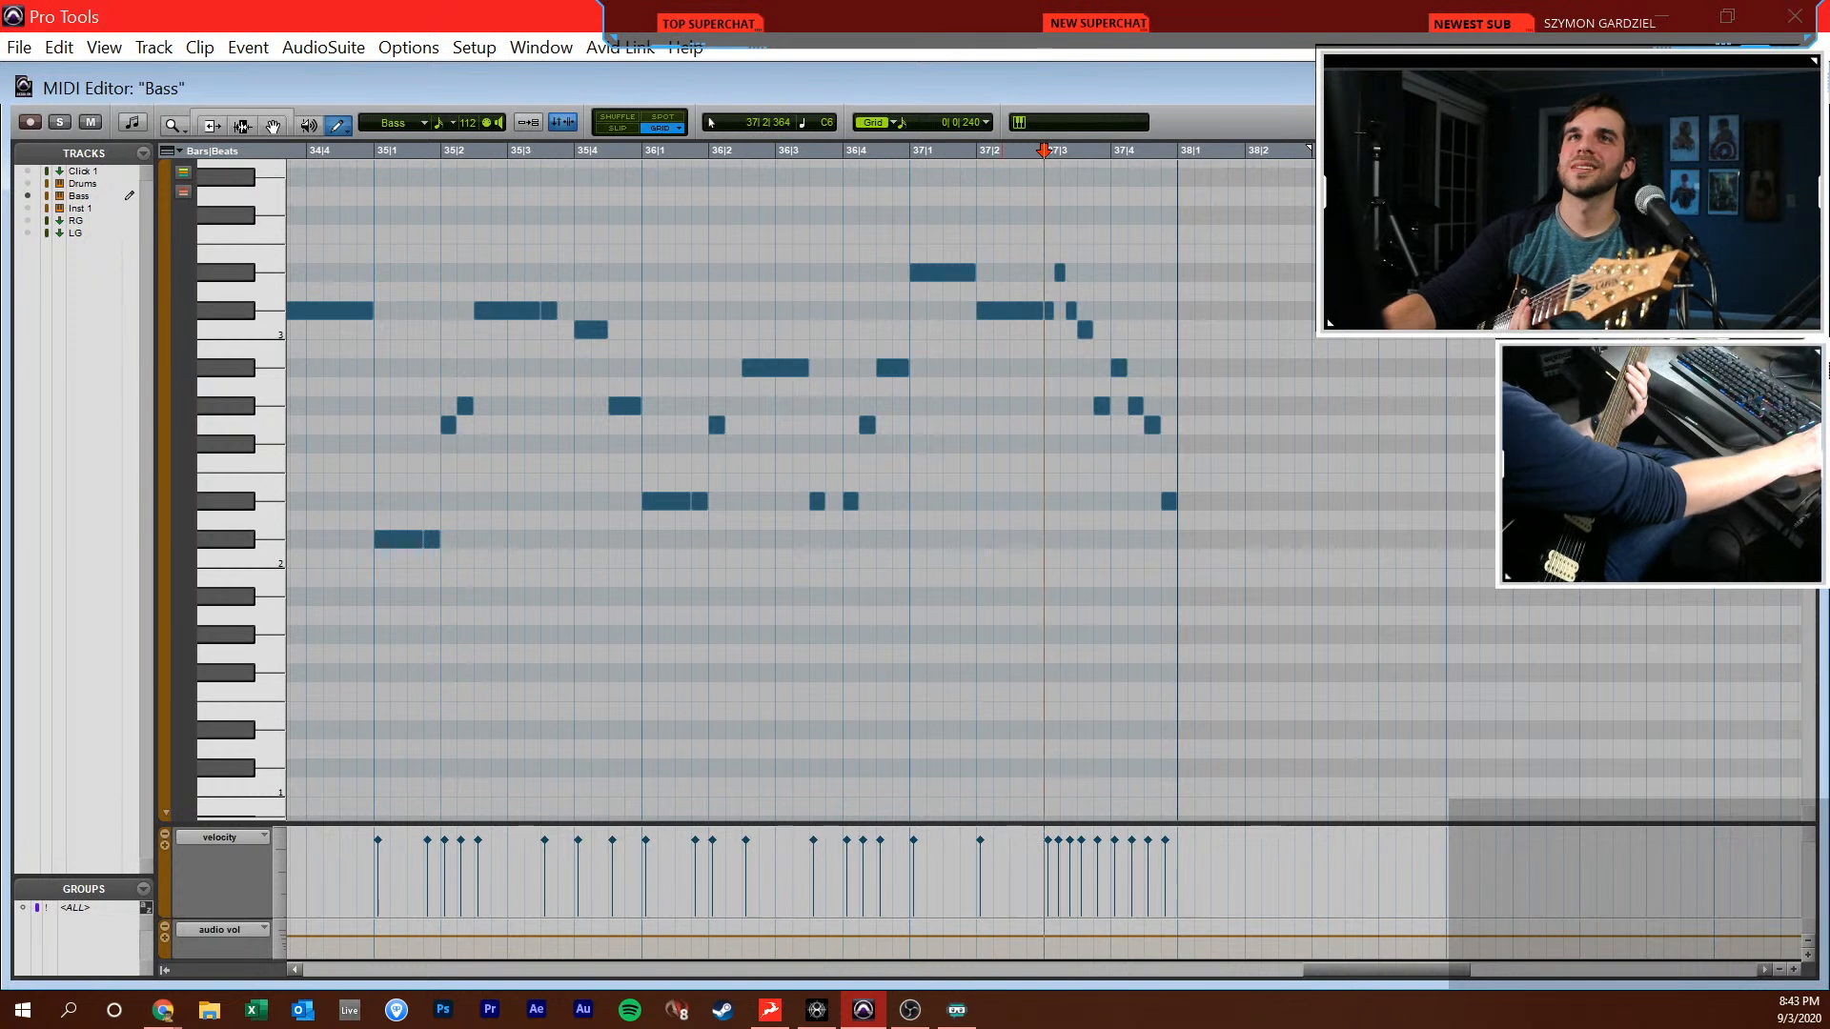
key(alt+Tab)
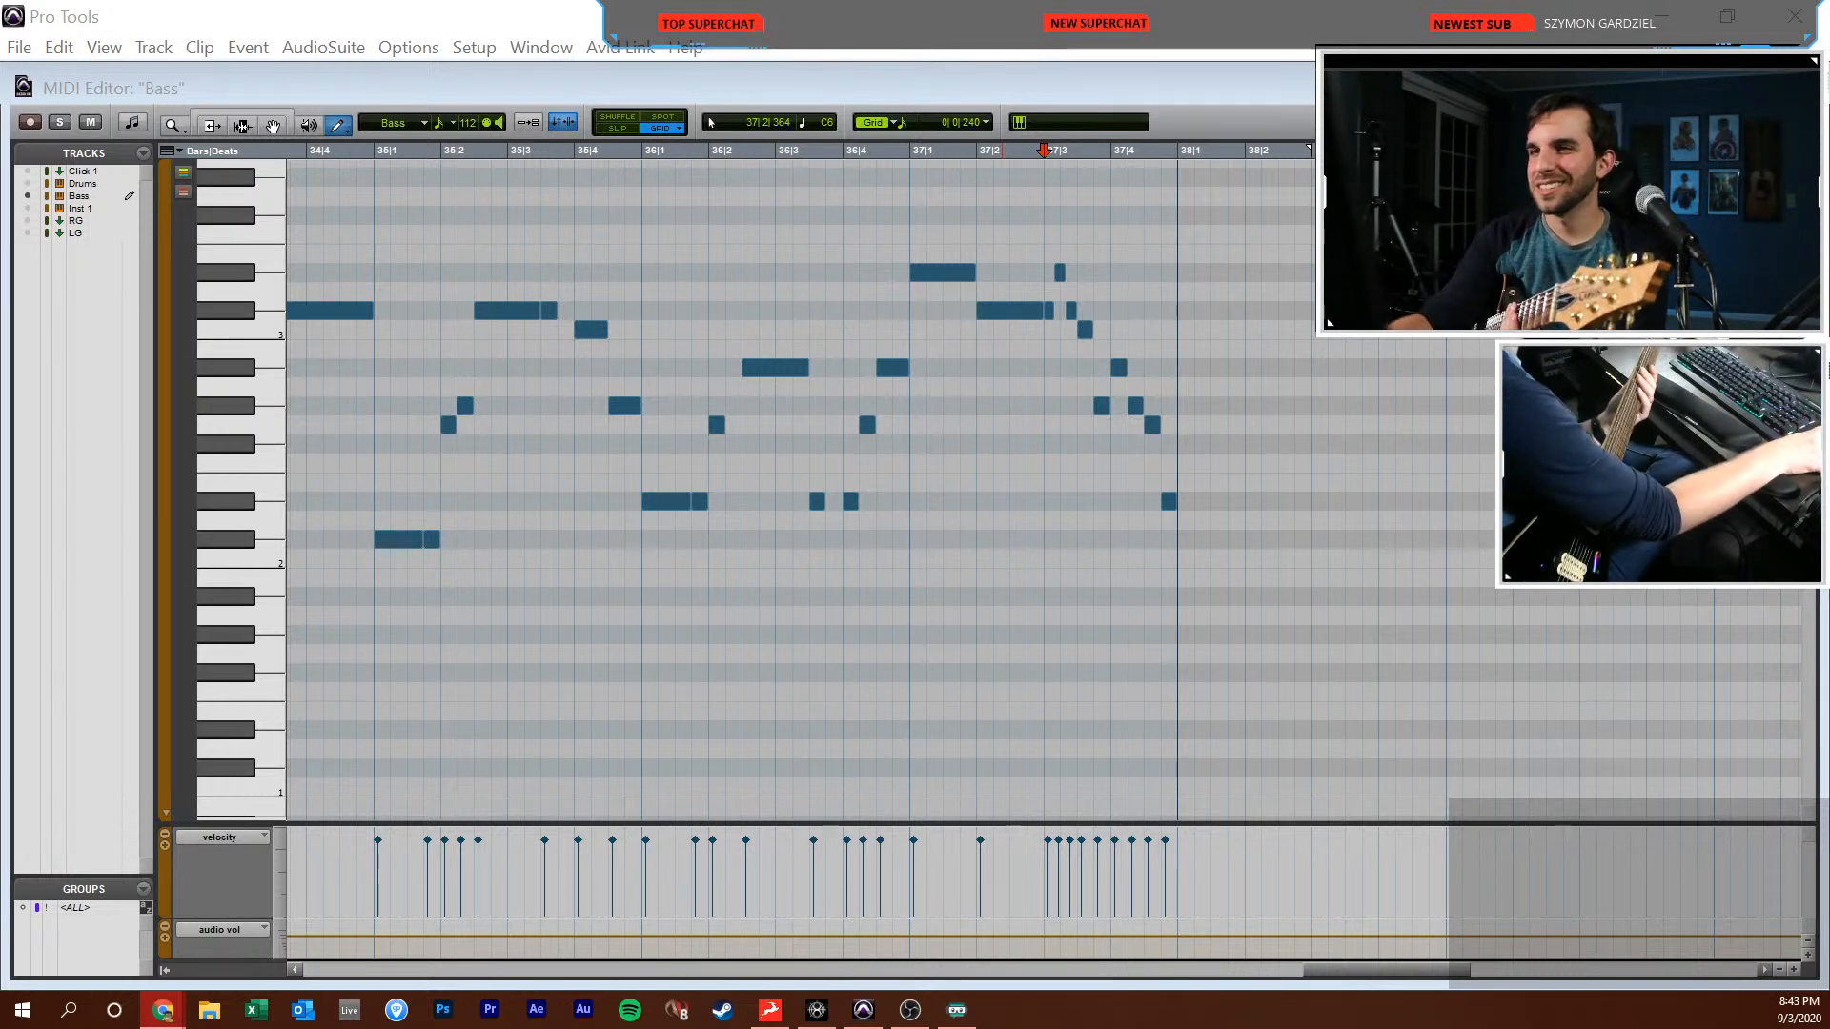
key(alt+Tab)
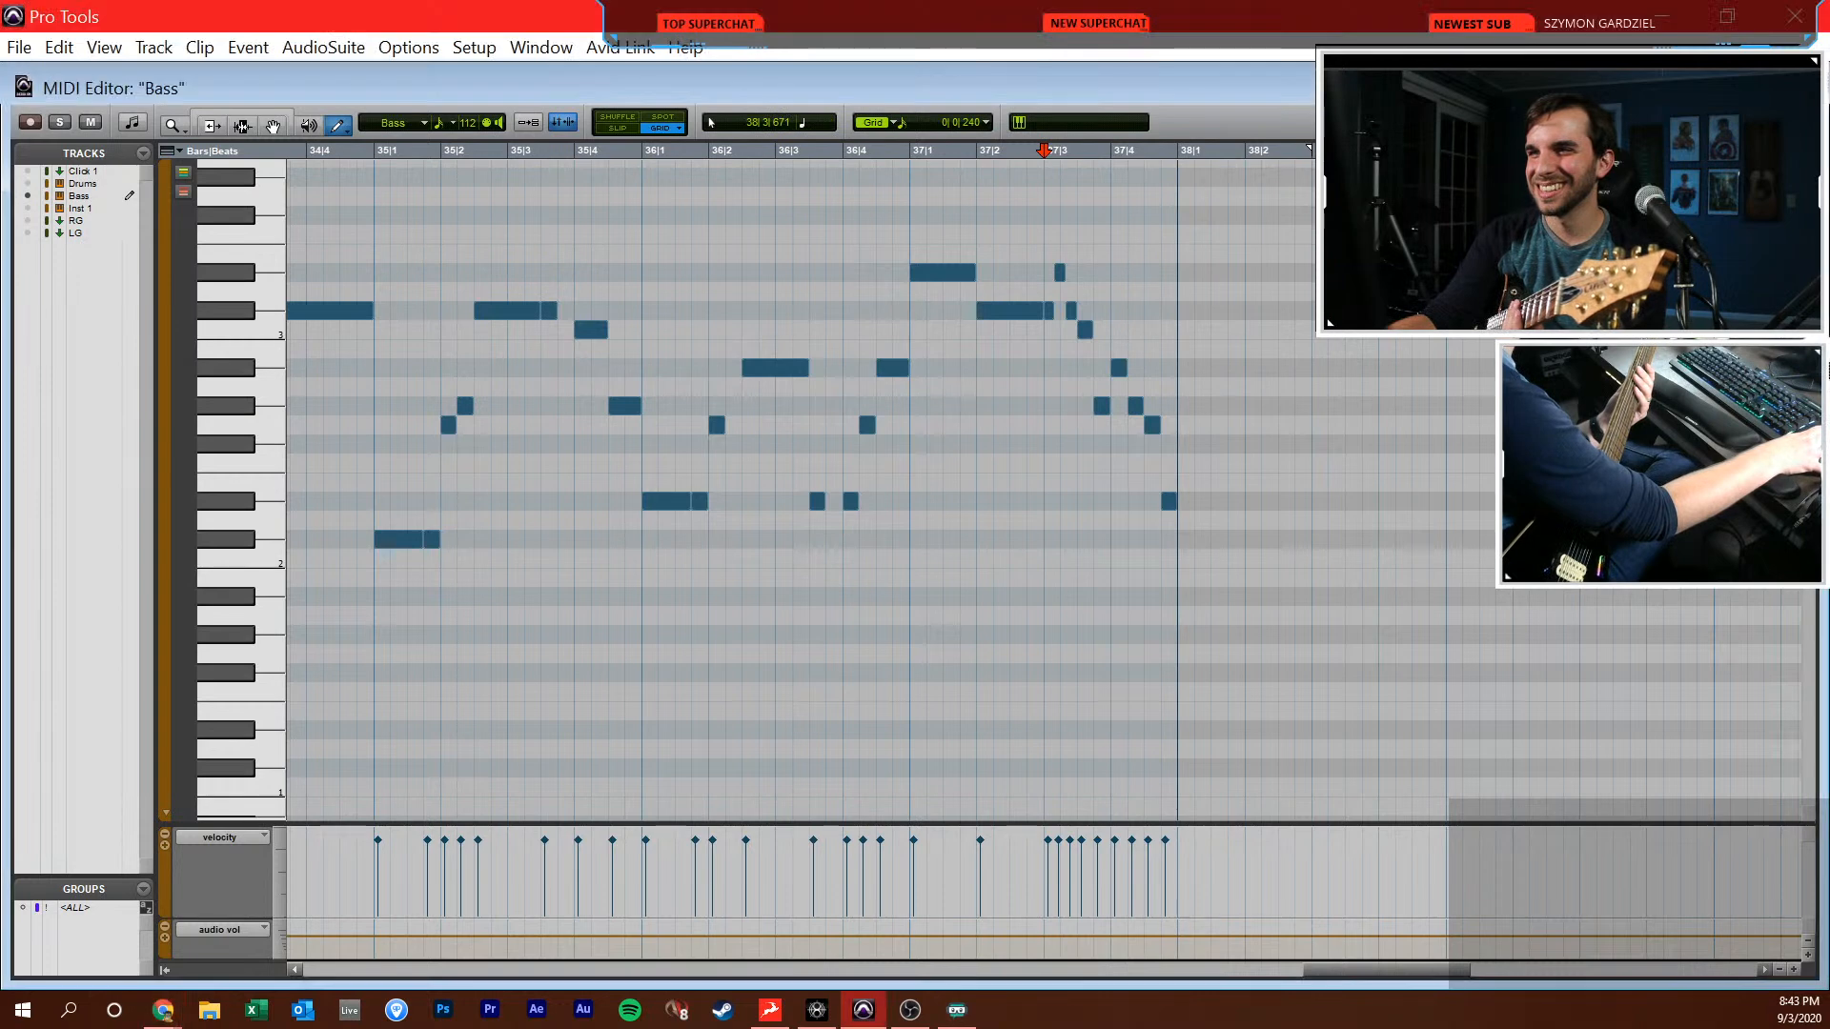
Punch in a new ending on the RG1 guitar track from 37|3|000 and disarm the track
click(1479, 696)
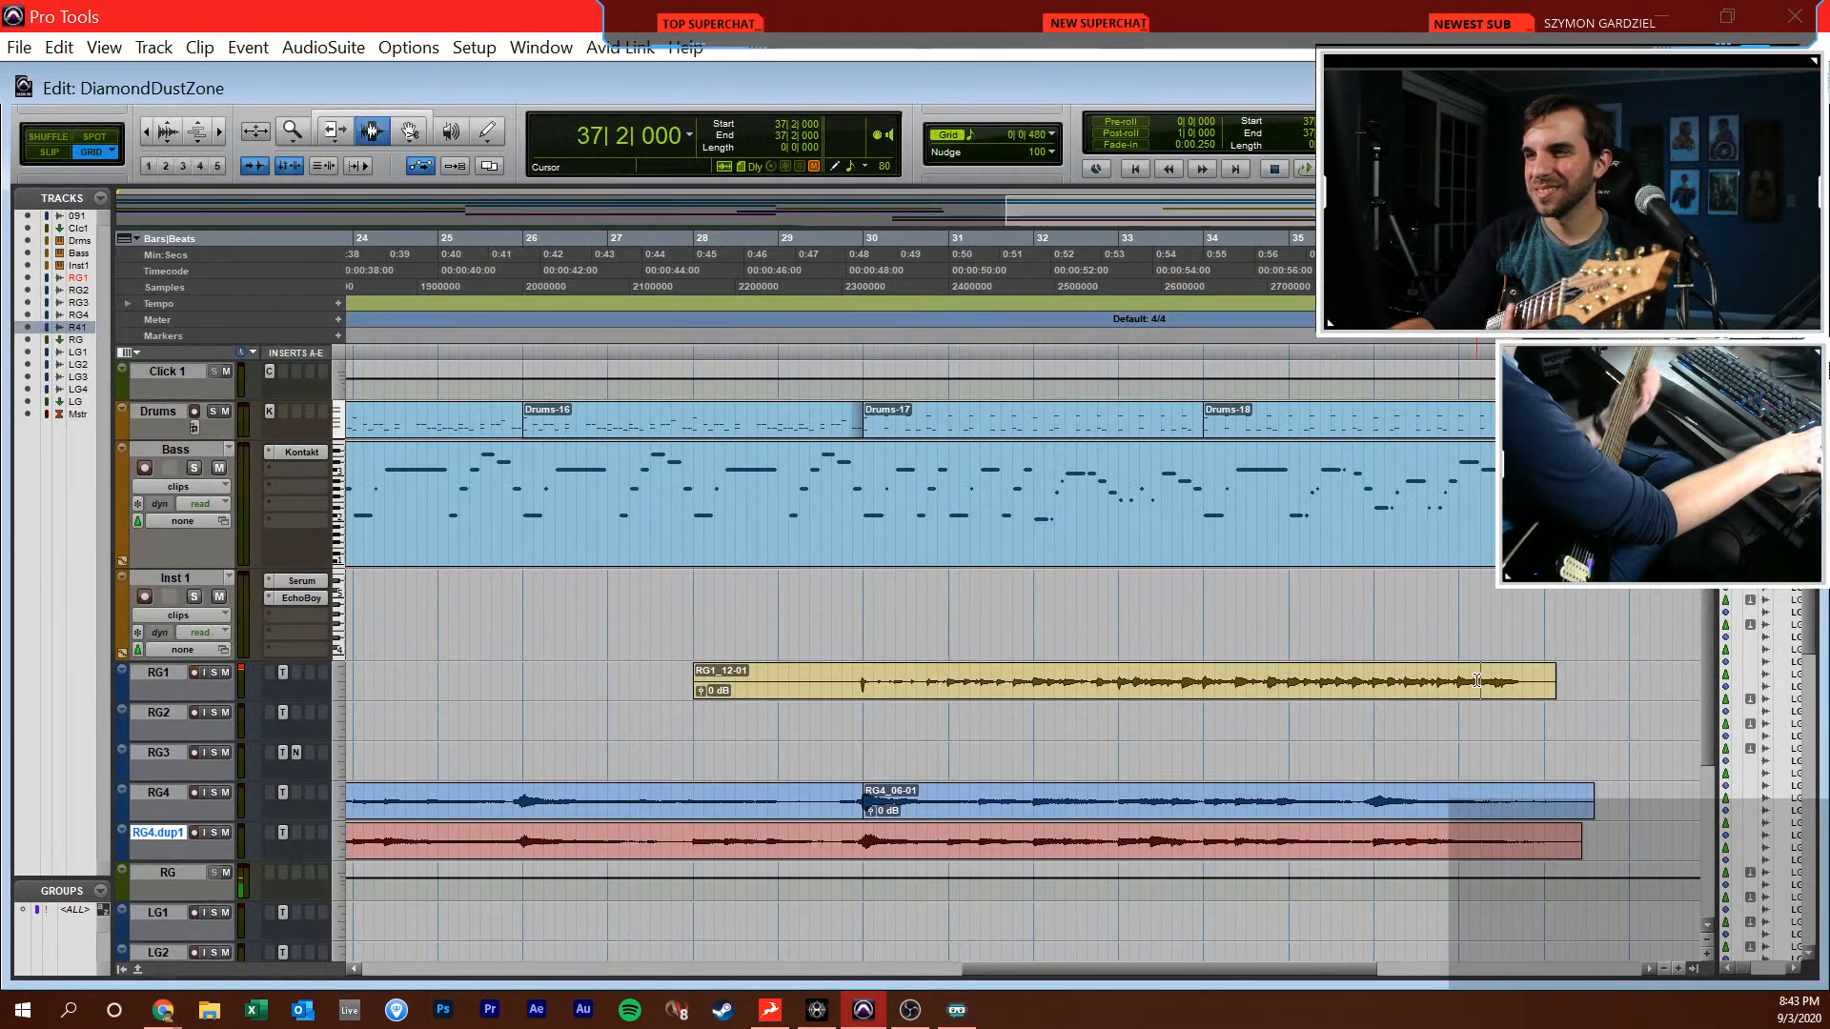
key(t)
key(t)
click(1116, 681)
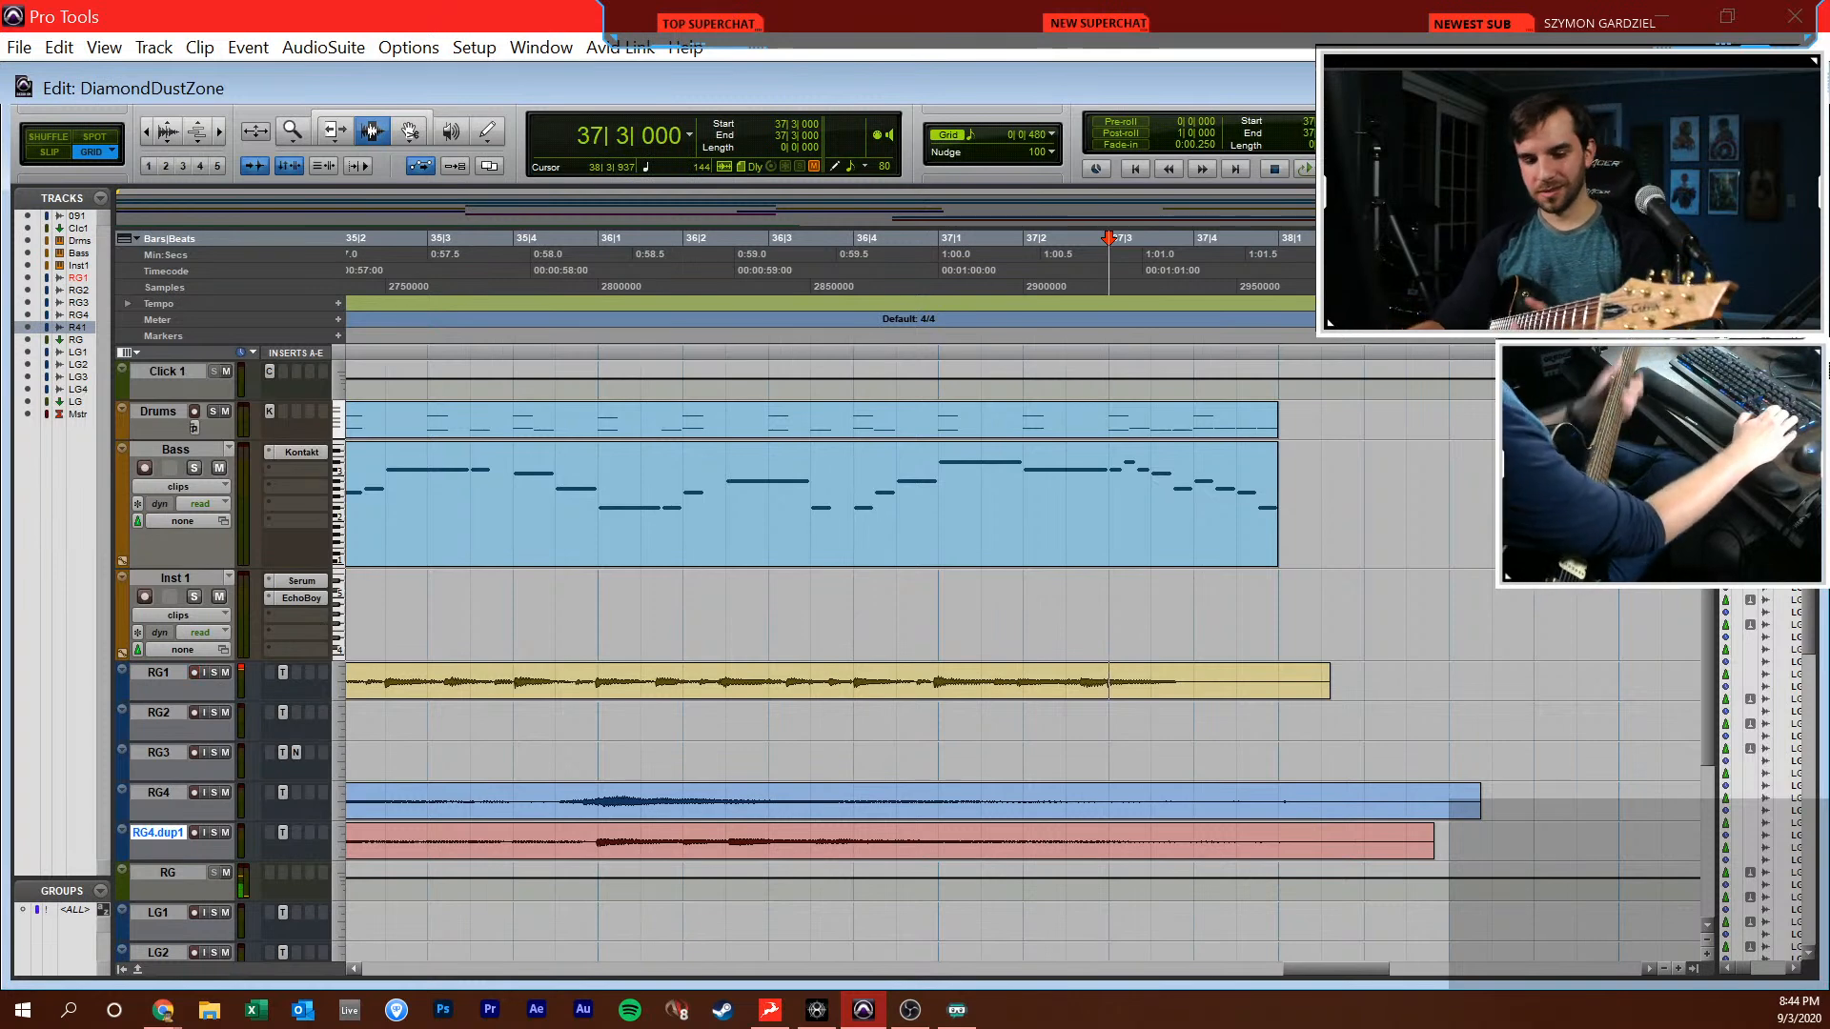
key(ctrl+space)
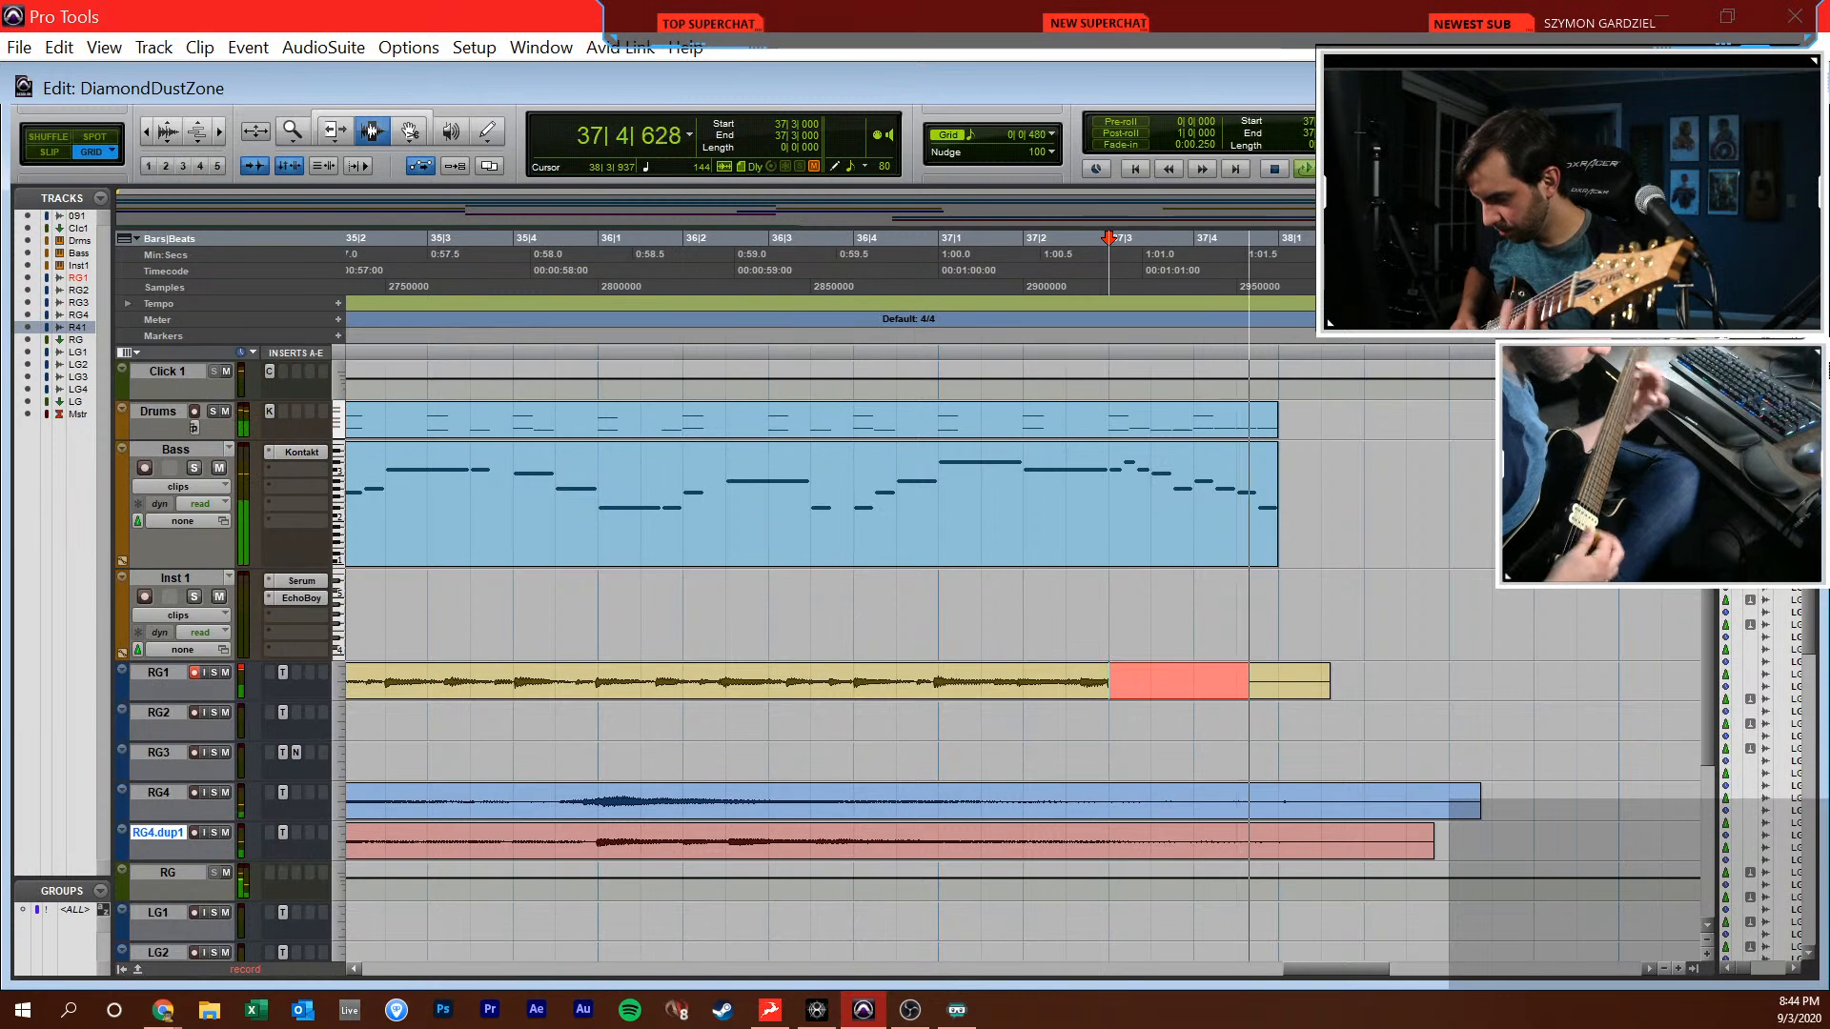
key(ctrl+period)
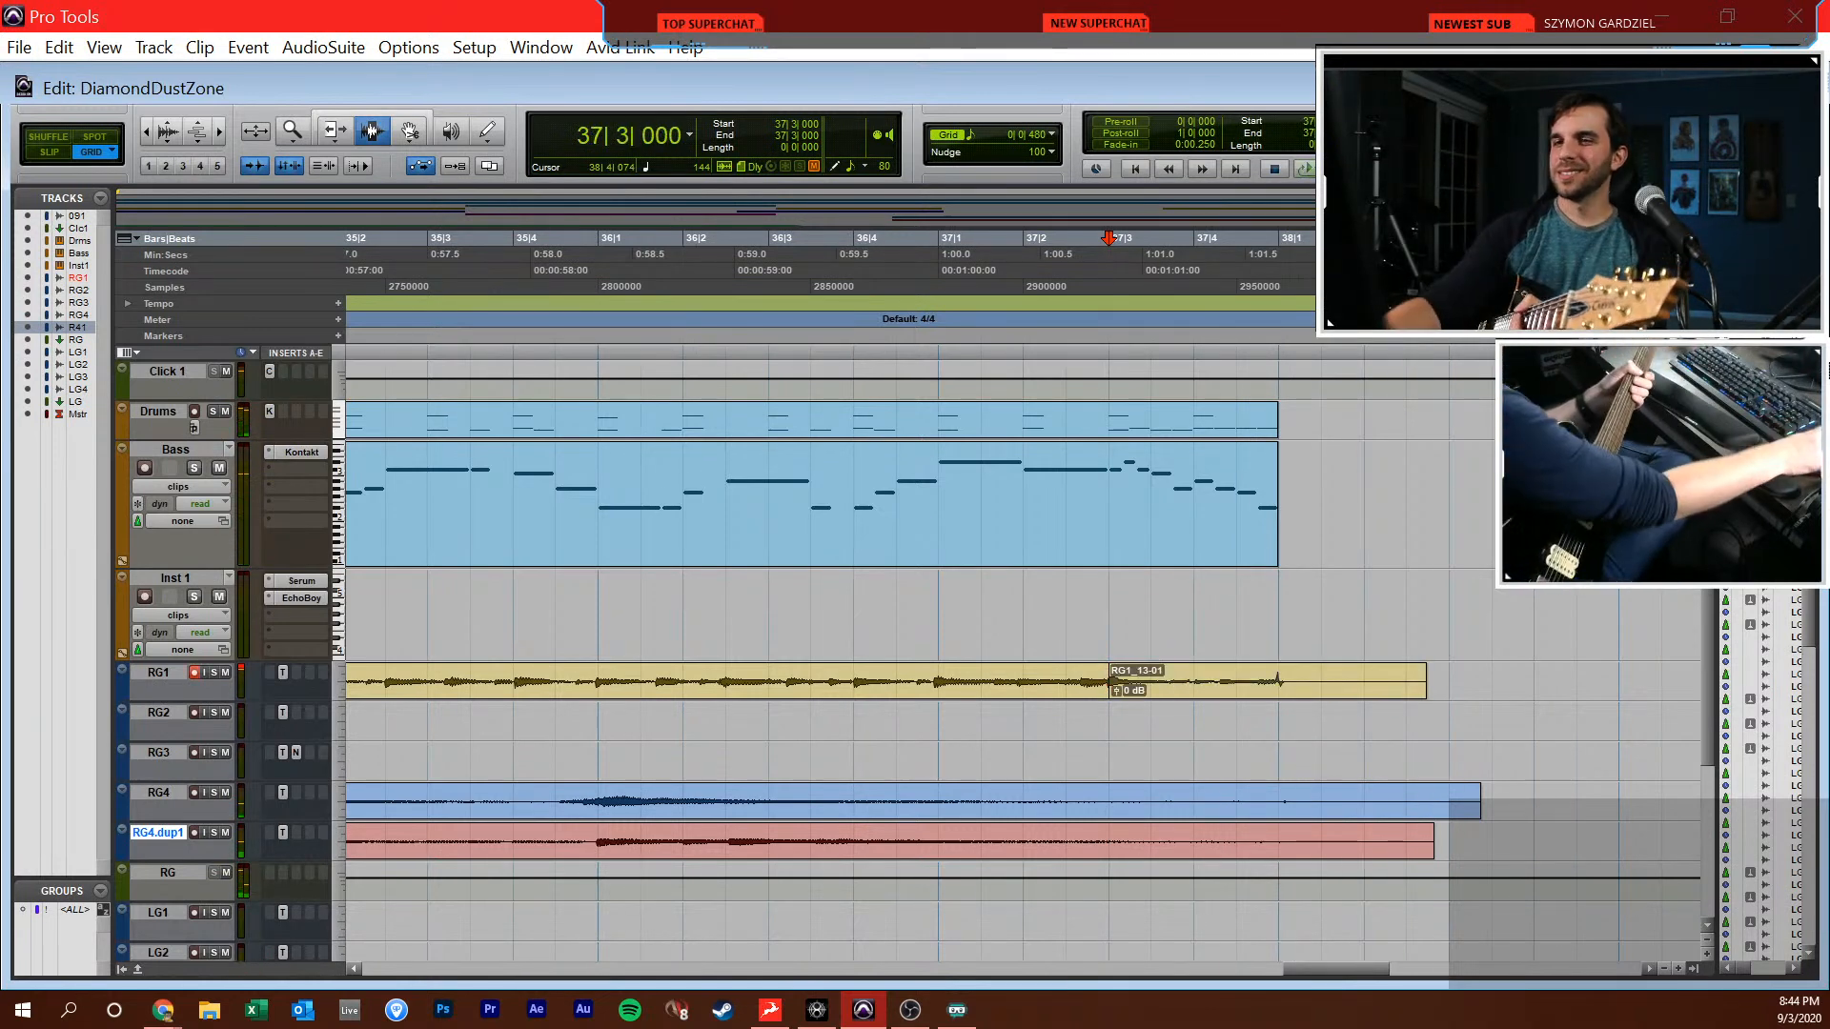
click(195, 672)
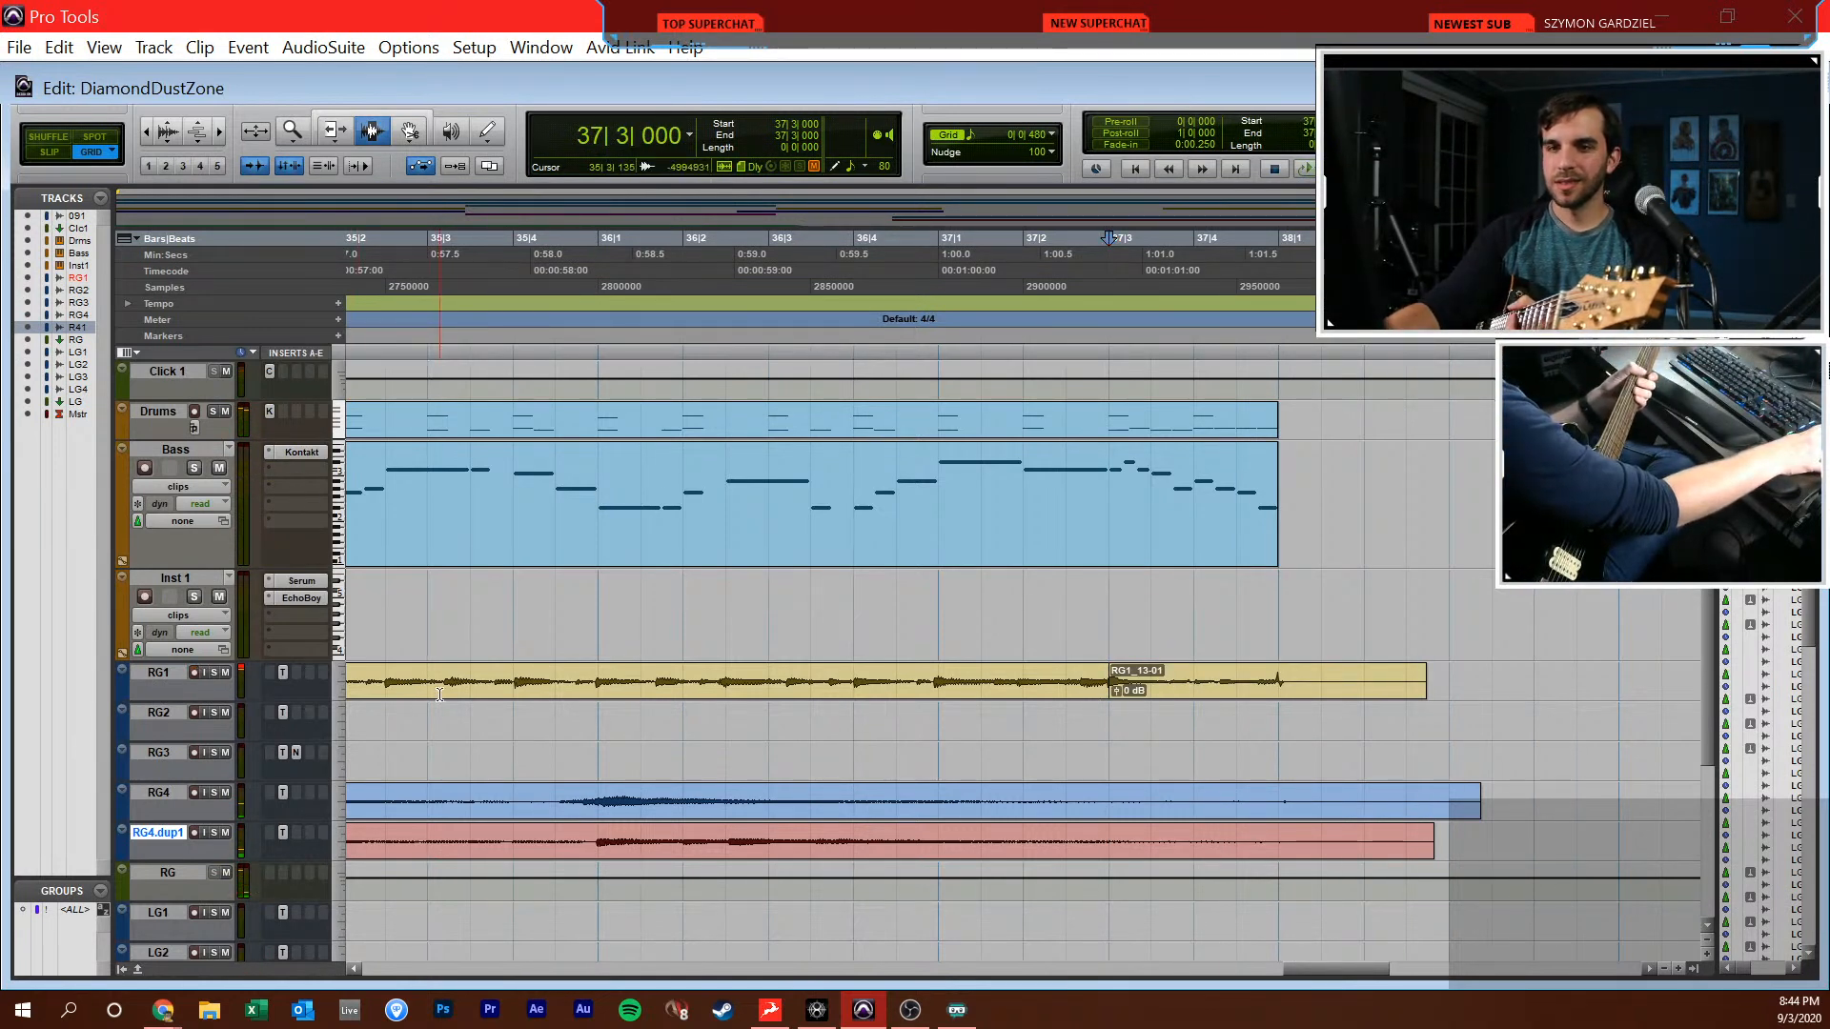
Arm RG2, record the doubled guitar take from 28|1|000 through the end of the section, and disarm the track
double_click(429, 684)
key(Down)
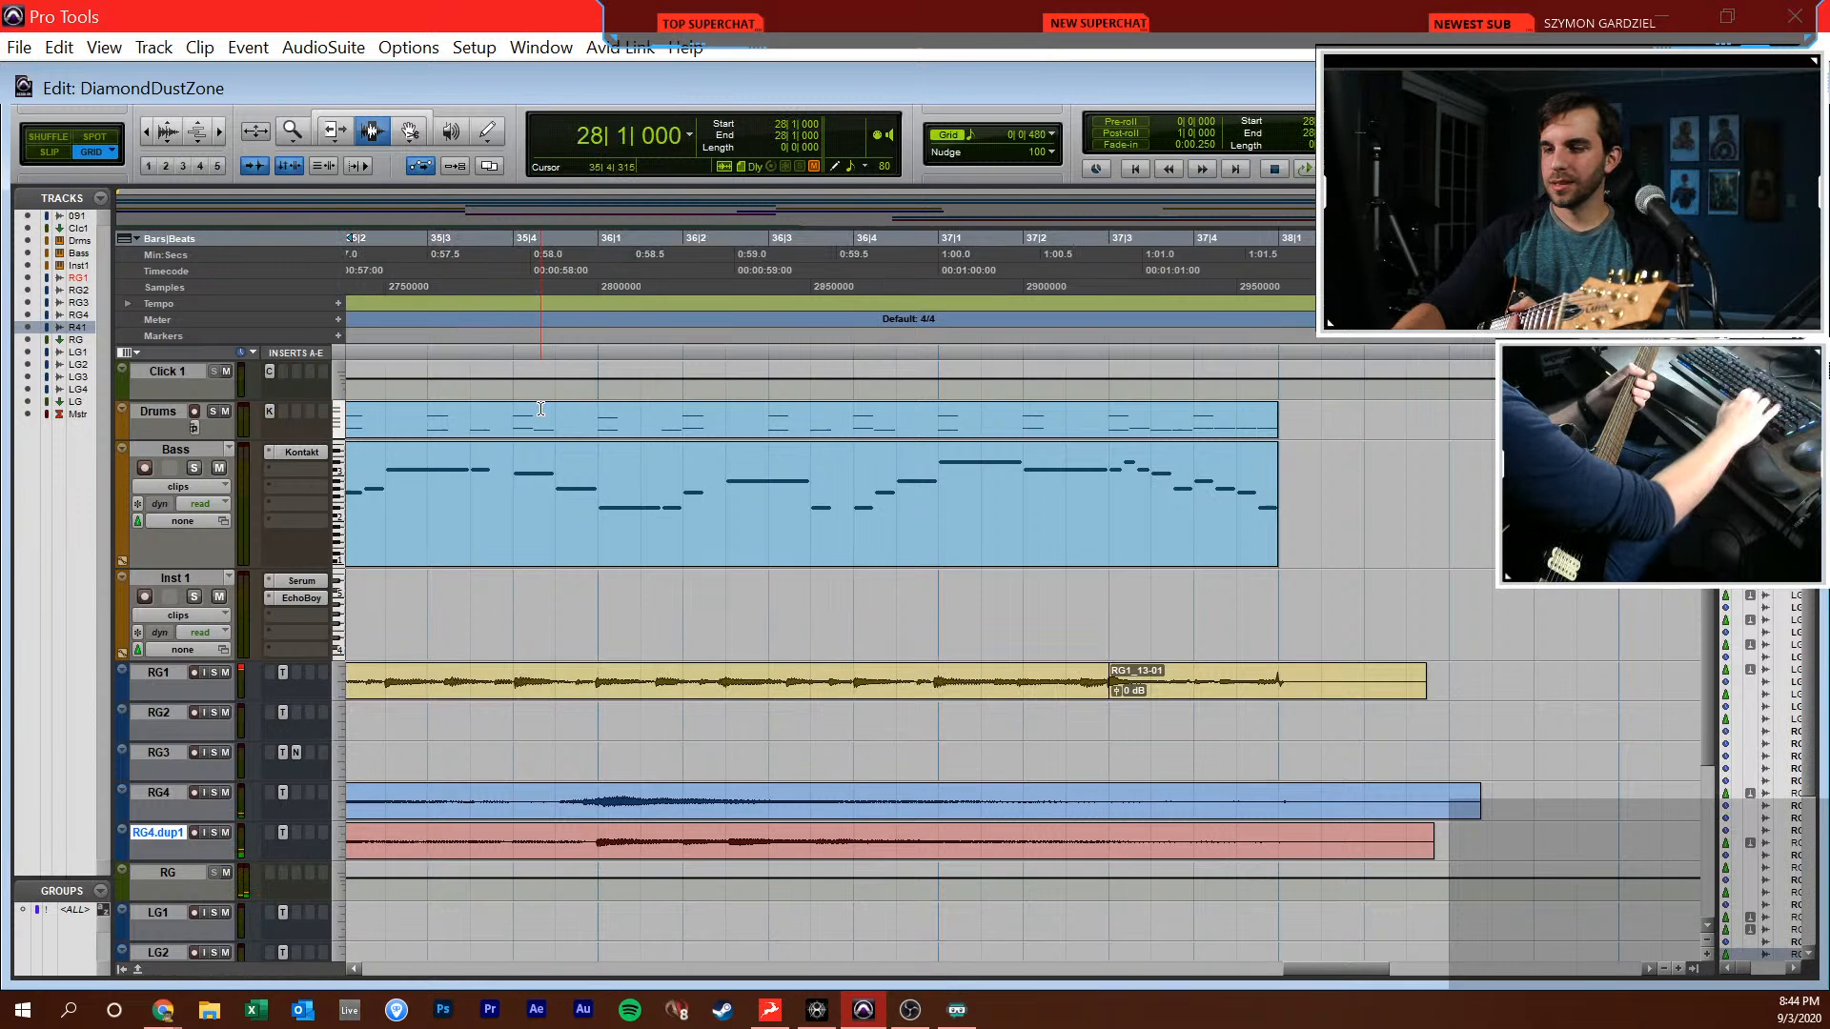
click(196, 712)
key(ctrl+space)
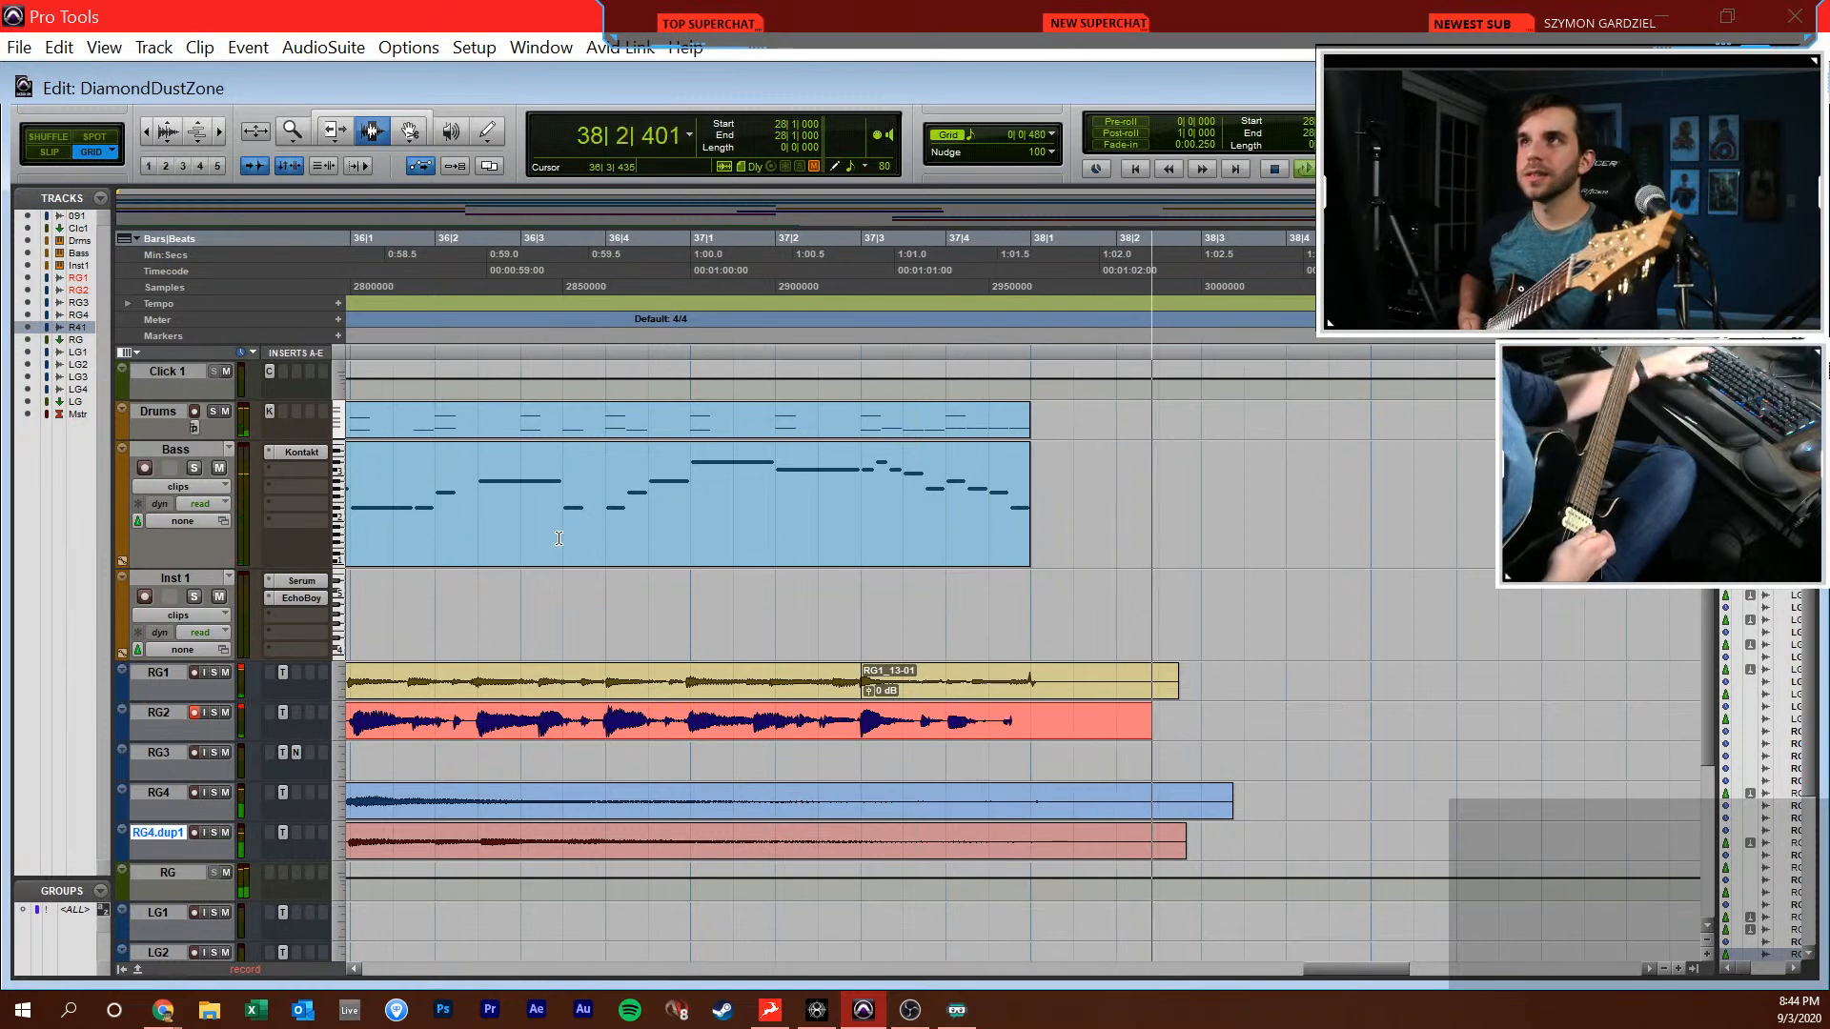
key(space)
click(194, 713)
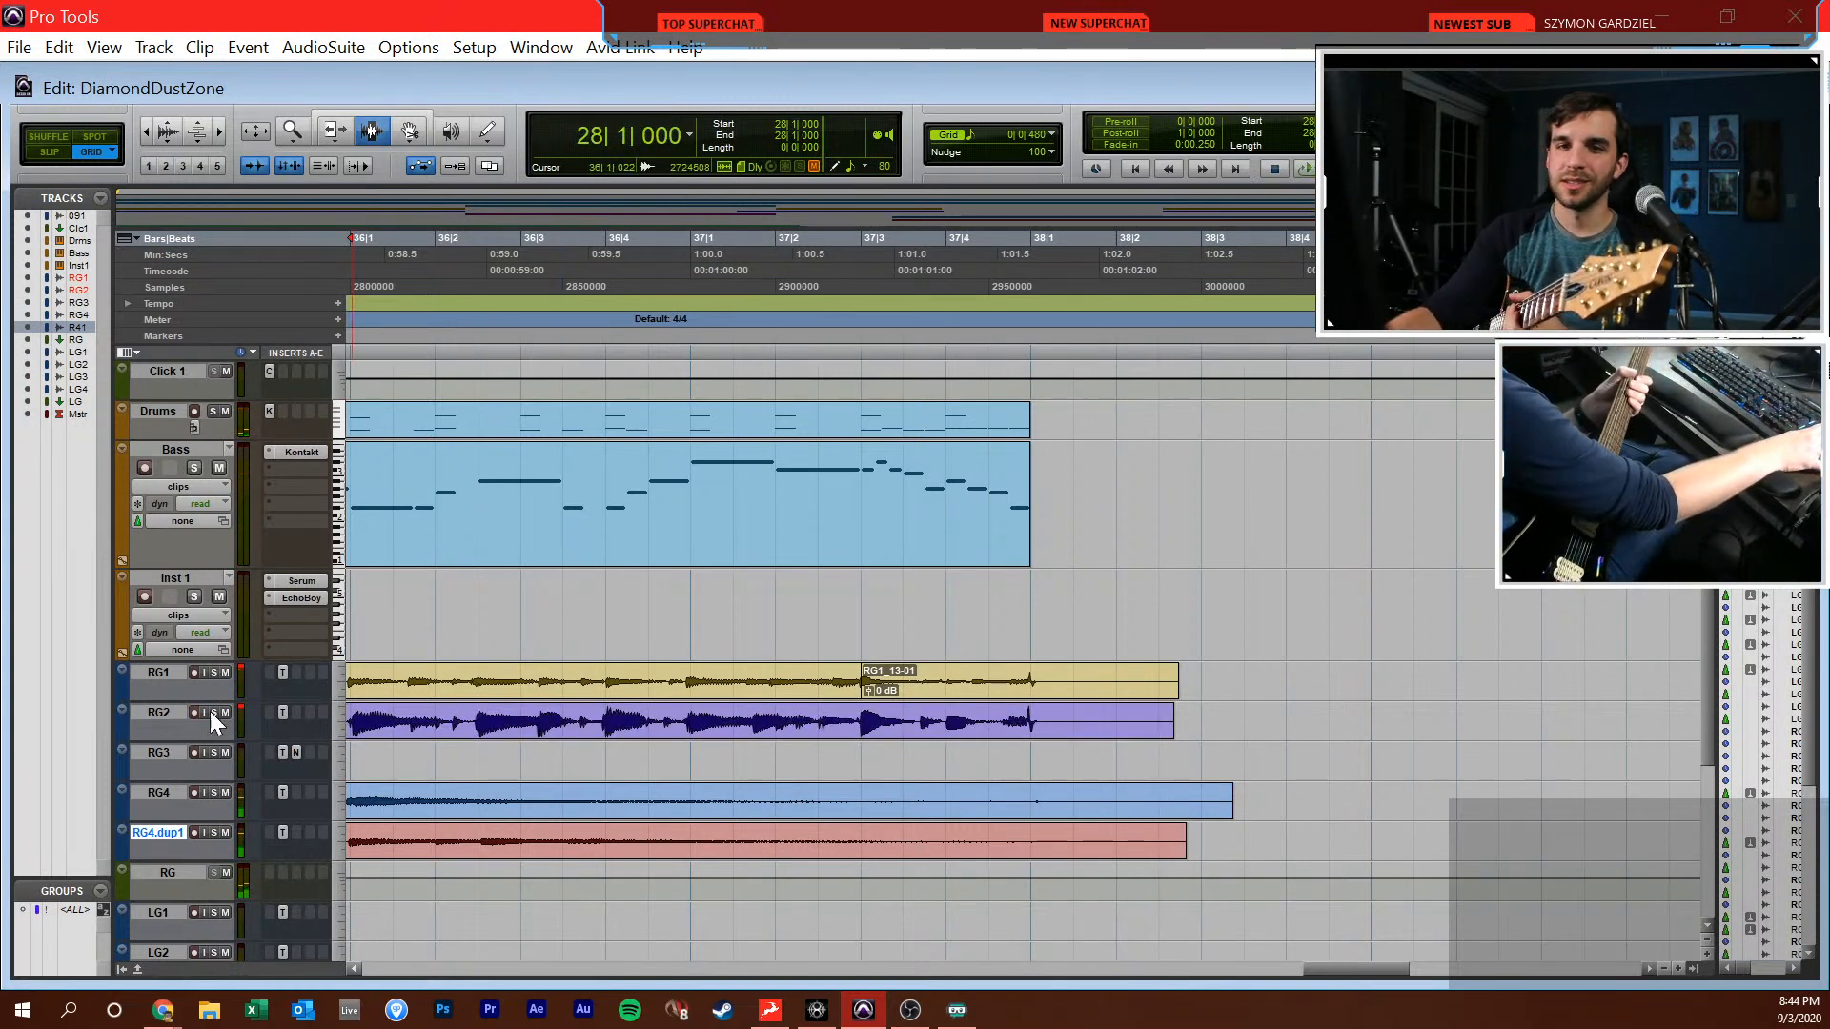
Trim the new RG1 and RG2 takes to start just before bar 30 and add fades at their starts and after bar 38
key(r)
key(r)
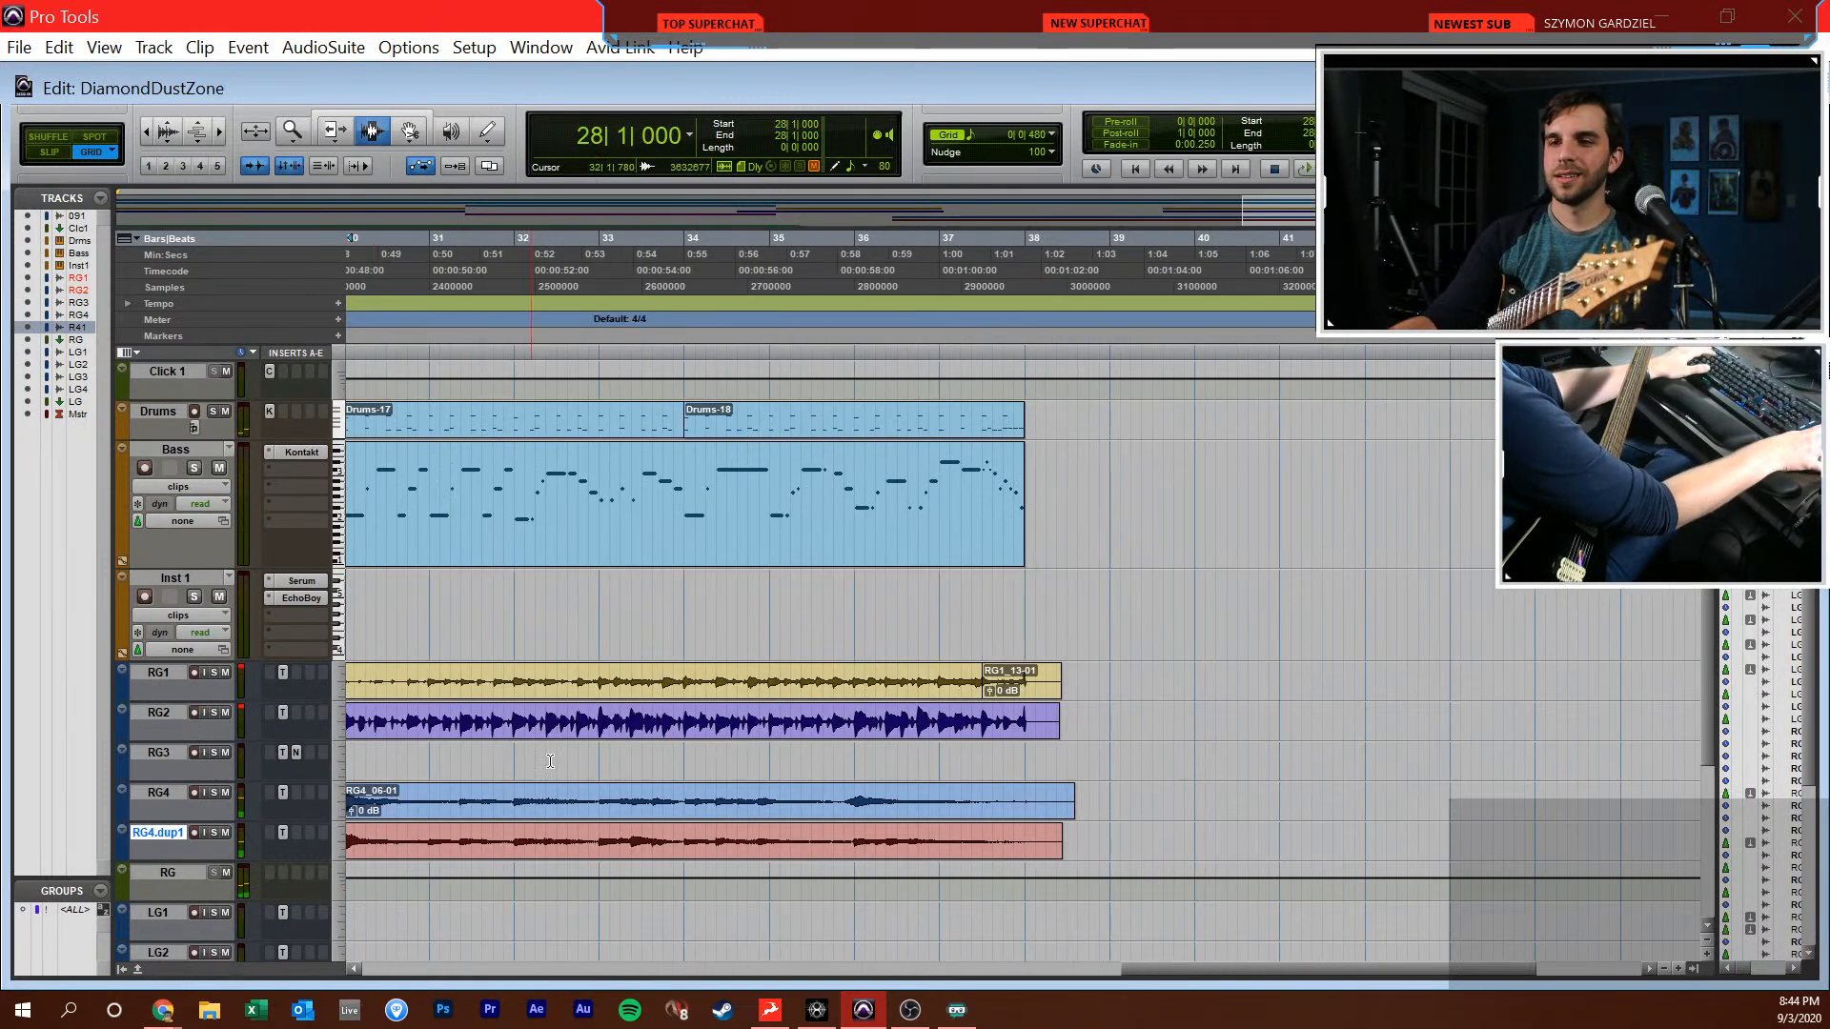
scroll(487, 755, left, 4)
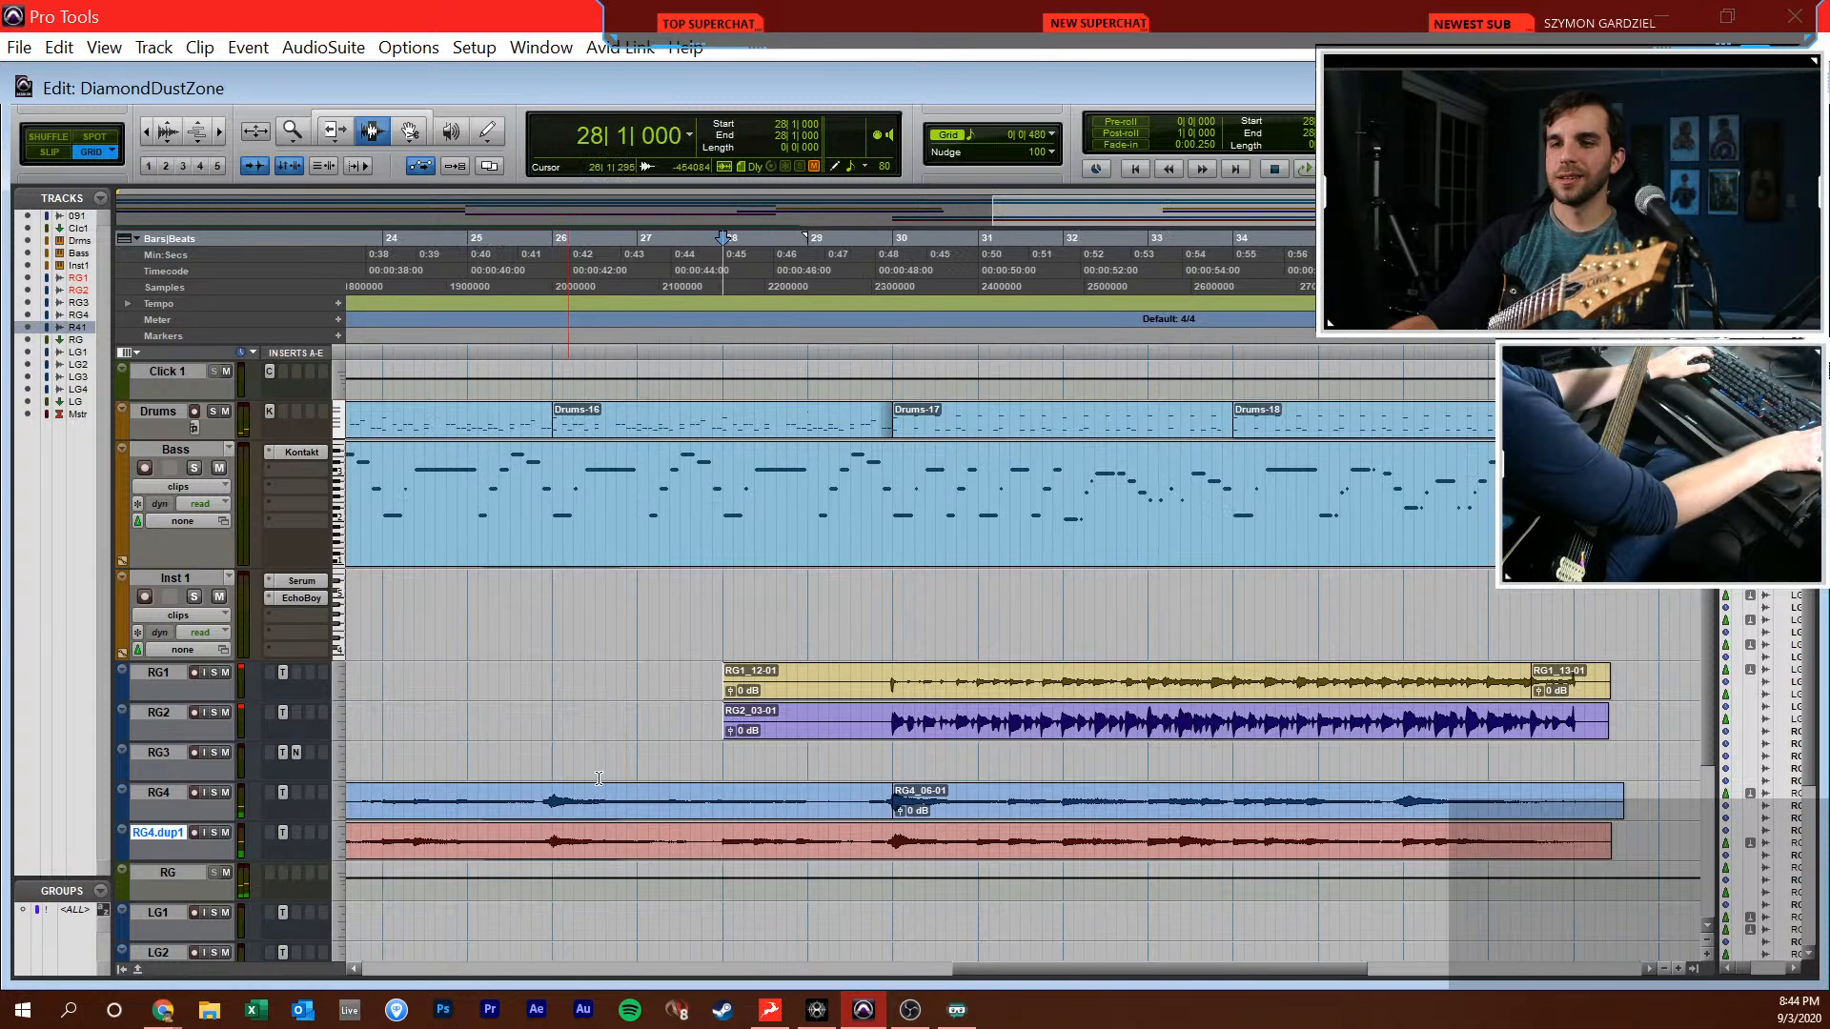
click(885, 686)
click(886, 713)
drag(888, 677, 893, 678)
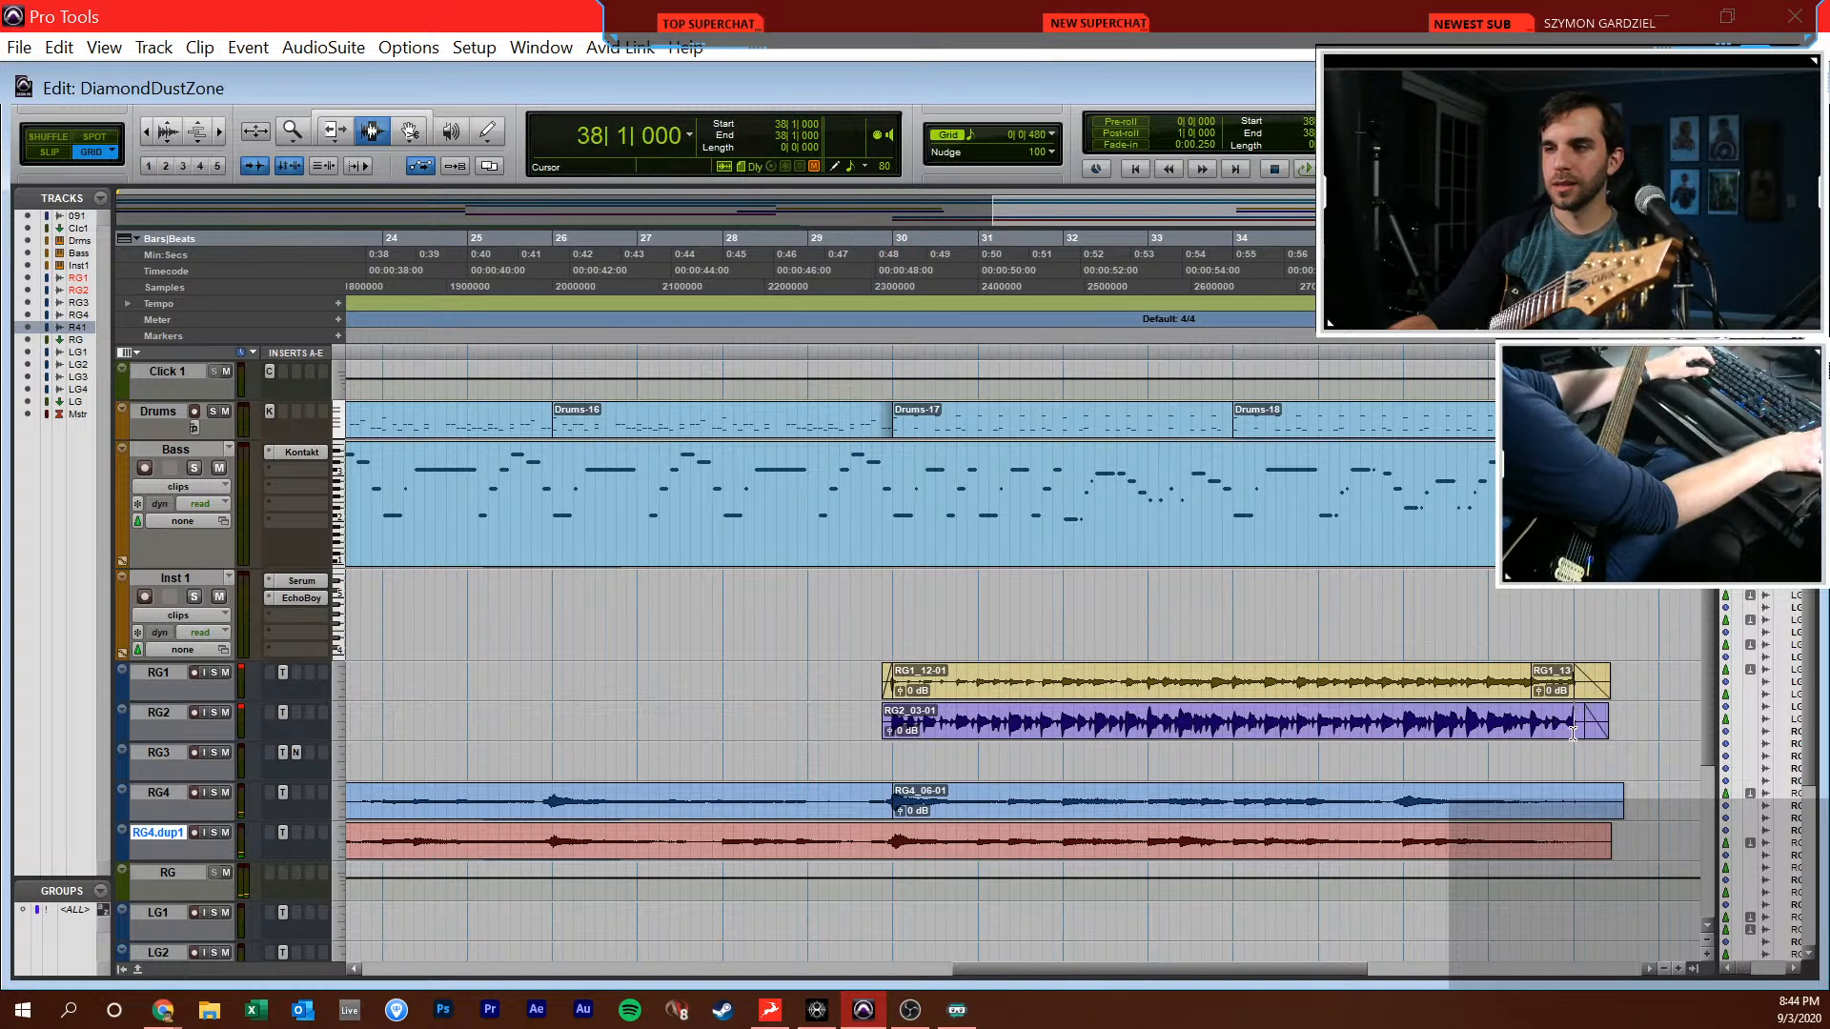
Play back the arrangement from bar 21 to review the section with the newly recorded guitars
key(r)
scroll(1211, 686, left, 5)
click(781, 697)
click(981, 371)
key(space)
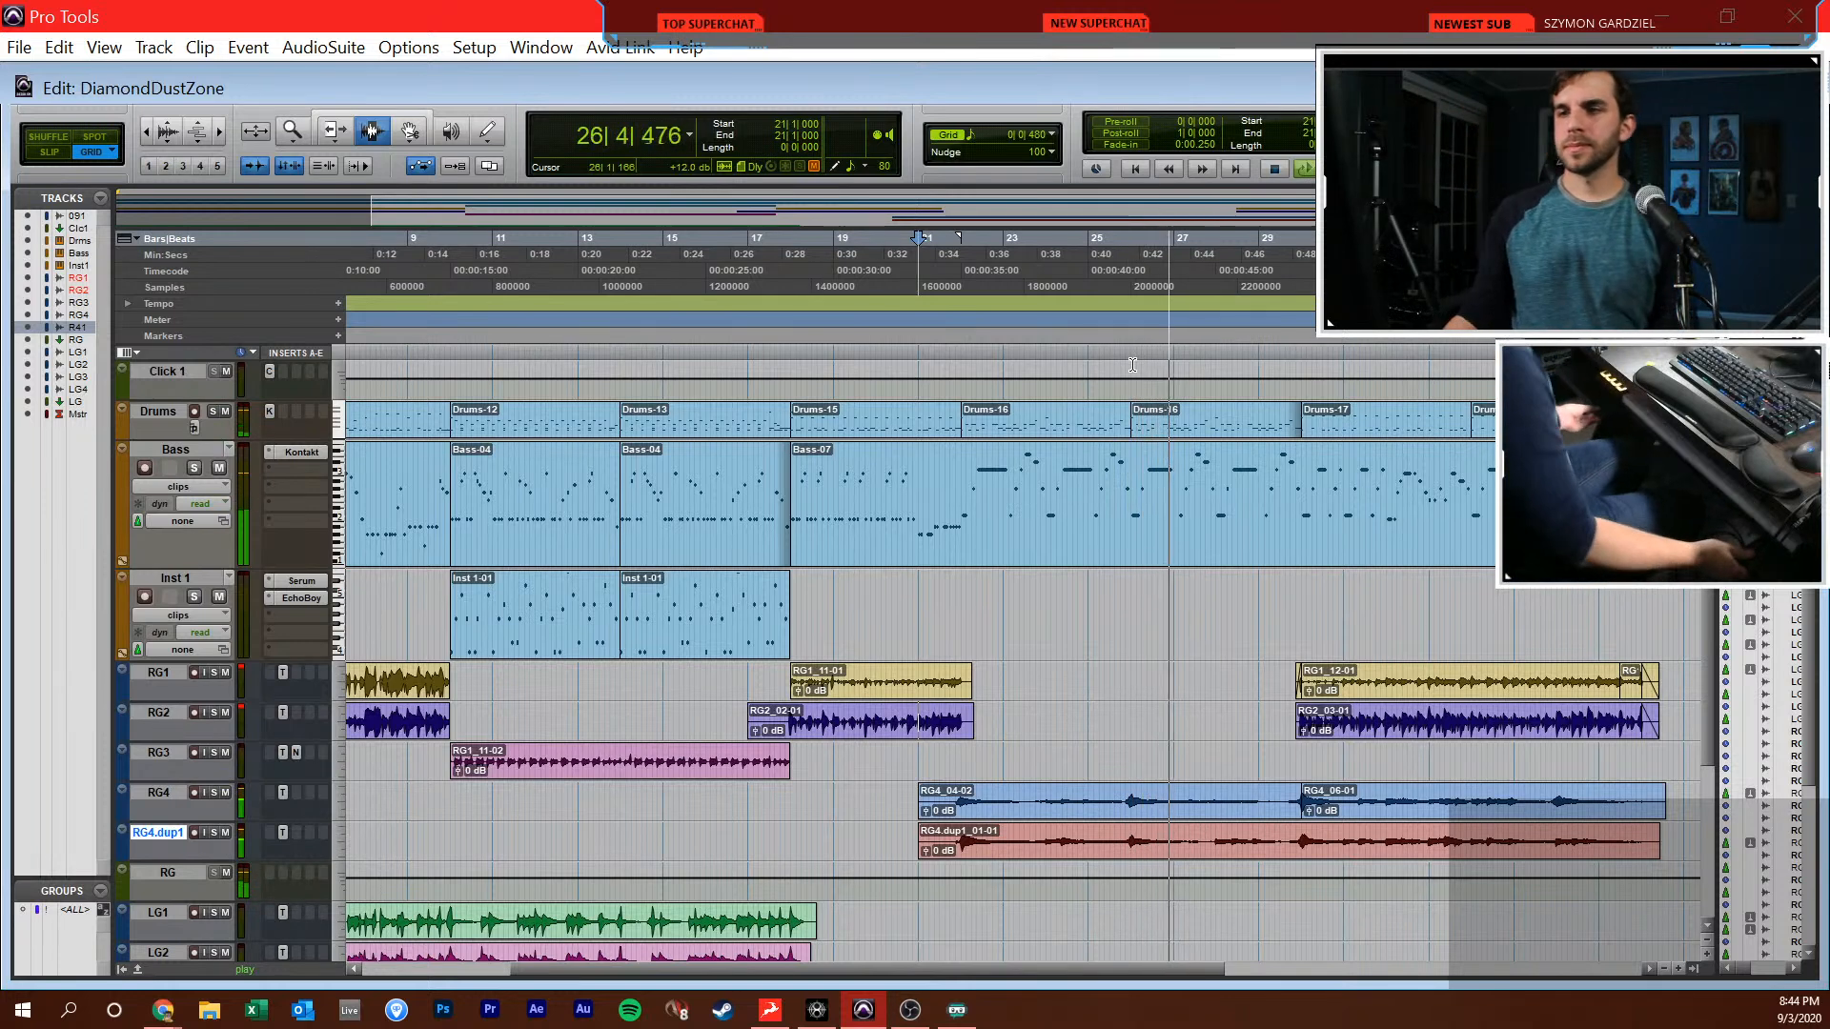
scroll(1132, 365, down, 5)
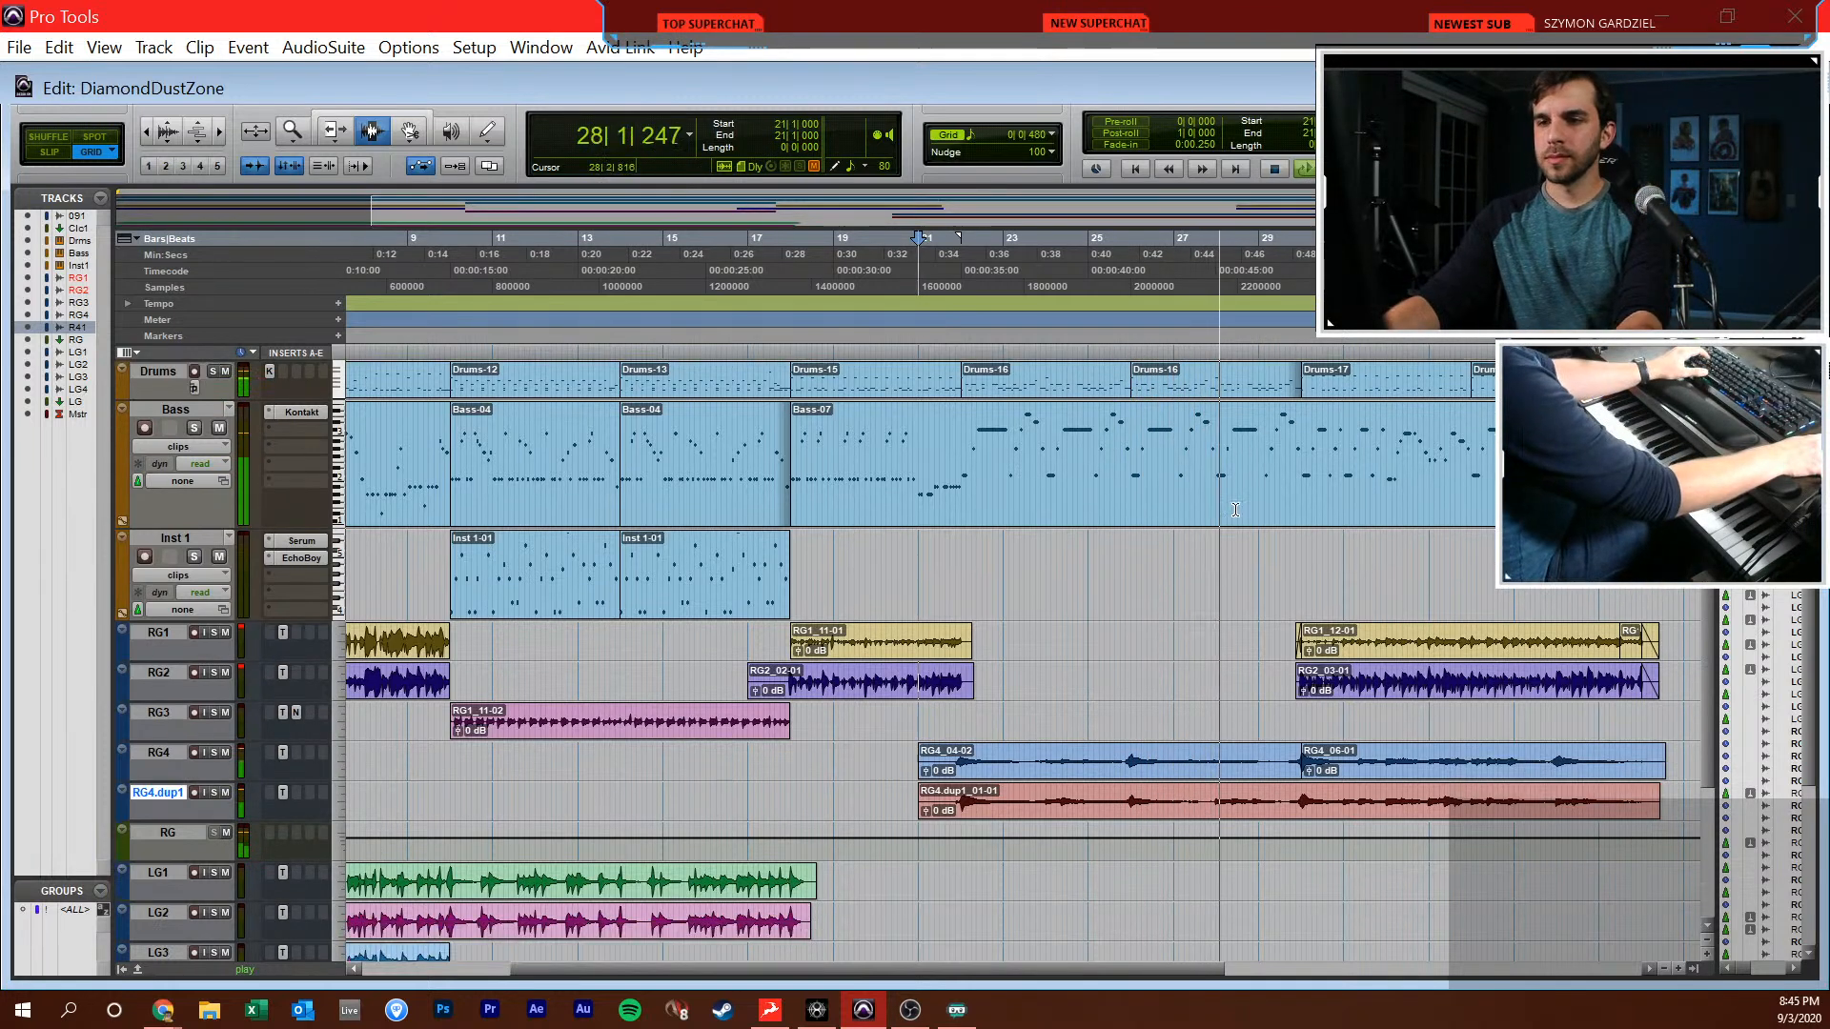
click(984, 589)
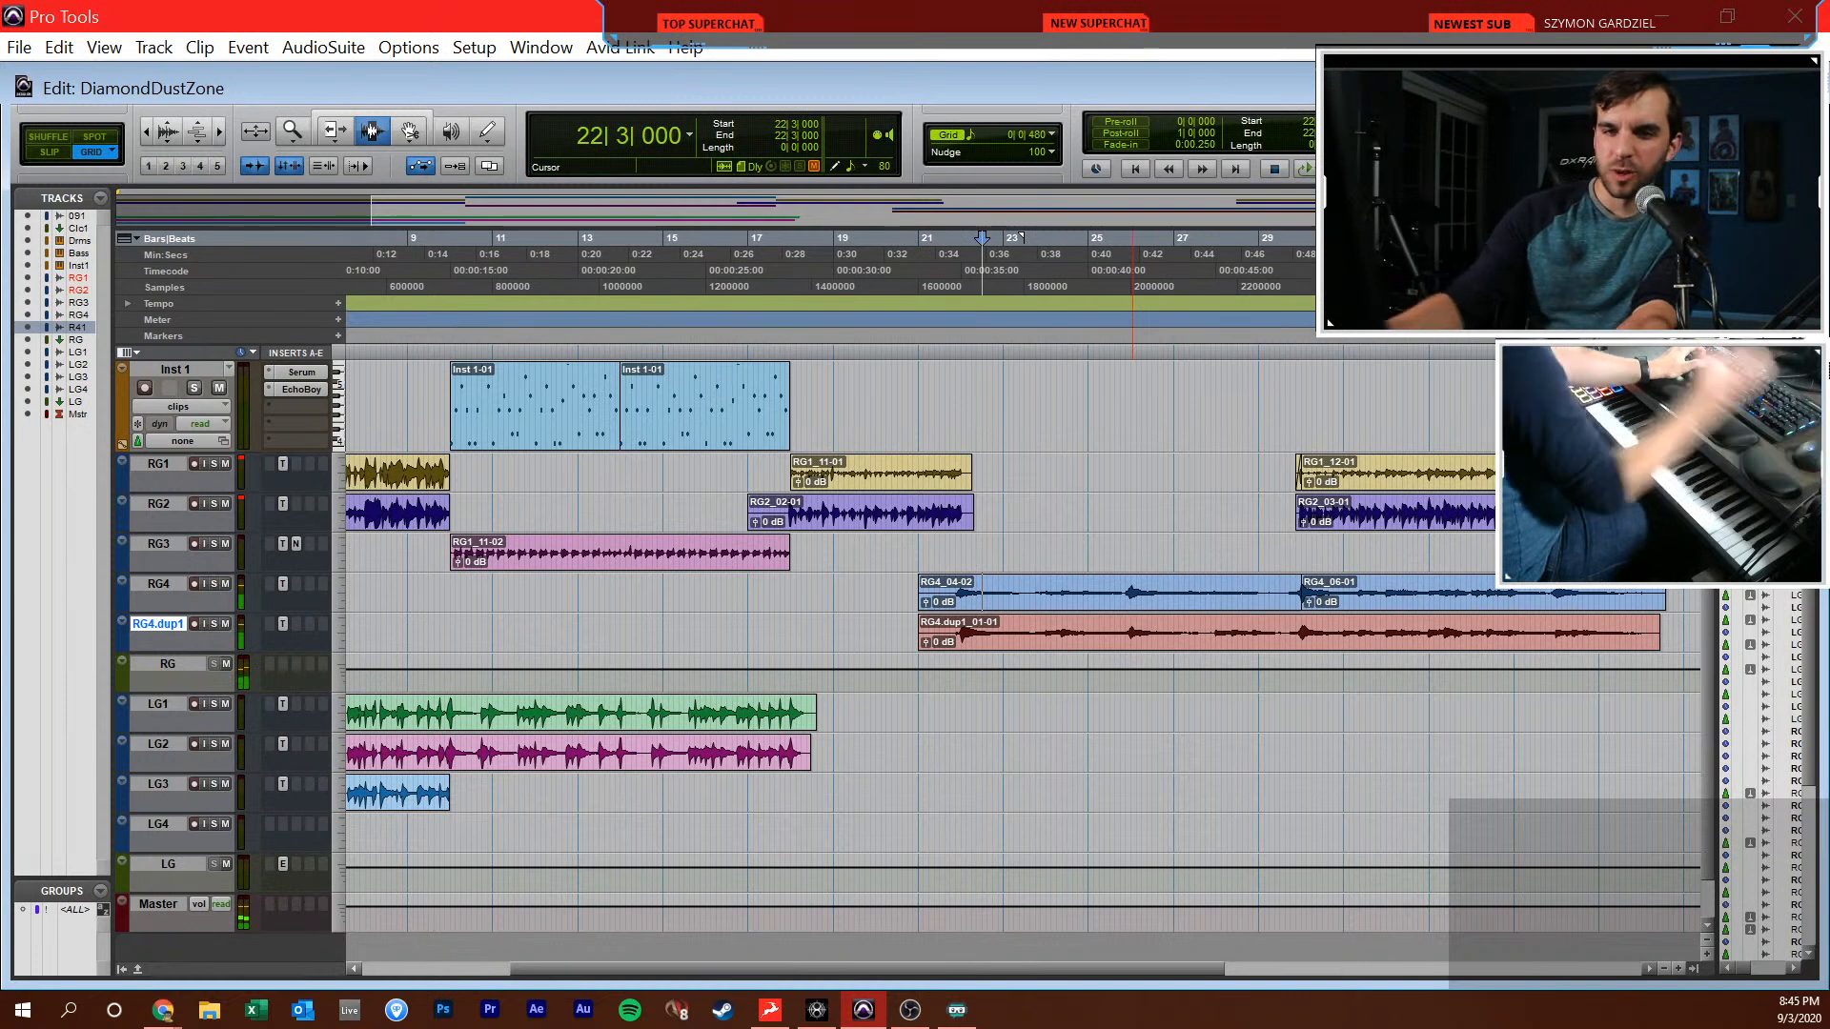
click(955, 732)
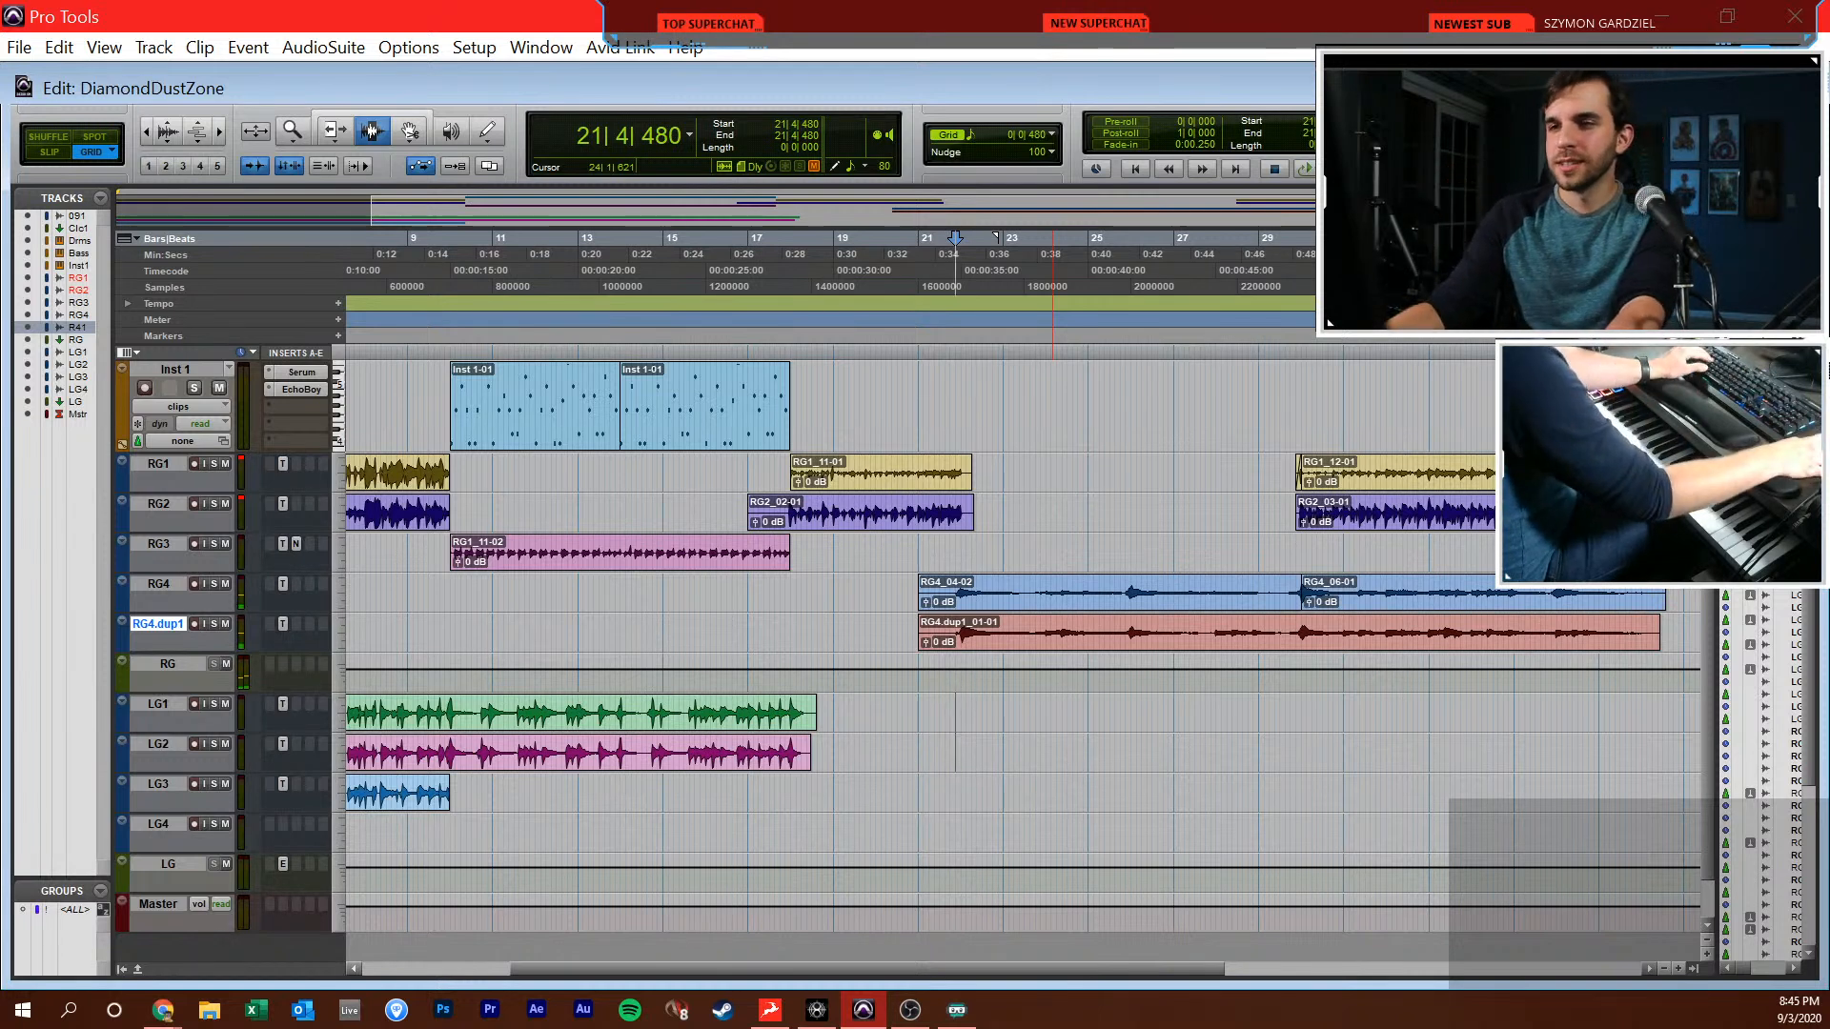
Add an instrument track directly below the RG track and insert the Serum synth on it
click(177, 667)
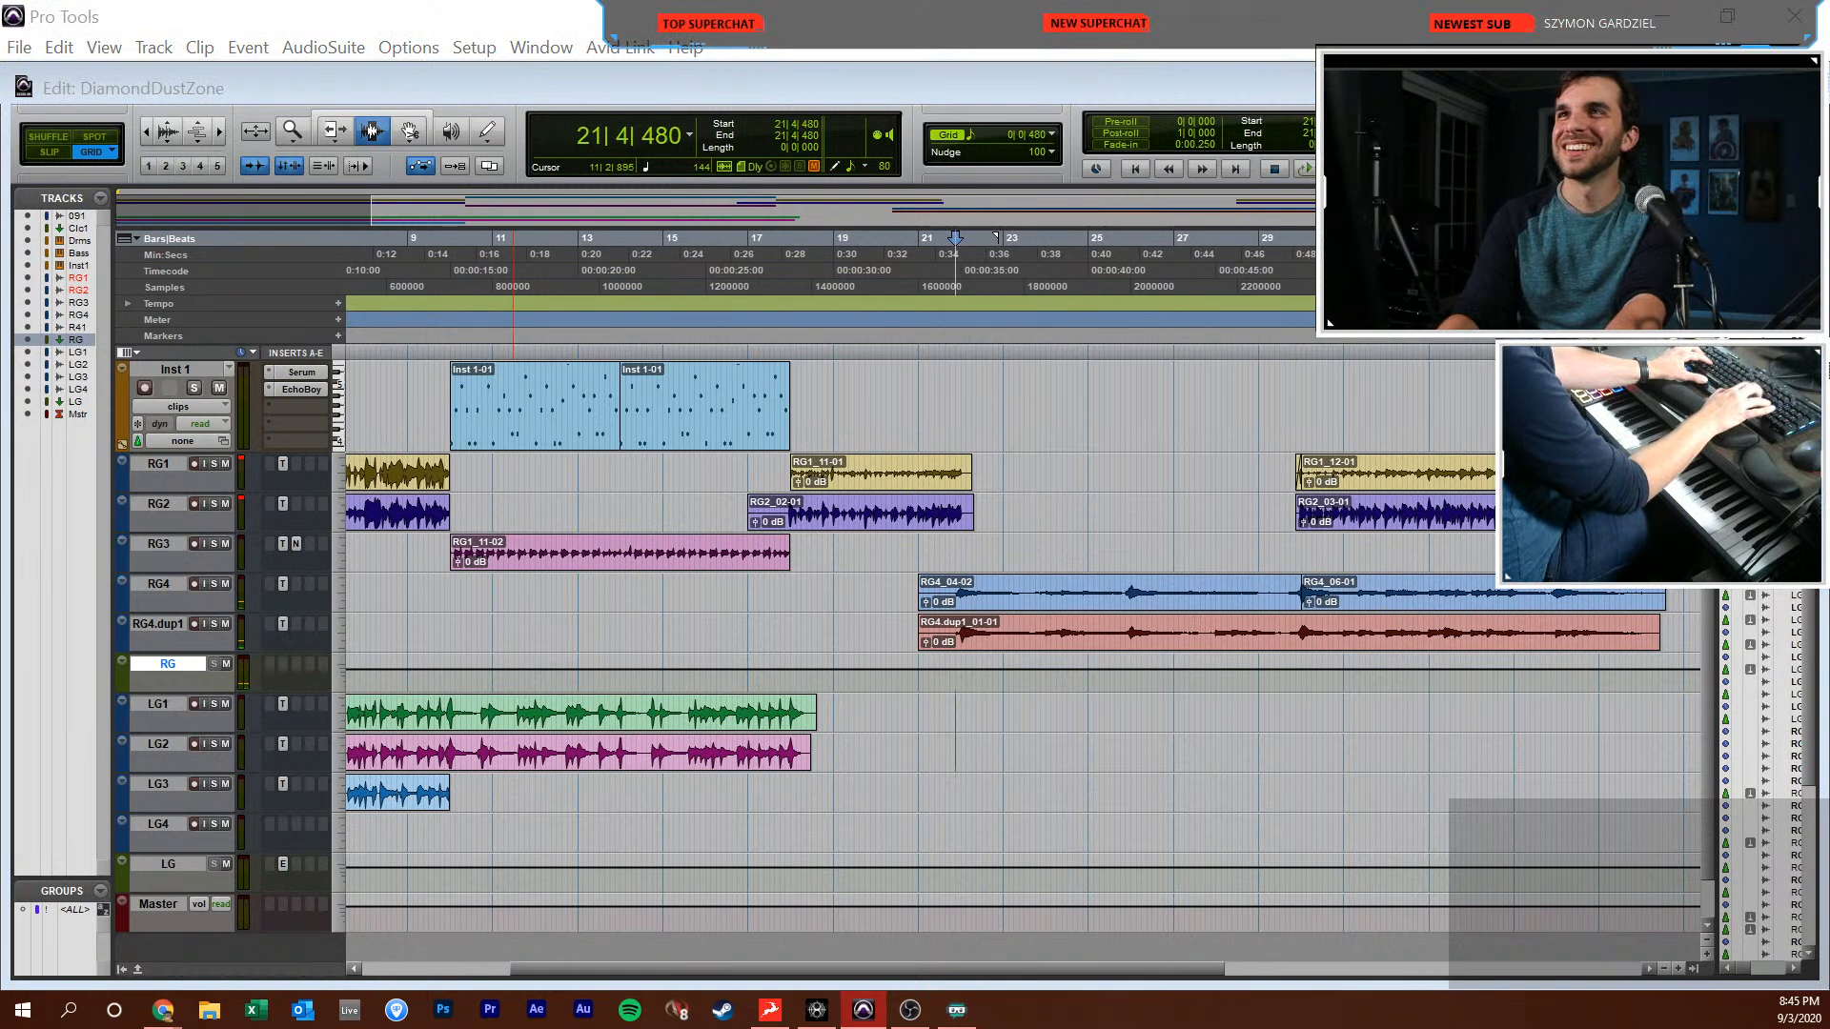
key(Return)
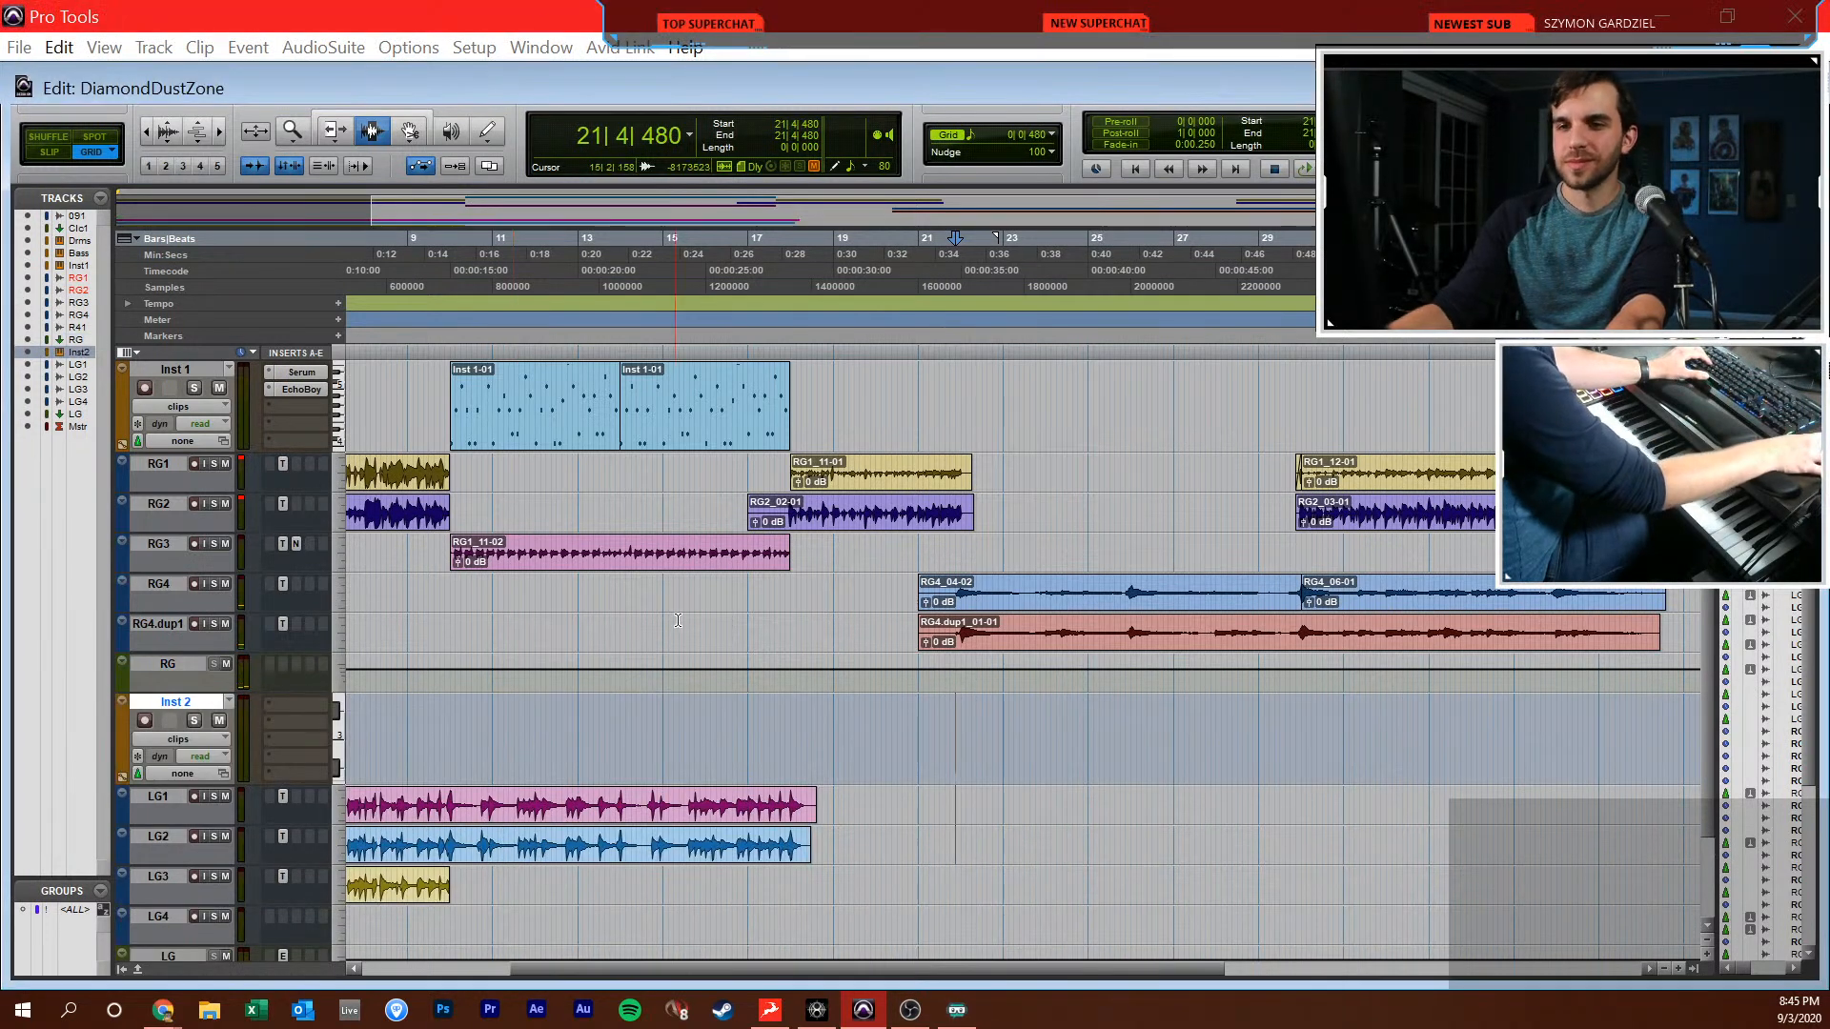
click(293, 712)
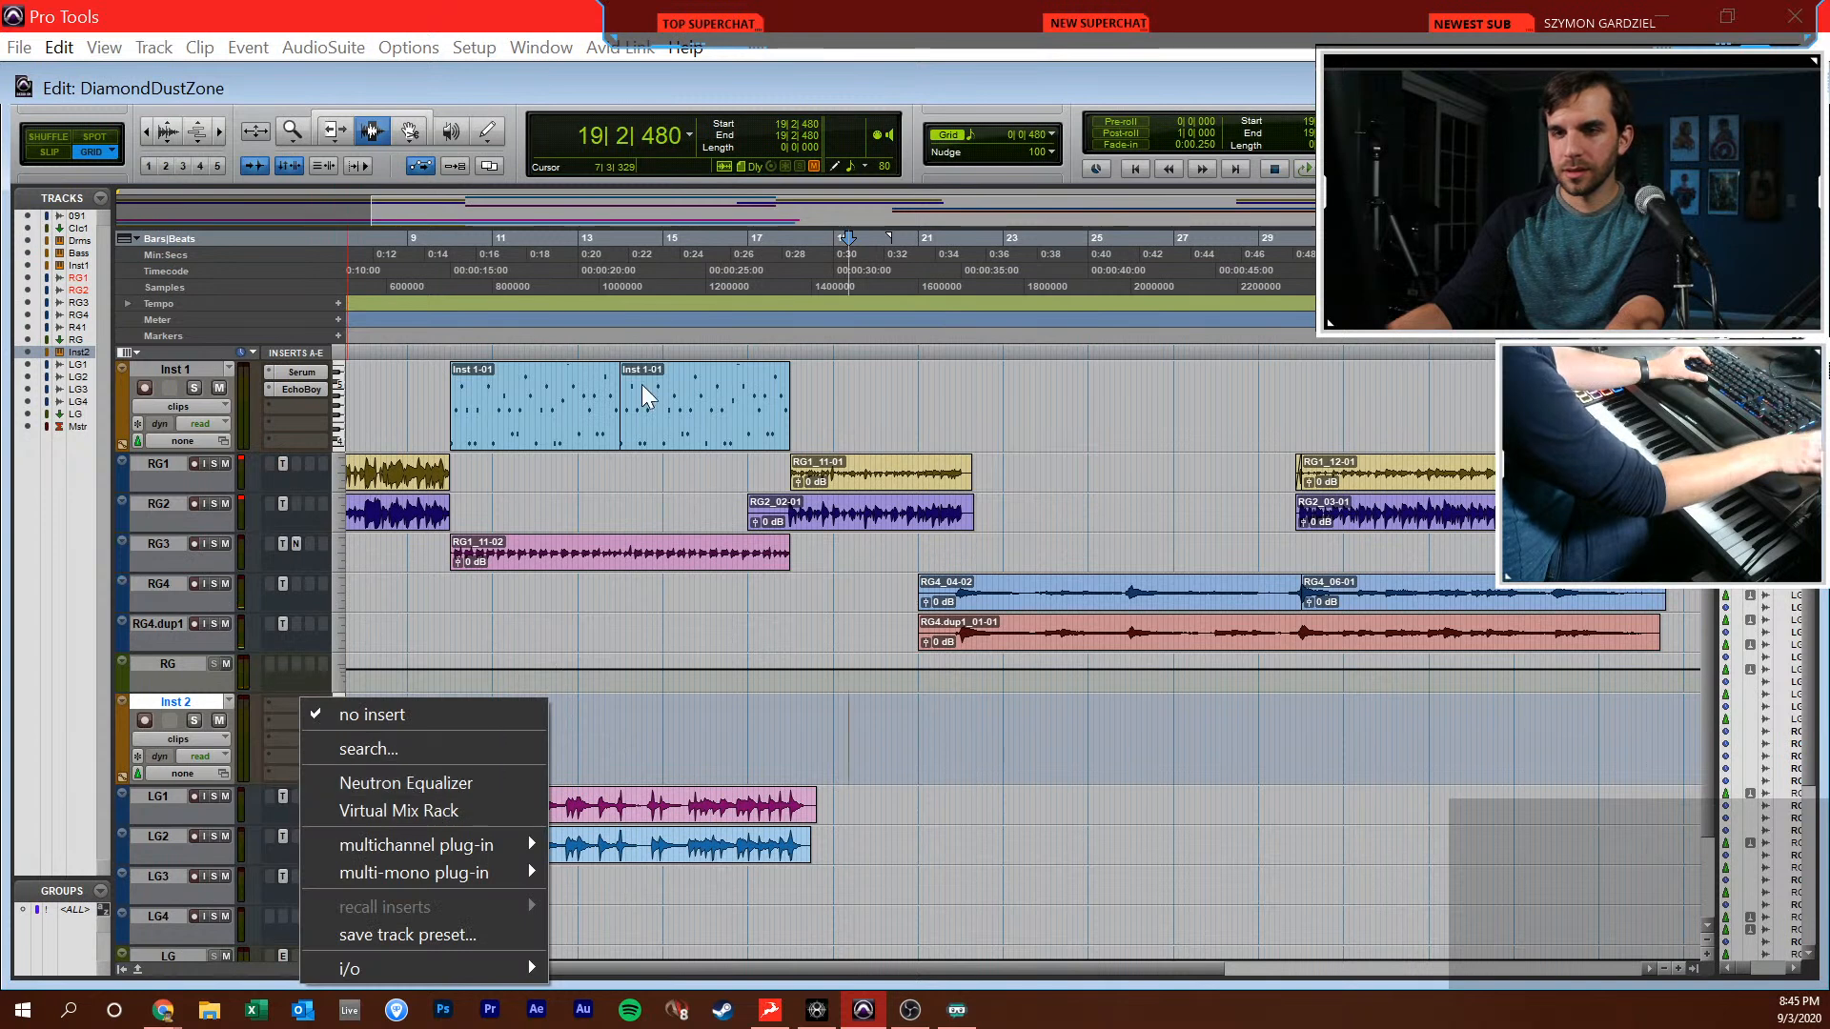
key(Down)
key(Down)
key(Down)
text(serum)
key(Return)
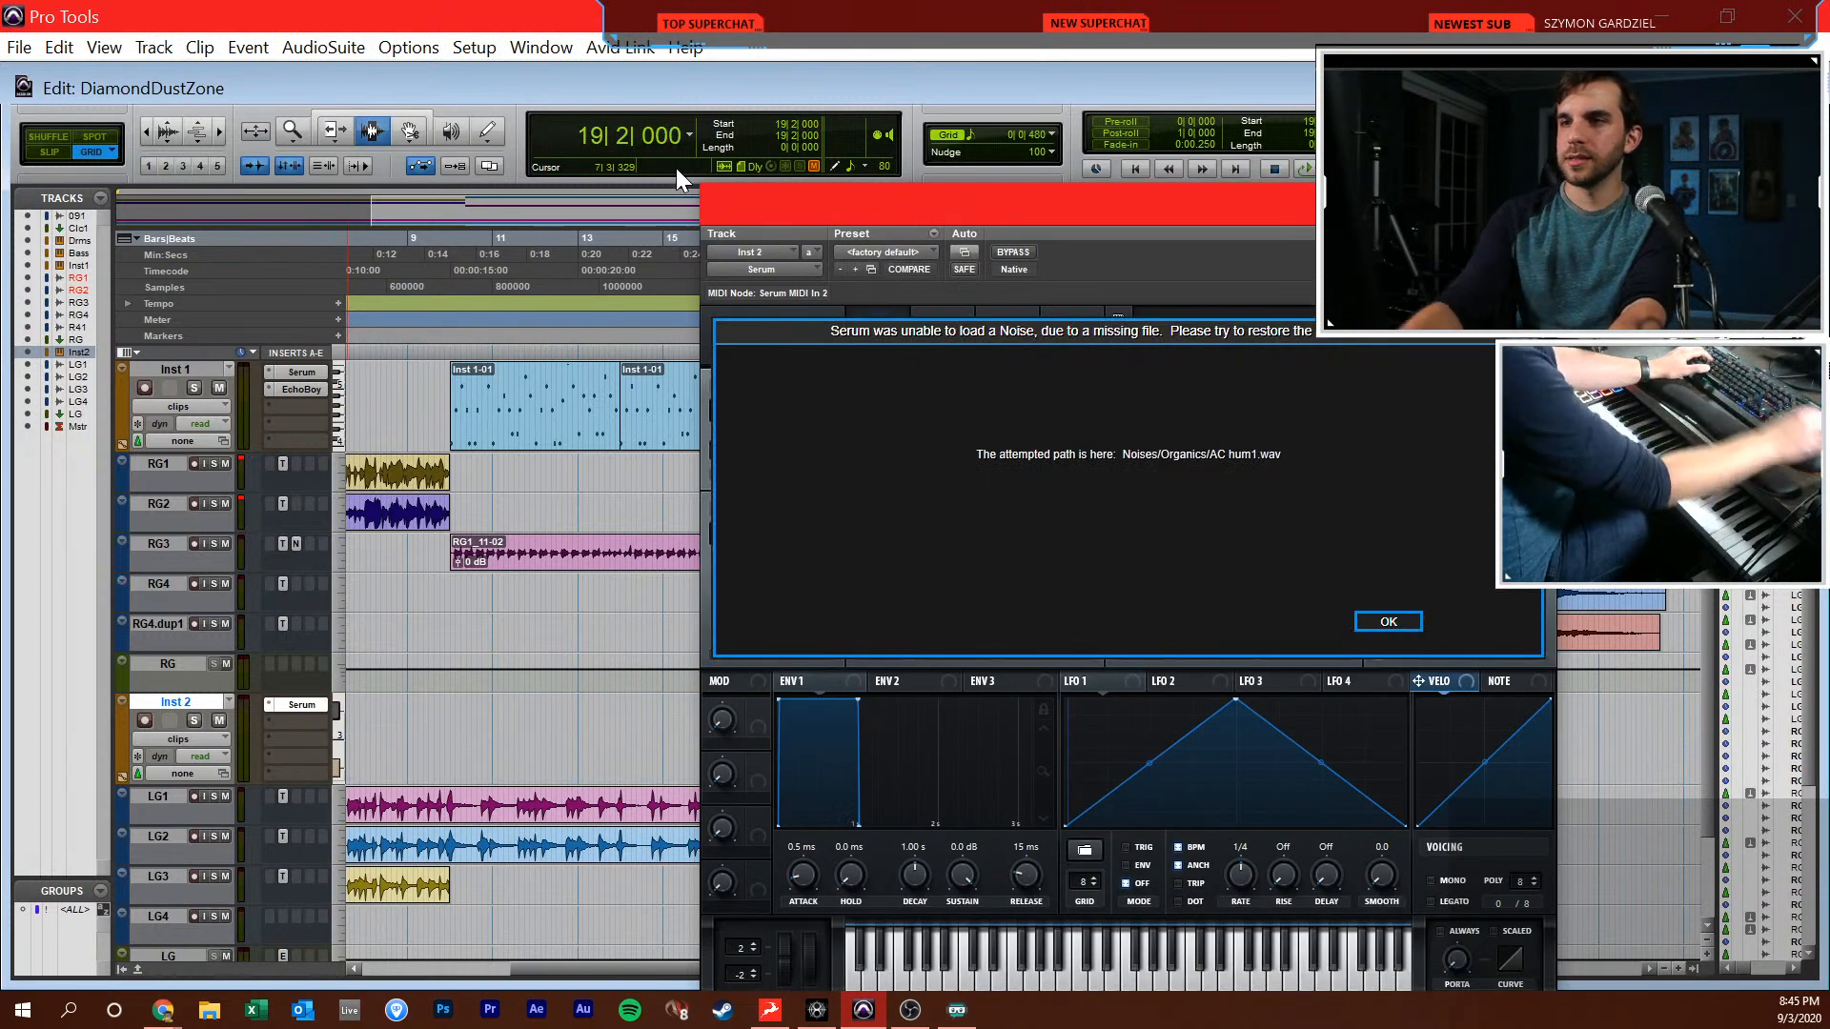
click(1388, 622)
drag(1104, 219, 953, 79)
Set Serum's oscillator A to 9 unison voices and envelope 1 to a 245 ms attack and 876 ms release
drag(742, 441, 724, 301)
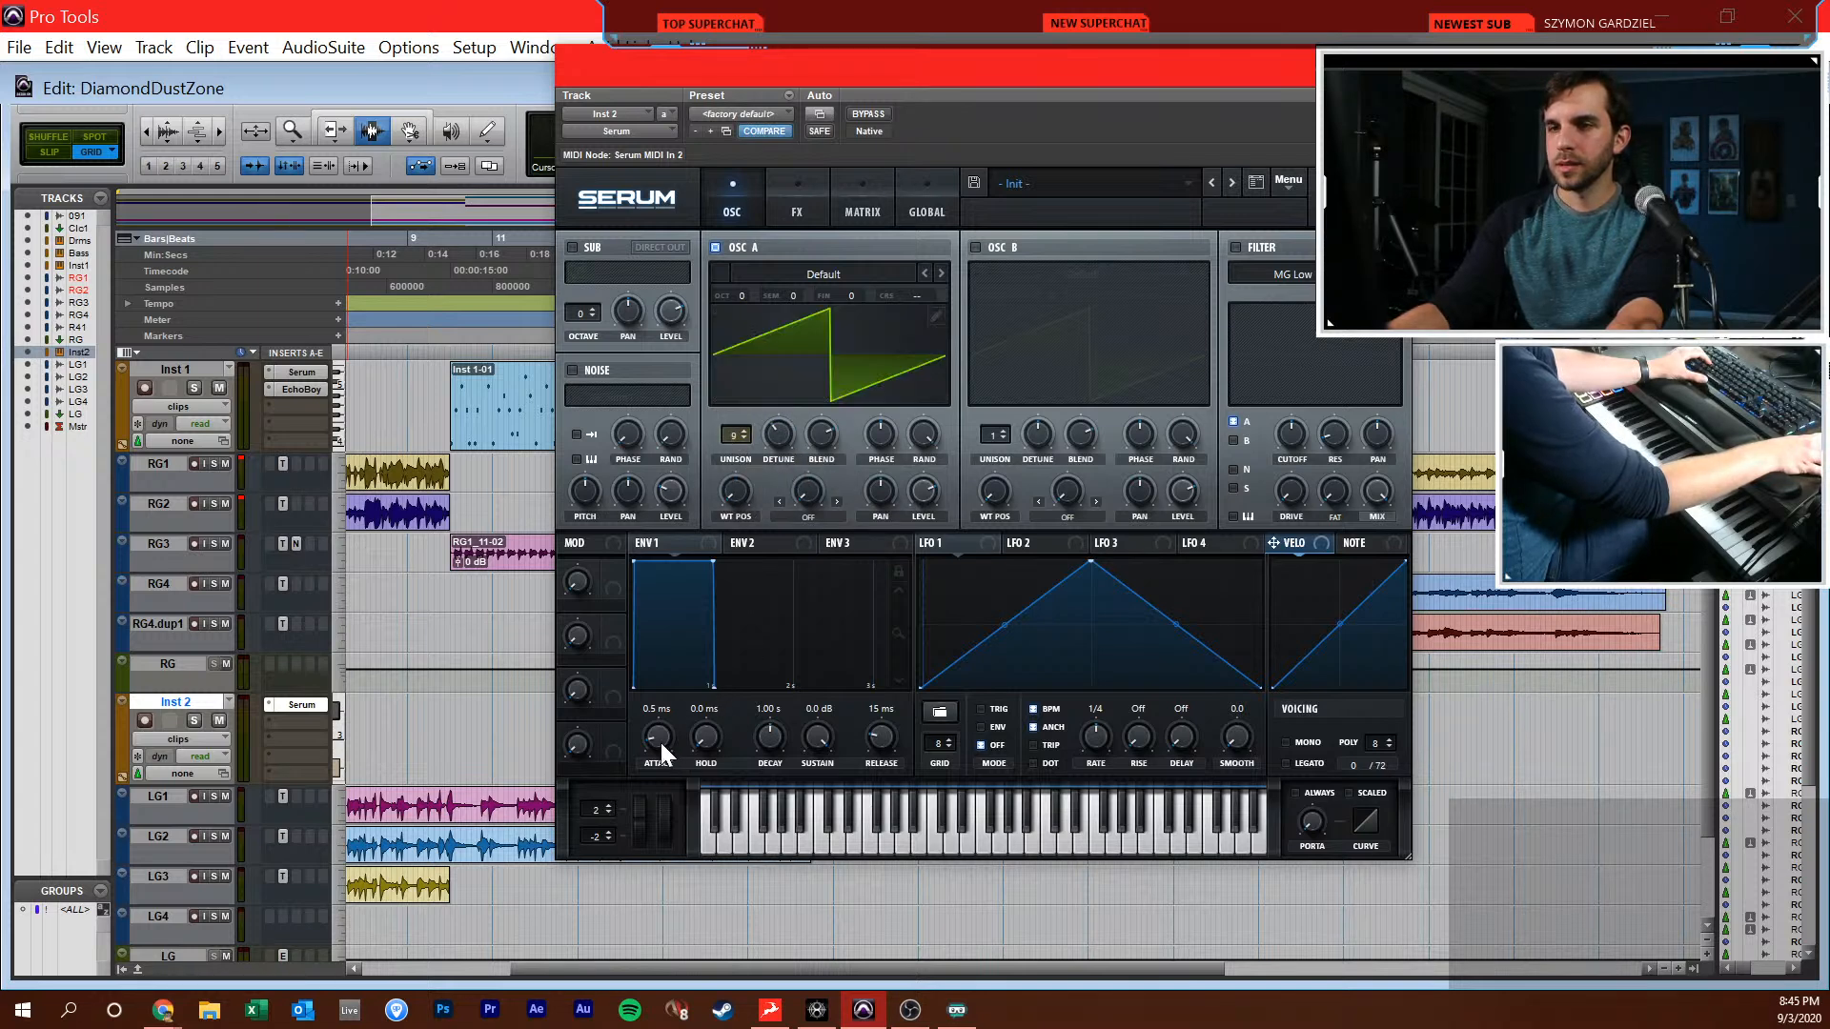
drag(649, 705, 661, 677)
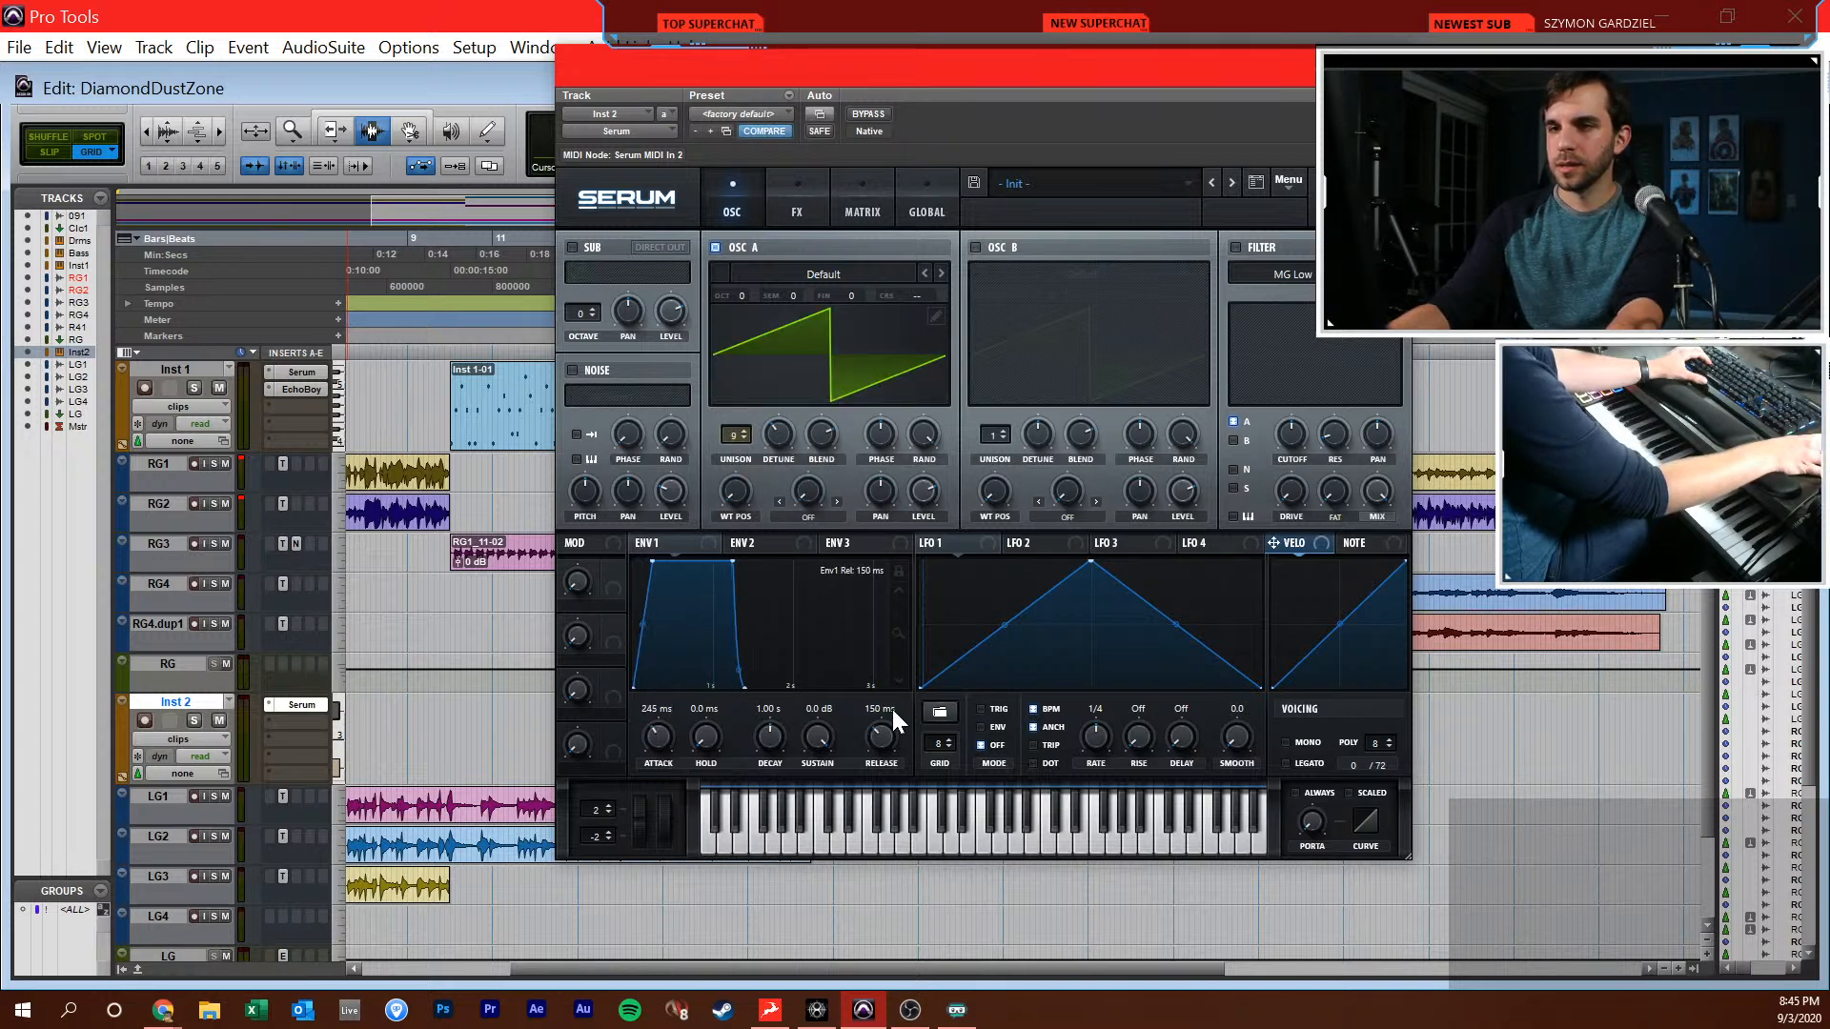
click(278, 722)
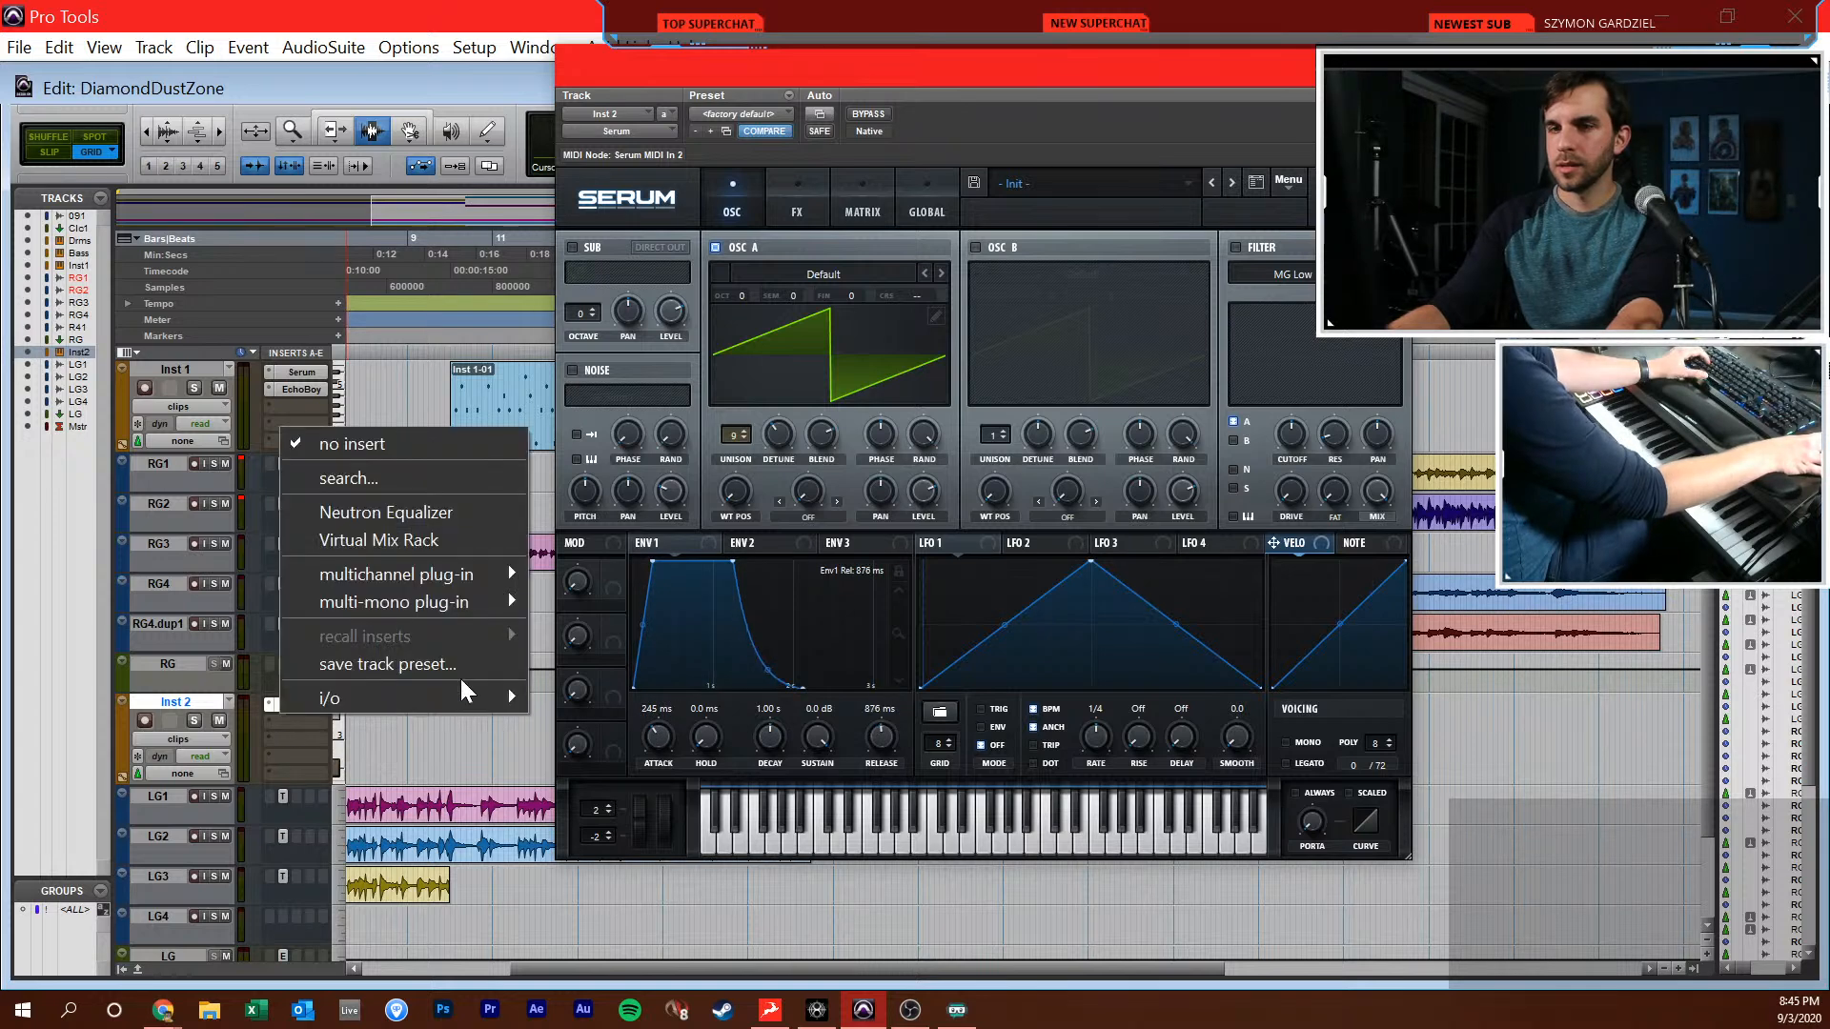
Enable Serum's reverb effect, set its decay to about 7.5 s and adjust its mix amount
click(789, 205)
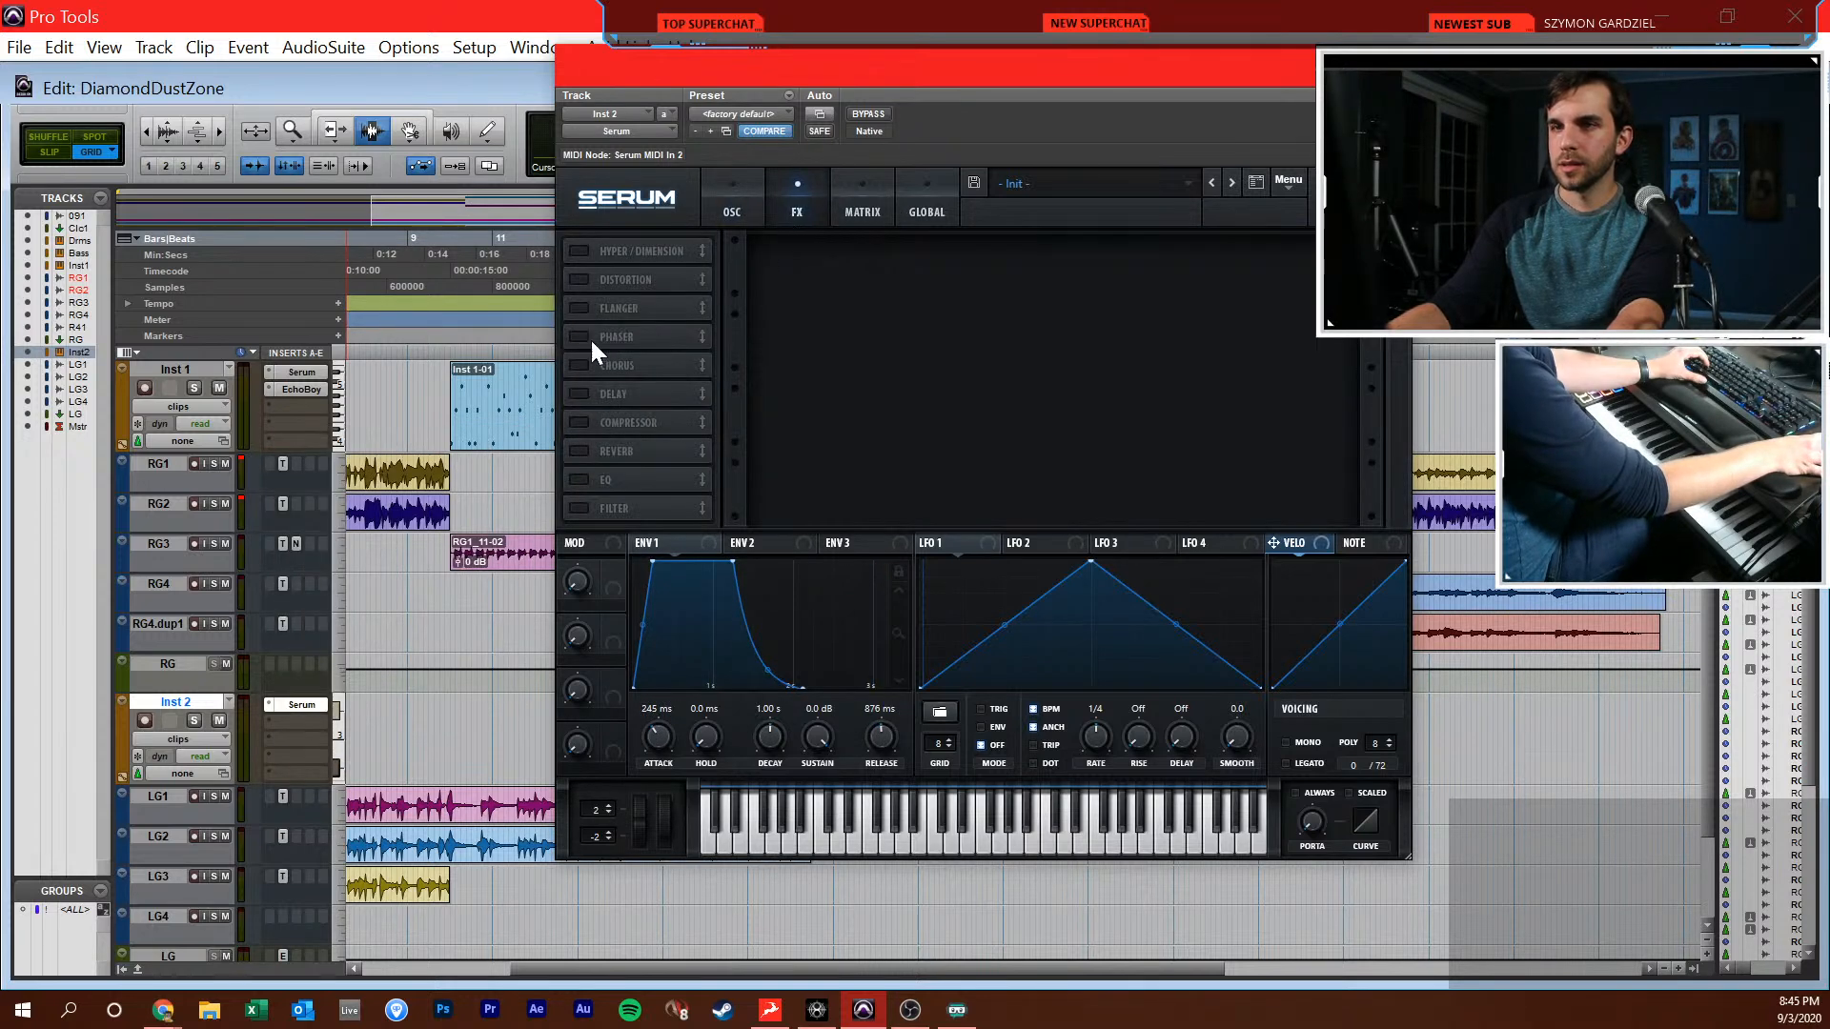
click(583, 459)
drag(975, 256, 982, 227)
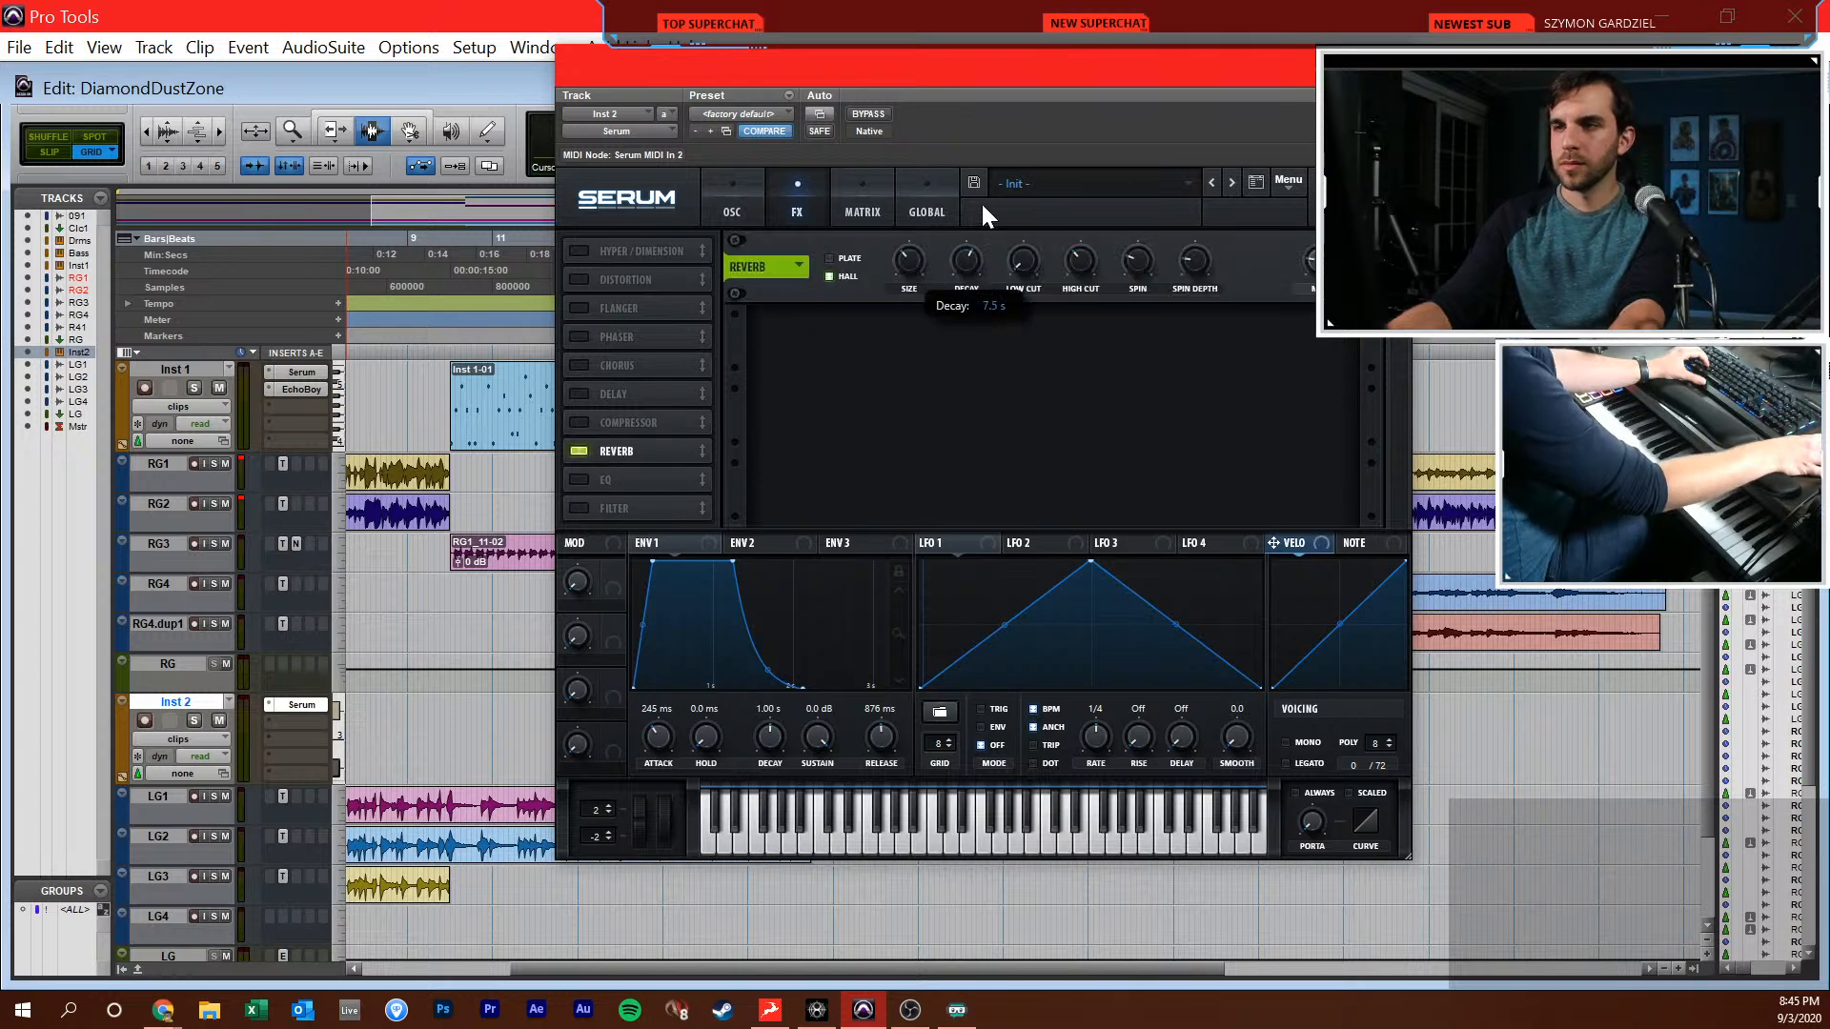
drag(1323, 263, 1323, 259)
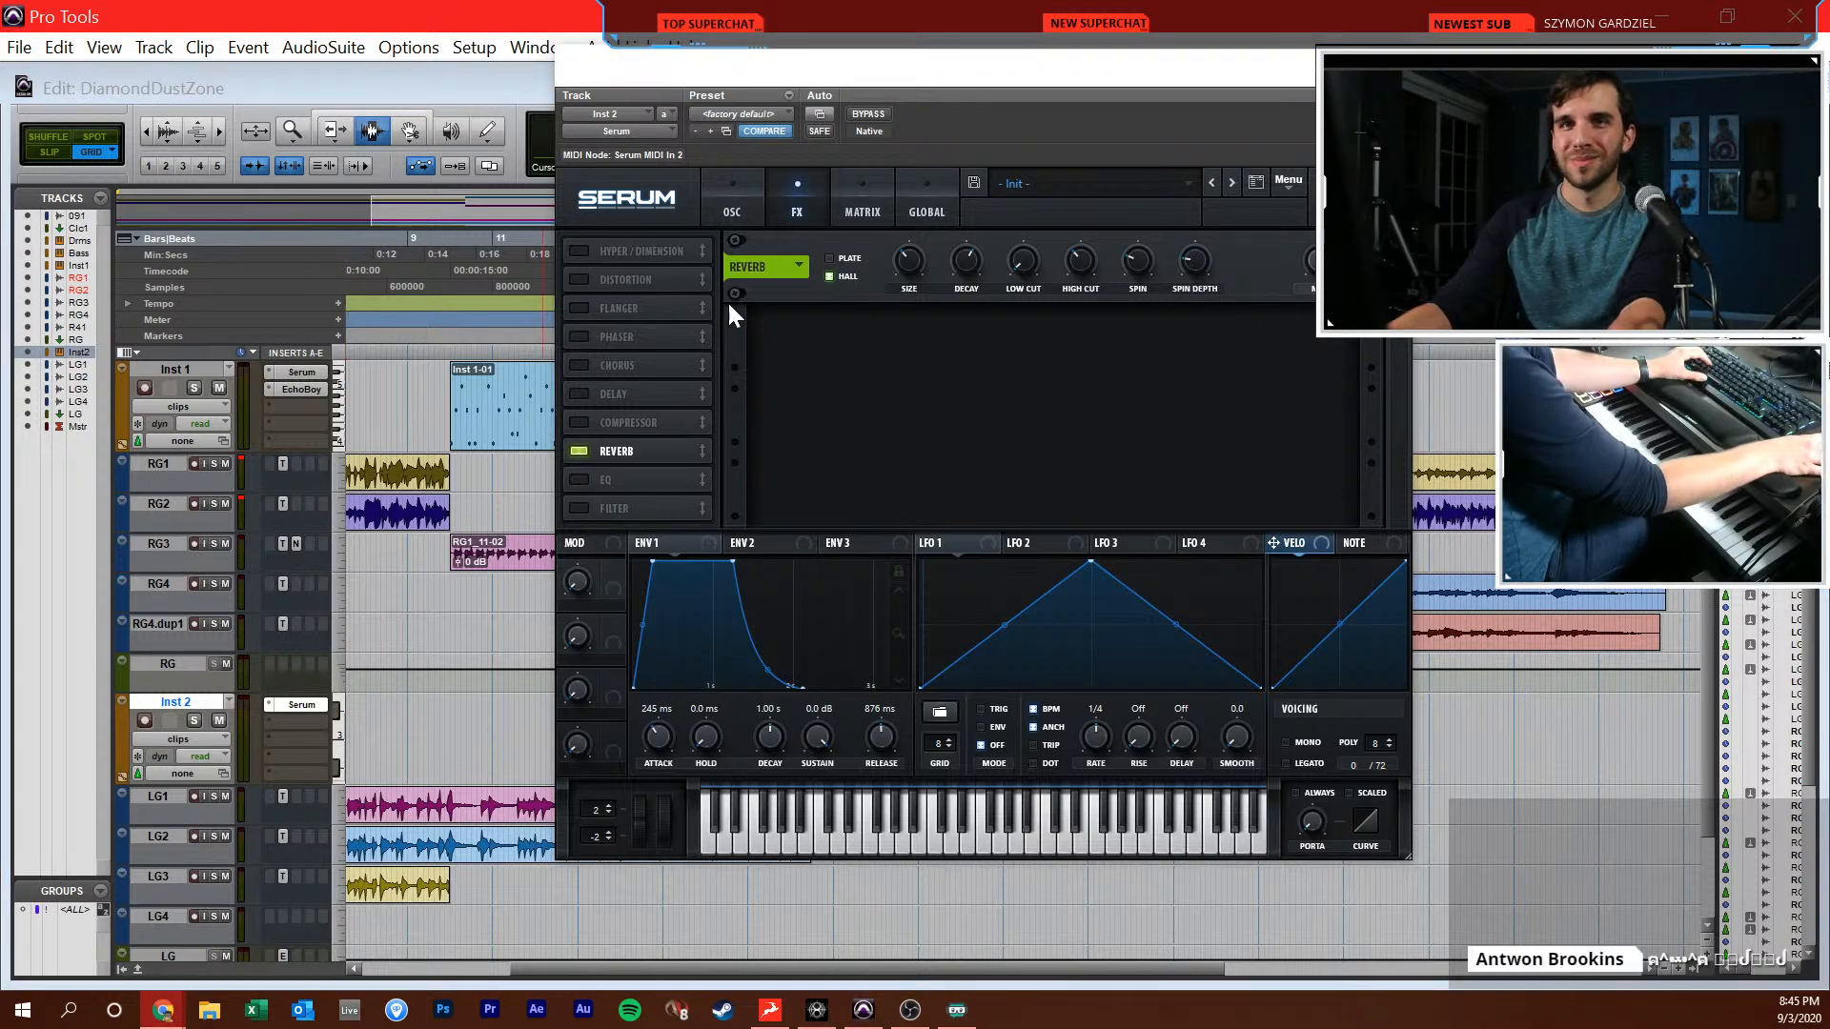
click(725, 179)
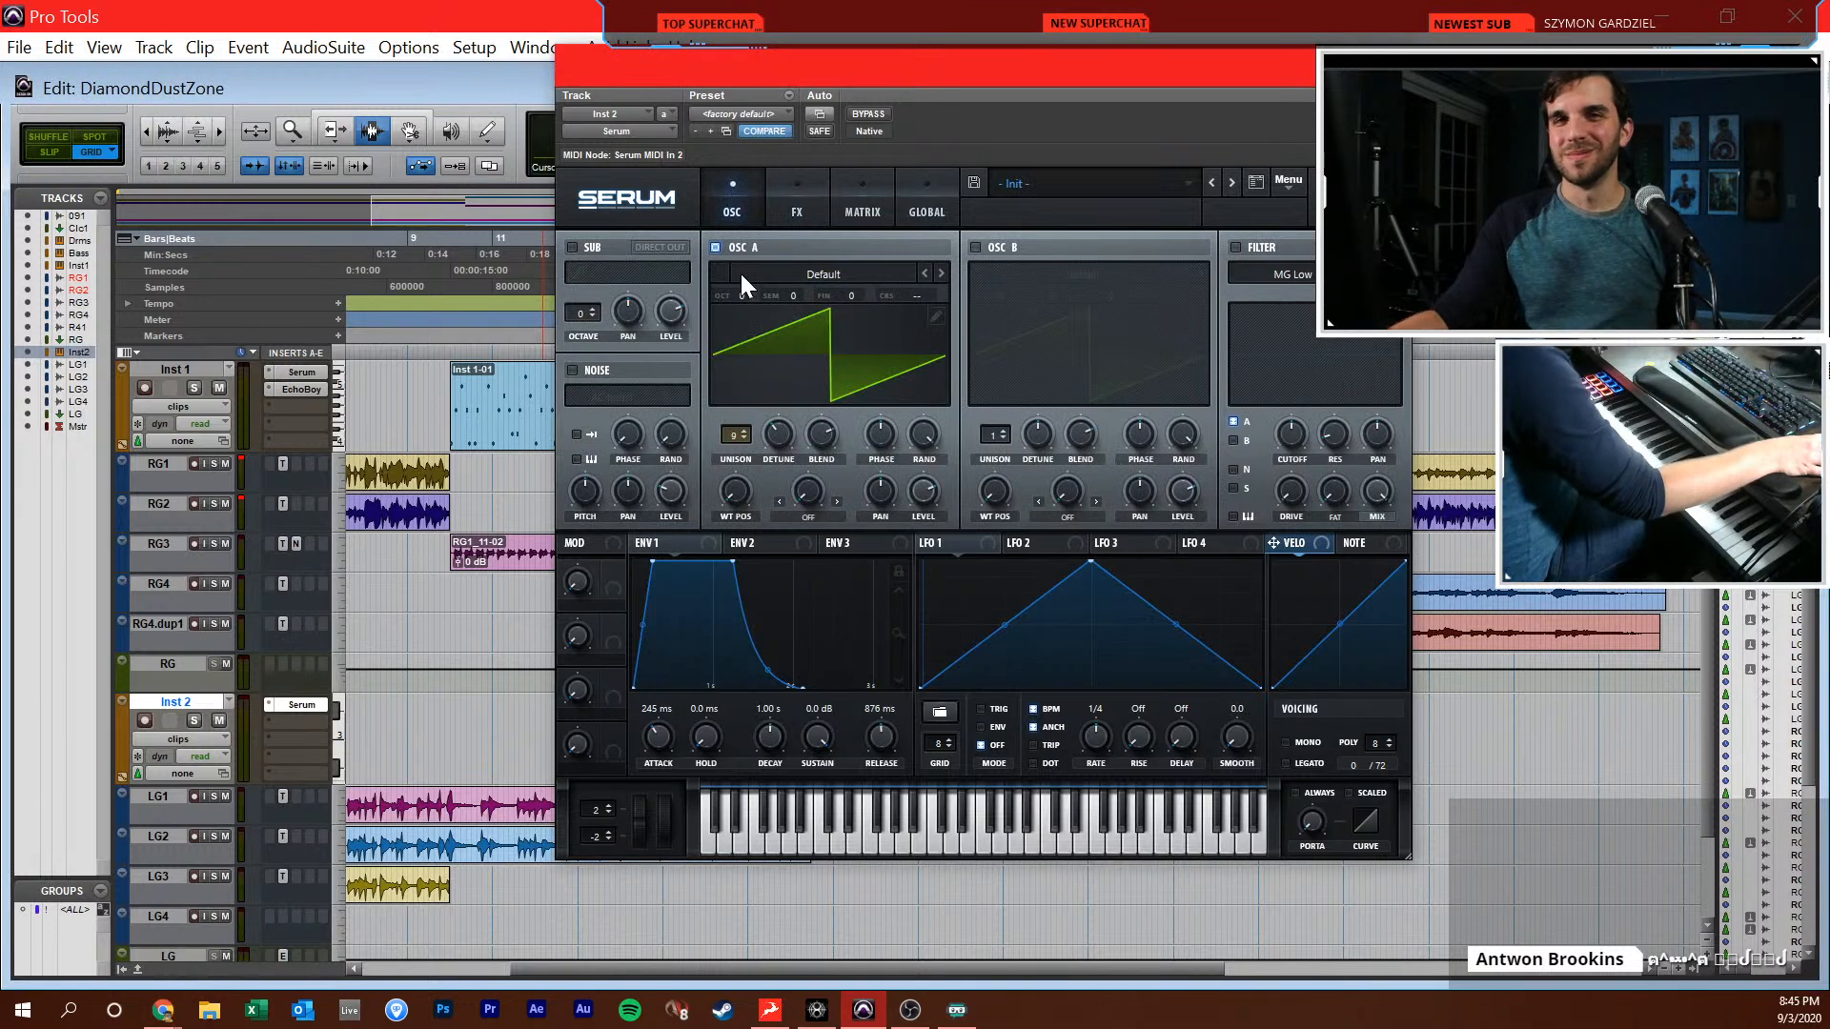
Lower the Inst 2 fader to about -11.8 dB in the Mix window
key(ctrl+equal)
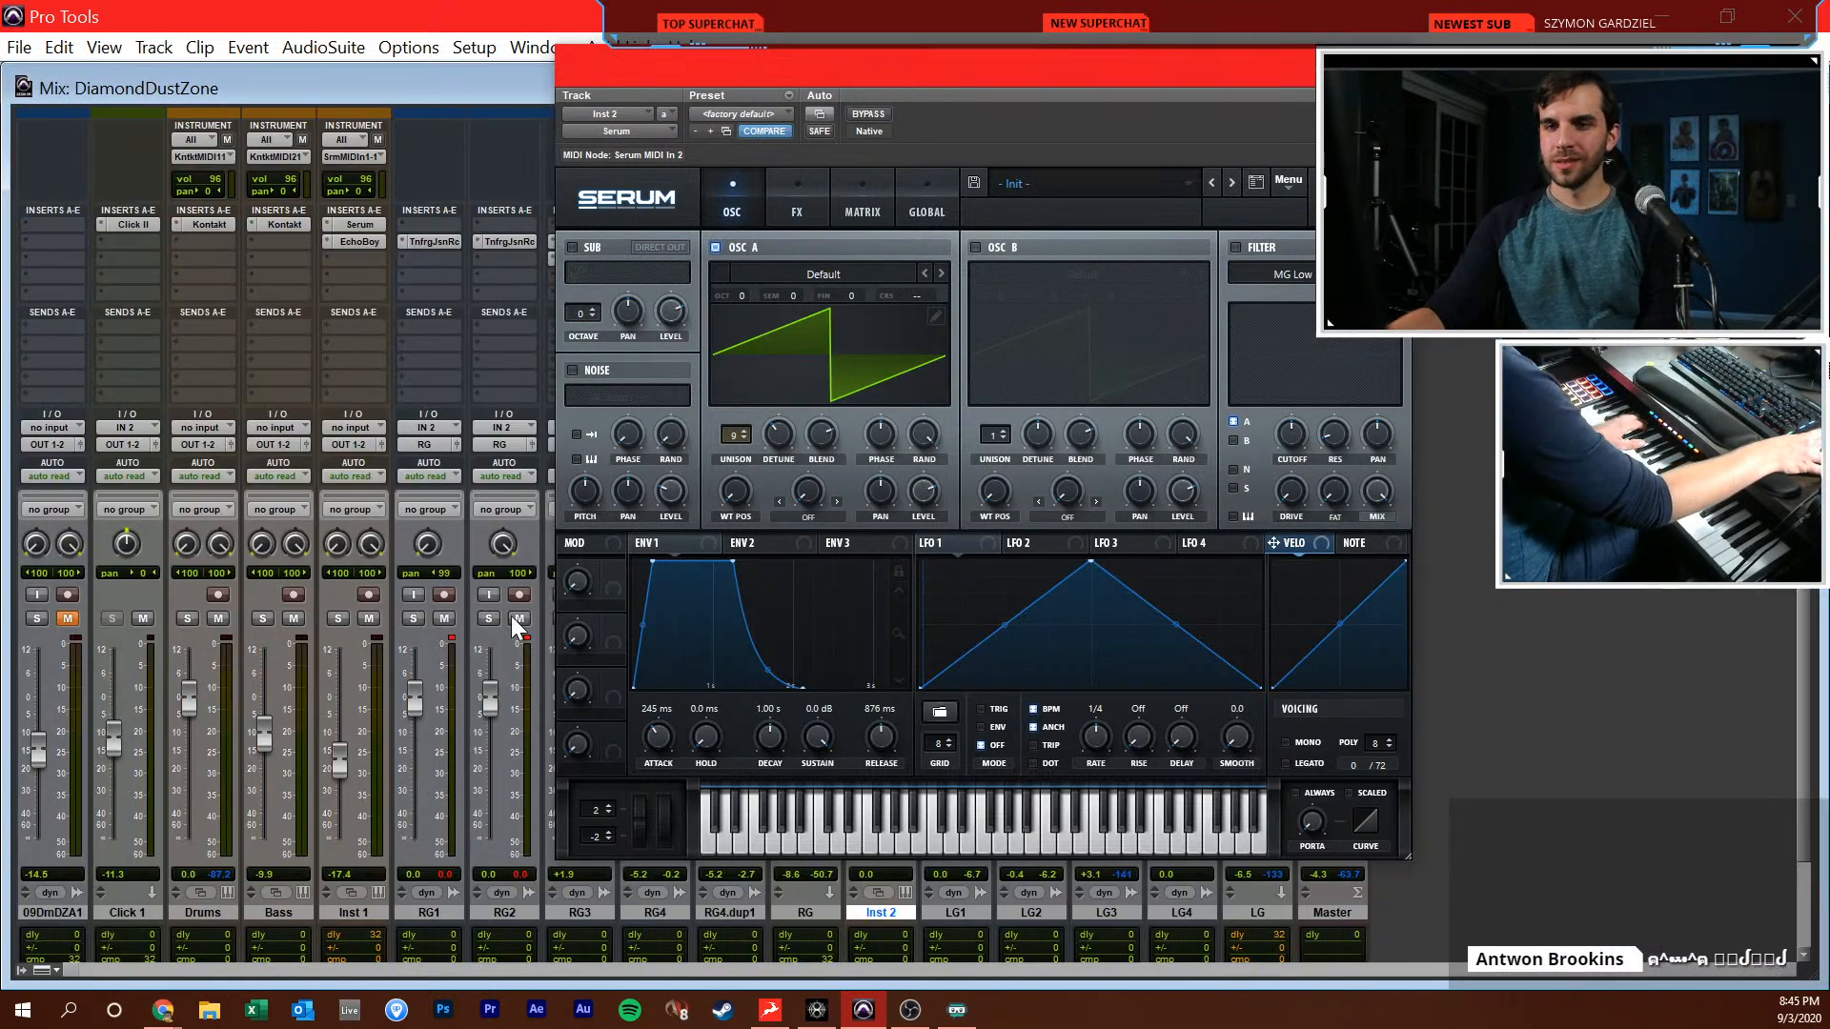
drag(932, 67, 1322, 44)
drag(865, 702, 866, 755)
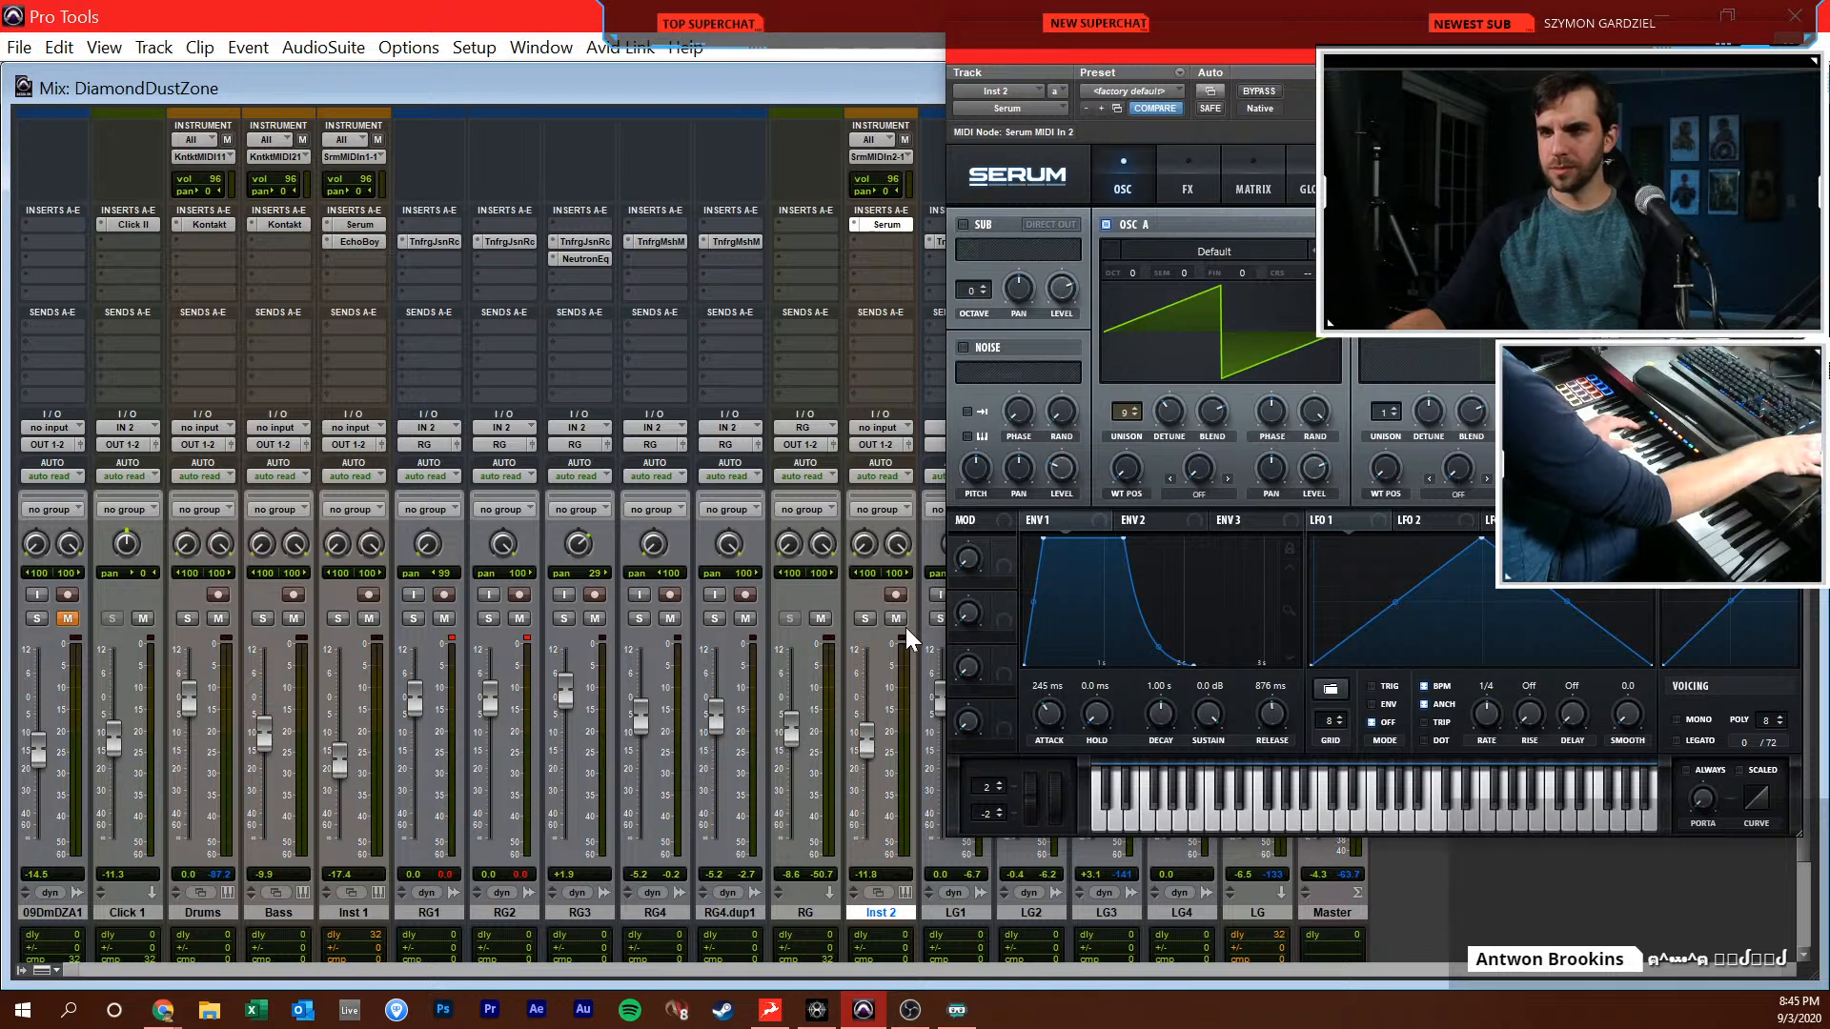
Record-enable Inst 2 and fine-tune the detune of Serum's oscillator A while auditioning the pad
click(898, 595)
mouse_move(1166, 412)
mouse_down()
mouse_move(1175, 384)
mouse_move(1186, 394)
mouse_up()
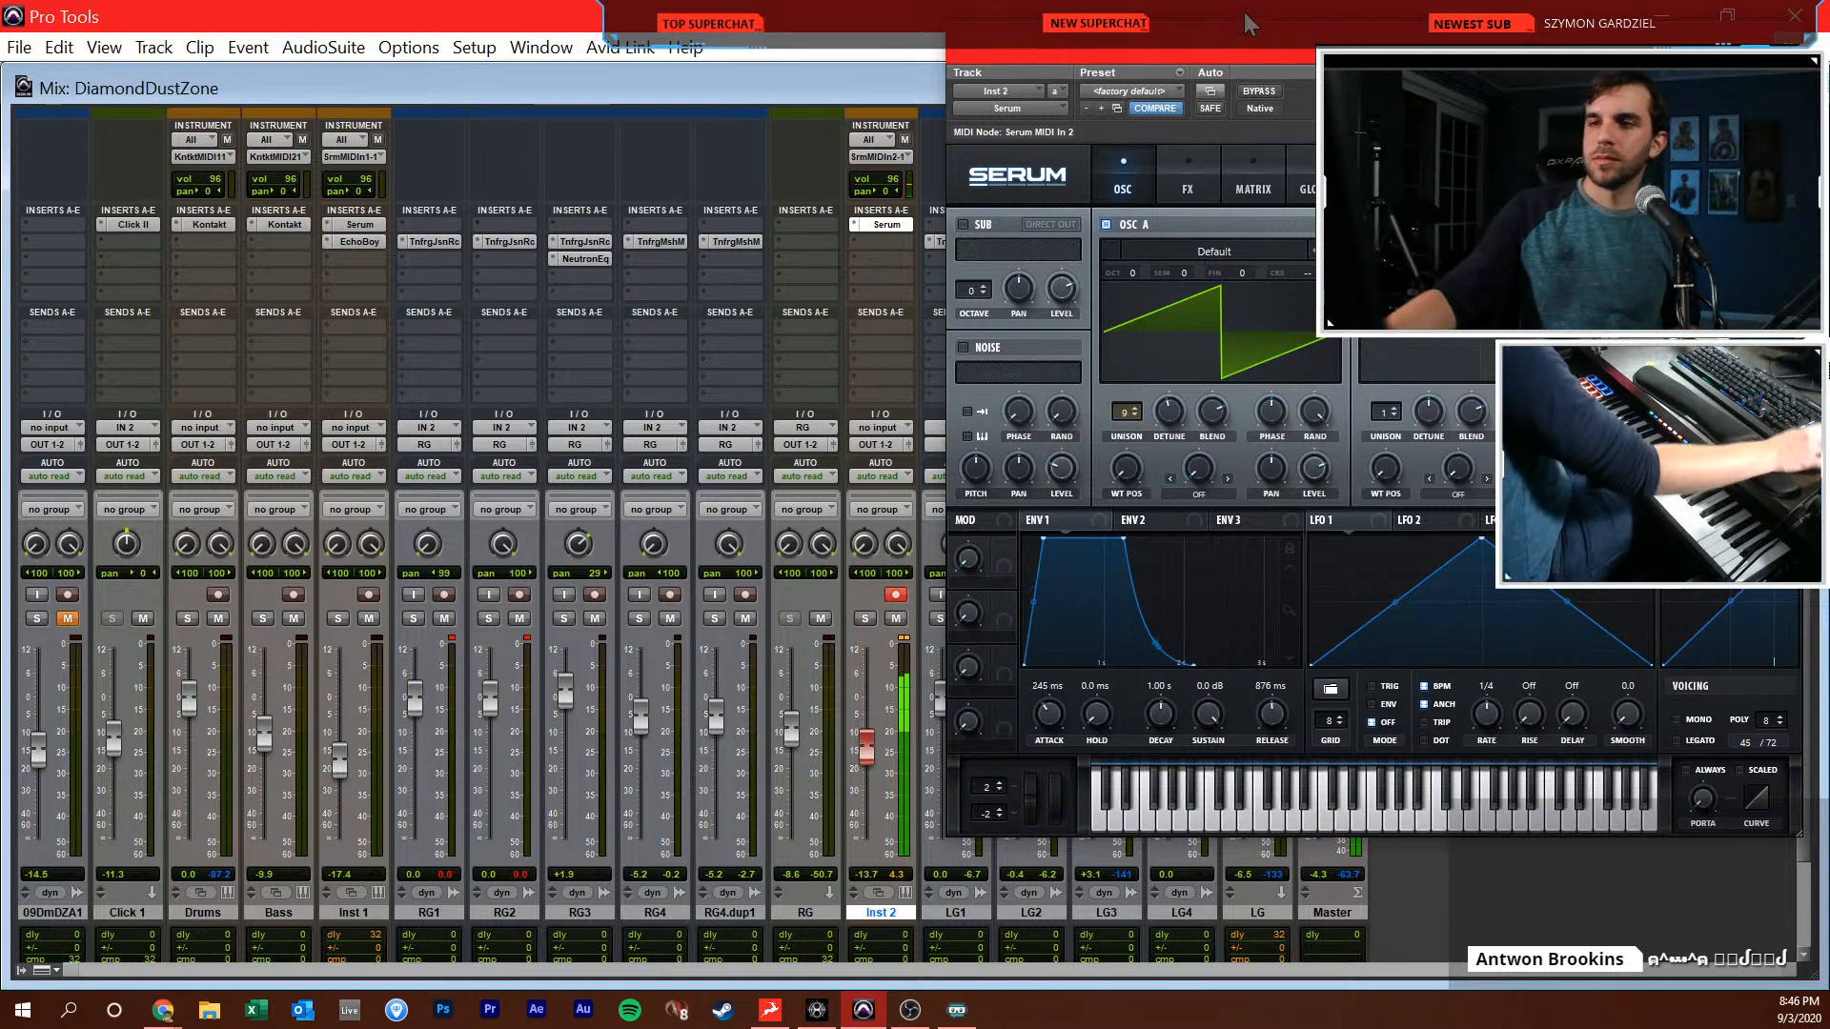
drag(1169, 410, 1164, 423)
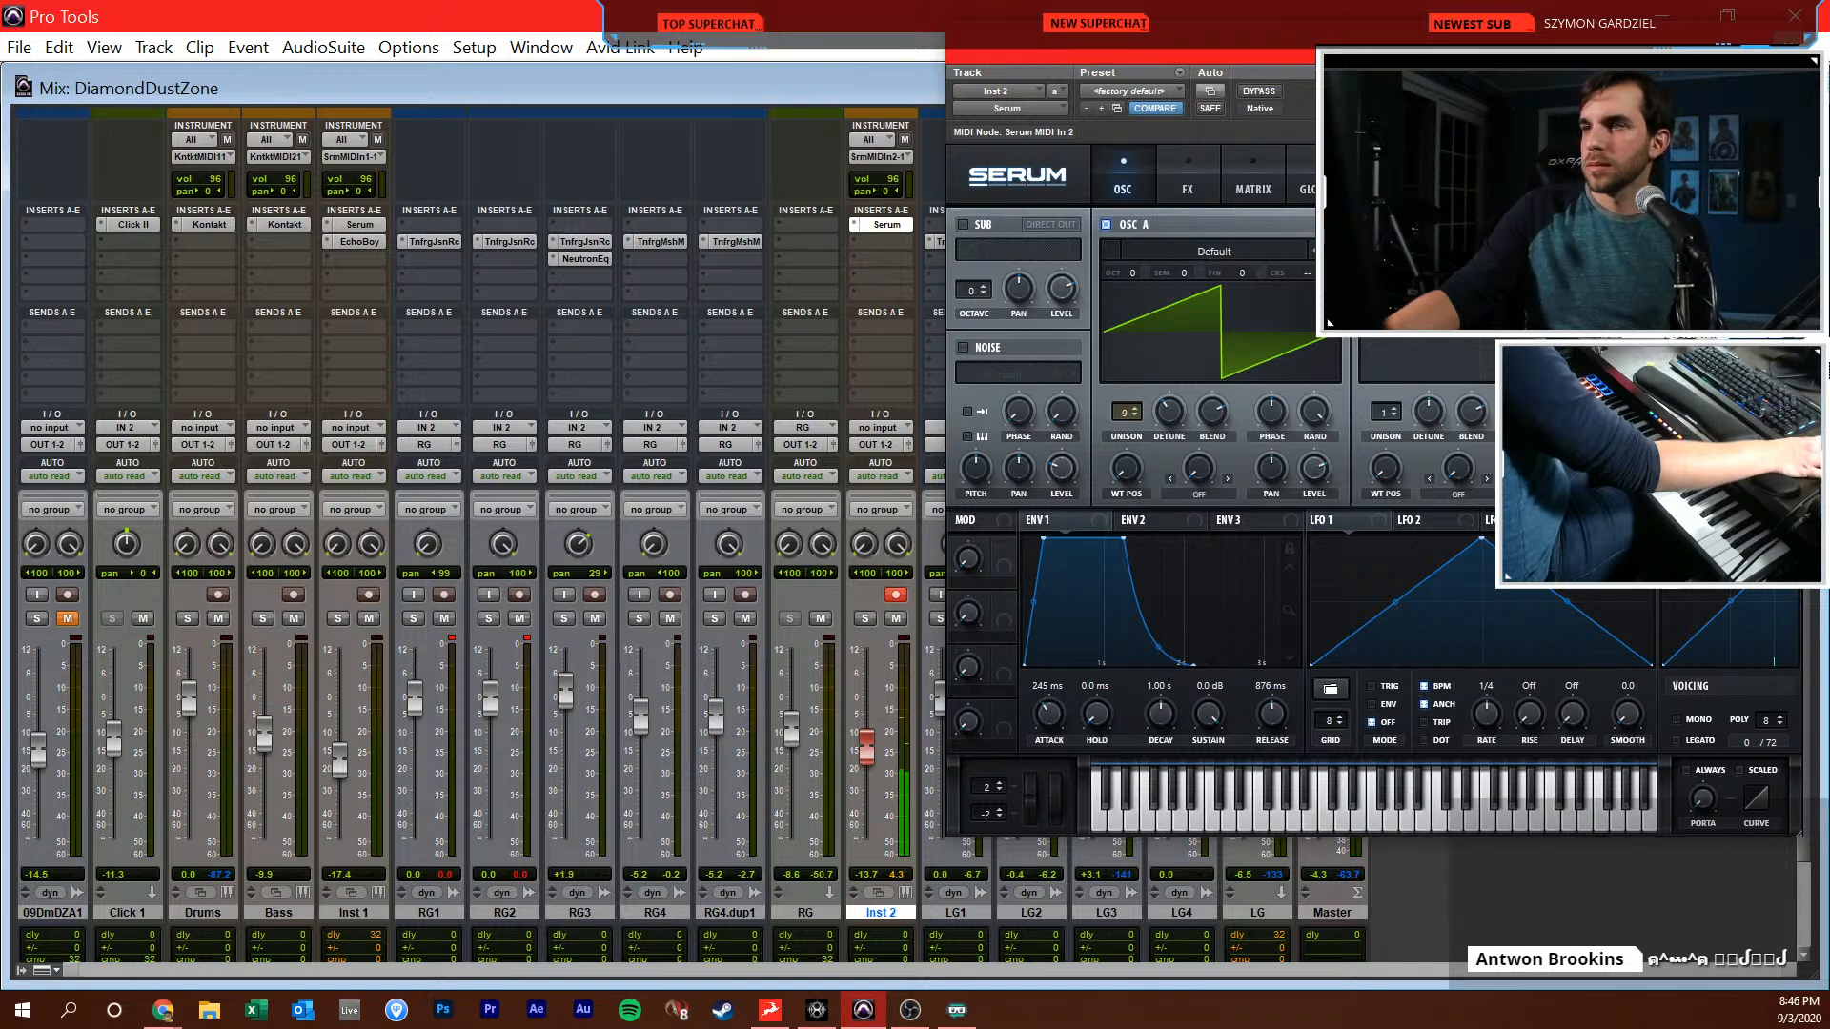
Enable Serum's oscillator B one octave up with 9 unison voices, and close the plug-in window
click(1502, 633)
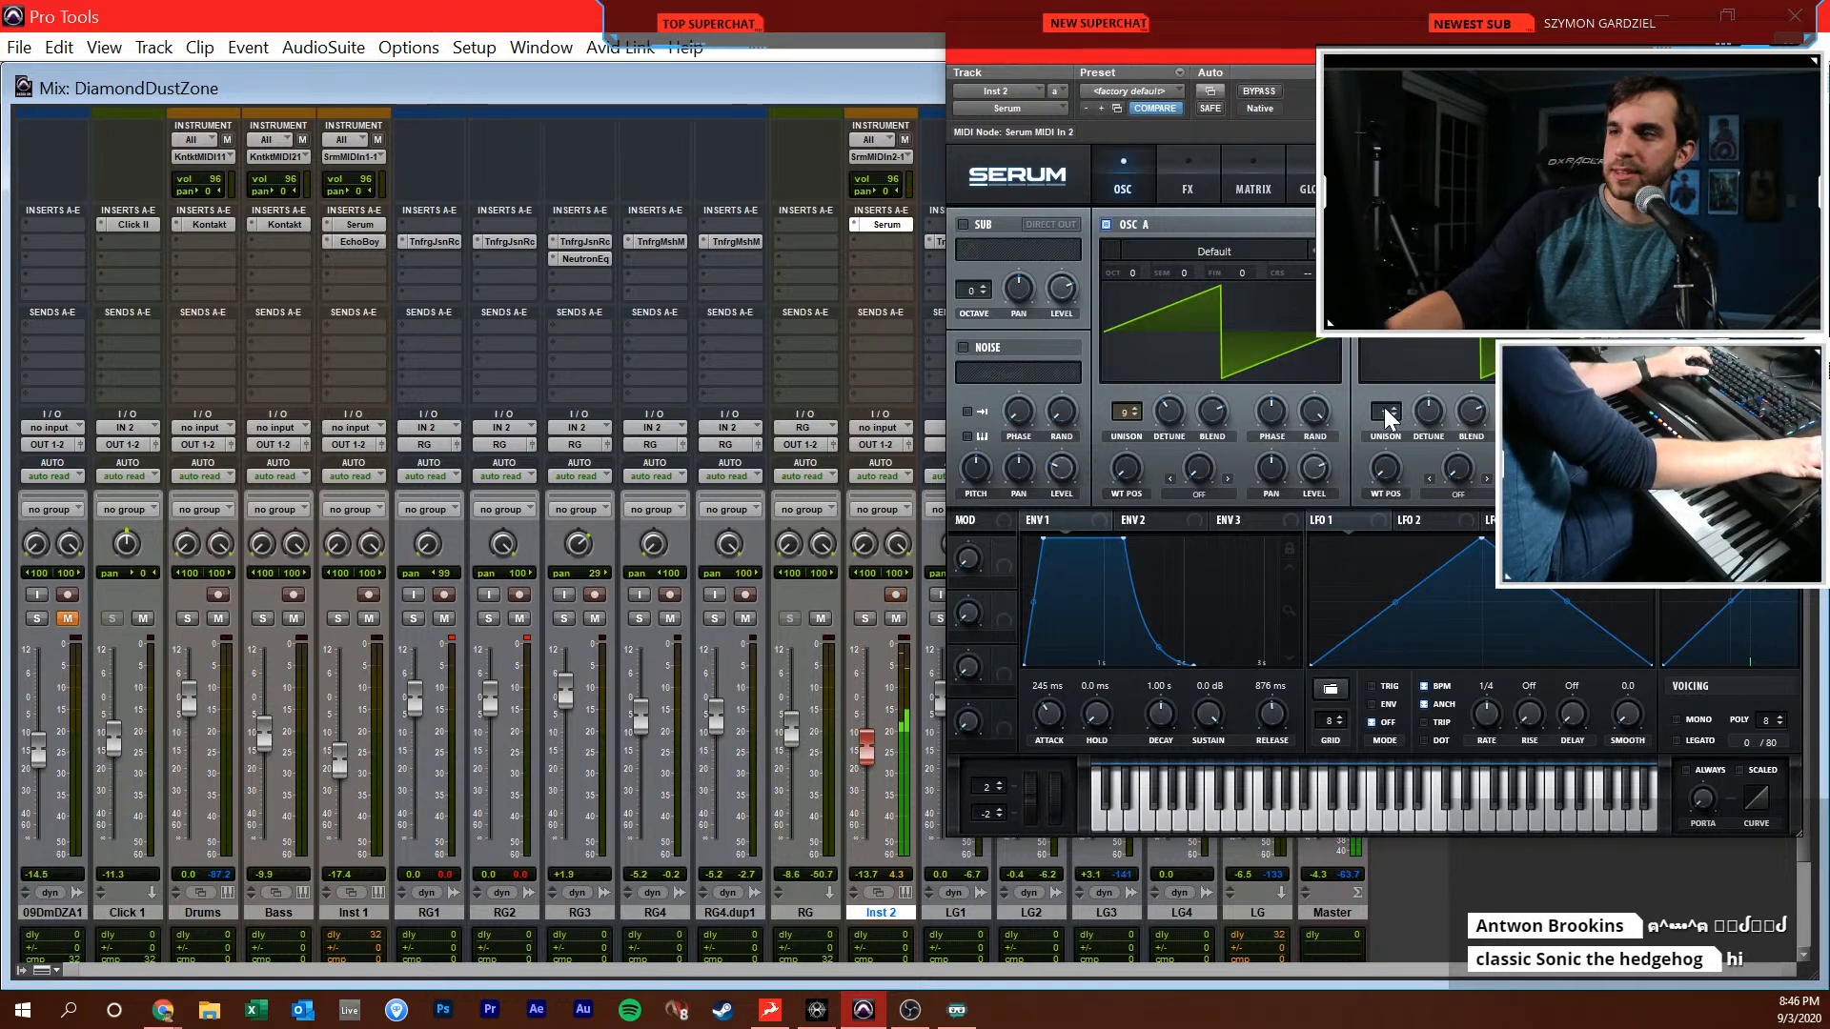
drag(1388, 412, 1389, 377)
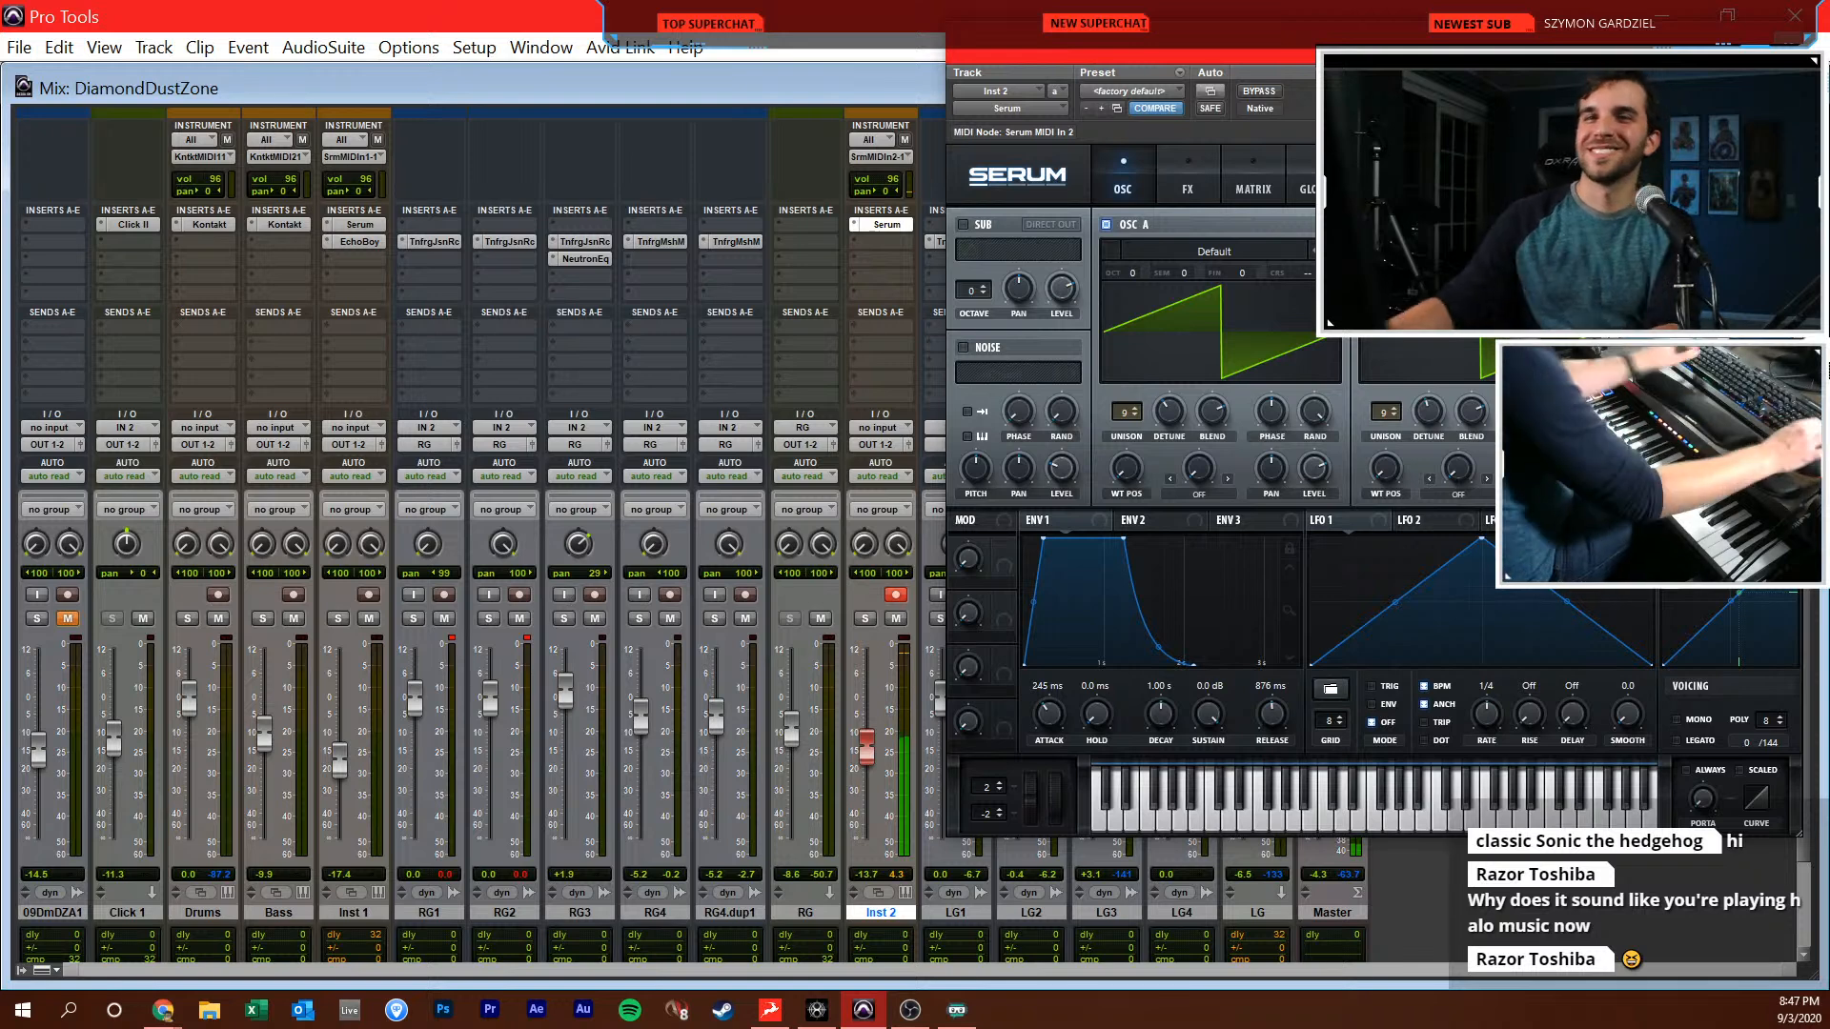
drag(1180, 56, 1078, 83)
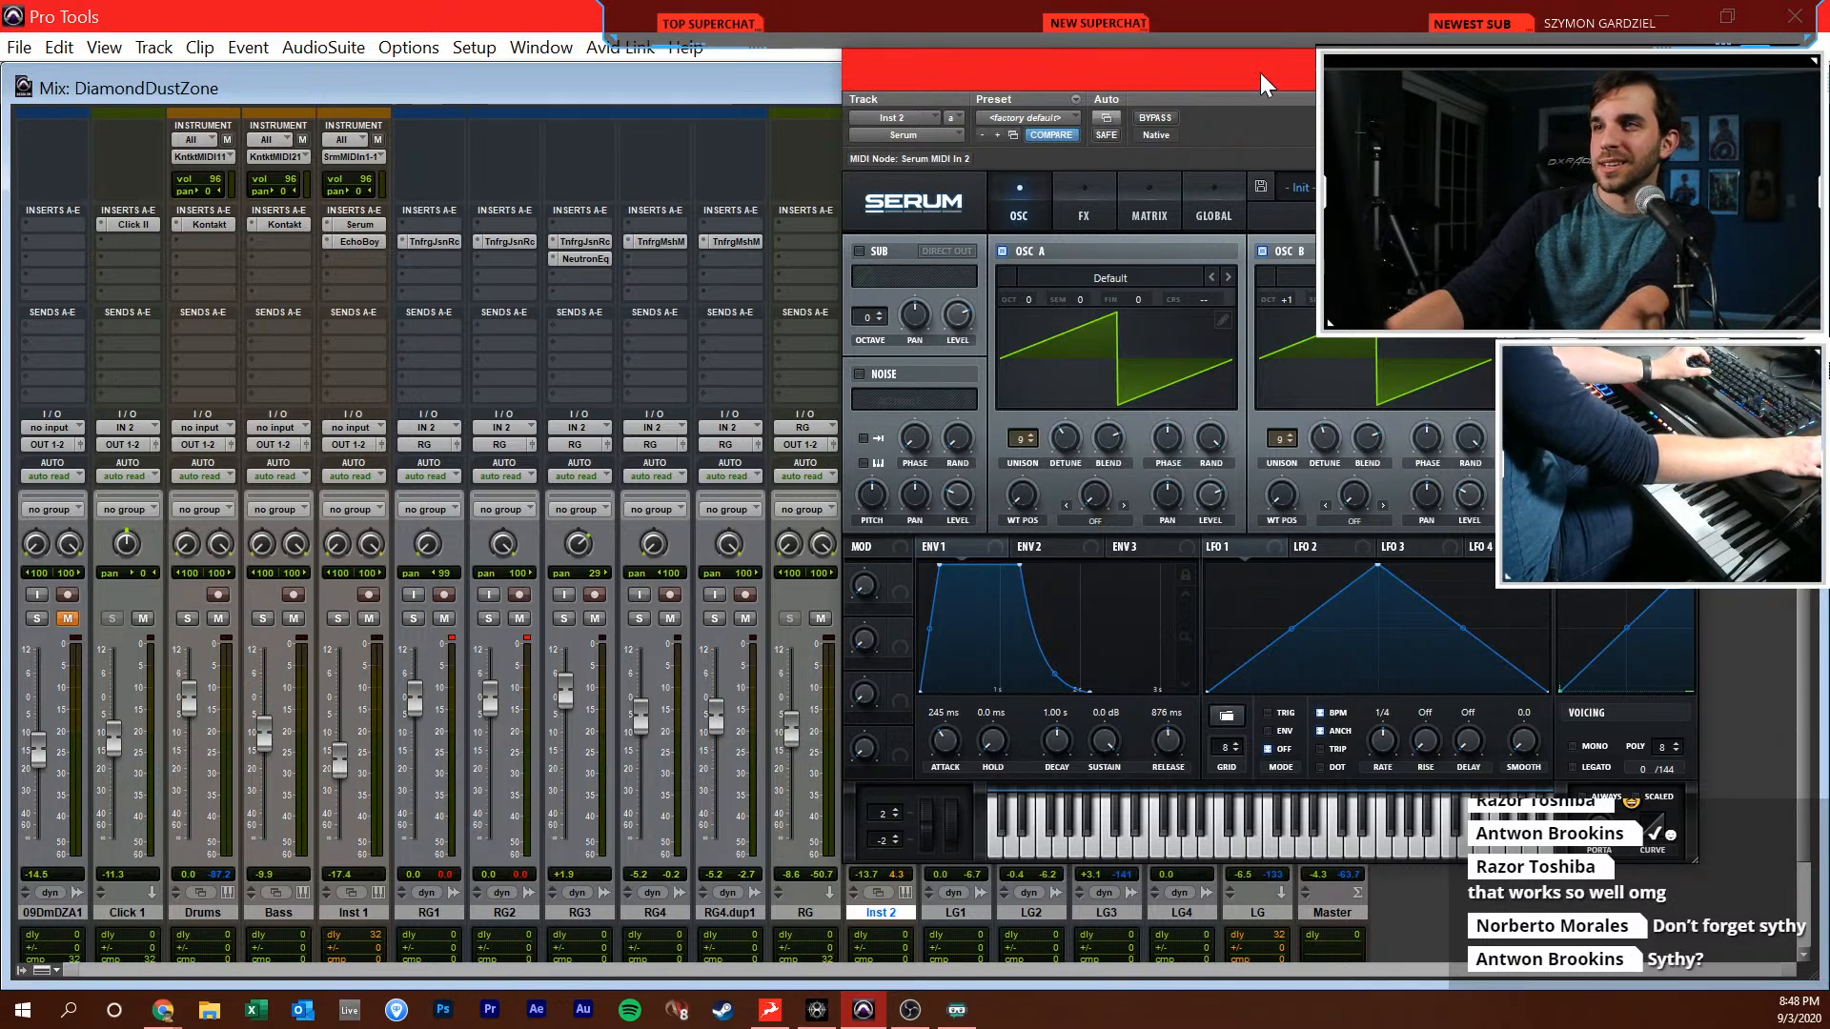
drag(1260, 73, 1187, 135)
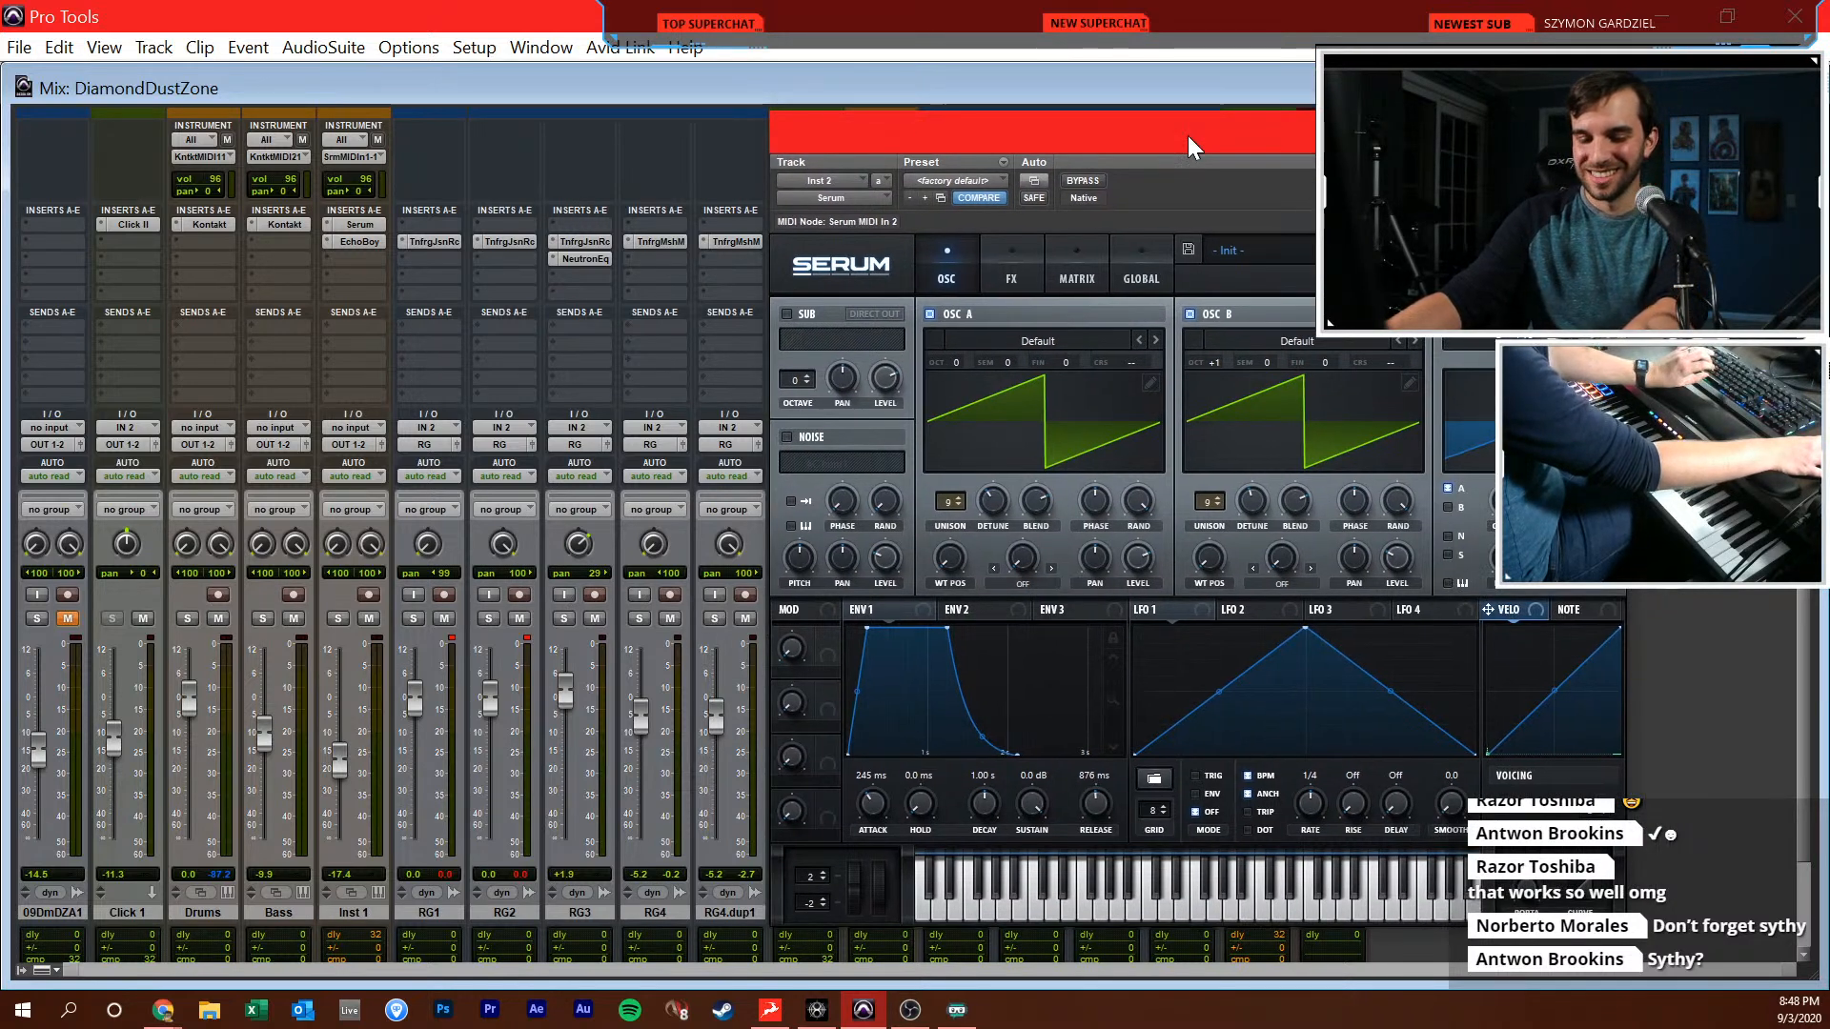
drag(1188, 135, 1095, 124)
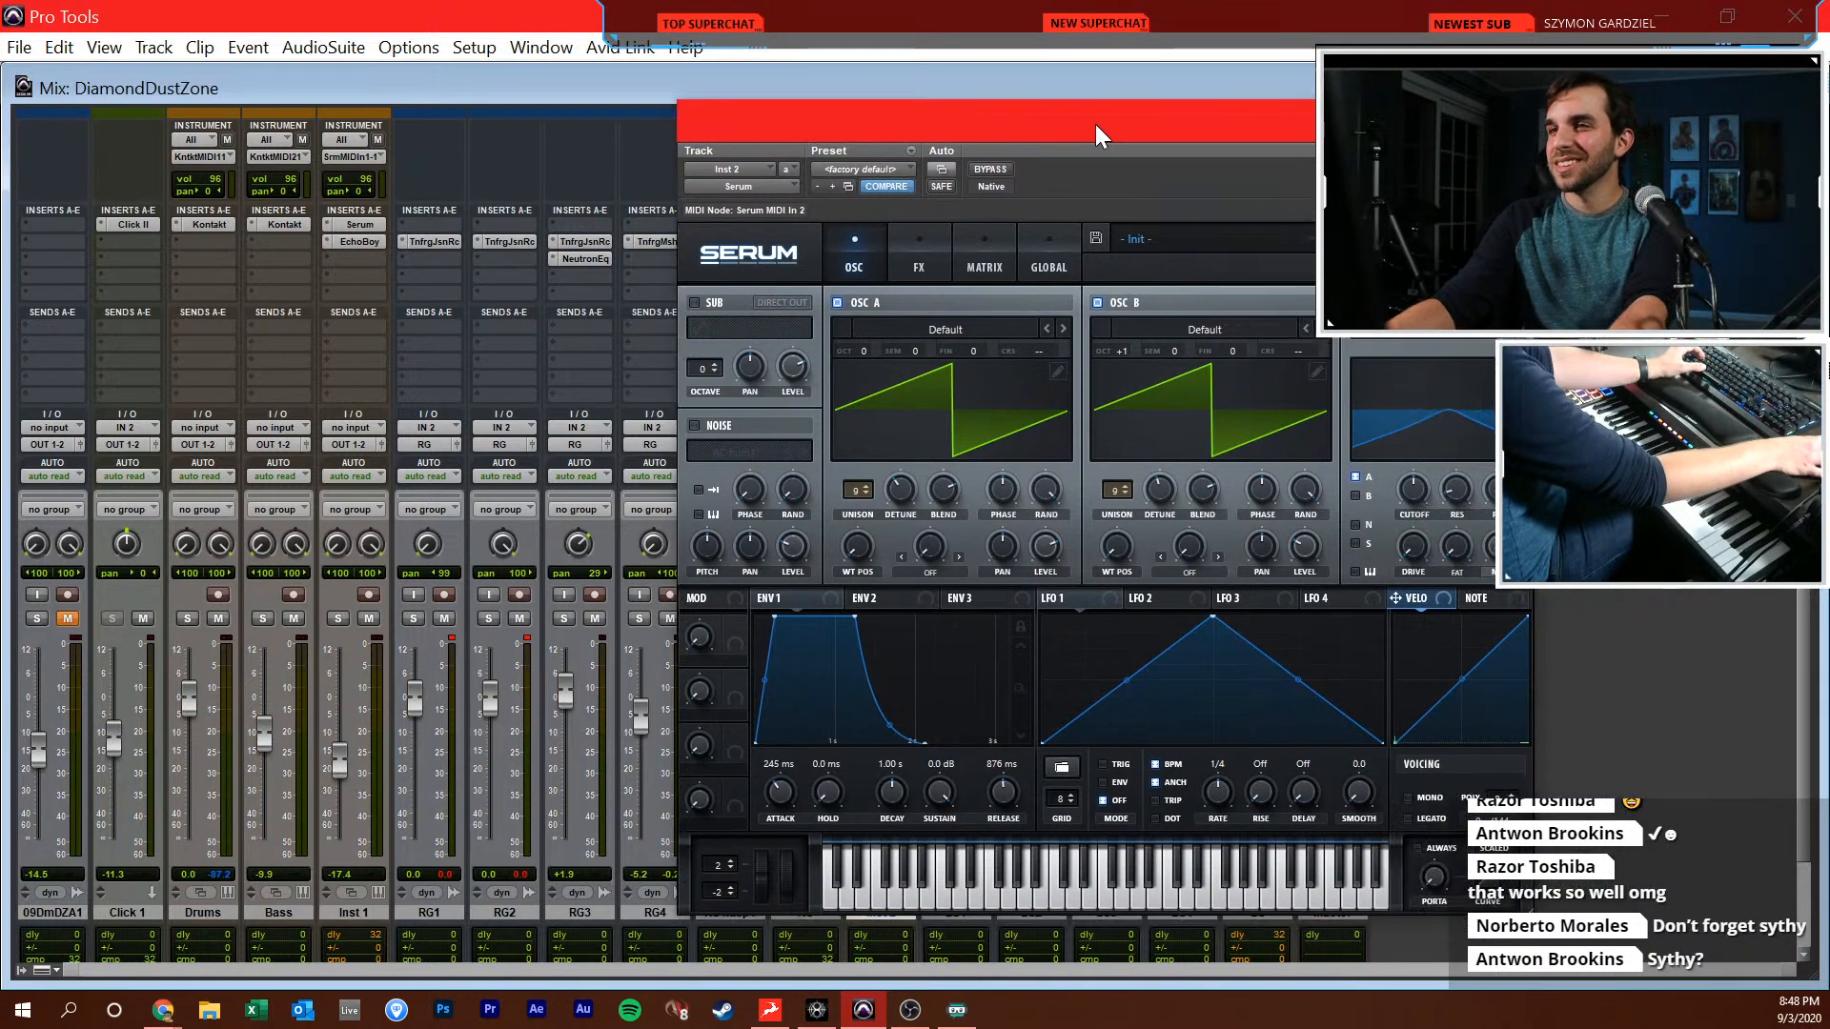
key(ctrl+w)
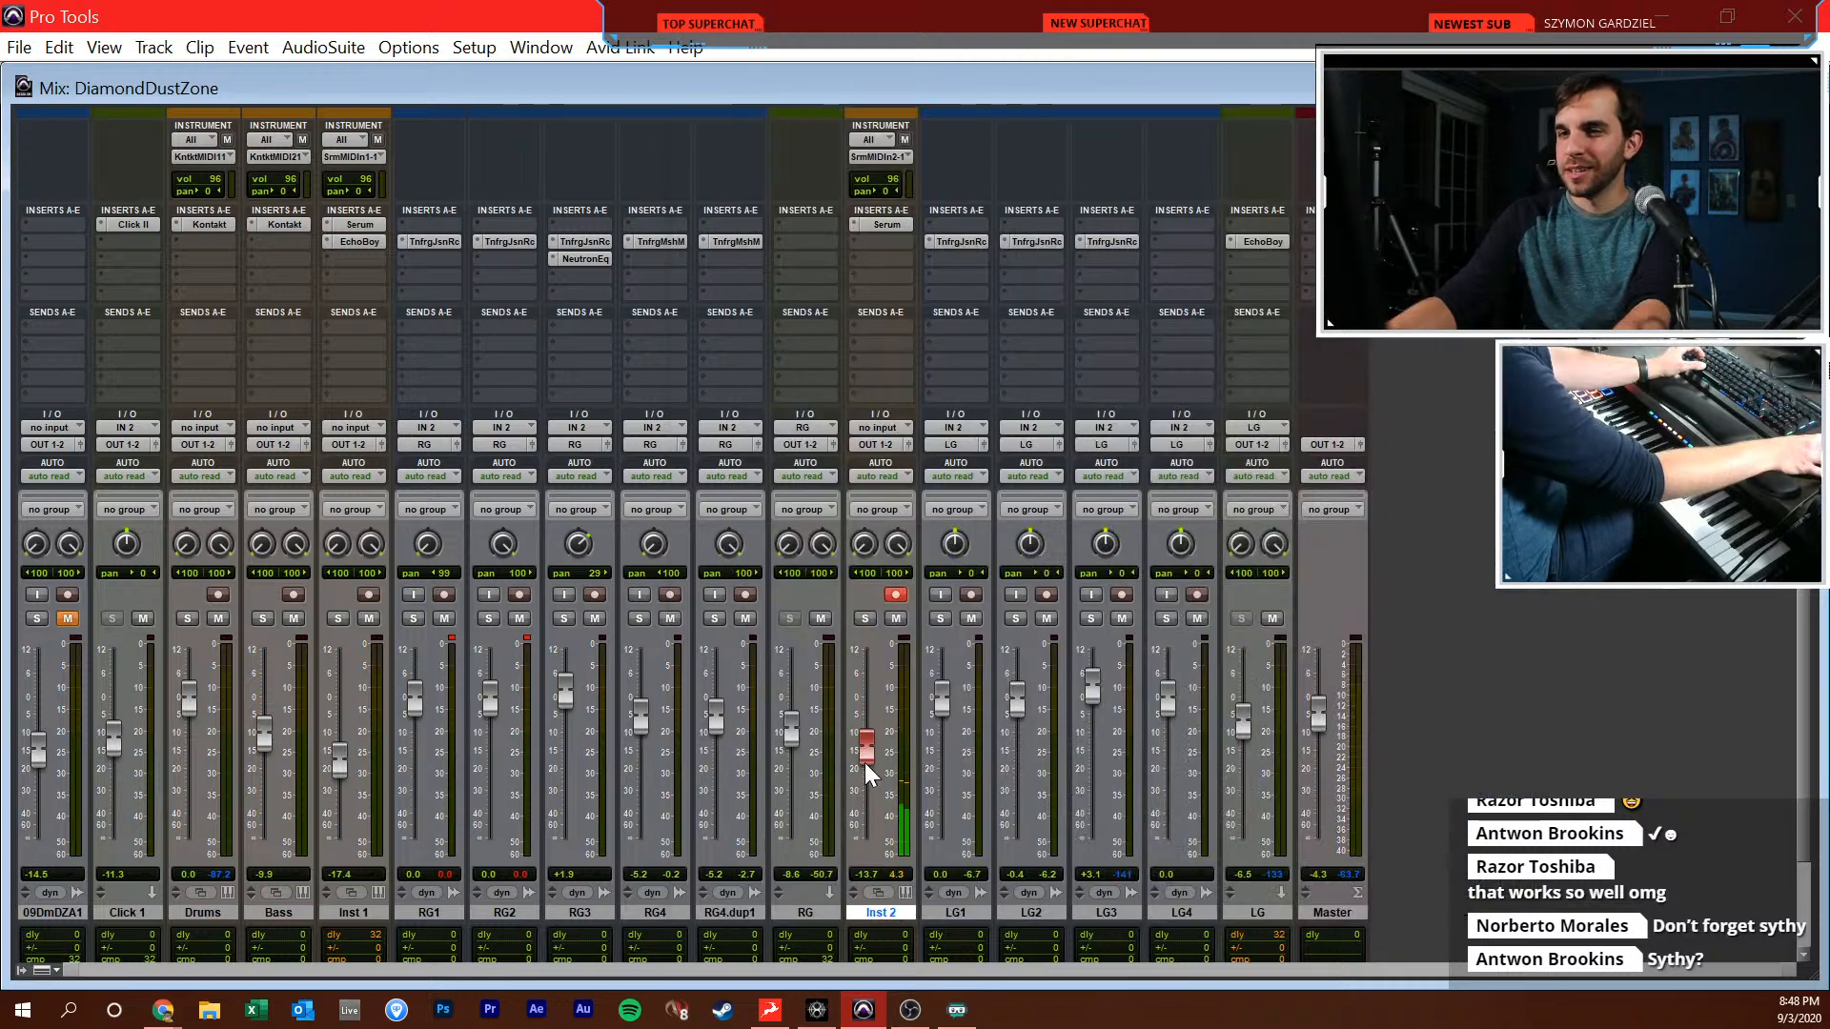
Set the Inst 2 fader to -11.0 dB in the Mix window
key(ctrl+=)
key(ctrl+=)
drag(866, 724, 875, 748)
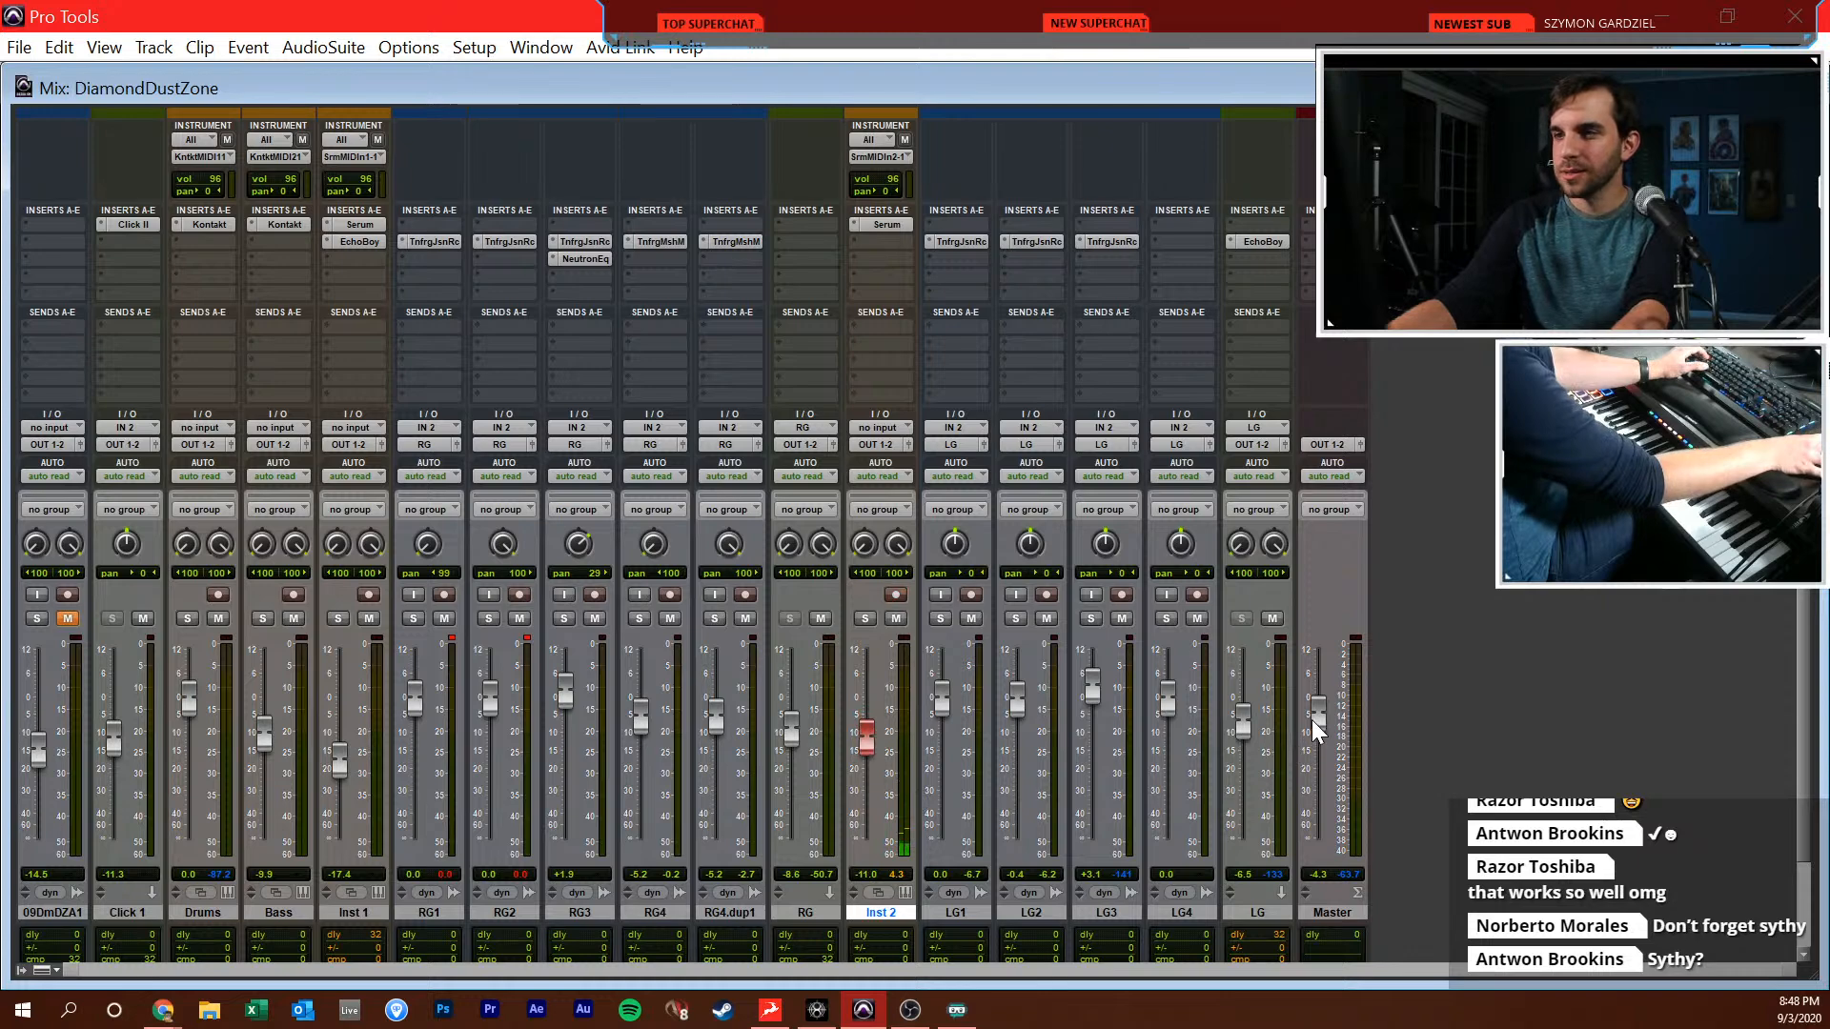
Record the Serum pad chords on Inst 2 from bar 20 through about bar 37 in the Edit window
key(ctrl+=)
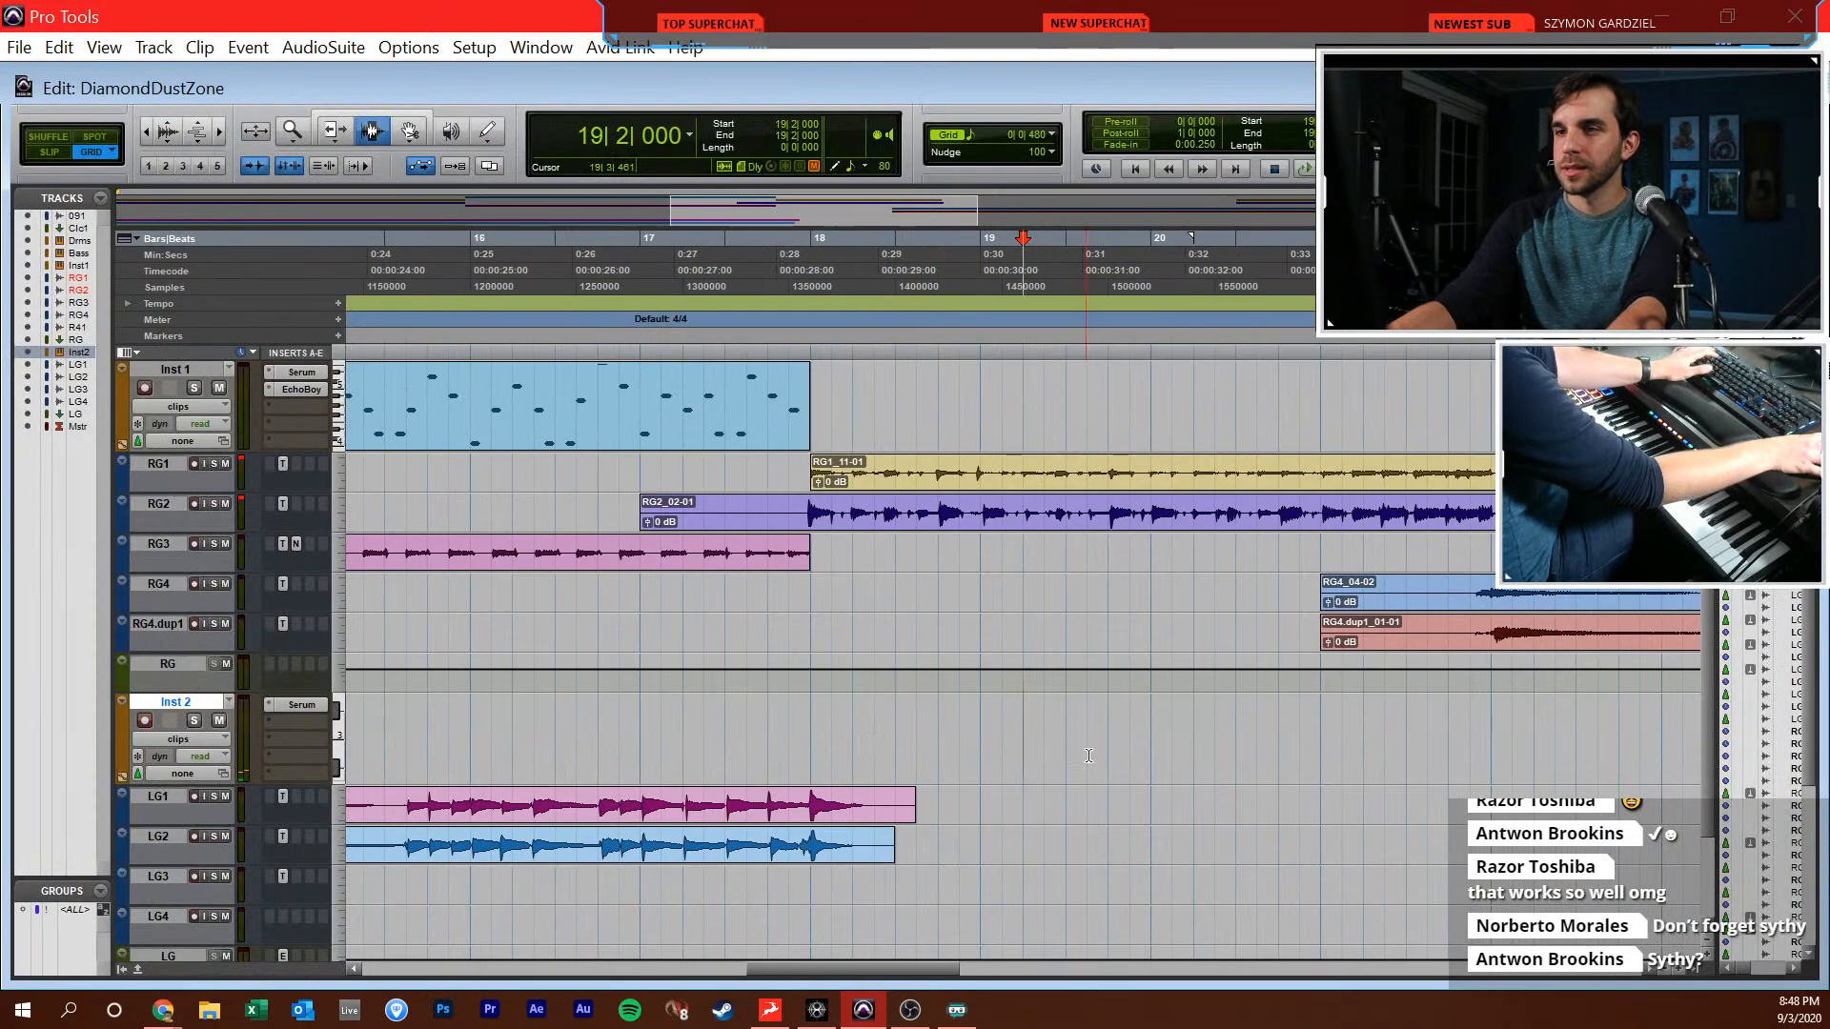
scroll(1075, 755, right, 2)
click(877, 740)
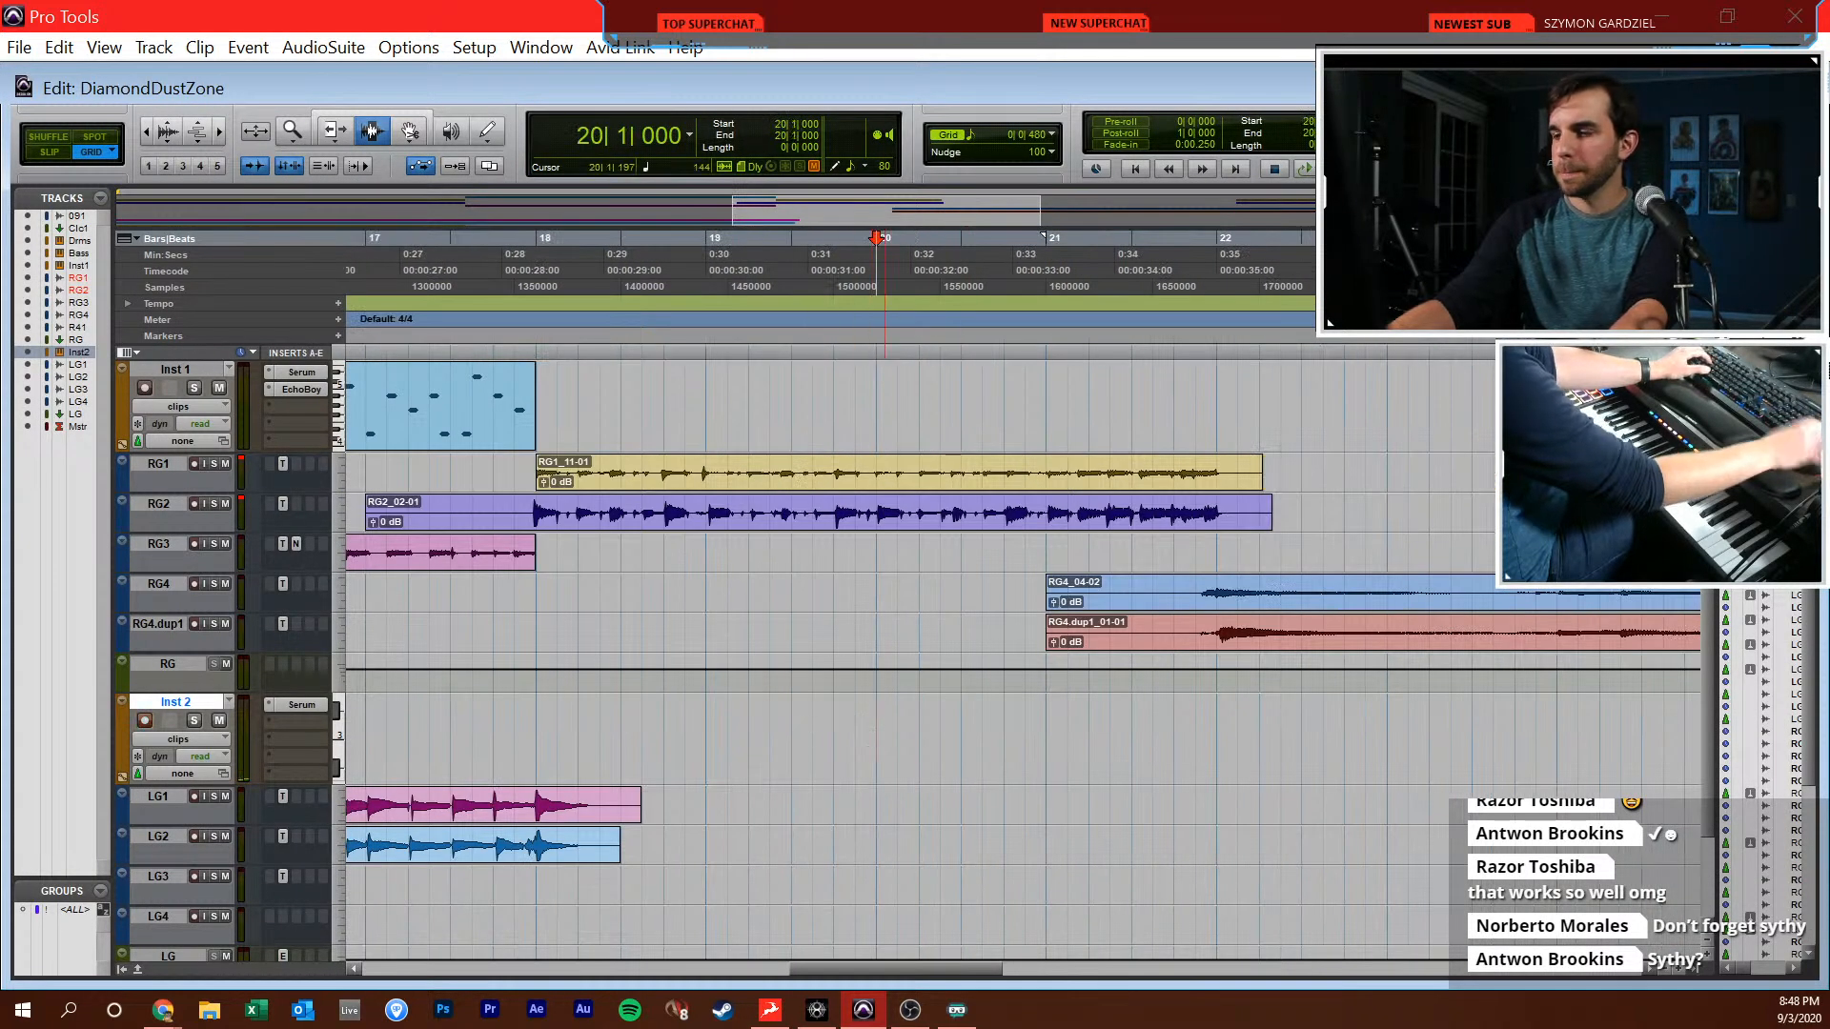
key(ctrl+space)
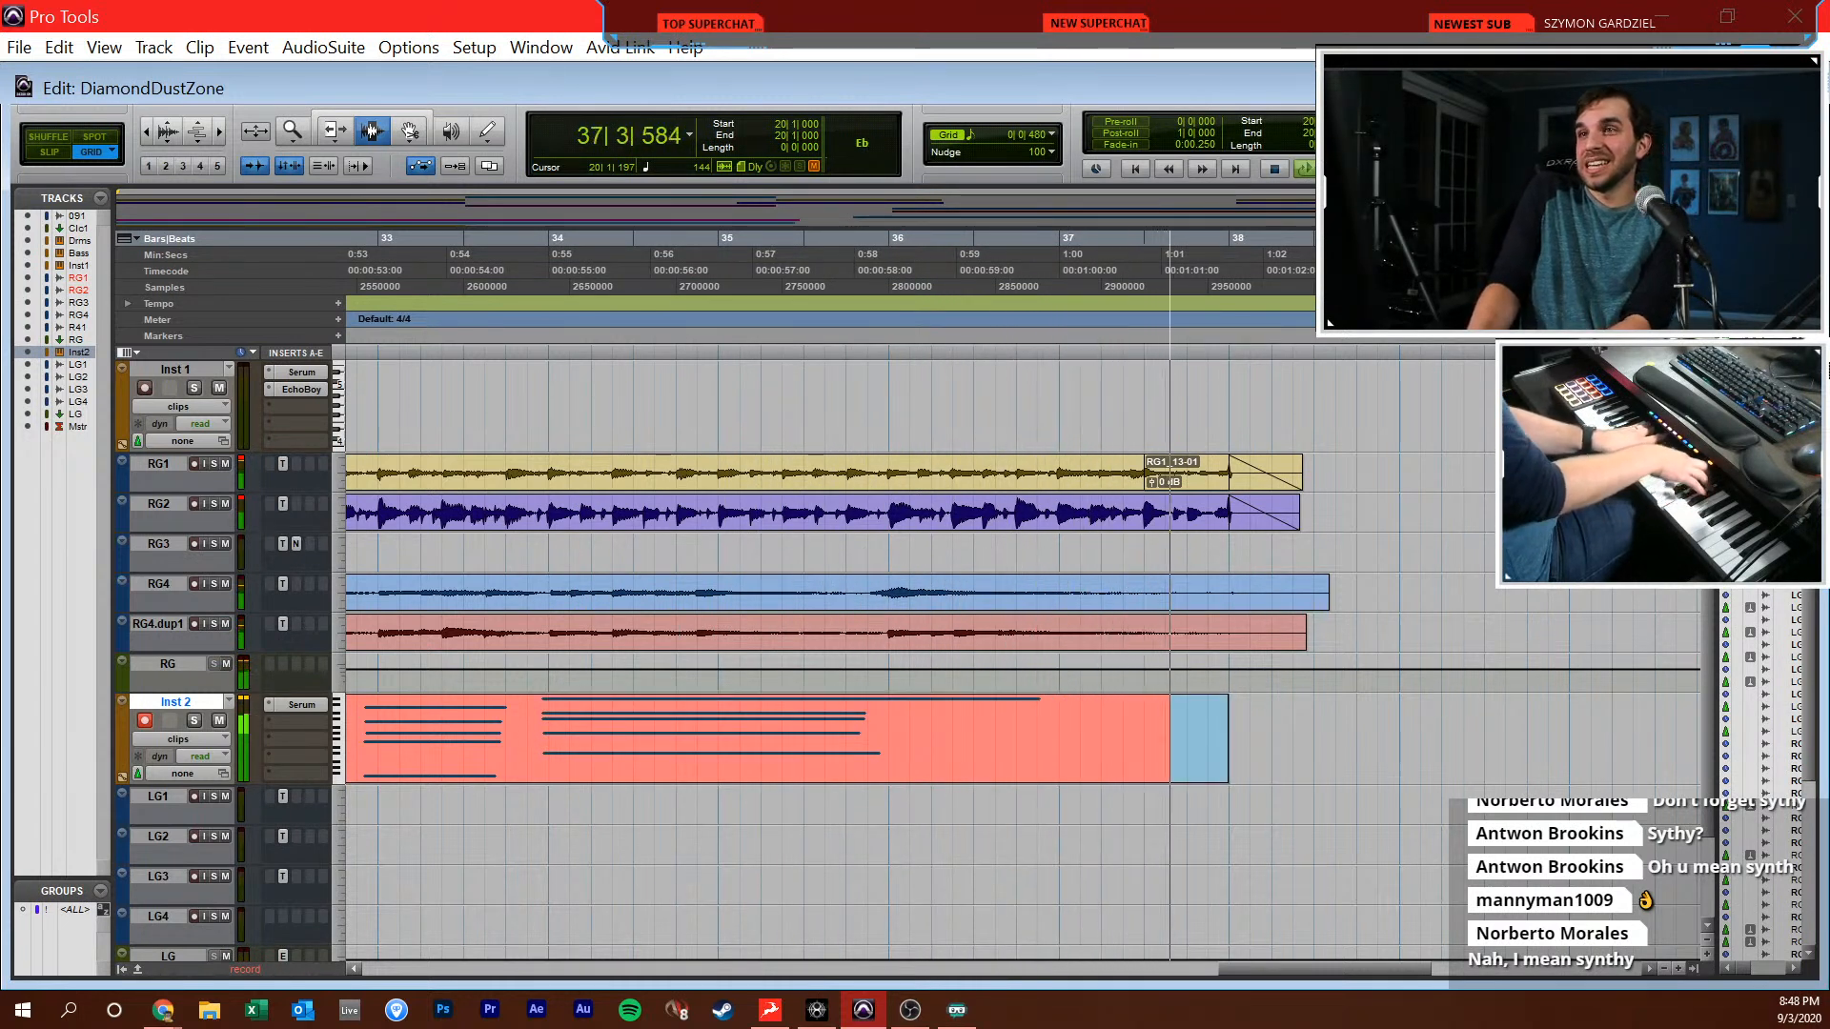
key(space)
key(ctrl+bracketleft)
scroll(917, 790, left, 5)
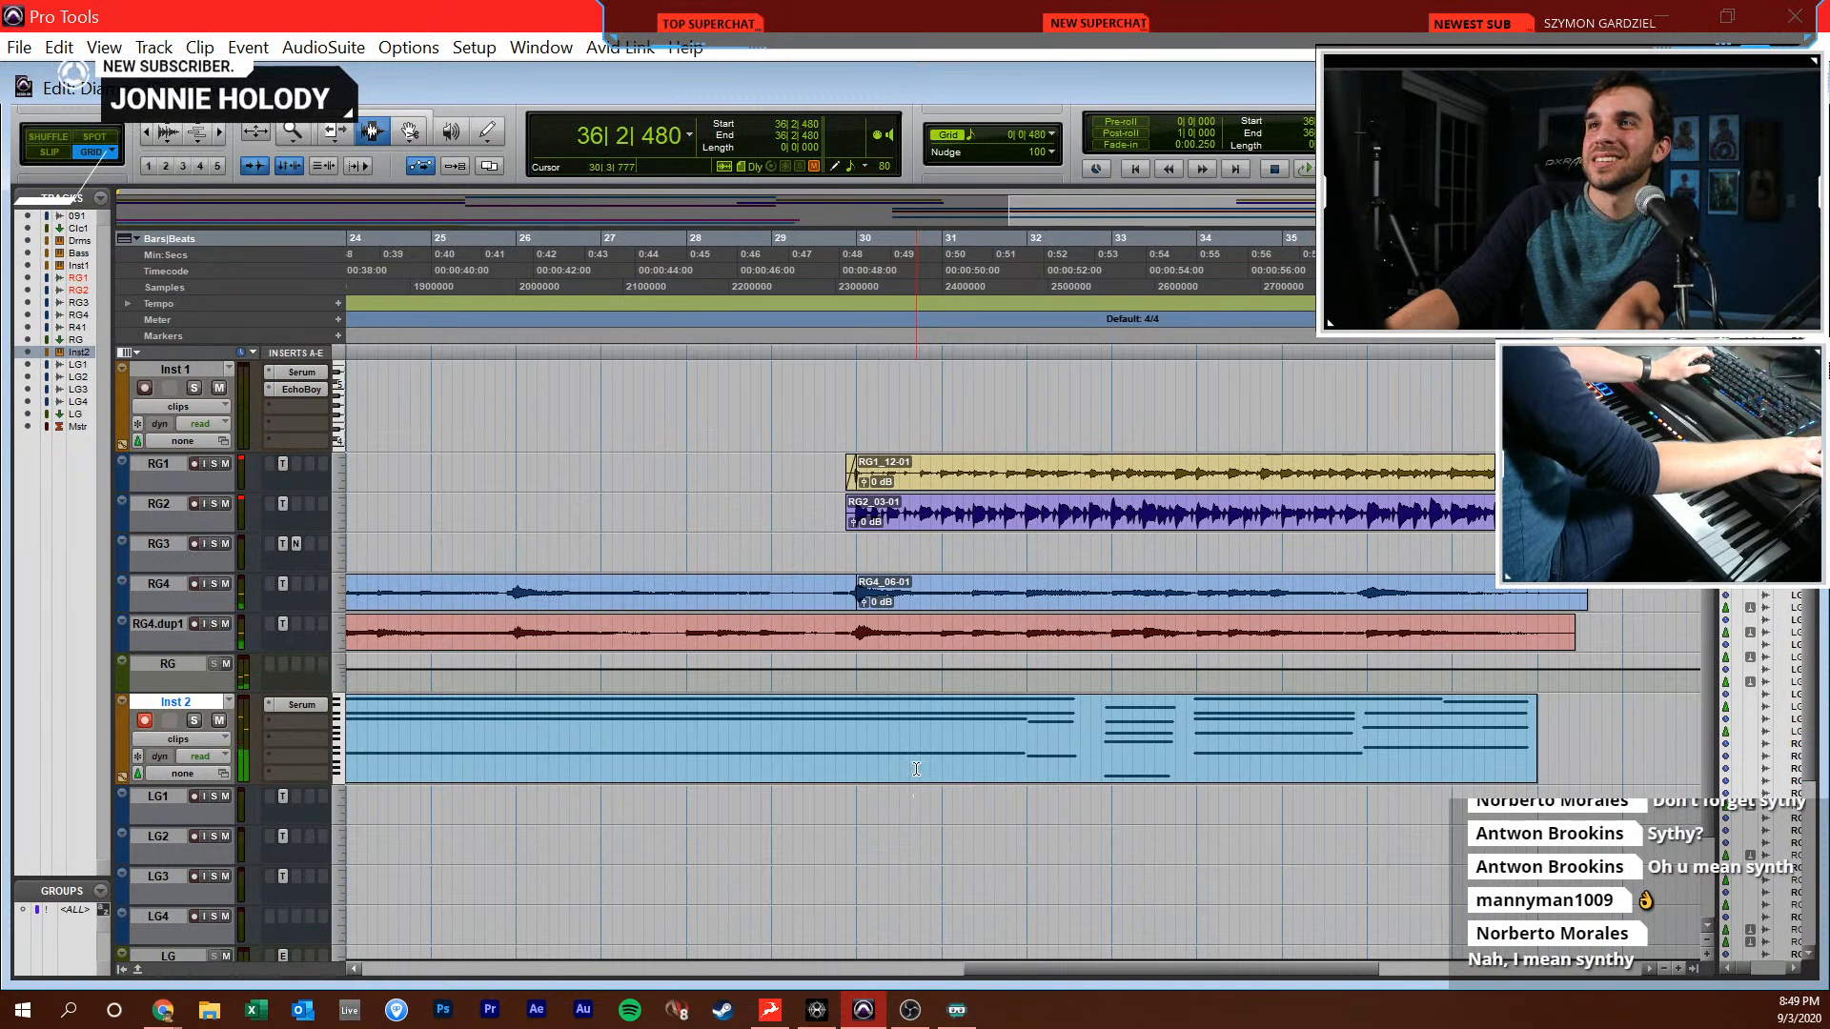
scroll(917, 789, left, 3)
click(900, 718)
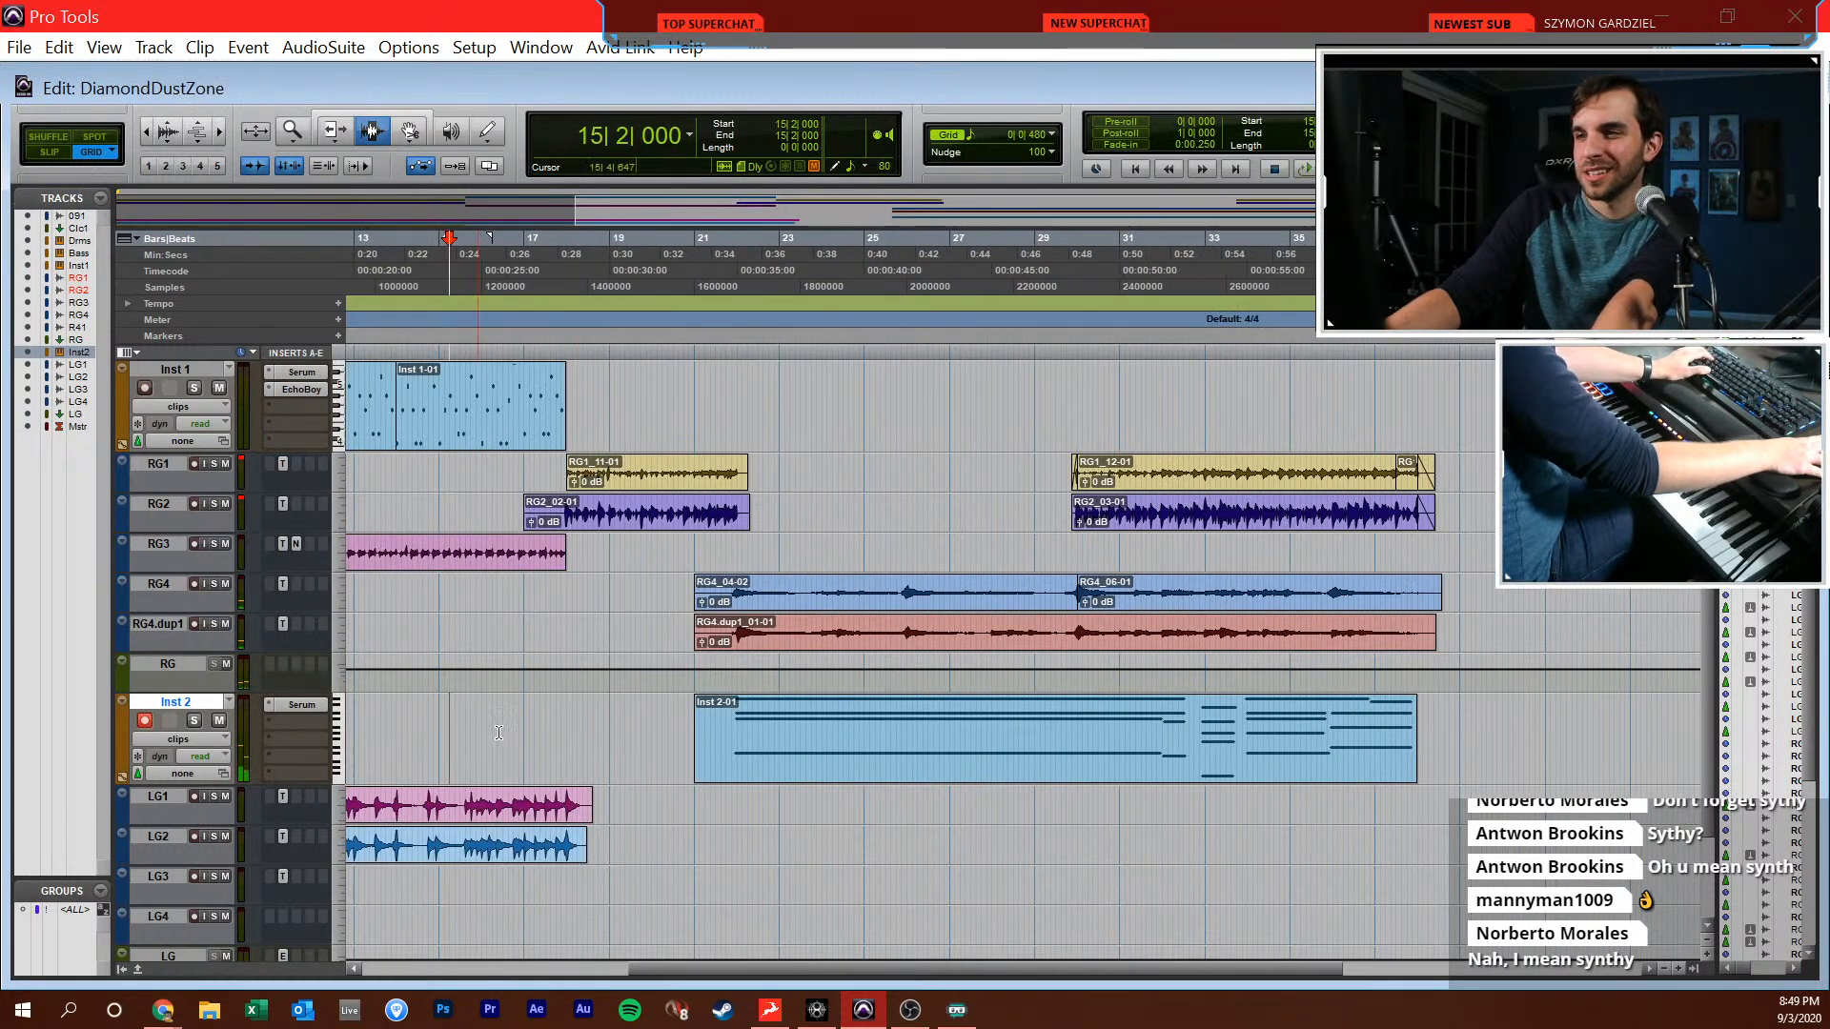
Open the playback engine setup and confirm its settings
key(ctrl+=)
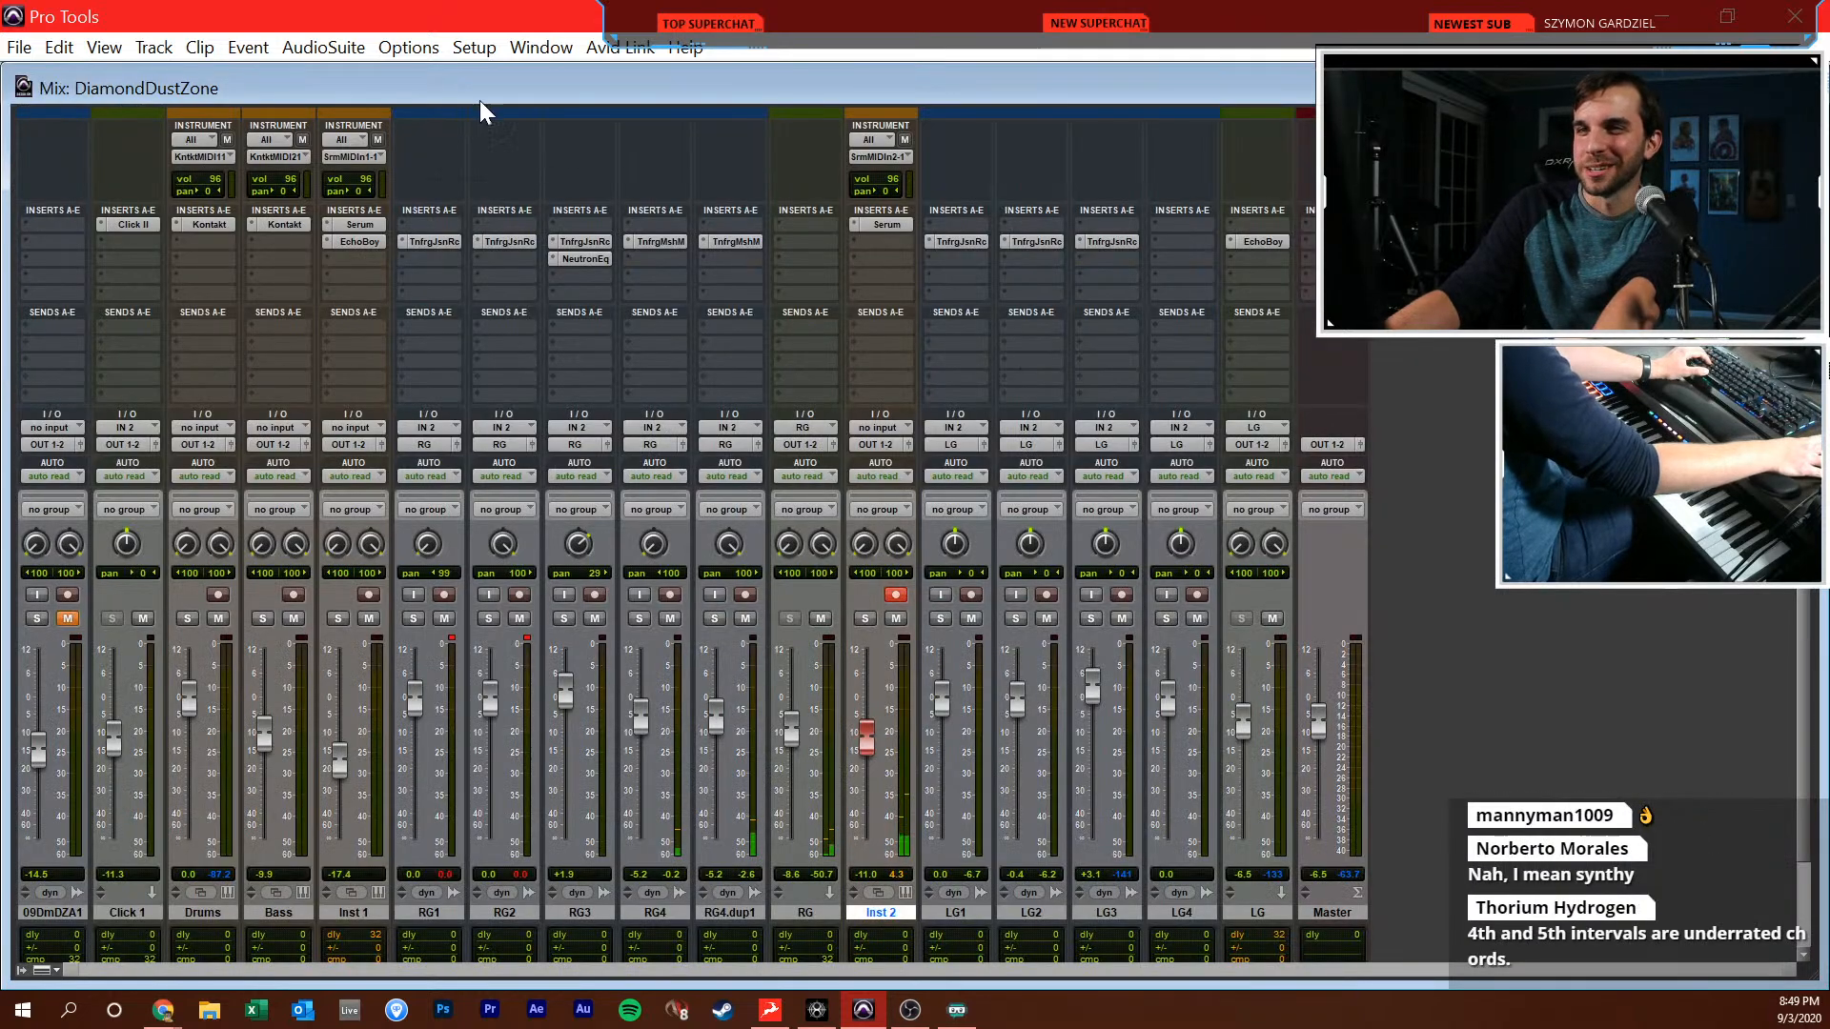
click(466, 52)
click(515, 106)
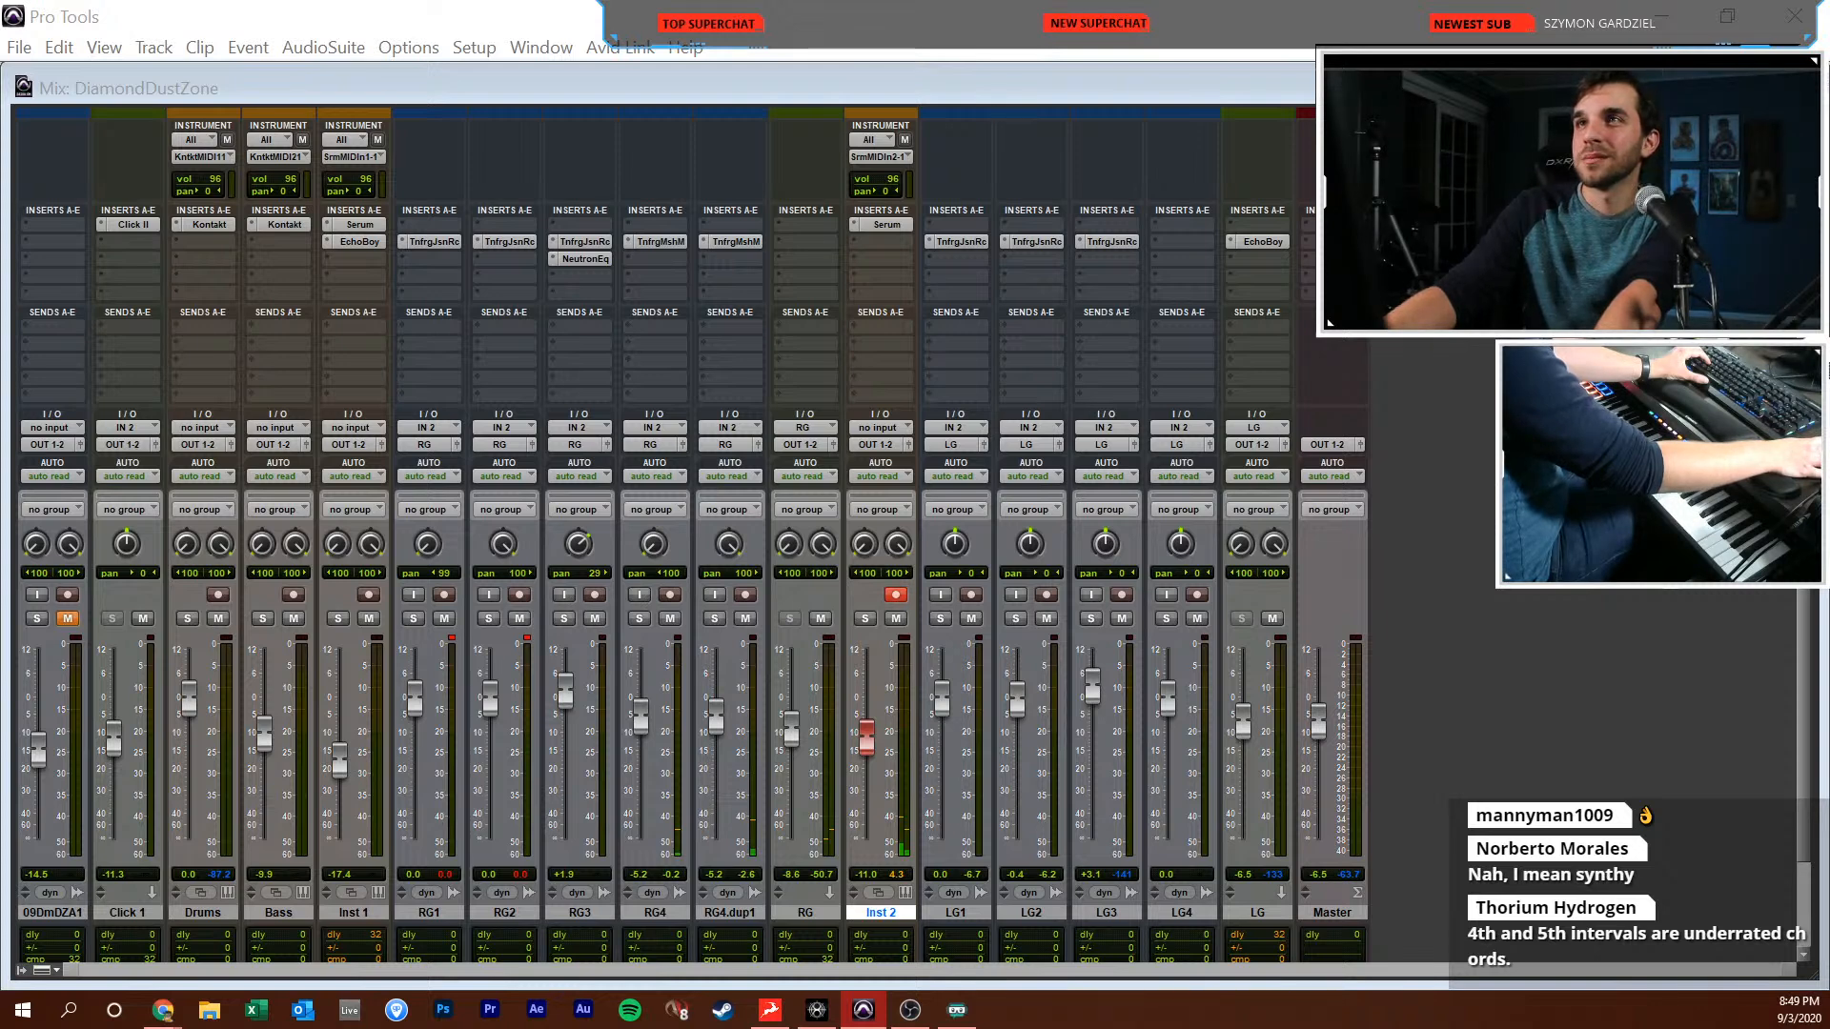
key(Return)
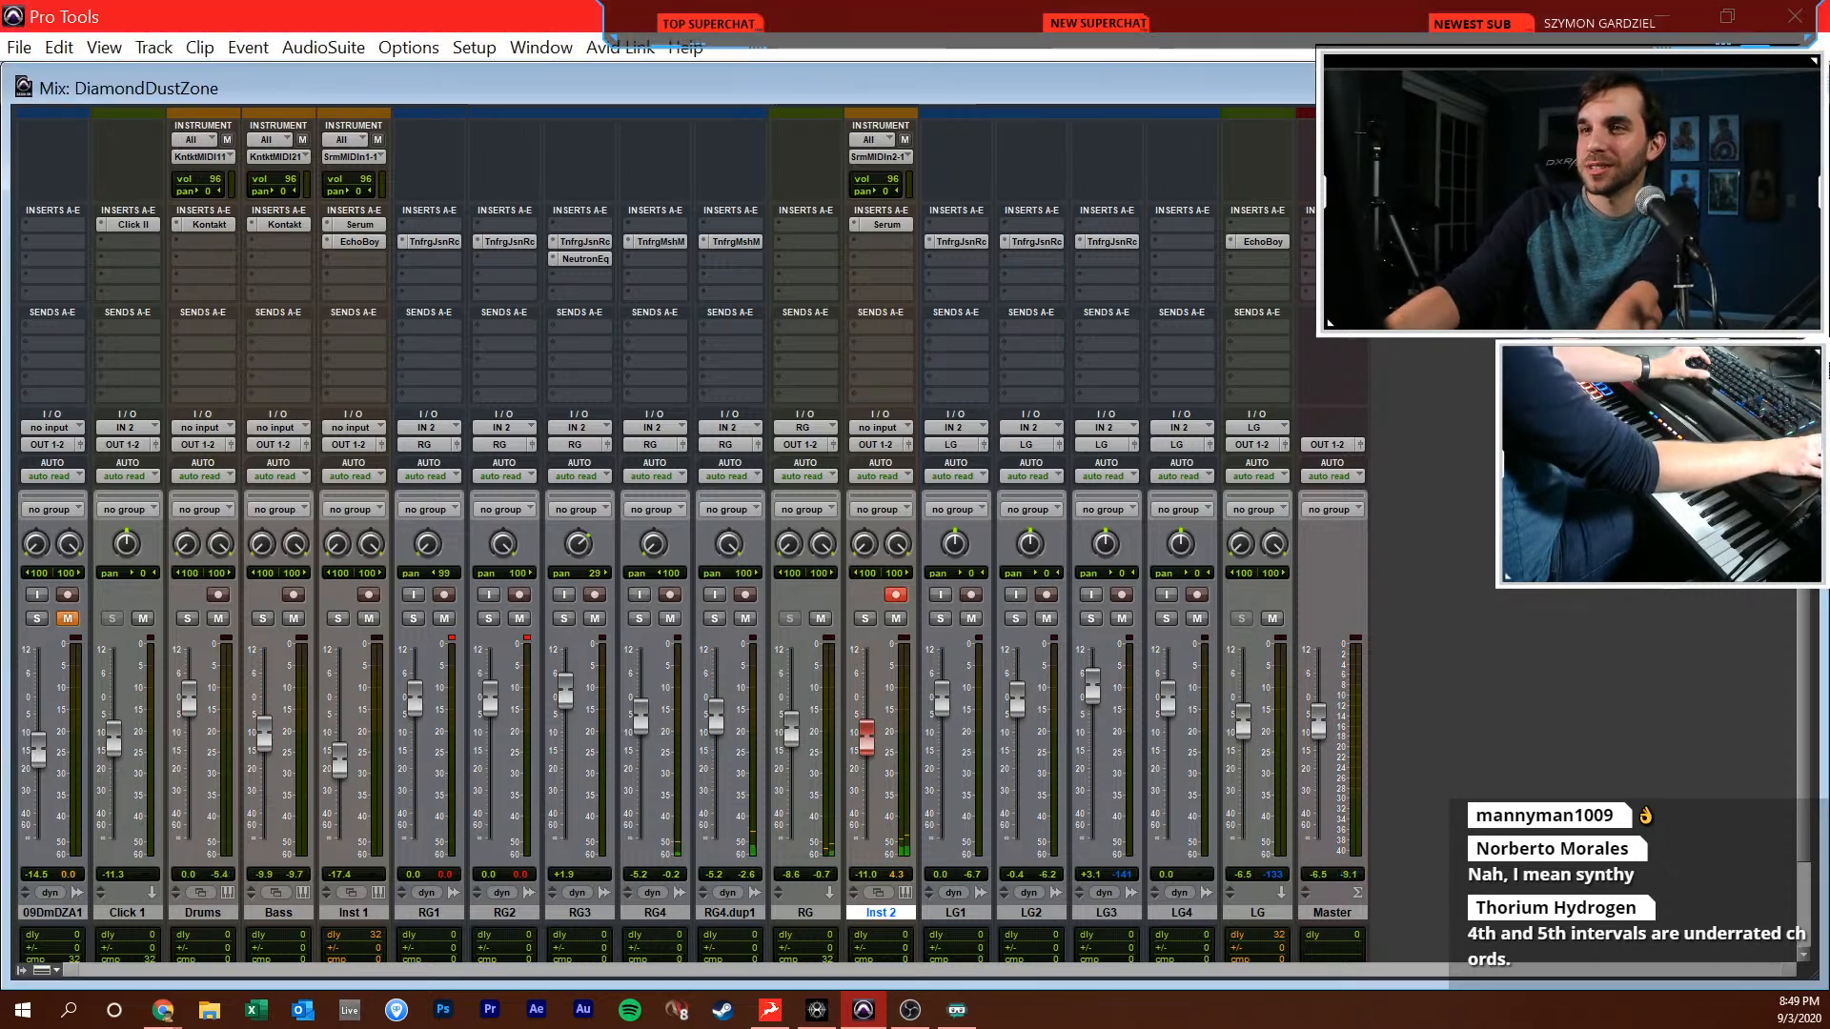
Select the recorded pad clip on Inst 2 and open the Quantize window for it
key(ctrl+equal)
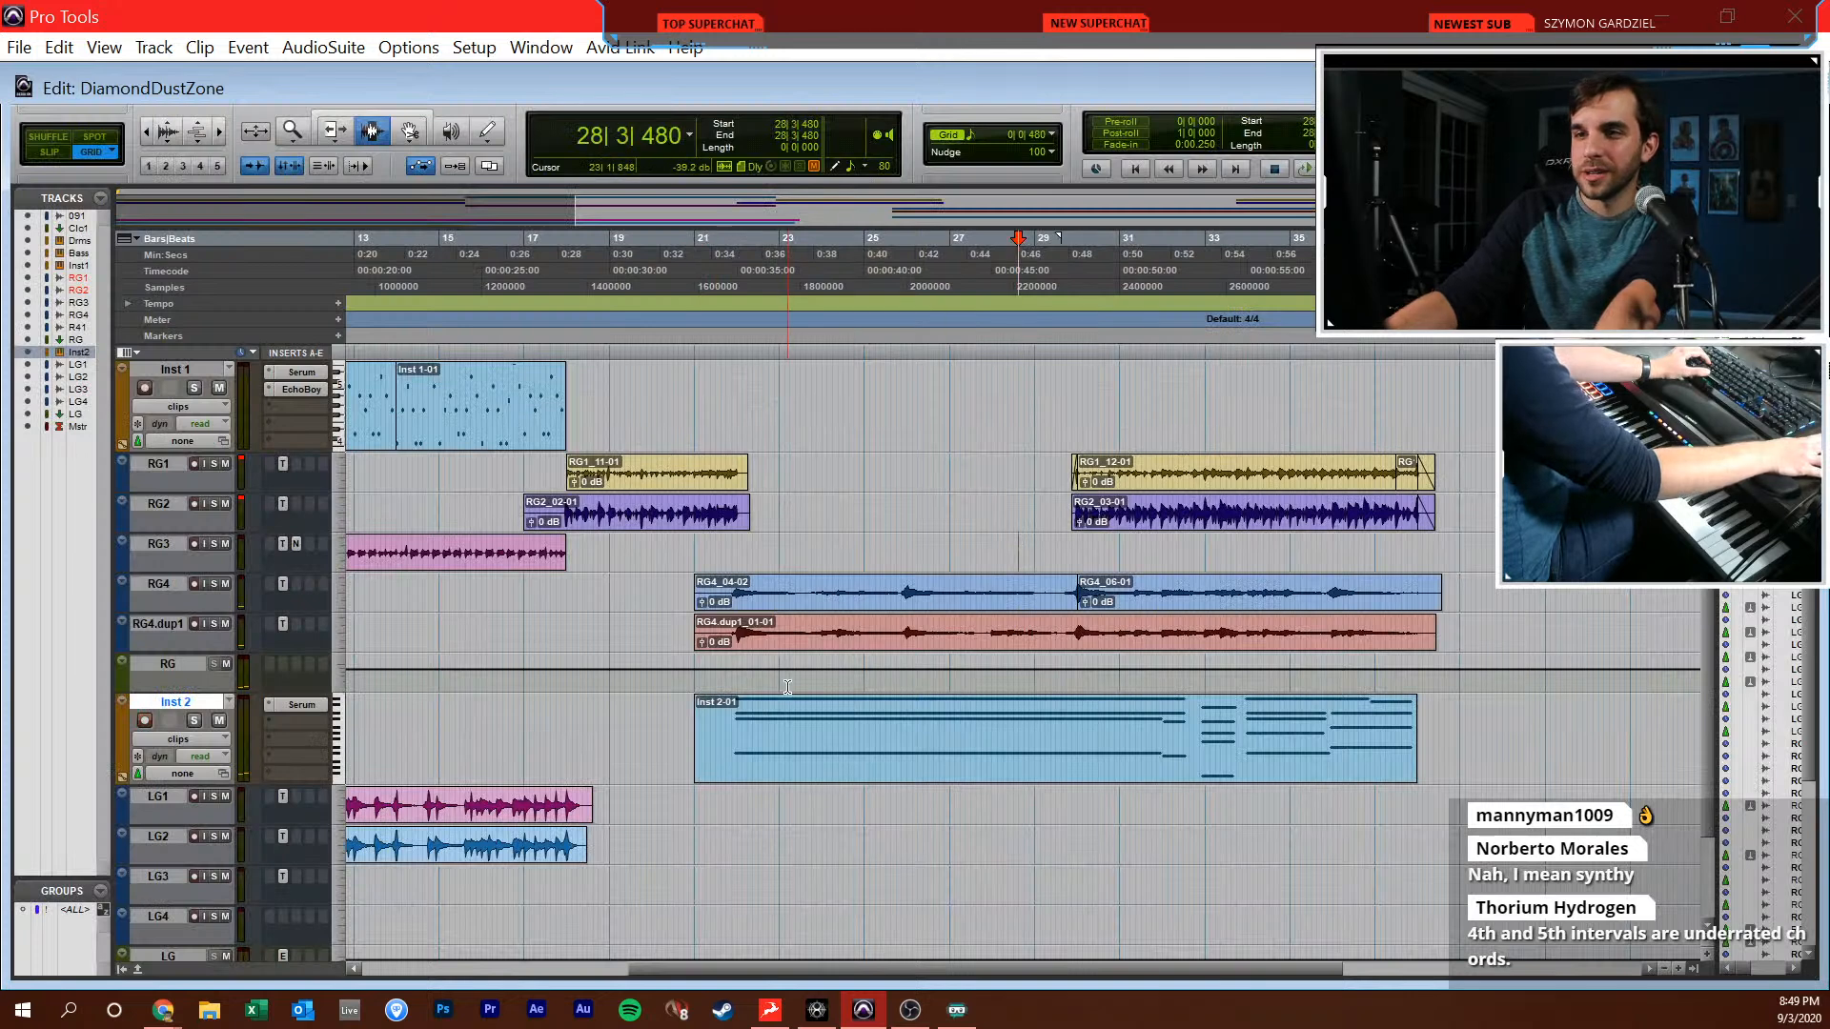
click(792, 739)
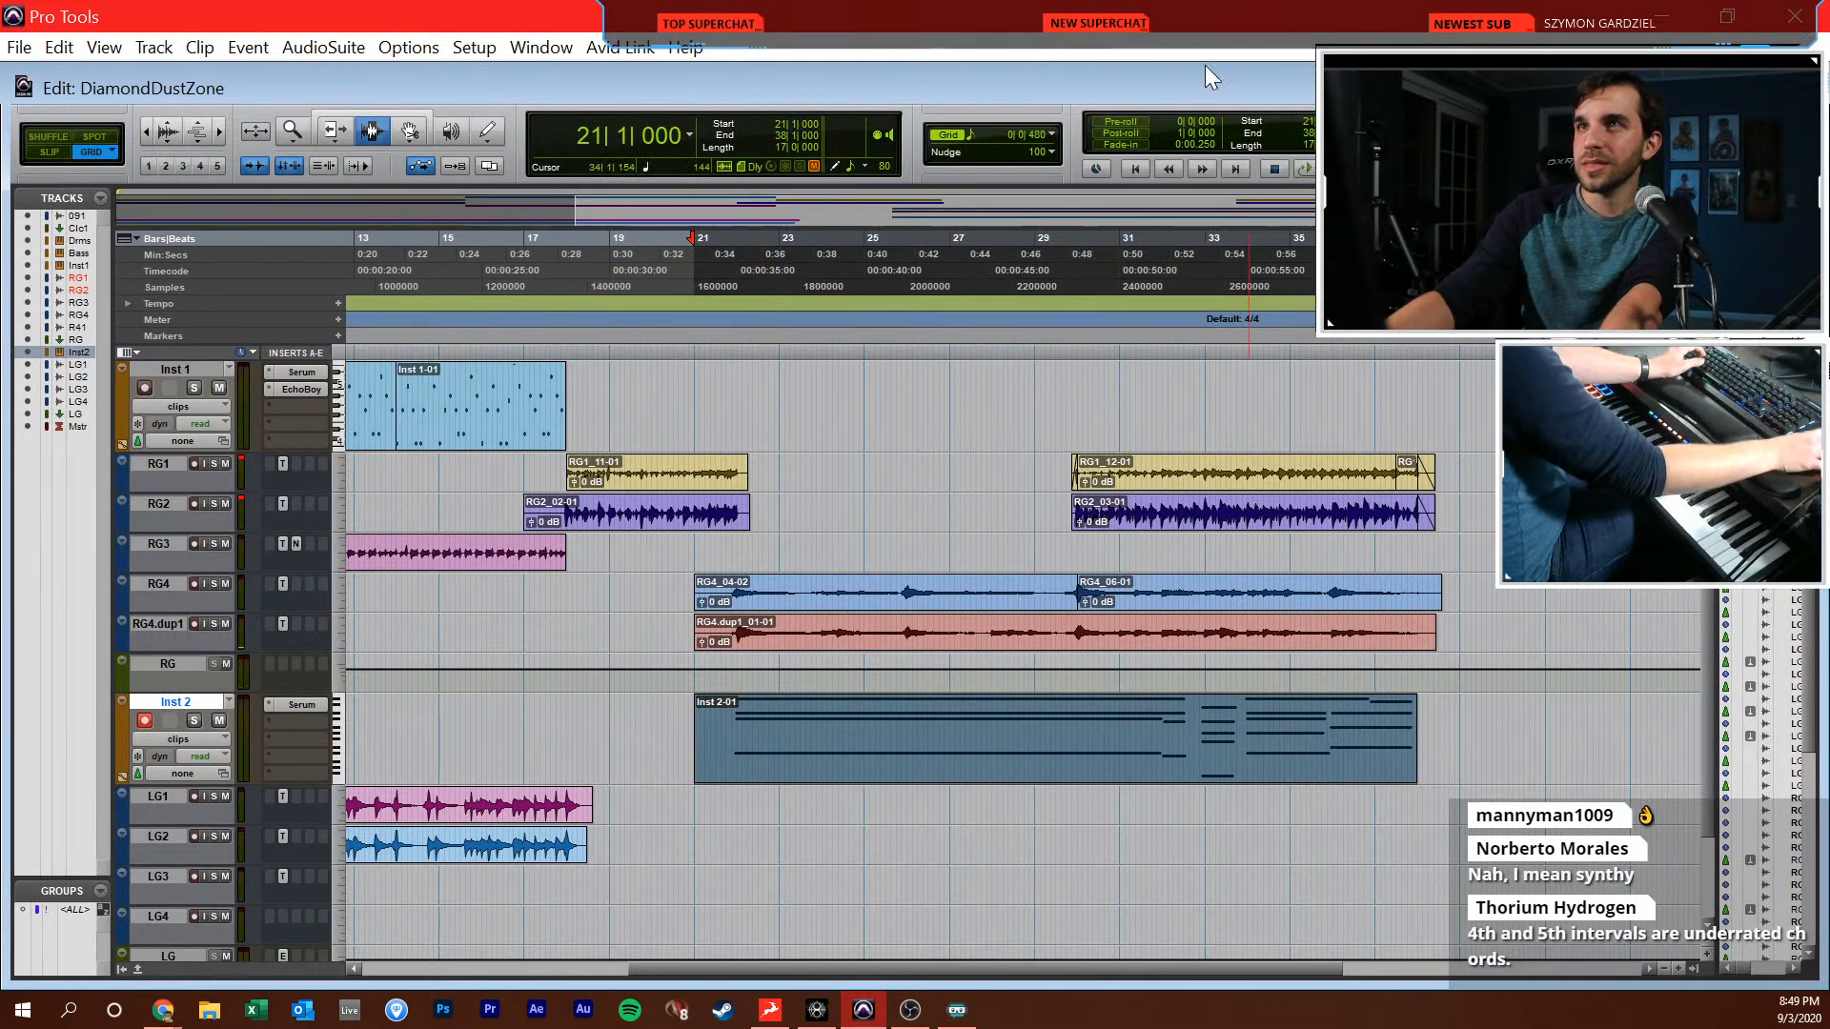
key(alt+0)
drag(956, 0, 453, 274)
click(575, 294)
click(966, 689)
click(1013, 715)
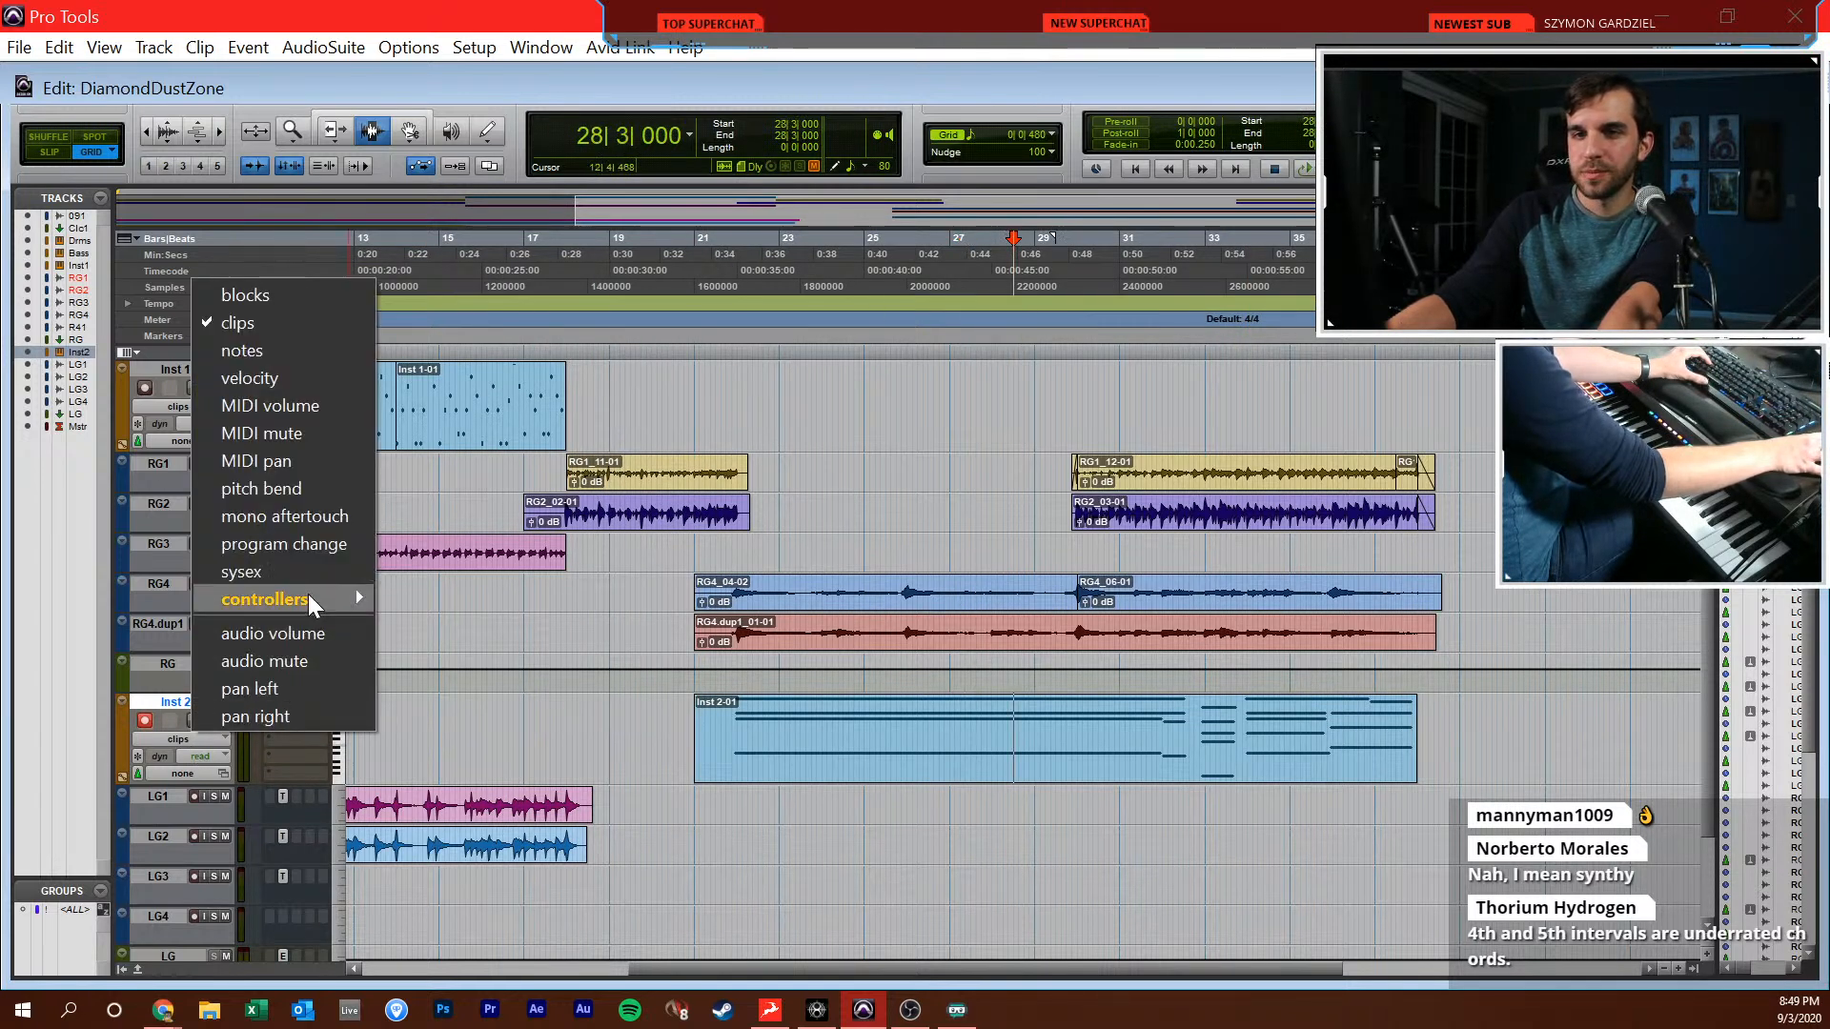
Show the sustain (64) controller data on Inst 2 and delete the sustain events in the later part of the pad clip
mouse_move(307, 595)
click(484, 706)
drag(1119, 760, 1429, 729)
key(Delete)
click(1237, 732)
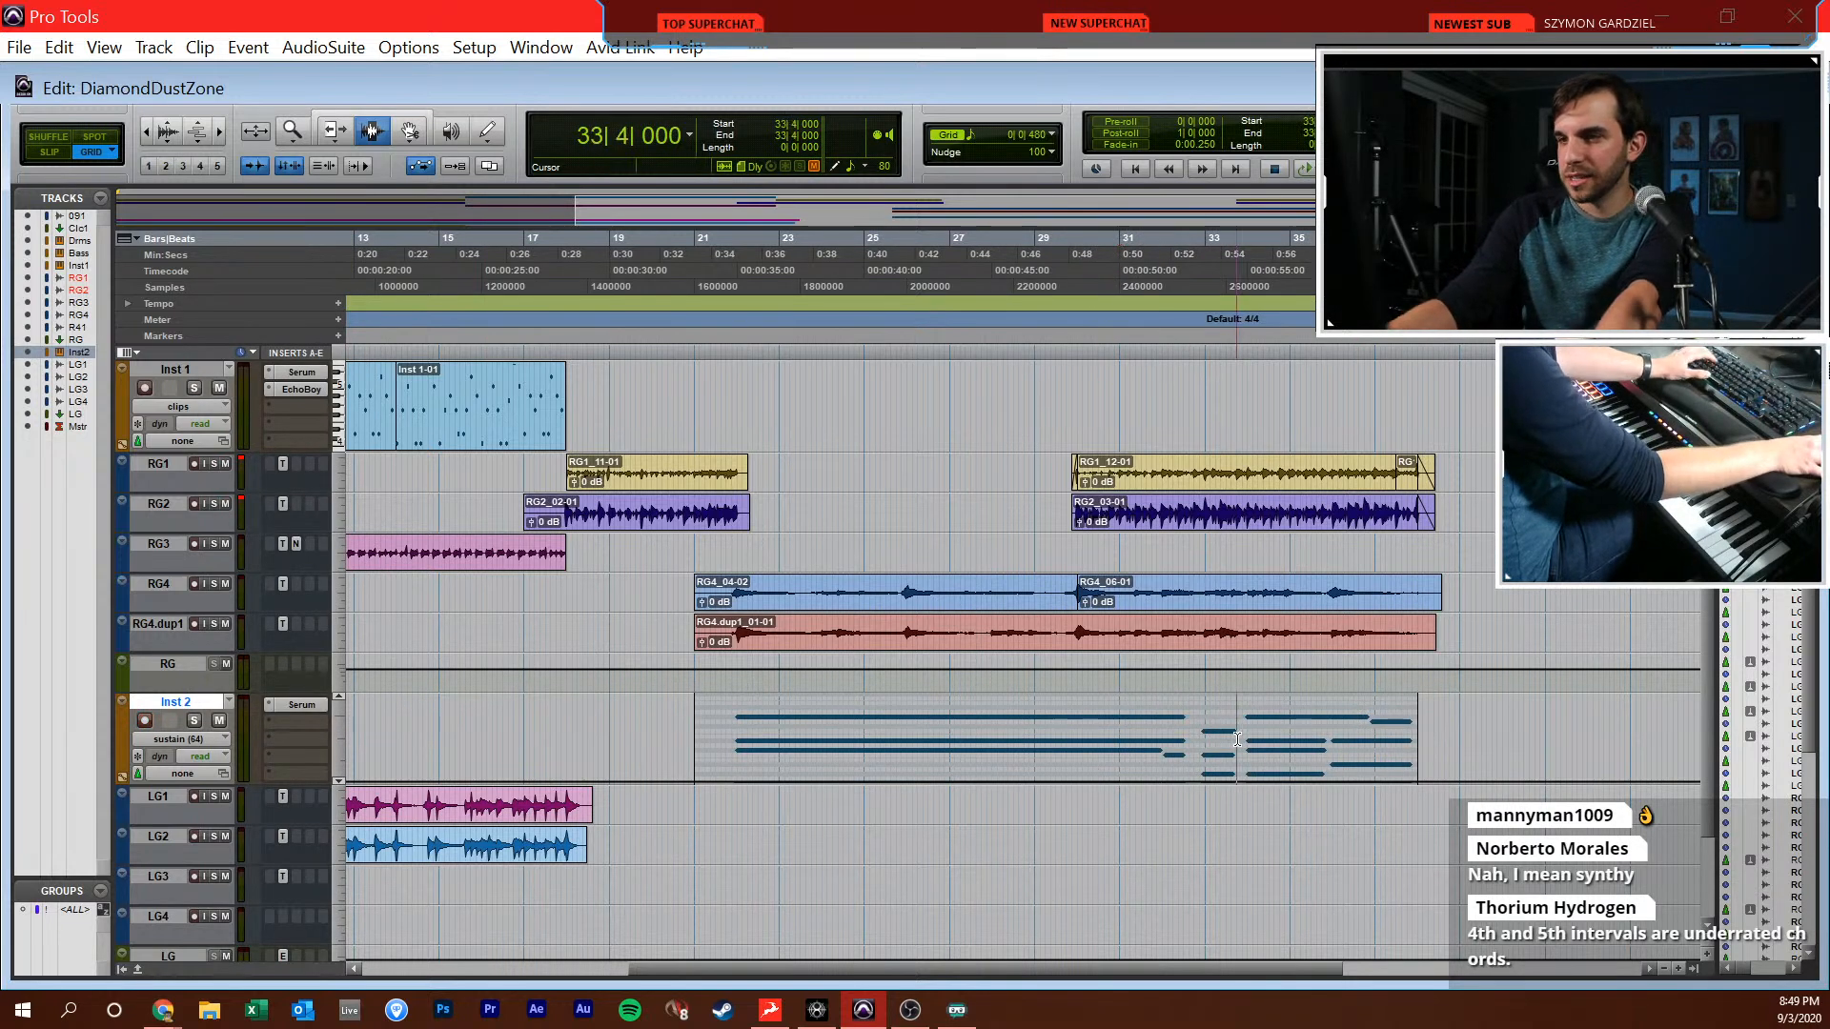
Open the pad clip in the MIDI Editor and extend the bar 32 chord's notes up to the following chord
key(t)
key(t)
click(855, 758)
key(super+equal)
drag(1030, 221, 892, 700)
drag(997, 615, 1077, 614)
Extend the bar 33 chord's notes to the next chord and shorten the one that runs into the repeated pitch
drag(1279, 217, 1364, 760)
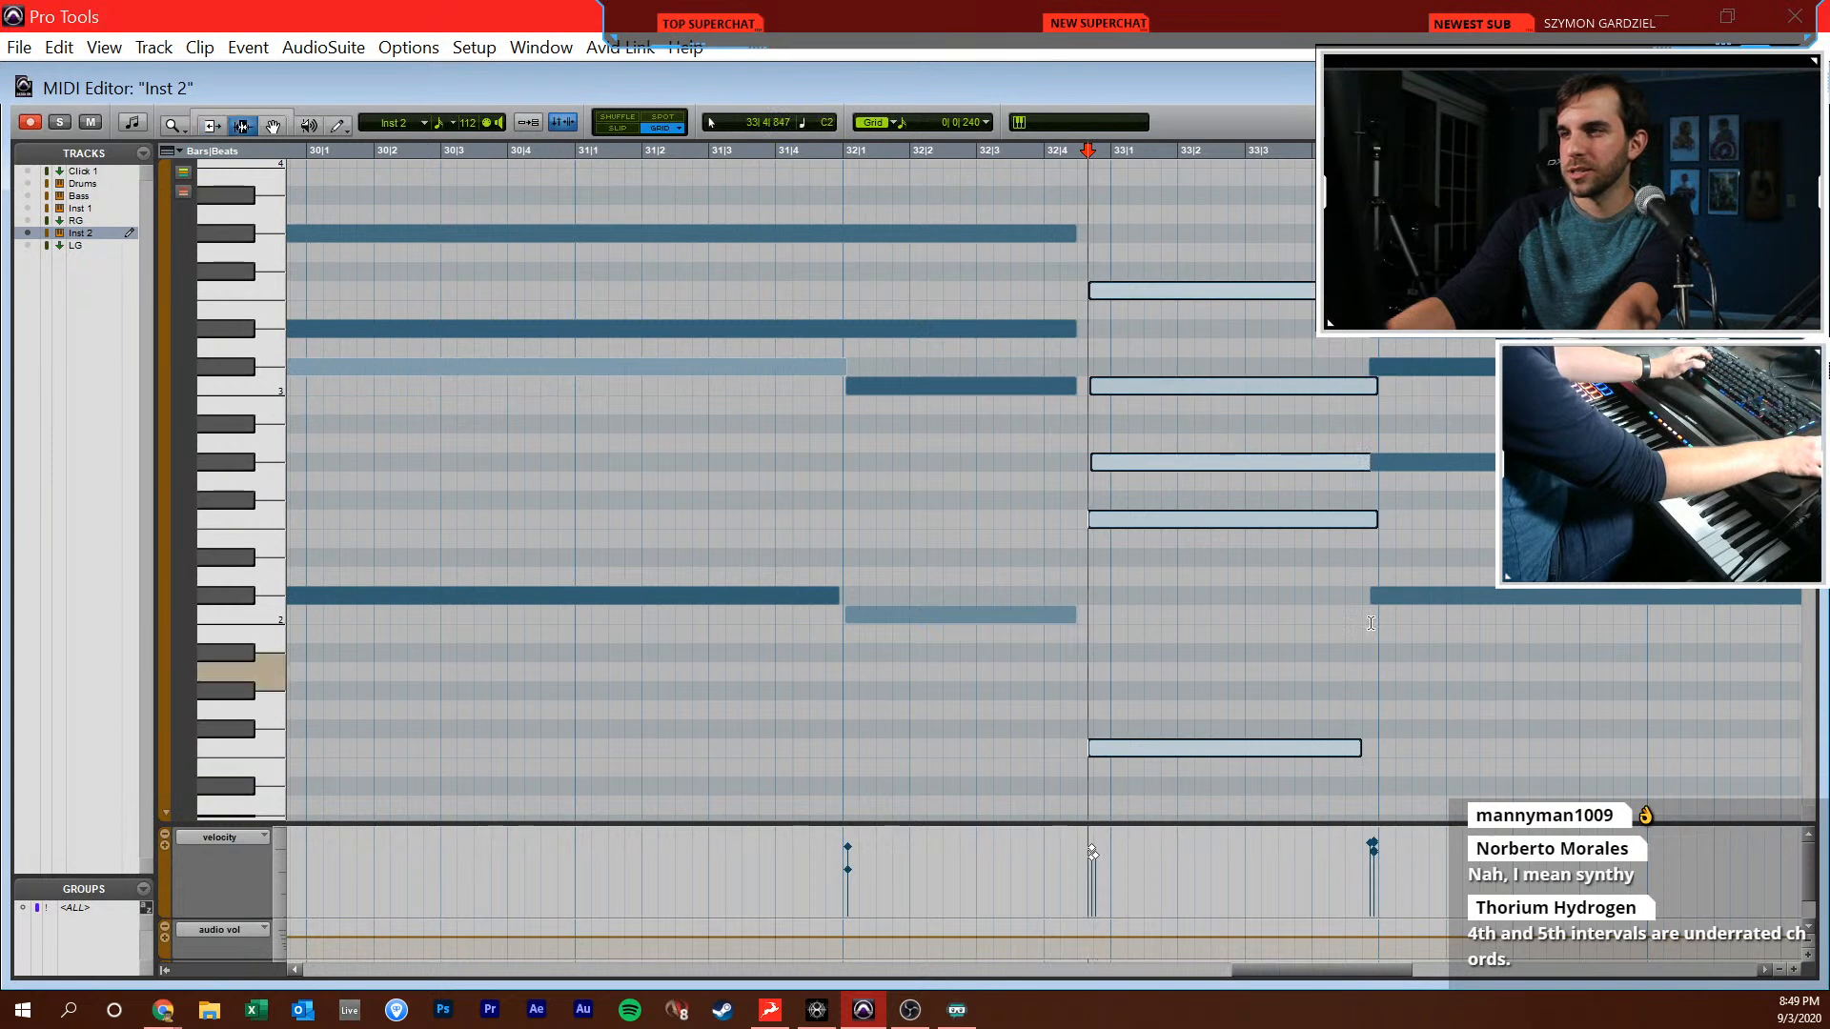
click(1363, 708)
click(1355, 462)
key(F7)
click(1346, 486)
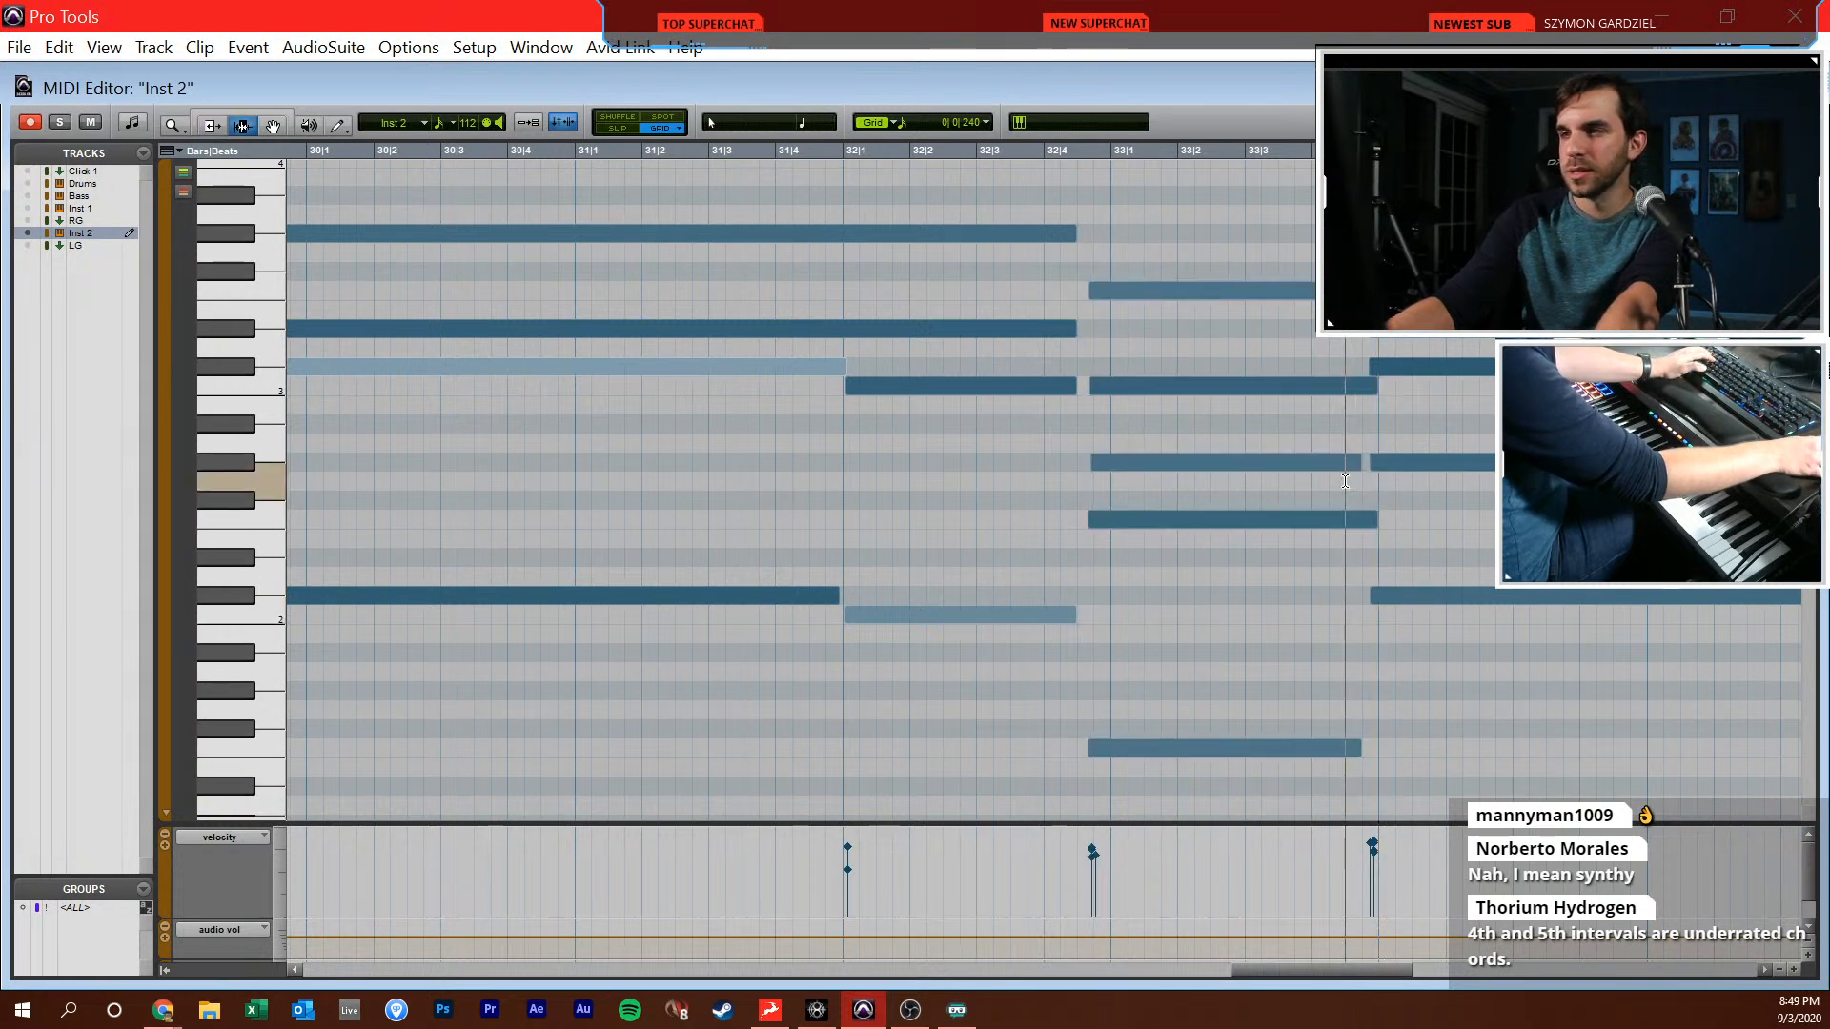
Raise the velocity of all Inst 2 pad notes together and close the MIDI Editor
key(r)
key(r)
scroll(324, 507, left, 1)
key(F8)
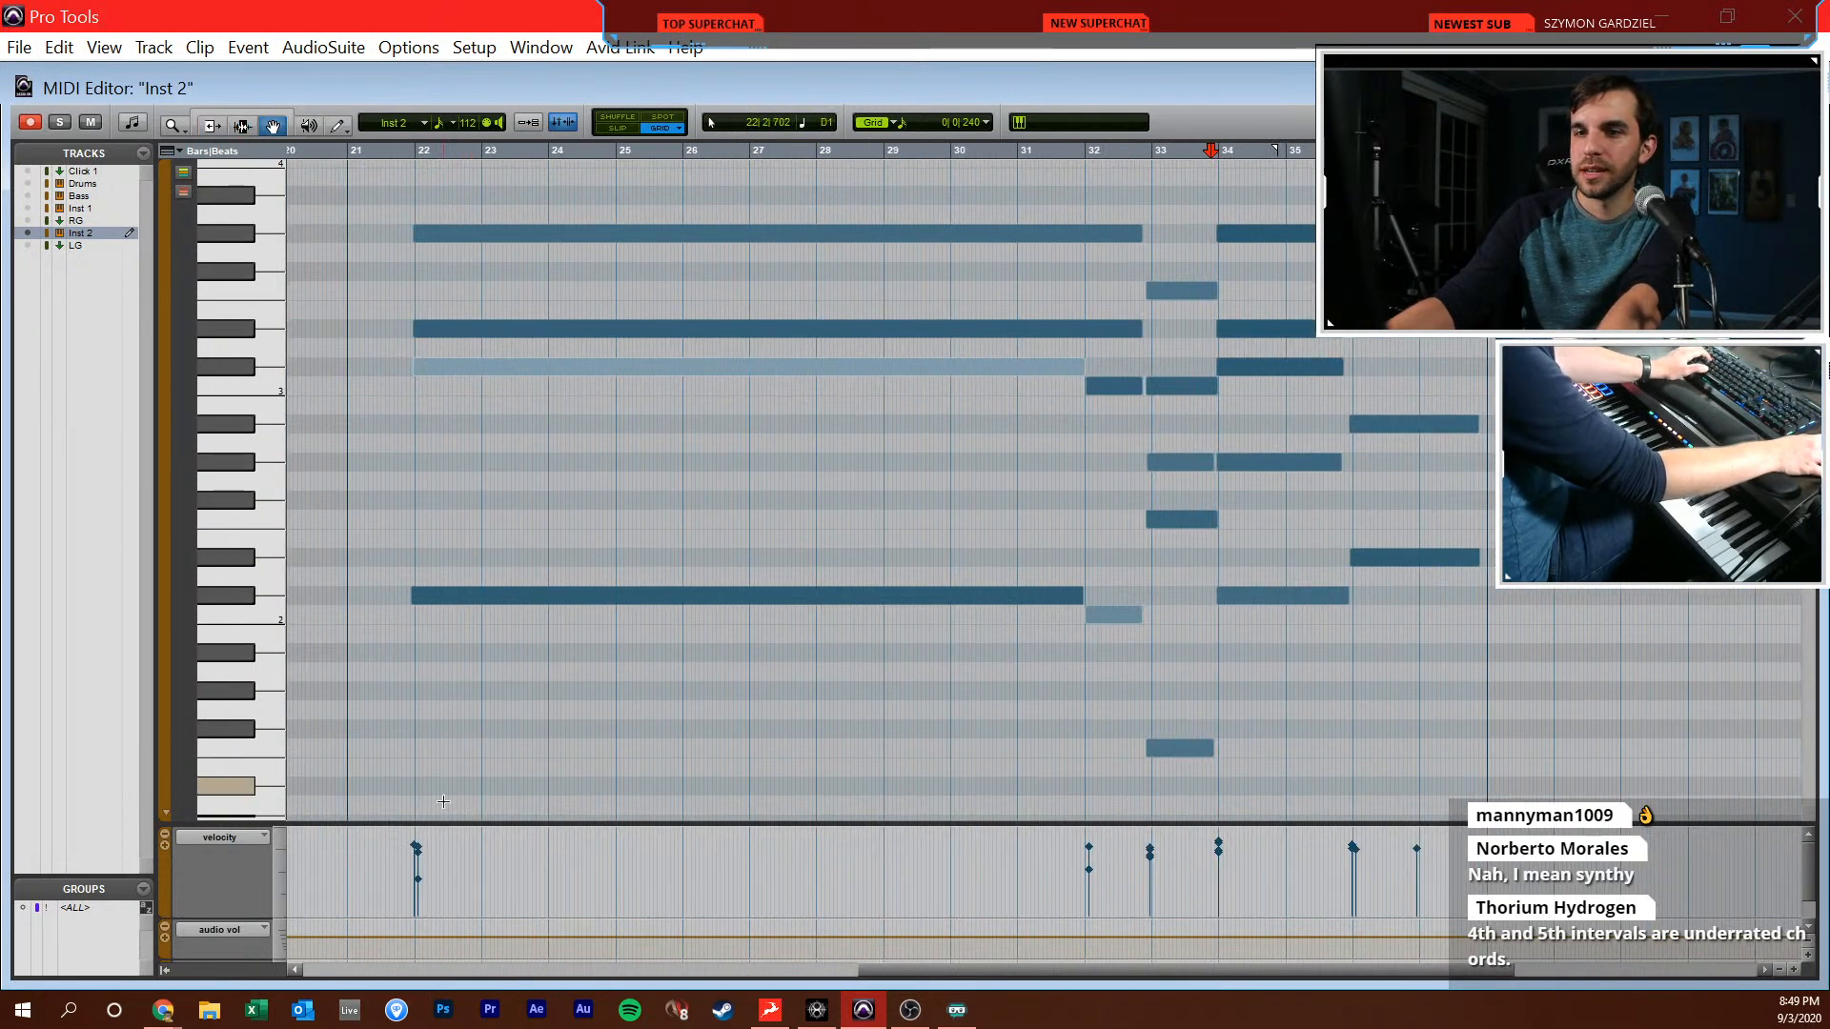
click(414, 903)
click(421, 879)
key(ctrl+a)
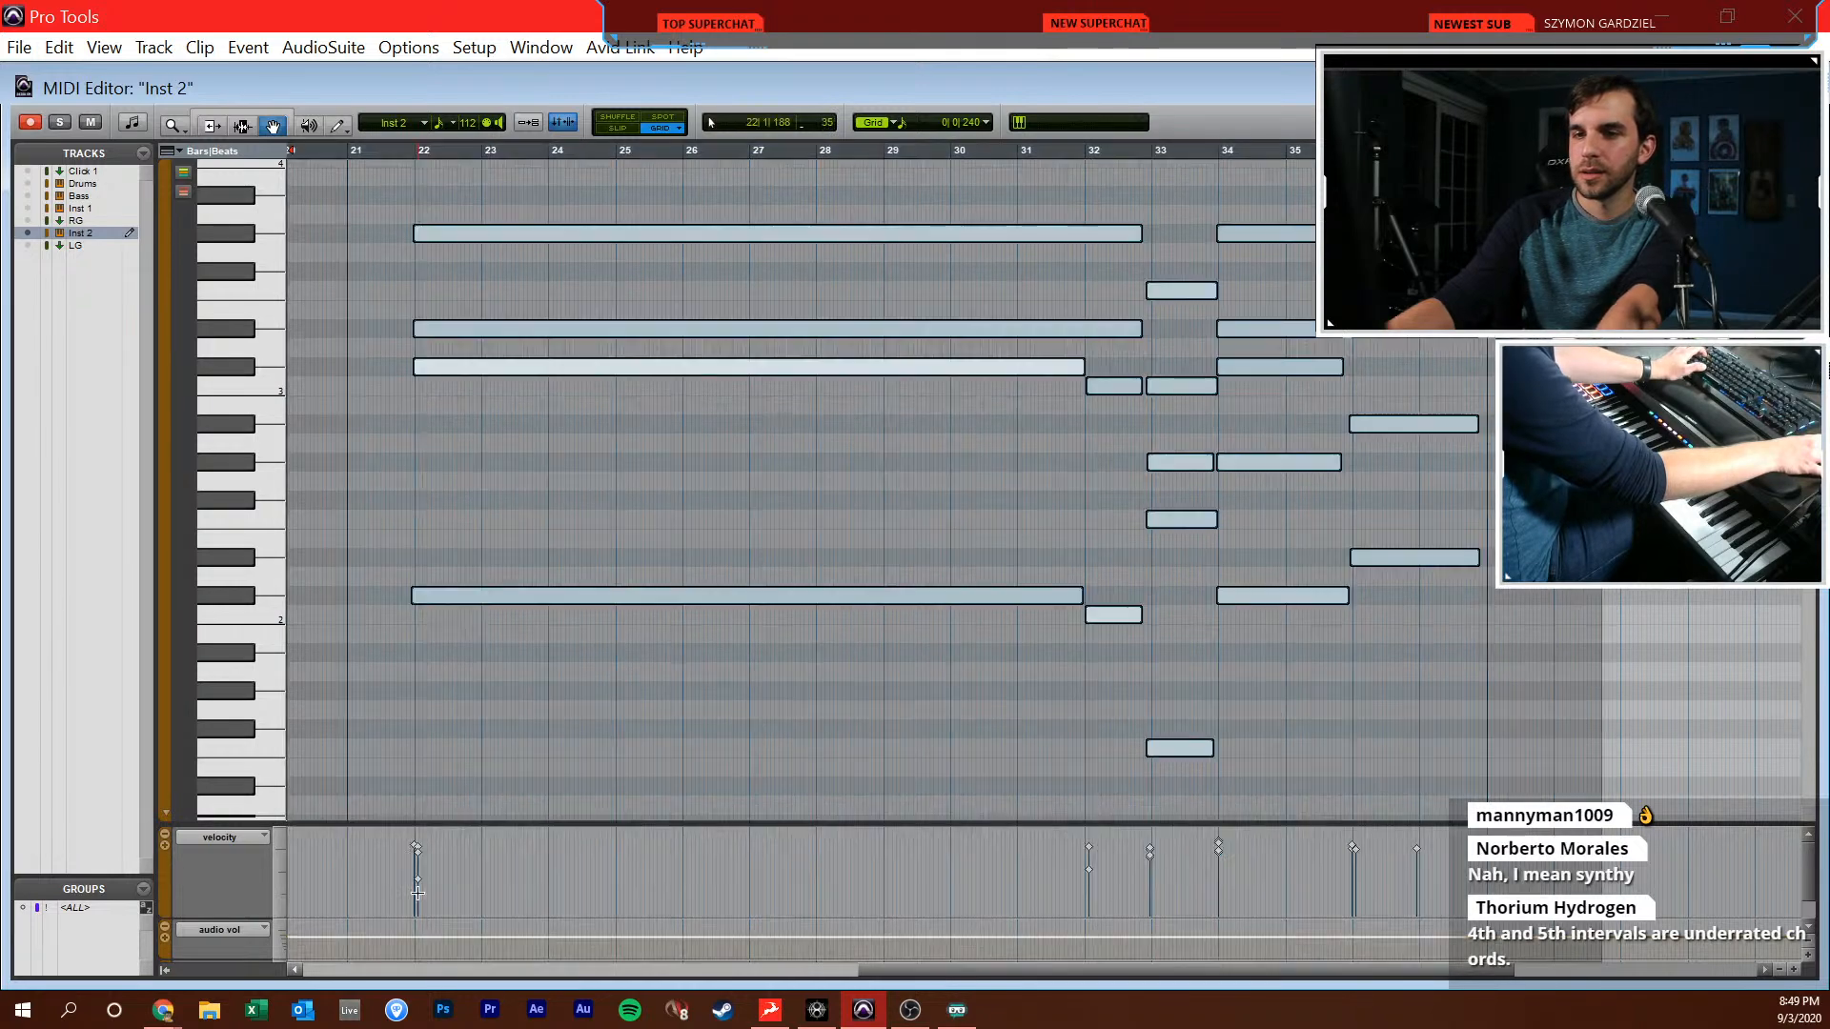
drag(420, 885, 428, 763)
key(F7)
click(477, 746)
key(ctrl+w)
Play the section from bar 20 beat 4 and set the Inst 2 fader to -16.3 dB and the Master fader to -0.1 dB
key(r)
key(r)
click(473, 724)
key(space)
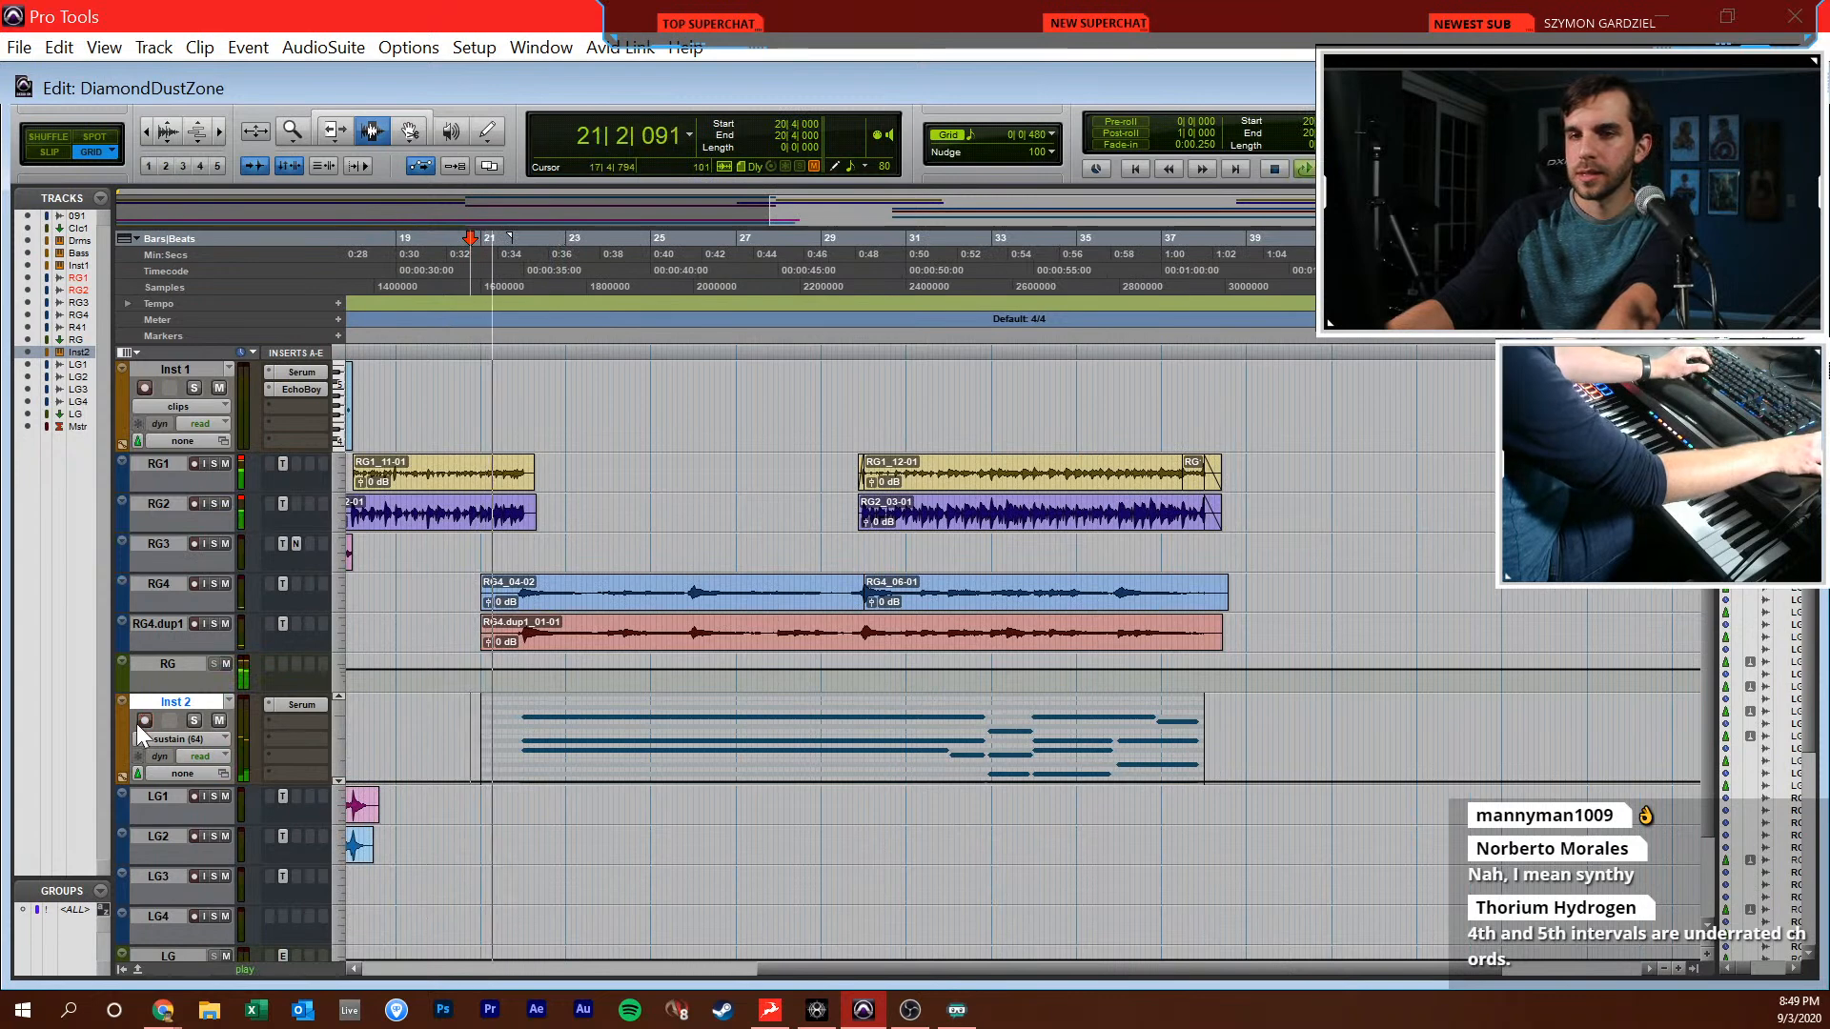
key(ctrl+equal)
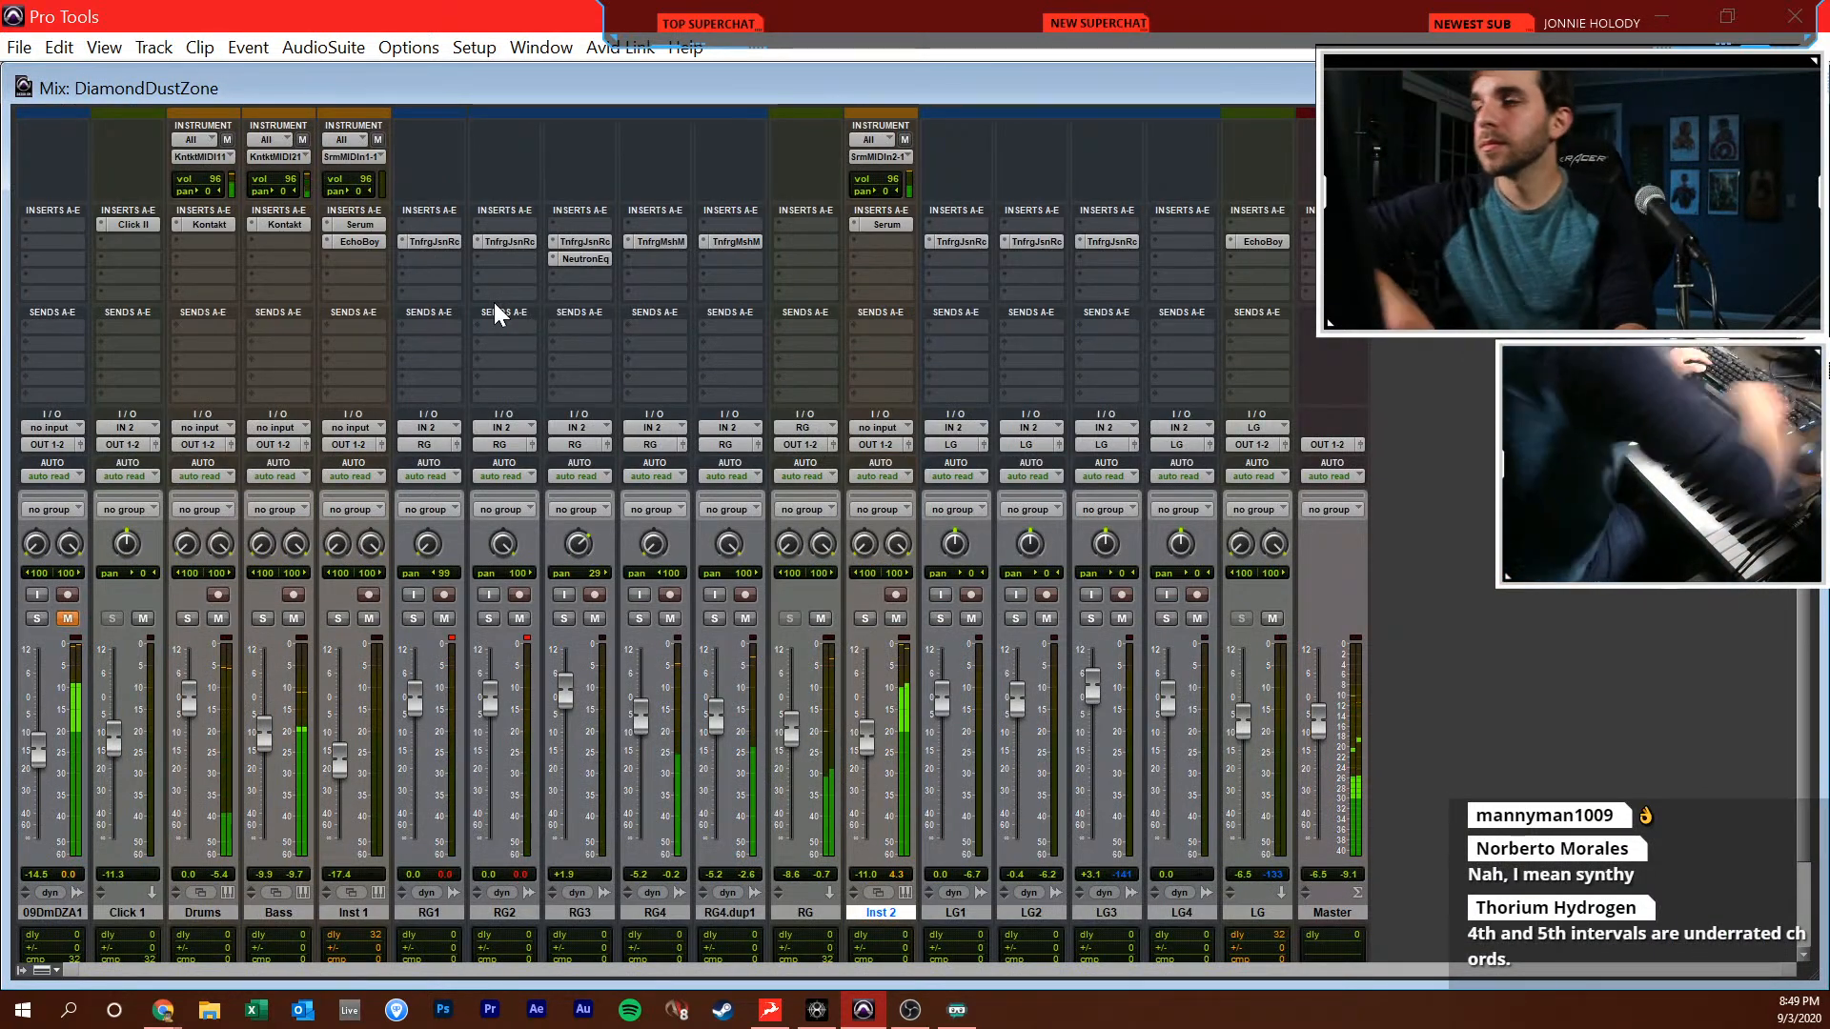
drag(873, 741, 871, 764)
drag(1319, 730, 1324, 701)
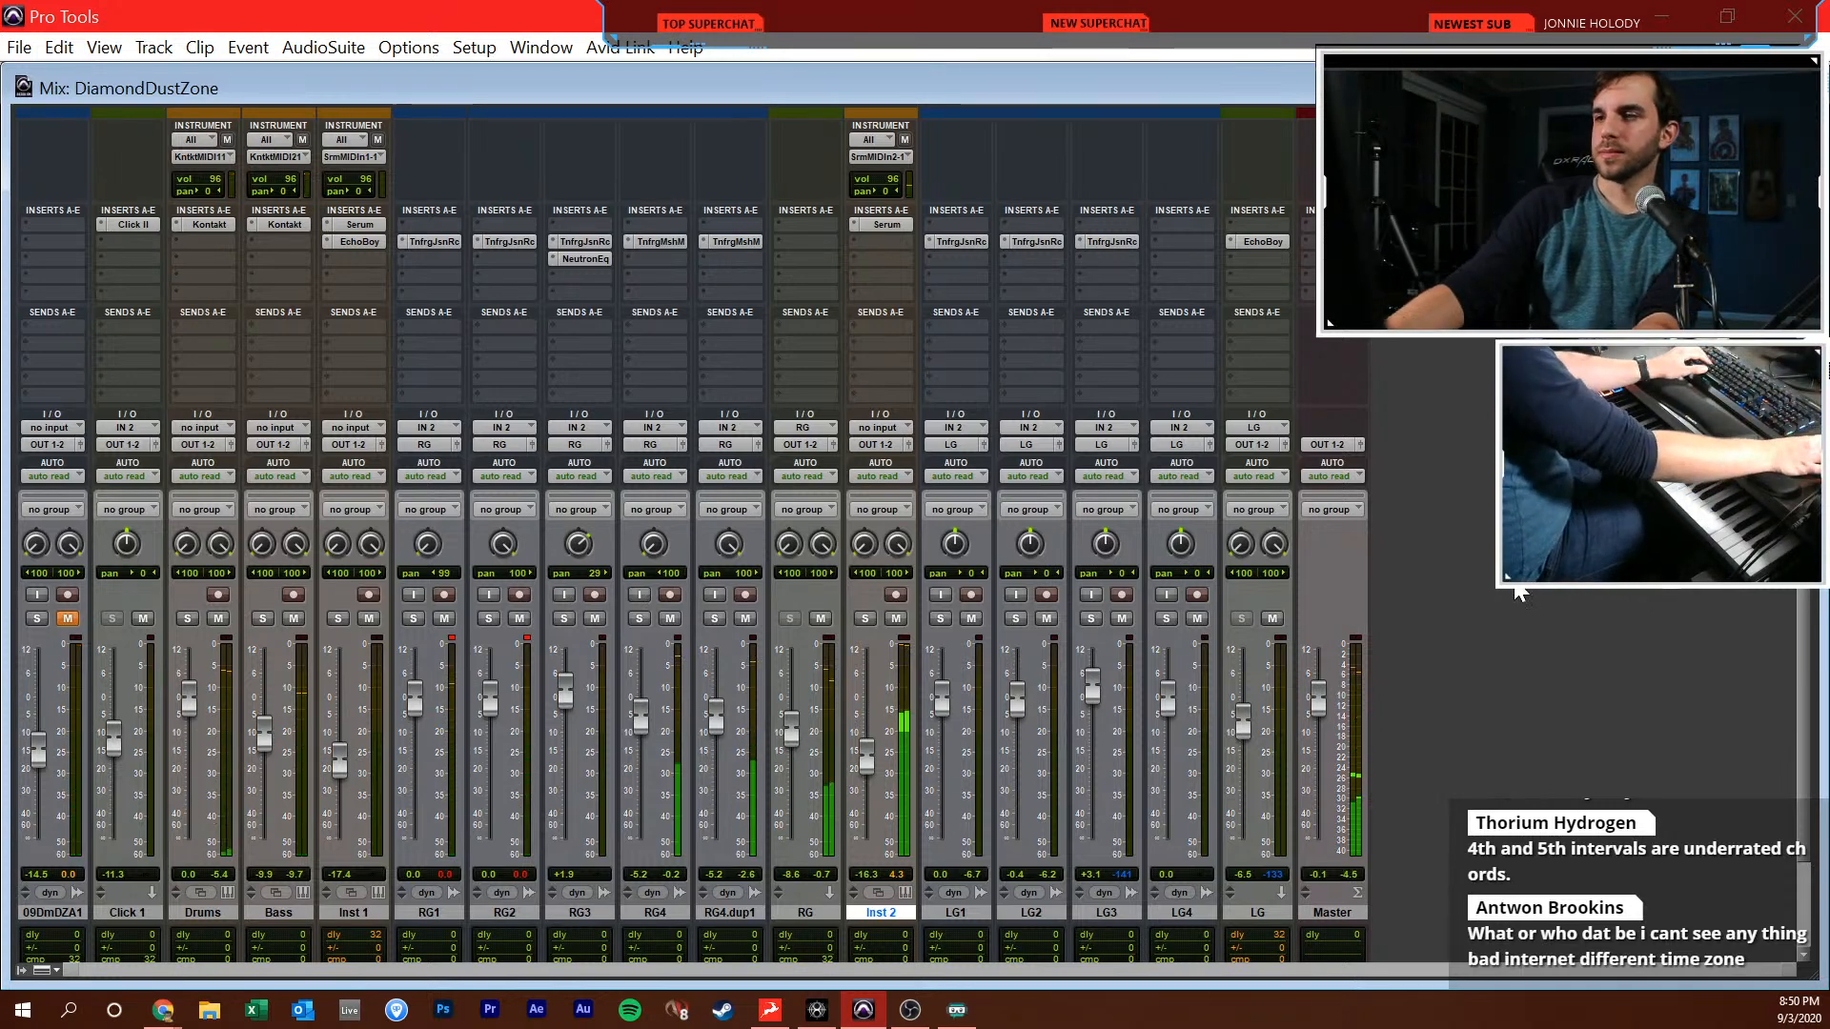
Place the edit cursor at bar 22 and solo the 09DDZA1 reference track
key(ctrl+equal)
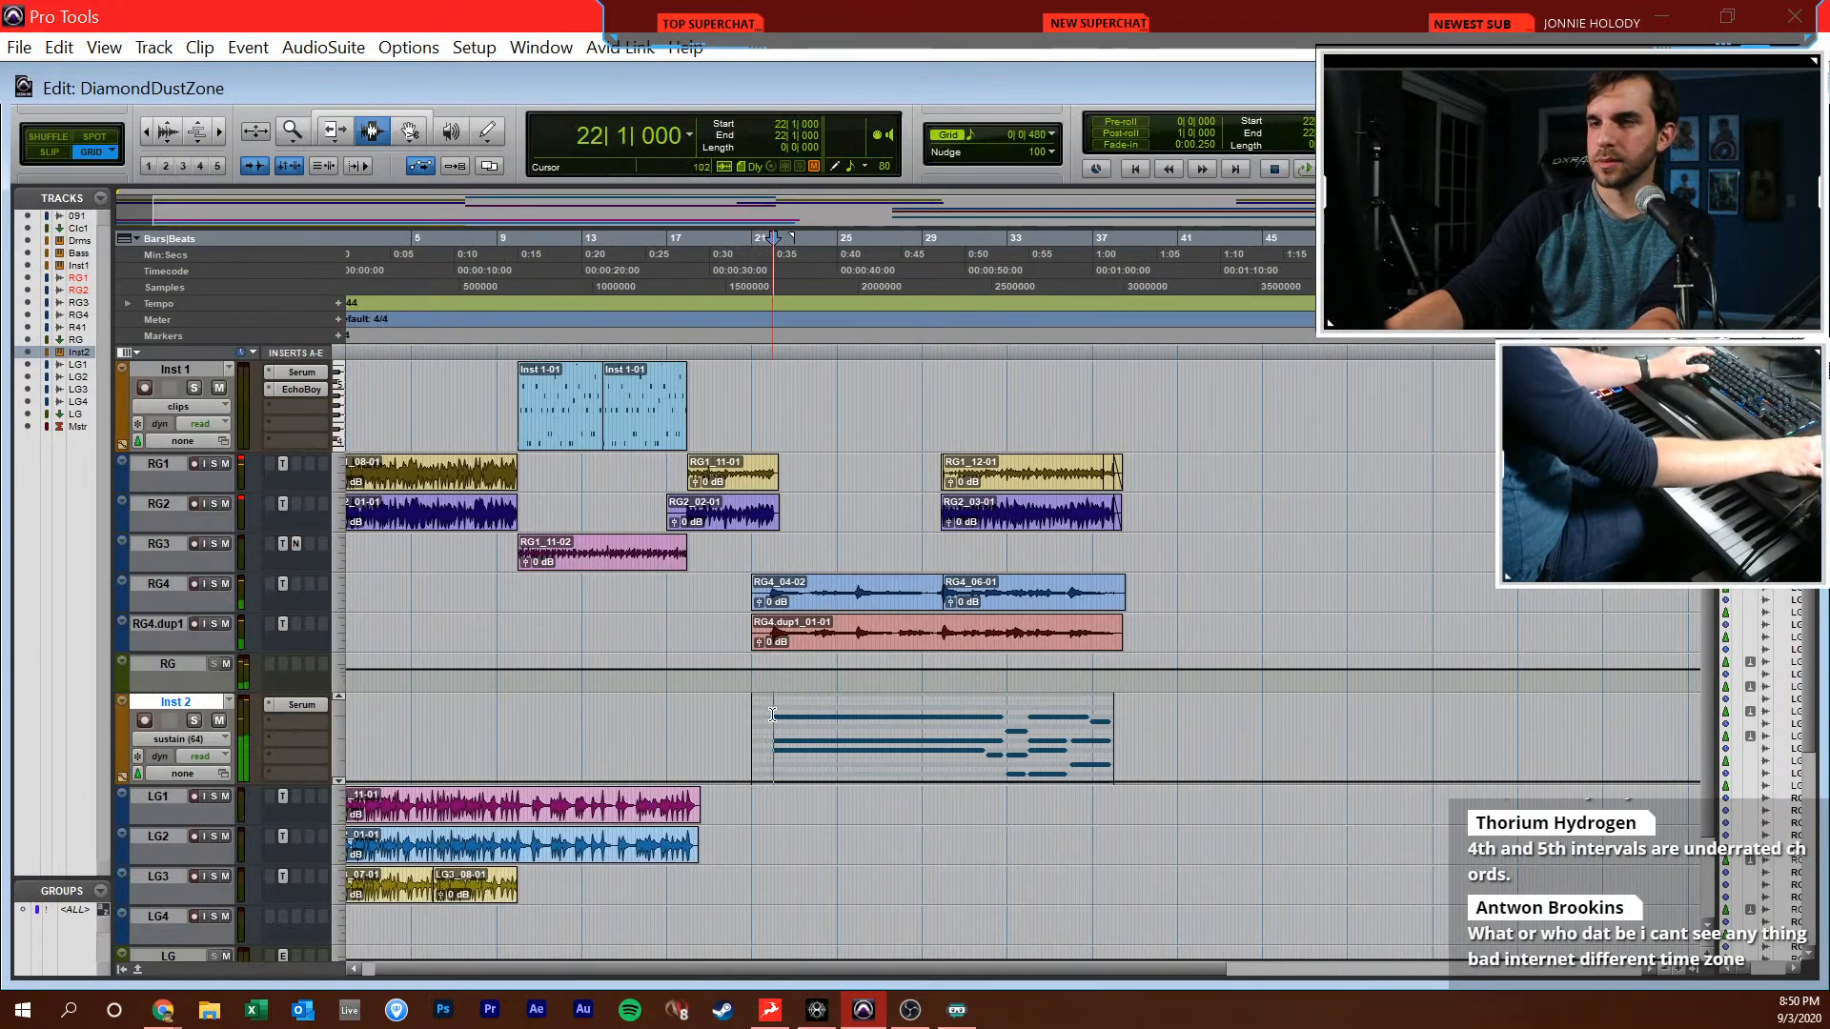
key(t)
key(t)
scroll(795, 710, up, 3)
click(982, 650)
click(1026, 644)
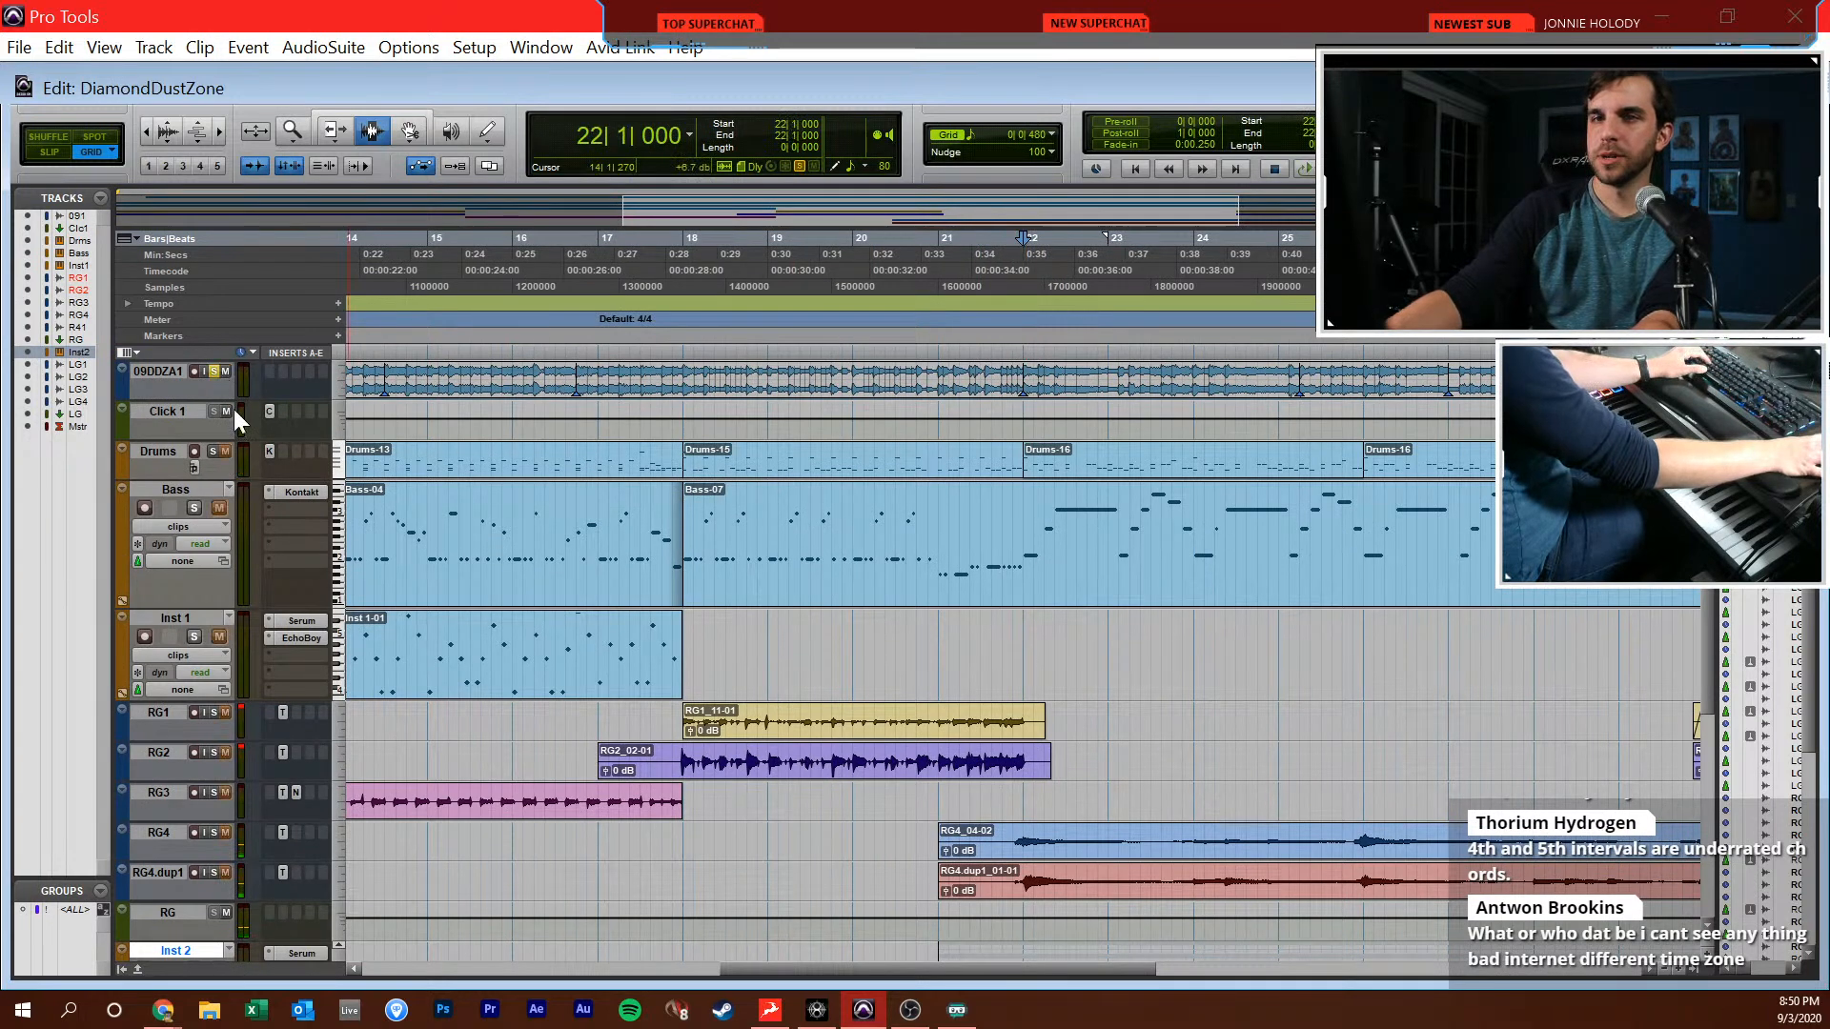
Turn on input monitoring and record-enable the LG1 track in the Mix window
key(ctrl+equal)
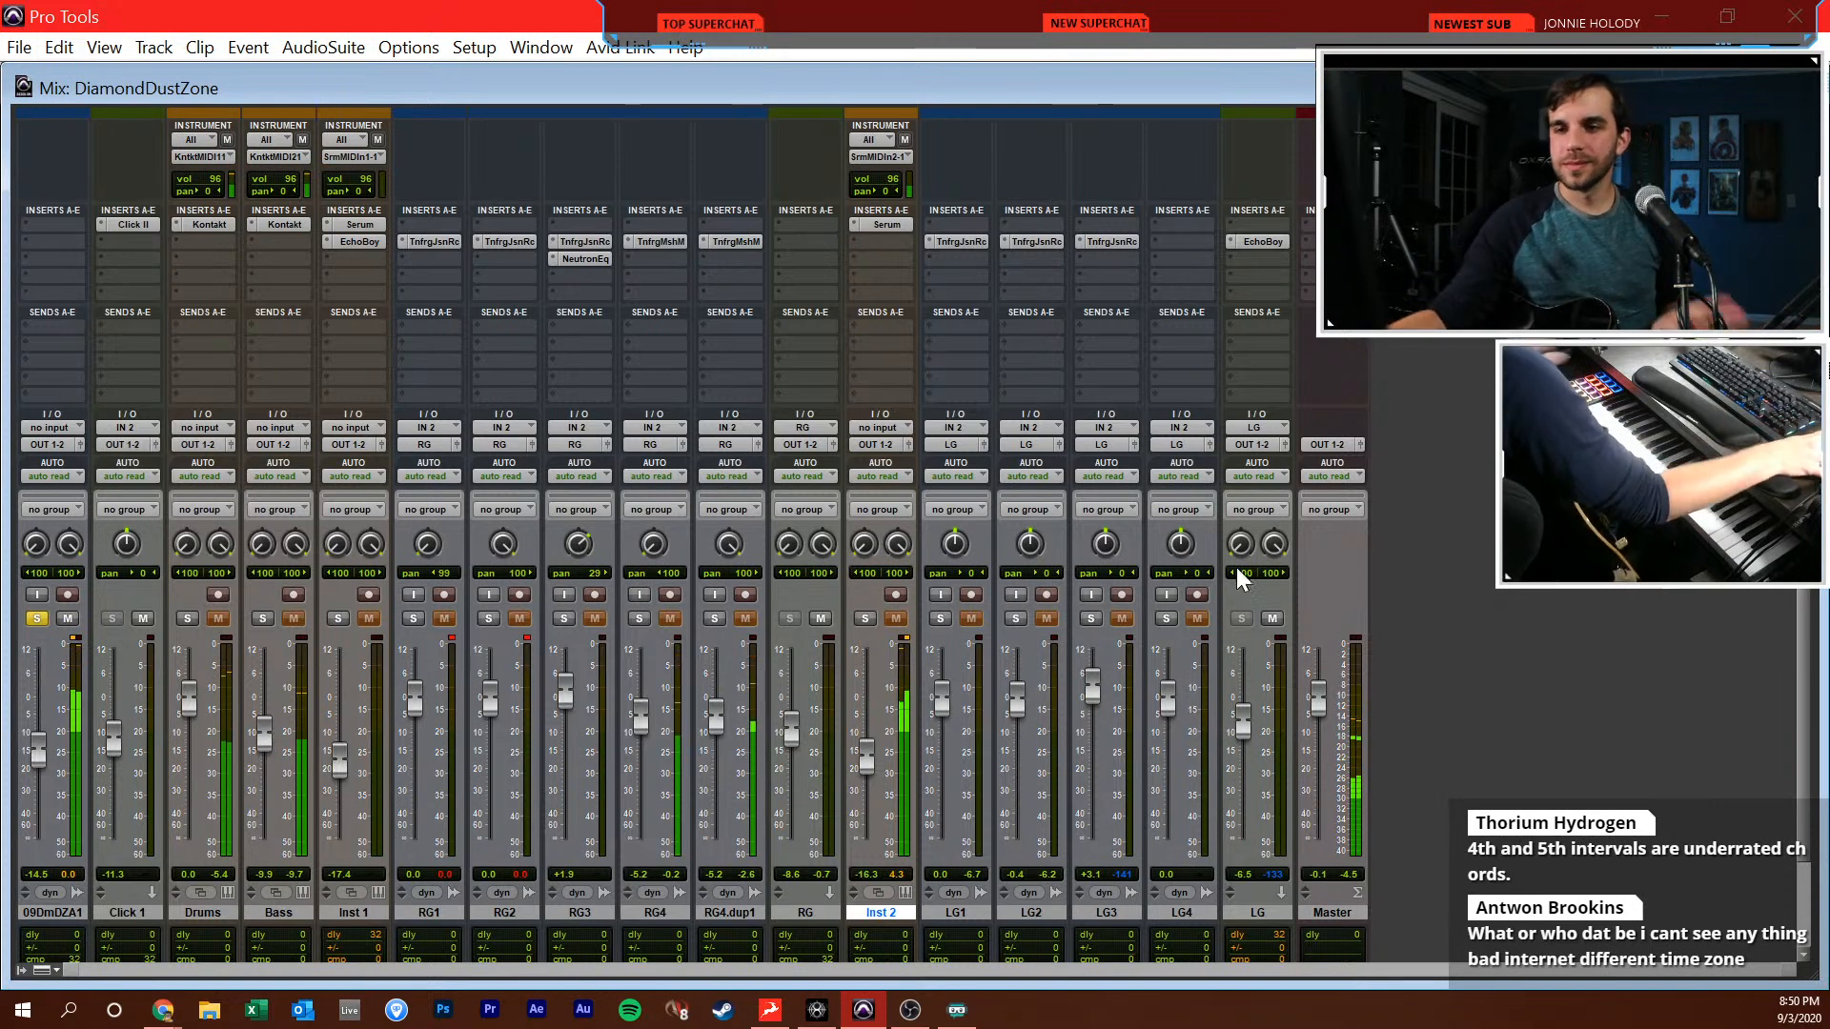
click(941, 594)
click(971, 595)
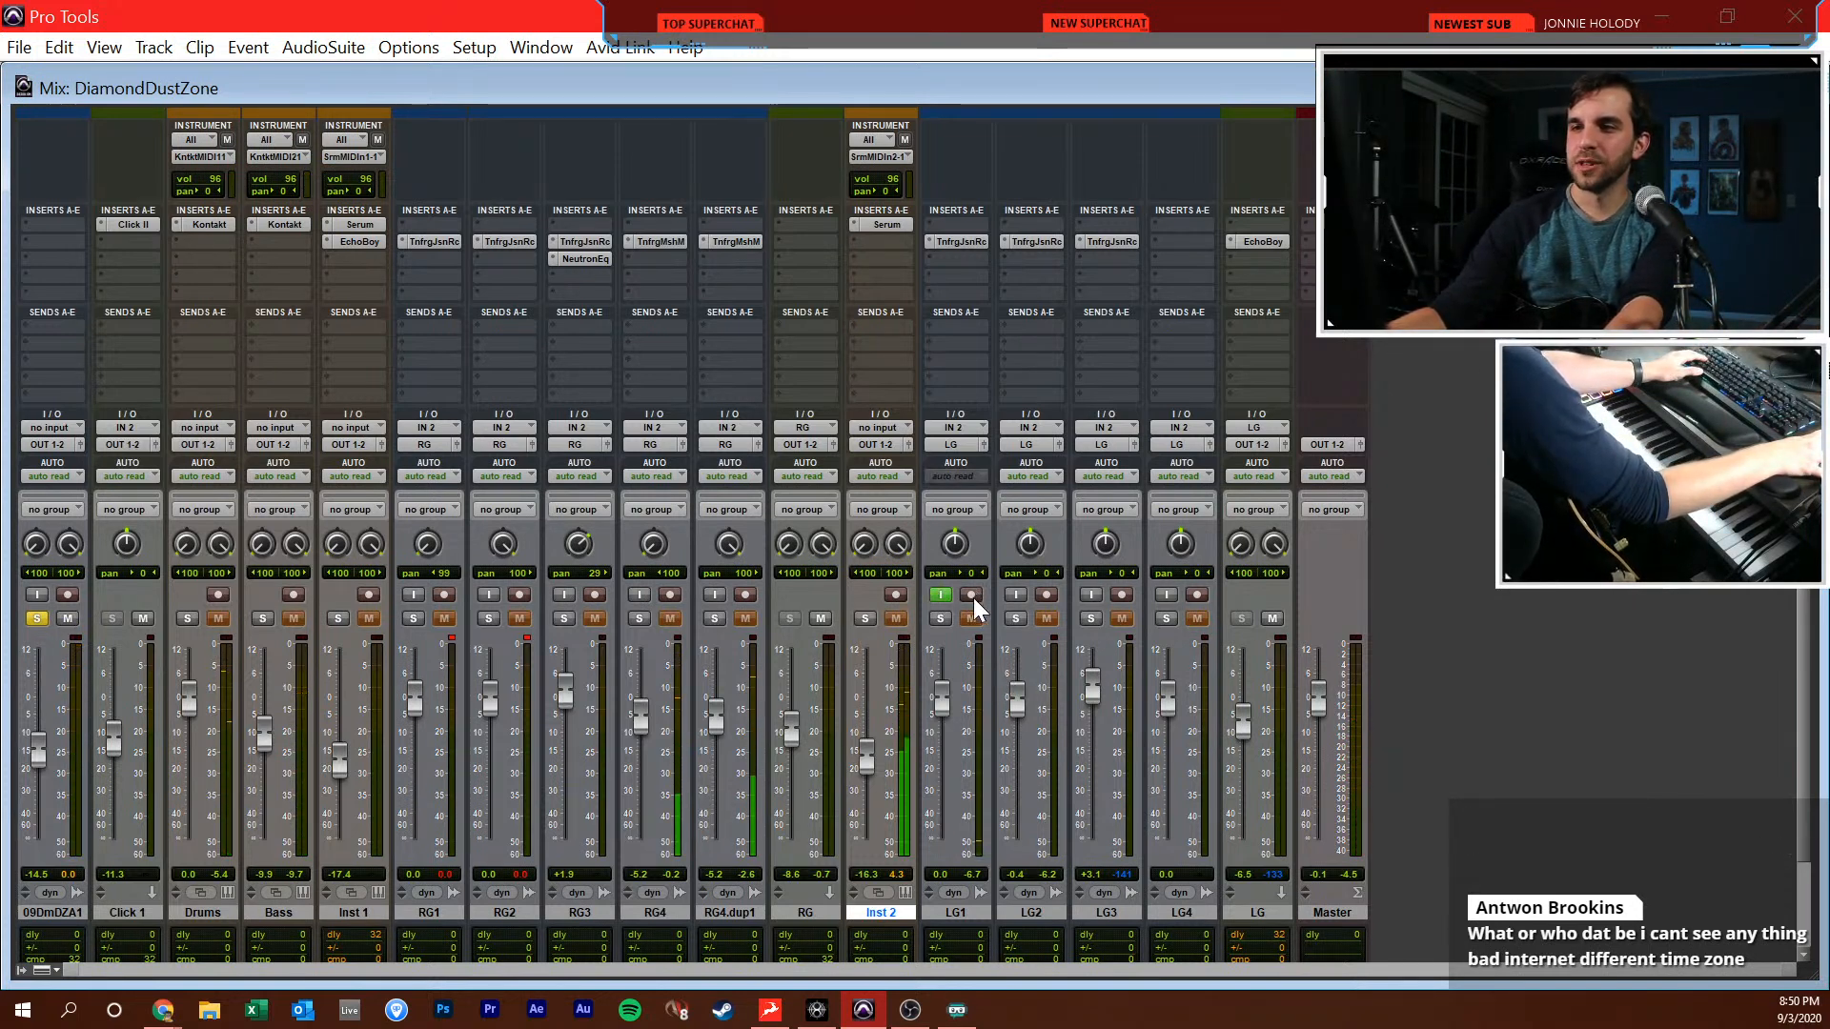
Record a short guitar take on LG1 starting at bar 21
key(ctrl+equal)
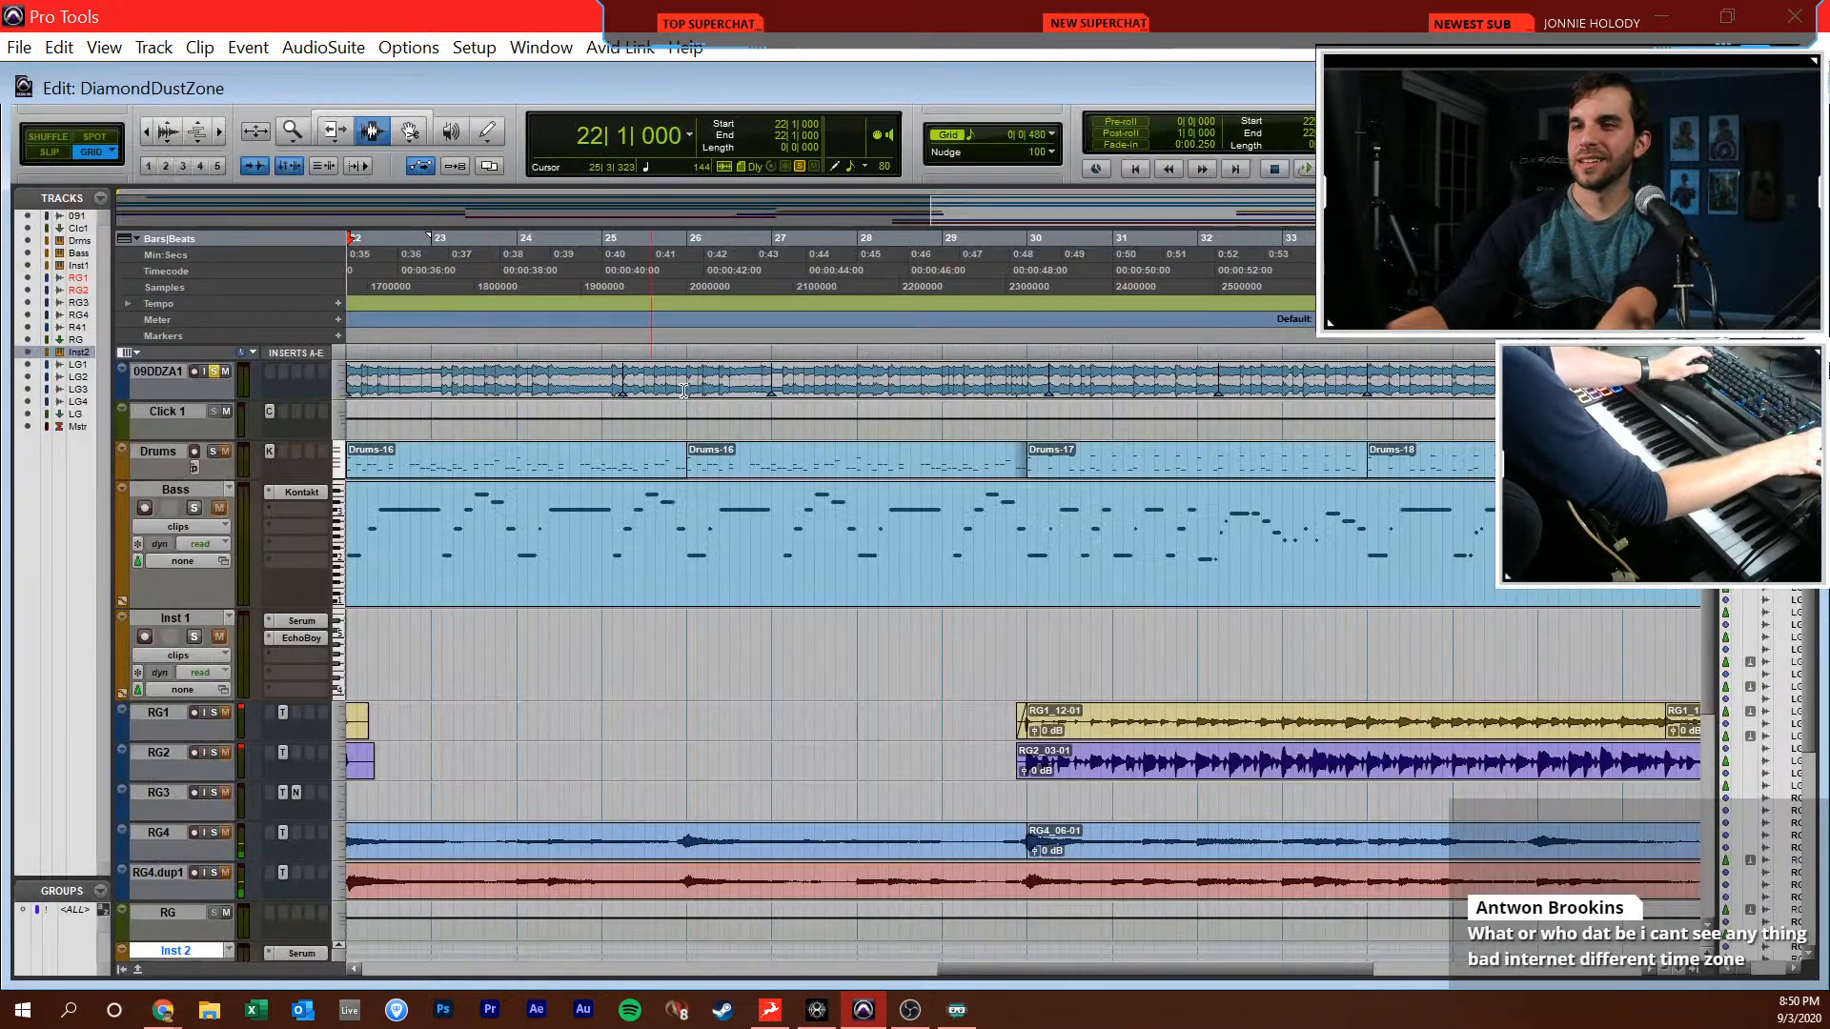
scroll(812, 444, left, 3)
click(741, 717)
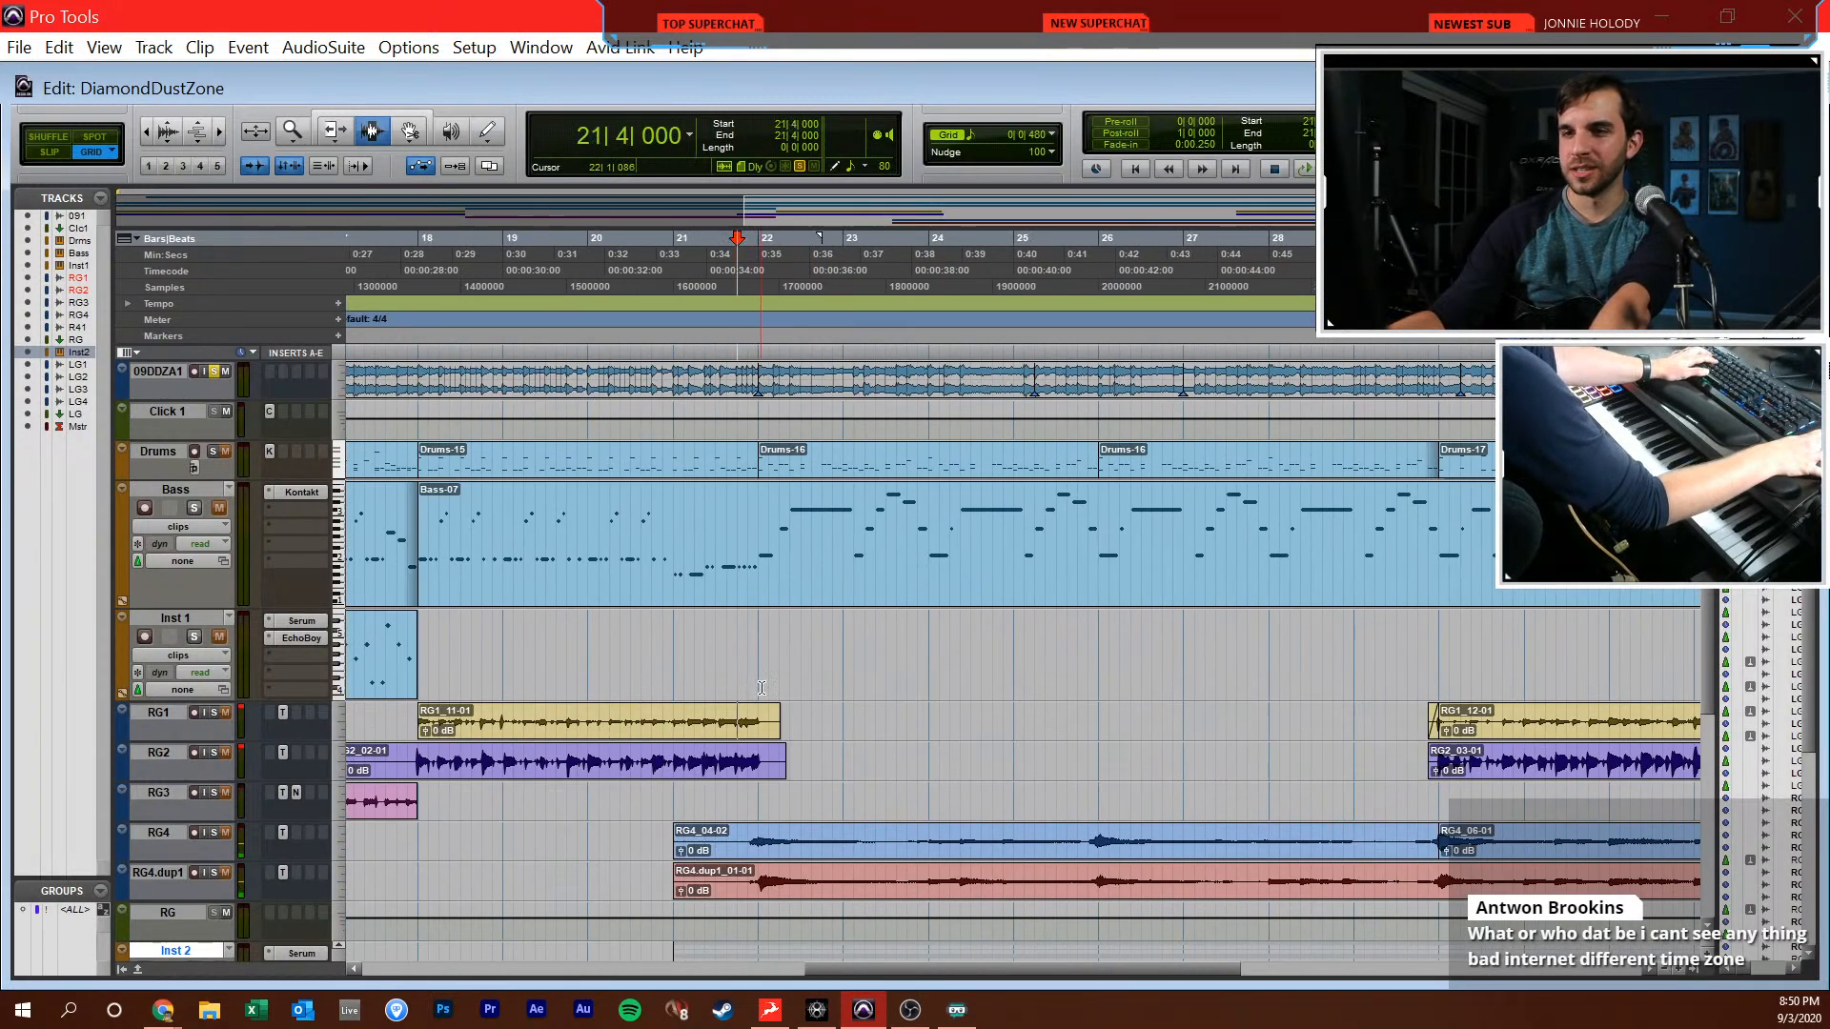
scroll(754, 708, down, 5)
click(754, 709)
key(ctrl+bracketright)
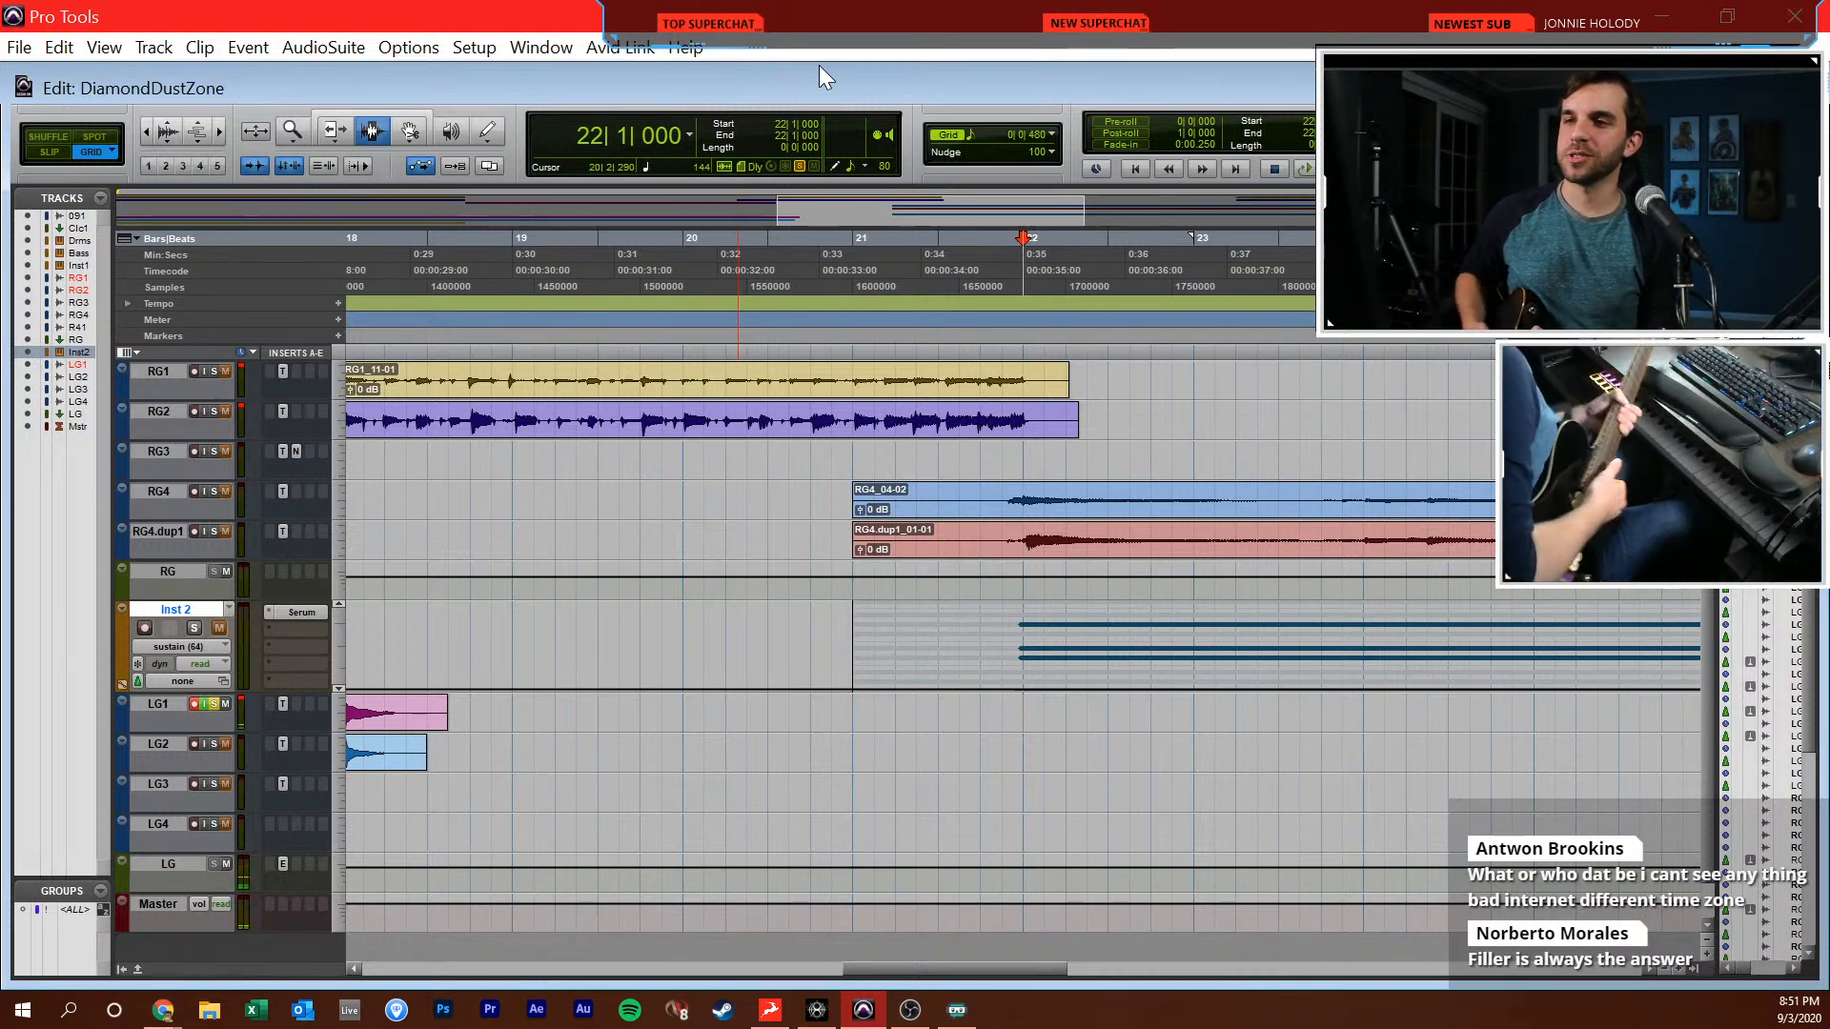
key(KP_1)
key(KP_3)
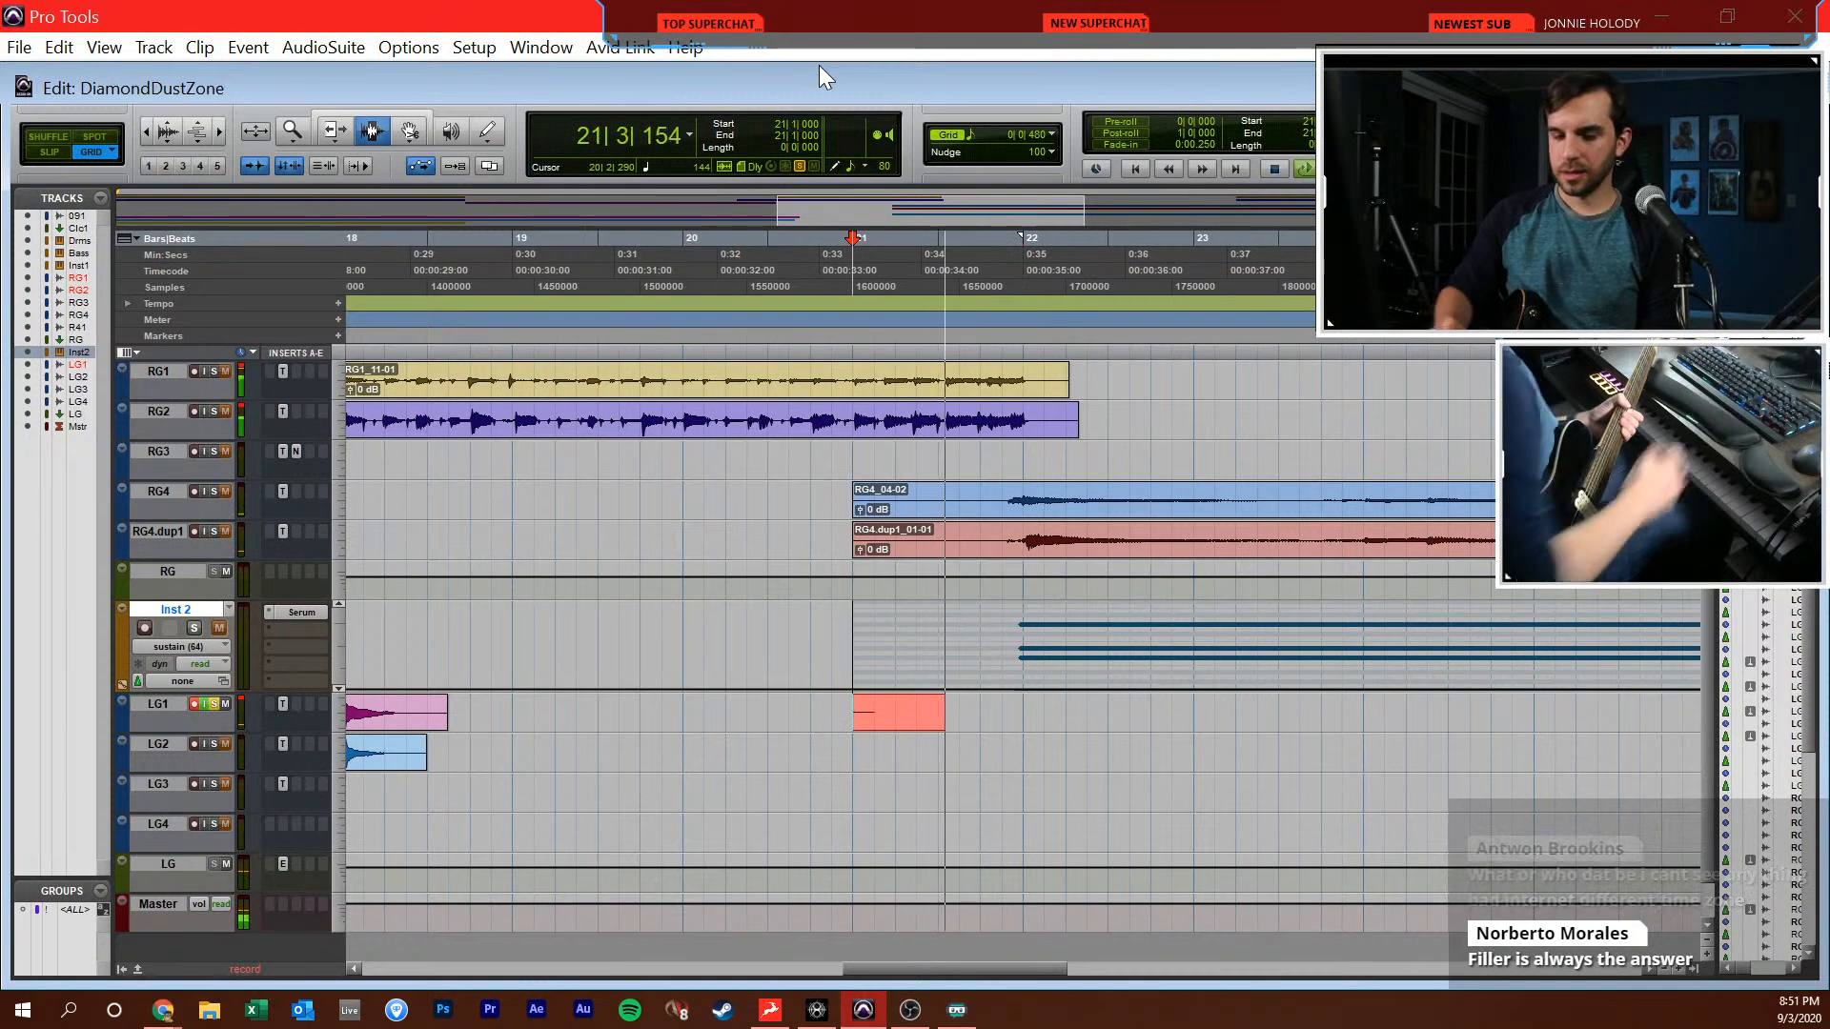
key(space)
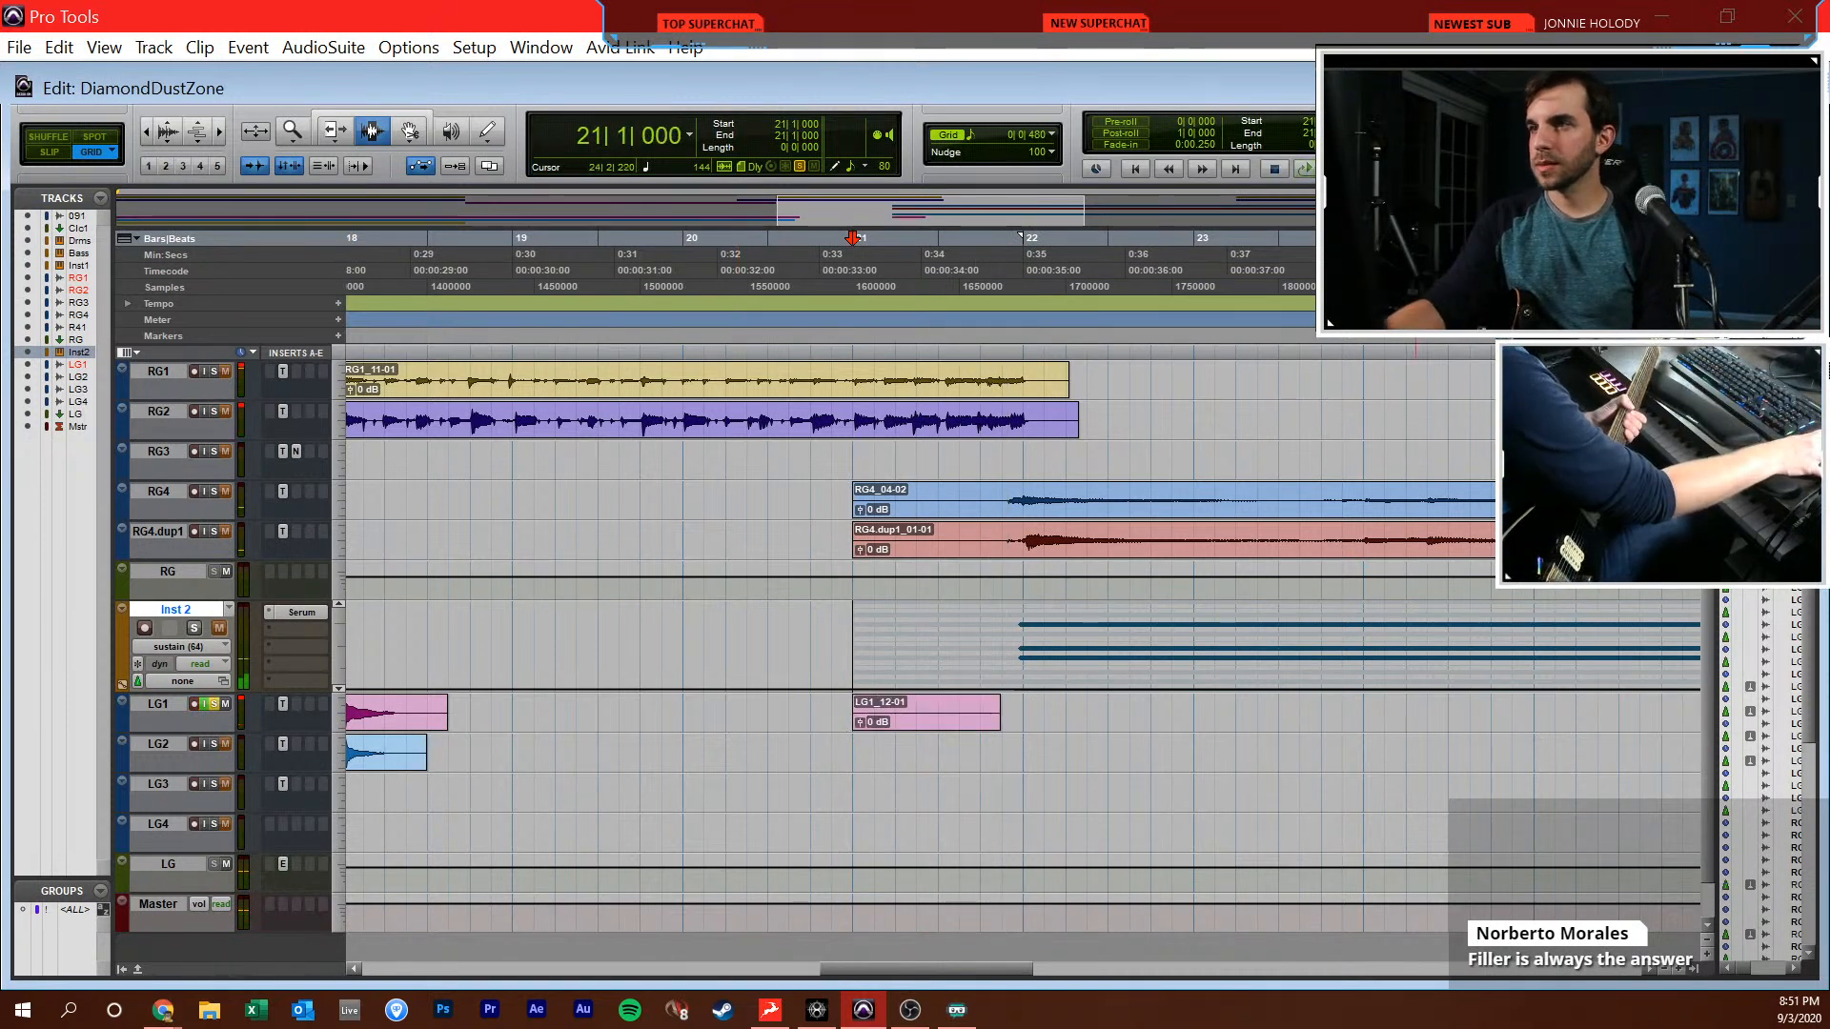
Record a lead guitar take on LG1 from bar 21 to about bar 30
key(KP_3)
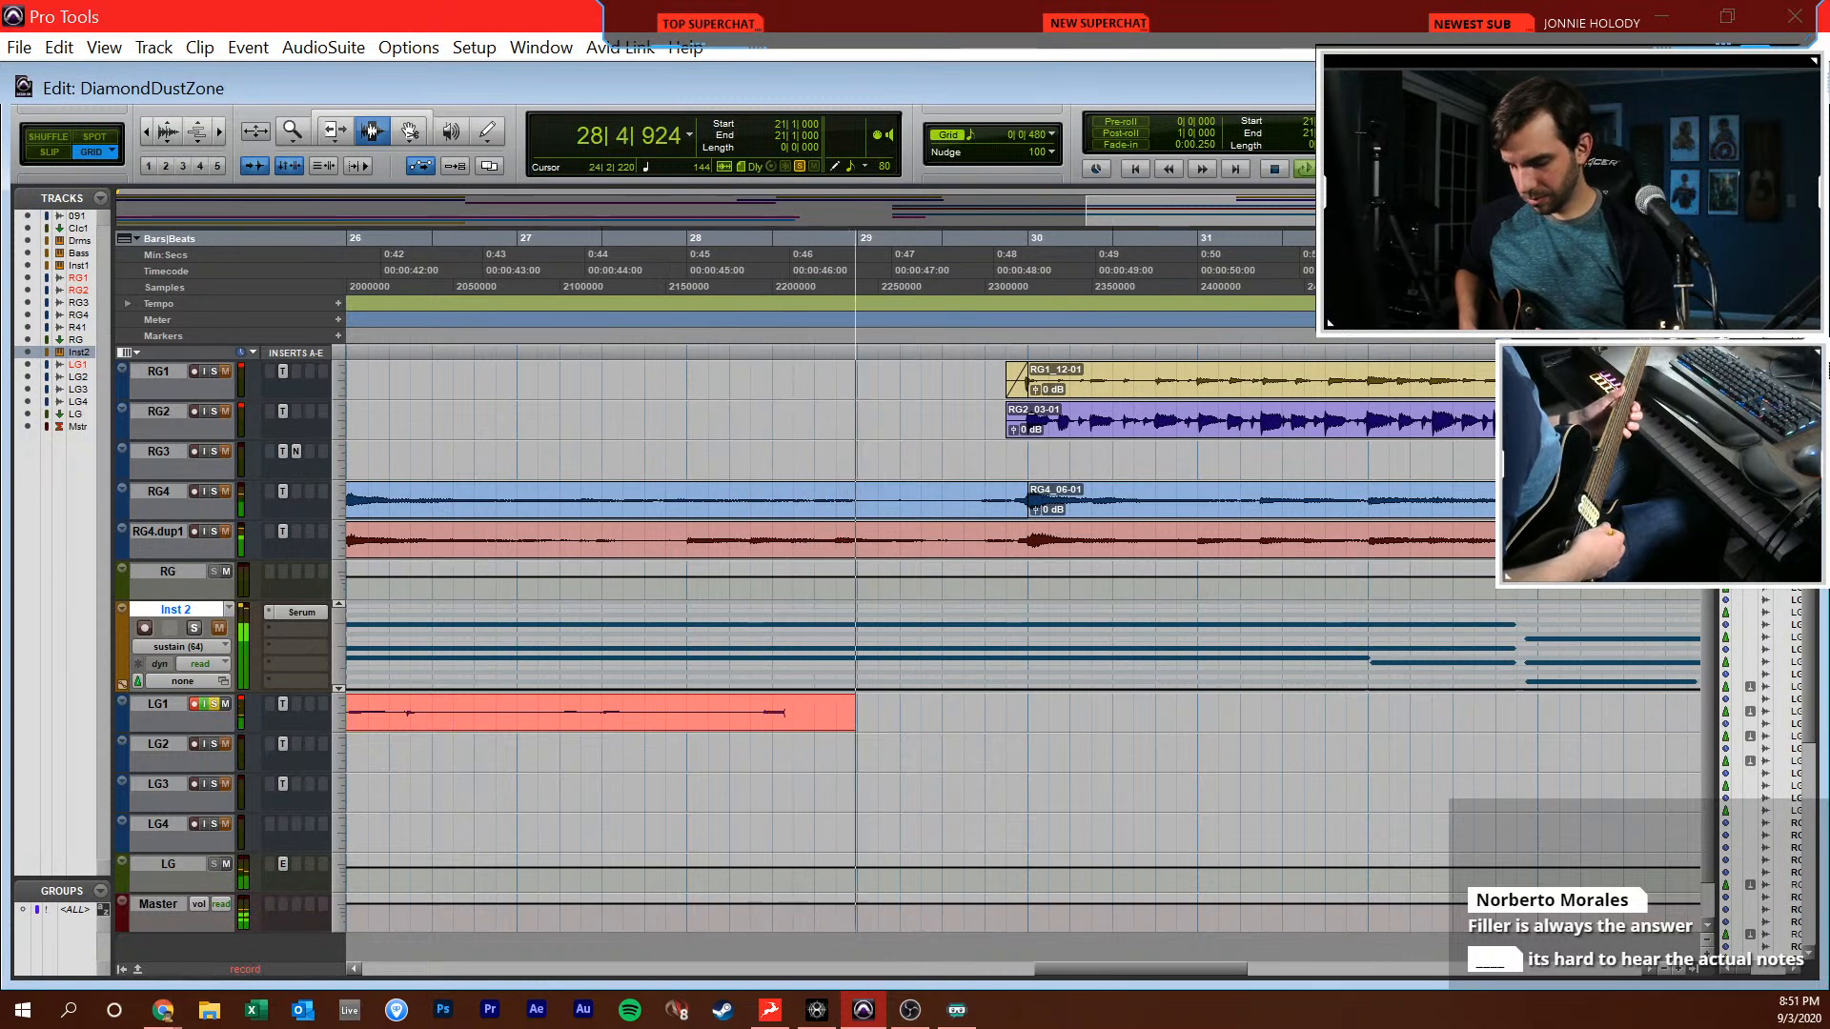
key(space)
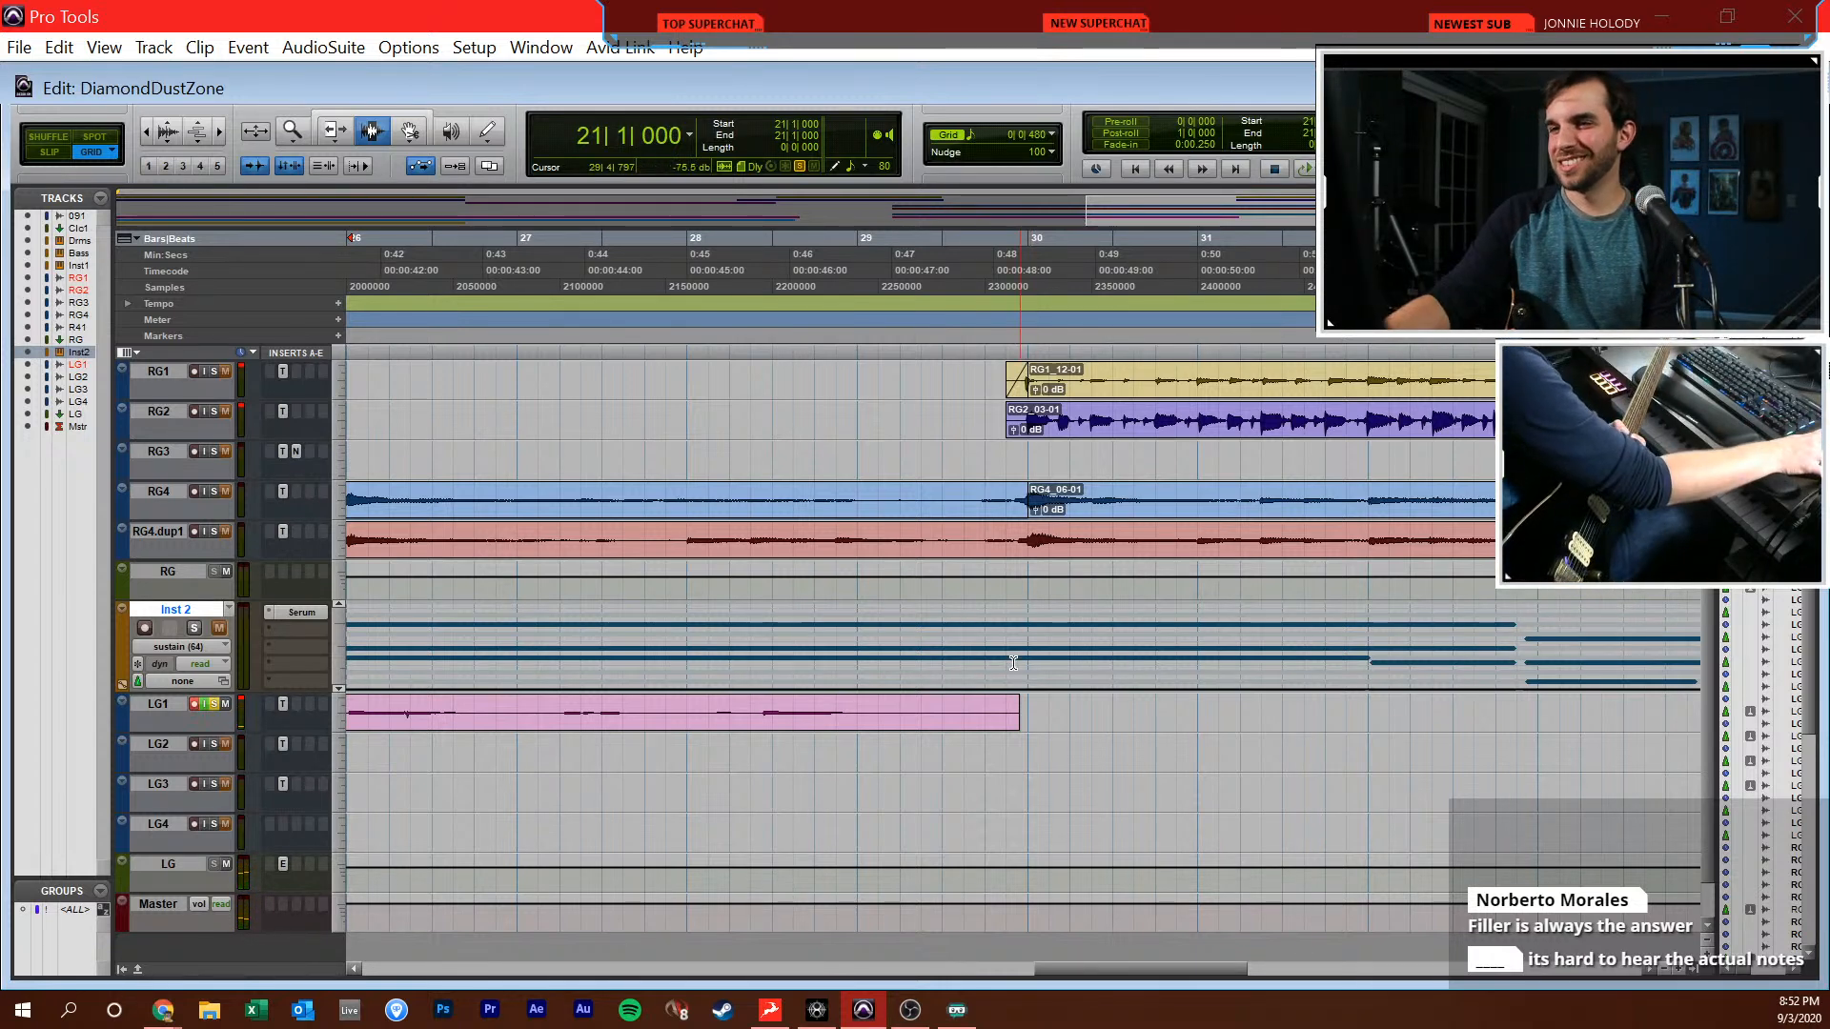
Record a short LG1 take starting at bar 29, raising the LG1 fader to +3.3 dB in the Mix window
click(872, 750)
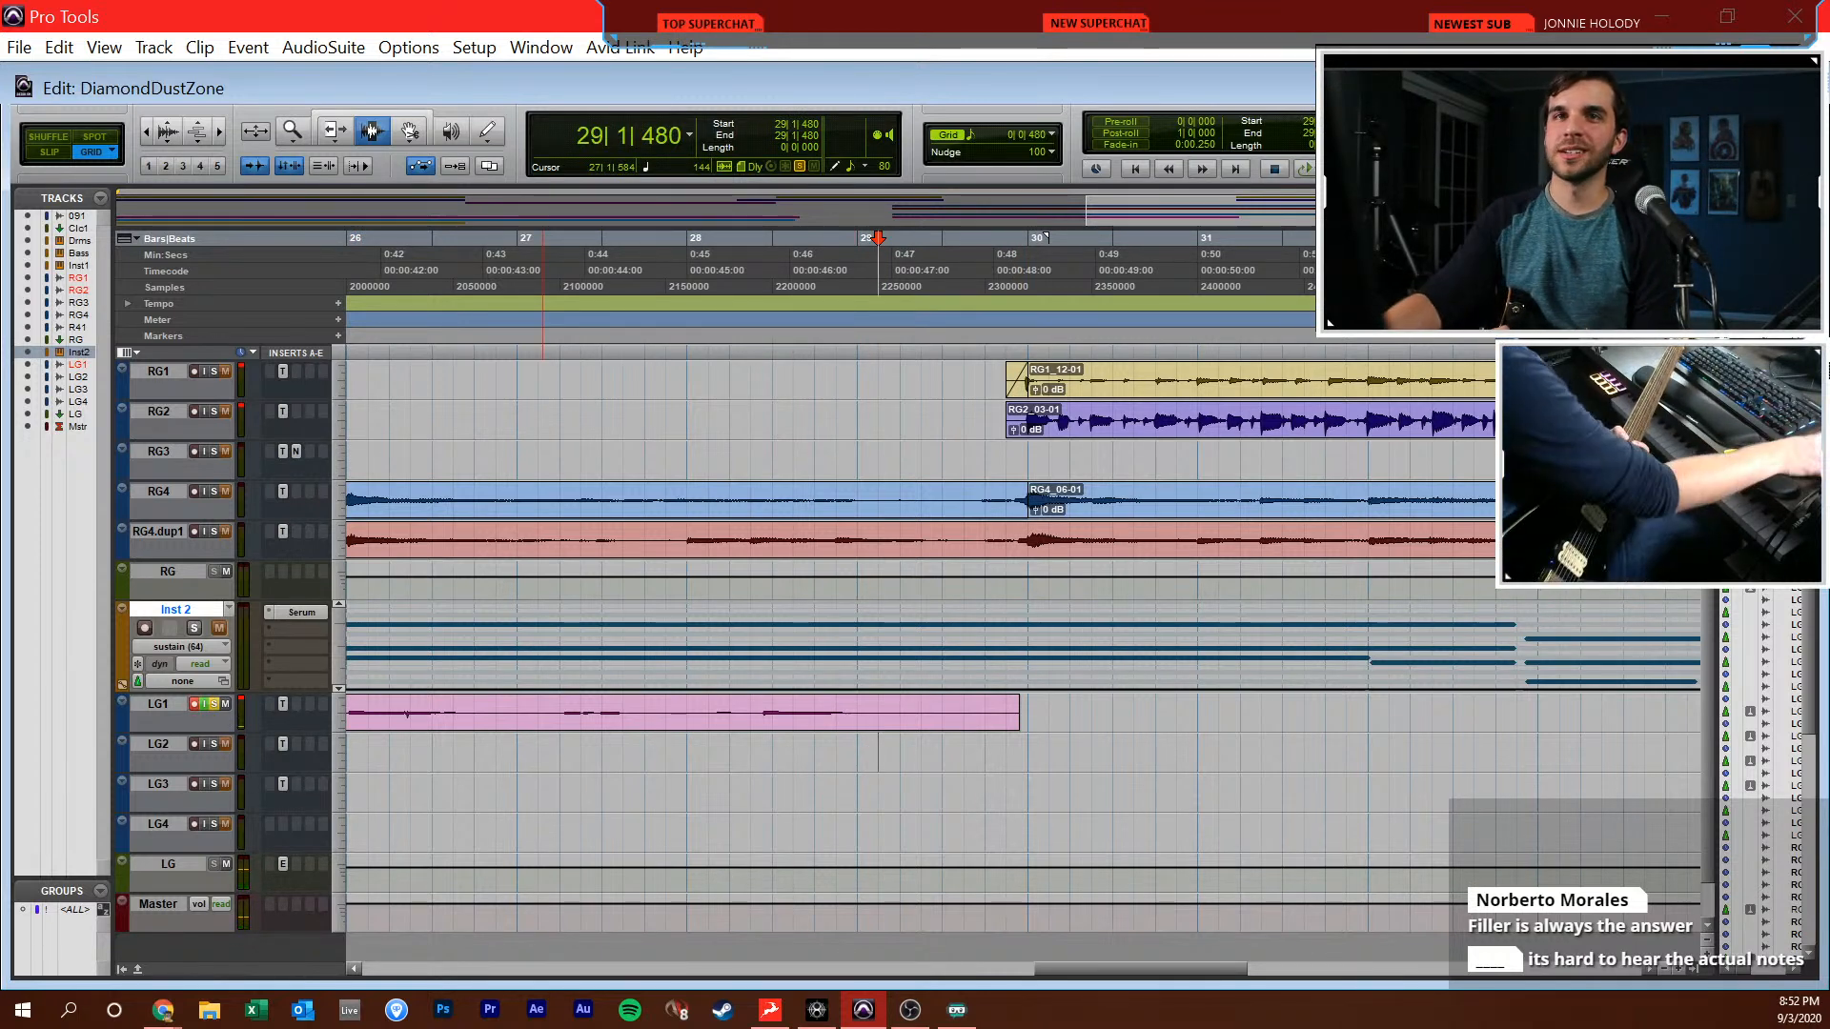
key(alt+Tab)
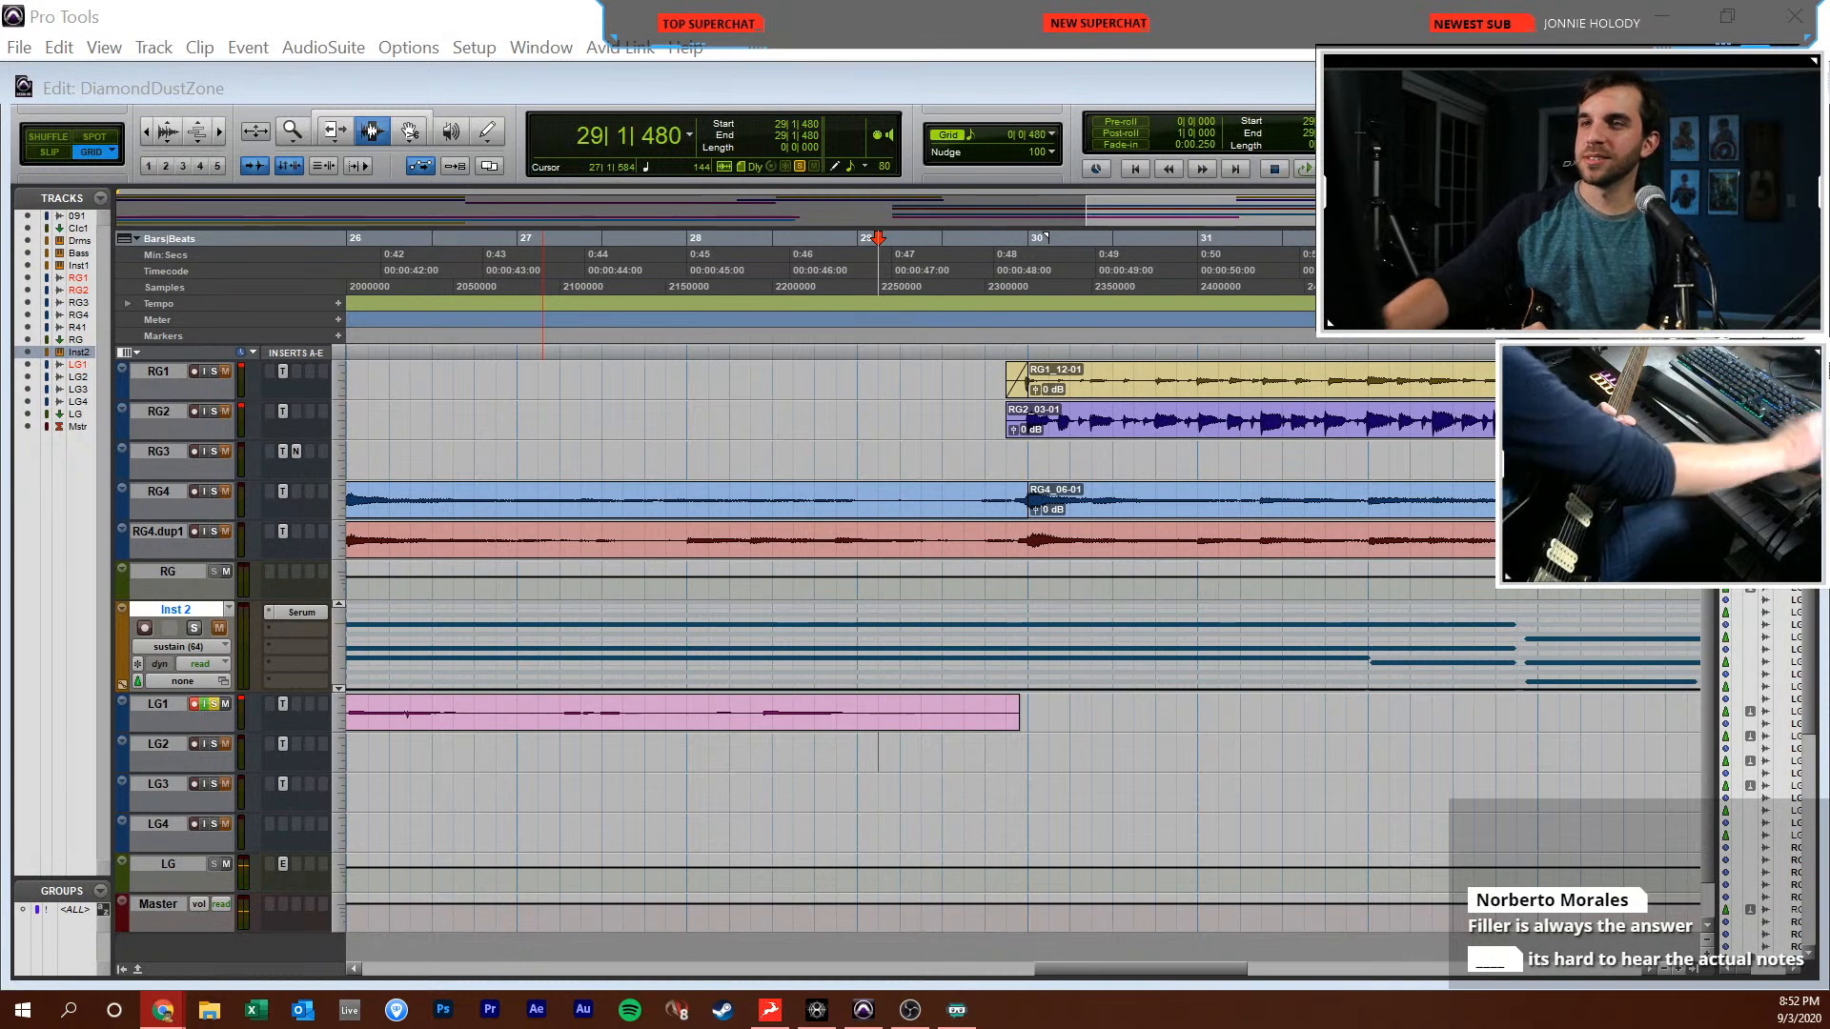
click(861, 750)
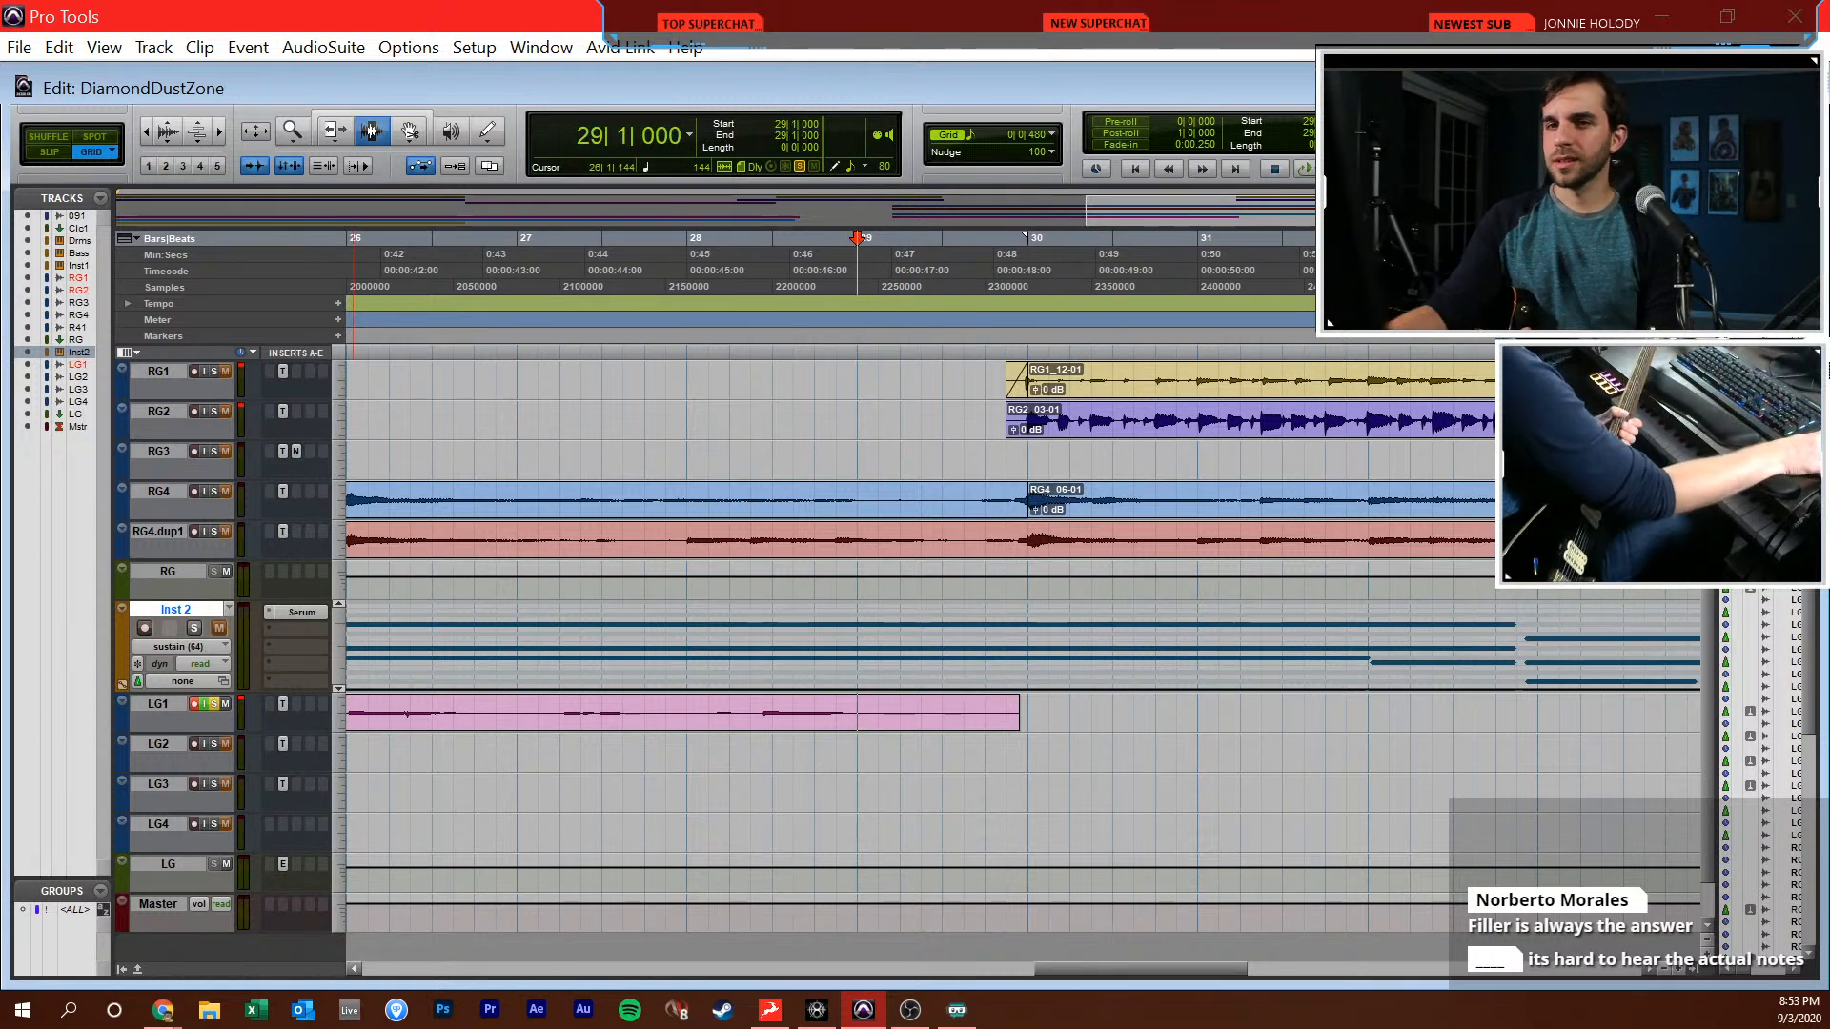
scroll(587, 784, up, 4)
scroll(610, 780, down, 4)
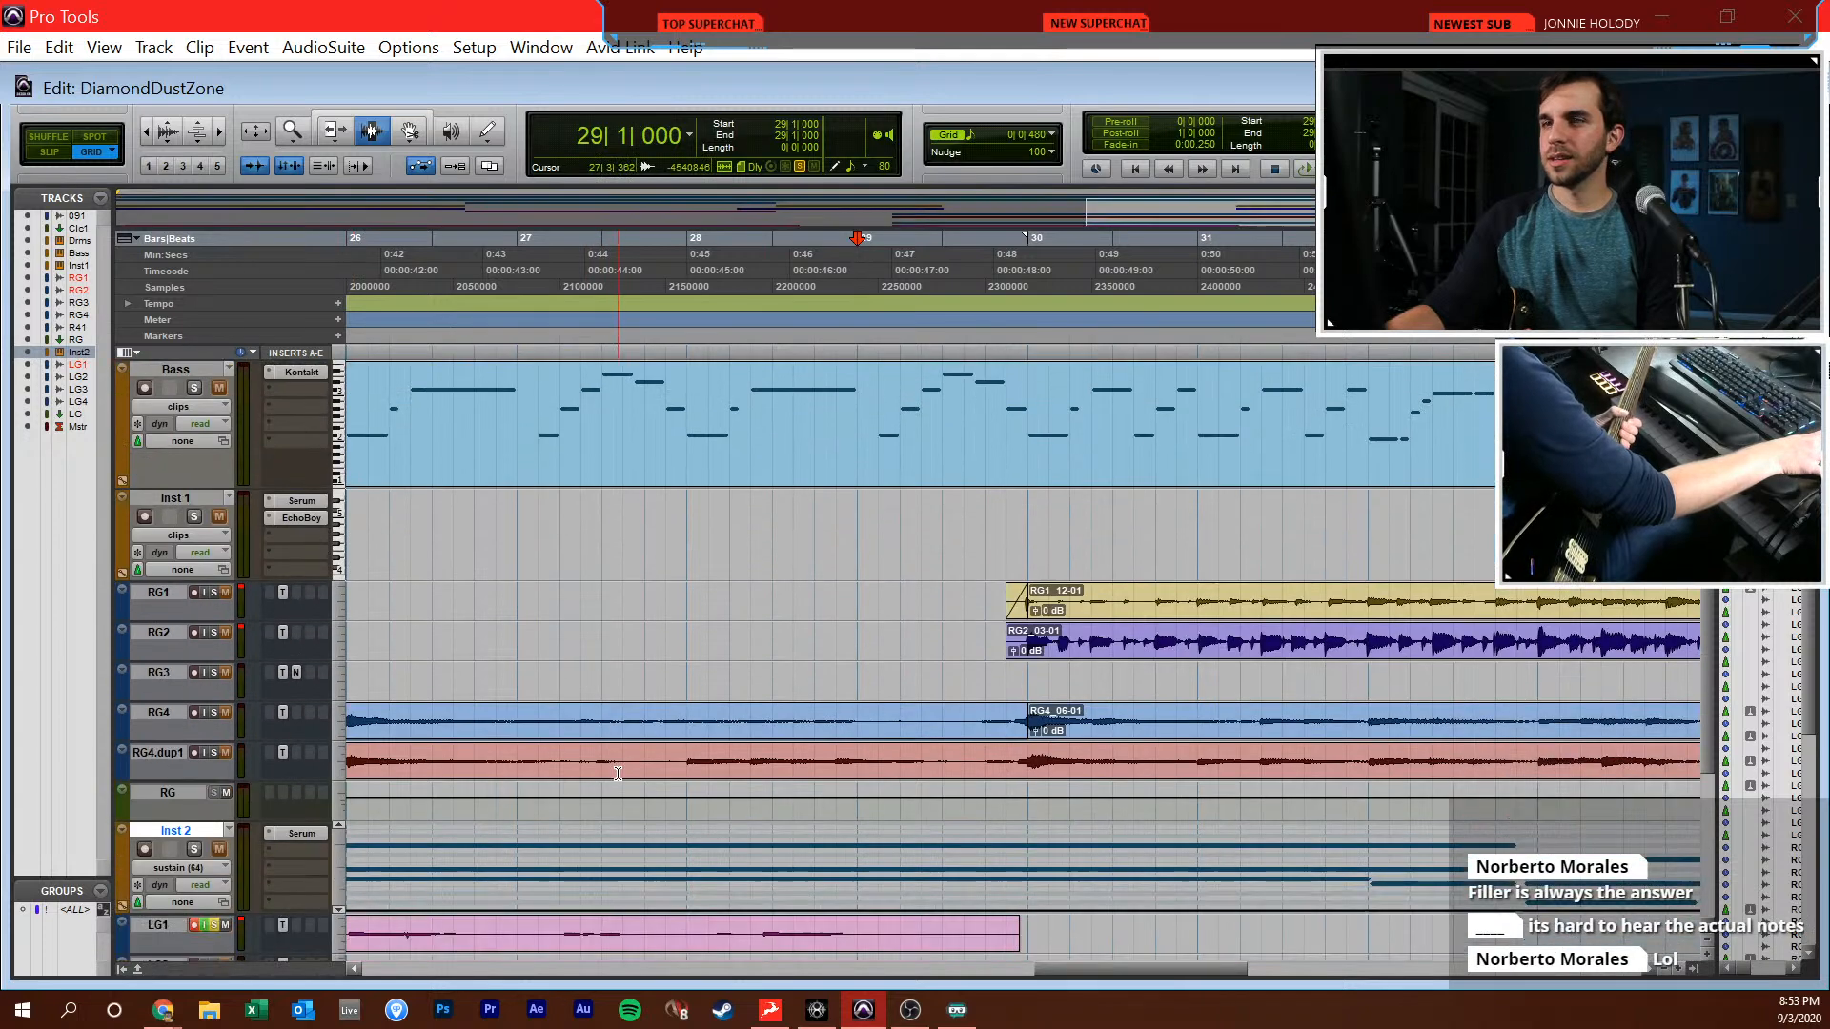
scroll(635, 774, up, 1)
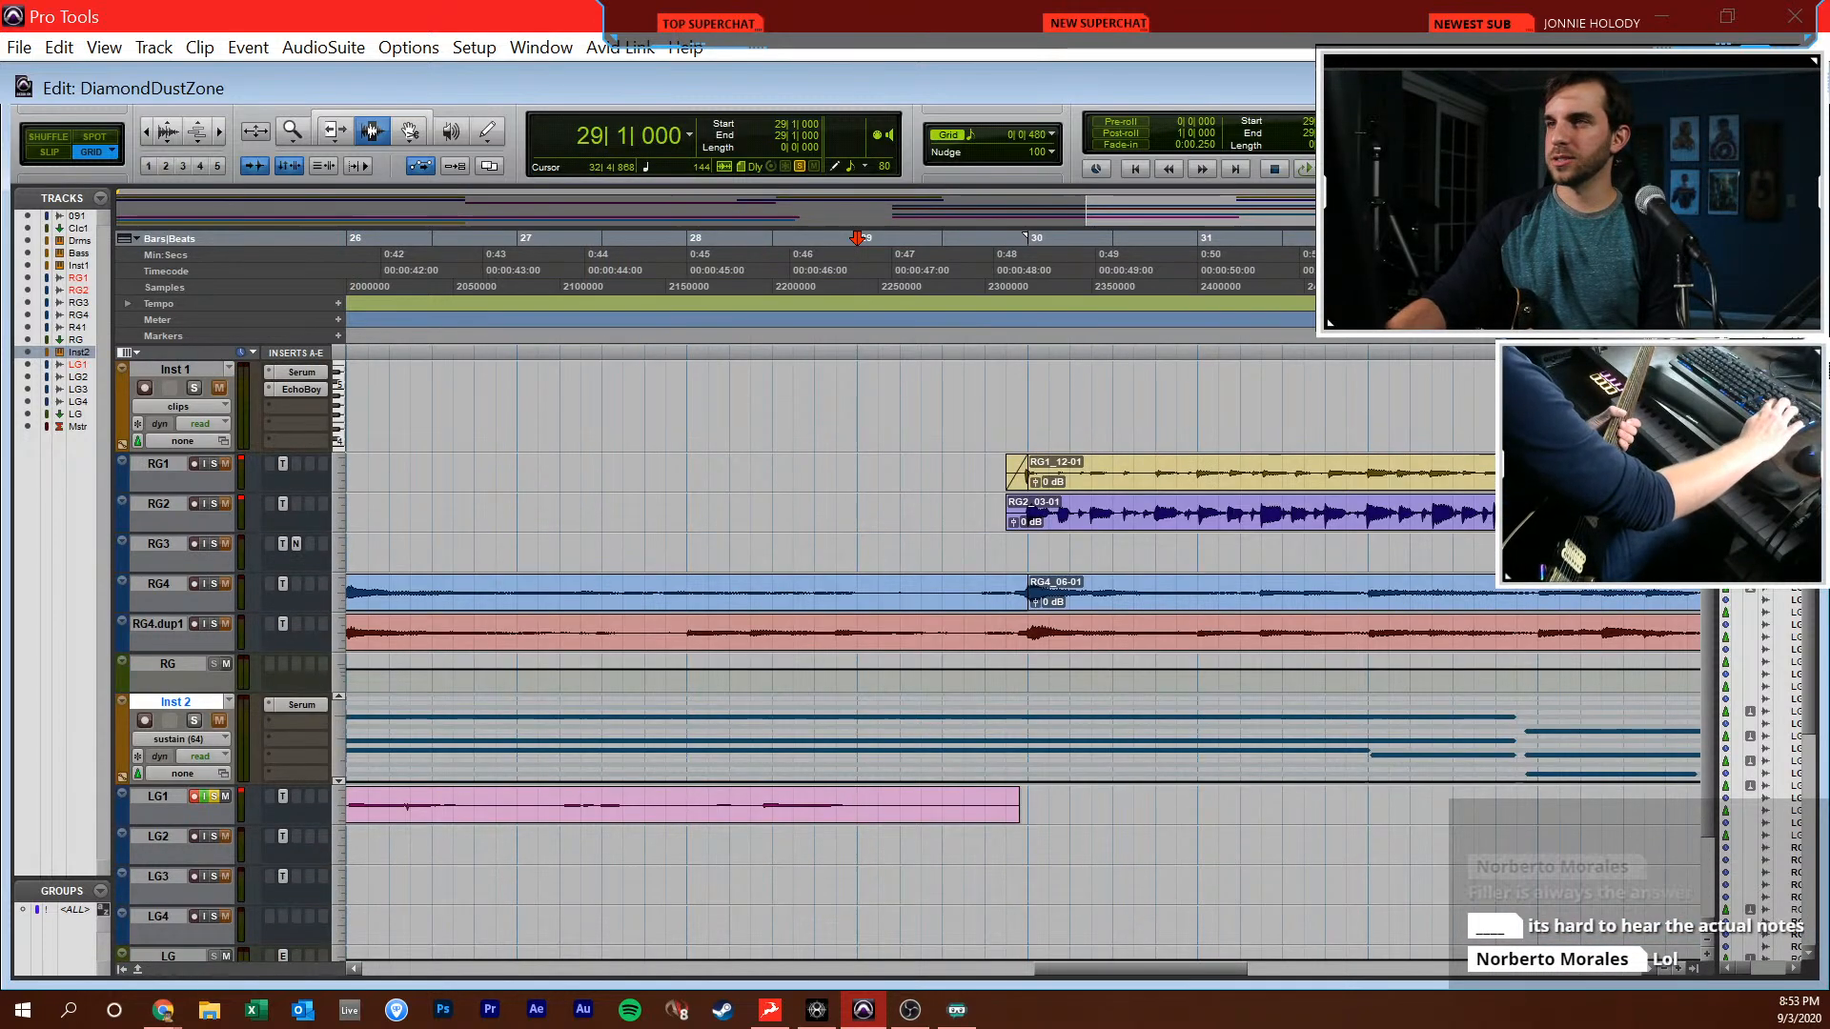
key(ctrl+space)
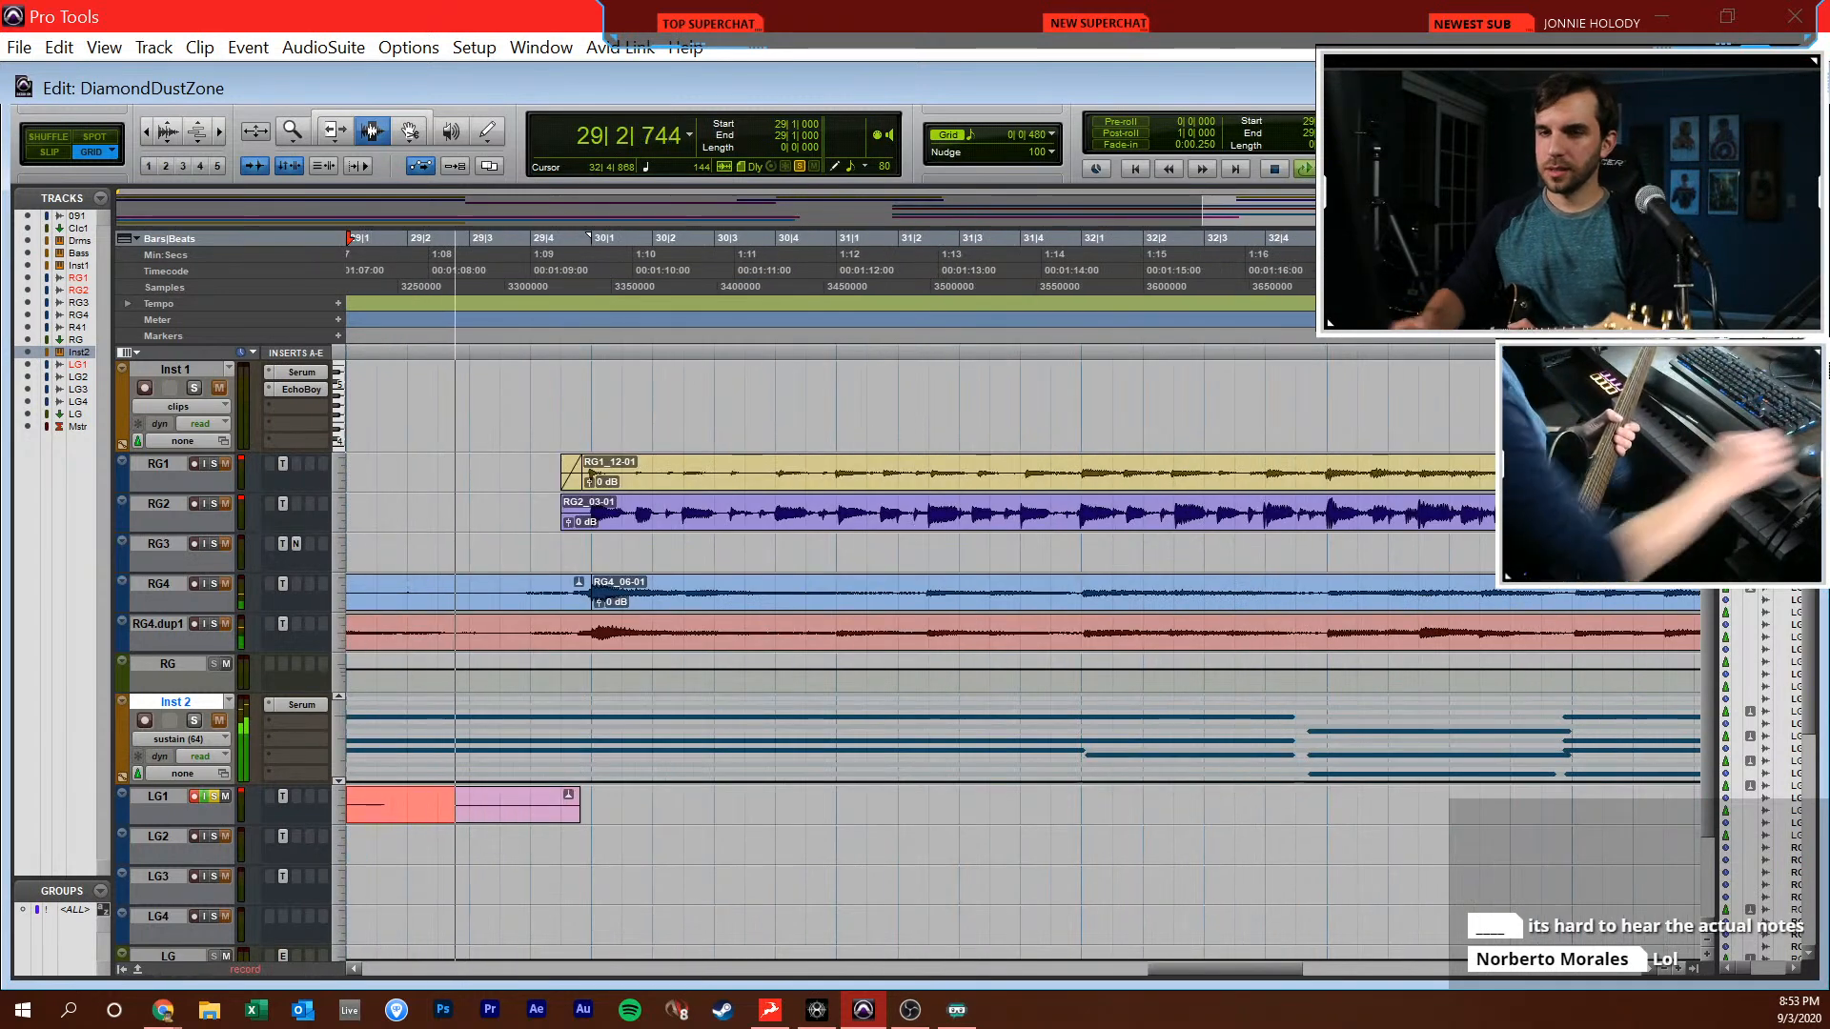
key(ctrl+equal)
drag(948, 688, 948, 675)
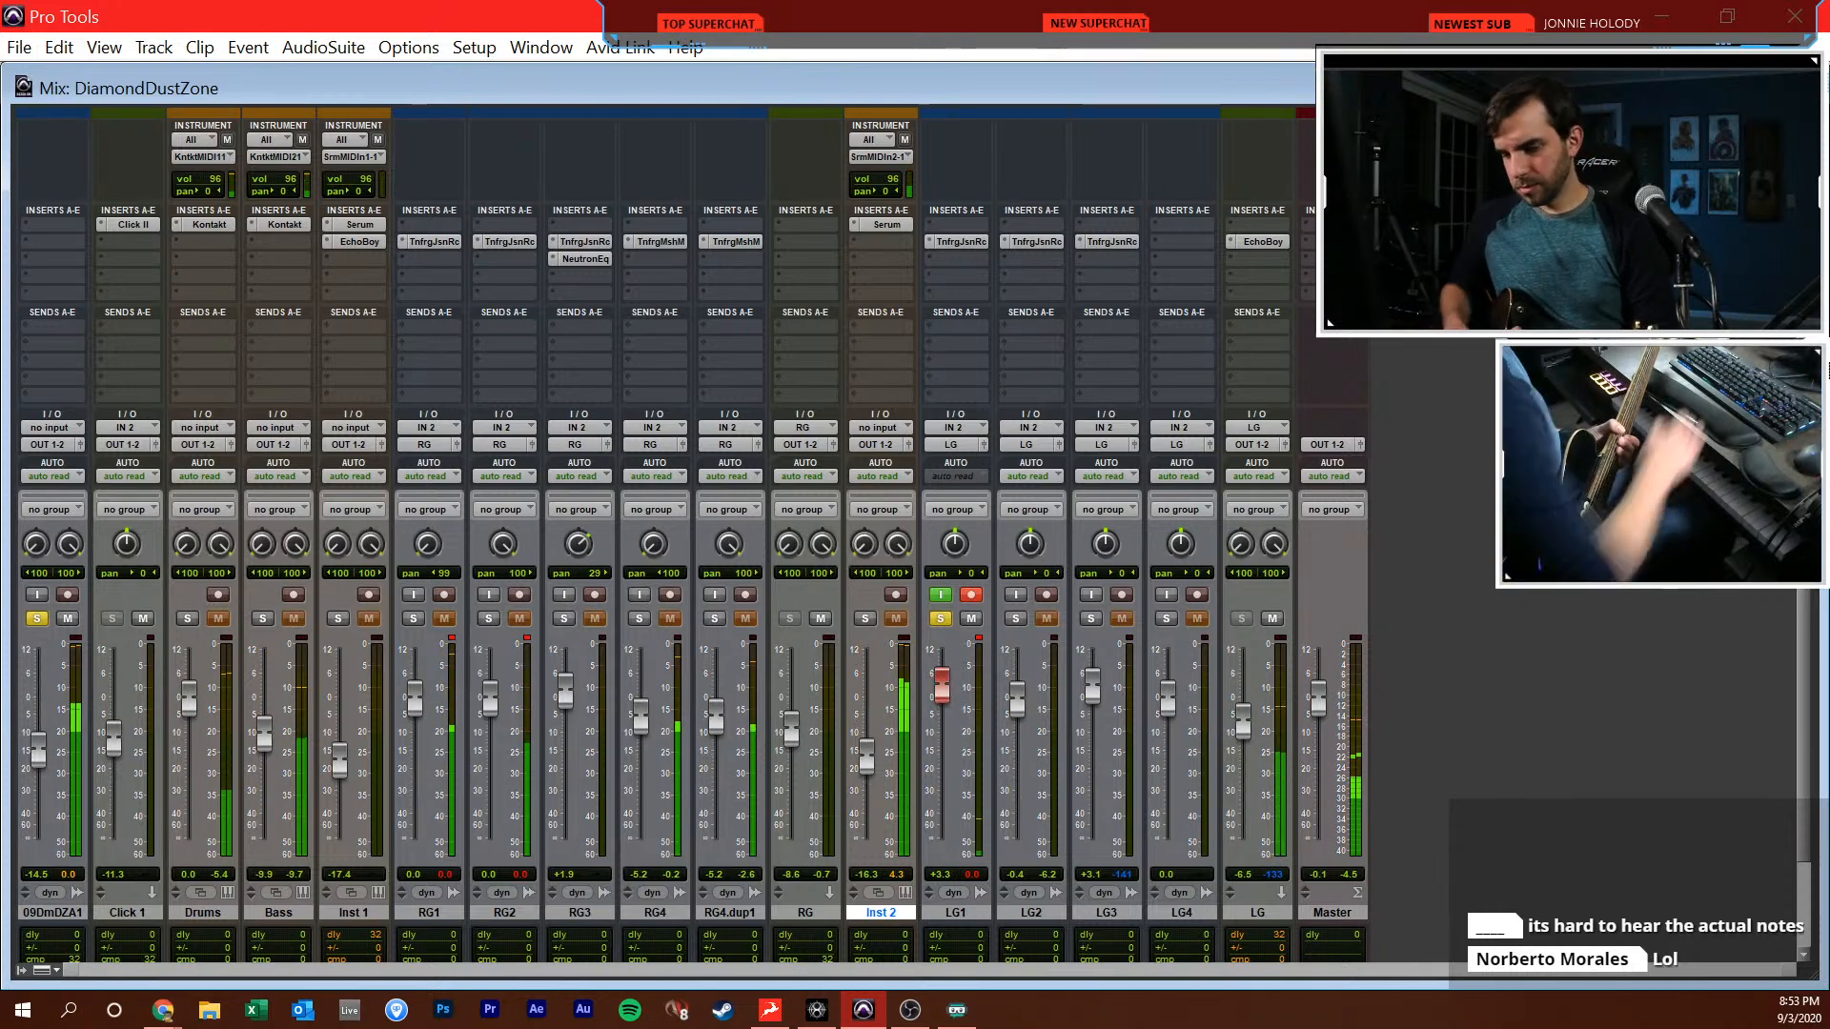
key(space)
key(ctrl+equal)
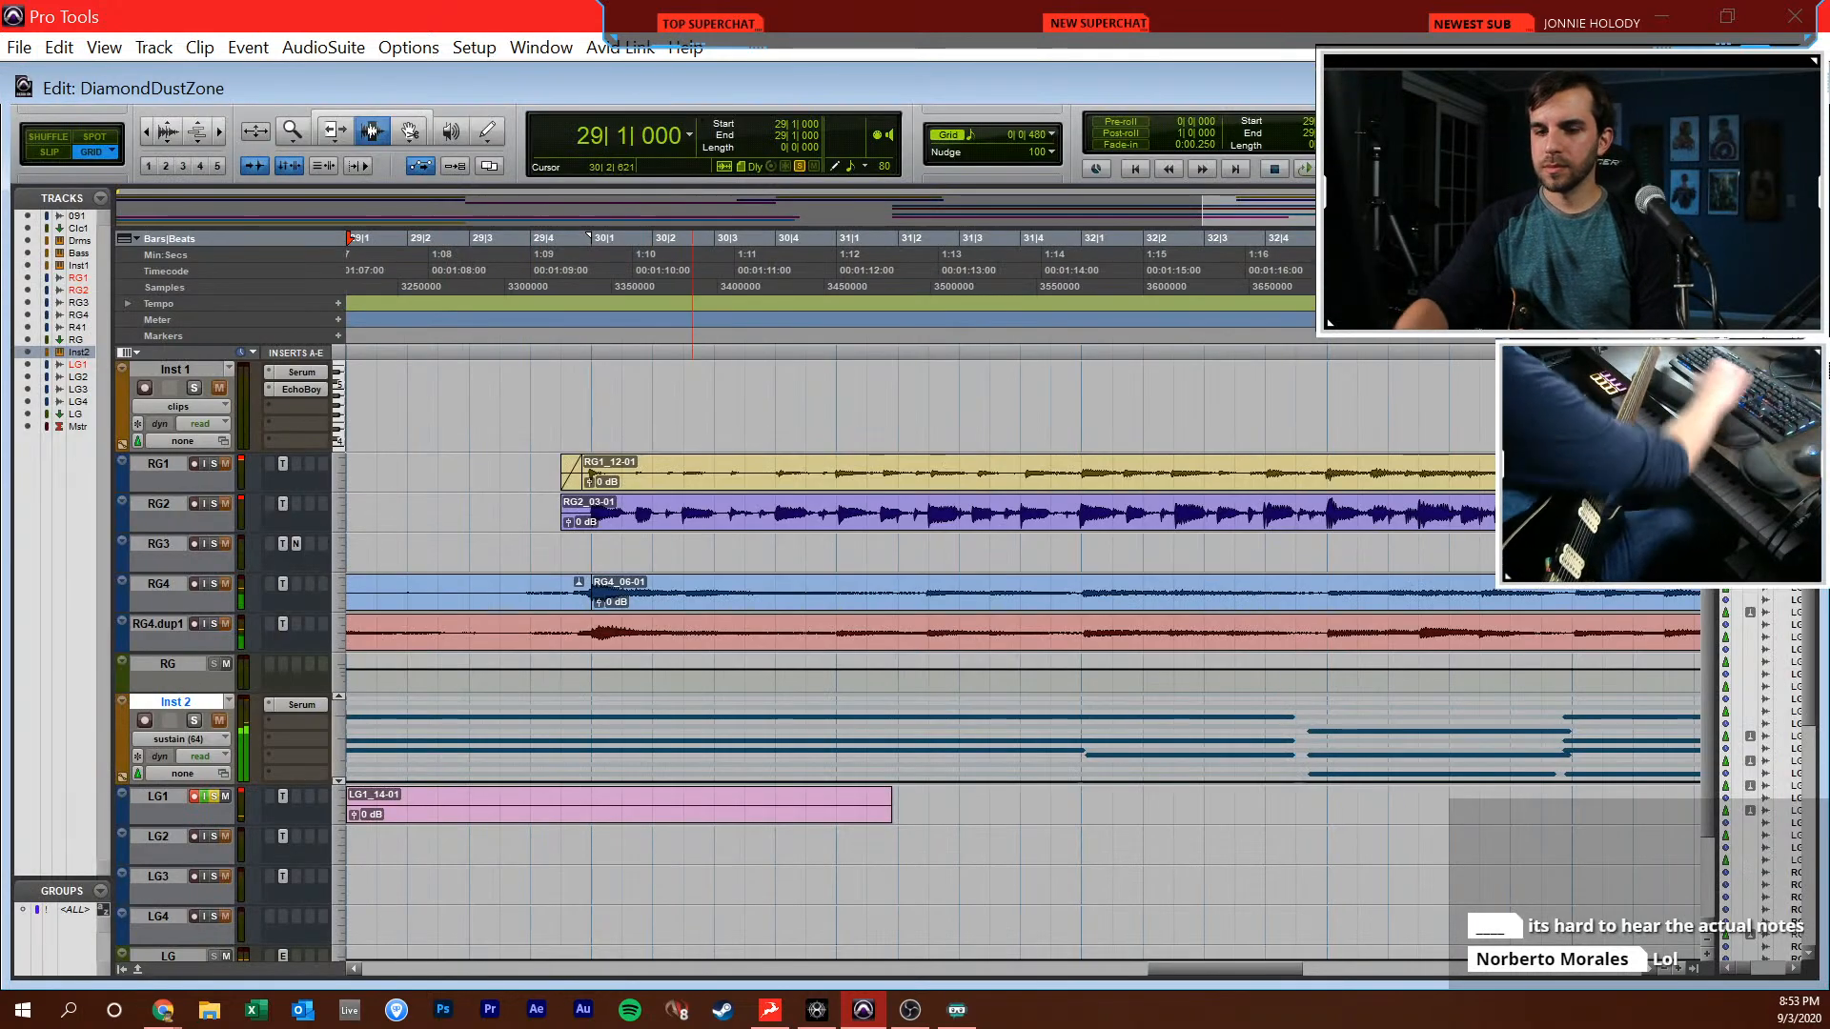
Move the start point back to bar 21 and record a new lead guitar take on LG1
key(ctrl+bracketleft)
key(ctrl+bracketleft)
key(ctrl+bracketleft)
click(724, 268)
key(ctrl+bracketright)
key(ctrl+bracketright)
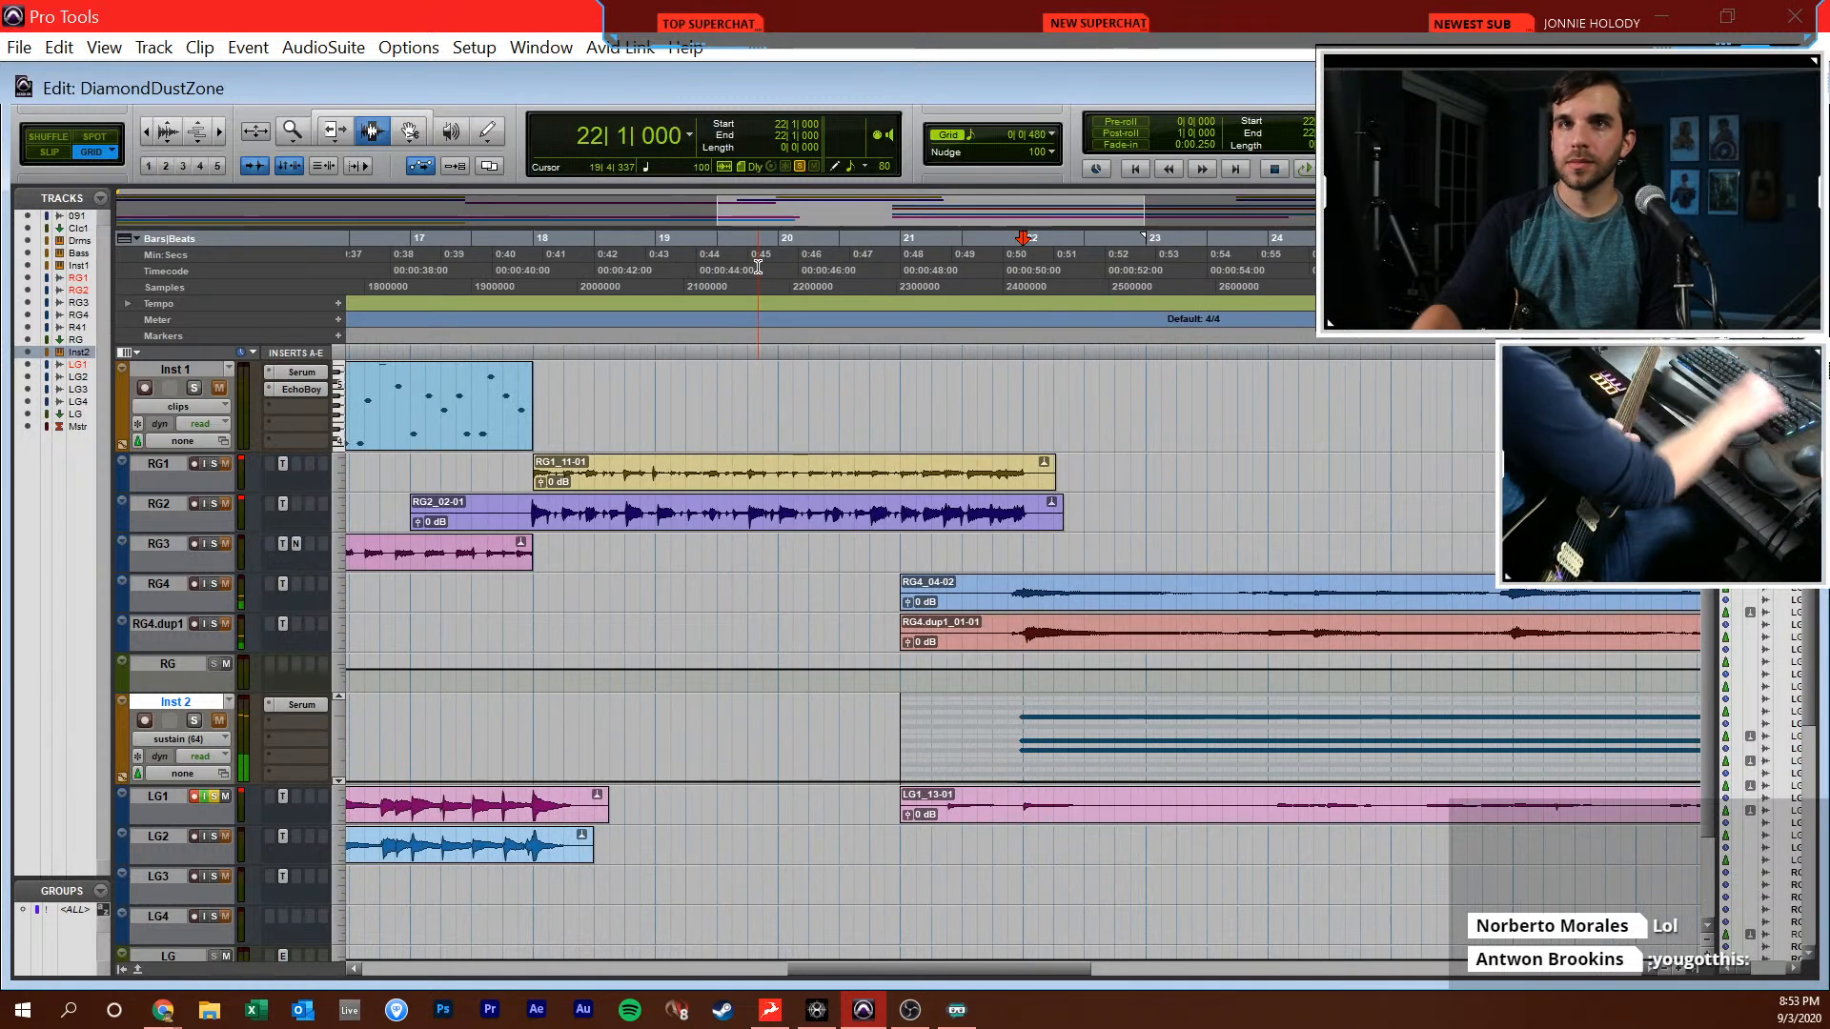
key(KP_1)
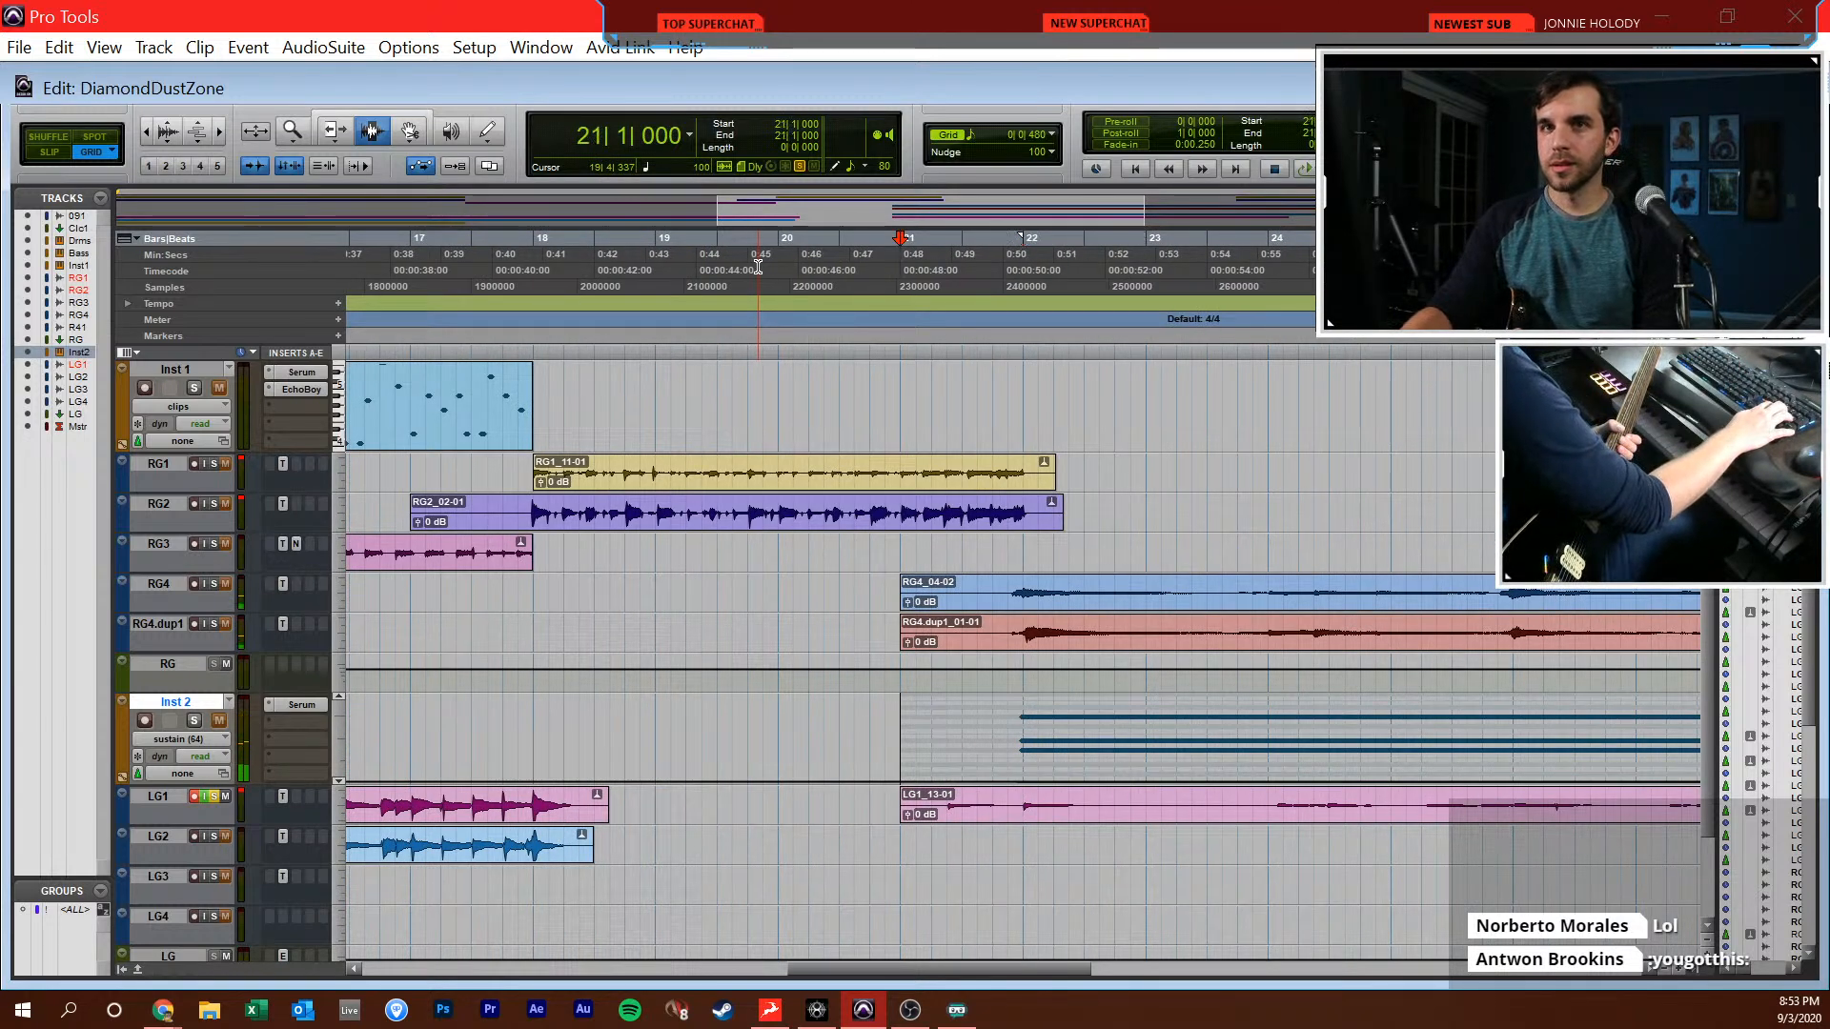
key(KP_3)
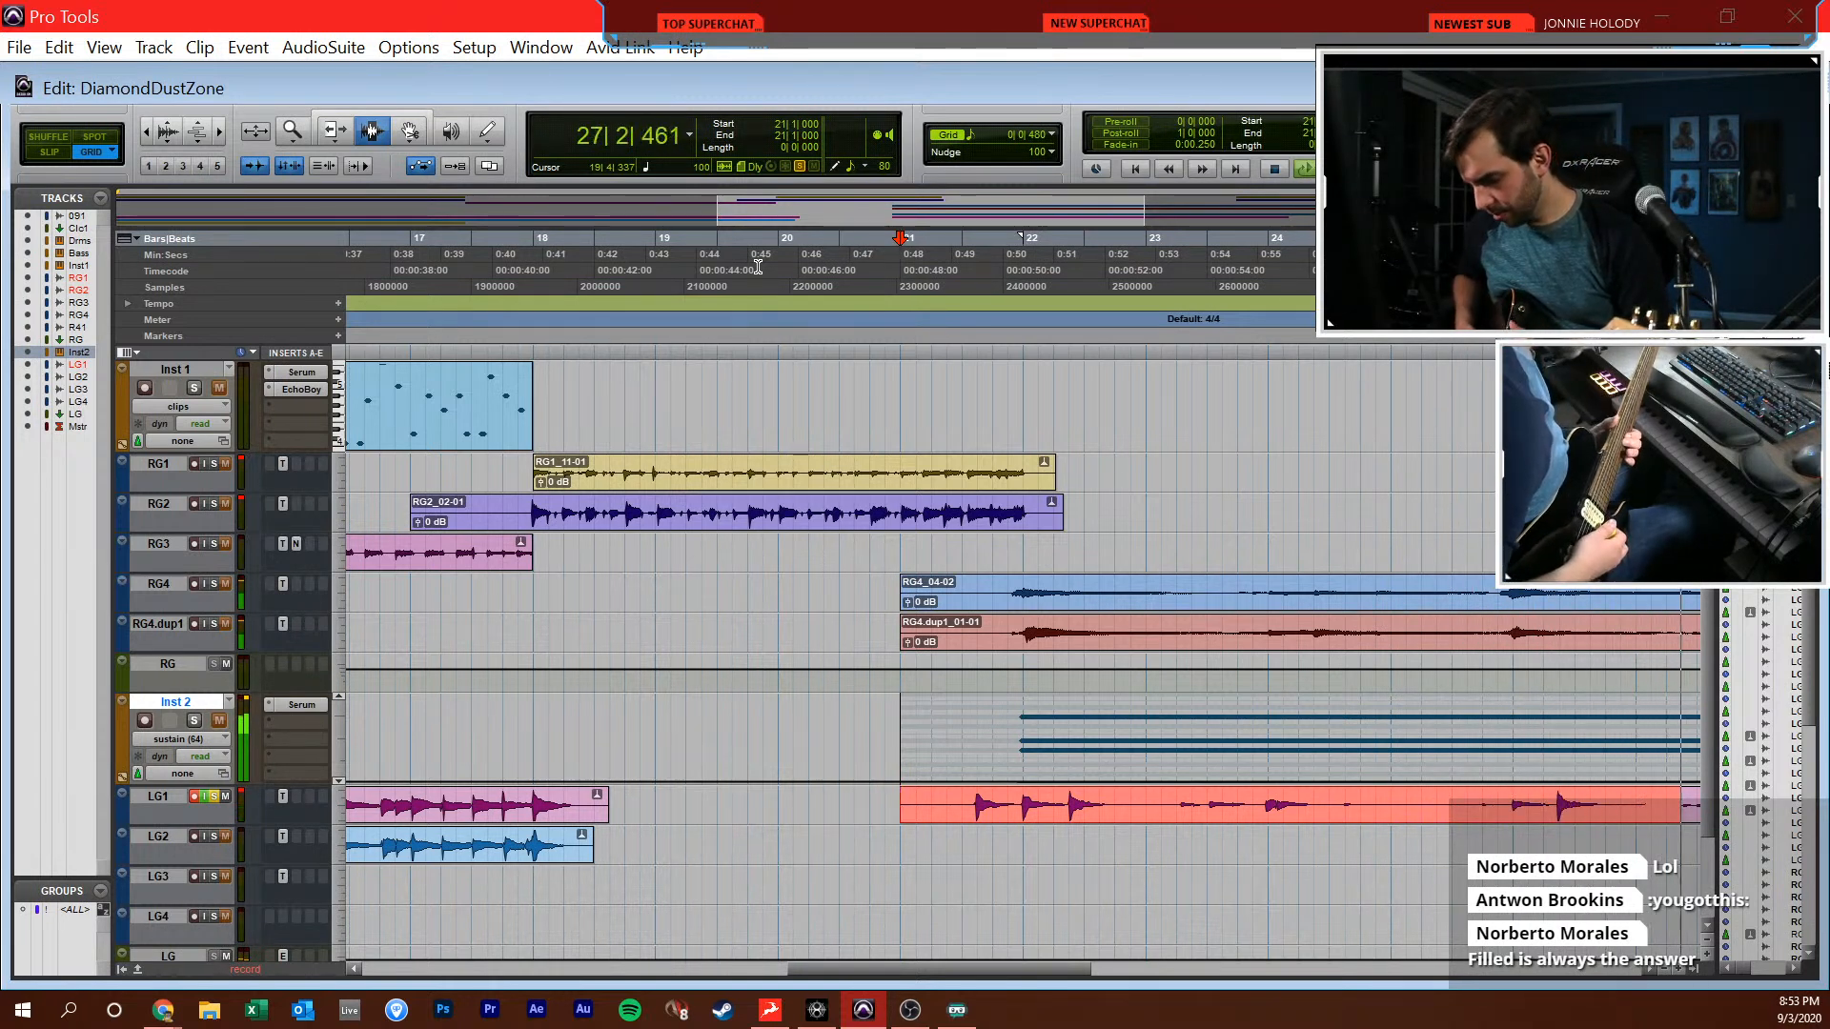
key(space)
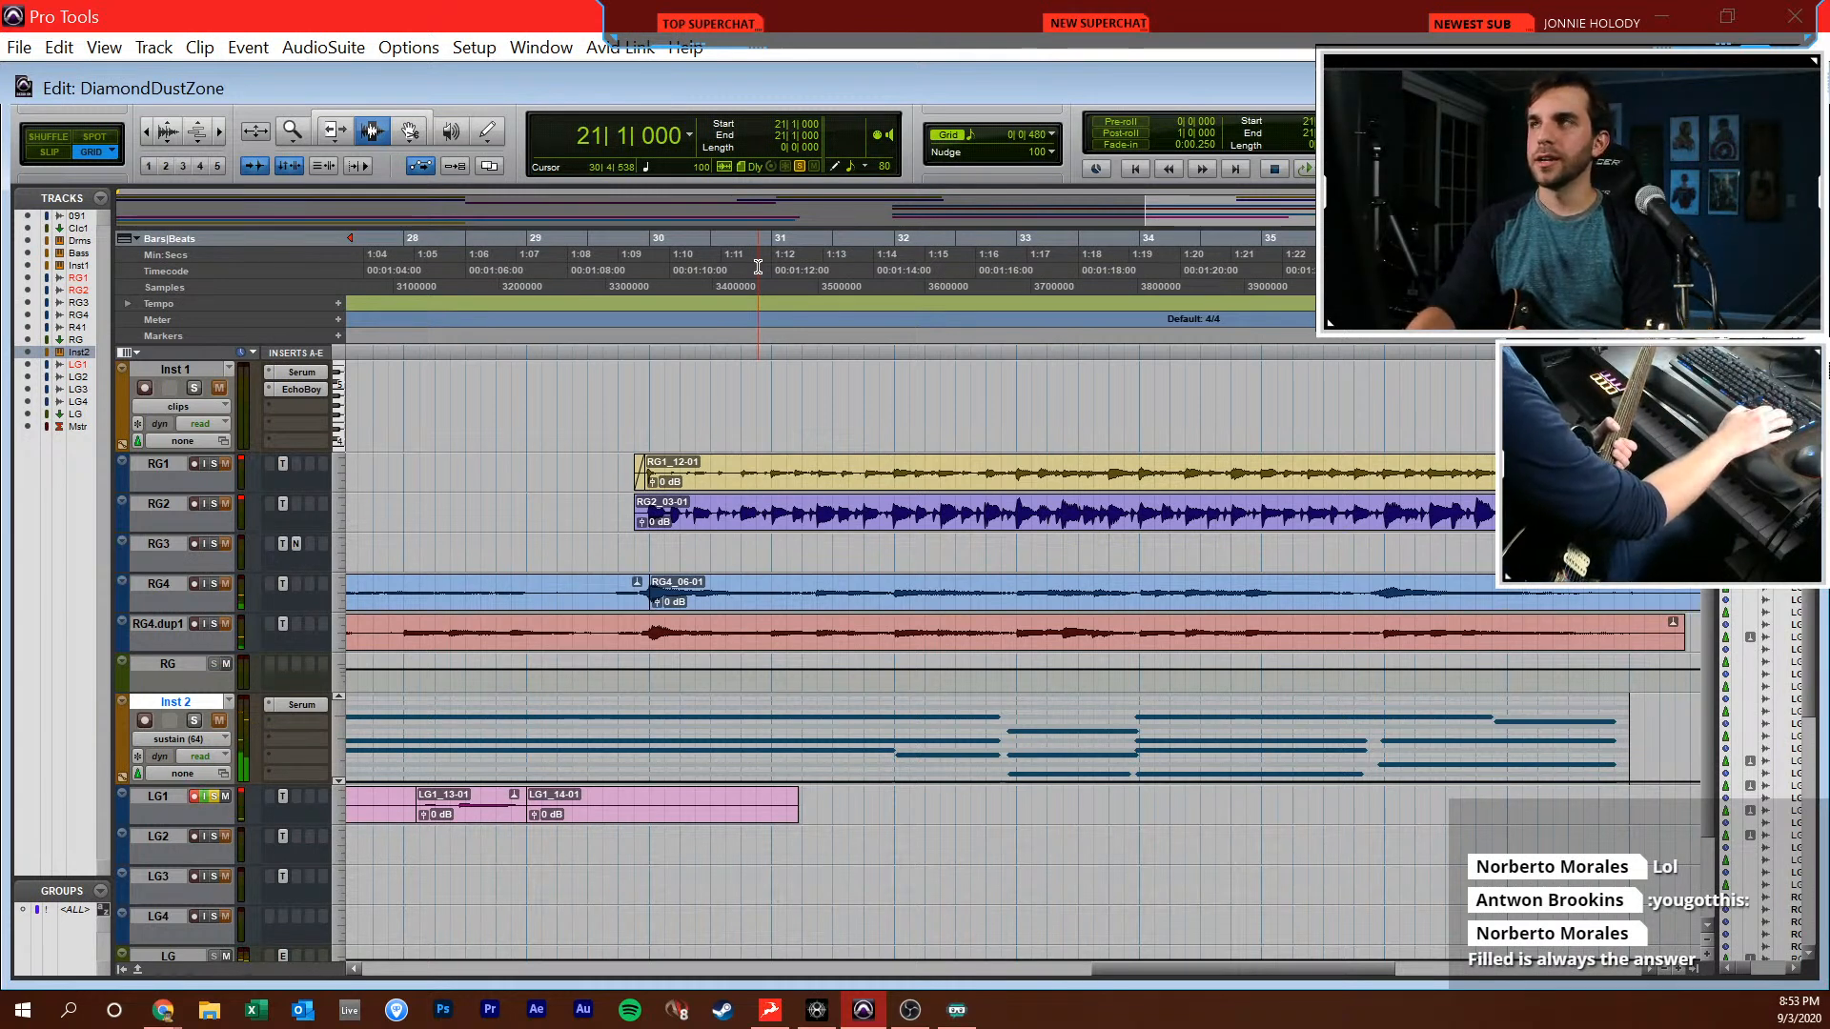
Record four more lead guitar takes over LG1, each starting at bar 21
key(ctrl+space)
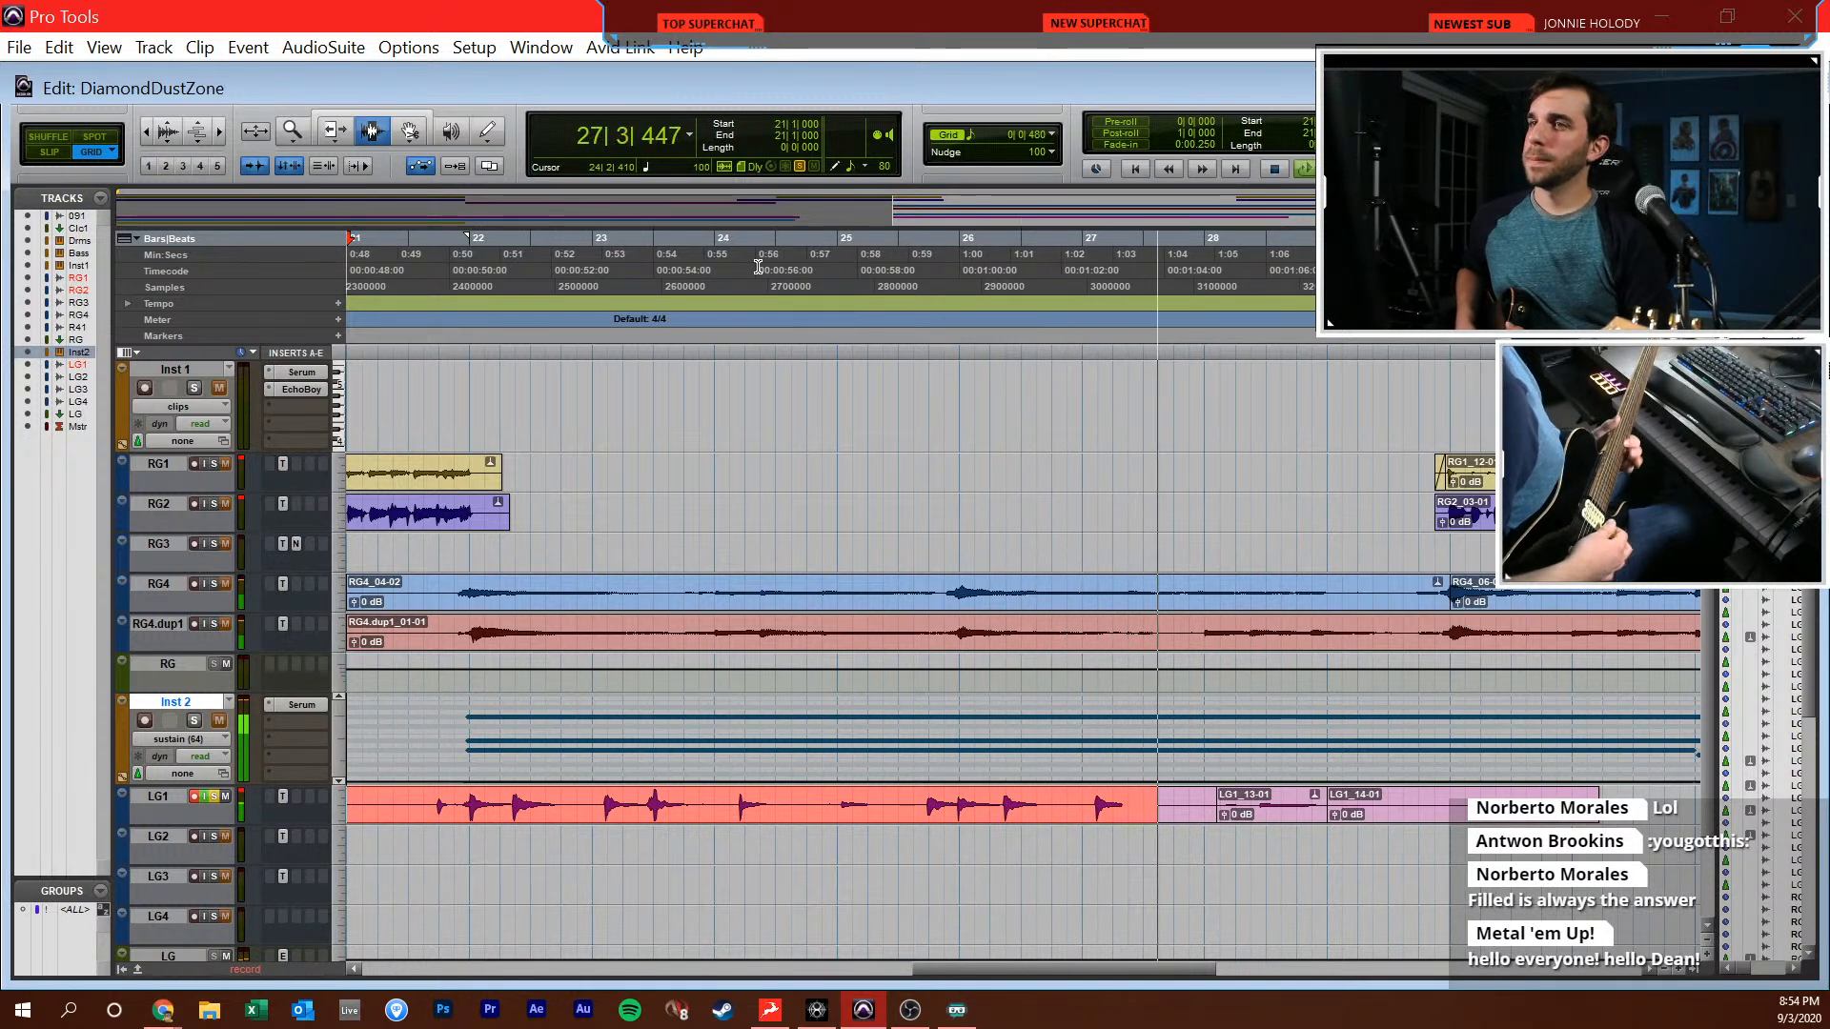
key(space)
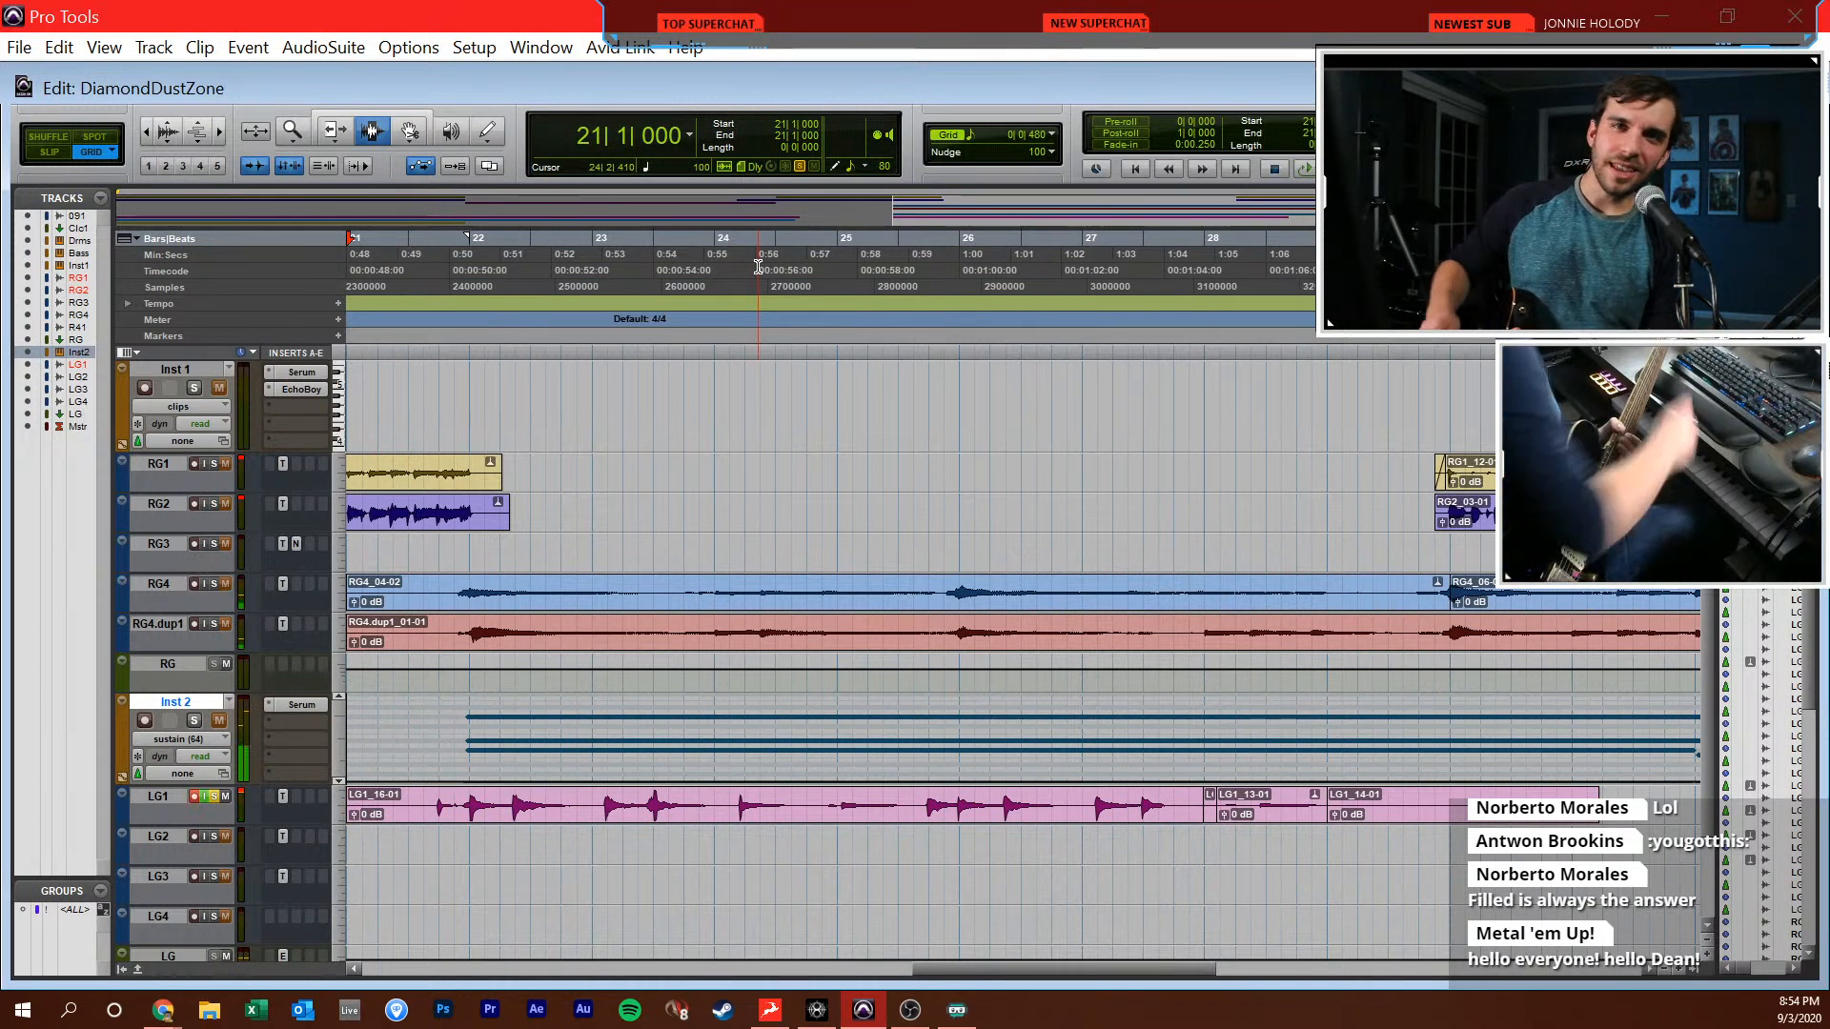
key(ctrl+space)
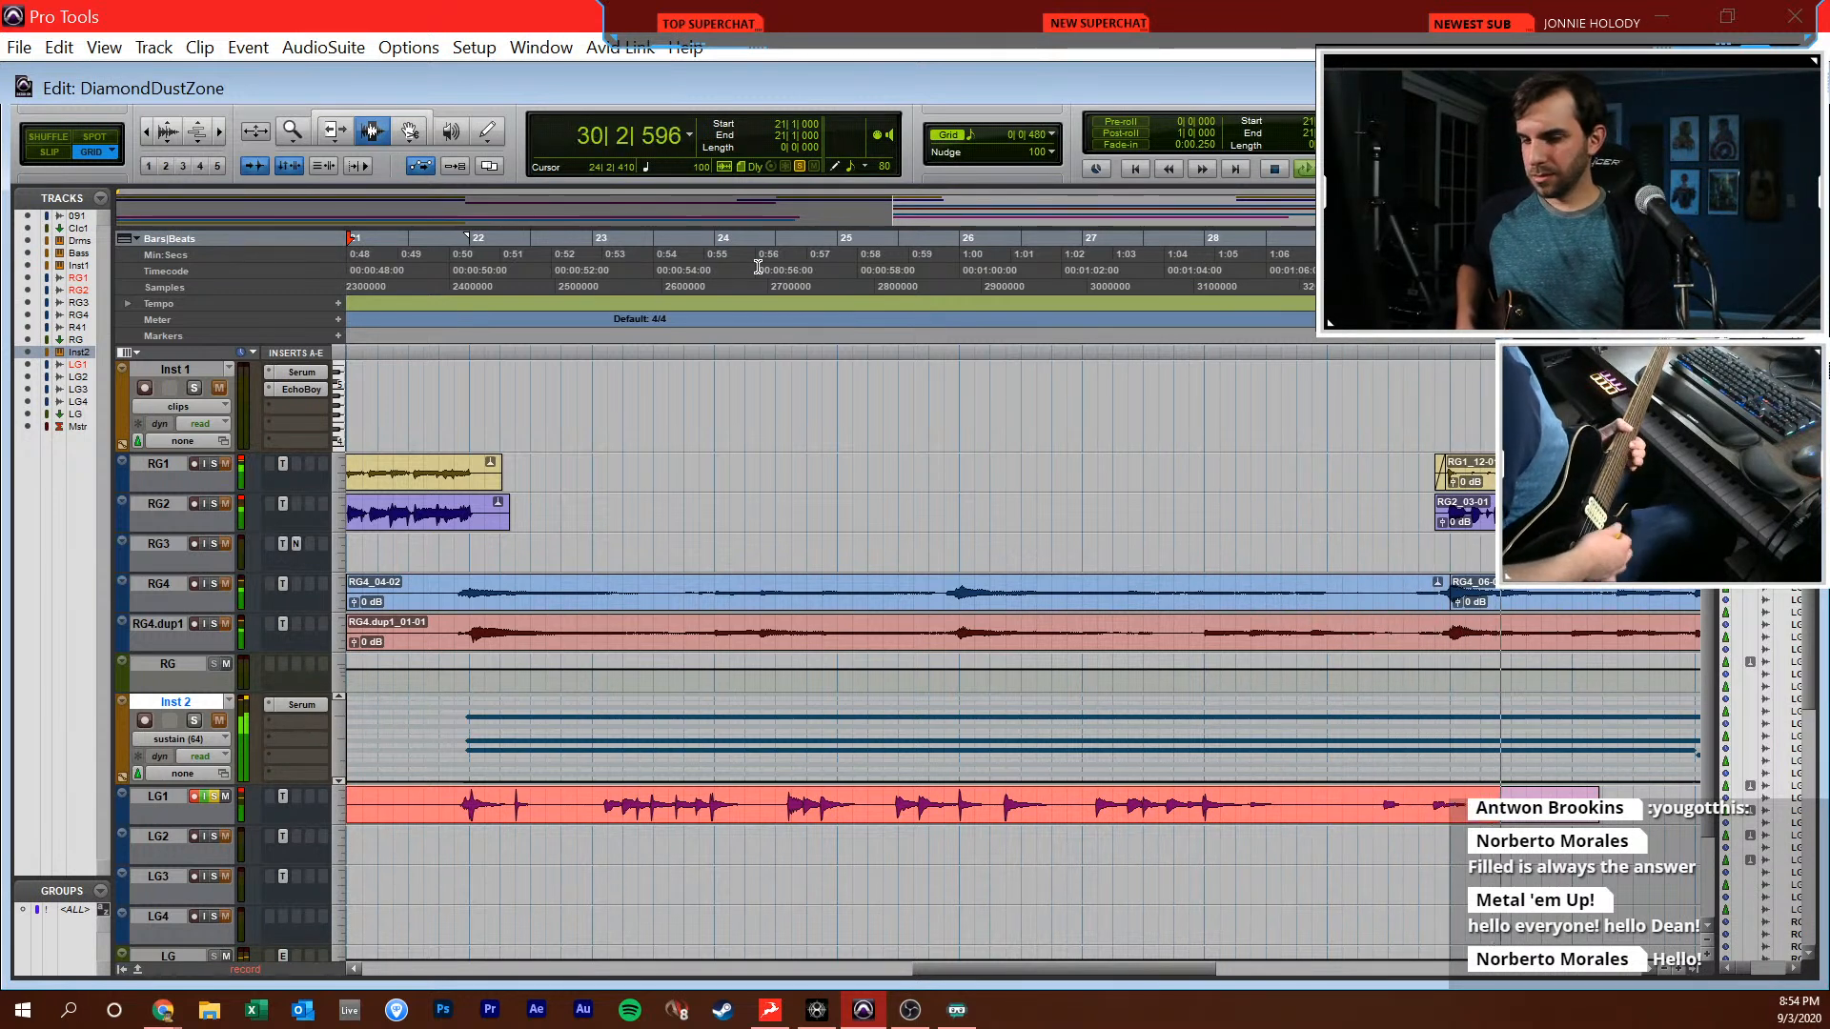
key(space)
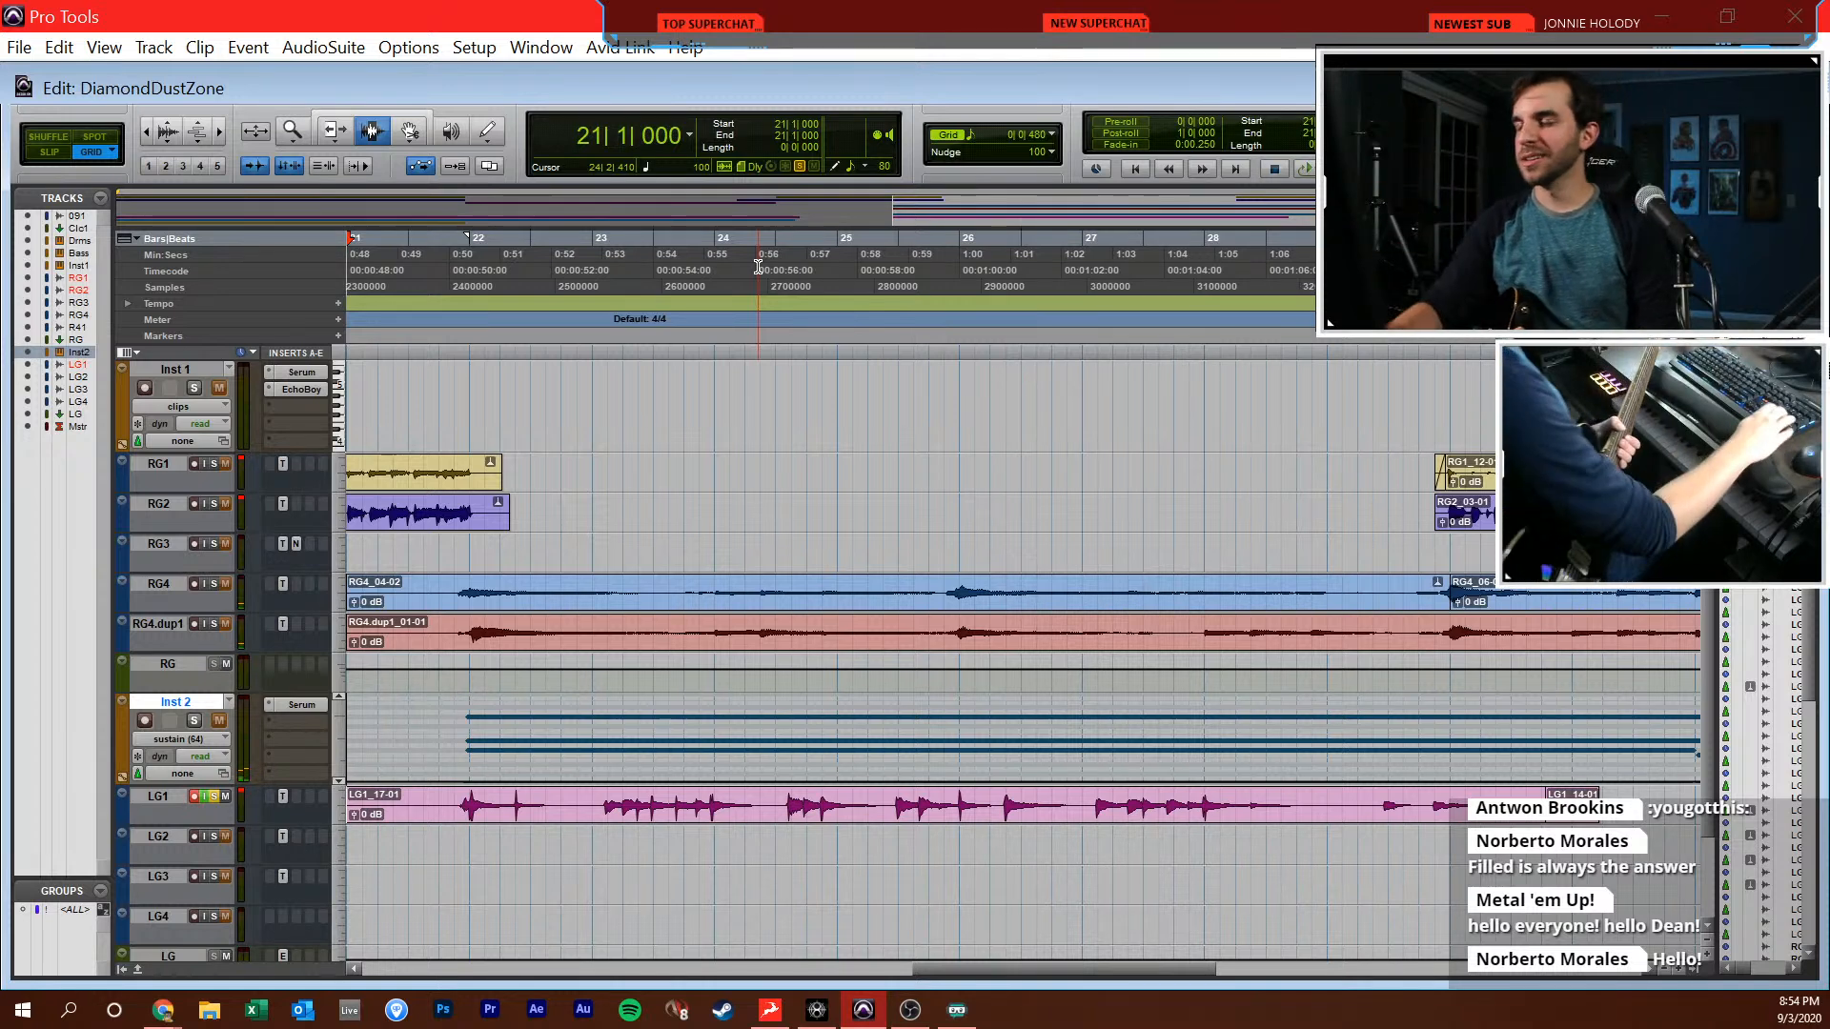
key(ctrl+space)
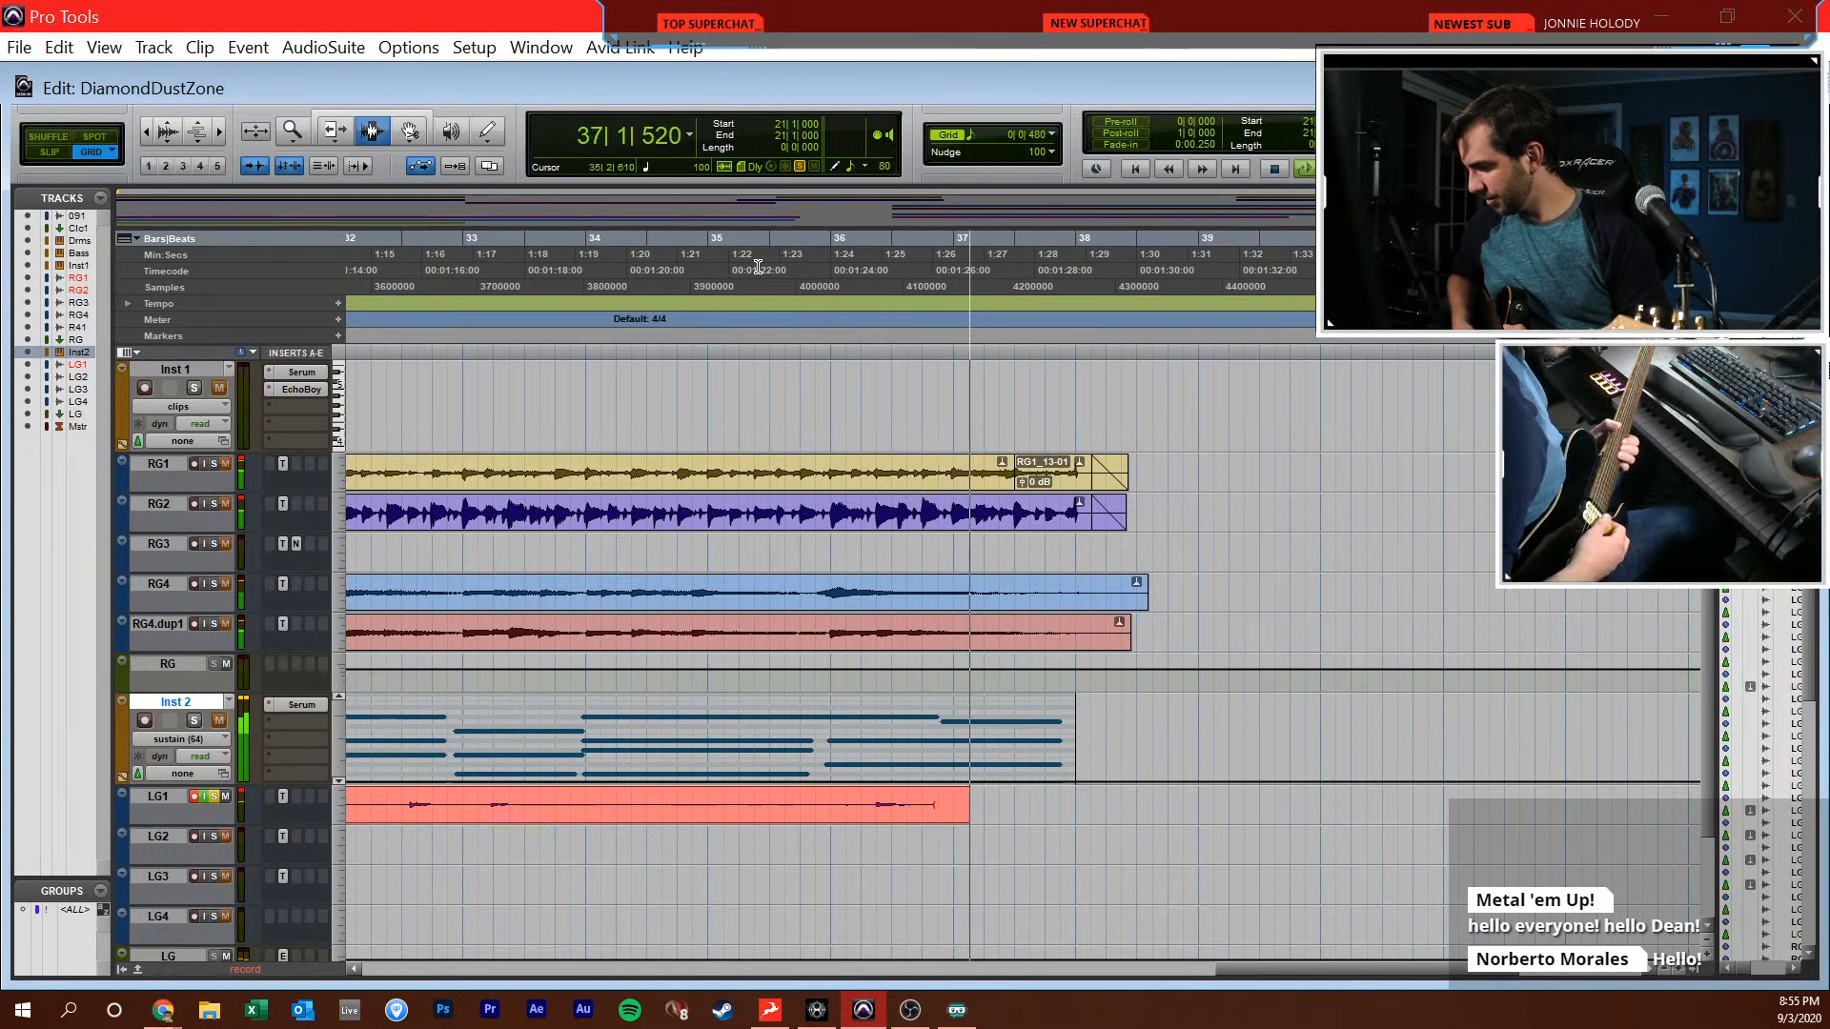
key(space)
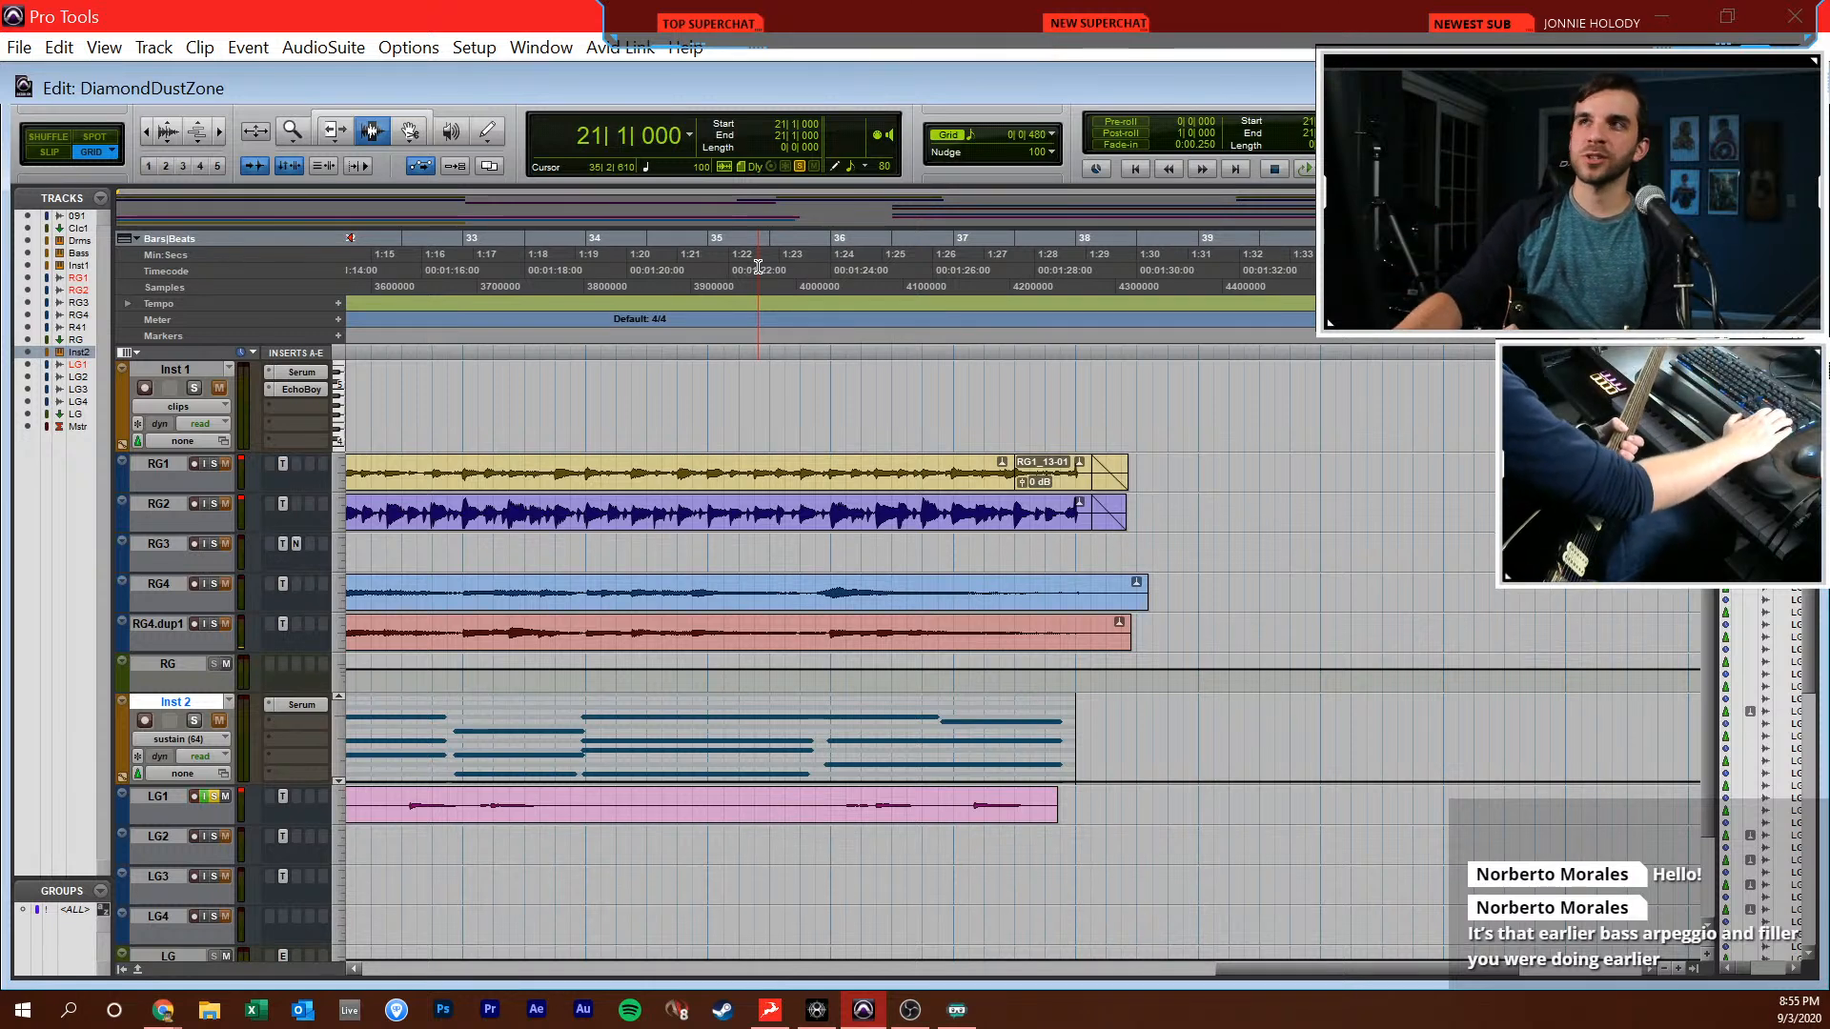
key(ctrl+space)
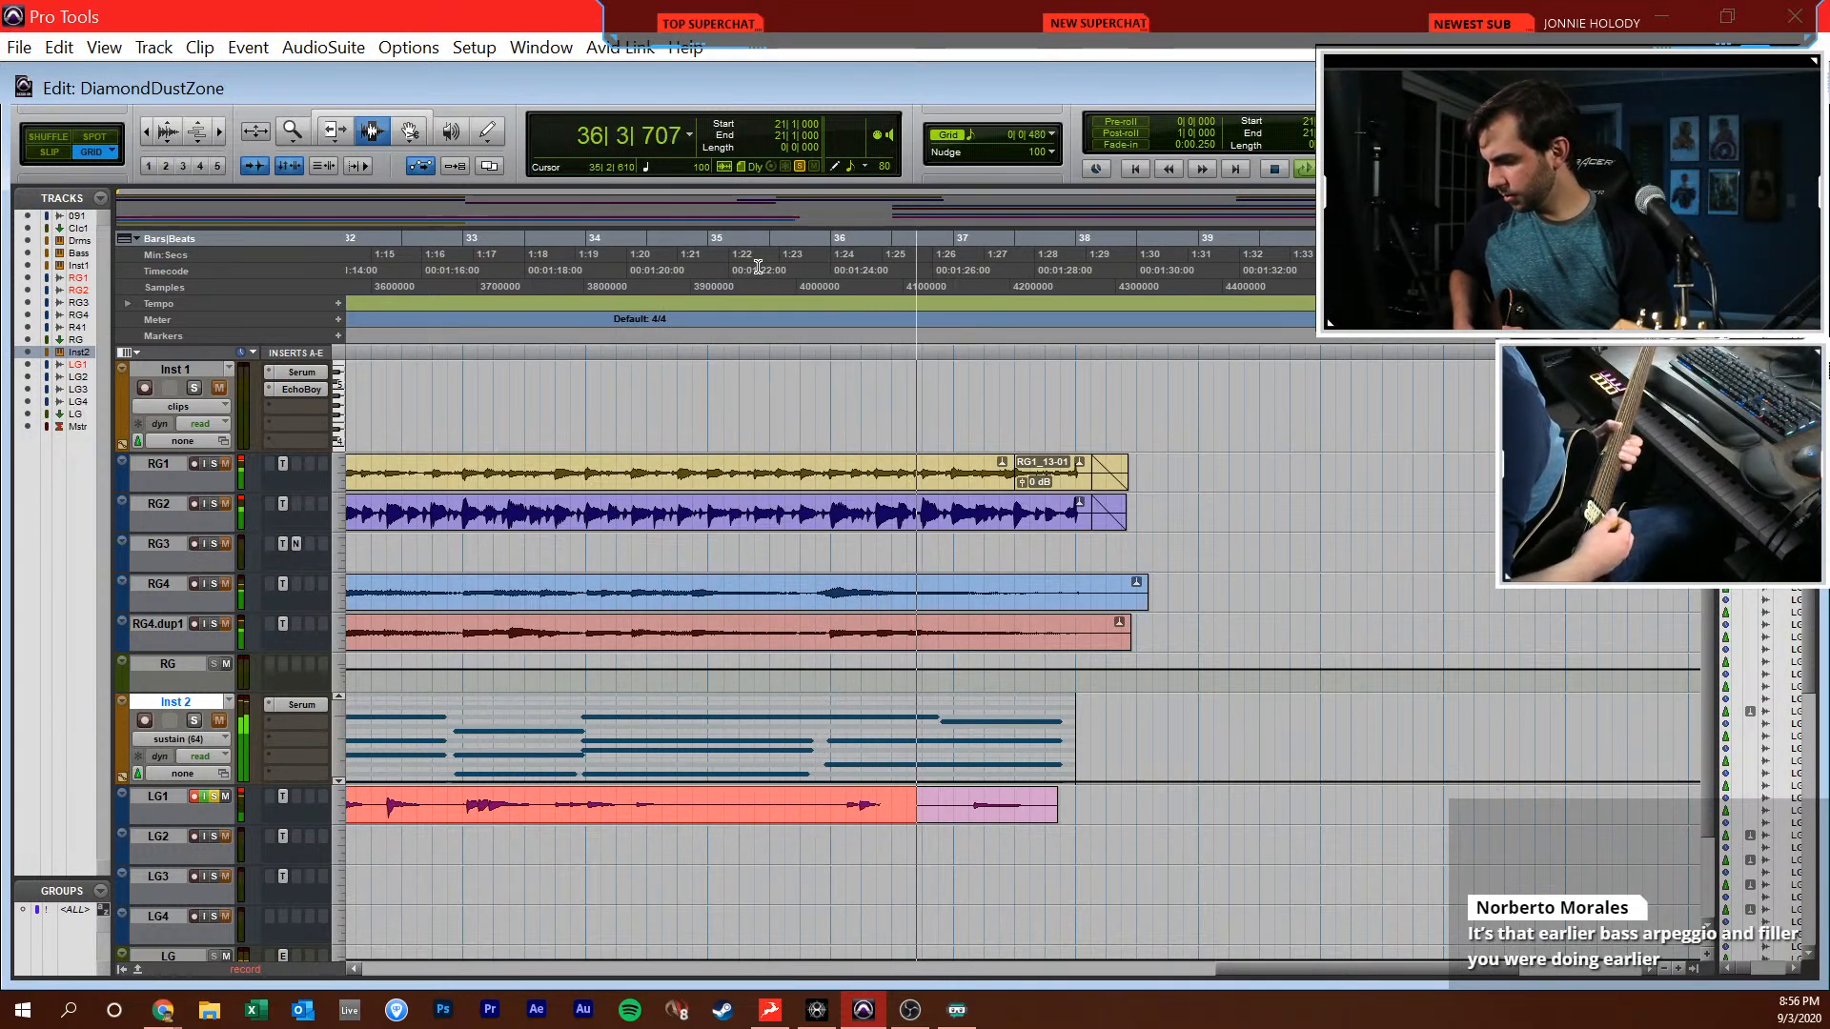
key(space)
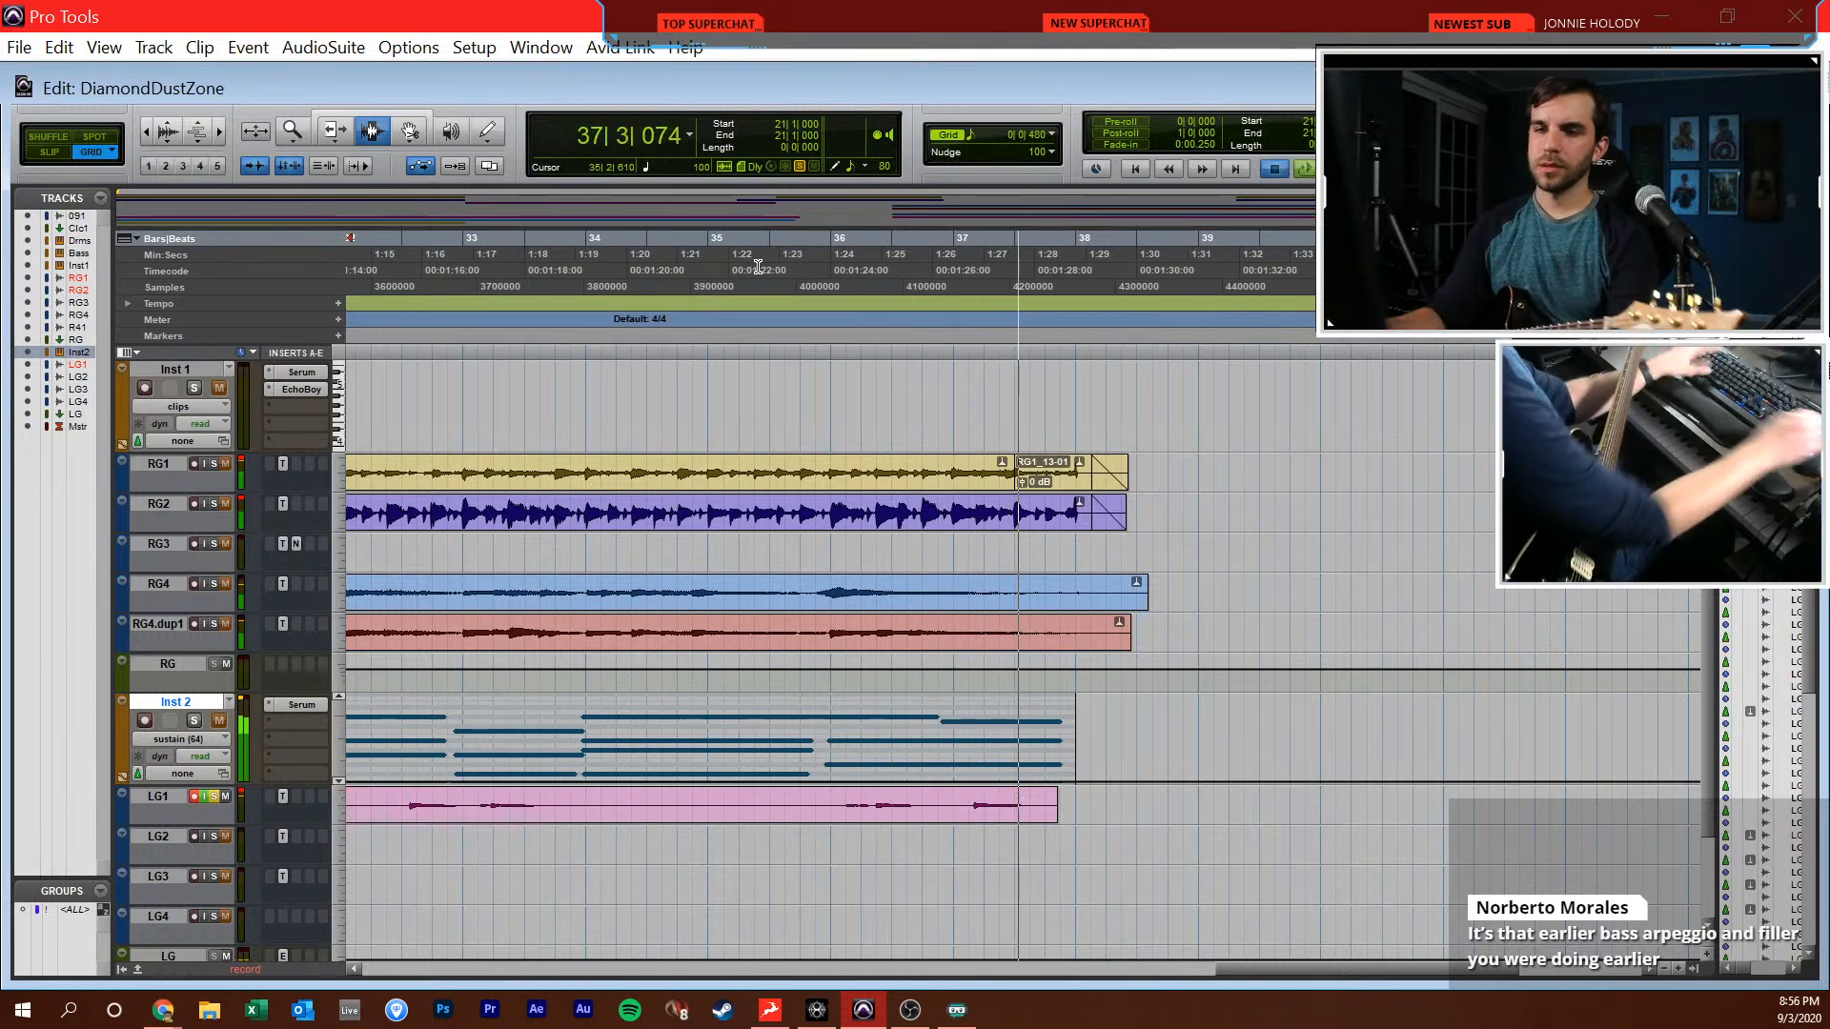
Move the start point to bar 20 and record two full lead guitar takes on LG1 through about bar 38
scroll(927, 569, left, 3)
scroll(867, 683, left, 1)
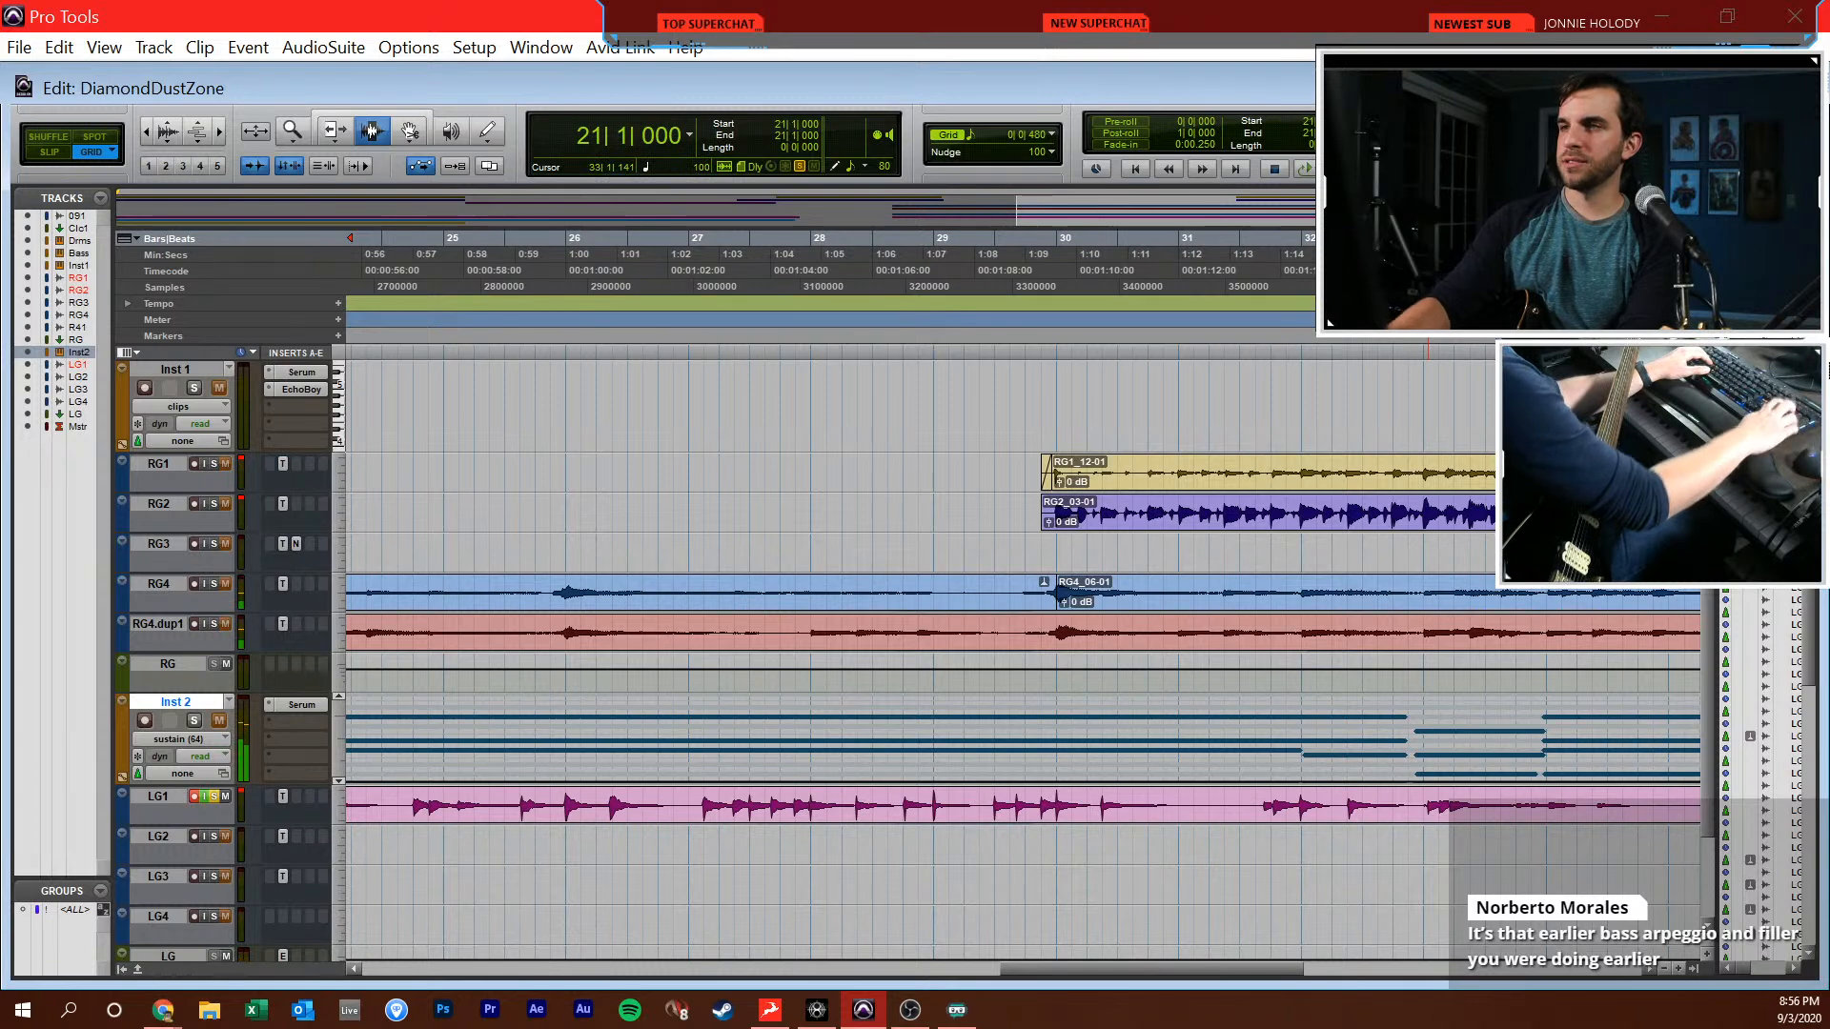
key(Return)
scroll(1156, 572, left, 4)
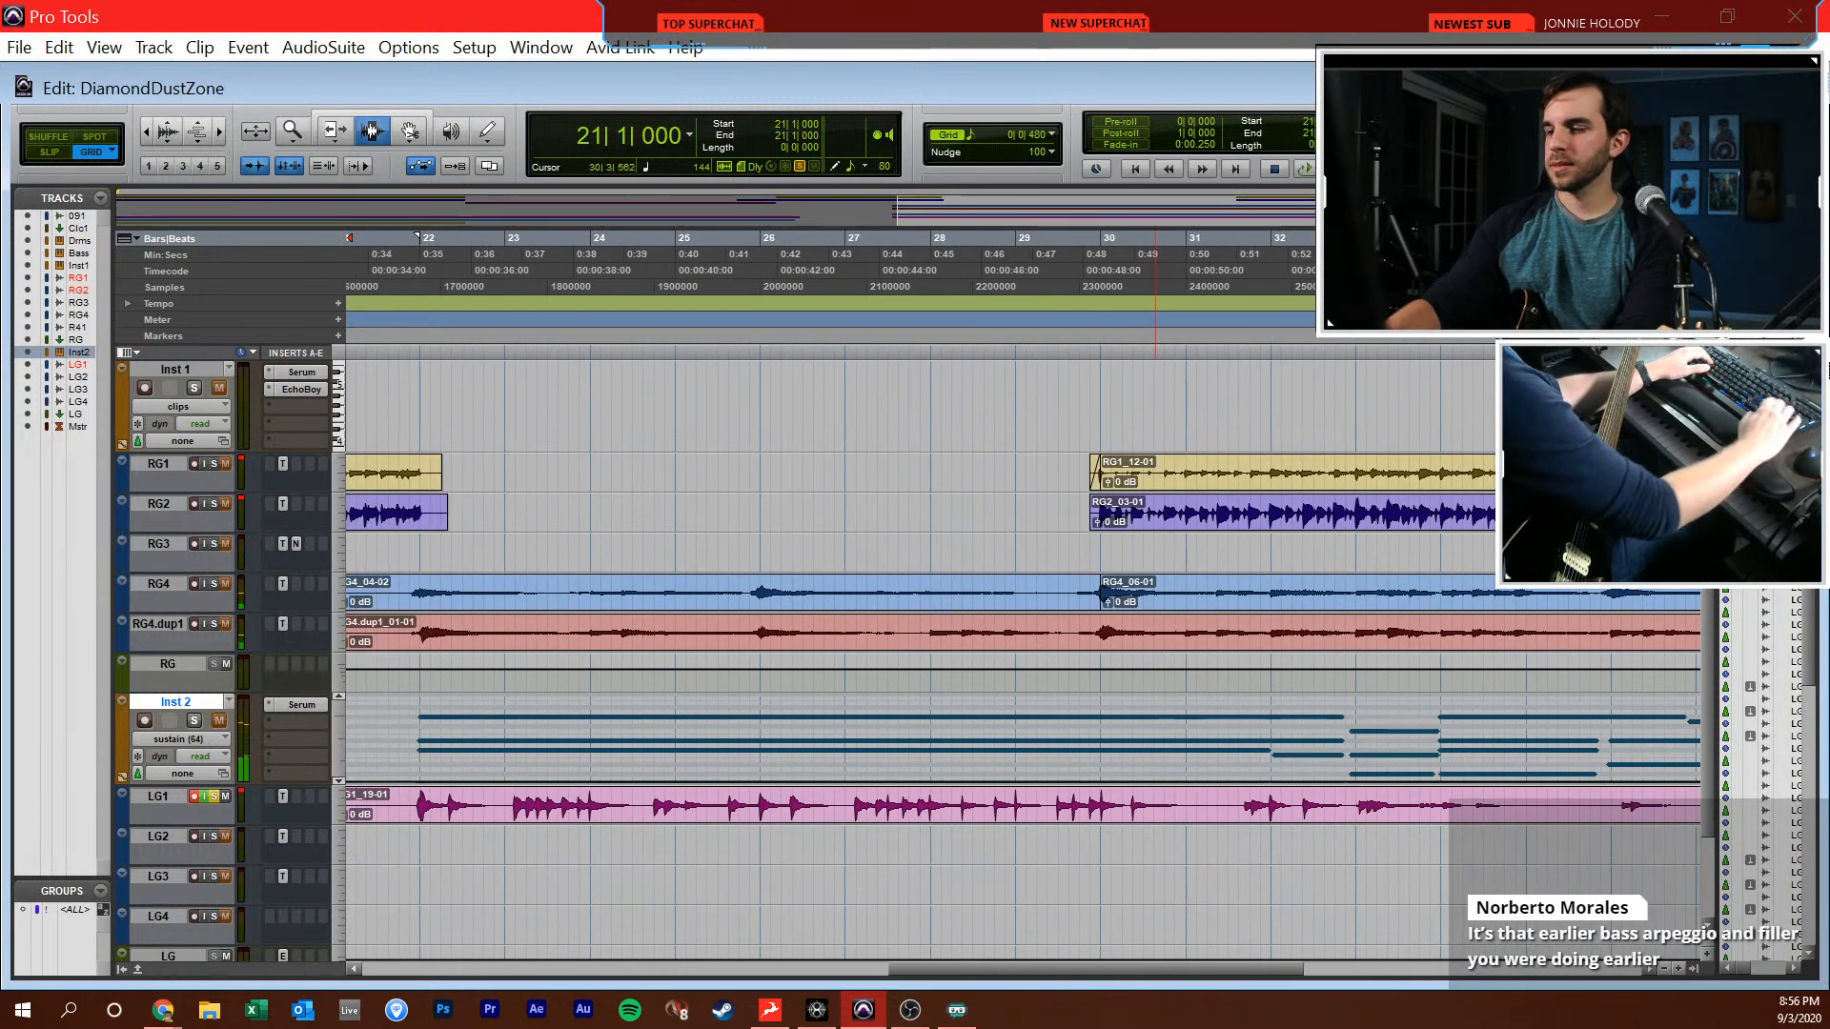
key(KP_1)
key(ctrl+space)
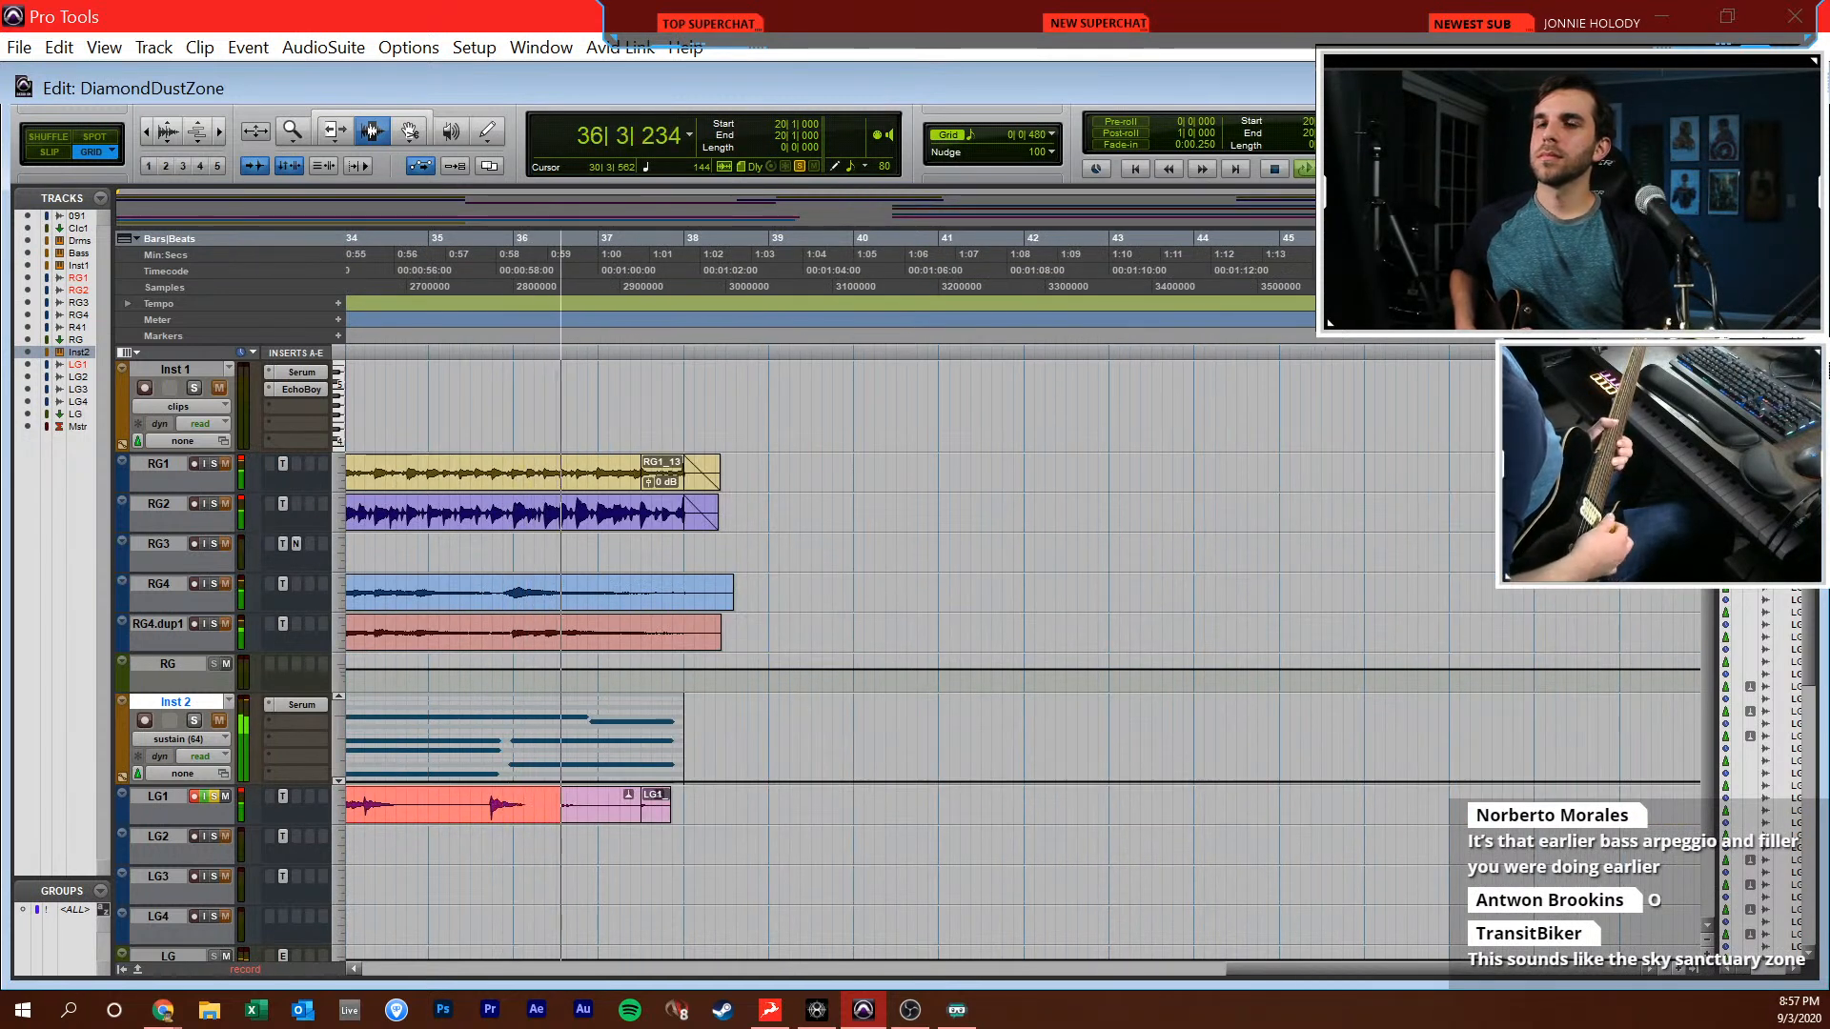
key(space)
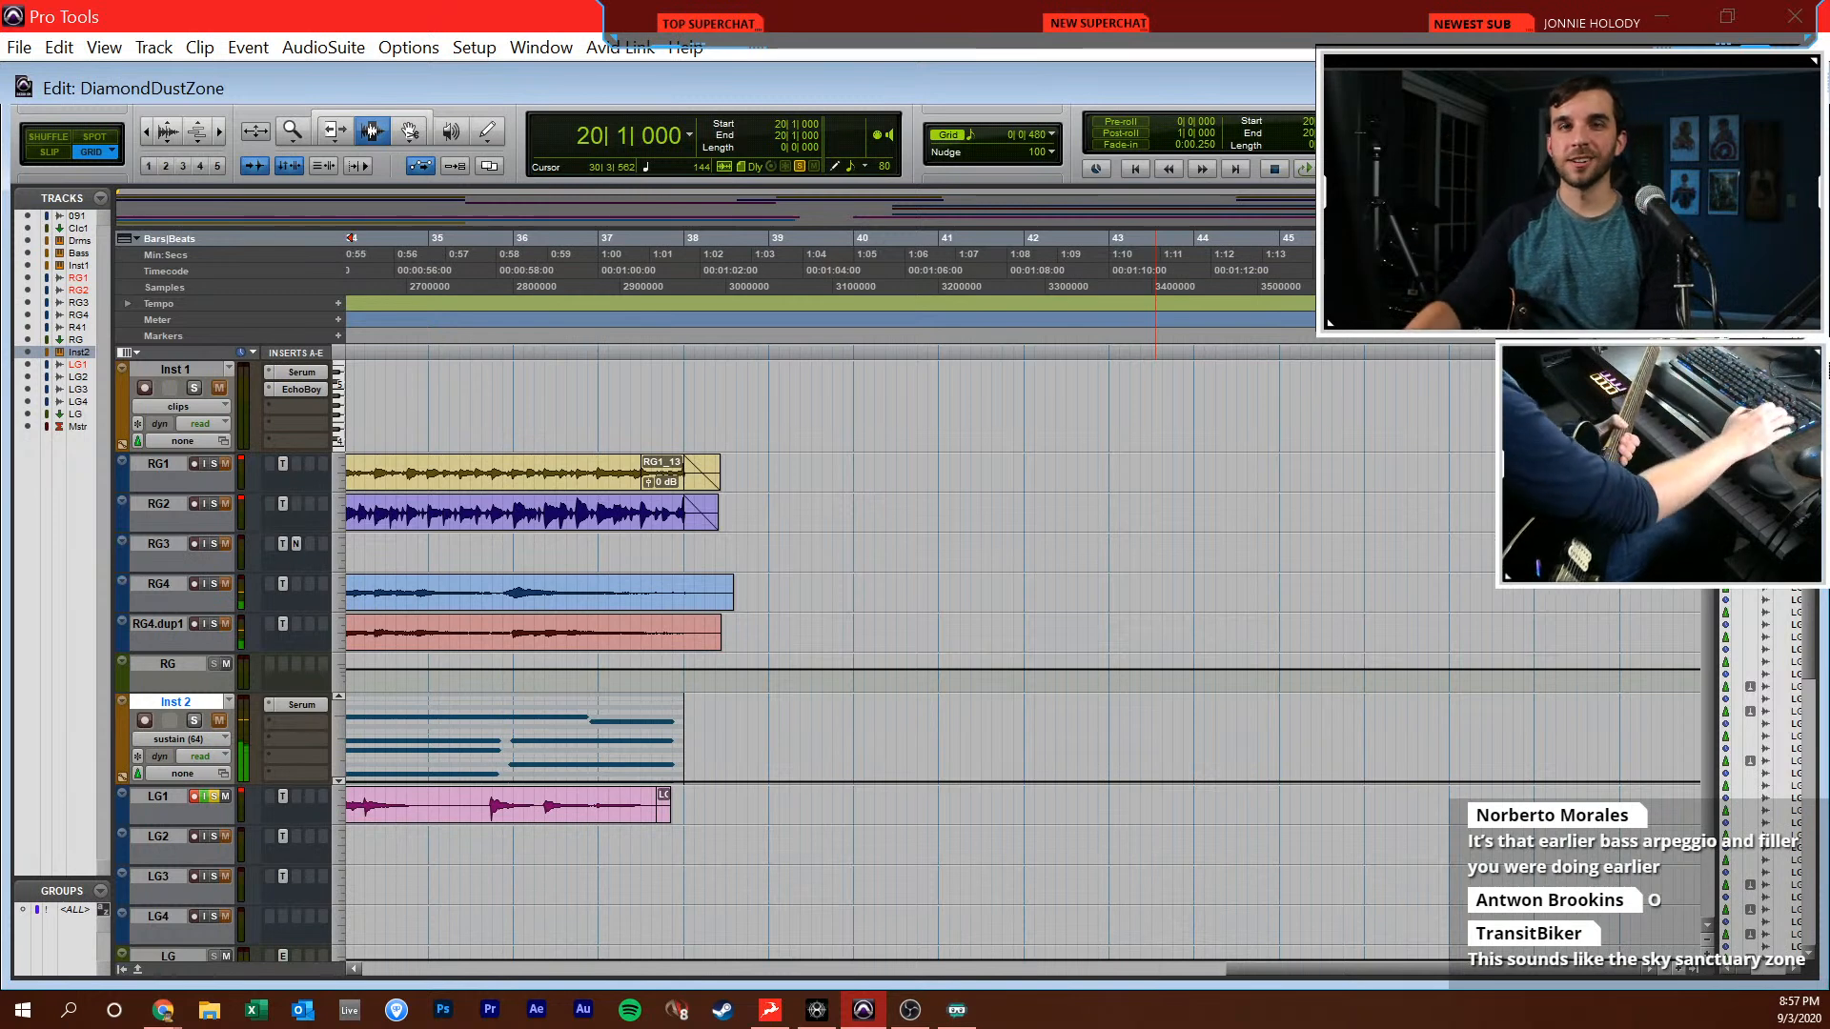
key(ctrl+space)
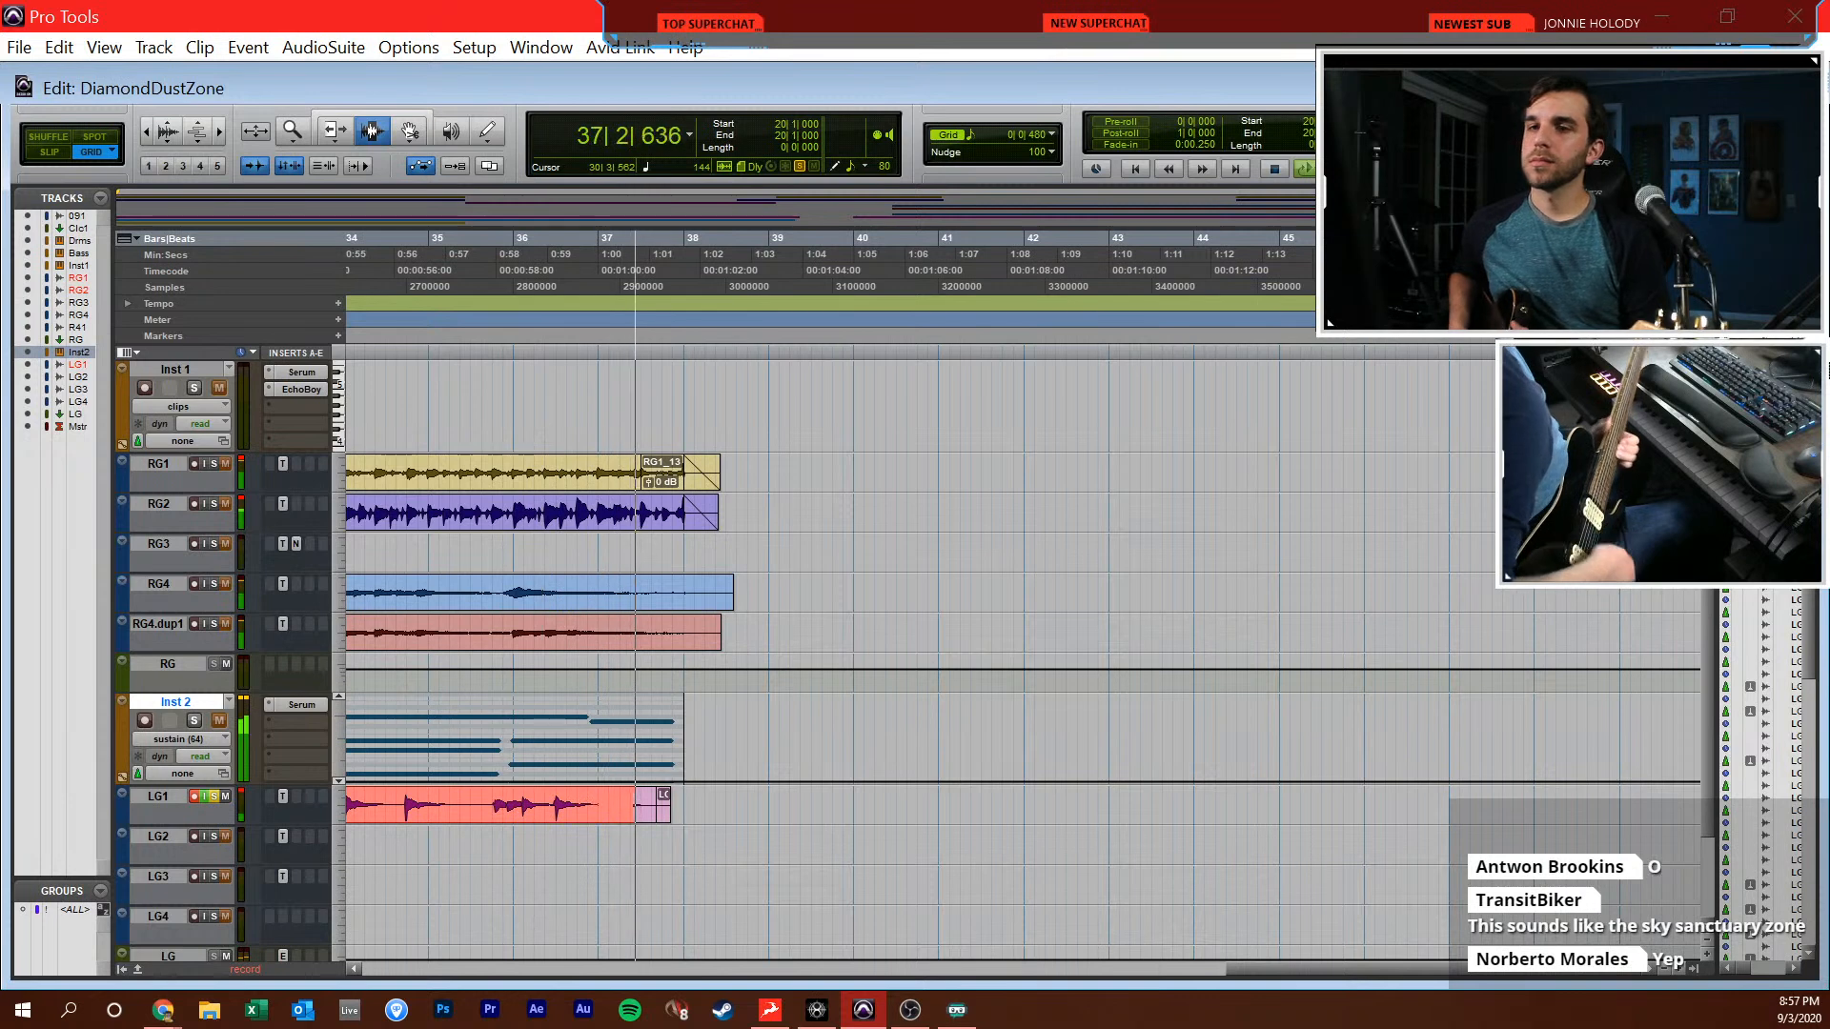
key(space)
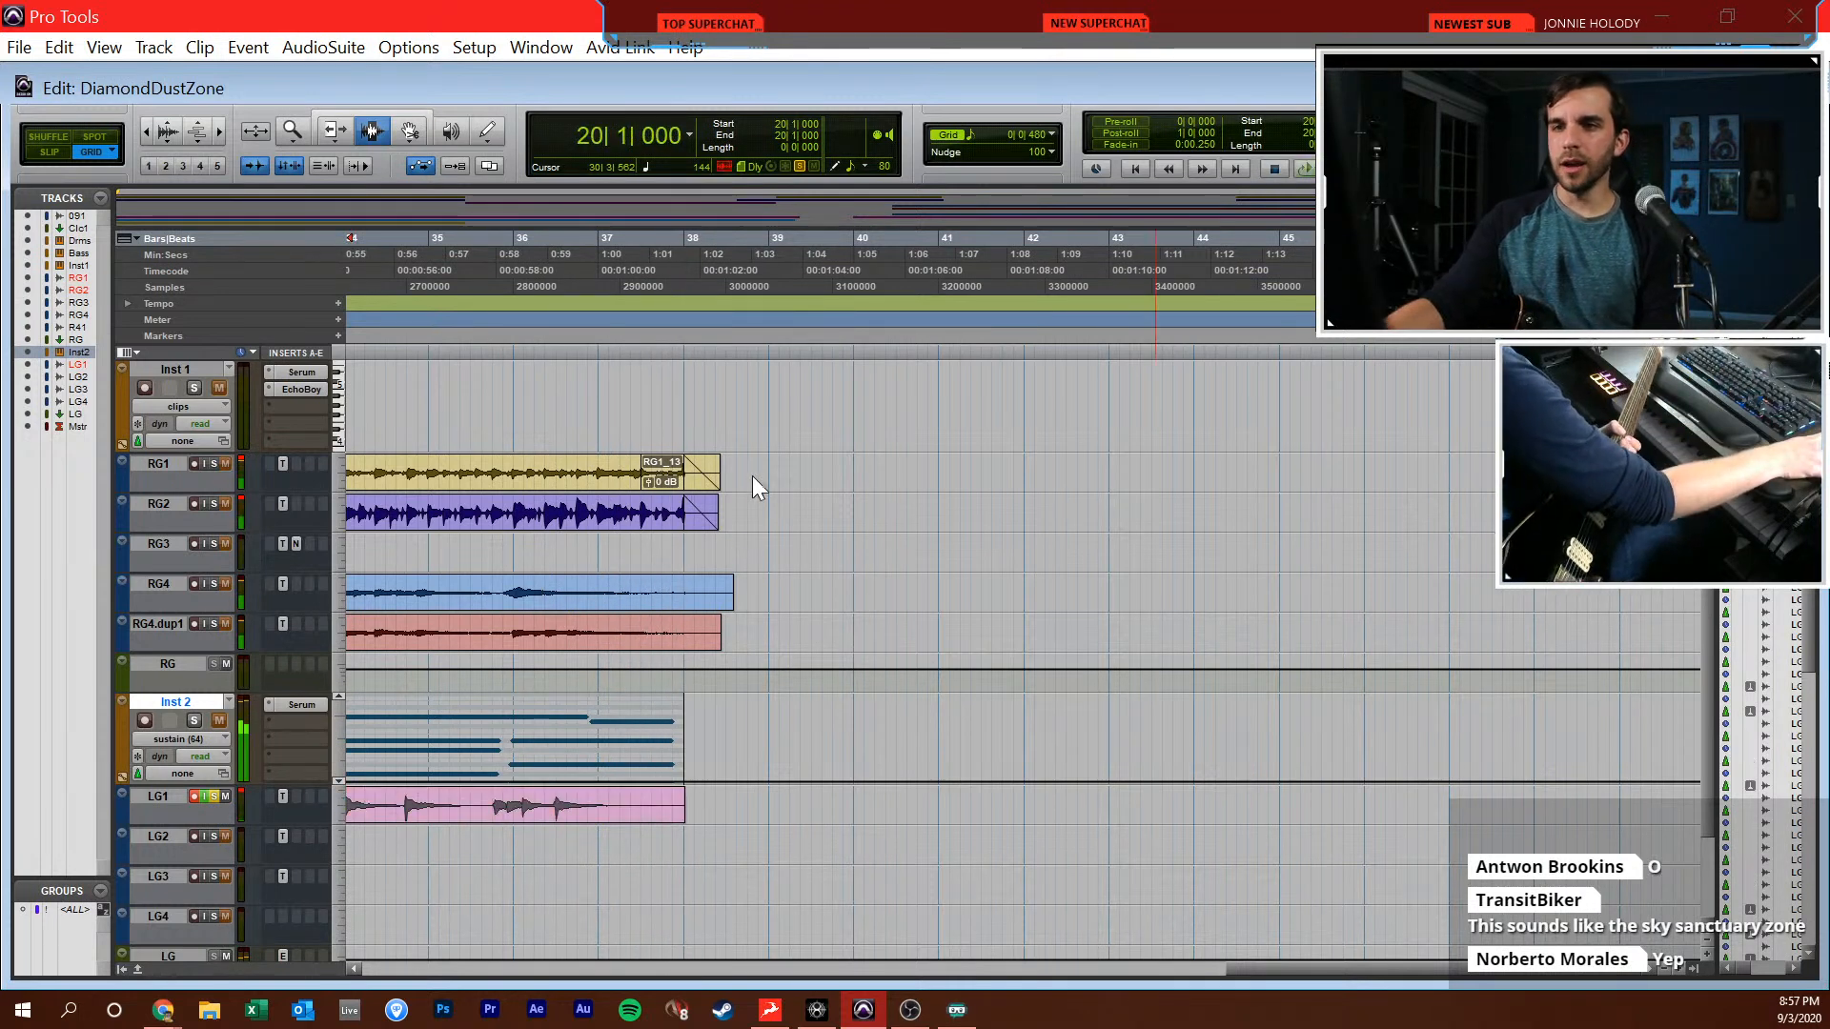
Turn off solo and input monitoring on the LG1 track
scroll(767, 505, up, 3)
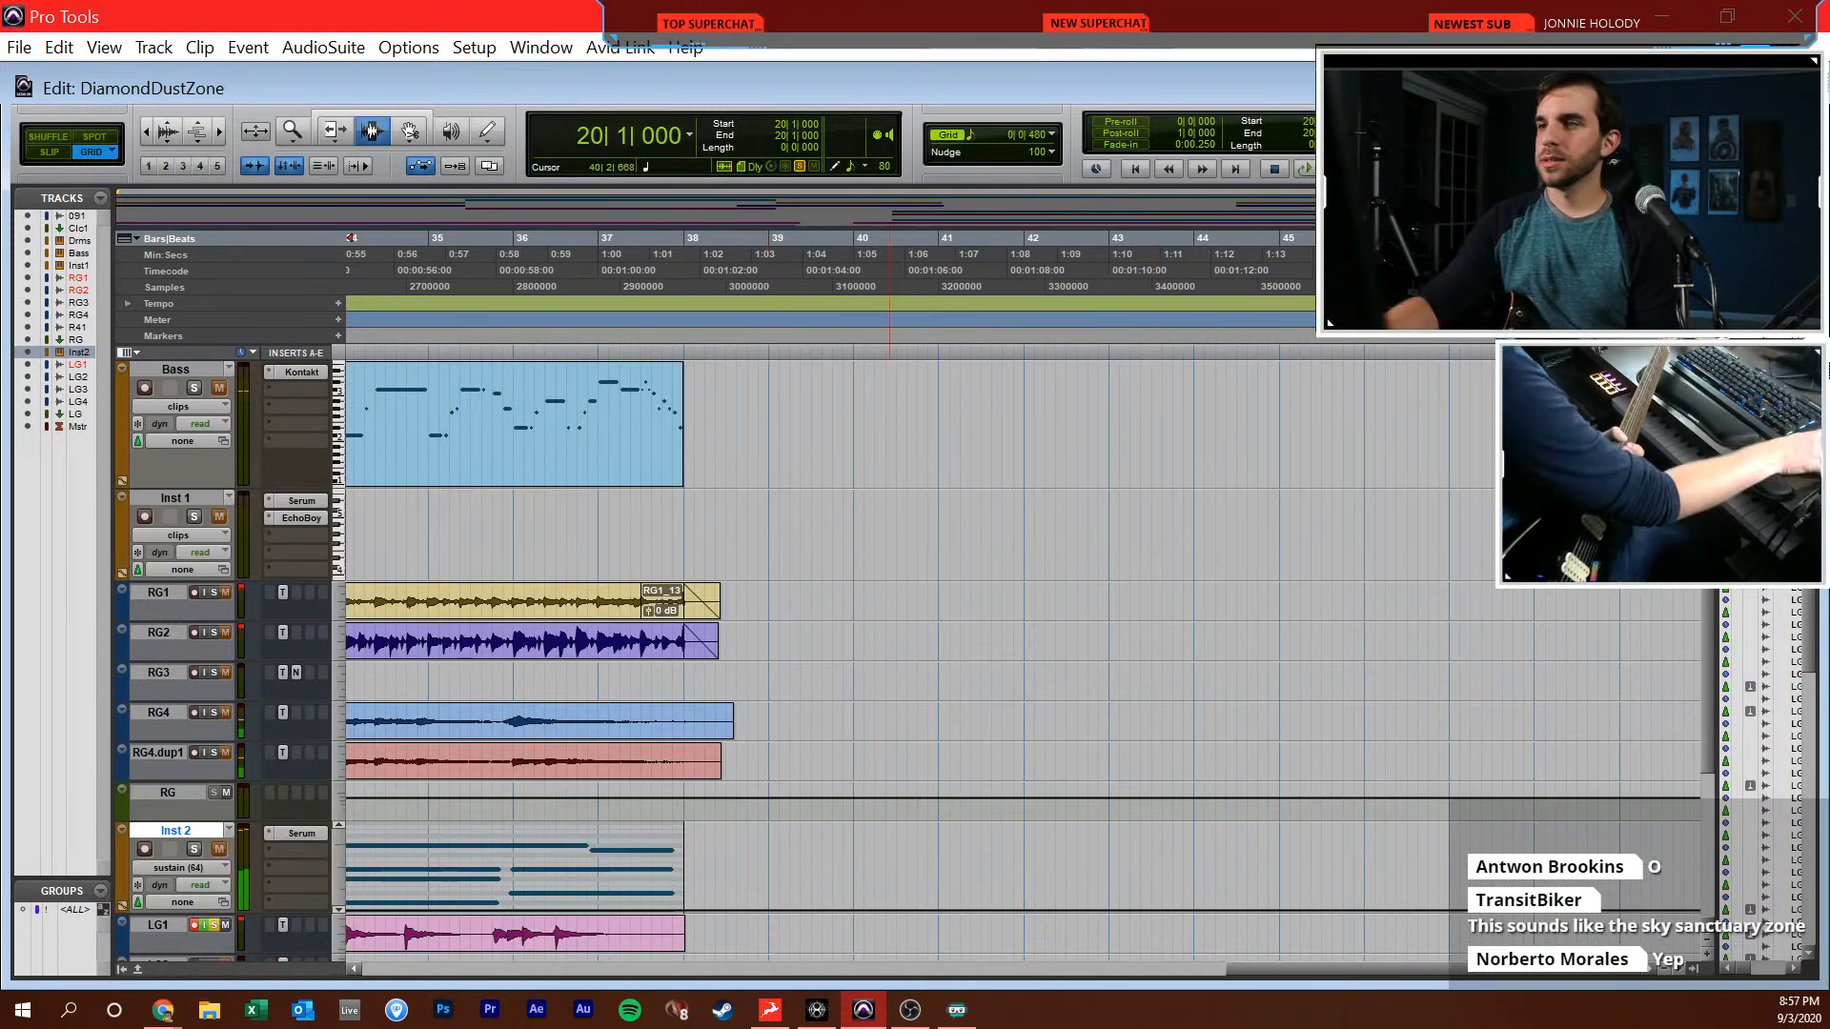
scroll(1080, 679, up, 3)
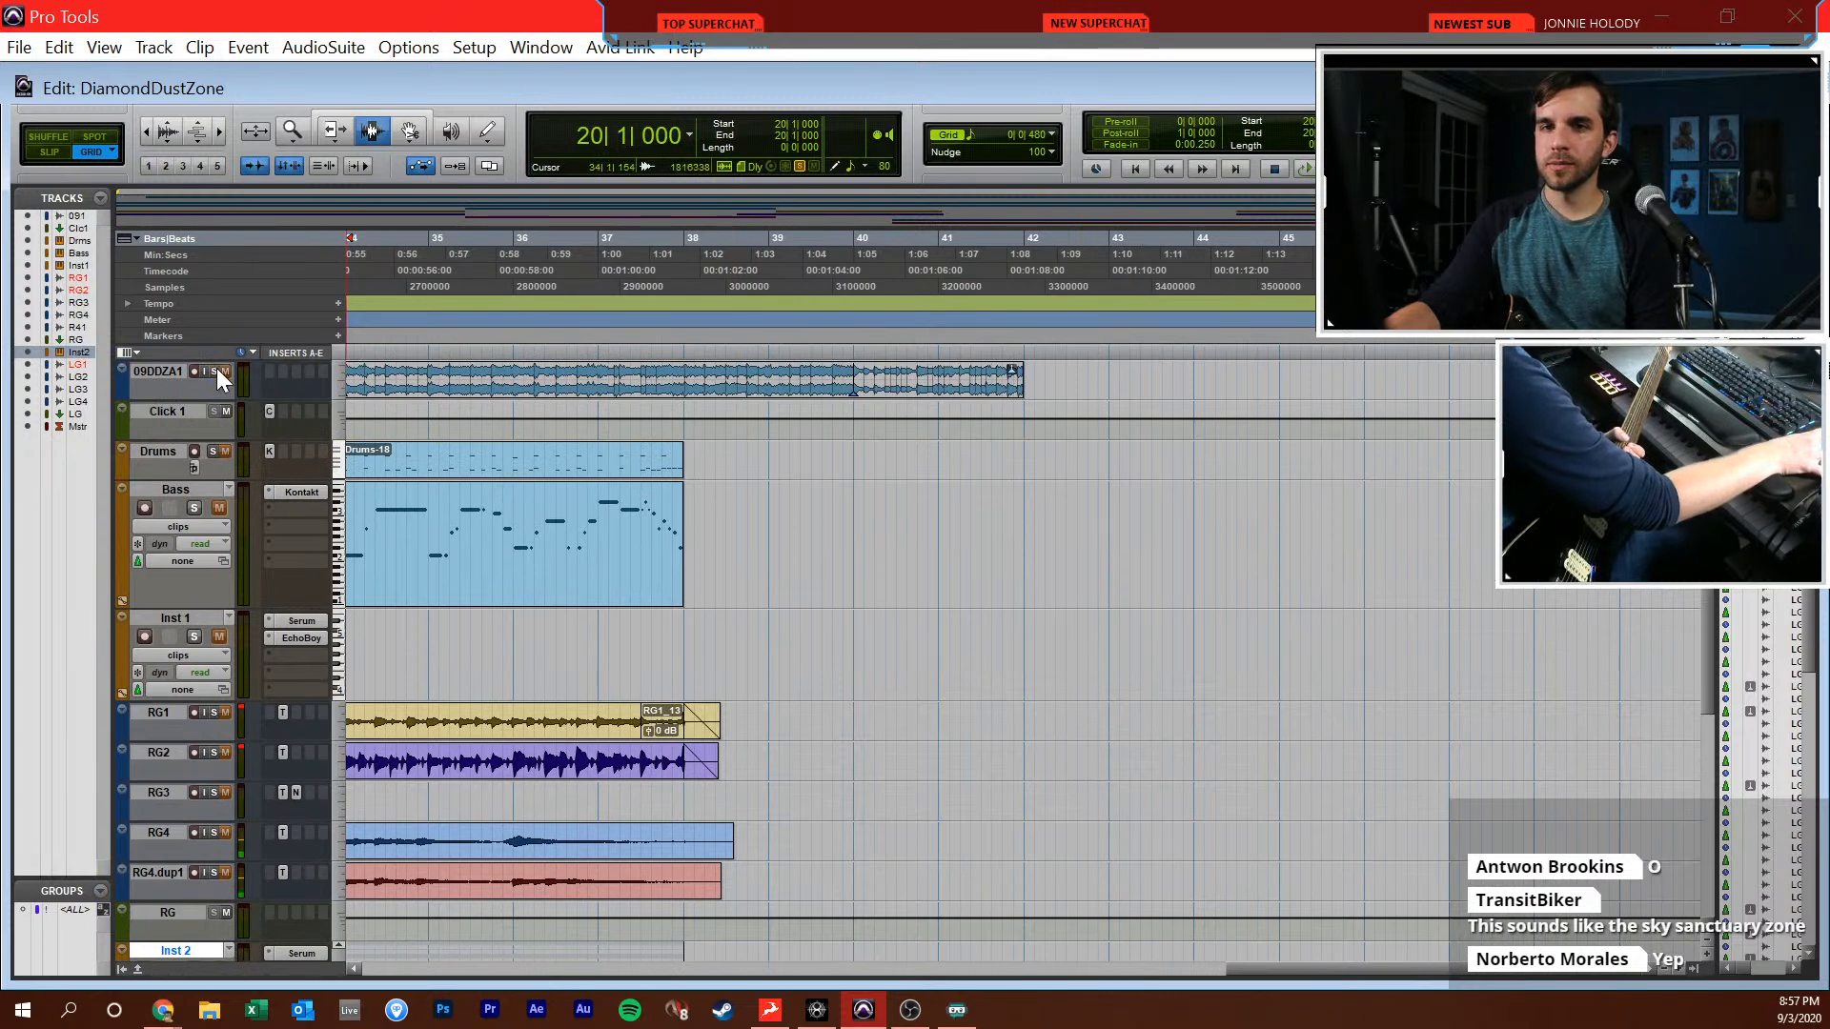
scroll(722, 886, down, 5)
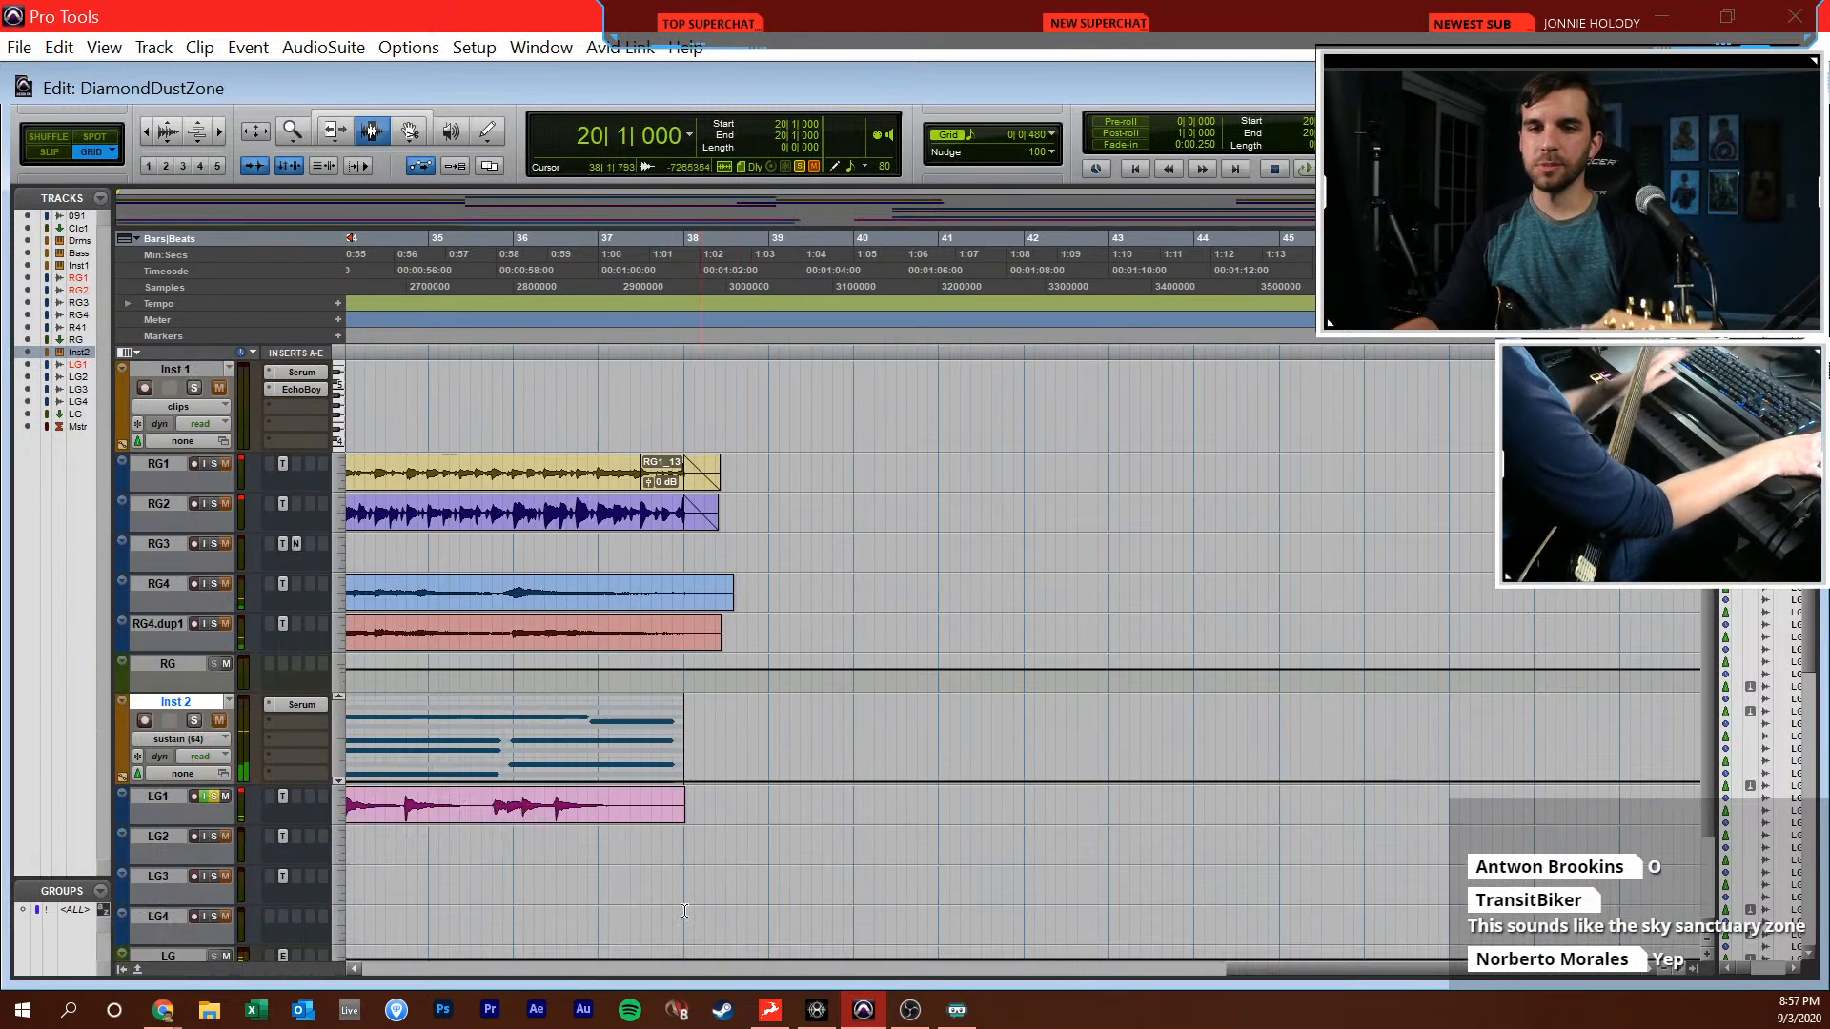
click(211, 794)
click(194, 798)
Inspect the end of the first lead guitar clip on LG1 around bar 18 and save the session
key(r)
key(r)
scroll(939, 858, left, 3)
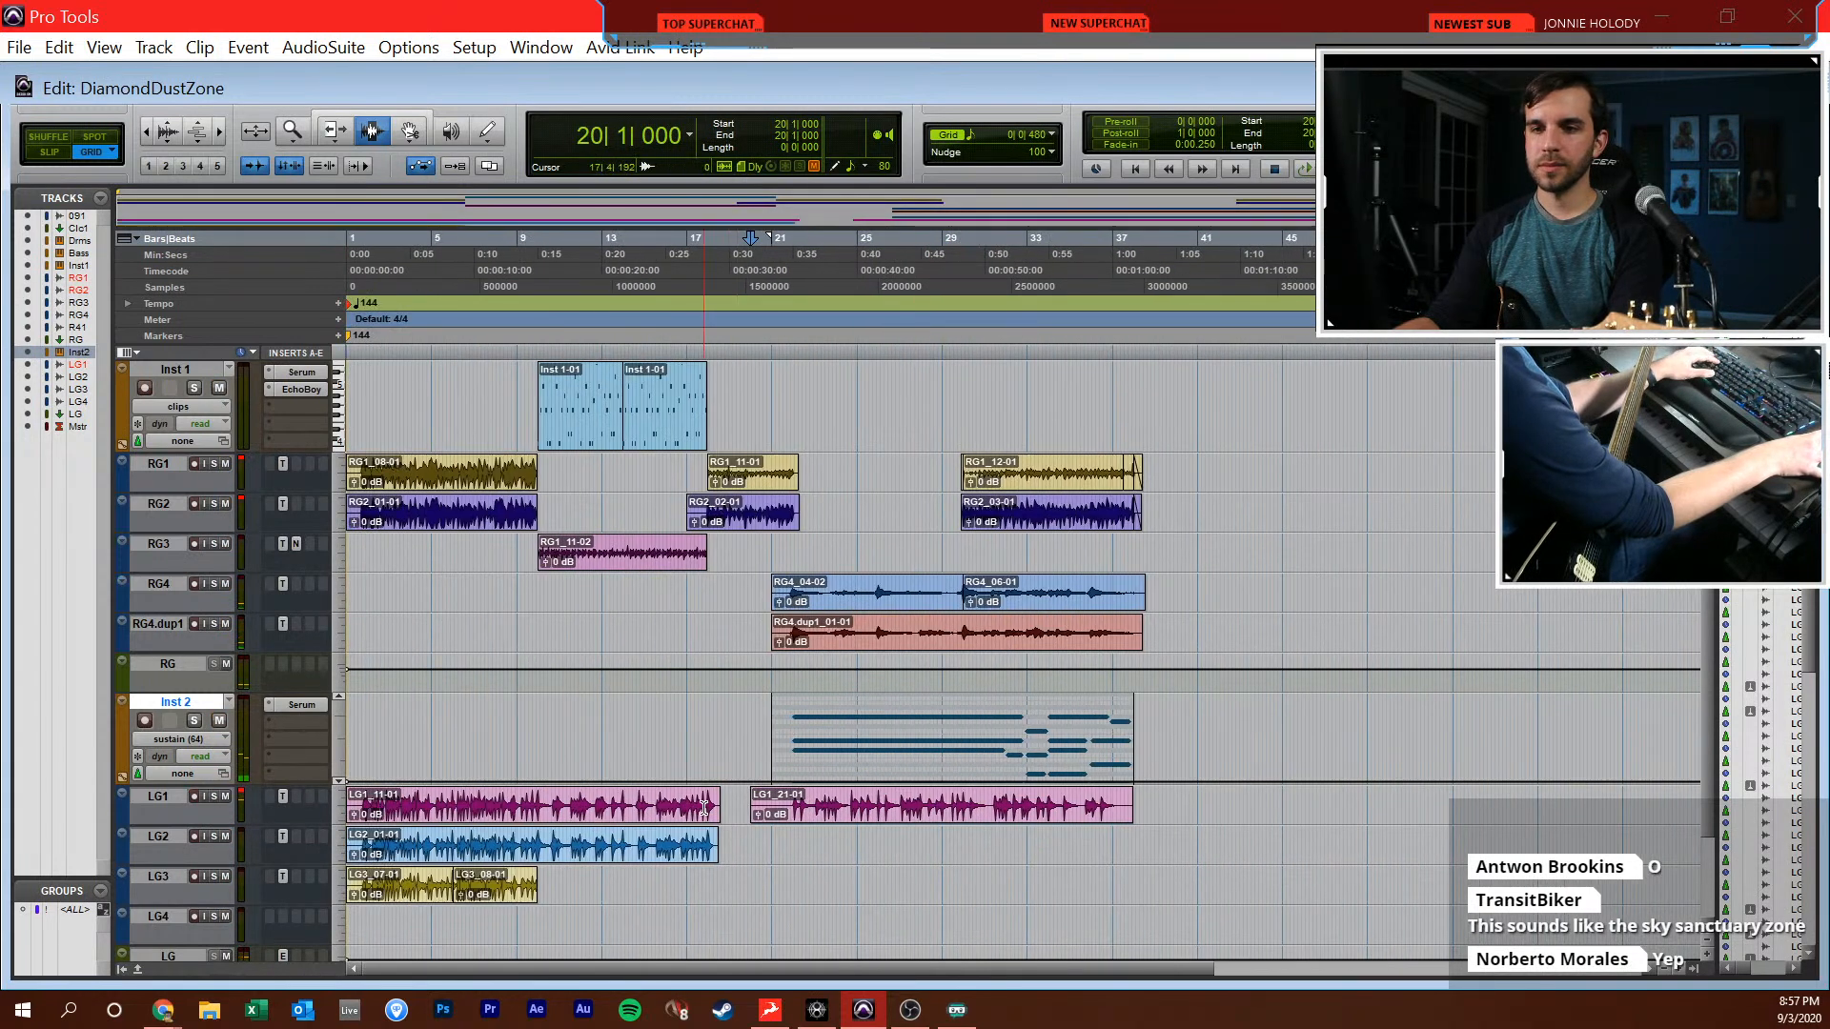
key(t)
key(t)
key(t)
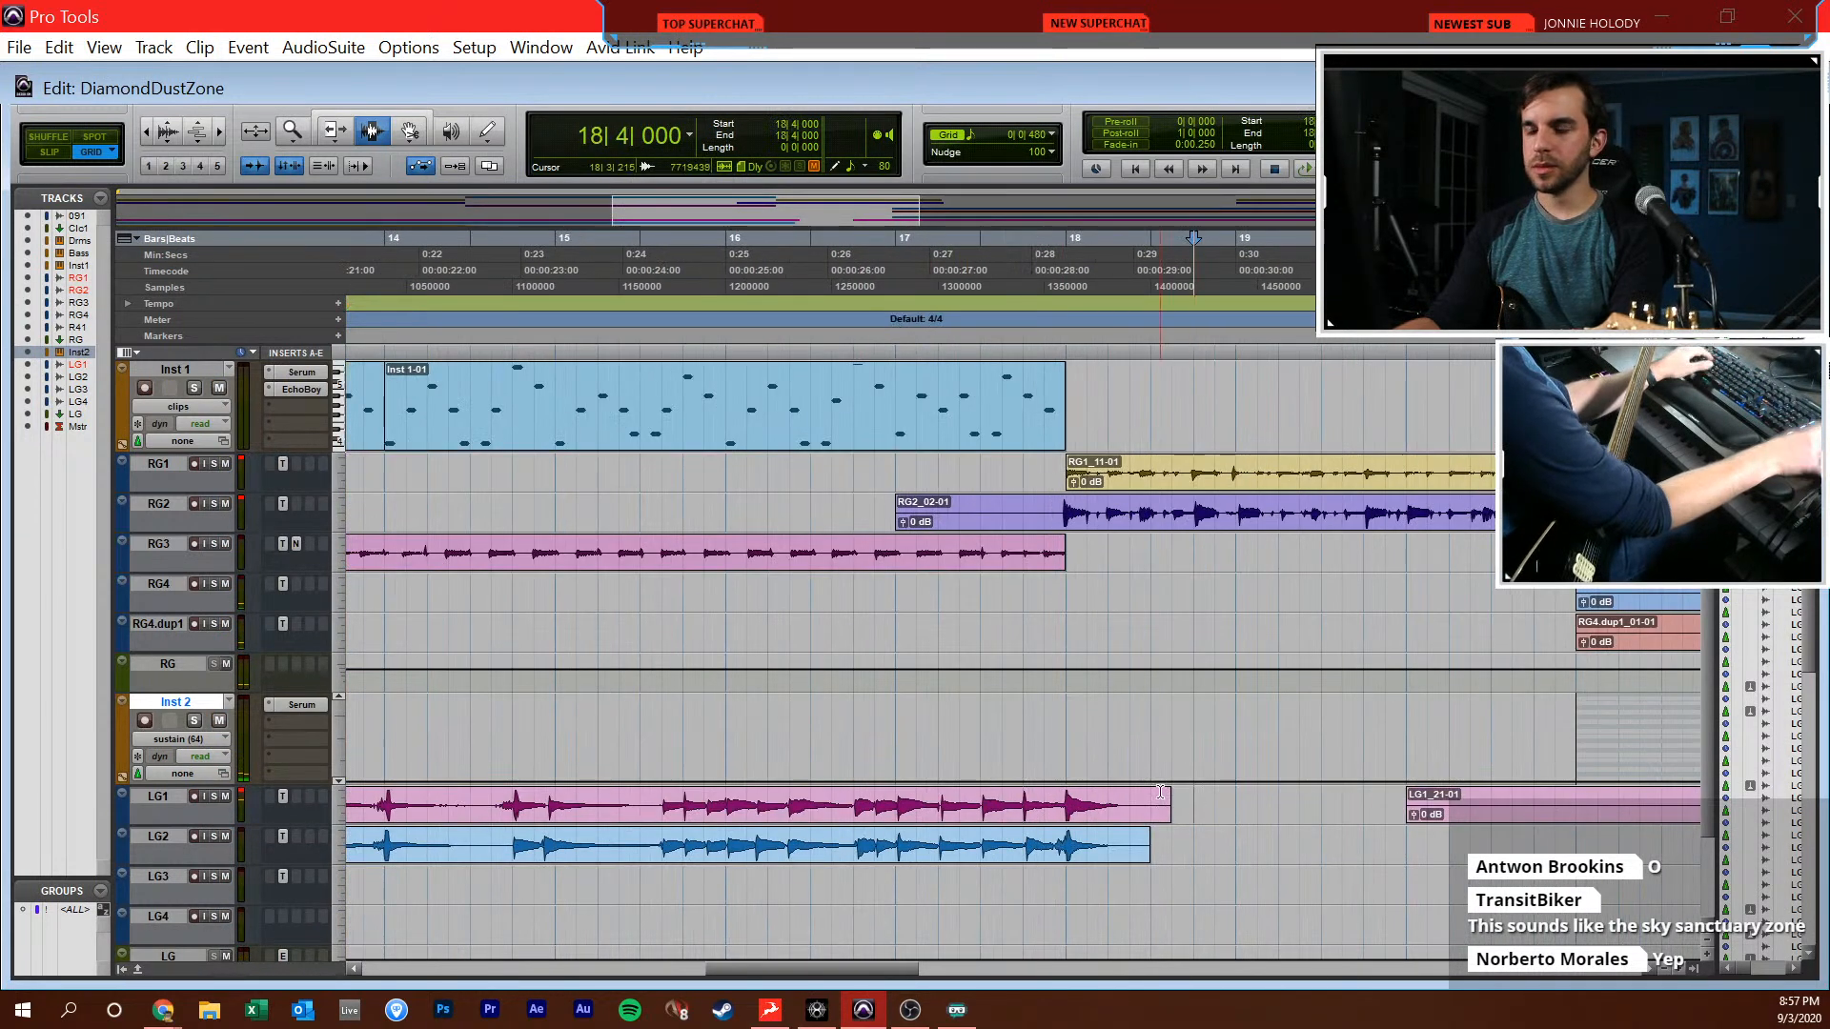
key(ctrl+s)
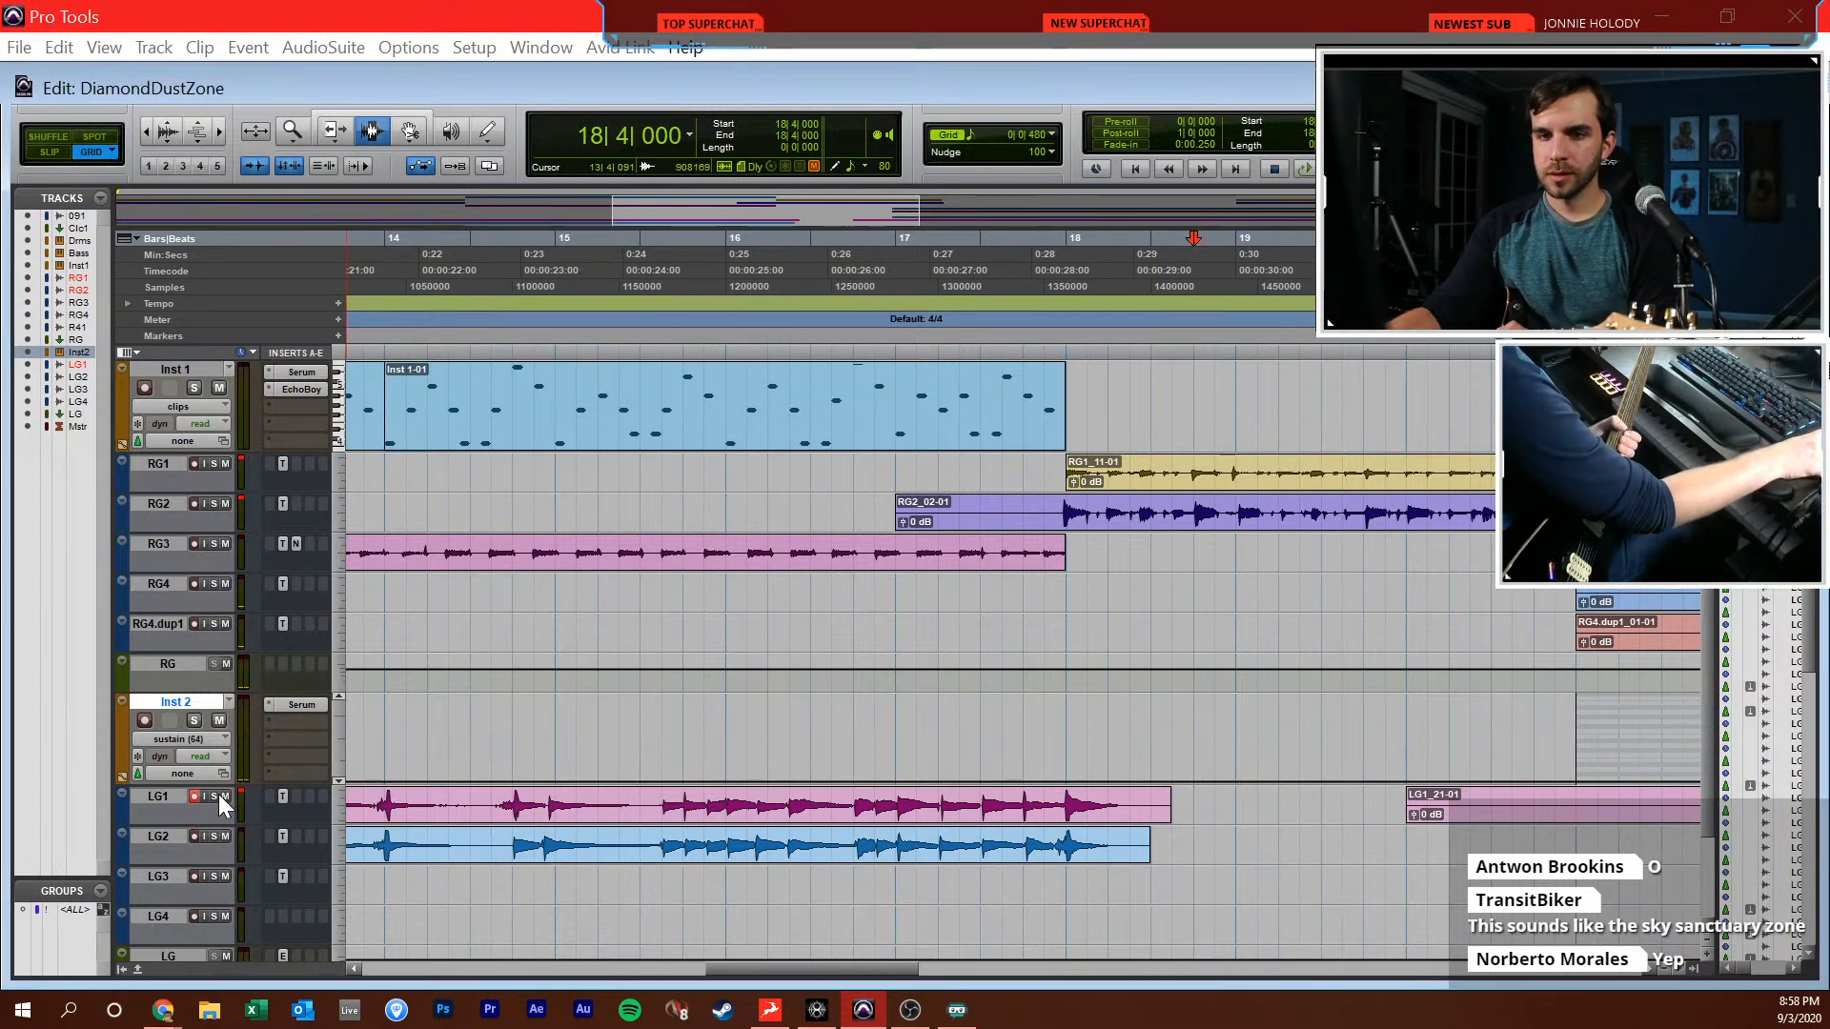
Record a short lead guitar take on LG1 starting just before bar 17
key(KP_1)
key(KP_3)
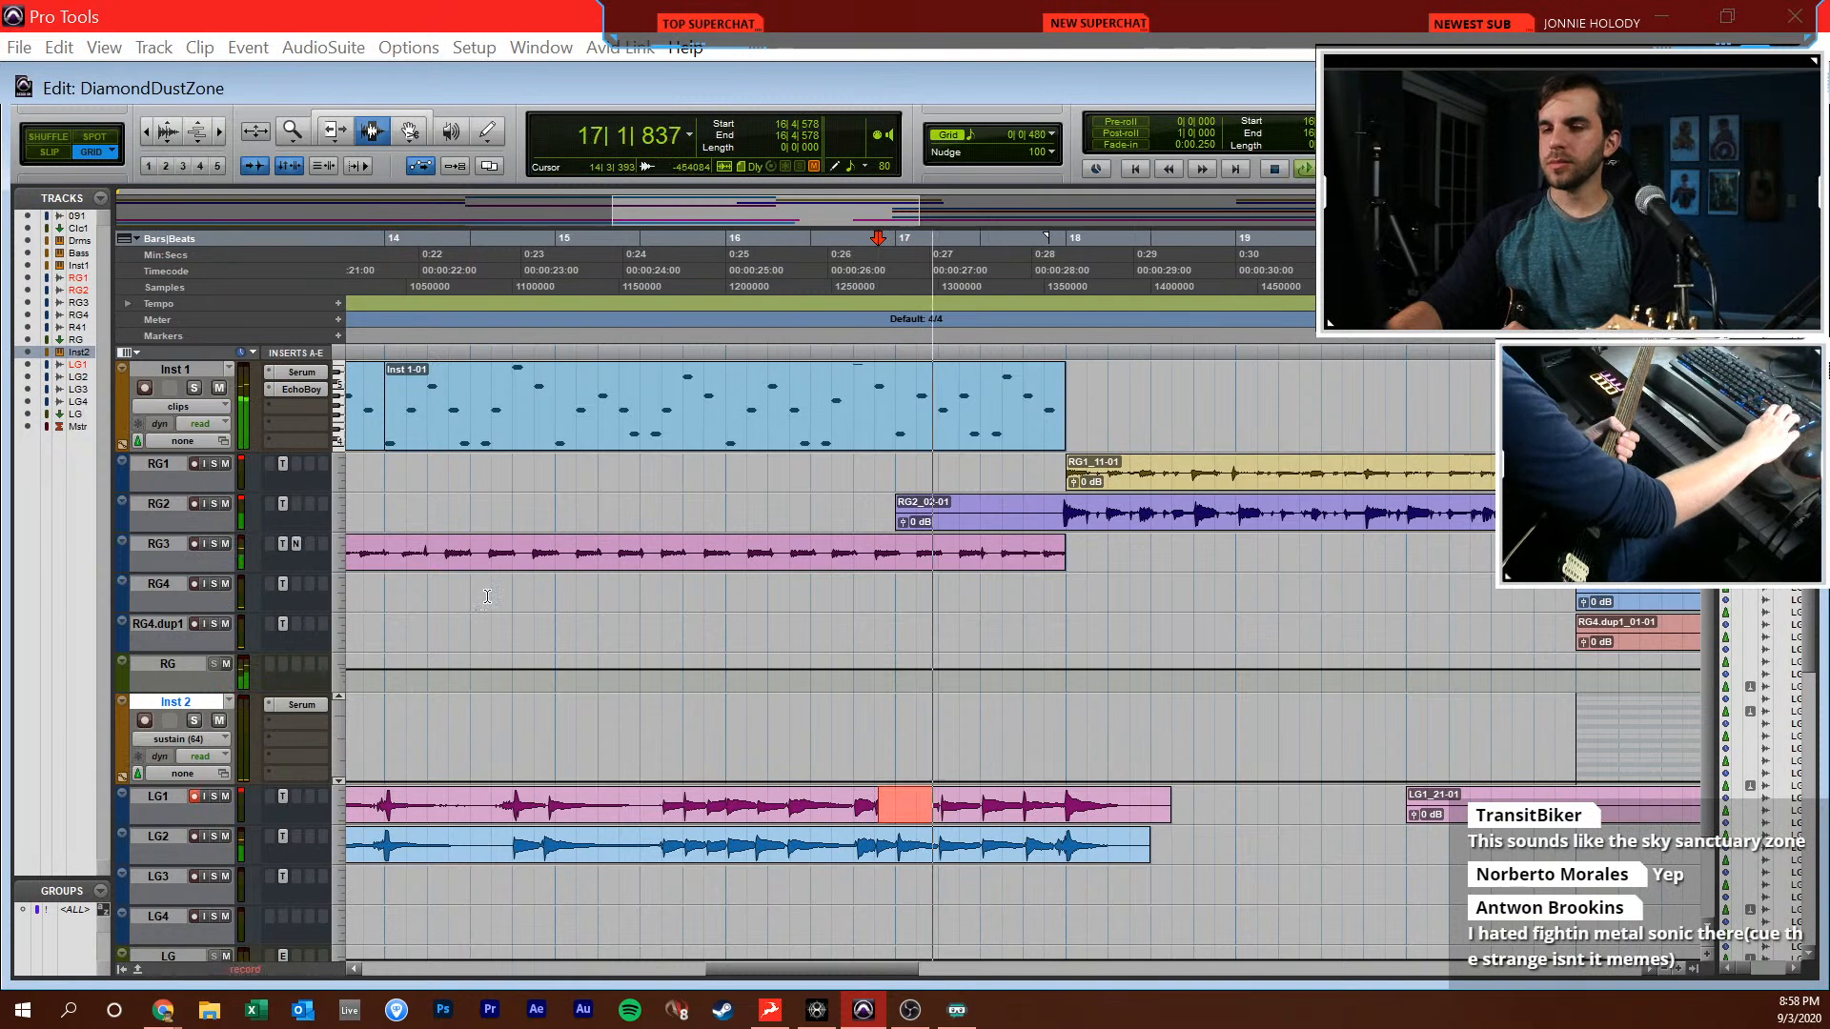
key(space)
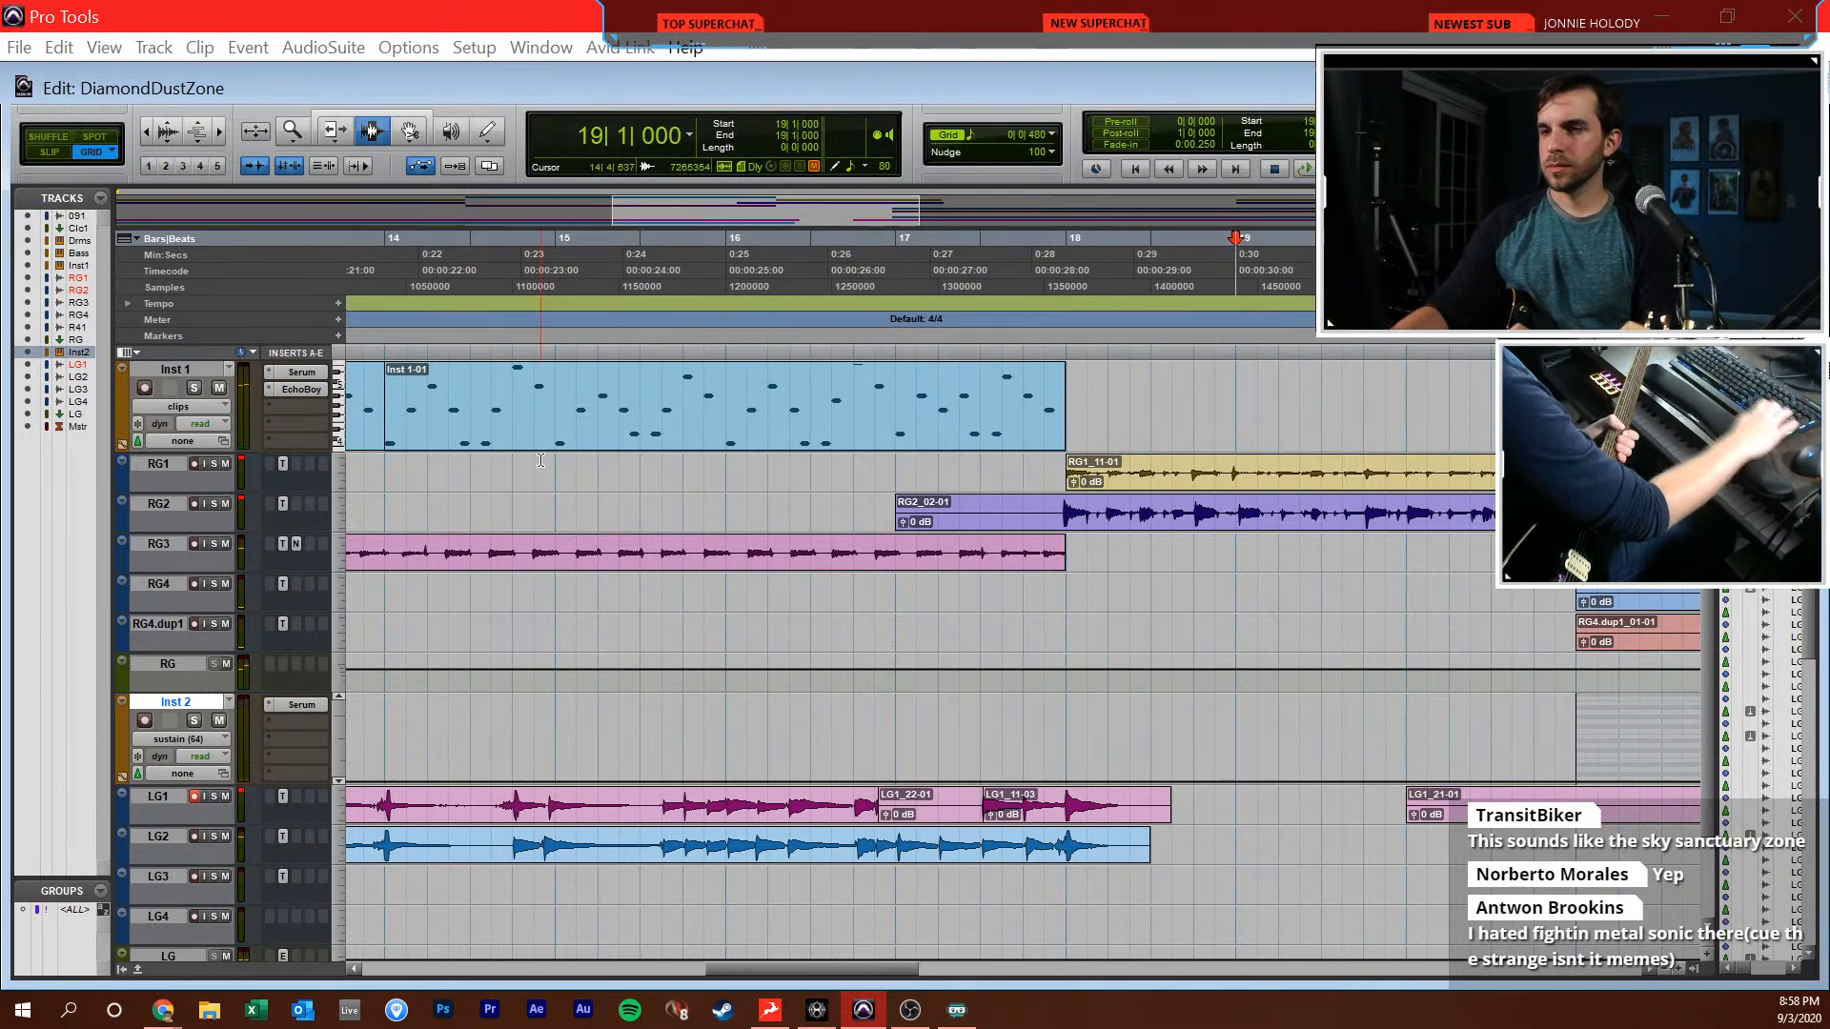
Record a continuous lead guitar take on LG1 from bar 1 to about bar 30
key(Return)
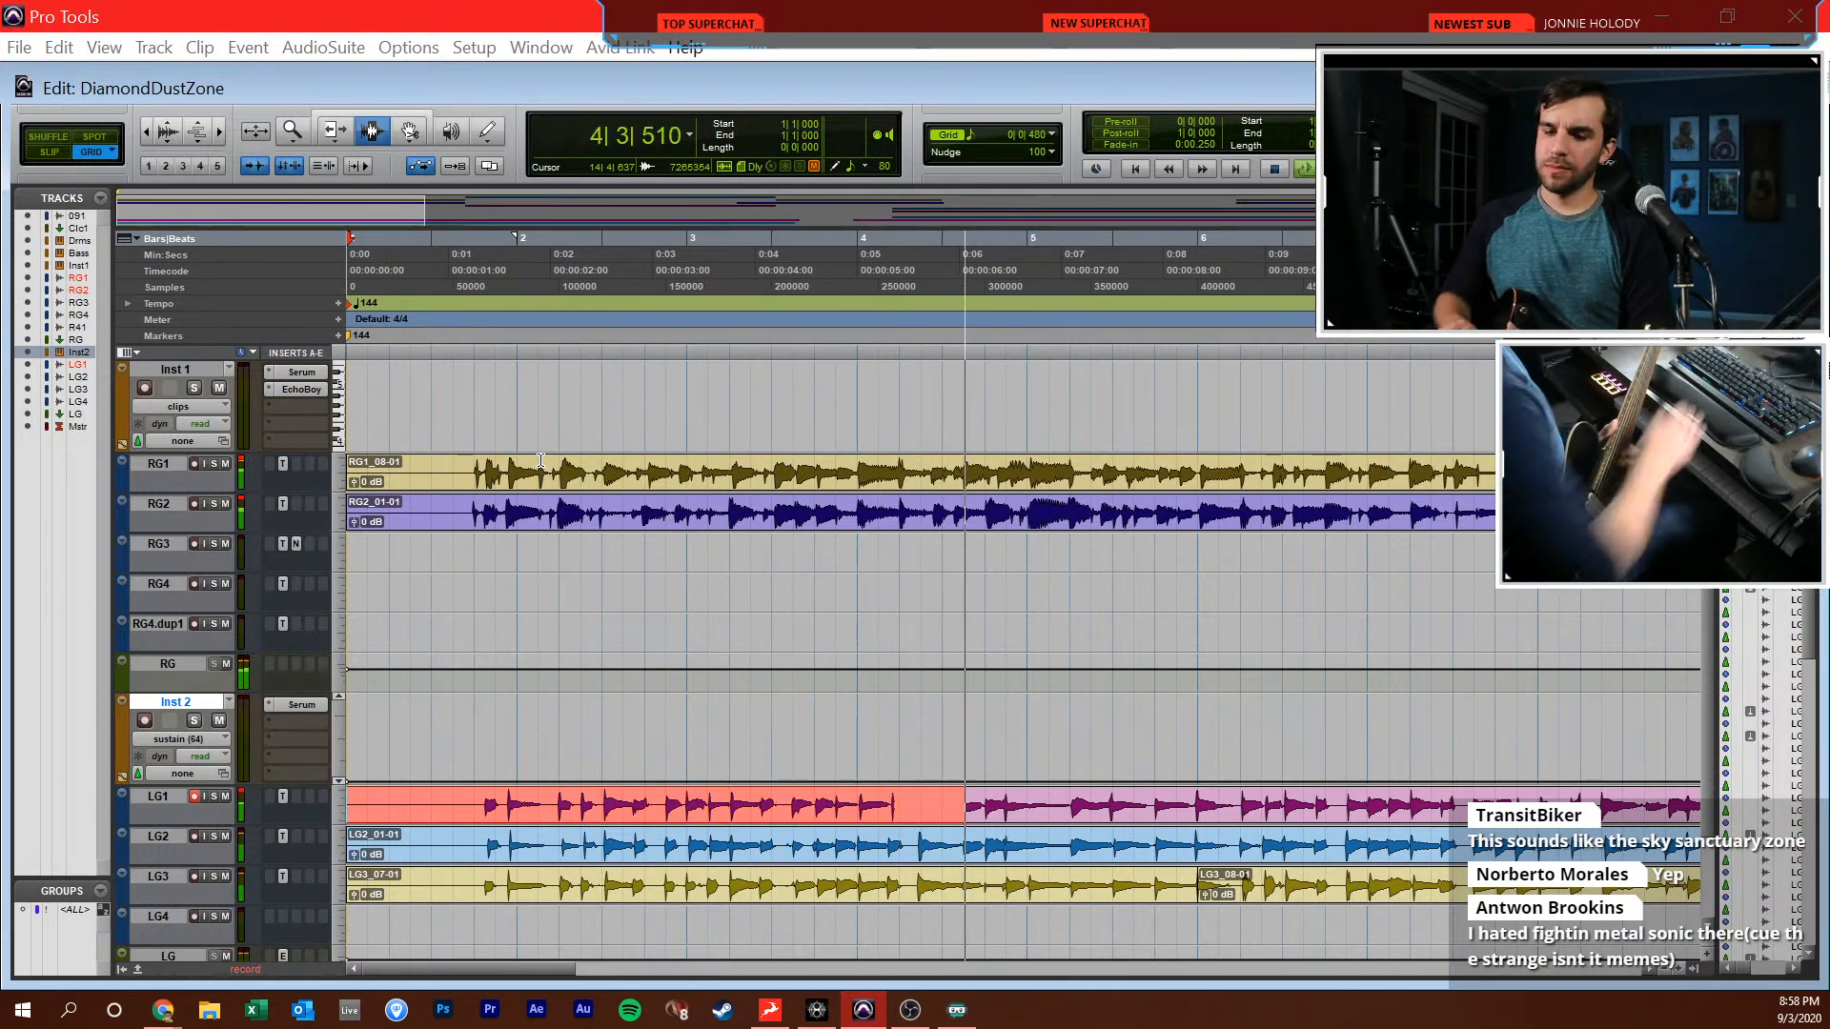
key(space)
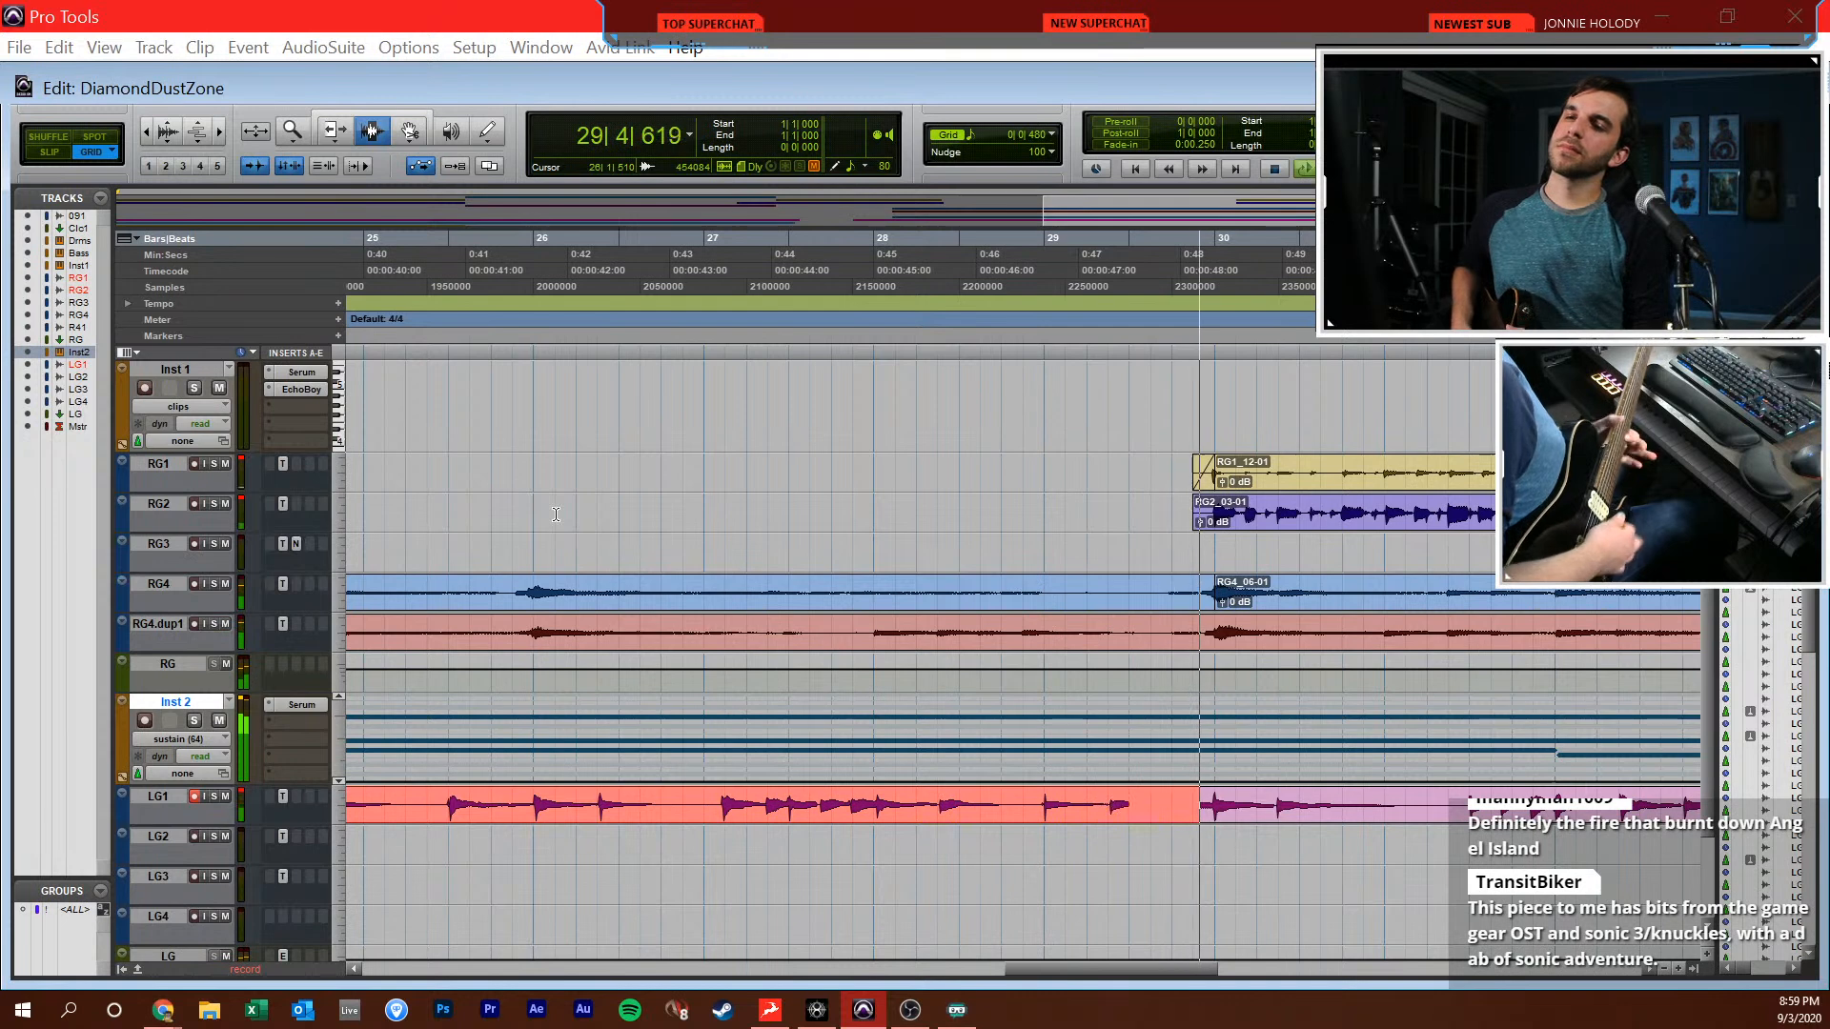
key(space)
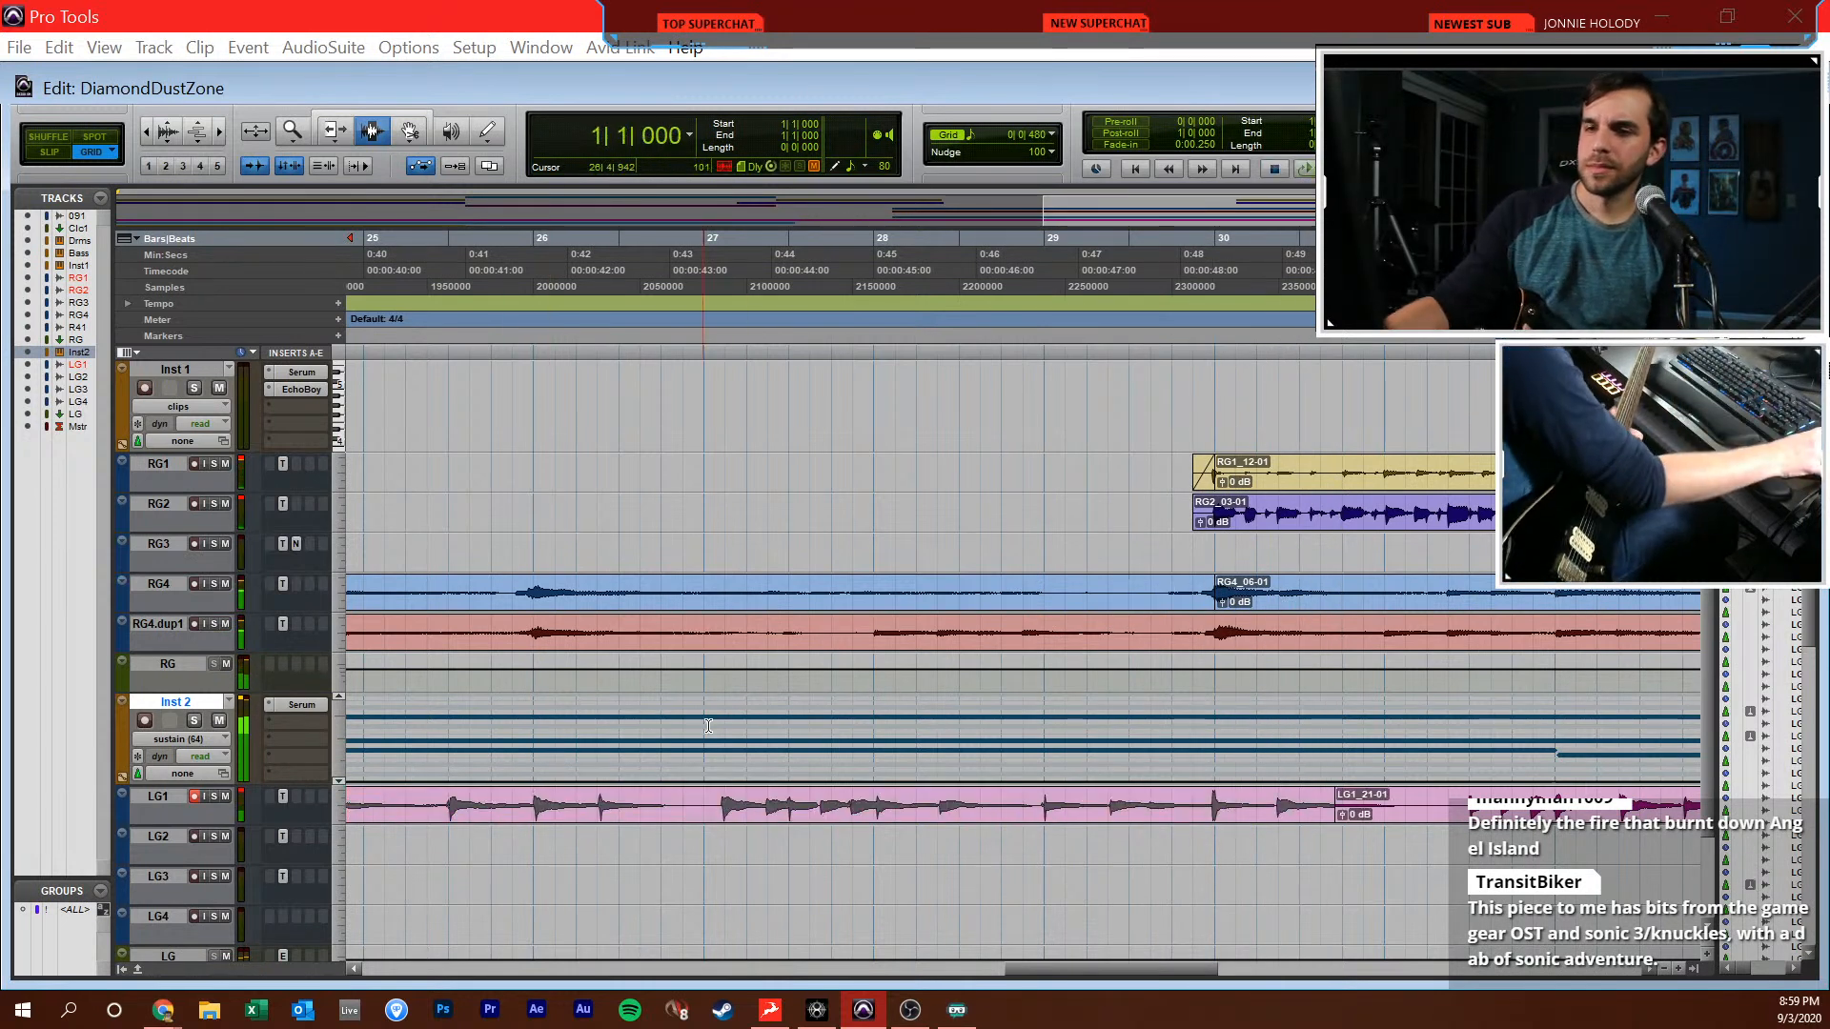
Rebalance the lead guitar levels: LG2 to -3.8 dB, LG3 to +1.6 dB and the LG bus to -2.2 dB
key(ctrl+equal)
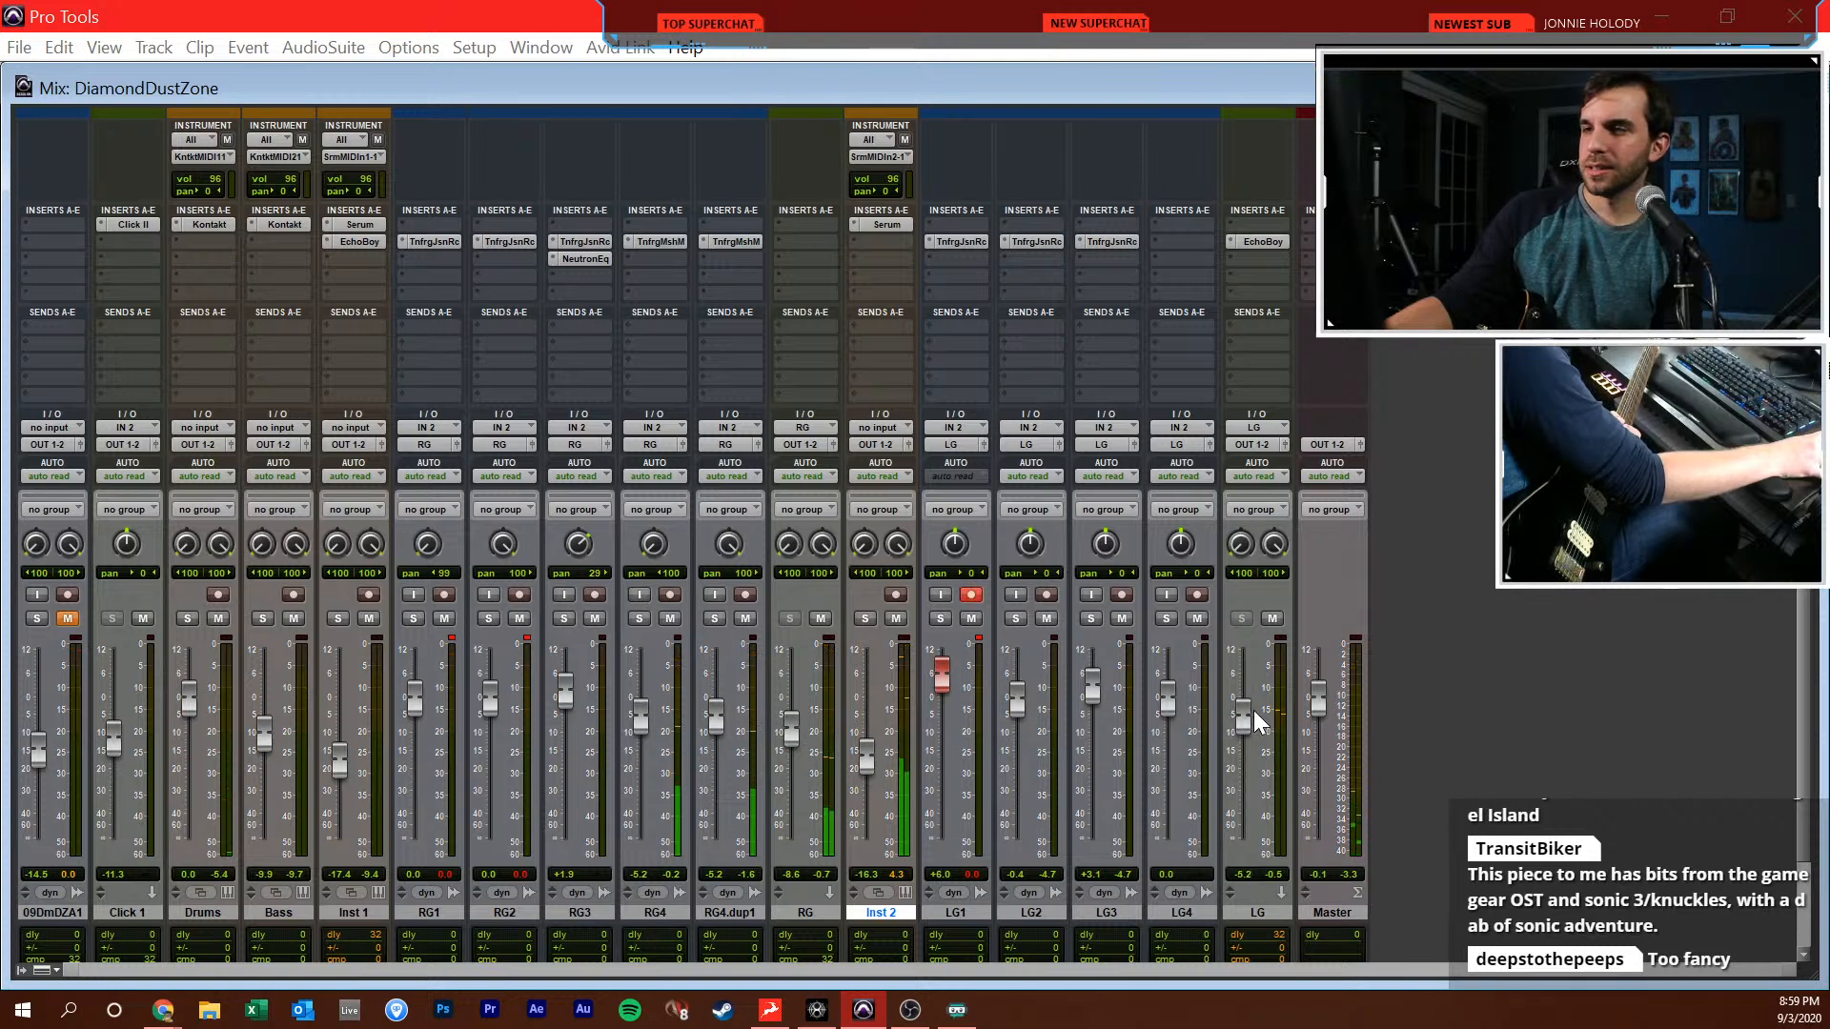
key(ctrl+equal)
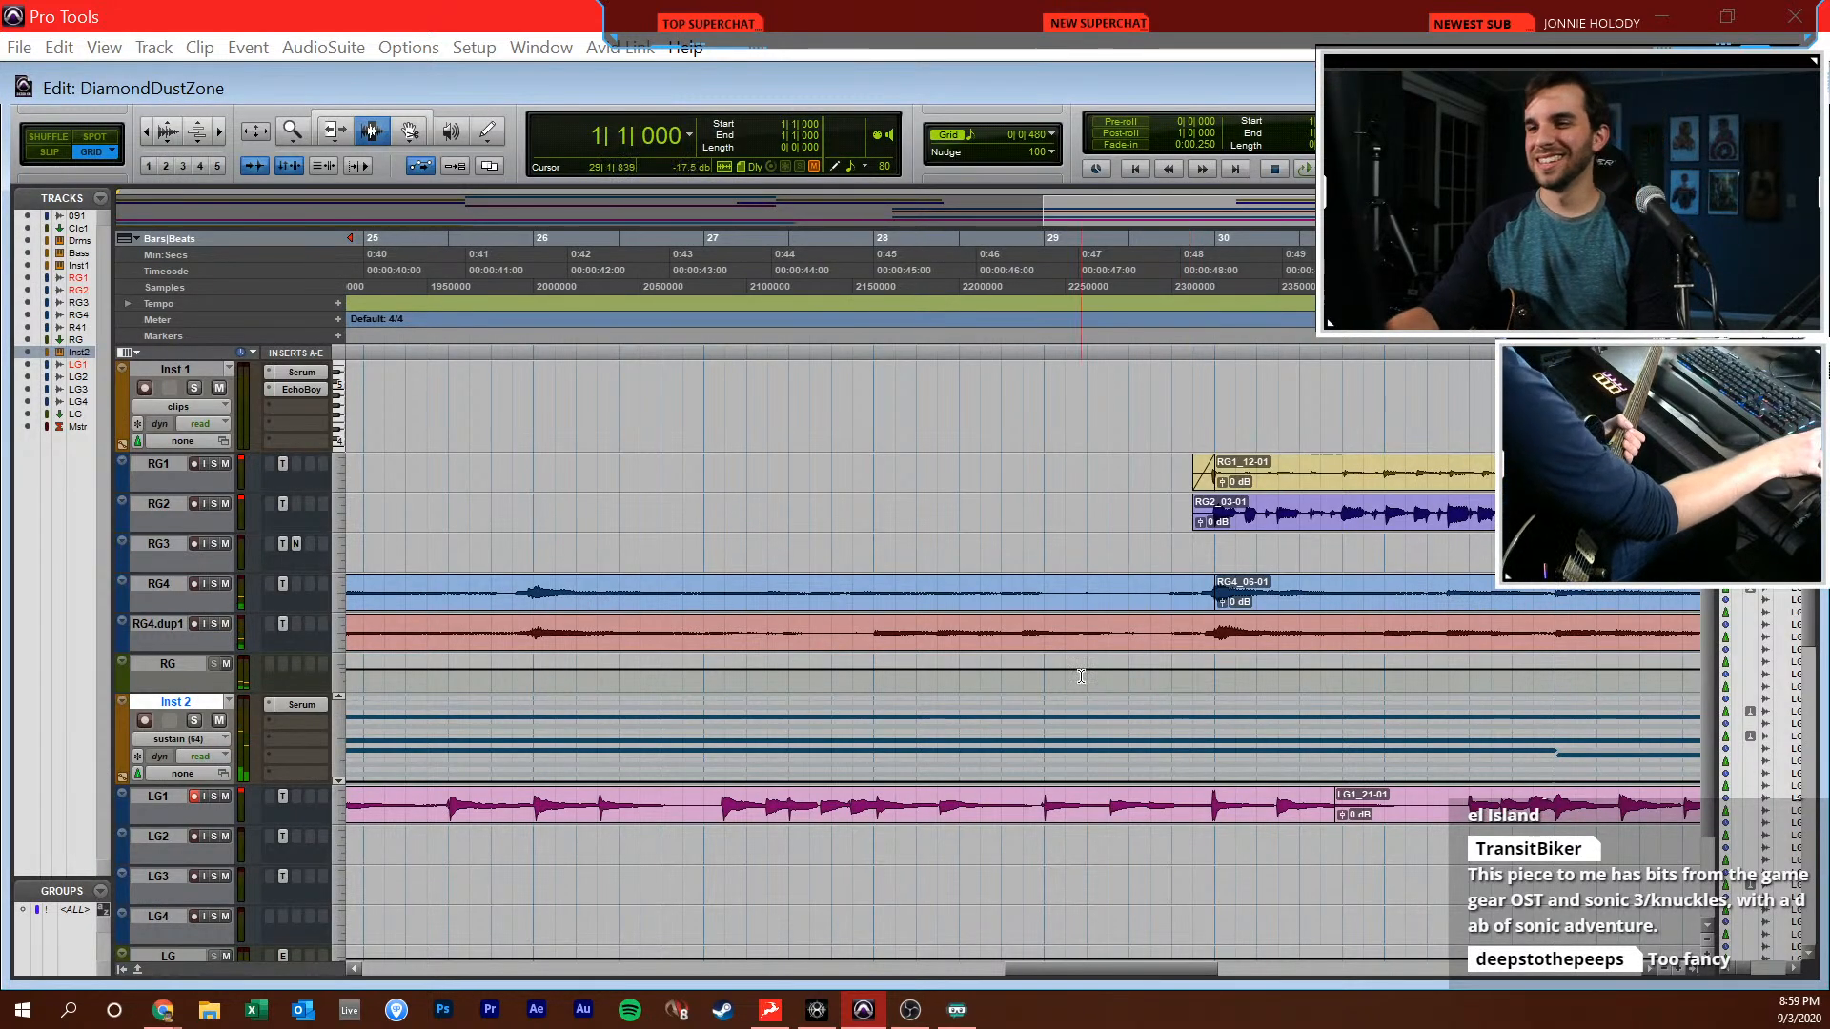
key(ctrl+equal)
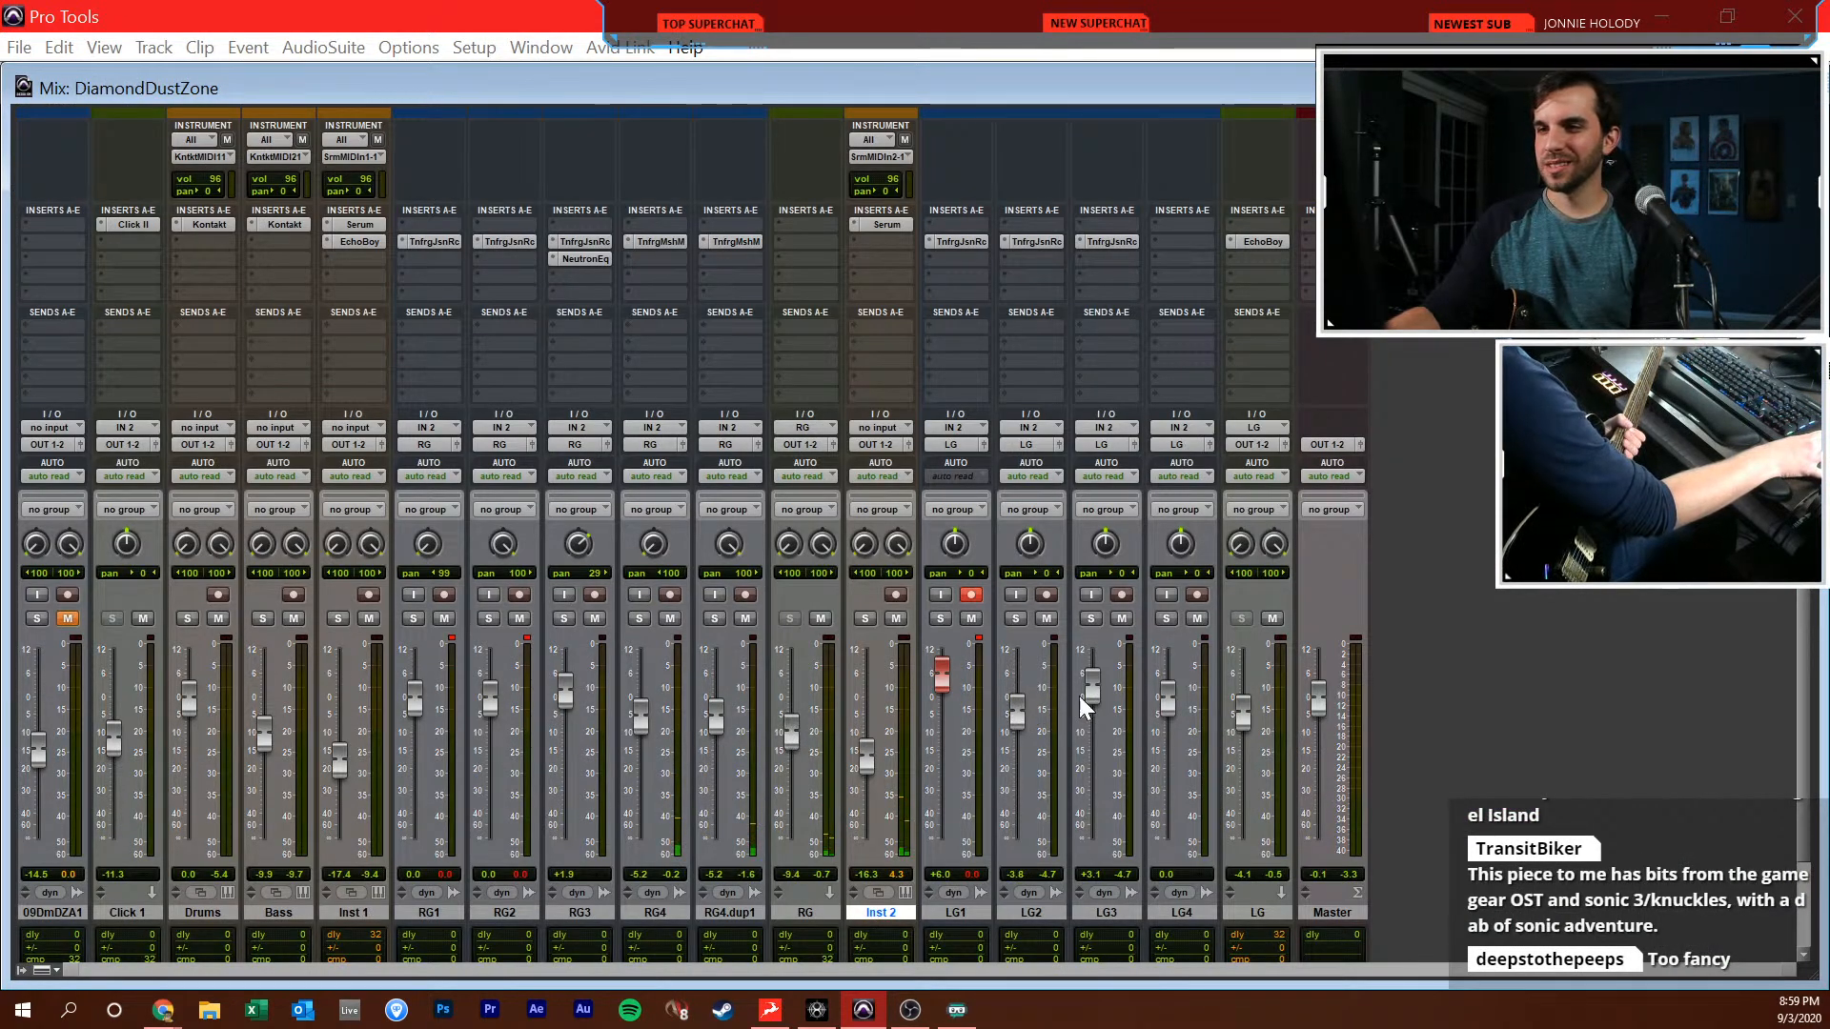
drag(1096, 694, 1096, 699)
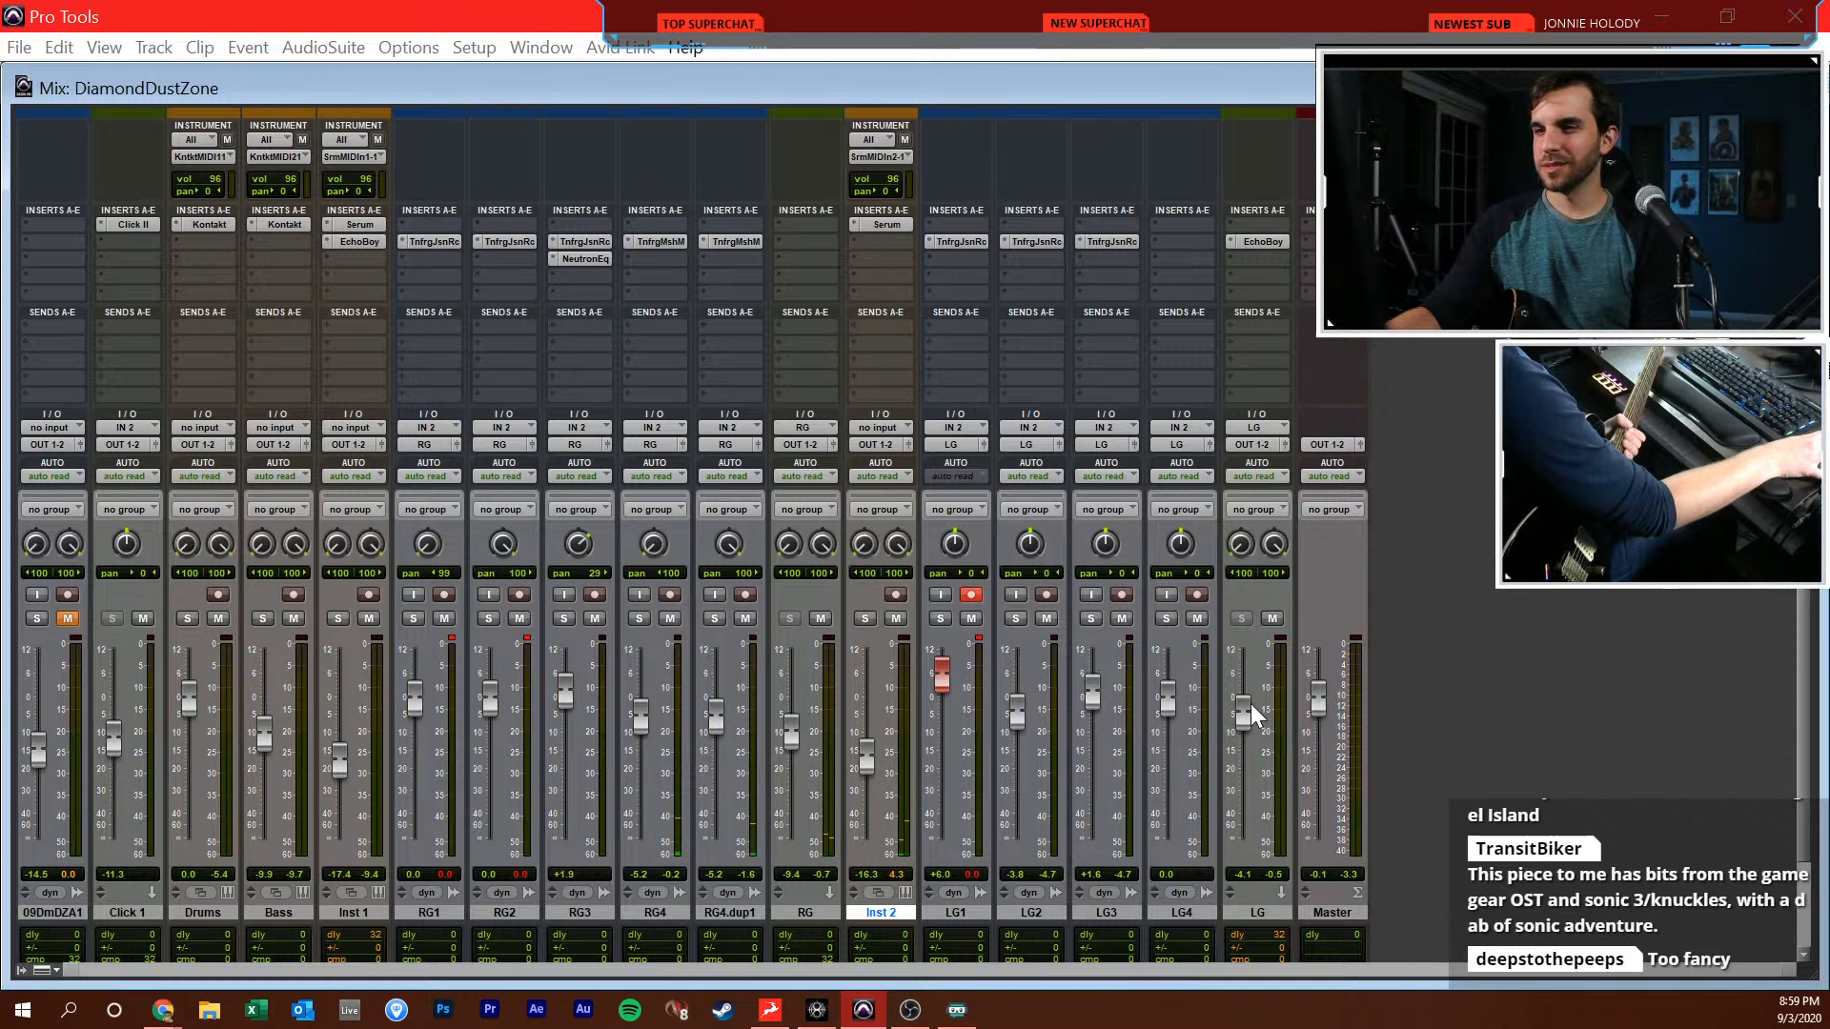
drag(1252, 705, 1256, 700)
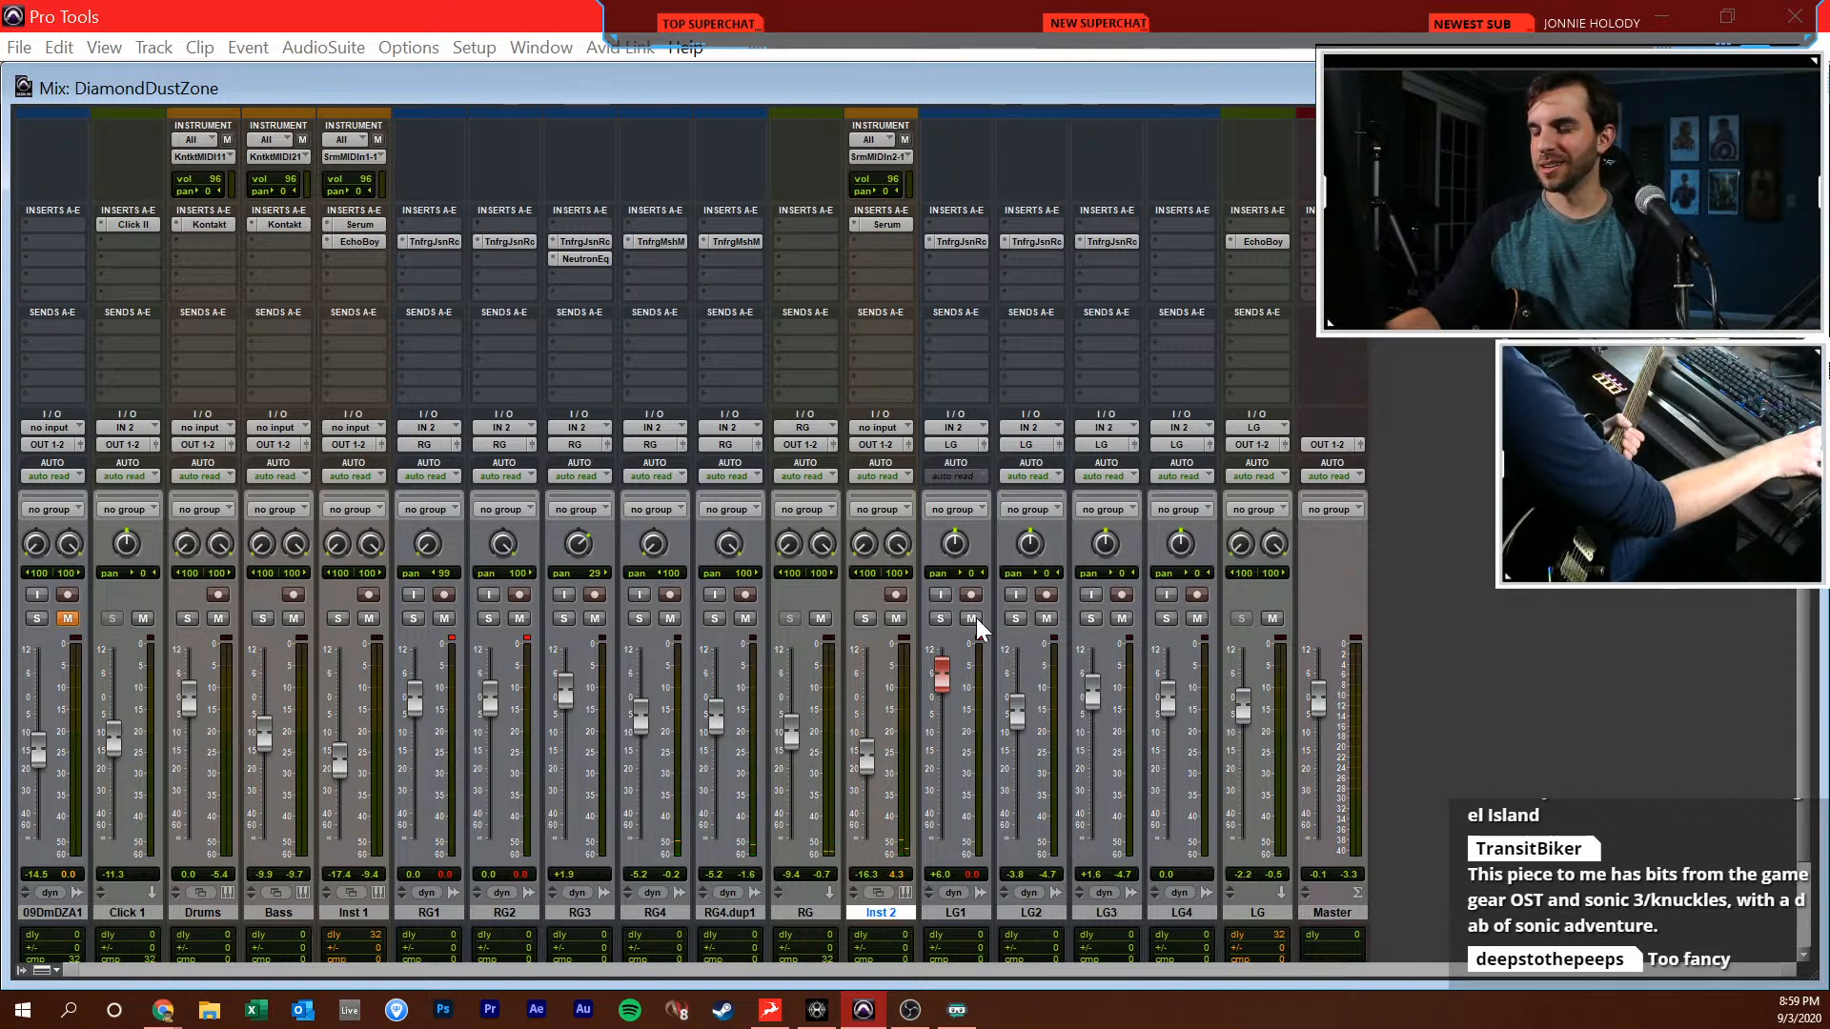
key(ctrl+equal)
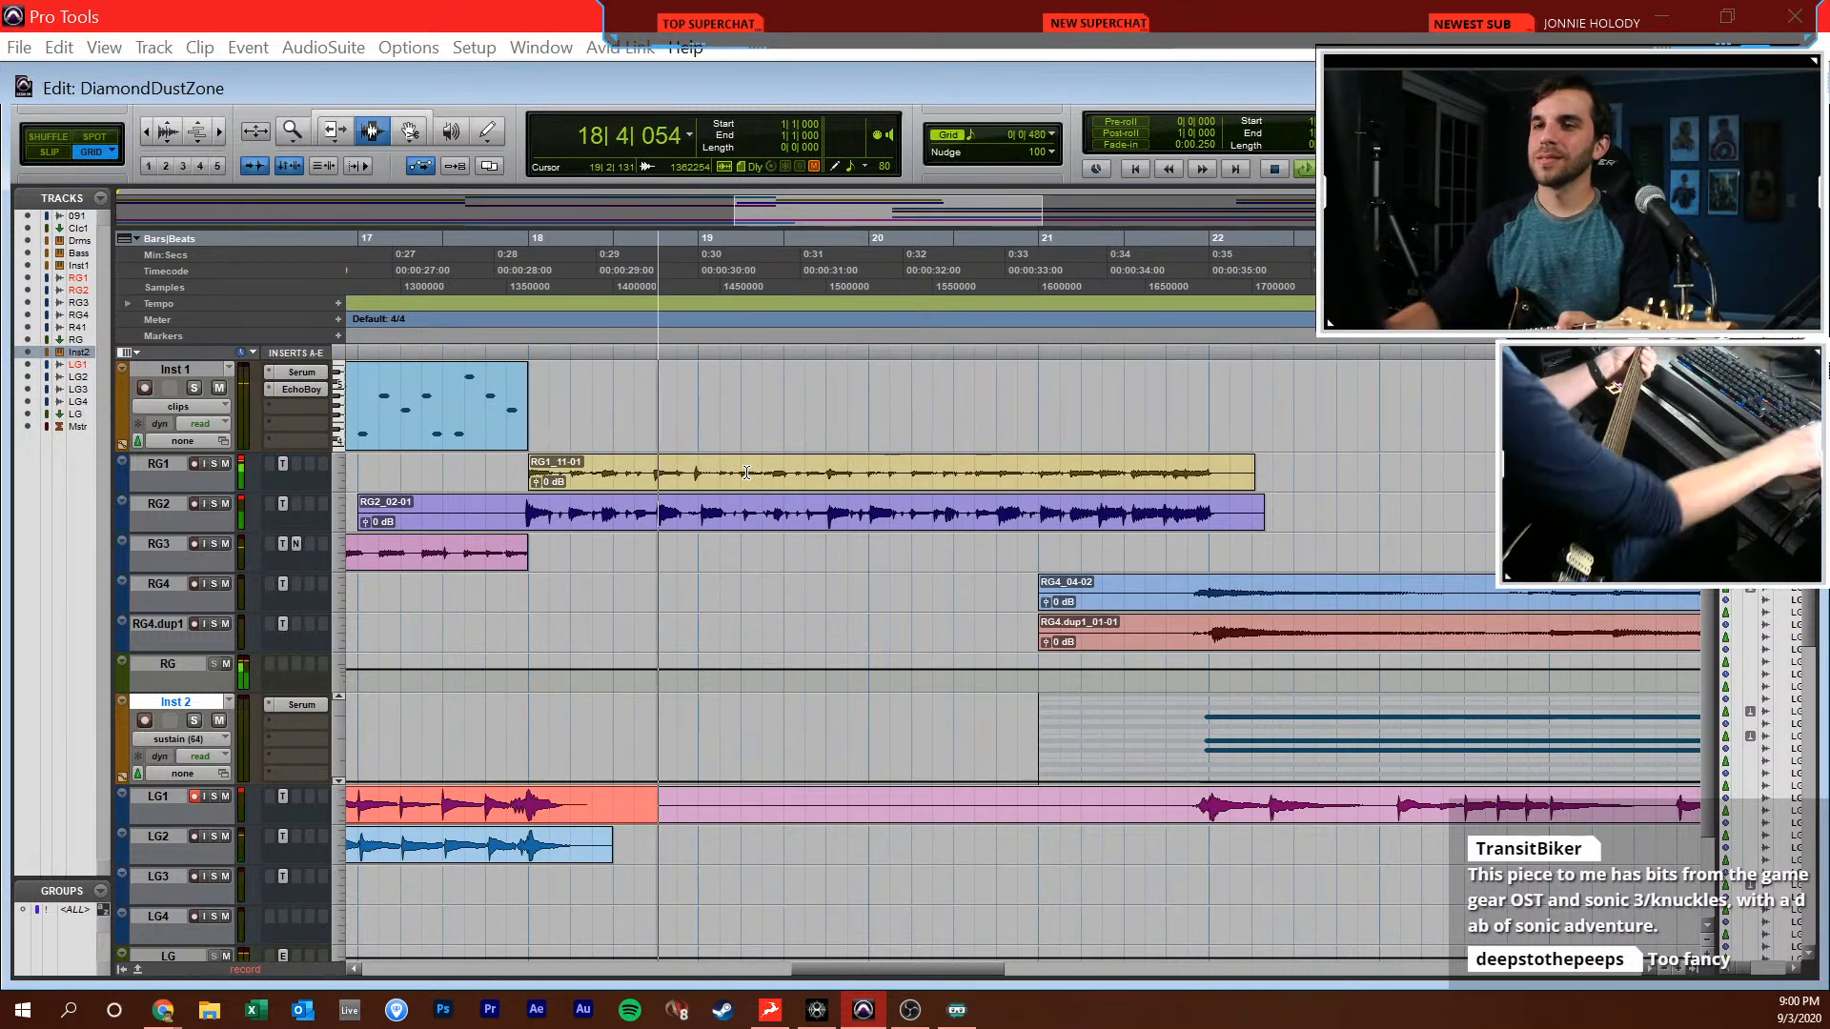
Record a full lead guitar take on LG1 from bar 1 past bar 38, and lower the LG bus level slightly
key(ctrl+equal)
drag(1243, 706, 1242, 714)
key(ctrl+equal)
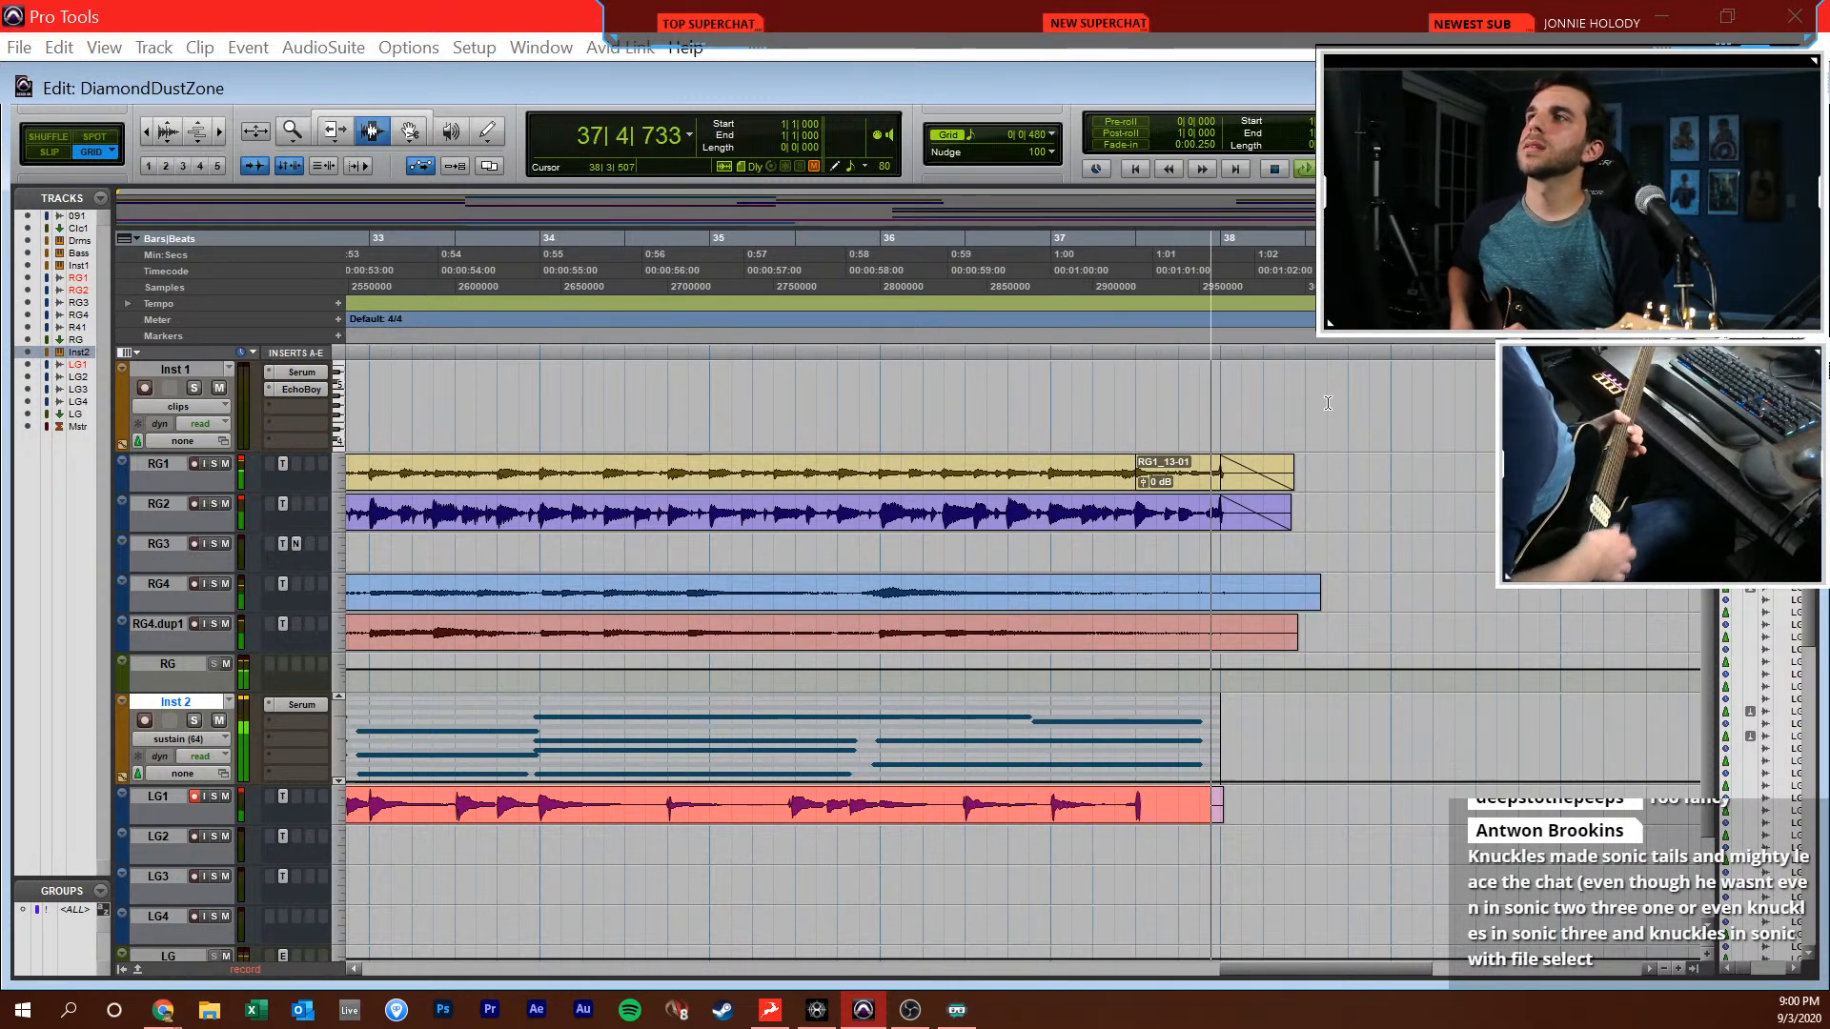
key(space)
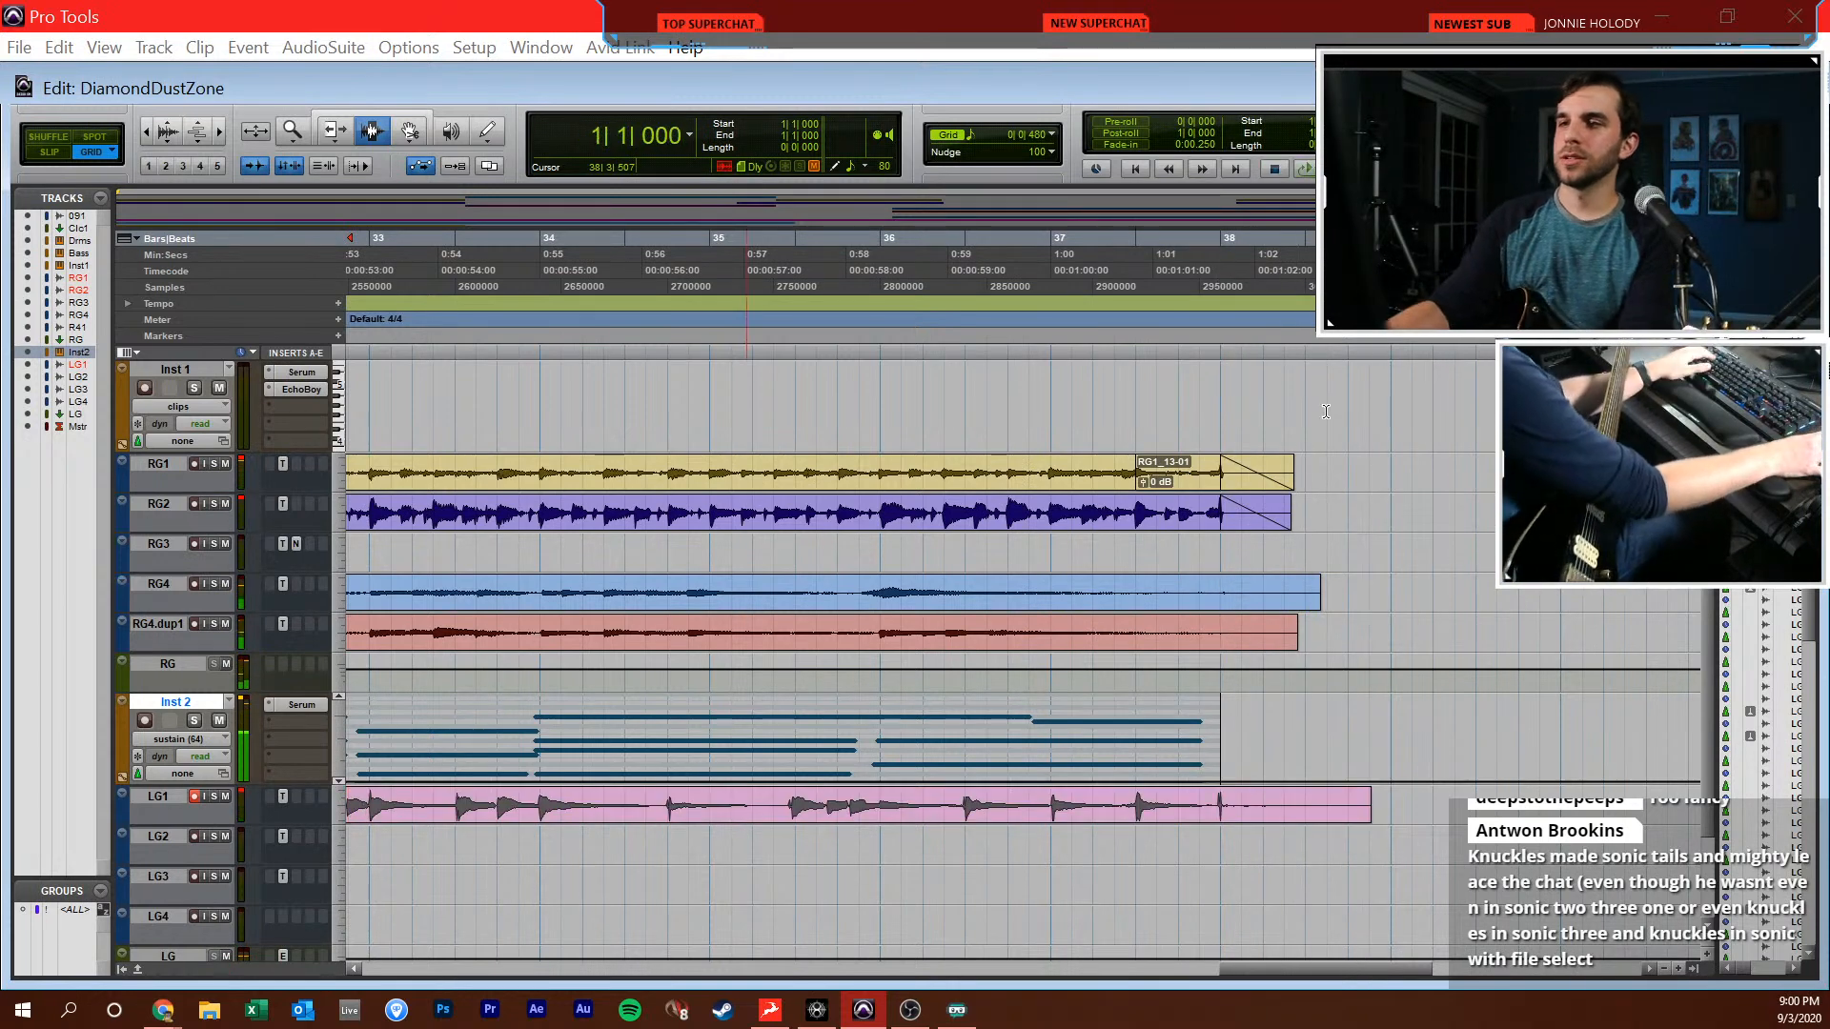
Review the whole arrangement from the drums down to the lead guitars, including how the tracks end around bar 38
scroll(1284, 622, up, 5)
click(1284, 623)
key(r)
key(r)
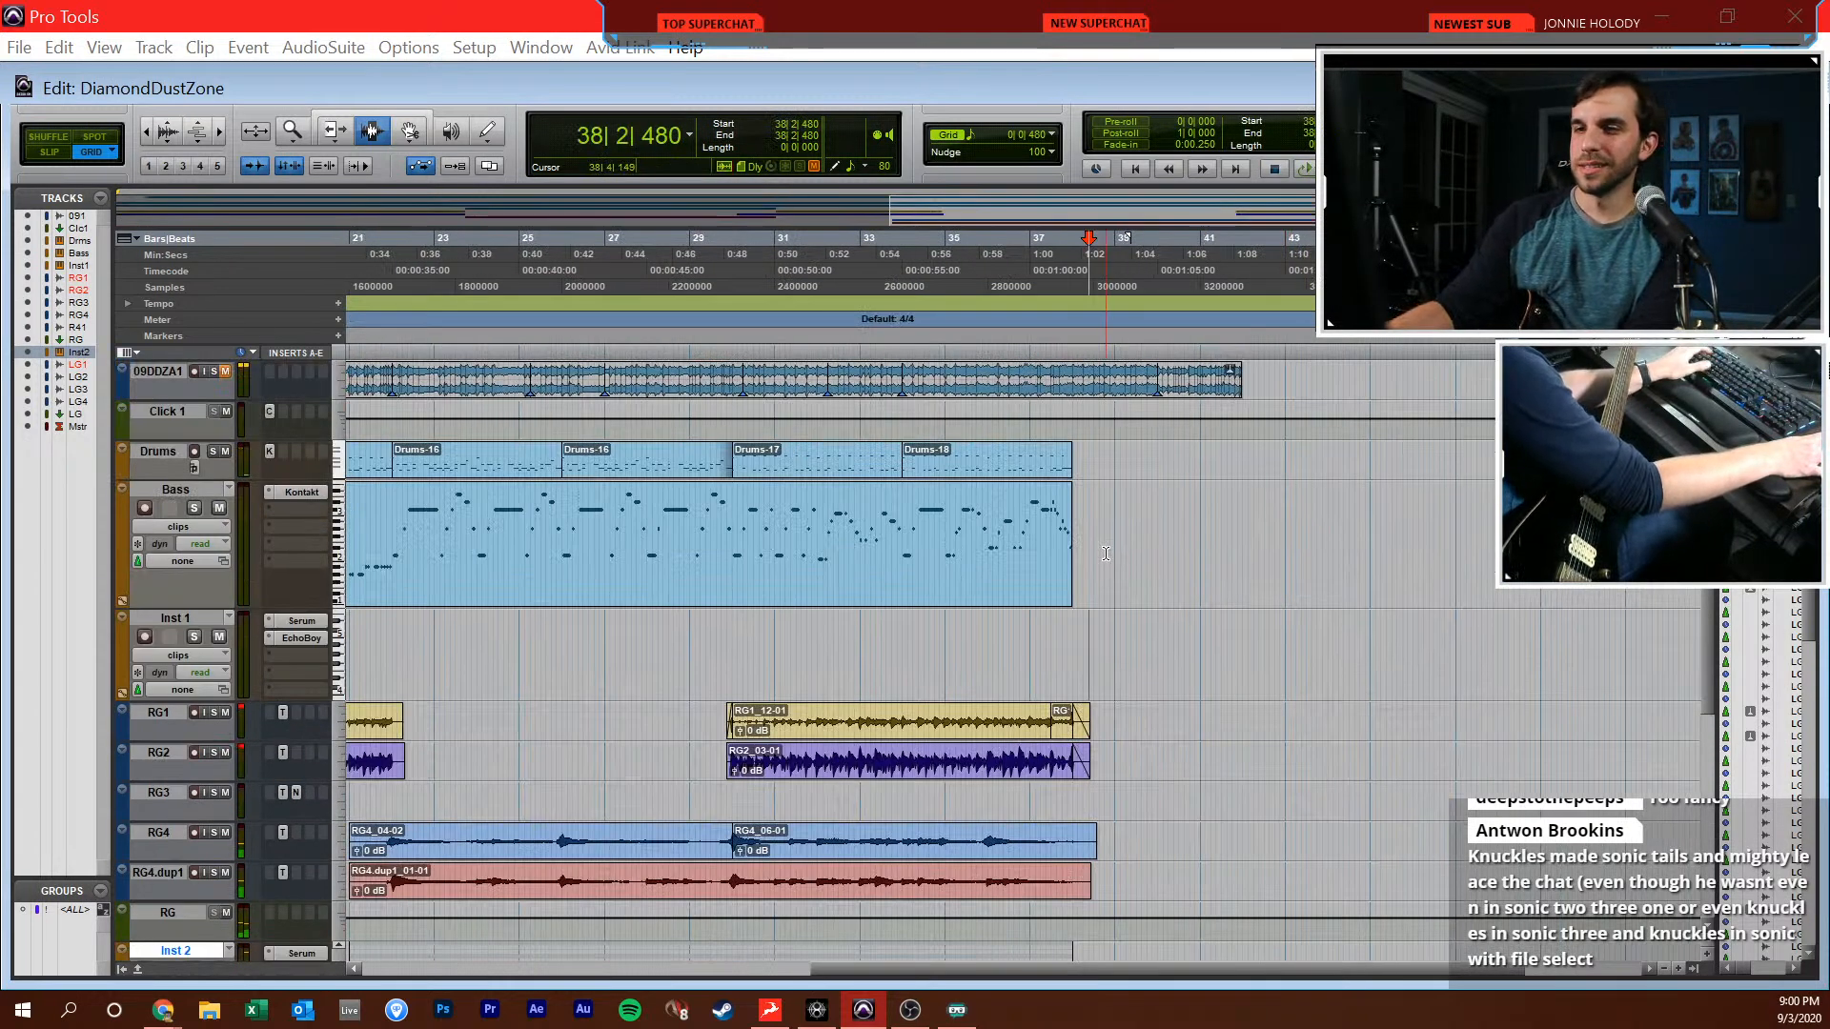
scroll(1106, 554, down, 1)
scroll(1211, 610, down, 2)
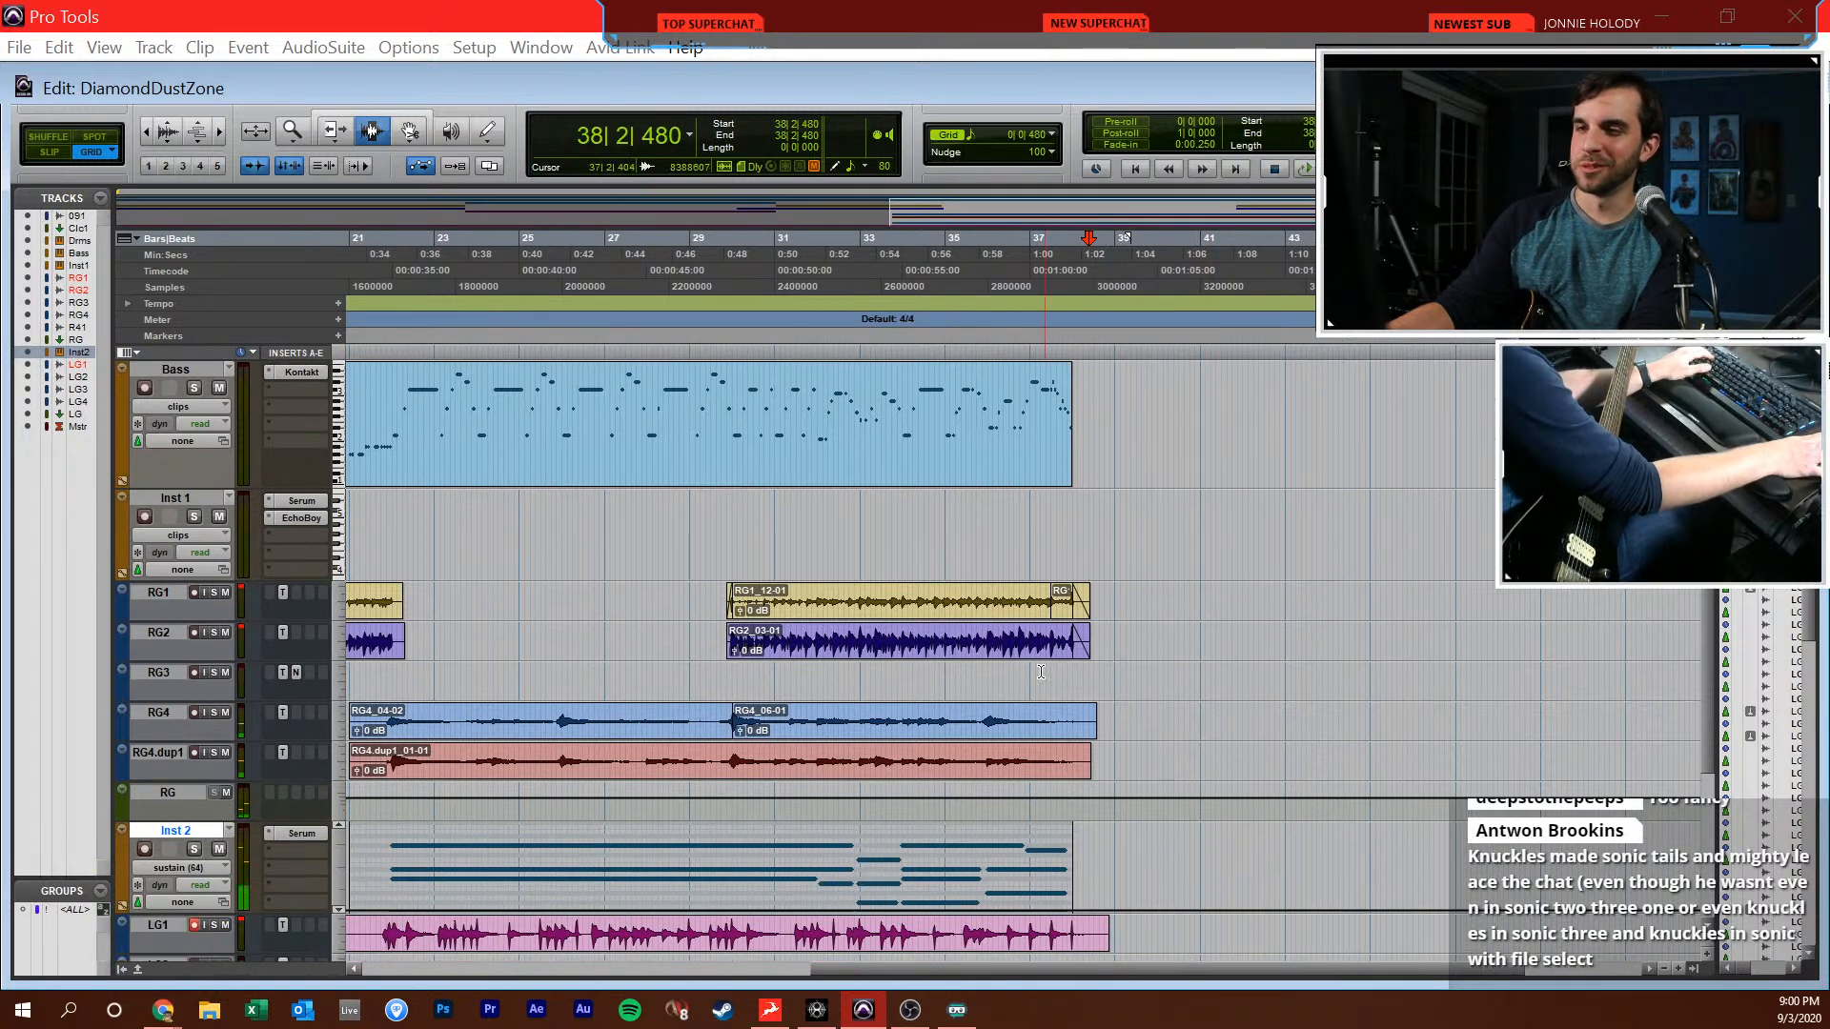
key(r)
key(r)
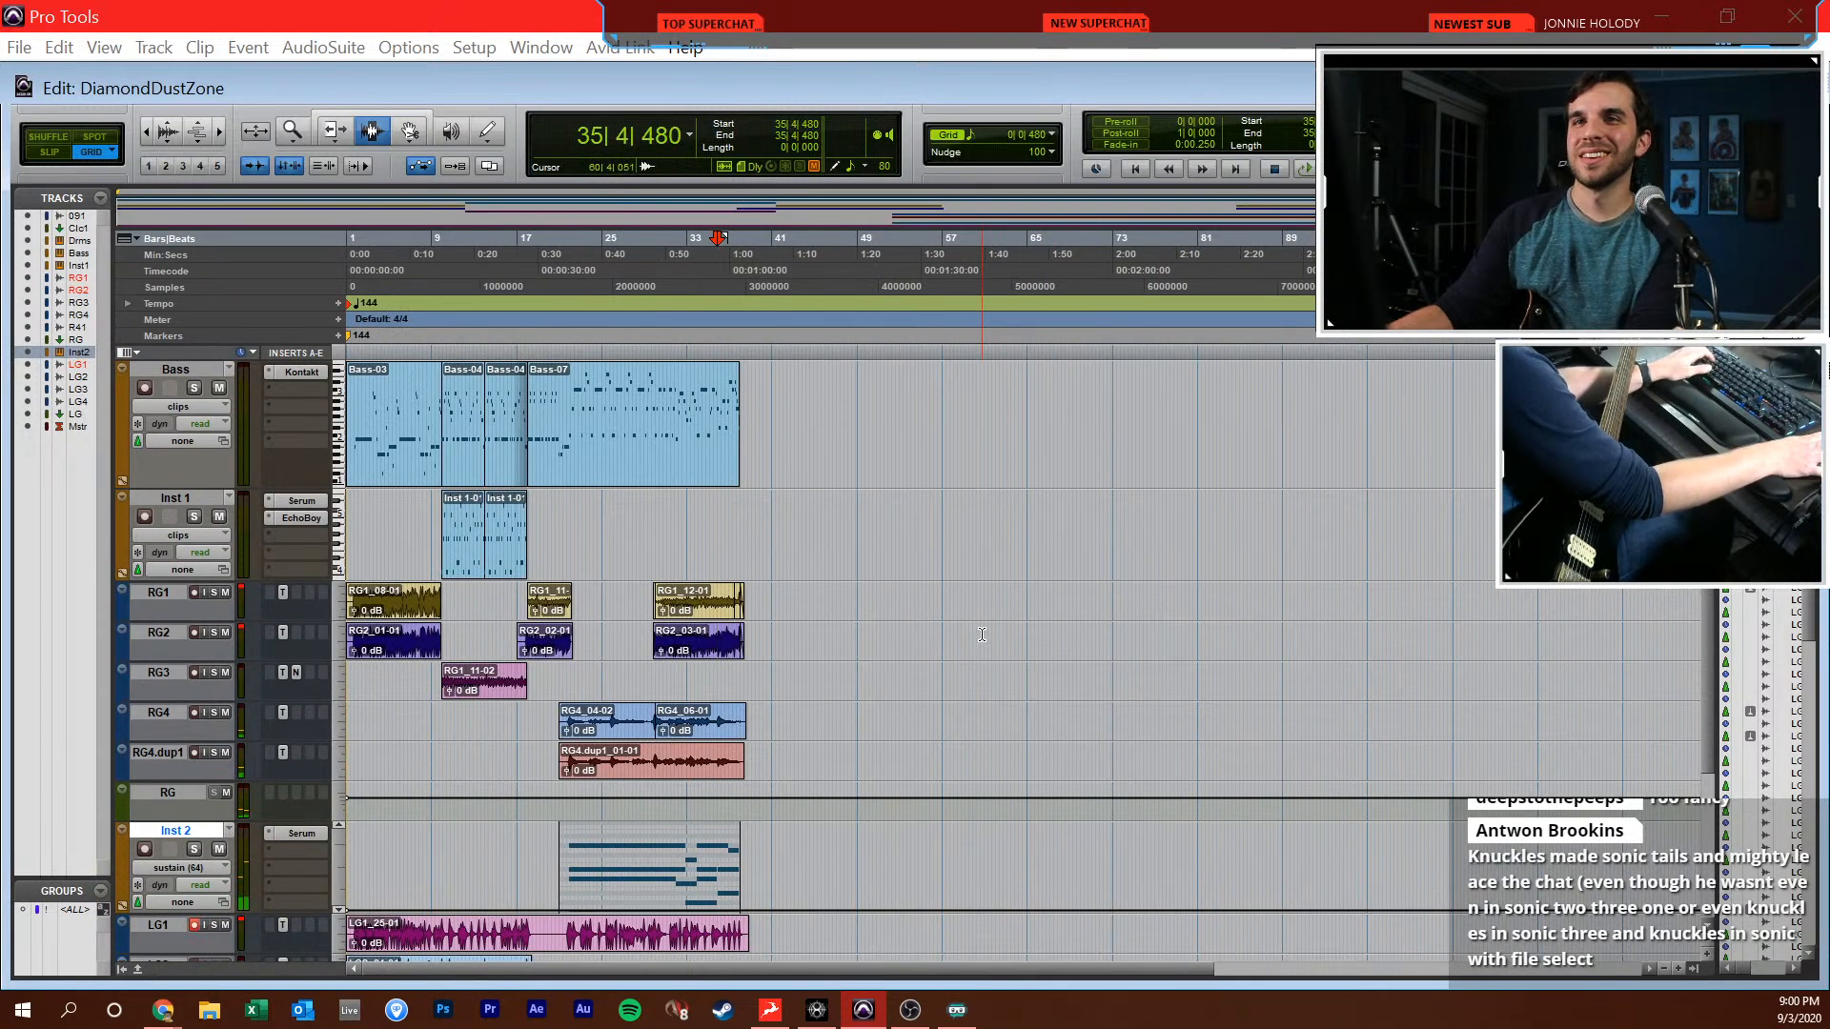
key(t)
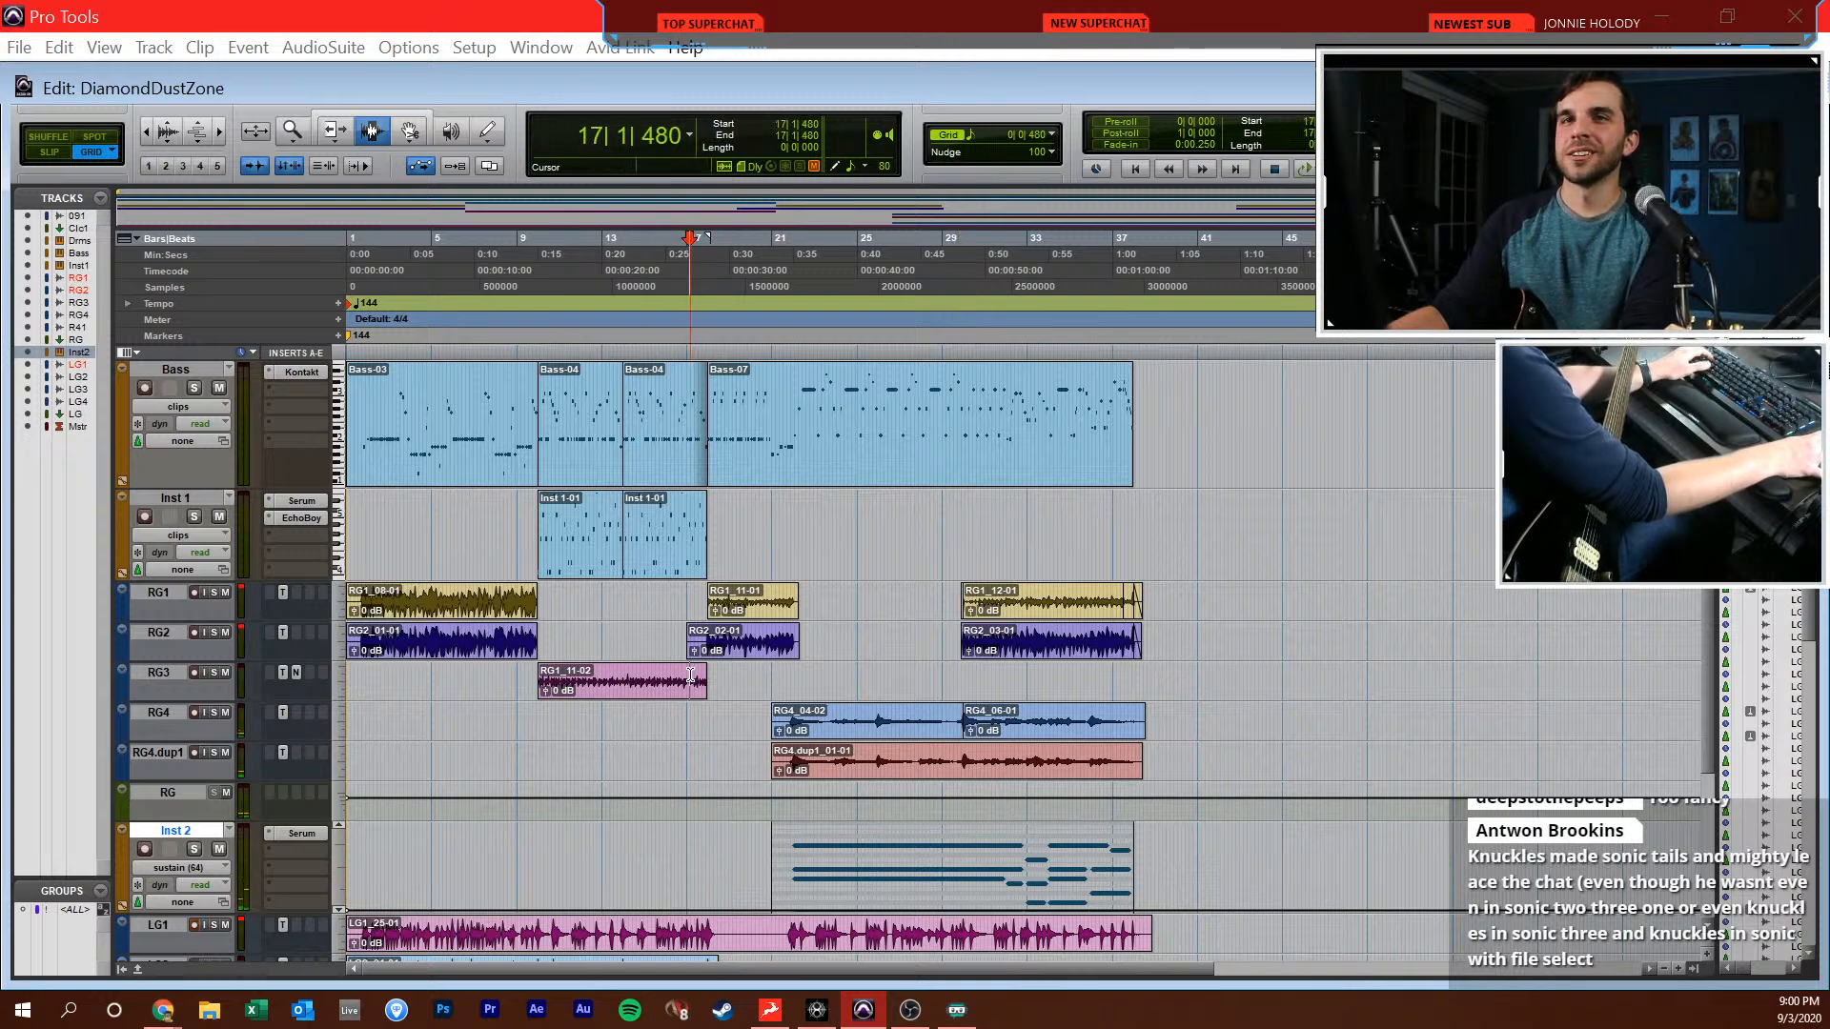
scroll(710, 646, down, 3)
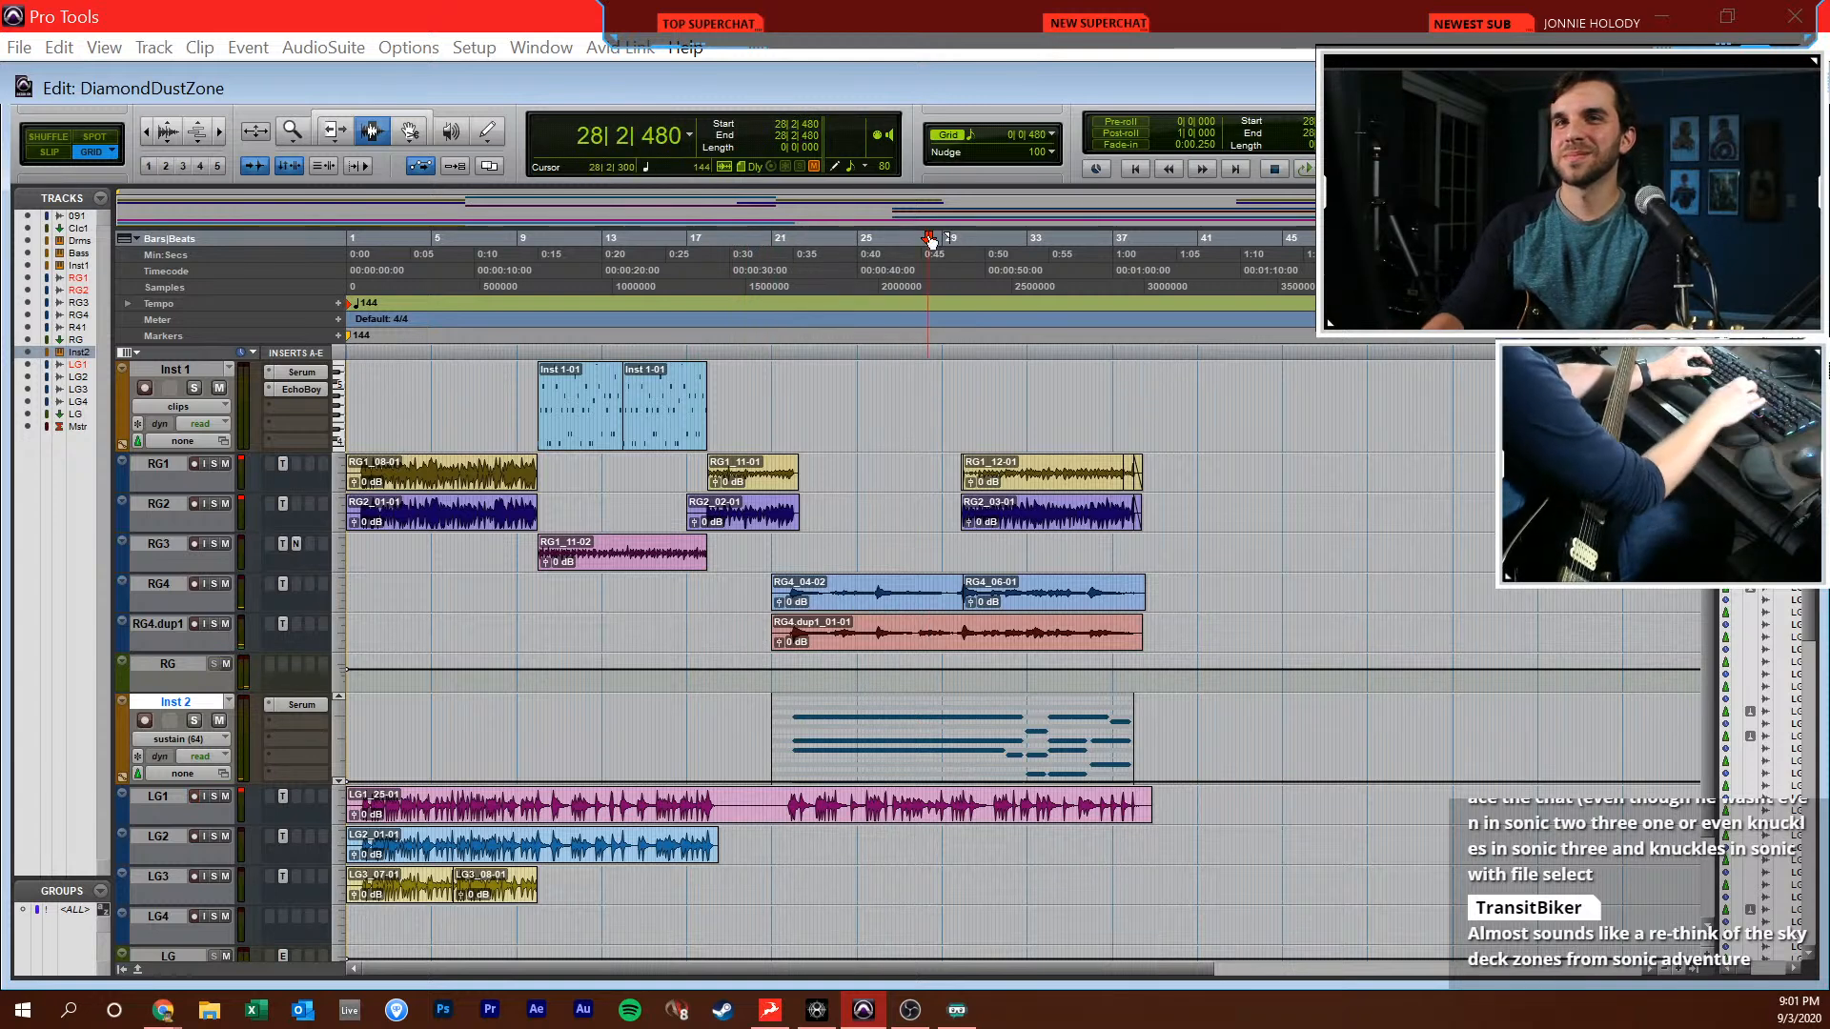
key(t)
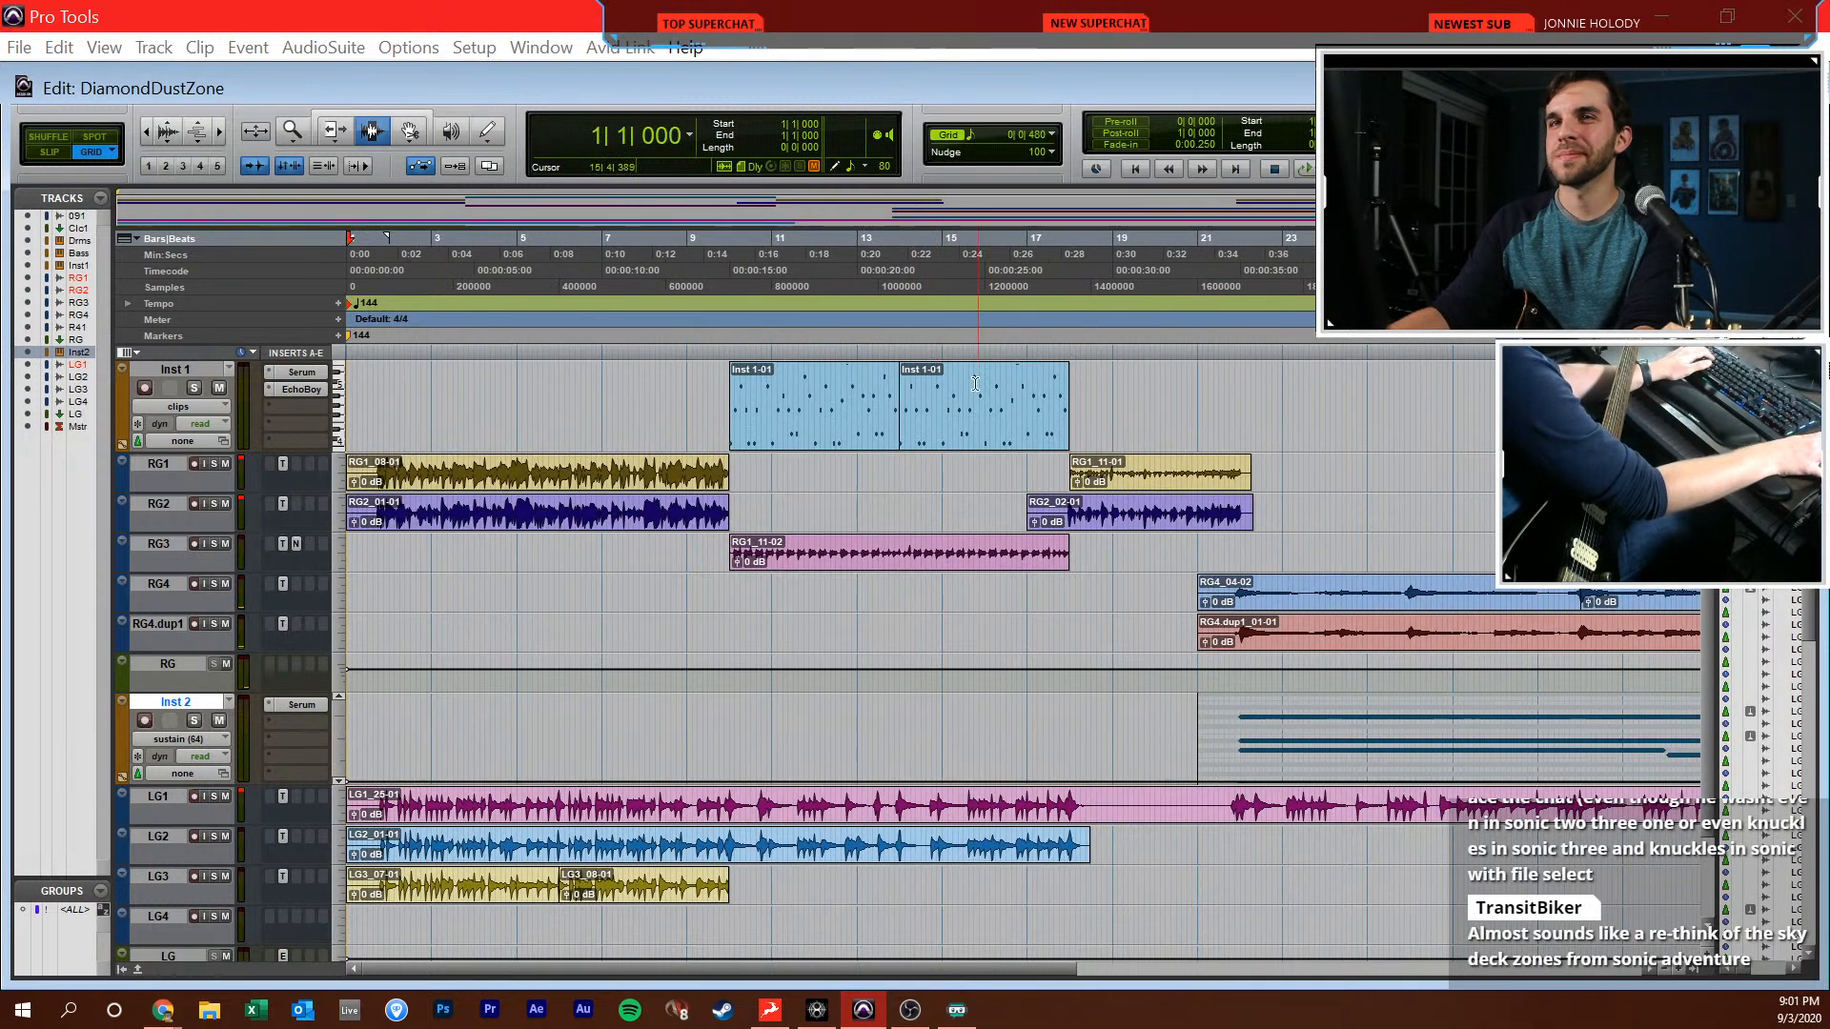
click(833, 462)
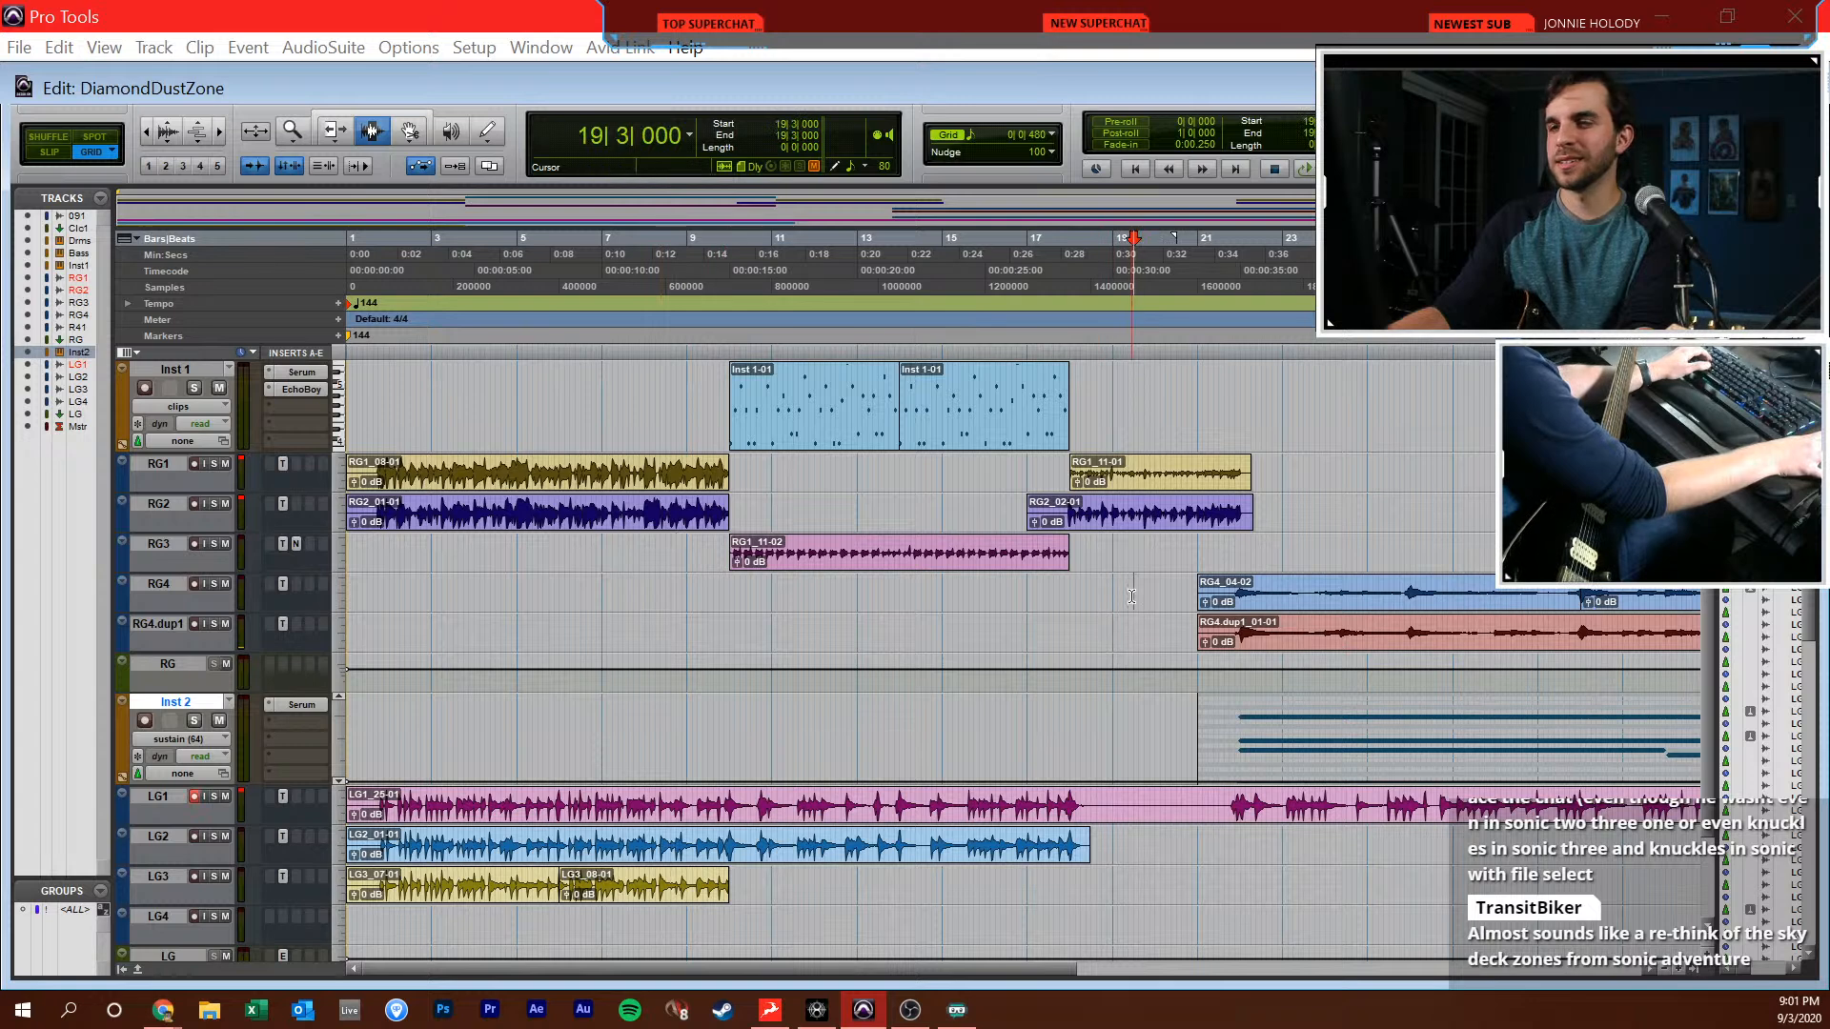
click(877, 588)
click(858, 585)
key(Return)
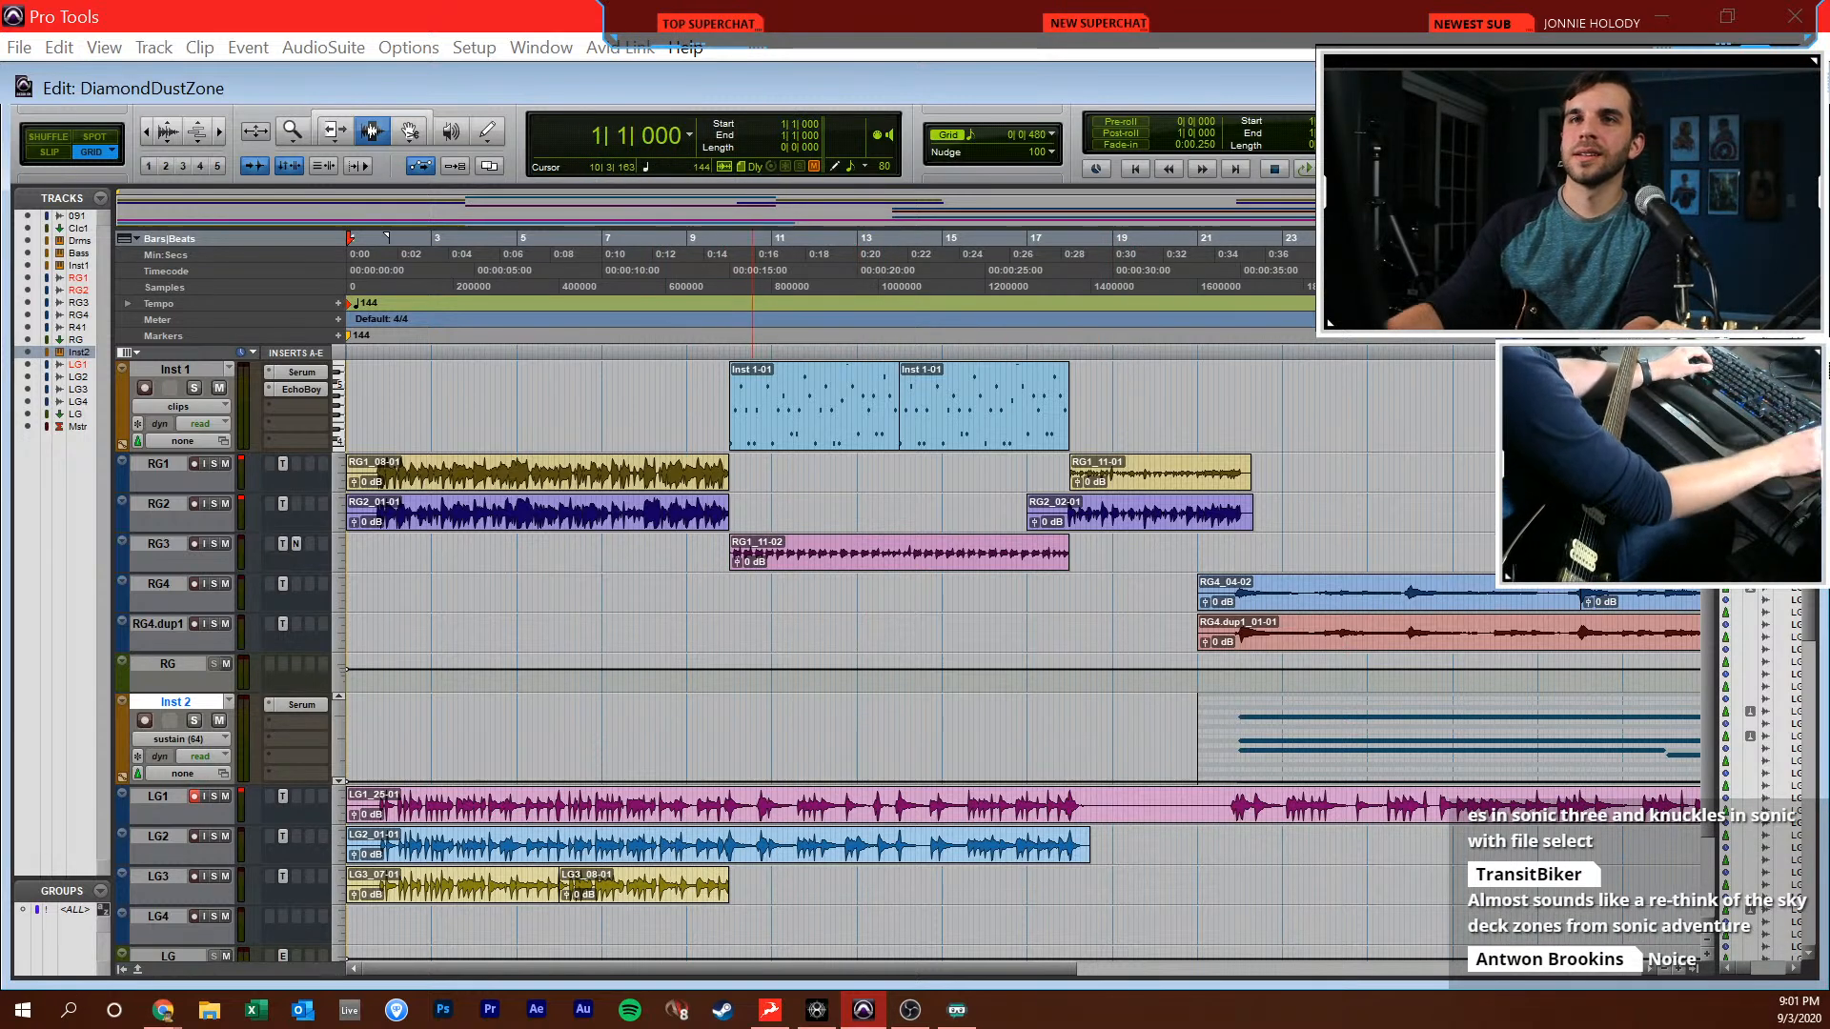
key(shift+r)
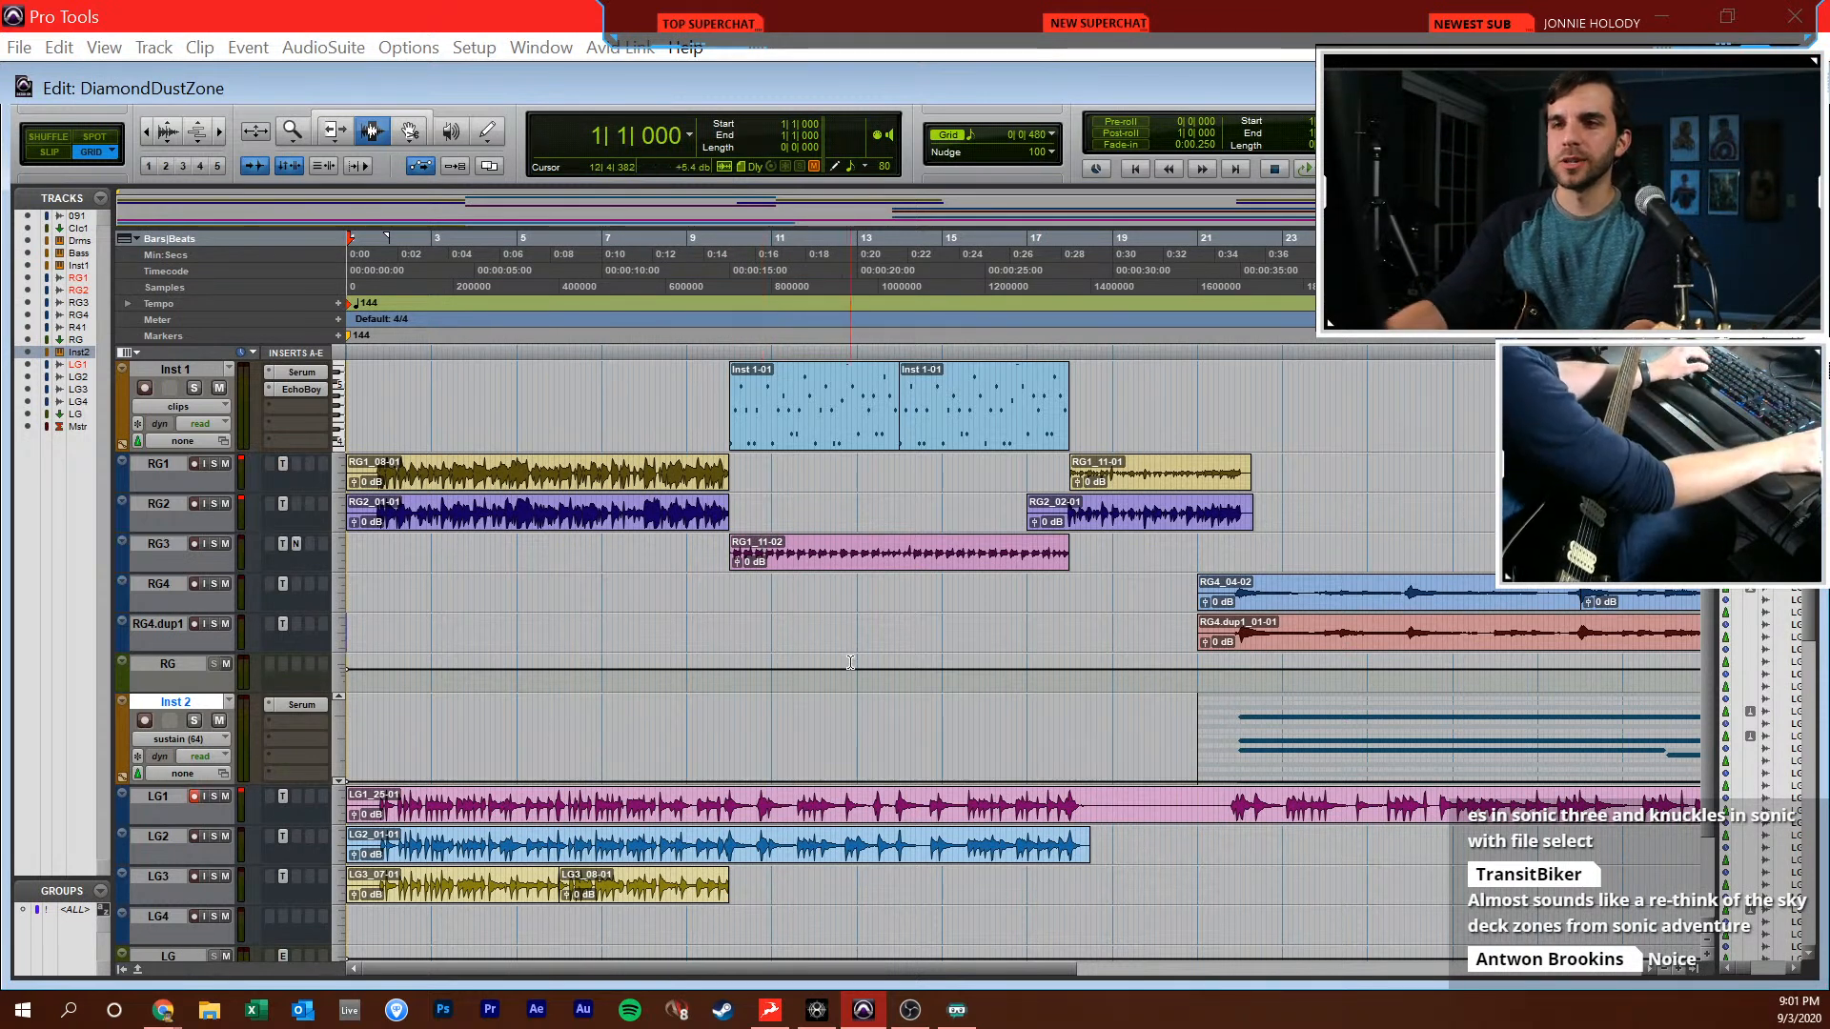
click(789, 591)
click(751, 599)
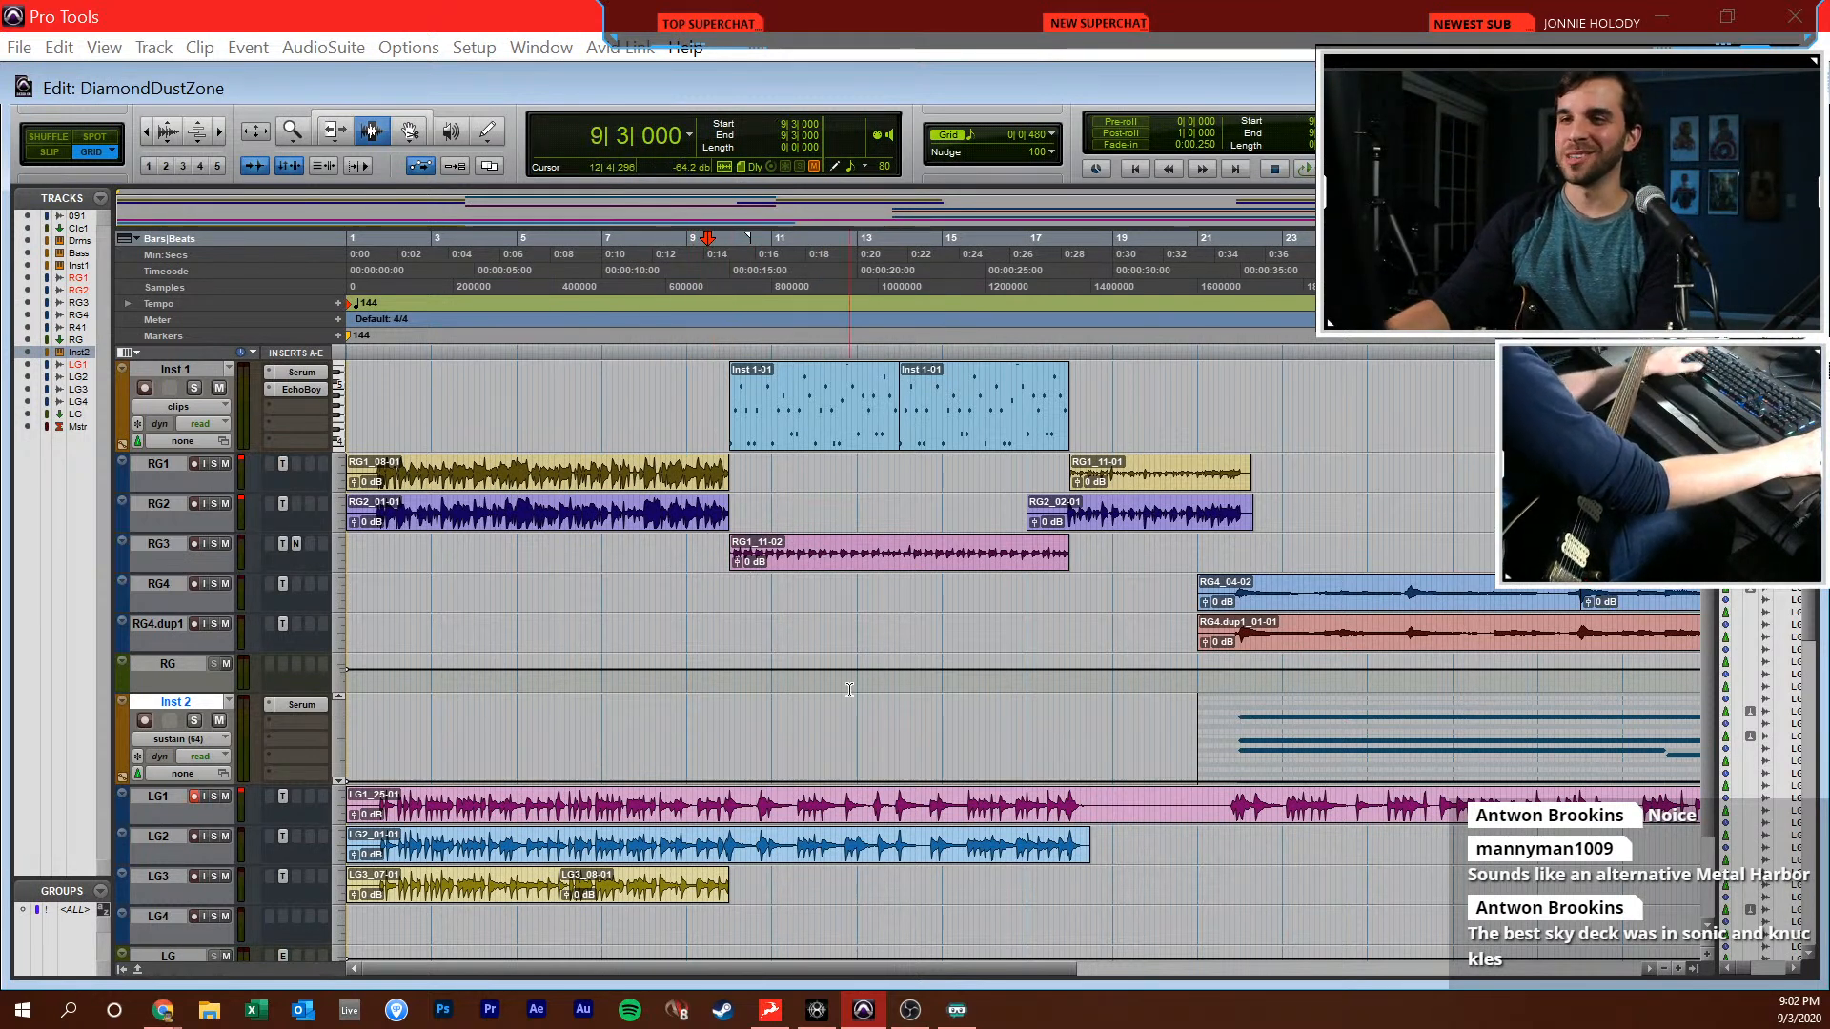
scroll(833, 568, up, 1)
scroll(782, 572, right, 3)
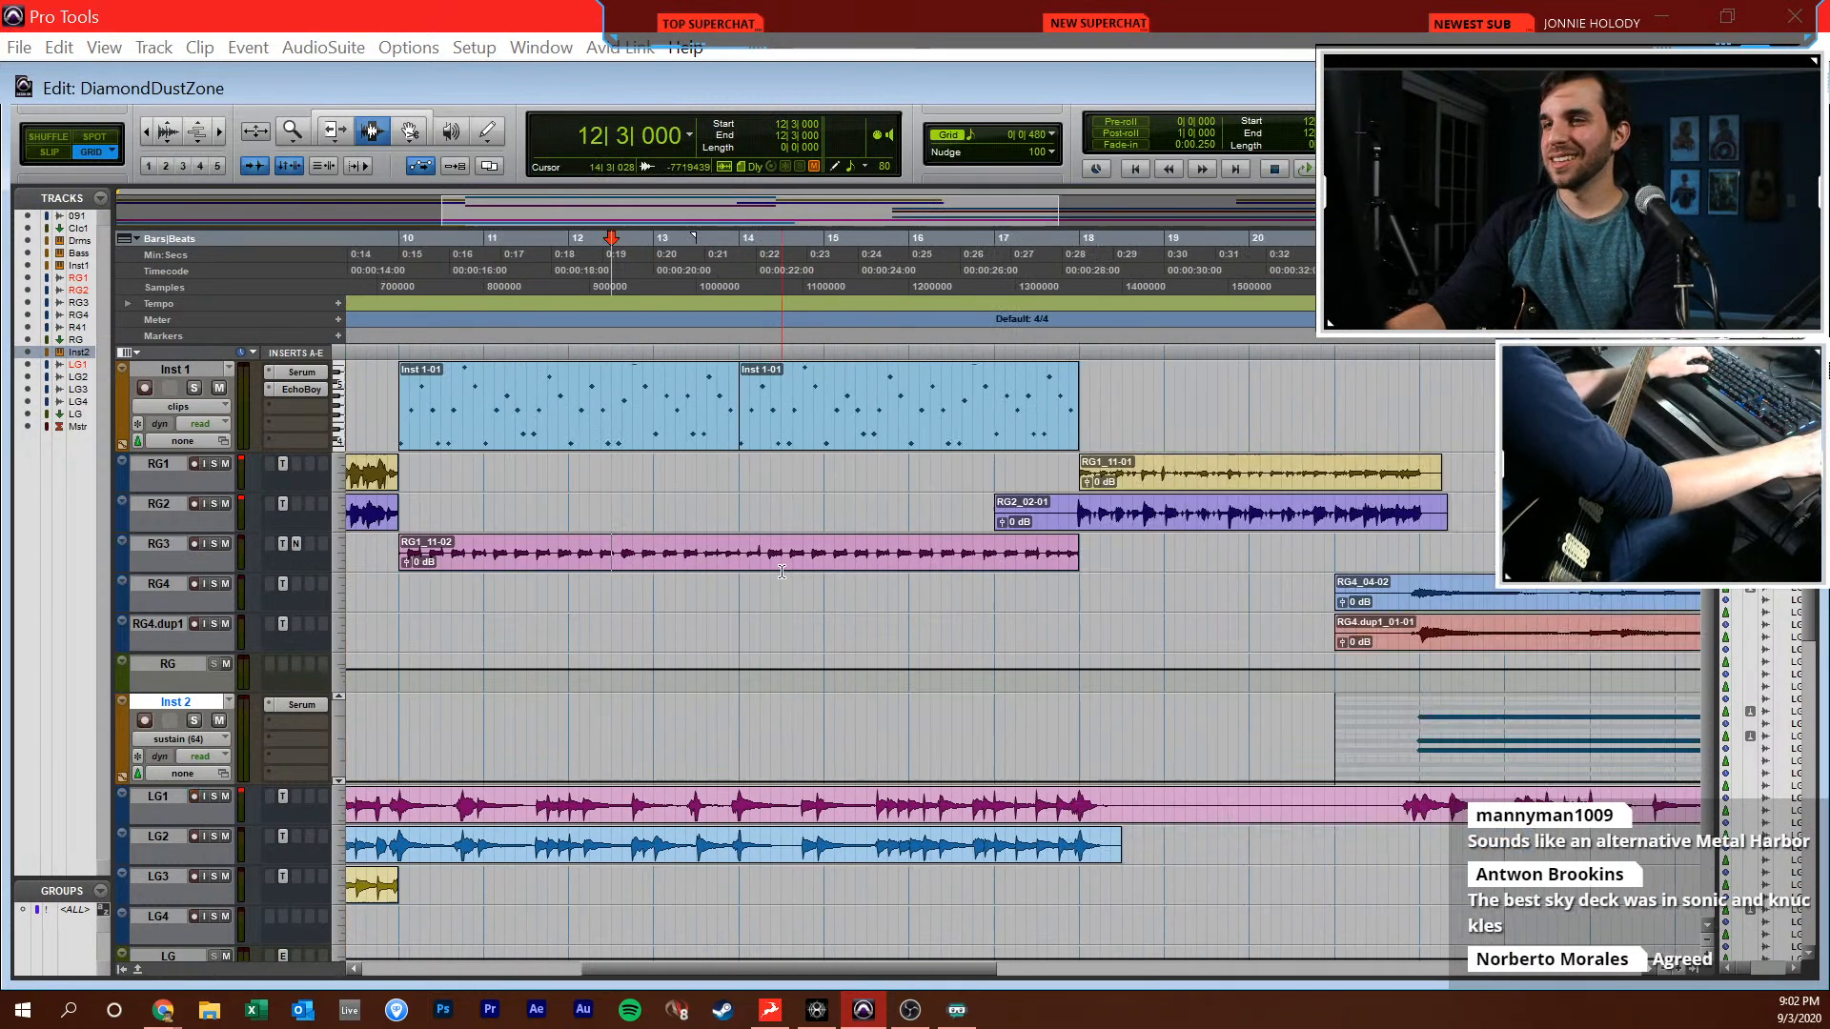
scroll(781, 571, down, 3)
scroll(676, 573, up, 1)
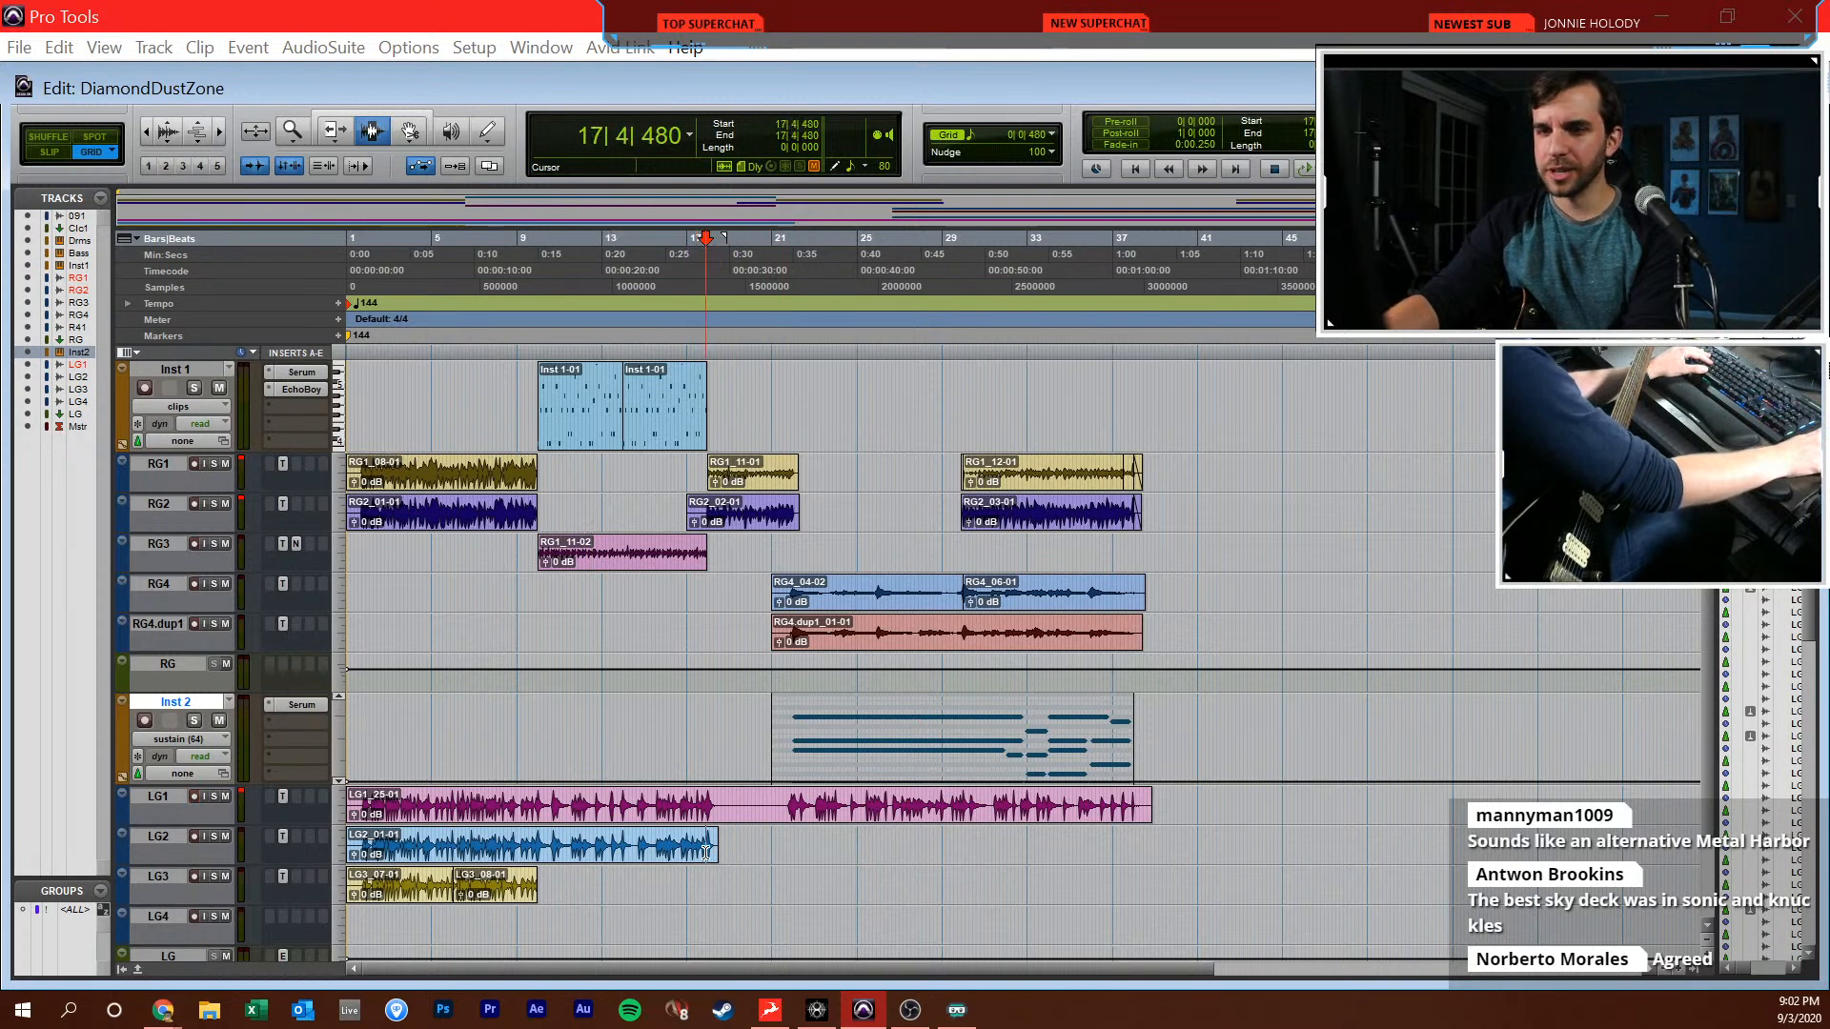
Play the song from bar 6 while lowering LG1 to +2.1 dB and the LG bus to -6.8 dB
scroll(707, 851, up, 2)
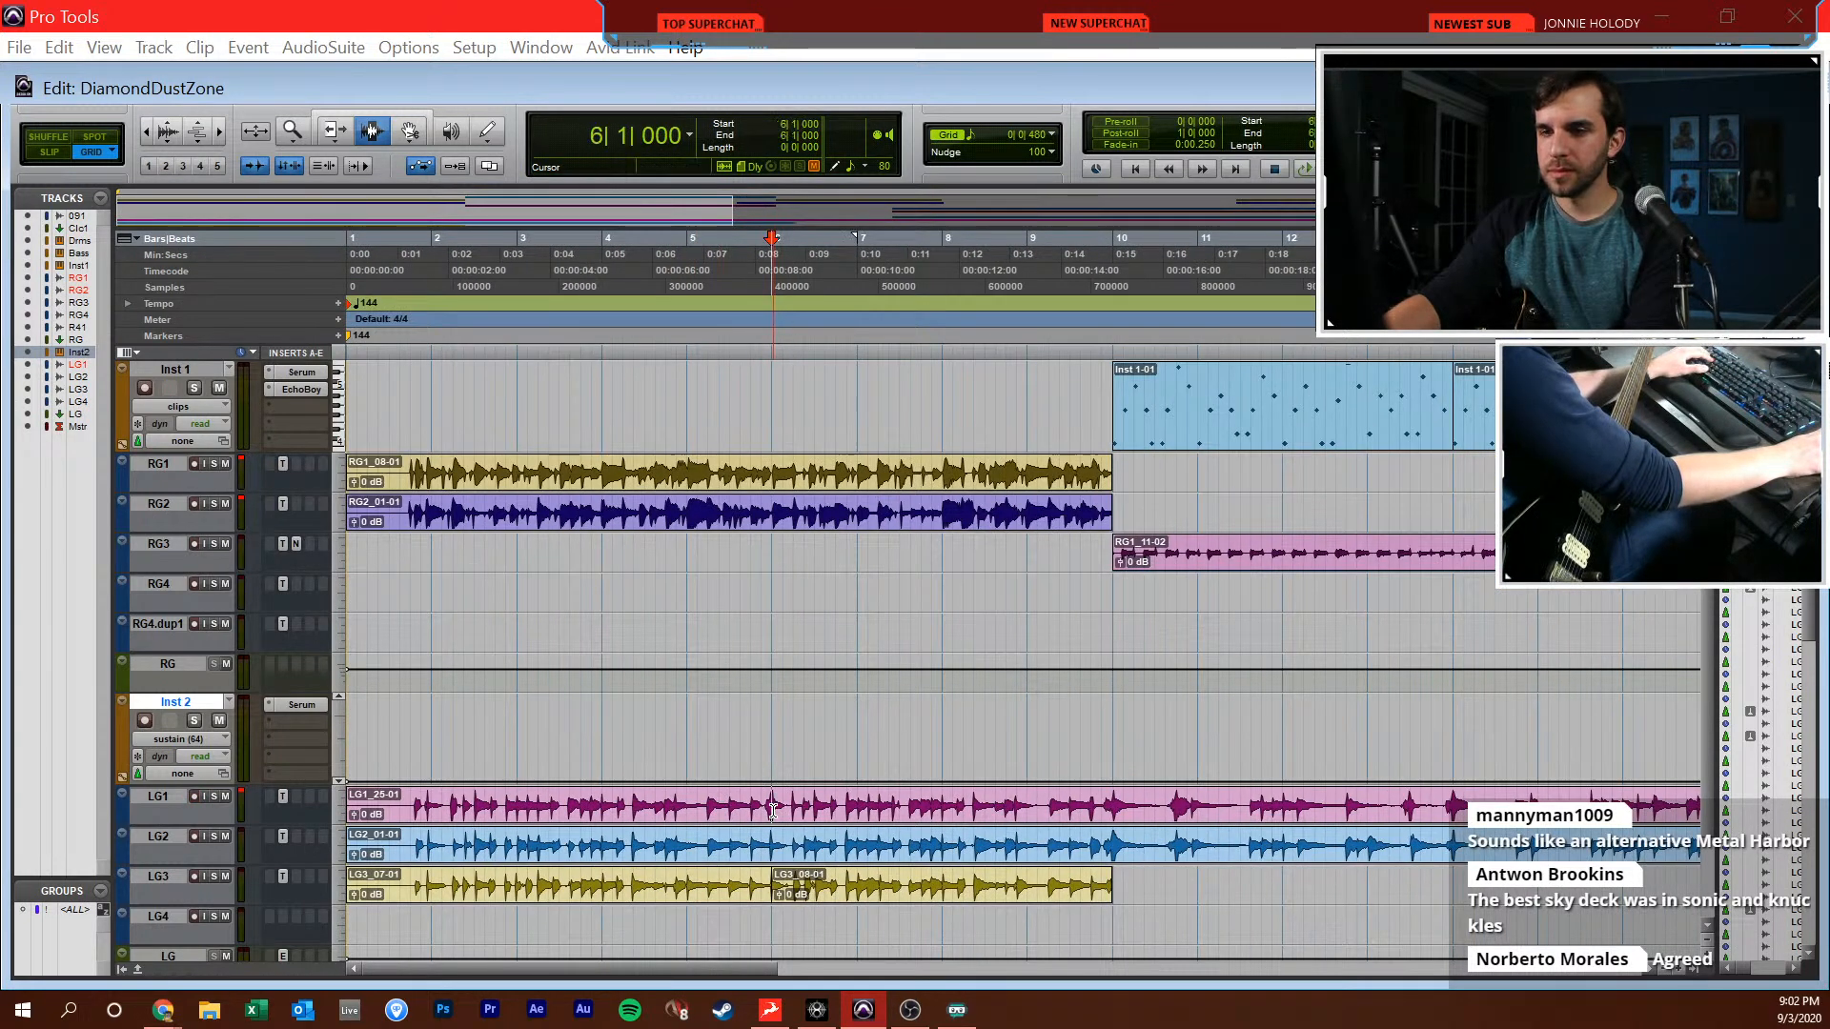
key(space)
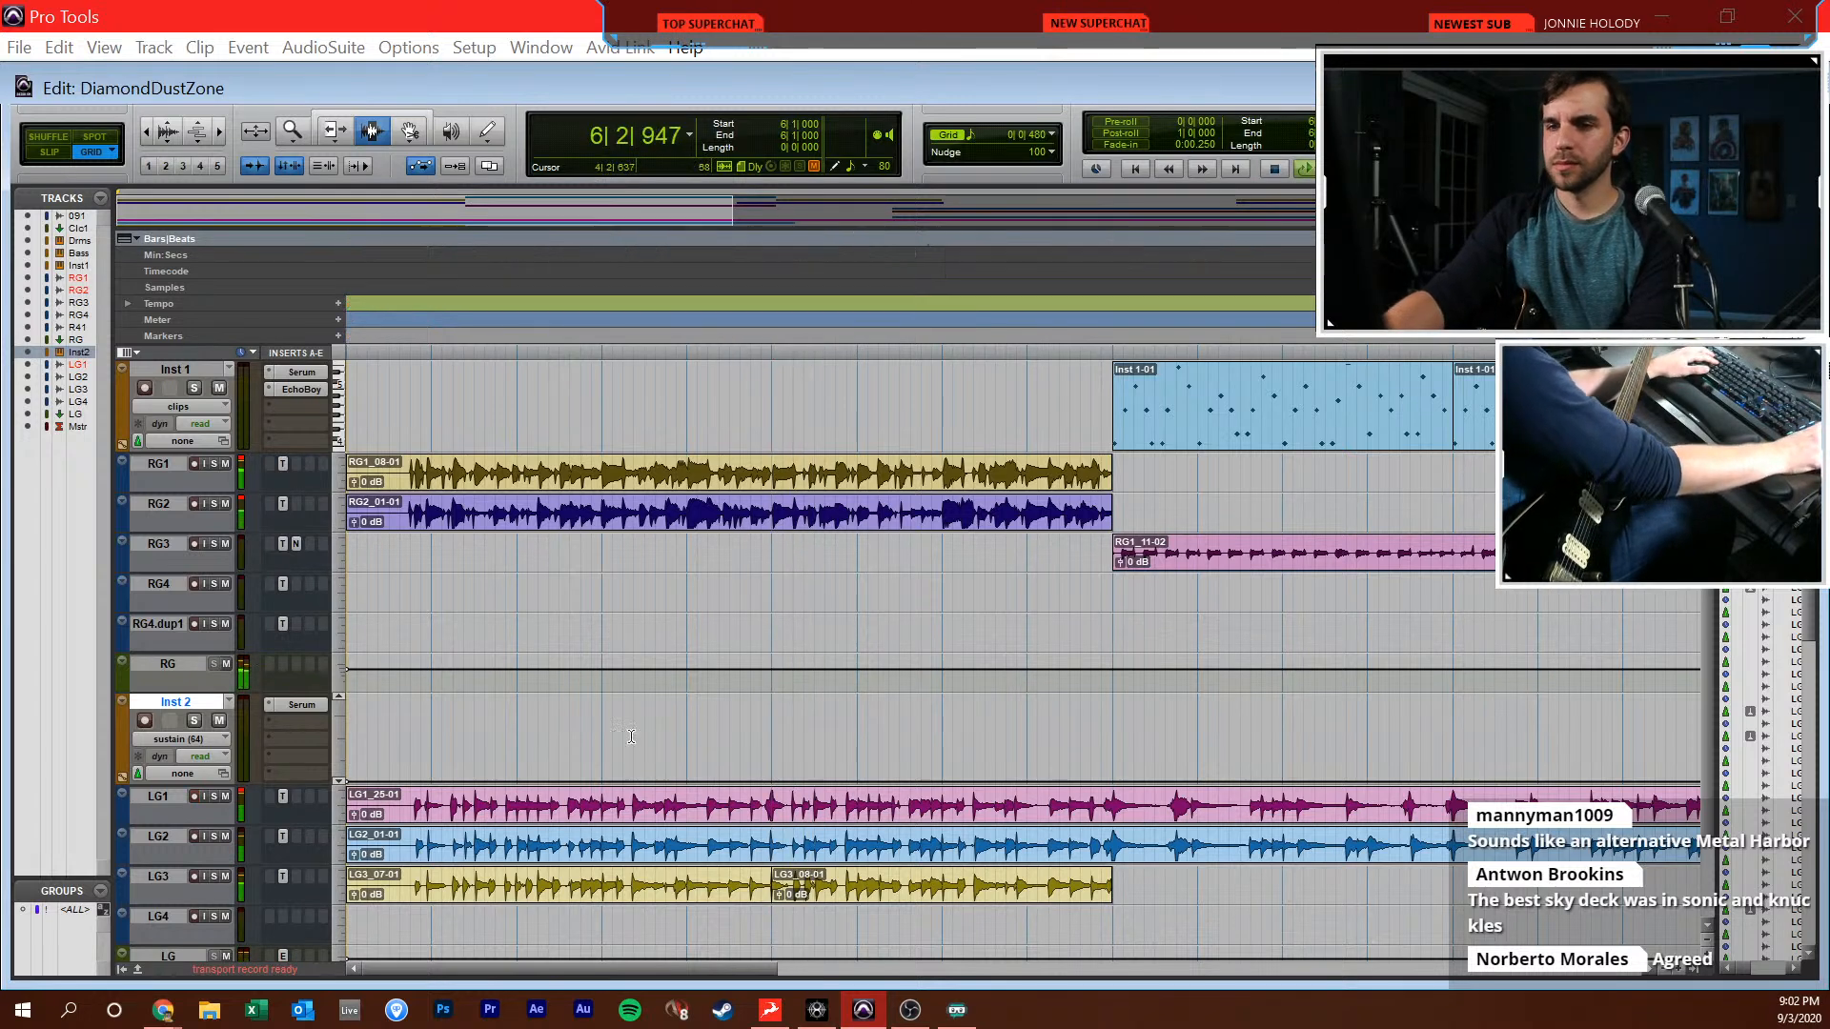
key(ctrl+equal)
drag(1239, 718, 1240, 732)
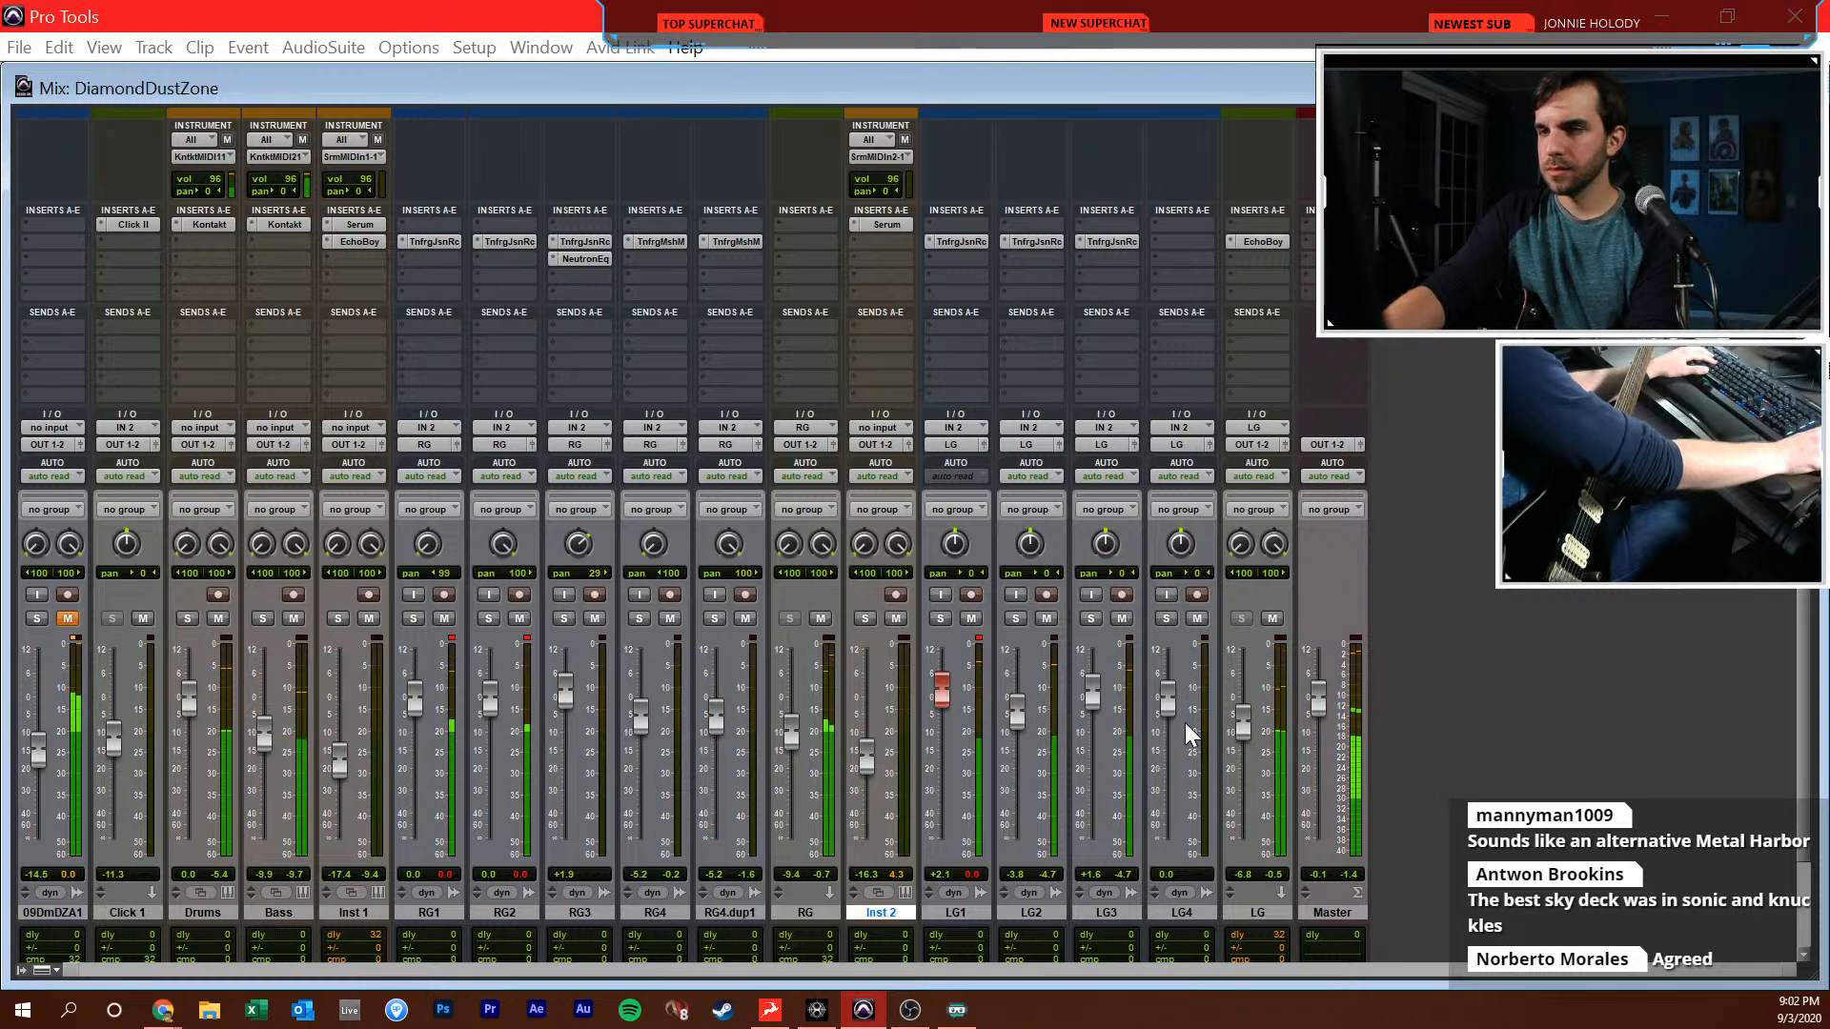
key(ctrl+equal)
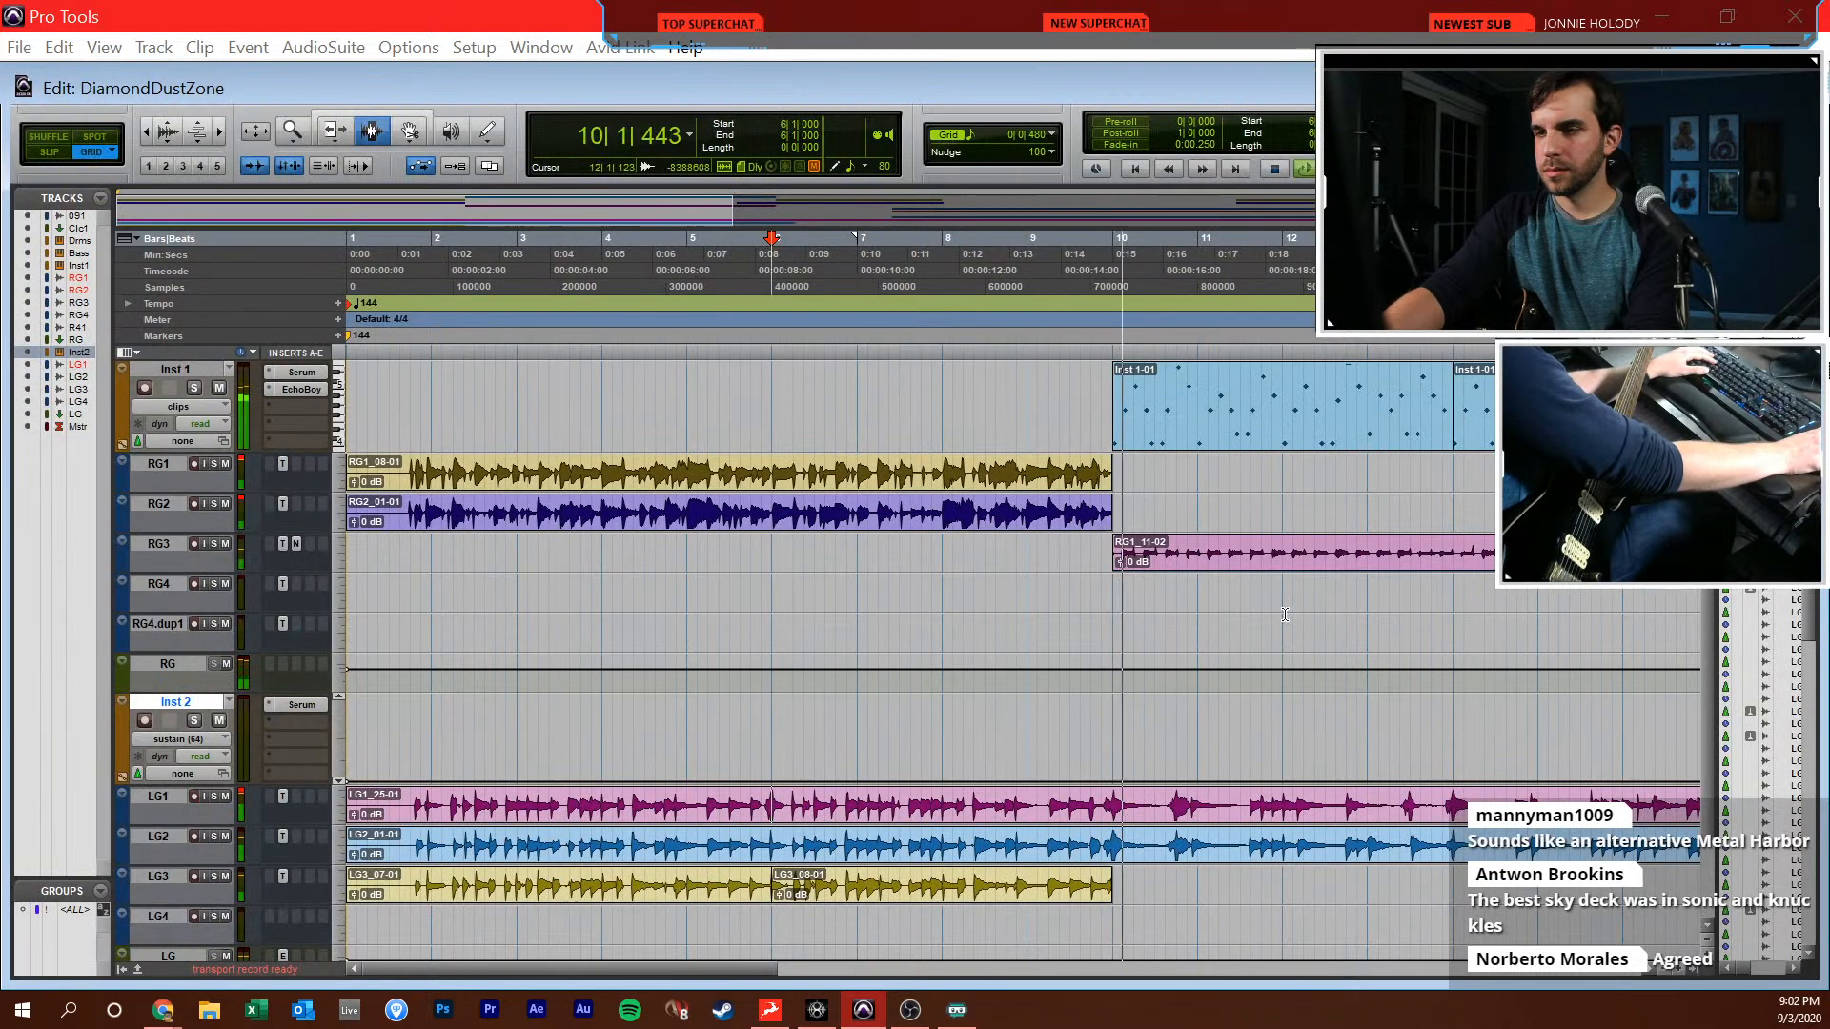
Spot-check the LG1 take against the mix by jumping playback to bars 10, 12 and 15
scroll(1296, 634, right, 2)
click(565, 808)
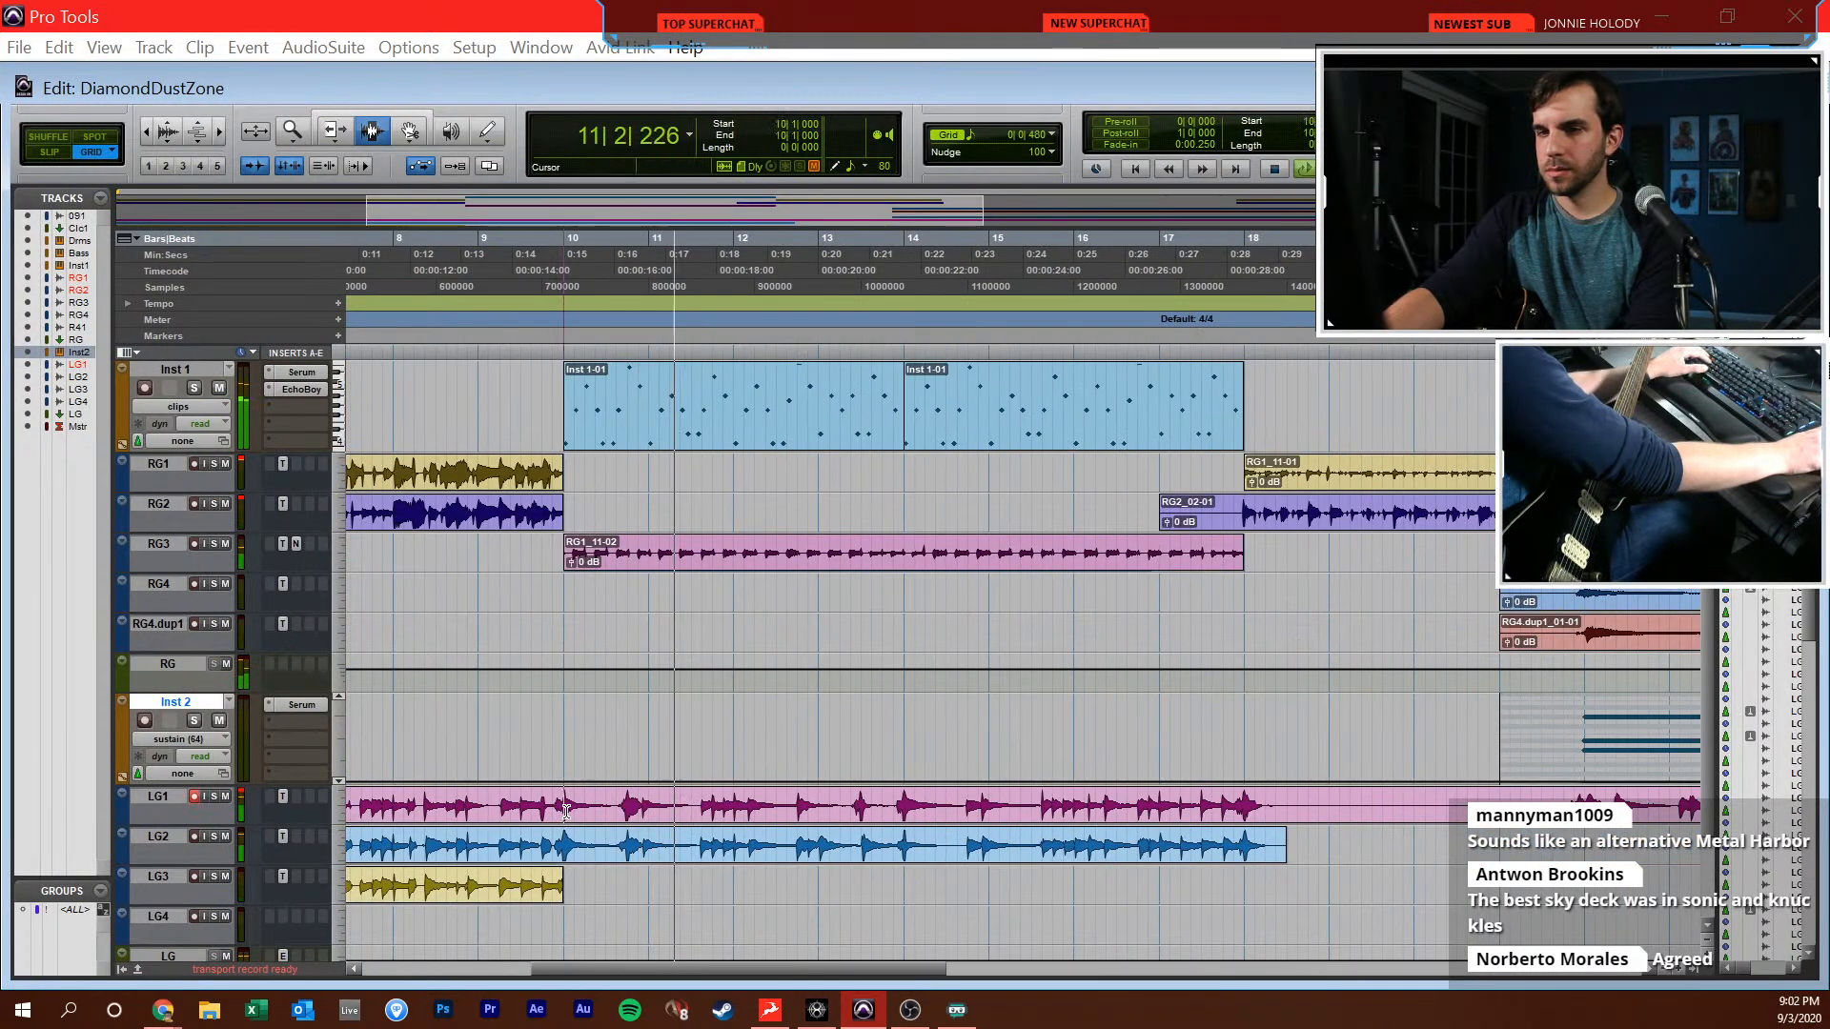
click(735, 806)
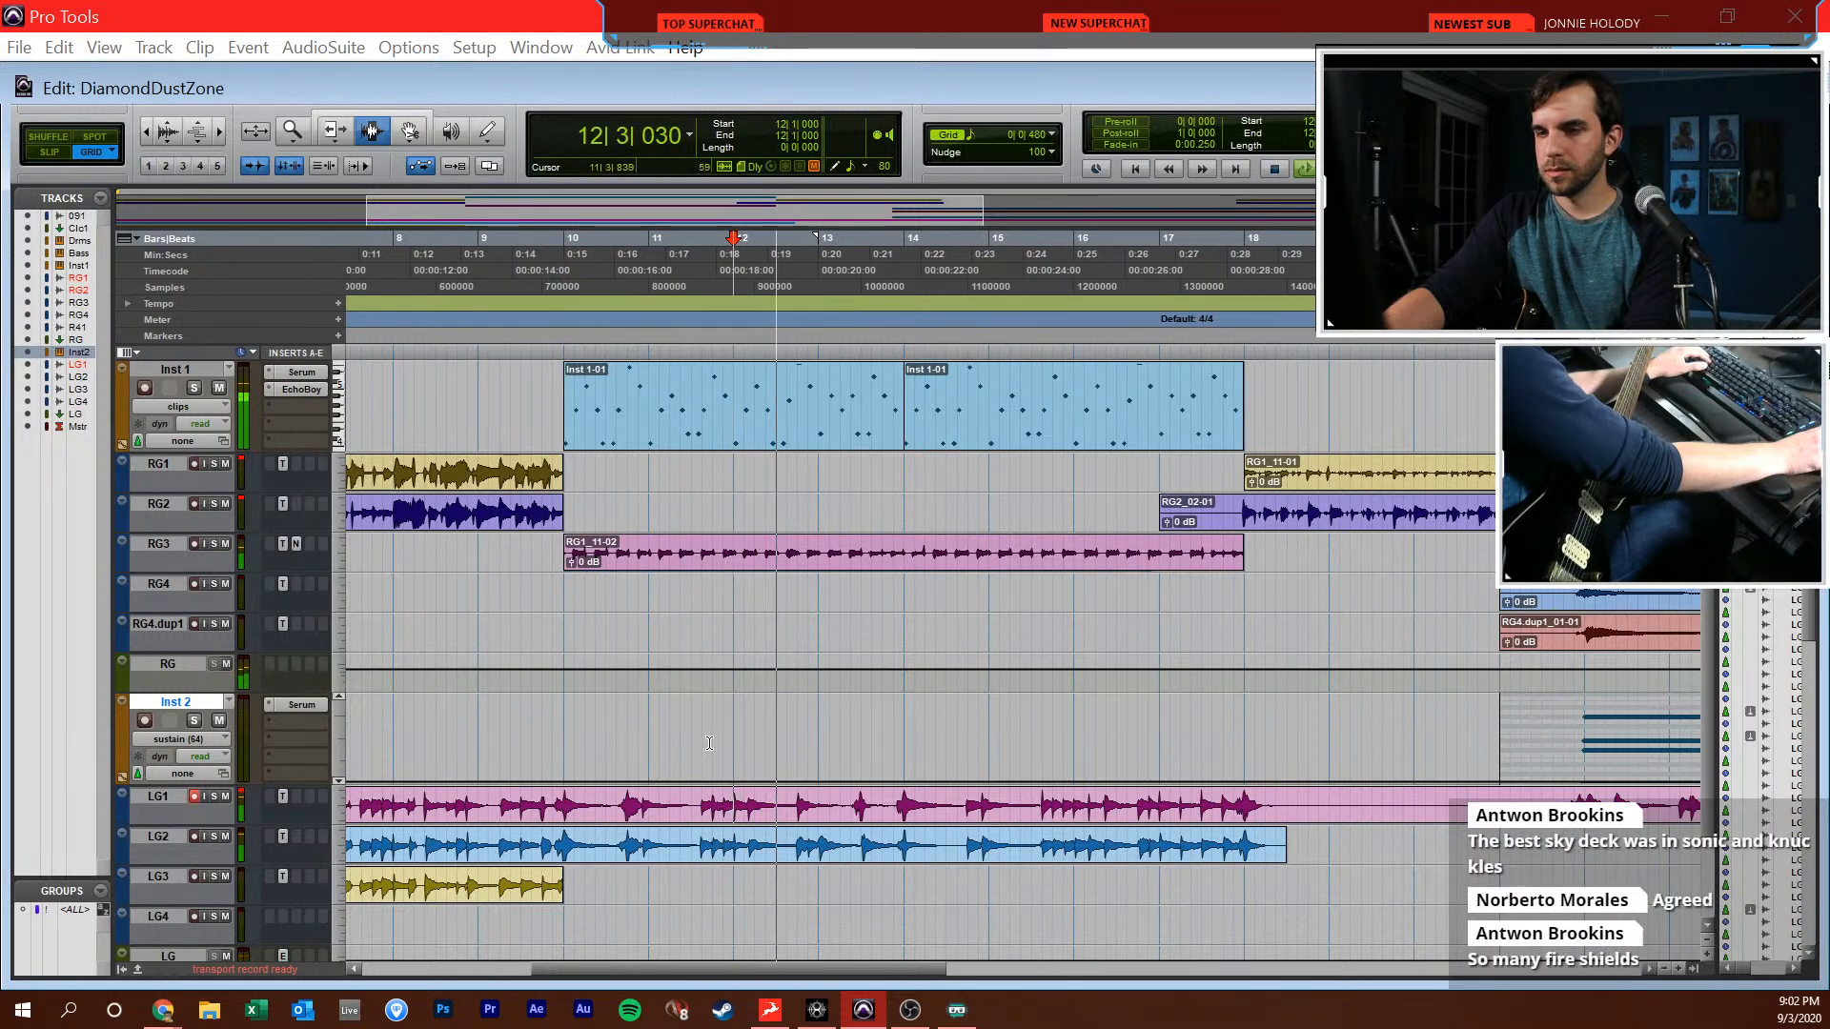
click(1012, 778)
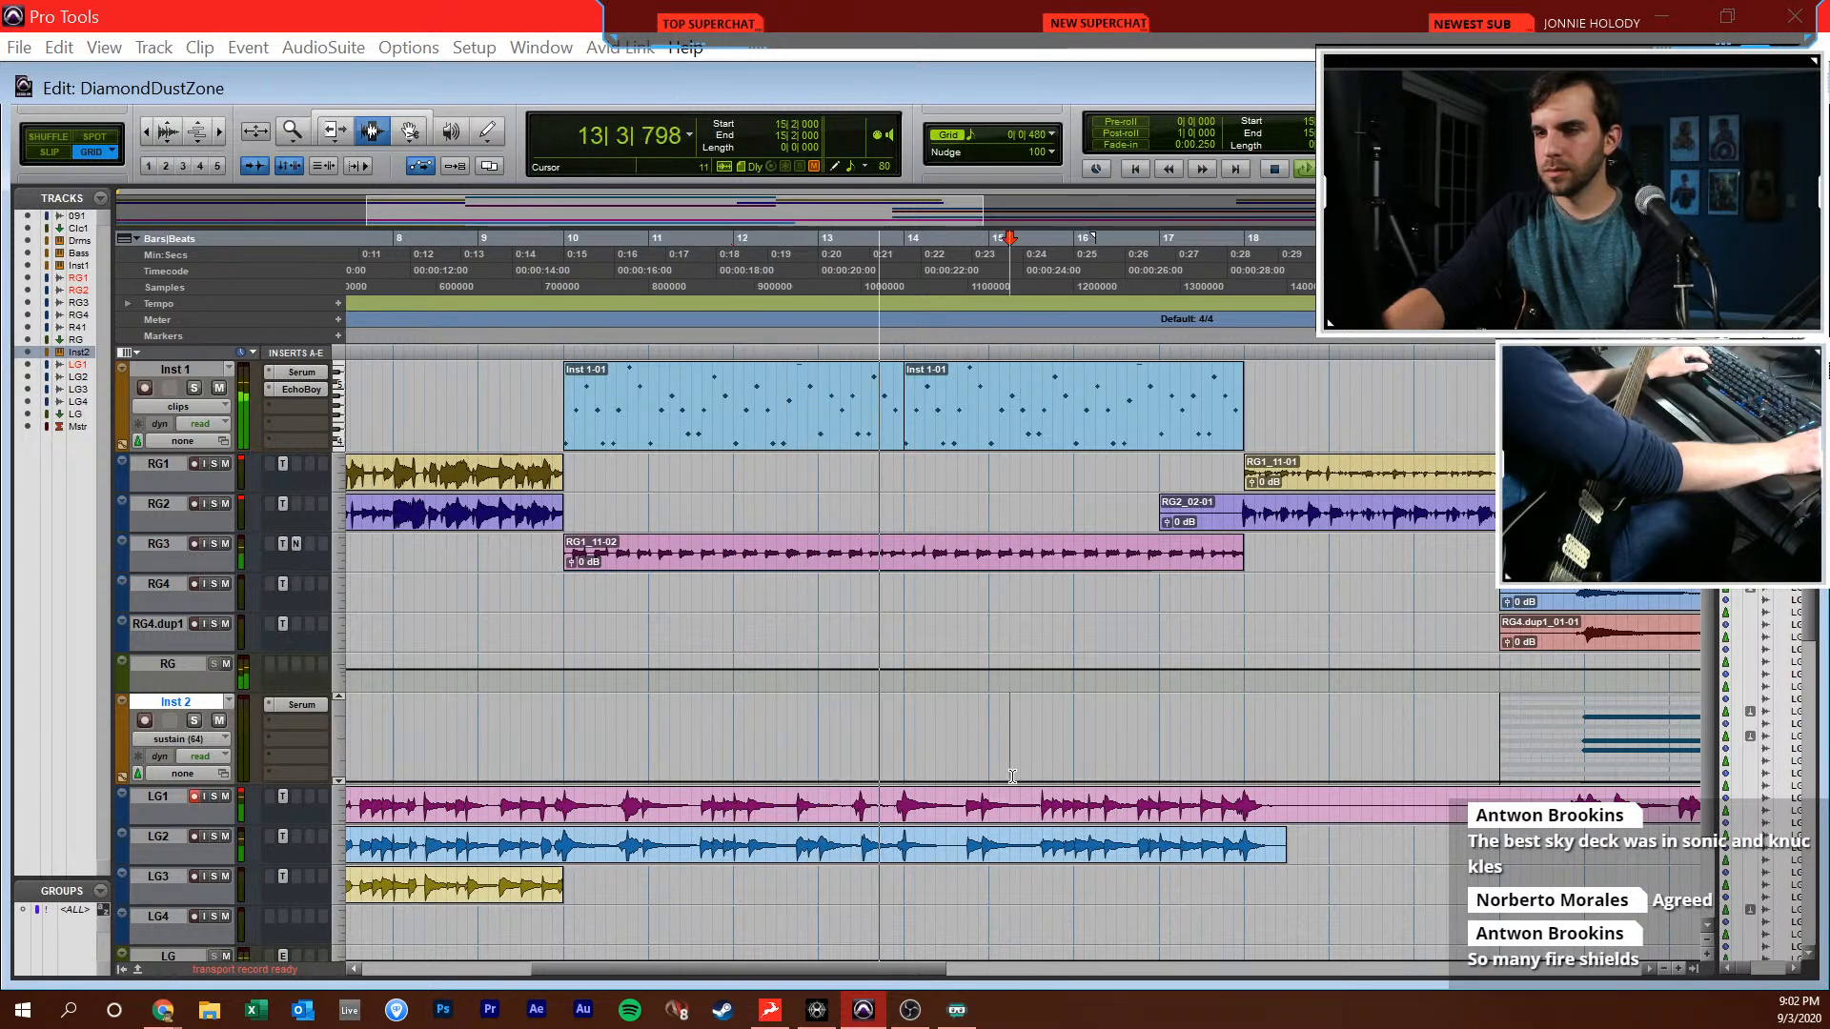
Re-record LG1 from bar 12 beat 4 into bar 14, and move the end edit of the new take to the start of bar 14
key(space)
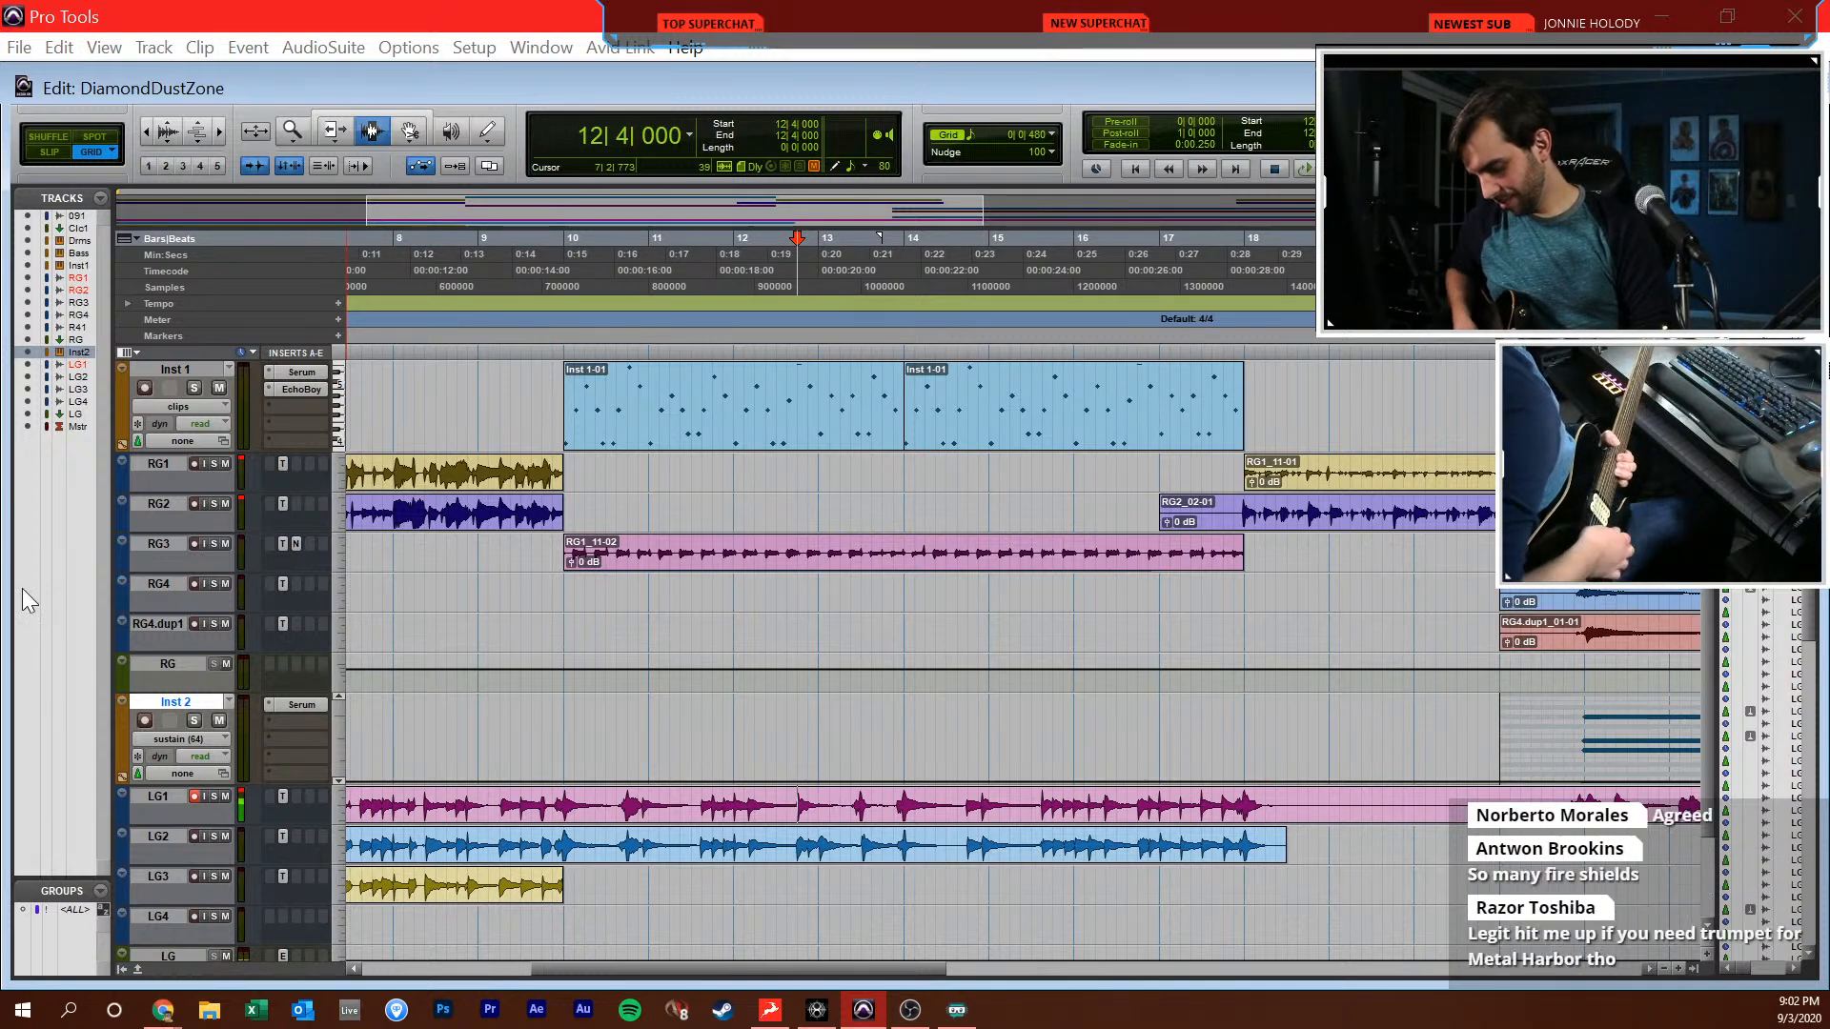
key(ctrl+space)
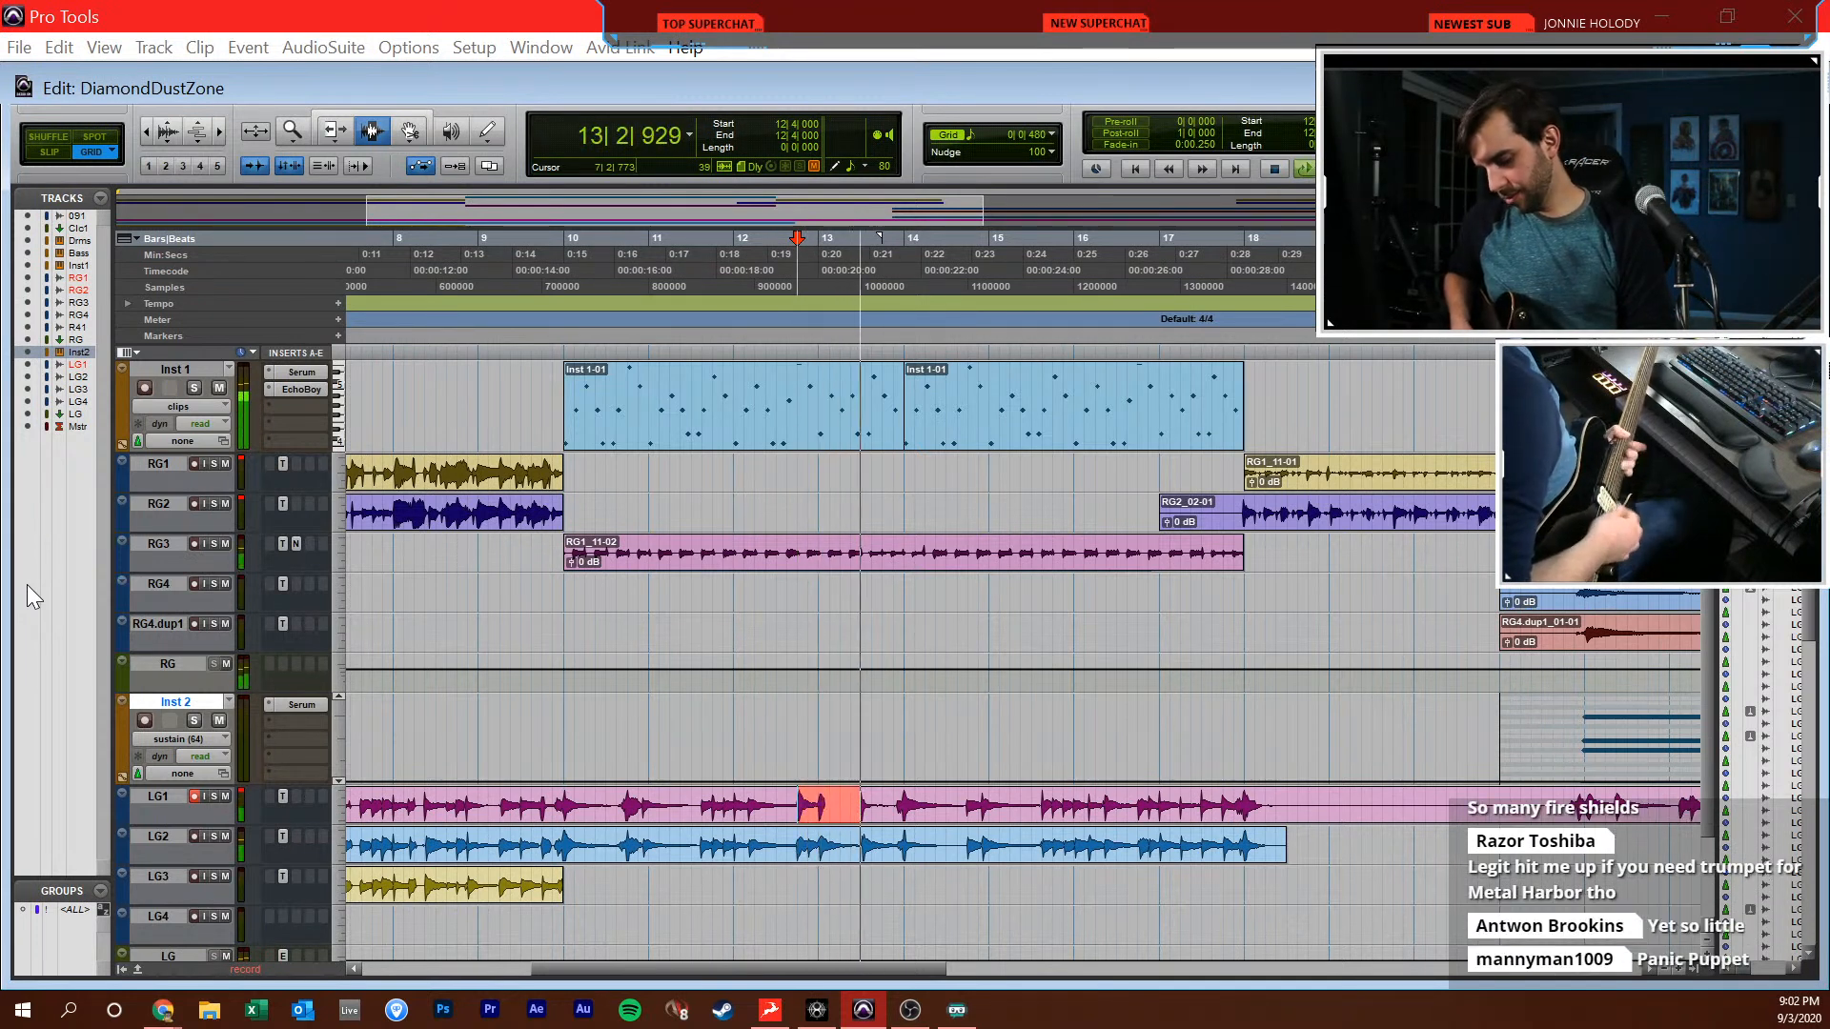
key(space)
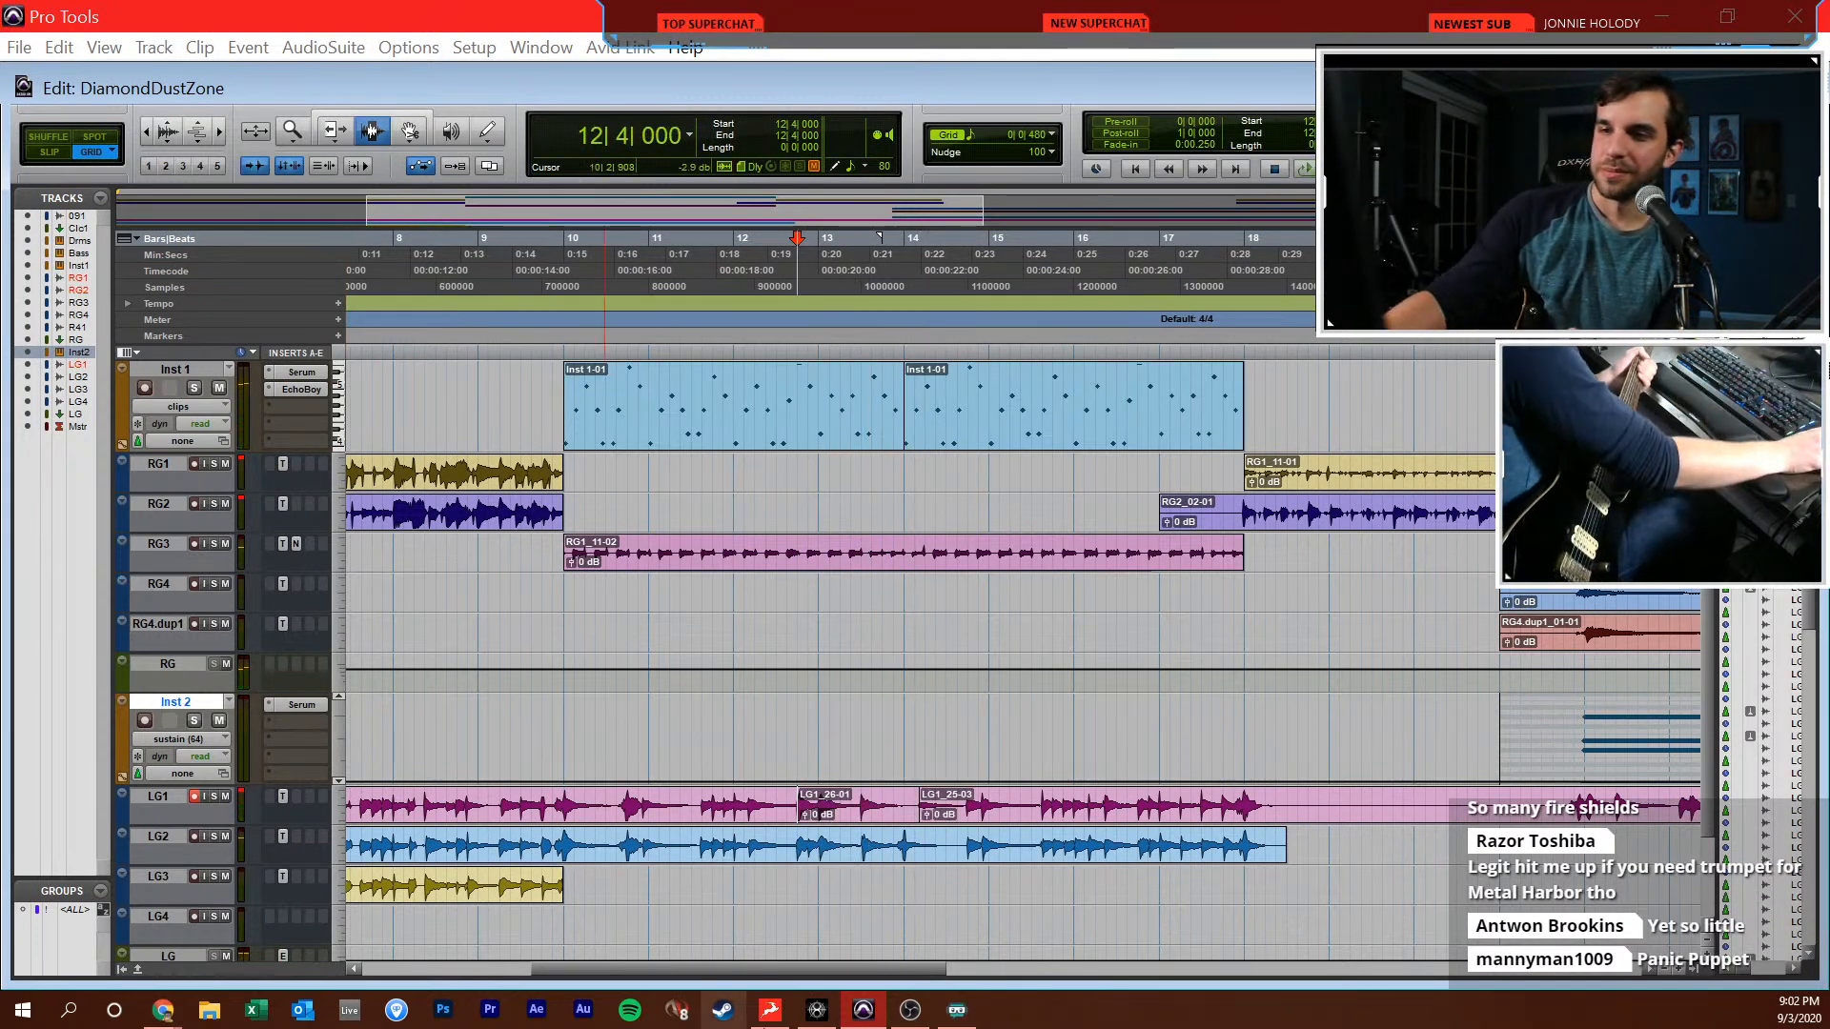
click(916, 820)
key(F7)
click(965, 773)
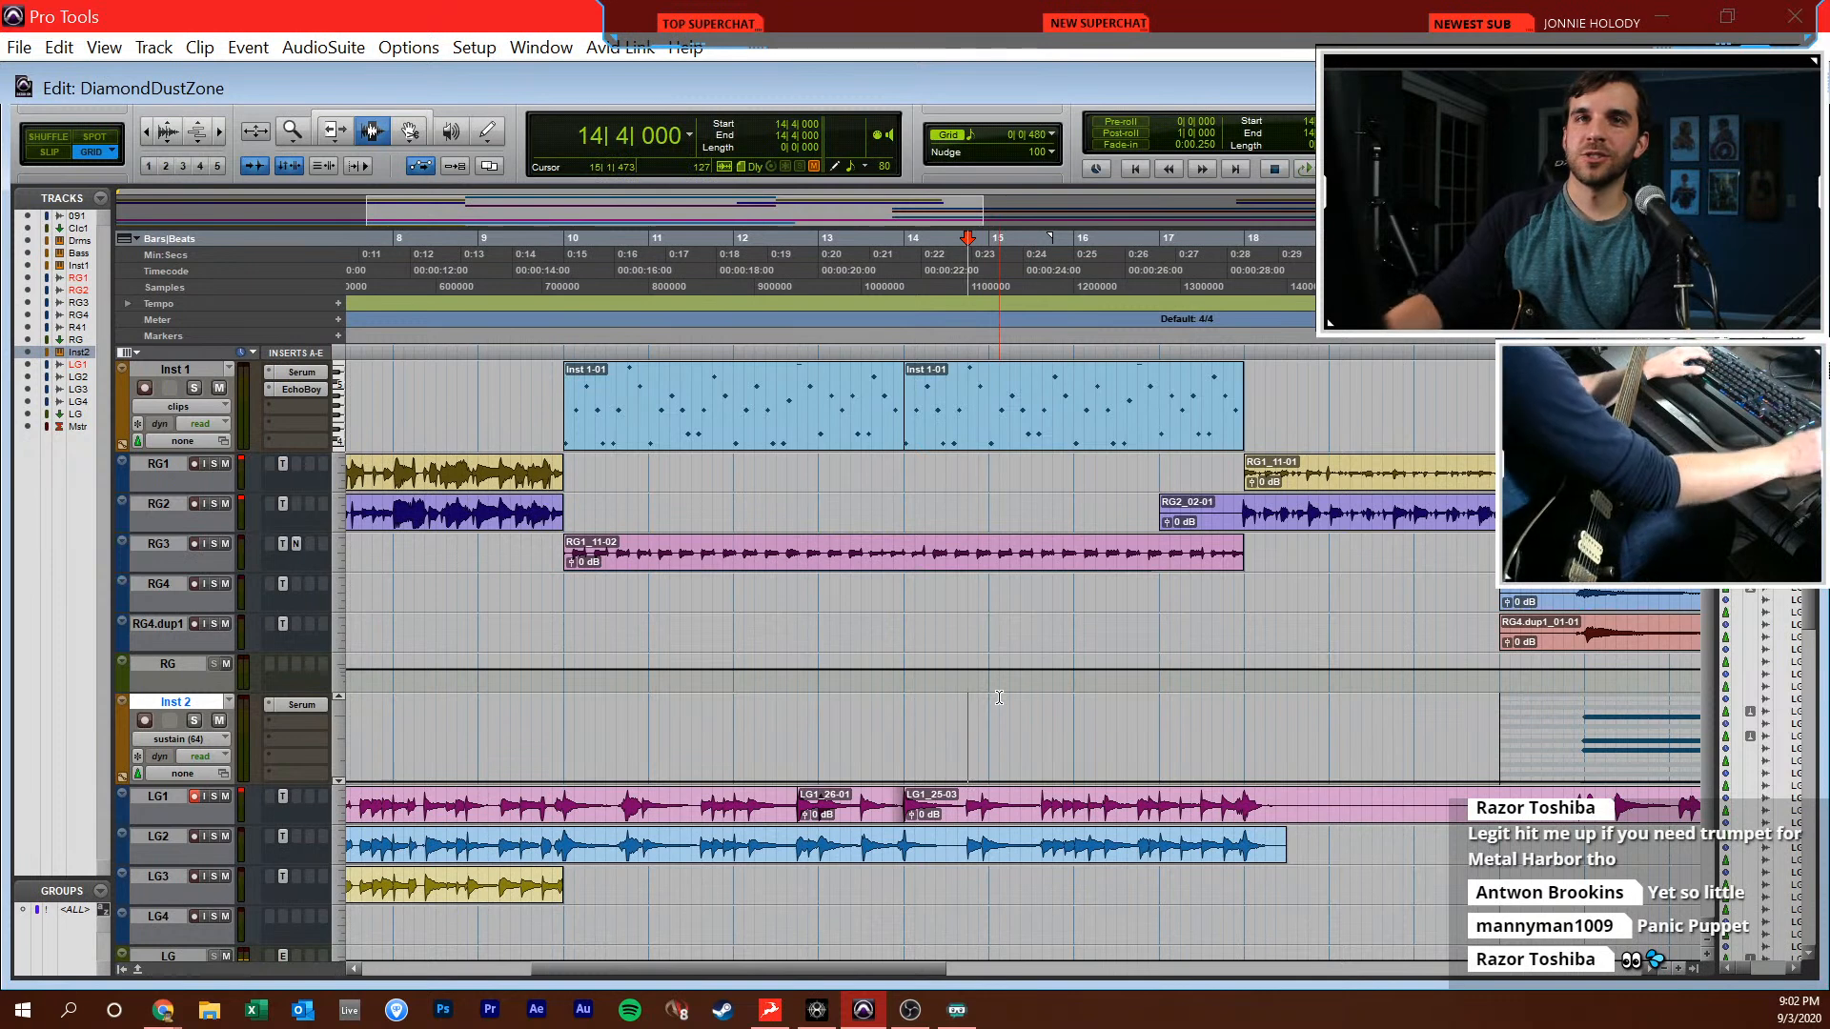
click(924, 749)
key(r)
key(r)
key(t)
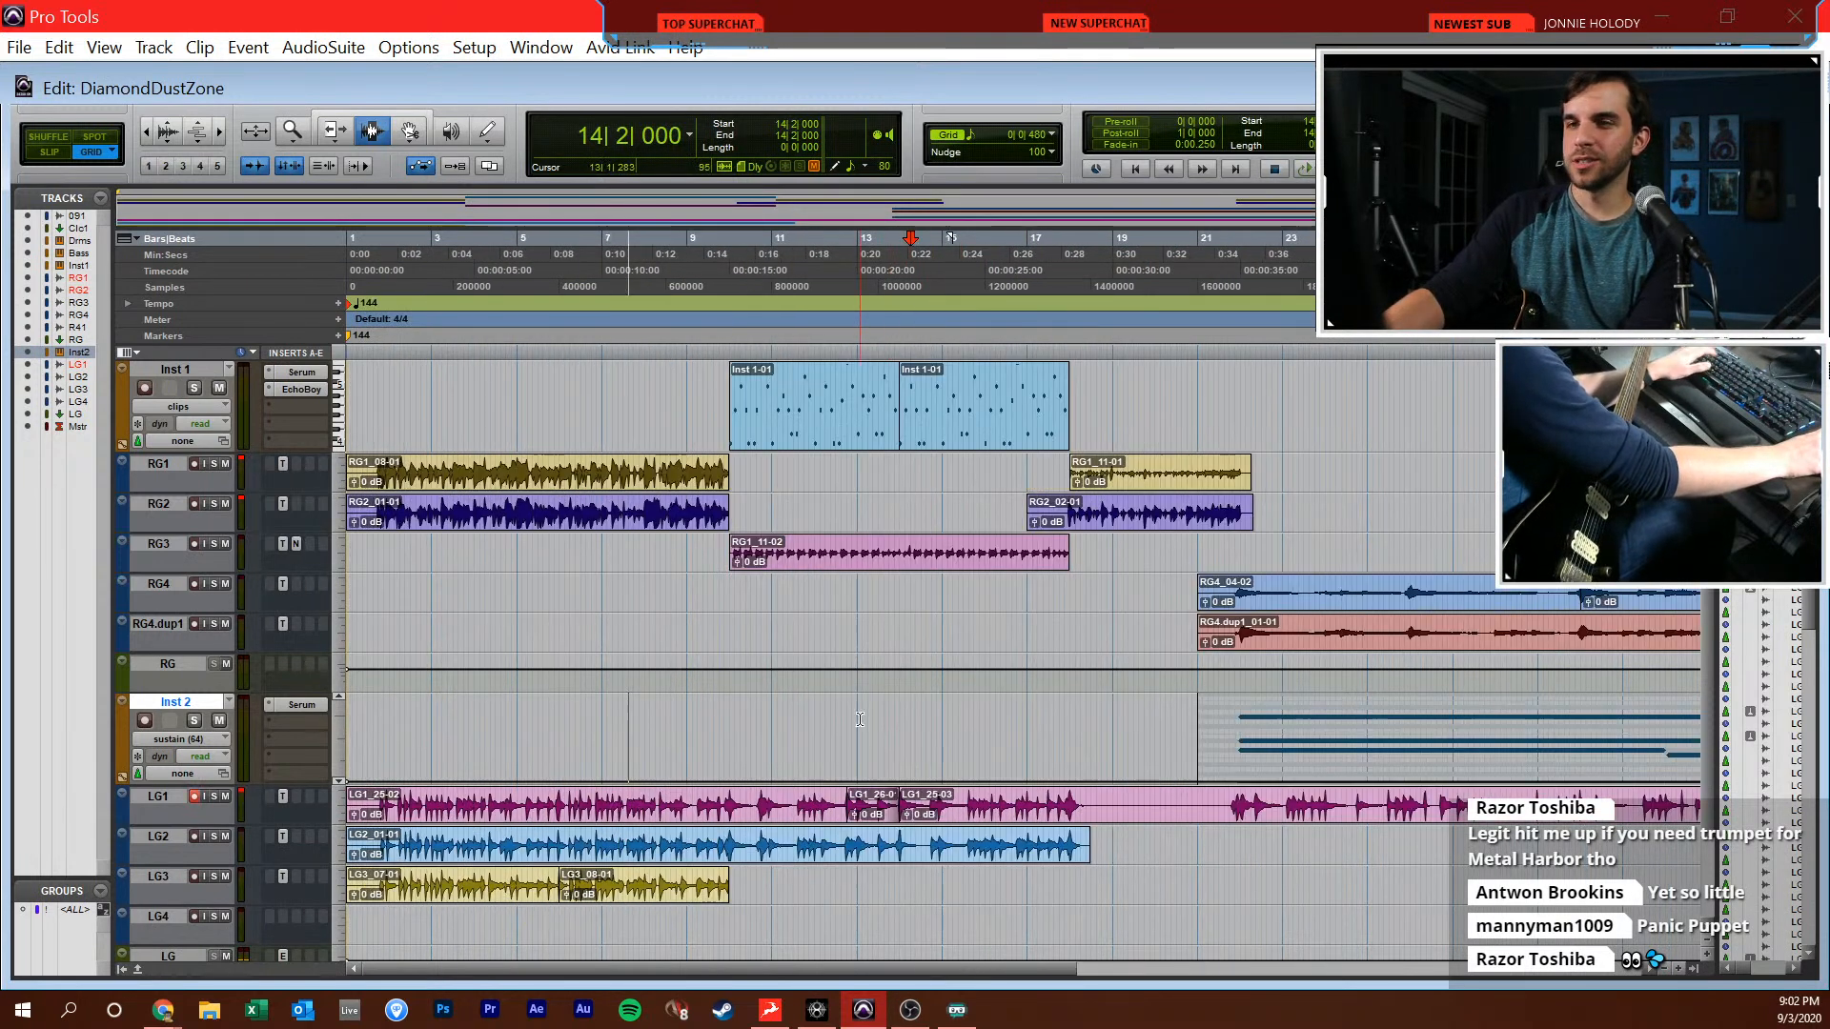
click(867, 726)
click(836, 748)
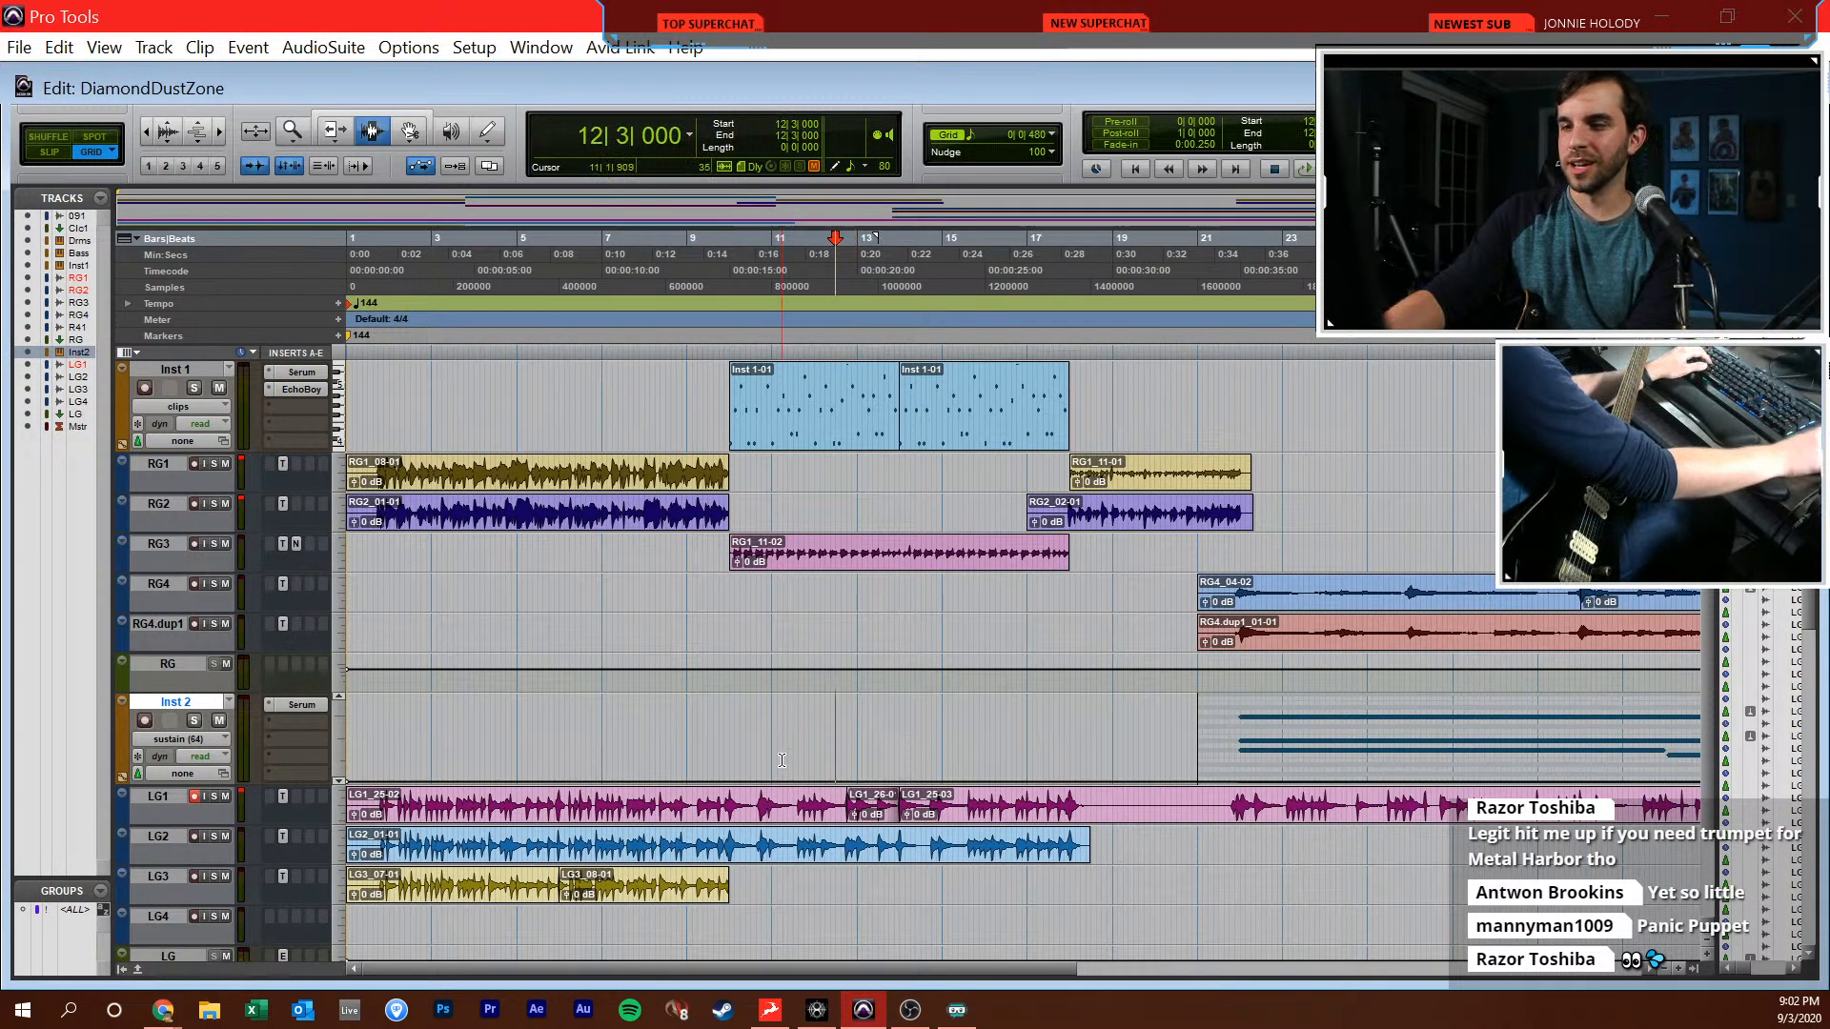
key(Return)
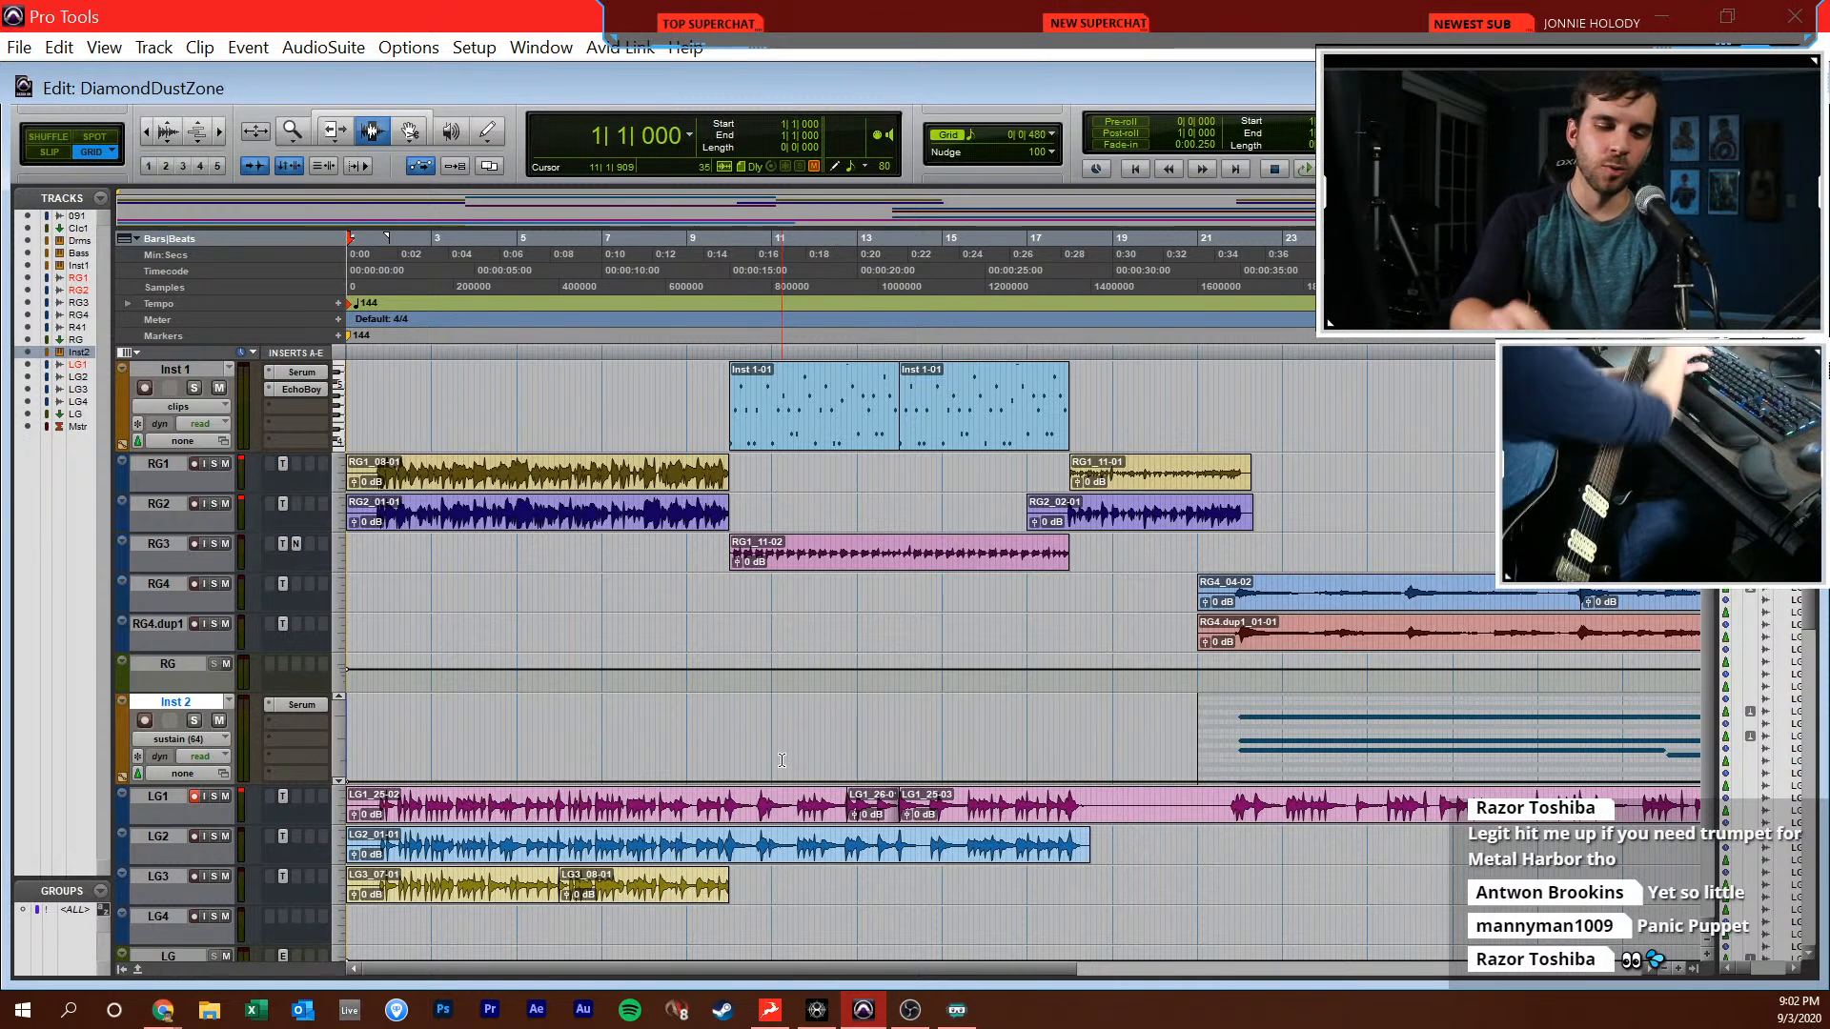
click(836, 592)
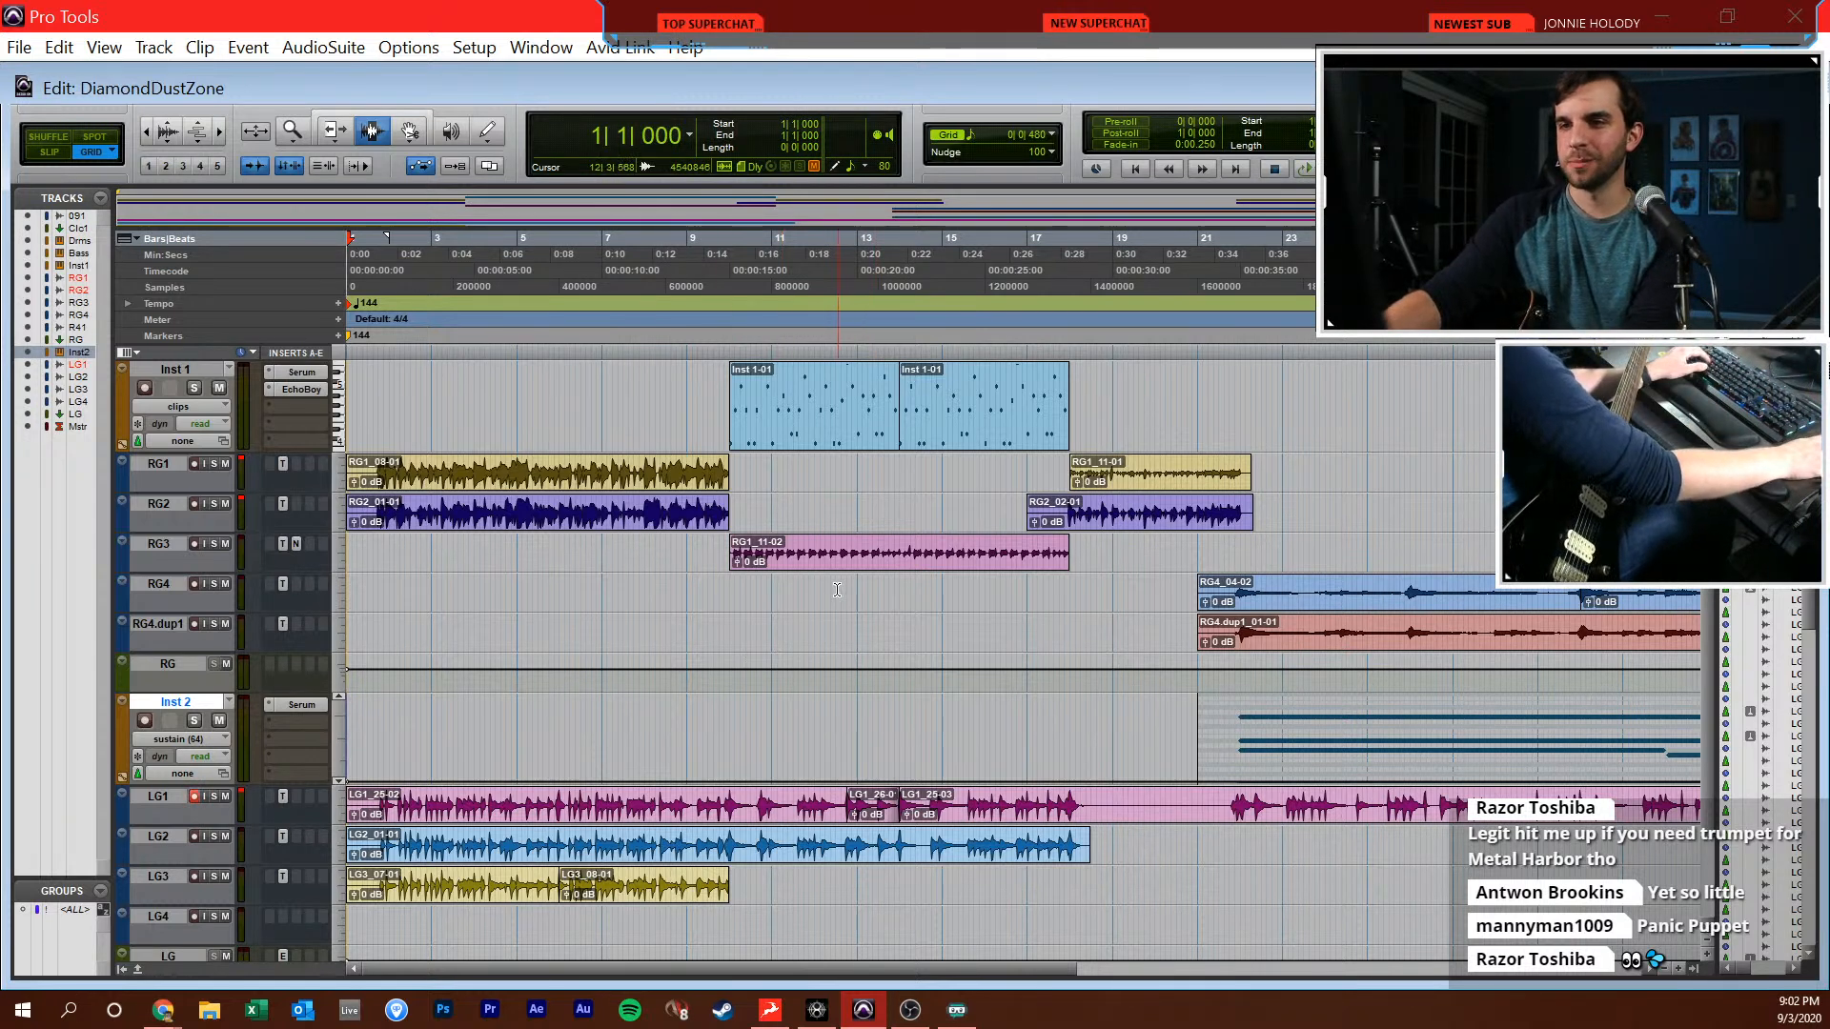
key(KP_Add)
key(KP_Add)
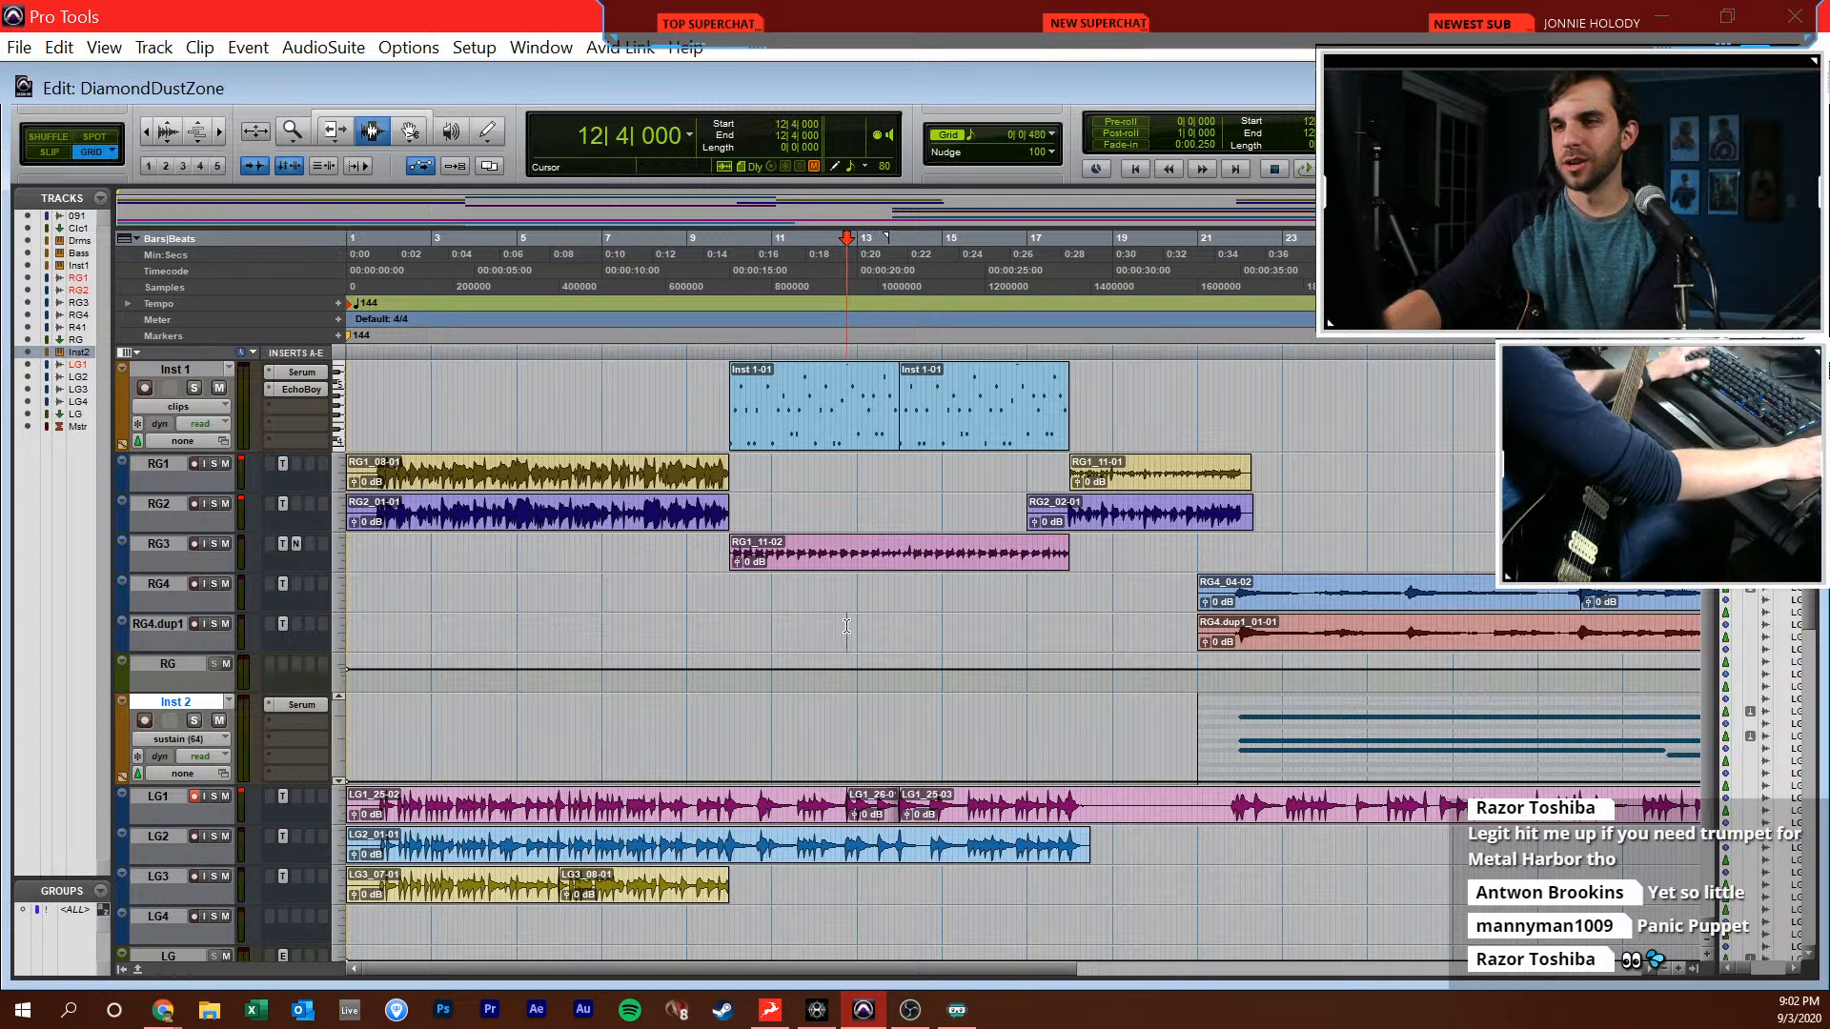
key(KP_Add)
key(KP_Add)
key(KP_Add)
key(KP_Add)
key(KP_Add)
key(KP_Add)
key(KP_Add)
key(KP_Add)
key(KP_Add)
key(KP_Add)
key(KP_Add)
key(KP_Add)
key(KP_Add)
key(KP_Add)
key(KP_Add)
key(KP_Add)
key(KP_Add)
key(KP_Add)
key(KP_Add)
key(KP_Add)
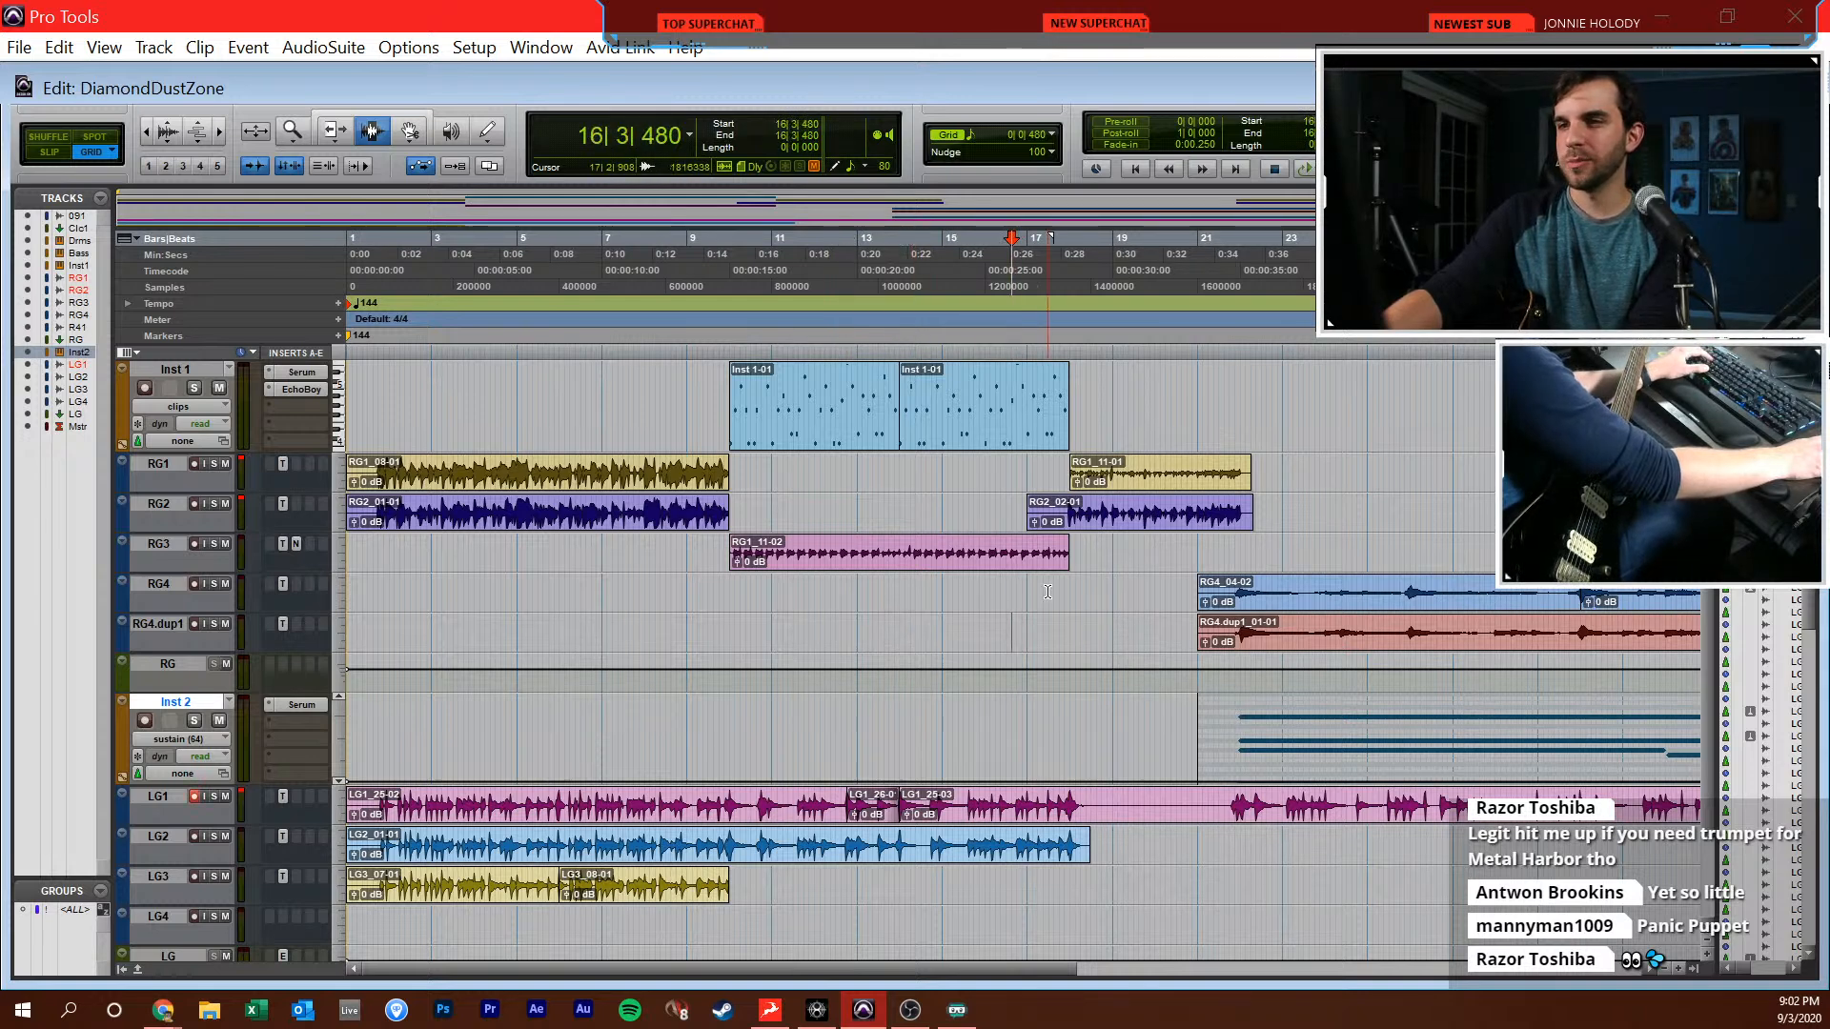
Play the song from around bar 30, set the LG bus to -1.7 dB and Inst 2 to -21.4 dB, and check LG's EchoBoy delay
scroll(1063, 629, down, 1)
scroll(1063, 628, right, 2)
click(829, 611)
key(space)
key(t)
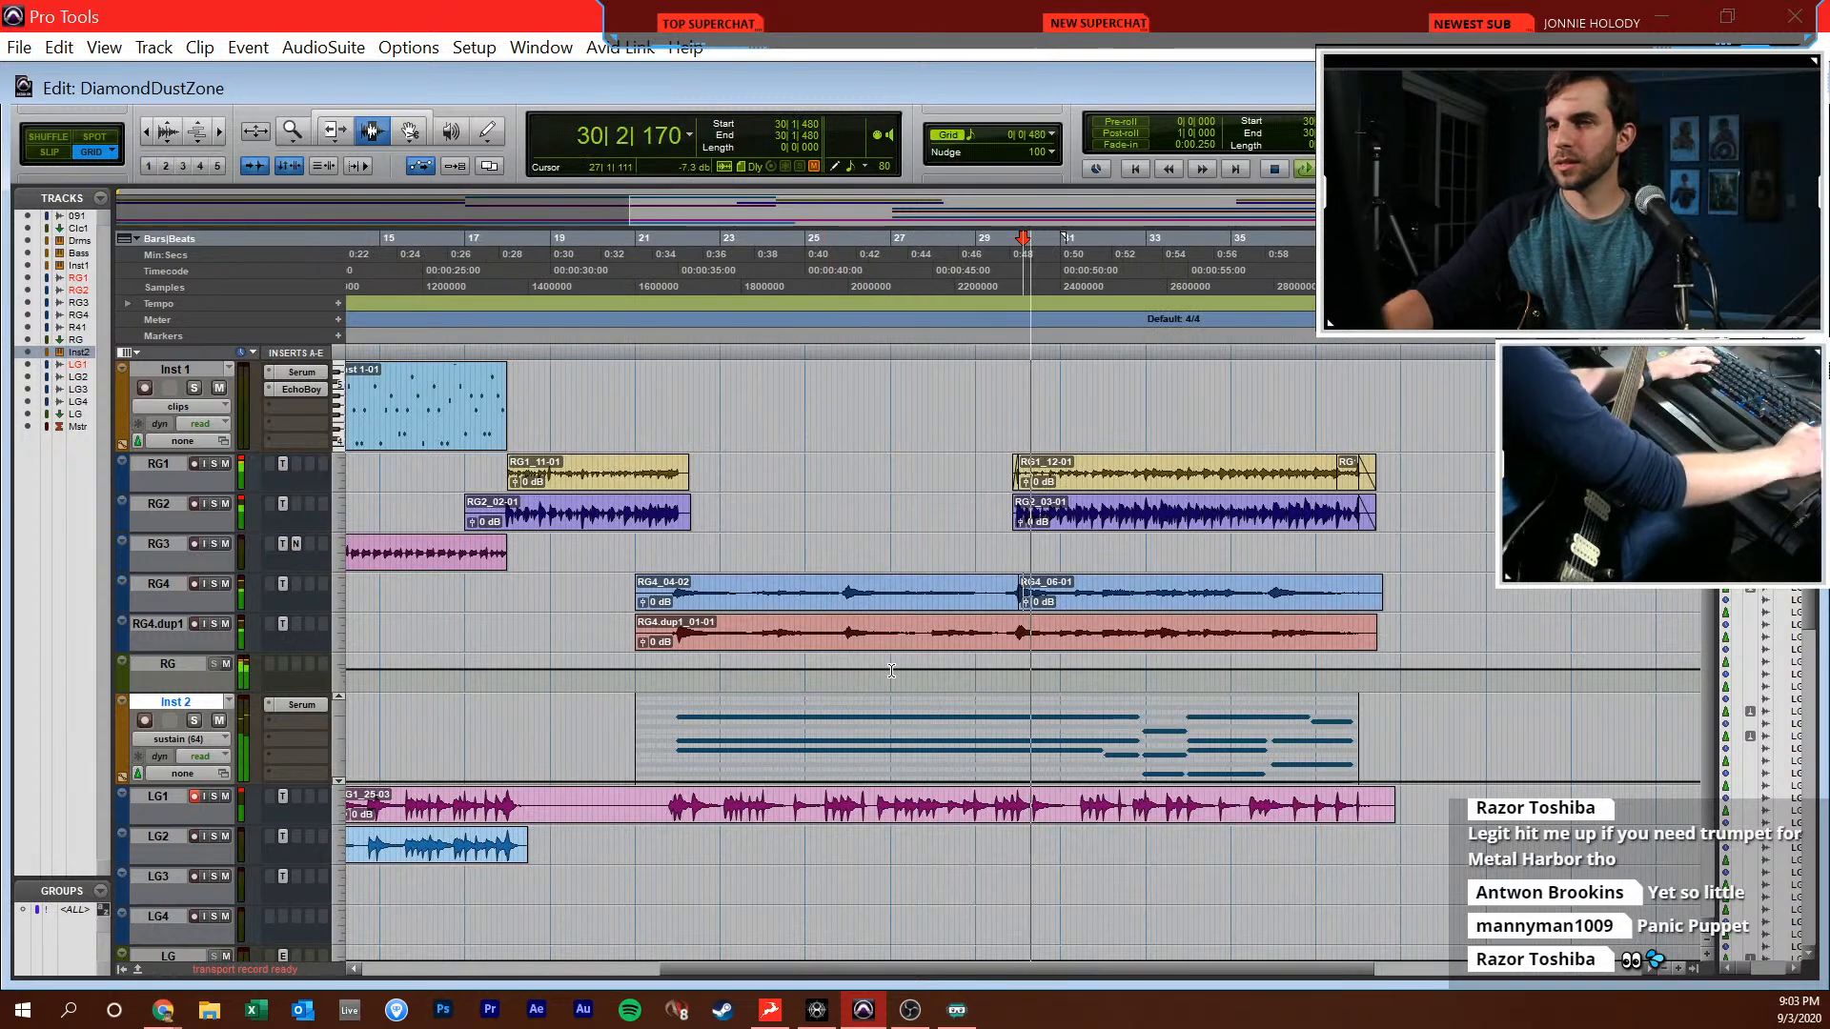
key(t)
key(r)
key(r)
key(r)
key(ctrl+equal)
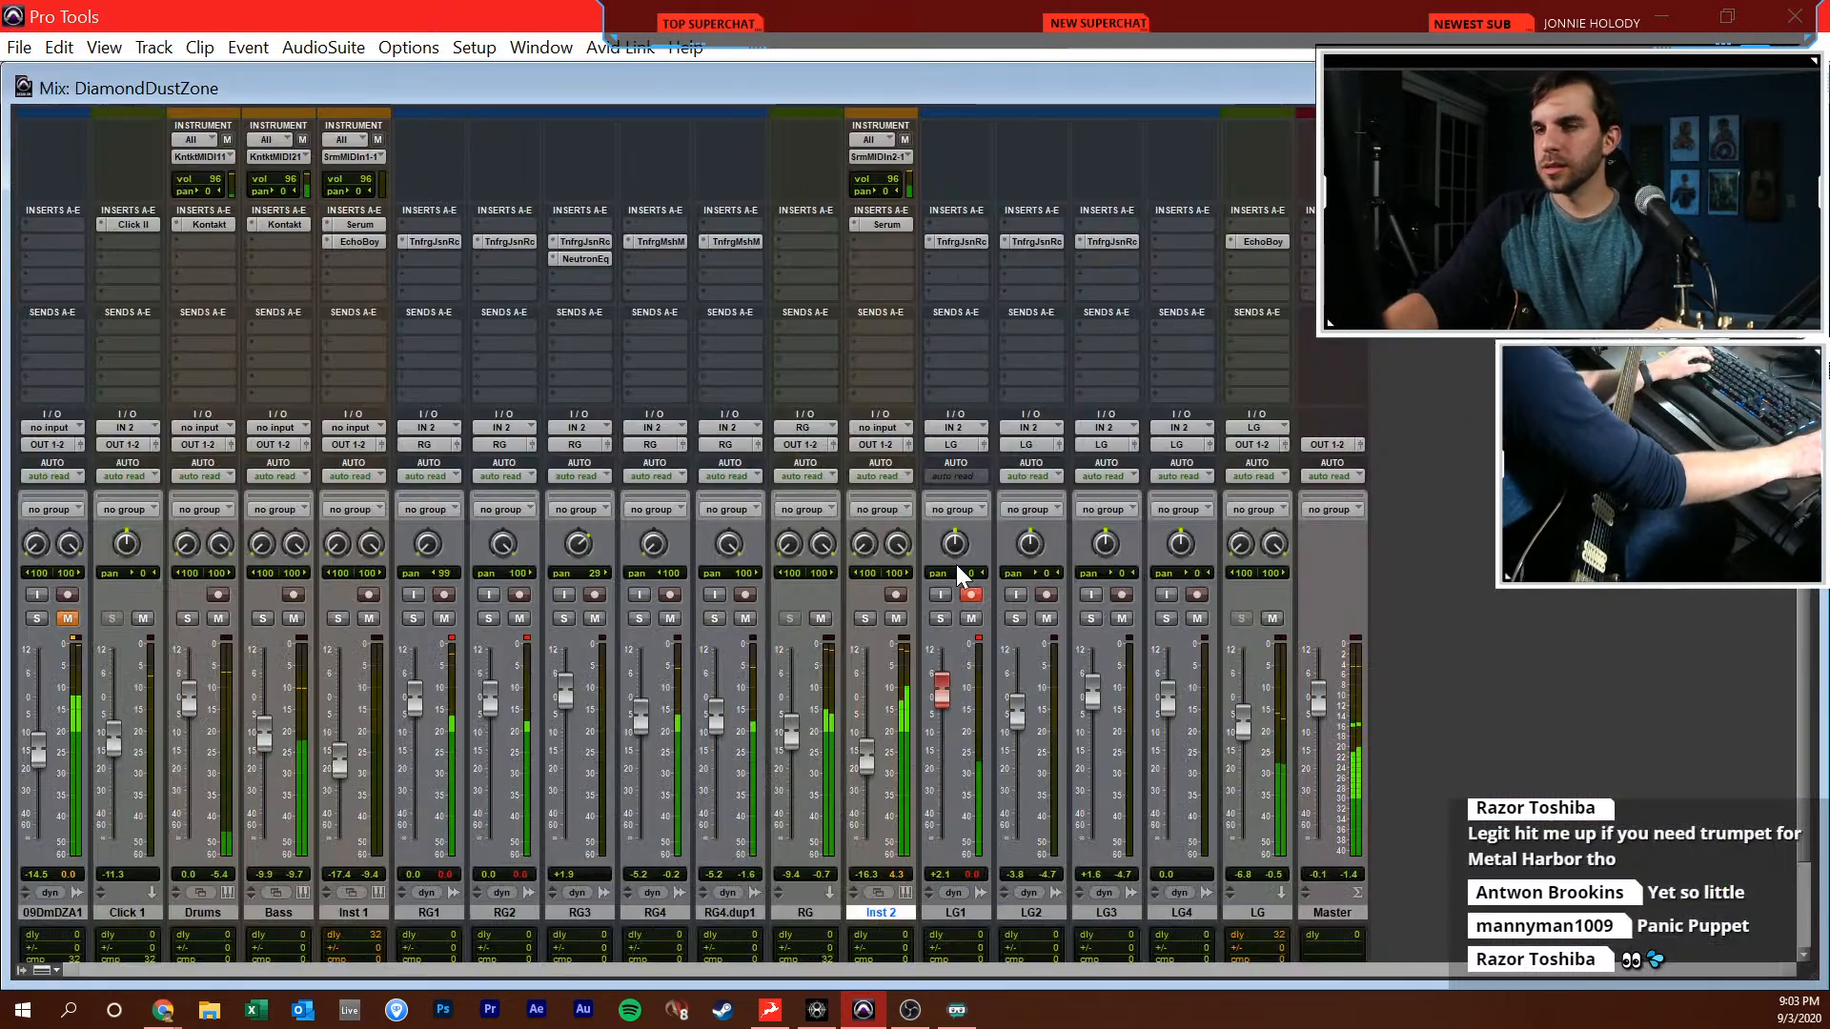
drag(1246, 724, 1245, 694)
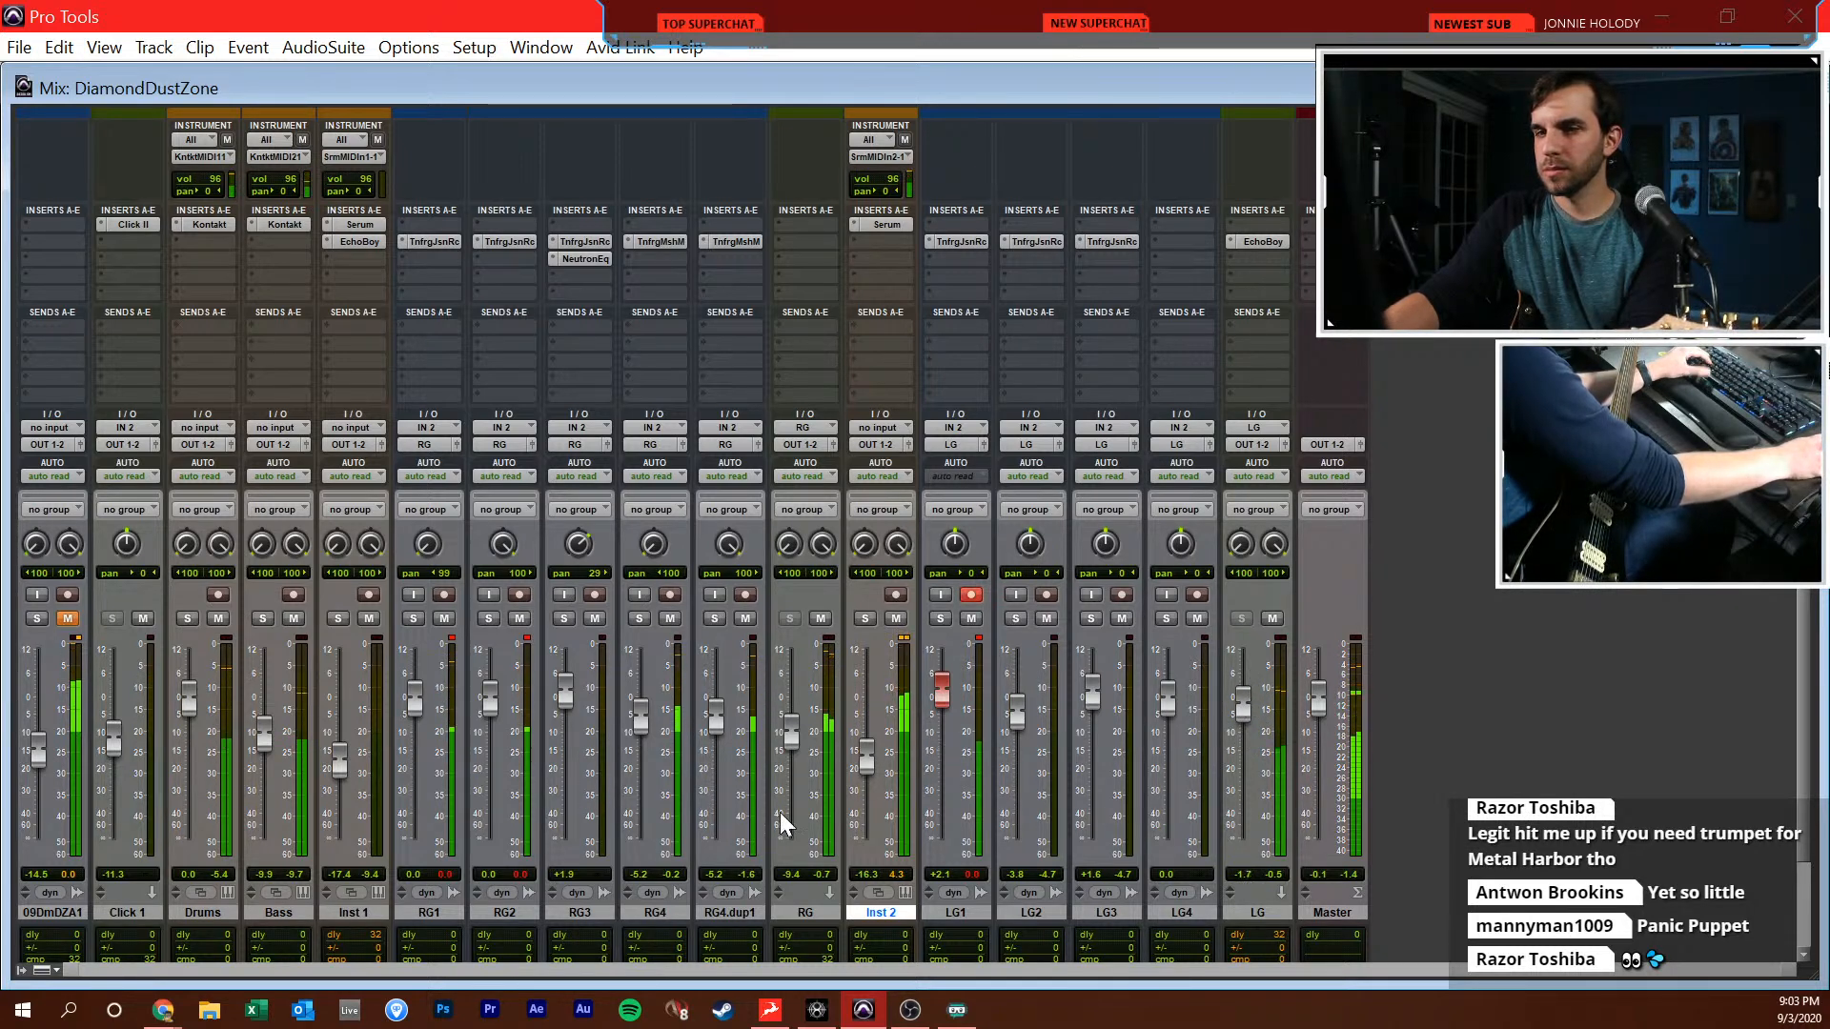
drag(862, 759, 864, 776)
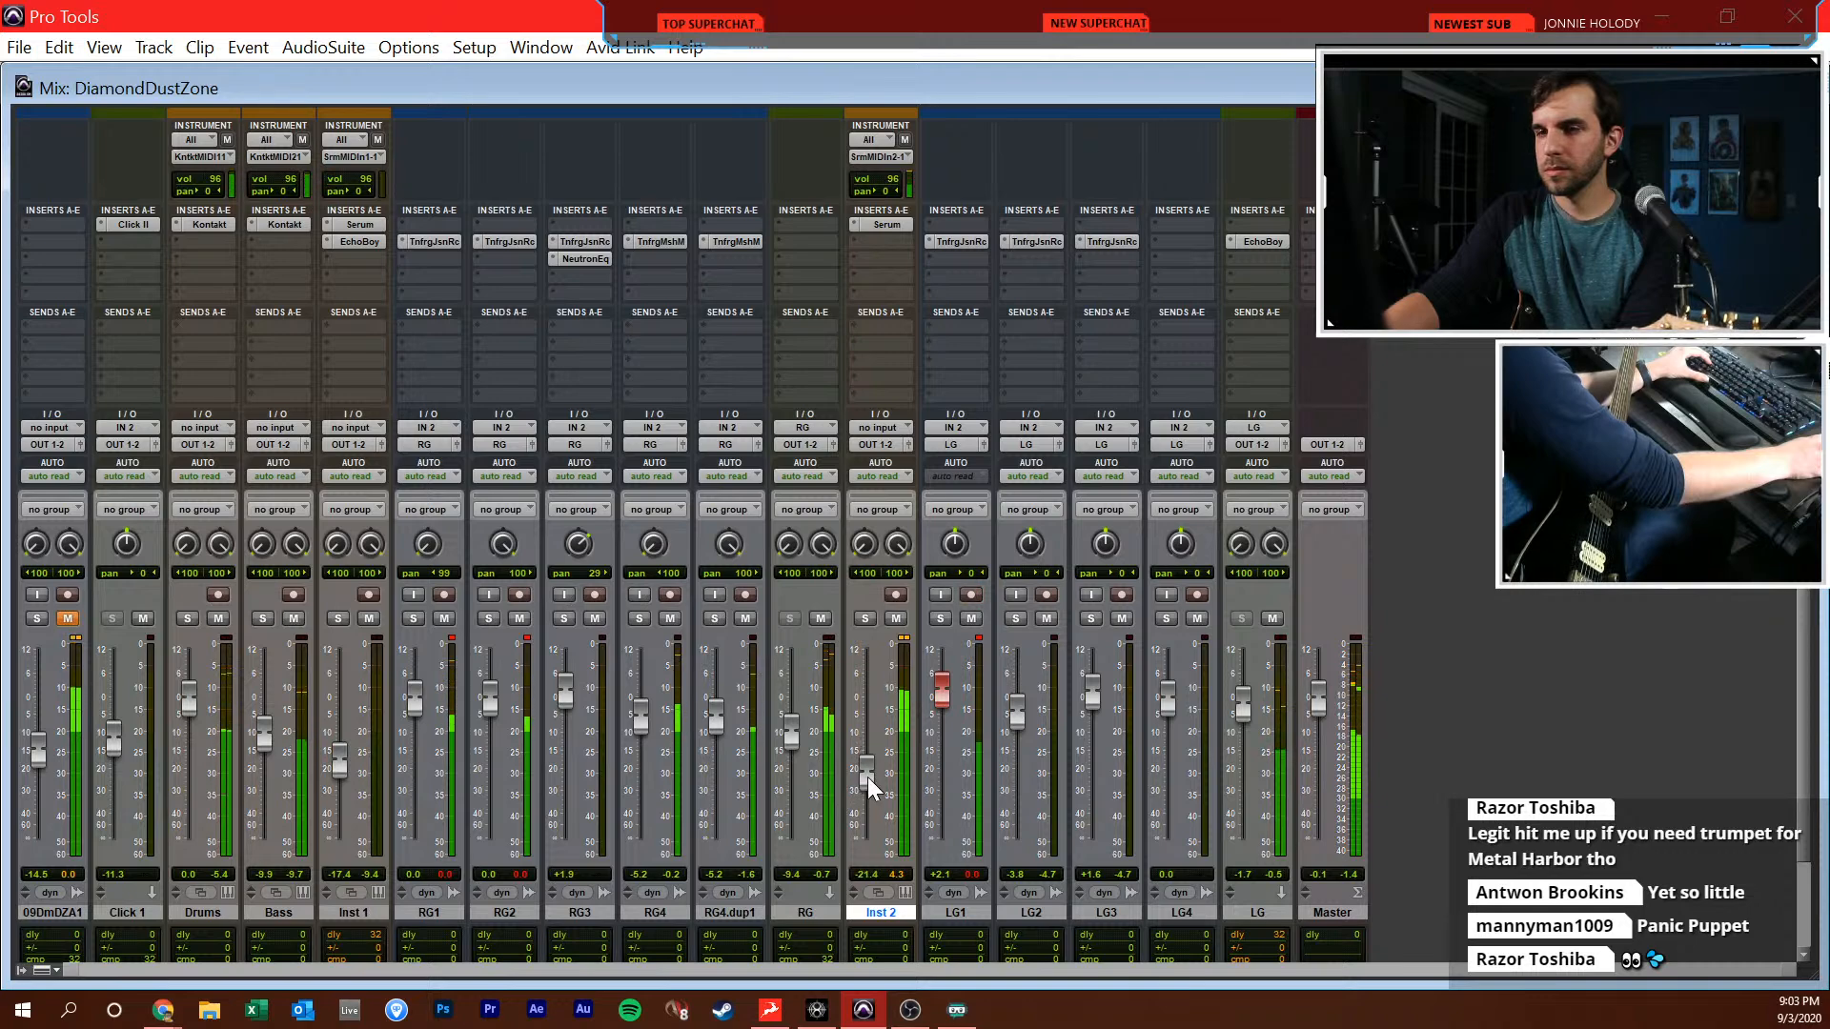
click(1273, 243)
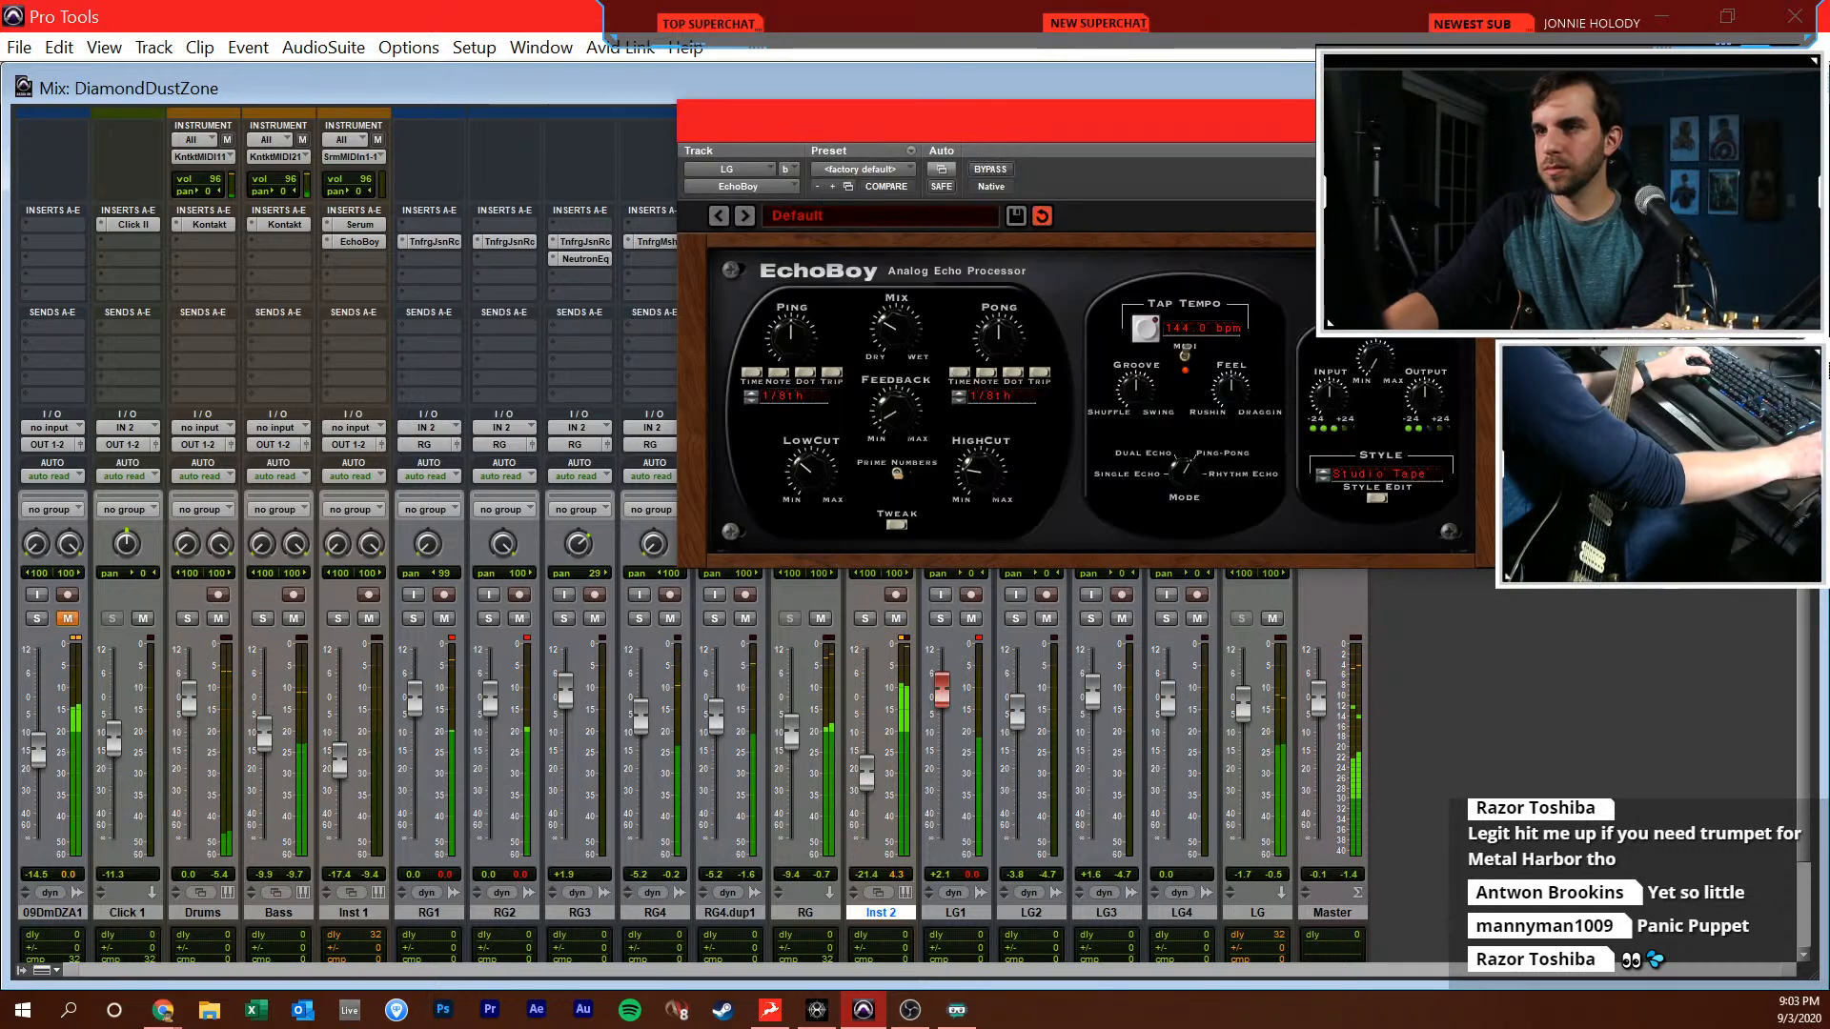
key(ctrl+equal)
click(1484, 122)
Locate where the recorded parts end near bar 38, and audition the 09DDZA1 reference from bar 37 beat 4 onwards
scroll(1430, 534, up, 3)
key(space)
click(1429, 544)
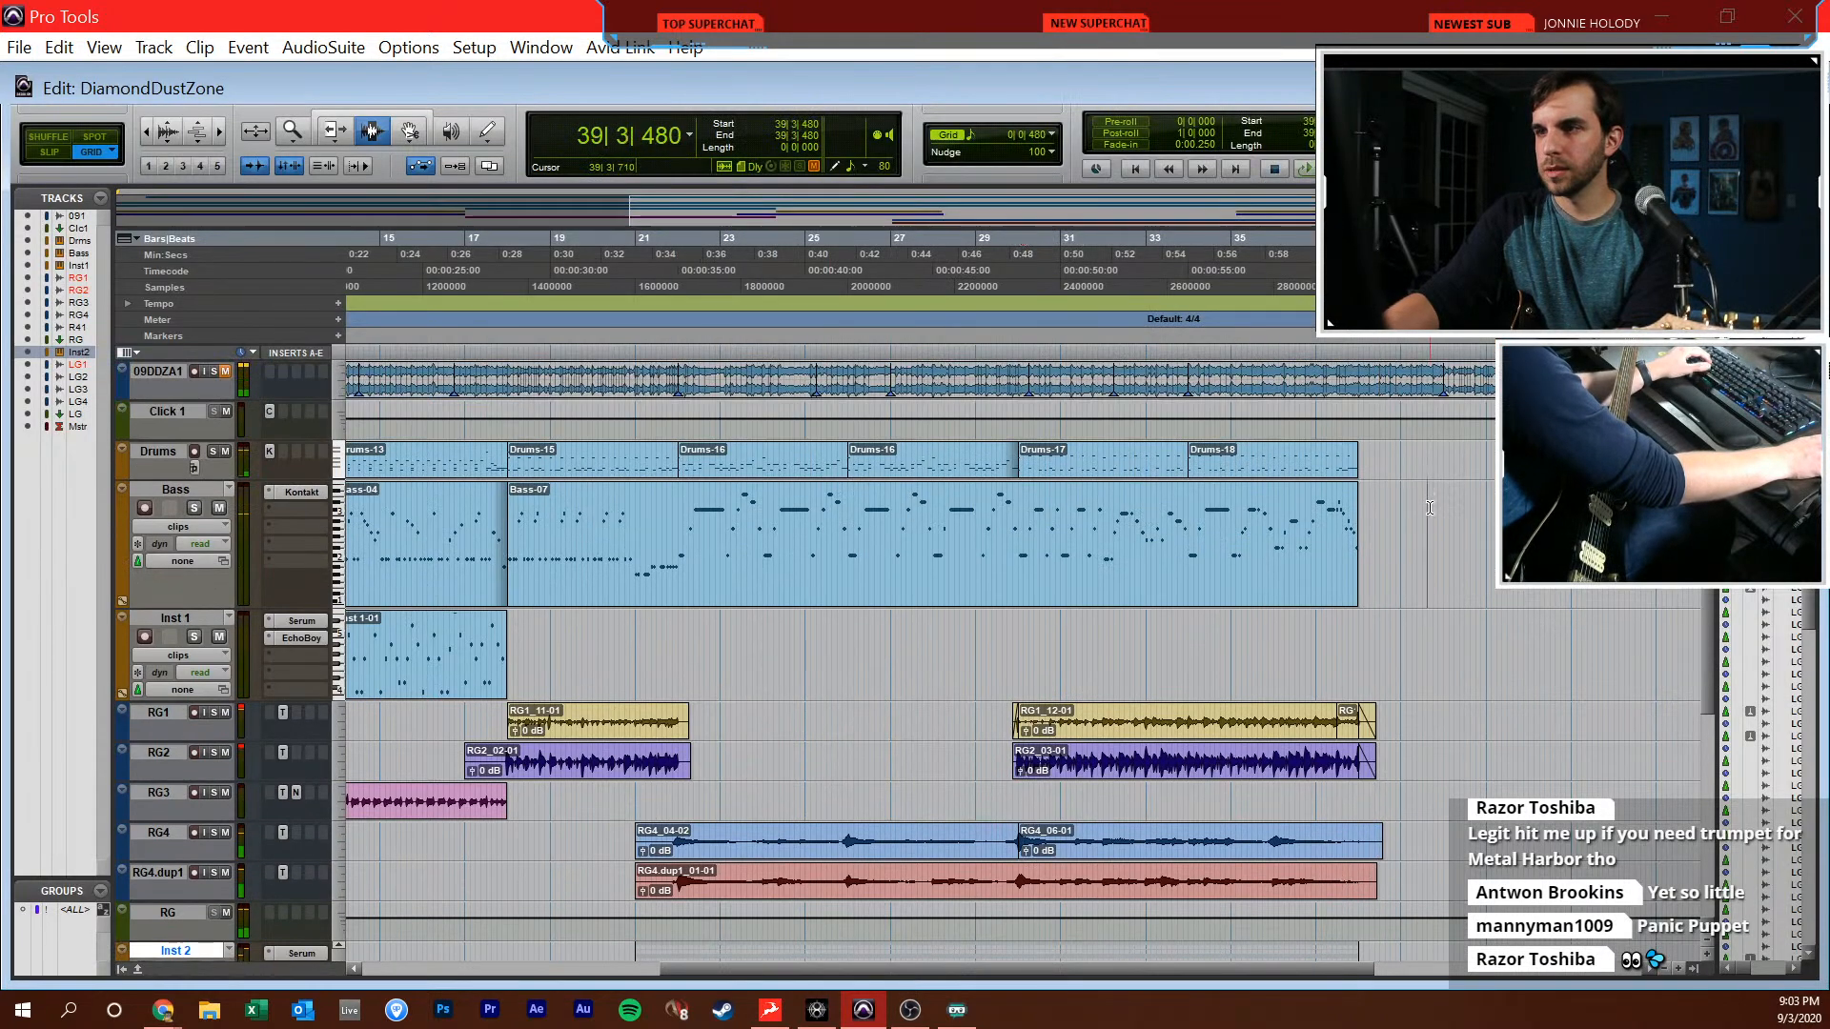
click(1384, 418)
click(1363, 429)
key(t)
key(t)
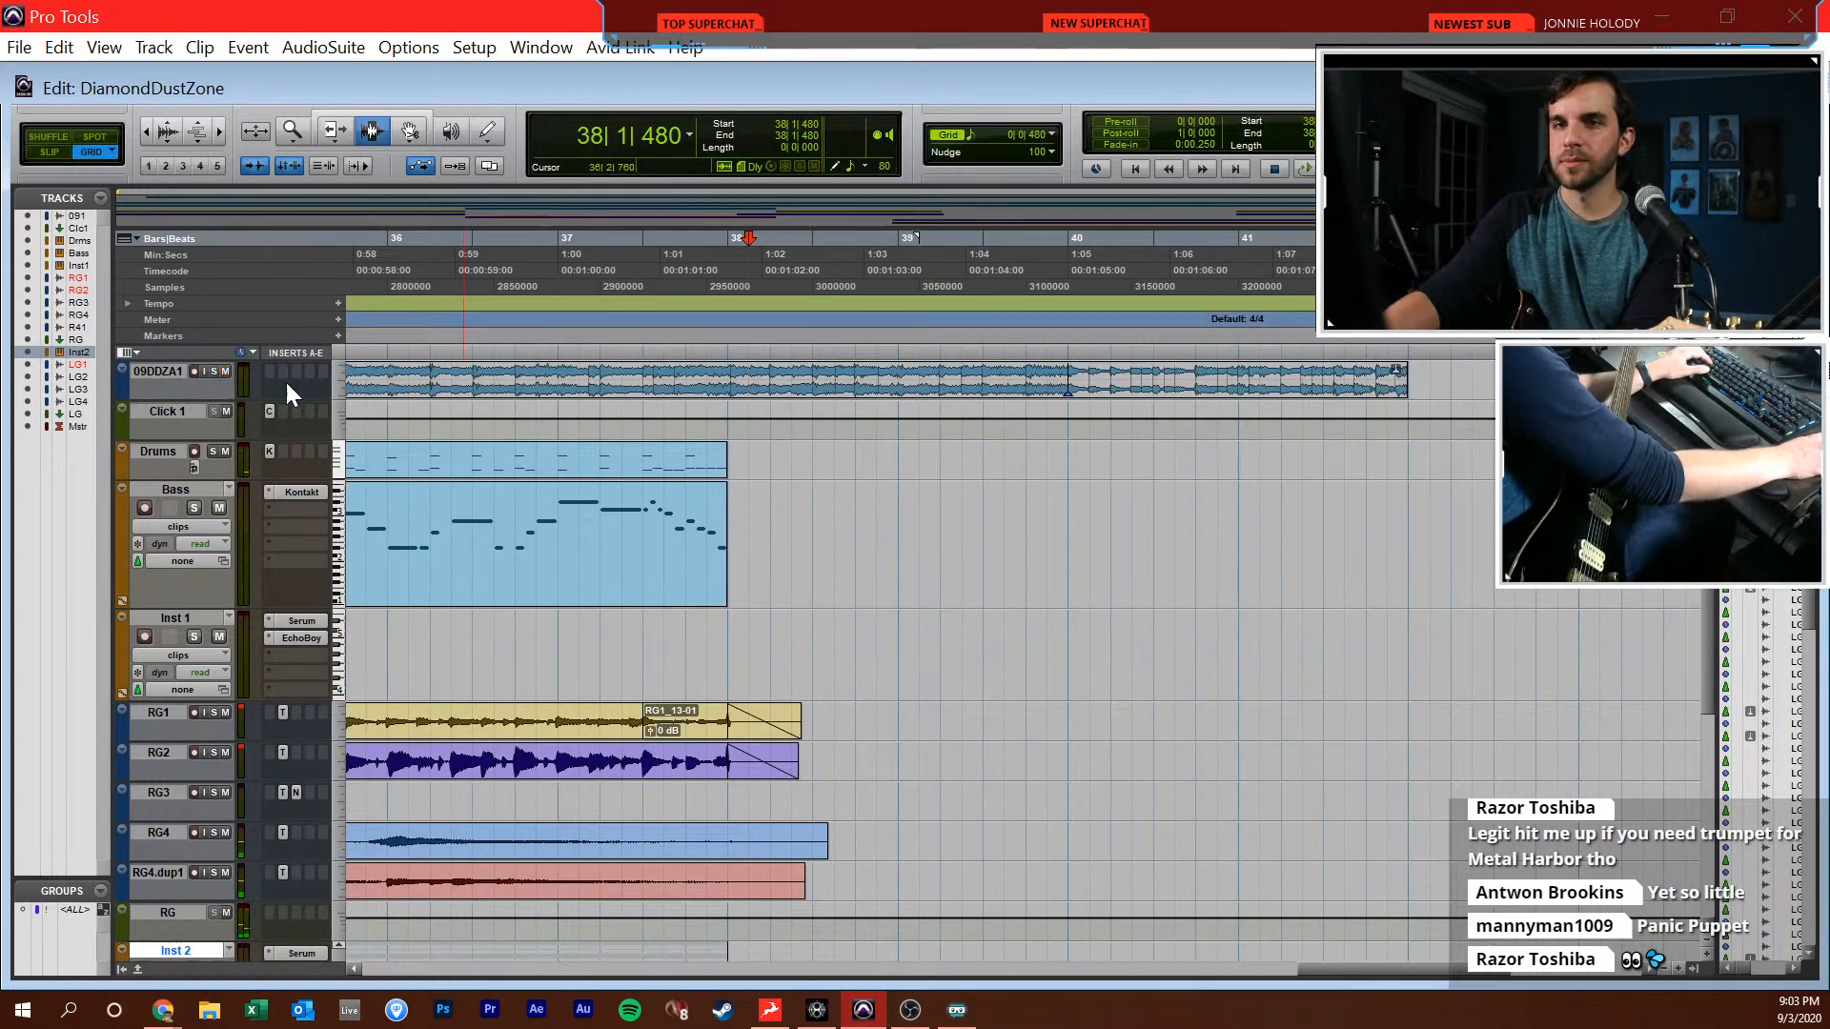
click(686, 378)
key(space)
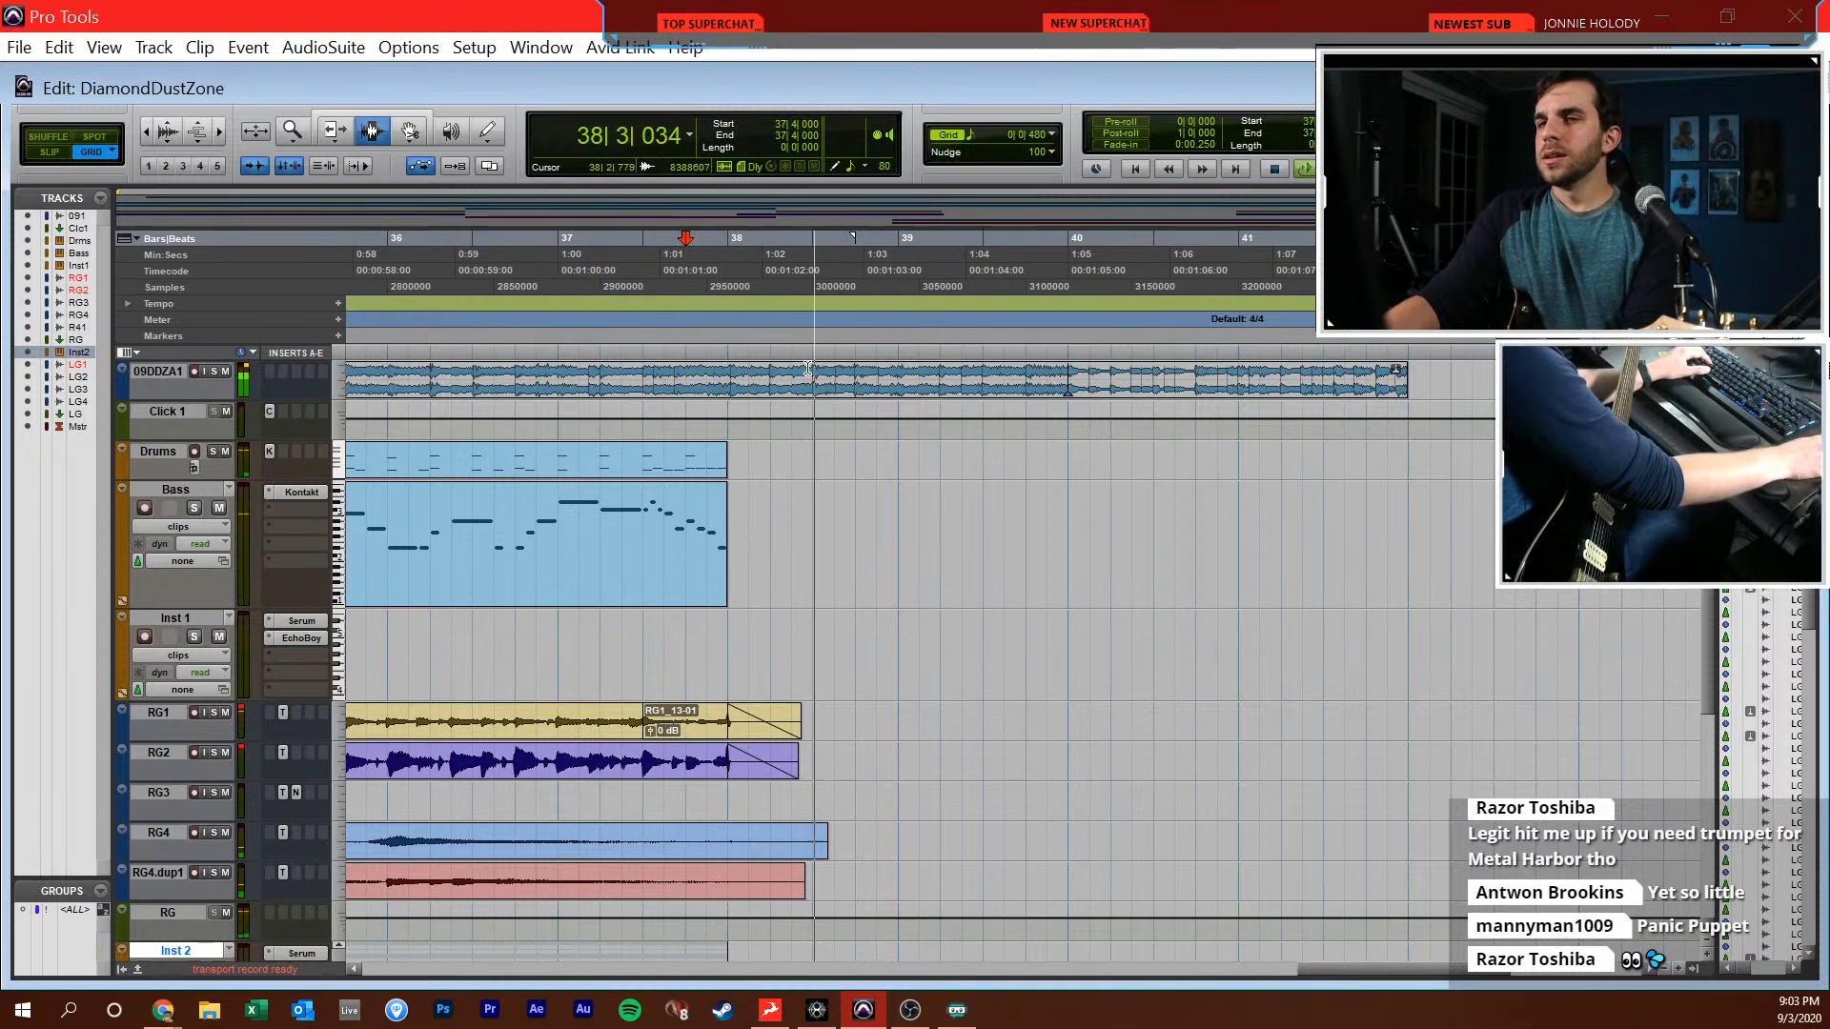
click(729, 375)
click(768, 477)
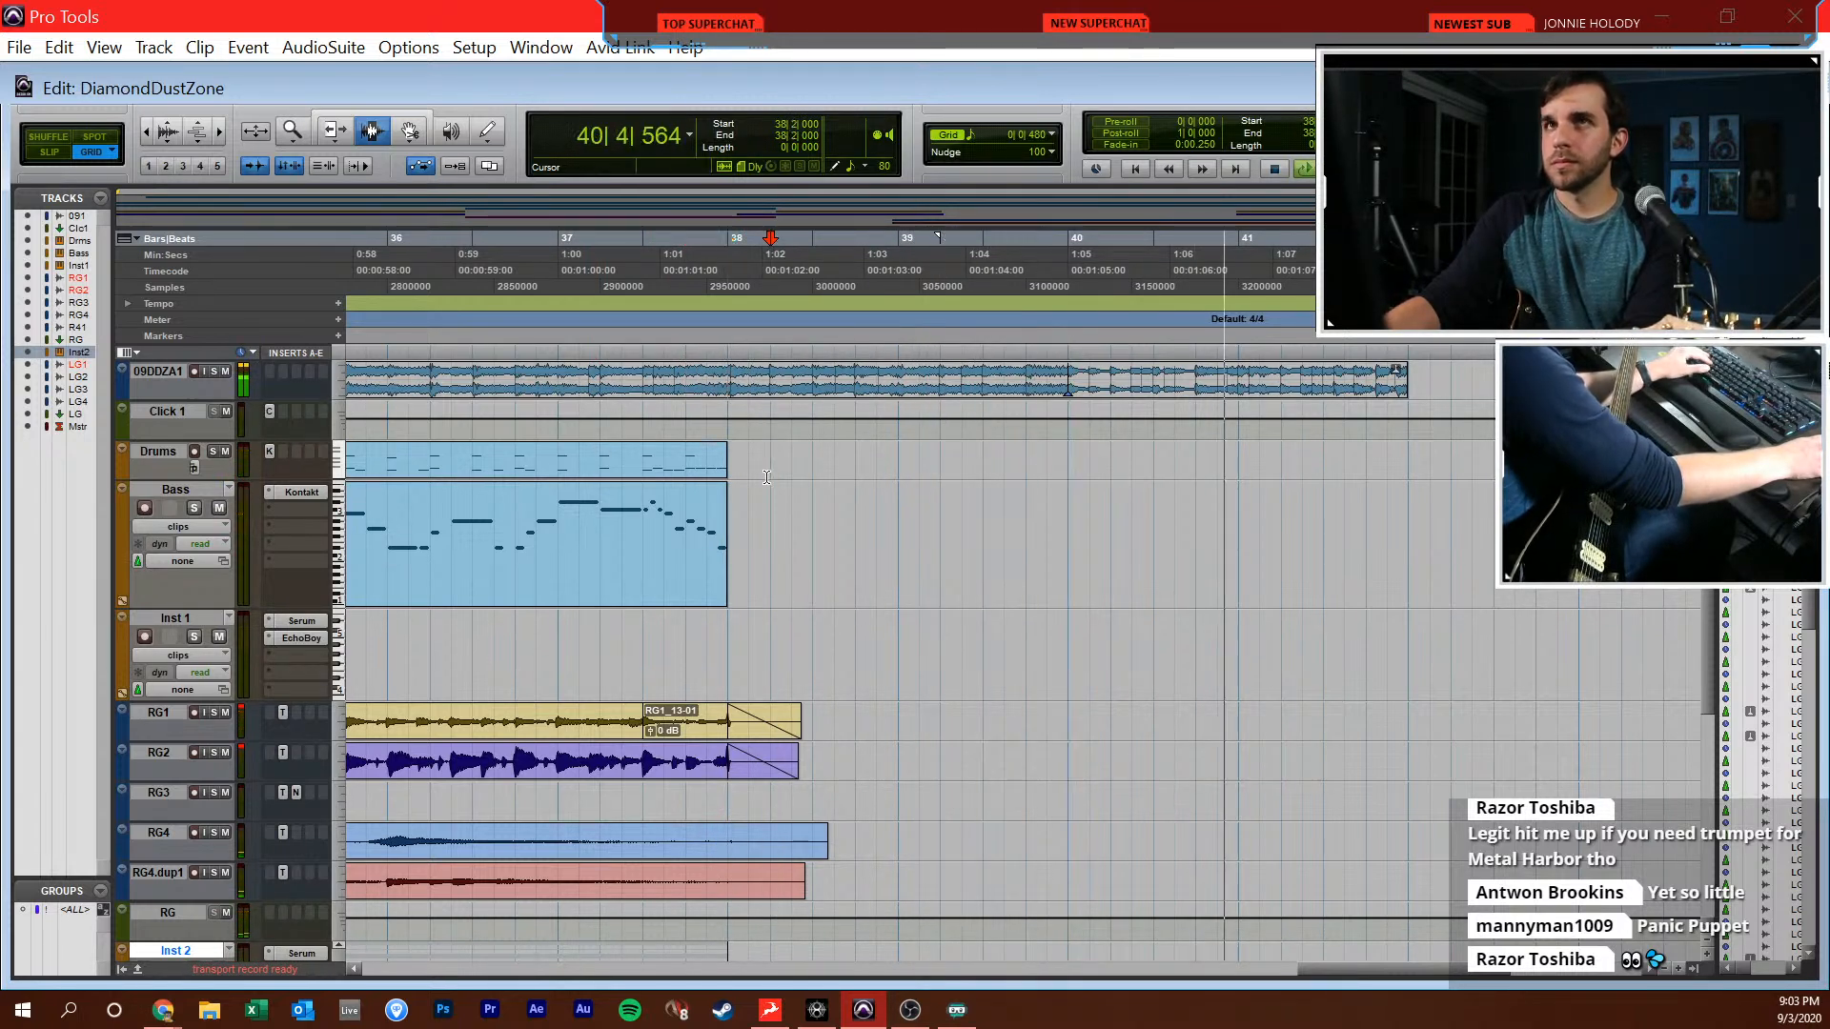
key(space)
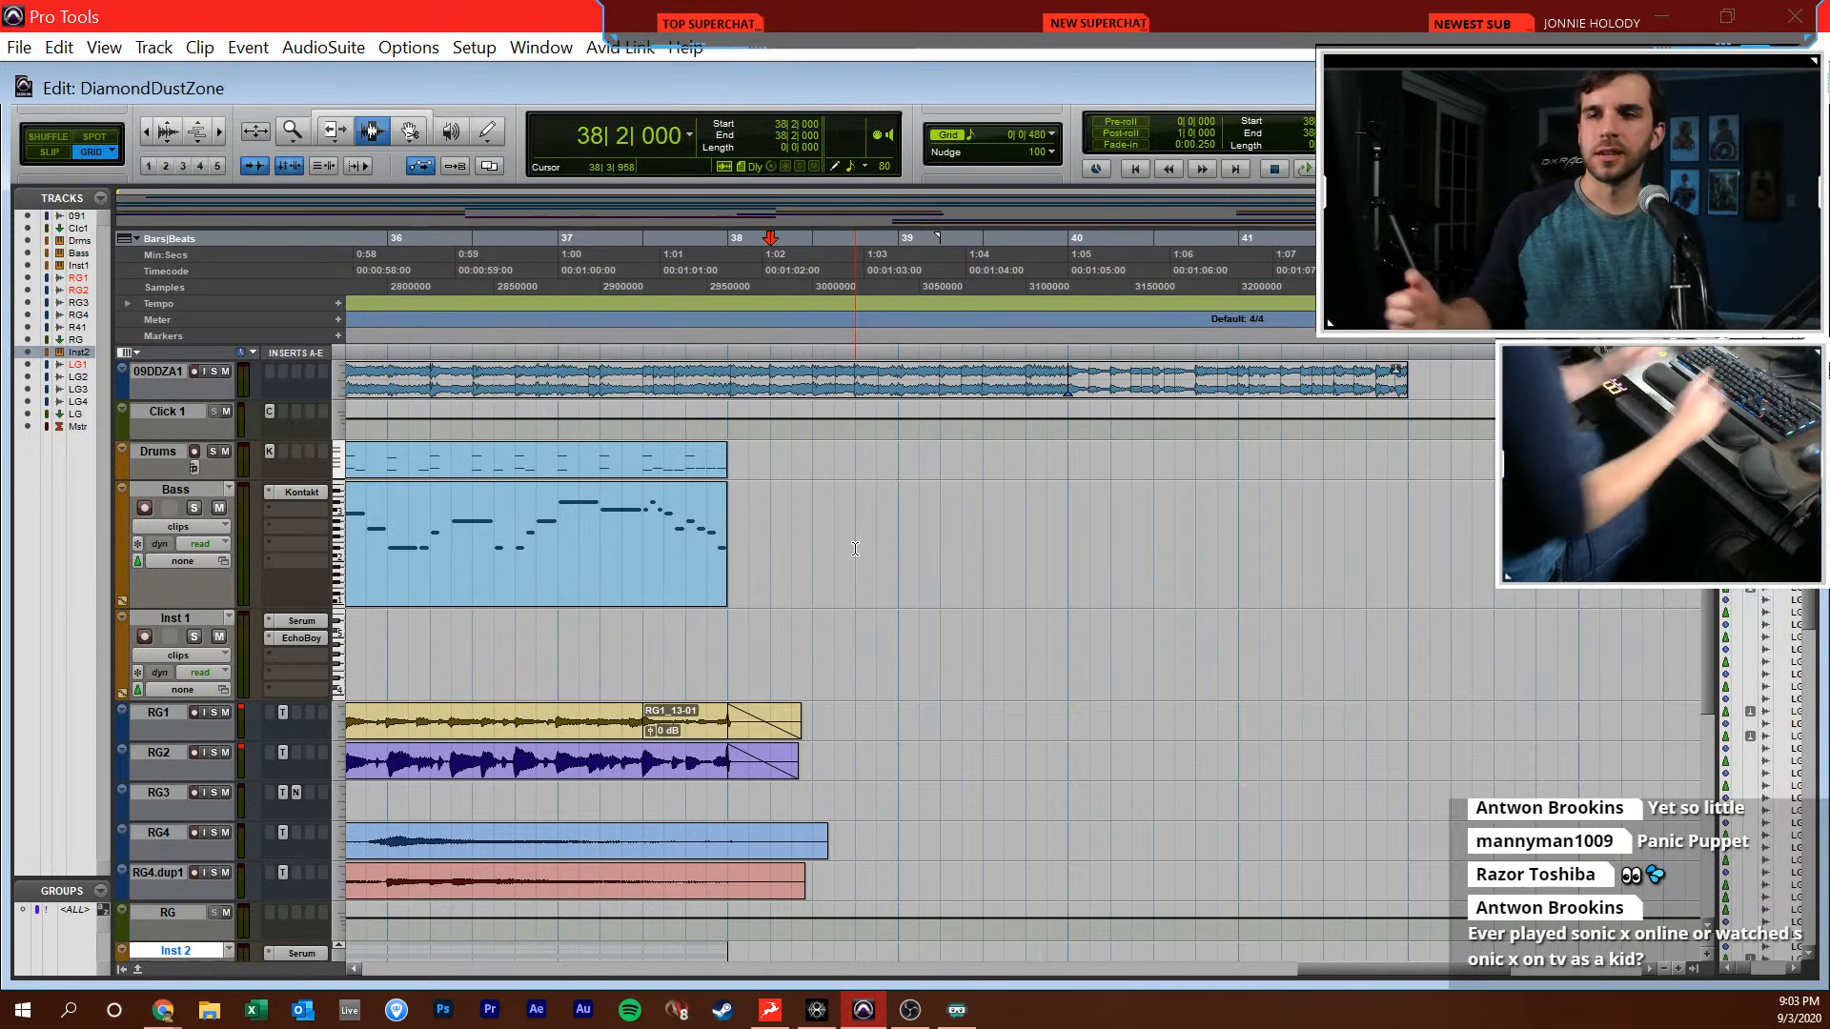
click(884, 523)
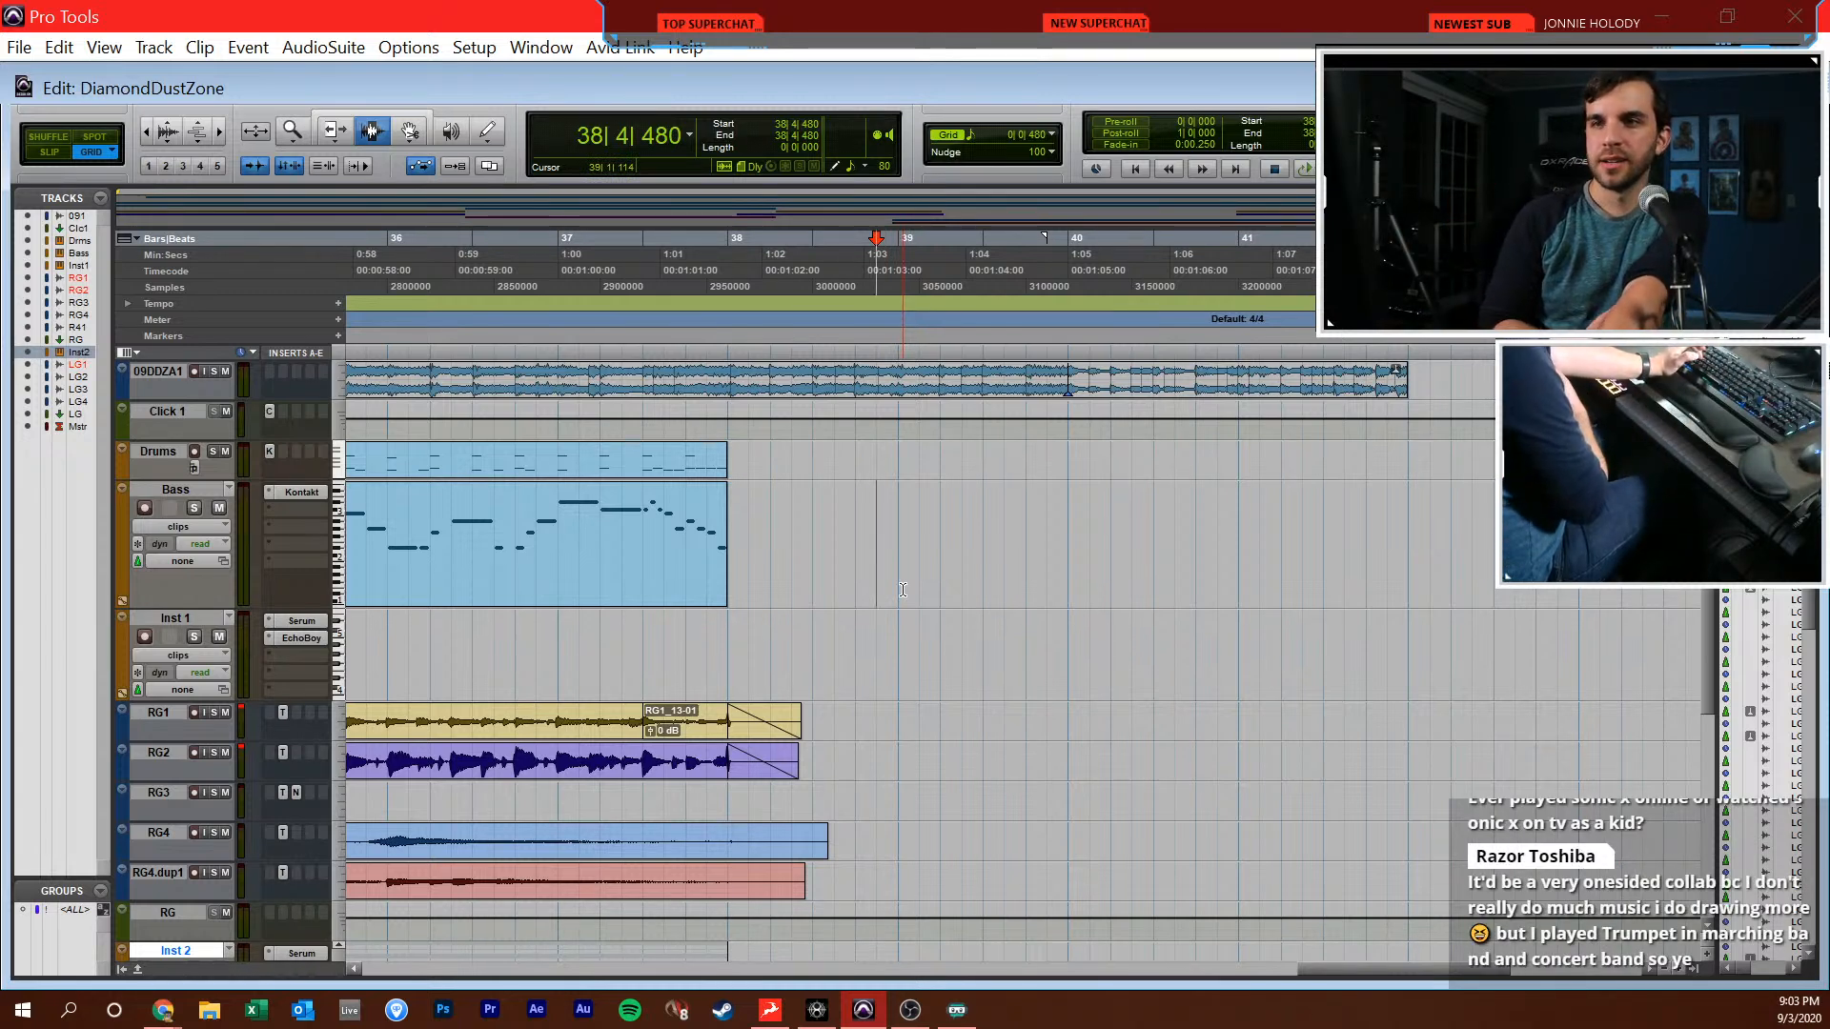
key(alt+Tab)
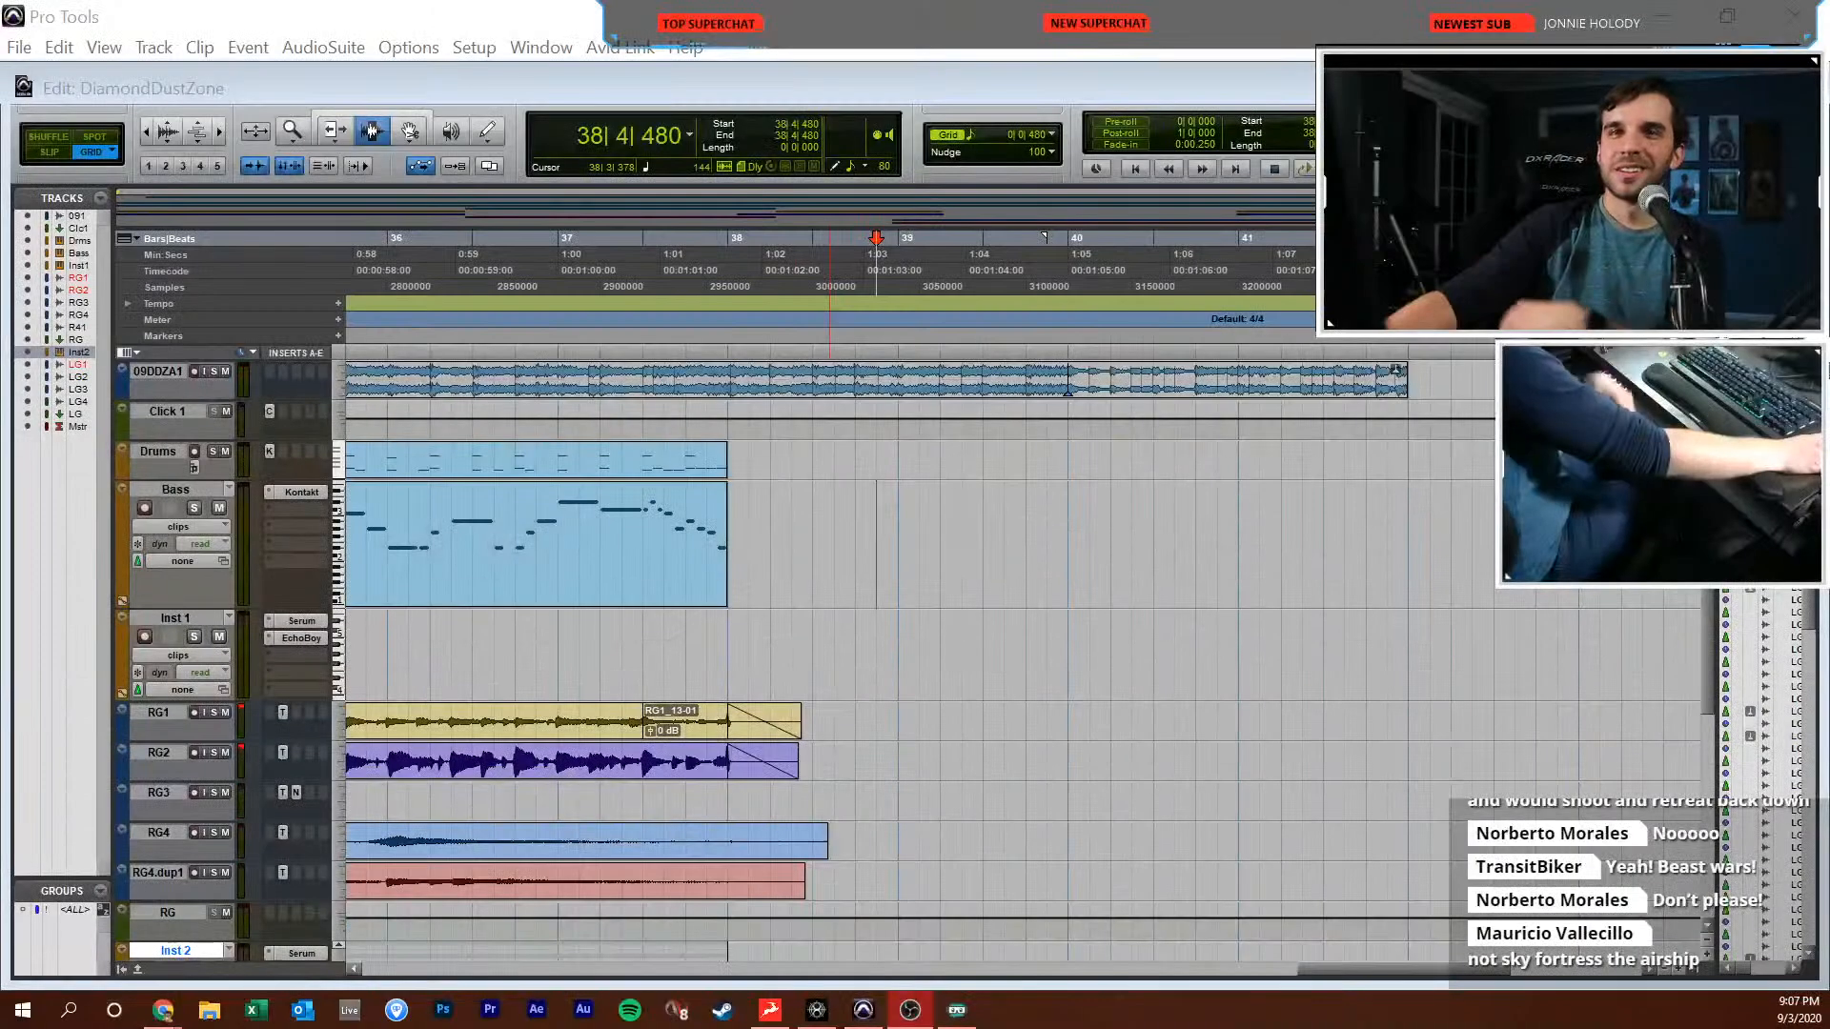
Listen to the transition from bar 37 into the unwritten section, jumping playback to points in bars 38 through 41
click(774, 587)
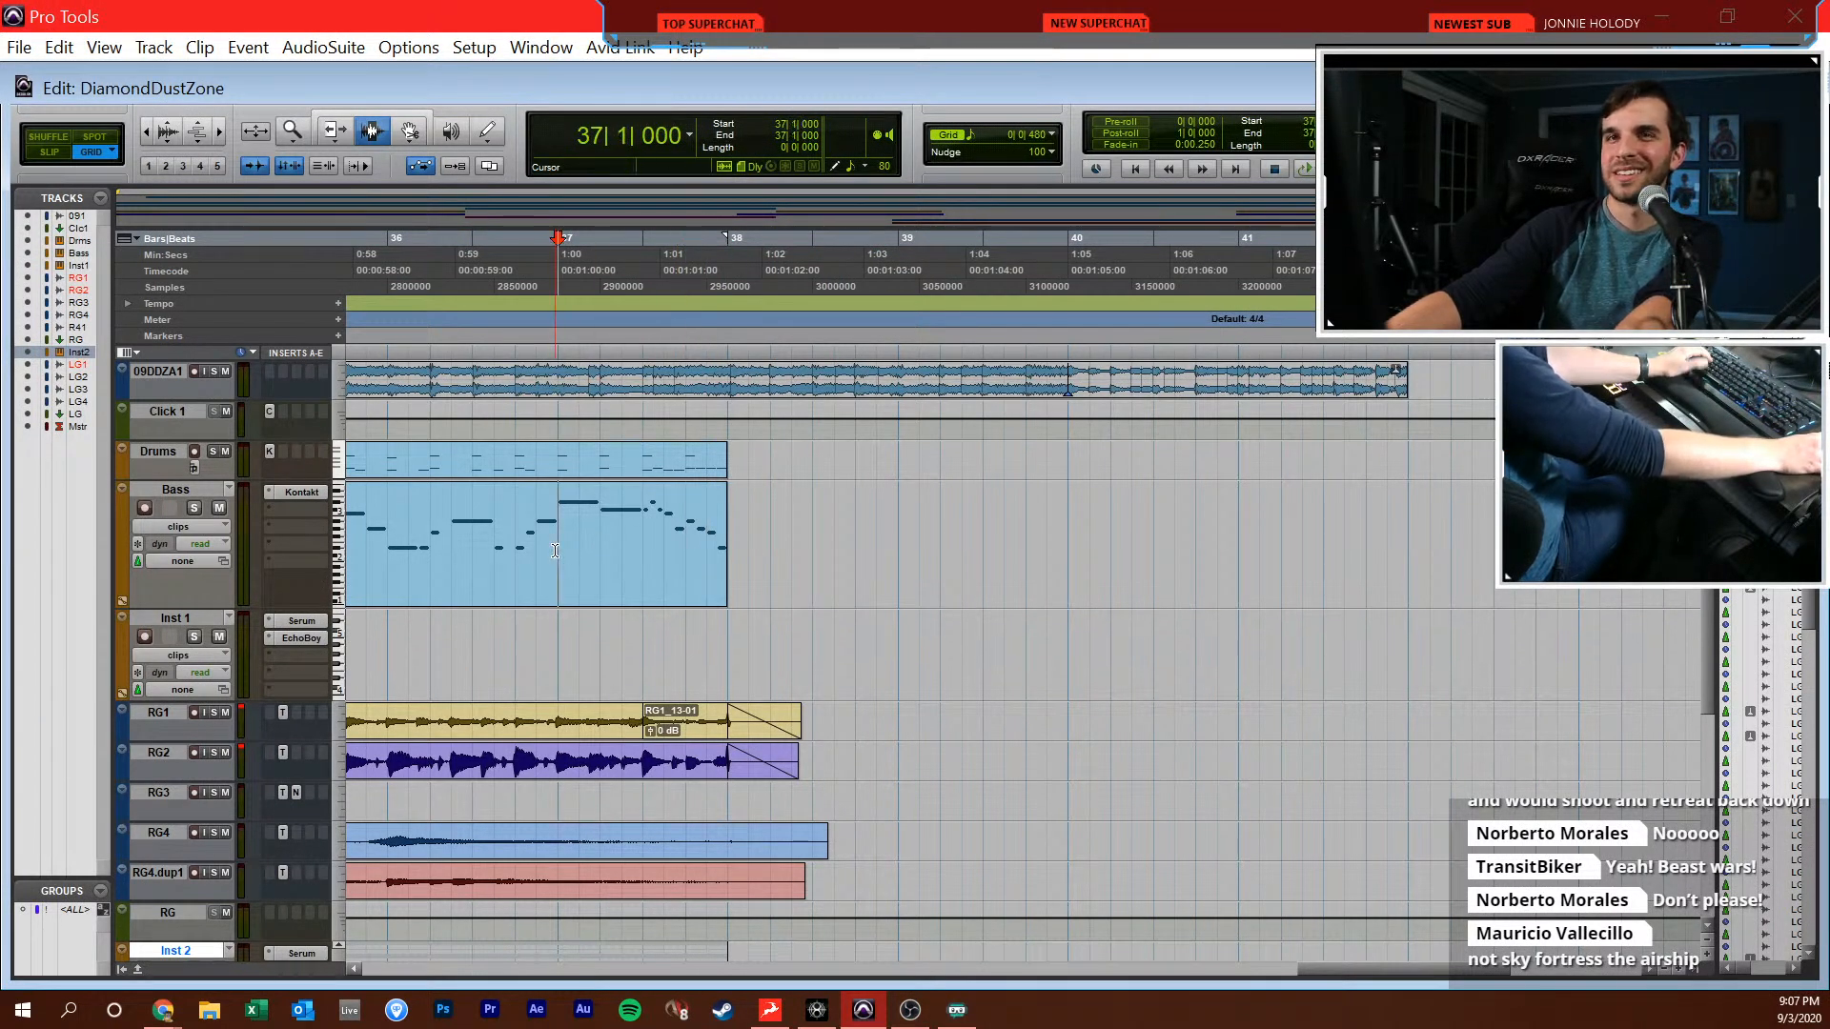
key(space)
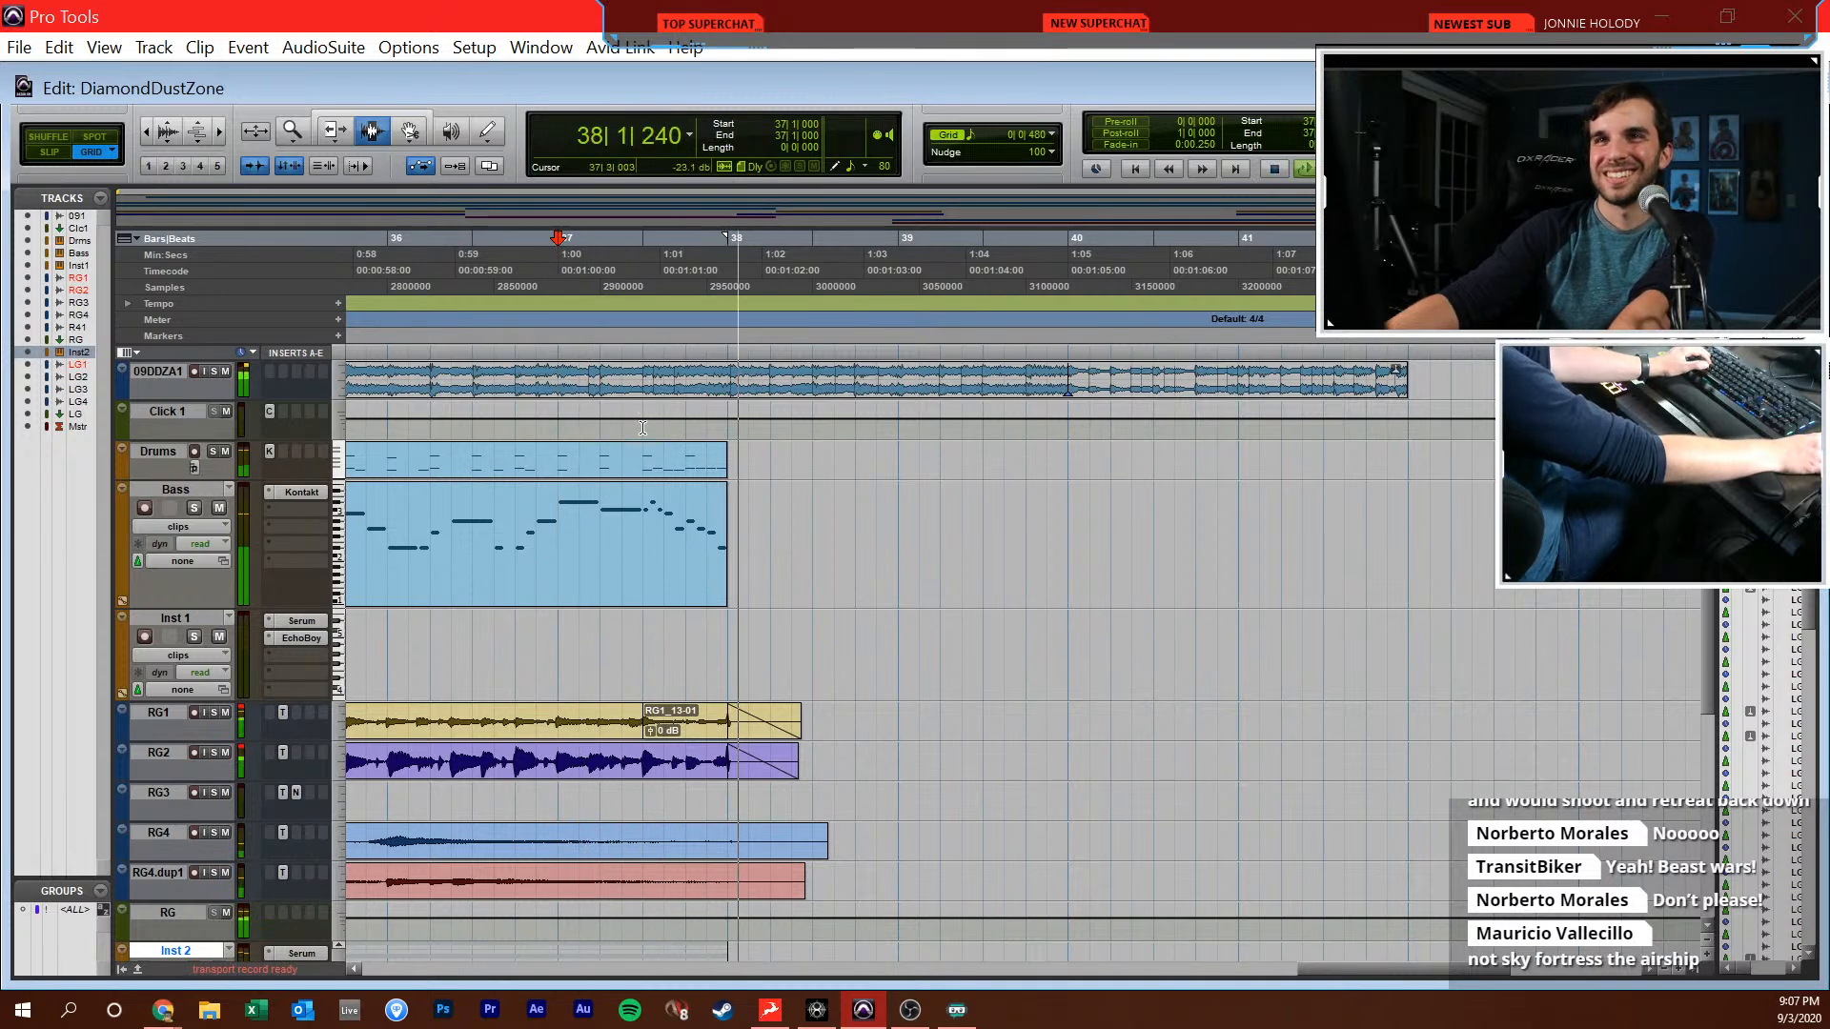
click(809, 497)
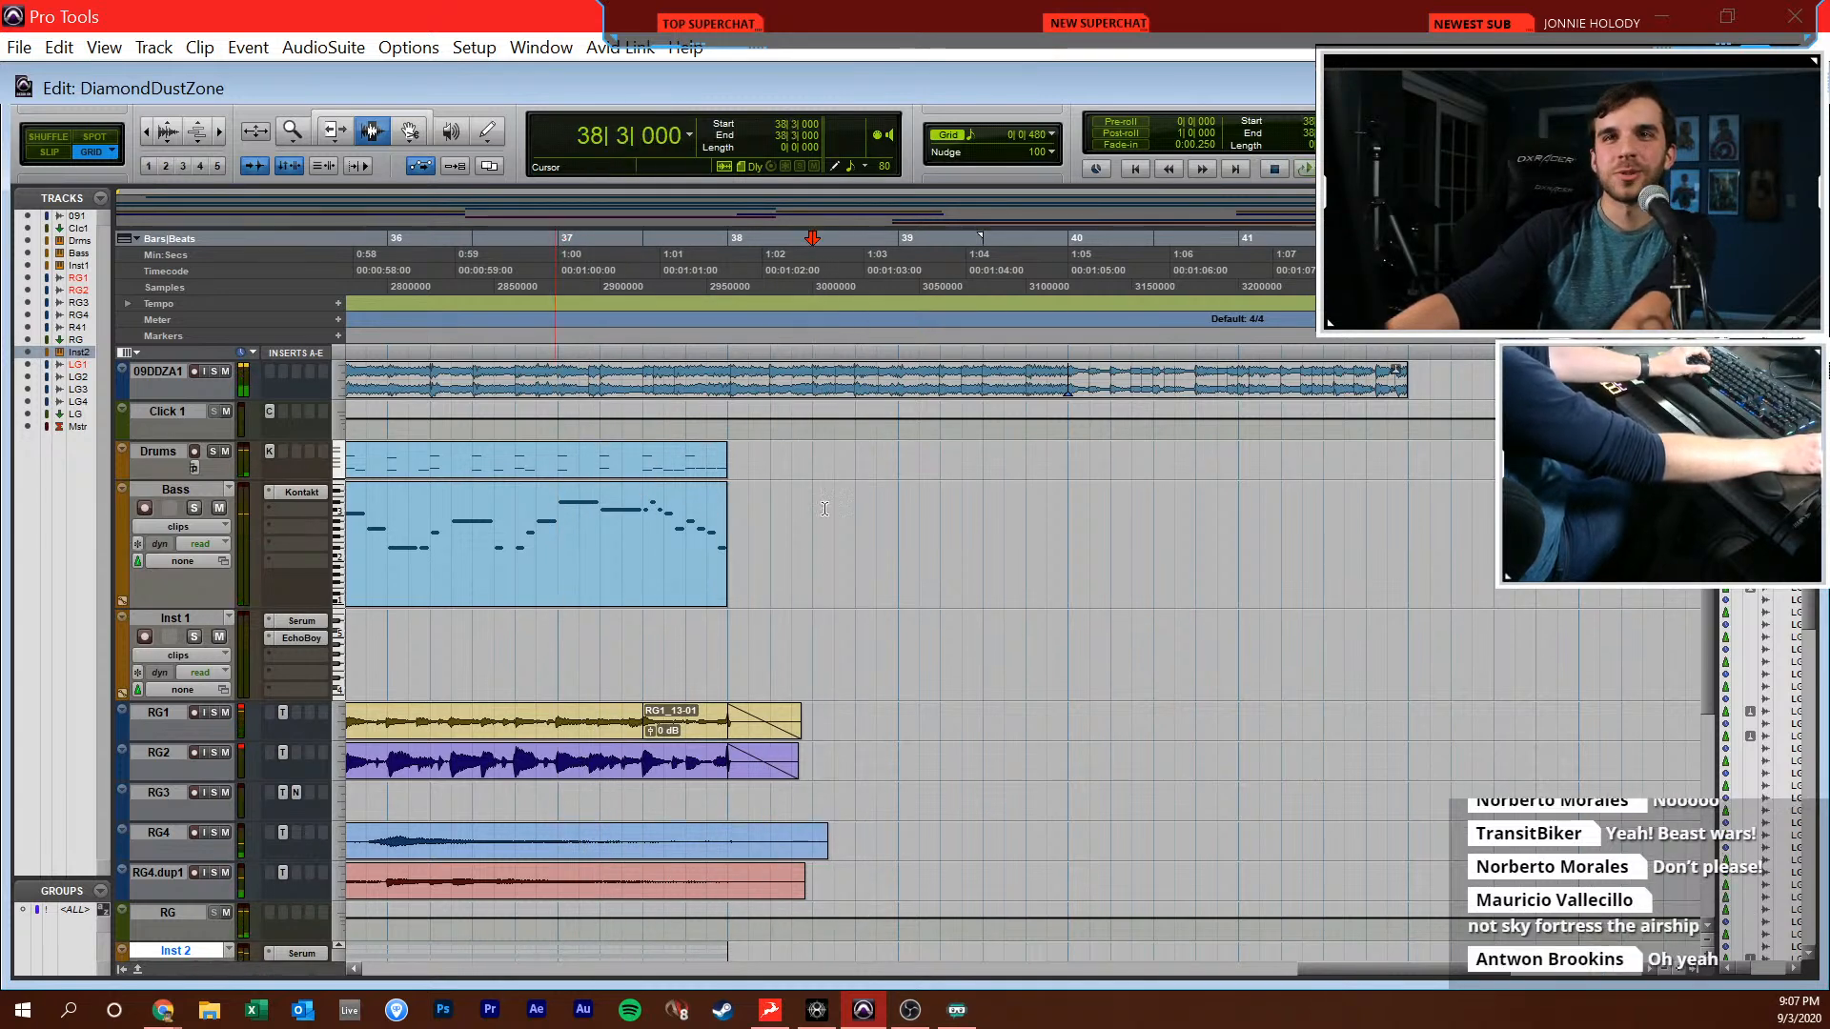
click(910, 524)
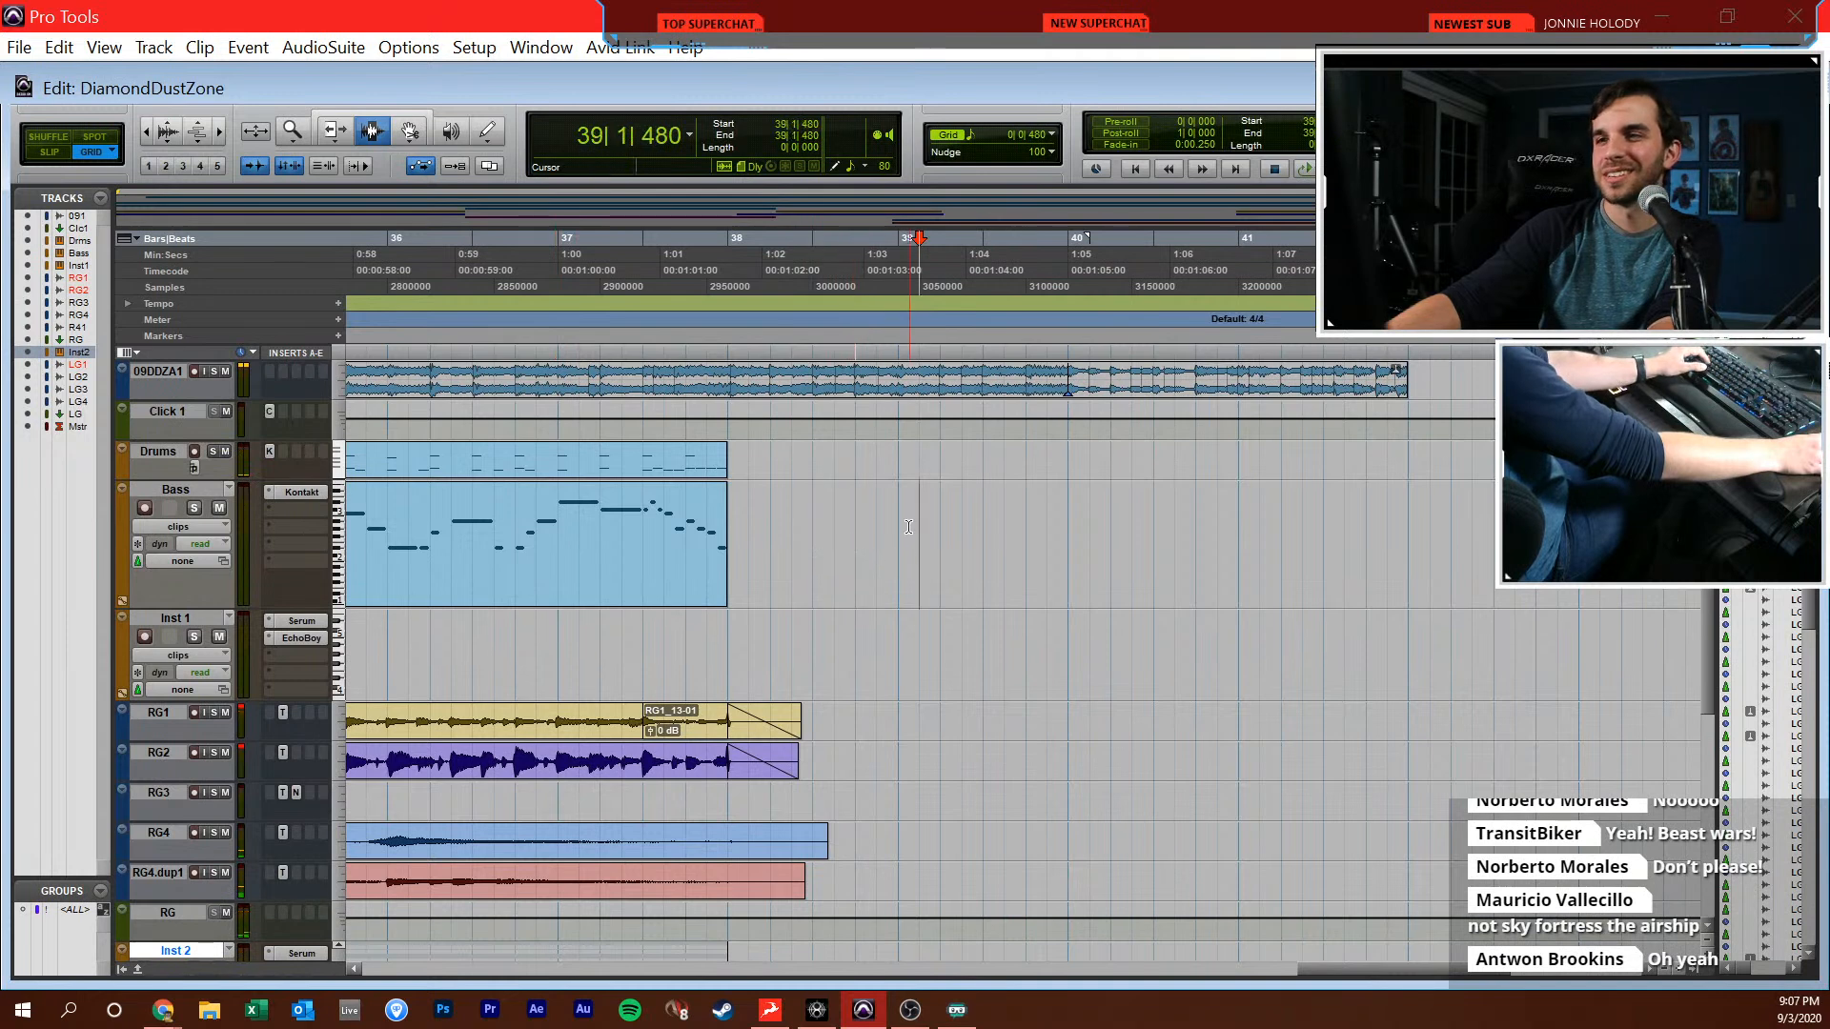
key(space)
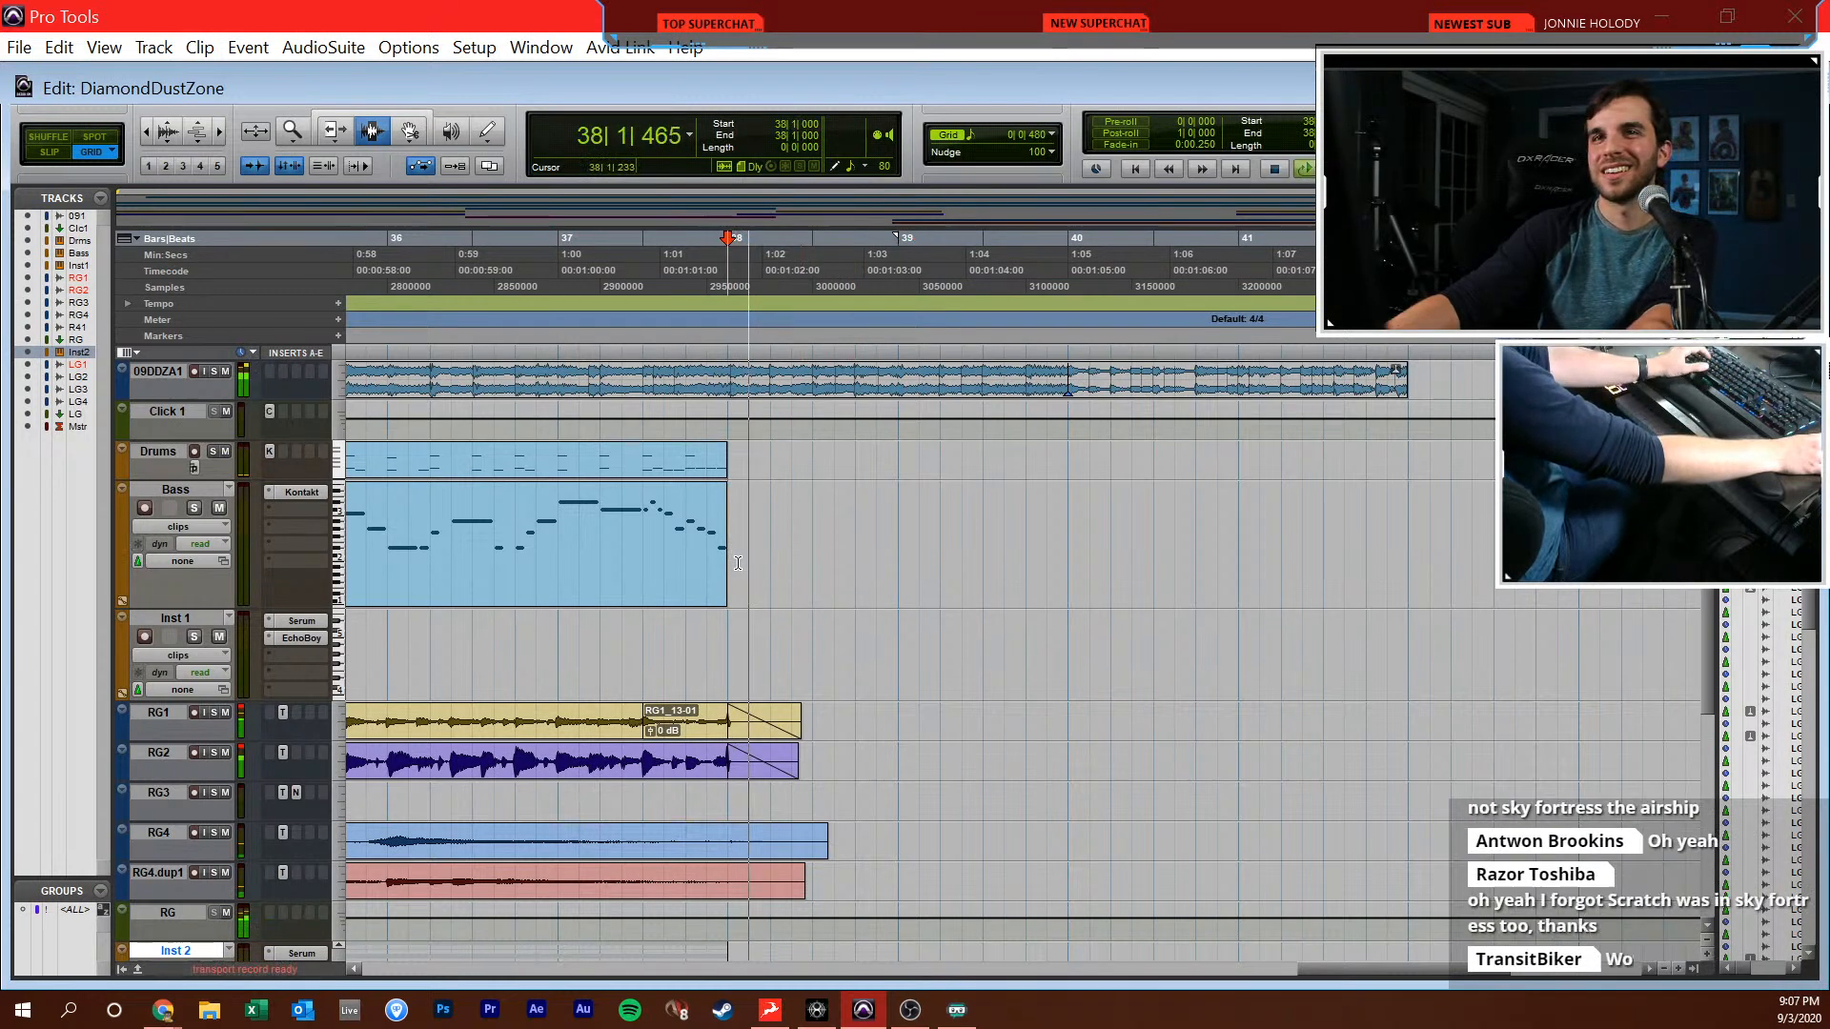
scroll(739, 556, right, 1)
click(880, 536)
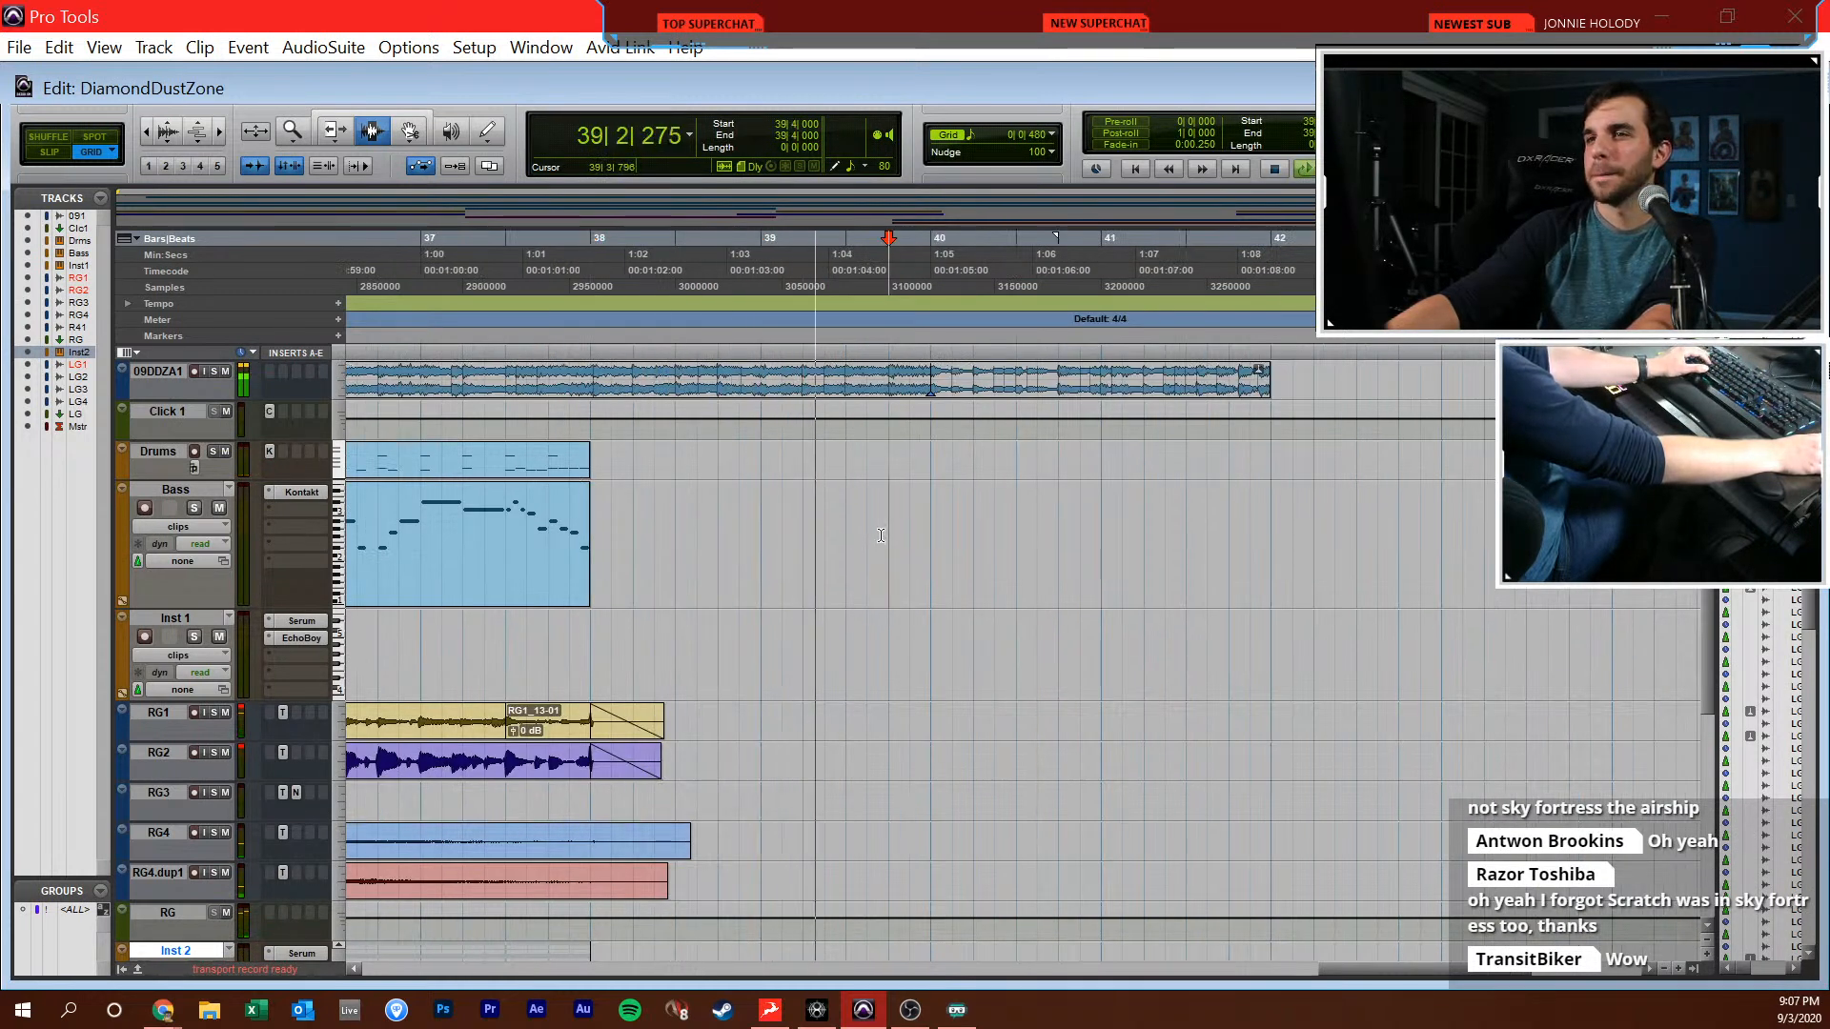
click(1000, 544)
click(1081, 545)
click(1145, 545)
click(1037, 545)
key(space)
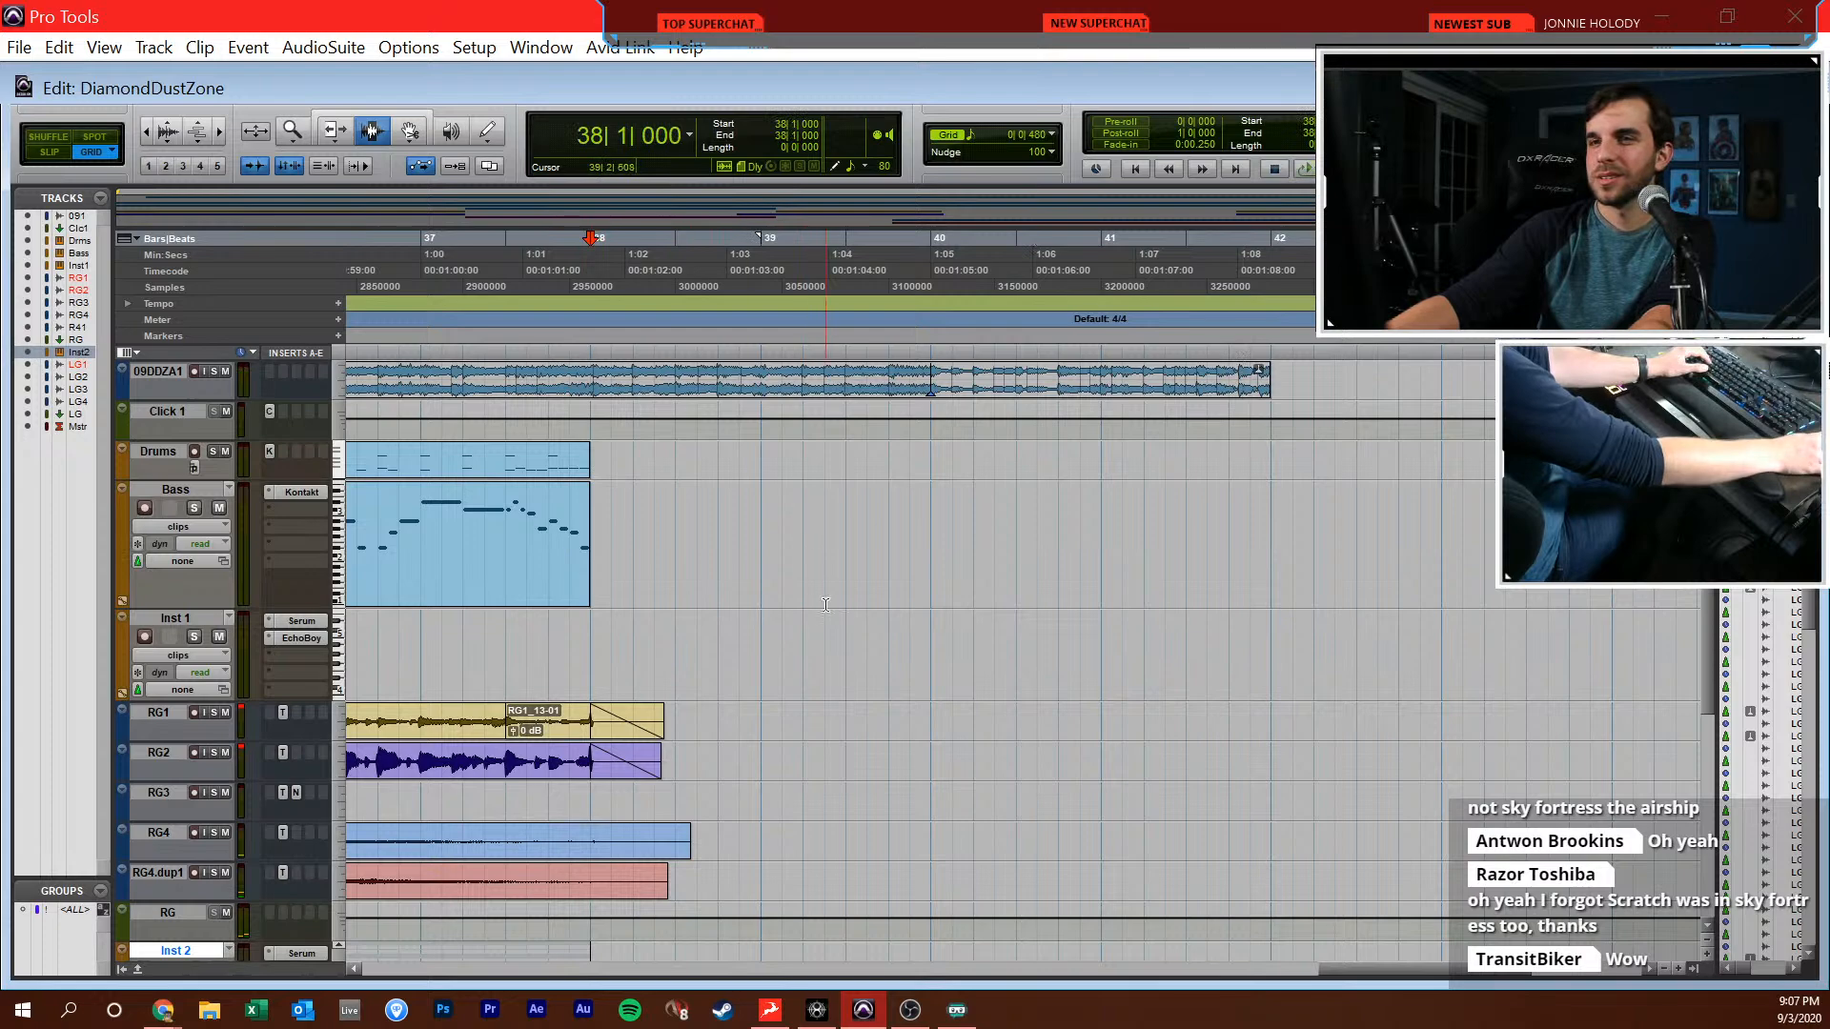
Extend the Bass MIDI part into bar 38 with two short G#1 notes, at 38|1|000 and 38|1|480
key(super+=)
key(t)
key(t)
key(t)
scroll(1022, 515, right, 1)
key(F10)
click(929, 627)
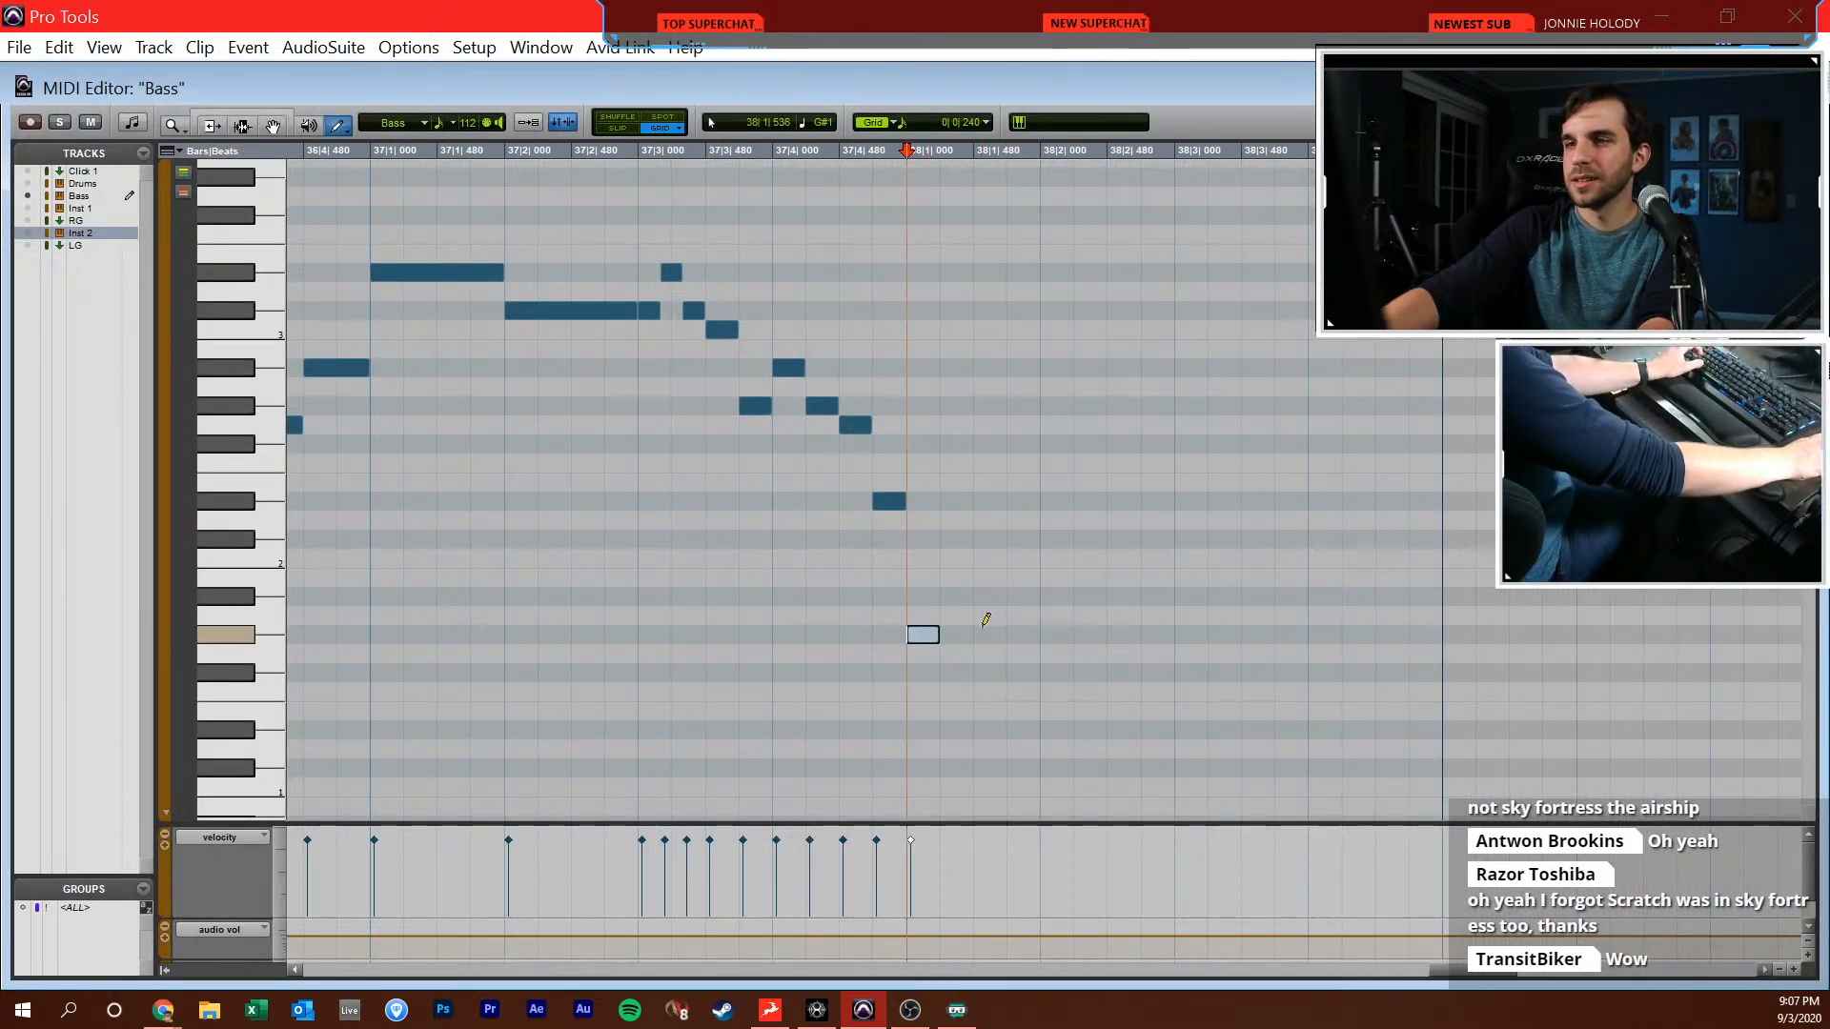
click(992, 626)
scroll(1044, 570, right, 1)
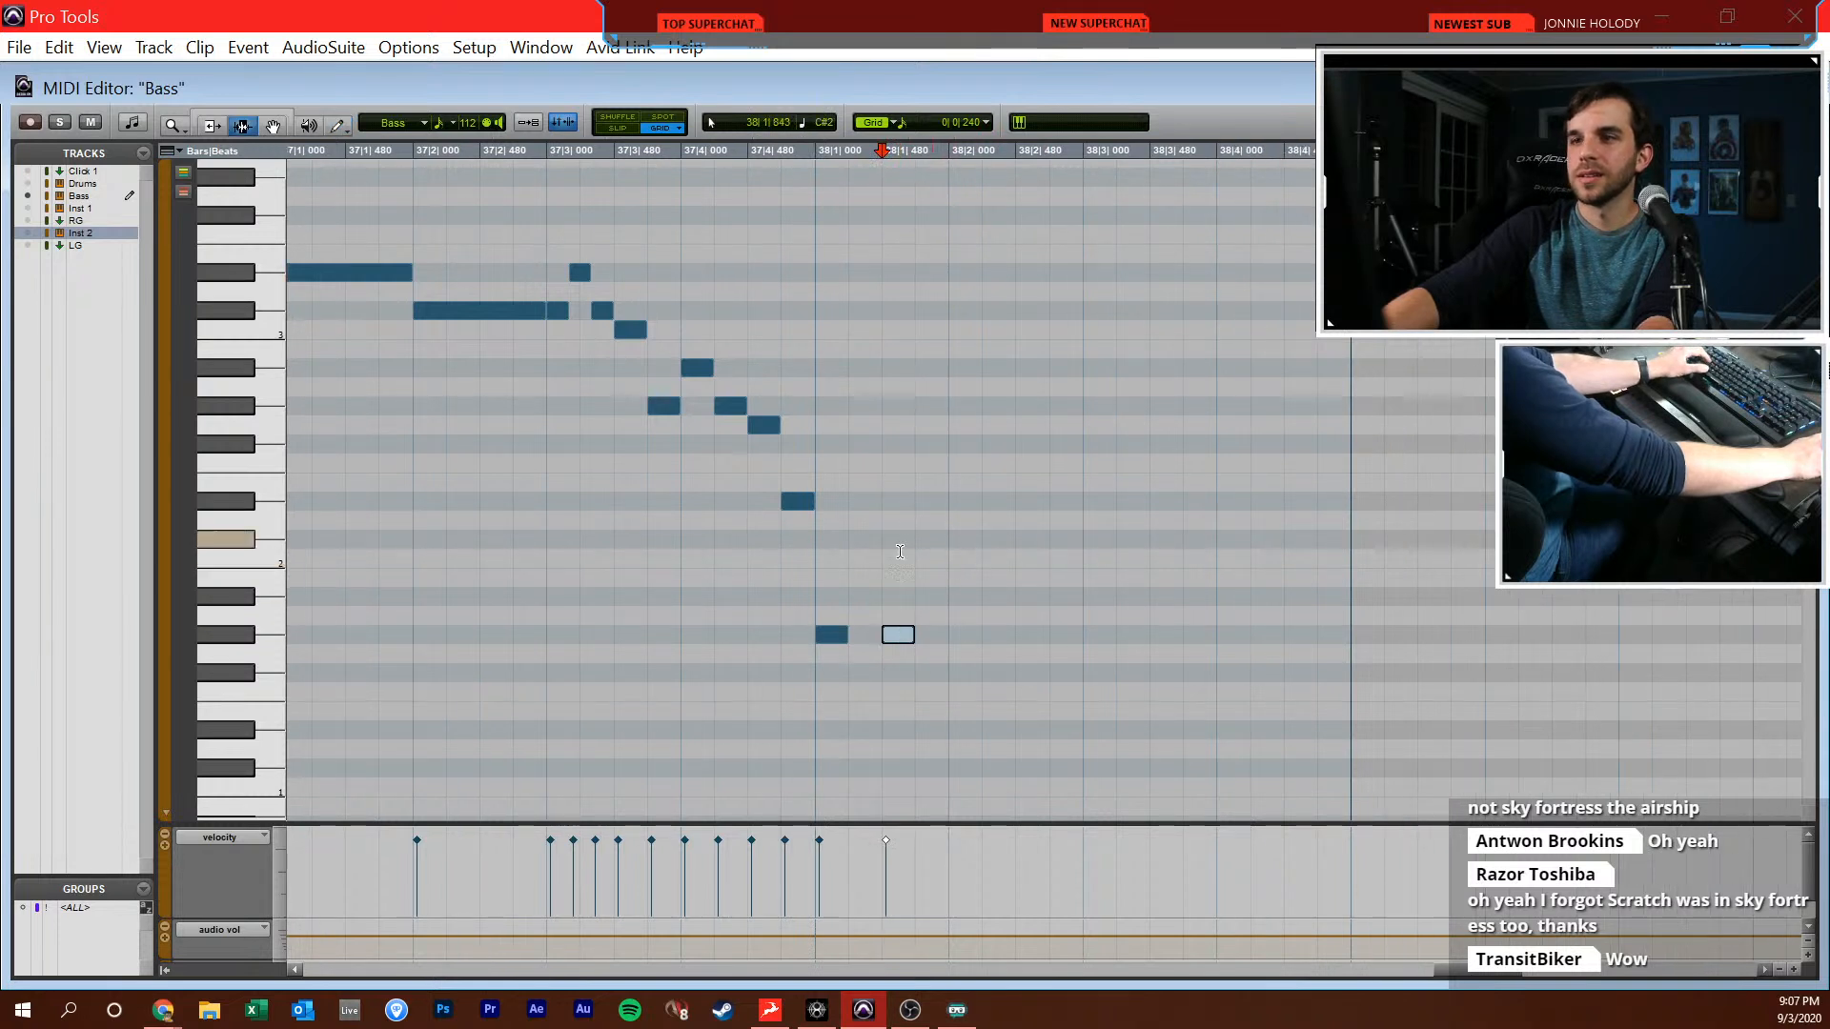
Play the new bass notes from 38|1|000, solo the 09DDZA1 reference track, and return to the Bass notes for comparison
click(822, 589)
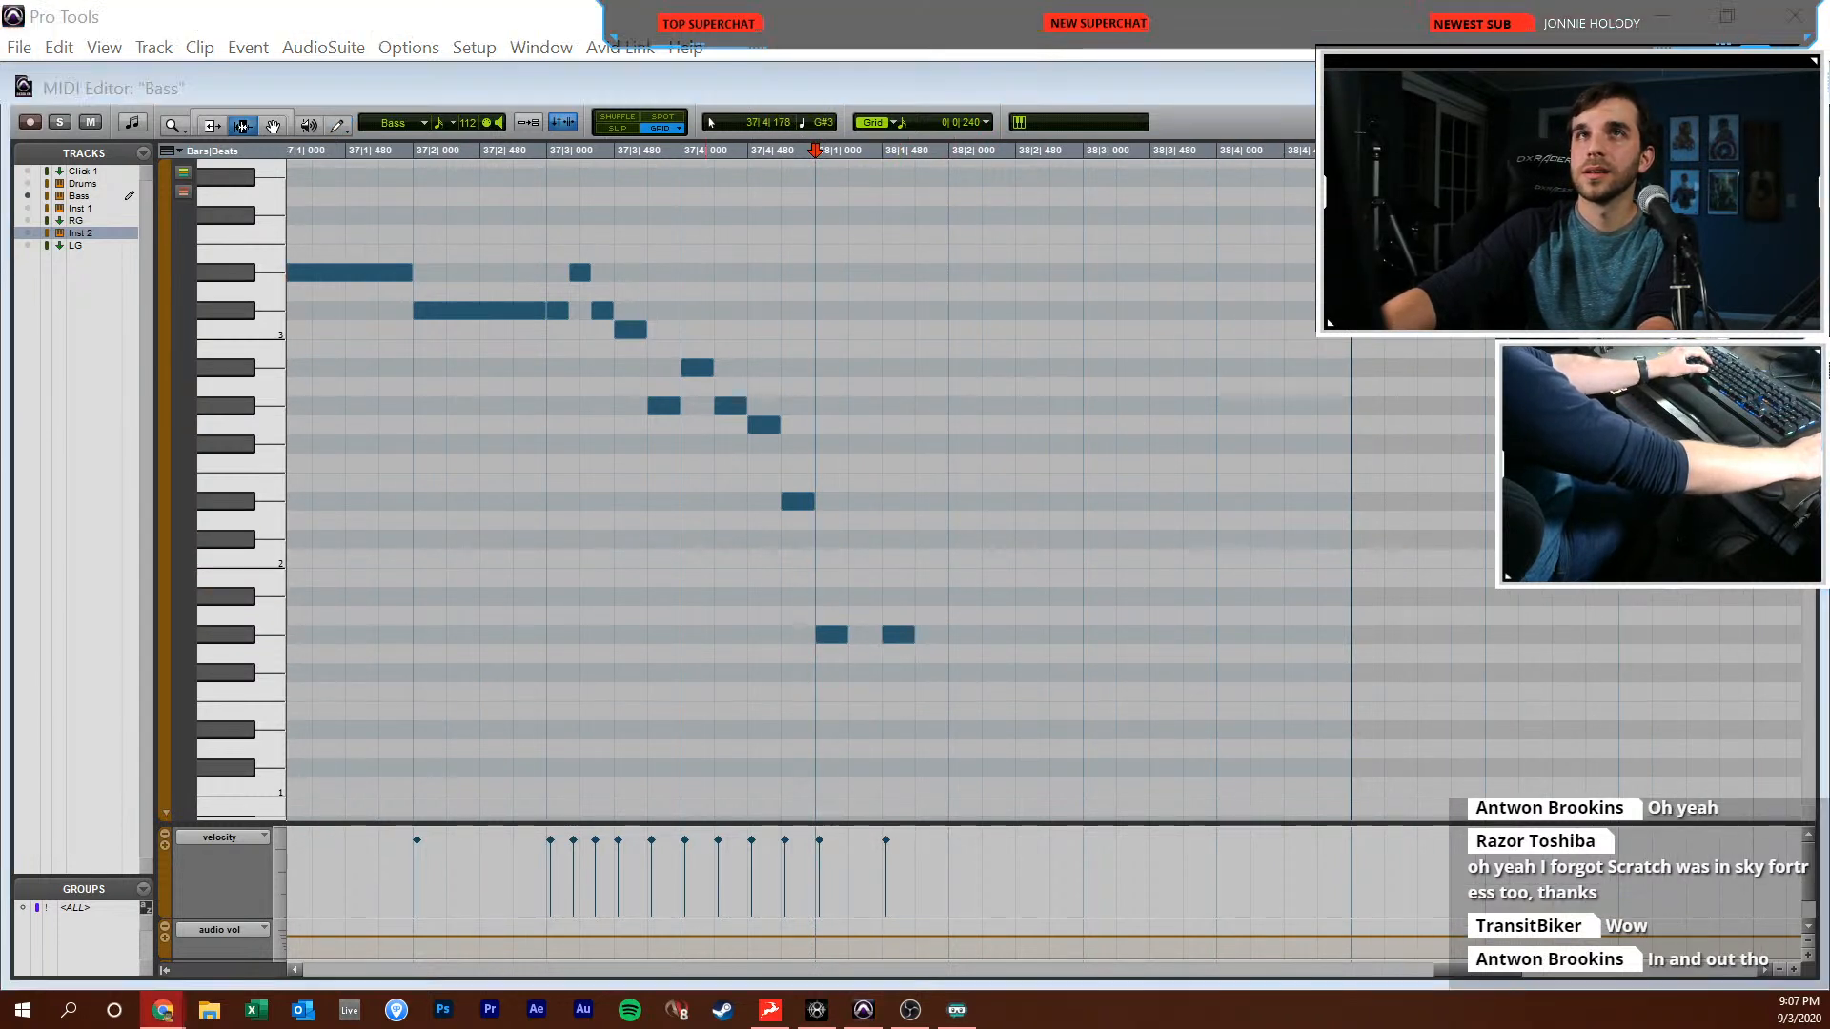
click(808, 459)
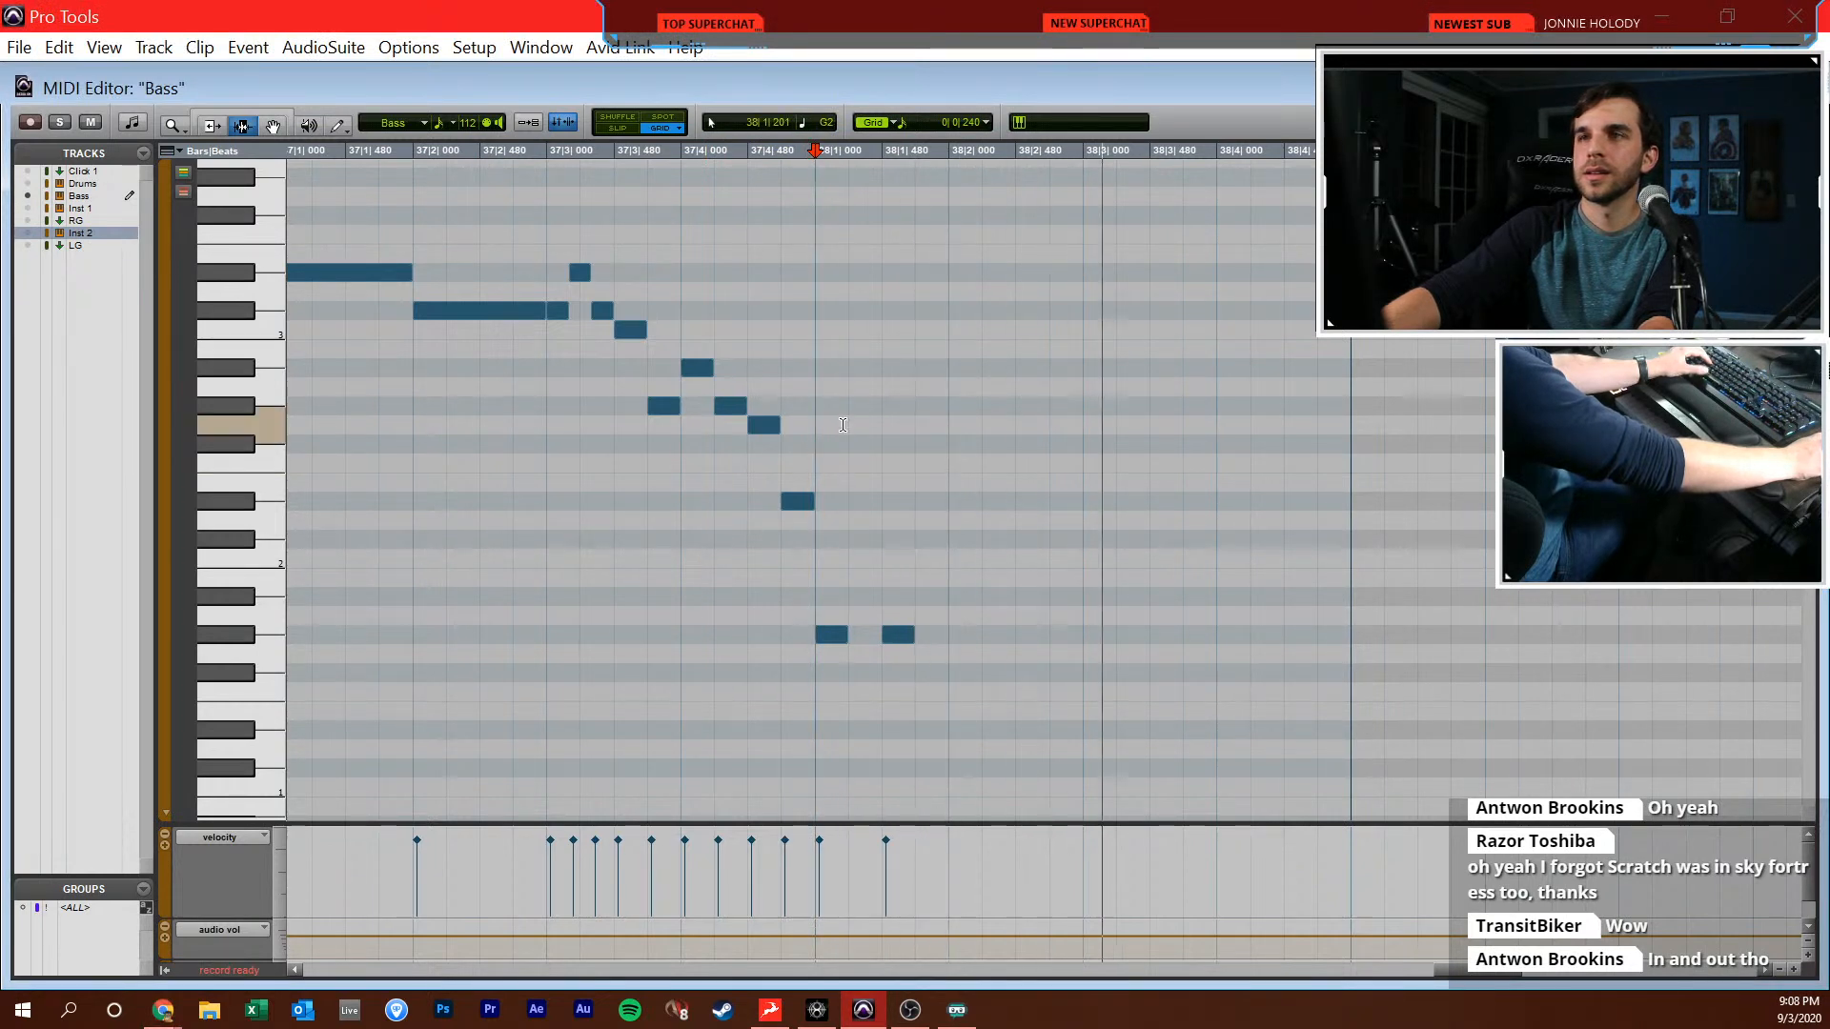
key(ctrl+equal)
key(ctrl+equal)
click(35, 621)
key(ctrl+equal)
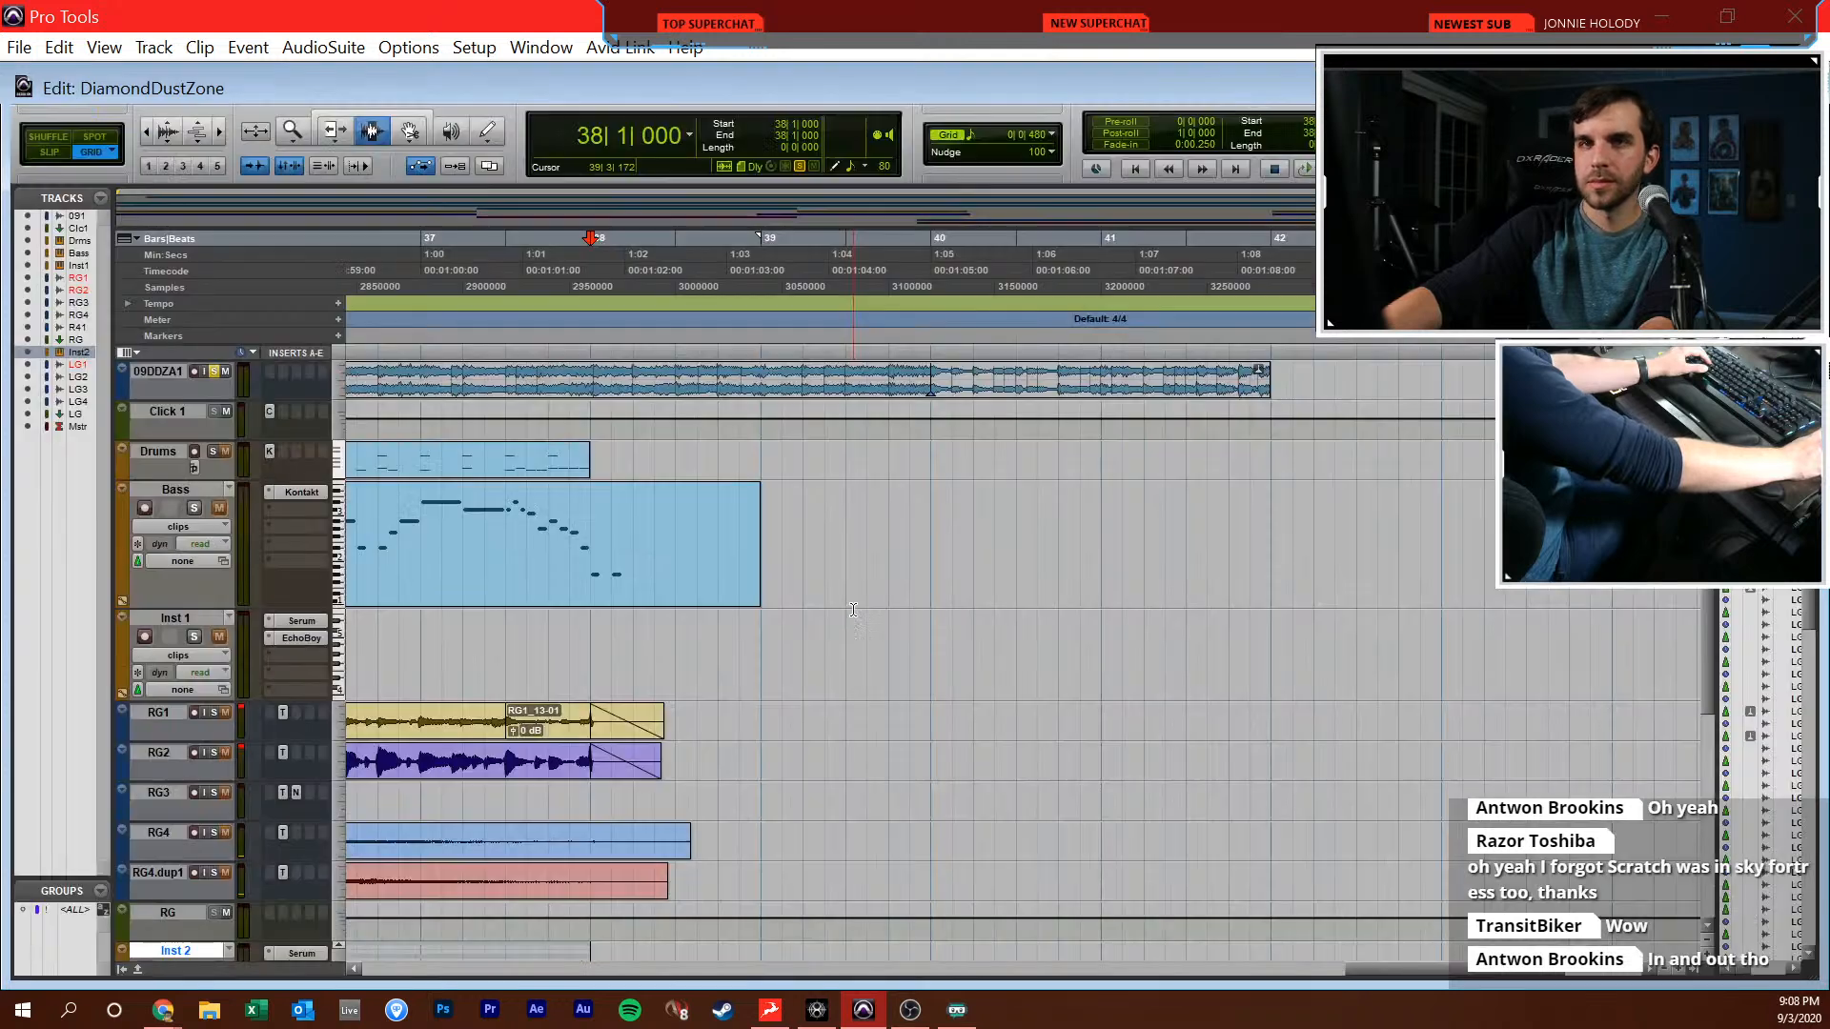
key(super+equal)
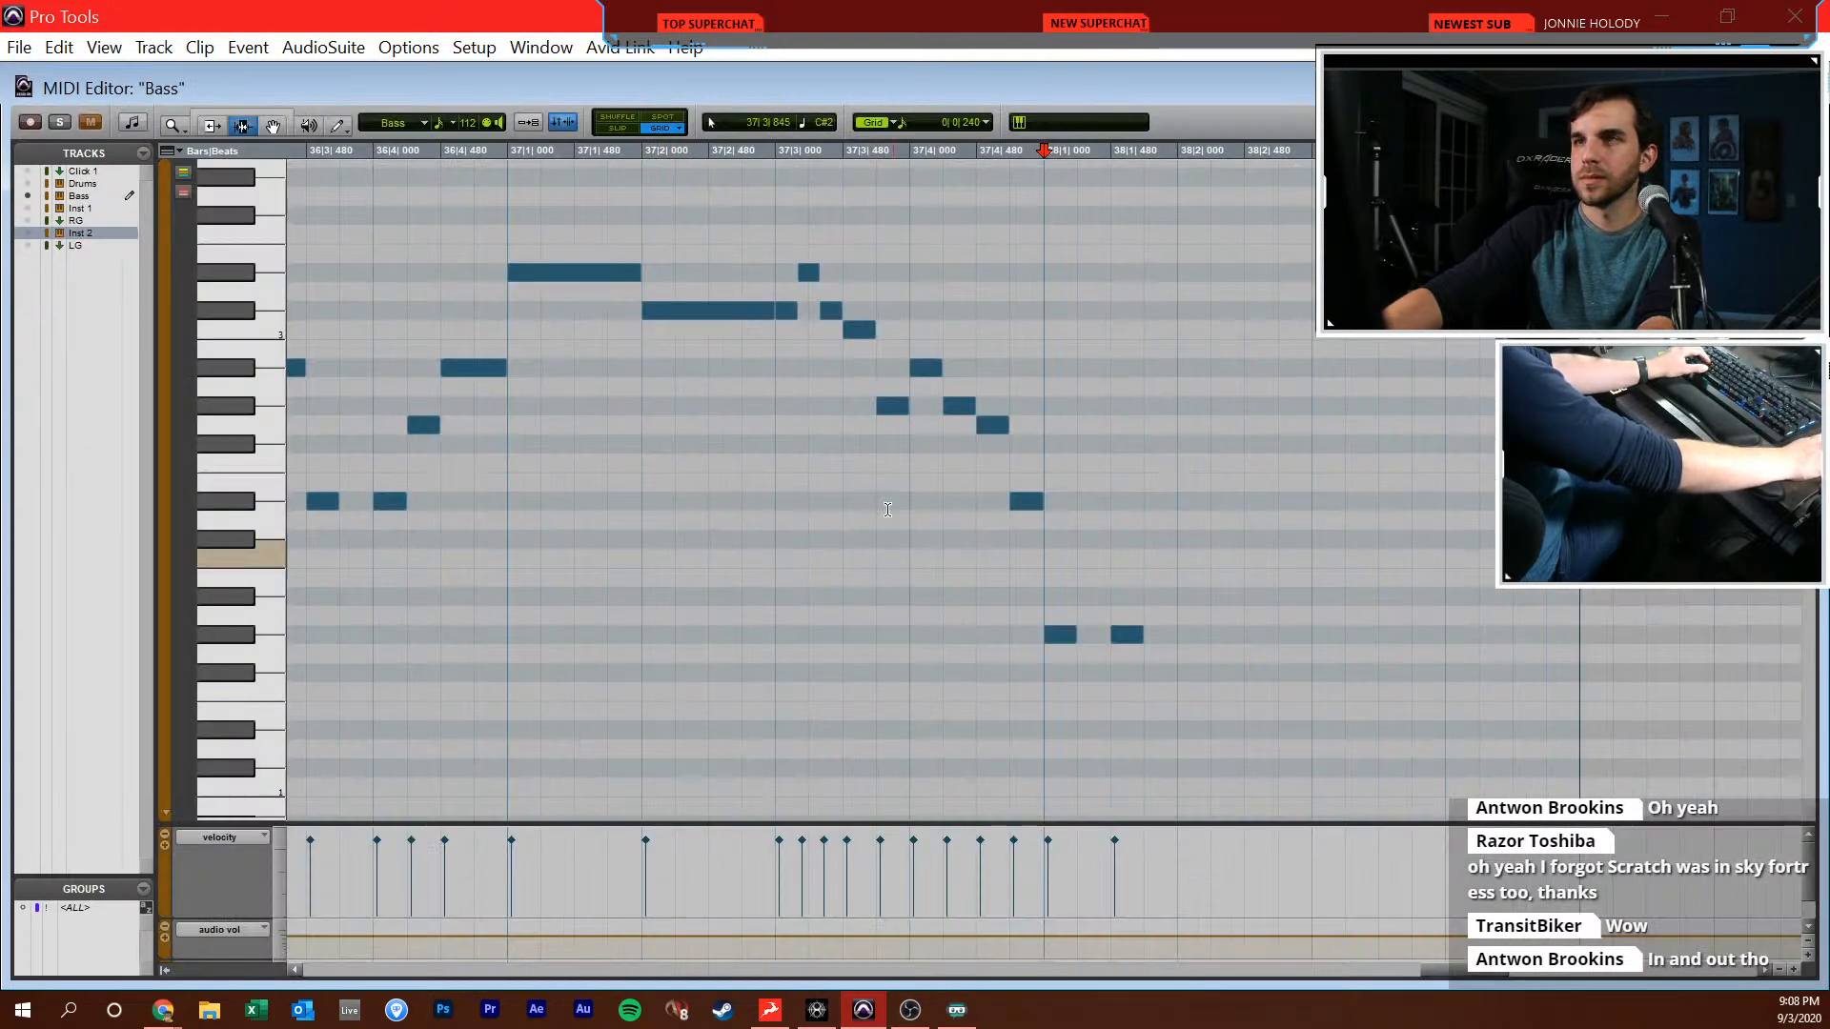
Add bass notes F#2 at 38|2|480, G#2 at 38|2|720 and G#1 at 38|3|480, and play from bar 38
scroll(902, 539, right, 1)
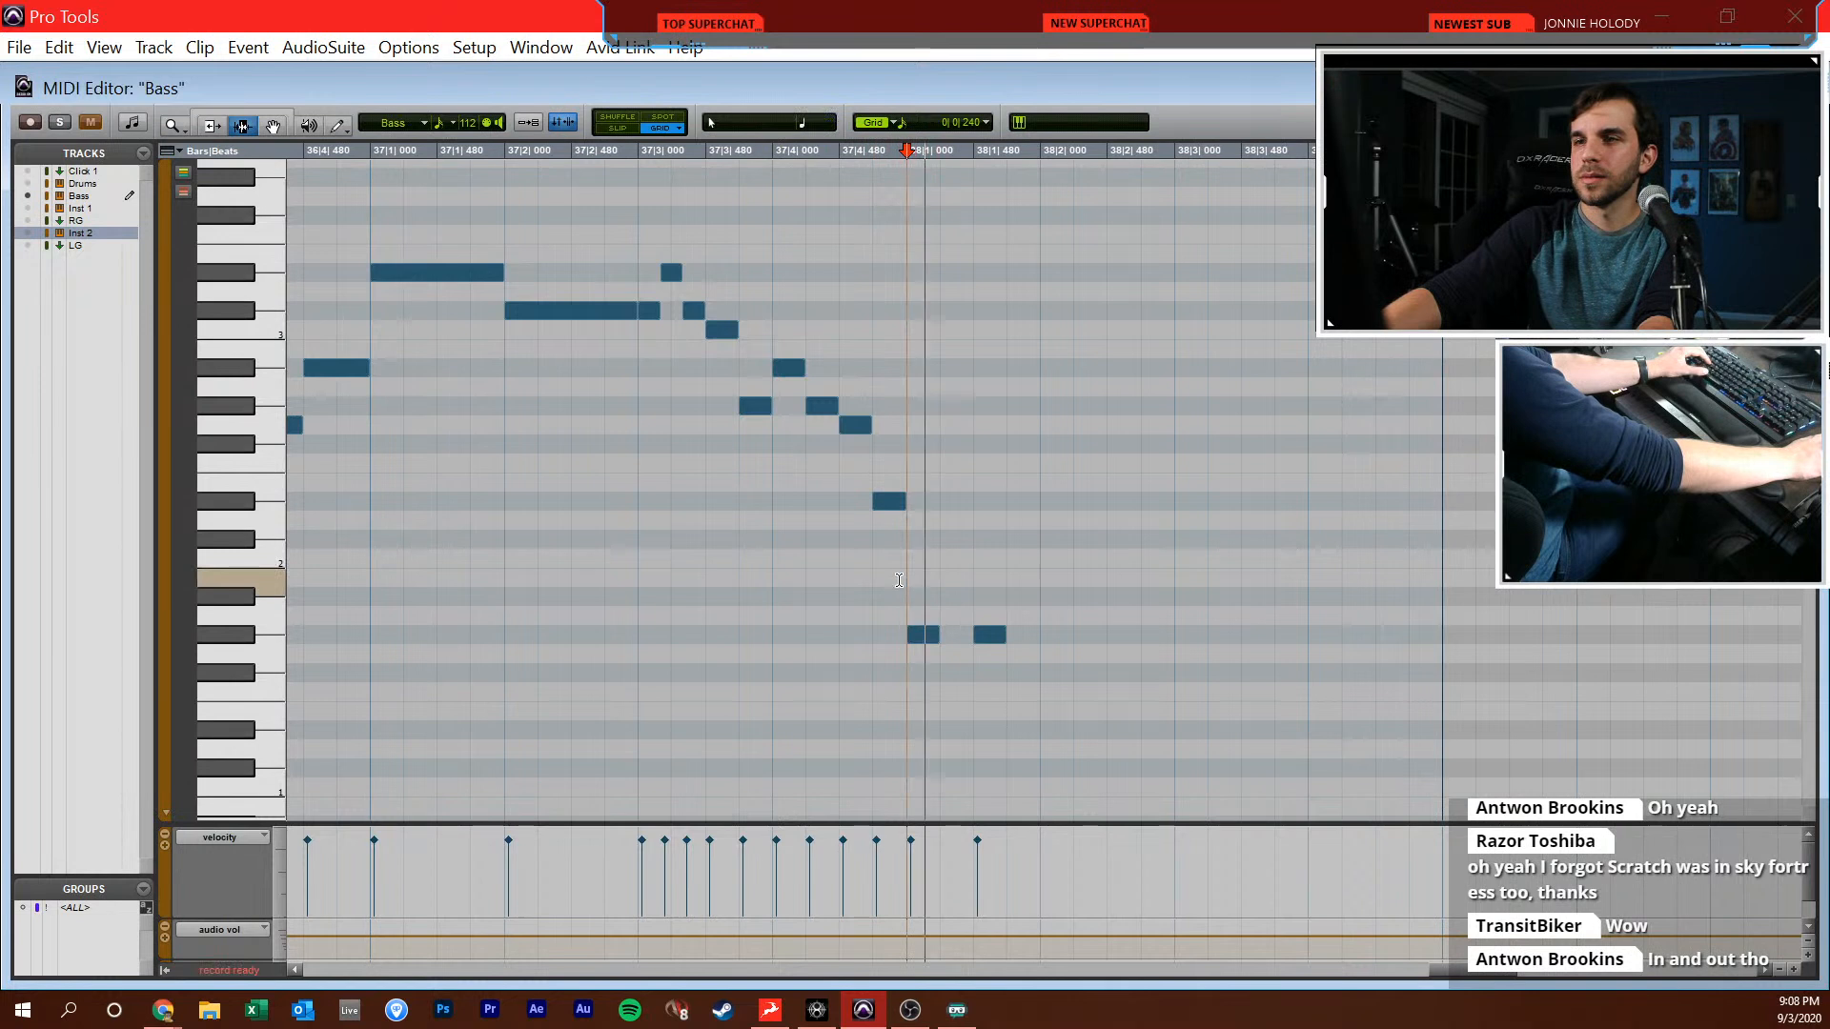
scroll(929, 572, right, 1)
key(F10)
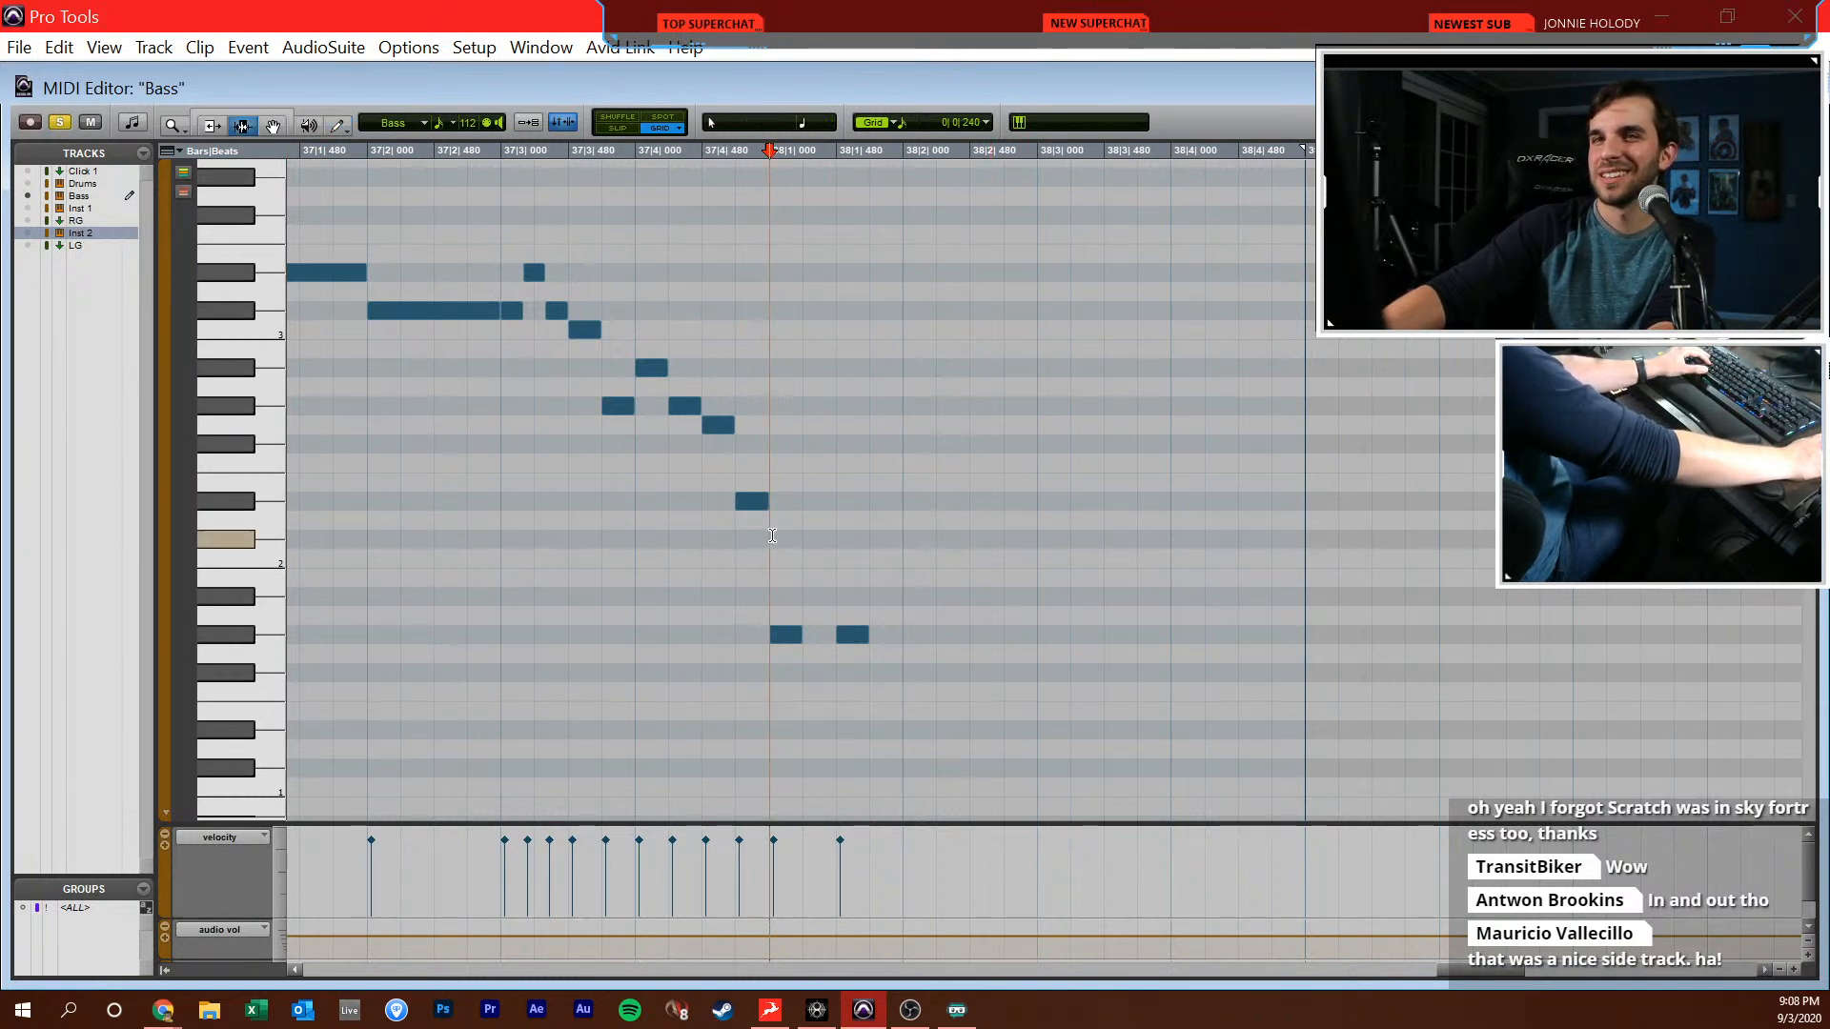
click(1004, 444)
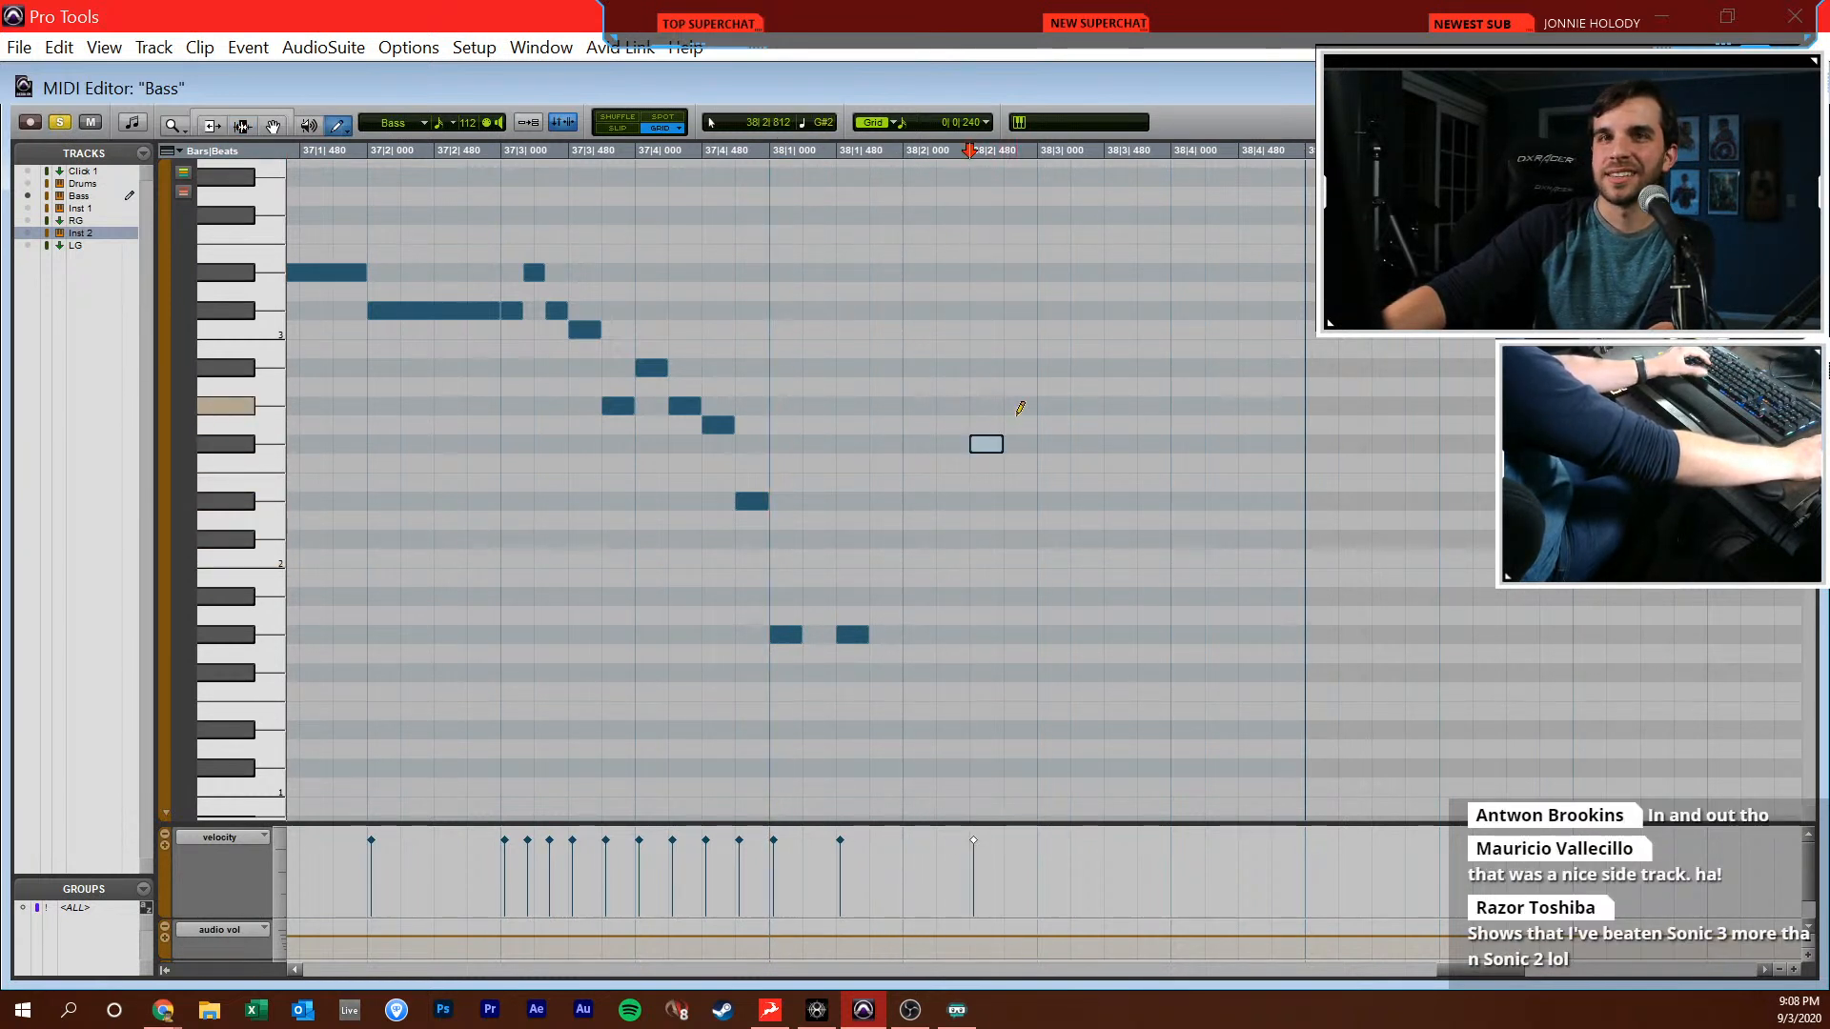
click(1022, 403)
drag(1123, 633, 1171, 632)
key(F7)
click(783, 630)
key(space)
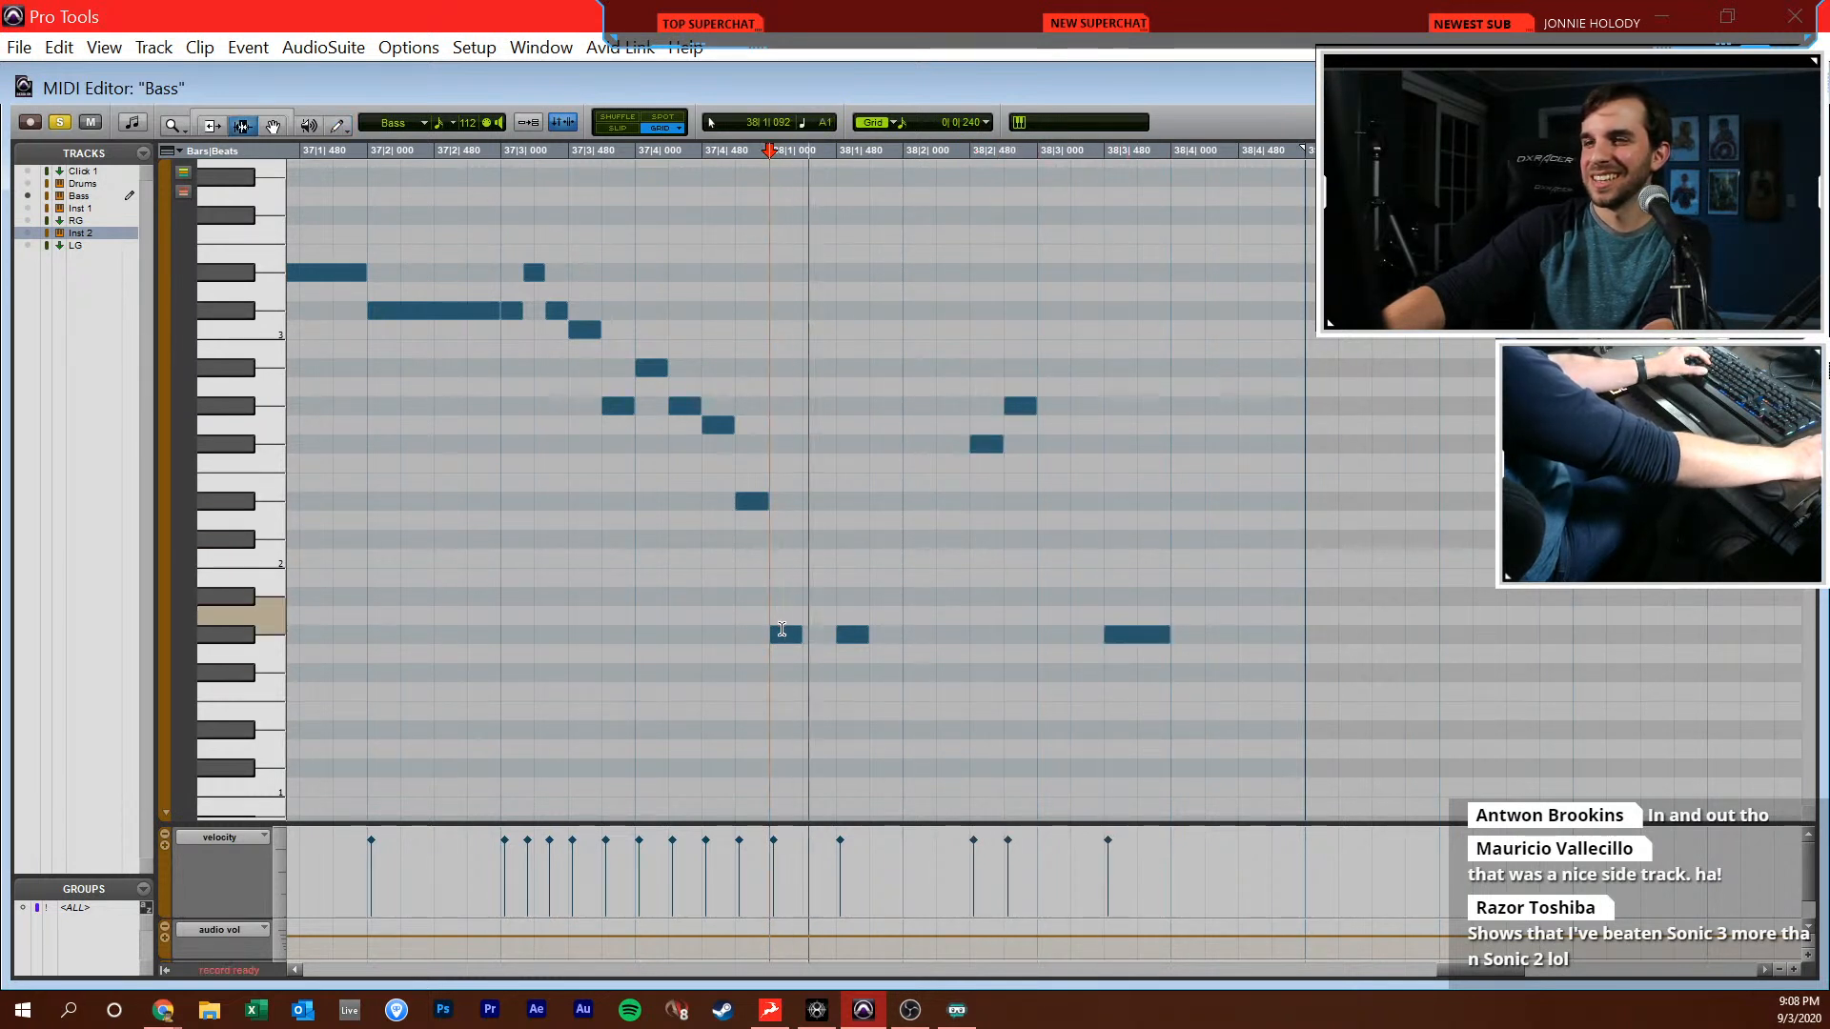
Add a short G#1 bass note at 38|4|720 and lengthen the G#1 at 38|3|480 to one full beat
scroll(931, 605, right, 1)
scroll(931, 605, right, 1)
key(F10)
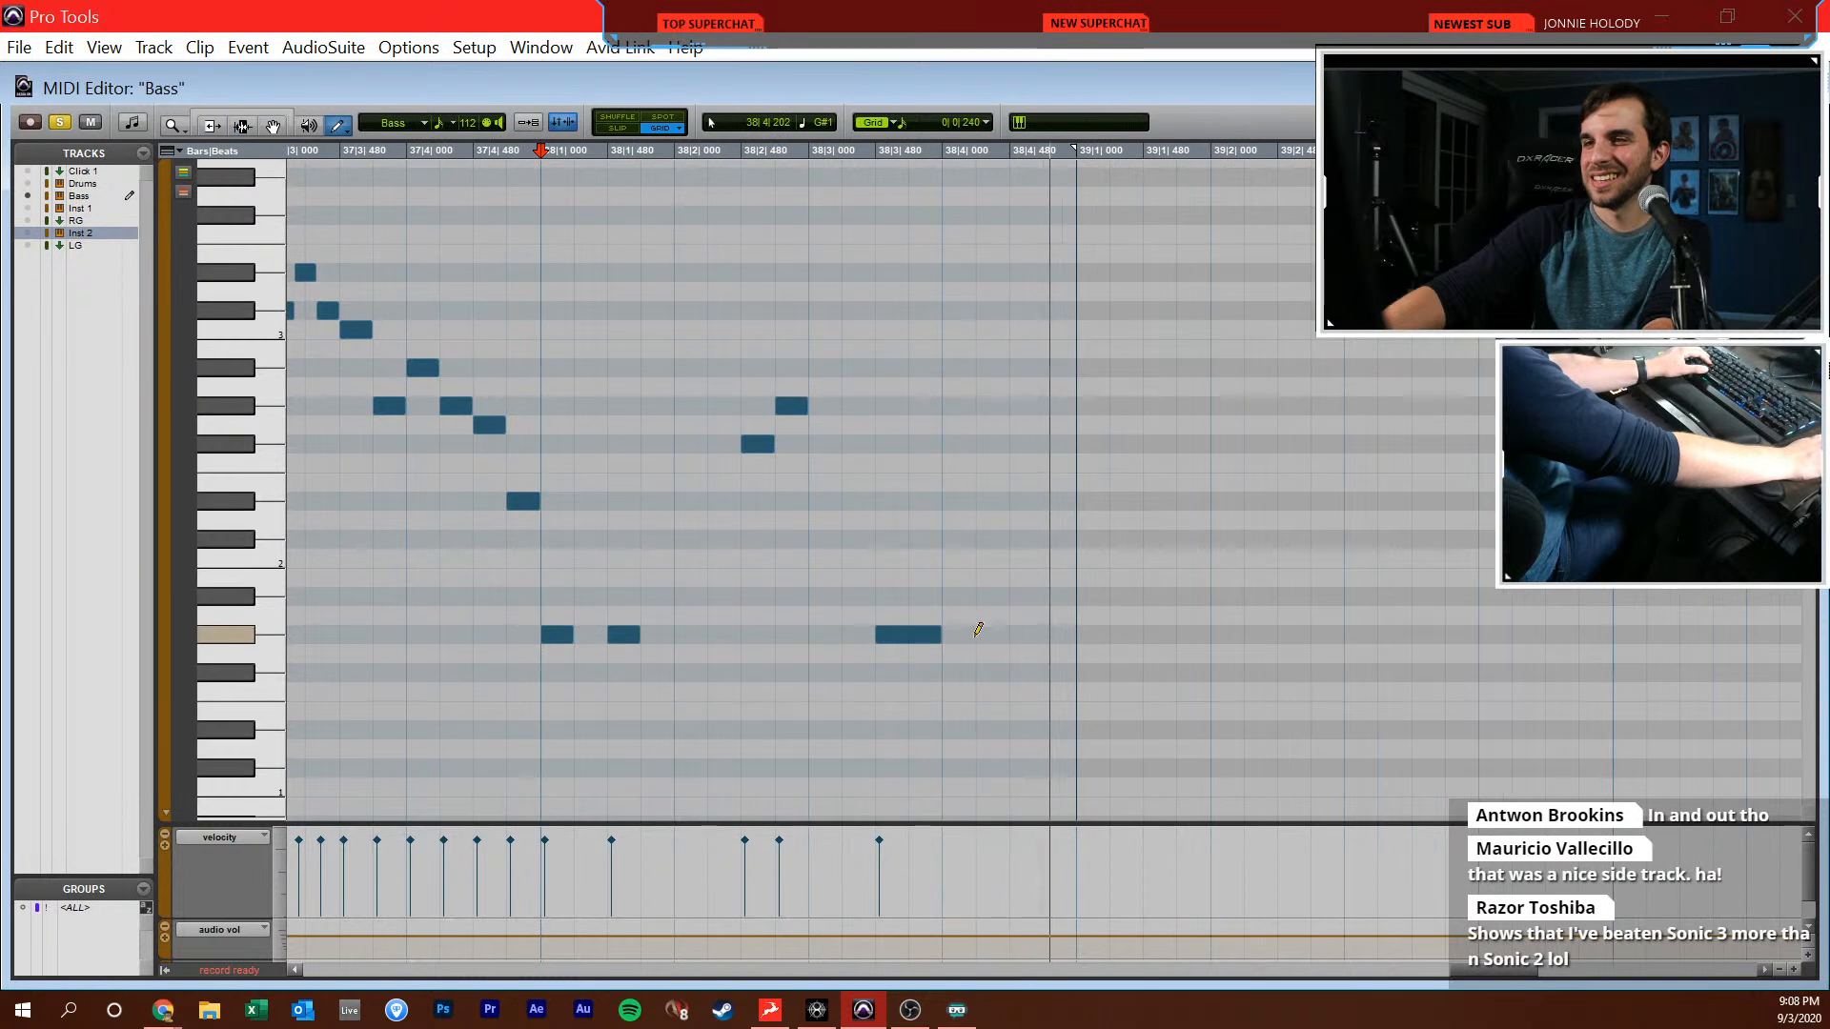
click(1055, 633)
key(F7)
key(F6)
drag(935, 634, 994, 634)
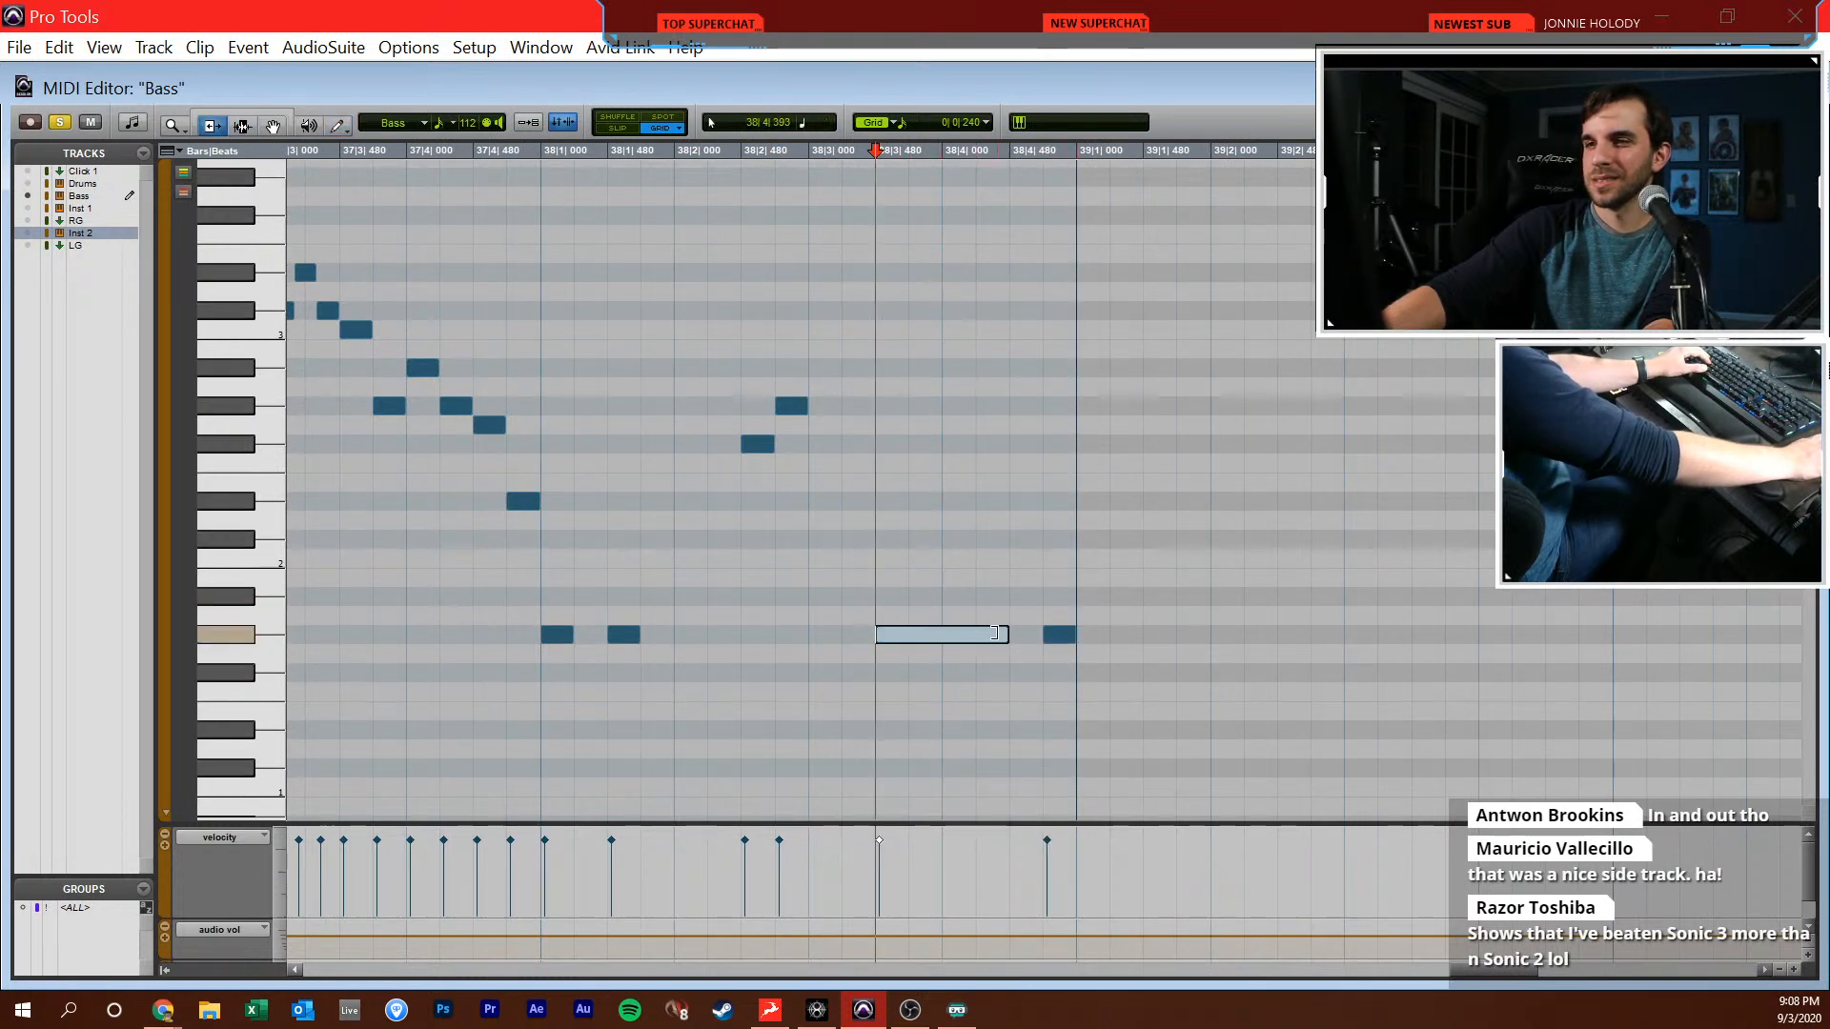
Add bass notes in bar 39: G#1 at 39|1|480, F#2 at 39|2|480, G#2 at 39|2|720 and a half-beat G#1 at 39|3|240
key(F10)
scroll(971, 620, right, 1)
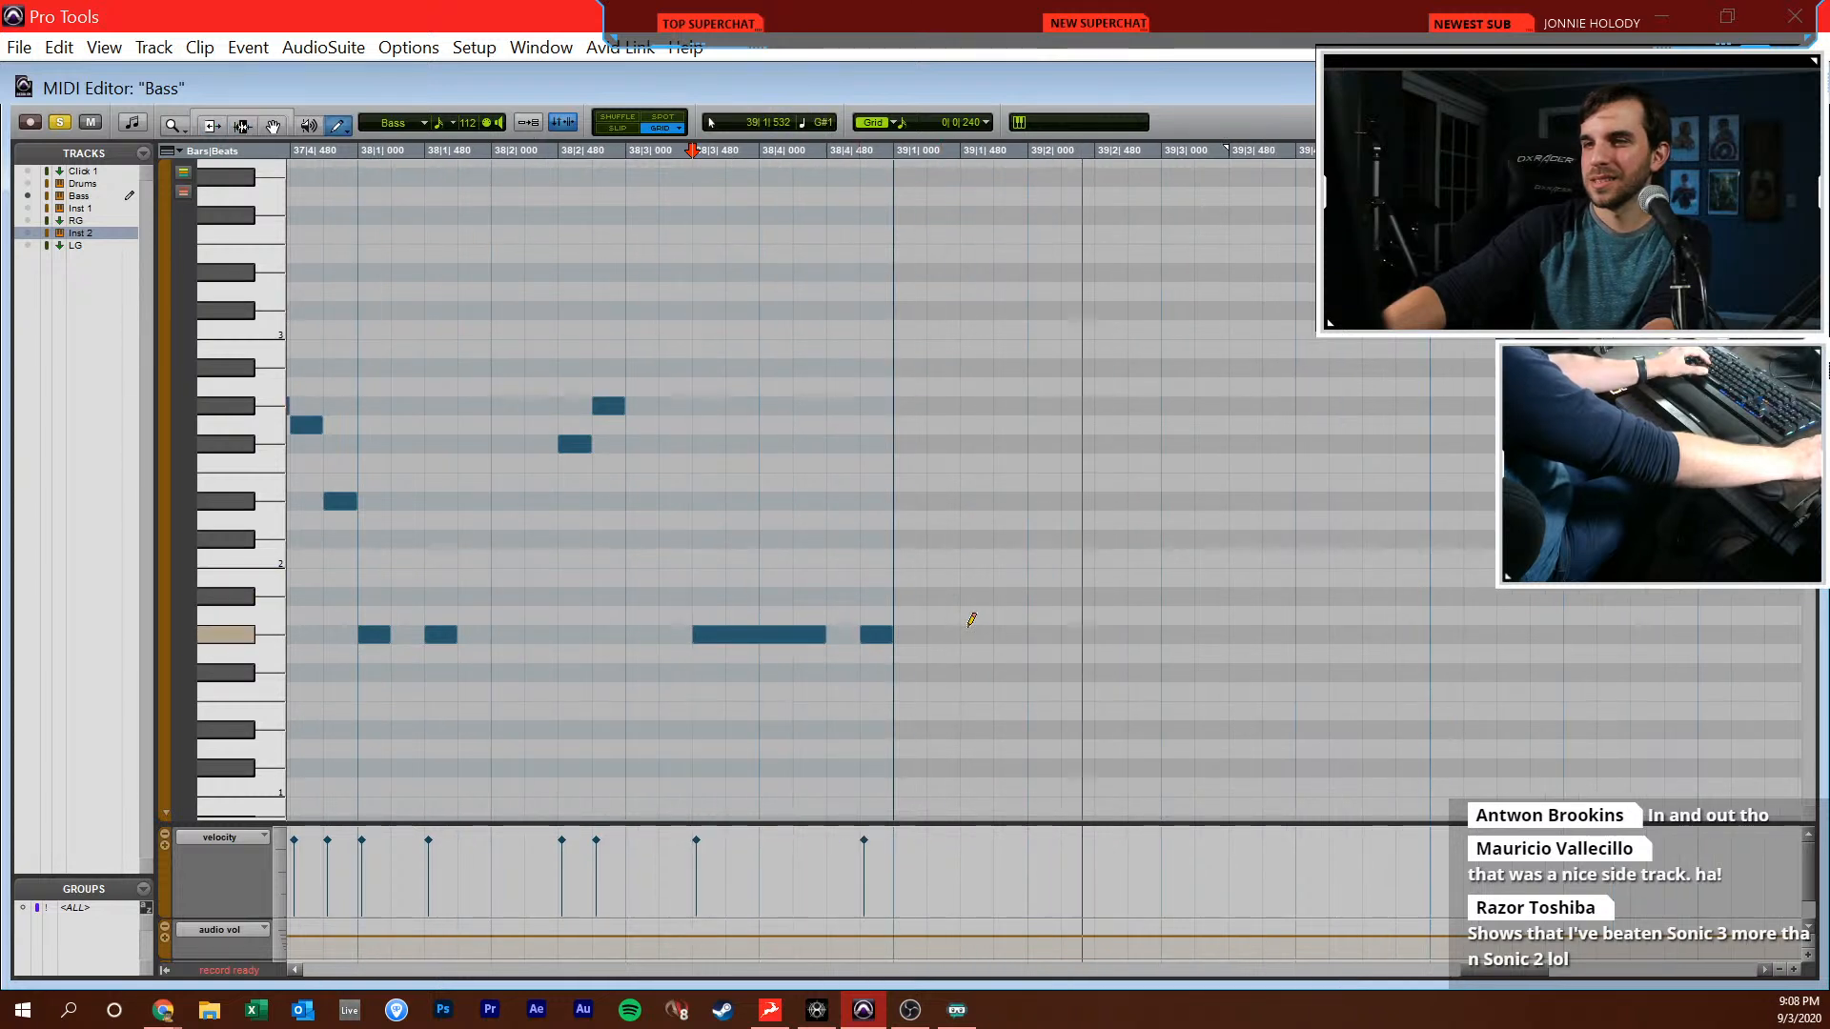
click(970, 633)
click(1105, 443)
click(1140, 406)
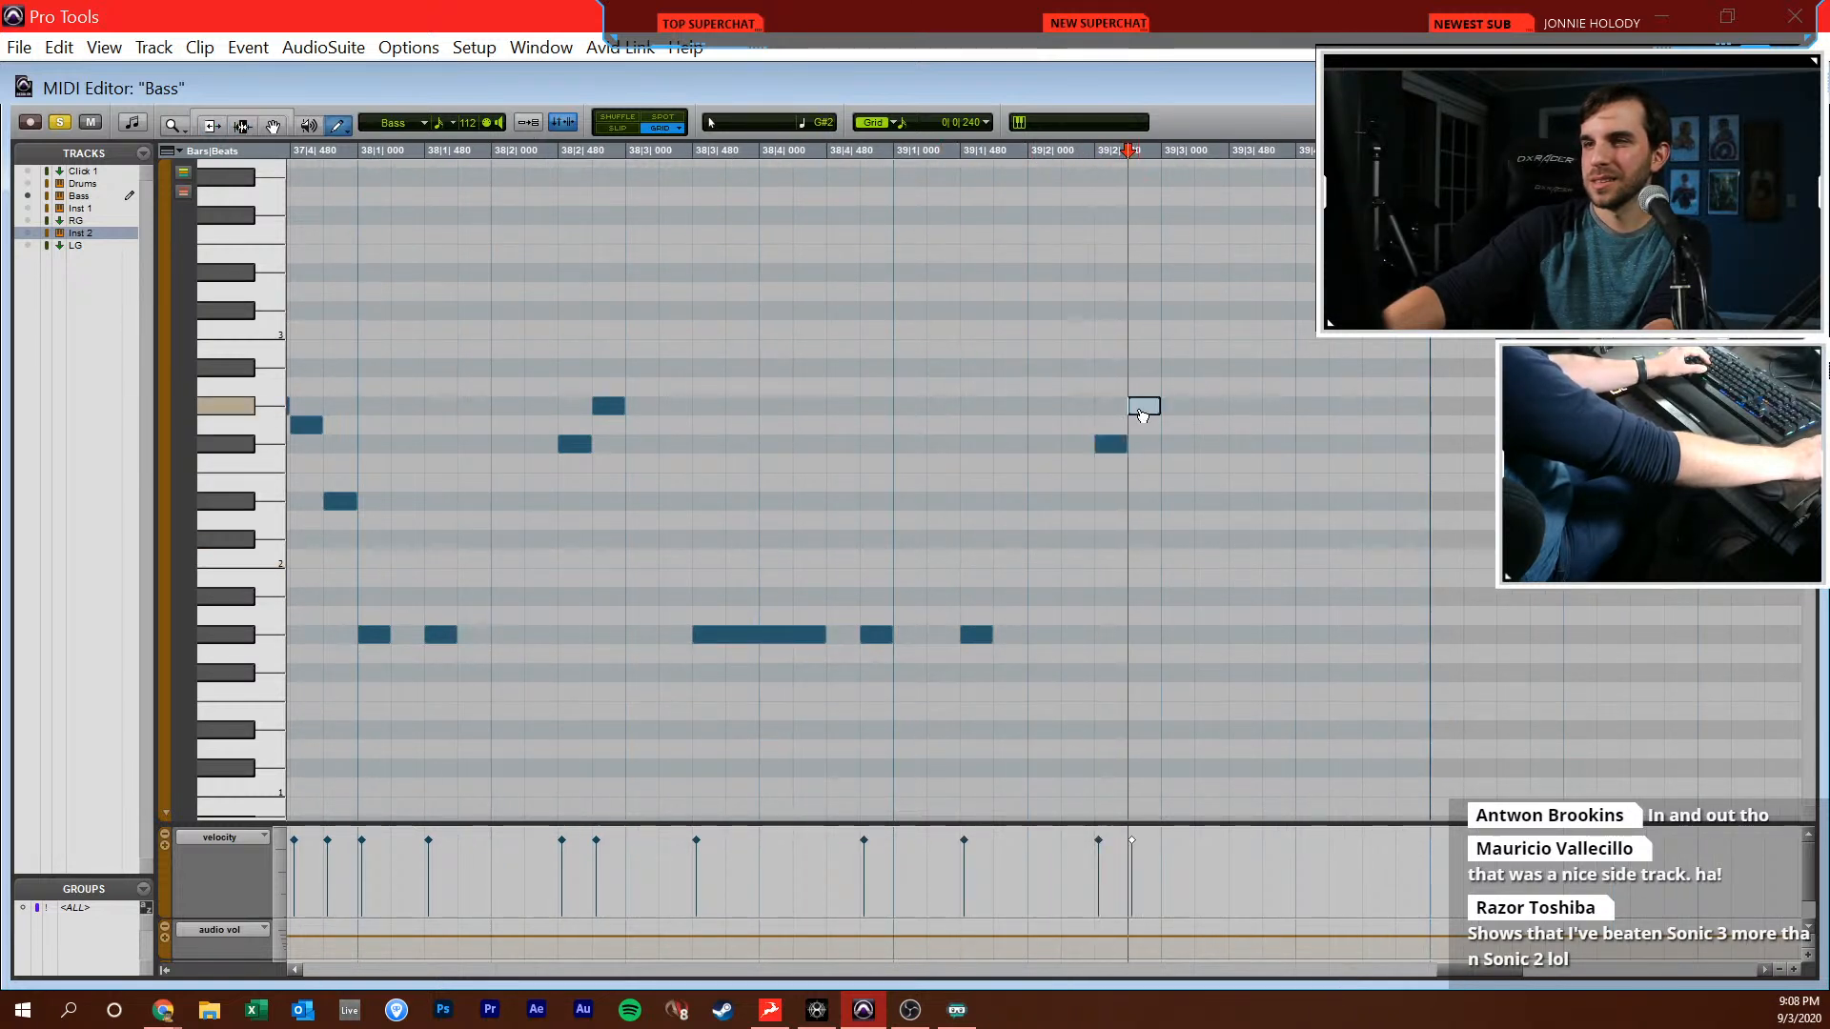
click(1245, 634)
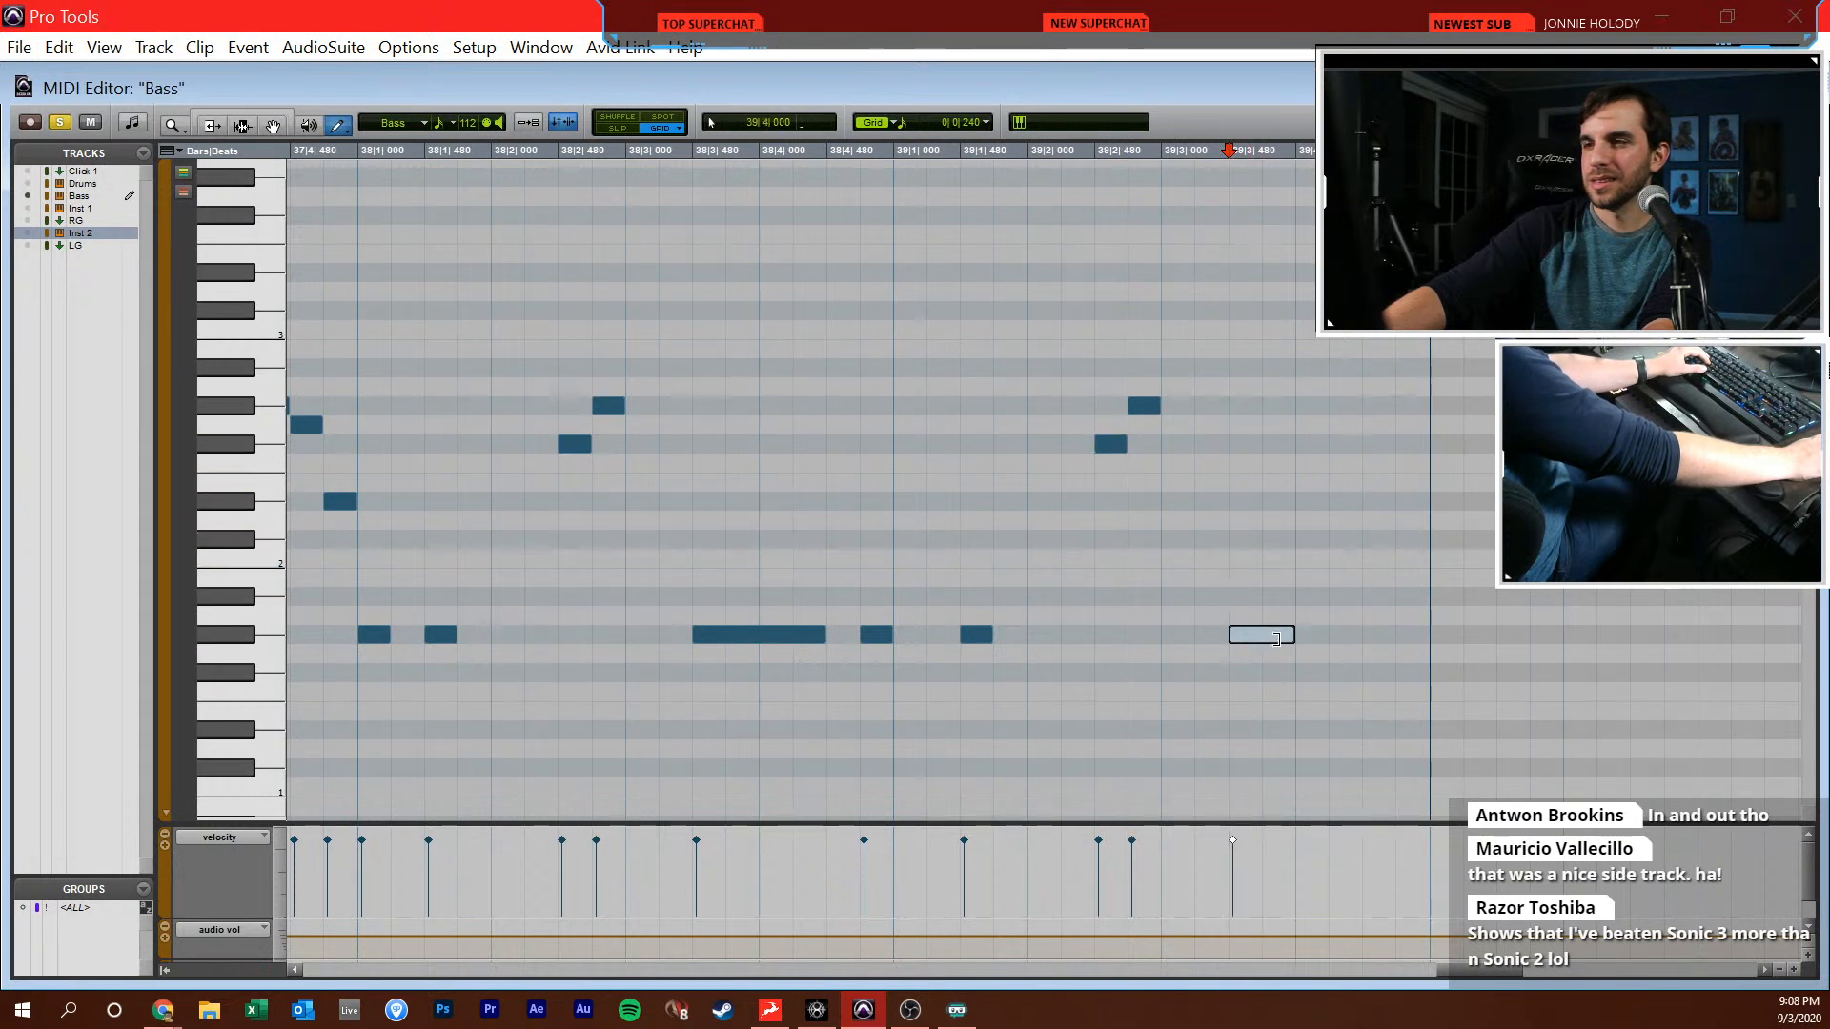
click(1278, 638)
key(F7)
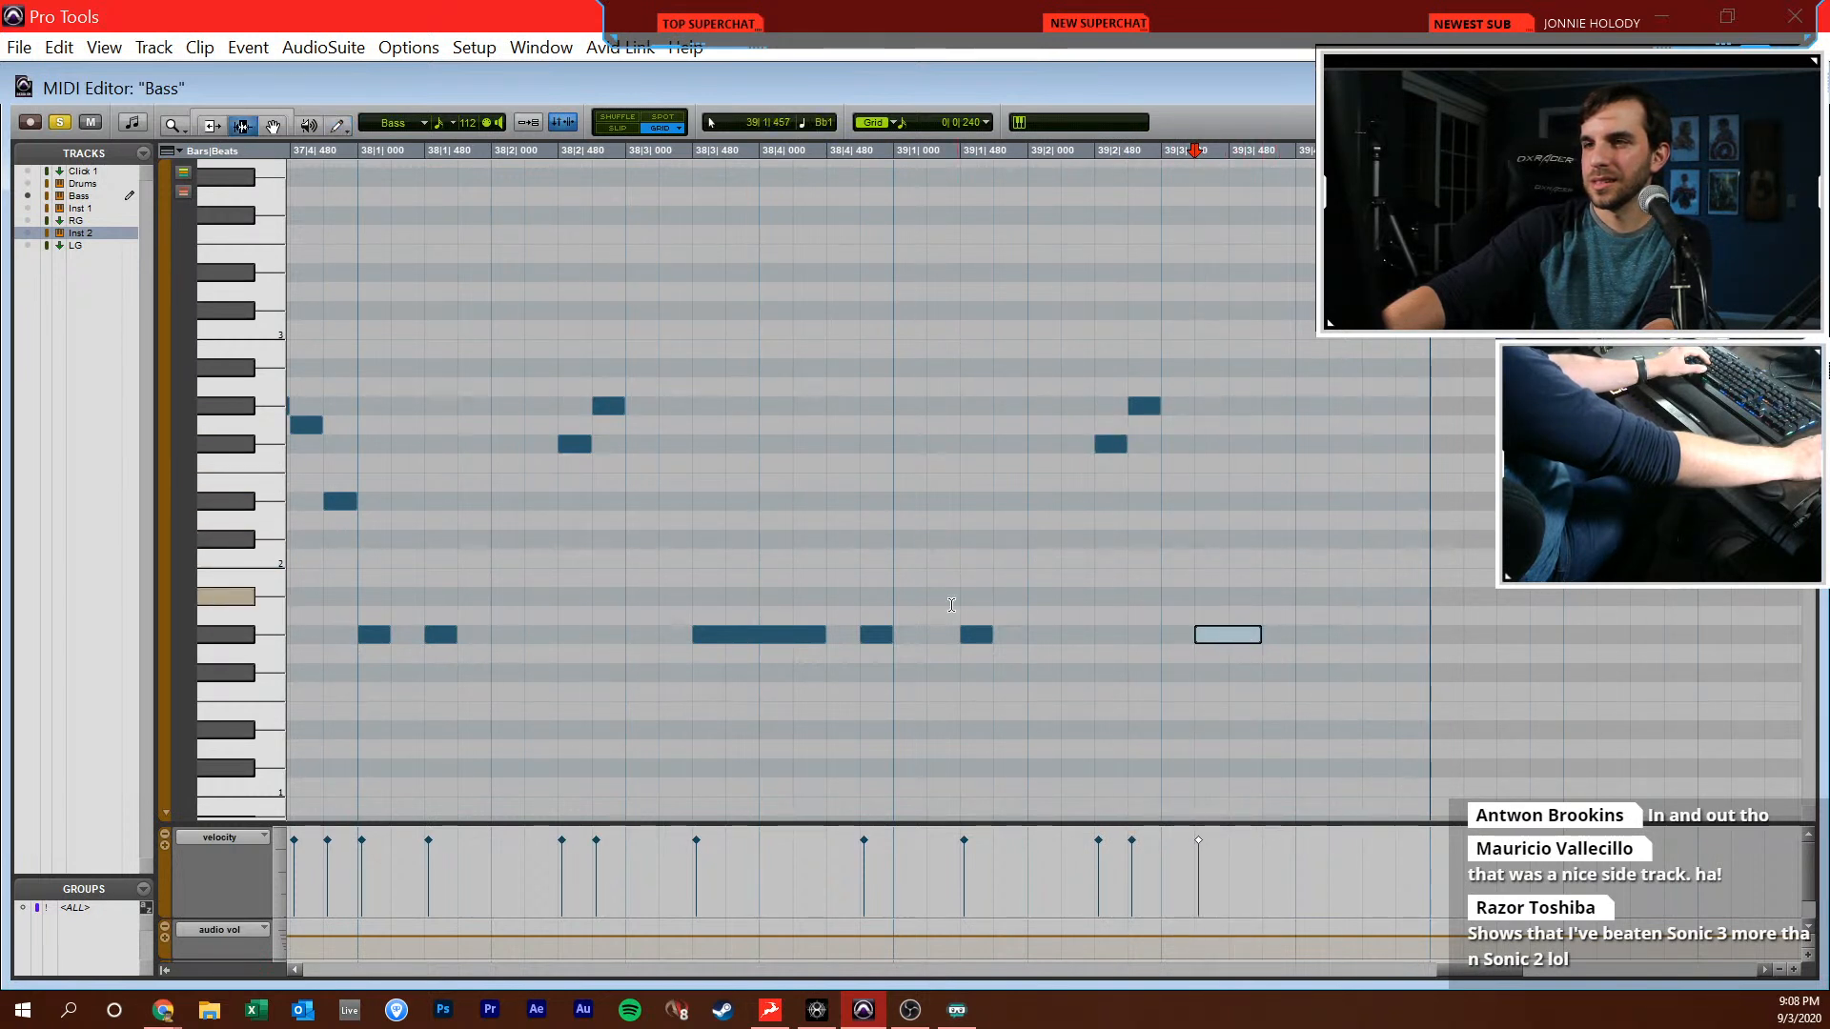
Finish bar 39 with short G#1 notes at 39|3|720, 39|4|000 and 39|4|240, D#2 at 39|4|480 and F#2 at 39|4|720
click(924, 609)
key(space)
key(F10)
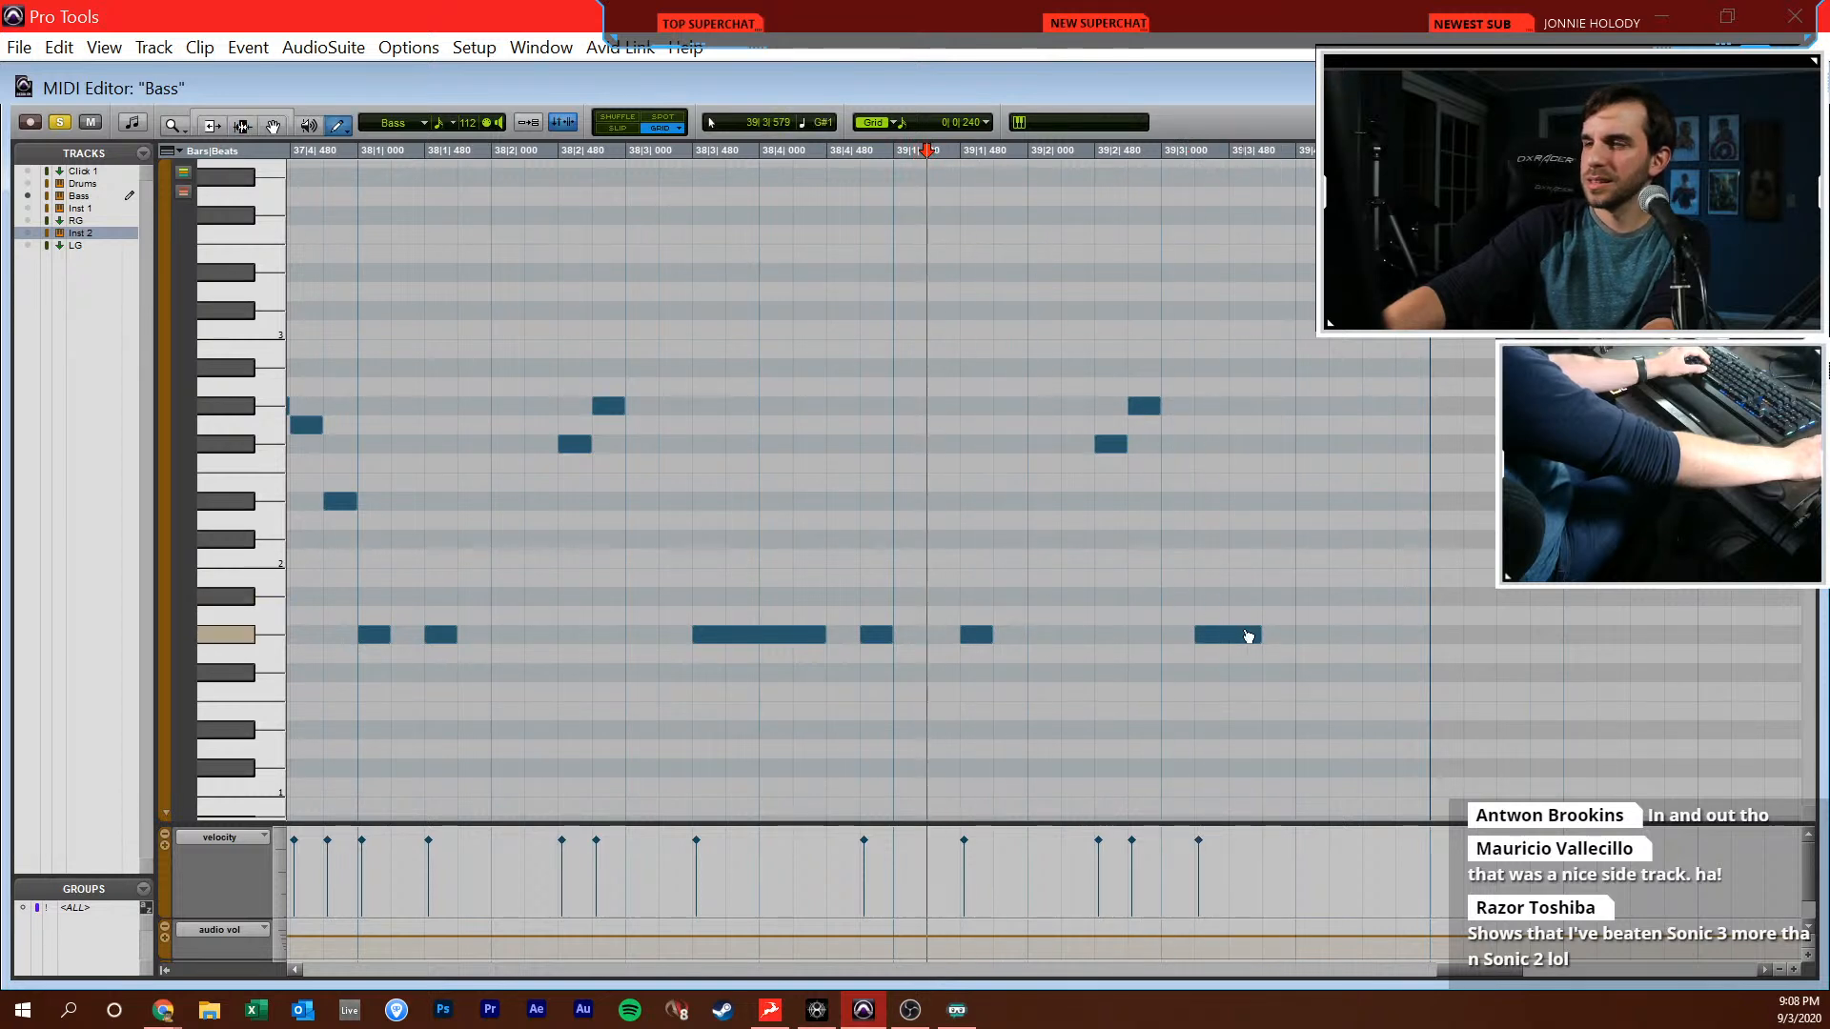
click(1281, 635)
click(1312, 634)
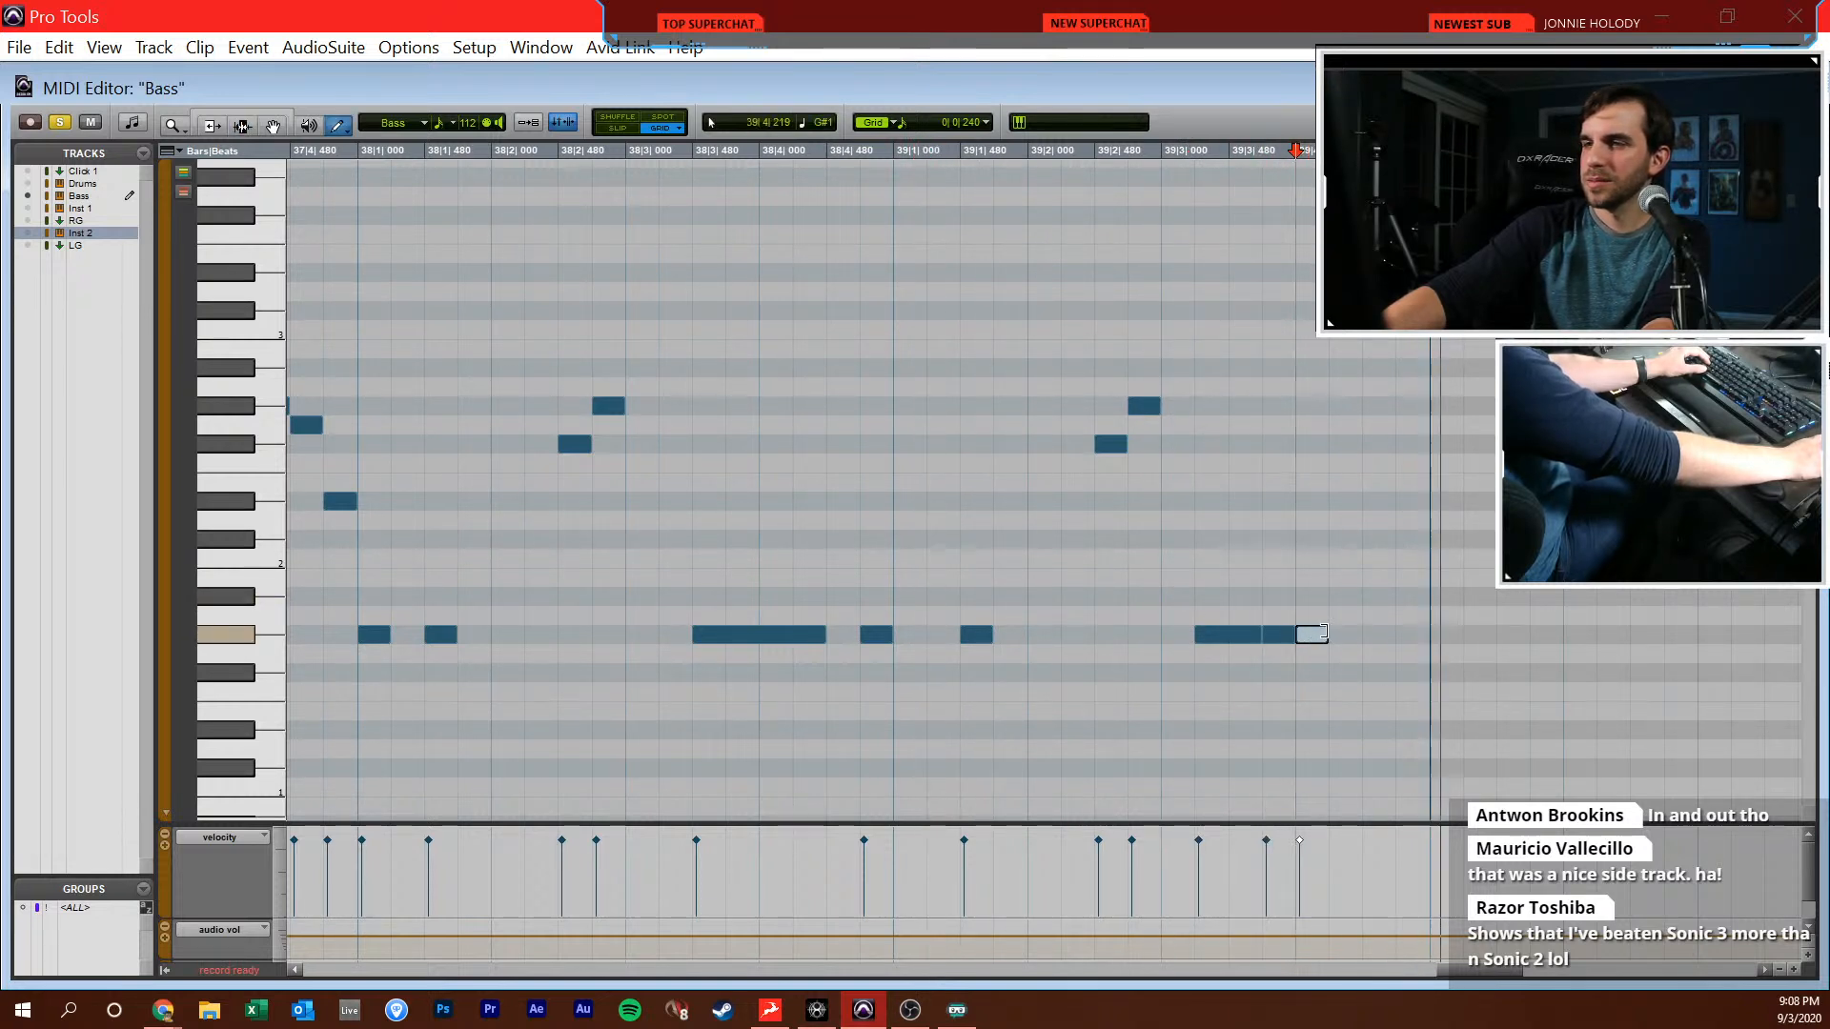
click(1384, 539)
key(ctrl+z)
click(1382, 500)
click(1413, 444)
key(F8)
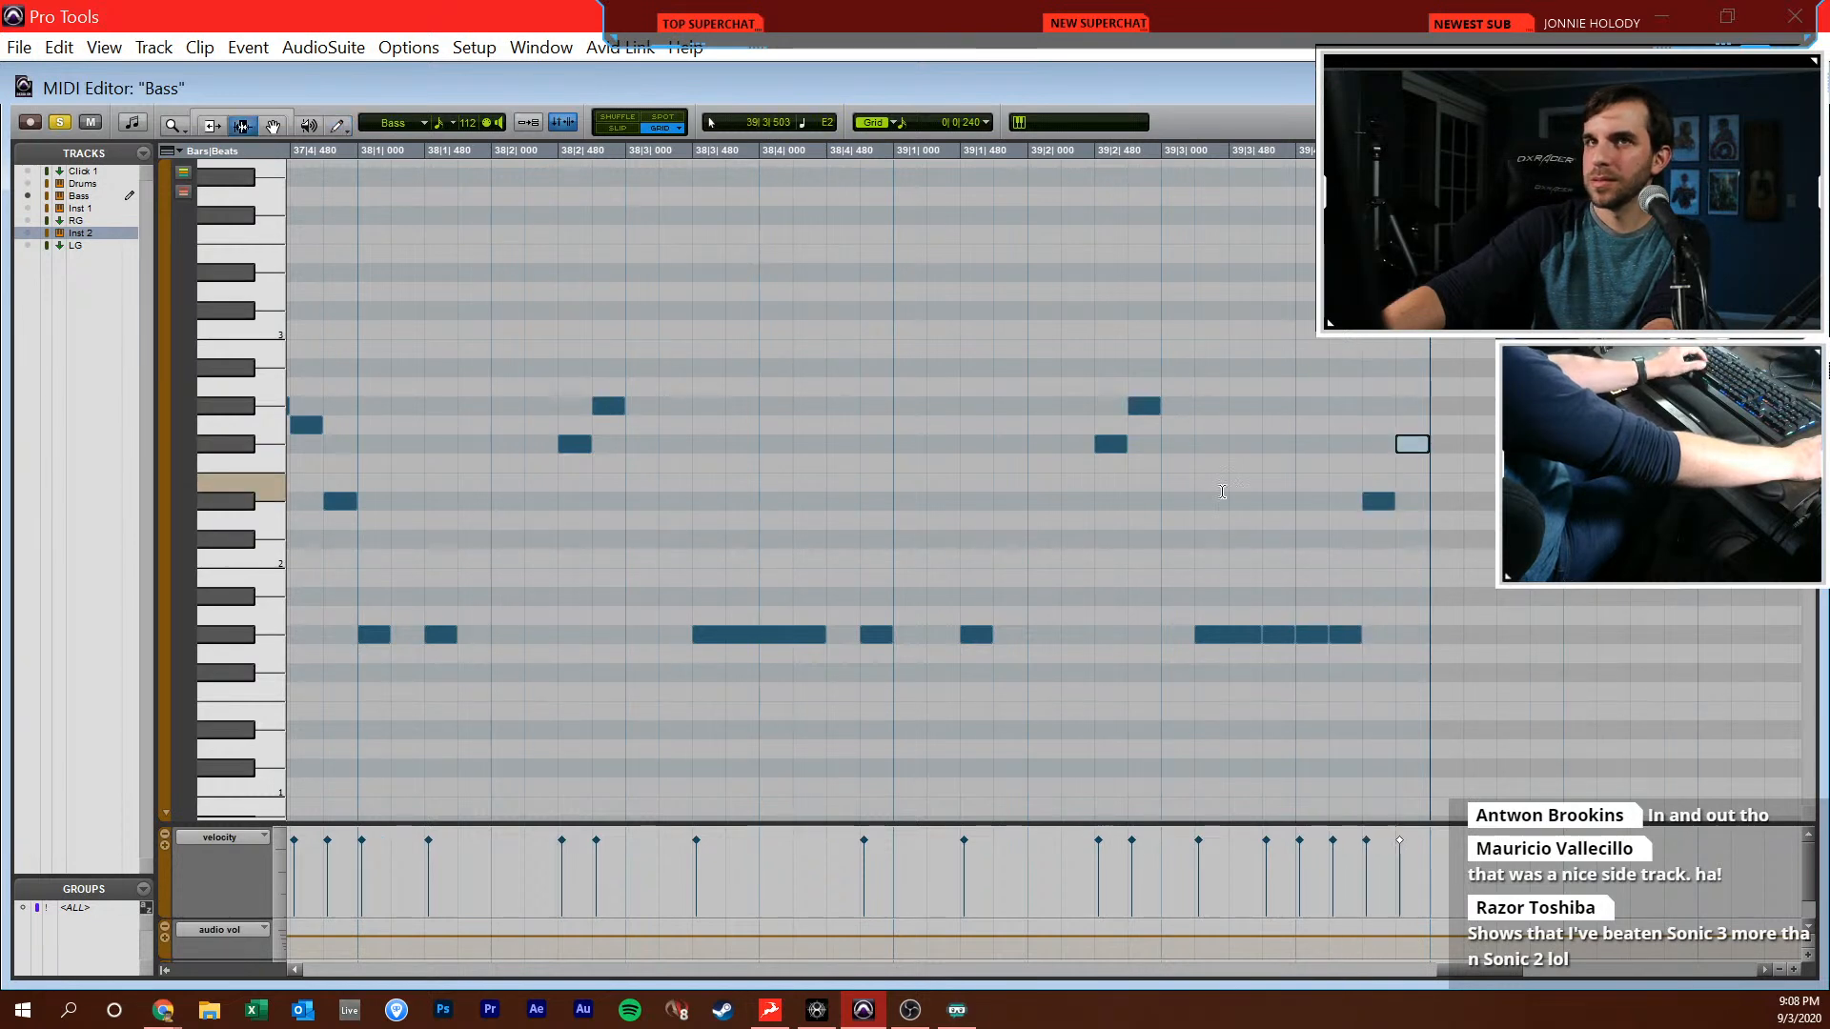
Play the end of bar 39, and duplicate the bass notes of bars 38 and 39 into bars 40 and 41
click(1203, 497)
scroll(1211, 499, right, 3)
key(r)
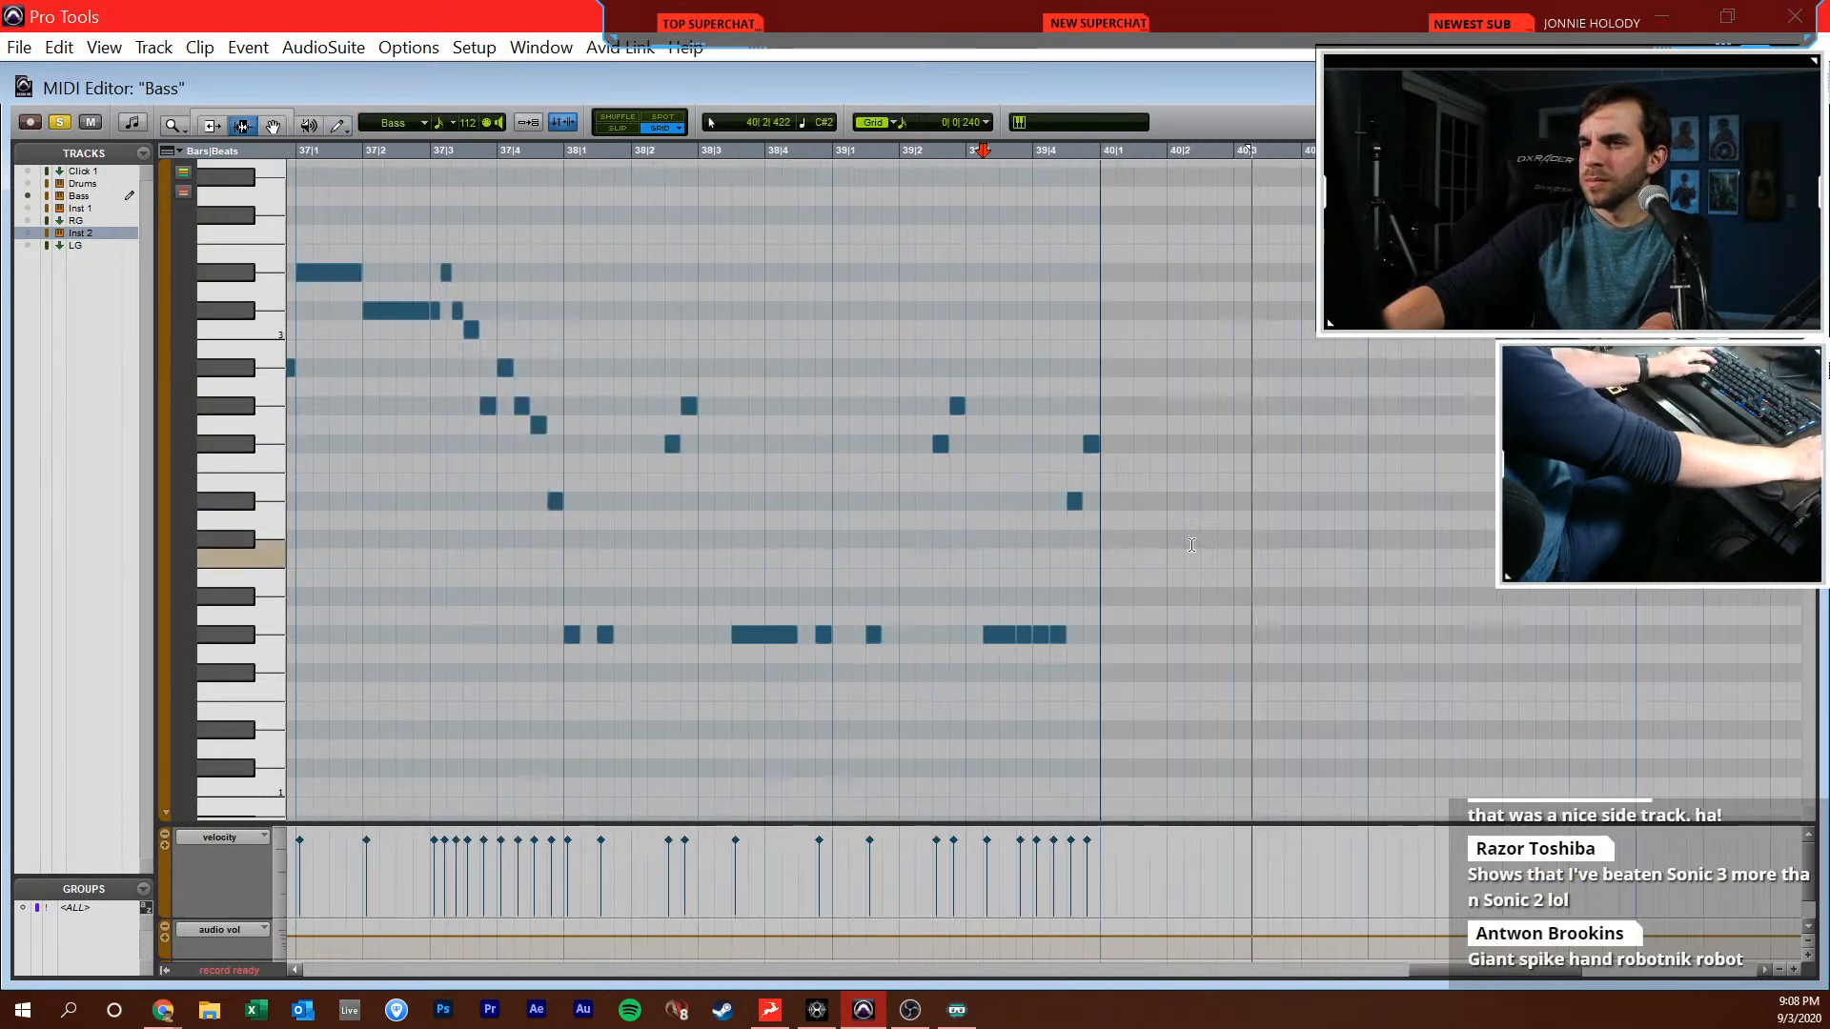
drag(563, 543, 1098, 512)
key(ctrl+d)
click(1503, 524)
key(t)
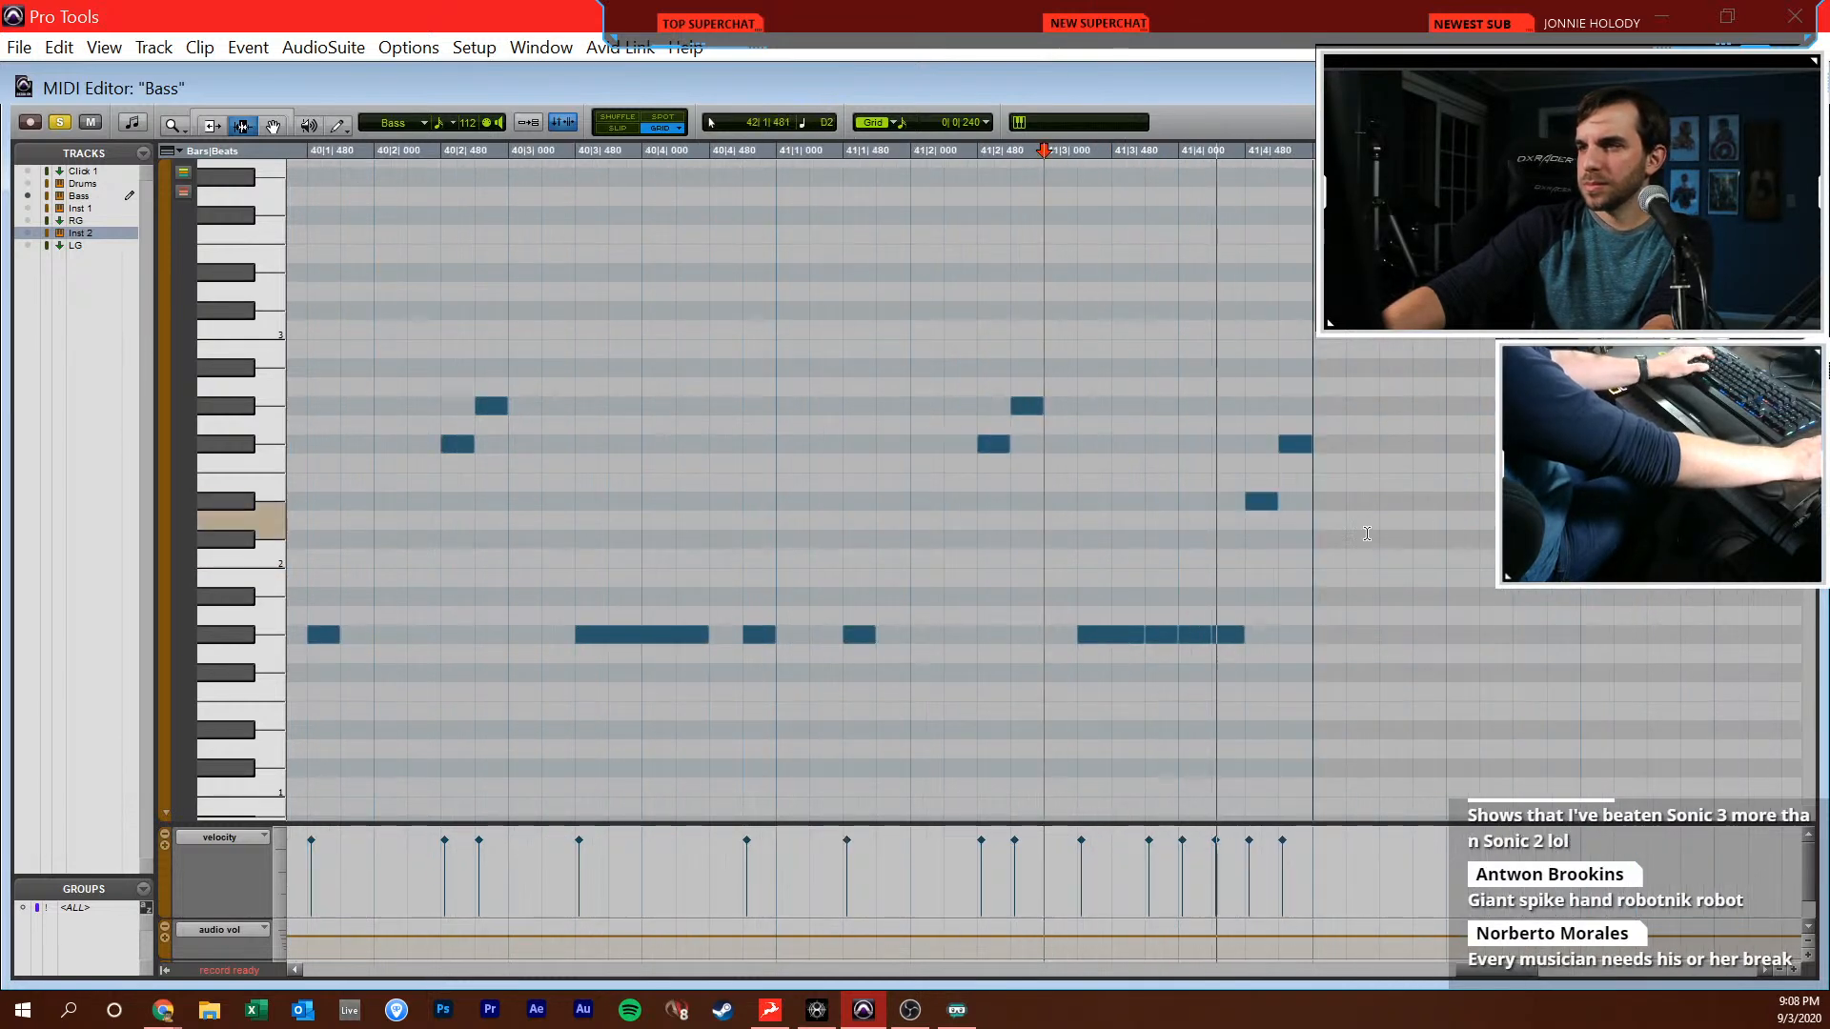
Replace the duplicated bass notes in beat 4 of bar 41 with A#2 at 41|4|240 and C3 at 41|4|720
key(F8)
drag(1335, 358, 1182, 707)
key(Delete)
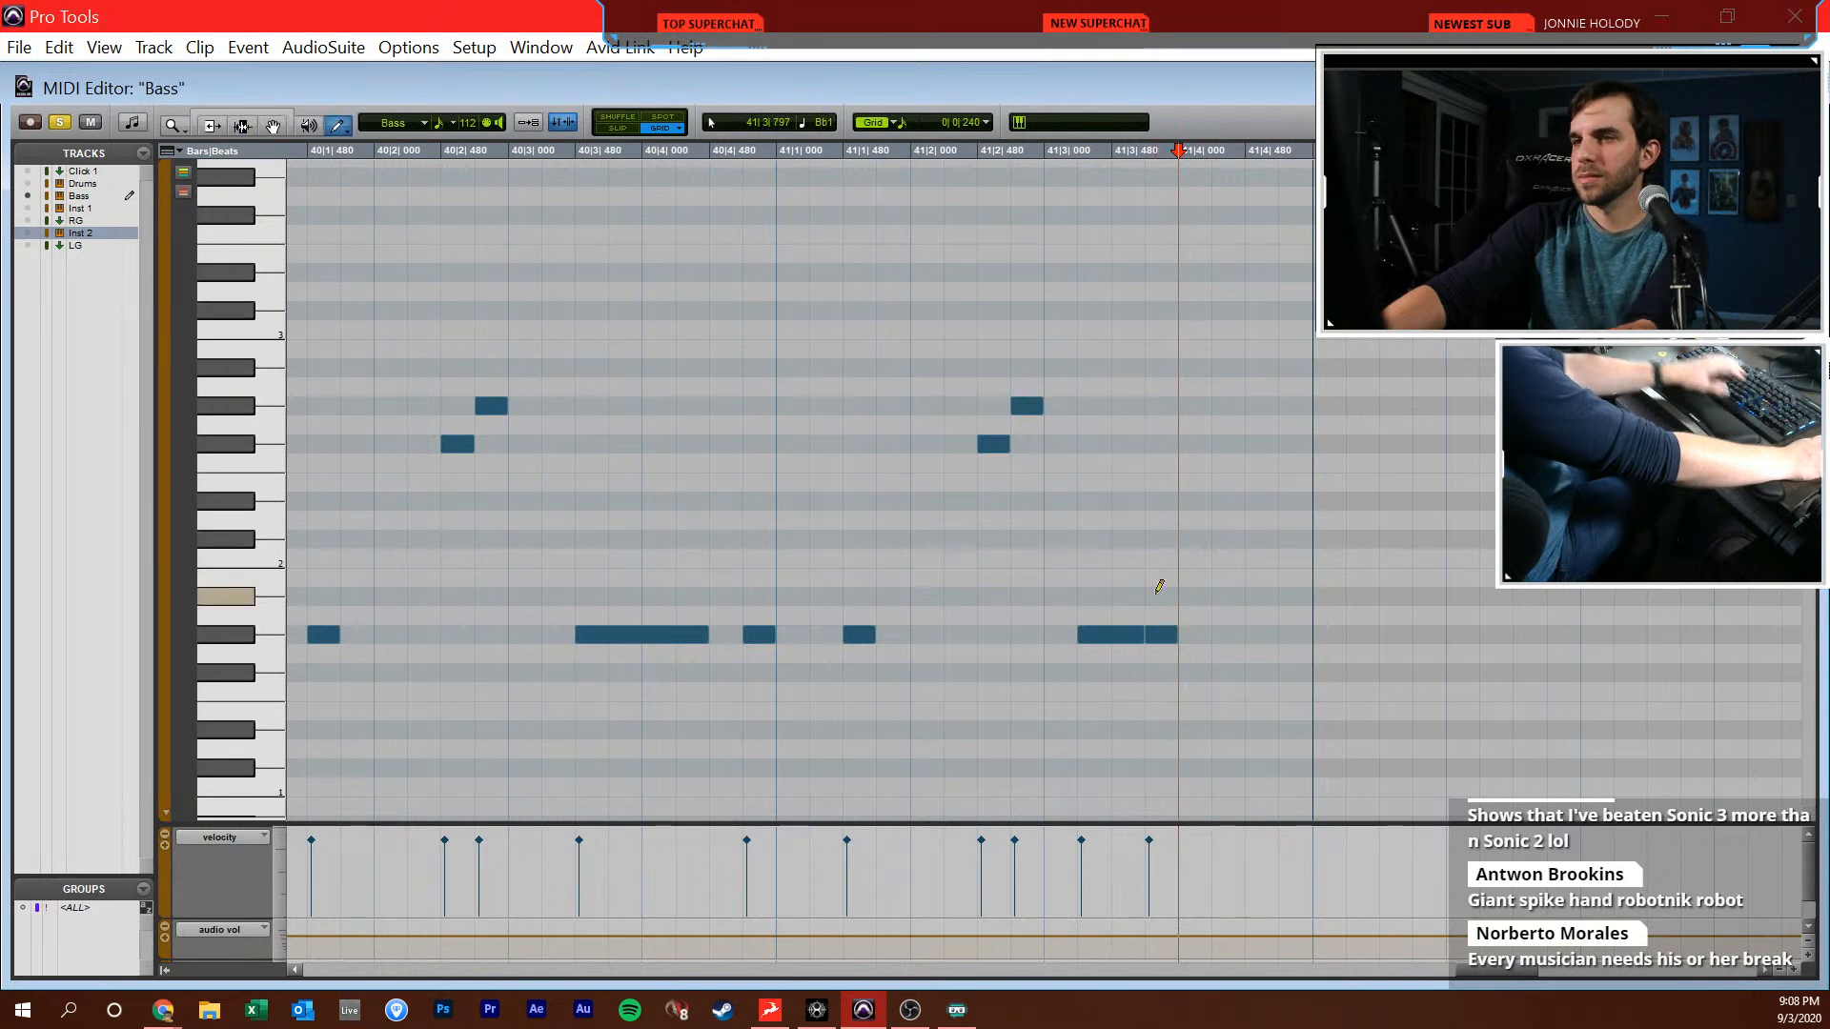
key(F10)
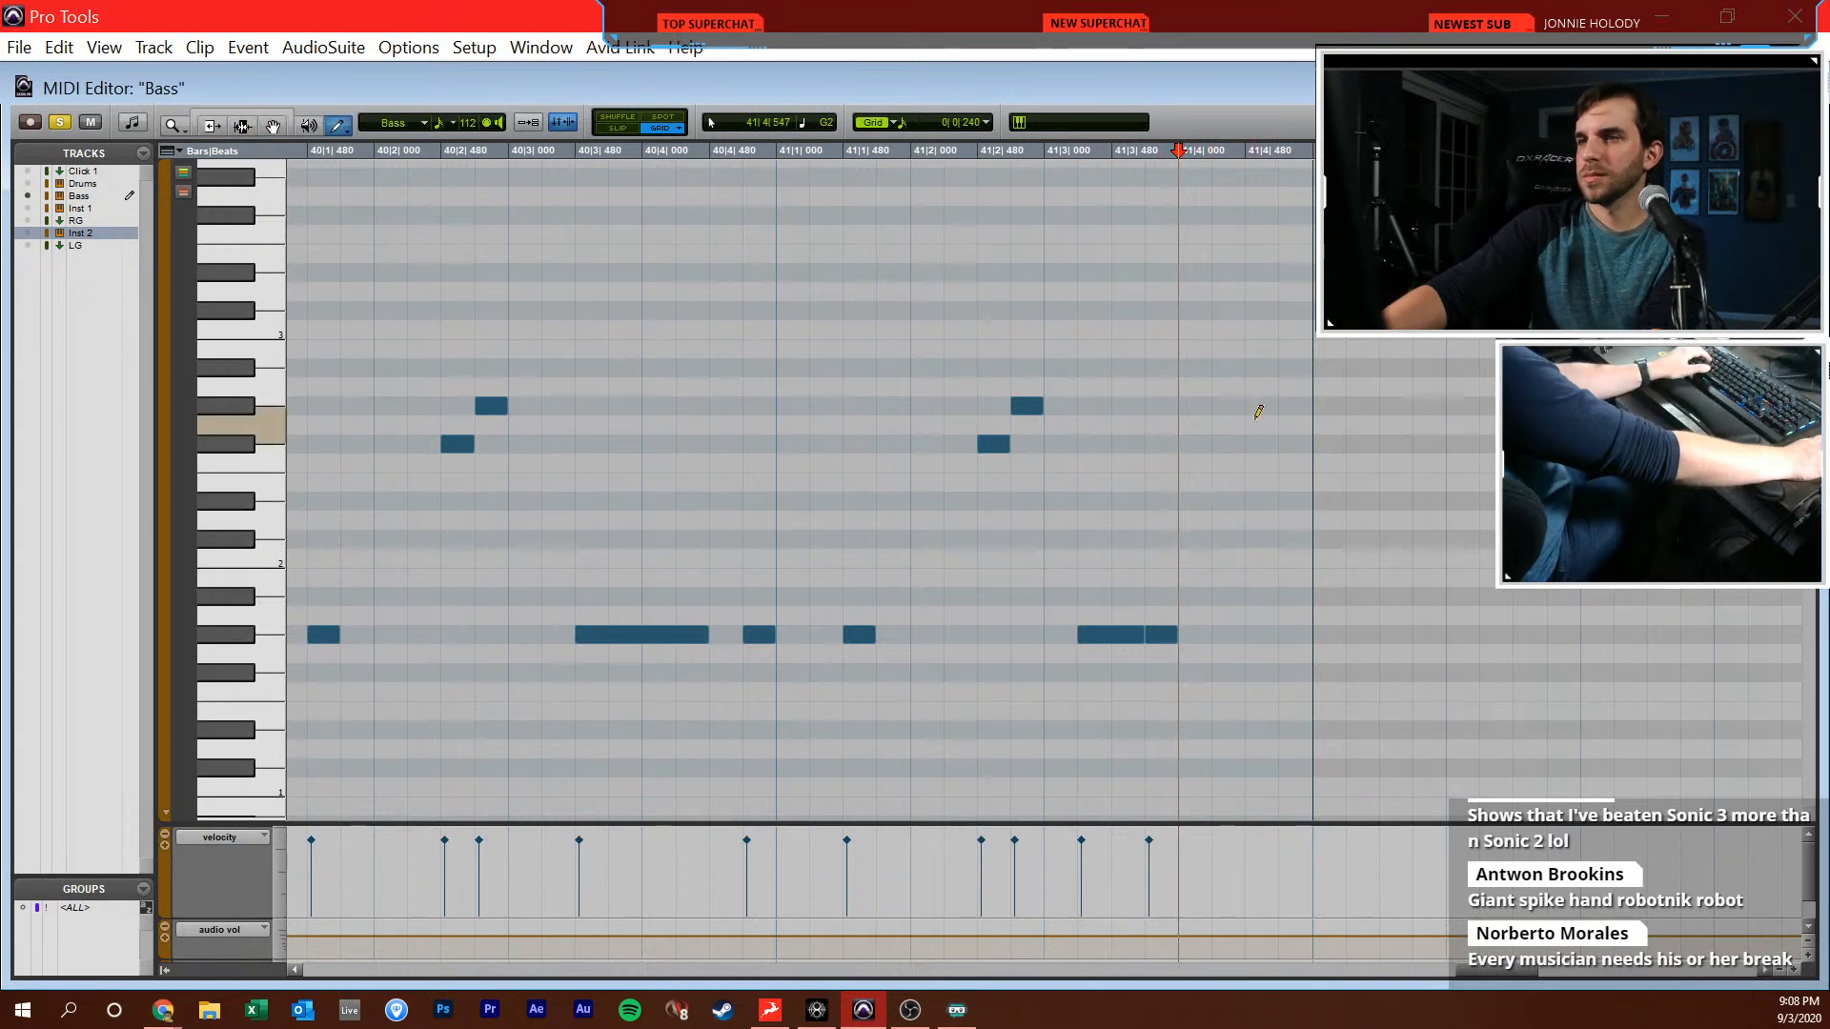
click(1237, 367)
click(1300, 326)
Play the arrangement from 38|1|000 to compare the new bass line with the reference, checking the mixer during playback
key(r)
key(F7)
click(1109, 467)
key(ctrl+equal)
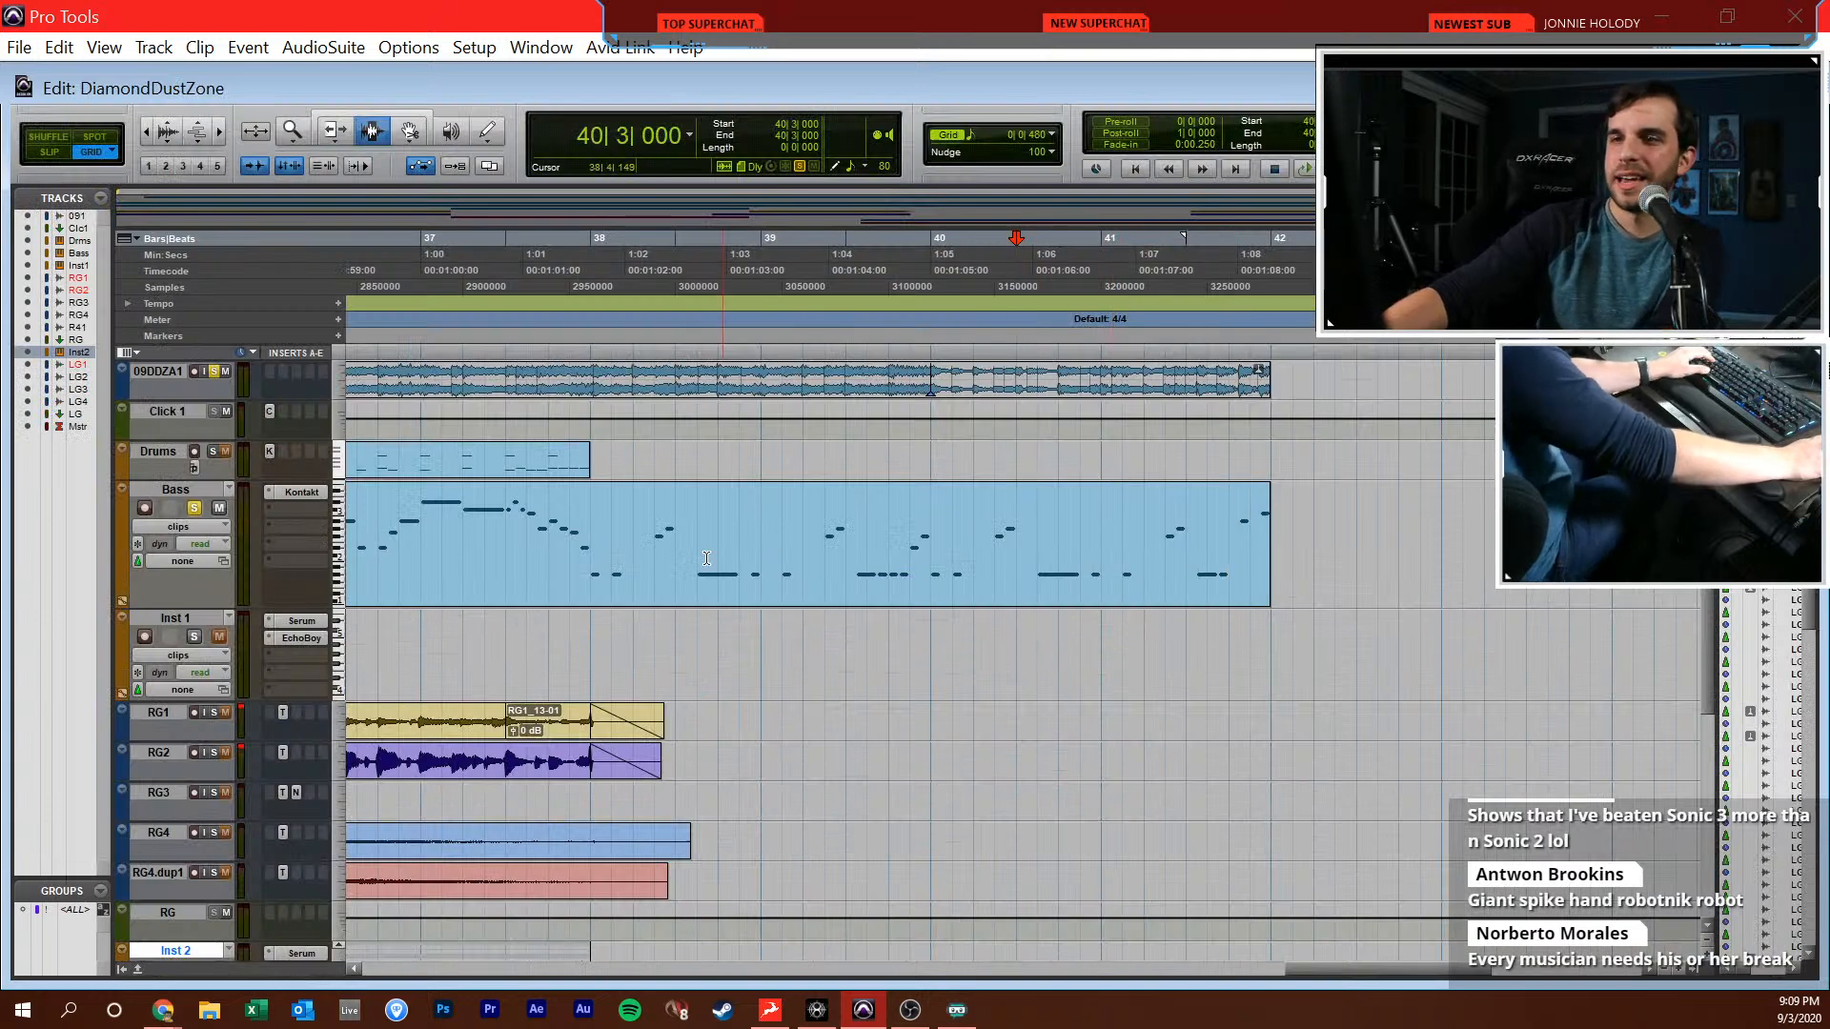
click(598, 562)
key(space)
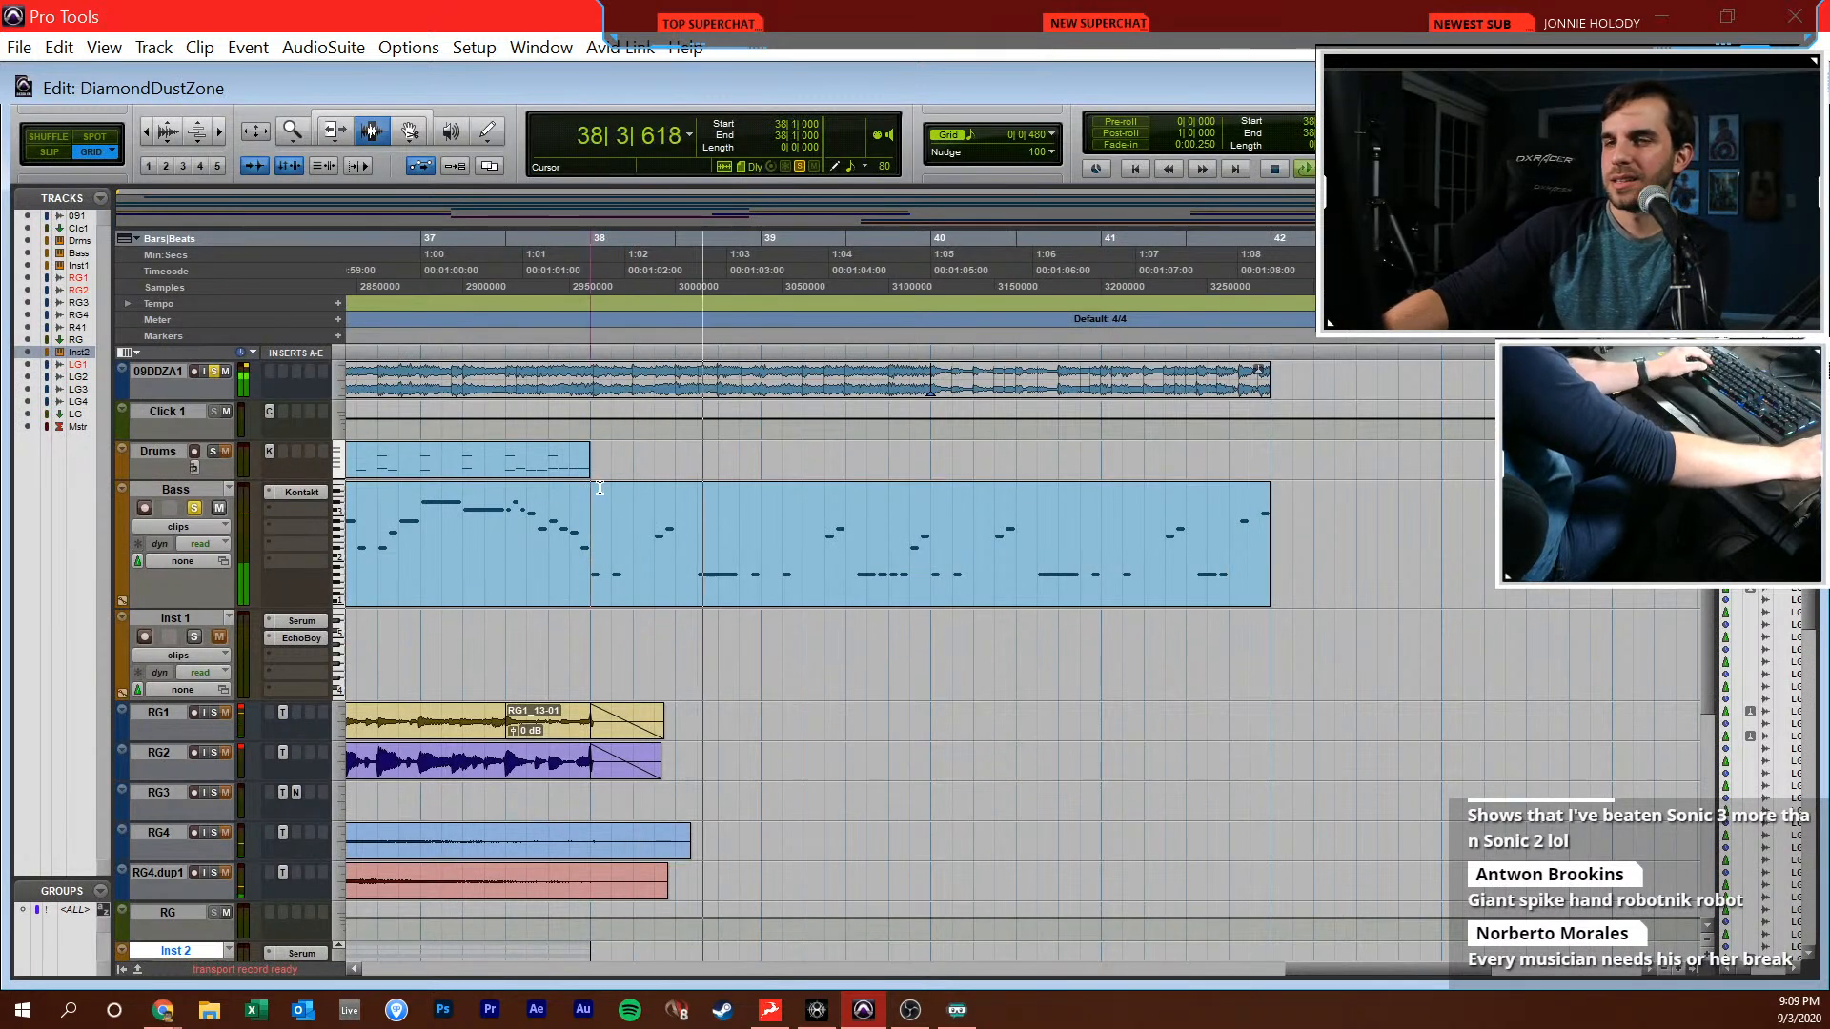
key(ctrl+equal)
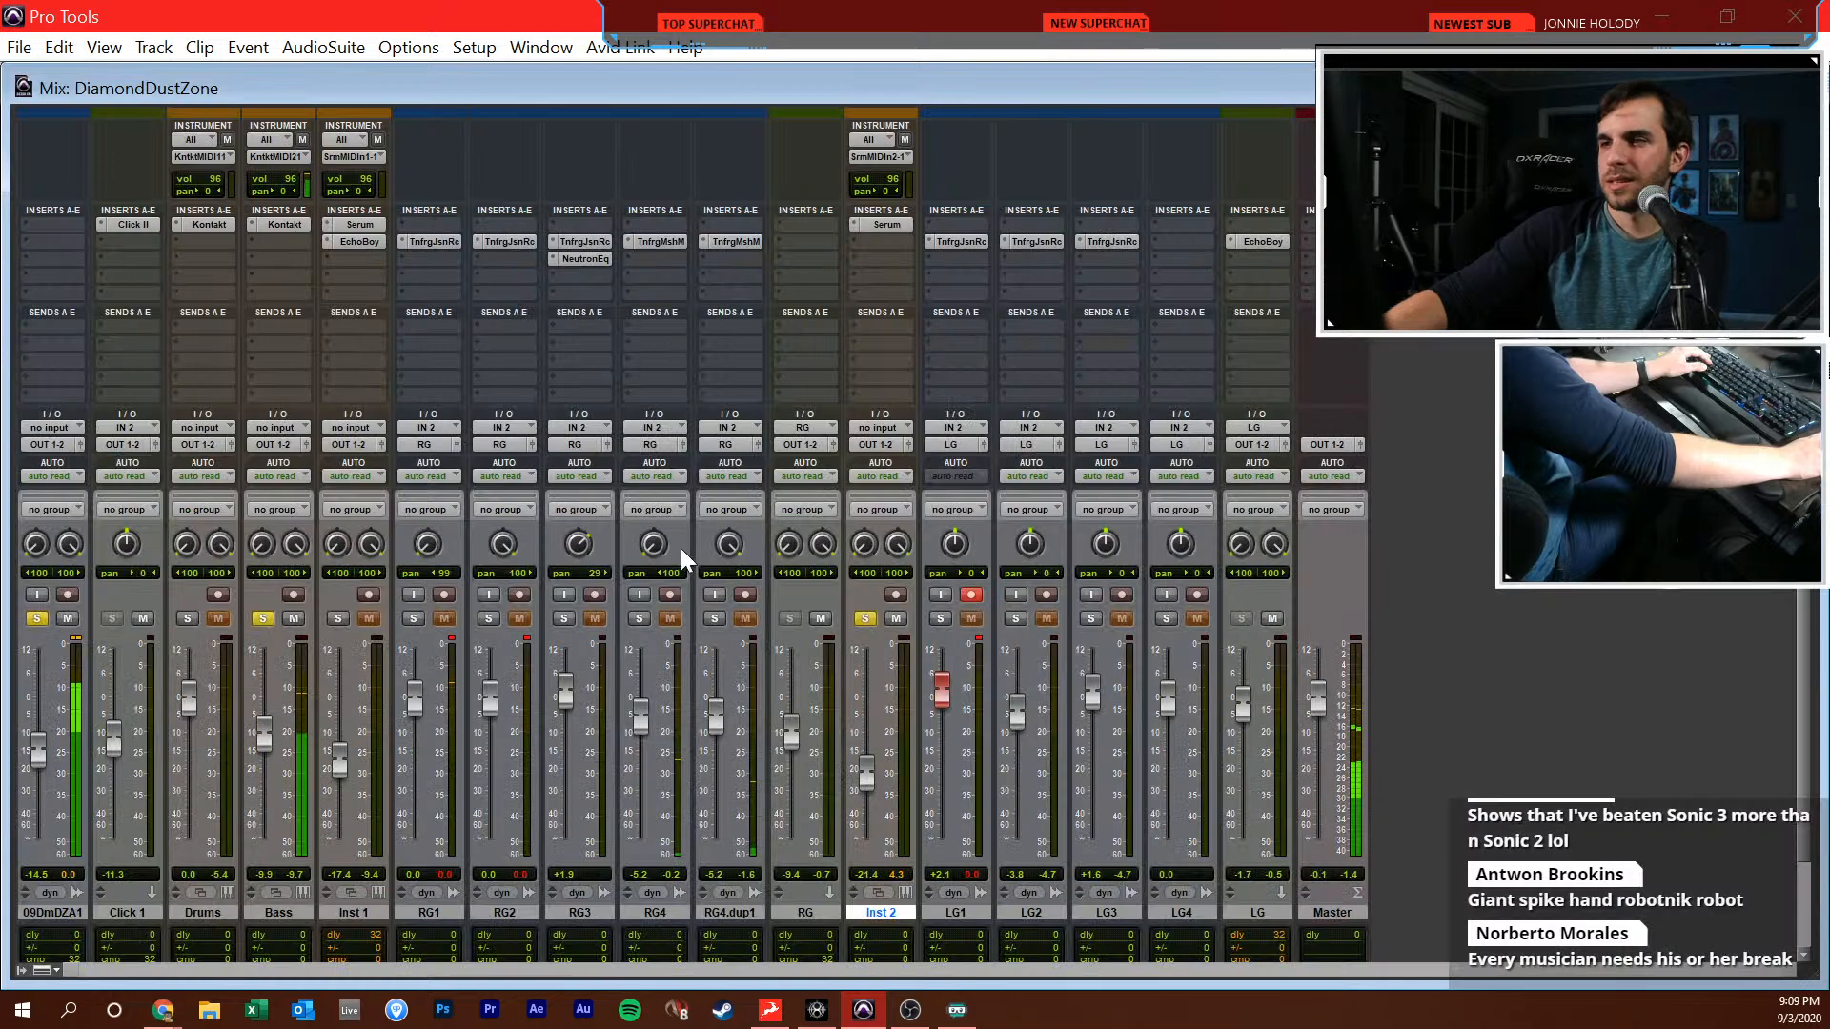
key(ctrl+equal)
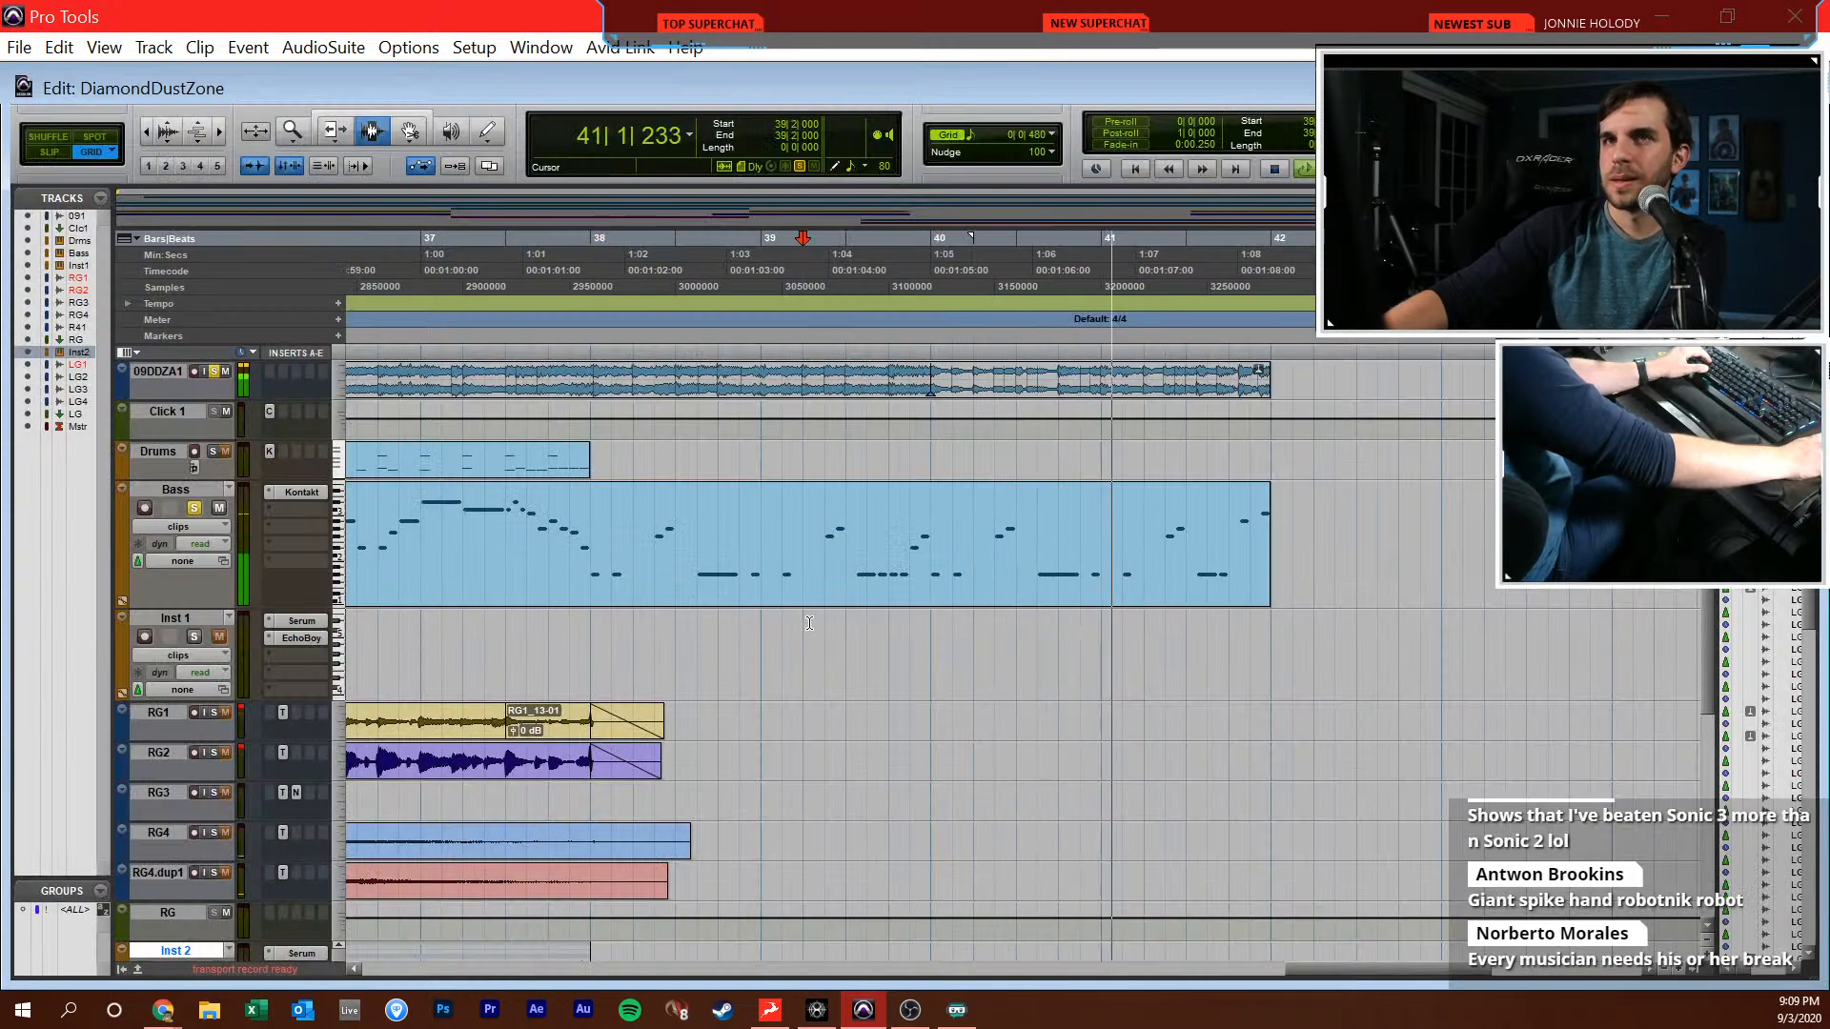
key(space)
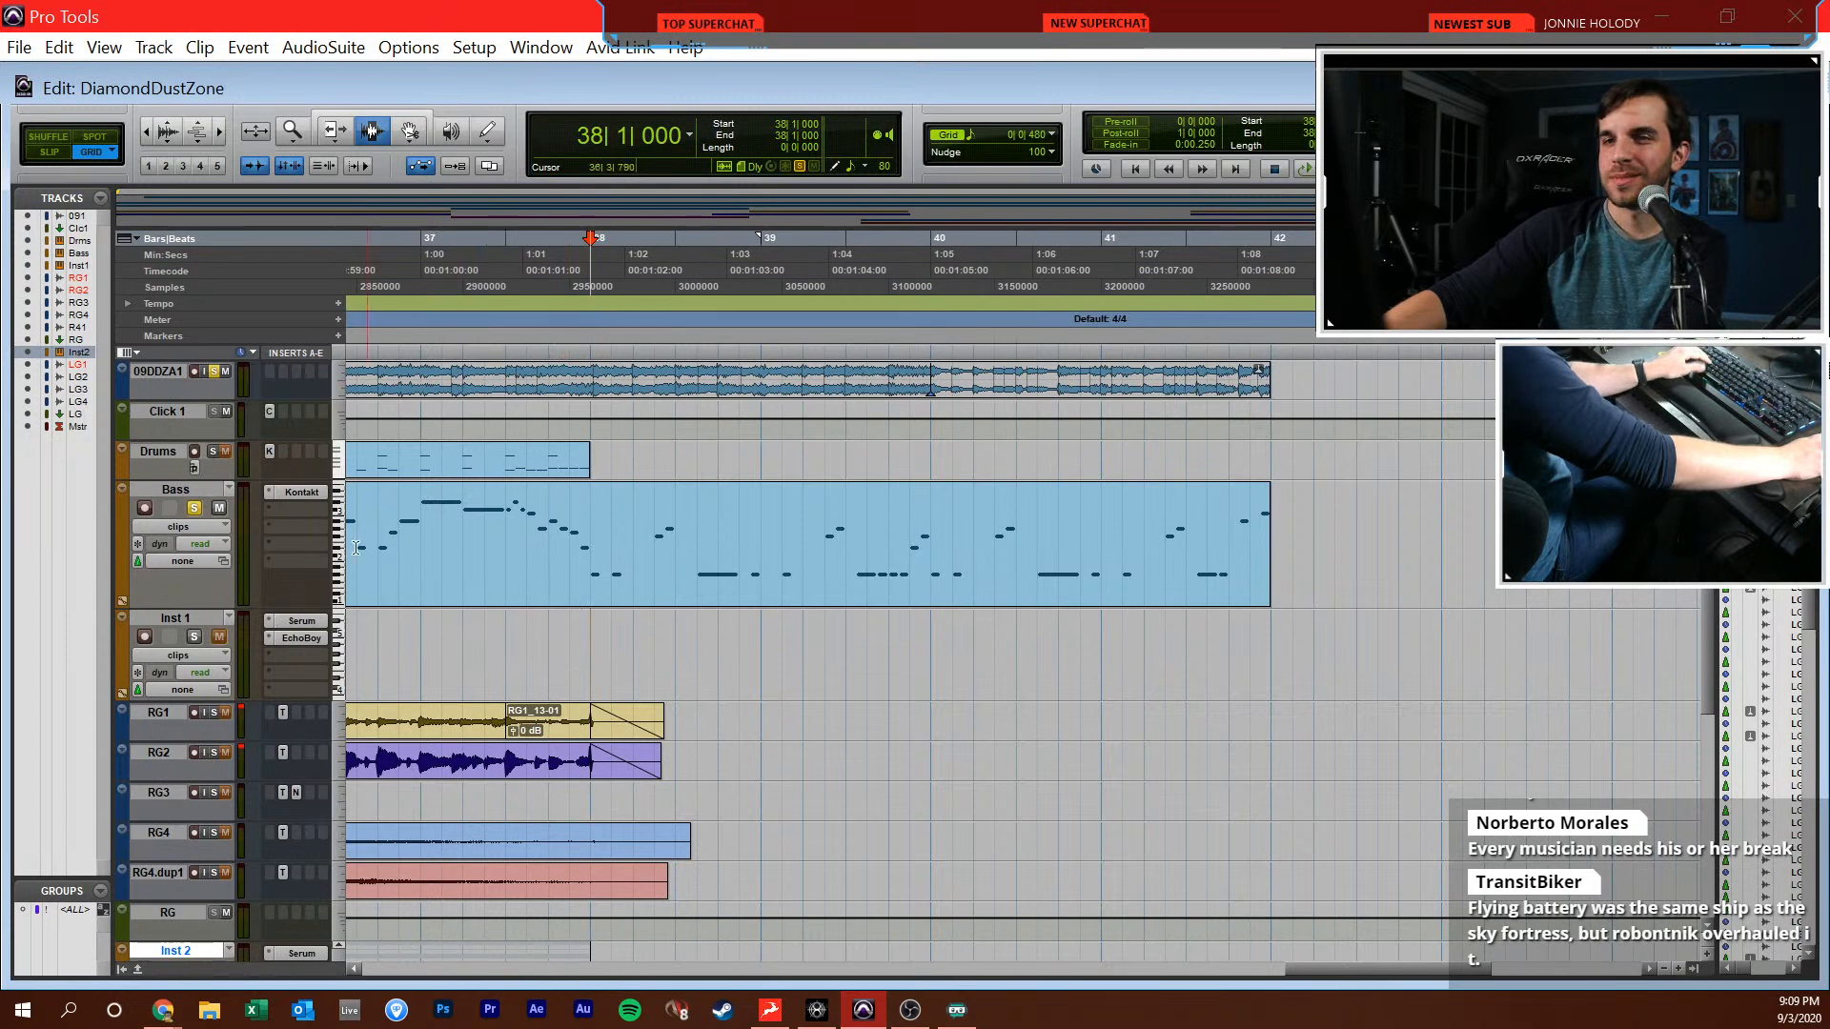
Clear the Bass track's solo and open the Drums MIDI part for note editing around bar 38
alt+click(195, 508)
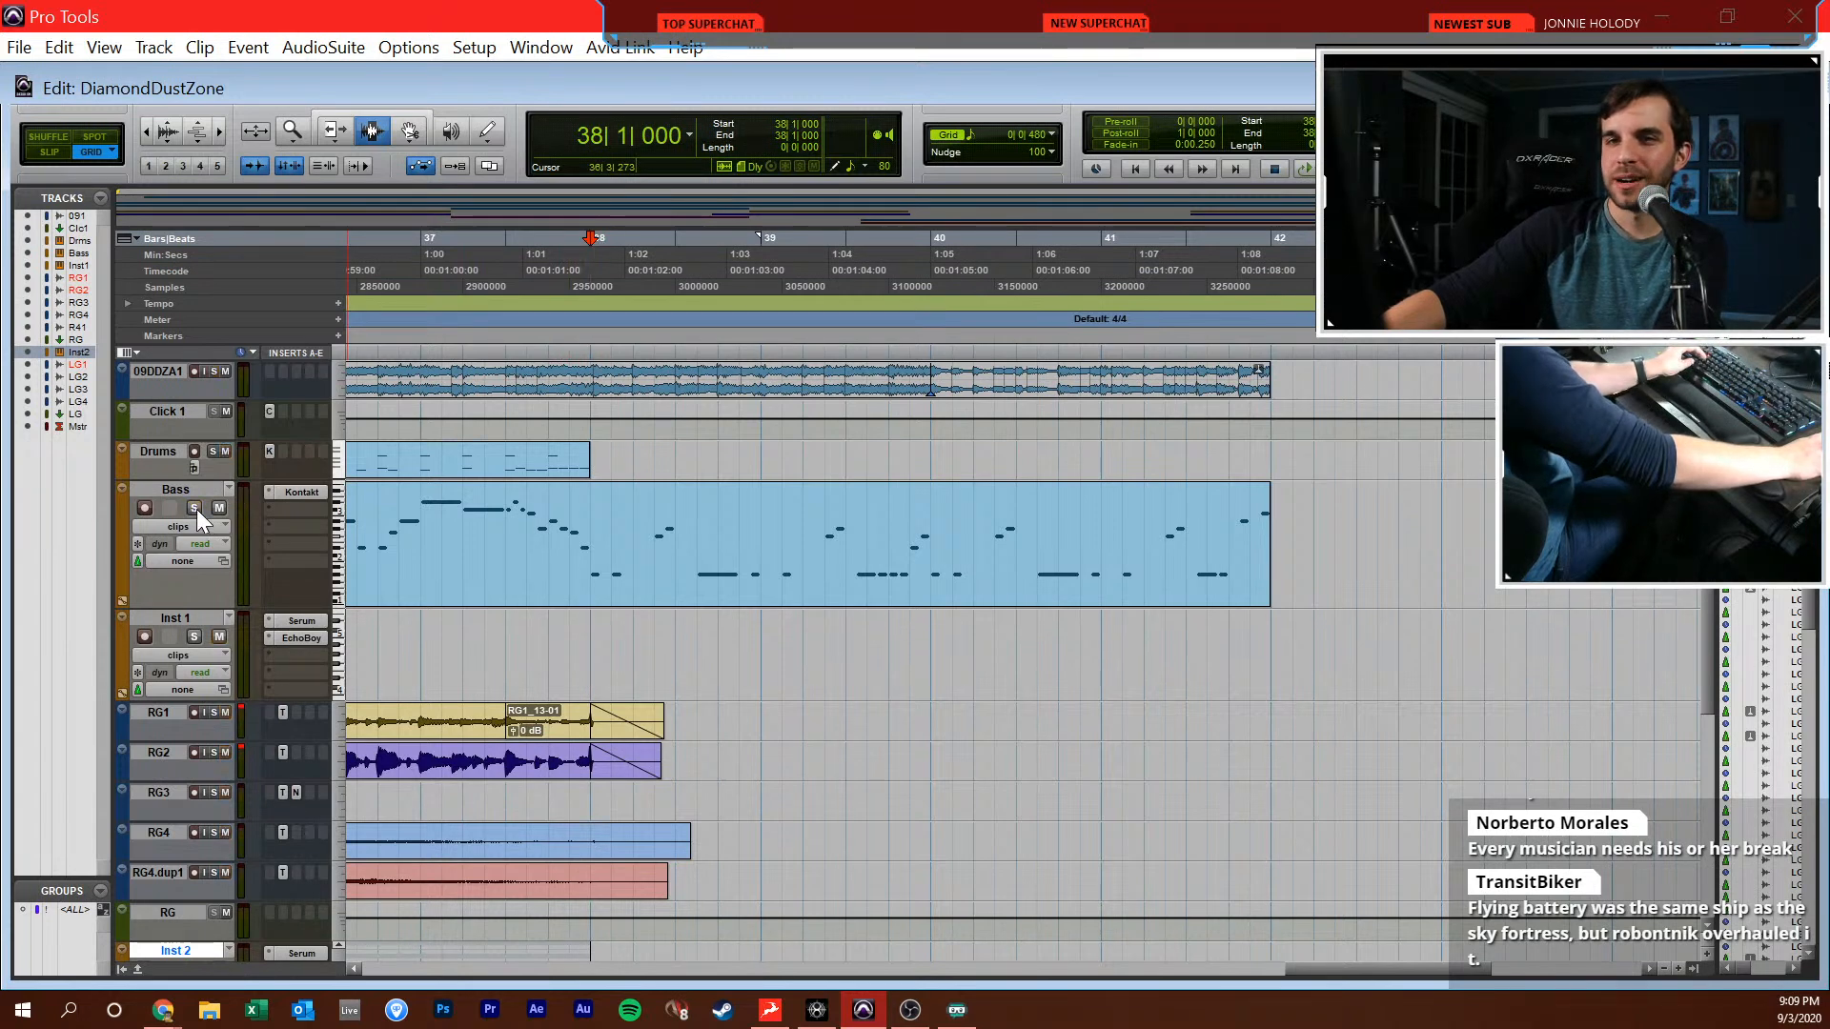
double_click(592, 455)
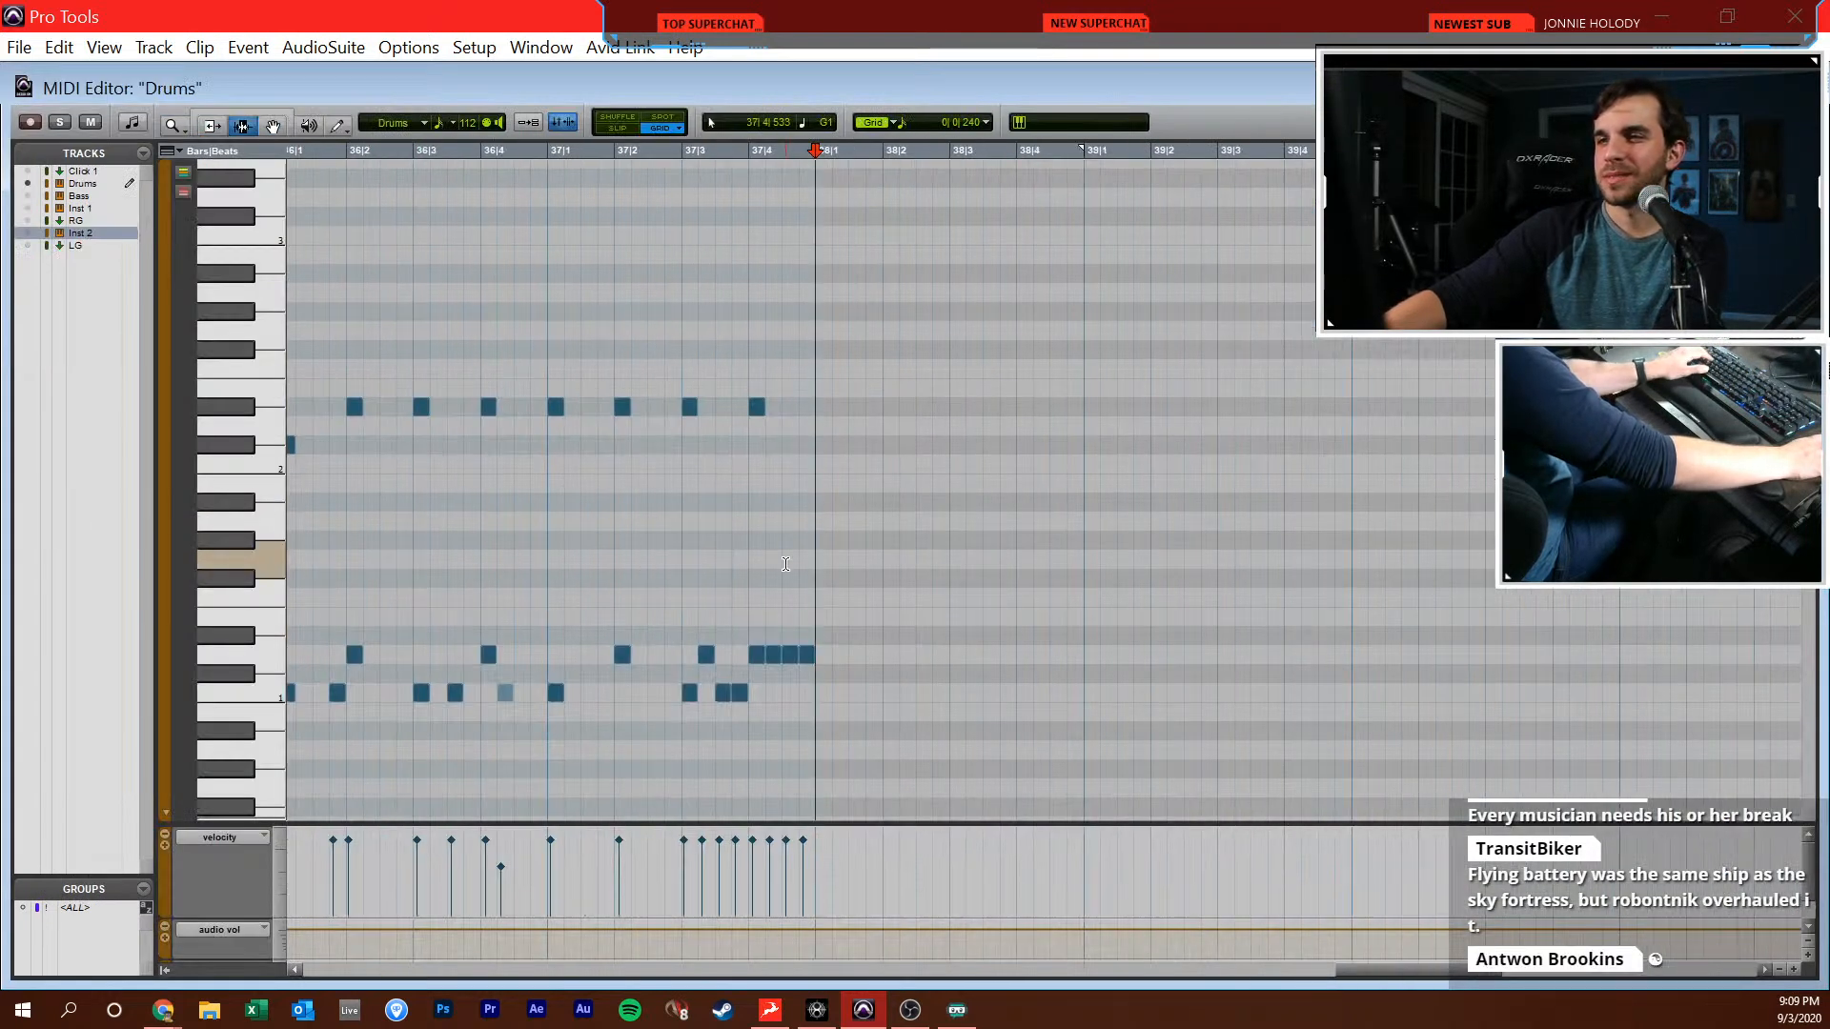
scroll(832, 574, right, 4)
key(F10)
click(872, 712)
scroll(869, 665, left, 2)
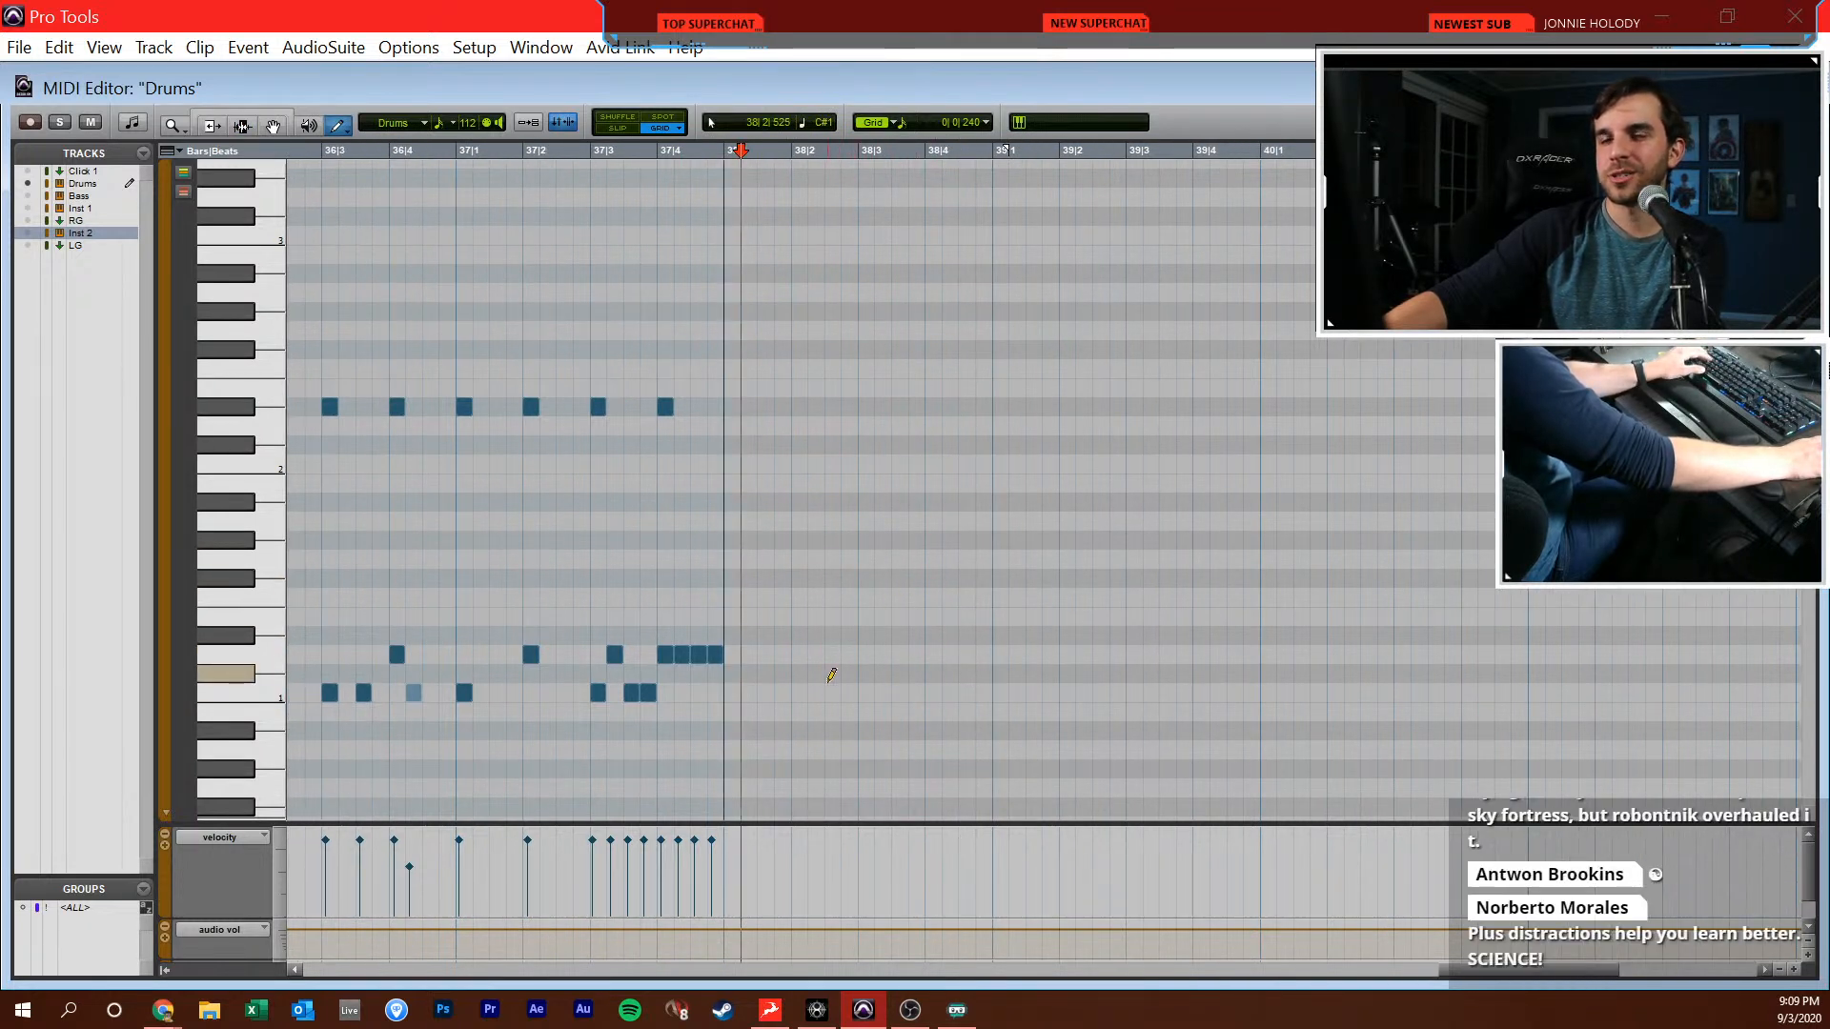
scroll(744, 658, right, 2)
scroll(751, 687, left, 5)
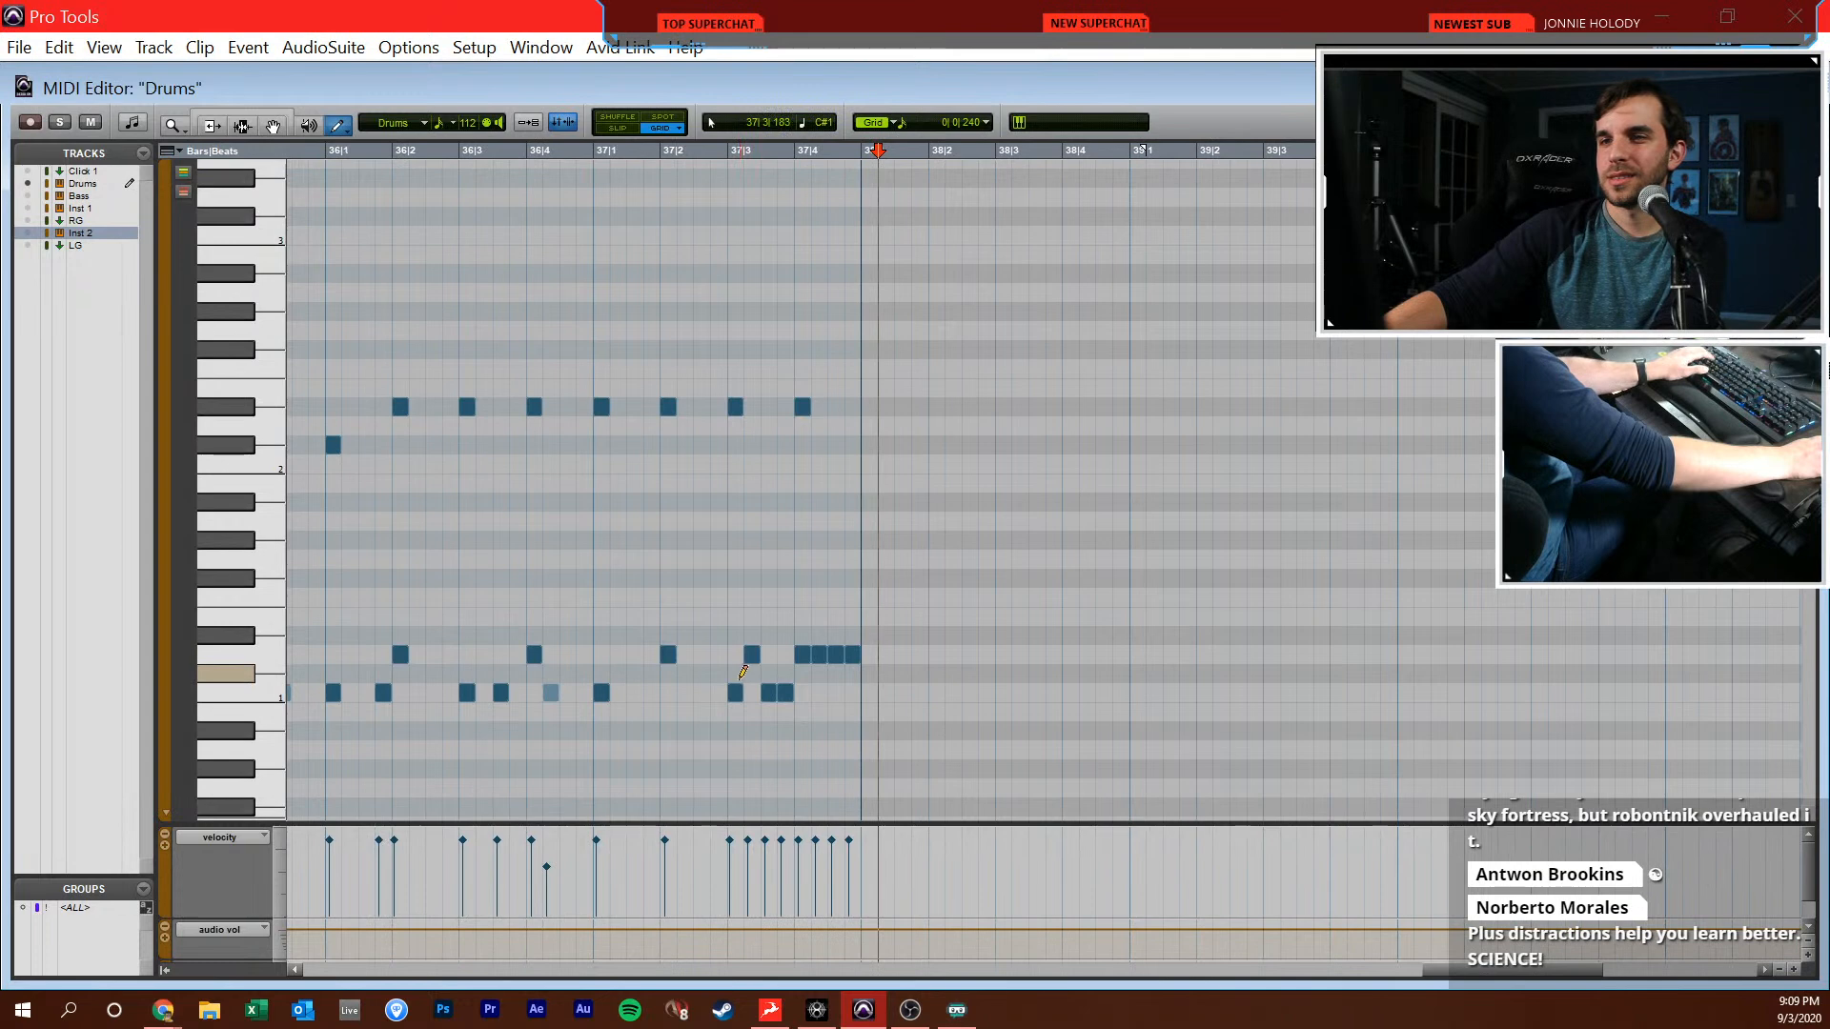
scroll(810, 686, right, 2)
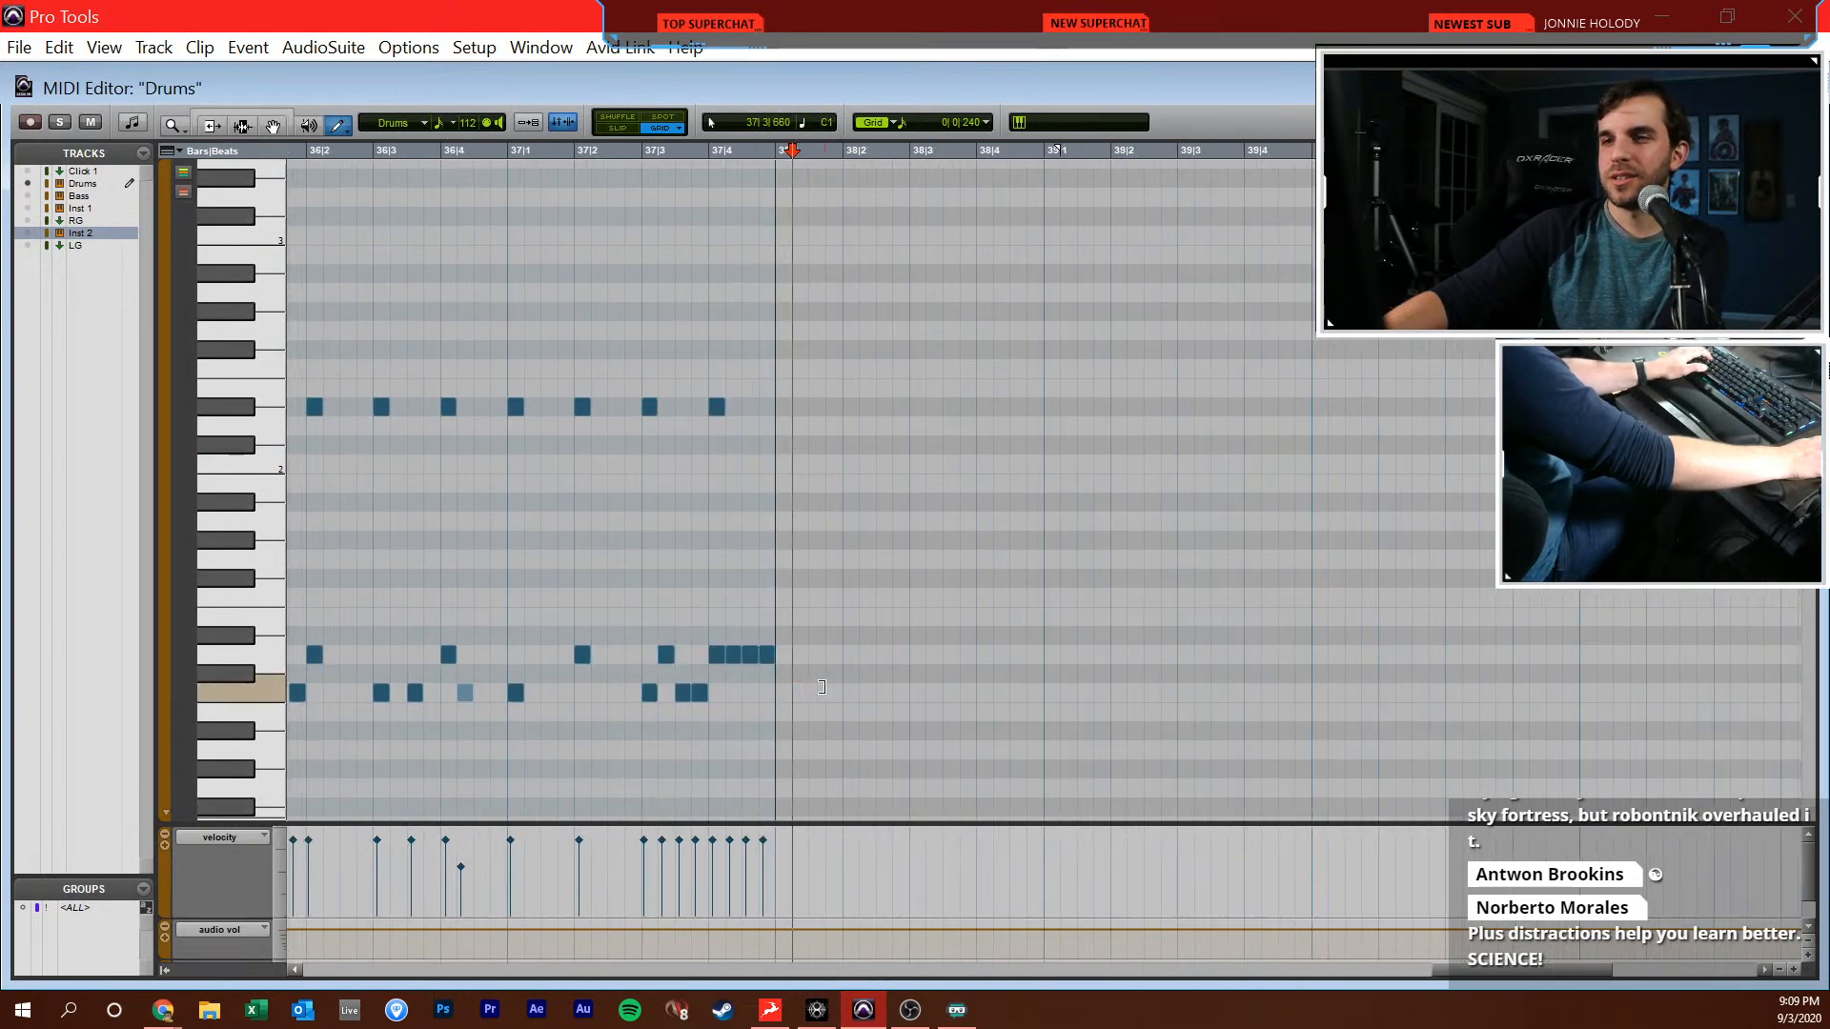
click(345, 133)
click(370, 141)
scroll(818, 580, right, 1)
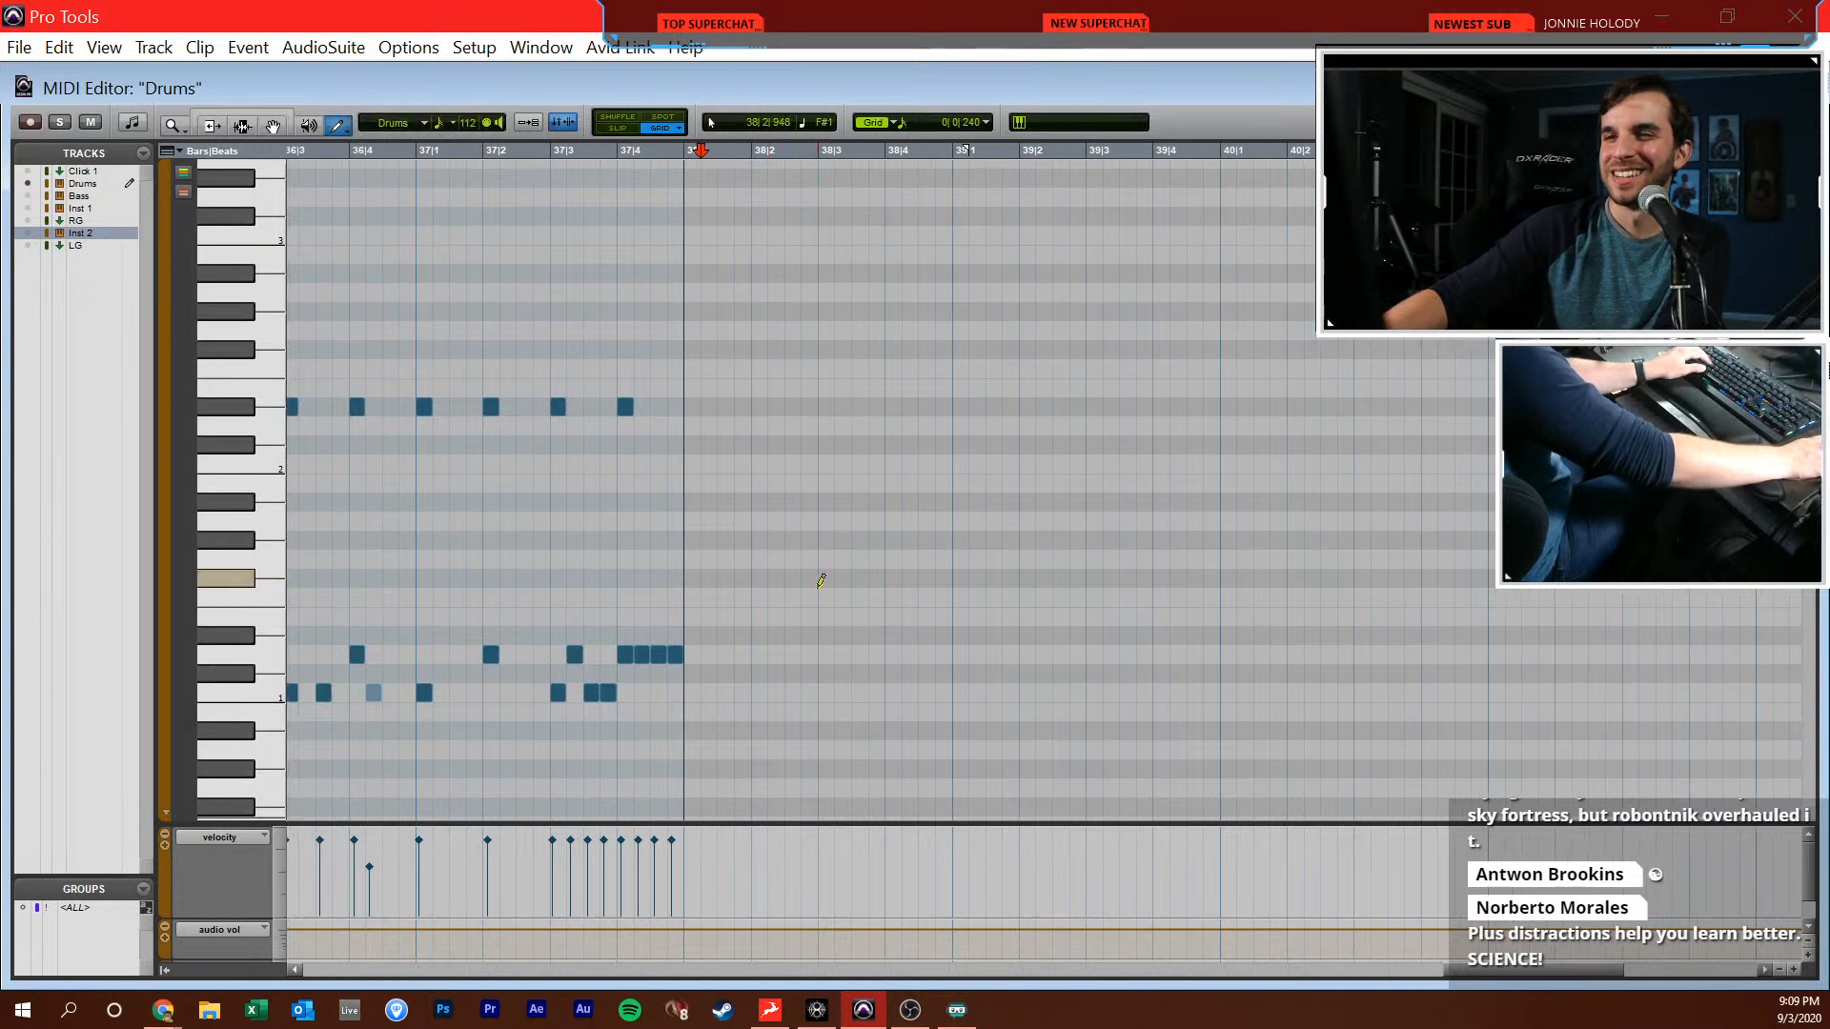
Add C1 drum notes at 38|1|000, 38|2|000, 38|3|000, 38|3|480 and 38|4|000, plus a D1 note at 38|2|000
click(693, 693)
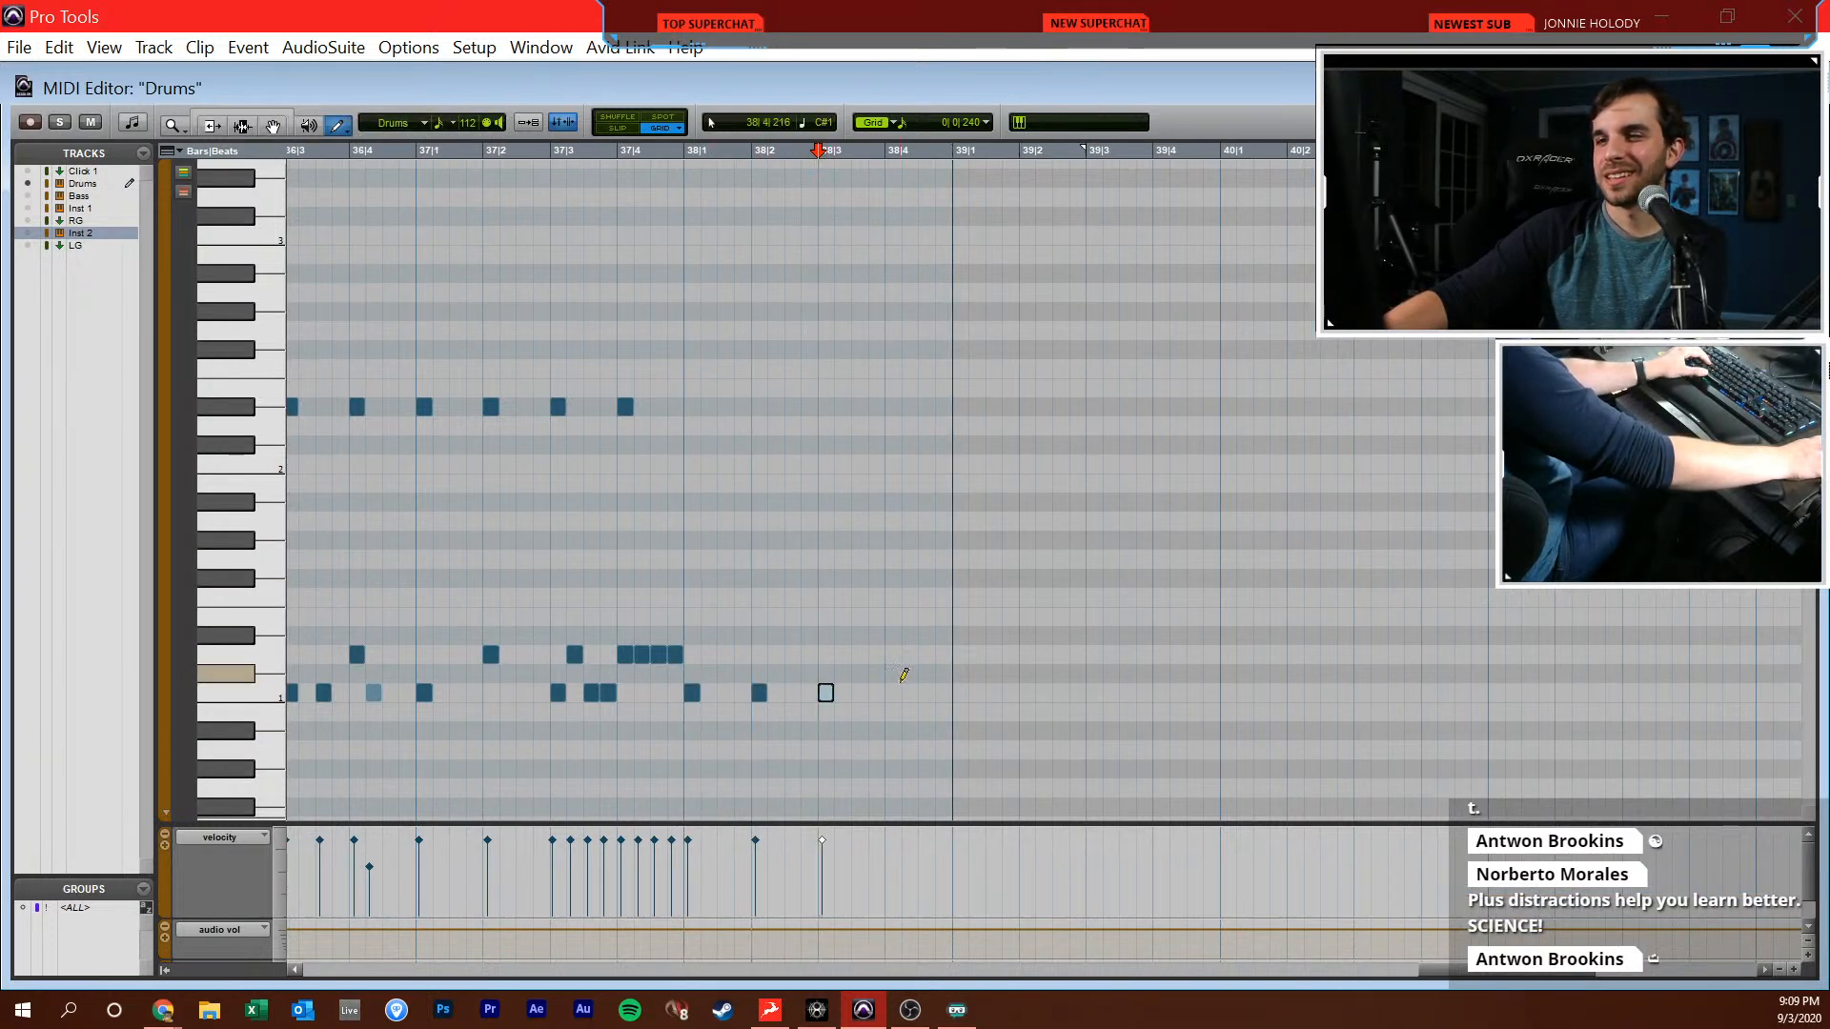
drag(896, 683, 896, 702)
click(759, 655)
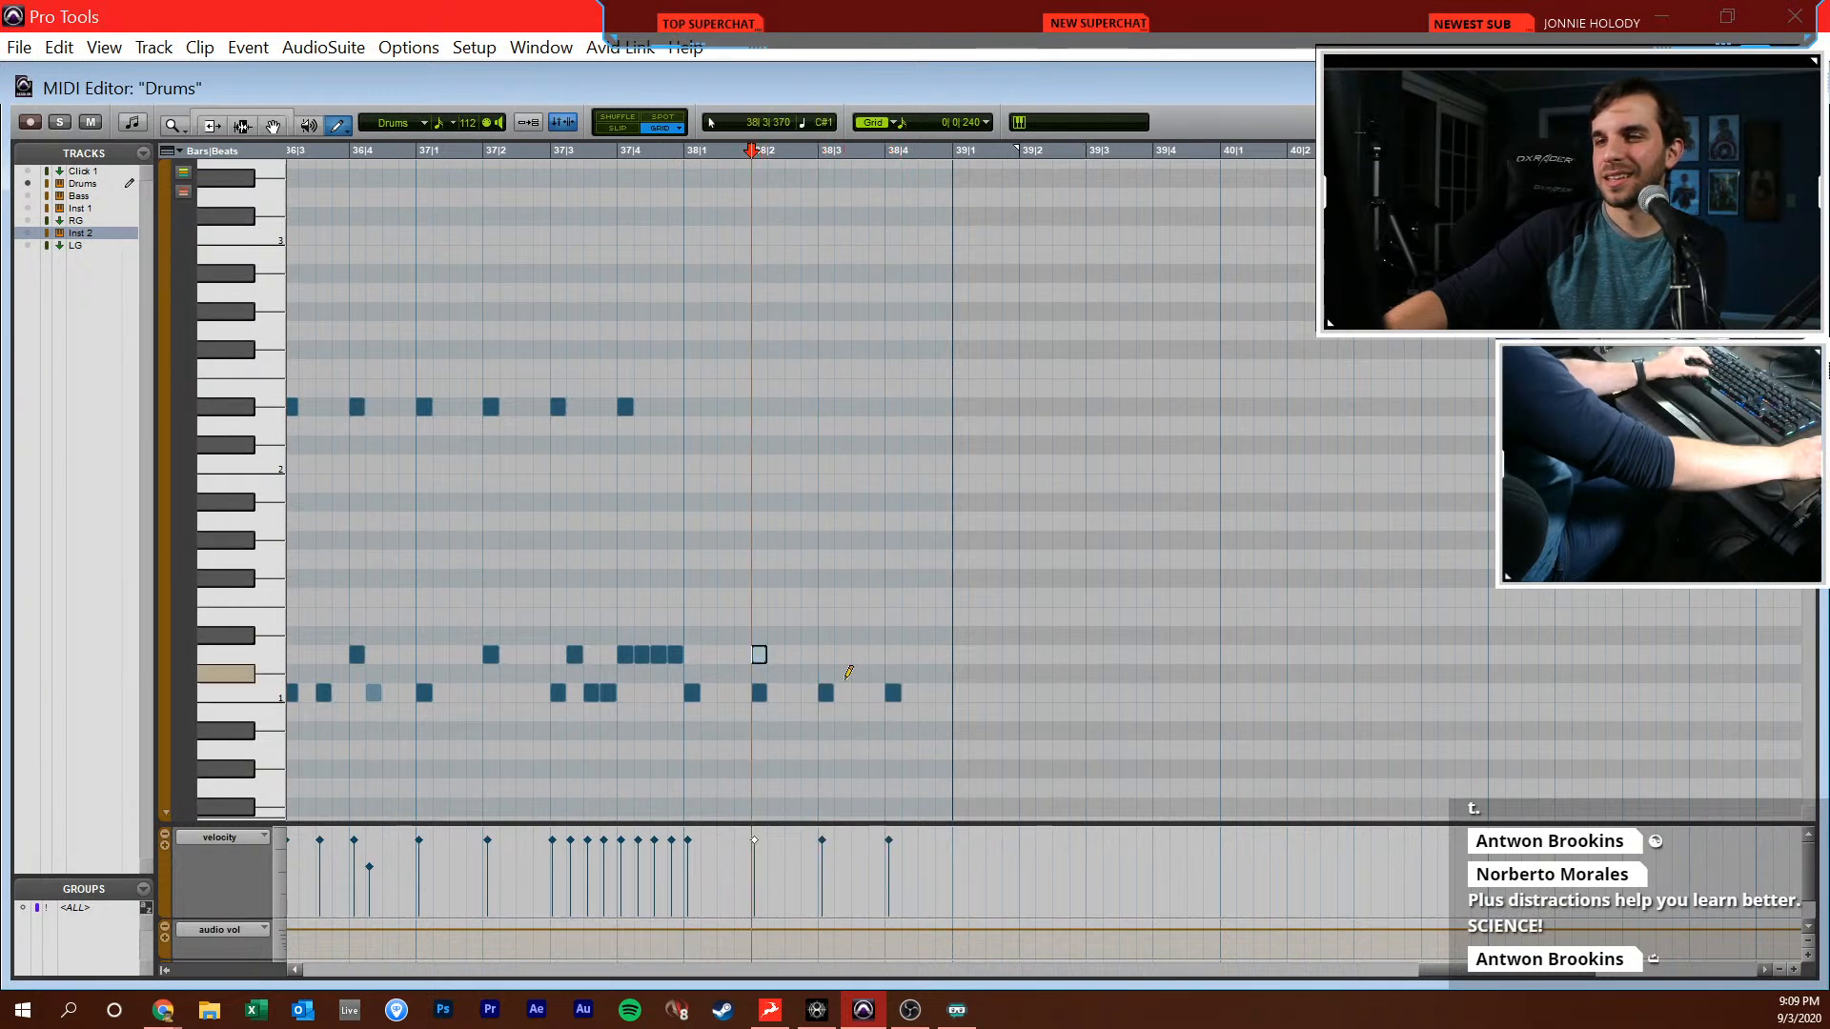
click(856, 693)
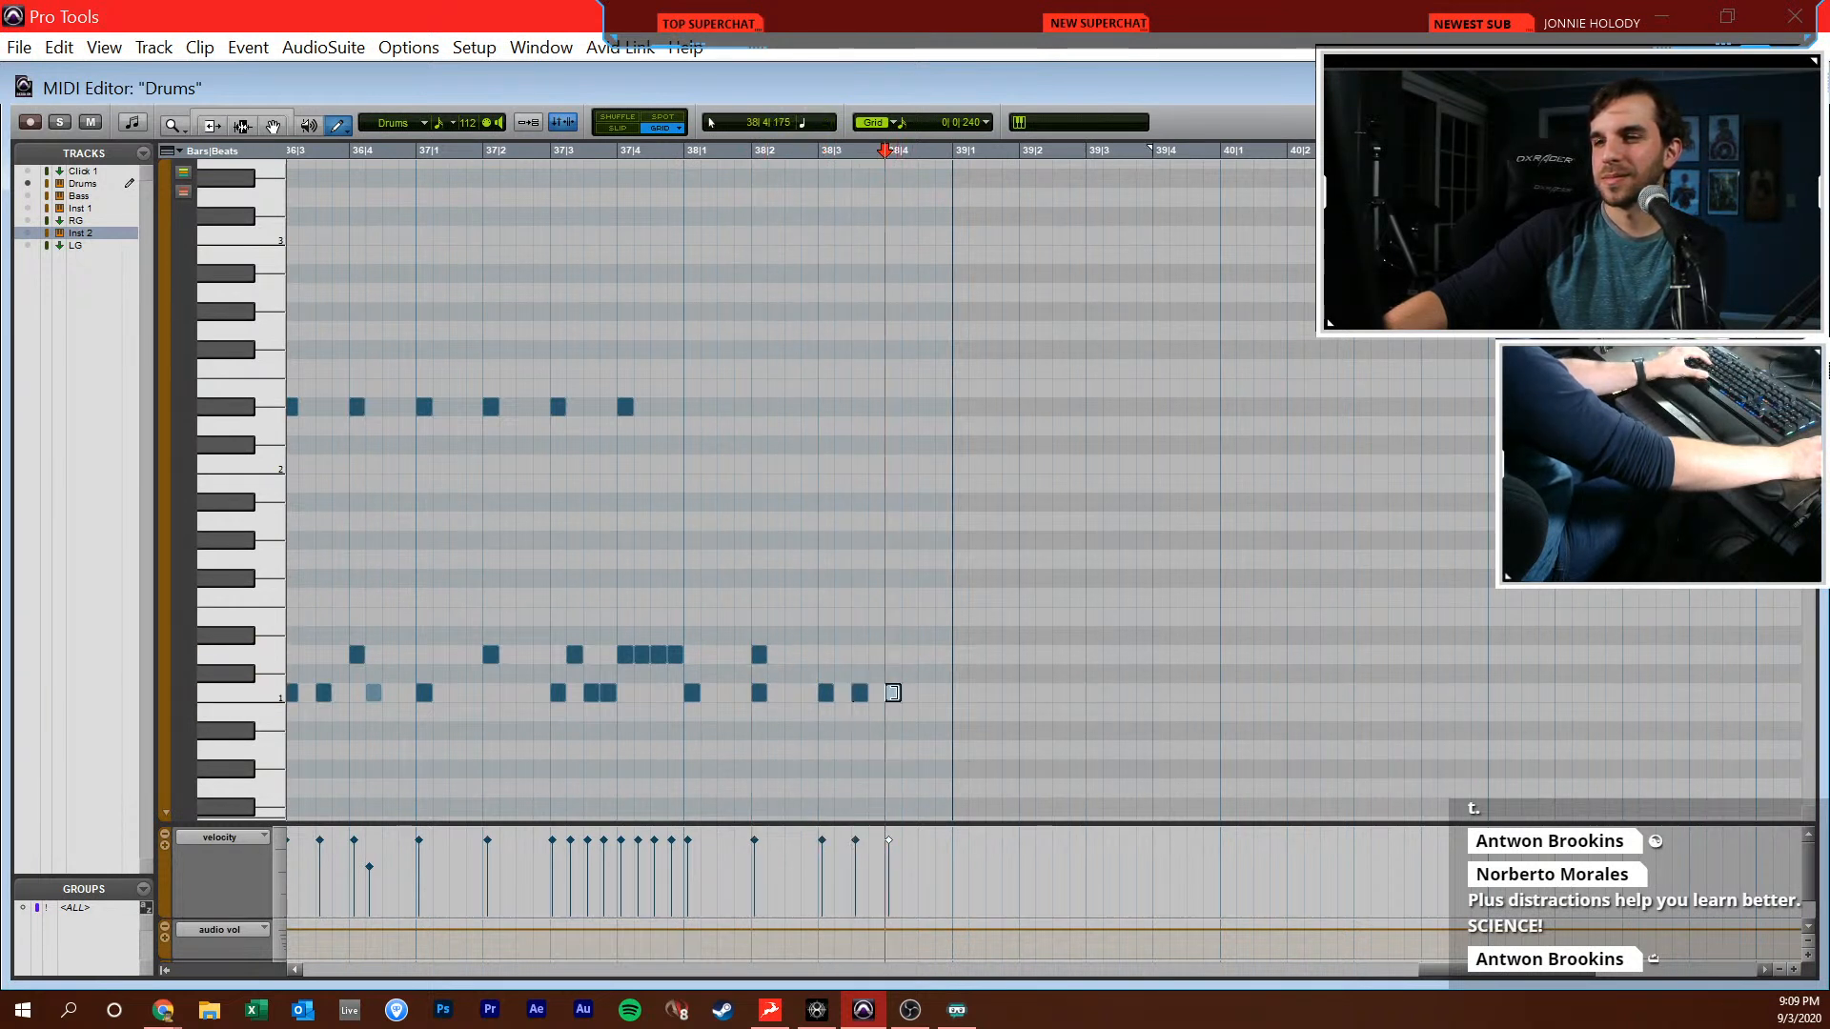
Move the last C1 hit to 38|4|240, and add C#2 at 38|1|000 plus alternating half-beat A#1 and G#1 notes through 39|1|000
click(692, 445)
click(729, 503)
click(761, 540)
key(F8)
mouse_move(790, 493)
mouse_down()
mouse_move(723, 533)
mouse_move(937, 510)
mouse_up()
click(960, 541)
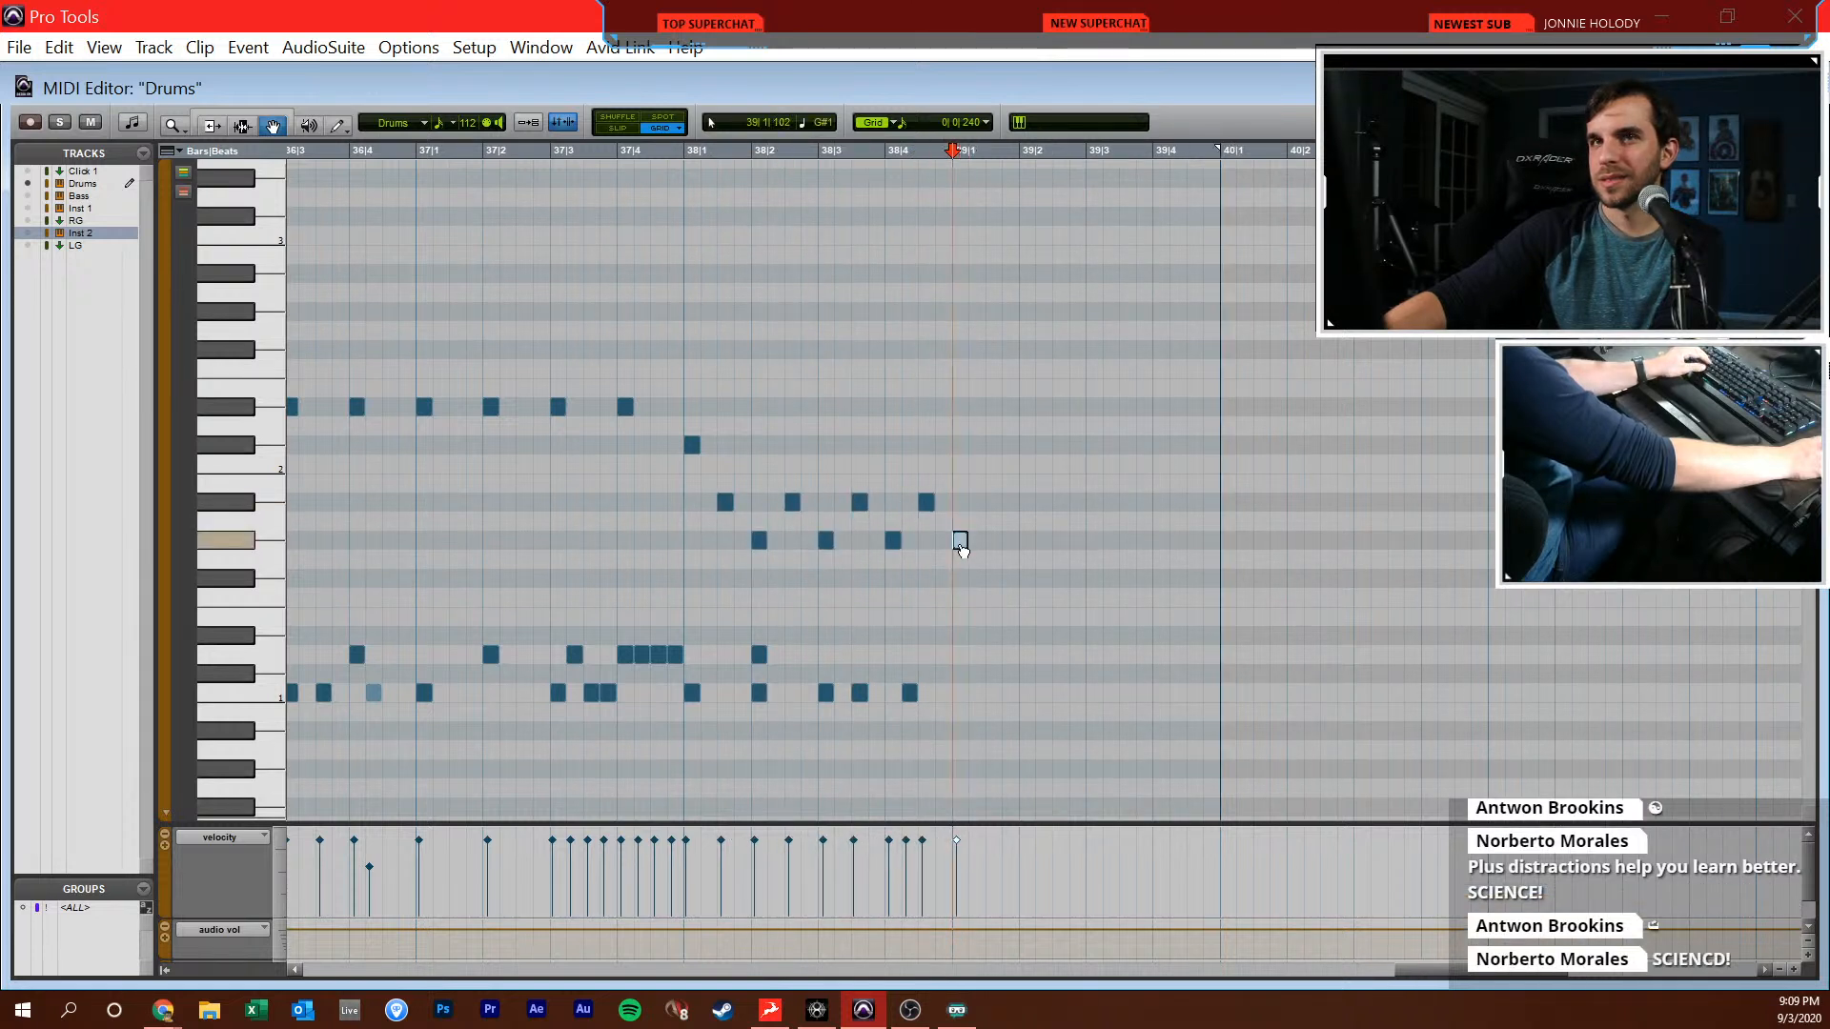
Play the new drum notes from 37|3|720, and close the MIDI Editor to return to the arrangement
click(801, 519)
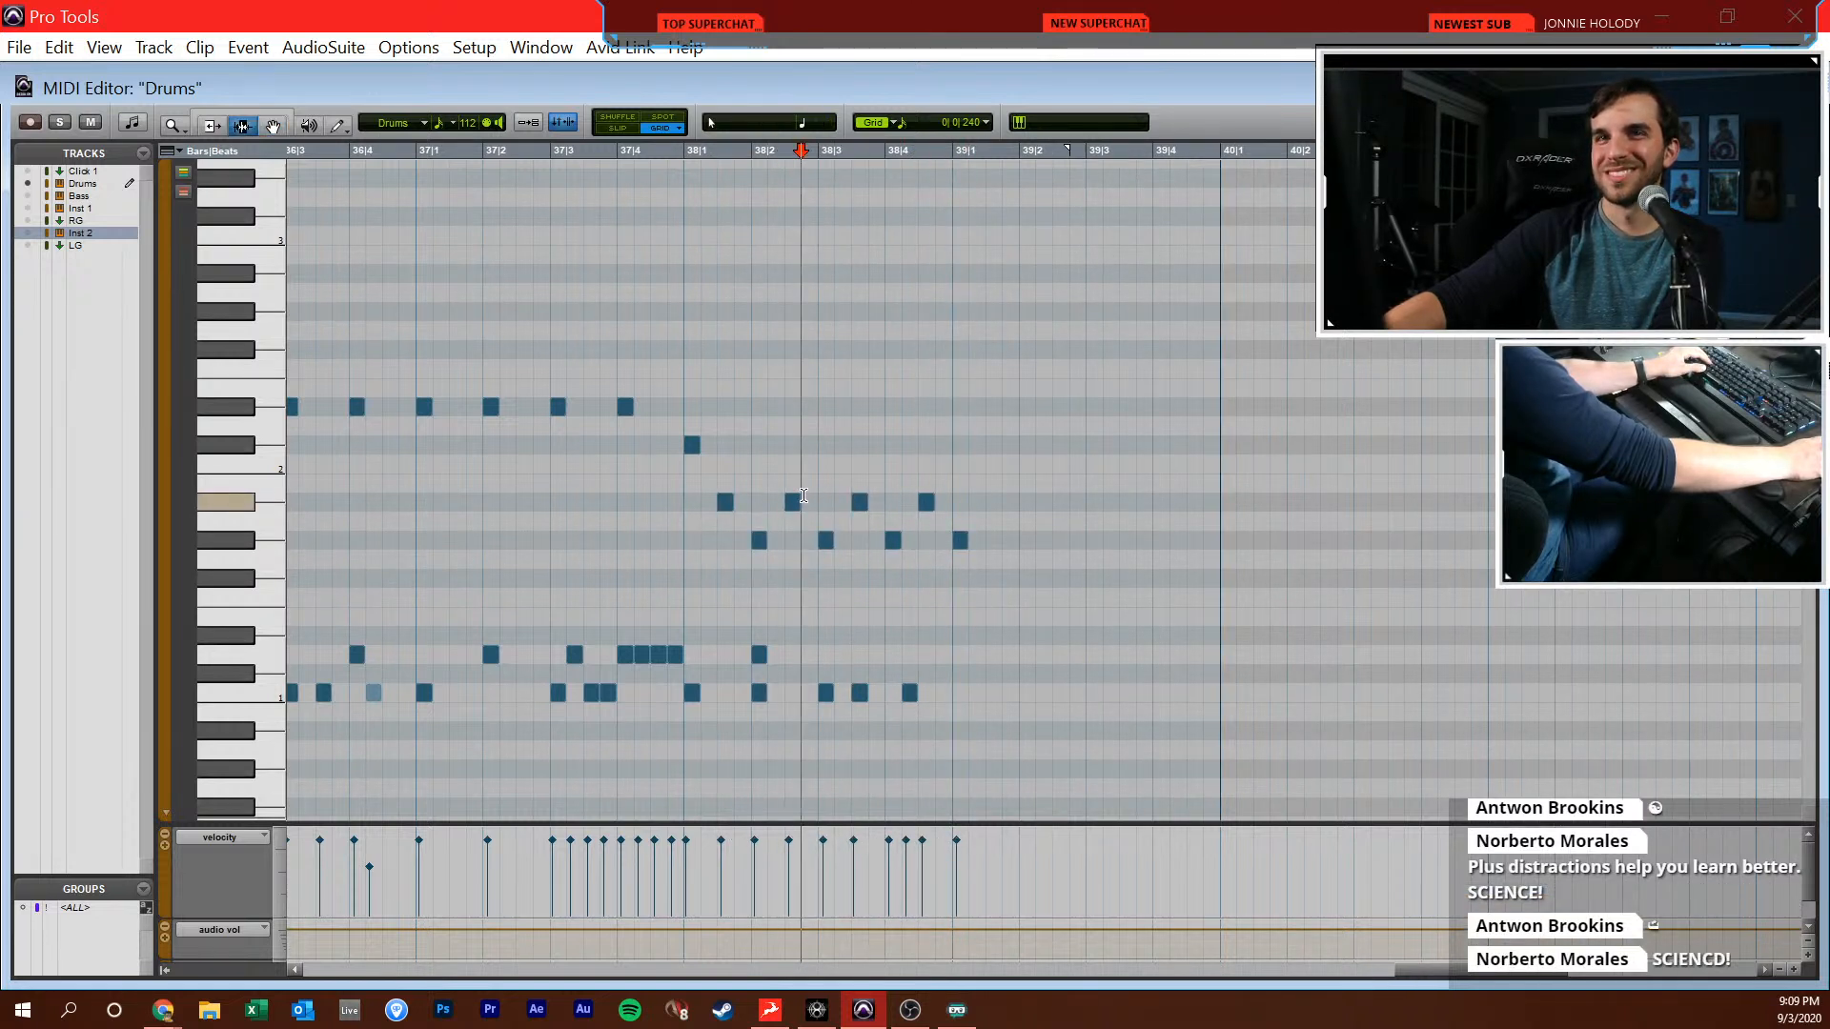
click(597, 565)
key(space)
scroll(648, 583, right, 2)
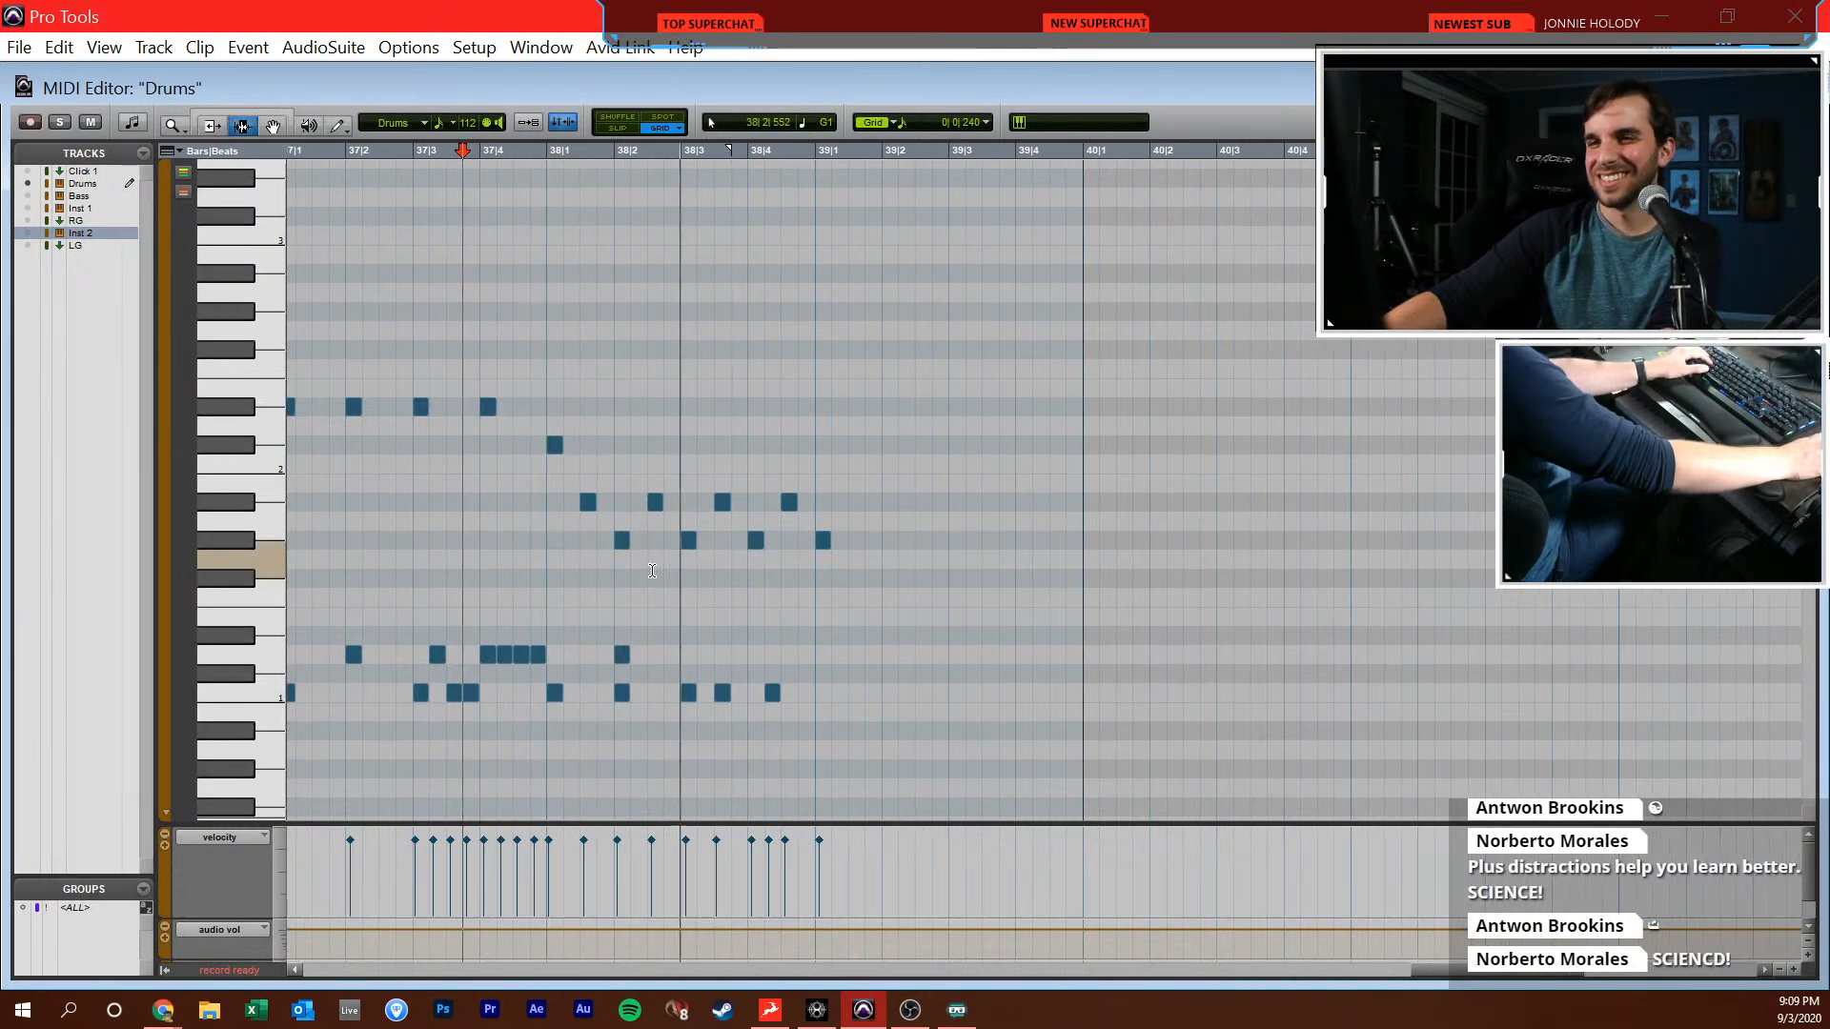
key(ctrl+w)
key(ctrl+equal)
key(space)
key(ctrl+equal)
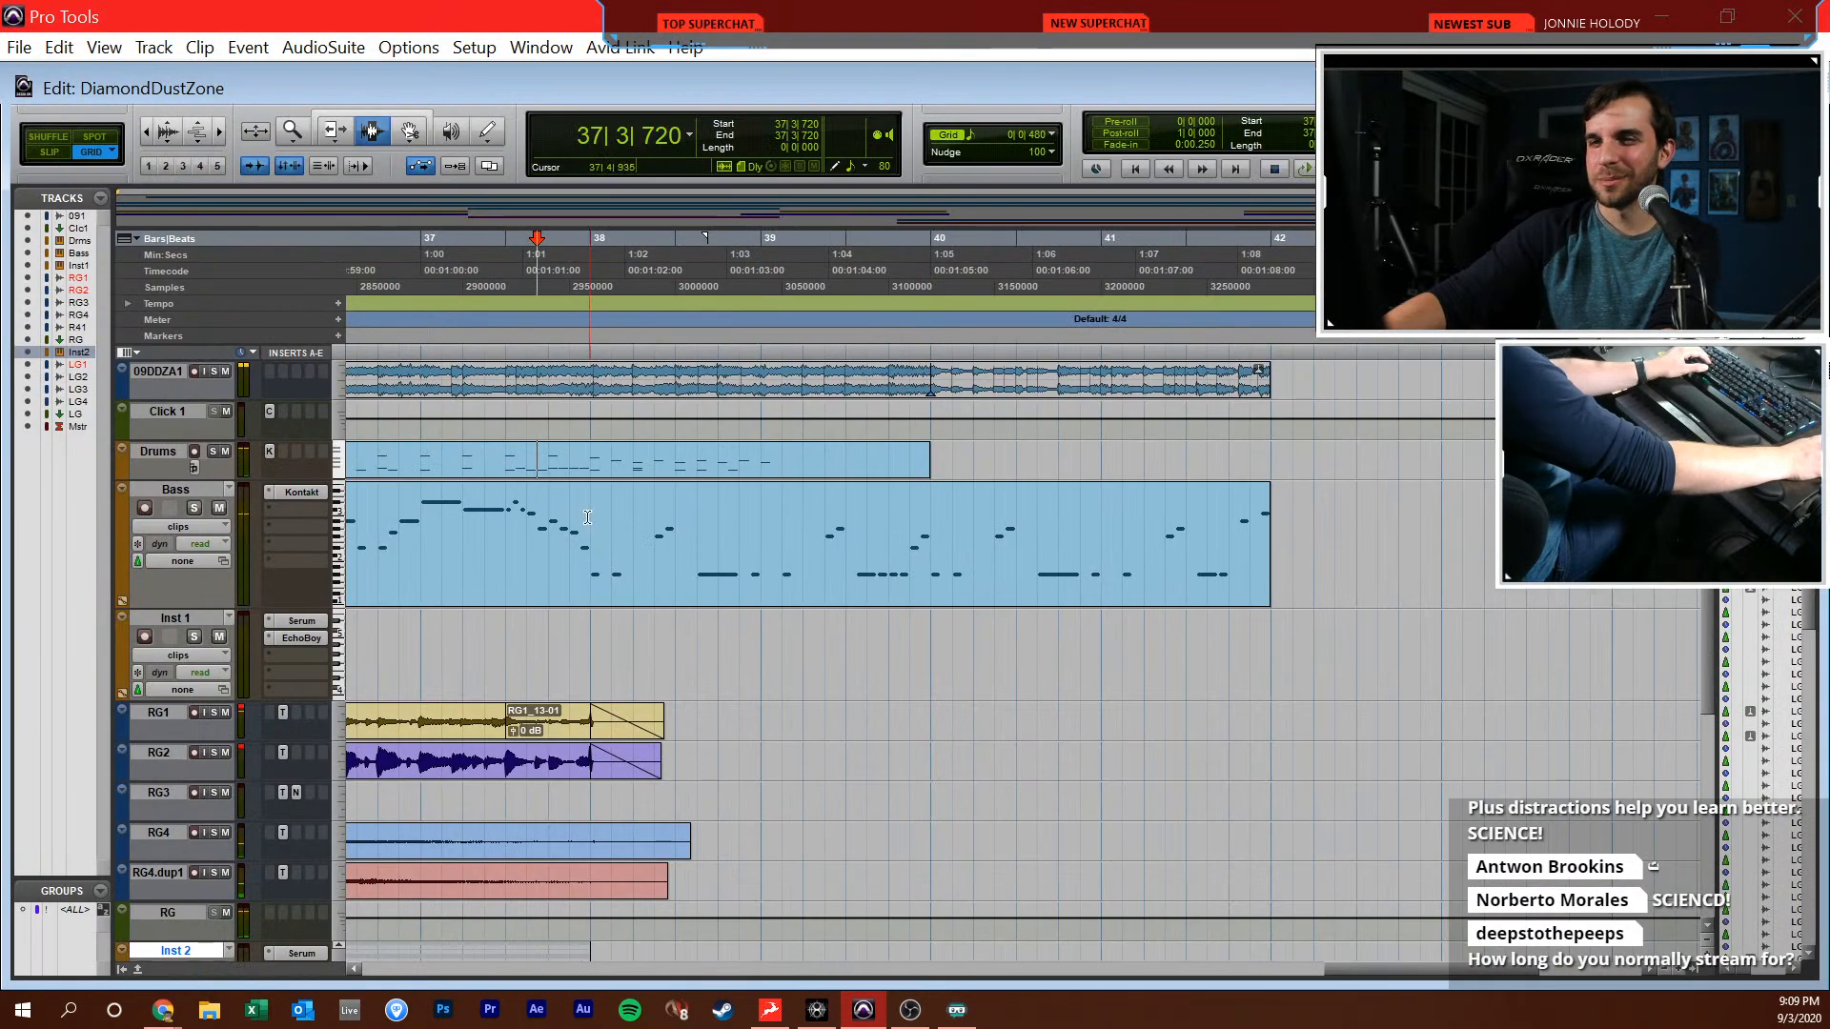
Mute the 09DDZA1 reference track and play the arrangement from 38|1|000
click(224, 372)
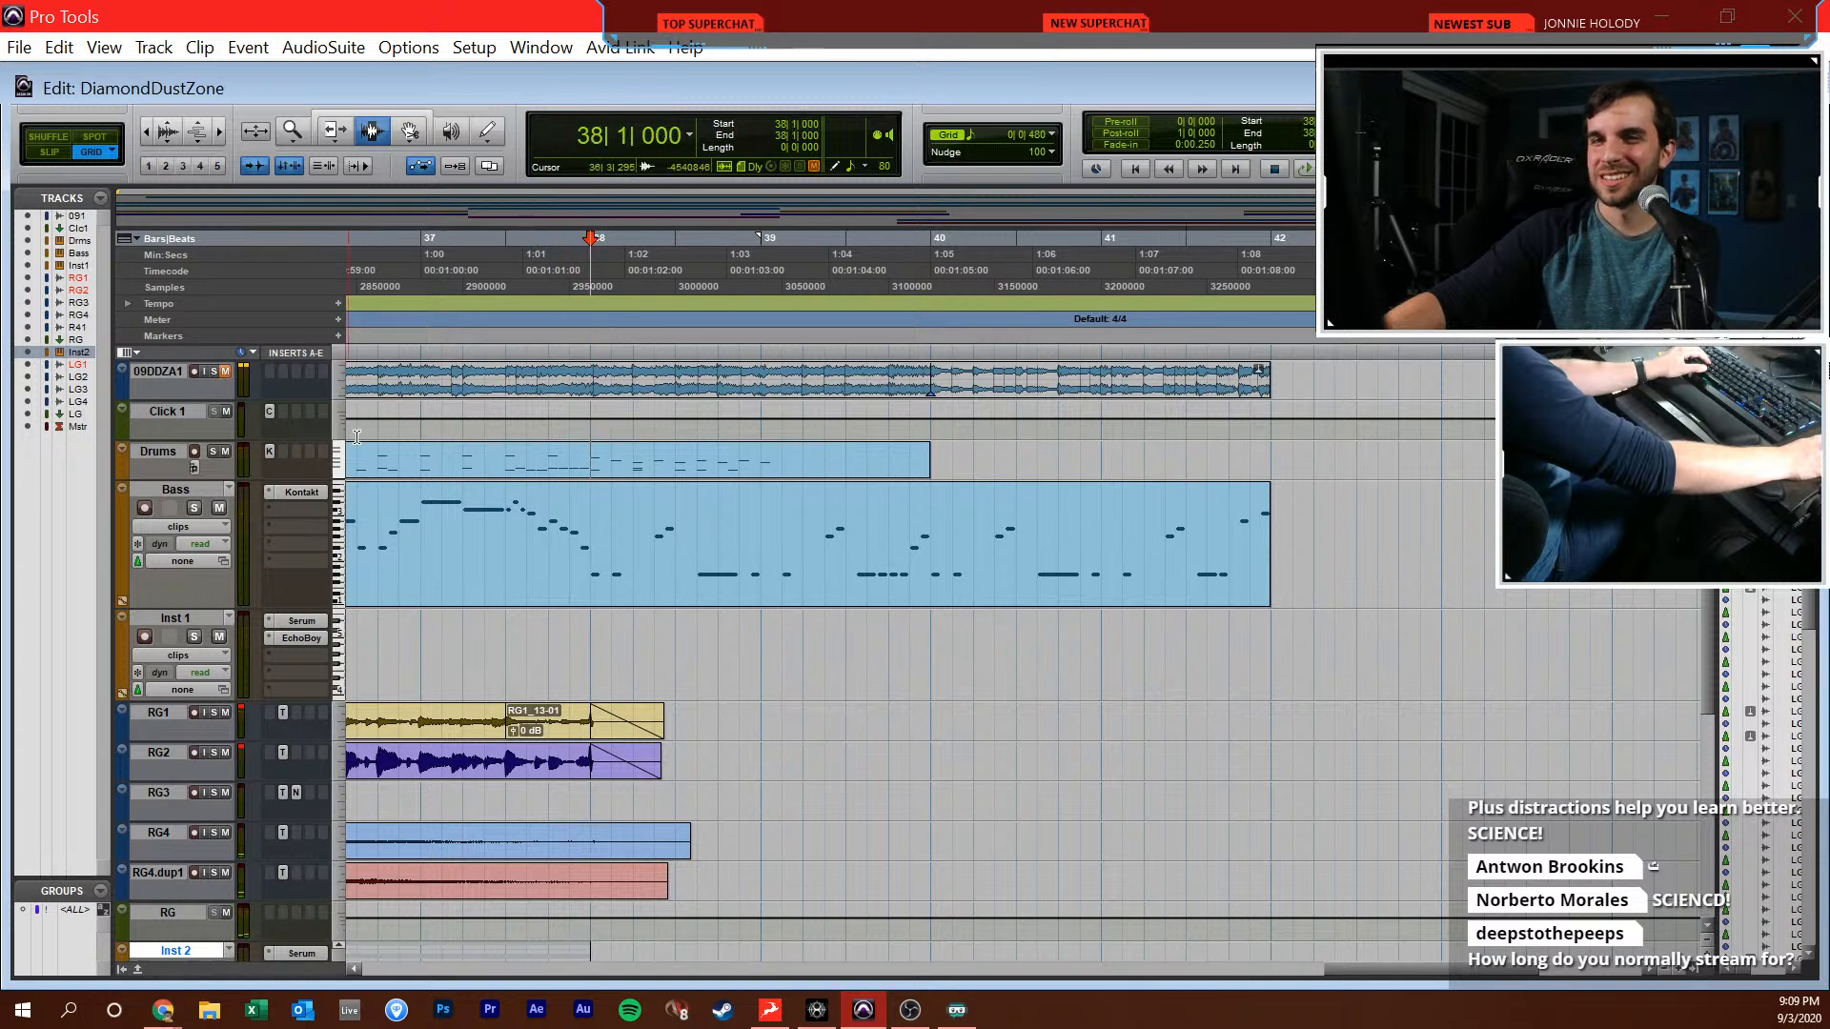
key(space)
key(space)
Trim the end of the RG1 clip shorter, and trim the RG4 and RG4.dup1 clips back to 38|1|000
click(611, 726)
key(s)
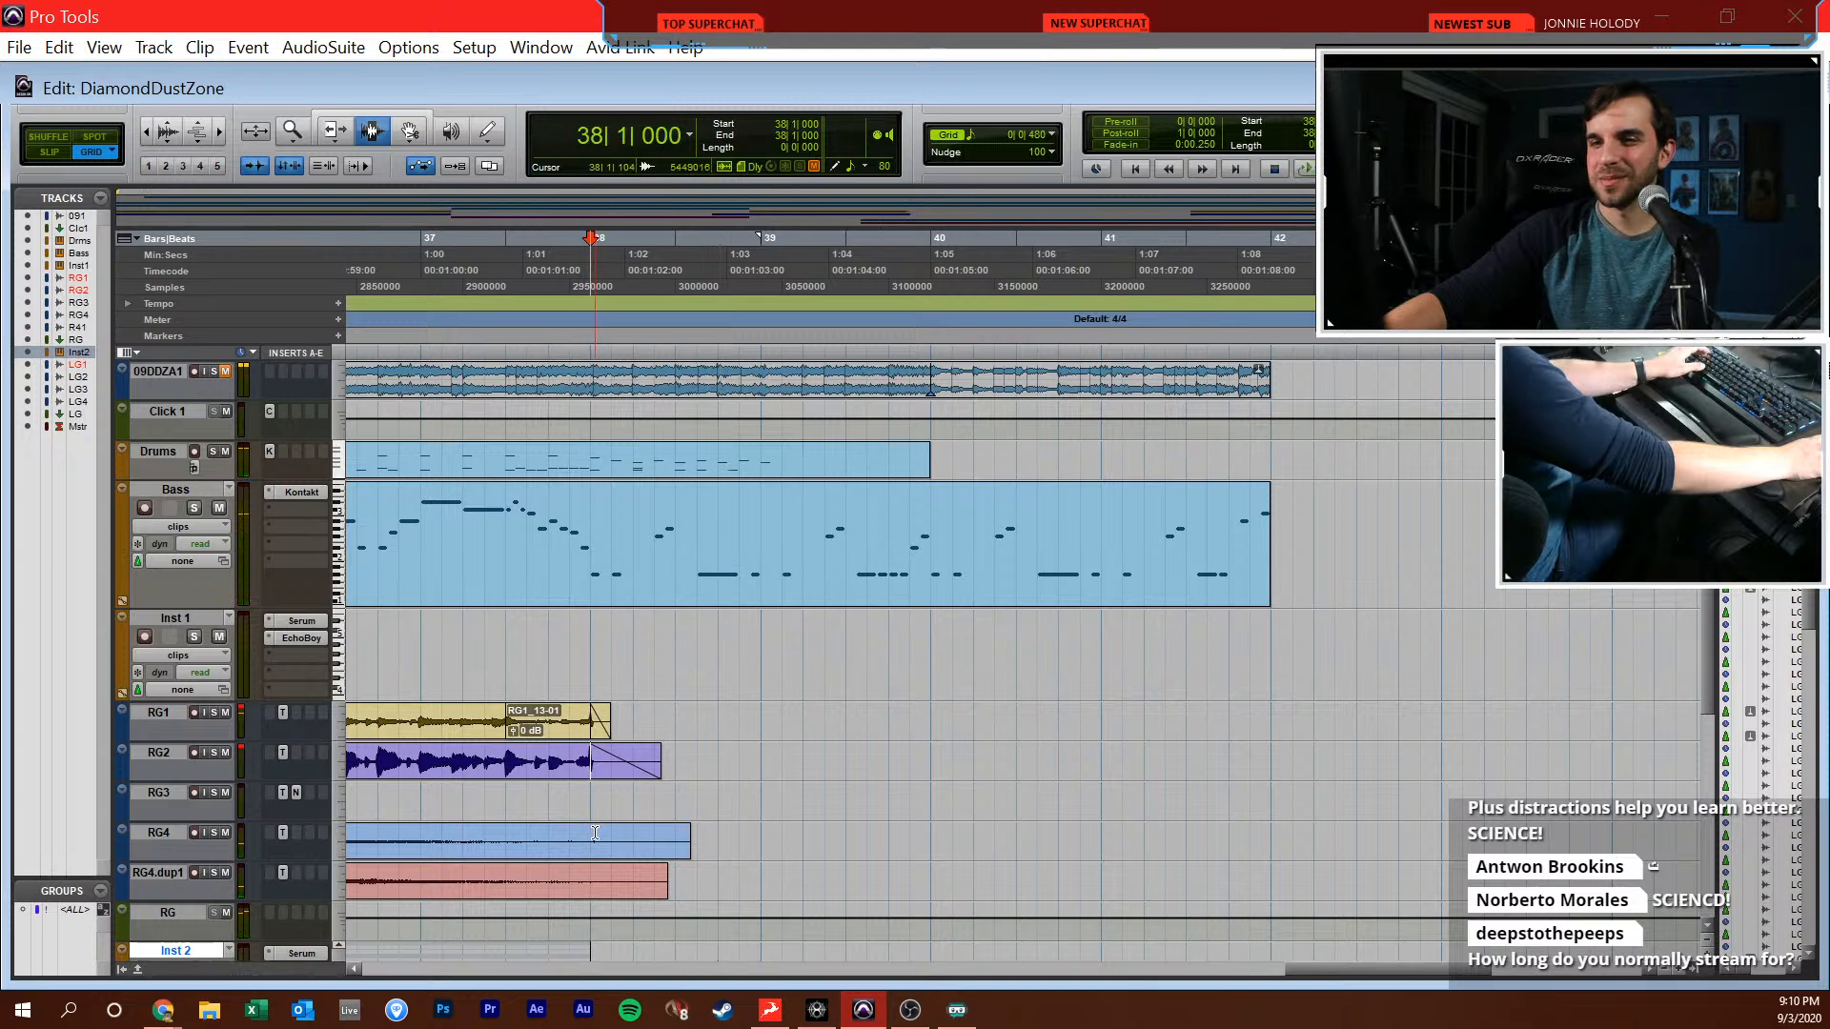
click(595, 833)
key(s)
click(588, 865)
key(s)
Delete the leftover RG1 and RG2 audio and fades between 38|1|000 and 39|1|000
drag(731, 698, 646, 756)
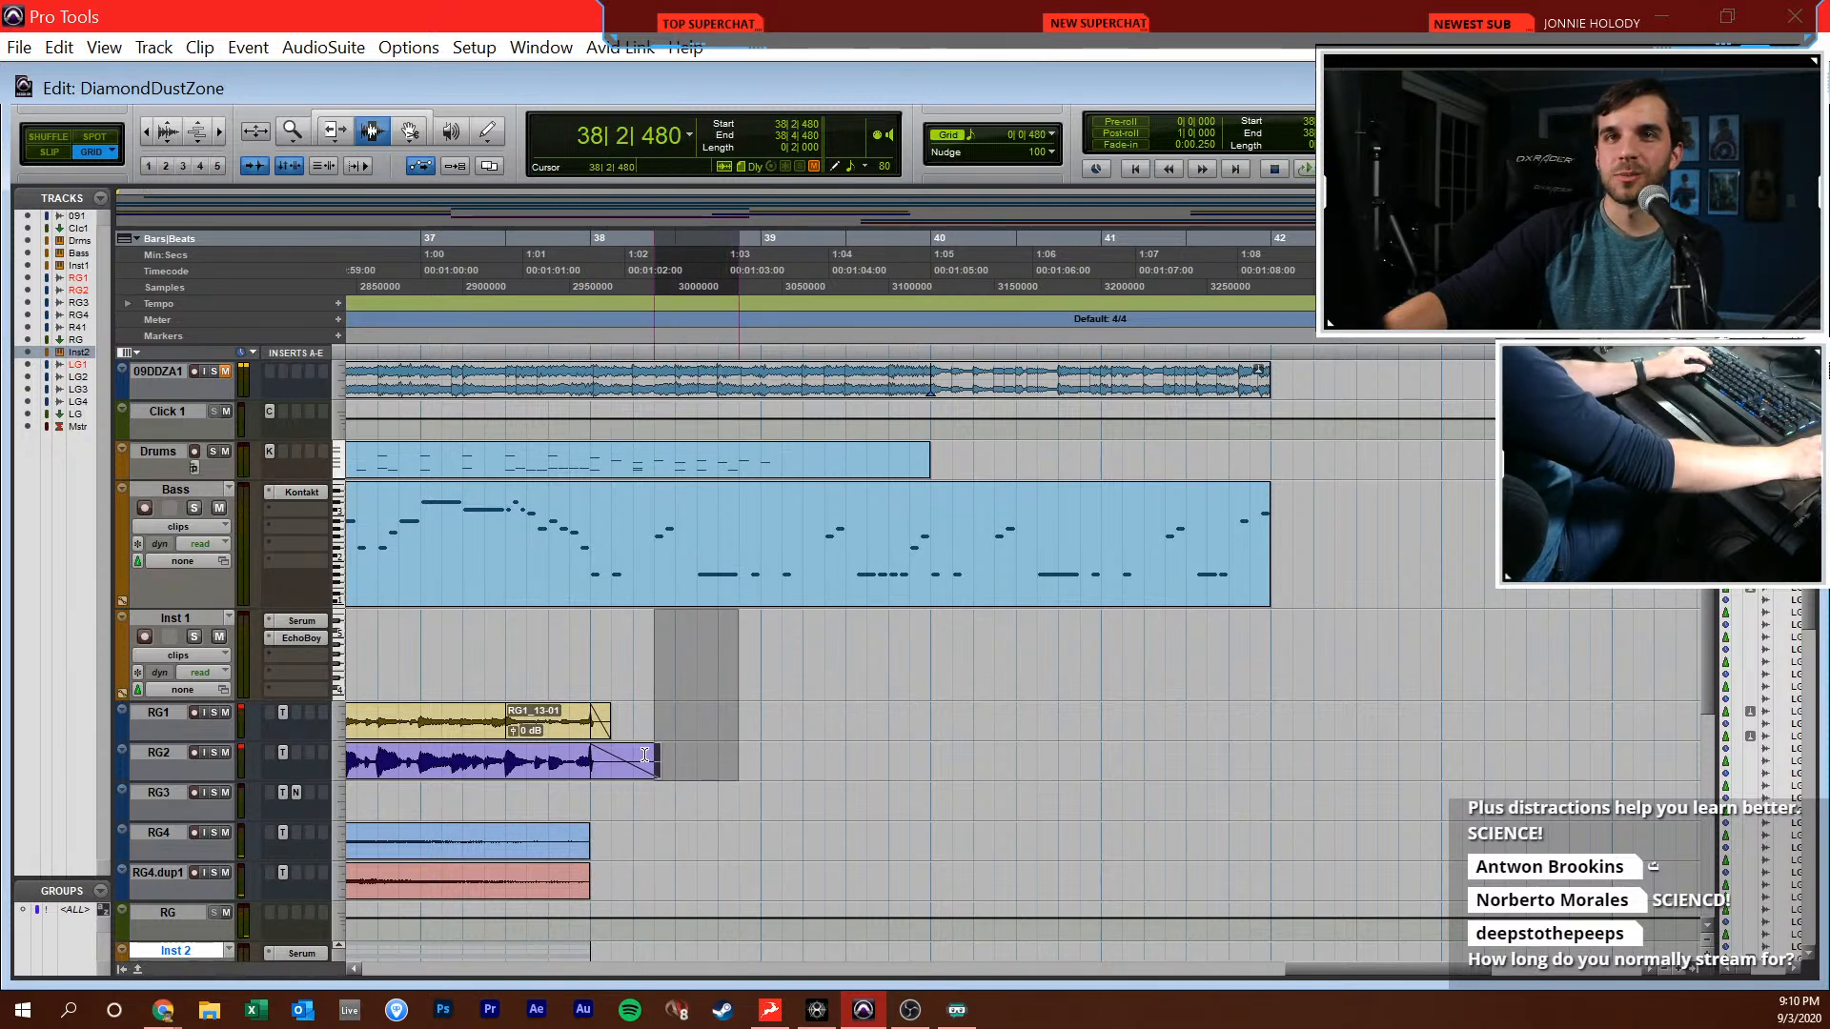
key(alt+Tab)
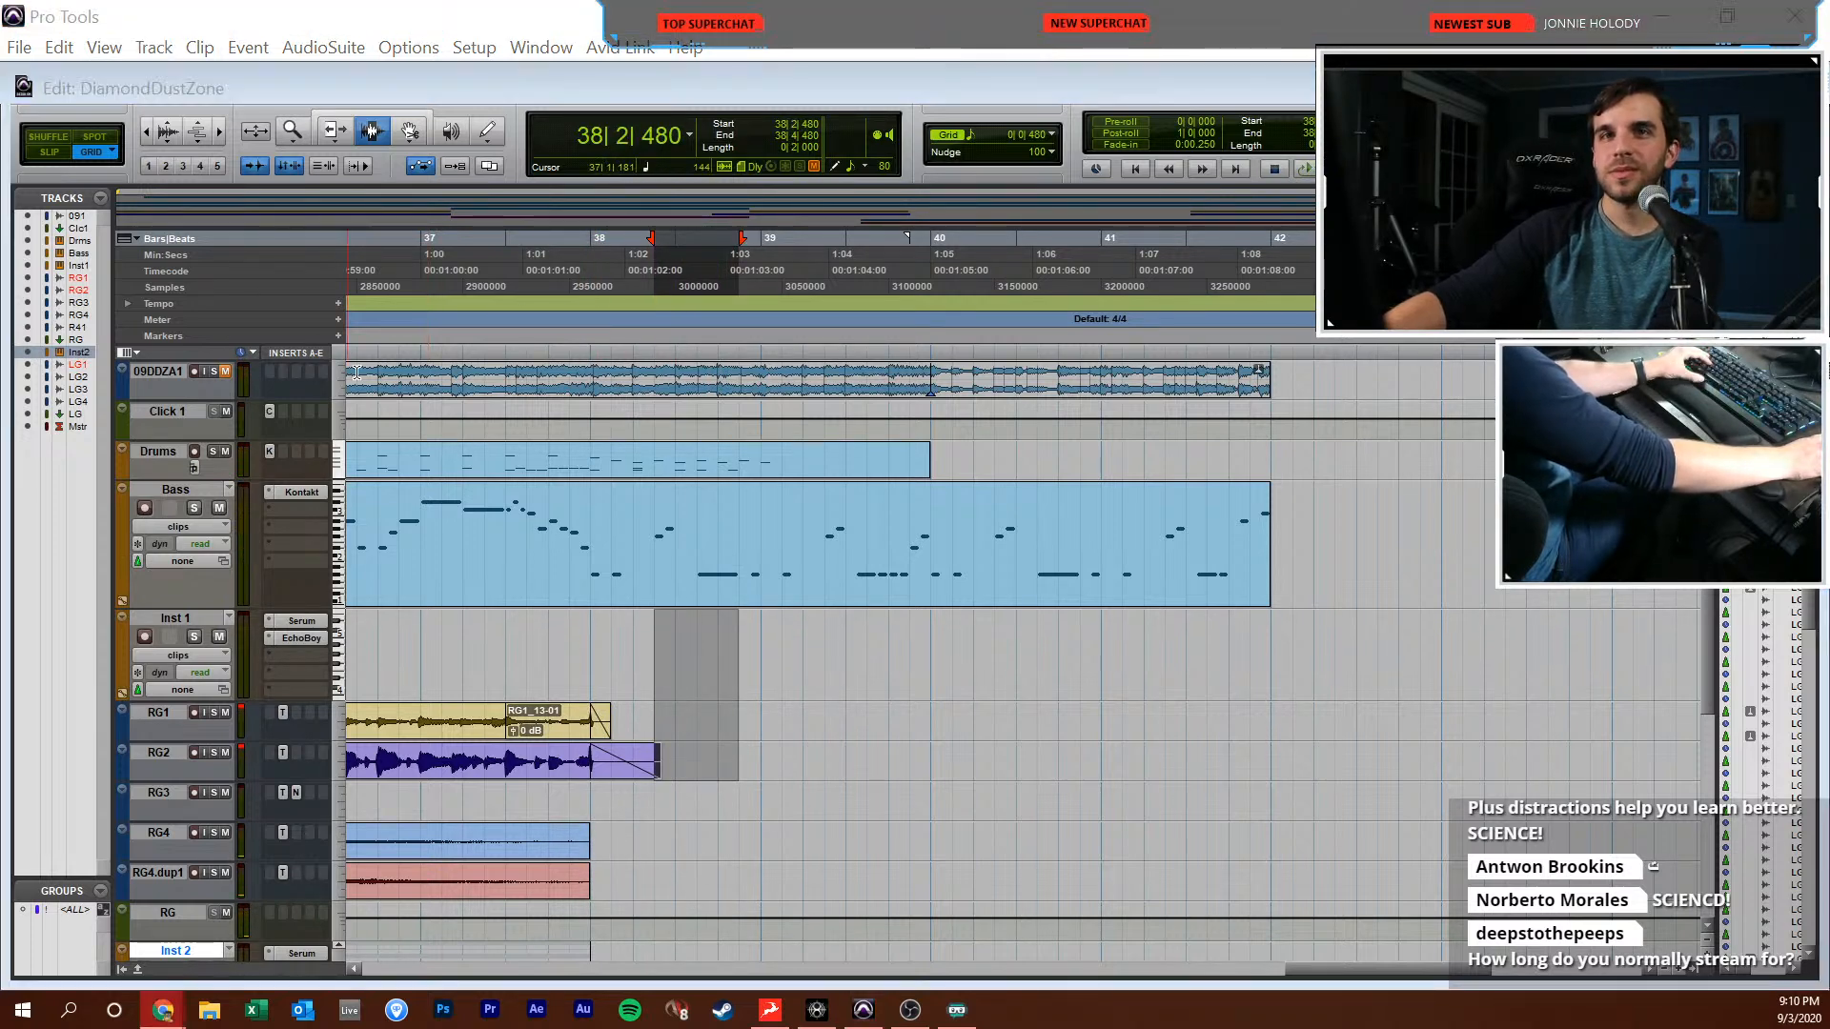
drag(763, 720, 591, 799)
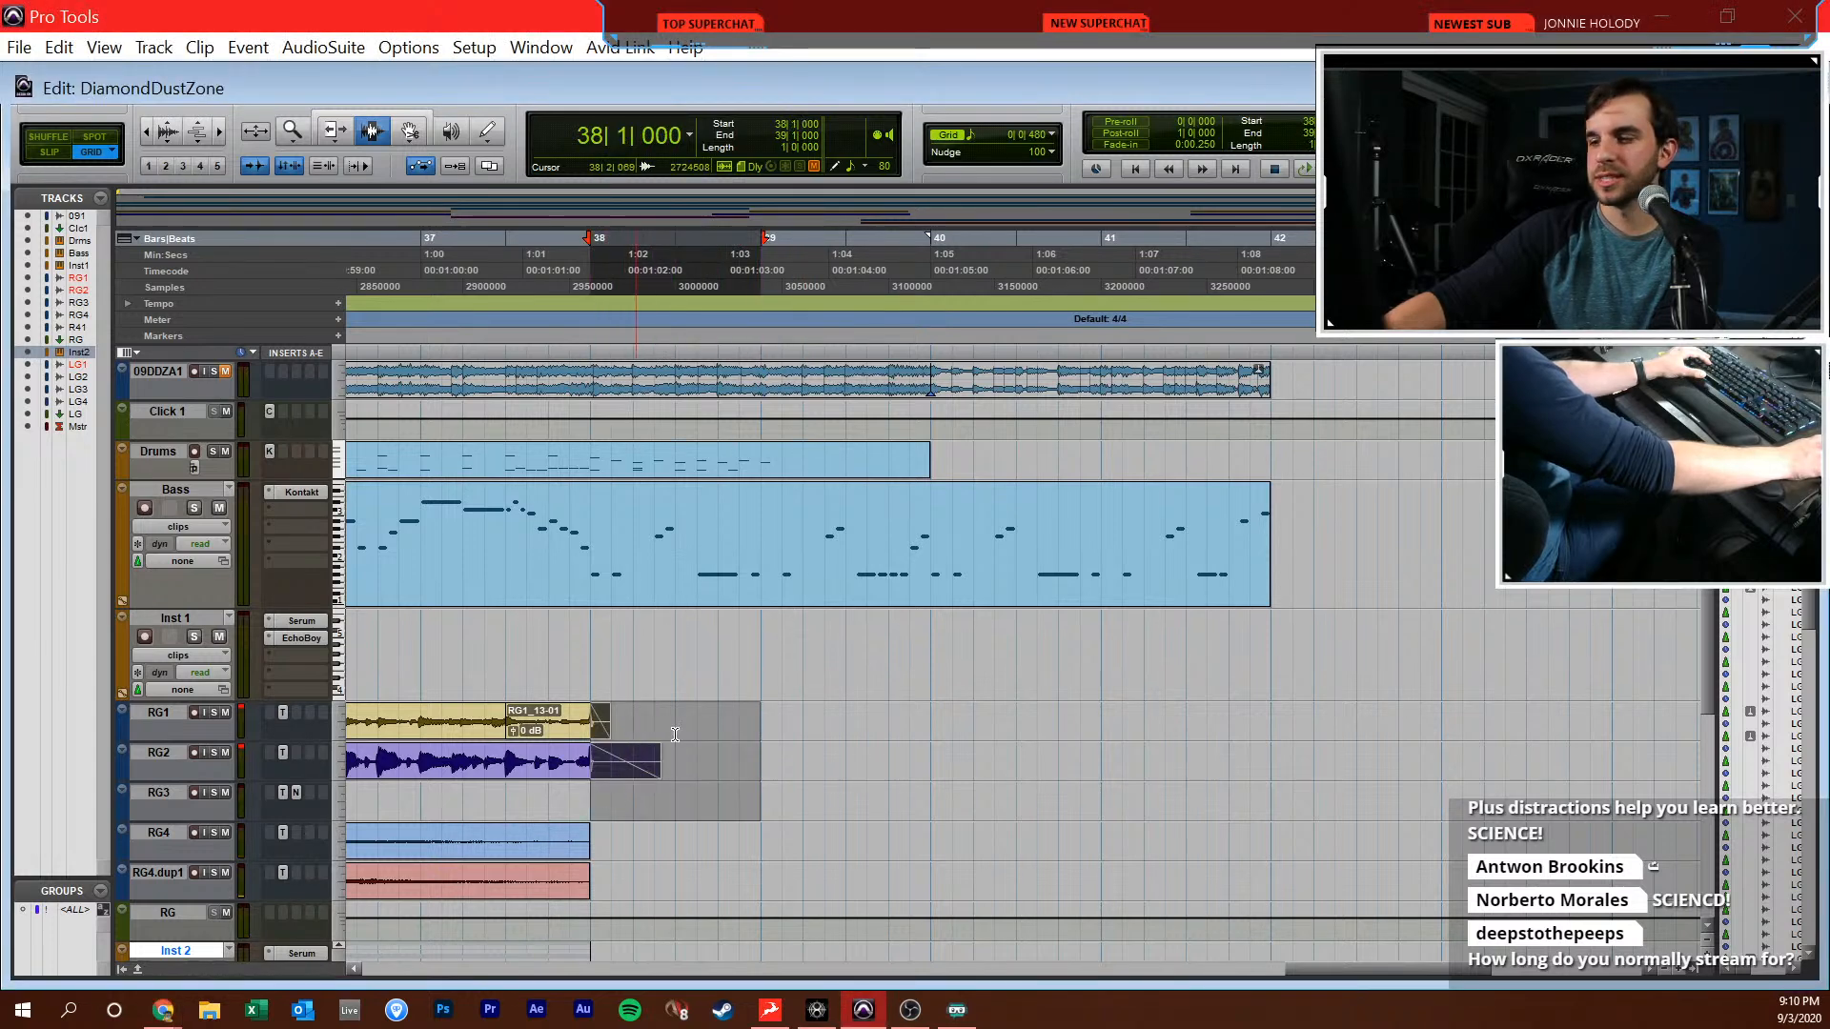
key(Delete)
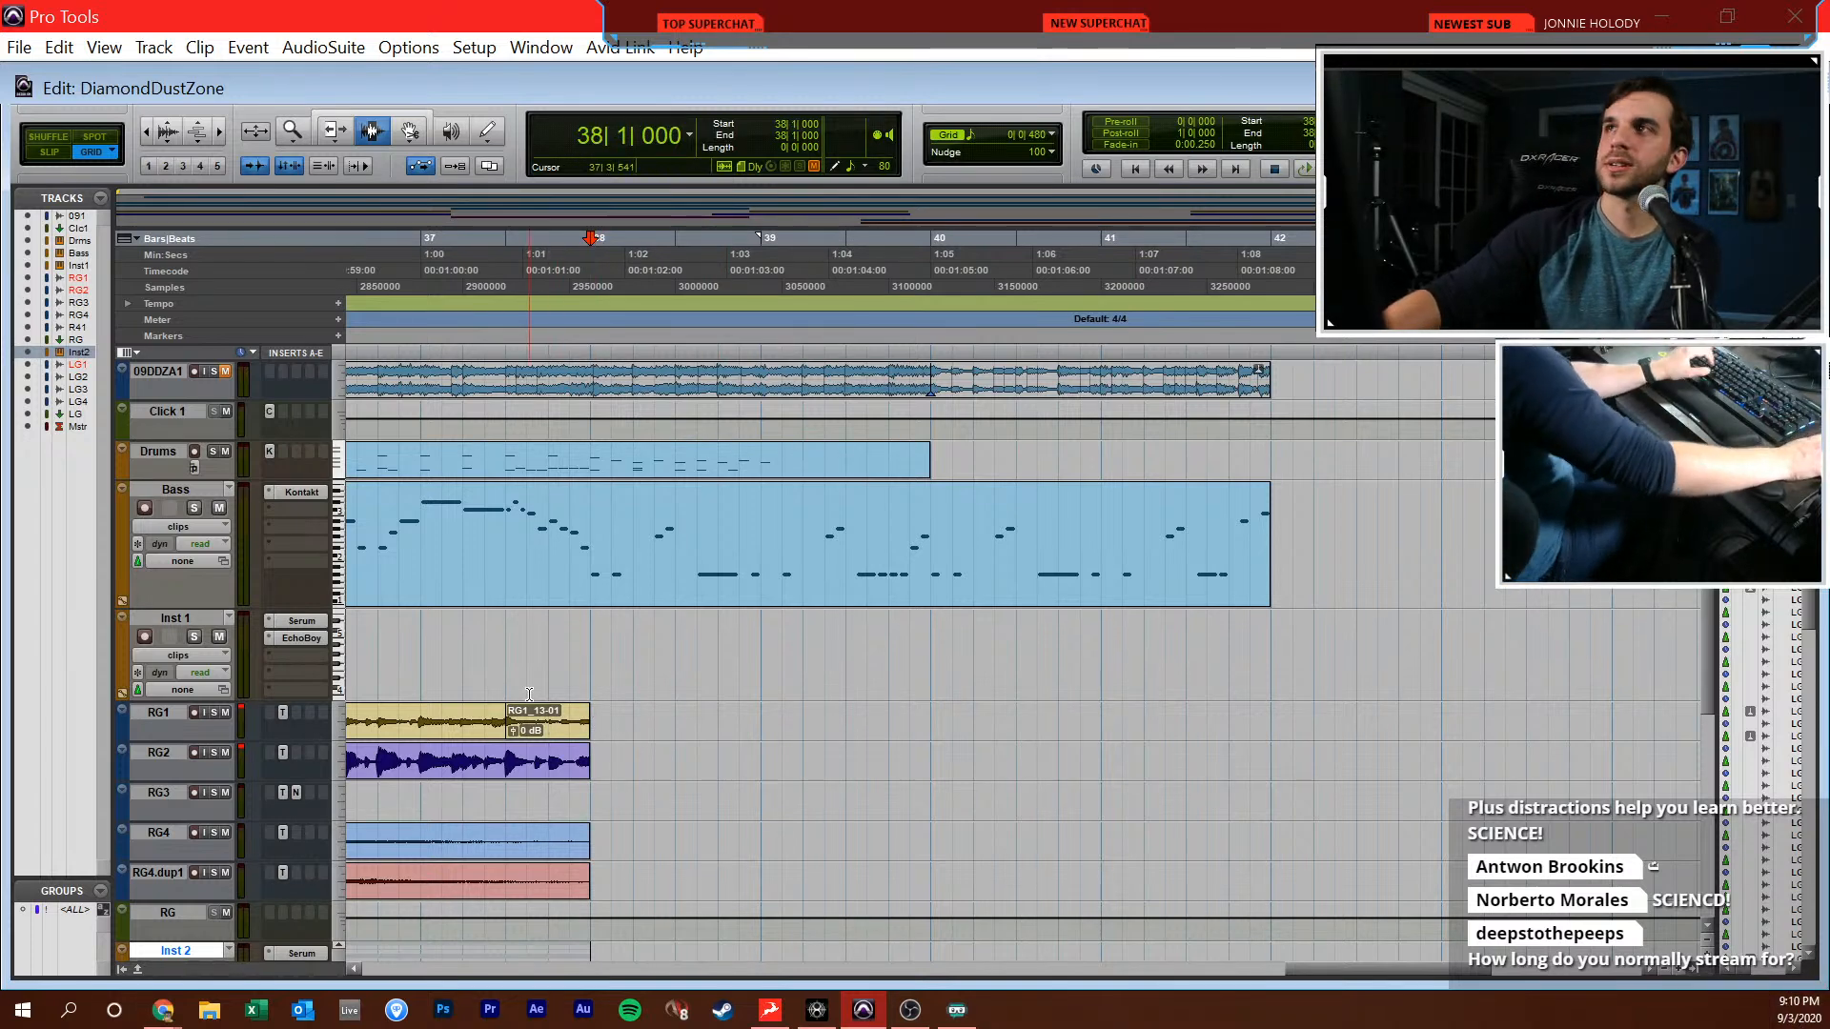
Play the trimmed arrangement from bar 38 and look over the lower guitar and synth tracks
key(space)
scroll(654, 709, down, 5)
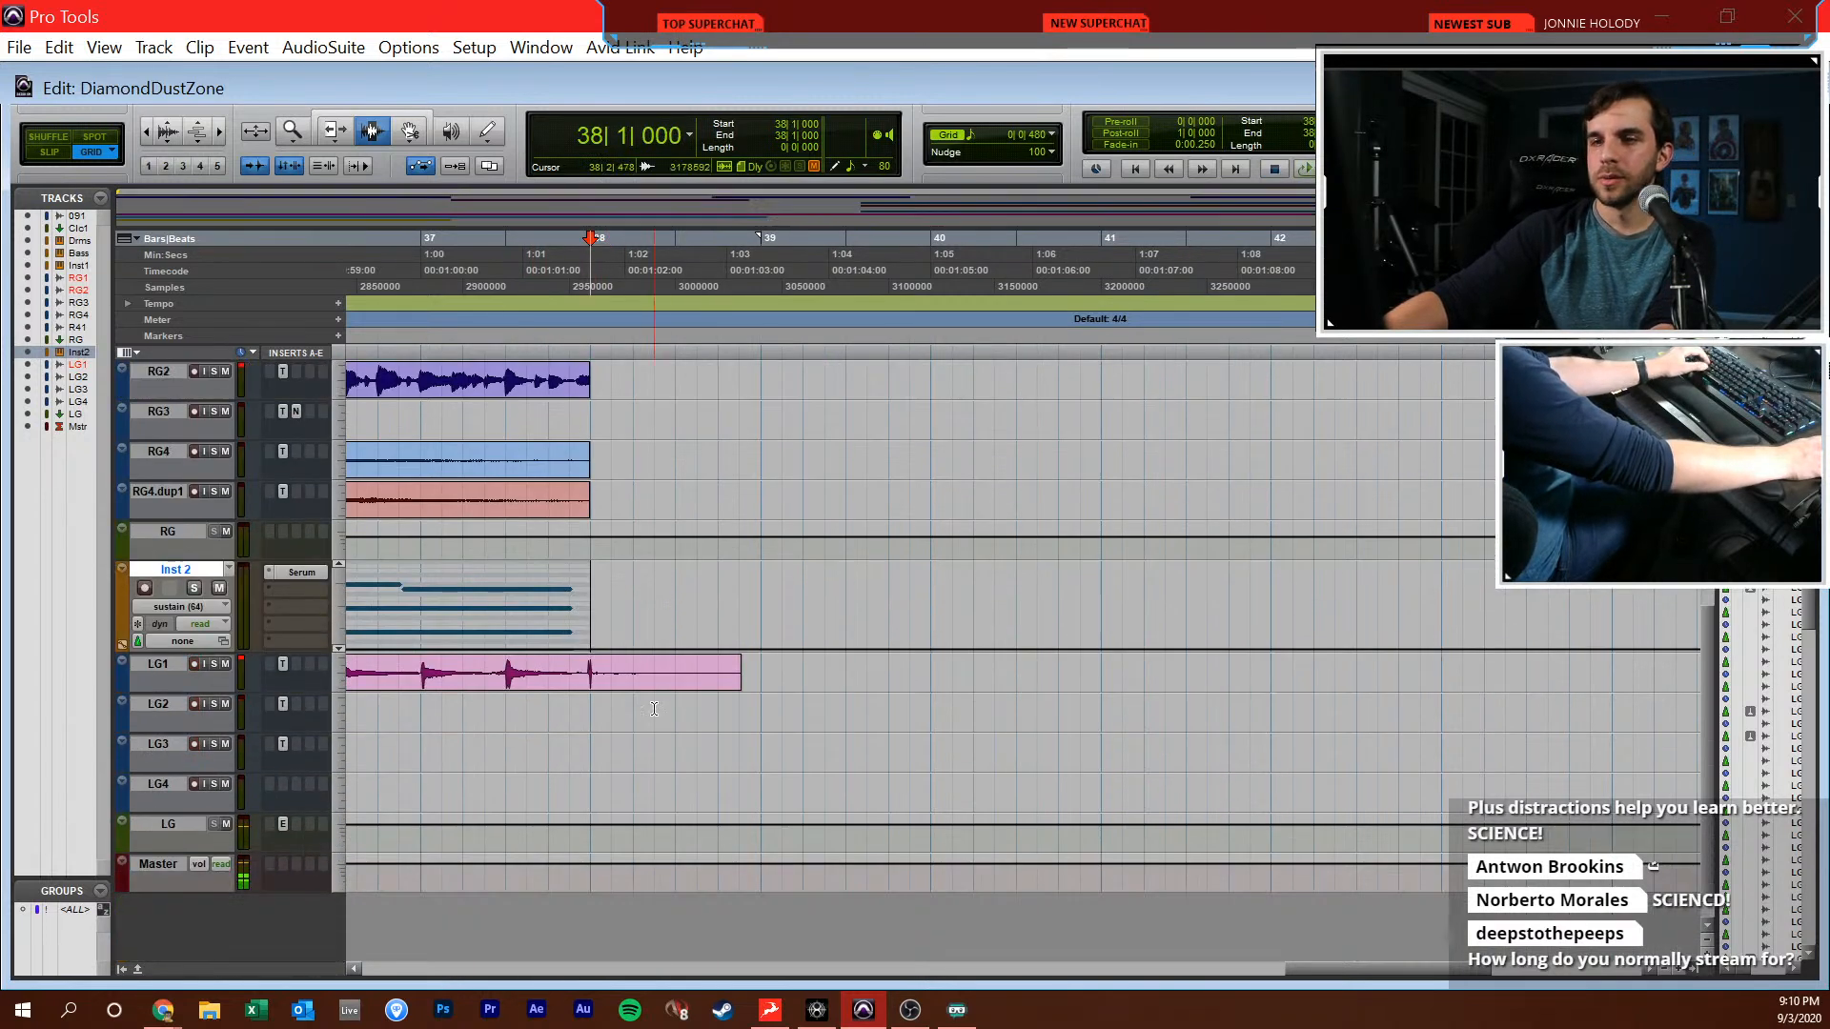
scroll(586, 670, up, 5)
key(space)
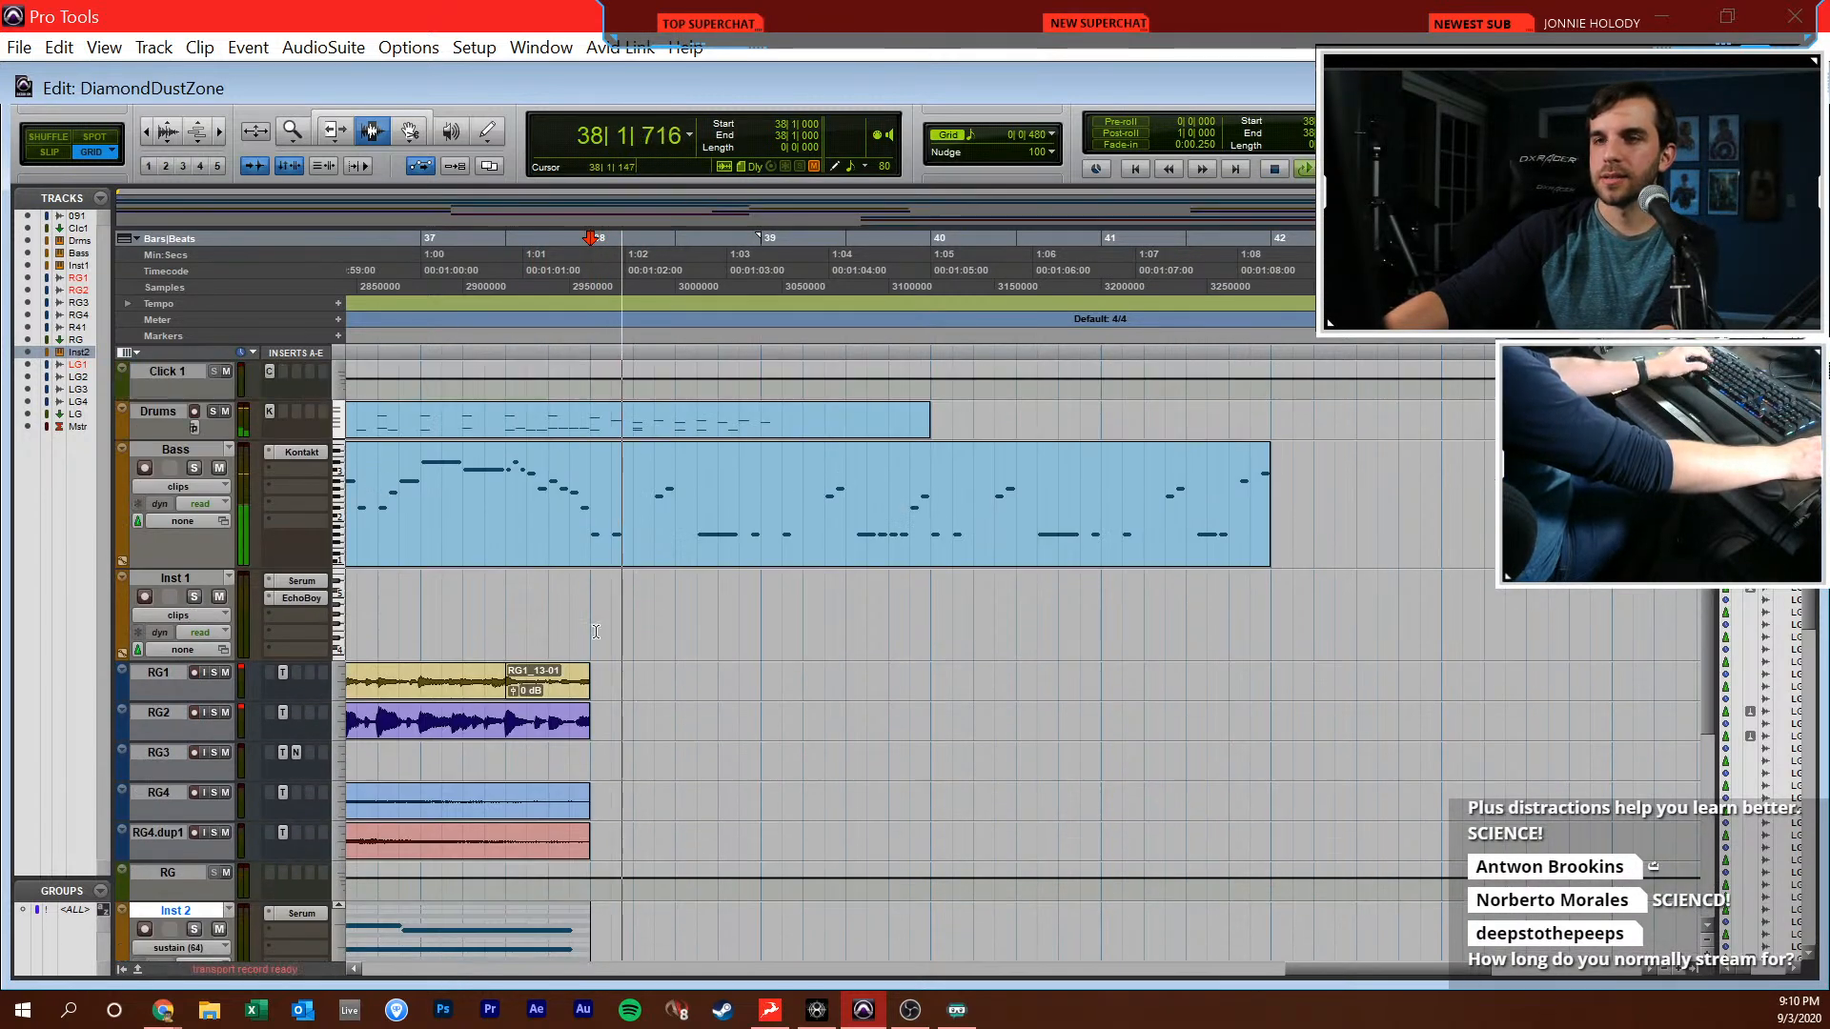
In the Drums MIDI part, replace the C1 hits after 38|2 with C1 at 38|3|000 and 38|4|000, plus D1 at 38|4|000
double_click(593, 424)
drag(1319, 628, 1185, 731)
key(Delete)
key(F10)
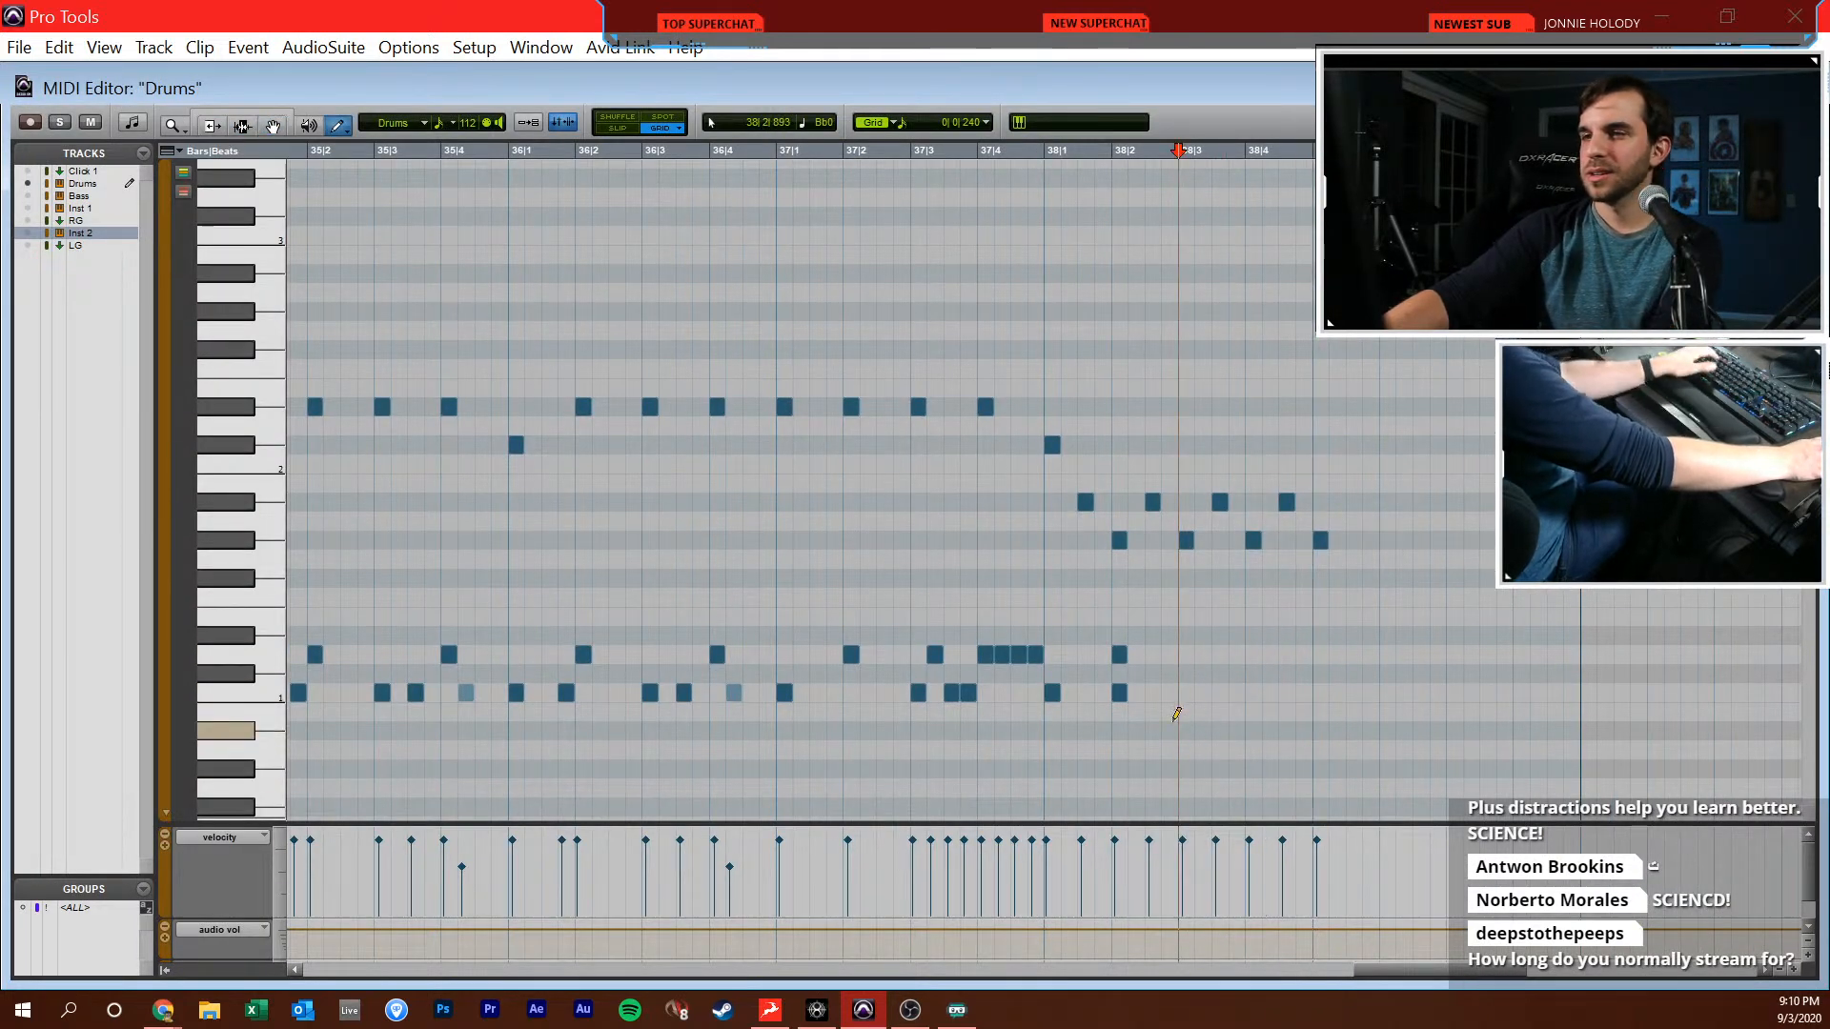
click(1252, 693)
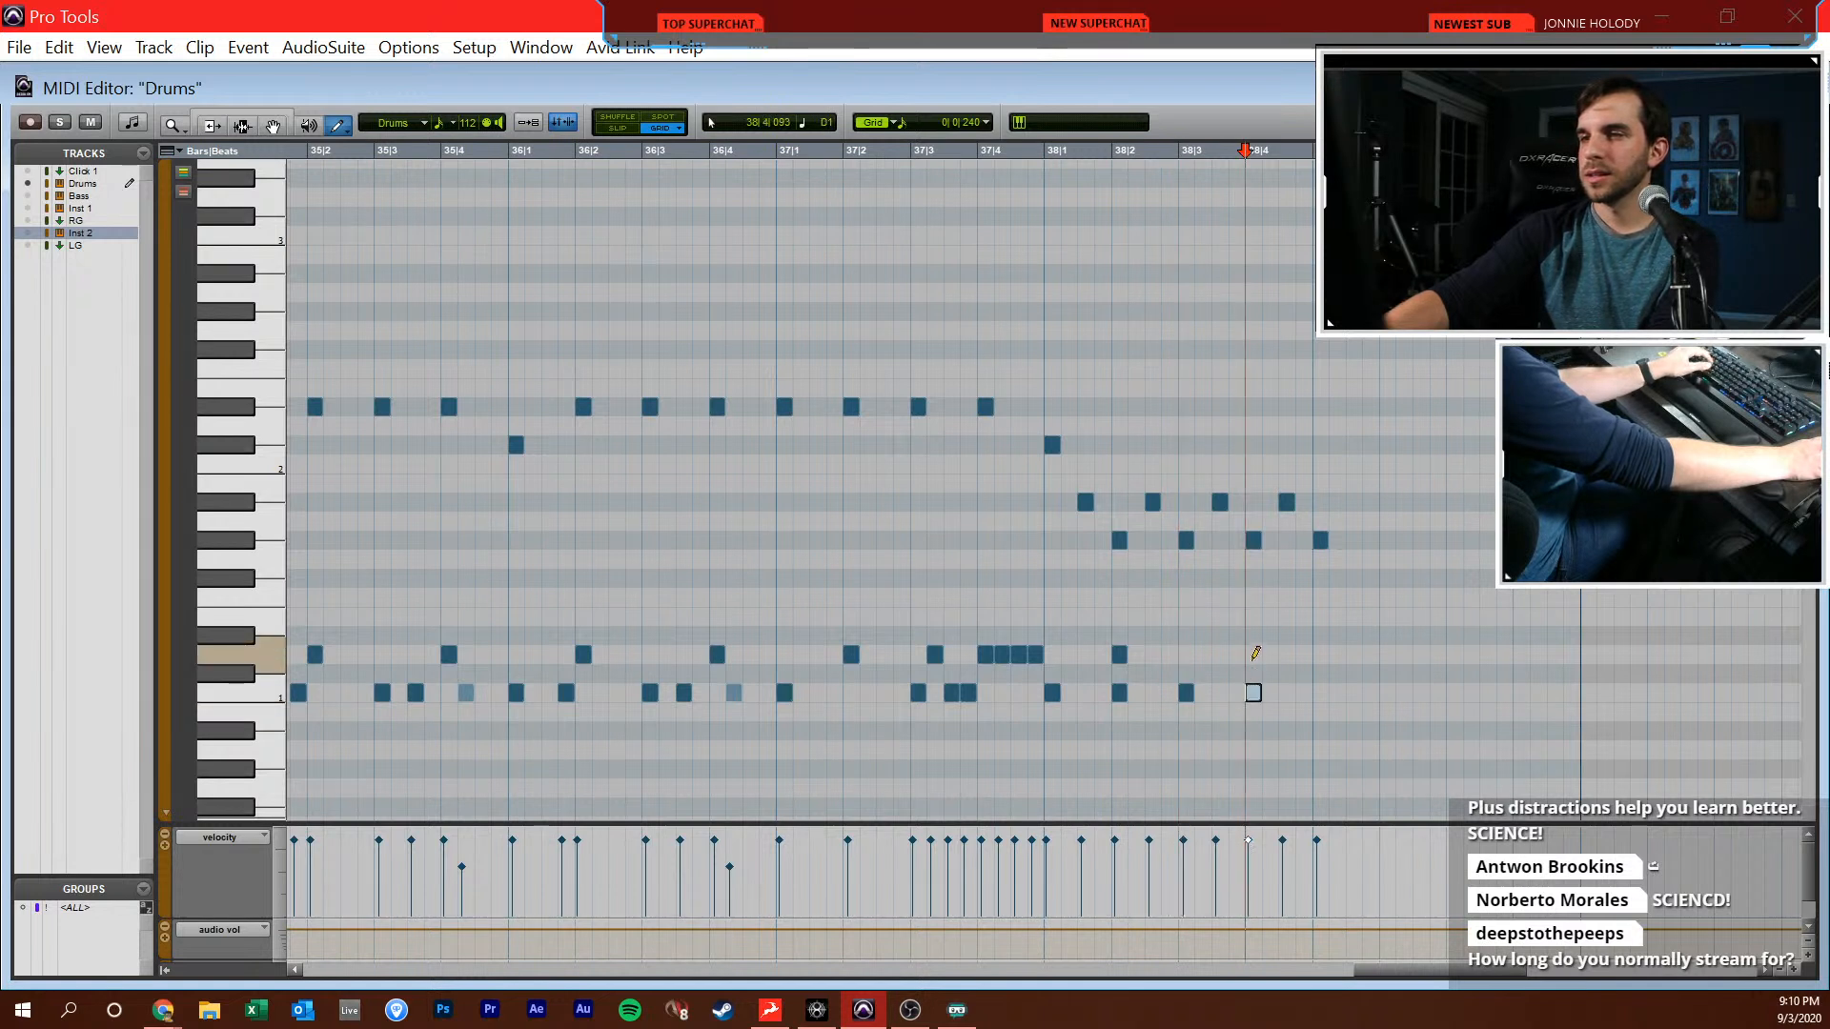
click(1253, 655)
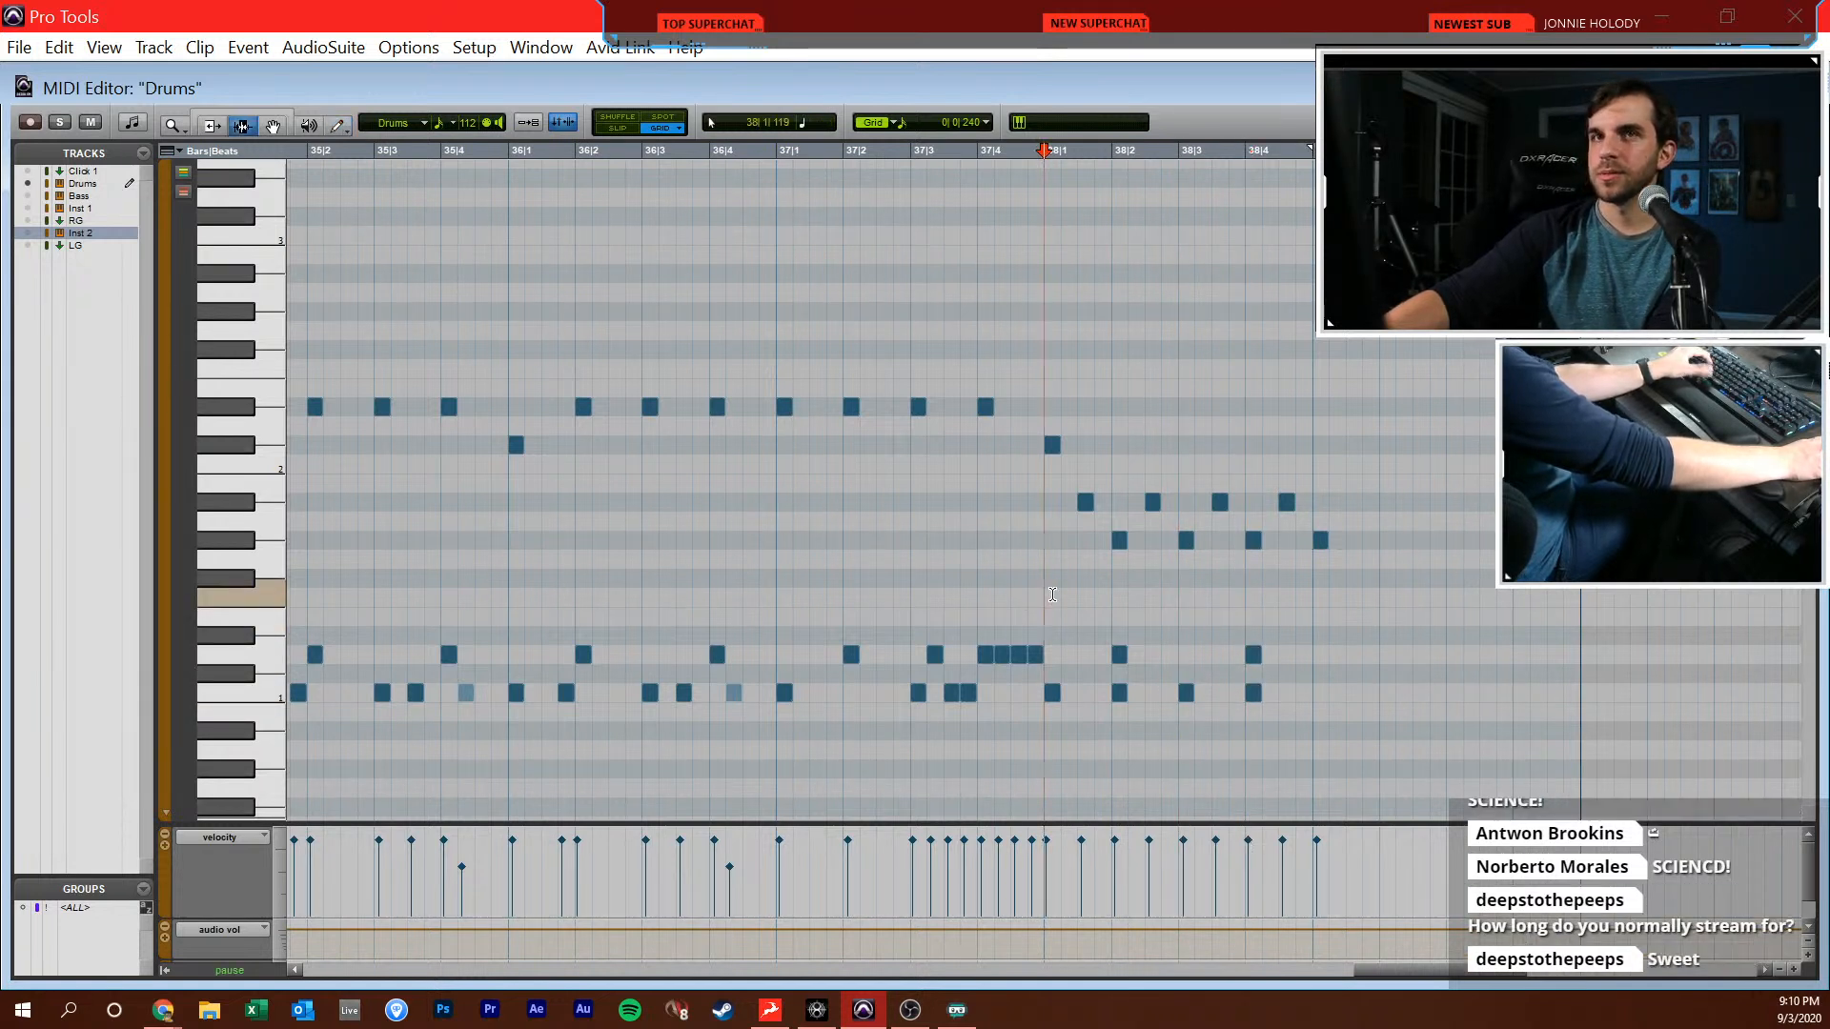
Delete the G#1 note at 39|1|000 and duplicate the bar 38 drum notes, except the C#2, into bar 39
key(F8)
drag(1349, 520, 1320, 572)
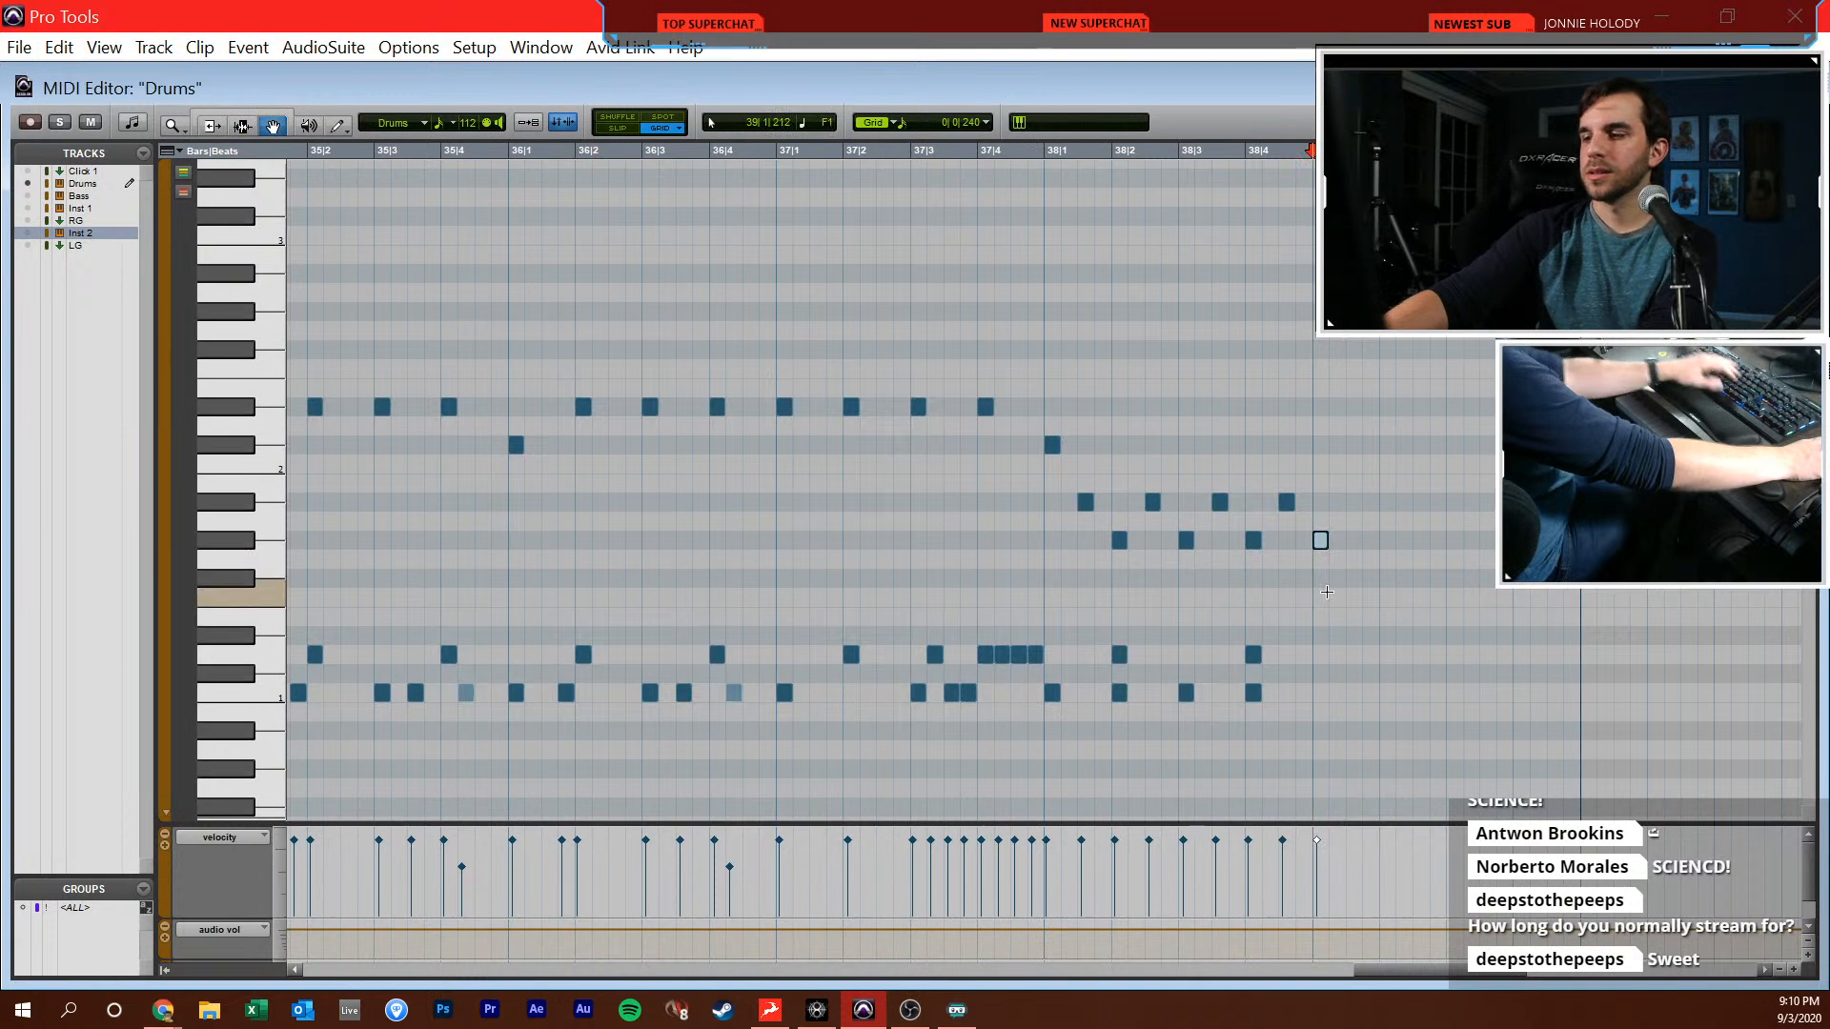
key(Delete)
mouse_move(1344, 479)
mouse_down()
mouse_move(1156, 706)
mouse_move(1054, 725)
mouse_up()
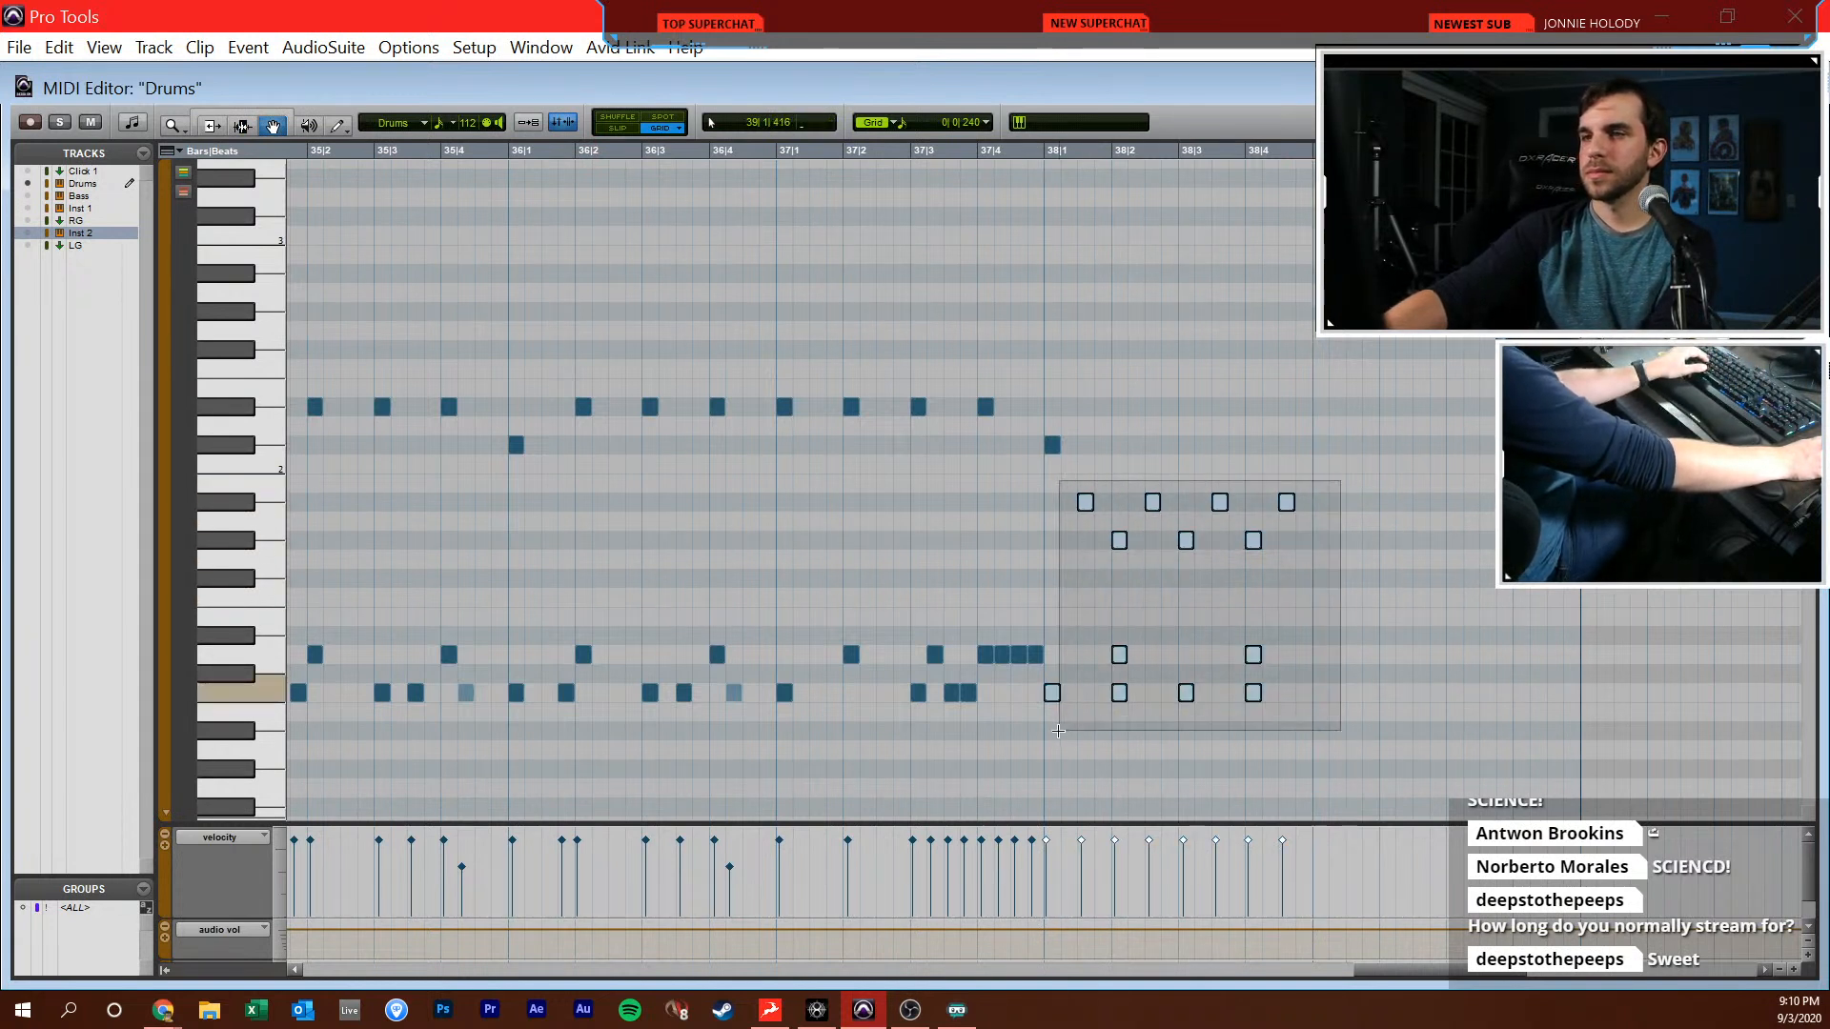
key(ctrl+d)
Add a G#1 note at 39|1|000 and transpose all G#1 notes in bars 38 and 39 down to F#1
key(F10)
click(1320, 541)
key(F8)
key(space)
key(F8)
drag(1097, 574, 1619, 549)
key(ctrl+Down)
key(ctrl+Down)
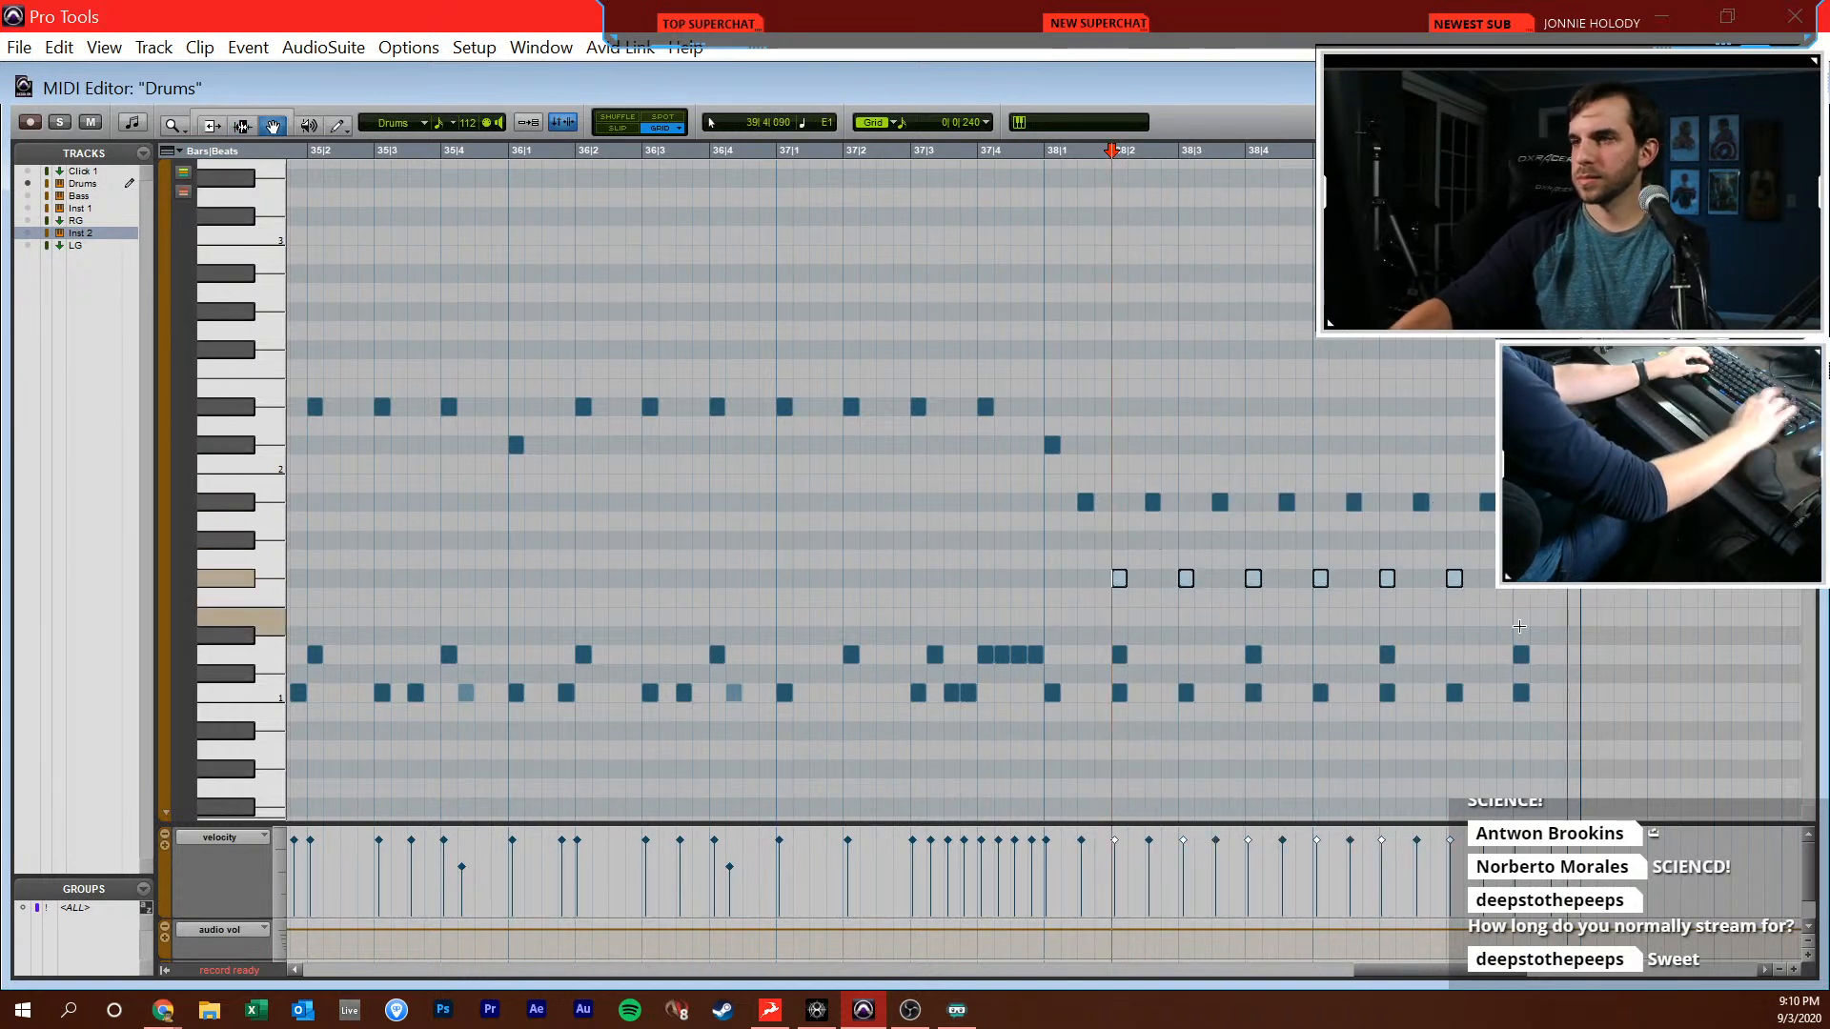
Duplicate the complete two-bar drum pattern of bars 38 and 39 into bars 40 and 41
drag(1697, 390, 1045, 776)
key(ctrl+d)
scroll(1265, 658, right, 4)
scroll(1265, 657, right, 1)
click(1286, 638)
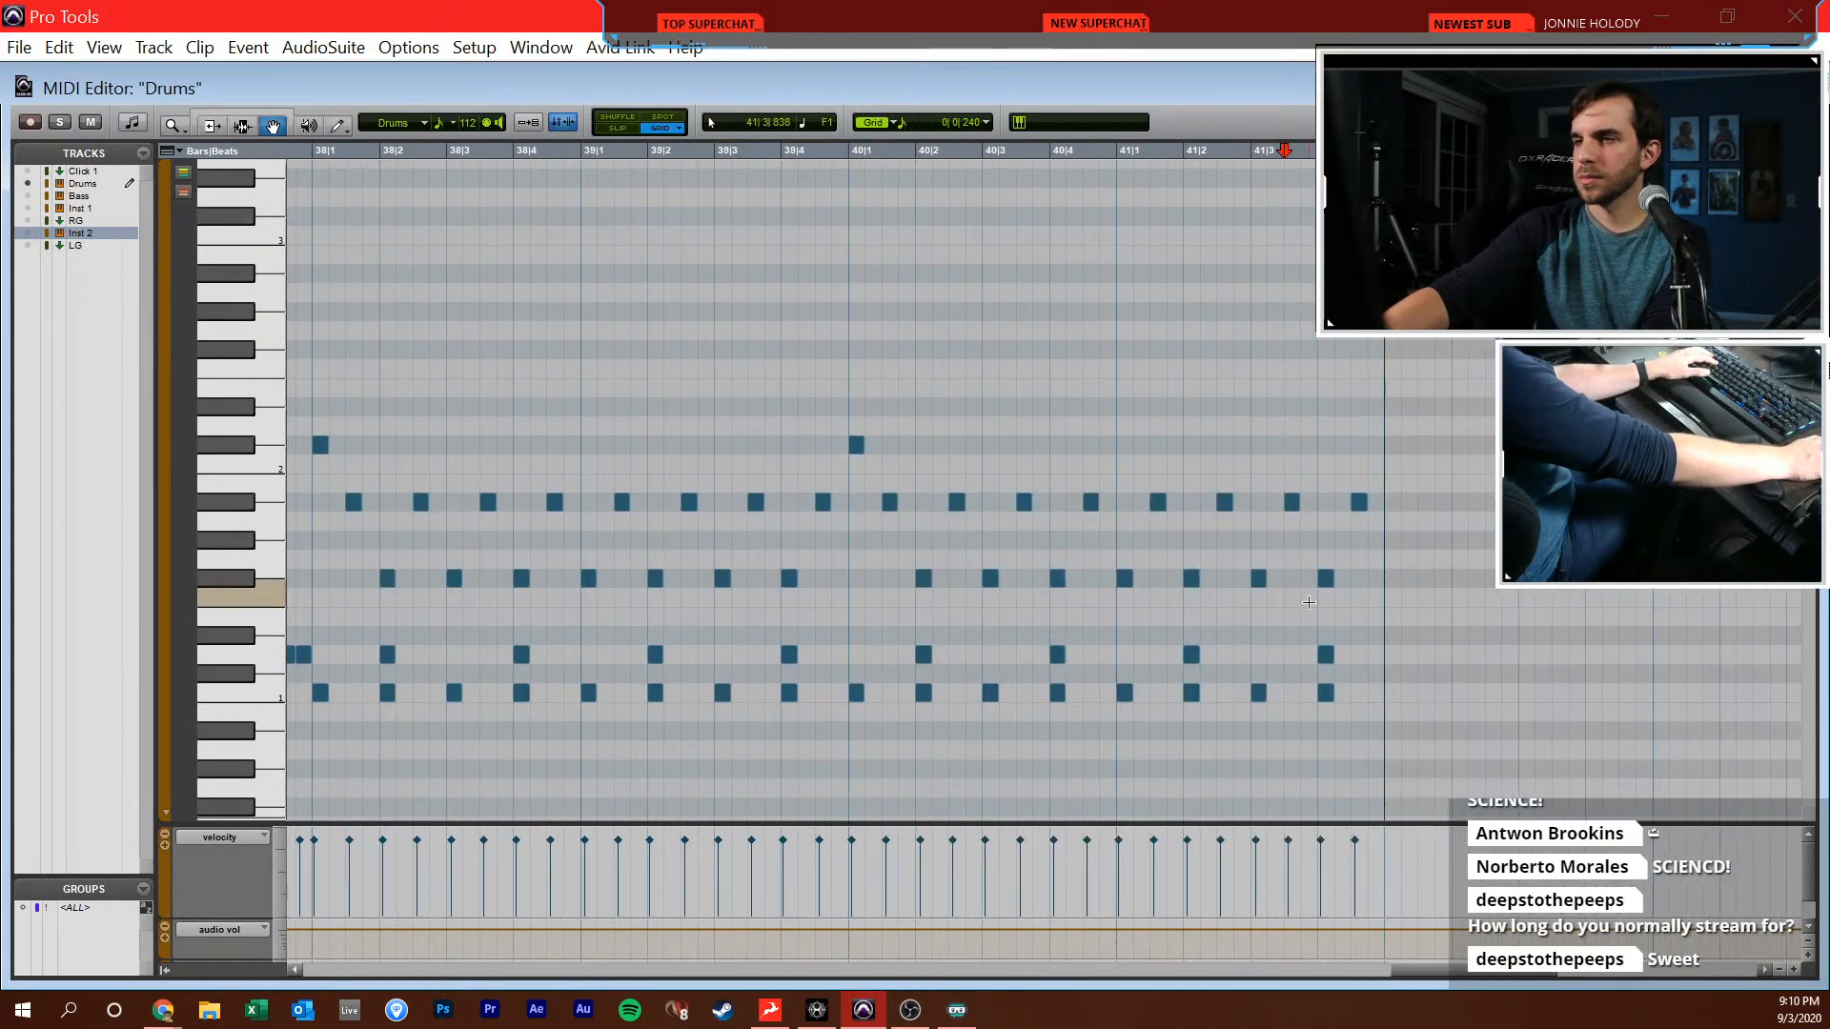
Add drum notes C1 at 41|1|480 and 41|2|720, D1 at 41|2|240, and G1 at 41|2|480
click(1259, 579)
key(t)
key(F7)
click(776, 658)
key(space)
key(F10)
click(859, 693)
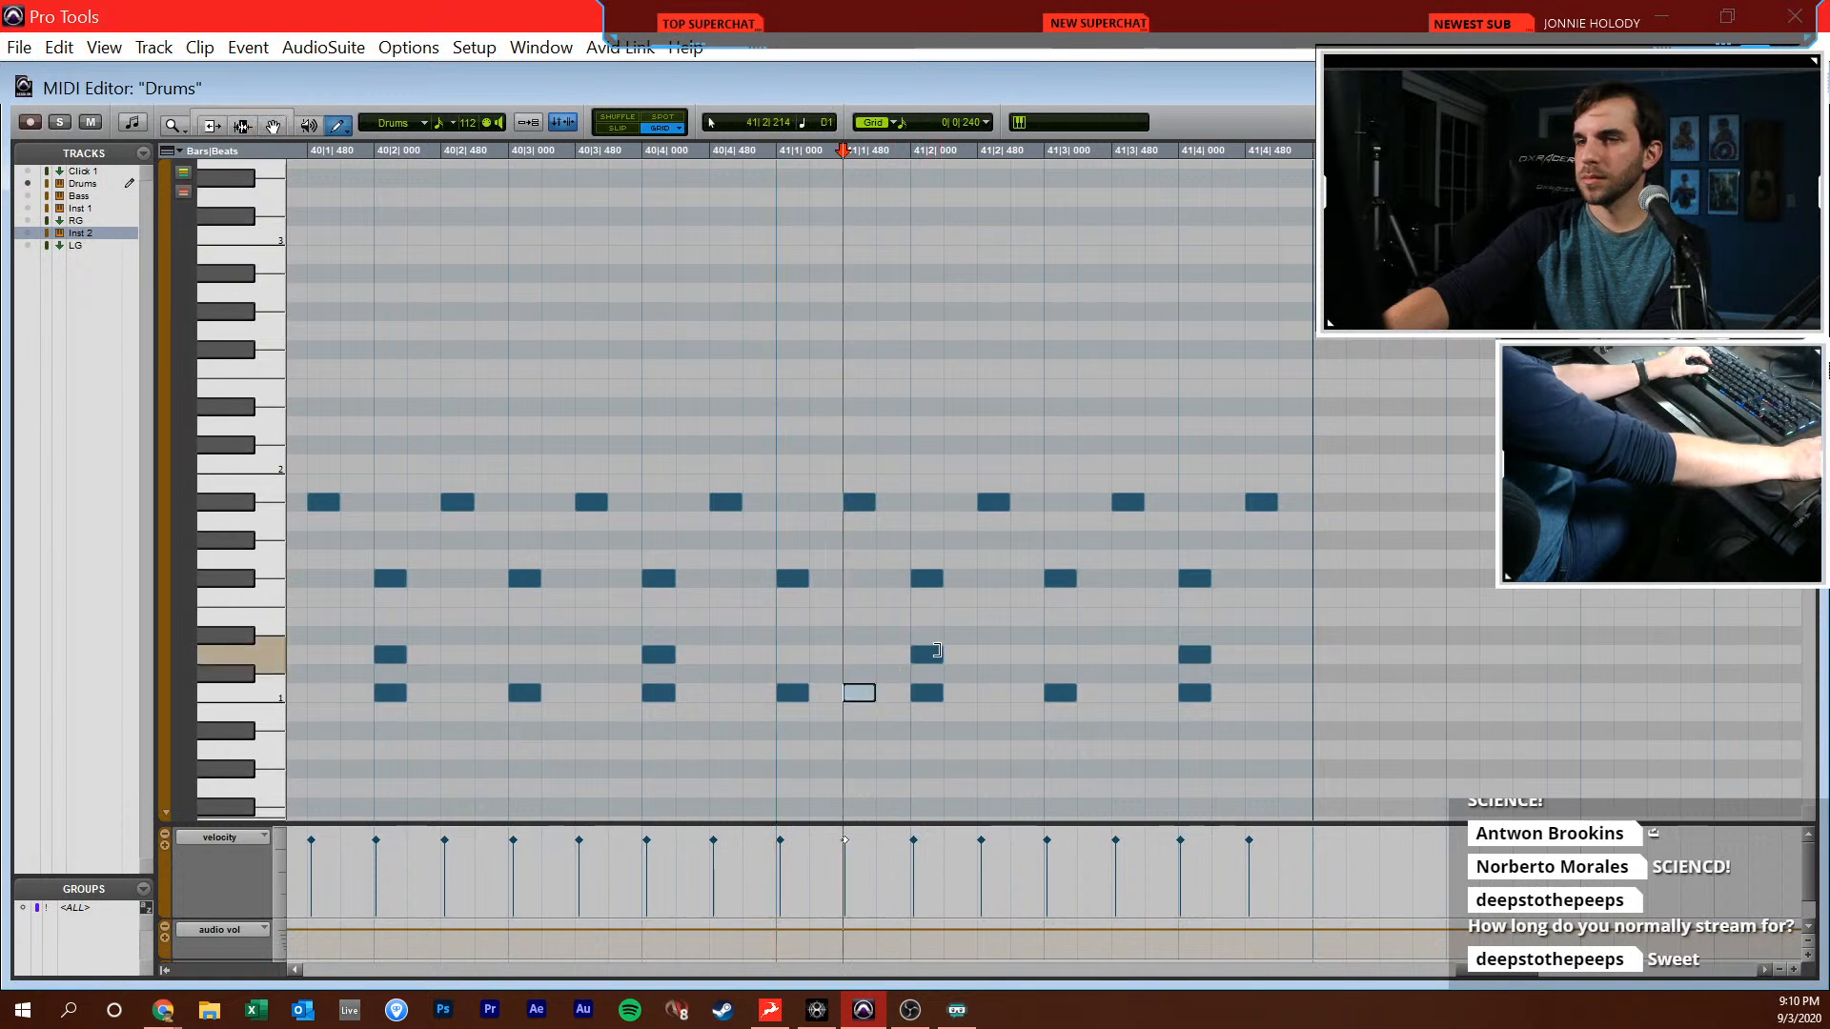
click(954, 654)
click(994, 560)
click(1027, 693)
Add D1 and C#2 notes at 41|3|000, and clear the copied pattern from there on except that beat's C1
key(F8)
key(F10)
click(1060, 654)
mouse_move(1063, 581)
mouse_down()
mouse_move(1058, 448)
mouse_move(1155, 489)
mouse_move(1322, 717)
mouse_up()
key(F8)
key(Delete)
Set the MIDI Editor grid to 1/16-note triplets for the end of bar 41
key(F10)
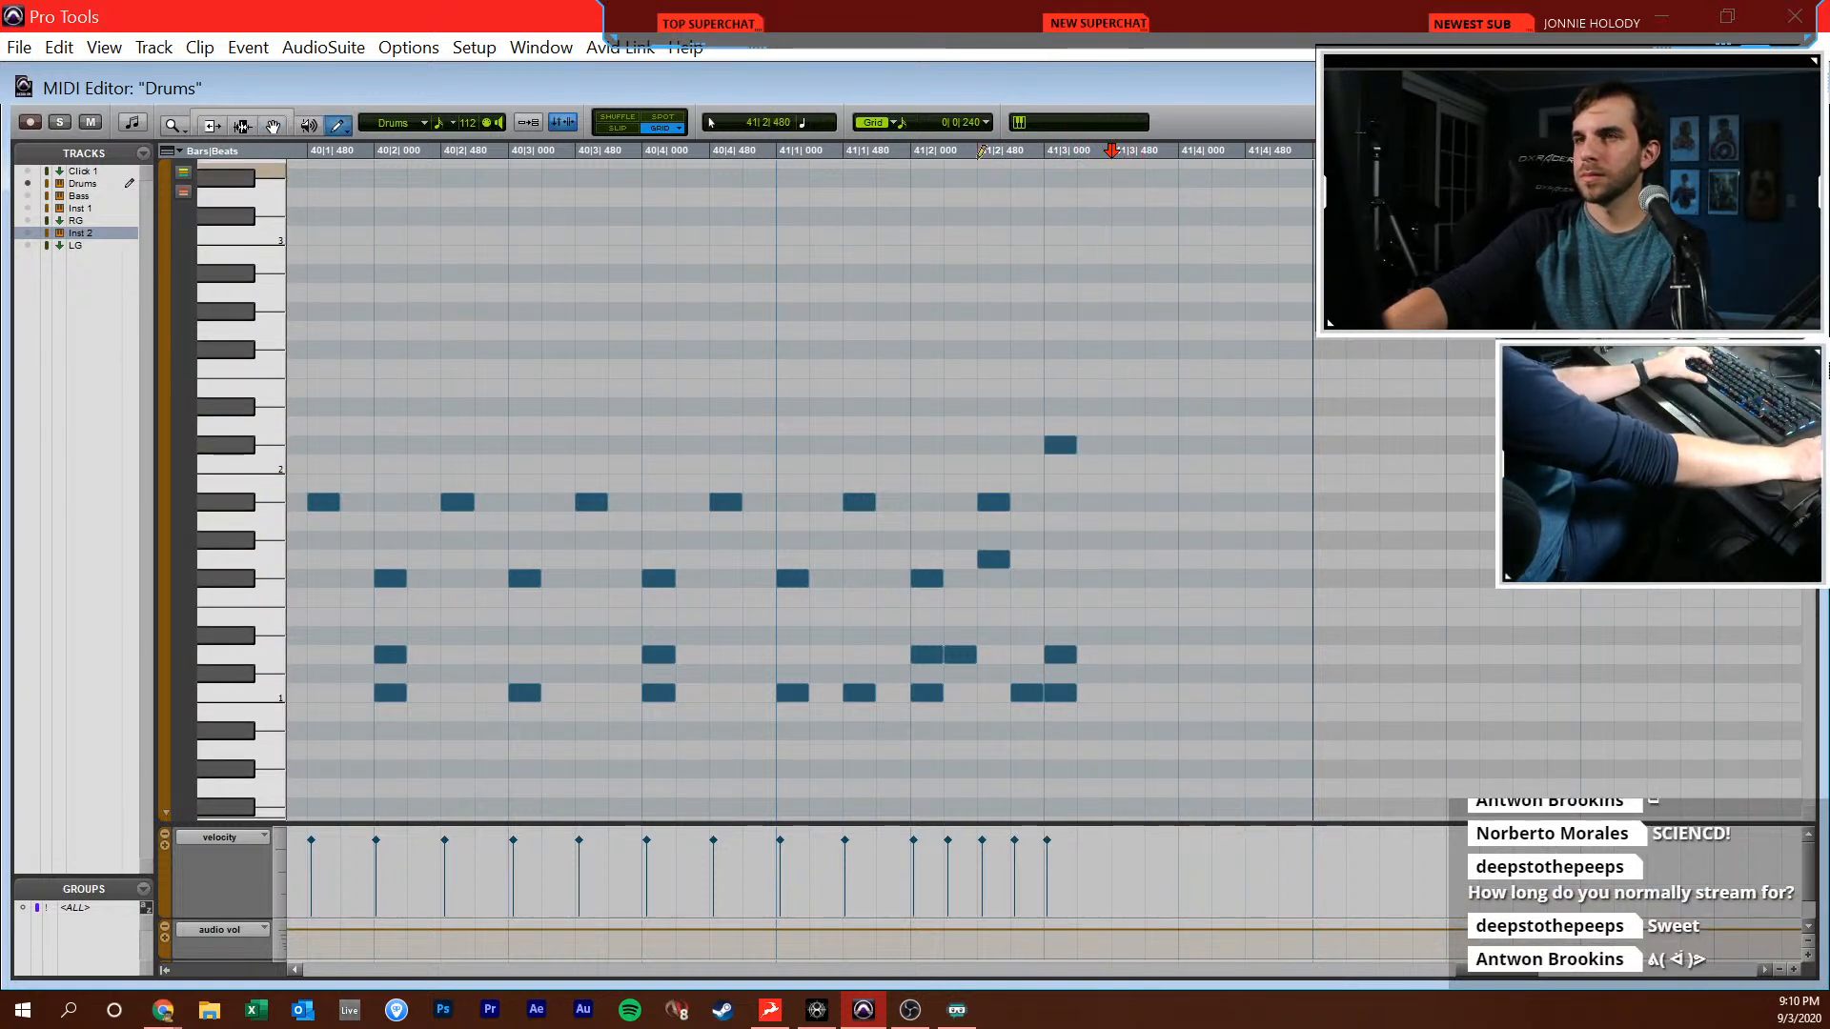
click(982, 120)
click(1073, 270)
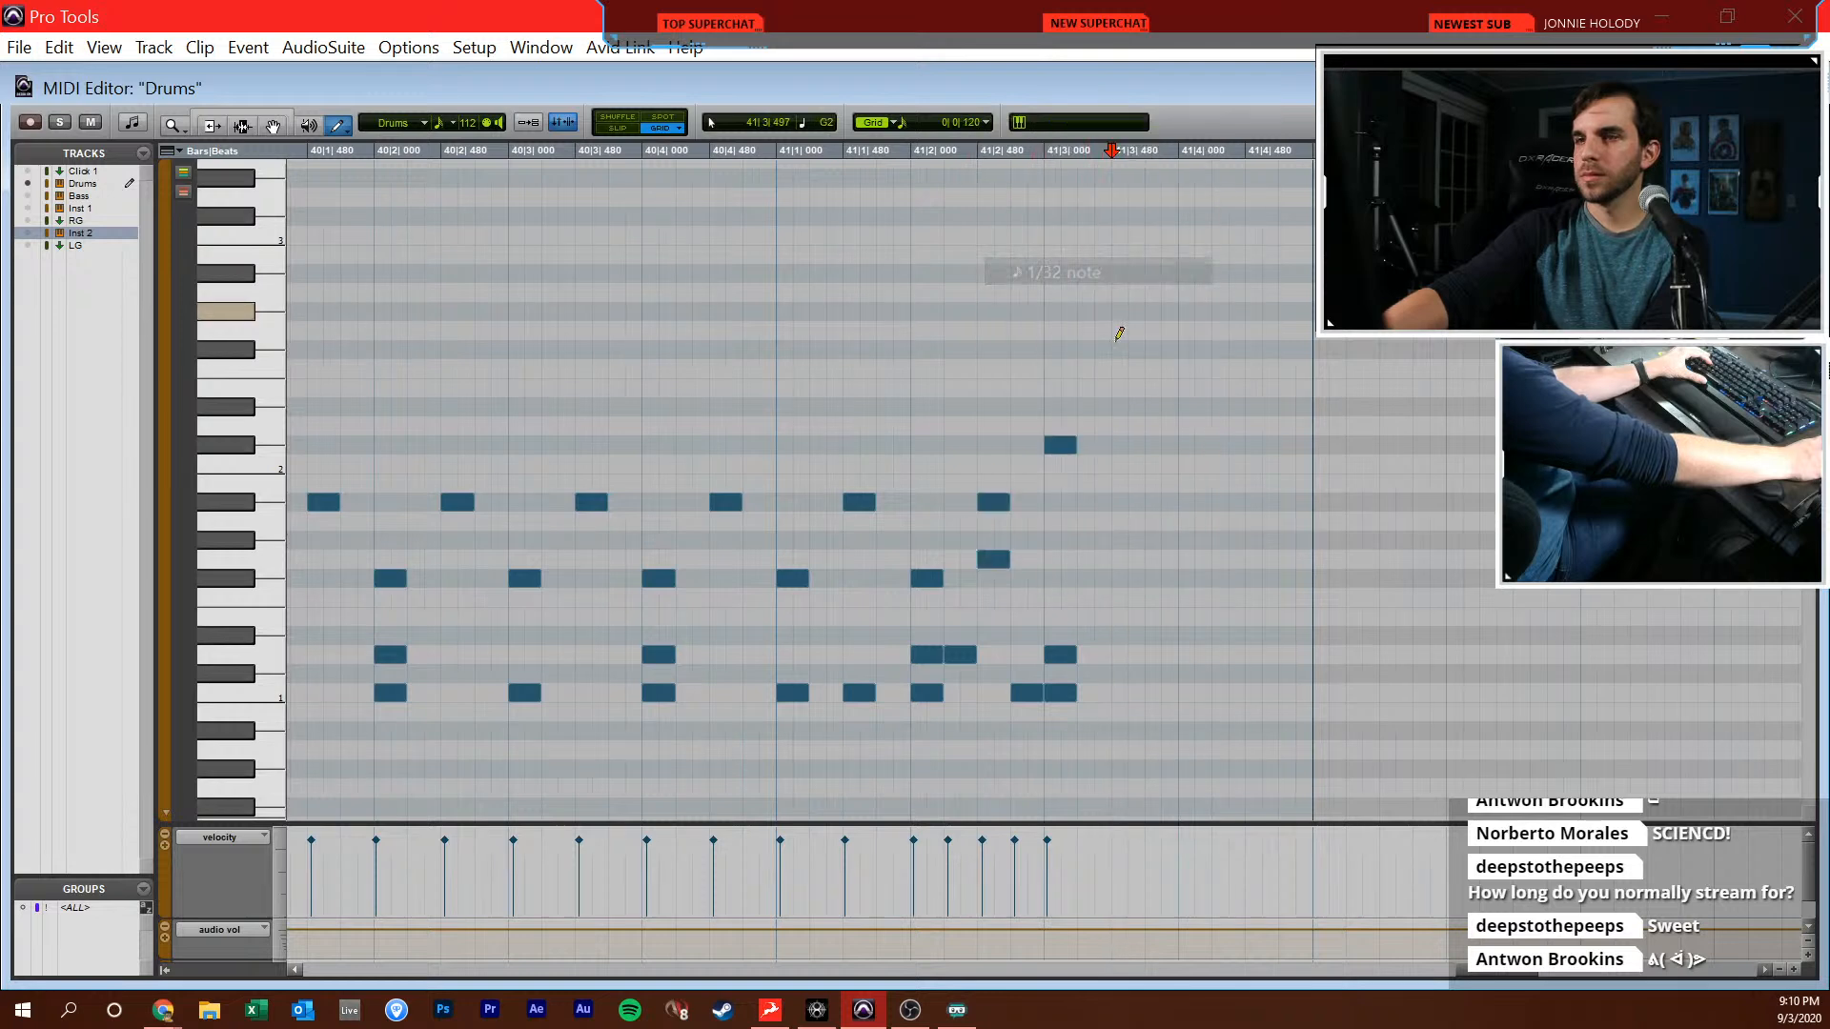
scroll(1186, 603, up, 1)
scroll(1183, 606, right, 1)
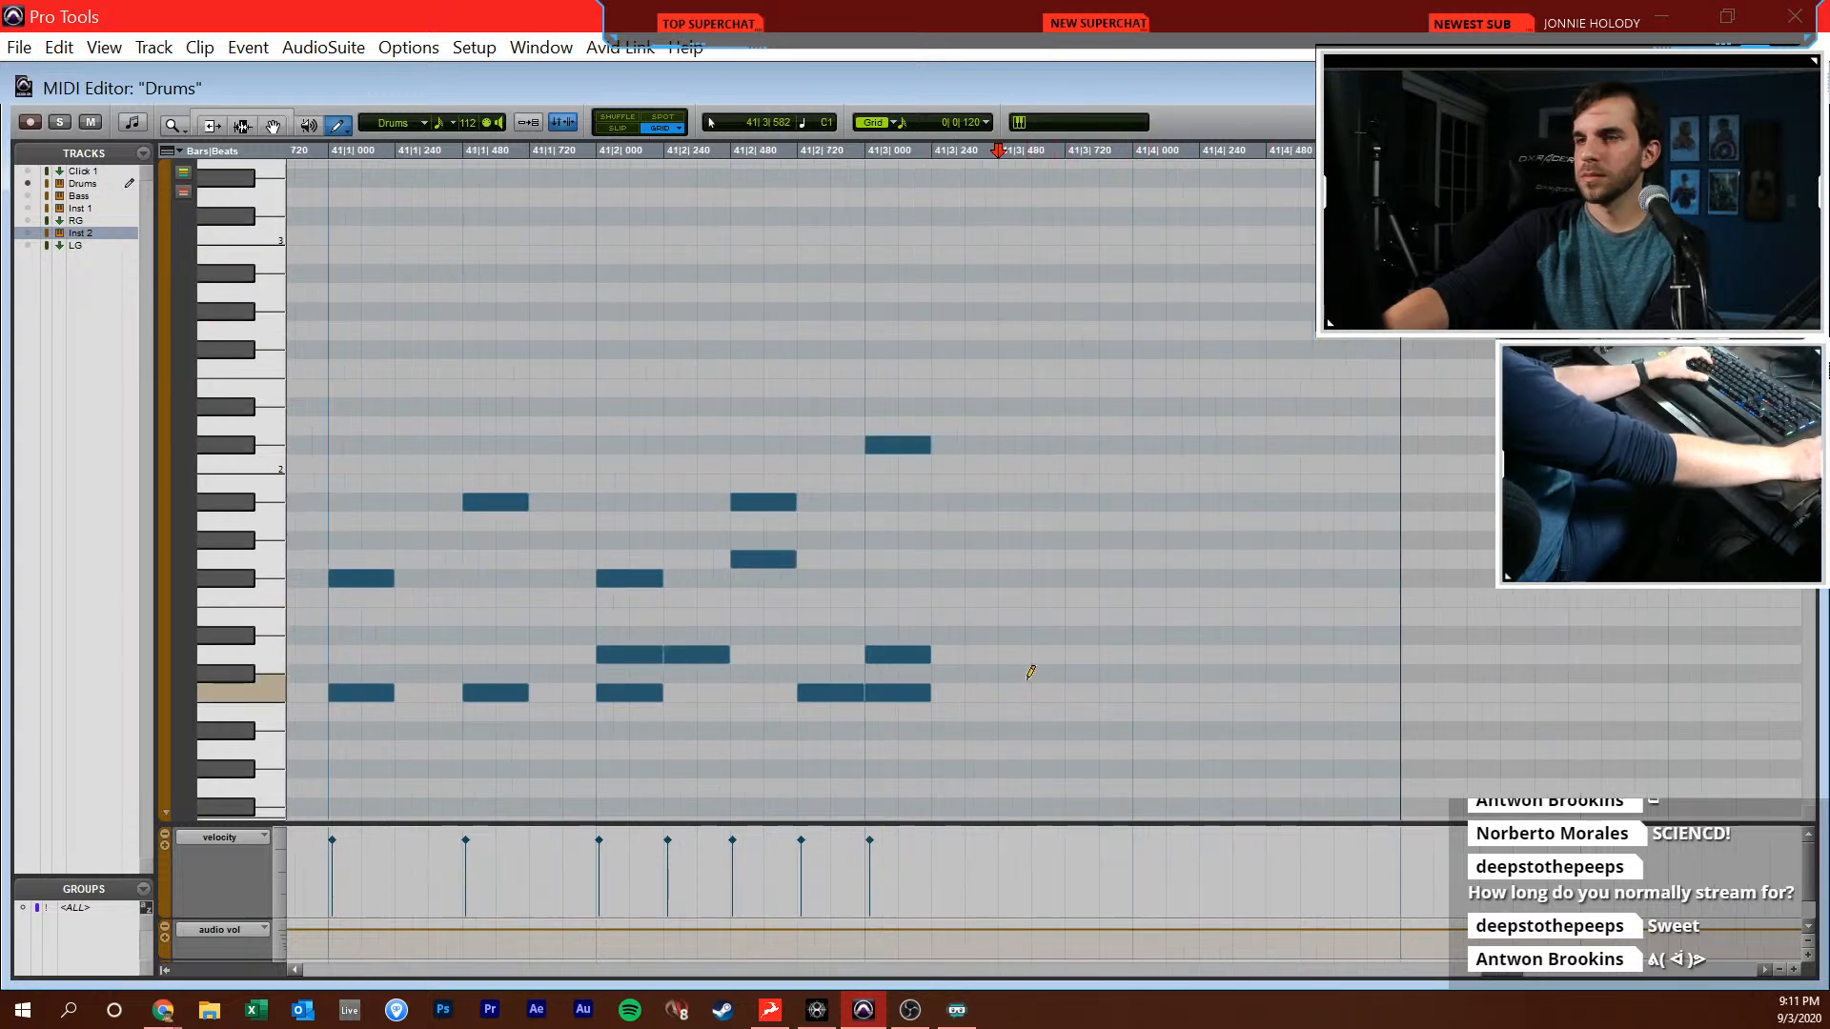
click(981, 124)
click(1044, 245)
click(963, 122)
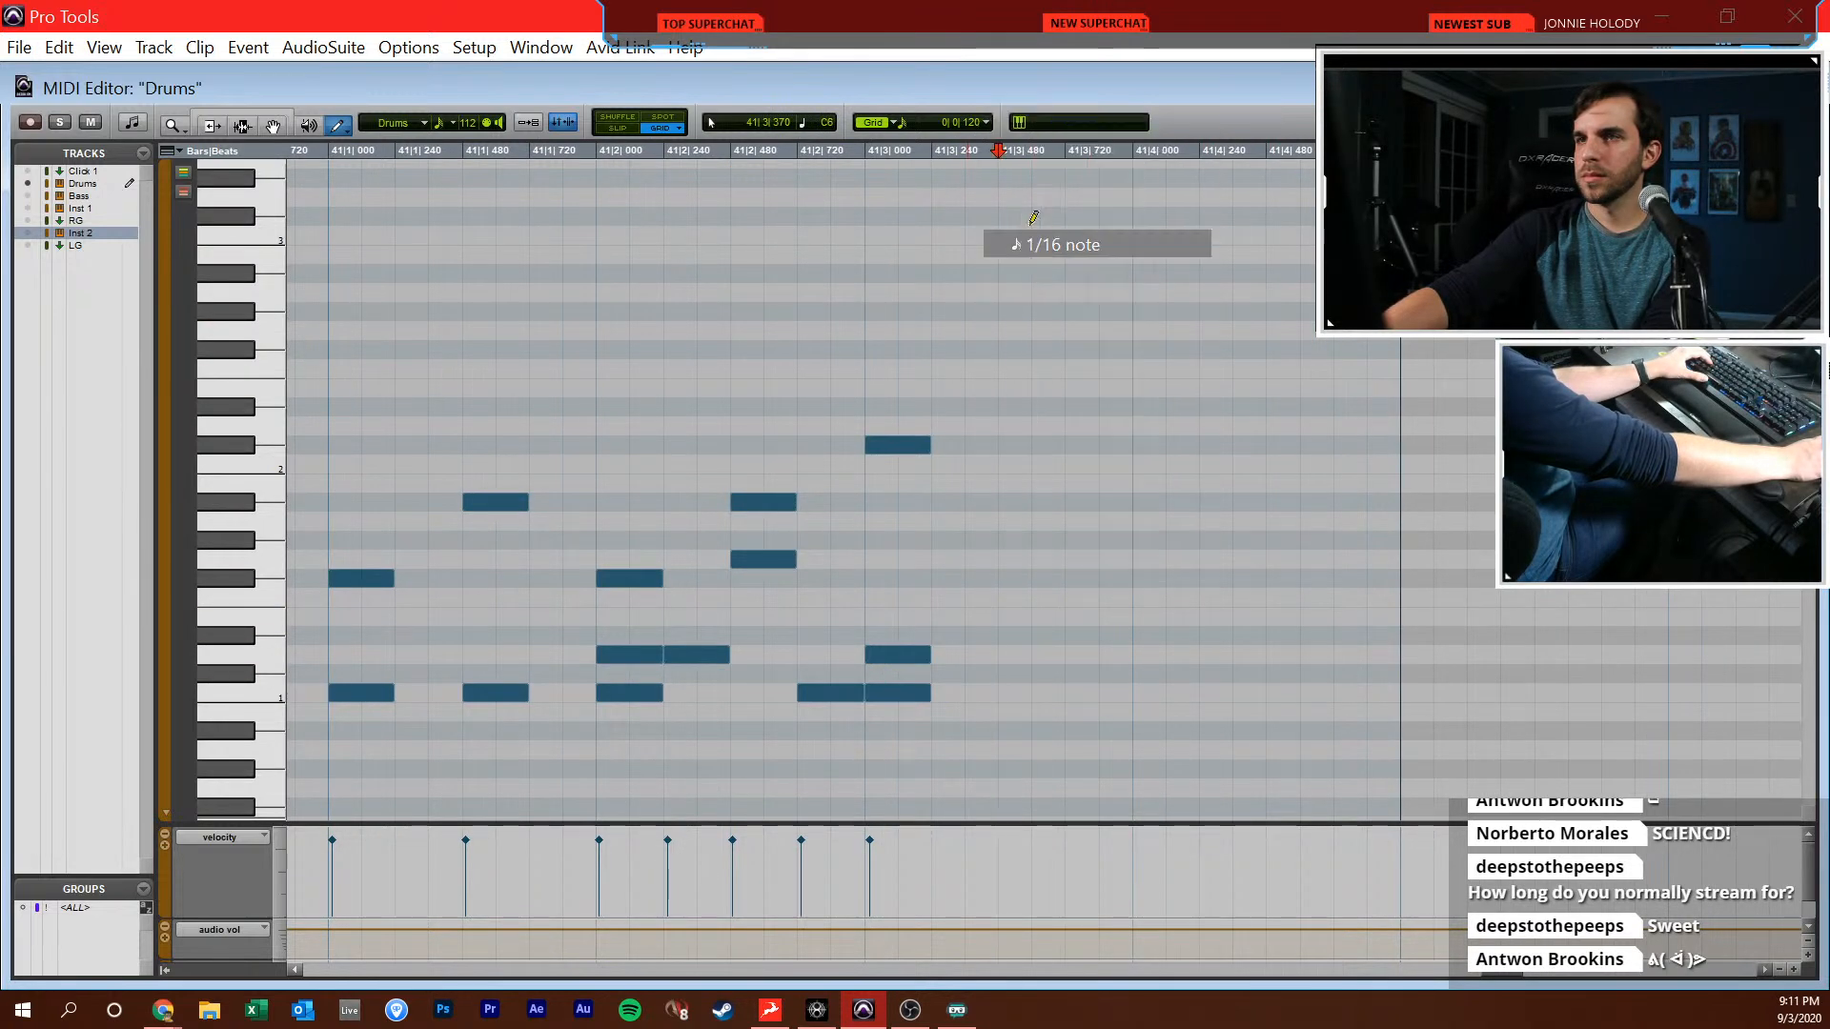
click(1053, 361)
Add triplet drum notes from 41|3|480 to 41|4|000: two C1 hits, one F1 and one D1
click(1019, 693)
click(1064, 693)
click(1106, 598)
click(1153, 655)
Return the grid to straight 1/16 notes and add C1 and A#1 at 41|4|240, G#1 at 41|4|480, and C1 and C#2 at 41|4|720
click(986, 122)
click(1095, 361)
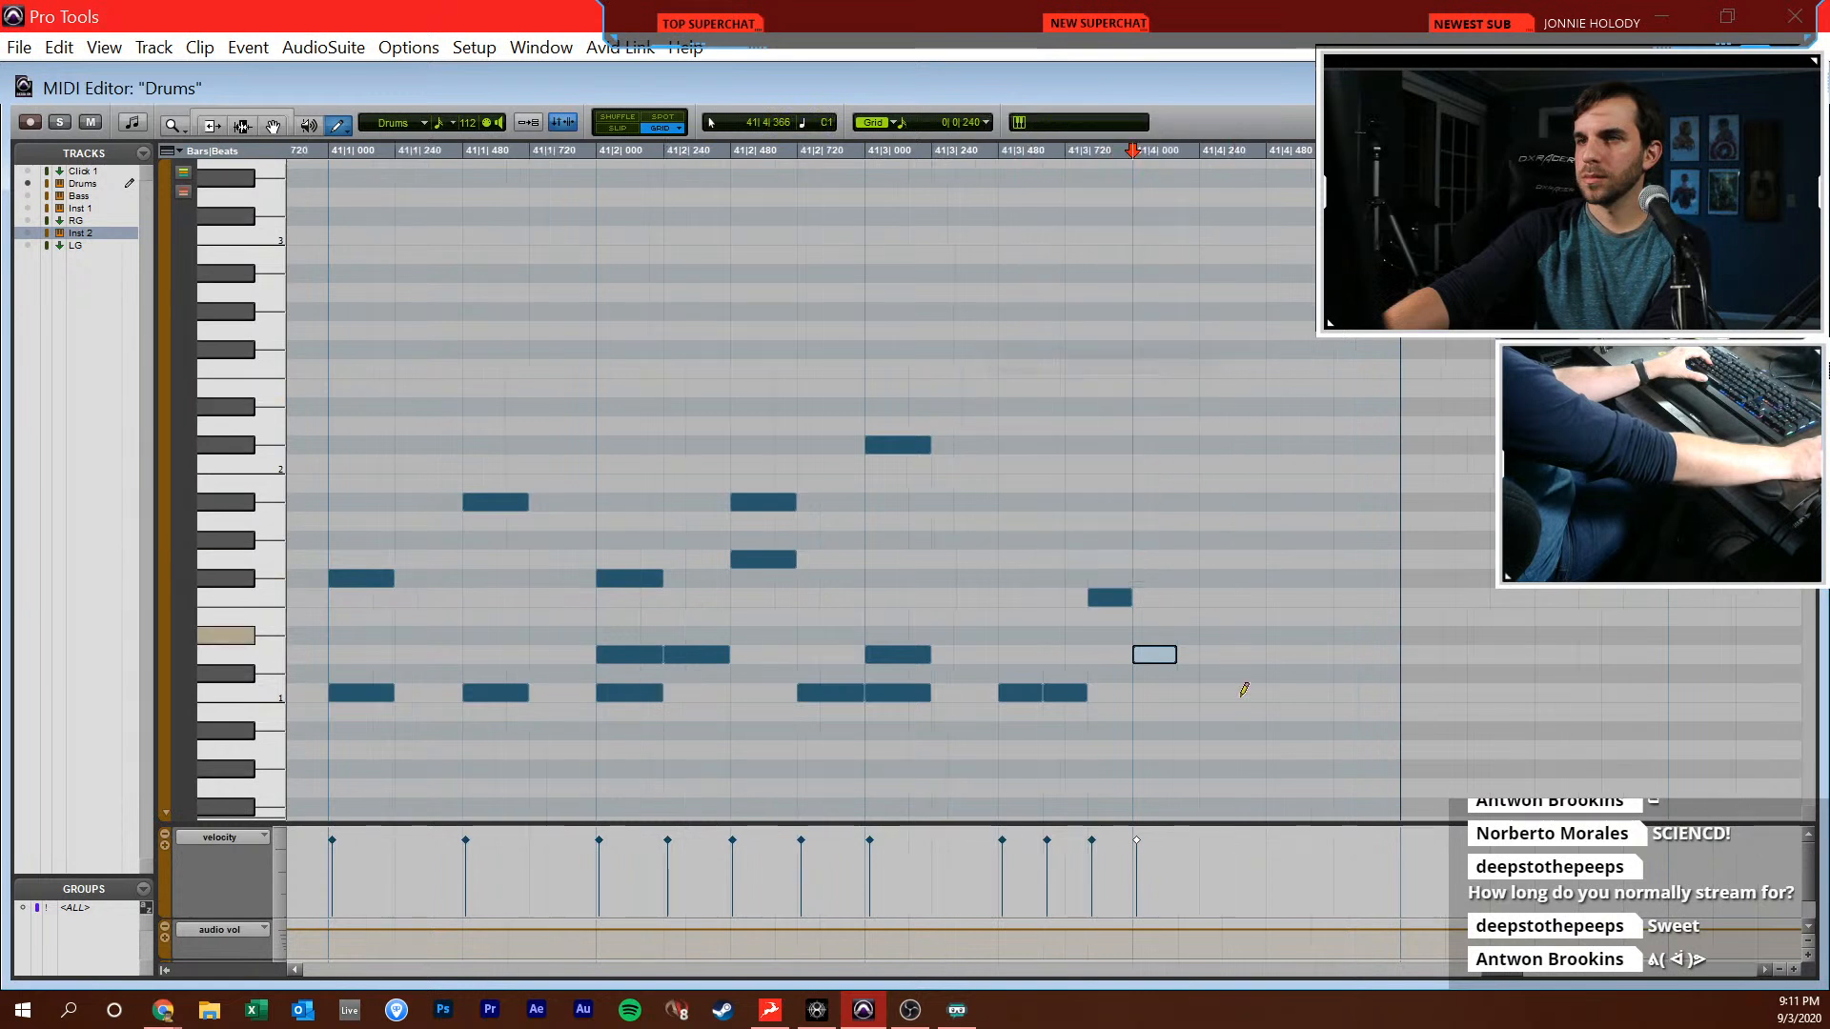
click(1254, 693)
click(1335, 693)
click(1249, 502)
click(1296, 541)
click(1378, 443)
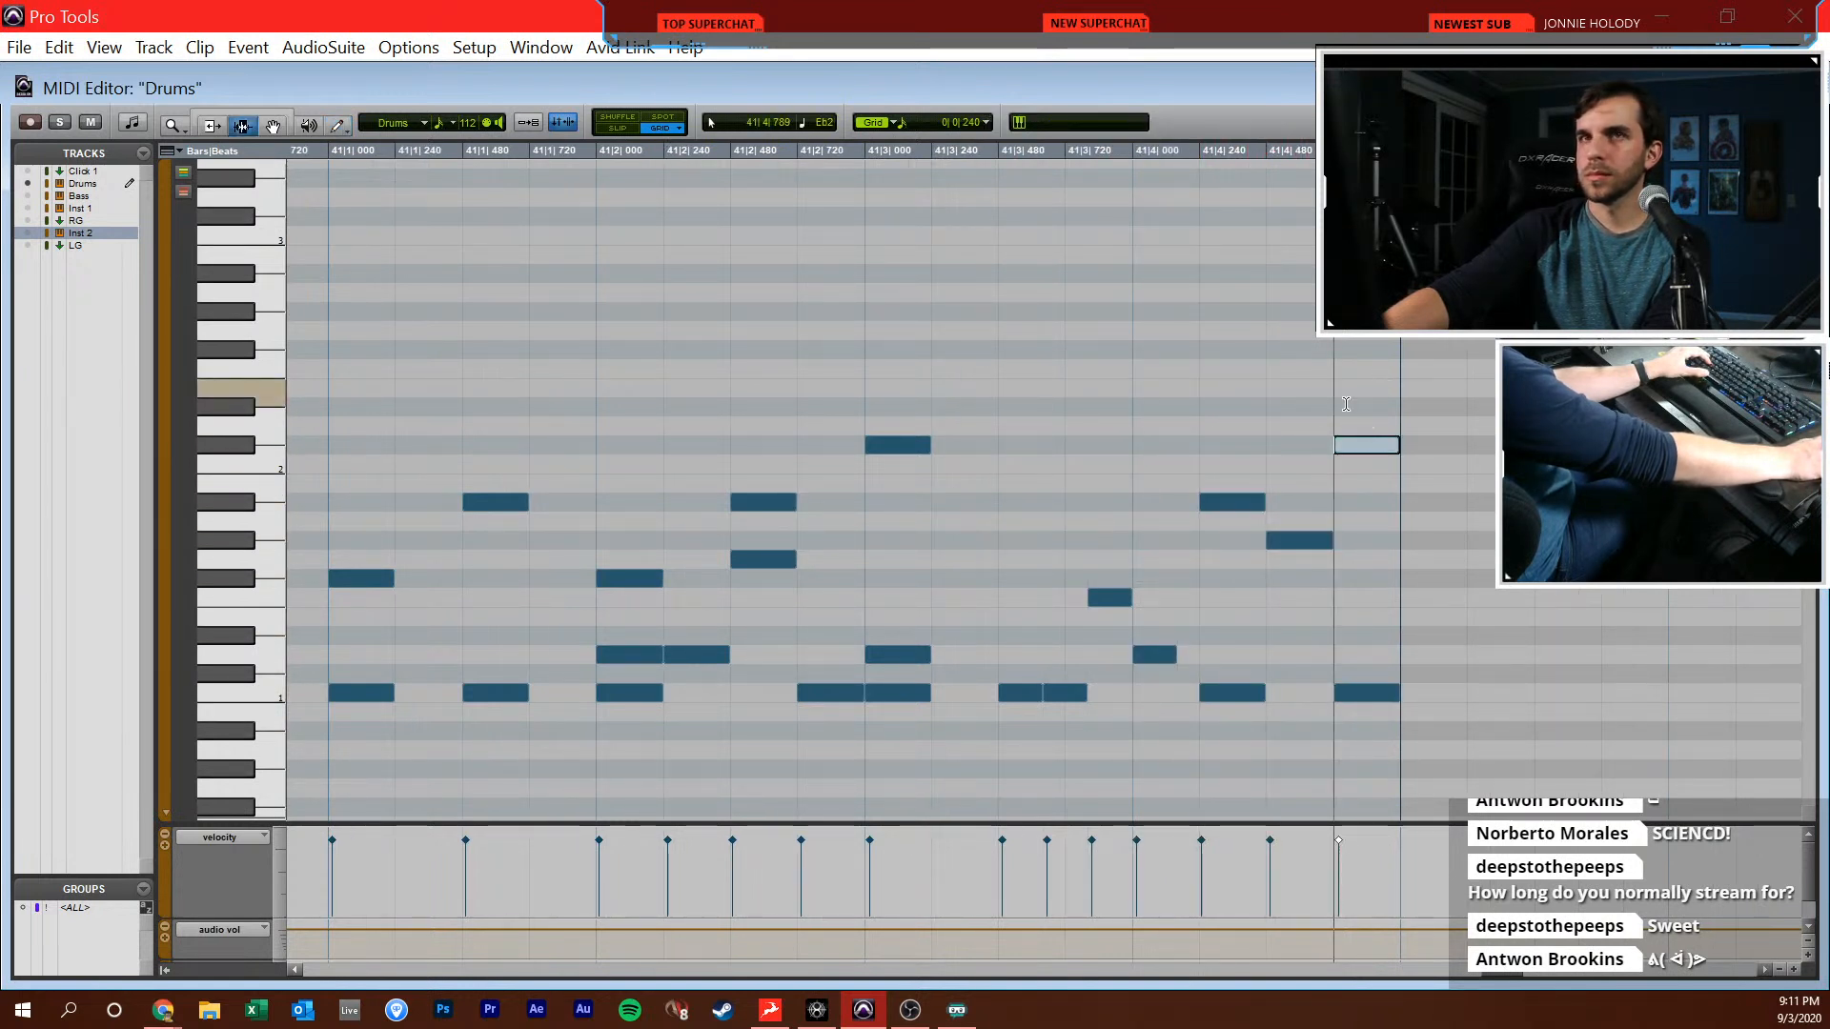
Play the new drum fill from around 40|3 and again from 41|1, and close the MIDI Editor
key(F7)
key(r)
key(r)
click(752, 413)
key(space)
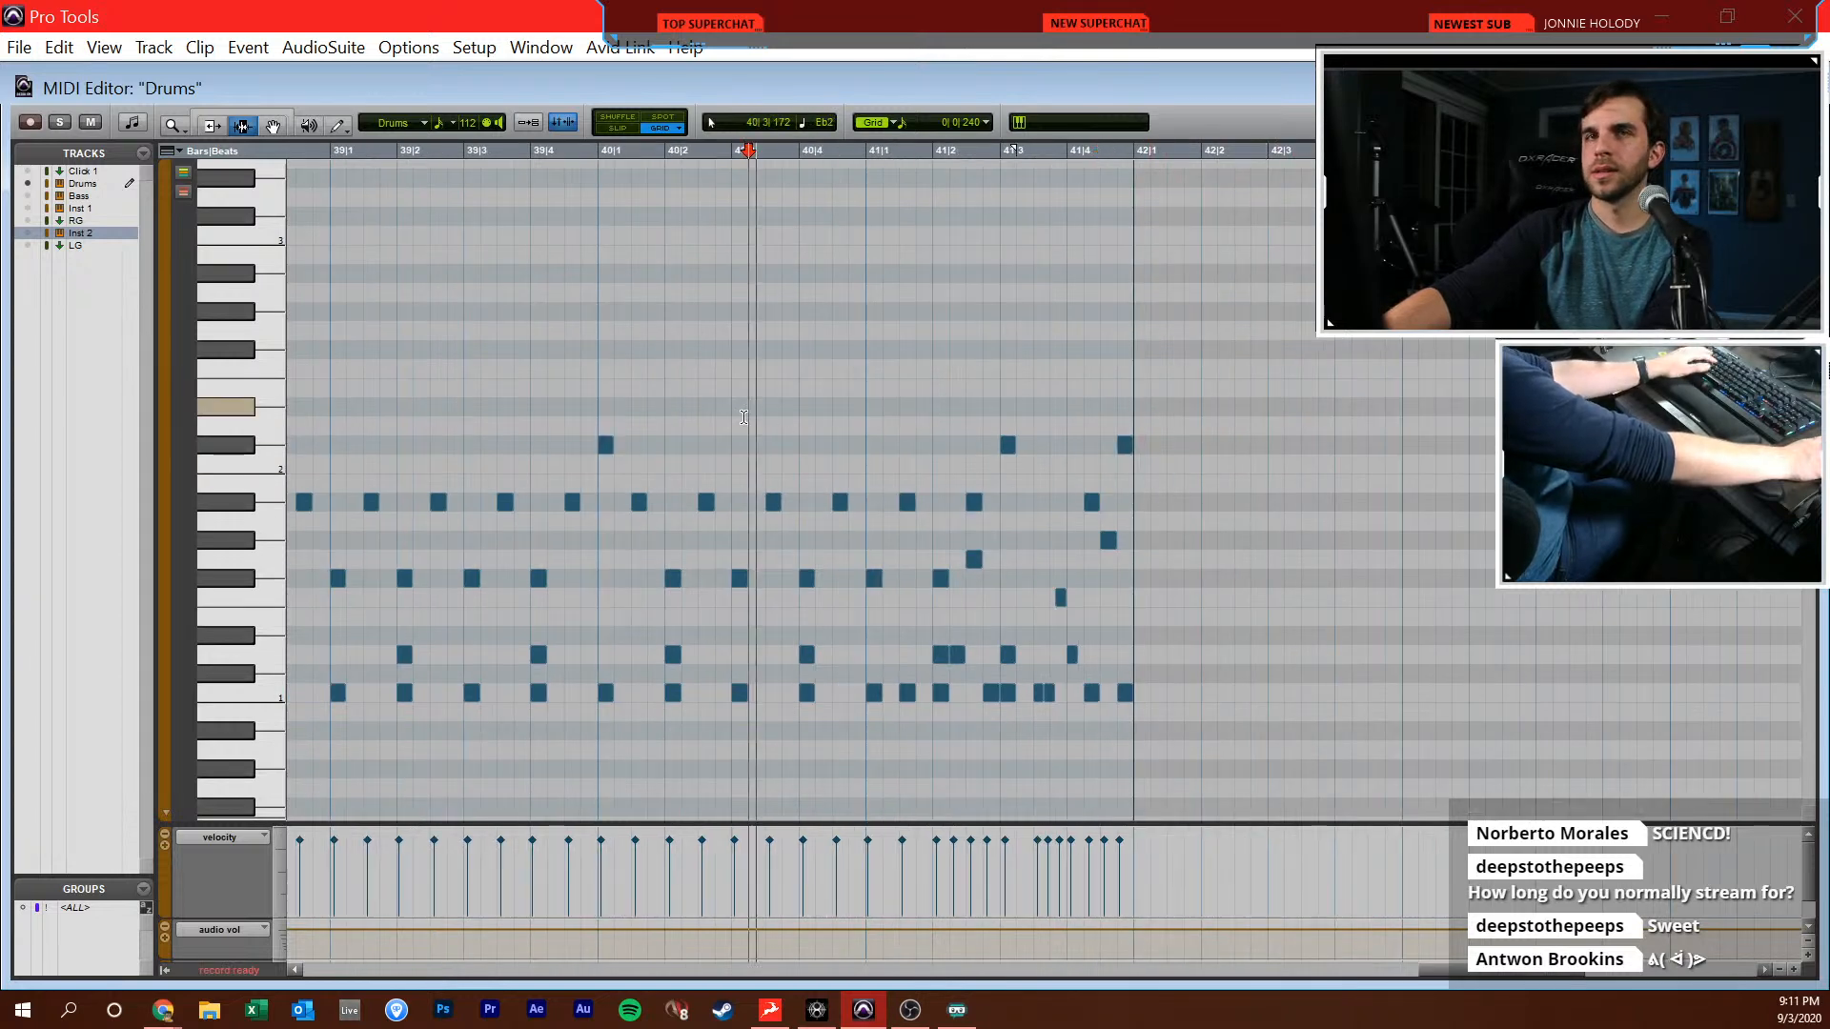
click(910, 341)
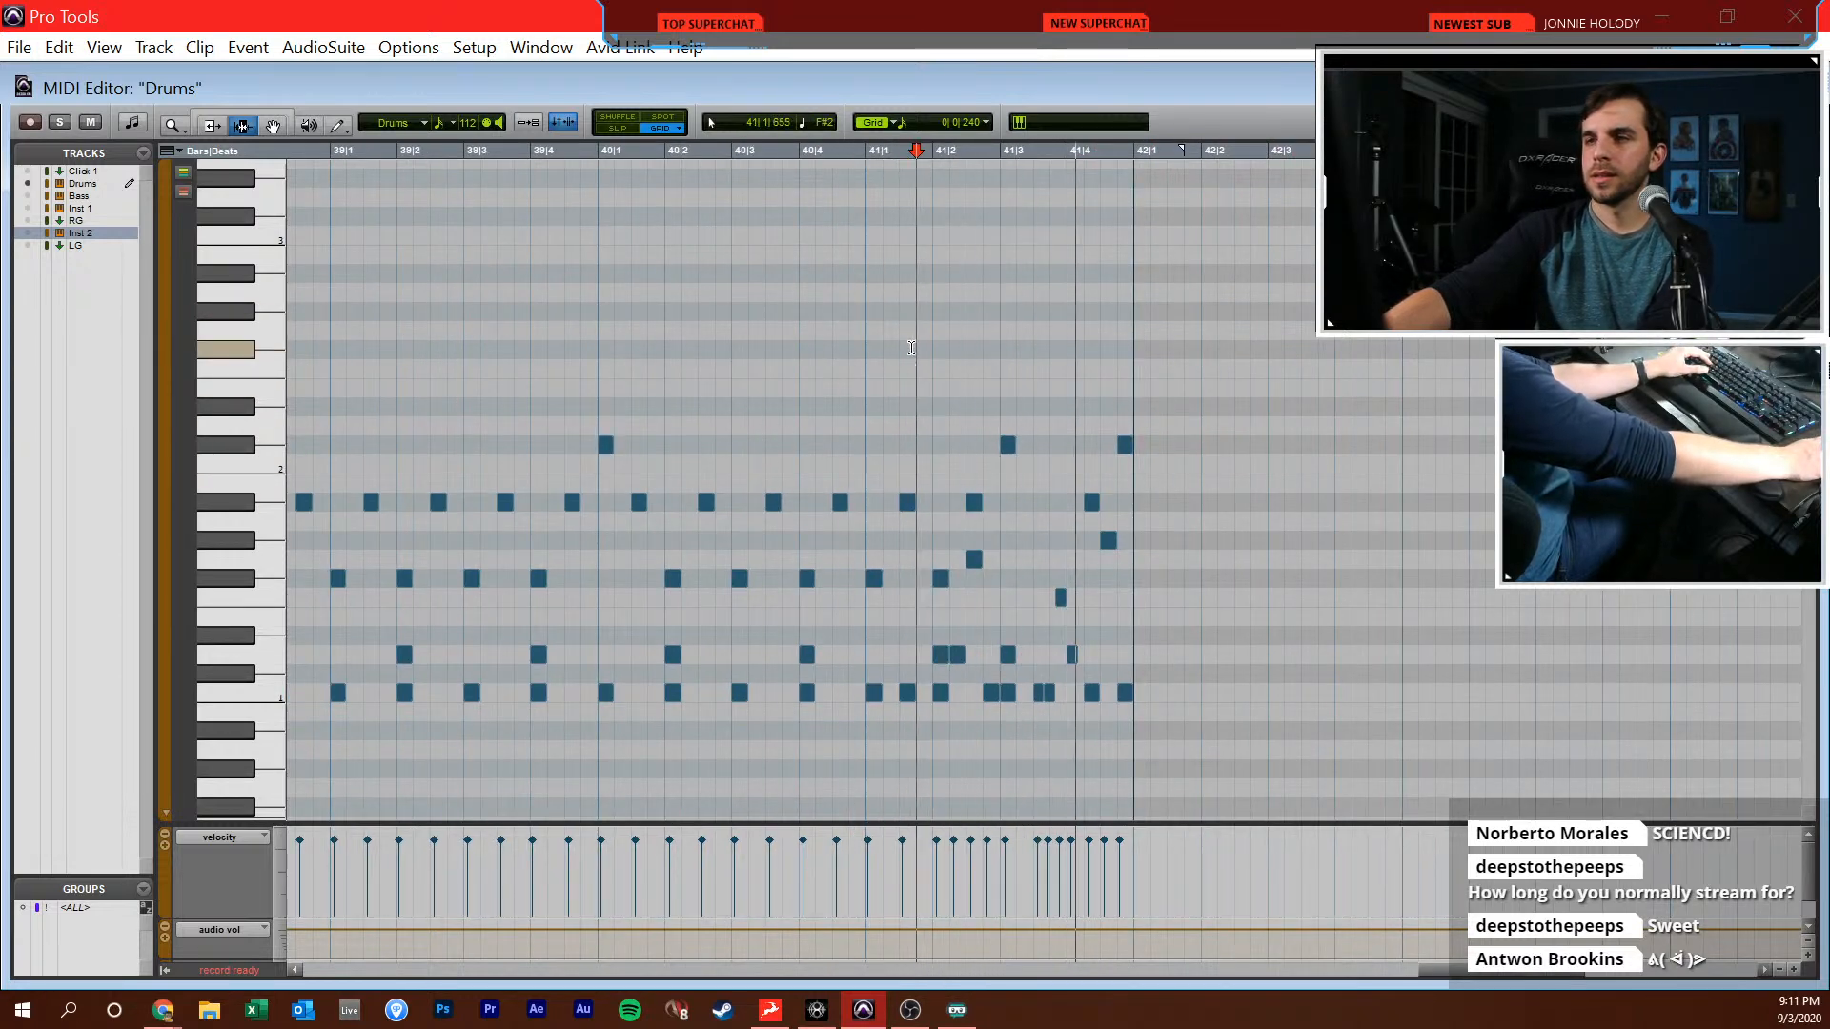
key(space)
key(ctrl+w)
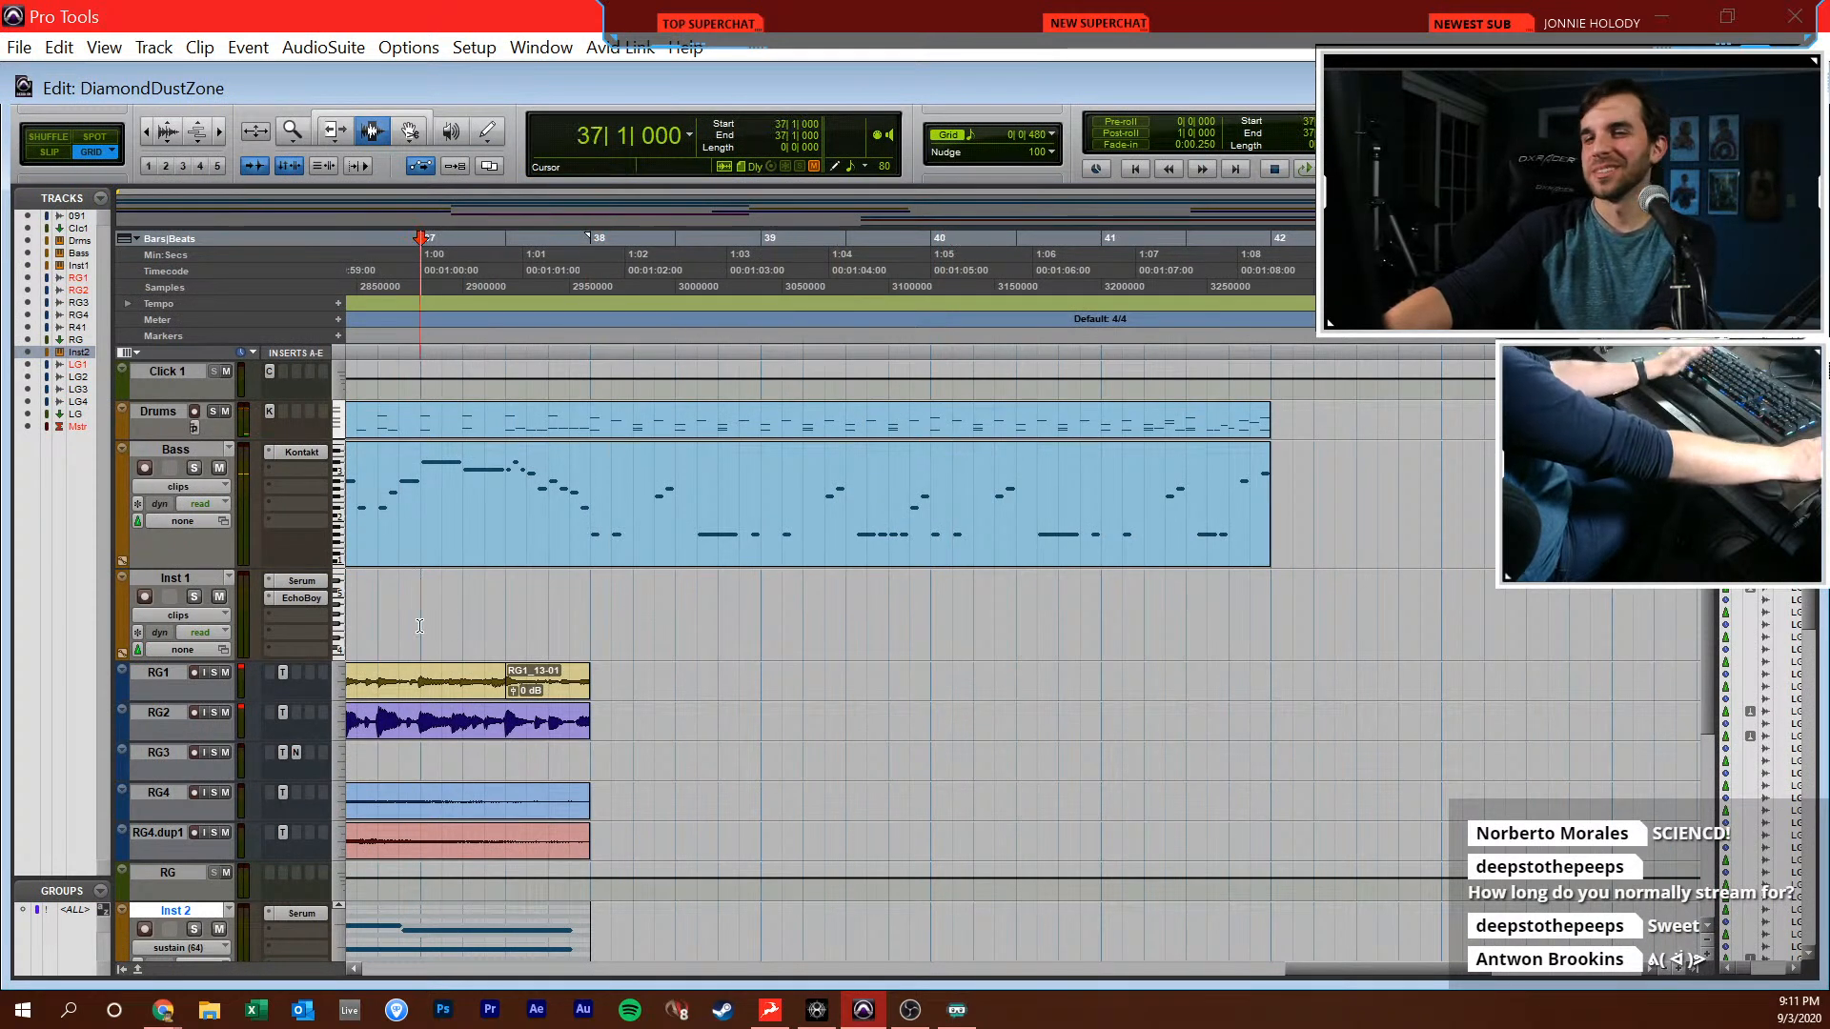
Play the extended arrangement from 37|1|000 and raise the RG bus fader to -8.4 dB in the mixer
key(space)
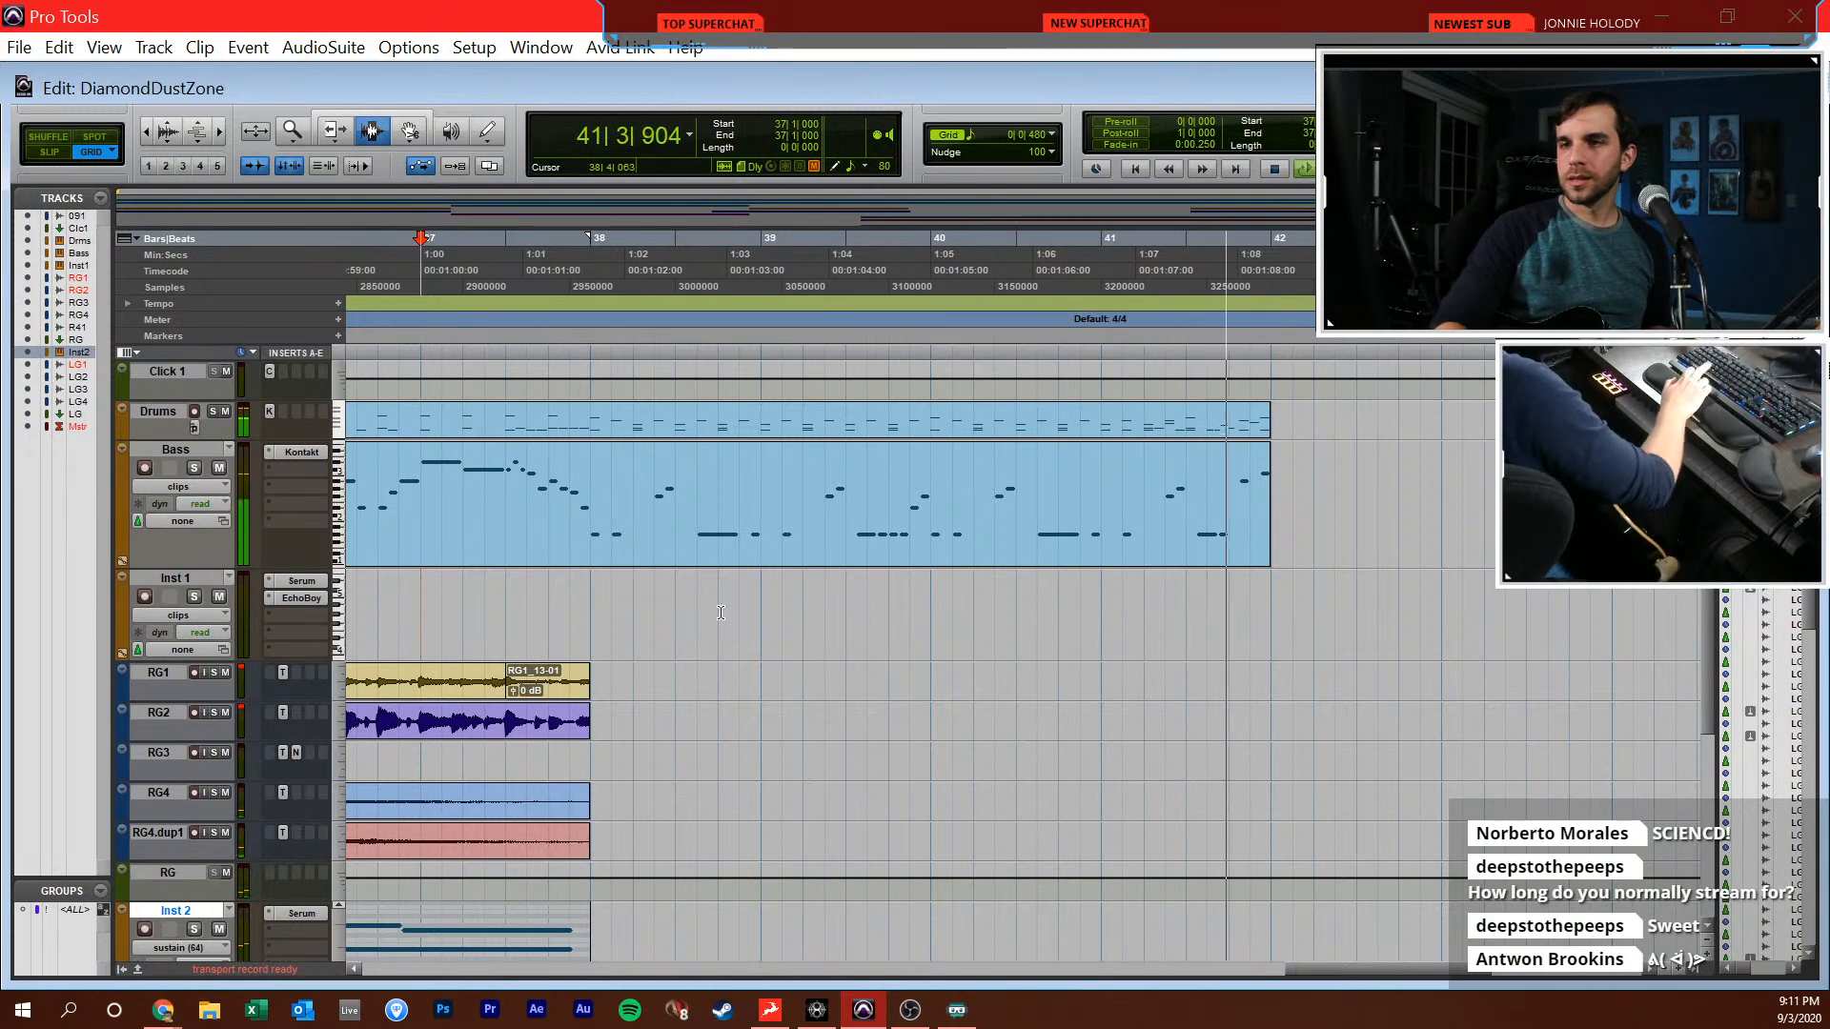
key(space)
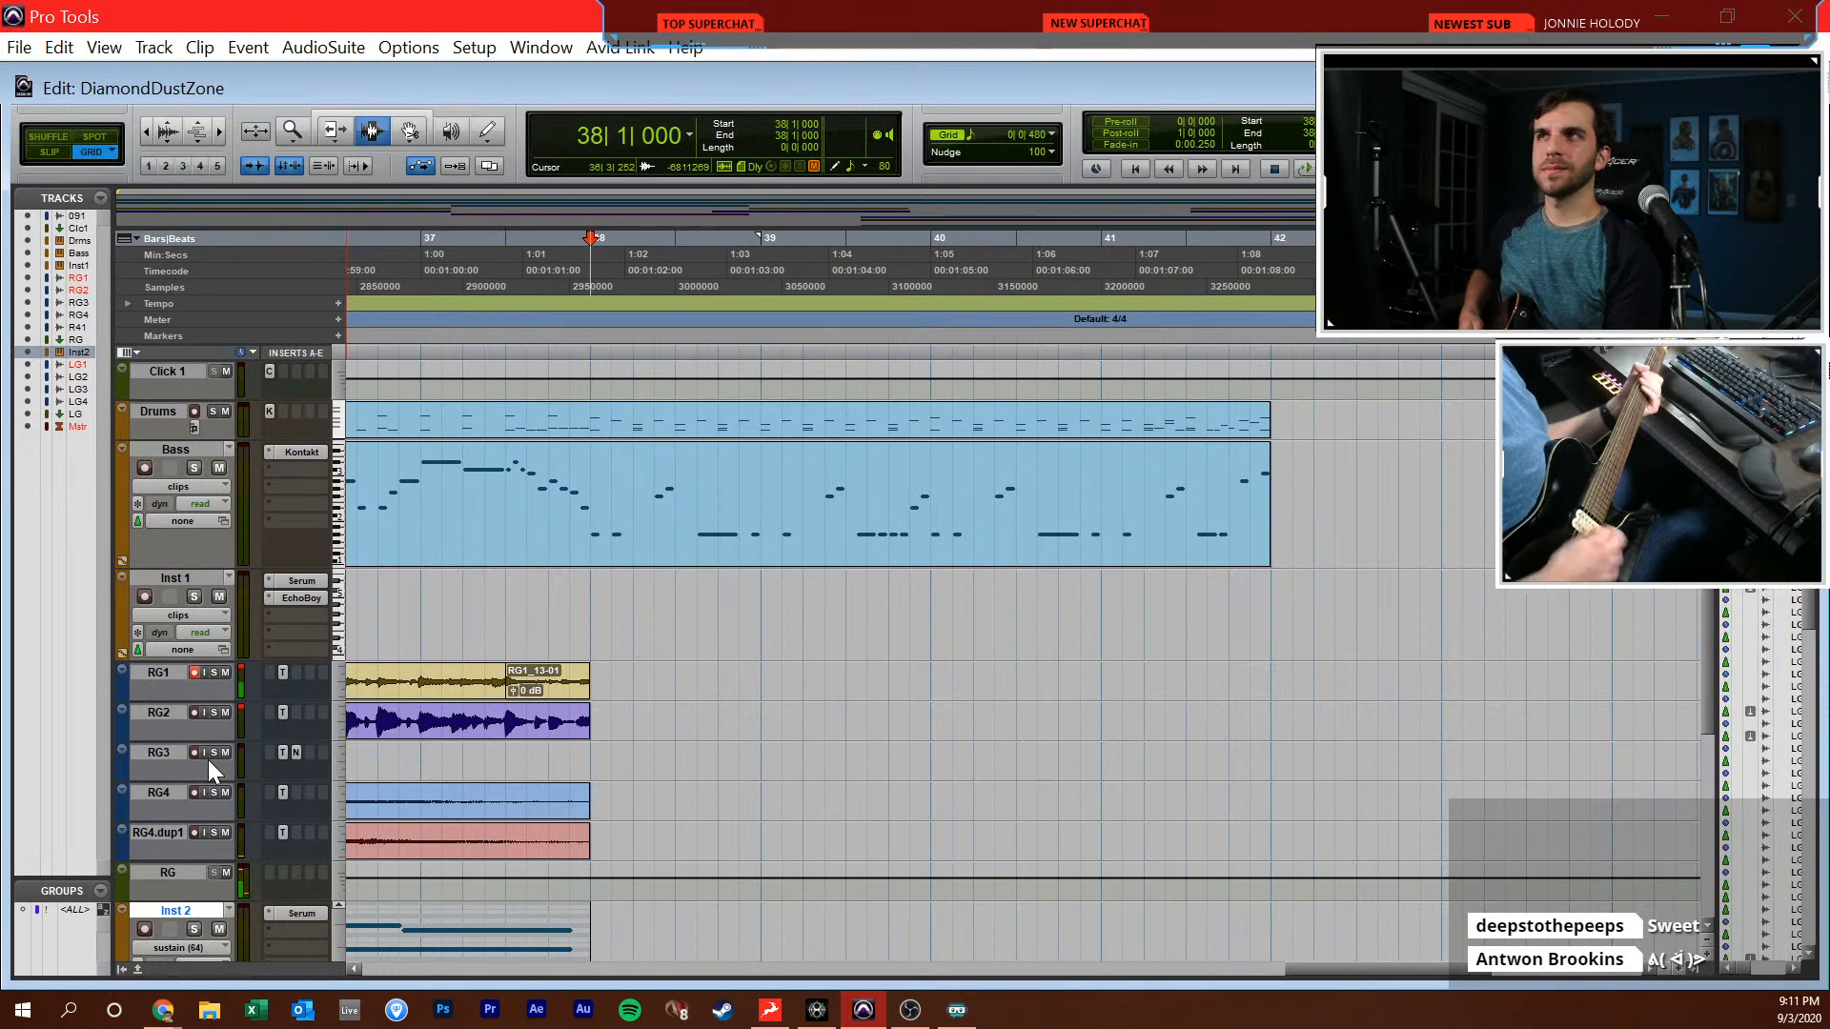
key(ctrl+equal)
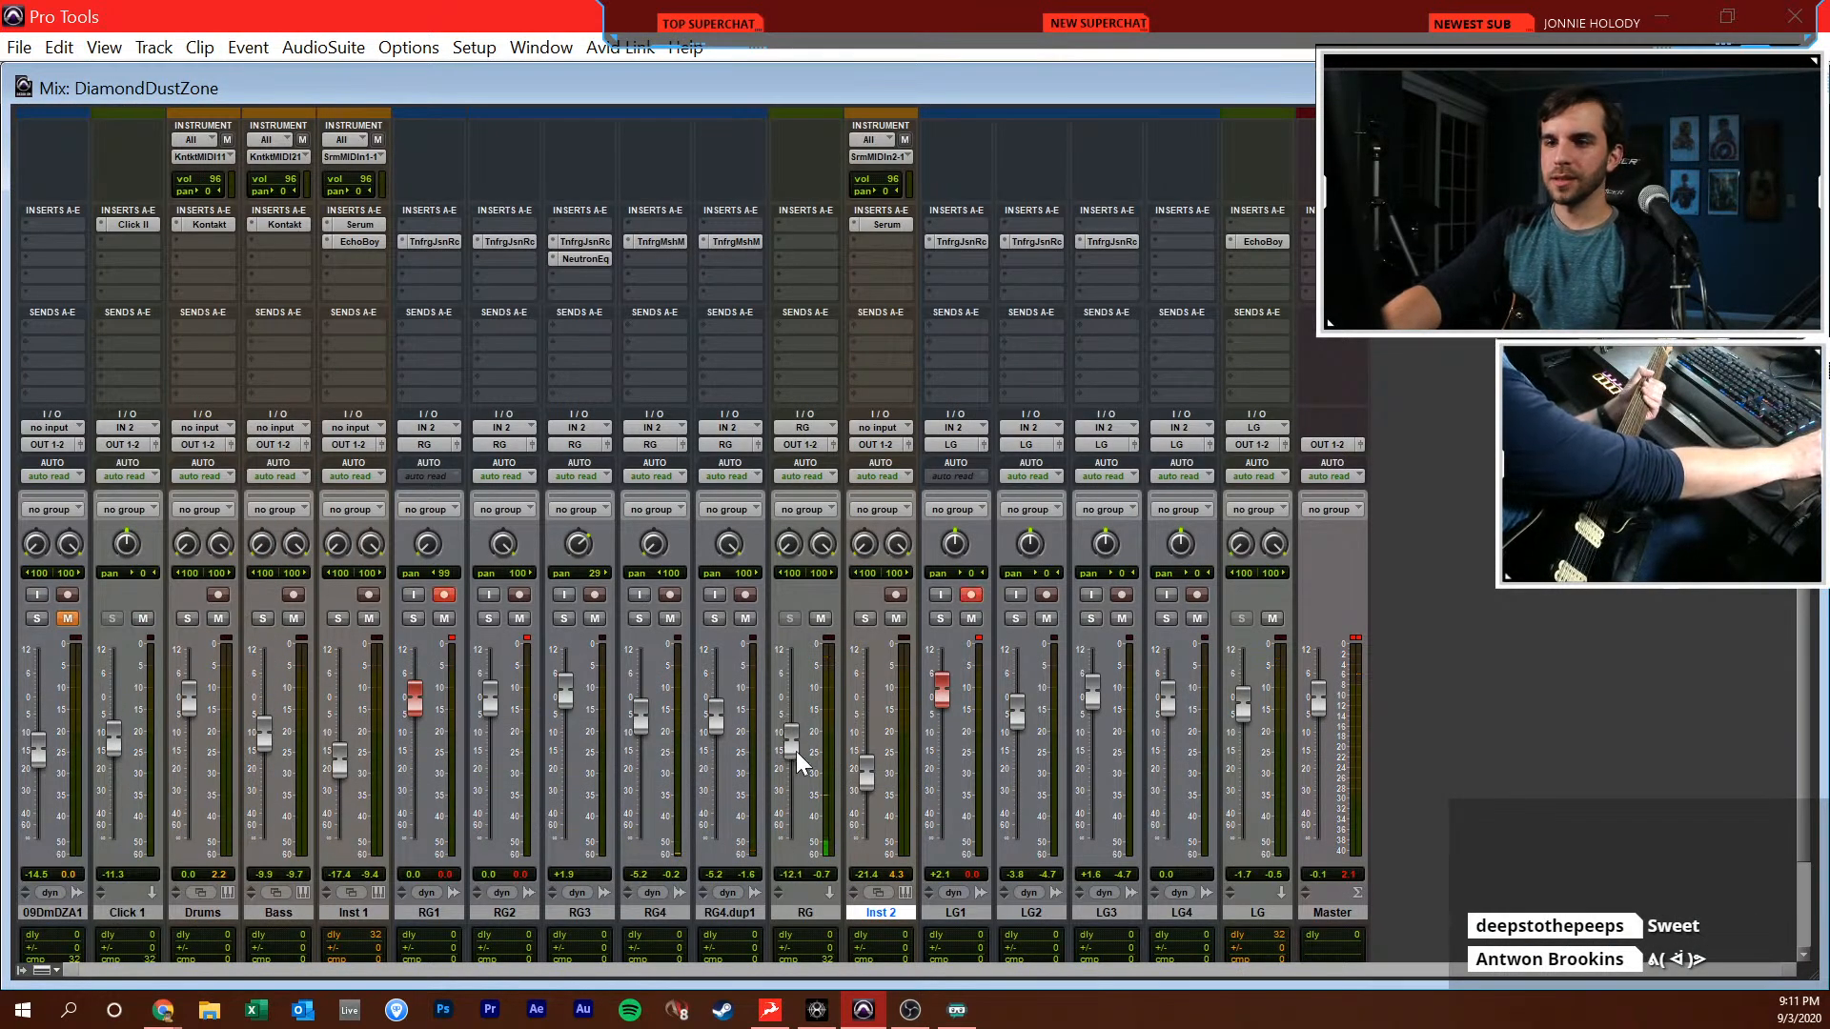
key(ctrl+equal)
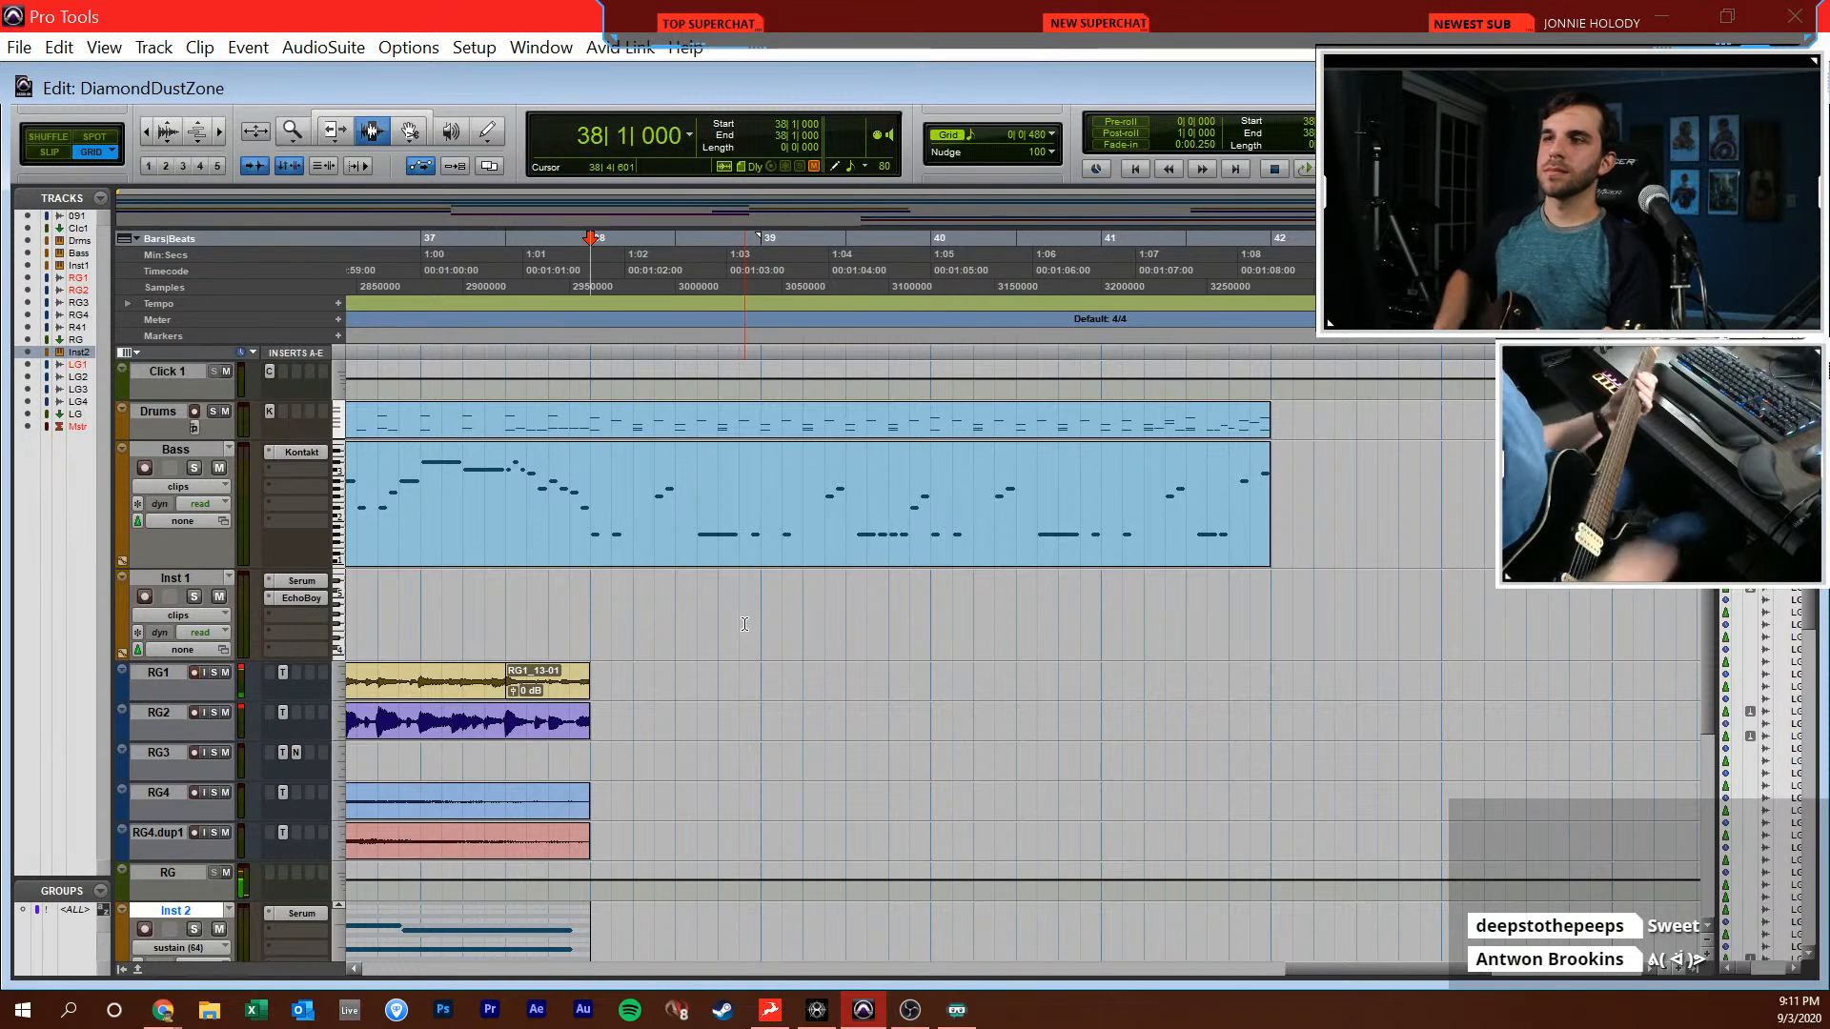
Open the Bass MIDI part, play it from bar 38 as a guide for the guitar, and close the editor
double_click(585, 479)
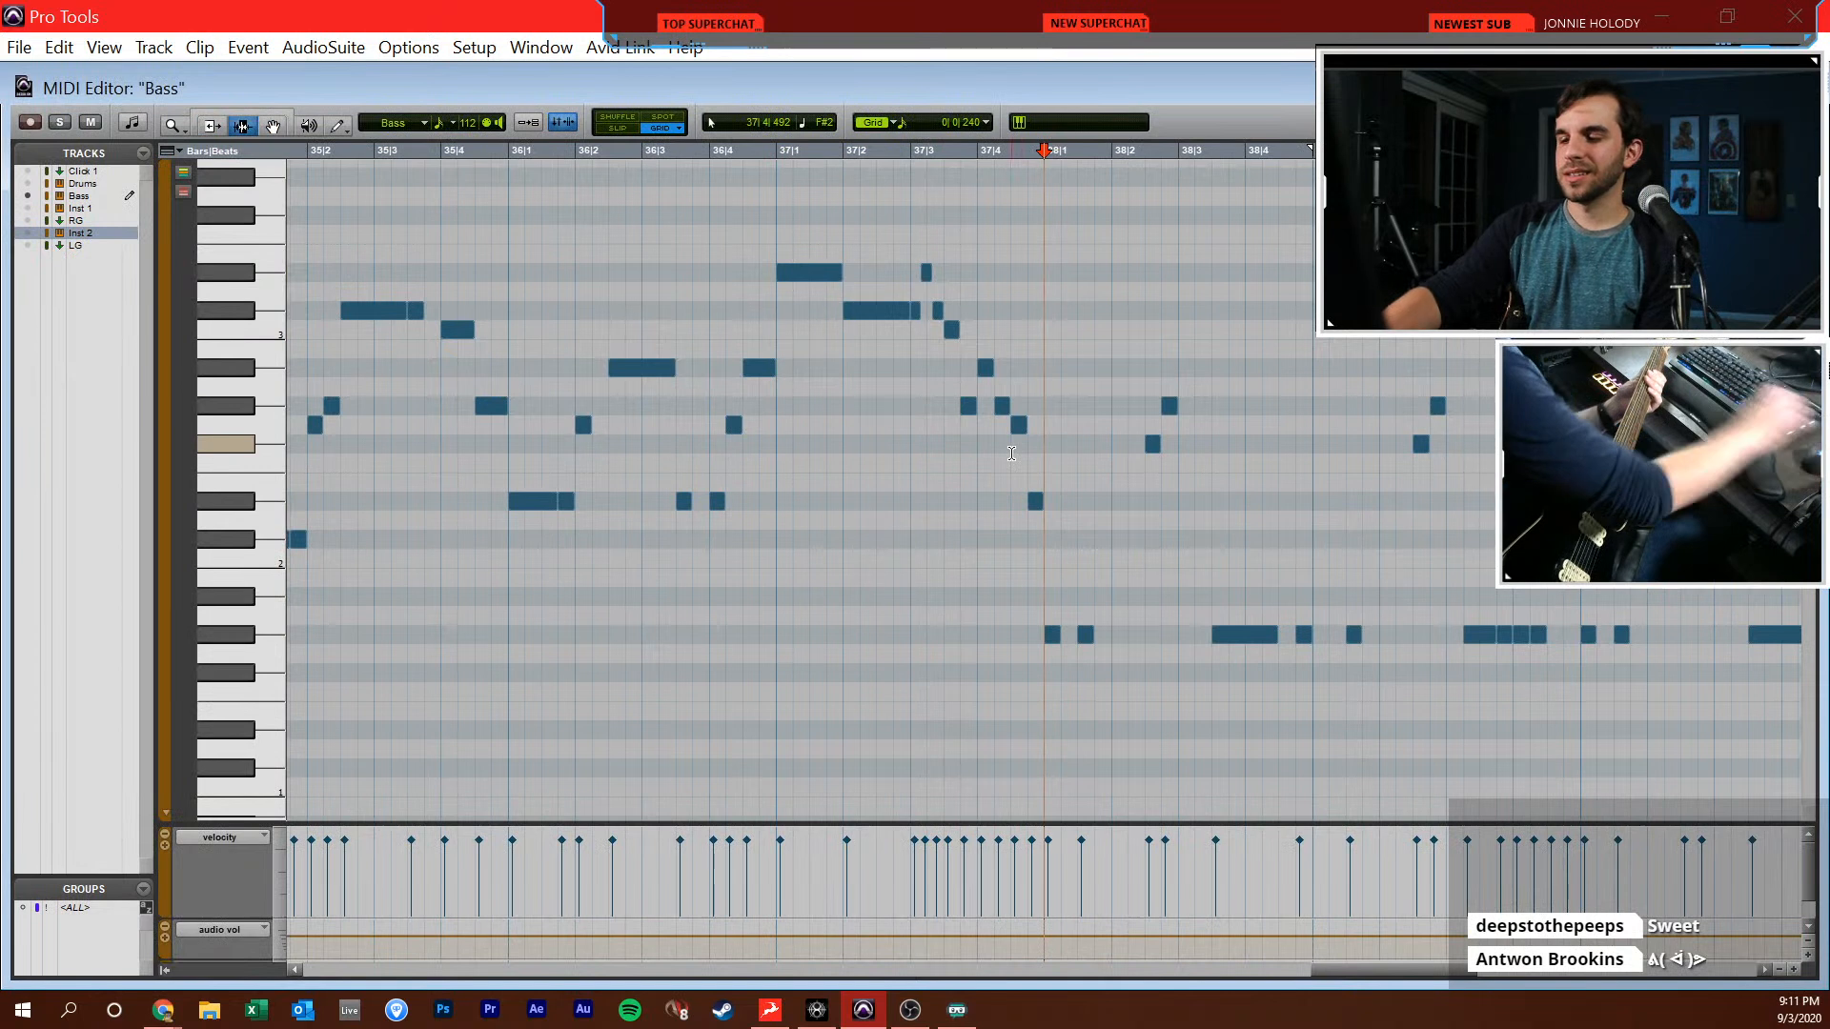
key(space)
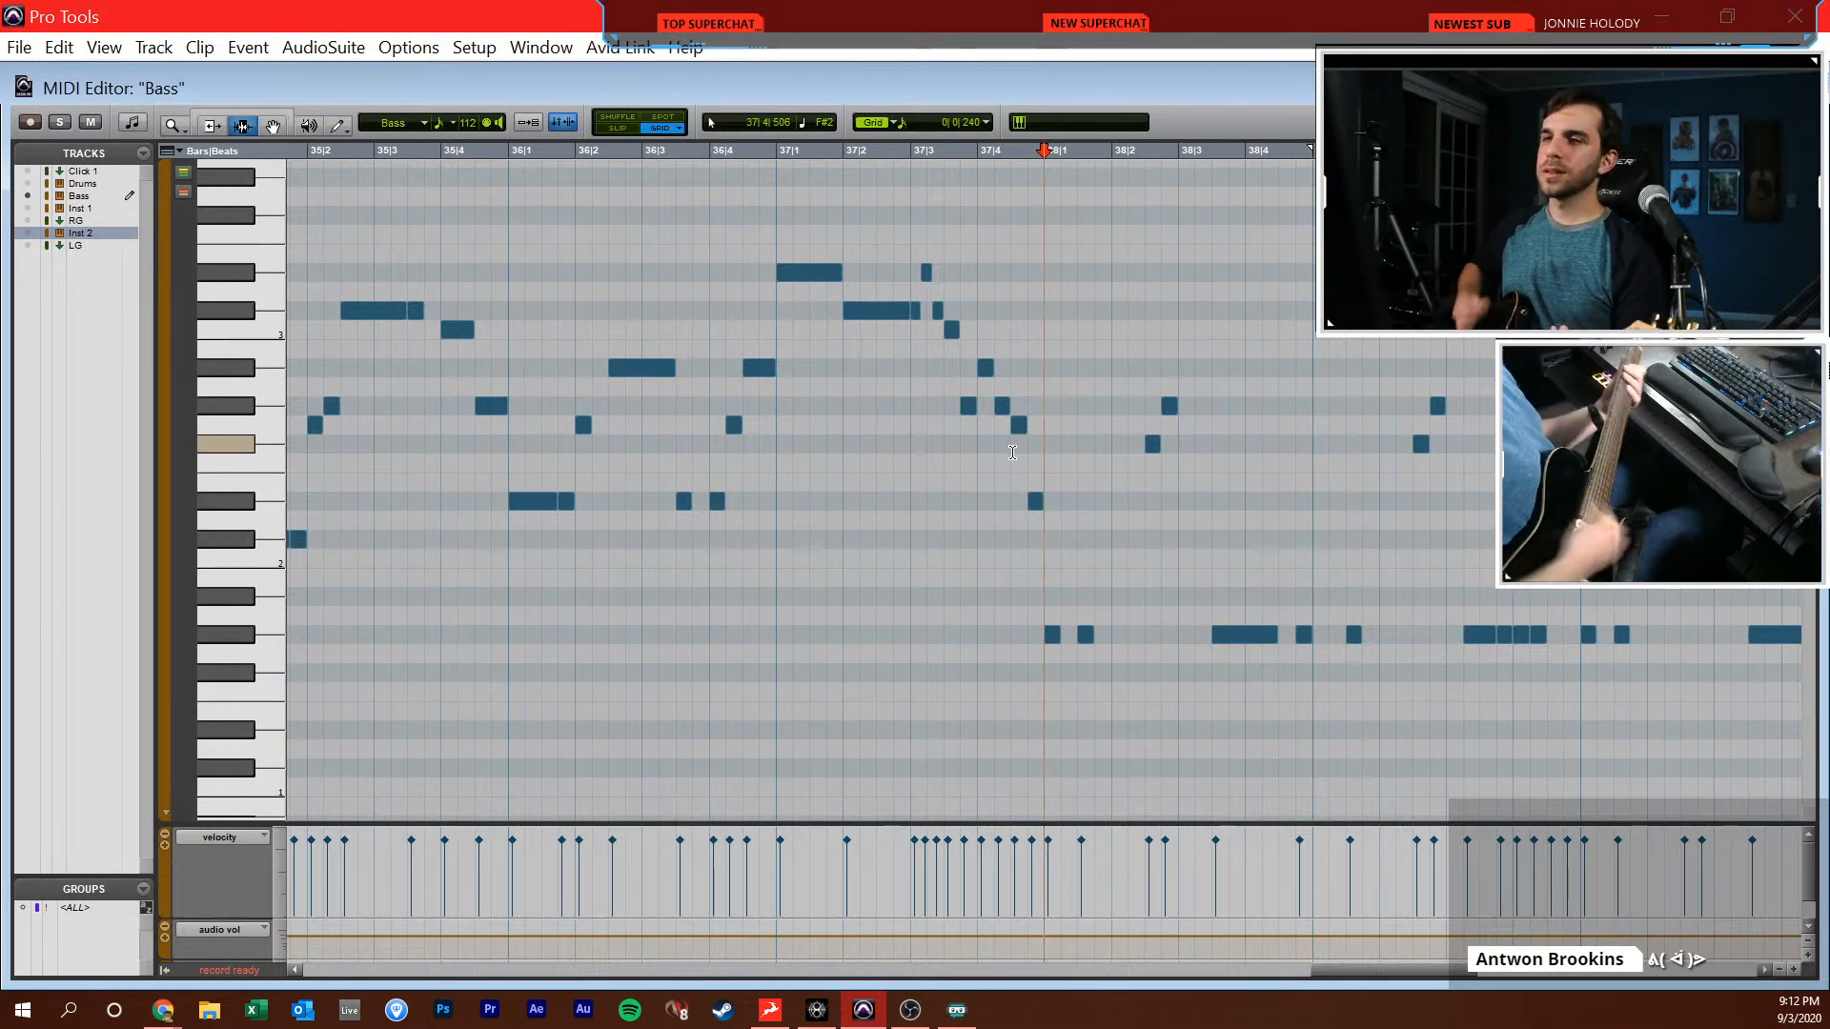
click(1796, 88)
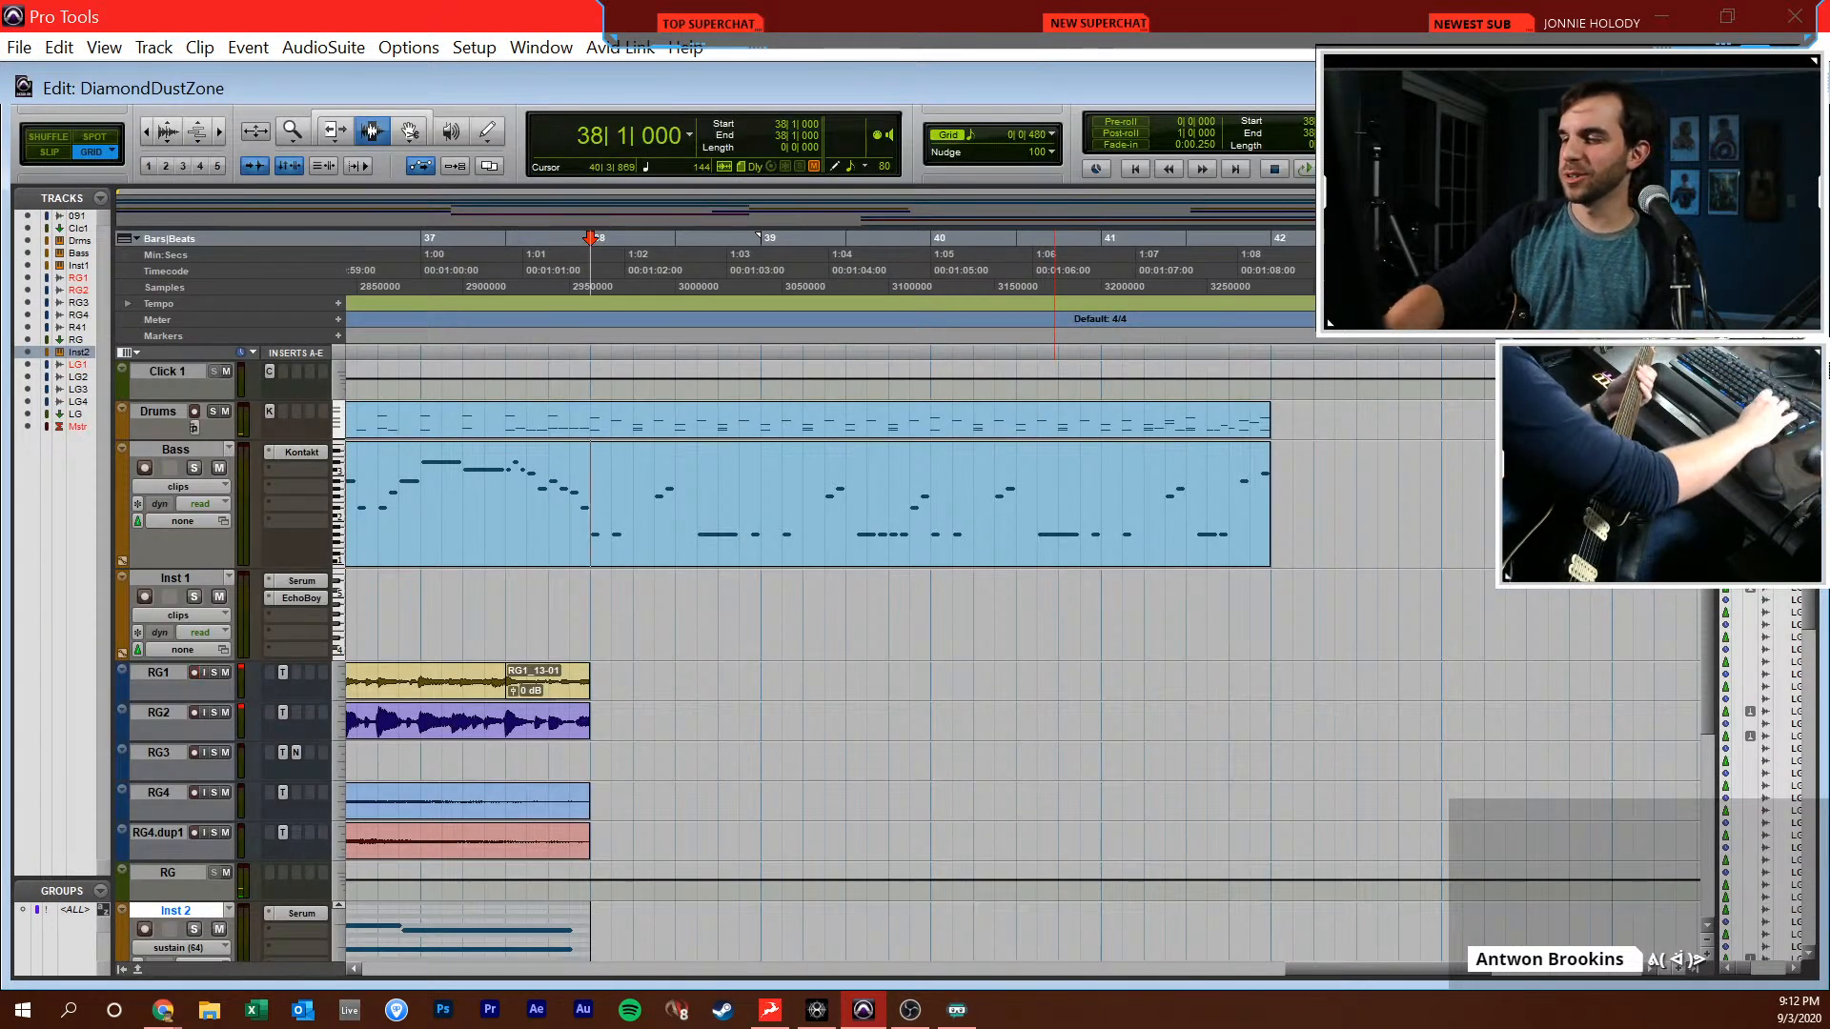
Lower the session tempo and try a guitar recording pass from 38|1|000
click(1515, 169)
drag(1175, 970, 1586, 967)
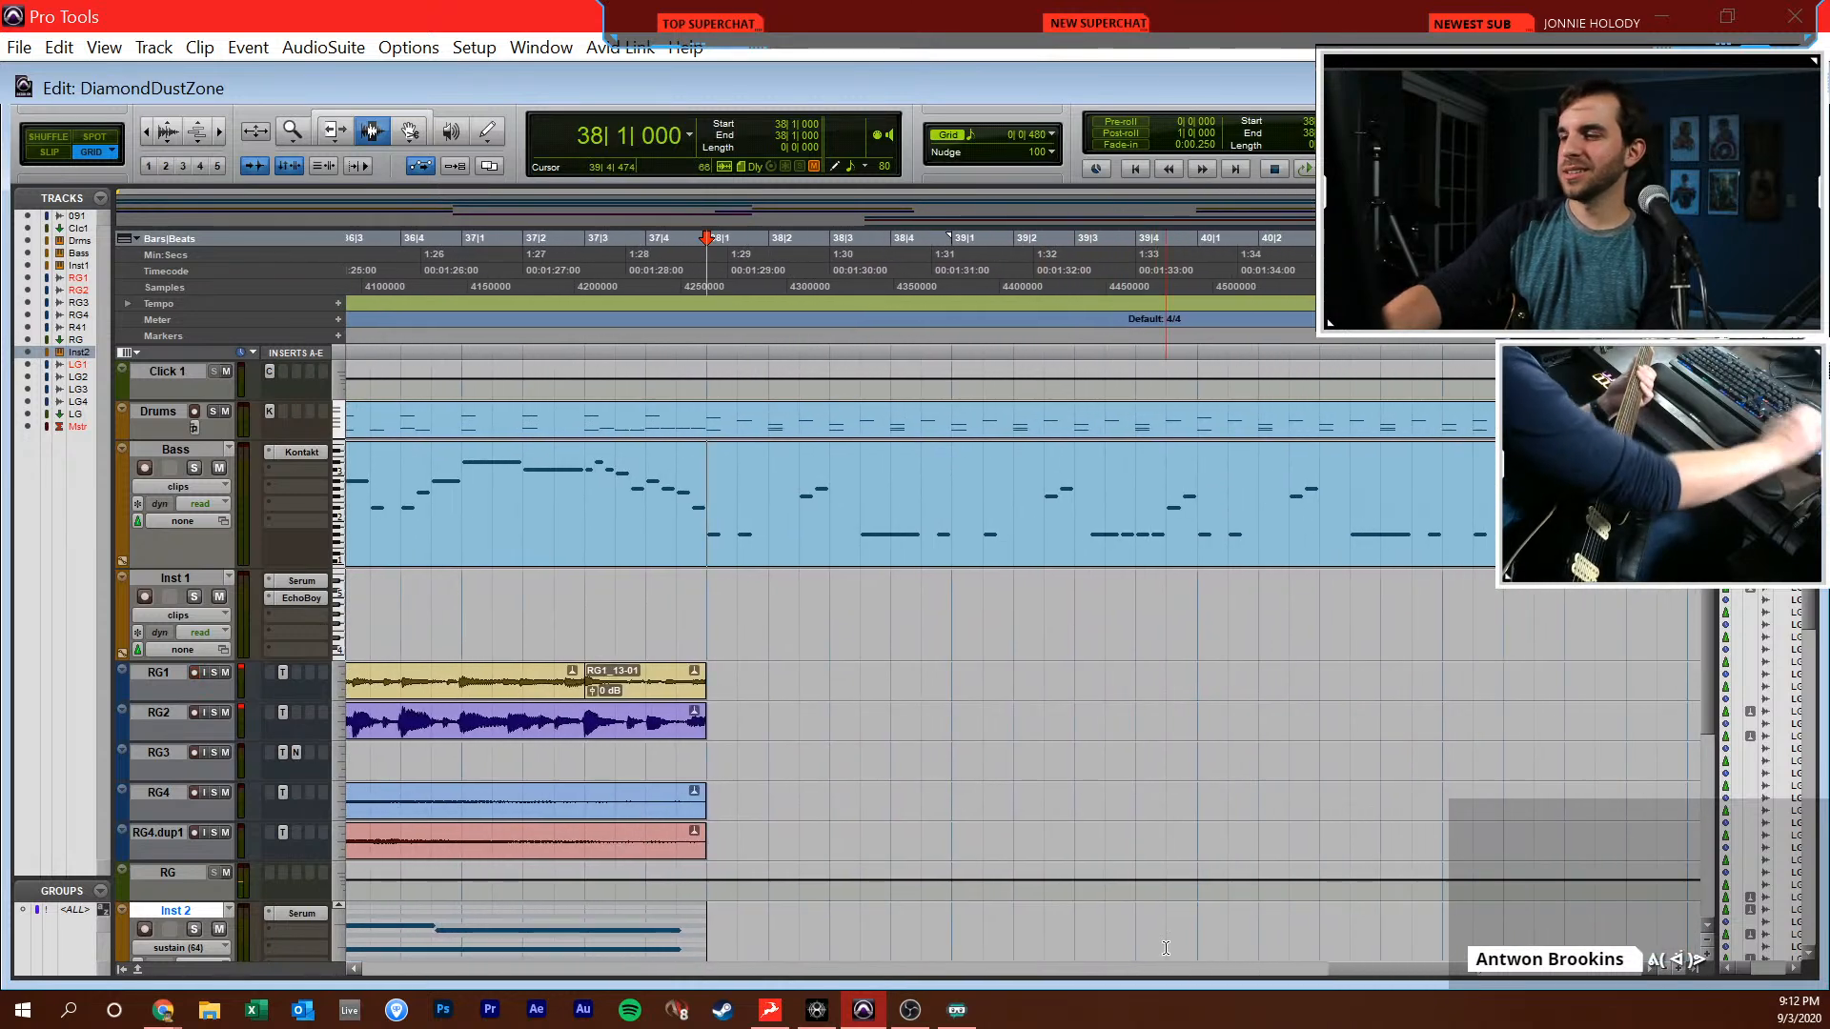
key(KP_3)
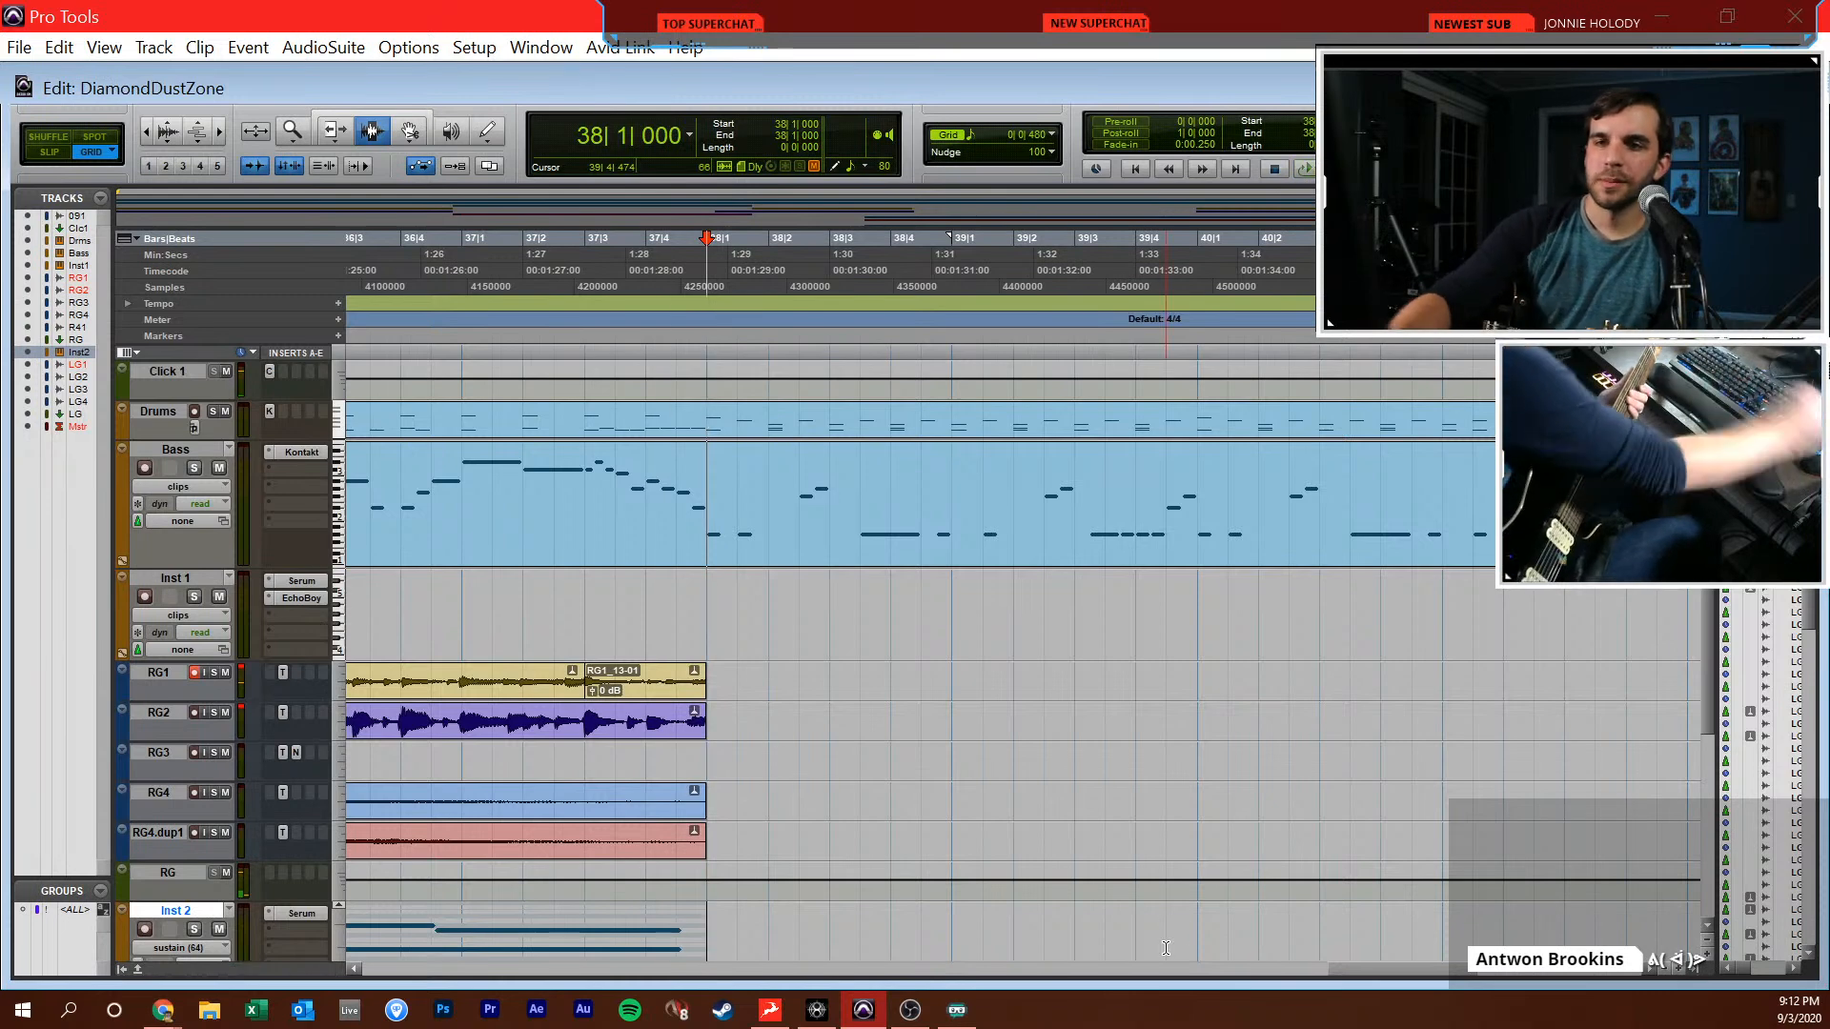
Disarm the LG1 track and bring the Bass MIDI Editor back up around bar 38
scroll(594, 788, down, 5)
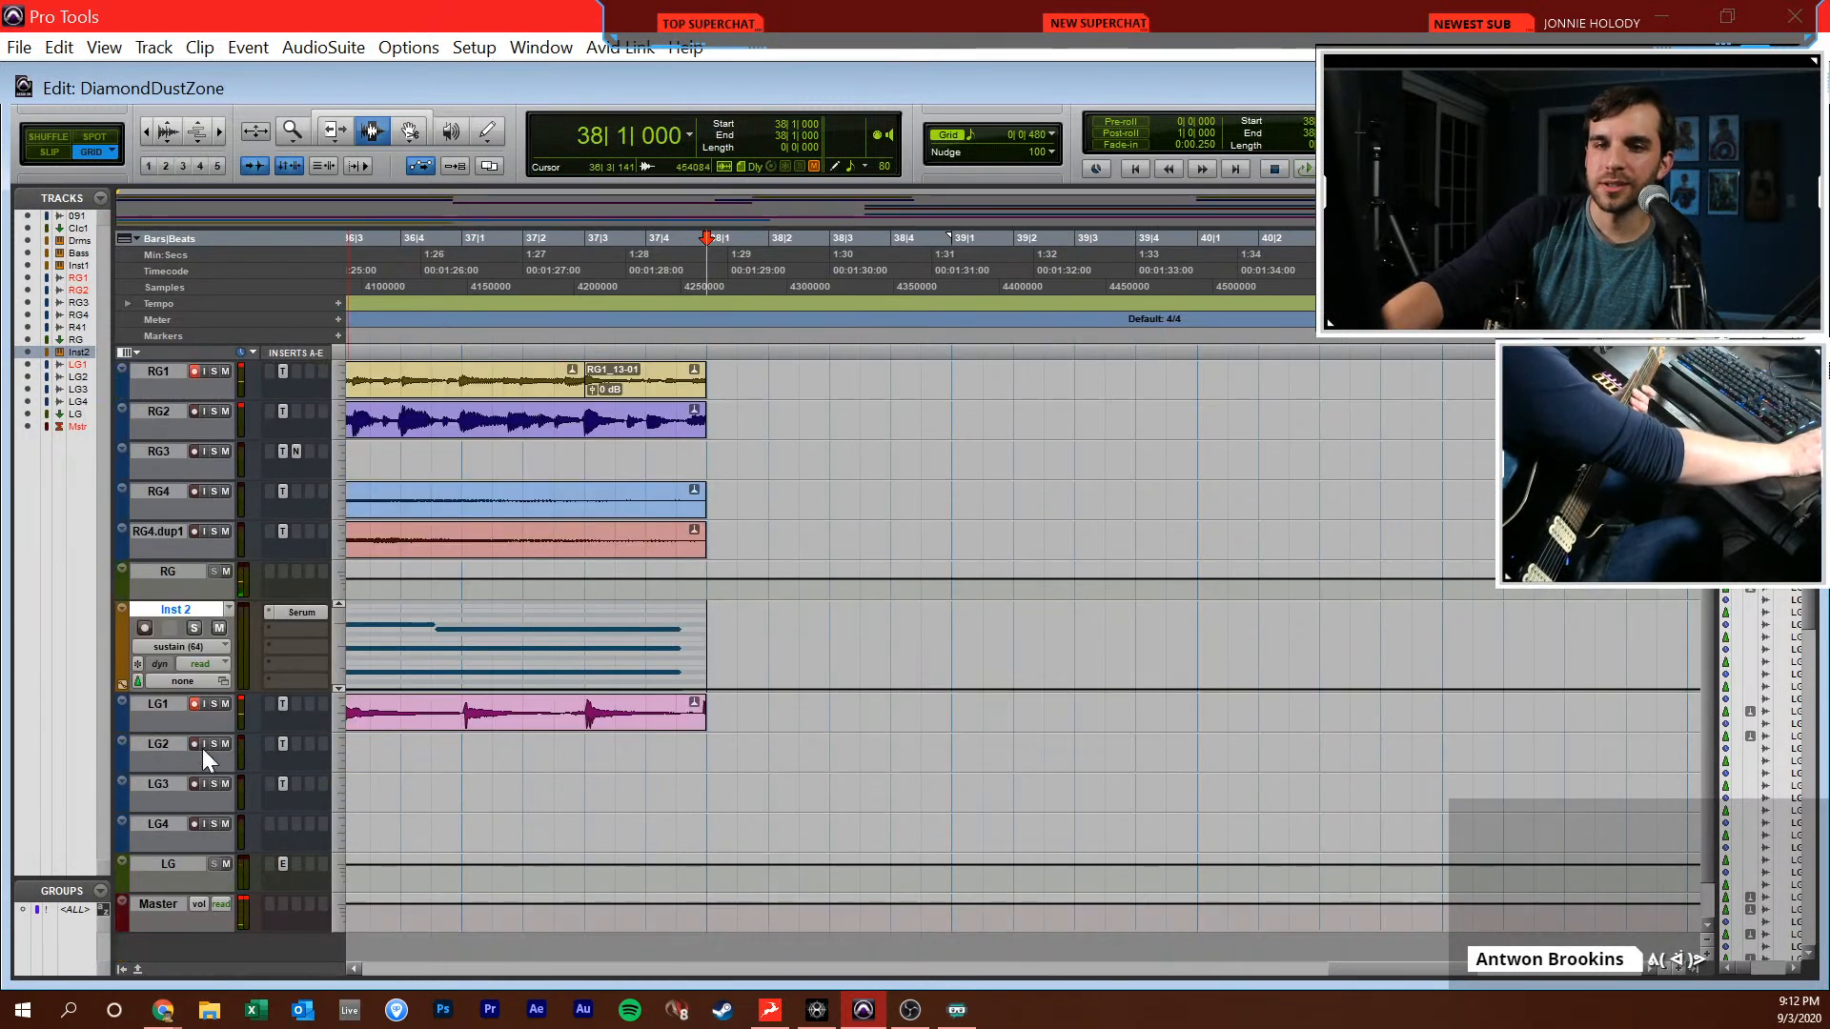
scroll(674, 542, up, 5)
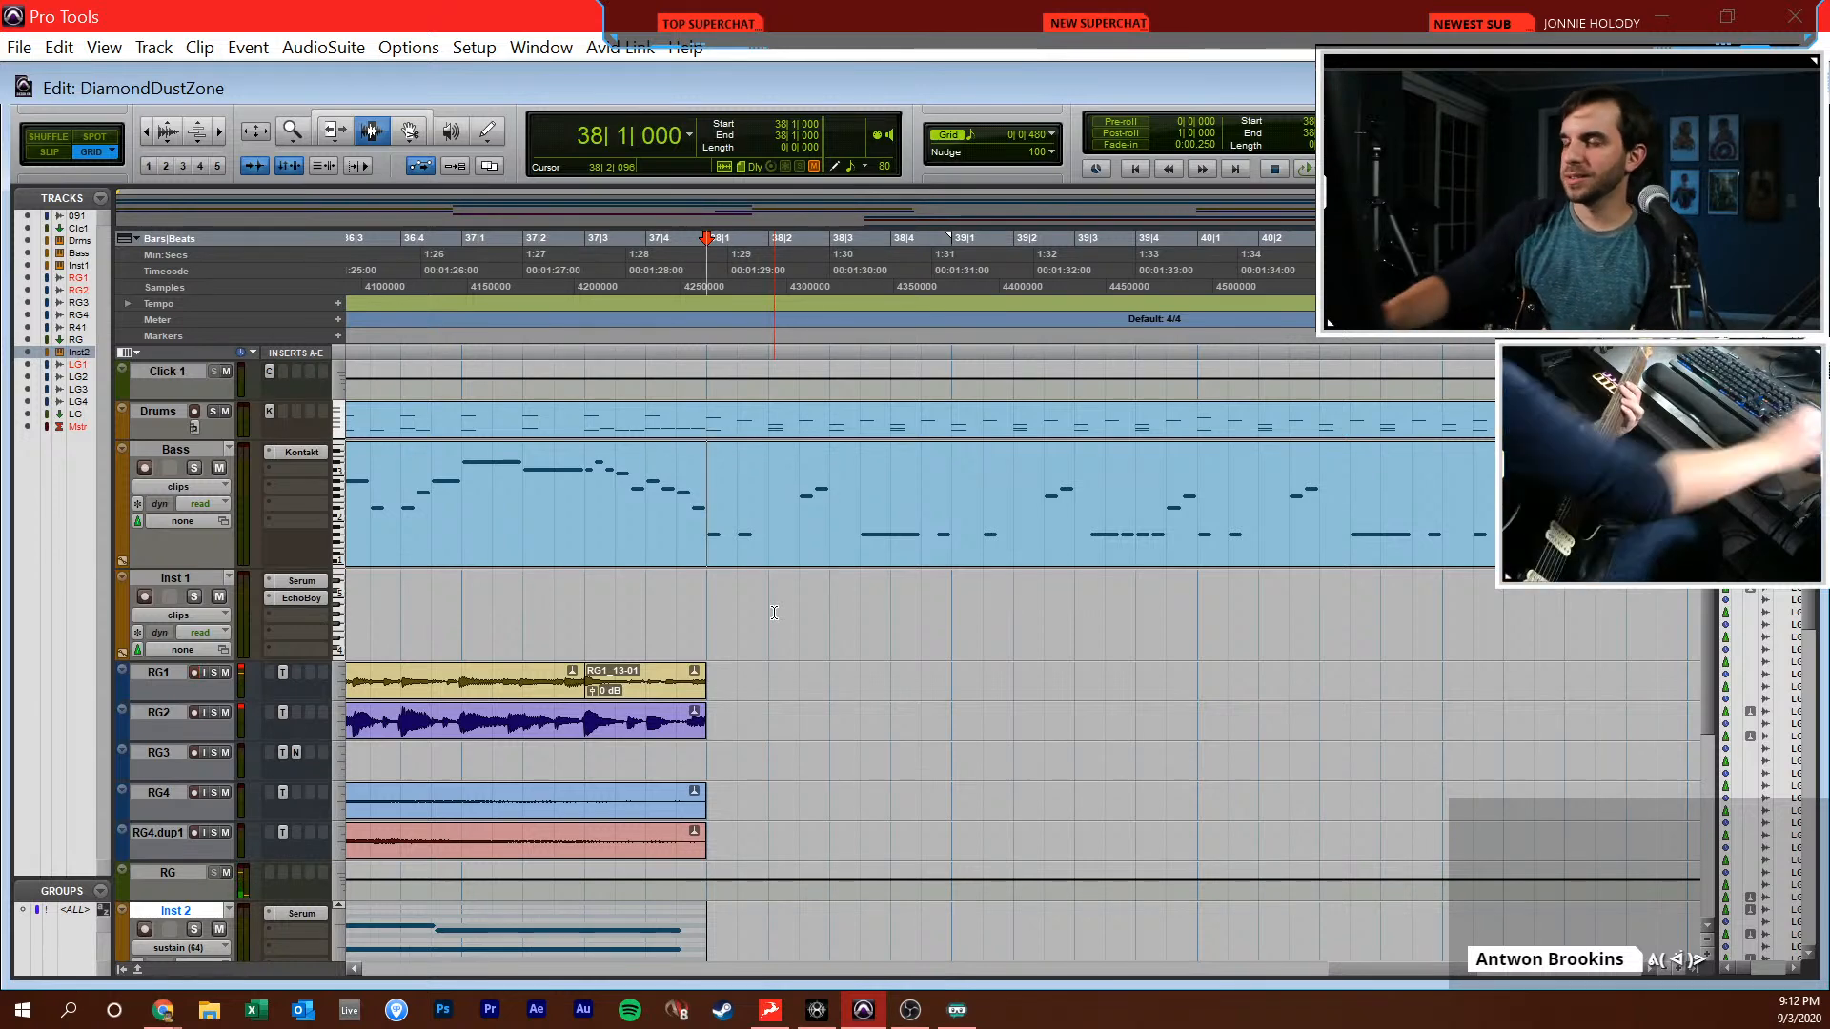
key(ctrl+equal)
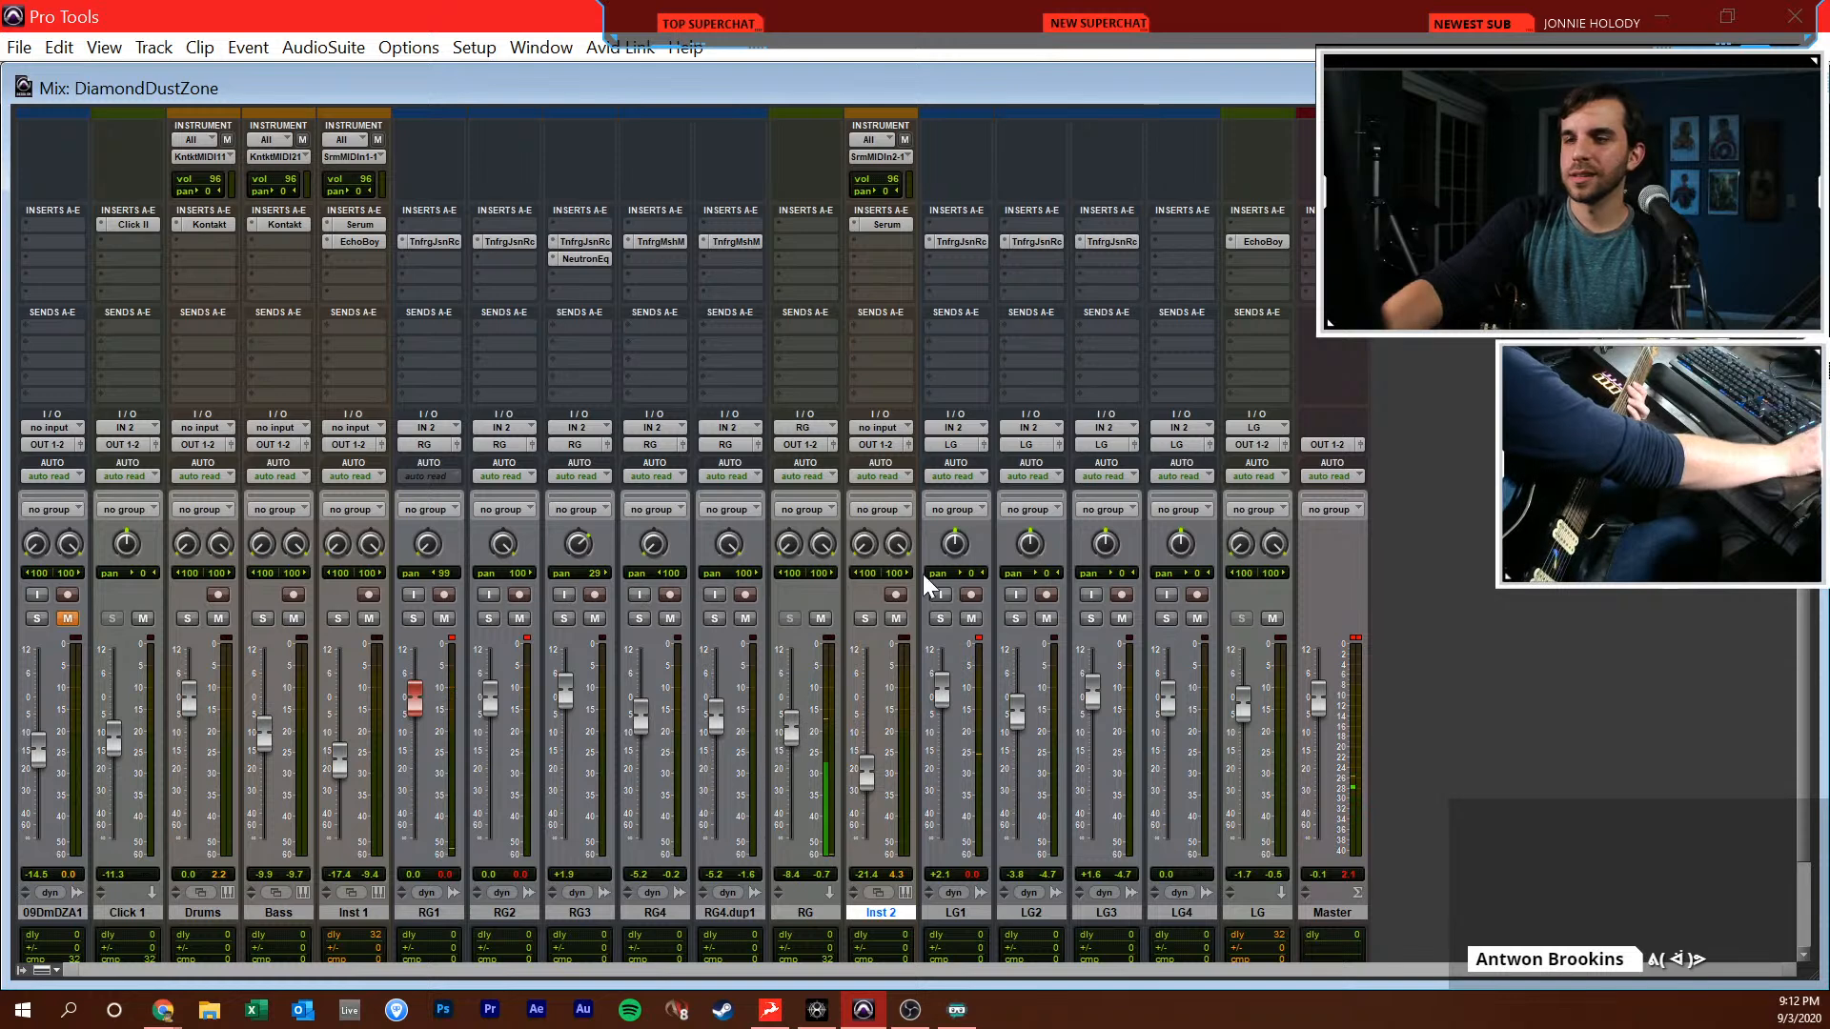
key(ctrl+equal)
key(super+equal)
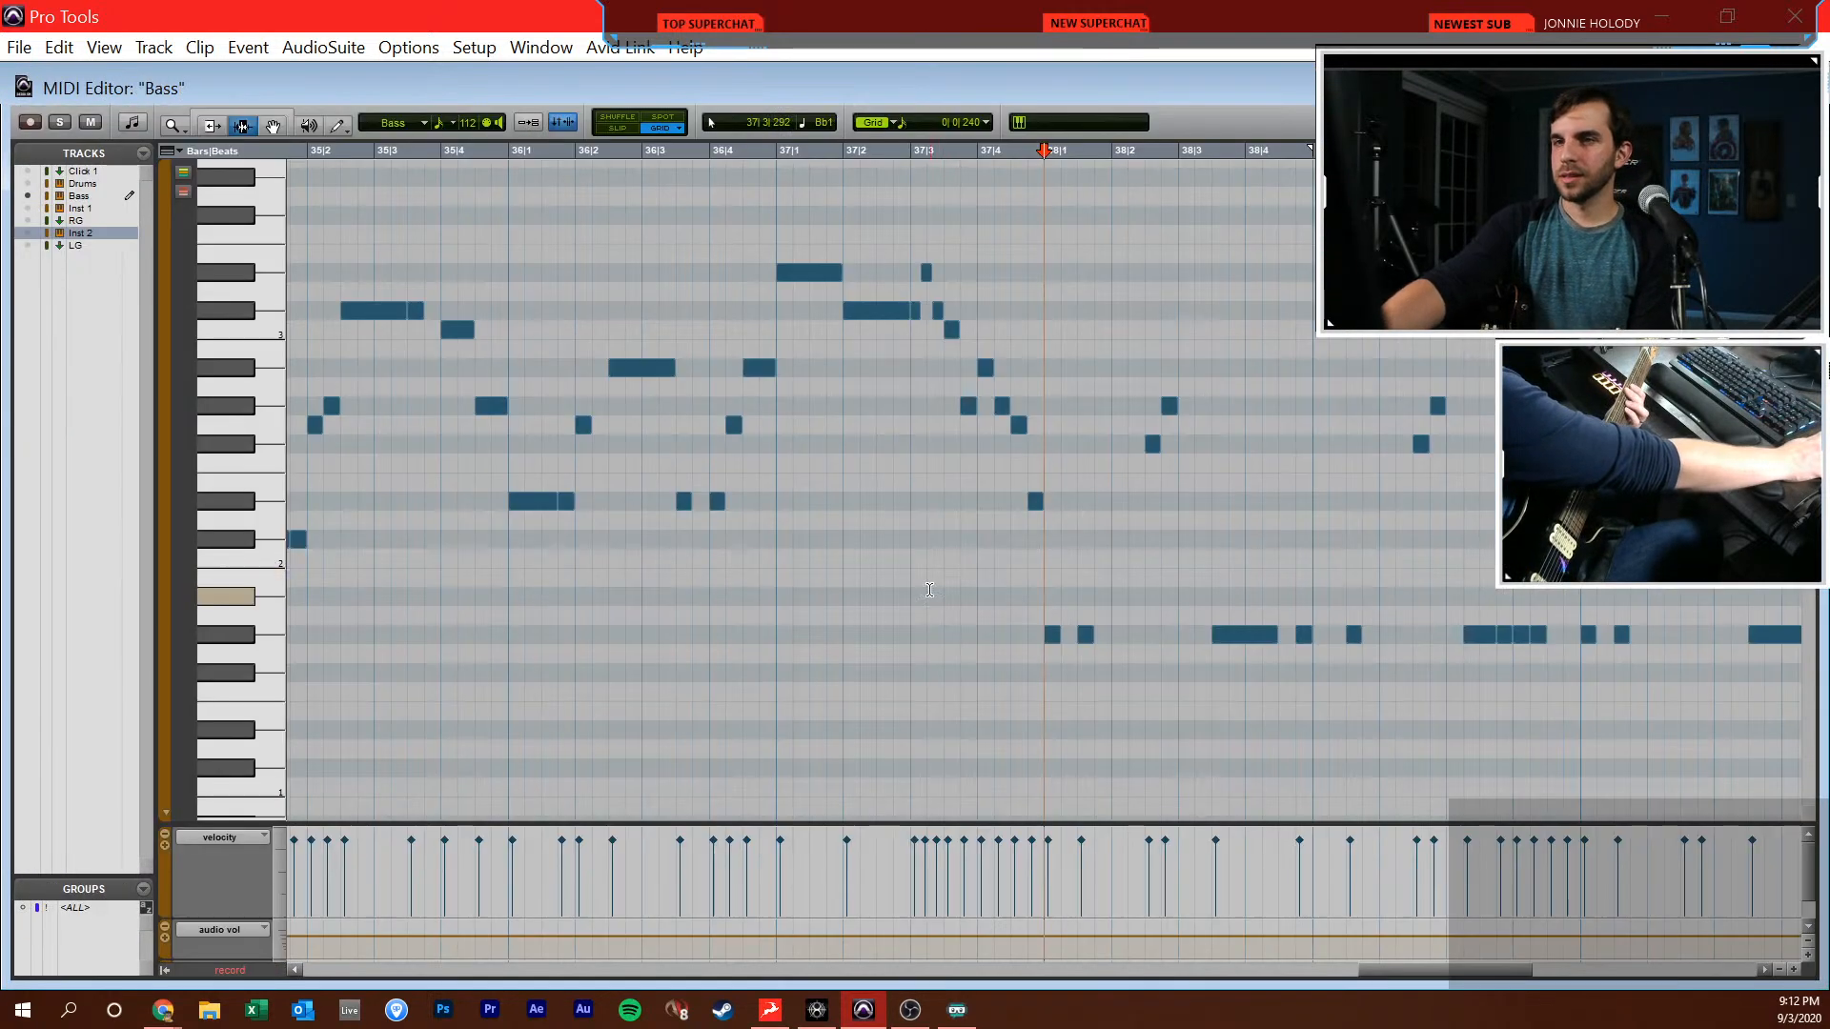
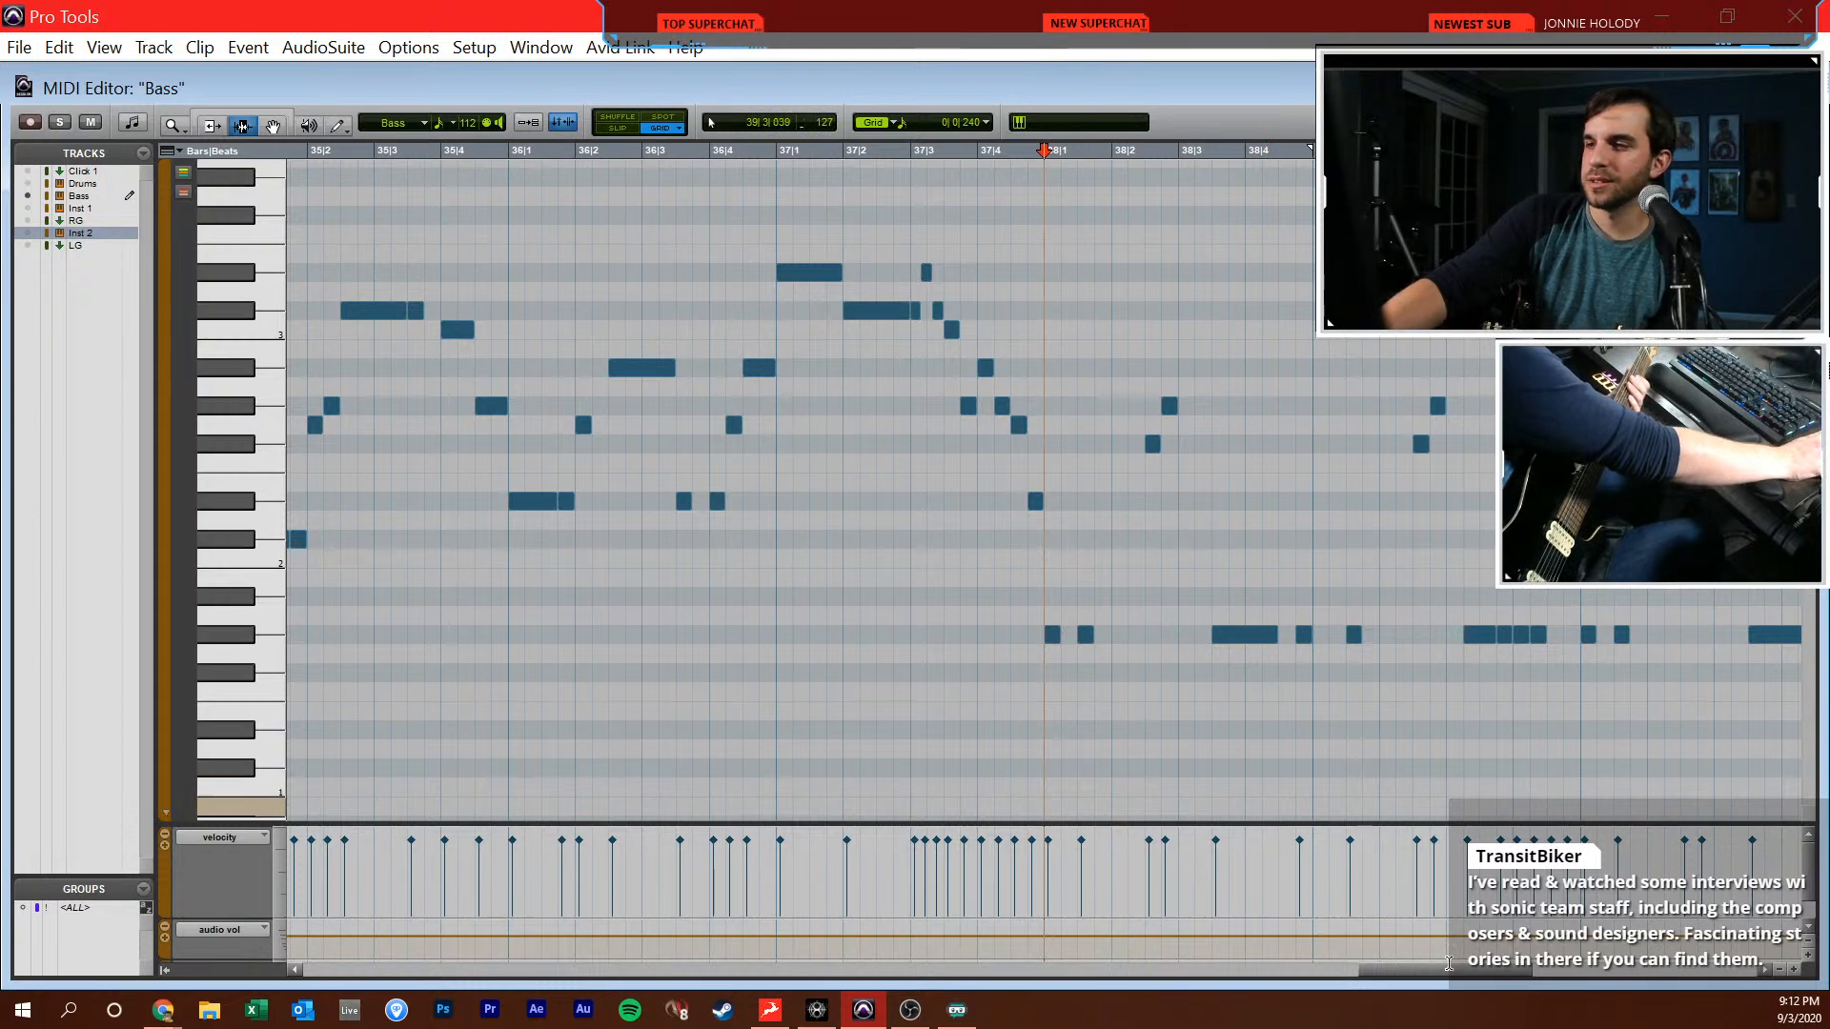
Try a rhythm guitar take on RG1 from 38|1|000 with the Bass notes in view, and close the MIDI Editor
drag(1455, 970, 1523, 972)
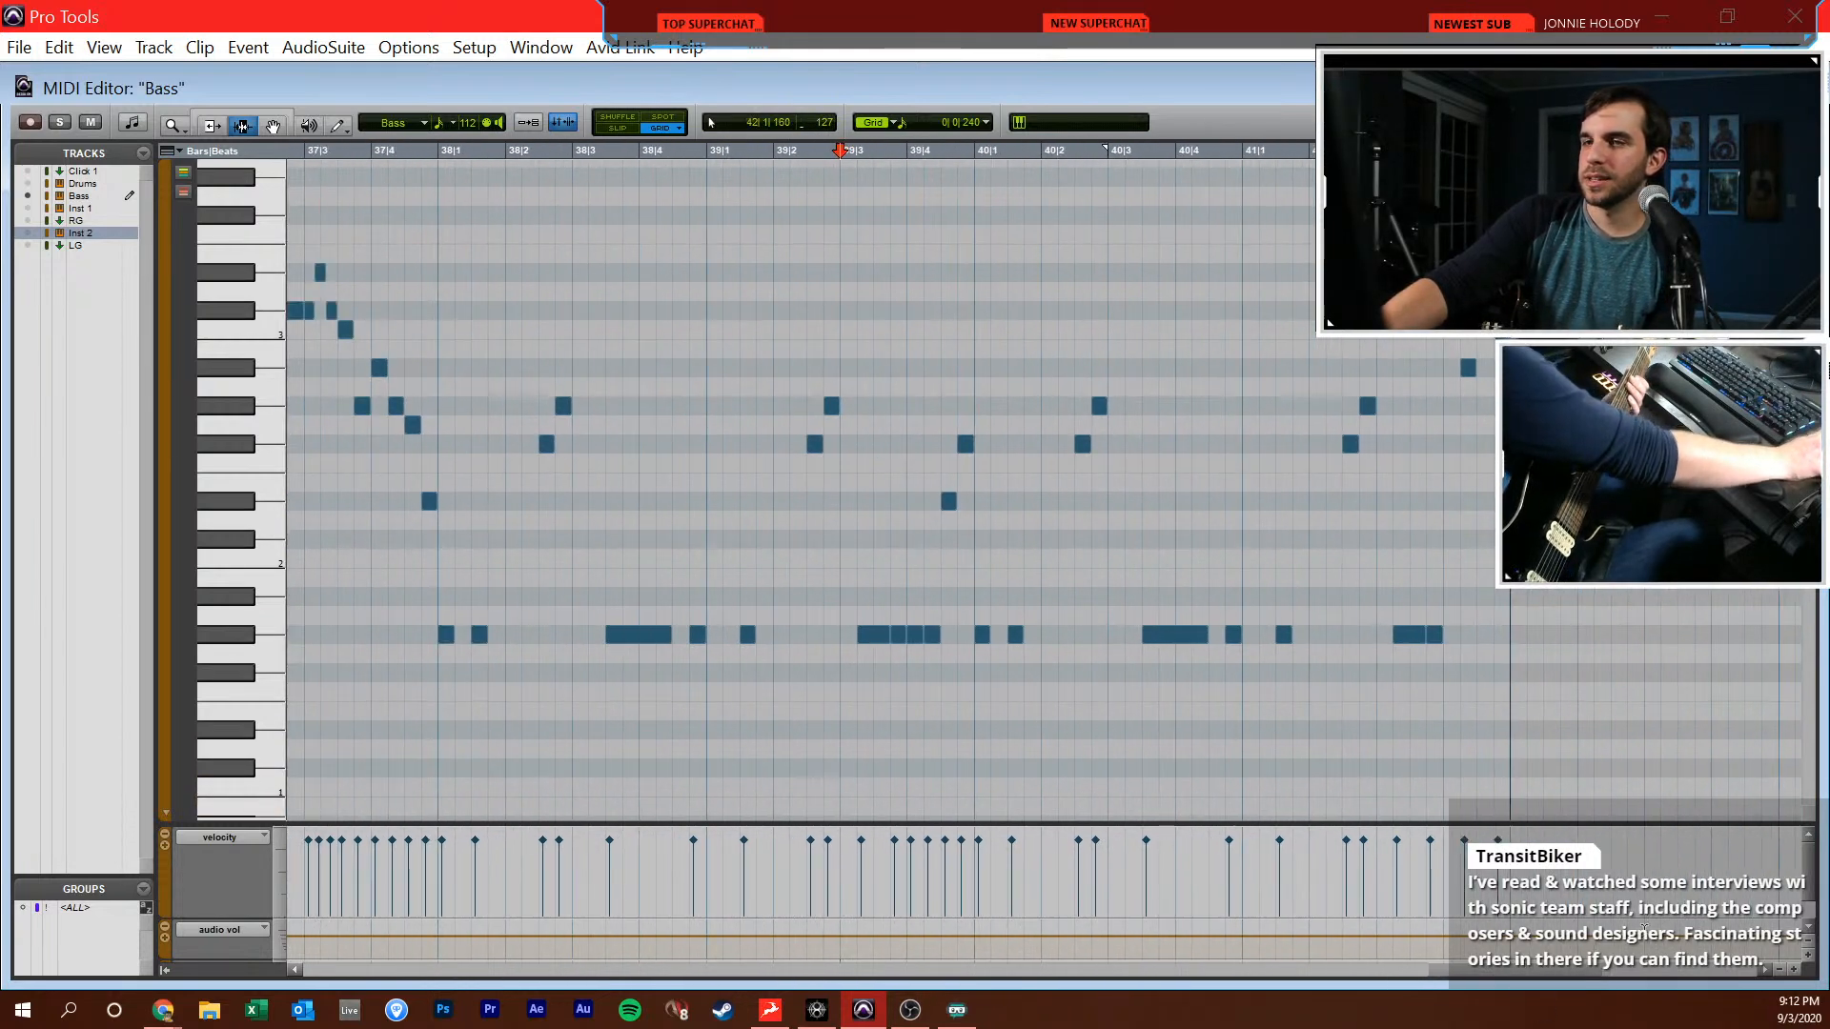
click(444, 504)
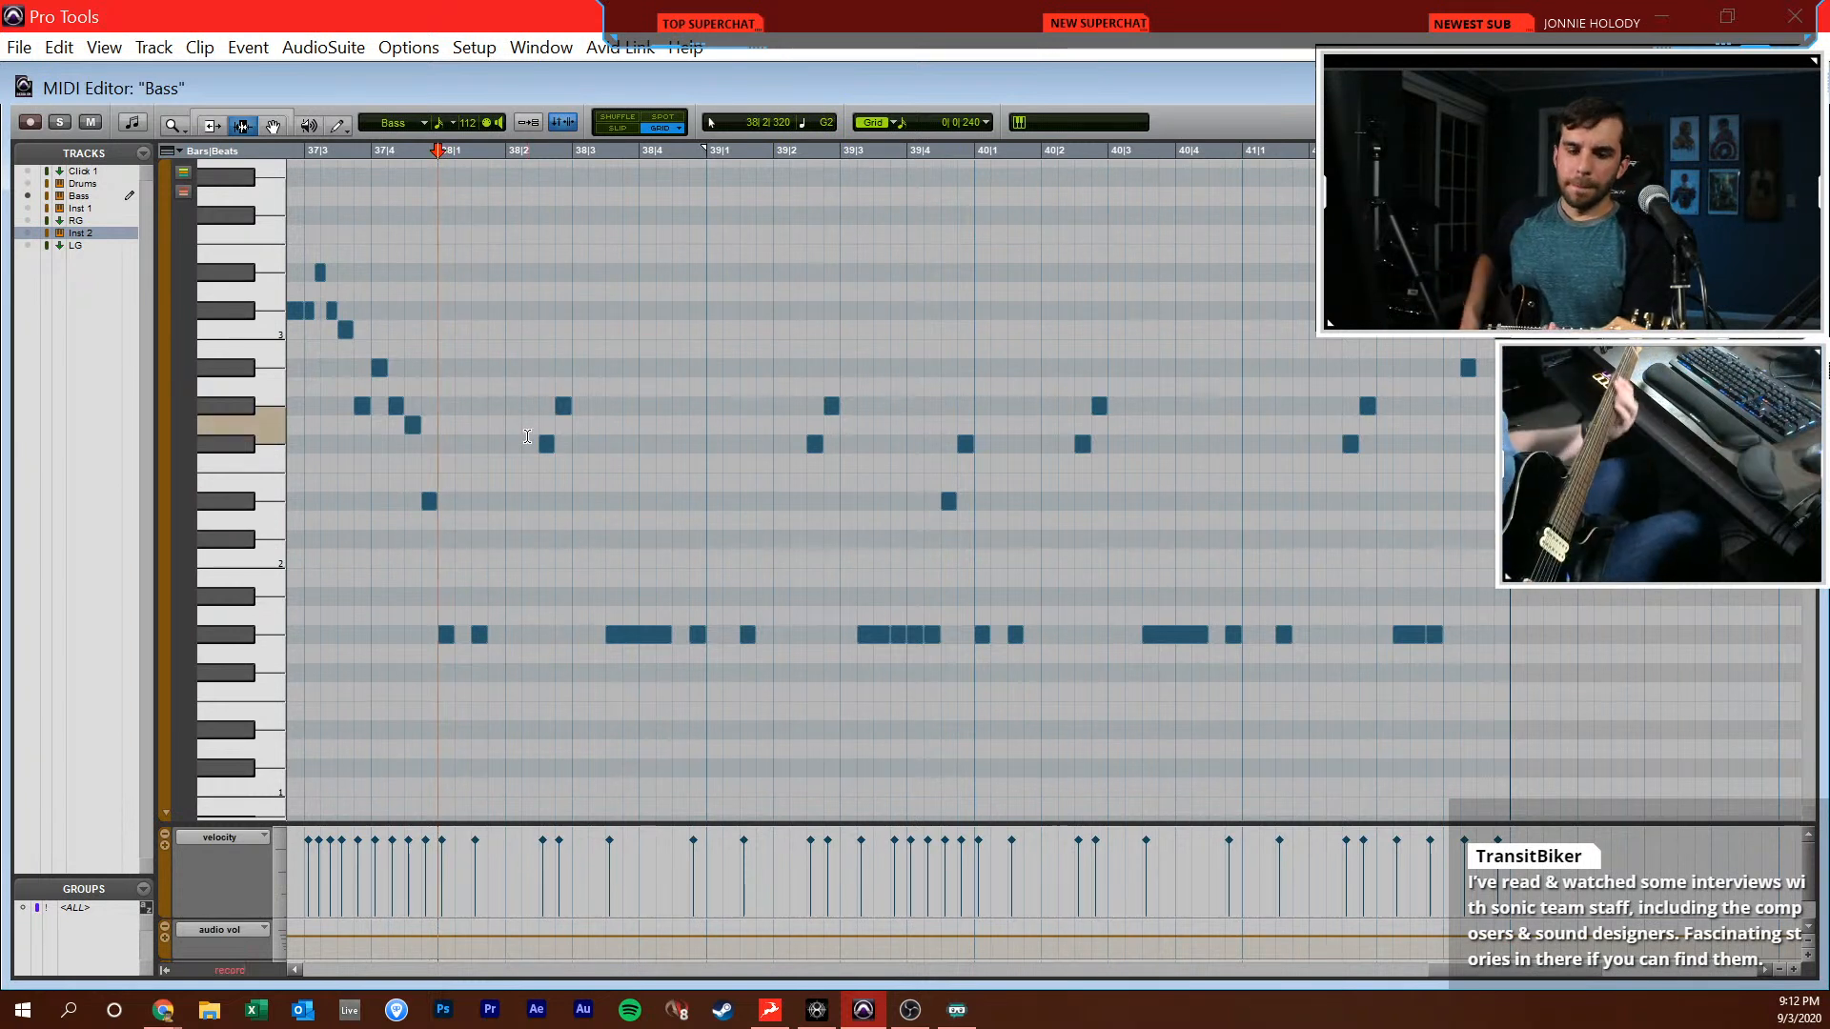
key(space)
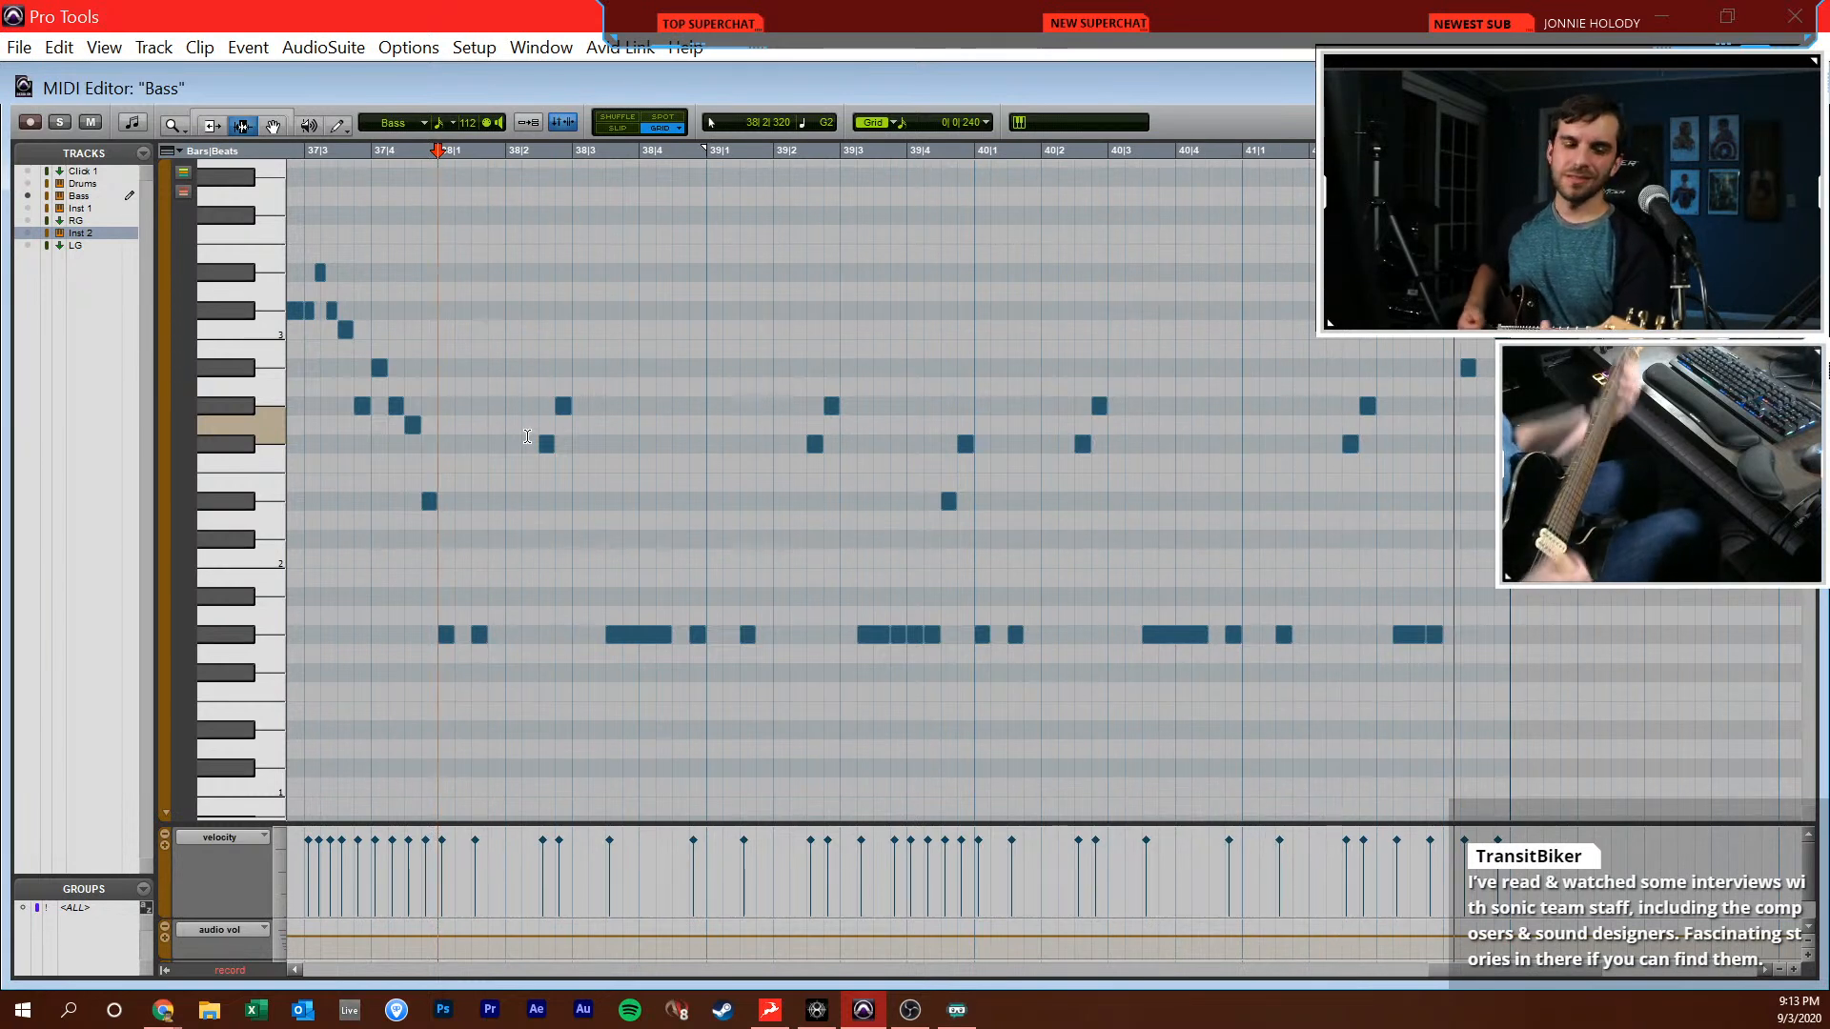
key(space)
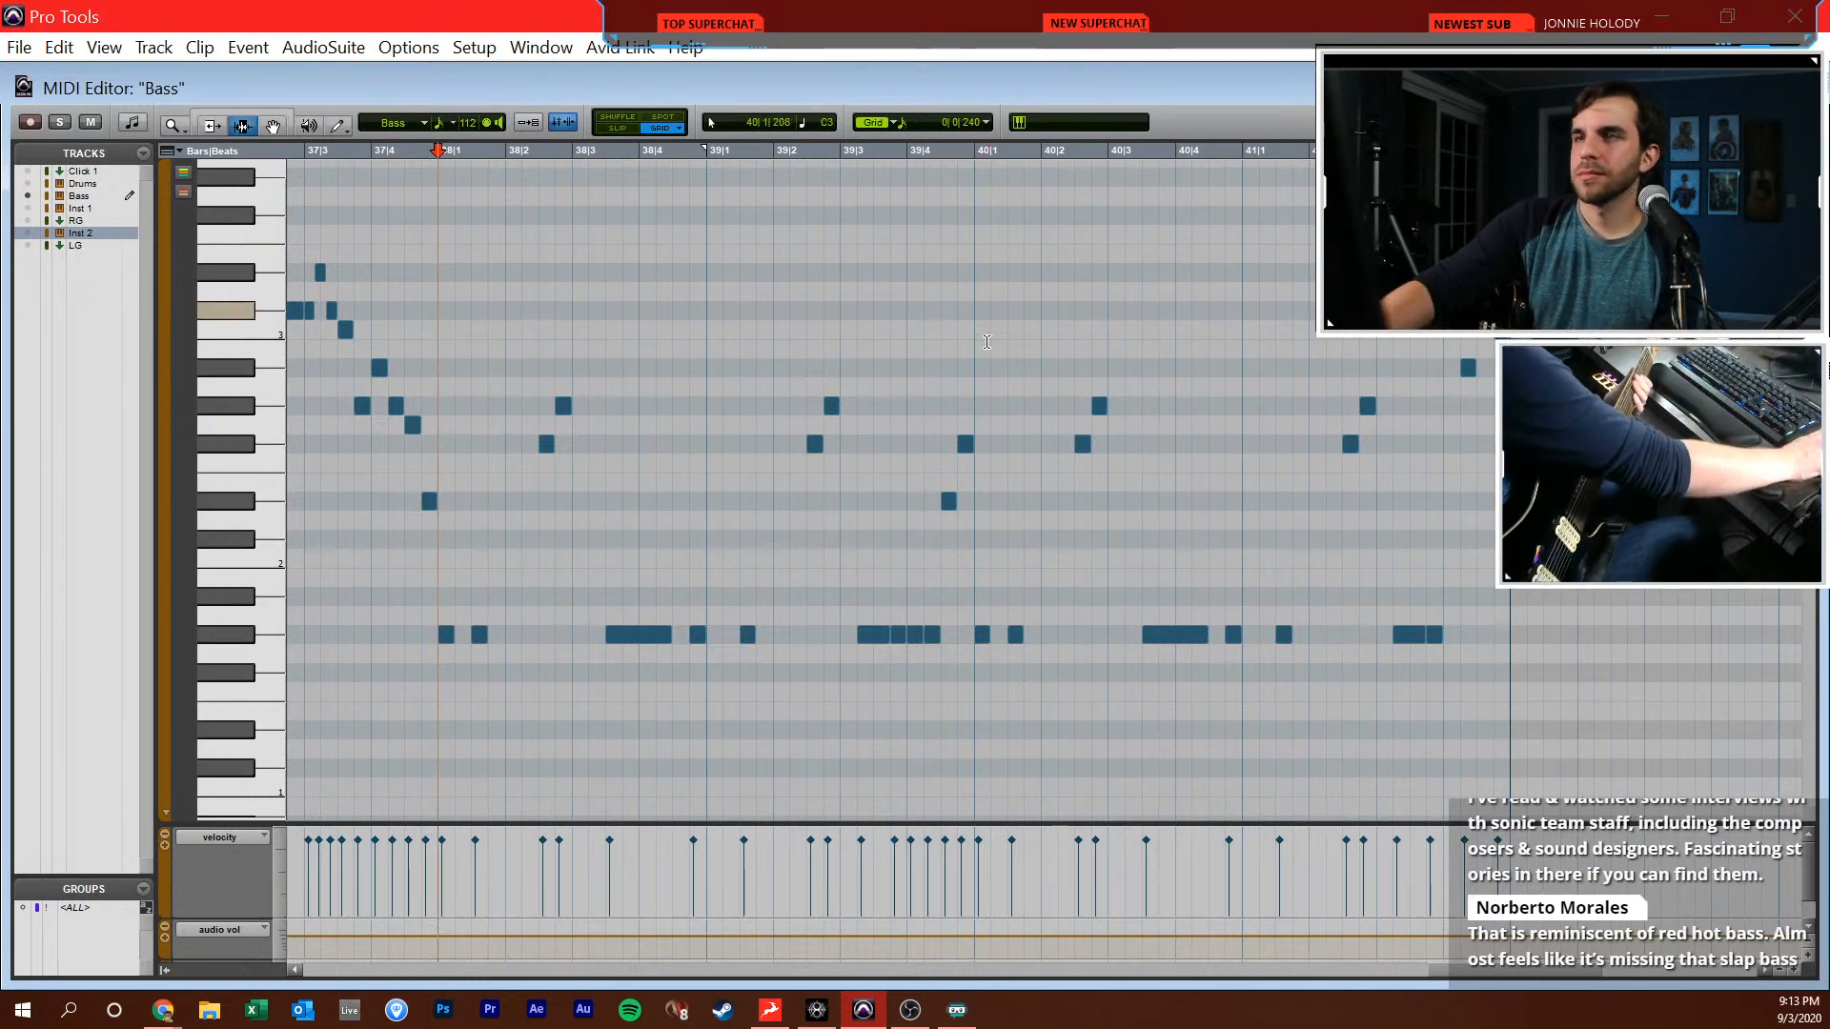
click(1796, 88)
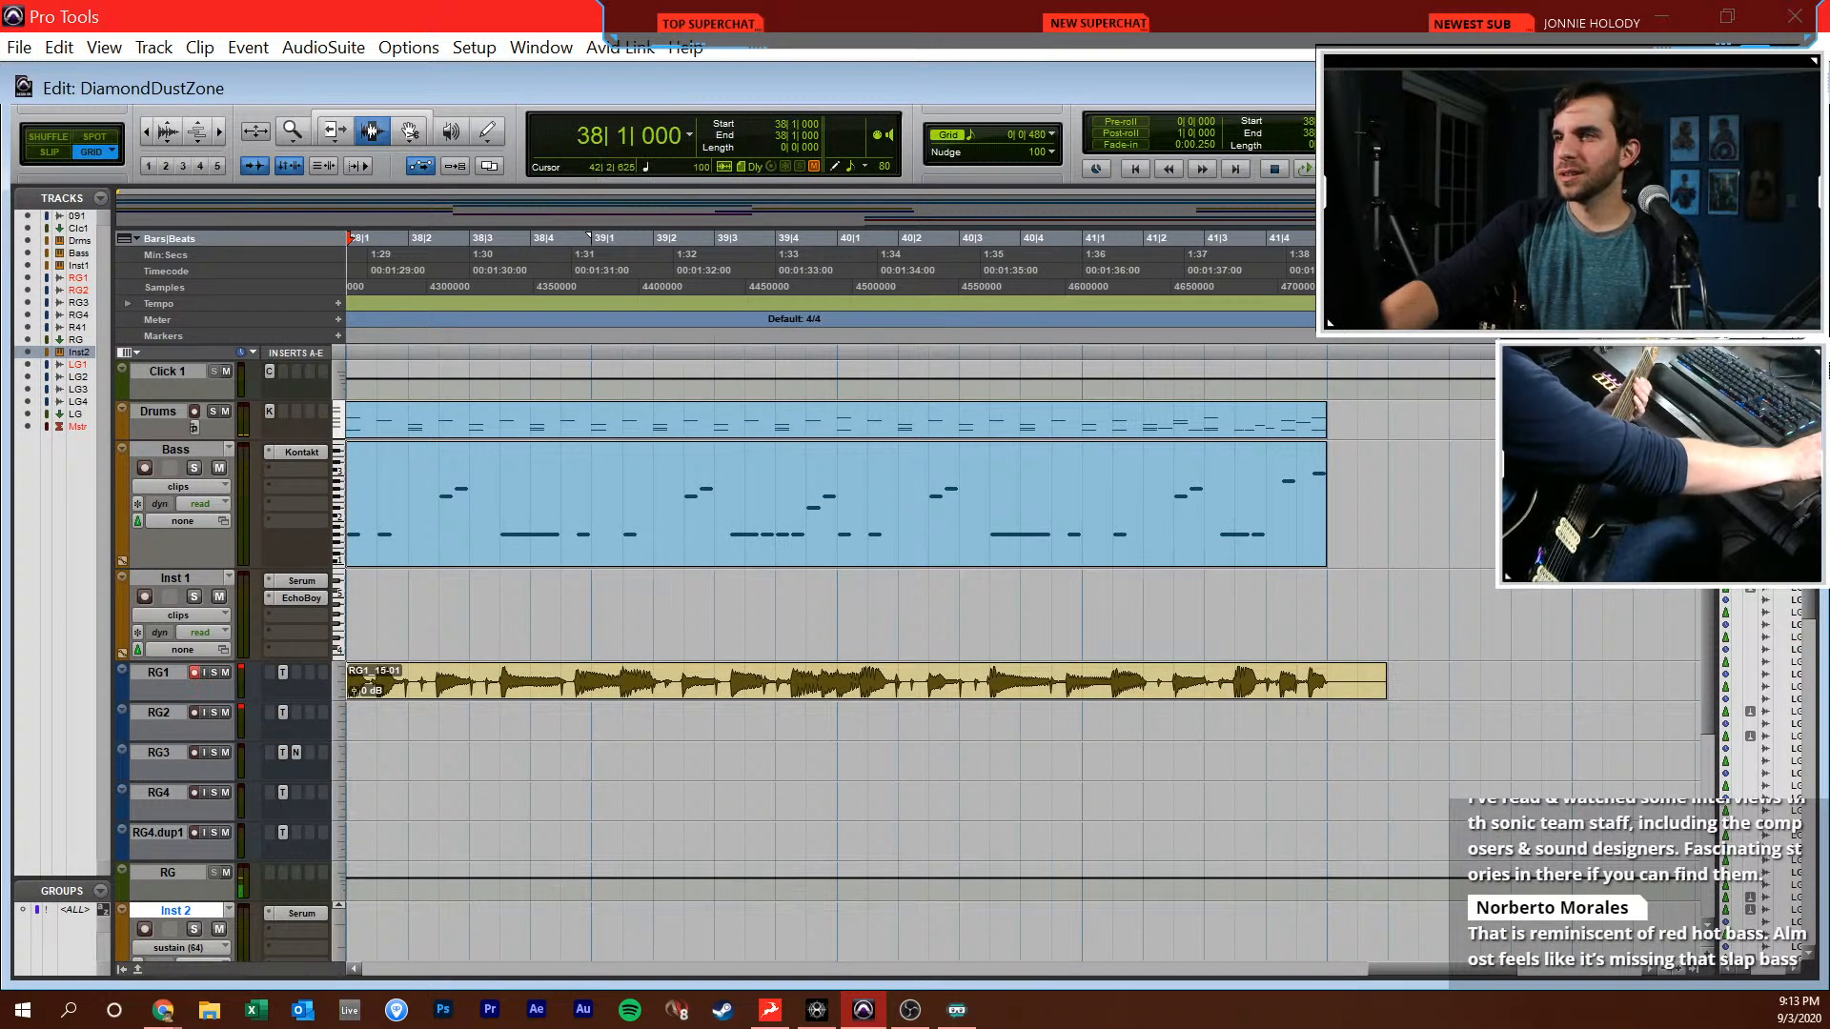
Raise the session tempo and try another RG1 take from 38|1|000, reading the Bass notes in the MIDI Editor
key(KP_3)
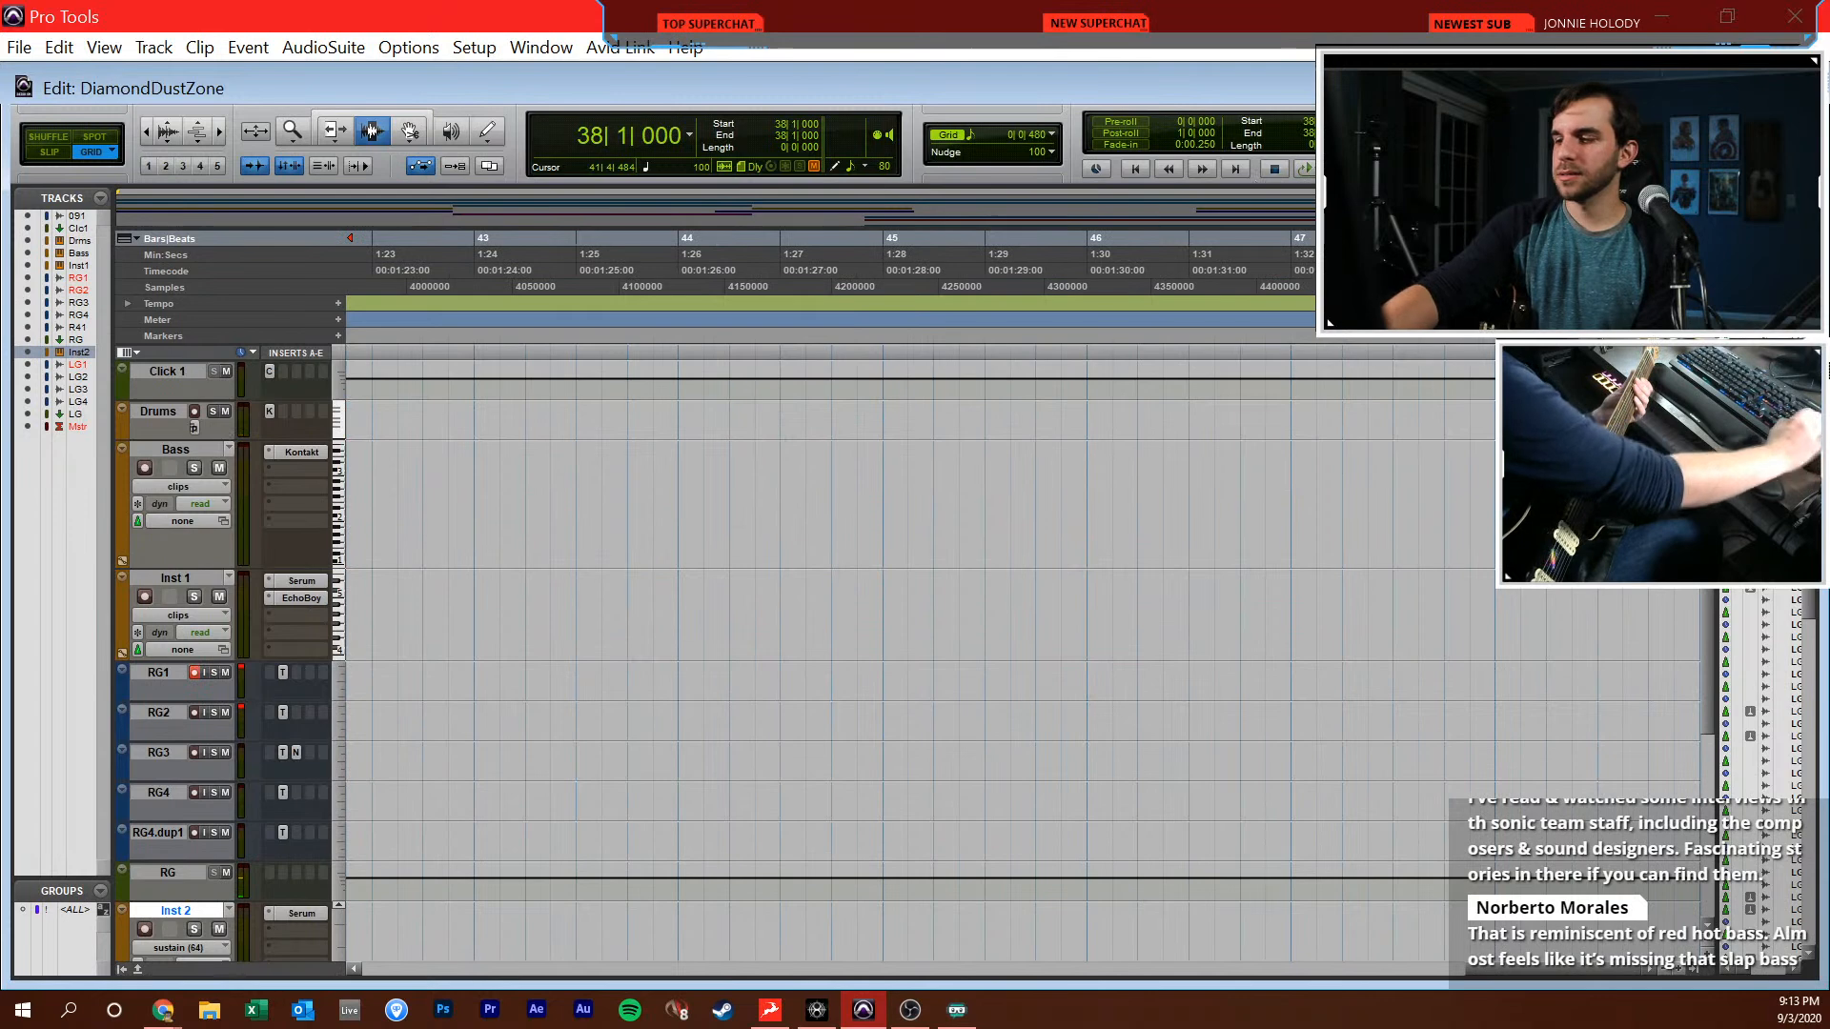
key(super+equal)
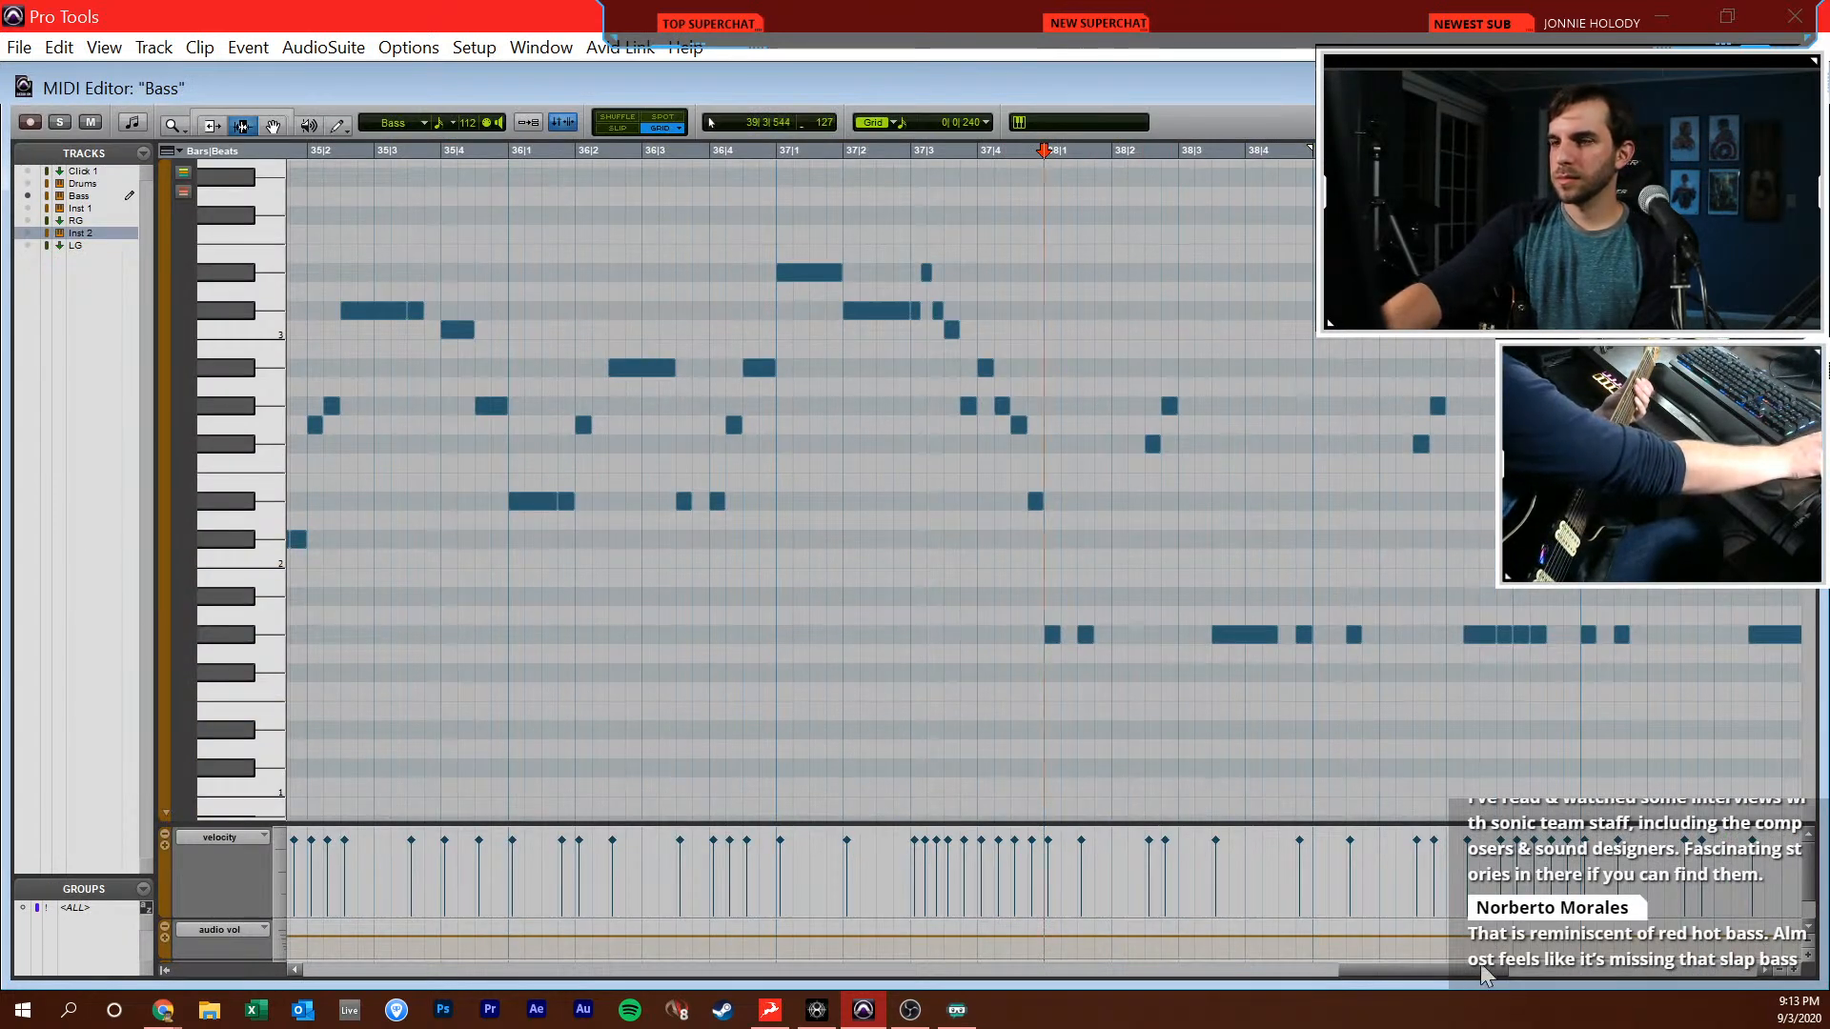
drag(1483, 970, 1554, 969)
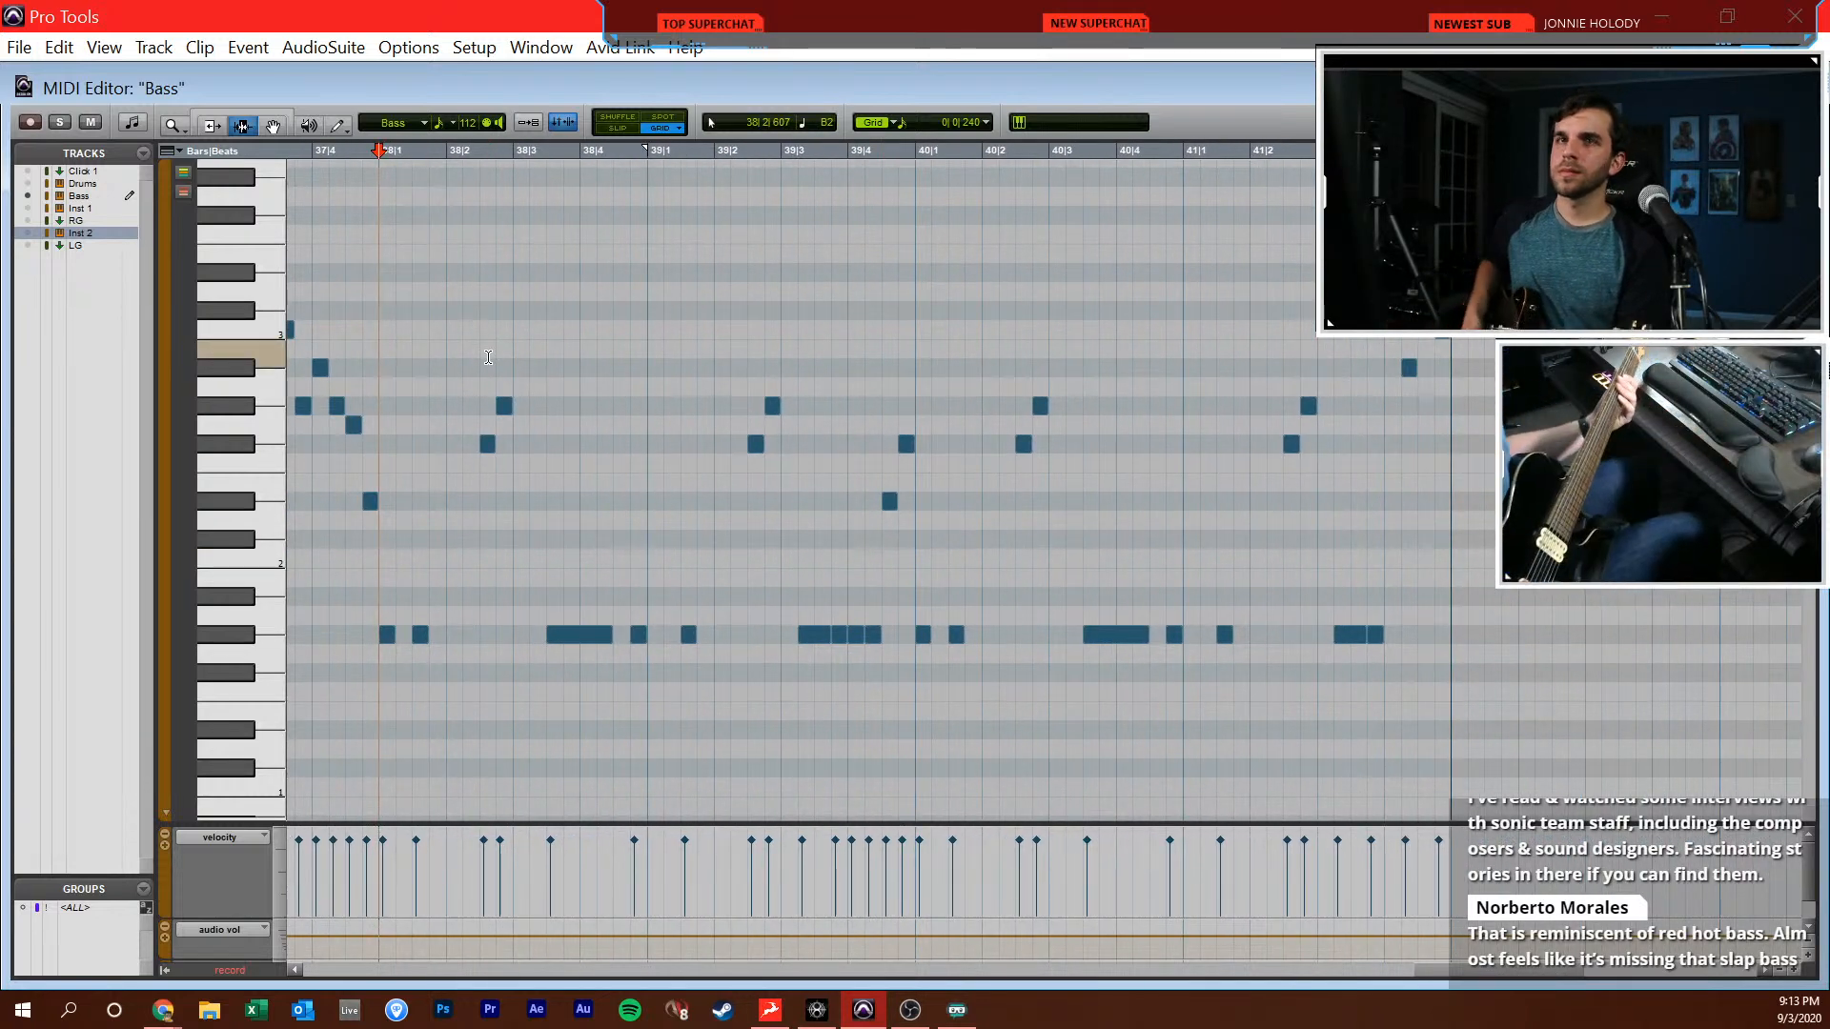
key(space)
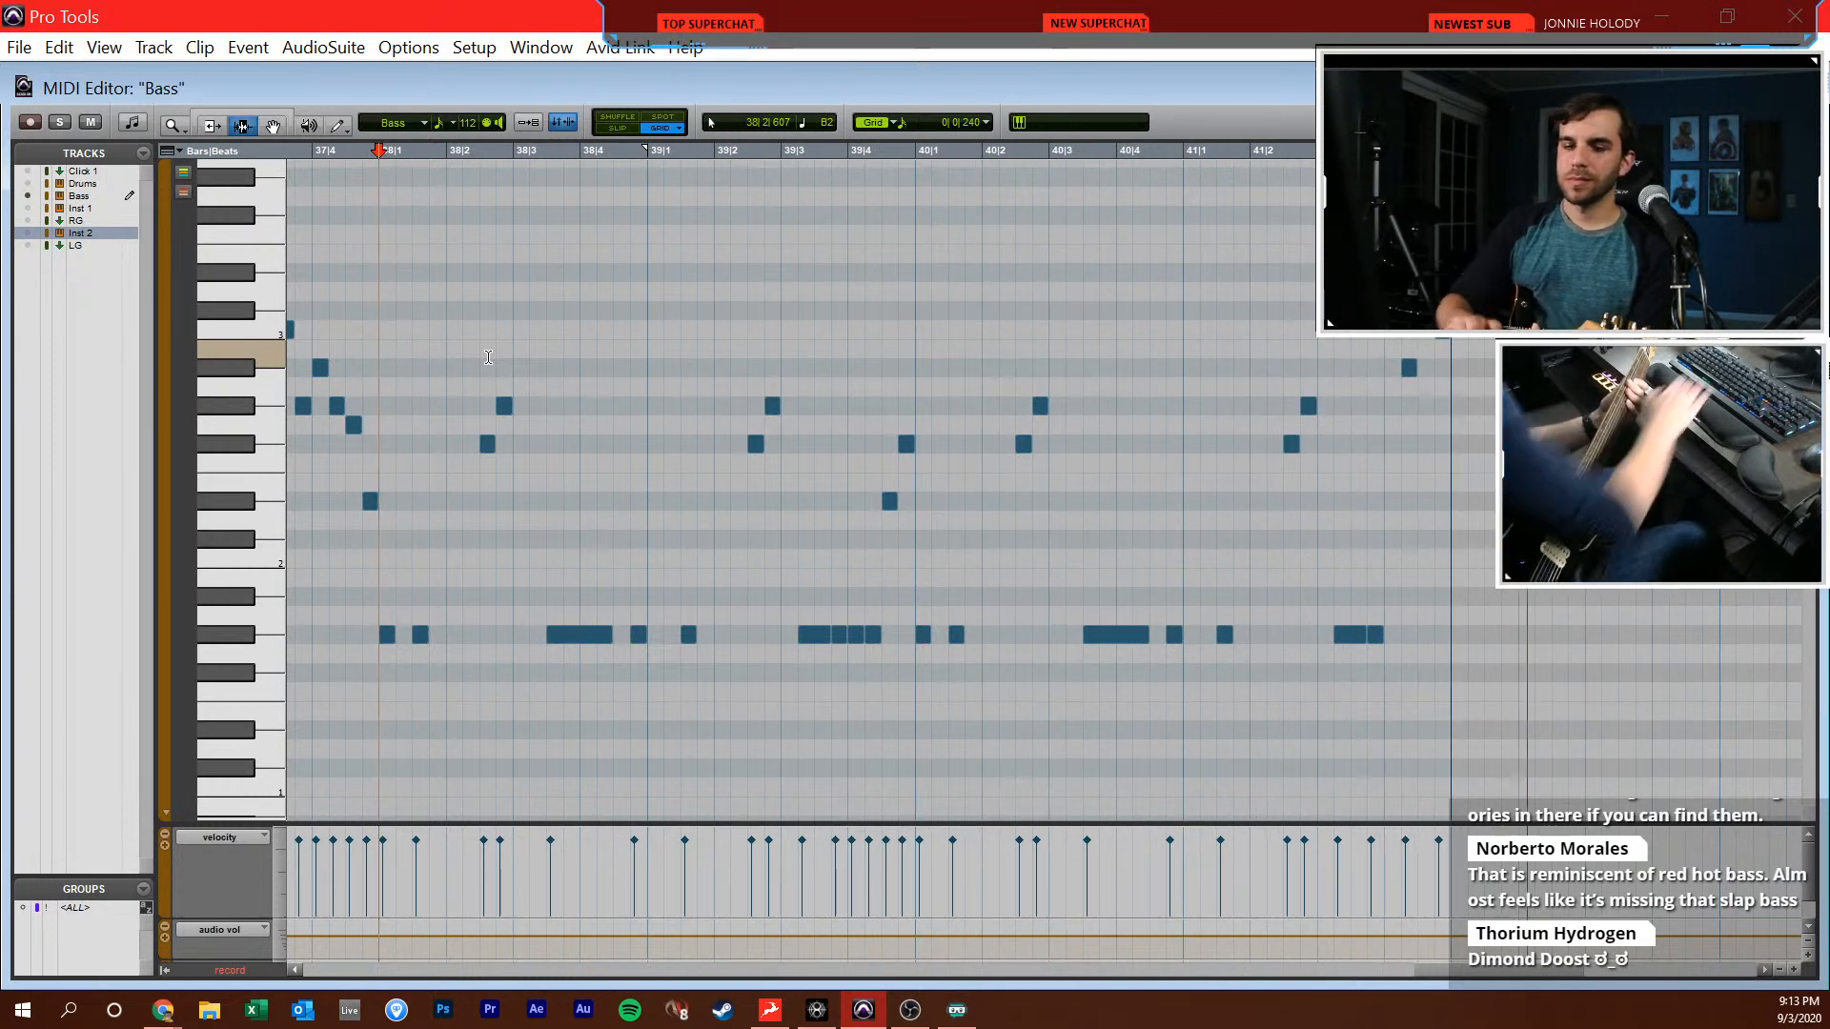
key(space)
click(1797, 86)
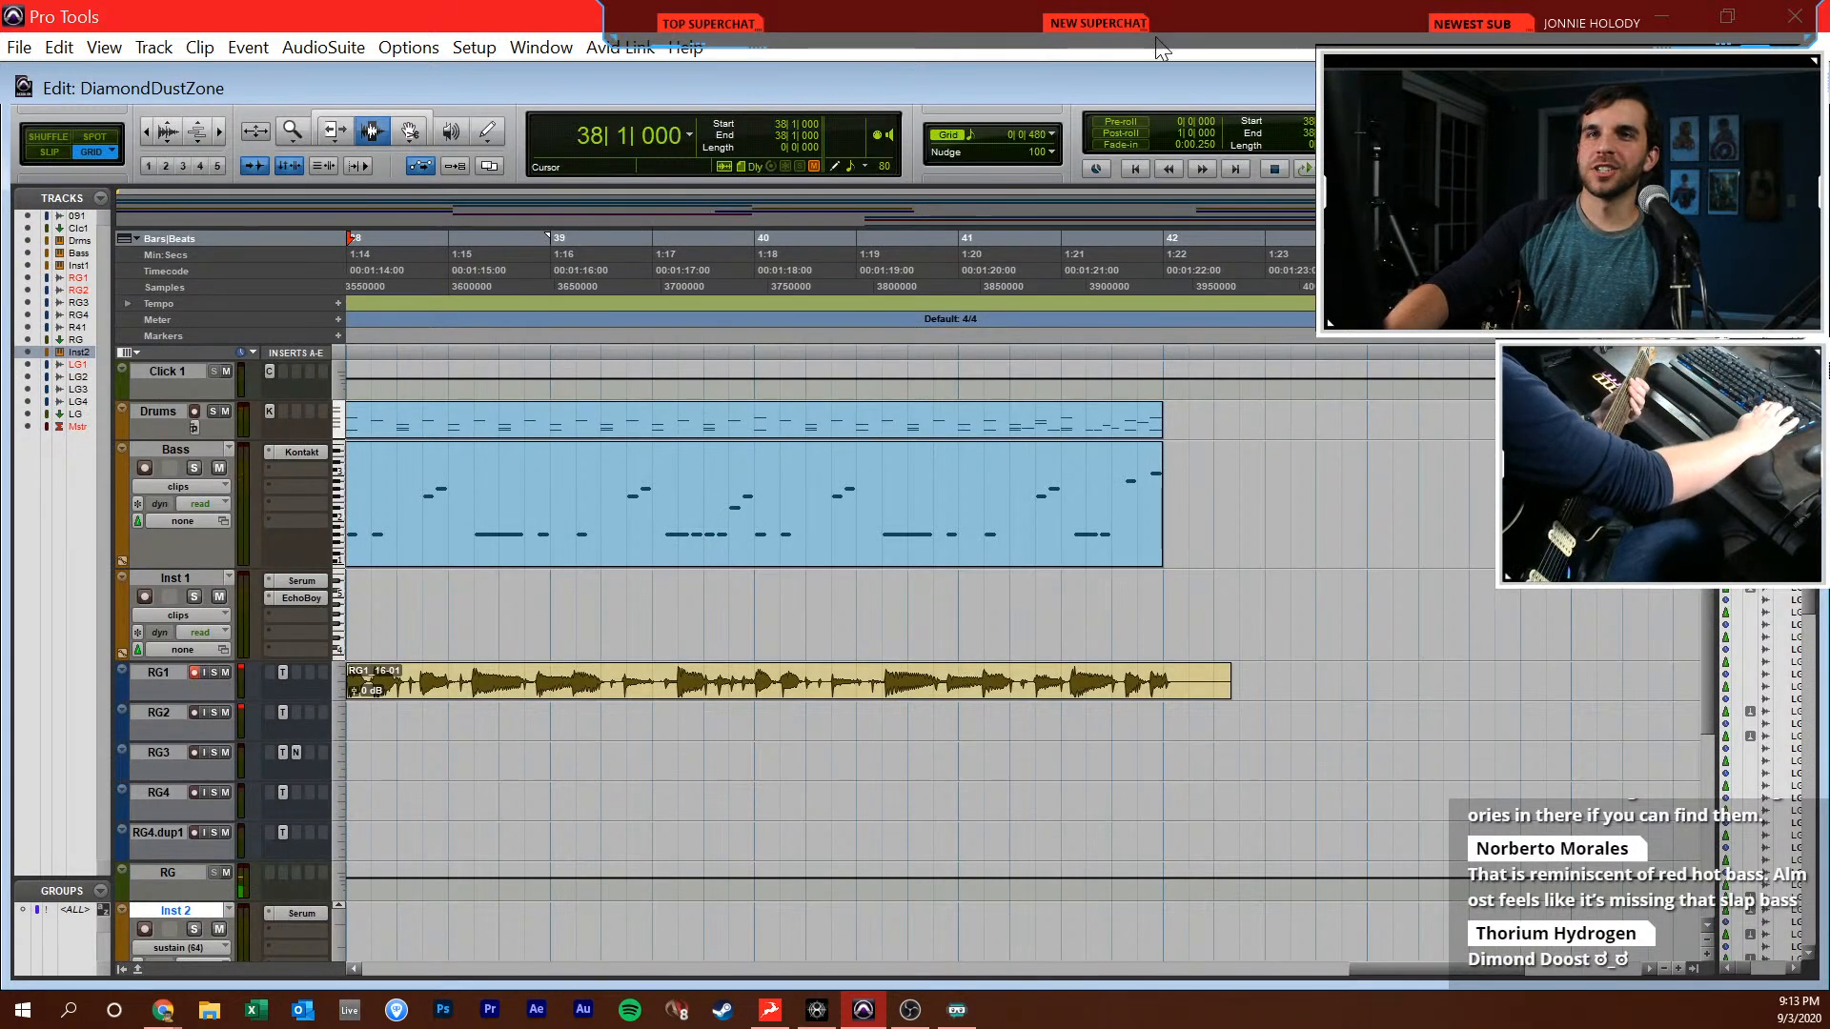
Record the RG1 rhythm guitar from 38|1|000 past the end of bar 41 at a faster tempo, following the Bass notes
key(super+equal)
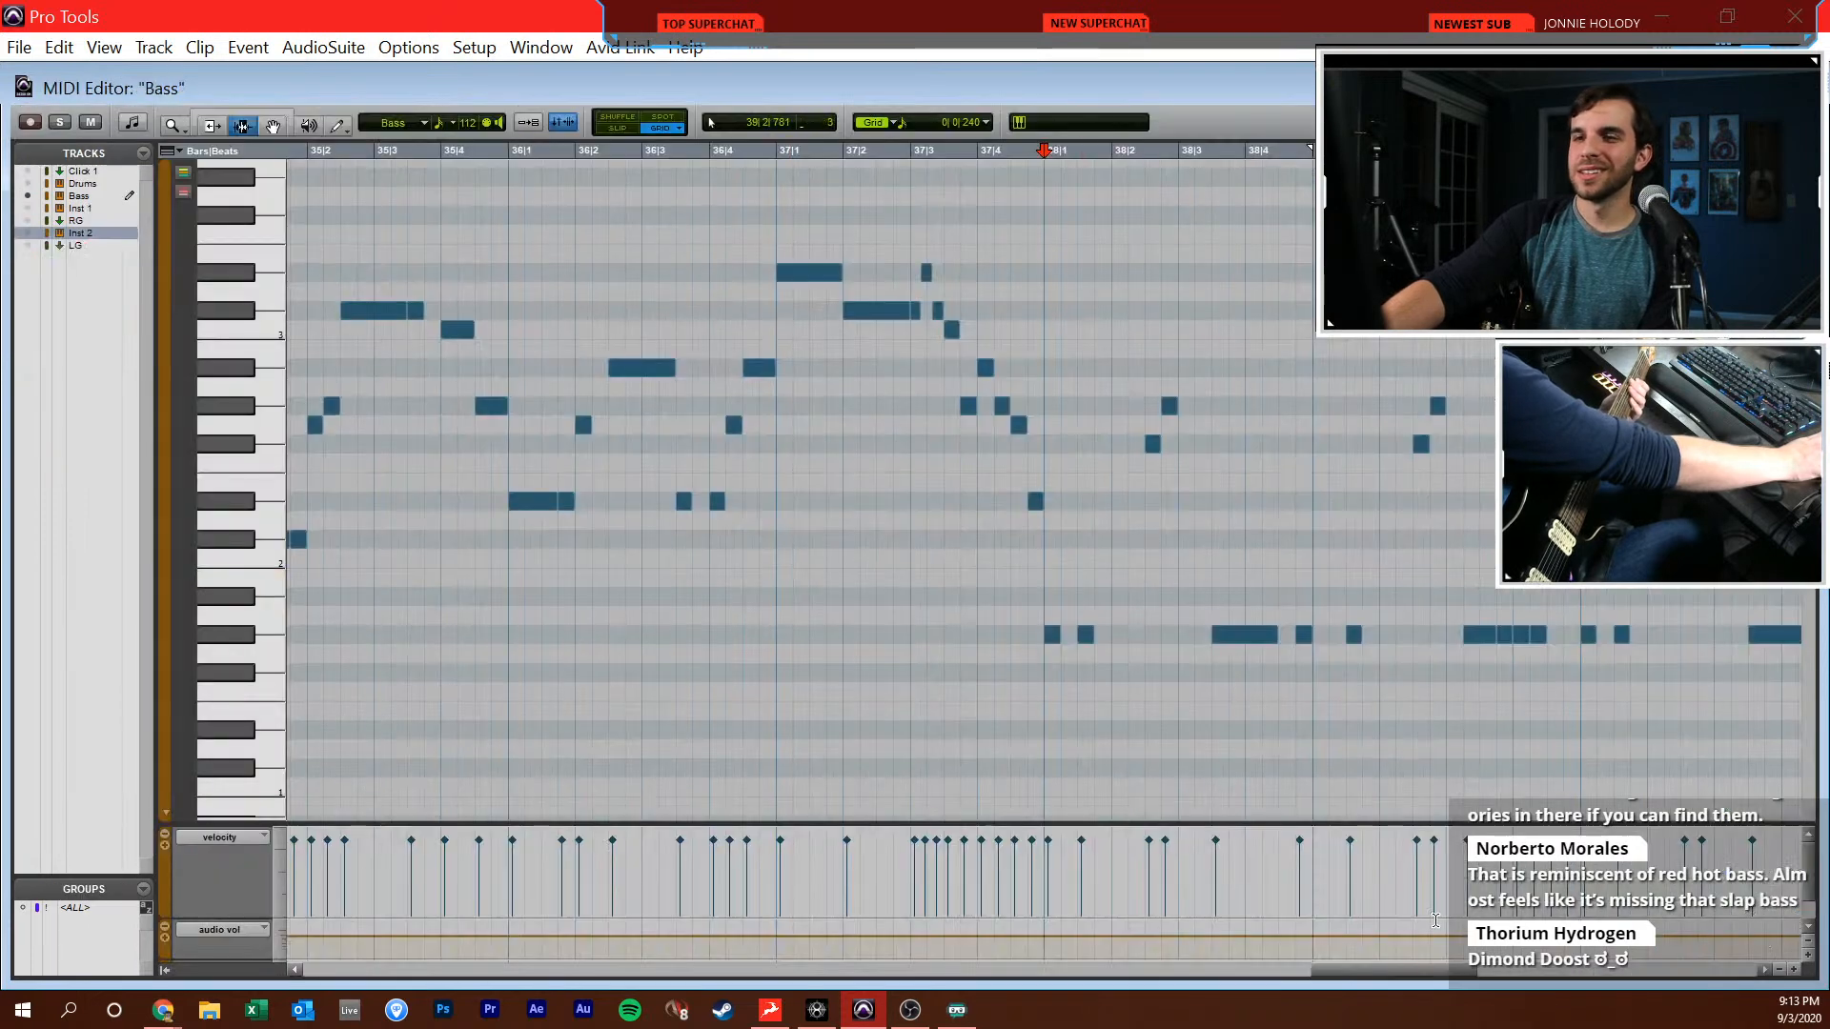
drag(1452, 975, 1516, 985)
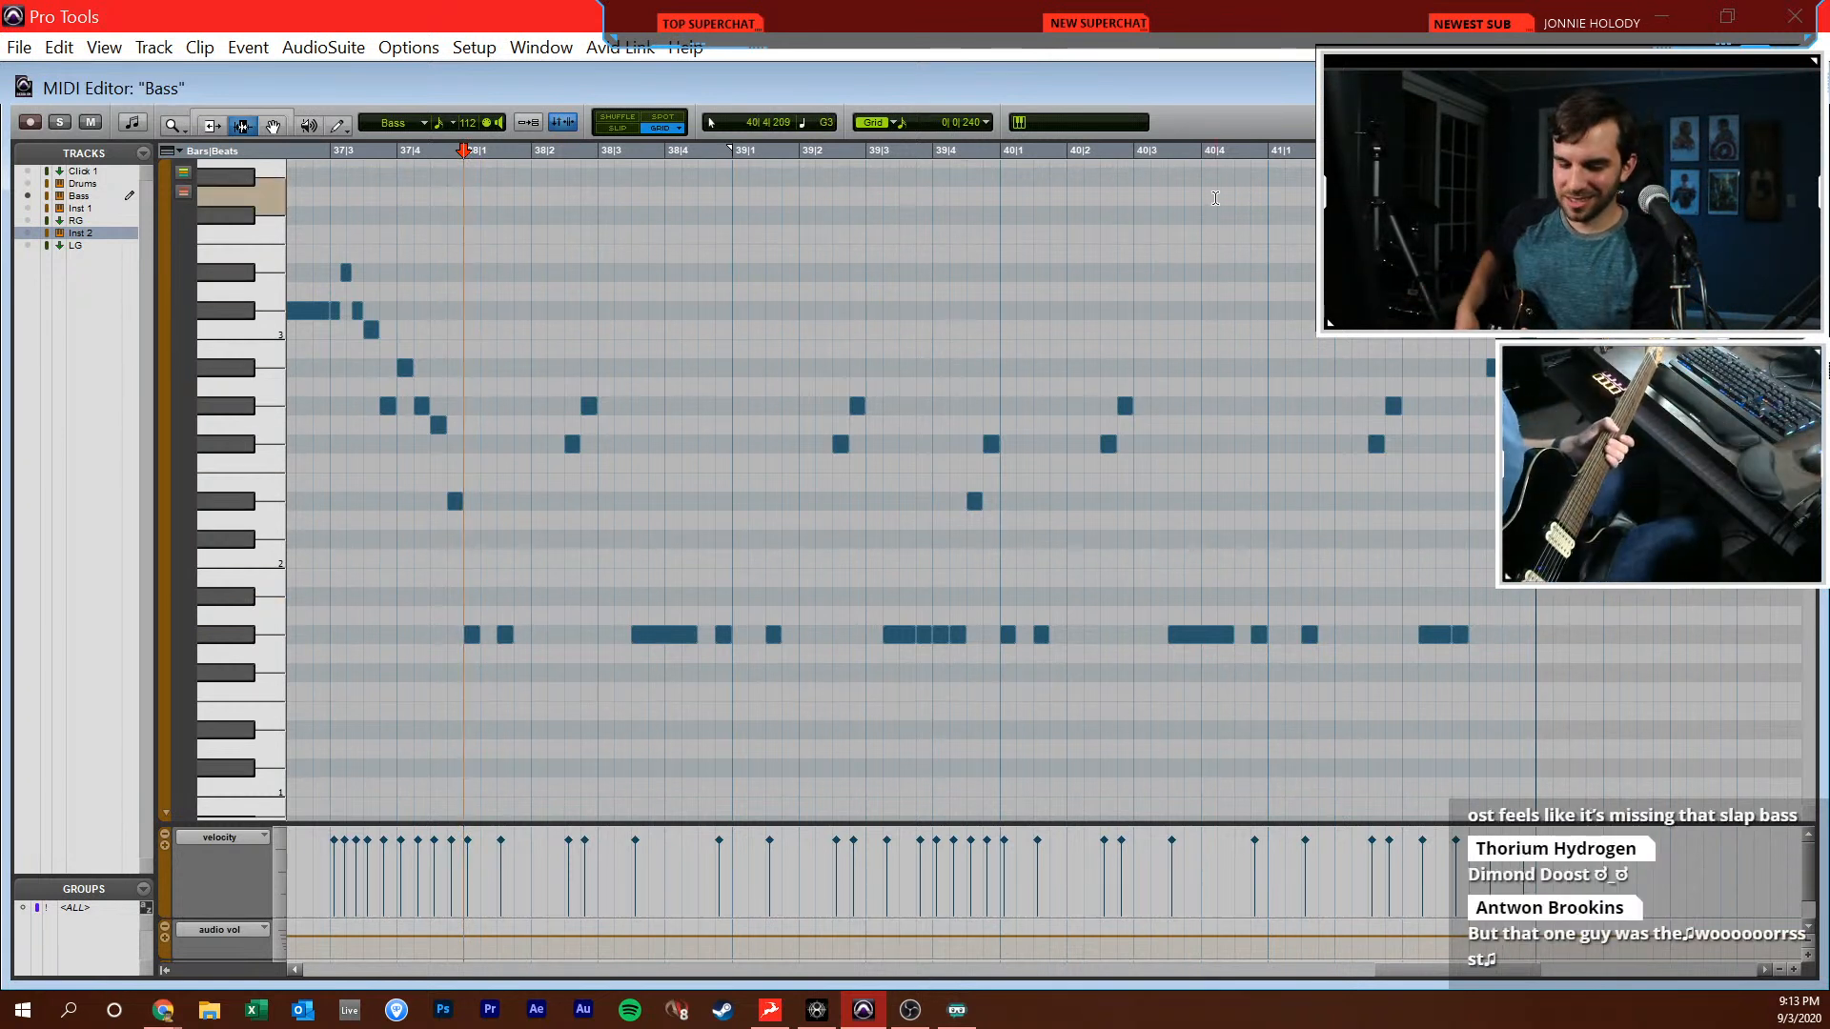
key(KP_3)
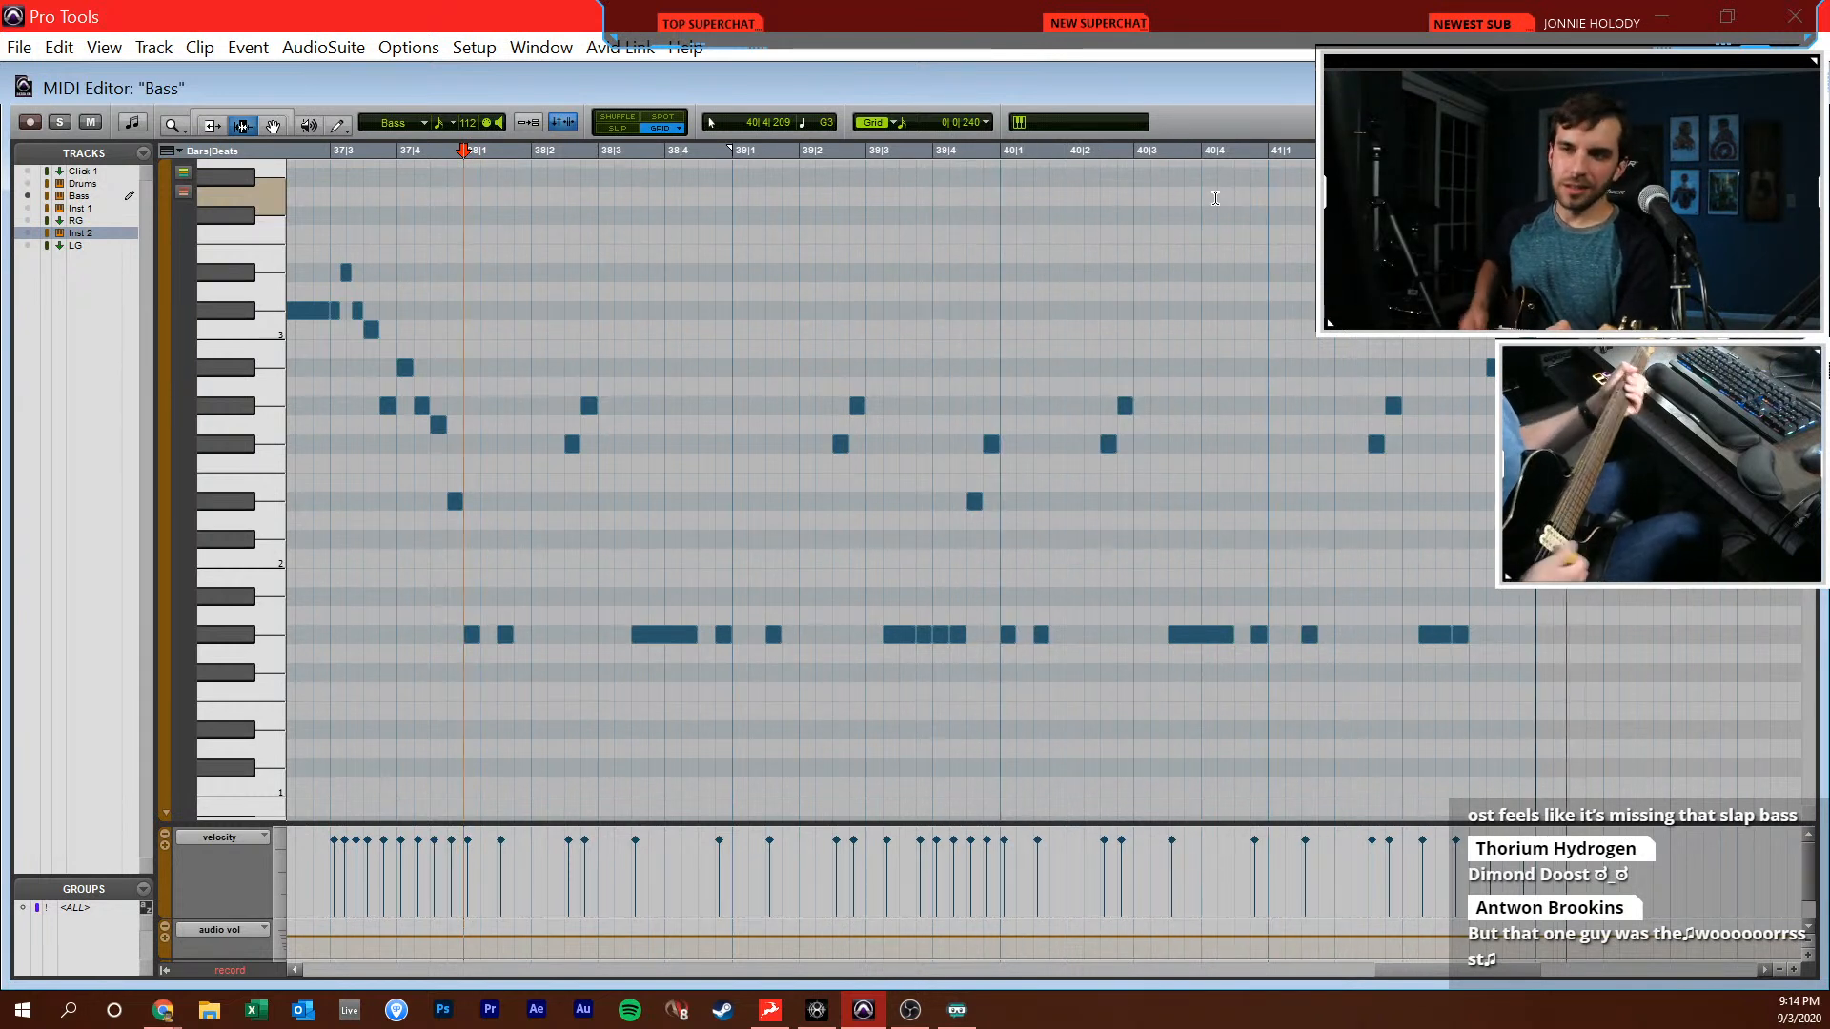
key(space)
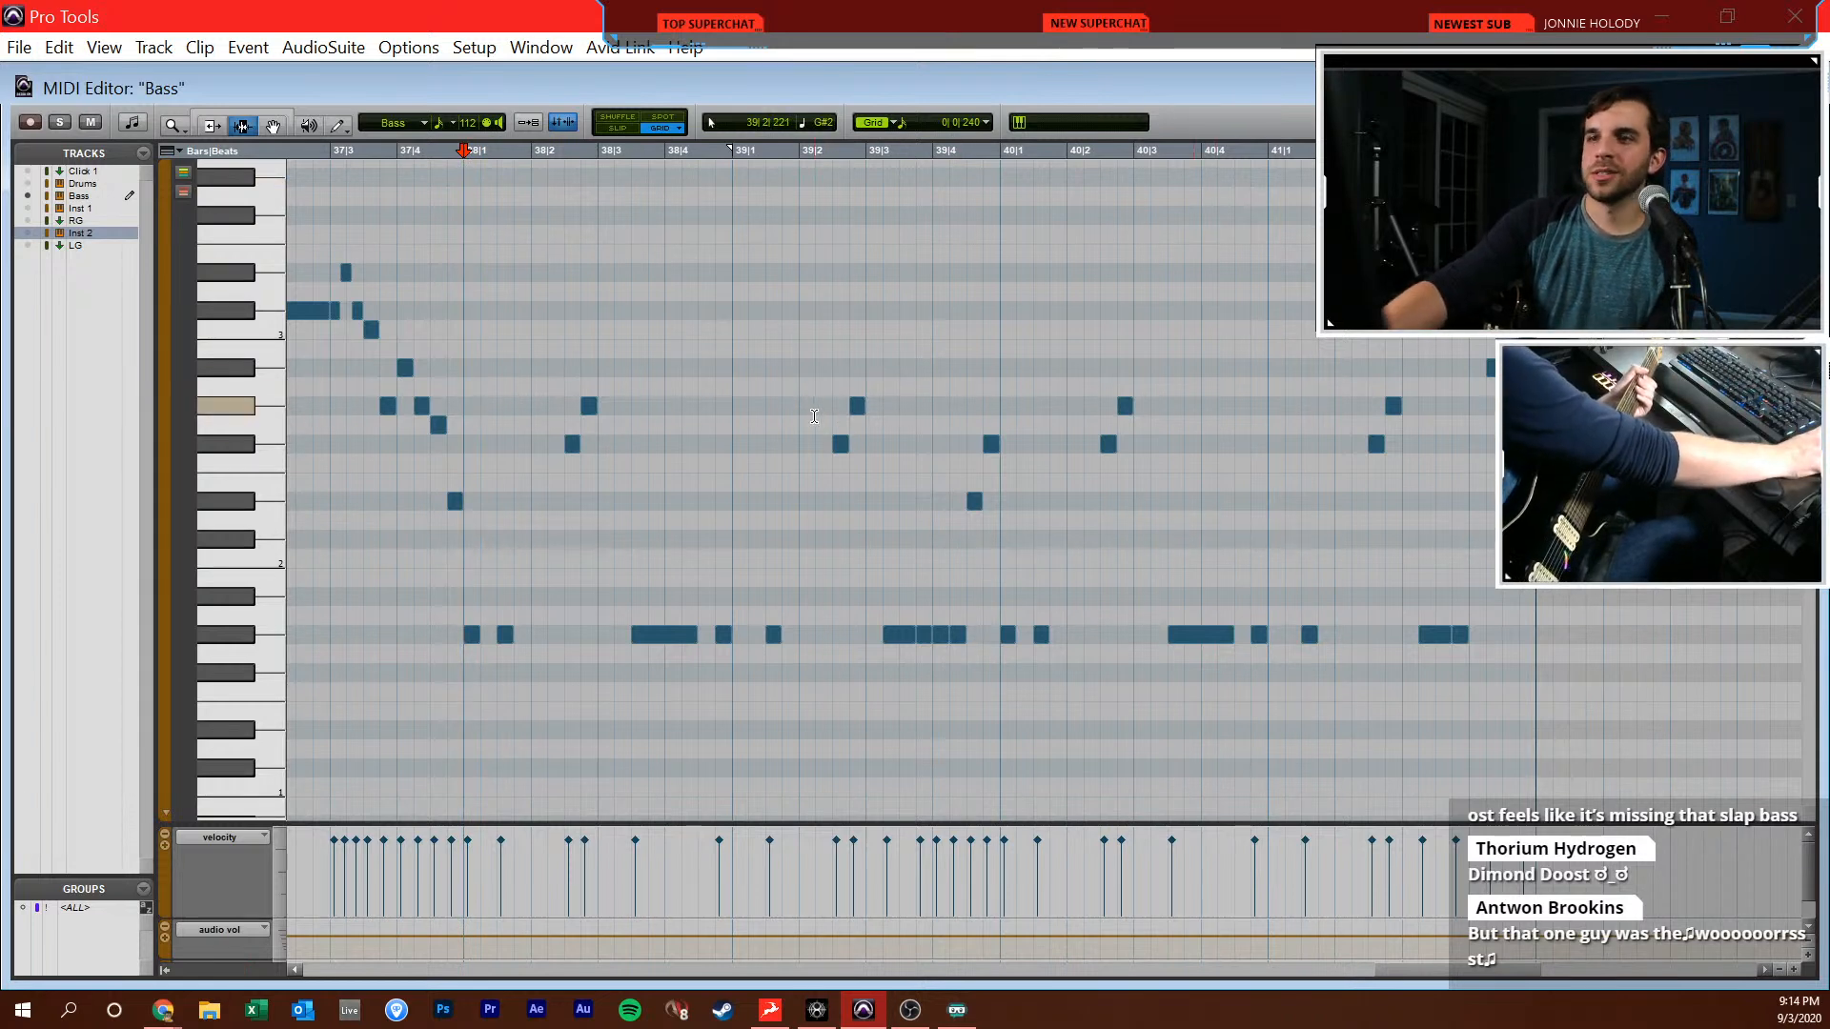
key(ctrl+equal)
Switch record arming from RG1 to RG2 and record the doubled rhythm guitar from 38|1|000 with the Bass notes in view
click(193, 711)
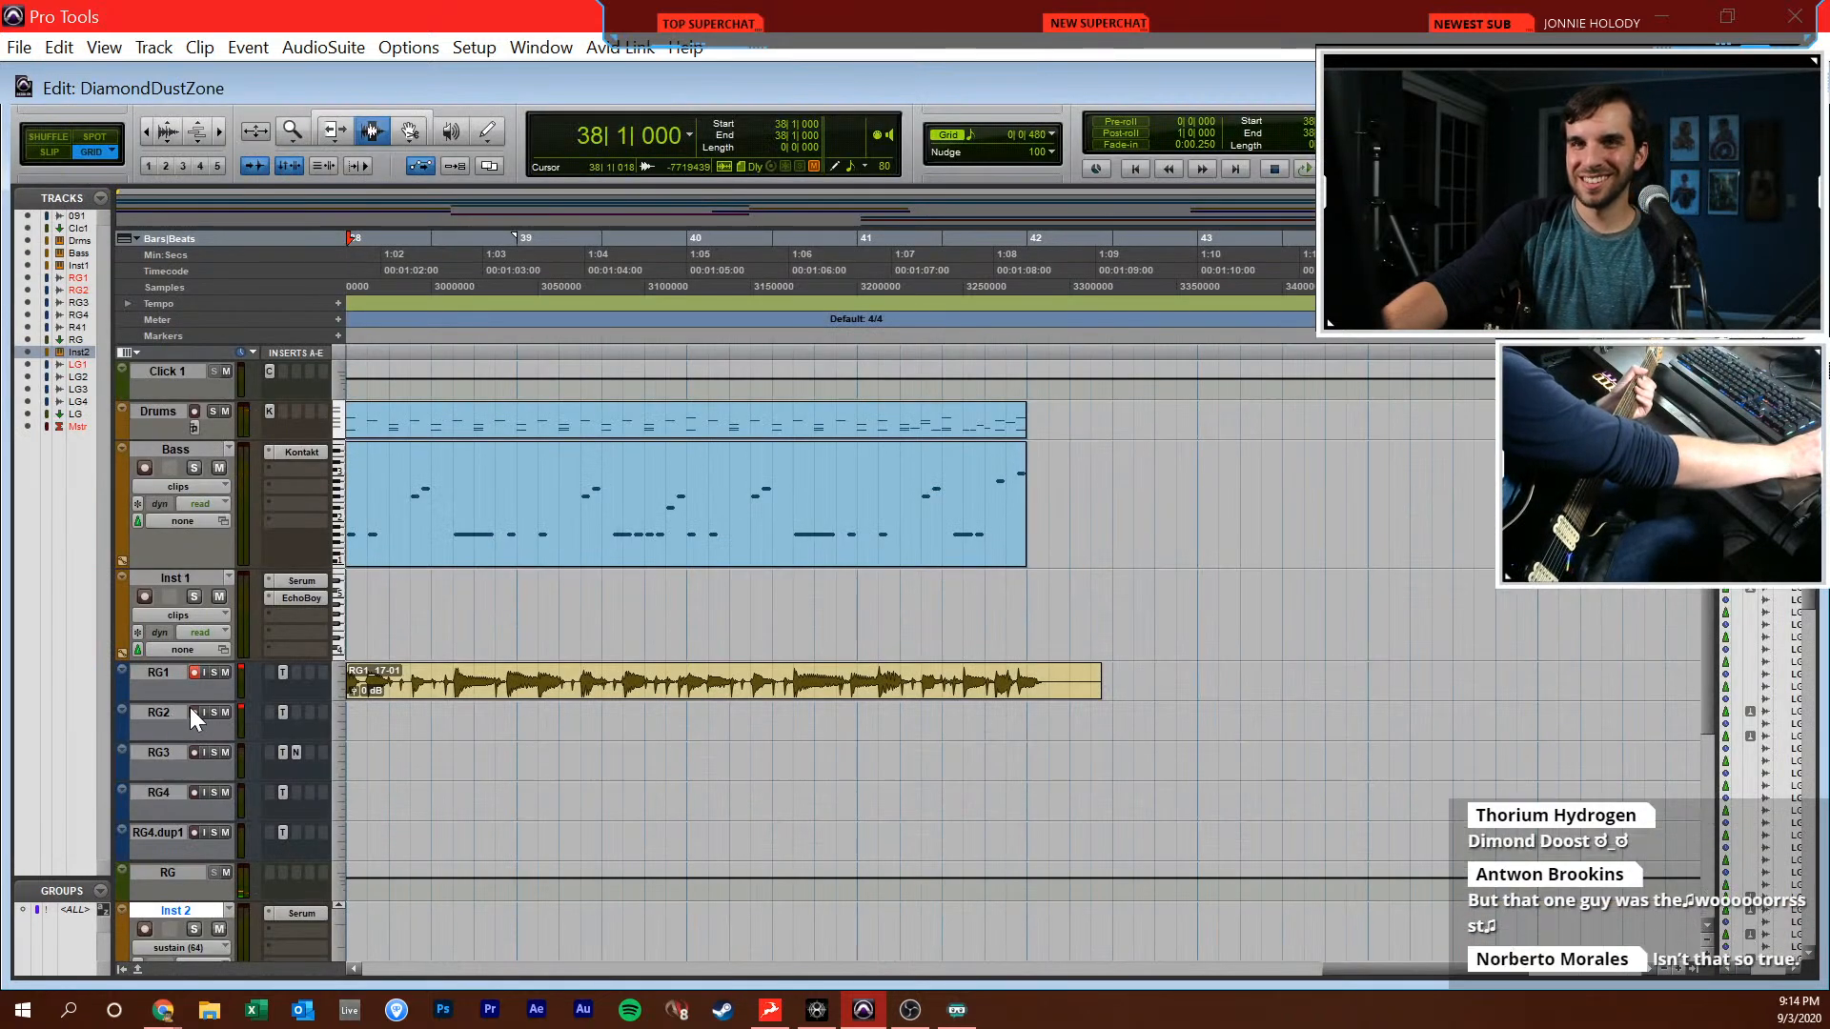
click(196, 671)
key(super+equal)
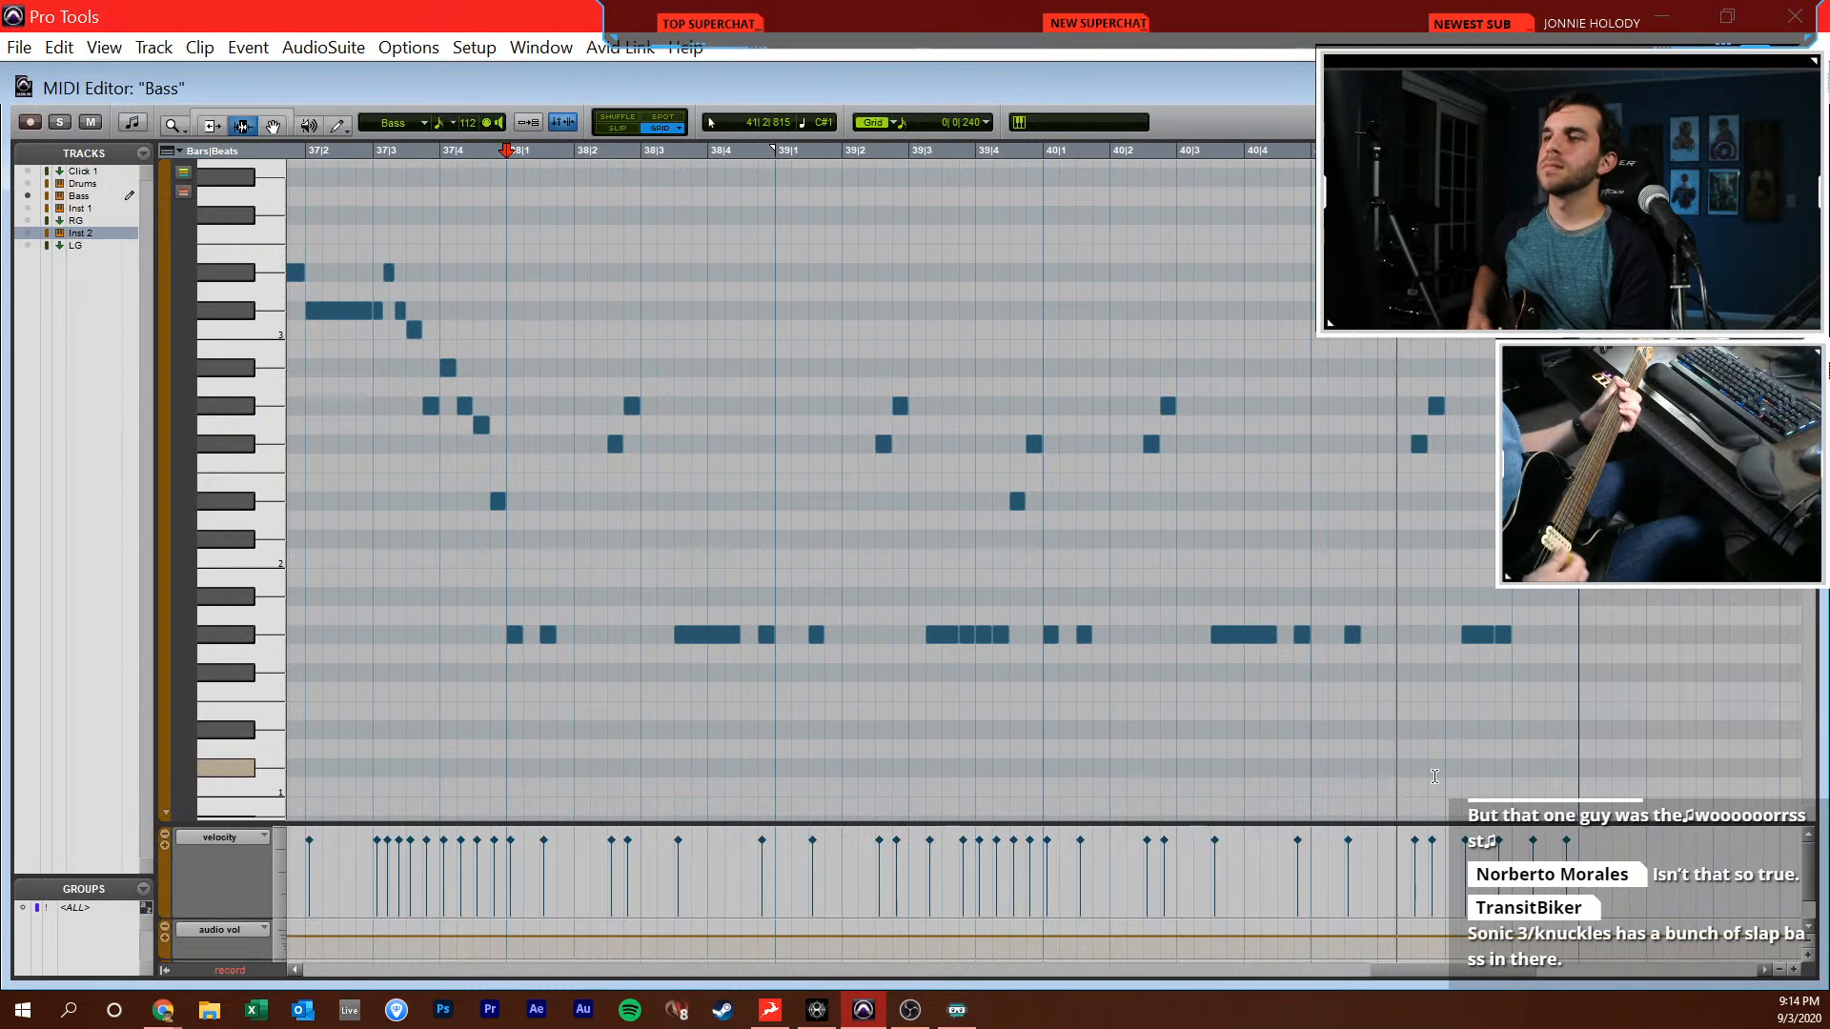
key(space)
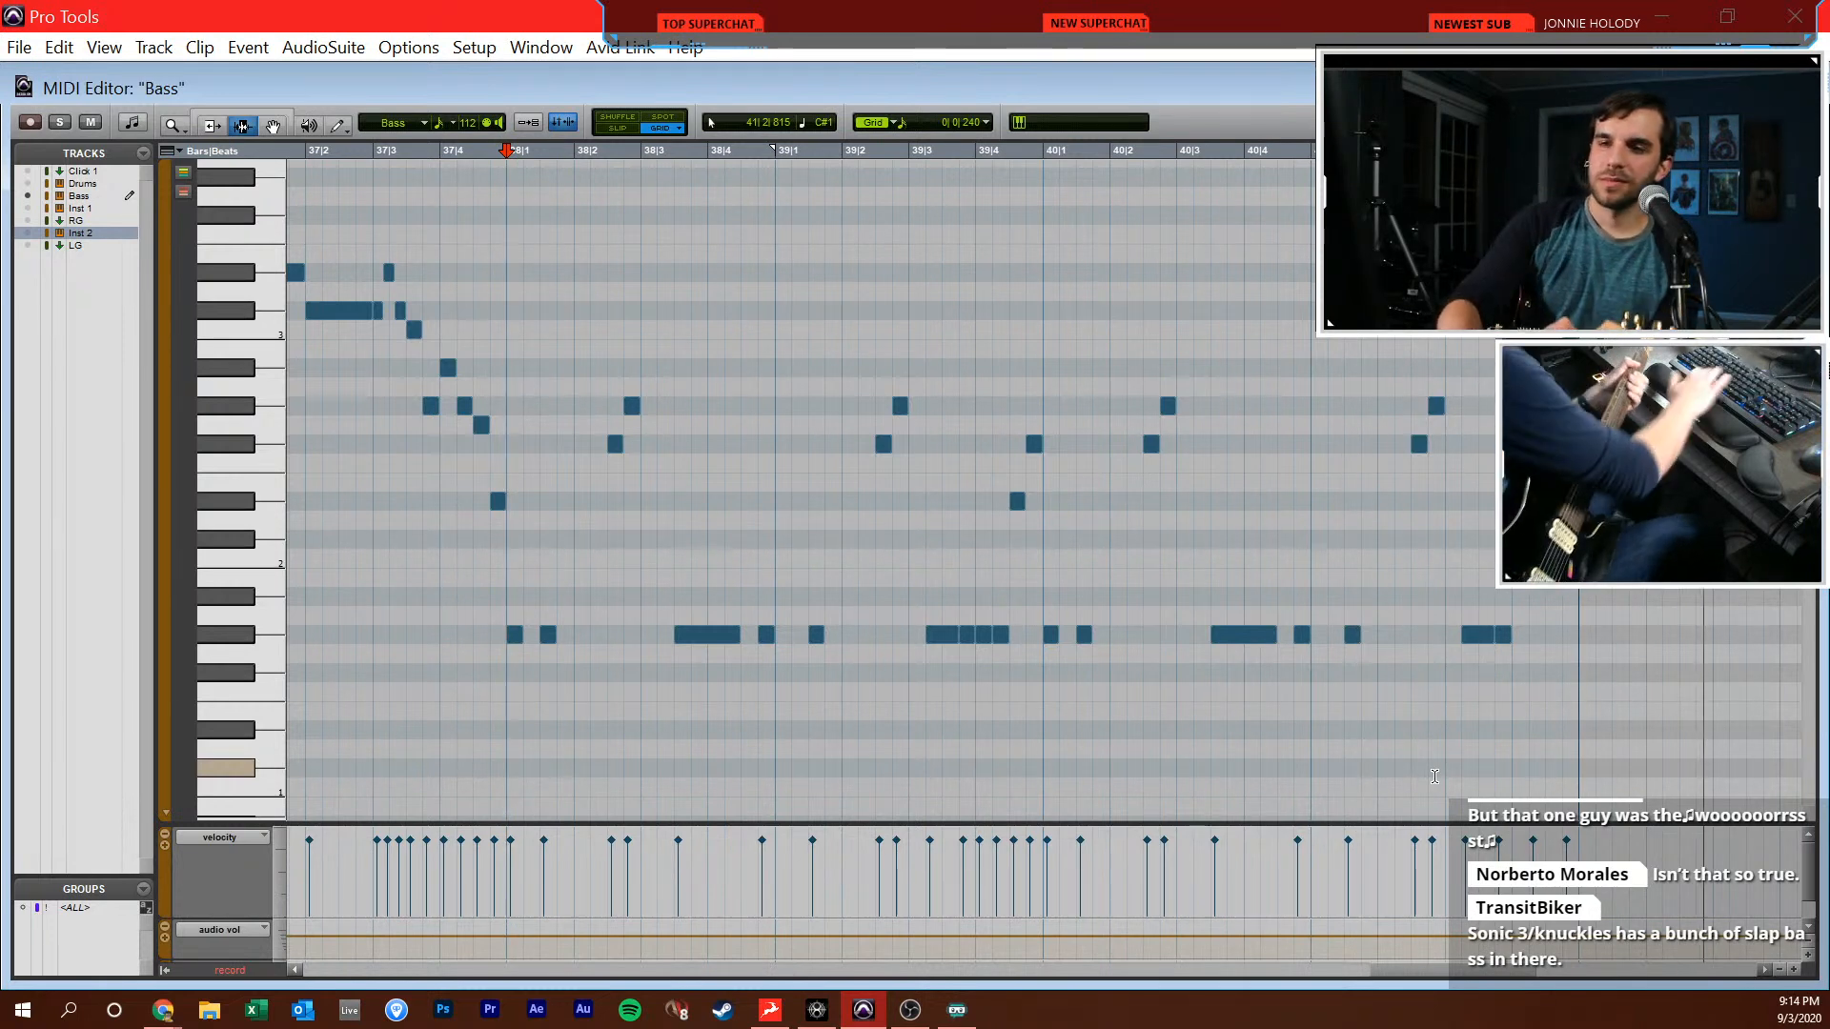
key(ctrl+w)
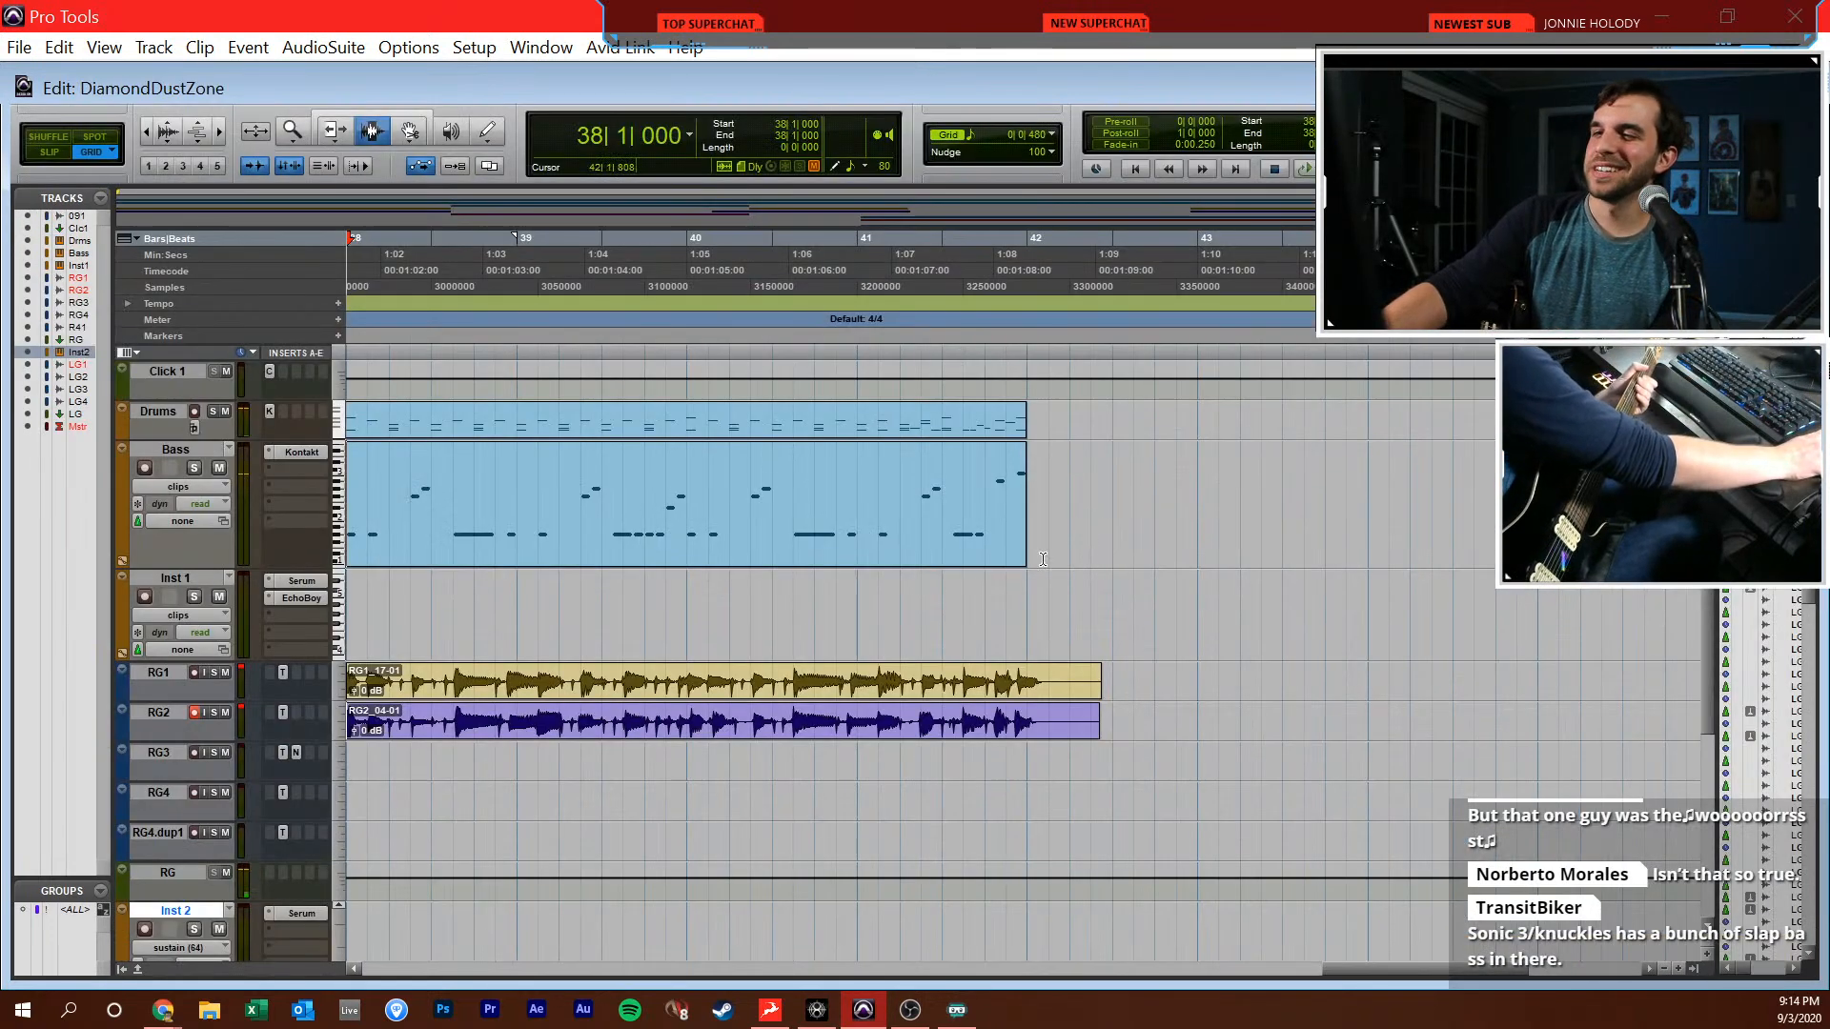
Disarm RG2 and trim the ends of the new RG1 and RG2 clips to 42|1|000
click(1033, 680)
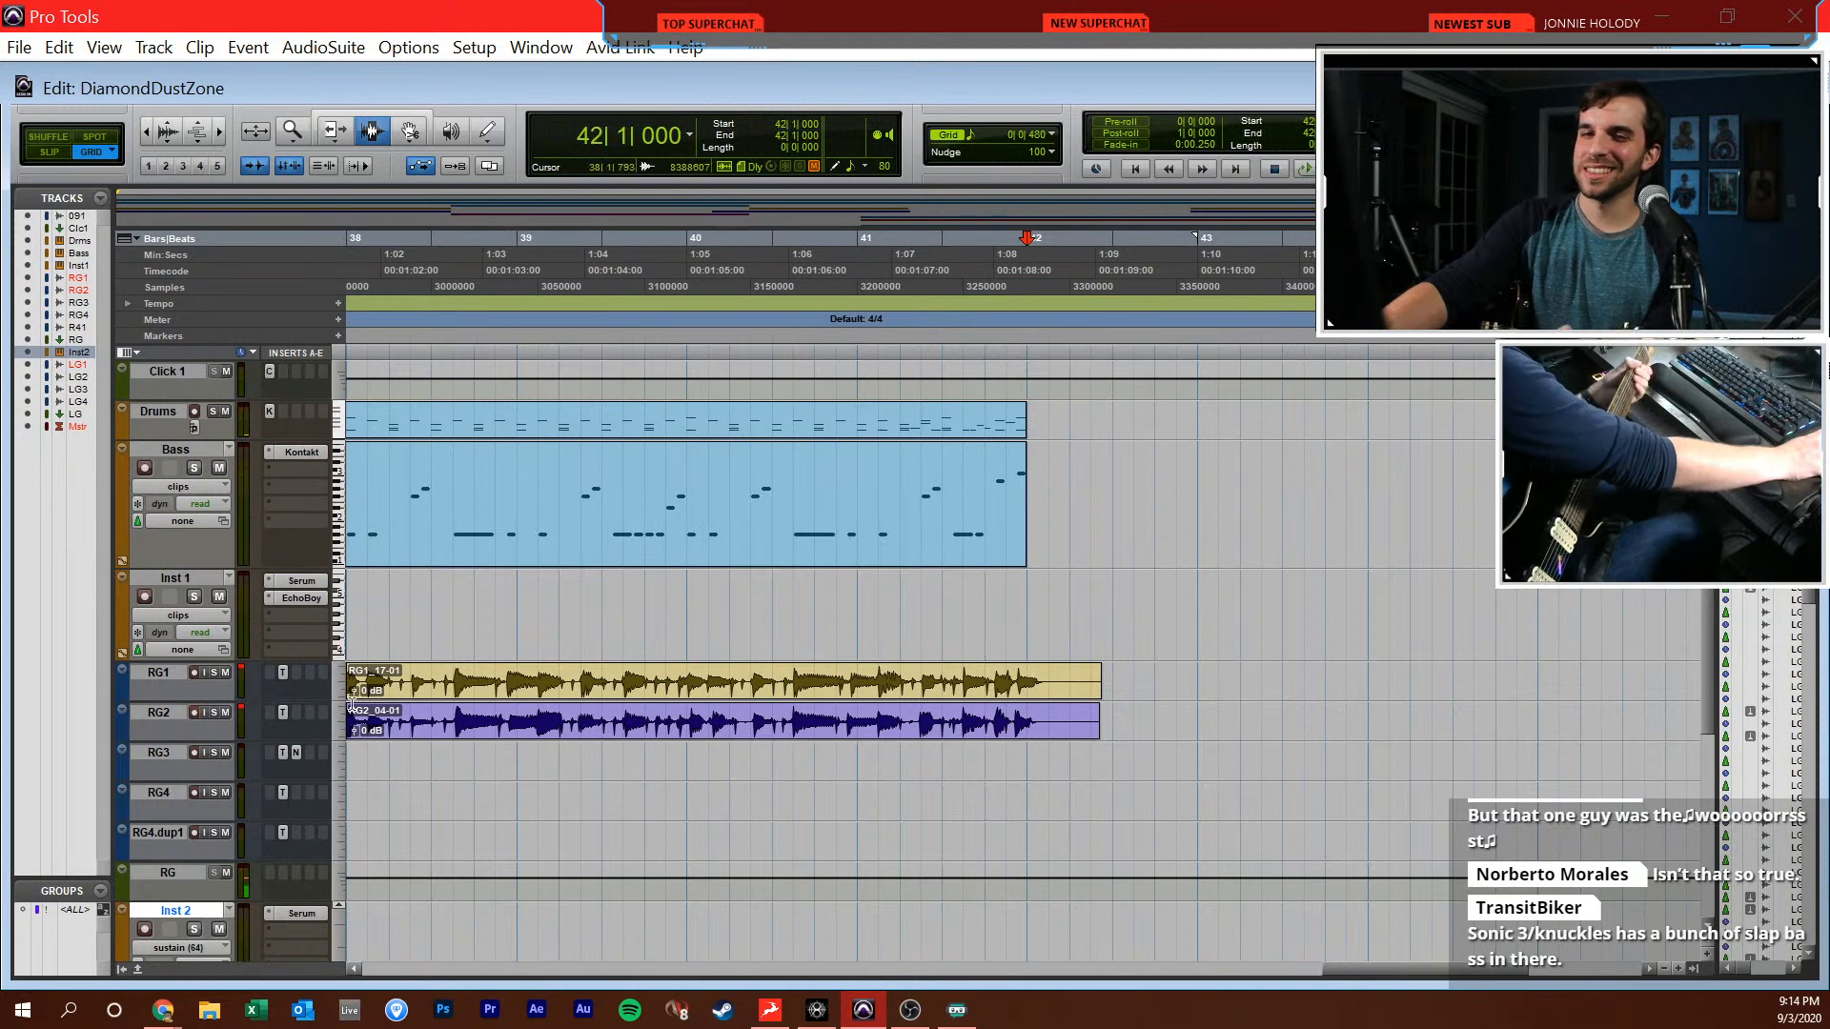
click(192, 711)
key(s)
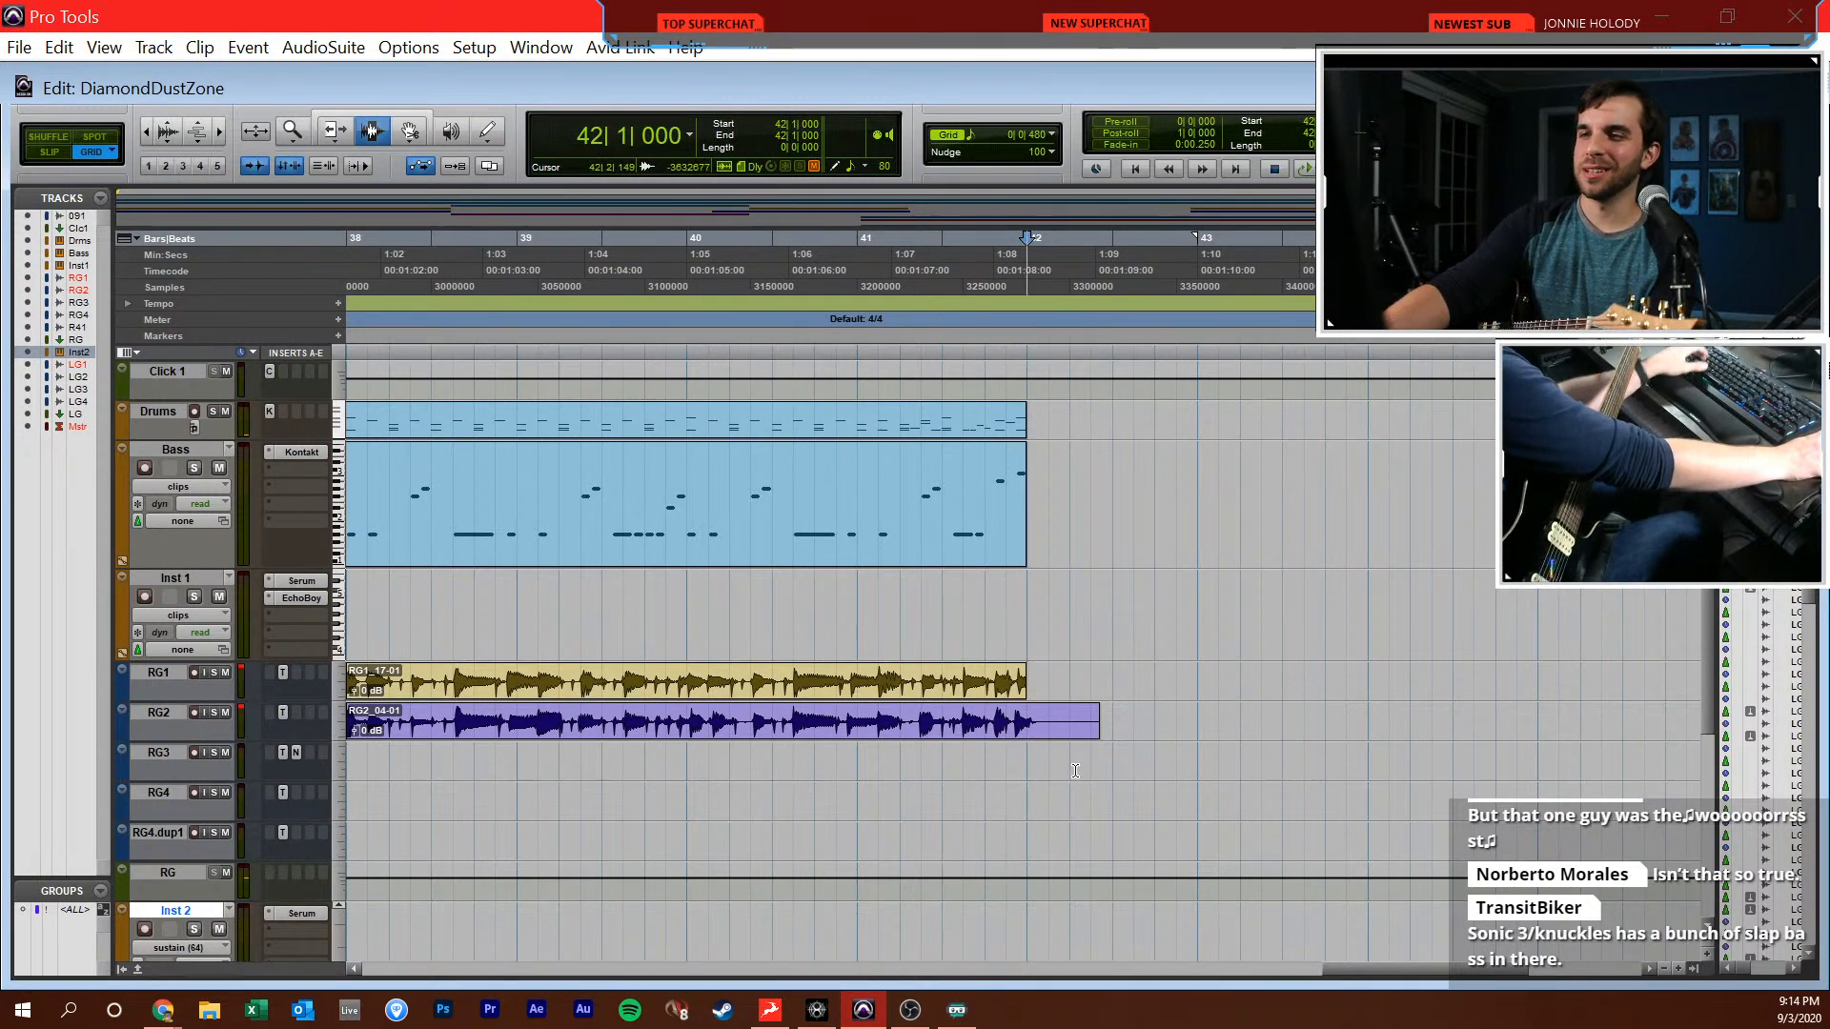
click(1011, 732)
click(1021, 732)
key(s)
Place the edit cursor at 38|1|000 and arm LG1 for recording
scroll(1021, 732, left, 3)
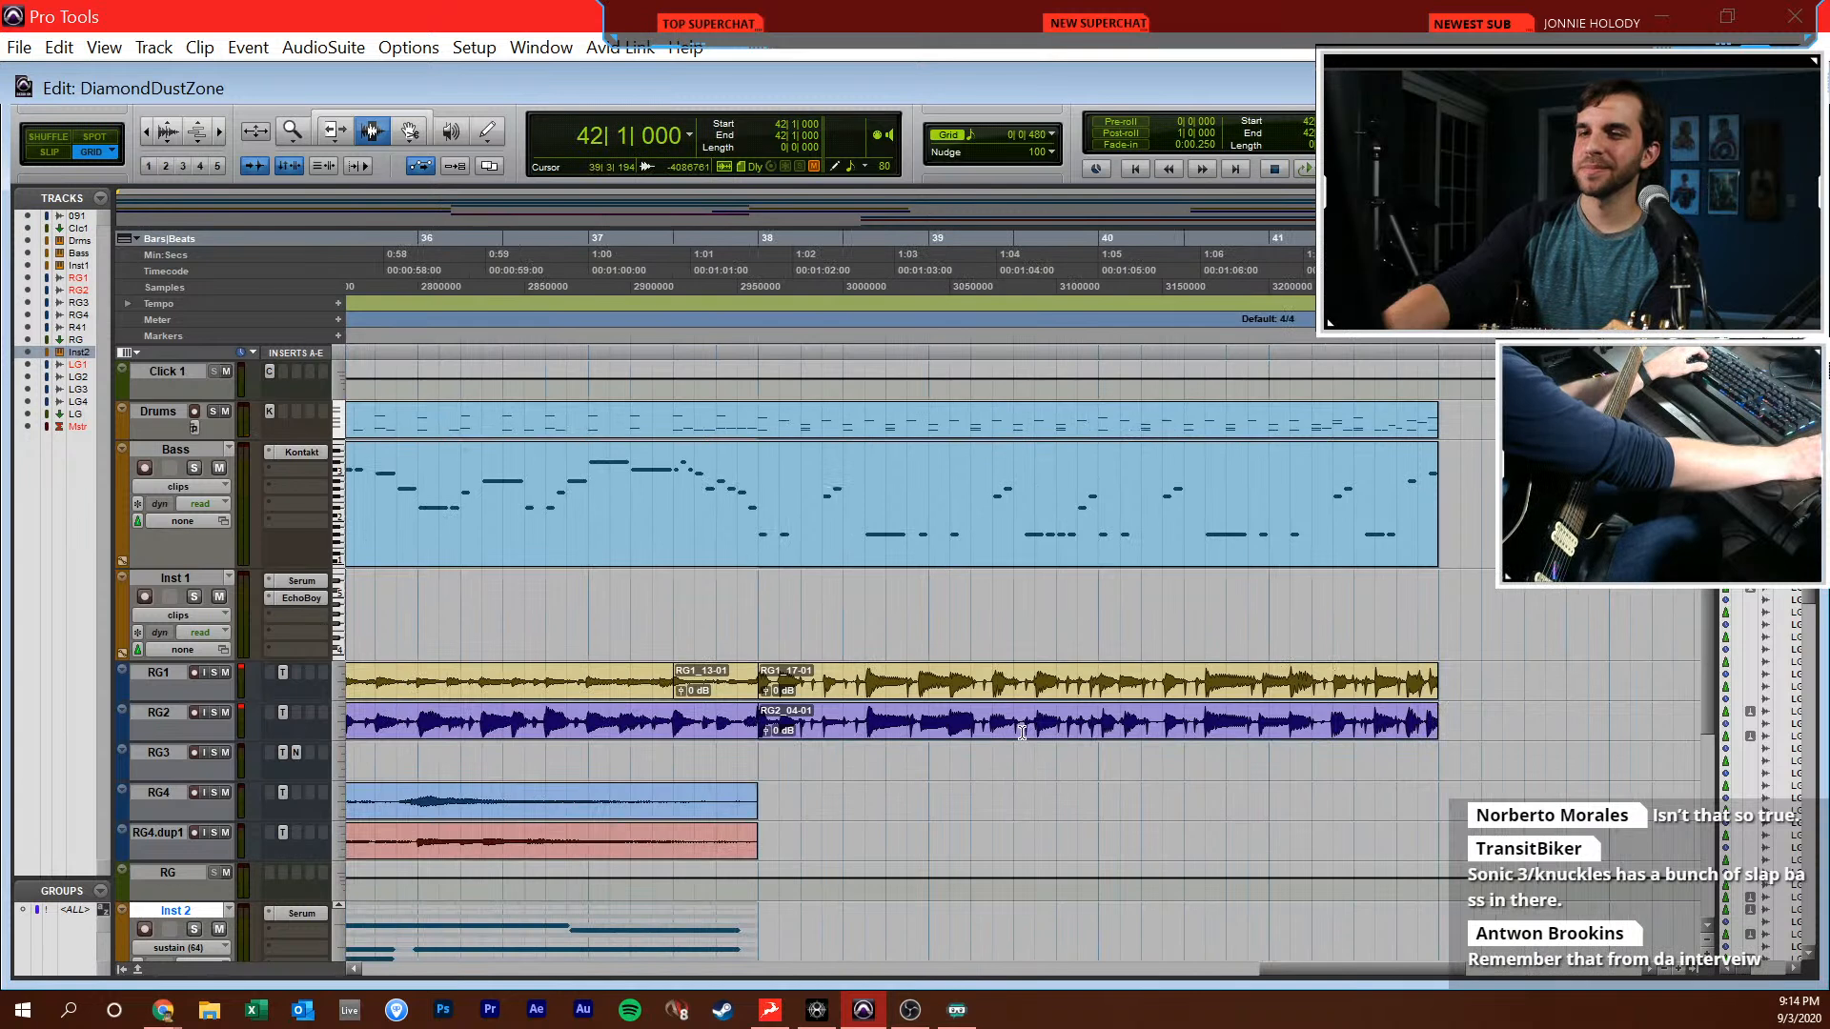
scroll(897, 798, down, 8)
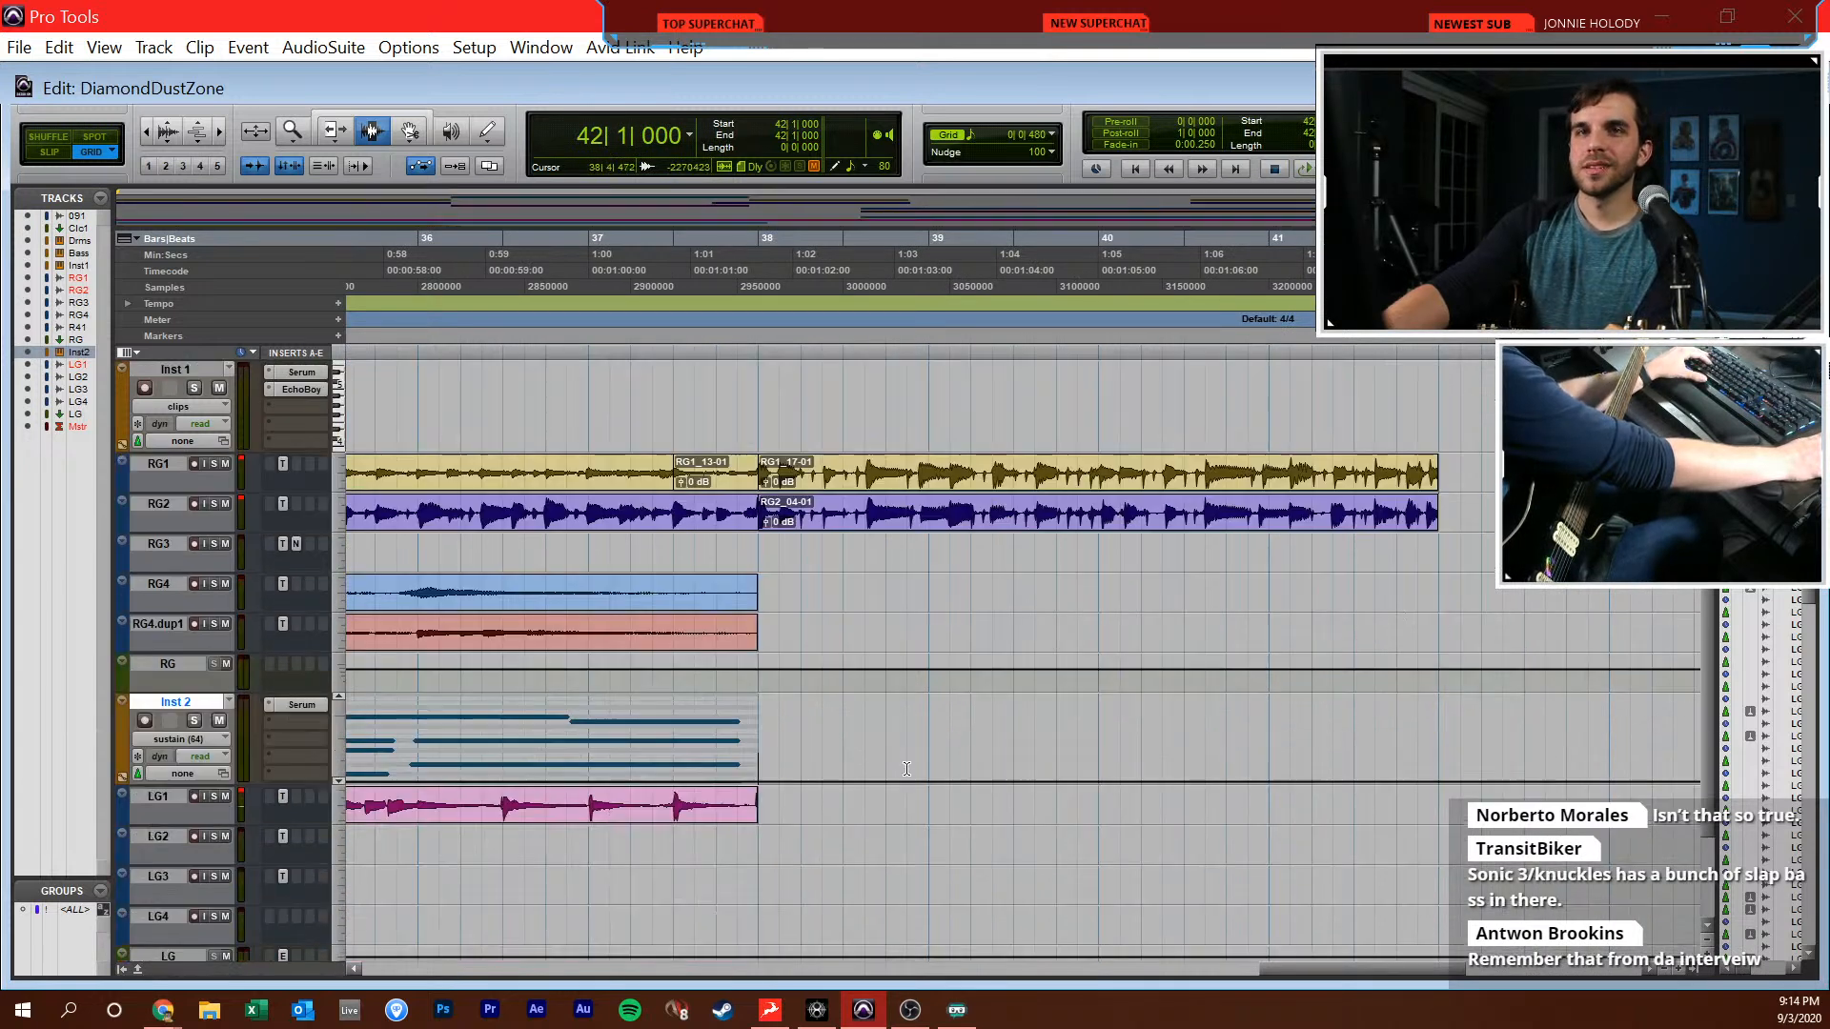
click(871, 722)
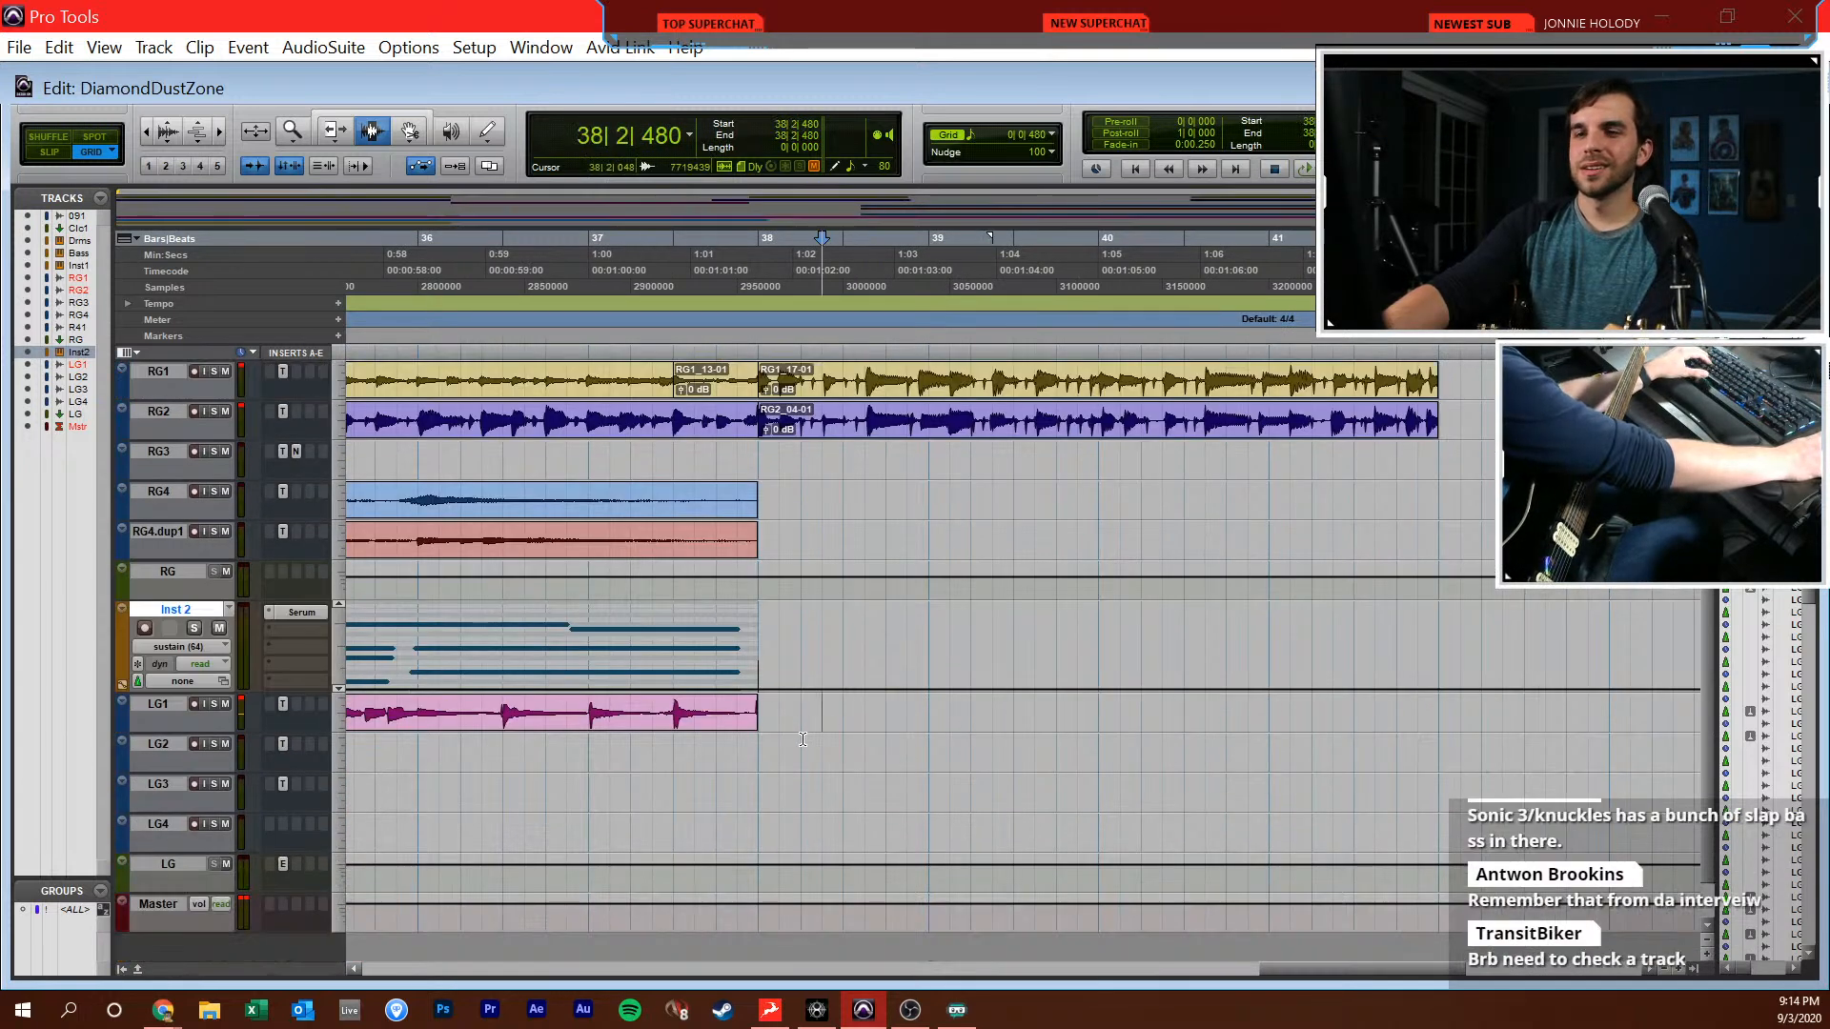
scroll(915, 734, right, 2)
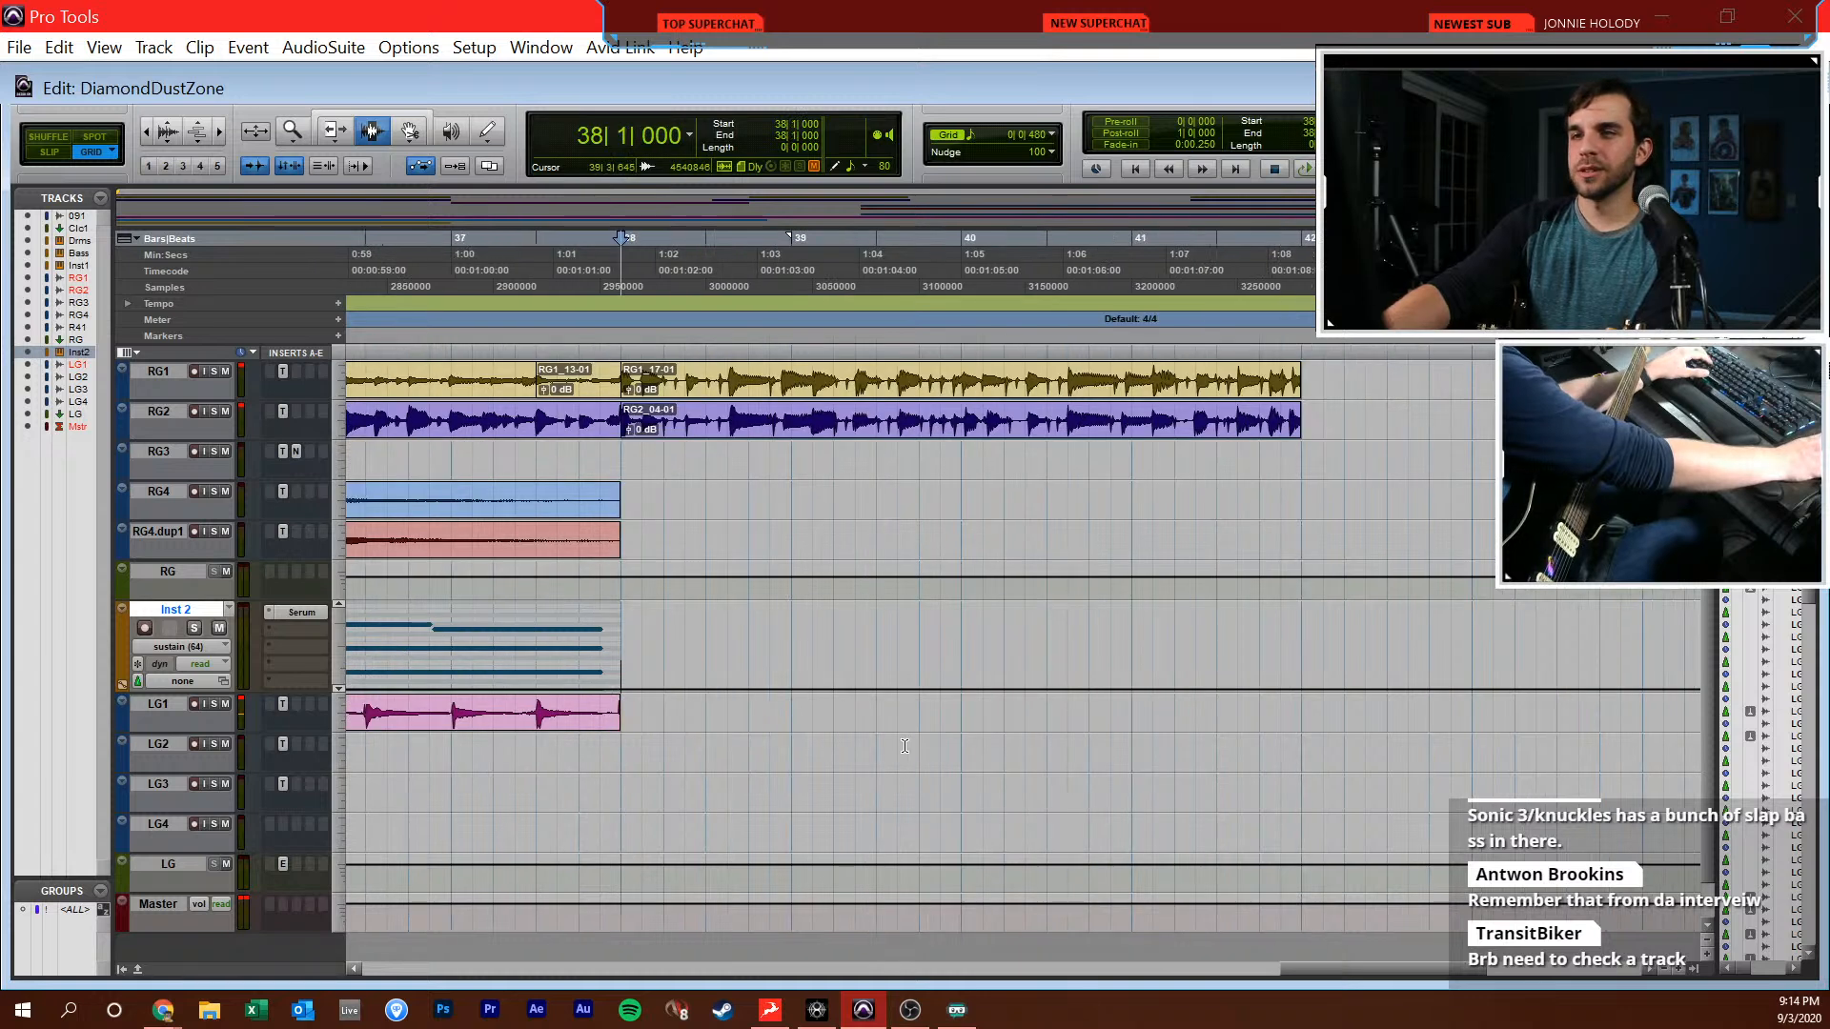
click(194, 704)
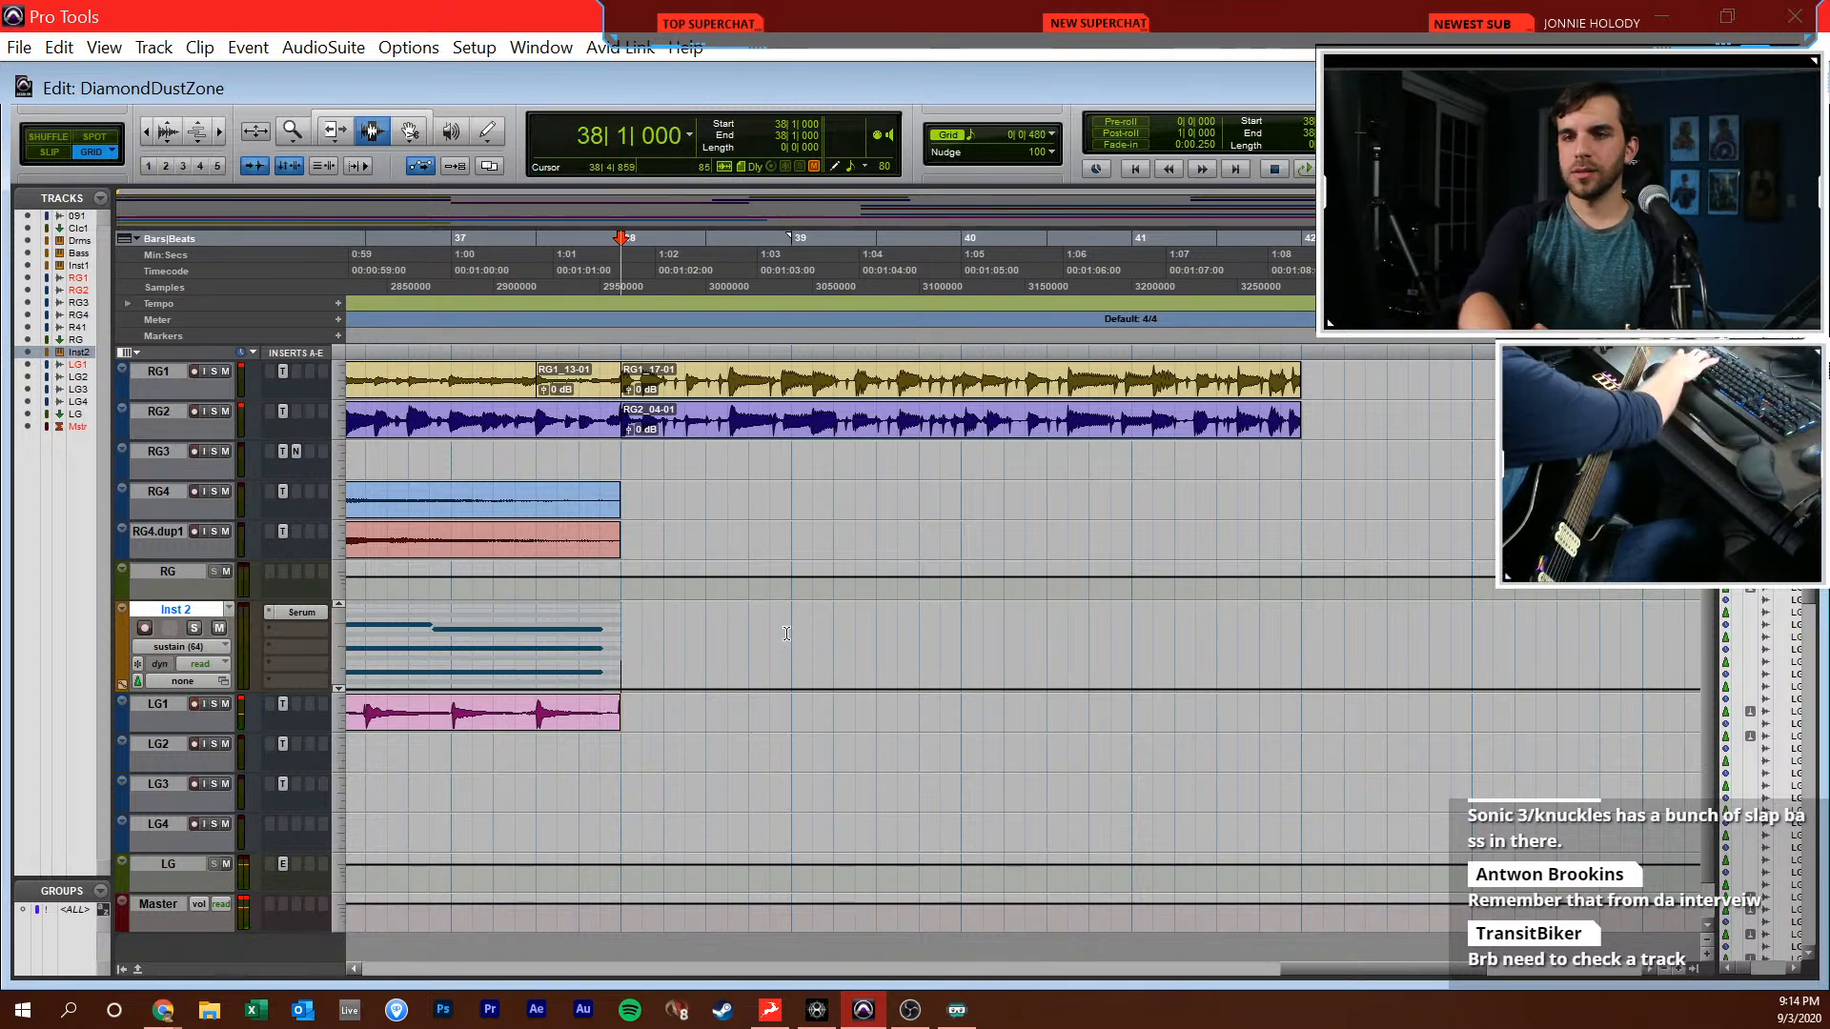
Solo the 09DDZA1 reference track, listen from bar 38 to work out the lead guitar, and clear the solo in the mixer
scroll(542, 454, up, 4)
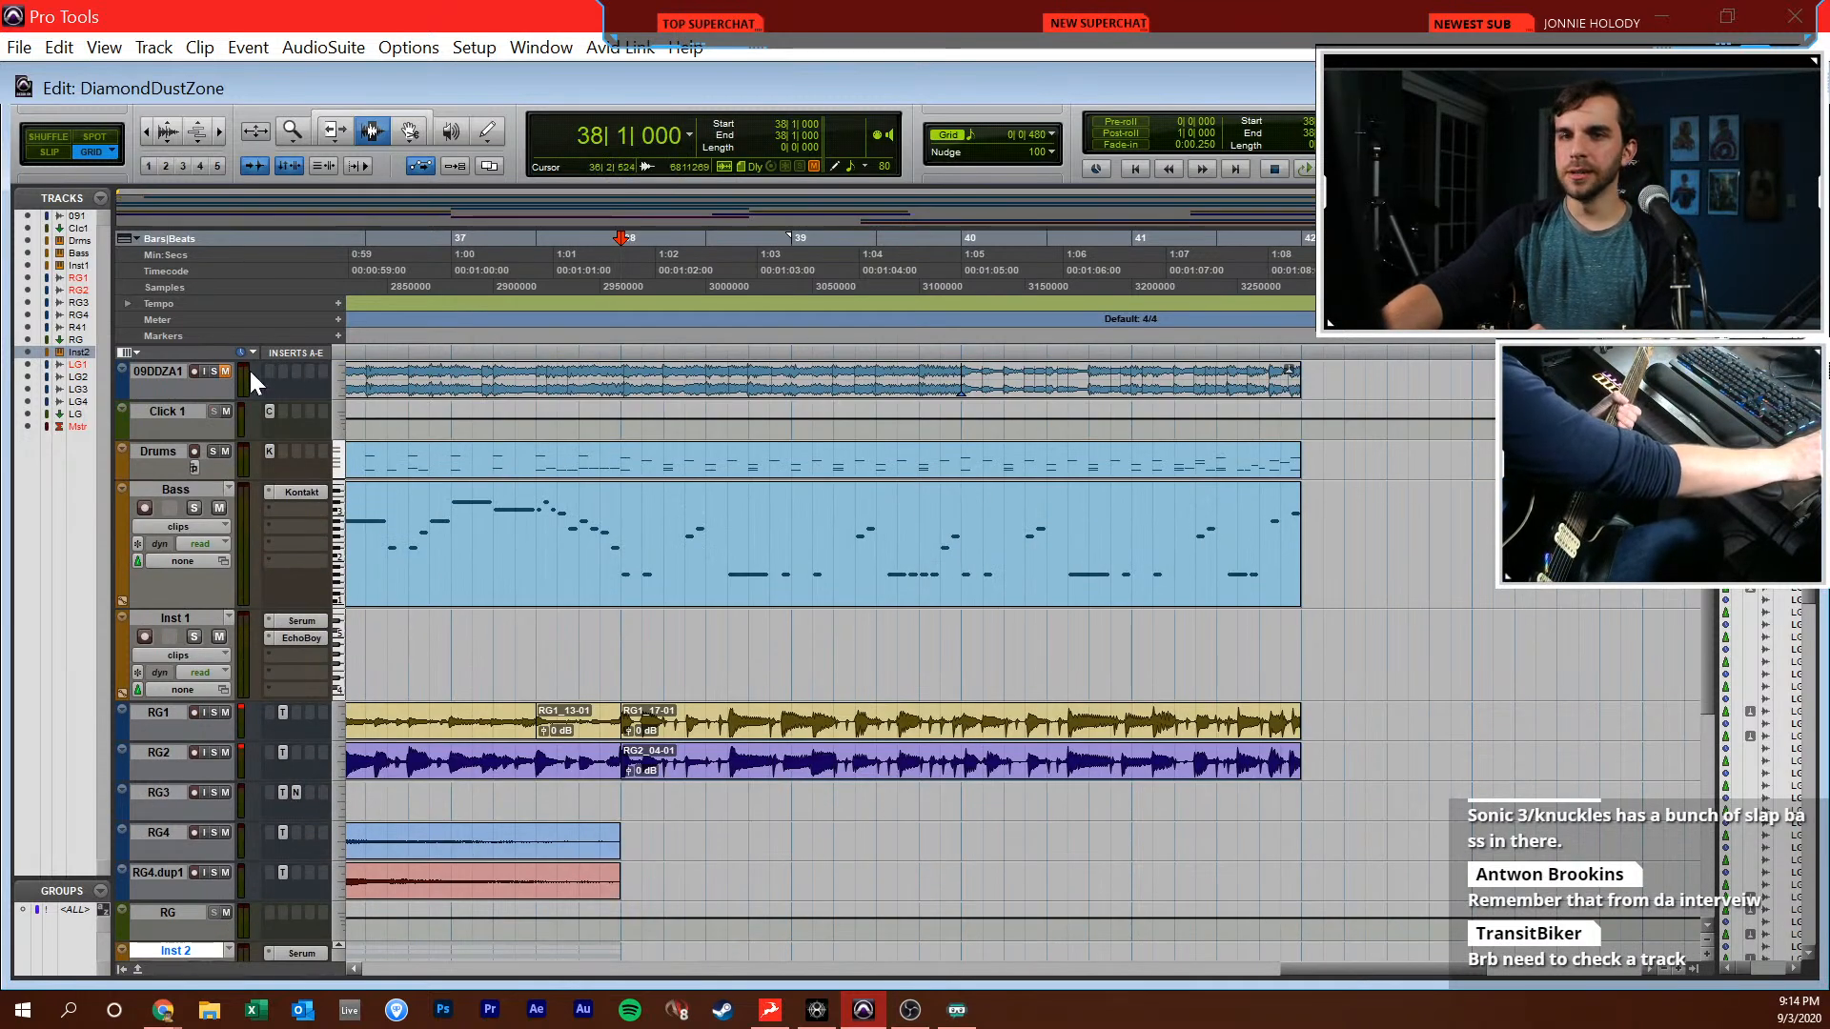
click(217, 372)
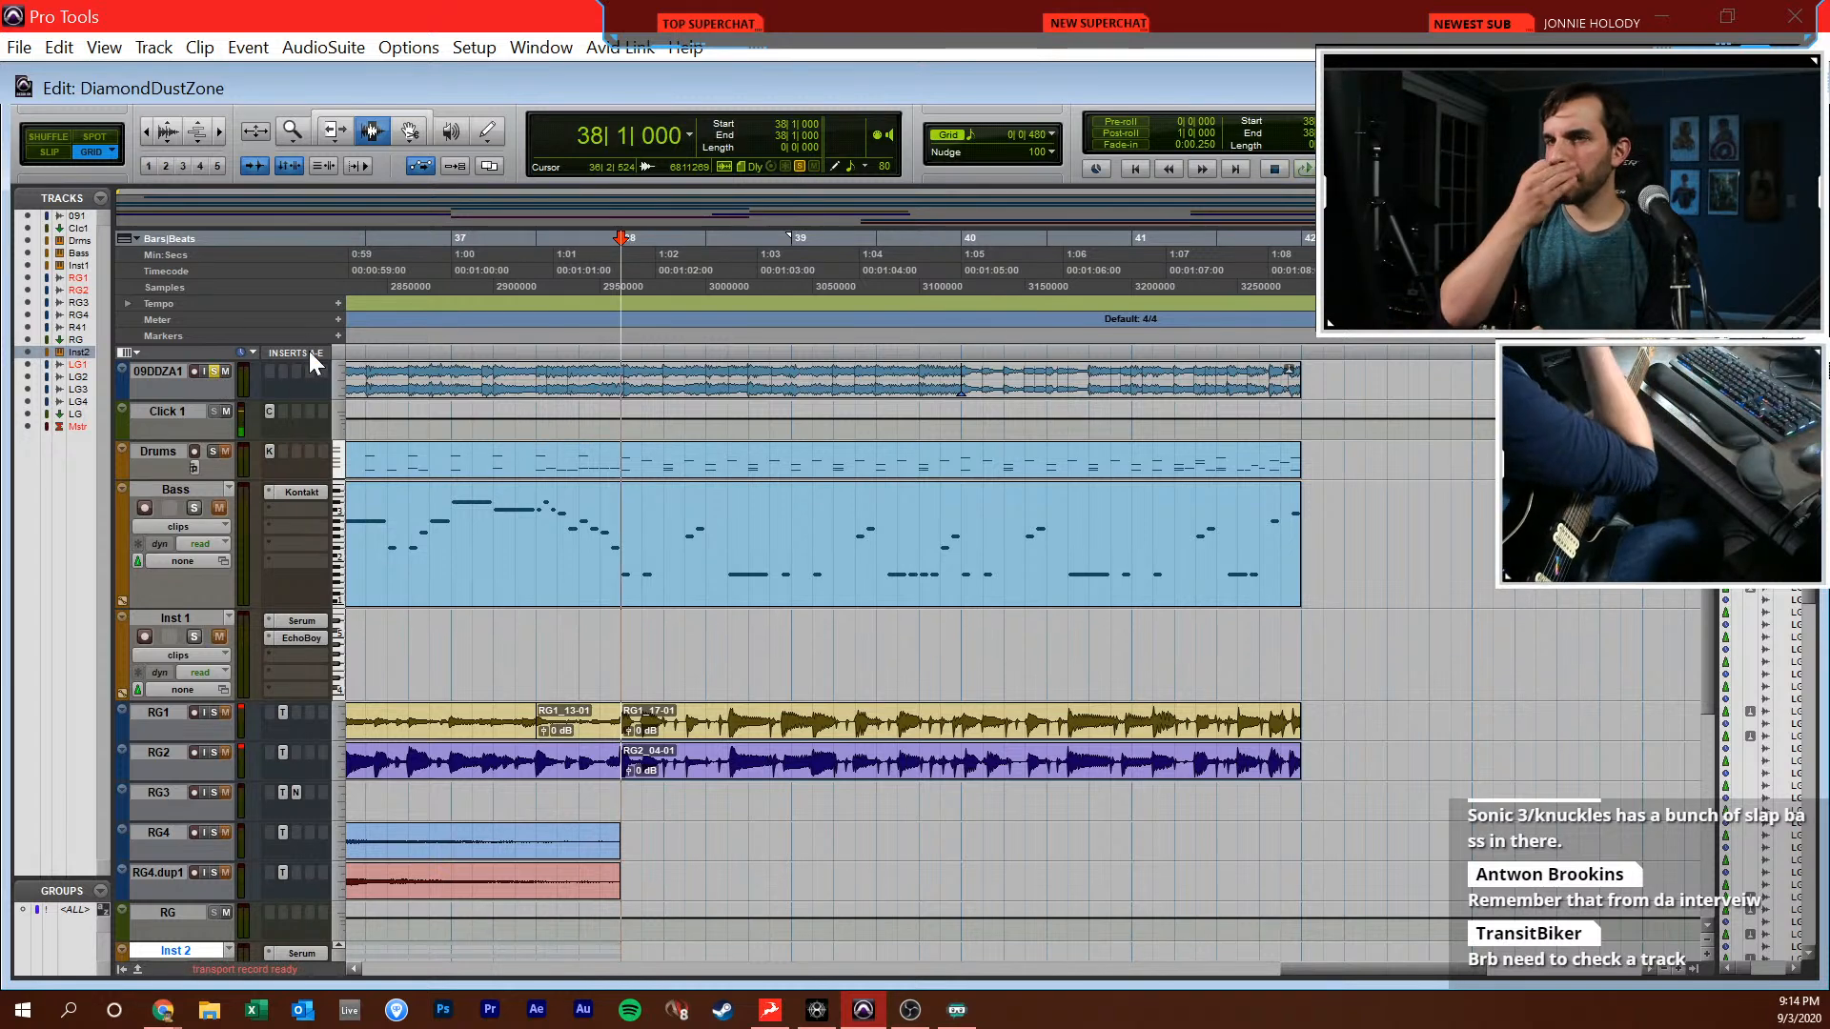
key(space)
key(ctrl+equal)
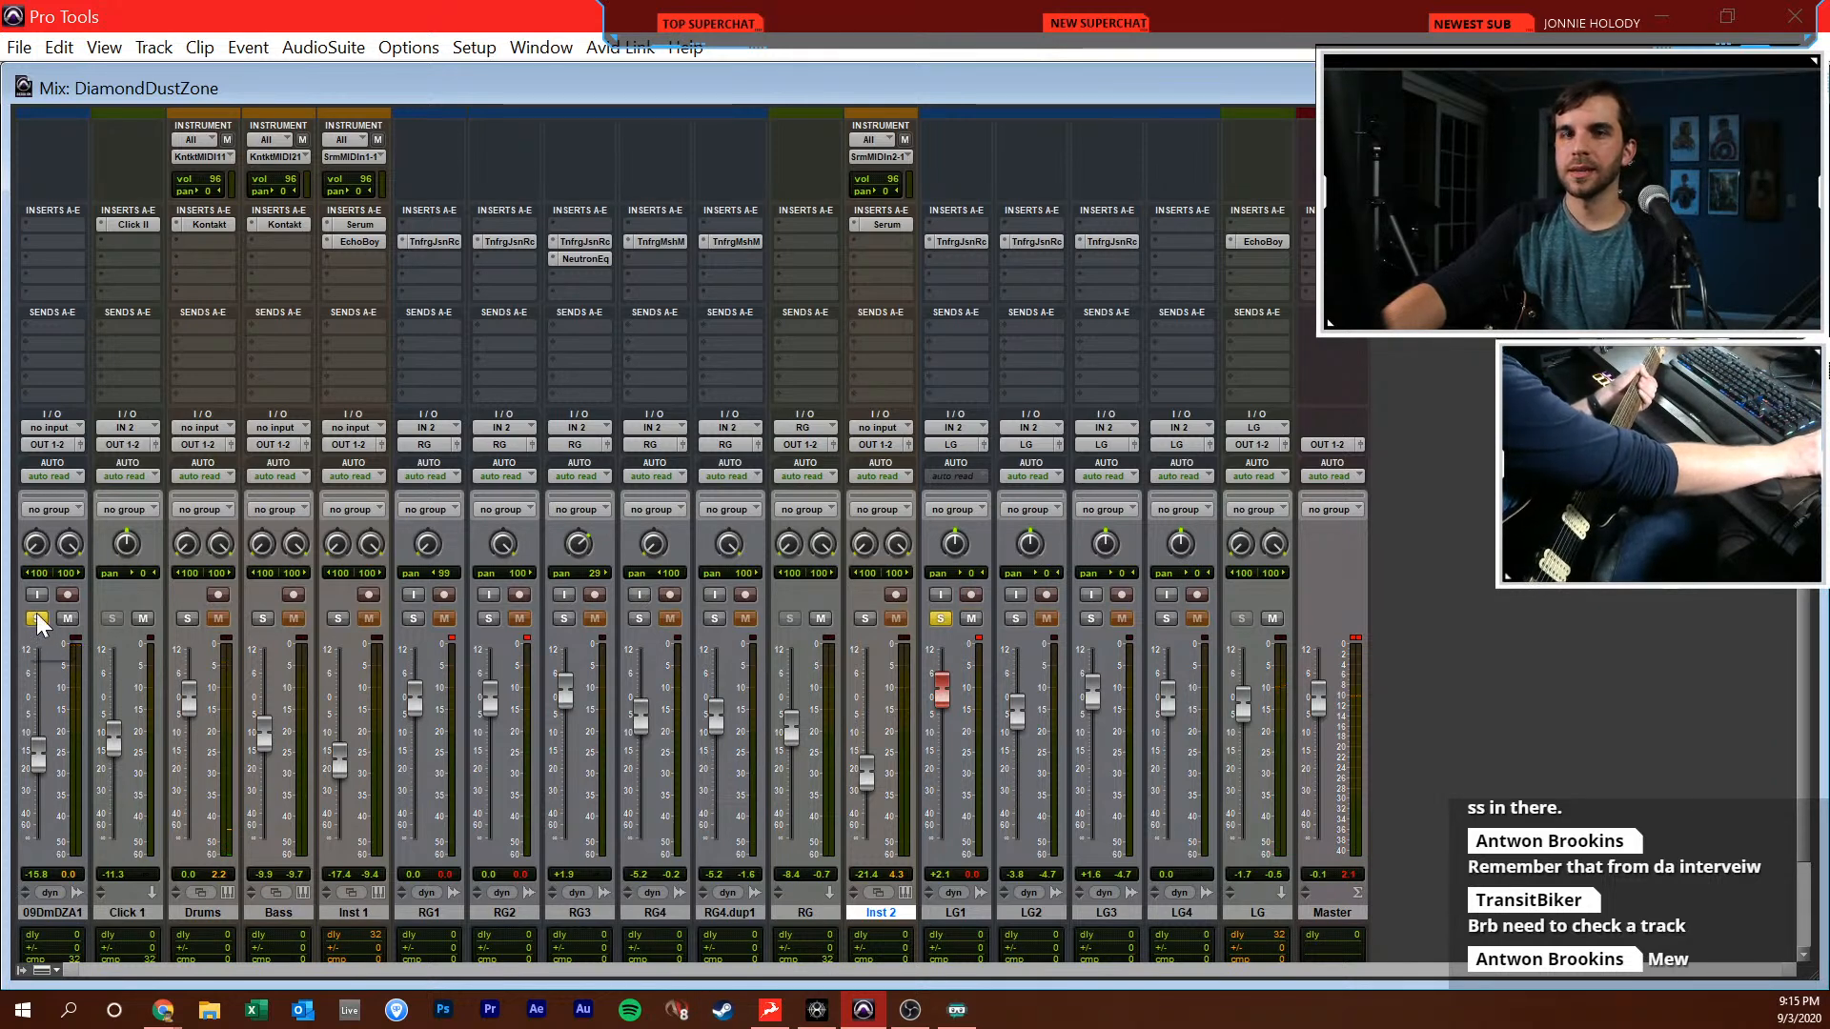
key(ctrl+equal)
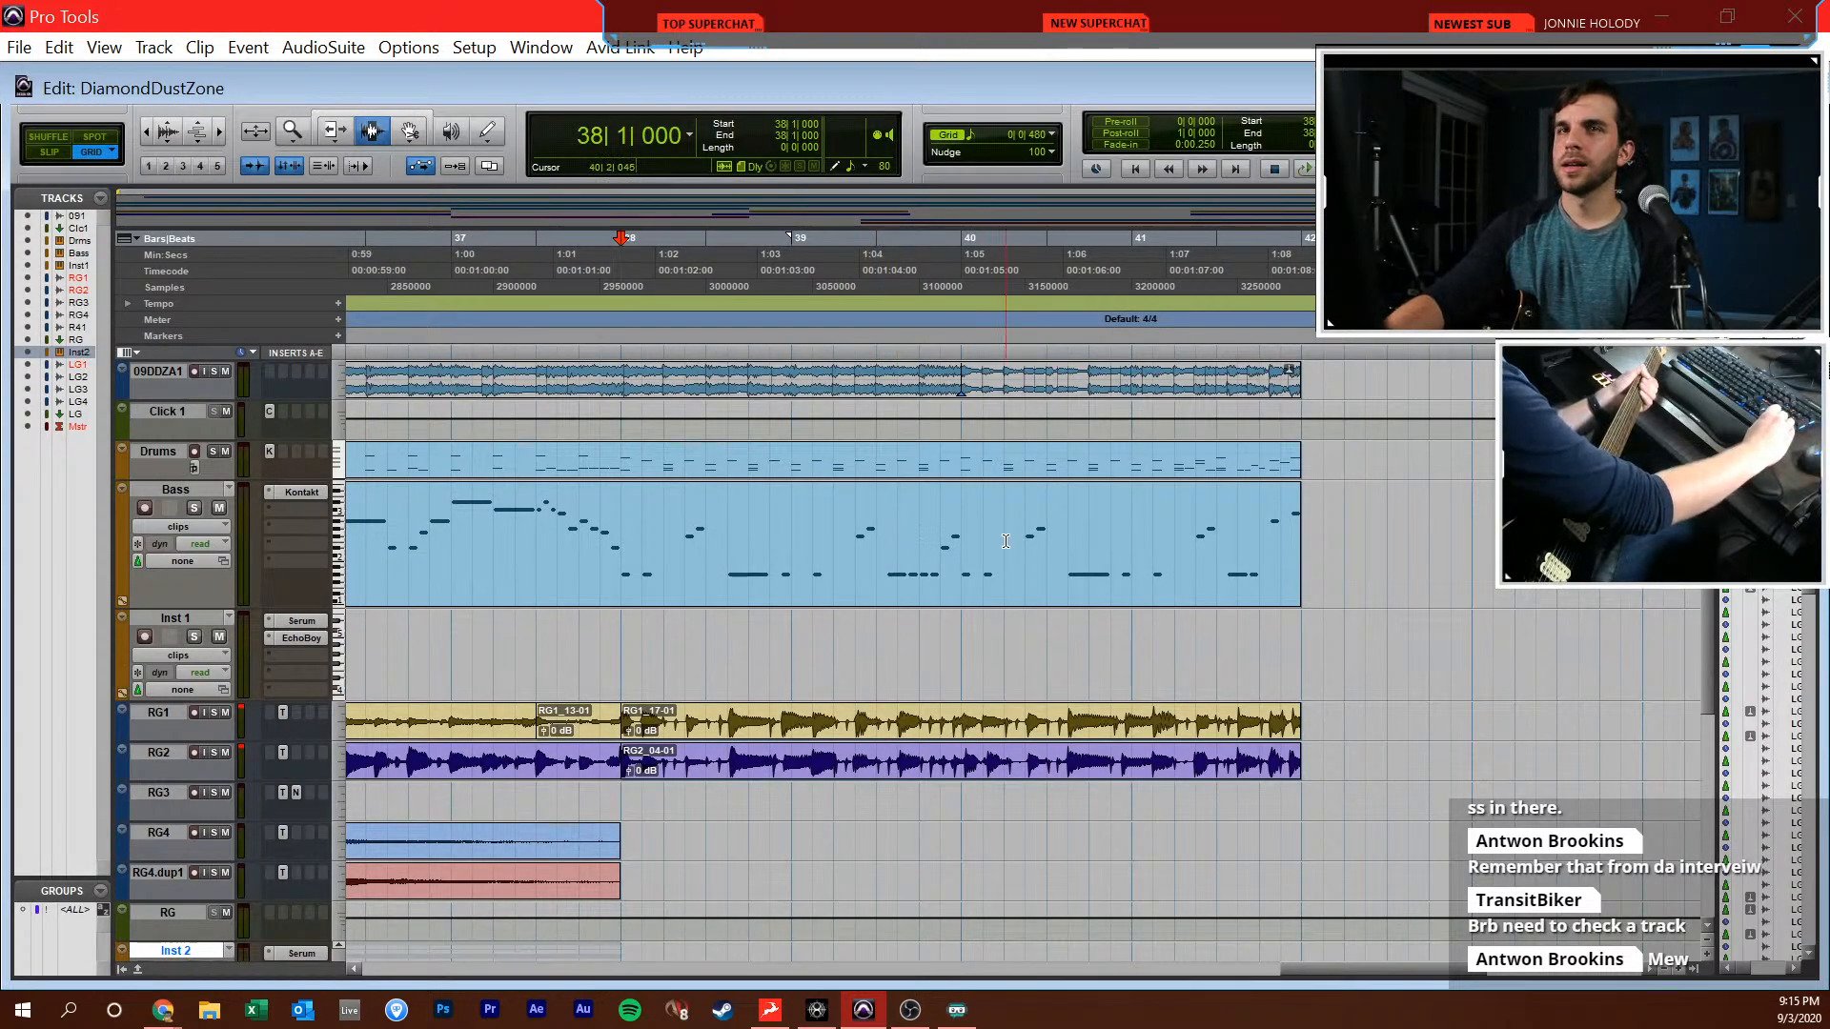
Mute the 09DDZA1 reference track and try lead guitar takes on LG1 from 38|1|000
key(KP_3)
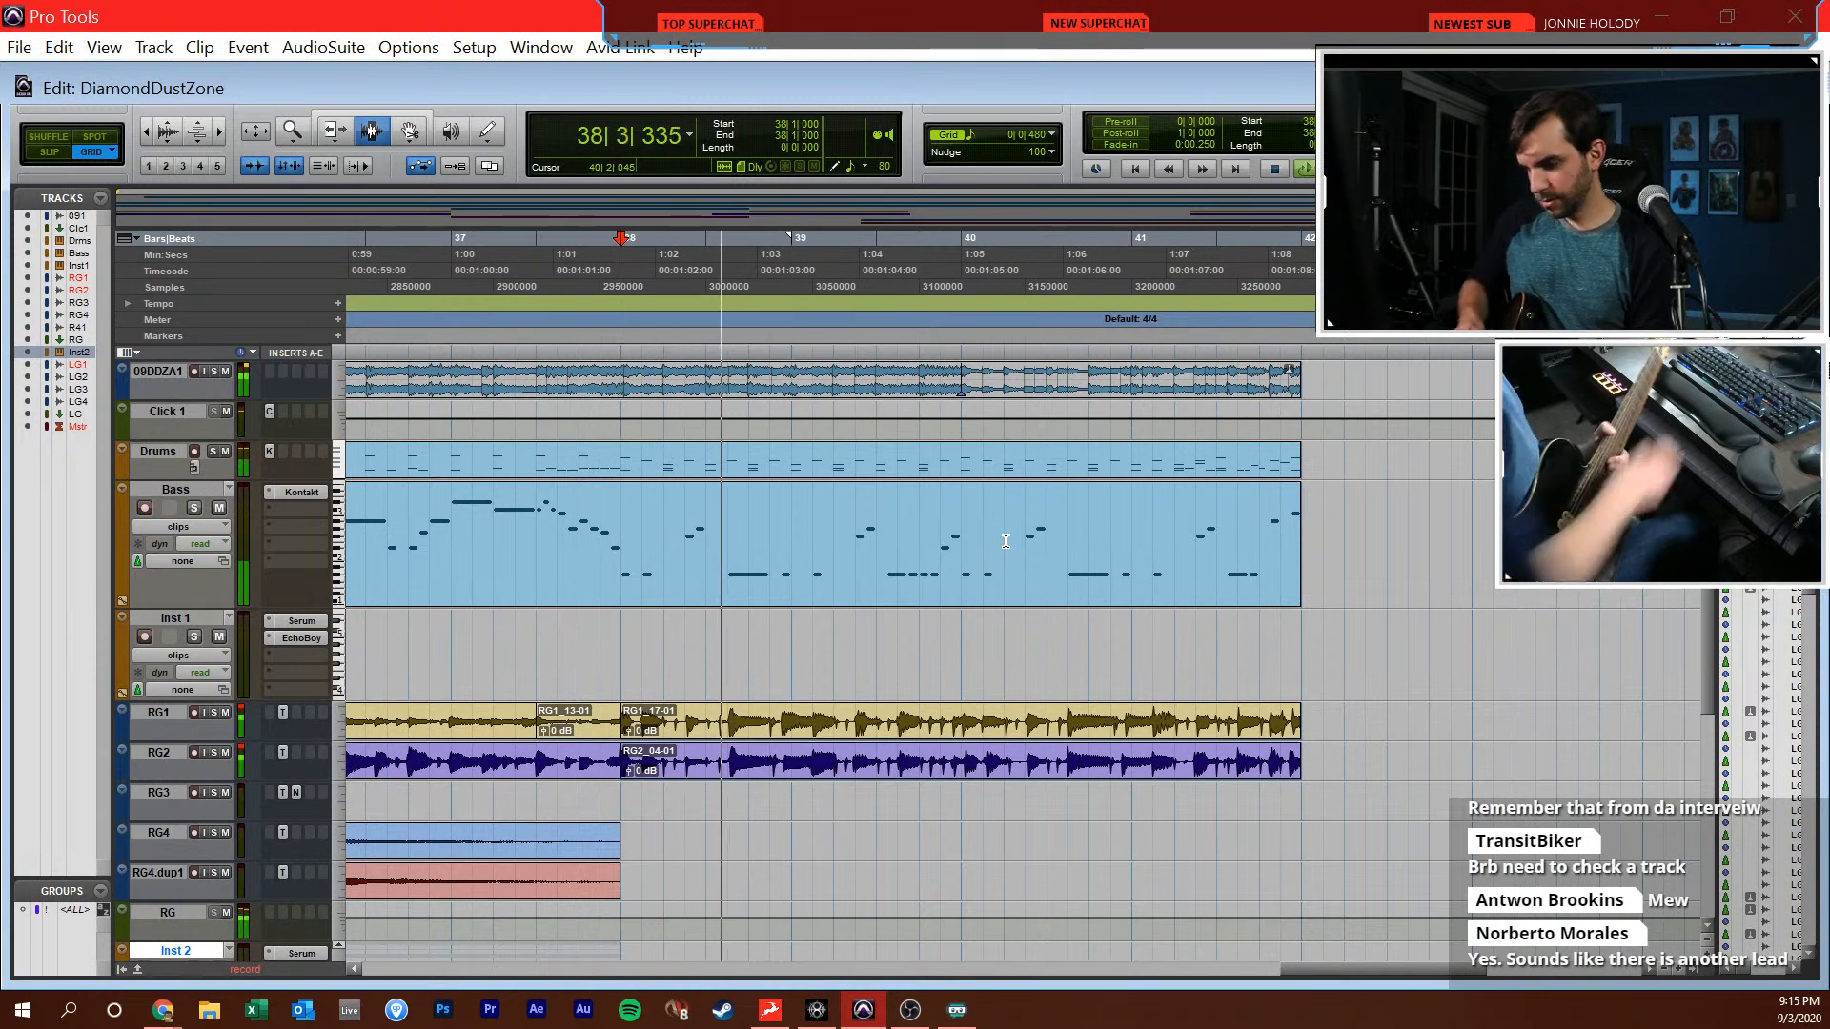
key(space)
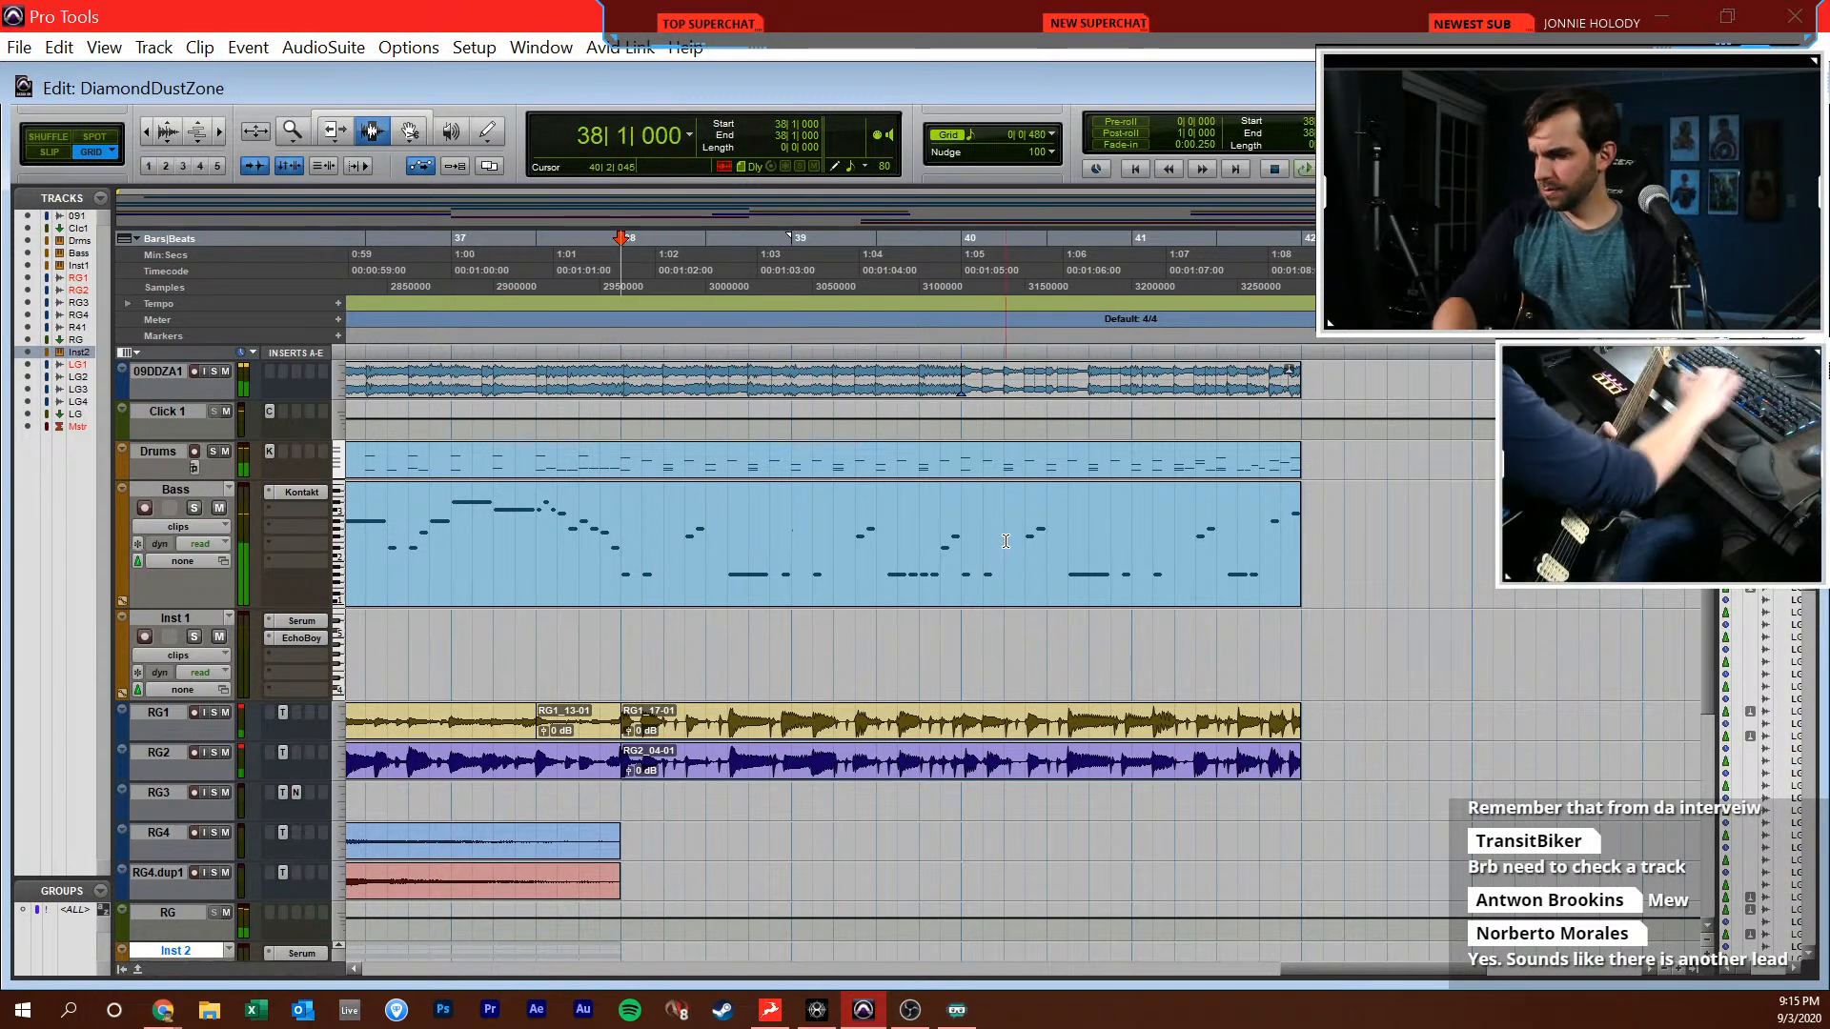
click(226, 370)
key(KP_3)
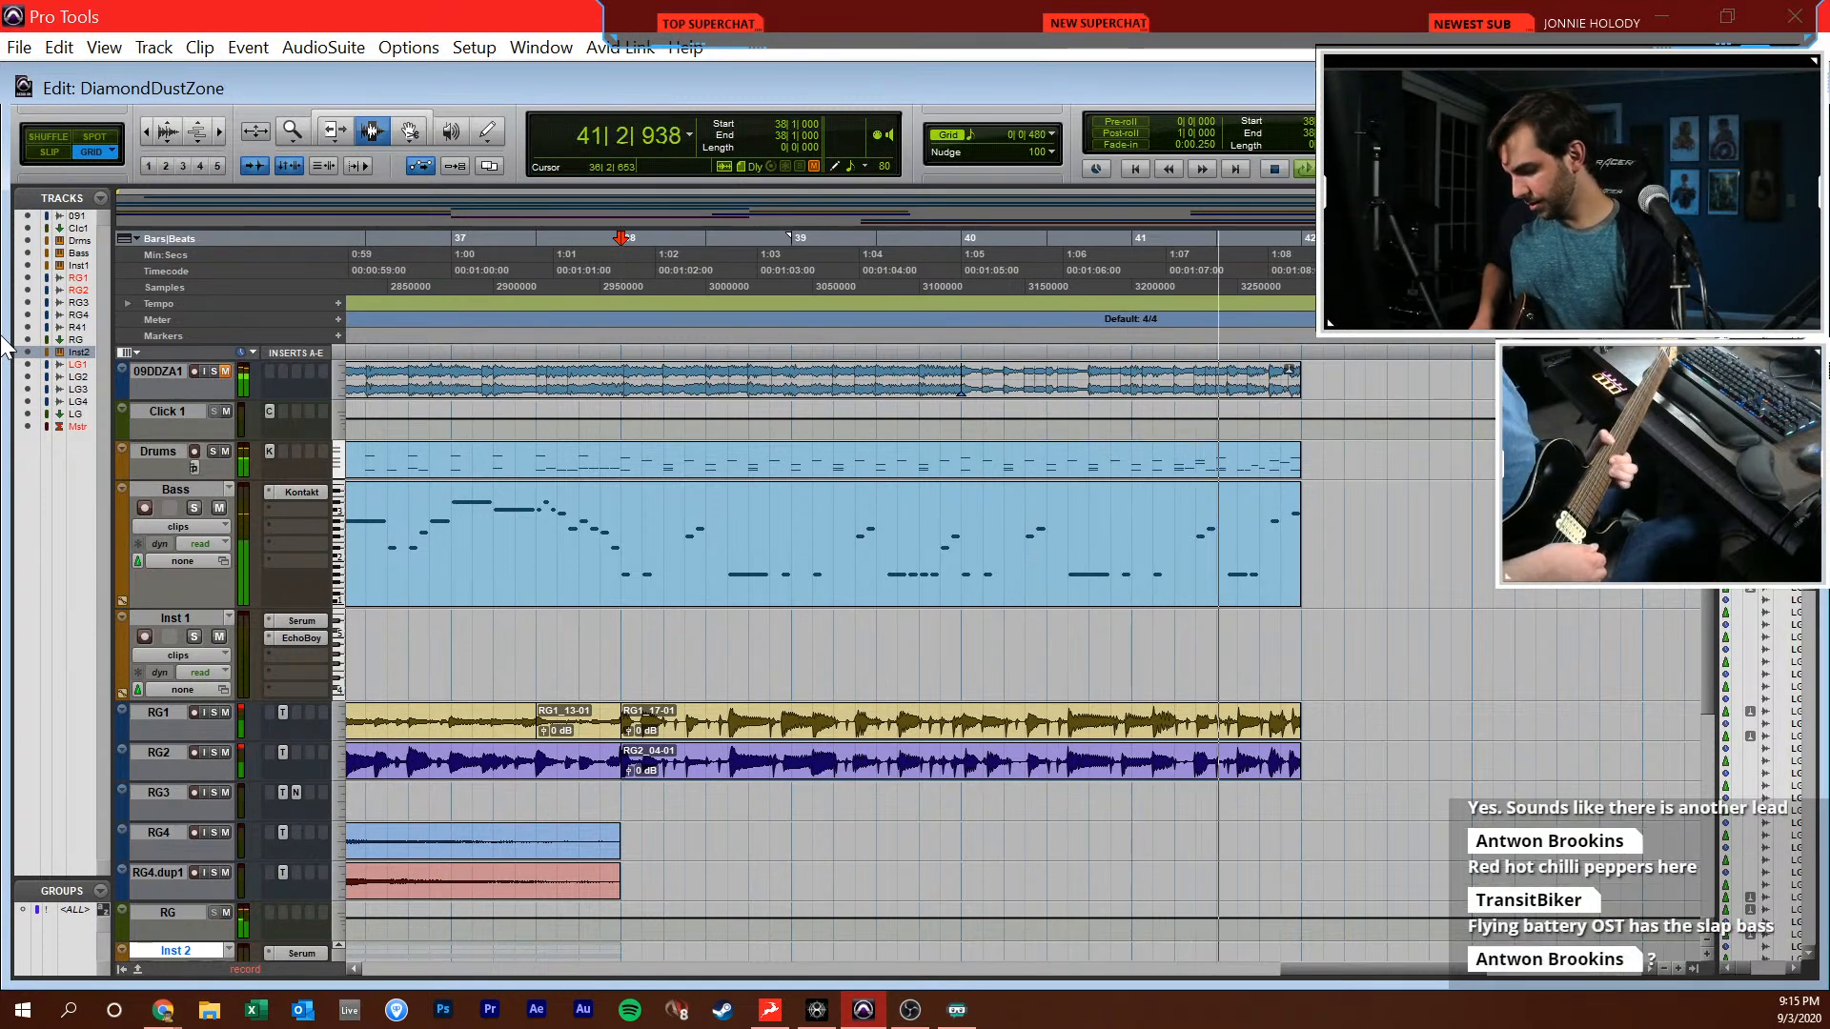
key(space)
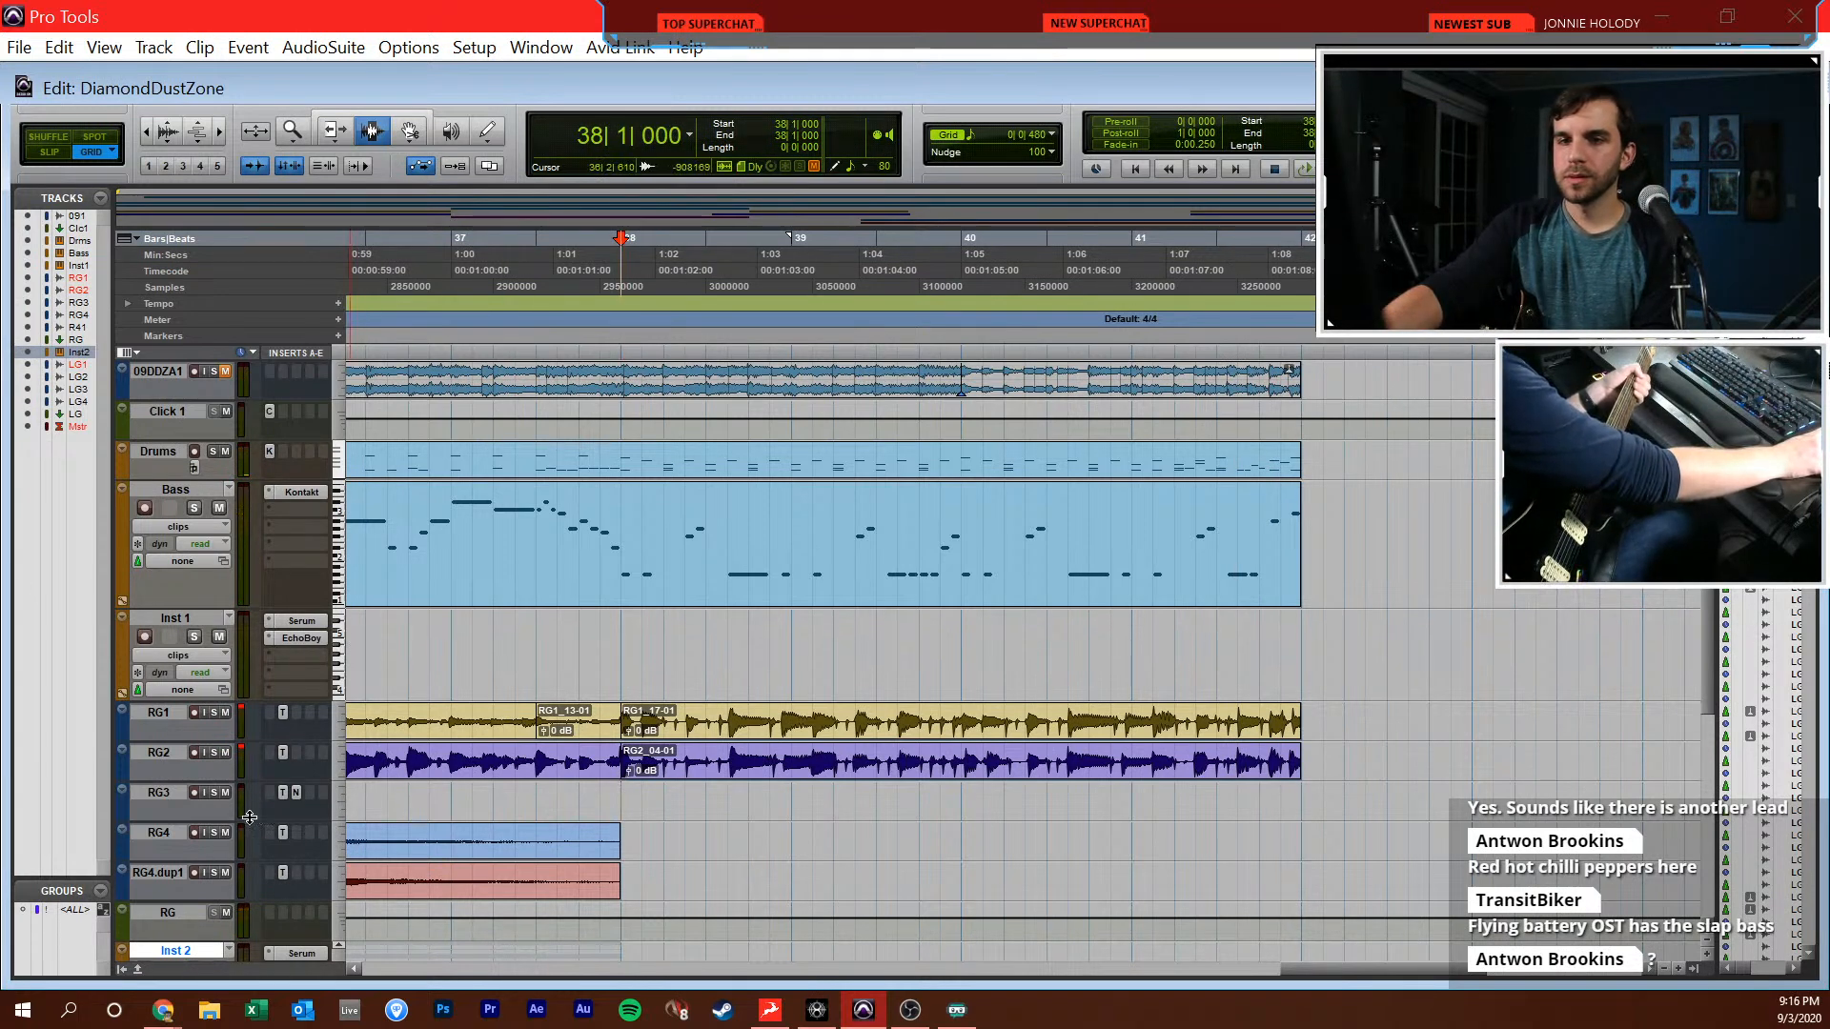
Make the amp insert on LG2 and the EchoBoy insert on the LG bus inactive, and raise the LG2 fader to +6.4 dB
scroll(237, 810, down, 8)
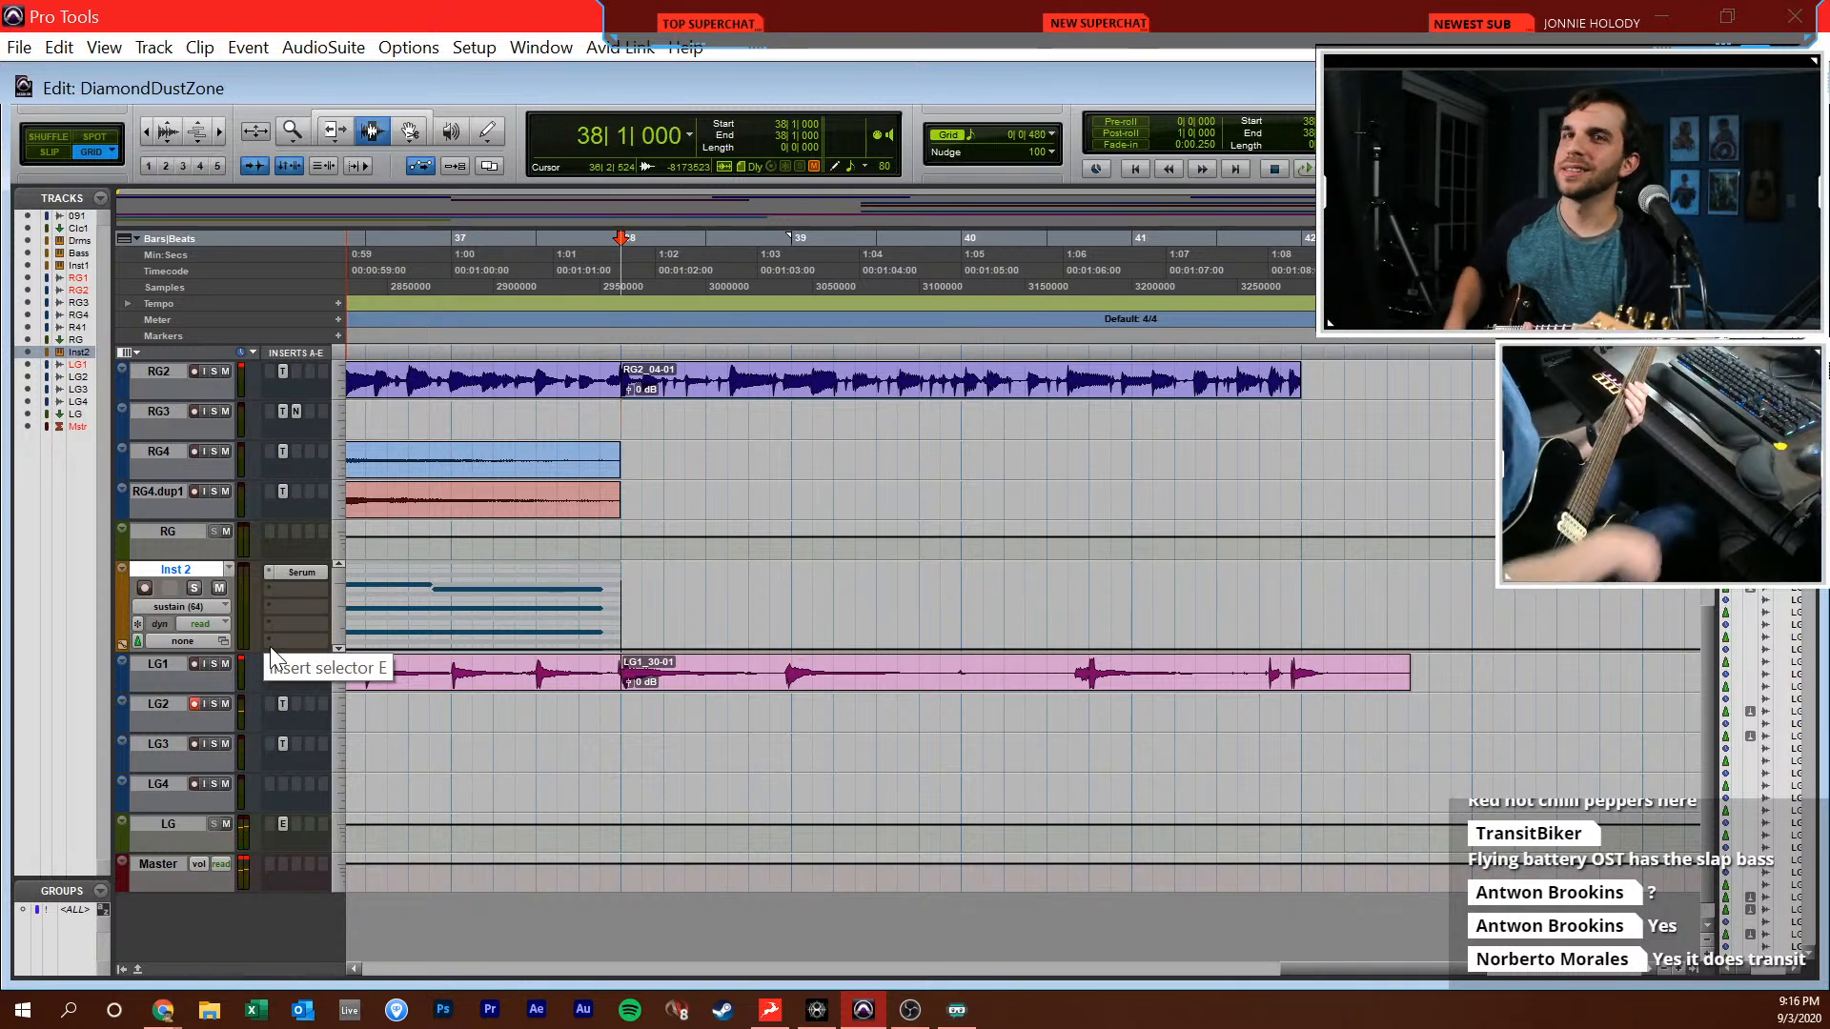
right_click(284, 703)
click(329, 742)
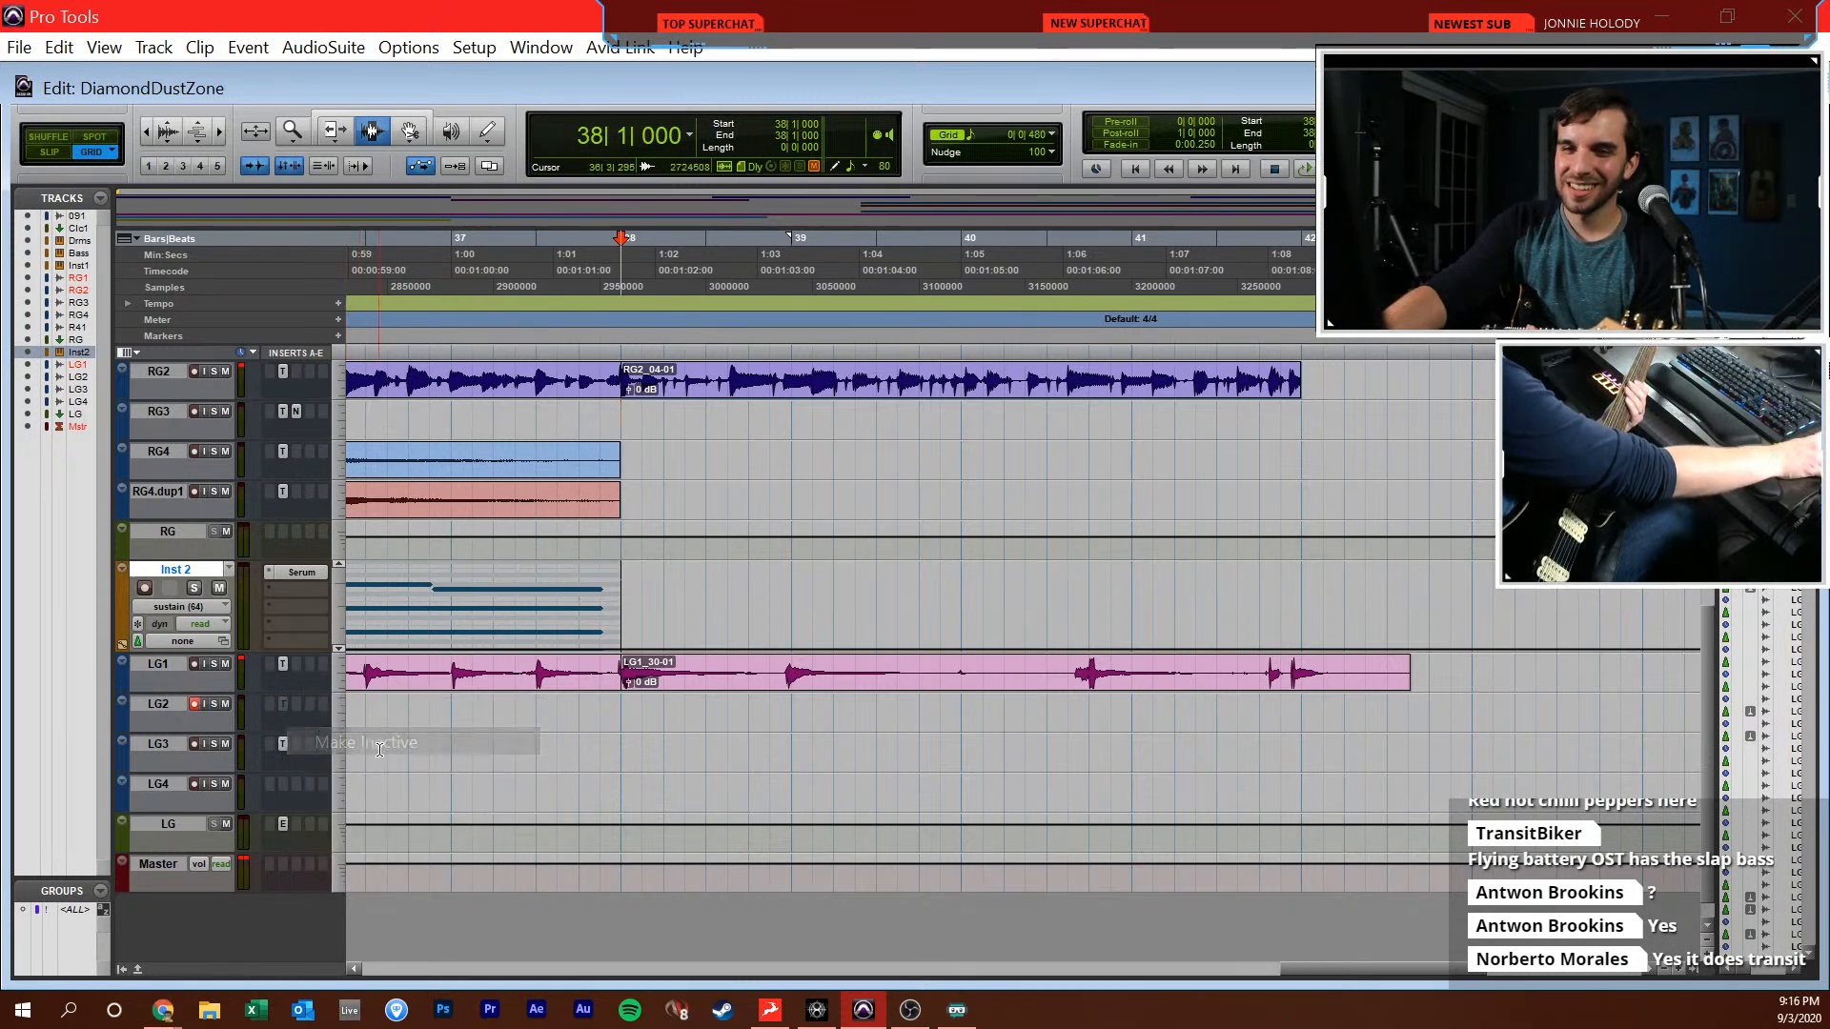
key(ctrl+=)
right_click(1265, 241)
click(1298, 278)
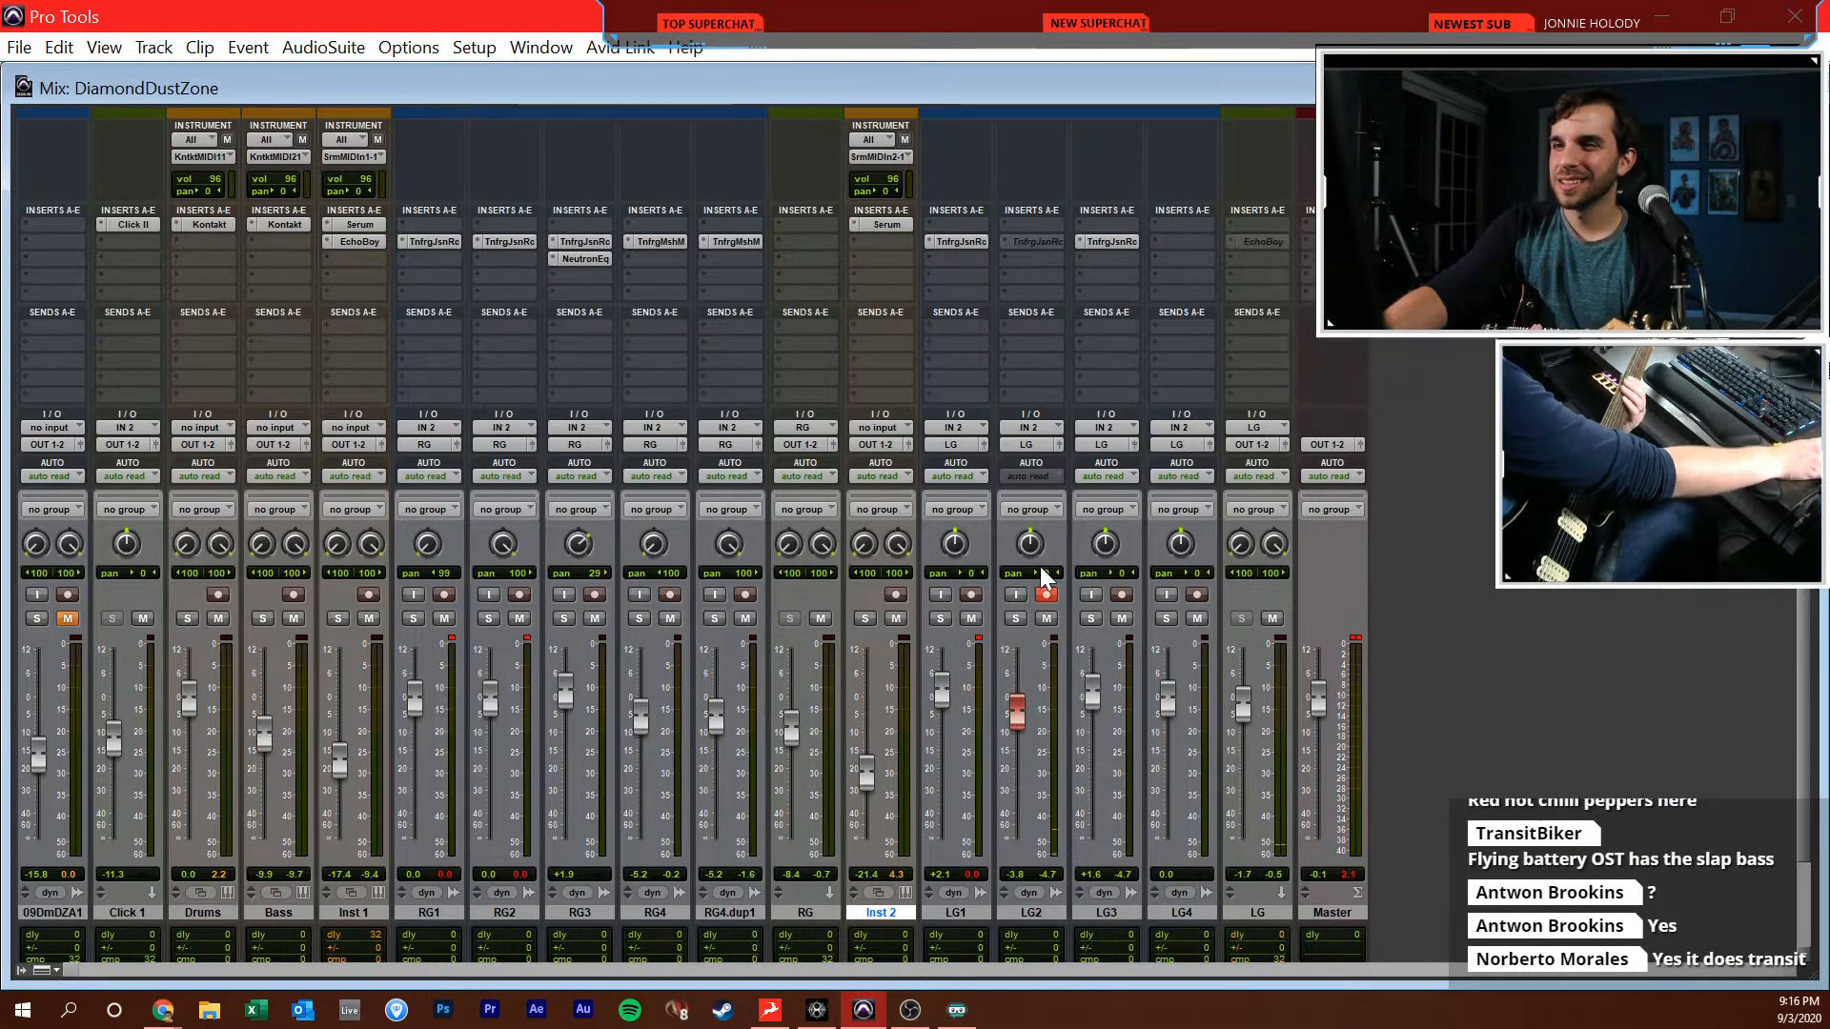
drag(1025, 703, 1025, 658)
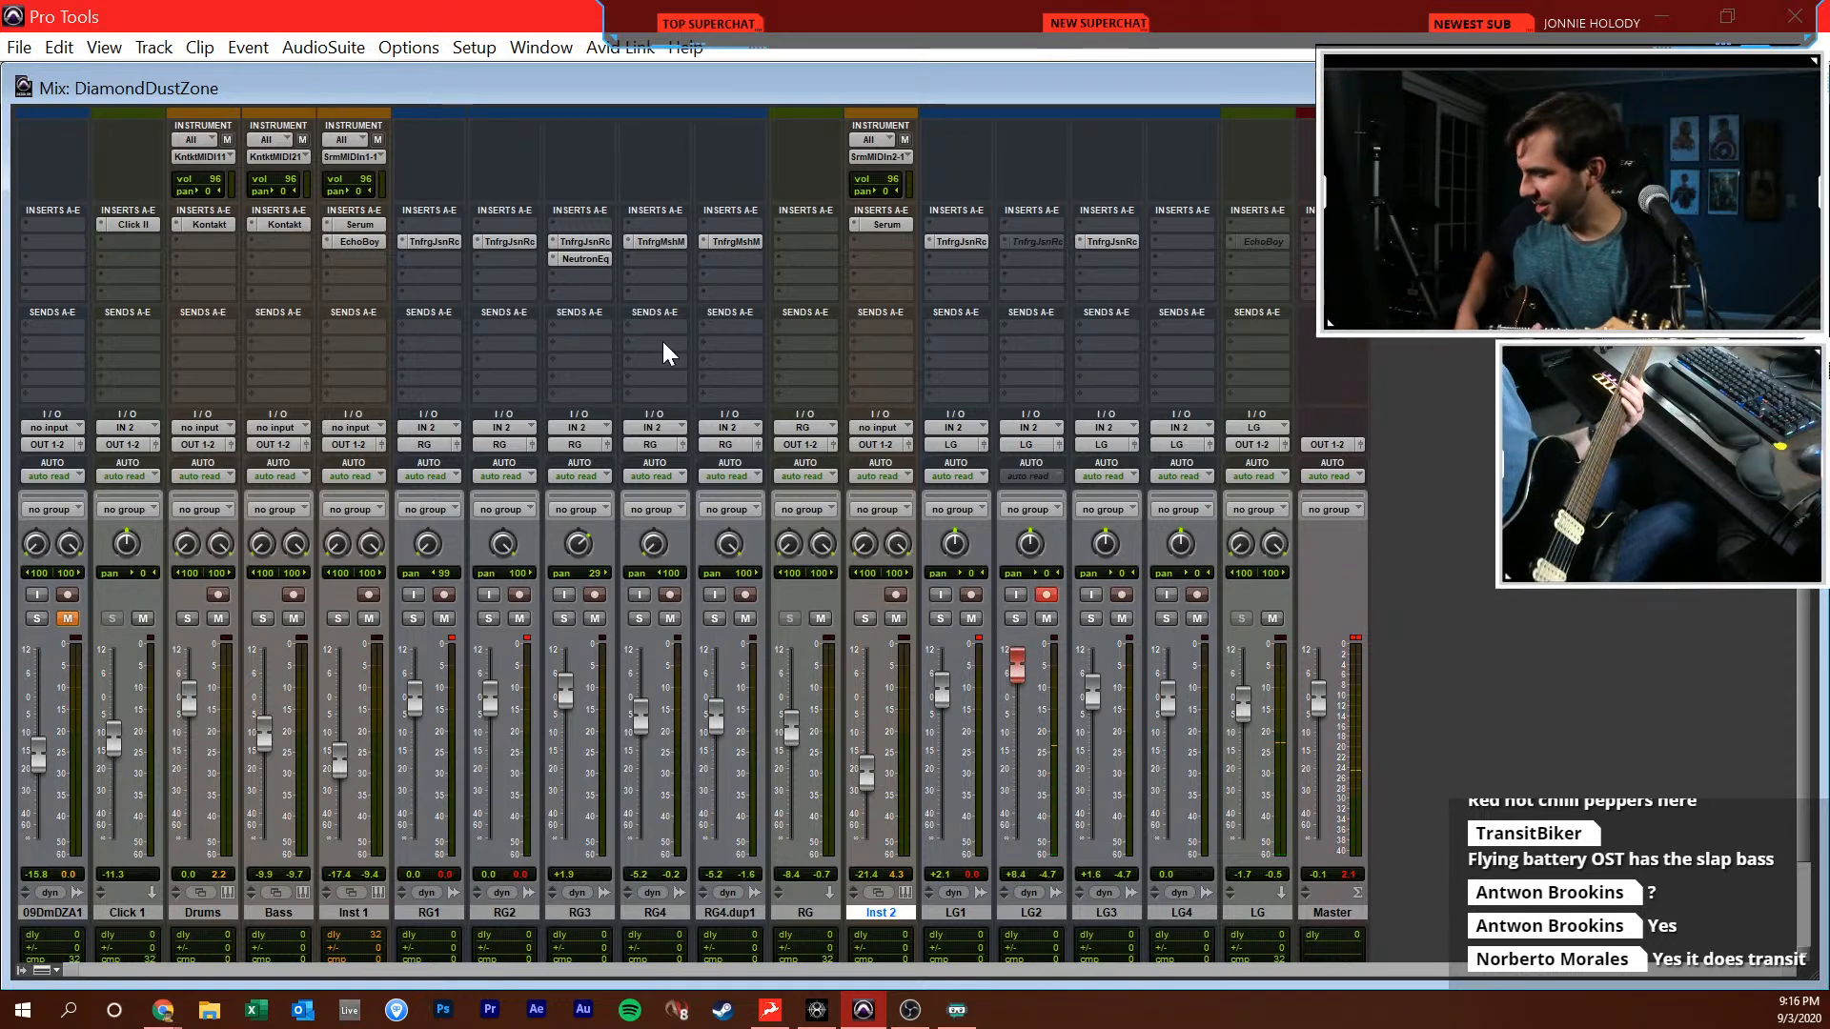
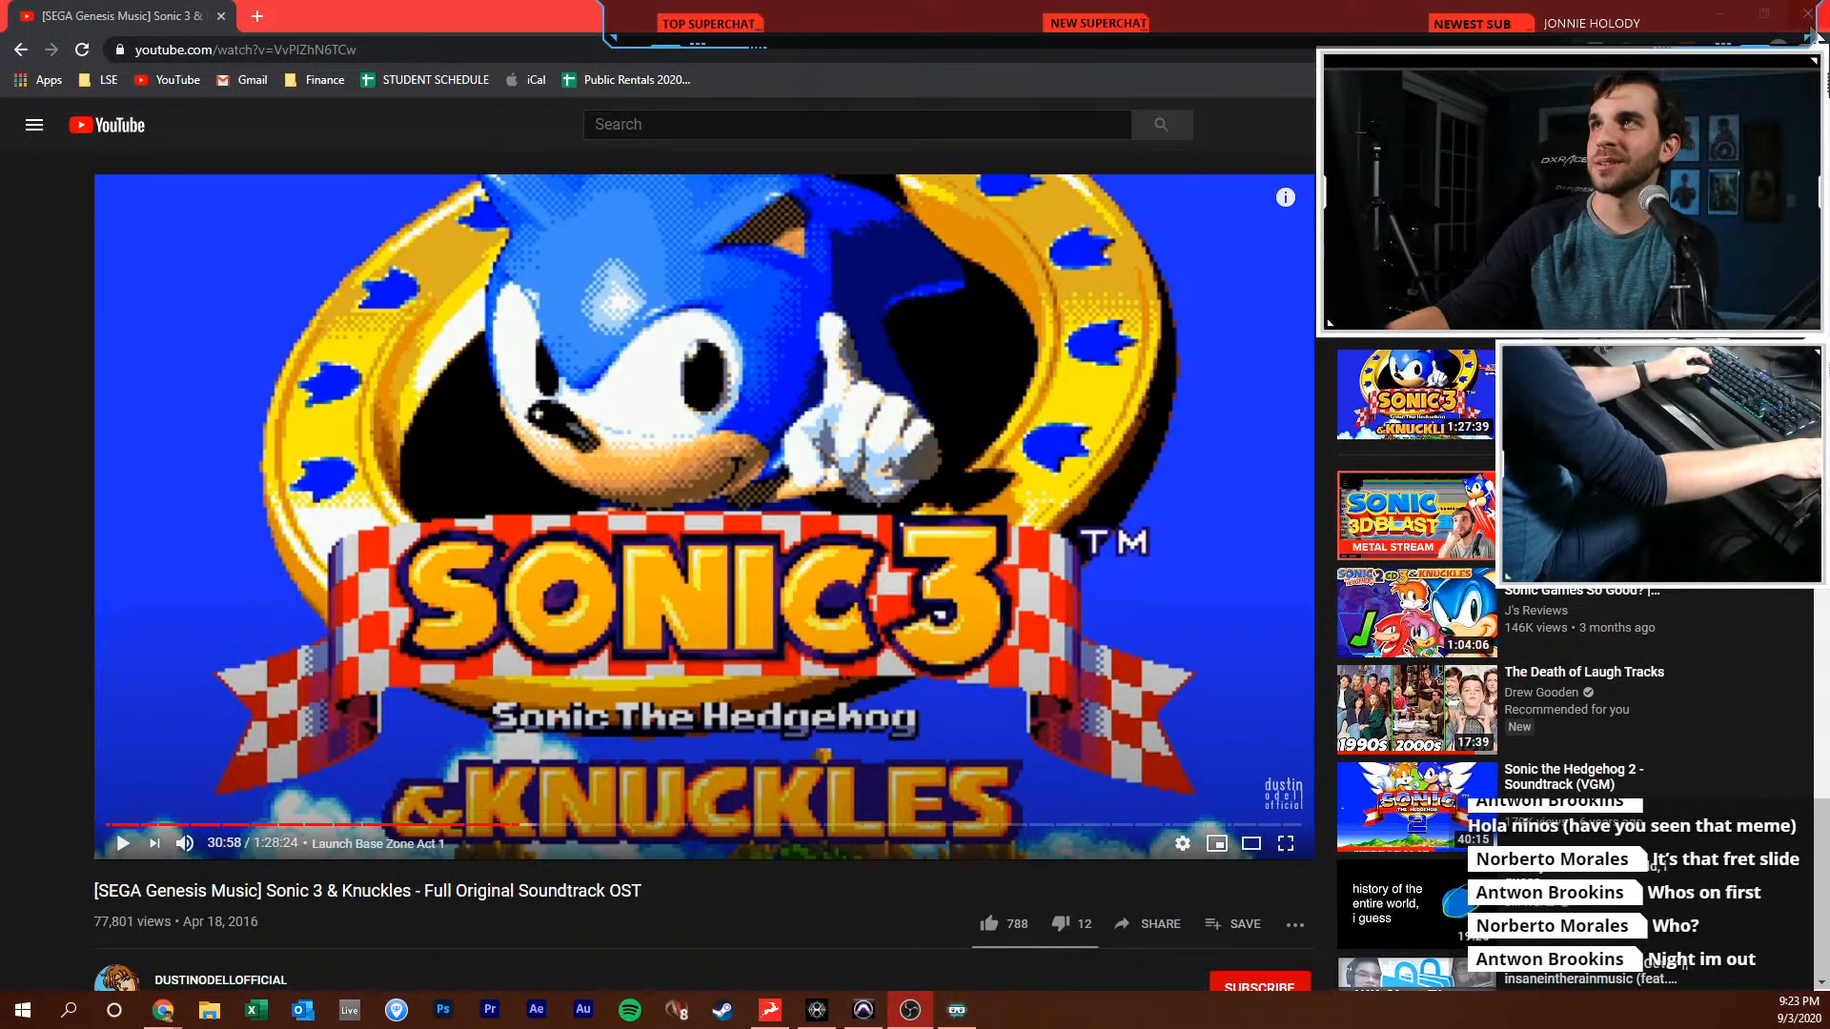
Switch to Pro Tools, disarm LG2, lower its fader to -3.0 dB, and reactivate its amp insert and the EchoBoy insert on the LG bus
key(alt+Tab)
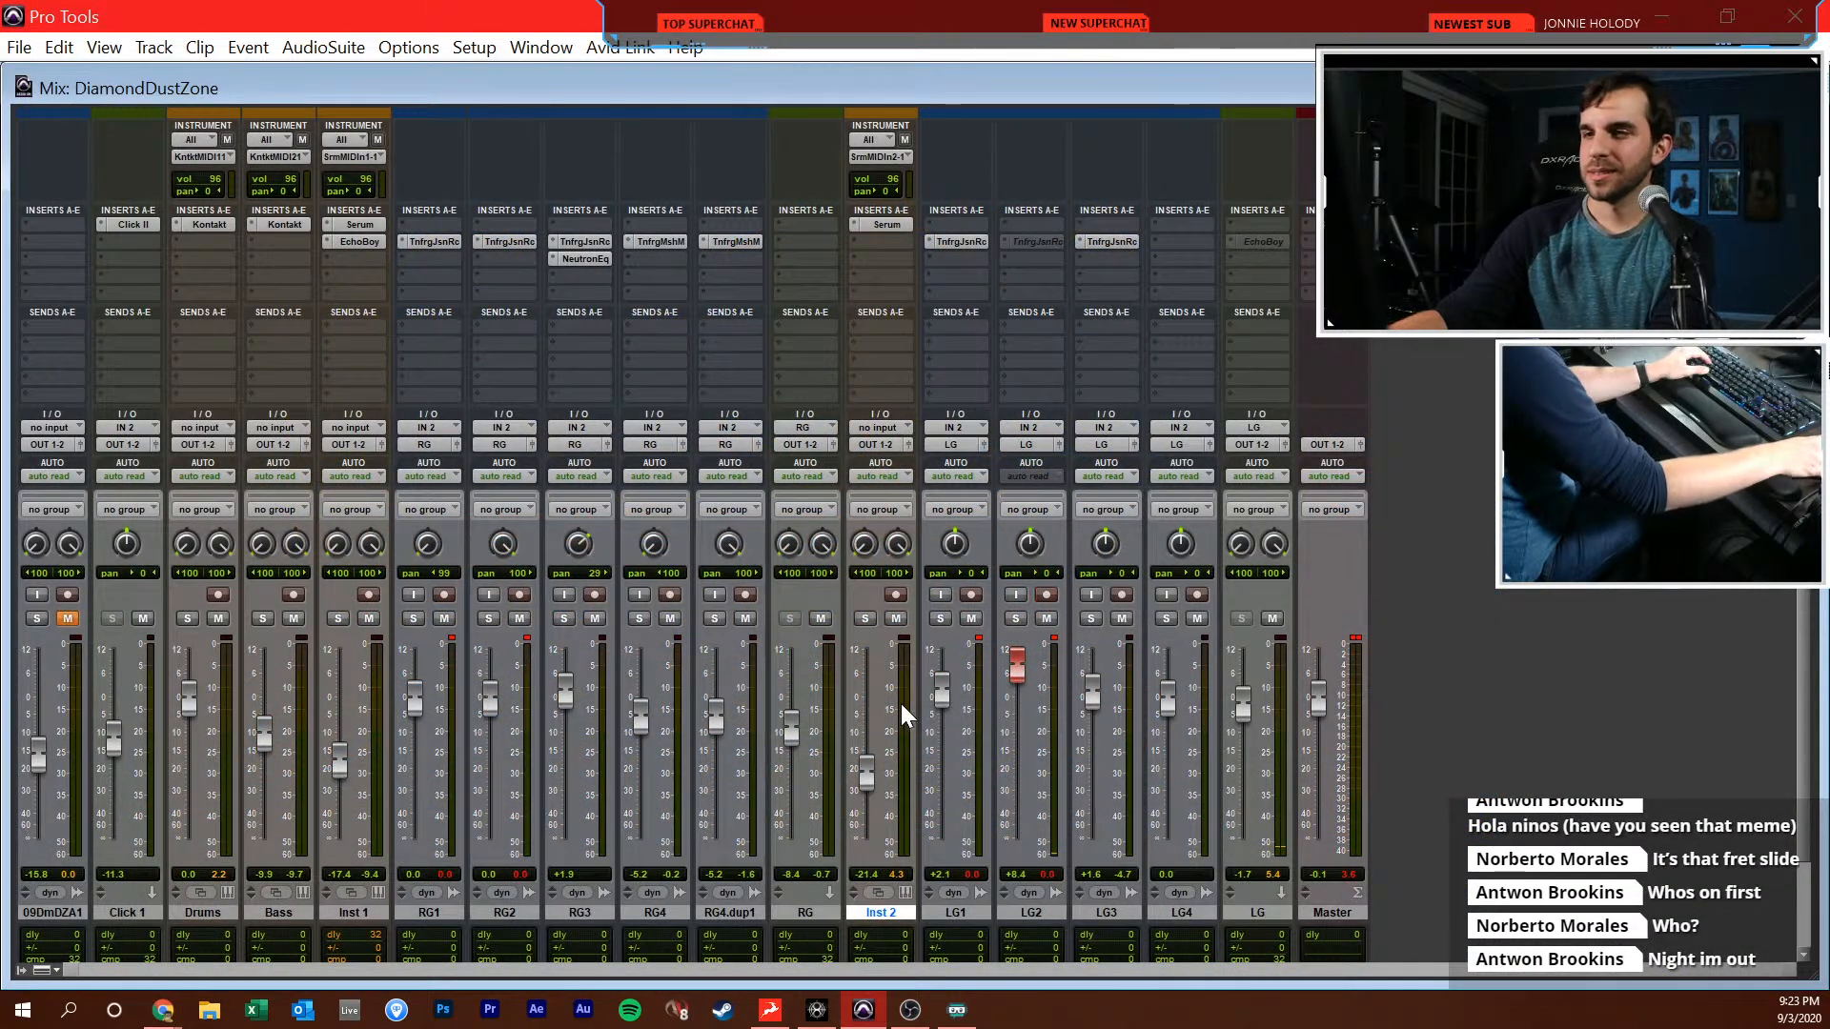
click(1046, 595)
key(ctrl+equal)
key(ctrl+equal)
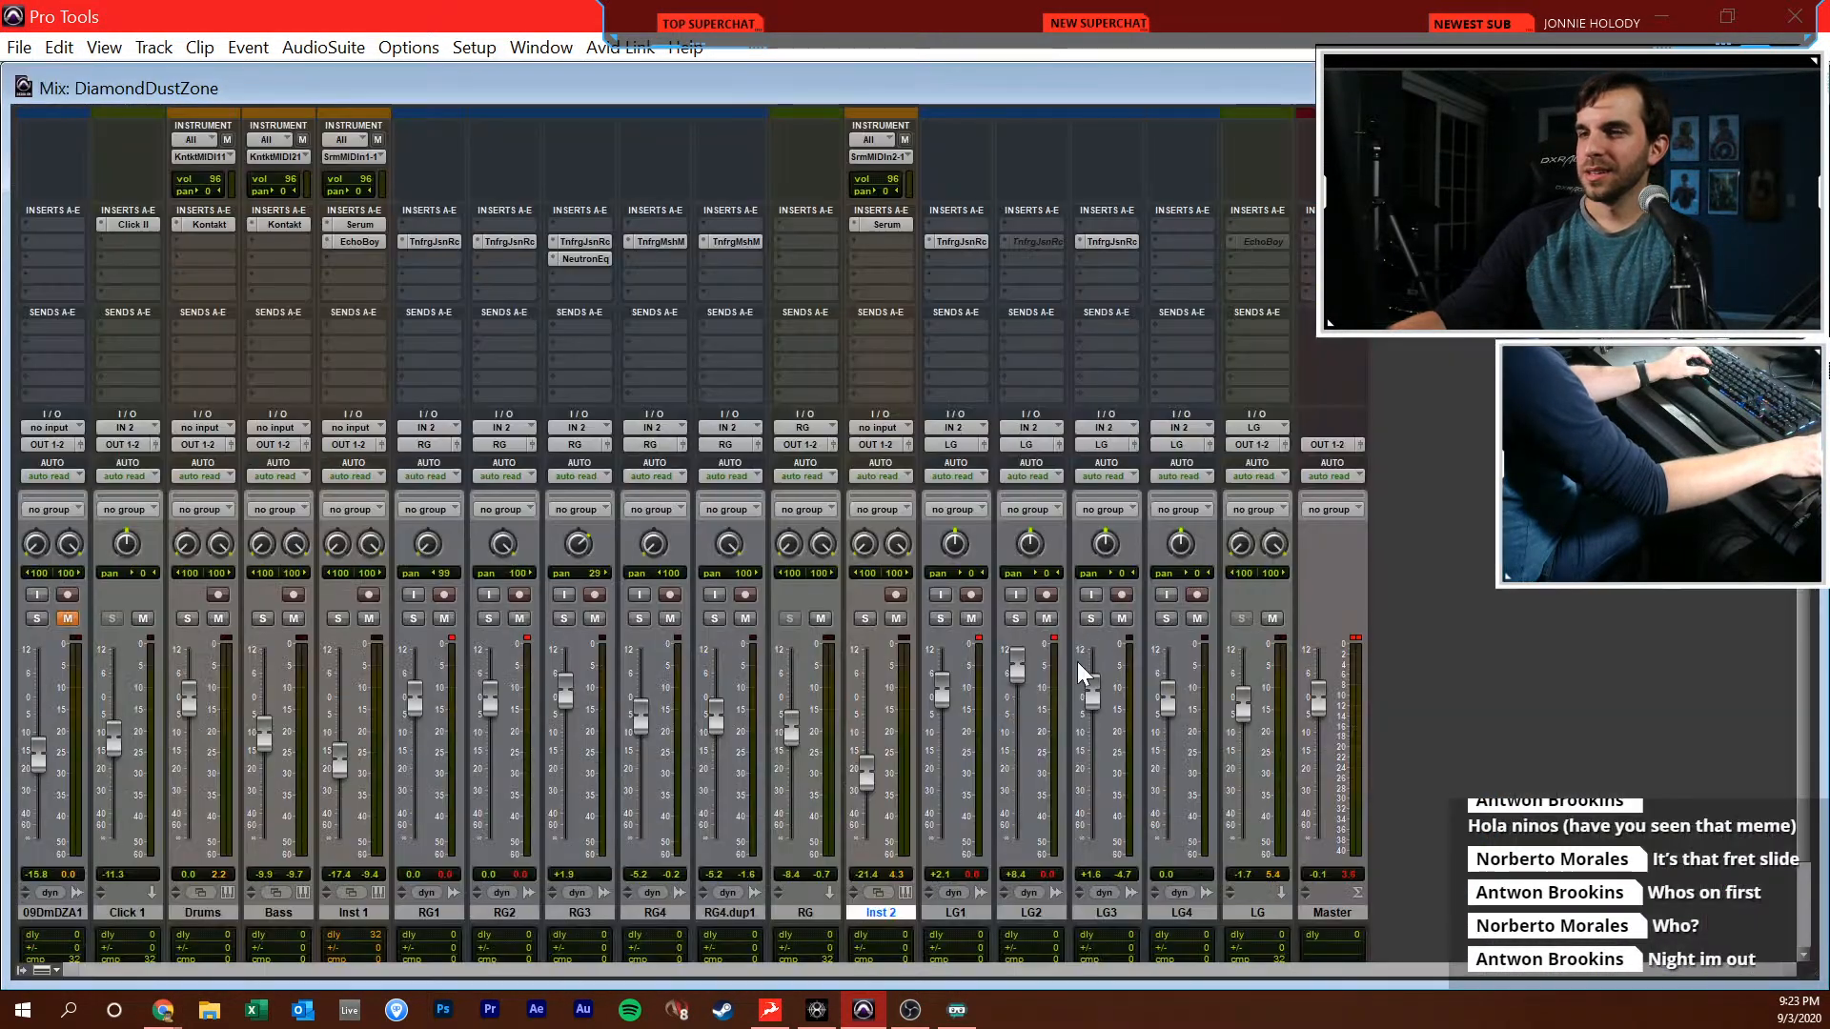
drag(1028, 675, 1028, 711)
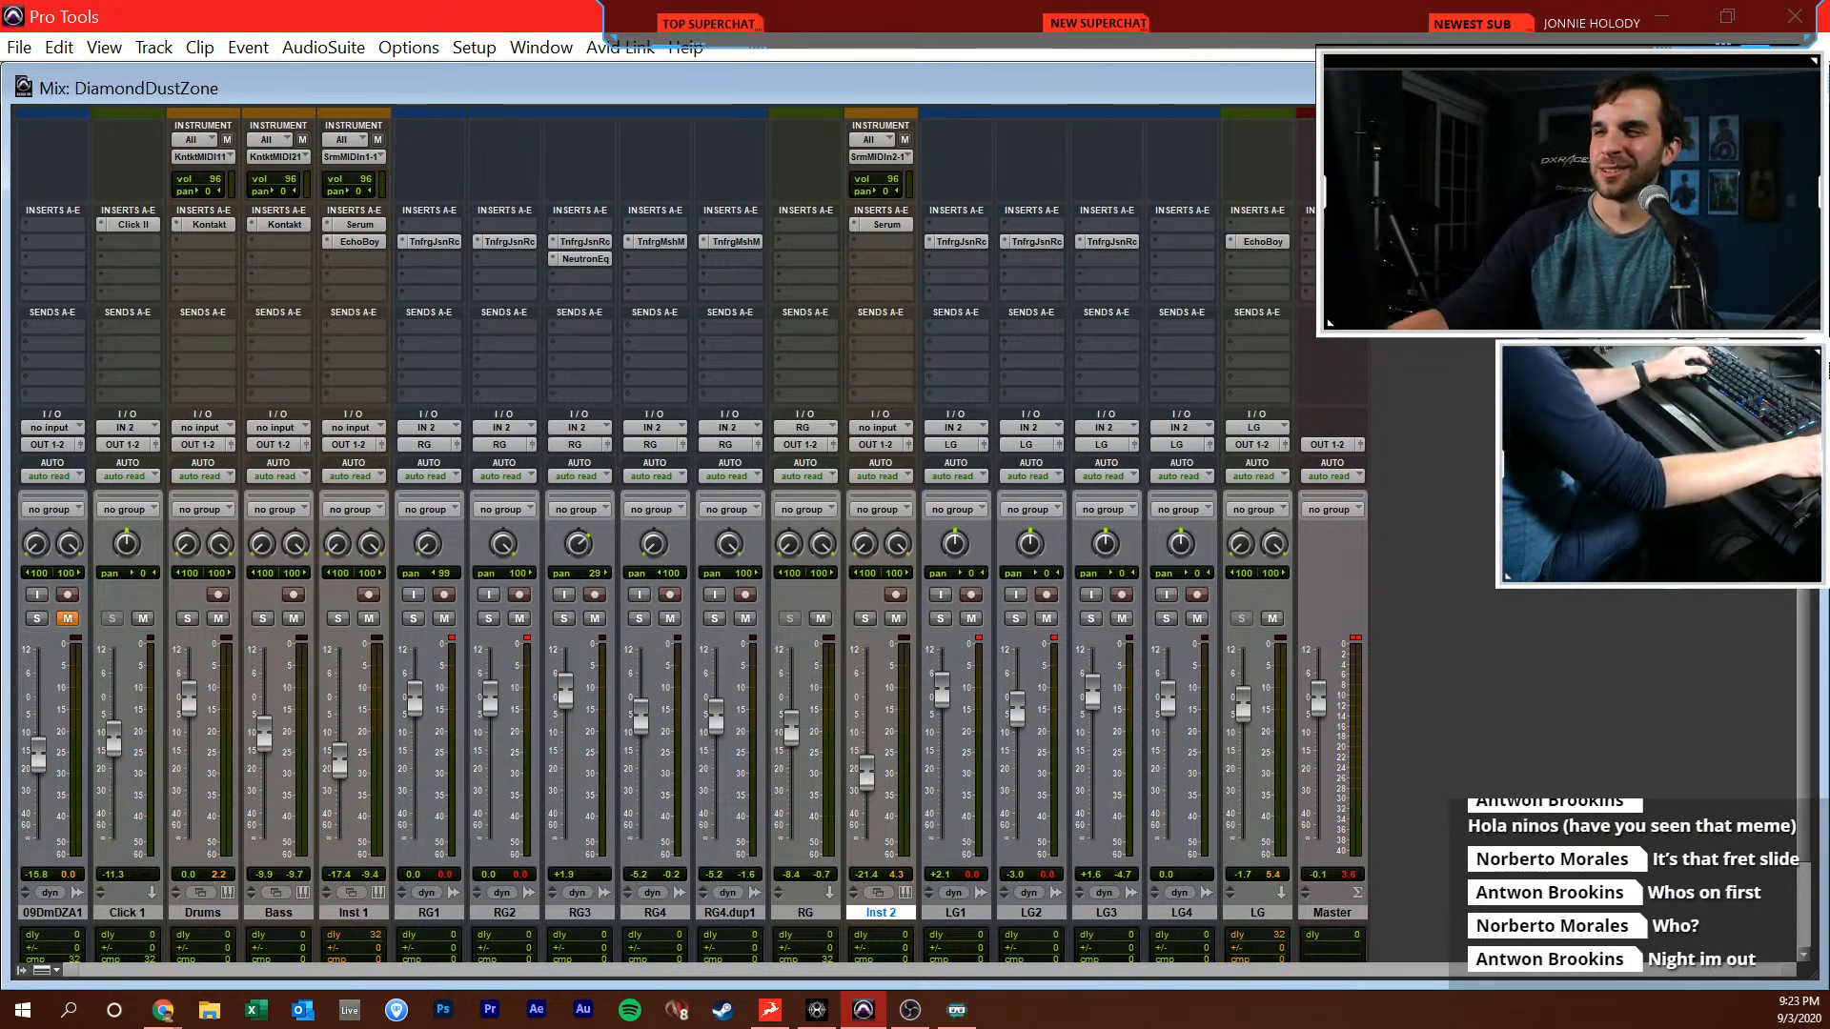
key(ctrl+=)
drag(1215, 505, 1201, 539)
click(702, 592)
Play back the LG1 lead in the mix from 37|3|000 and again from 39|1|480
scroll(703, 592, left, 15)
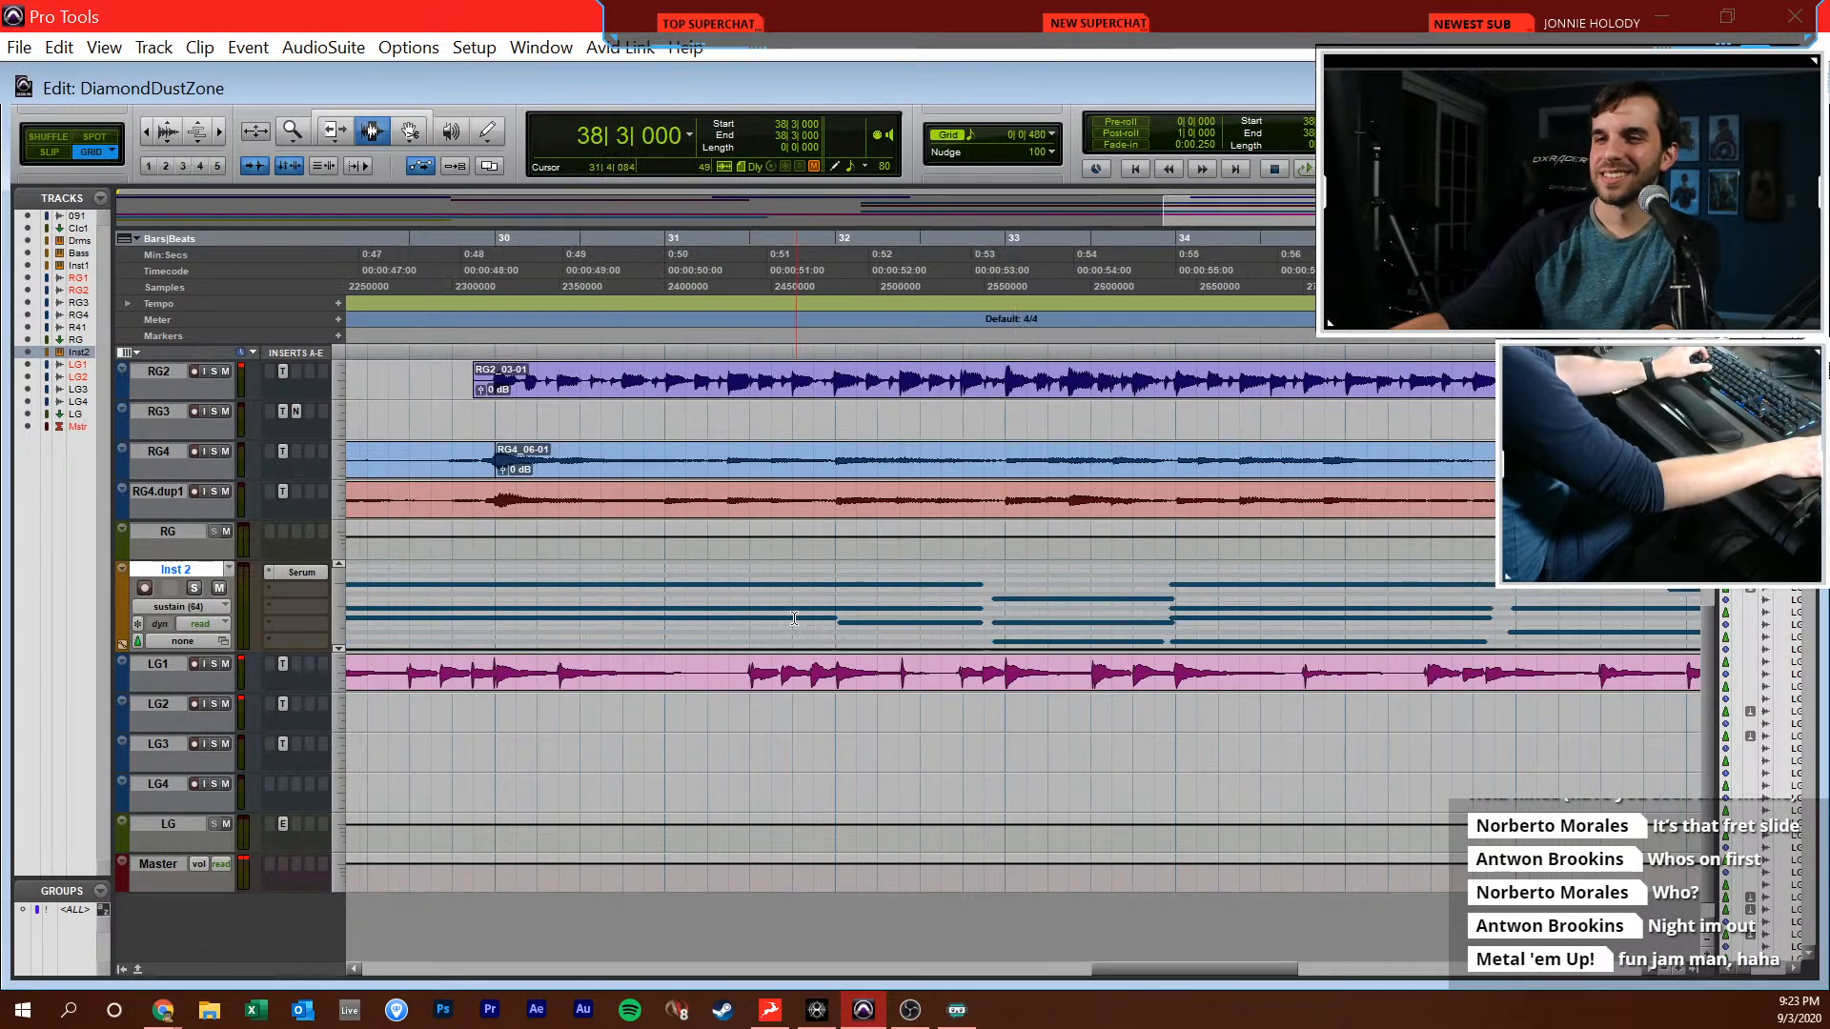
scroll(822, 651, right, 4)
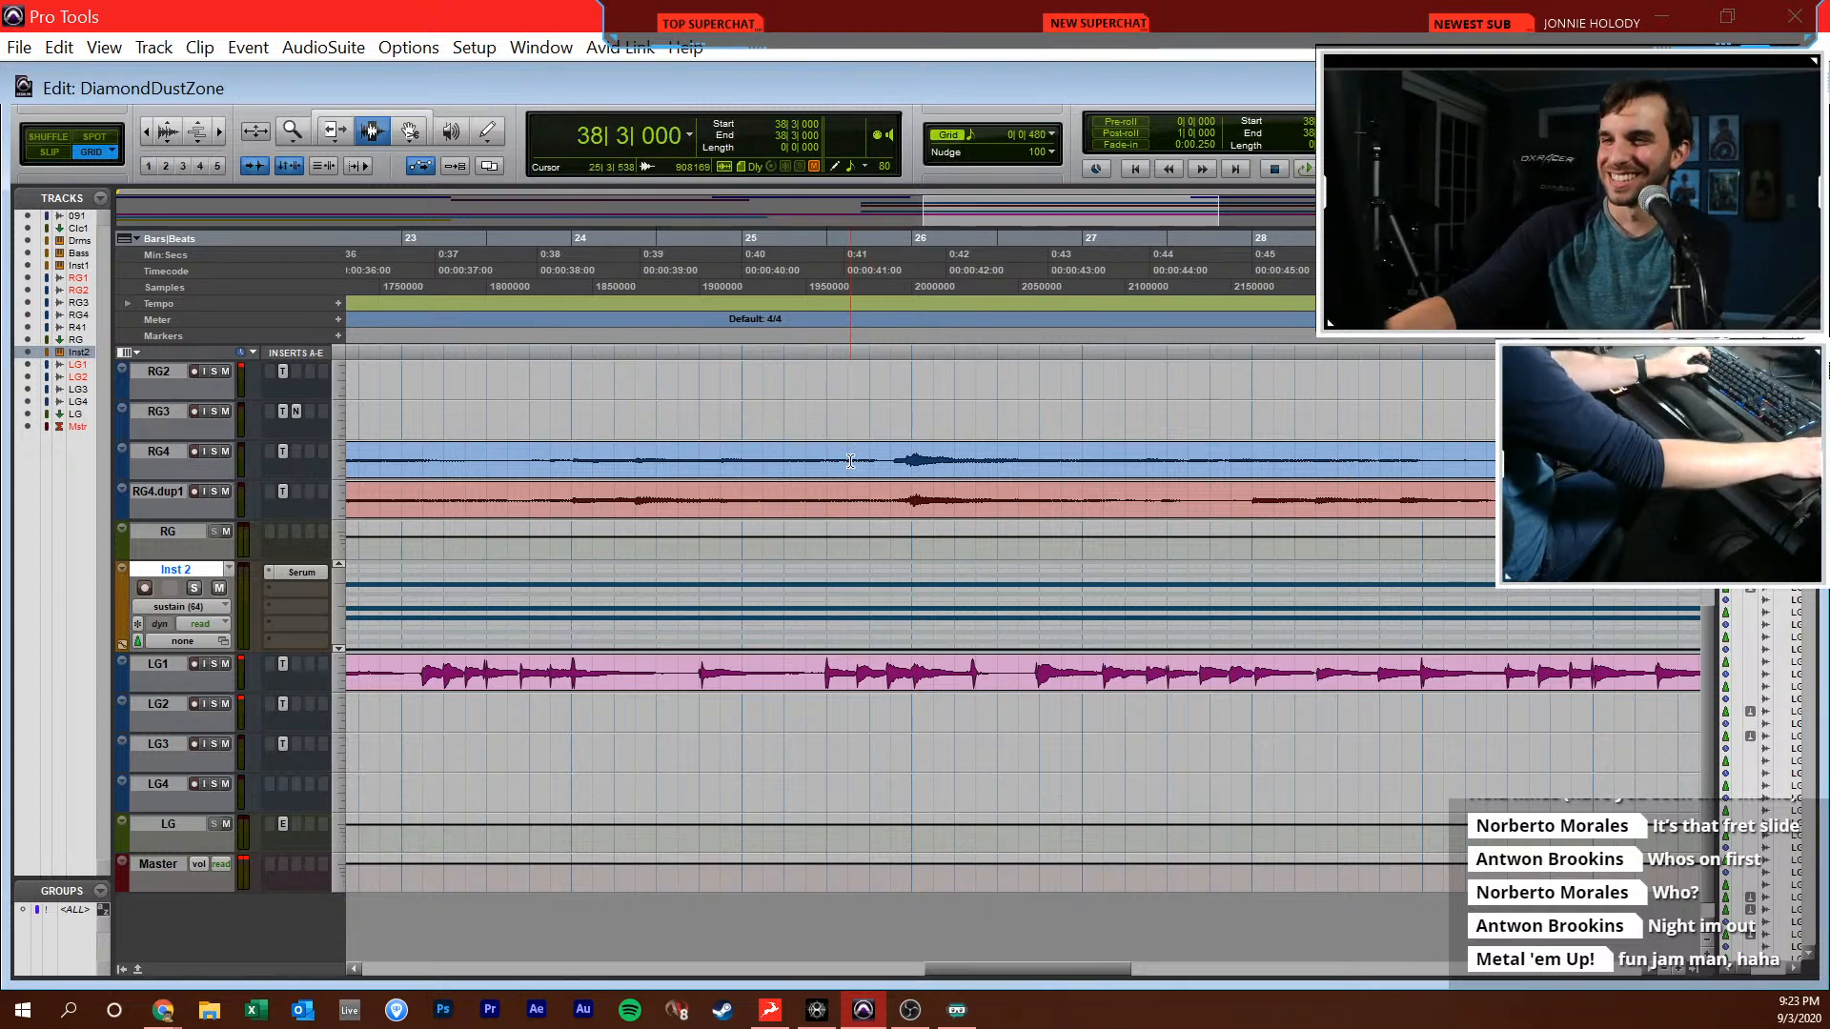
scroll(853, 536, right, 4)
scroll(853, 537, right, 9)
key(r)
click(874, 723)
click(847, 720)
key(space)
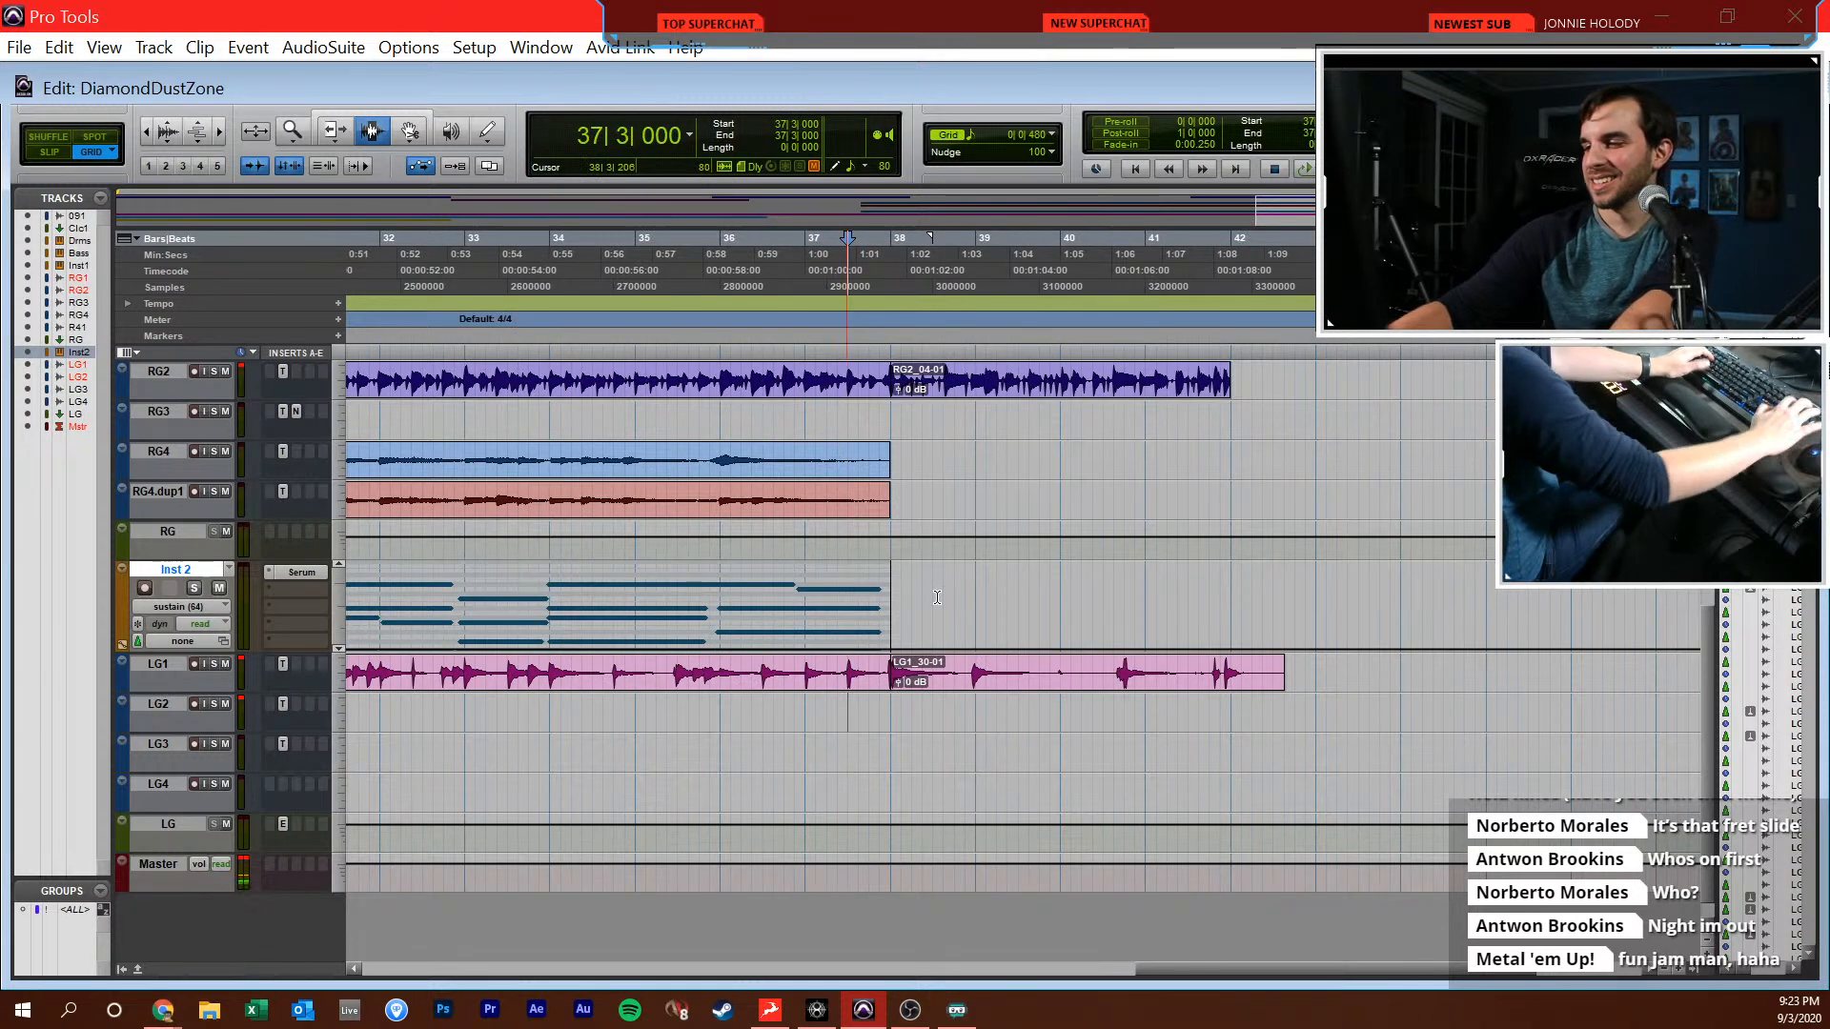
scroll(970, 681, right, 2)
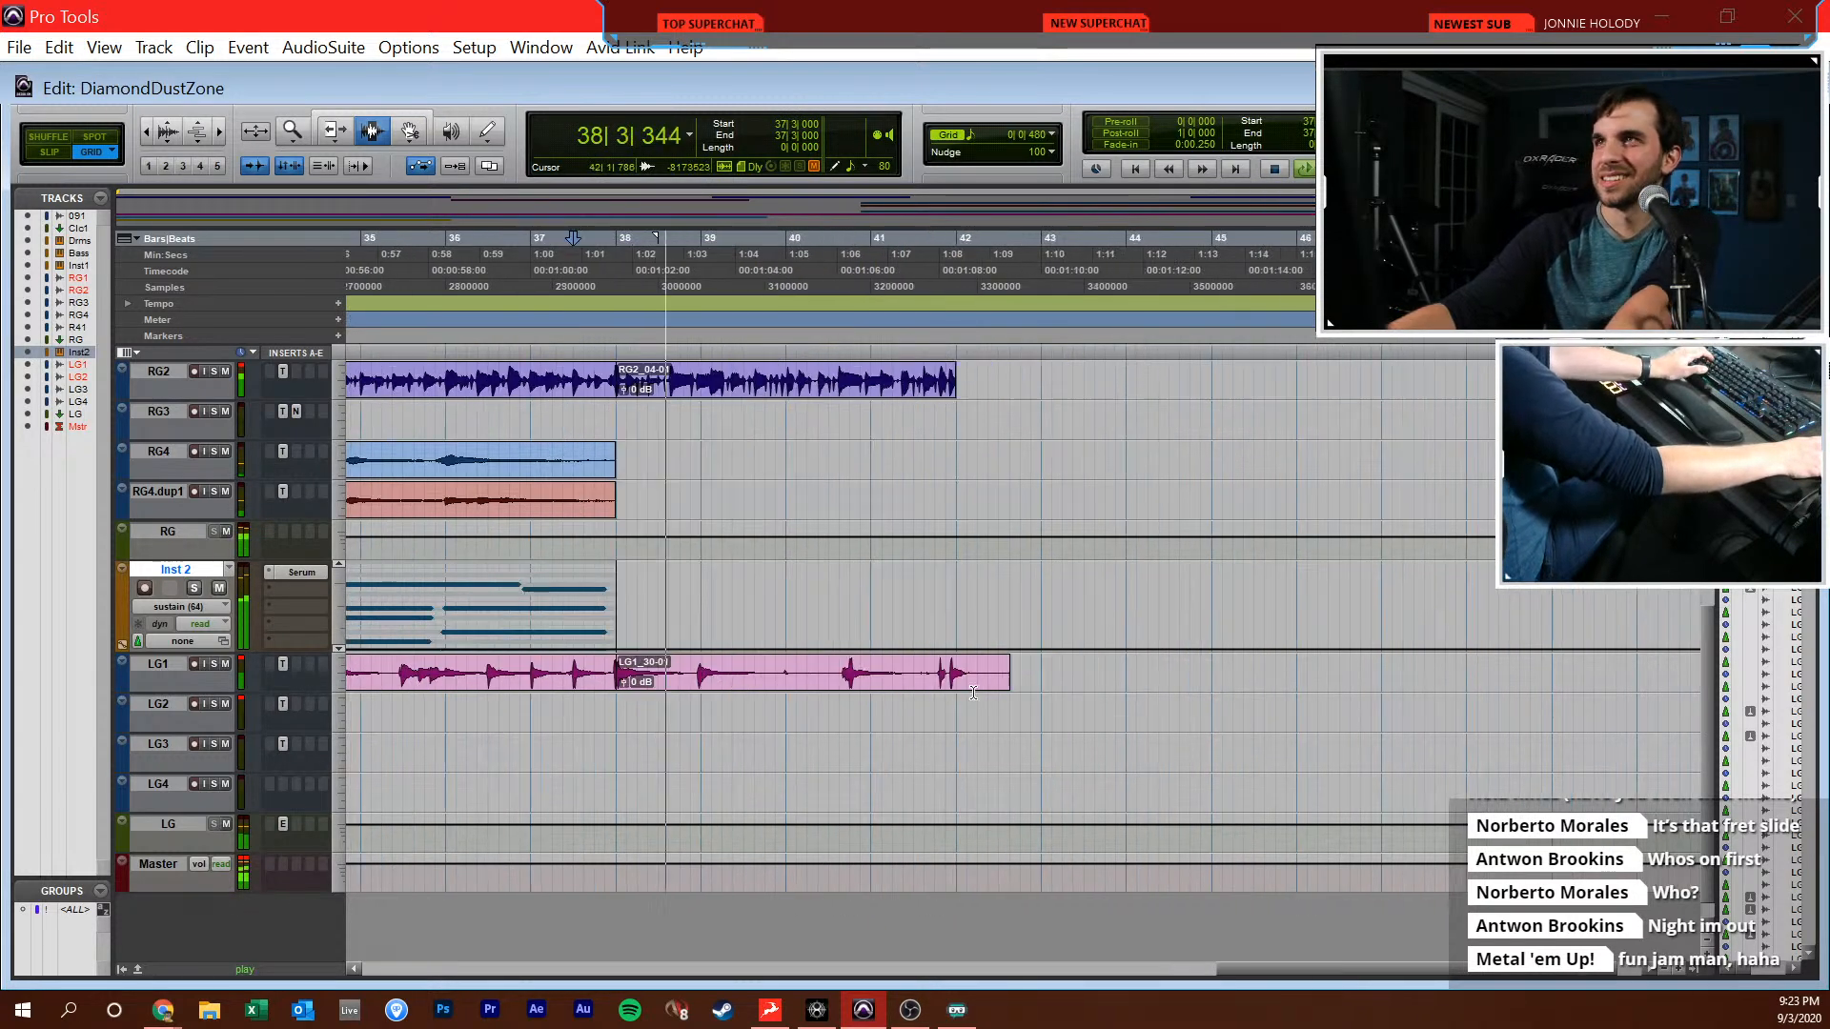
click(914, 584)
click(716, 713)
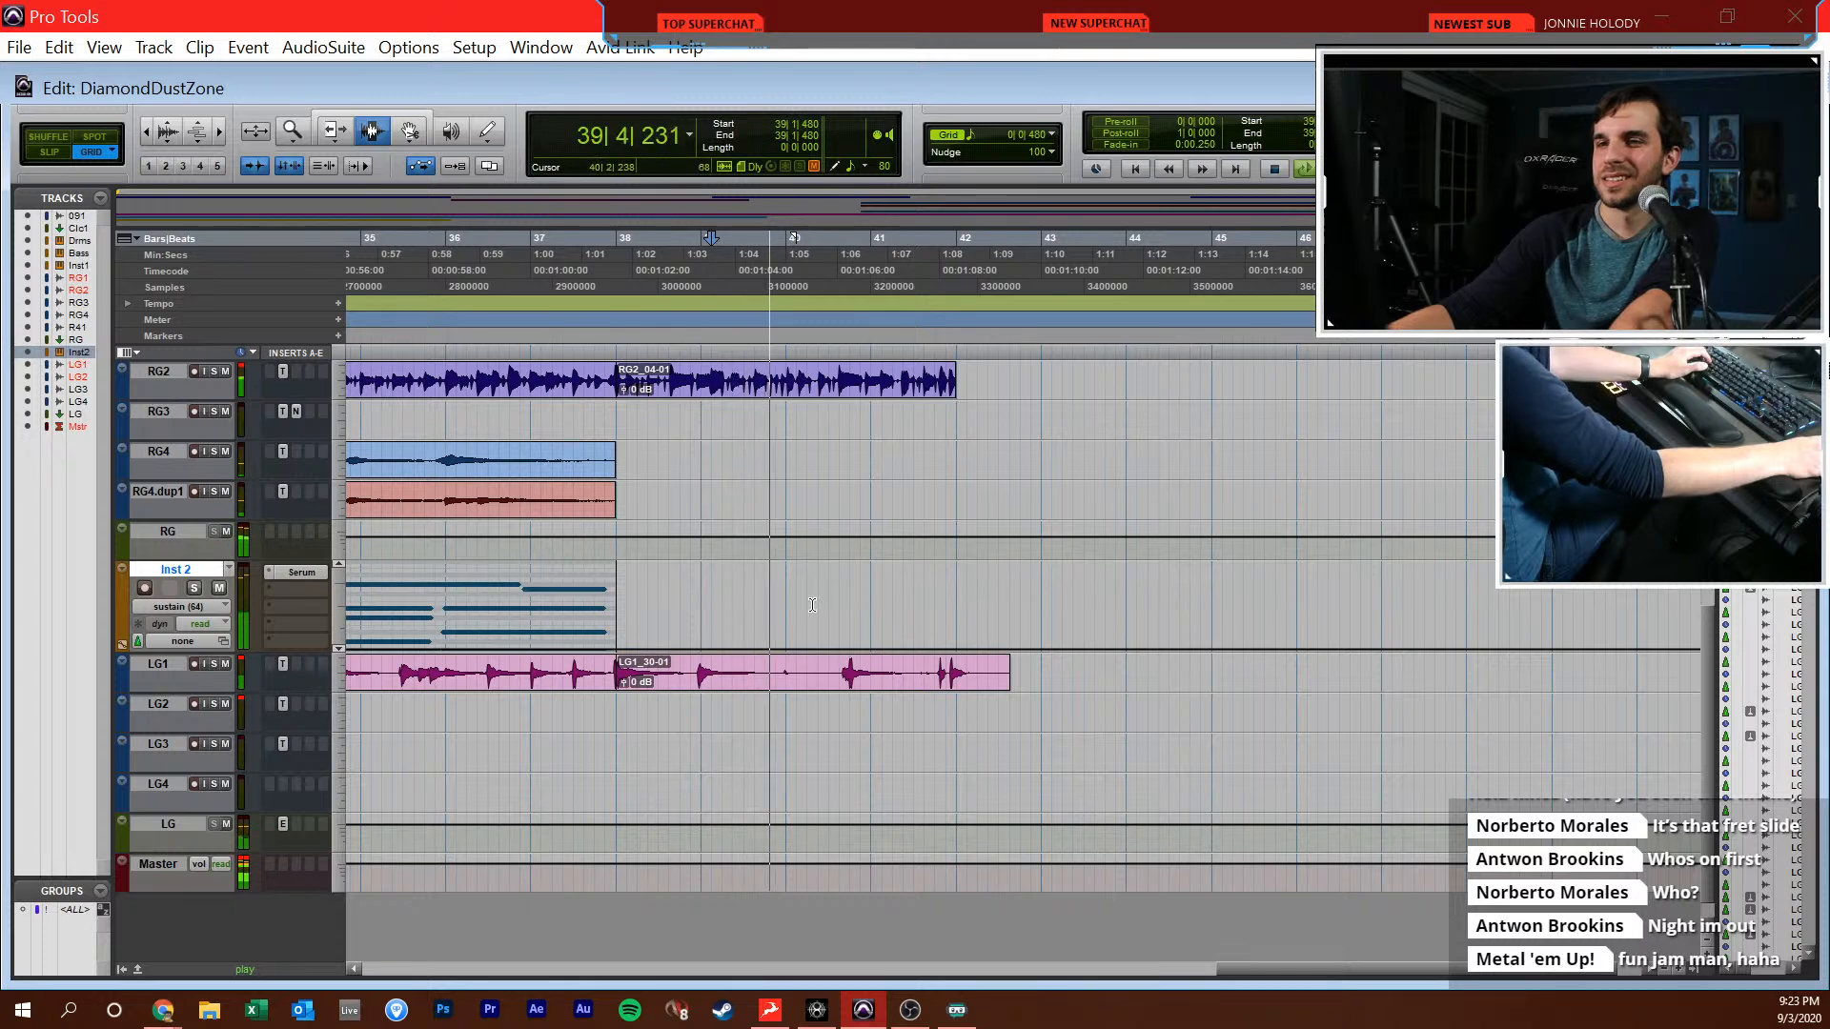
scroll(705, 701, up, 3)
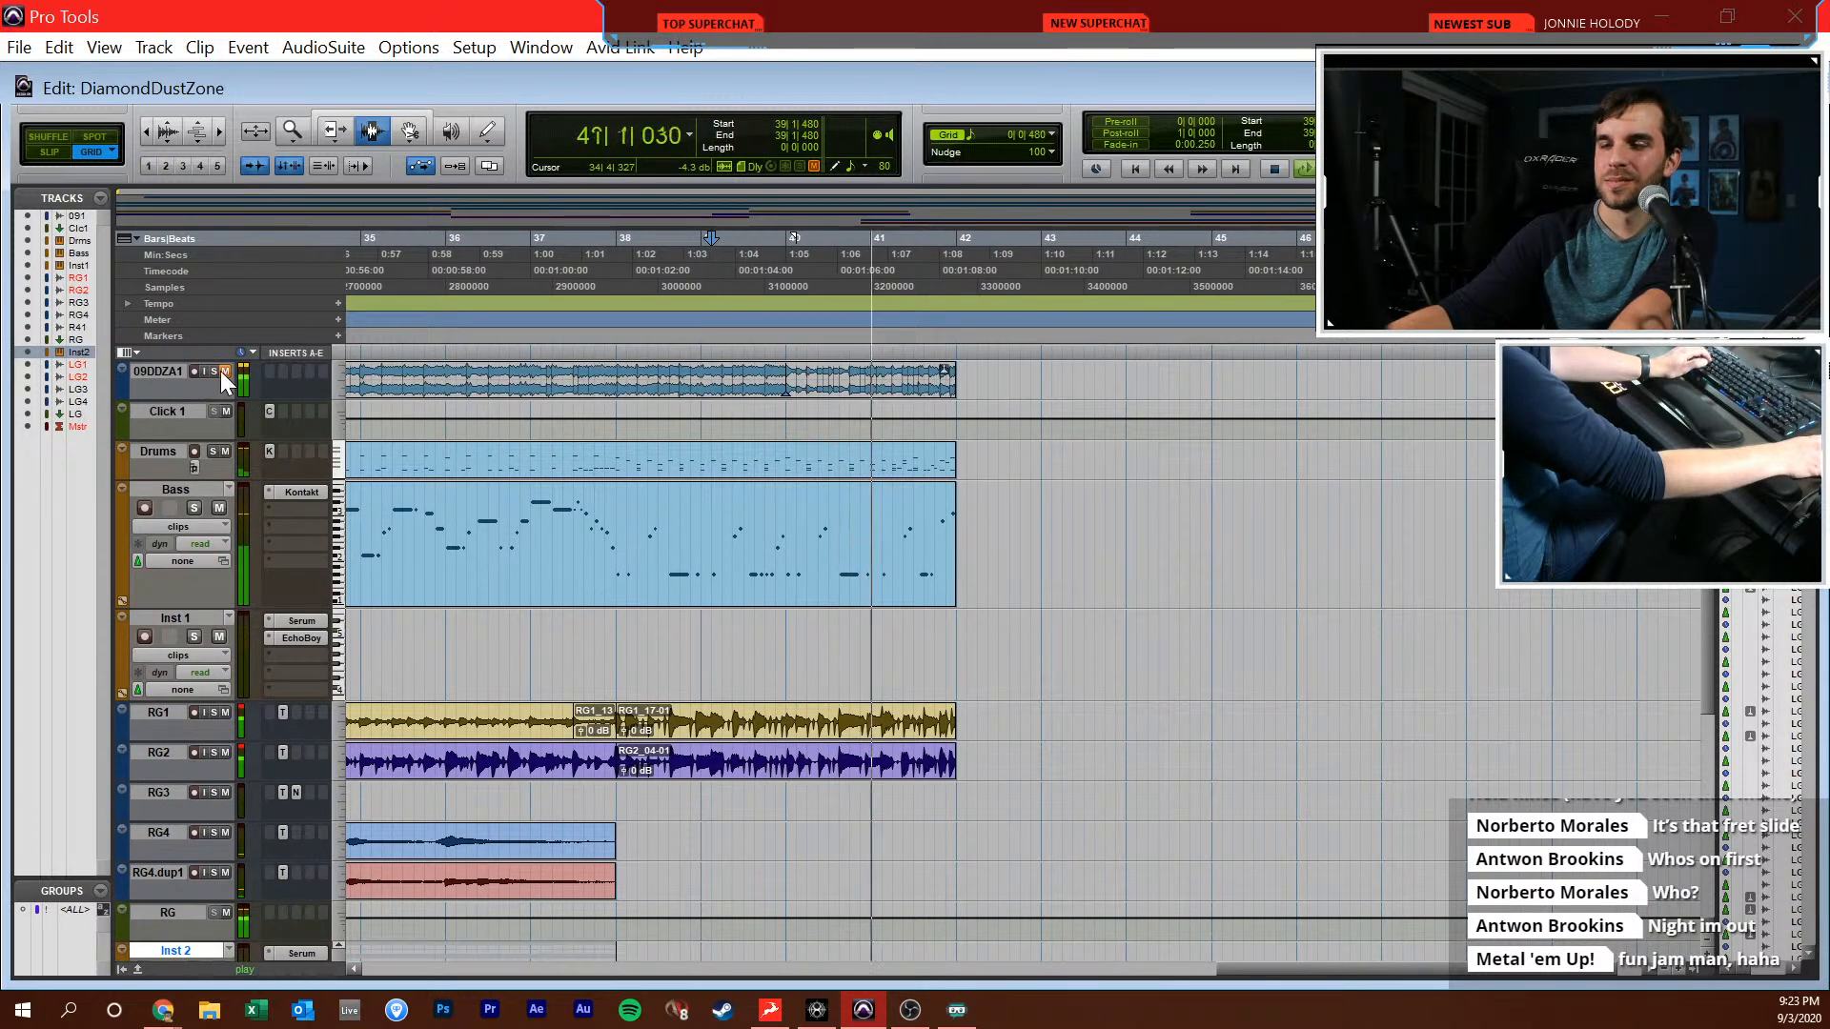
key(space)
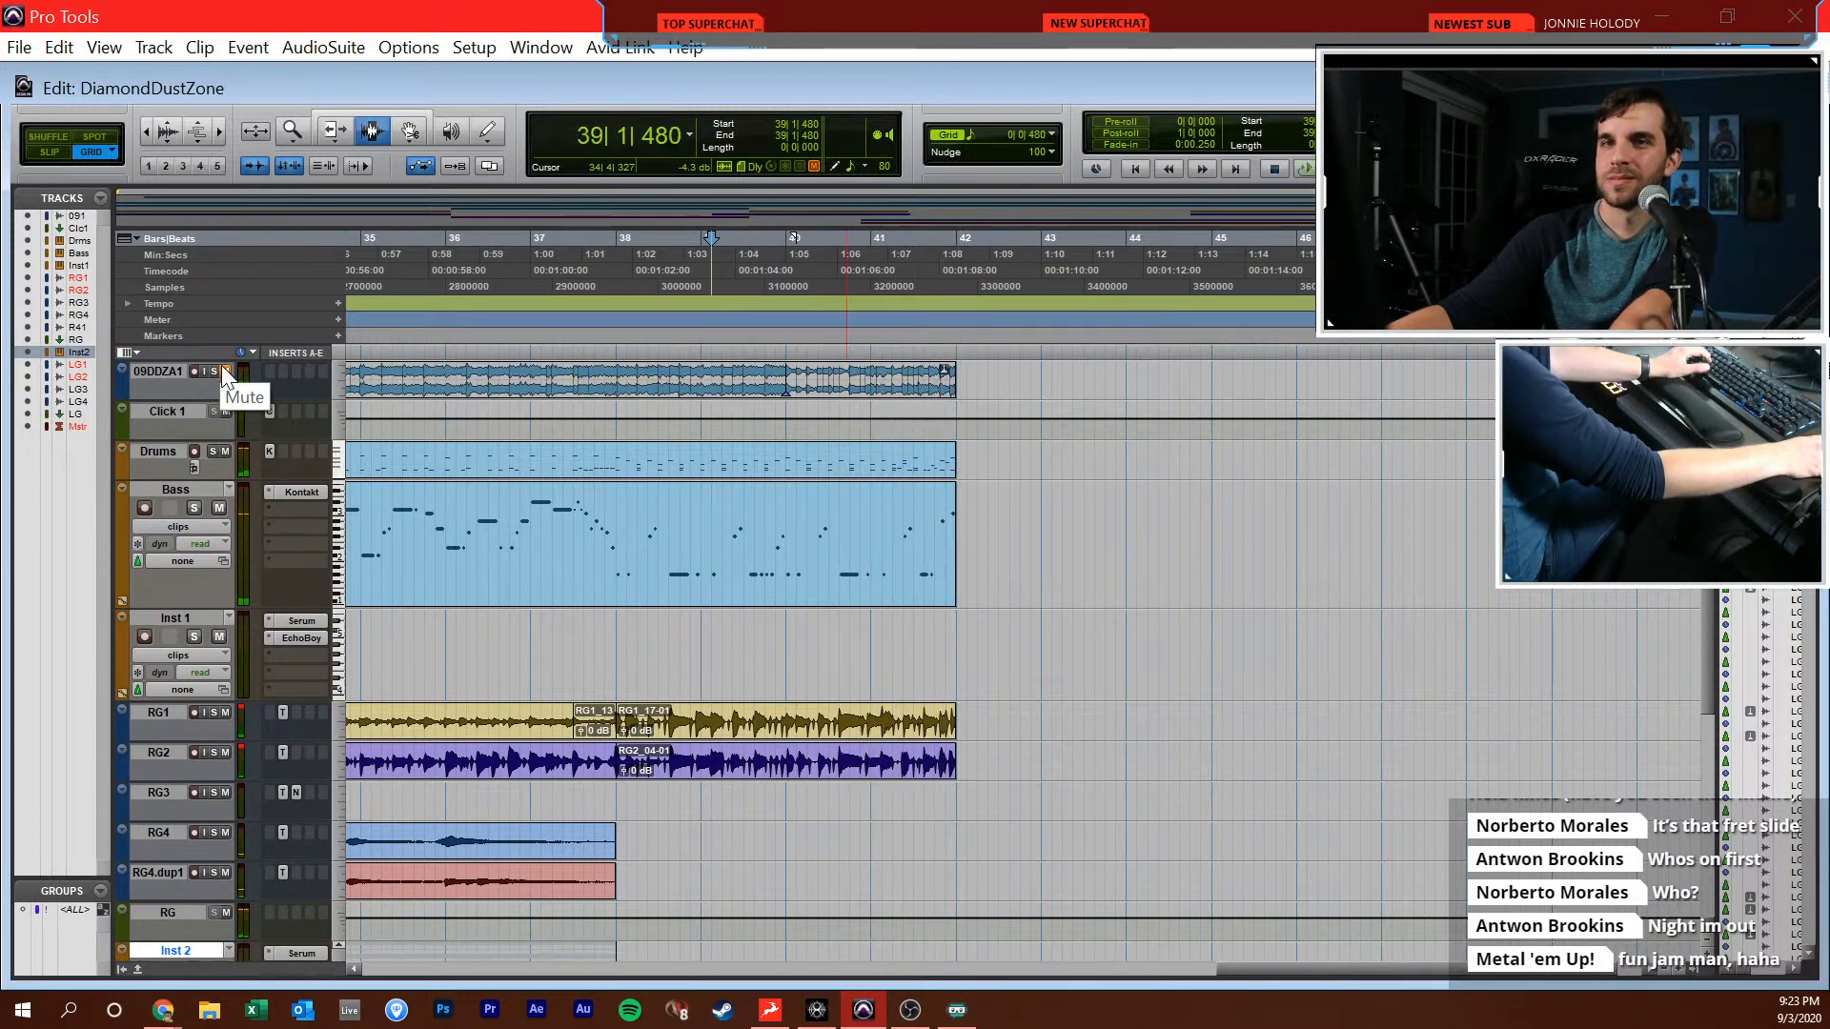
Solo the 09DDZA1 reference track and listen repeatedly from 38|1|000 to compare the lead guitar part
click(215, 371)
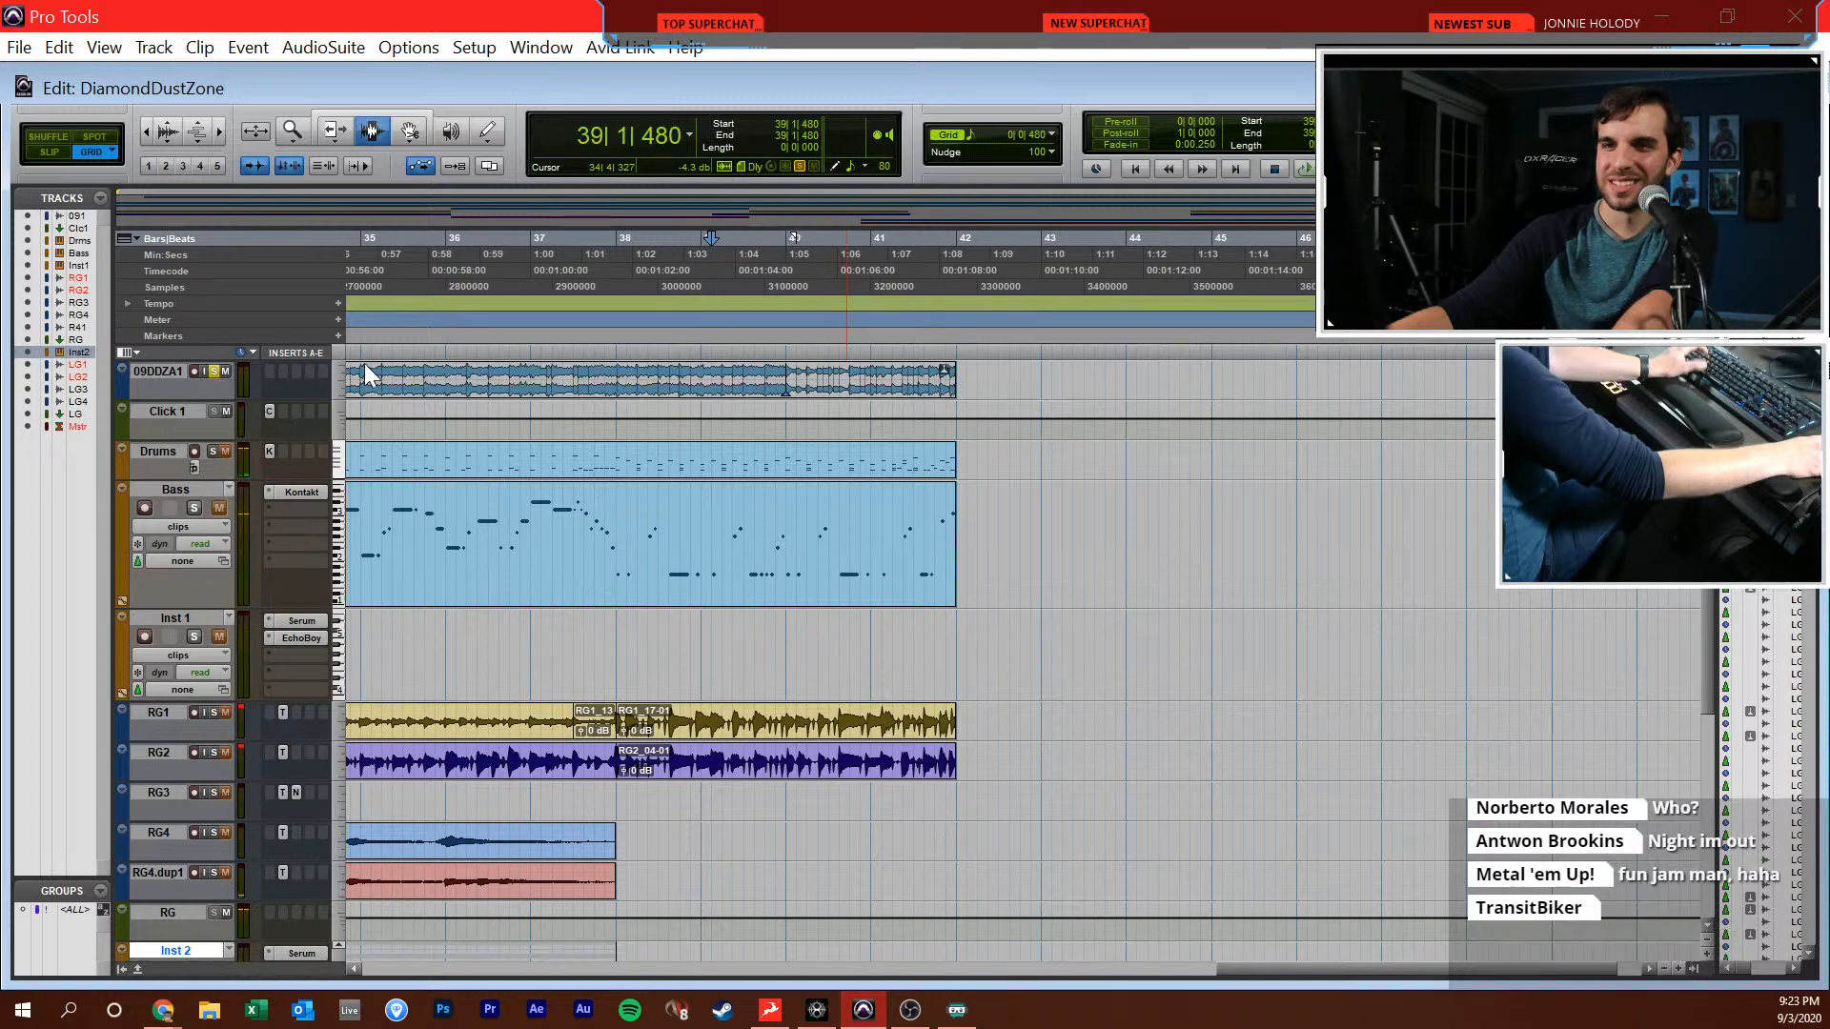
click(609, 372)
key(ctrl+bracketright)
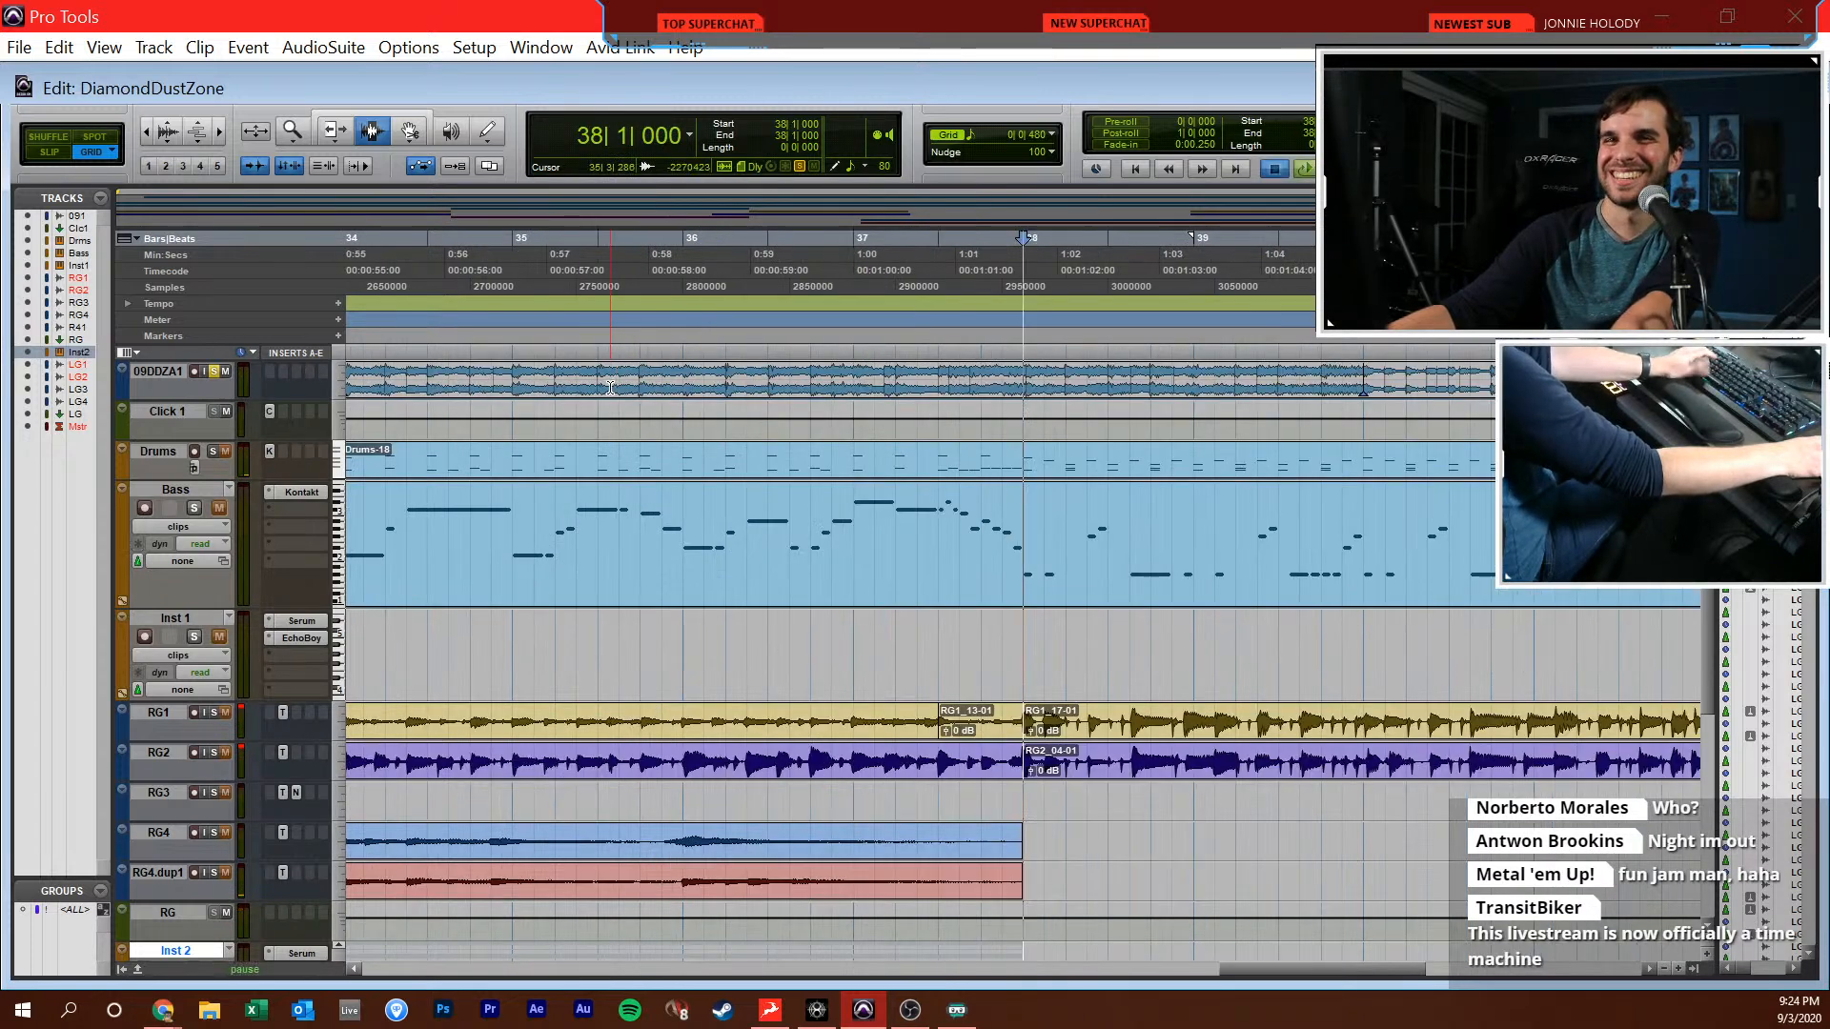
key(space)
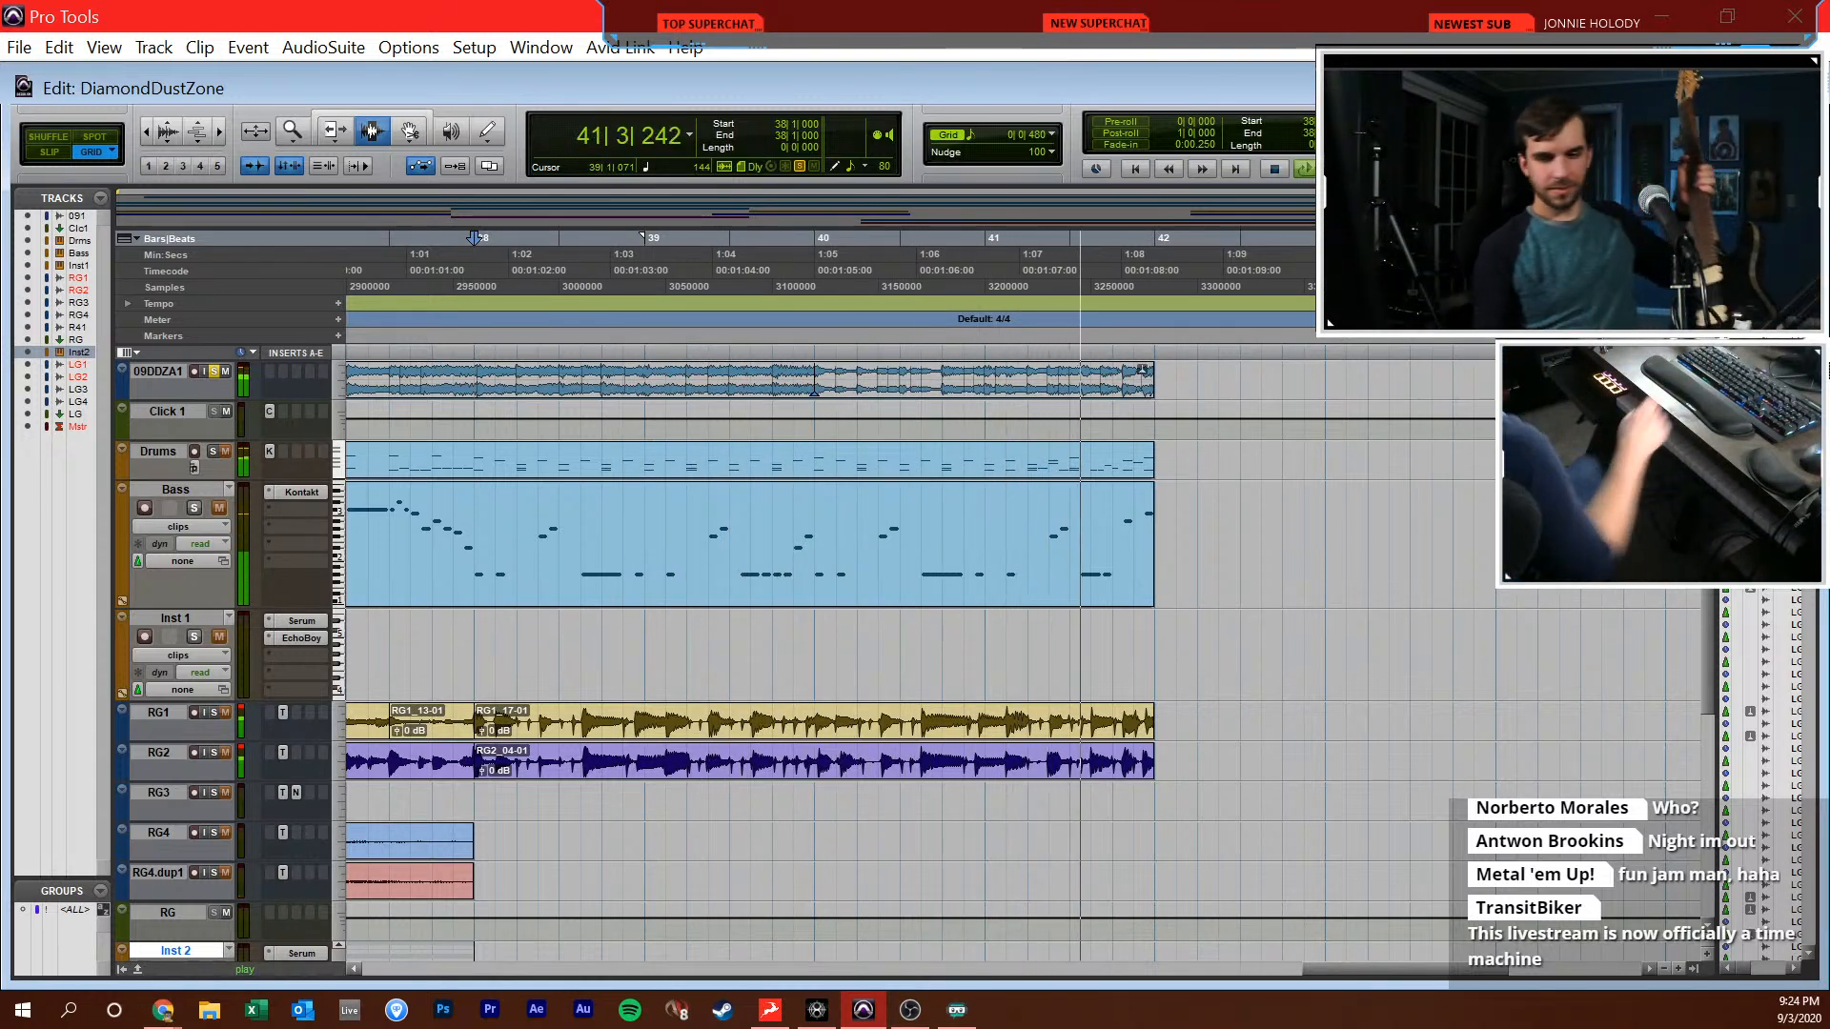
key(space)
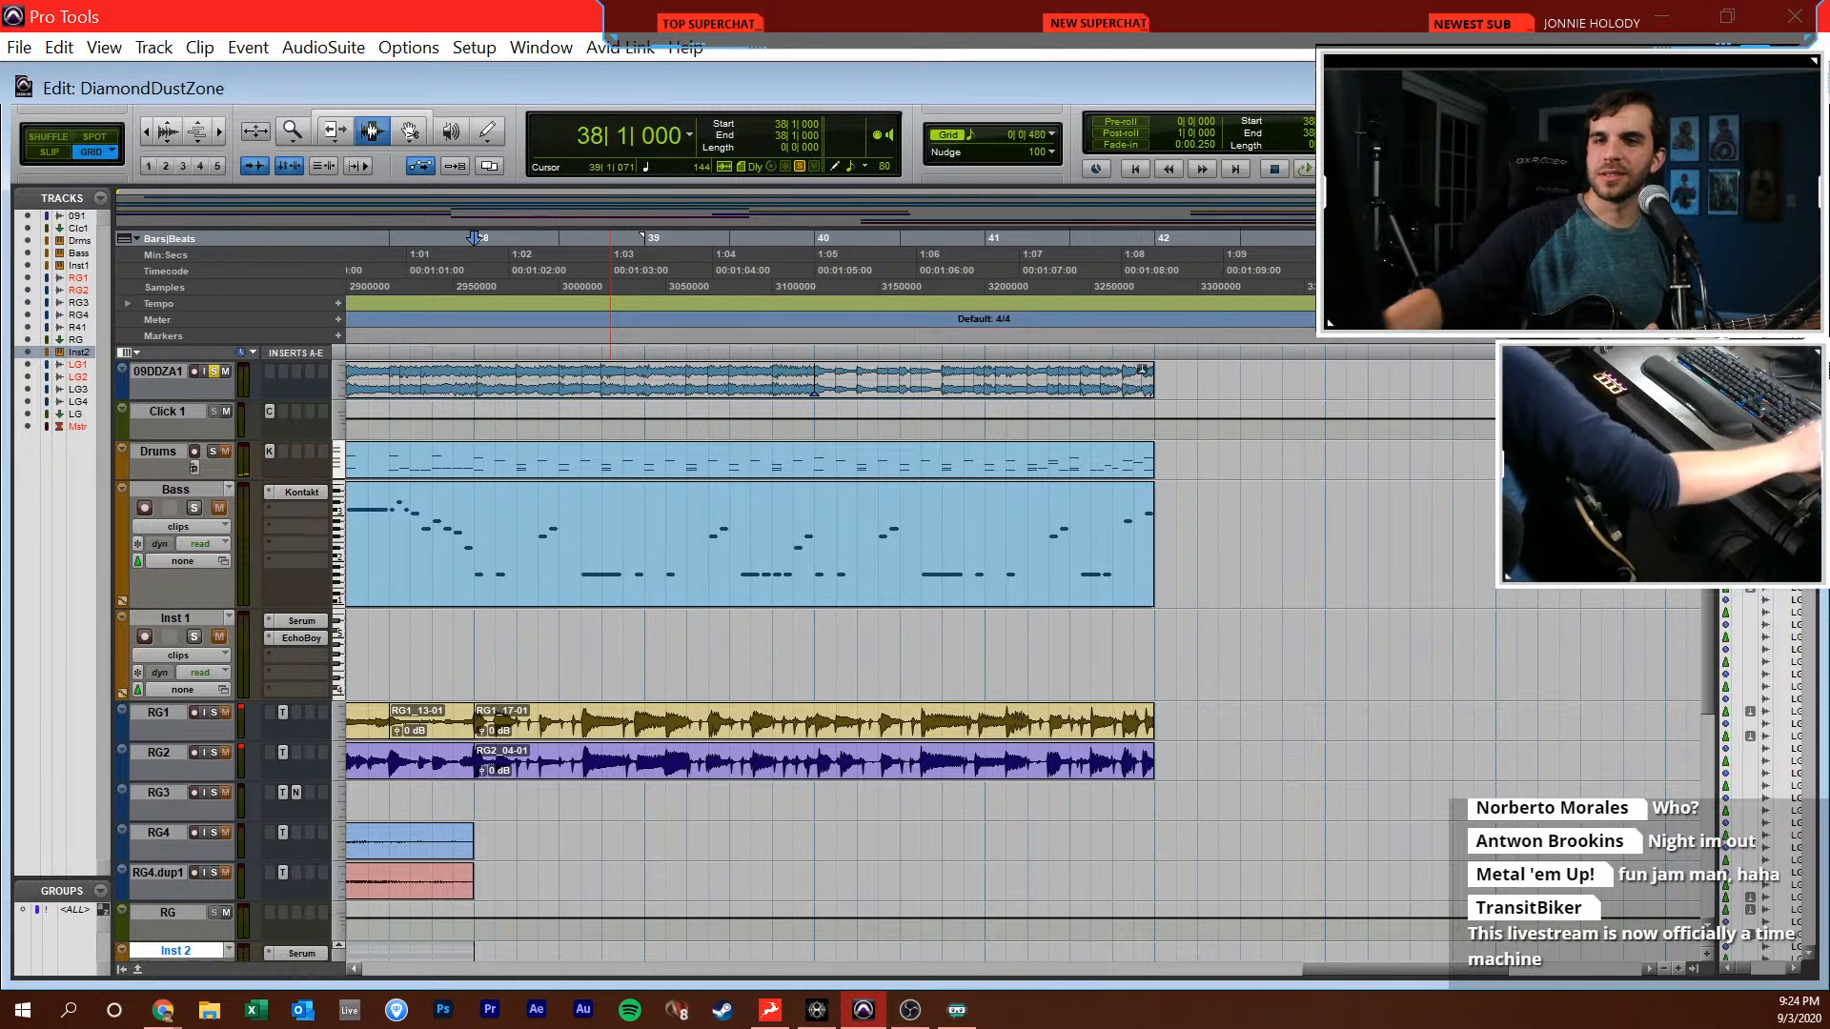
key(space)
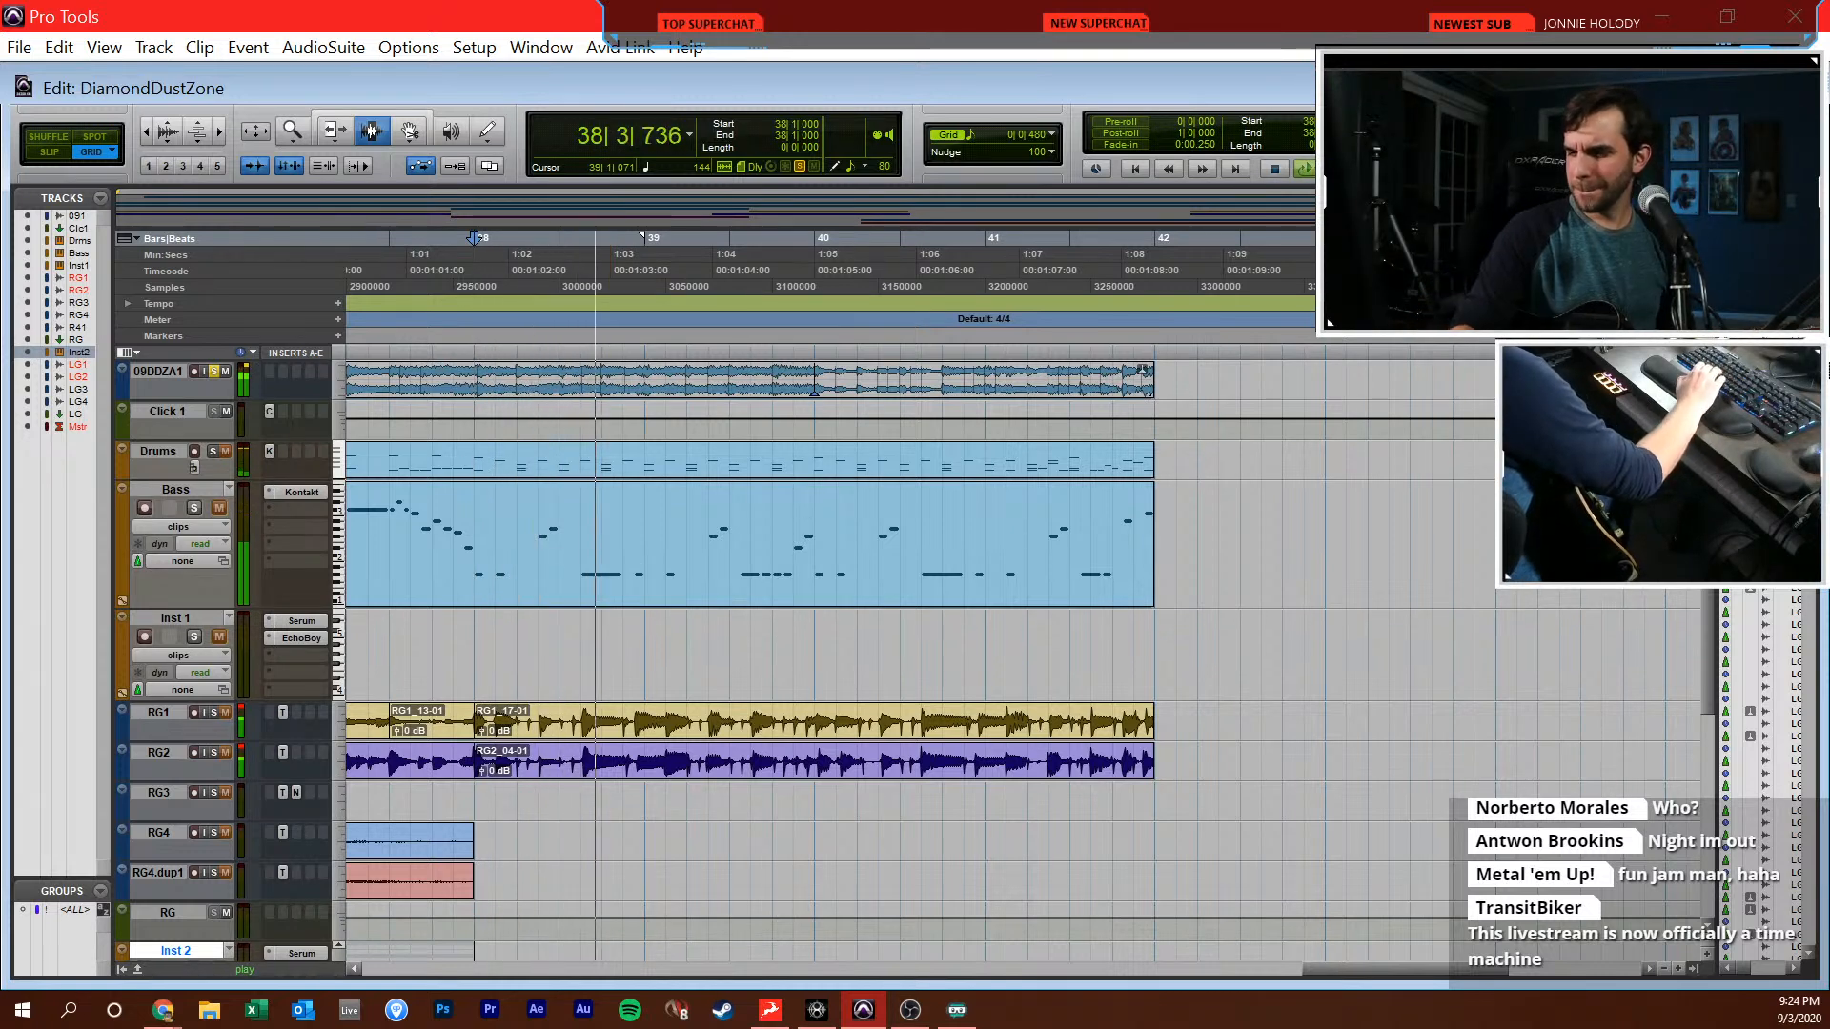
key(space)
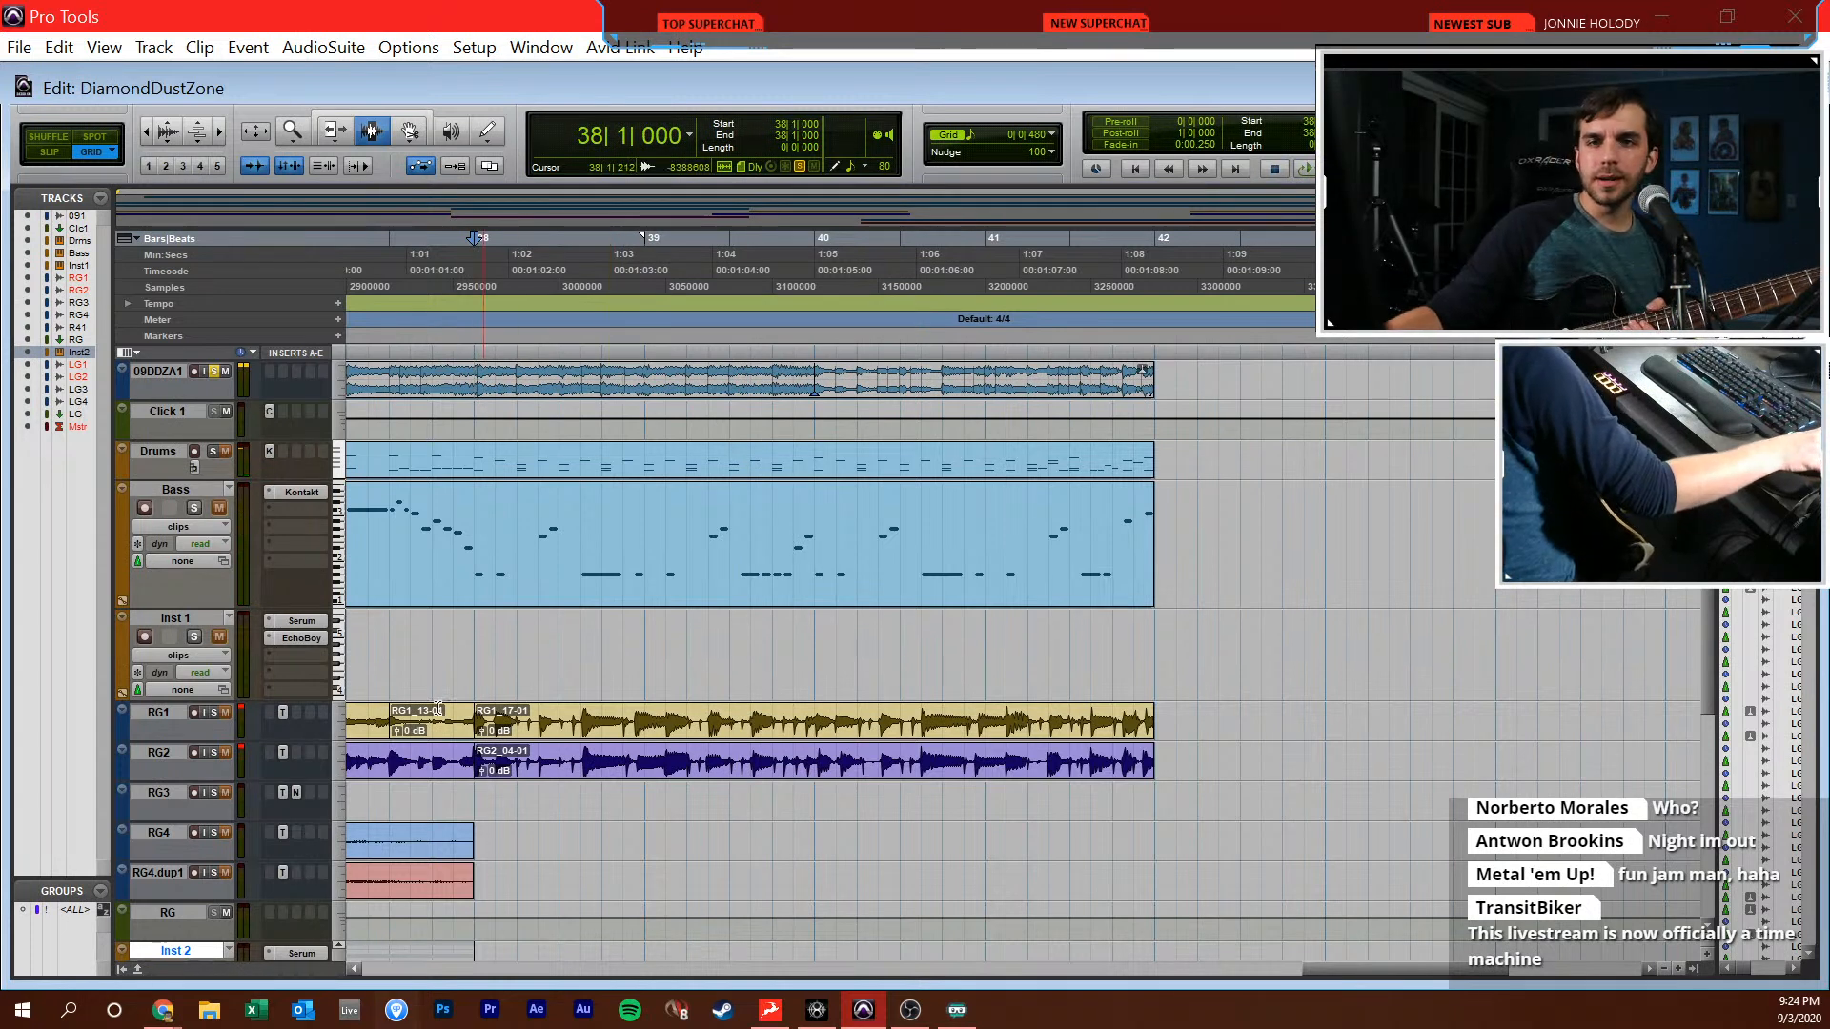
scroll(387, 734, down, 5)
key(space)
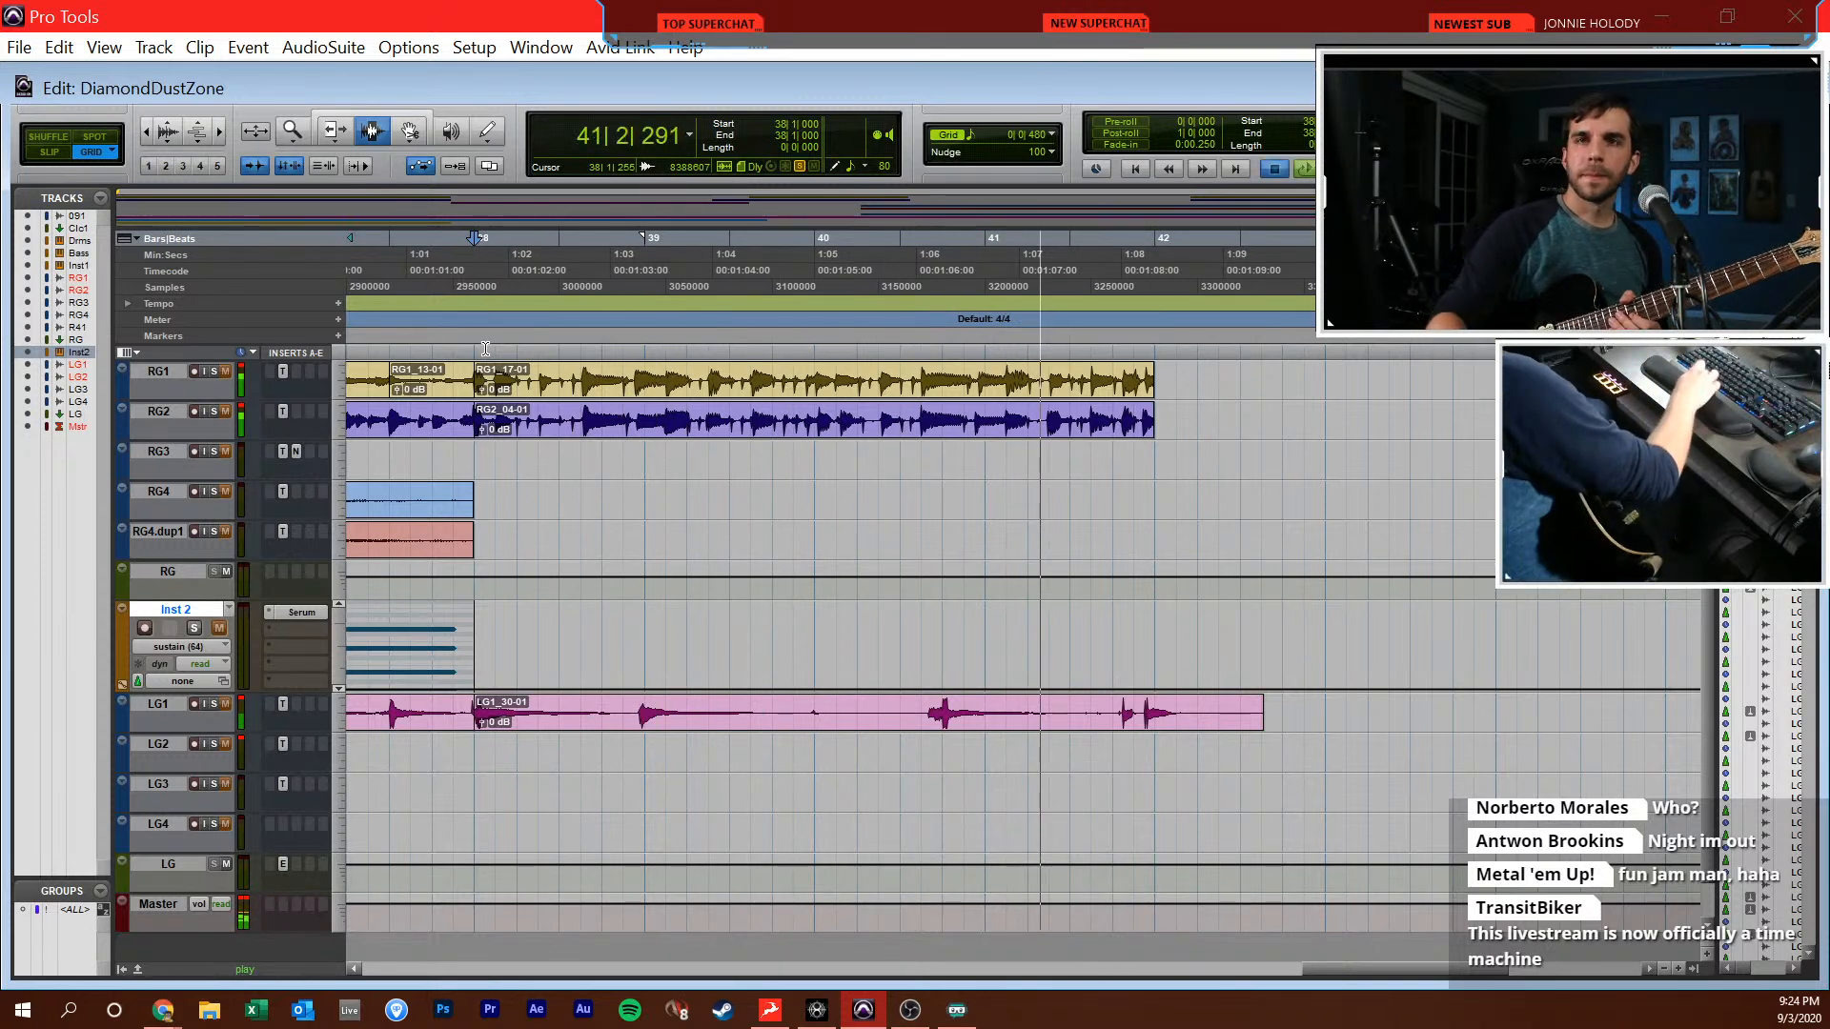
key(space)
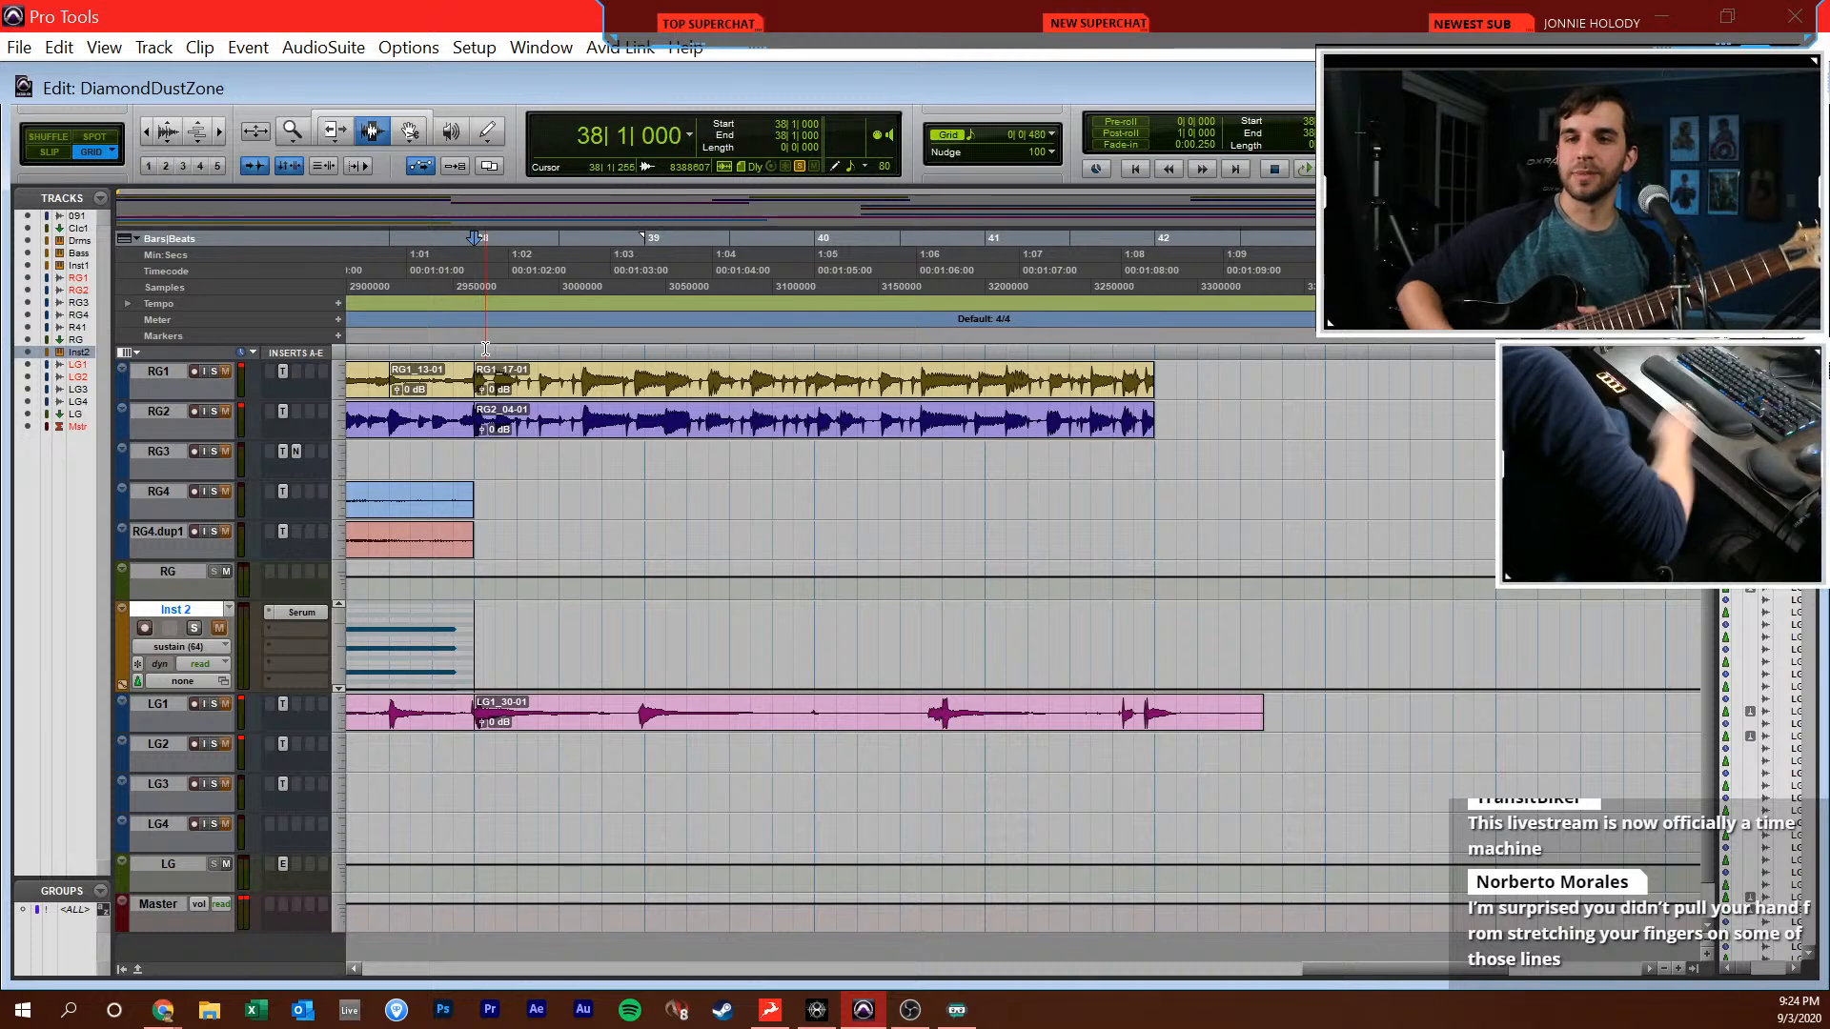
Arm LG2 for recording, listen to the reference once more from 38|1|000, and clear its solo
click(196, 742)
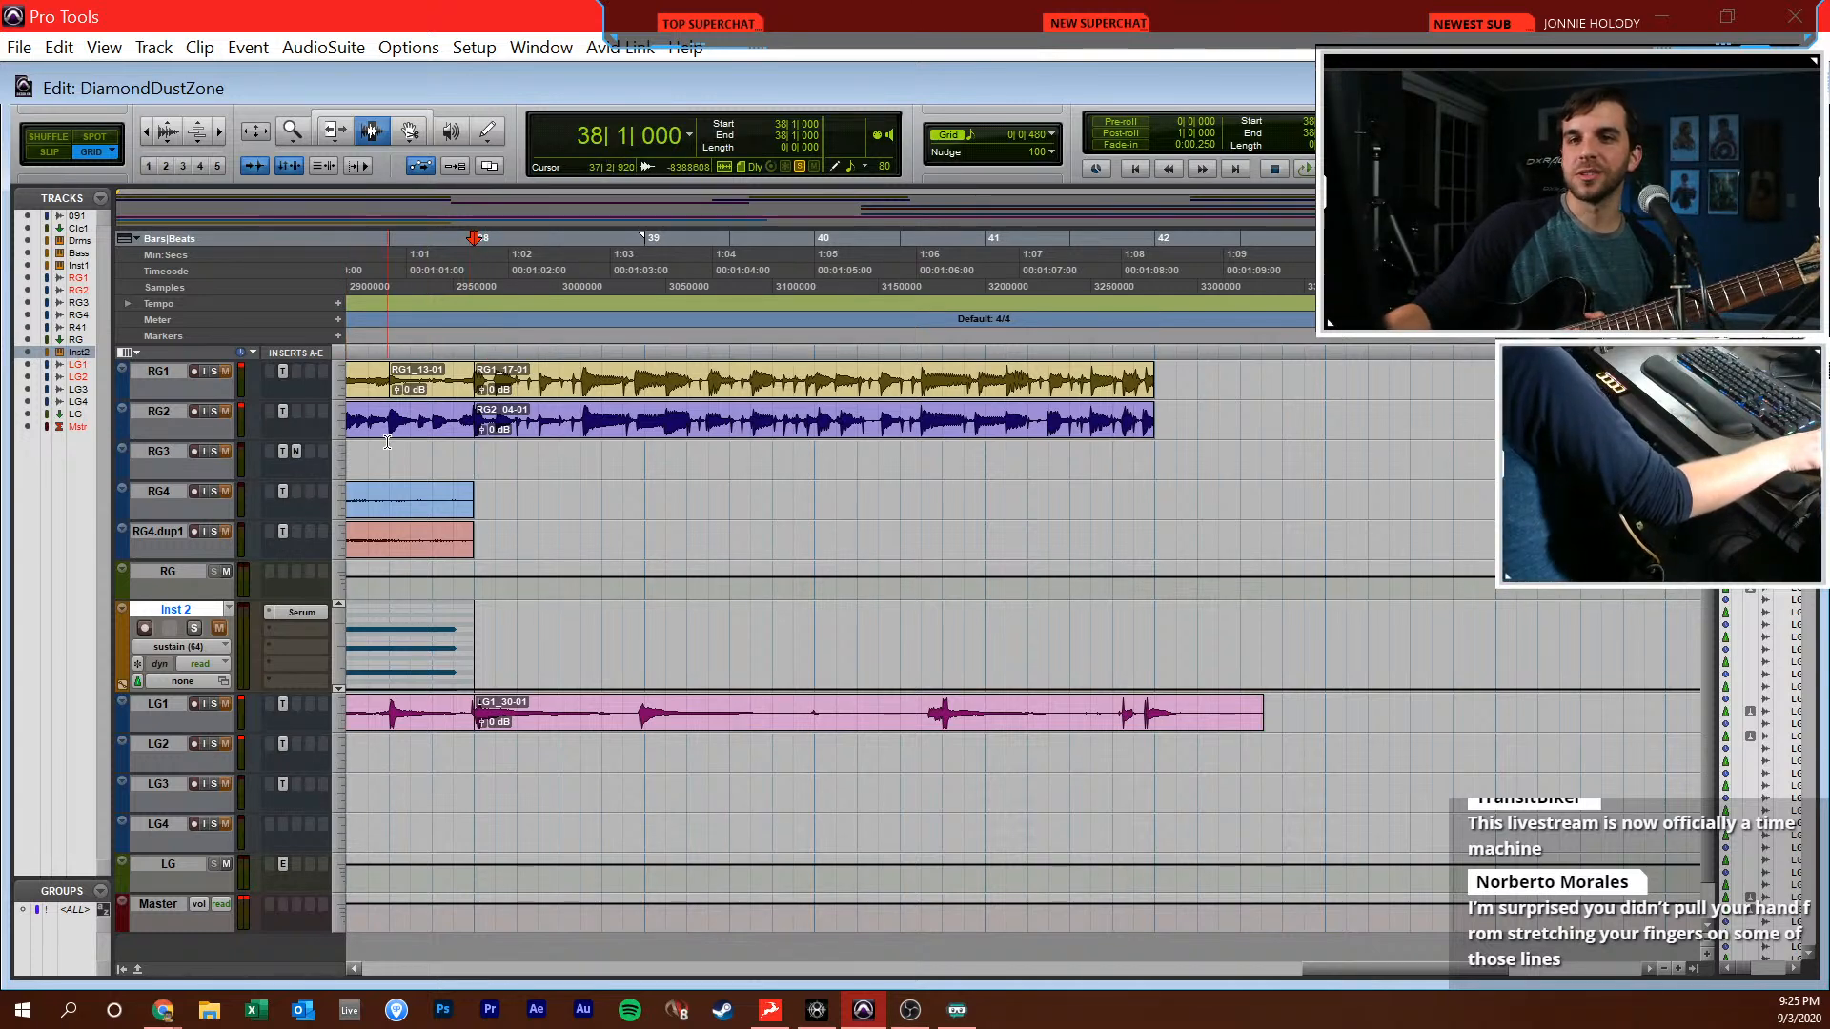
scroll(667, 540, up, 5)
key(space)
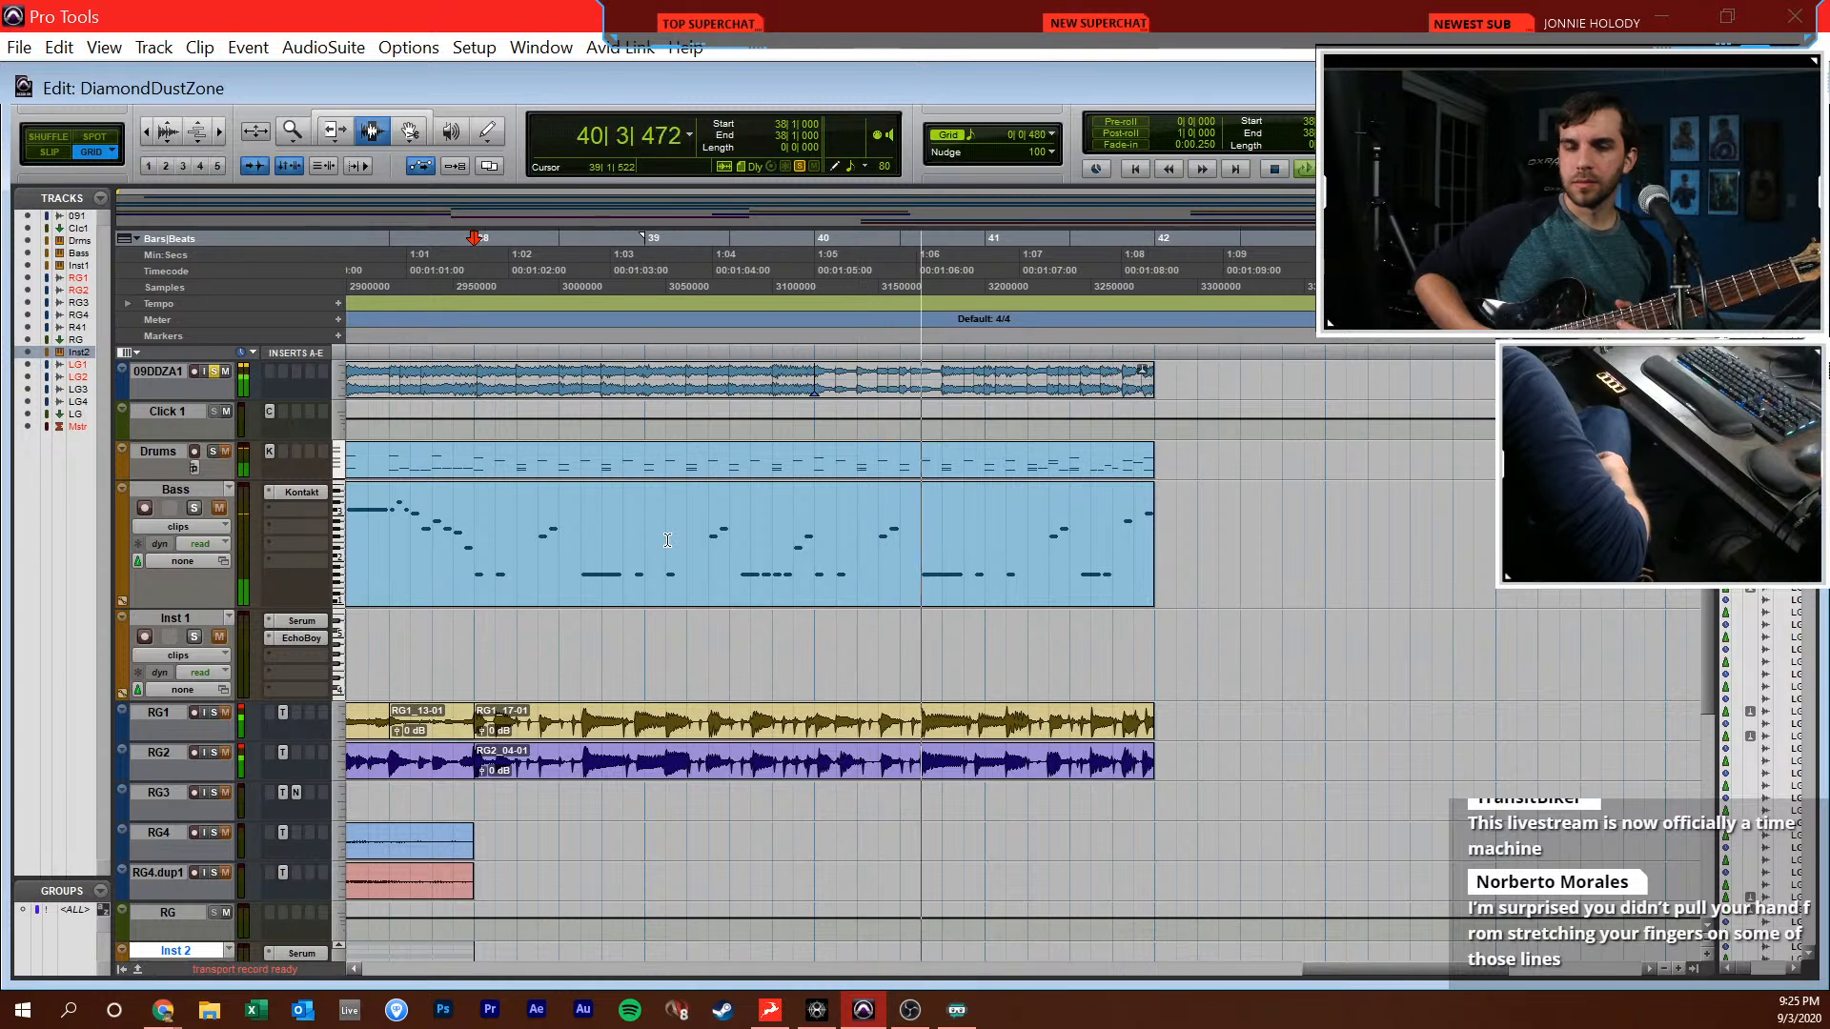
key(space)
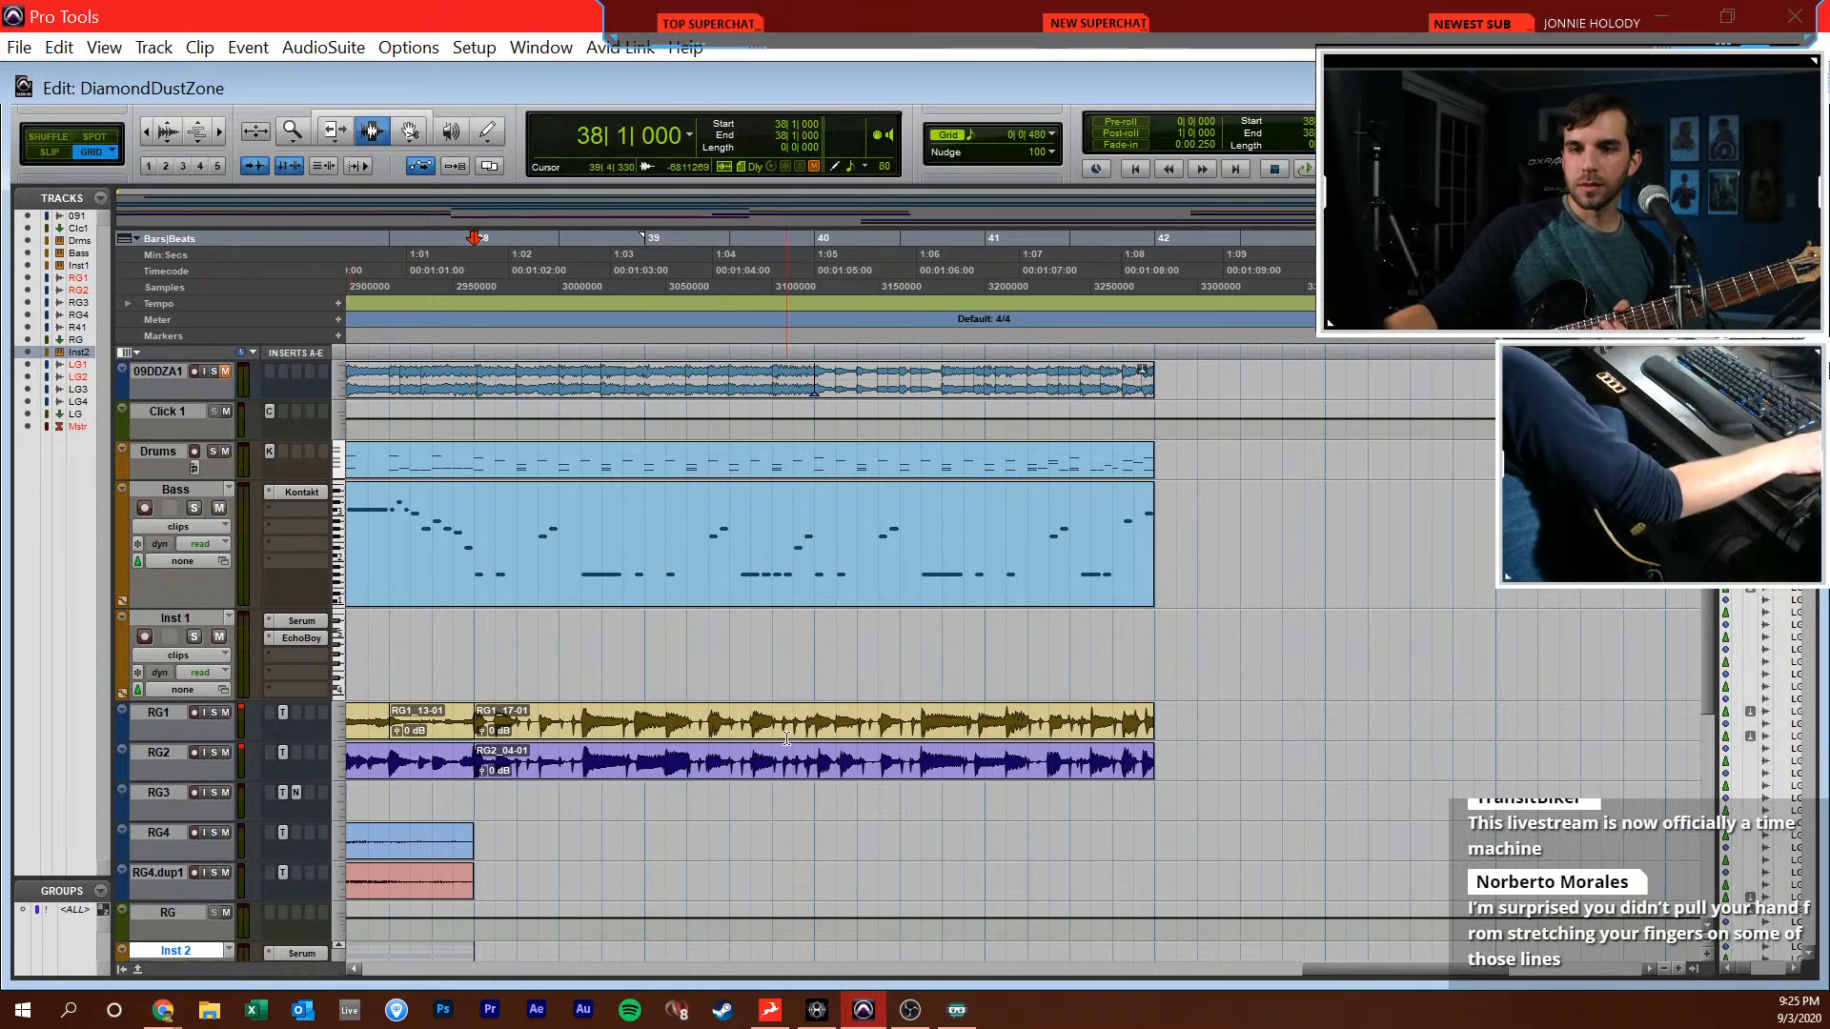
Record the doubled lead guitar take on LG2 from 37|1|000 to just past bar 42
scroll(826, 749, down, 3)
key(KP_1)
key(KP_3)
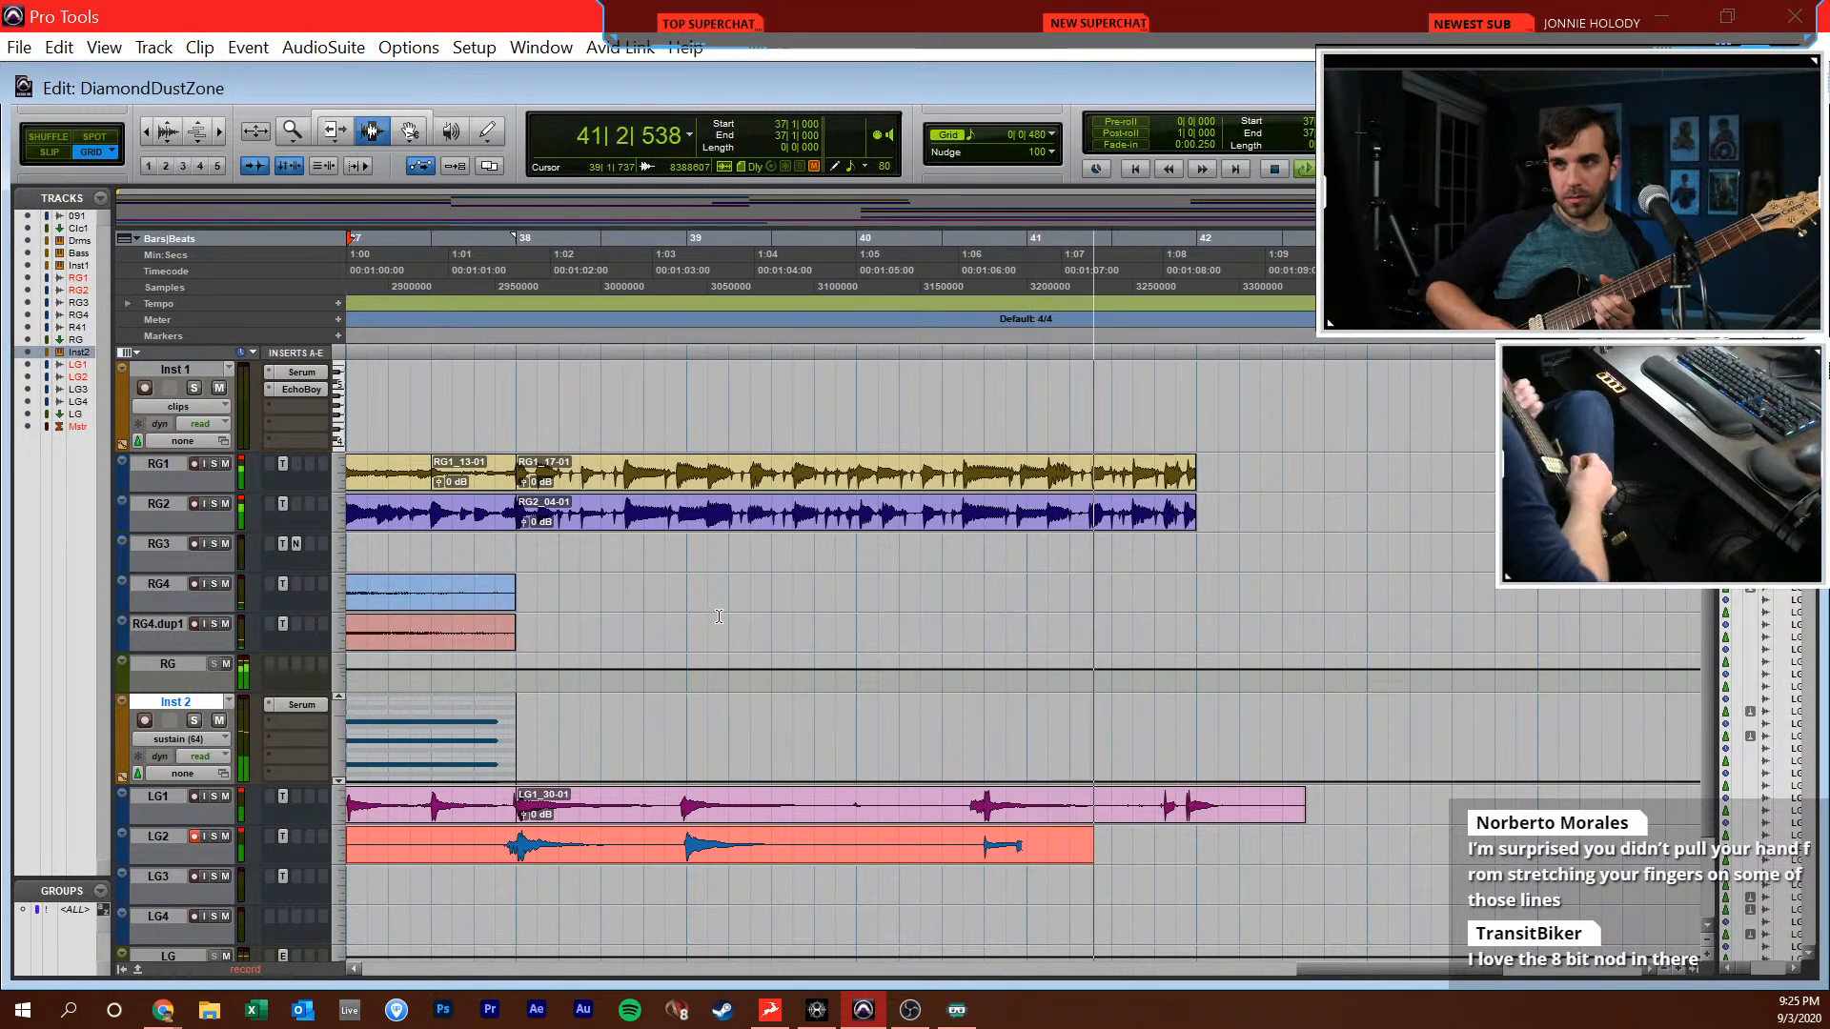
key(space)
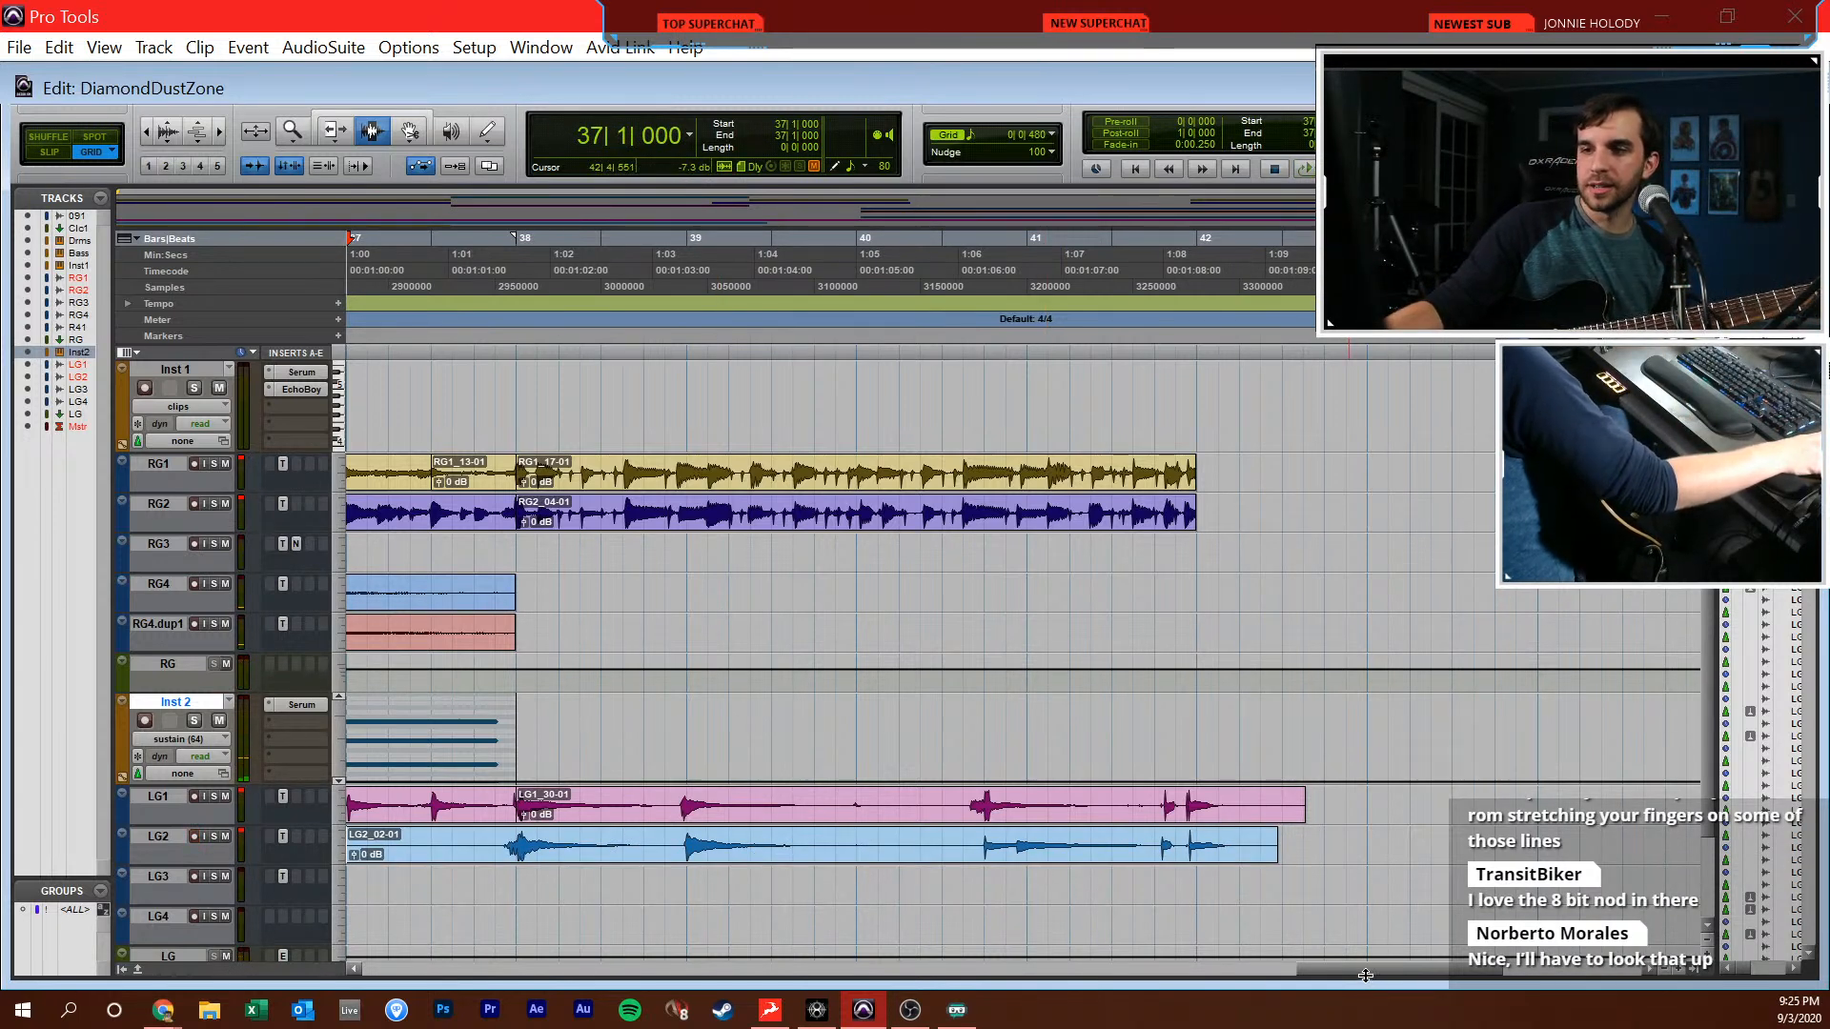
Play back the new LG2 take against LG1 from 37|1|000 and check the levels in the mixer
drag(1364, 968, 1315, 968)
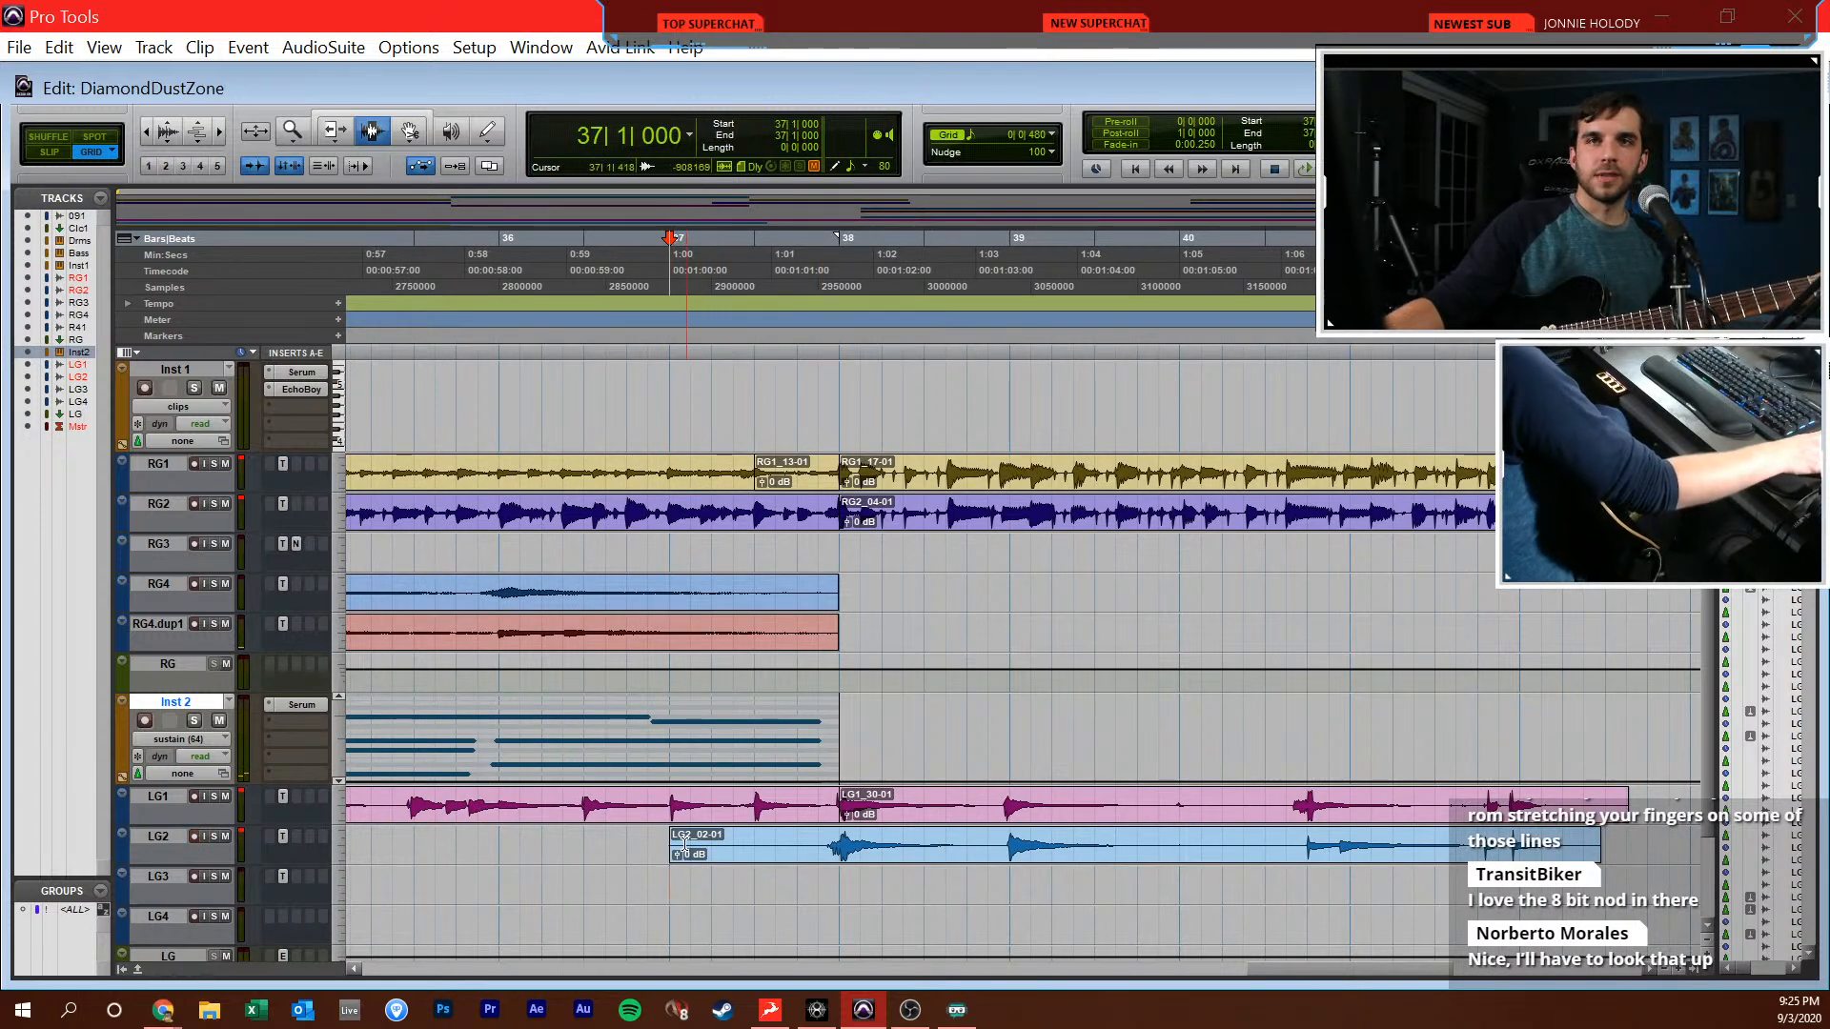
scroll(753, 915, down, 2)
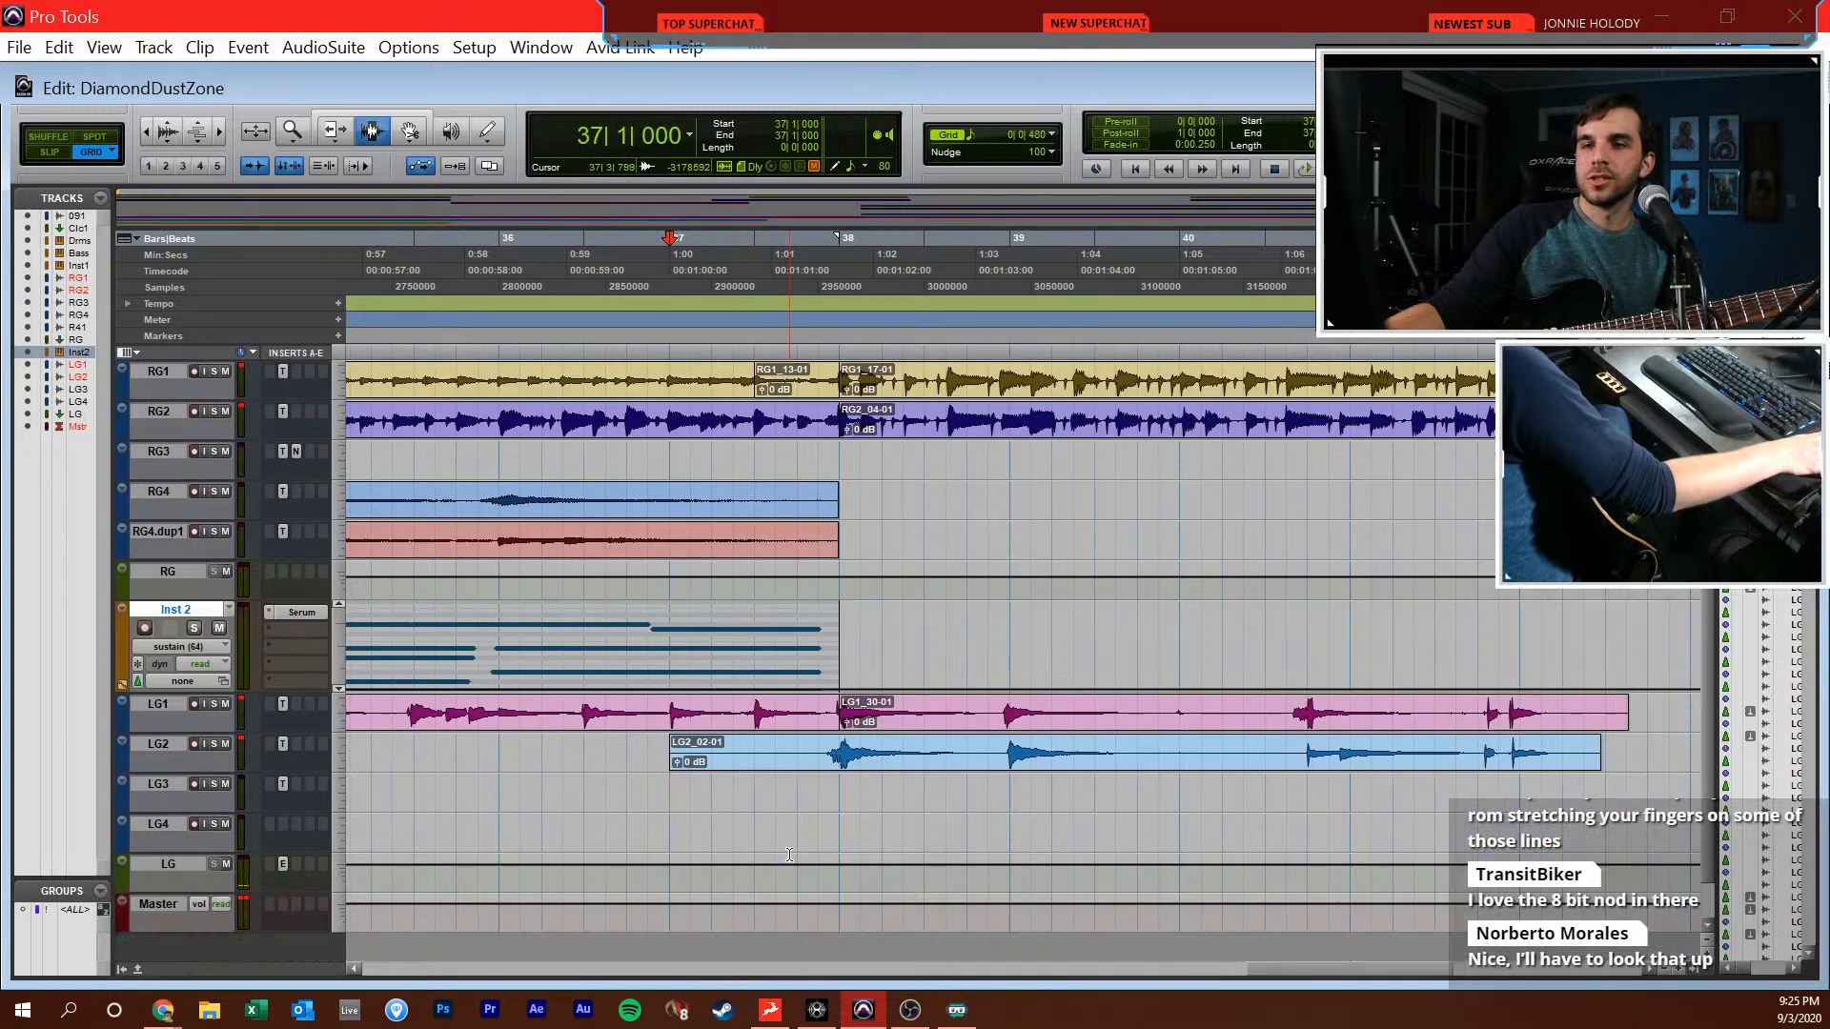
scroll(804, 864, up, 2)
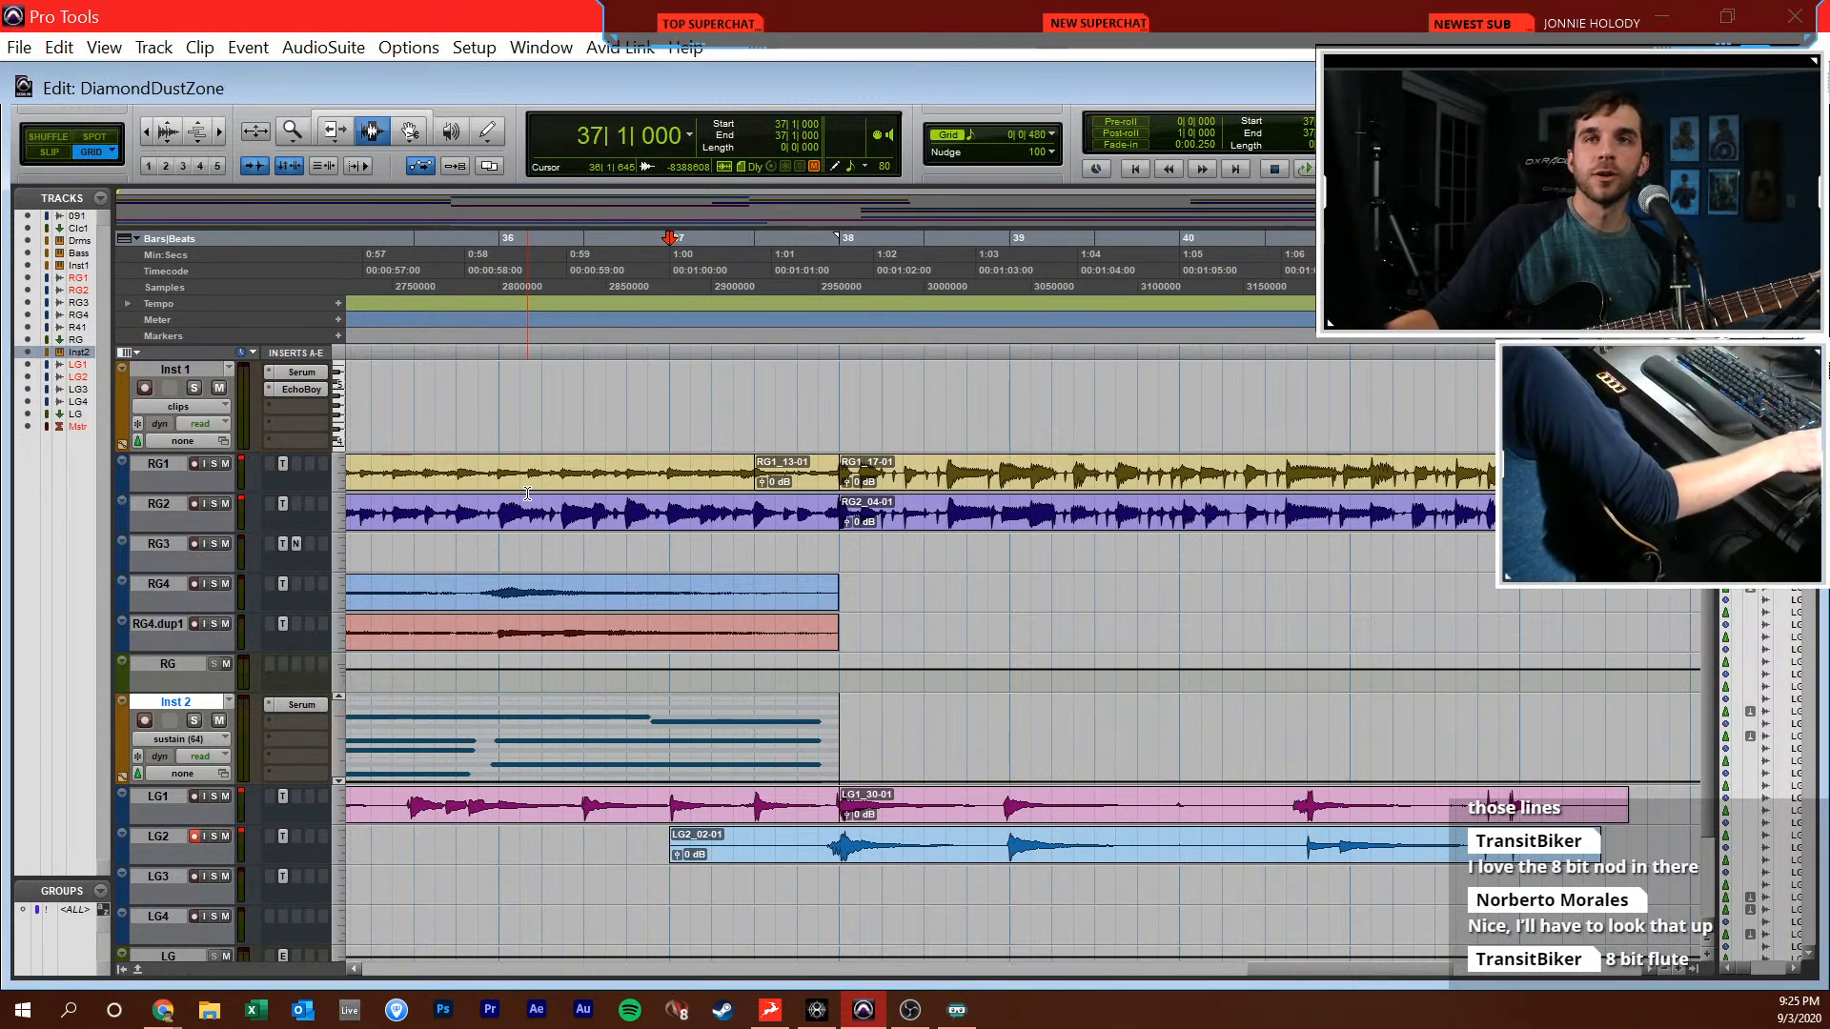
click(690, 839)
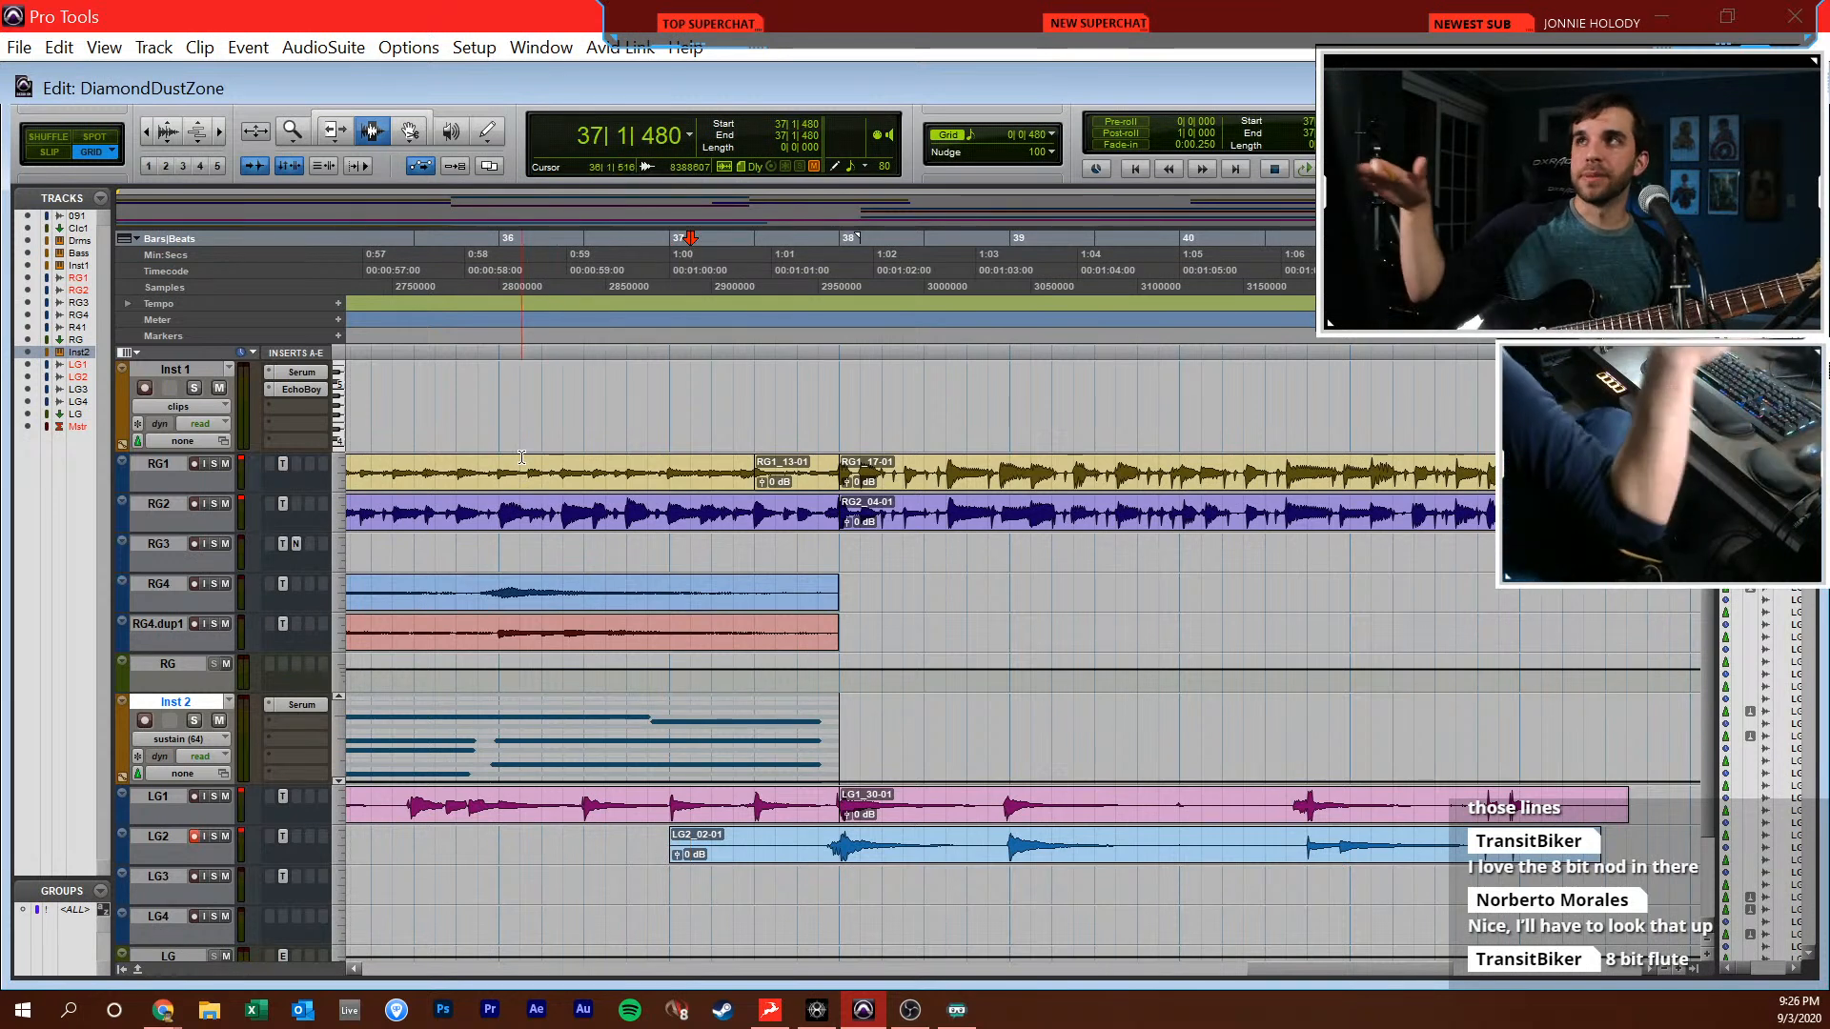
key(shift+r)
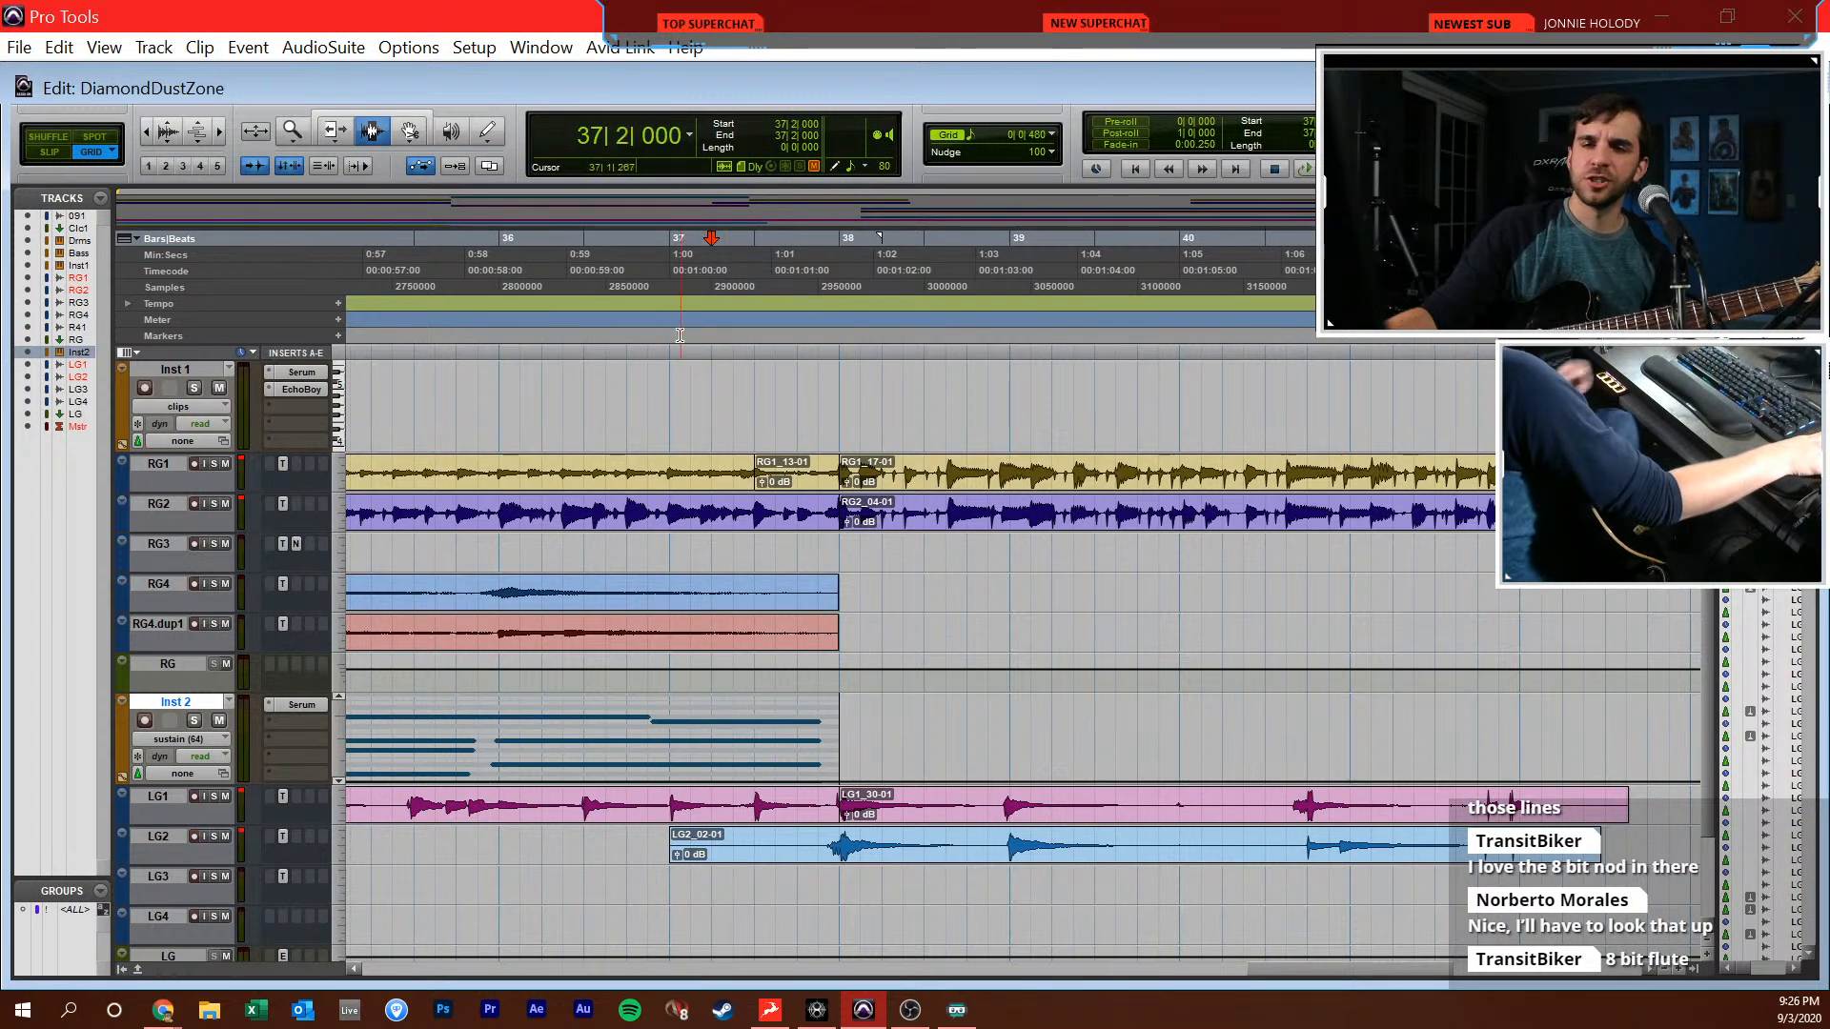
scroll(728, 408, up, 3)
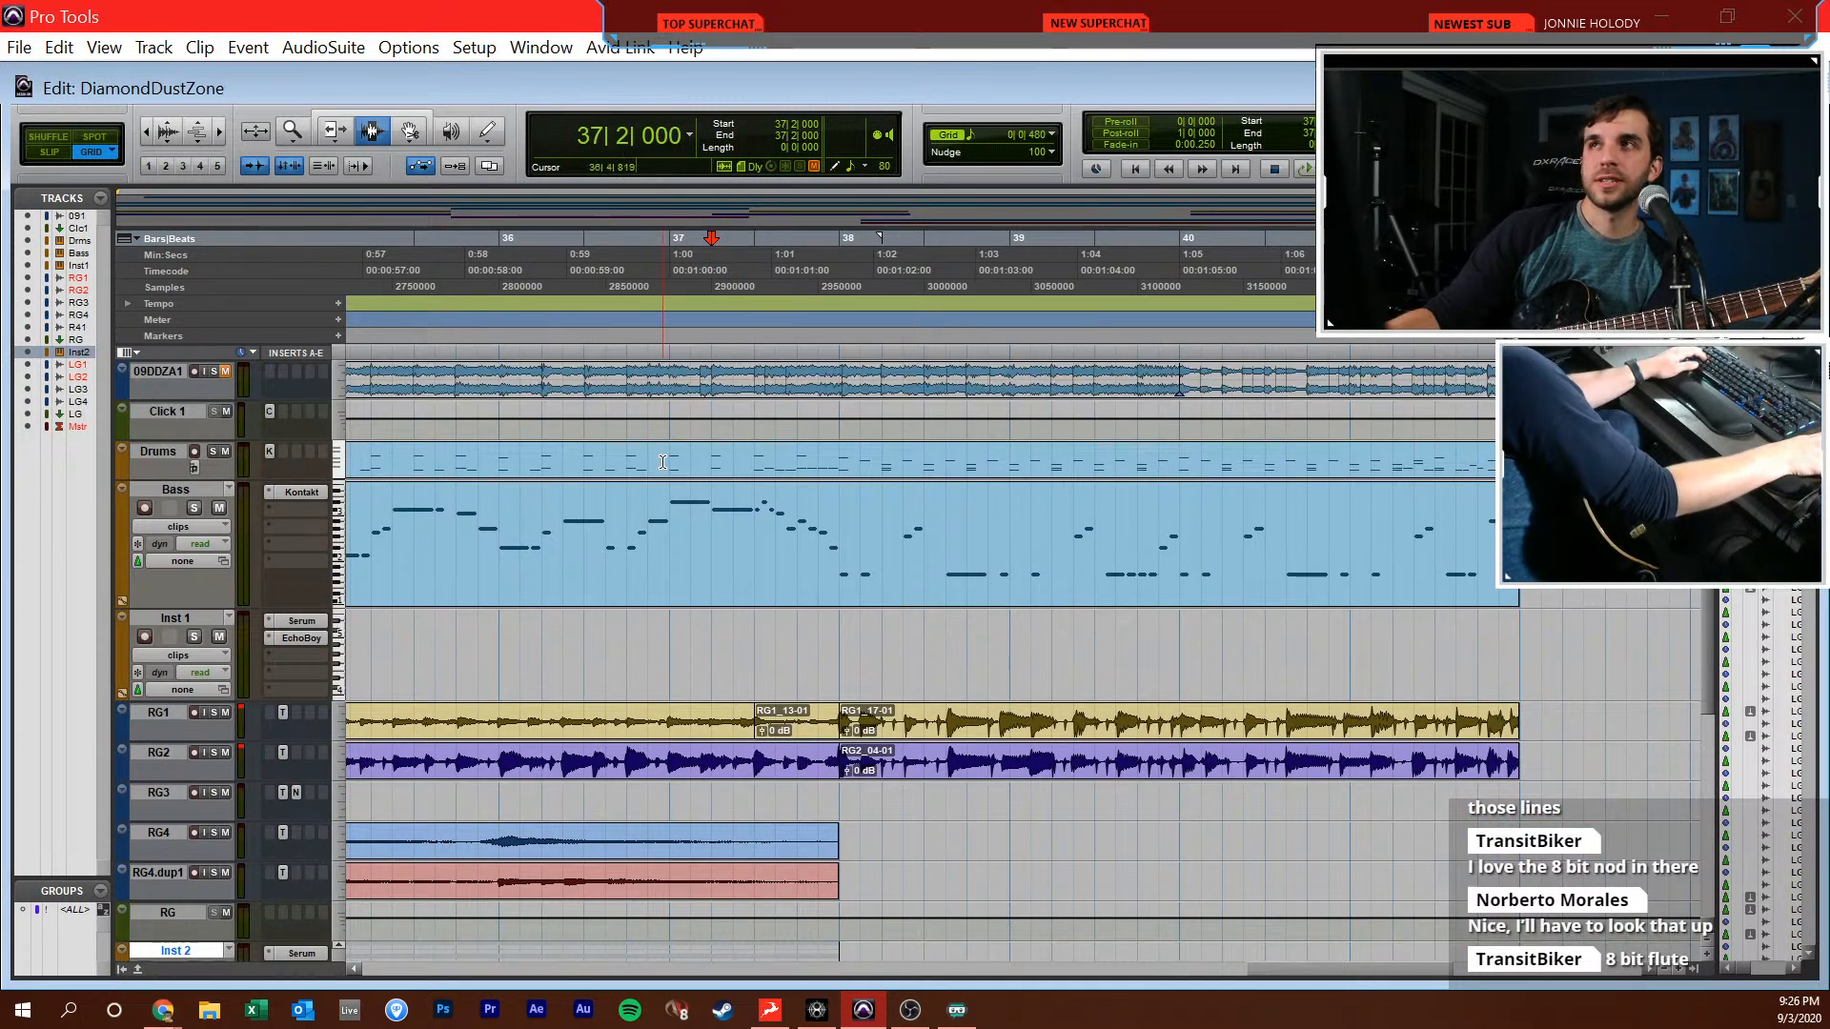
click(672, 608)
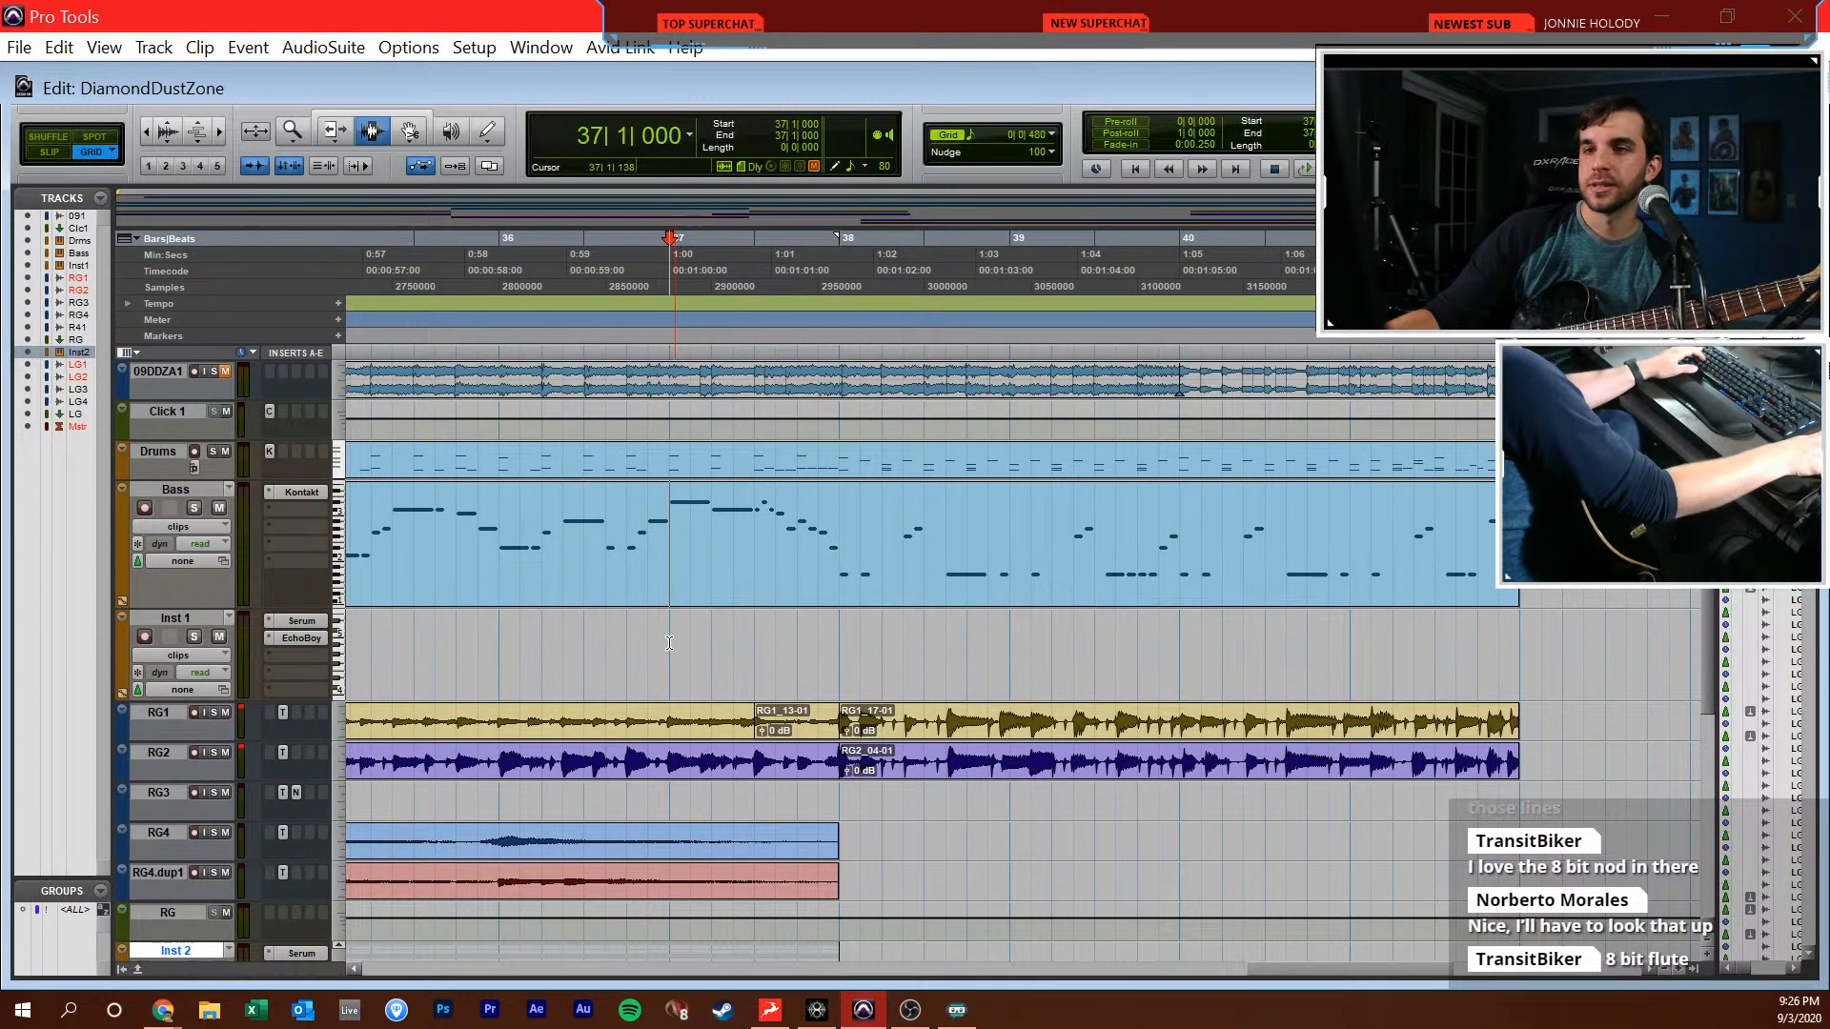
scroll(669, 636, down, 5)
key(space)
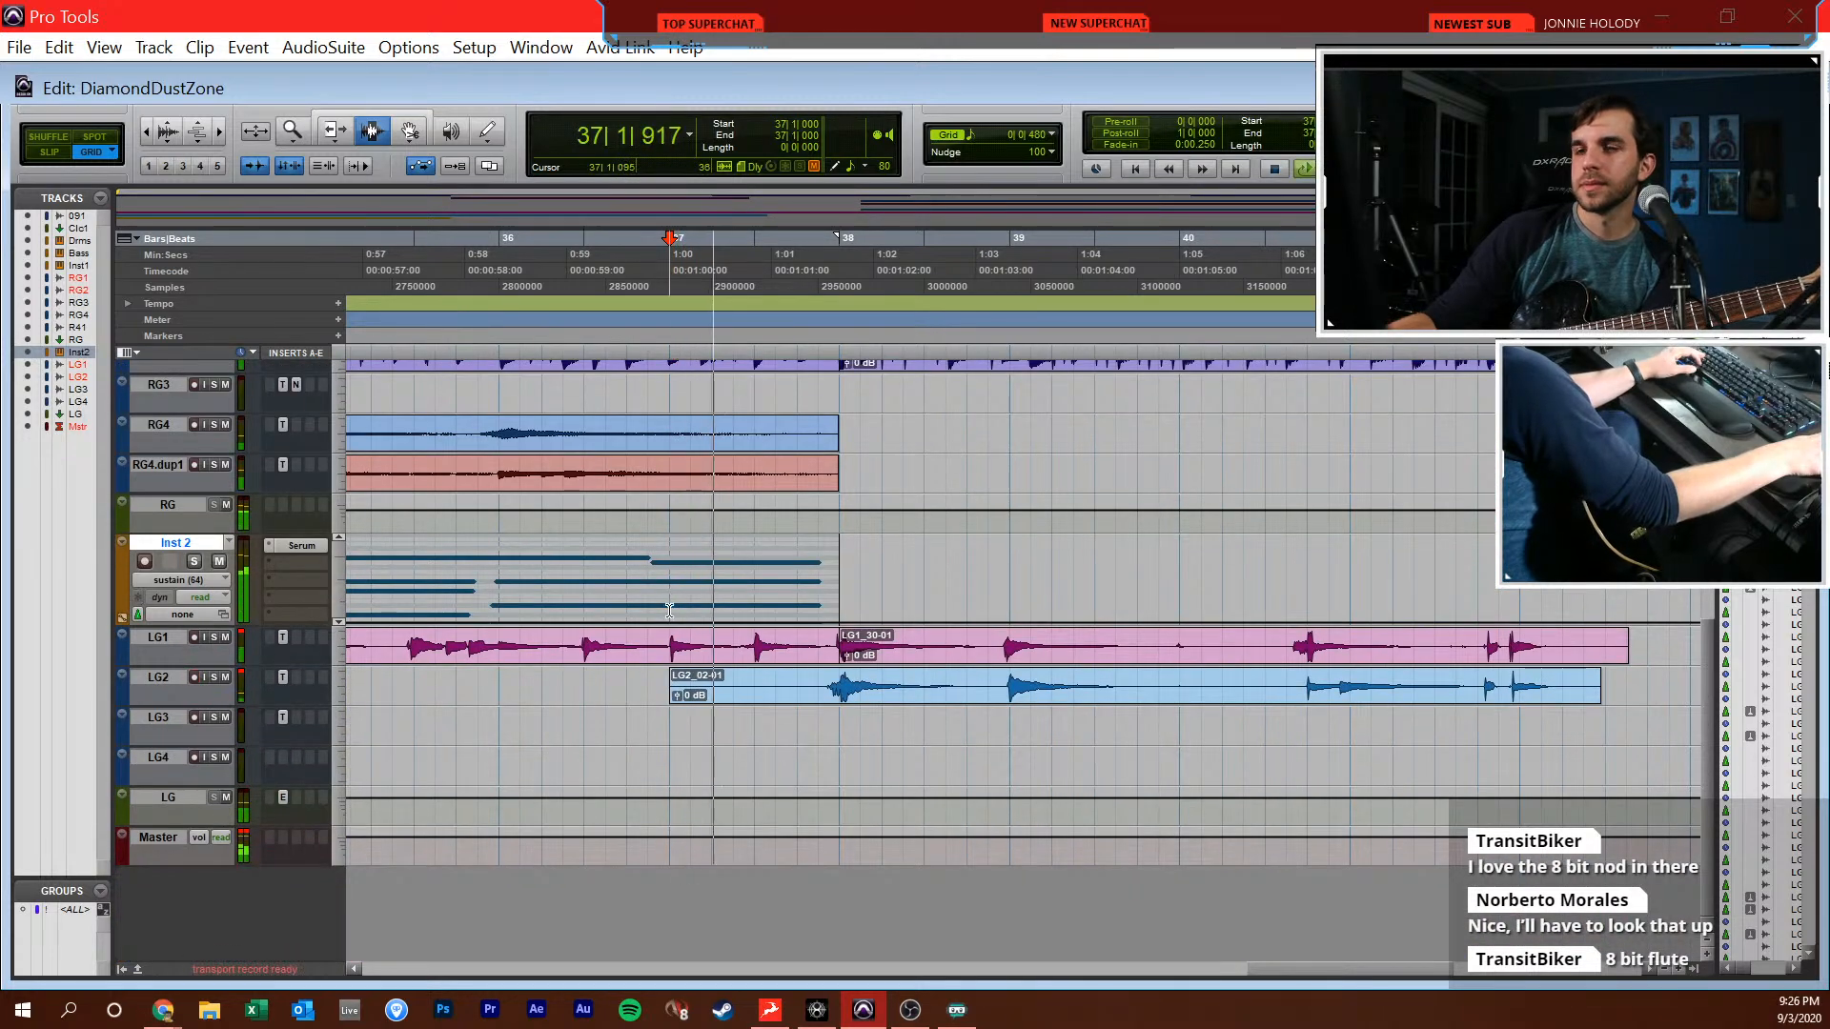
key(ctrl+equal)
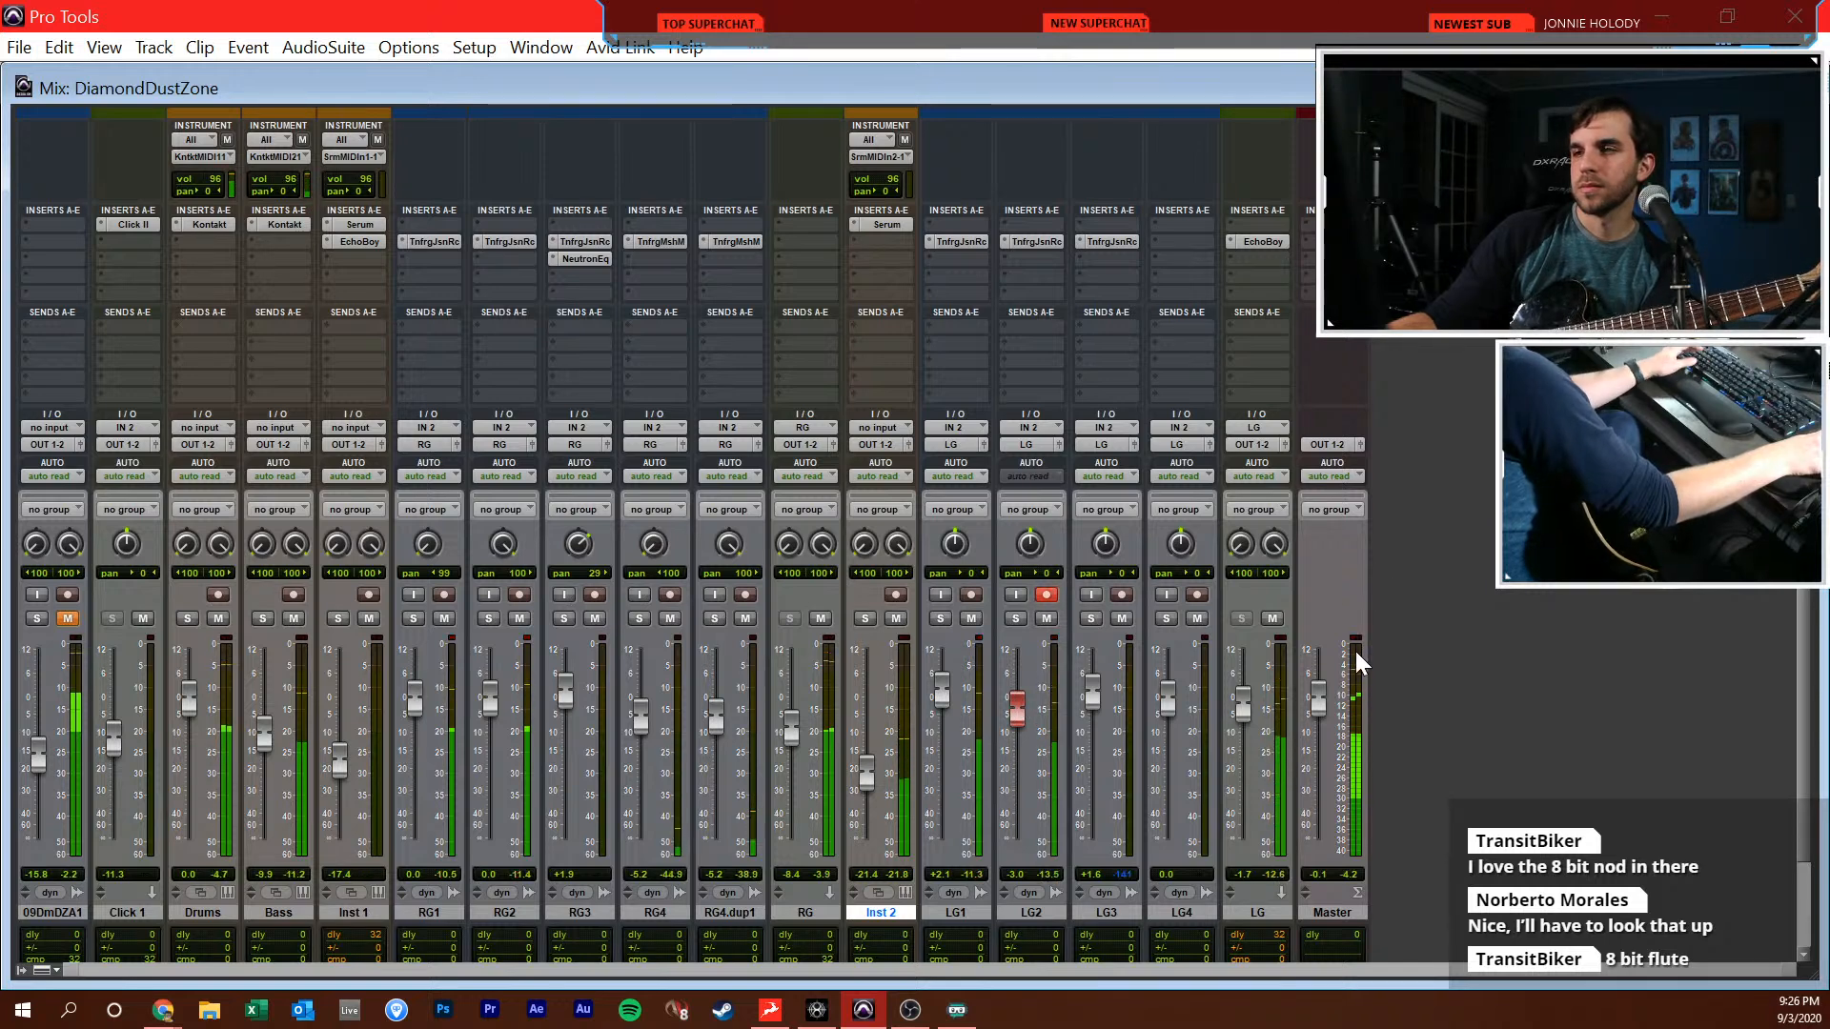
key(ctrl+equal)
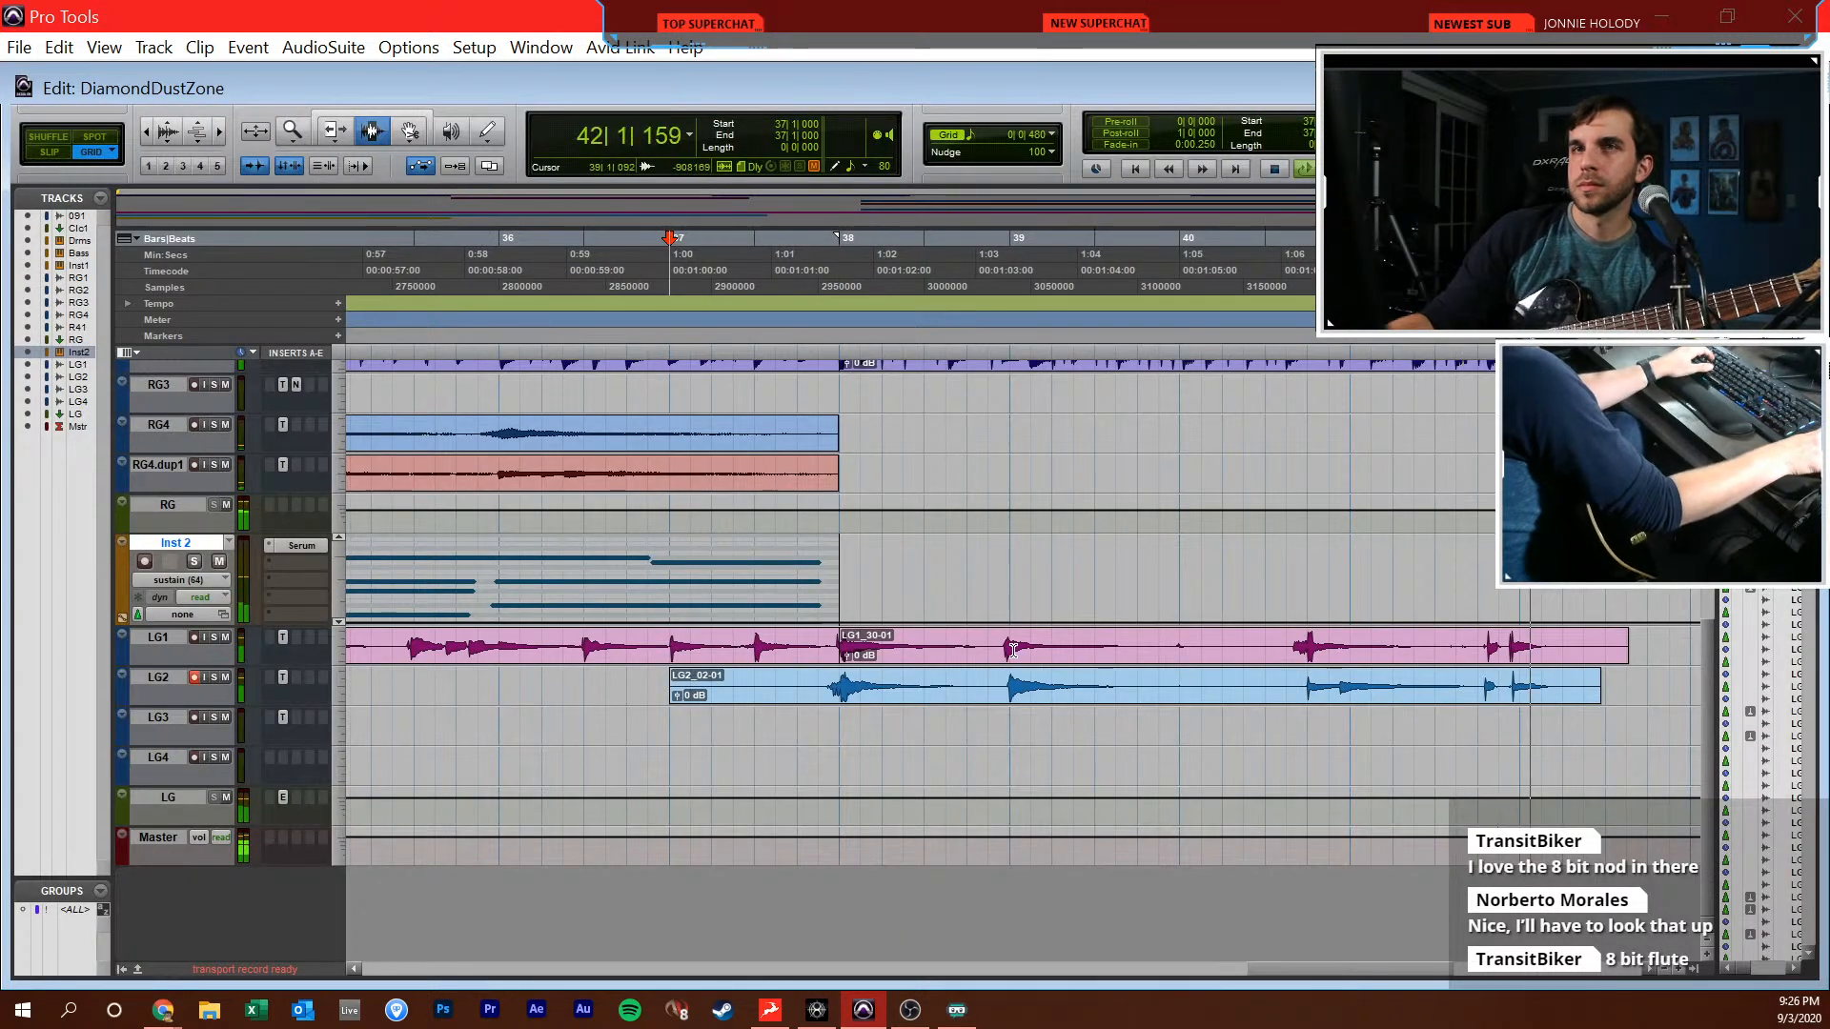
key(space)
Cut the silent section from 39|4|480 to 40|2|480 out of the lead guitar clips on LG1 and LG2
scroll(1150, 601, right, 2)
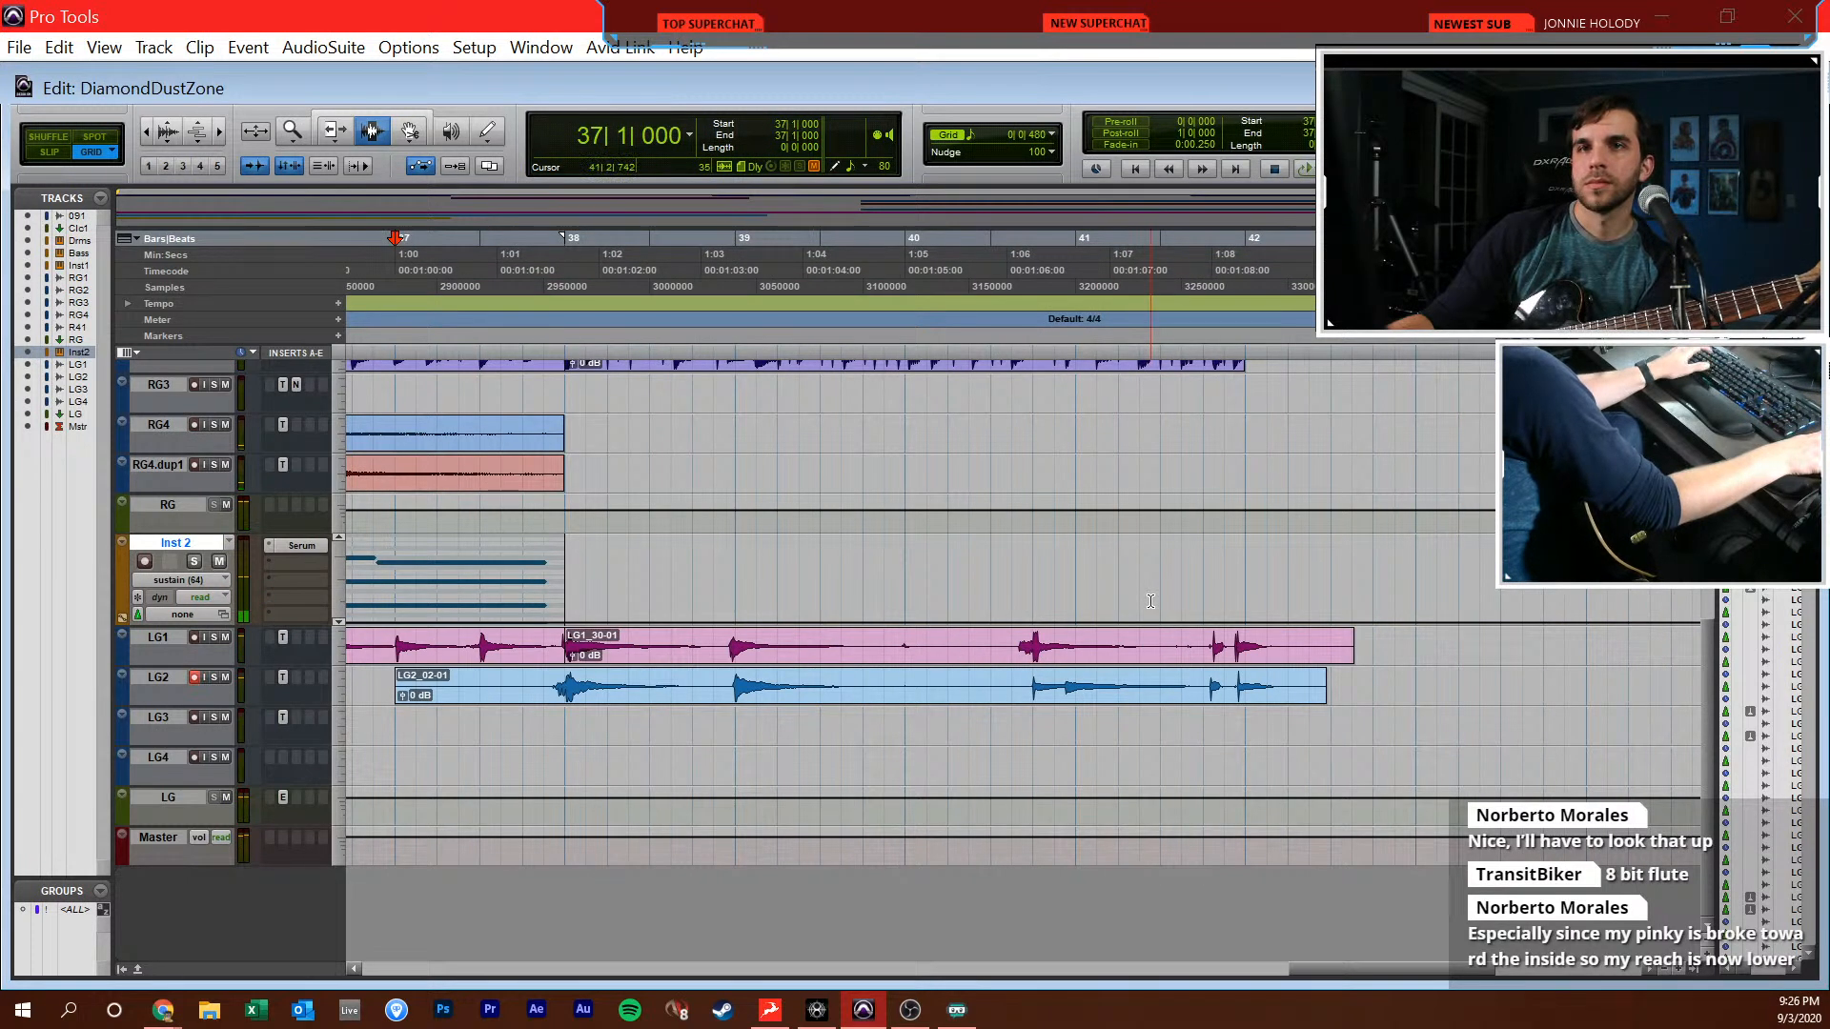
scroll(1150, 601, left, 1)
click(1150, 602)
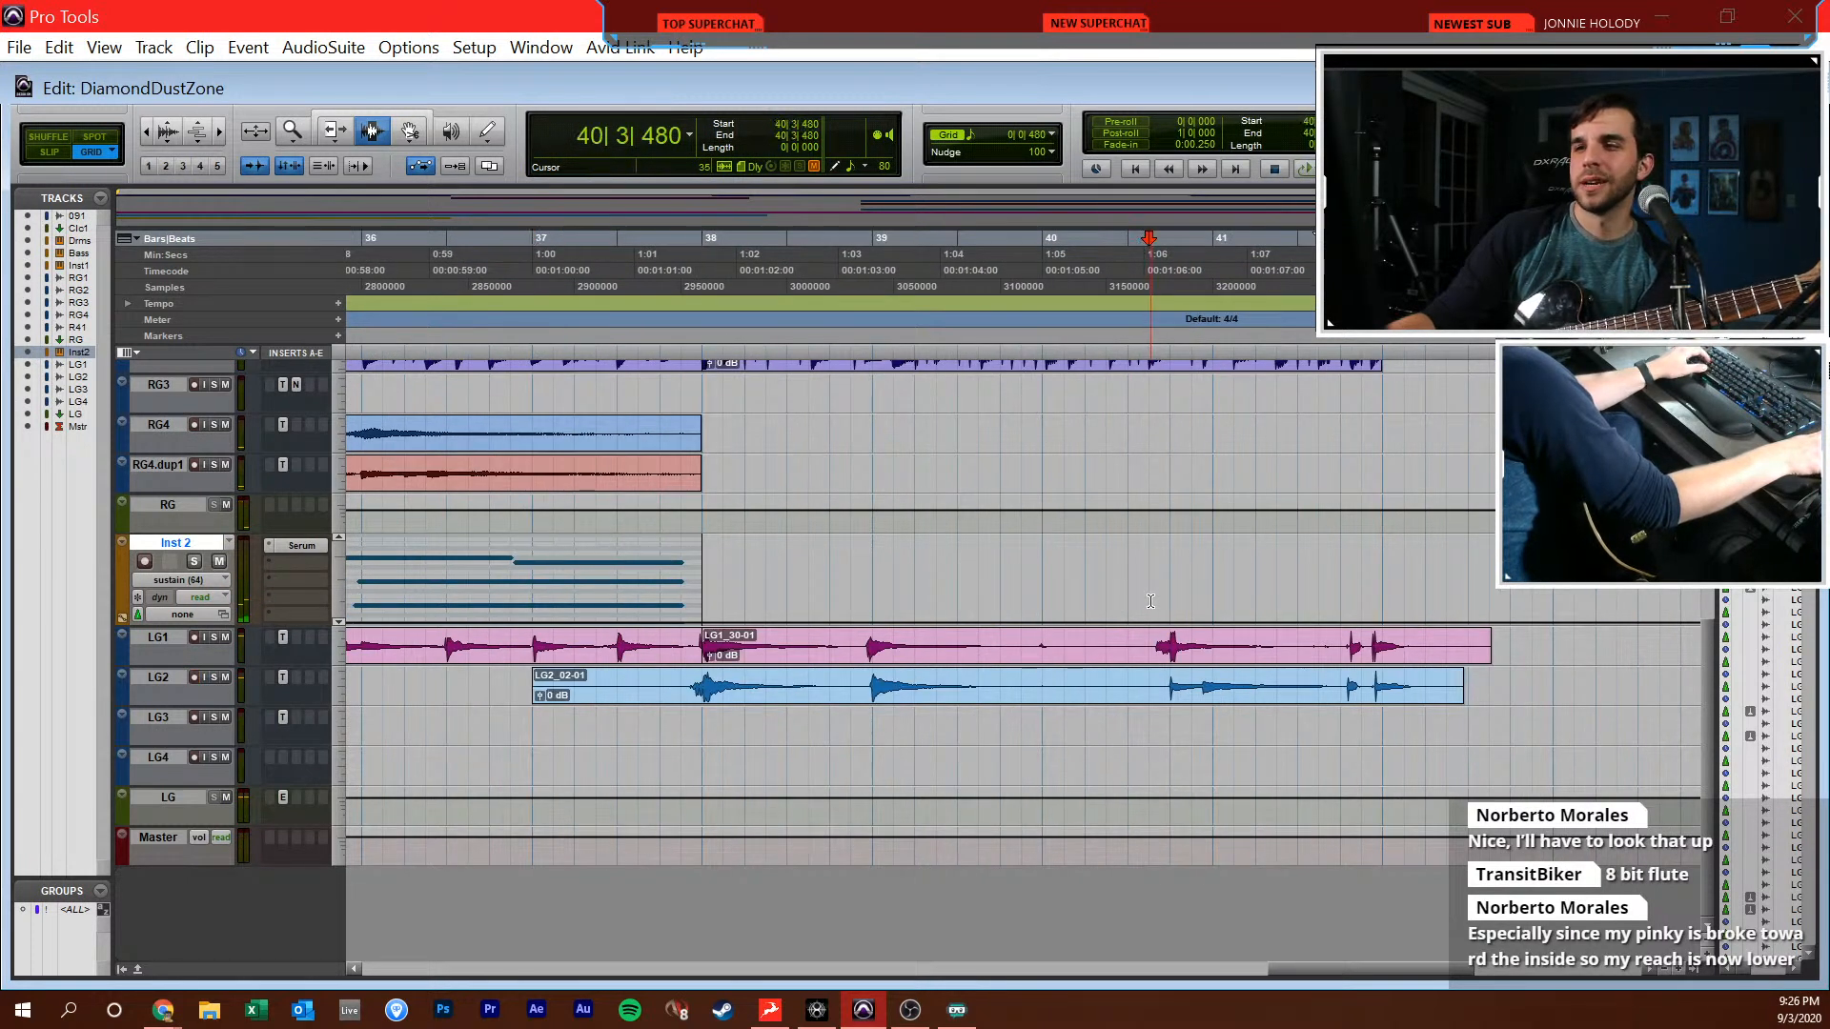
drag(1039, 649, 1097, 674)
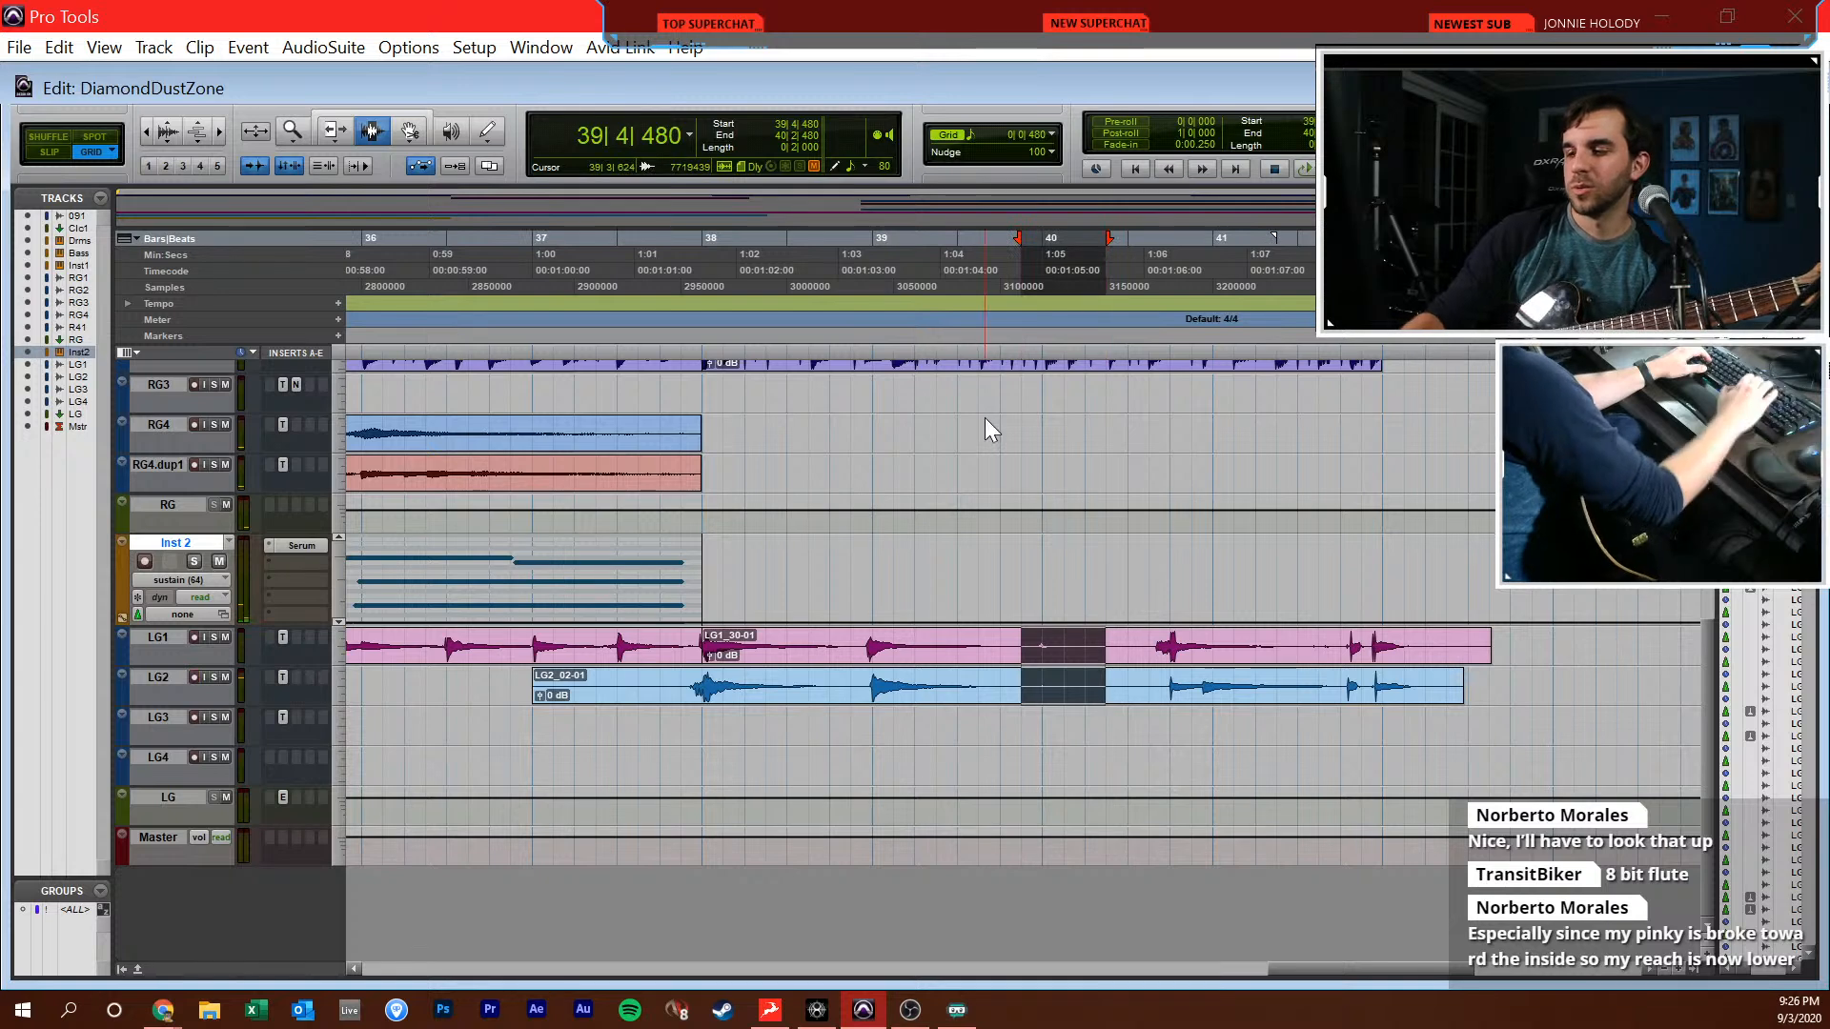
key(Delete)
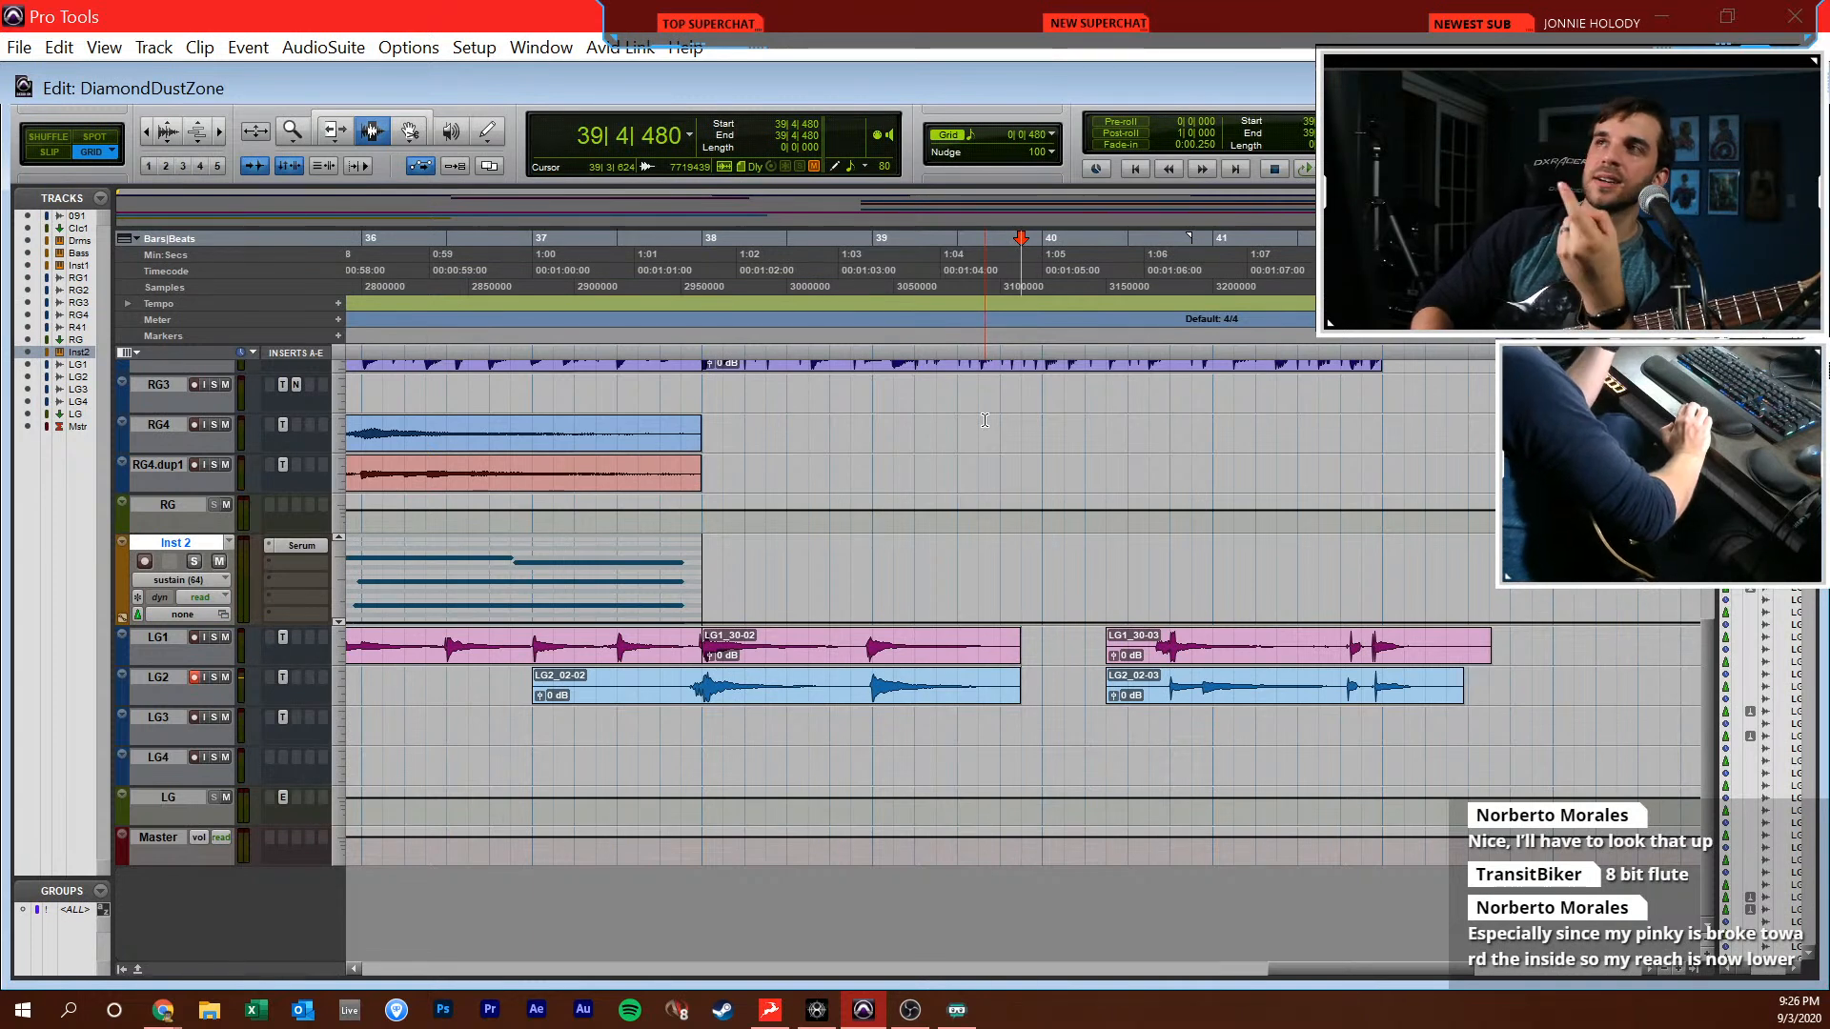
Trim the start of the first new LG2 clip to 37|4|000 and fade it in up to 37|4|480
click(643, 696)
click(651, 684)
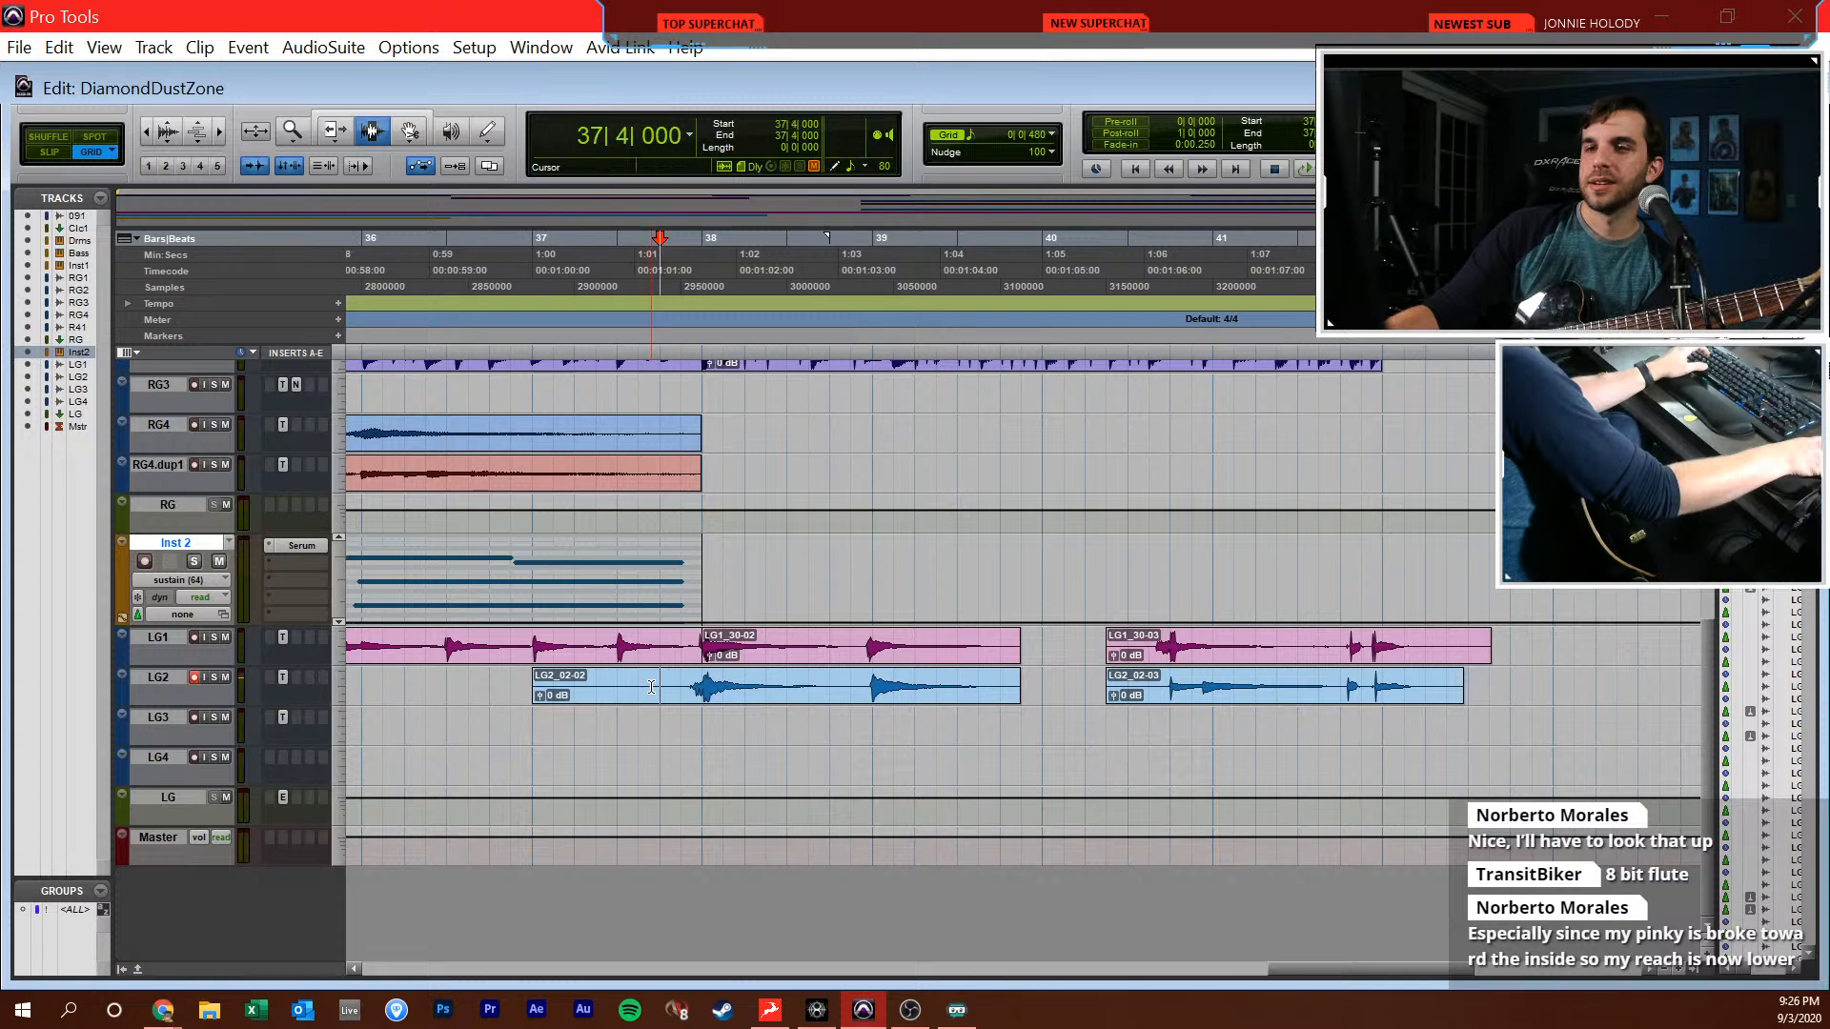
key(a)
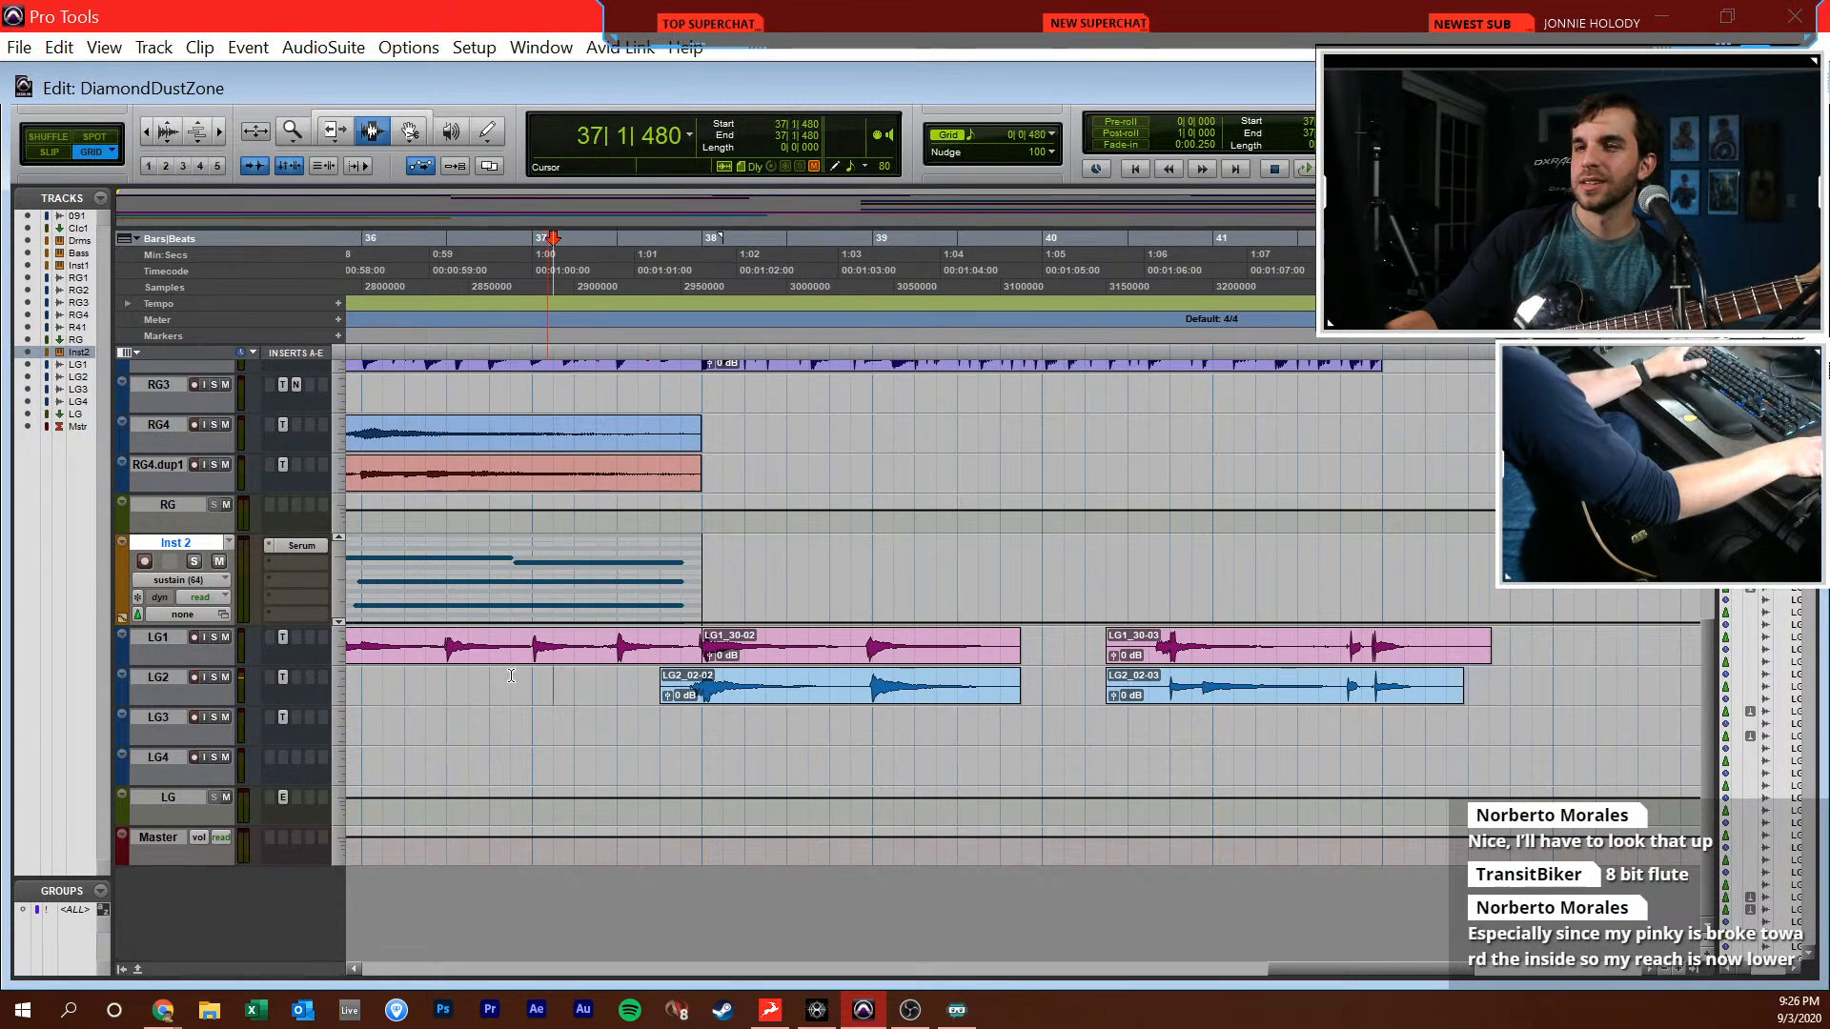
key(space)
key(space)
scroll(534, 686, right, 1)
scroll(549, 689, left, 1)
click(683, 695)
key(d)
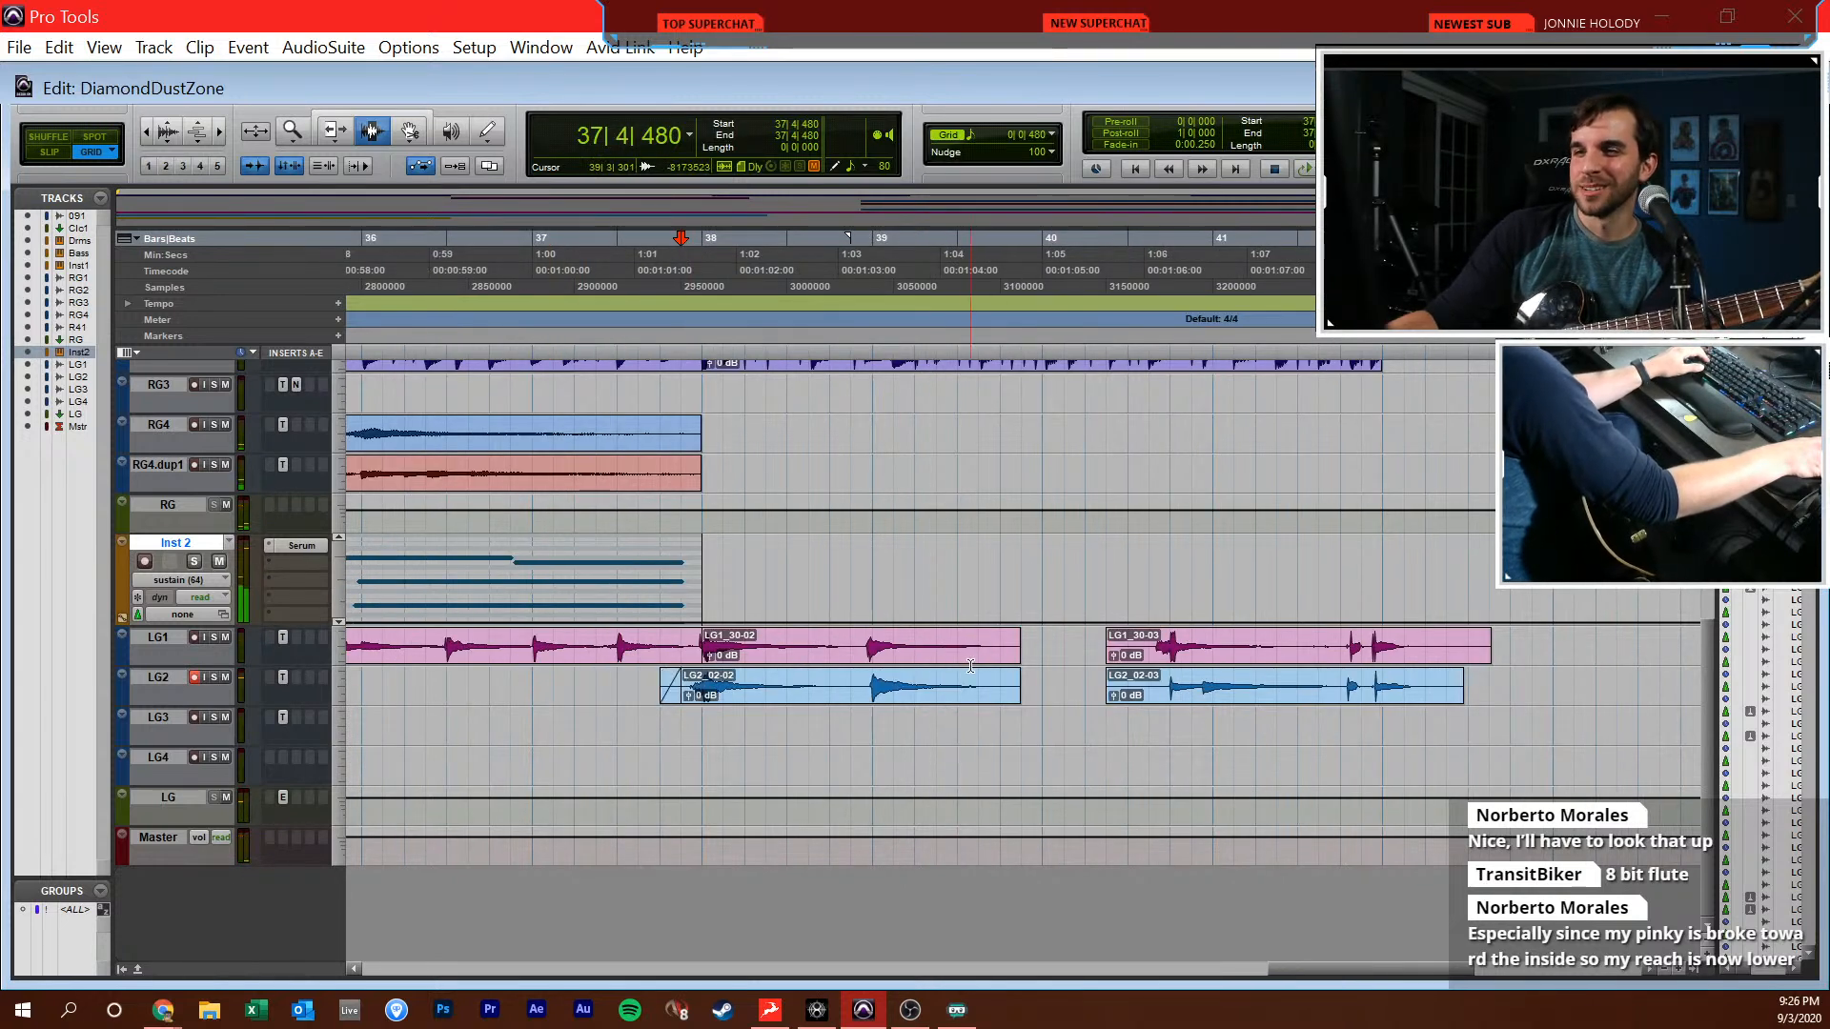
Play back the edited lead guitars with the full arrangement from 37|2|480
click(596, 688)
key(space)
scroll(530, 675, up, 5)
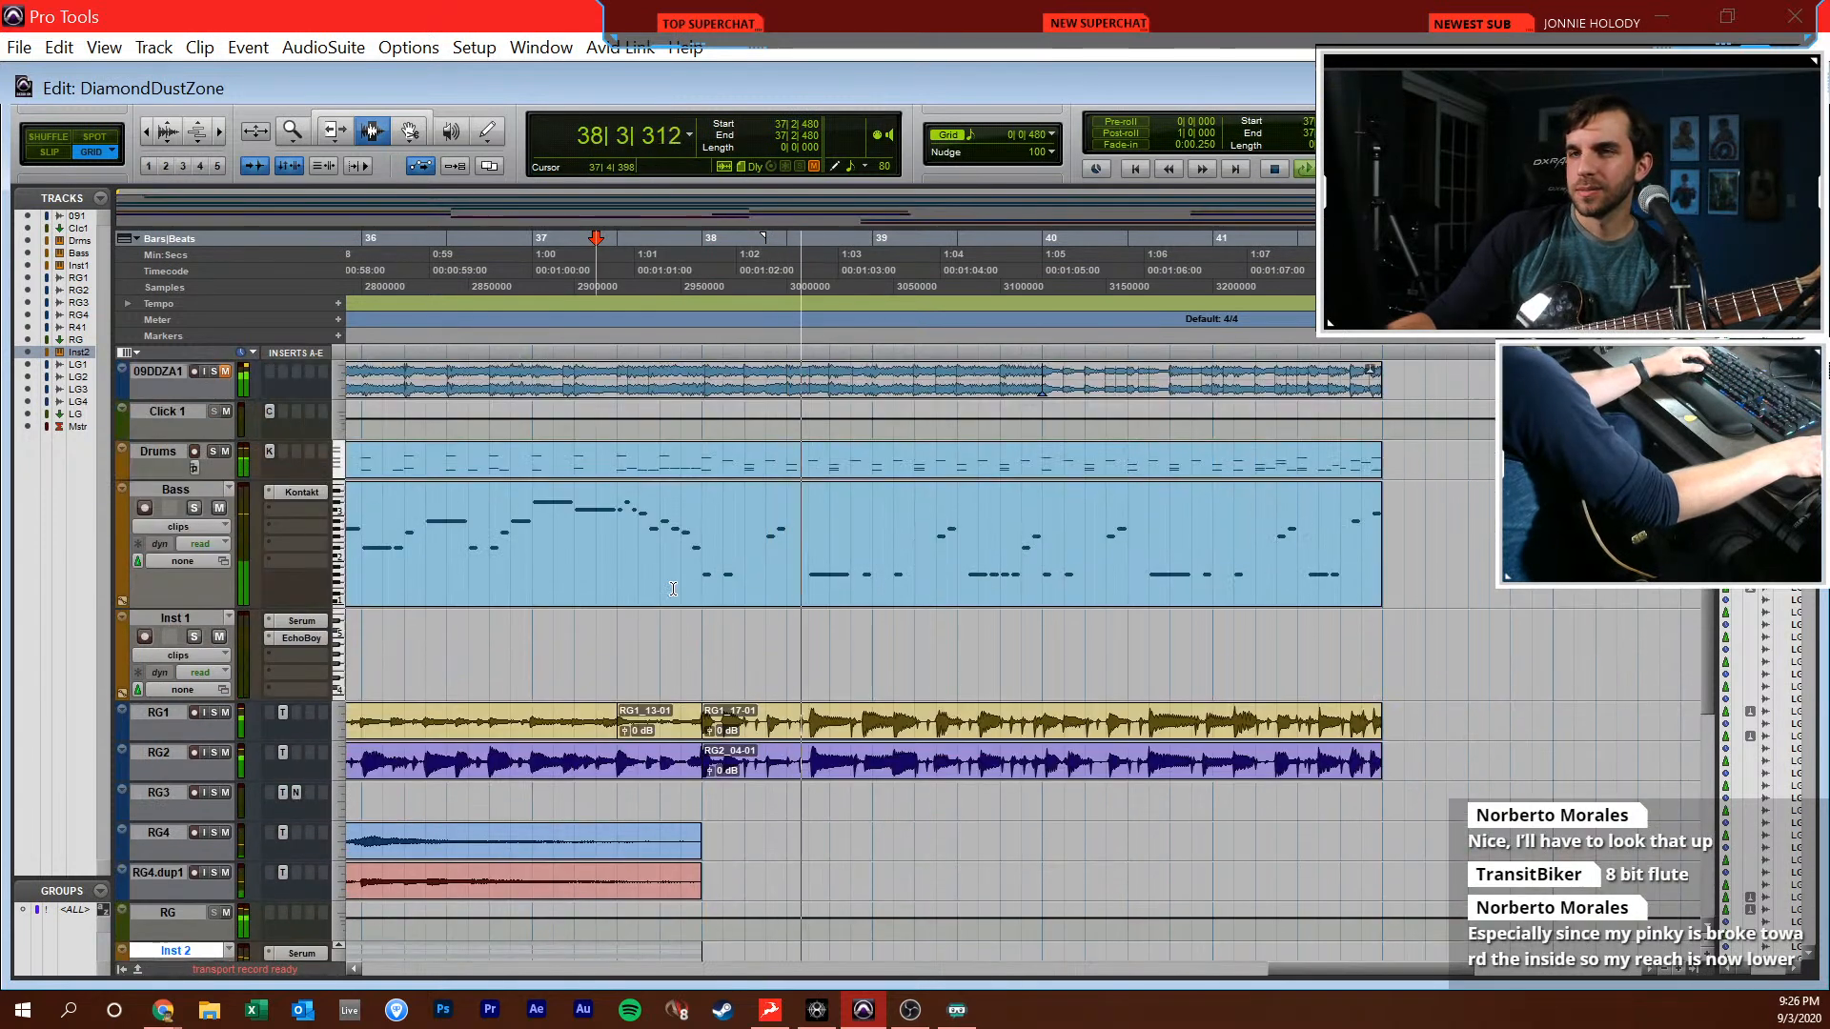
key(space)
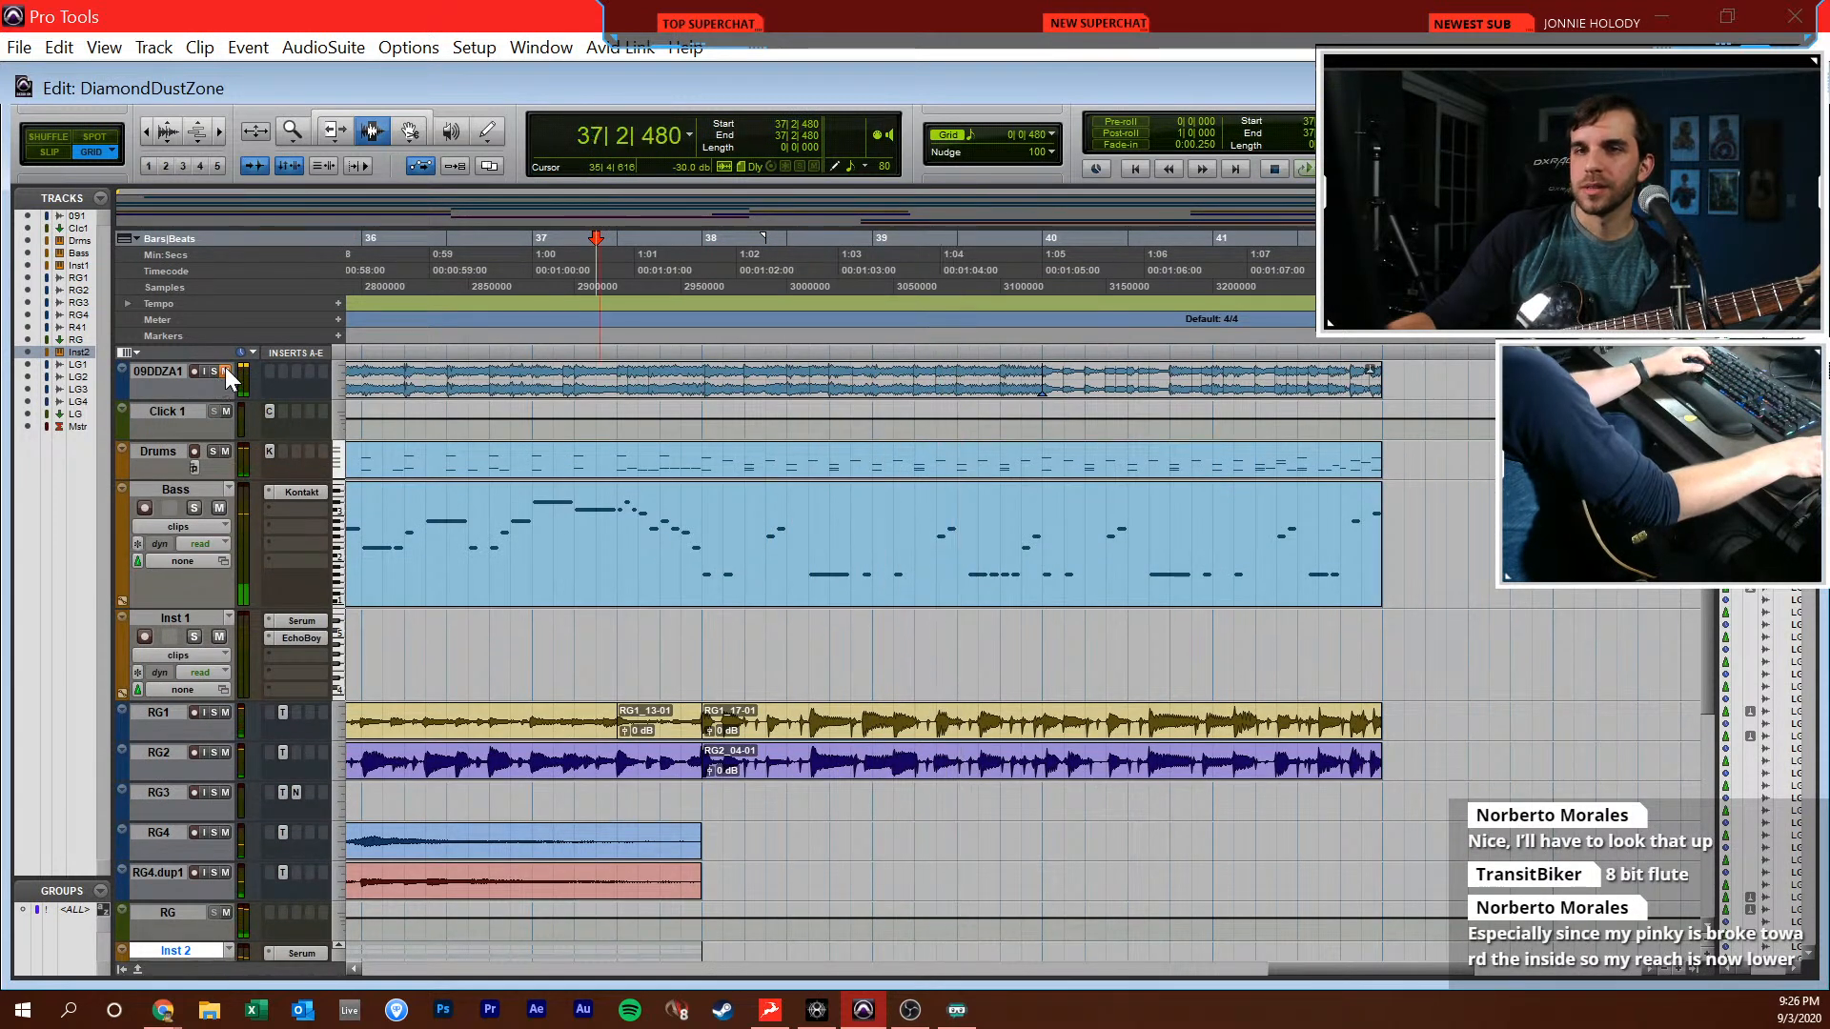
Solo the 09DDZA1 reference track and listen to it from 38|1|000, 35|1|000 and 38|2|000
click(214, 371)
click(699, 397)
key(space)
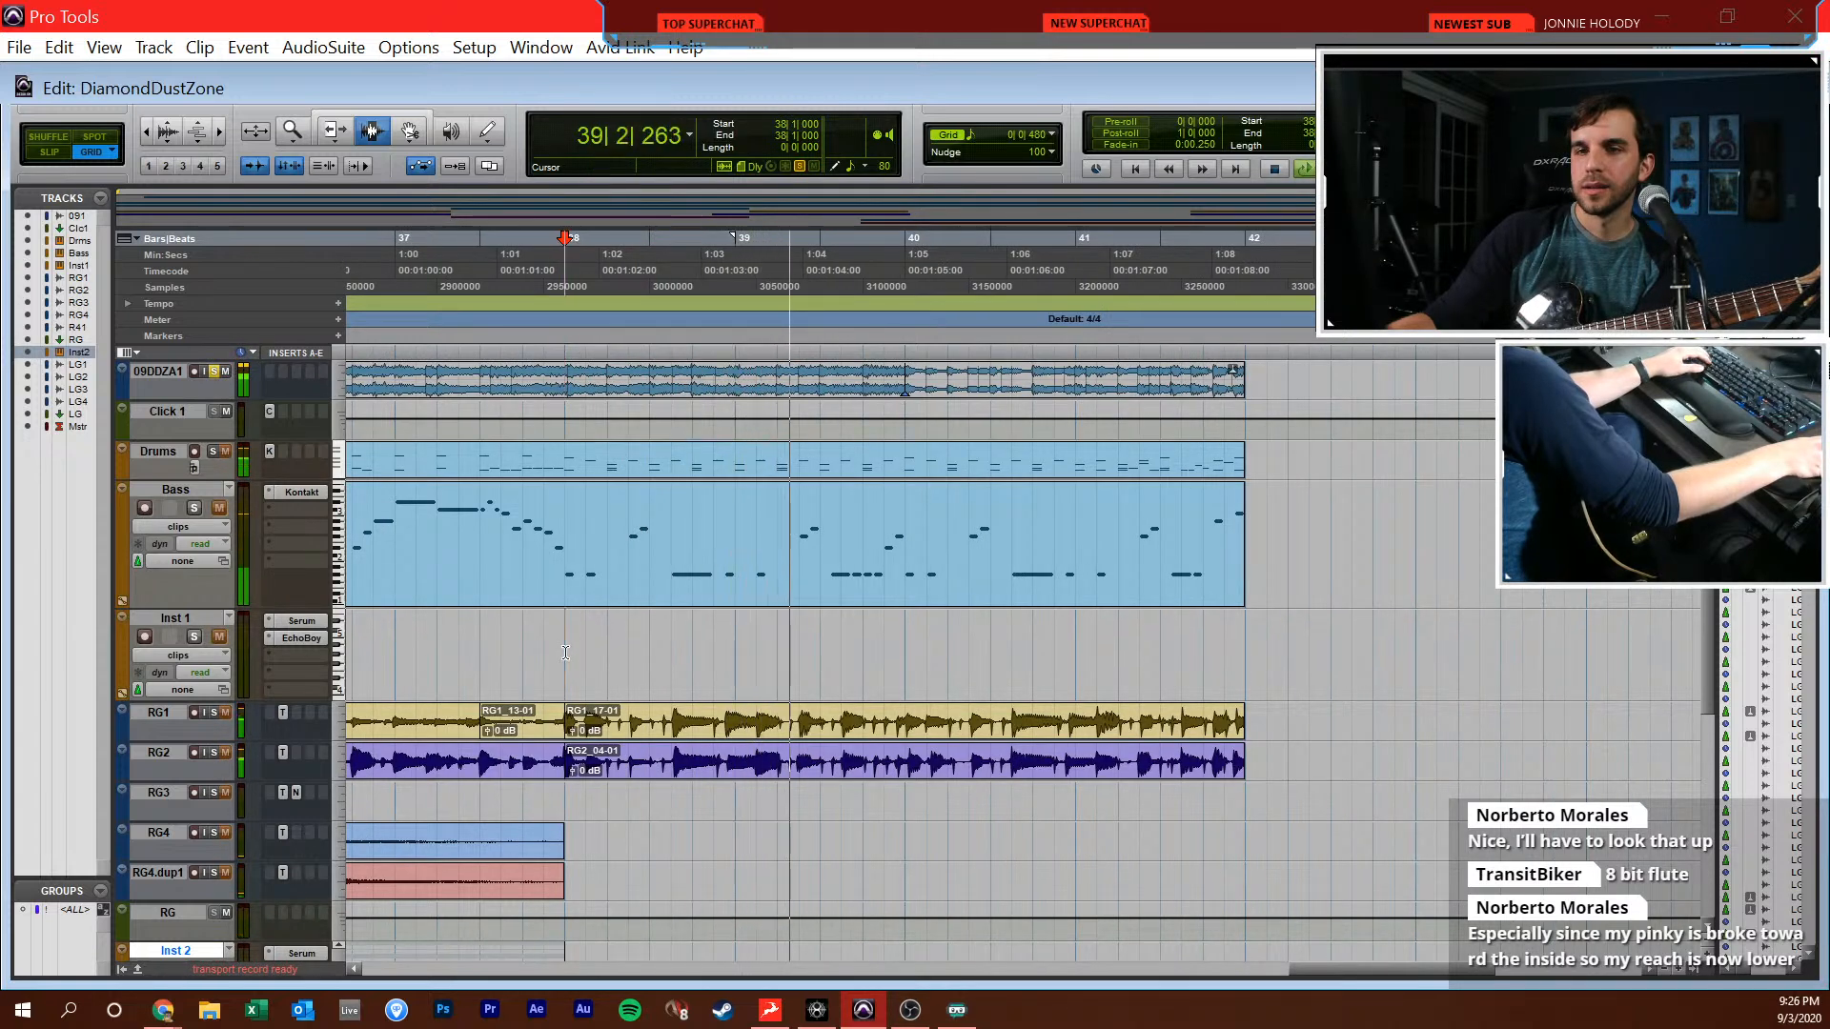
key(r)
click(537, 631)
key(space)
key(space)
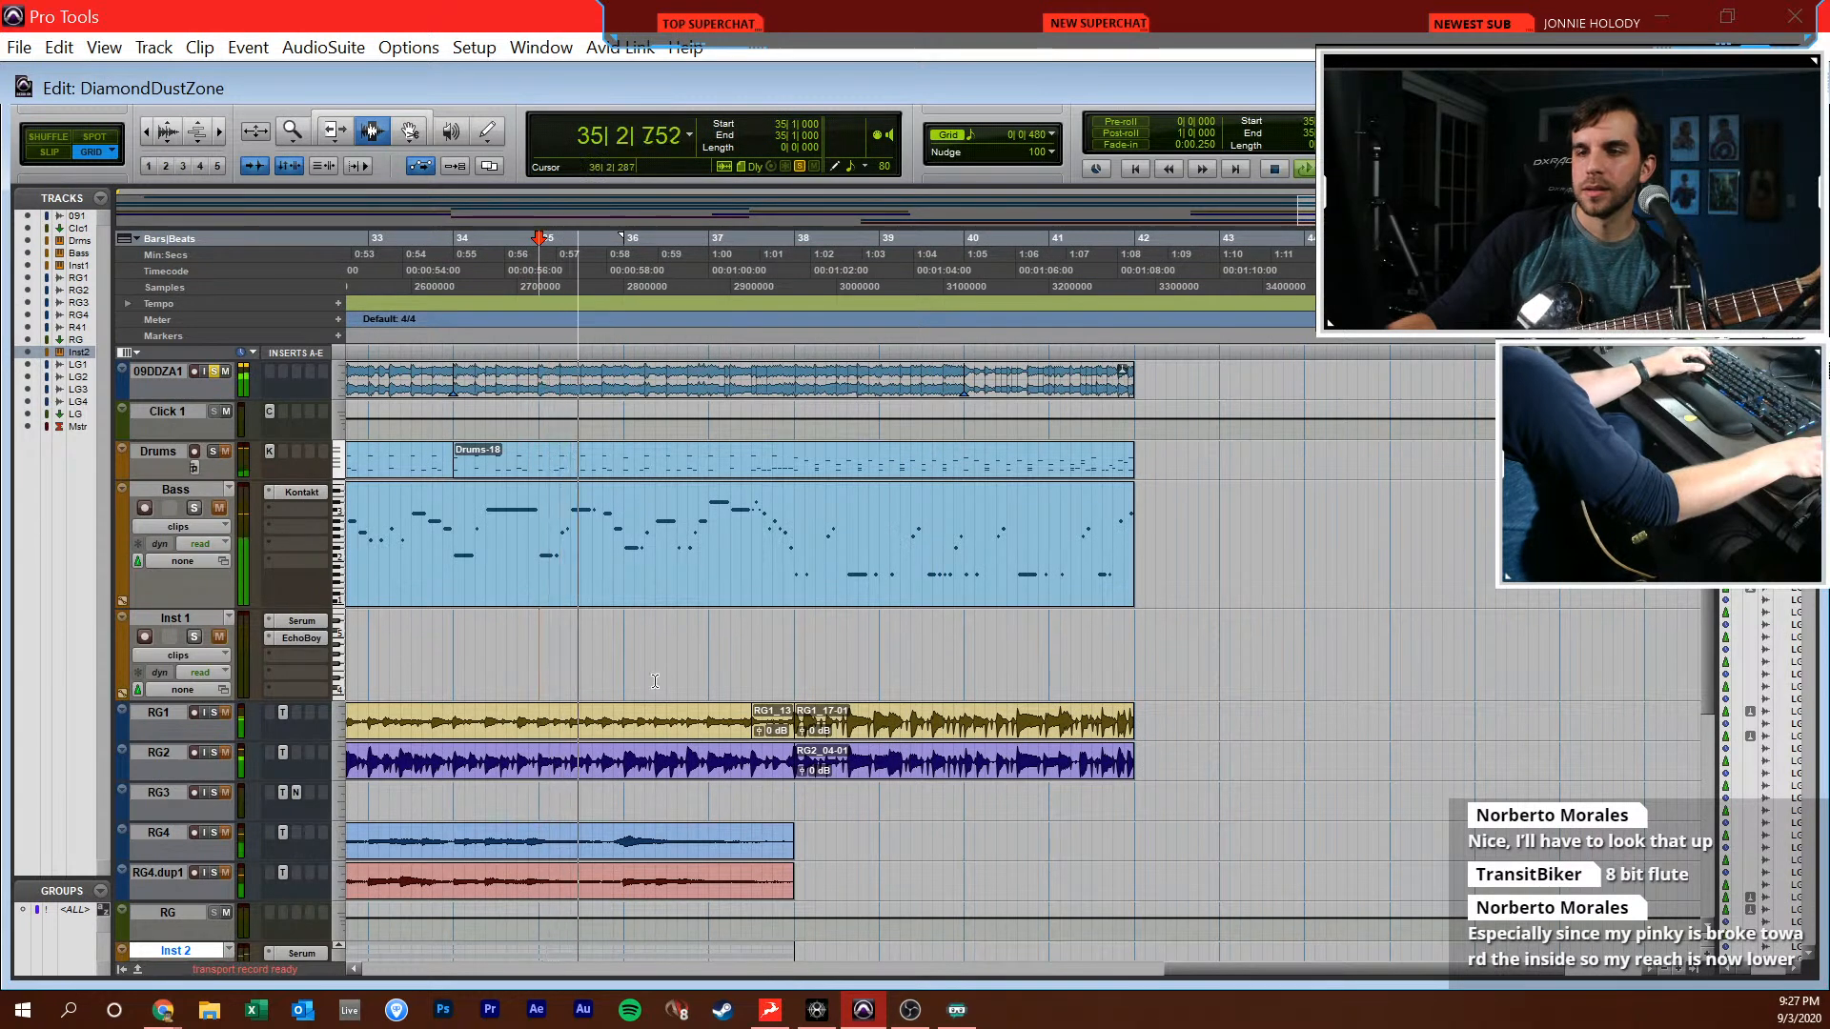
click(816, 637)
key(r)
scroll(738, 638, left, 1)
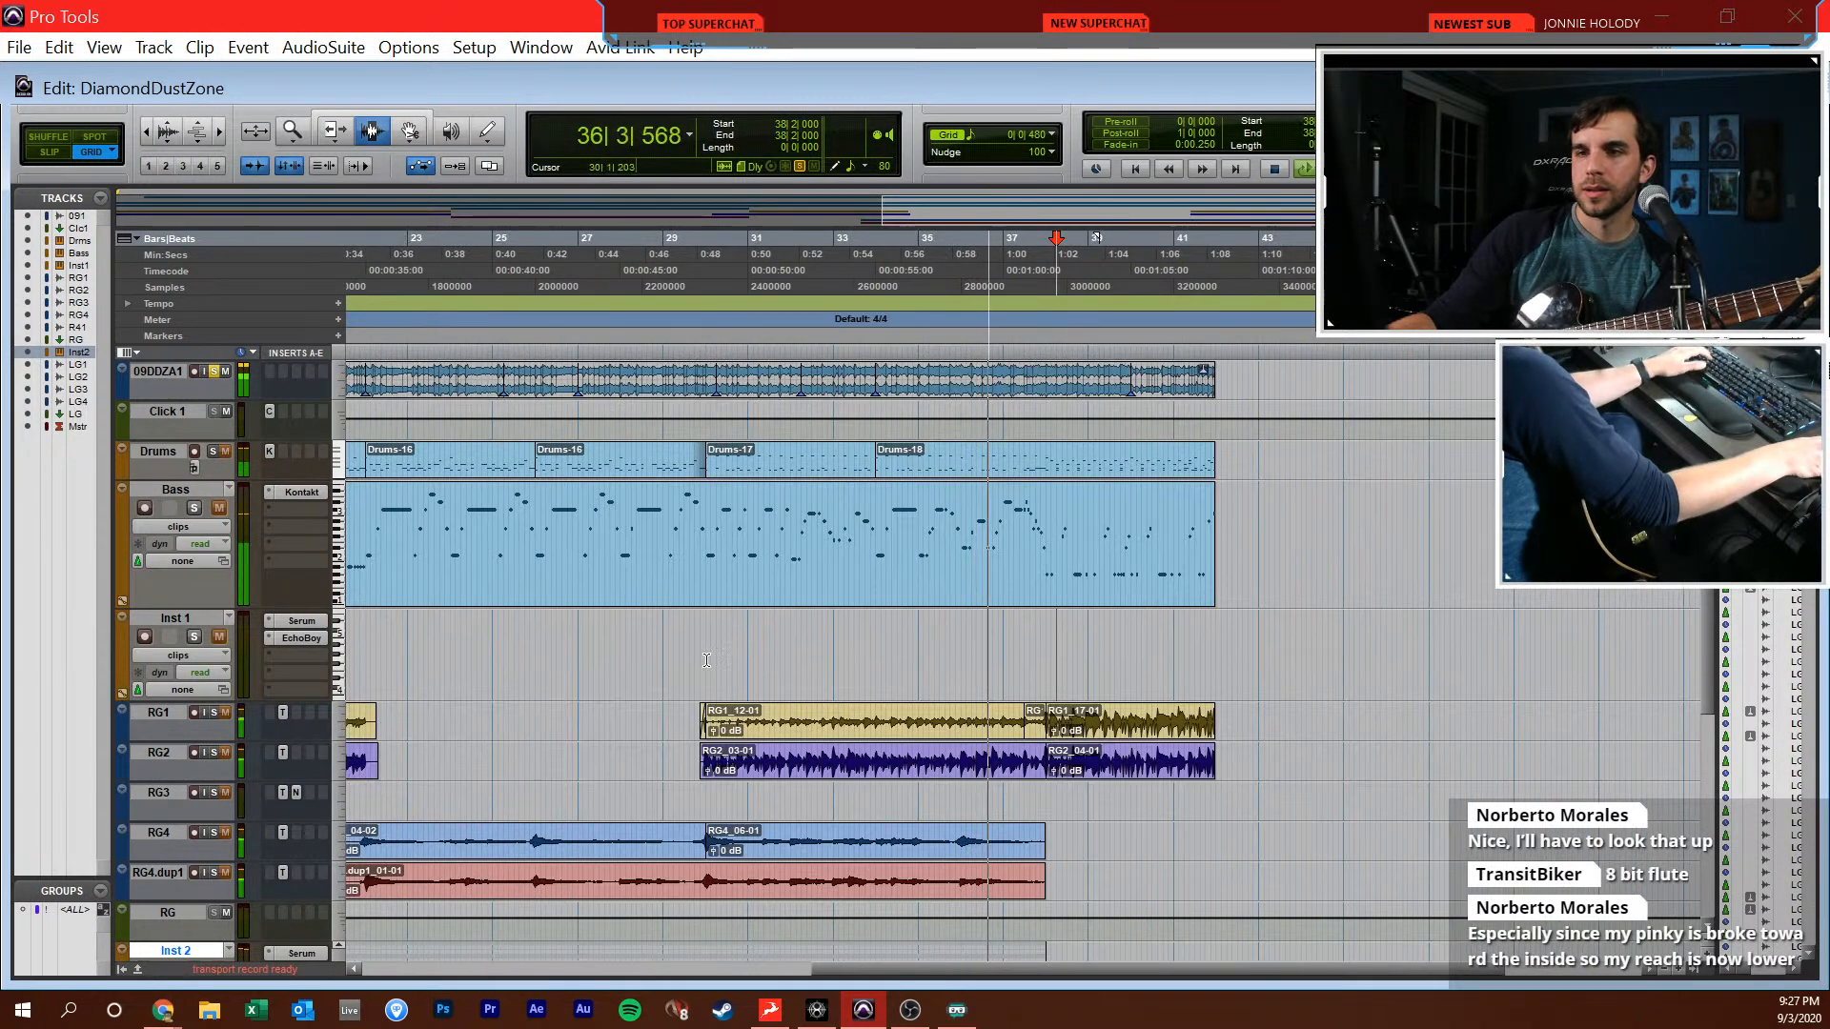
Listen to the reference track's earlier section from 17|4|480 and 18|1|000 for the next guitar part
key(space)
scroll(700, 666, left, 3)
click(607, 646)
key(space)
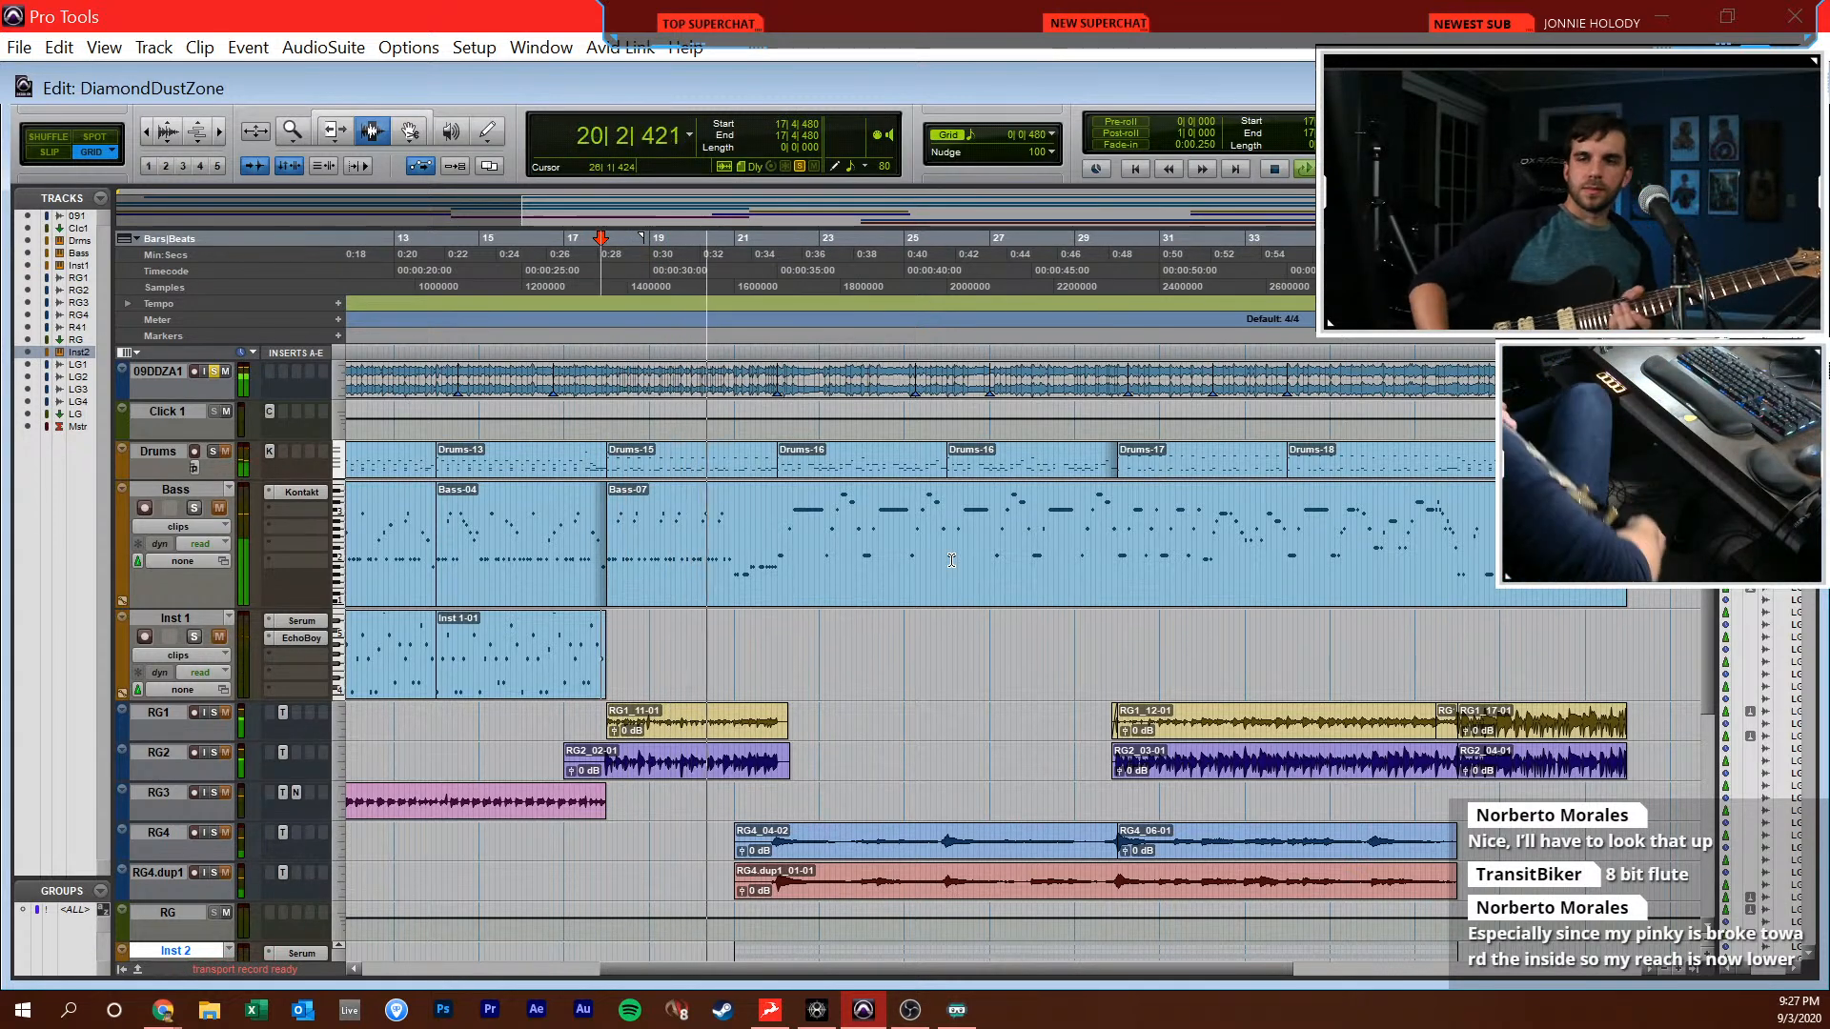
scroll(749, 508, down, 5)
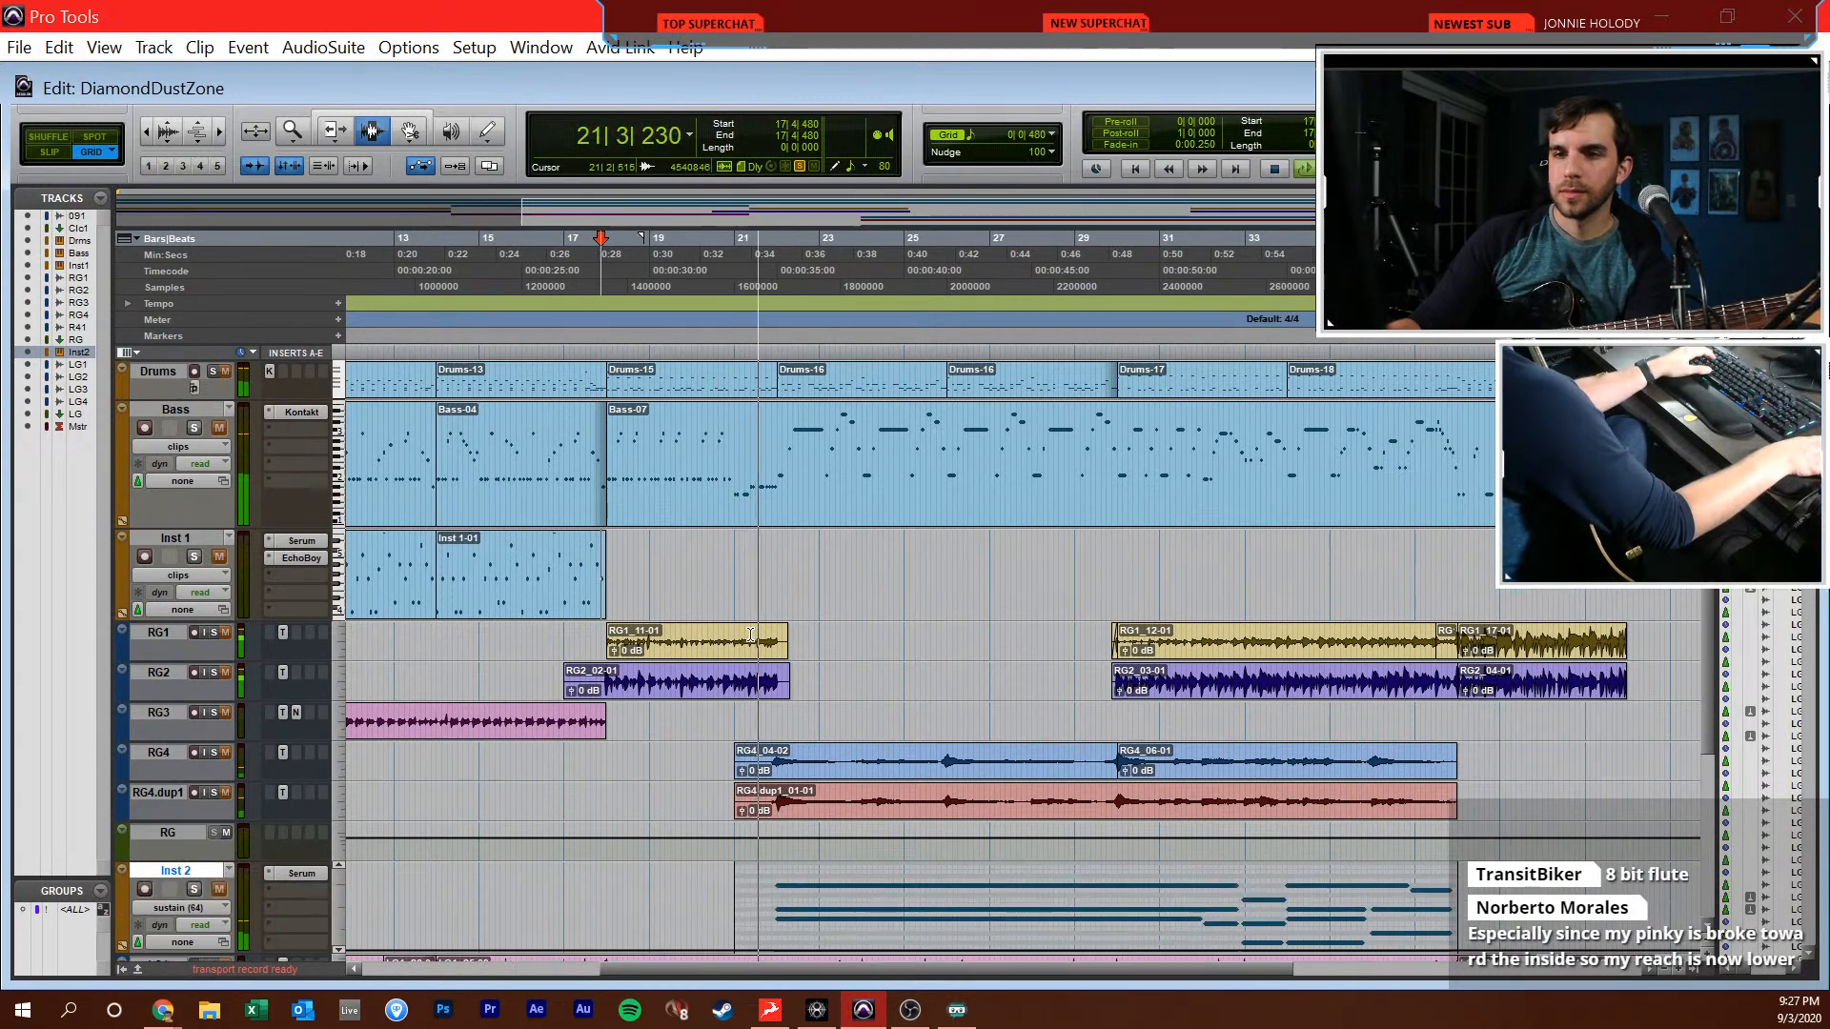
key(space)
click(633, 748)
key(t)
key(t)
click(916, 766)
key(space)
key(space)
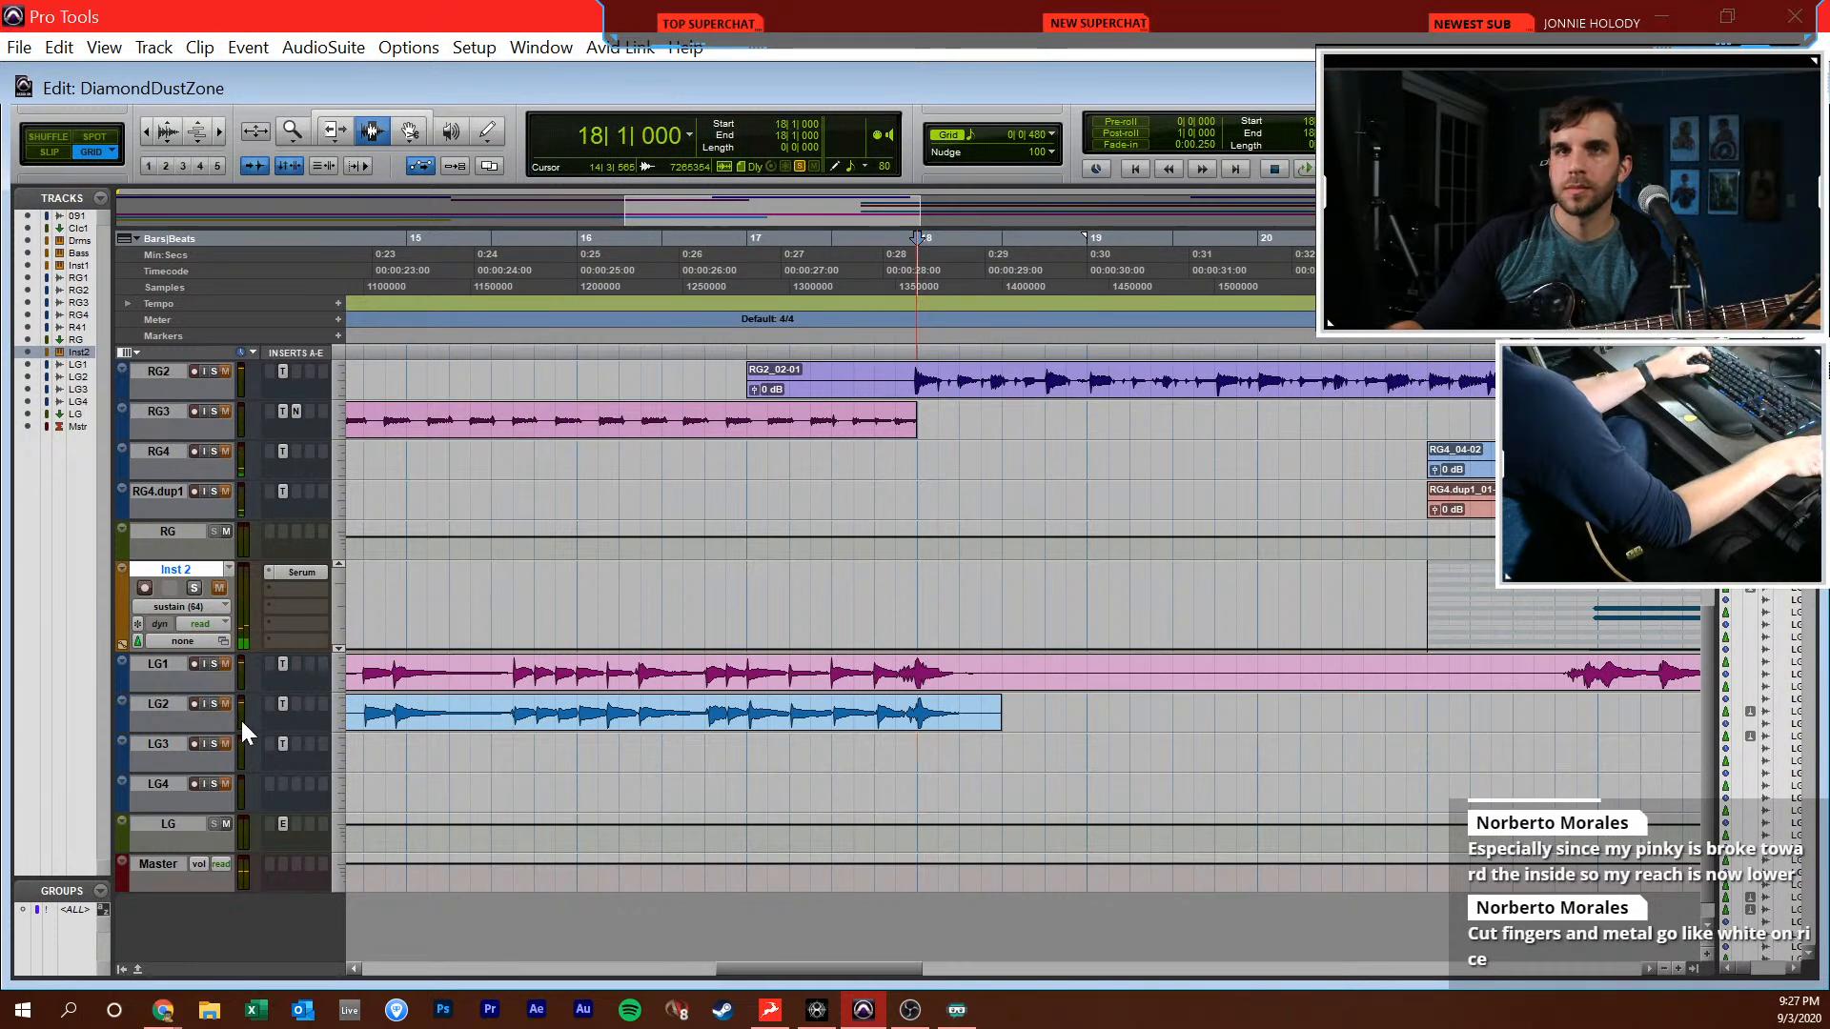
Open the Toneforge amp settings on LG3 and play the passage from 18|1|000
click(283, 745)
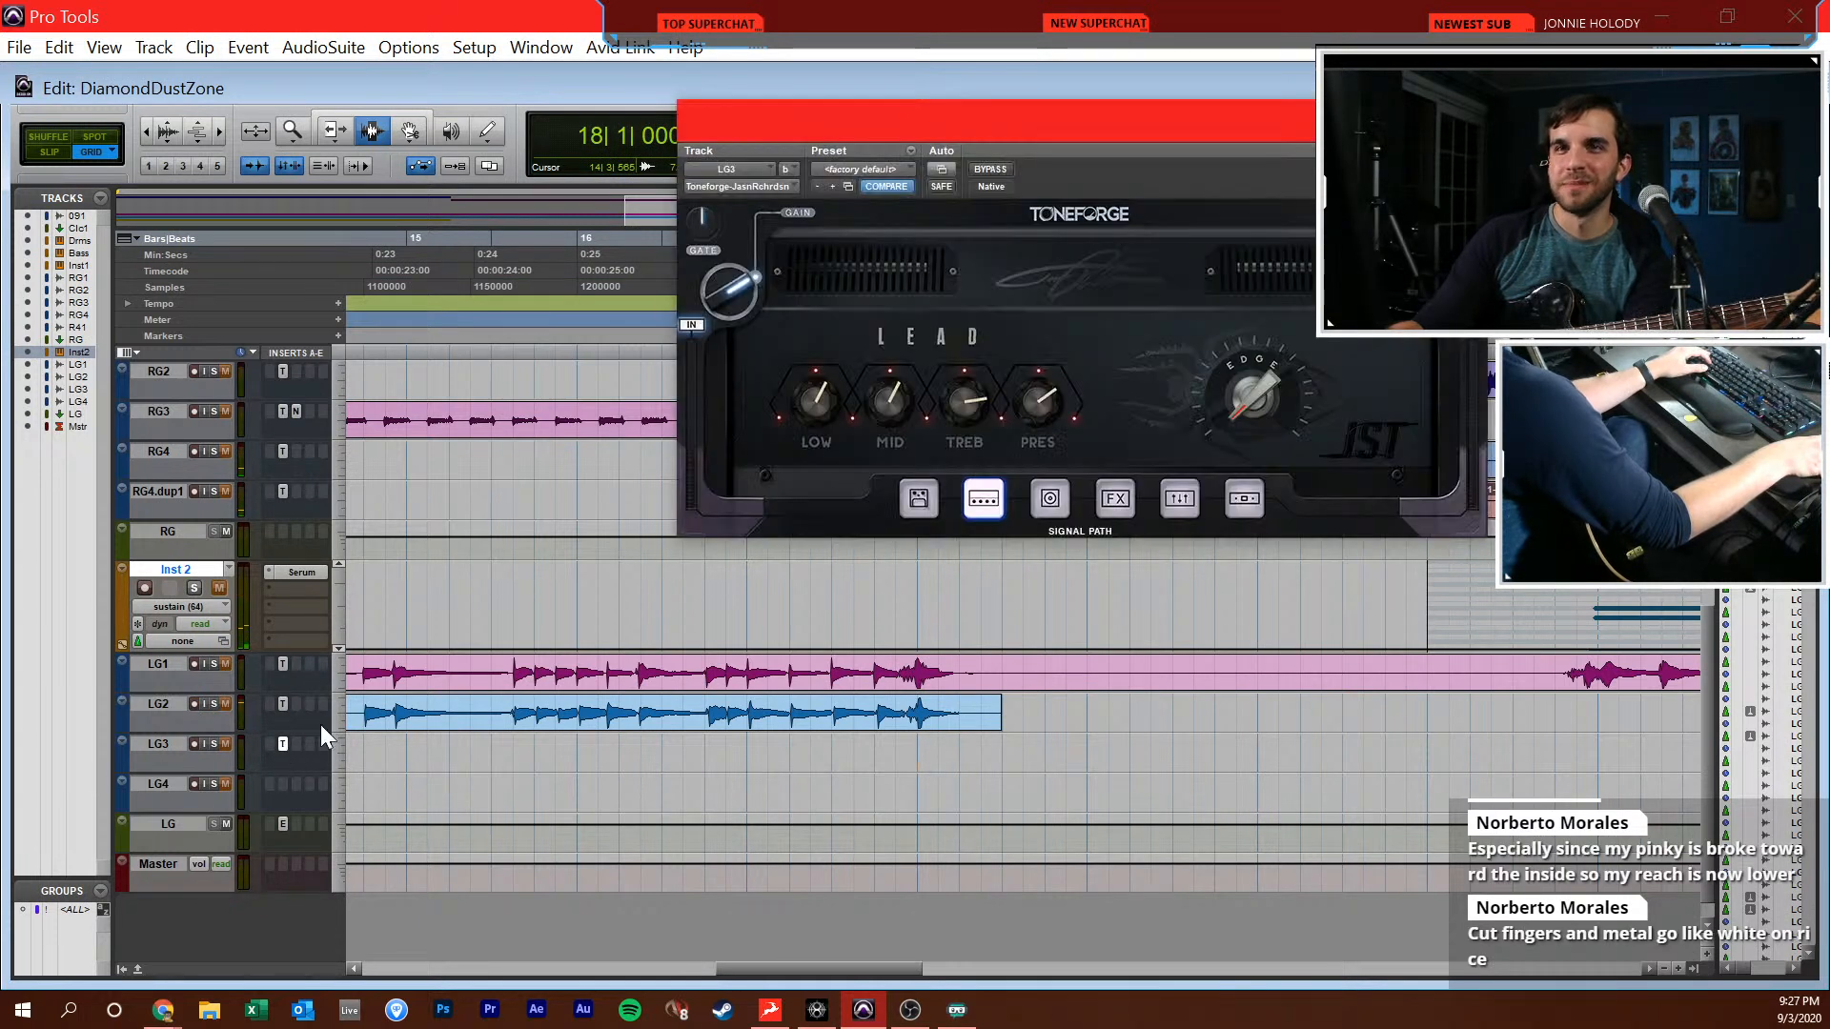
drag(1074, 138, 981, 236)
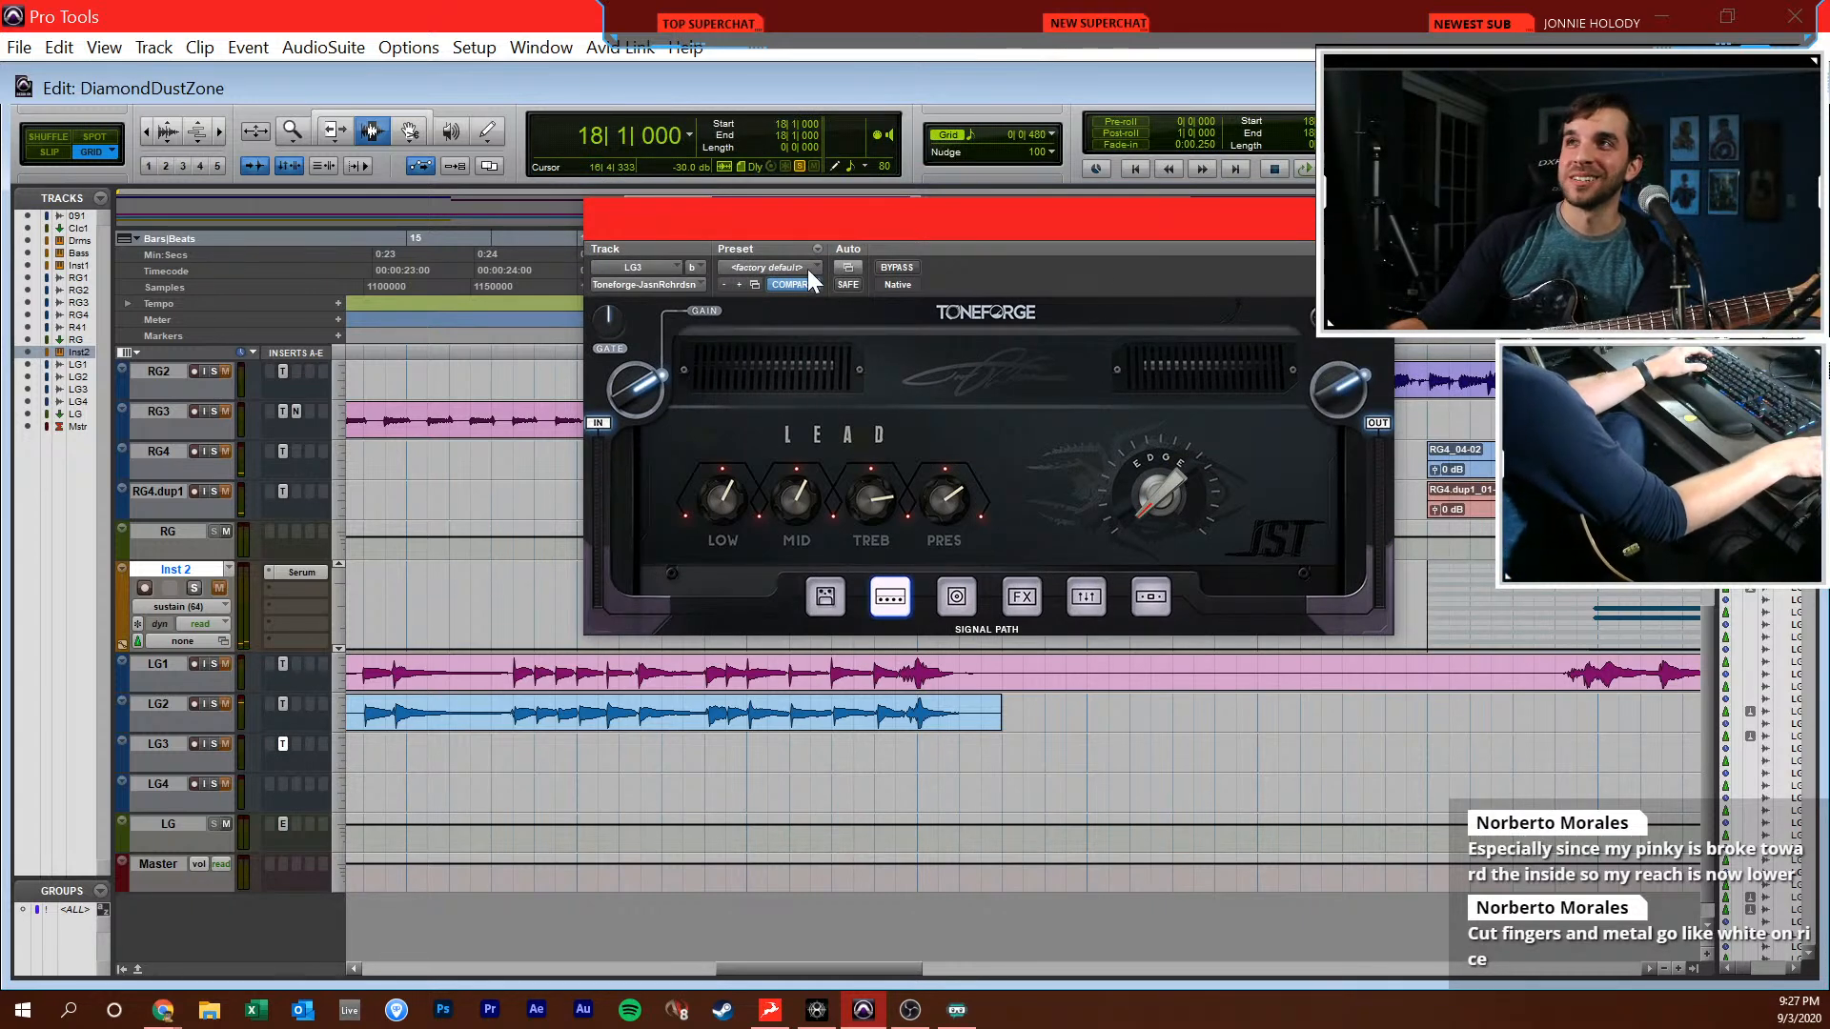
drag(835, 230, 795, 276)
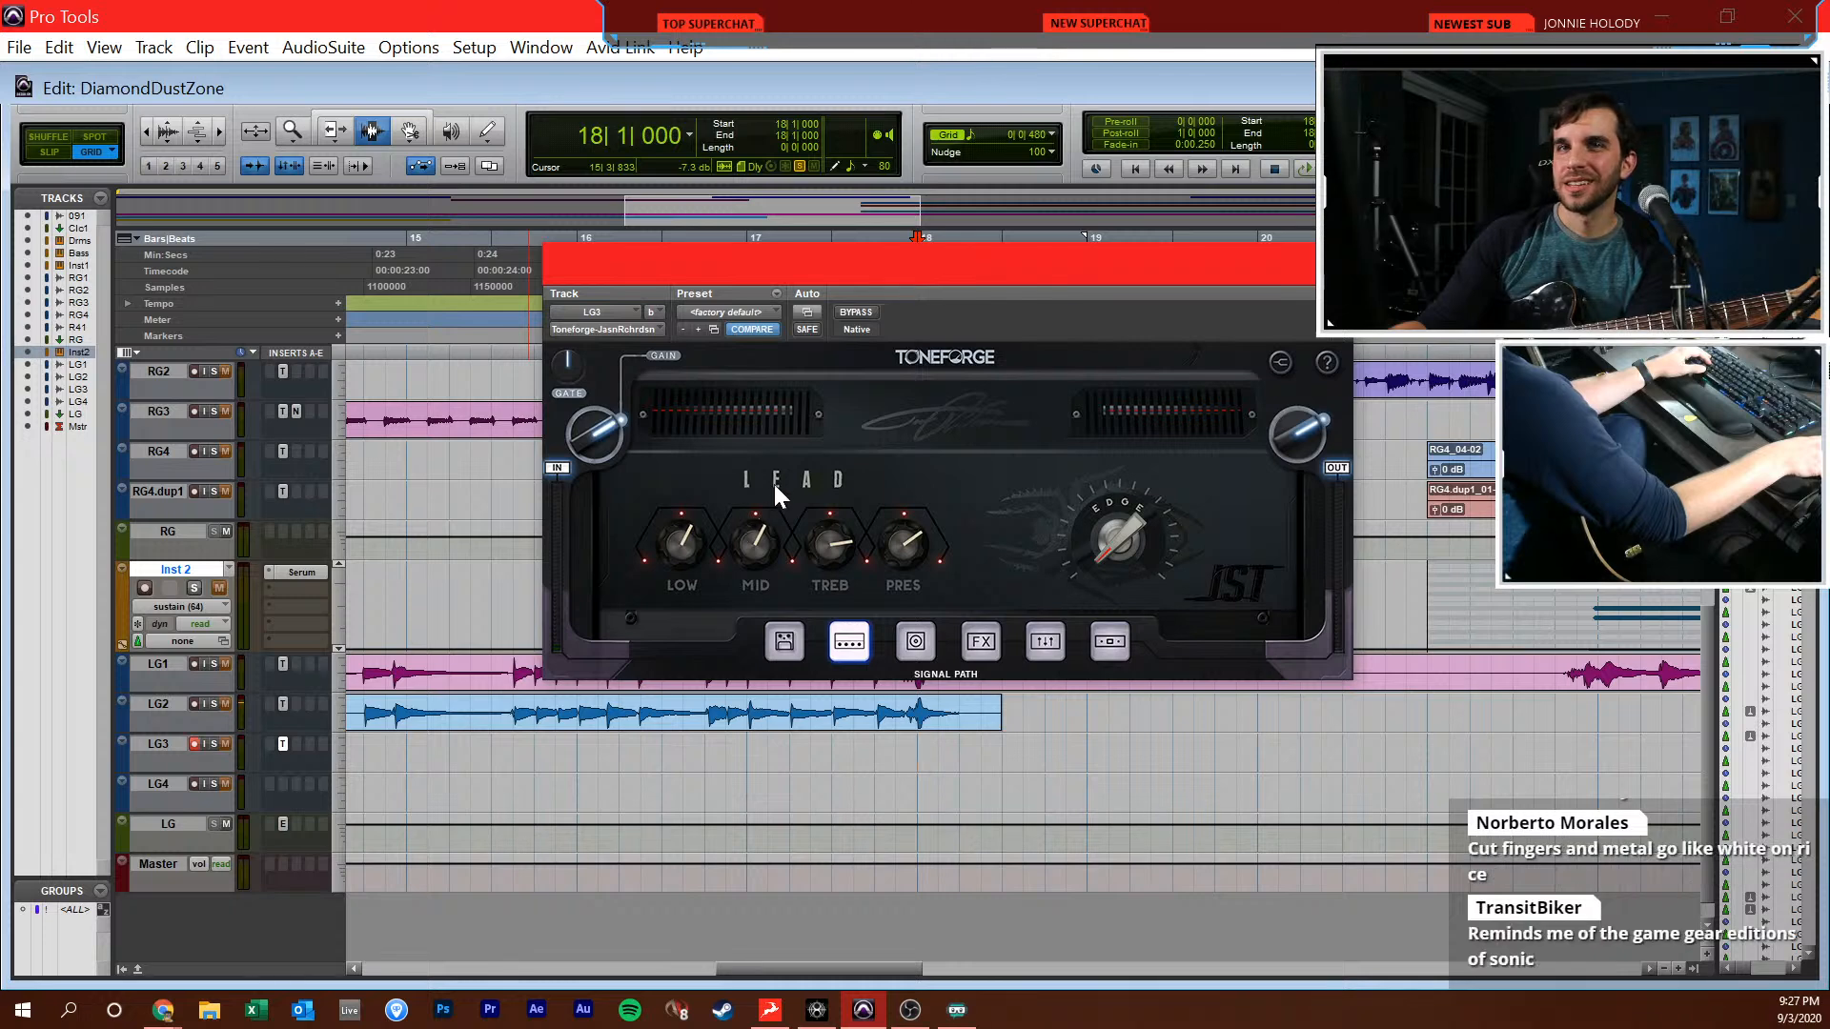
key(space)
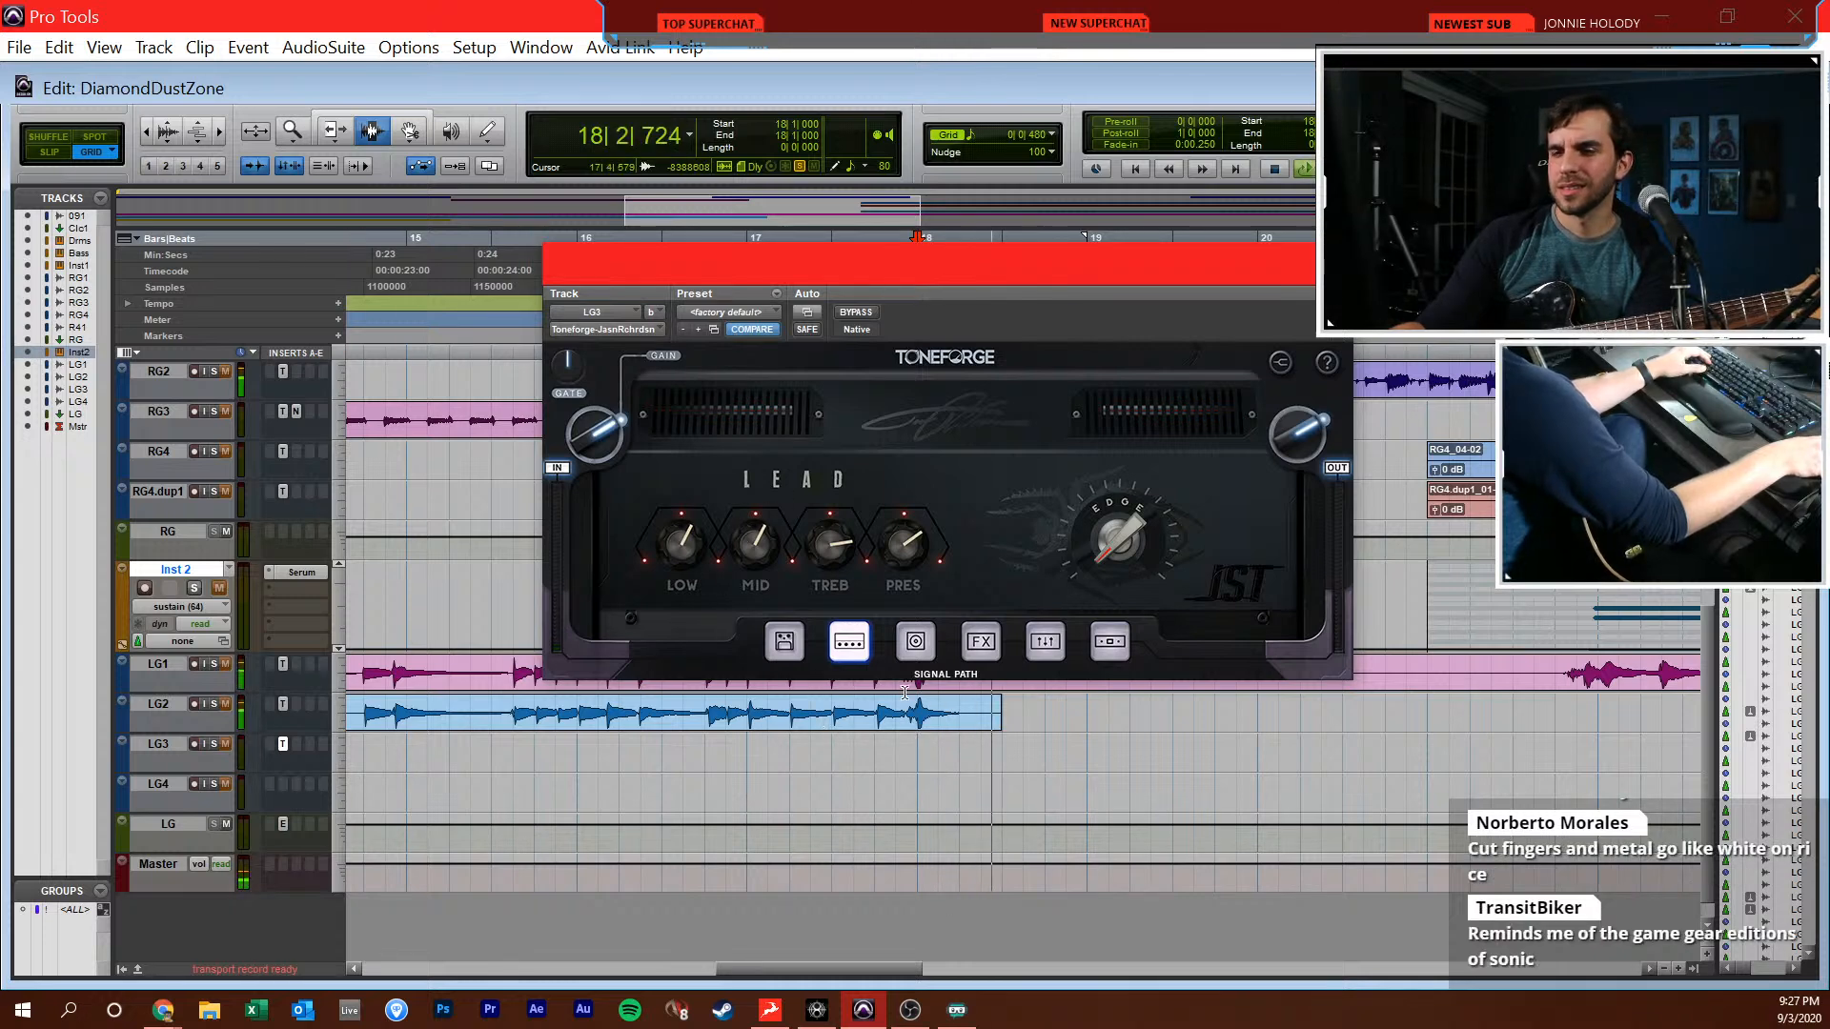
key(space)
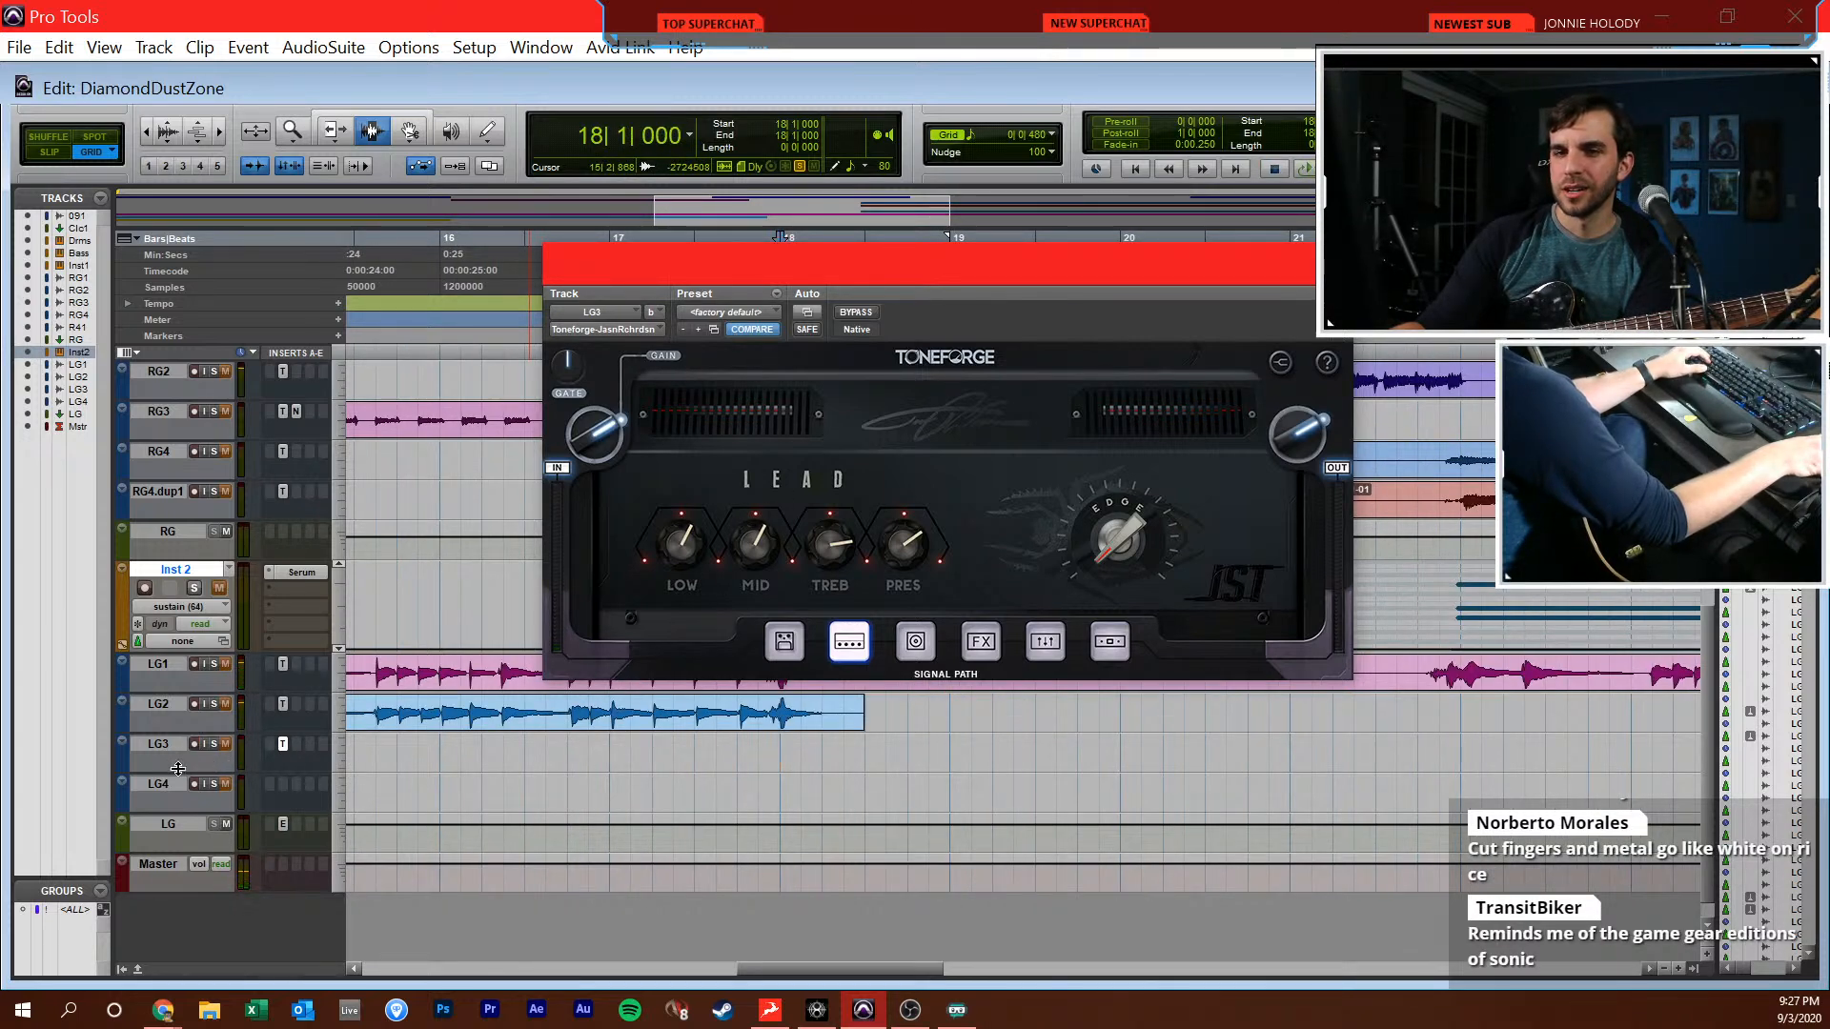
Add two audio tracks below the LG track, close the Toneforge window, and arm the first new track for recording
click(176, 820)
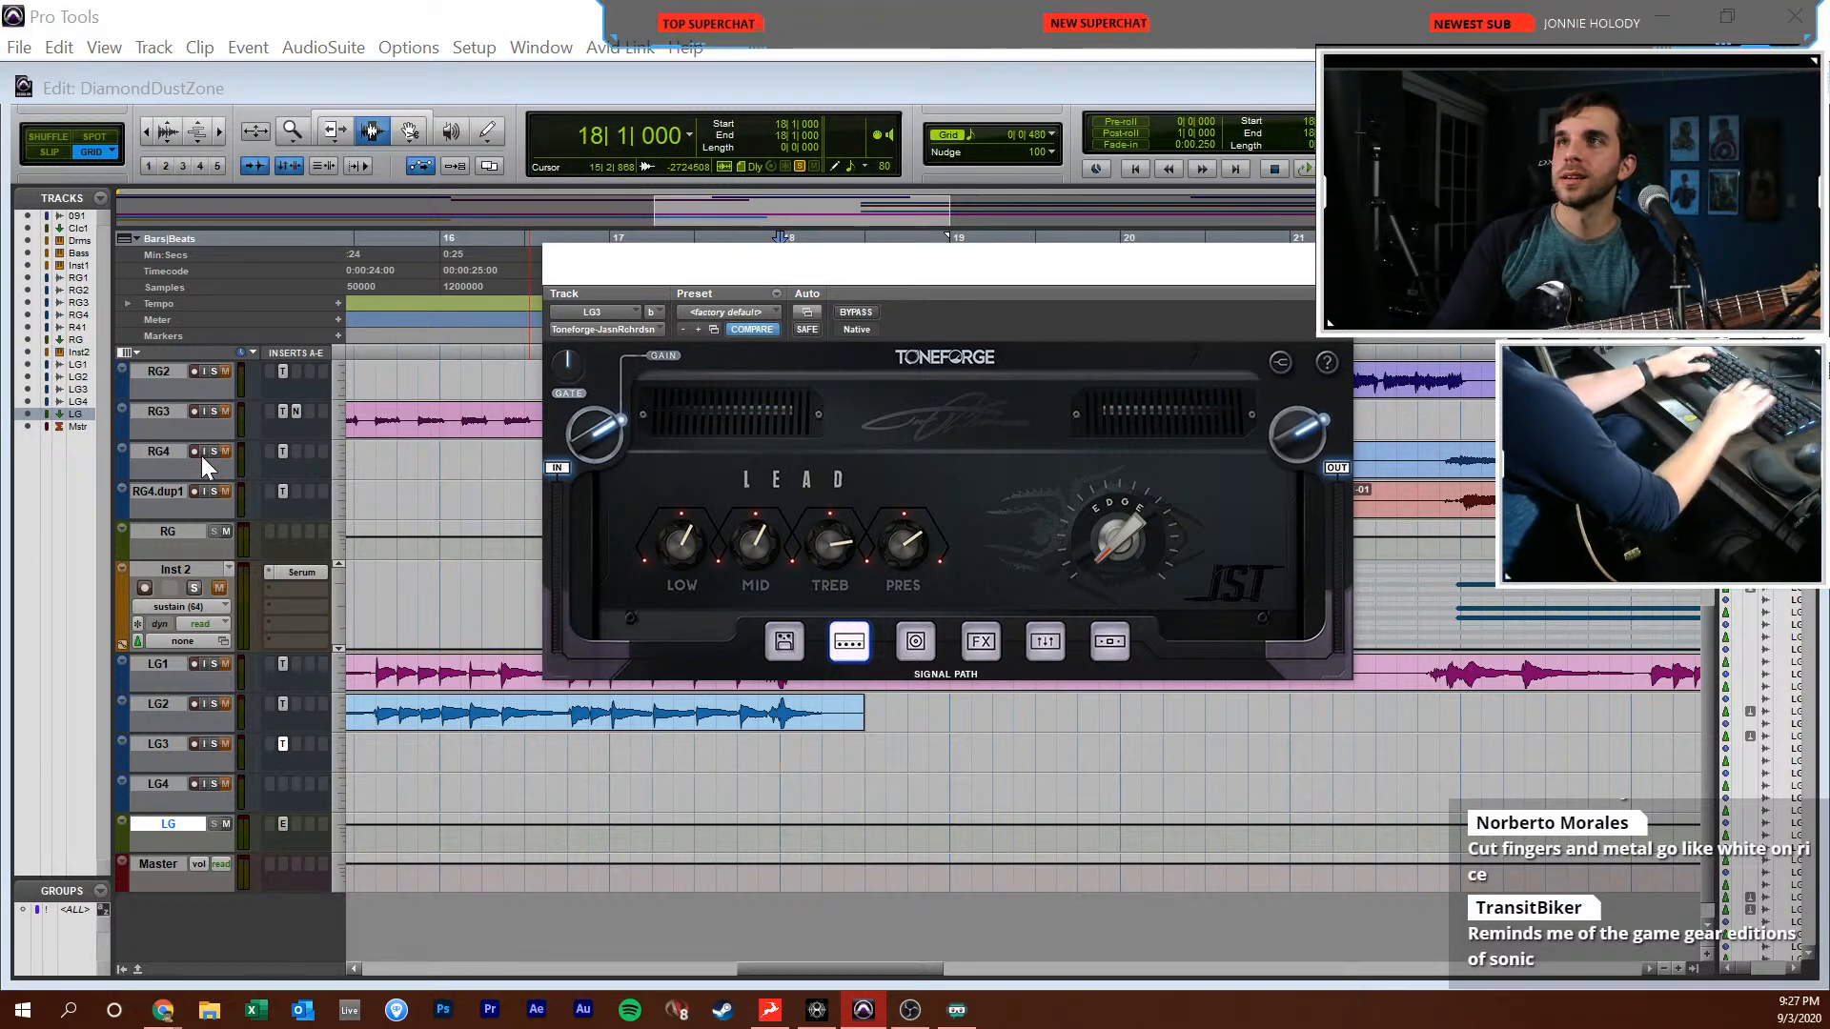
key(Return)
key(ctrl+equal)
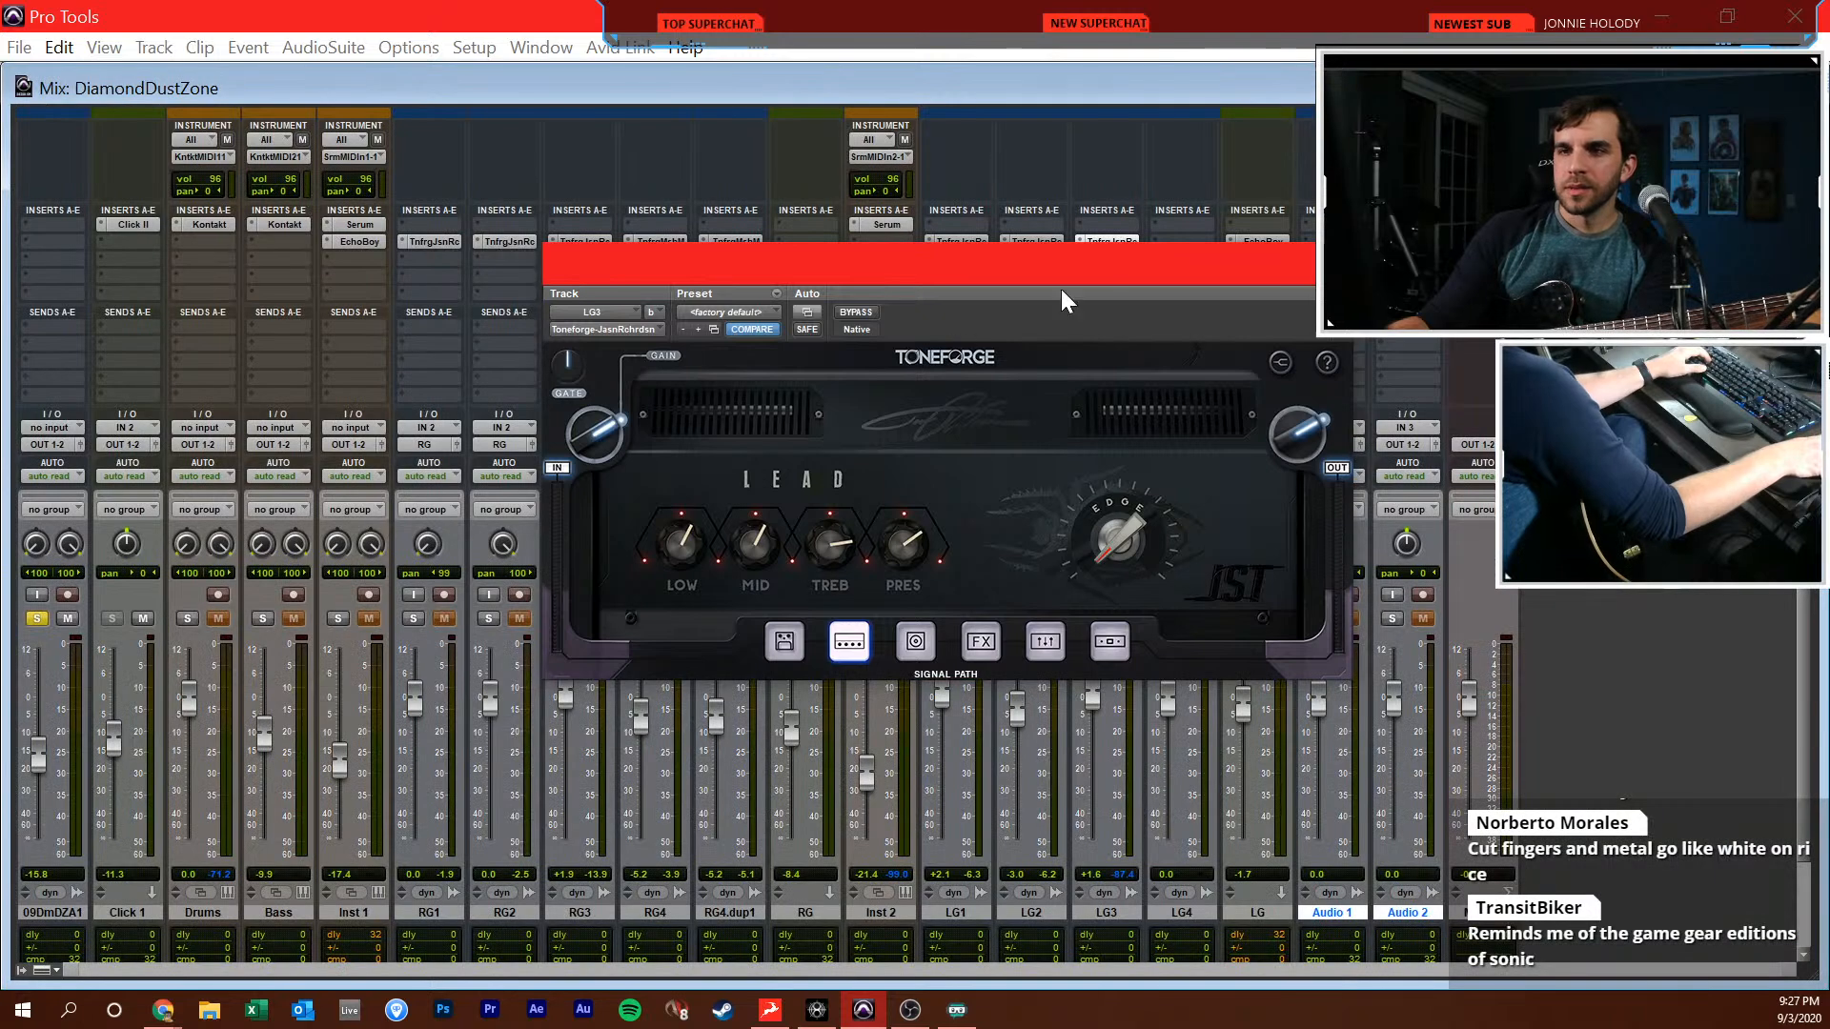
click(1296, 269)
drag(1129, 246, 1339, 258)
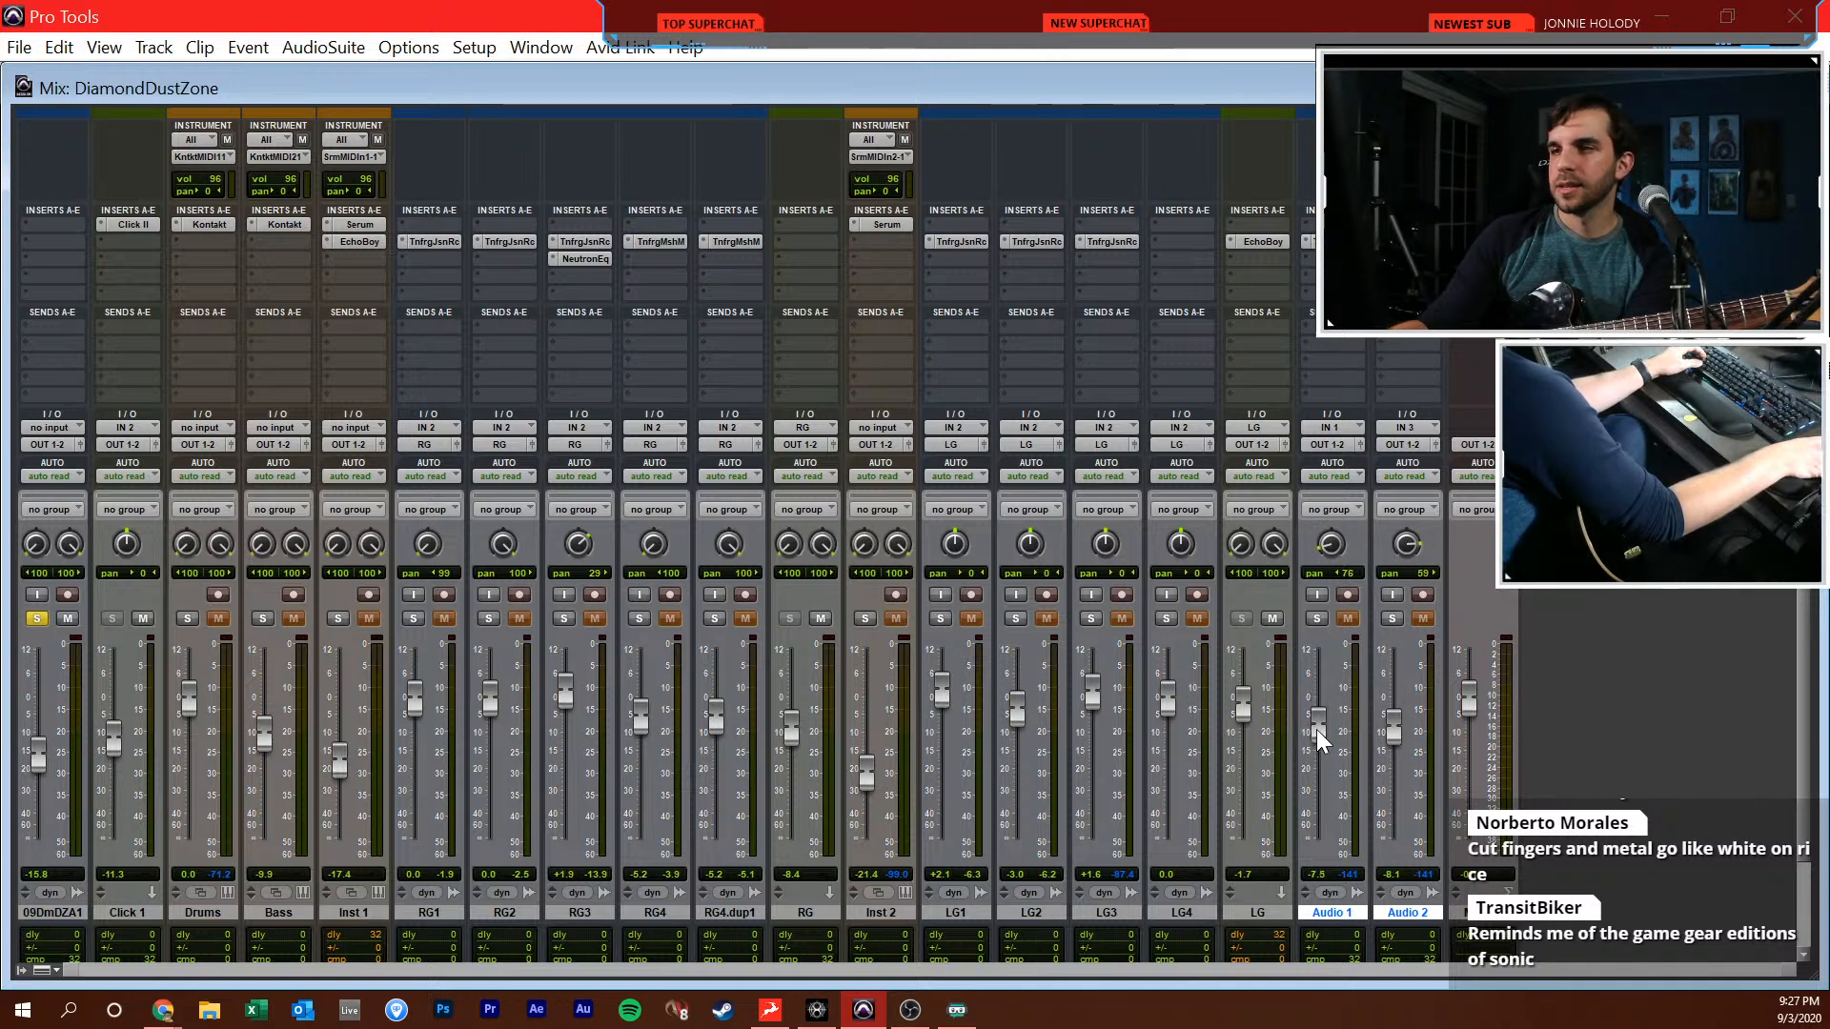
click(1354, 596)
key(ctrl+equal)
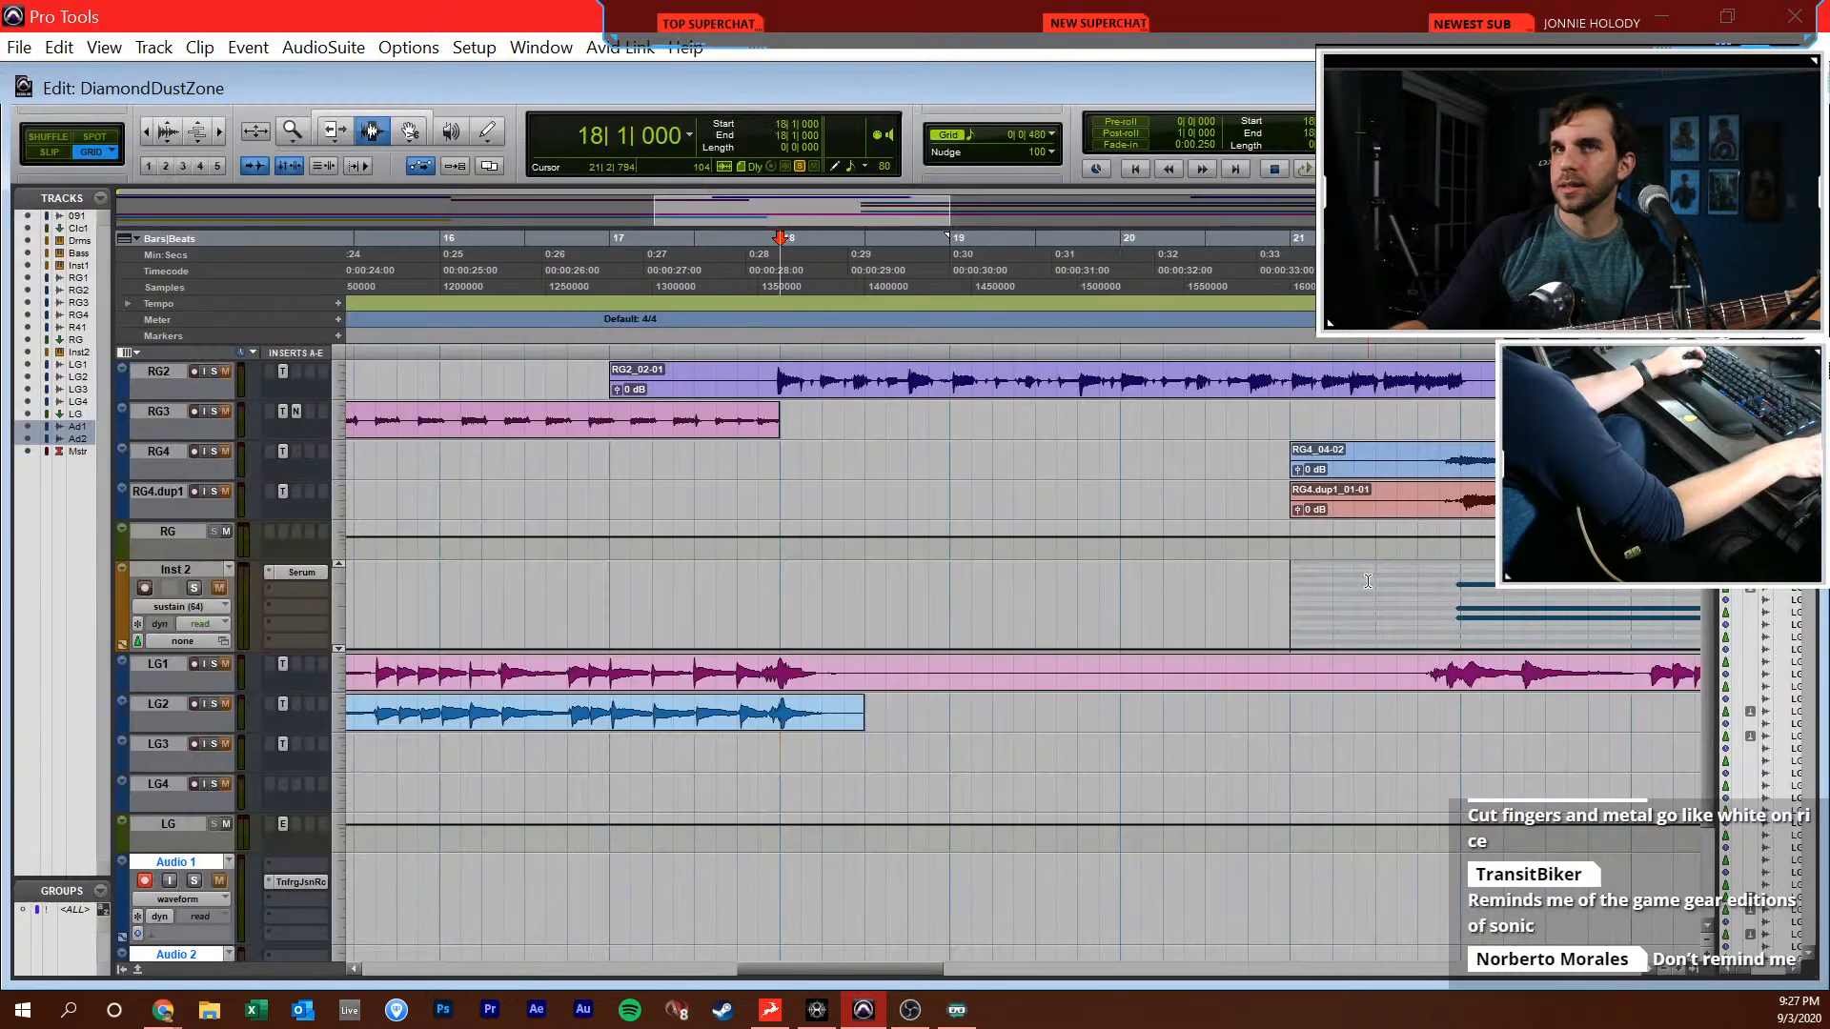
Listen to the soloed reference again from 18|1|000 with the new audio tracks in view
key(space)
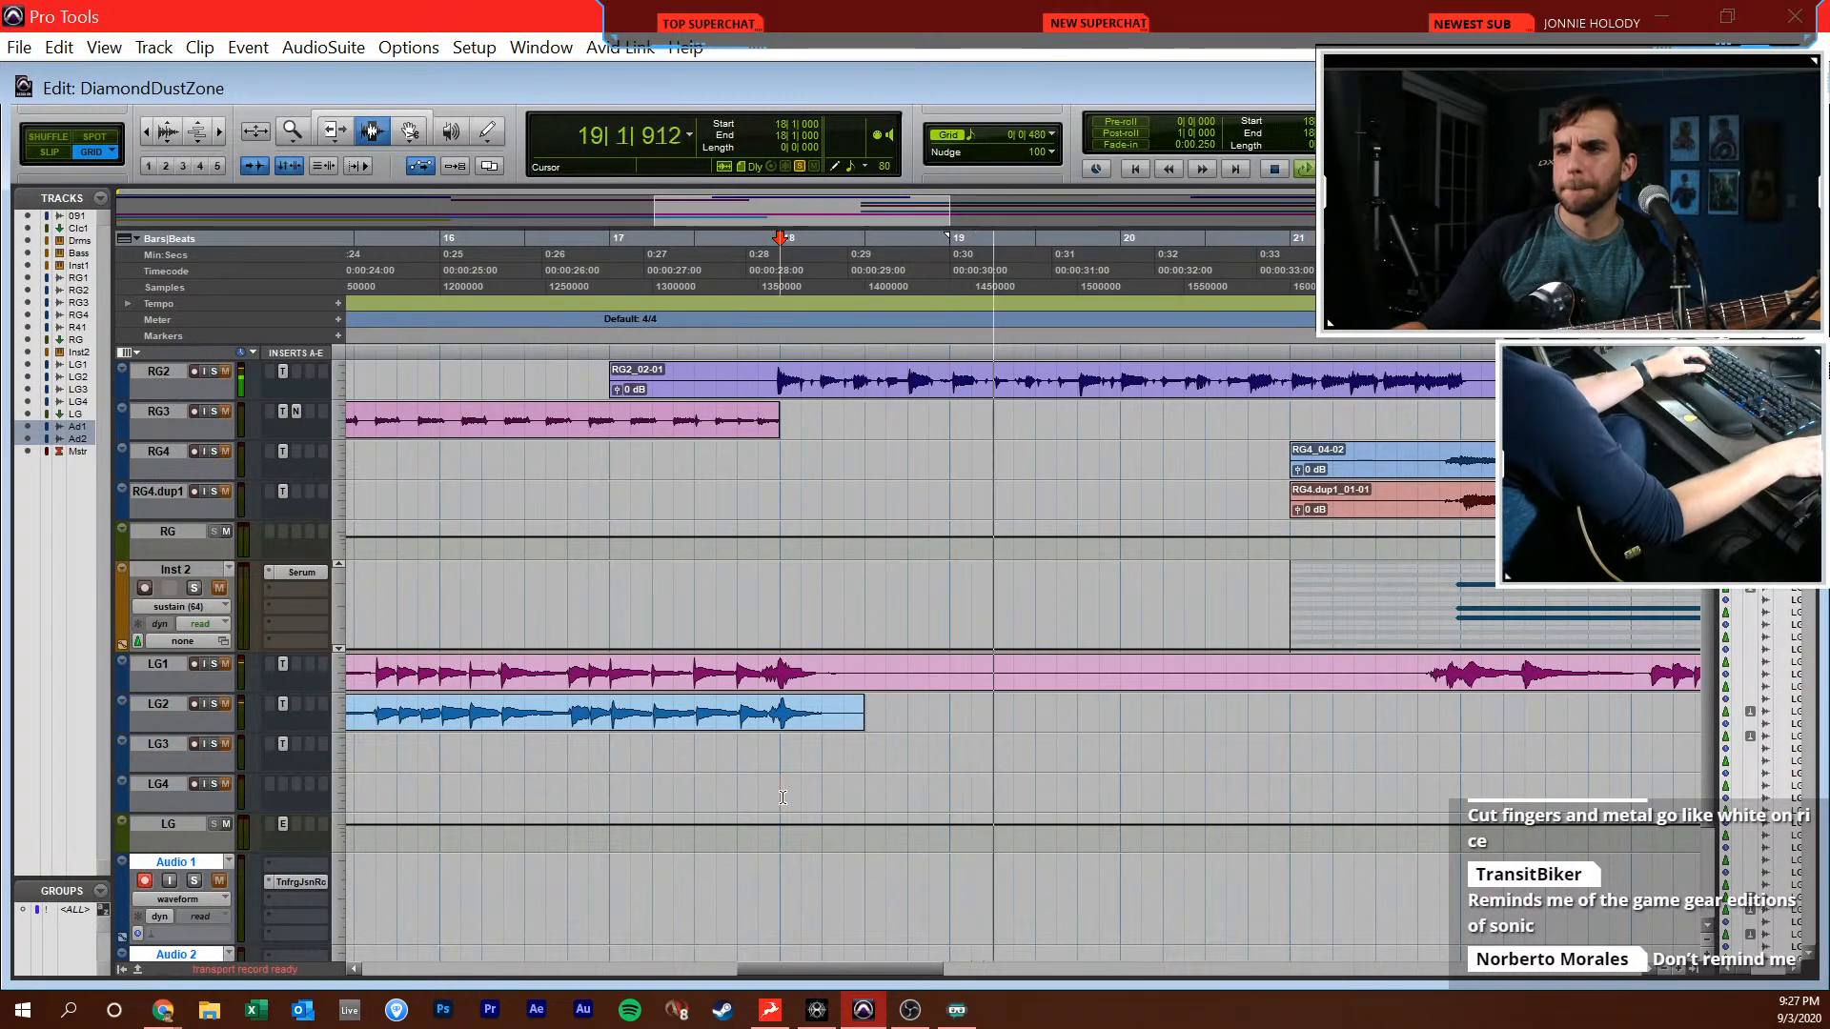
scroll(568, 877, right, 1)
scroll(620, 725, down, 2)
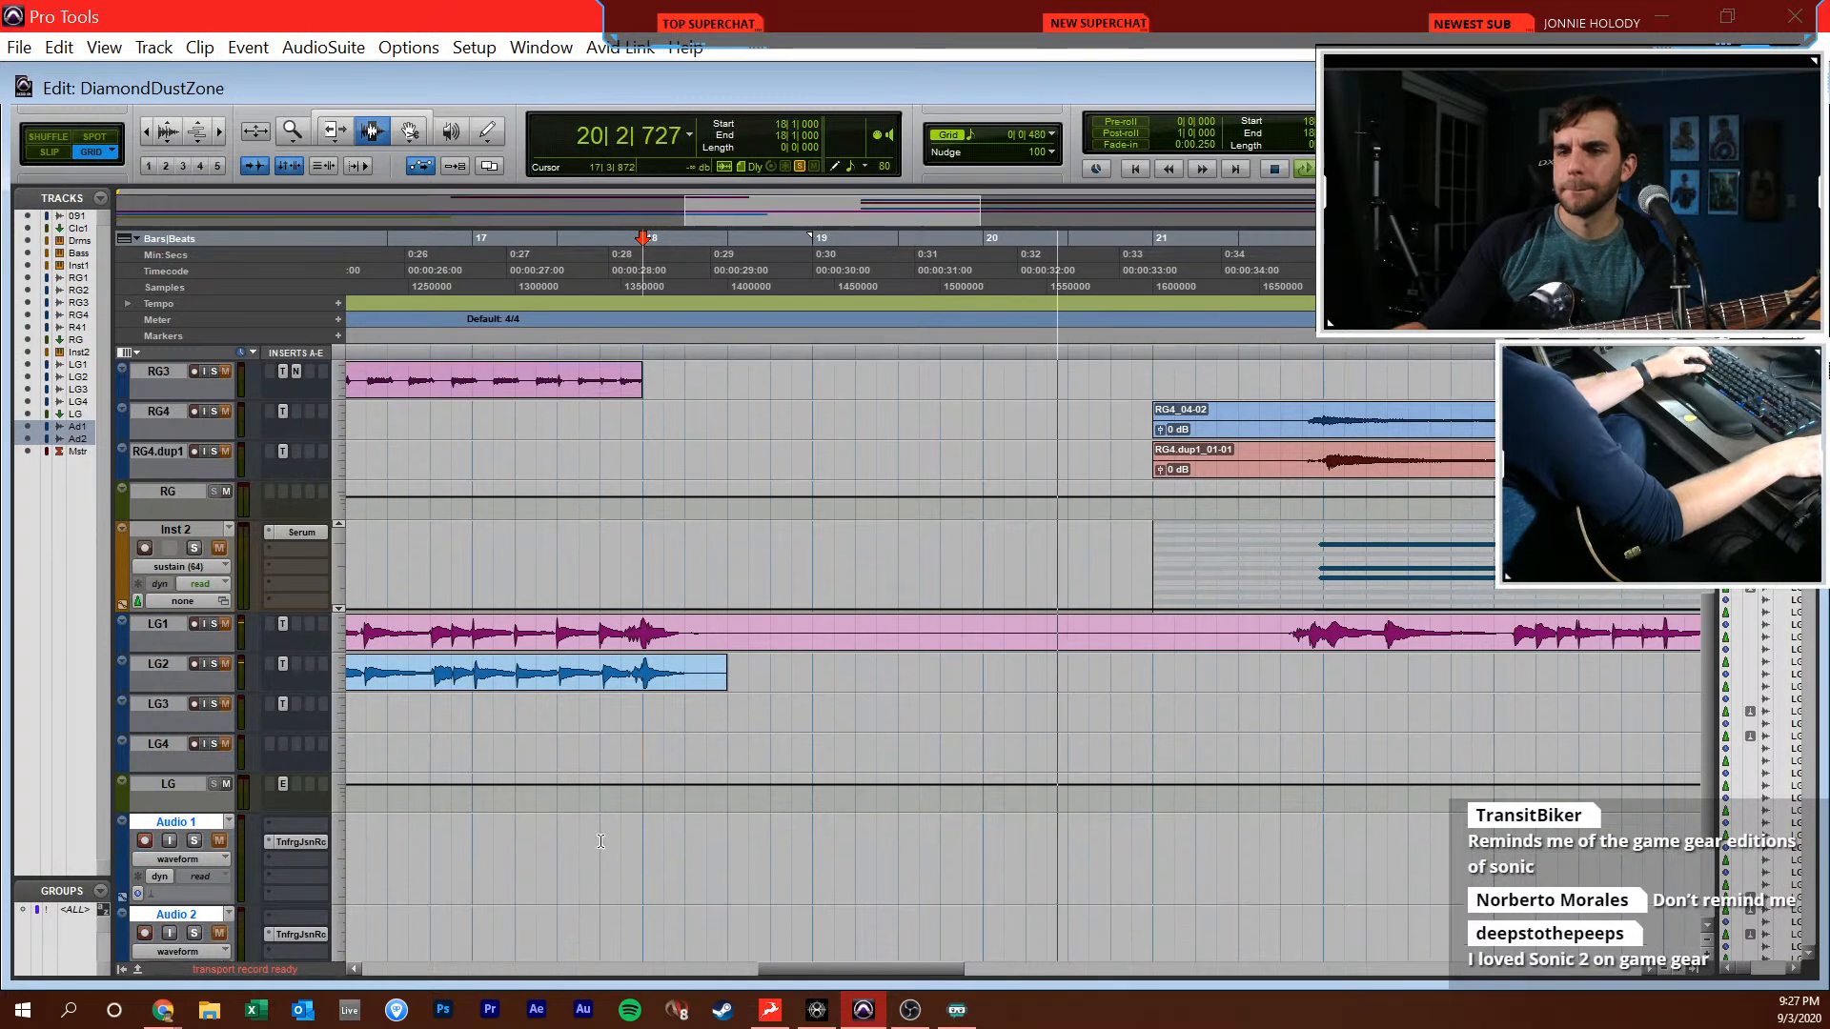
click(688, 583)
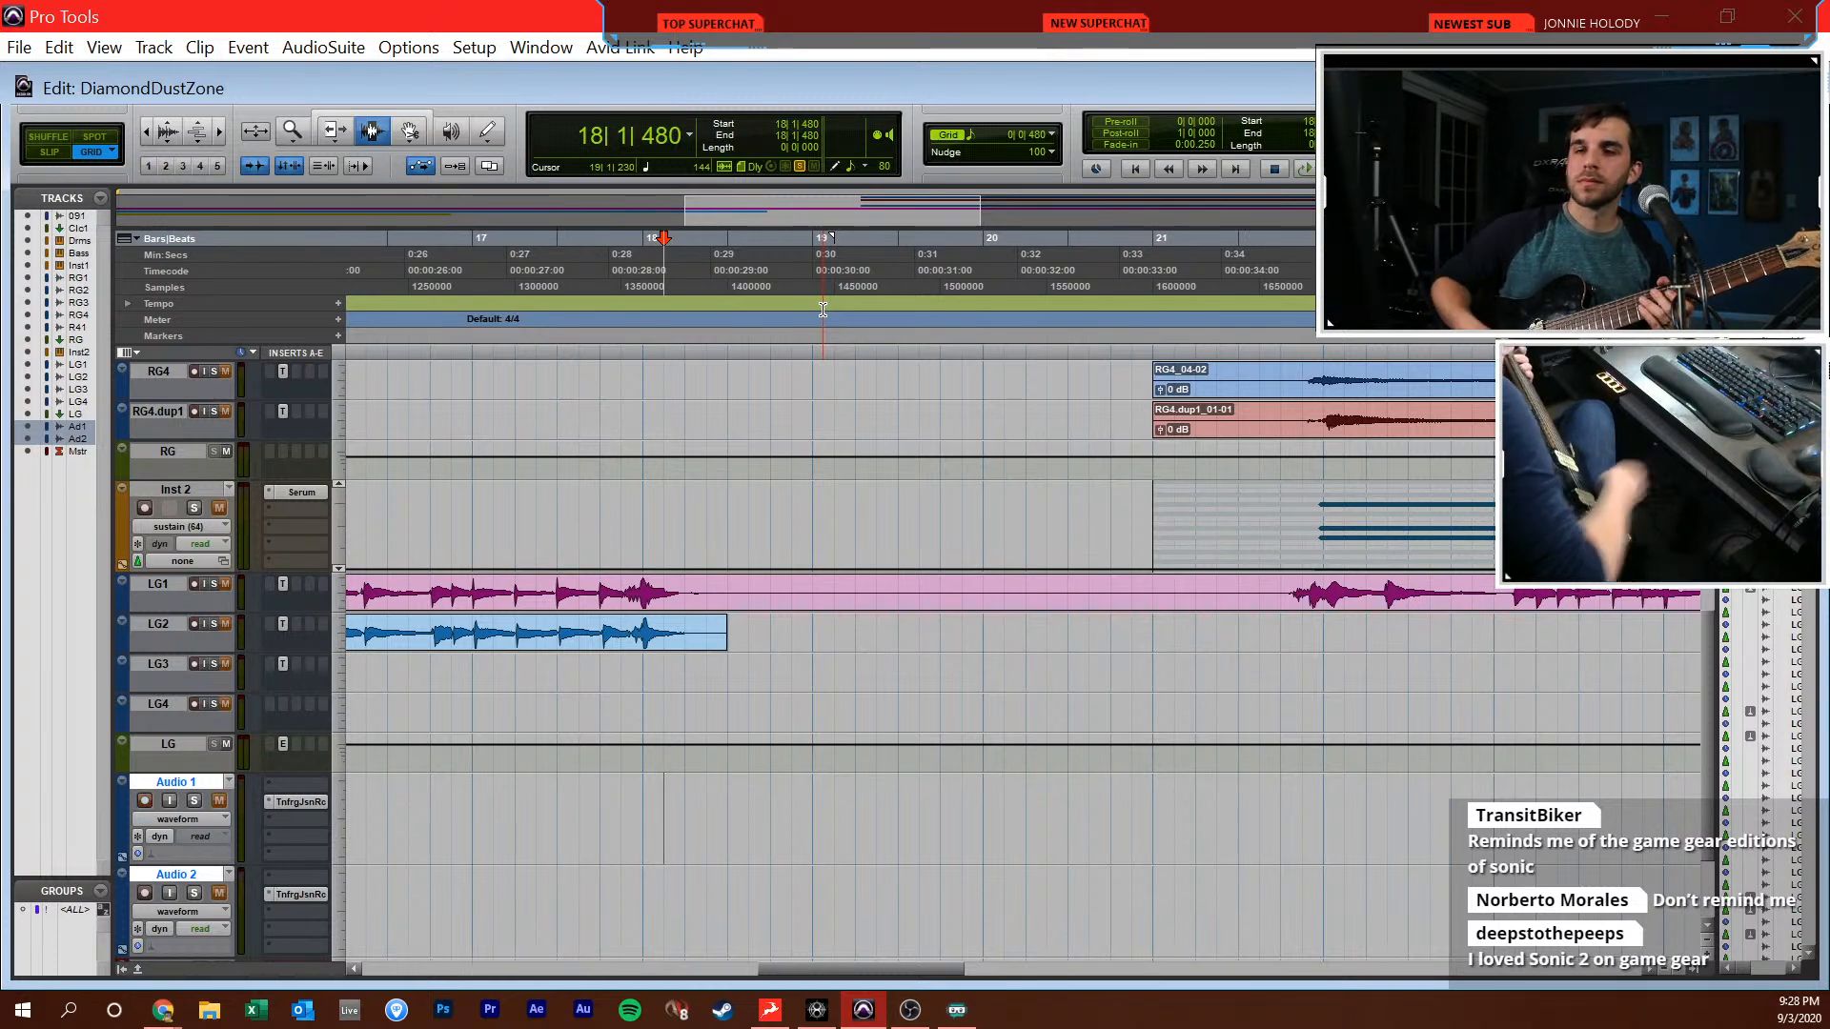
Set the Audio 1 track's input to IN 2 (Mono) and arm it for recording
key(ctrl+equal)
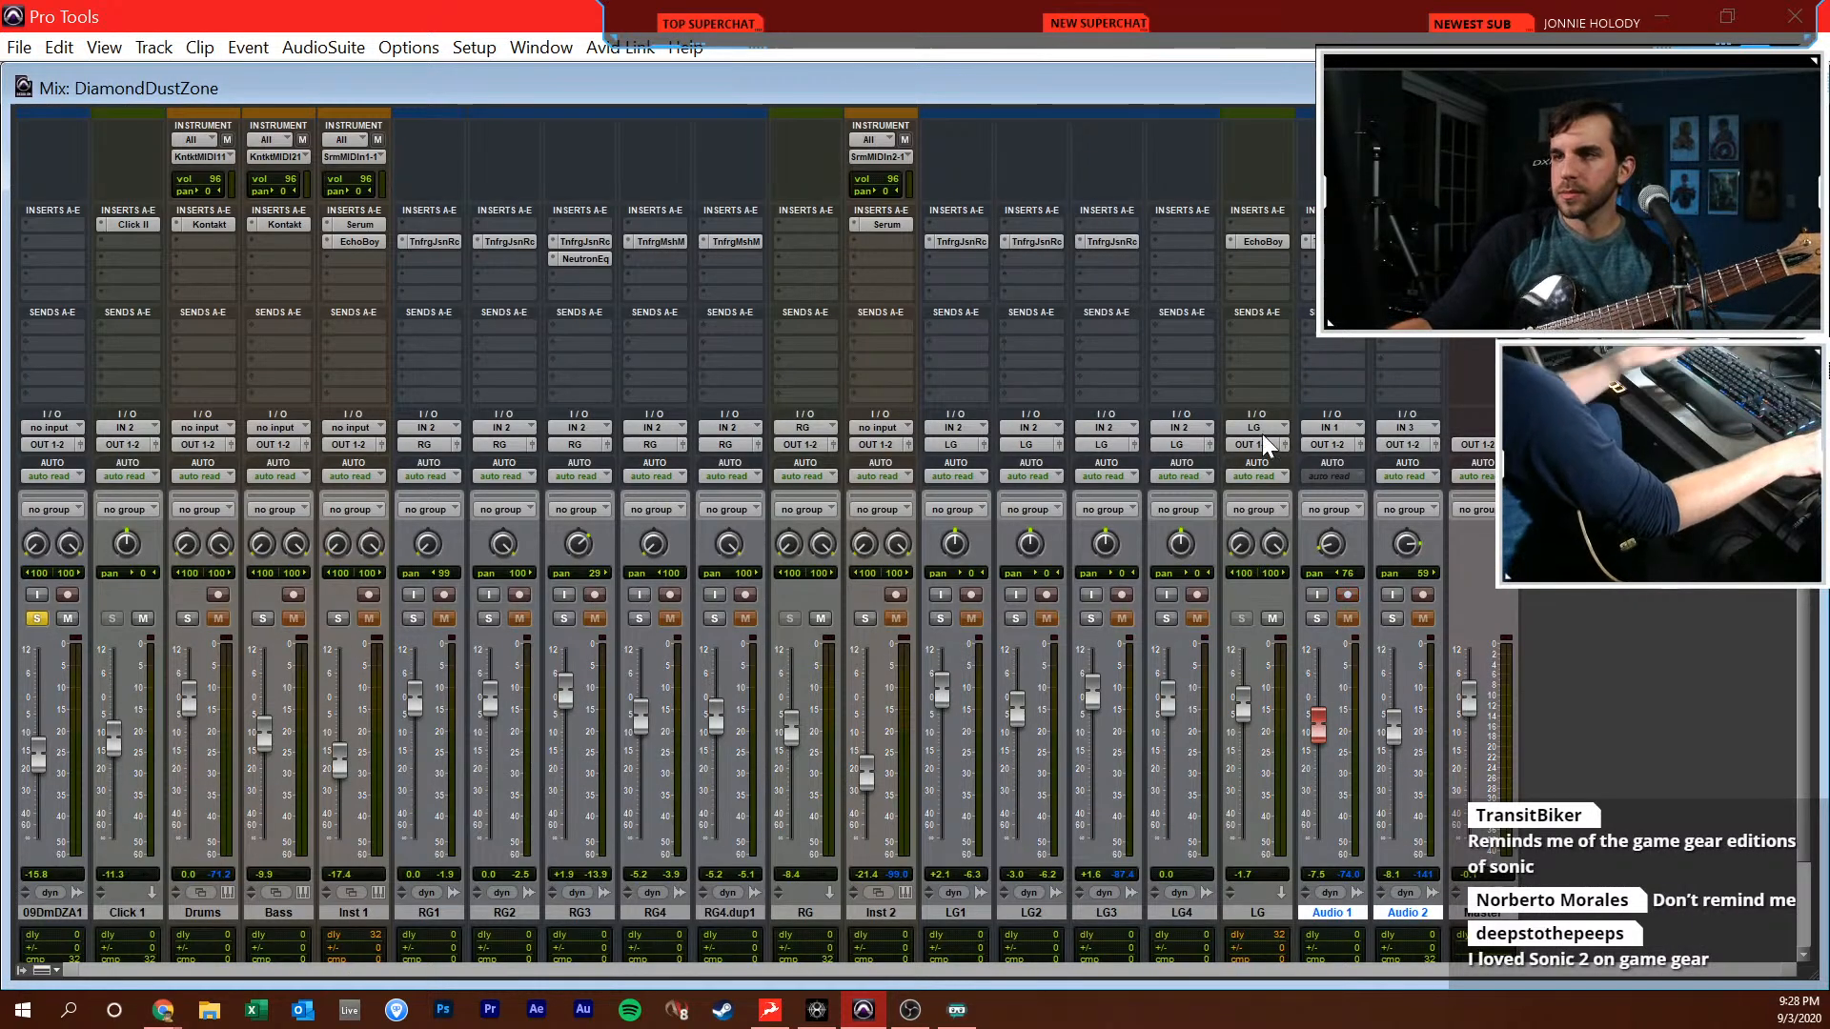
click(1346, 422)
mouse_move(1430, 504)
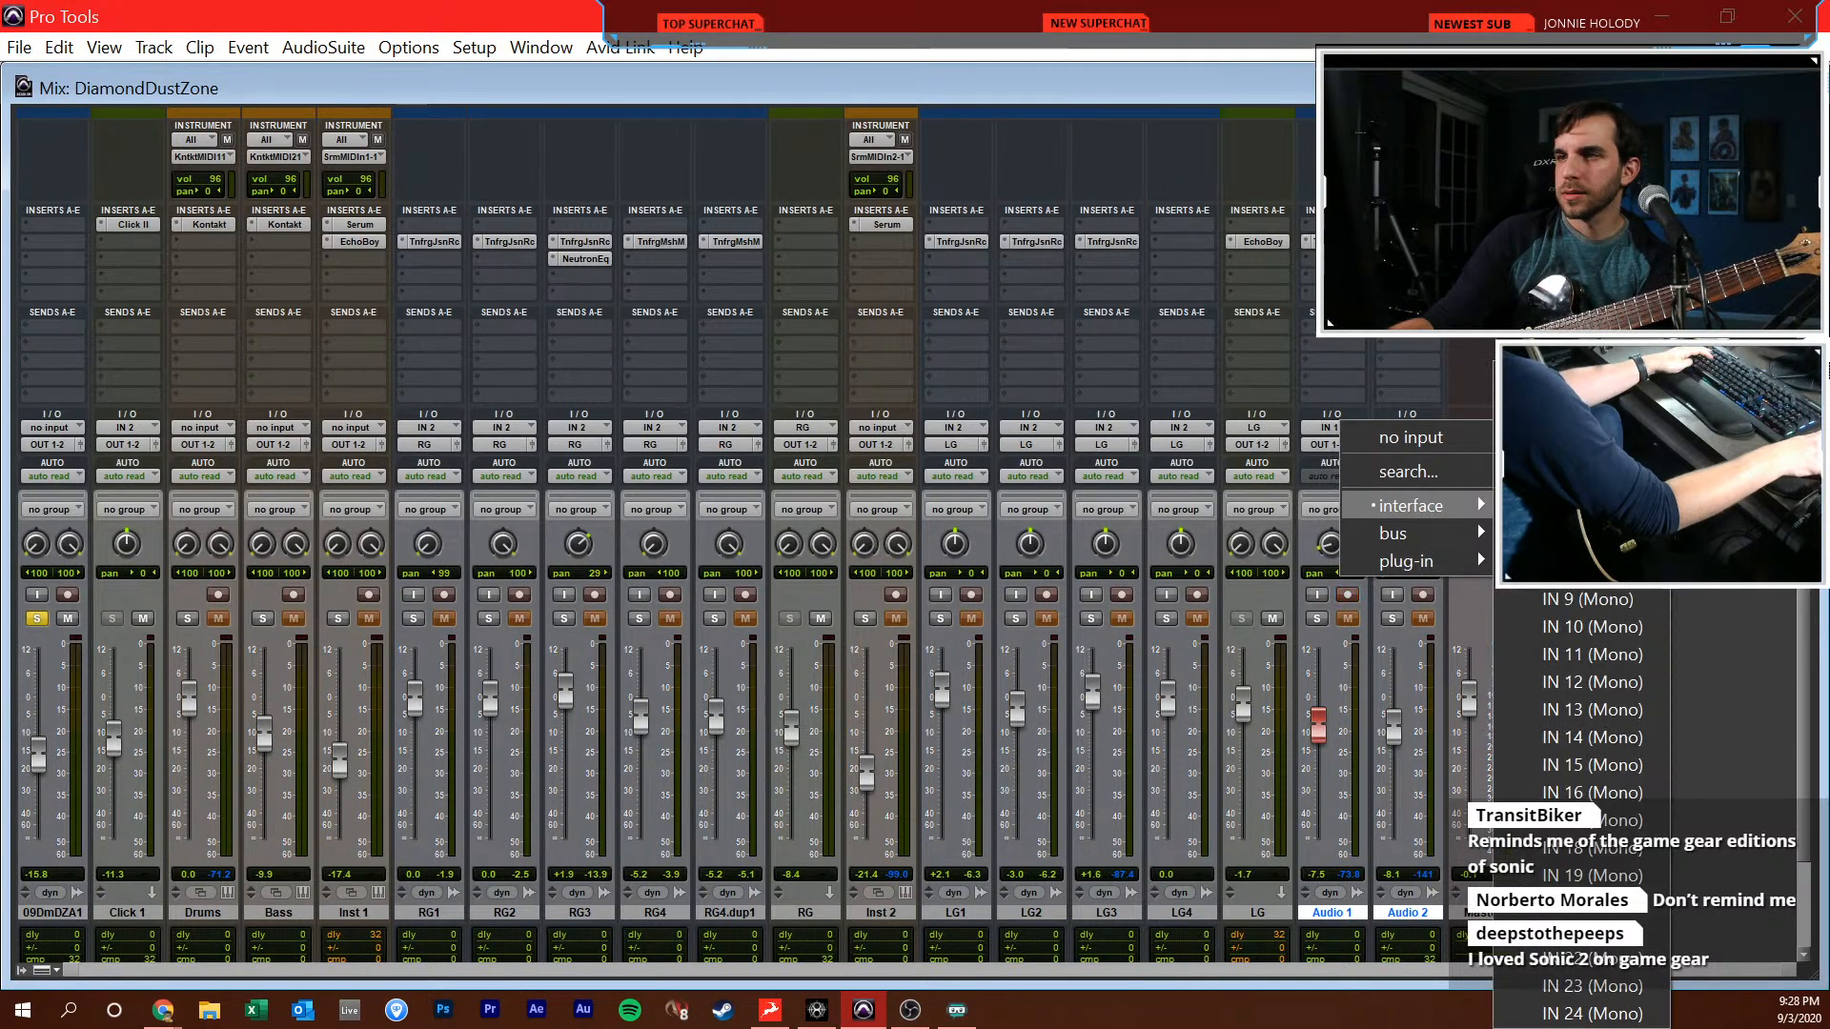
click(1587, 405)
key(ctrl+equal)
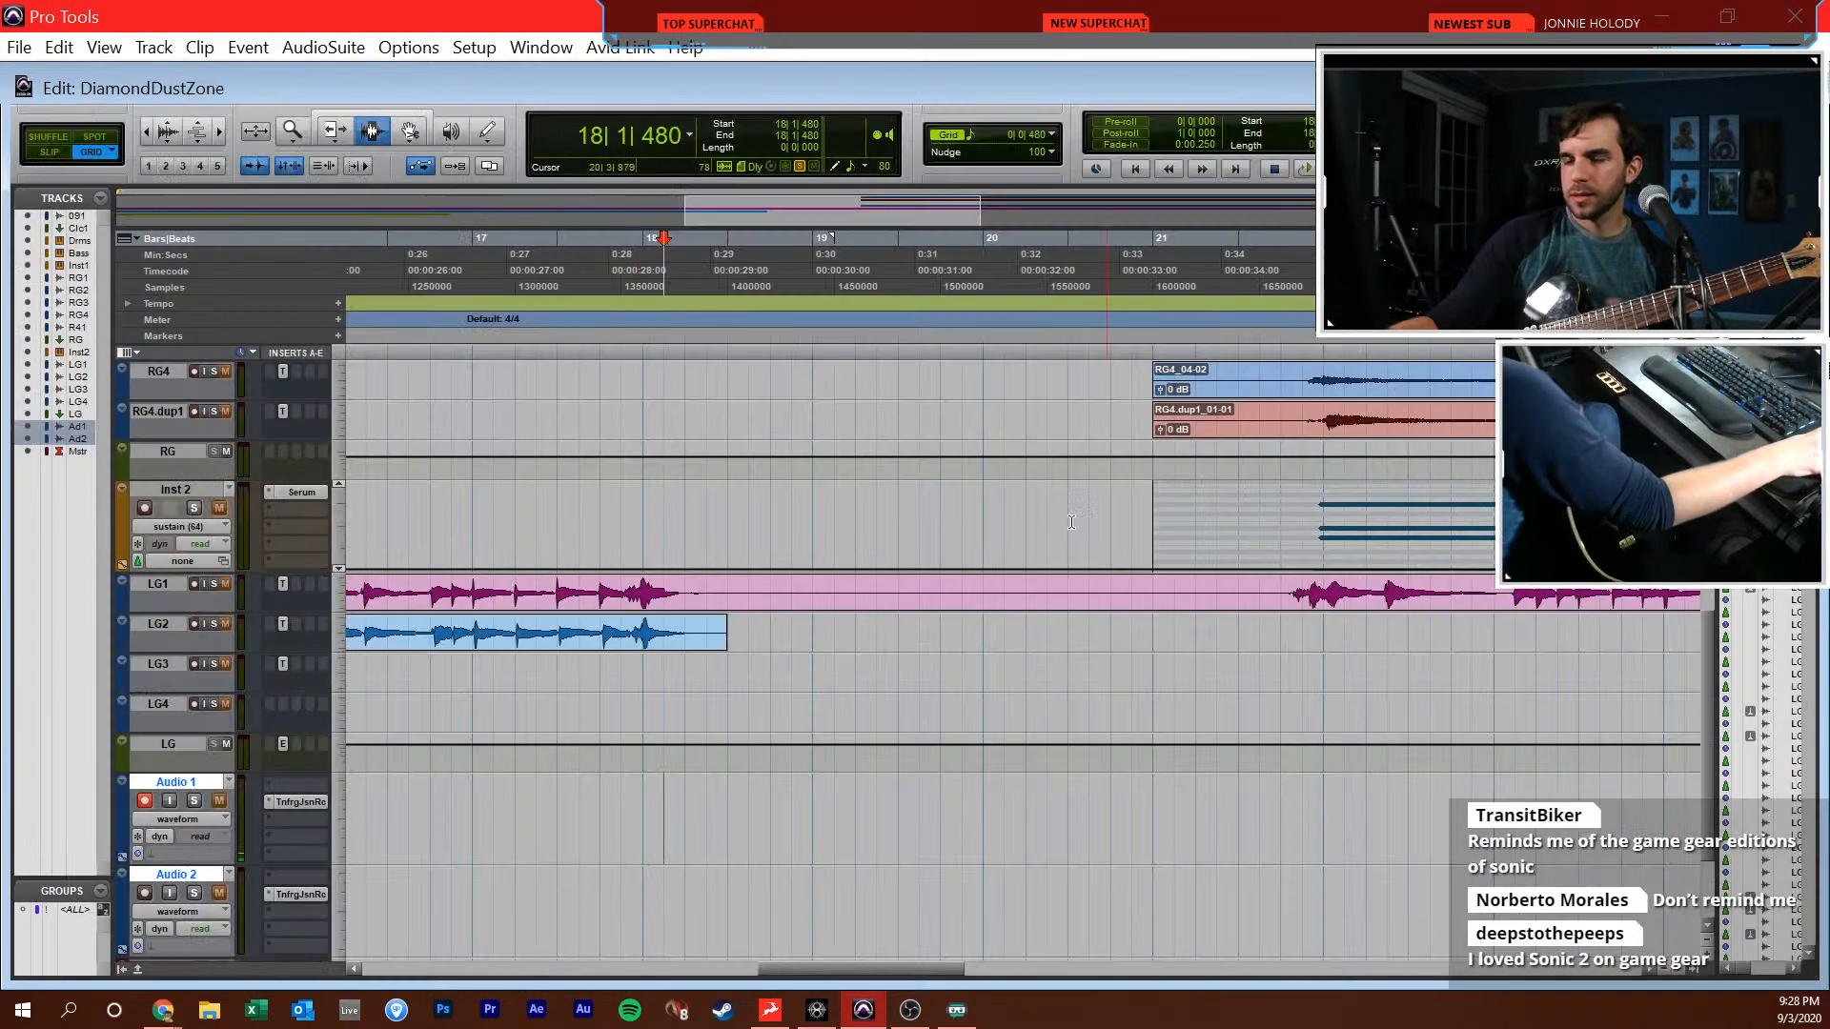
Record a guitar take on Audio 1 from 18|1|000 to past the start of bar 21, and clear the reference track's solo
key(KP_3)
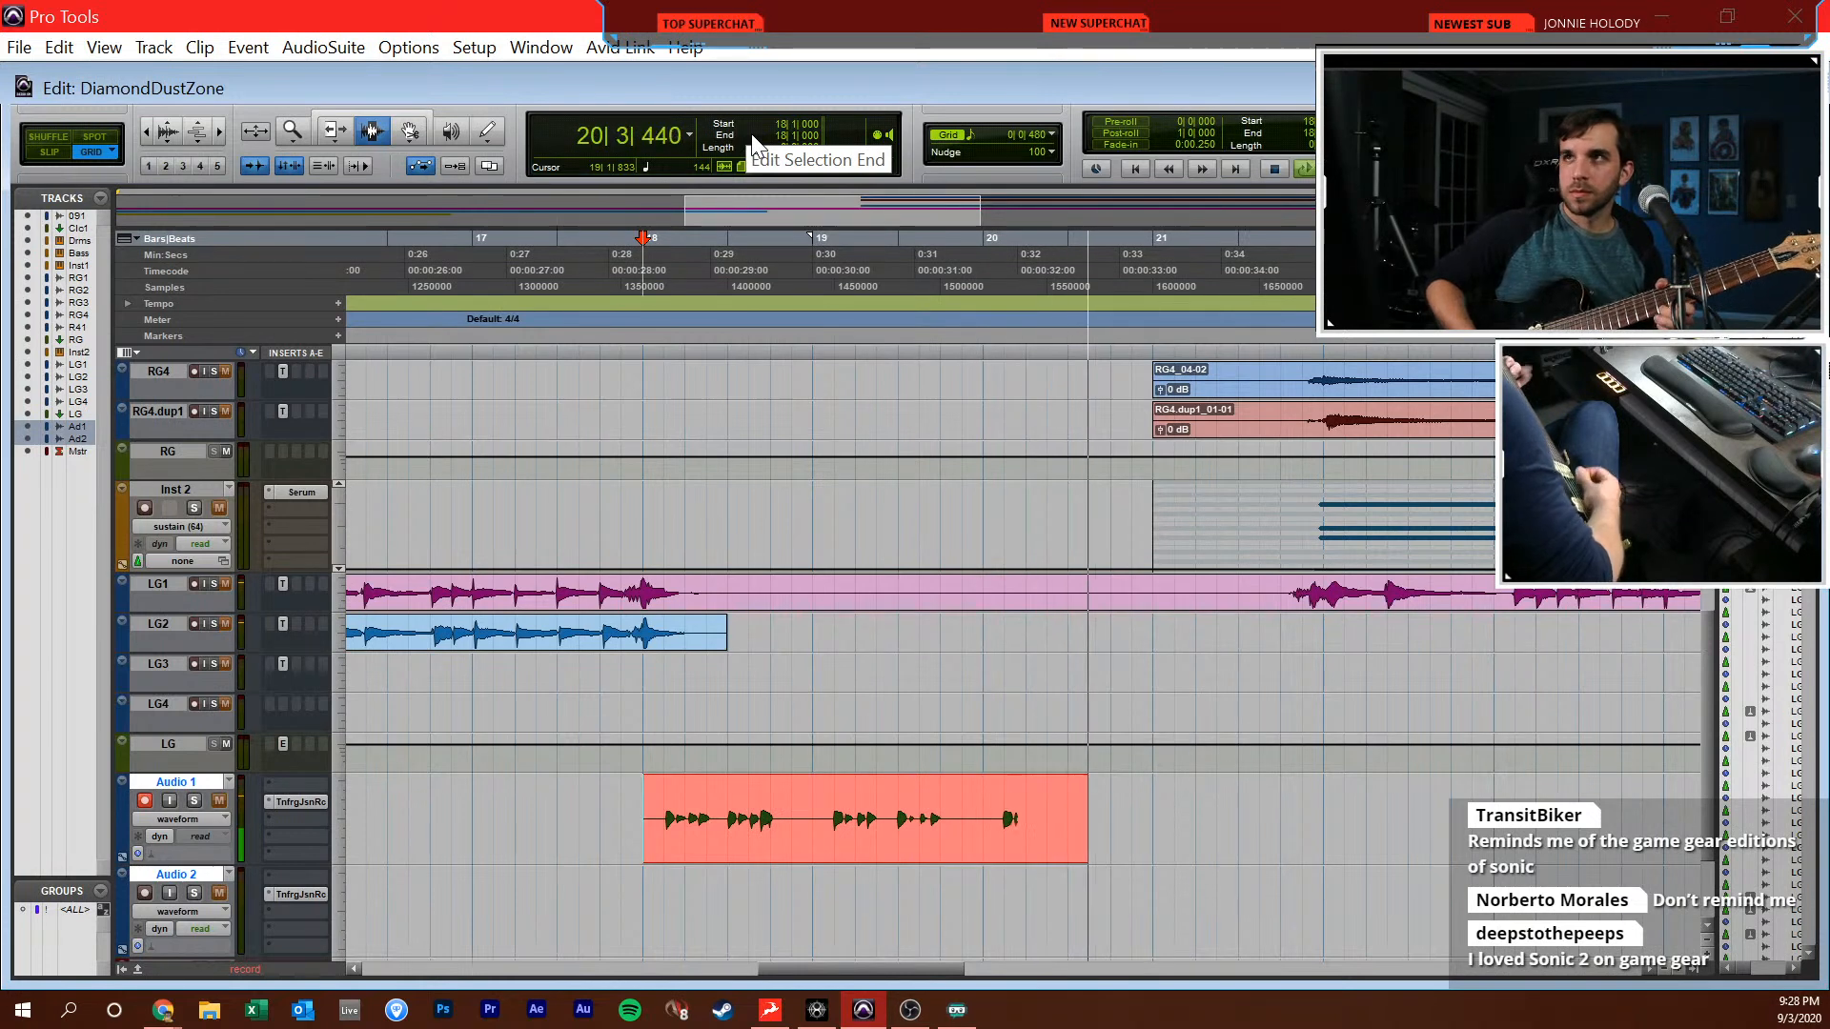
key(space)
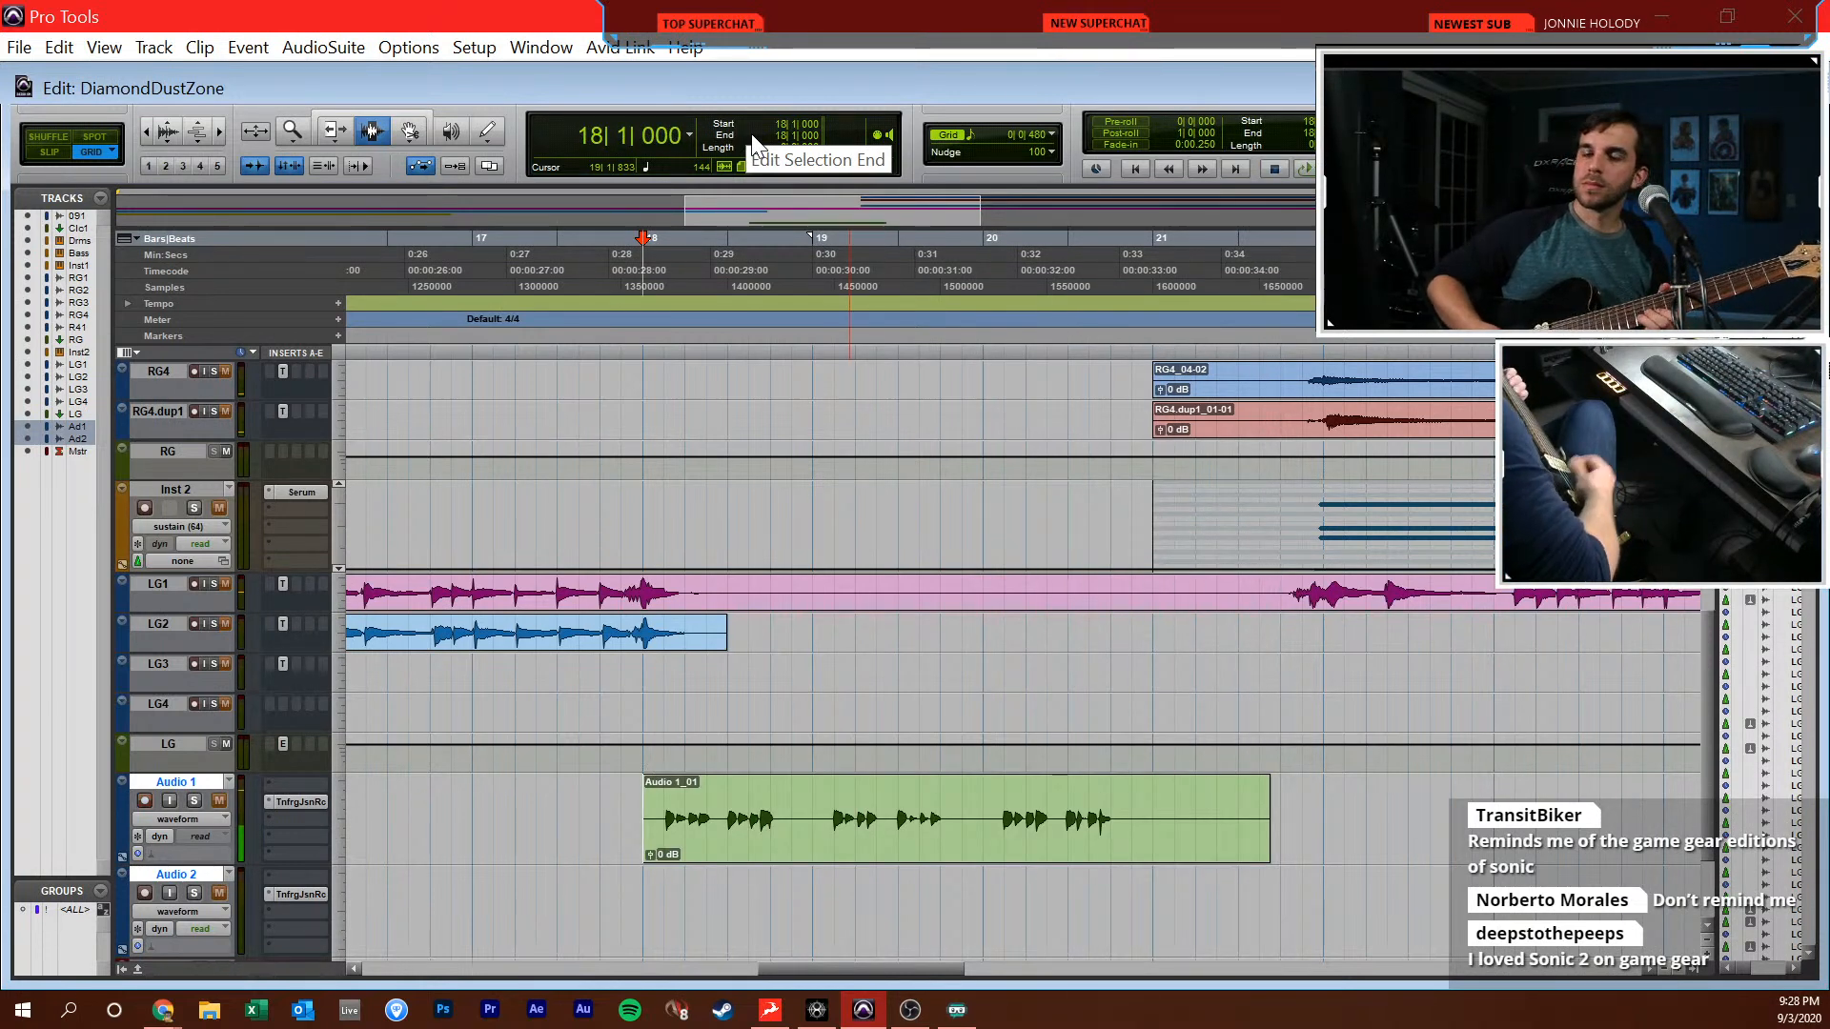
scroll(362, 762, up, 2)
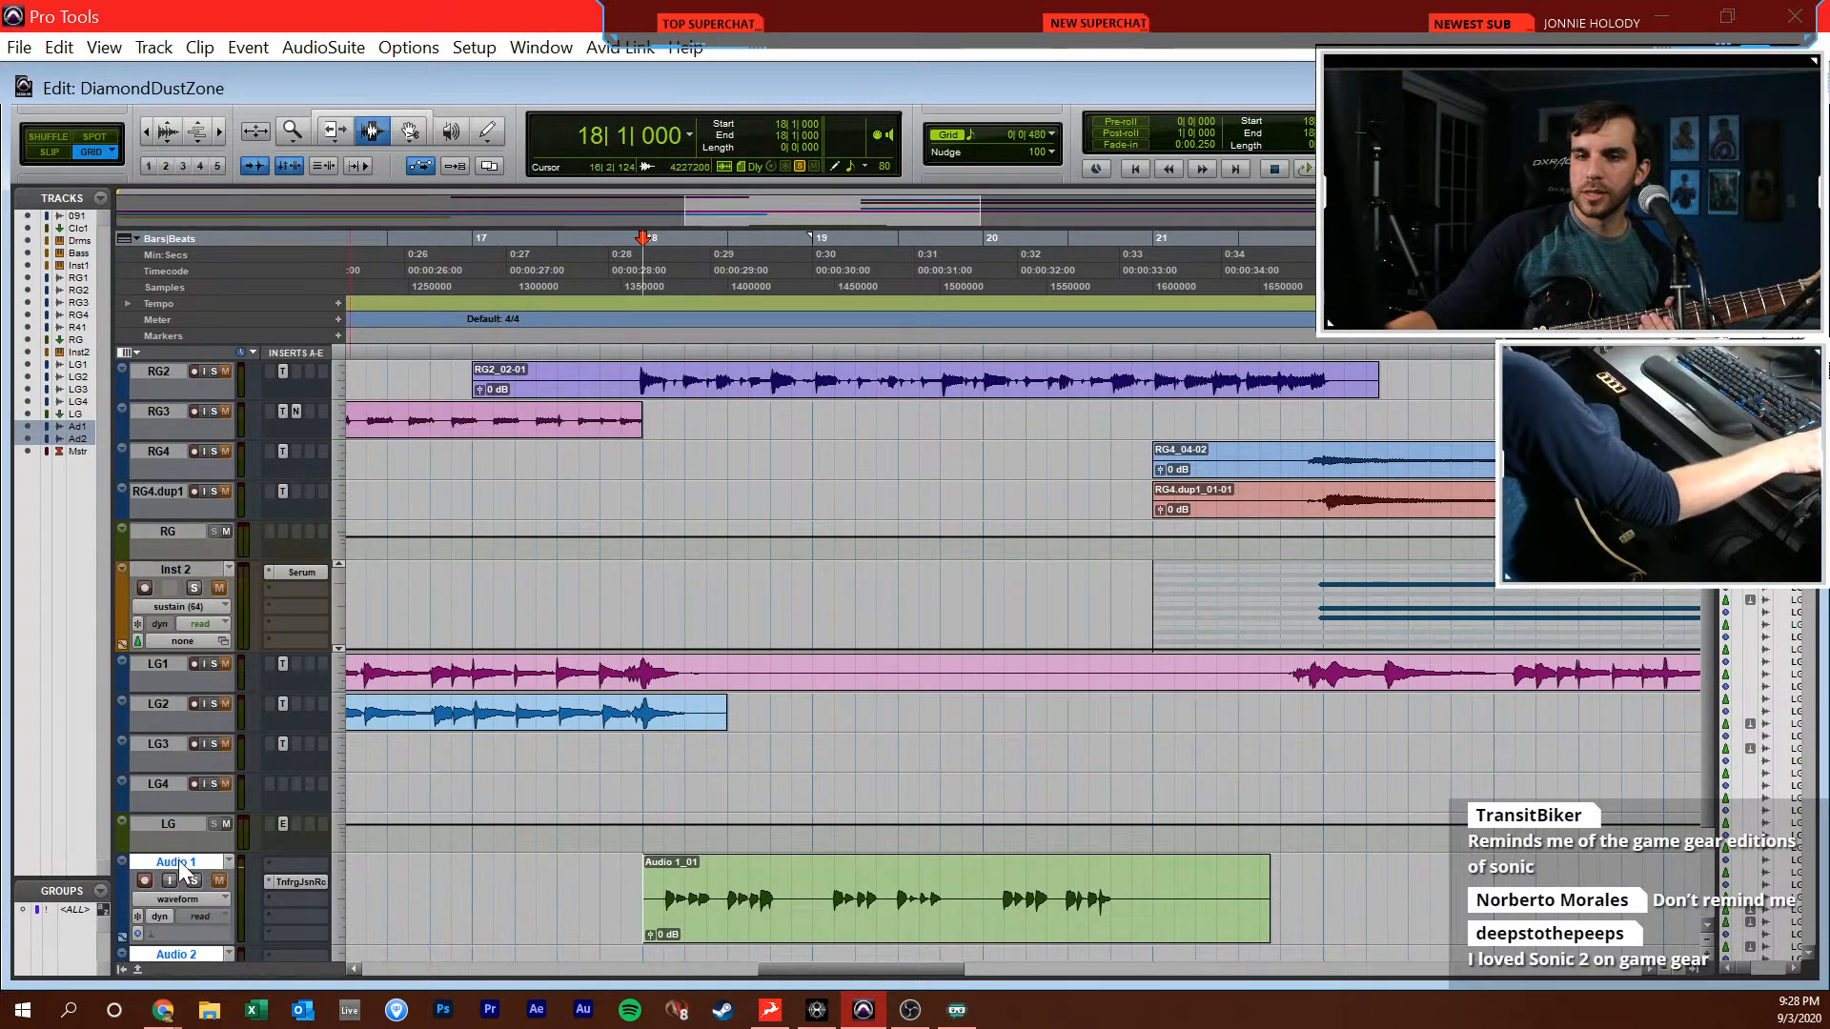
scroll(303, 651, up, 8)
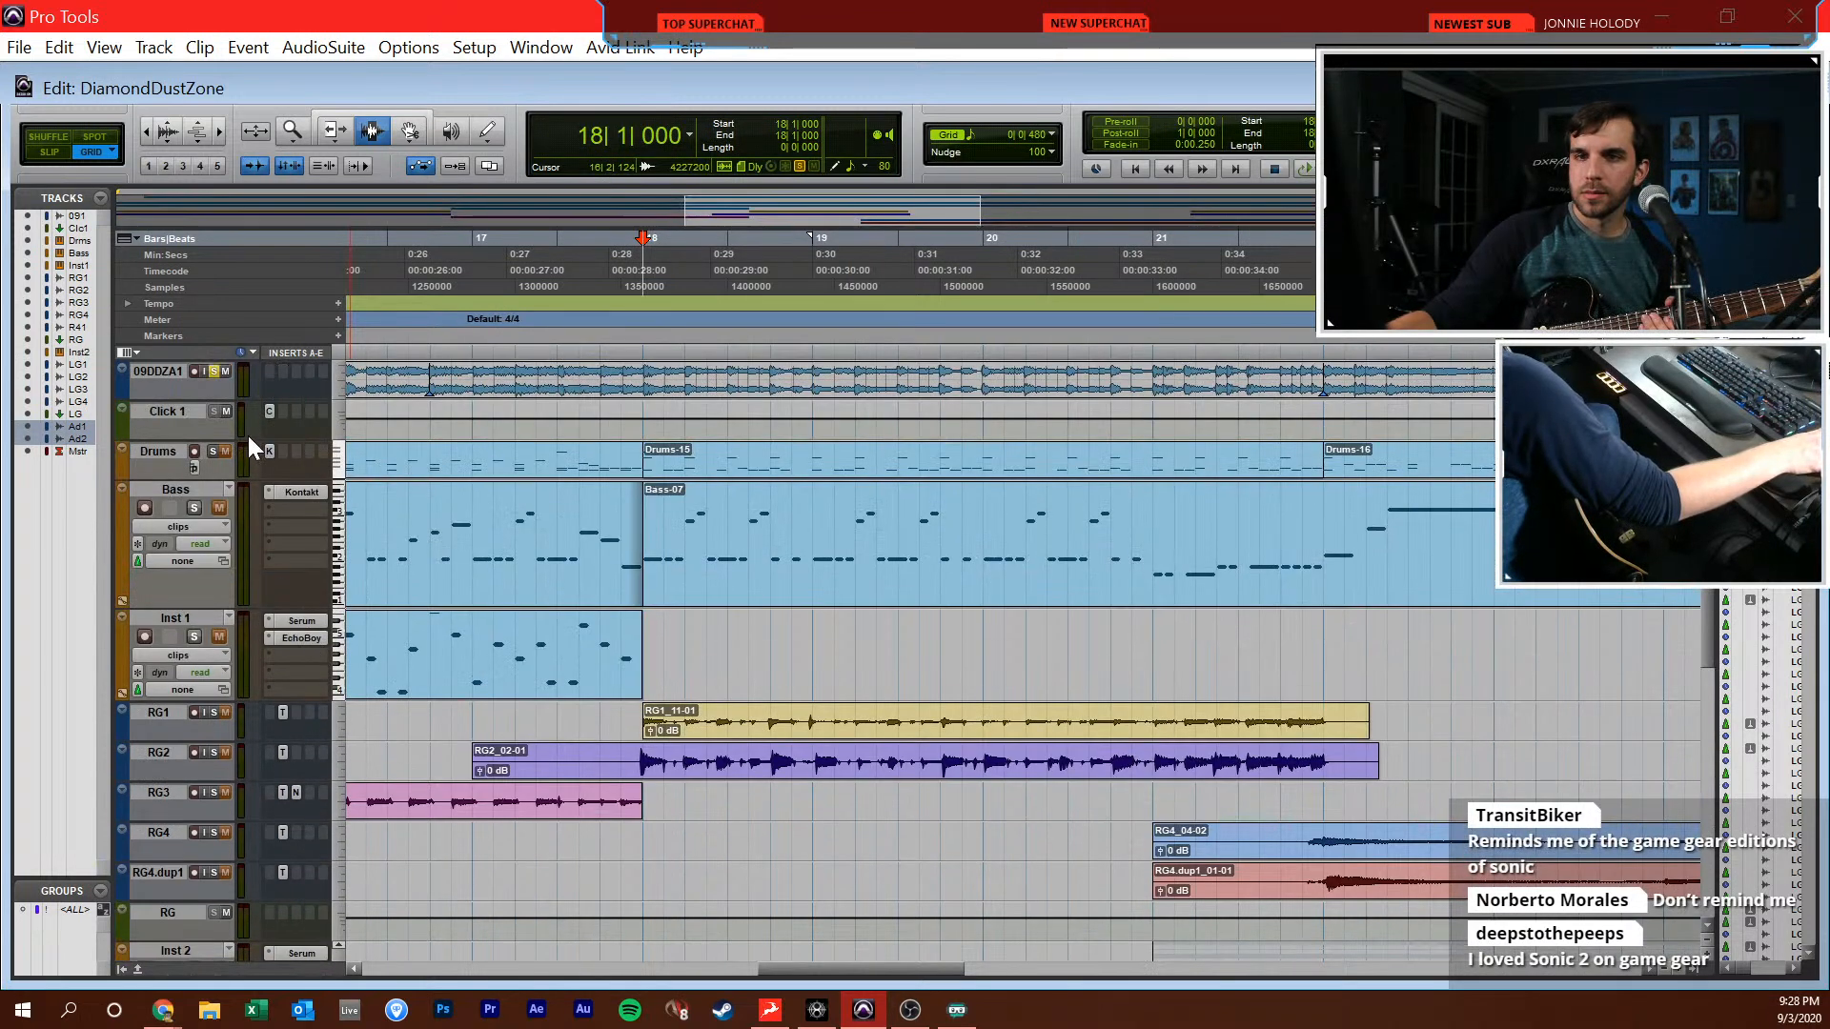
scroll(458, 545, down, 8)
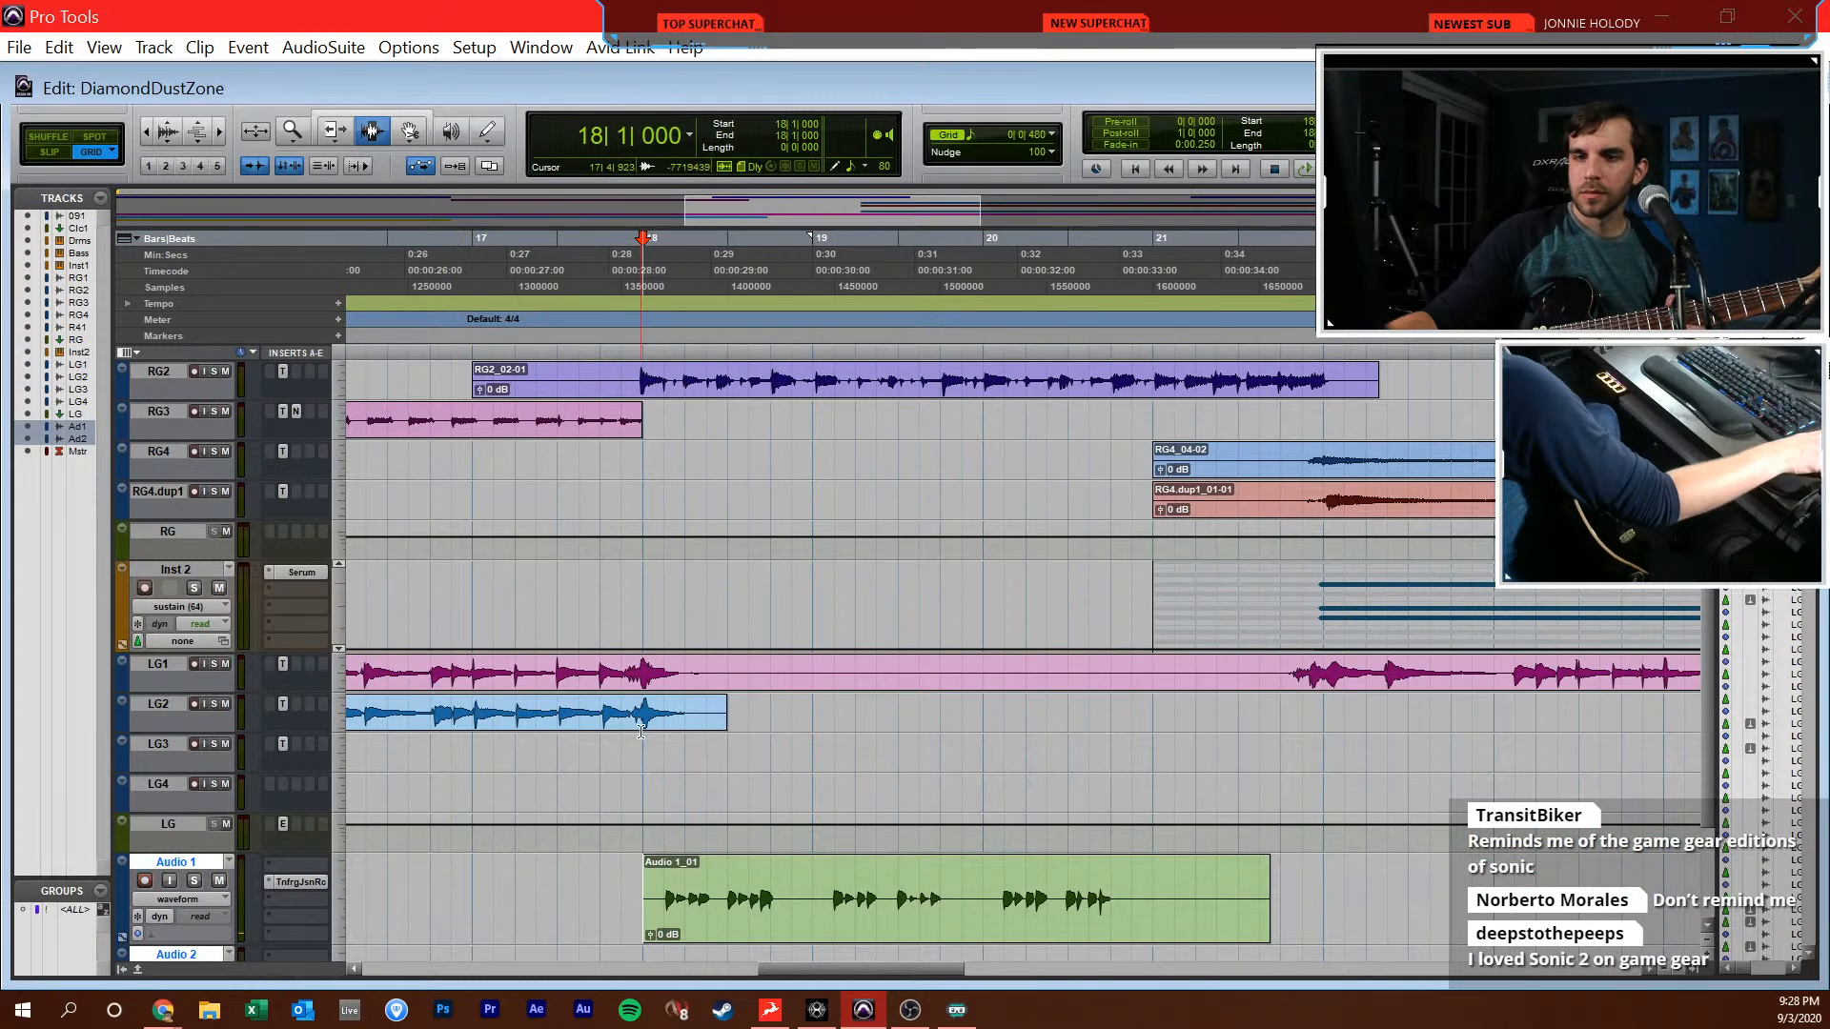
Adjust the input level of Audio 1's Toneforge amp and record another guitar take from 18|1|000 into bar 21
key(ctrl+equal)
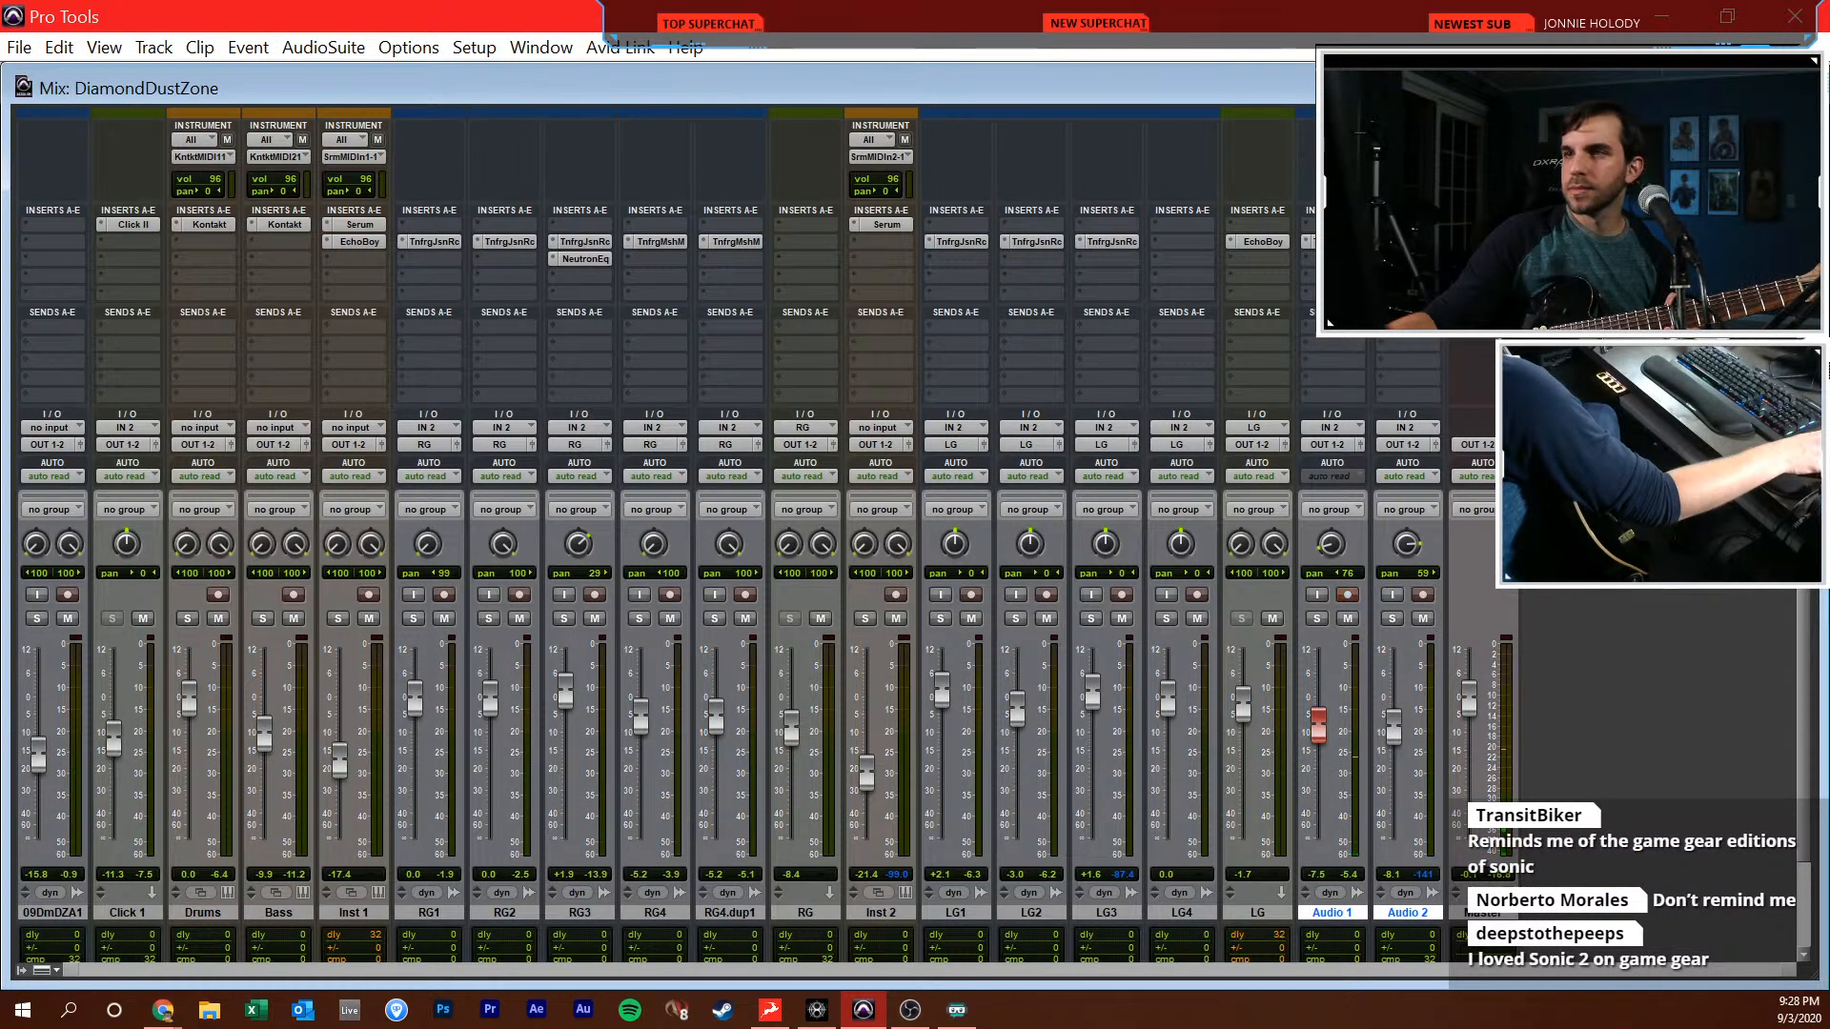
click(1339, 242)
drag(610, 435, 611, 448)
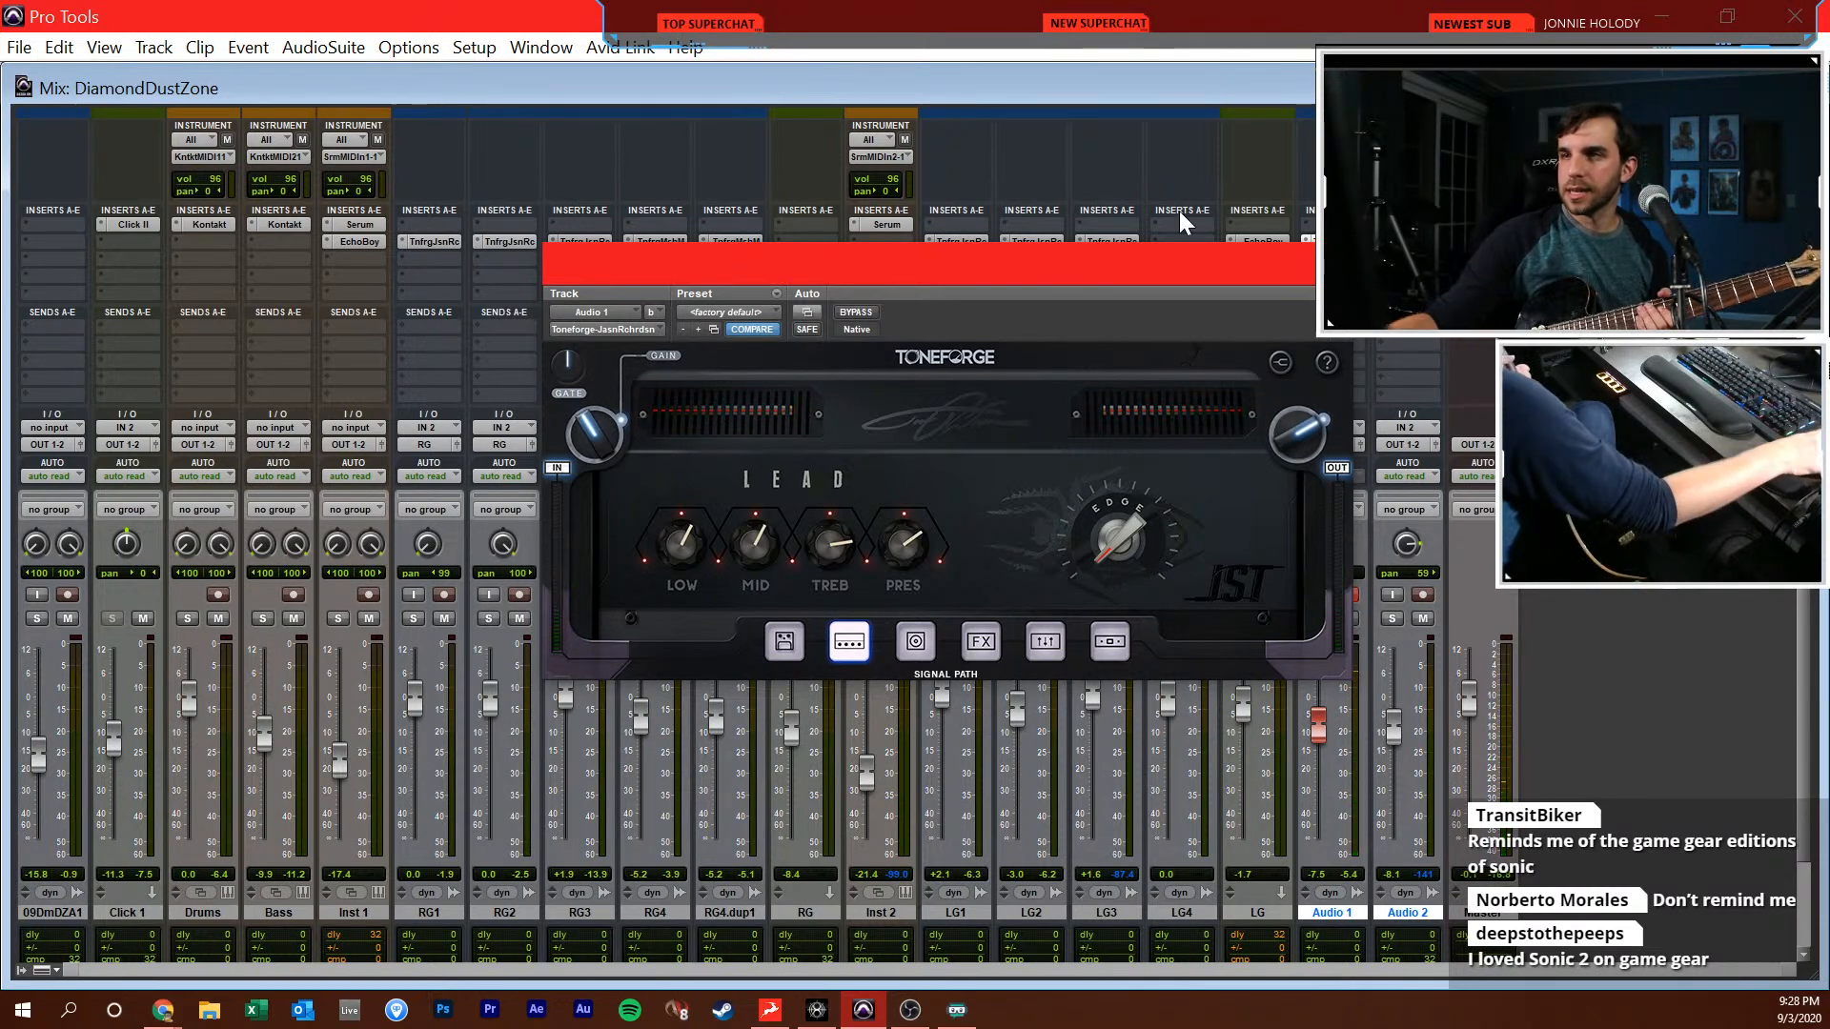
click(1331, 261)
key(ctrl+equal)
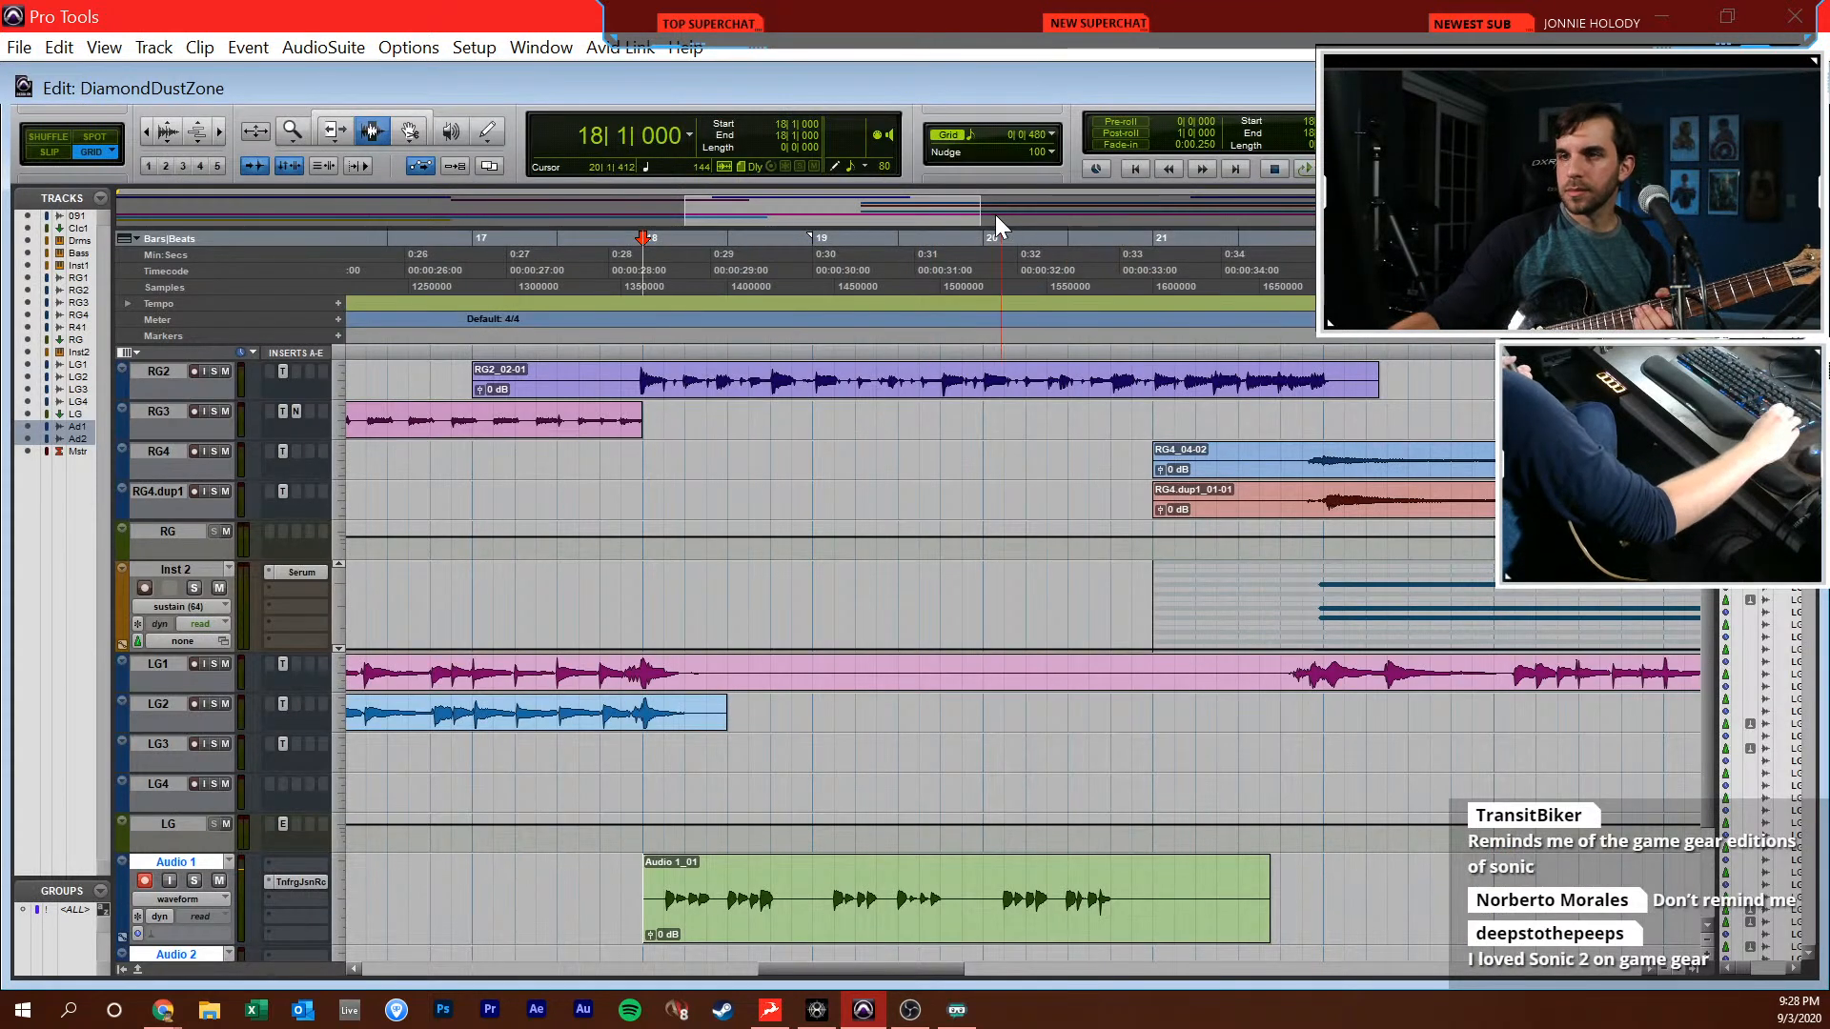
key(ctrl+space)
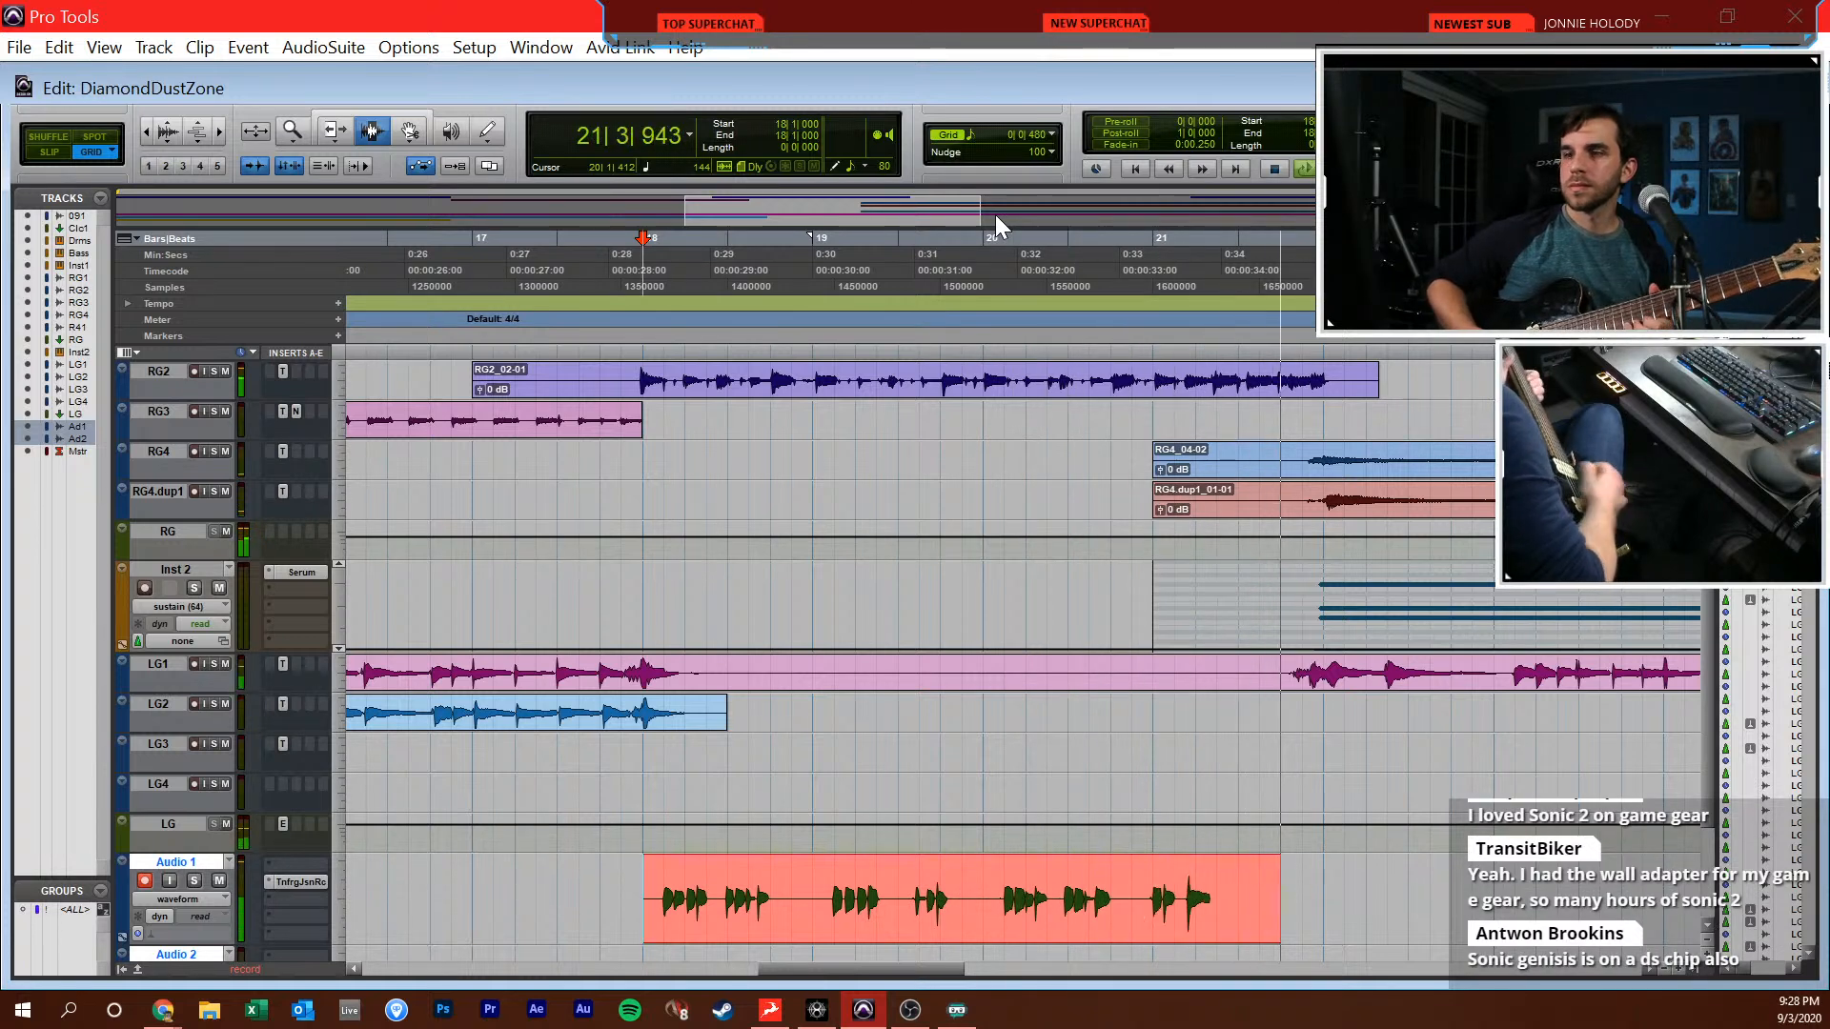
key(space)
Mute the reference track and raise the Audio 1 fader slightly in the mixer
scroll(490, 494, up, 5)
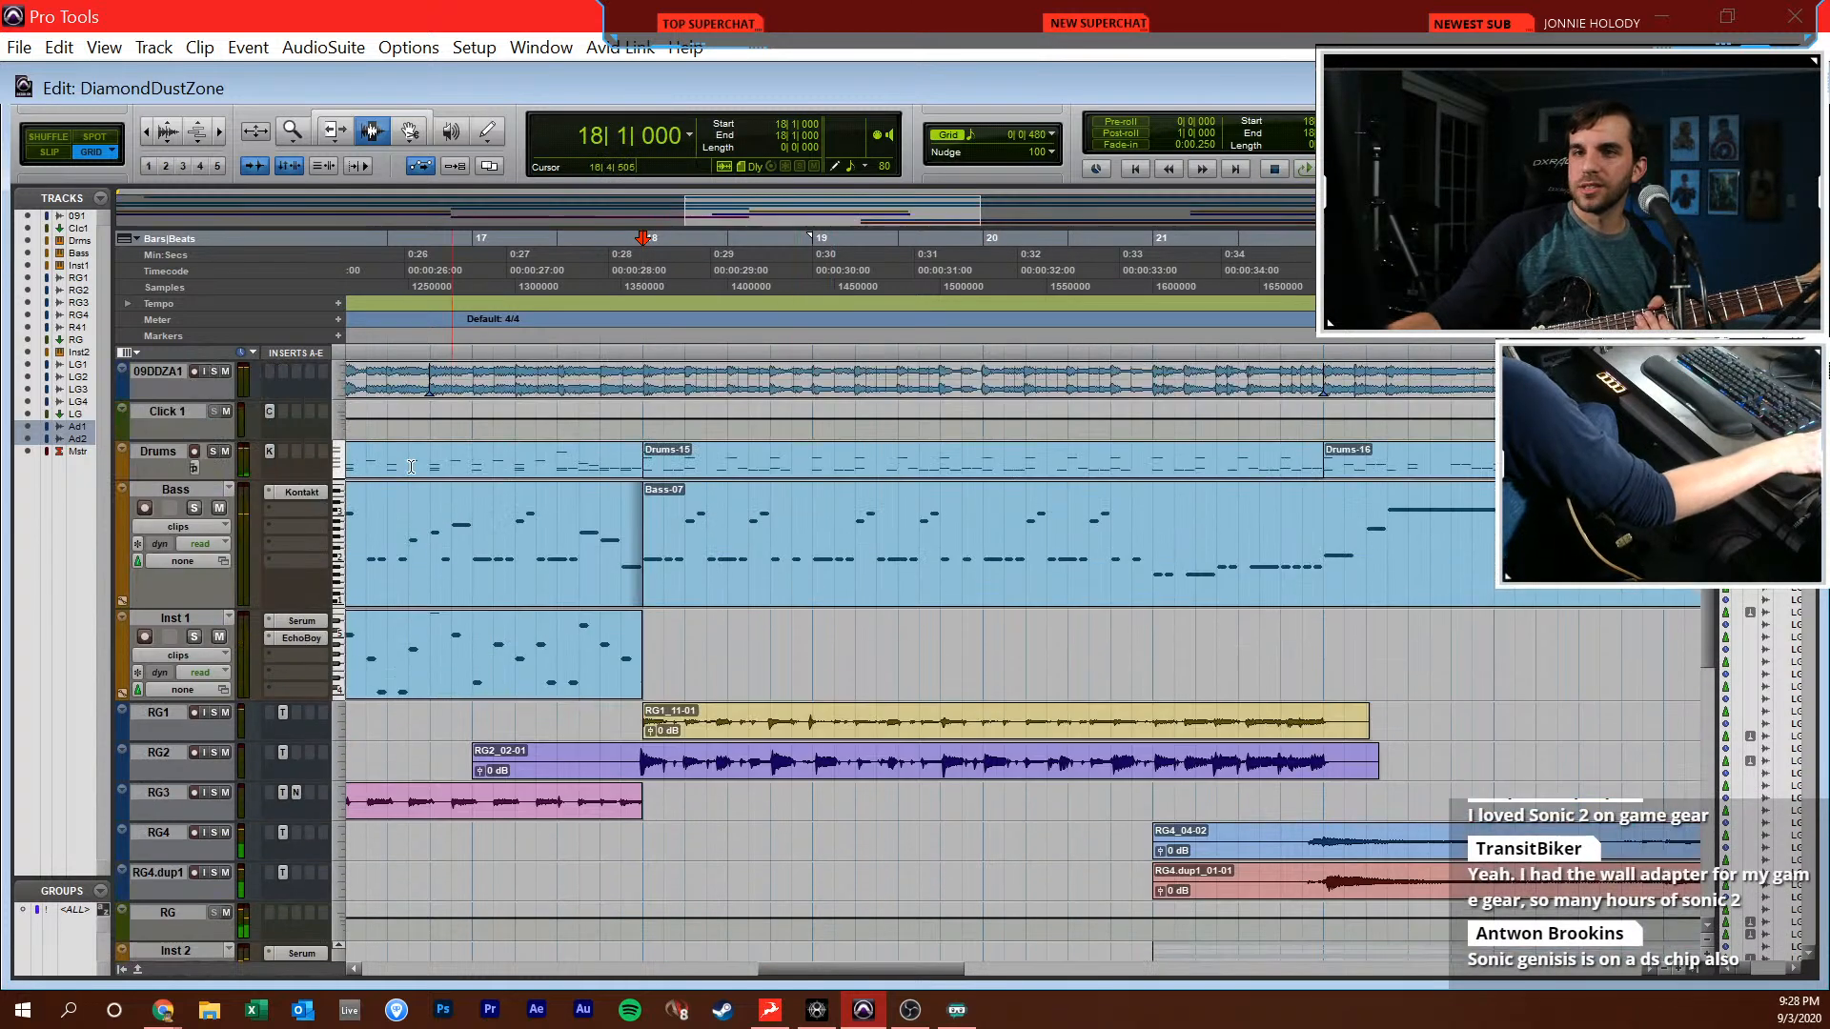
key(ctrl+equal)
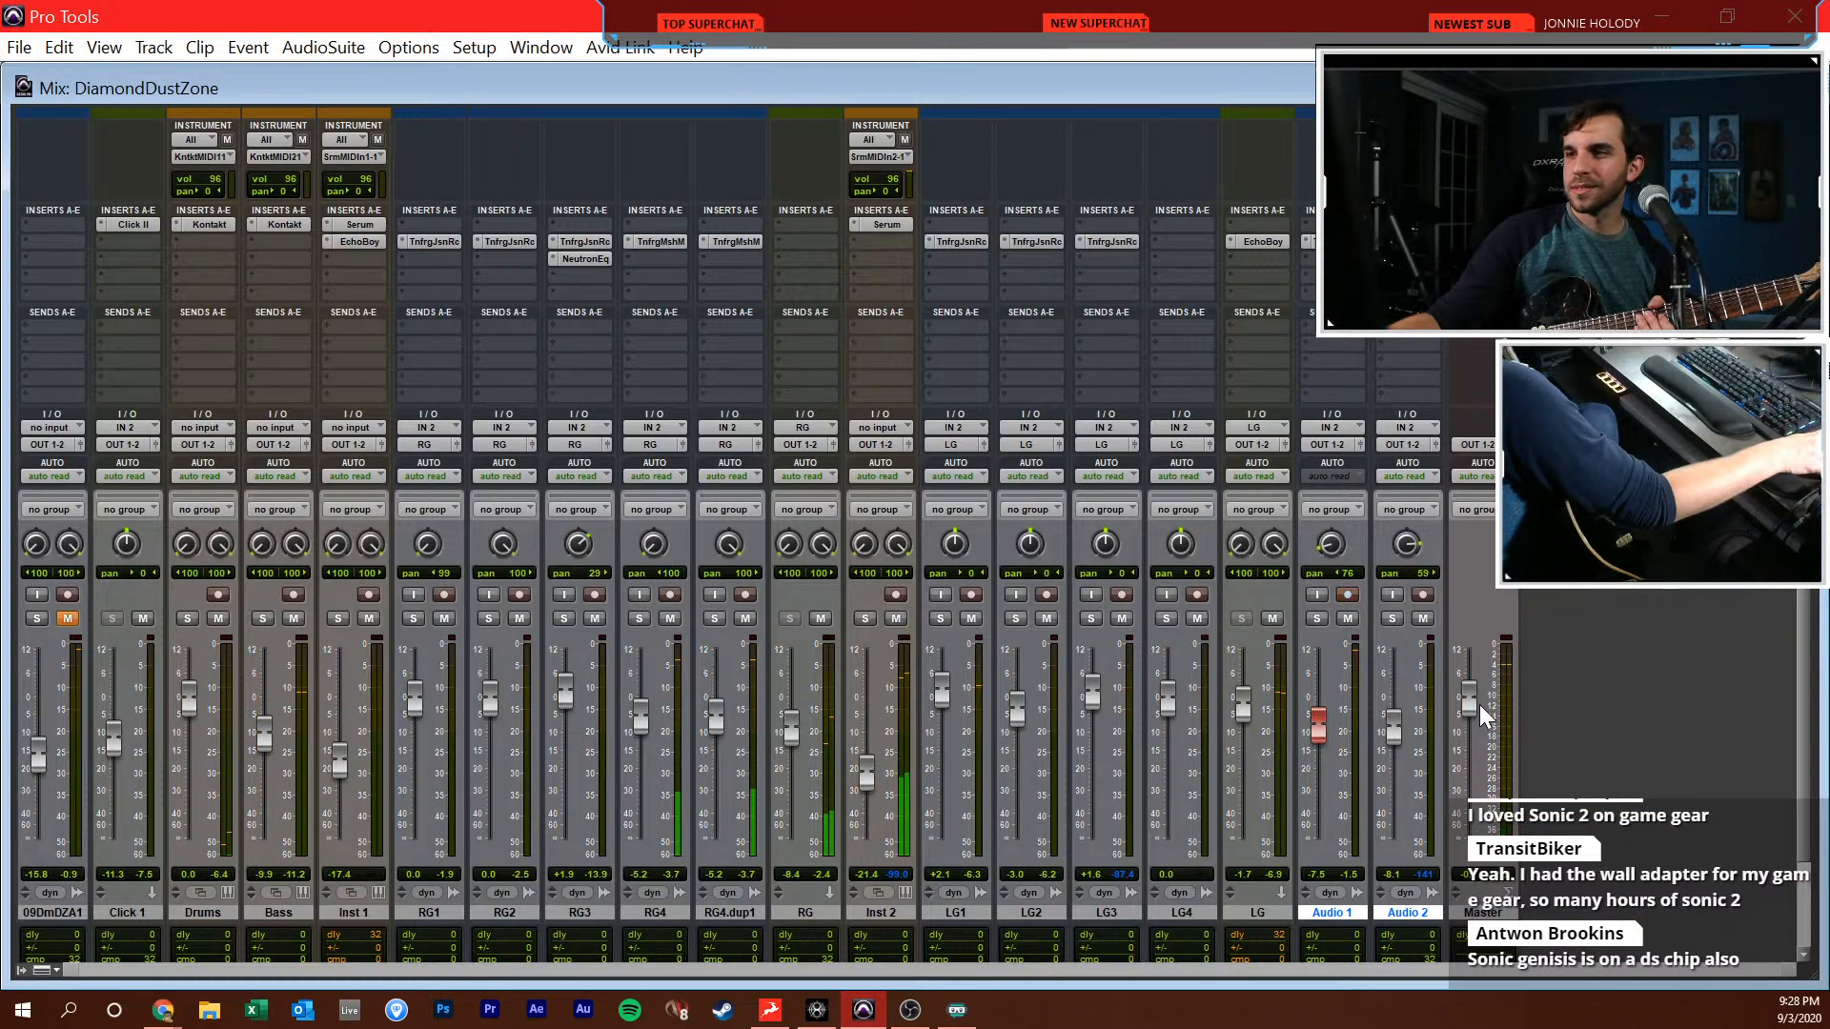
drag(1331, 726, 1332, 717)
key(ctrl+equal)
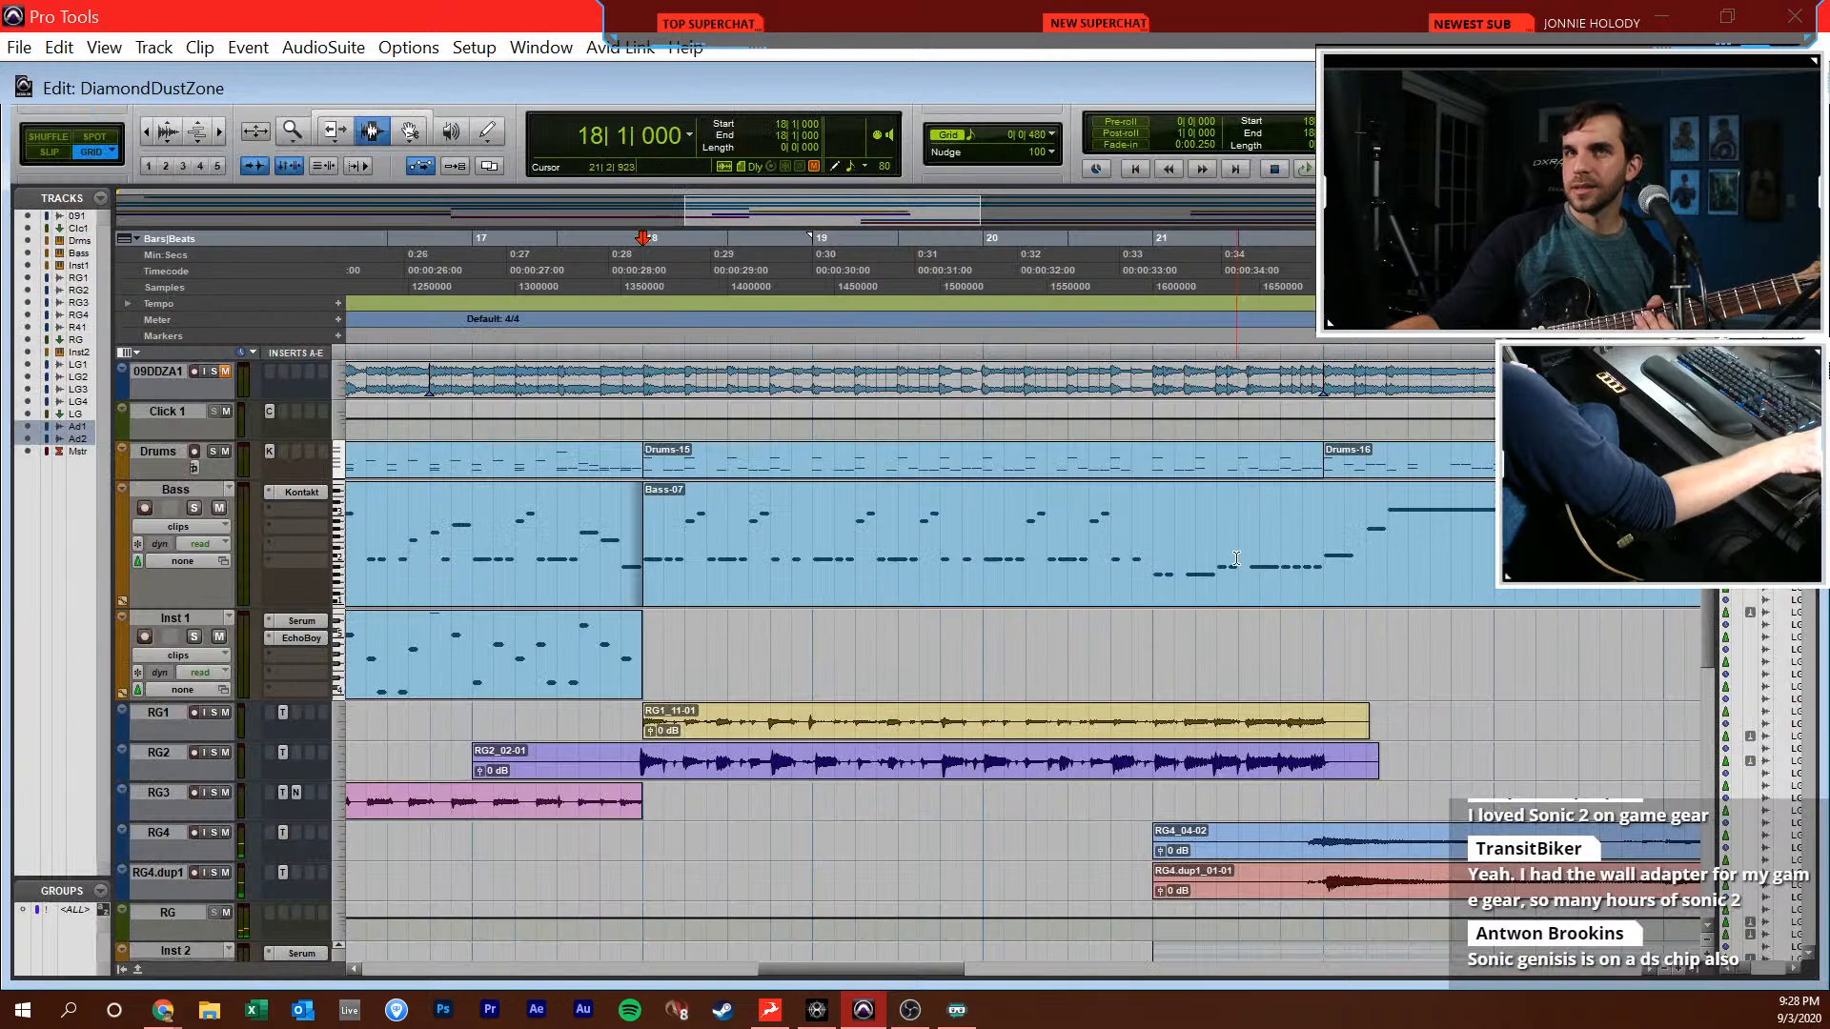
Record the guitar part on Audio 1 again in two takes from 18|1|000 through the end of bar 21
key(space)
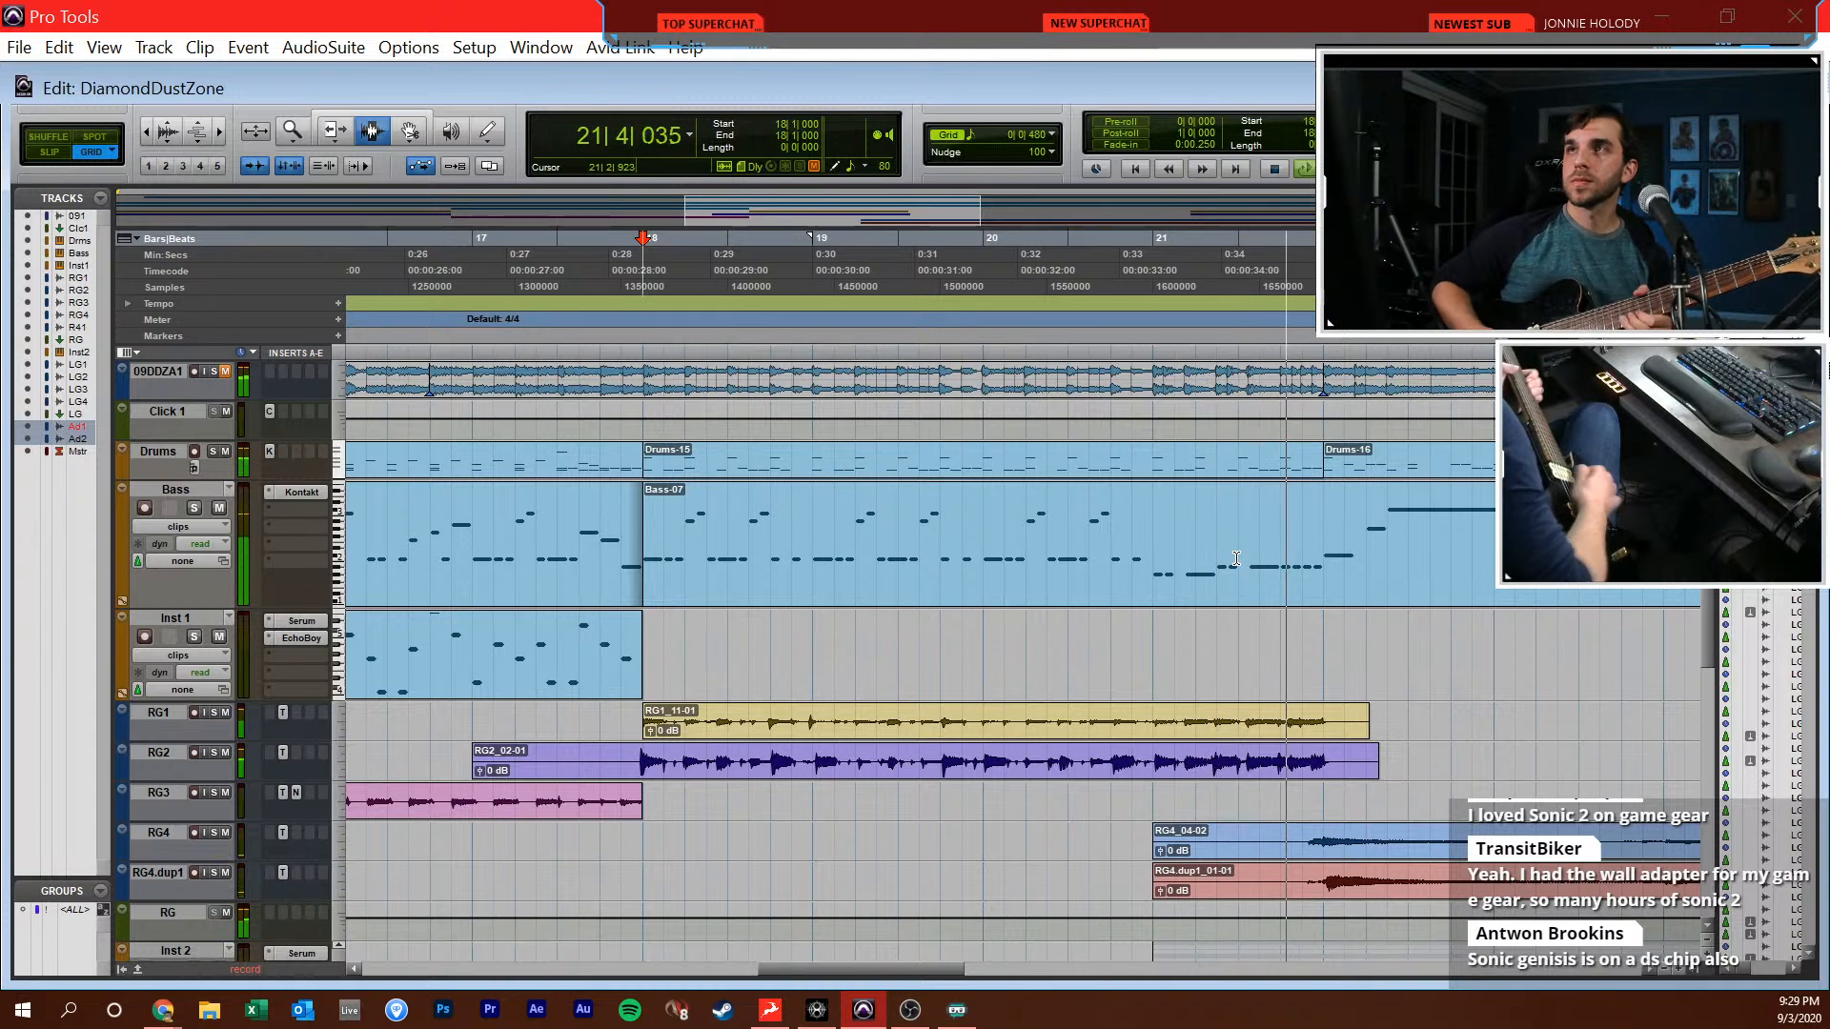
key(space)
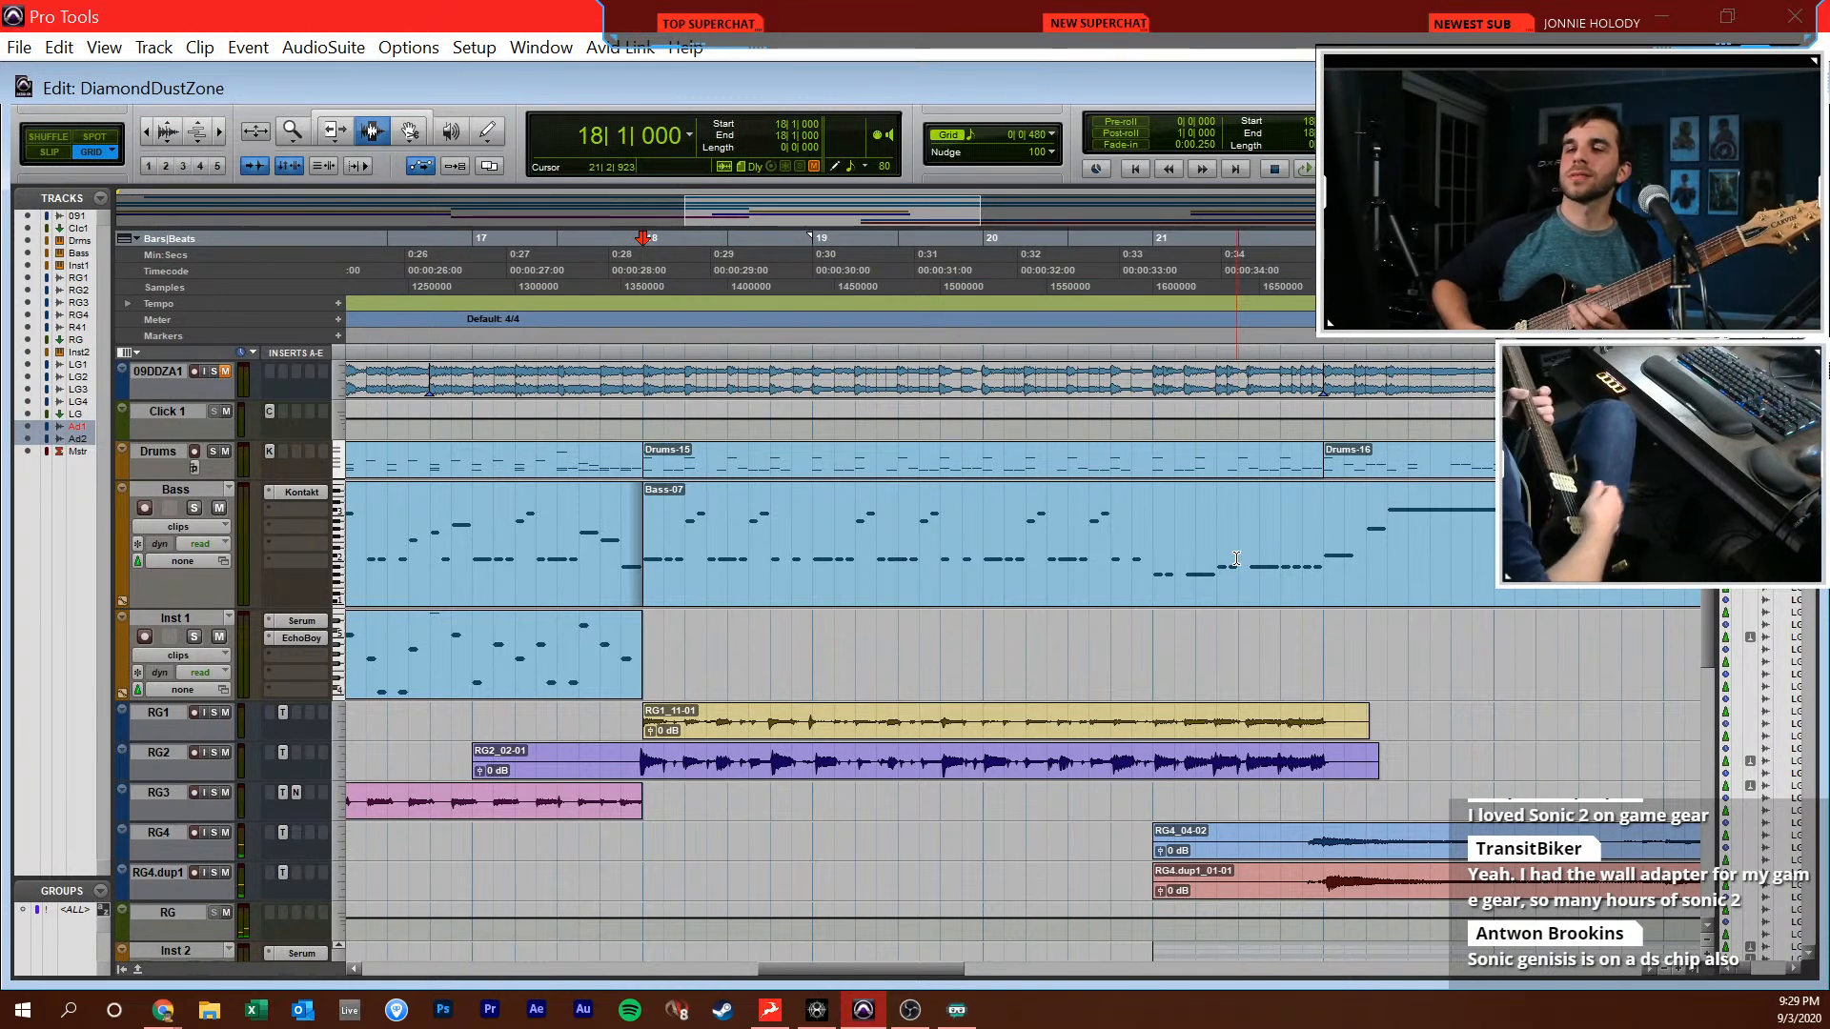
key(KP_3)
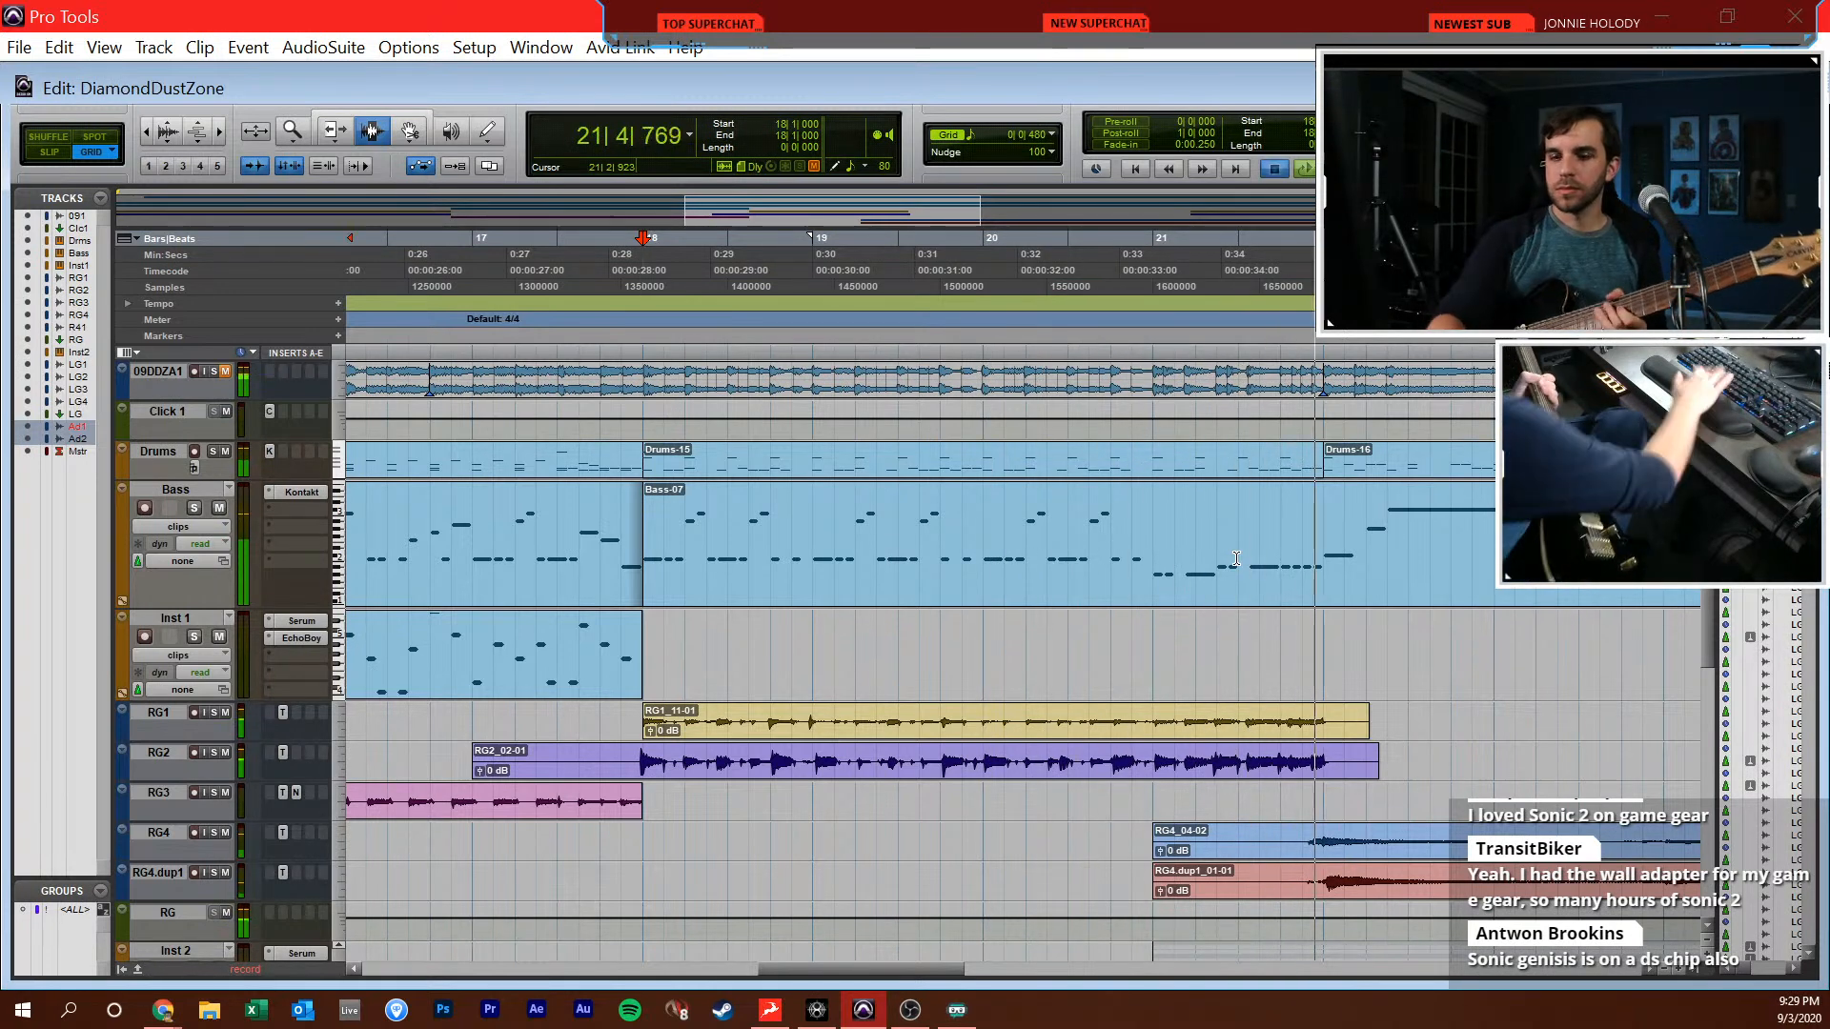
key(space)
Re-record the ending of the Audio 1 part from 21|1|000 to just past the start of bar 22
scroll(1165, 851, down, 8)
key(shift+r)
key(ctrl+space)
key(space)
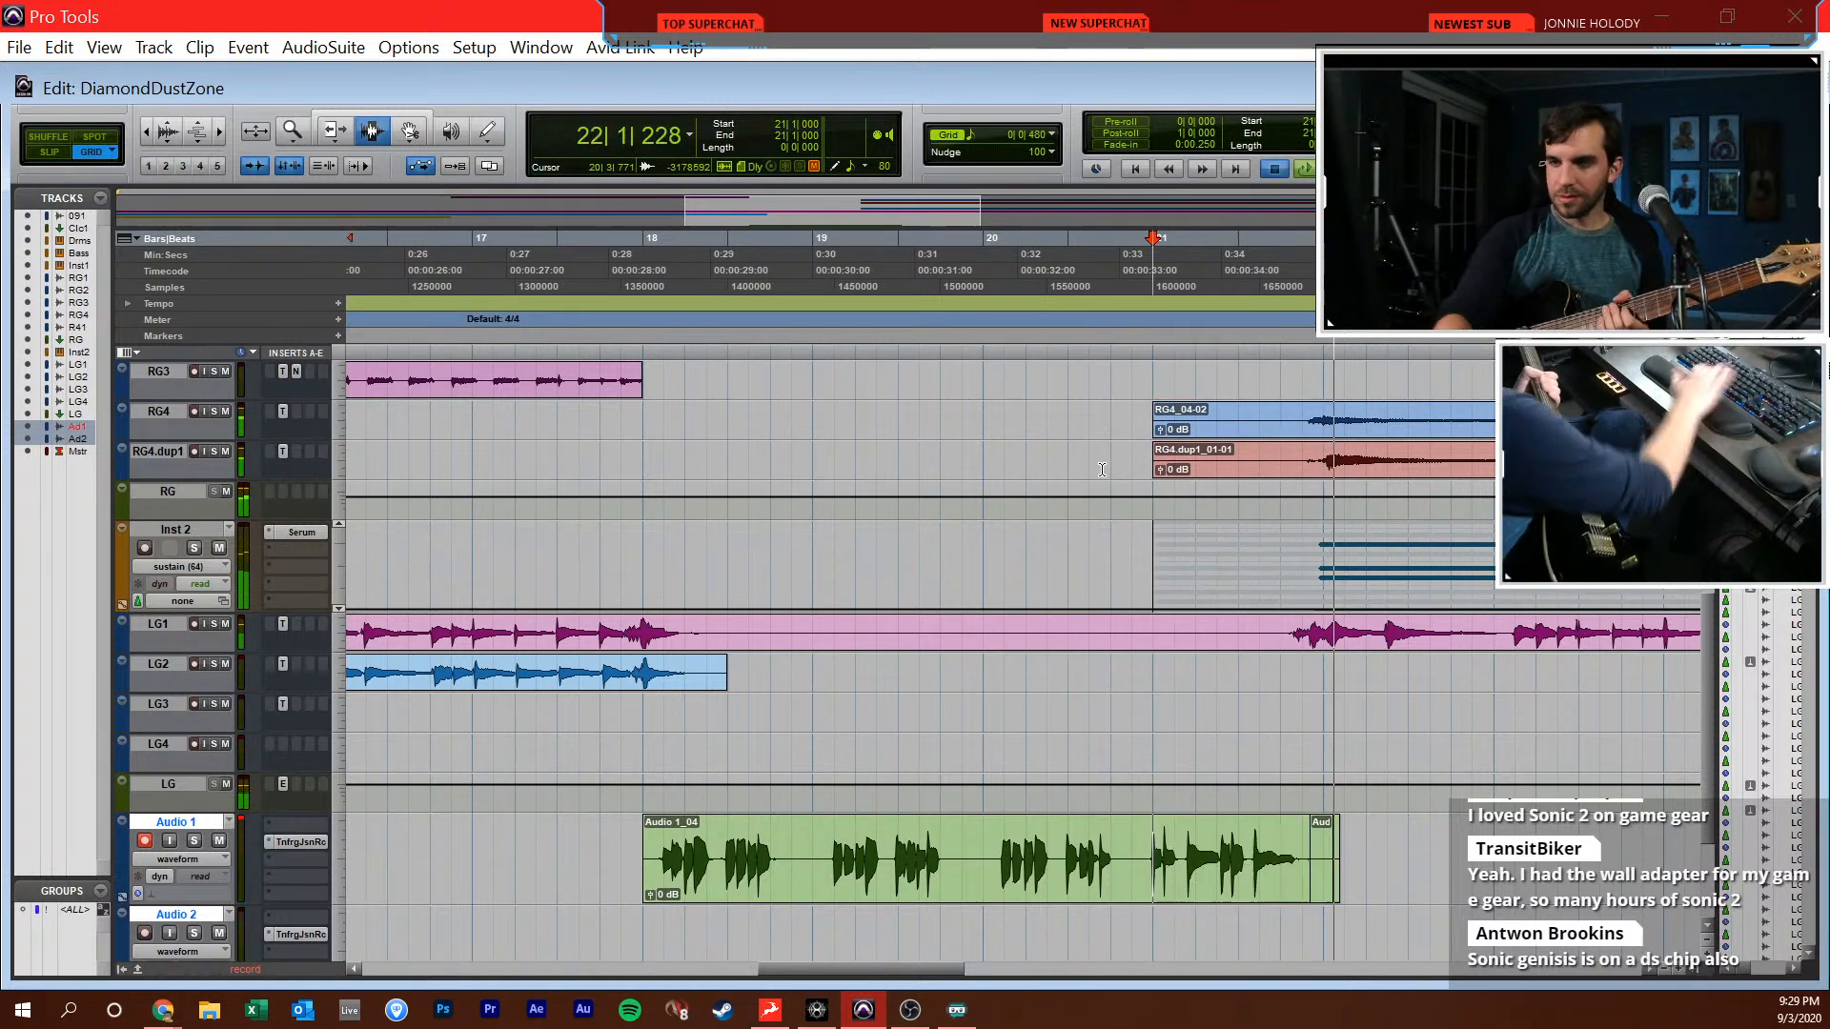
key(ctrl+space)
key(space)
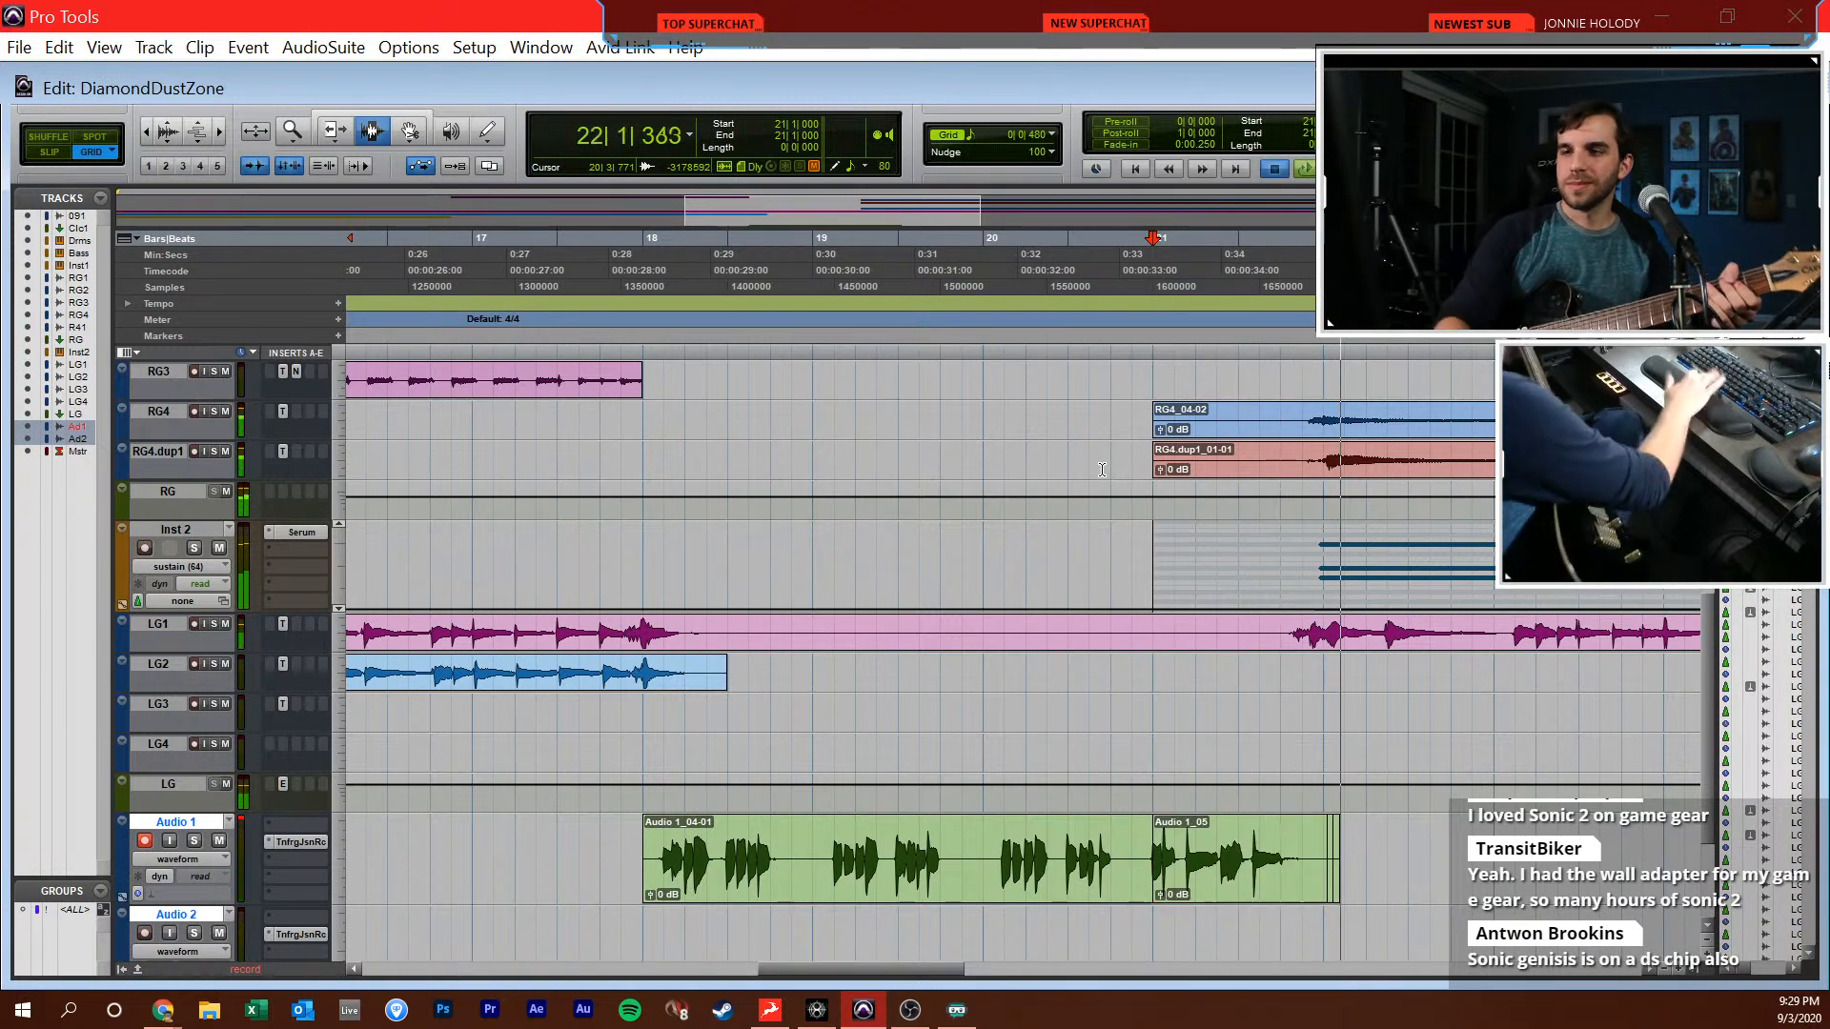
Arm Audio 2 instead of Audio 1 and record the doubled guitar part from 18|1|000 to just past bar 22, in two takes
scroll(678, 874, down, 1)
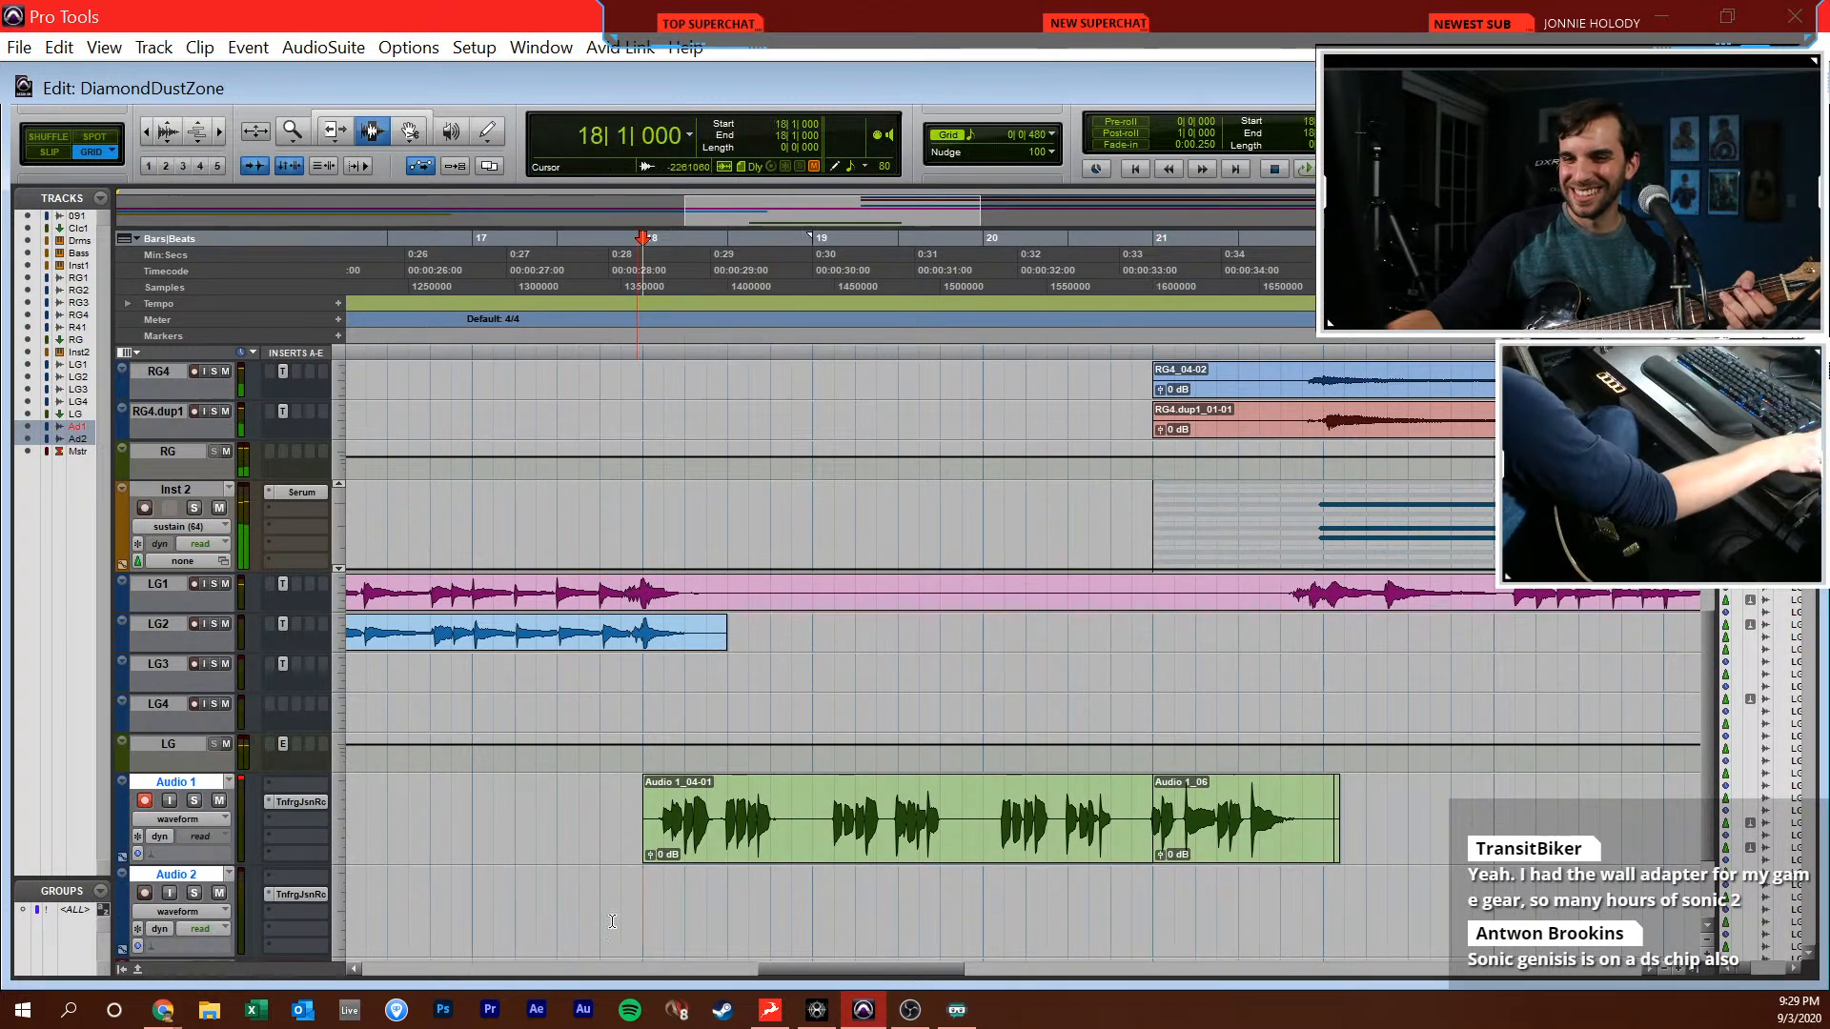
click(145, 806)
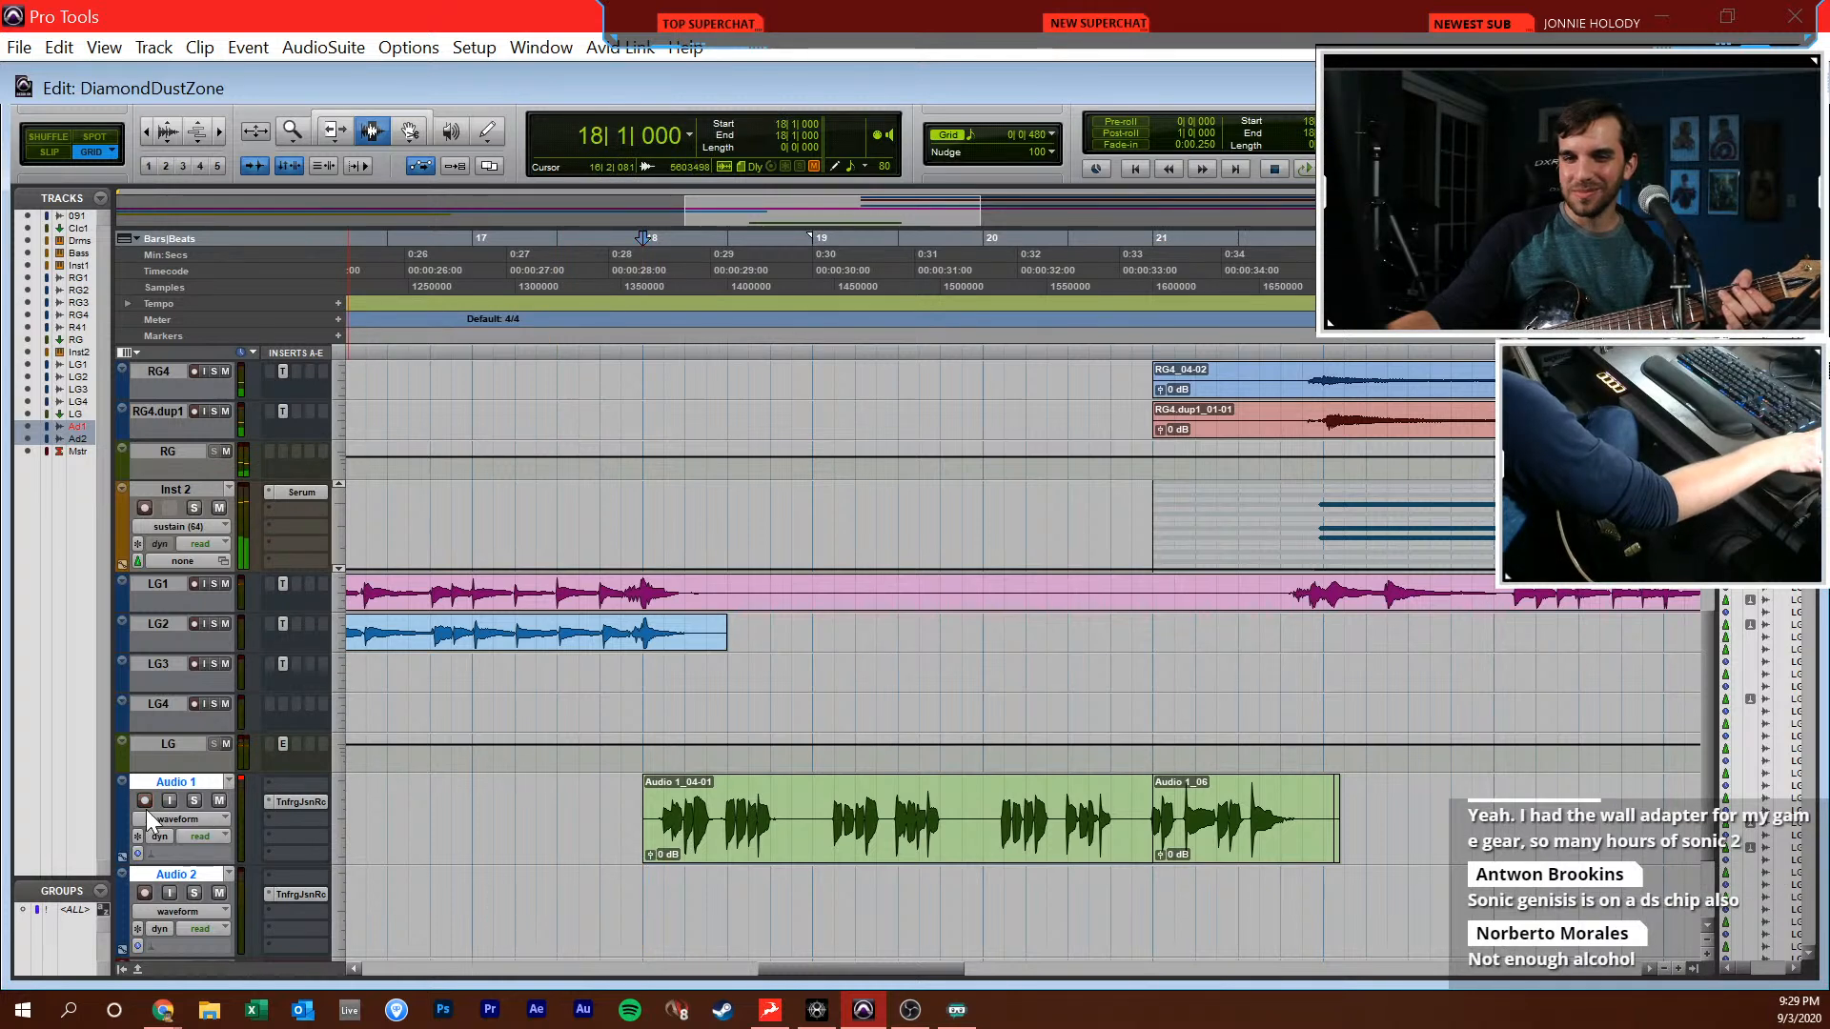
click(145, 893)
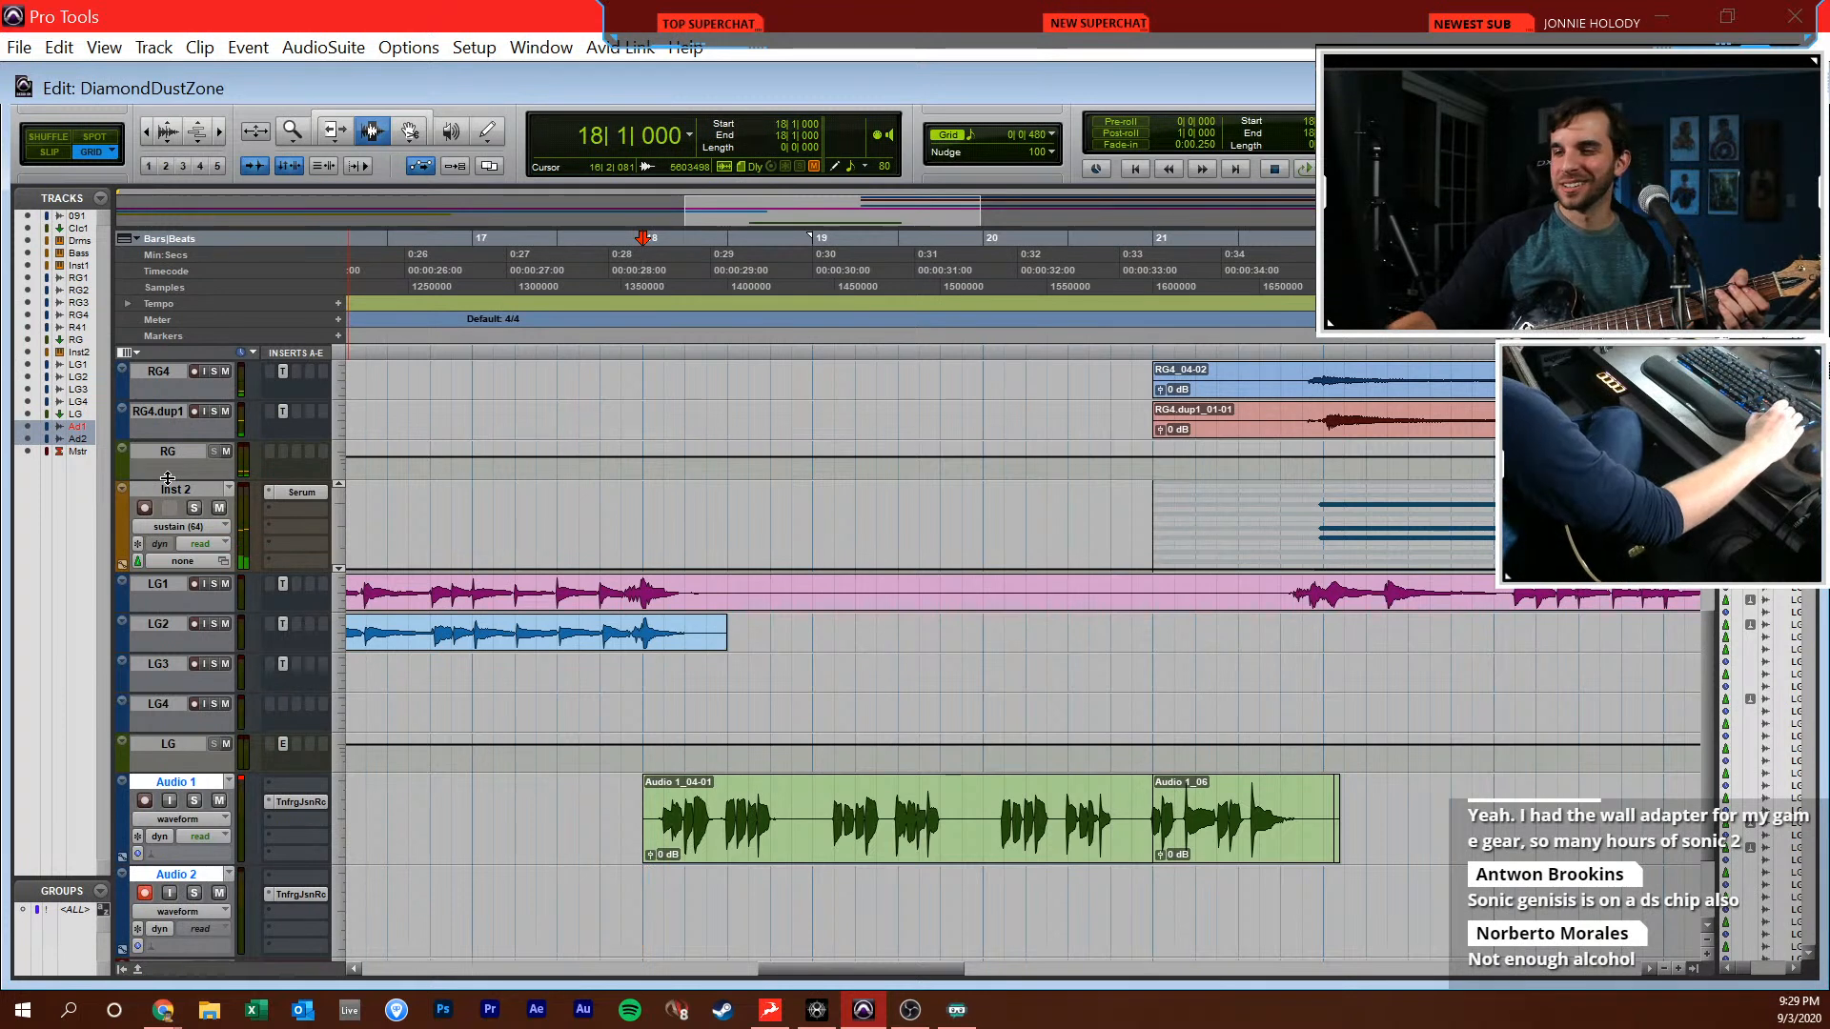
key(KP_3)
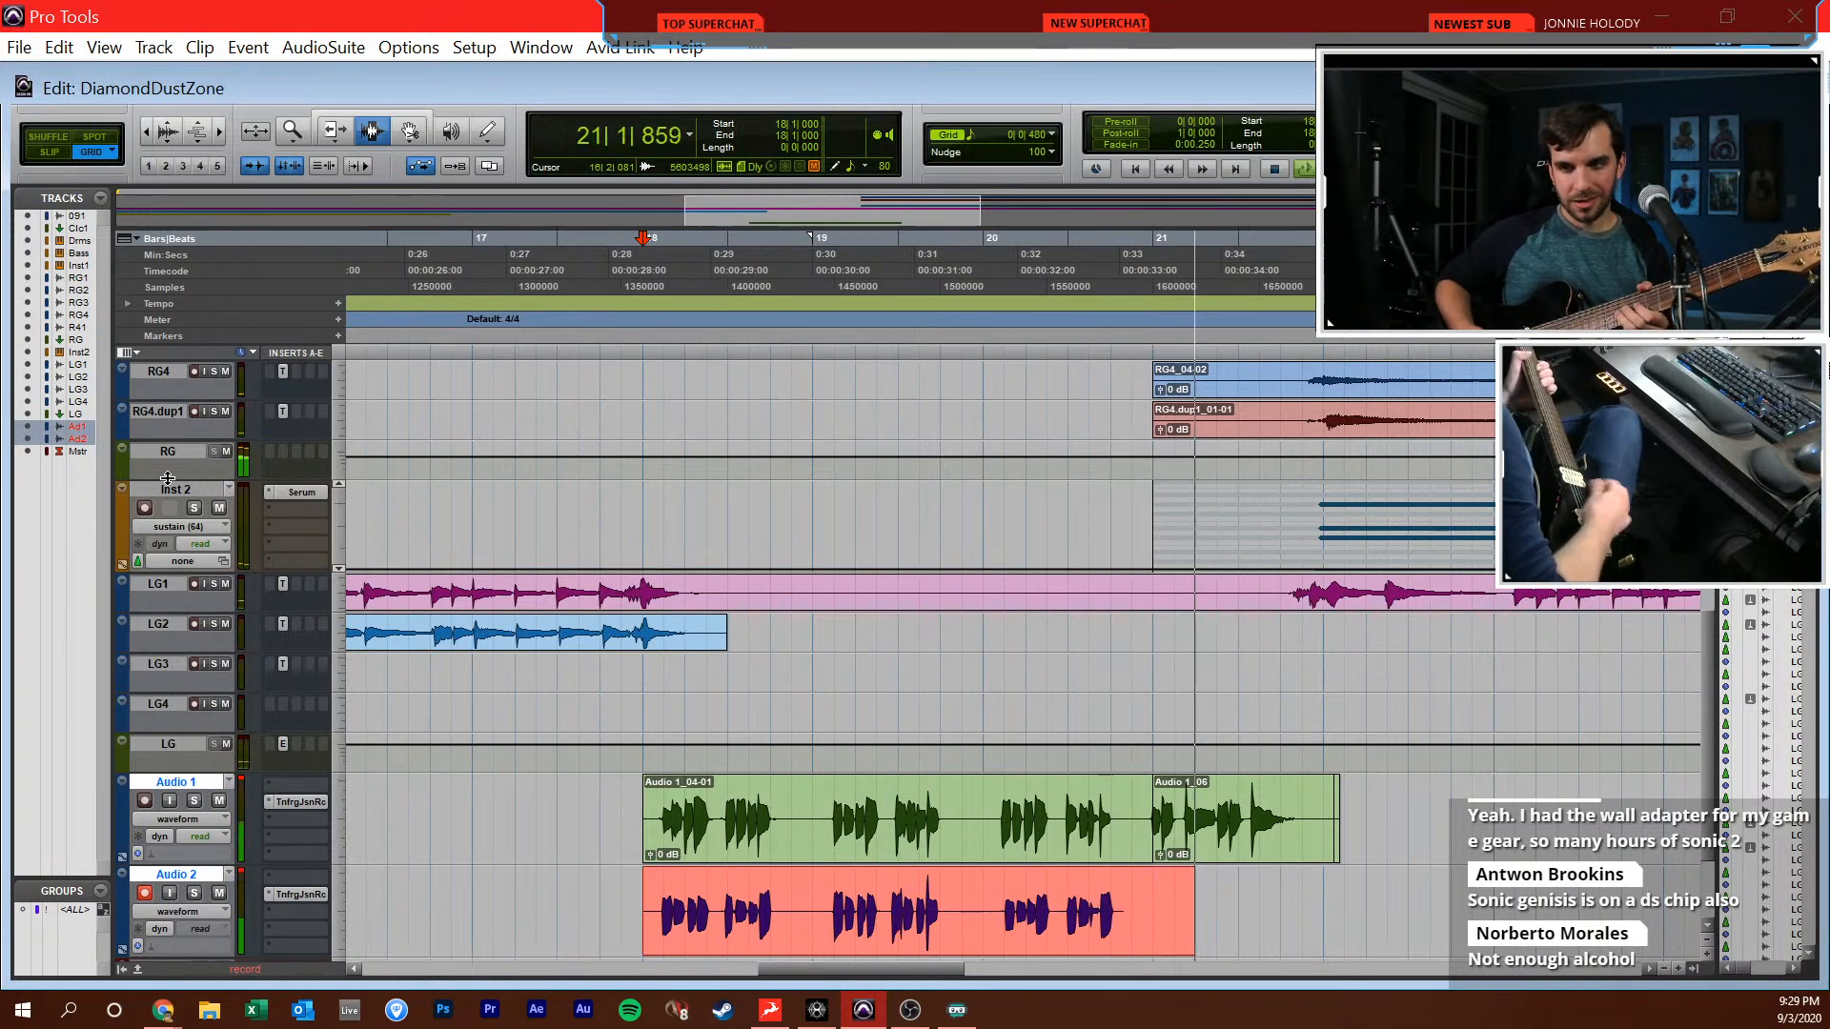
key(space)
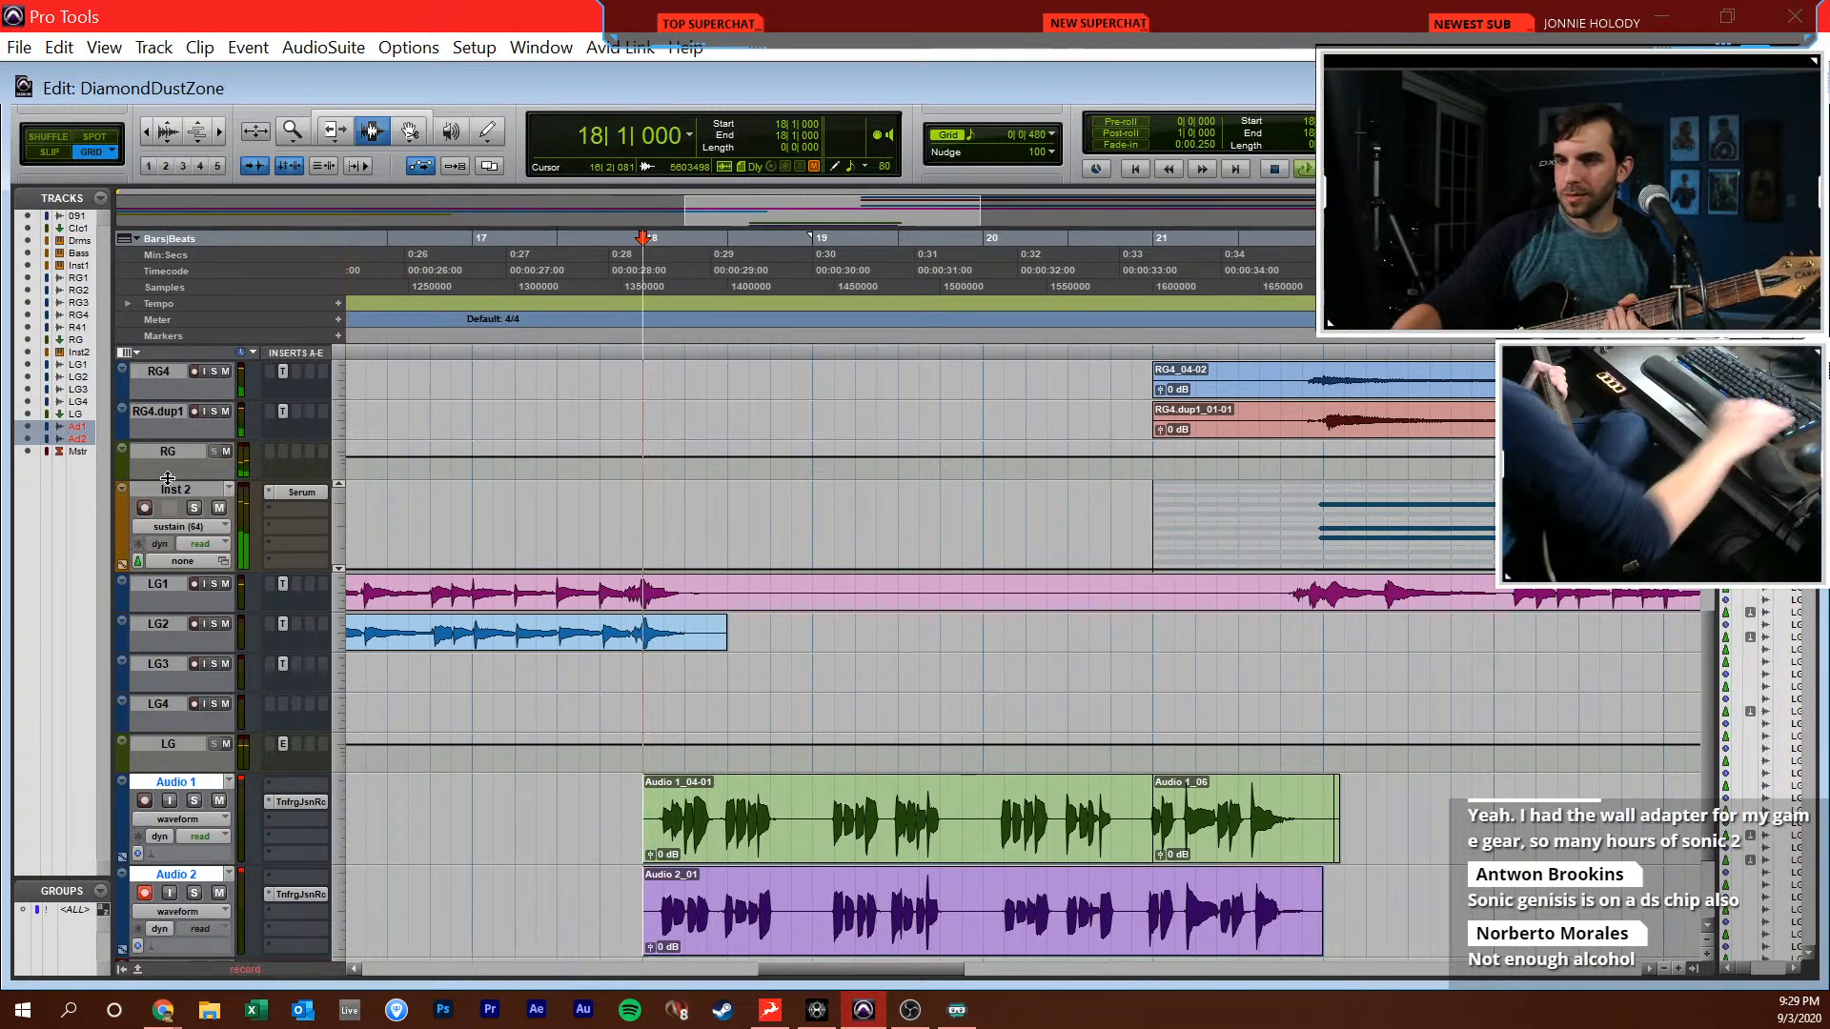
key(ctrl+space)
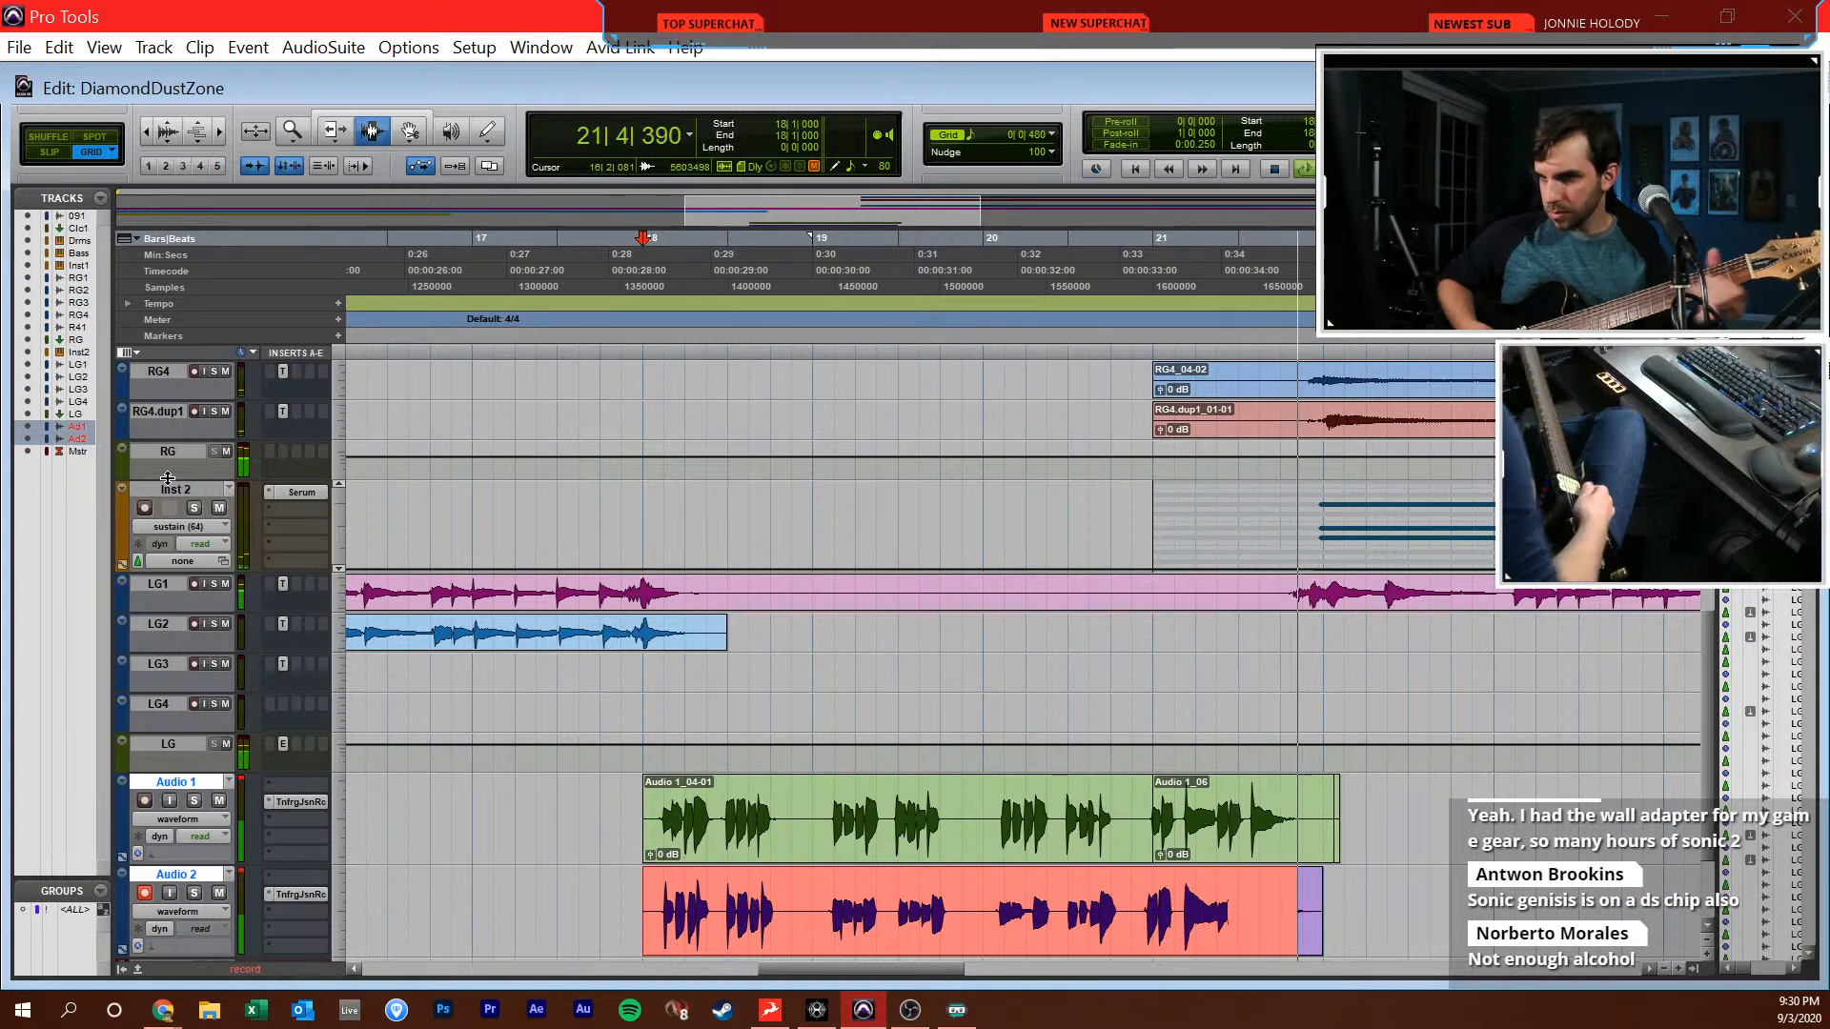
key(space)
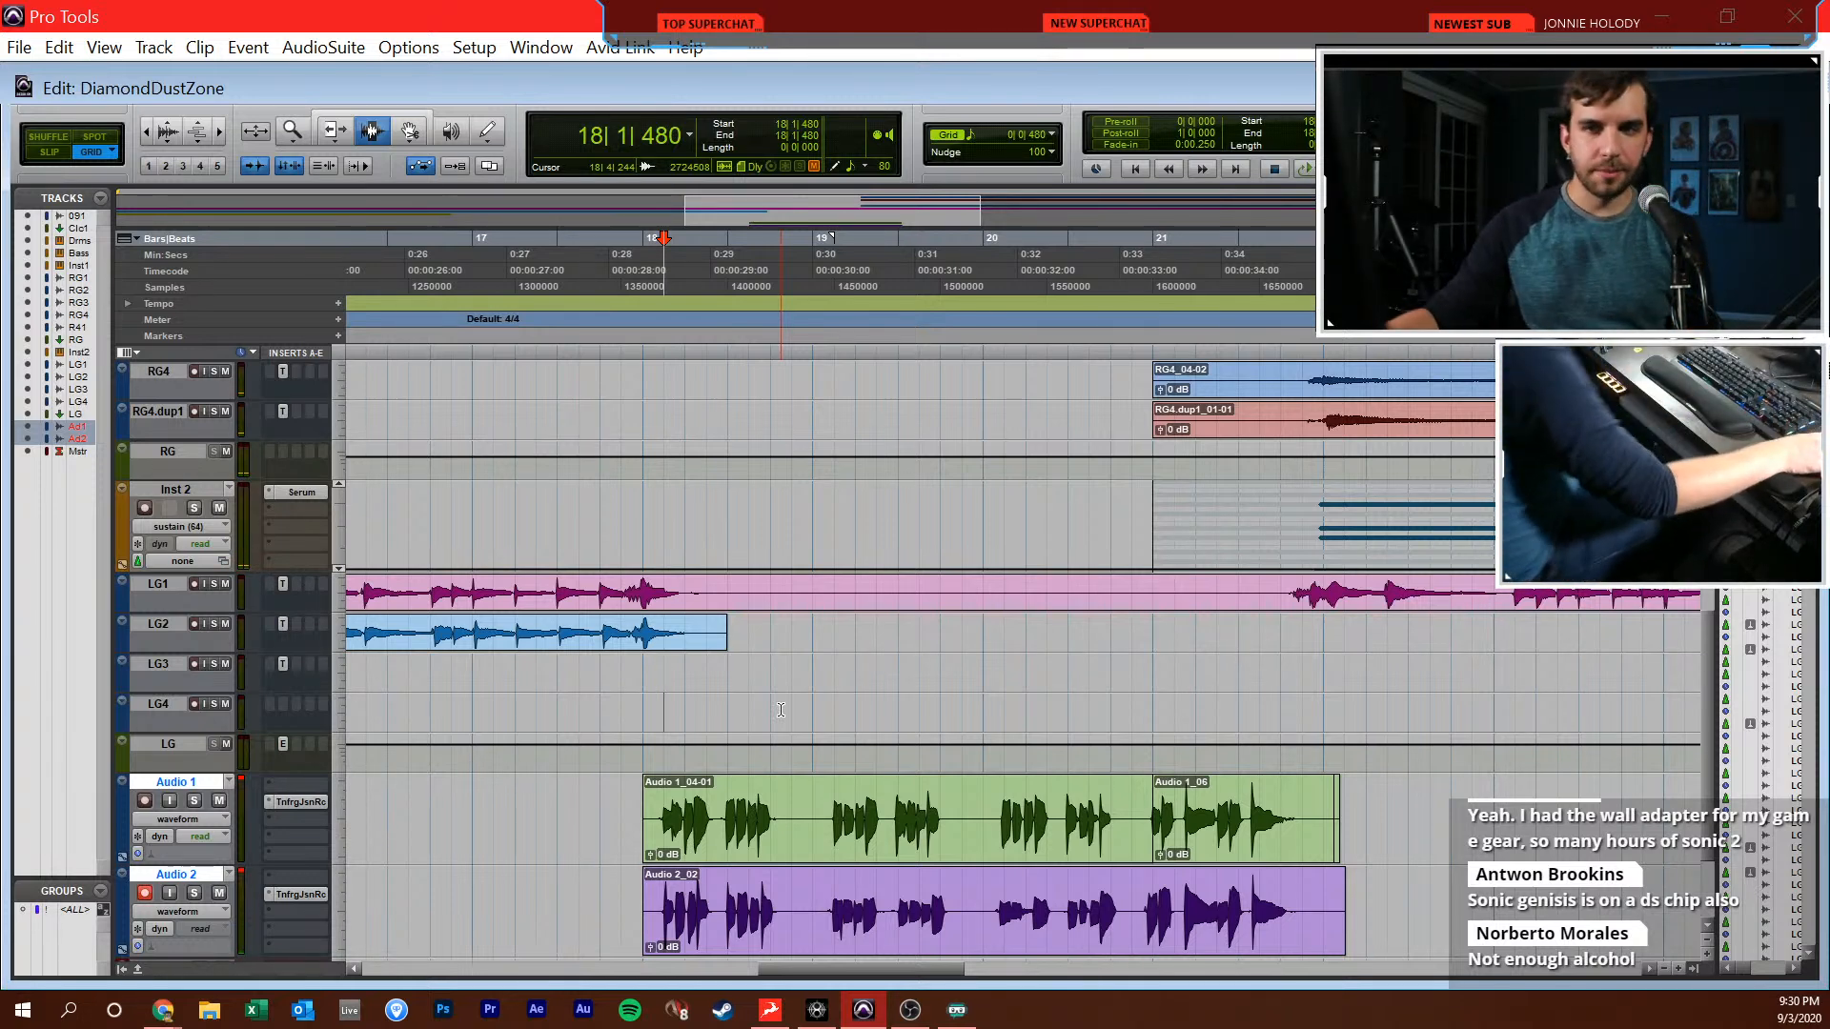
Solo the reference together with Inst 1 and listen from 18|1|000 for the synth part
scroll(666, 723, up, 5)
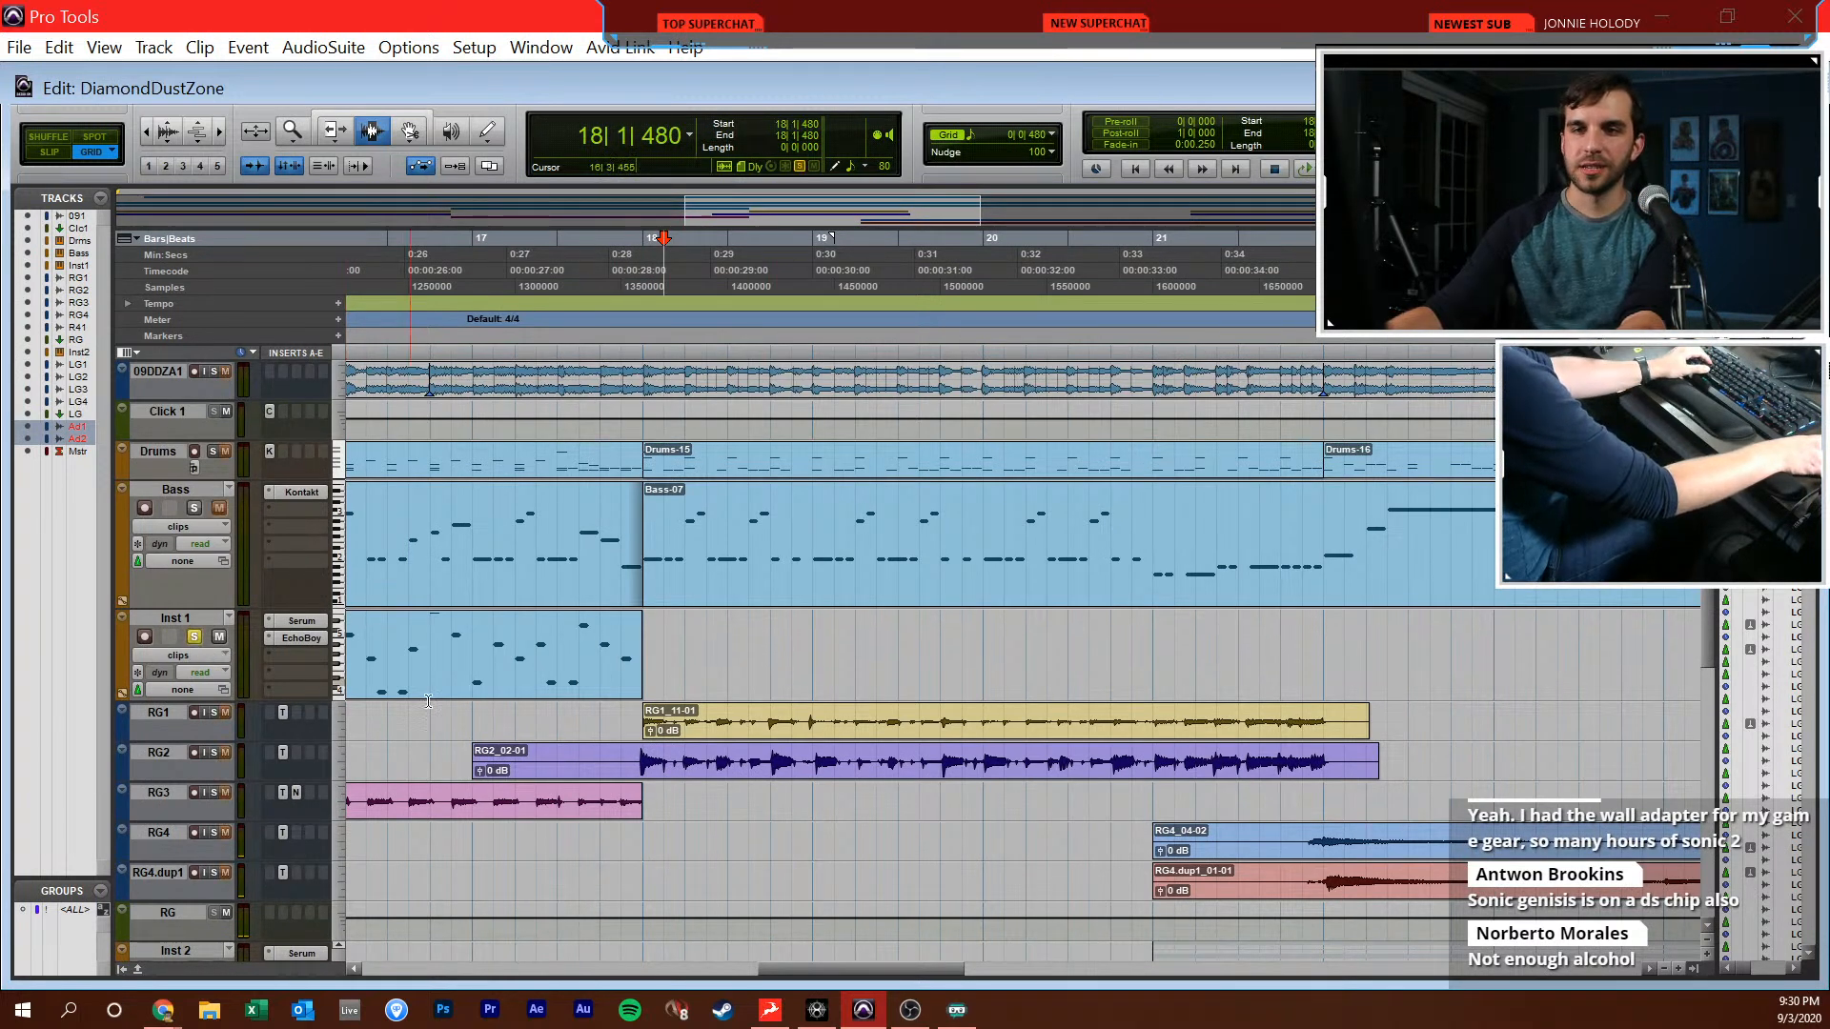
click(645, 656)
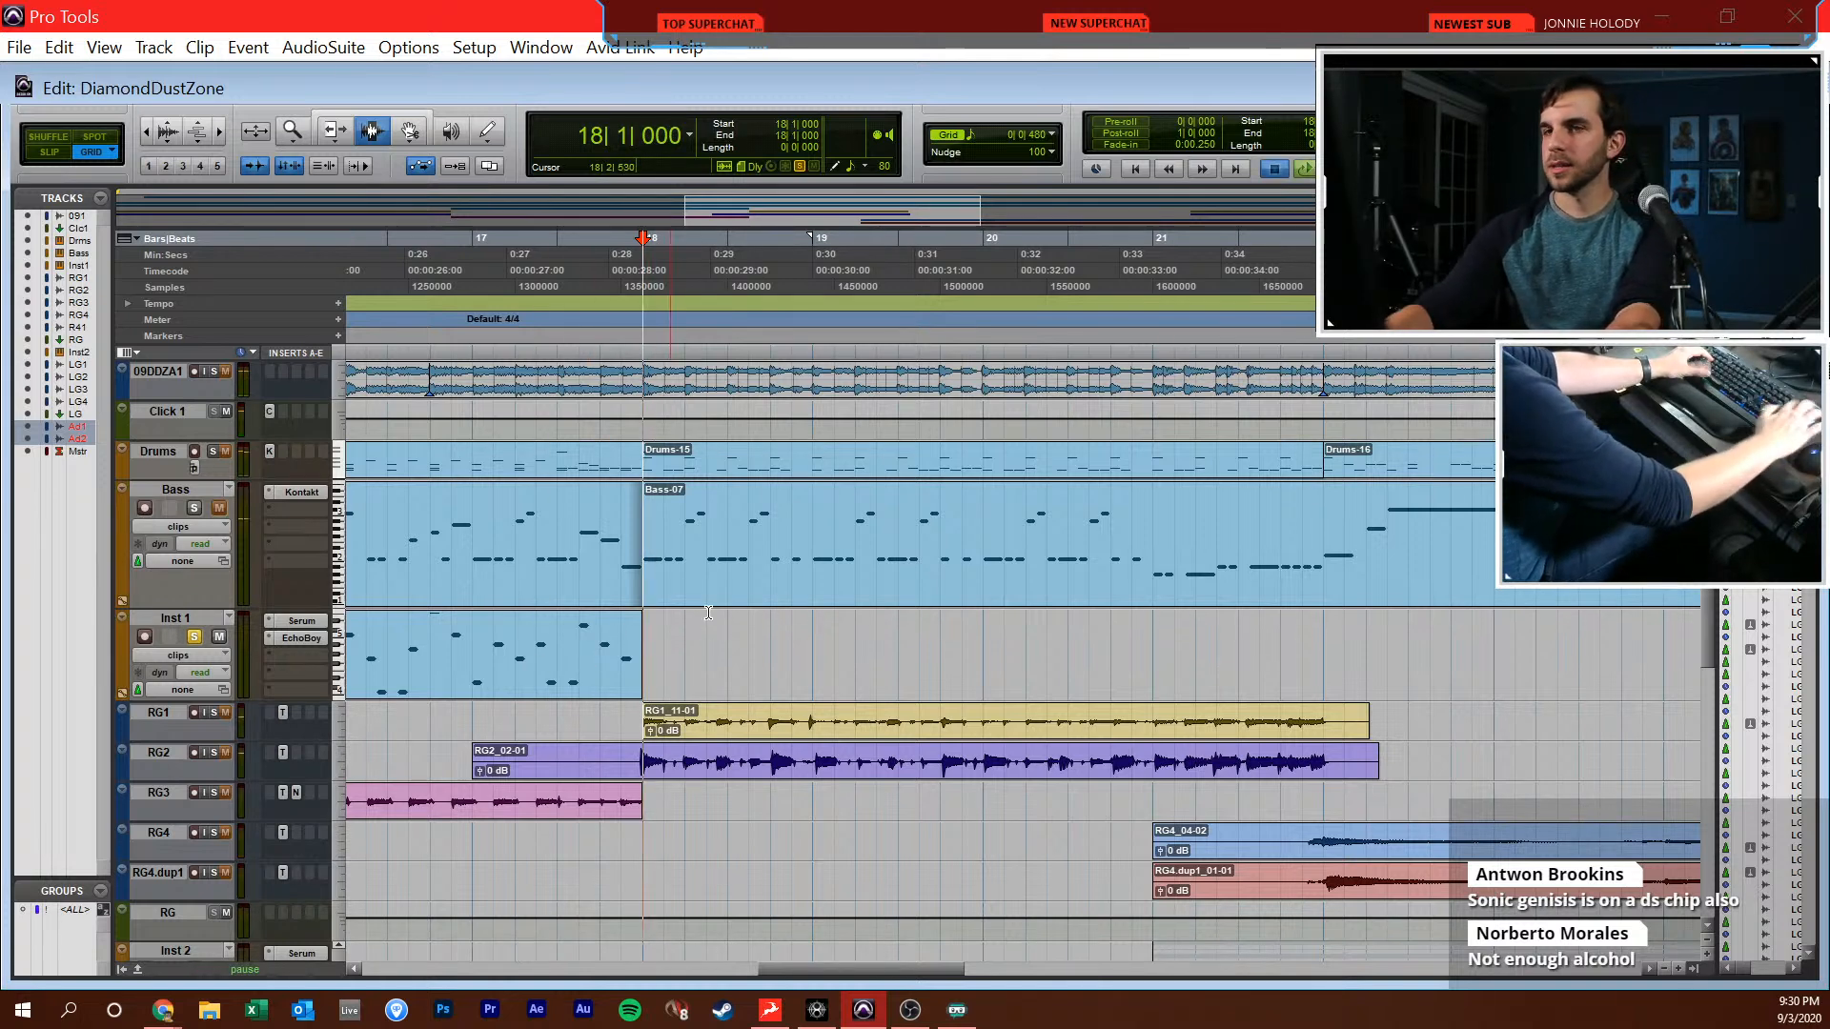
key(space)
key(space)
click(214, 370)
key(space)
scroll(892, 518, left, 2)
scroll(882, 534, down, 1)
scroll(839, 620, right, 1)
key(space)
Draw descending sixteenth notes C6, G5 and C5 from 19|4|000 in the MIDI editor for Inst 1
click(839, 655)
key(super+equal)
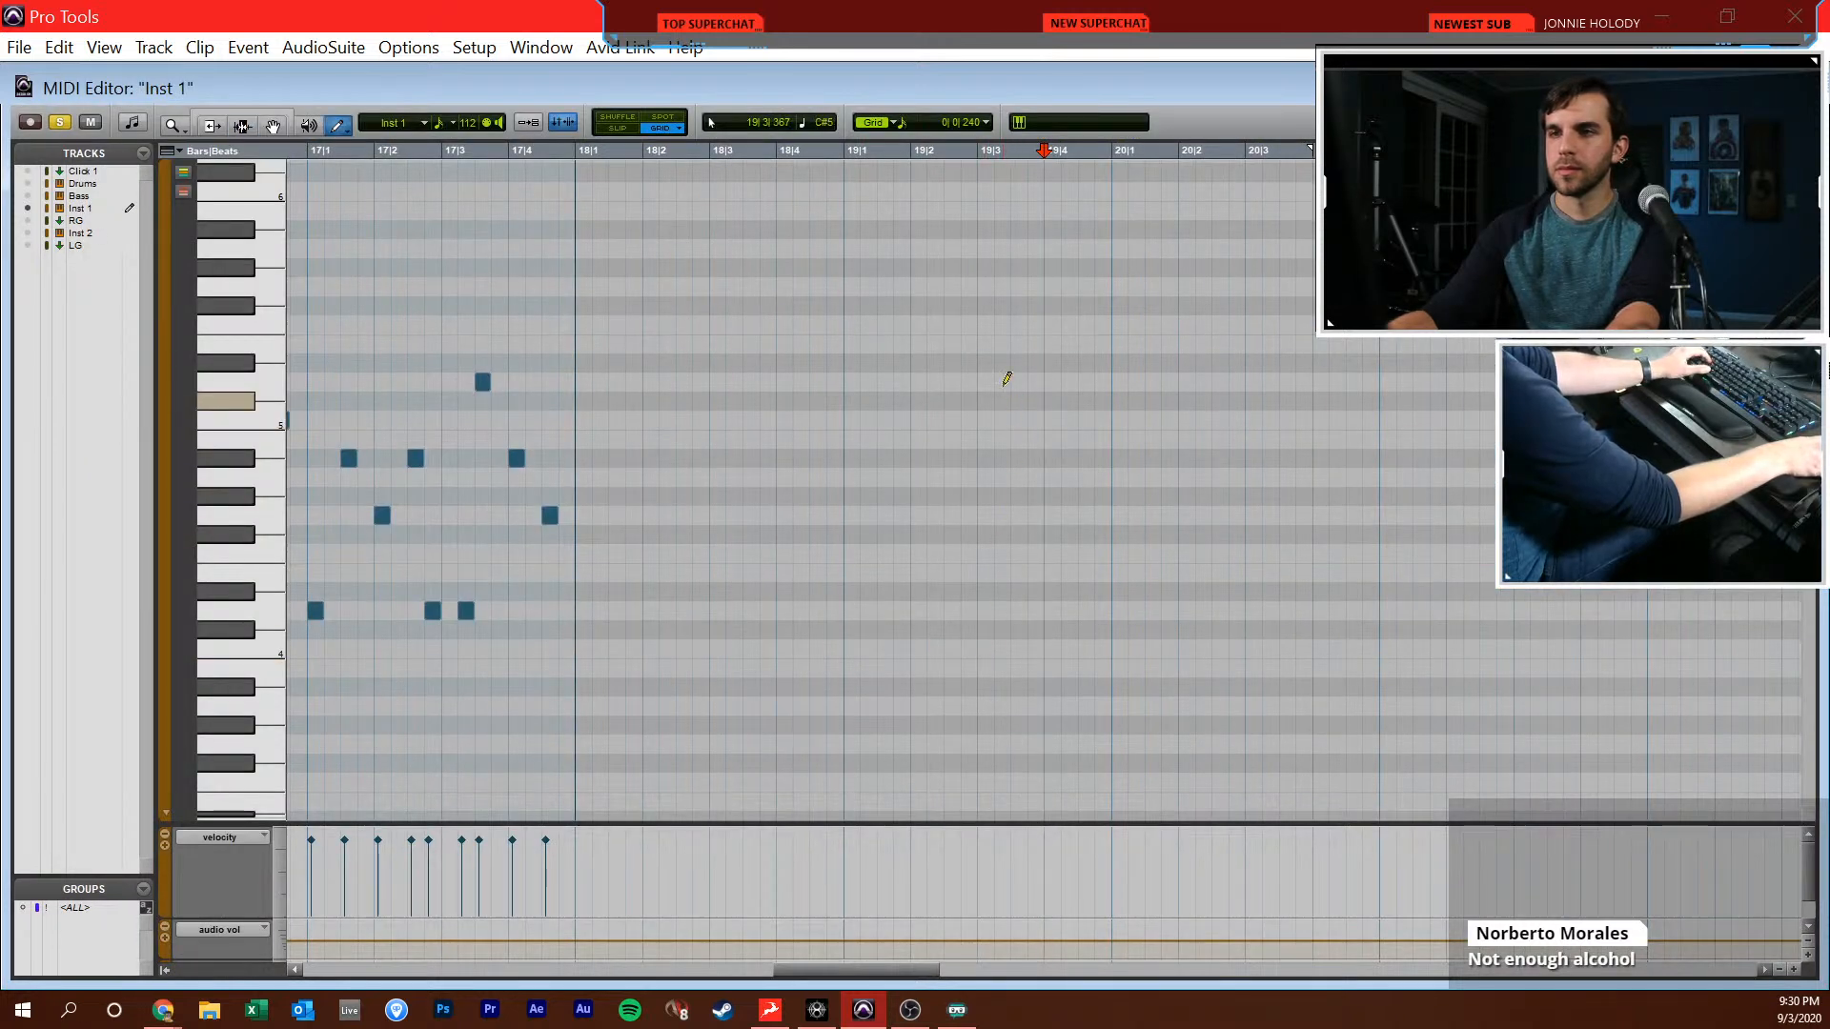
scroll(1086, 248, up, 3)
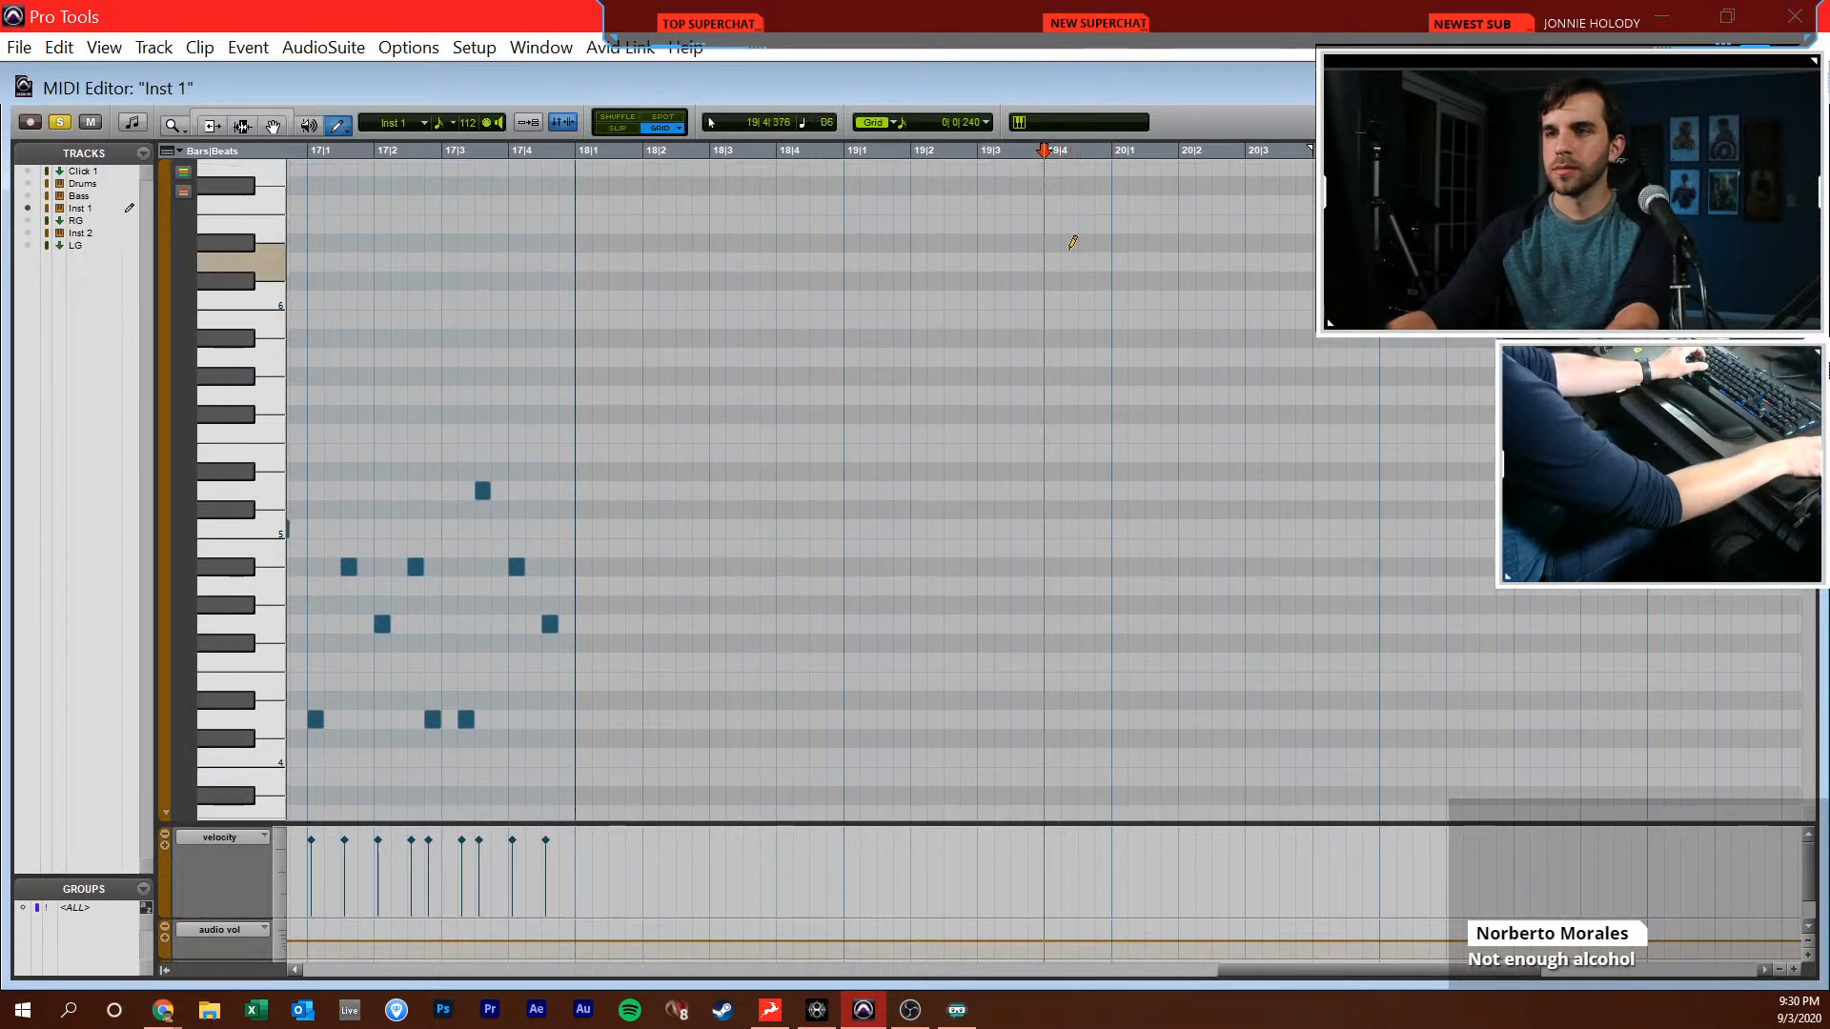
click(1052, 300)
click(1069, 395)
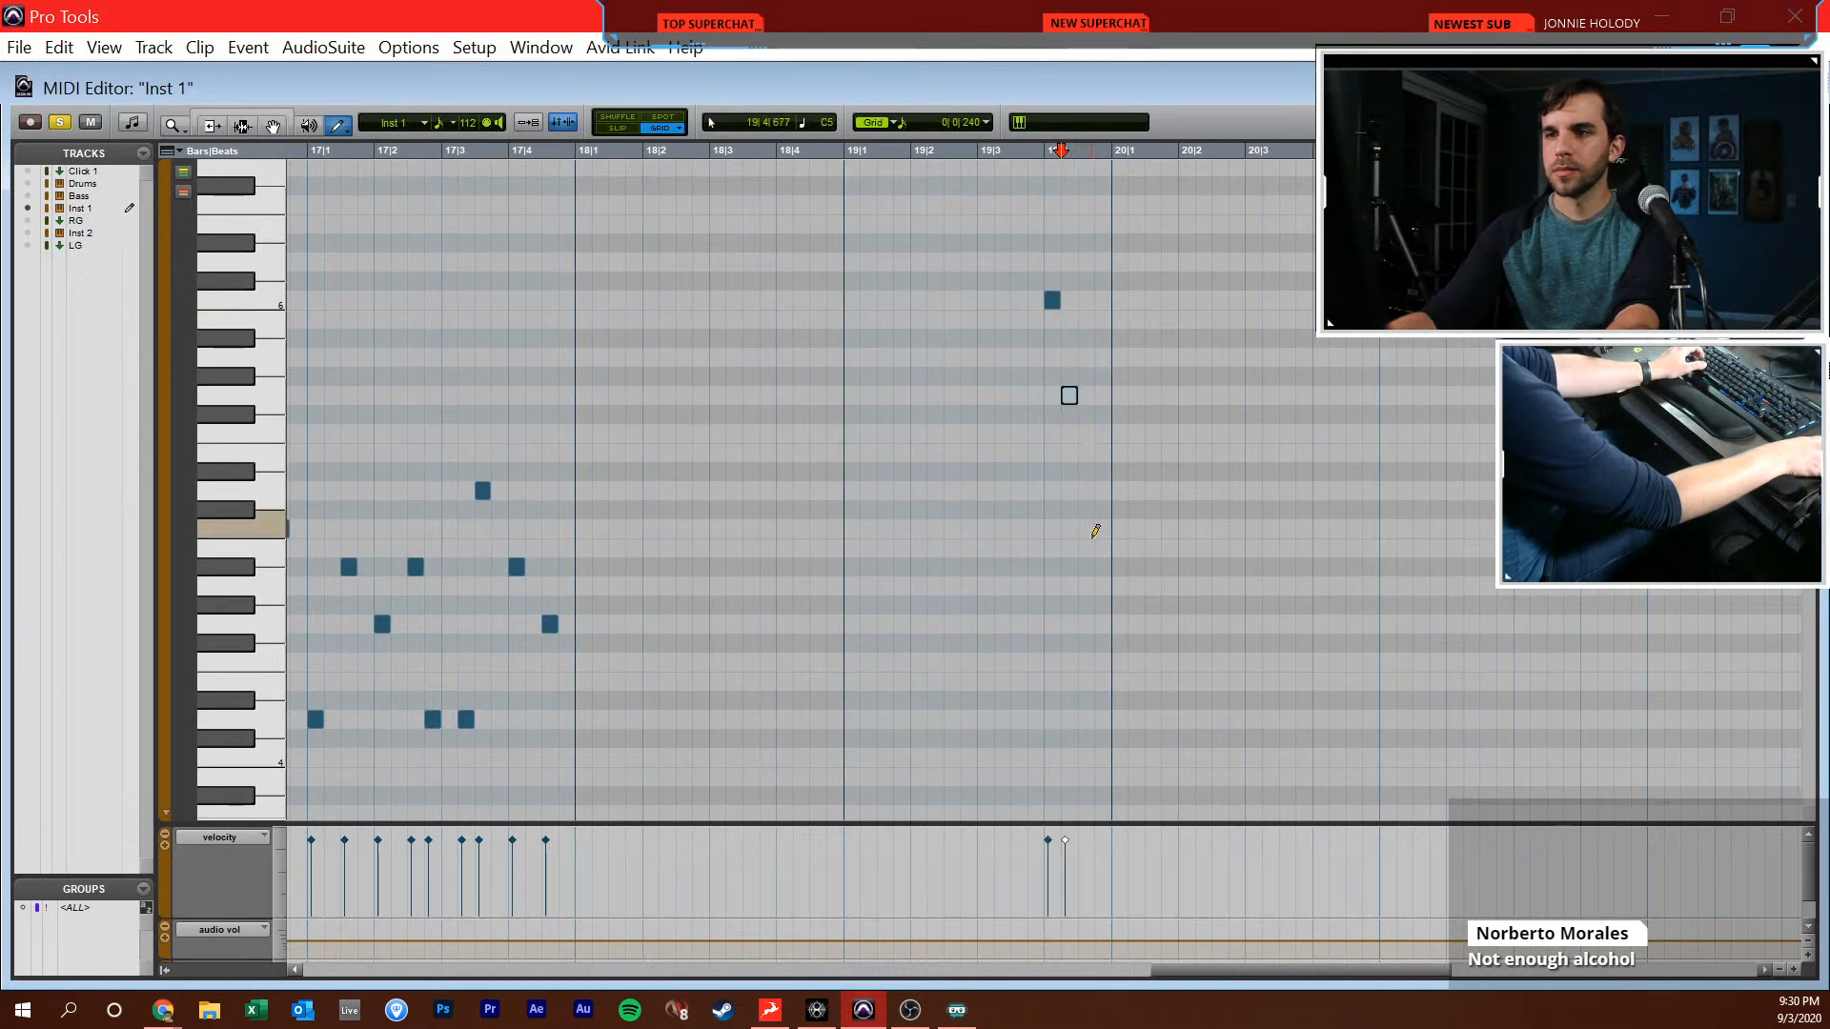
Play back the new notes from 19|3|000 and listen on through bar 20 for the next synth phrase
key(F7)
click(983, 555)
key(space)
scroll(984, 533, right, 4)
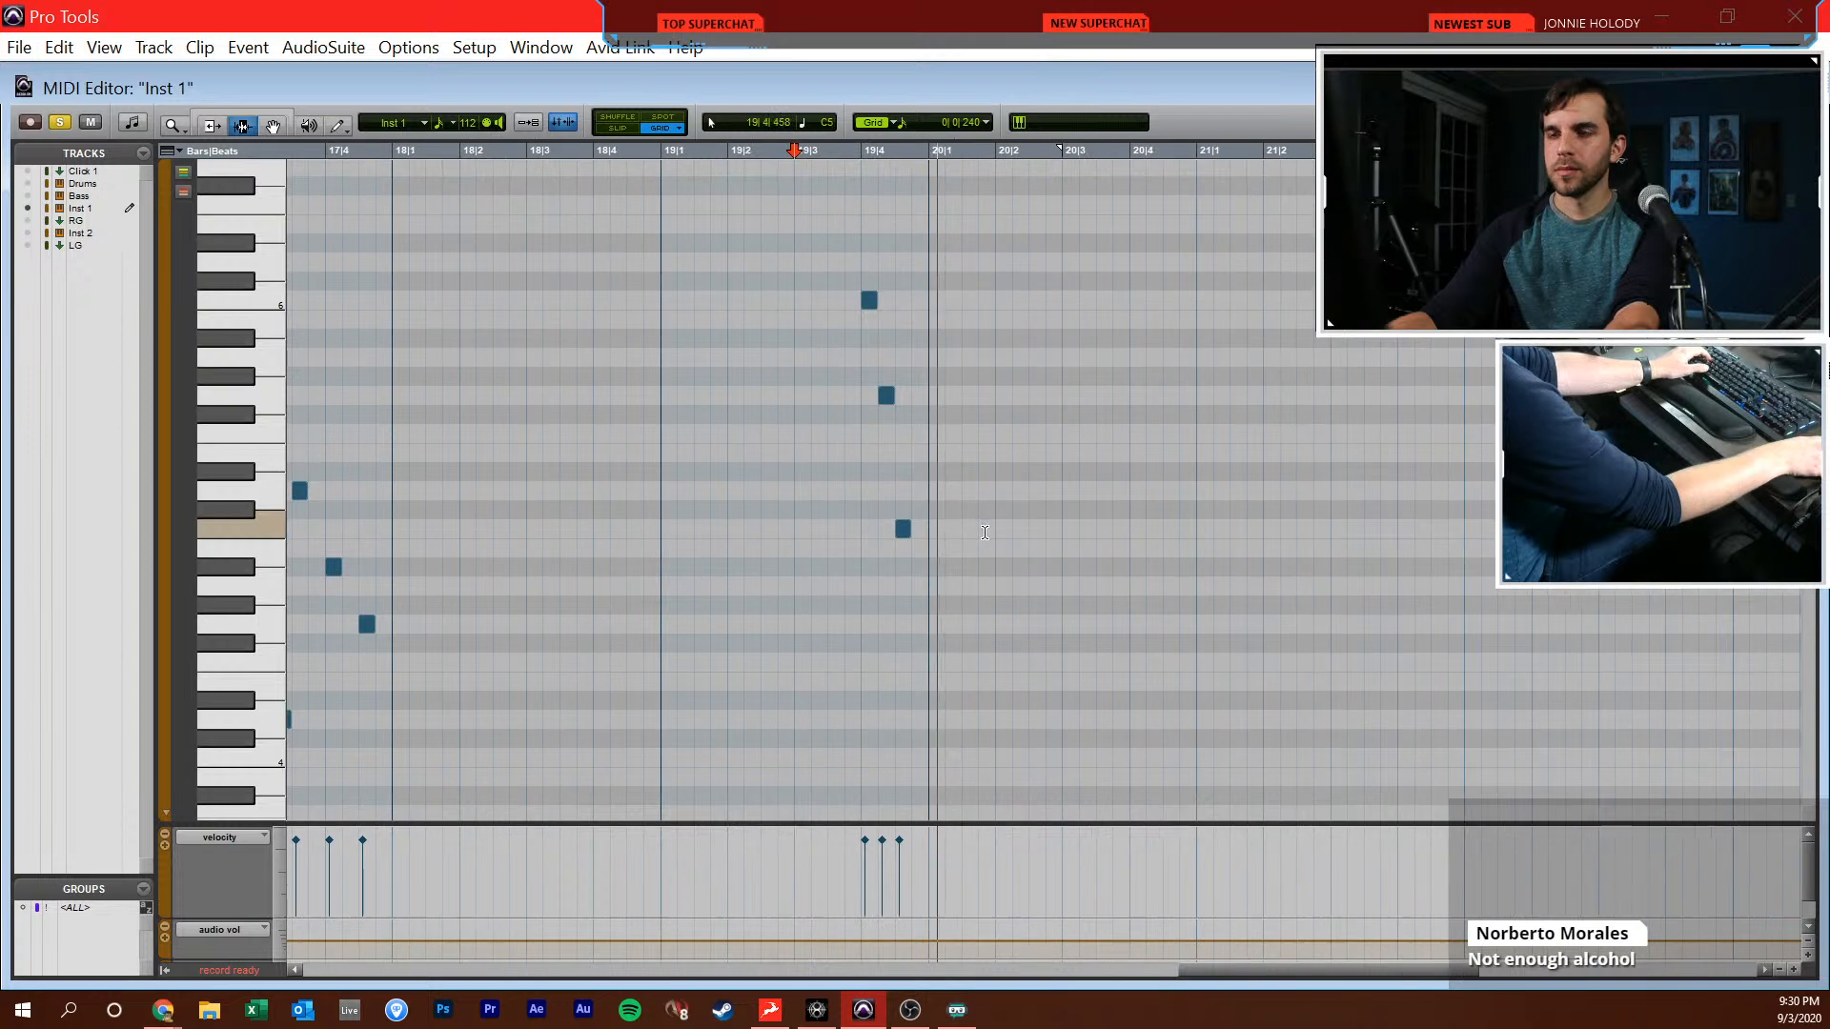
scroll(985, 533, right, 3)
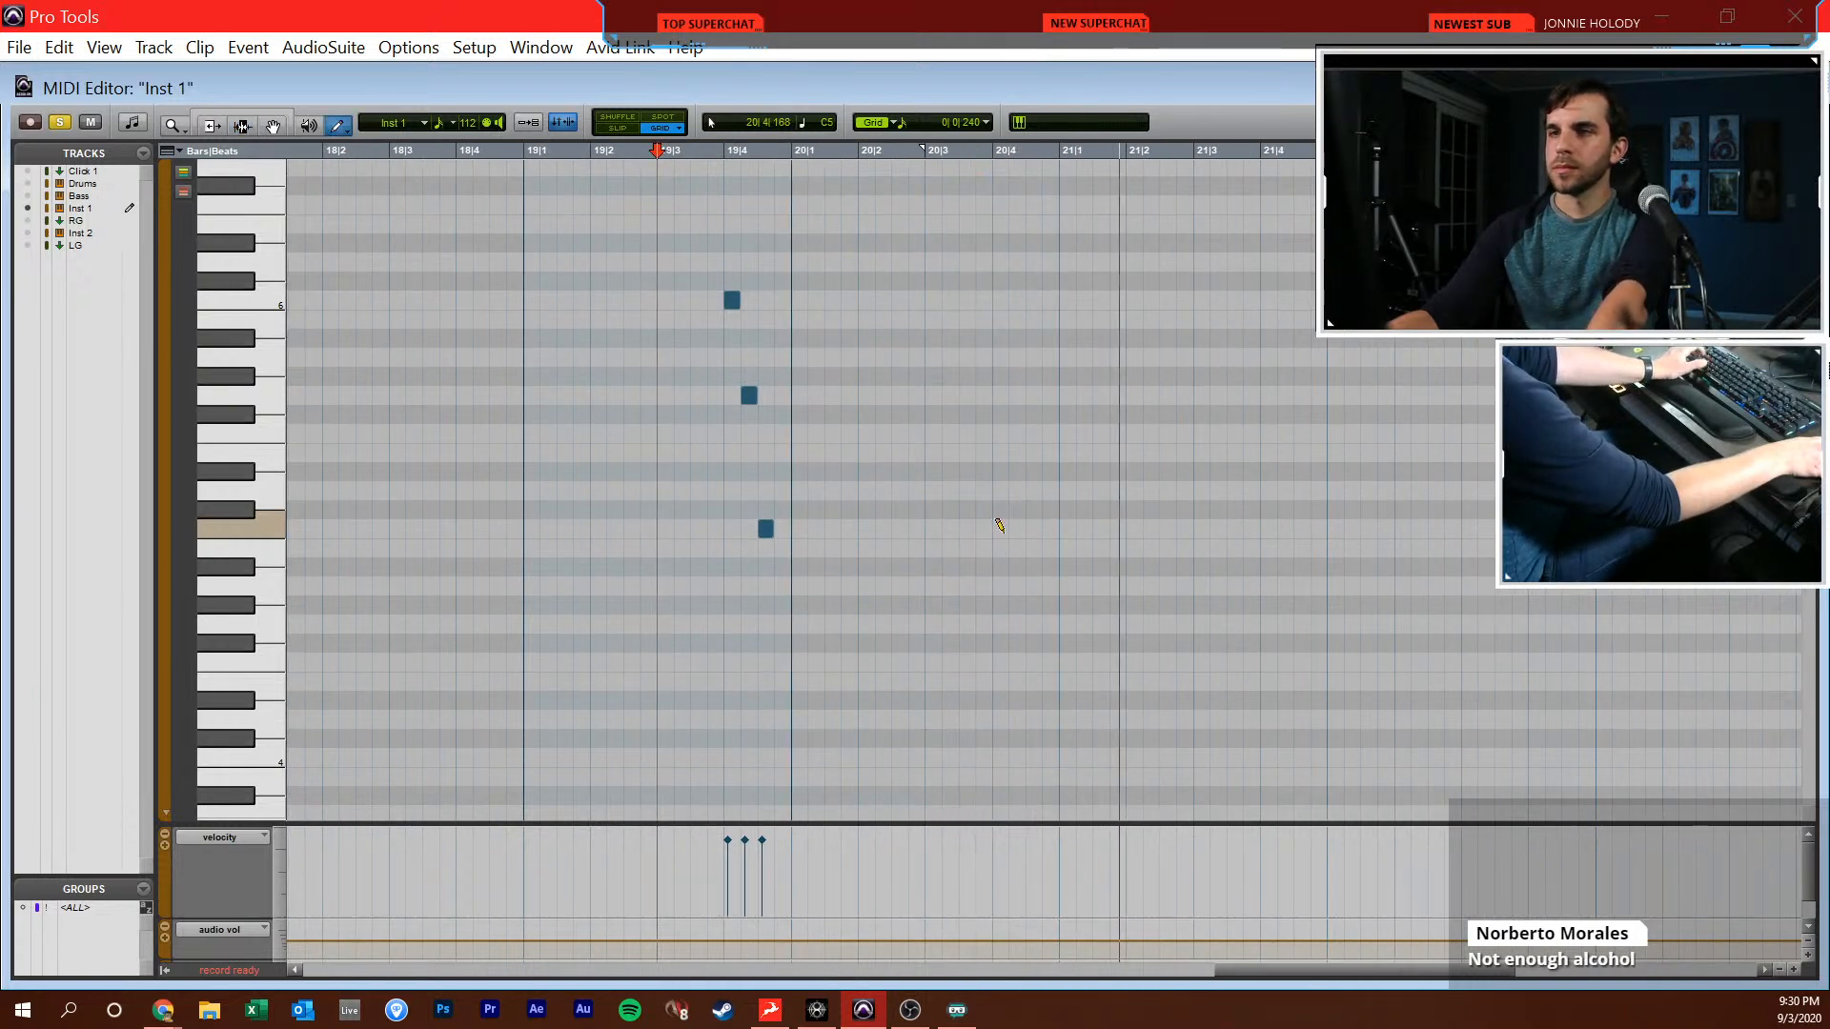
Draw two Bb4 sixteenths, an F5 sixteenth and a Bb5 held for three sixteenths, starting at 21|2|000
key(F10)
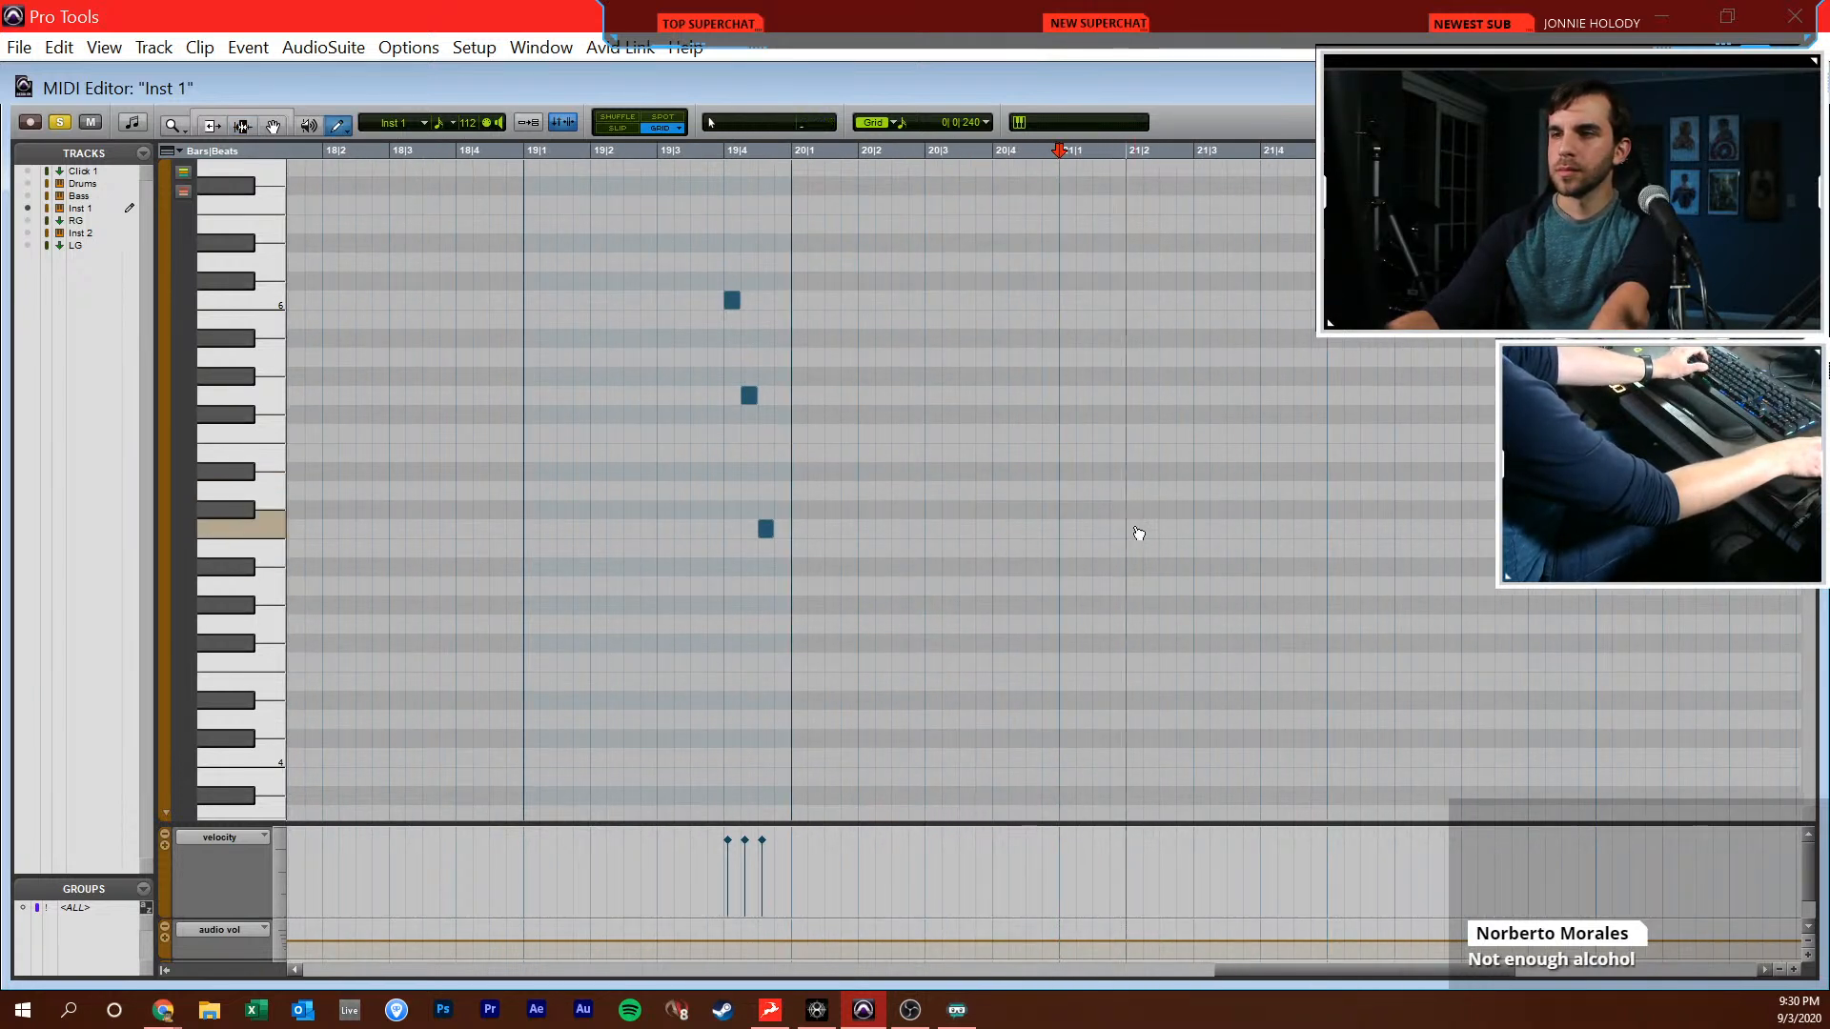
click(1136, 566)
click(1153, 567)
click(1168, 432)
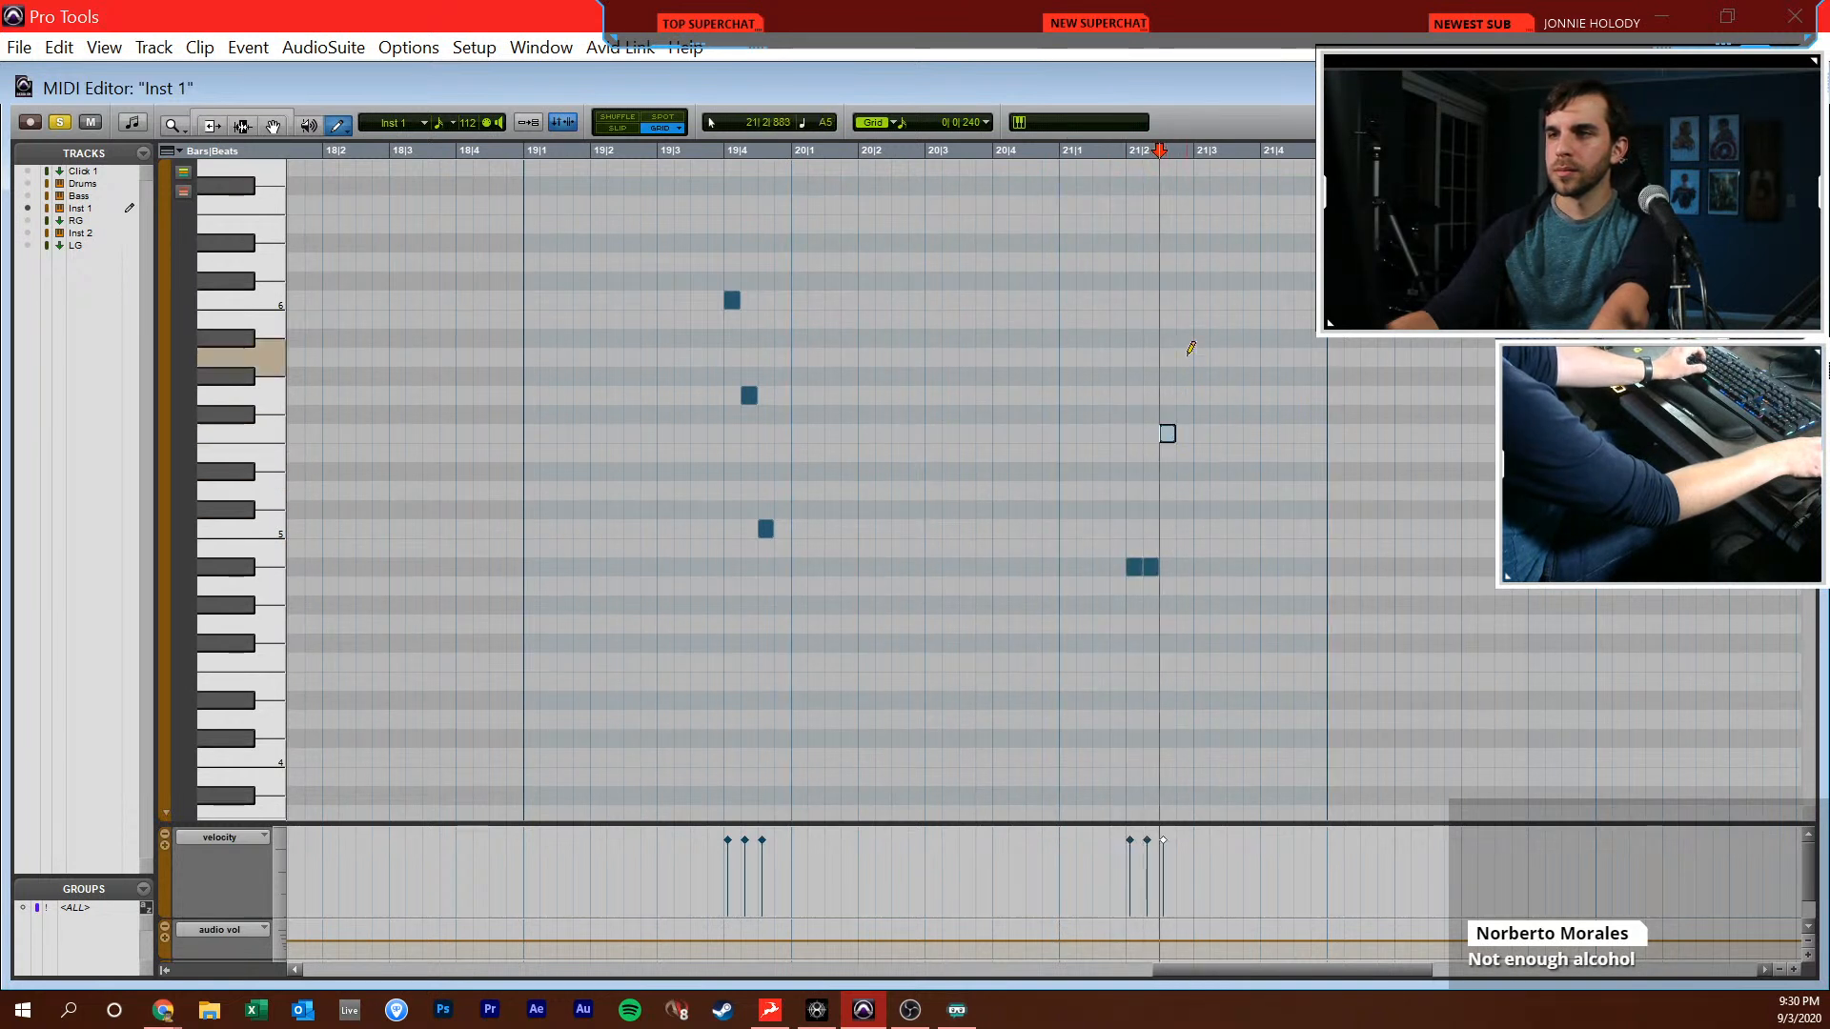
drag(1198, 341, 1225, 340)
Play back the four-note phrase in bar 21 and duplicate it directly after itself, from 21|3|480
key(F7)
click(1130, 464)
key(space)
Check the bar 21 notes against the reference and move both phrases one beat earlier to start at 21|1|000
key(space)
drag(1129, 464, 1225, 433)
key(ctrl+d)
click(1078, 460)
key(space)
click(845, 510)
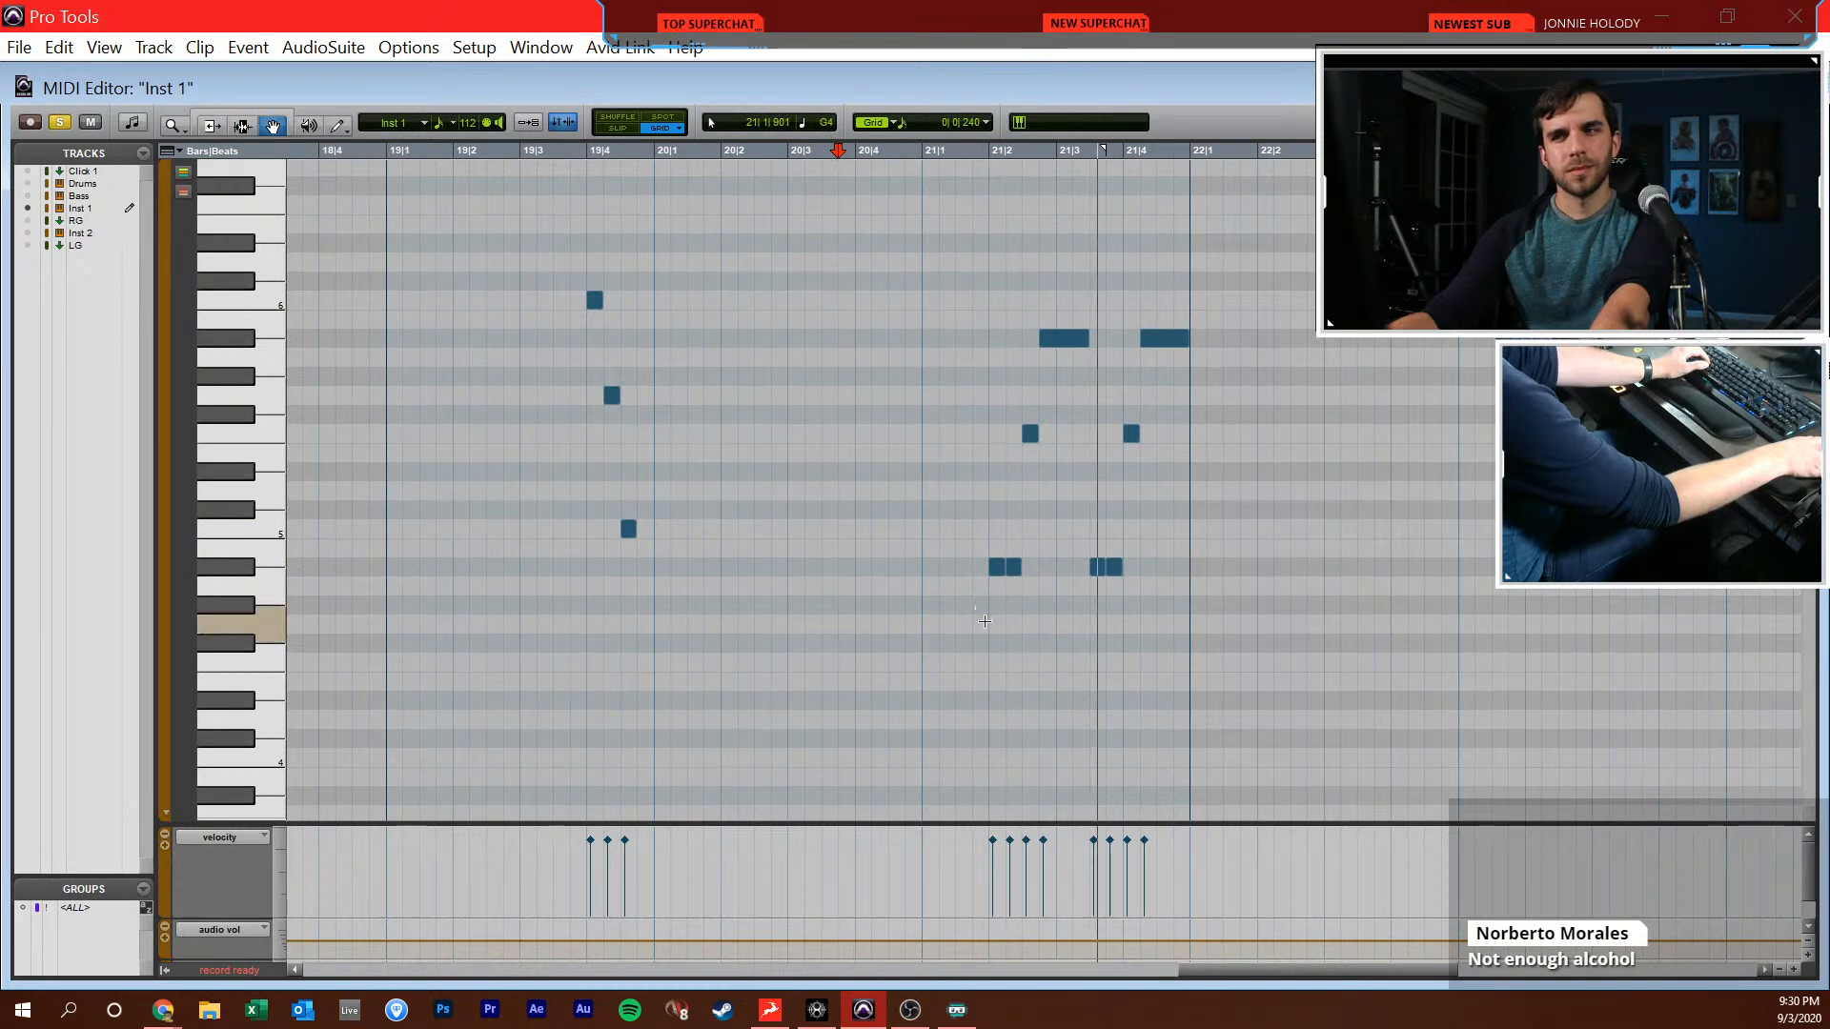
drag(984, 620, 1280, 236)
click(628, 528)
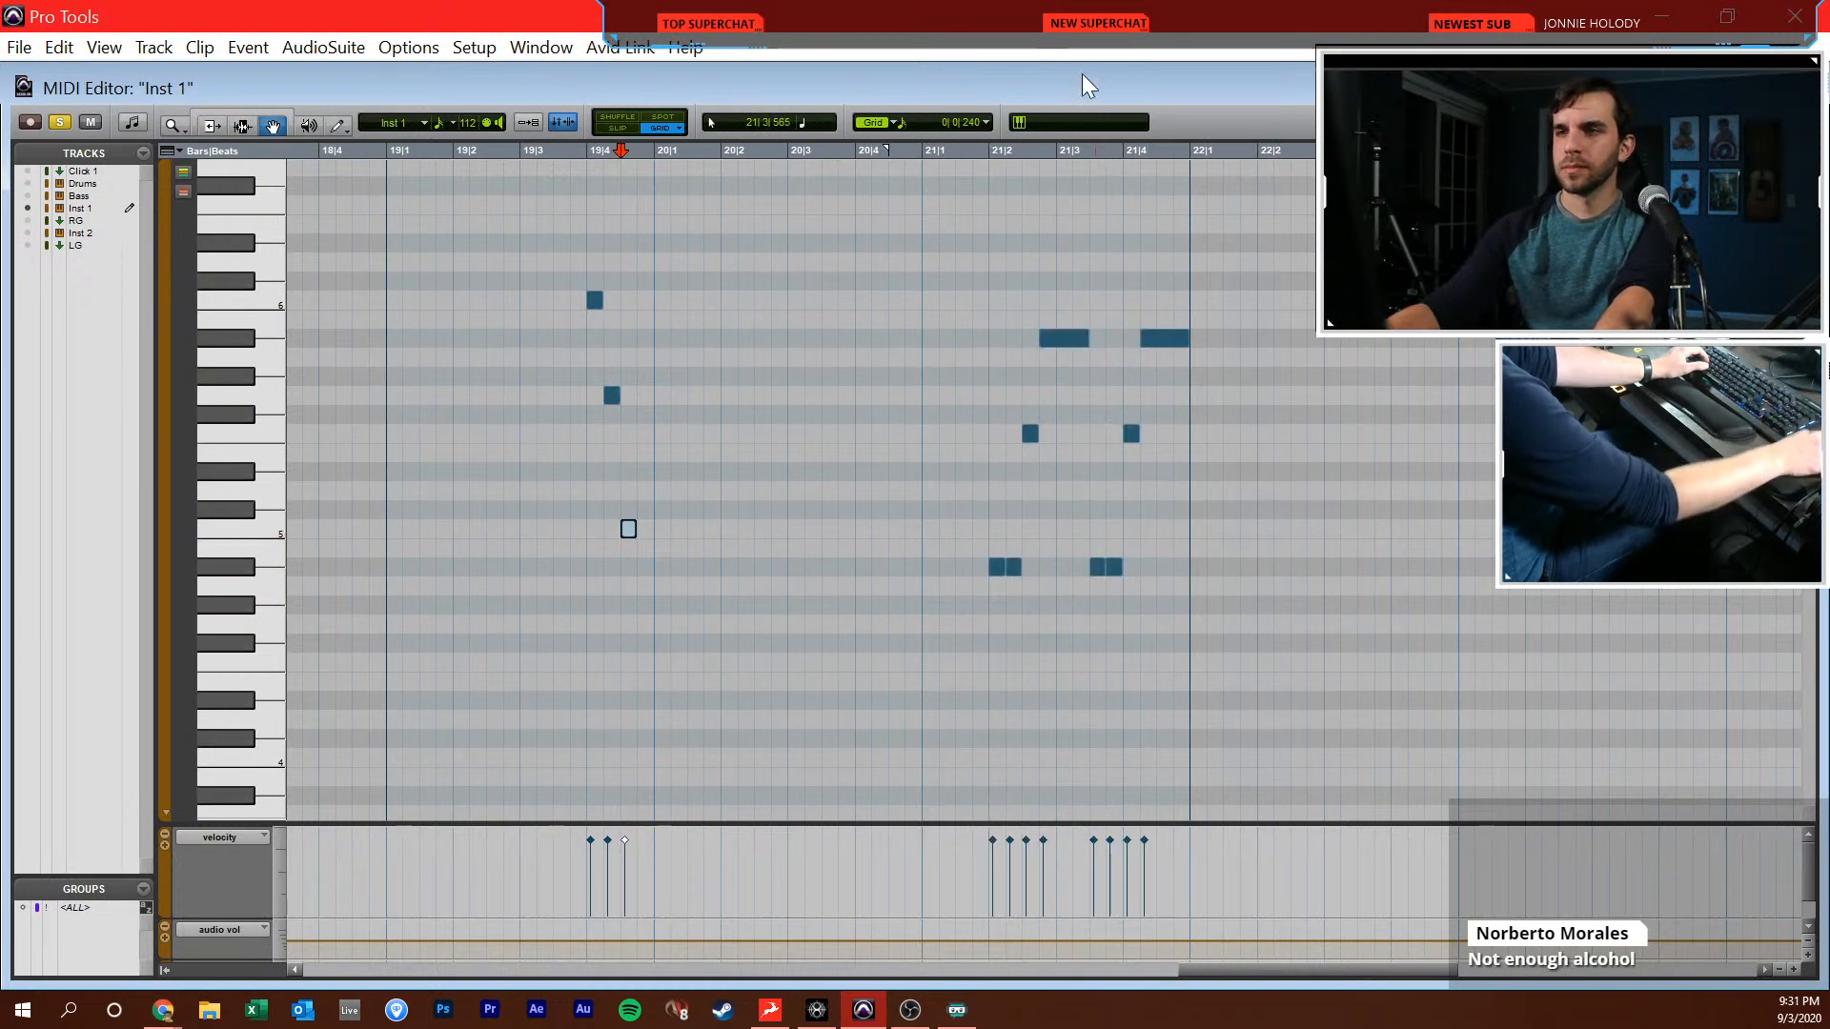
click(1272, 587)
drag(1290, 638, 740, 286)
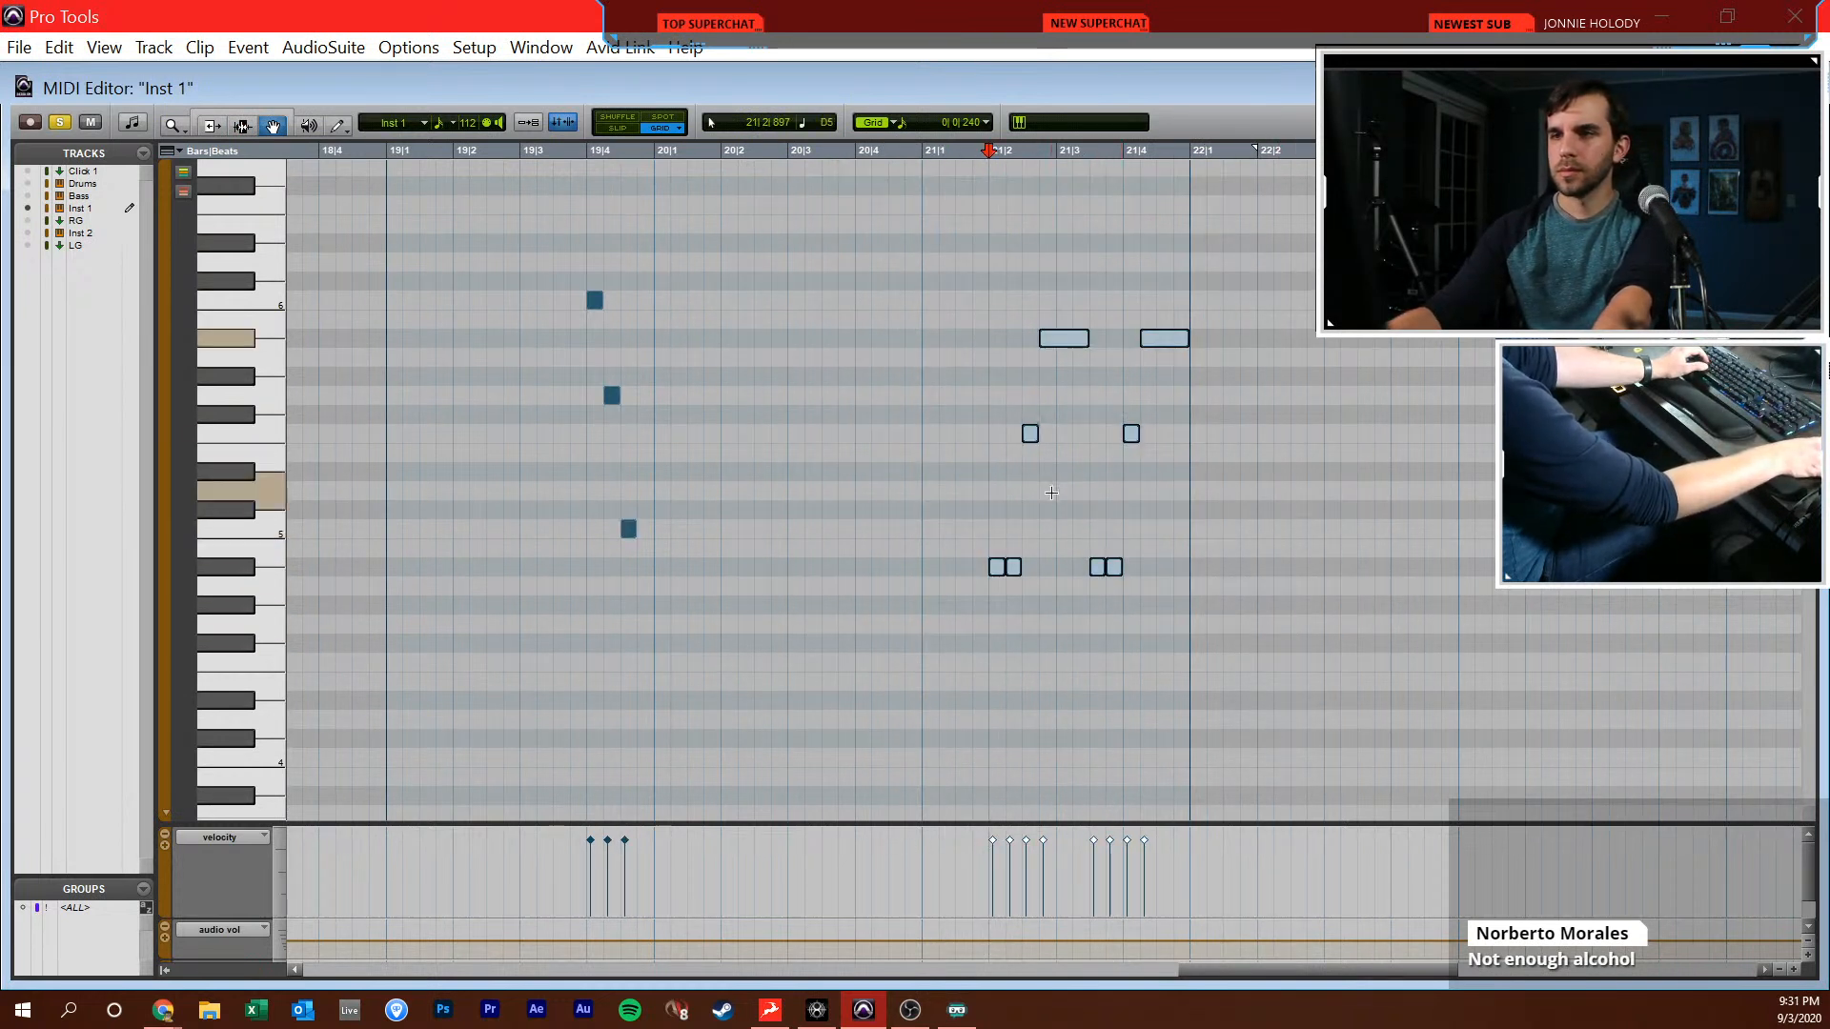
drag(1004, 569, 934, 569)
Play back bar 21 and lower the F5 note in the first phrase to Eb5
key(F7)
click(866, 514)
key(space)
scroll(864, 515, right, 2)
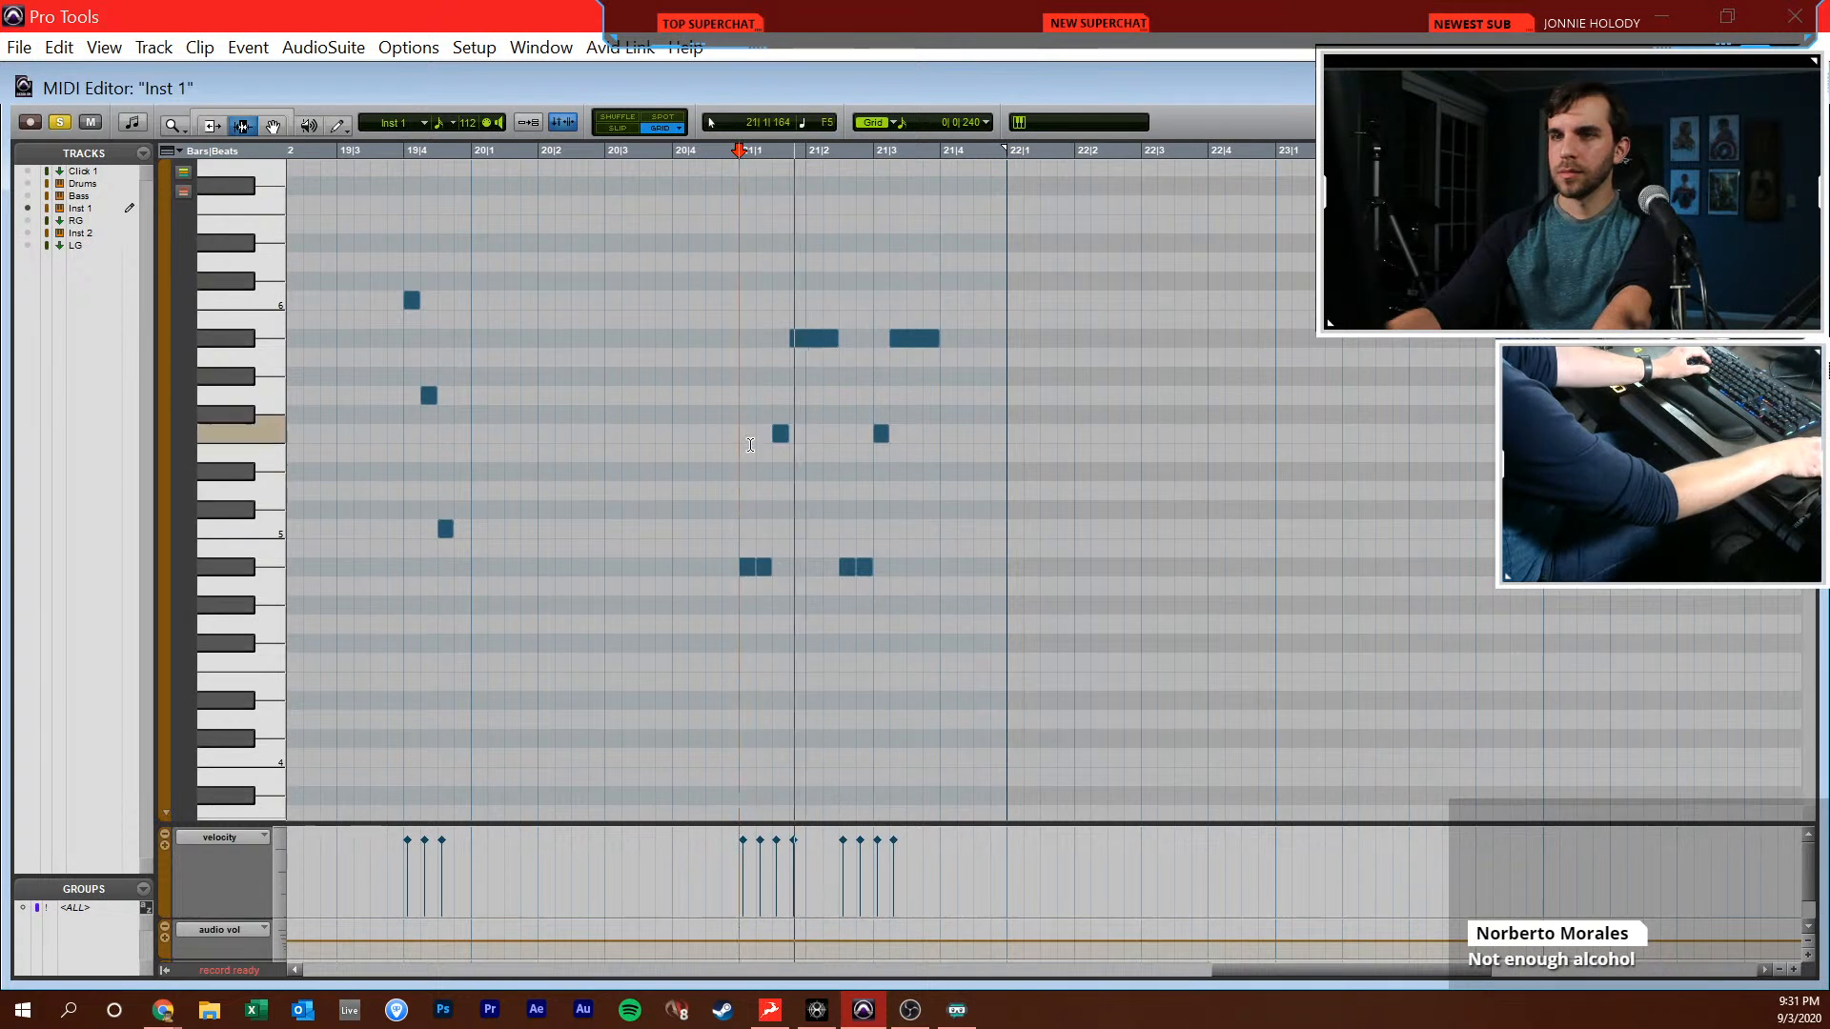
key(space)
key(F8)
mouse_move(771, 473)
mouse_down()
mouse_move(776, 508)
mouse_move(778, 486)
mouse_up()
Play back the edited phrases in bar 21 from 21|1|000 into the start of bar 22
click(728, 484)
key(space)
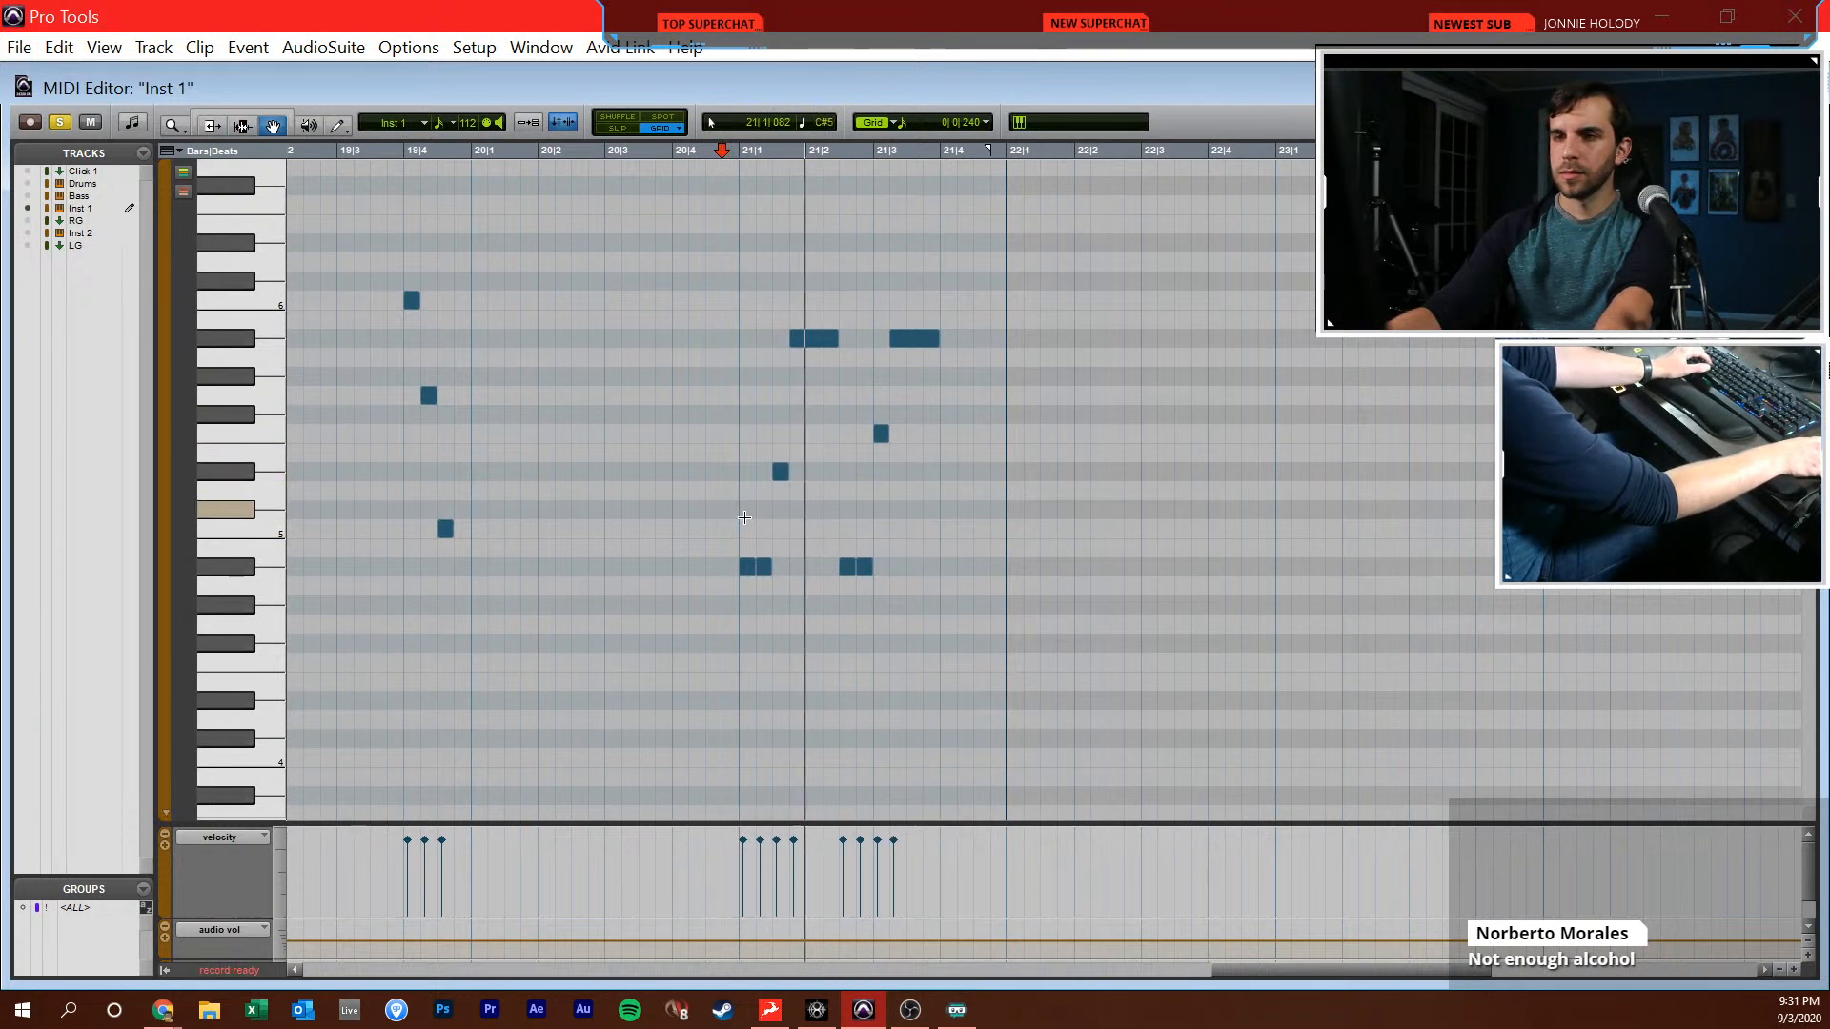
key(F10)
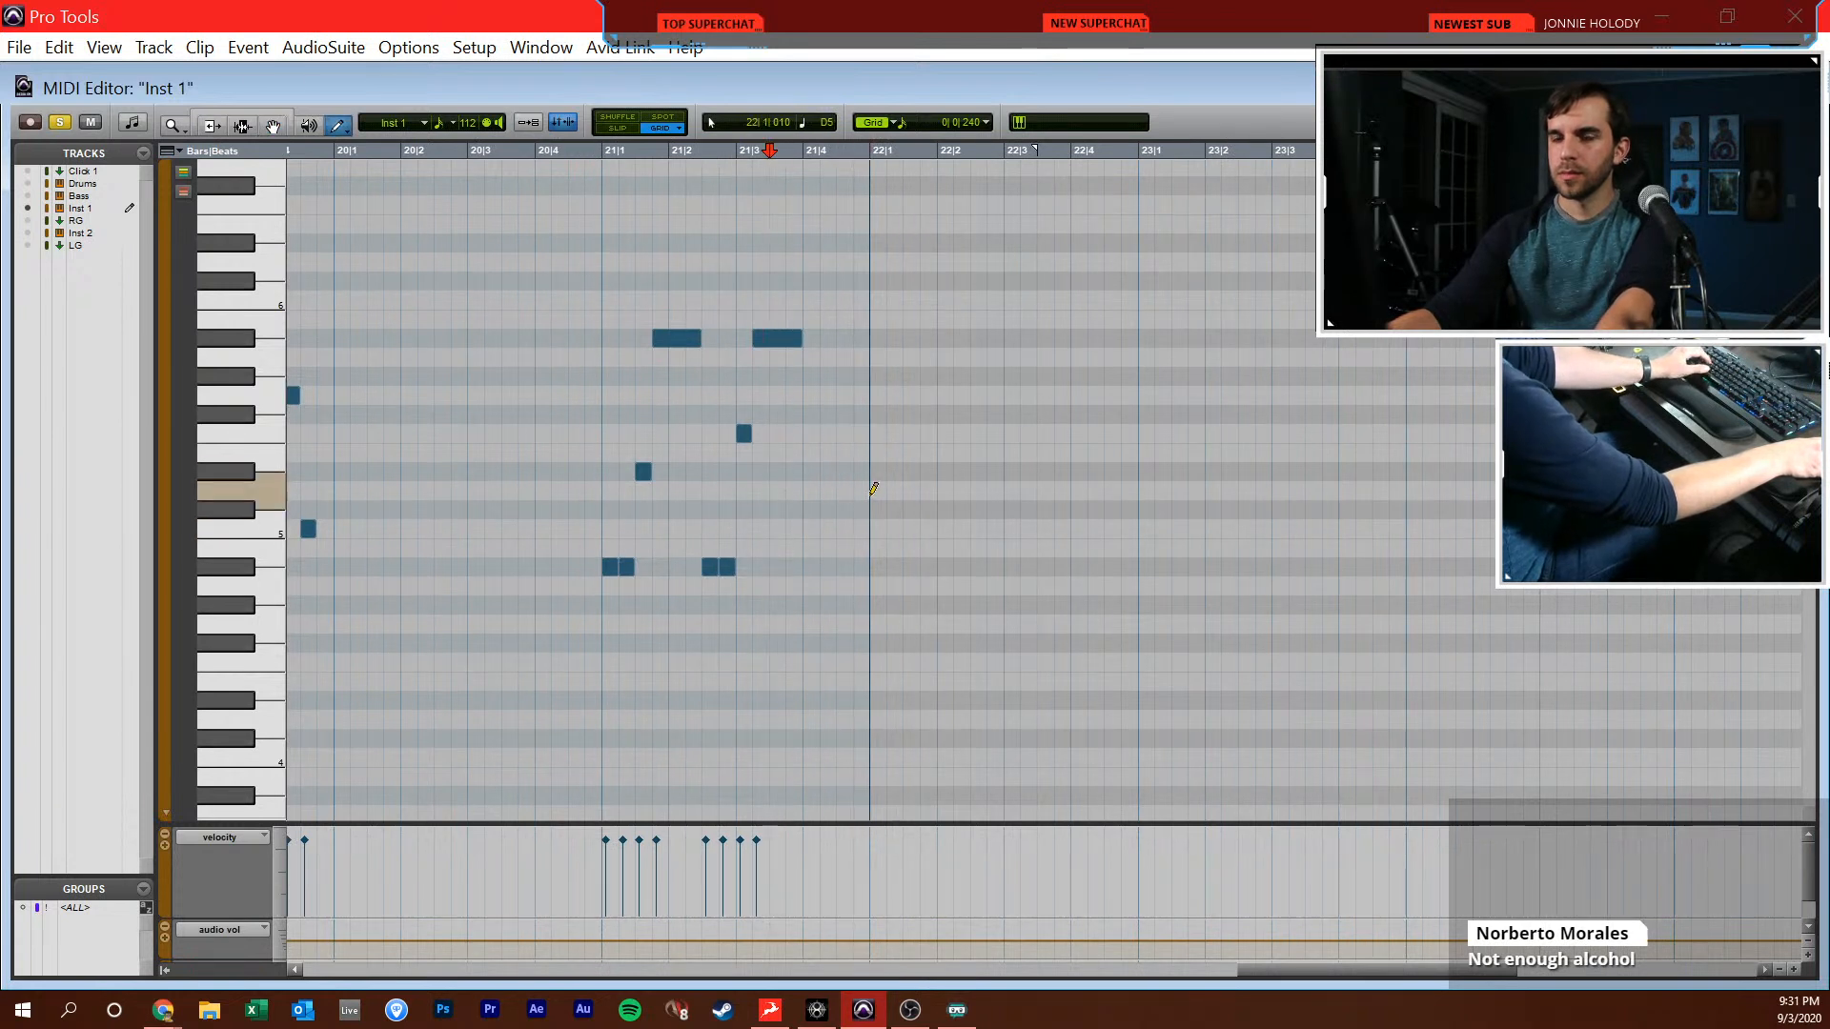
key(F7)
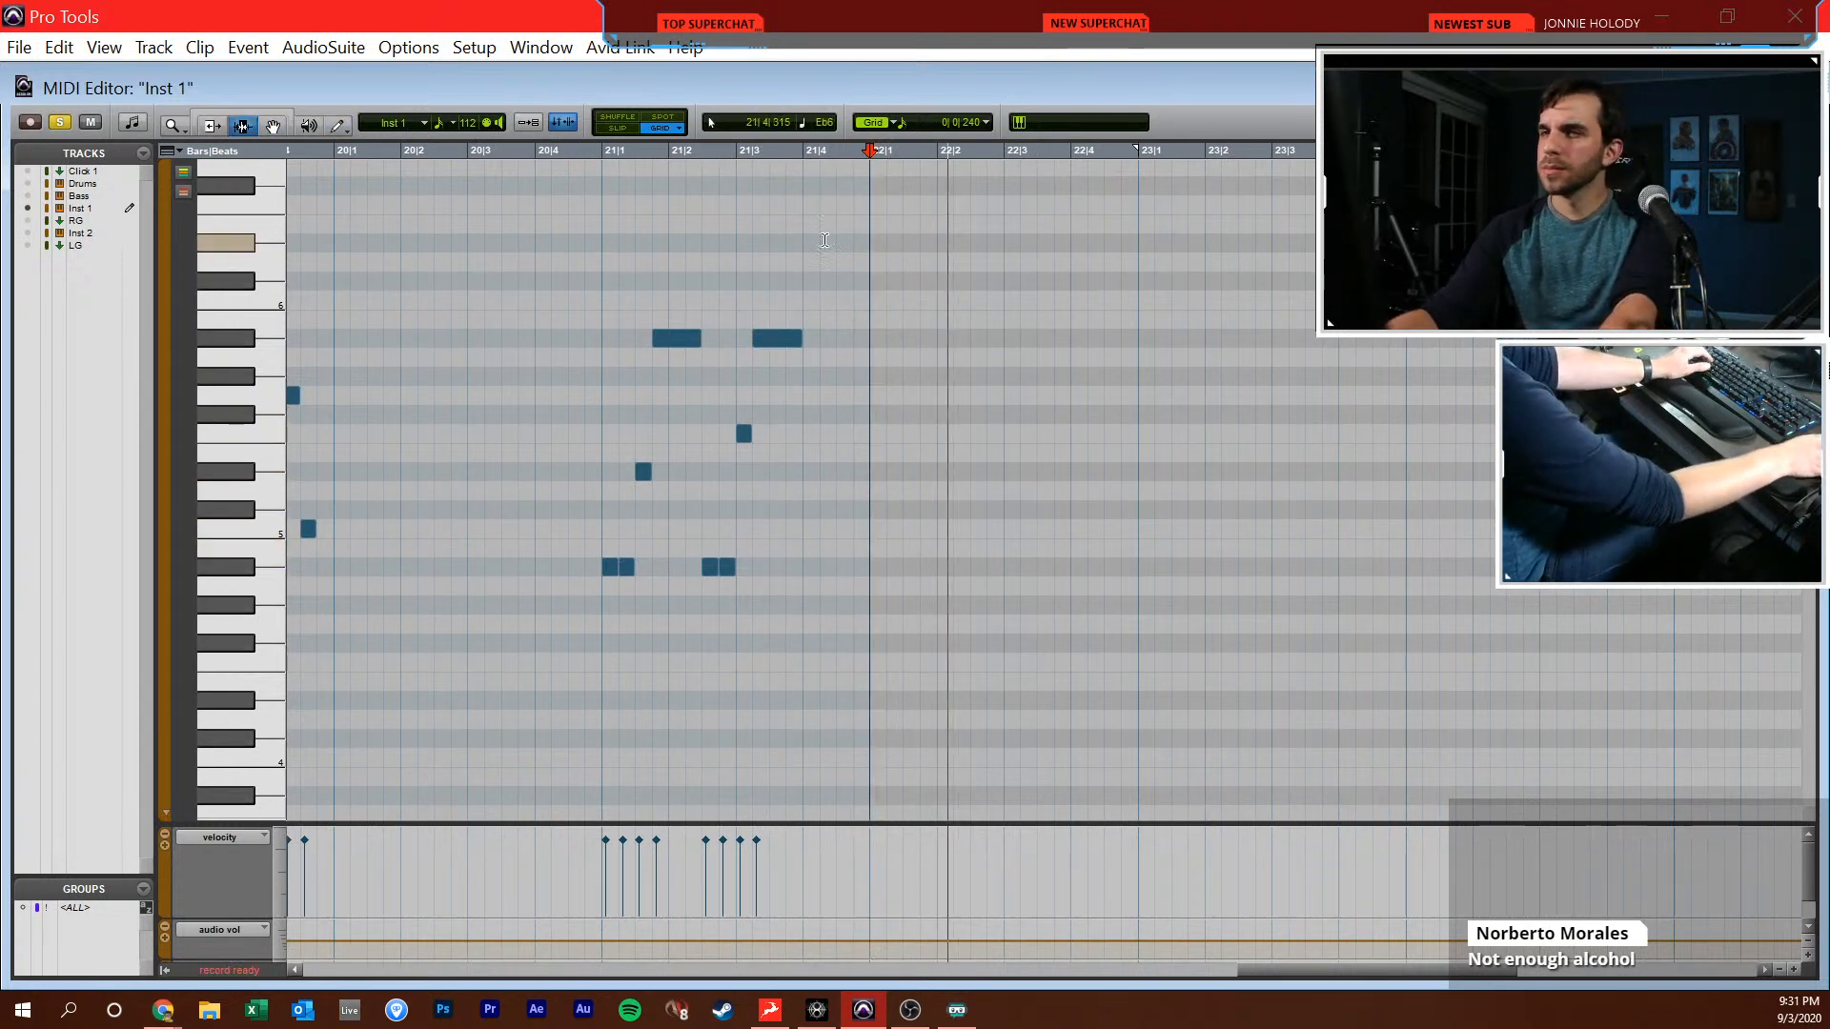
key(F10)
click(938, 281)
drag(938, 281, 942, 440)
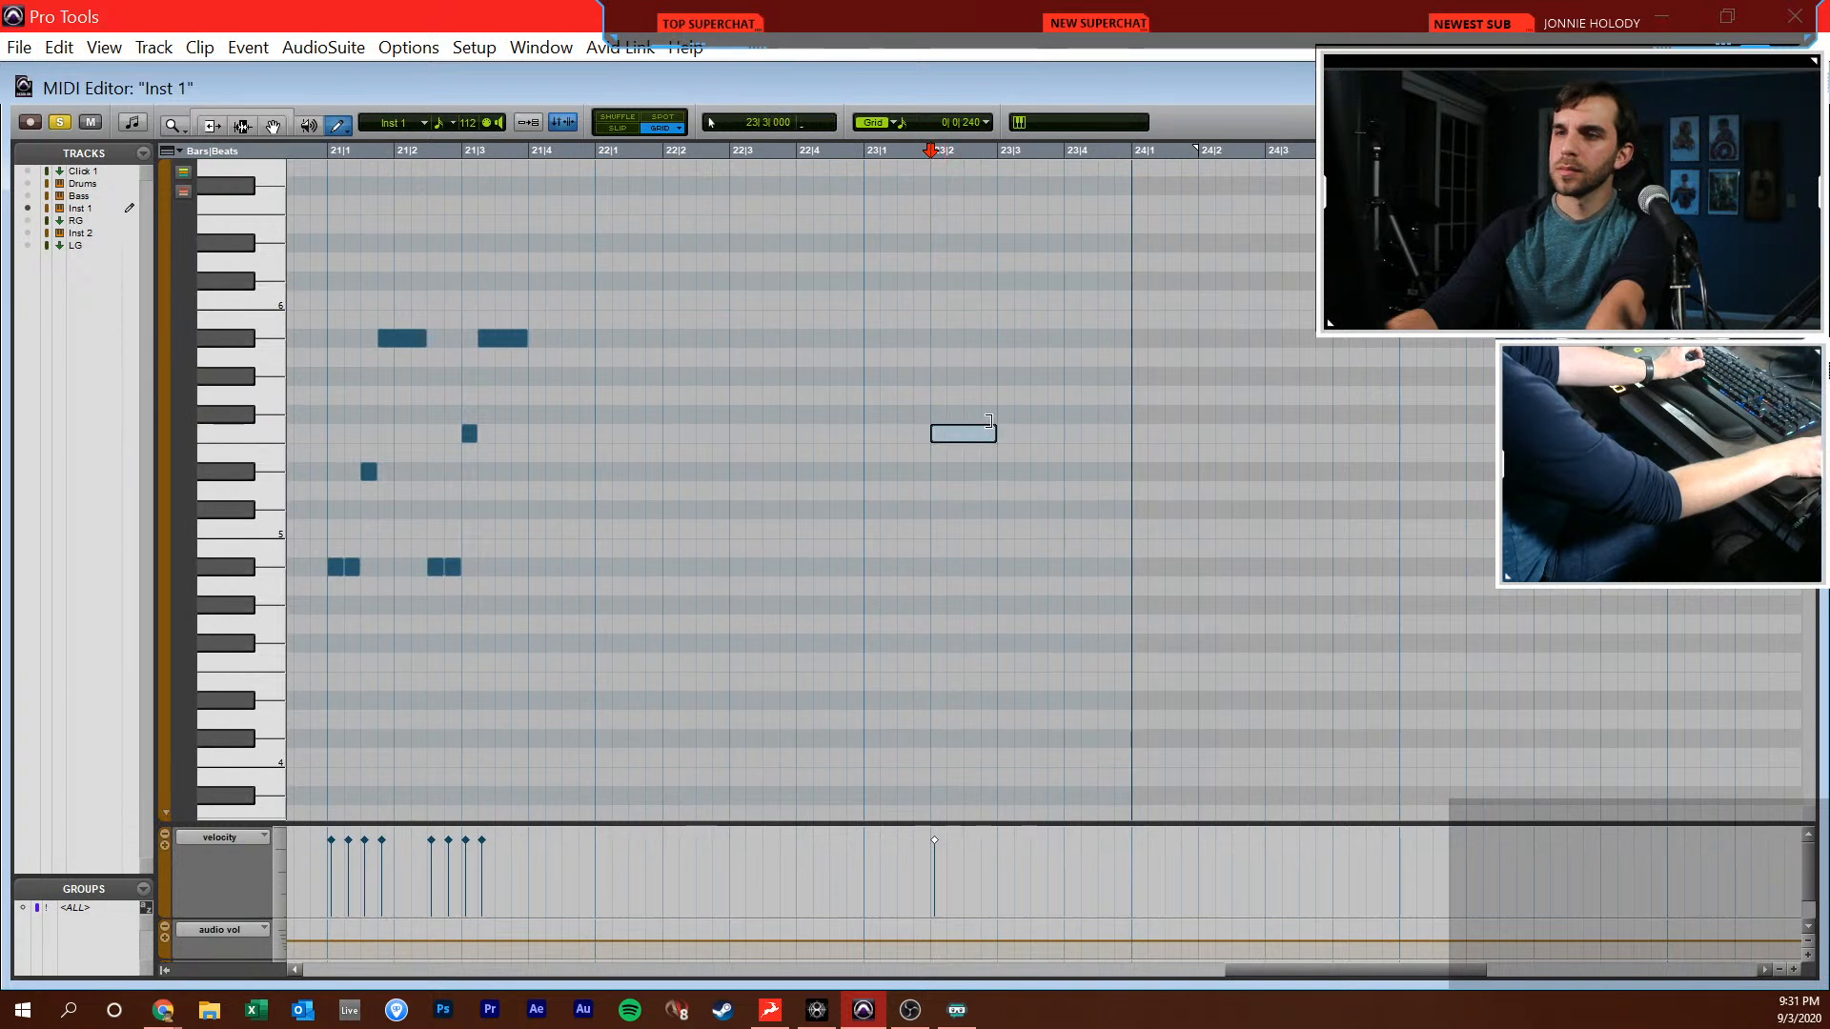
drag(1052, 387, 1126, 378)
key(F7)
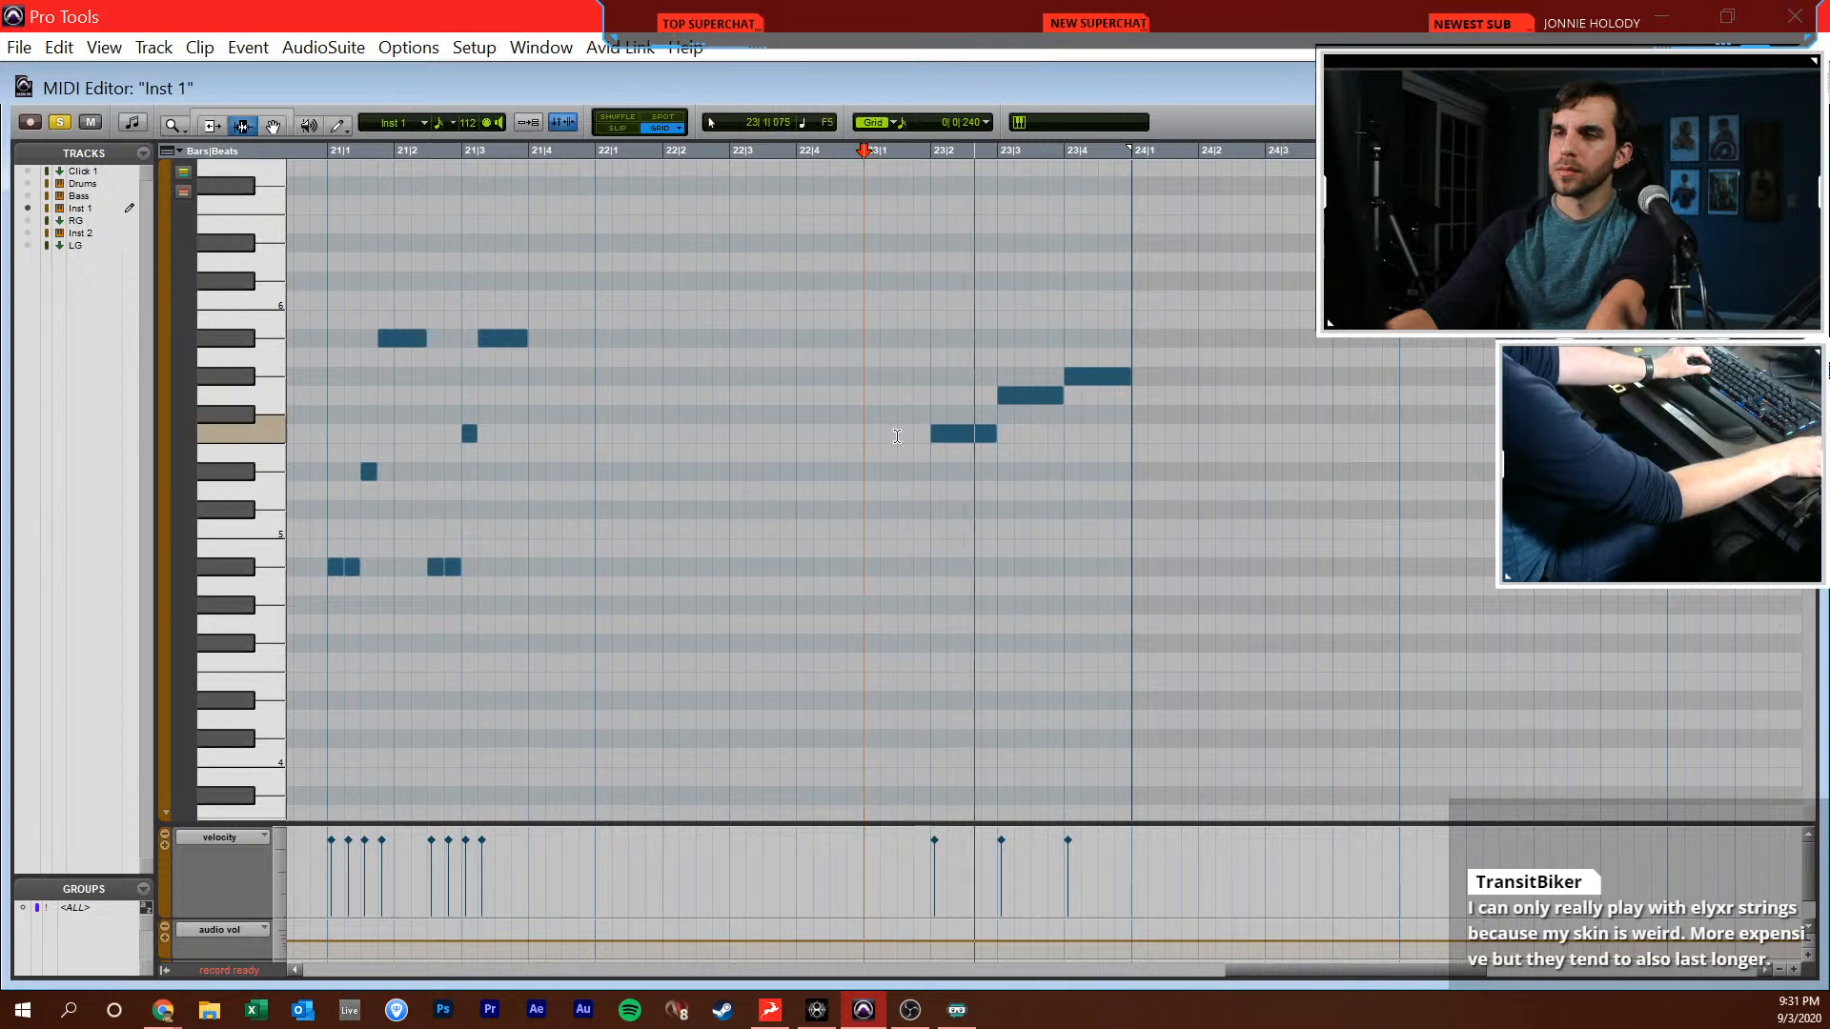
drag(936, 332, 1083, 489)
key(Delete)
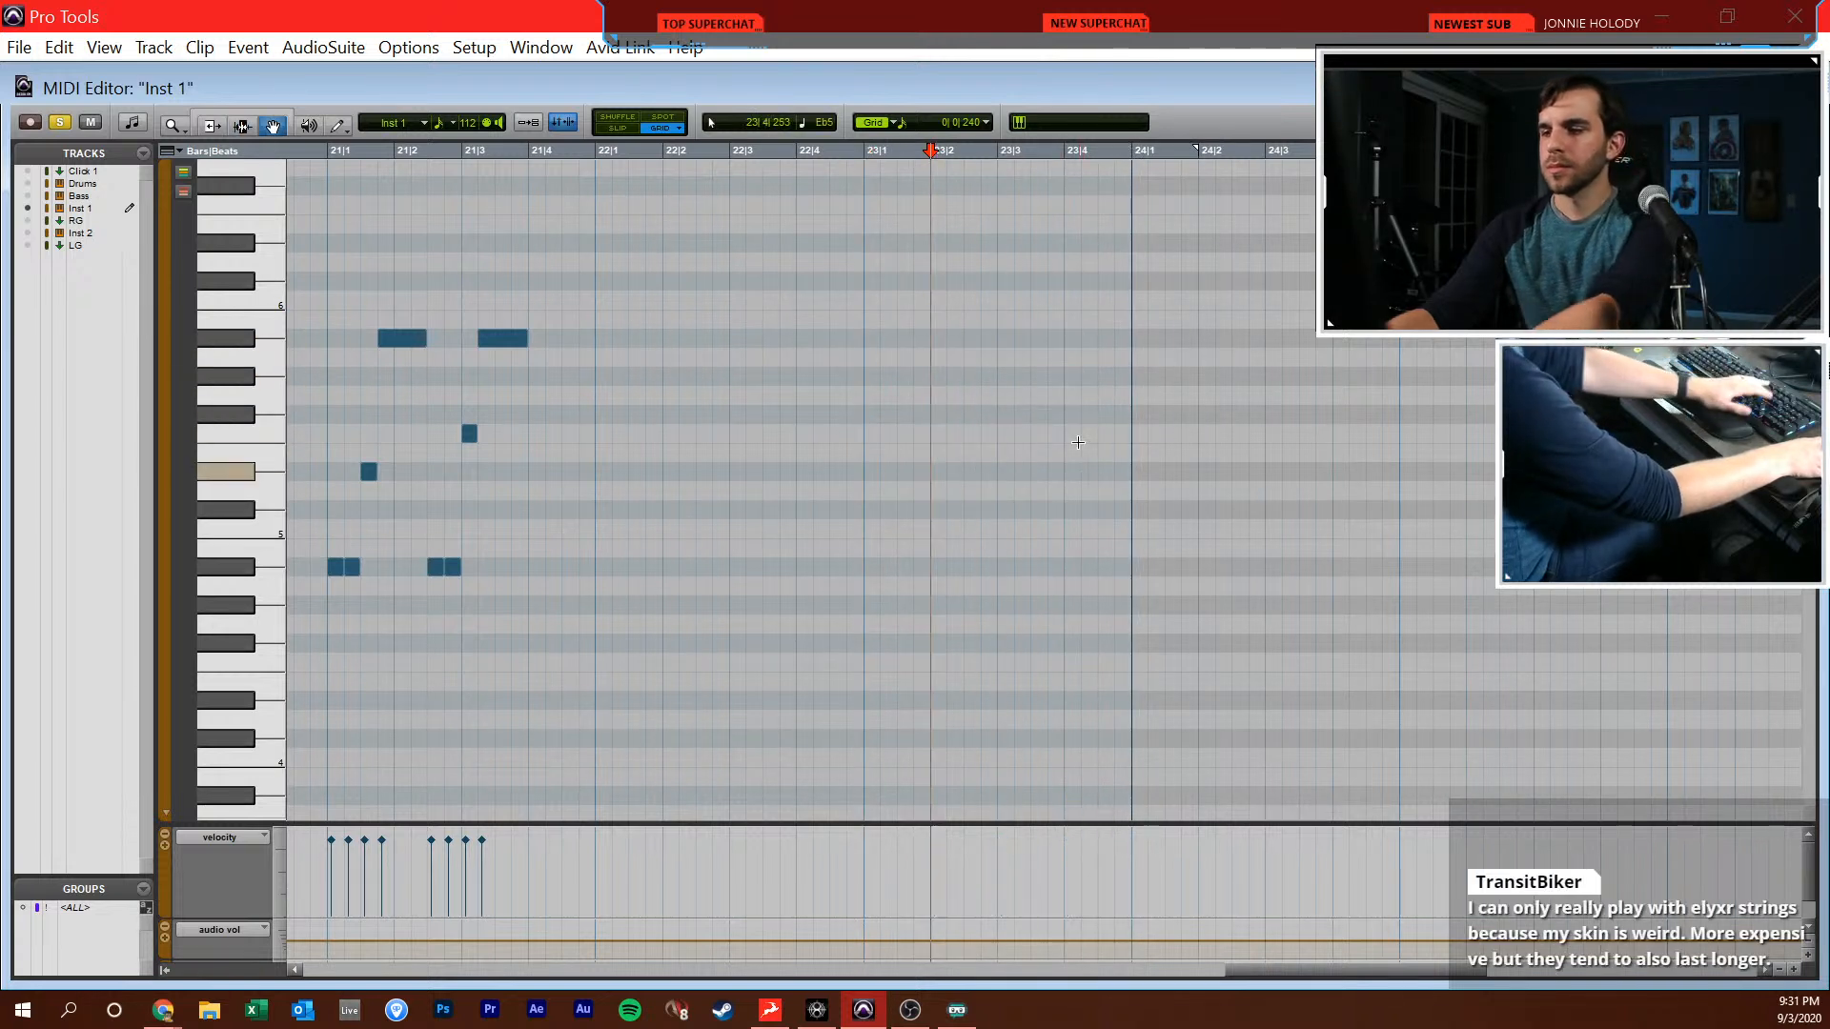
Play back from bar 22 and draw consecutive half notes F5, G5 and Ab5 starting at 23|1|000
key(F7)
click(783, 360)
key(space)
key(F10)
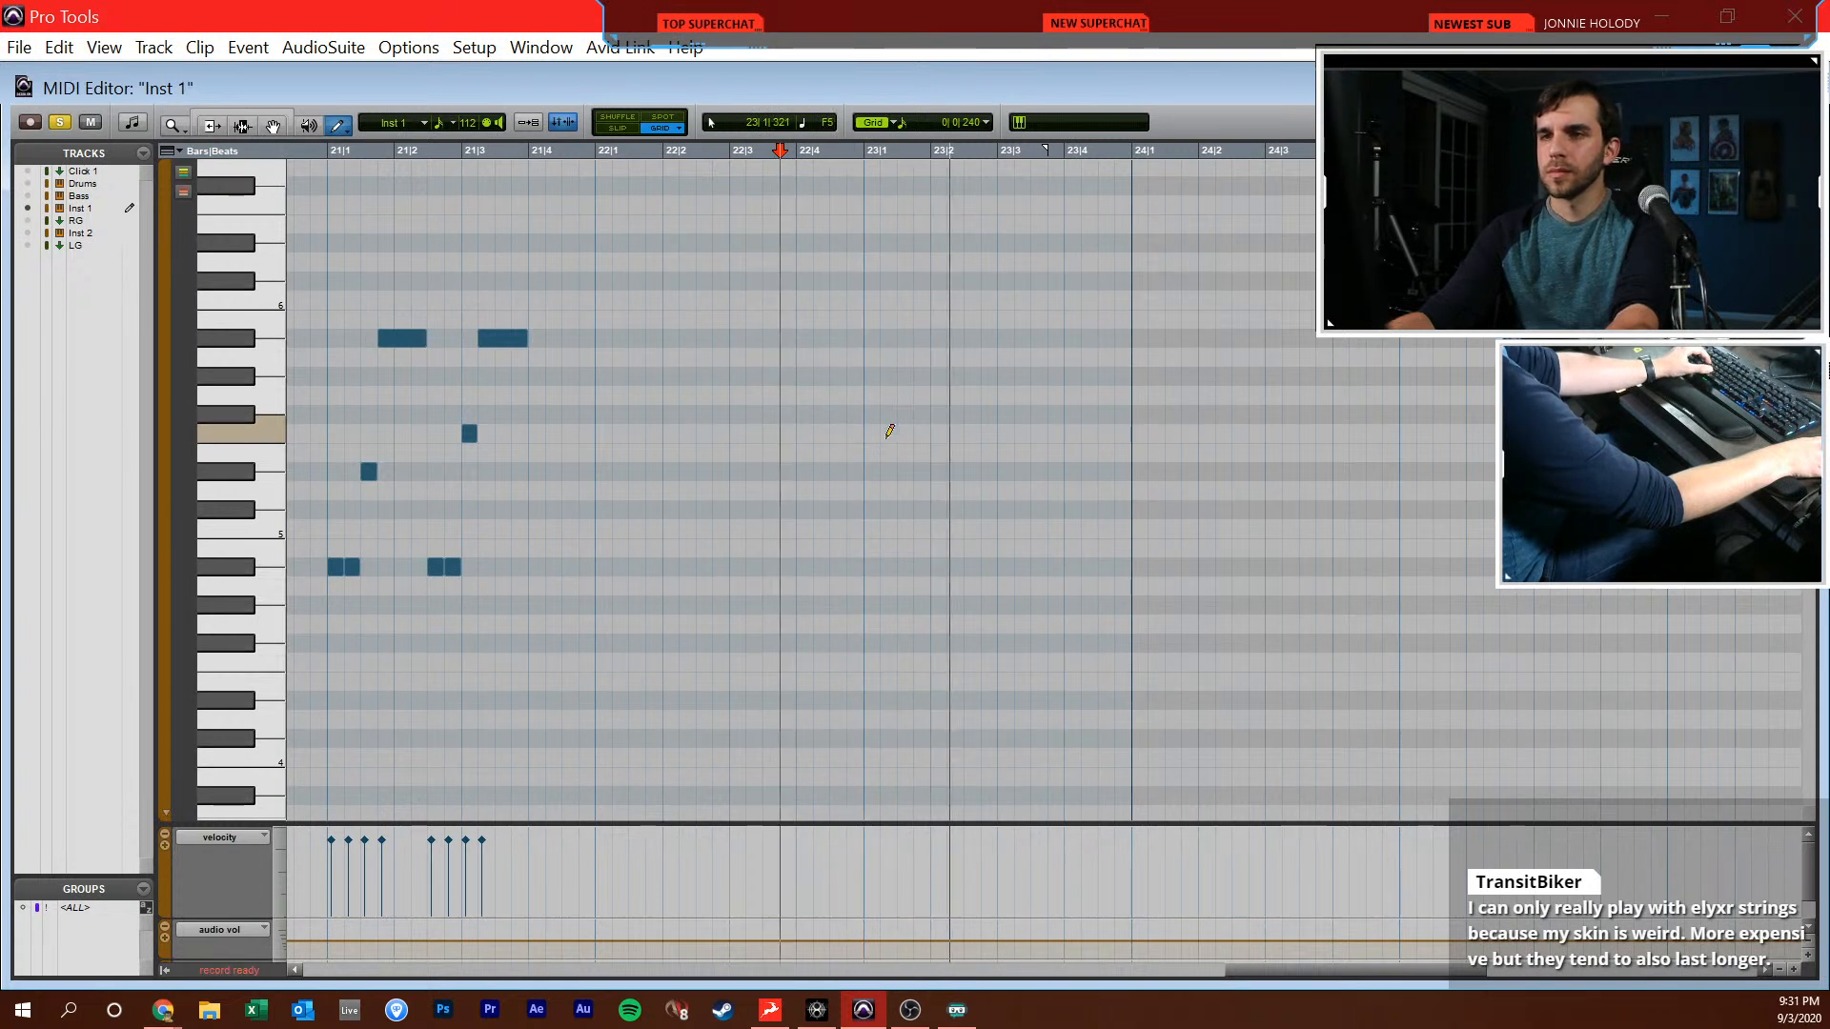
mouse_move(877, 462)
mouse_down()
mouse_move(892, 429)
mouse_move(997, 420)
mouse_move(1002, 394)
mouse_move(1139, 392)
mouse_move(1262, 358)
mouse_move(1235, 381)
mouse_up()
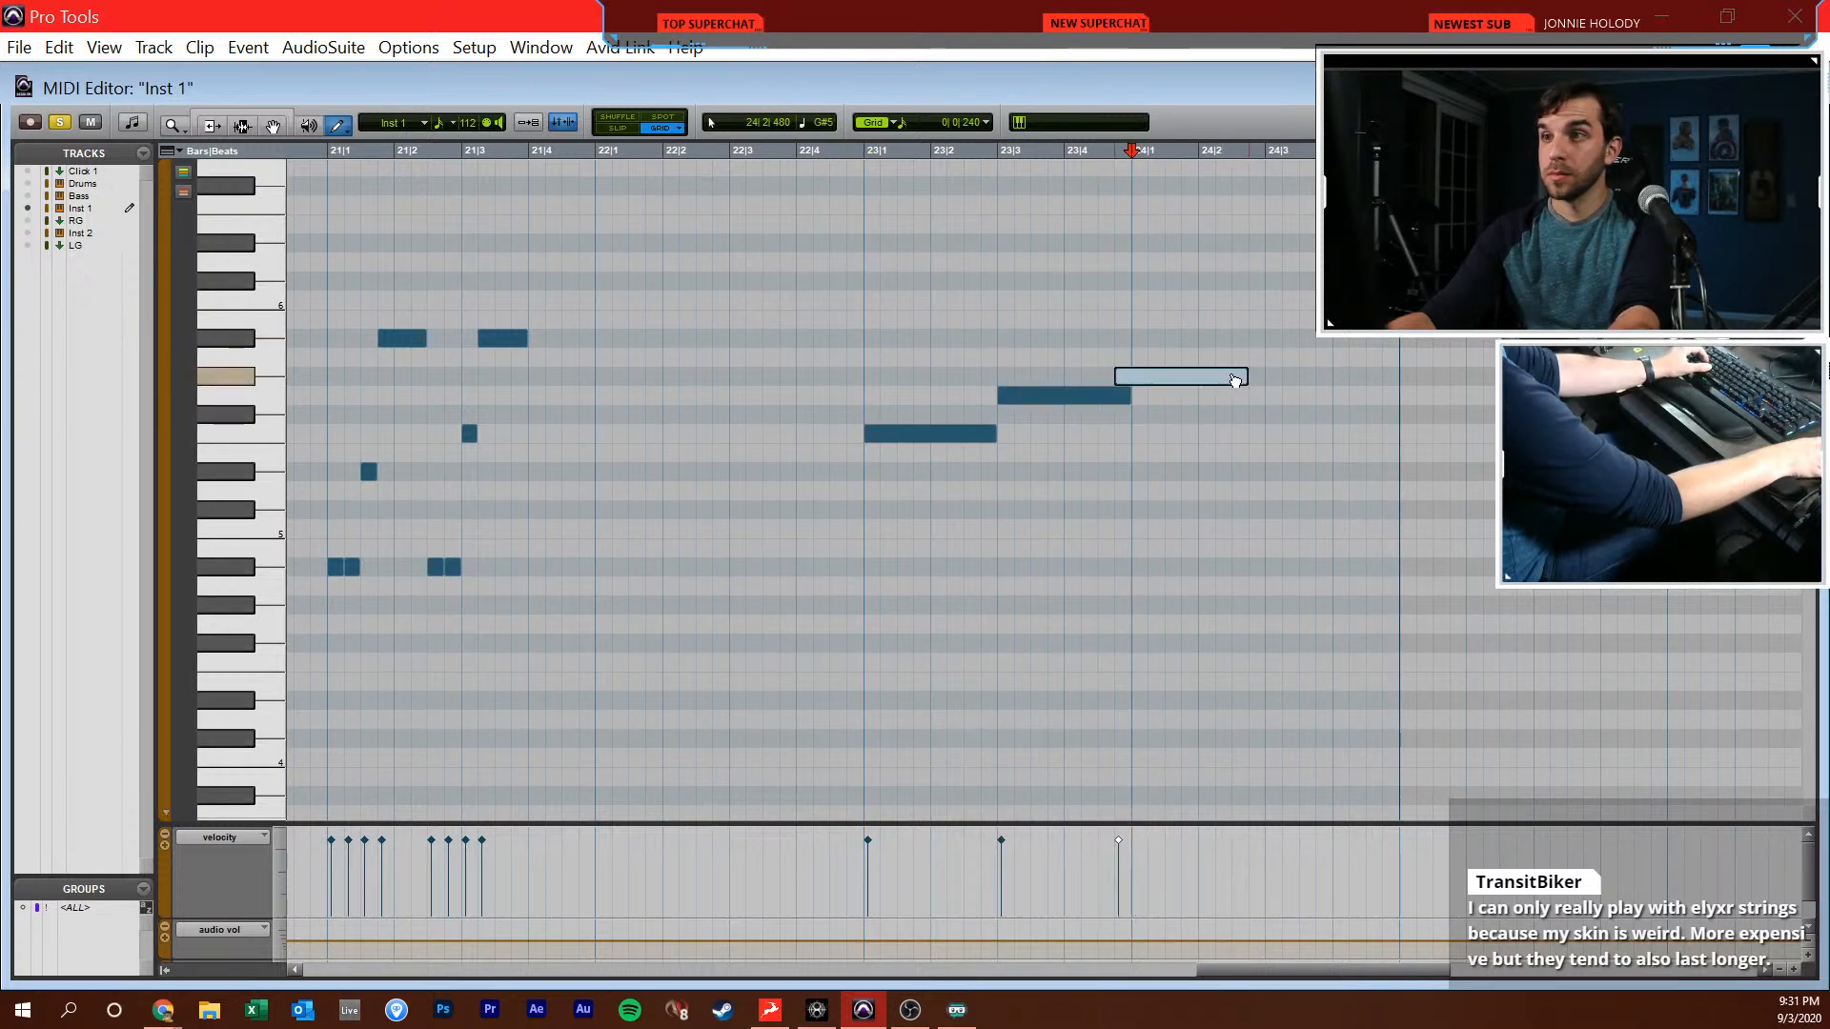
Draw a Bb5 half note at 24|3|000 followed by an Eb5 half note at 25|1|000
scroll(1252, 381, right, 2)
key(space)
drag(1180, 325, 1216, 334)
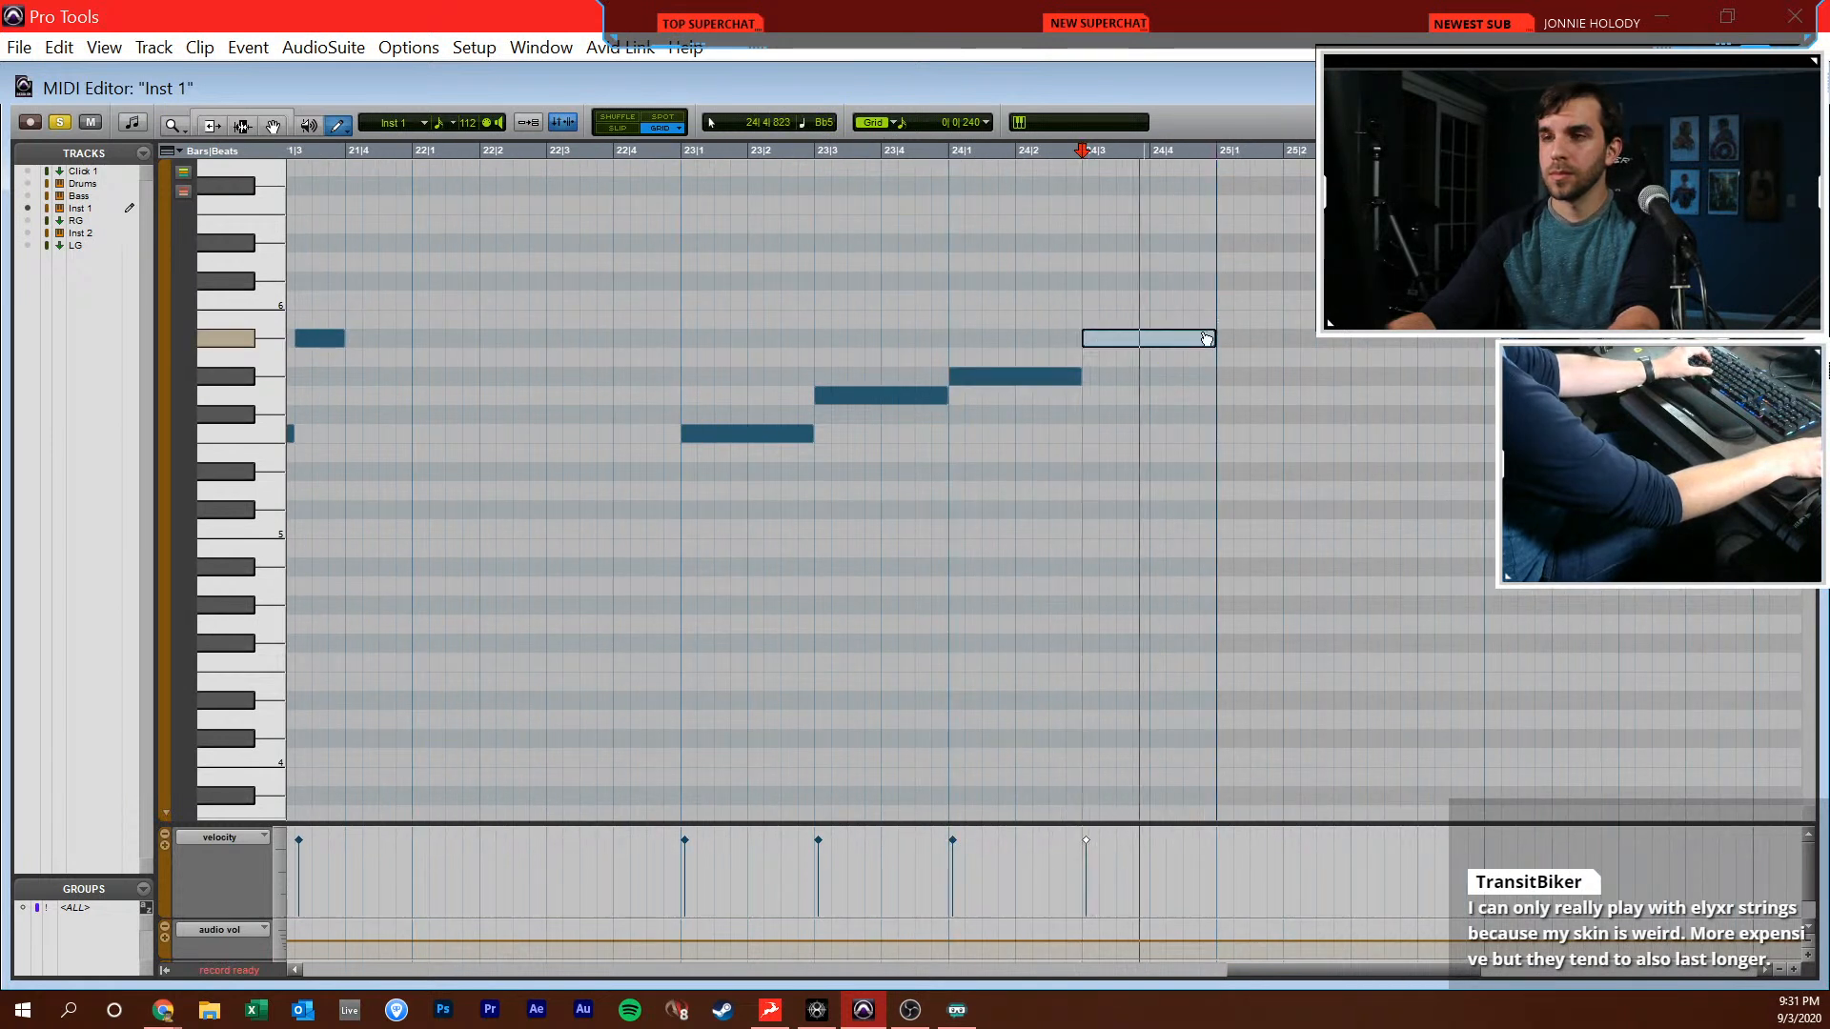
scroll(1169, 334, right, 2)
drag(1084, 471, 1197, 449)
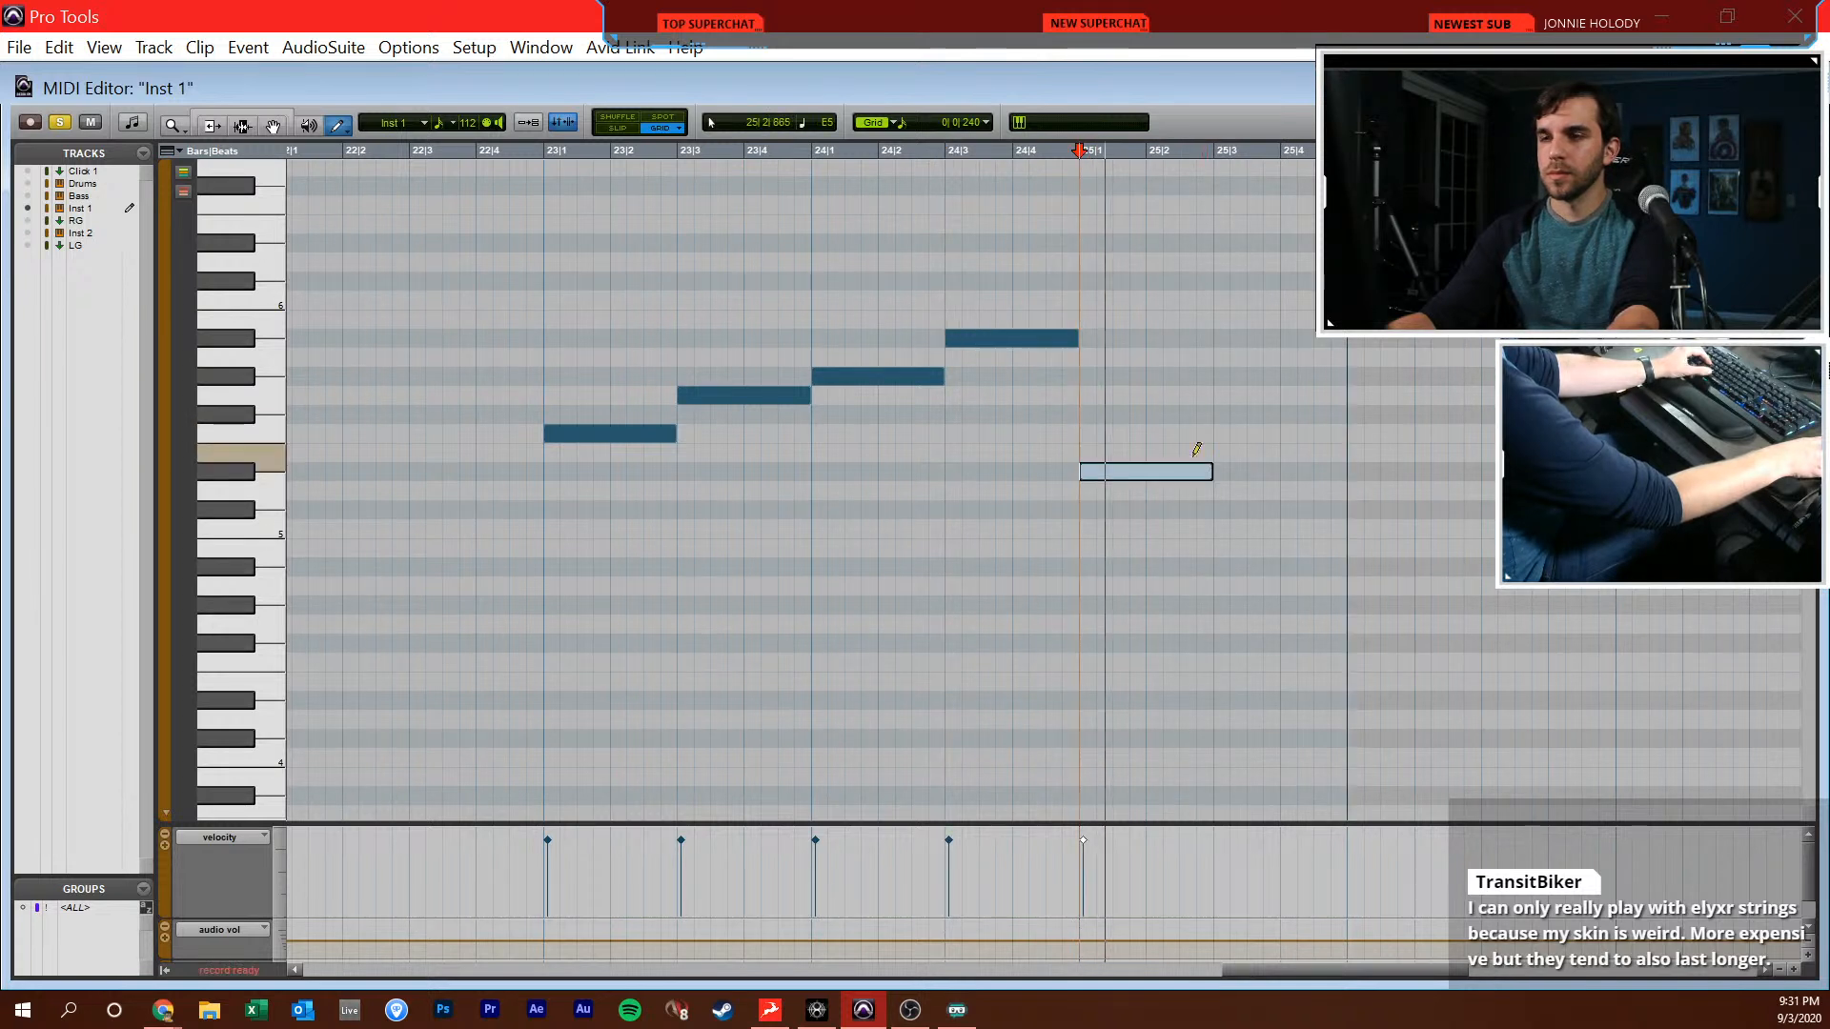
Play back from 26|1|000 and draw sixteenths F6, Eb6, Db6, Ab5 and Eb5, each starting an eighth apart from 26|1|000
scroll(1176, 432, right, 2)
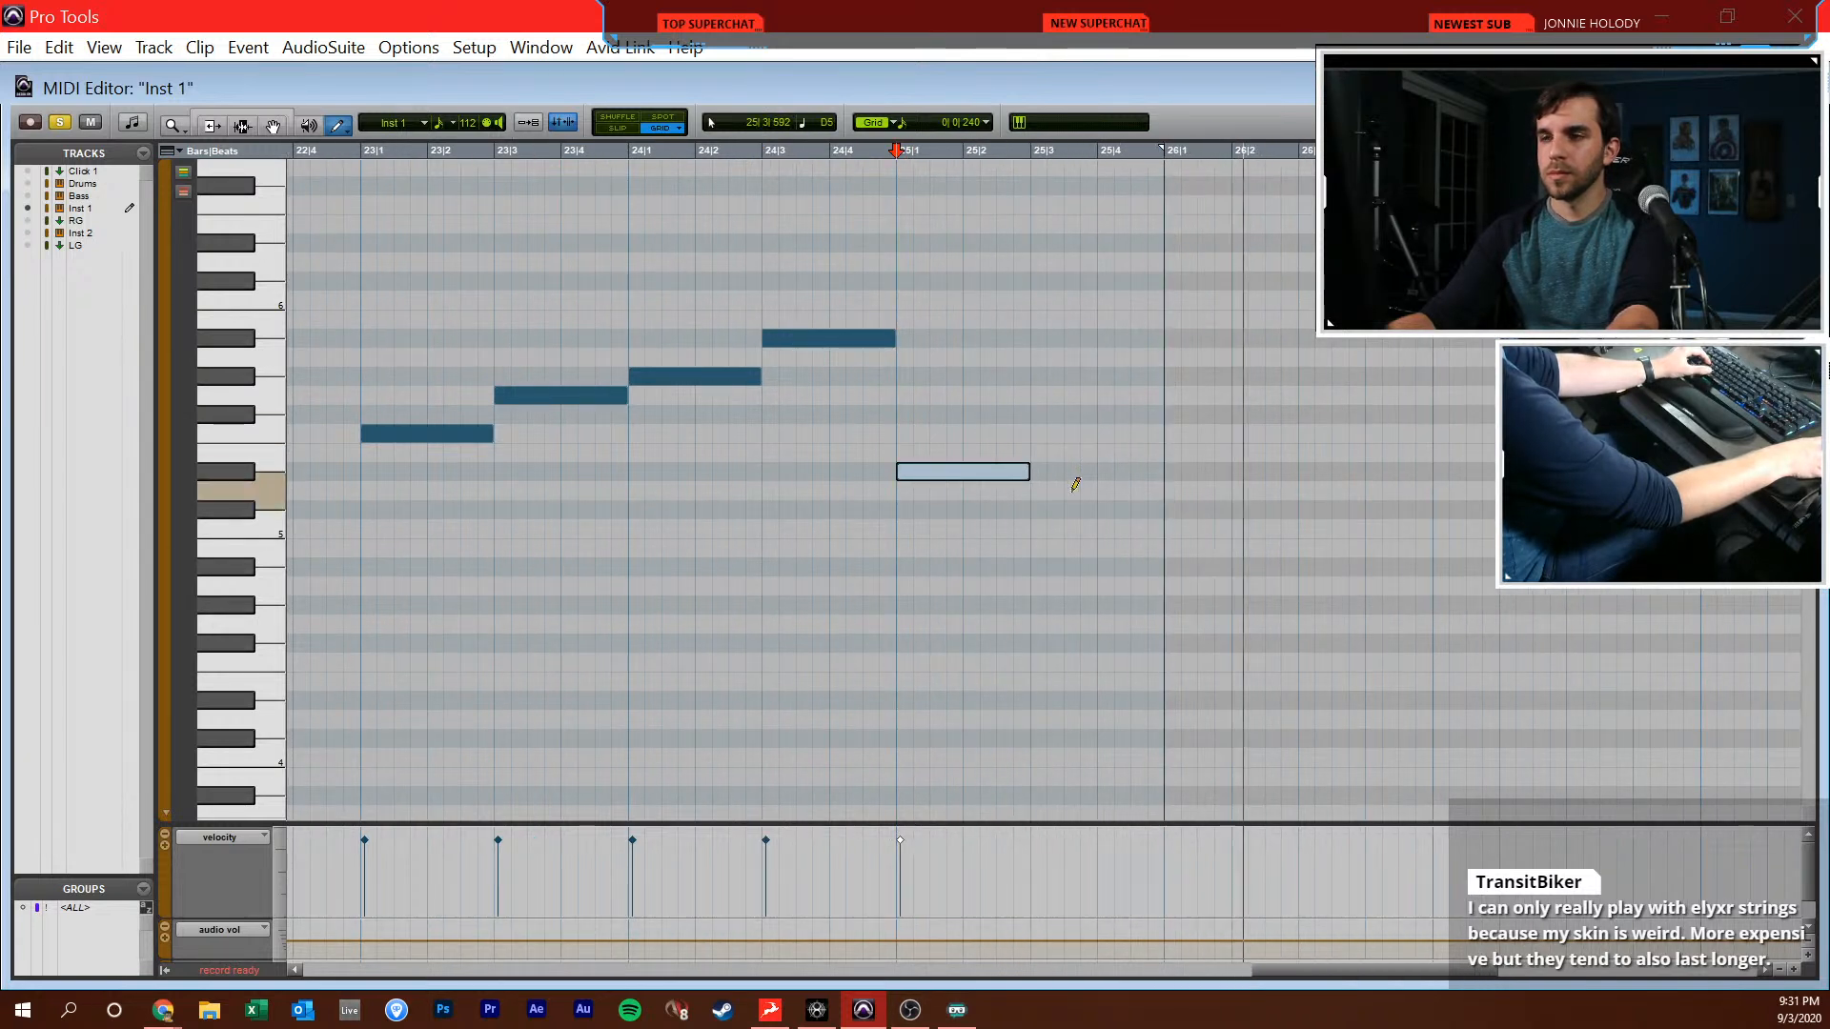
scroll(1115, 445, right, 5)
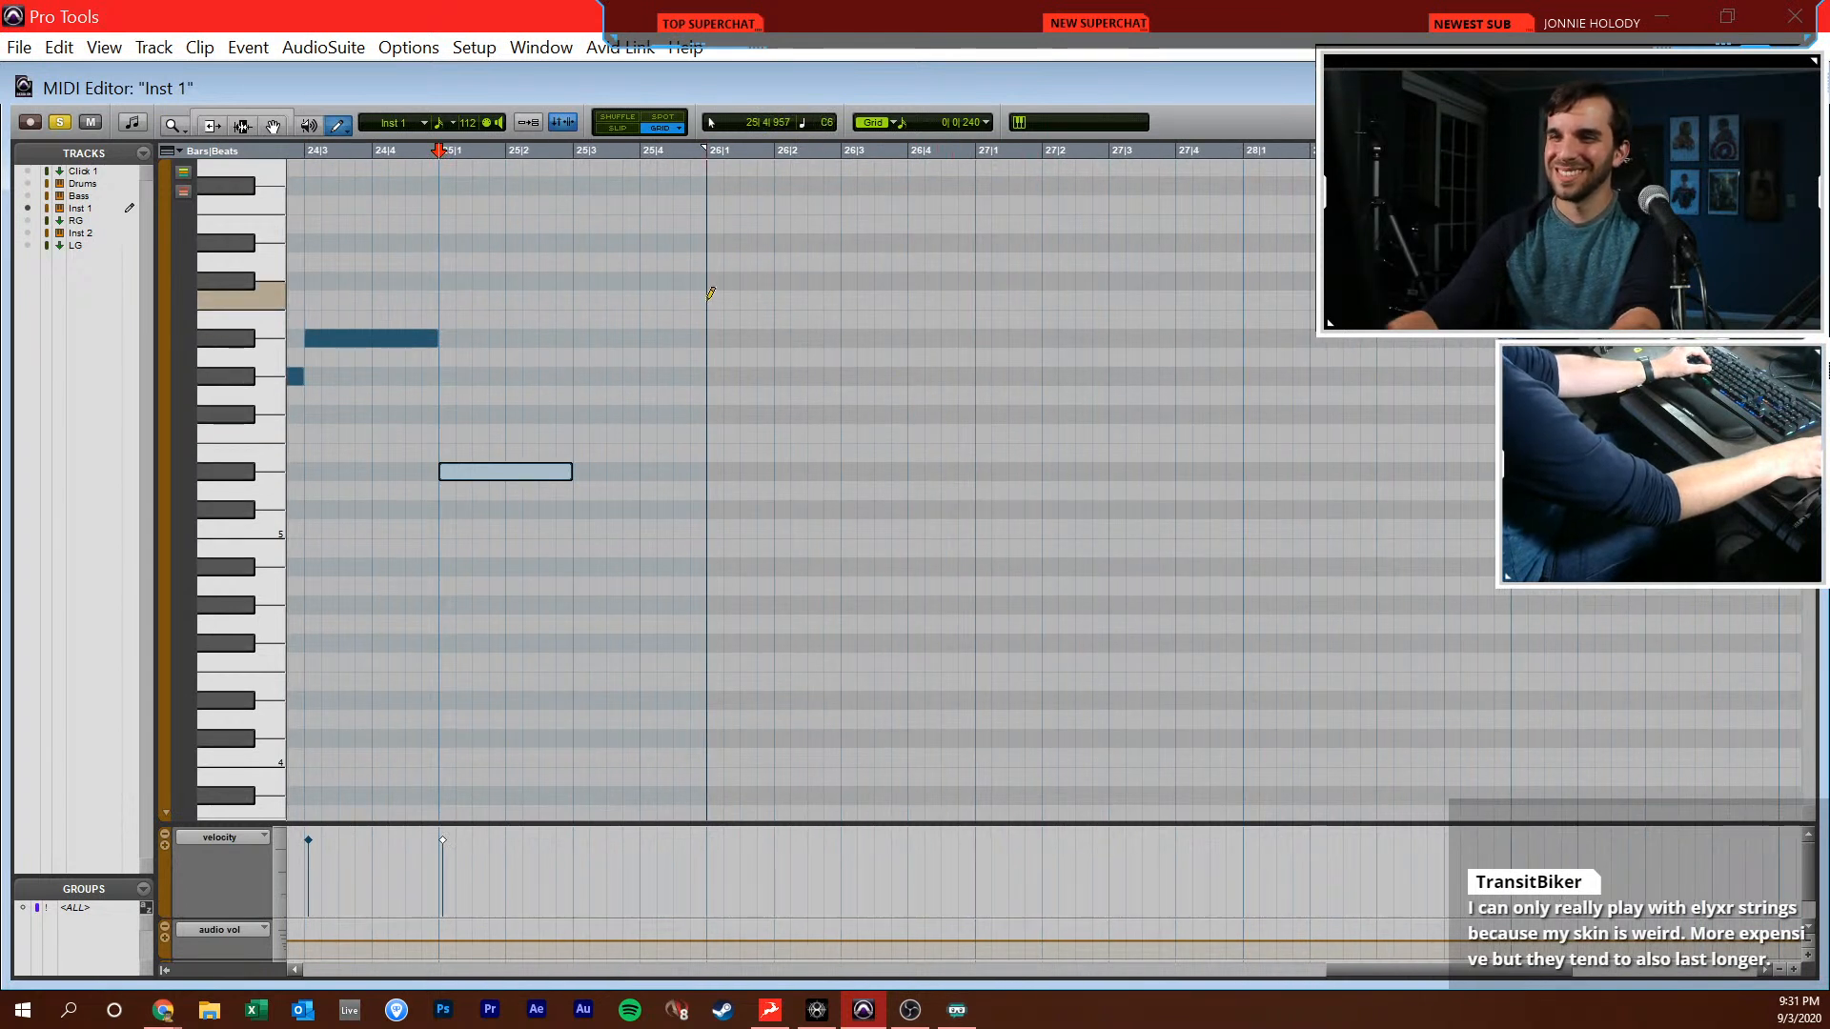
key(F7)
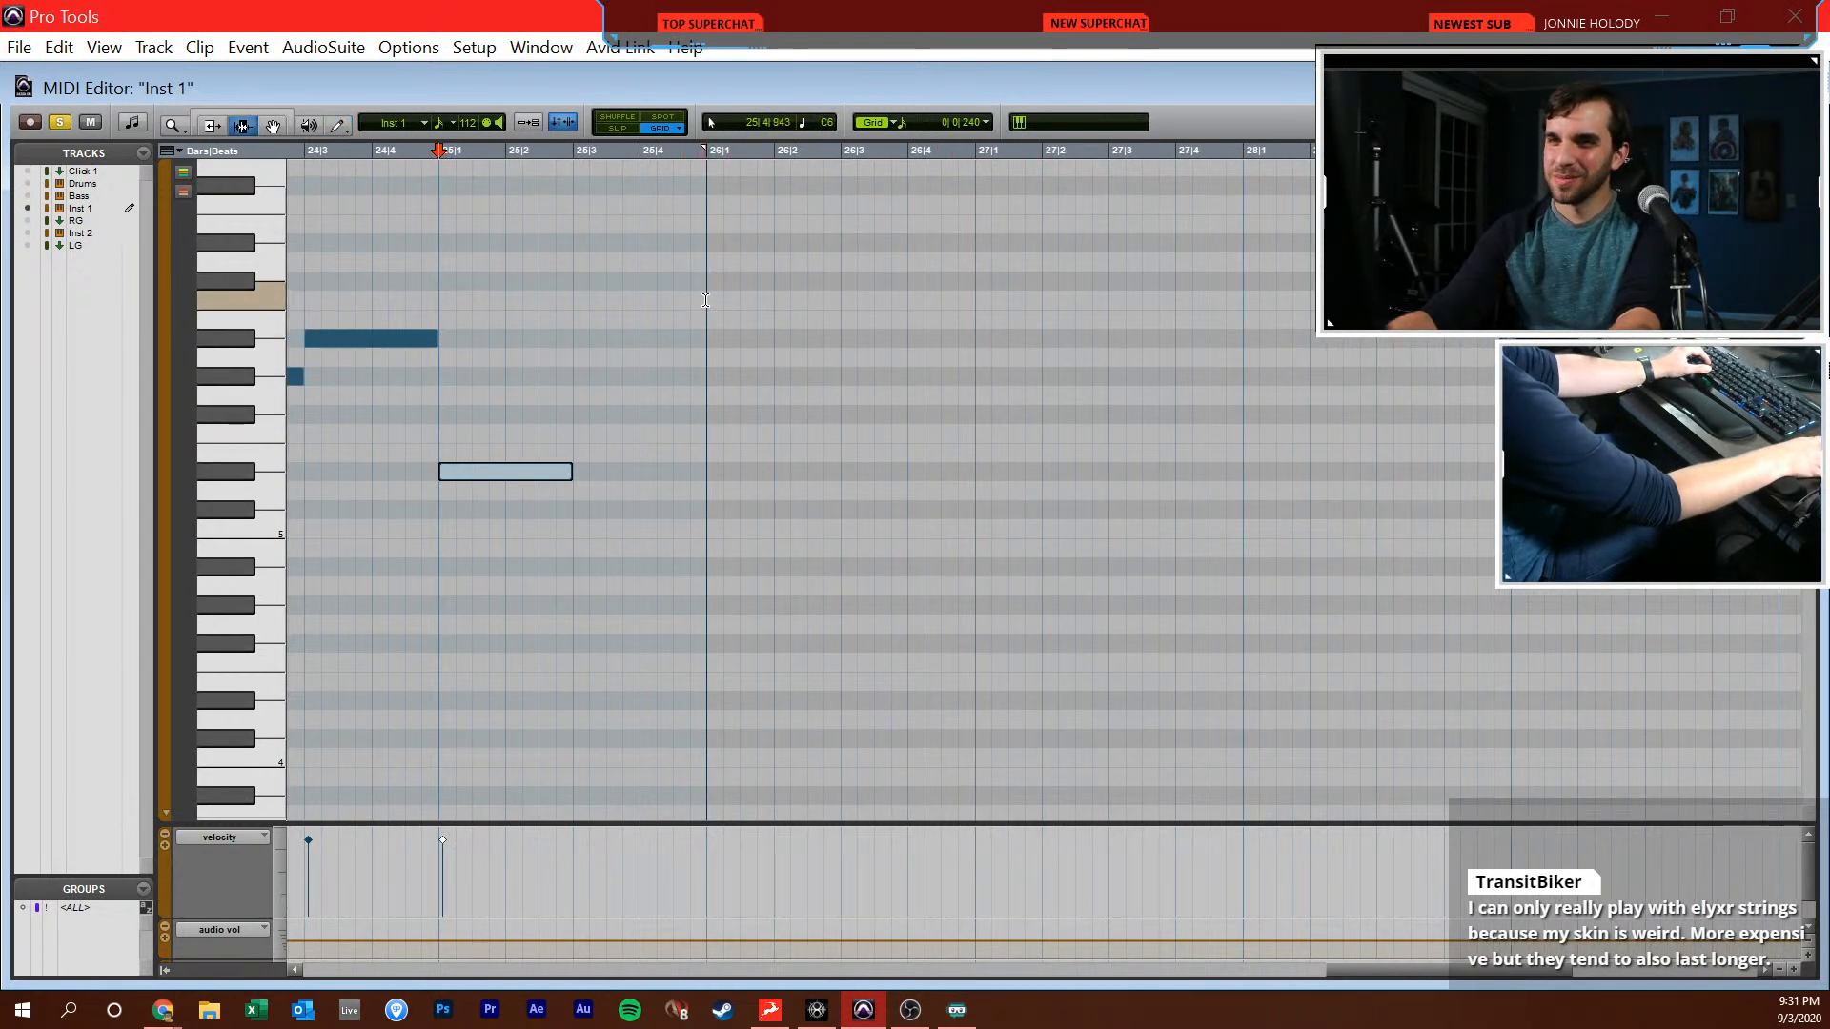
click(706, 300)
key(space)
scroll(707, 300, right, 1)
key(space)
key(F10)
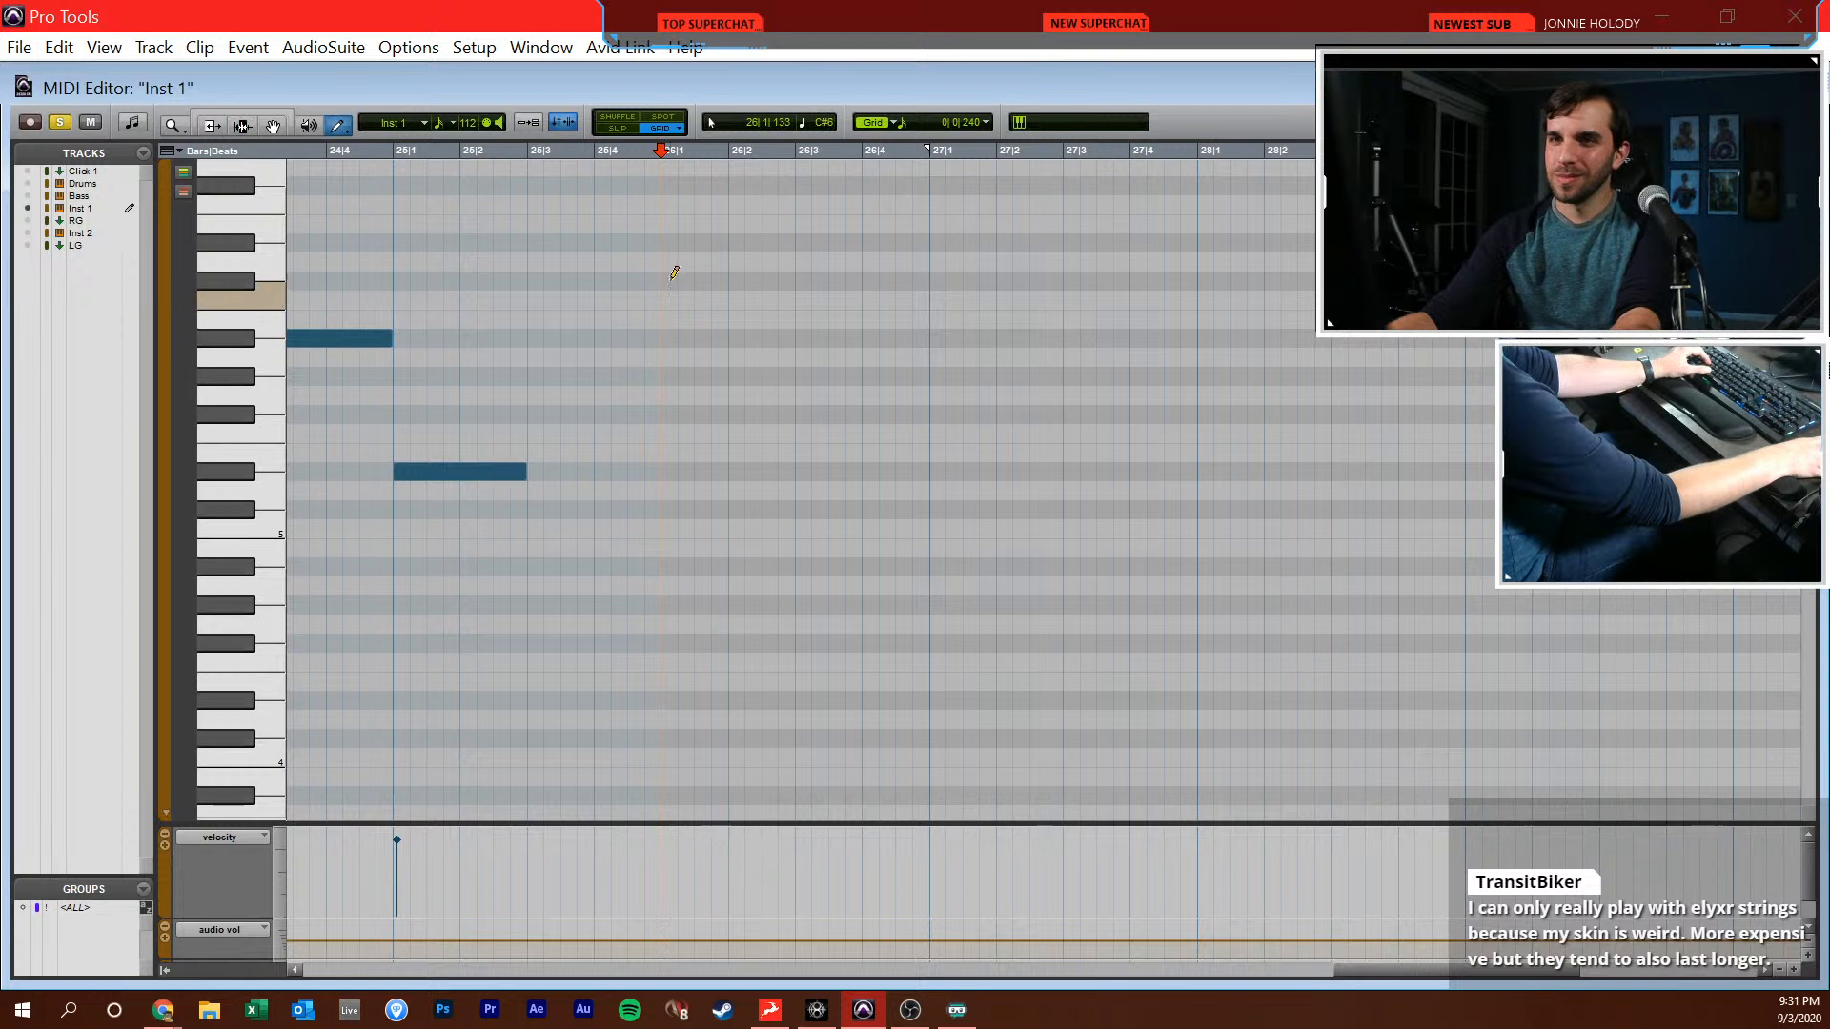
click(668, 202)
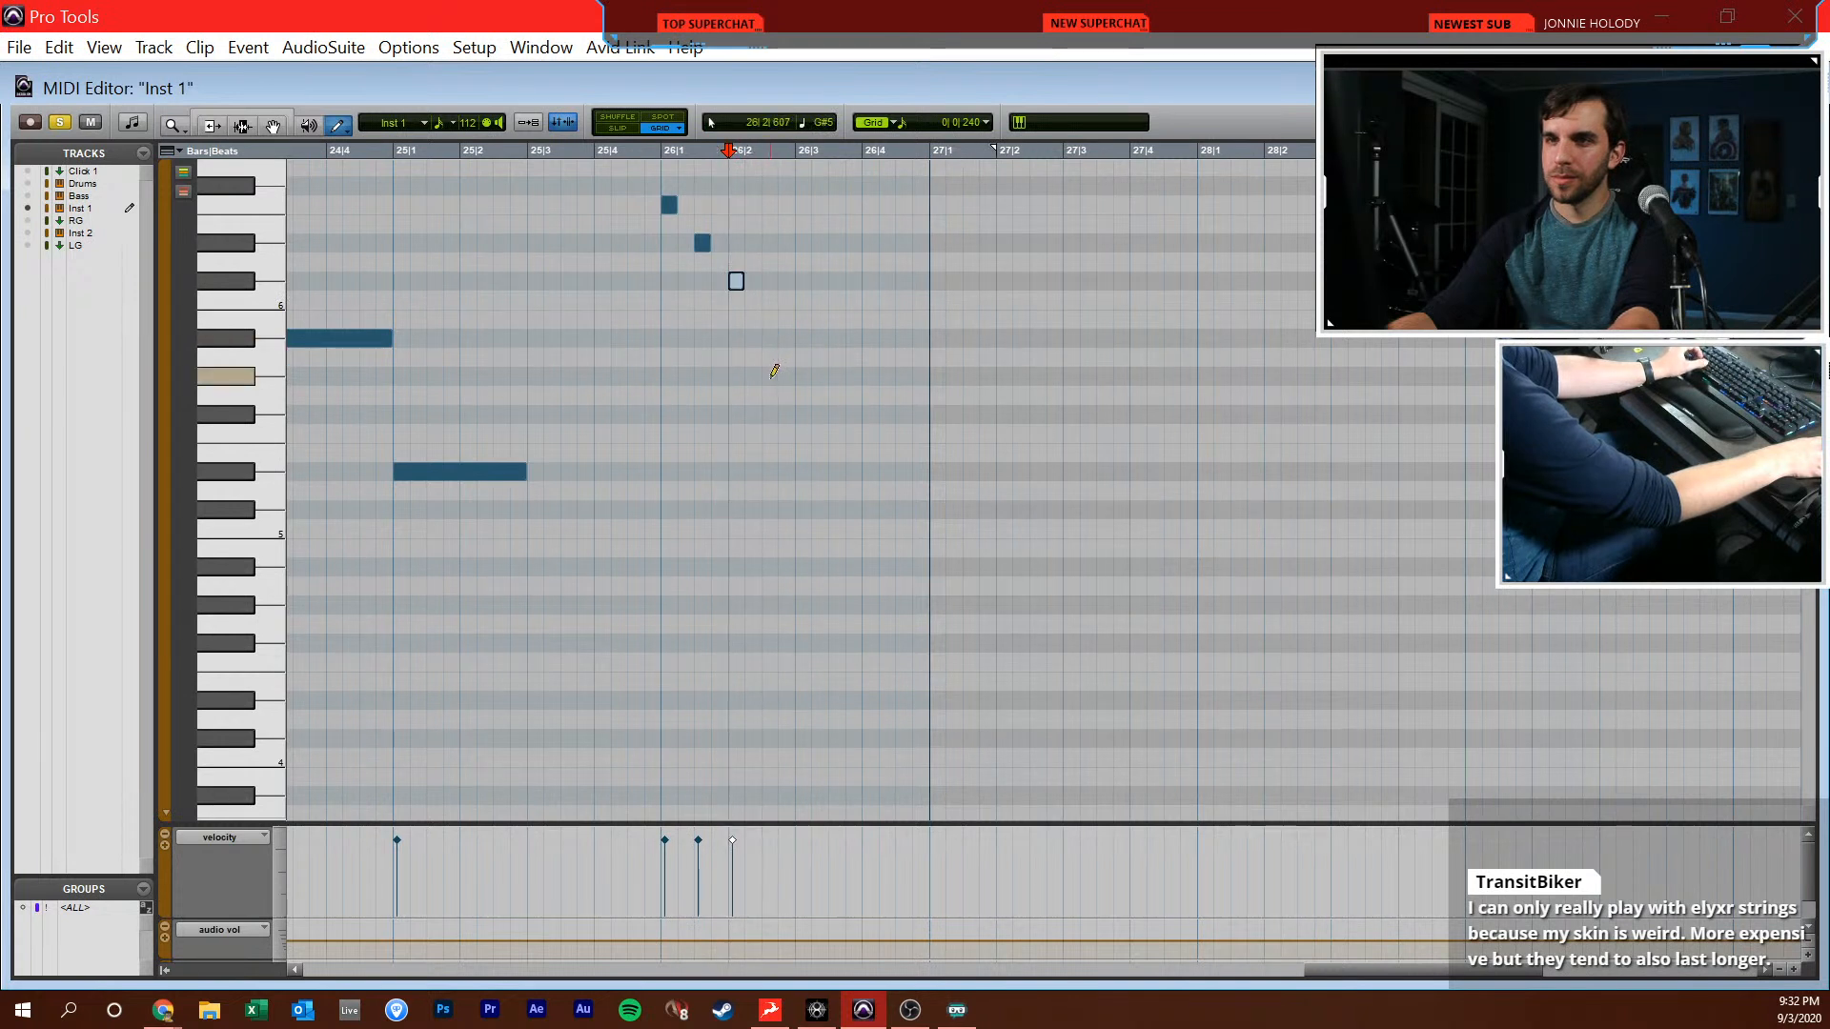
click(806, 474)
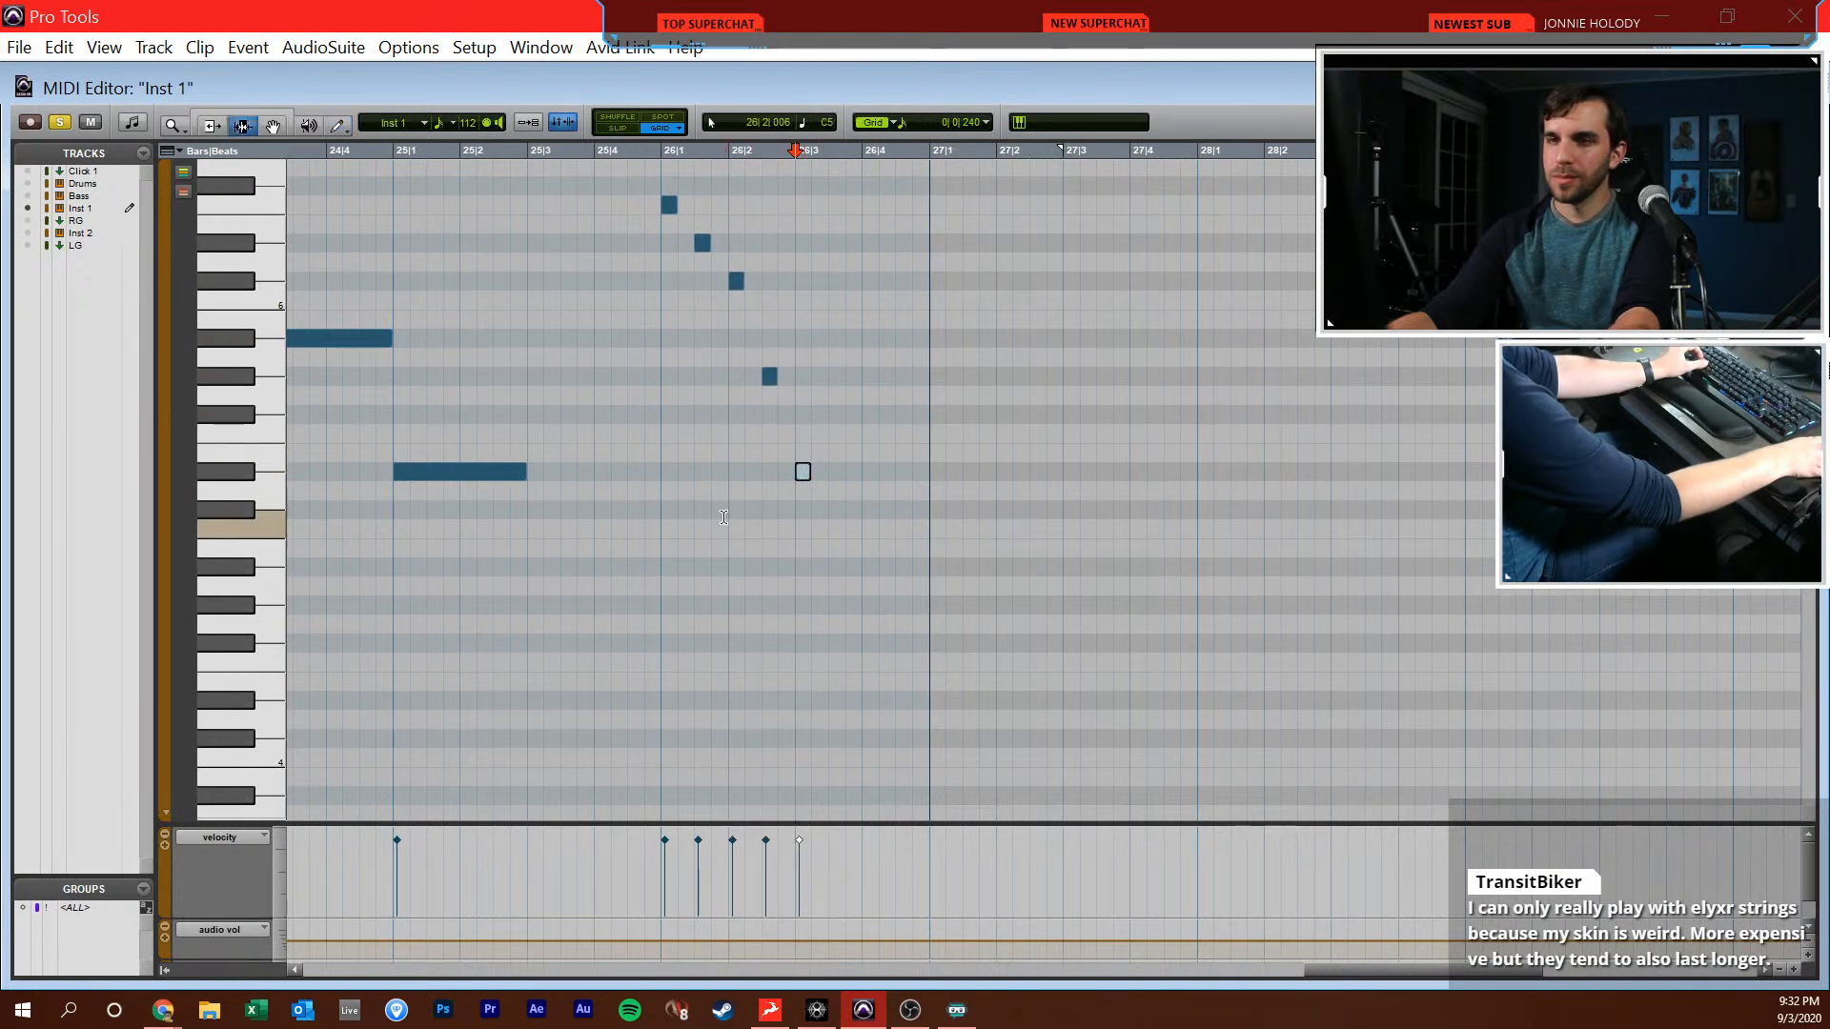
Play back the bar 26 run and move its last four notes earlier, making five back-to-back sixteenths from 26|1|000
key(F7)
click(673, 488)
key(space)
key(space)
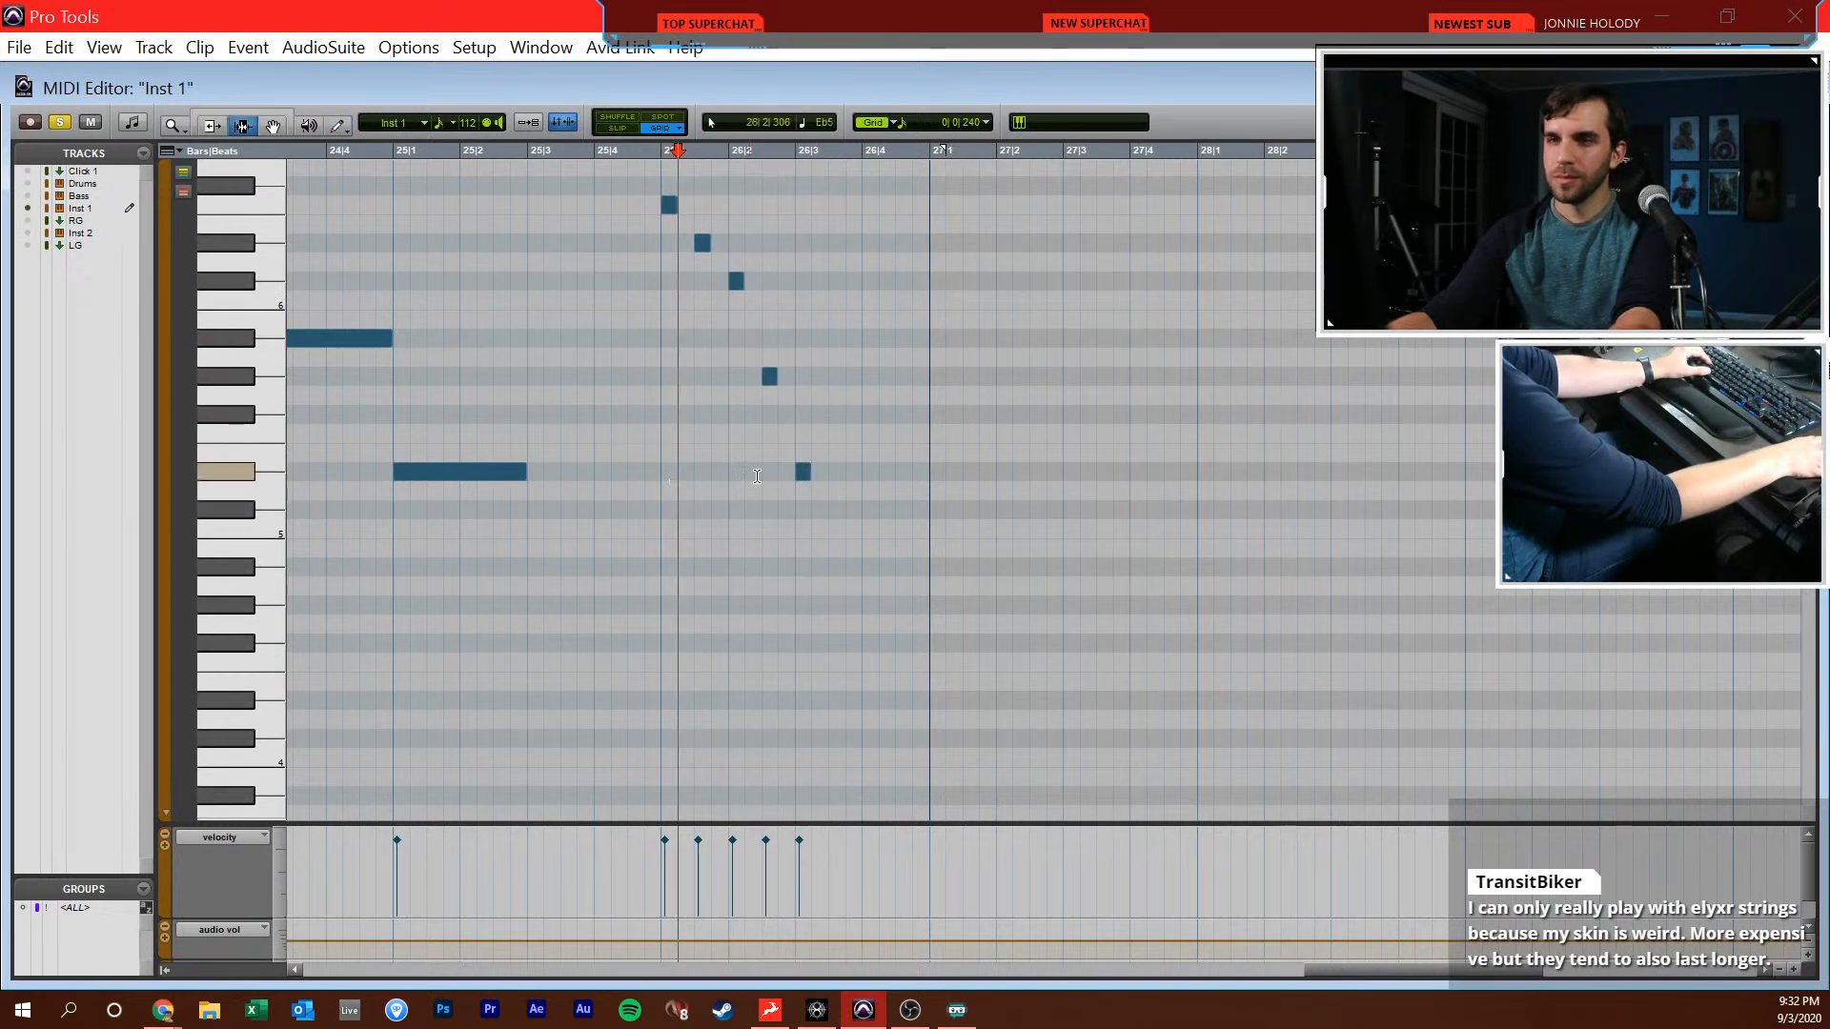
drag(666, 471, 828, 472)
click(827, 472)
key(F8)
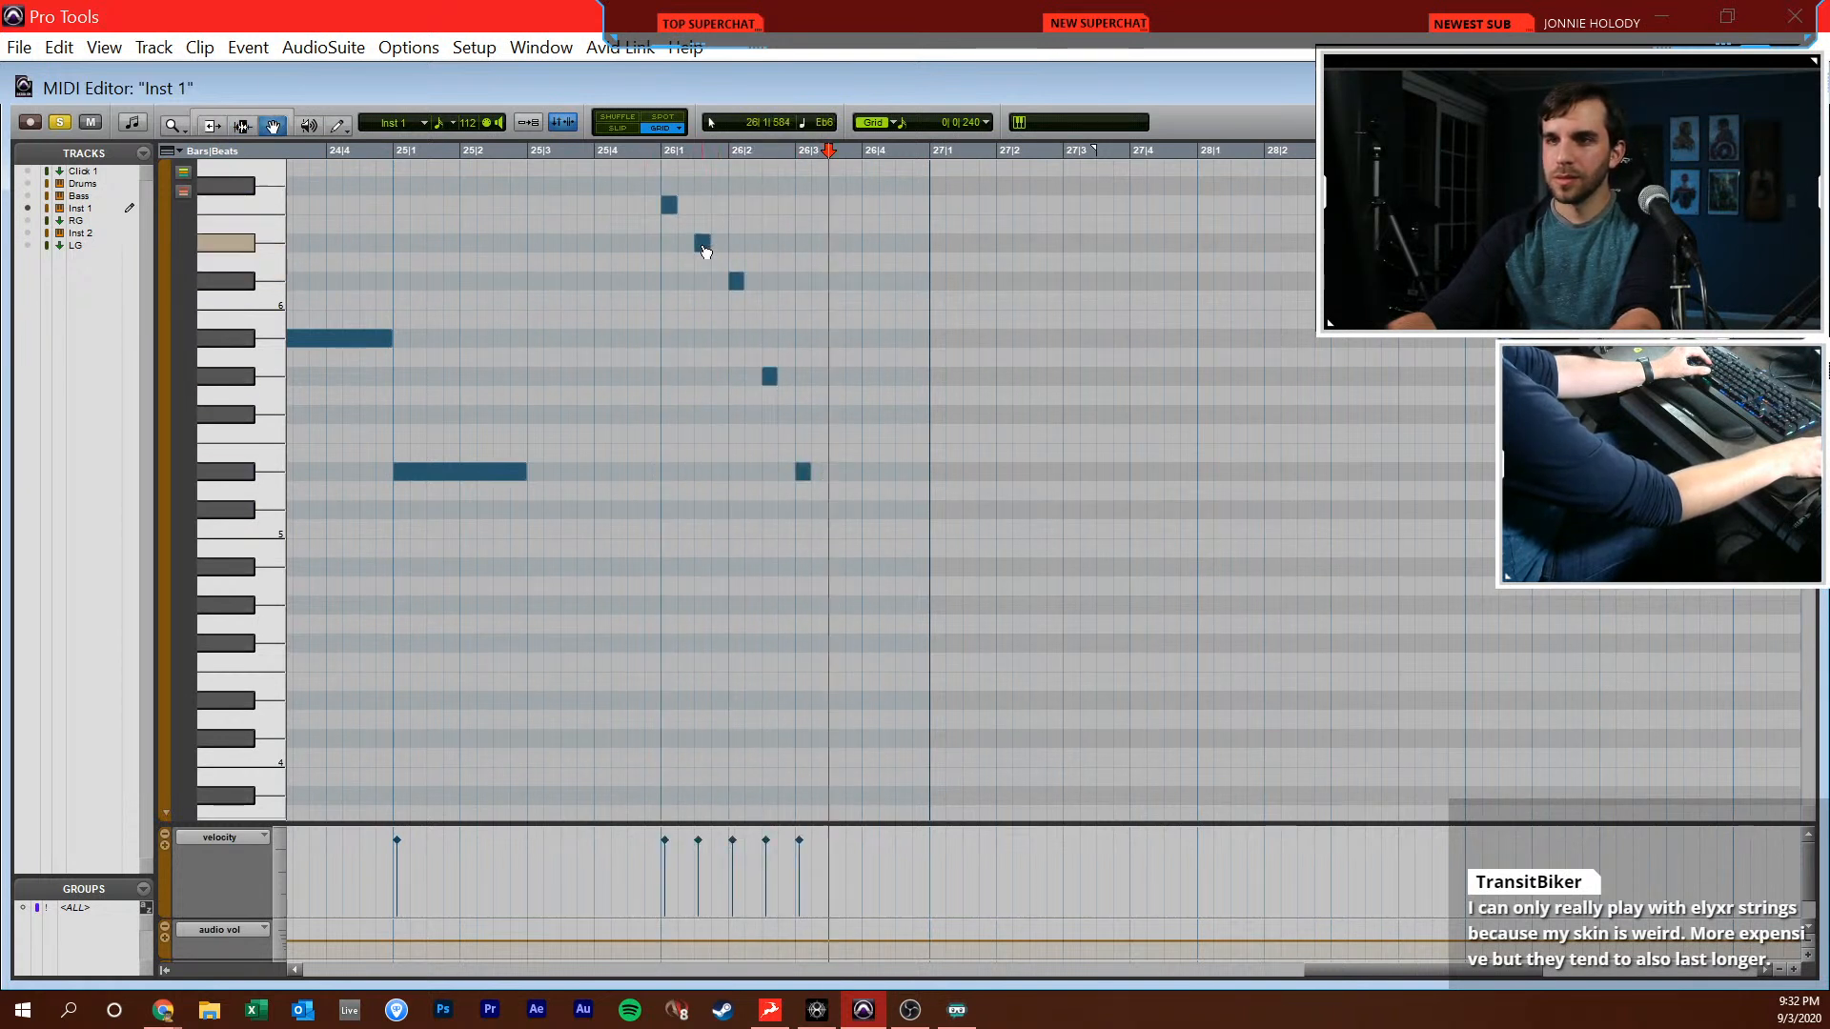
key(t)
drag(804, 250, 770, 250)
click(860, 283)
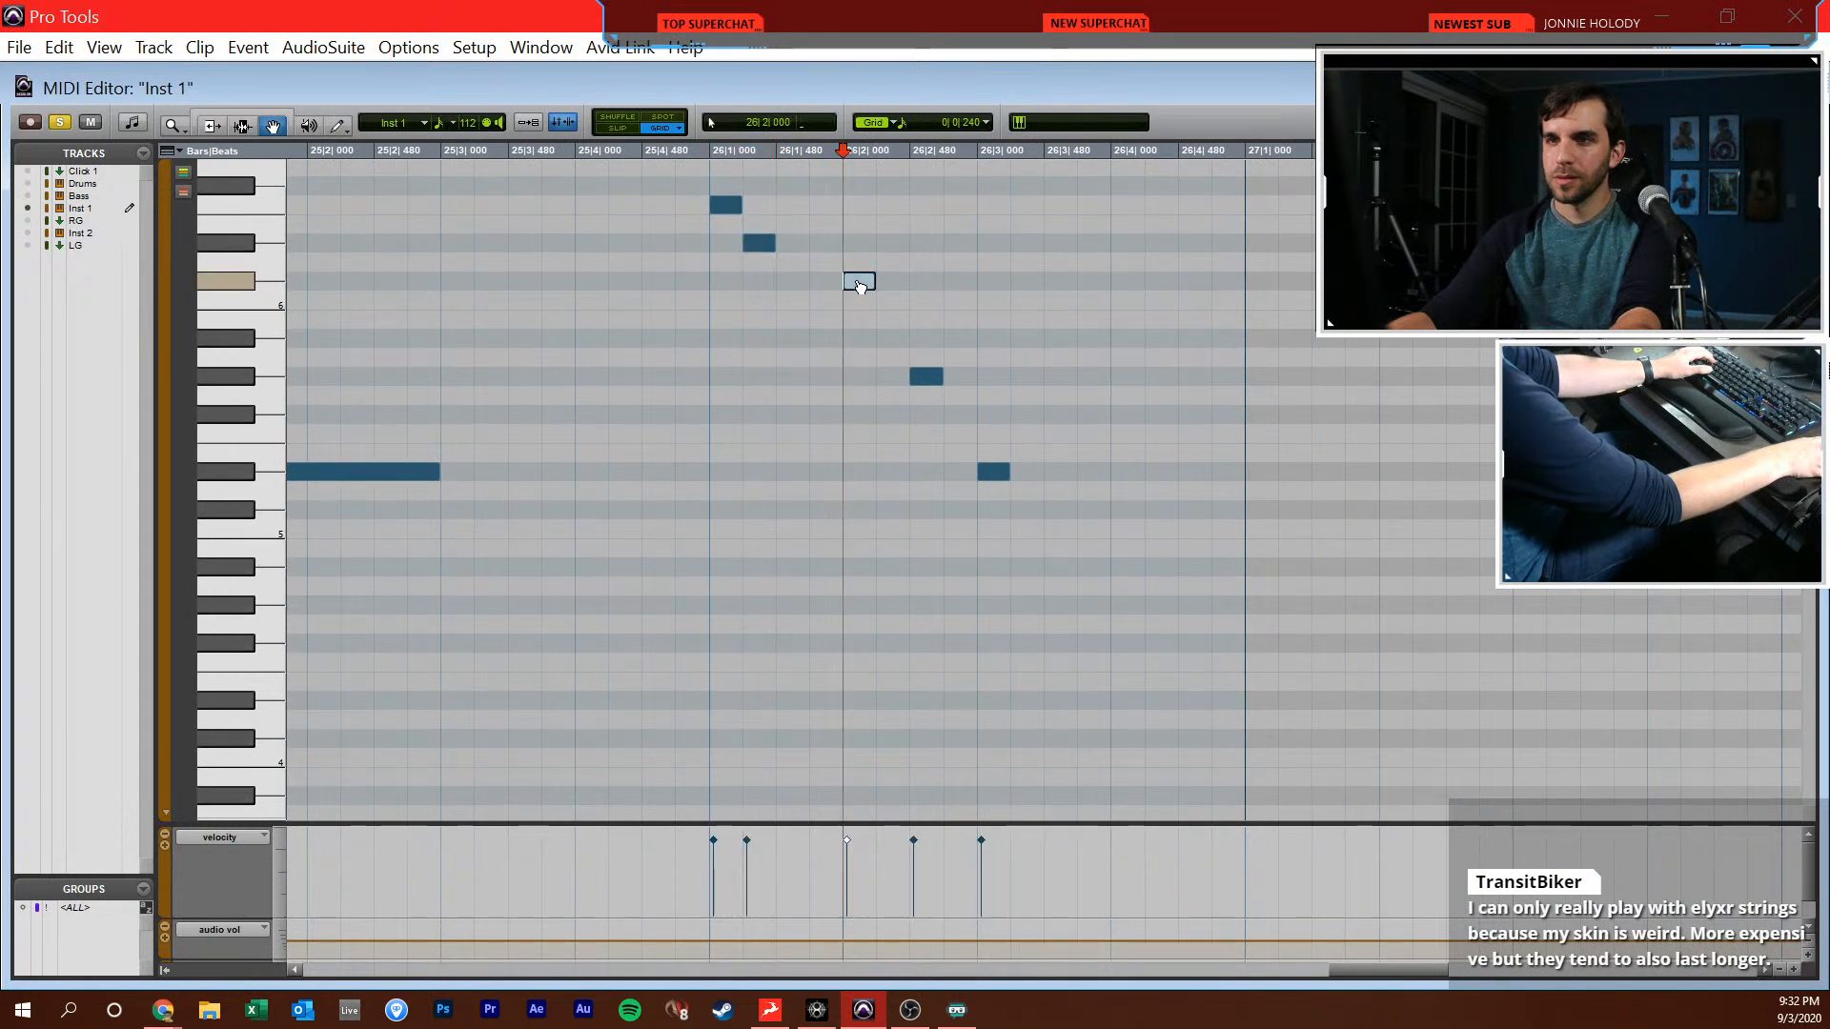
drag(929, 378, 829, 379)
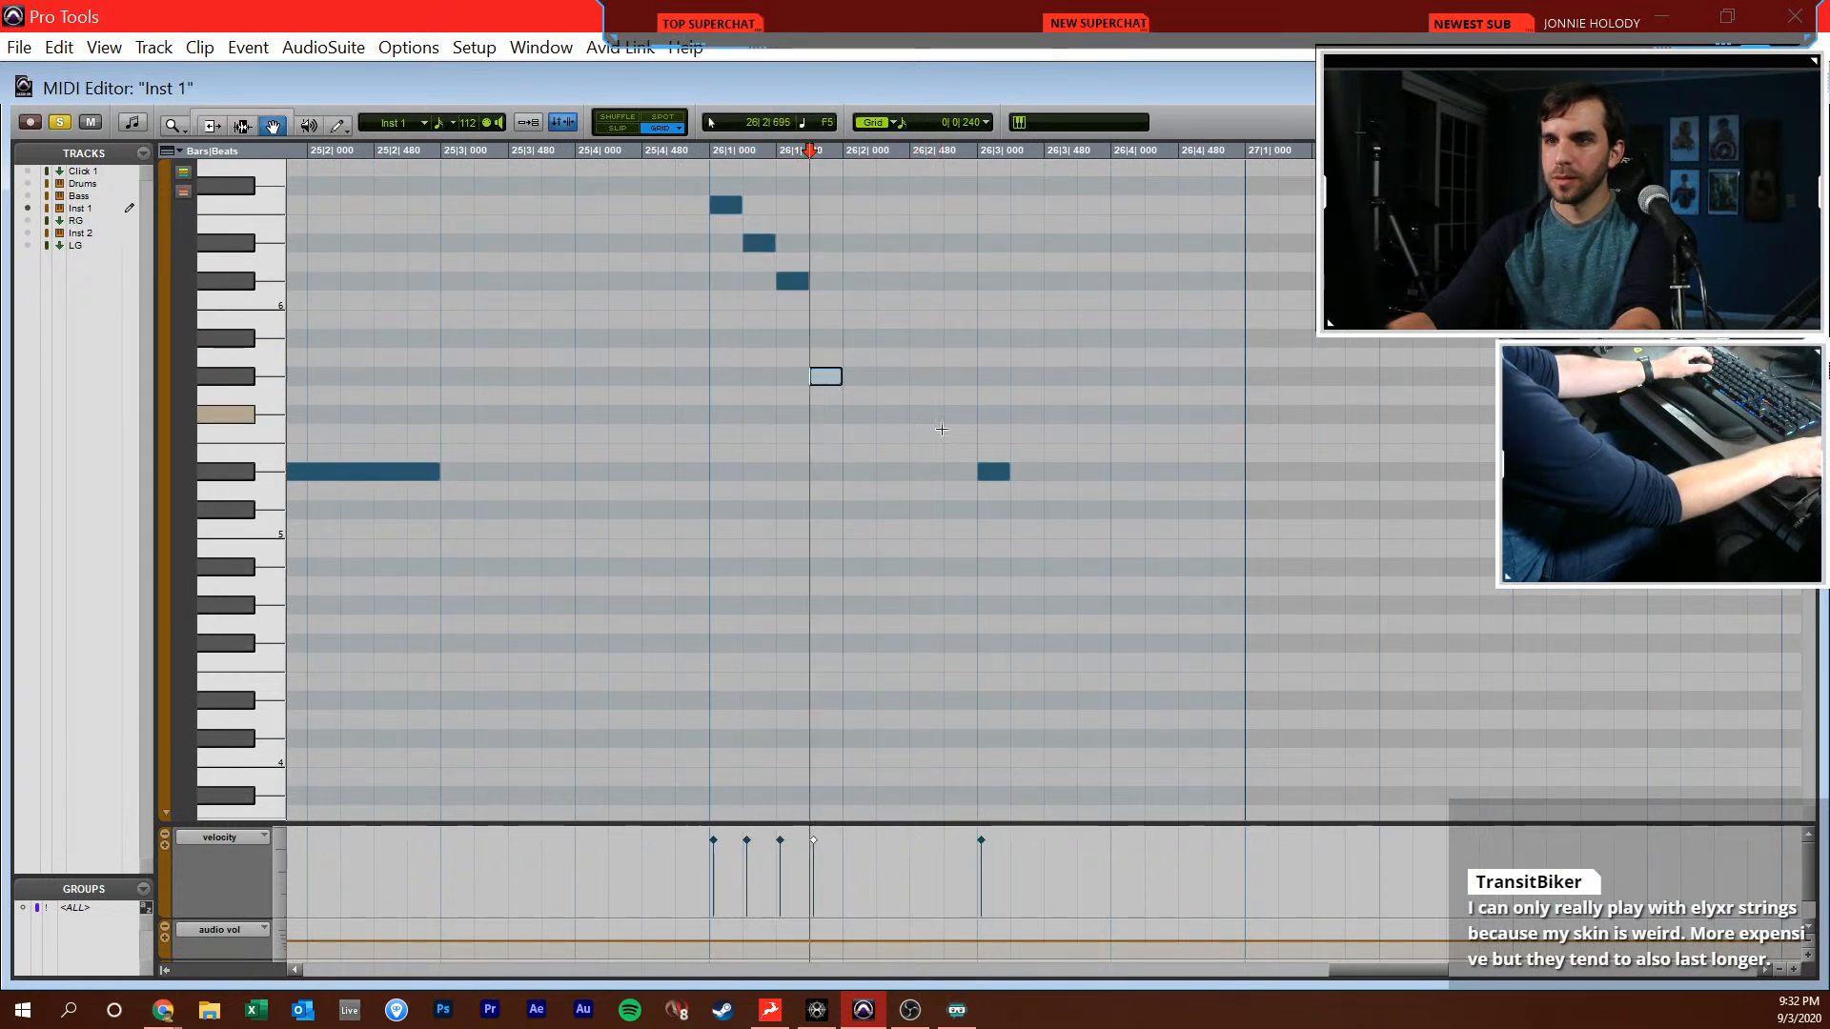
click(719, 448)
key(space)
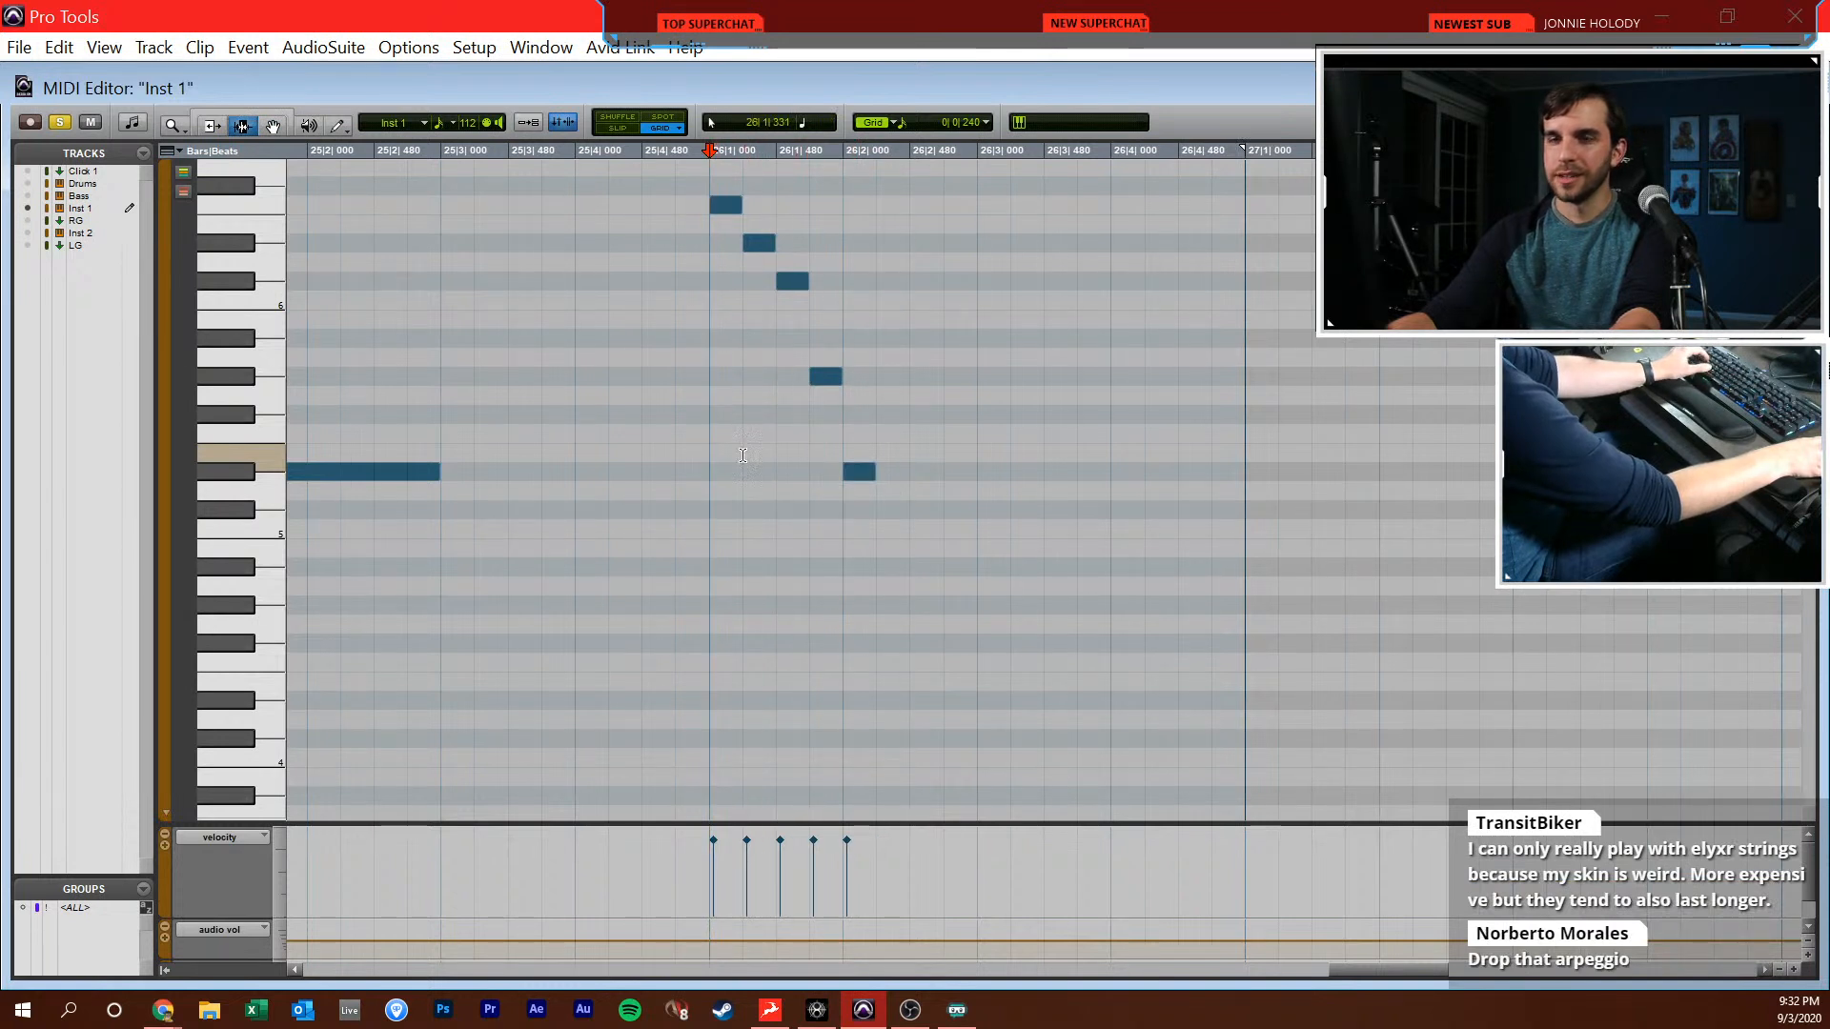
key(space)
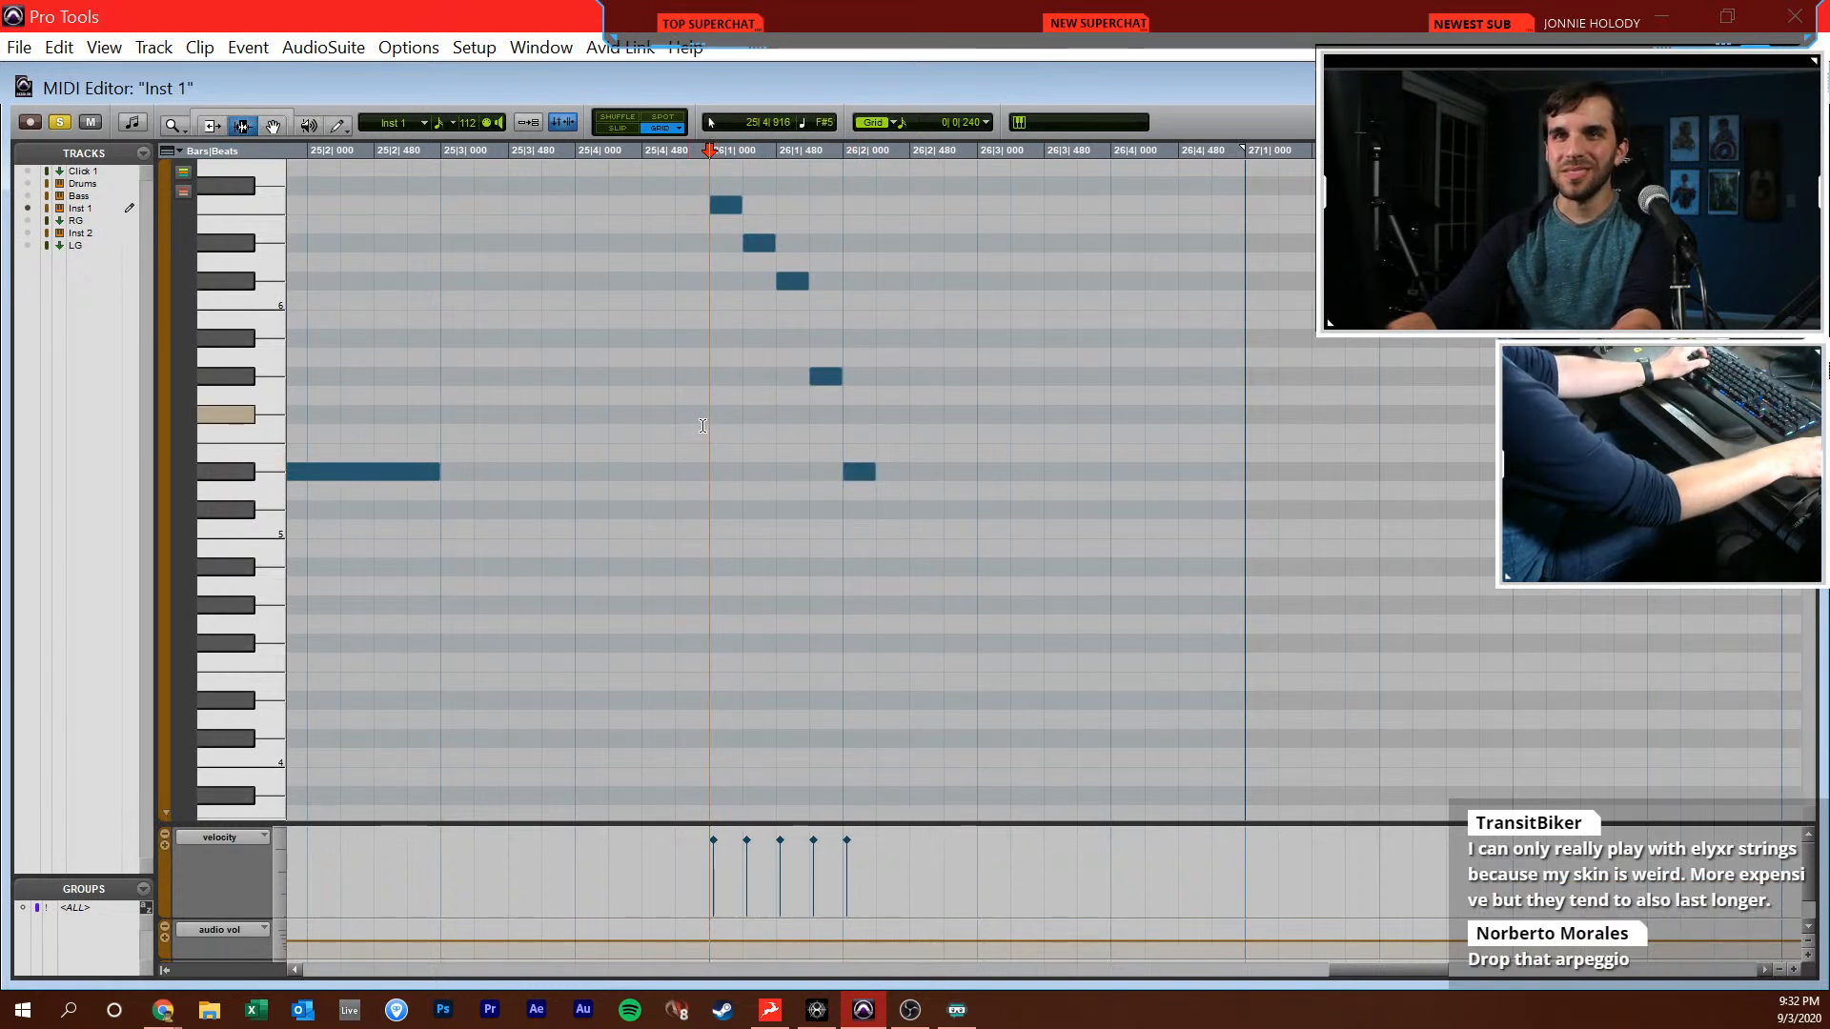
Play back the lead-in from beat 25|4 through the bar 26 run and check the start of bar 27
right_click(695, 431)
click(650, 409)
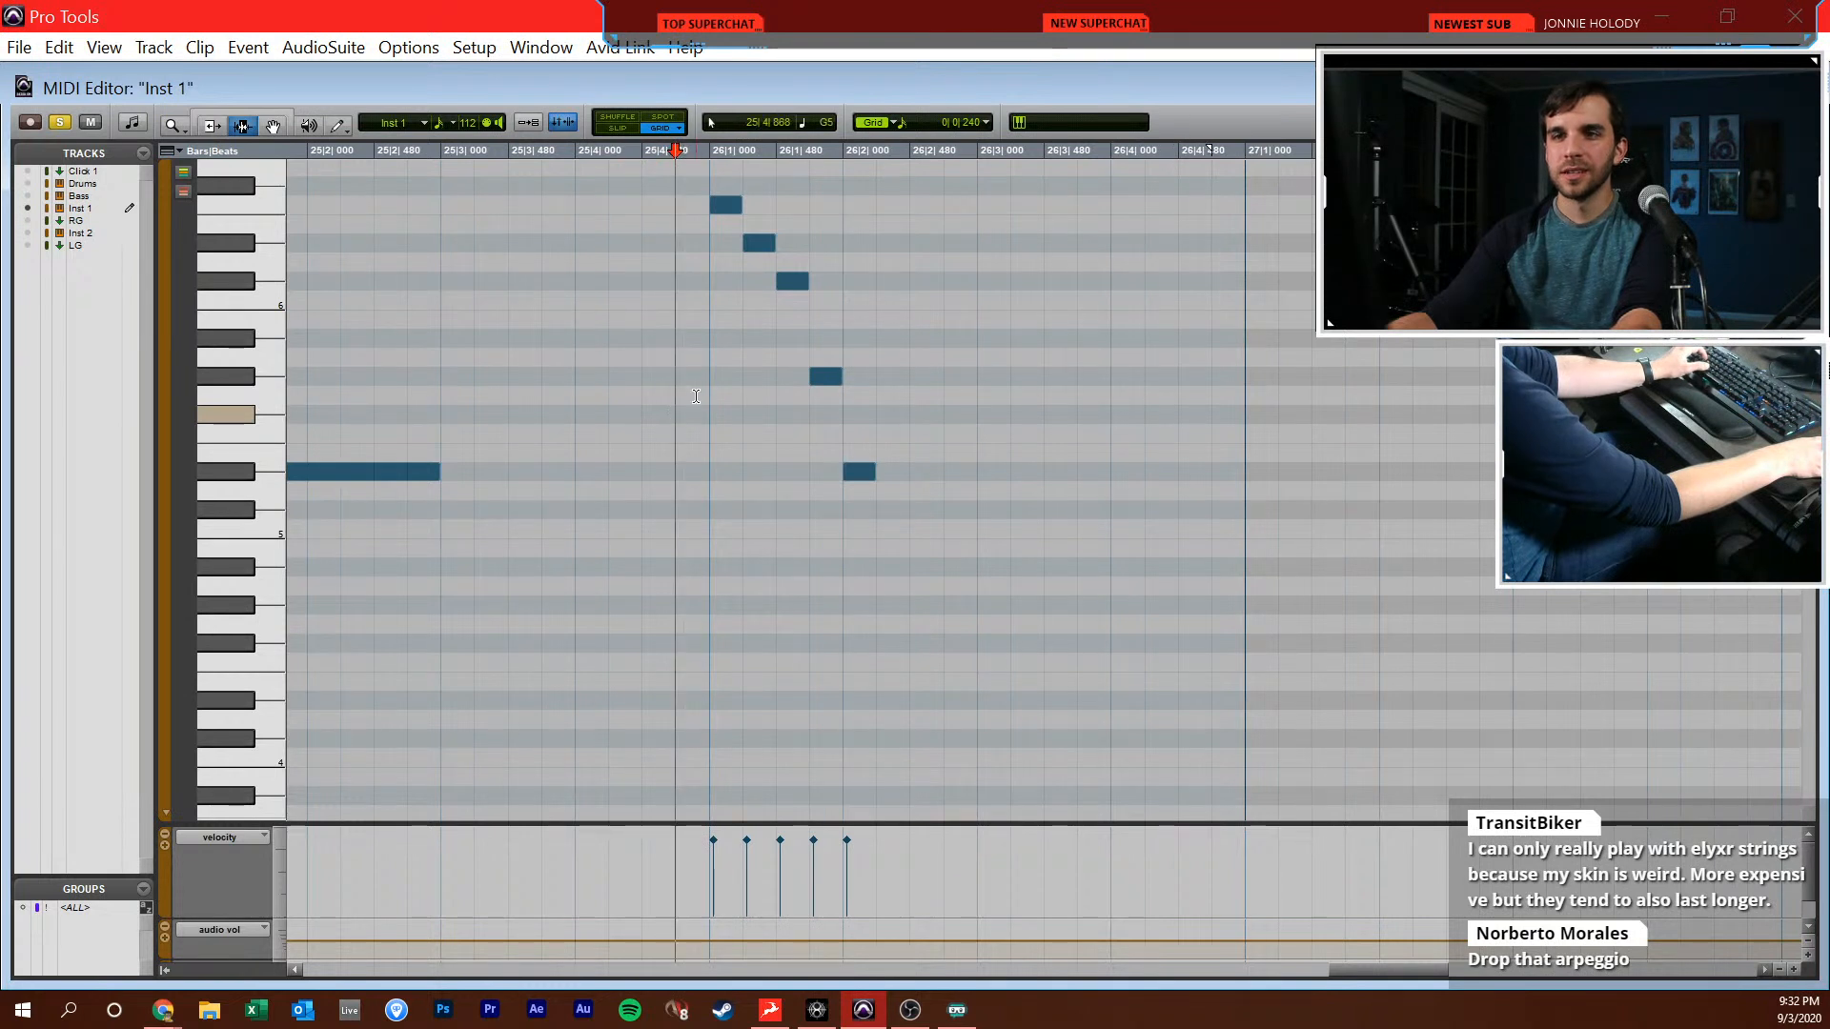
click(706, 401)
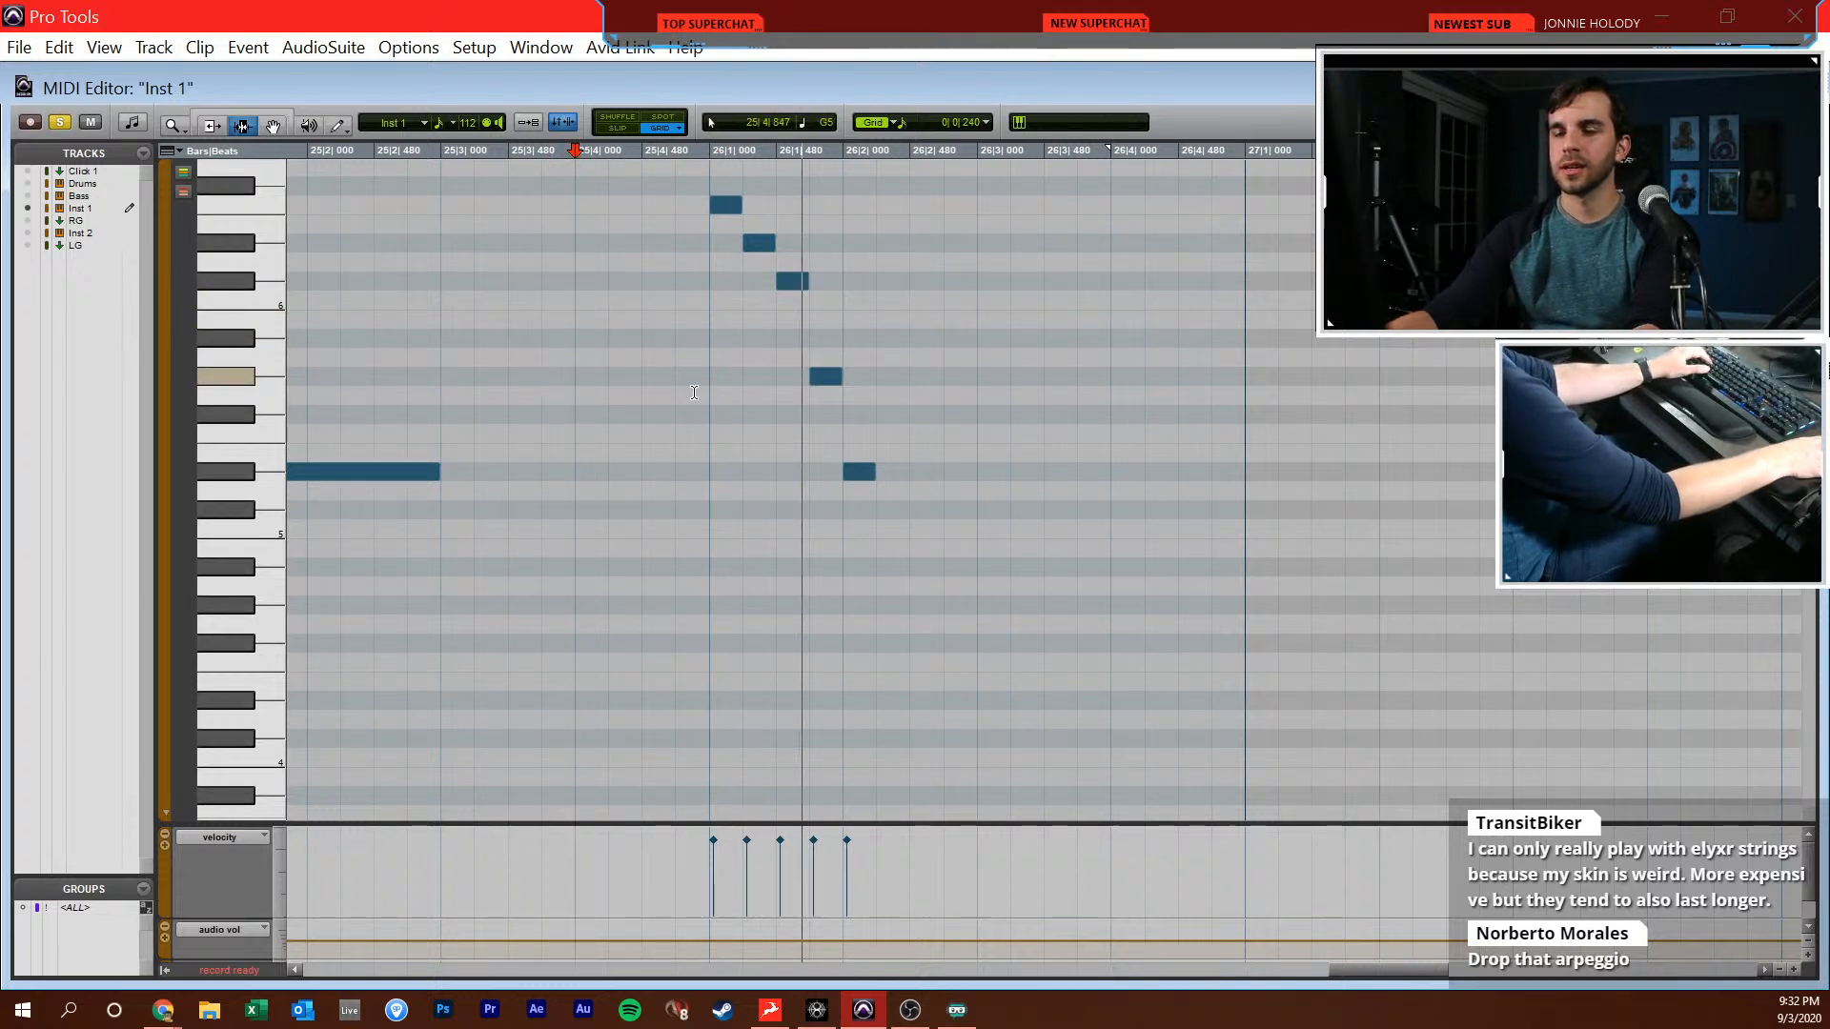
key(F10)
key(F7)
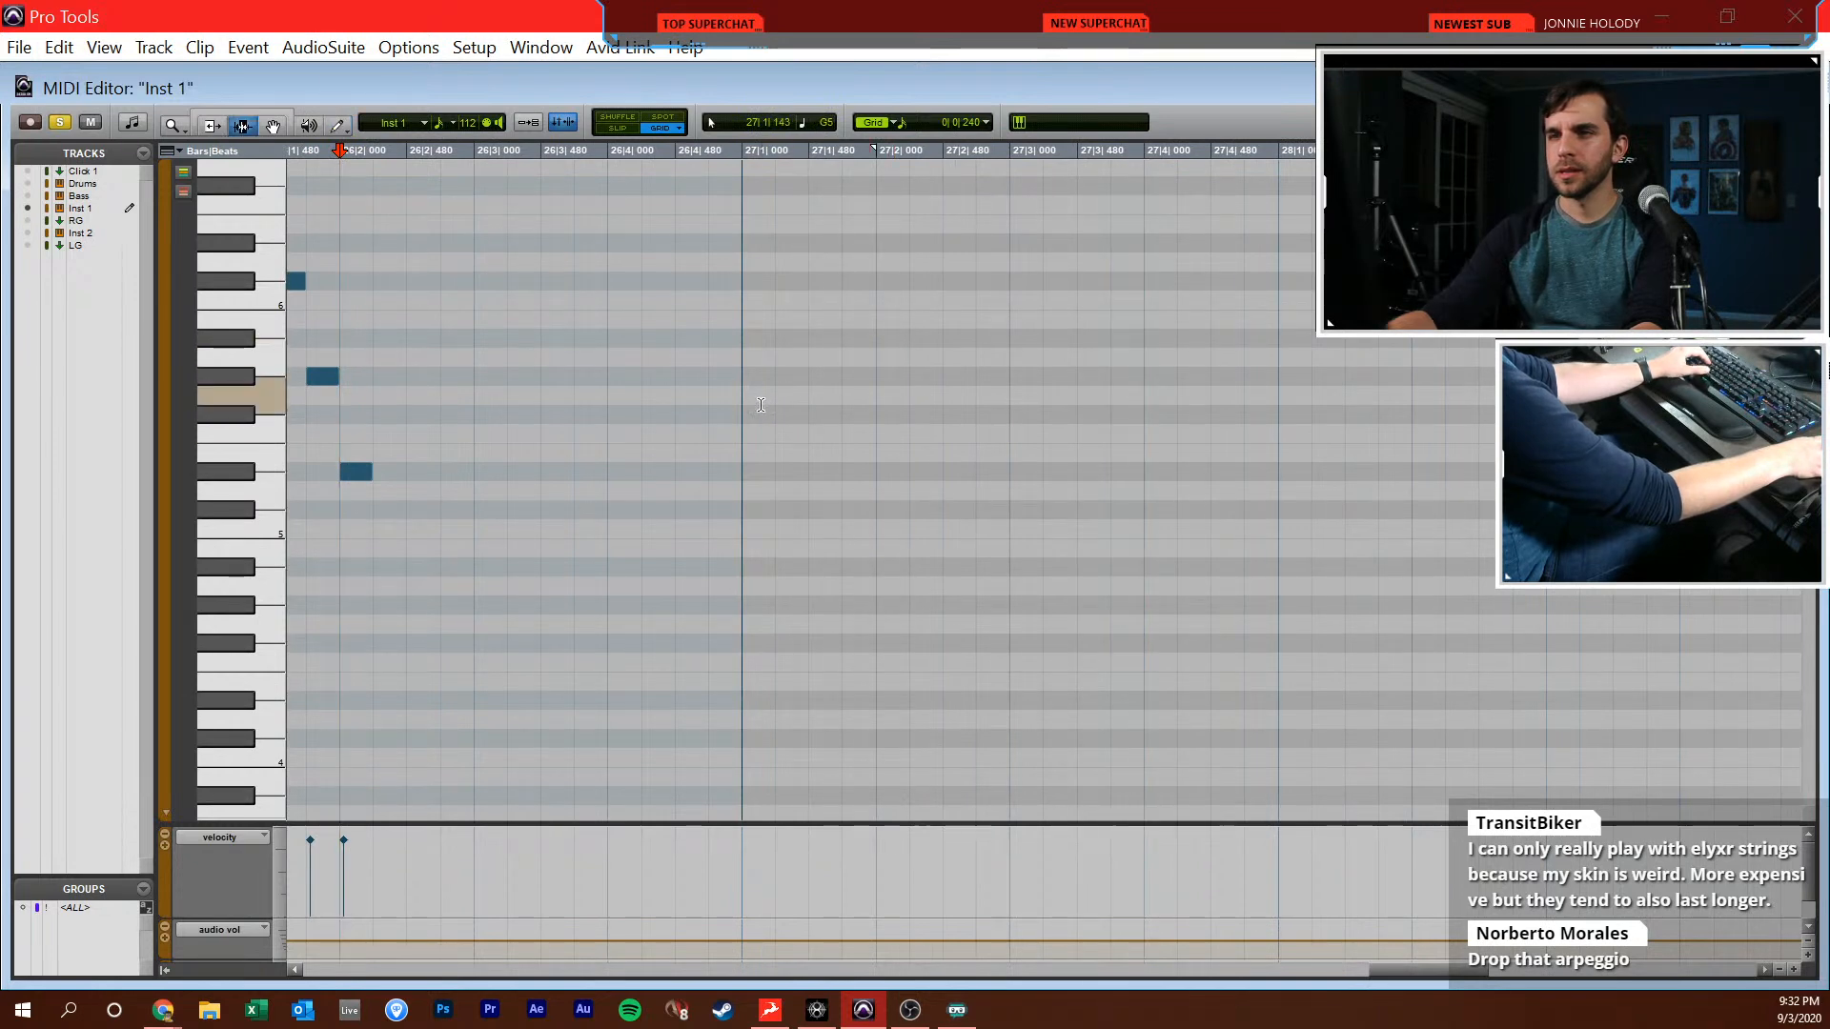
key(F10)
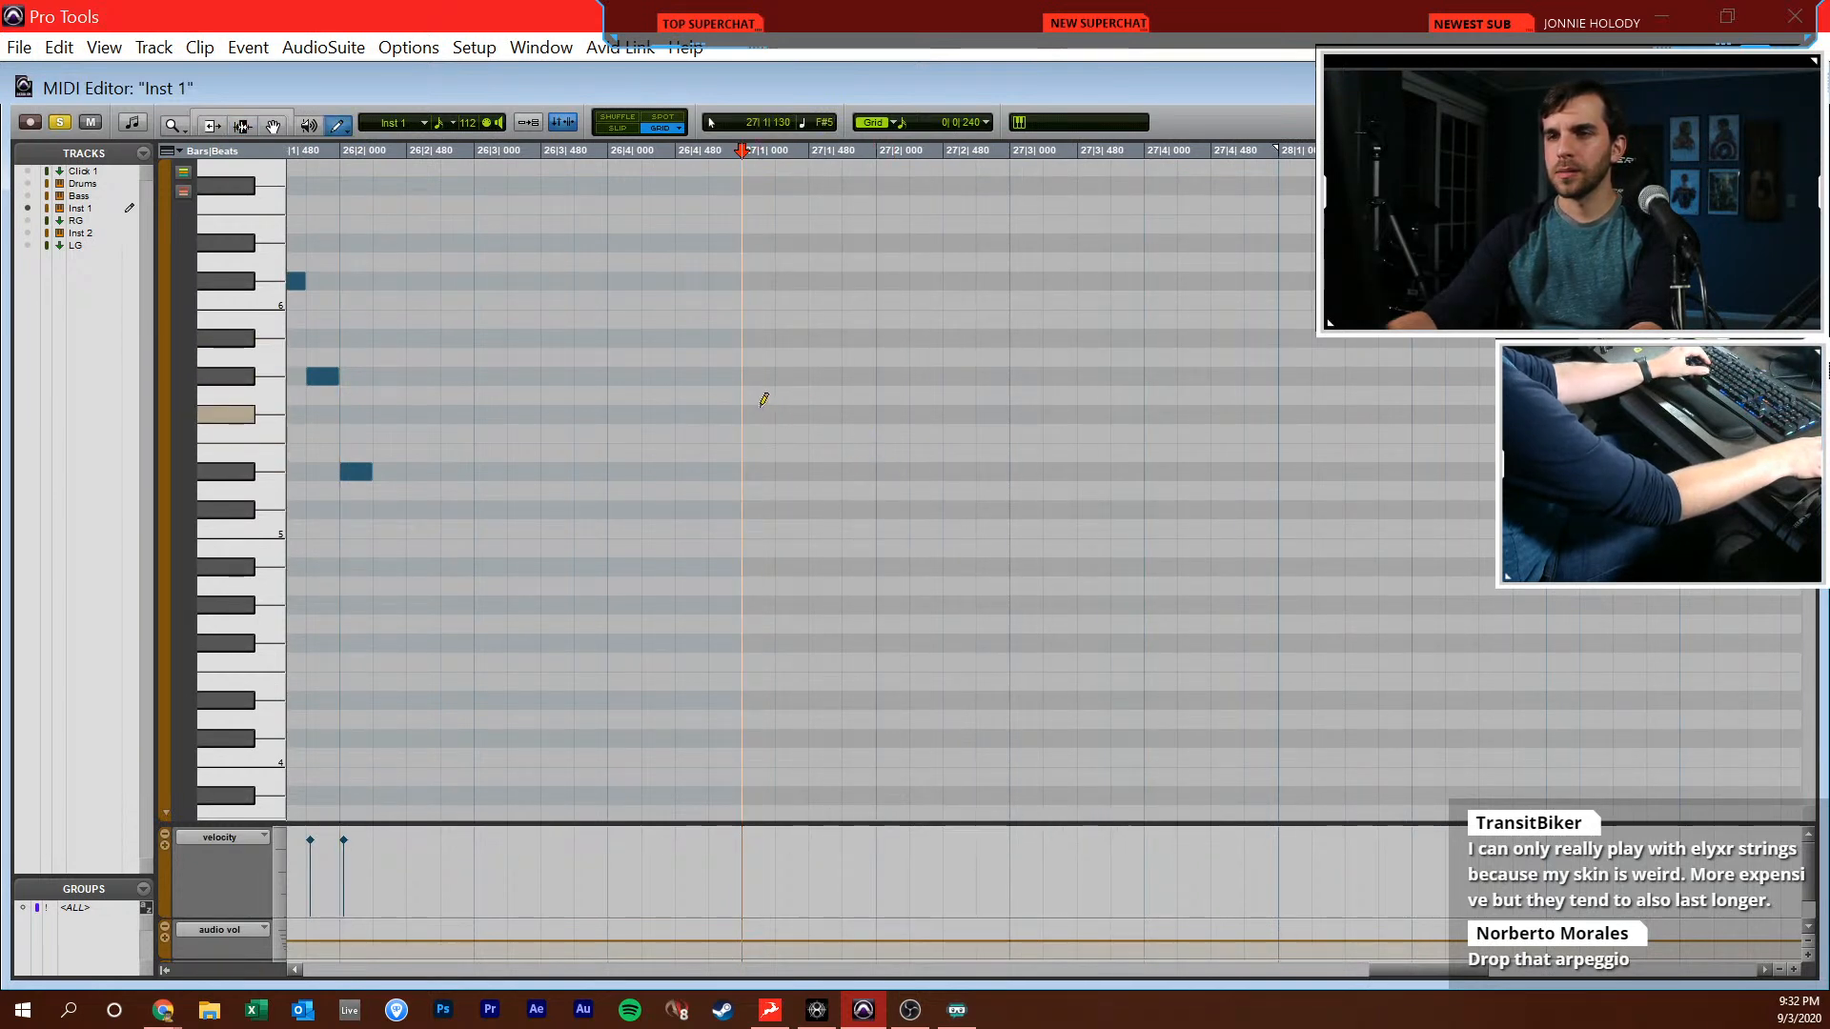
Close the MIDI editor and duplicate the Inst 1 part from bars 23–26 directly after itself, starting at 27|1|000
key(r)
key(r)
key(r)
key(ctrl+w)
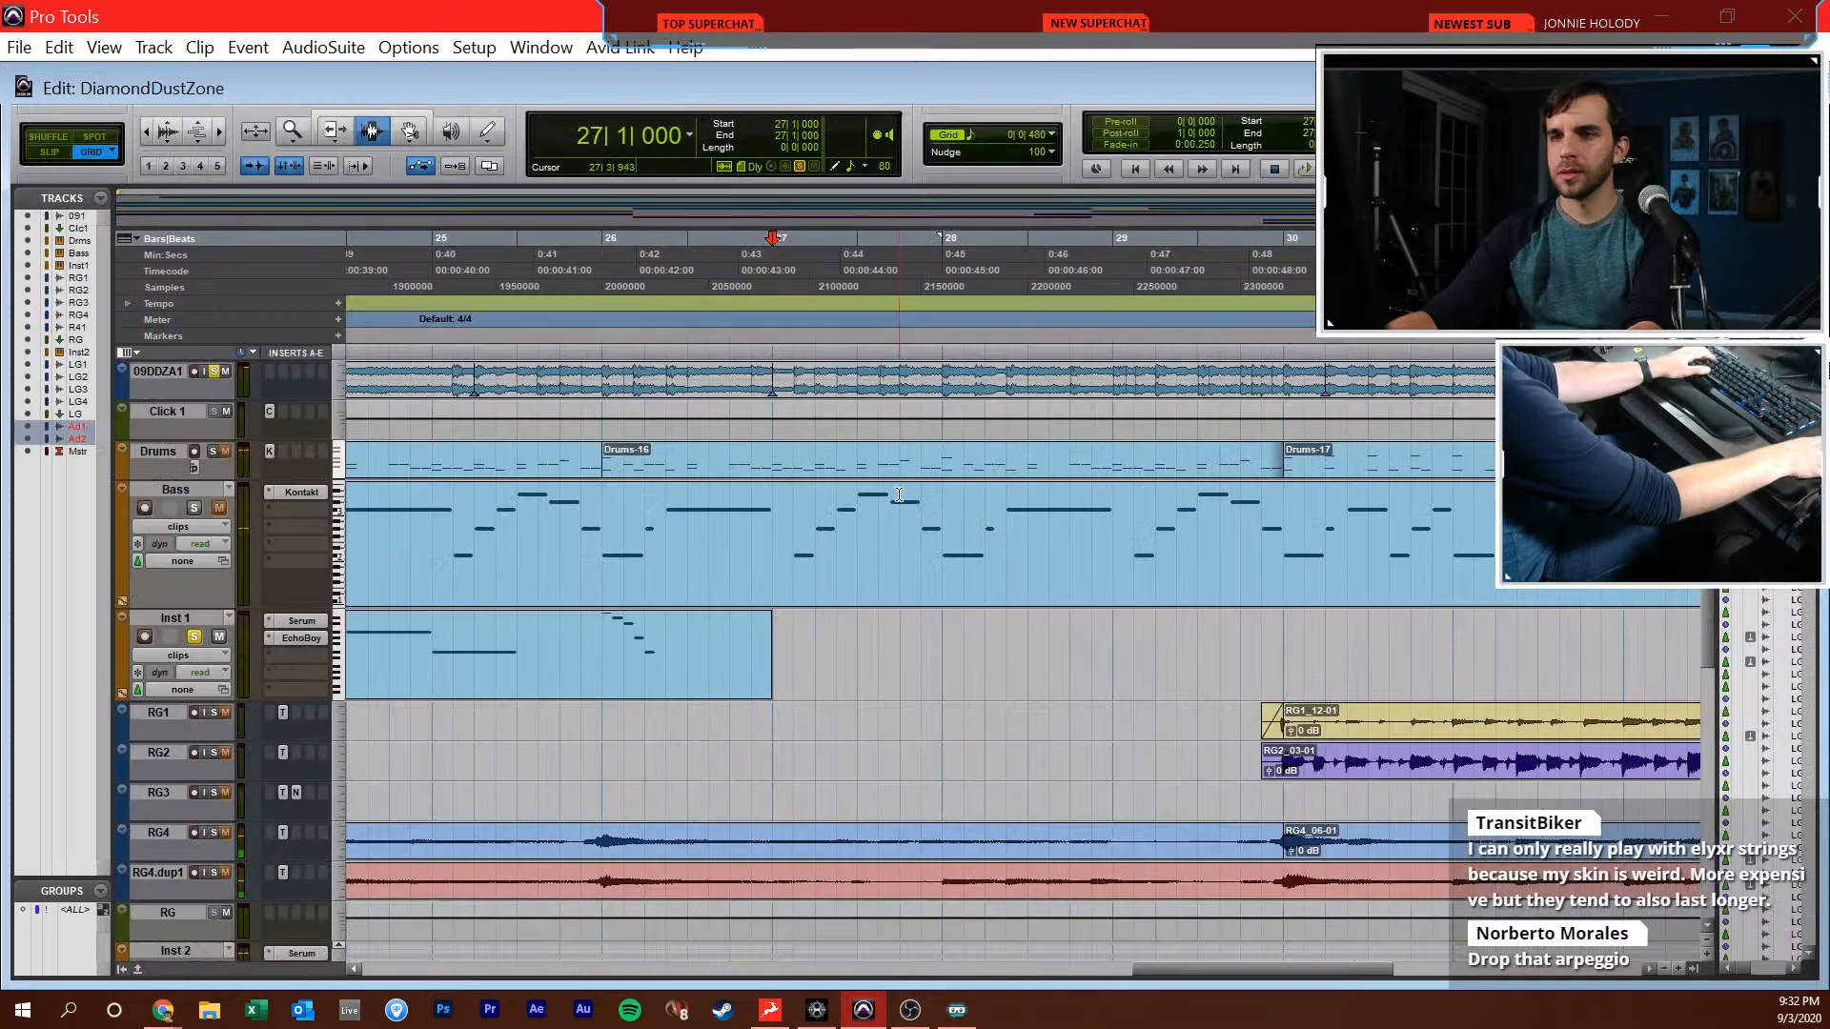
scroll(693, 653, left, 5)
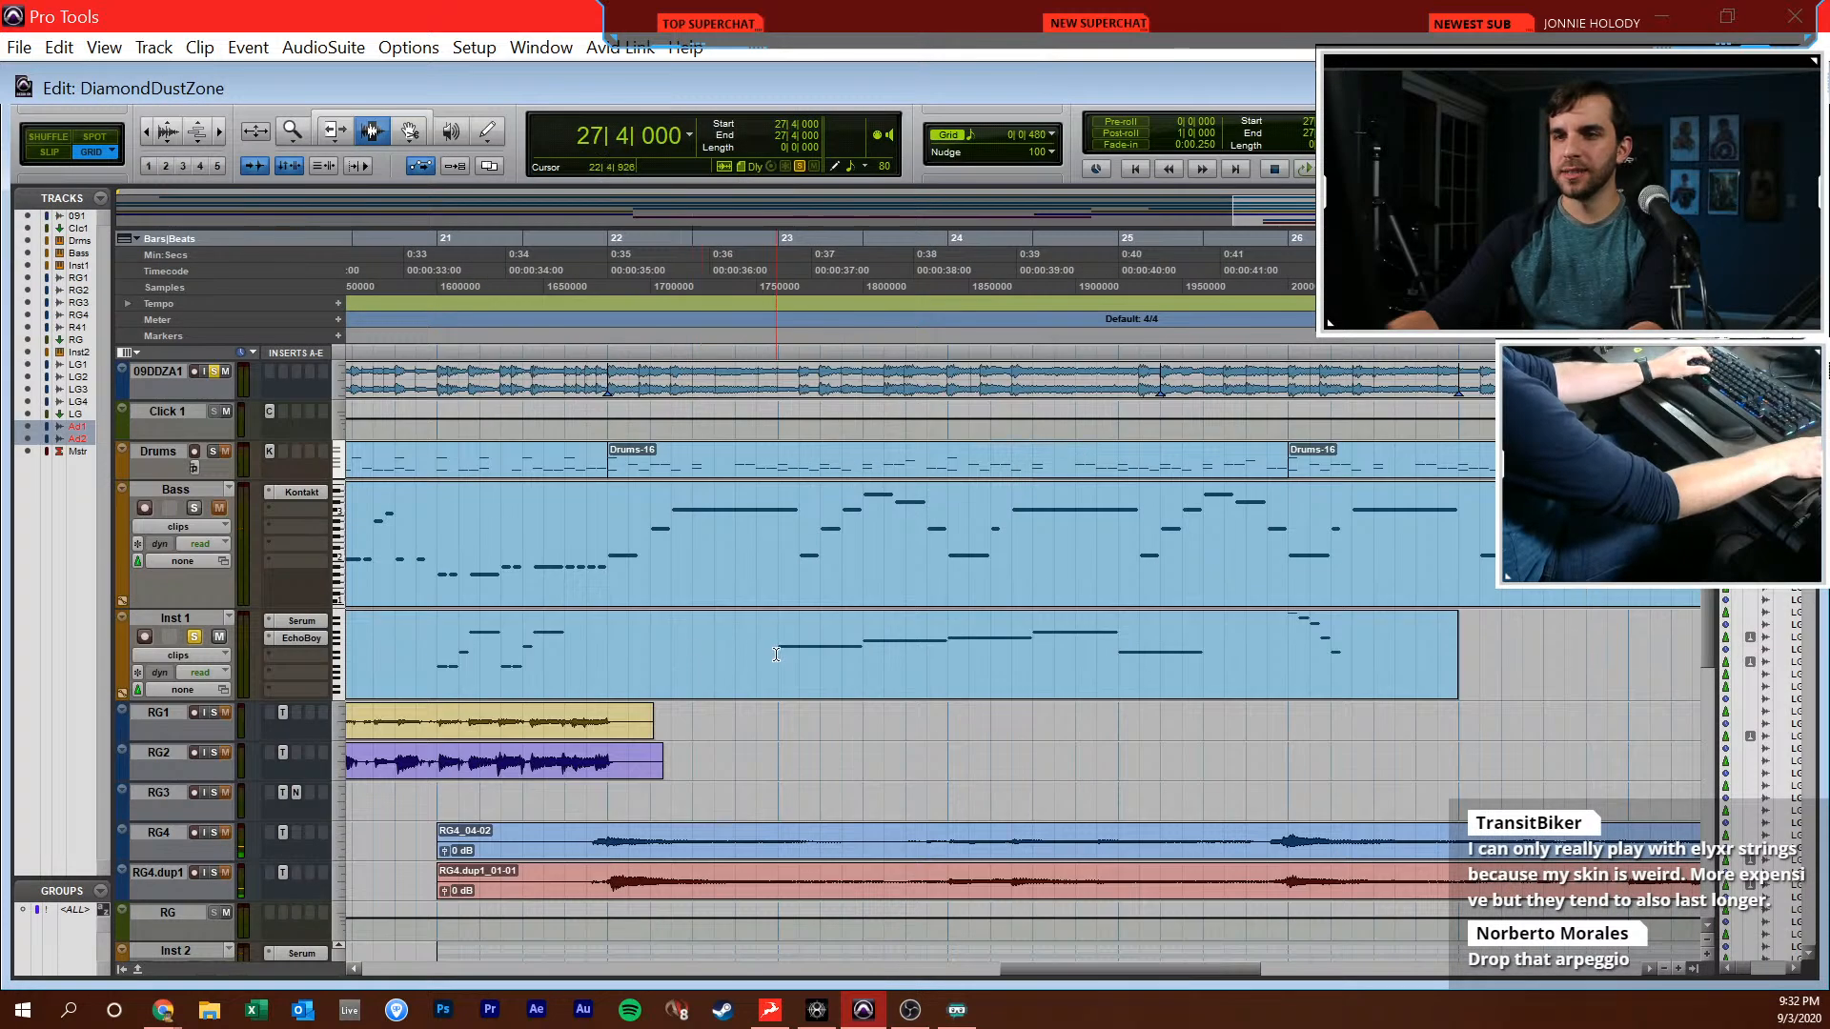
shift+click(1429, 651)
key(ctrl+d)
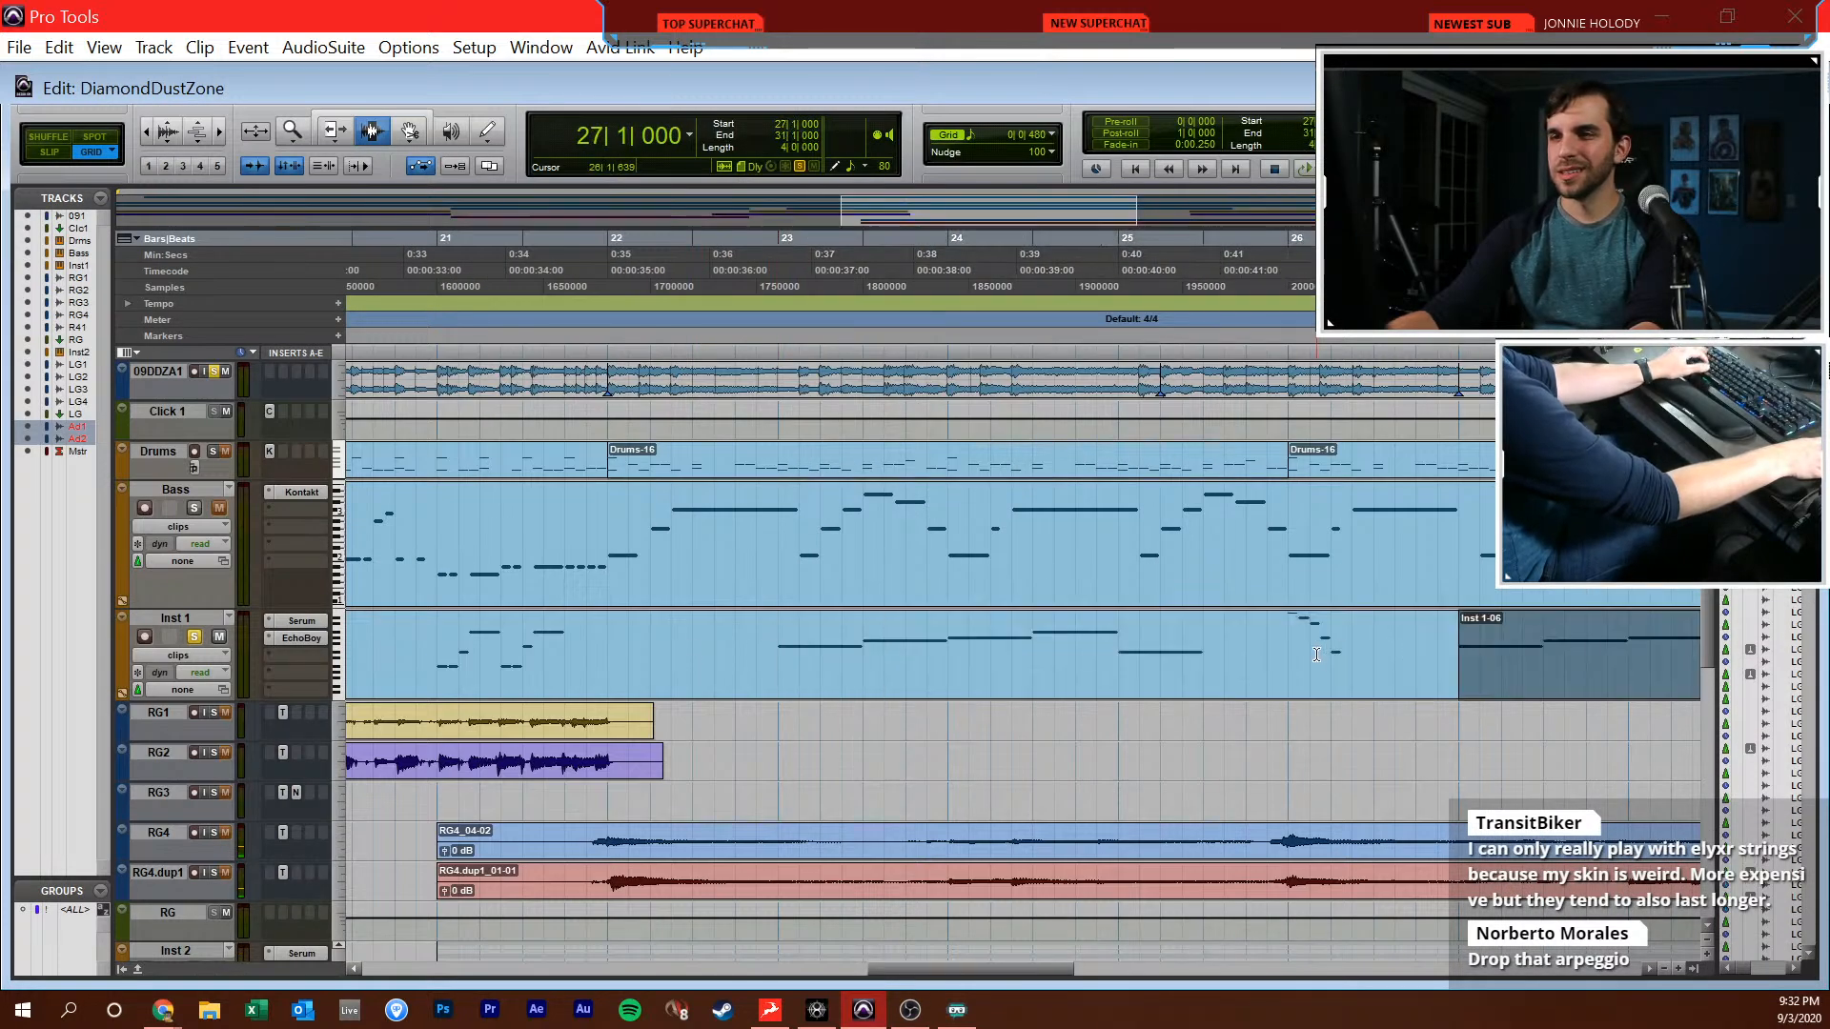
Play back the arrangement from 26|1|480 to check the duplicated Inst 1 part
key(space)
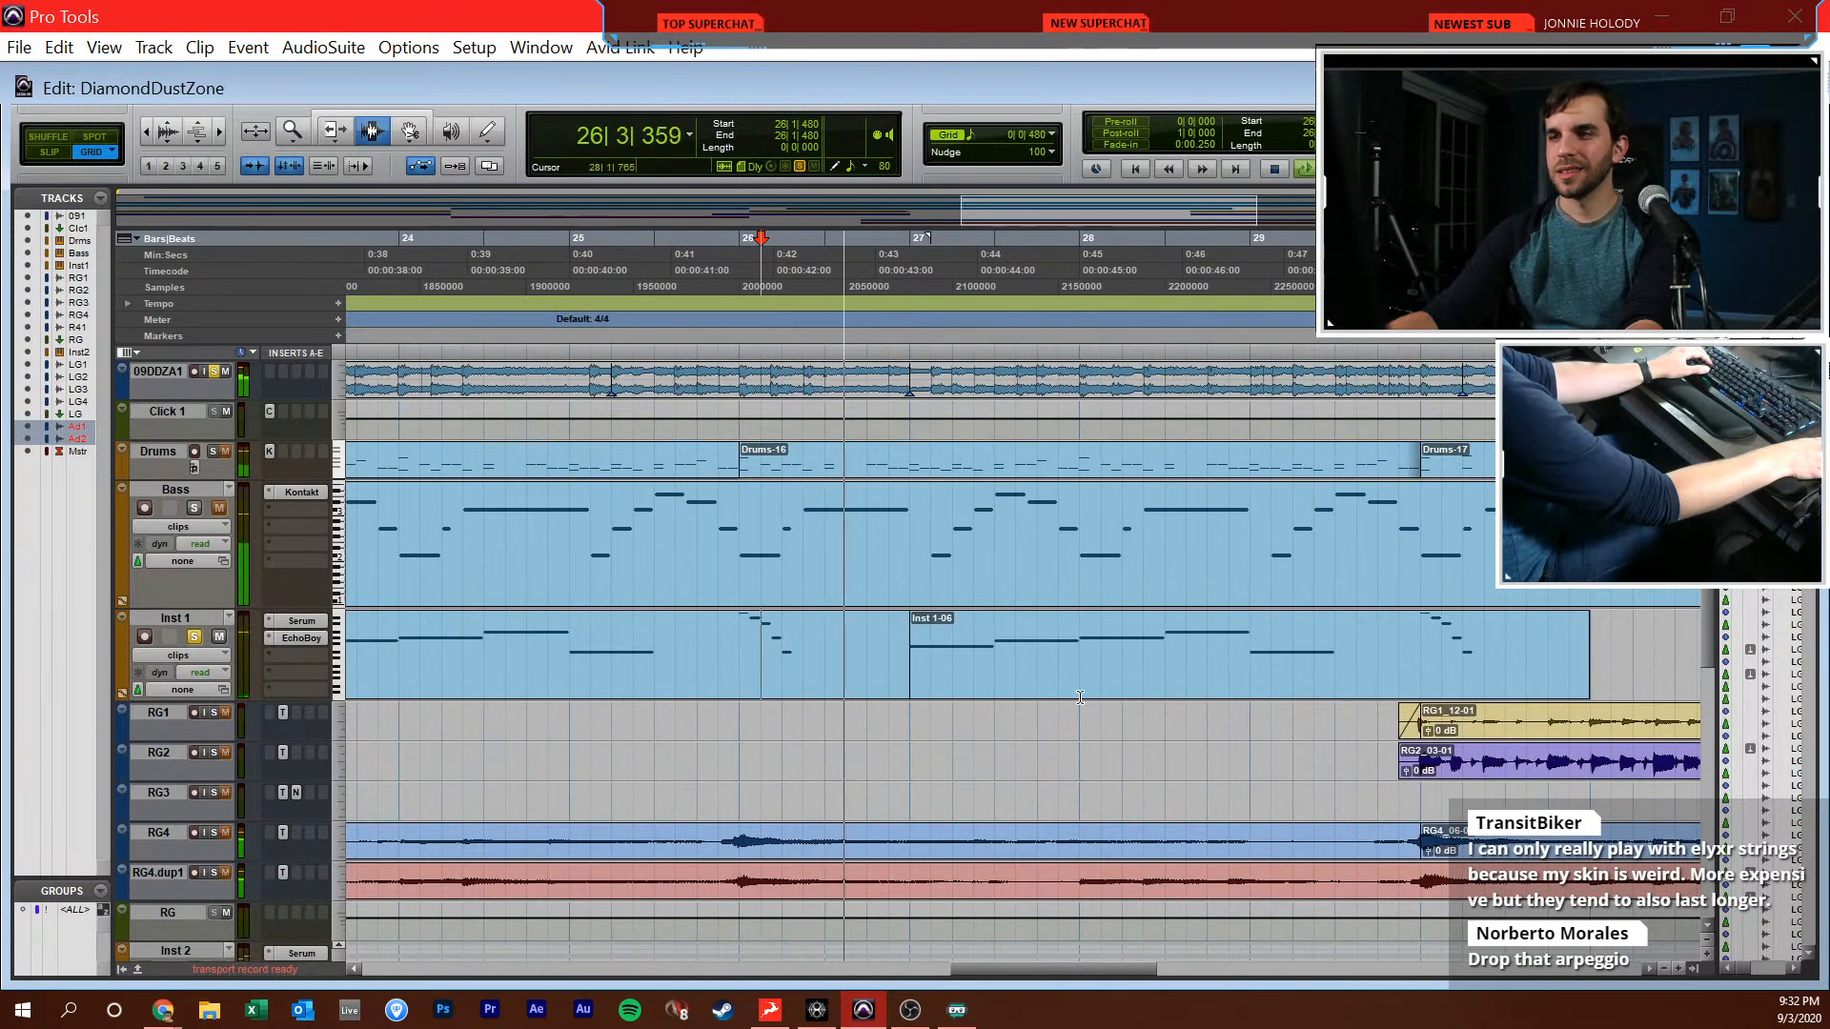
key(ctrl+equal)
drag(334, 757, 339, 772)
key(ctrl+equal)
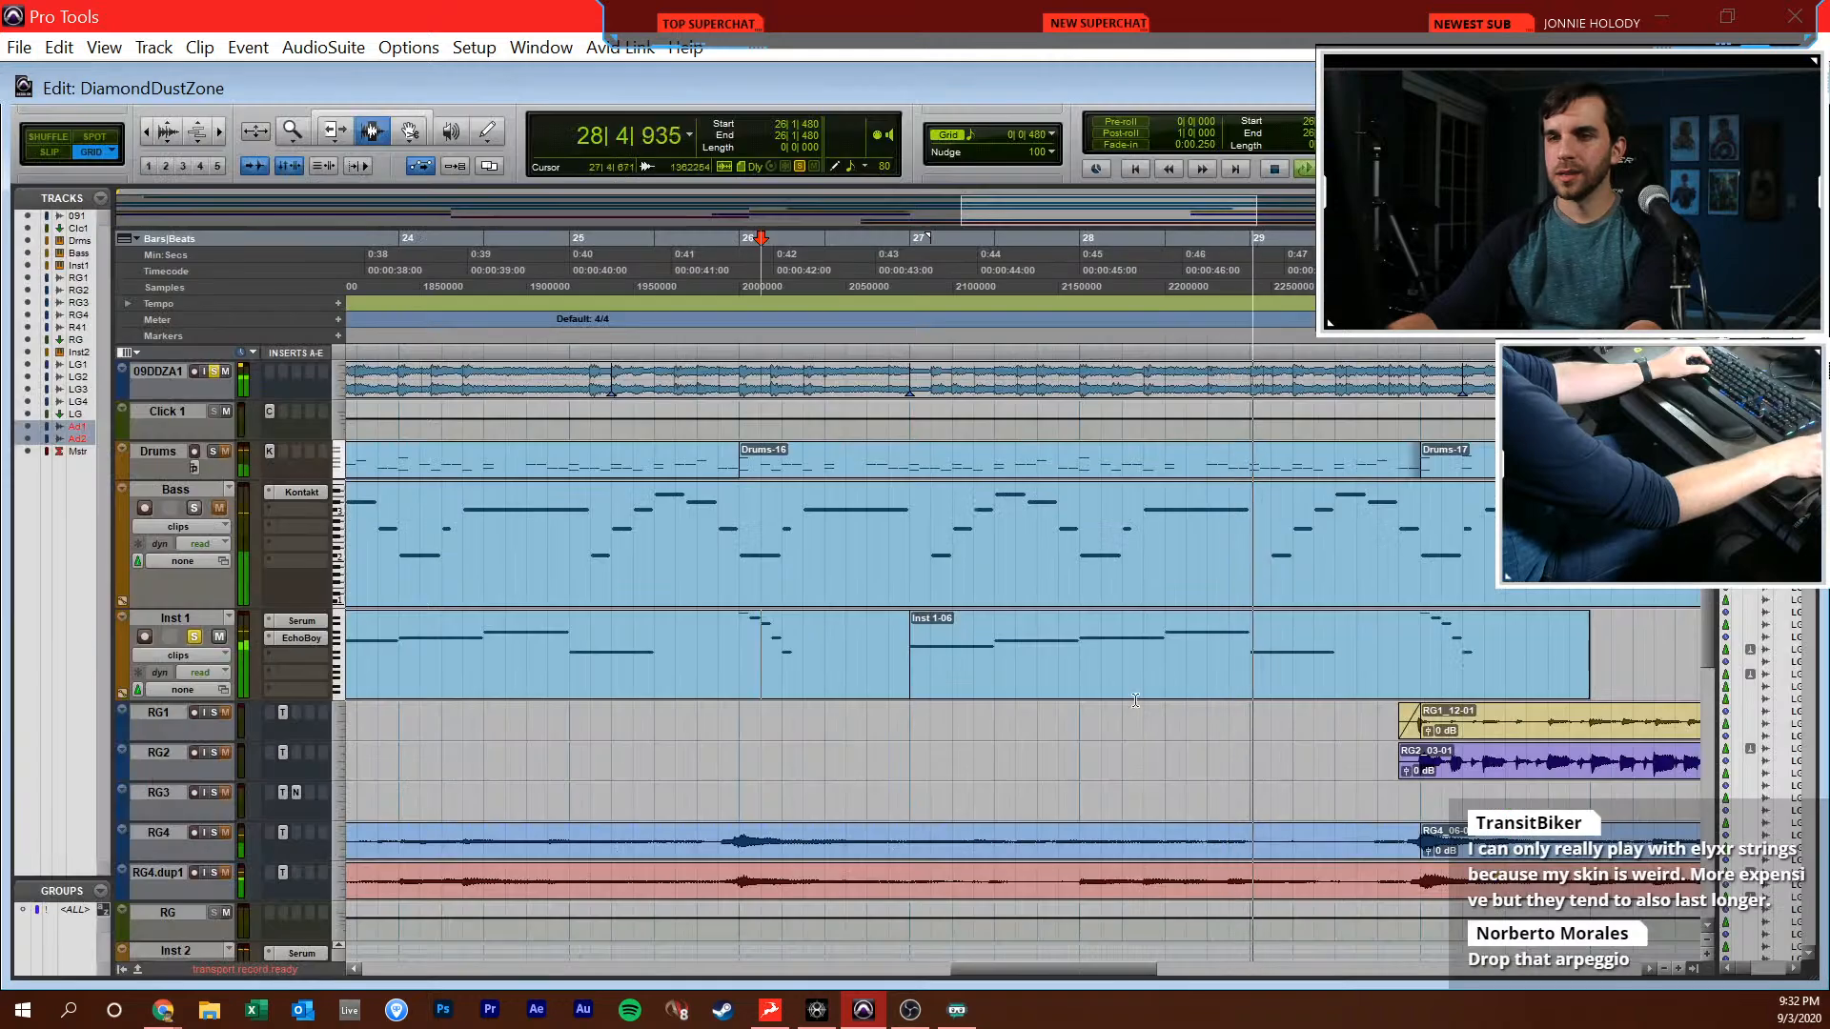
key(space)
Open the duplicated Inst 1 clip in the MIDI editor and delete its notes from 28|3|000 onwards
double_click(1039, 632)
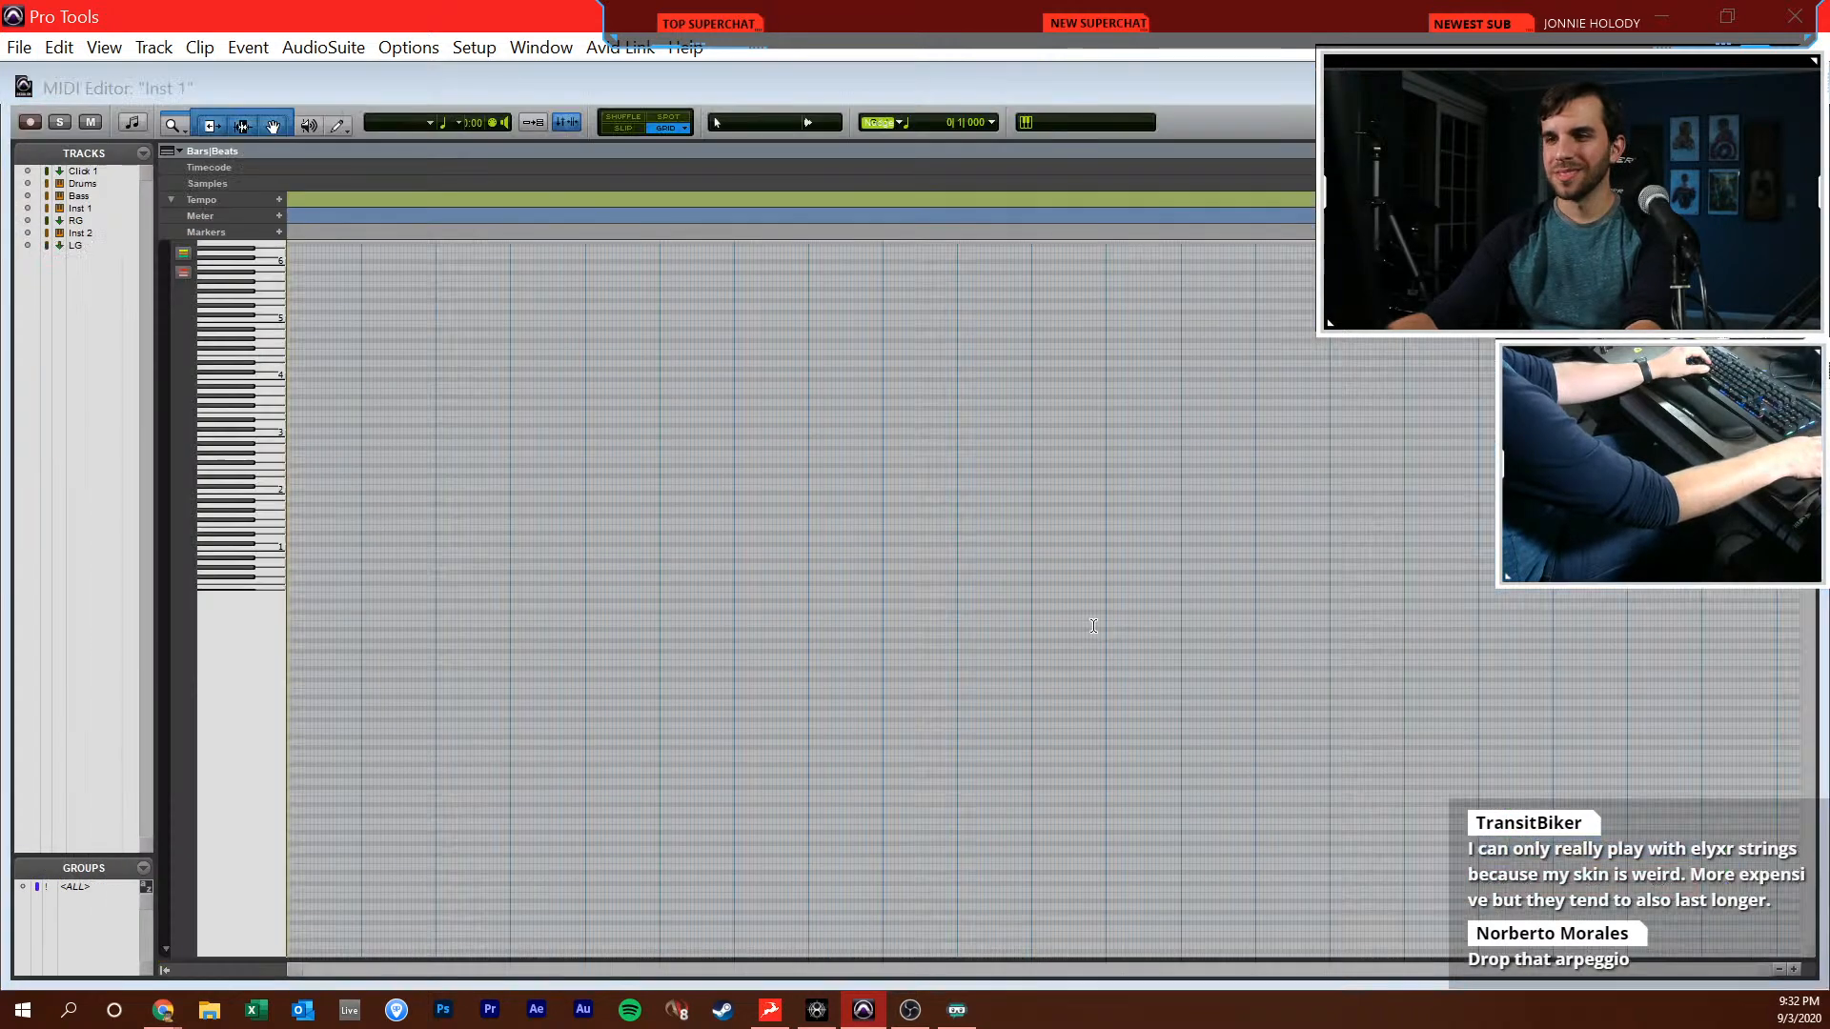
key(t)
key(t)
scroll(1288, 594, right, 3)
drag(1484, 638, 982, 174)
key(Delete)
Replace the note at 28|1|000 with a half-note Eb5 and add a half-note Eb6 at 28|3|000
click(743, 301)
key(space)
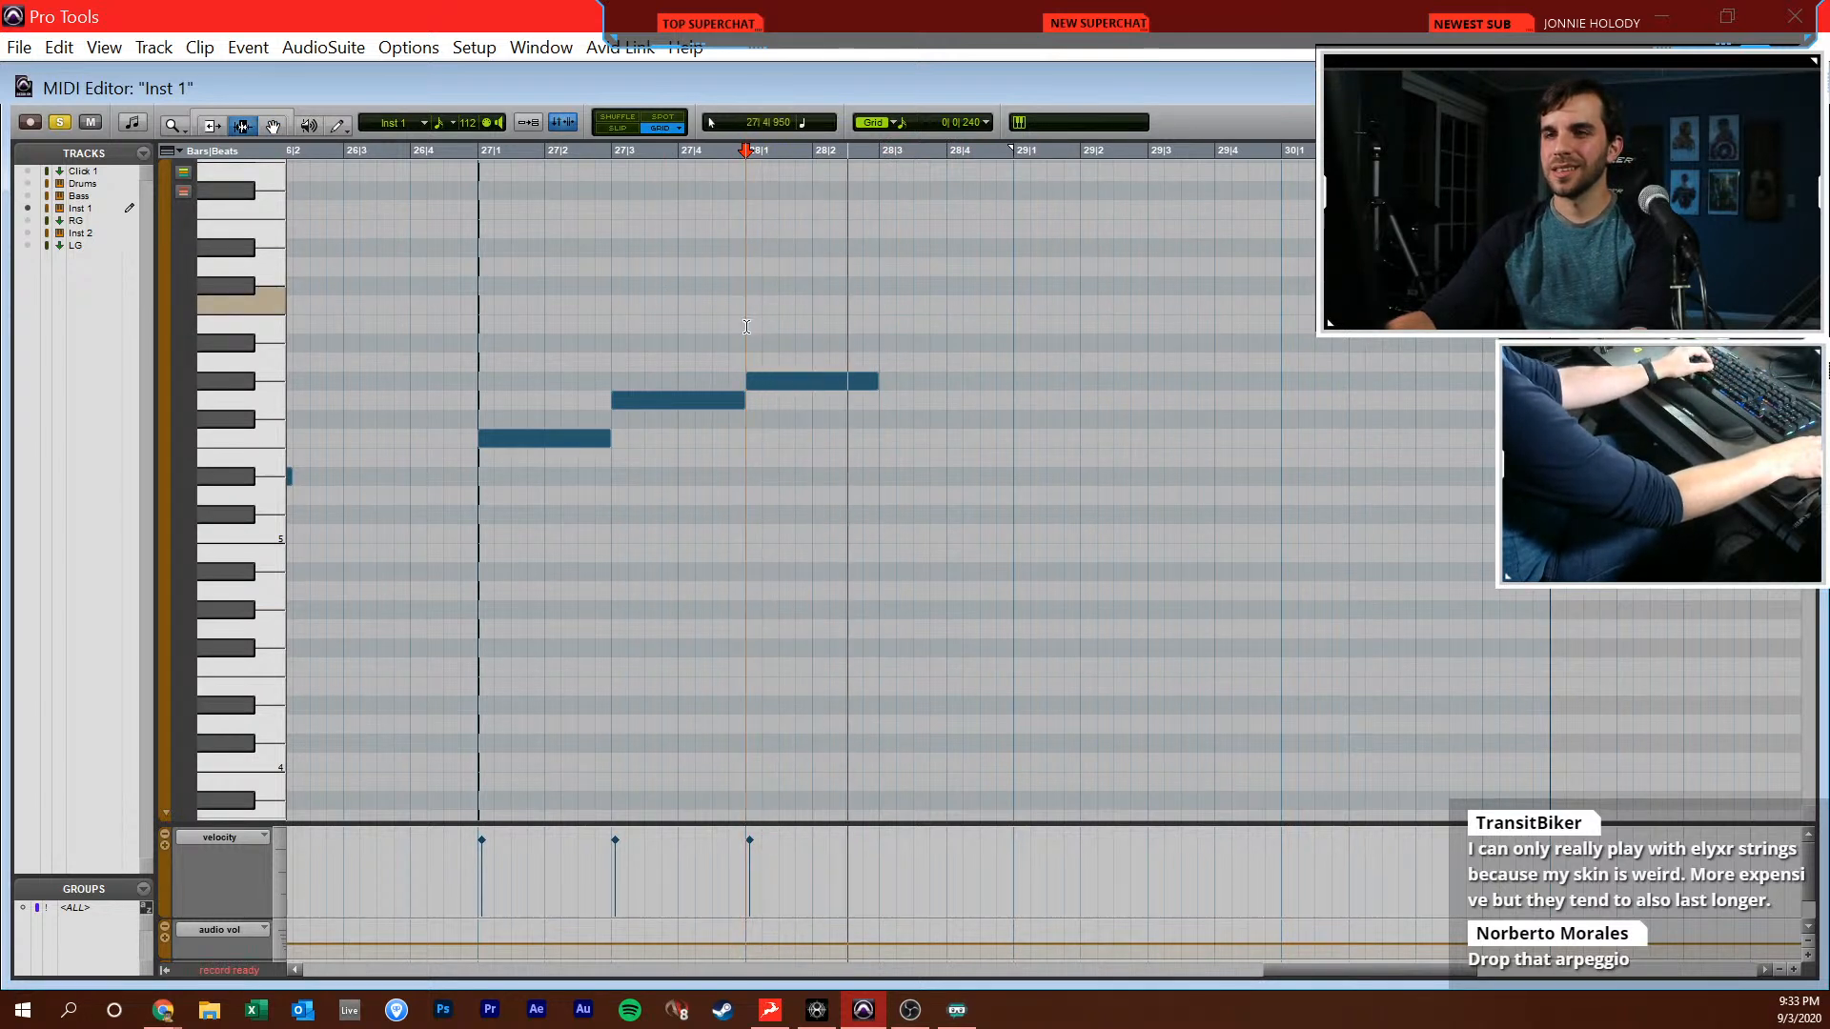
key(F10)
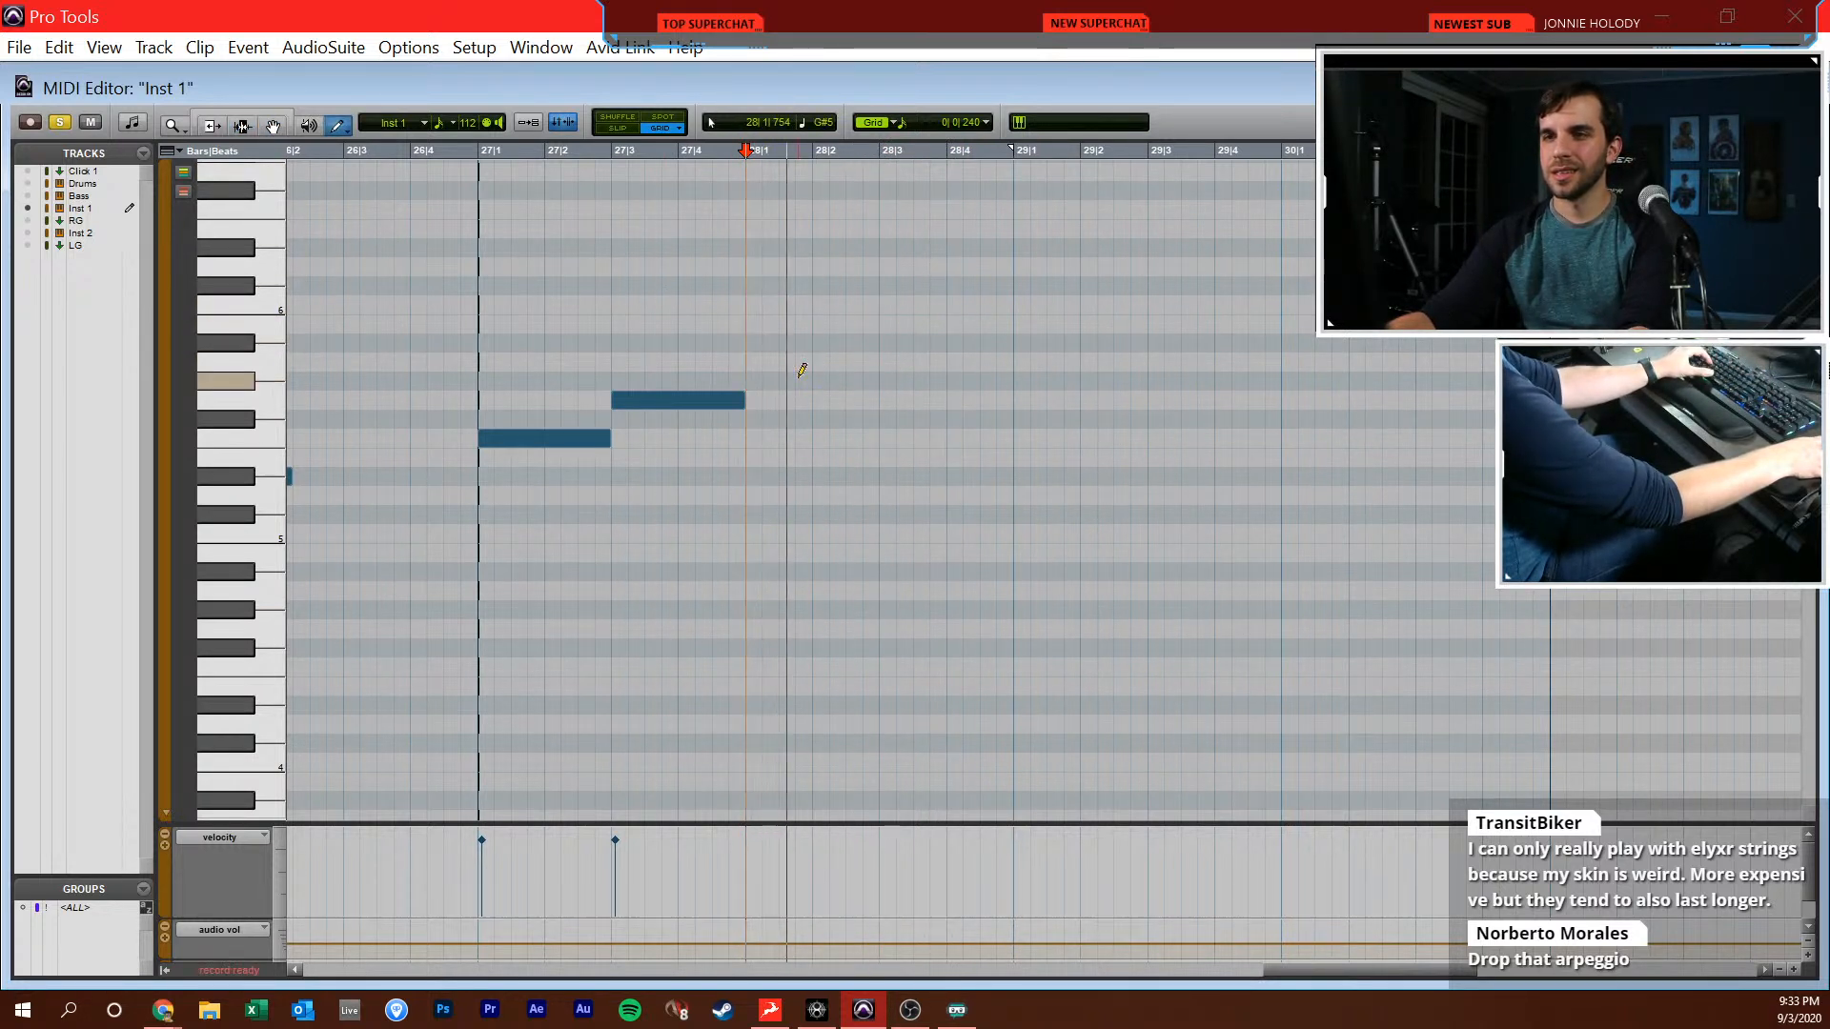
key(space)
drag(750, 416, 748, 467)
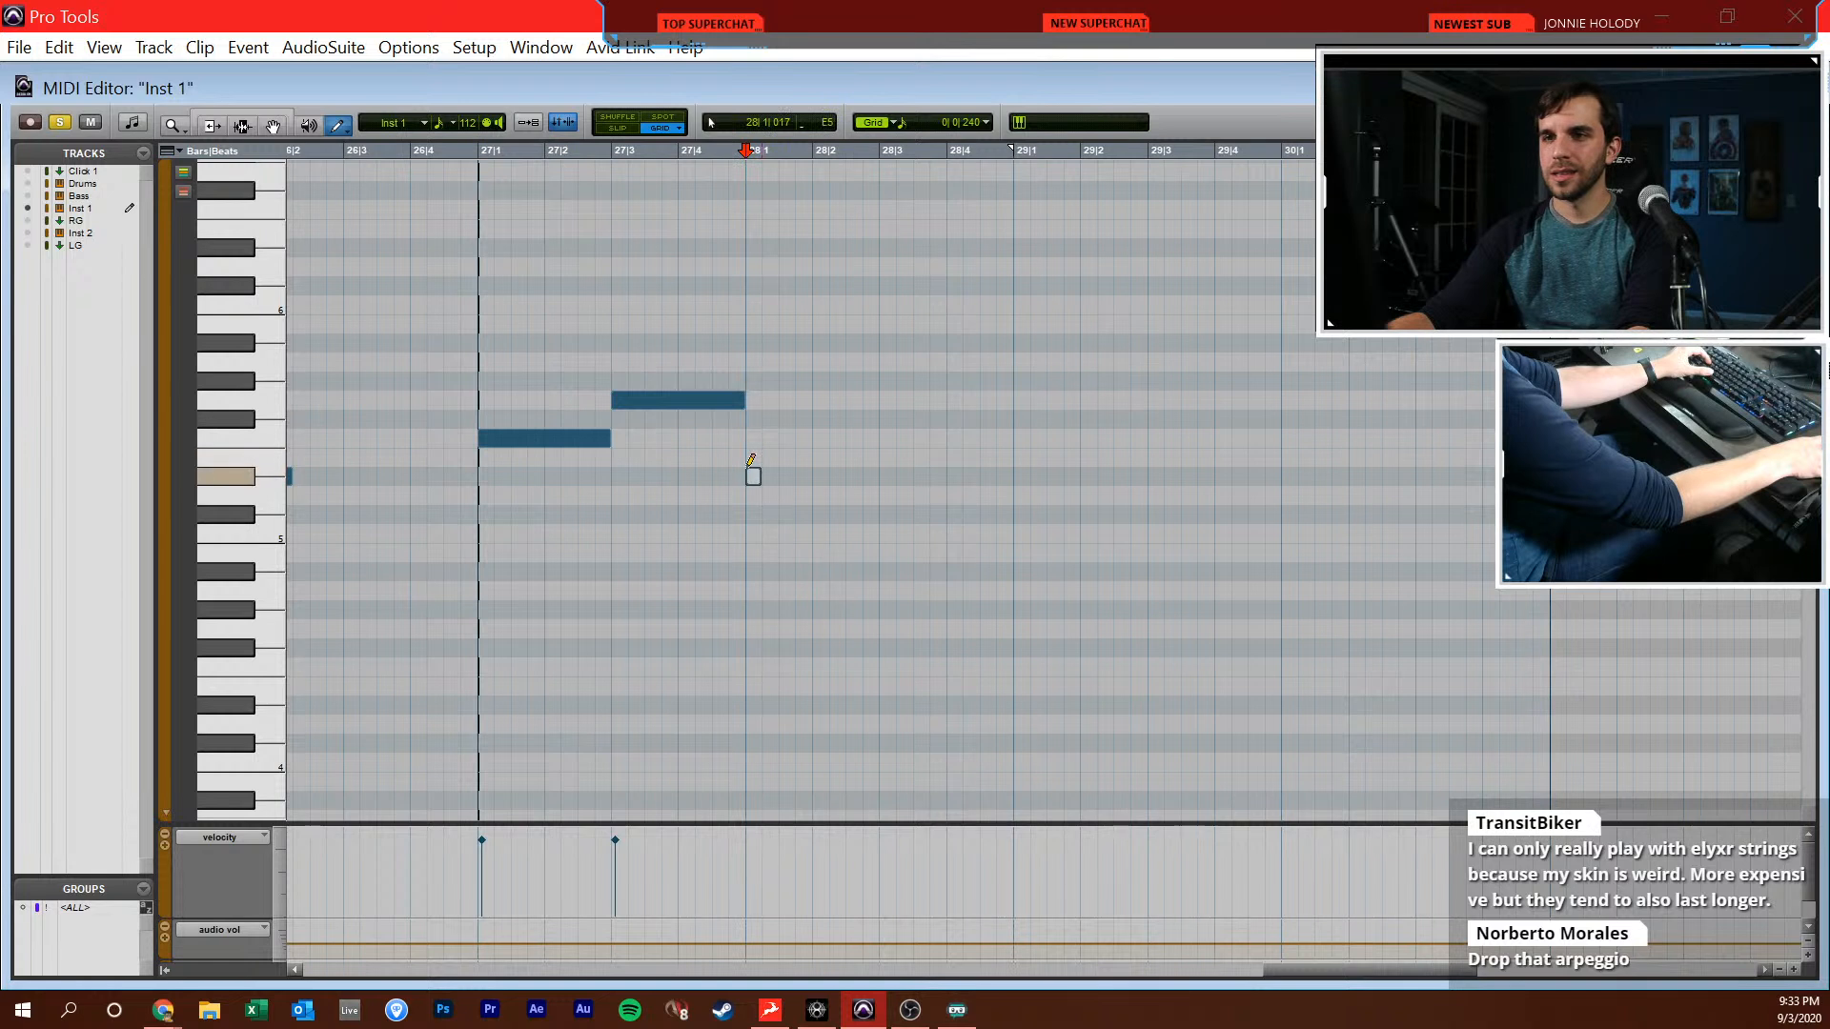
drag(892, 470, 884, 478)
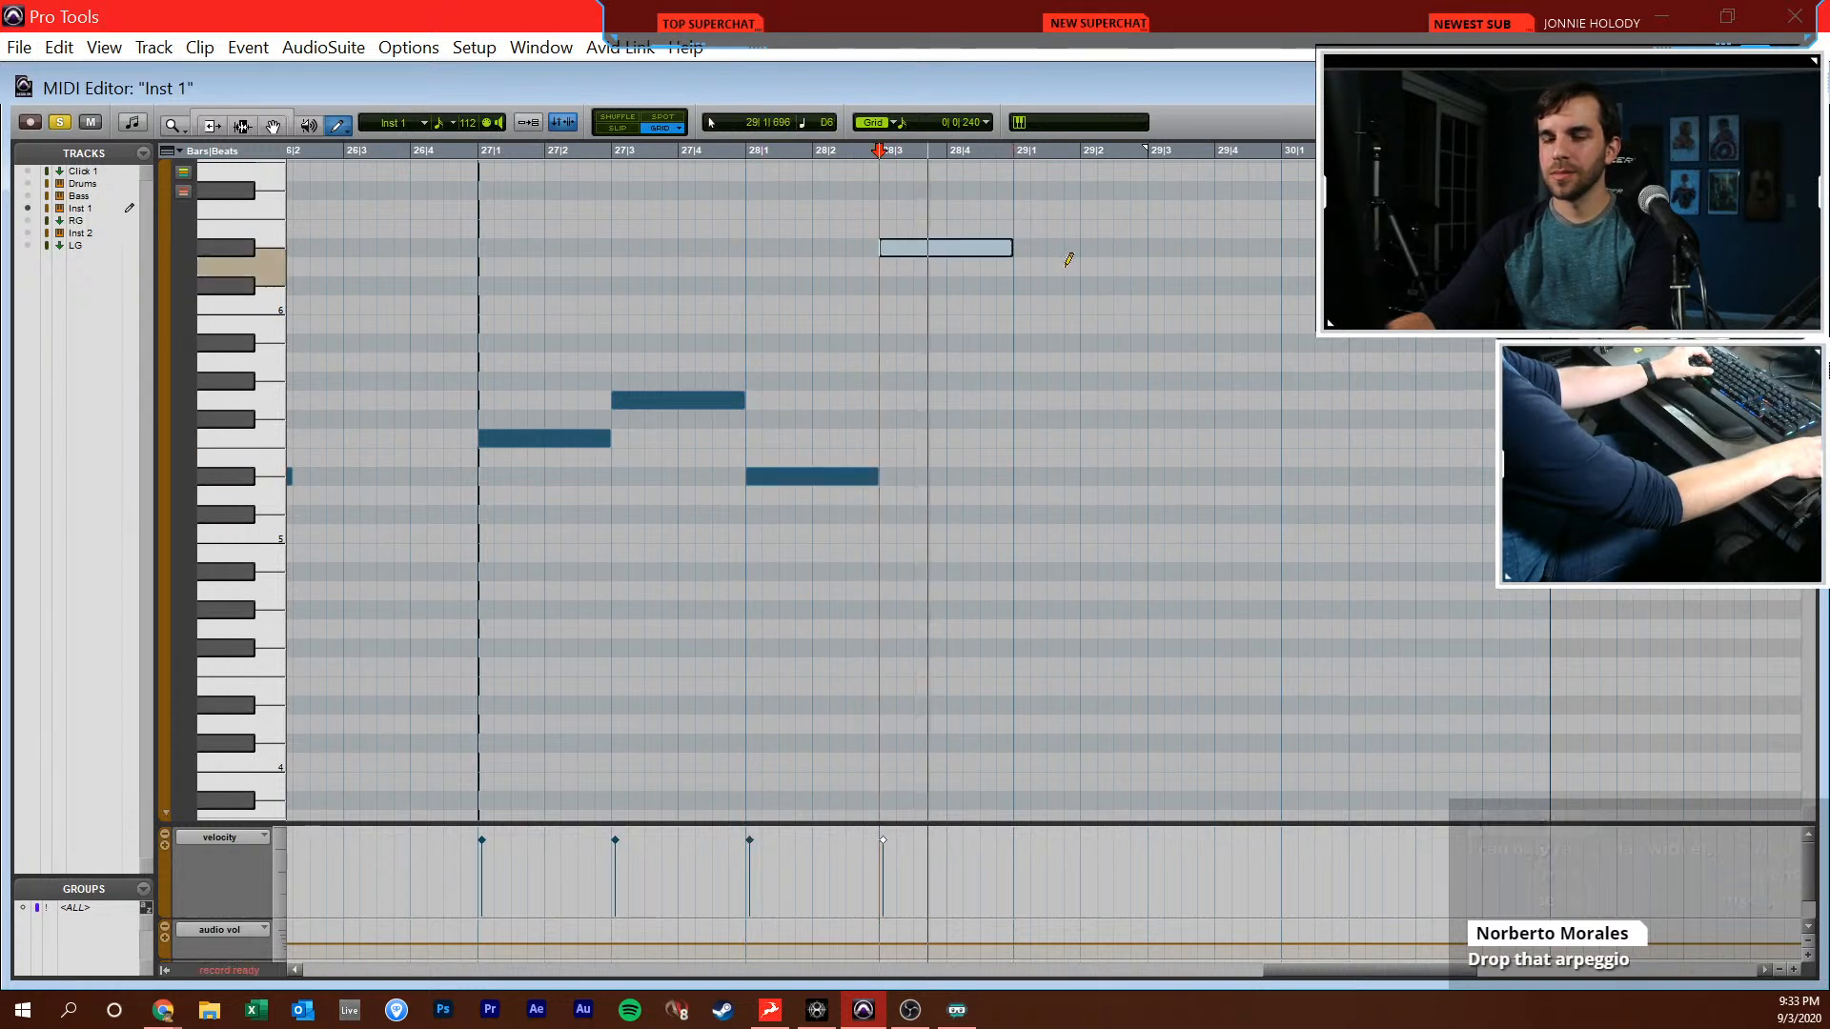
Write a descending sixteenth-note run from 29|1|000 on G6, Eb6, Bb5, G5 and Eb5, shifting its last notes to leave no gaps
scroll(1048, 272, right, 1)
scroll(991, 354, up, 1)
scroll(1009, 358, up, 1)
key(F6)
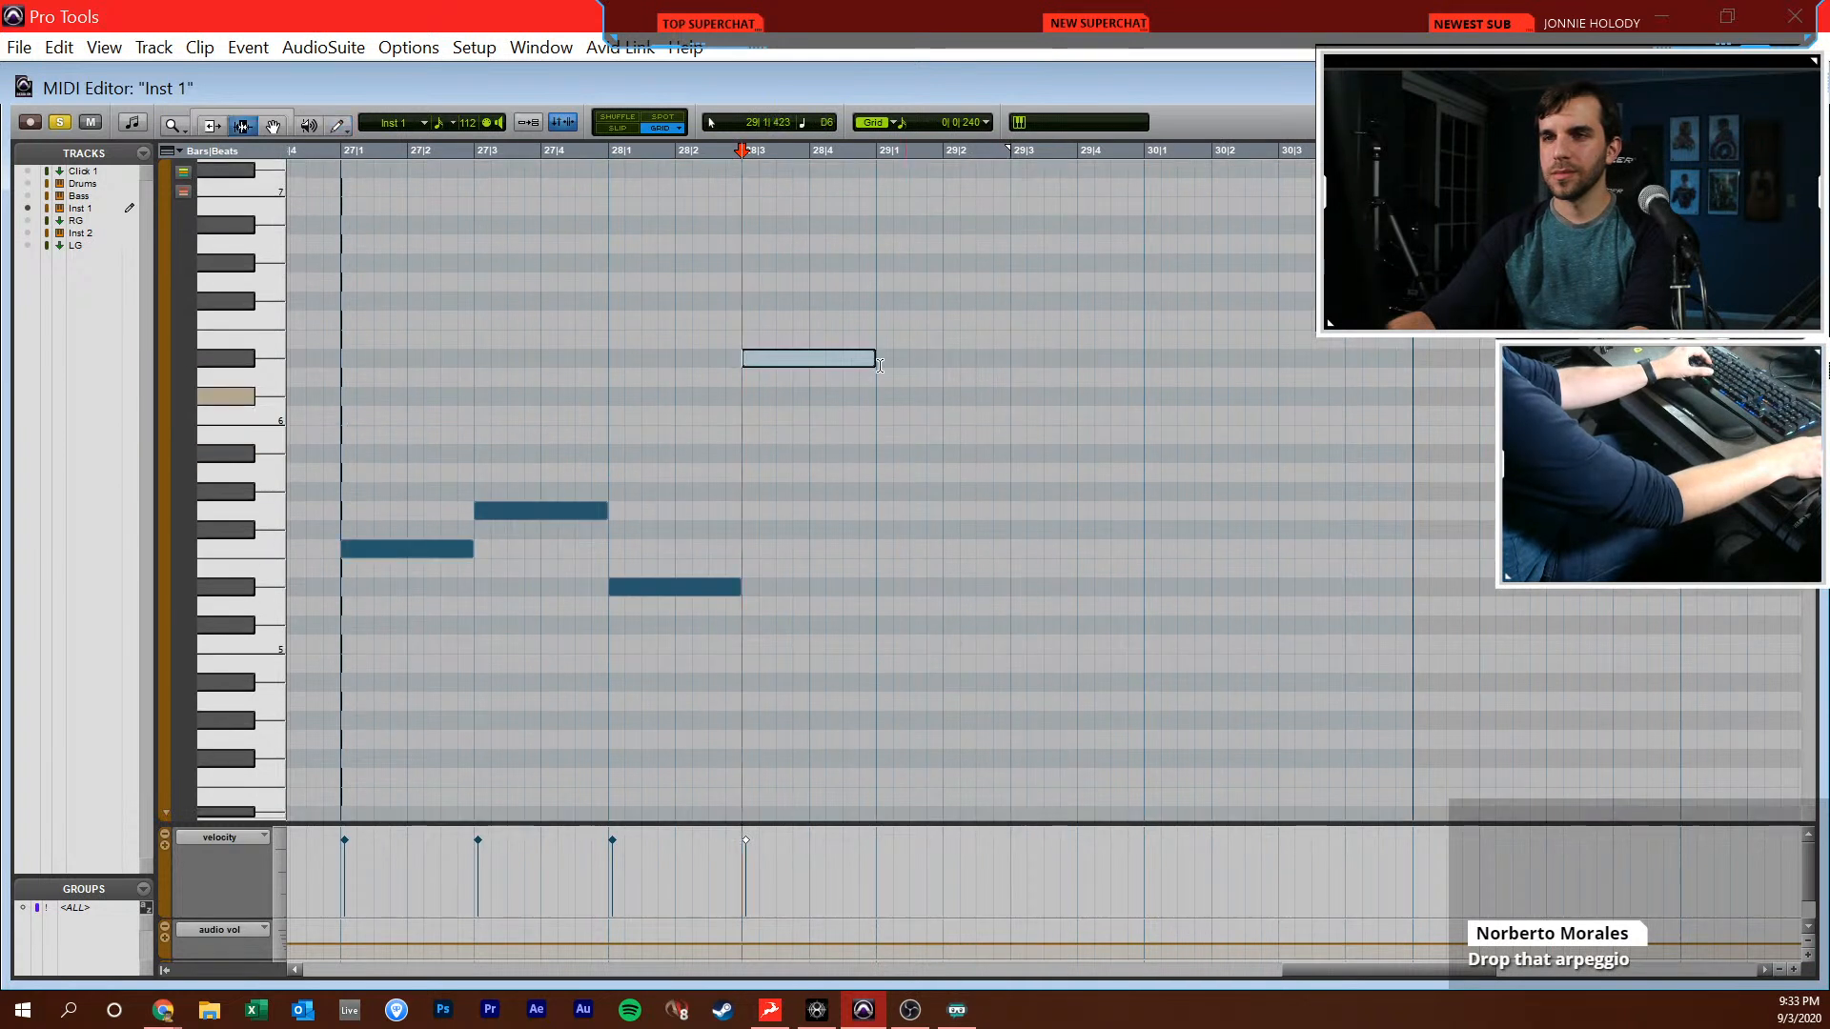
key(F10)
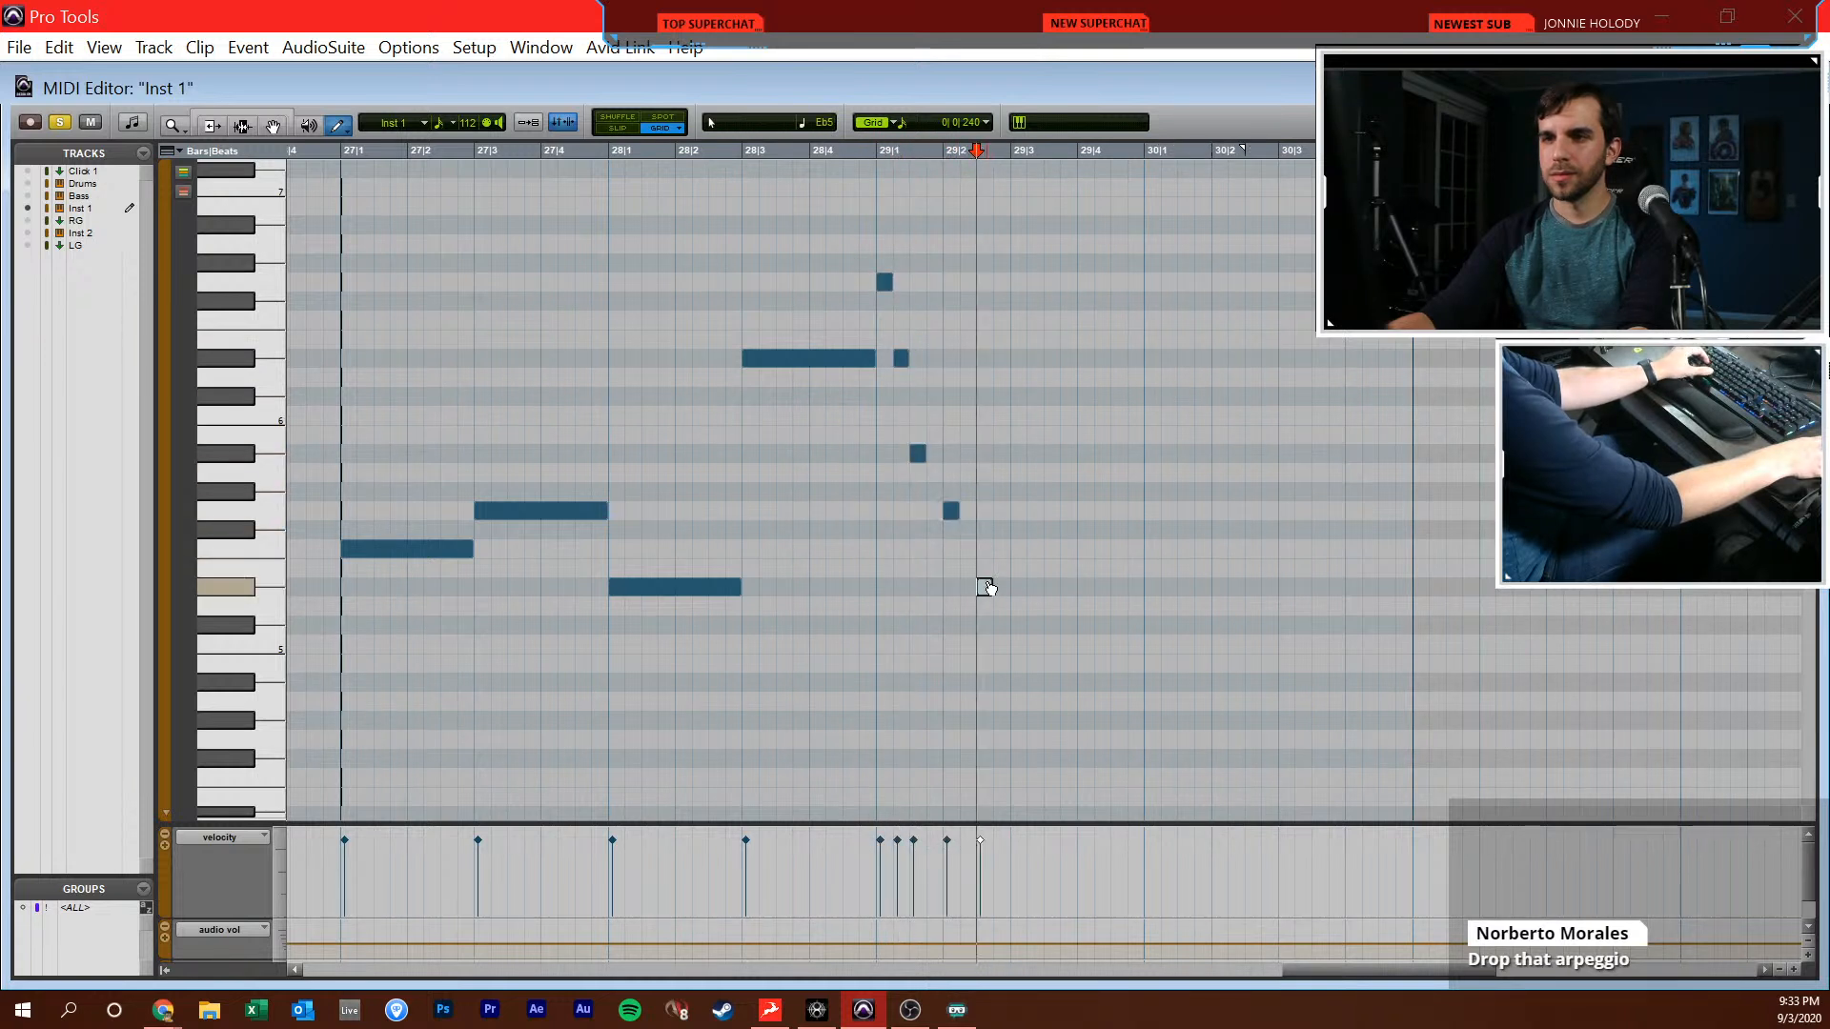
click(969, 587)
key(F8)
drag(986, 482, 946, 613)
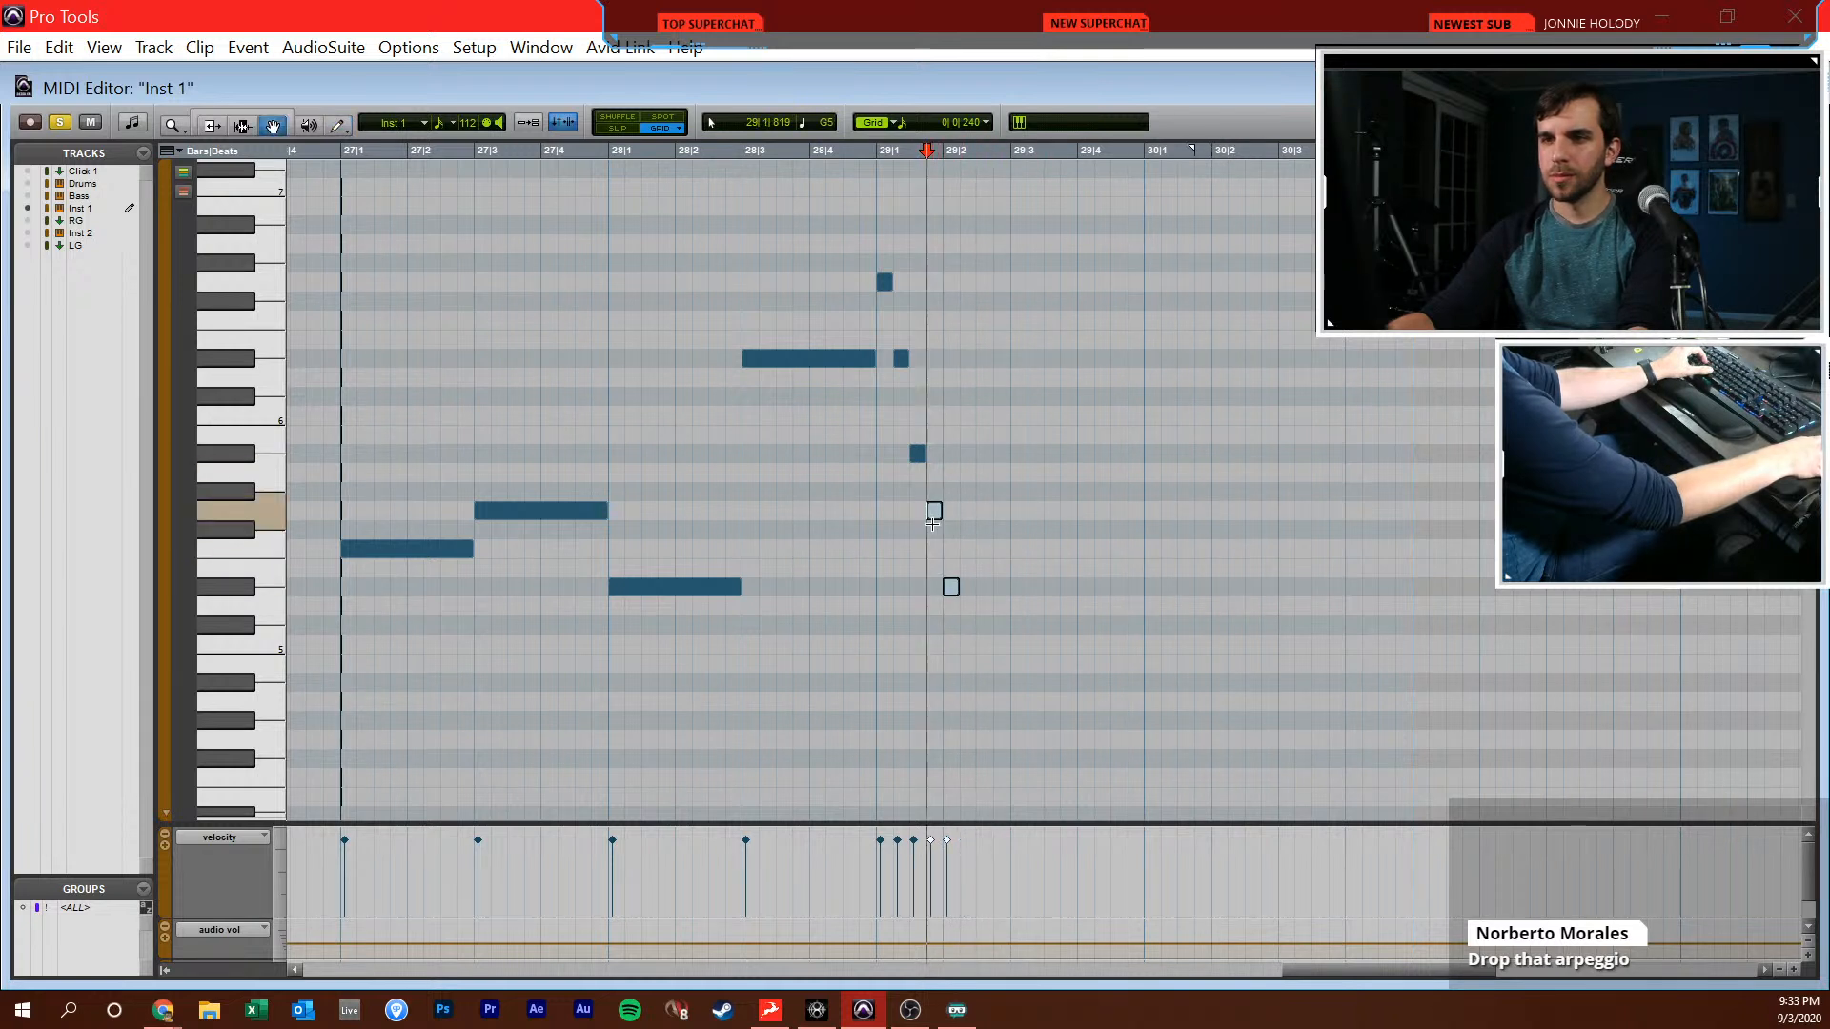
Play back the run at bar 29 and extend it to 29|3|000 with sixteenth notes Bb4, G4 and Eb4
key(F7)
click(880, 520)
key(space)
key(t)
scroll(943, 601, right, 5)
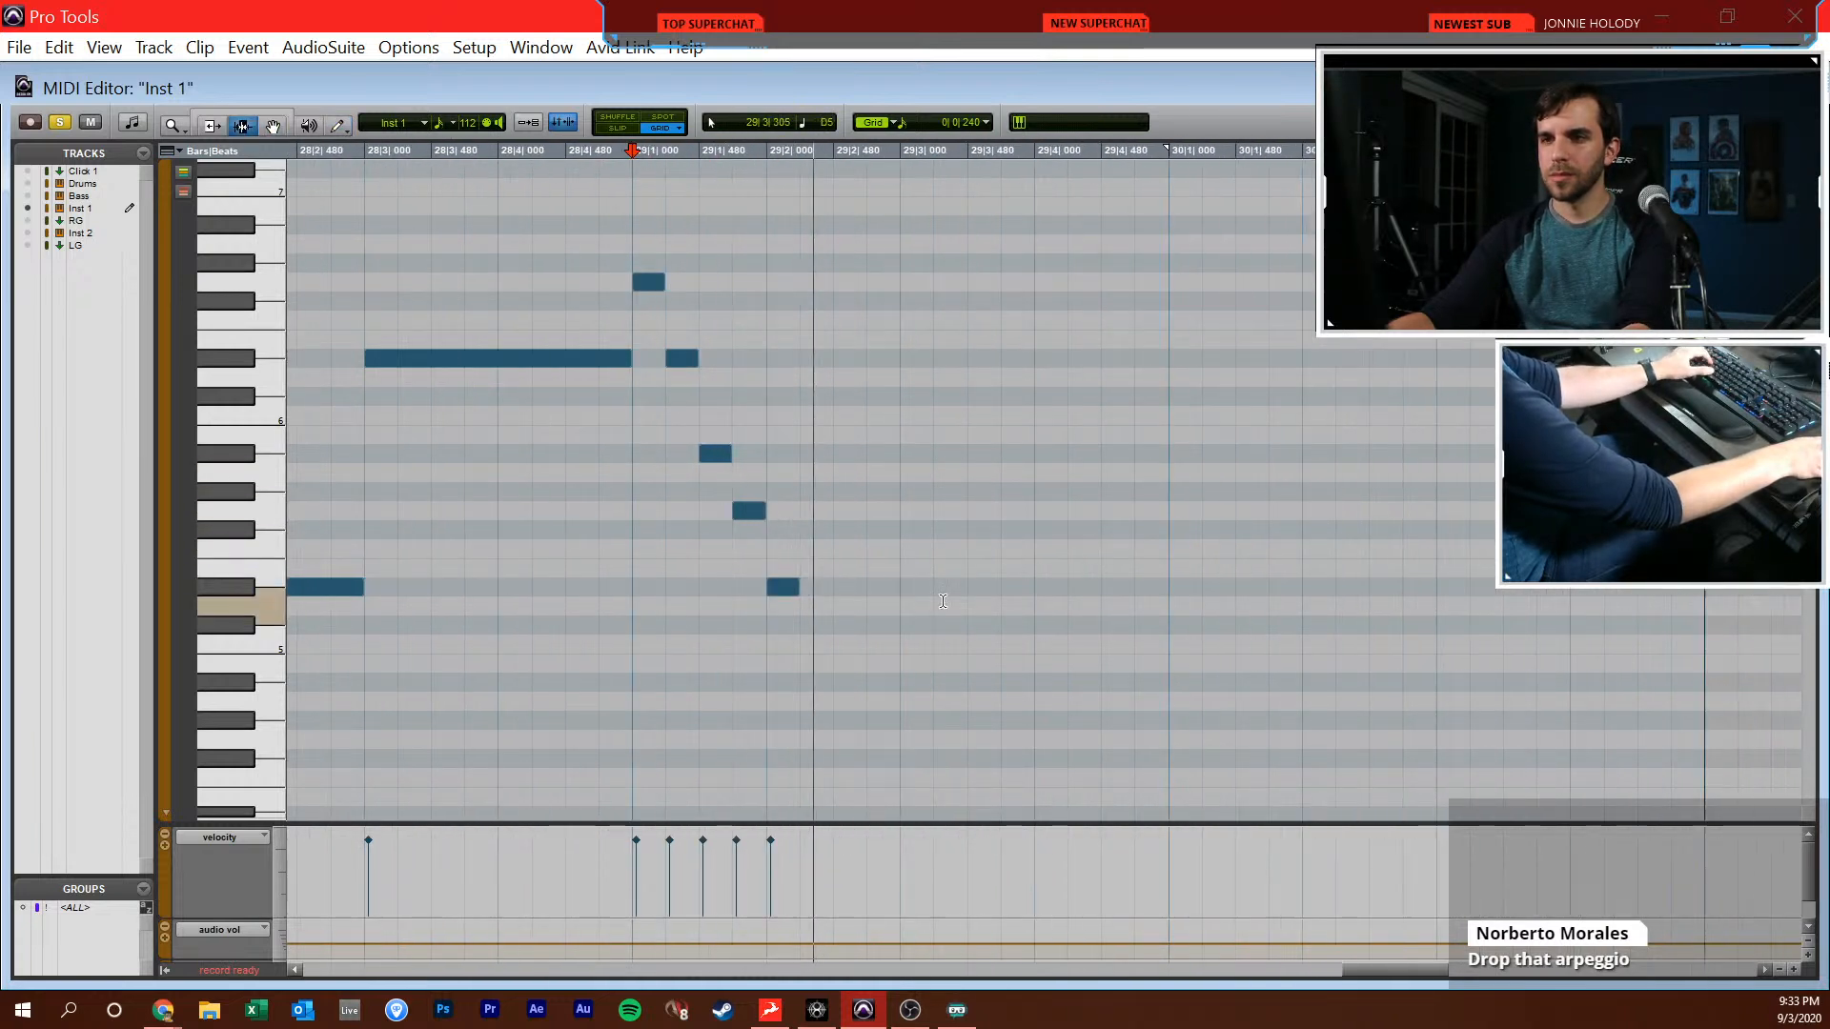
scroll(954, 586, down, 3)
key(F10)
drag(808, 433, 813, 453)
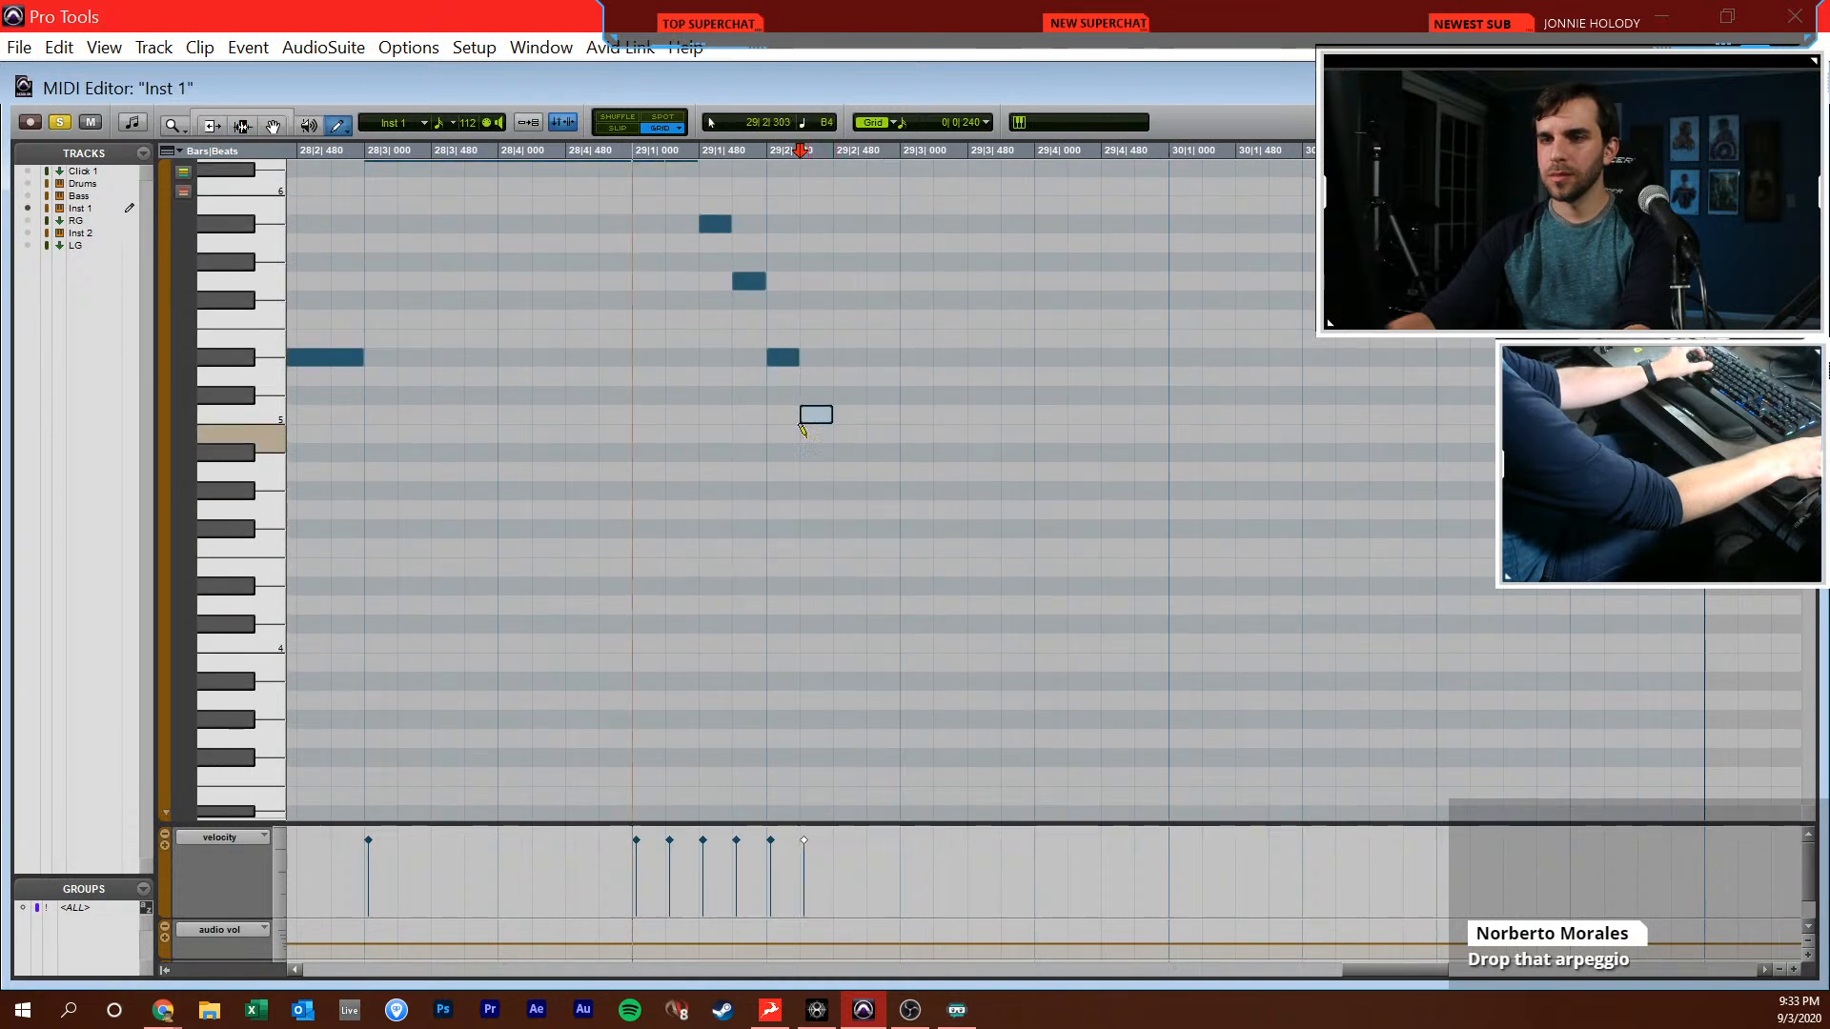
drag(851, 535, 851, 517)
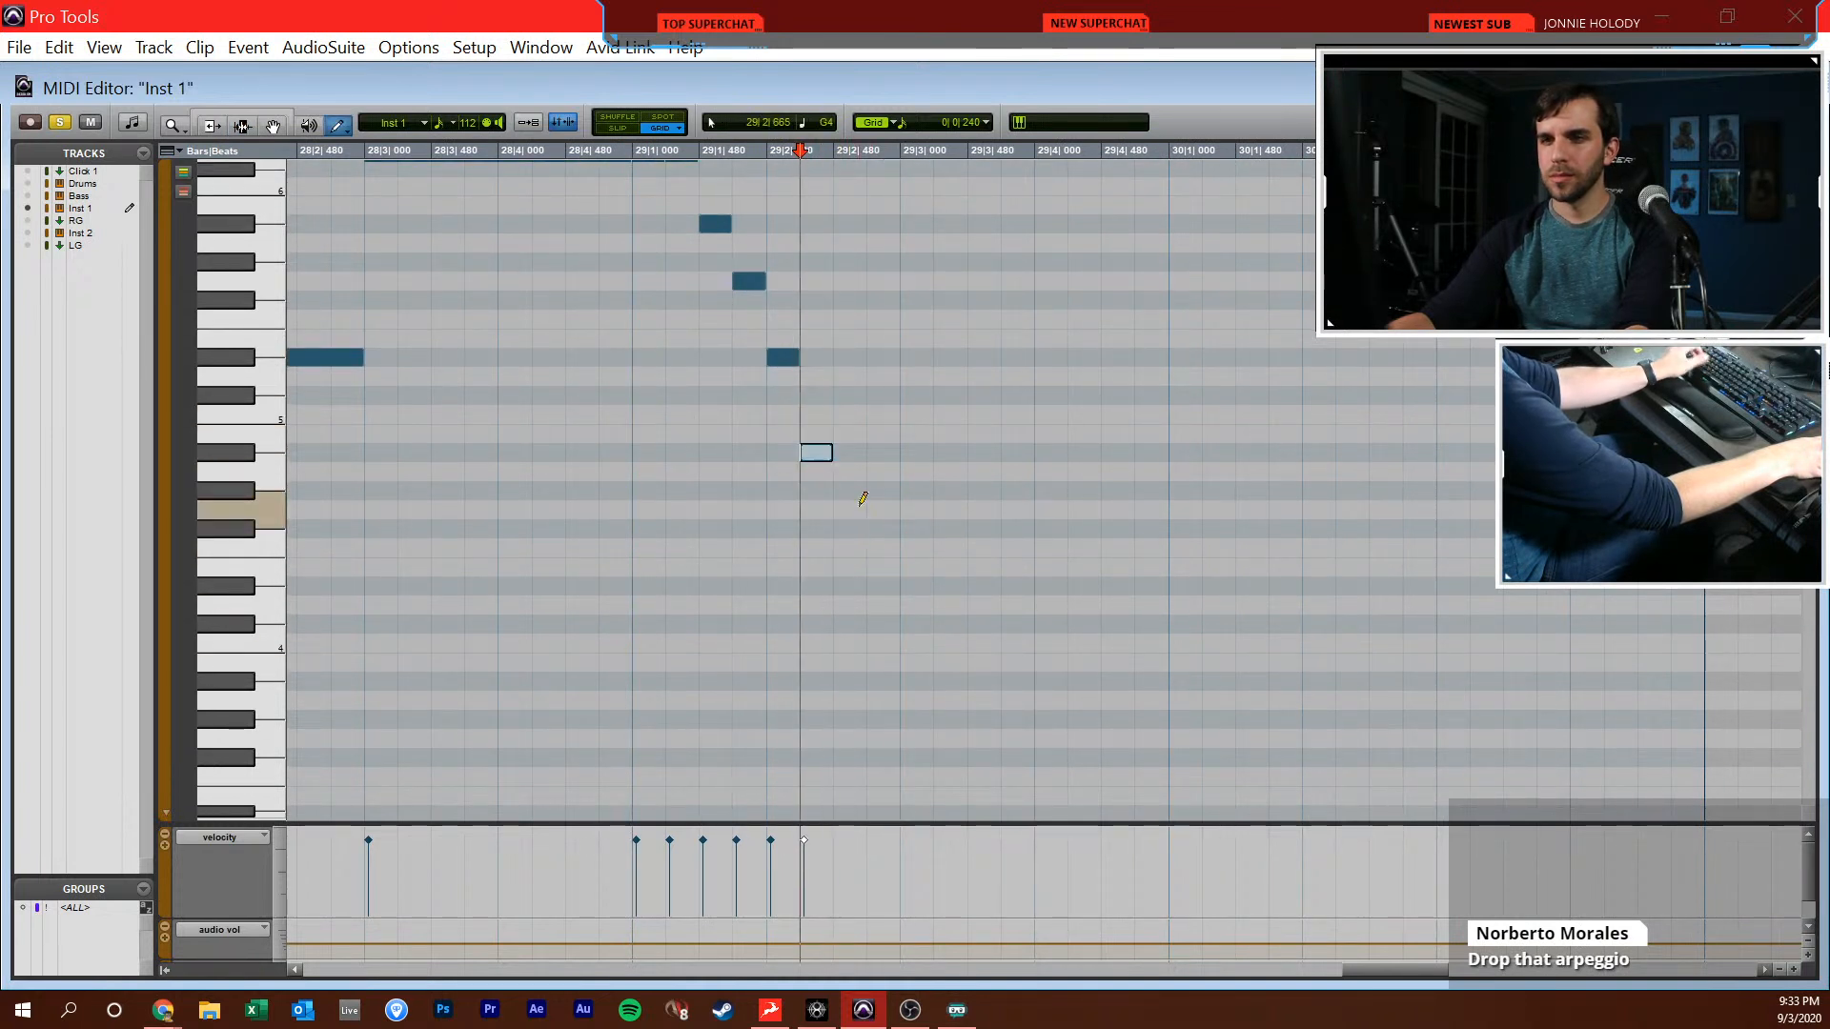
click(883, 586)
key(F7)
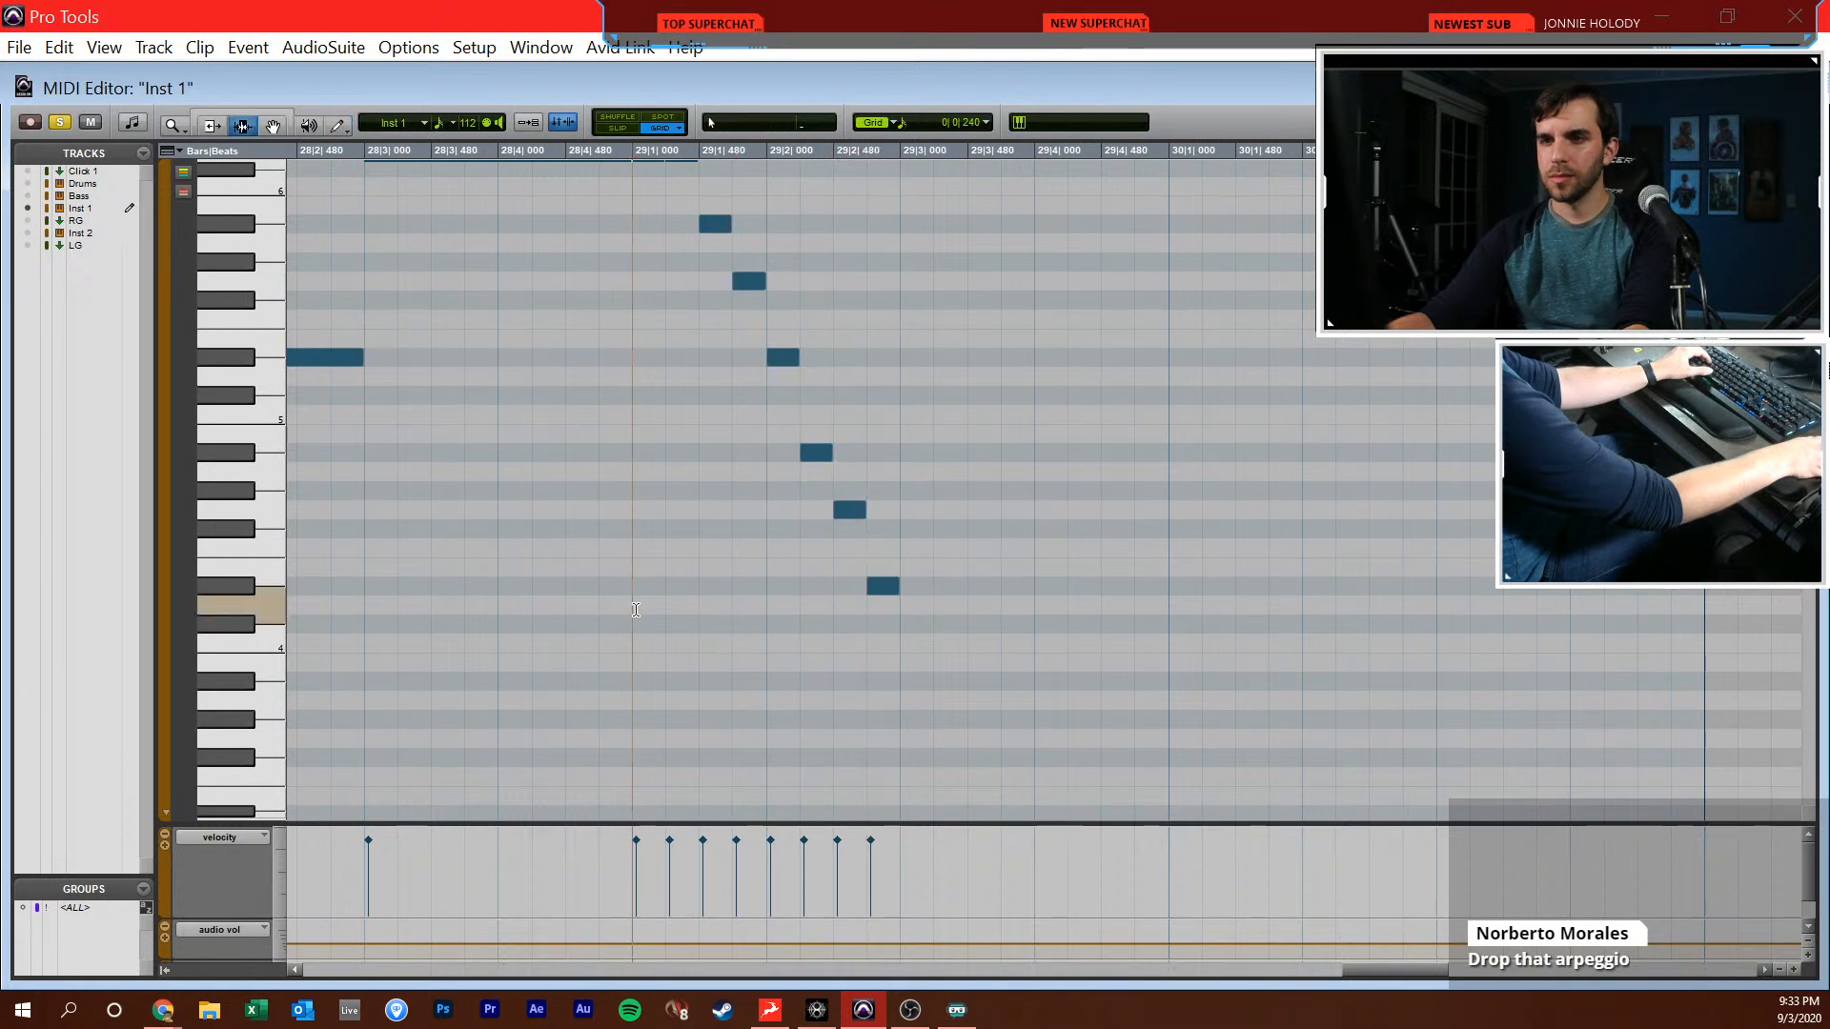
Duplicate the run's notes from 29|1|240 to 29|3|000 directly after themselves and play back the copy
scroll(887, 741, up, 1)
click(896, 738)
scroll(896, 738, right, 1)
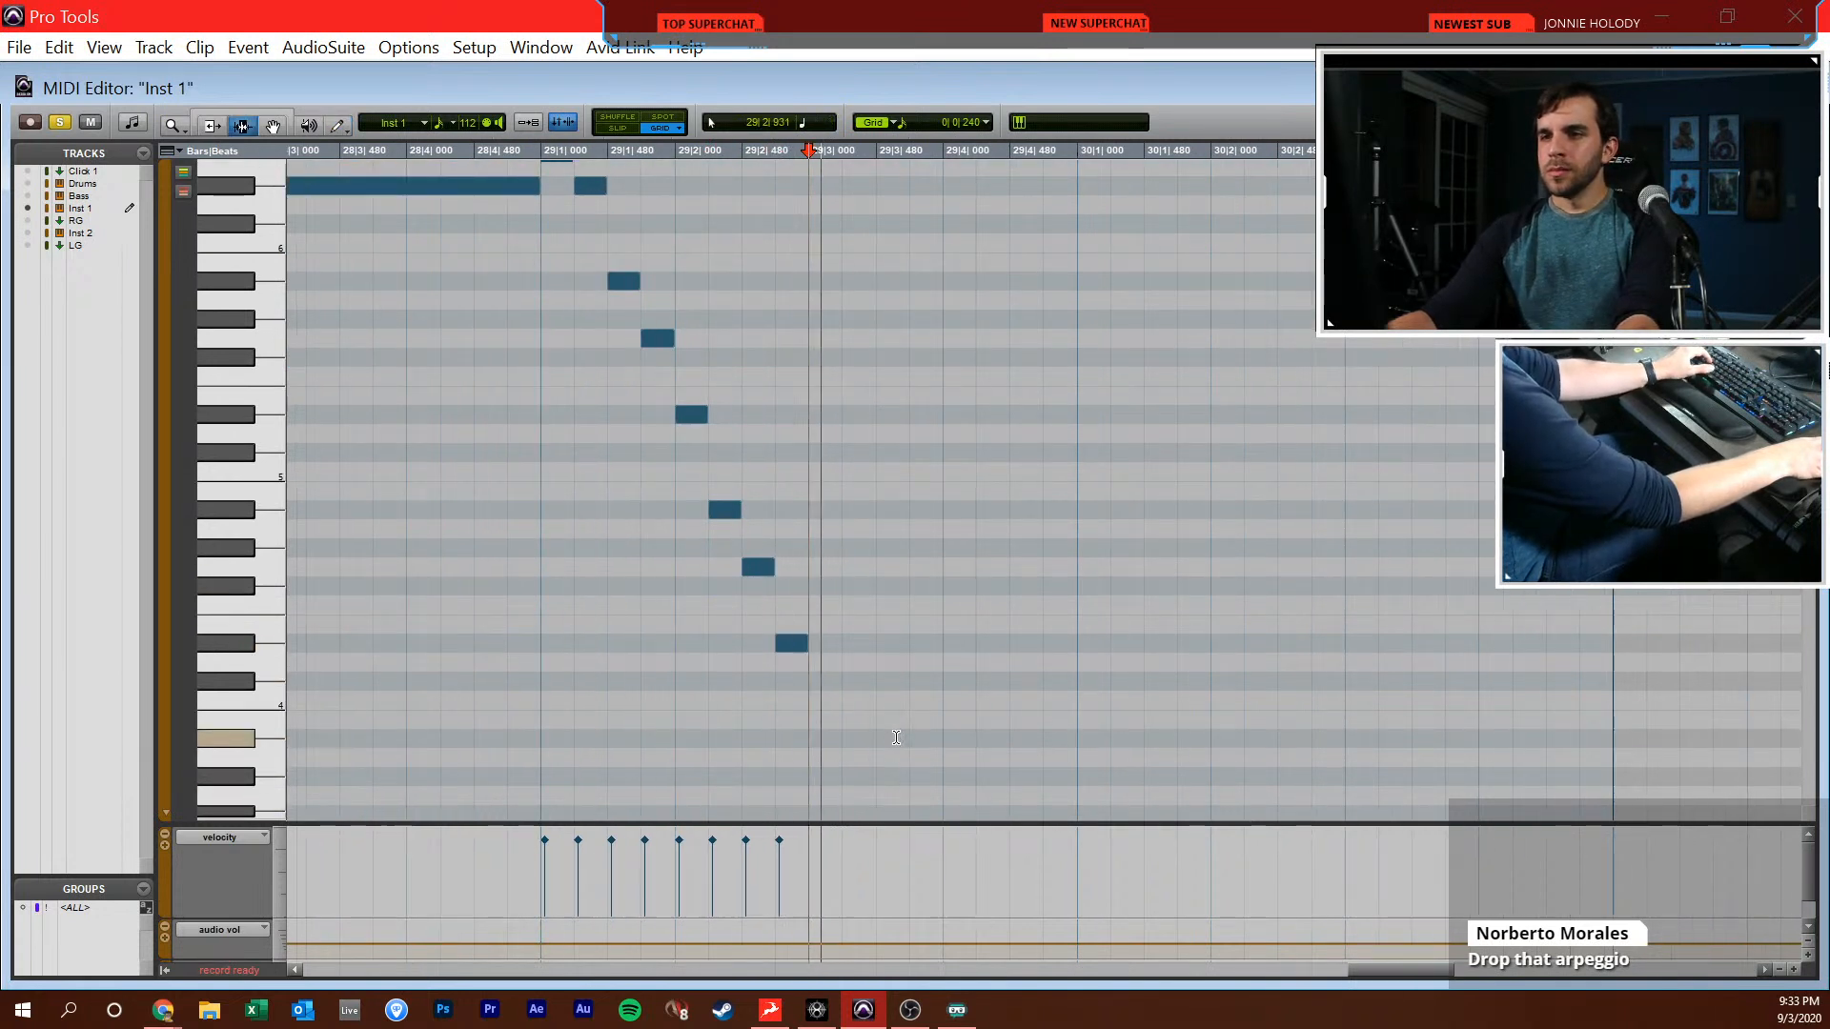
scroll(896, 738, down, 1)
key(F10)
click(813, 263)
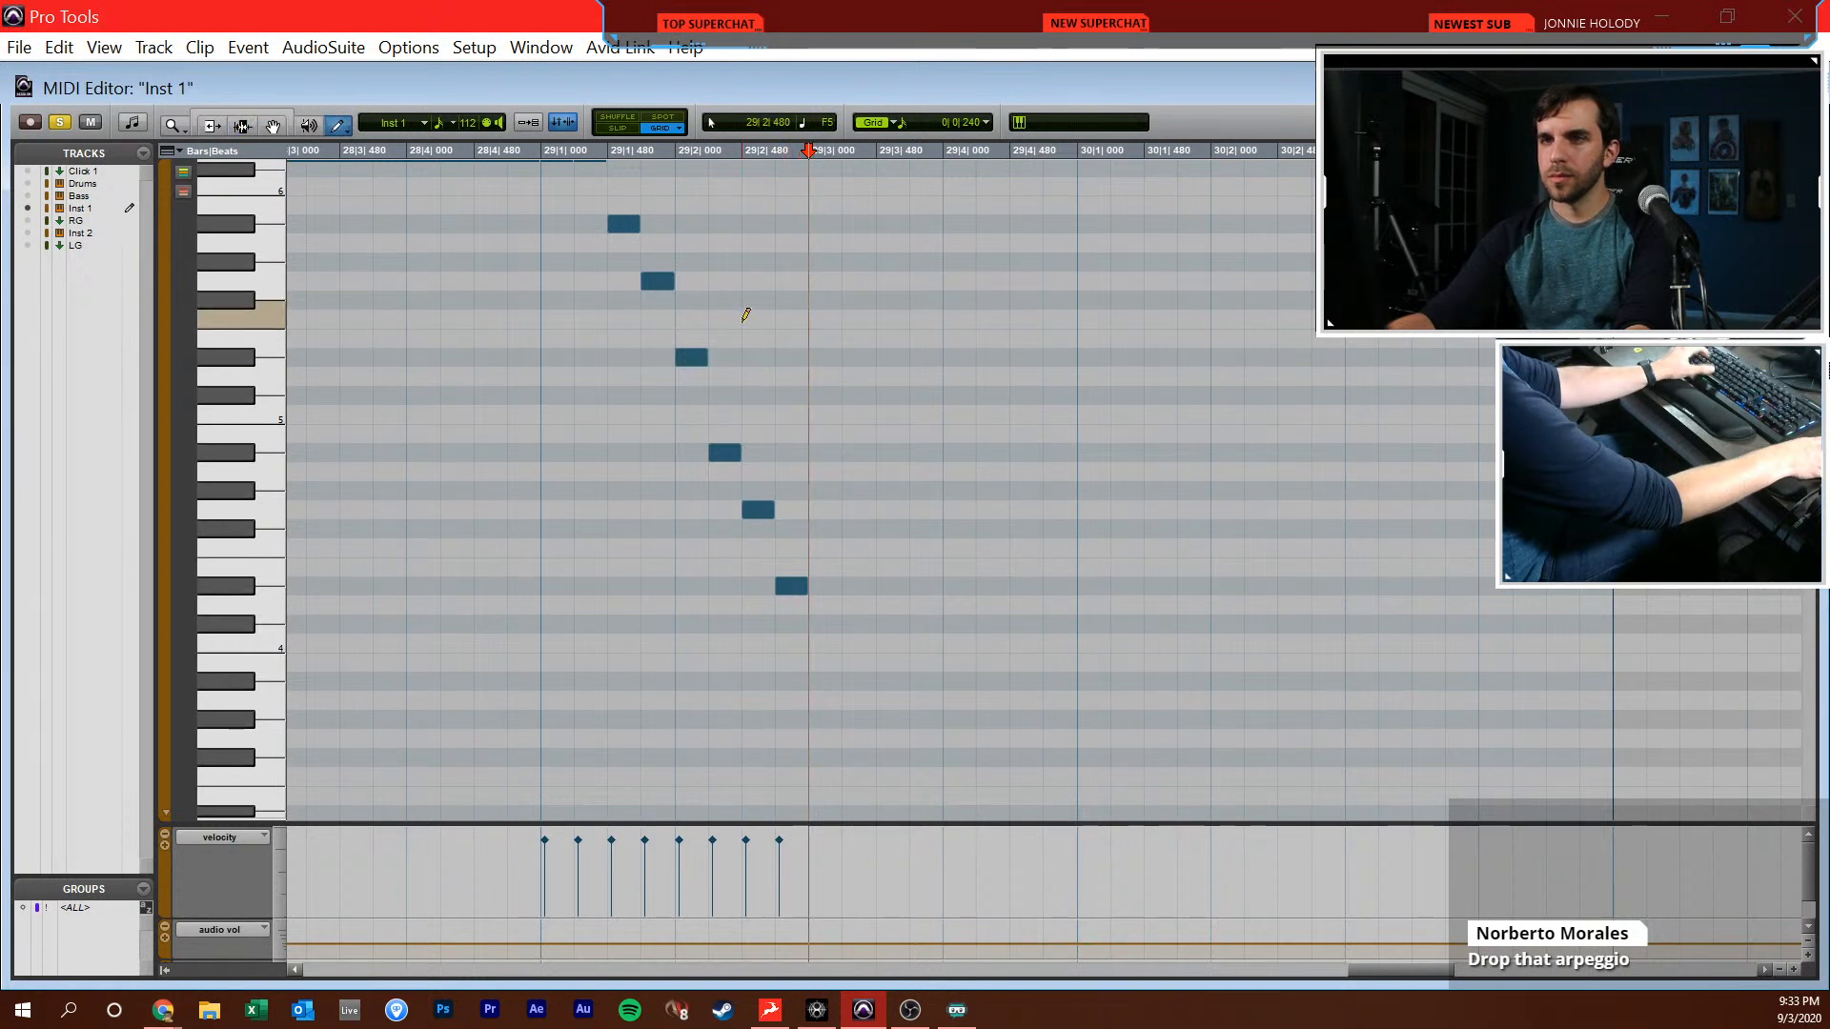
scroll(740, 318, up, 3)
key(F7)
drag(611, 363, 799, 400)
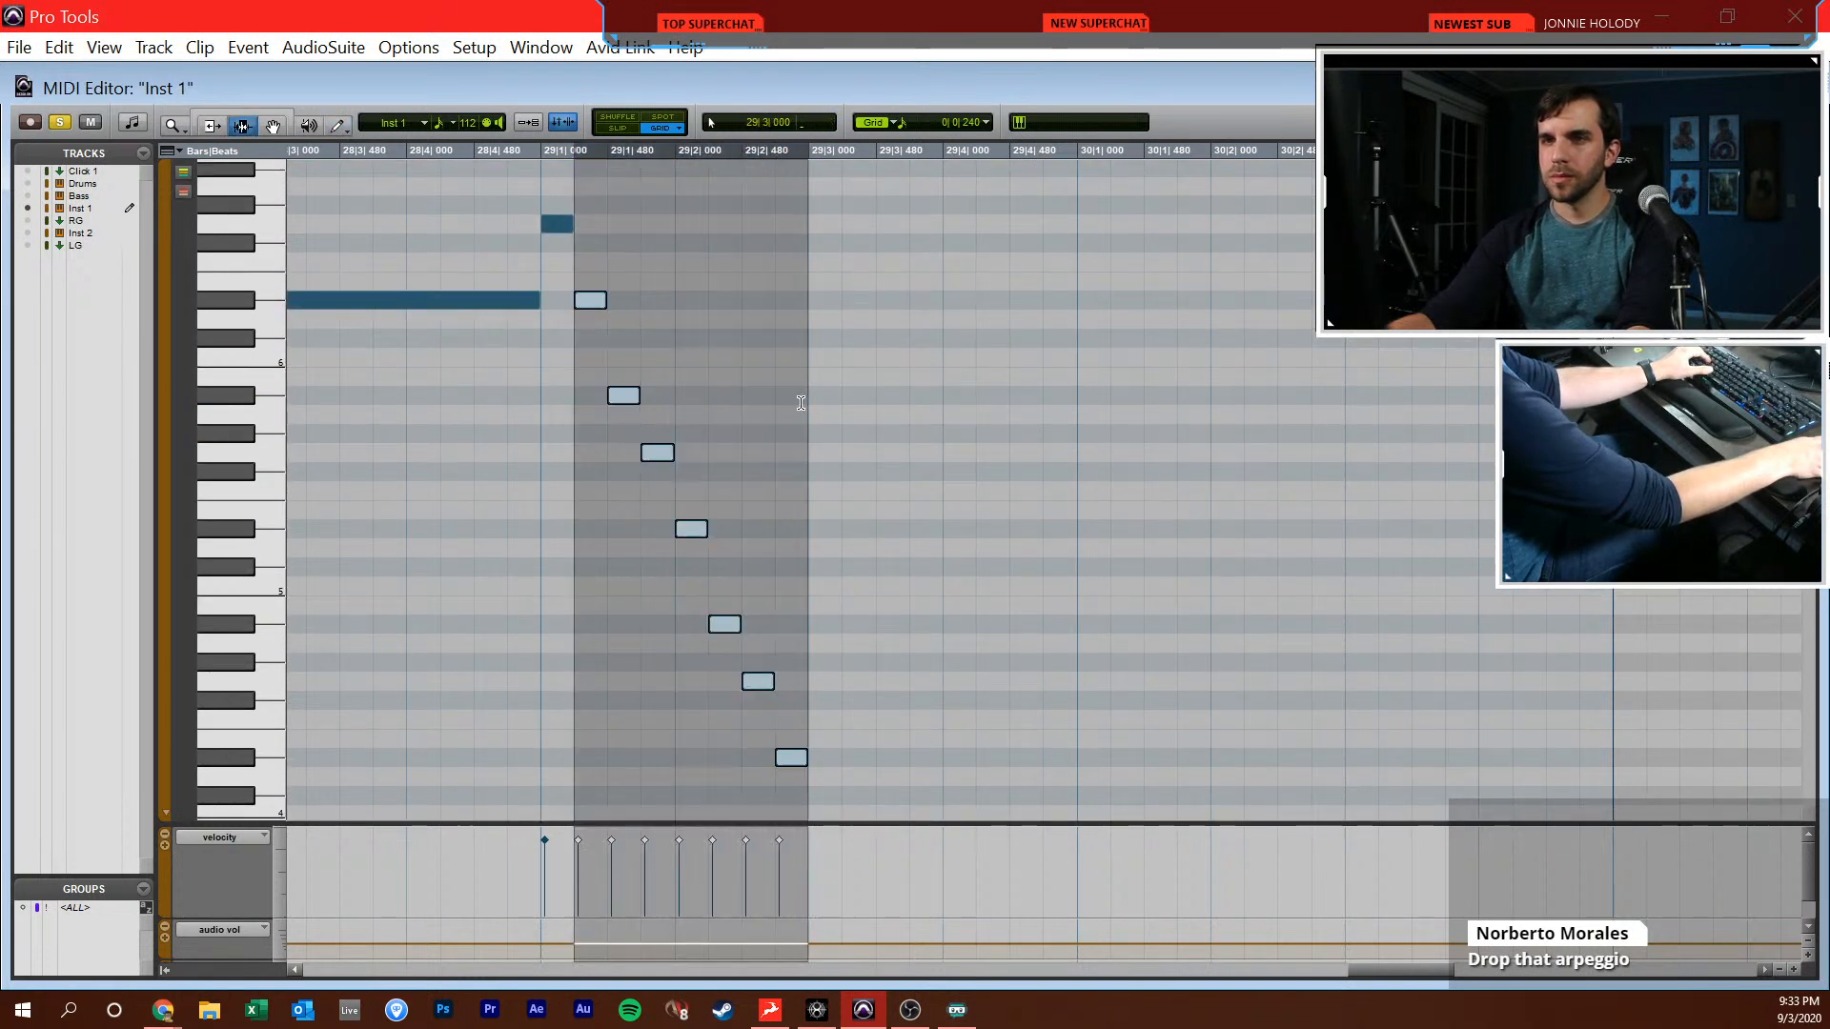
key(ctrl+d)
click(808, 398)
key(space)
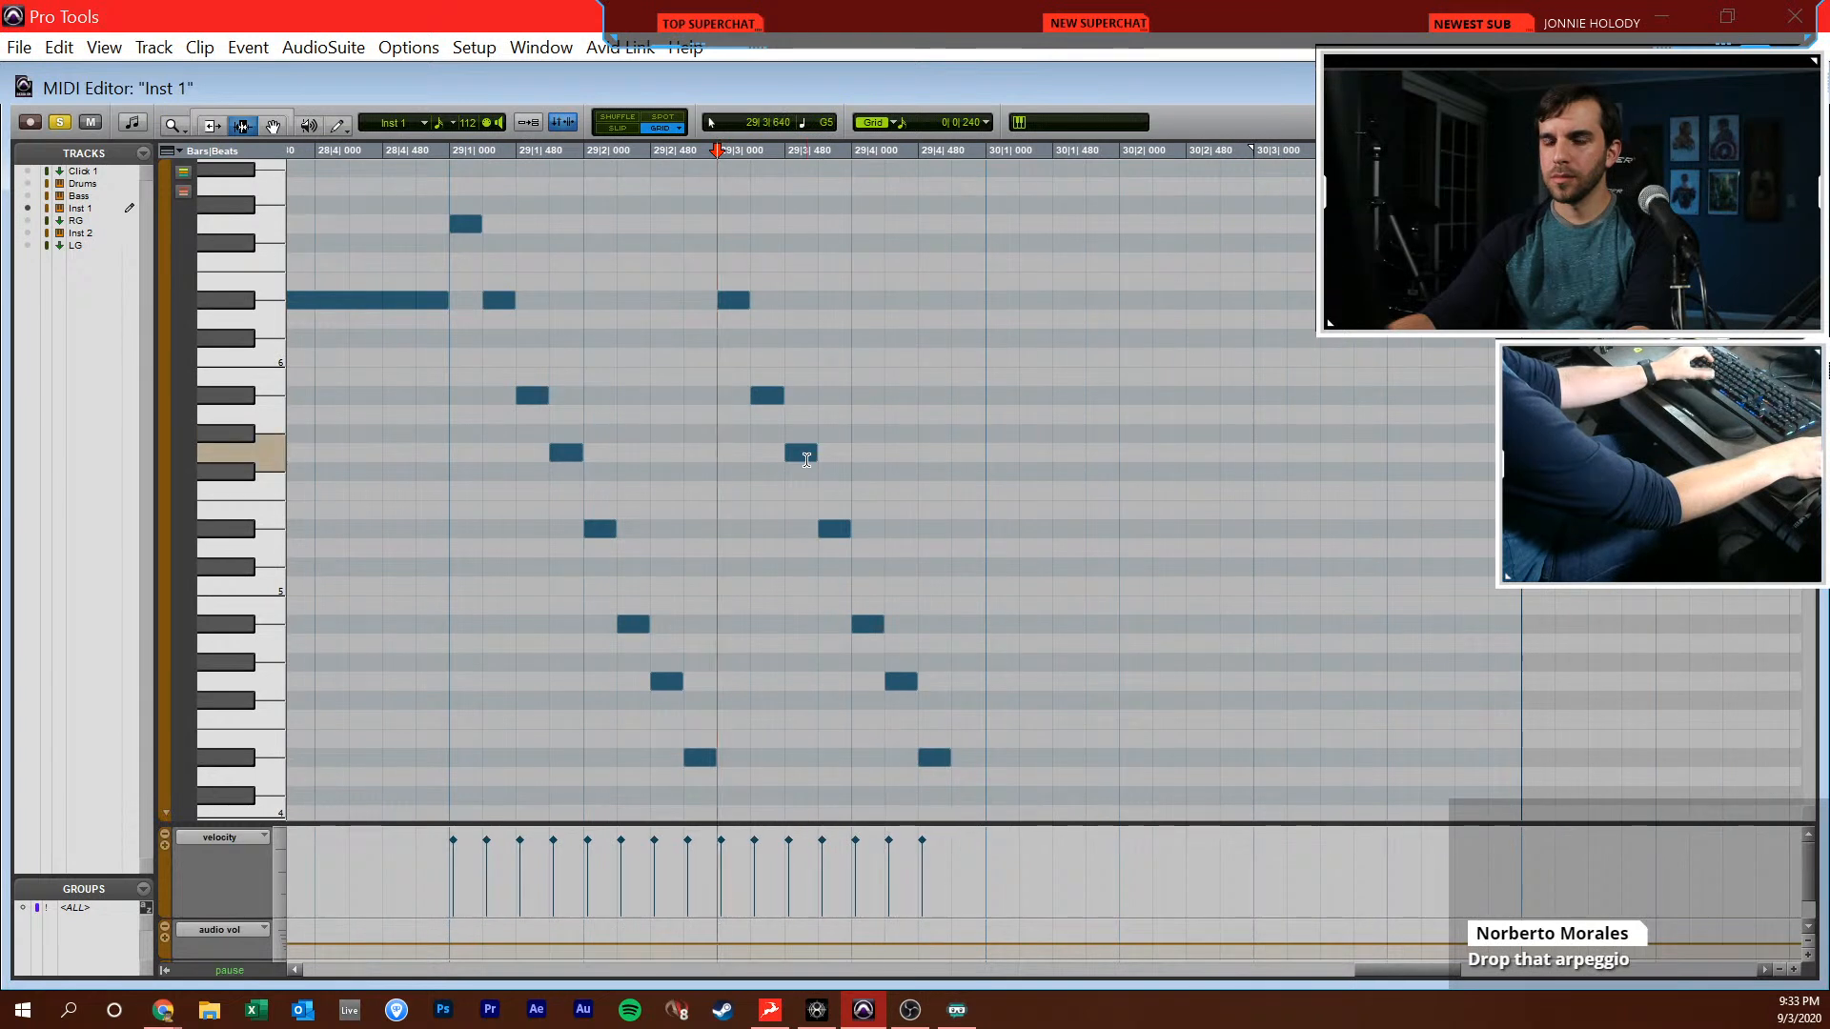
Add a sixteenth-note Bb3 at 29|4|720 to finish the second descending run, and play back into bar 30
scroll(806, 460, down, 3)
key(F10)
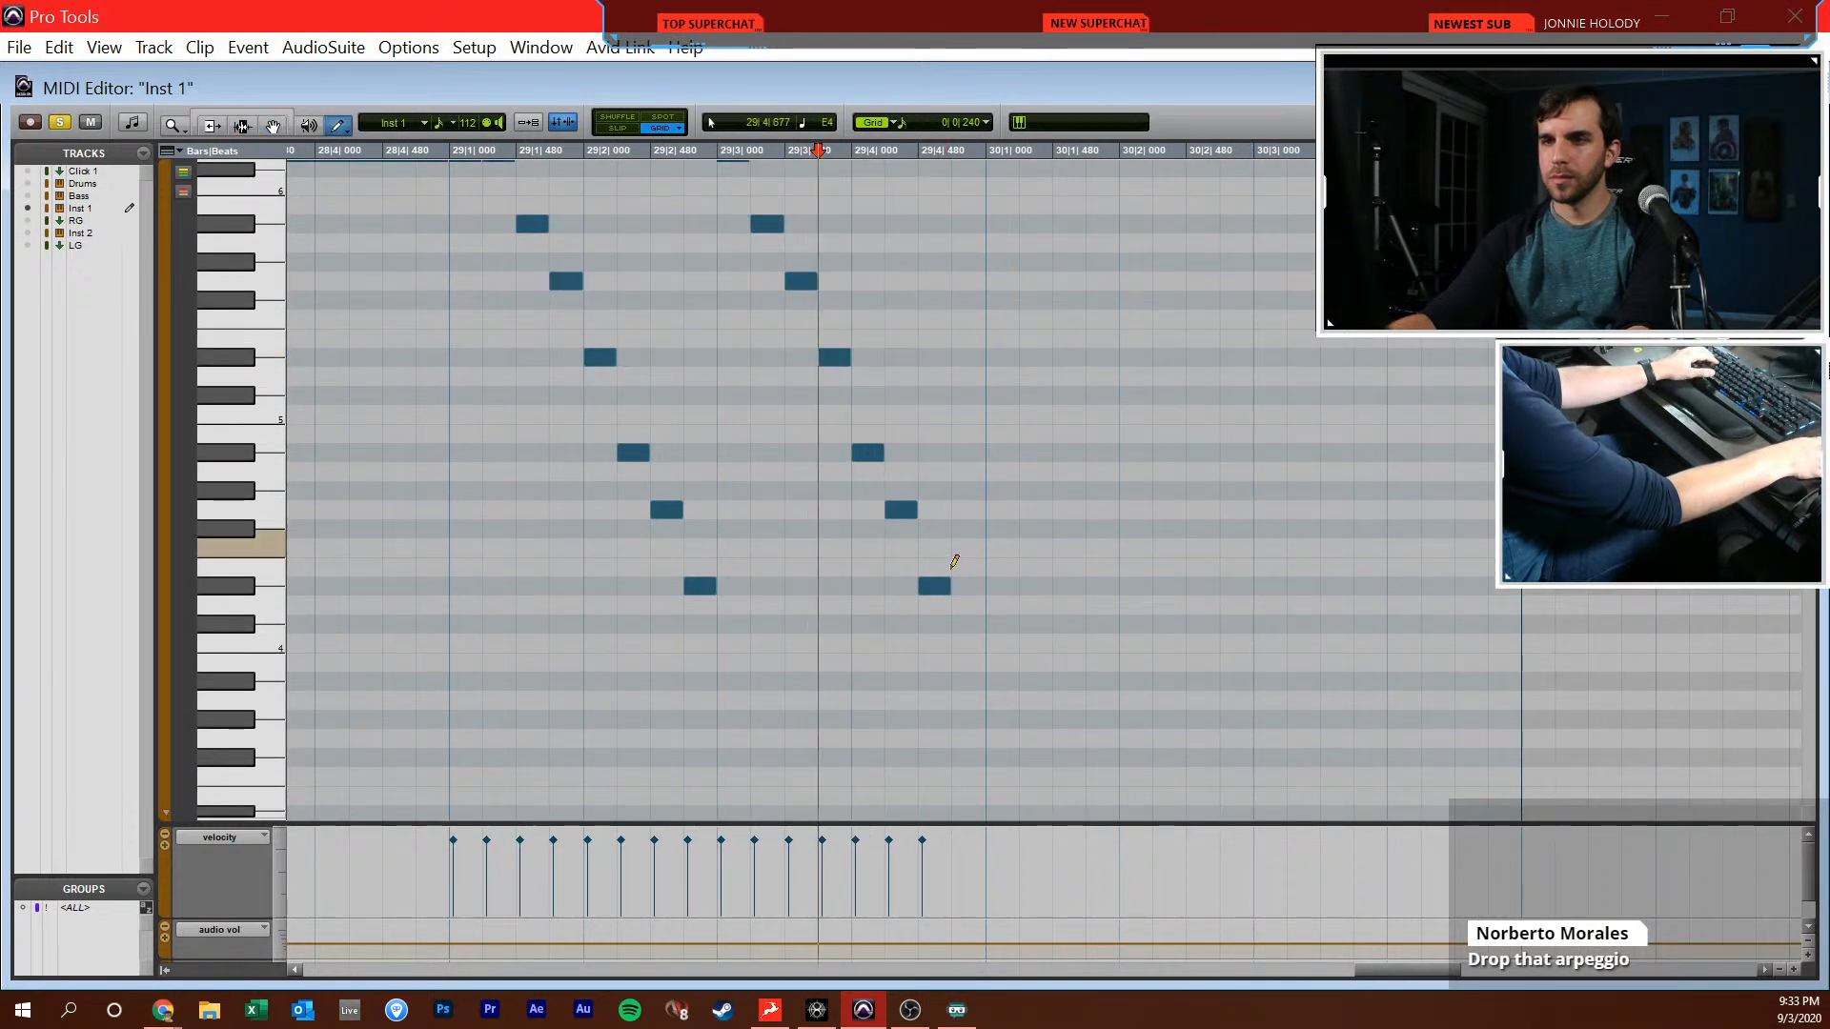
key(F7)
click(839, 627)
key(space)
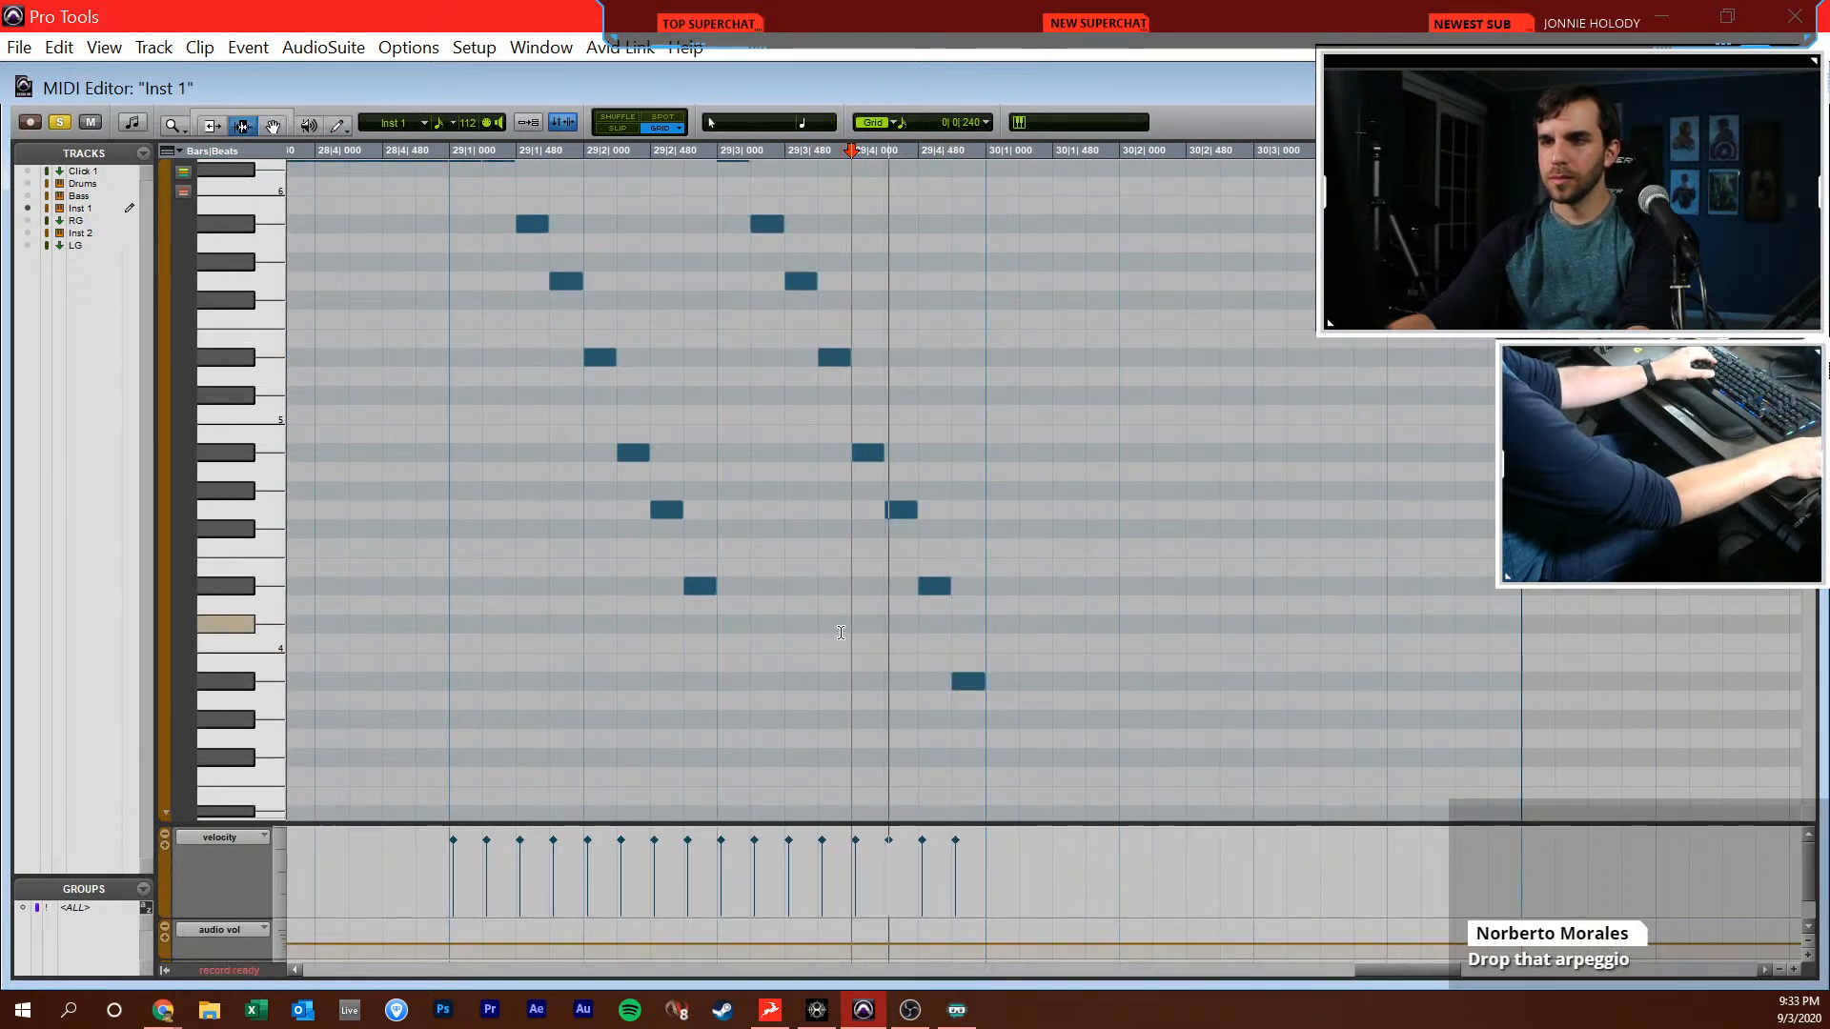
key(r)
key(t)
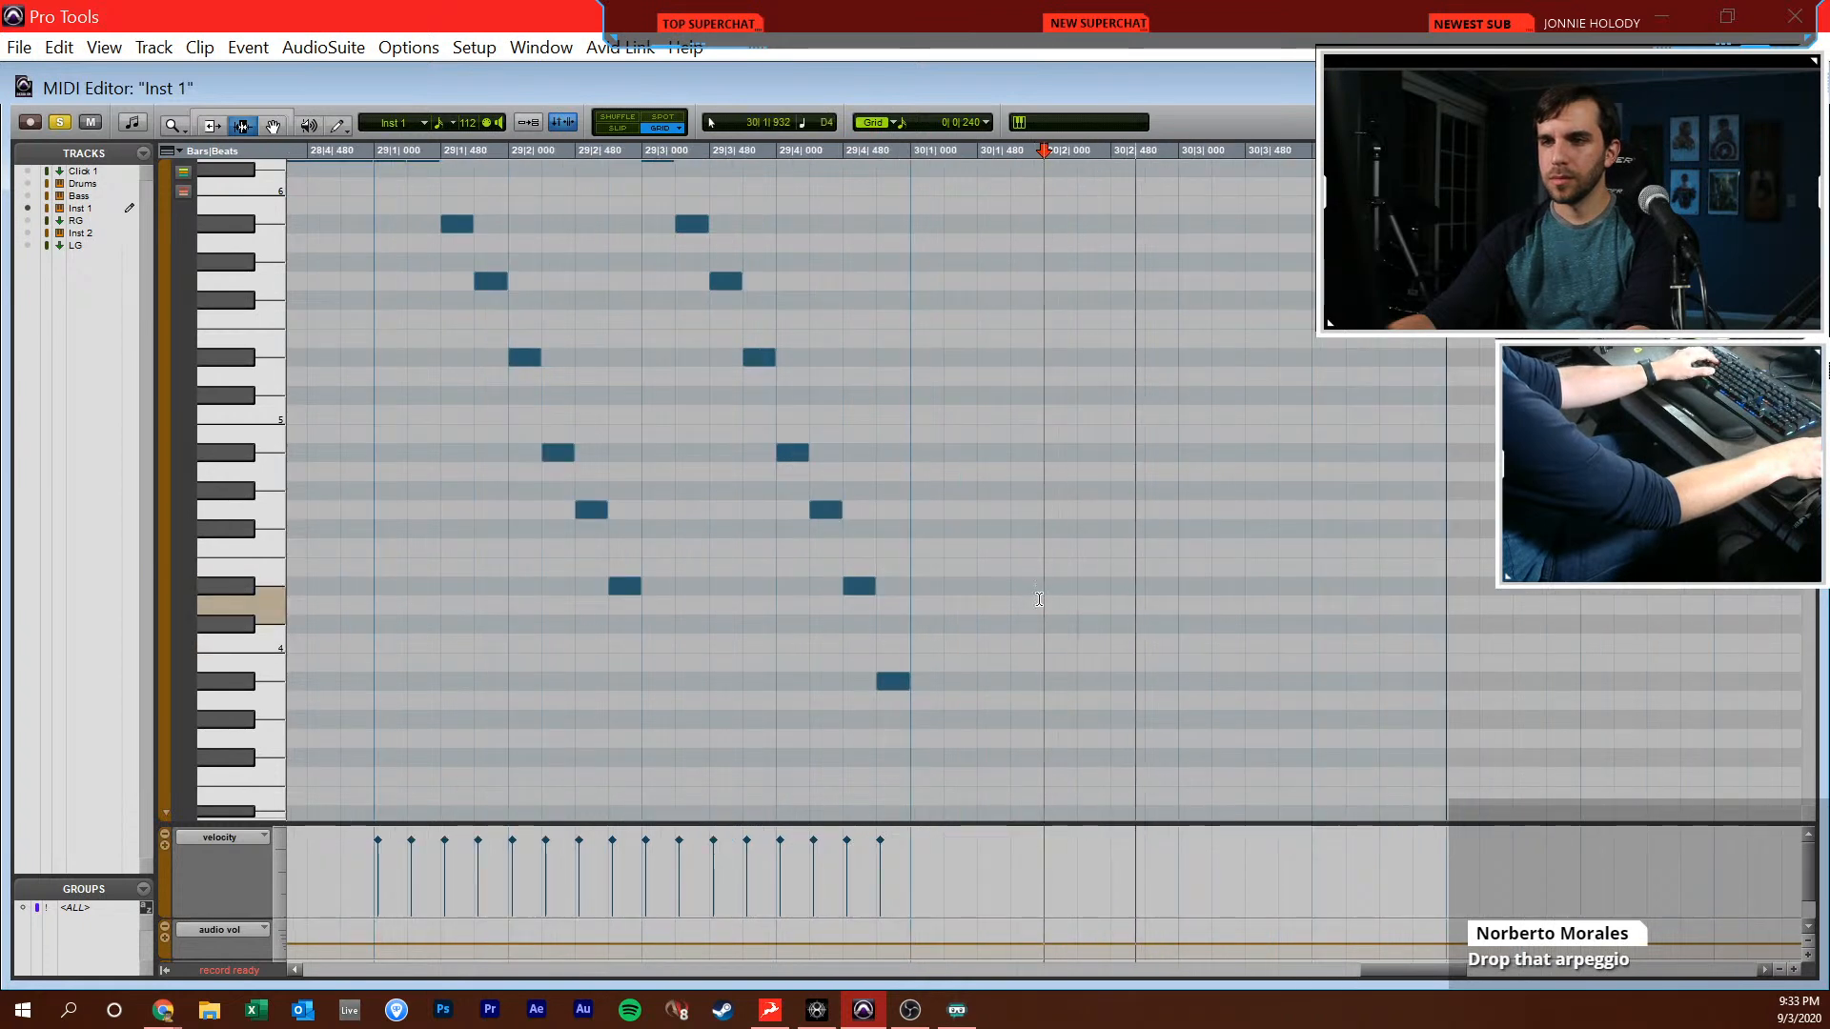
Duplicate the run from 29|3|000 to 30|1|000 into the start of bar 30, transpose the copy down two semitones, and play it back
key(F10)
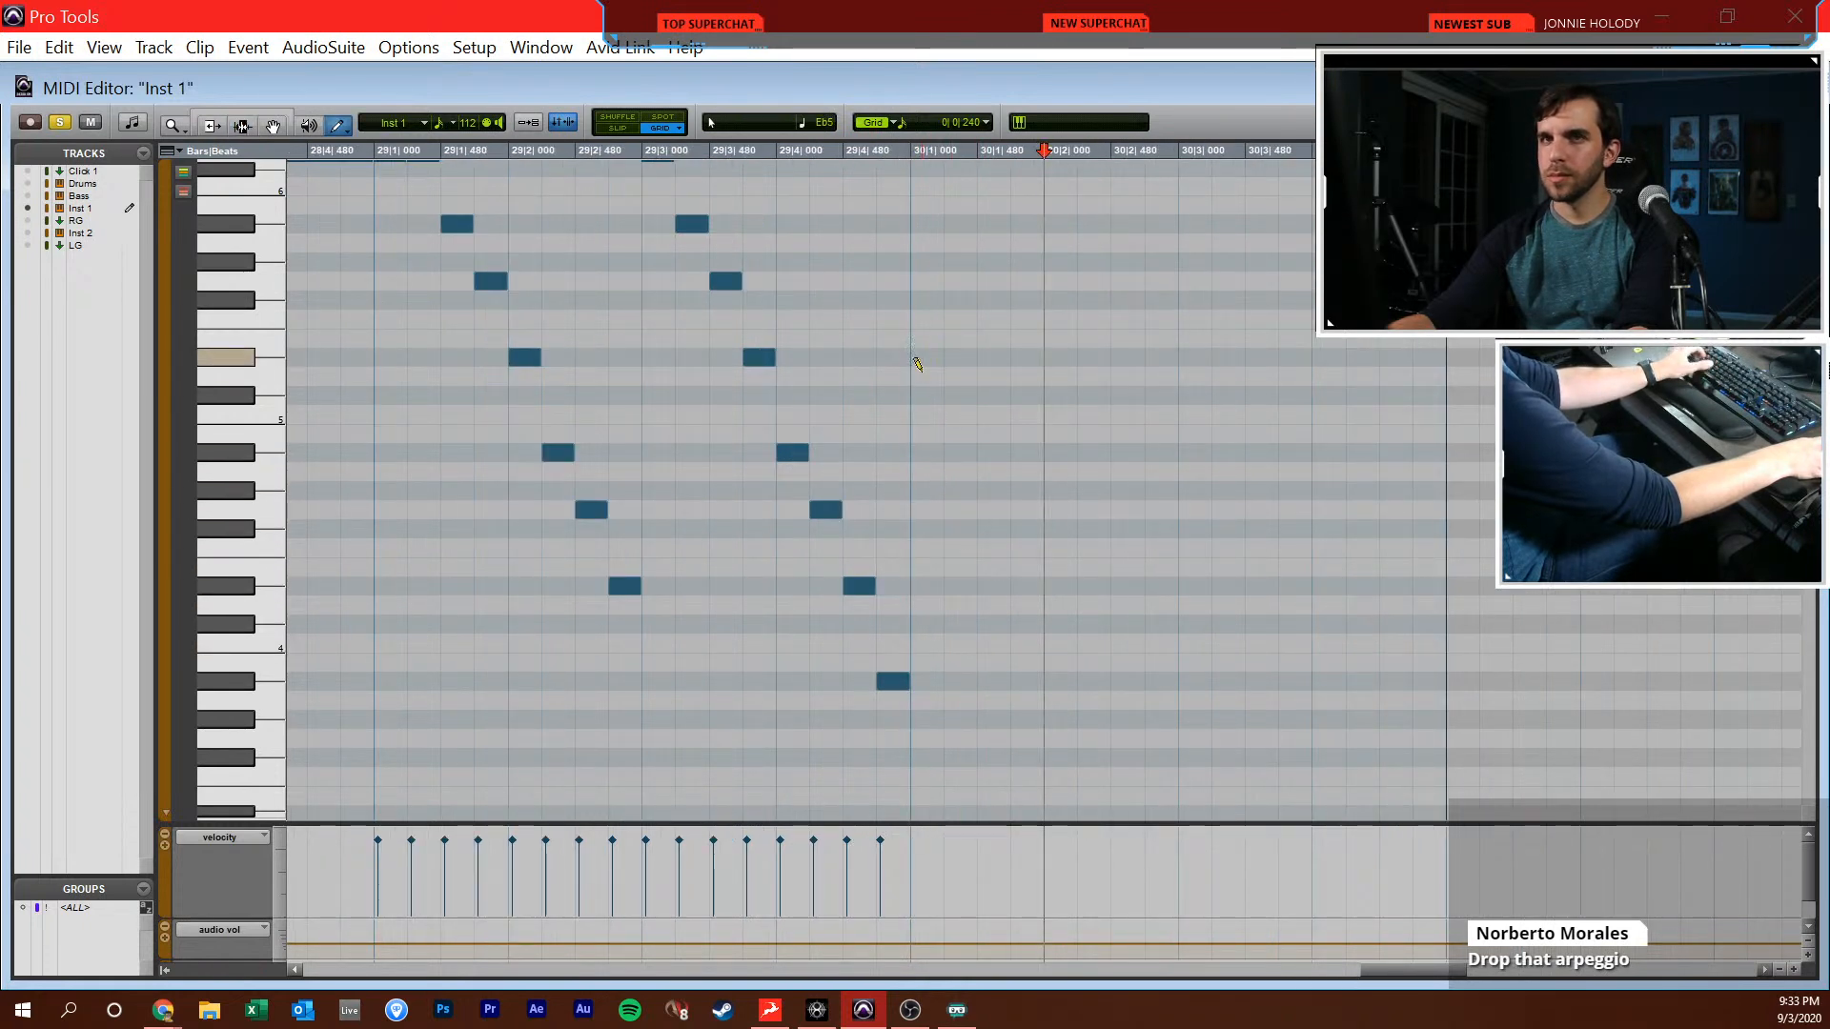
scroll(925, 392, up, 3)
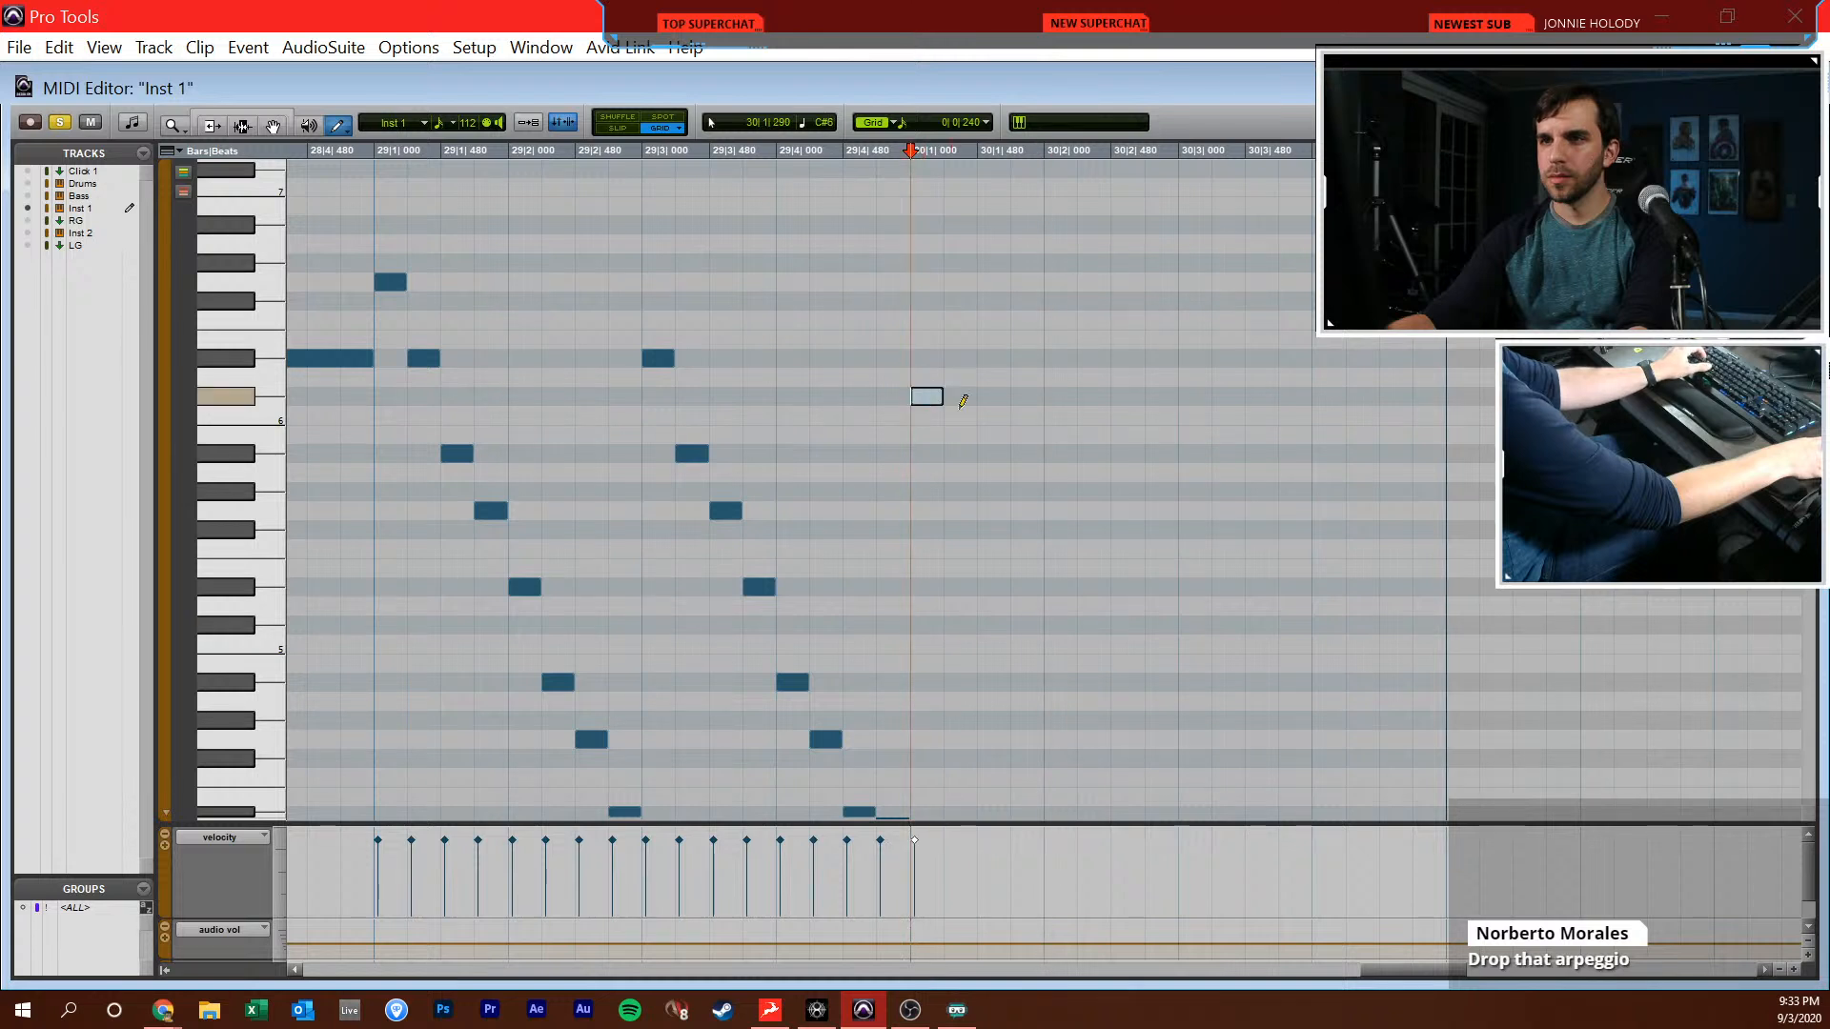
drag(651, 486, 909, 491)
key(ctrl+d)
key(Down)
key(Down)
key(space)
key(space)
key(space)
scroll(1117, 523, down, 1)
scroll(1117, 521, down, 3)
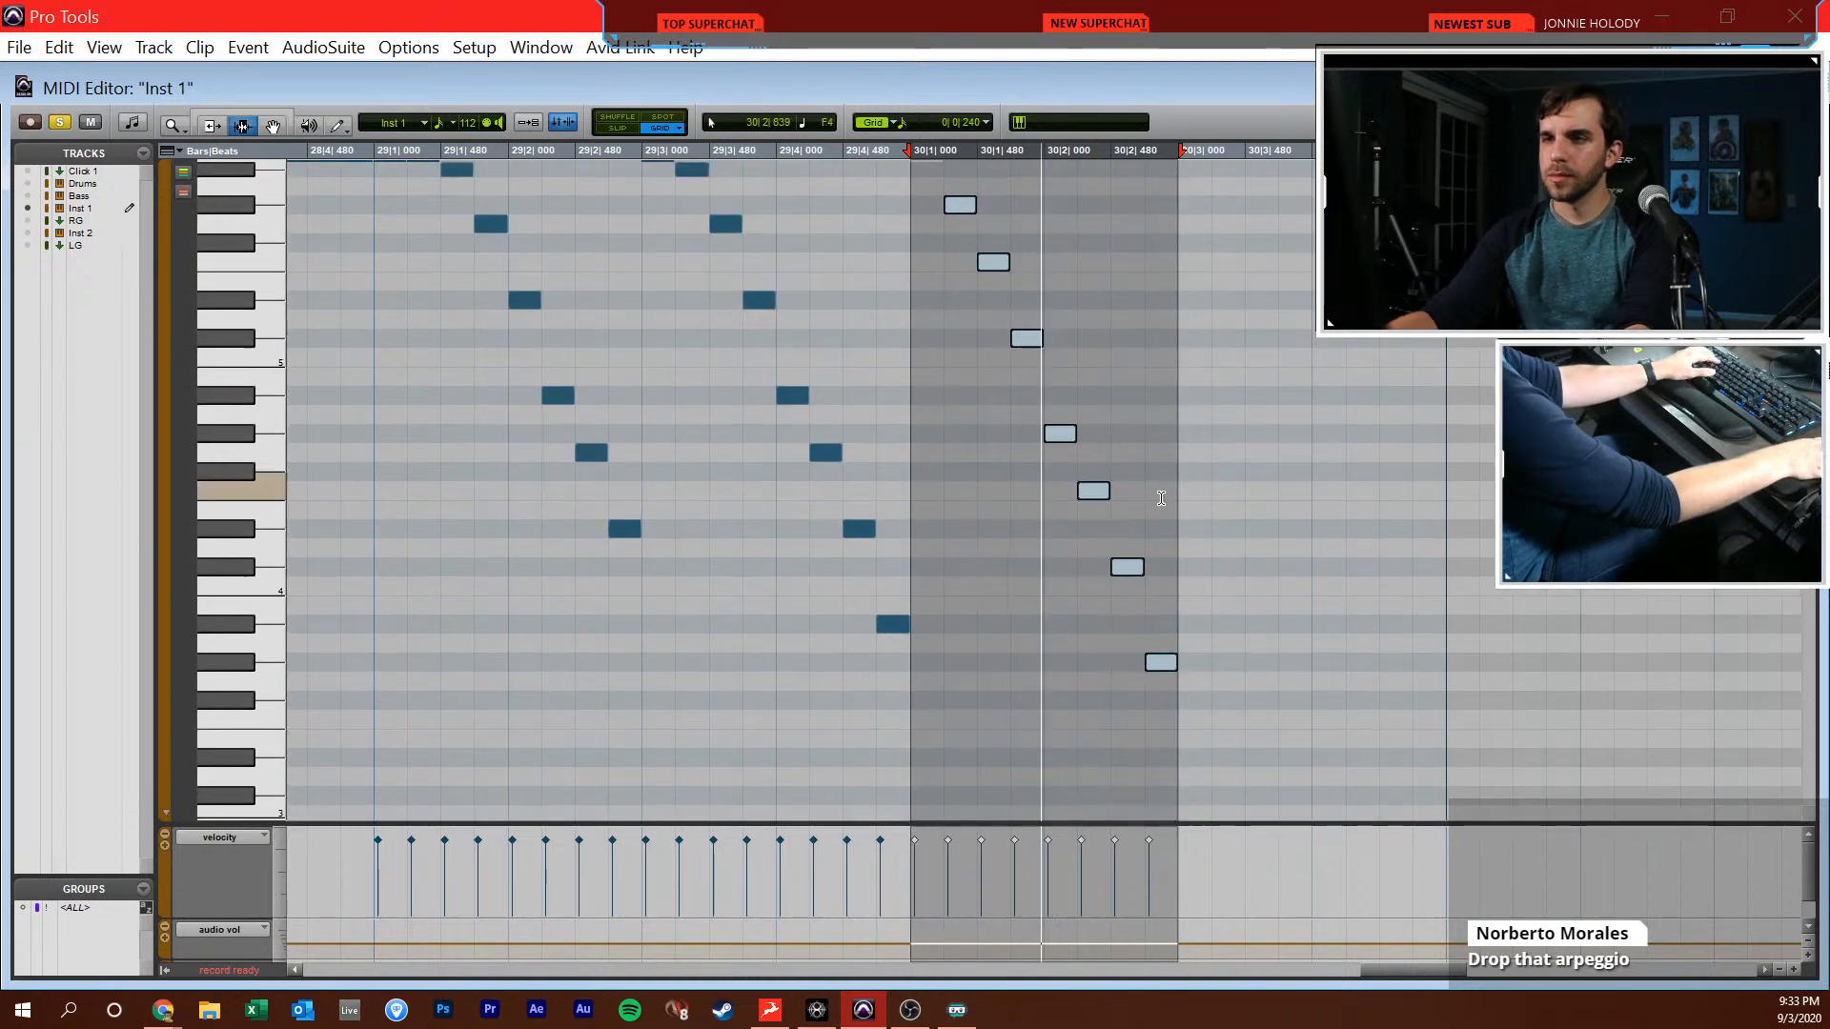
click(1161, 499)
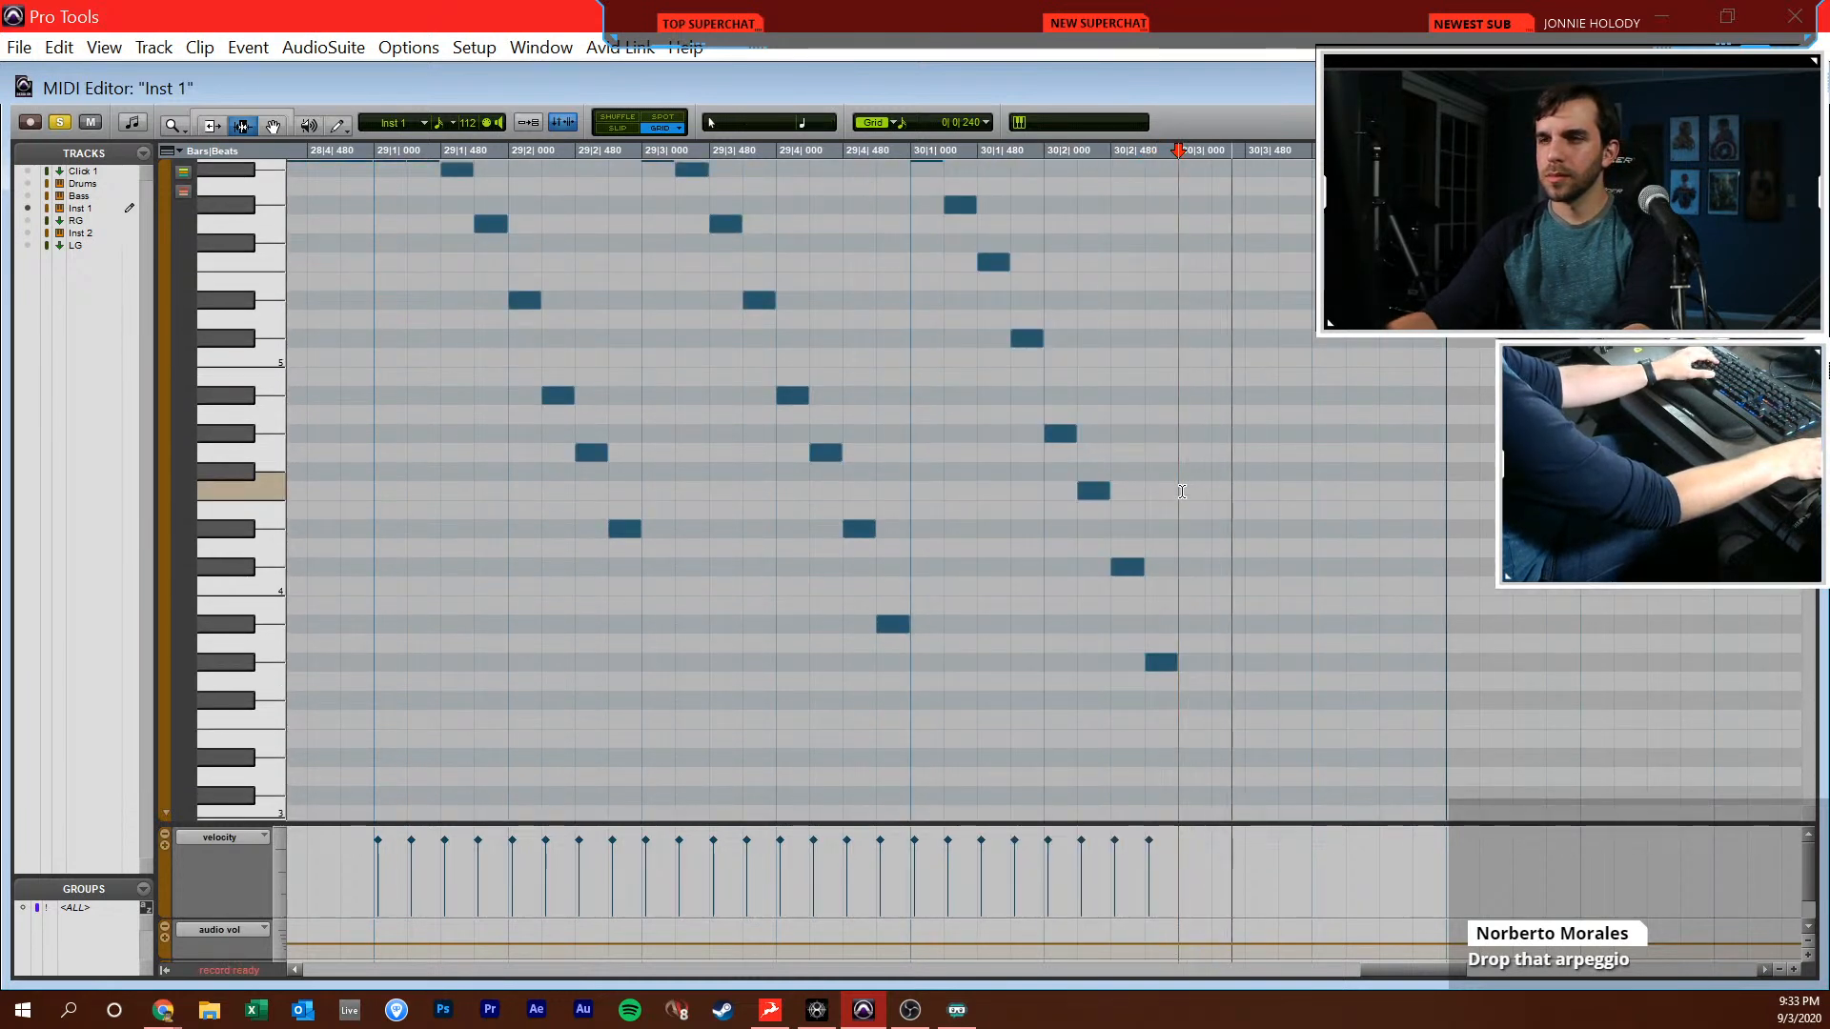
Duplicate the notes from 30|1|240 to 30|3|000 directly after themselves, add a sixteenth-note F3 at 30|4|720, and check the transition into bar 31
scroll(942, 390, up, 2)
drag(943, 391, 1180, 394)
key(ctrl+d)
scroll(1354, 503, down, 4)
key(F10)
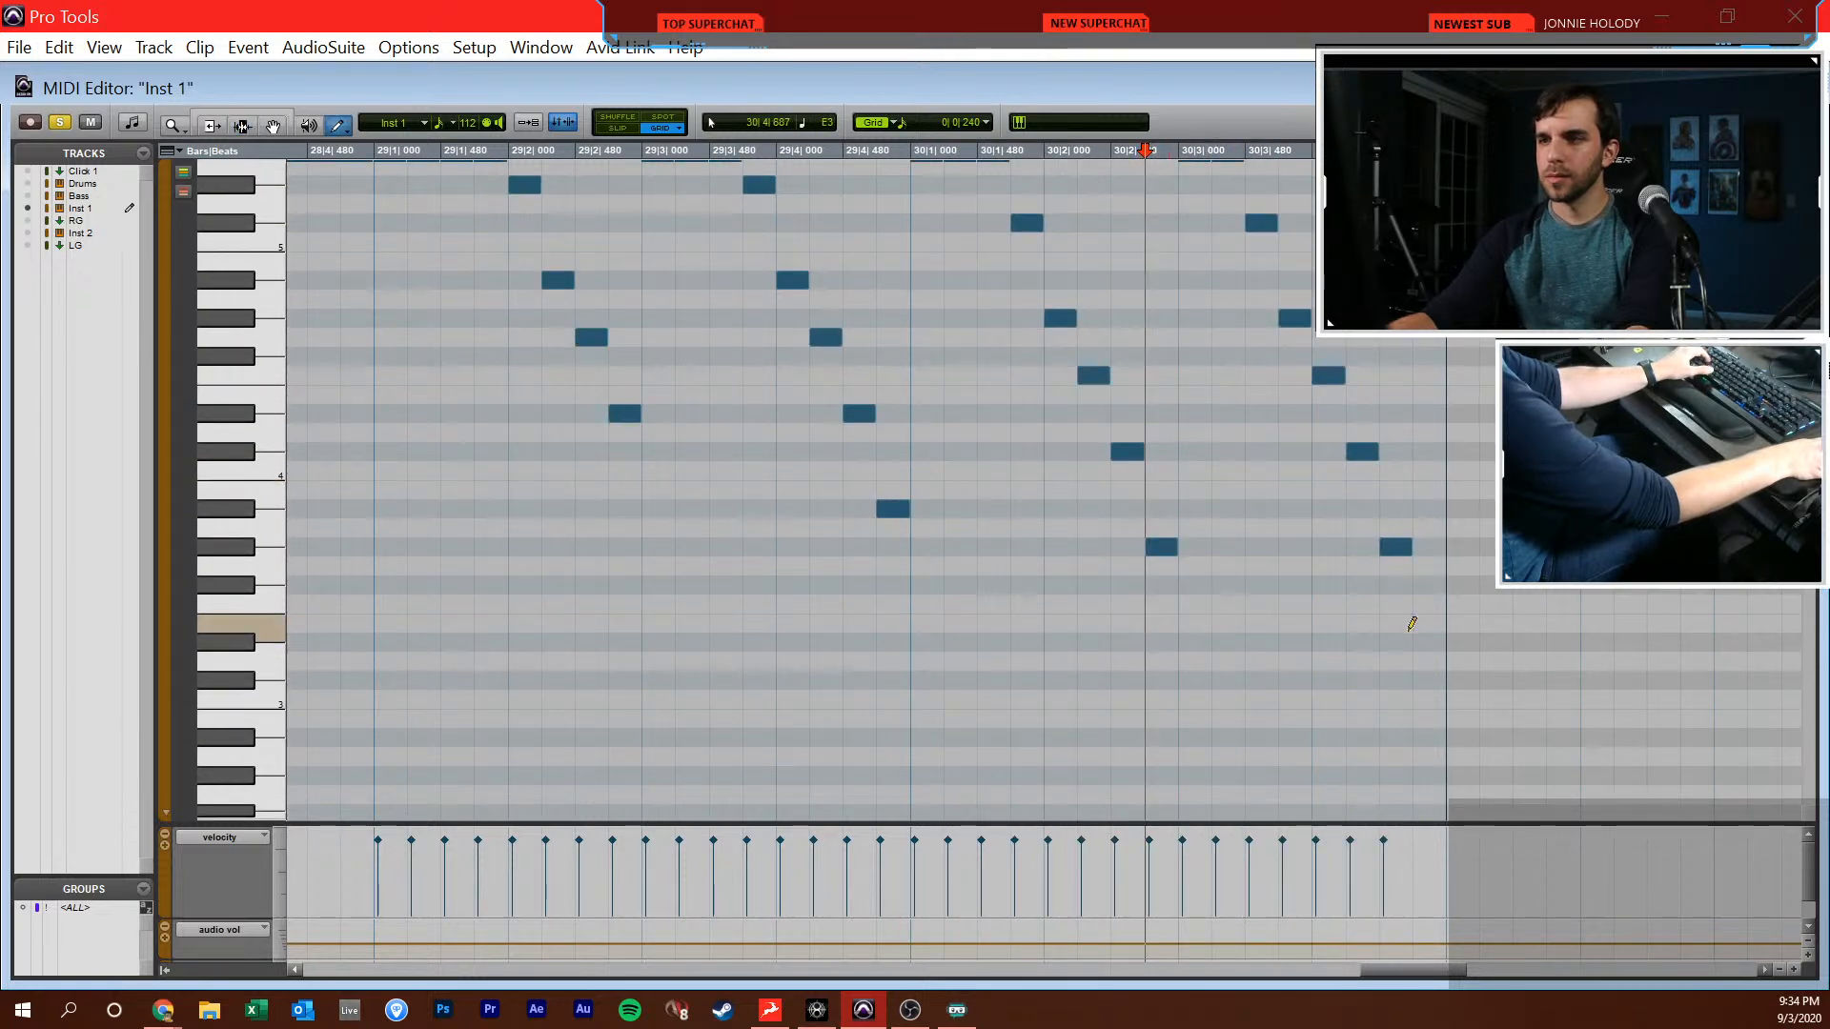
click(1424, 605)
key(F7)
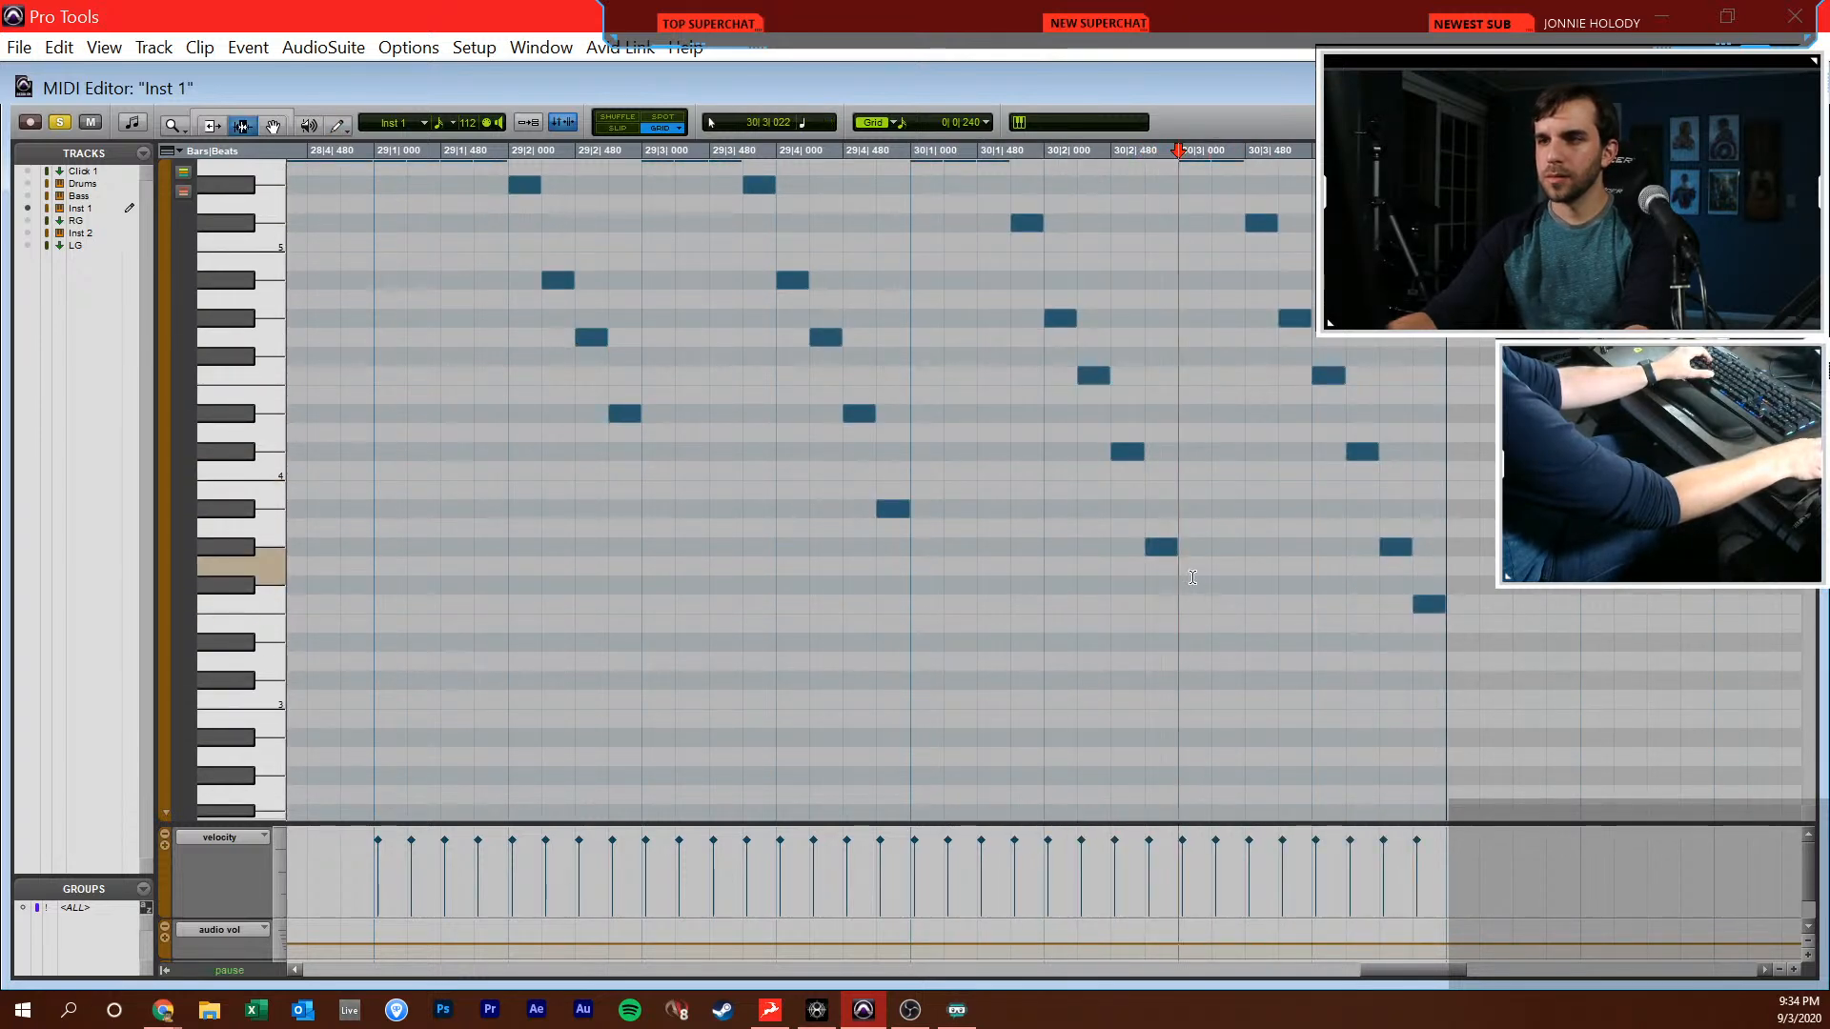
scroll(1227, 570, up, 2)
scroll(1227, 570, right, 4)
click(1058, 546)
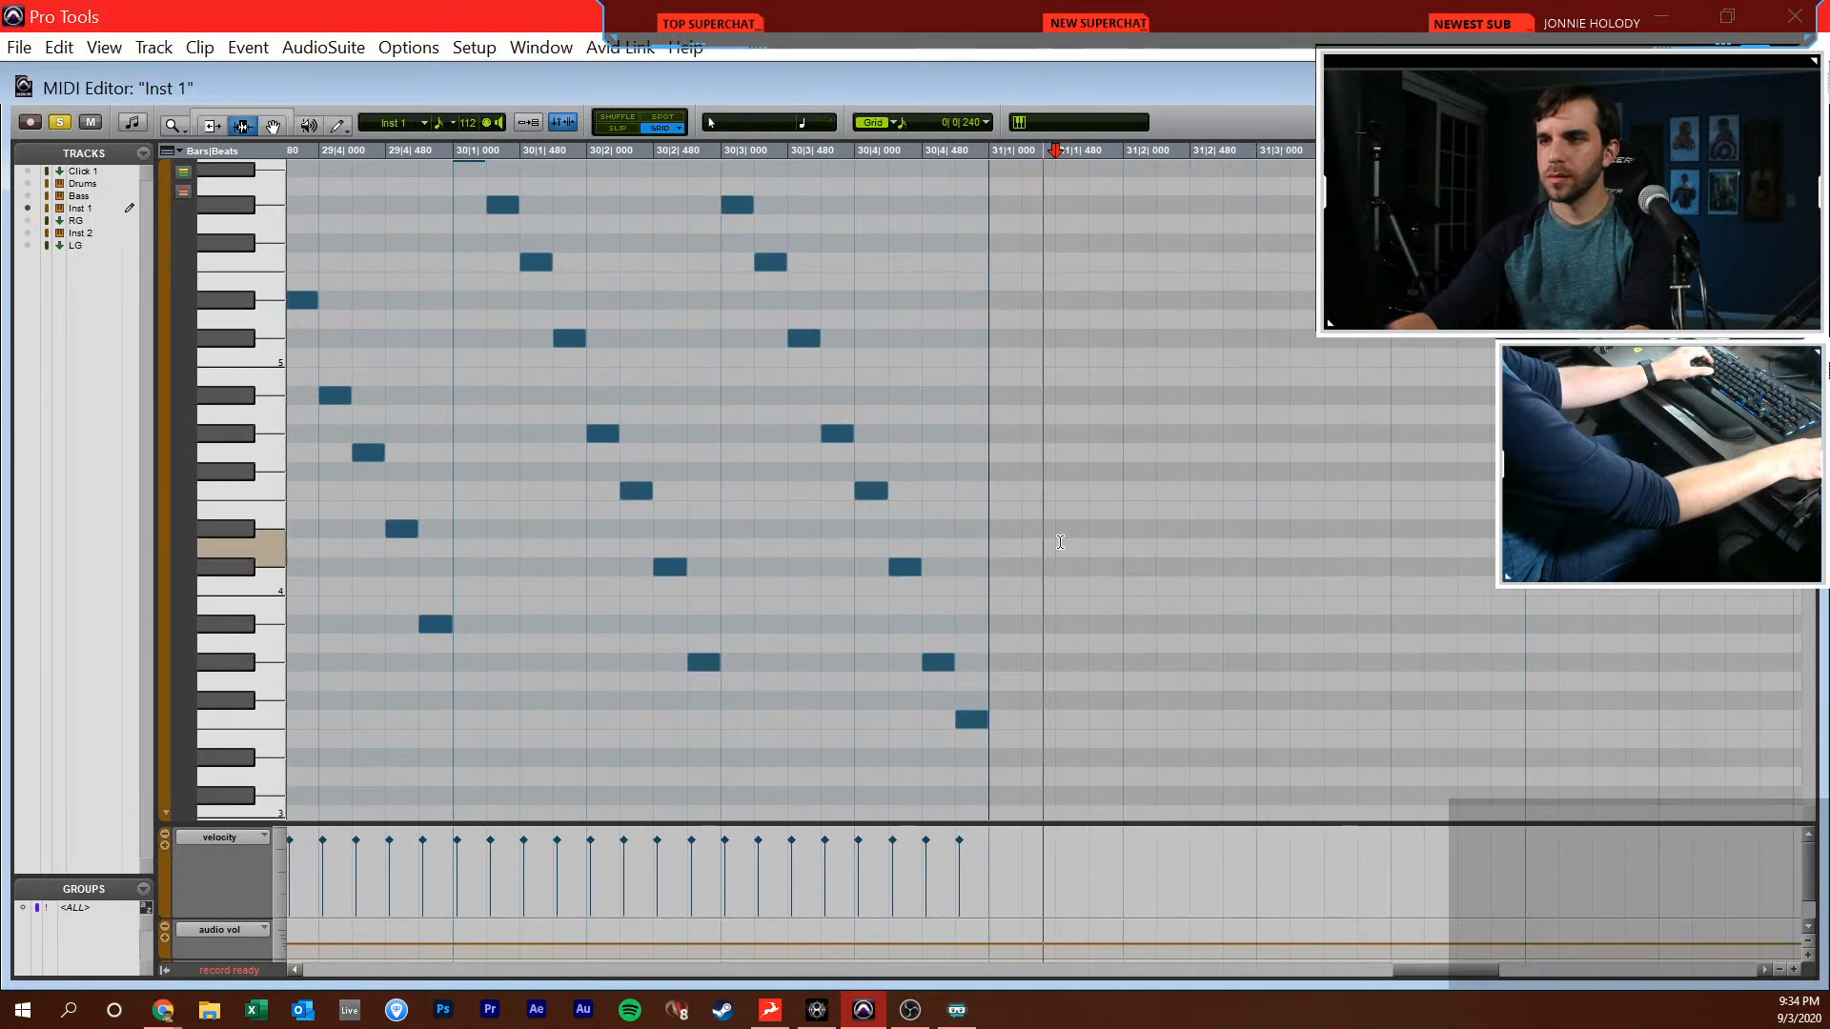
Play on past bar 31 through bar 34 and listen for further synth notes in the reference
key(F10)
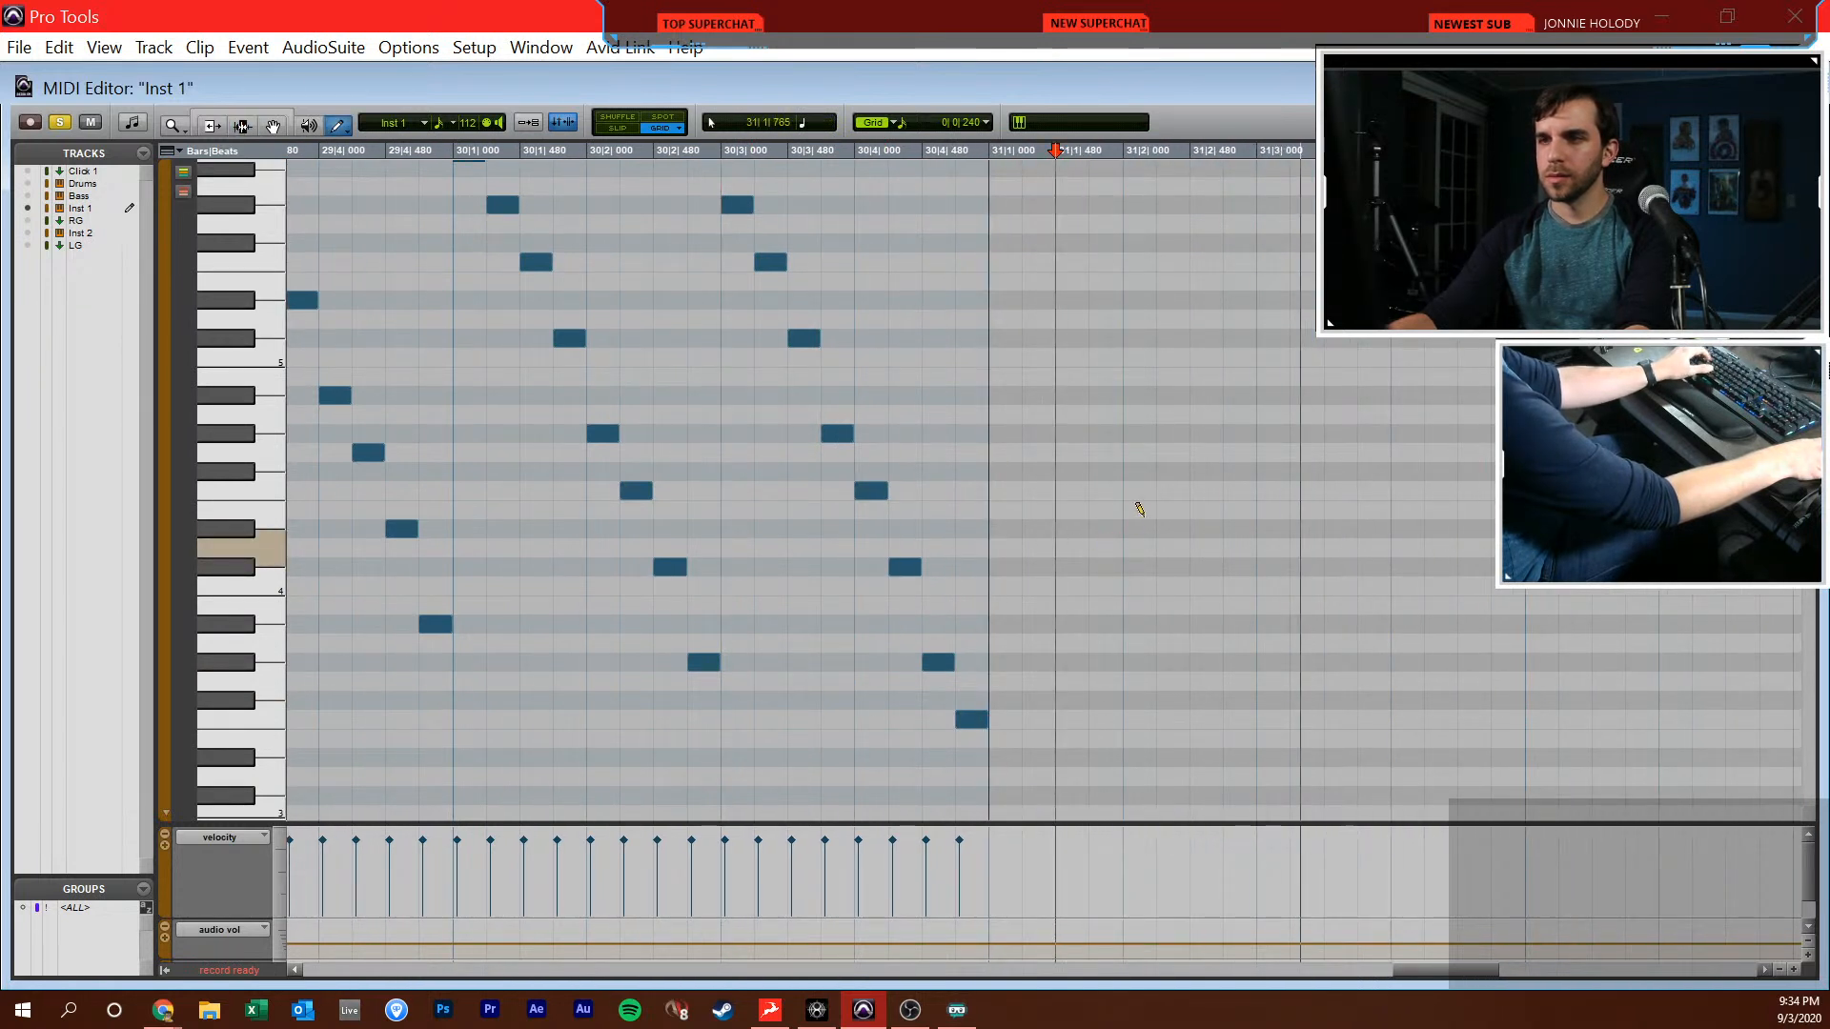
scroll(1167, 517, right, 6)
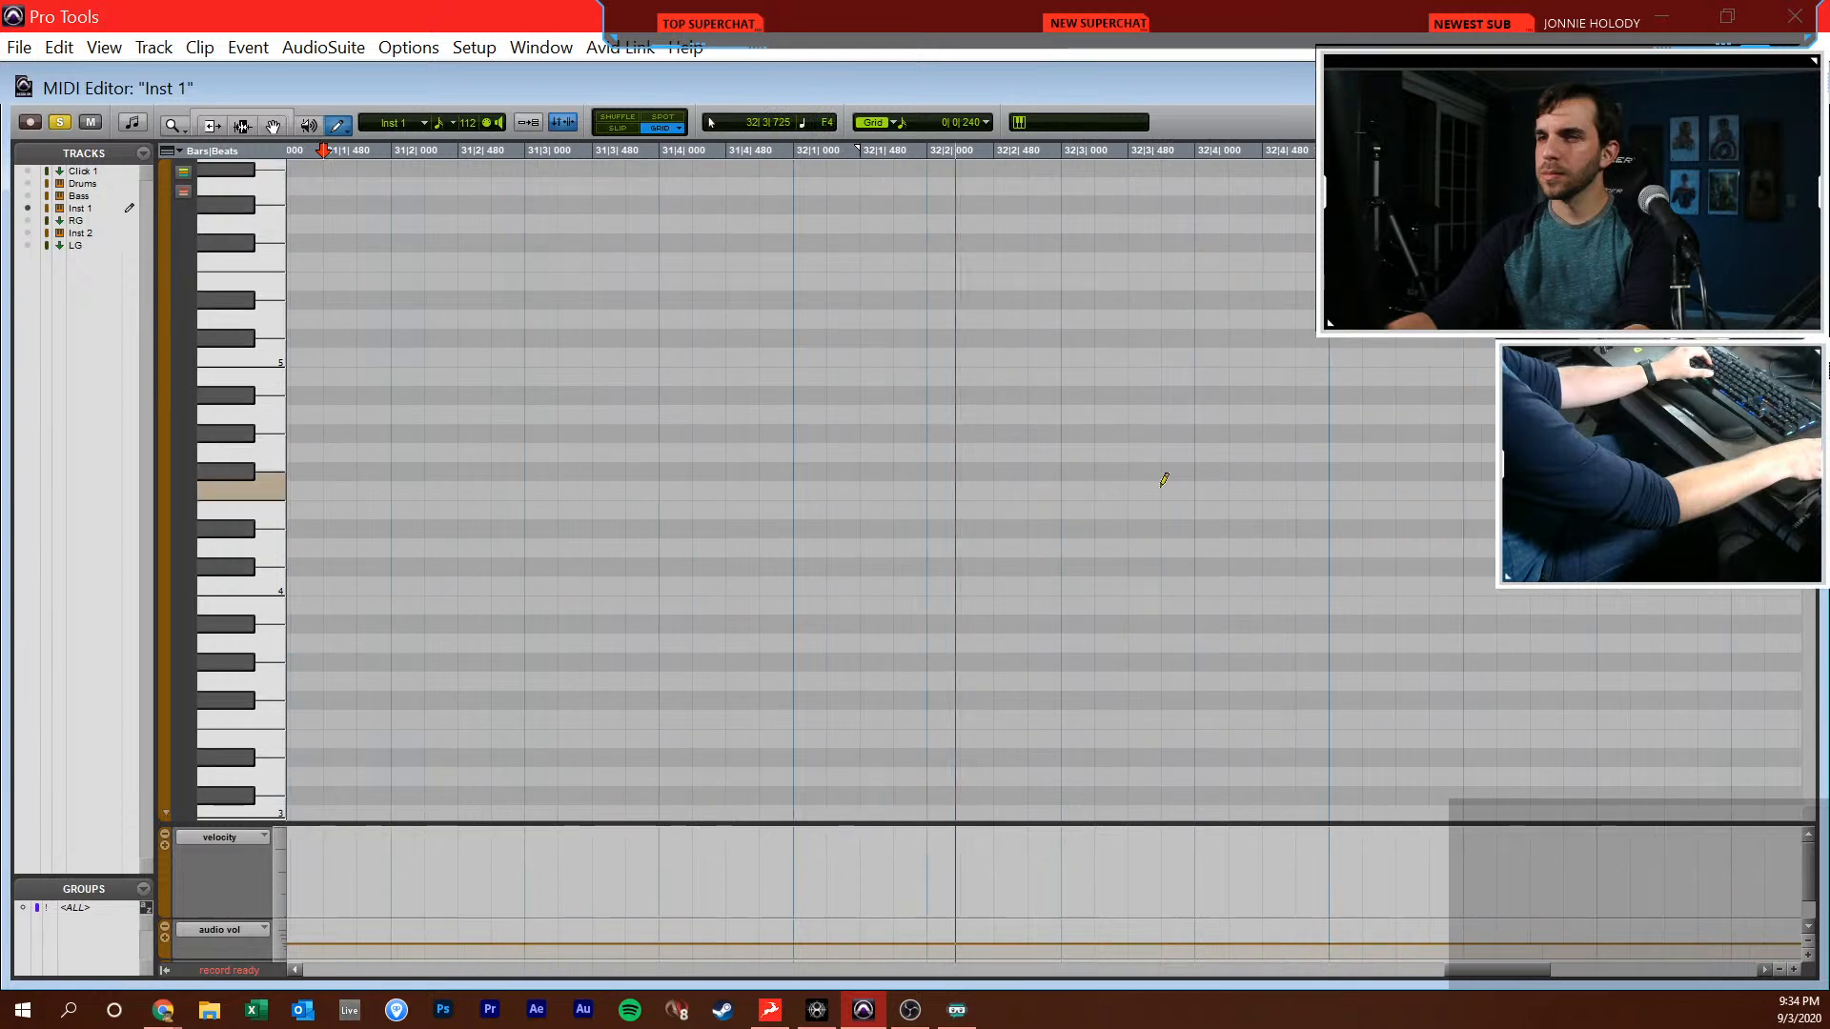
scroll(1167, 515, up, 5)
scroll(1152, 482, up, 2)
scroll(1155, 480, down, 2)
scroll(1128, 509, down, 2)
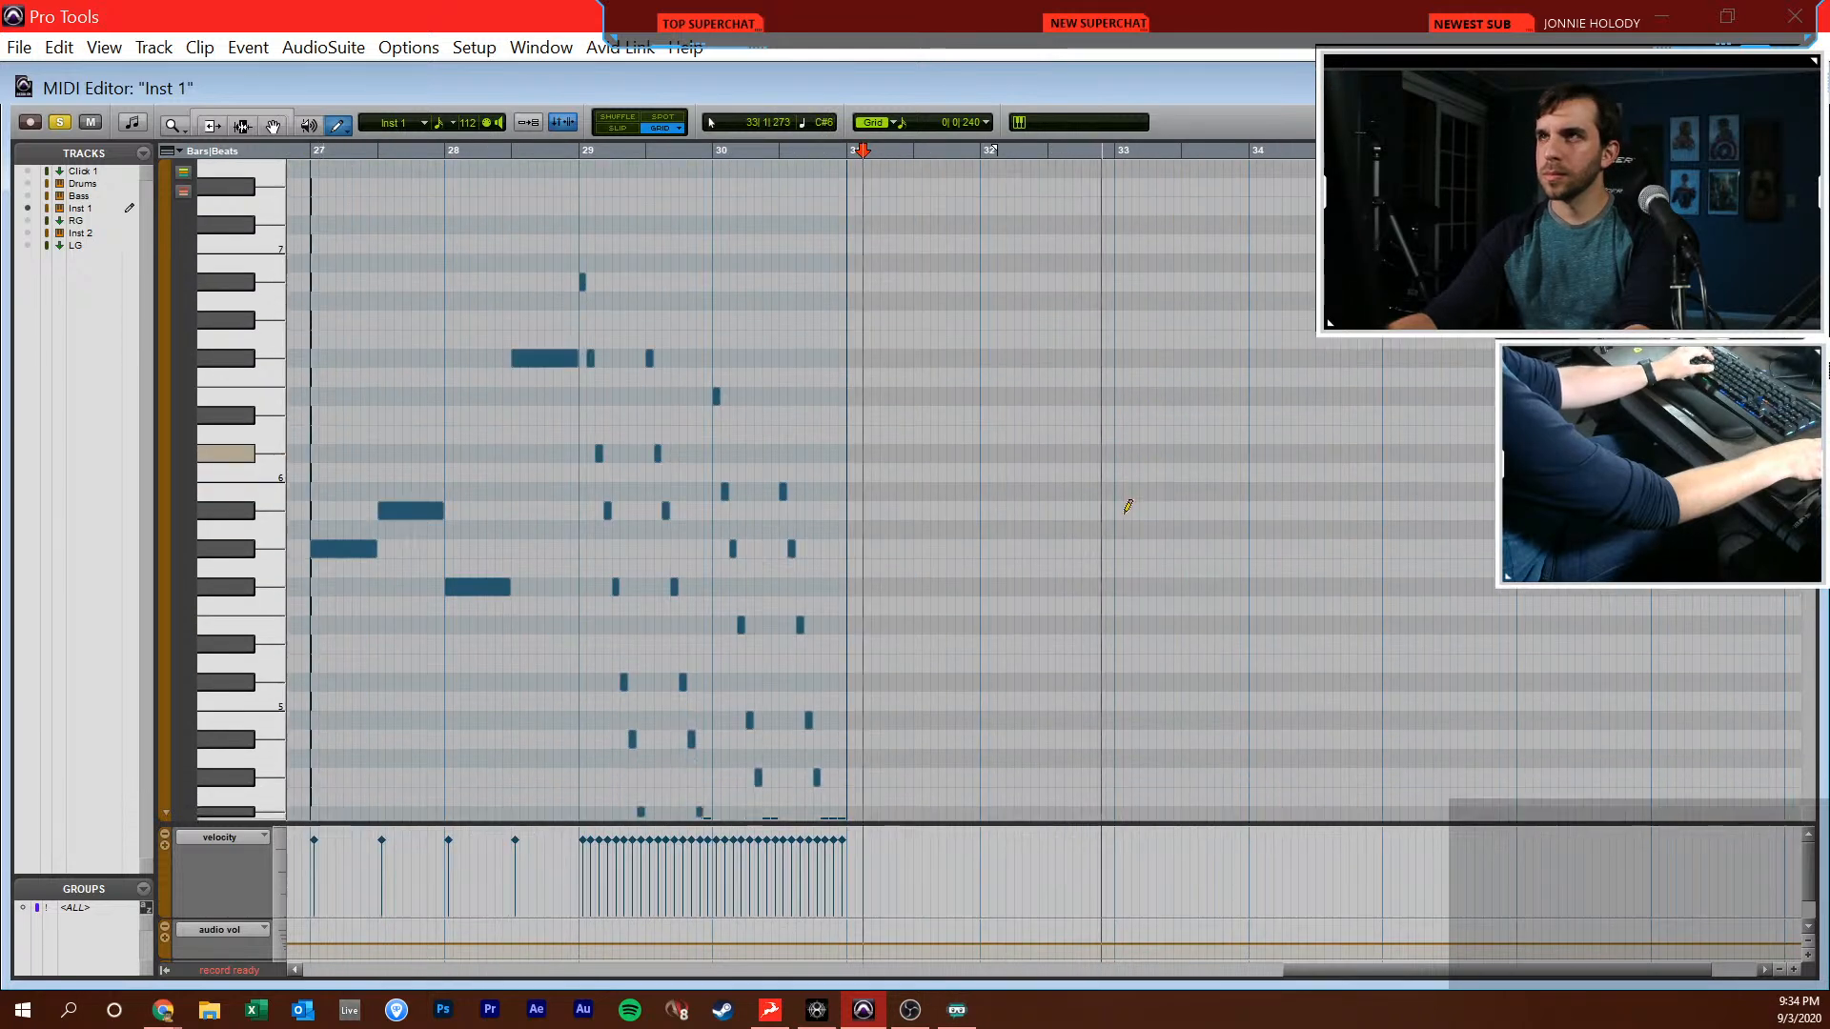
scroll(1128, 506, down, 3)
key(F7)
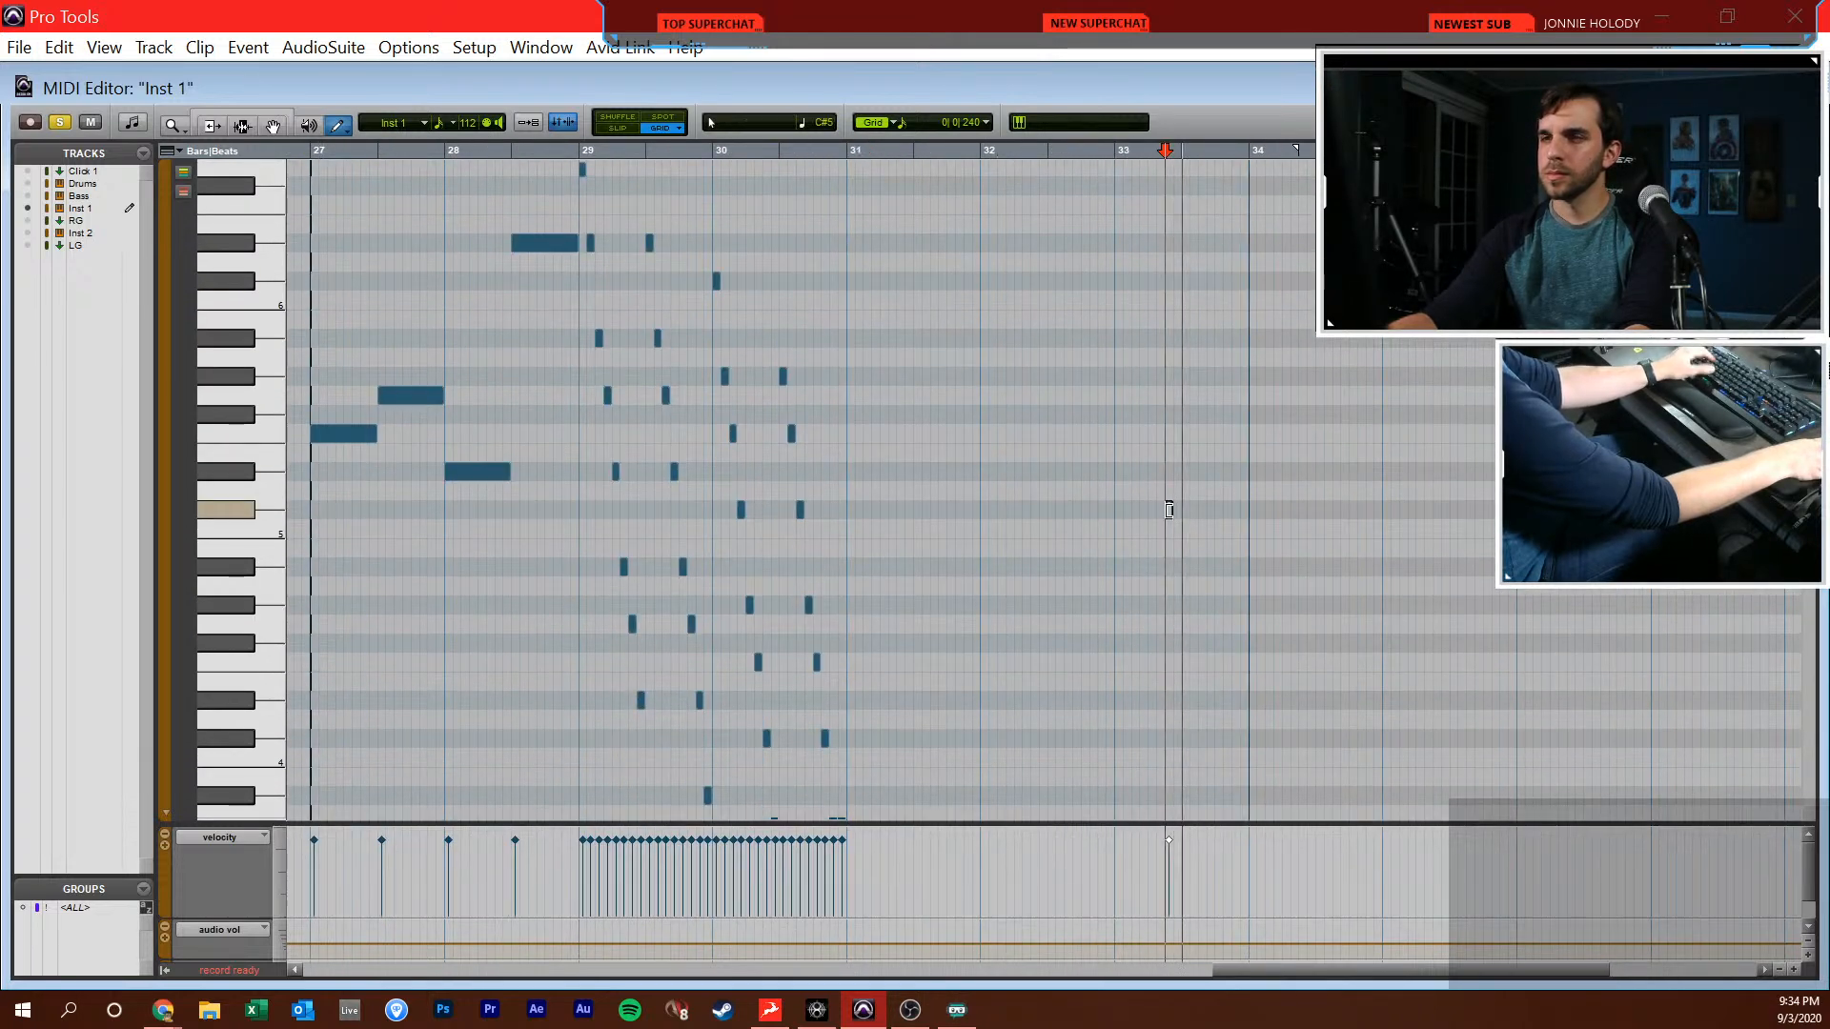
click(1266, 537)
key(t)
Close the MIDI editor and audition the arrangement from around bar 34 to 37|2|000, returning the cursor to 30|3|480
key(ctrl+w)
key(r)
key(r)
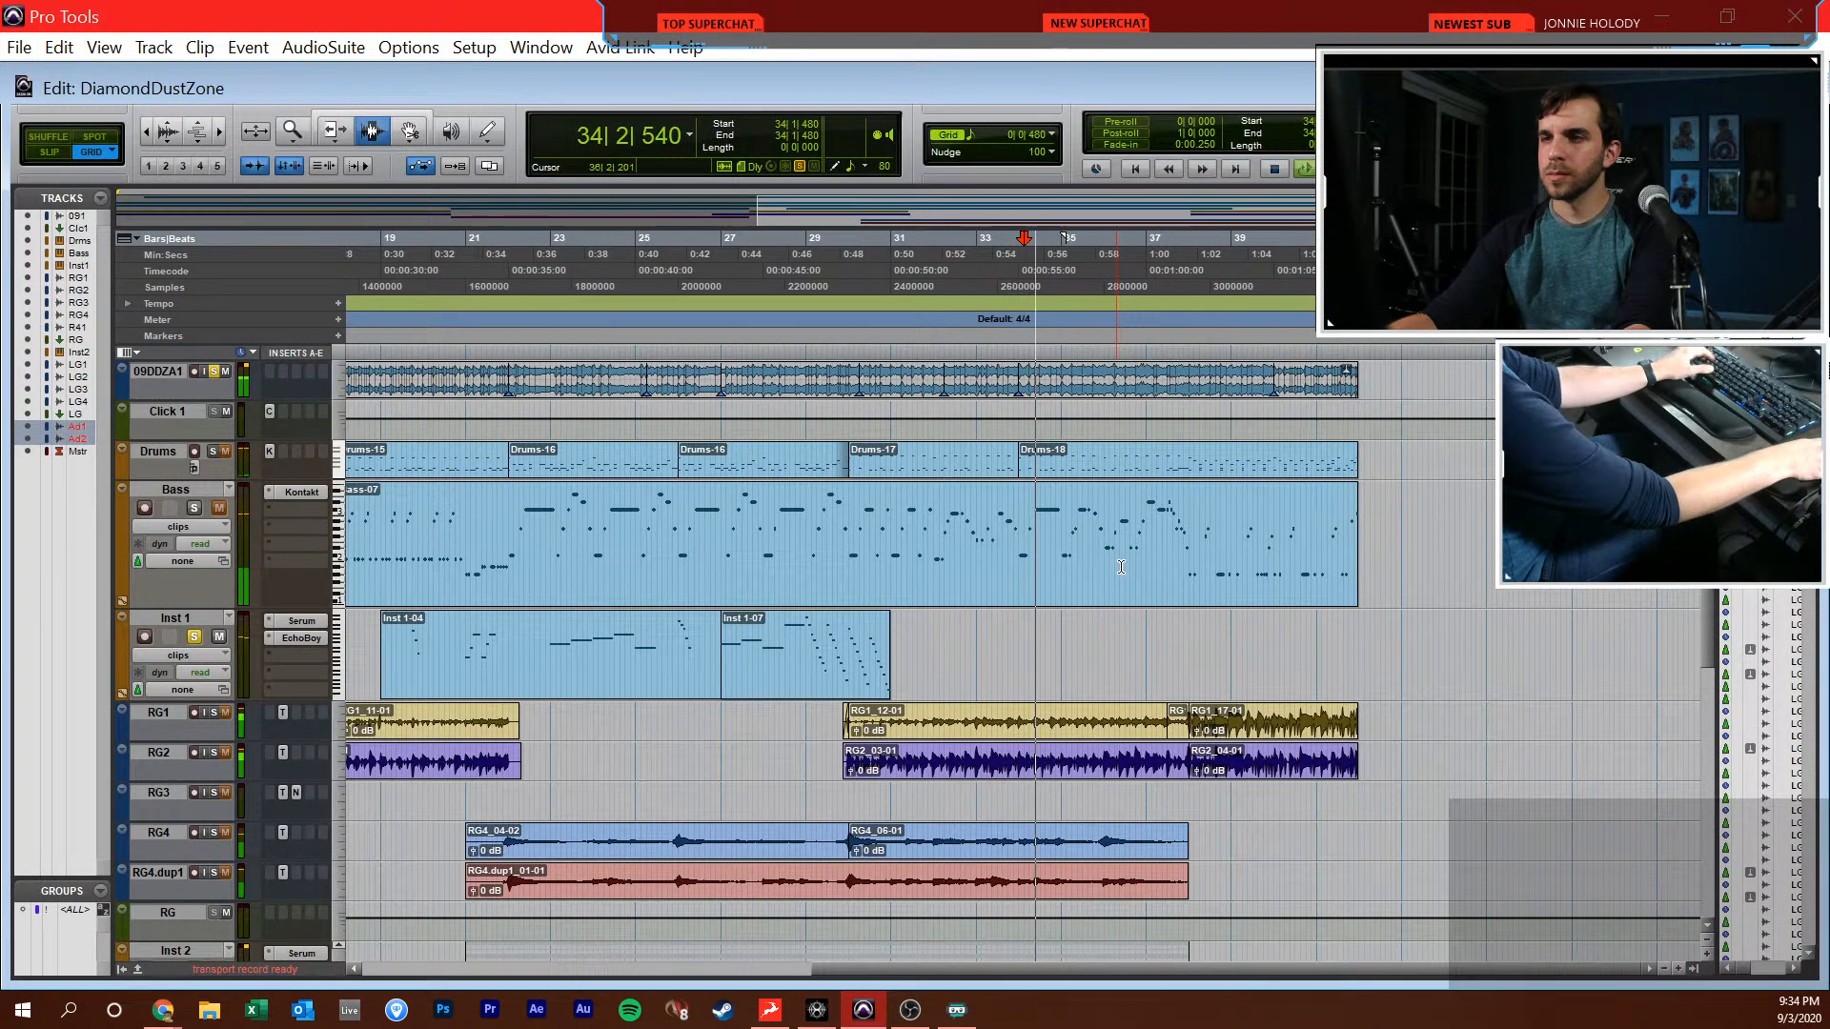
key(t)
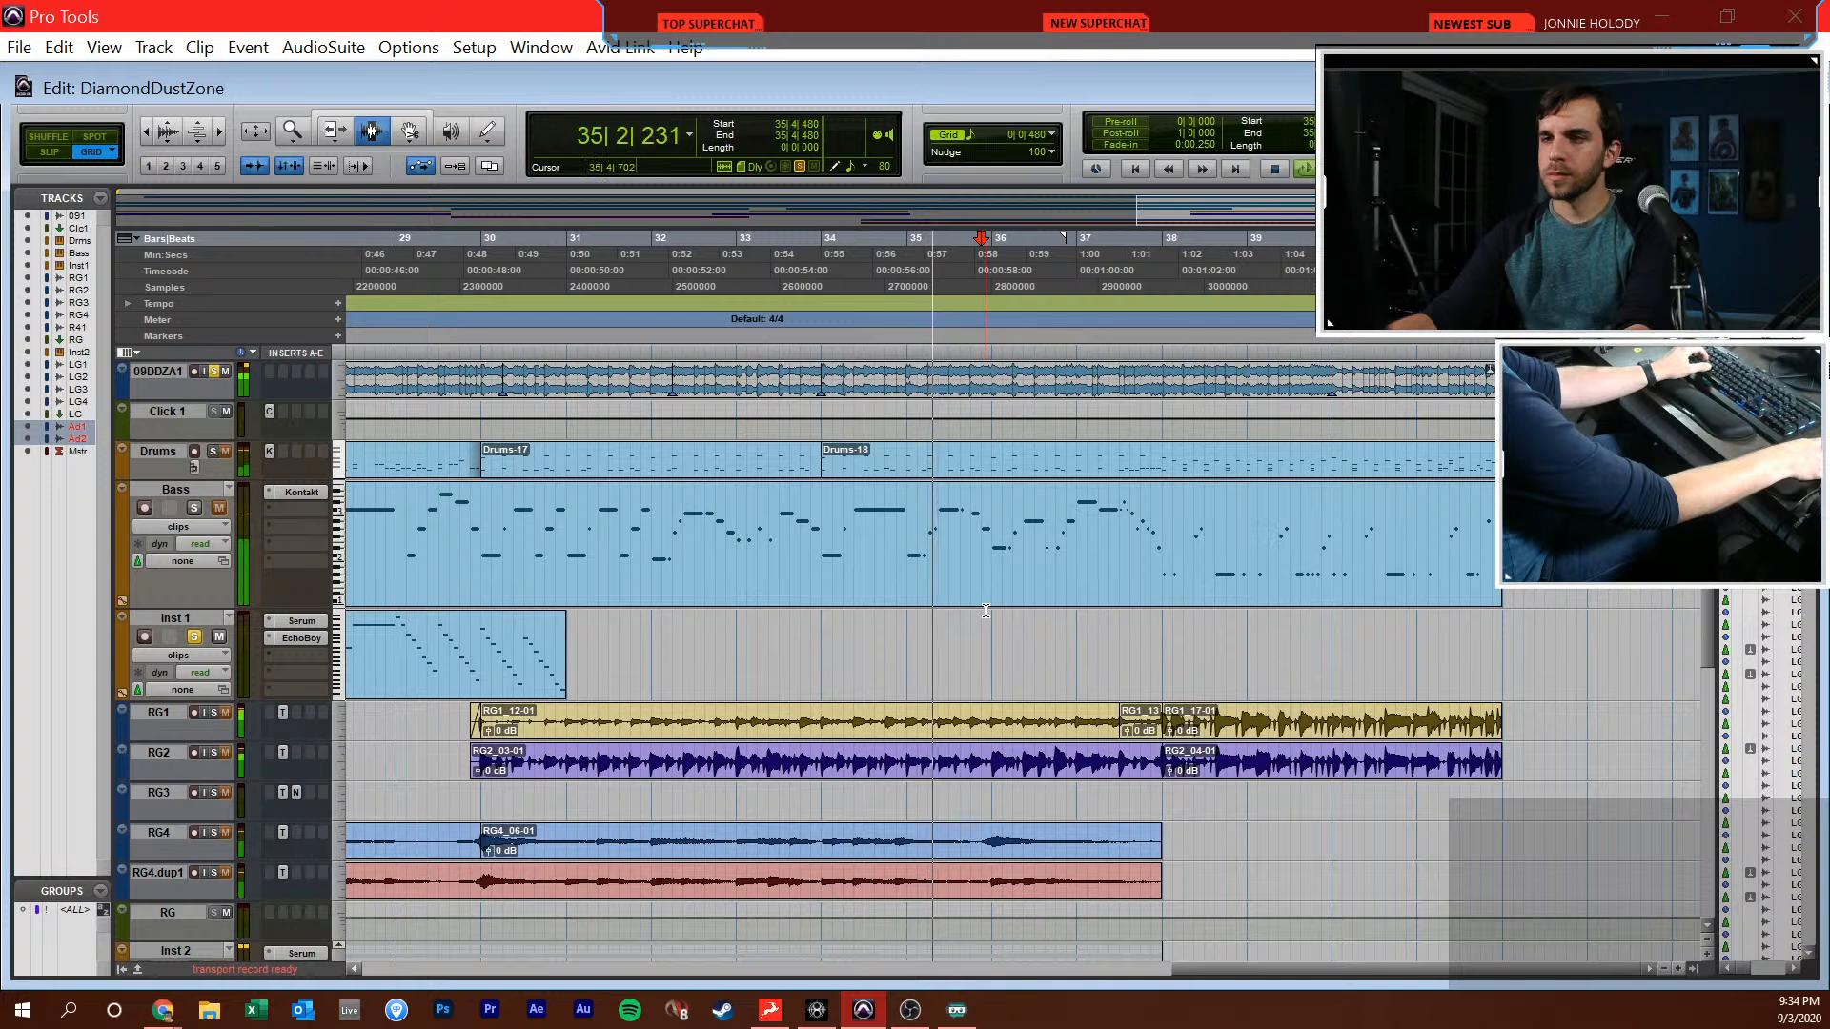
key(F10)
key(F7)
click(1098, 580)
key(space)
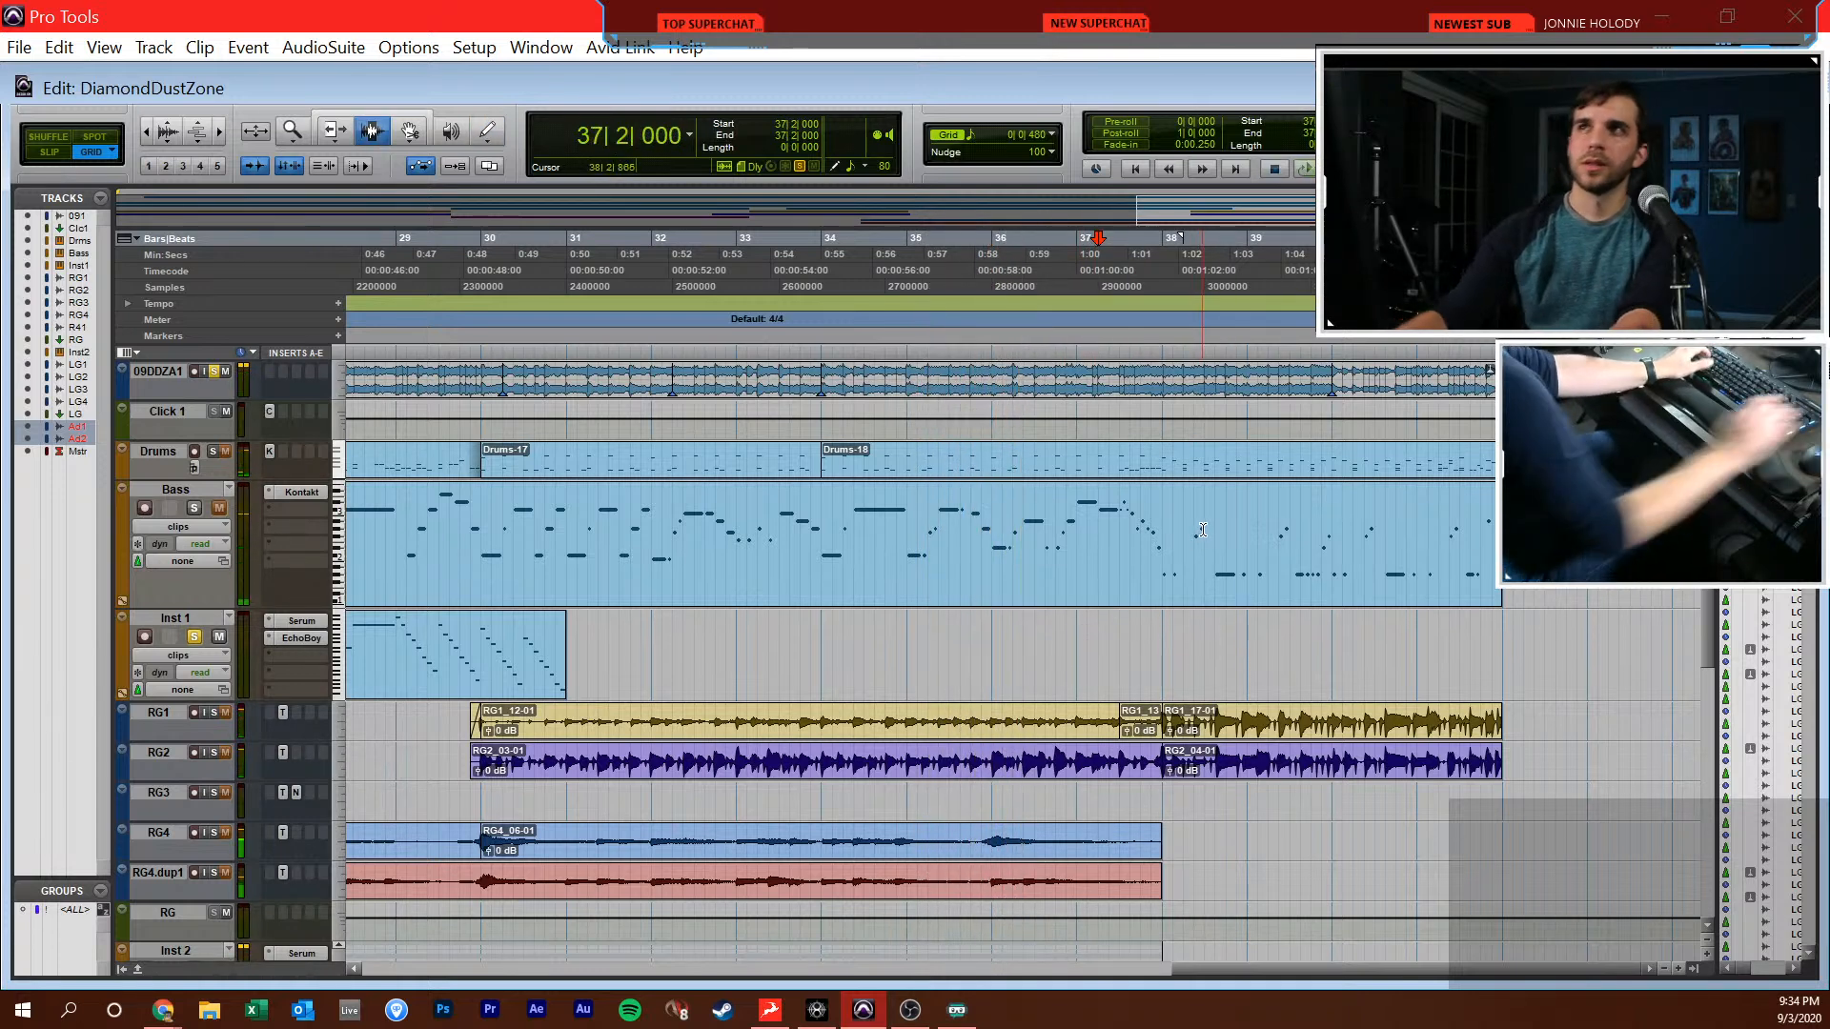
key(r)
key(r)
click(900, 572)
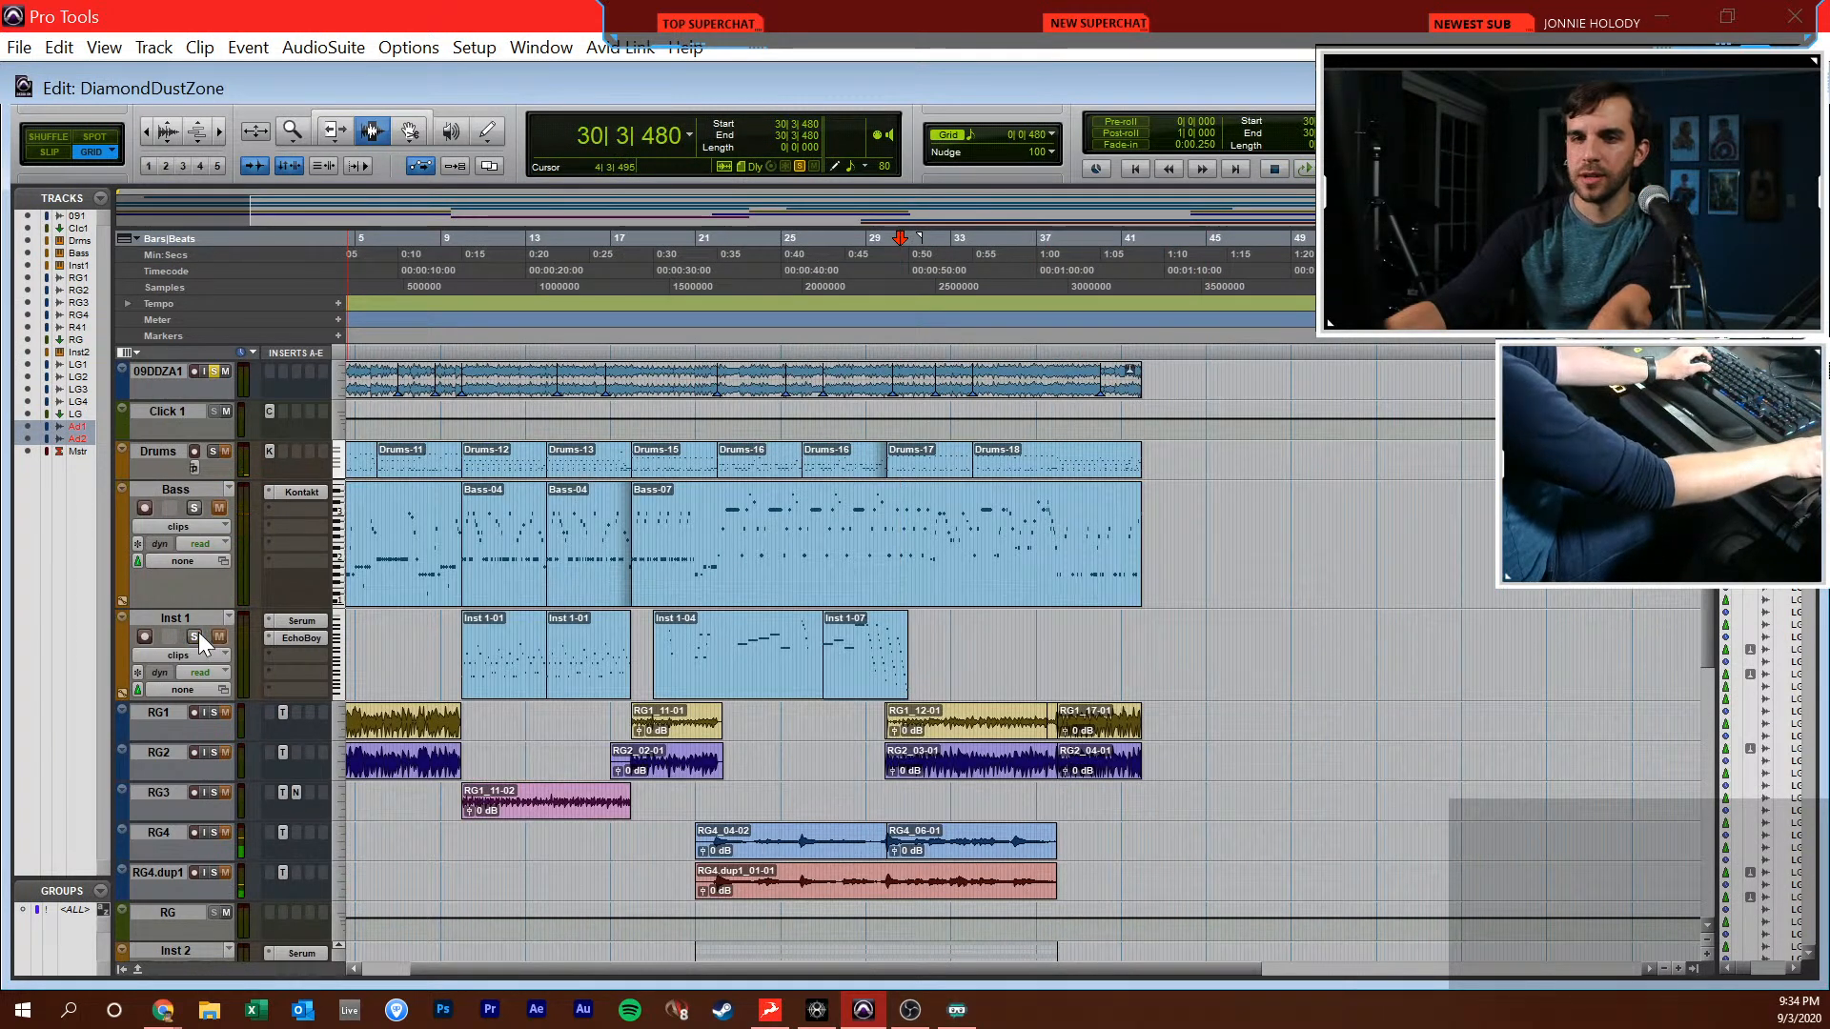
Open Serum on the Inst 1 track, set the Env 1 sustain to -70.2 dB, and move the plugin window off the arrangement
click(277, 619)
drag(805, 935, 809, 1020)
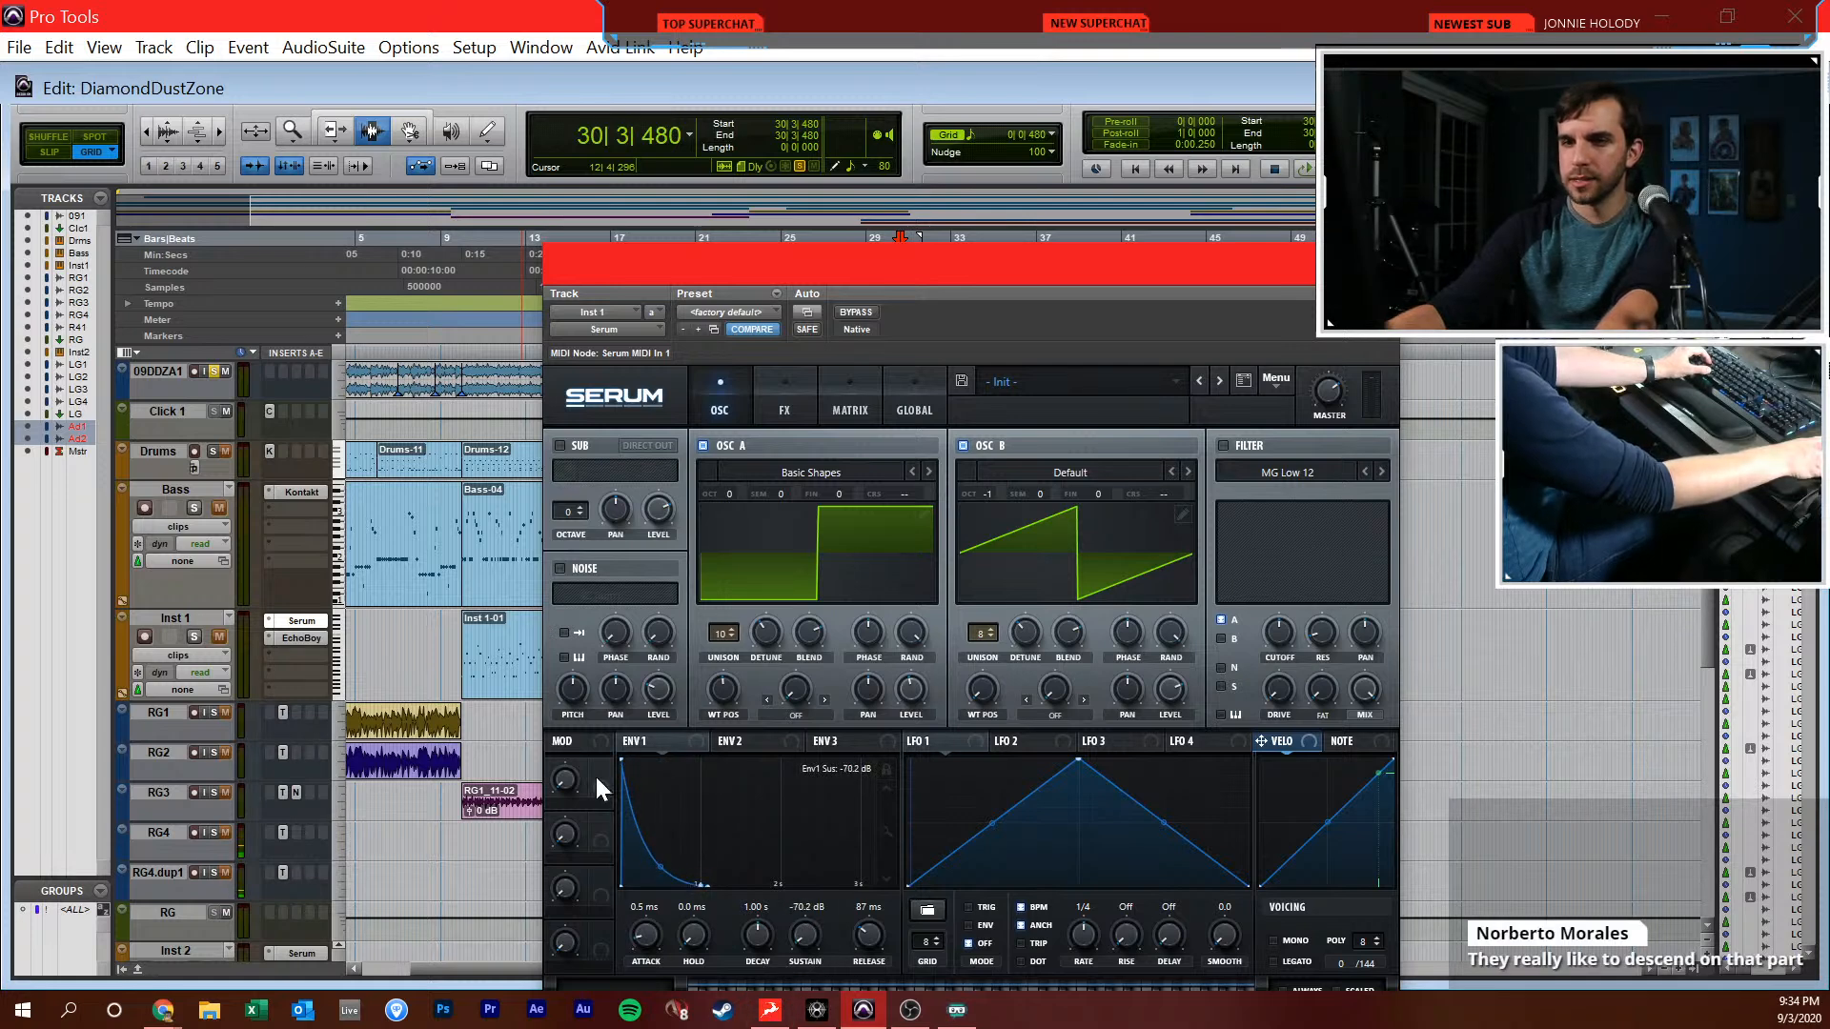
drag(818, 269, 1315, 138)
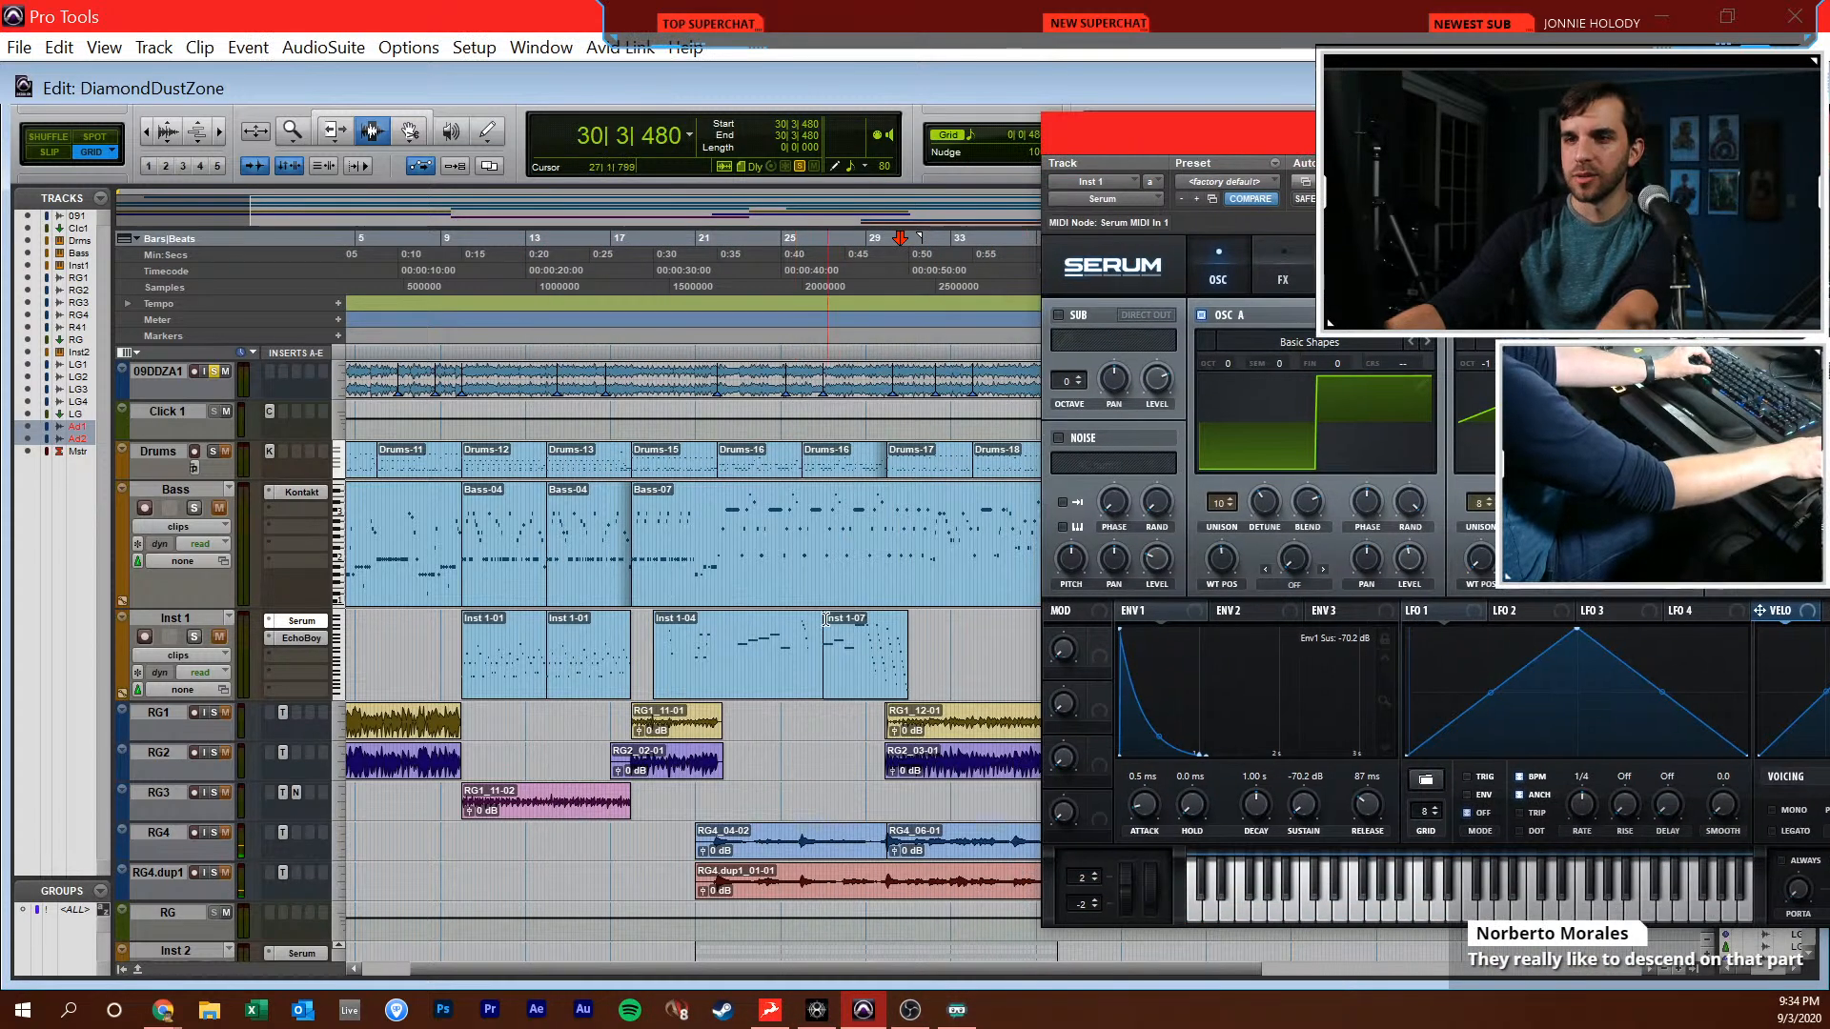
Play the arrangement from 23|1|000 and solo the Inst 1 track to hear the synth on its own
key(t)
key(t)
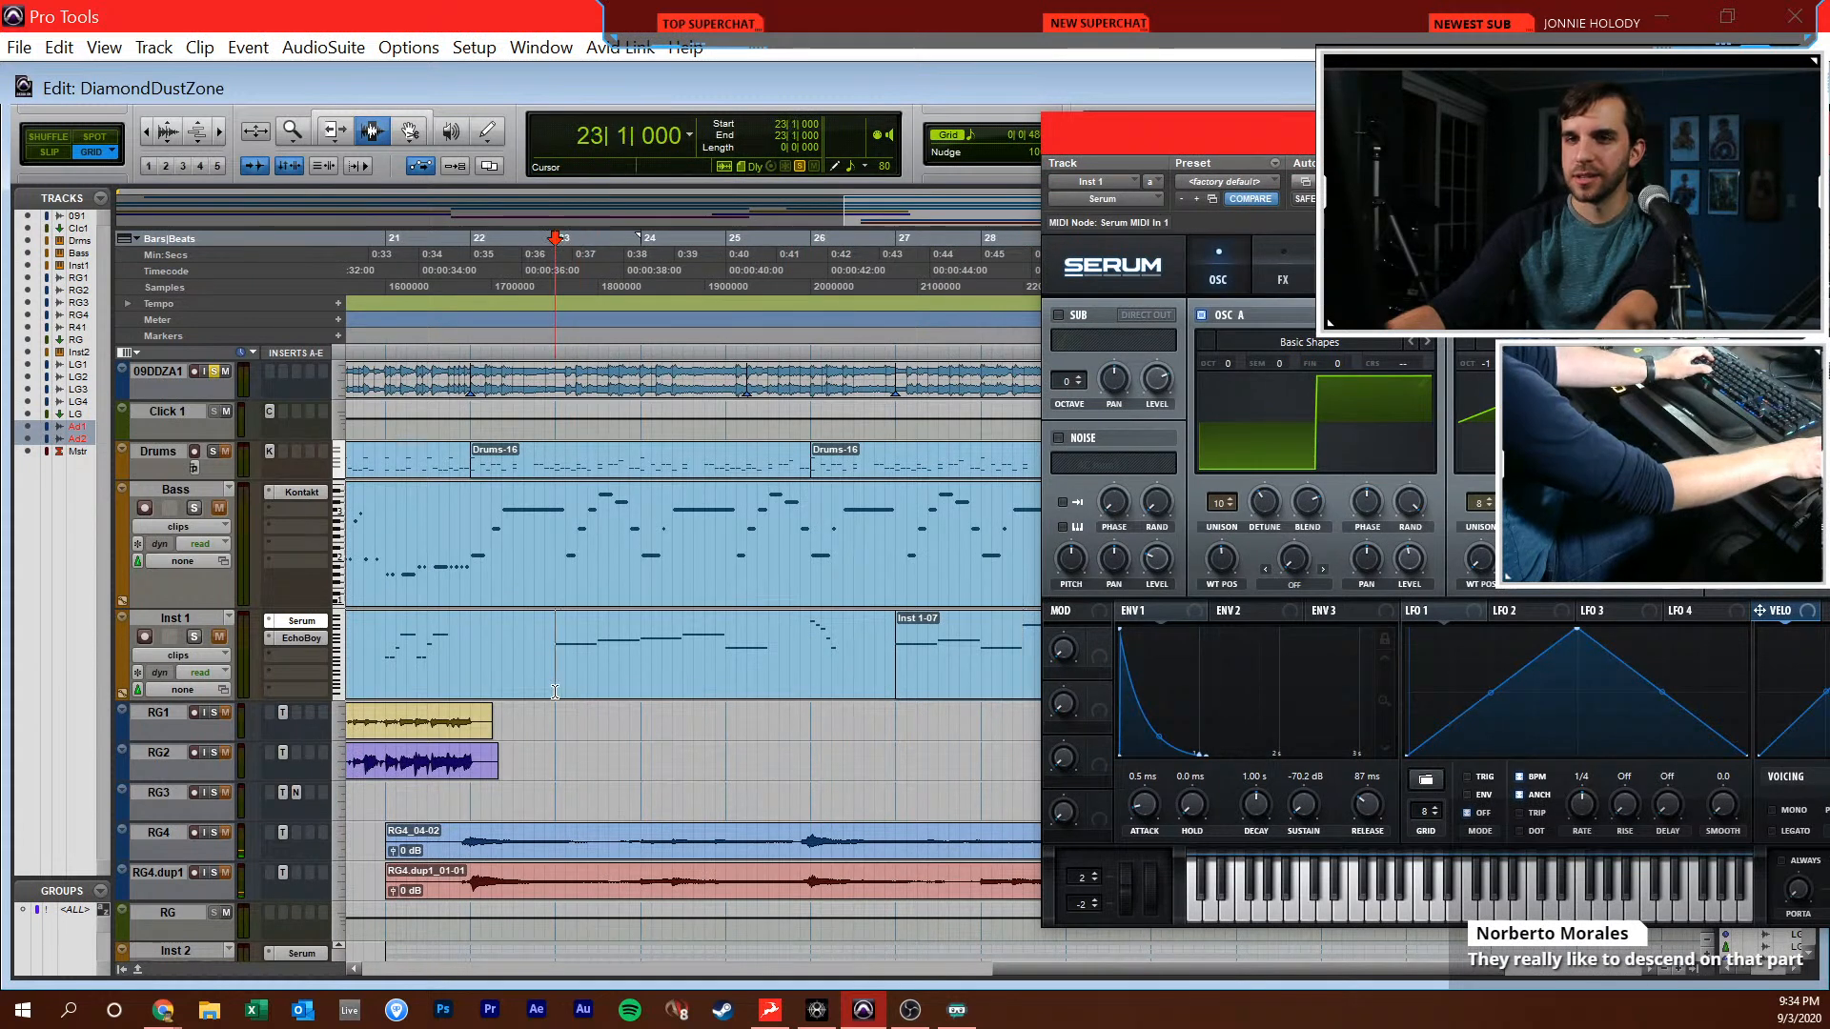
key(space)
click(195, 637)
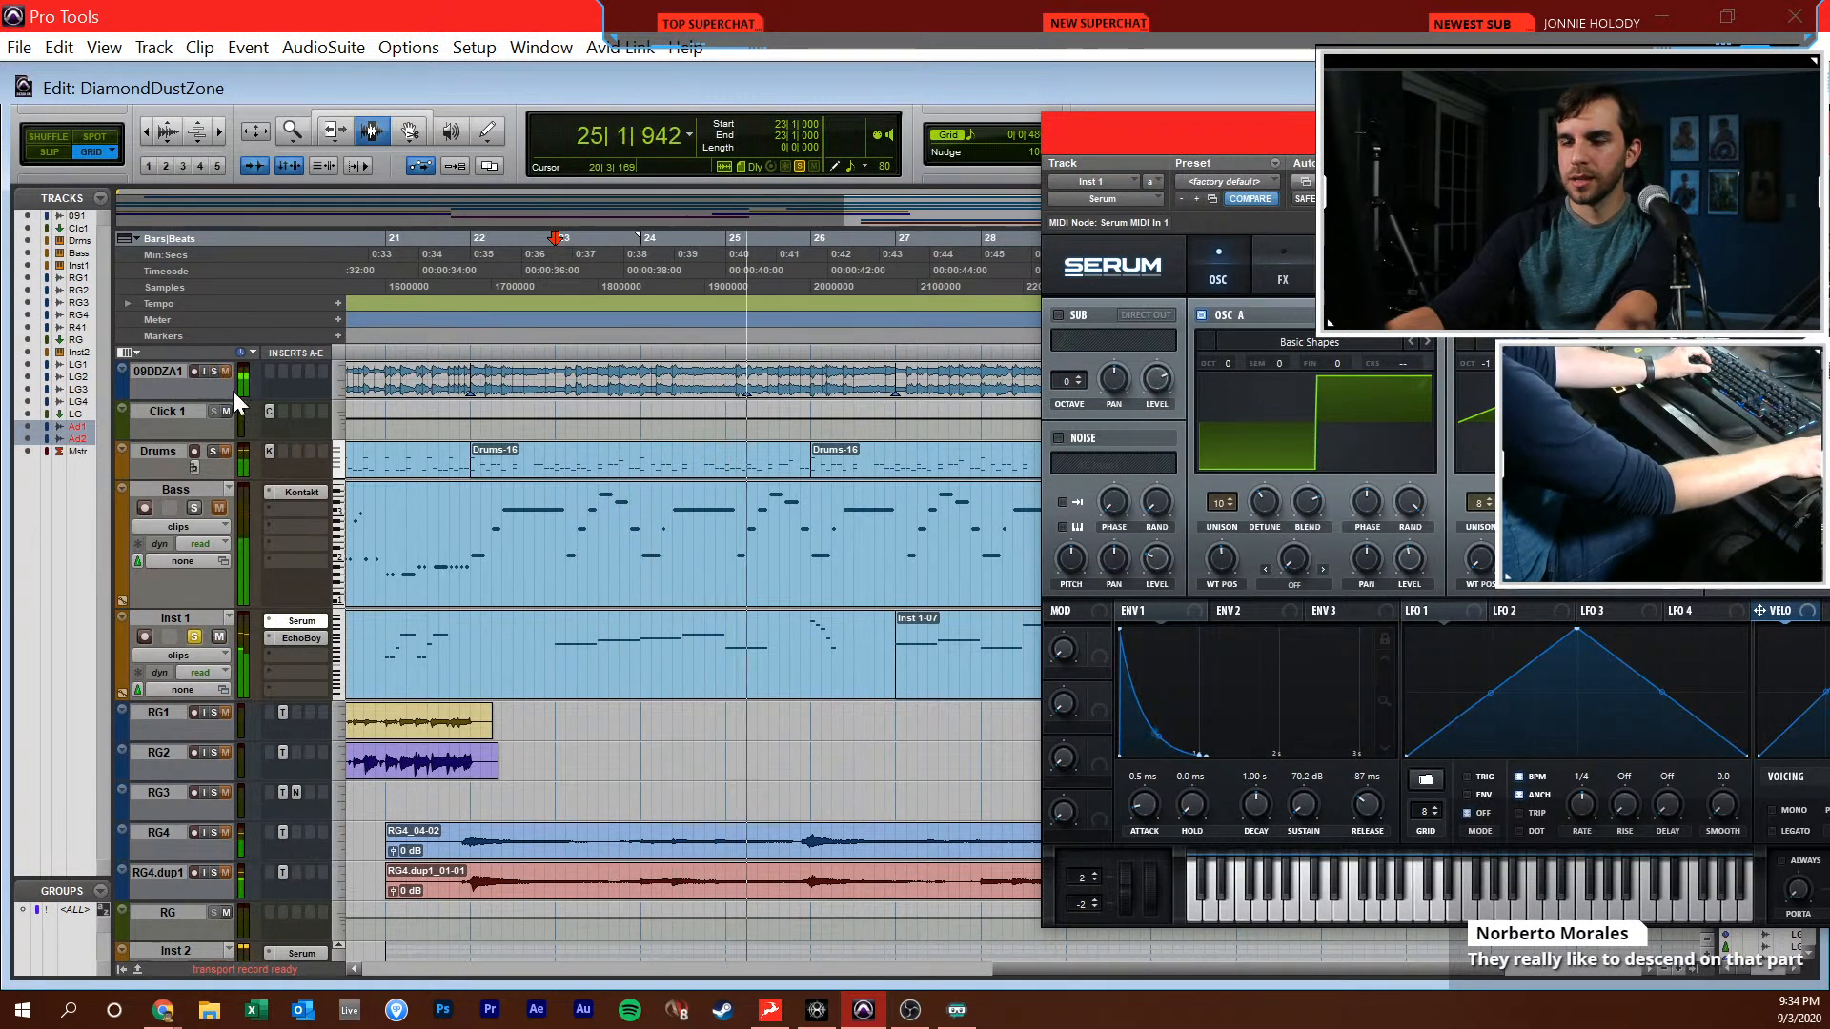
Set the Env 1 decay in Inst 1's Serum to 1.65 s, check its effects, and close the plugin
key(space)
key(space)
drag(1243, 807, 1242, 797)
right_click(1246, 798)
click(1287, 274)
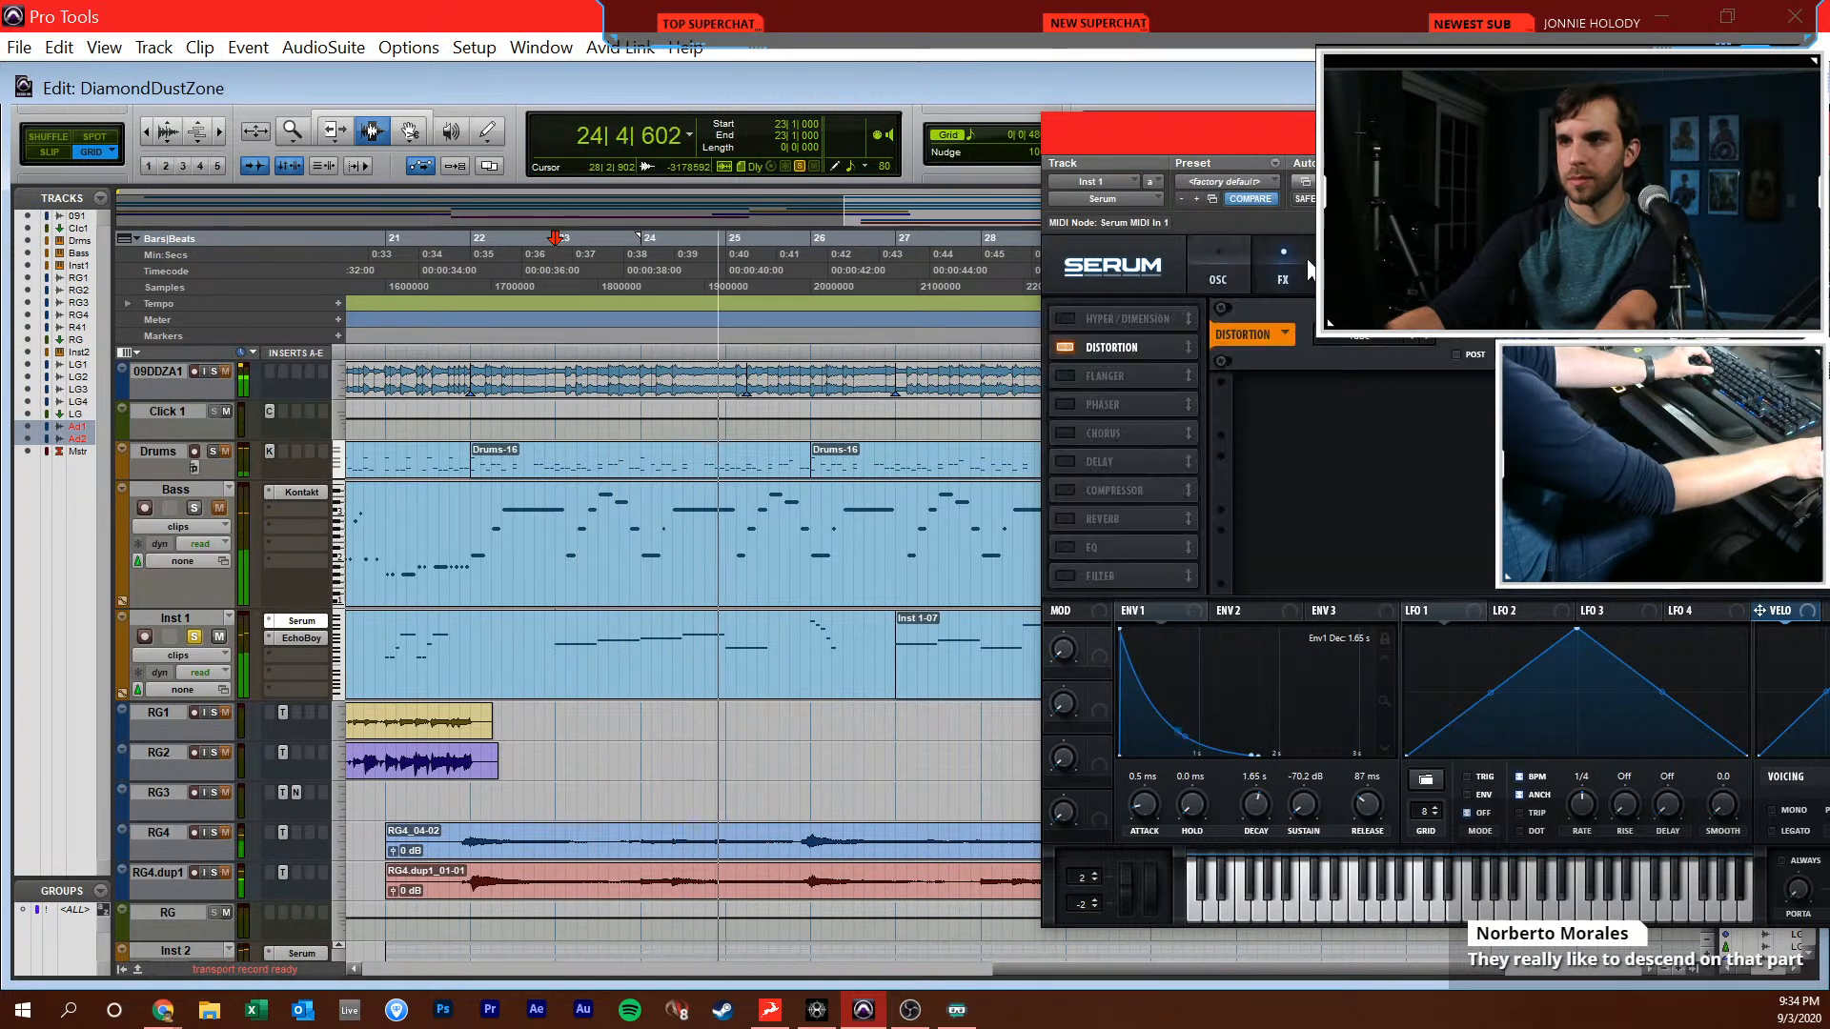
drag(1400, 145, 791, 67)
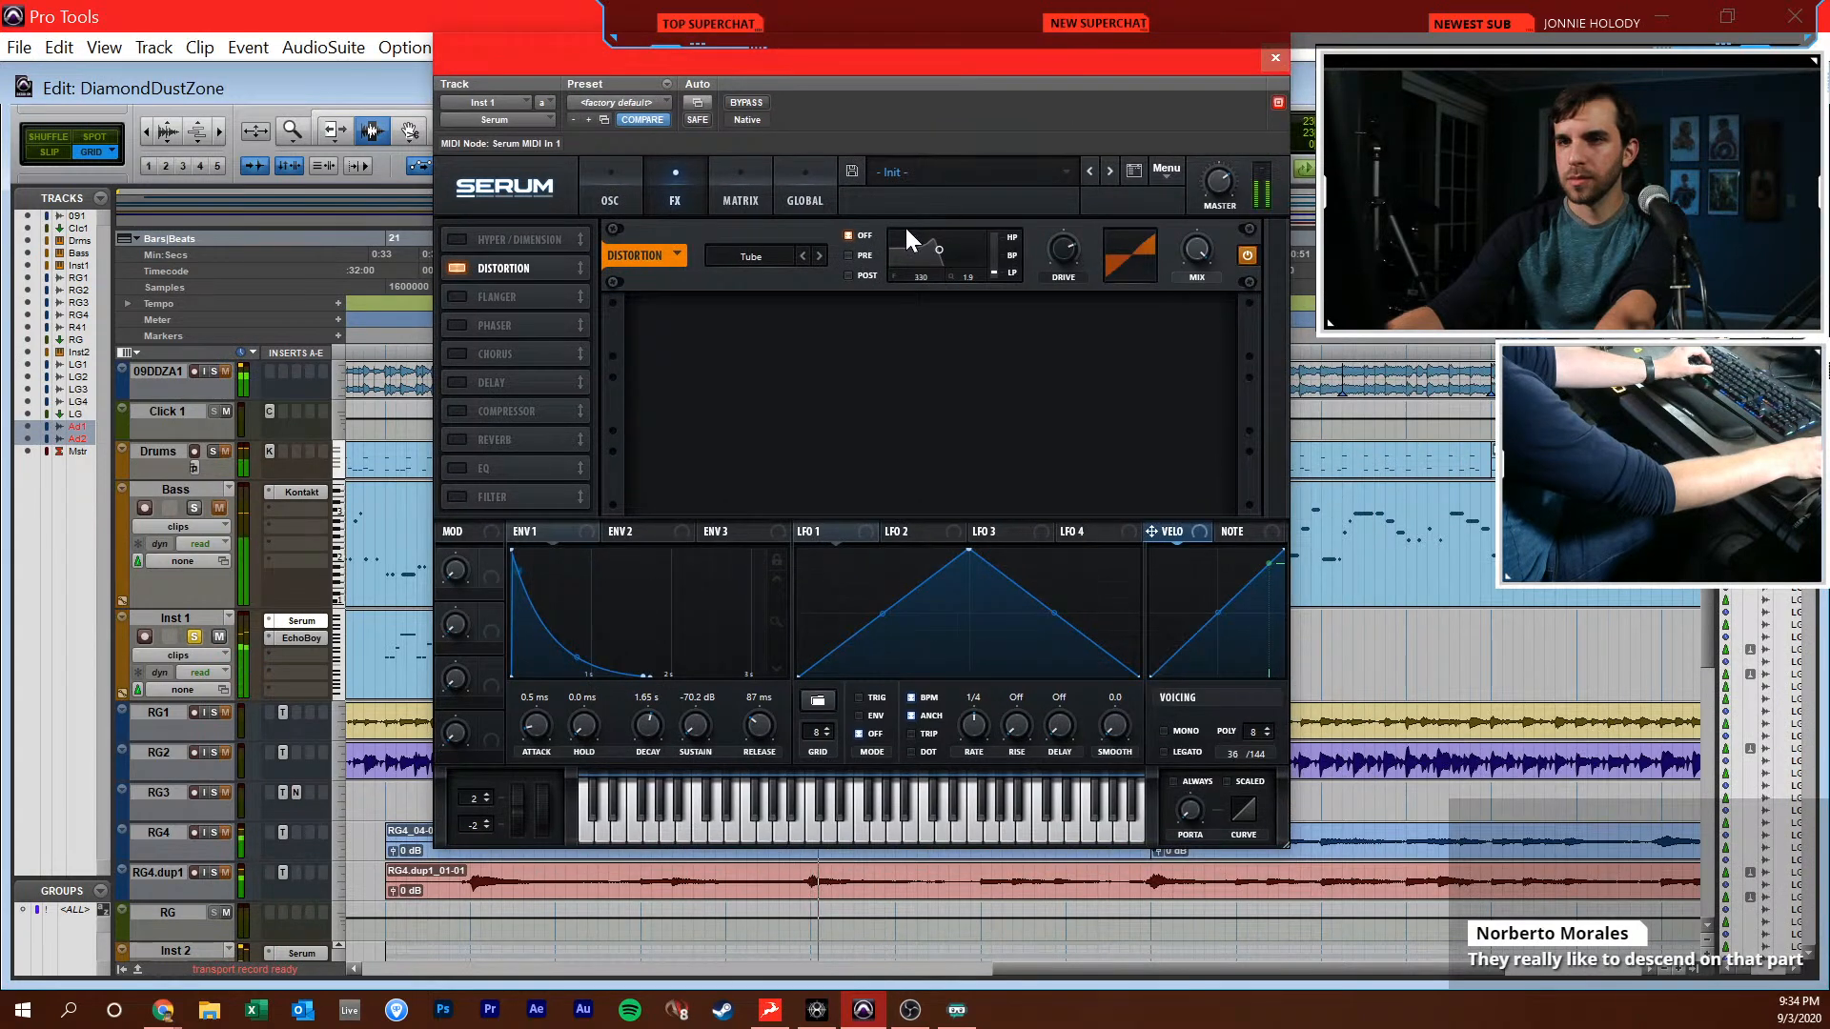
click(1276, 58)
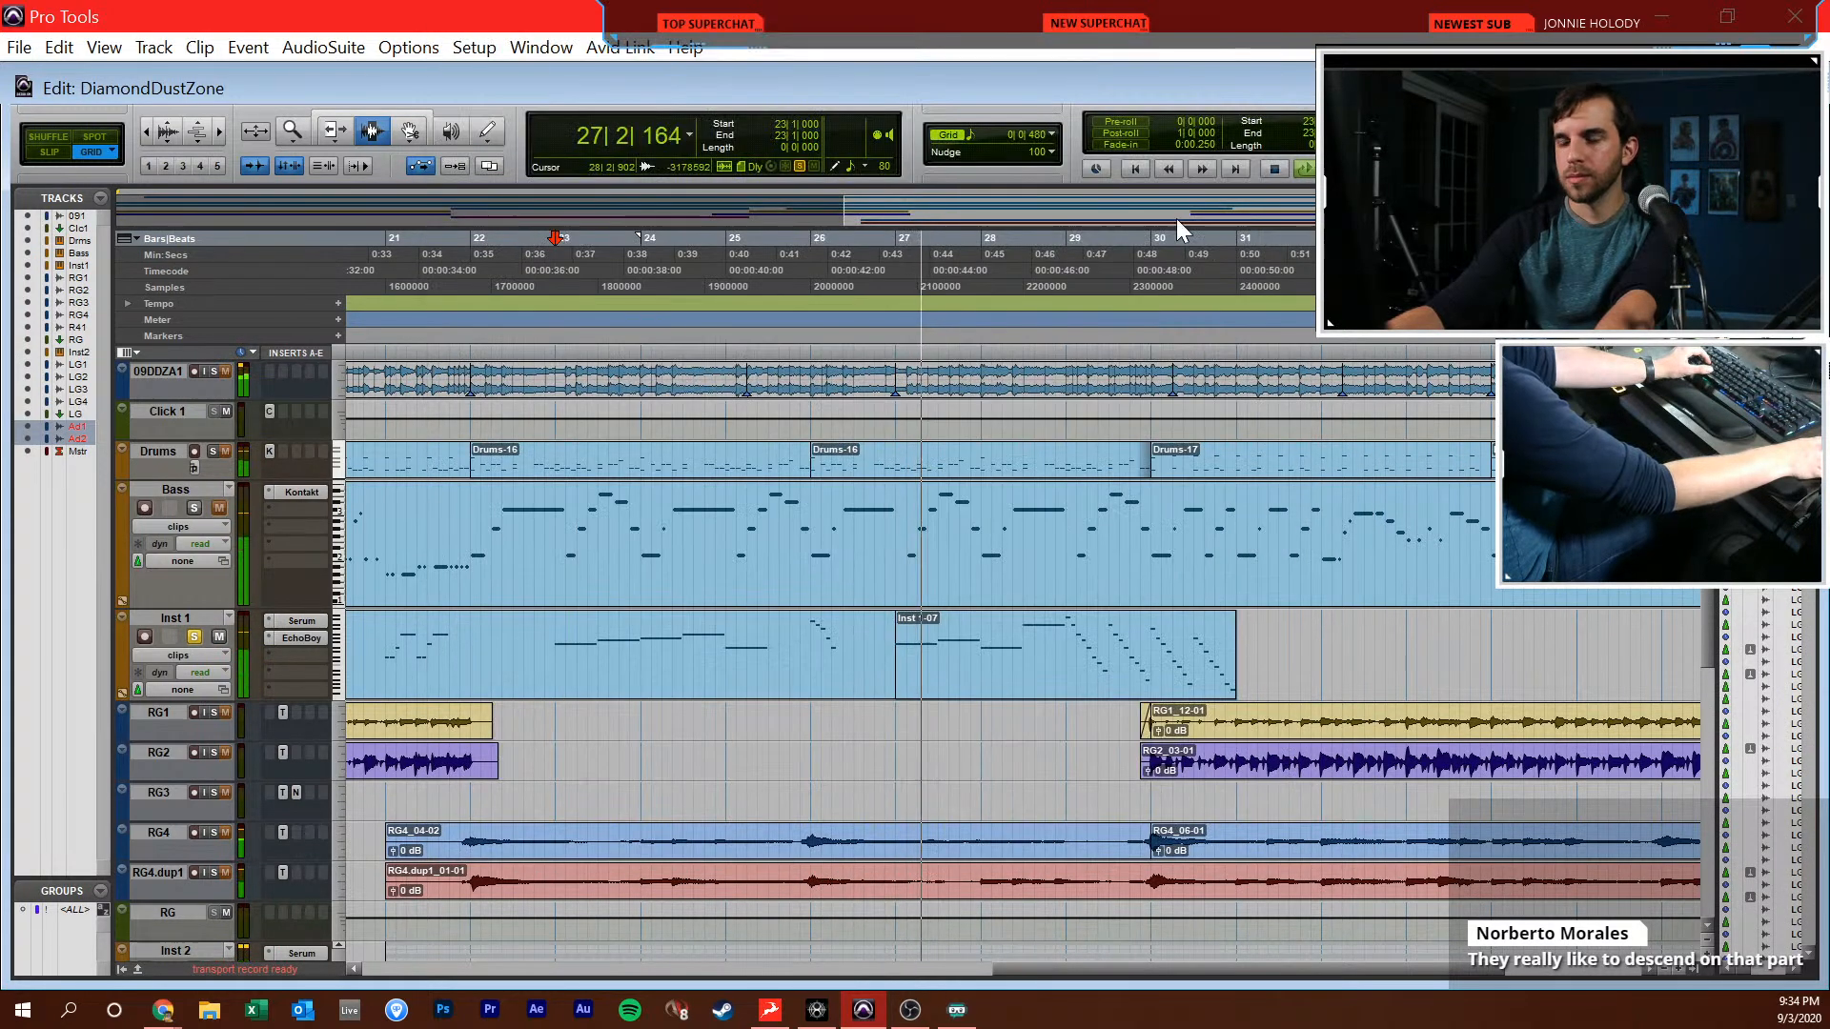
Audition the soloed Inst 1 descending run from 29|1|000
key(t)
key(t)
scroll(1001, 639, right, 5)
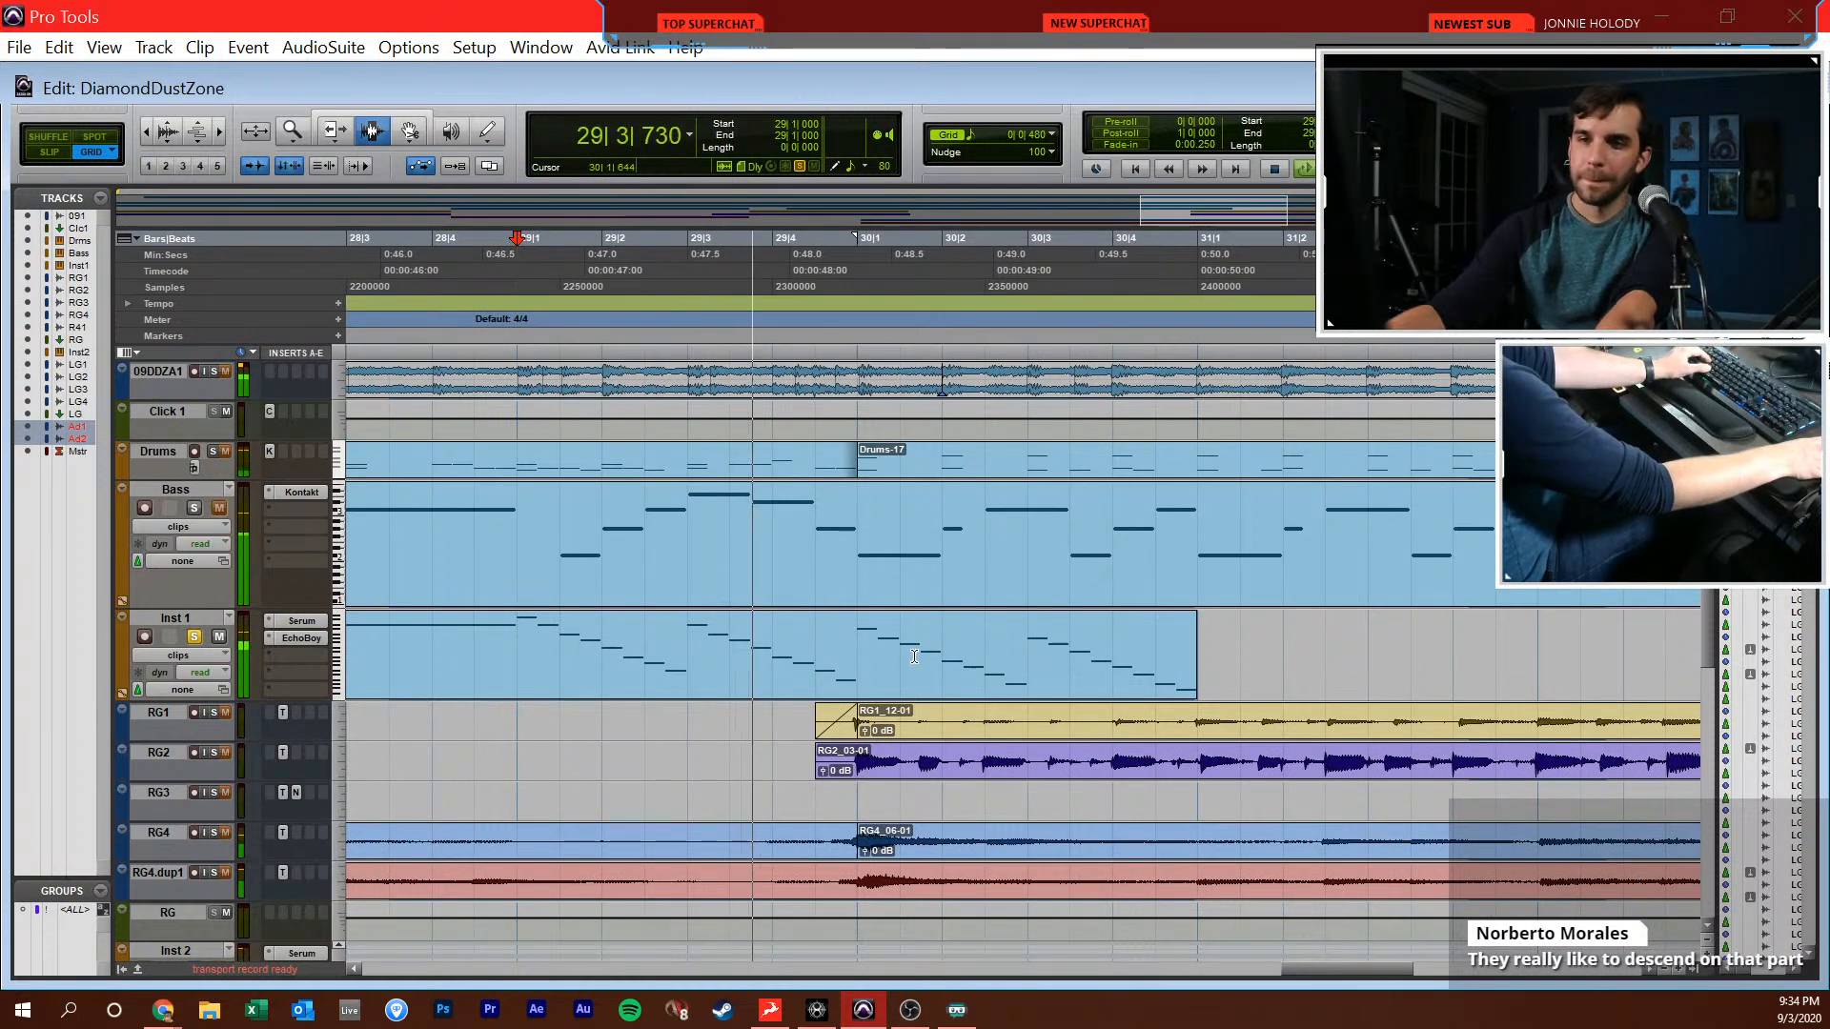
key(space)
Take Inst 1 out of solo and play the full arrangement from 18|4|480
key(r)
key(r)
key(r)
click(668, 689)
key(space)
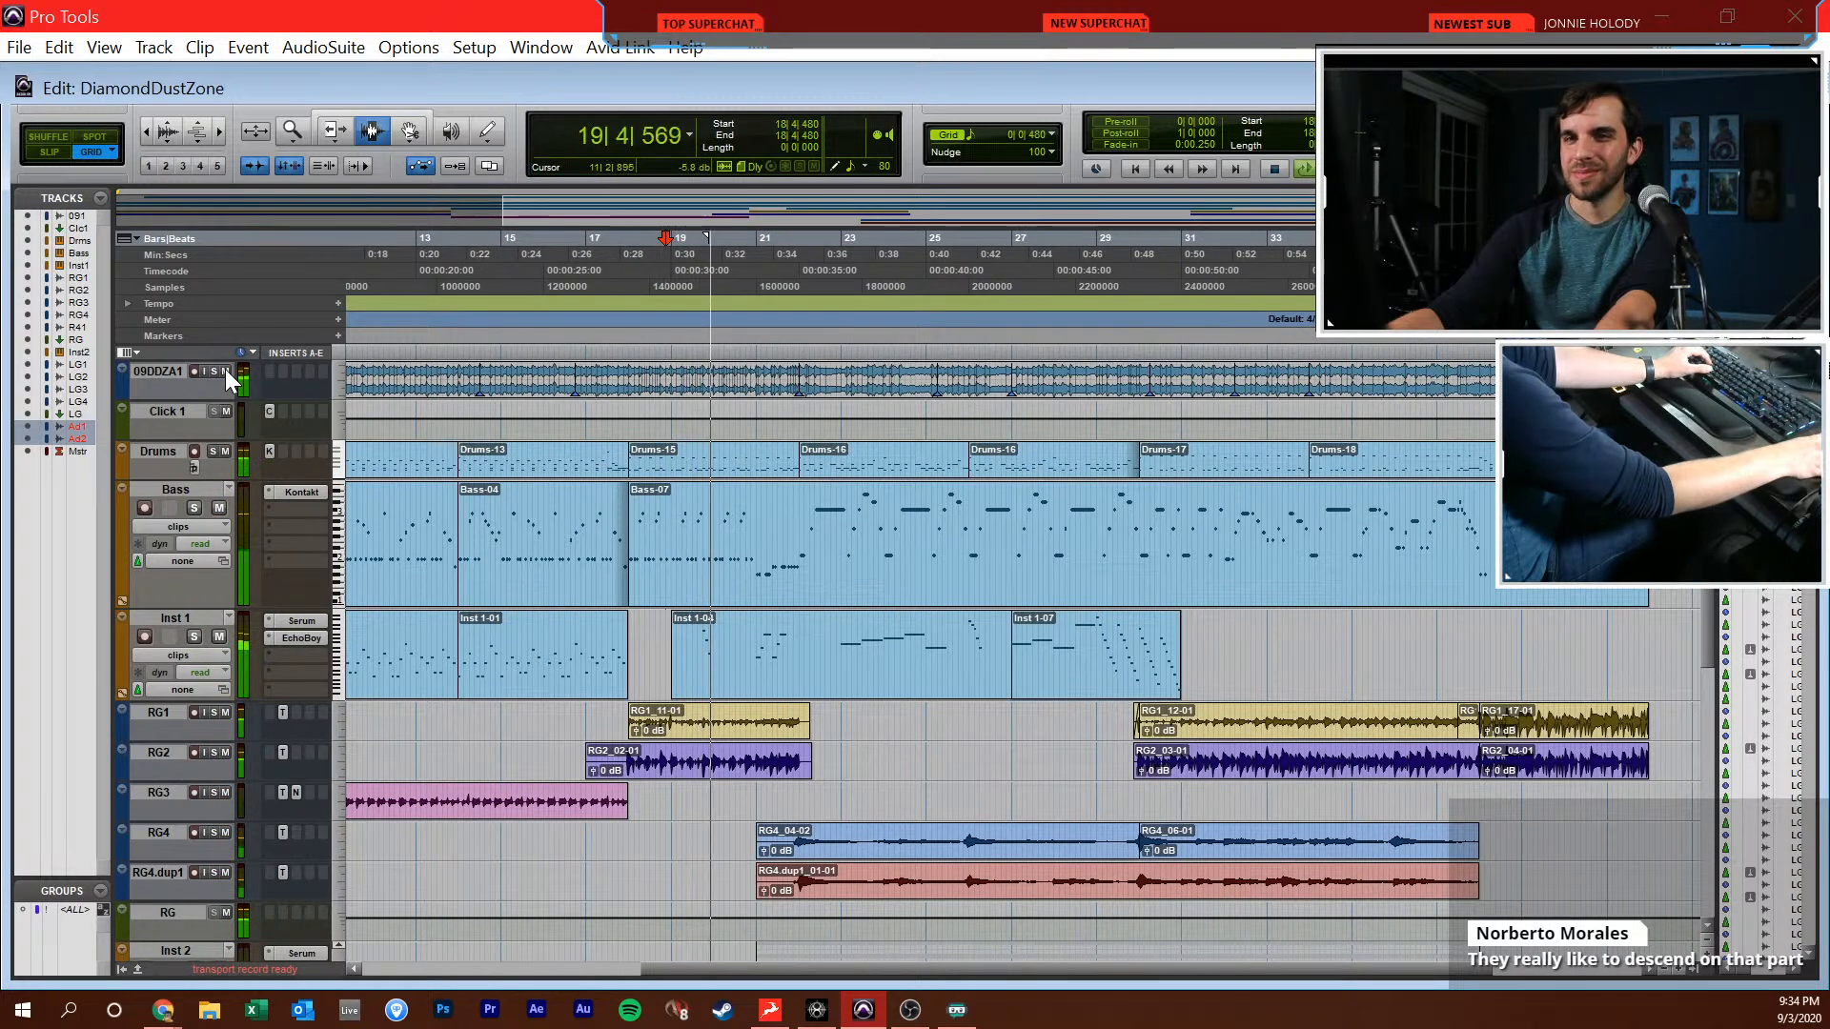
Mute the reference track, lower the Audio 1 fader to -6.8 dB, and keep listening to the arrangement
key(ctrl+equal)
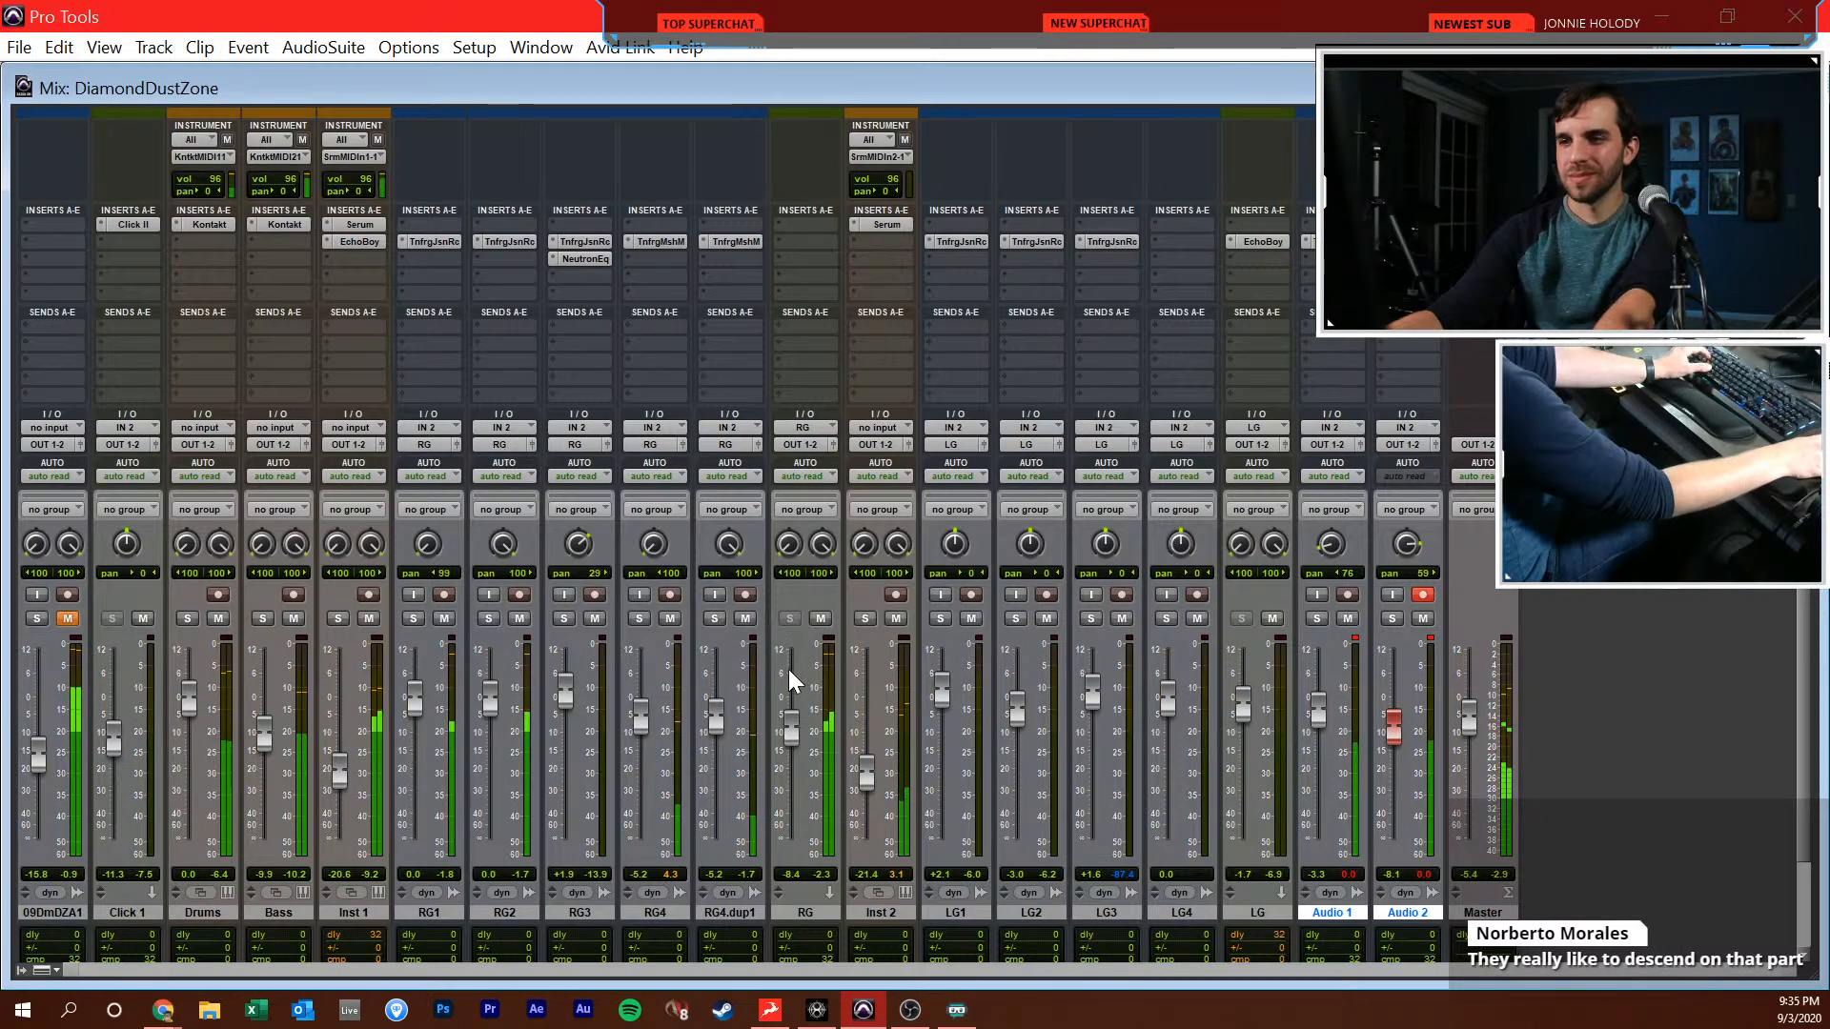
drag(1319, 730, 1321, 742)
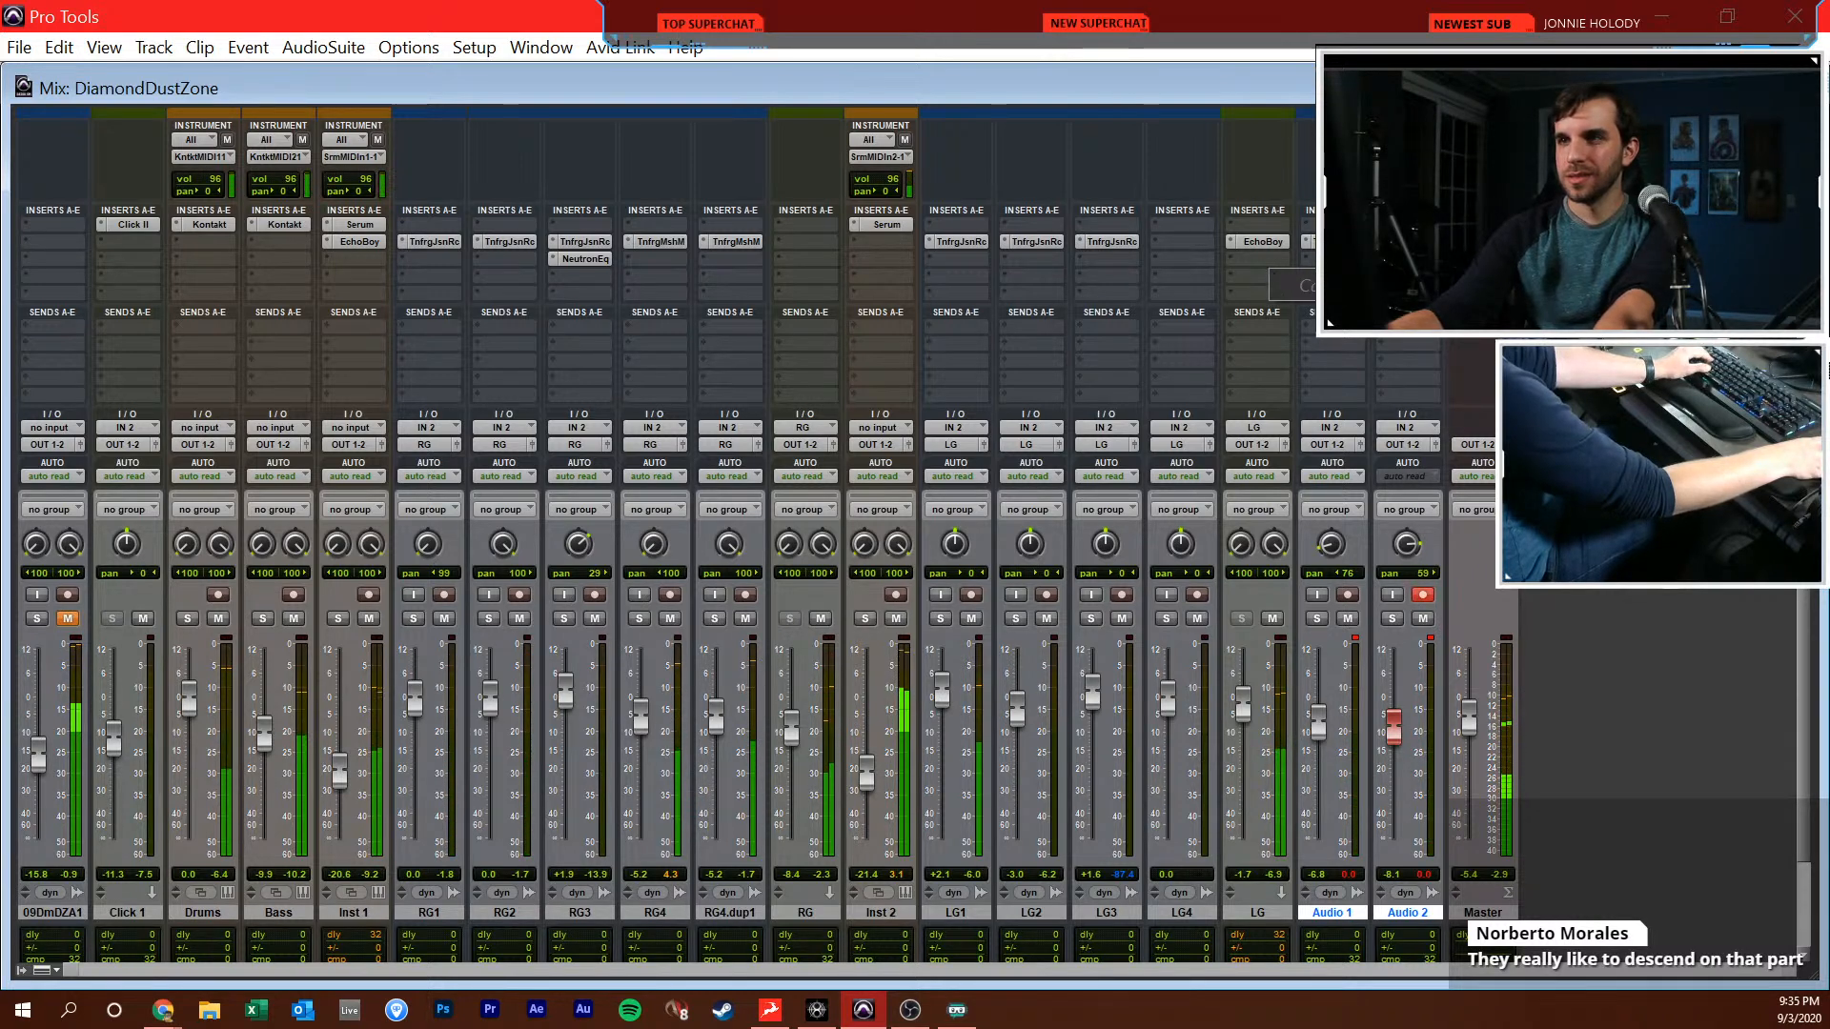
key(ctrl+equal)
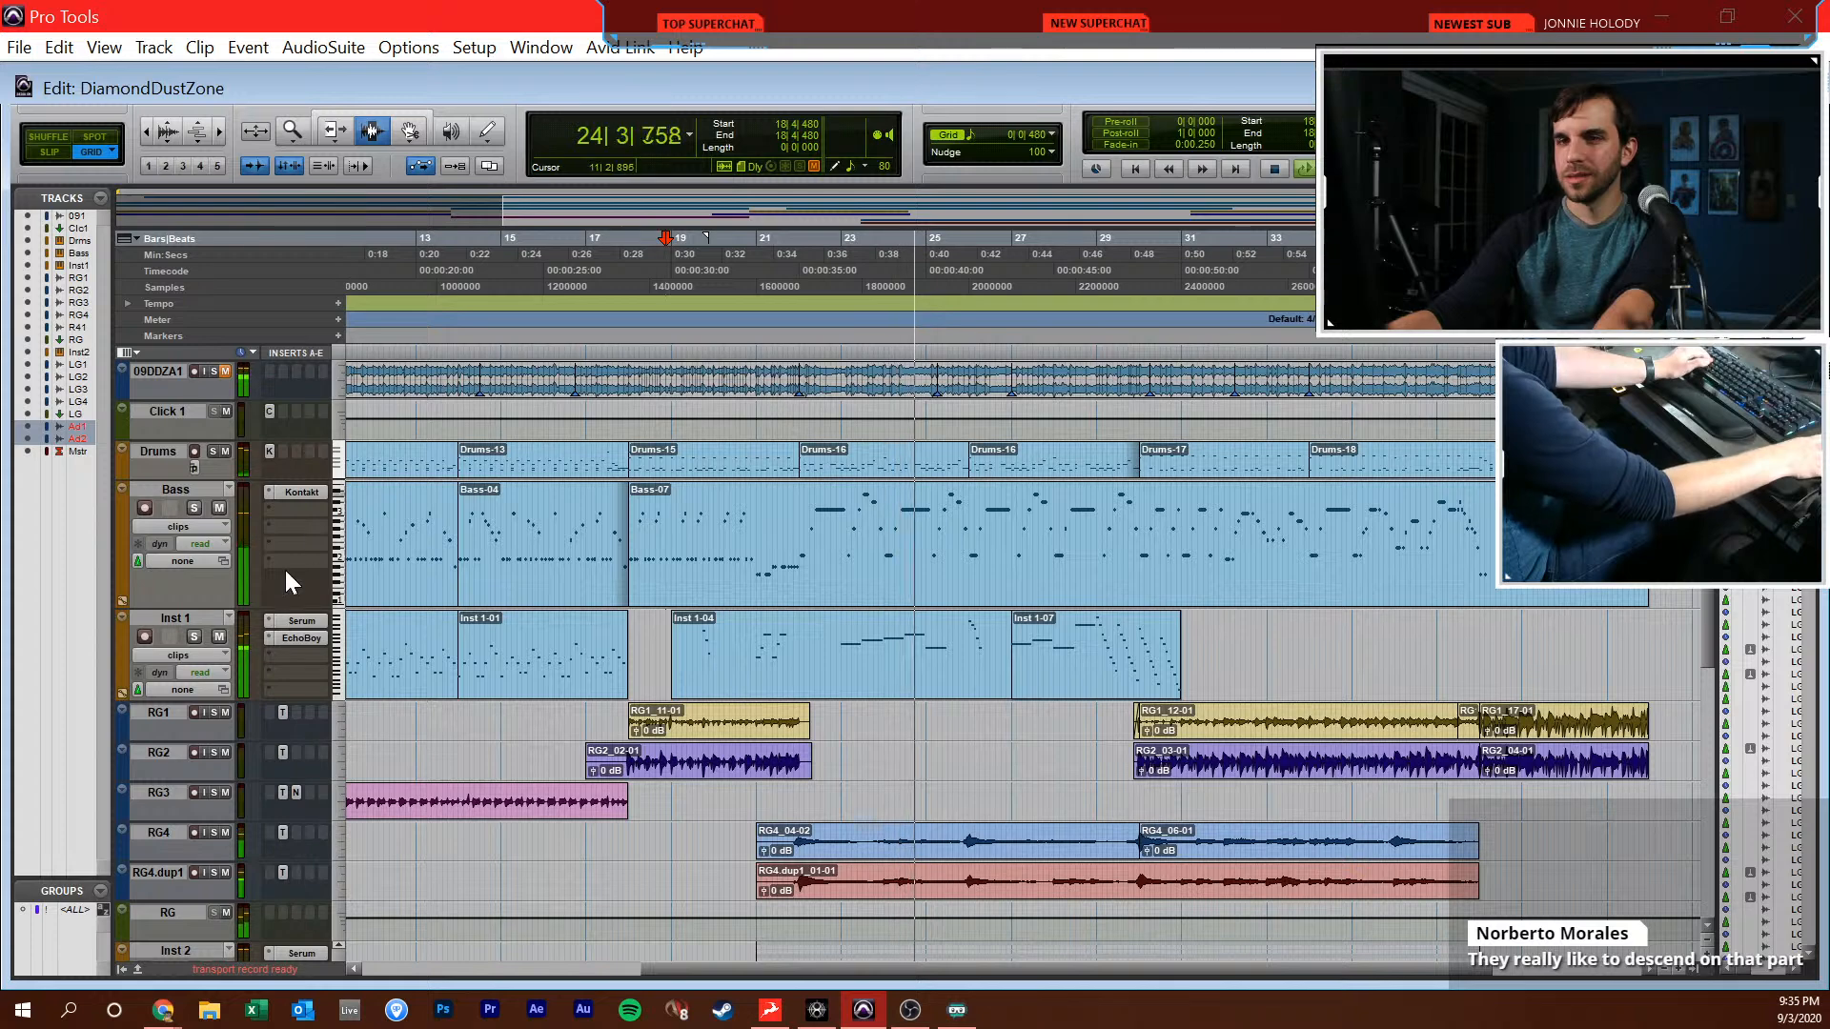
scroll(195, 528, down, 8)
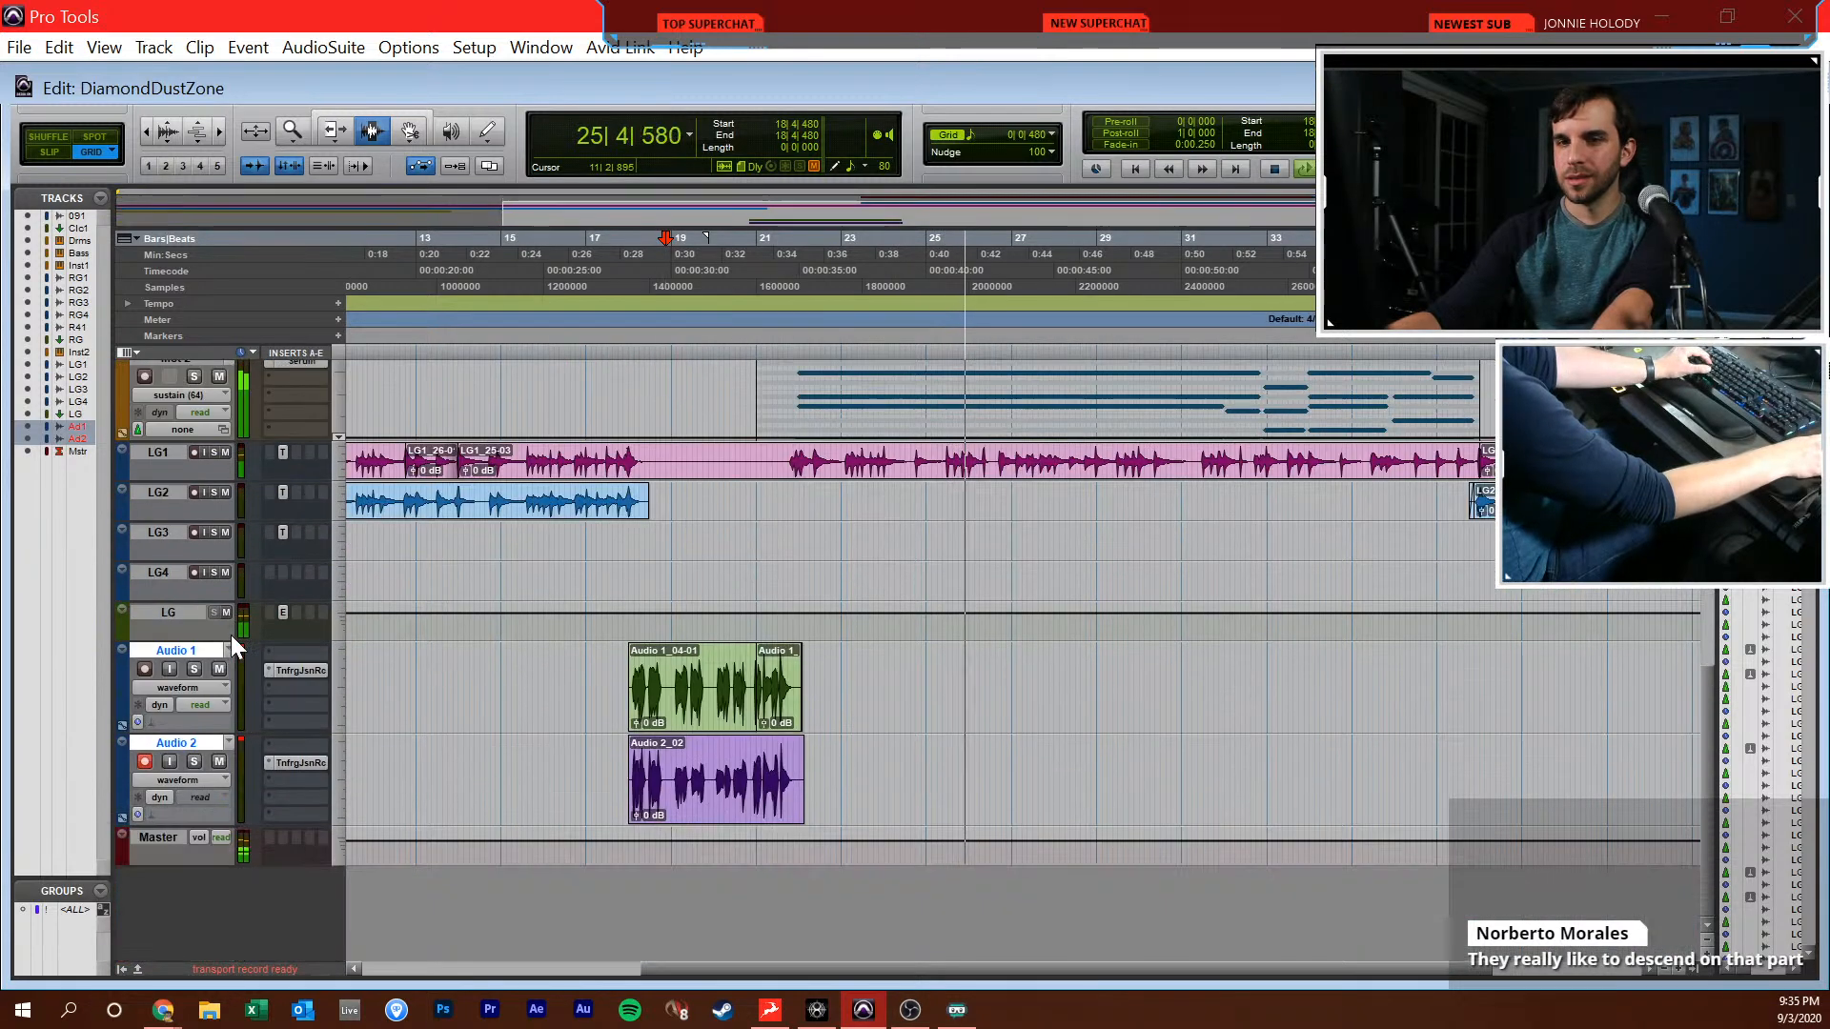
Stop playback, look over the guitar tracks around 10|3|480, and return the cursor to 1|1|000
key(space)
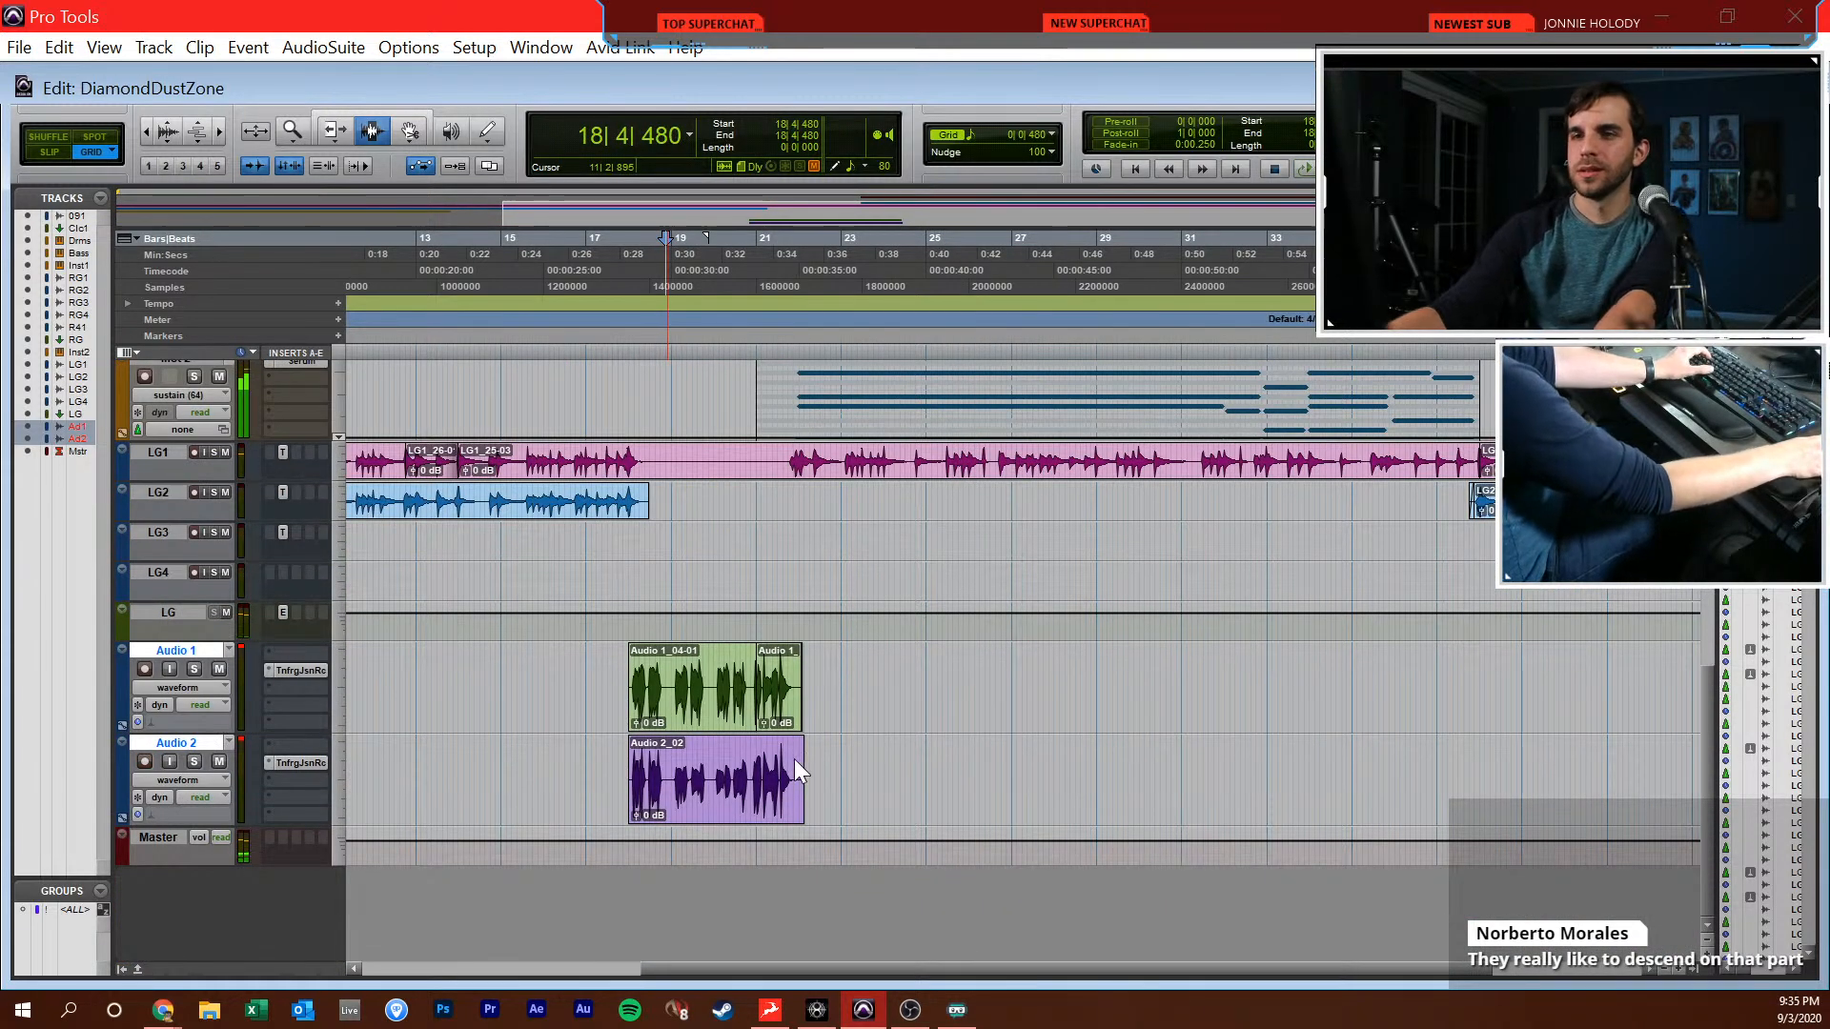
scroll(762, 794, left, 5)
scroll(758, 792, up, 8)
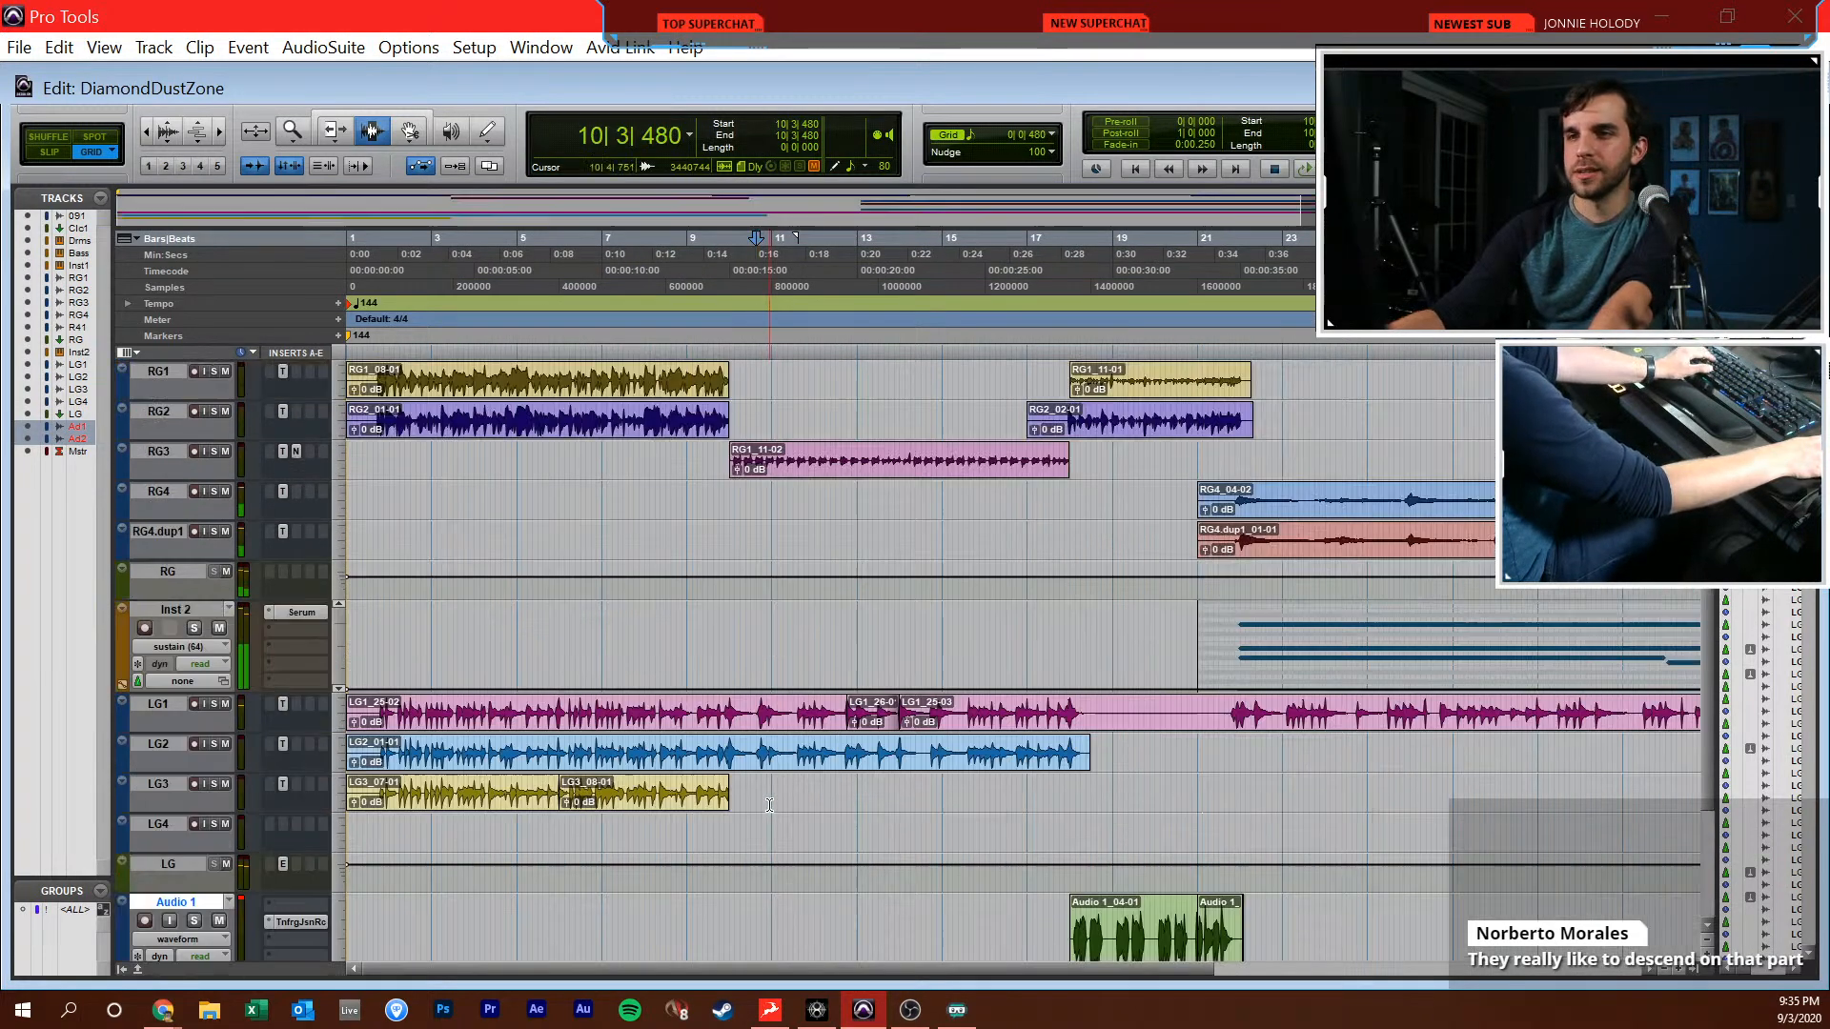
key(Return)
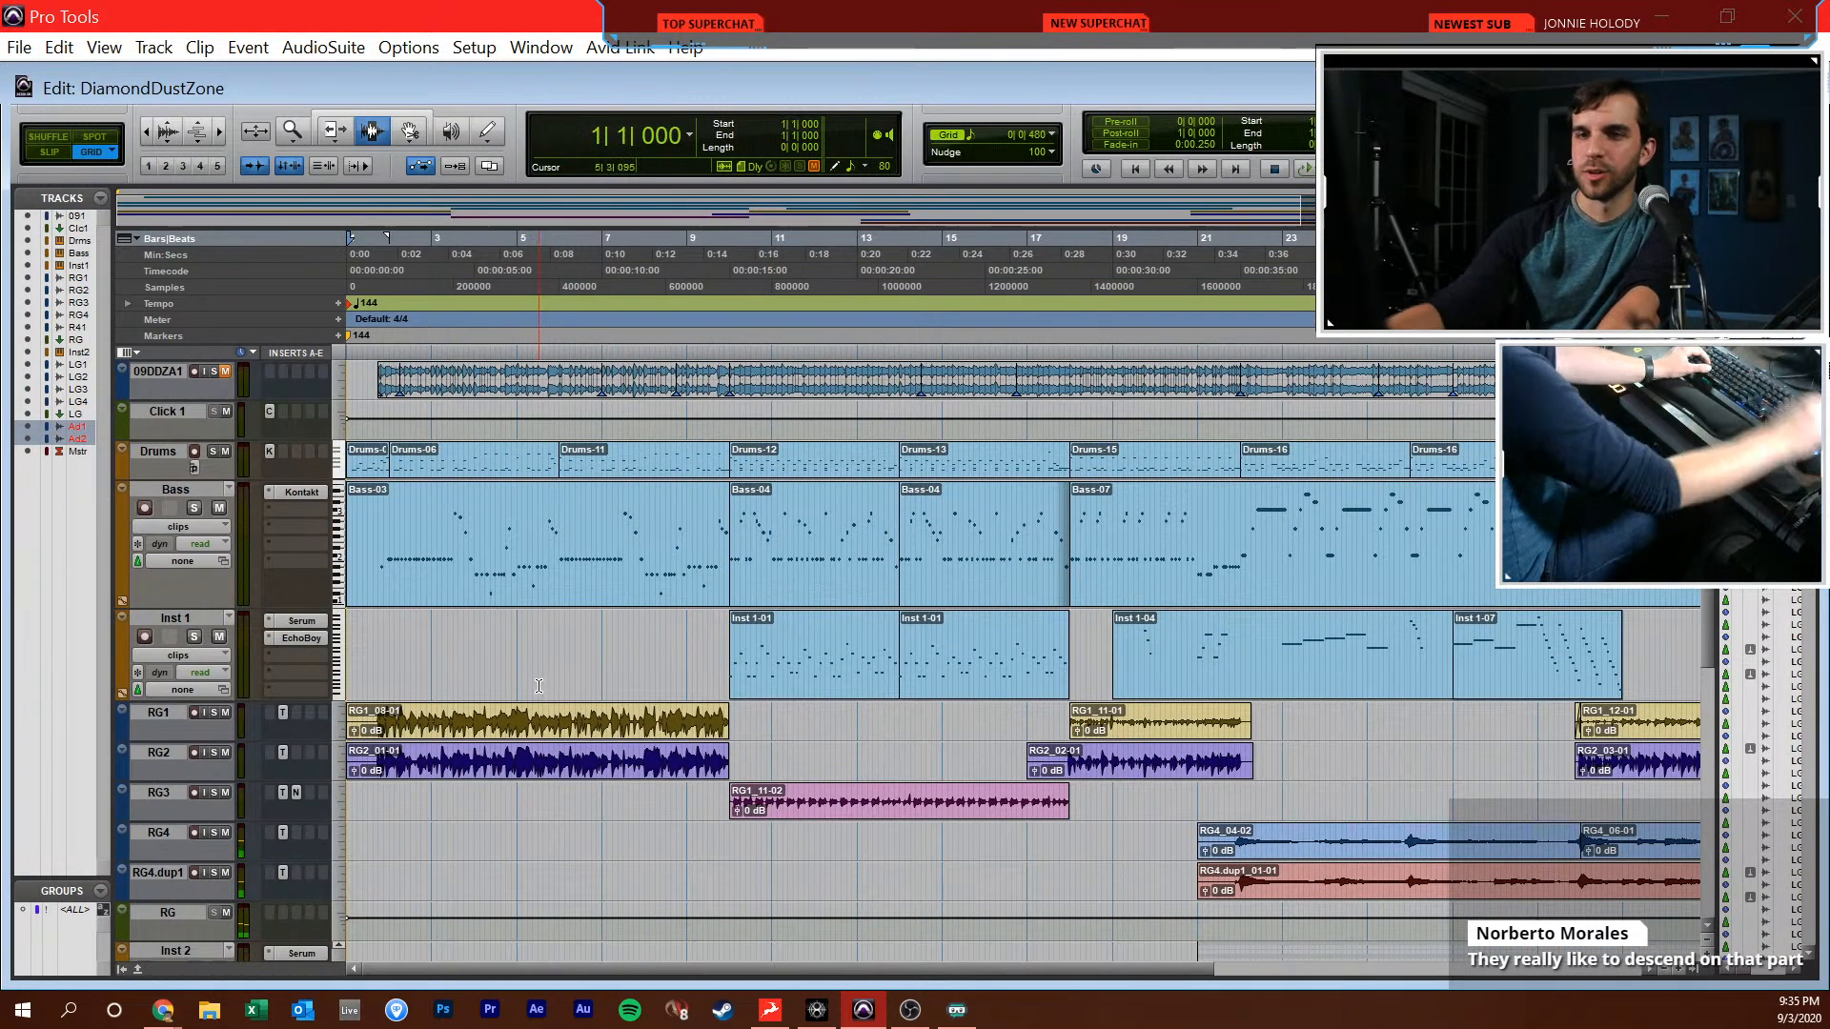
Insert Neutron on the RG track in the mixer, replace it with Neutron Equalizer, and enable its low-cut filter band
key(ctrl+equal)
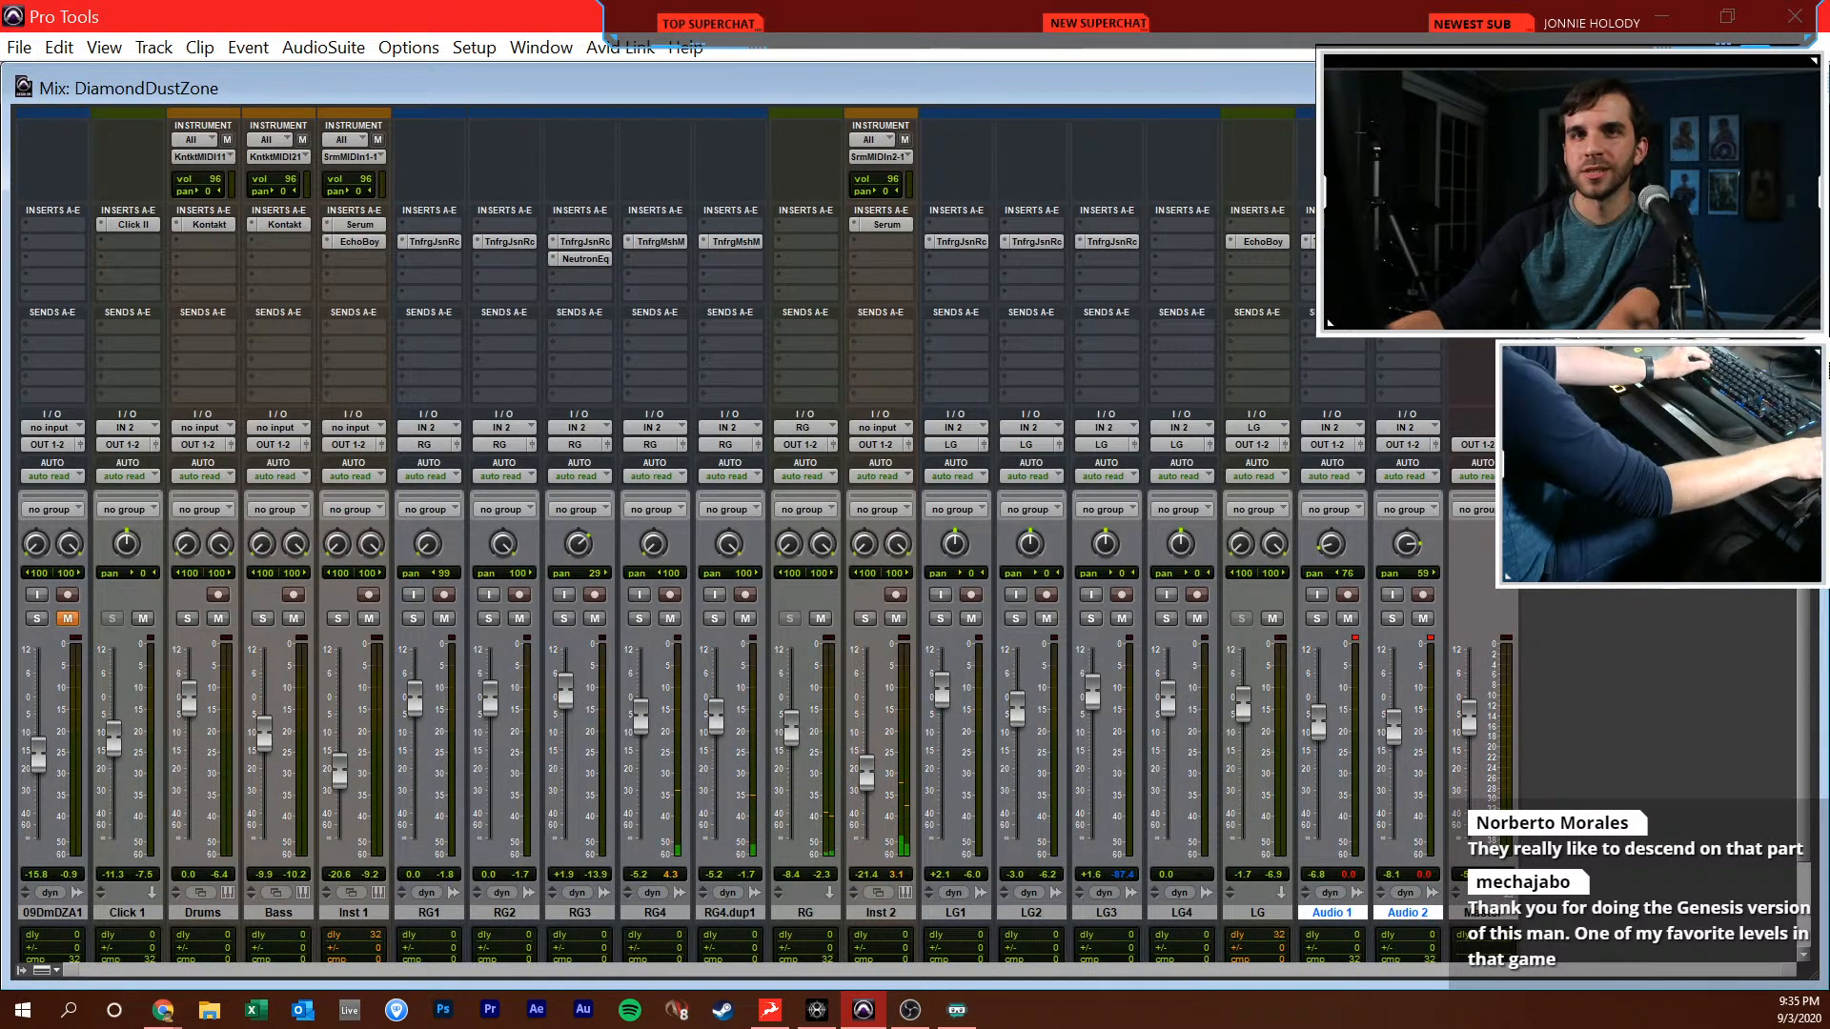
click(795, 227)
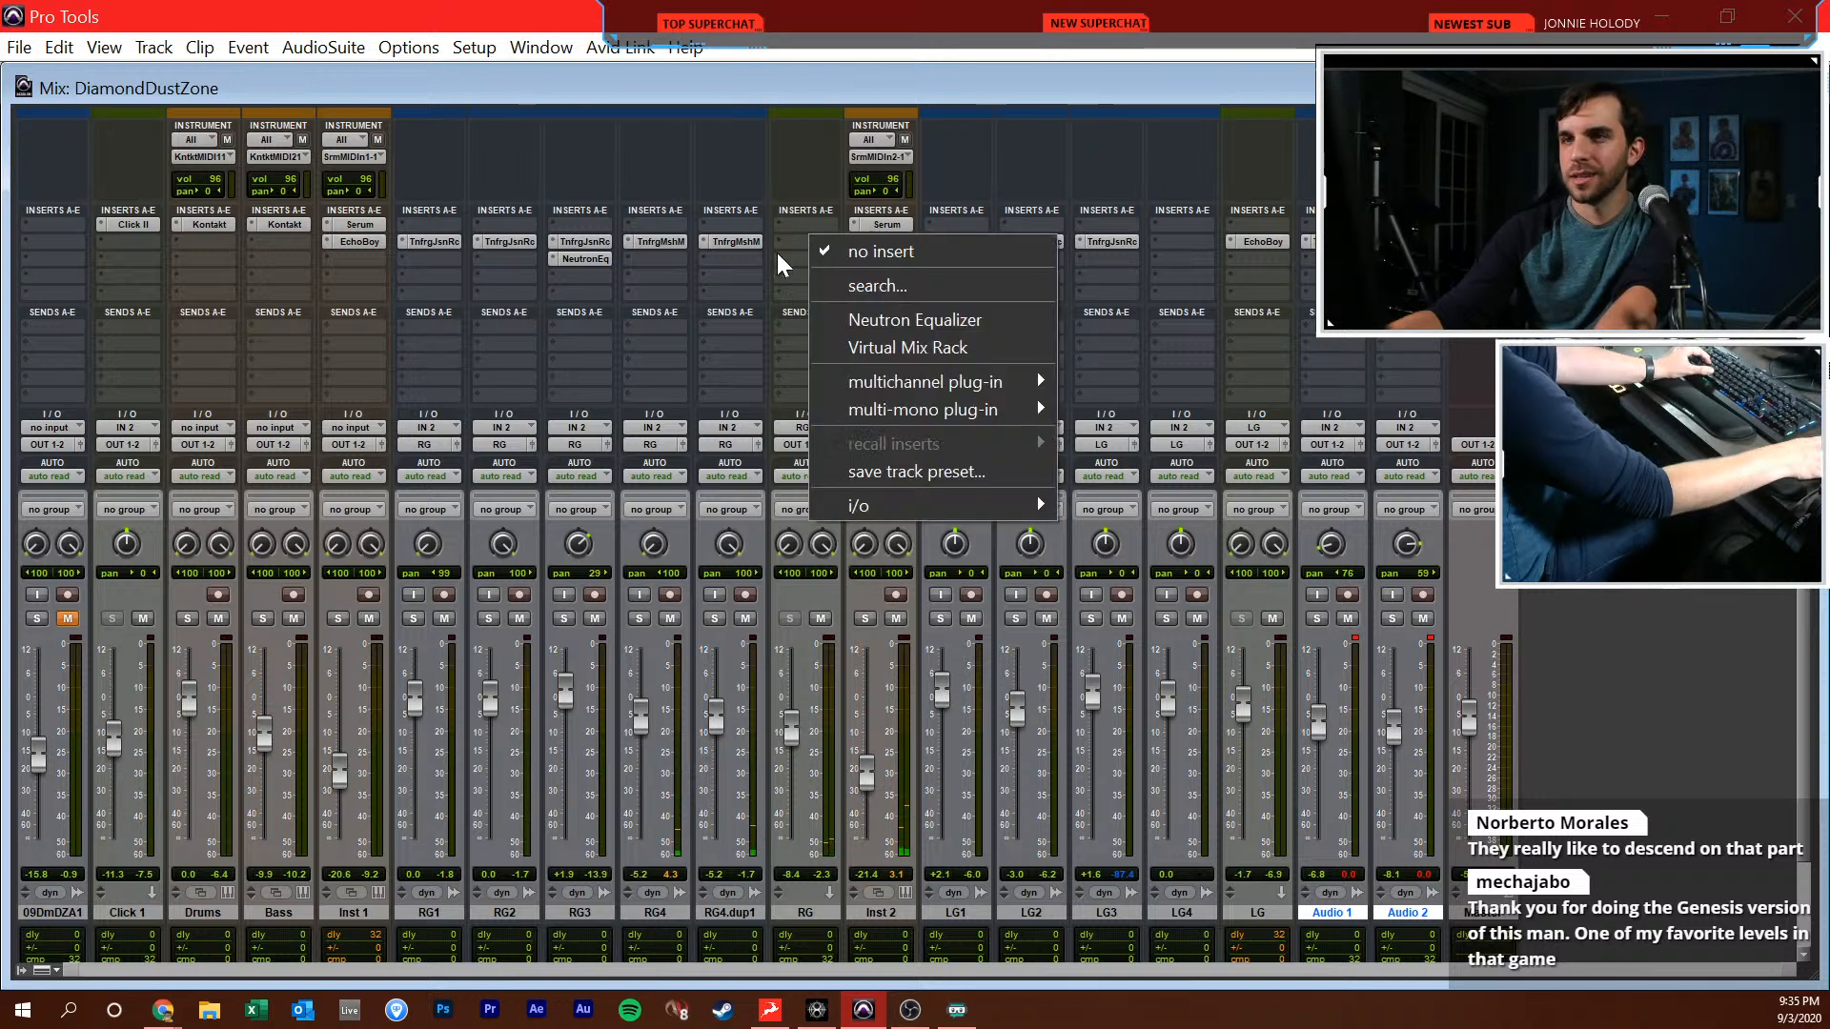
text(neutron)
key(Return)
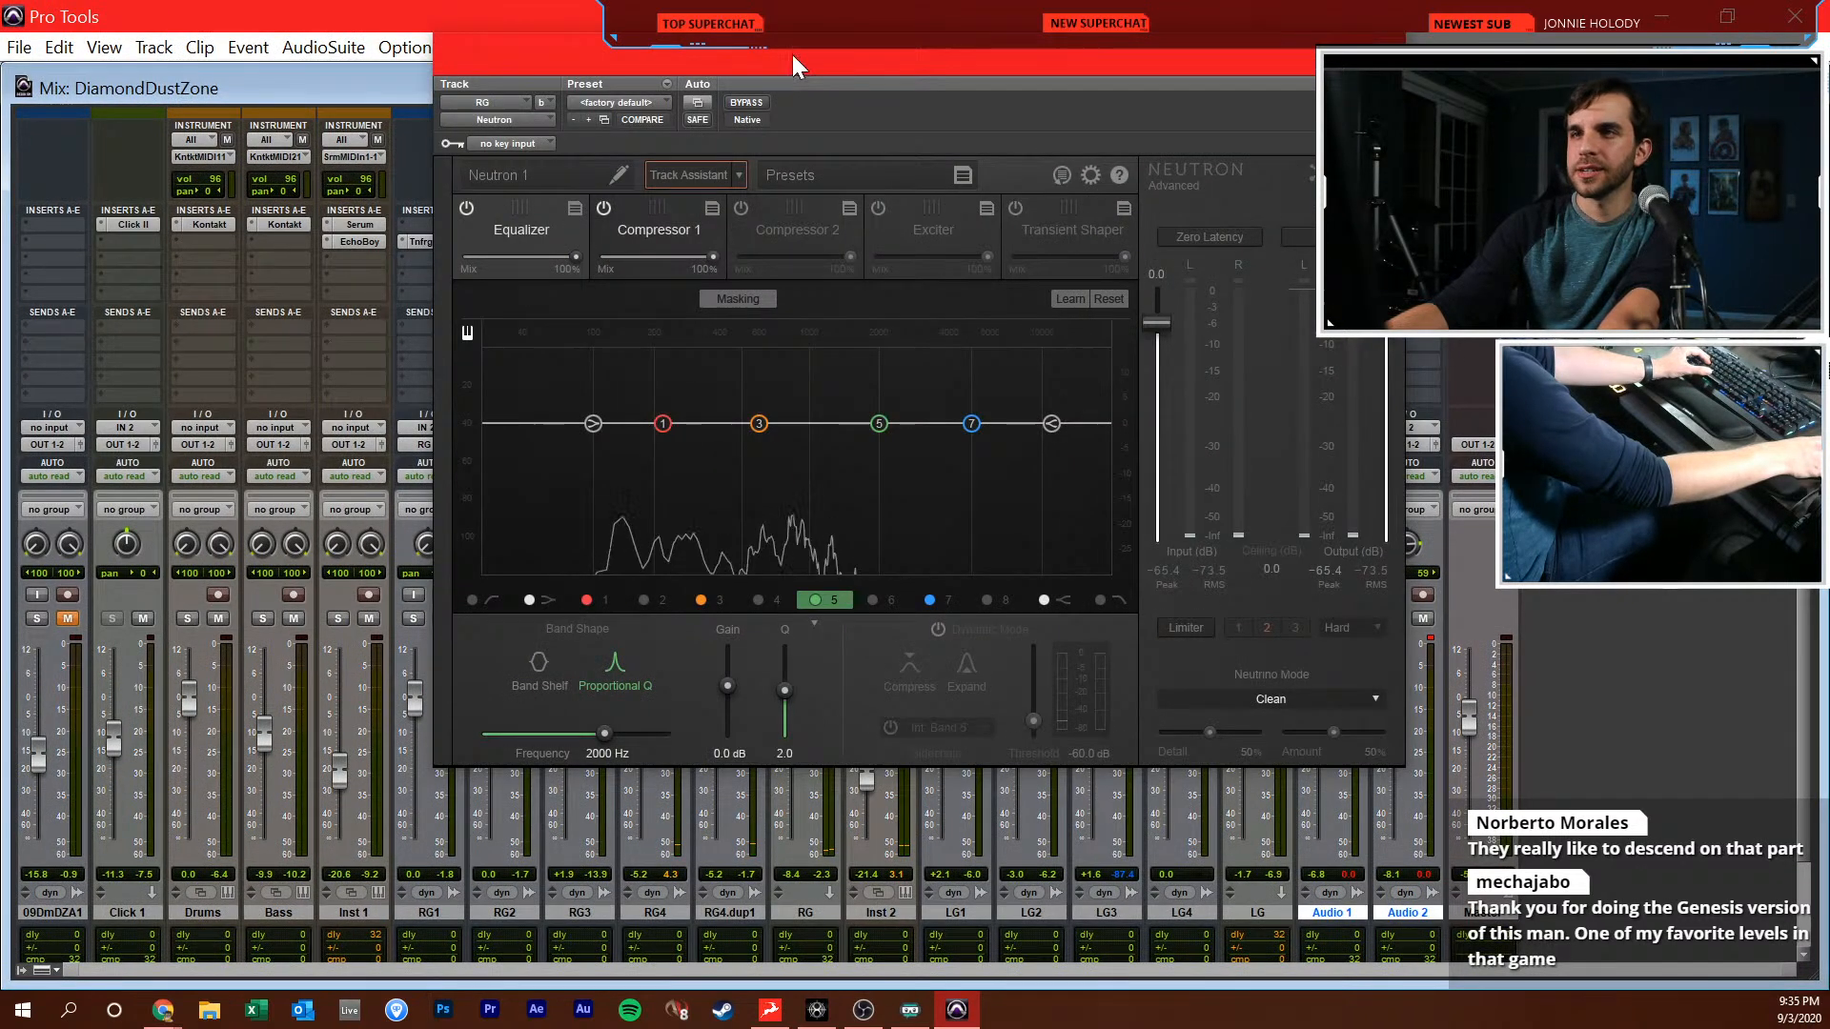
drag(793, 54, 669, 260)
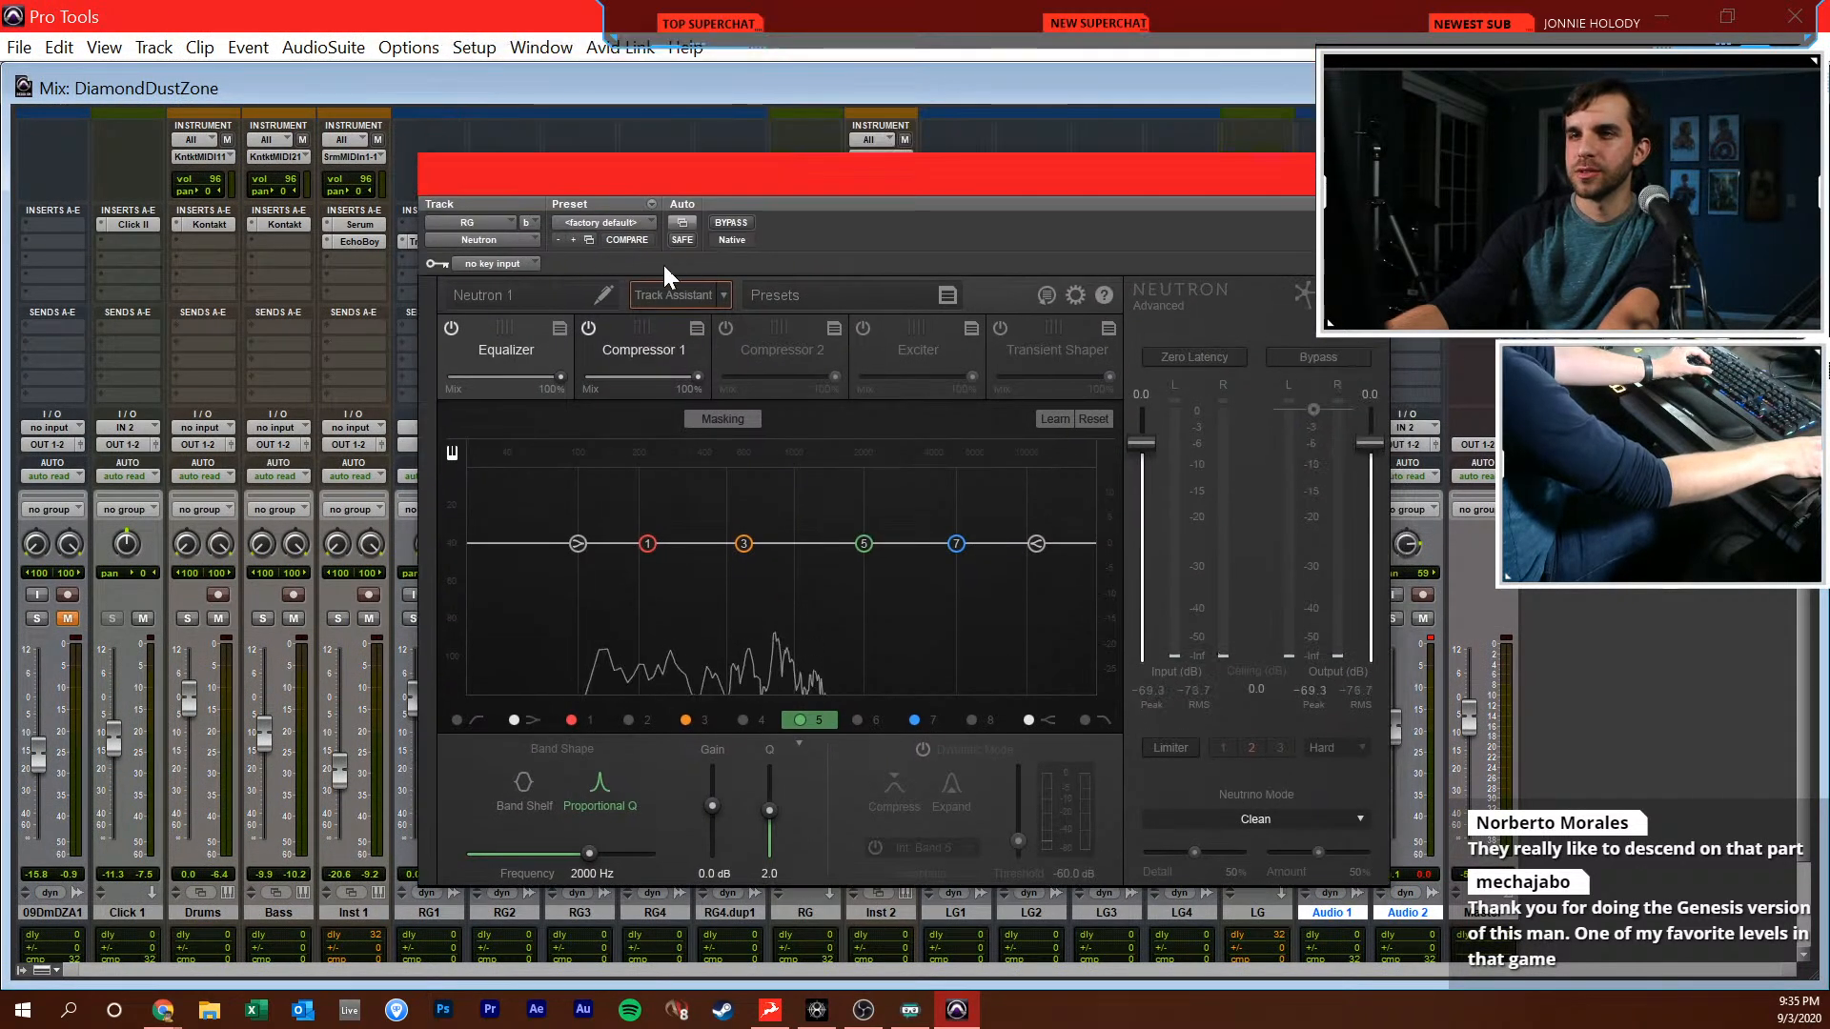
click(528, 244)
click(625, 324)
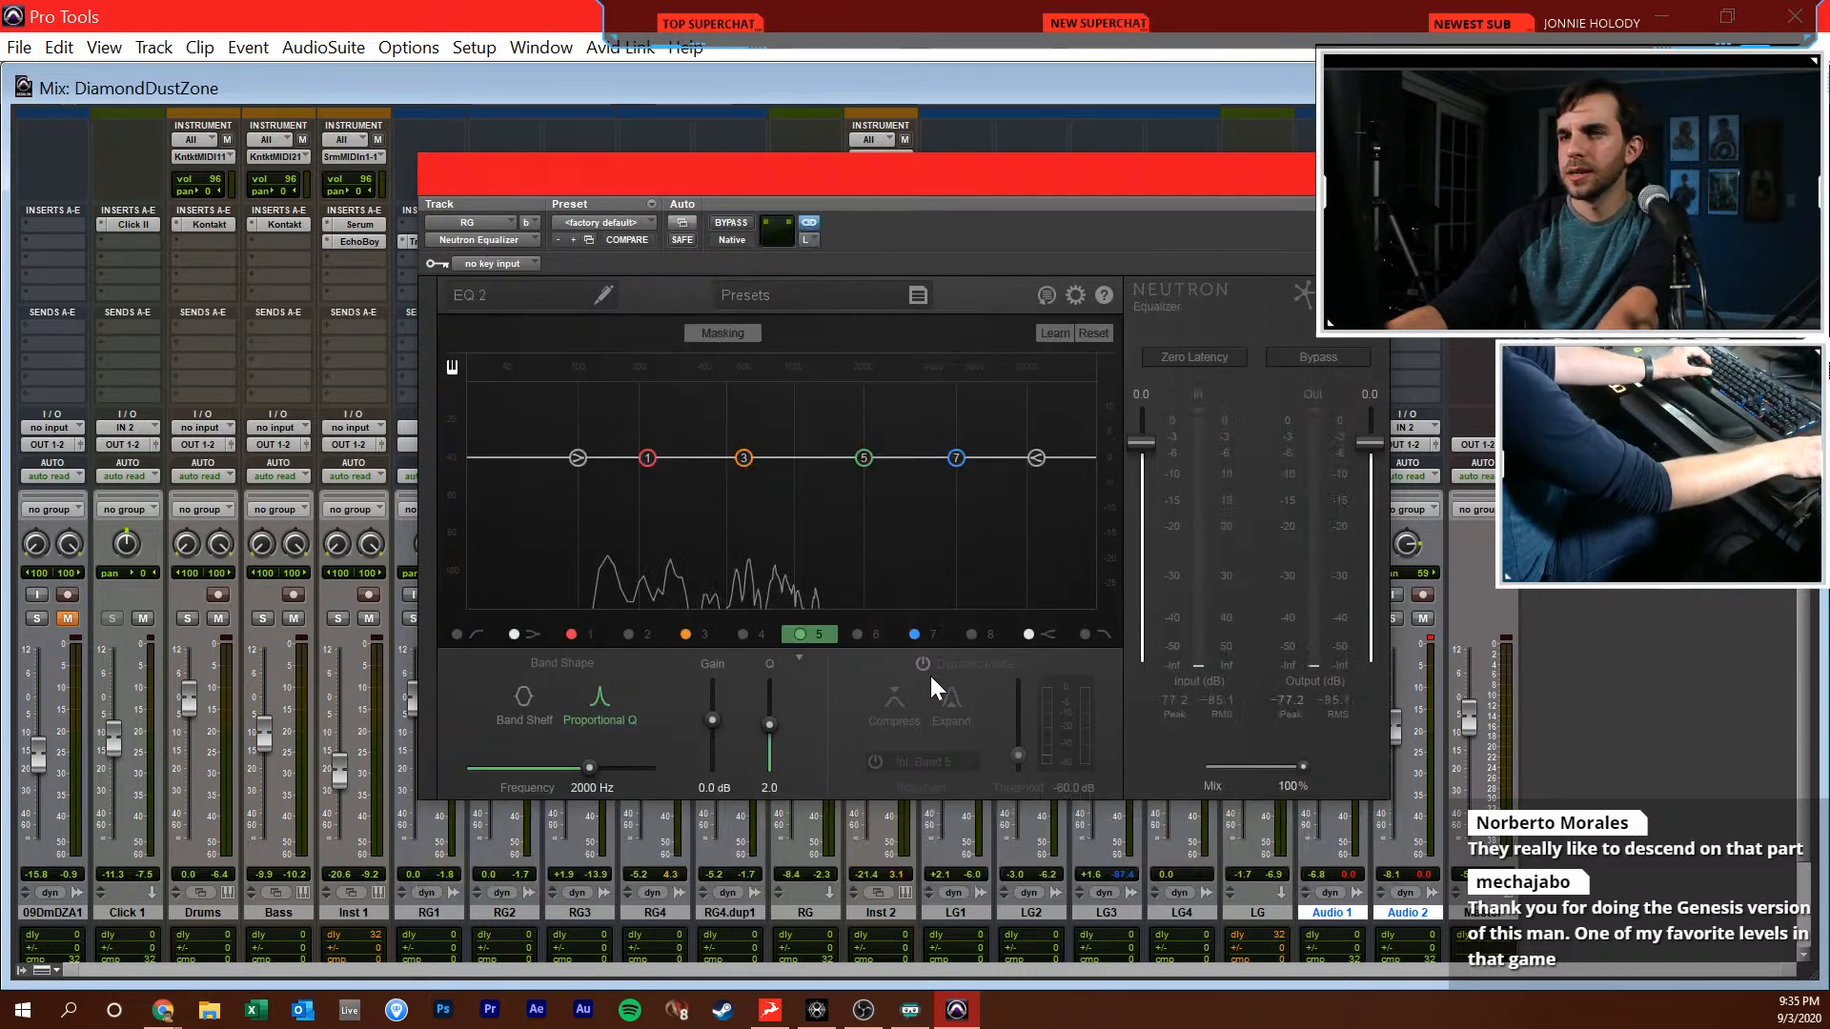
click(450, 632)
Mute the RG, Inst 2, LG, Audio 1 and Audio 2 tracks and close the equalizer
drag(656, 179, 1238, 839)
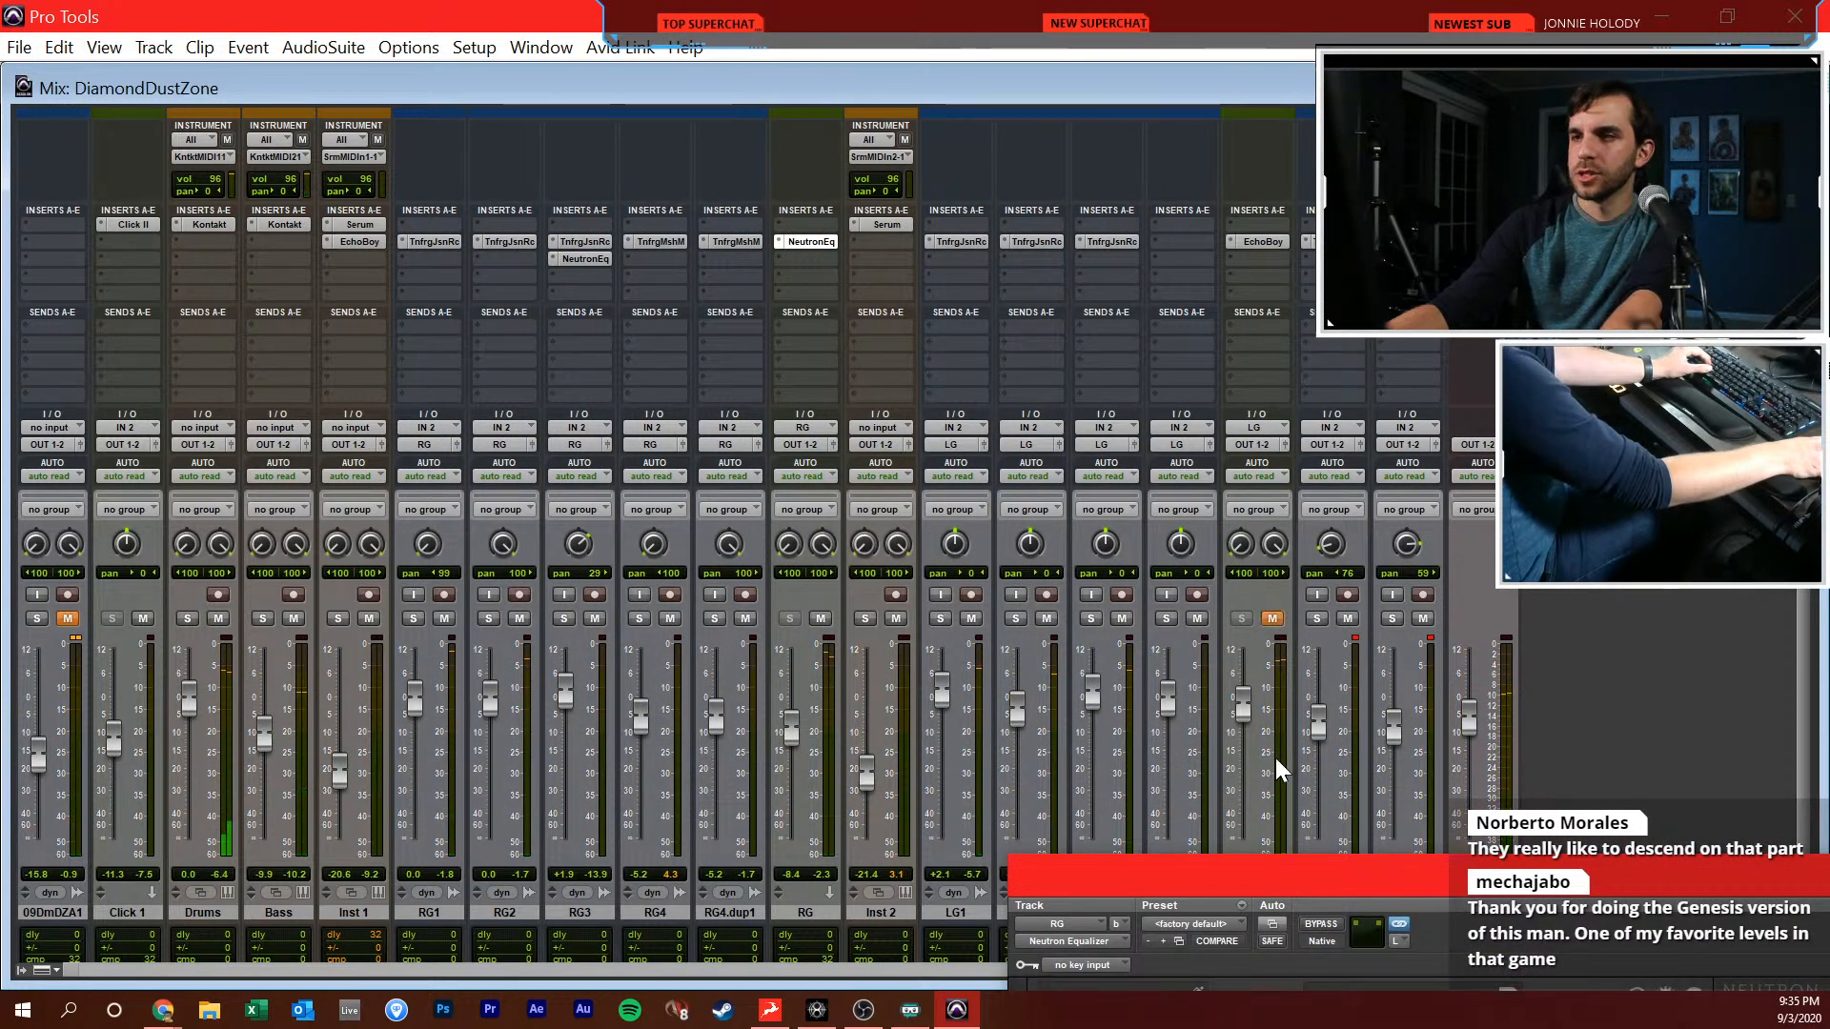
drag(1314, 888, 1416, 837)
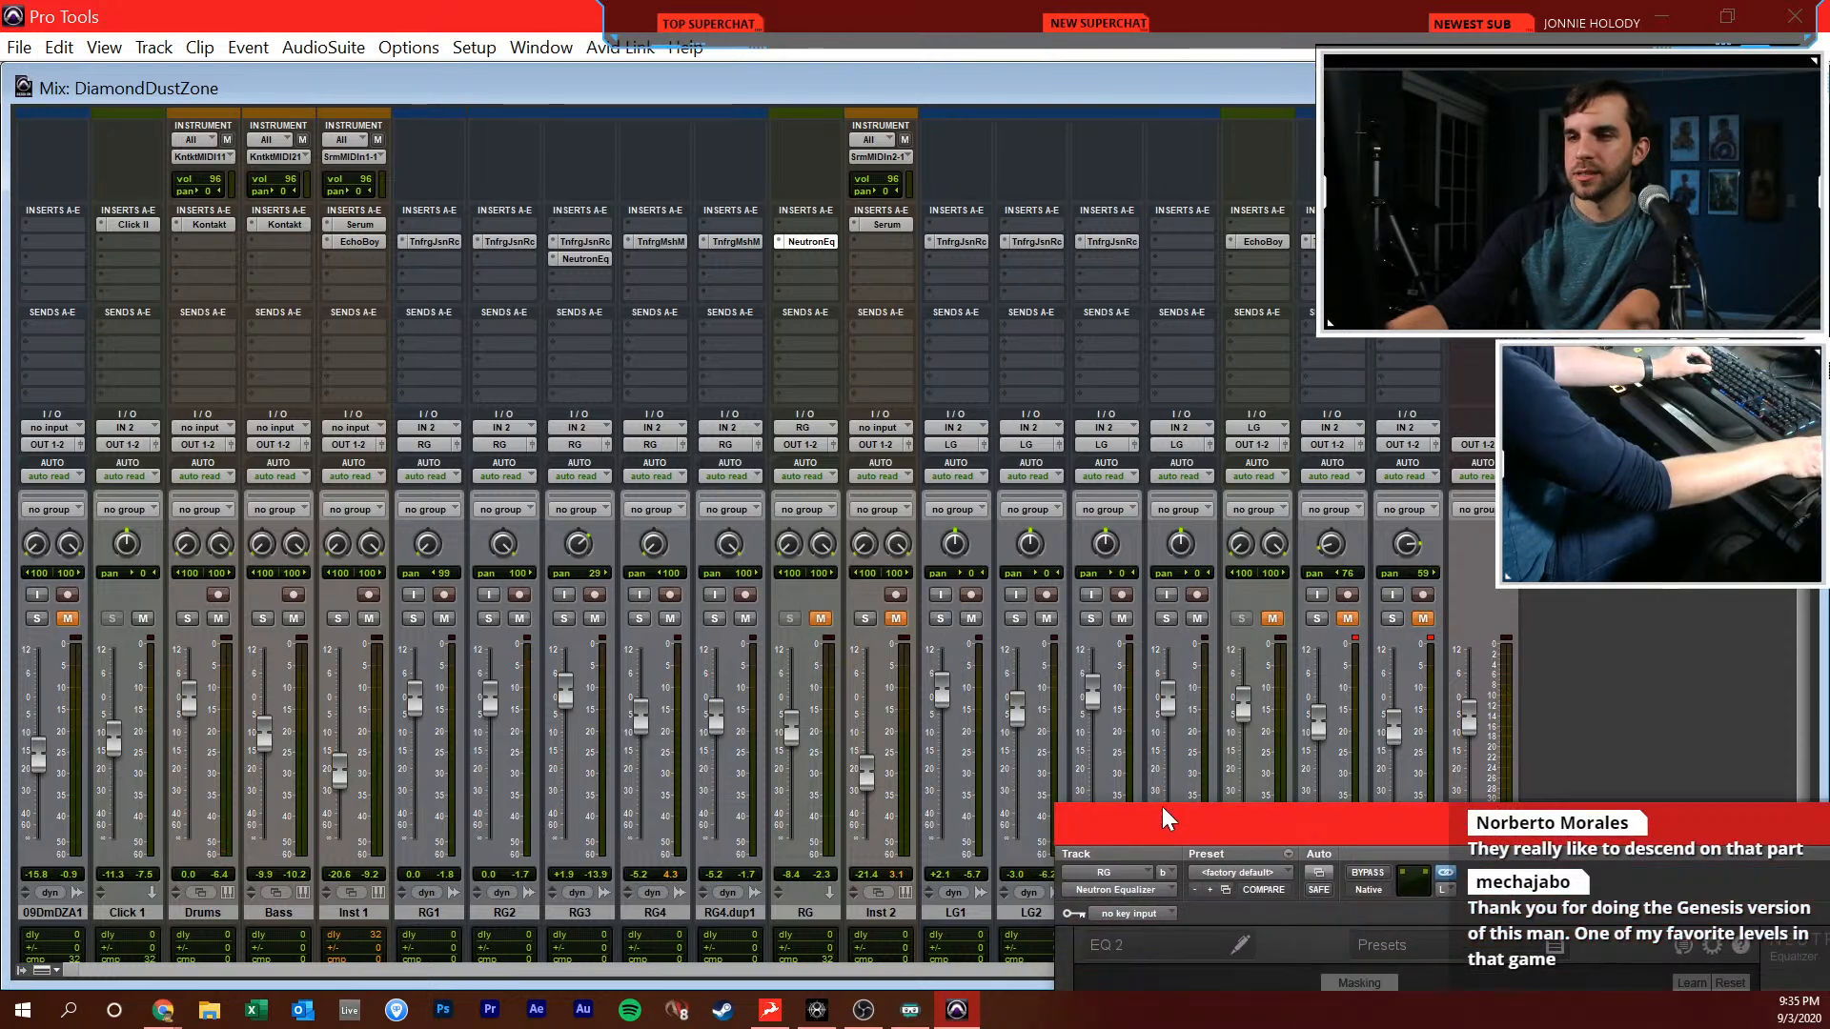
drag(1162, 815, 528, 491)
click(1372, 503)
Play from 2|1|000 and raise the Bass fader to -8.4 dB
key(ctrl+equal)
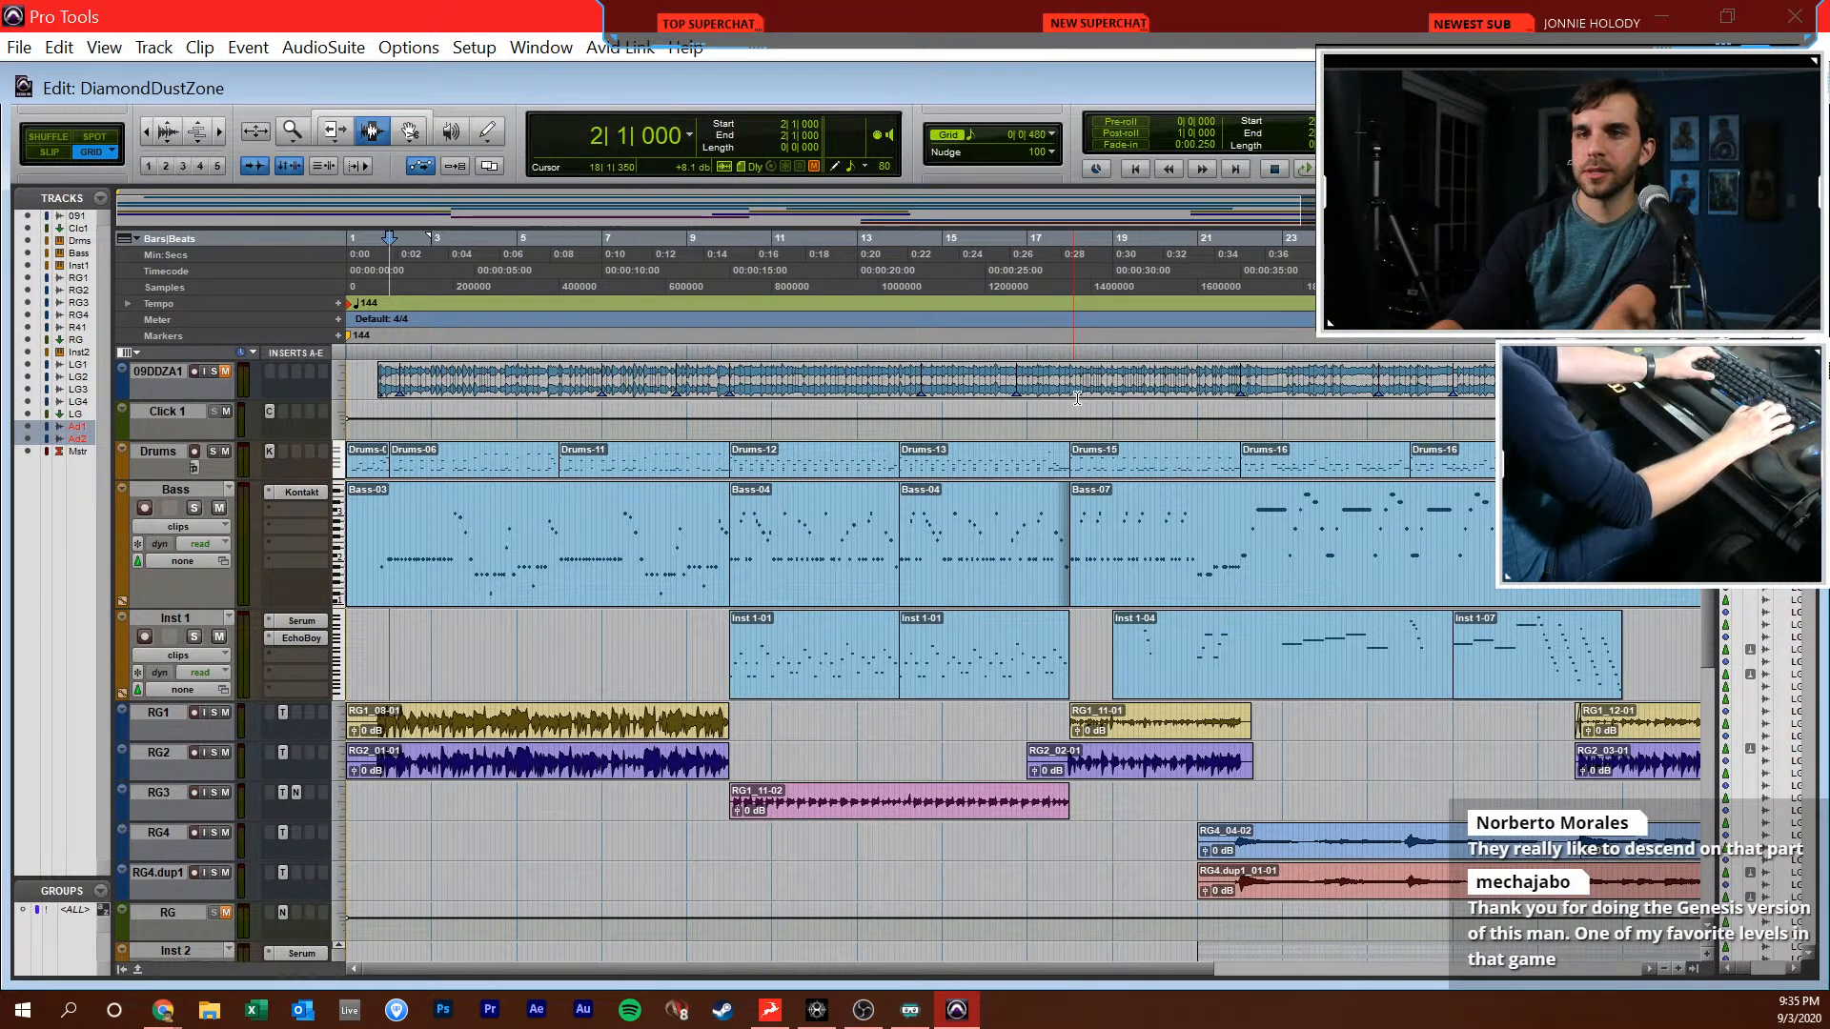
key(ctrl+equal)
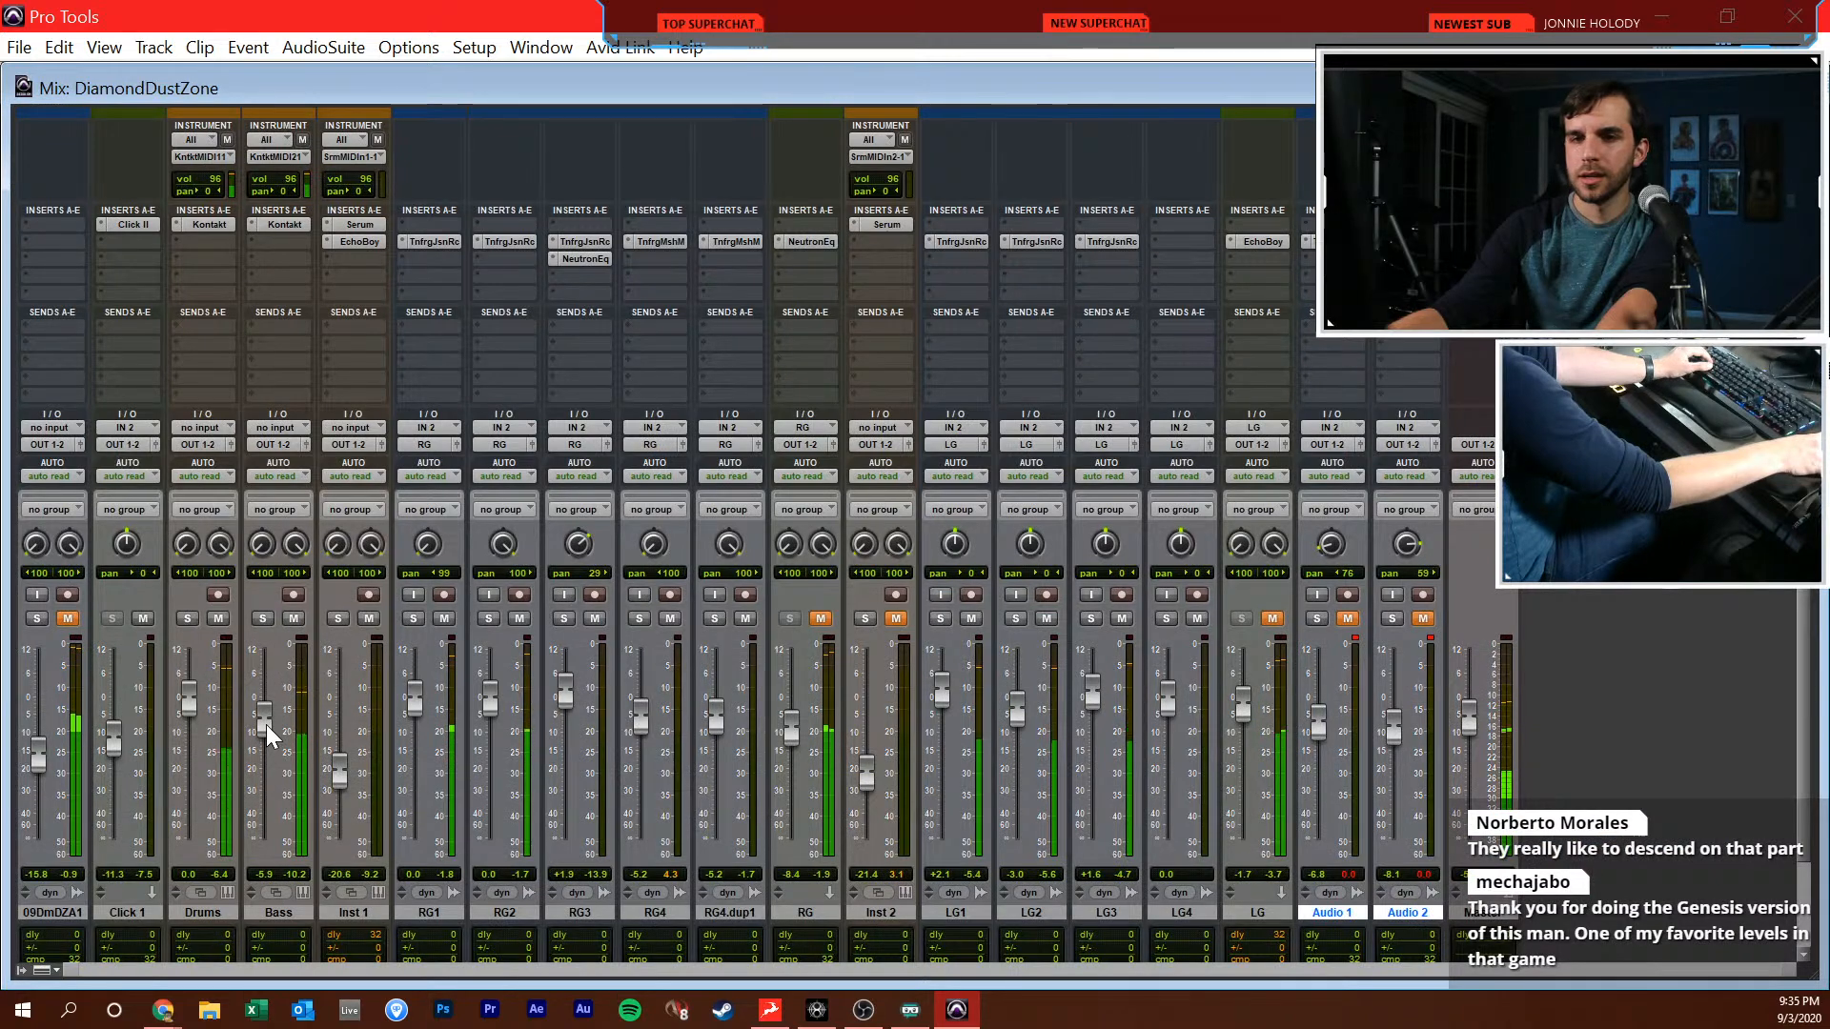
drag(266, 724, 266, 728)
Insert RBass after Kontakt on the Bass track and position its window over the middle of the mixer
click(275, 270)
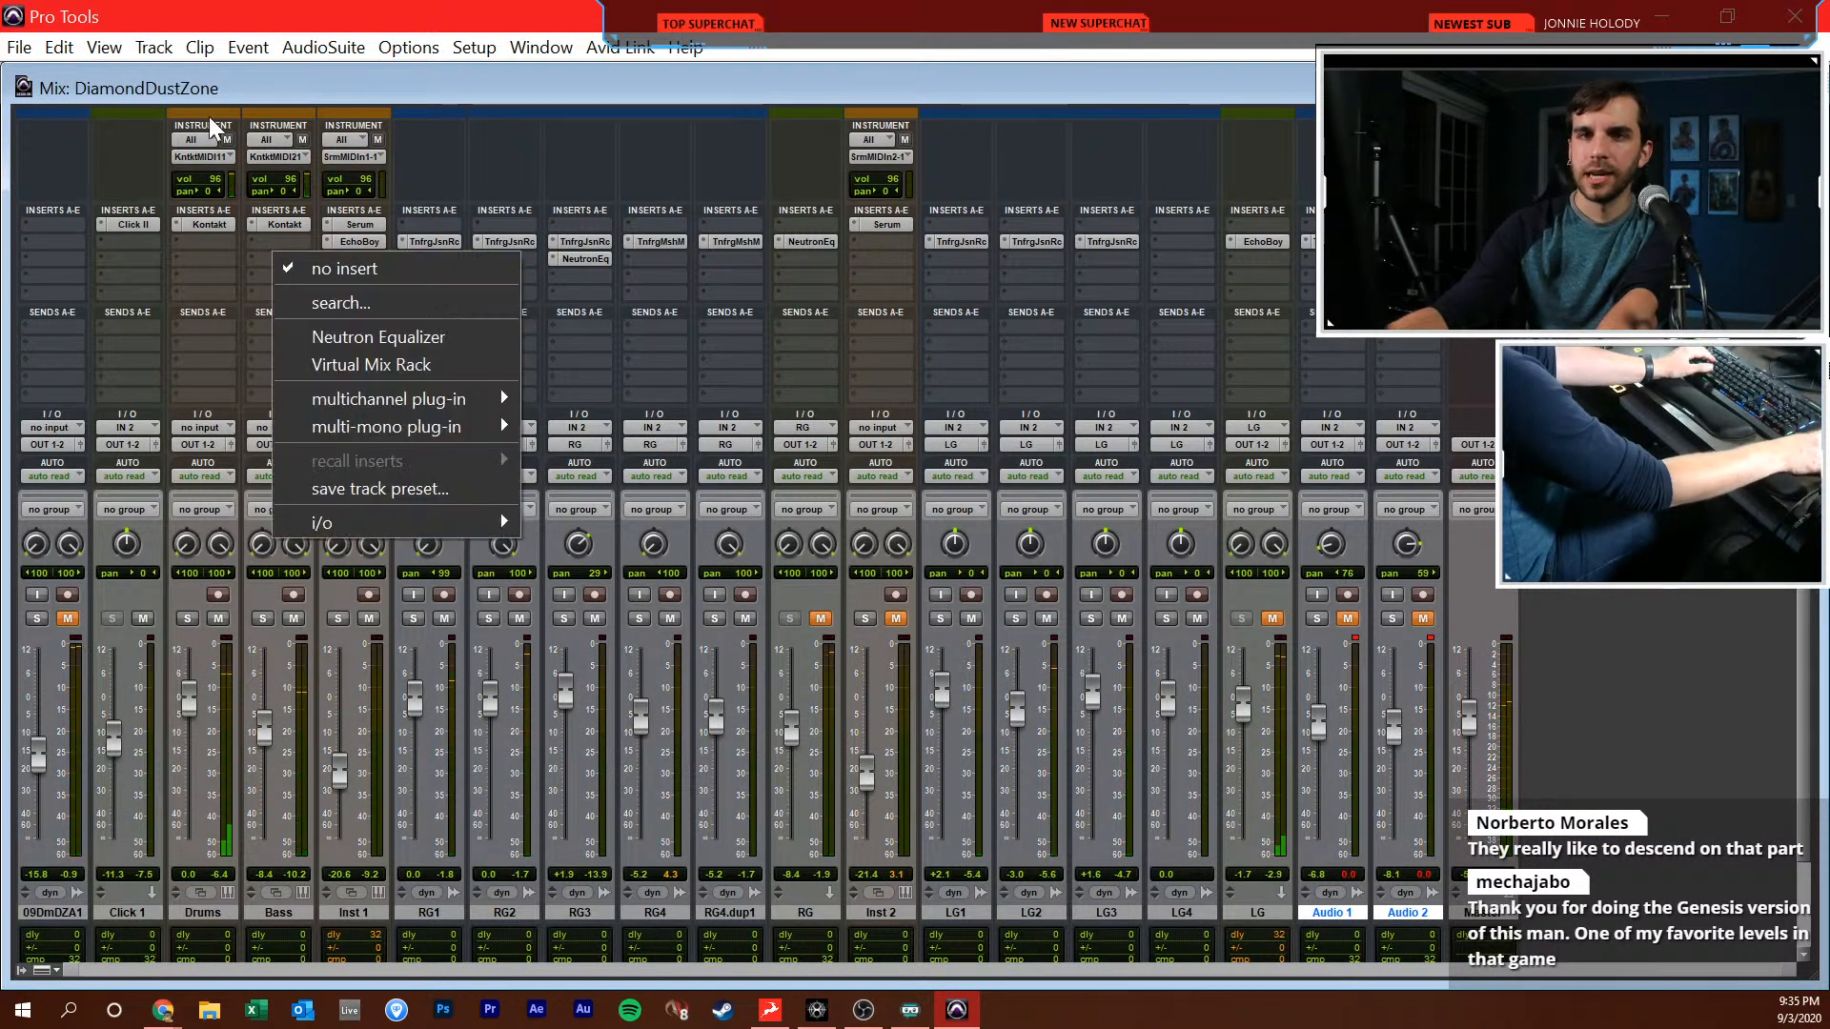
text(rbass)
key(Return)
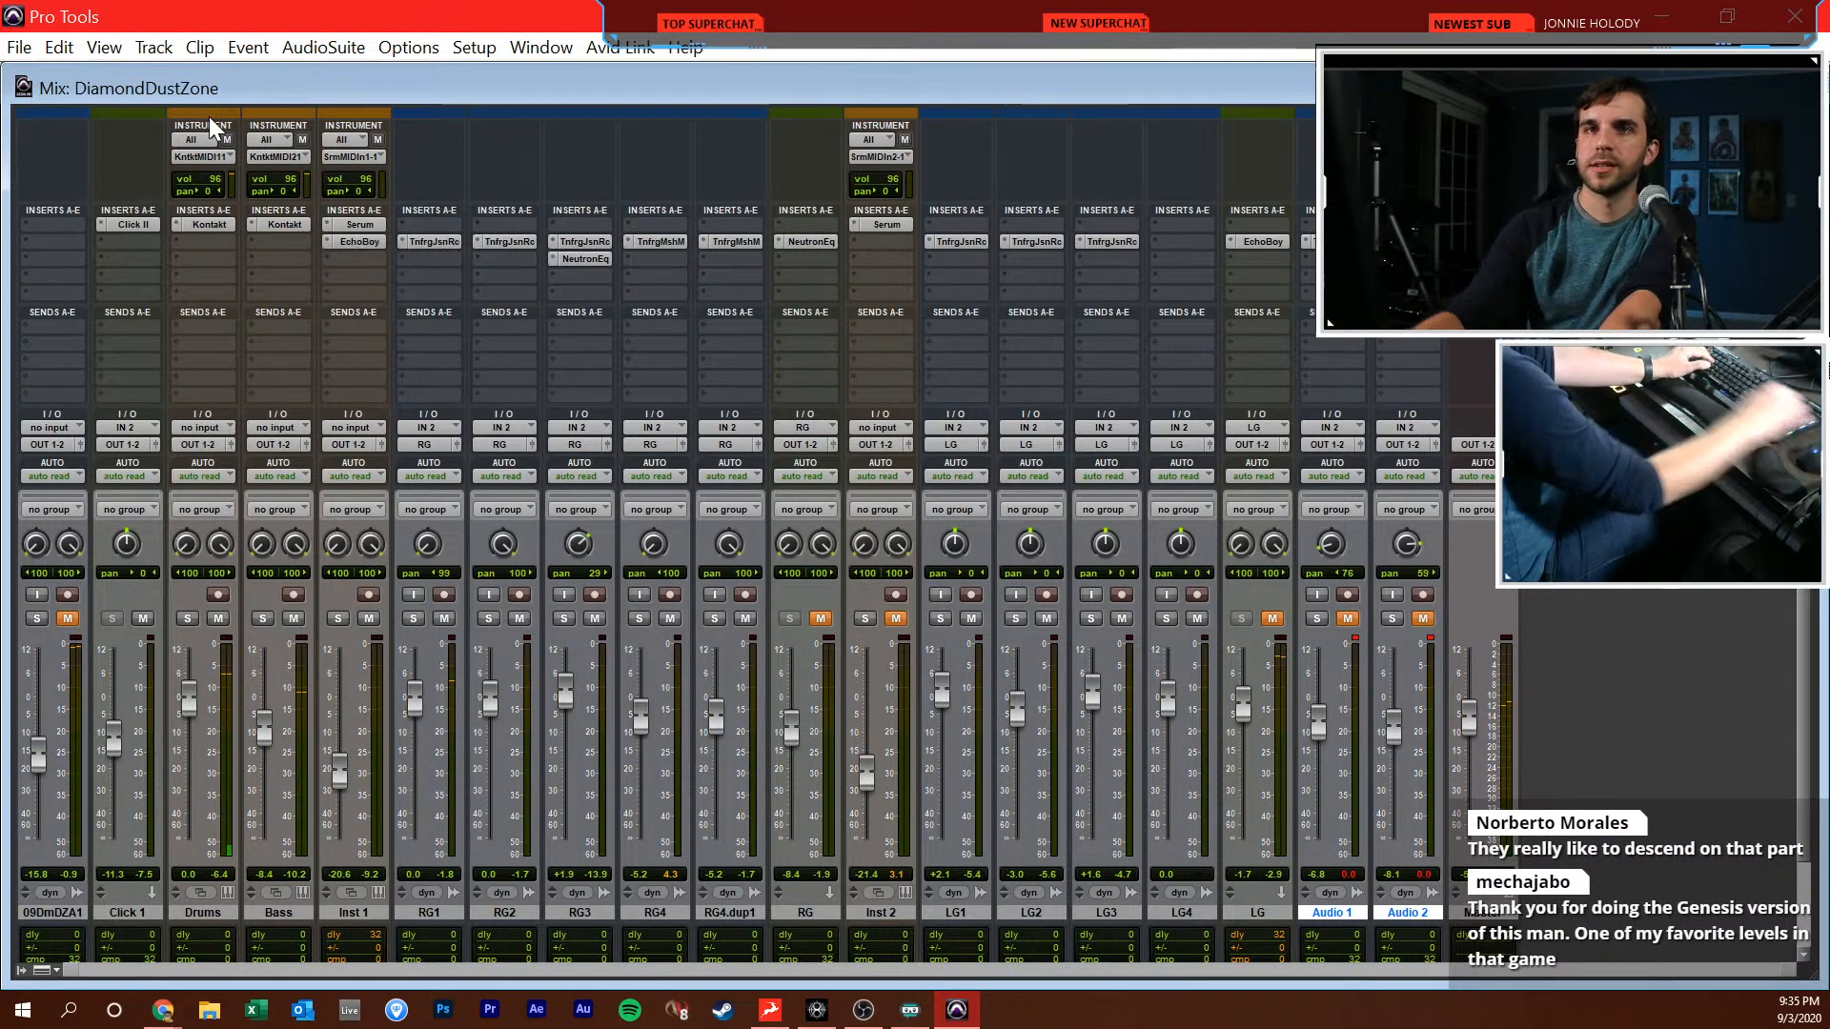
drag(666, 527, 792, 307)
Compare the Bass sound with RBass bypassed and active during playback
key(space)
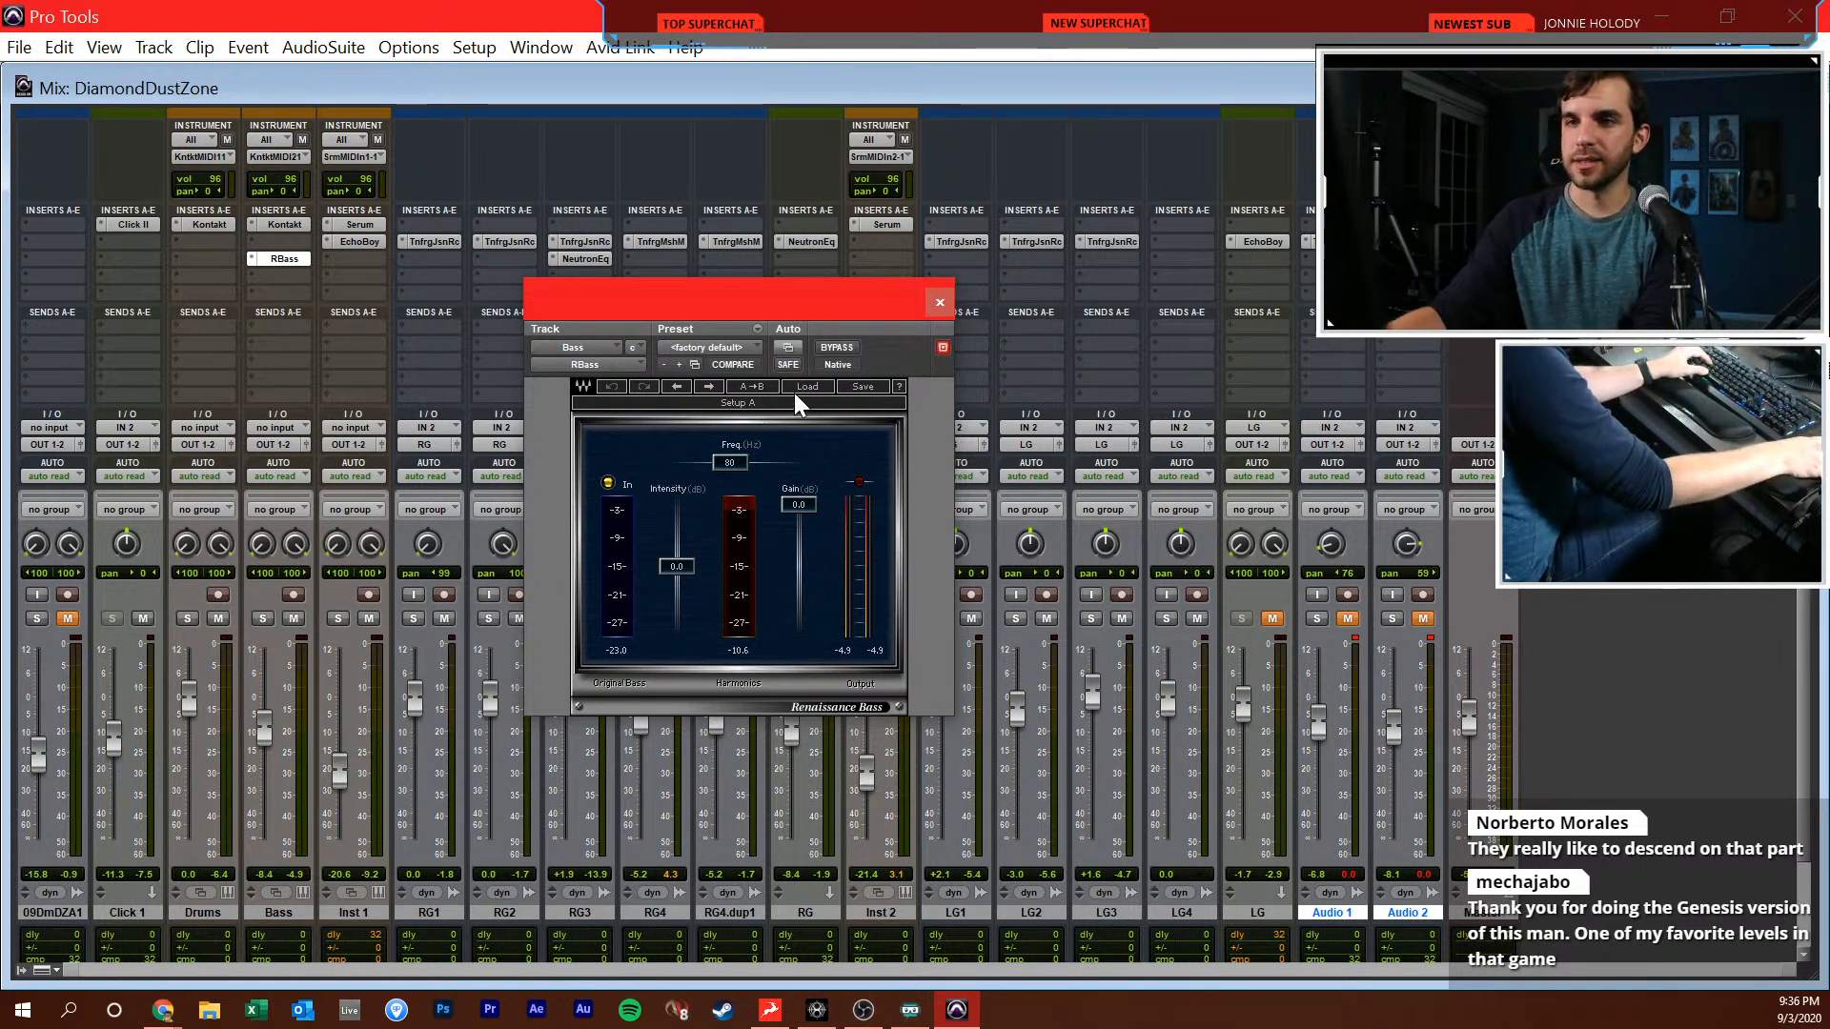
click(825, 345)
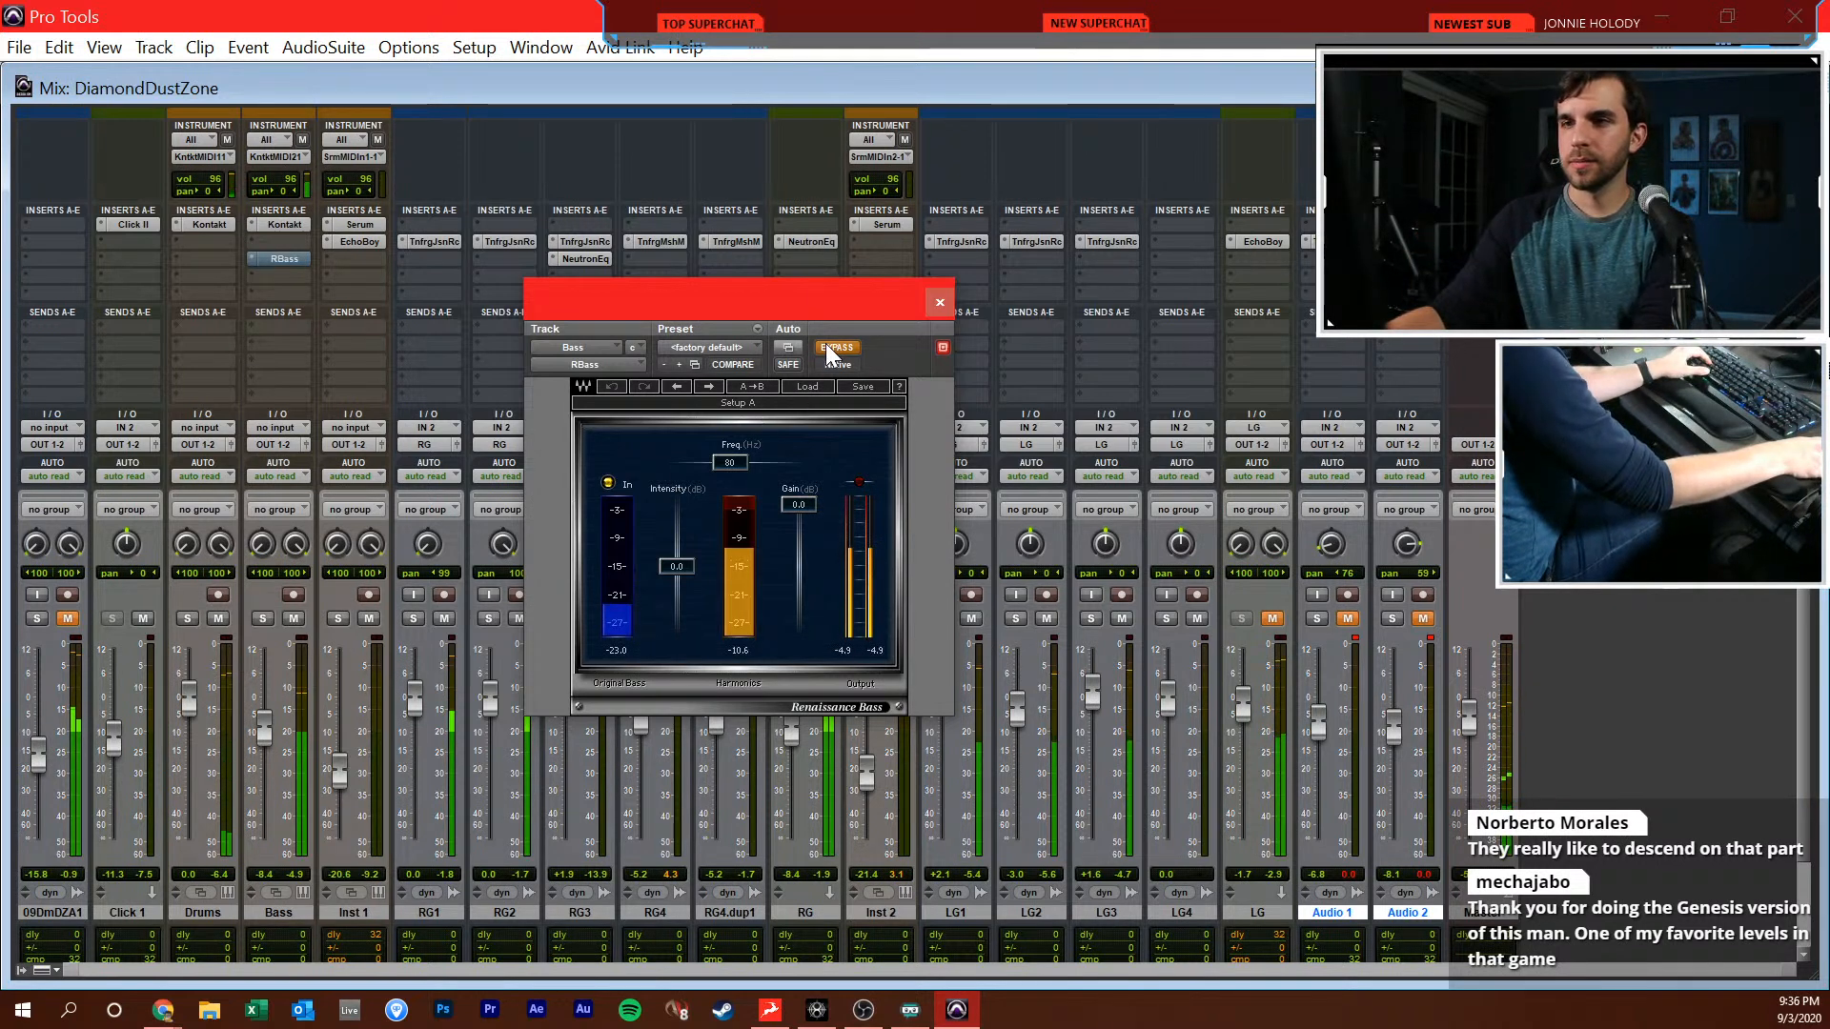
click(826, 345)
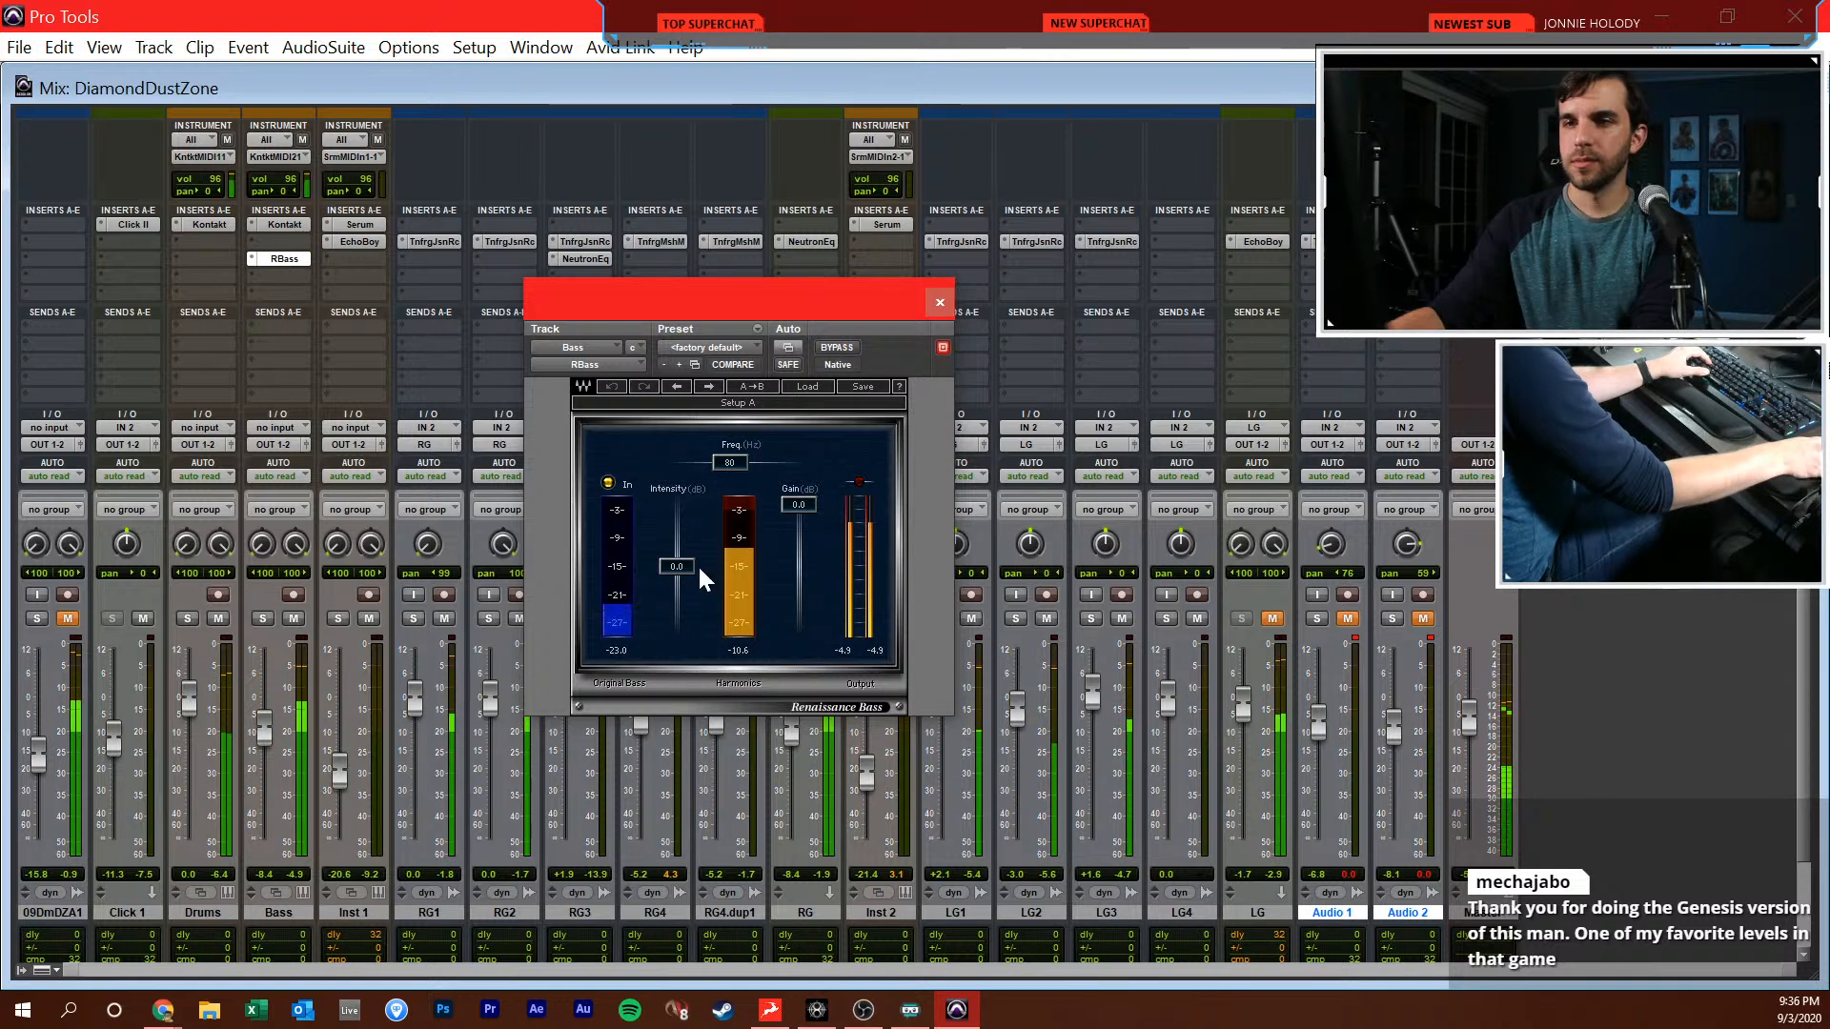
Raise the RBass intensity to 1.5 dB while listening and close the plugin
drag(680, 567, 667, 566)
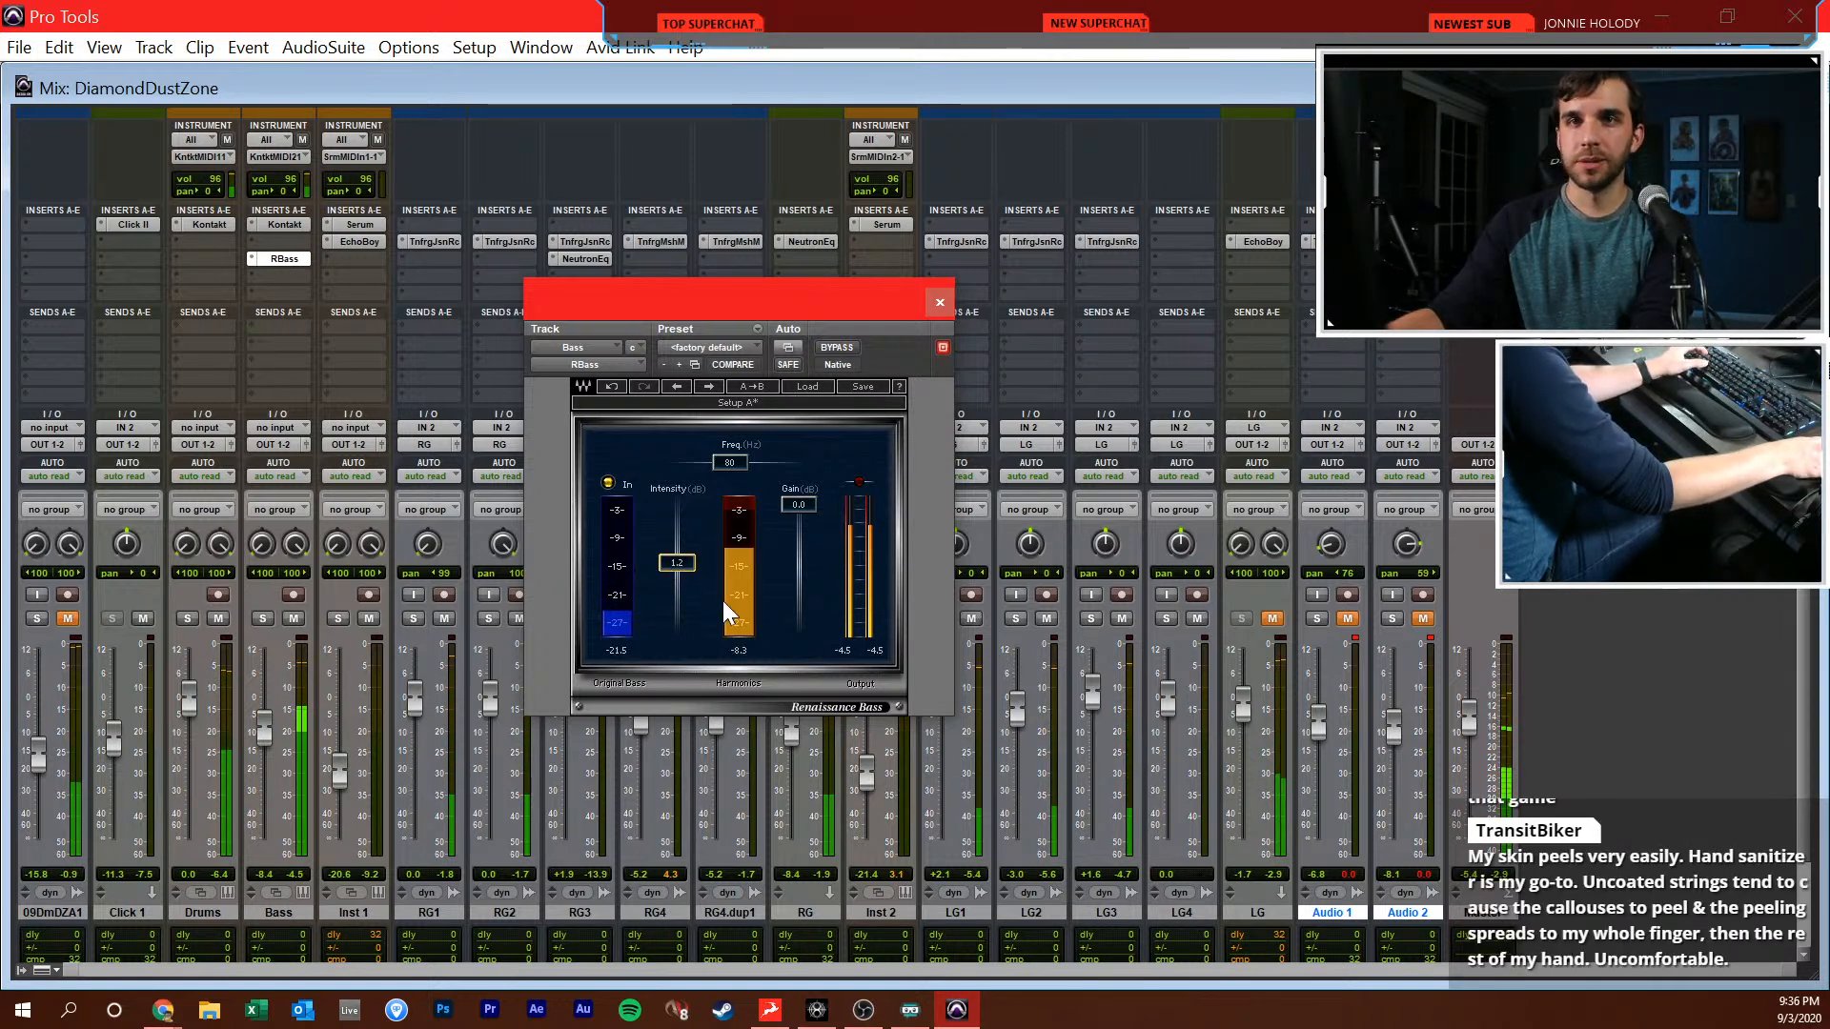
key(space)
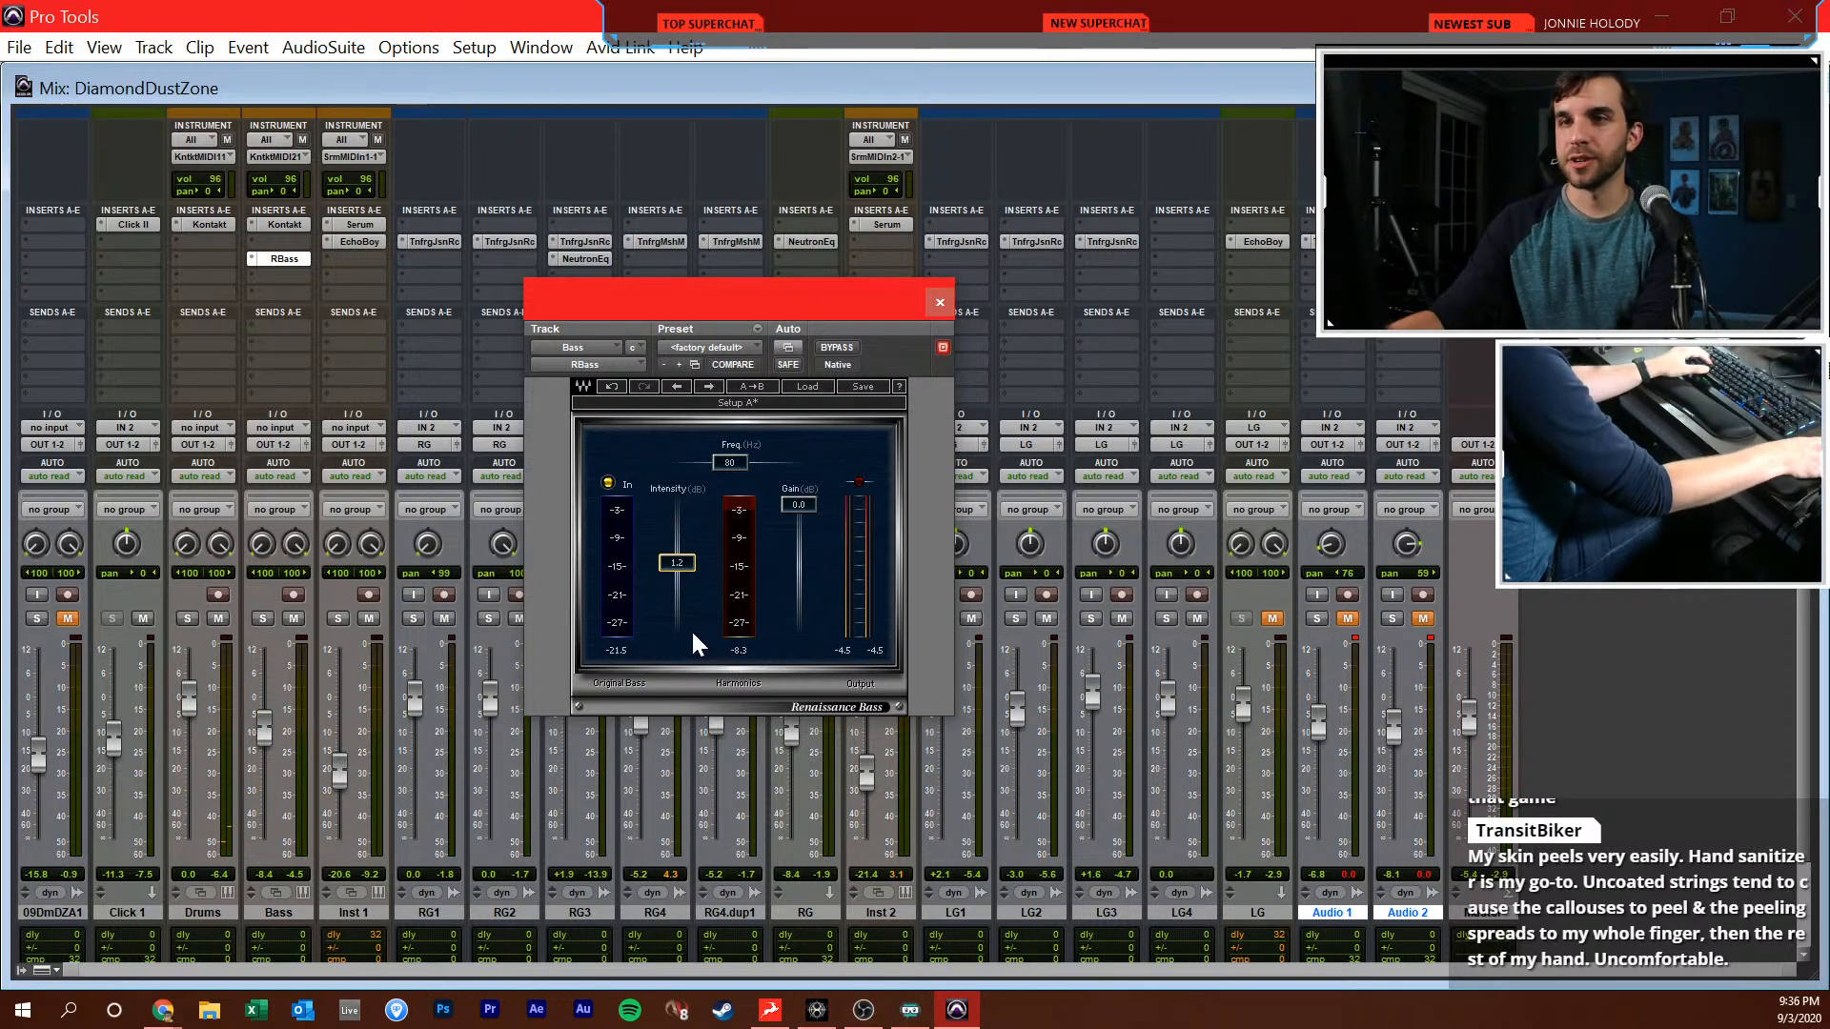
key(space)
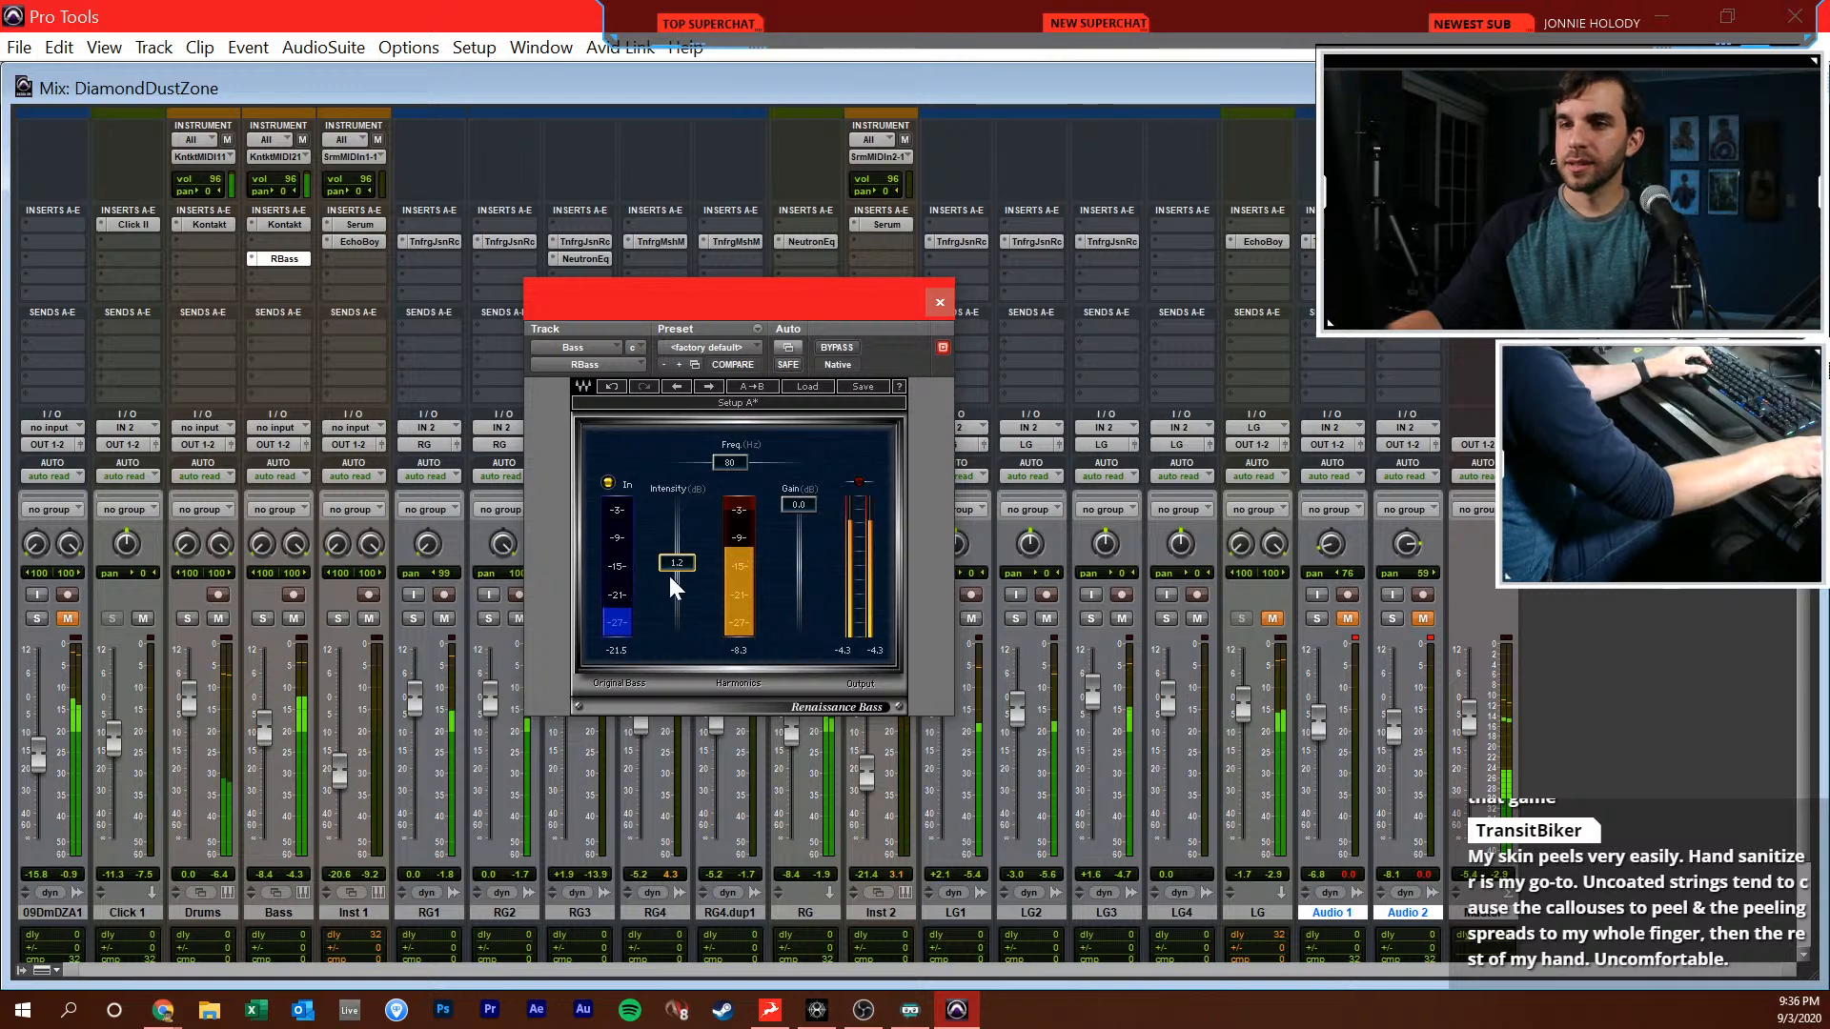
drag(682, 562, 683, 558)
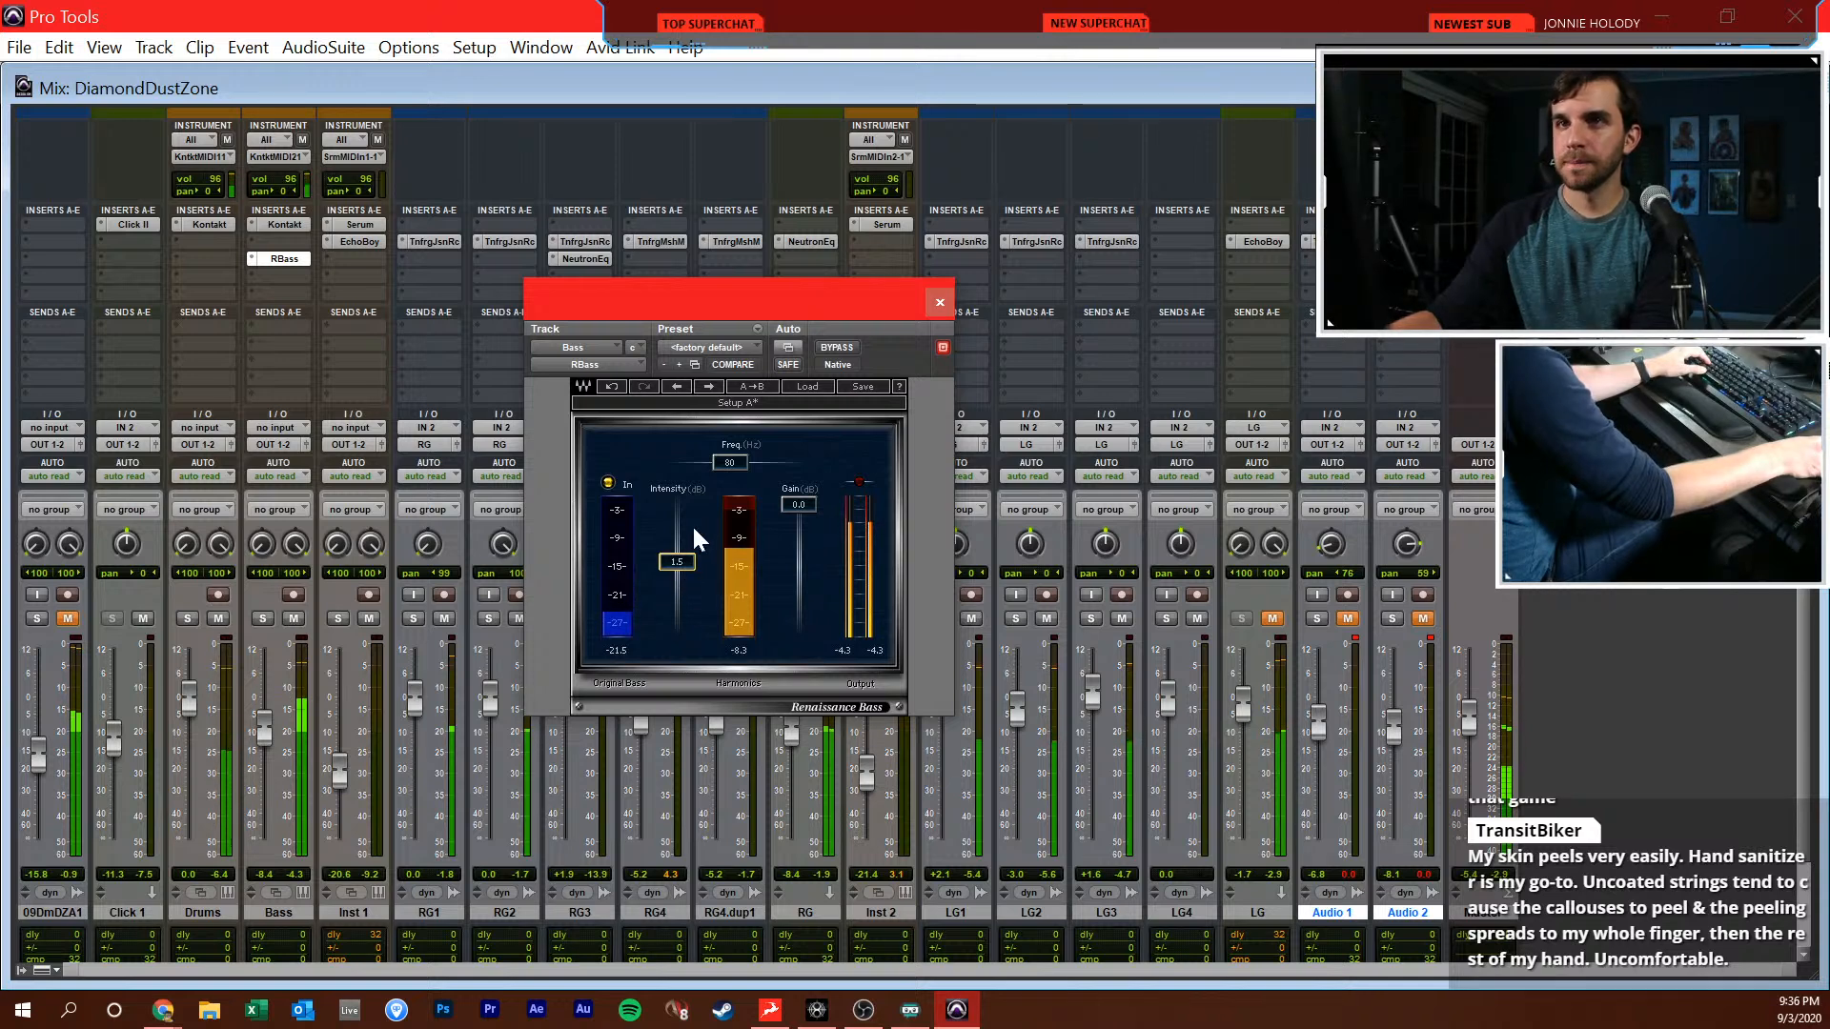
drag(806, 295, 669, 299)
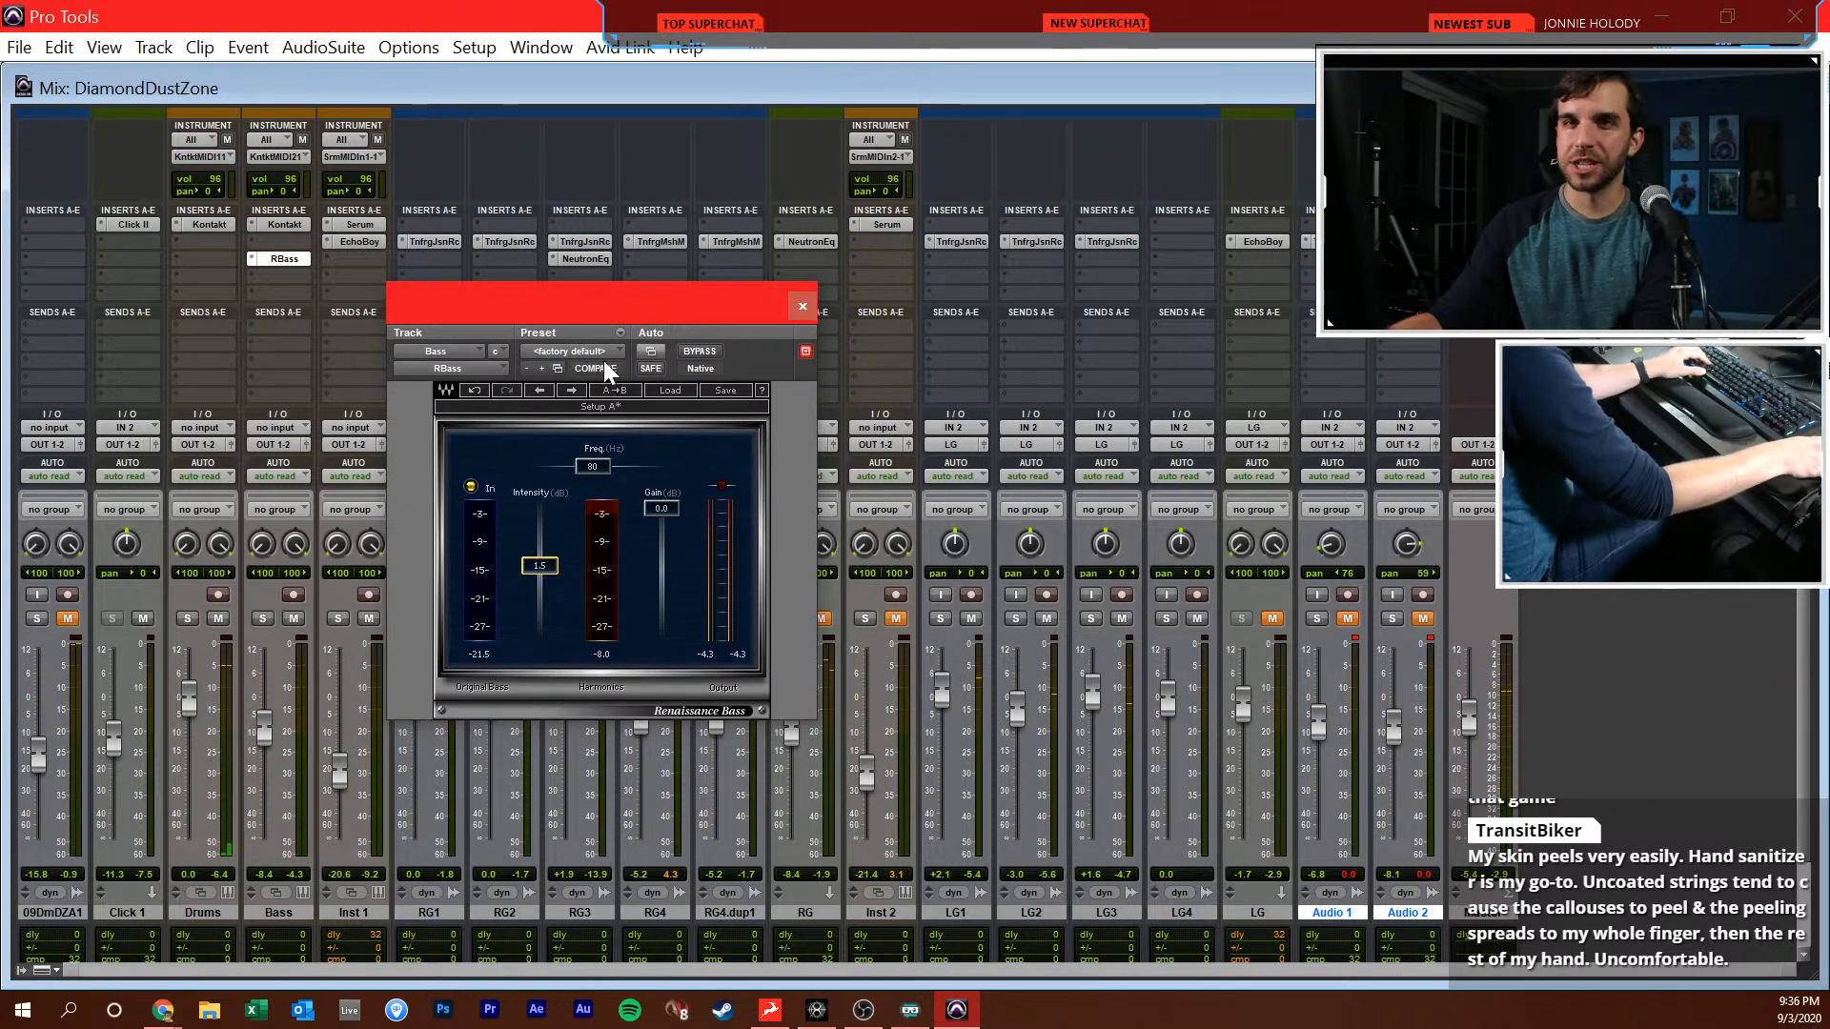
drag(672, 306, 737, 327)
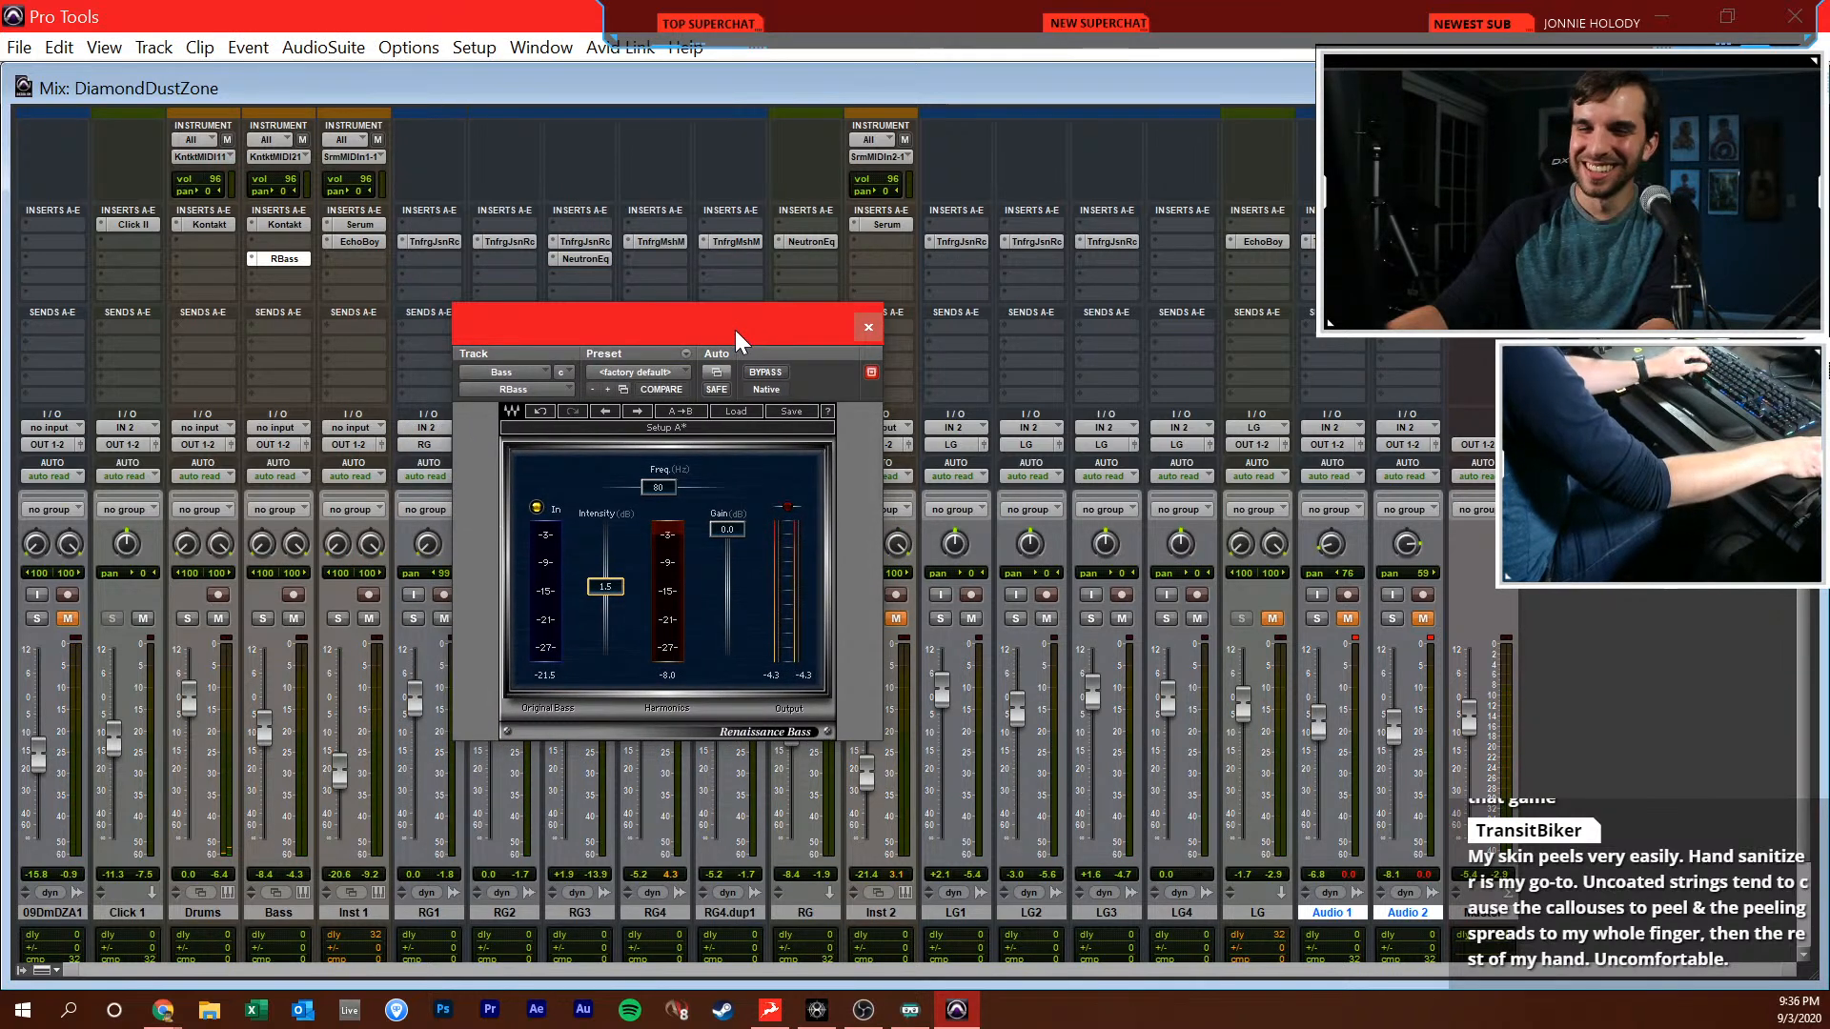
click(867, 329)
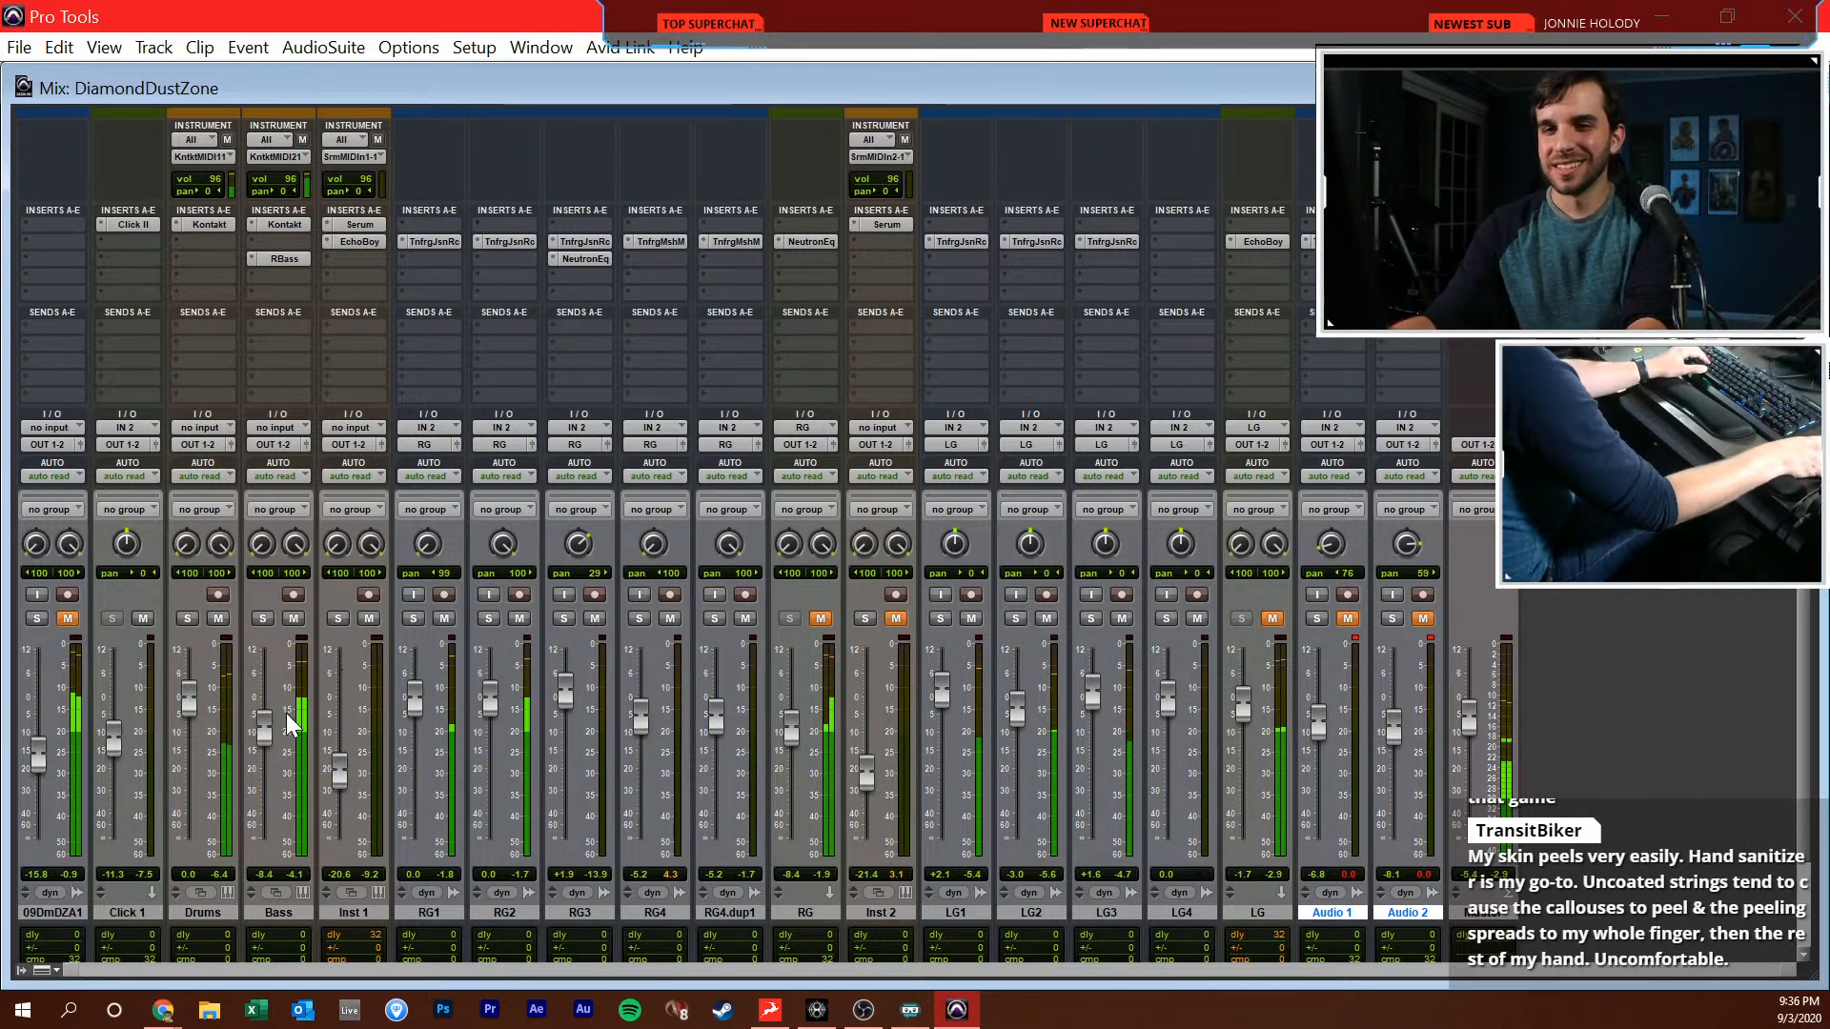
Unmute the RG track and open its Neutron Equalizer, moving the plugin window higher over the mixer
drag(268, 743, 267, 747)
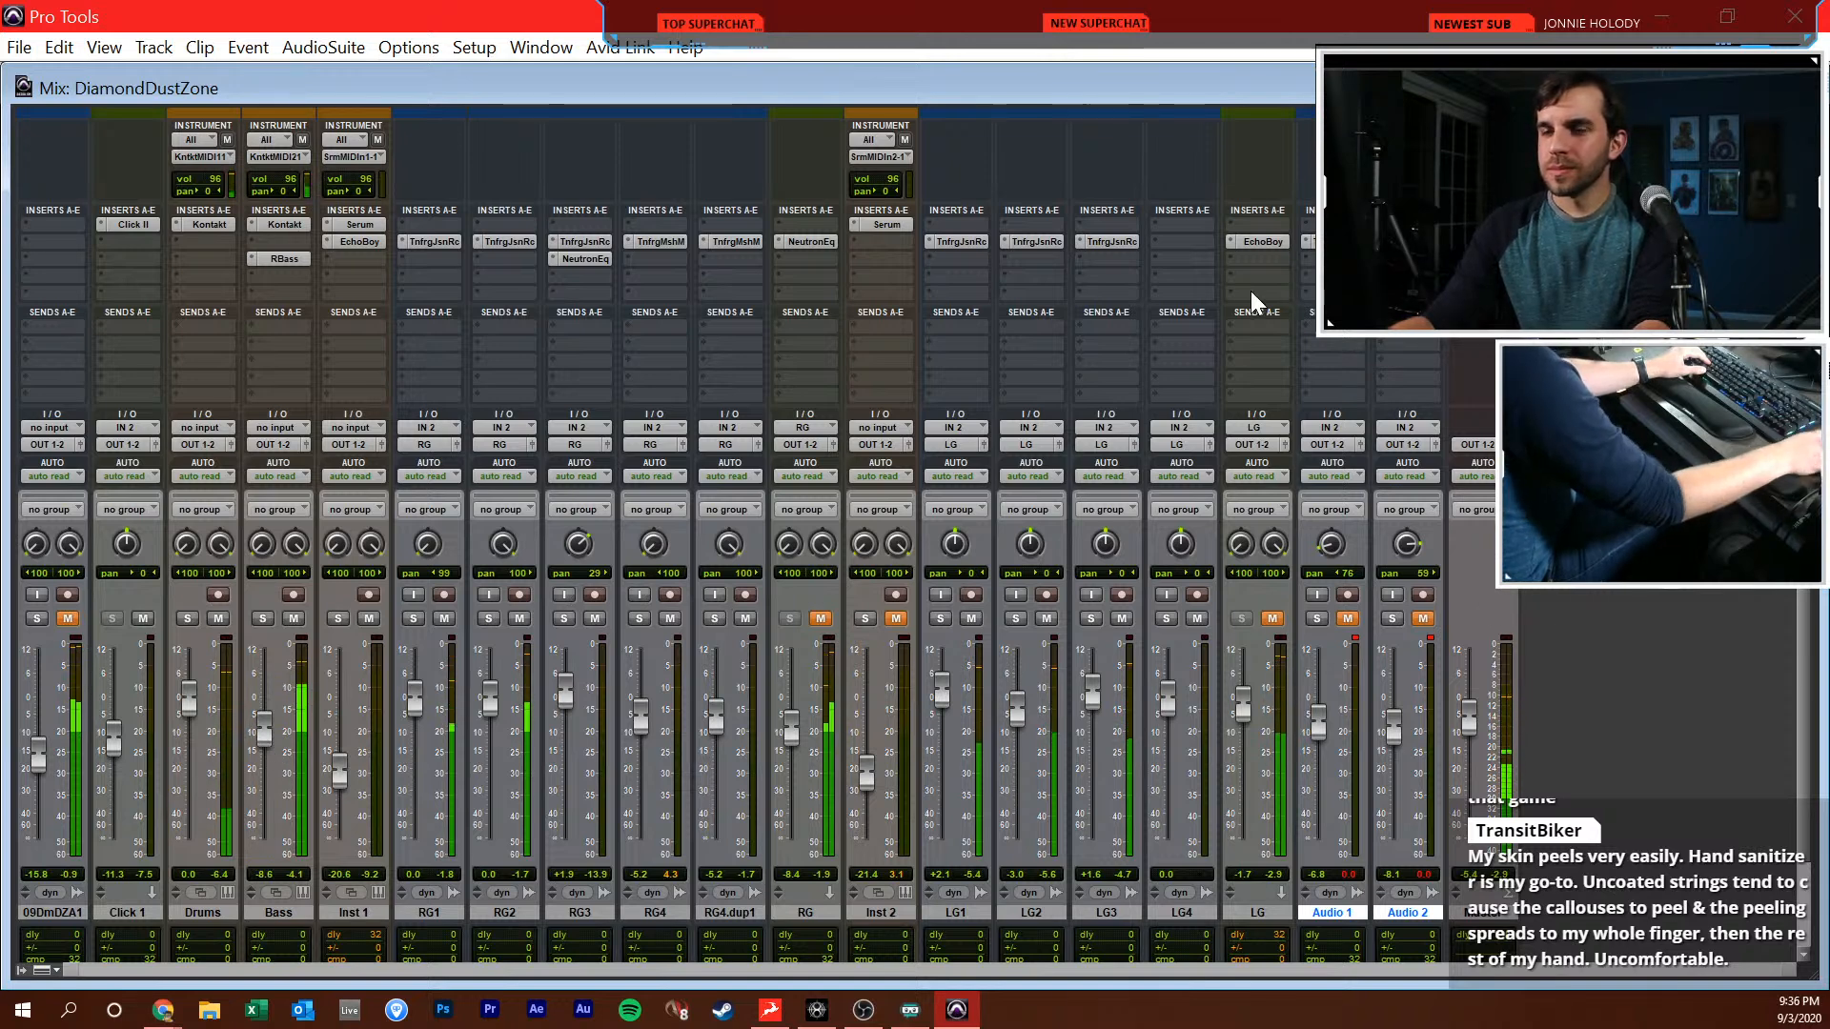
click(813, 618)
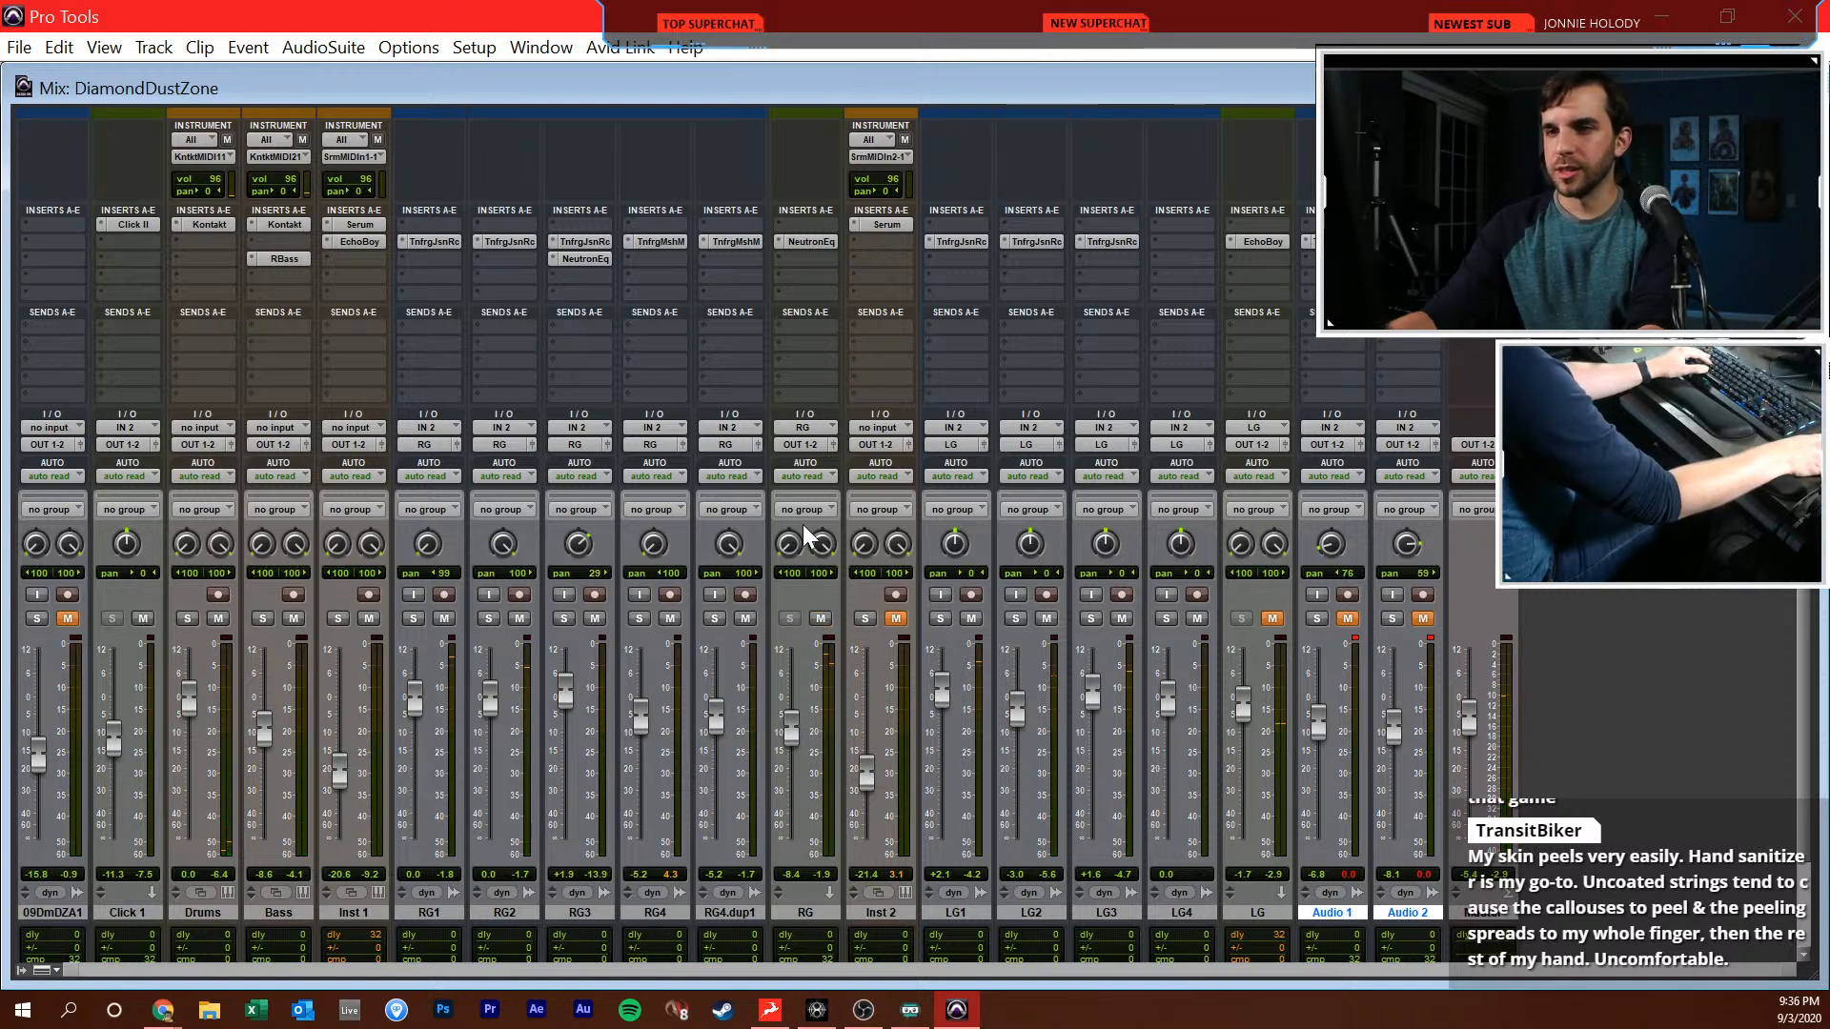
click(816, 244)
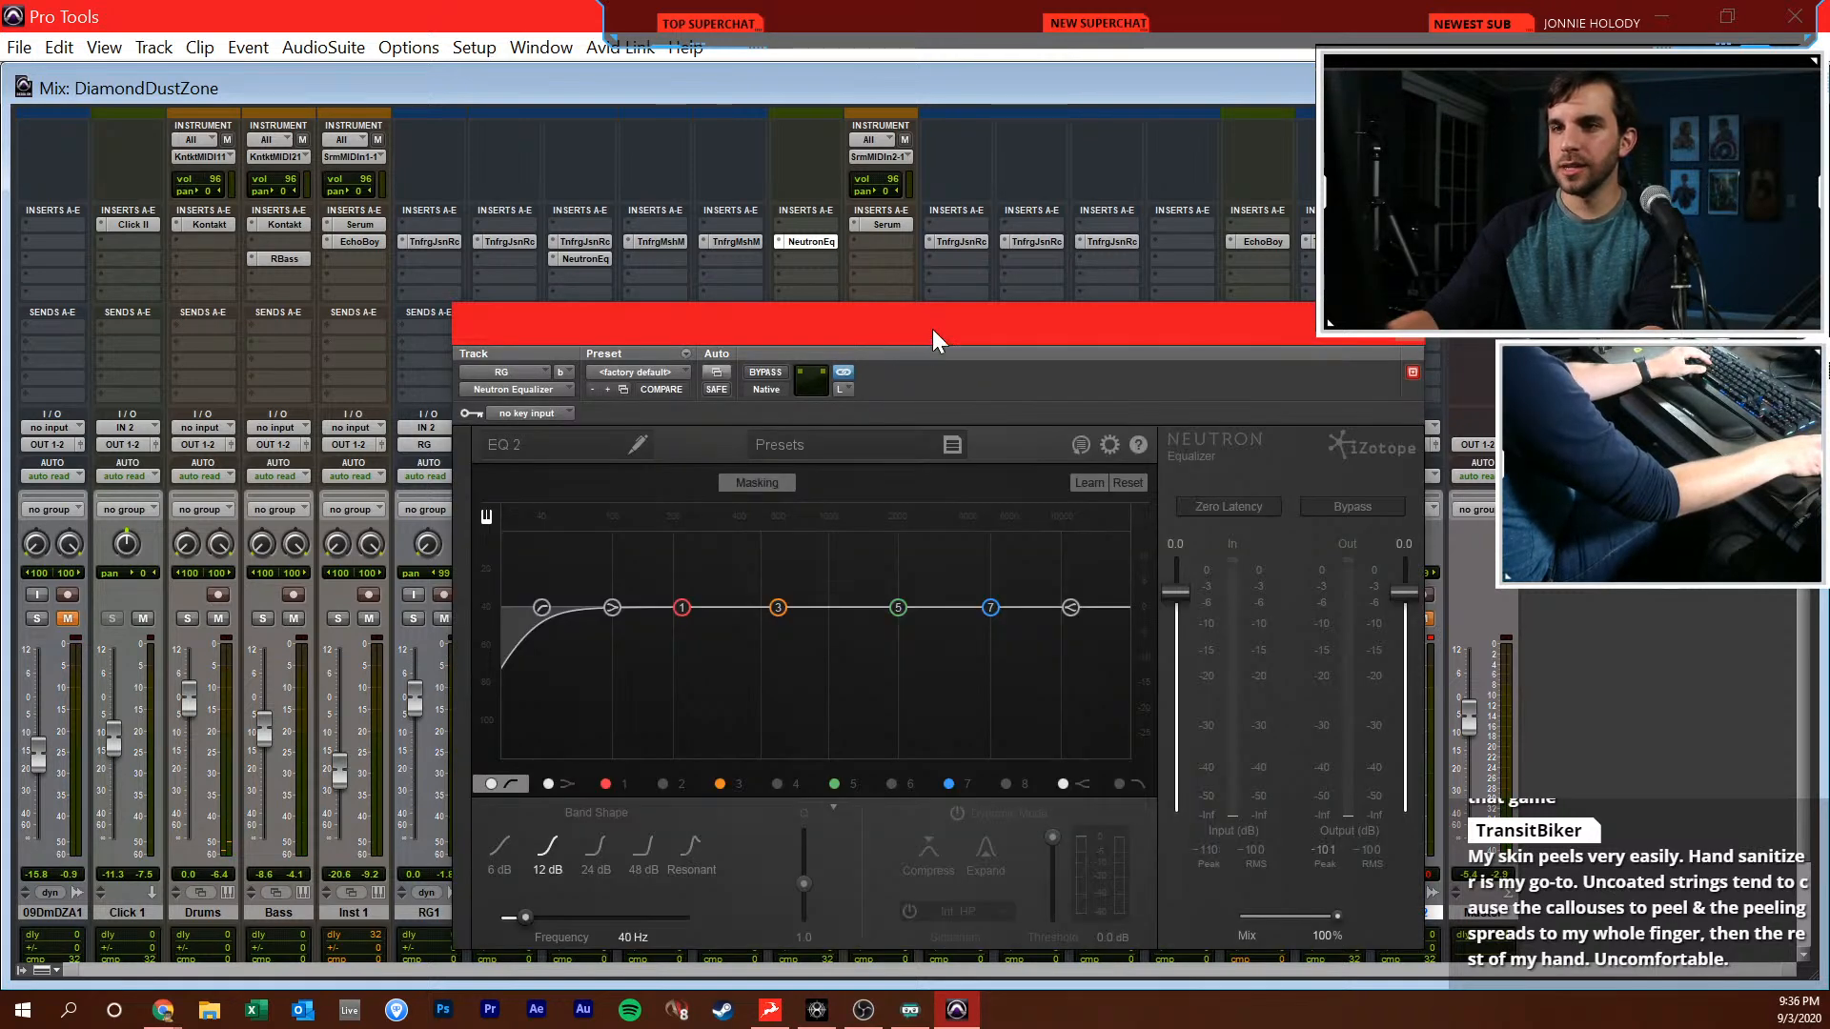
drag(923, 336, 1073, 189)
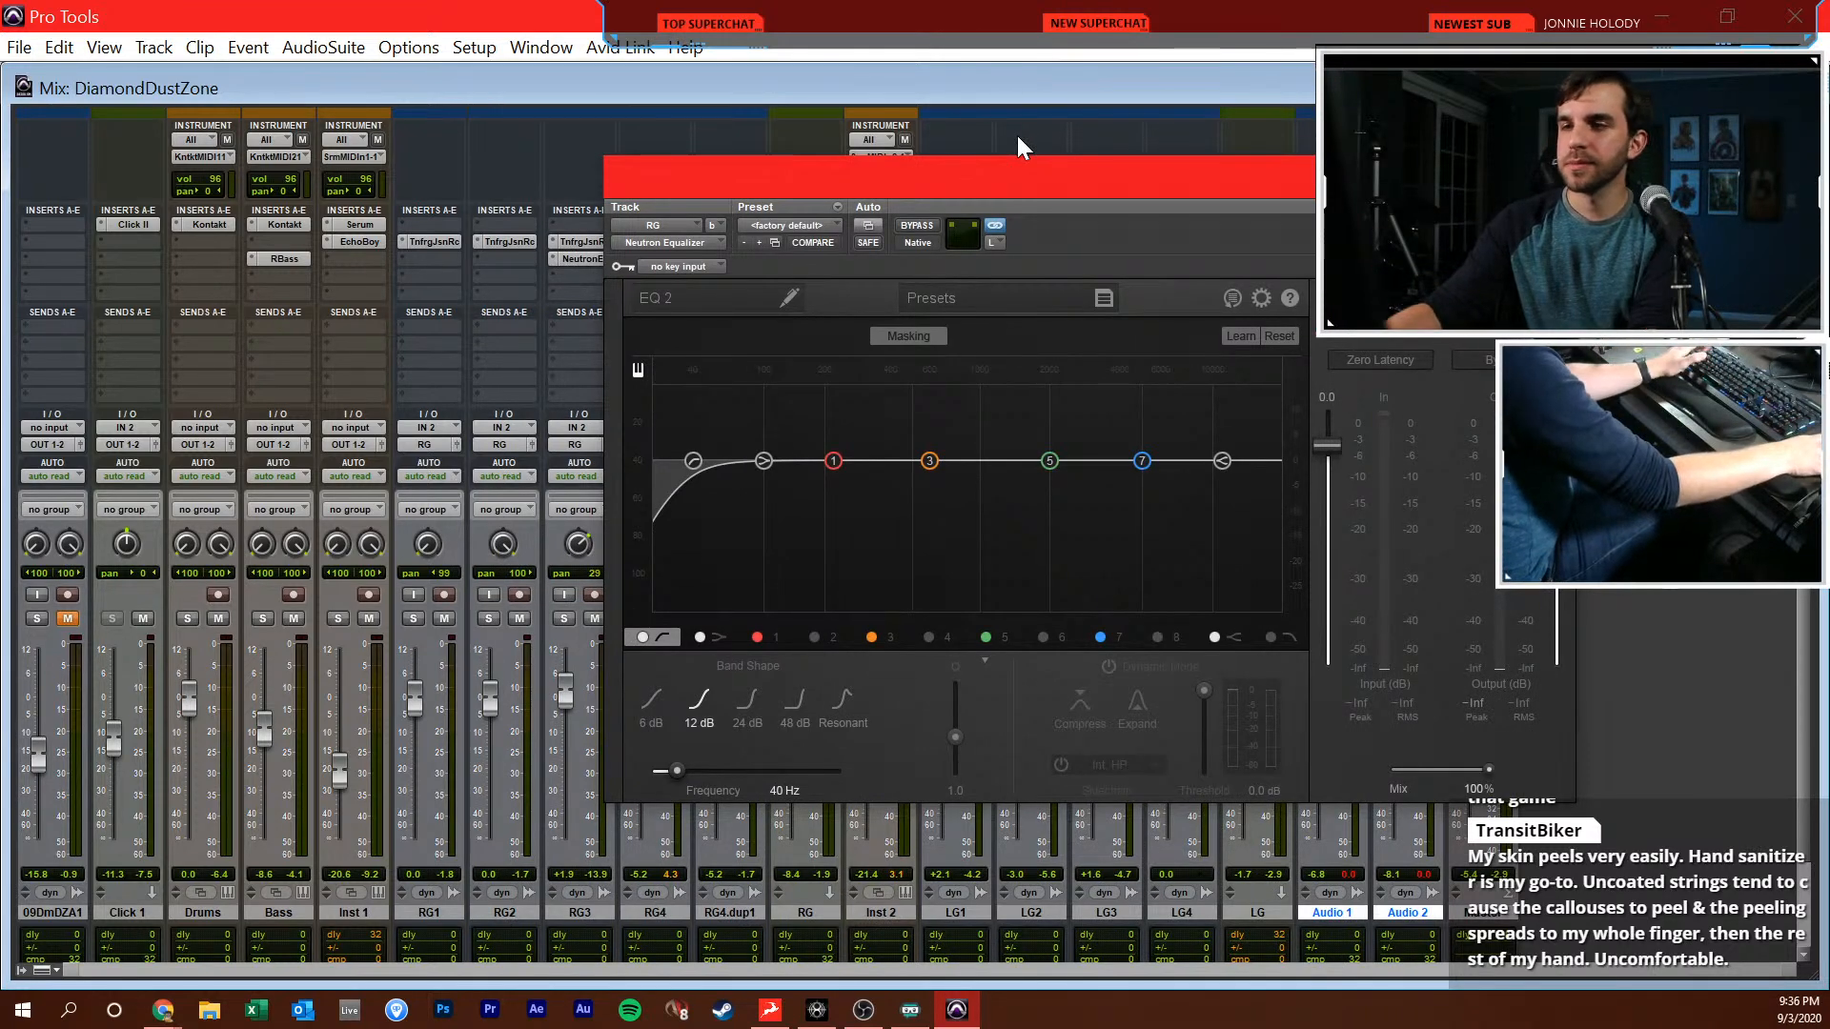
During playback, raise the RG equalizer's high-pass frequency to 226 Hz and lower the Bass fader to -11.8 dB
key(space)
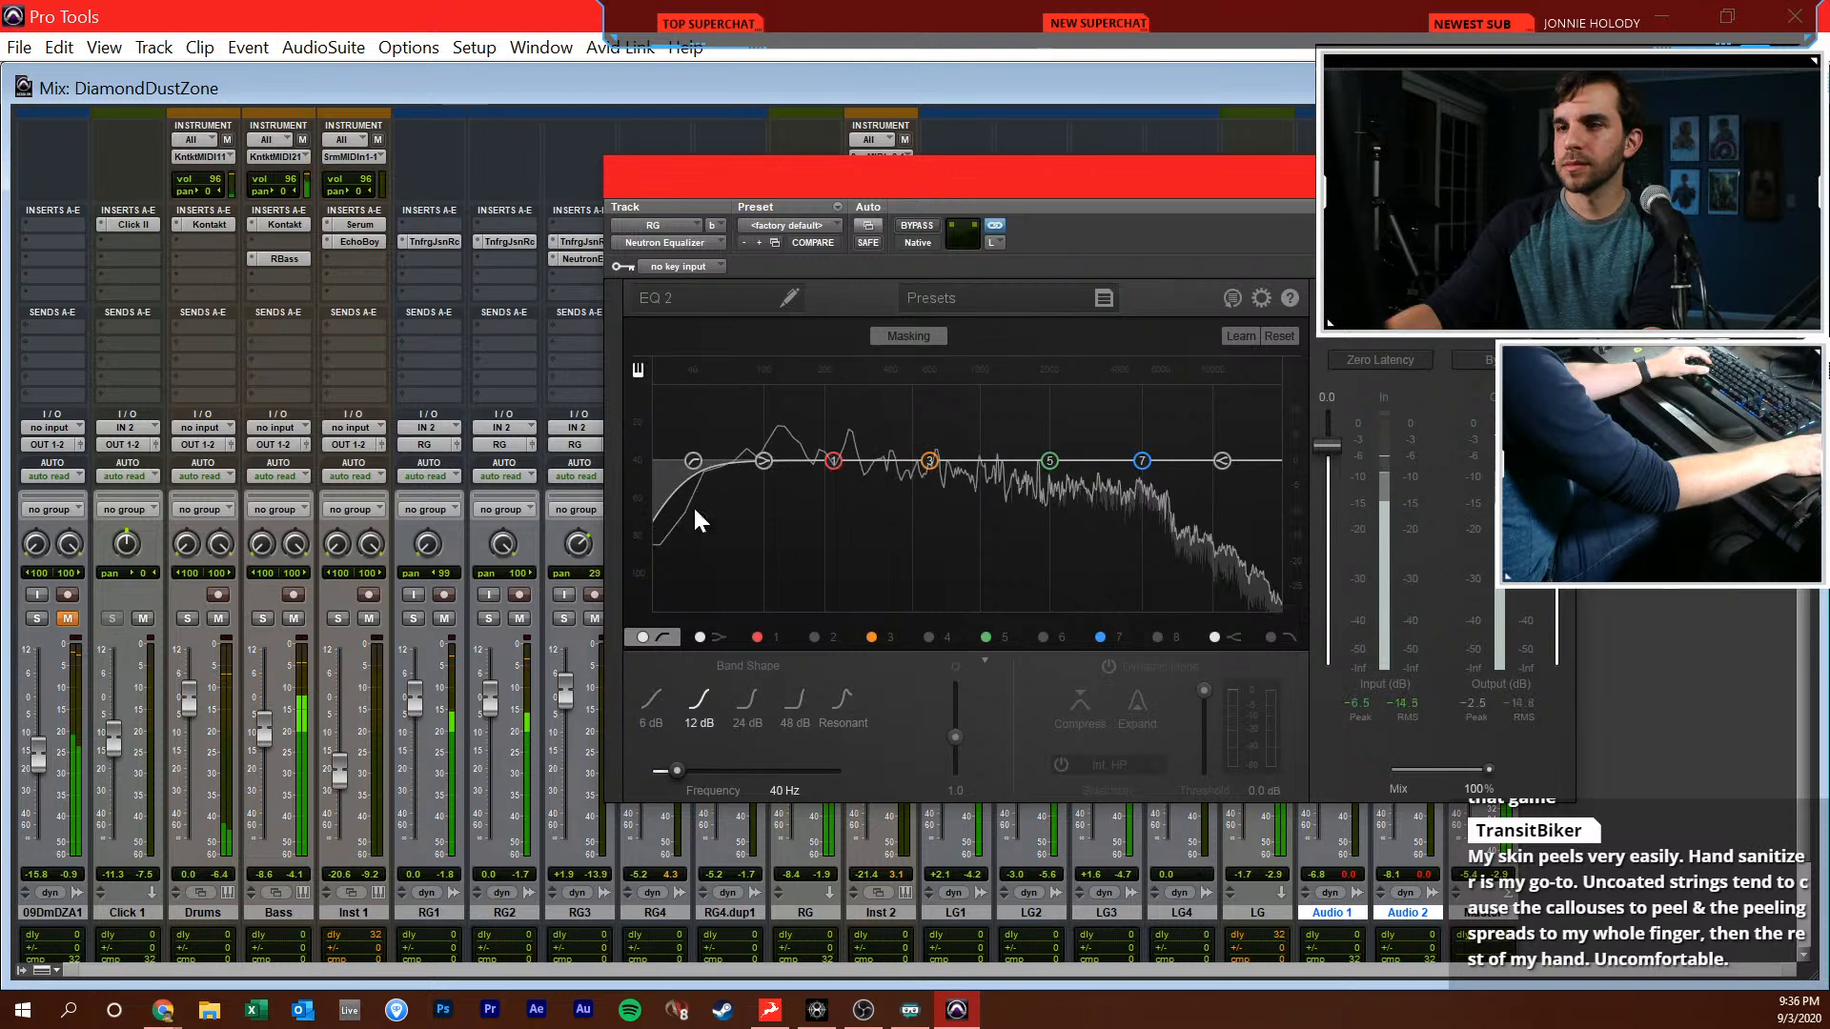
drag(694, 462, 843, 444)
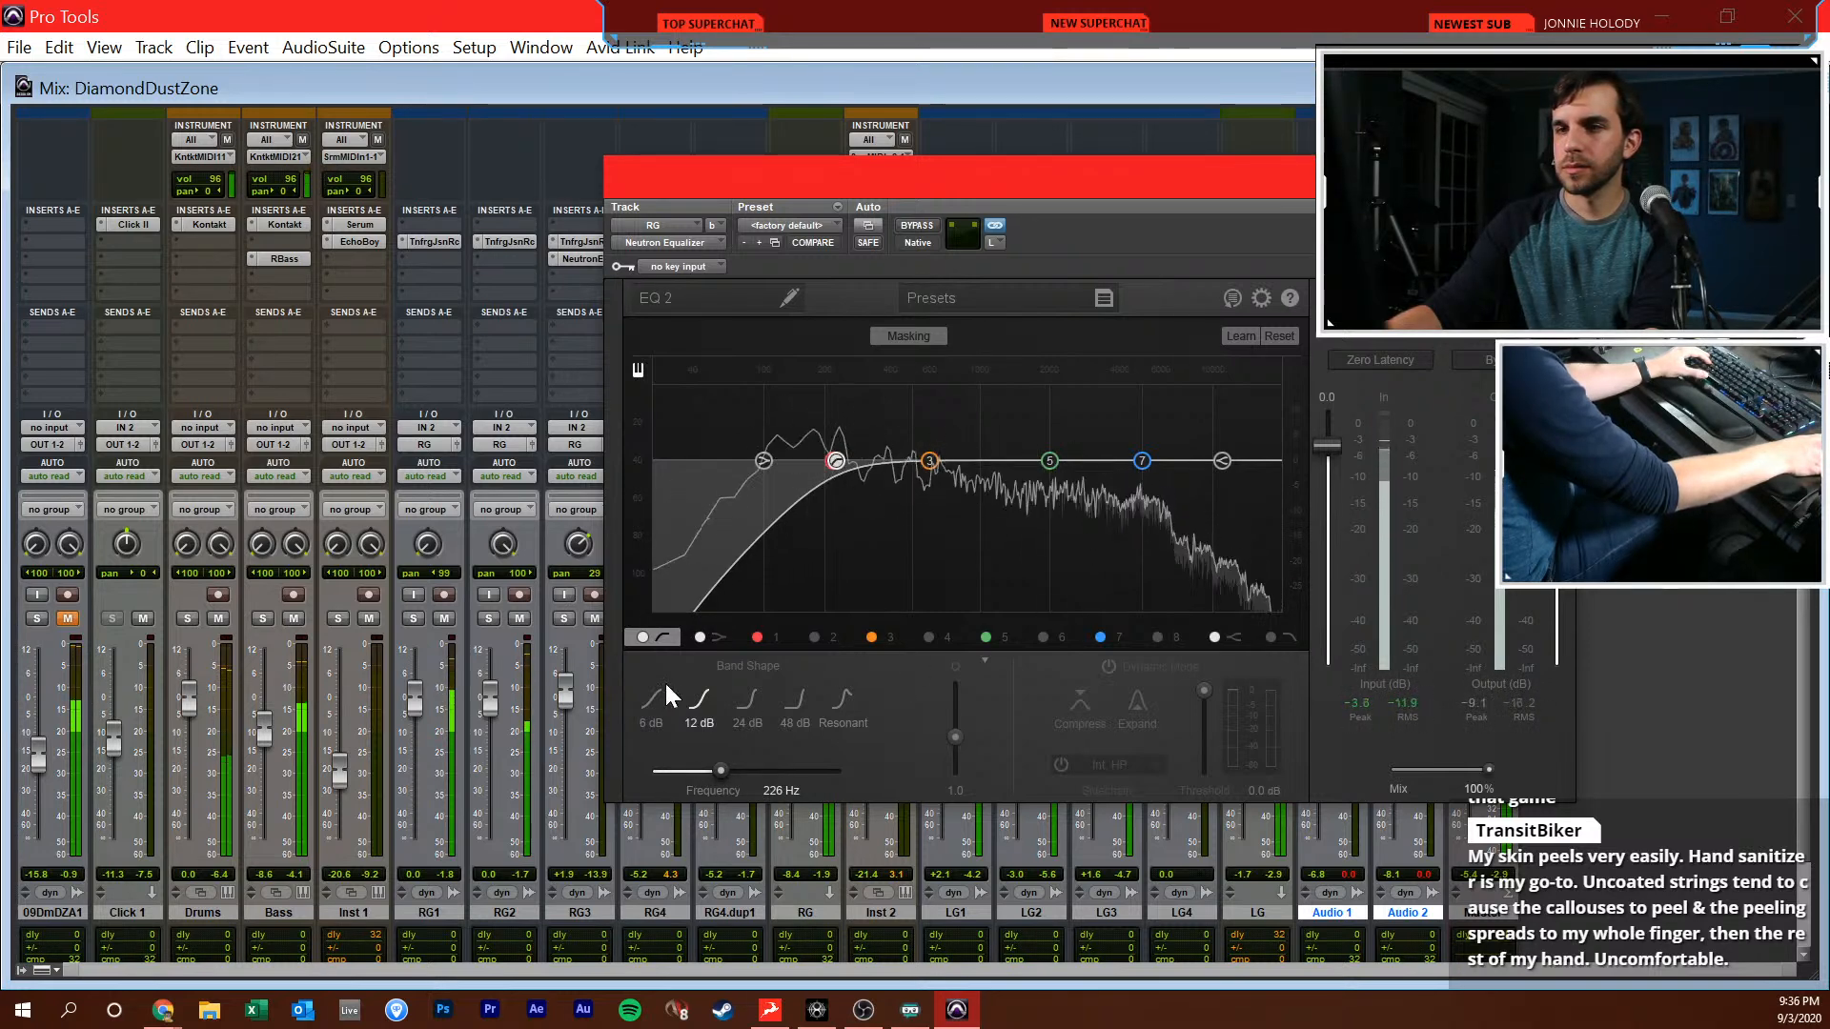
drag(263, 729, 267, 744)
Cut 1.6 dB at 4375 Hz and boost the high shelf 1.1 dB at 11431 Hz on RG, and close the equalizer
drag(1050, 461, 1130, 467)
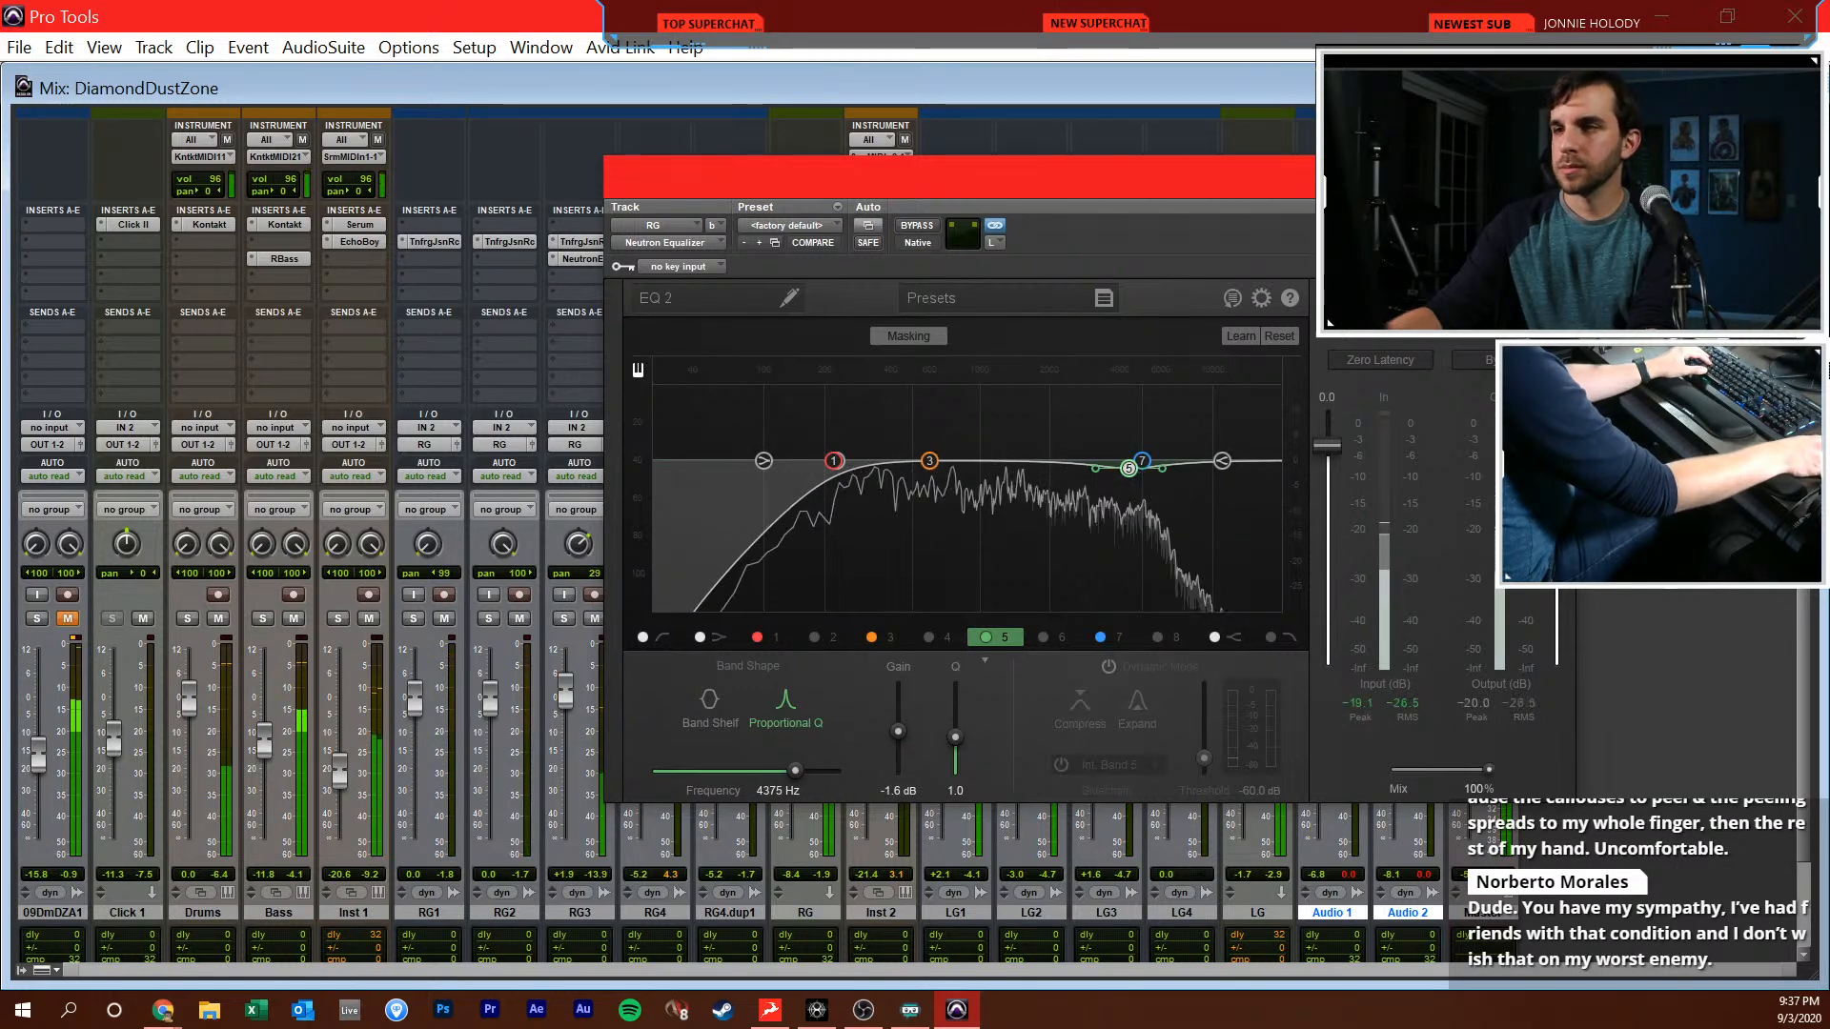
drag(1224, 459, 1228, 455)
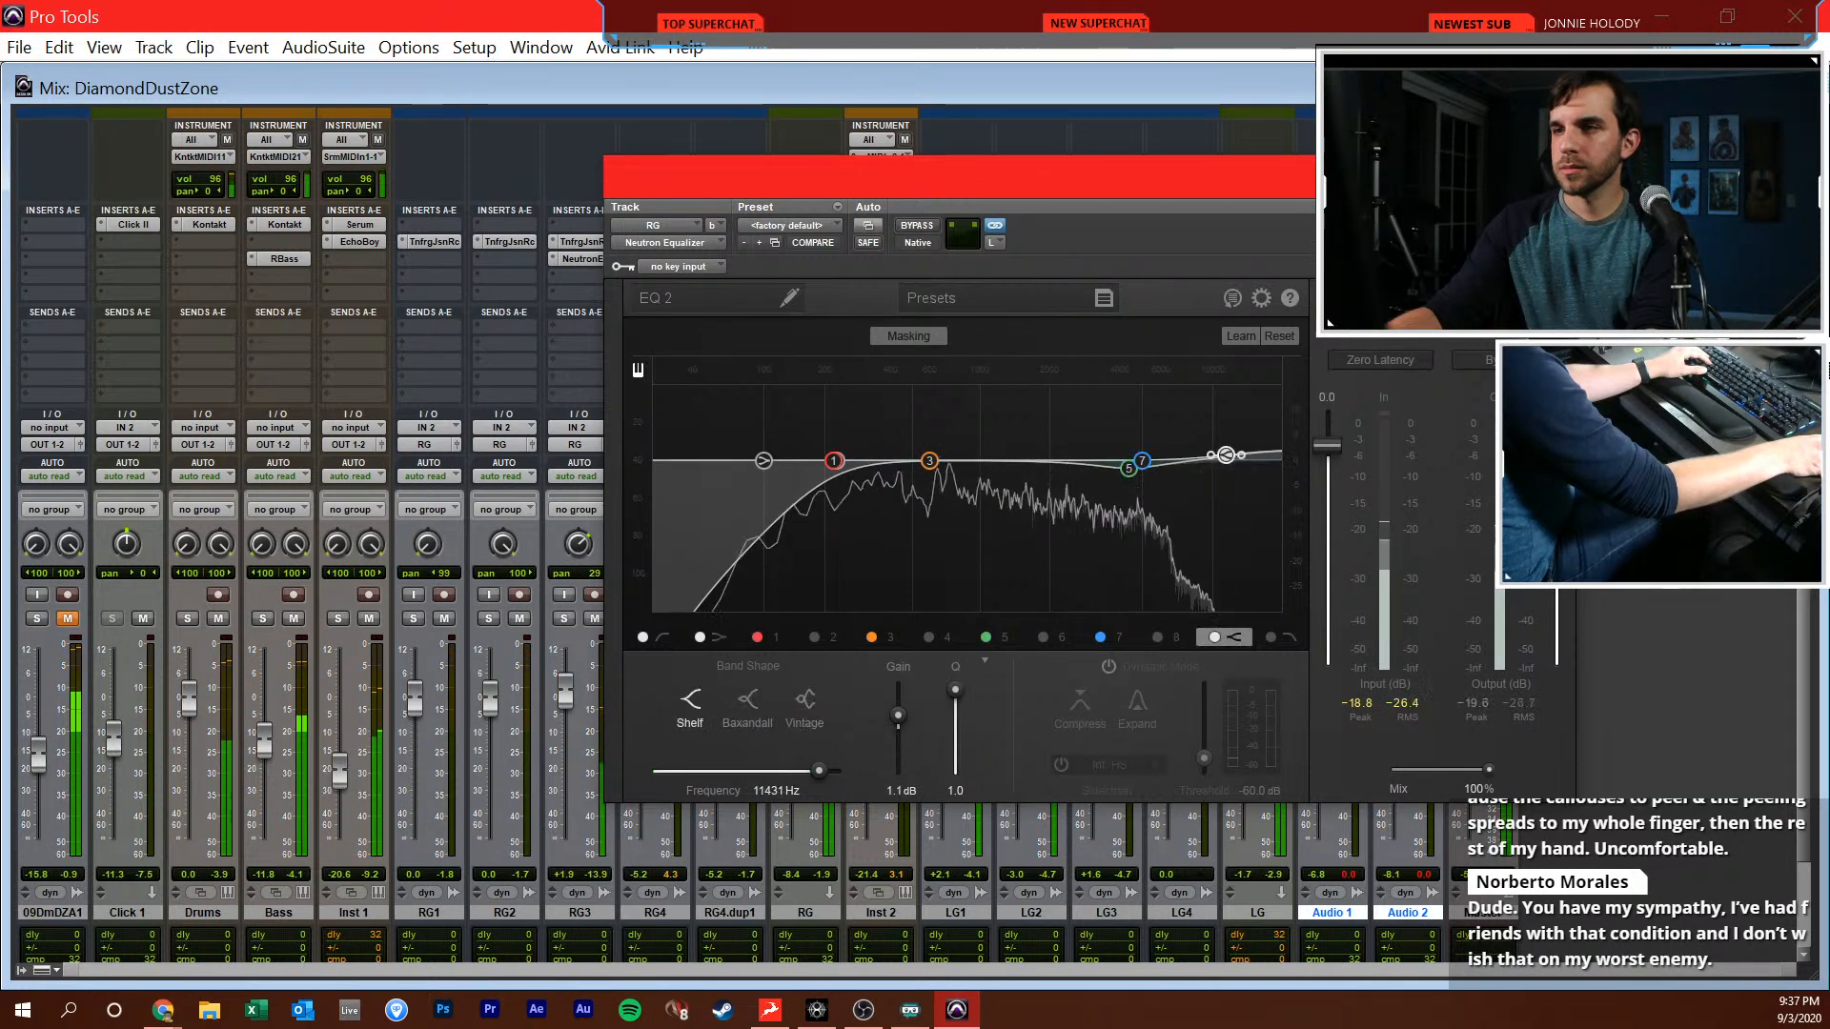
drag(1021, 192, 927, 221)
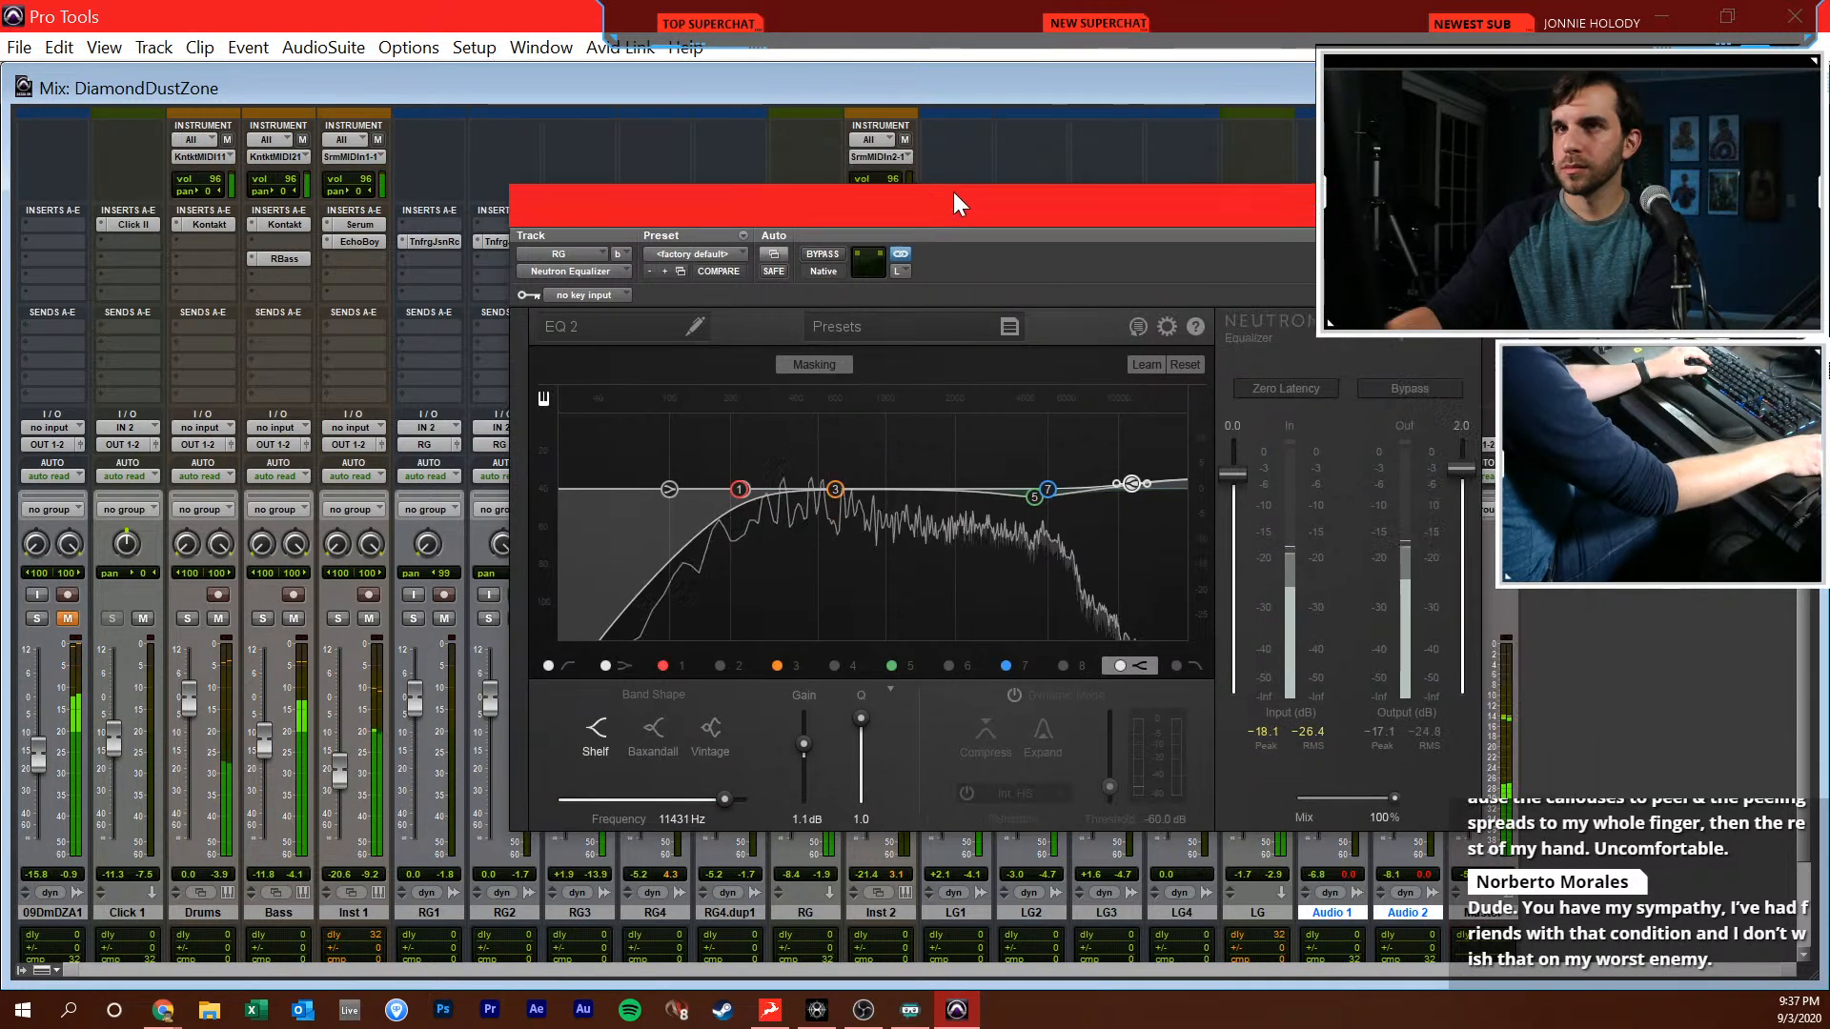
key(ctrl+w)
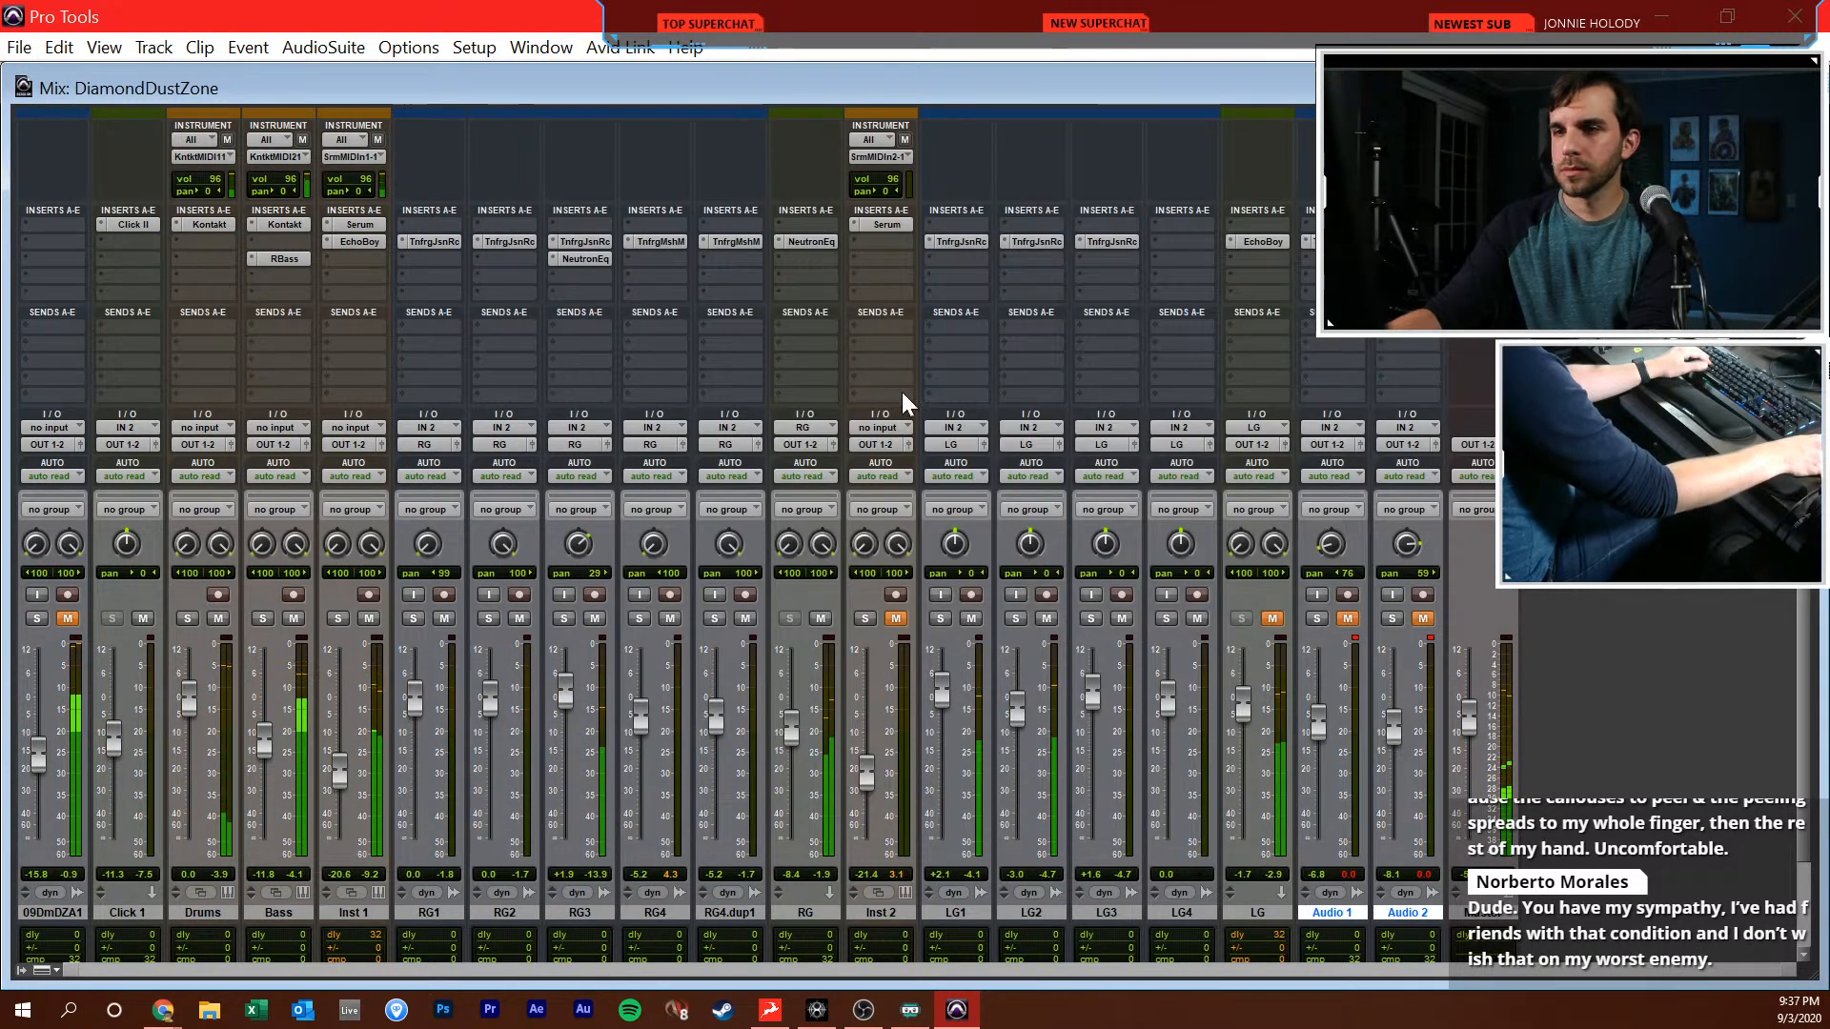
Insert an L1 limiter in slot d of the RG track and restart playback
click(824, 278)
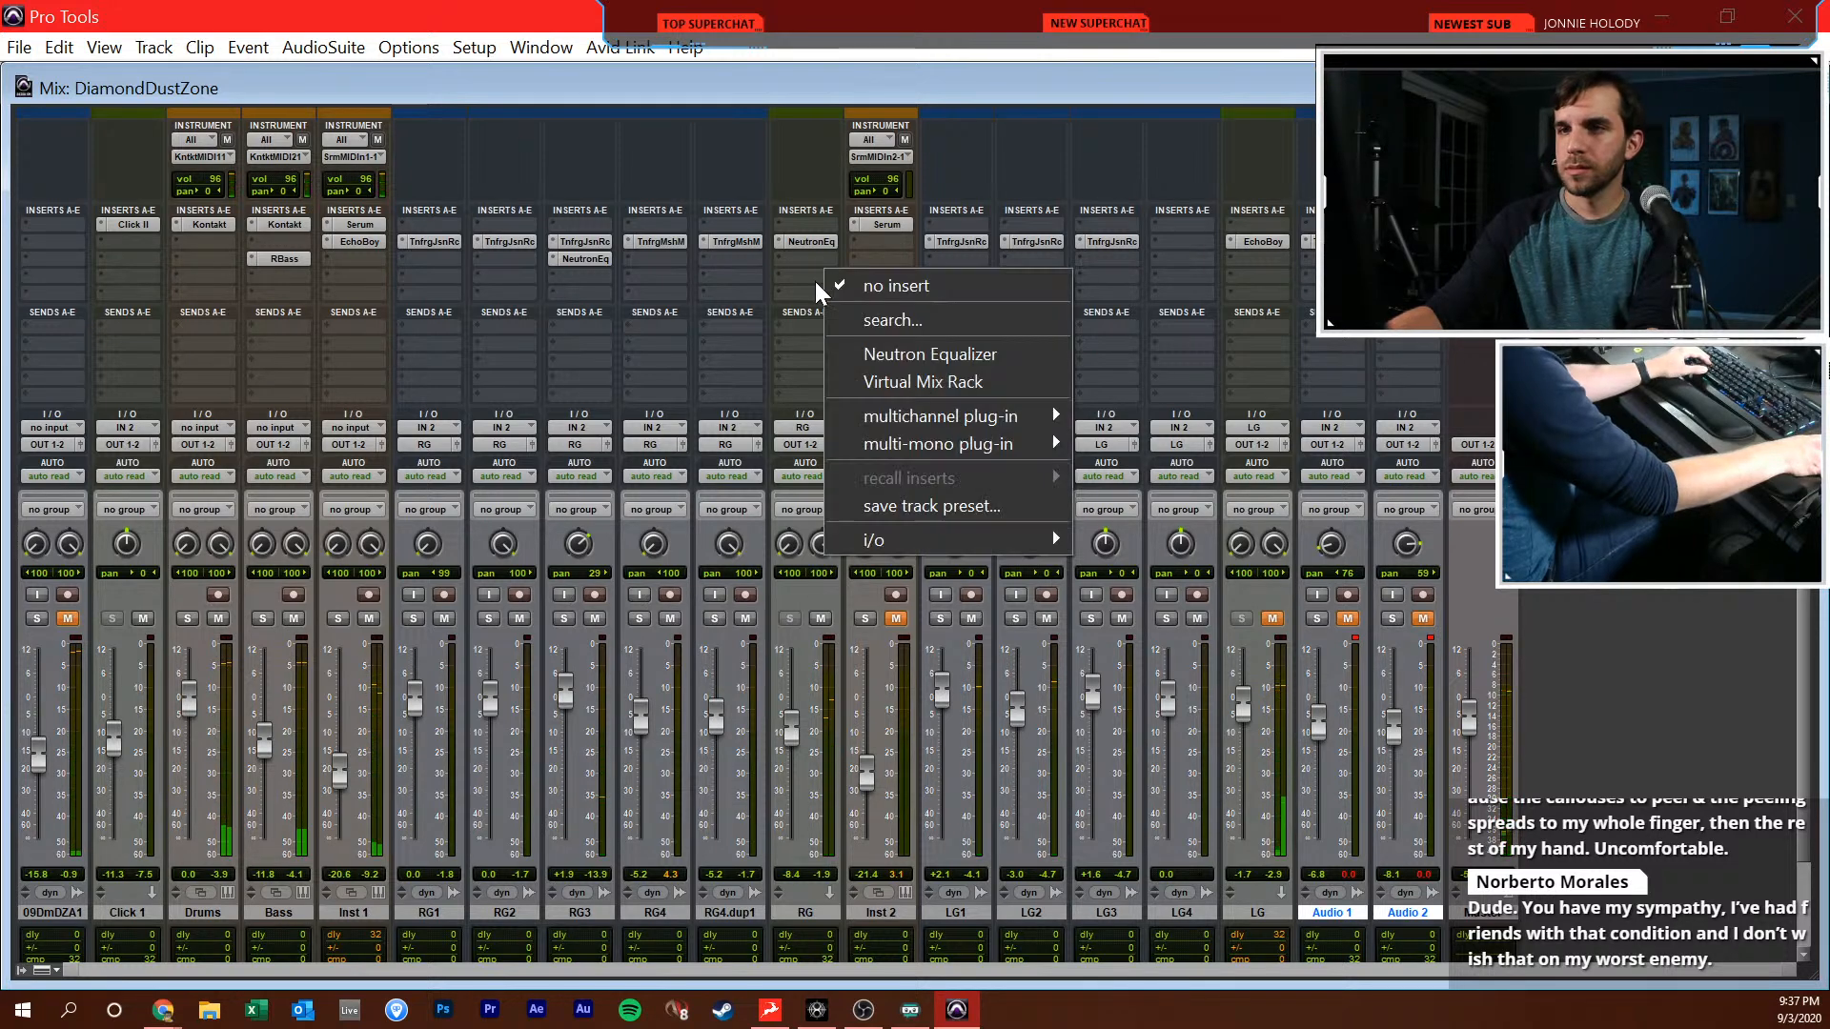
click(1194, 494)
text(l1)
key(Return)
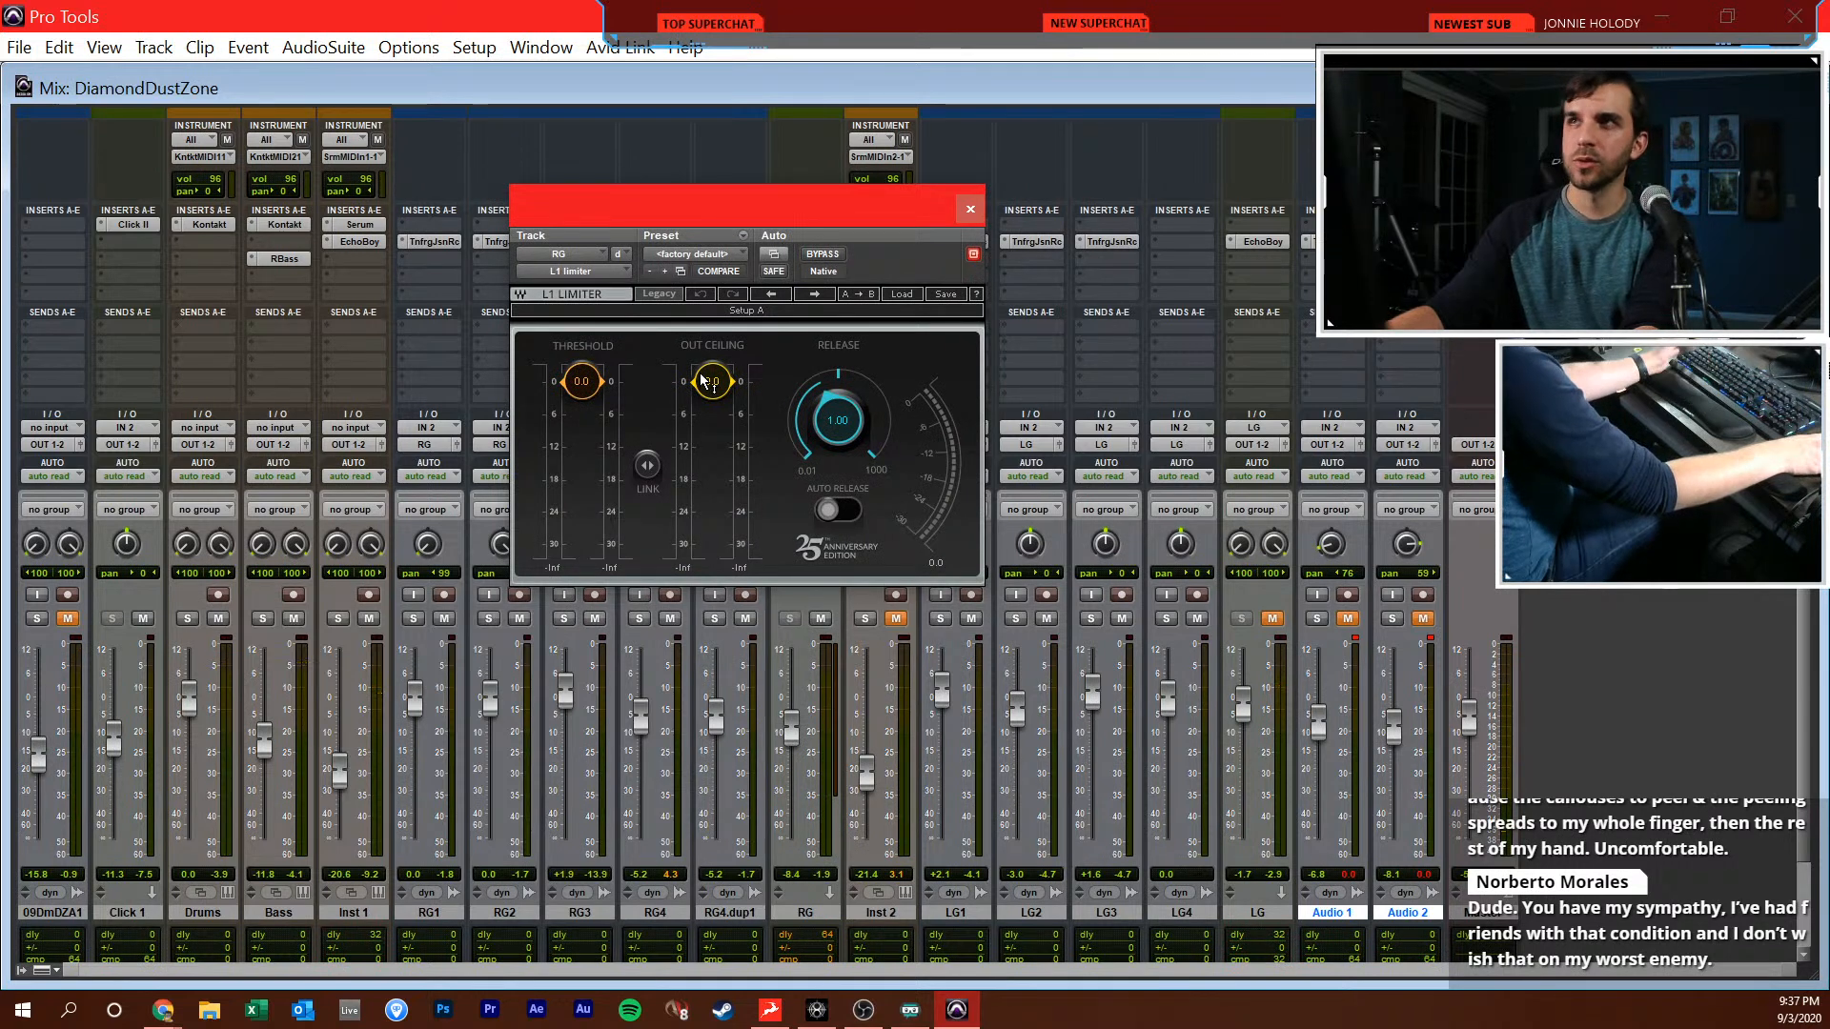
key(space)
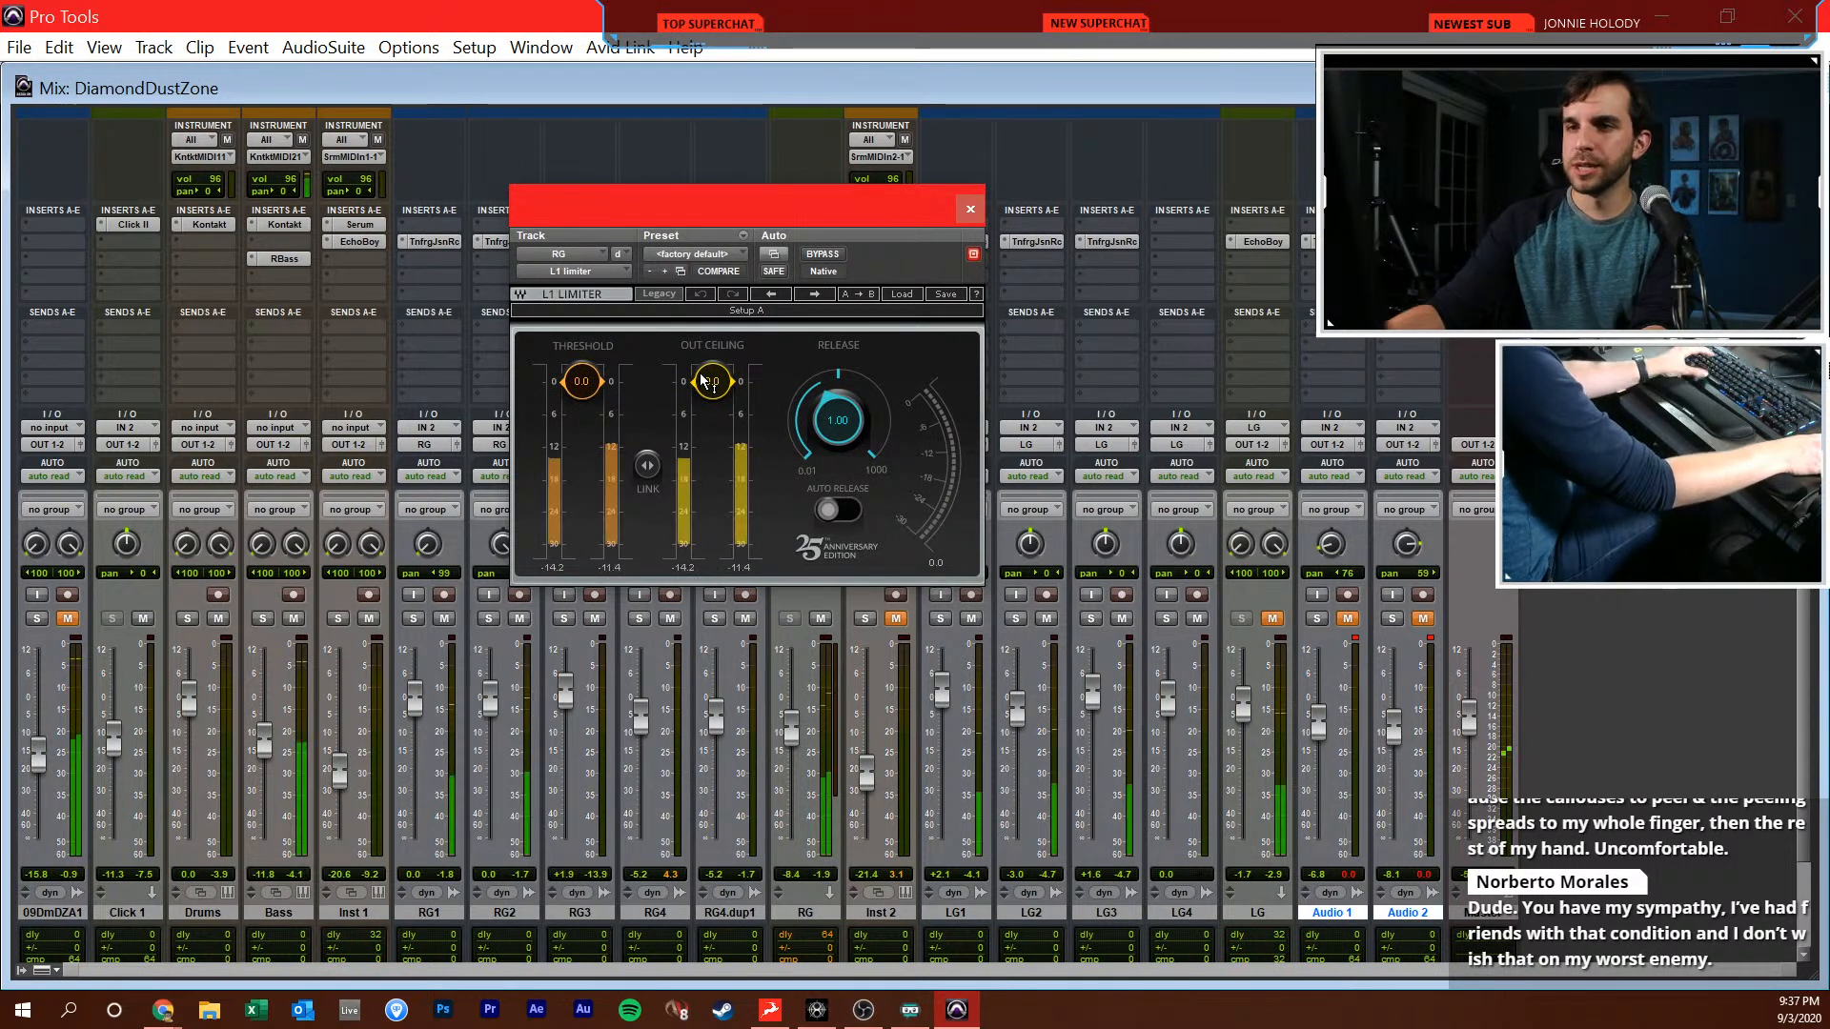
Set the RG limiter's out ceiling to -12.0 dB and its threshold to -12.2 dB, and close it
double_click(703, 377)
text(-12)
key(Return)
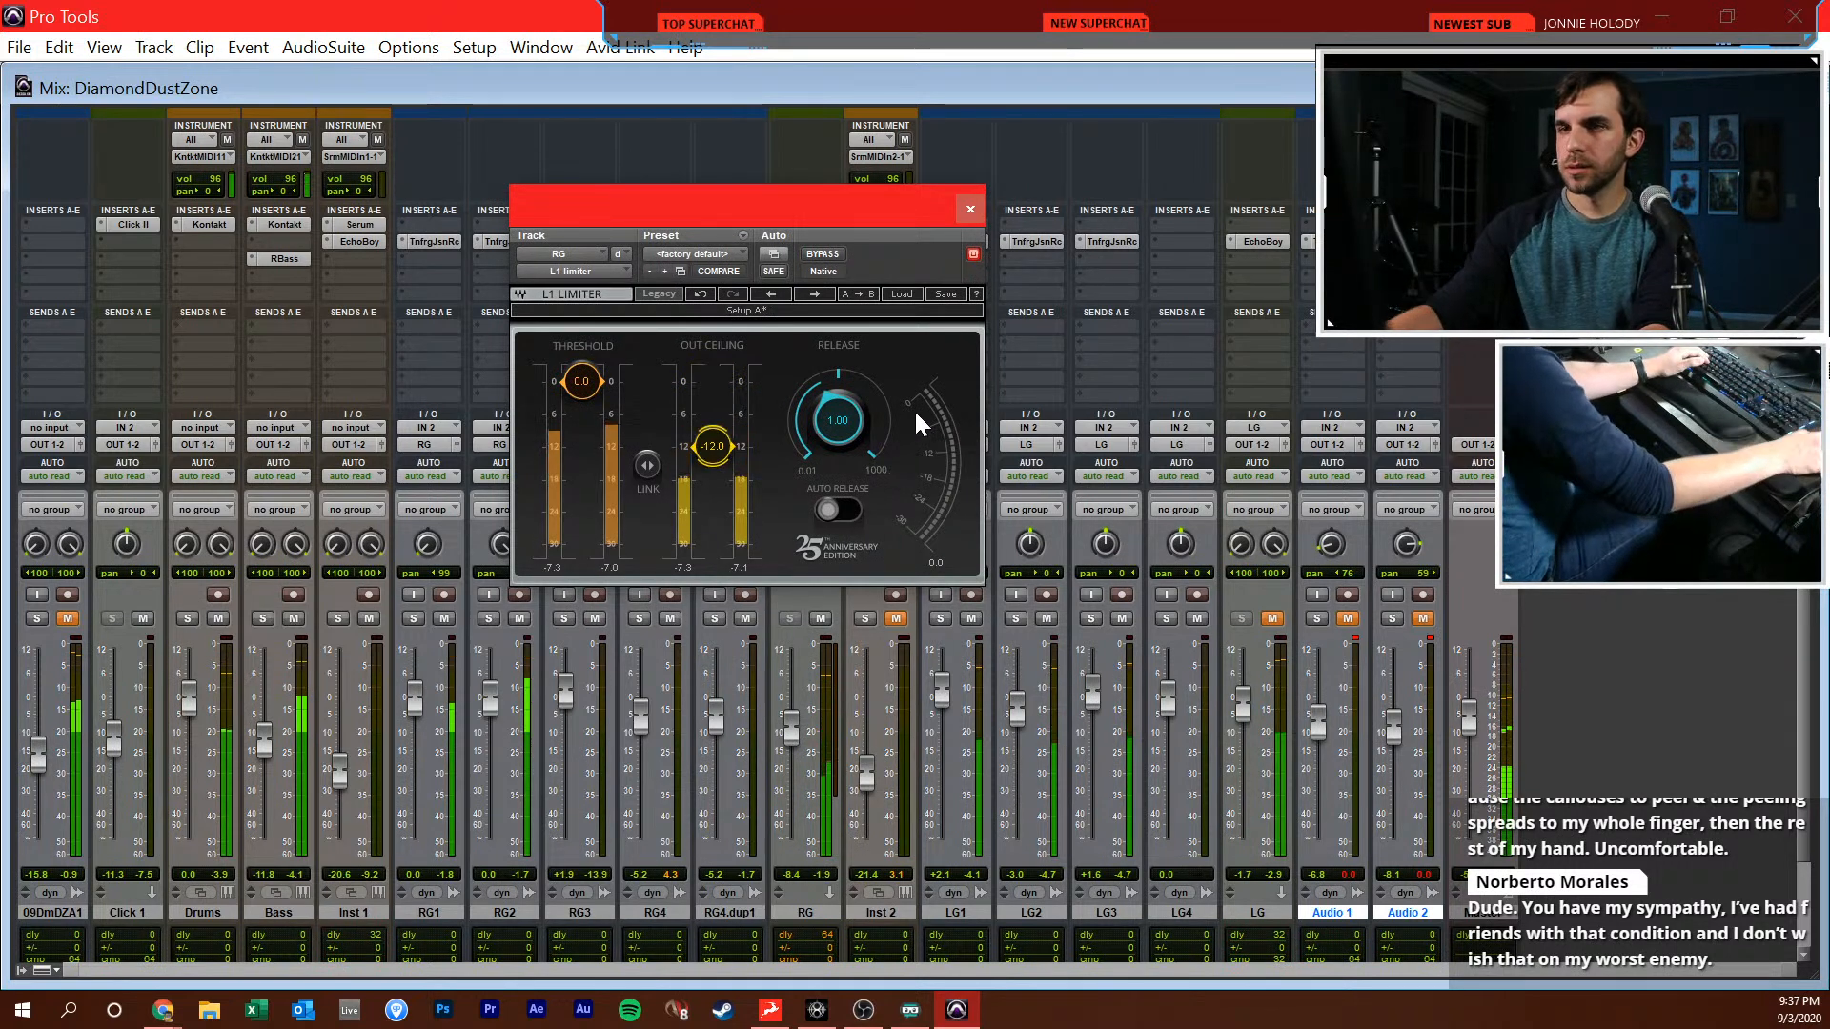
drag(581, 381, 582, 446)
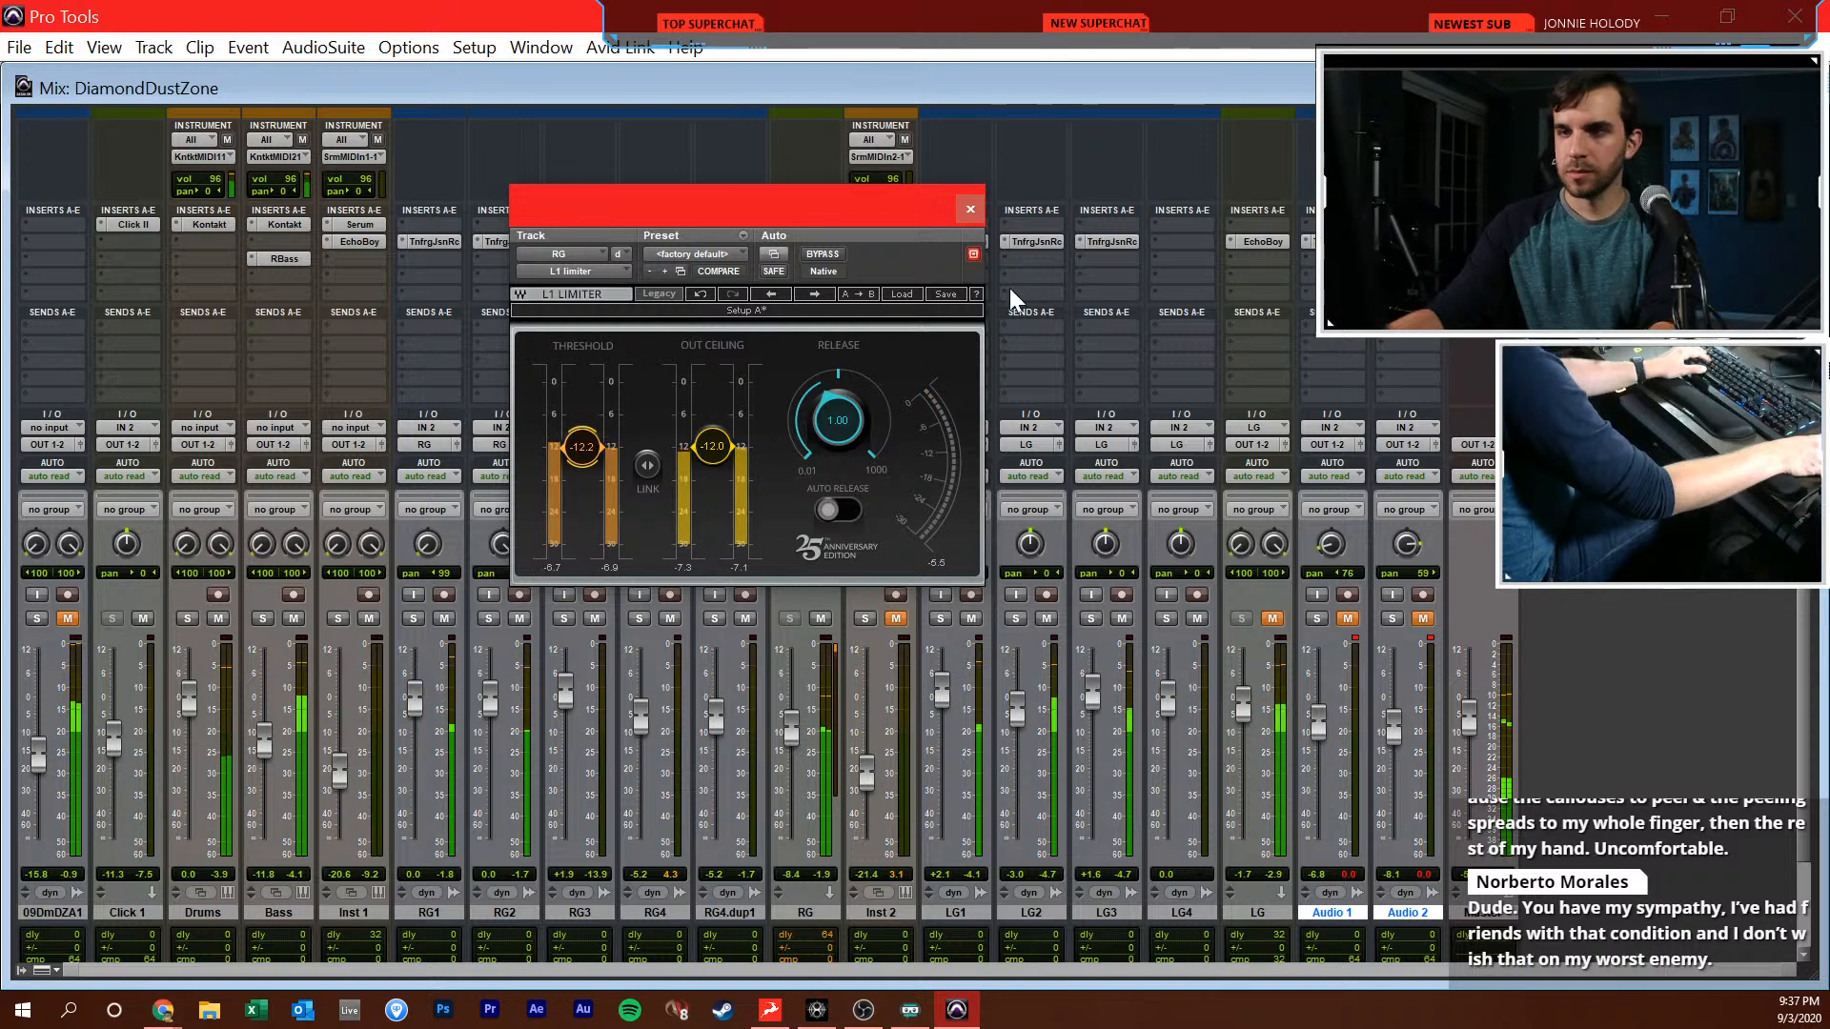
click(970, 208)
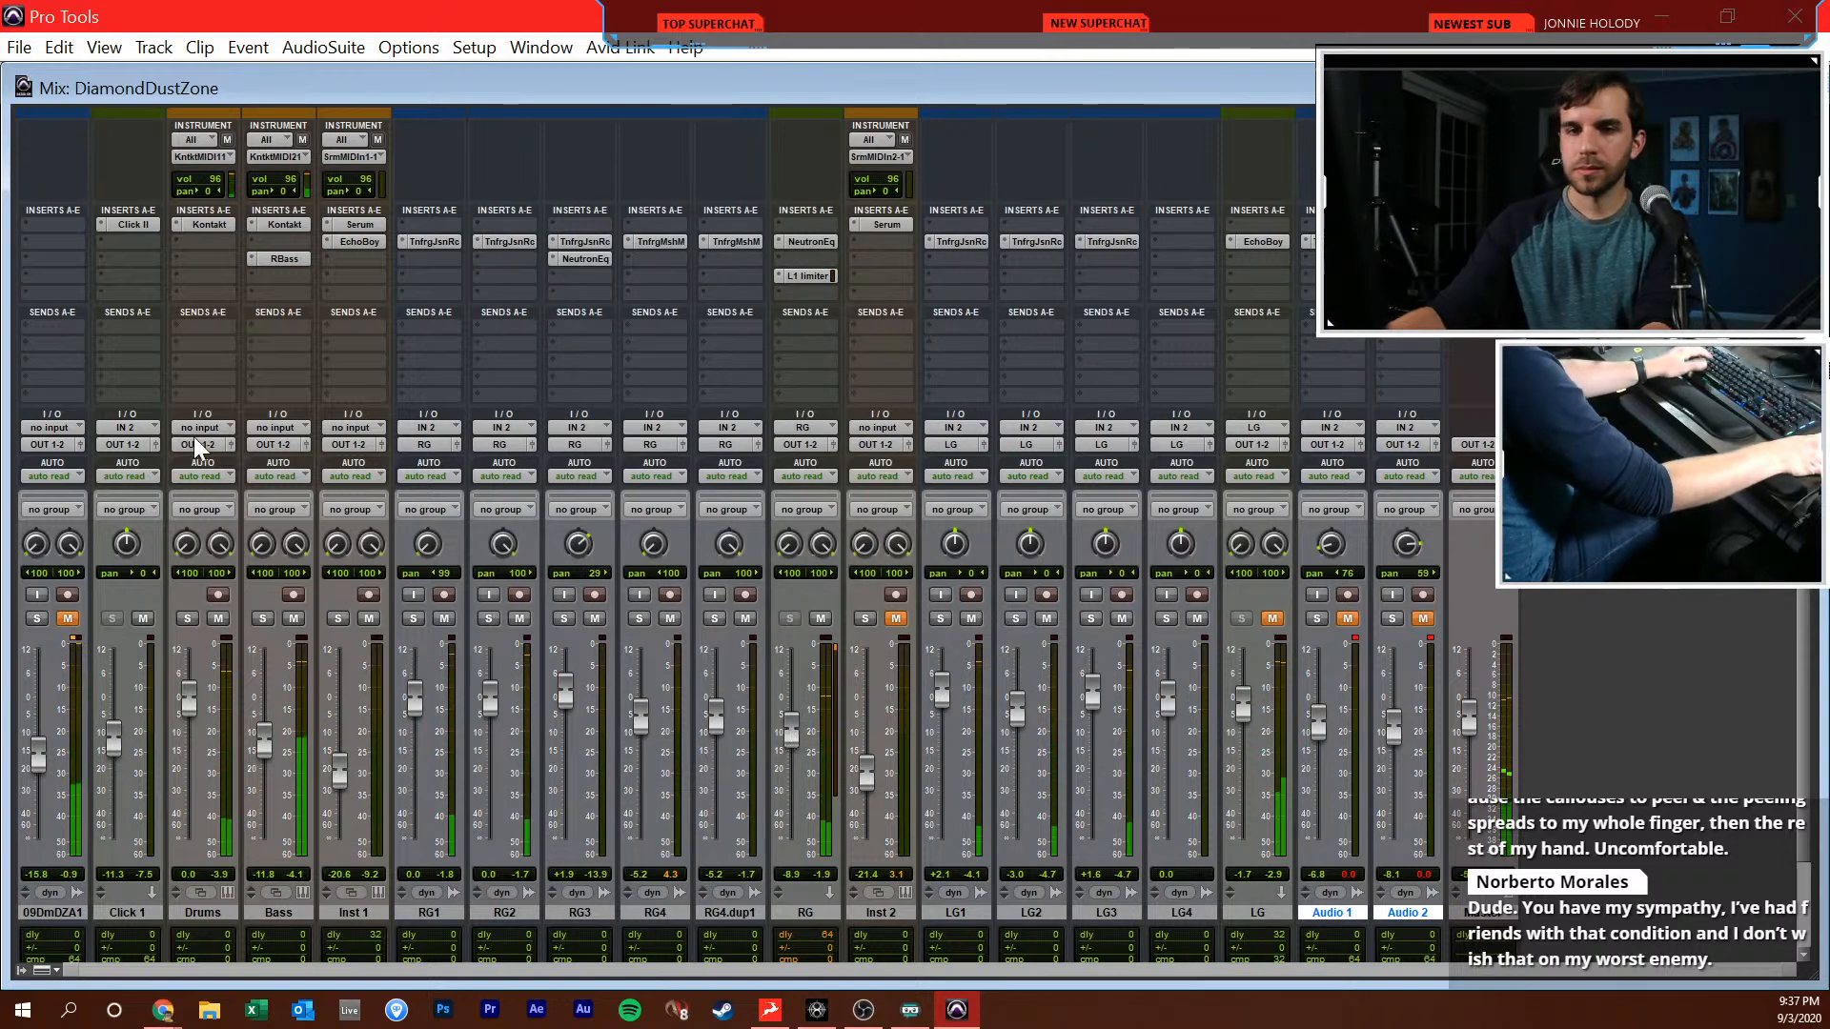
Insert an L1 limiter in slot c of the Drums track with the out ceiling at -12.0 dB and the threshold at -13.5 dB
click(203, 273)
text(l1)
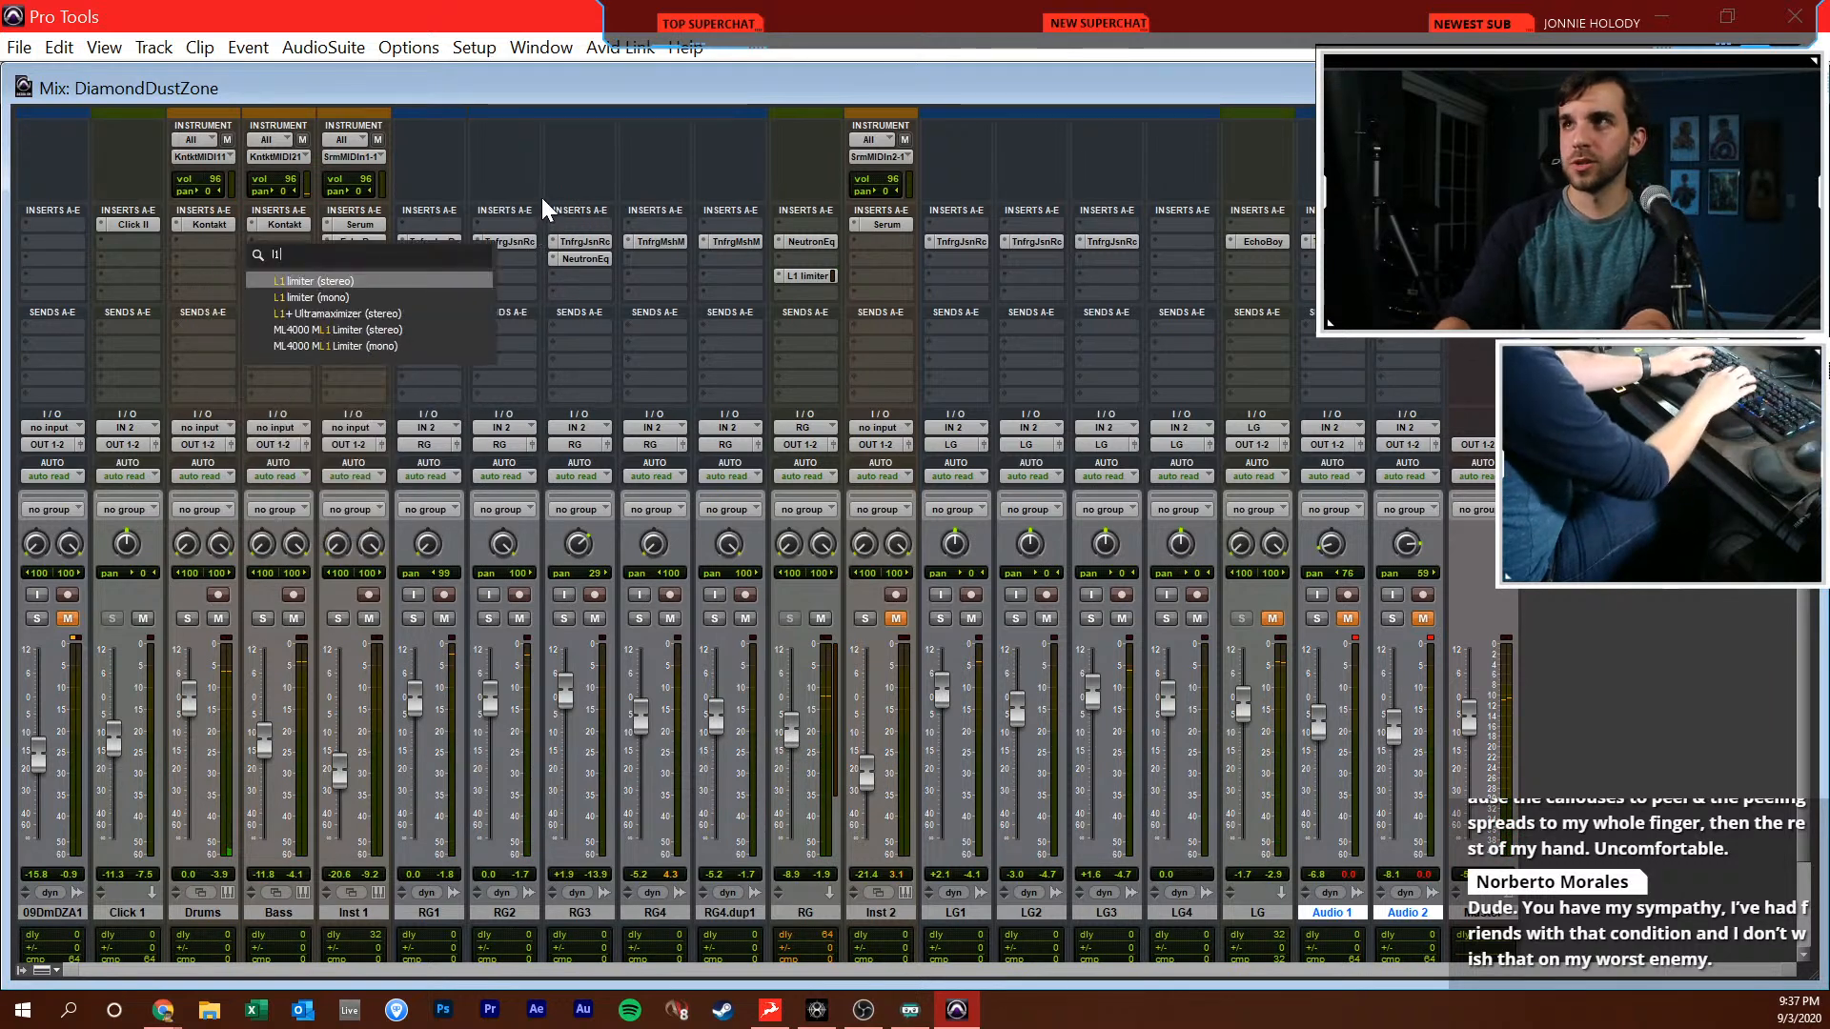
key(Return)
double_click(710, 388)
text(-12)
key(Return)
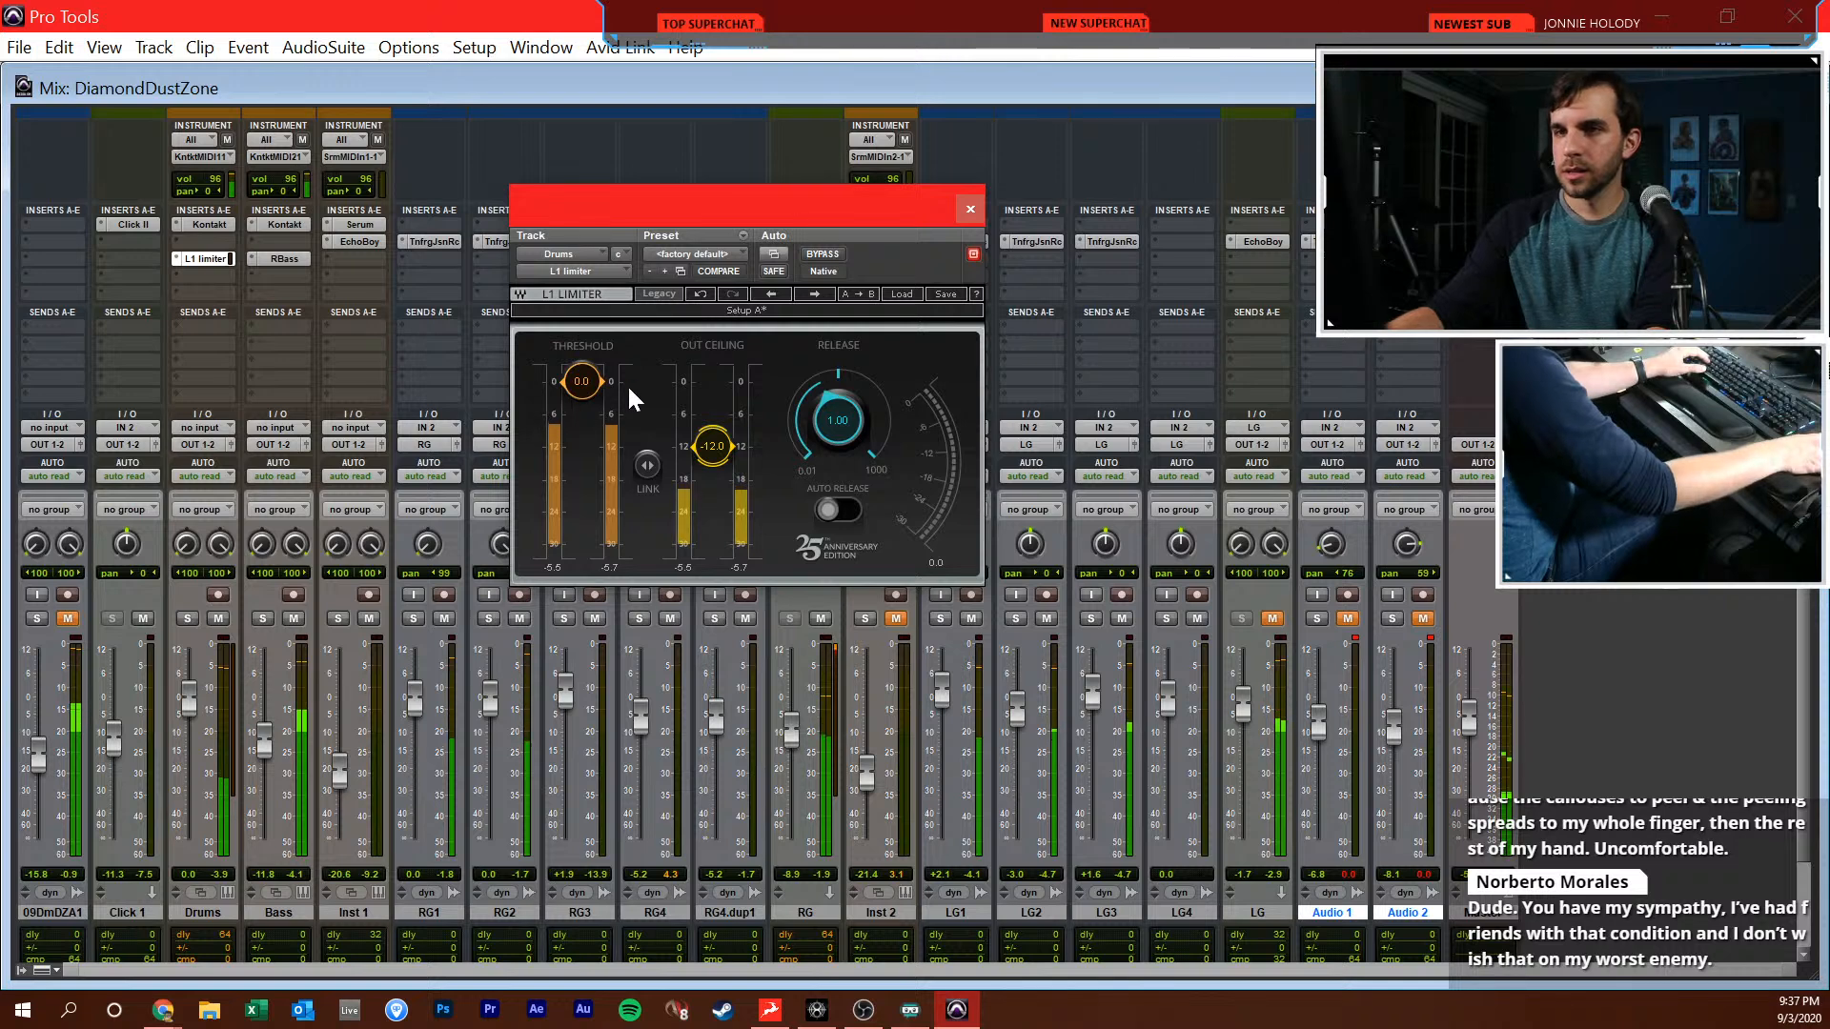
drag(581, 381, 581, 453)
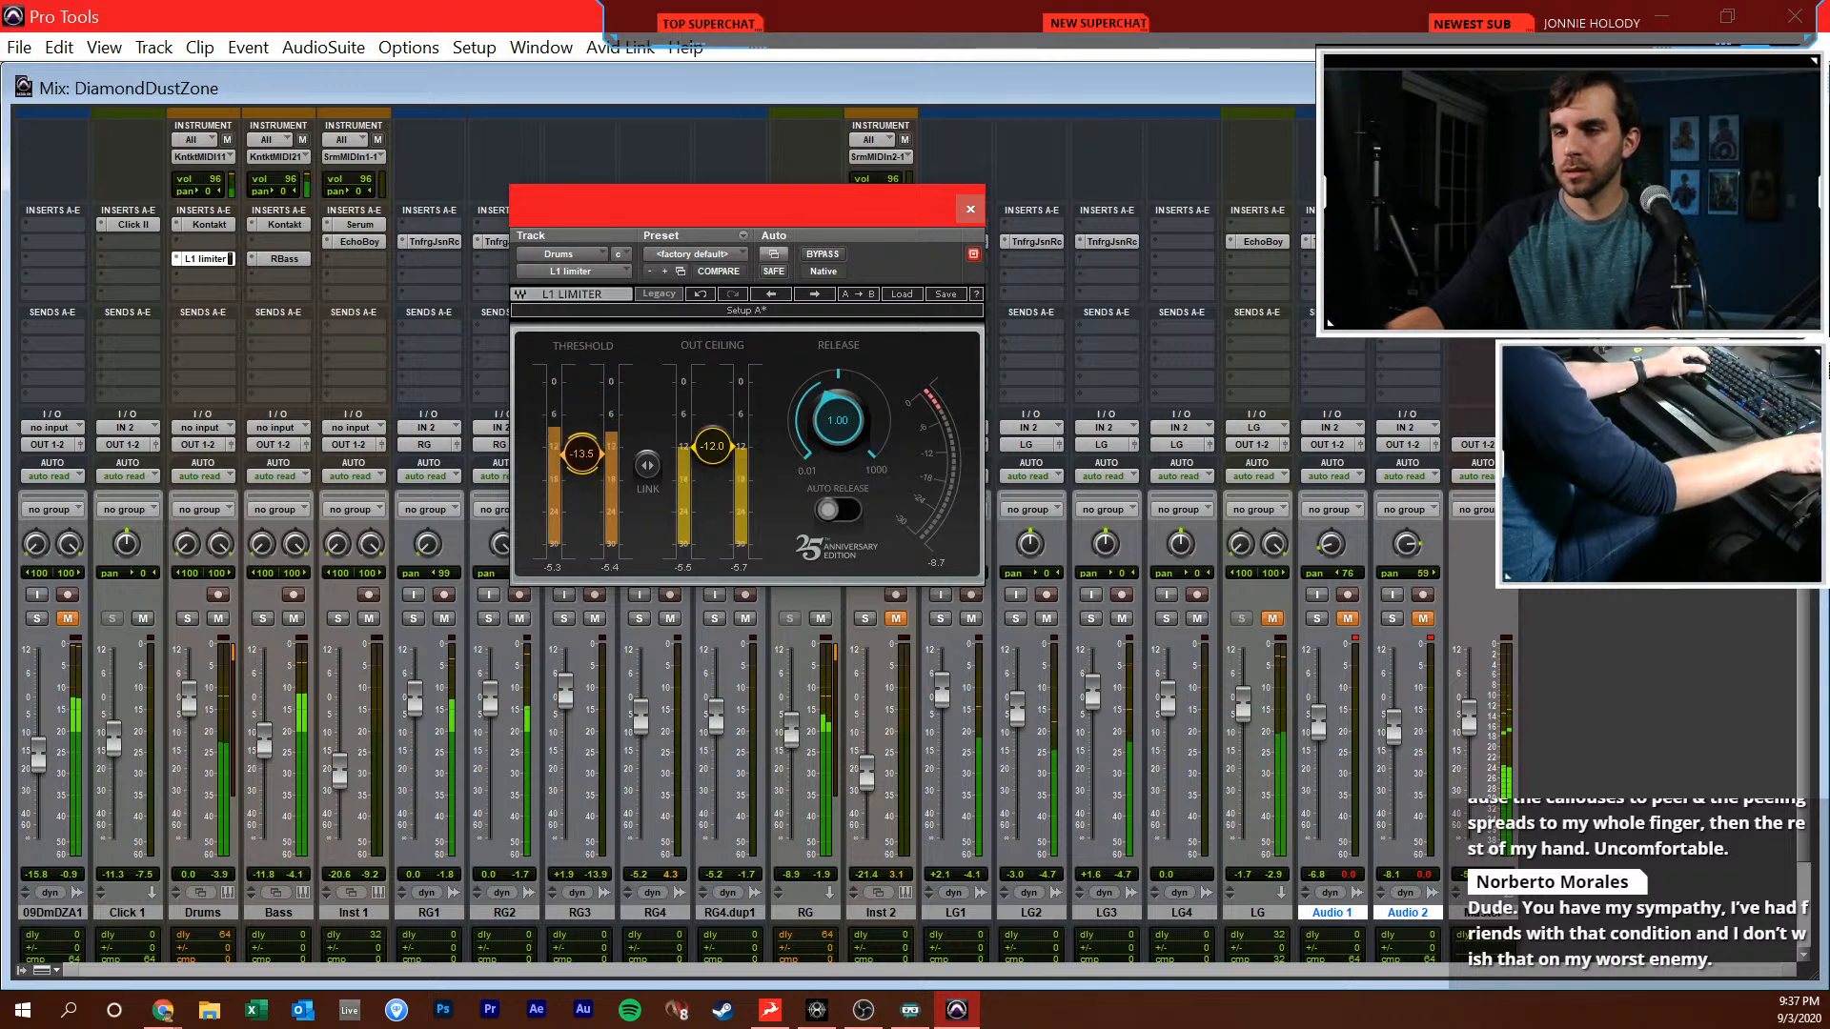
click(969, 212)
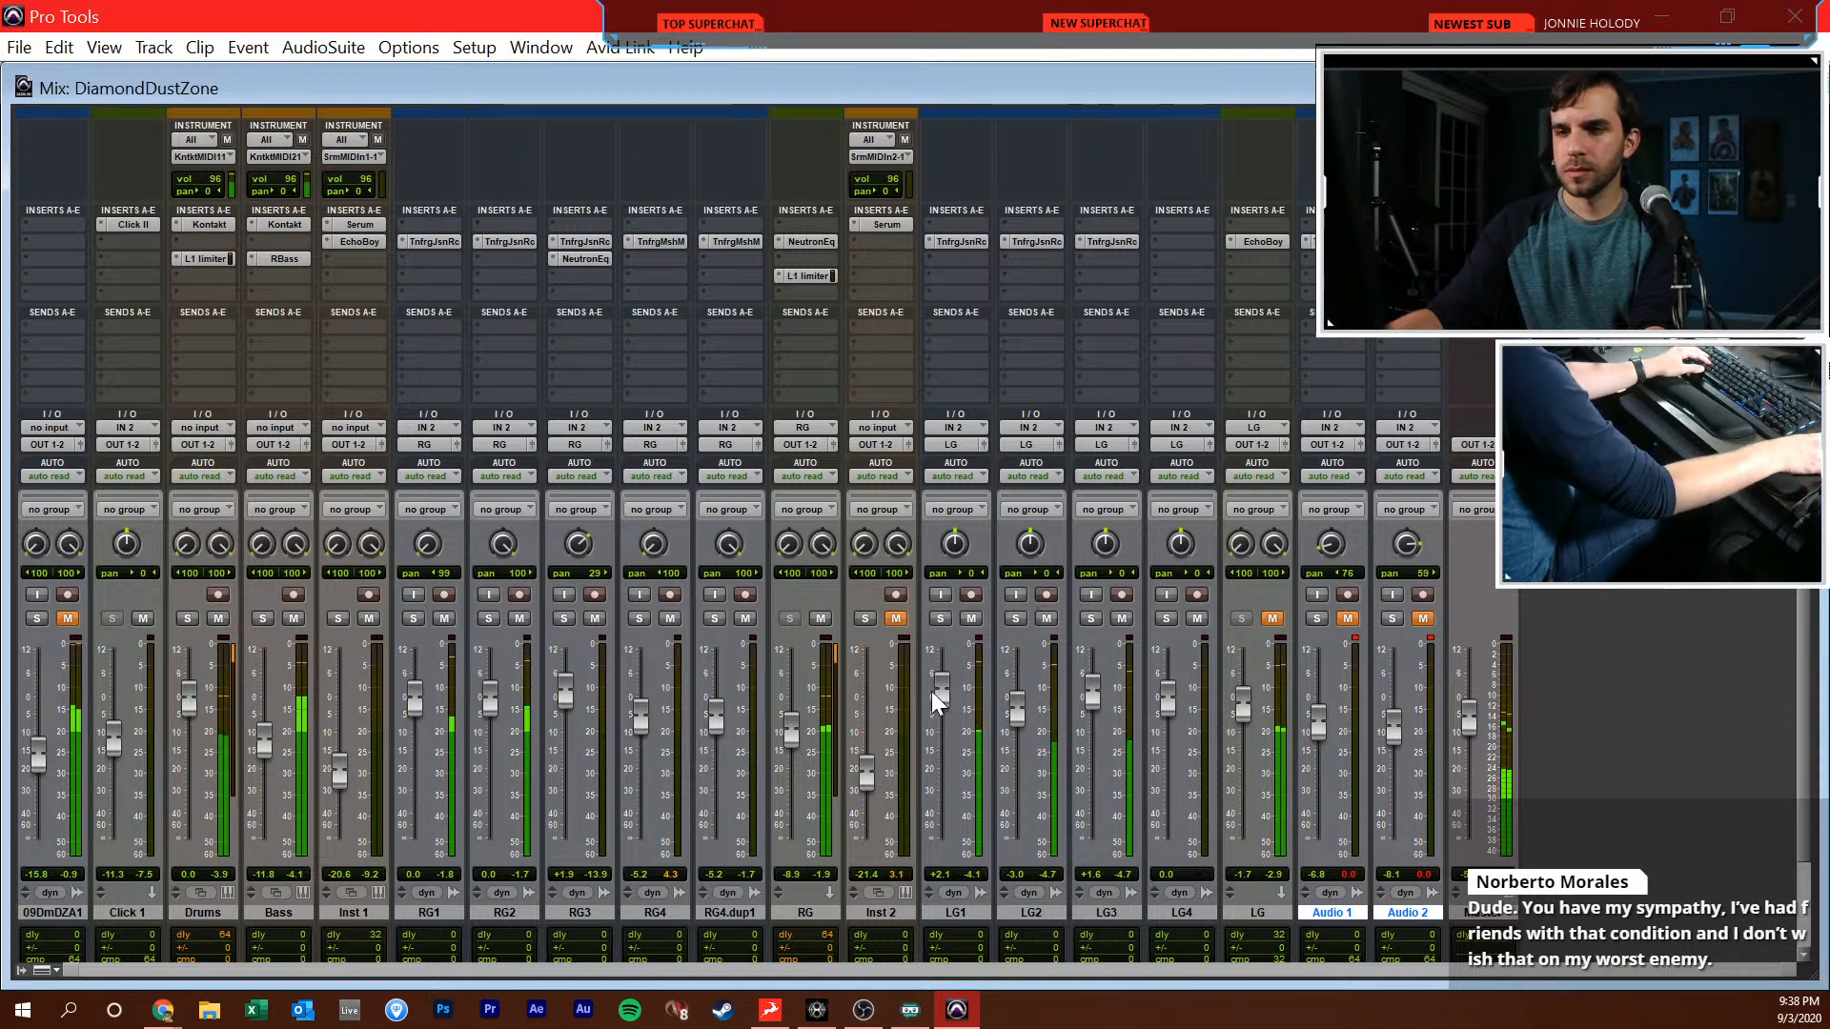
Raise the RG fader to -7.5 dB and place the edit cursor at 29|1|000 on Inst 1 in the Edit window
drag(792, 736, 795, 728)
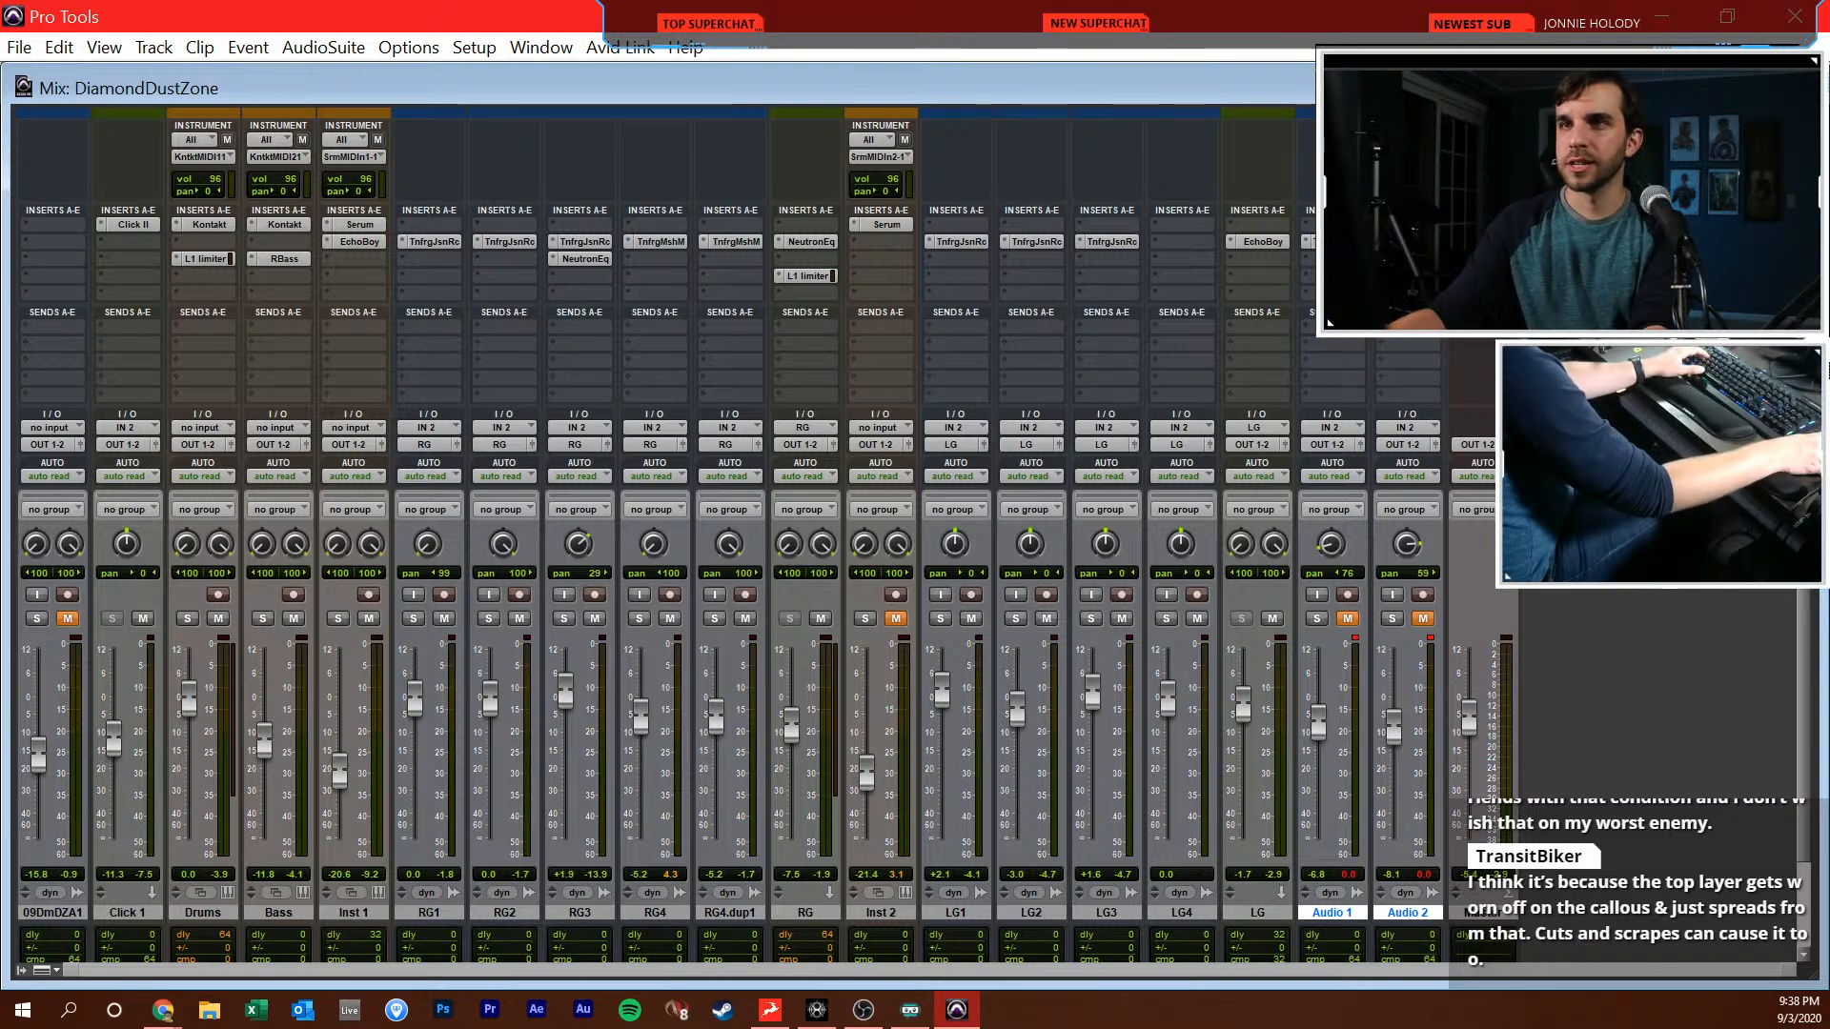
key(ctrl+=)
click(1032, 654)
scroll(1034, 654, right, 3)
scroll(1034, 654, left, 3)
scroll(1034, 654, right, 3)
click(969, 656)
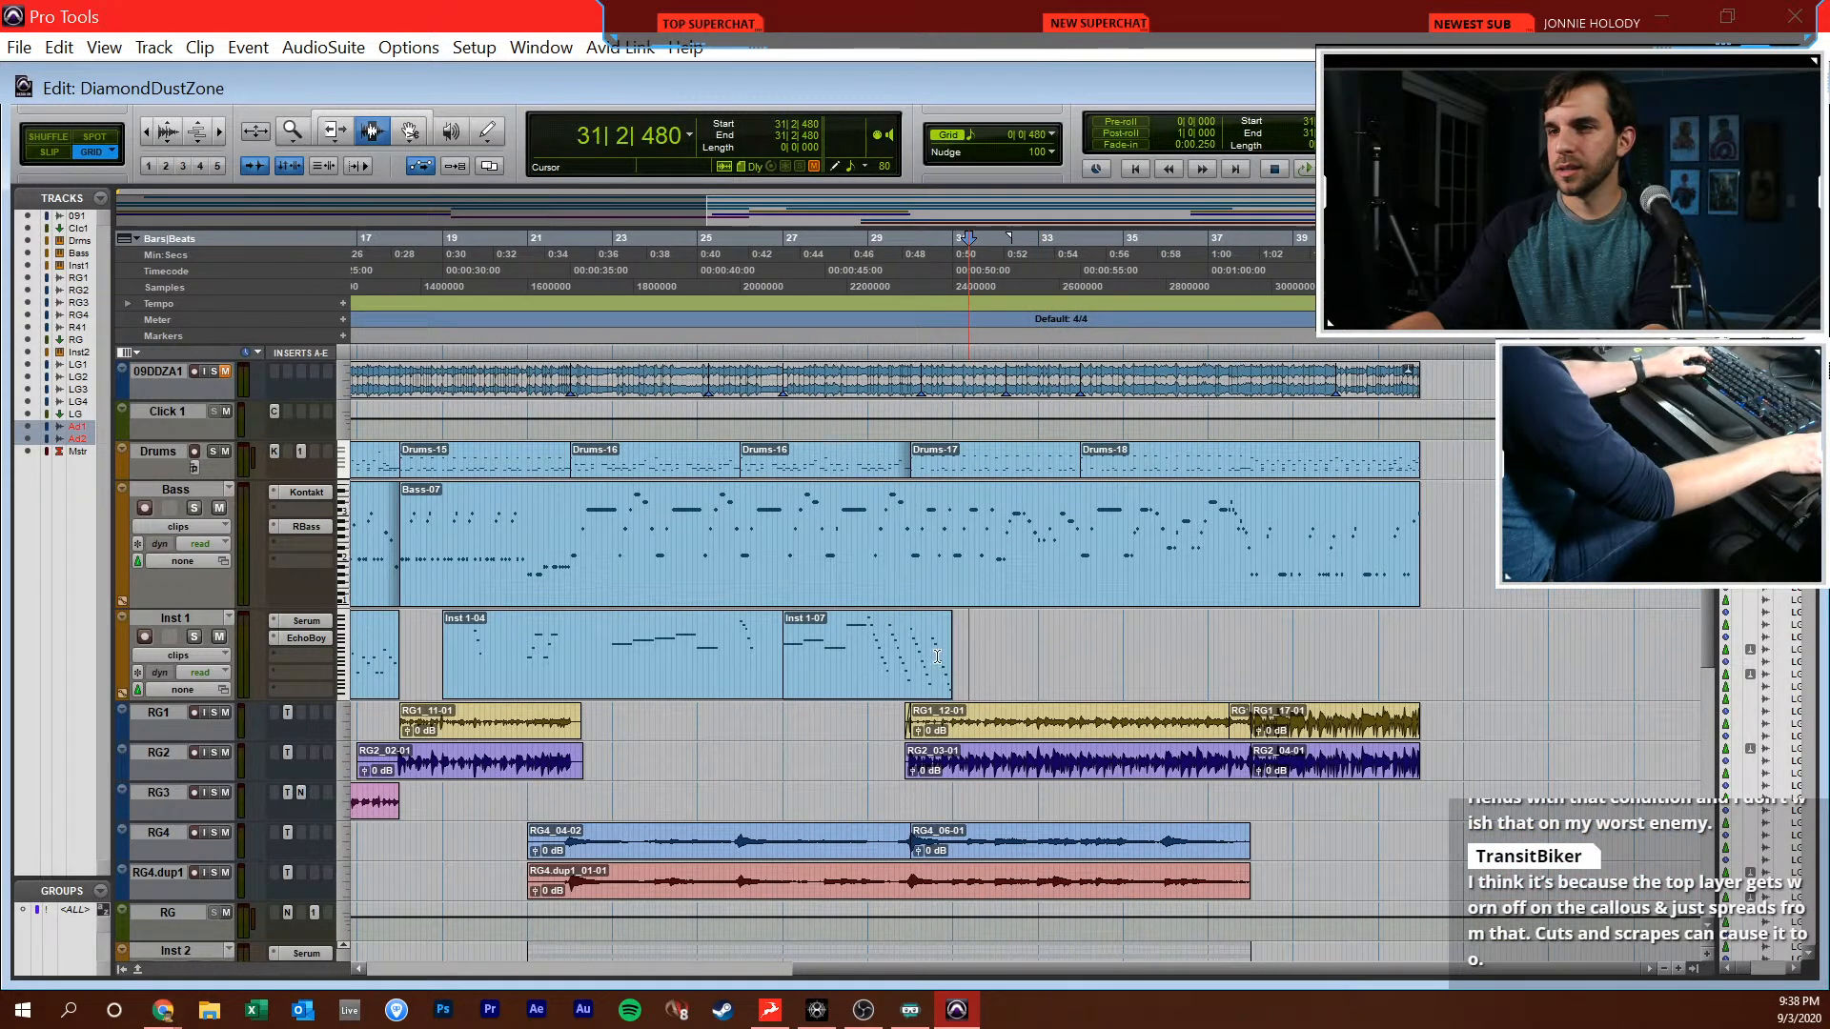
click(864, 676)
key(ctrl+])
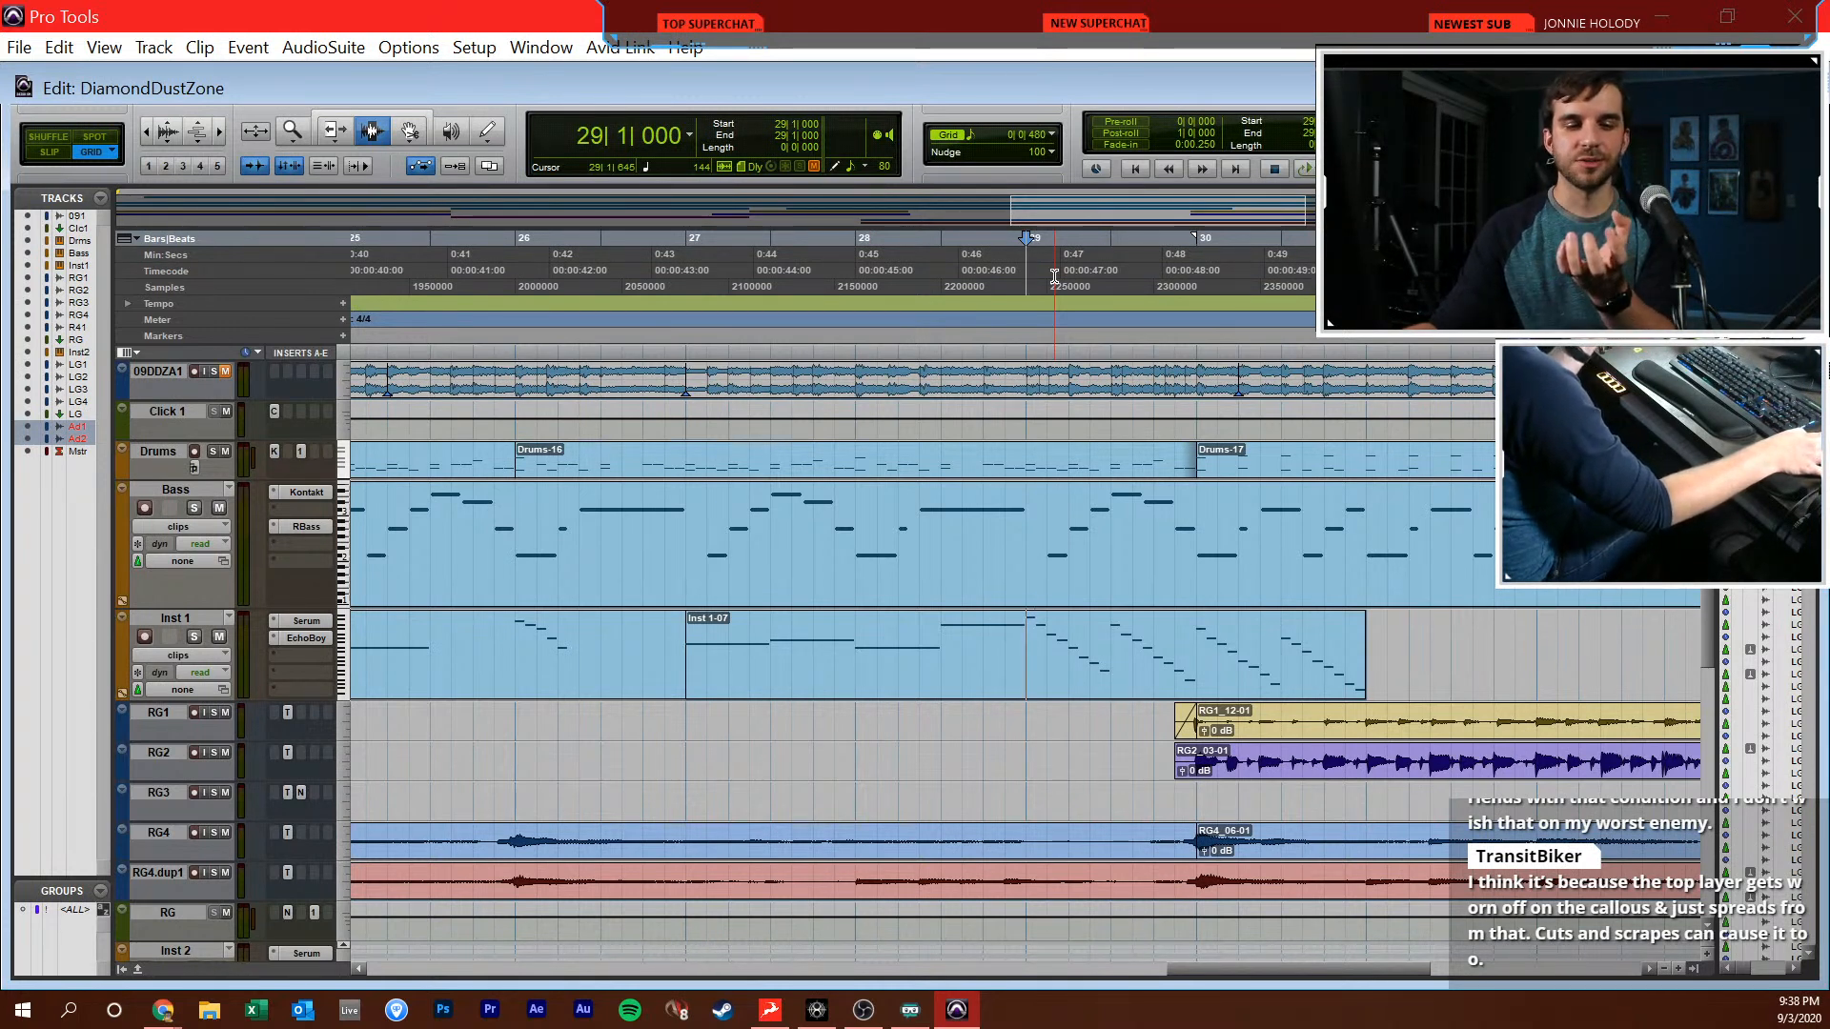
Go back to the early bars of the arrangement and play briefly from 8|3|000
scroll(1064, 286, right, 4)
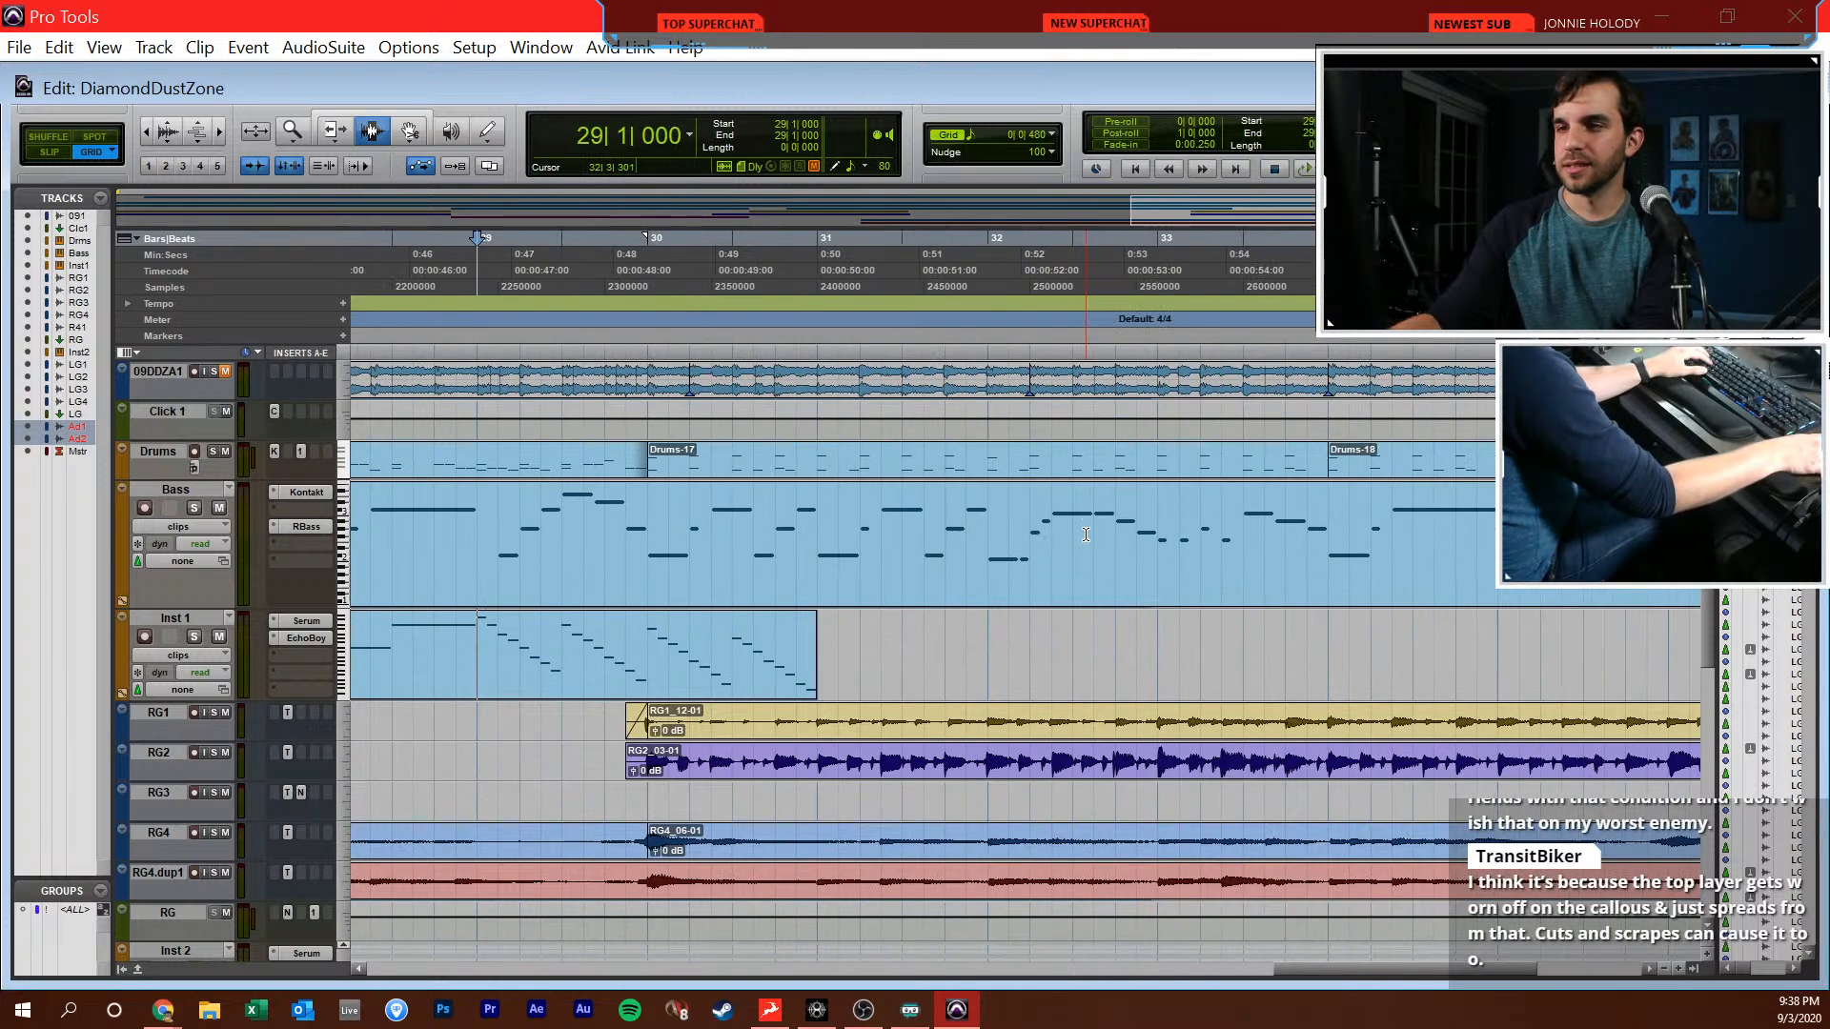
scroll(1059, 514, down, 2)
scroll(1059, 521, left, 5)
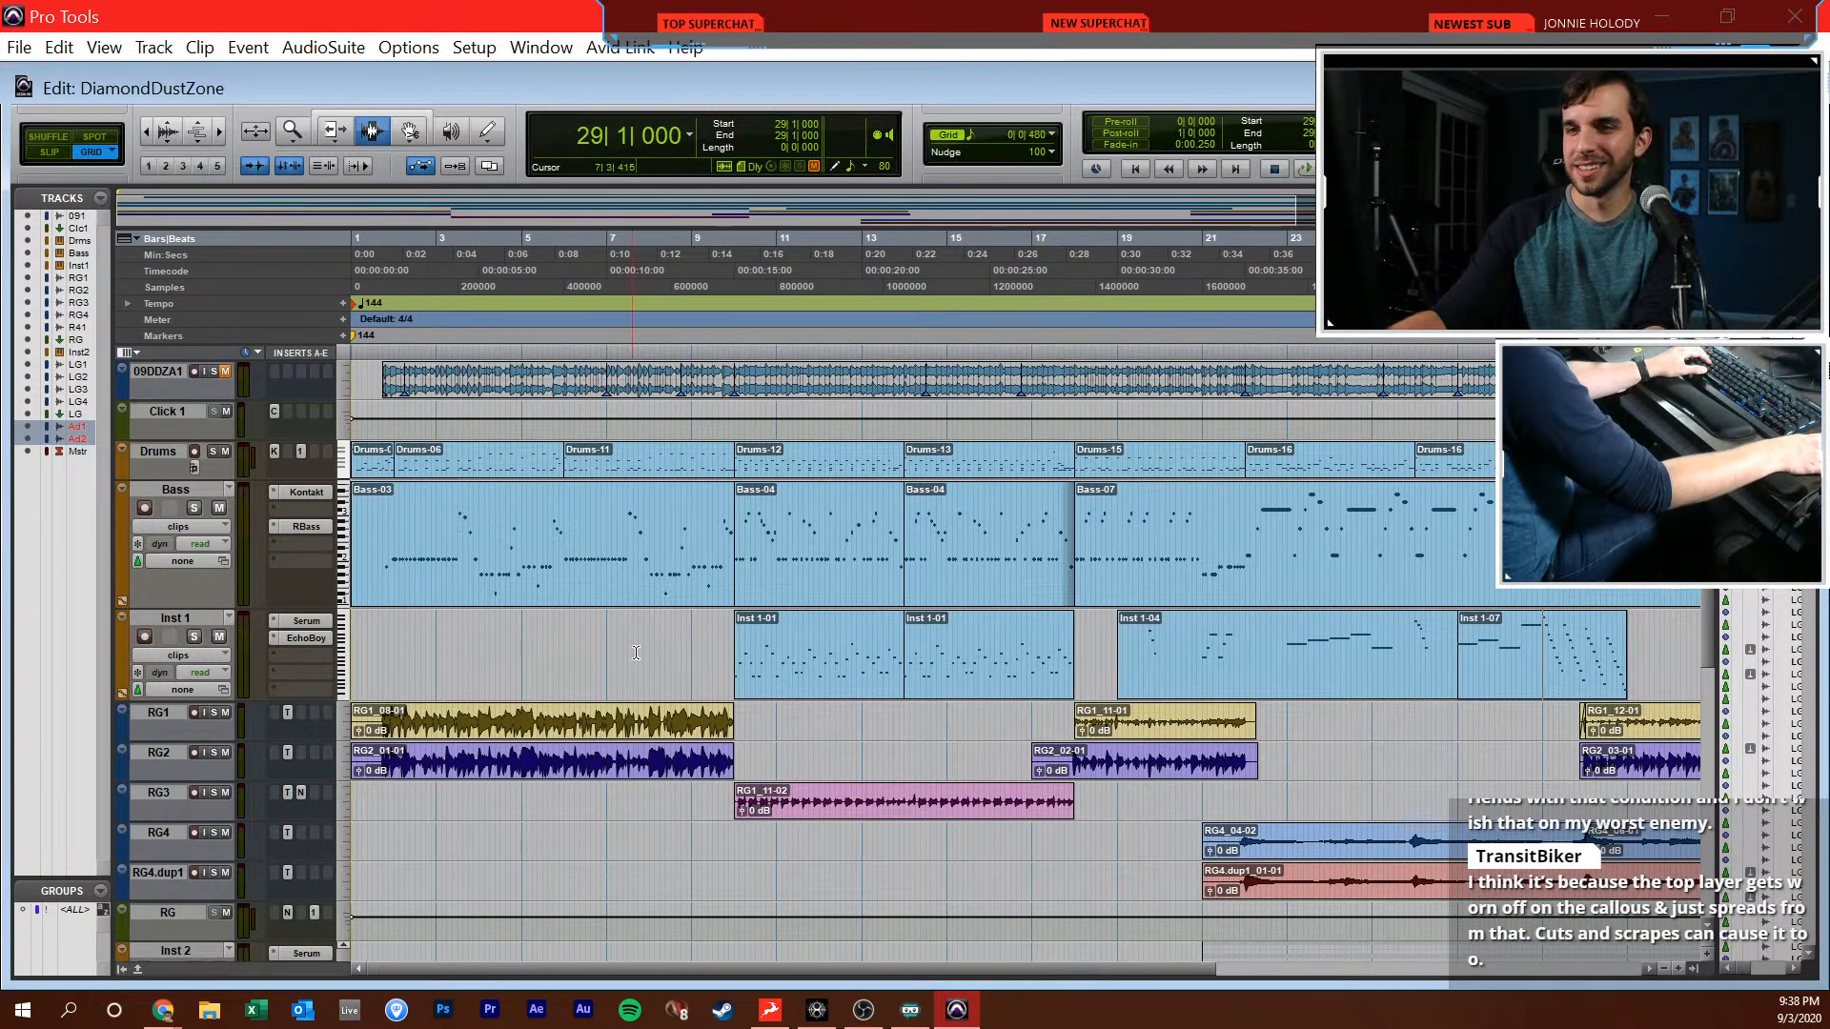
click(671, 620)
key(space)
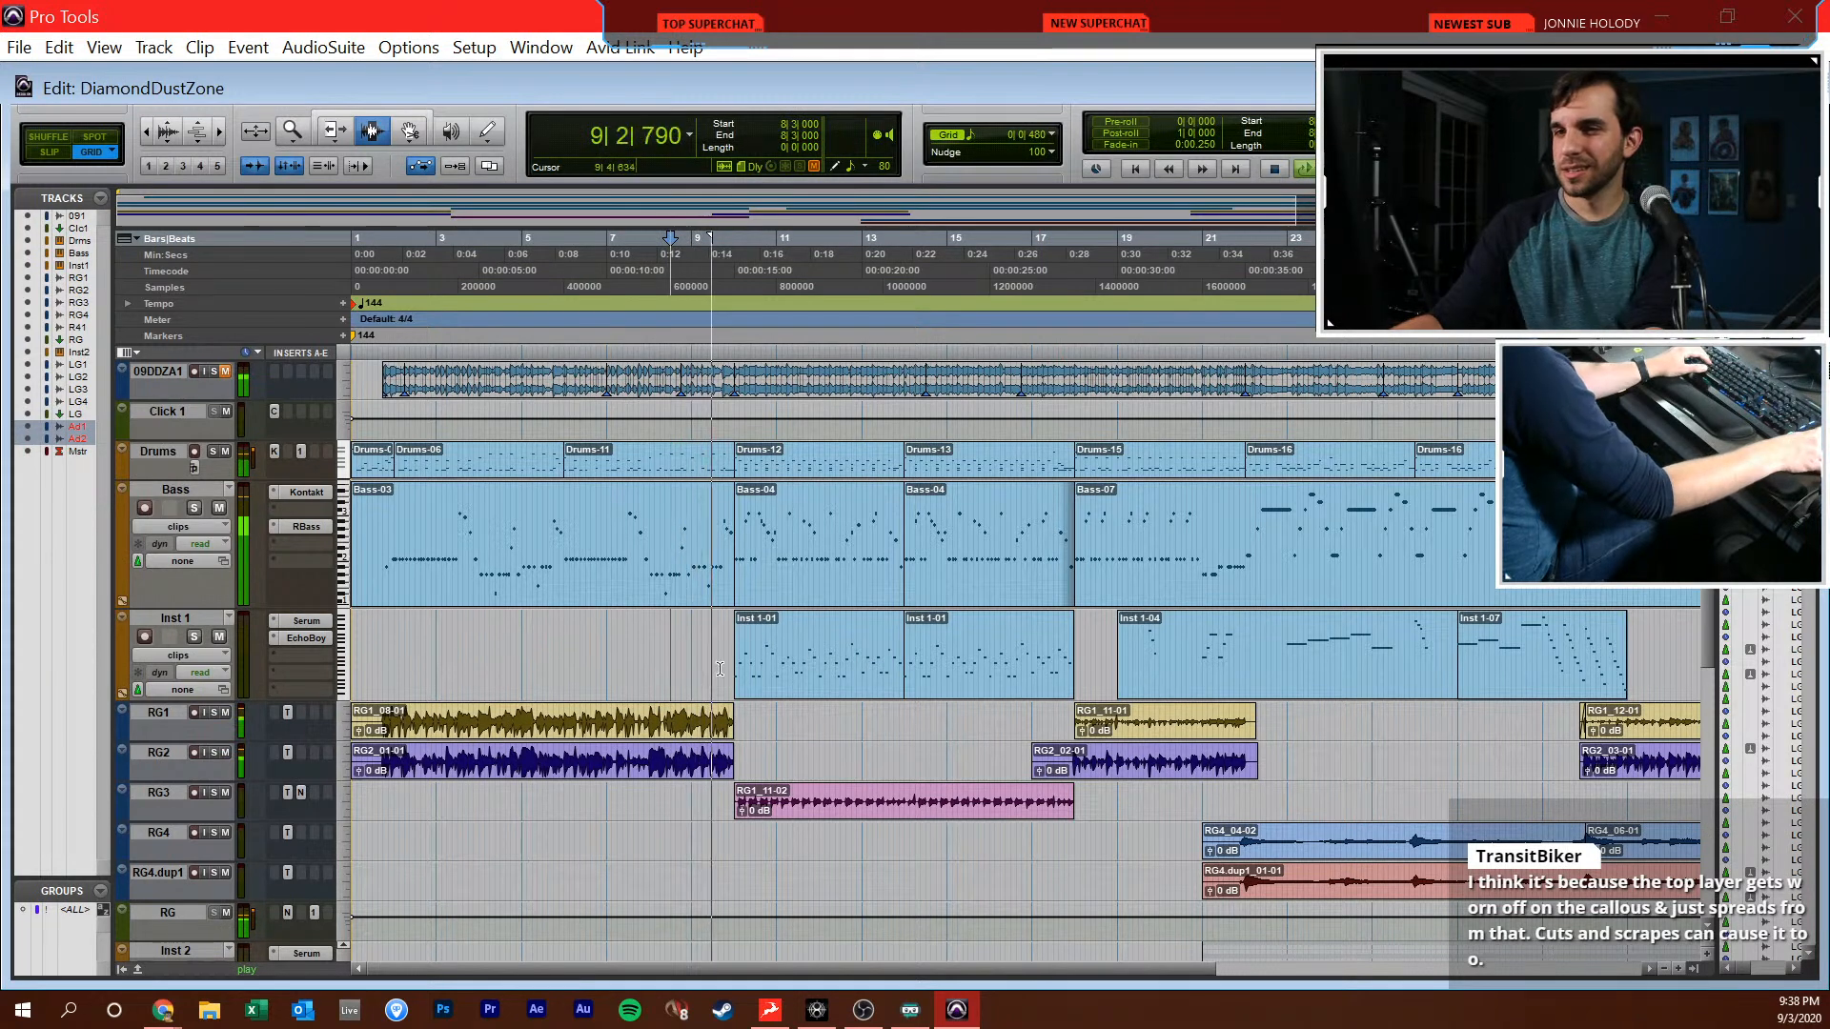
key(space)
Return to the Mix window, solo the LG1, LG2, LG3 and LG4 tracks, and start playback
key(ctrl+equal)
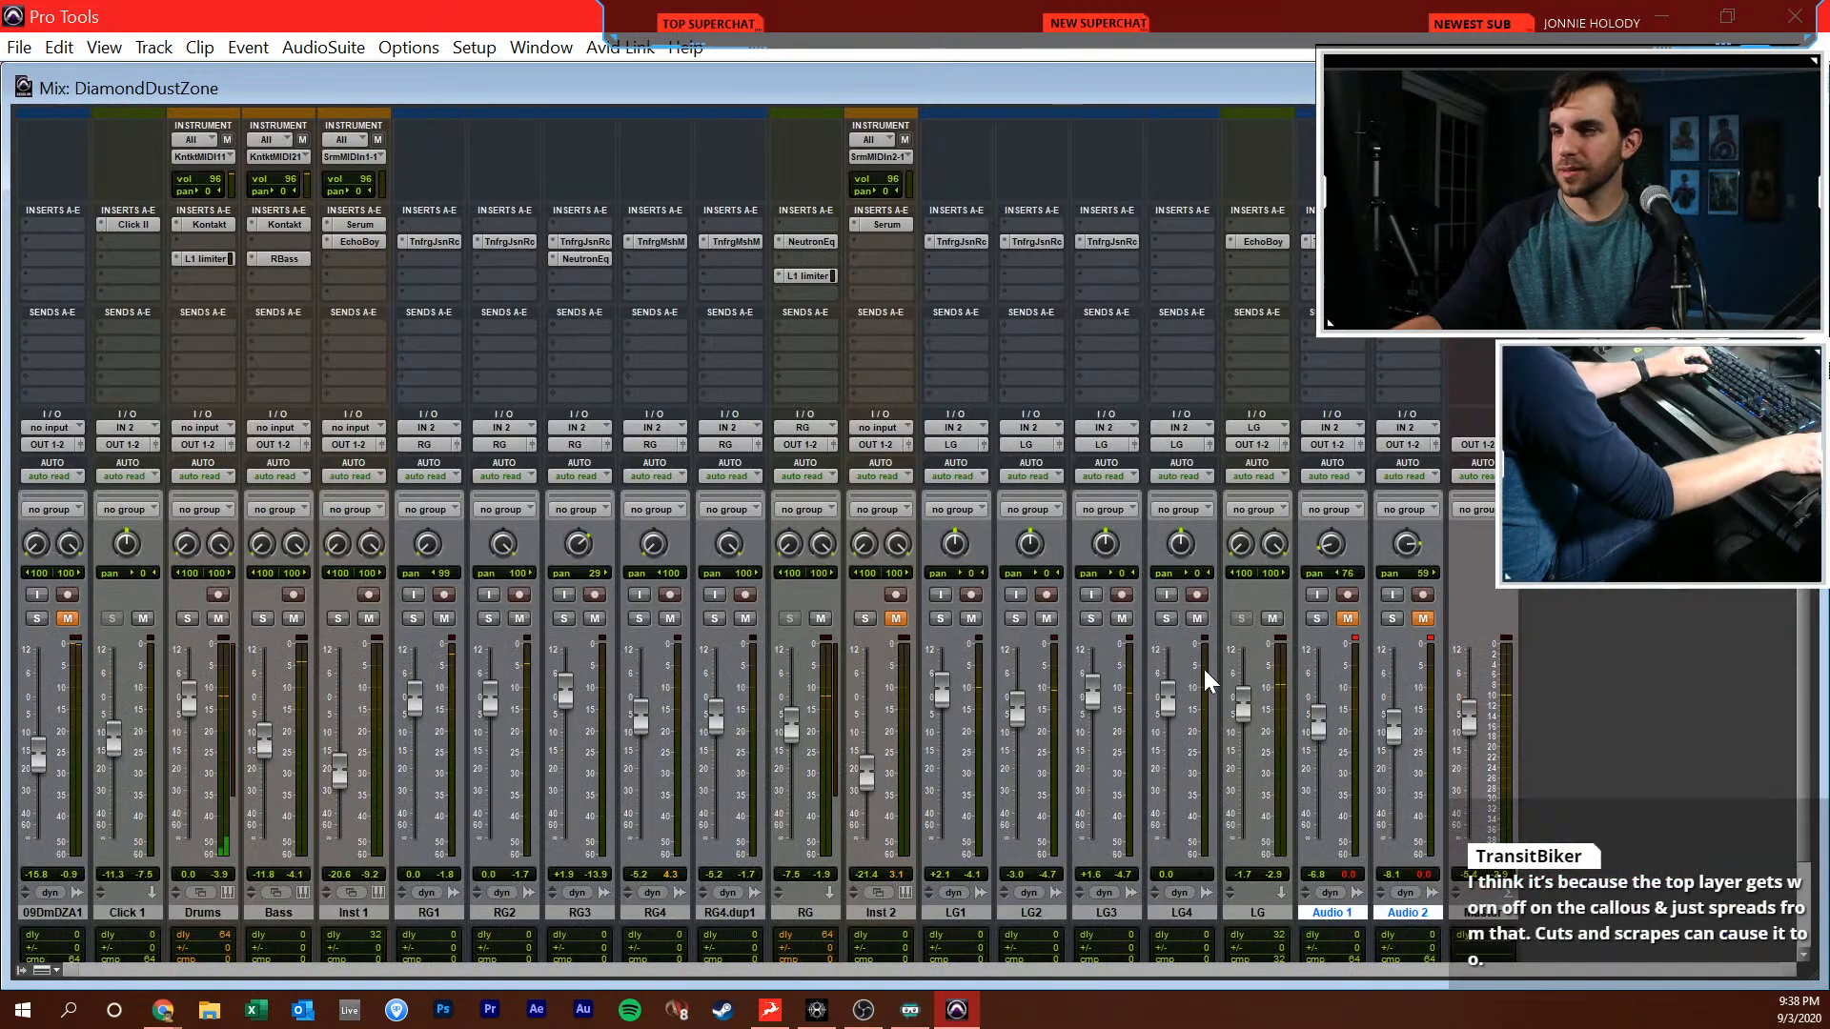
click(940, 619)
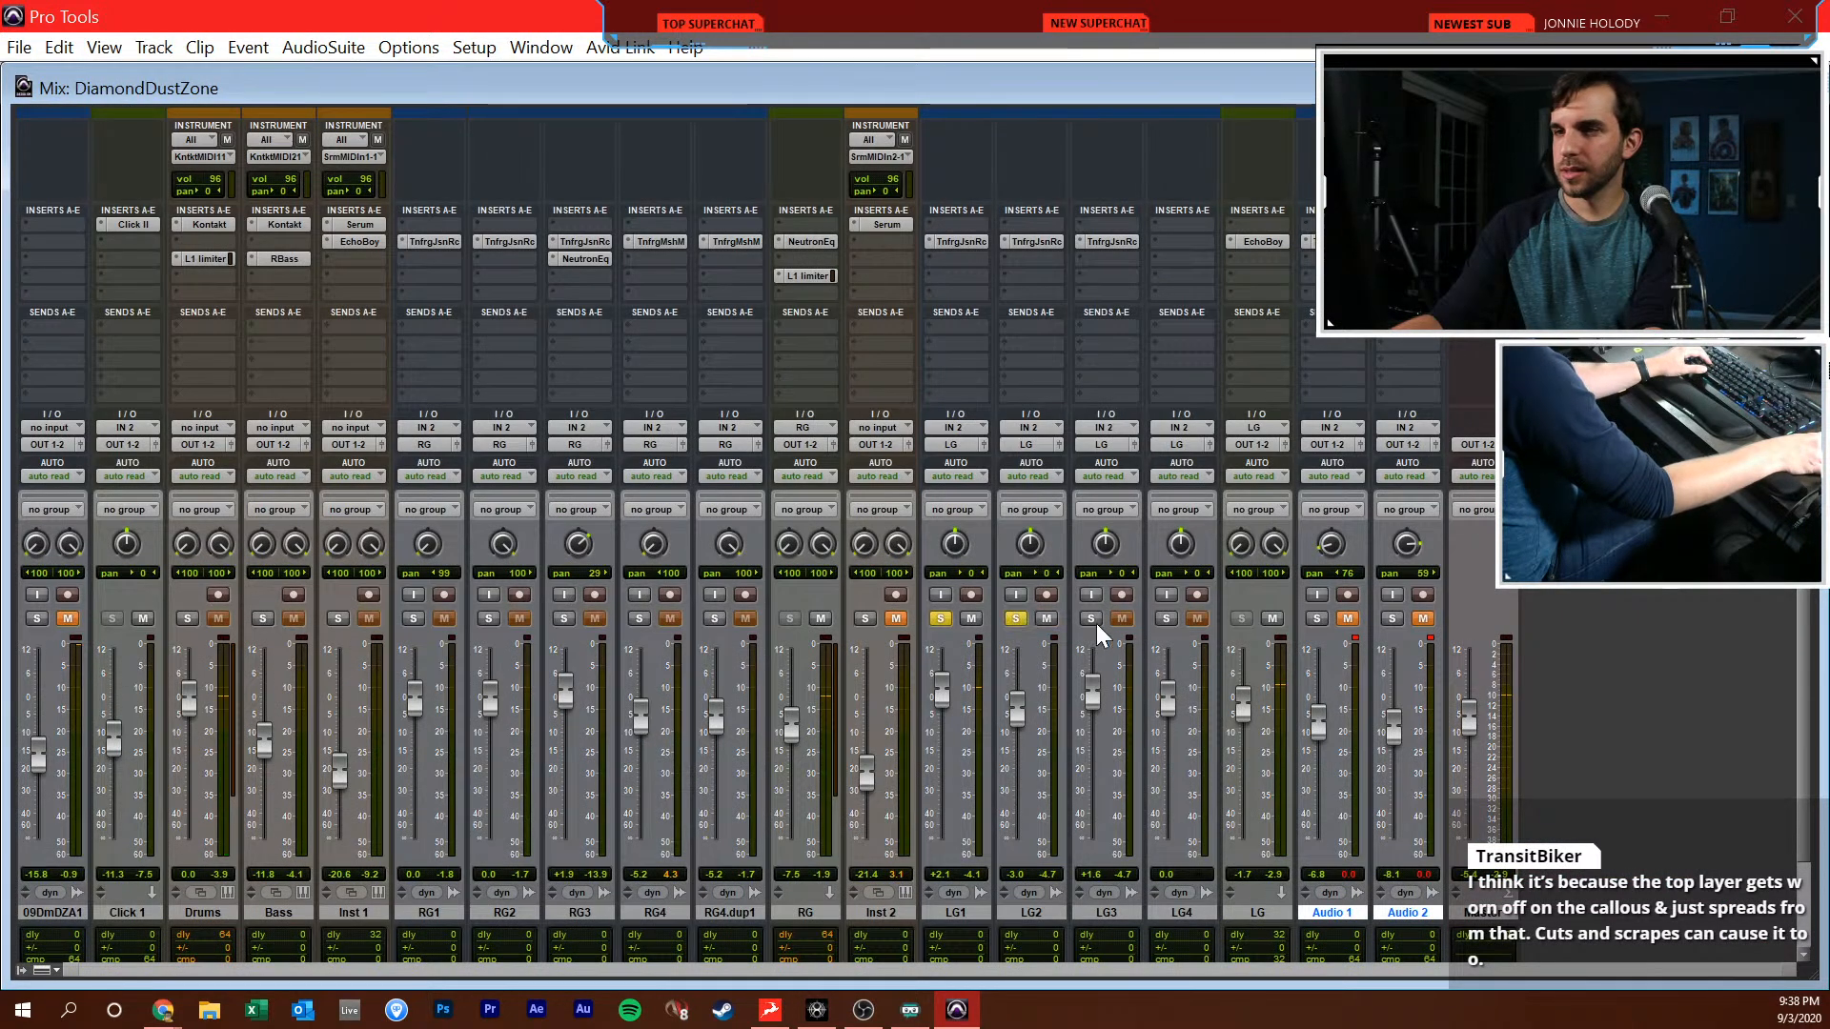
click(1166, 619)
key(space)
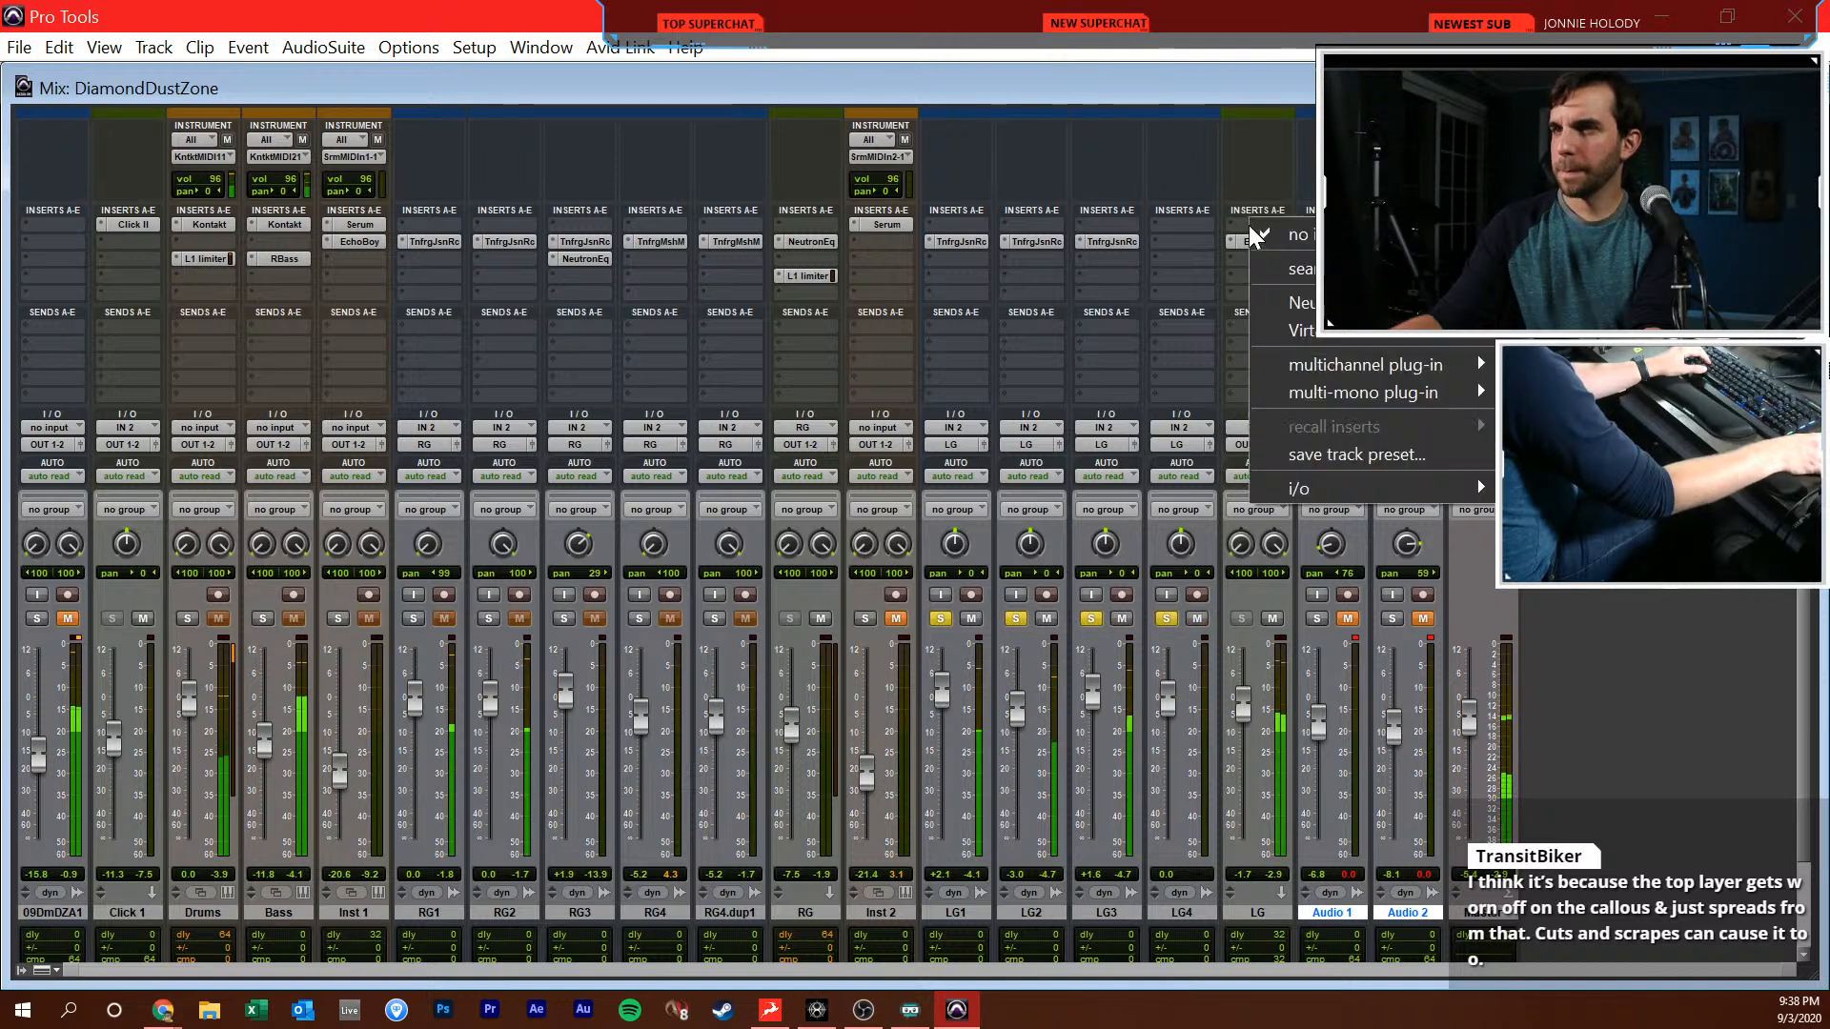
Insert Neutron in the first slot of the LG track and replace it with Neutron Equalizer
click(1249, 225)
text(neut)
key(Return)
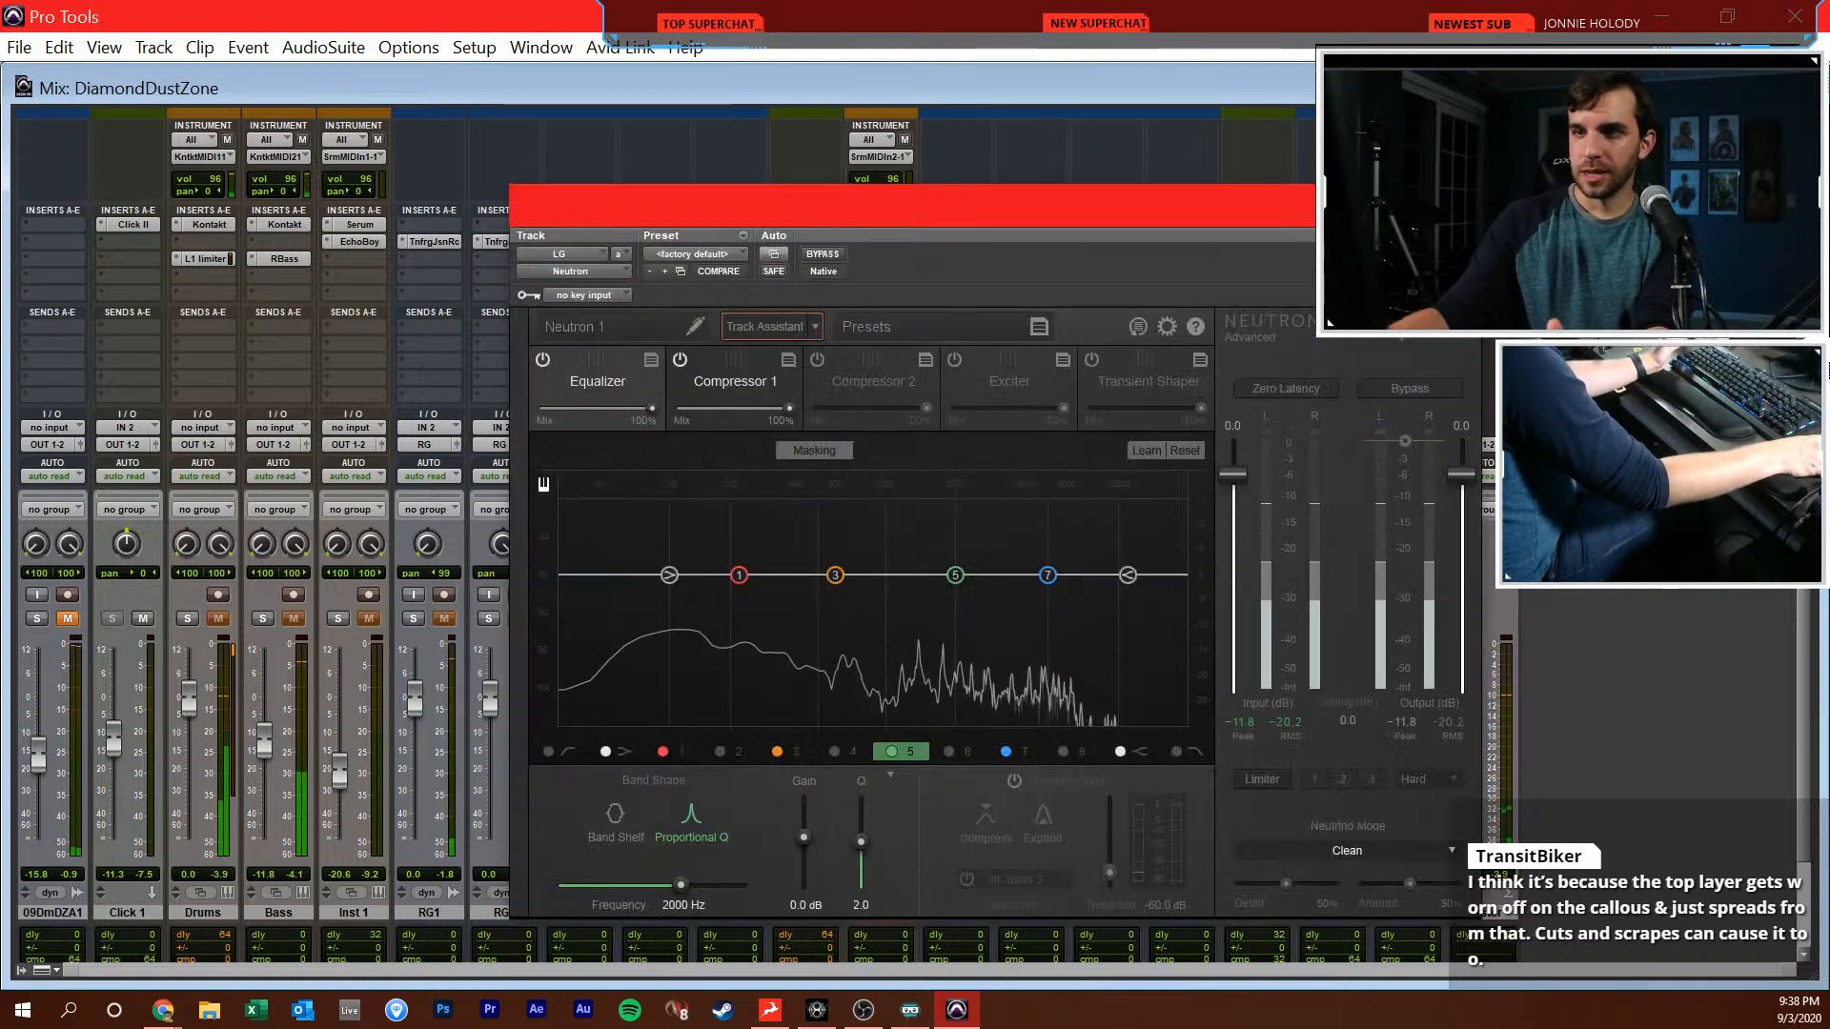
click(582, 275)
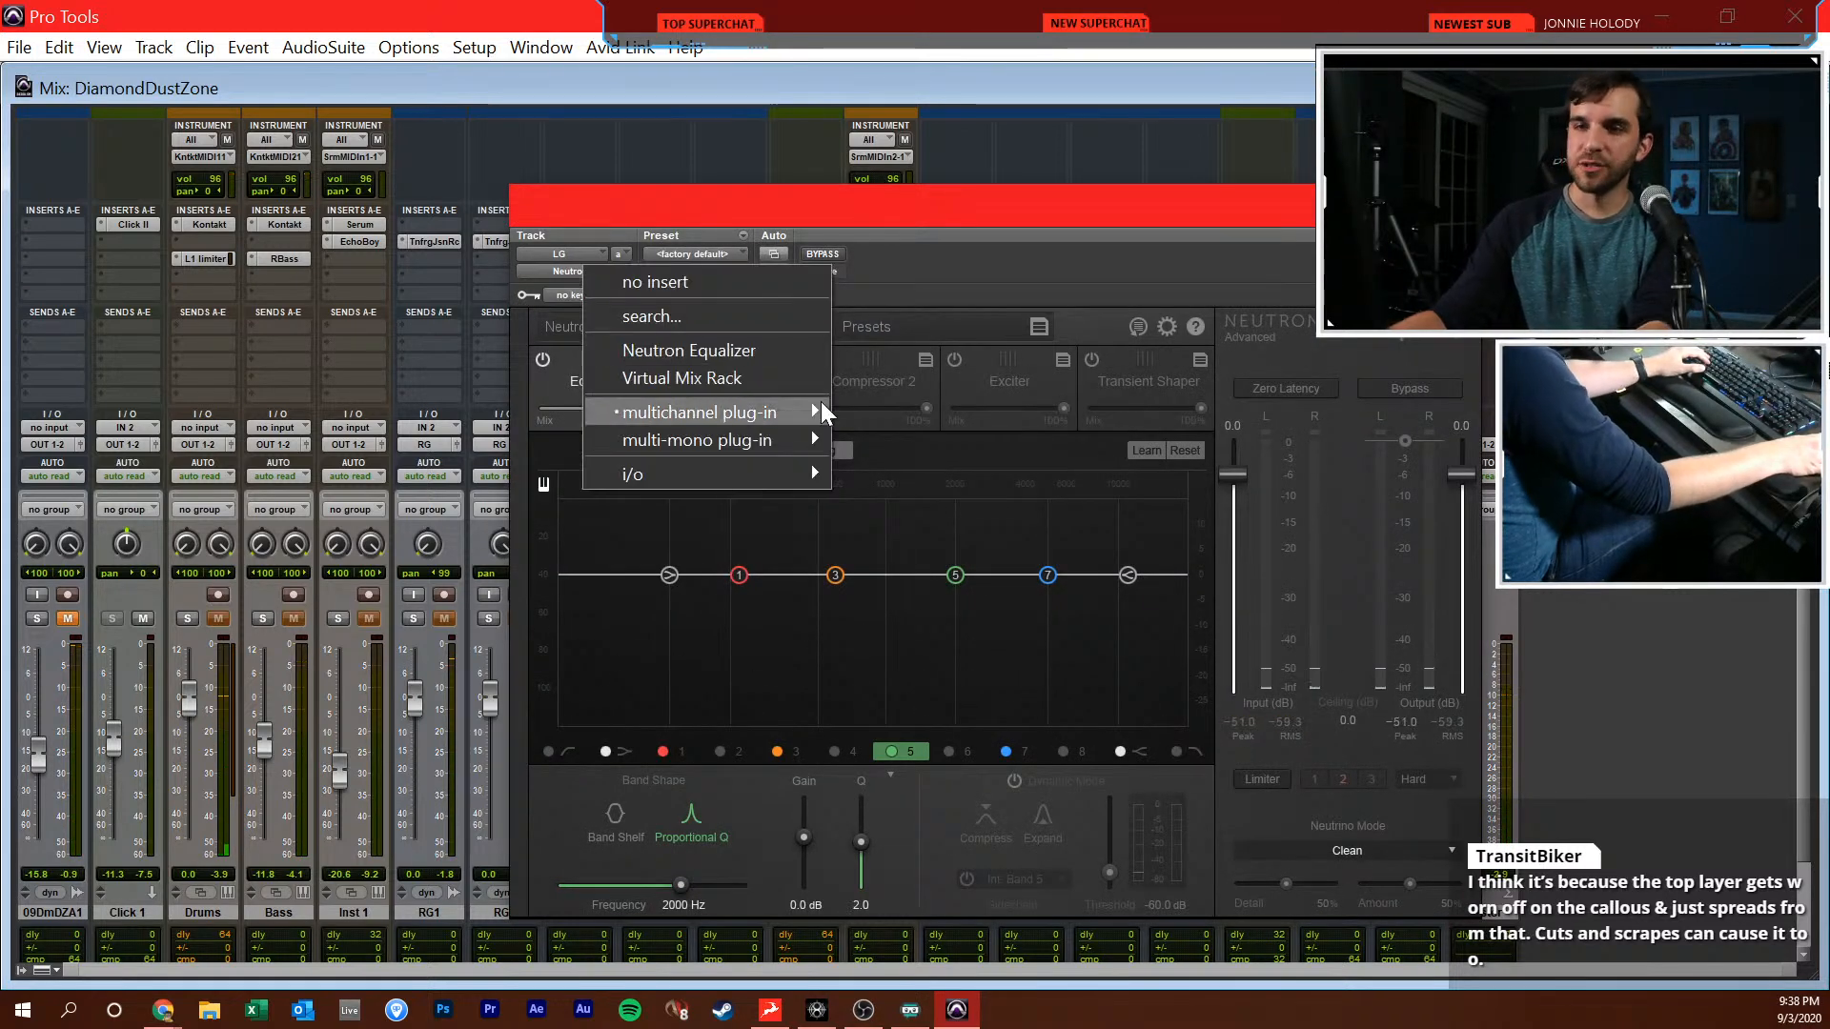
click(777, 351)
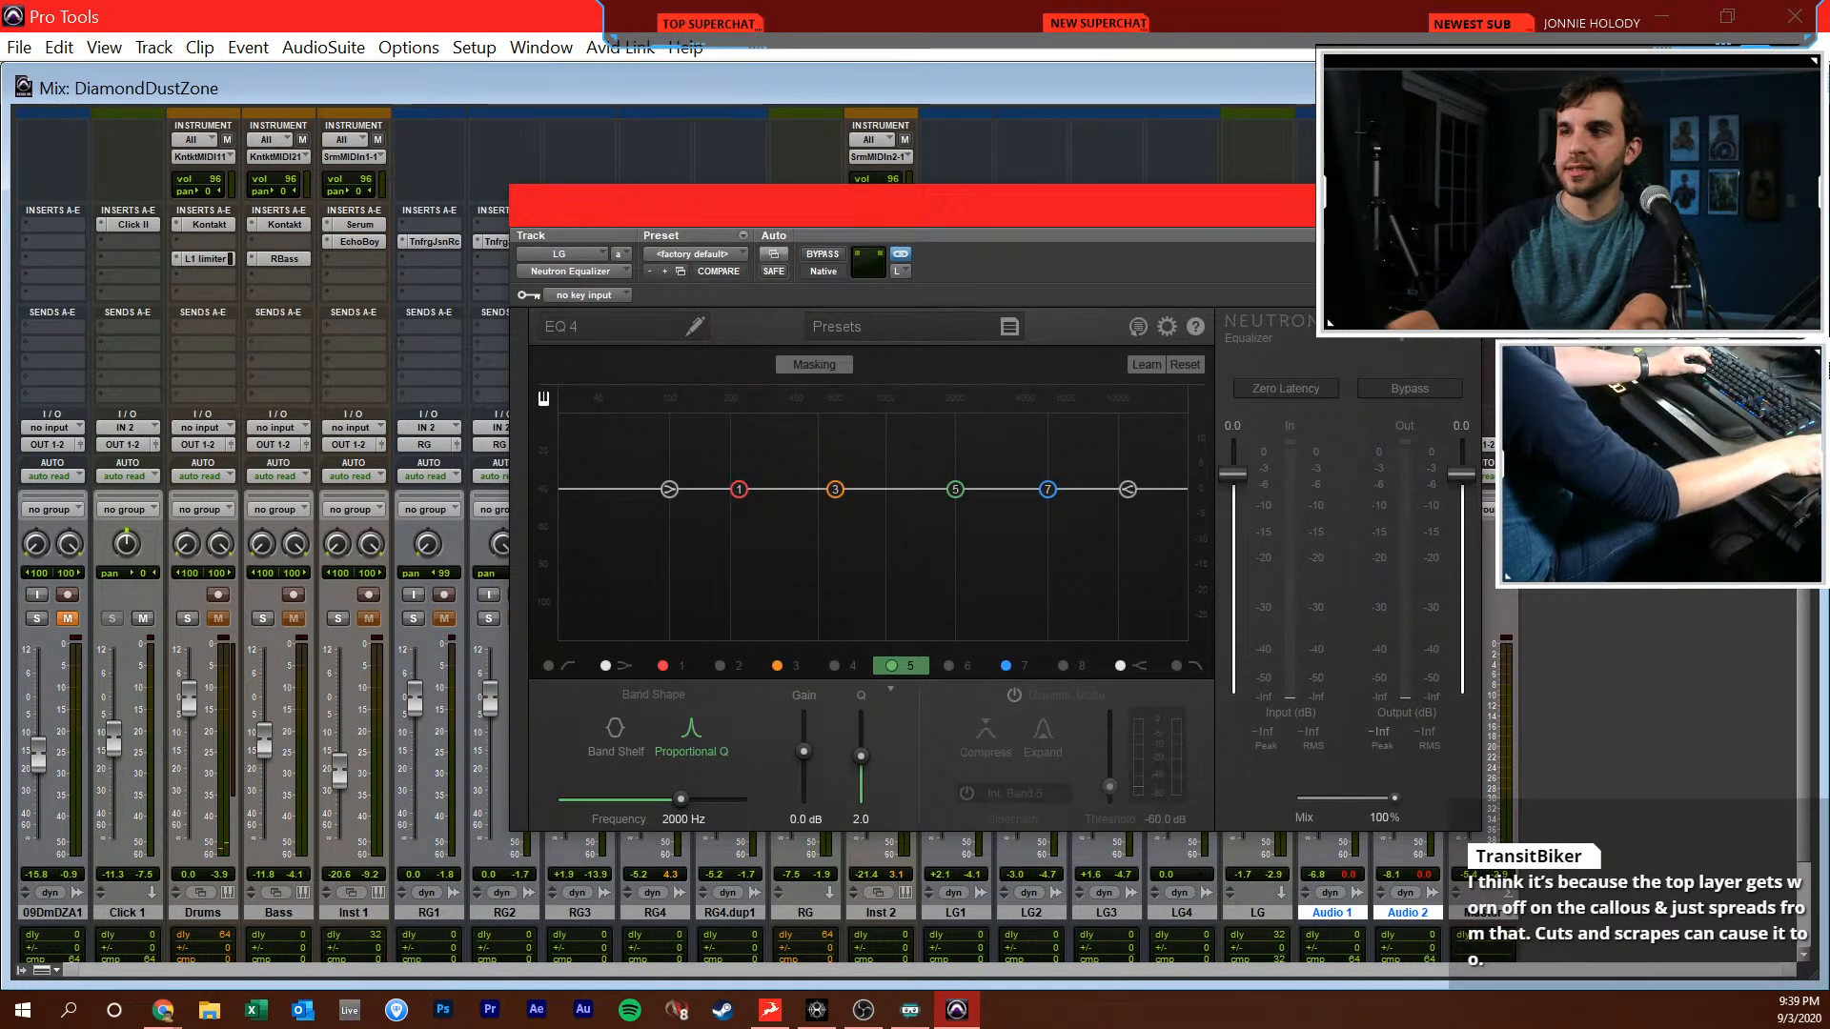
click(952, 220)
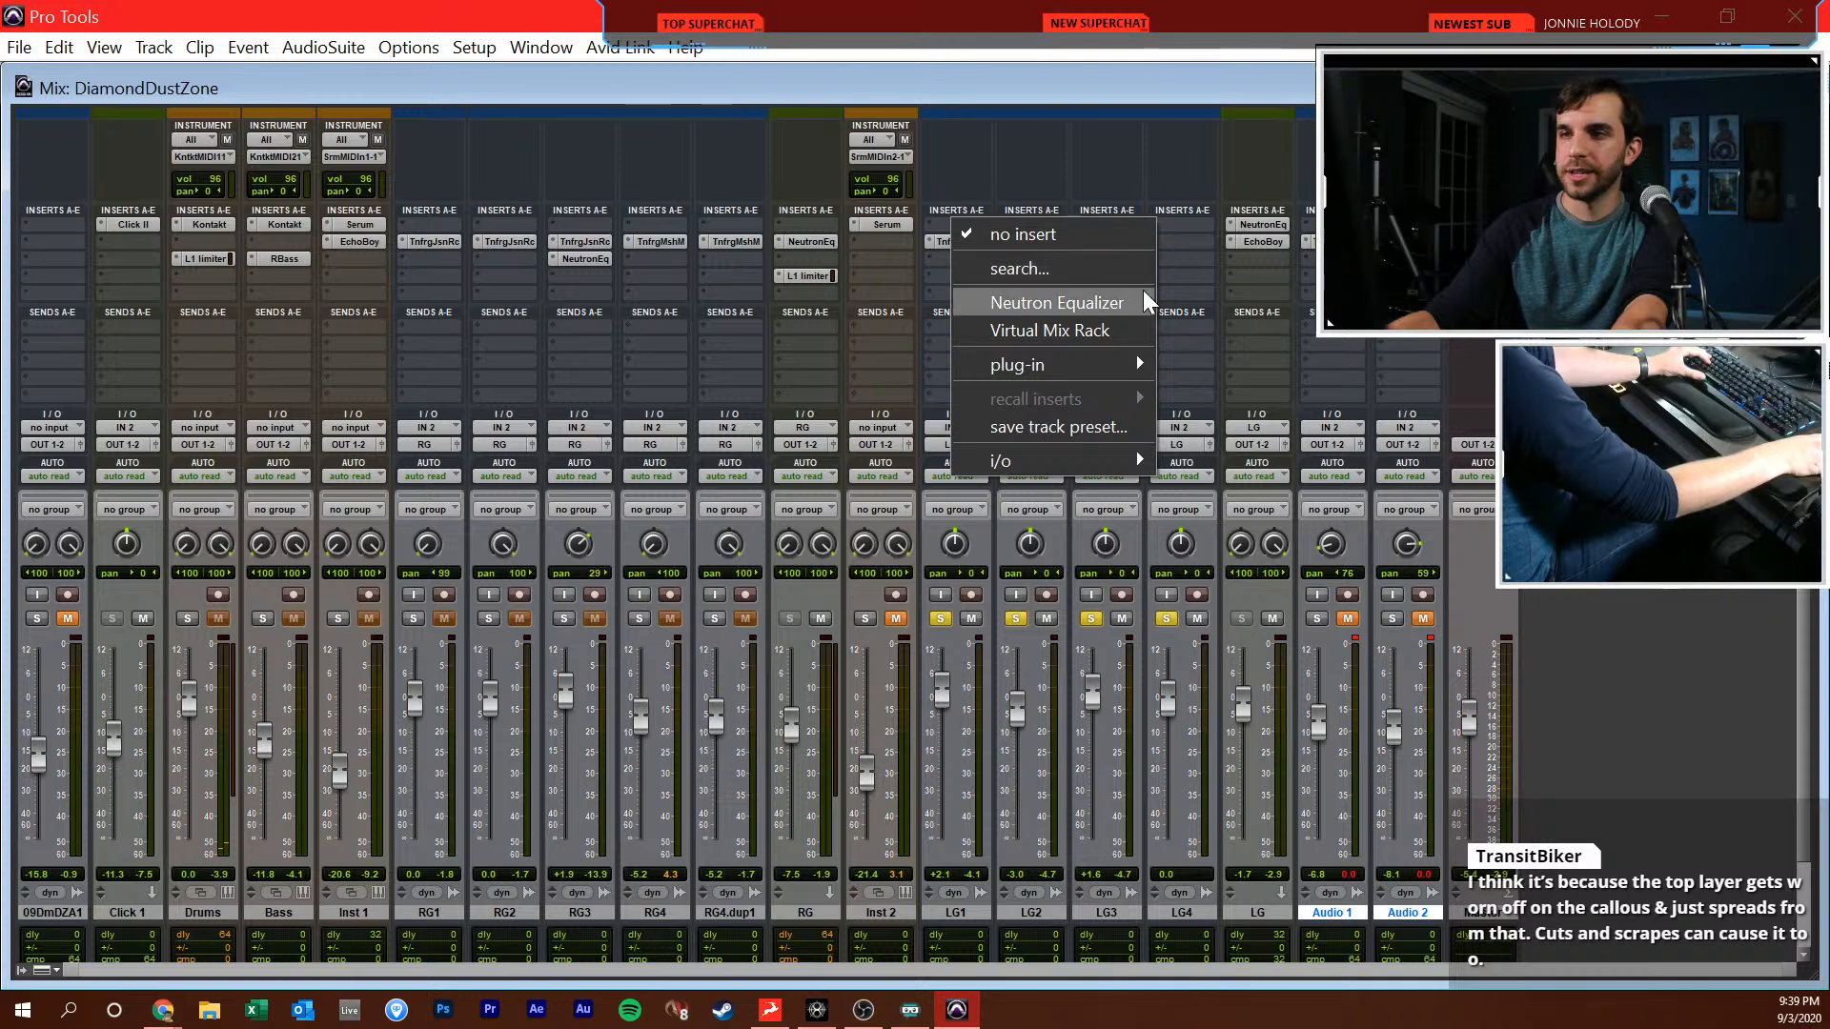
text(1)
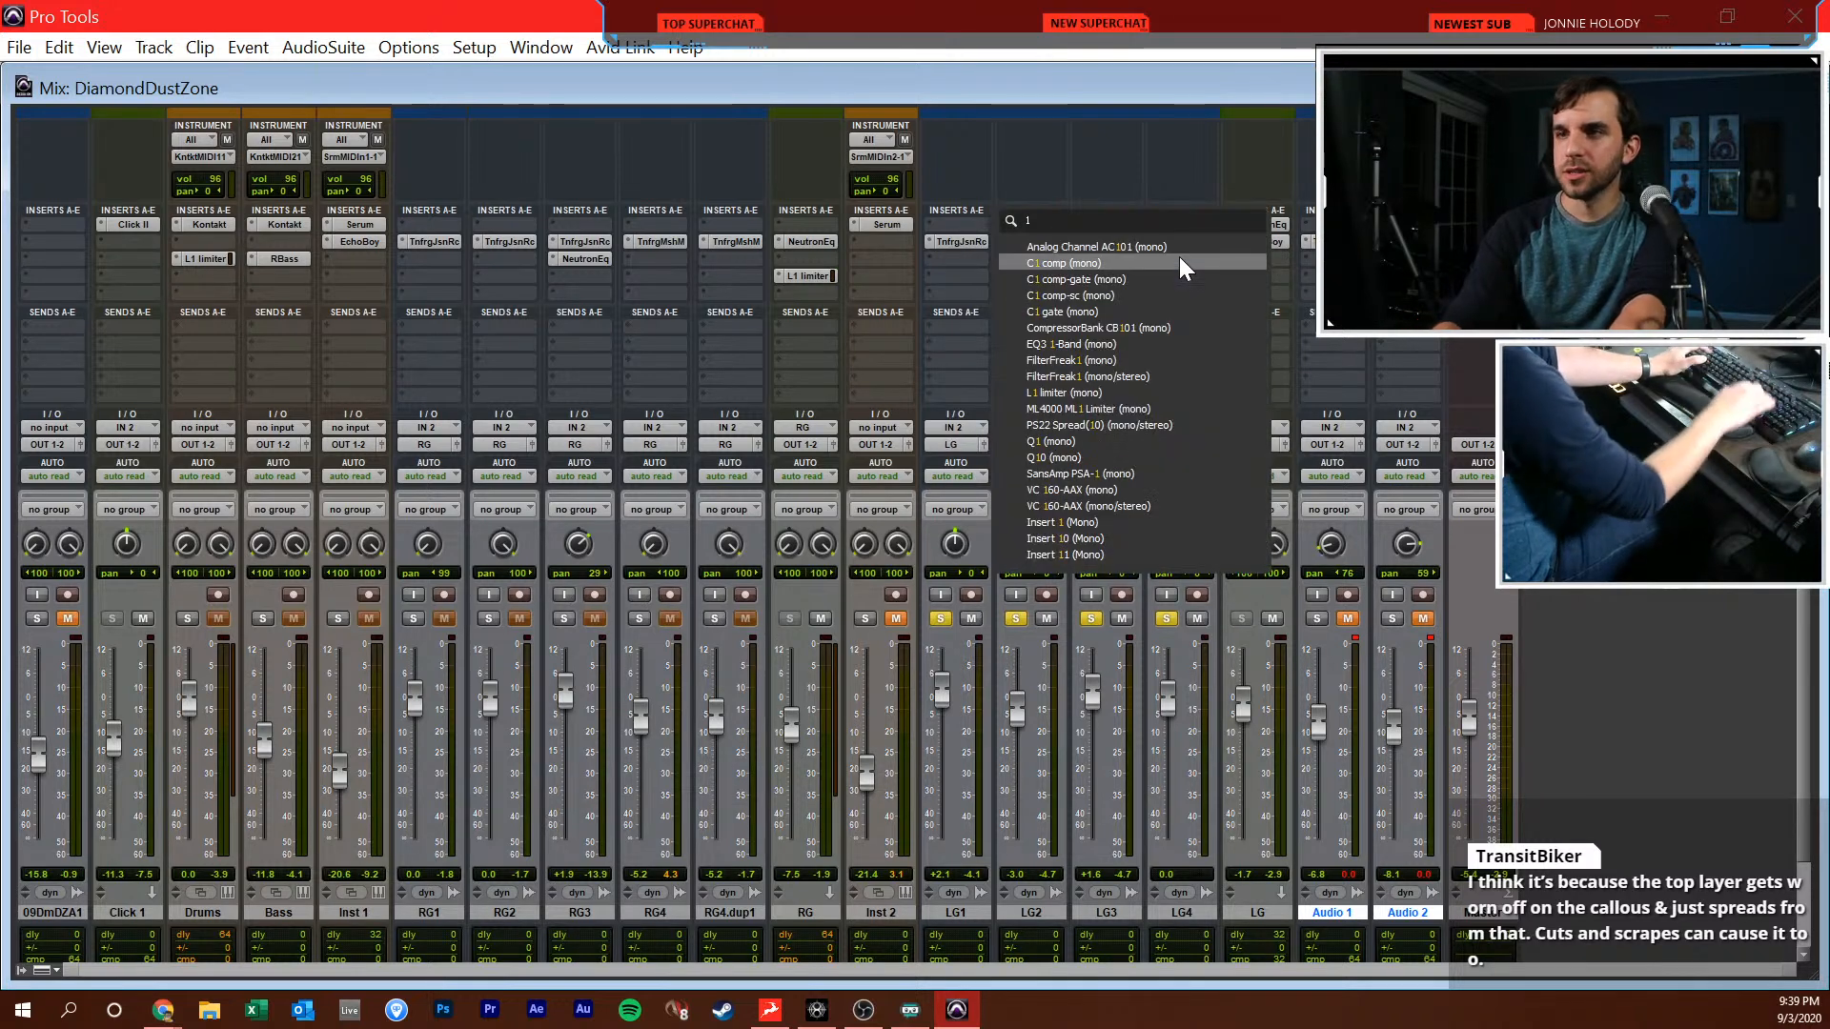
key(Down)
key(Down)
key(Down)
key(Down)
key(Down)
key(Down)
key(Down)
key(Down)
key(Up)
key(Up)
key(Up)
key(Escape)
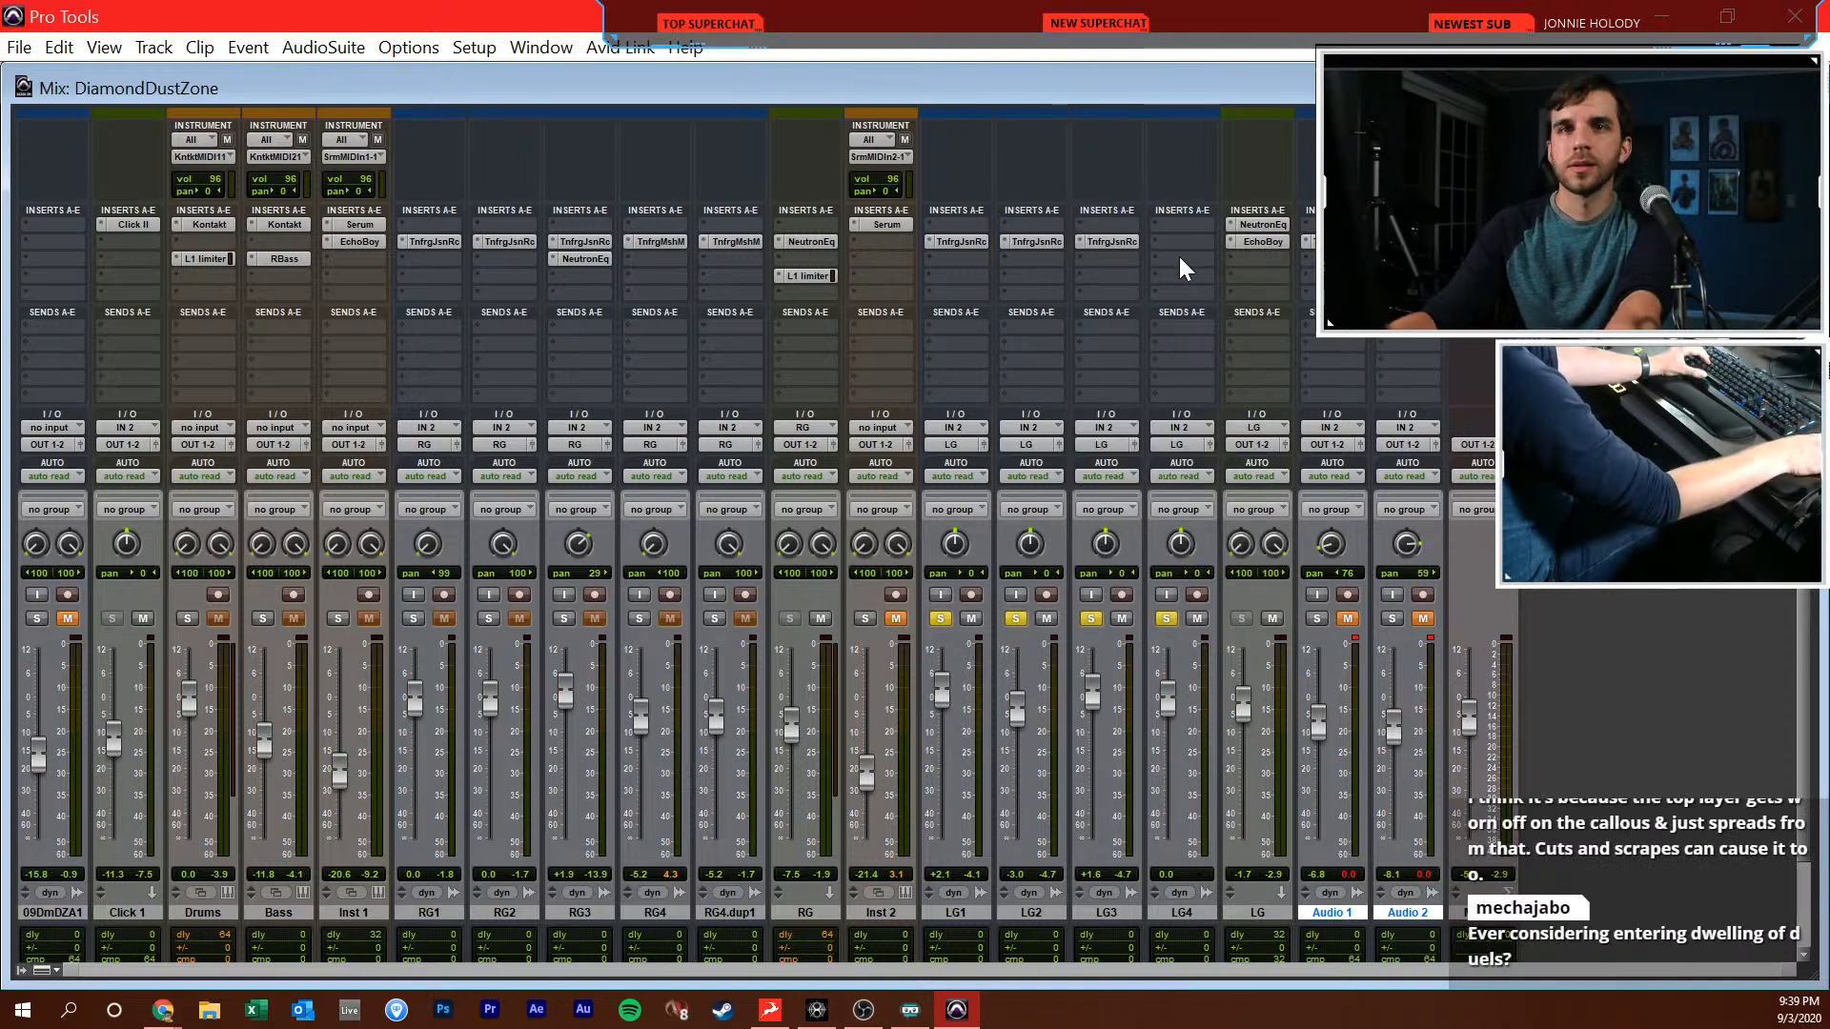
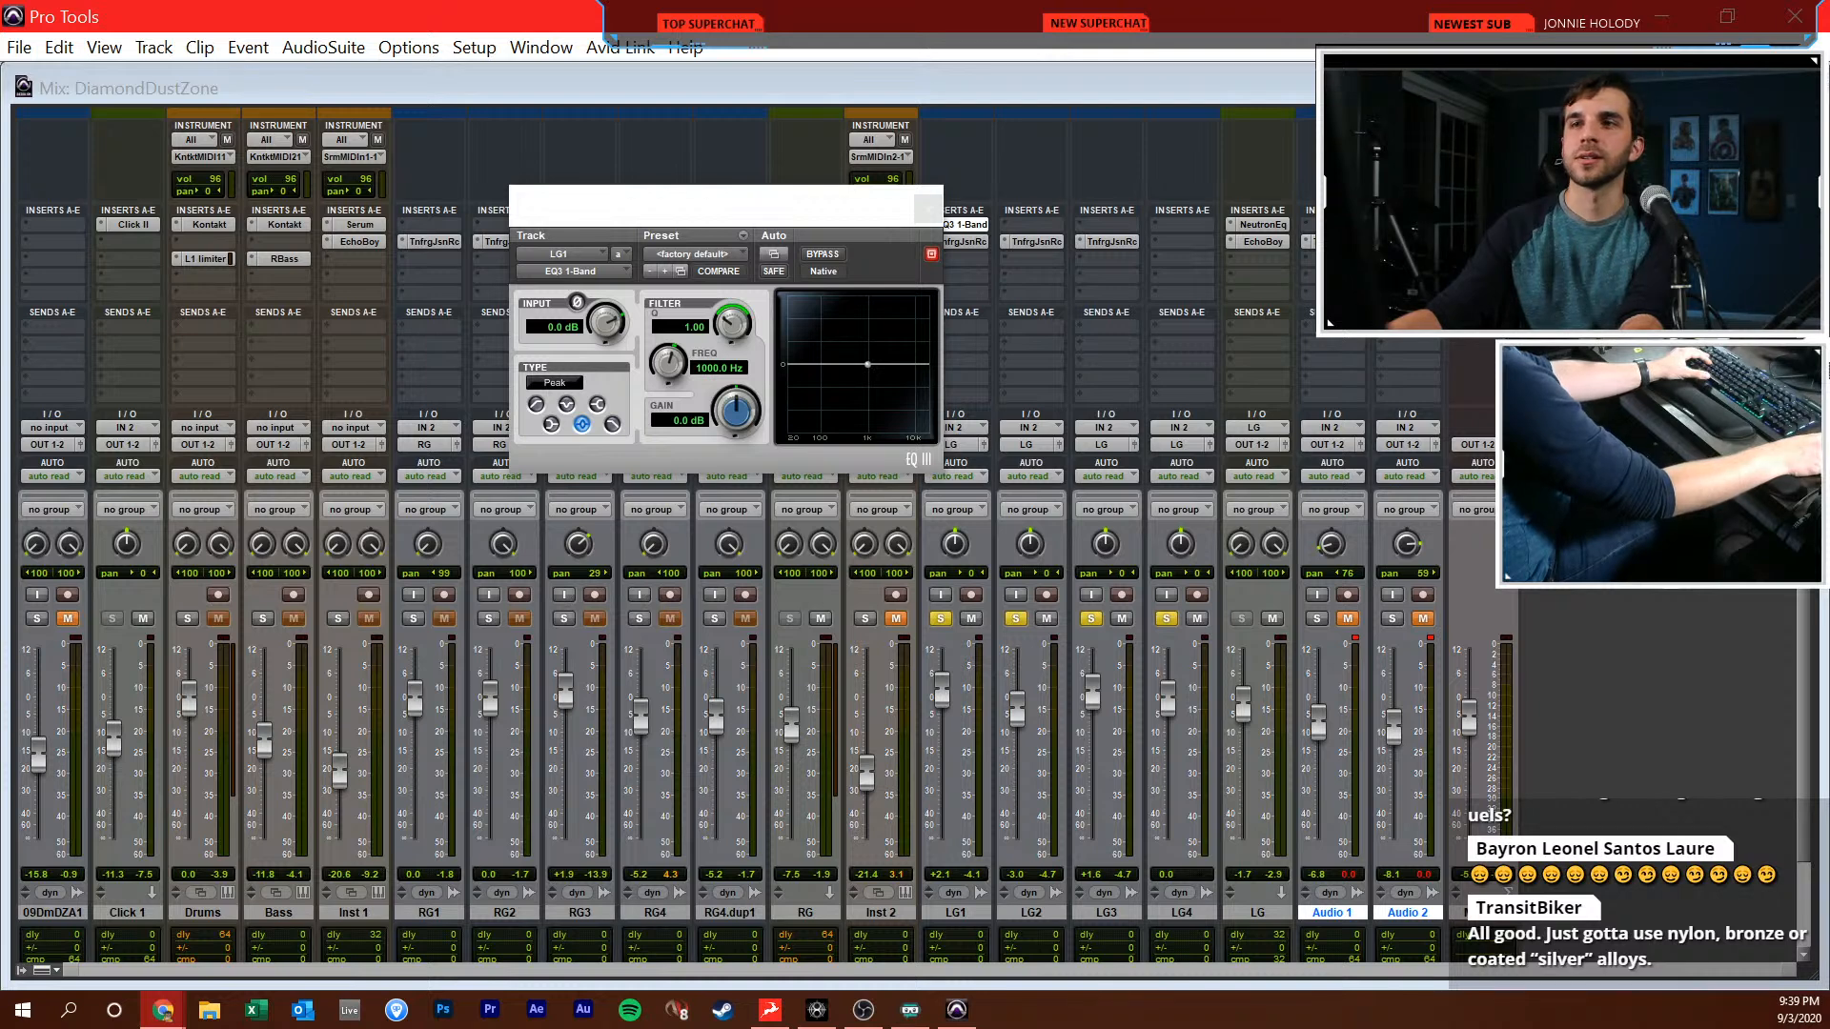
key(alt+Tab)
drag(848, 216, 876, 295)
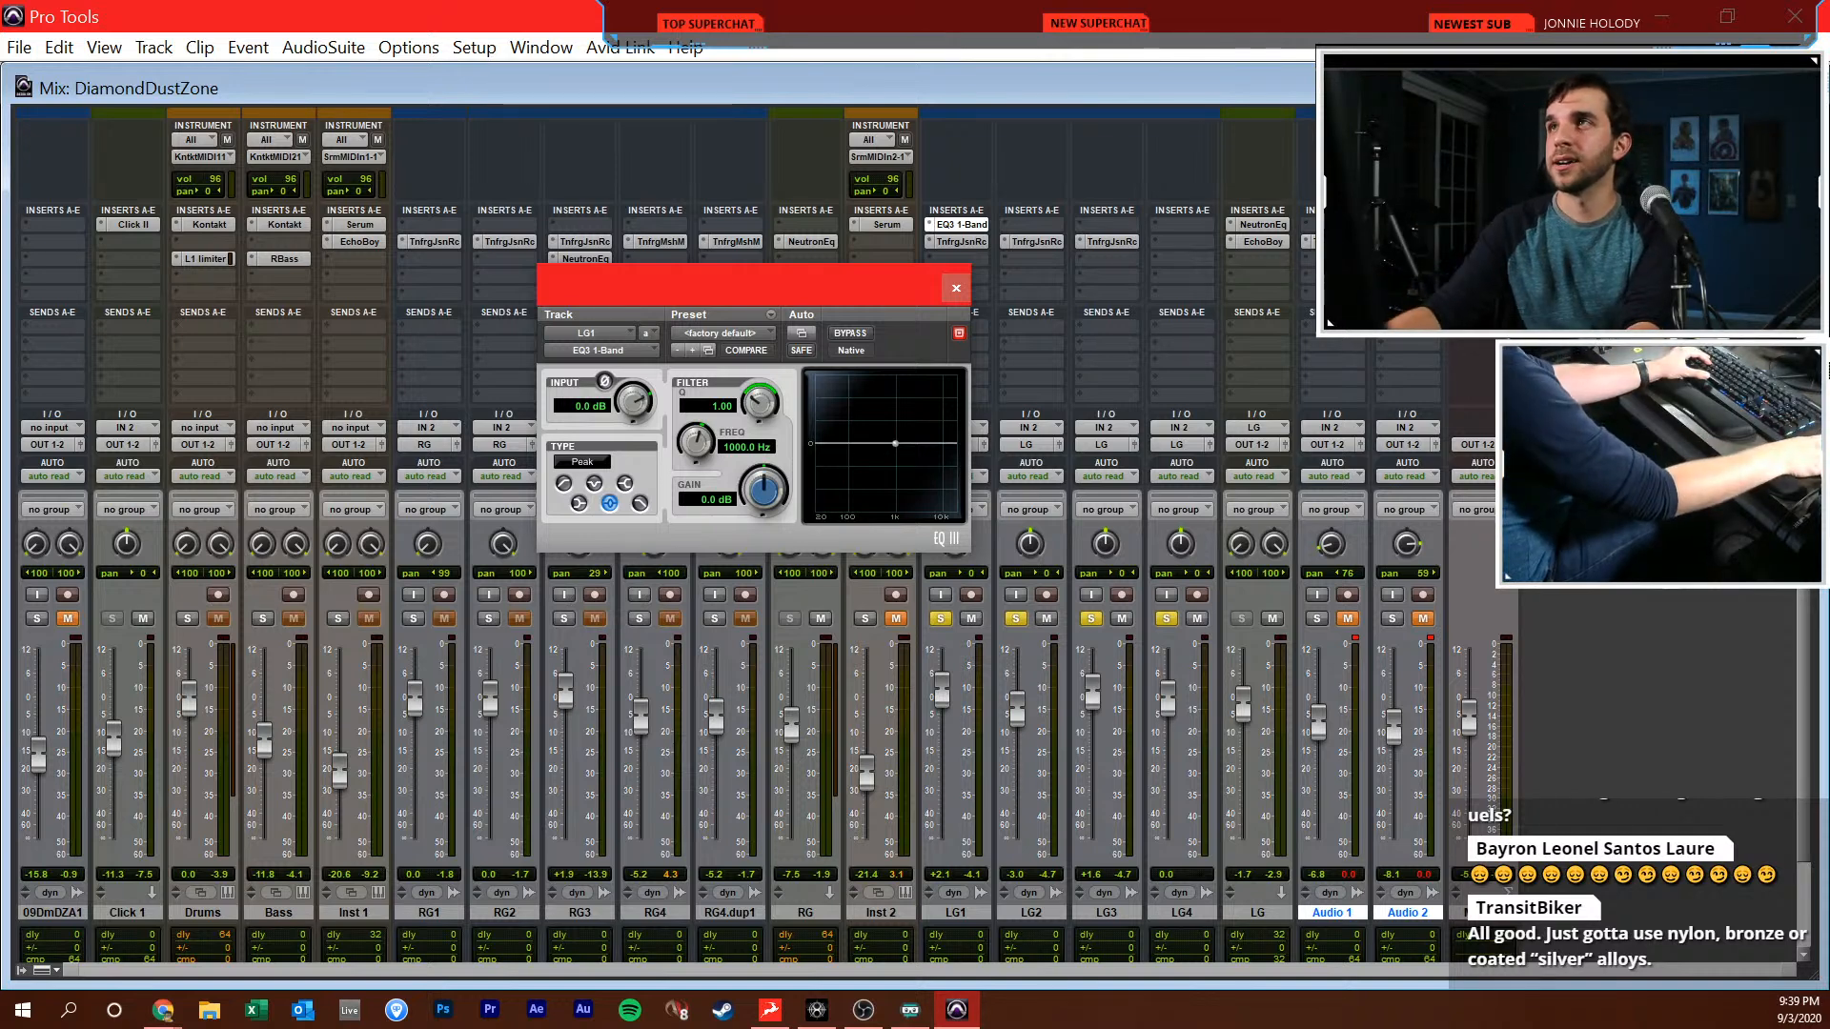
key(alt+Tab)
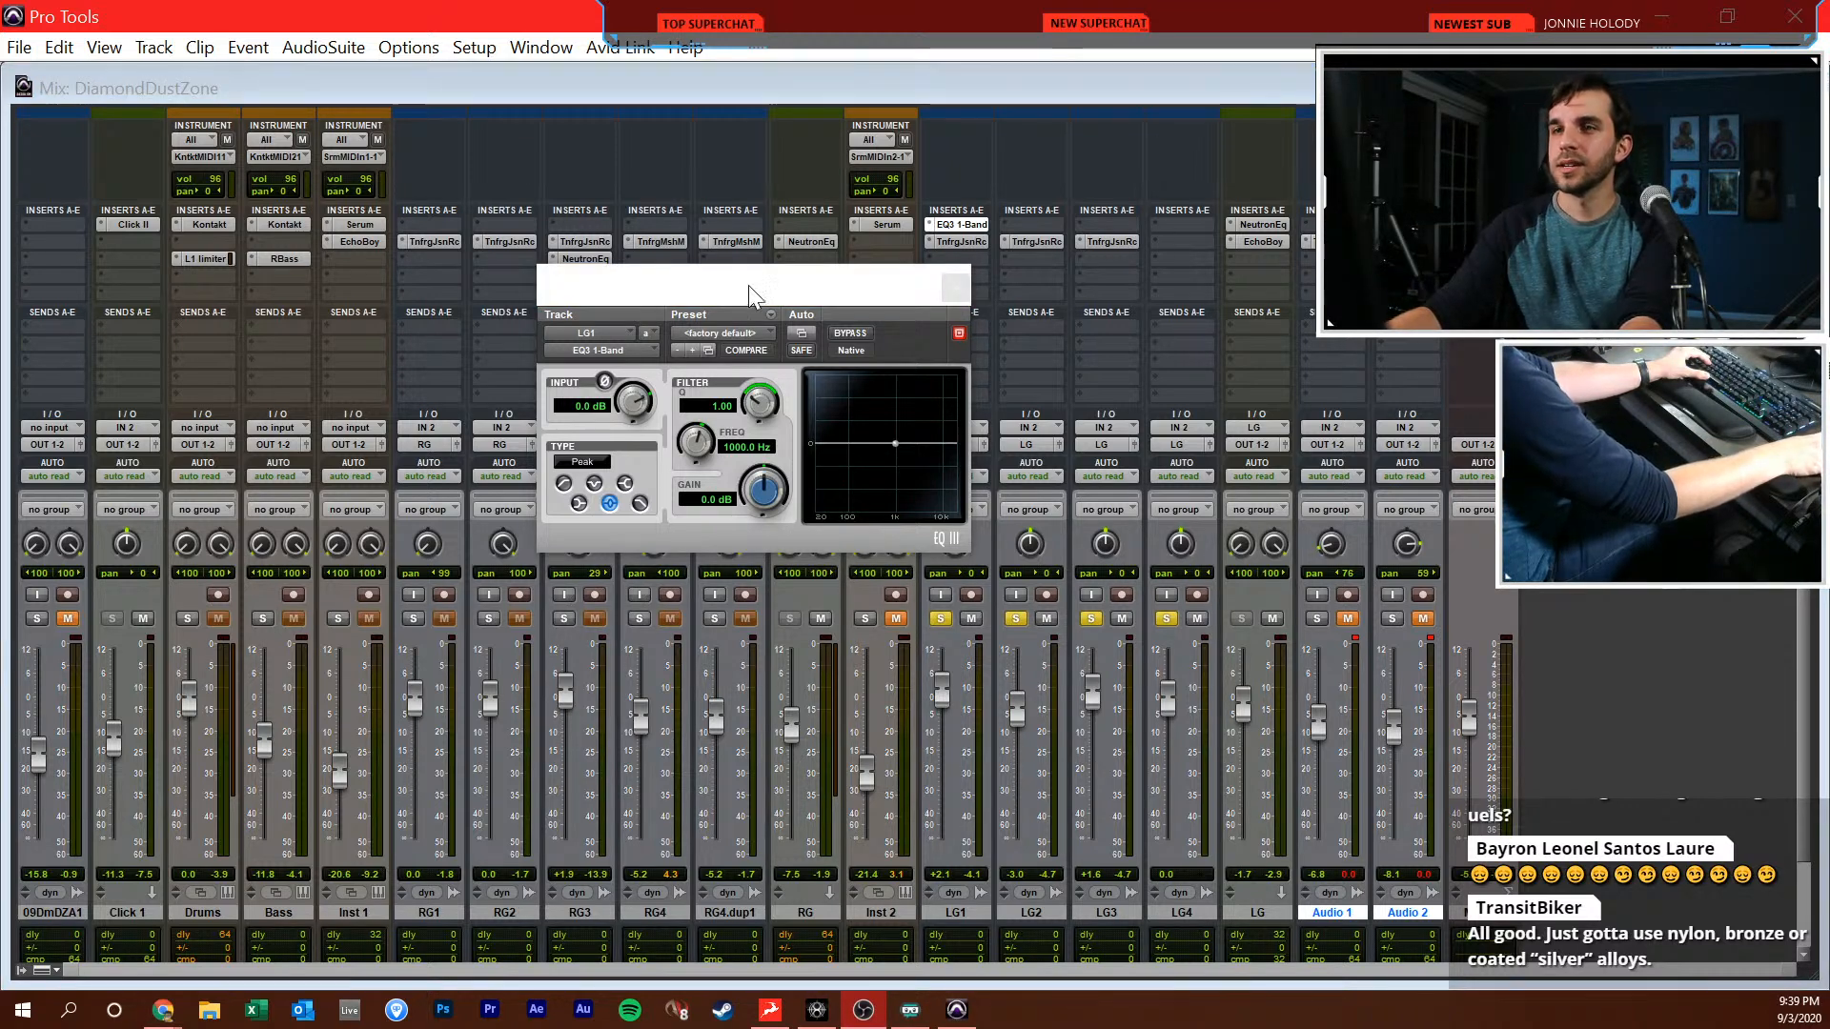
drag(747, 284, 773, 312)
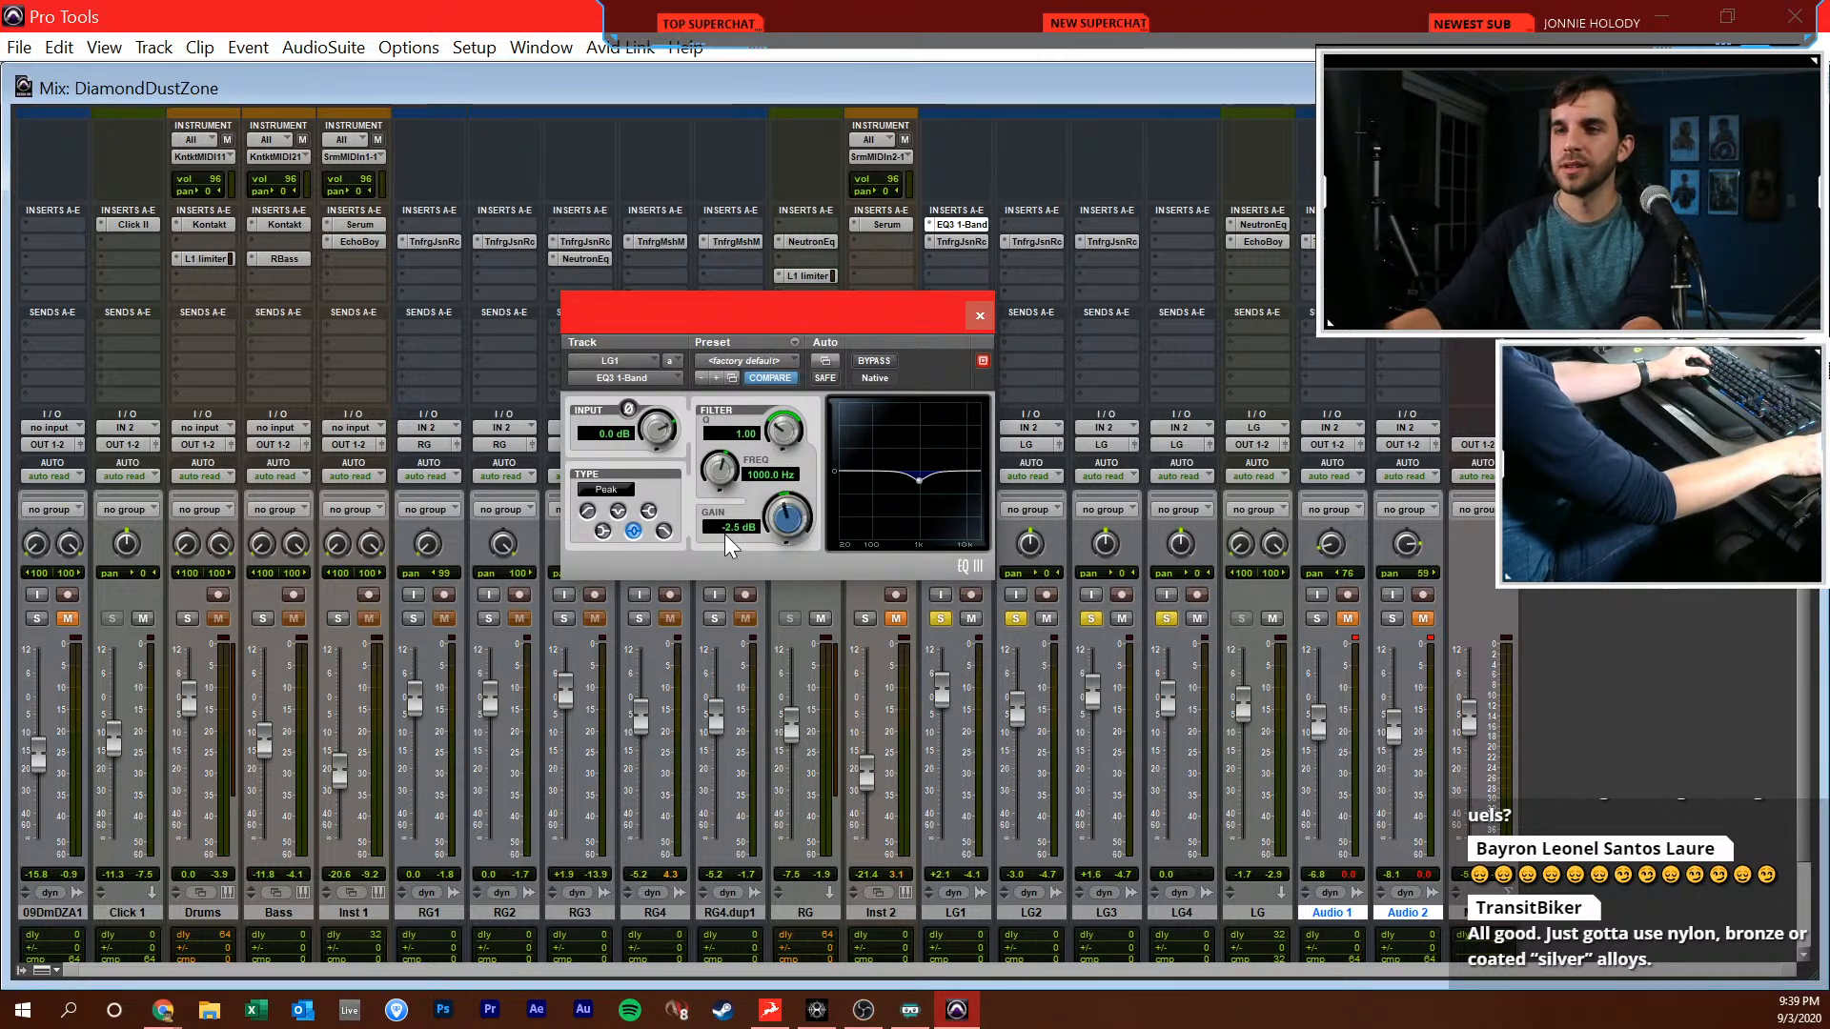
key(Delete)
text(0)
key(Return)
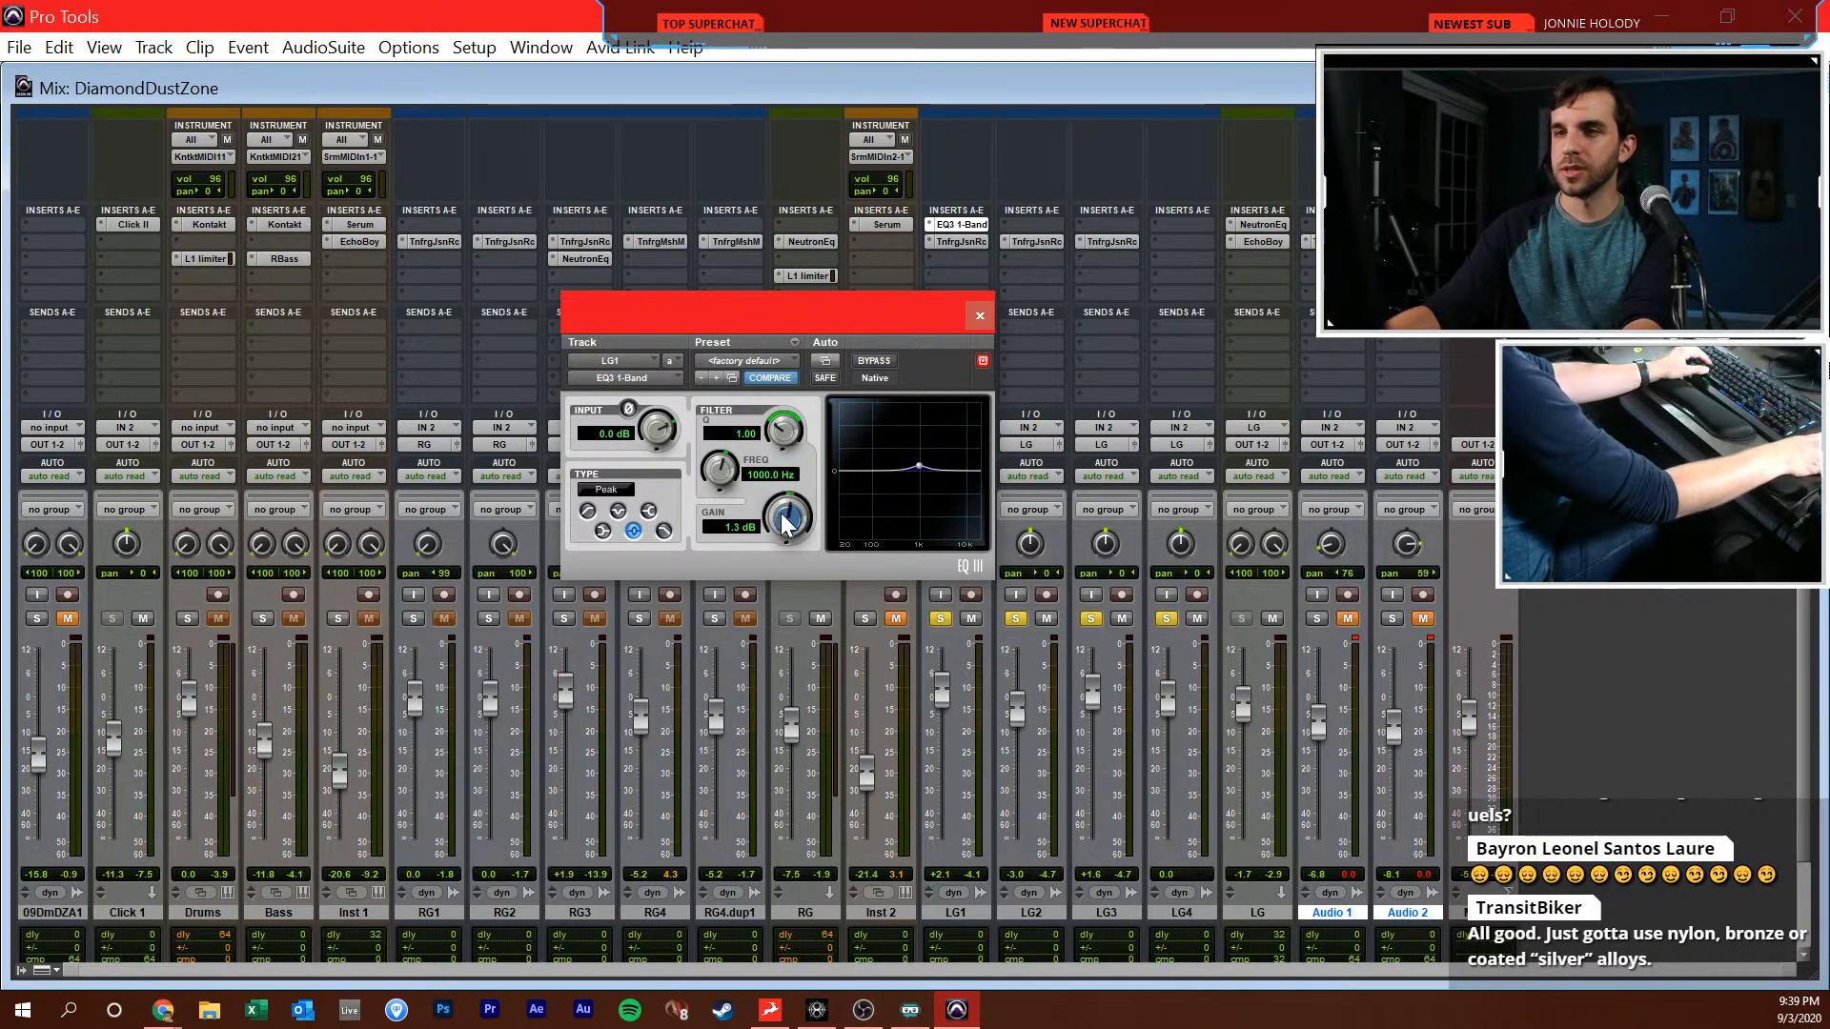
Switch the LG1 equalizer to a high-pass filter at 81.8 Hz and leave only LG1 soloed
click(586, 513)
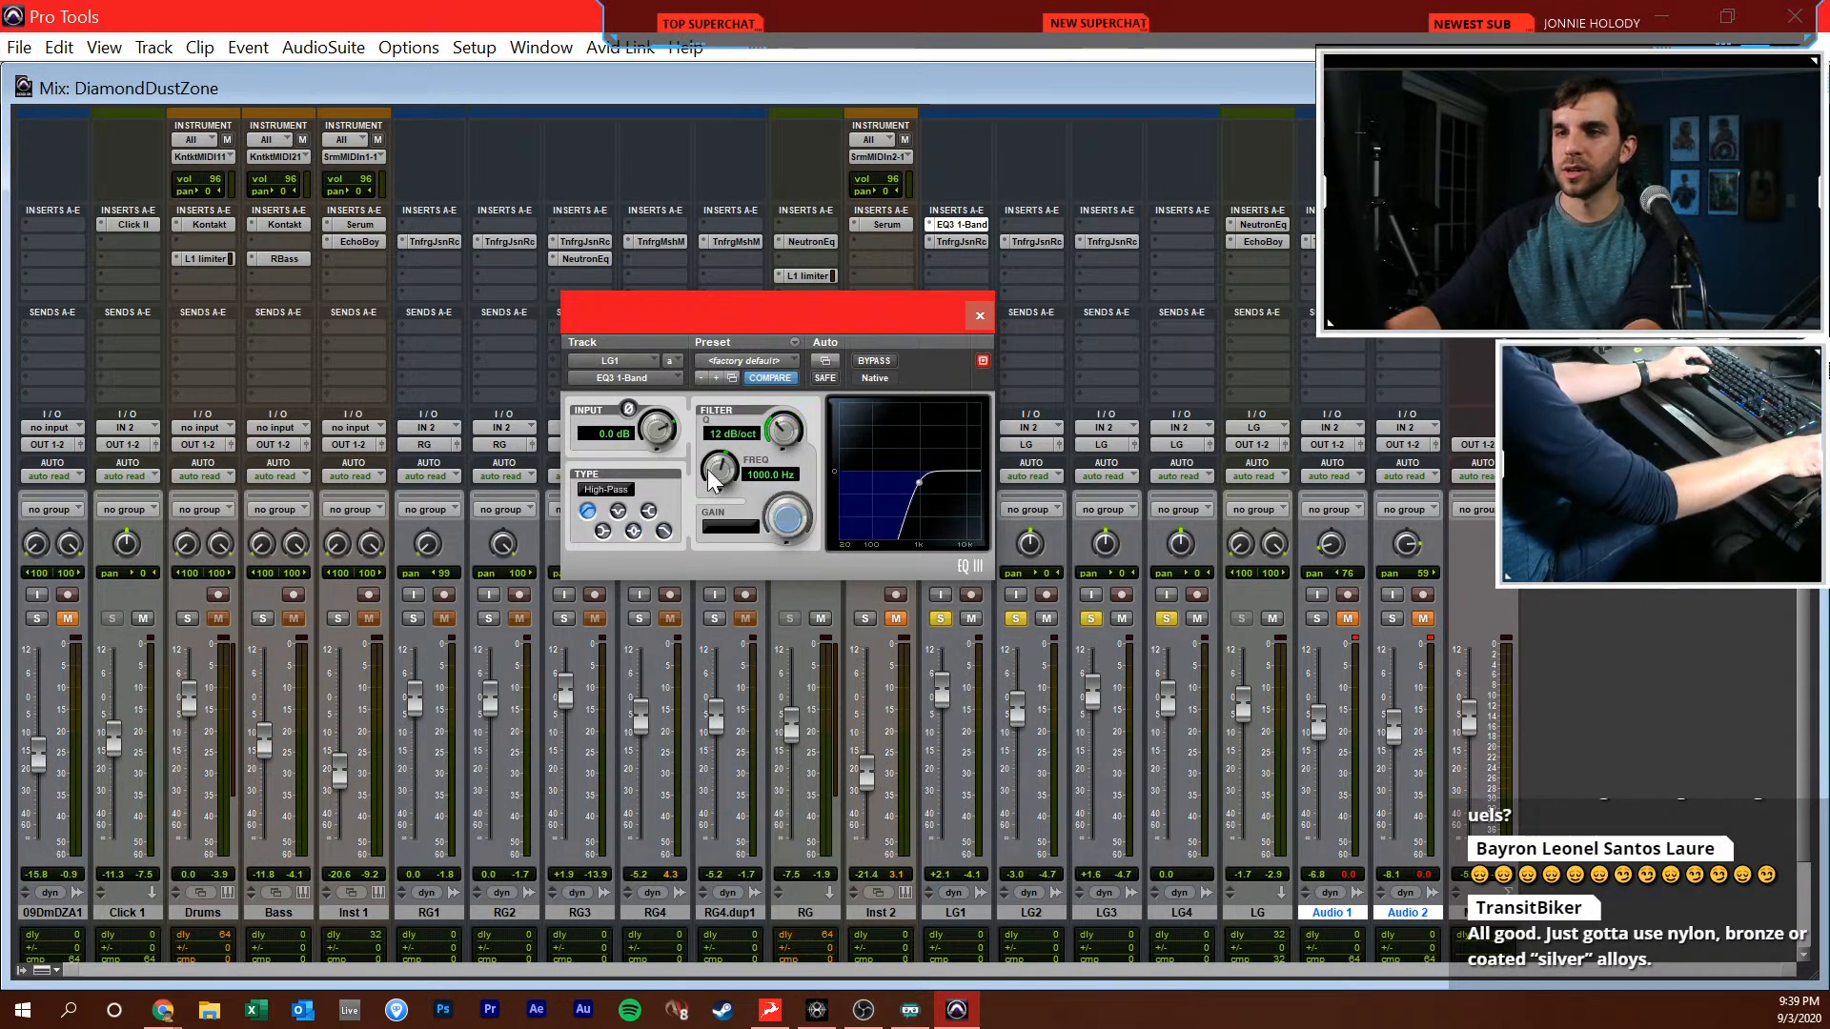
drag(783, 444, 694, 527)
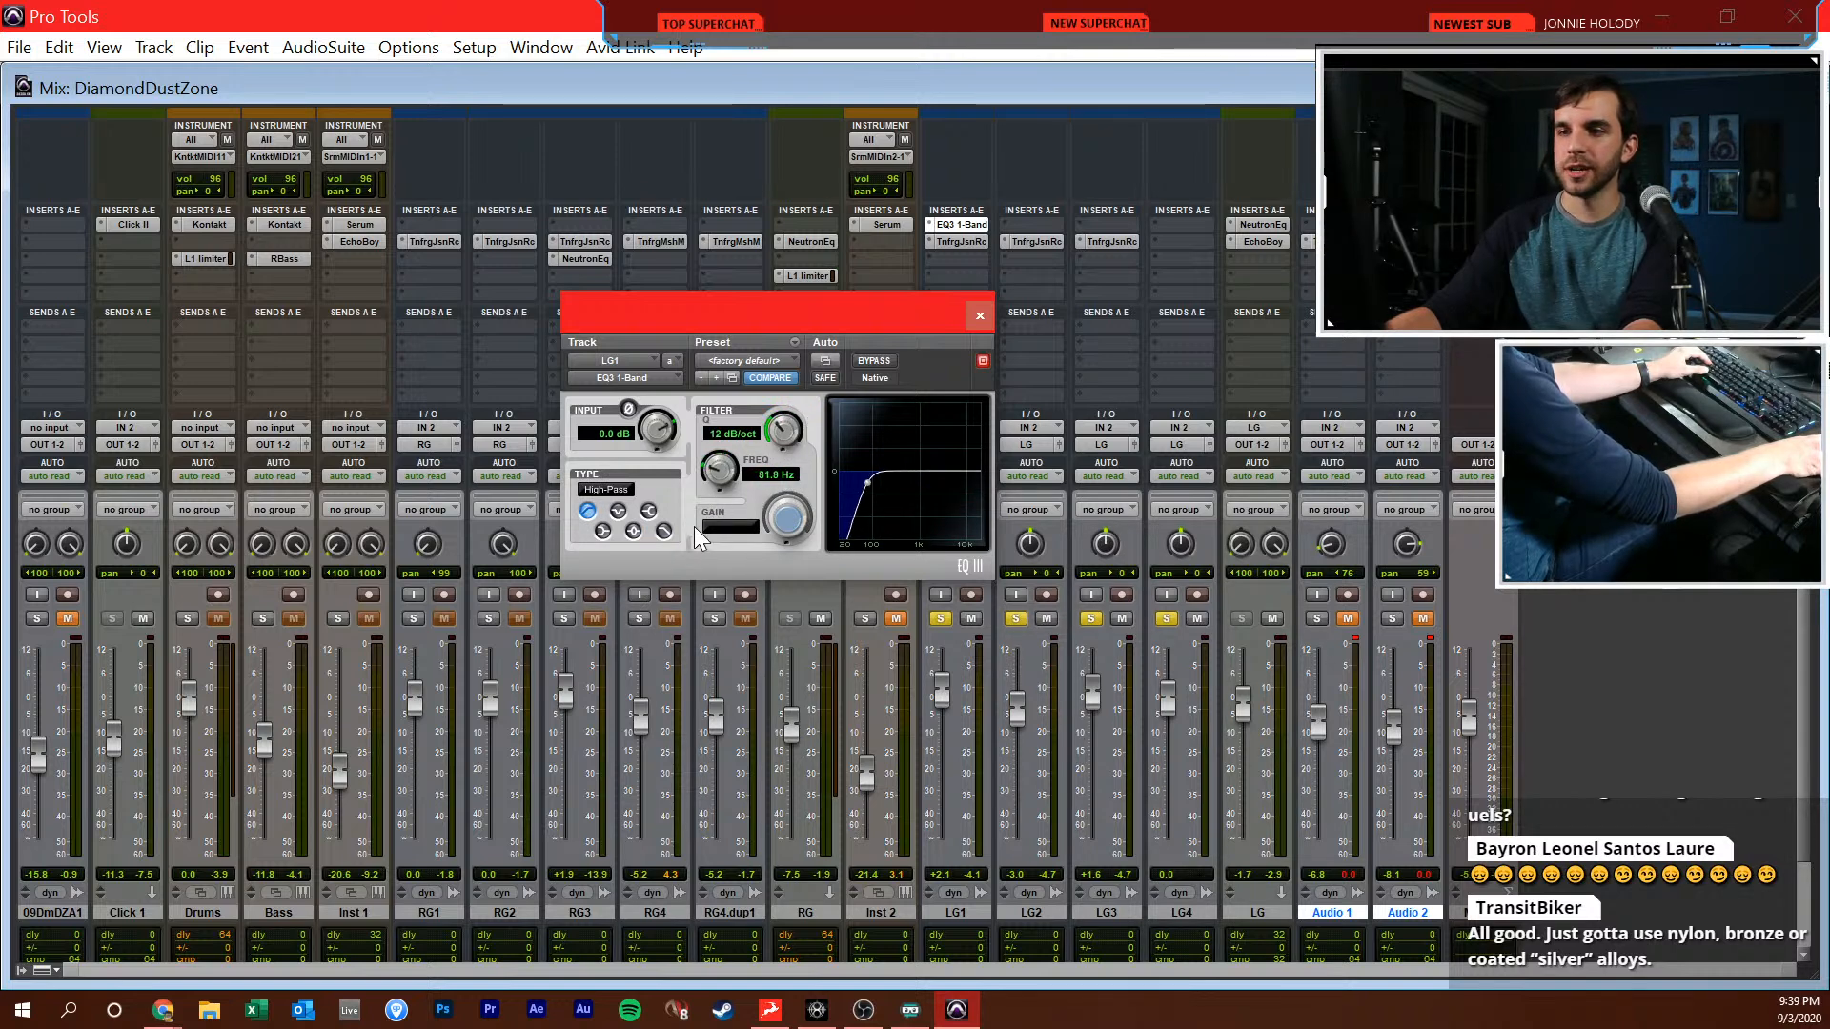
drag(787, 330, 707, 339)
ctrl+click(941, 618)
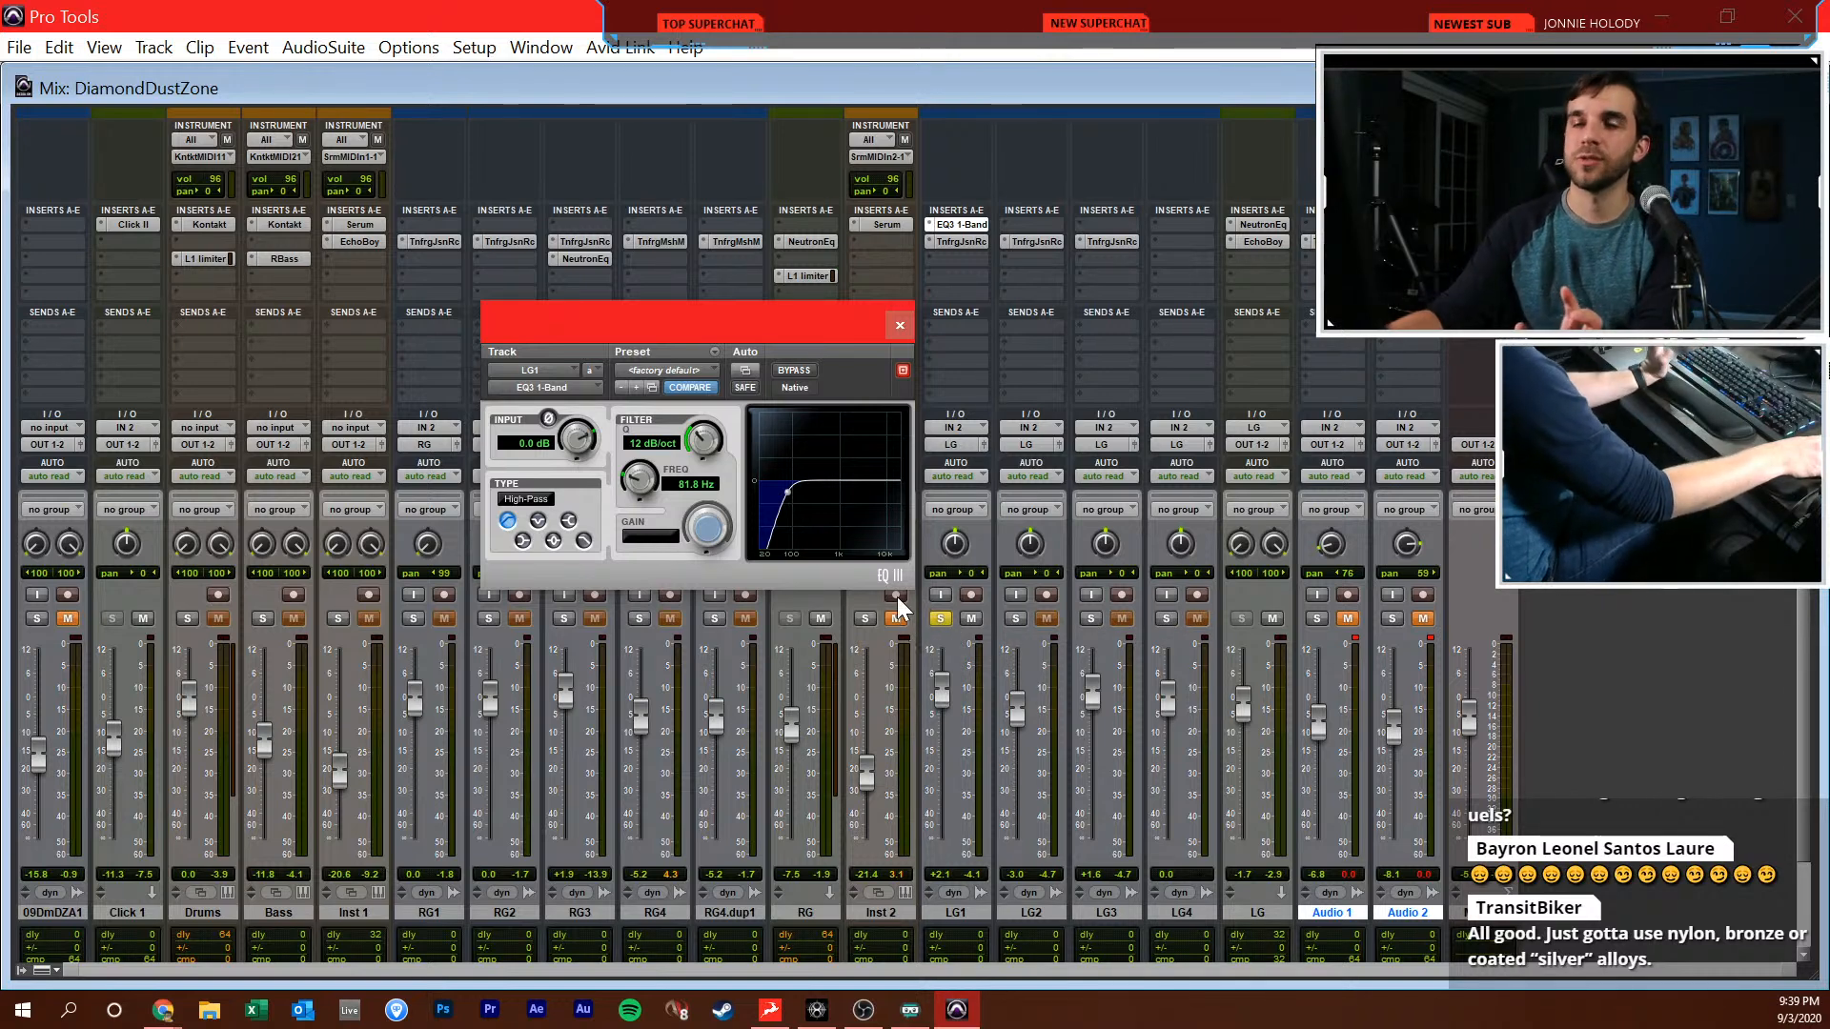
Bypass the LG1 equalizer and listen to the unfiltered guitar from 1|4|000 in the Edit window
click(781, 375)
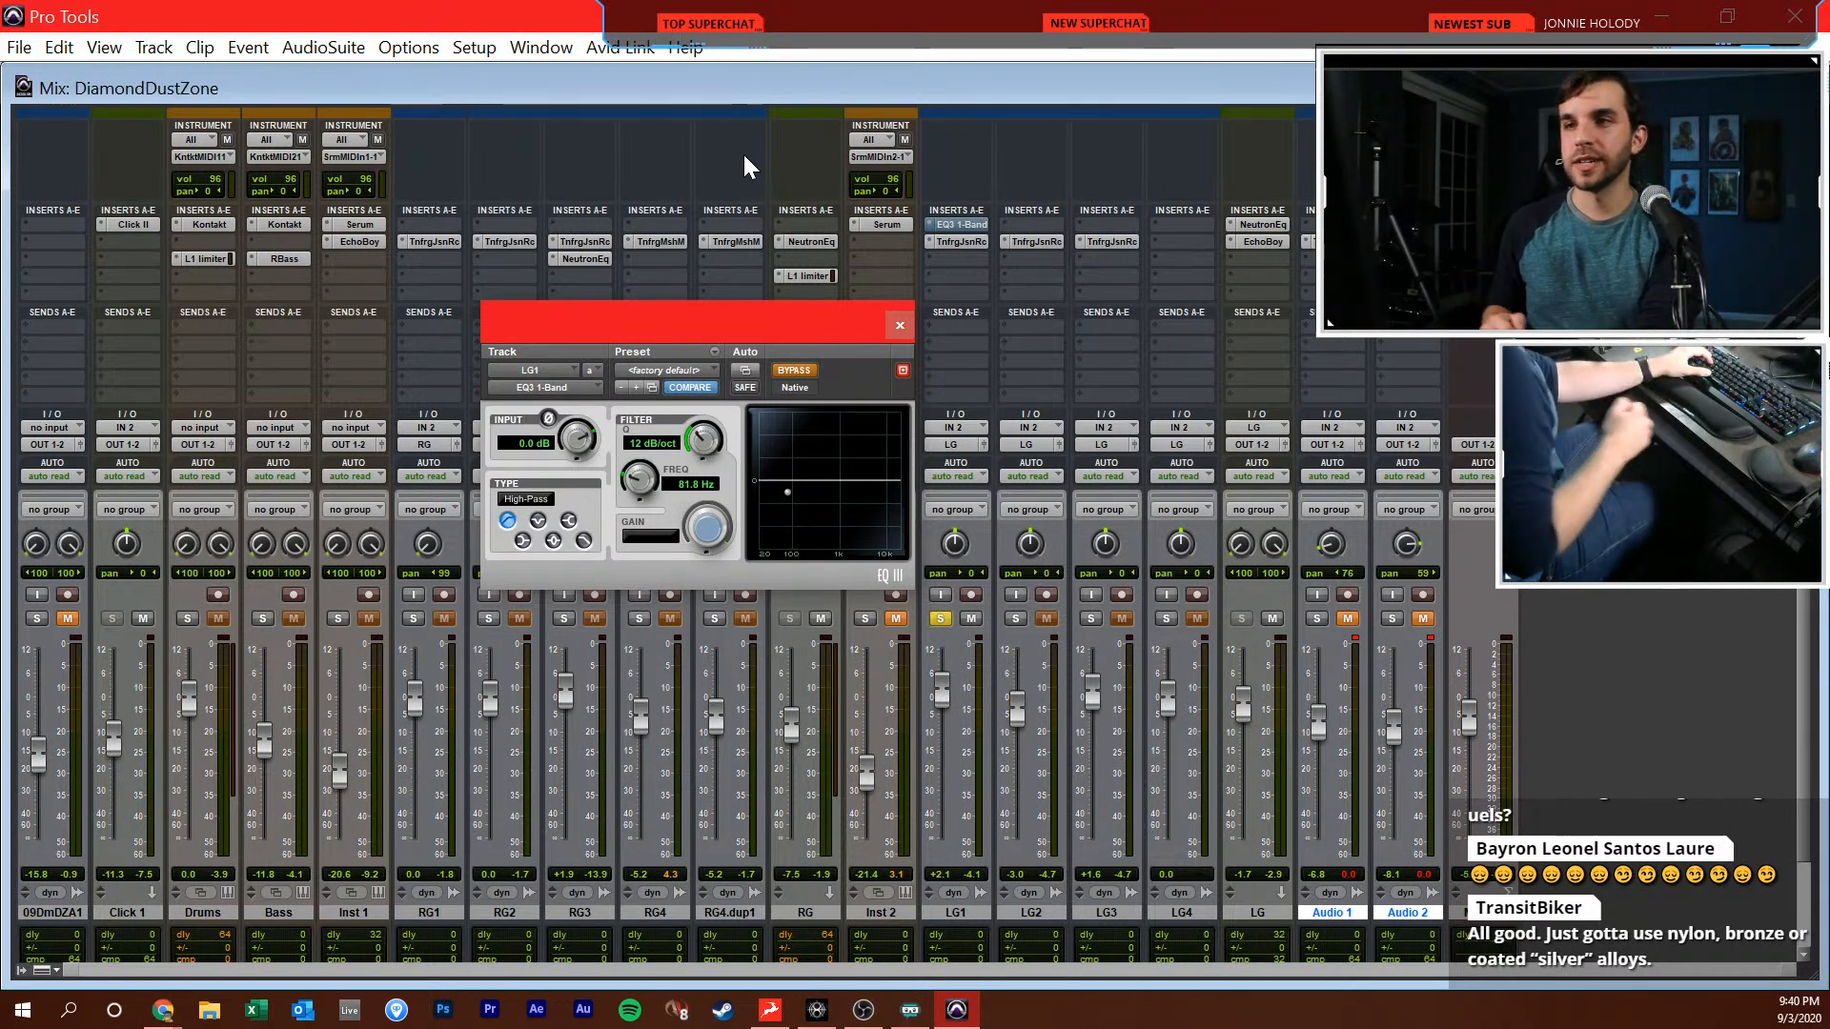
key(space)
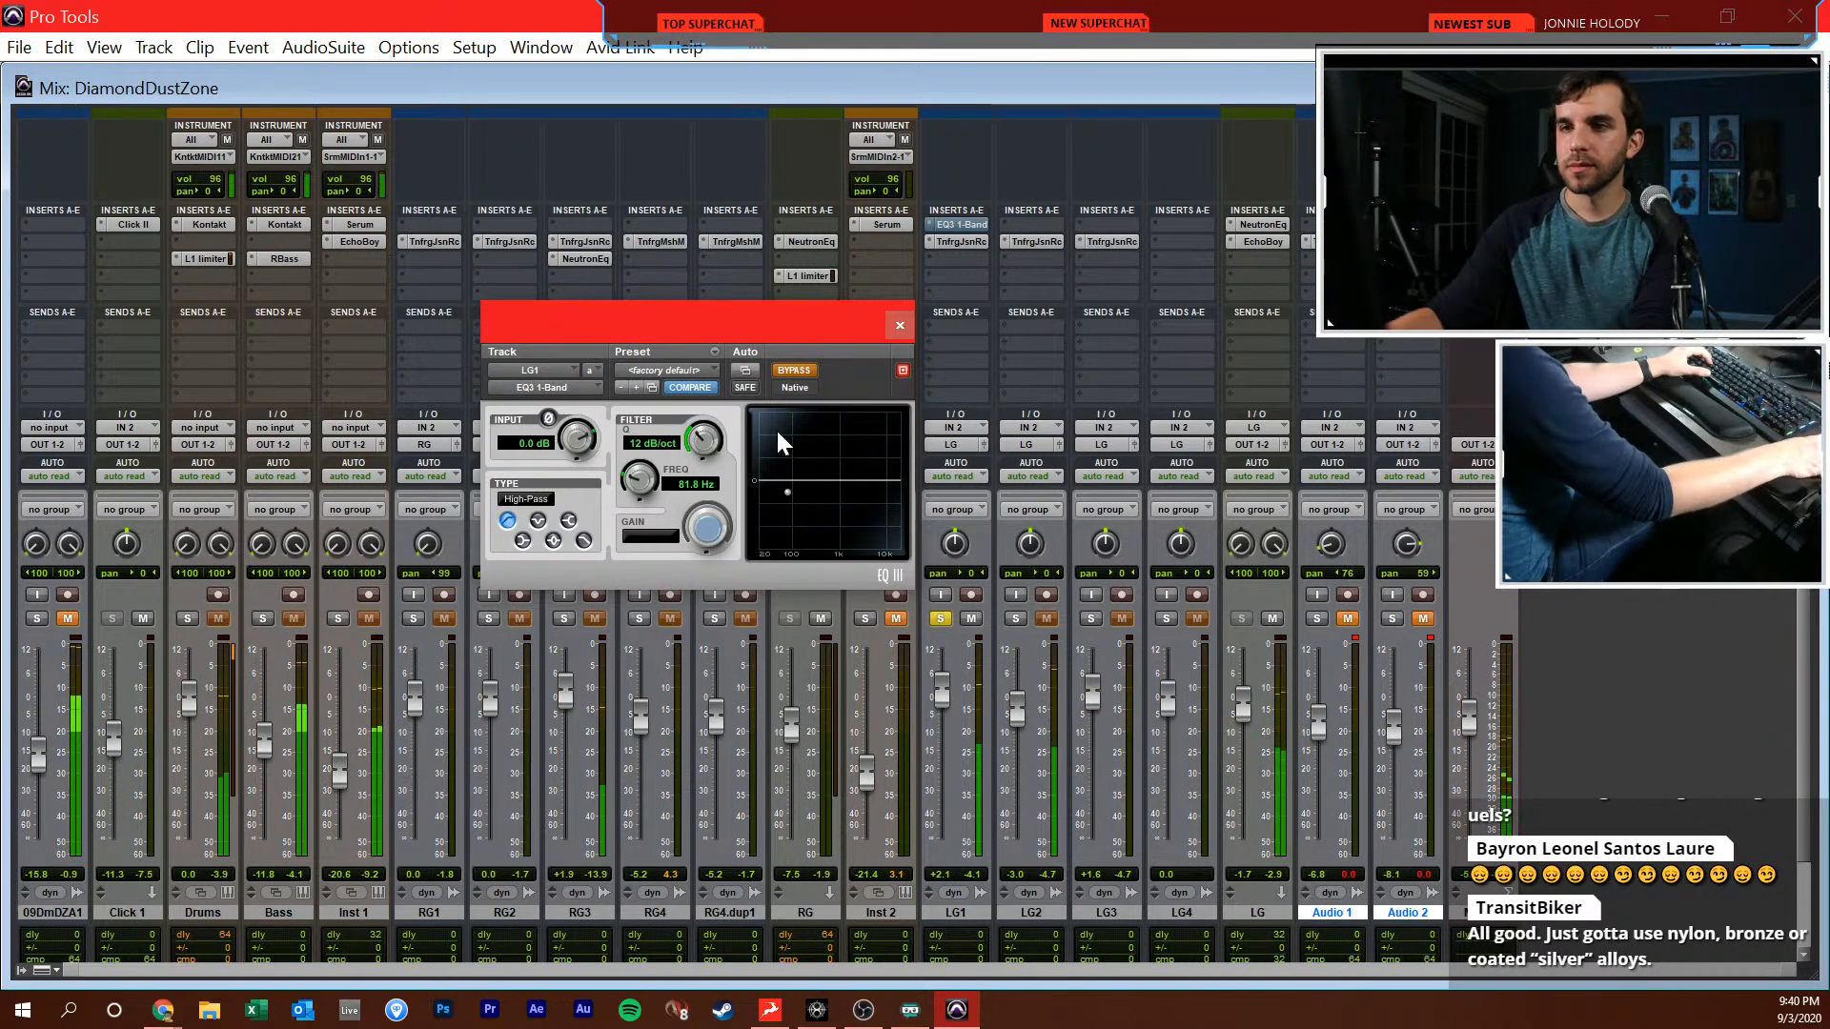
key(ctrl+equal)
key(space)
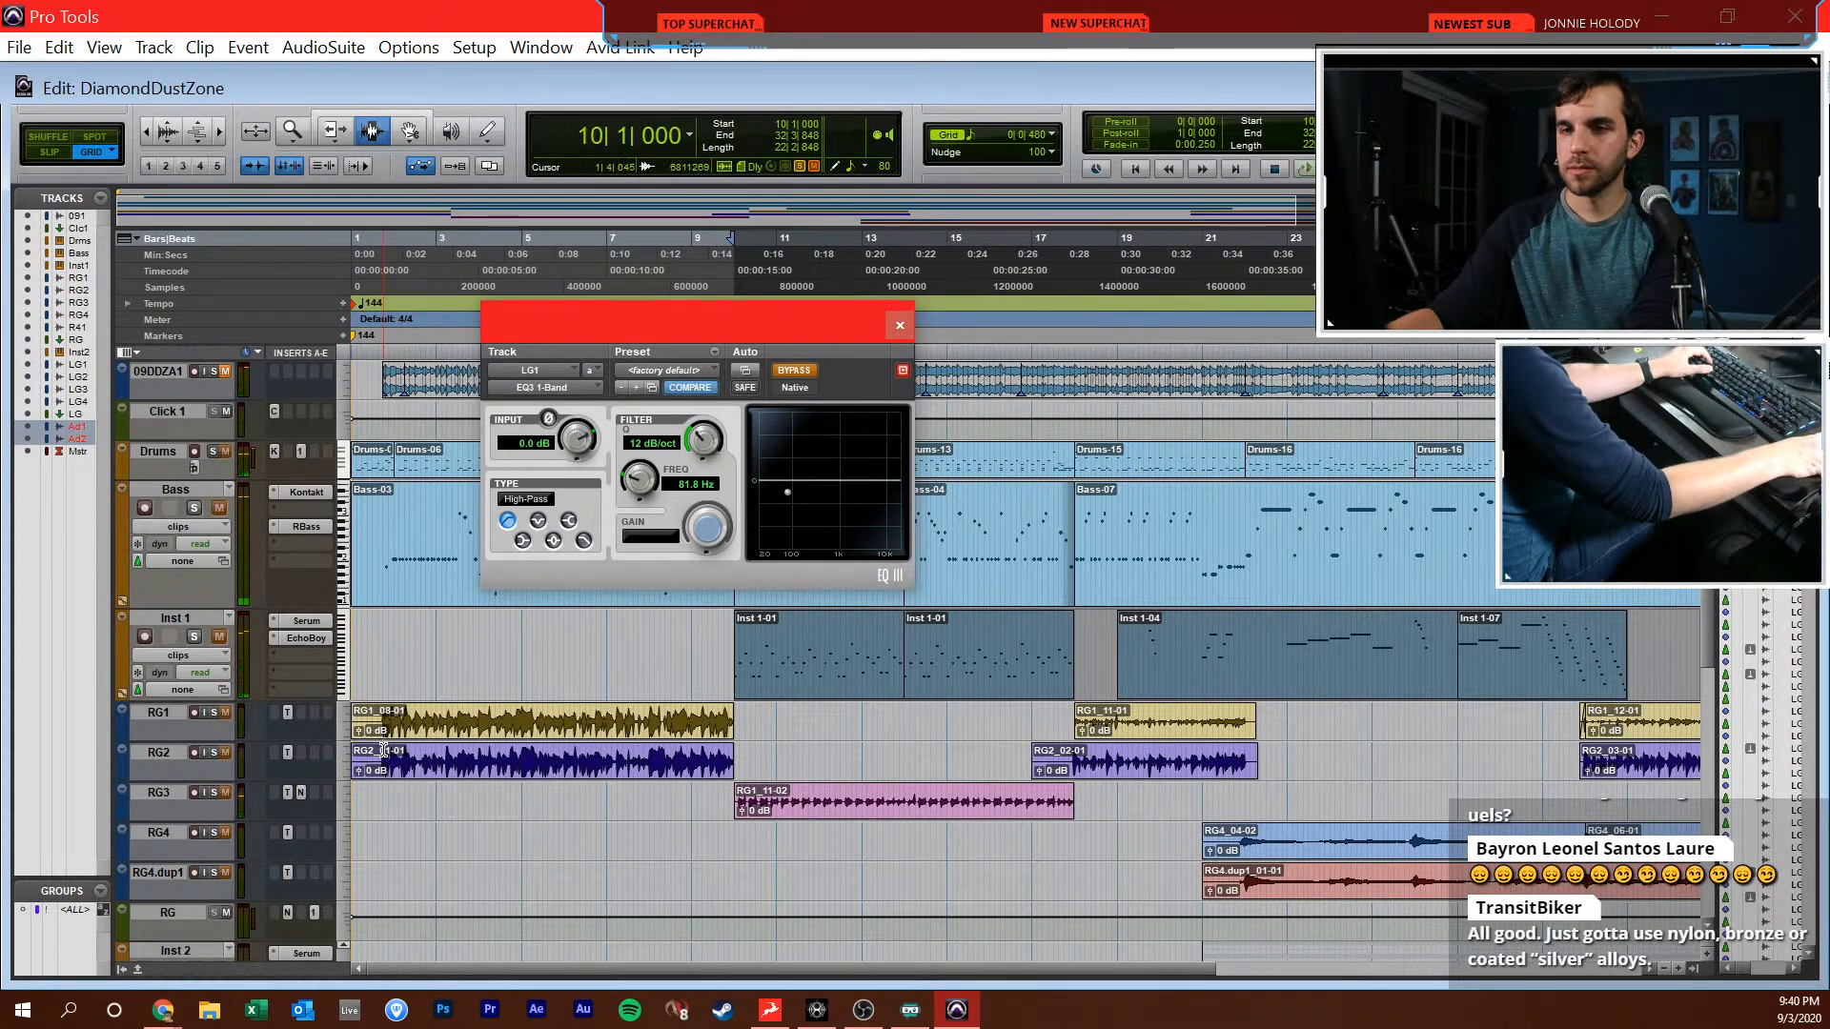
click(385, 753)
key(space)
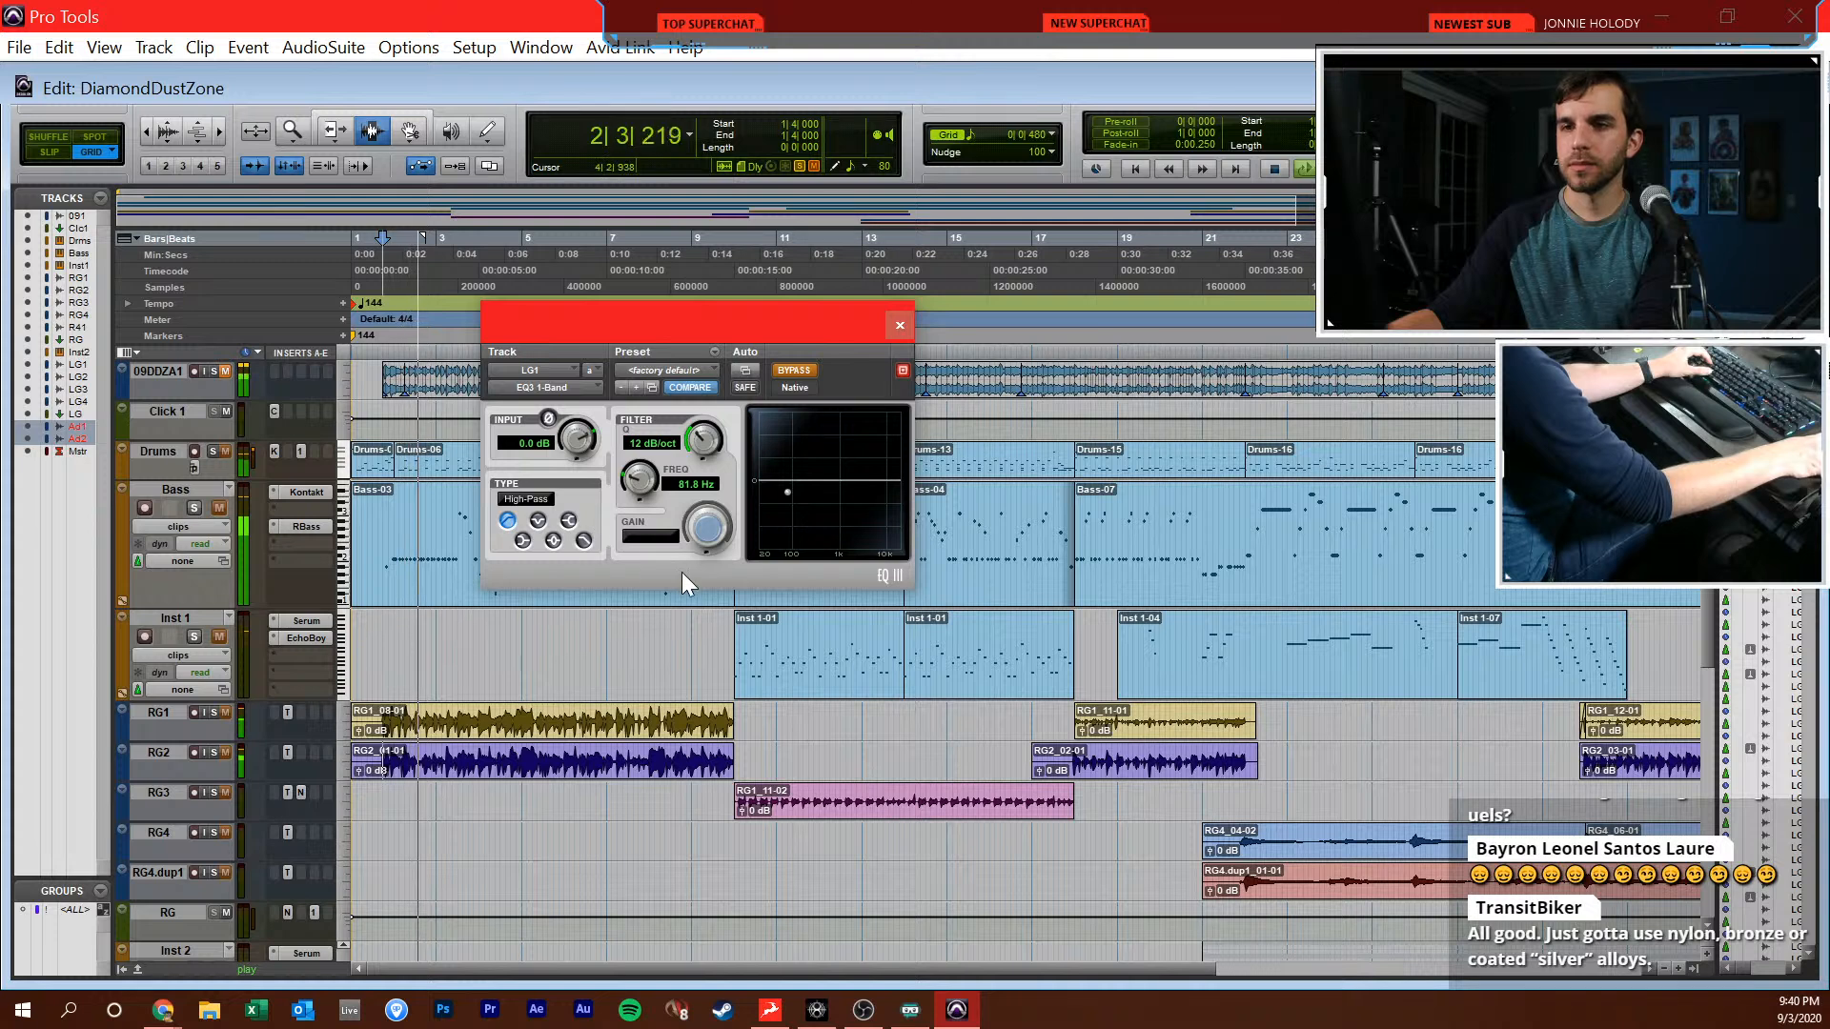
key(space)
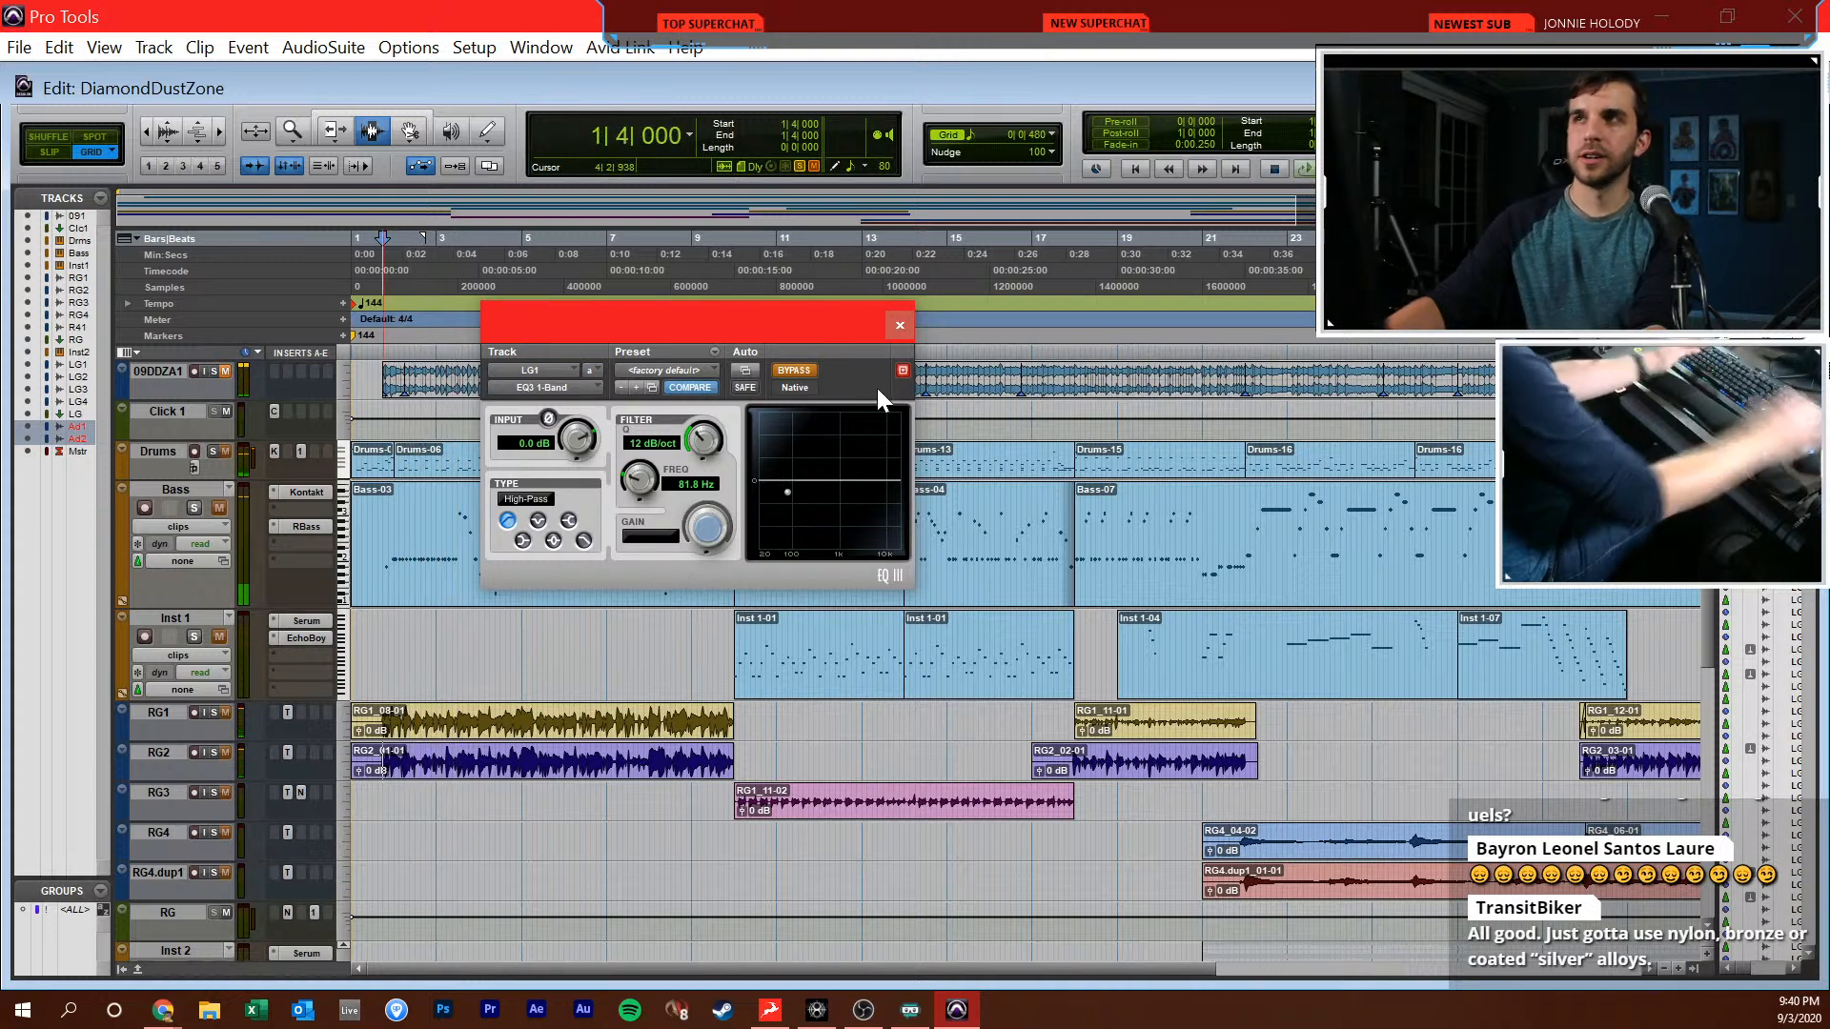
key(space)
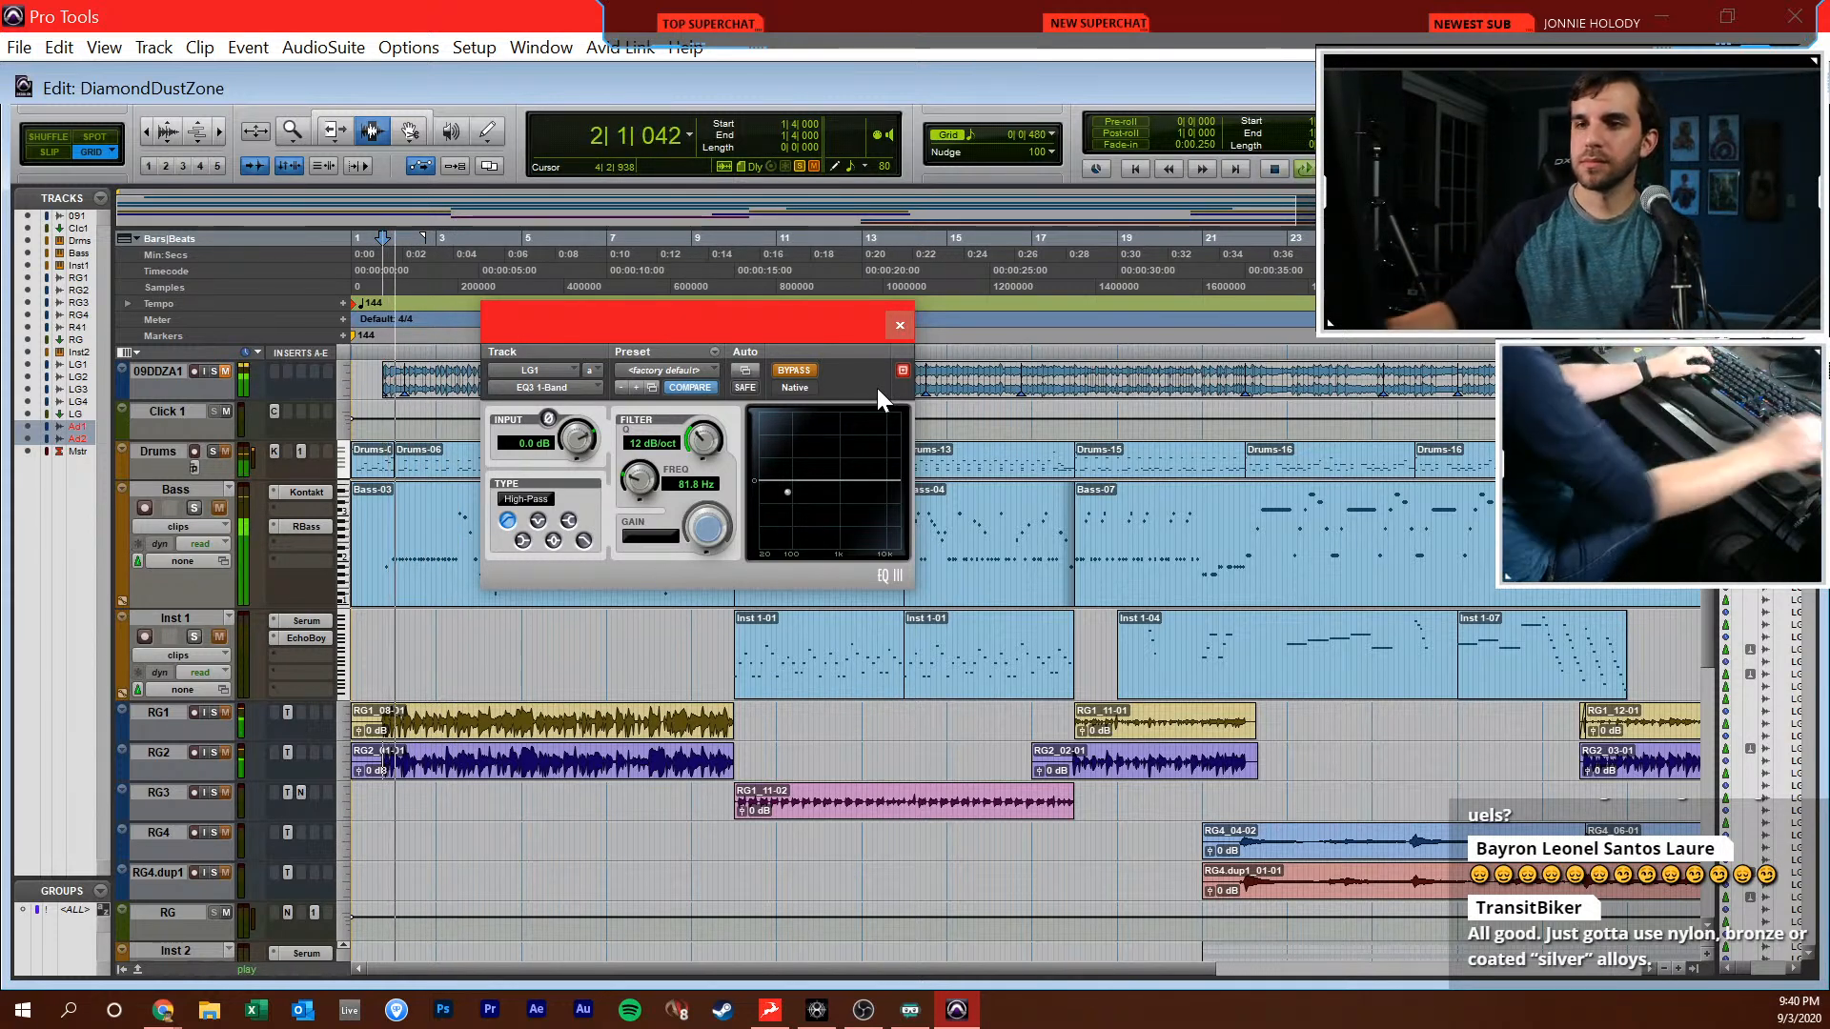
key(space)
Re-enable the LG1 equalizer, raise its high-pass frequency to 585.5 Hz during playback, and return to the Mix window
click(797, 371)
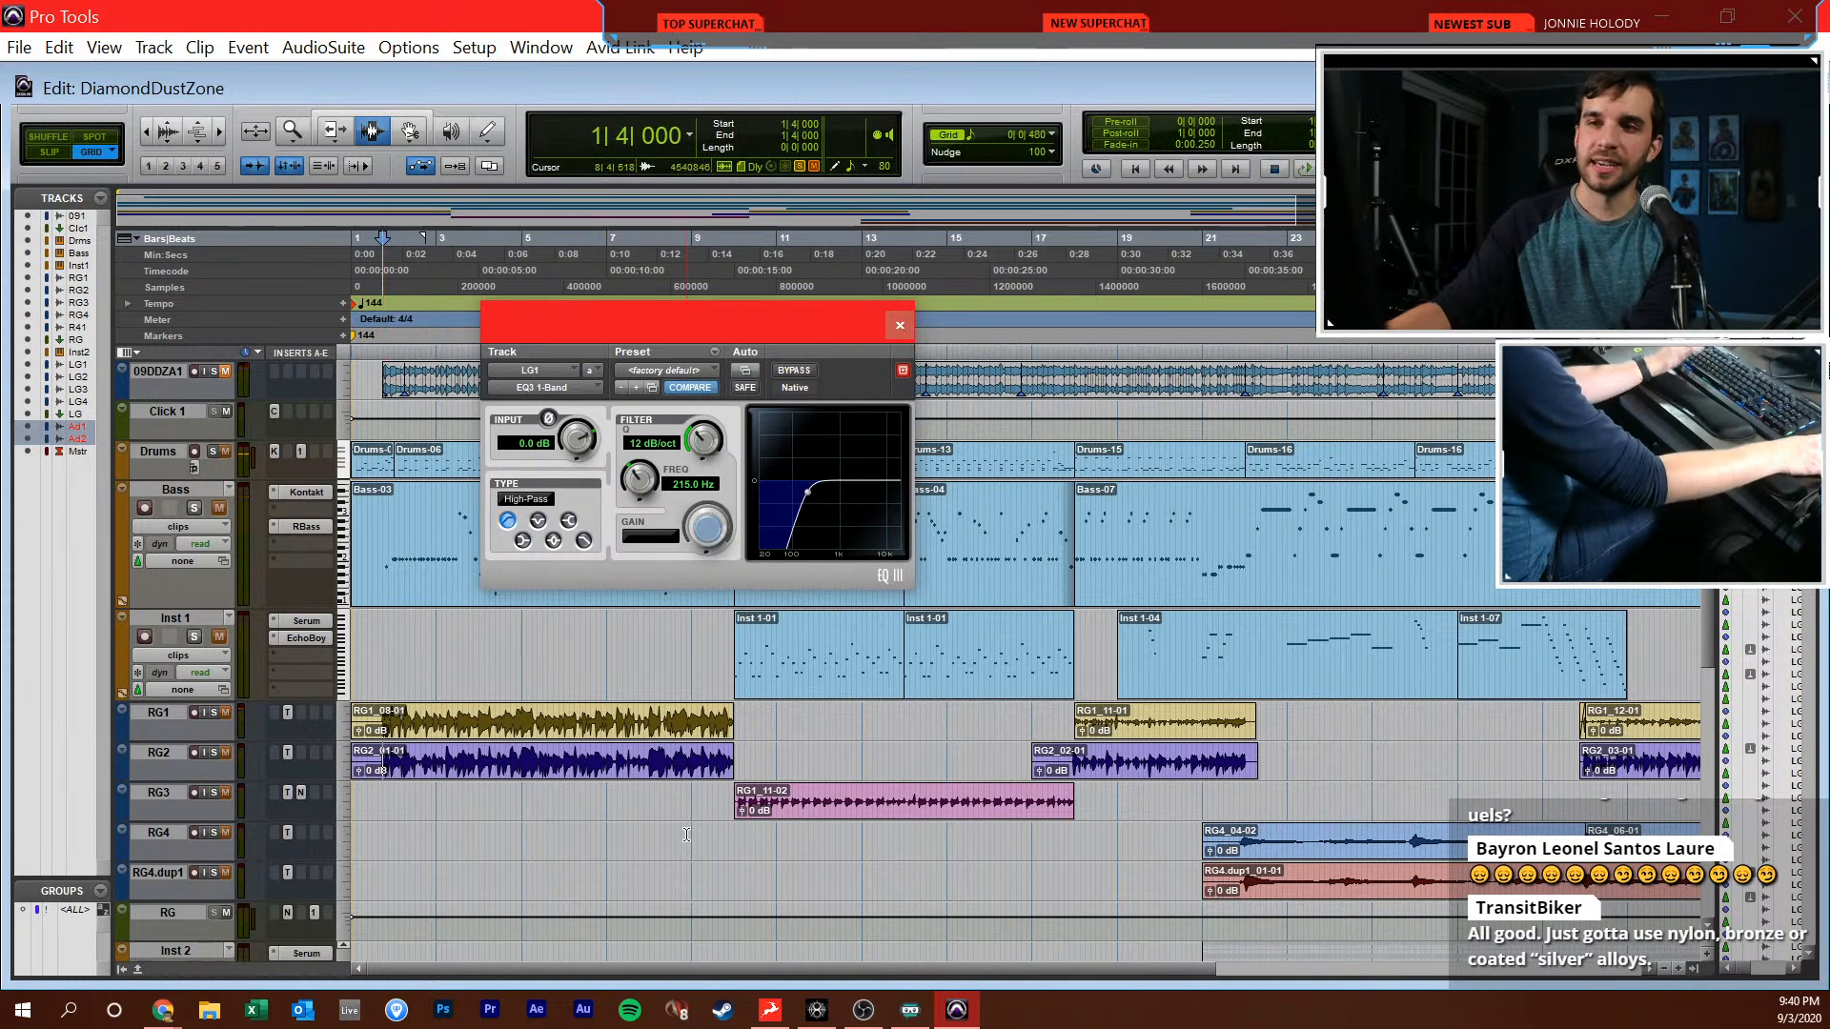
key(space)
drag(640, 477, 646, 474)
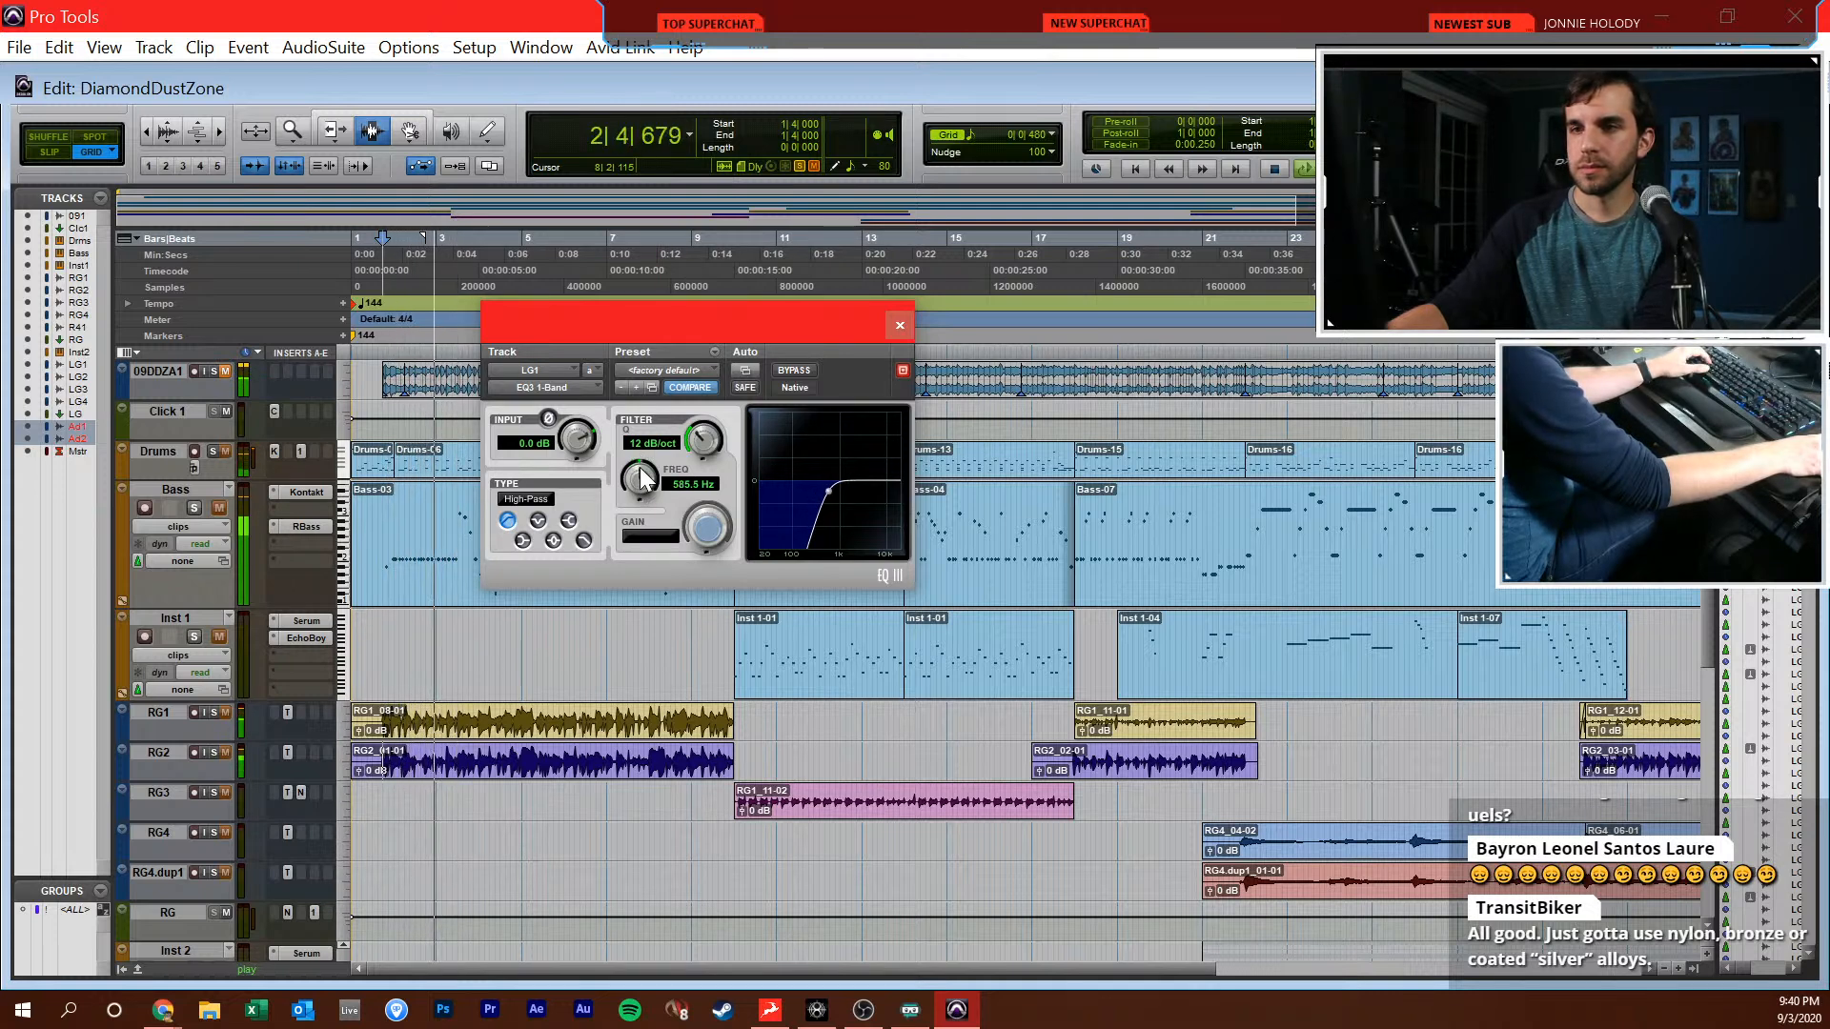
key(space)
key(ctrl+equal)
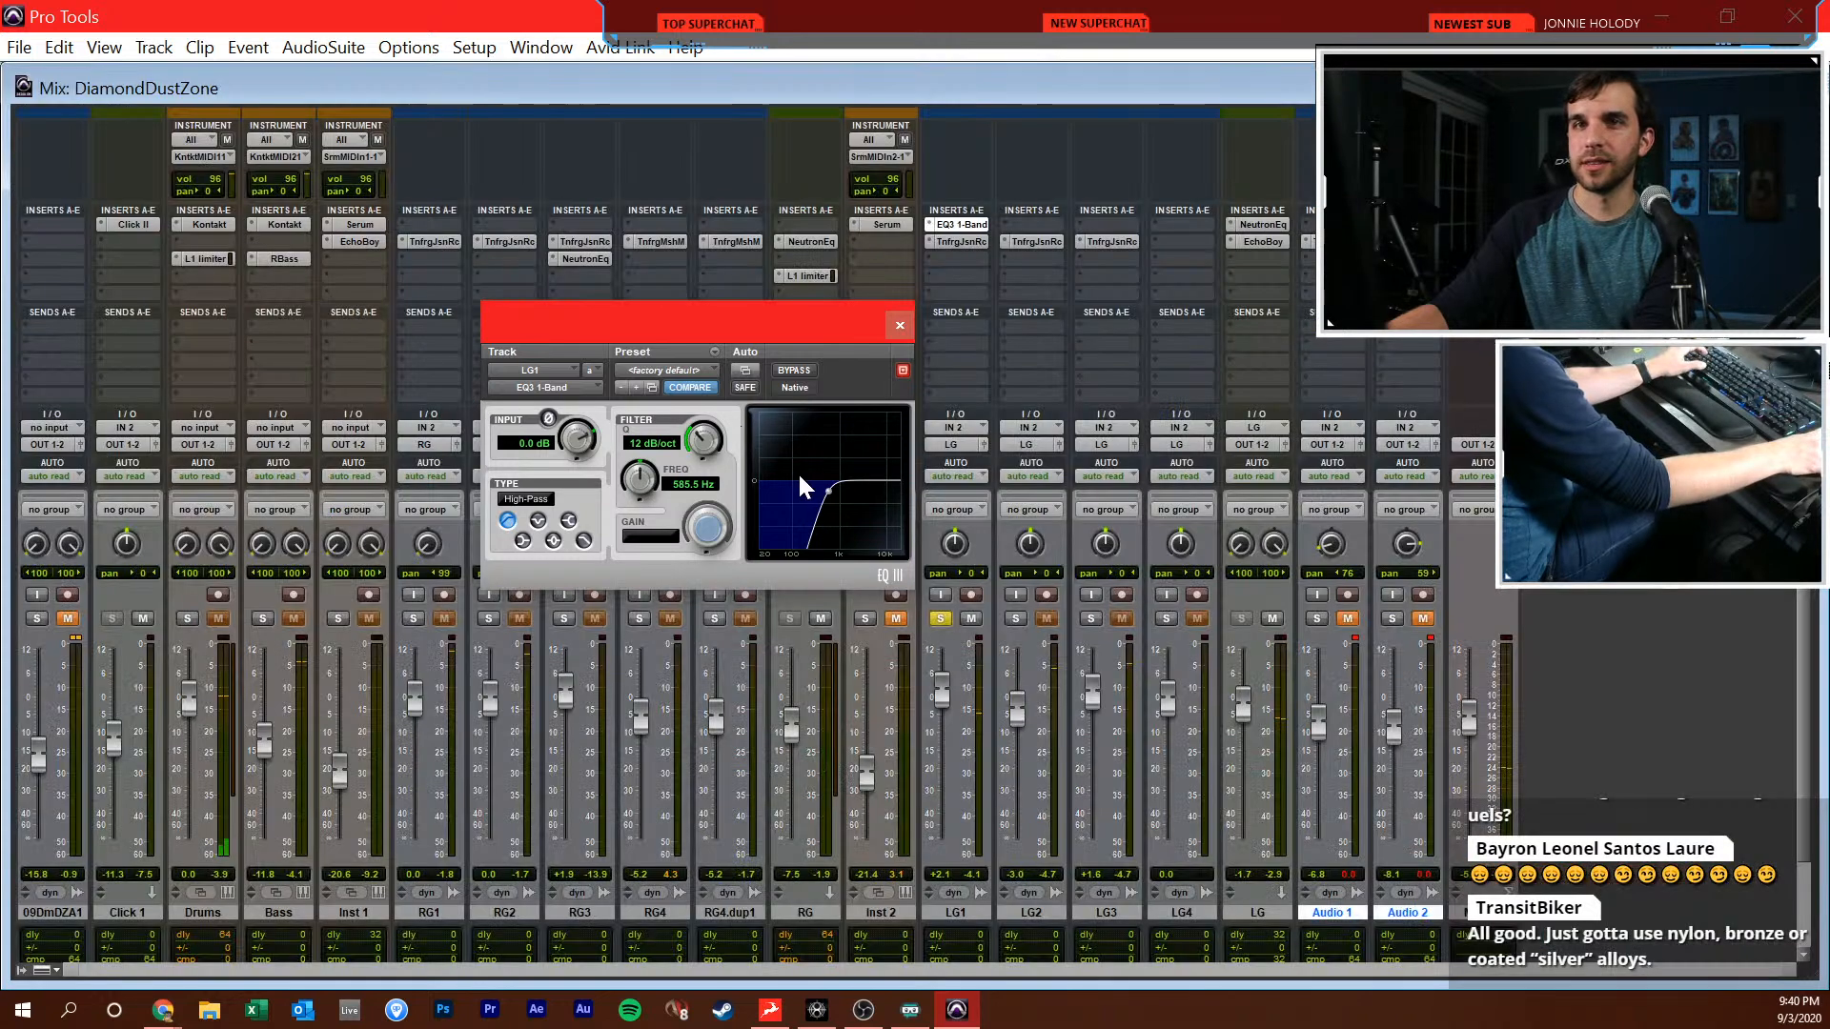
Close the LG1 equalizer, copy it to the first insert of LG2 and LG3, and start playback
click(900, 324)
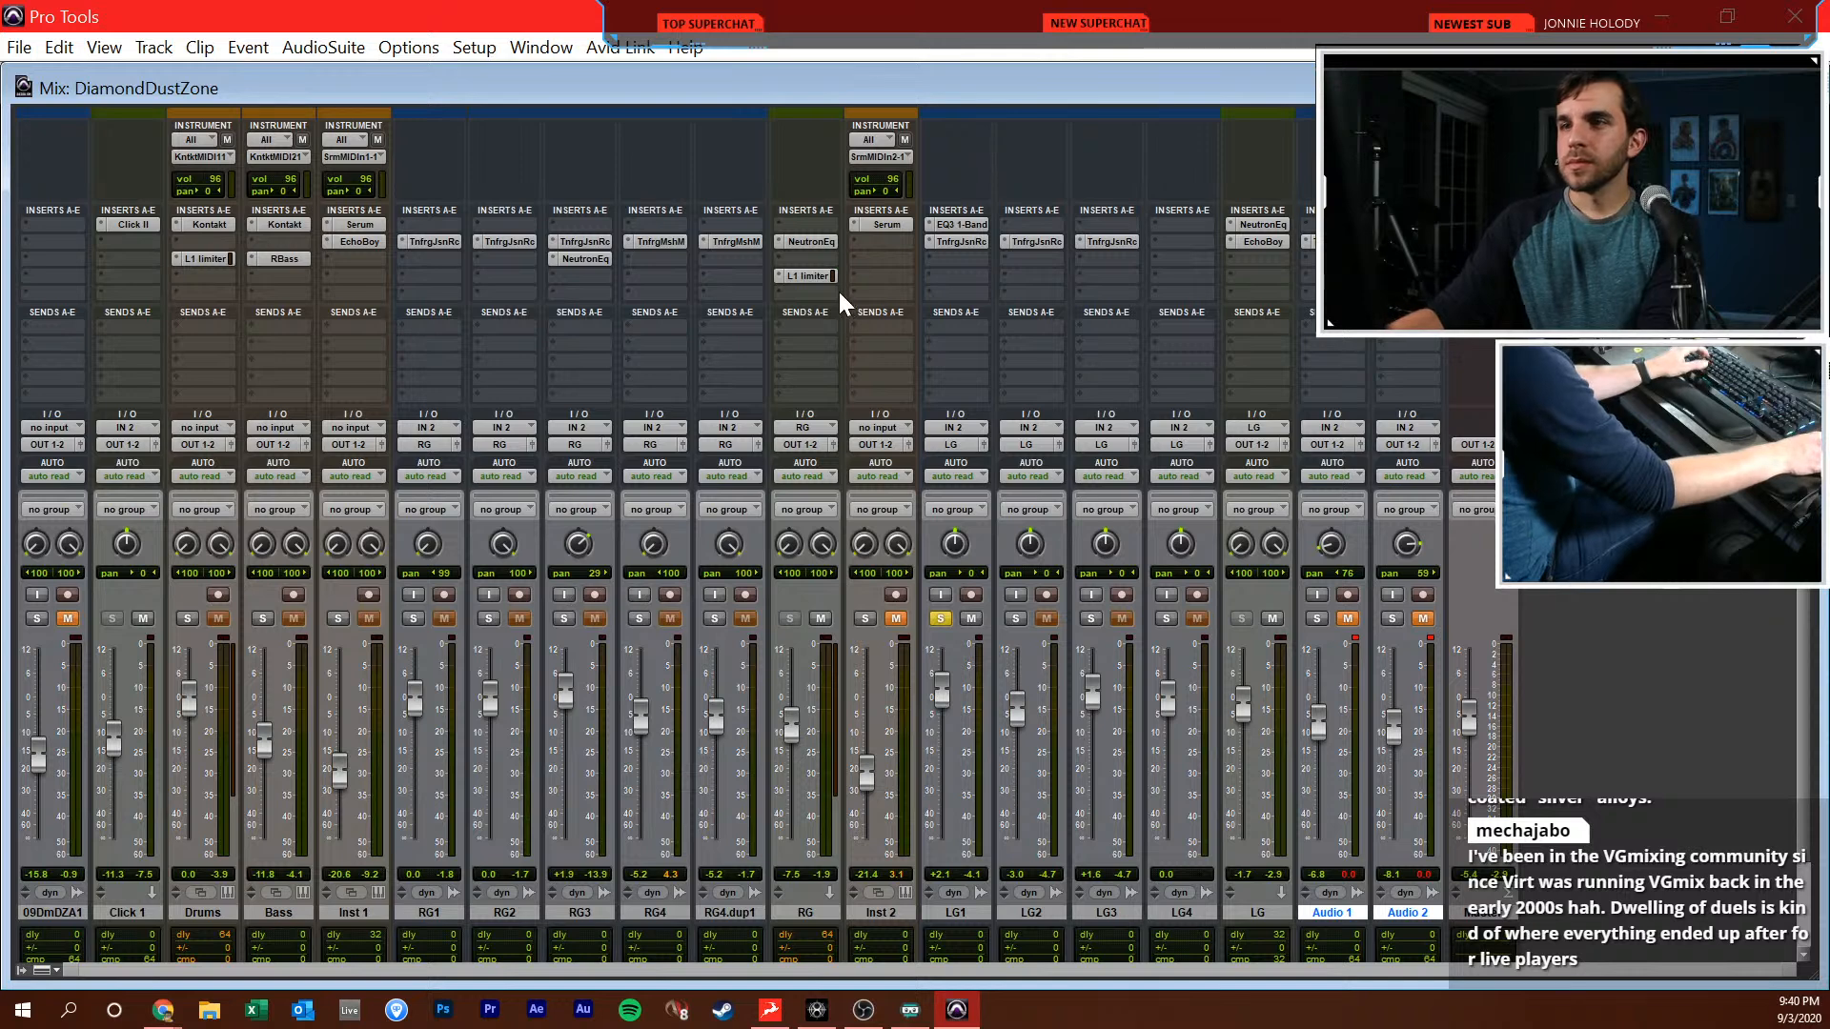
drag(953, 222, 1096, 223)
key(space)
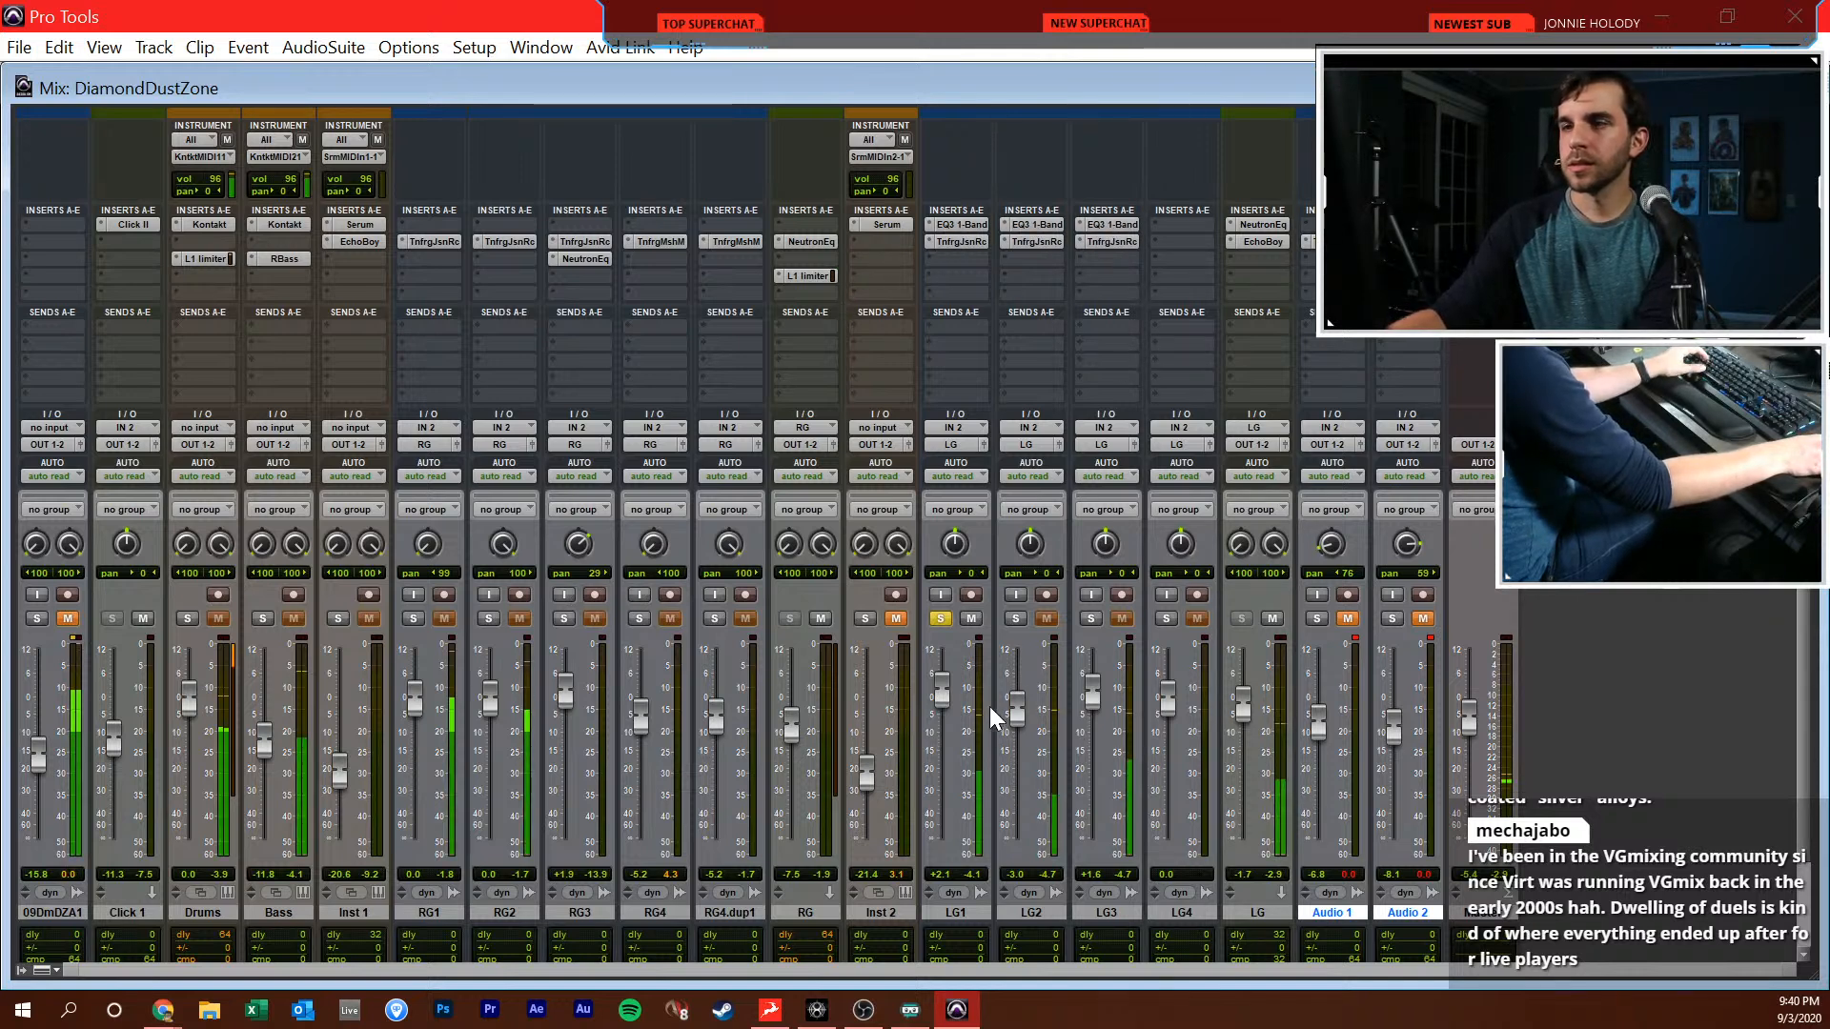
Enable the lowest high-pass band in the LG track's Neutron Equalizer, raise its cutoff frequency and set a 24 dB slope
click(1253, 224)
drag(1033, 322, 317, 140)
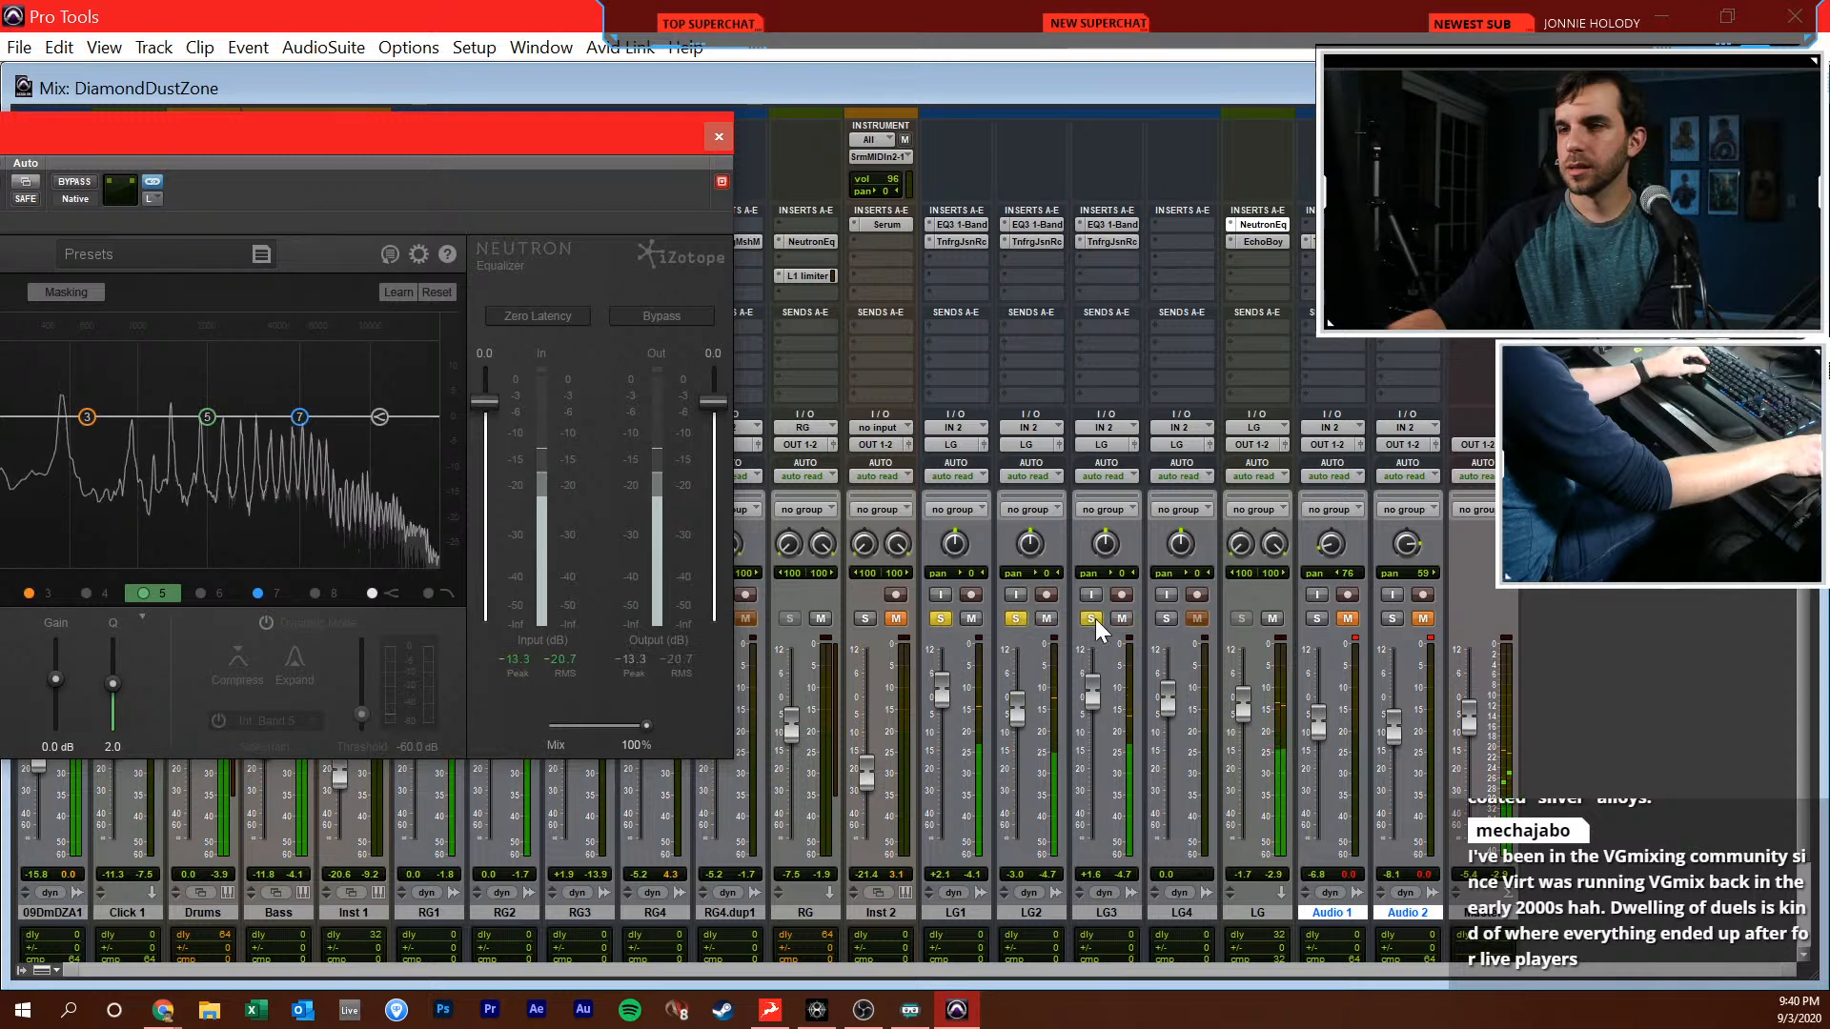
drag(458, 134, 1126, 144)
click(469, 605)
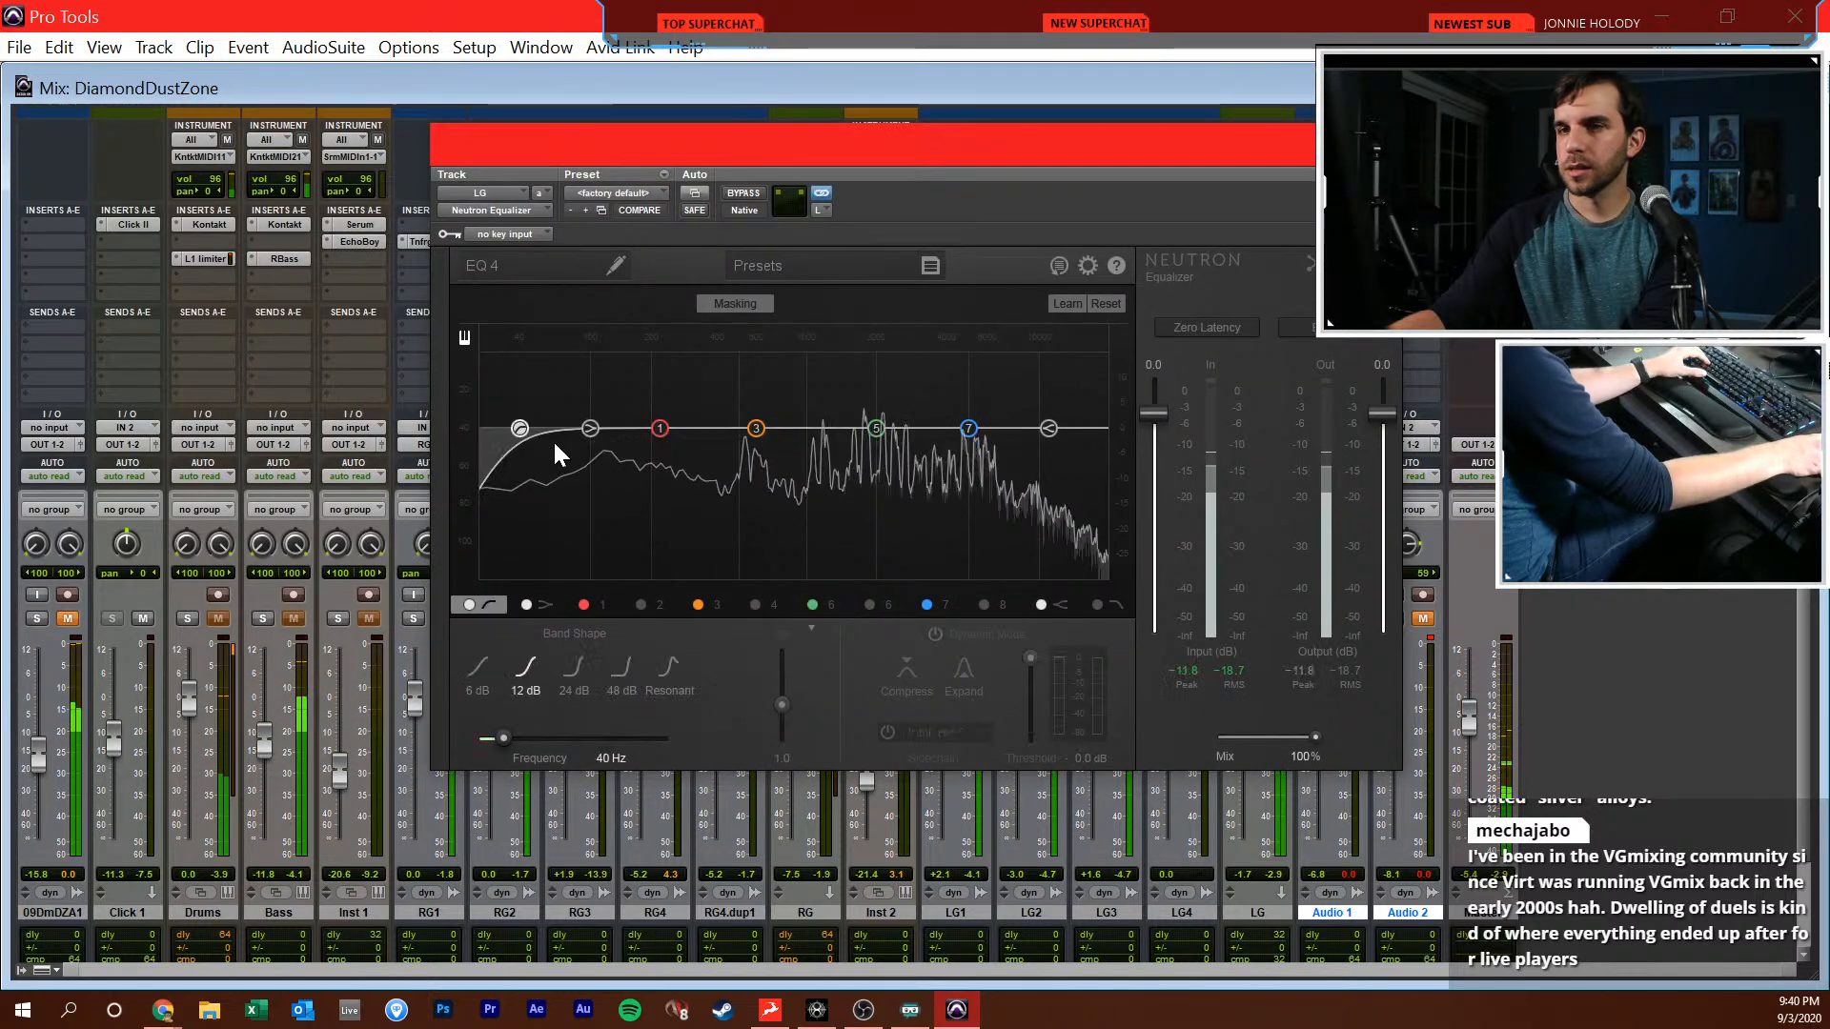
drag(520, 431, 681, 440)
click(566, 672)
click(1380, 143)
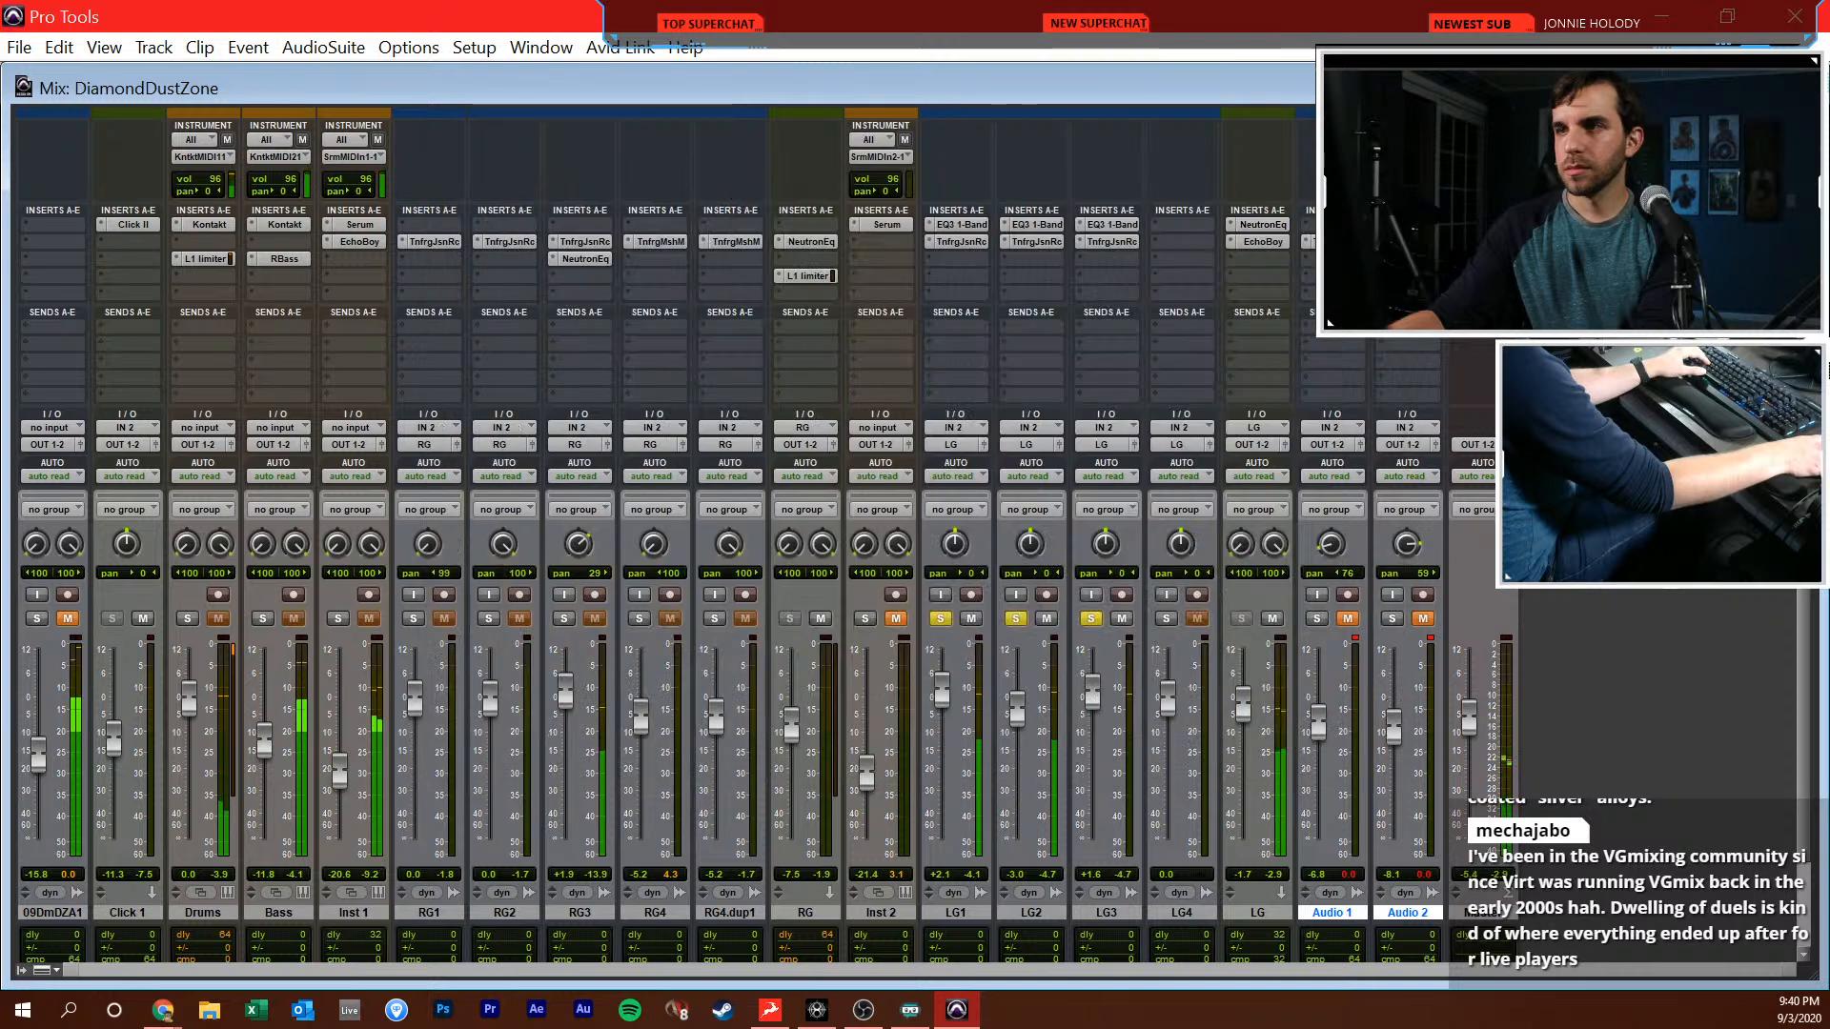
drag(873, 430, 965, 434)
click(1379, 143)
Clear the solos on the LG tracks and raise the LG fader to -0.6 dB while playing the full mix
key(space)
alt+click(945, 623)
key(space)
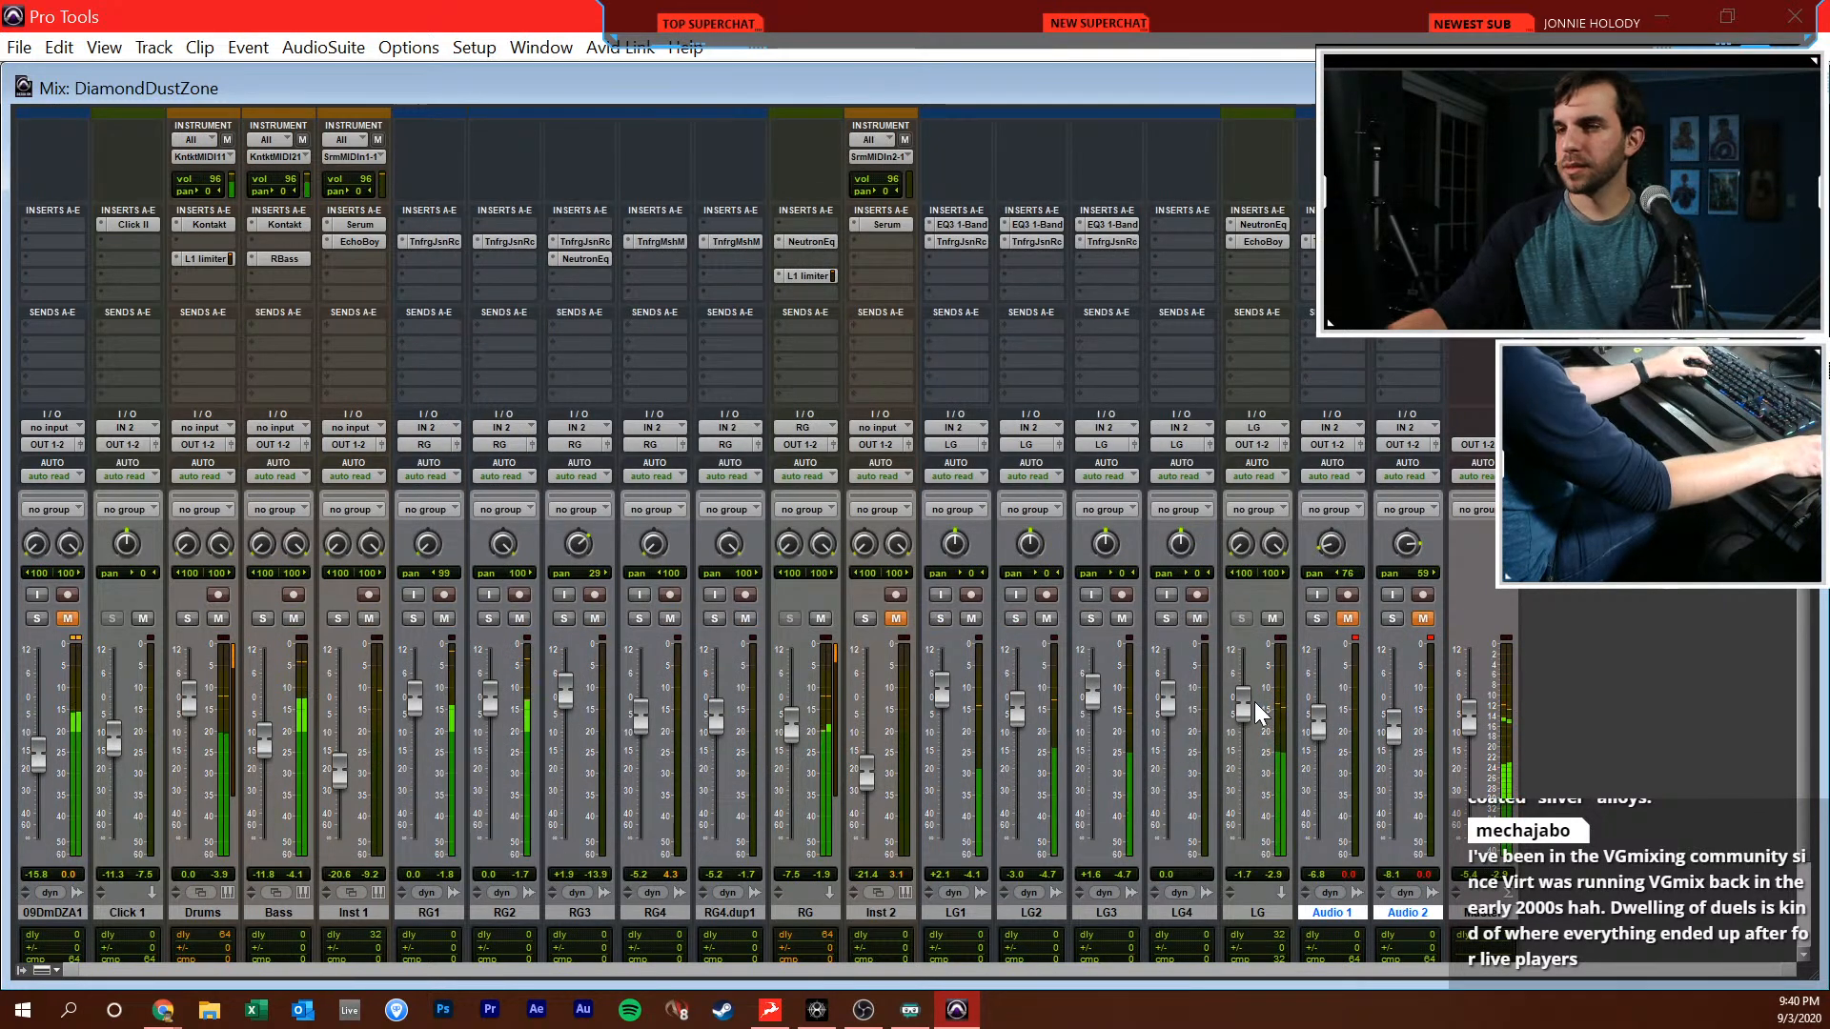
drag(1240, 707, 1243, 701)
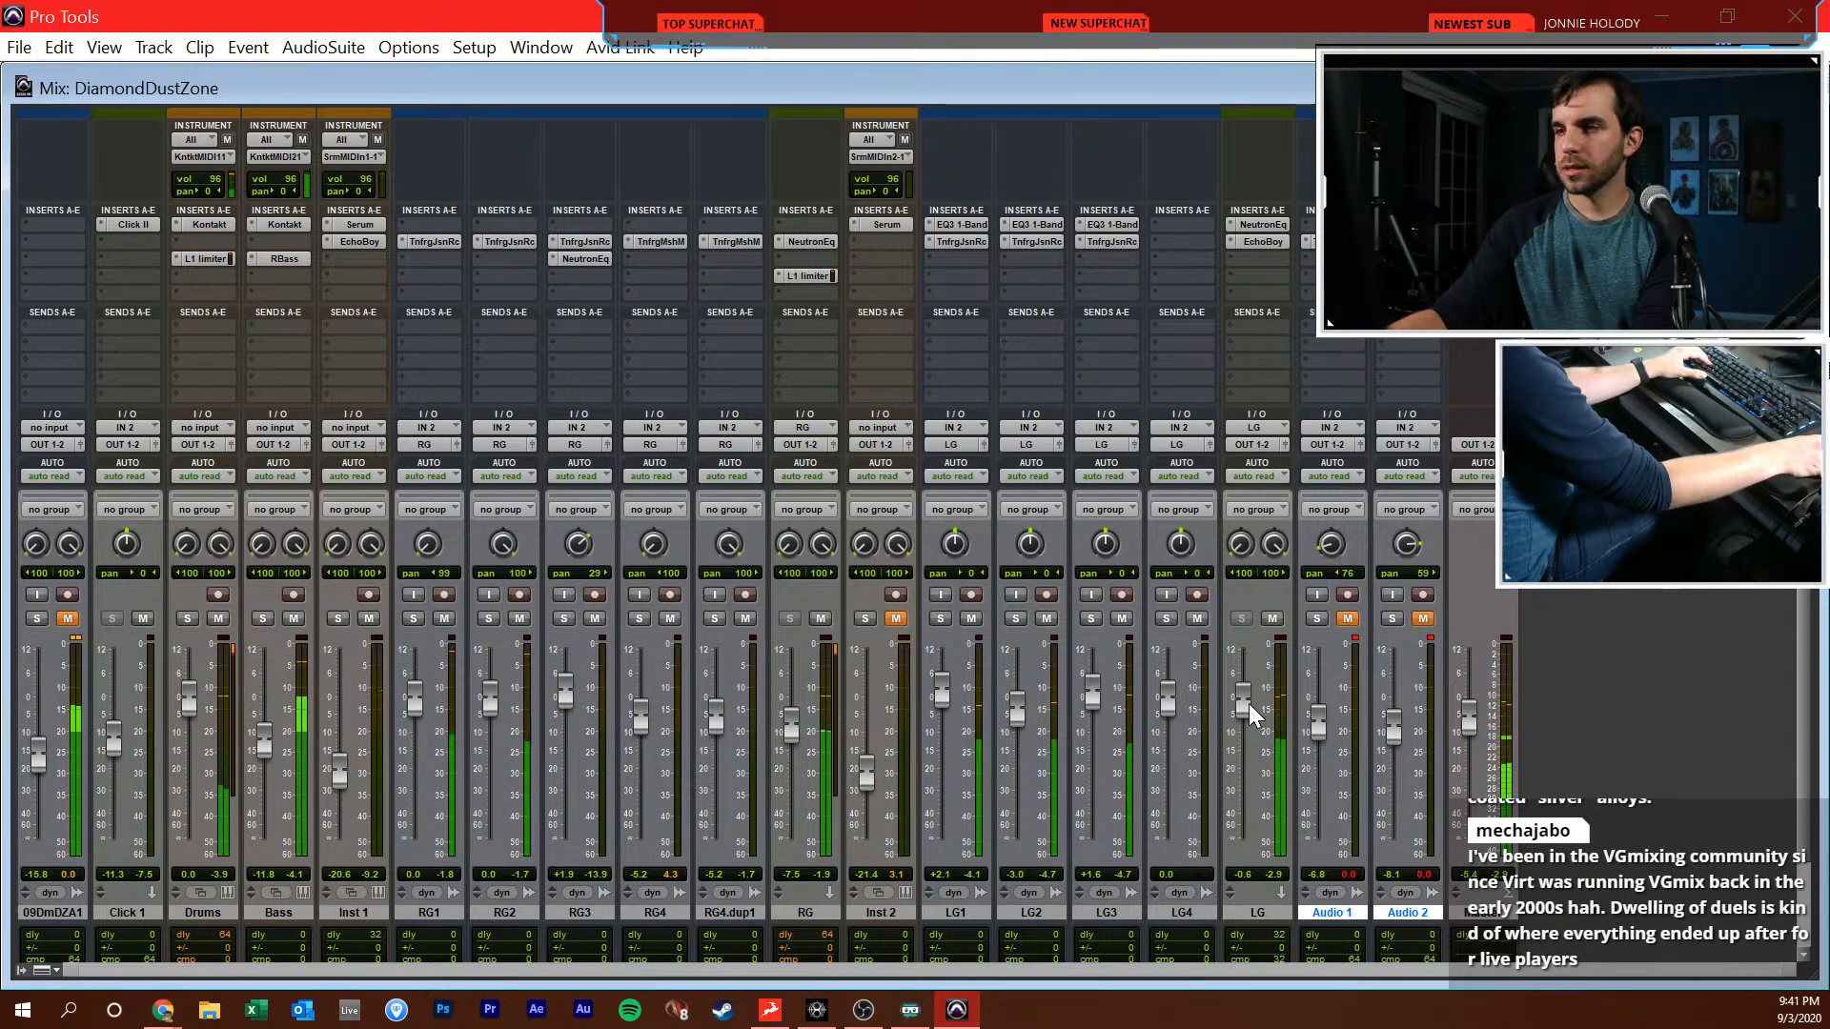
key(space)
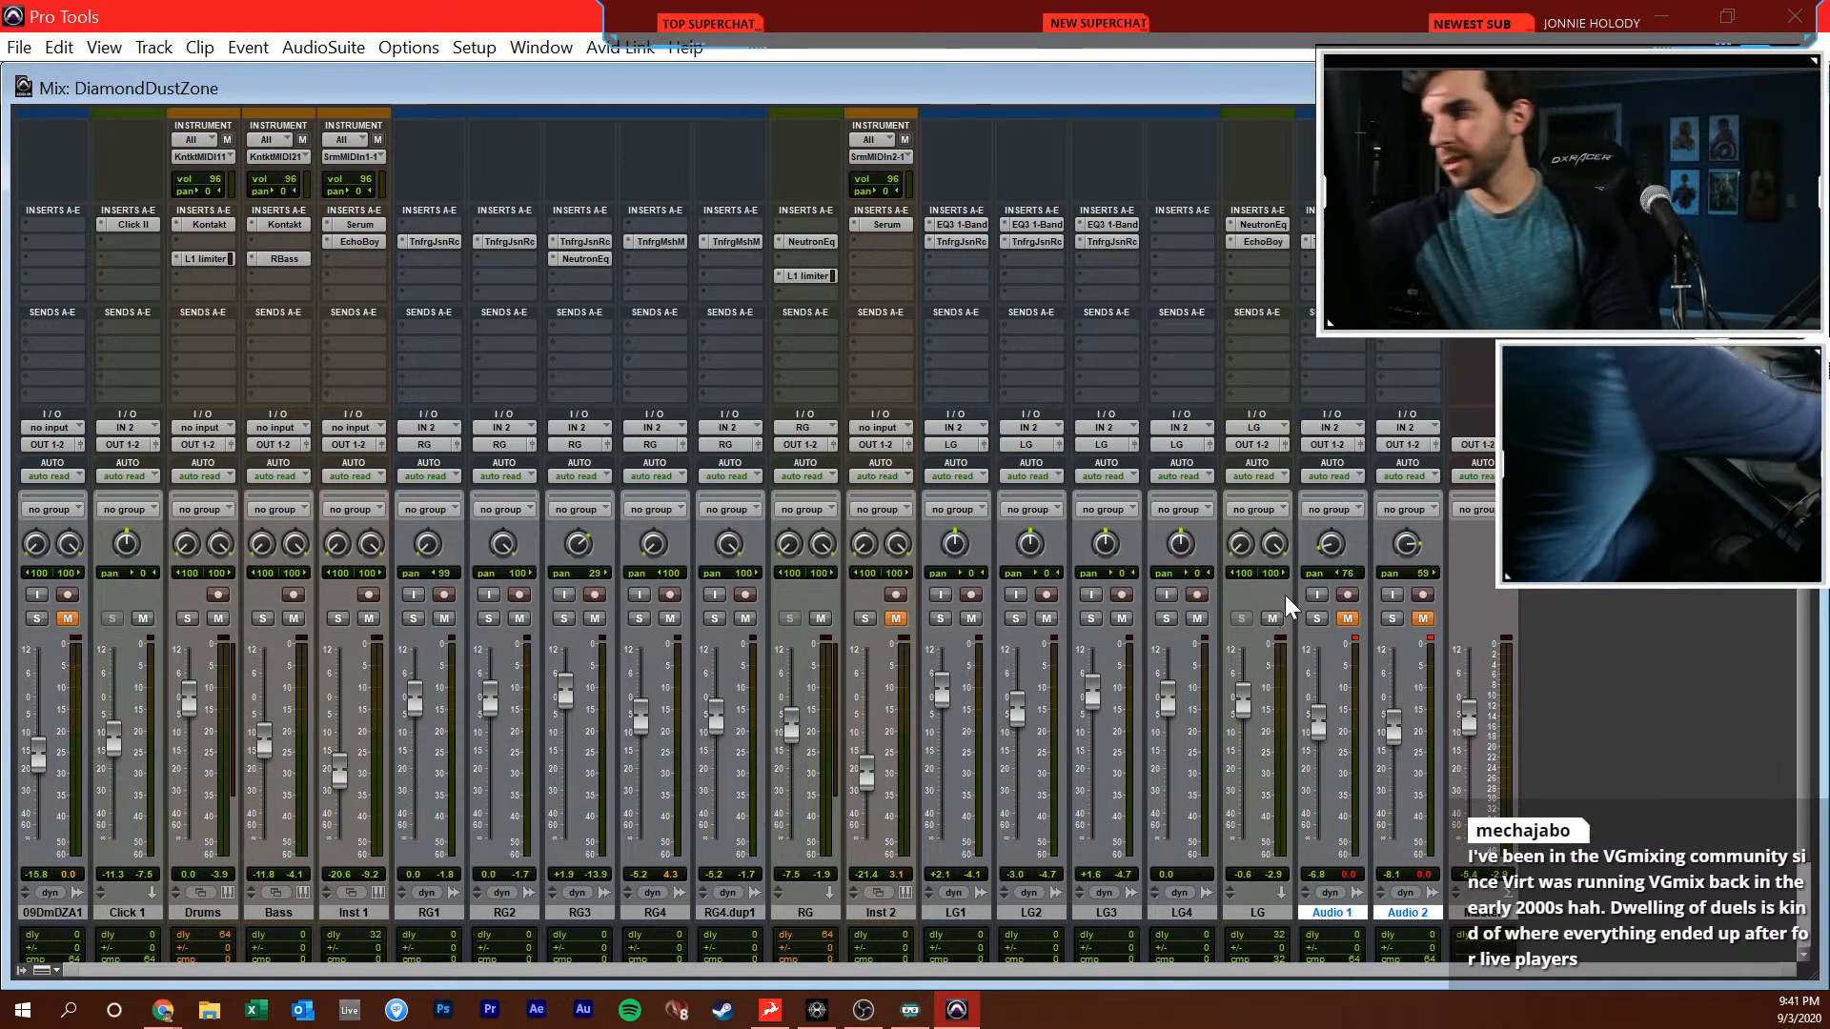
Raise the Master fader and increase the FG Level gain in the Master track's FG-X plug-in during playback
key(space)
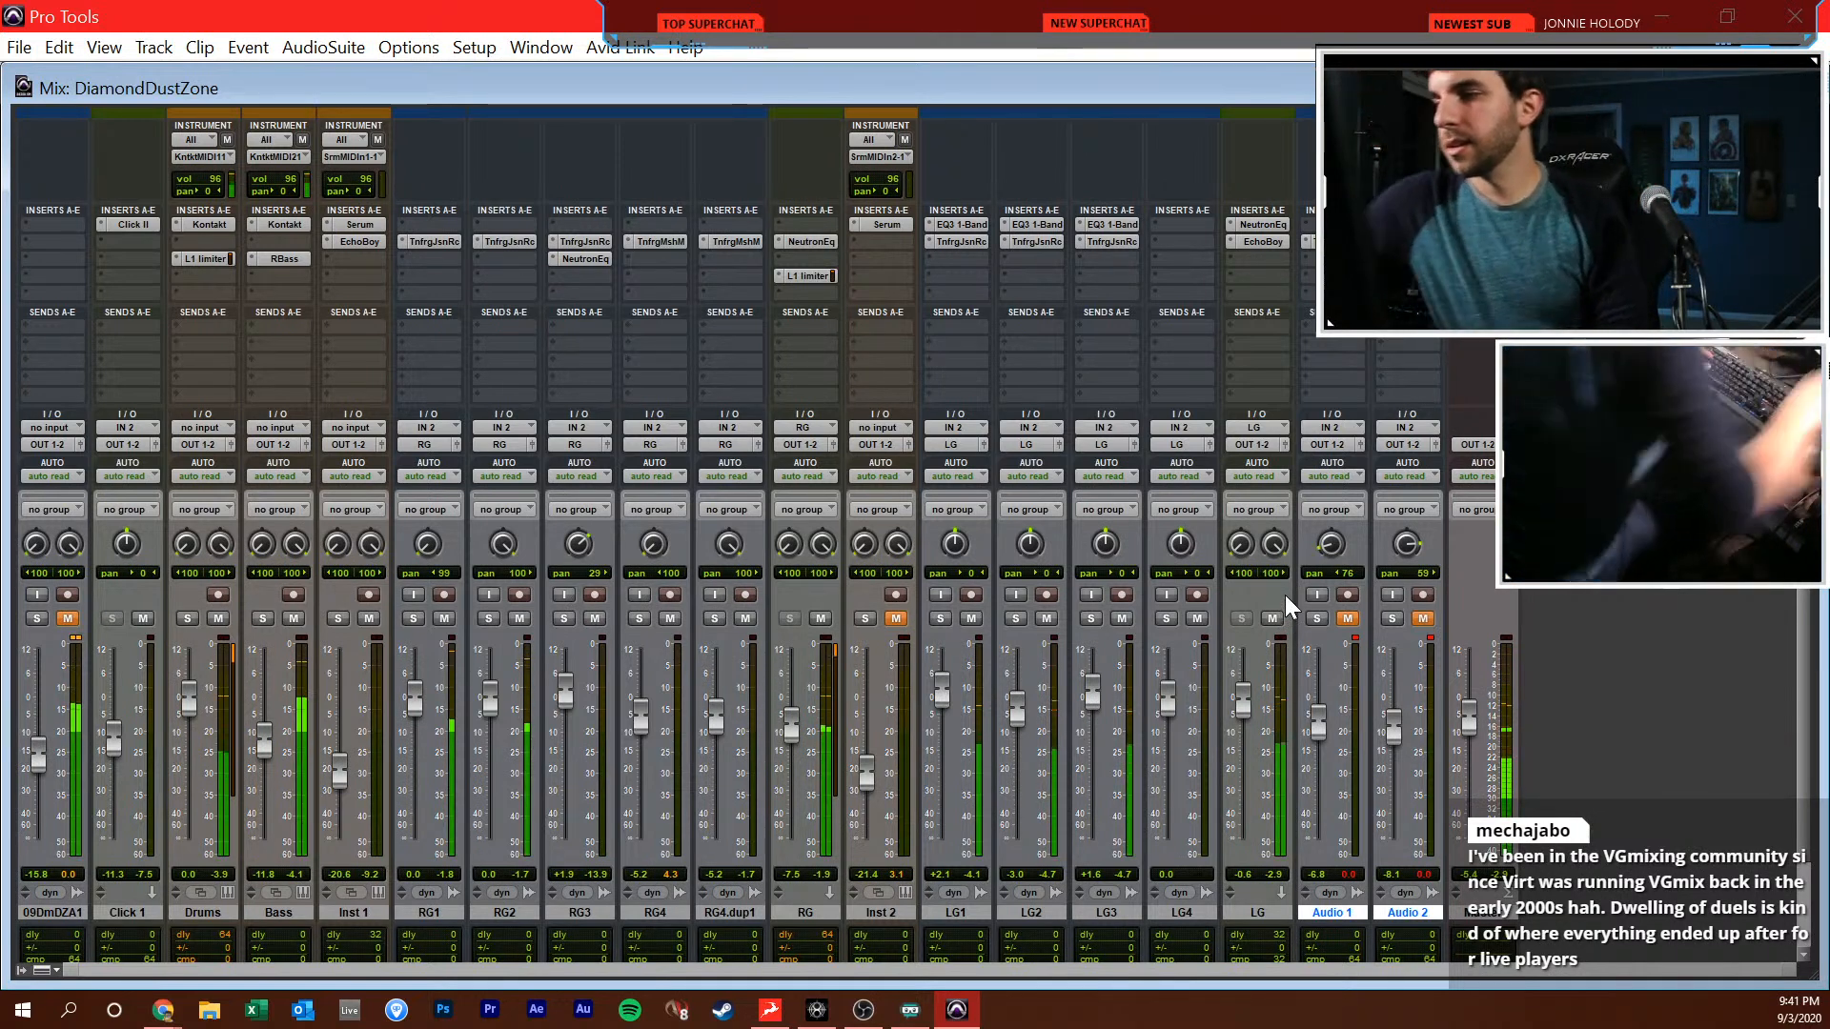
drag(1473, 713, 1483, 694)
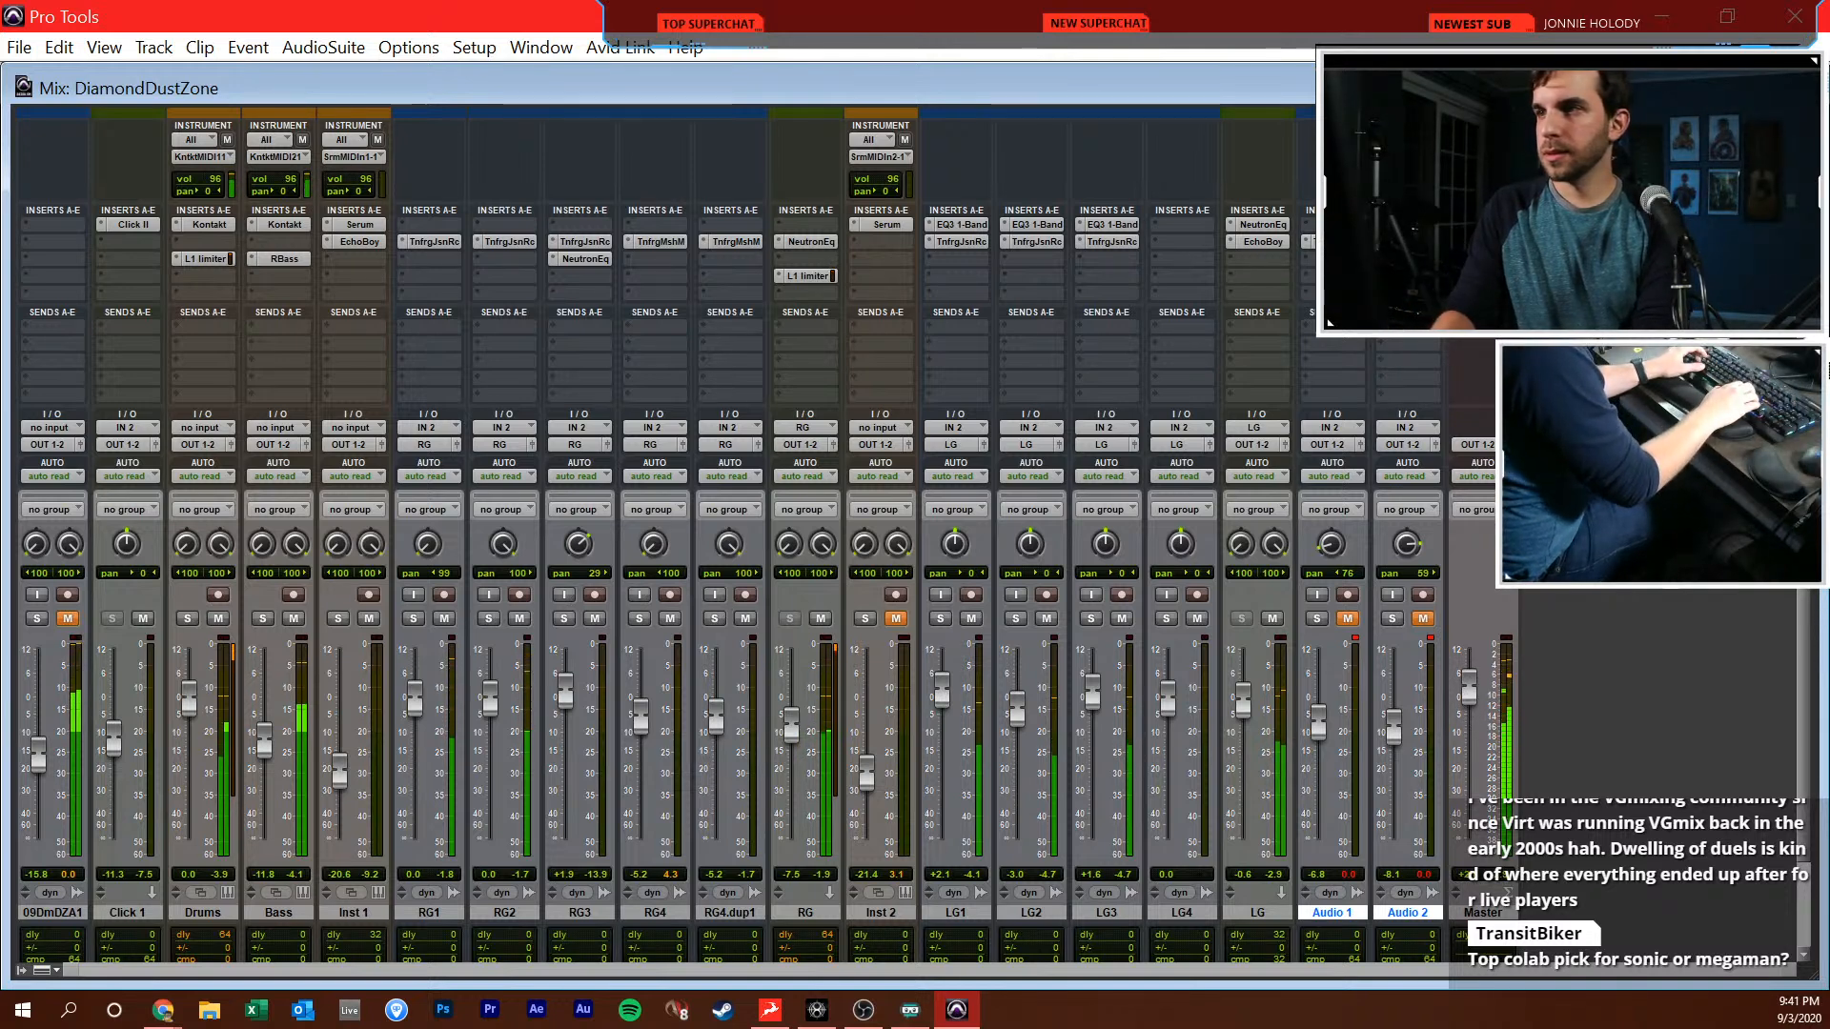
click(1488, 225)
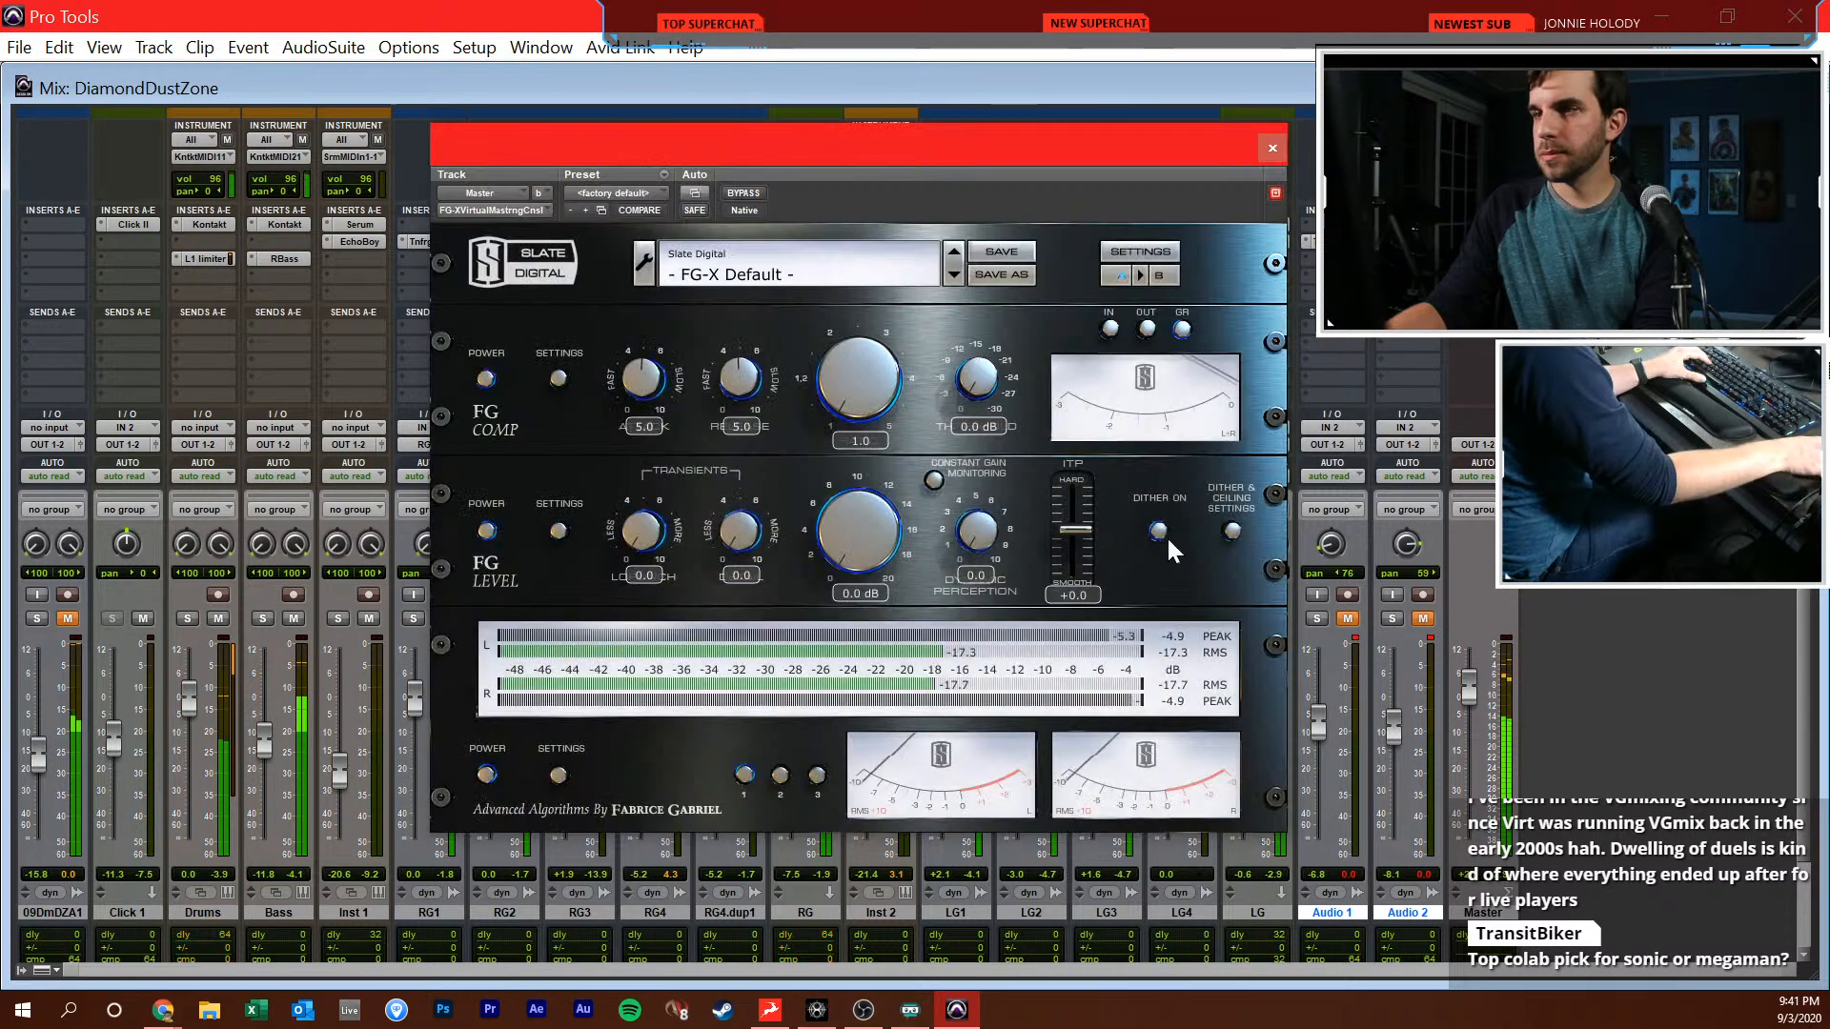
drag(869, 522, 883, 507)
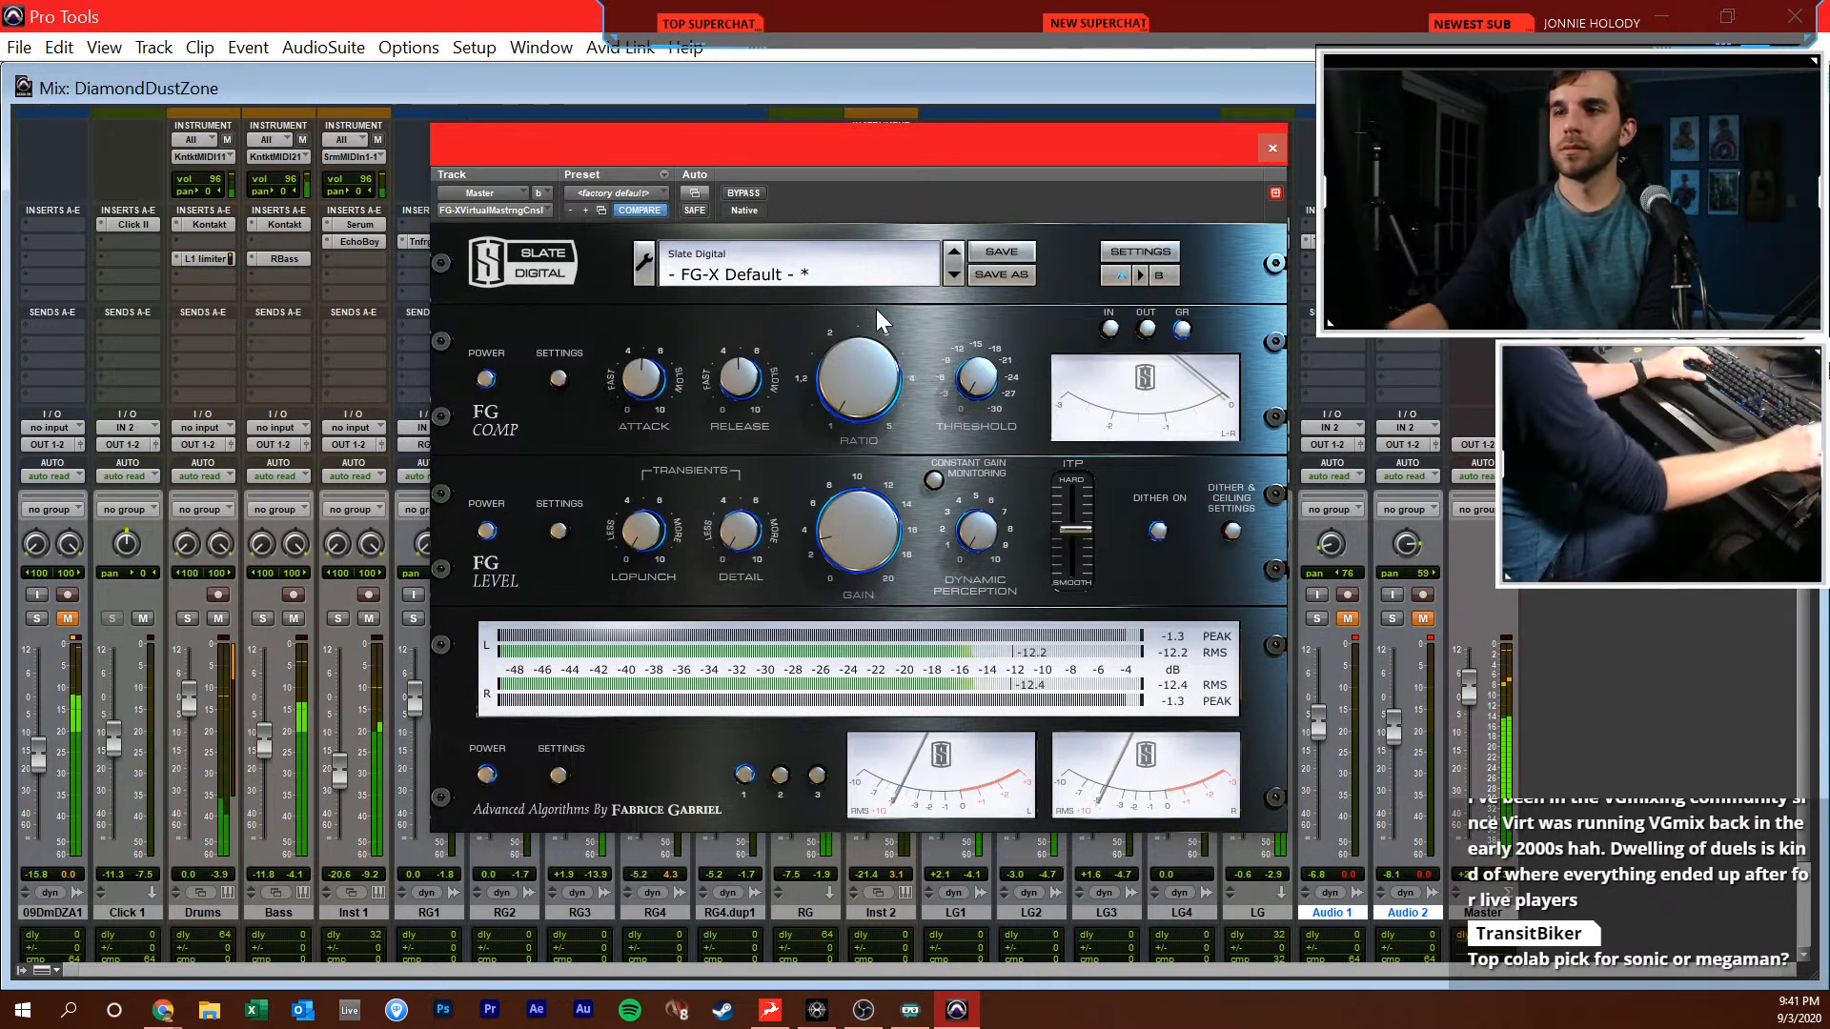
drag(827, 505, 891, 482)
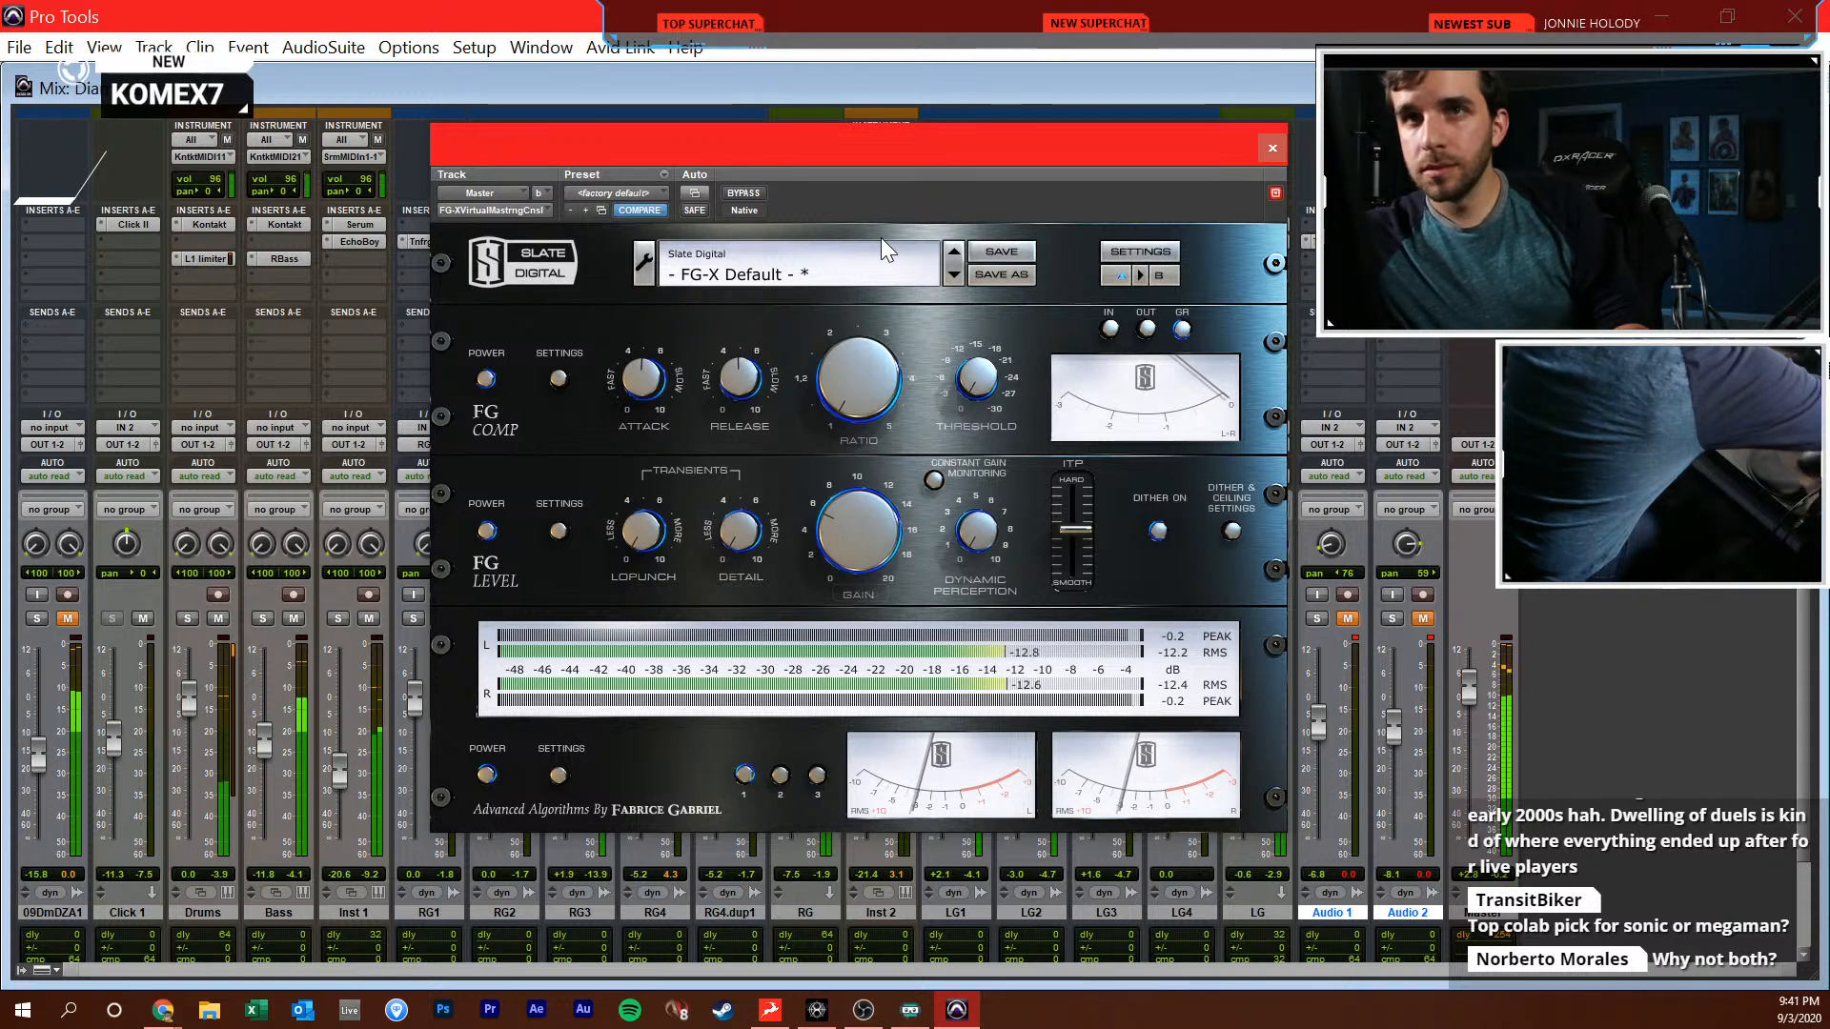
drag(891, 539, 906, 512)
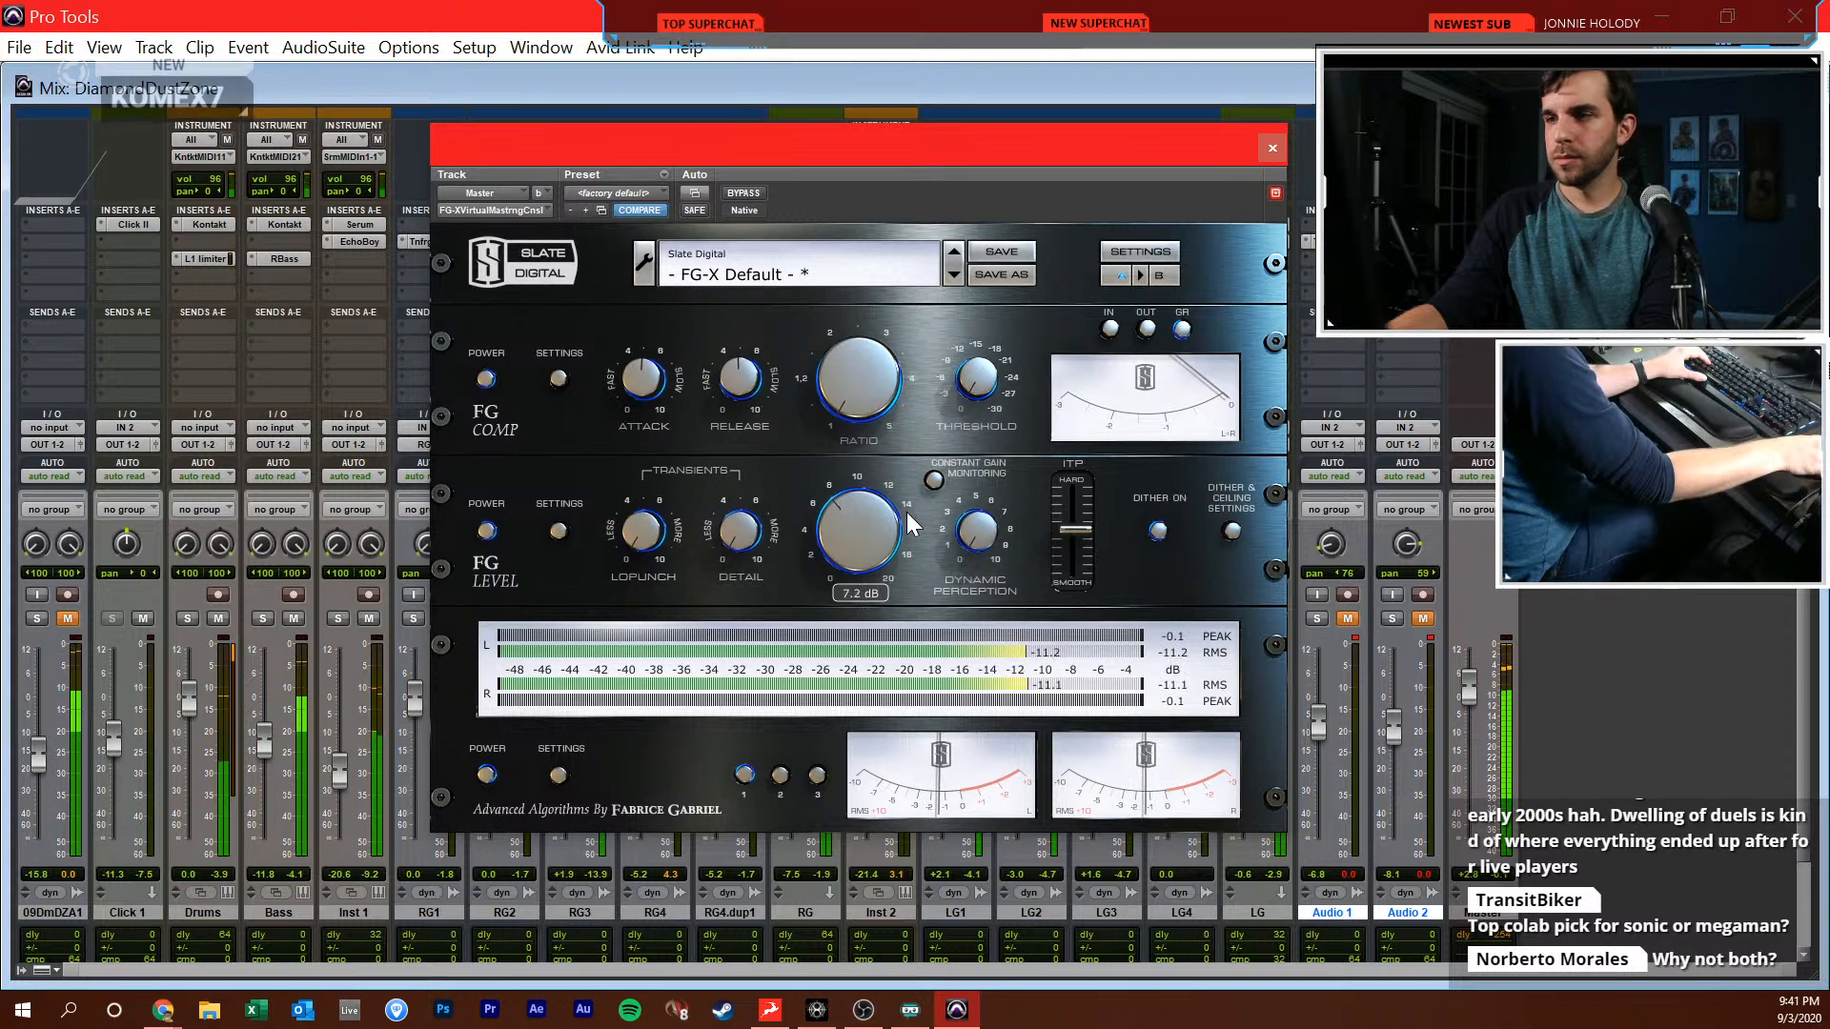
click(1273, 148)
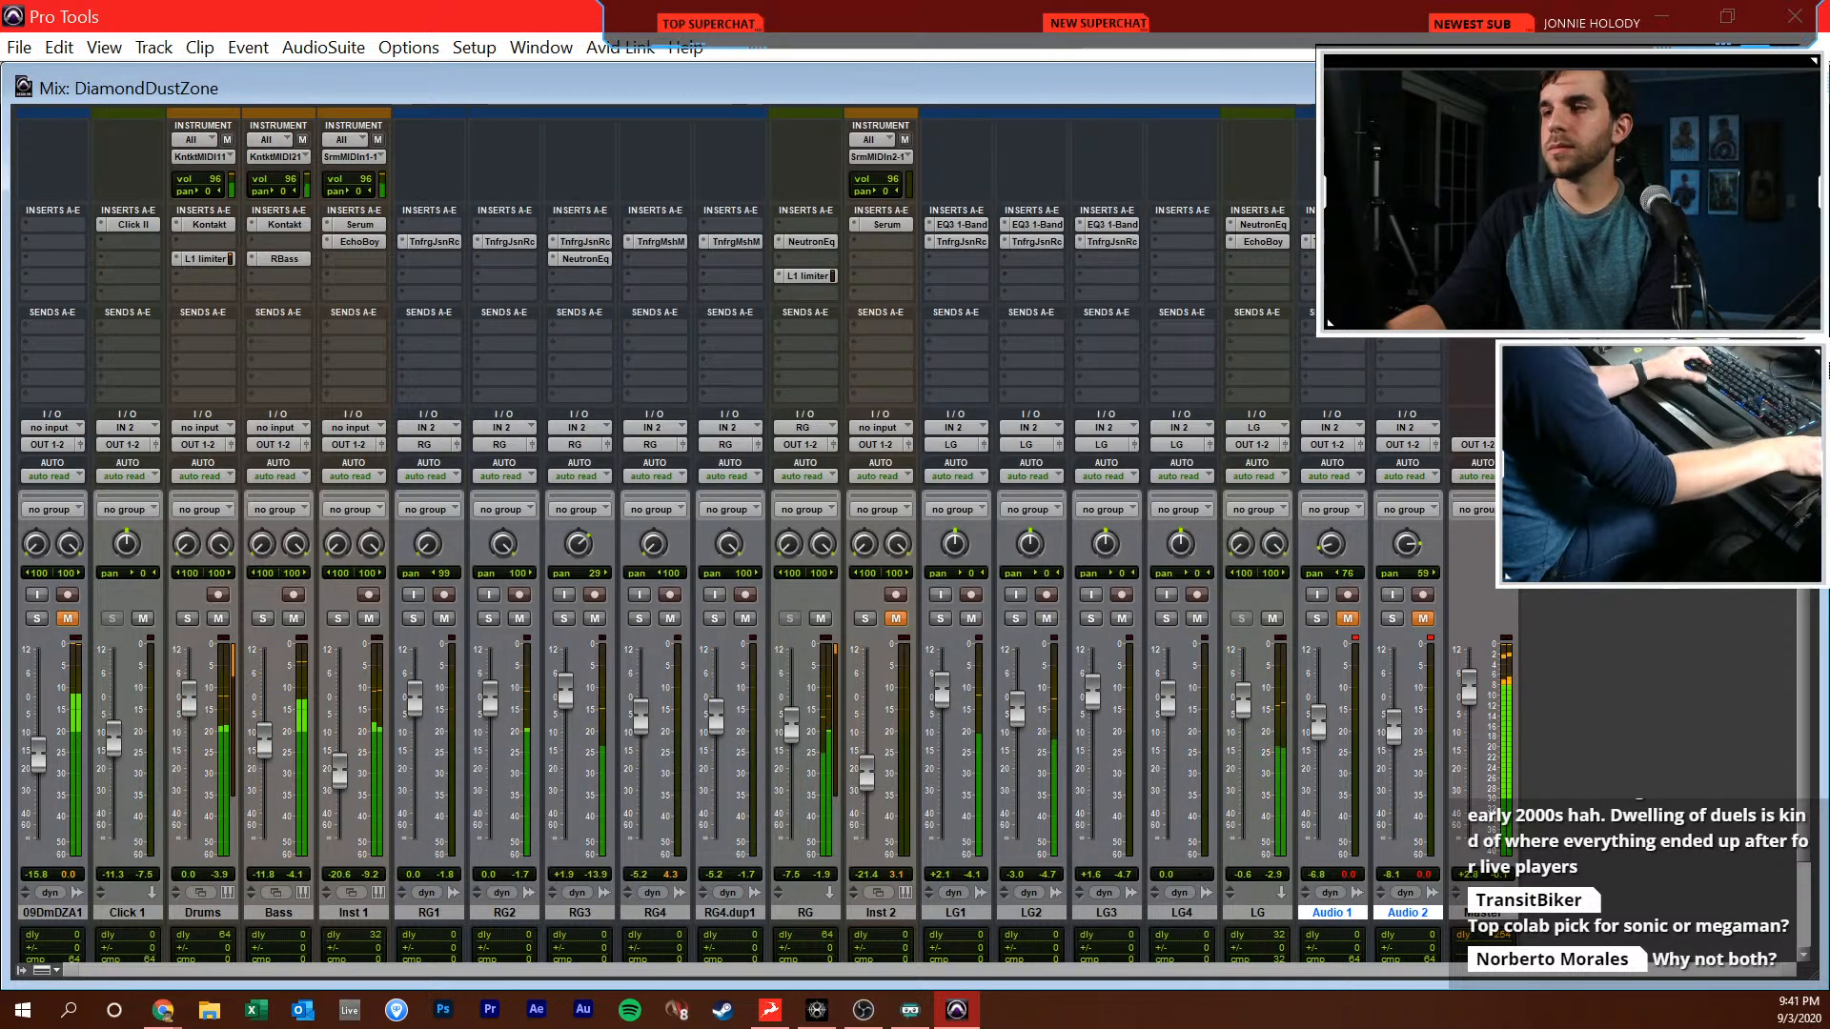
Unmute Audio 1 and Audio 2 and set the playback position to 17|4|000 in the Edit window
key(ctrl+equal)
key(ctrl+equal)
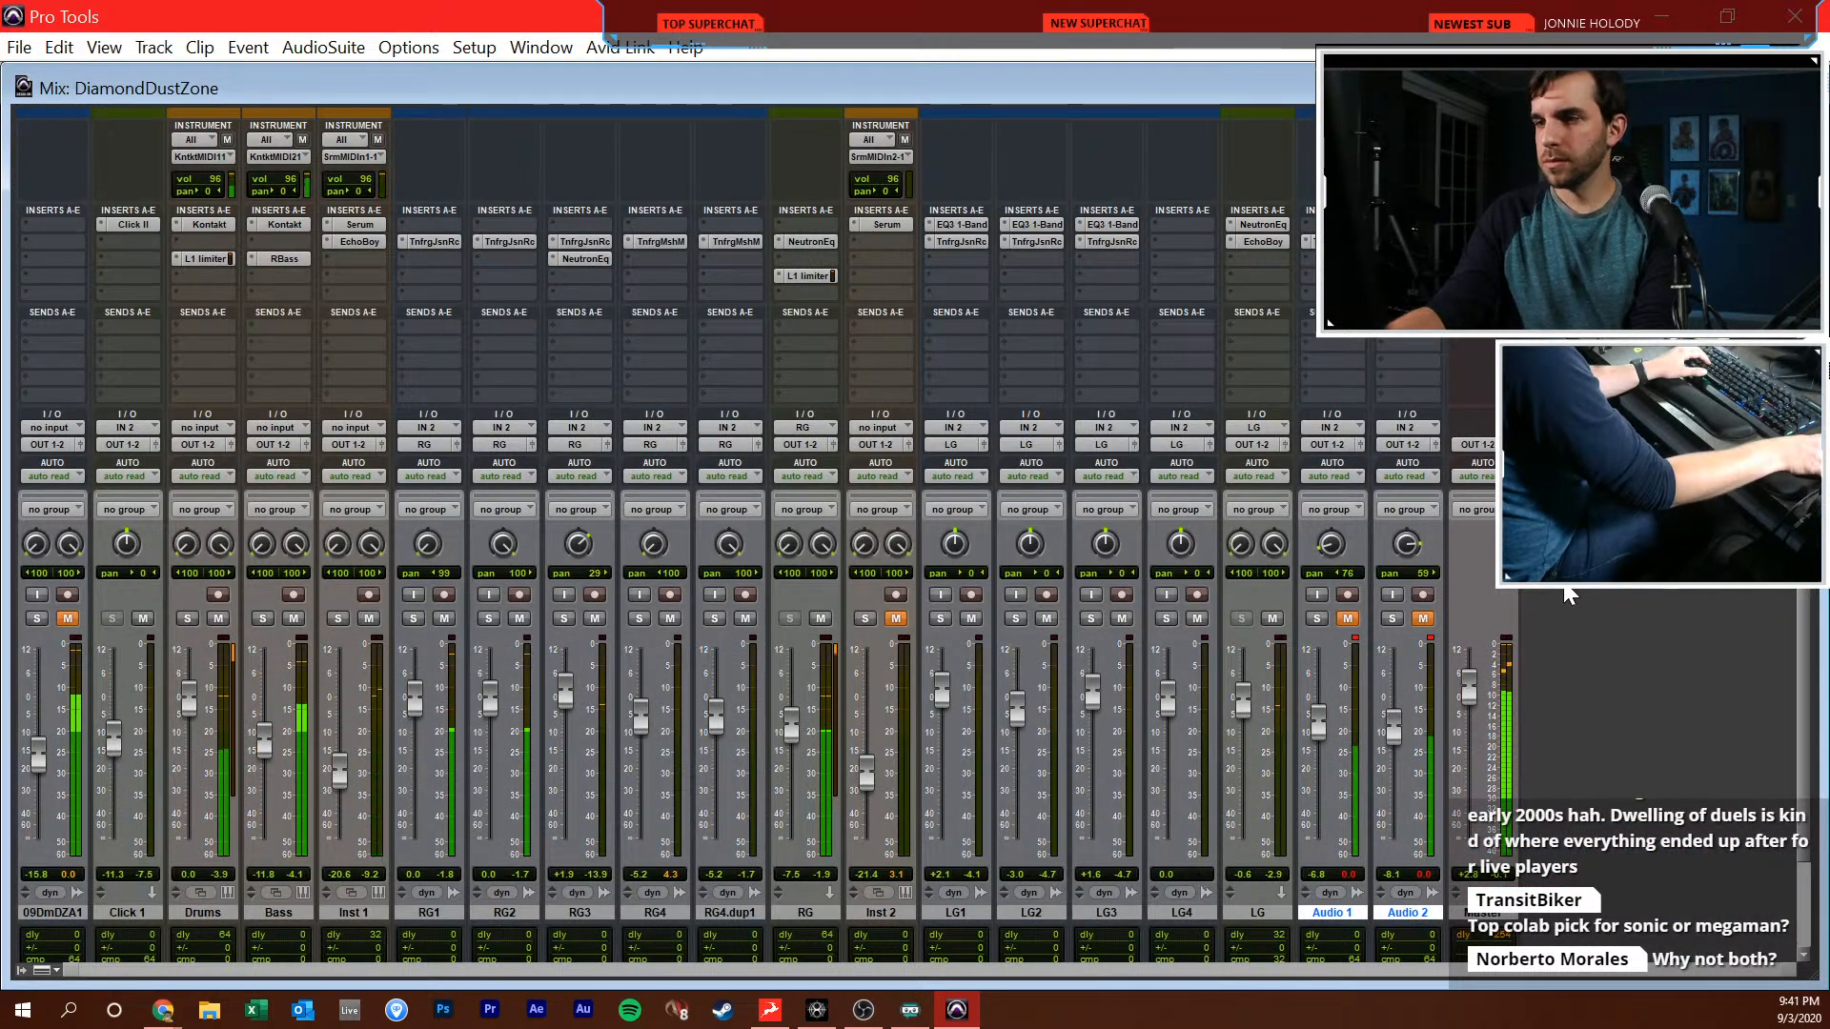
click(1346, 619)
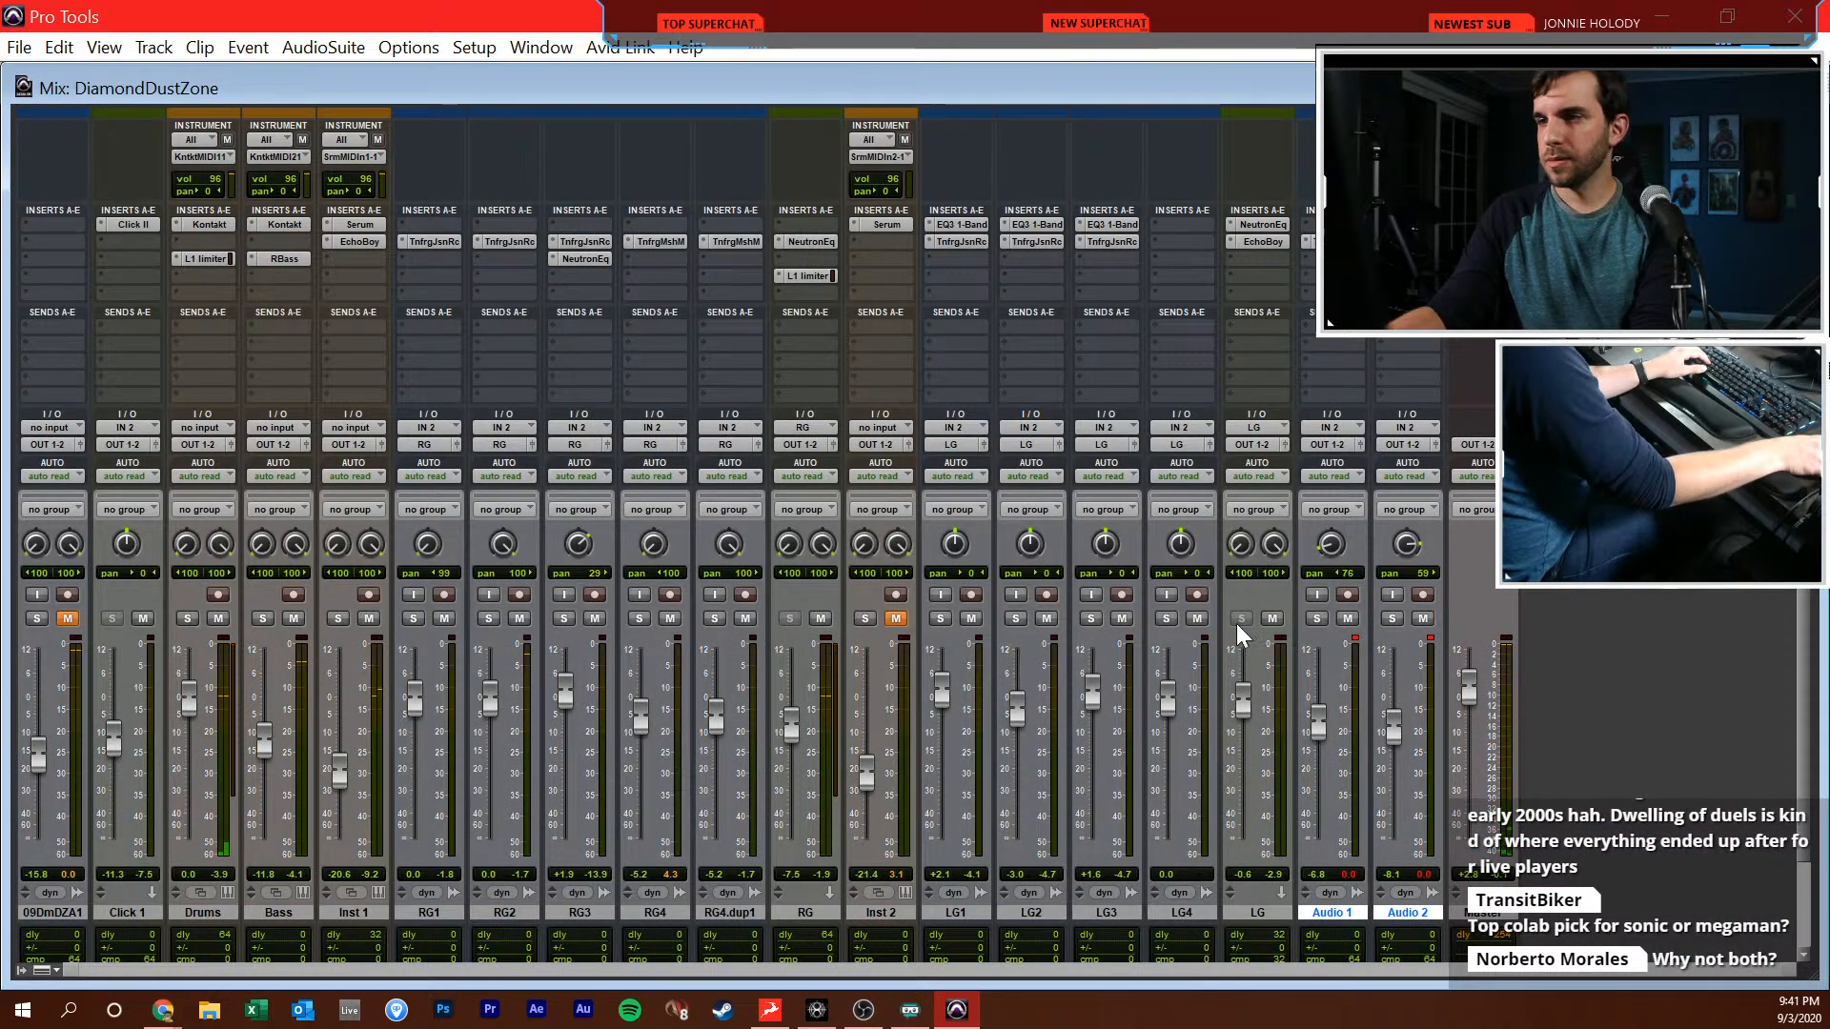
key(ctrl+equal)
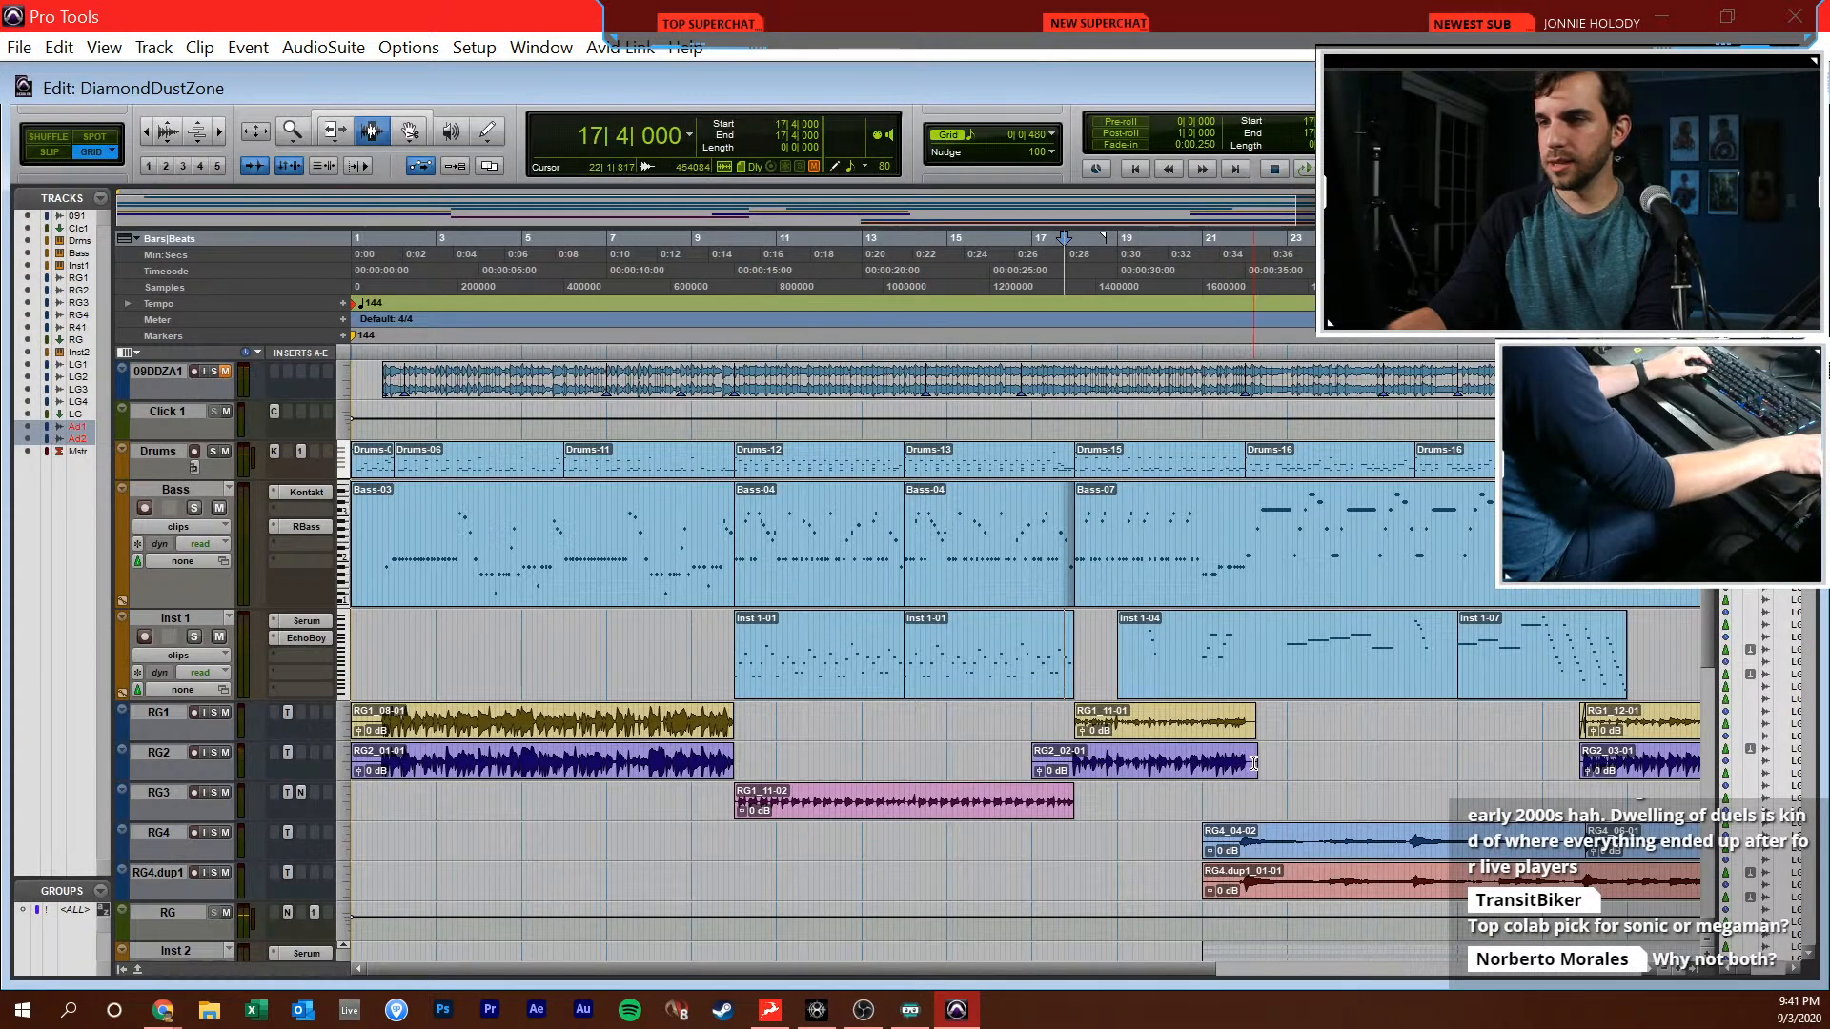
key(ctrl+equal)
Raise the Inst 2 fader to -16.6 dB, solo the track and insert the S1 Imager plug-in on it
drag(873, 770, 877, 753)
click(865, 619)
click(878, 262)
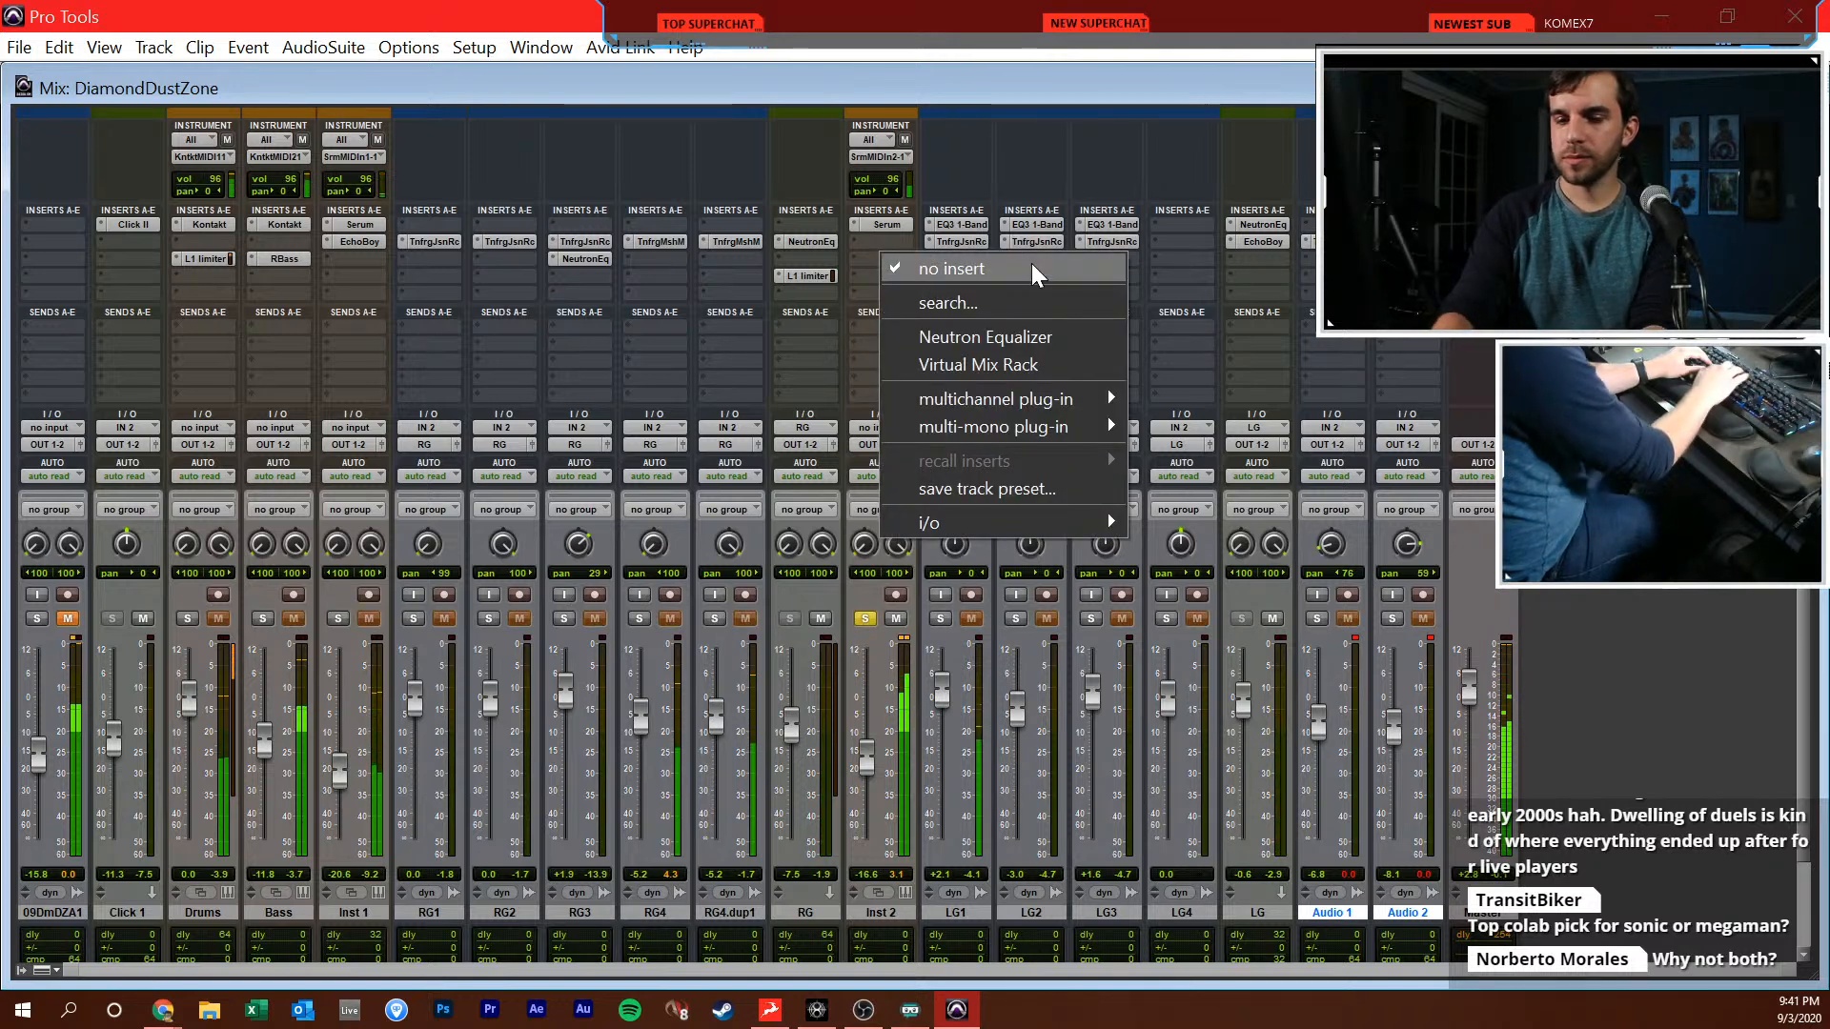
text(s1)
key(Down)
key(Return)
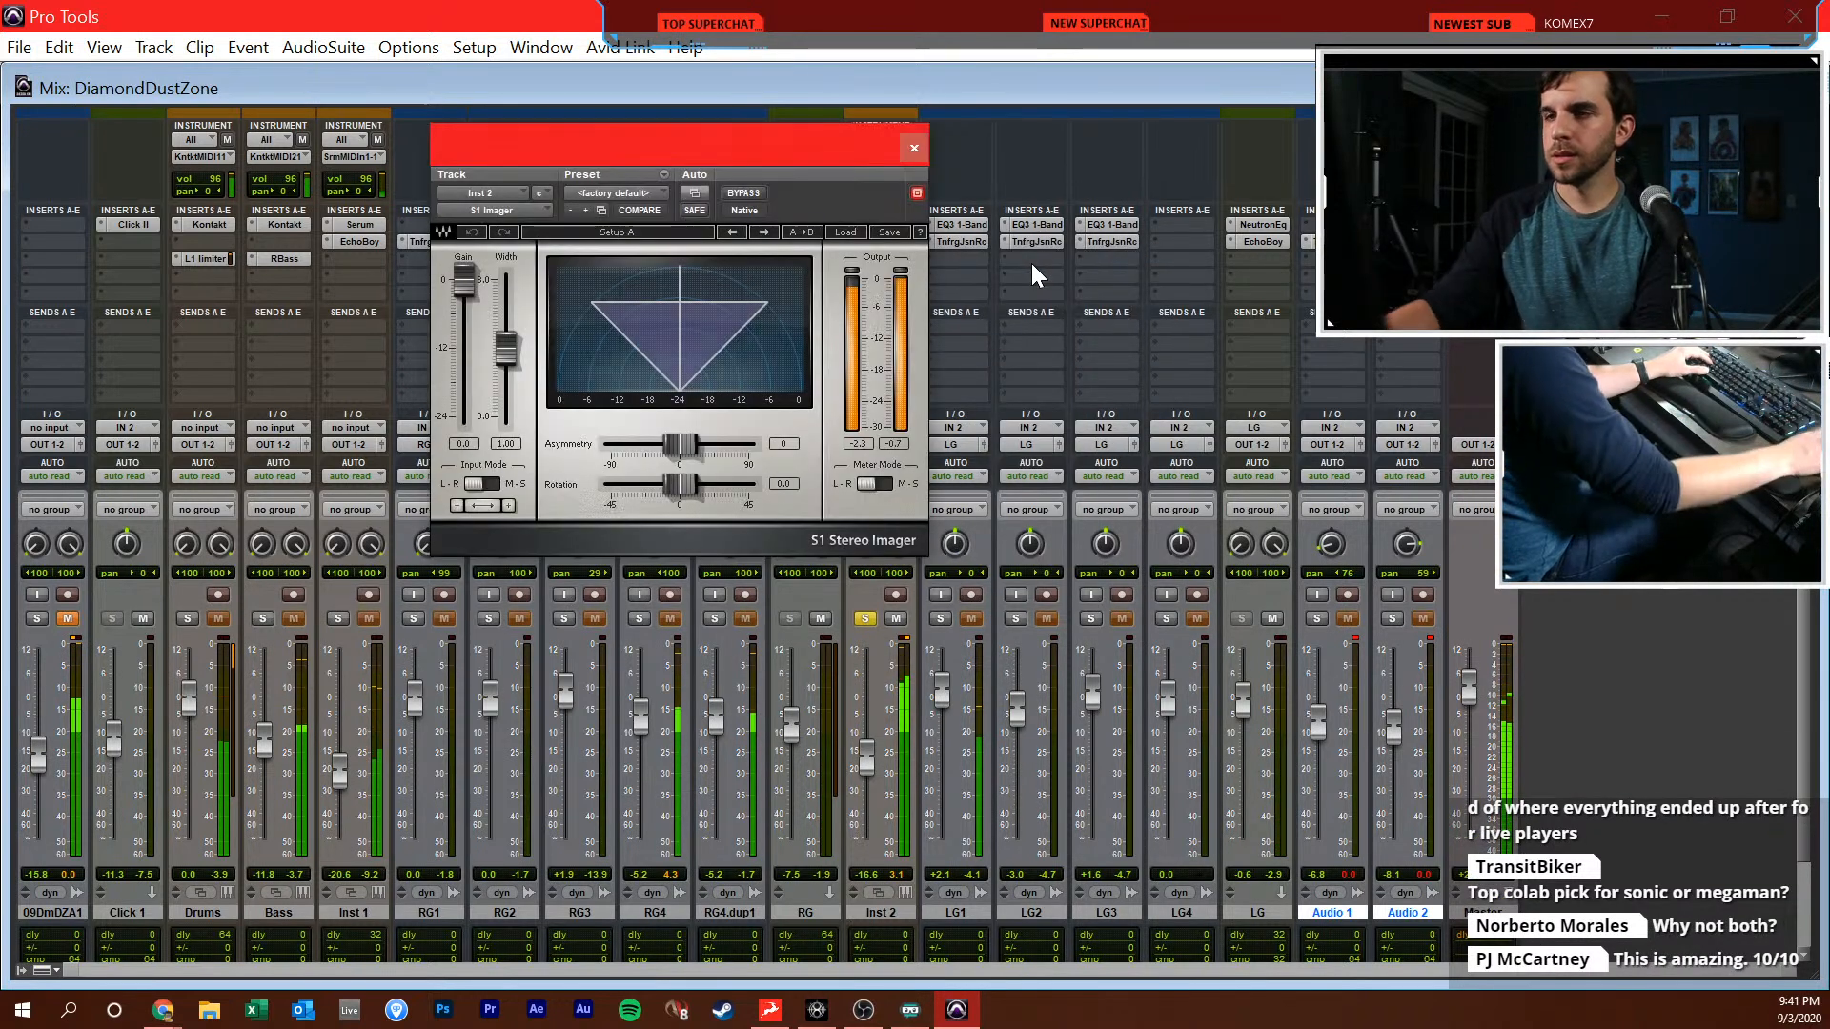
Set the S1 Imager width on Inst 2 to 2.00 and lower the Inst 2 fader to -18.8 dB
drag(504, 350, 507, 288)
drag(865, 757, 870, 764)
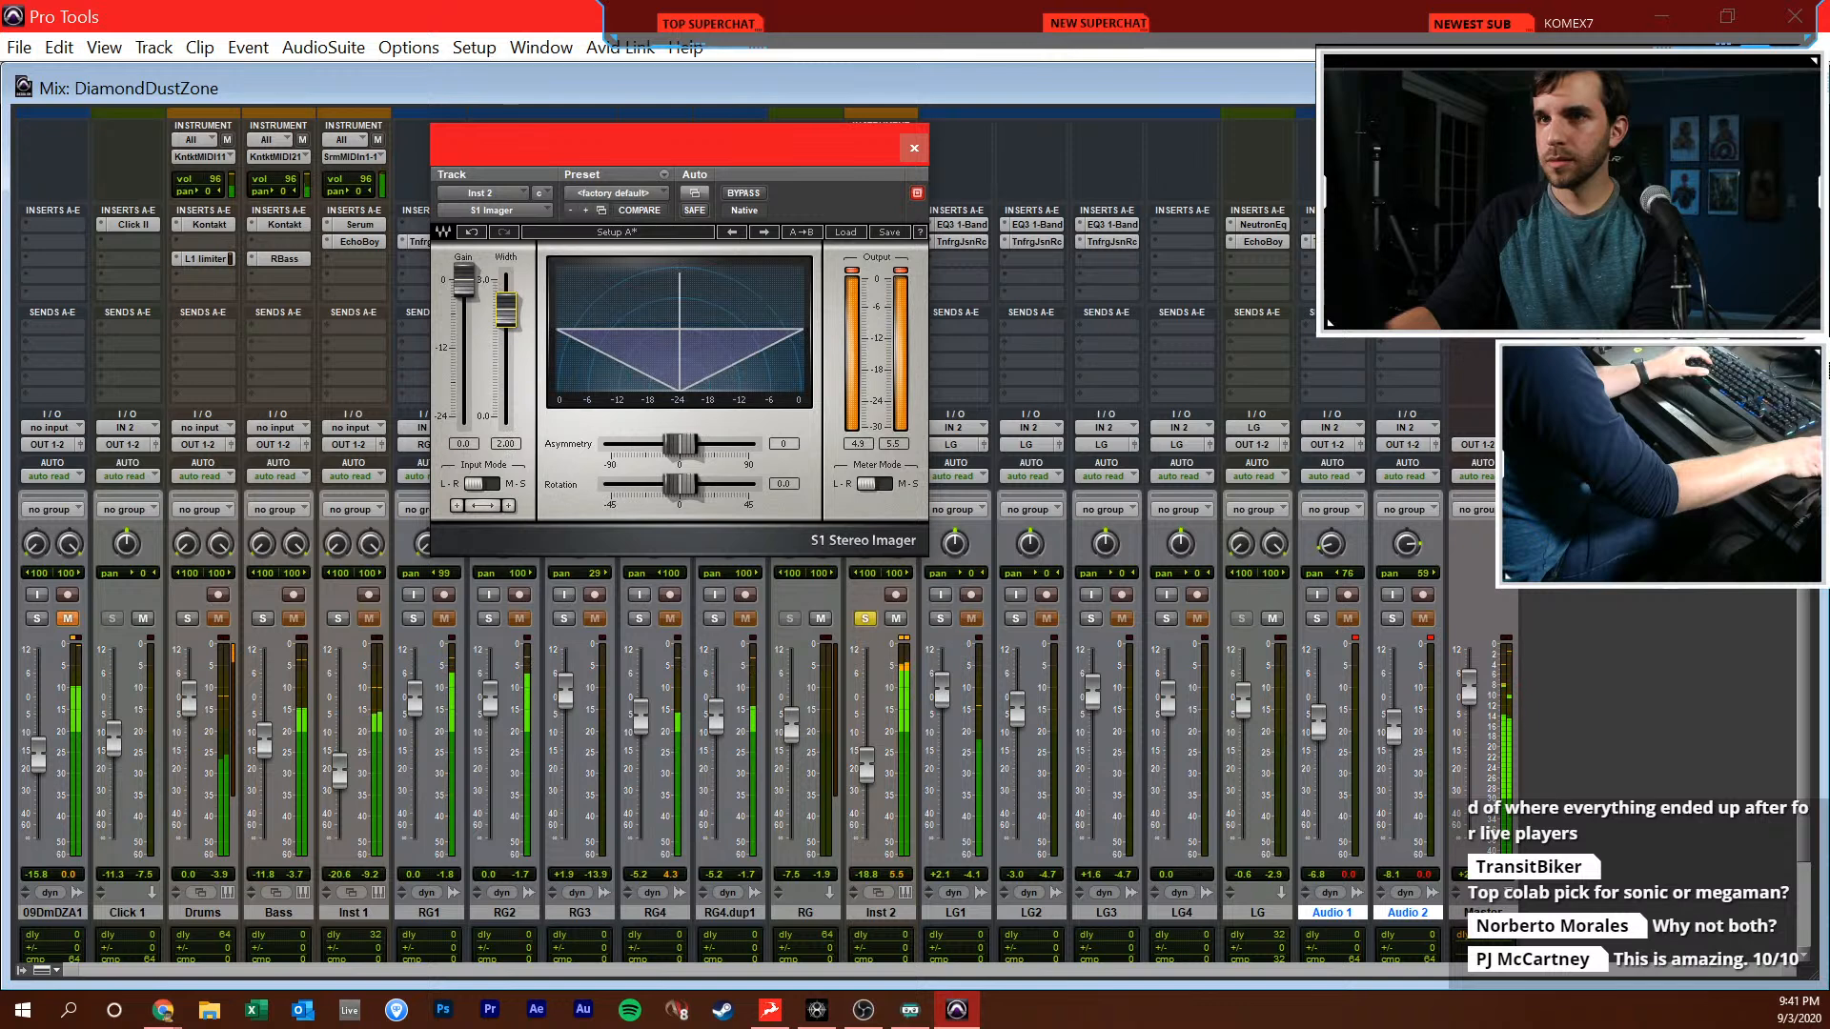
click(915, 148)
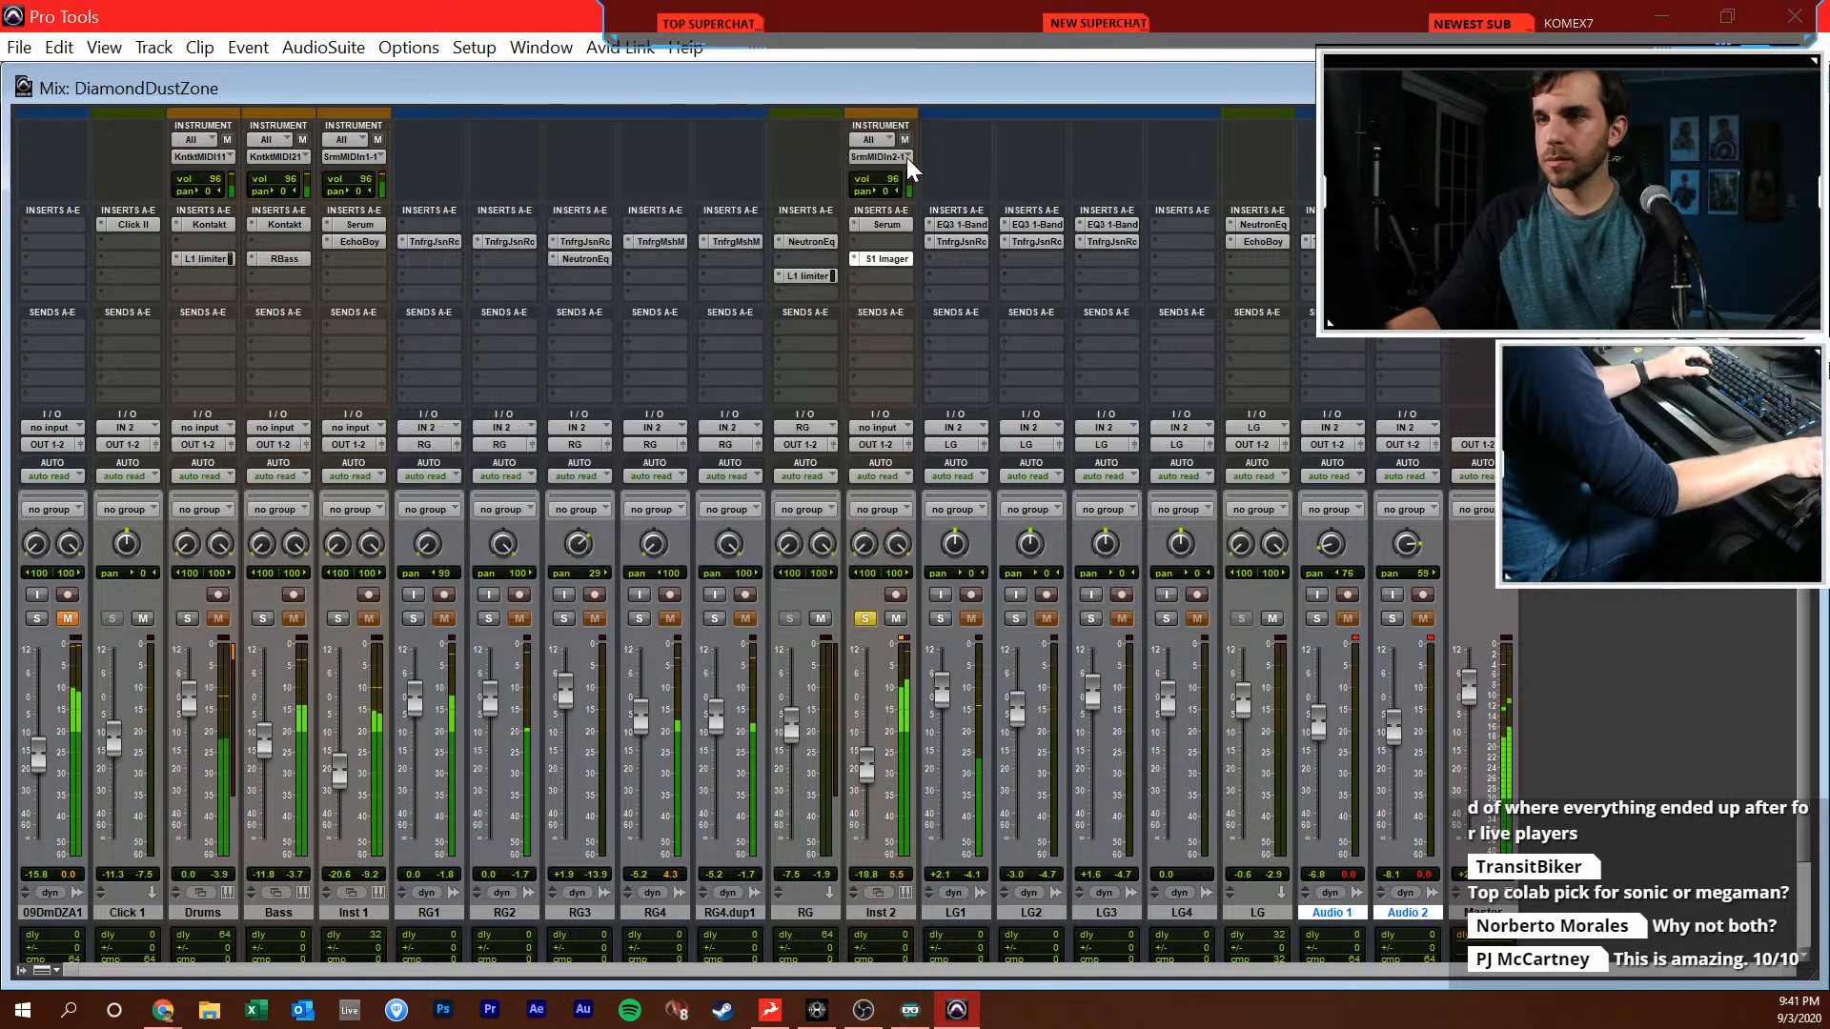
Insert an EQ3 1-Band on Inst 2 as a 12 dB/oct high-pass at 260 Hz, and unsolo the track
click(883, 283)
text(1-b)
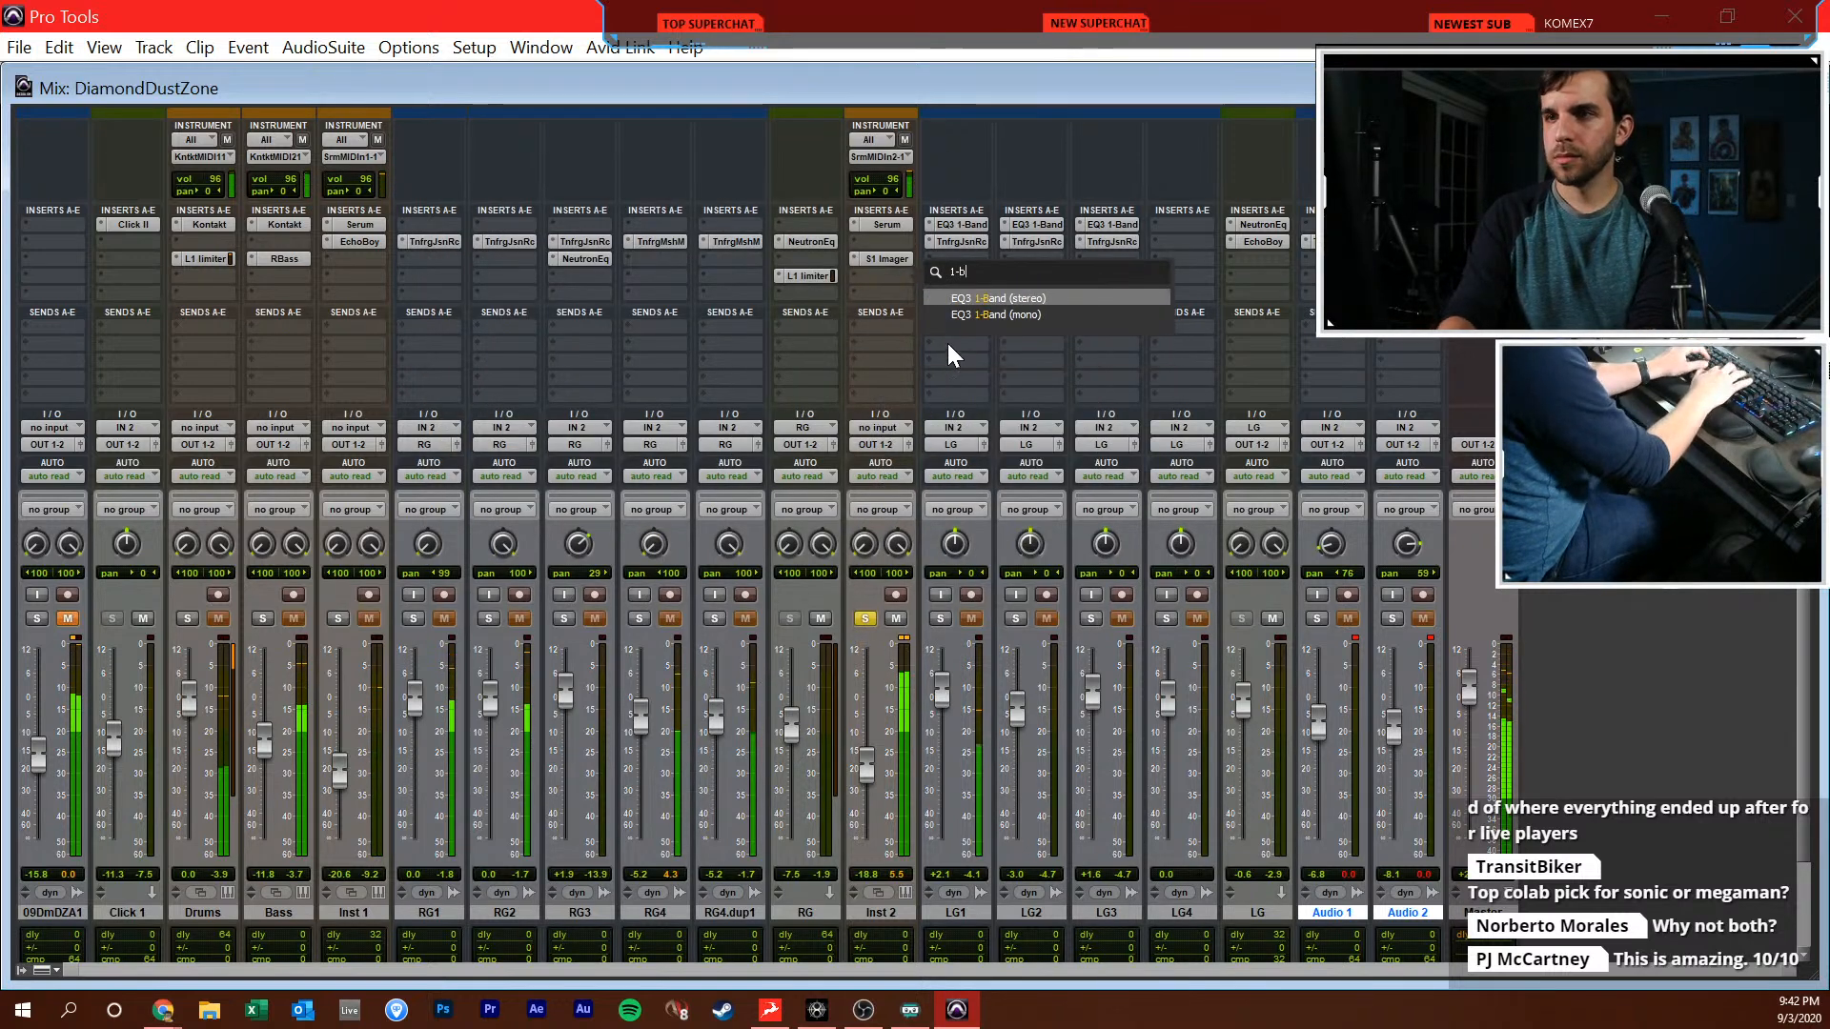
key(Return)
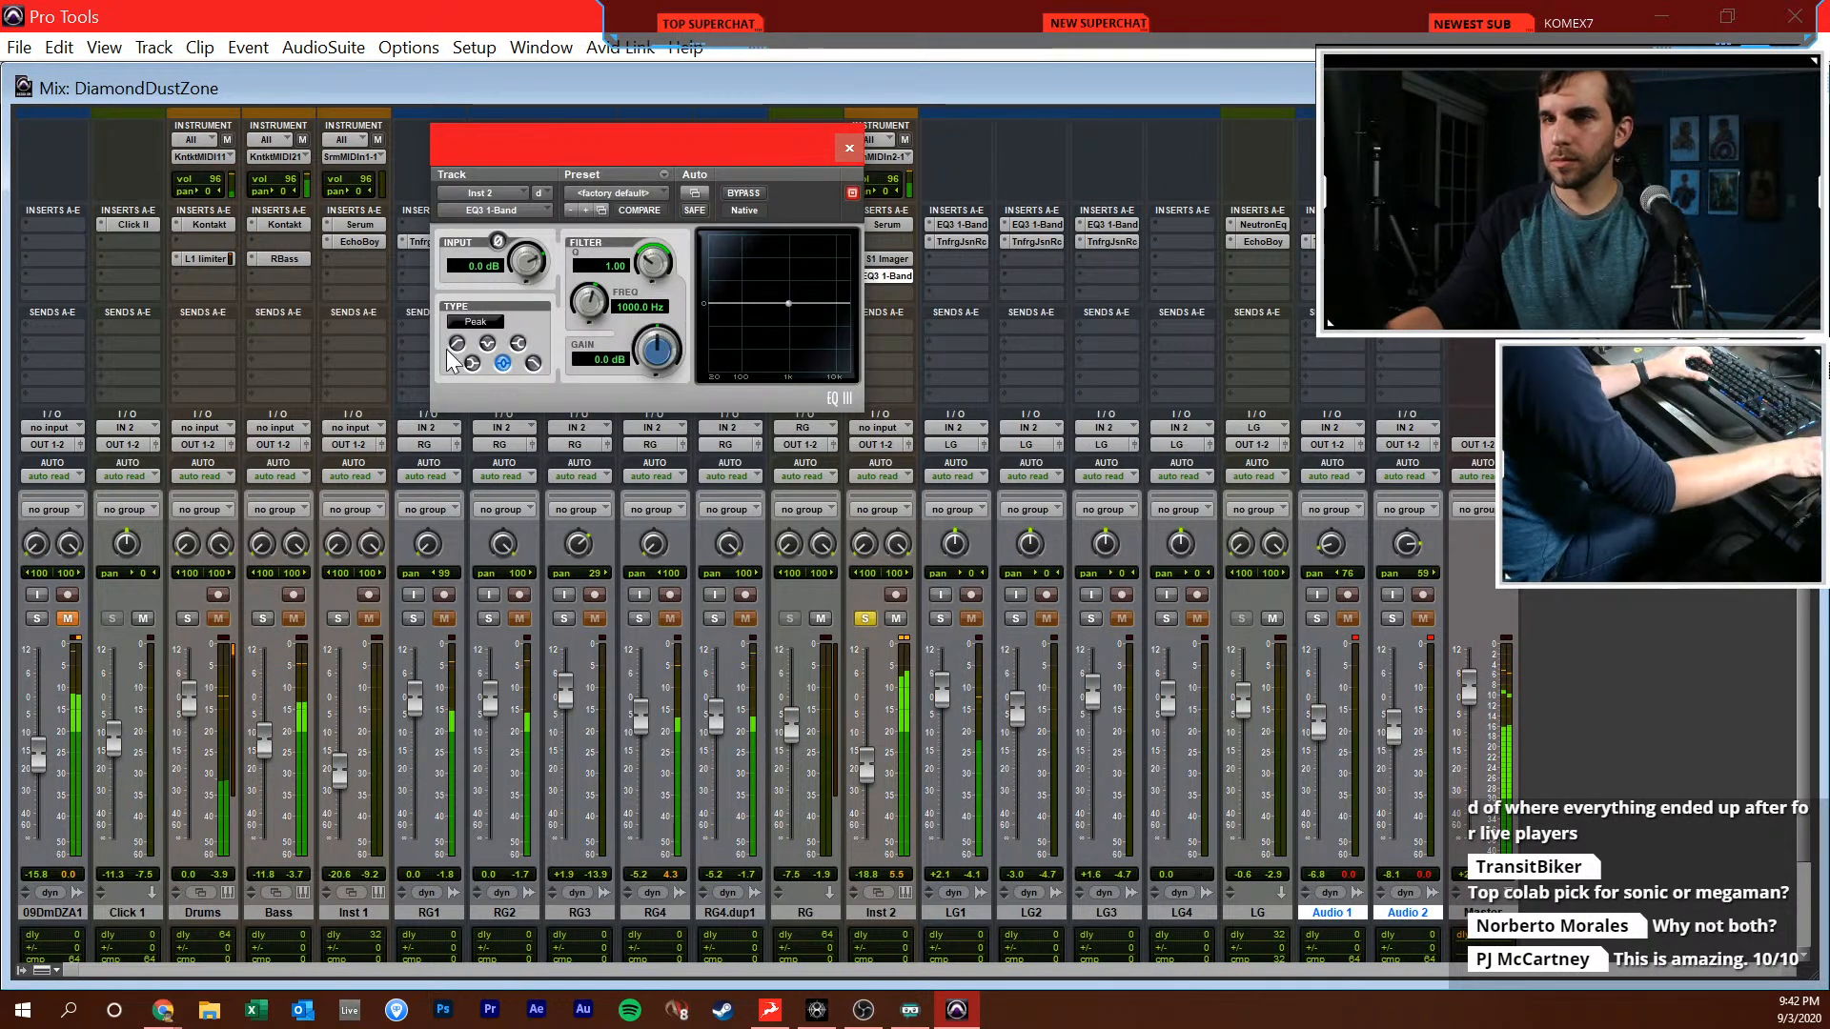
drag(586, 325, 583, 341)
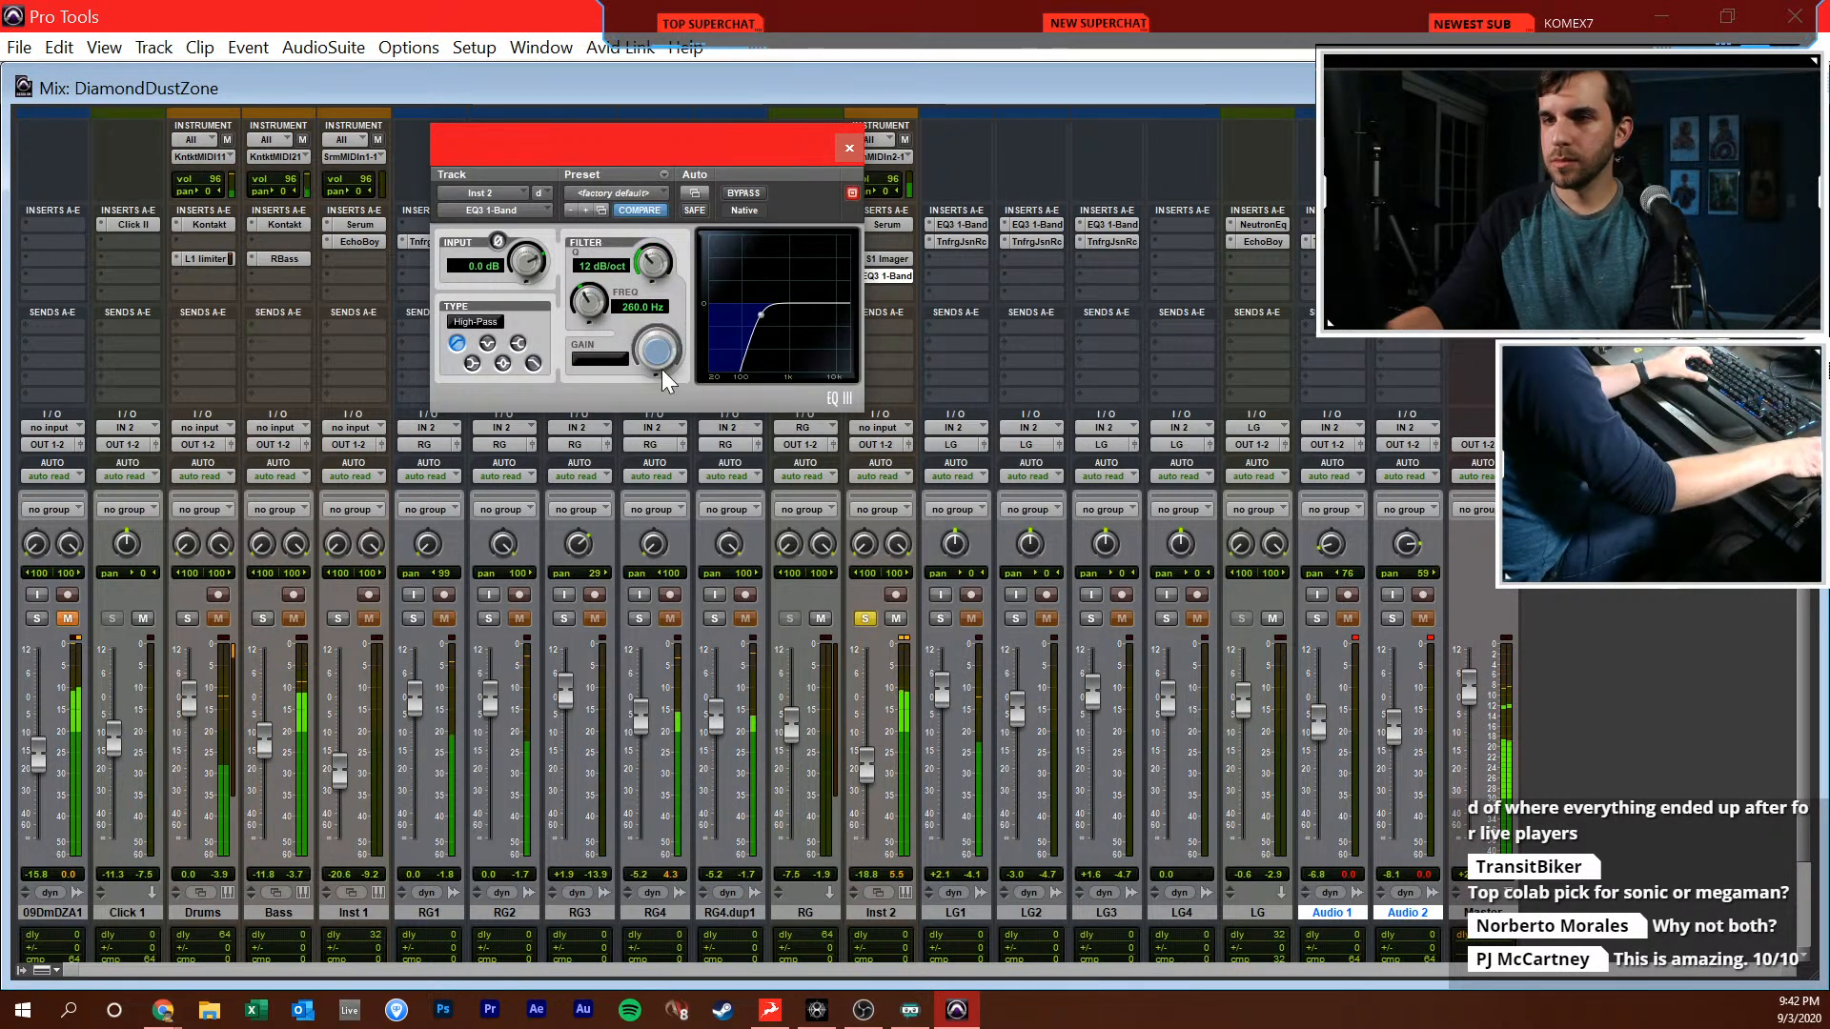
click(864, 619)
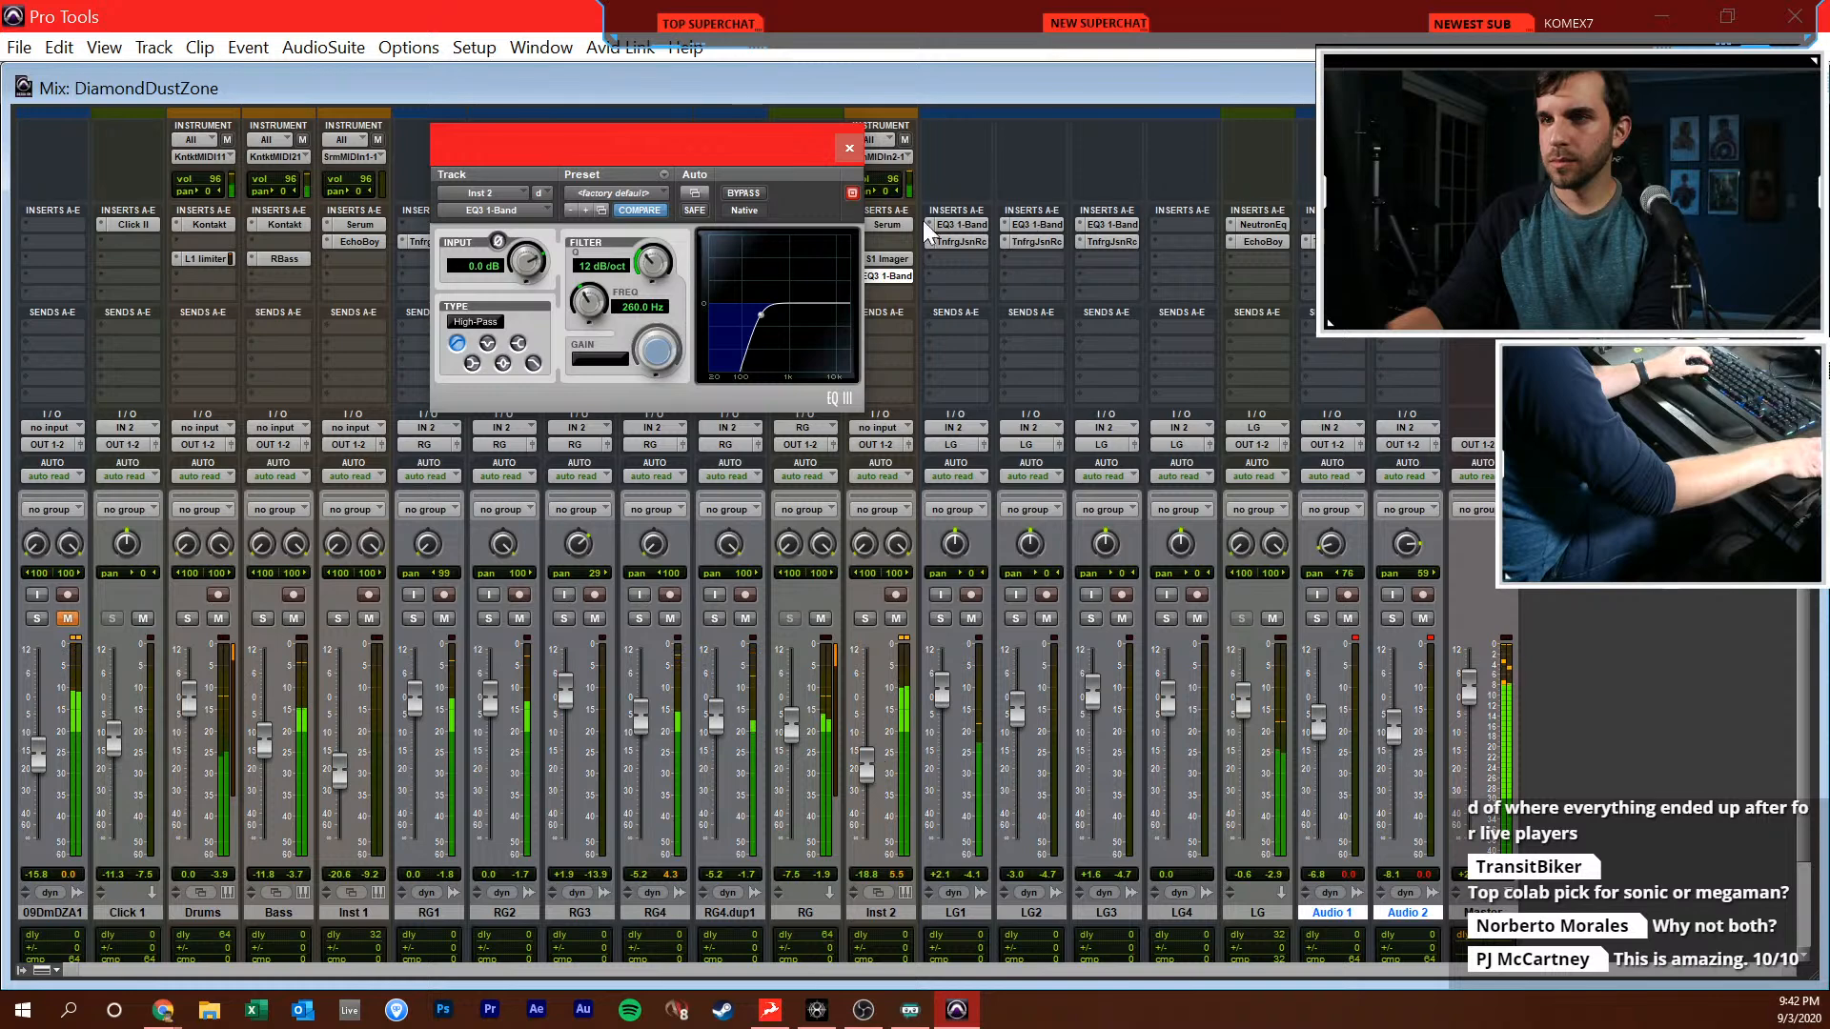
click(853, 155)
Play the song from the beginning and lower the LG fader to -3.6 dB in the Mix window
key(ctrl+equal)
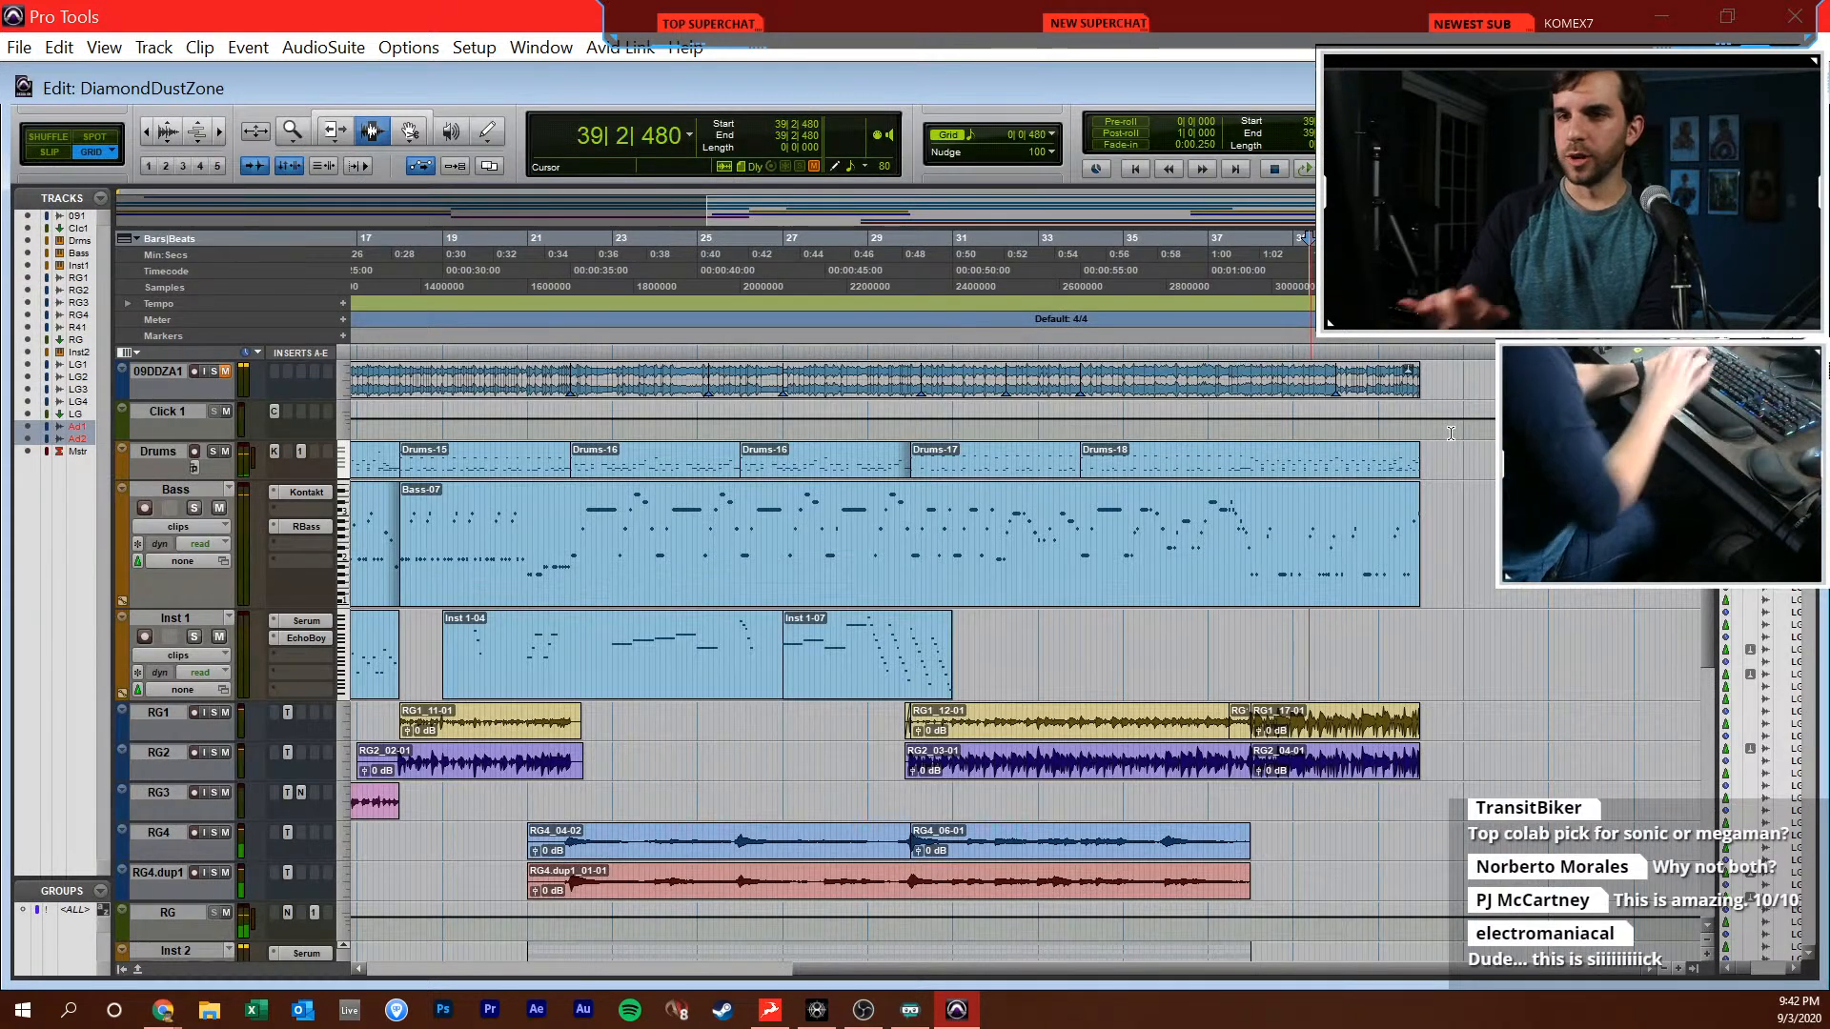
key(Return)
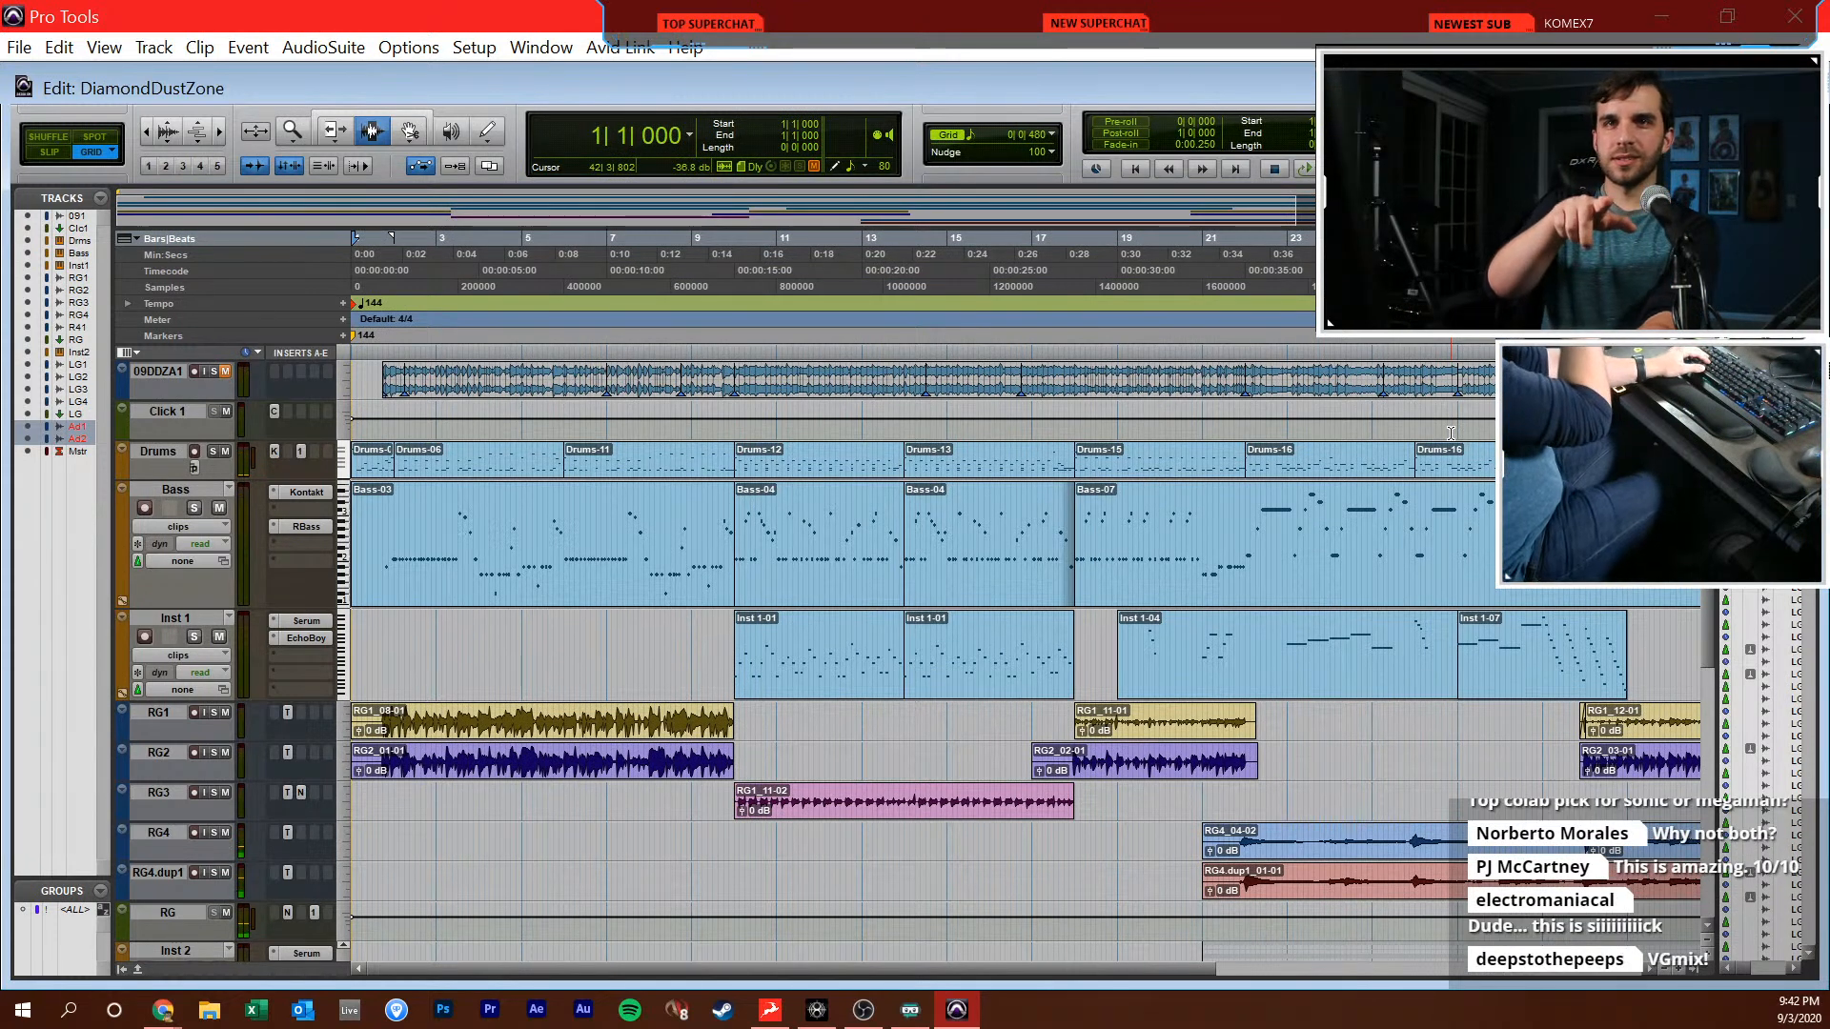
key(space)
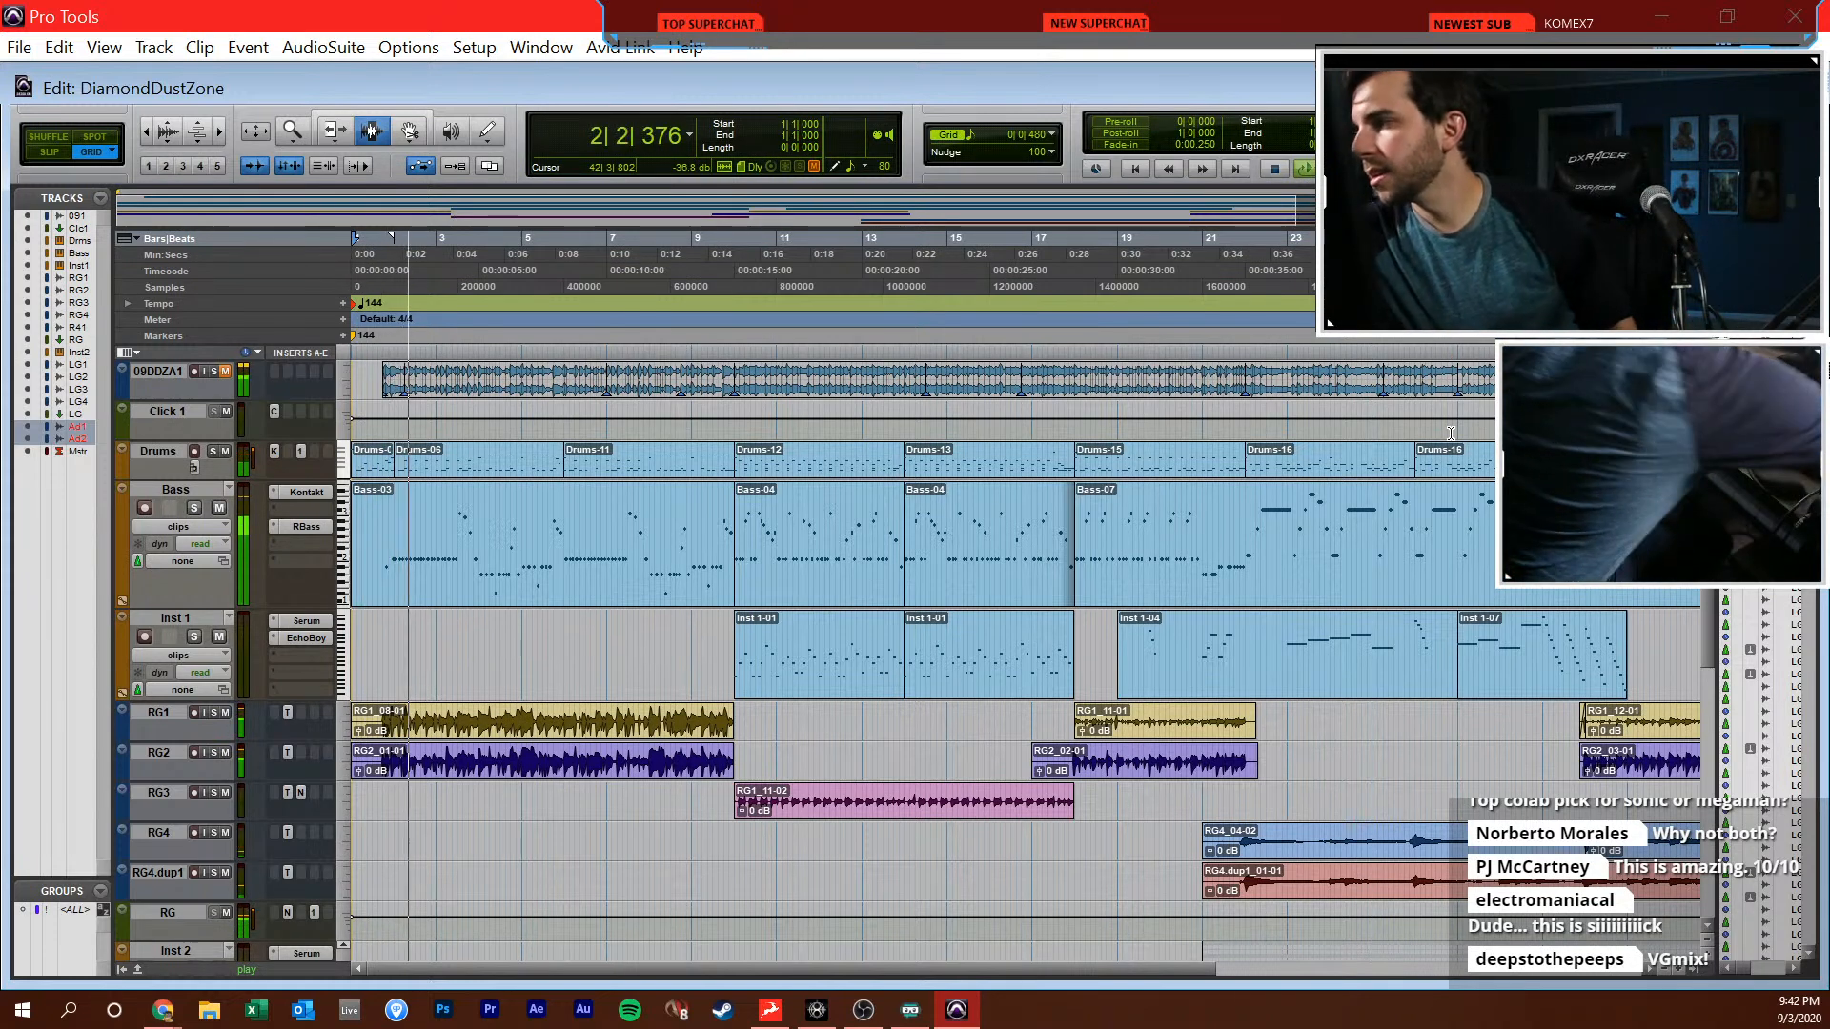
key(ctrl+equal)
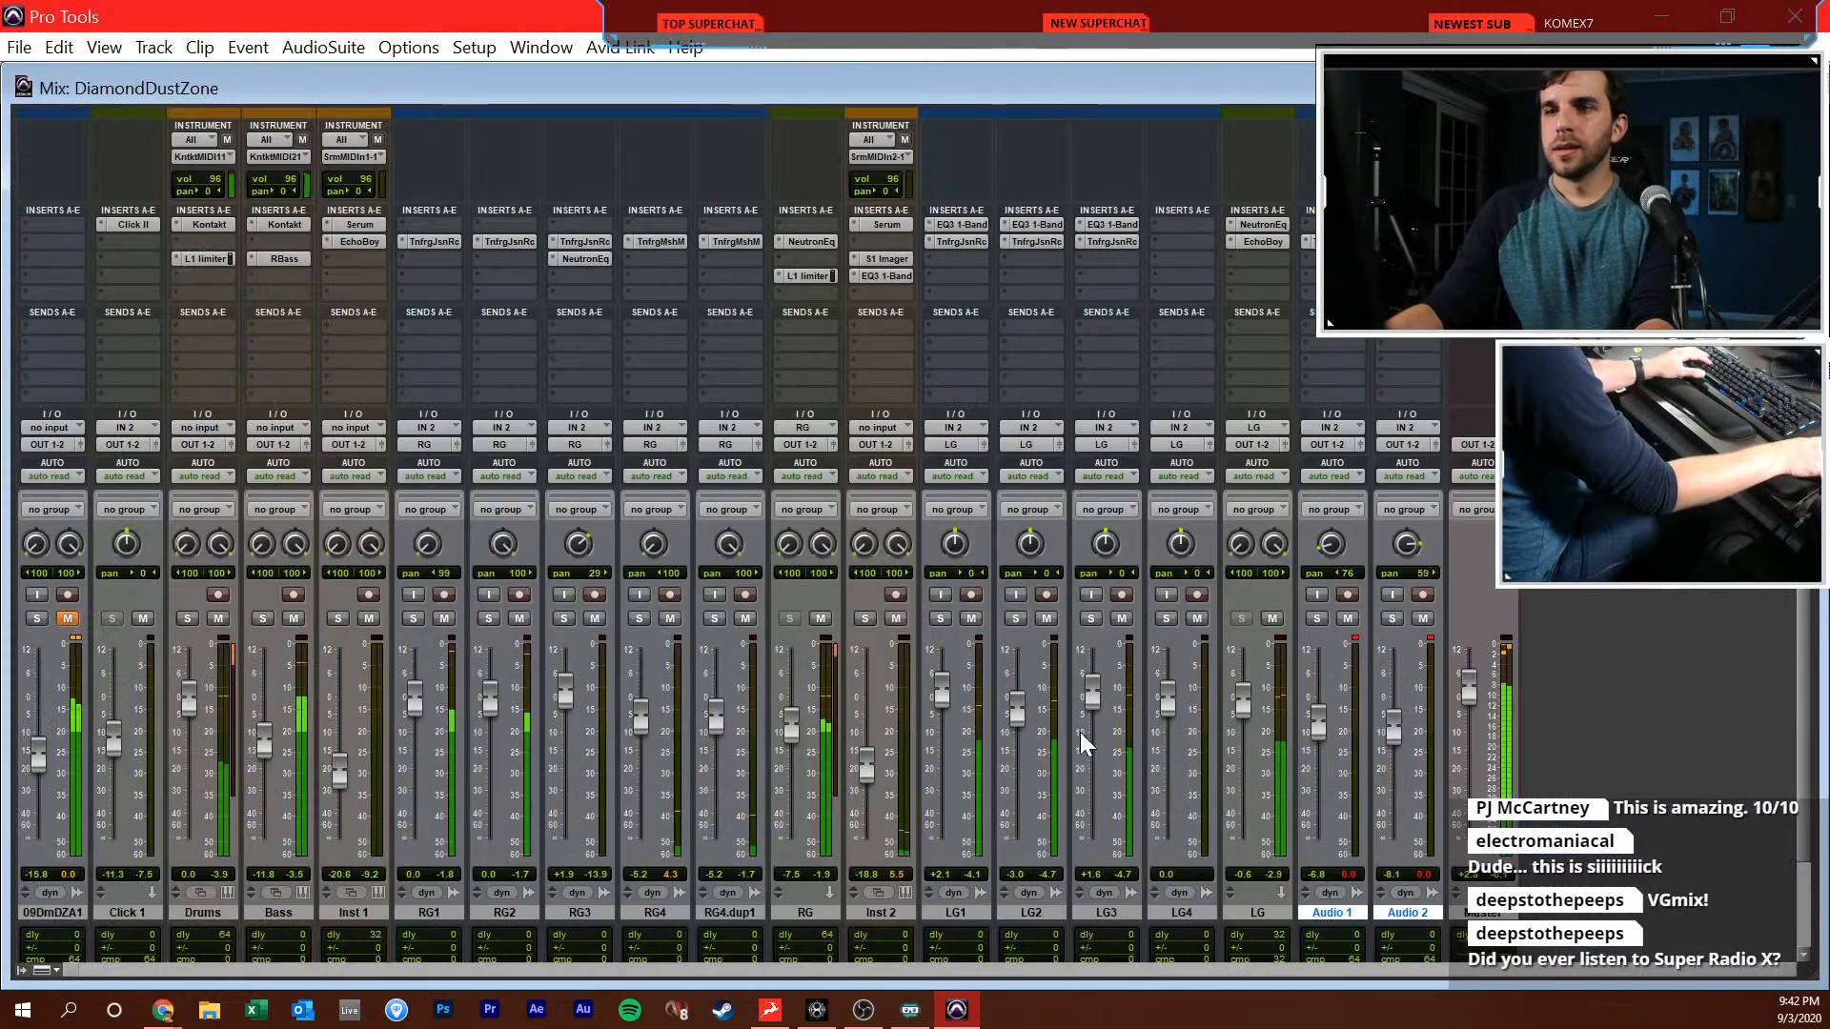
drag(1249, 712, 1257, 719)
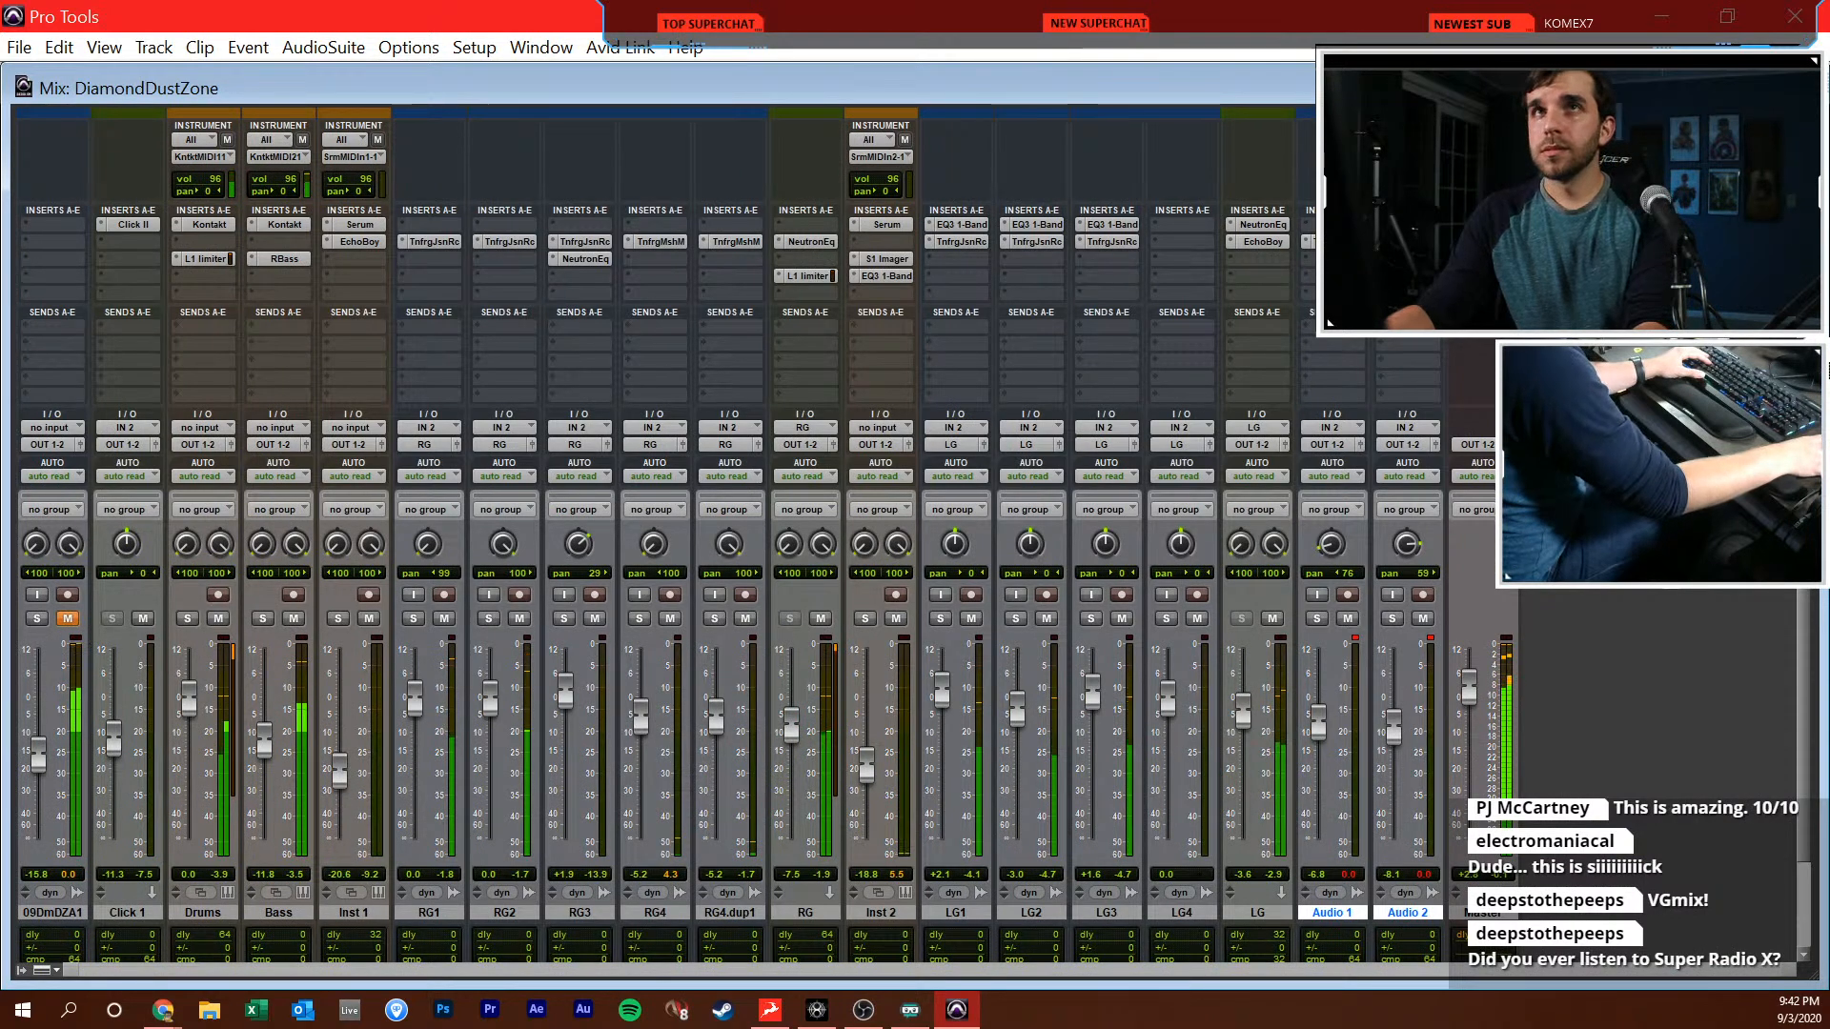
key(alt+Tab)
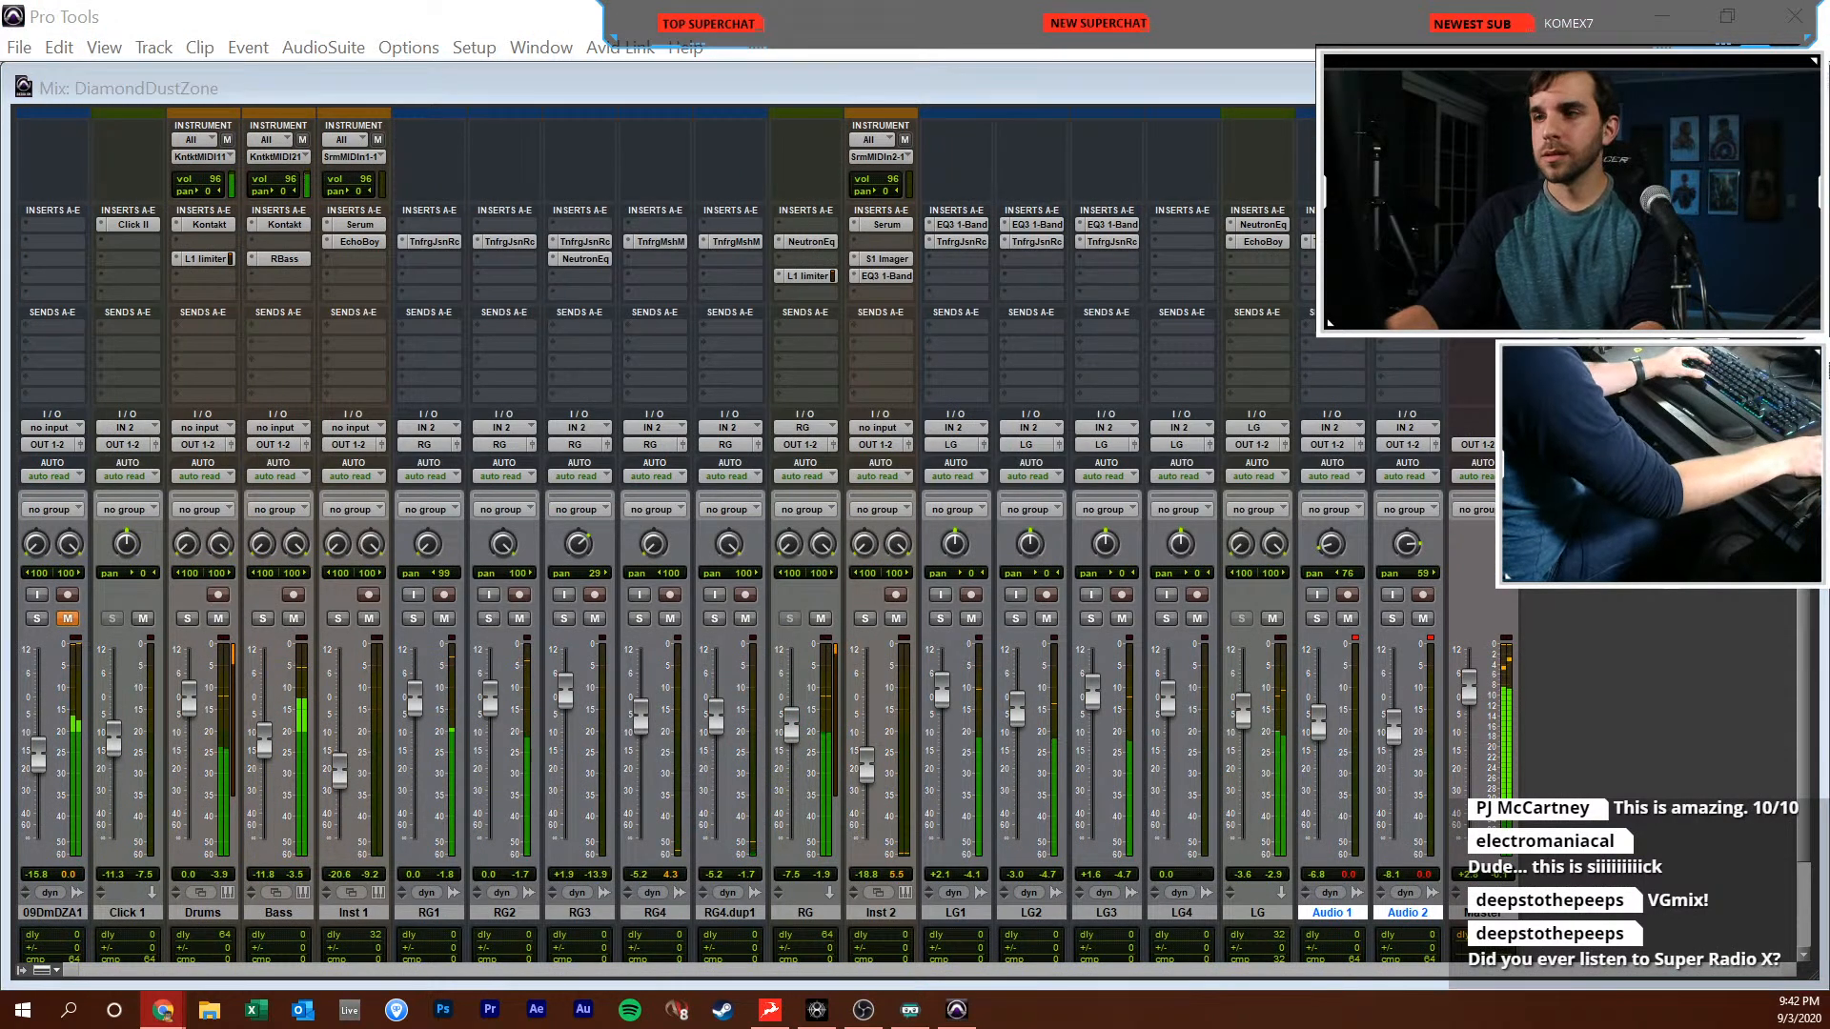
key(alt+Tab)
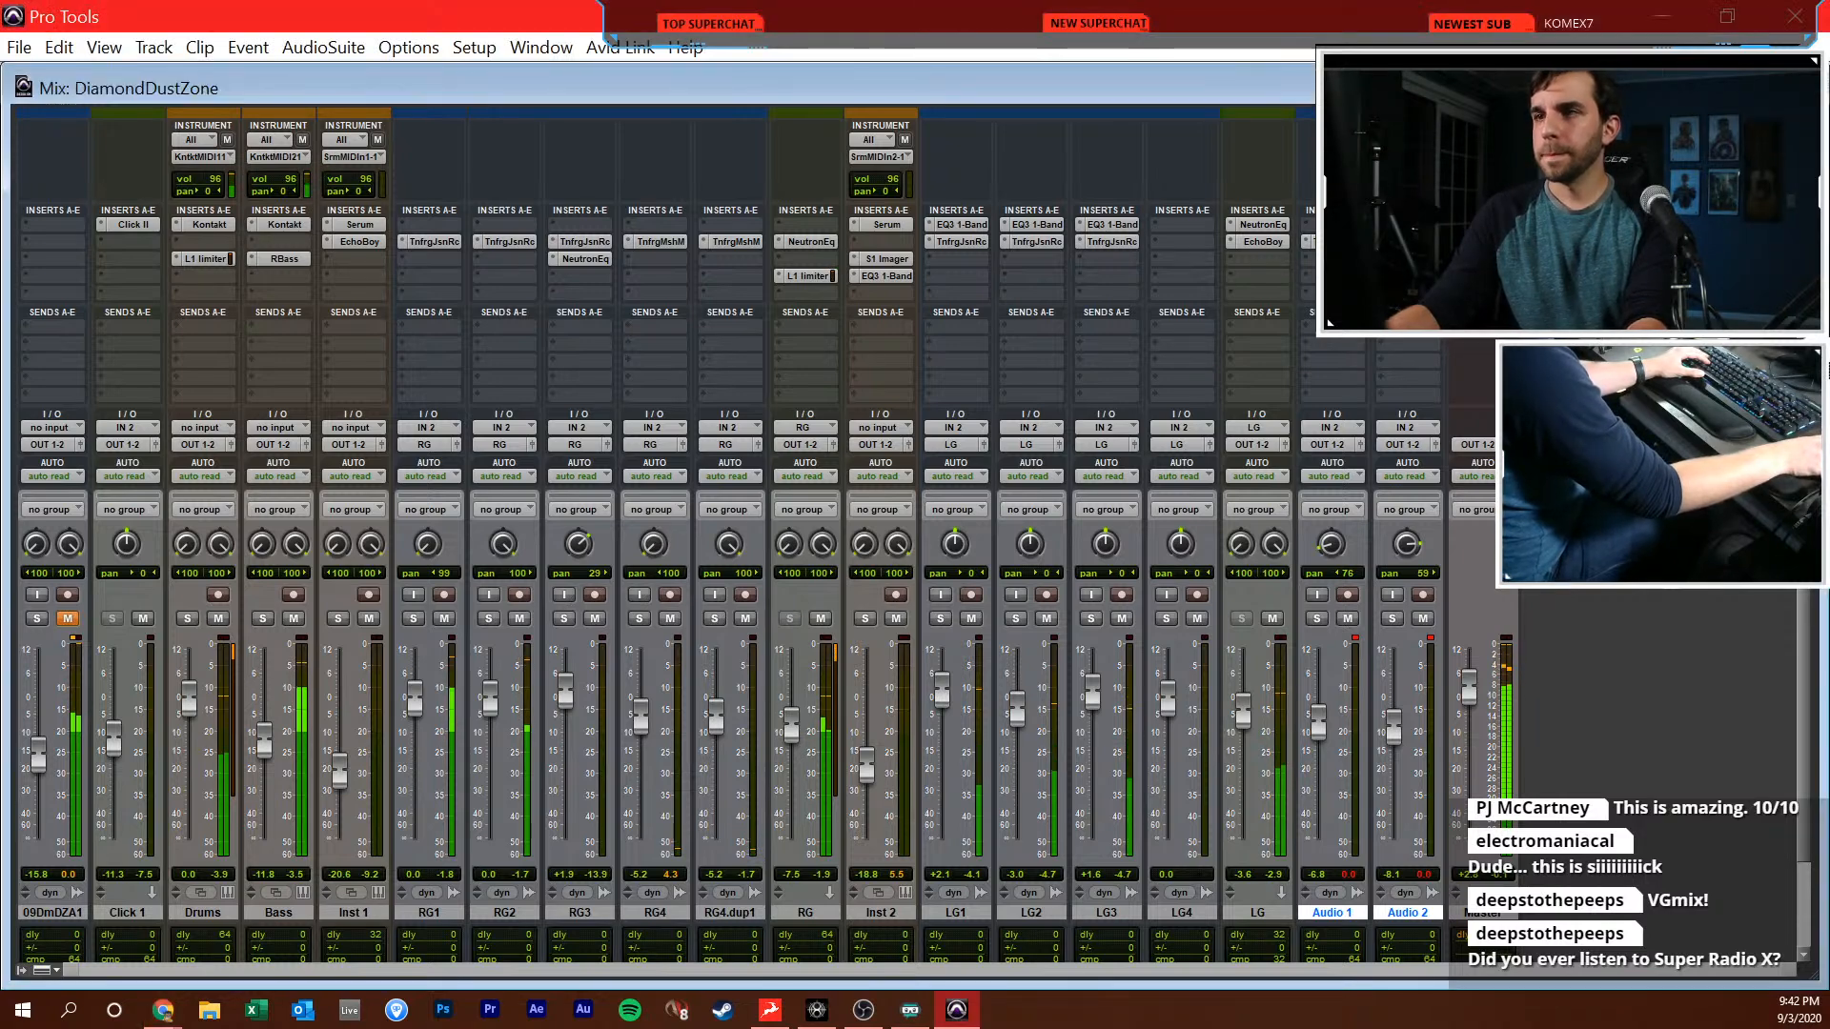
Reduce the height of all tracks in the Edit window so the whole session fits, and place the edit cursor at 6|4|480
key(ctrl+equal)
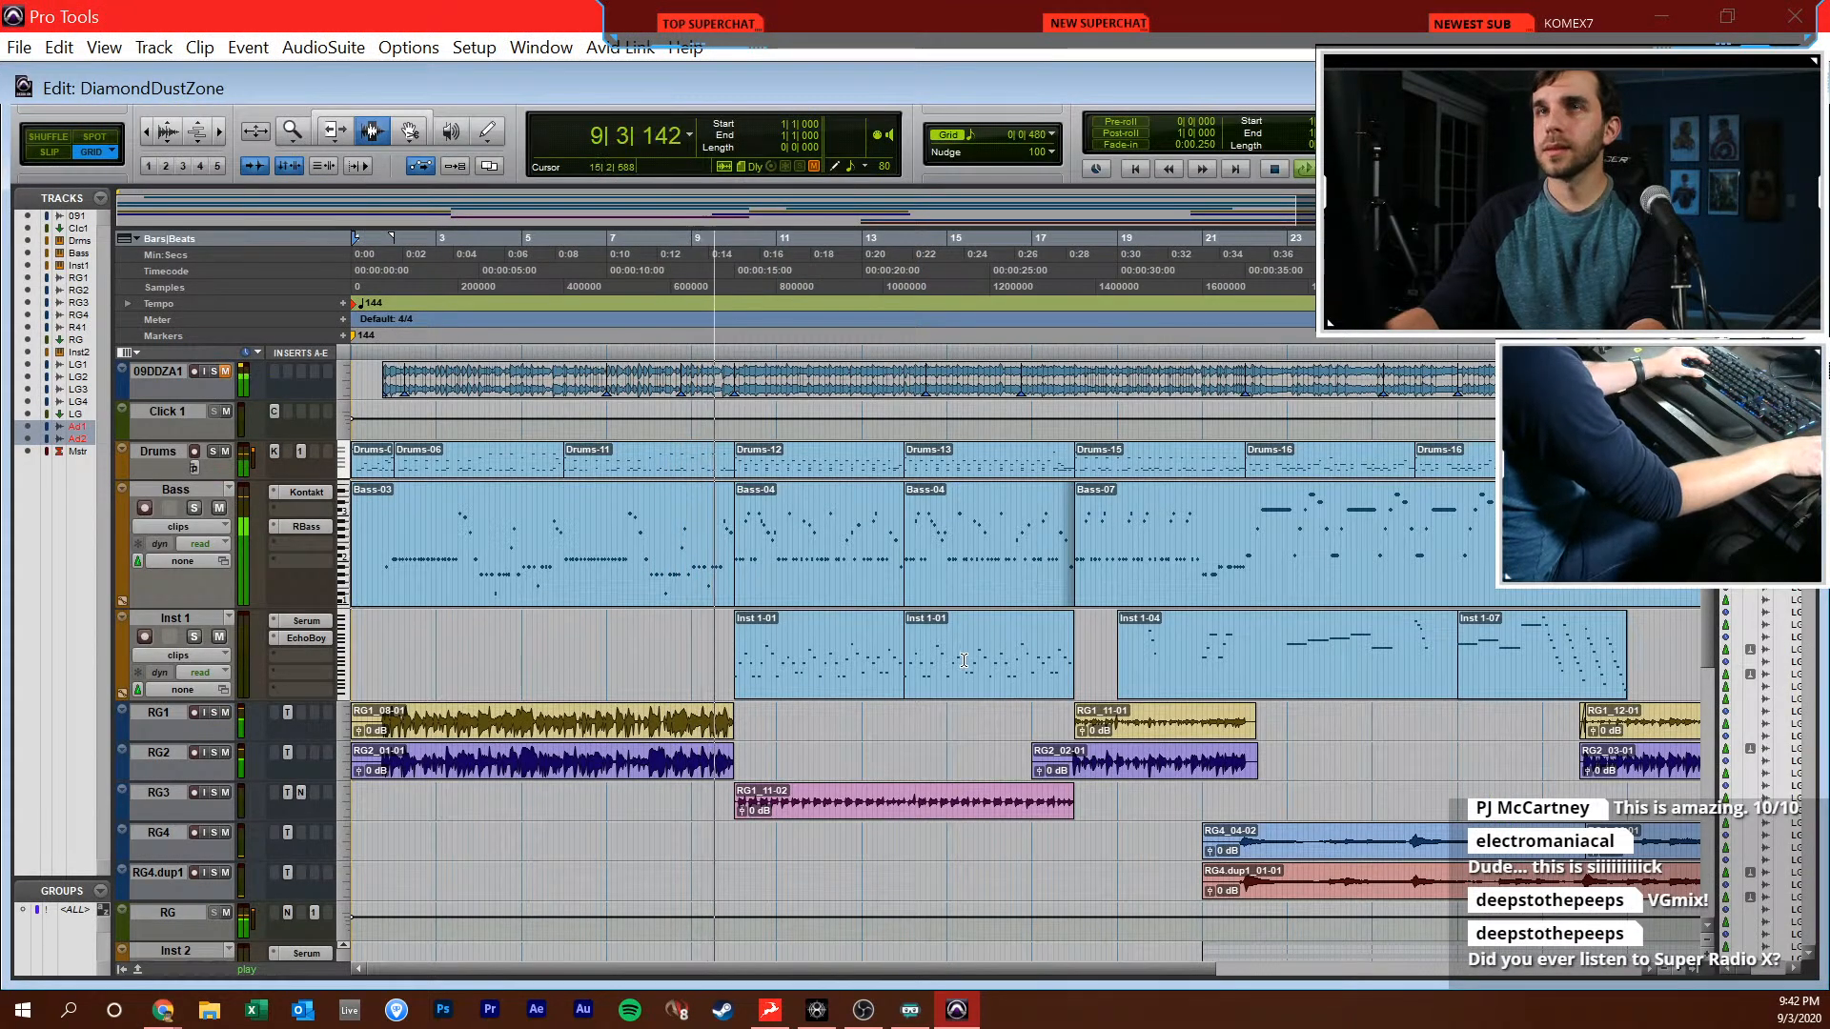
key(ctrl+bracketleft)
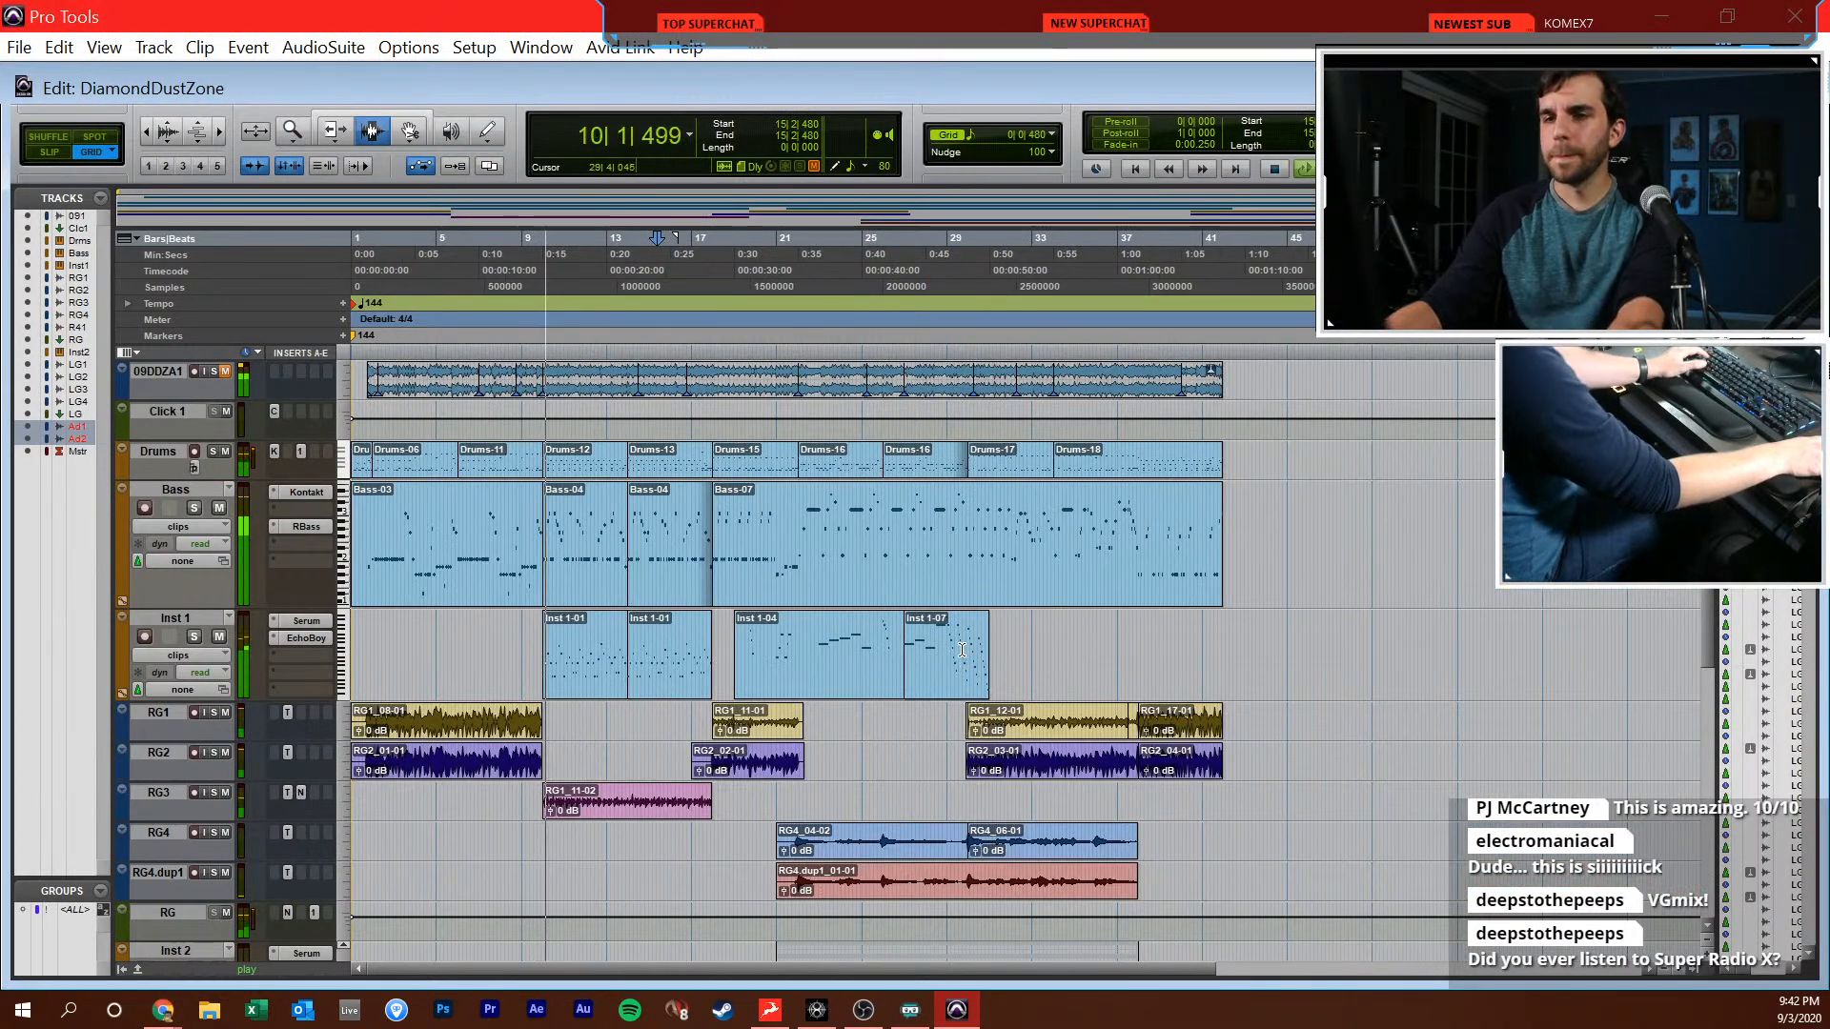
alt+click(339, 507)
click(402, 724)
click(477, 615)
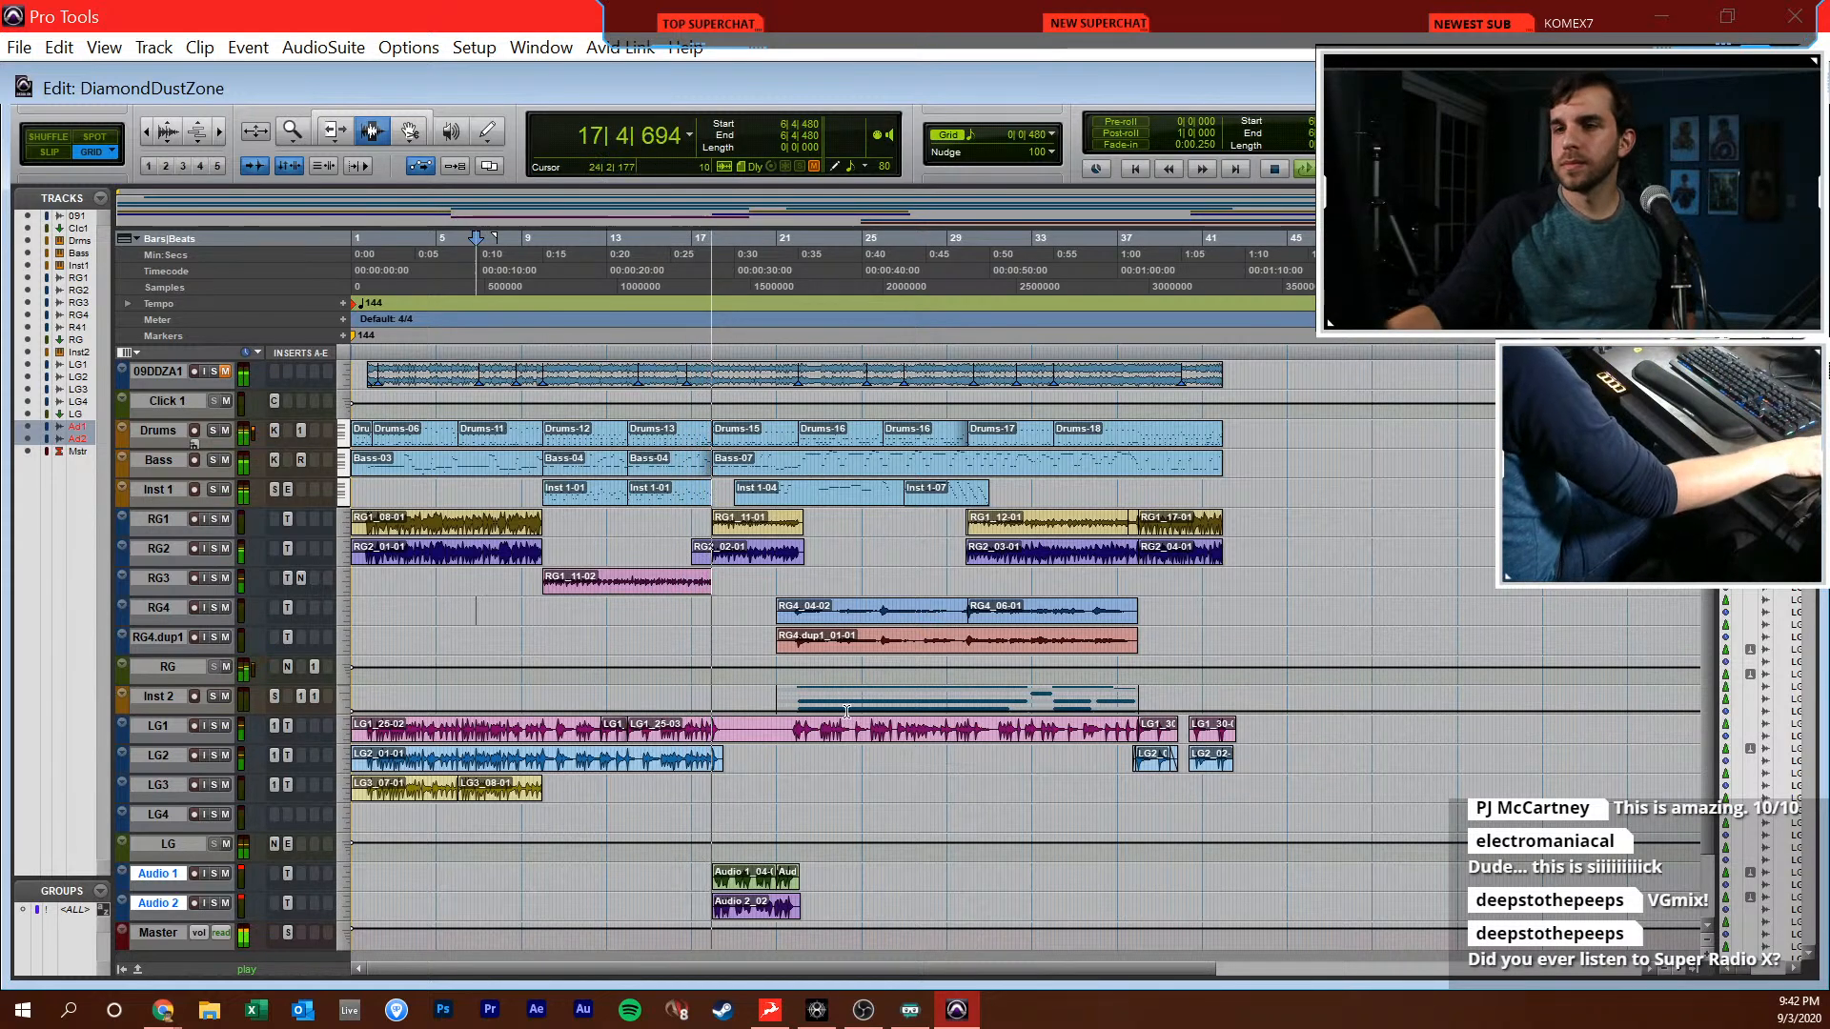
Rebalance the lead guitars during playback, setting the LG1 fader to +4.5 dB and the LG fader to -5.2 dB
key(ctrl+equal)
drag(1248, 713, 1255, 723)
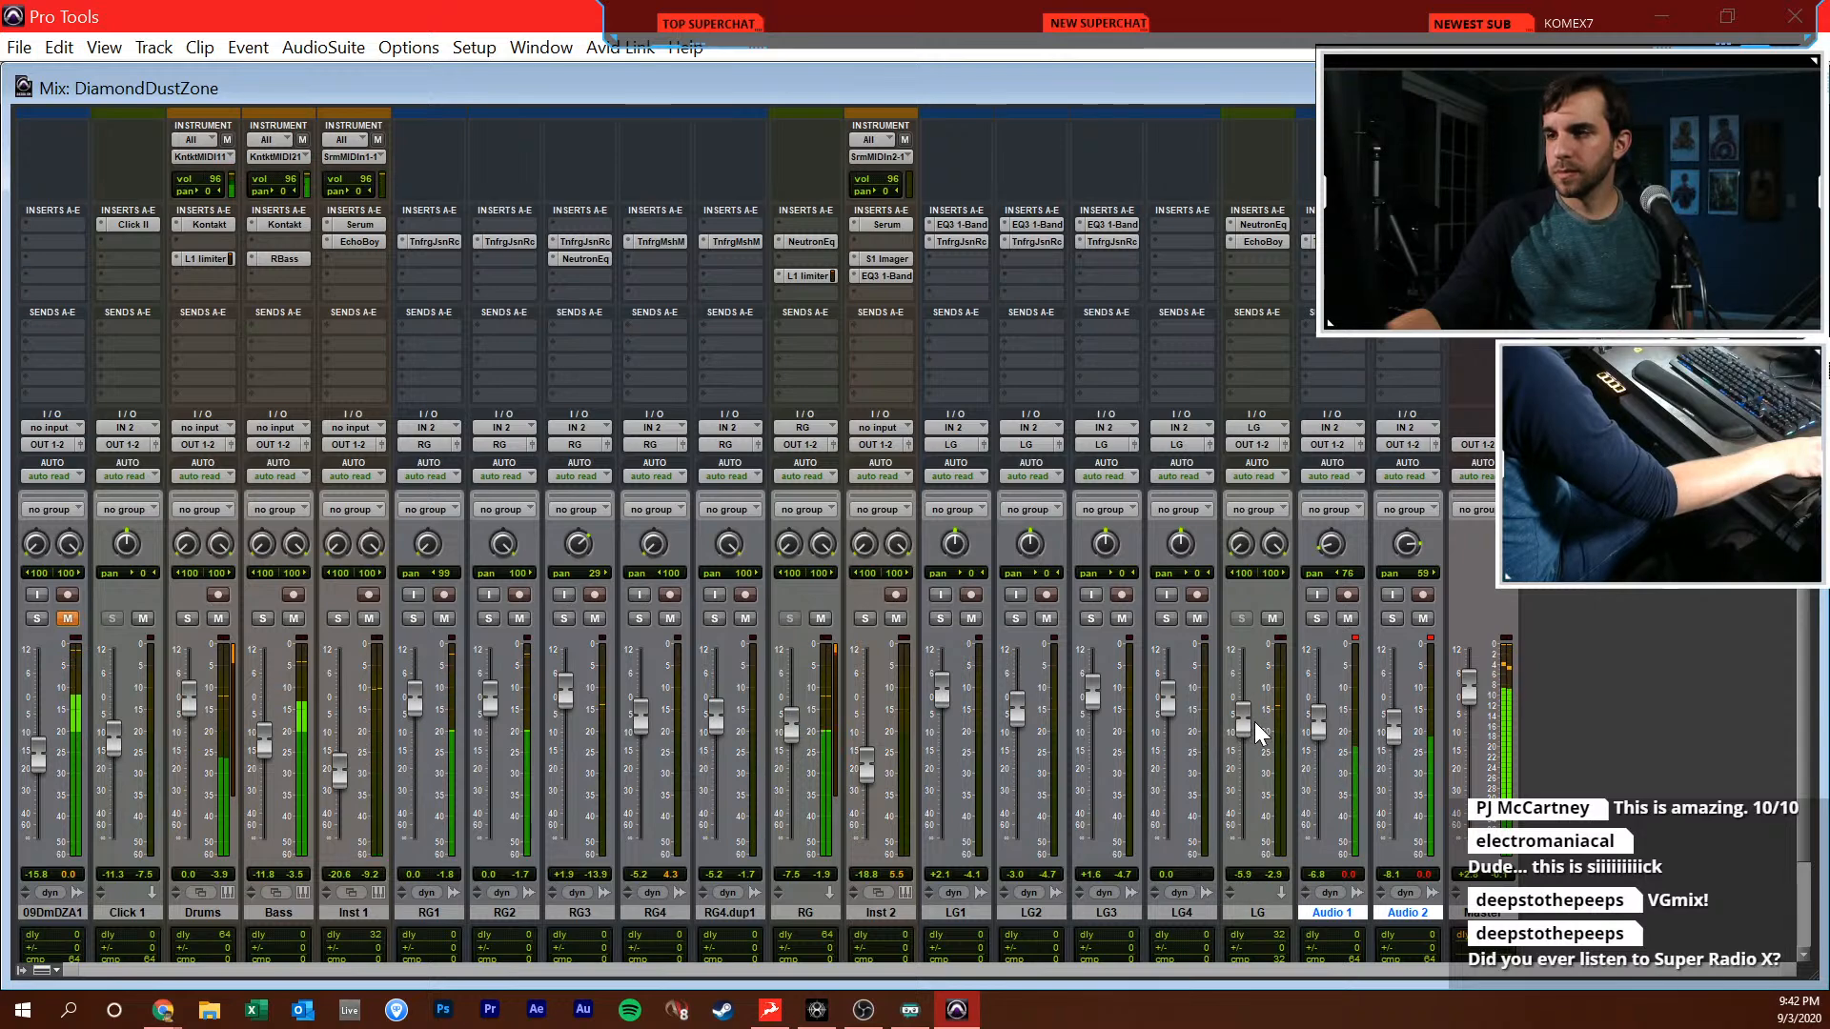
key(ctrl+equal)
key(t)
key(t)
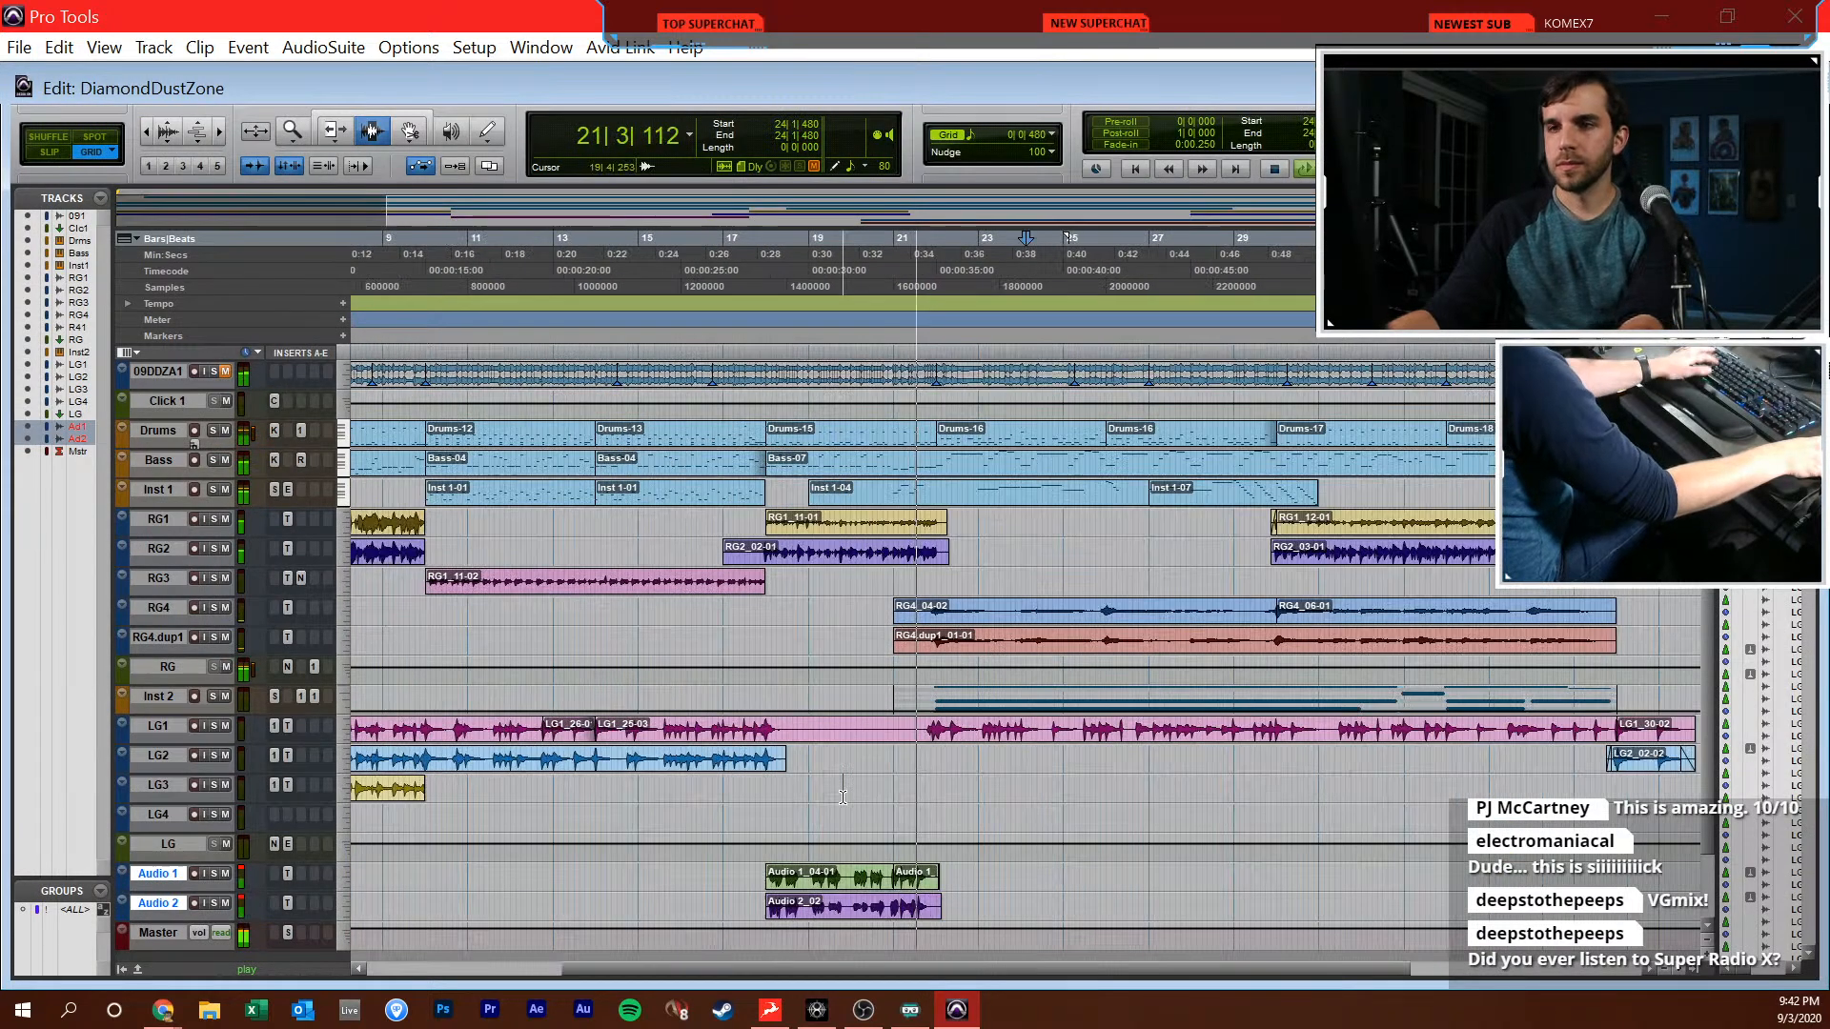
key(ctrl+equal)
drag(938, 710, 942, 702)
drag(1237, 723, 1245, 719)
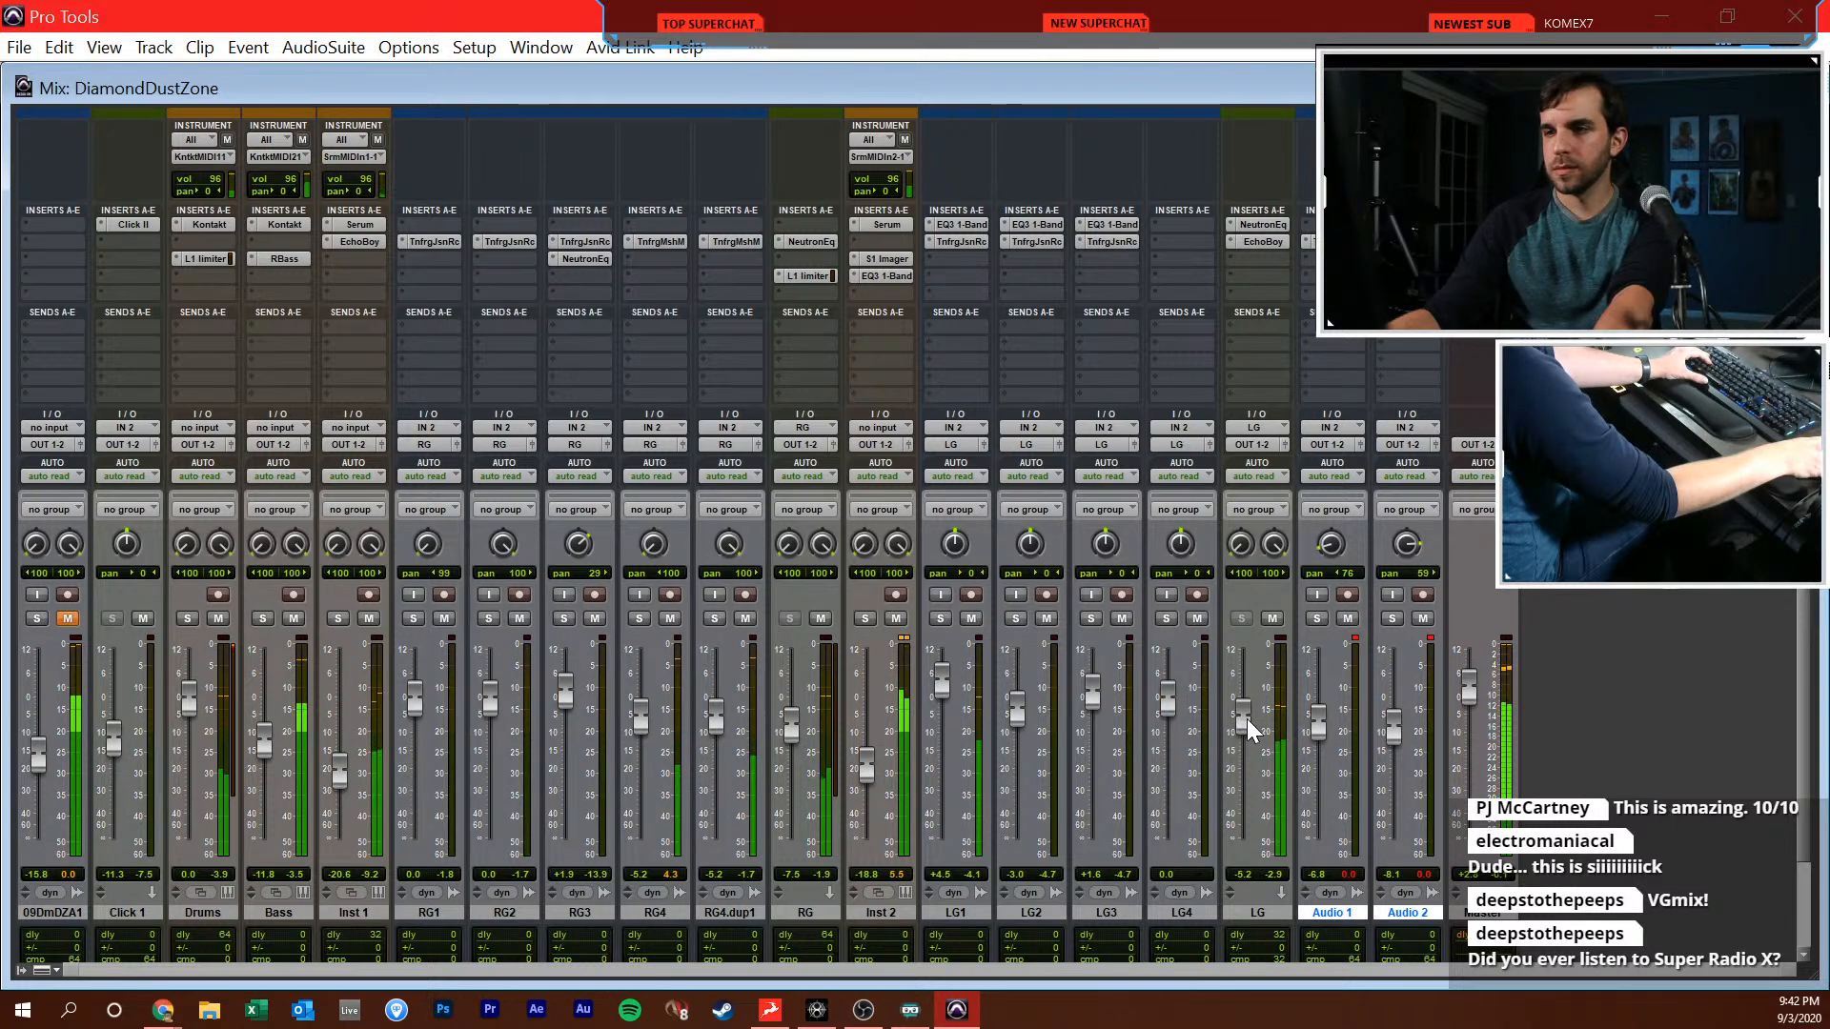
Lower the Inst 2 fader to -23.5 dB and the RG4 and RG4.dup1 faders to -6.5 dB
drag(869, 764, 871, 776)
drag(719, 729, 642, 724)
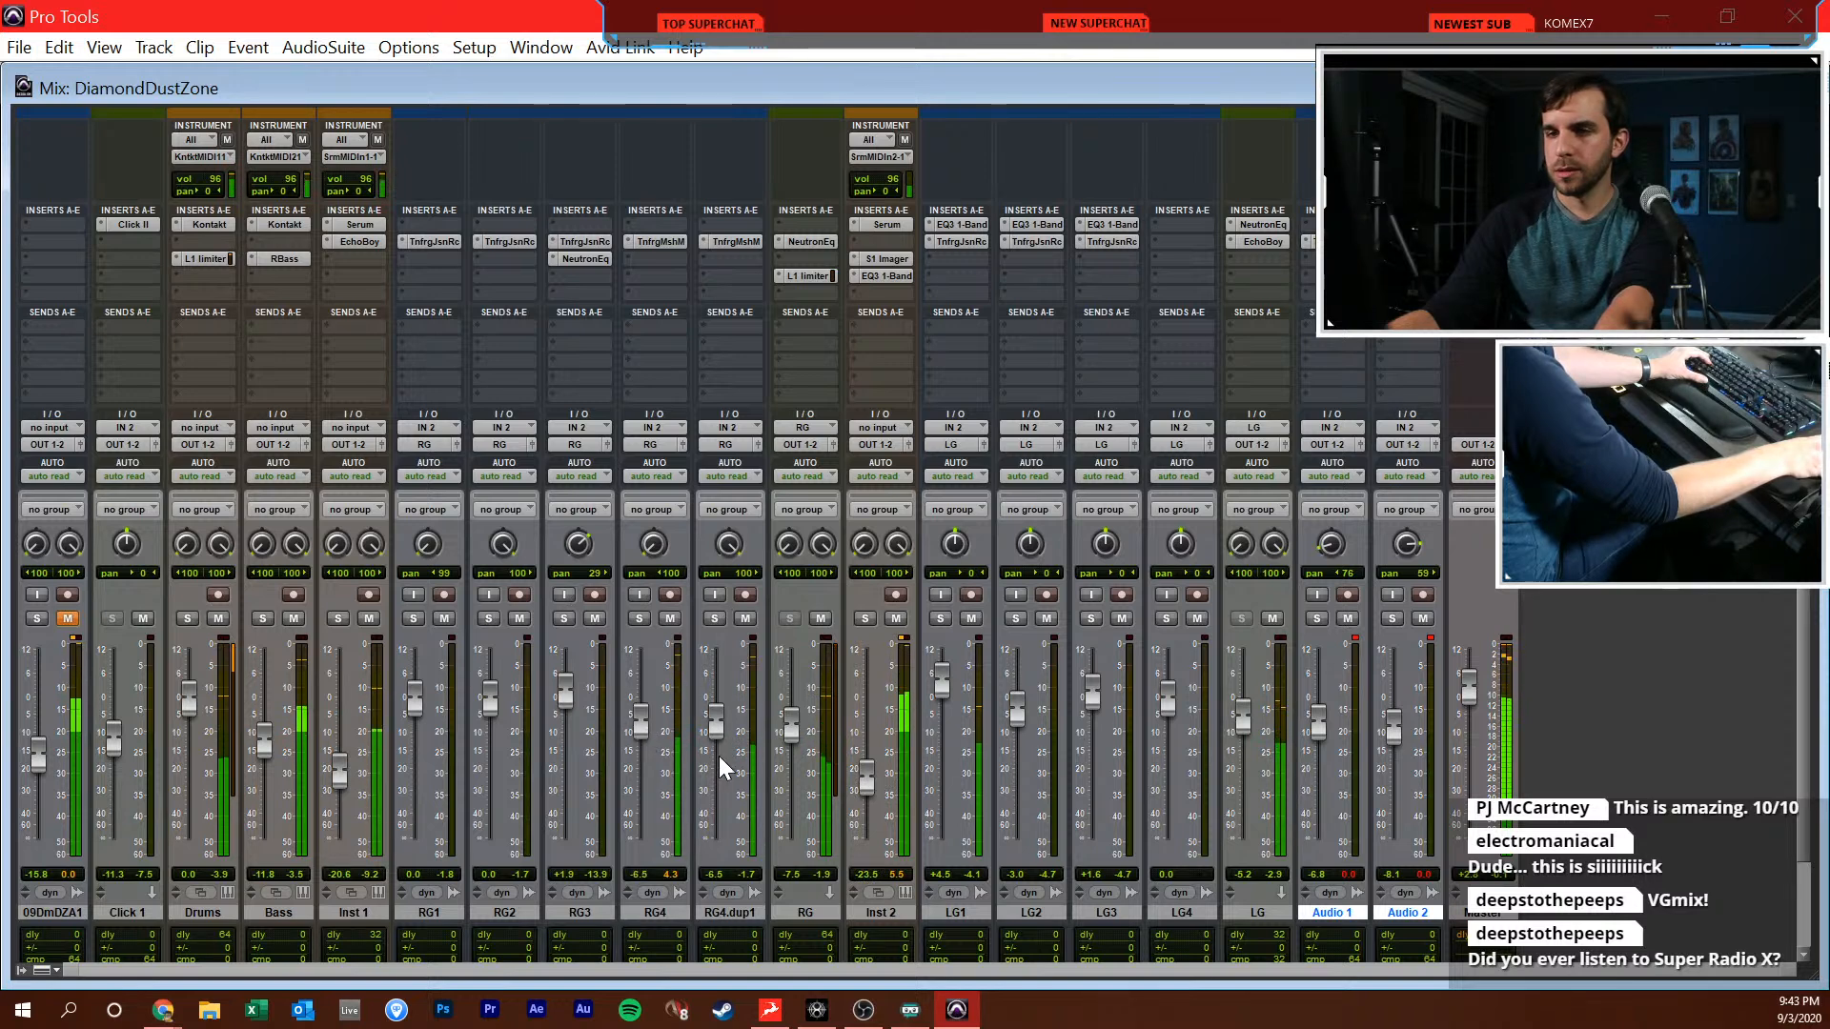
Place the edit cursor at 29|3|480 in the Edit window and listen through the last section of the song
key(ctrl+equal)
scroll(879, 781, right, 5)
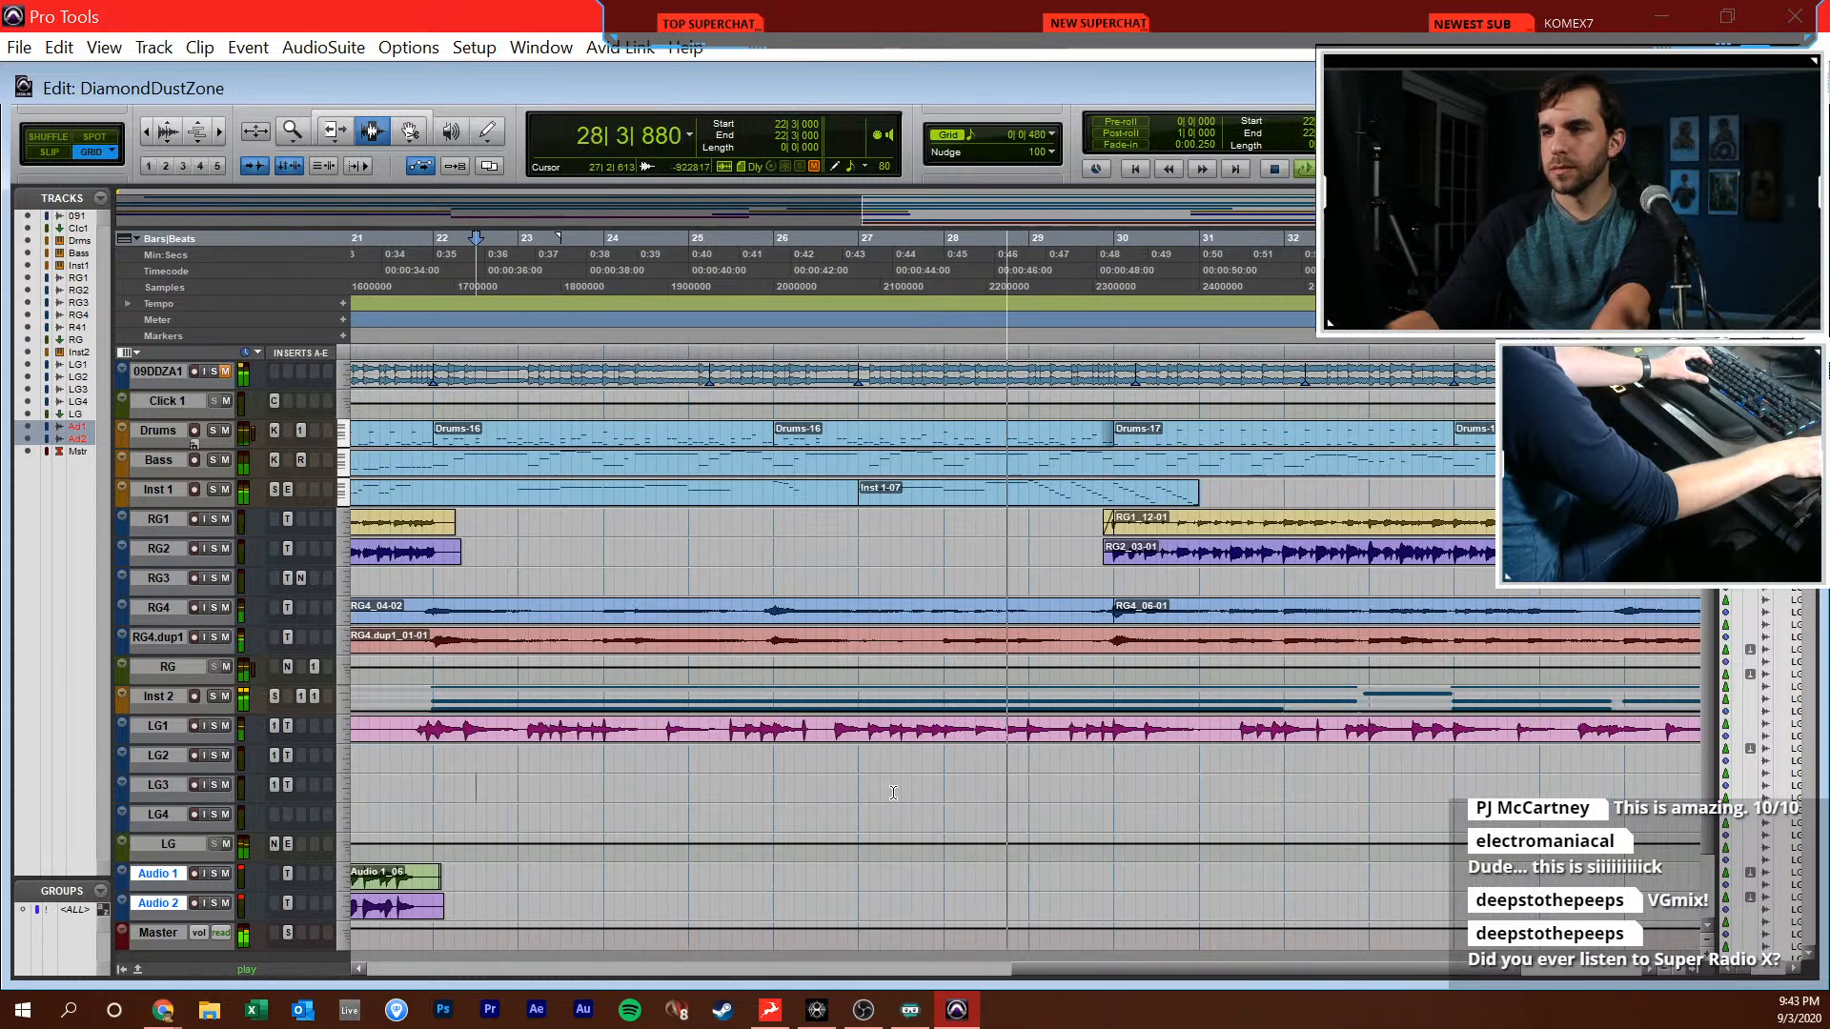
click(893, 793)
key(r)
click(902, 626)
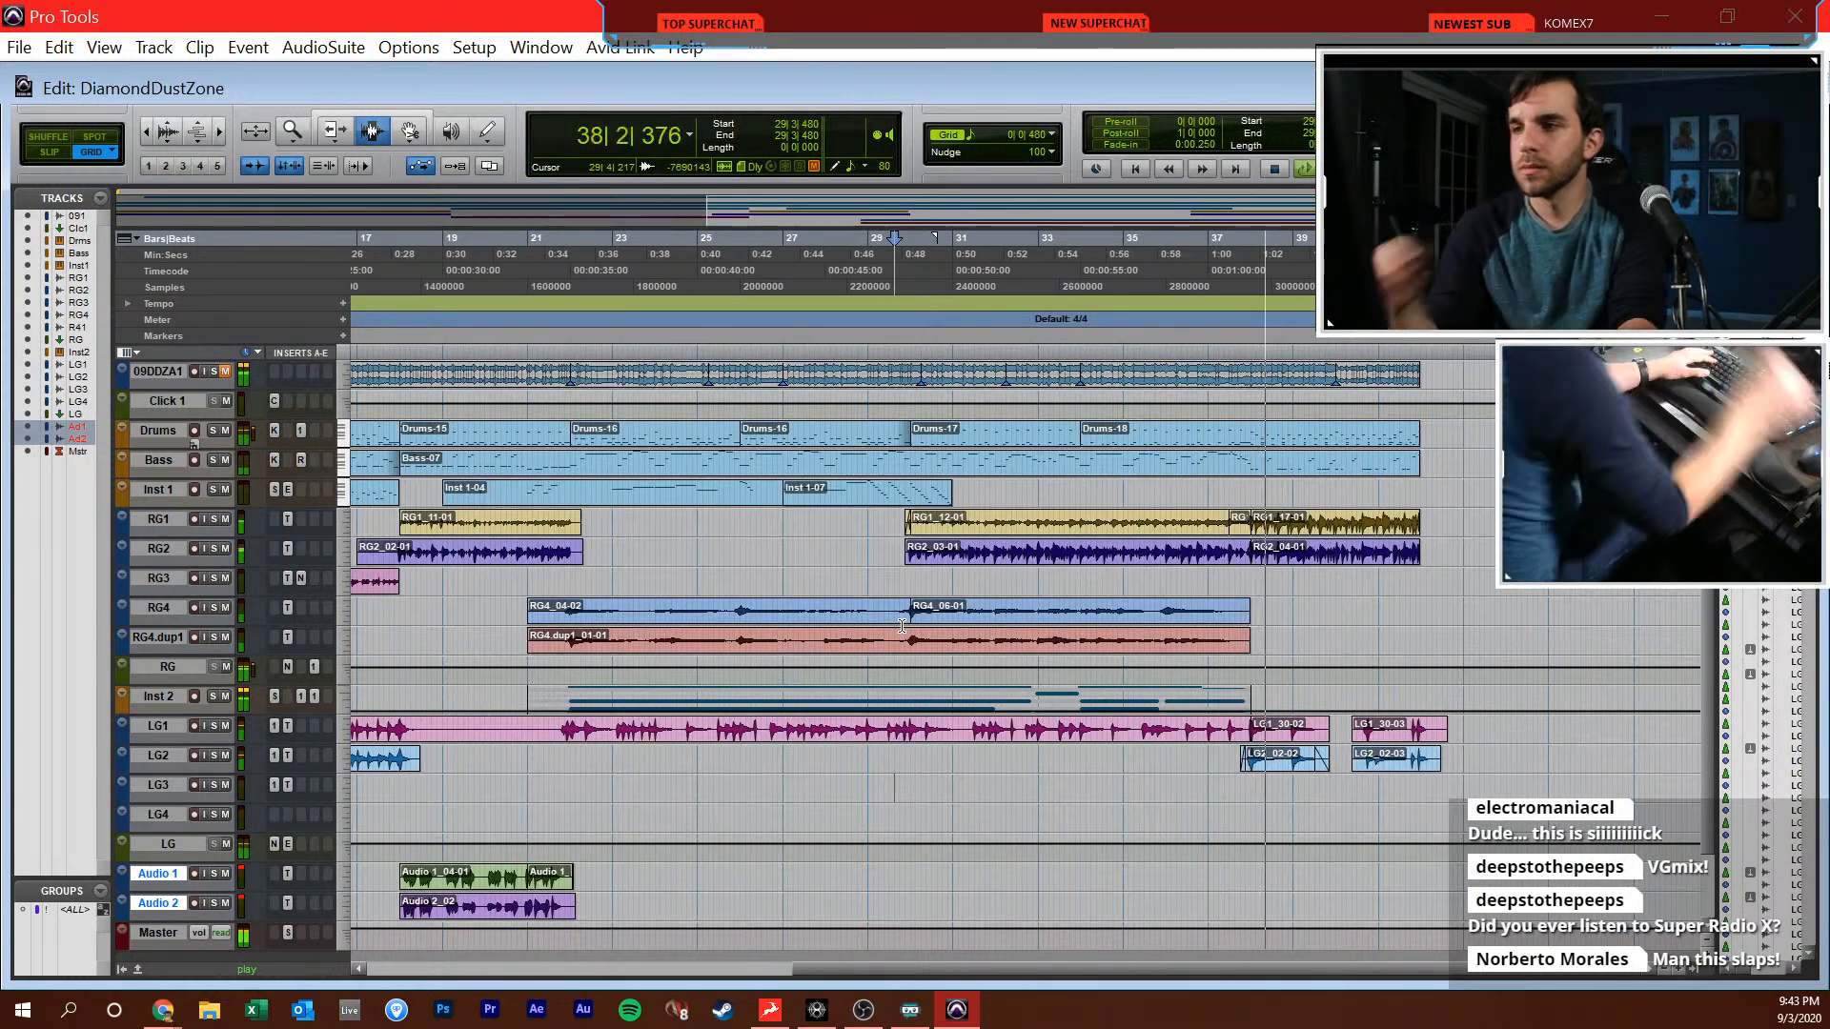
Set the grid to one bar (1|0|000), select bar 2 to bar 42 across all tracks and stop playback
click(1021, 125)
click(1040, 143)
drag(1427, 373, 6, 936)
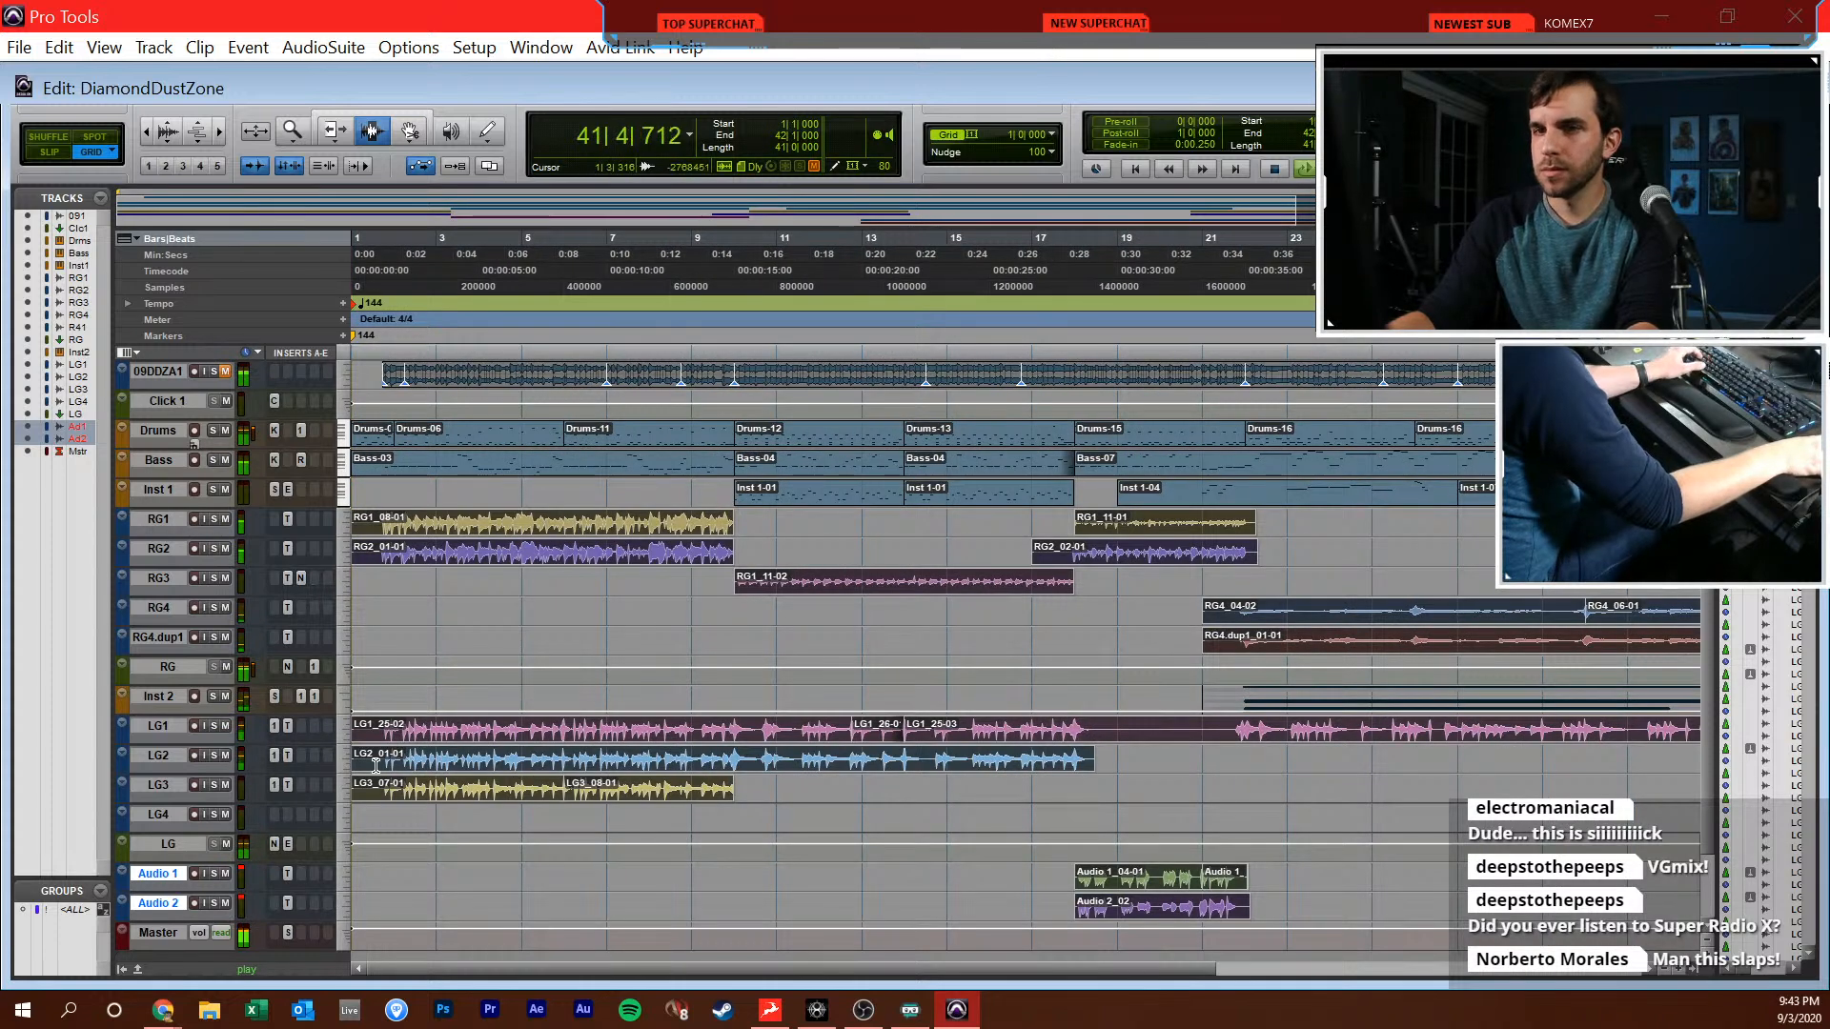
drag(376, 765, 392, 748)
key(space)
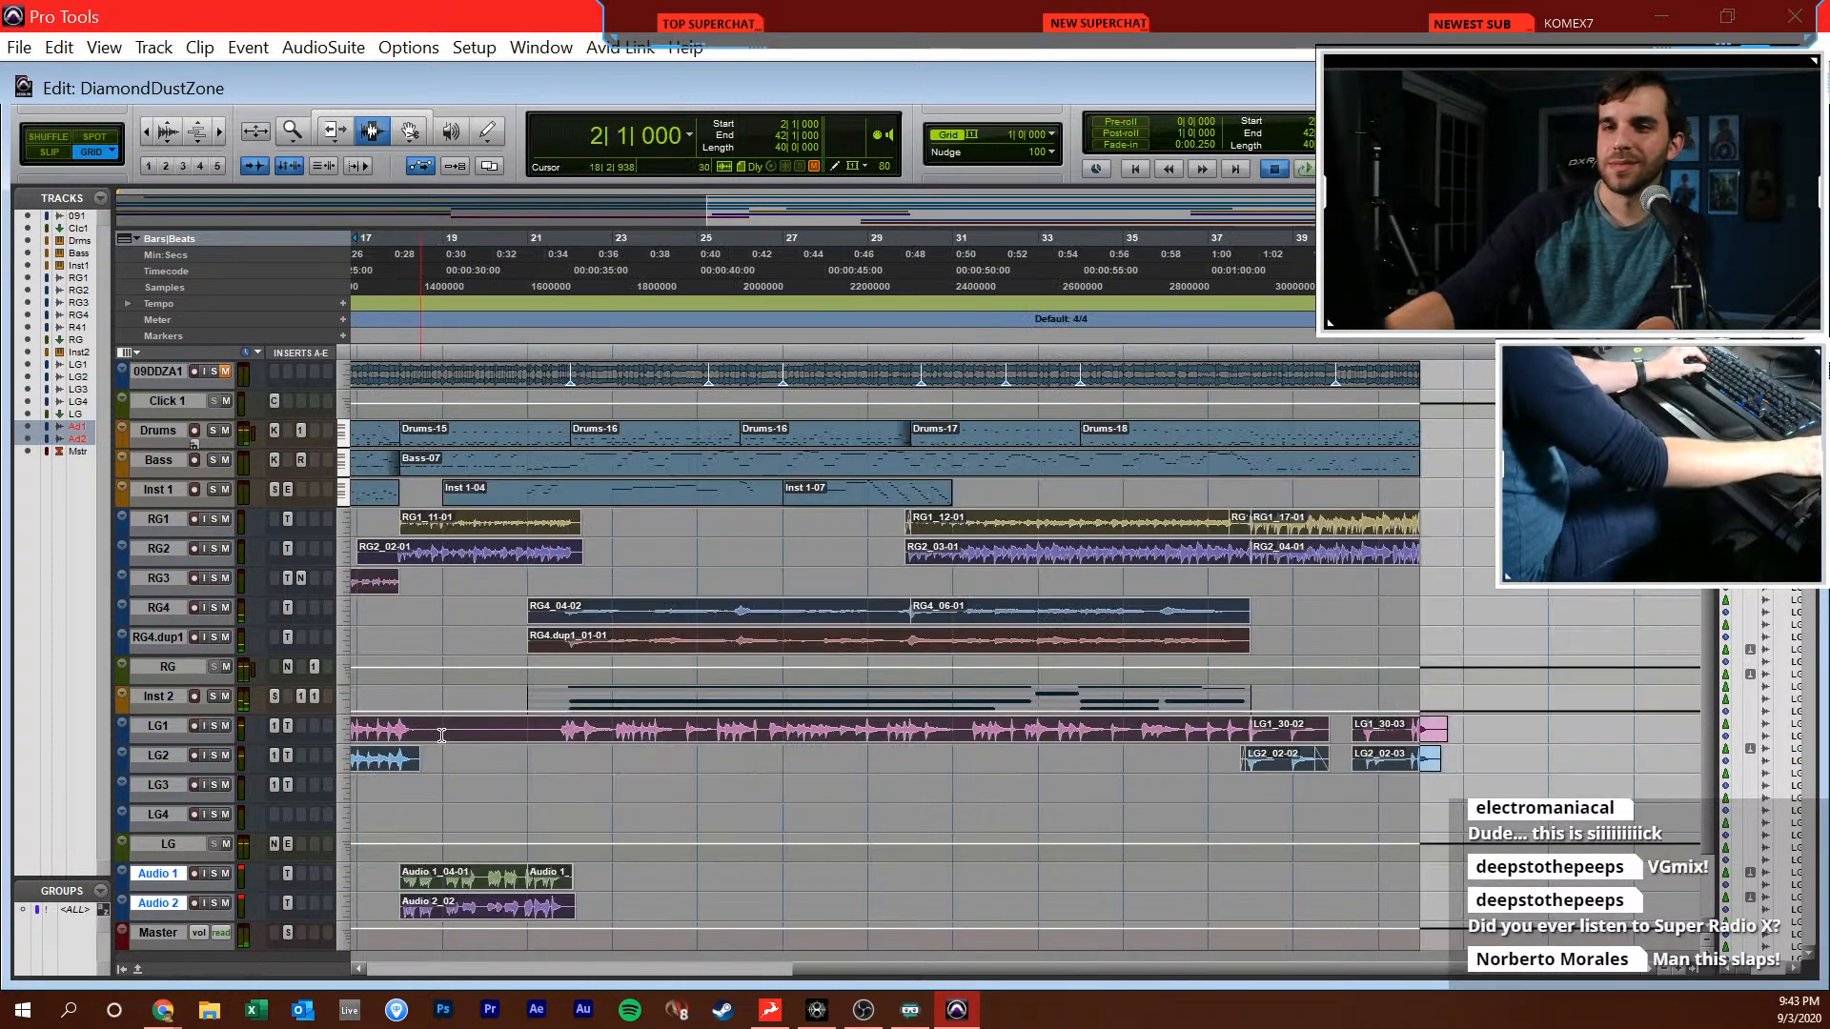
Select from 2|1|000 for 40 bars on the Drums through Audio 2 tracks and duplicate the section
key(Return)
click(732, 680)
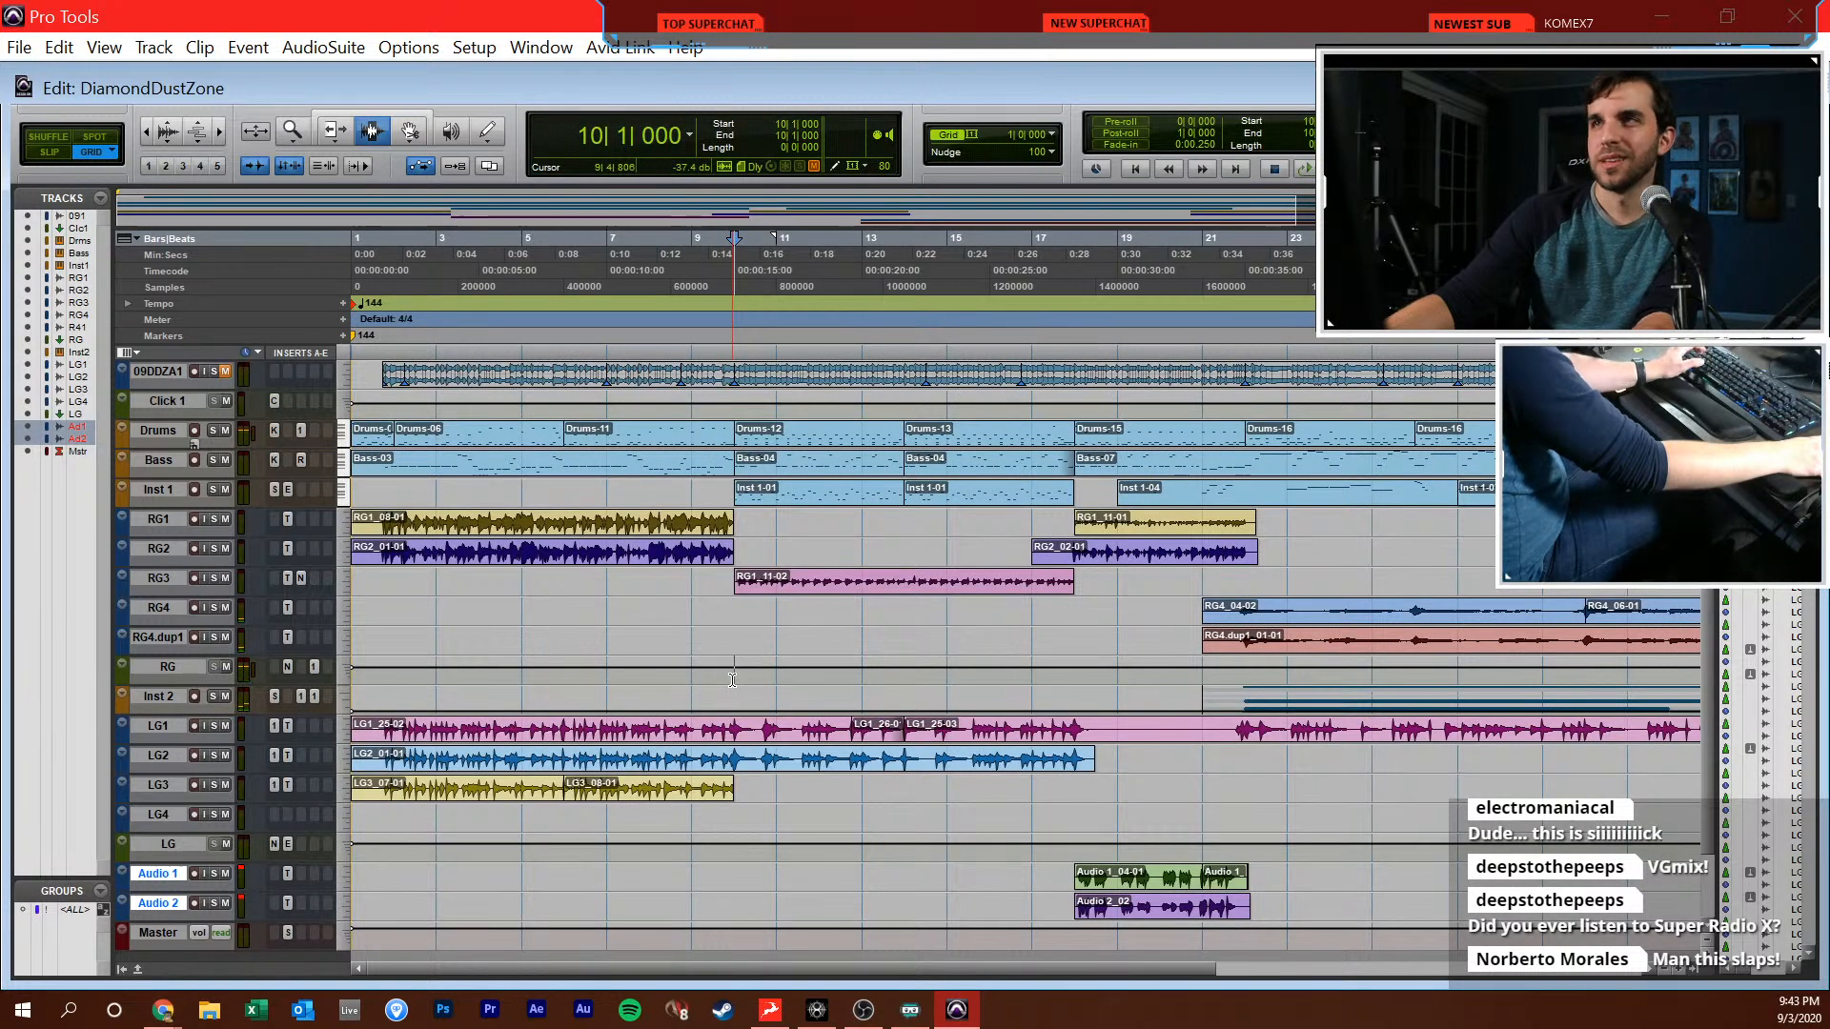
click(667, 617)
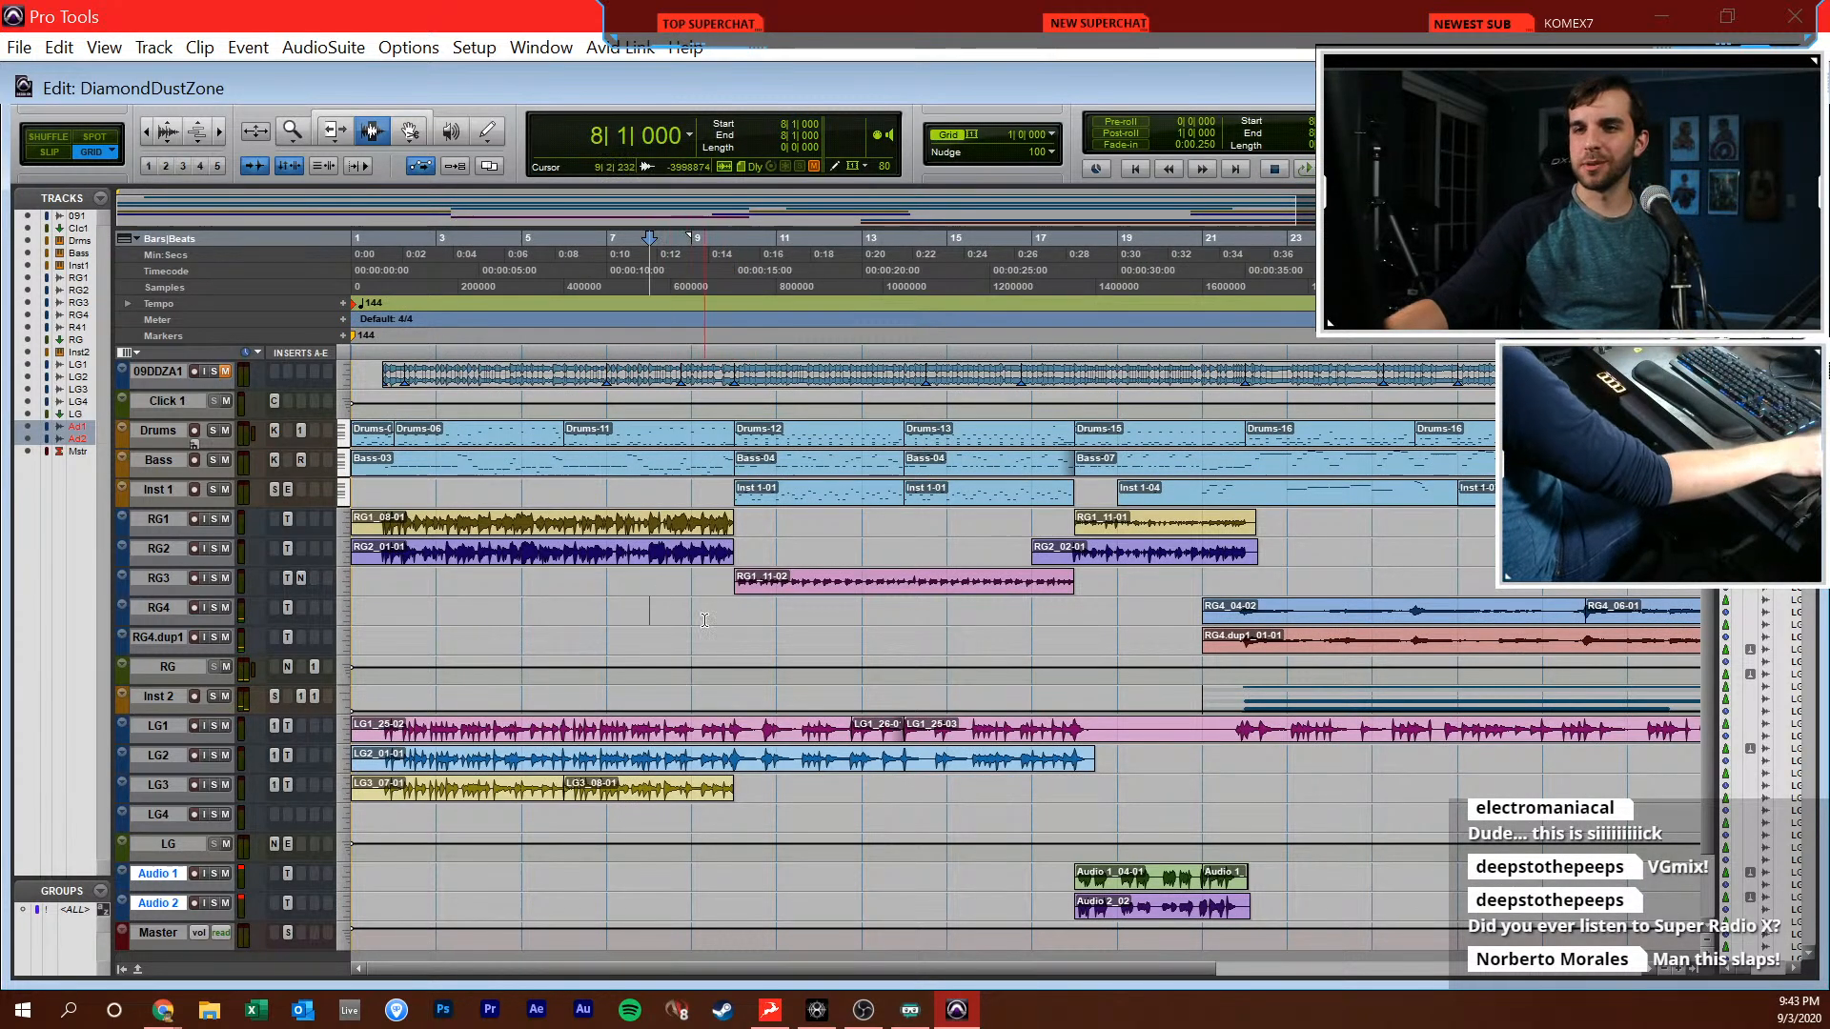
key(r)
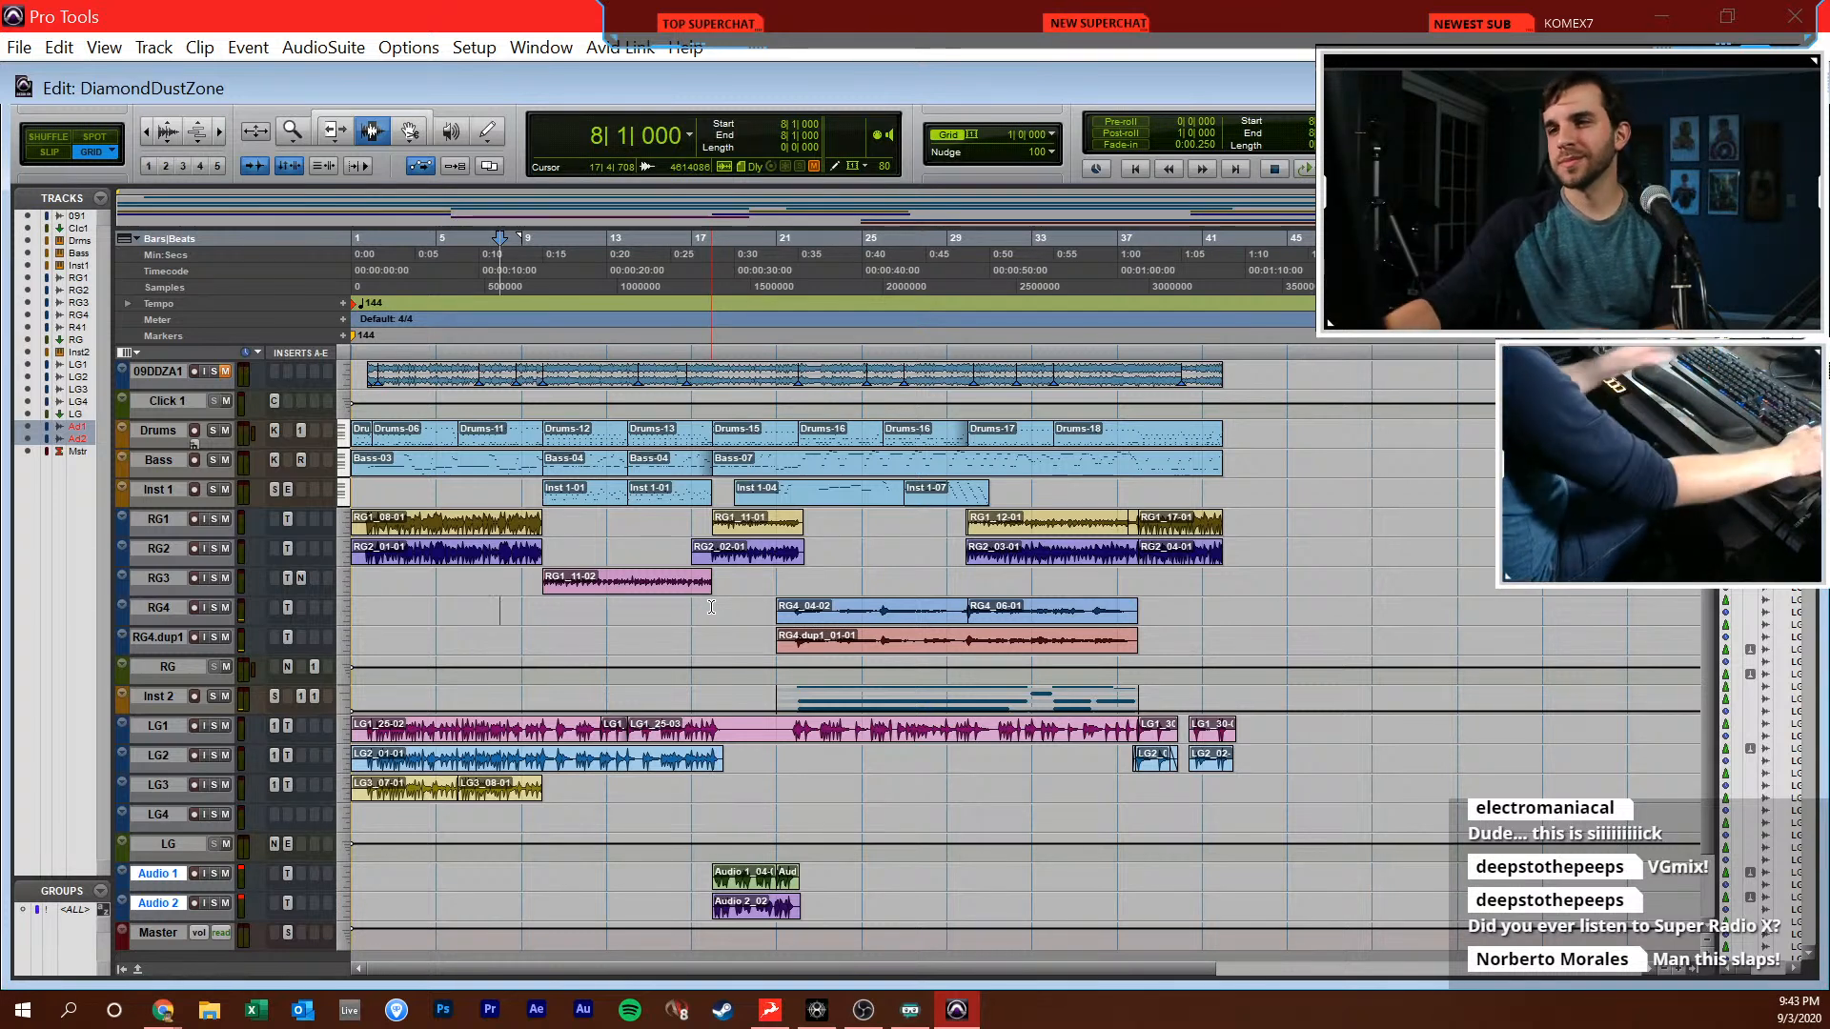
drag(368, 433, 1216, 898)
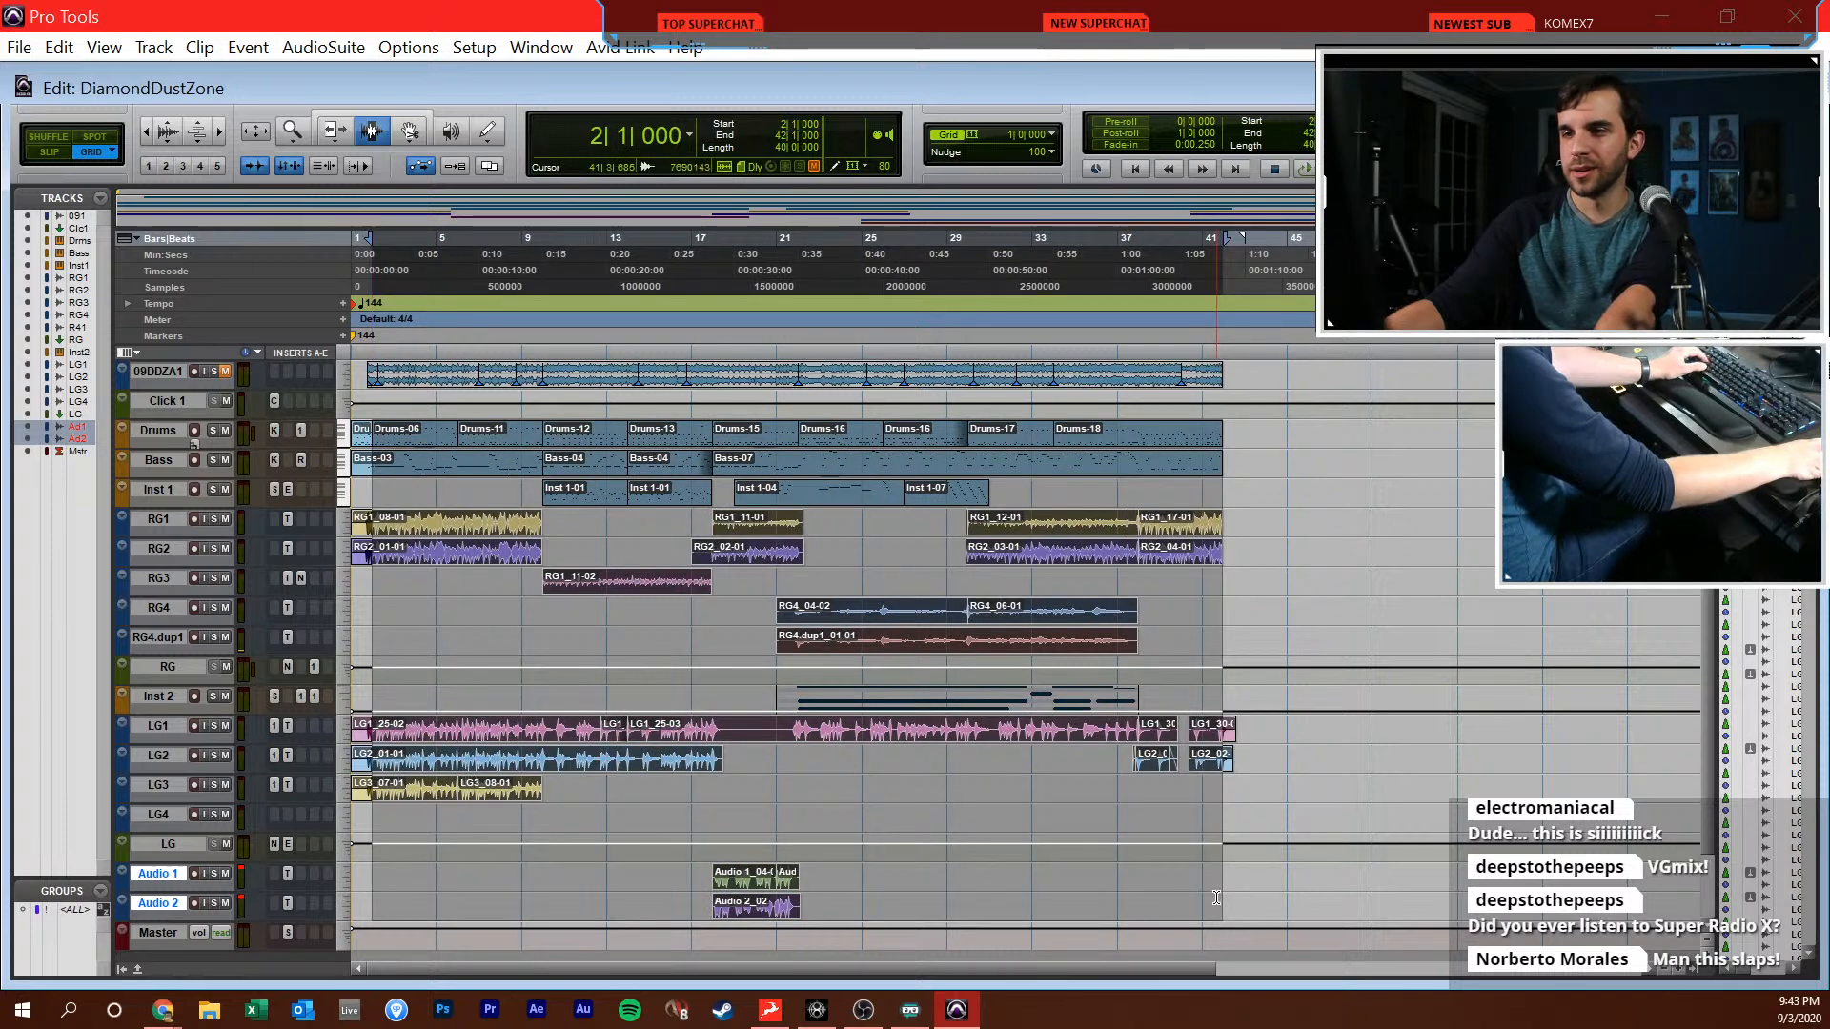
key(ctrl+d)
Play from 41|1|000 to check the transition into the duplicated section, and stop playback
click(1202, 741)
key(t)
key(t)
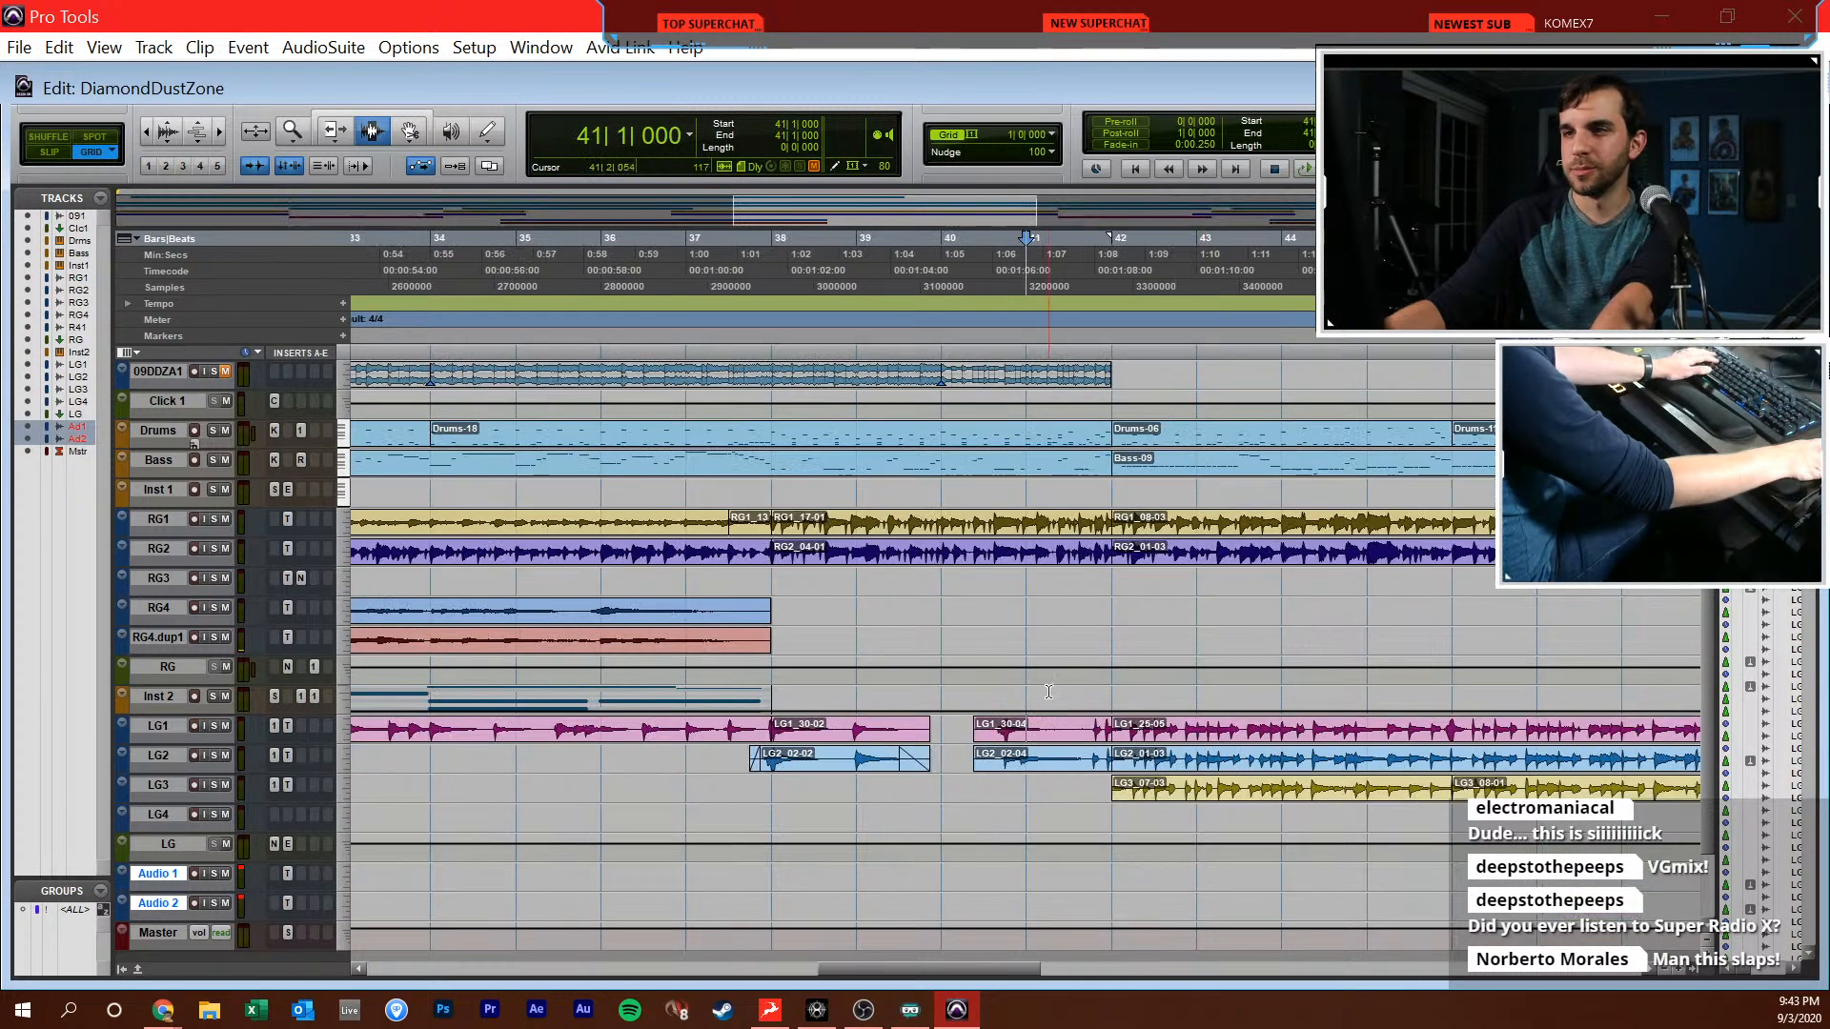
key(space)
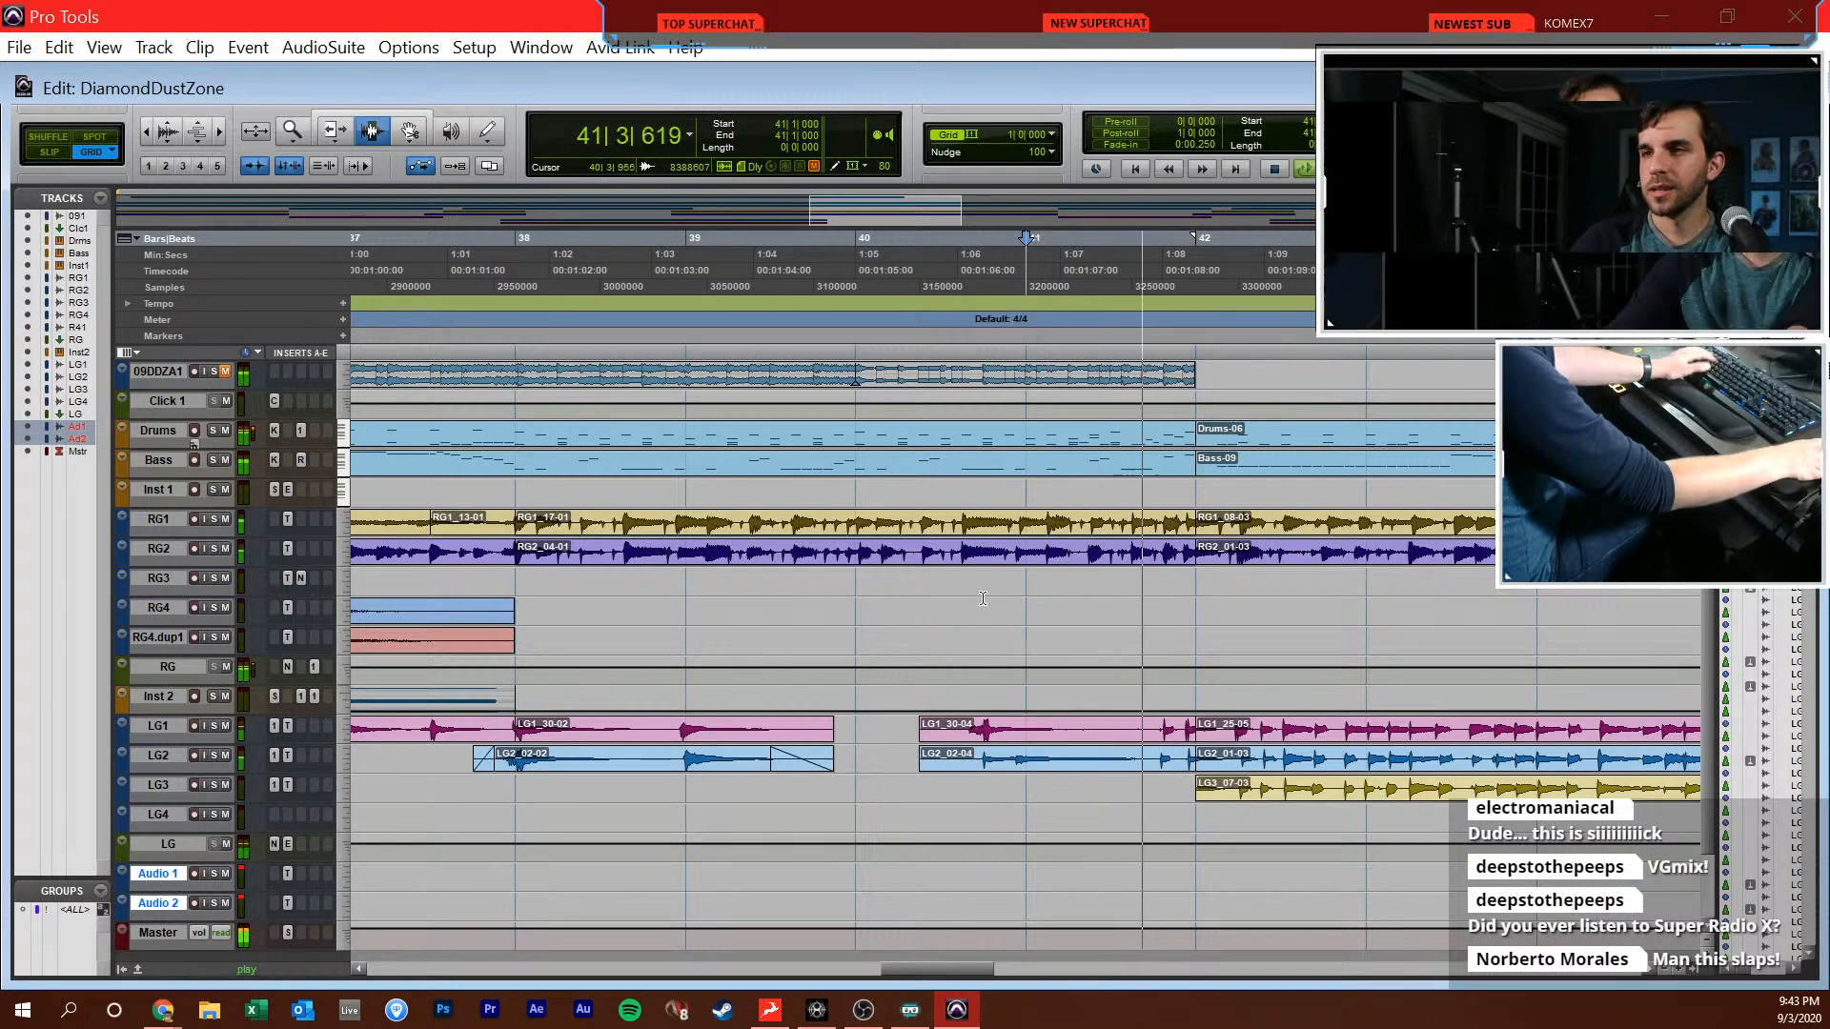
key(r)
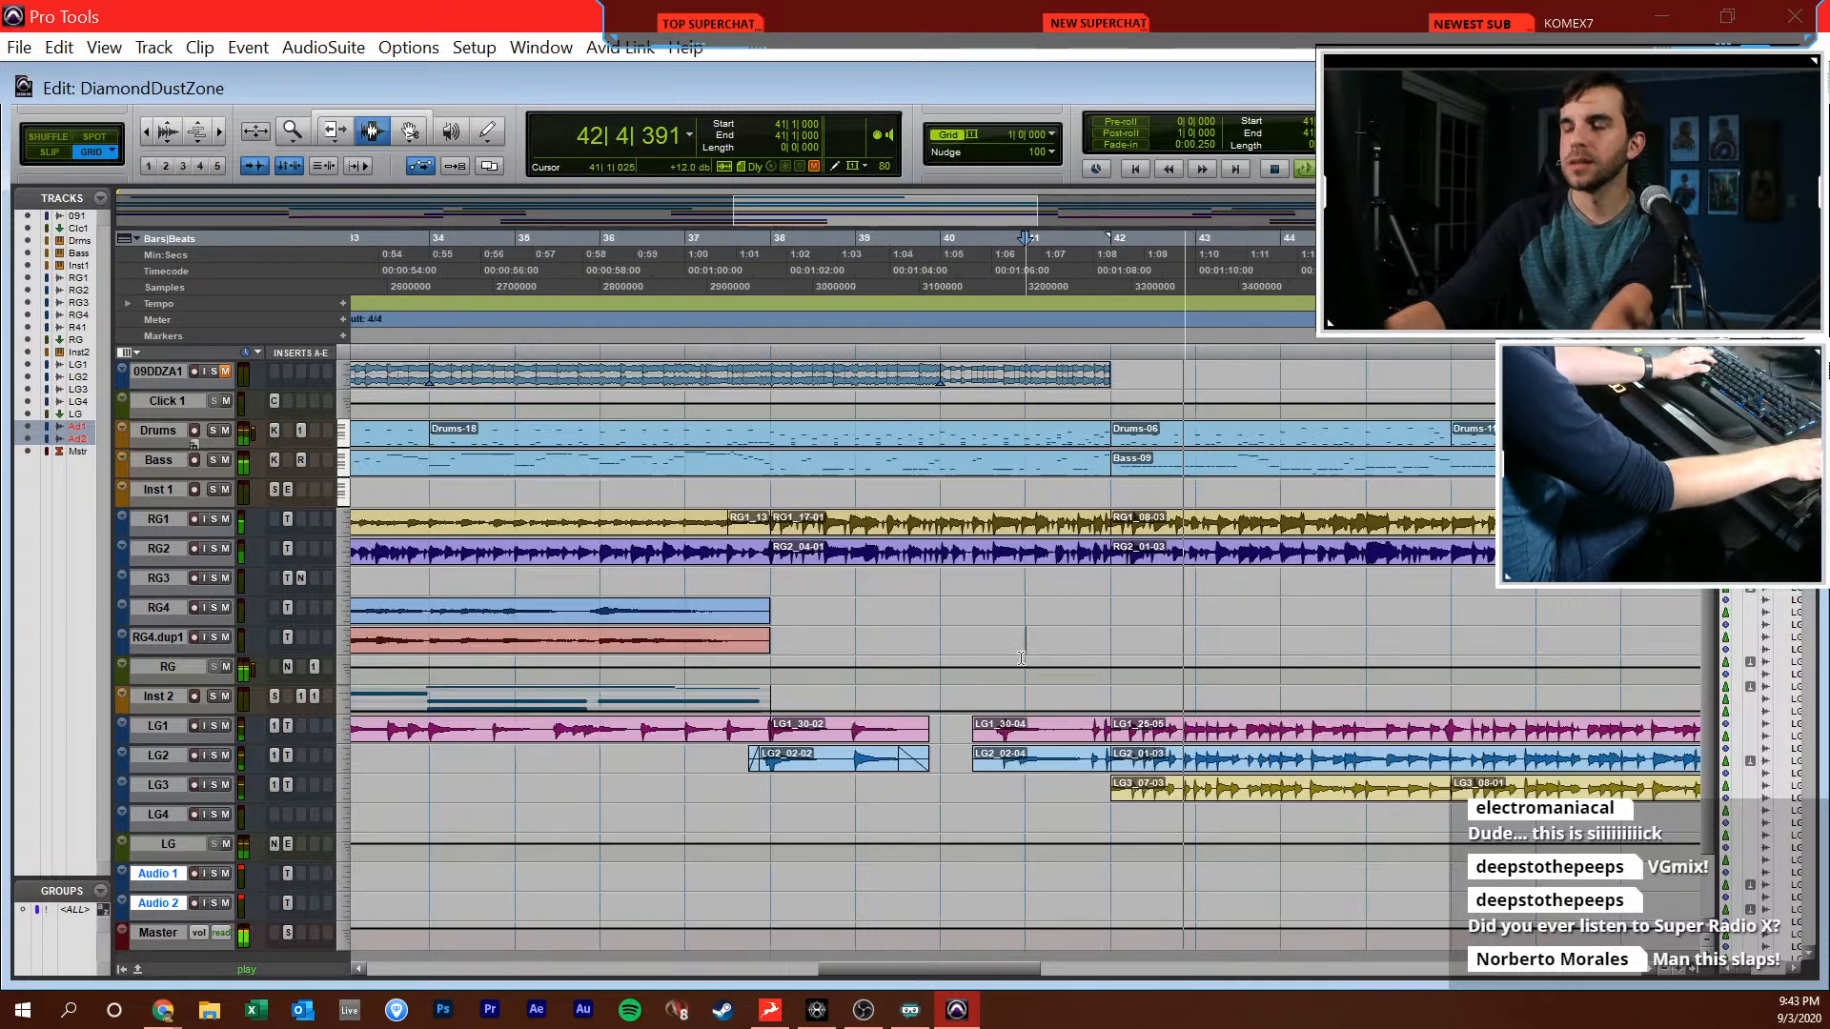
key(r)
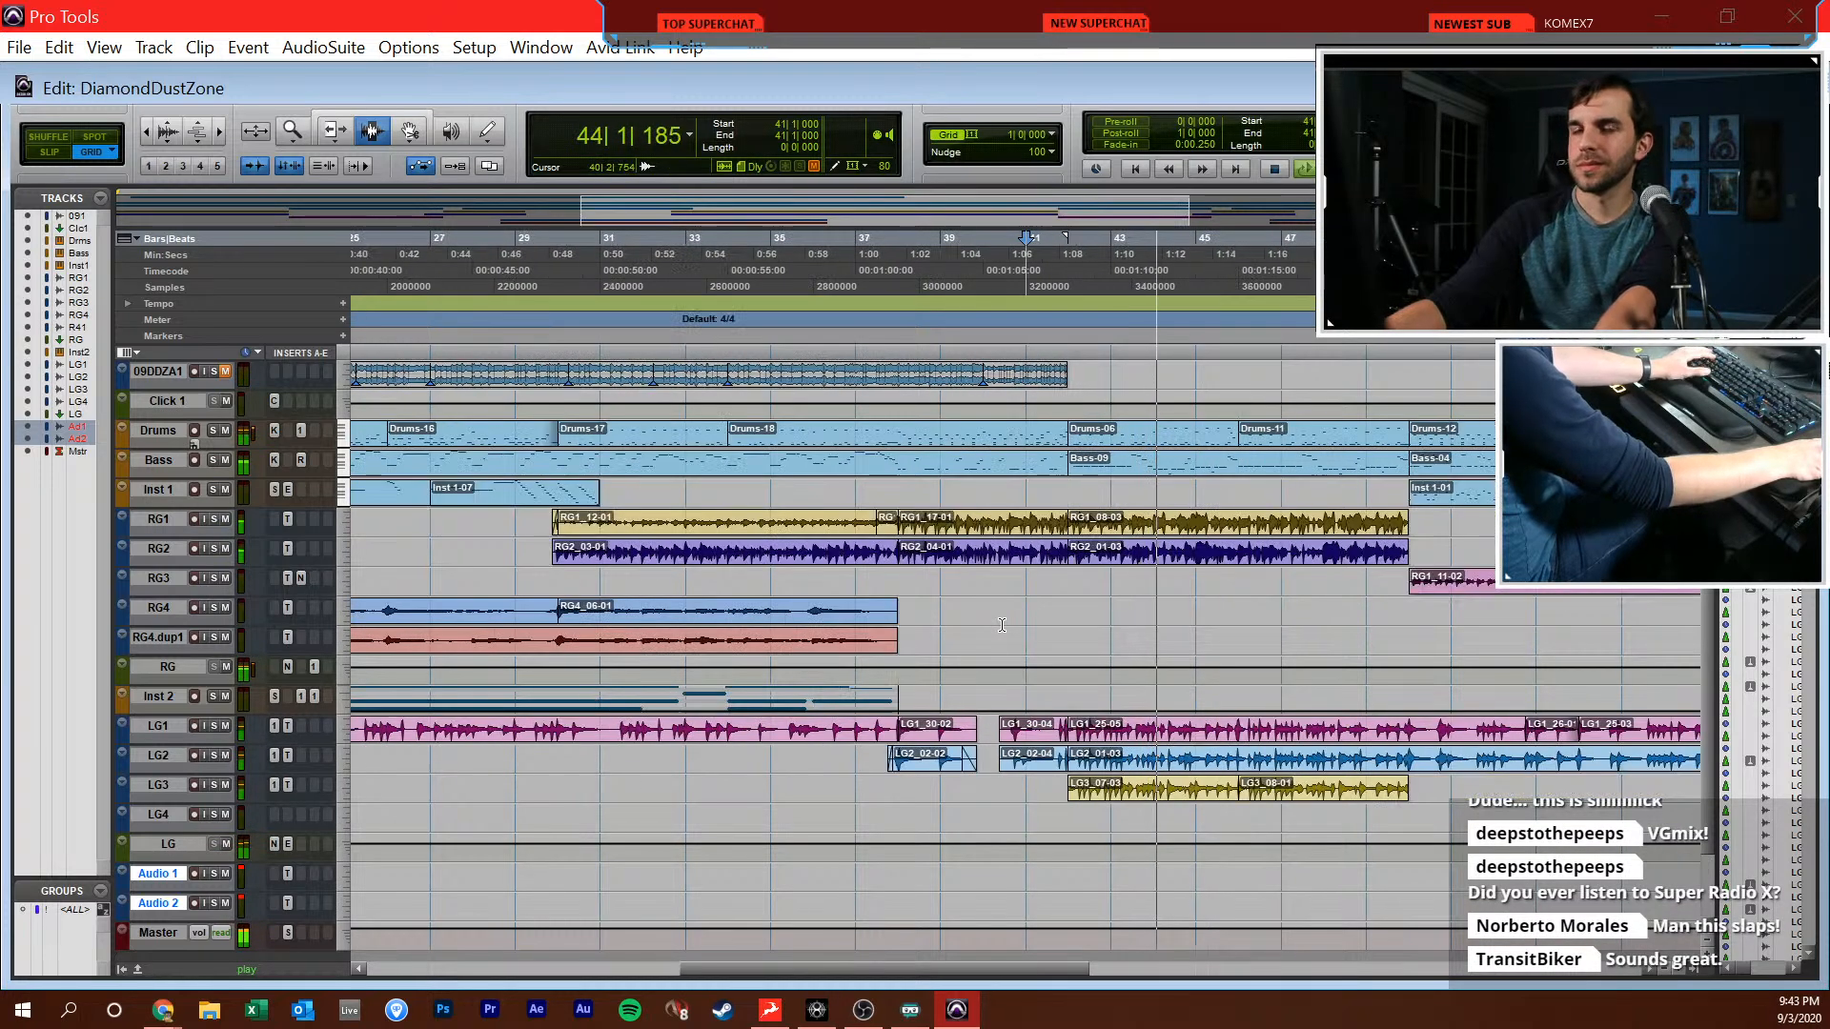
key(space)
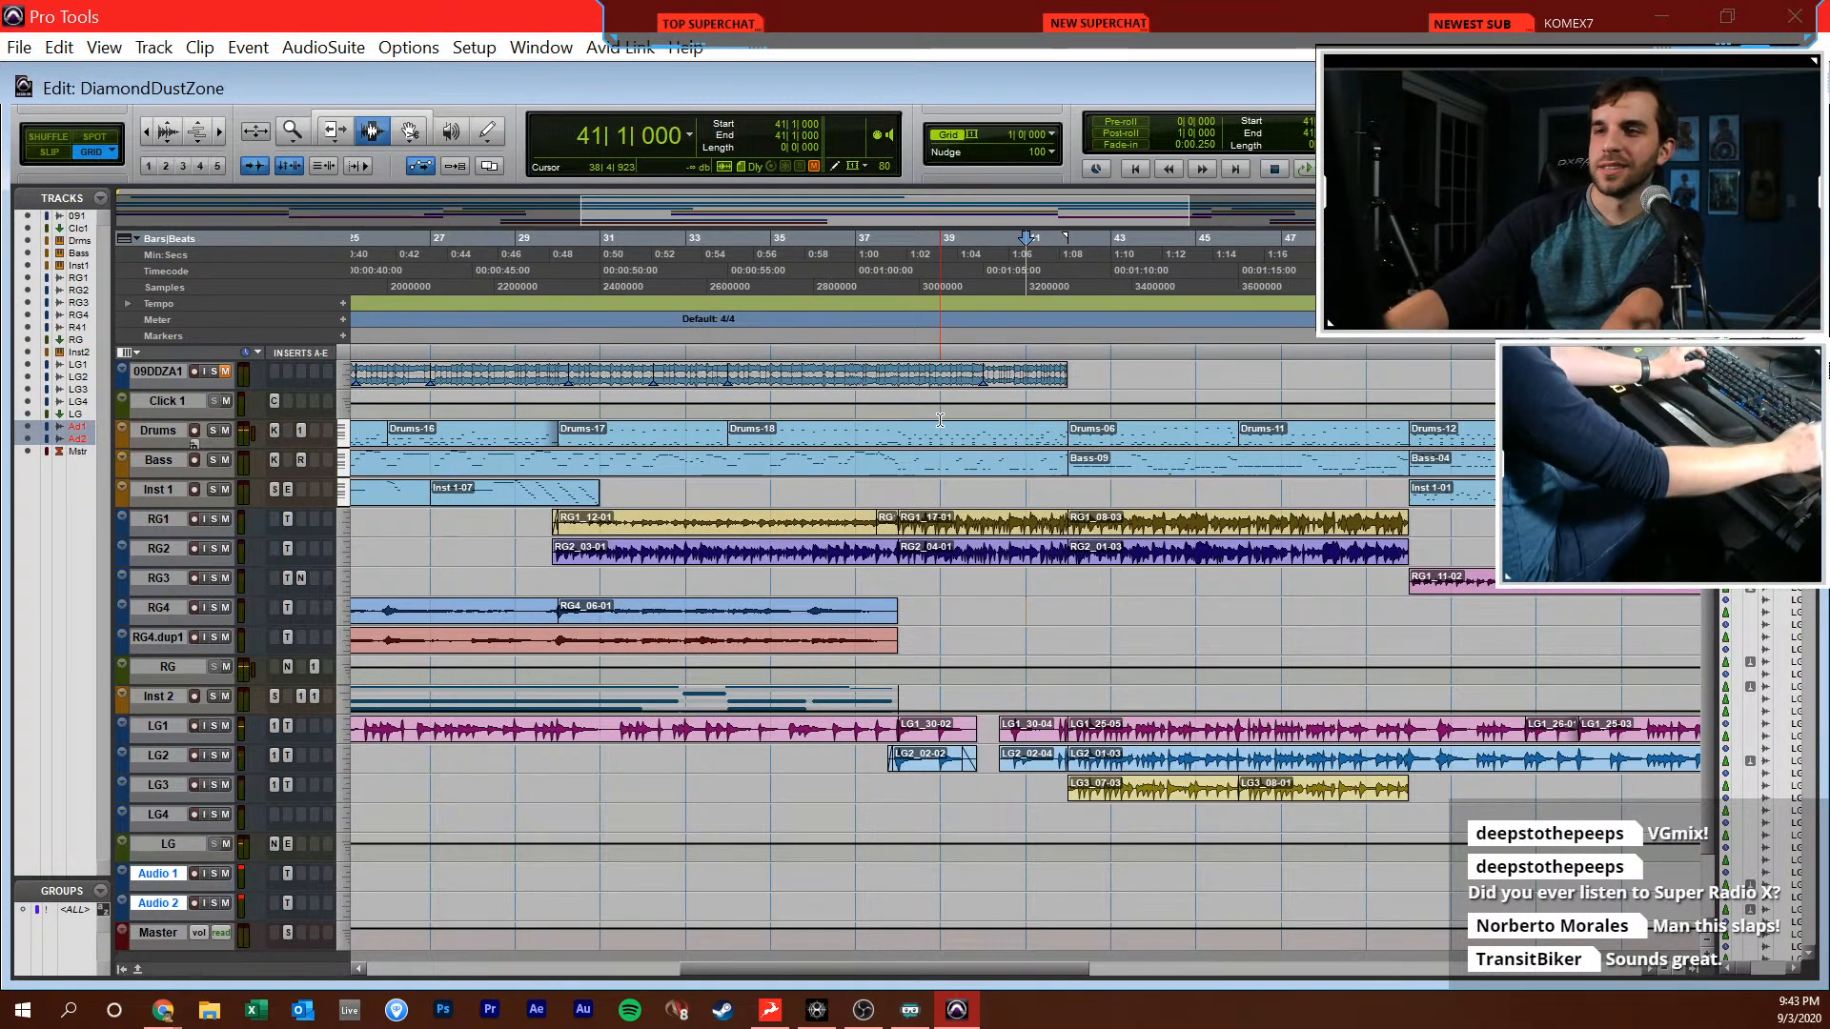
Show both passes of the song in the timeline and set the playback position to 55|1|000
click(1062, 593)
click(1044, 593)
scroll(1044, 594, right, 3)
key(r)
key(r)
click(926, 610)
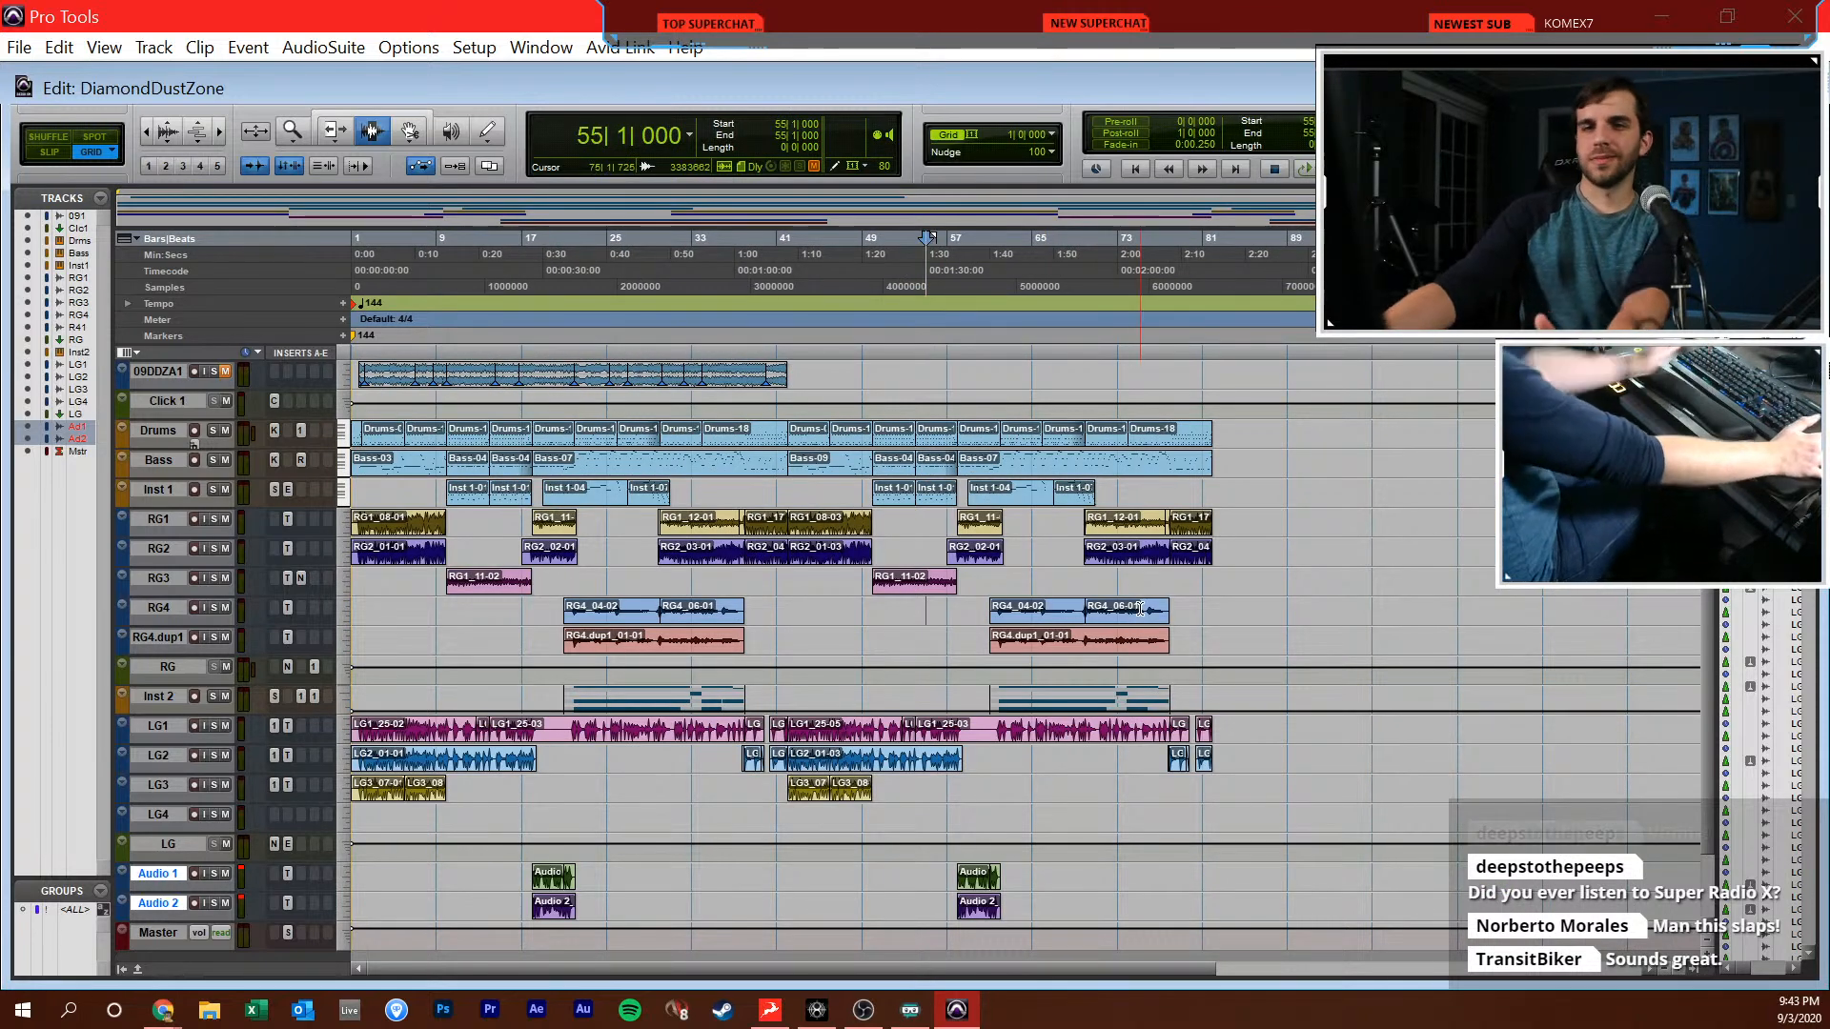